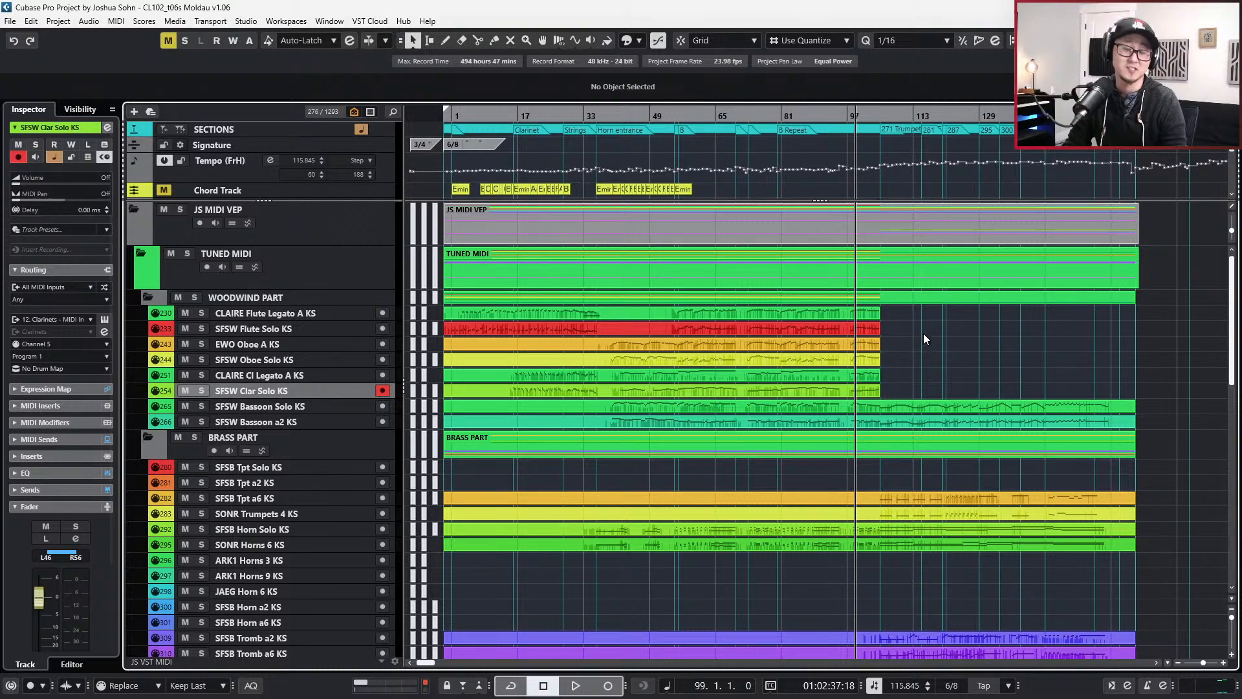
- Examine the woodwind, brass and strings parts in the arrangement, moving the playhead to bar 105 where the "271" section begins
{"action": "key", "text": "KP_Subtract"}
{"action": "scroll", "coordinate": [922, 345], "scroll_direction": "up", "scroll_amount": 2}
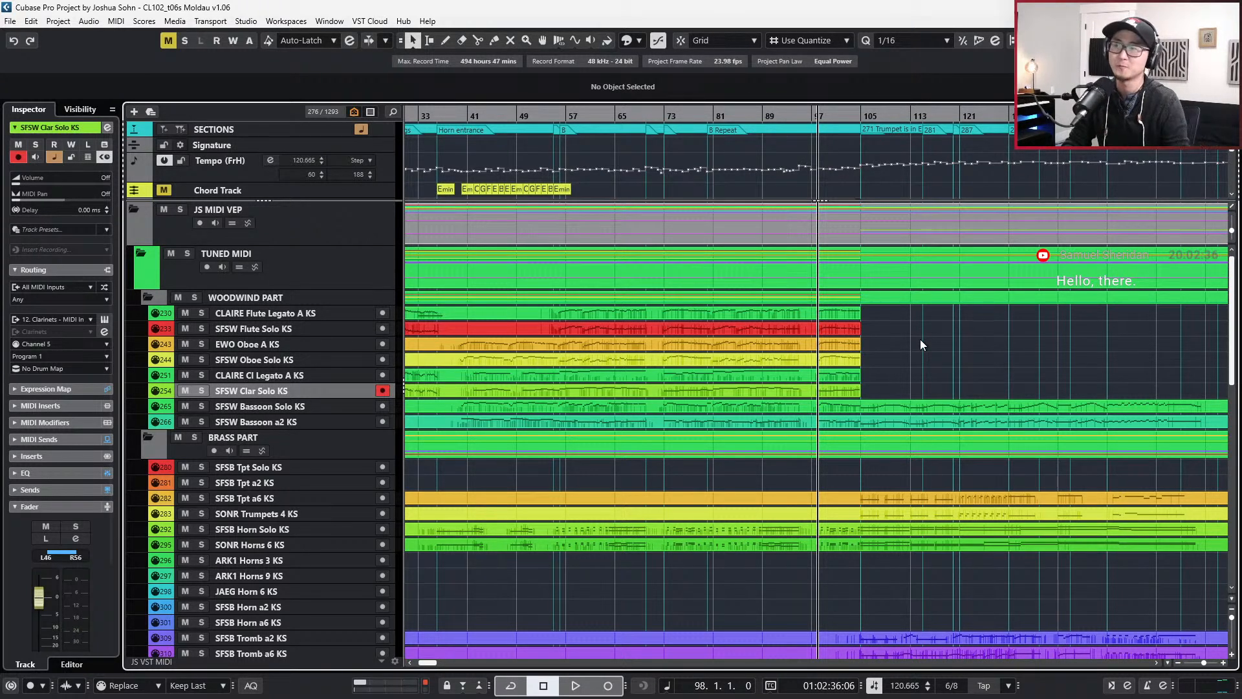
{"action": "key", "text": "shift+f"}
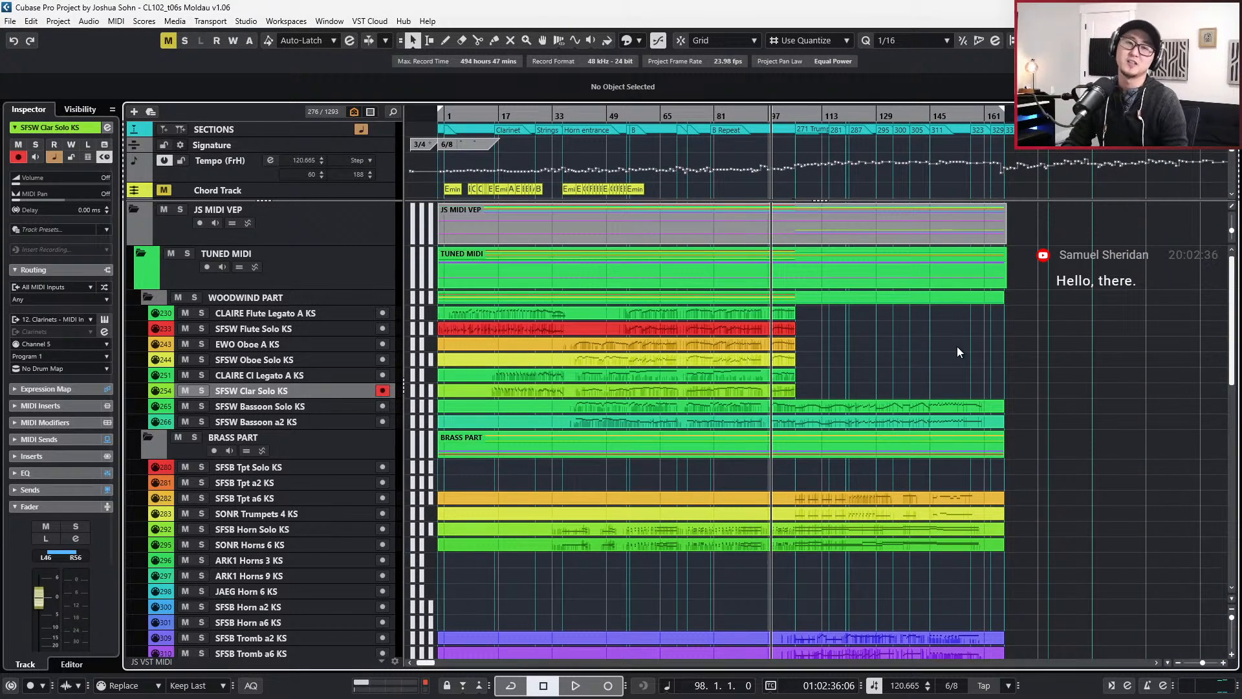
{"action": "key", "text": "space"}
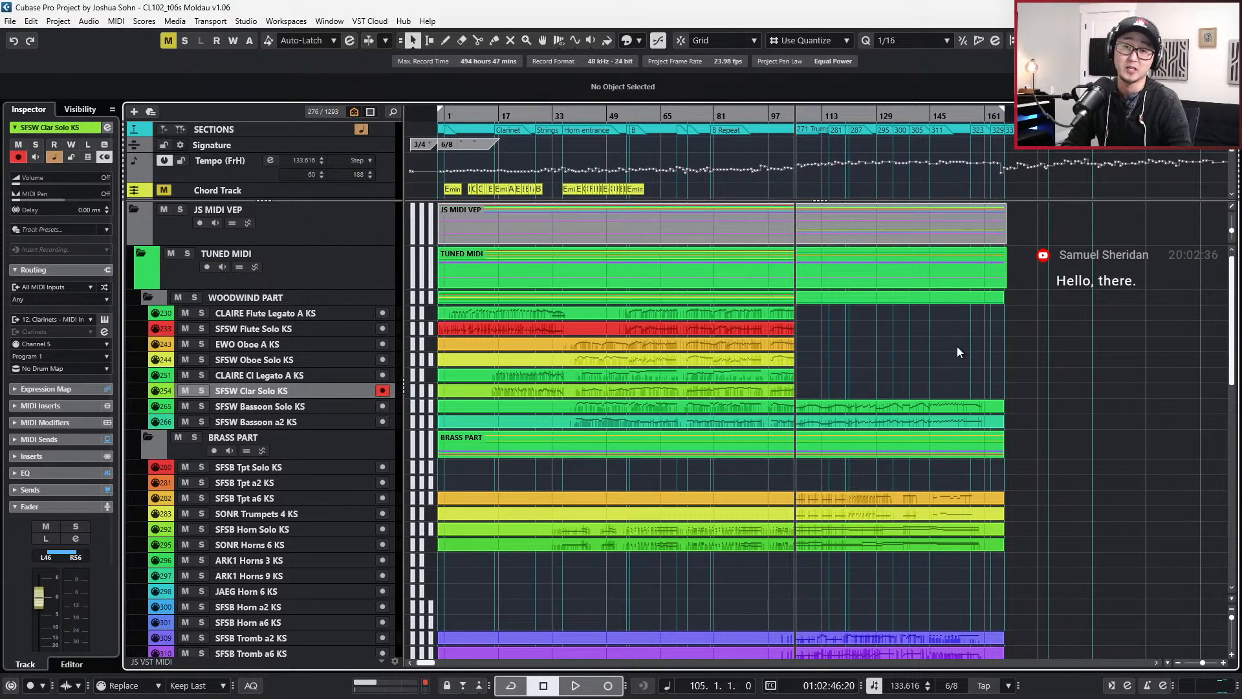
{"action": "scroll", "coordinate": [928, 325], "scroll_direction": "up", "scroll_amount": 2}
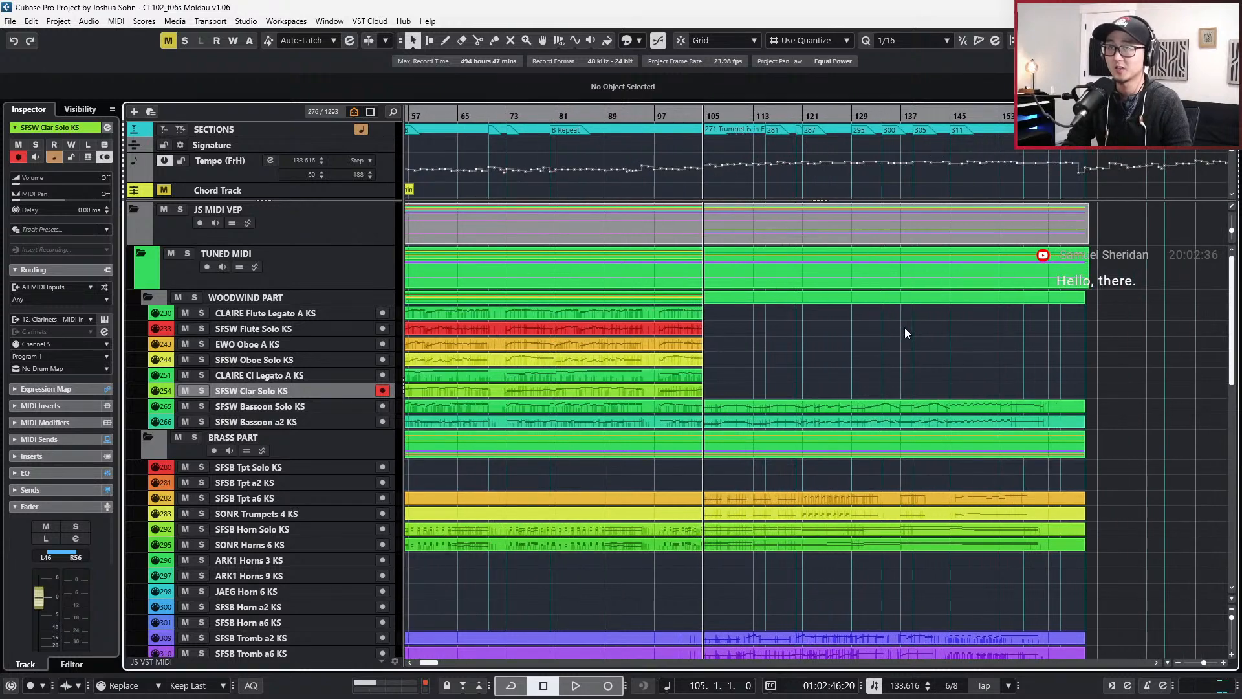
{"action": "scroll", "coordinate": [906, 382], "scroll_direction": "down", "scroll_amount": 3}
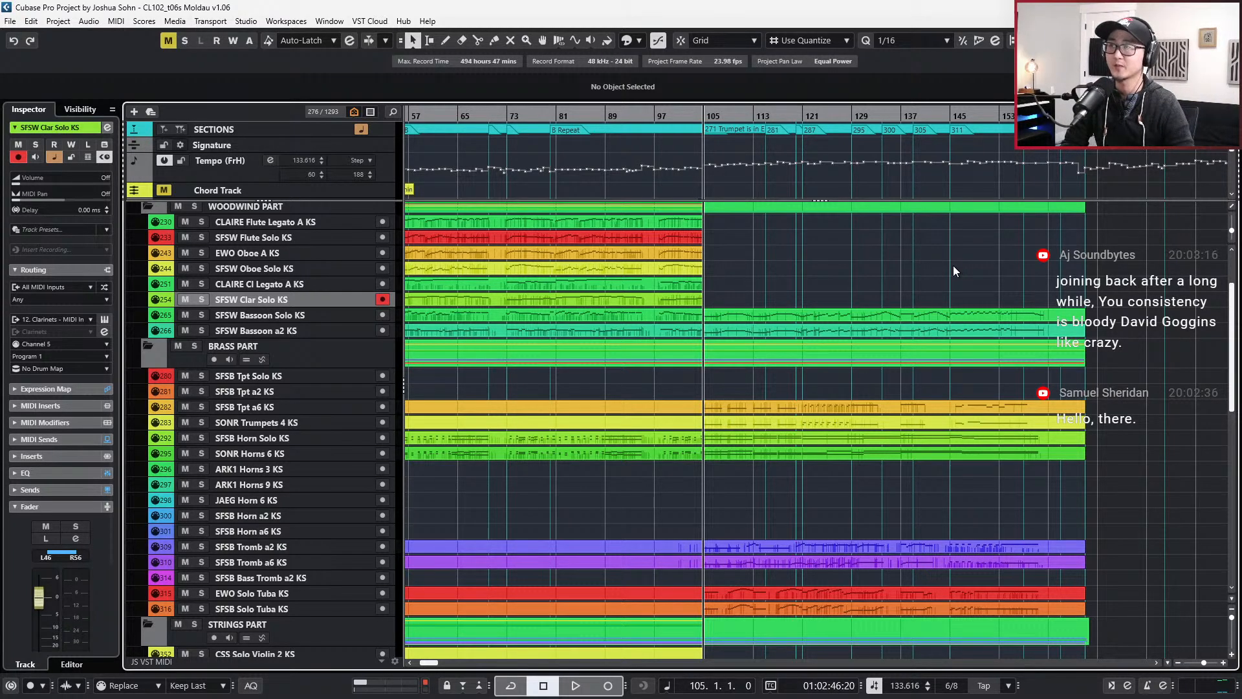
- Return the playhead to the start of the project at bar 1
{"action": "scroll", "coordinate": [875, 316], "scroll_direction": "down", "scroll_amount": 2}
{"action": "scroll", "coordinate": [874, 316], "scroll_direction": "left", "scroll_amount": 3}
{"action": "key", "text": "Home"}
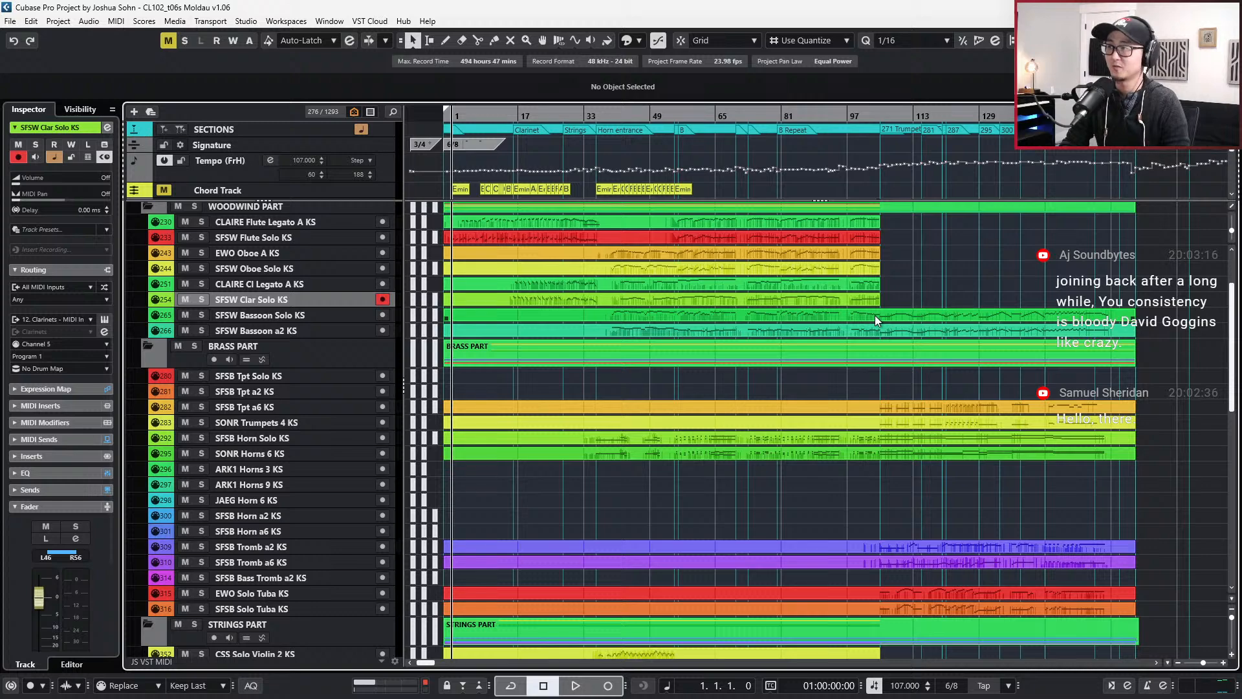
- Switch to the PDF score of Smetana's Vltava and go to page 2, where the music starts
{"action": "key", "text": "alt"}
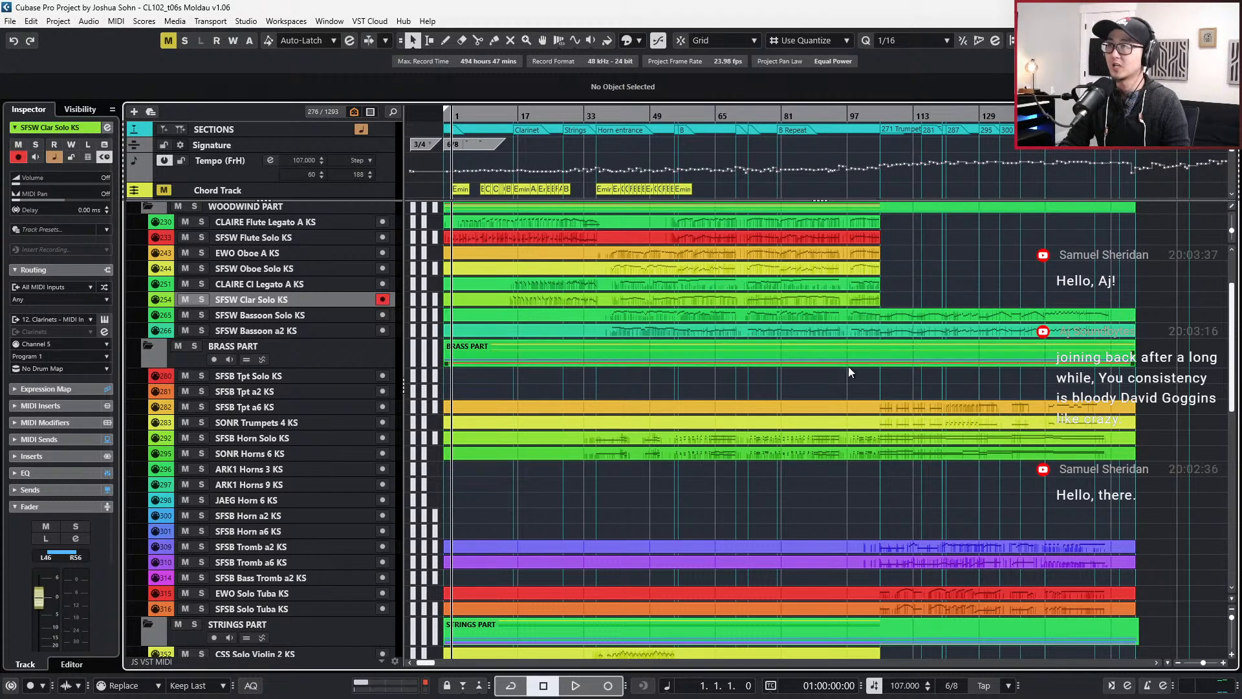
{"action": "key", "text": "alt+Tab"}
{"action": "key", "text": "alt+Tab"}
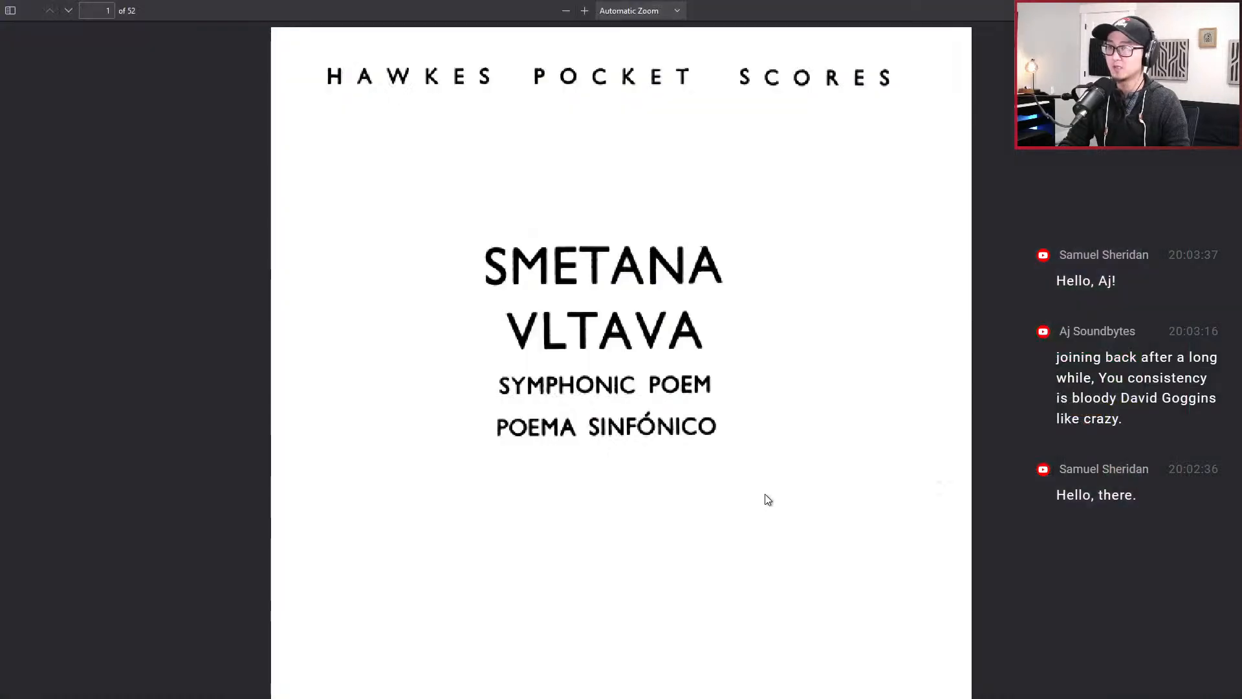
{"action": "key", "text": "Right"}
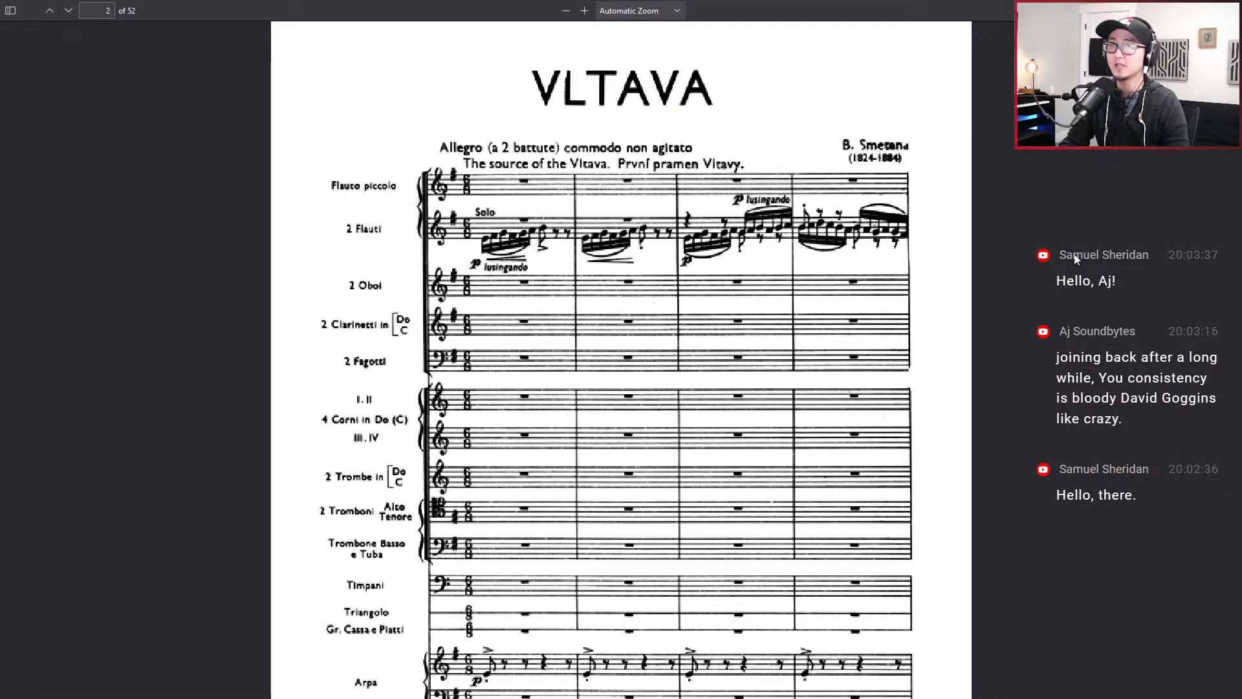
- Display the score as odd two-page spreads at 90% zoom
{"action": "left_click", "coordinate": [1229, 11]}
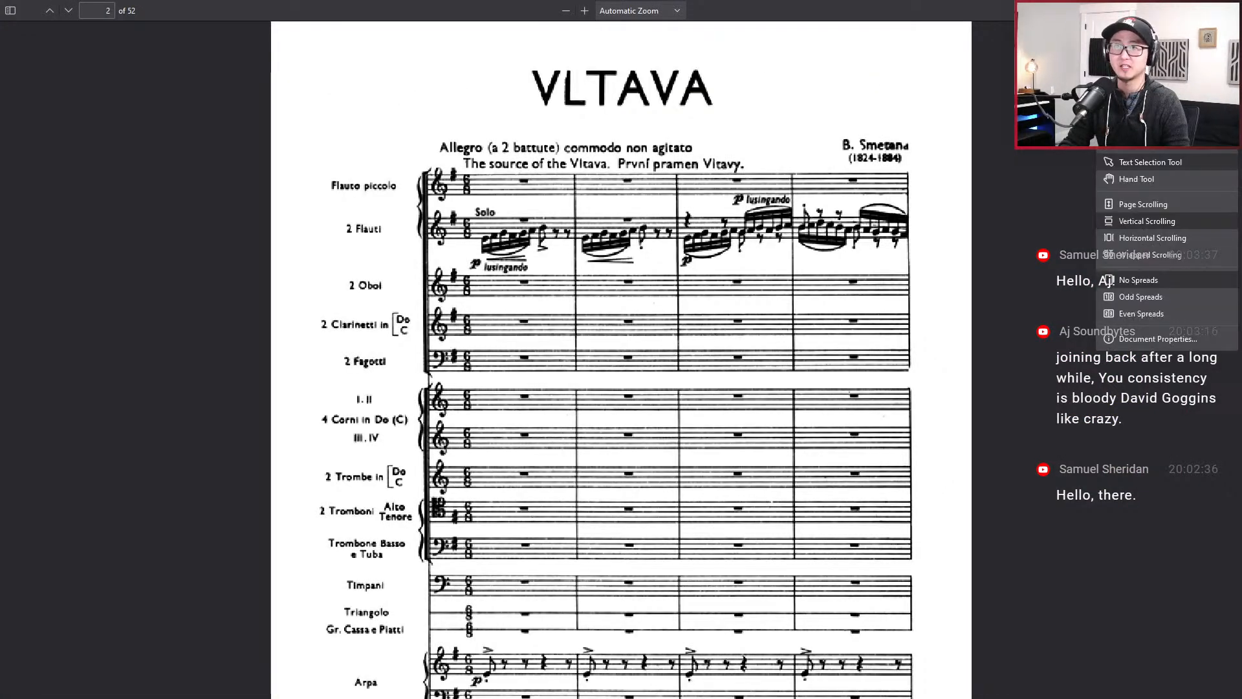
{"action": "left_click", "coordinate": [1154, 244]}
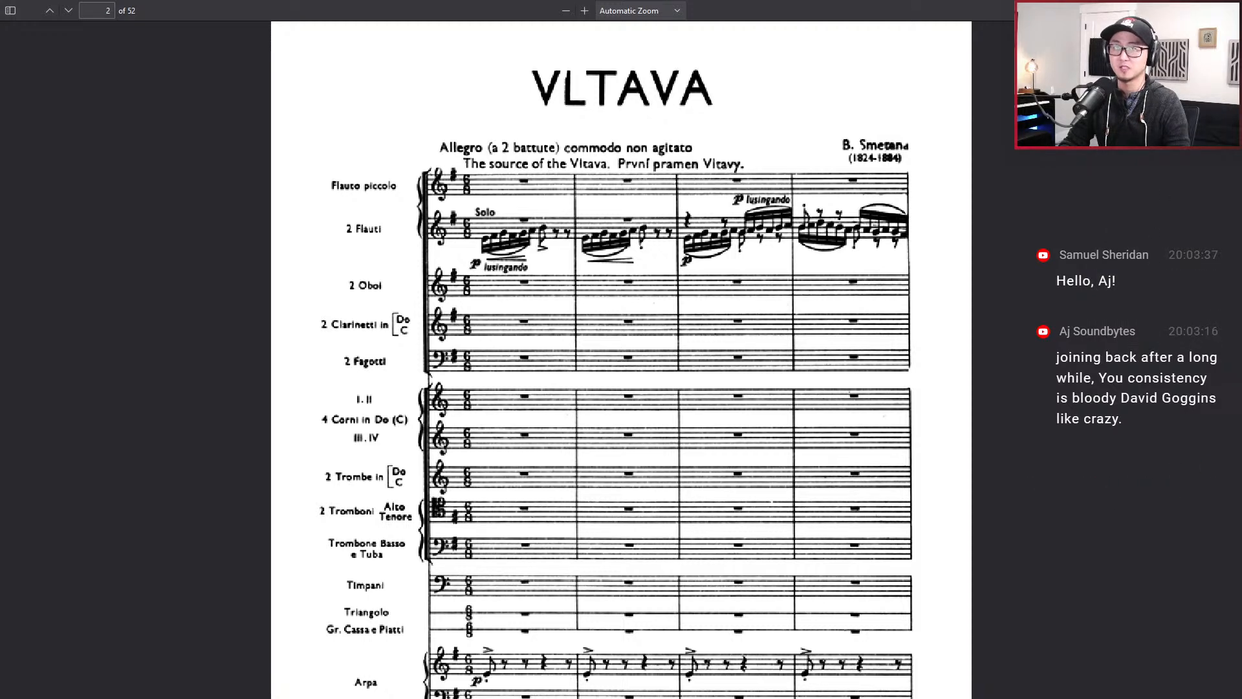
{"action": "left_click", "coordinate": [1229, 10]}
{"action": "left_click", "coordinate": [1116, 297]}
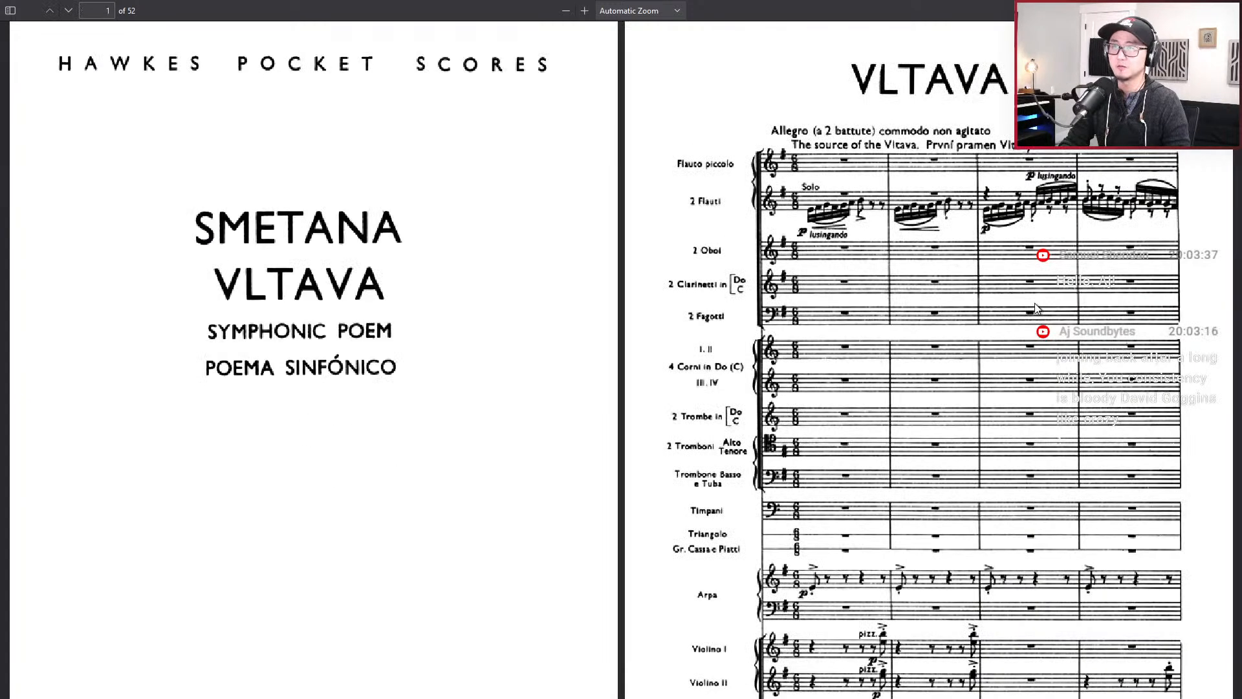
{"action": "key", "text": "ctrl+minus"}
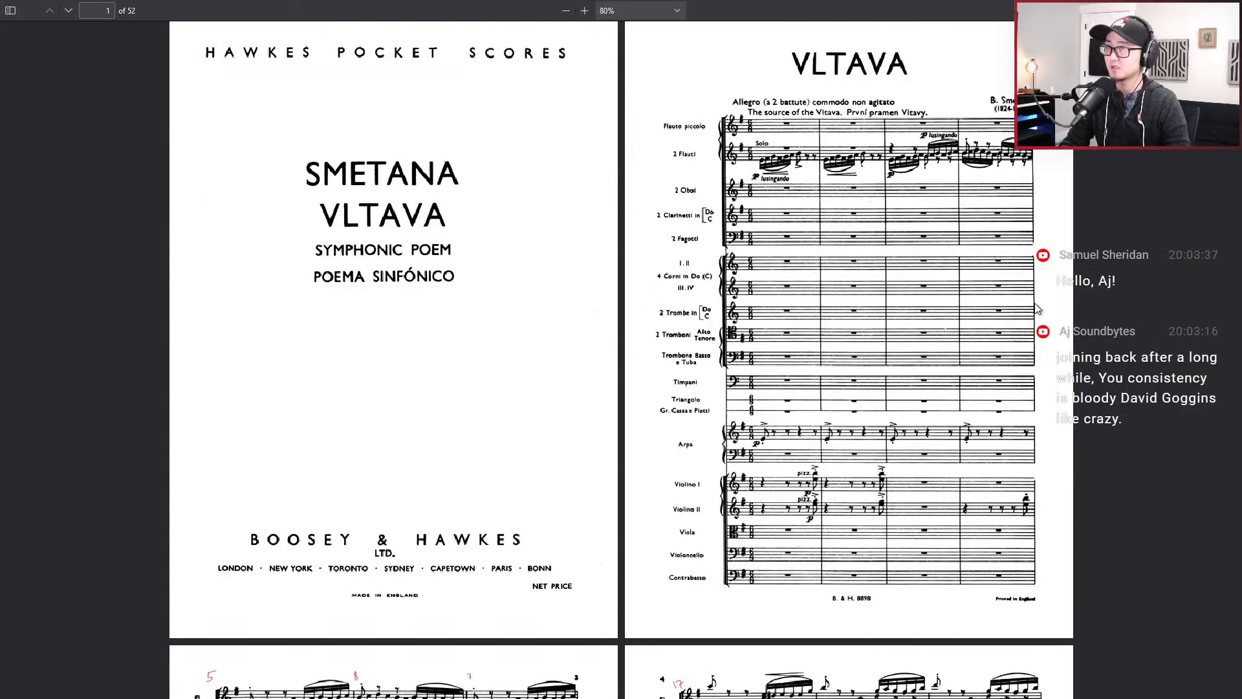
{"action": "left_click", "coordinate": [1229, 11]}
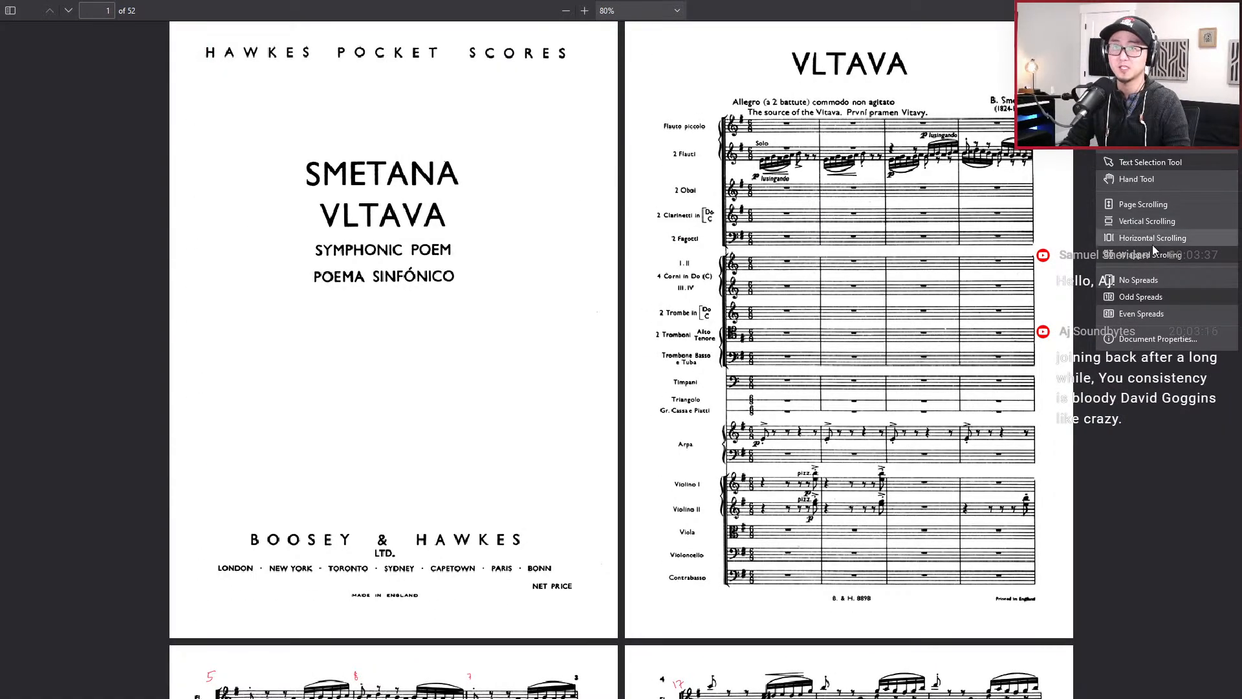
{"action": "left_click", "coordinate": [1121, 355]}
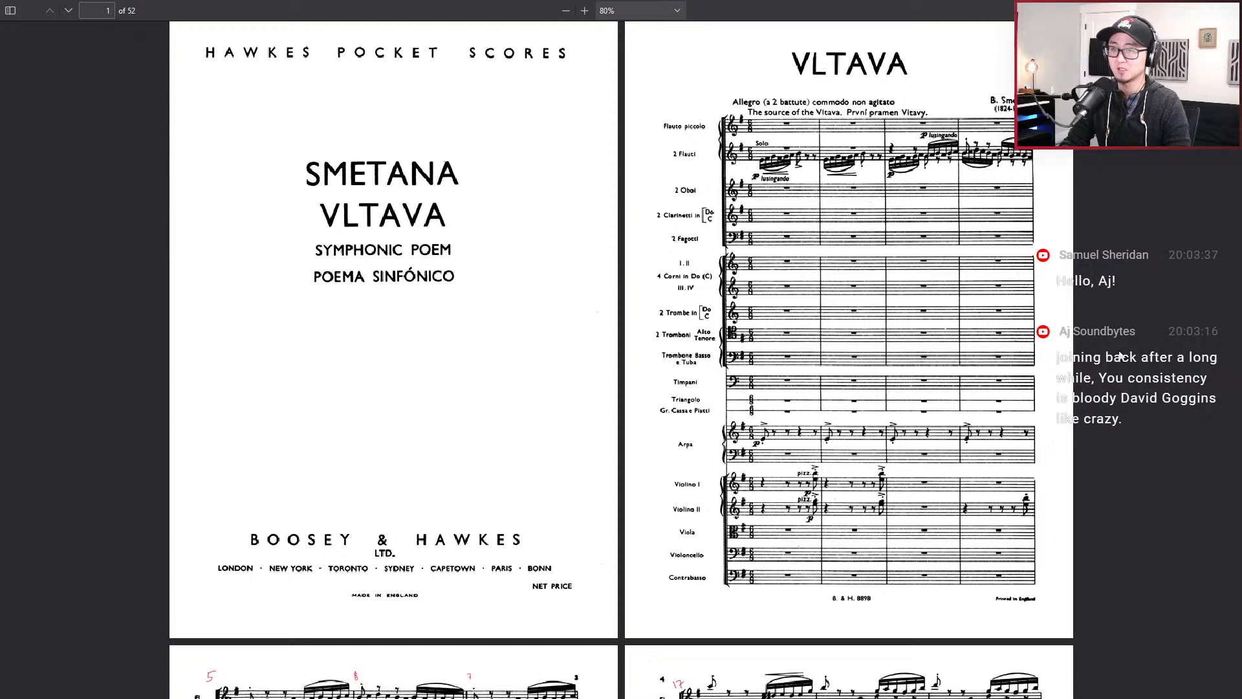
{"action": "key", "text": "ctrl+plus"}
{"action": "scroll", "coordinate": [1121, 355], "scroll_direction": "up", "scroll_amount": 1}
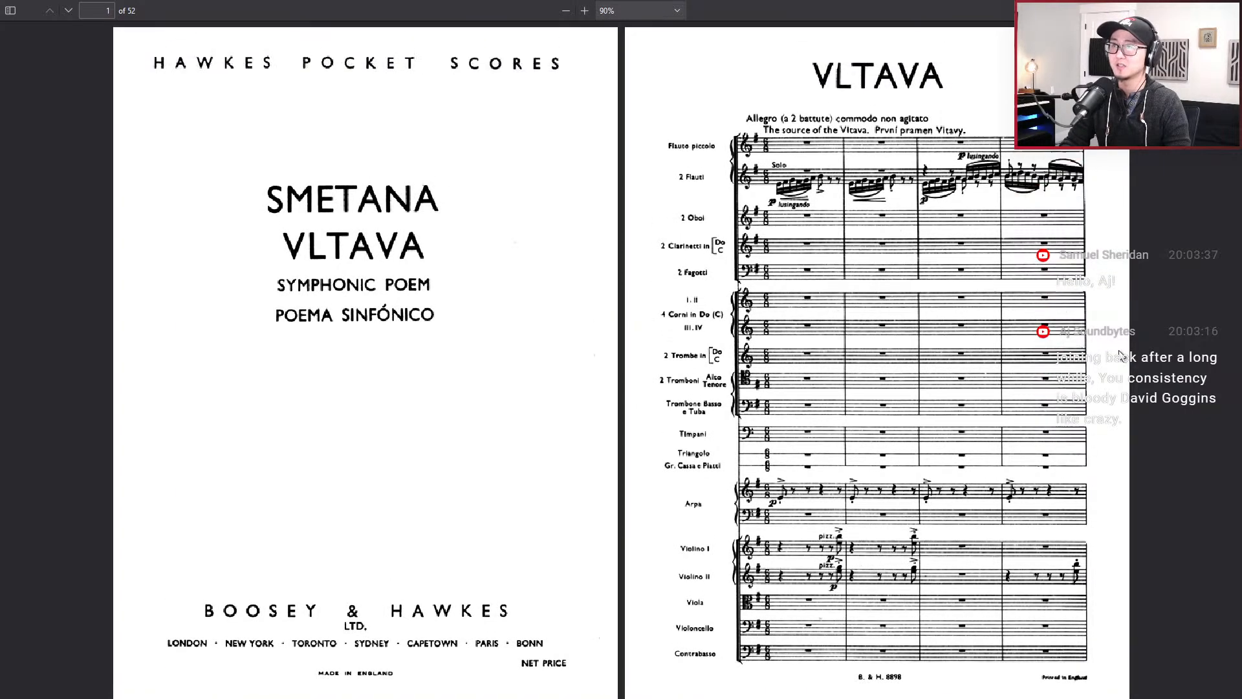
- Go back to the score's opening spread, start playback from bar 1 in Cubase, and switch back to the score
{"action": "key", "text": "Right"}
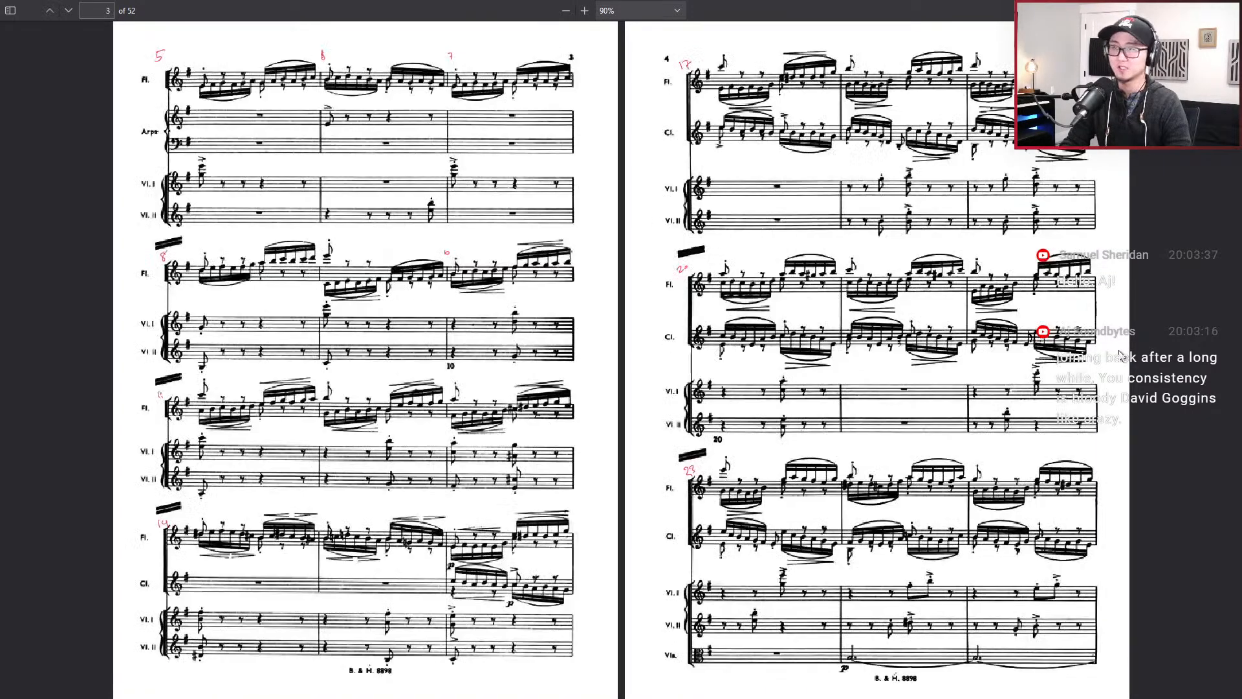
{"action": "key", "text": "Left"}
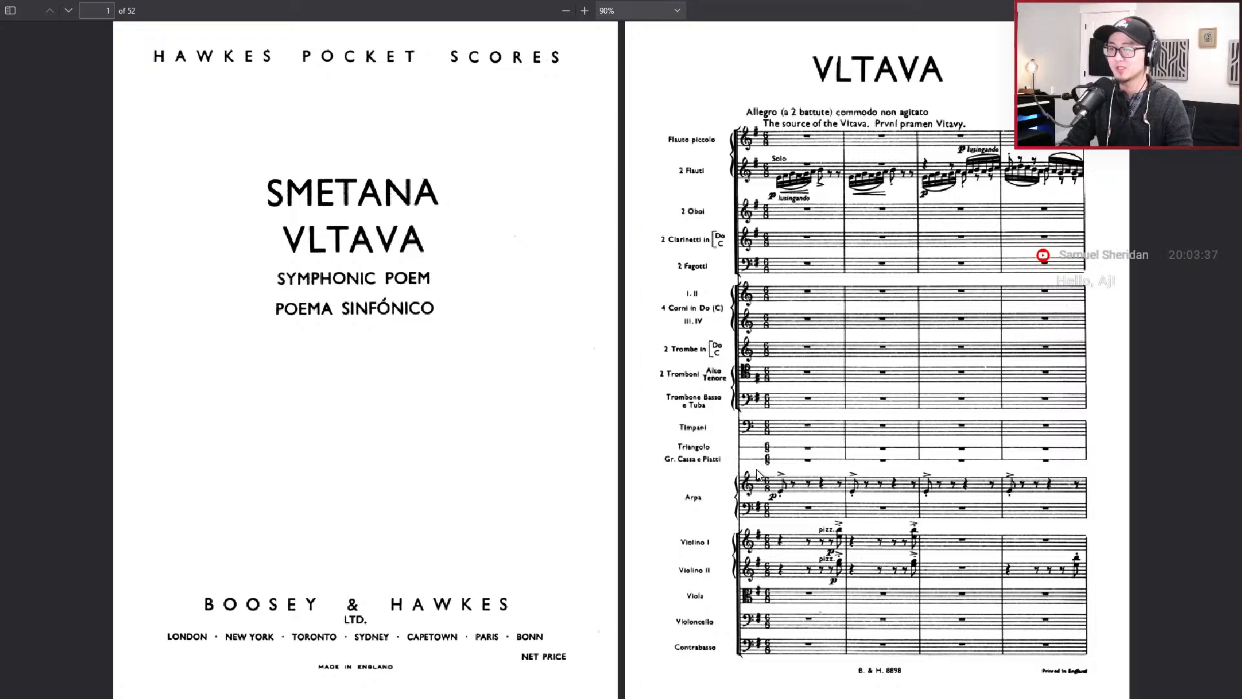
{"action": "key", "text": "alt+Tab"}
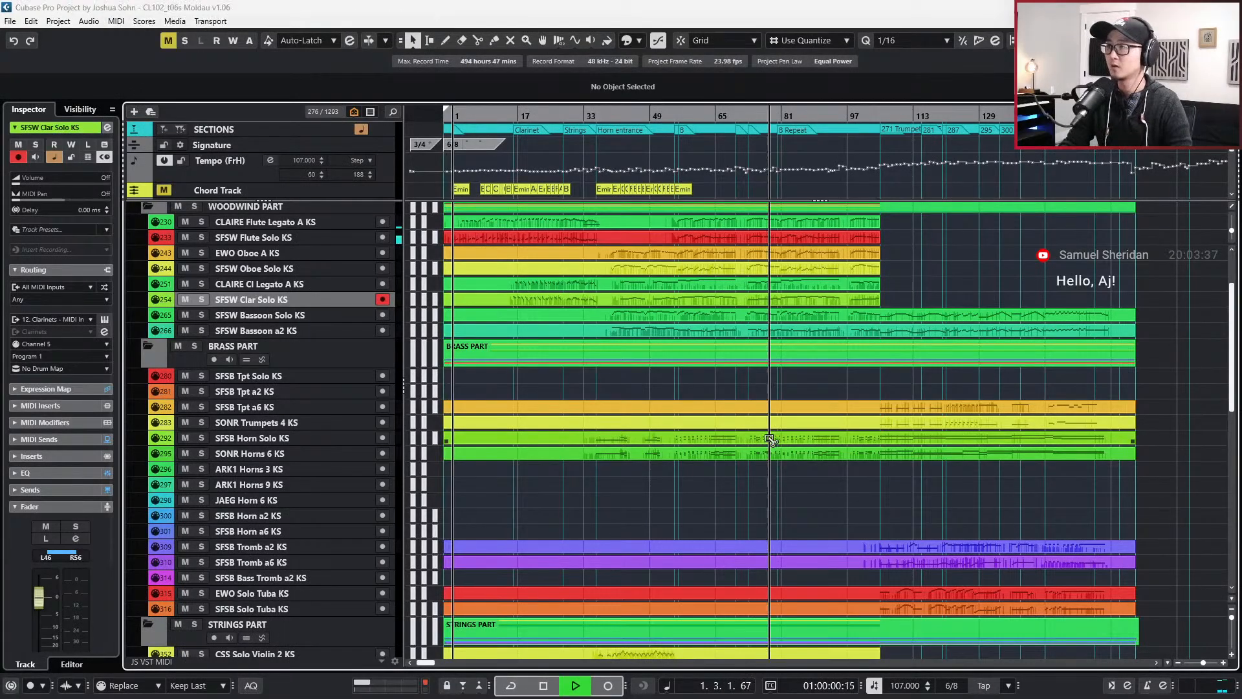
{"action": "key", "text": "alt+Tab"}
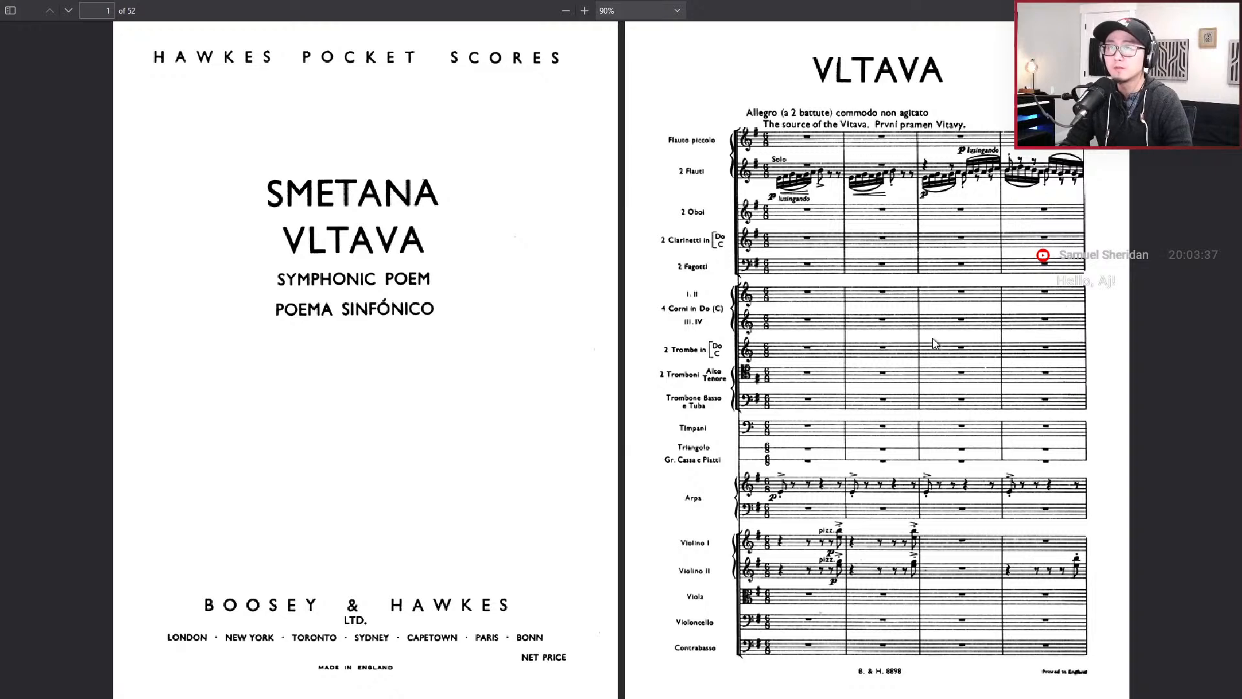
- Follow the playback in the score from page 3 through page 17, up to the repeat ending at bar 79
{"action": "scroll", "coordinate": [933, 337], "scroll_direction": "down", "scroll_amount": 2}
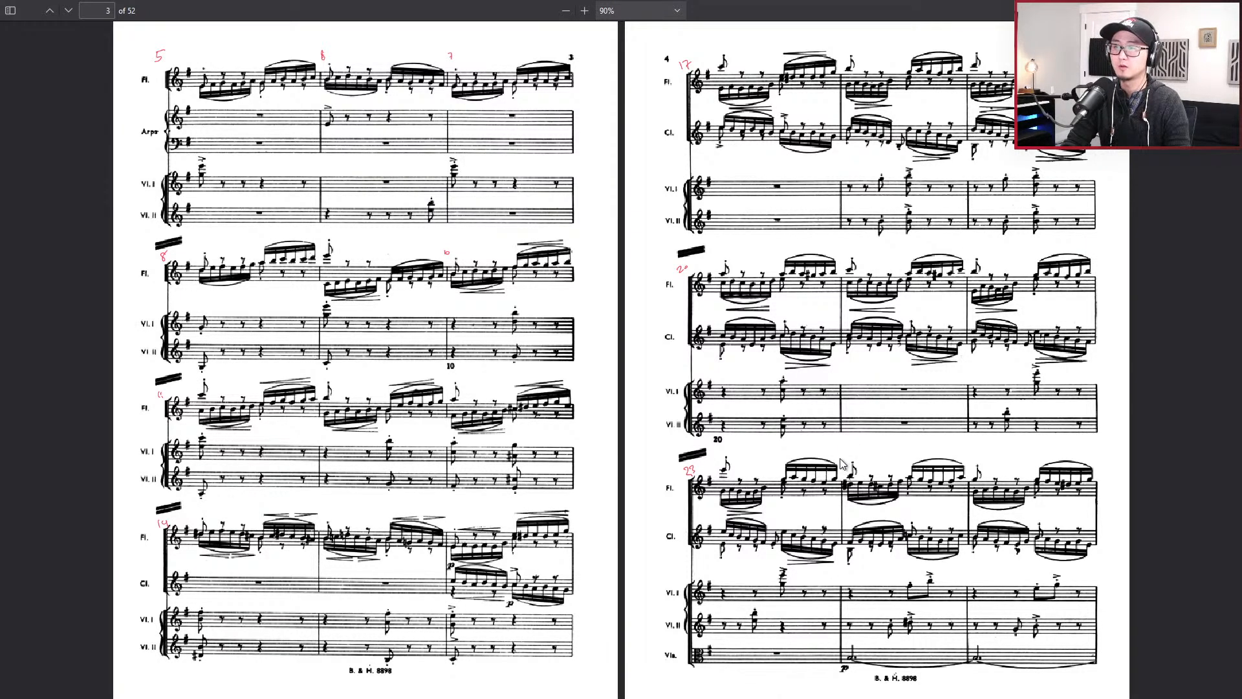
{"action": "key", "text": "Right"}
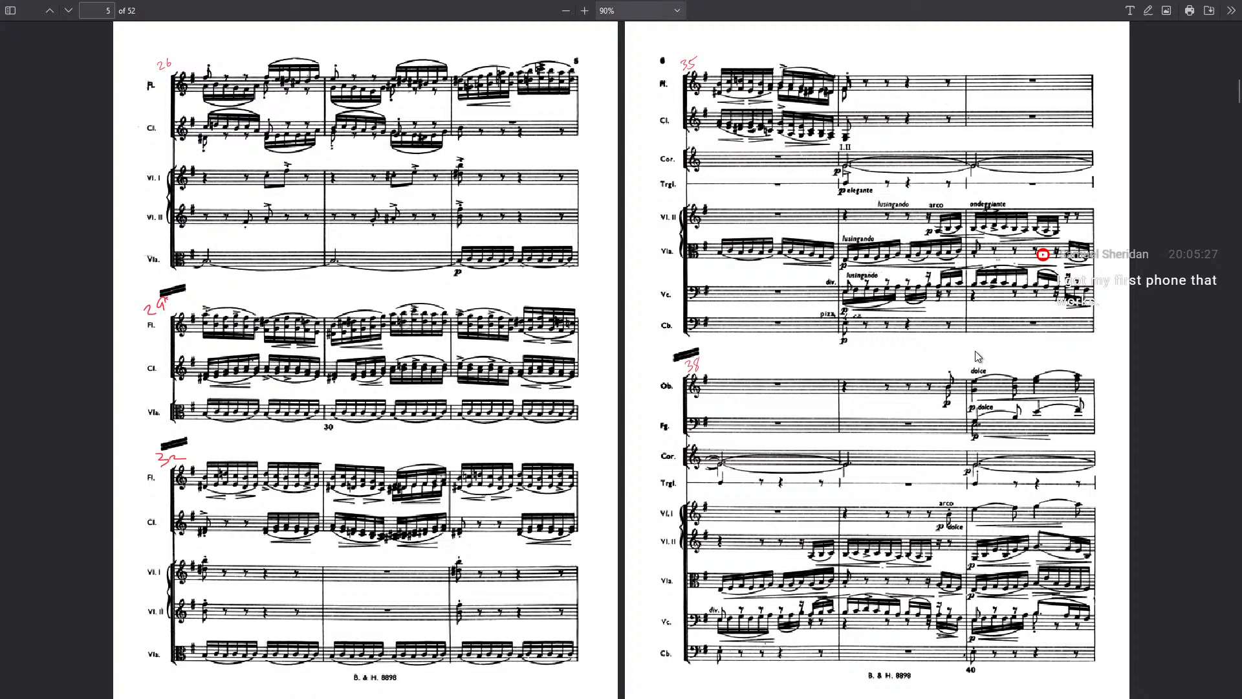
{"action": "key", "text": "Right"}
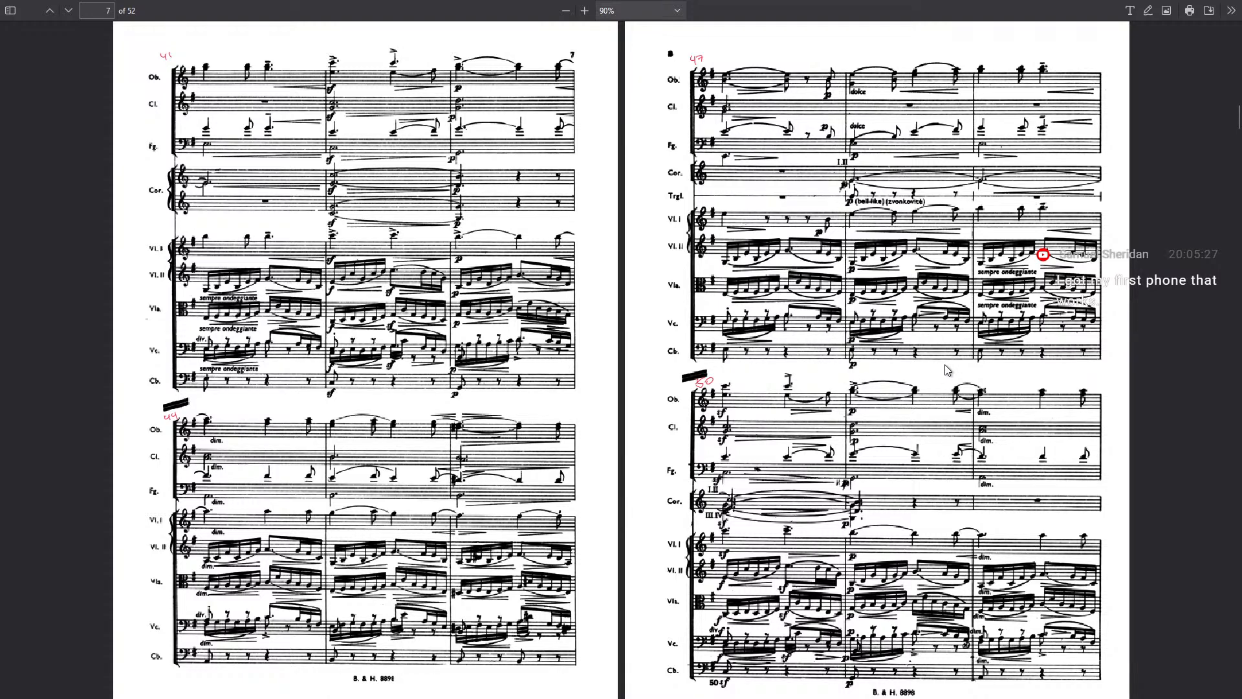
{"action": "key", "text": "Right"}
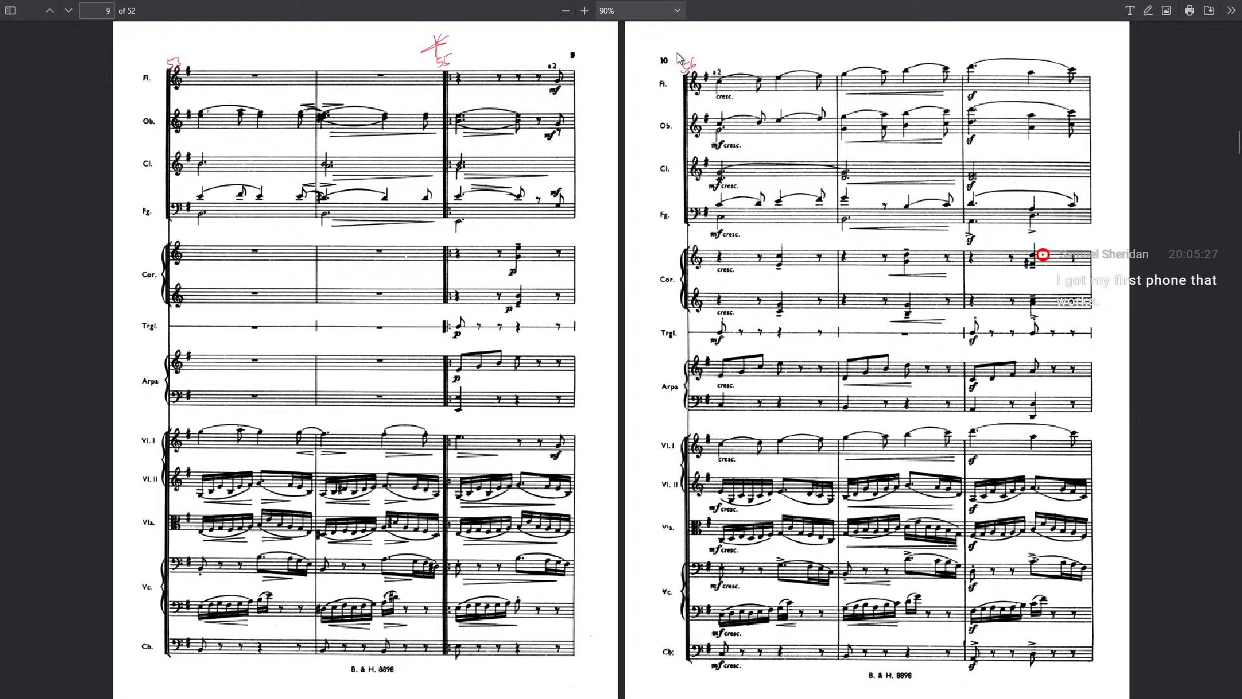
{"action": "key", "text": "Right"}
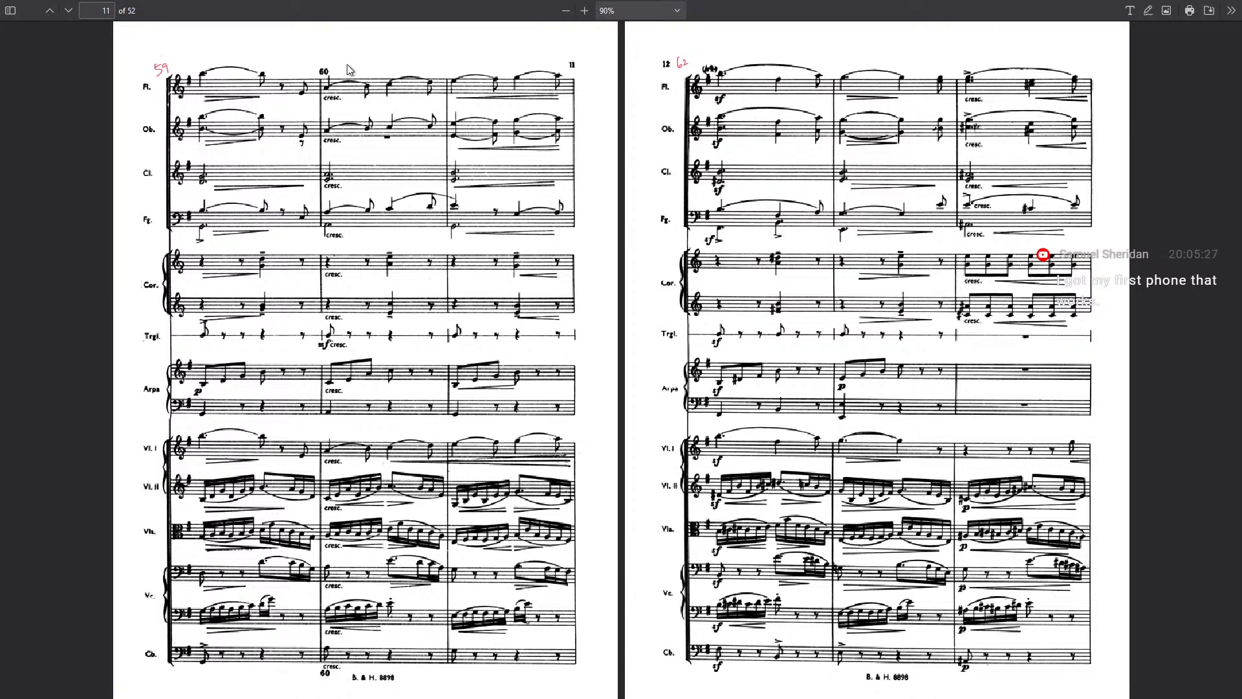
{"action": "key", "text": "Right"}
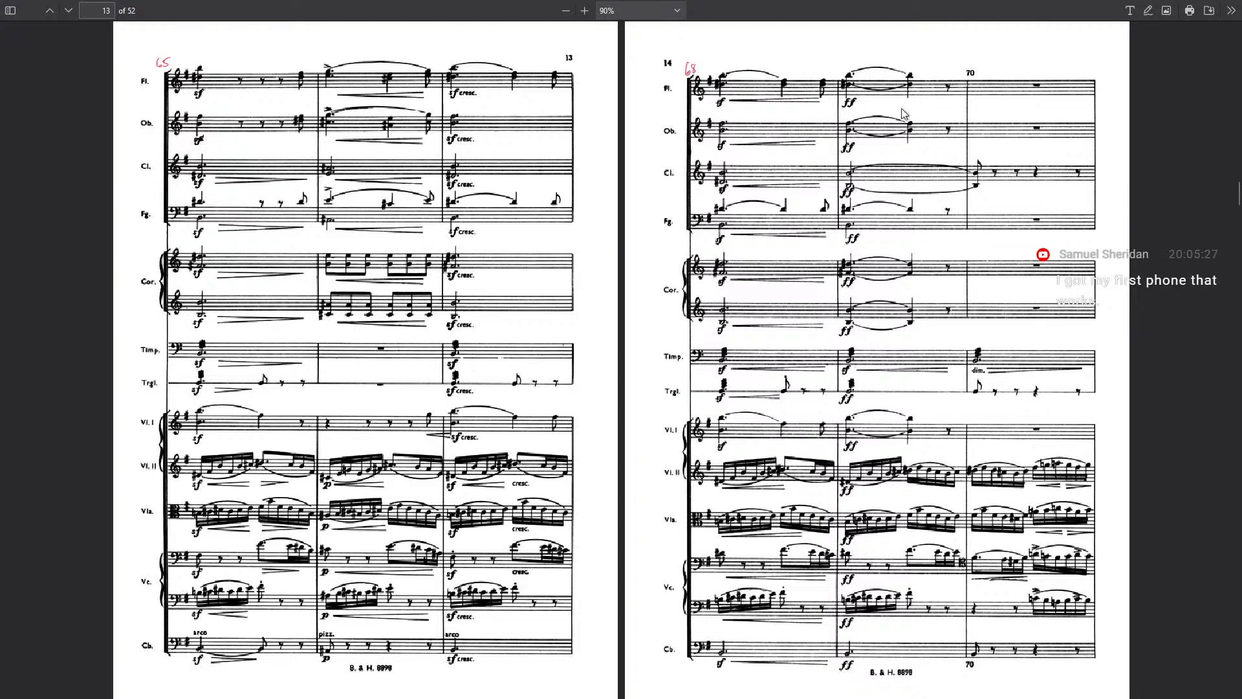
{"action": "key", "text": "Right"}
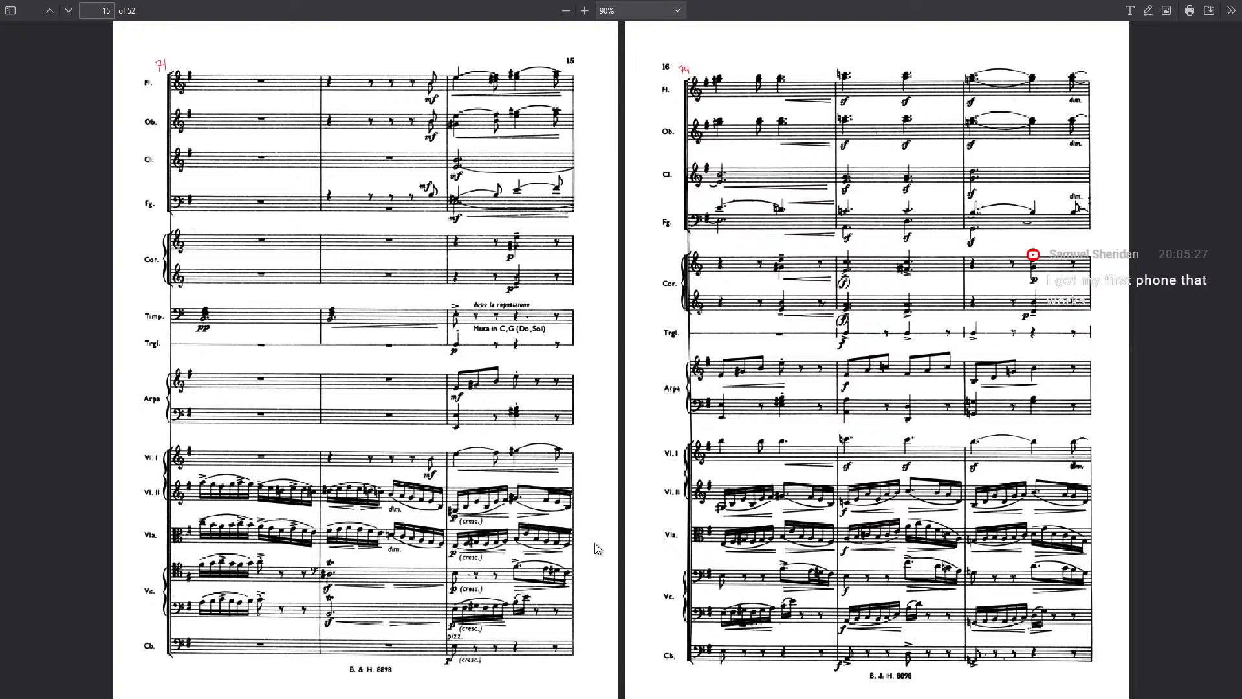
{"action": "key", "text": "Right"}
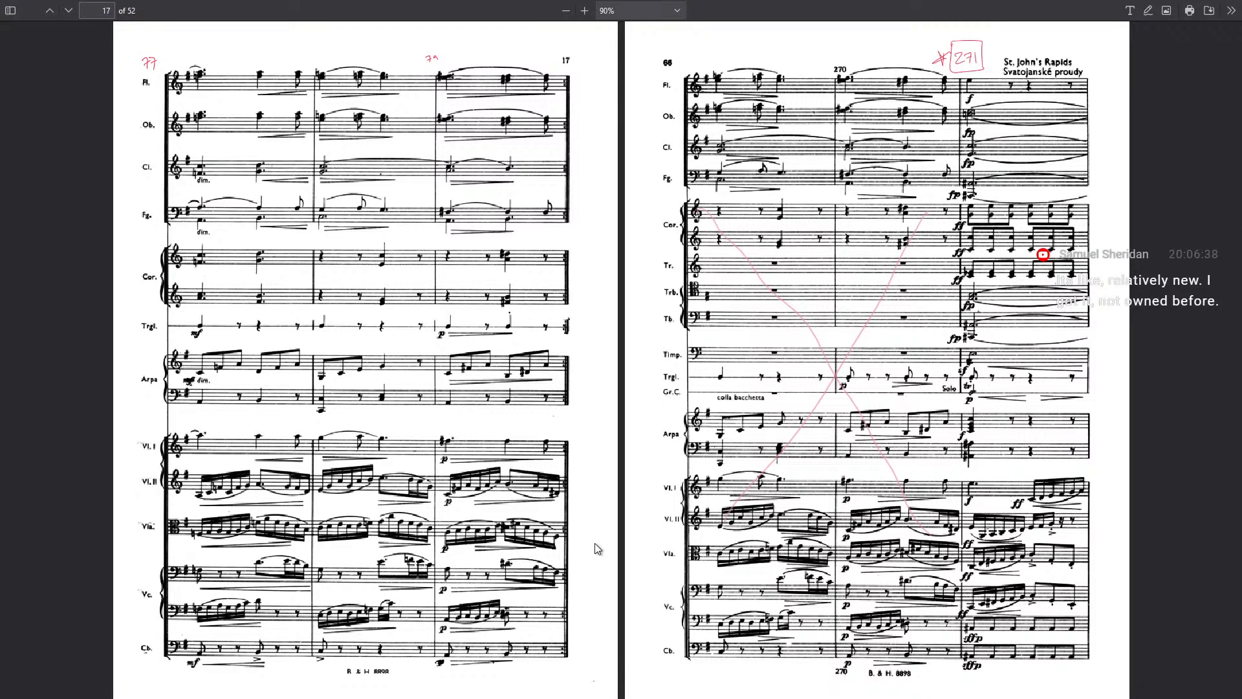
- Go back to the repeat start at bar 55 on page 9 and follow the playback in the score through page 17
{"action": "key", "text": "Left"}
{"action": "key", "text": "Left"}
{"action": "key", "text": "Left"}
{"action": "key", "text": "Left"}
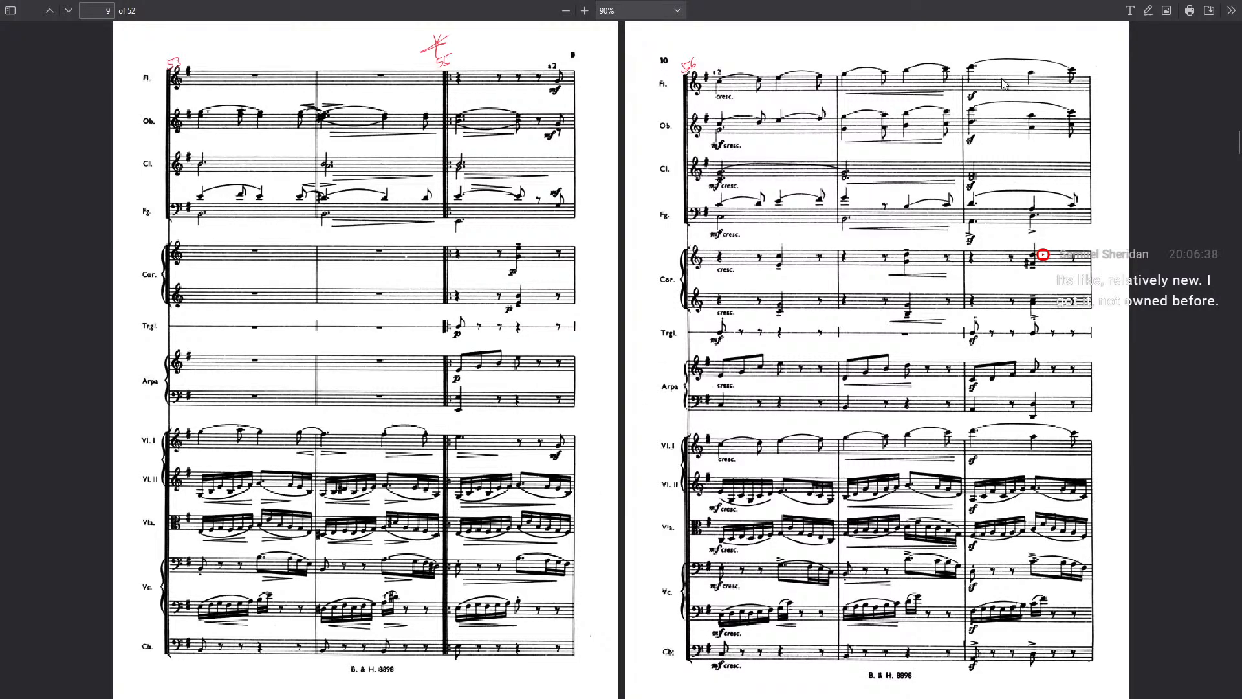
{"action": "key", "text": "Right"}
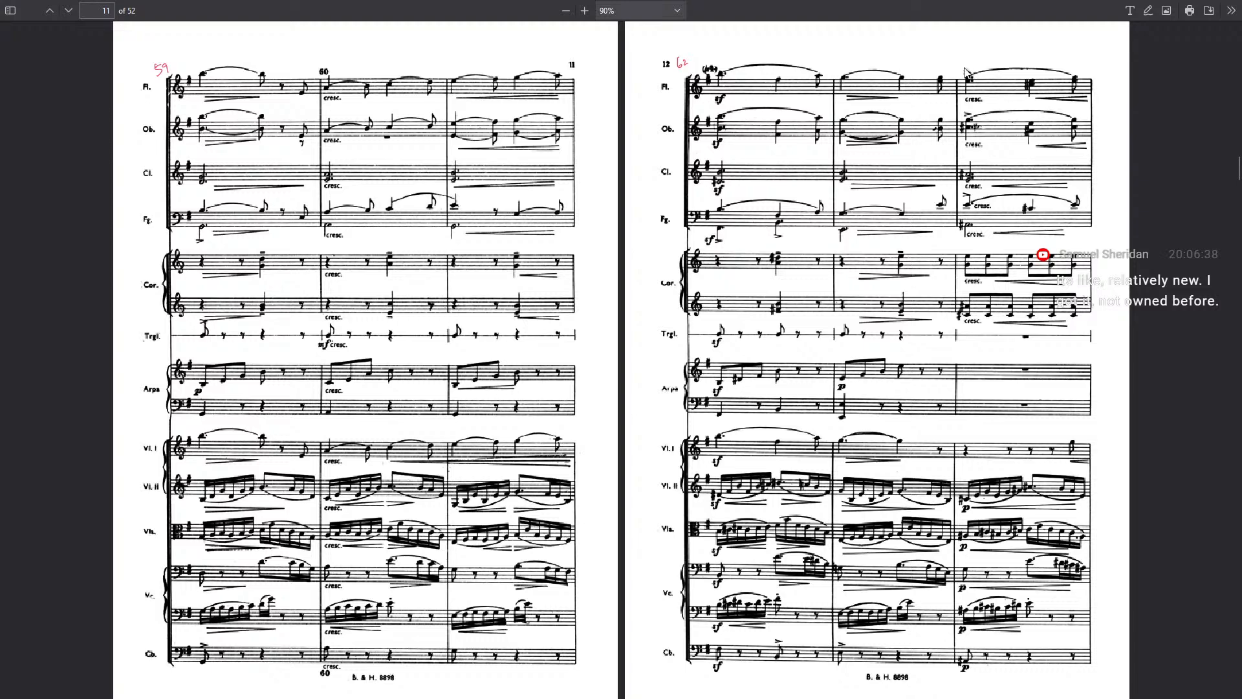
{"action": "key", "text": "Right"}
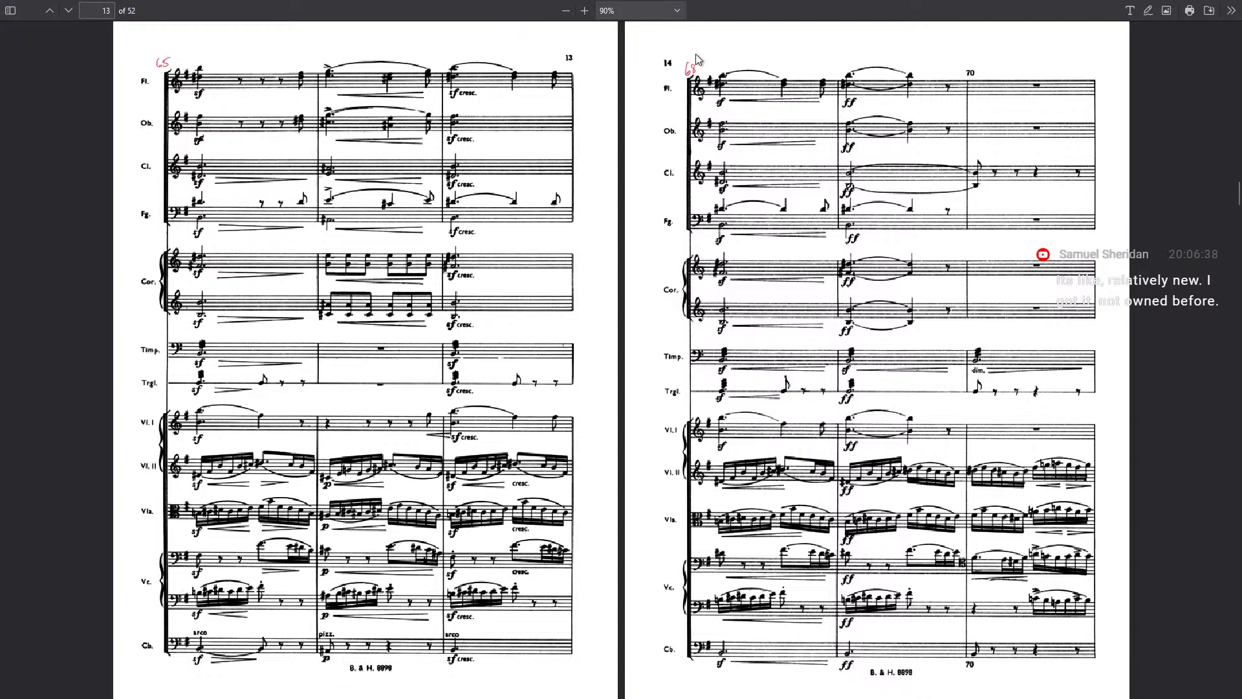
{"action": "key", "text": "Right"}
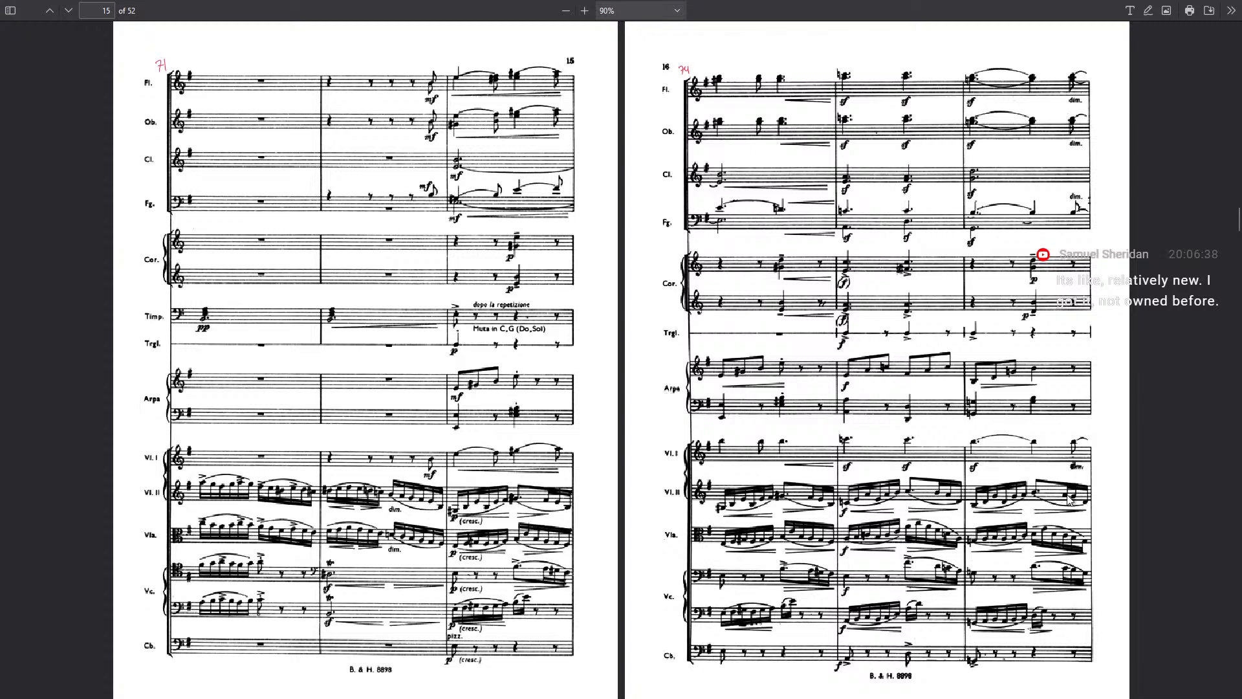
{"action": "key", "text": "Page_Down"}
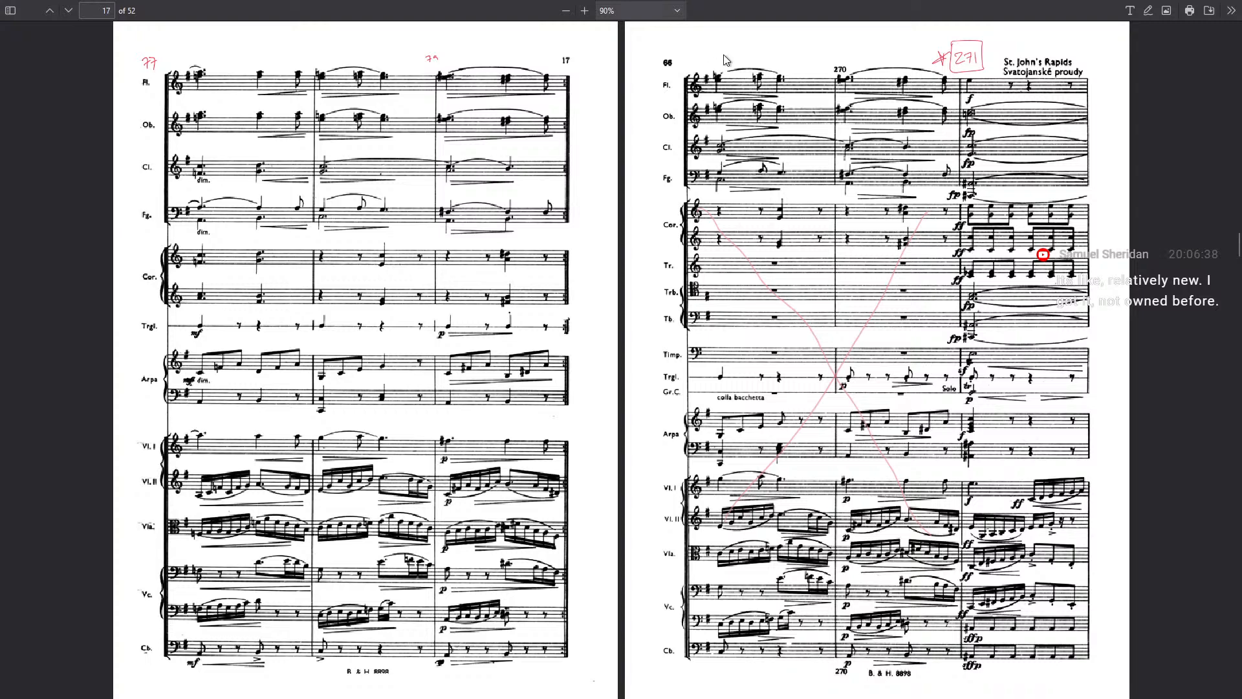
- Follow the playback through the St. John's Rapids section of the score, from bar 271 up to page 33
{"action": "key", "text": "Page_Down"}
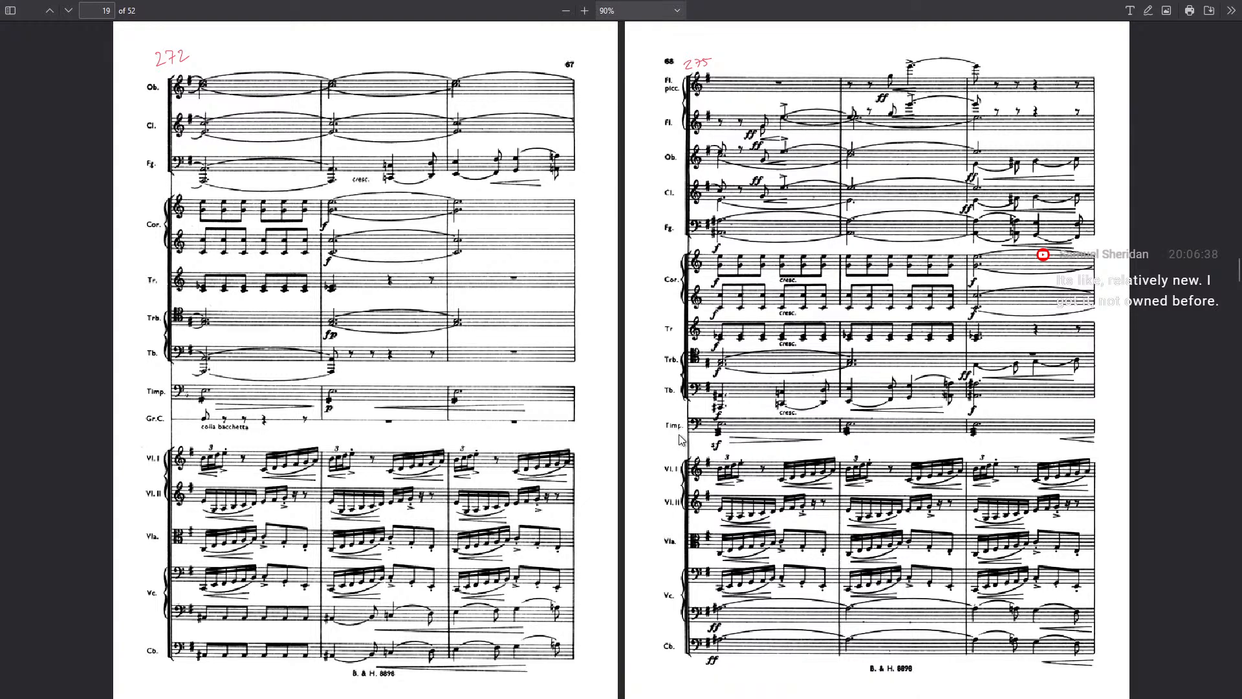
{"action": "key", "text": "Page_Down"}
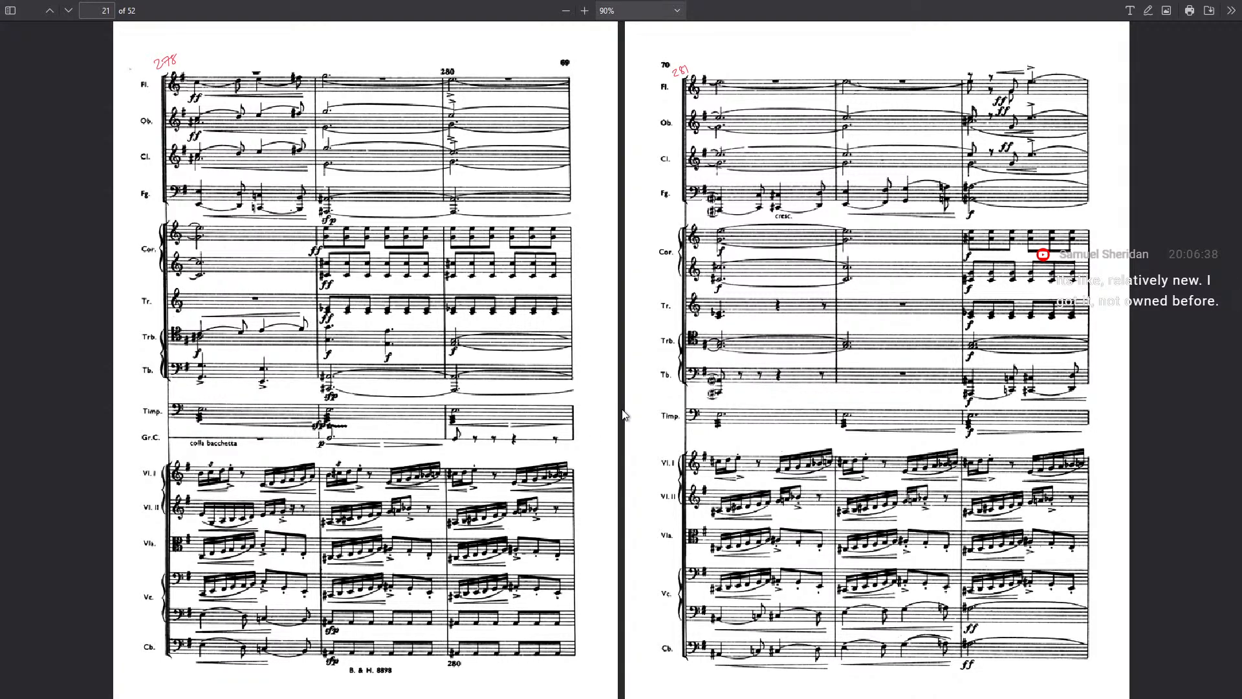
{"action": "key", "text": "Page_Down"}
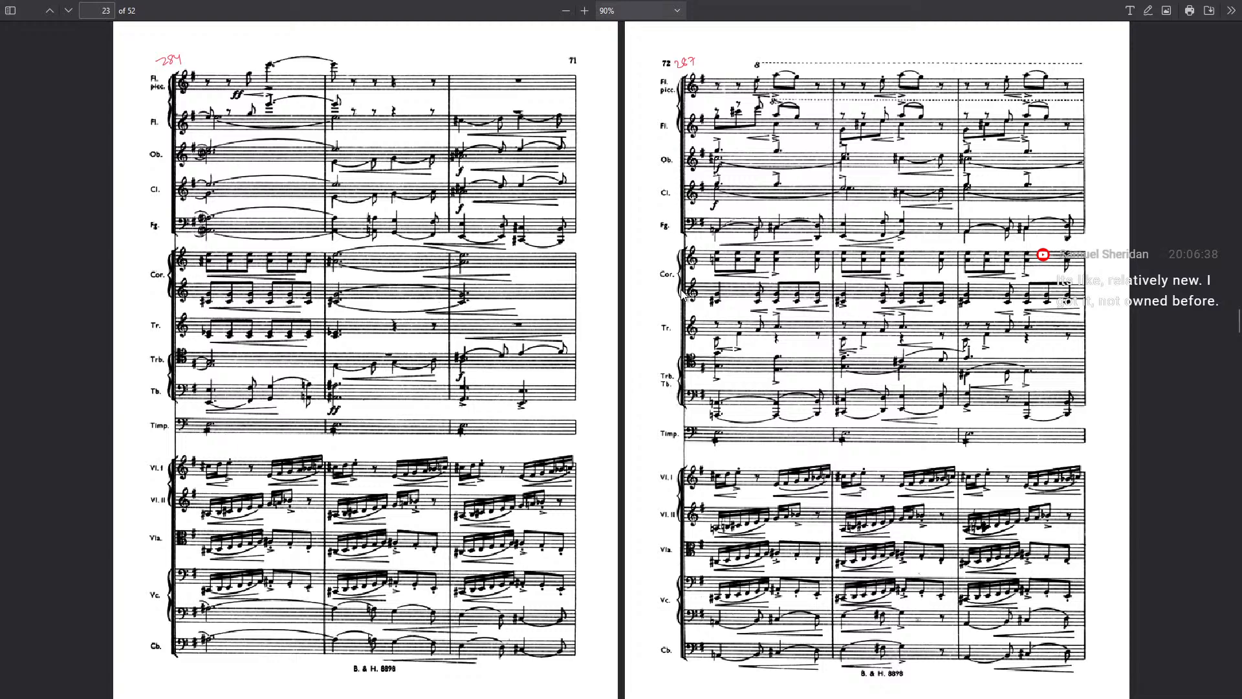
{"action": "key", "text": "Right"}
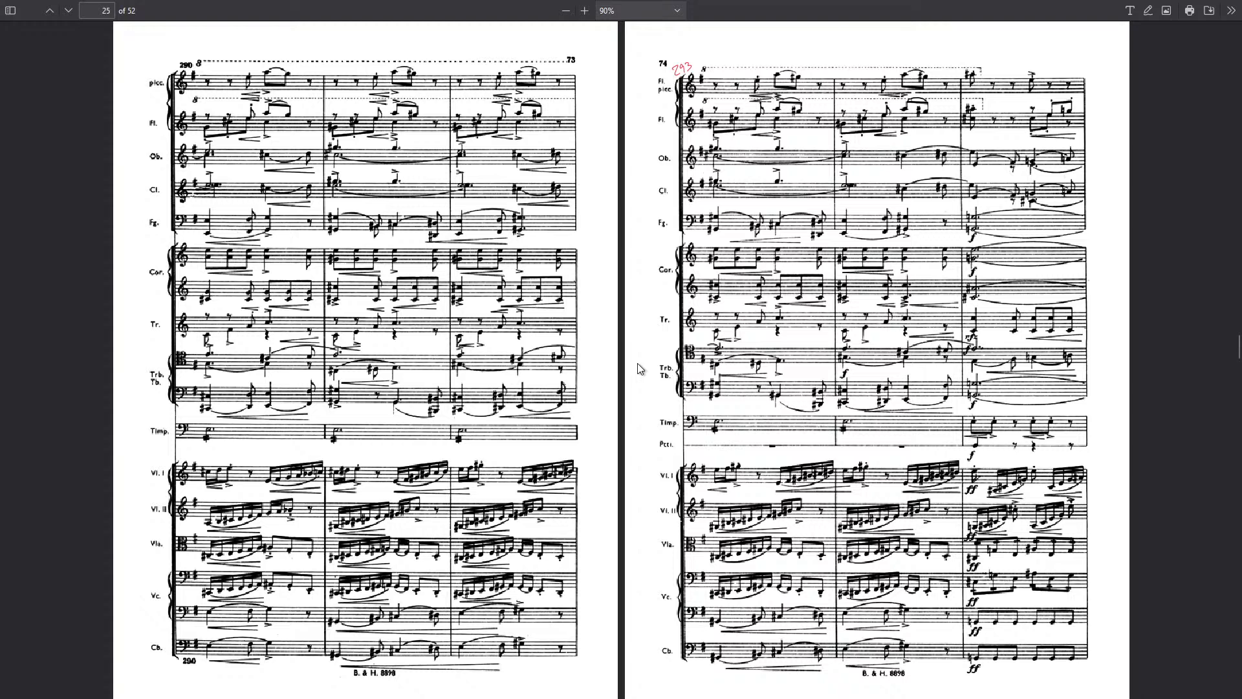
{"action": "key", "text": "Right"}
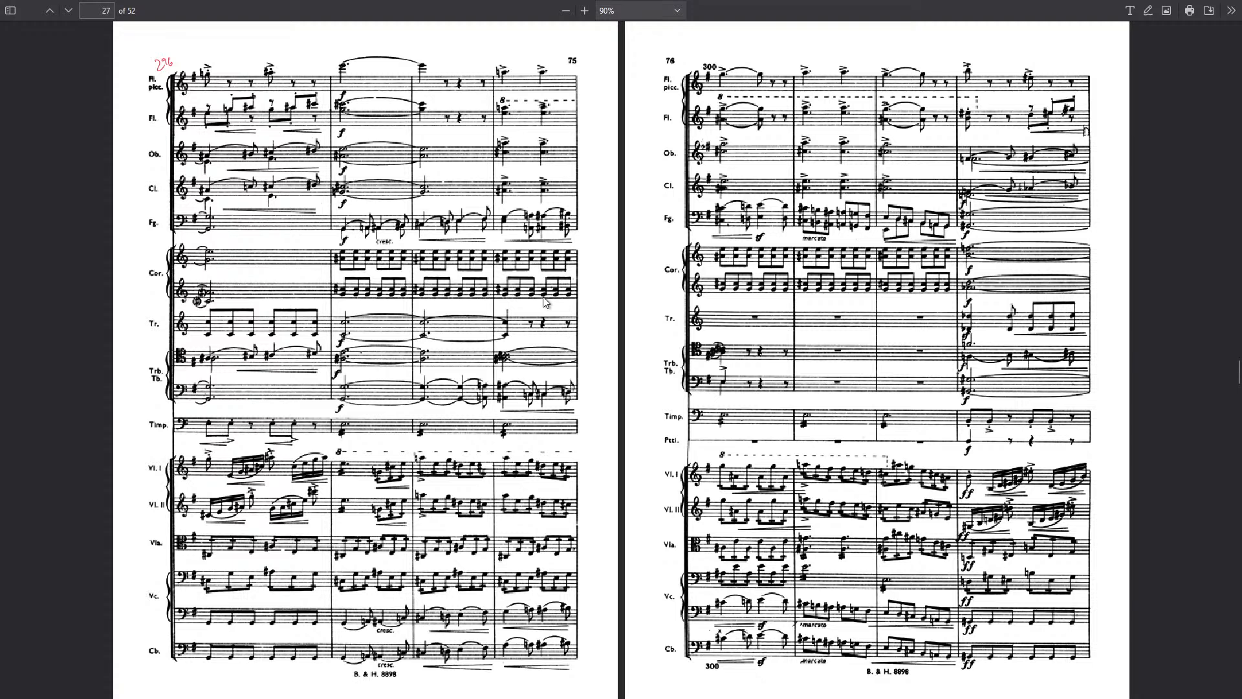
{"action": "key", "text": "Right"}
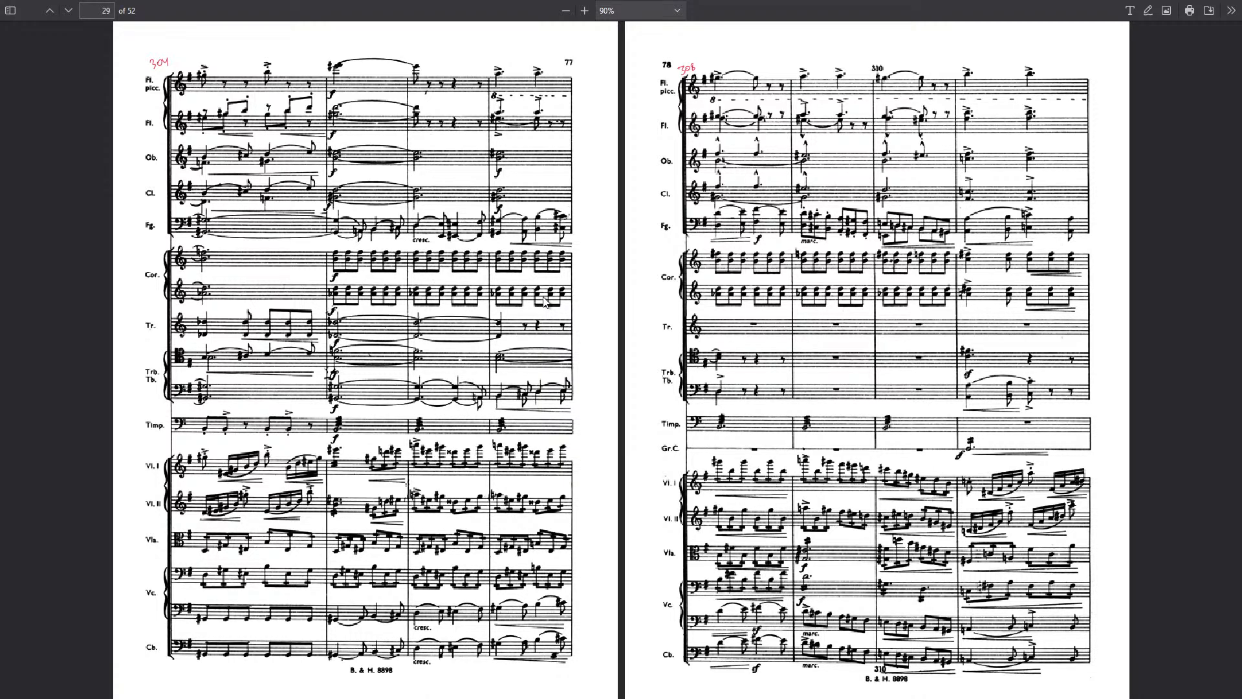
{"action": "scroll", "coordinate": [544, 302], "scroll_direction": "down", "scroll_amount": 3}
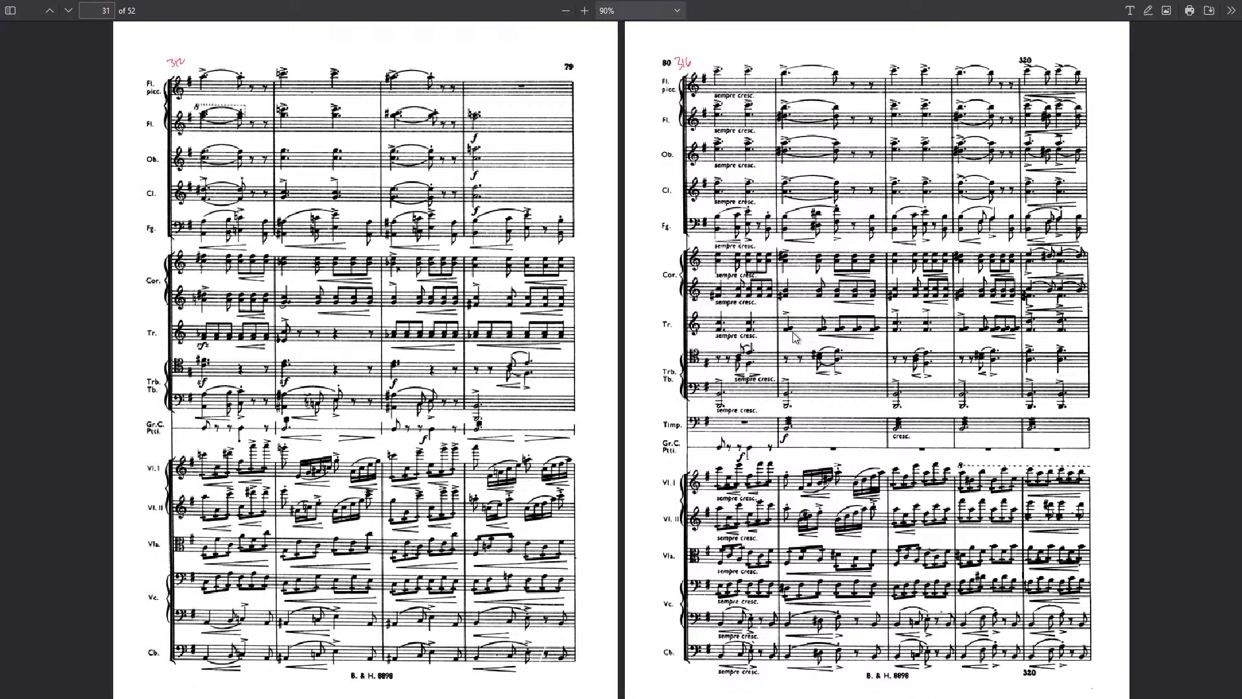
{"action": "key", "text": "Right"}
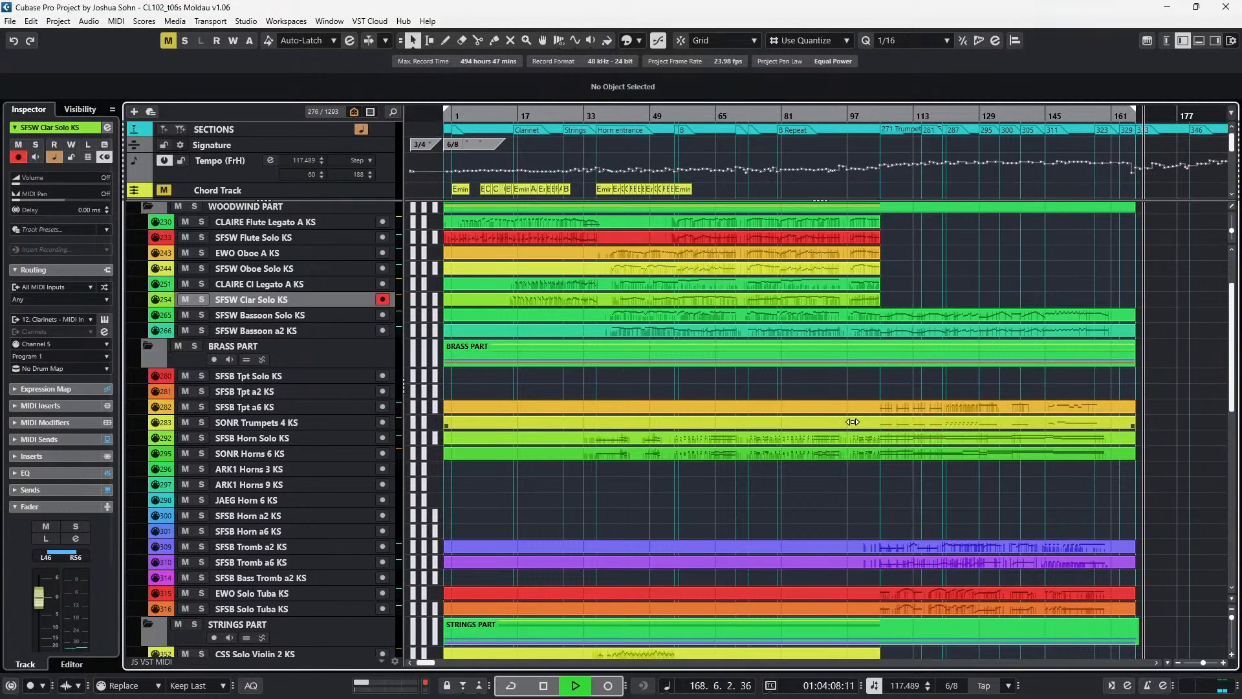
- Stop playback in Cubase and place the project cursor at bar 105, where the 271 section starts
{"action": "key", "text": "space"}
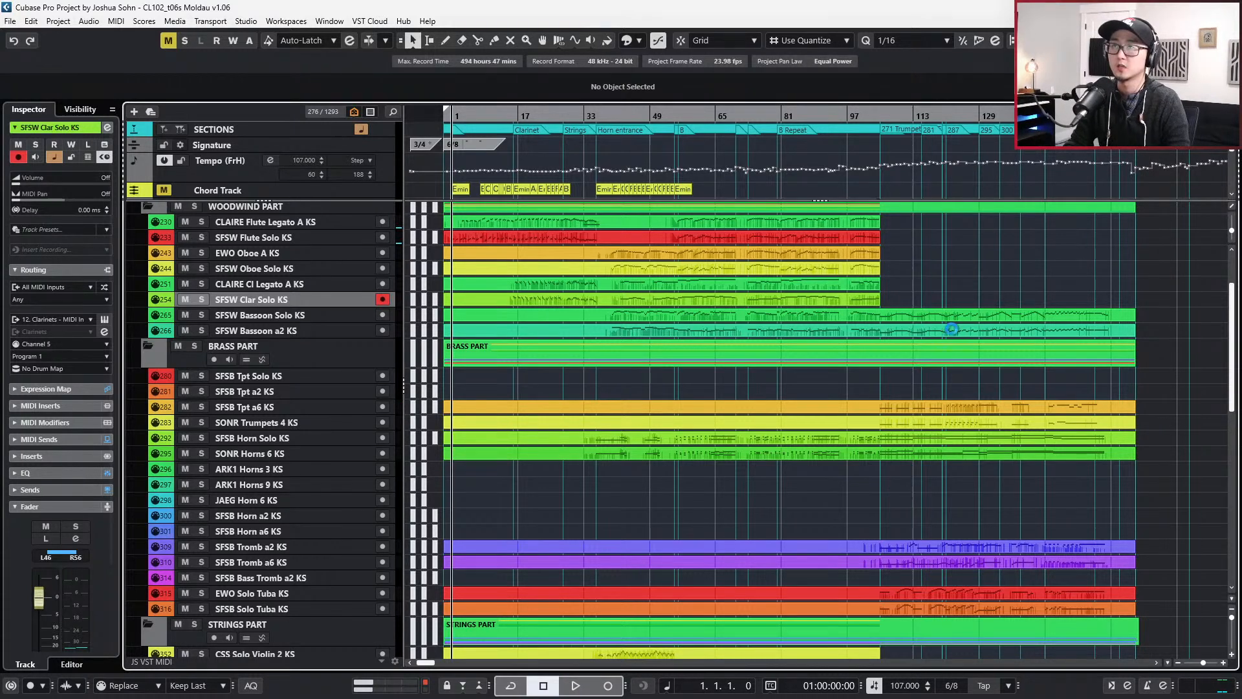
{"action": "left_click", "coordinate": [869, 114]}
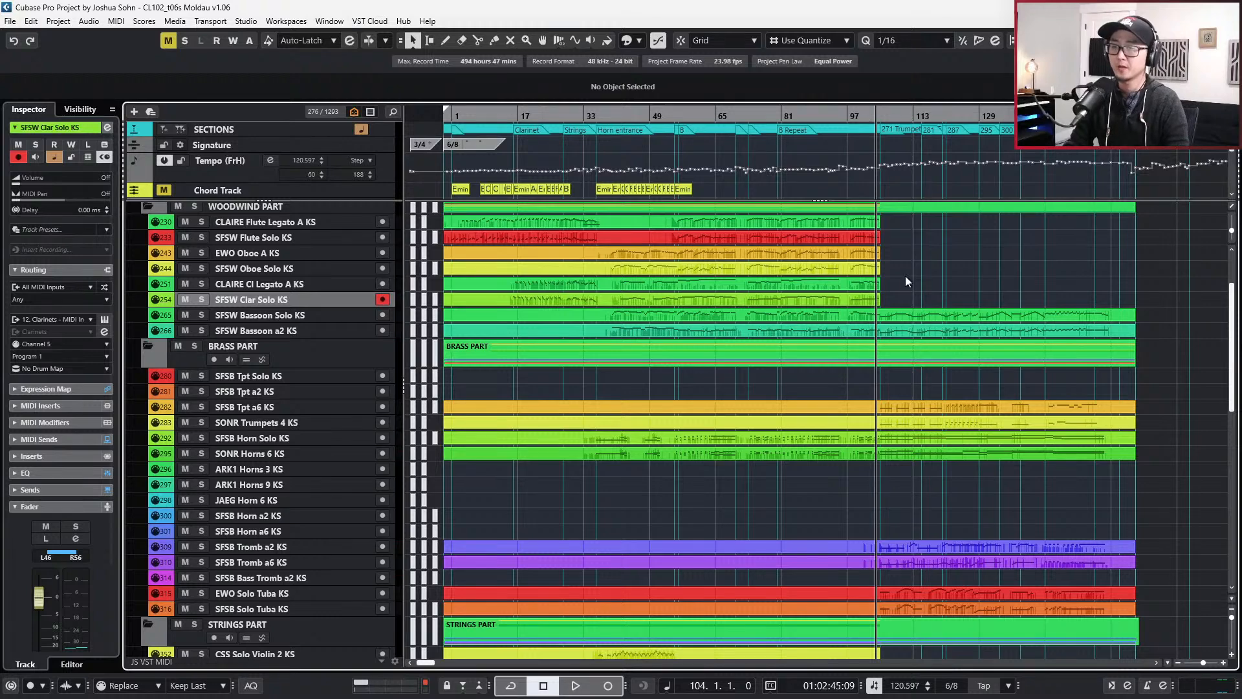
{"action": "scroll", "coordinate": [920, 282], "scroll_direction": "up", "scroll_amount": 1}
{"action": "scroll", "coordinate": [921, 283], "scroll_direction": "up", "scroll_amount": 1}
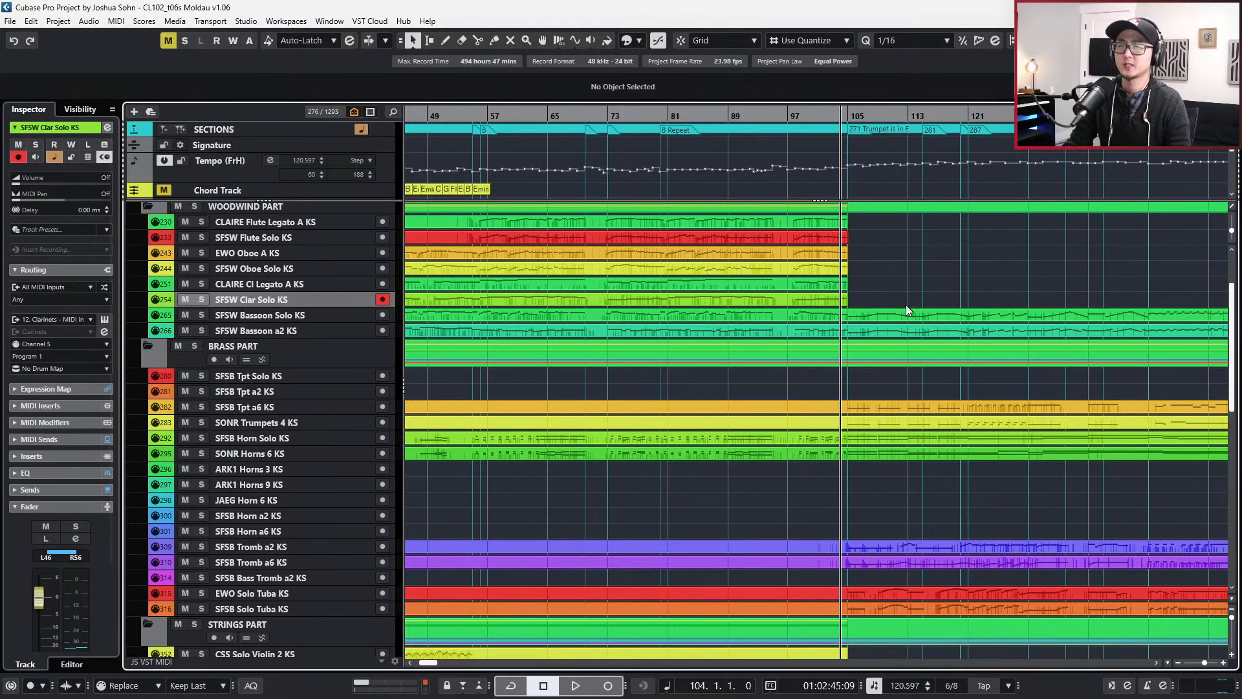
{"action": "scroll", "coordinate": [905, 306], "scroll_direction": "down", "scroll_amount": 1}
{"action": "scroll", "coordinate": [904, 310], "scroll_direction": "right", "scroll_amount": 3}
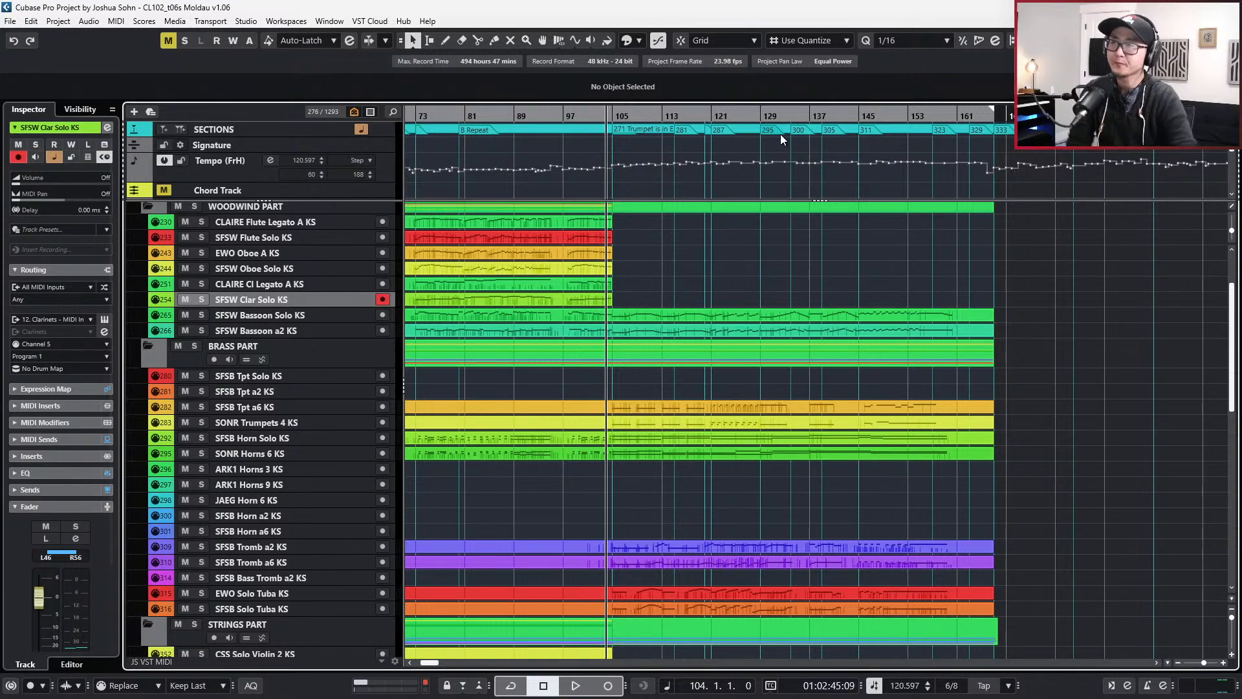
{"action": "key", "text": "KP_Add"}
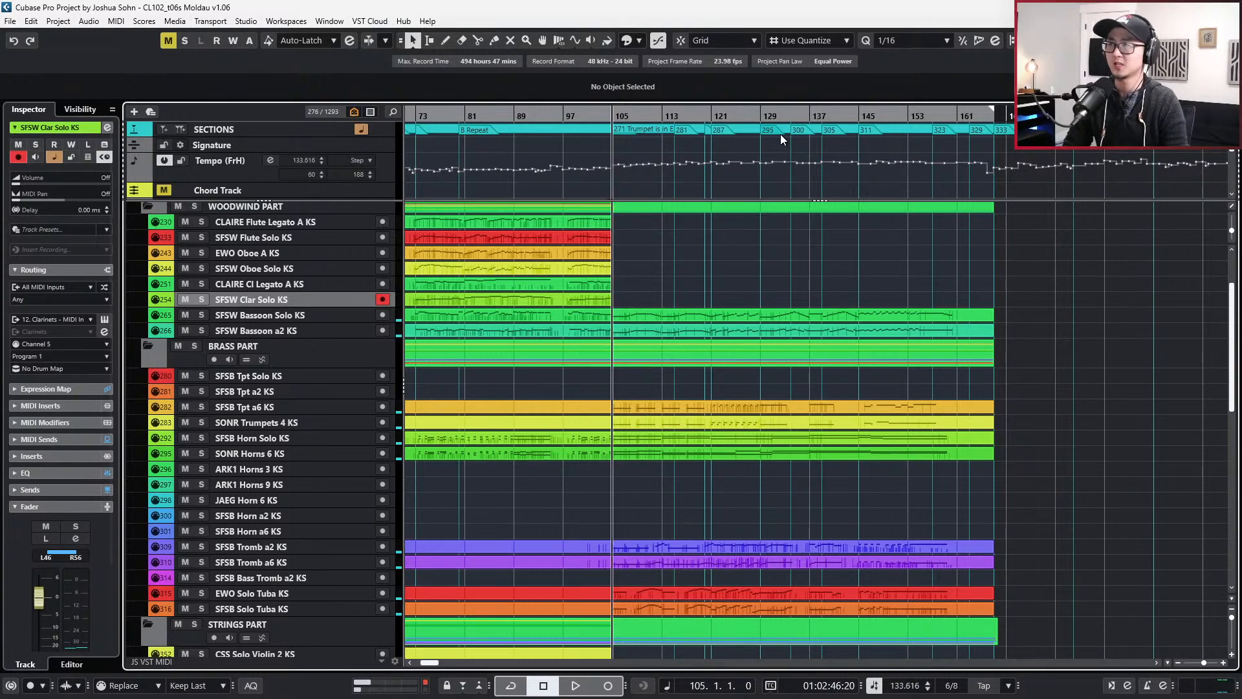
- Set the left locator at bar 105 and bring the project cursor back to that bar
{"action": "key", "text": "ctrl+KP_1"}
{"action": "key", "text": "KP_Add"}
{"action": "key", "text": "ctrl+KP_Subtract"}
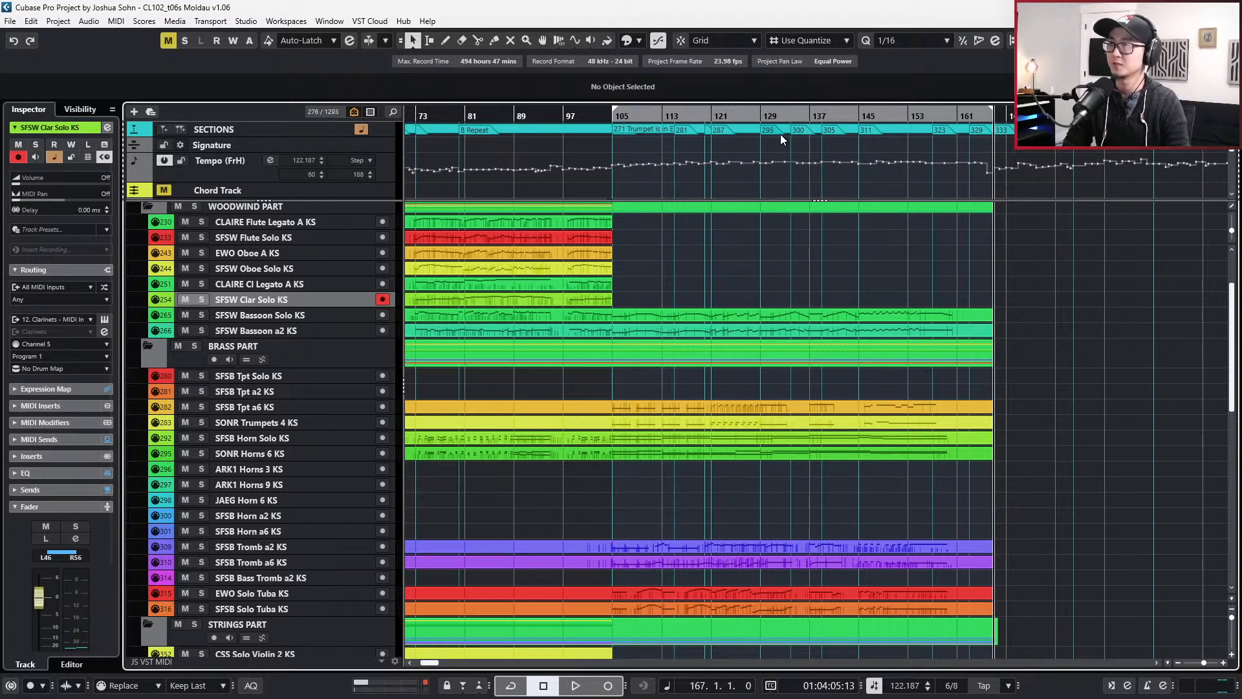
{"action": "key", "text": "KP_Subtract"}
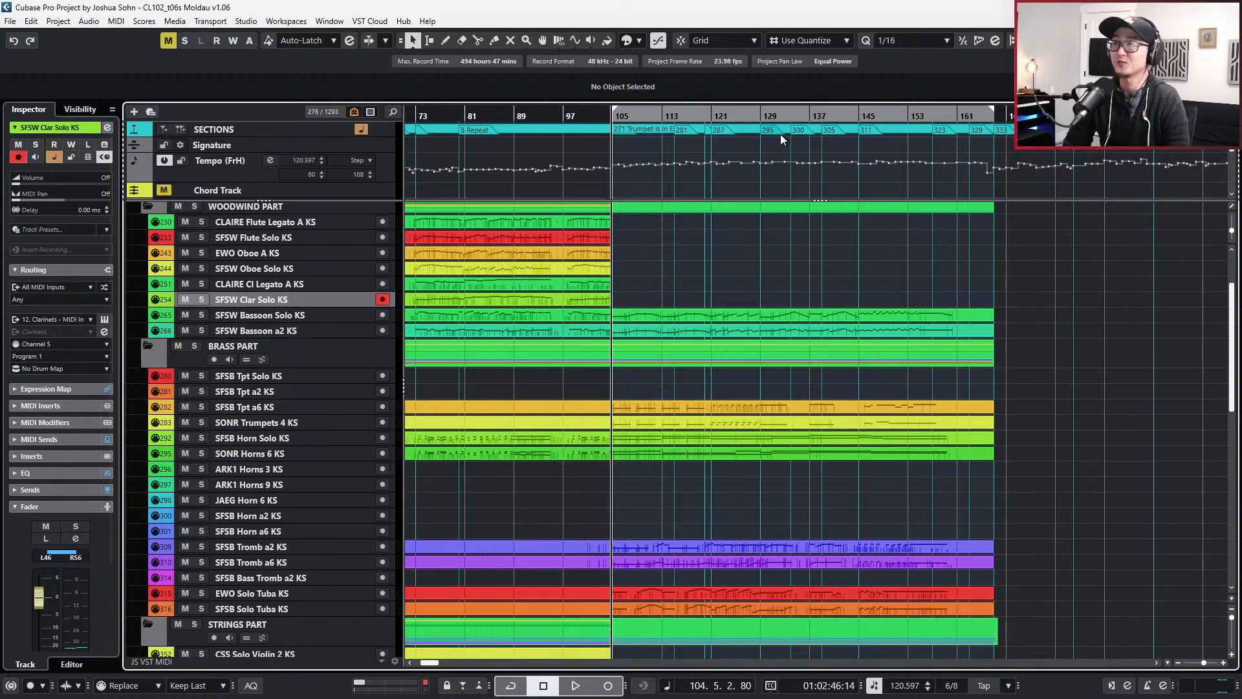
{"action": "key", "text": "KP_Subtract"}
{"action": "key", "text": "KP_Subtract"}
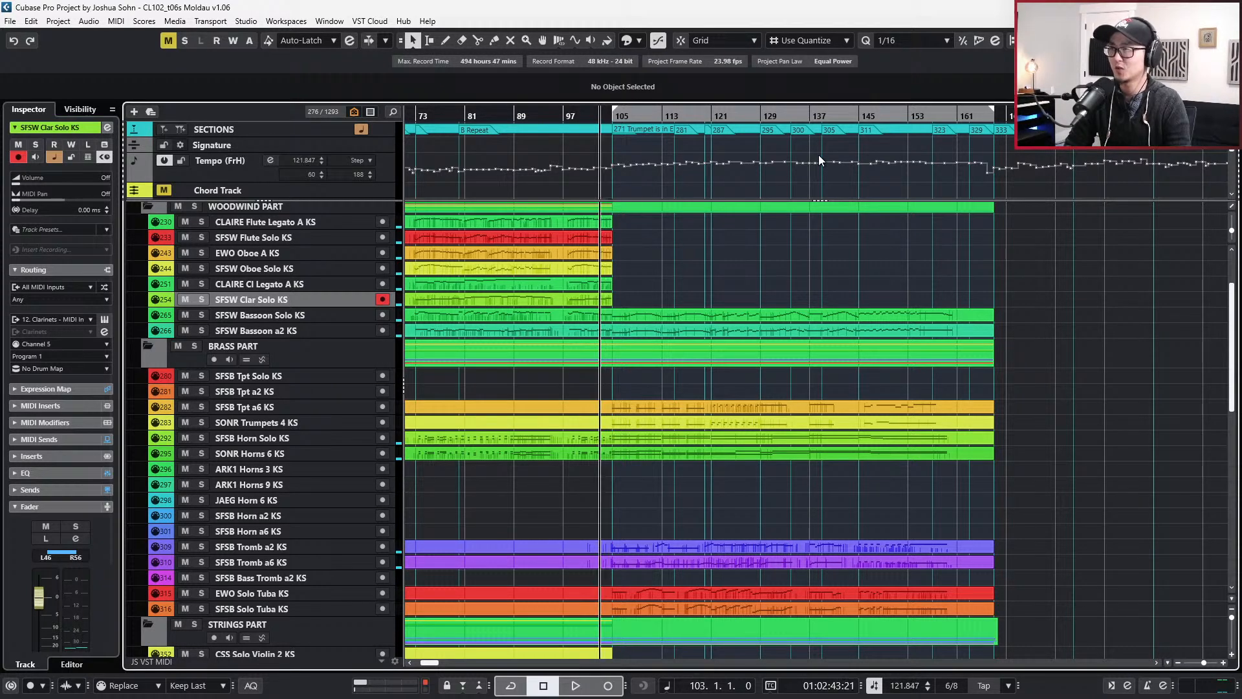
{"action": "key", "text": "KP_Add"}
{"action": "key", "text": "KP_Add"}
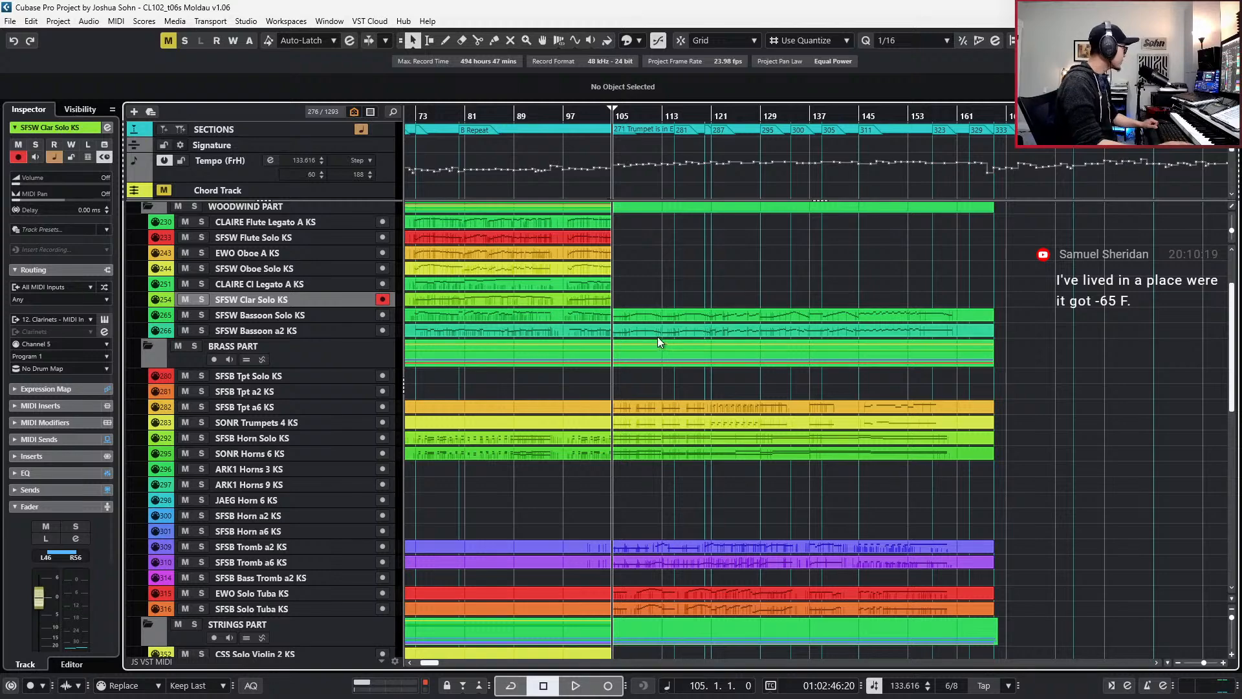
- Move the project cursor back three bars from bar 105 to bar 102
{"action": "scroll", "coordinate": [599, 274], "scroll_direction": "up", "scroll_amount": 2}
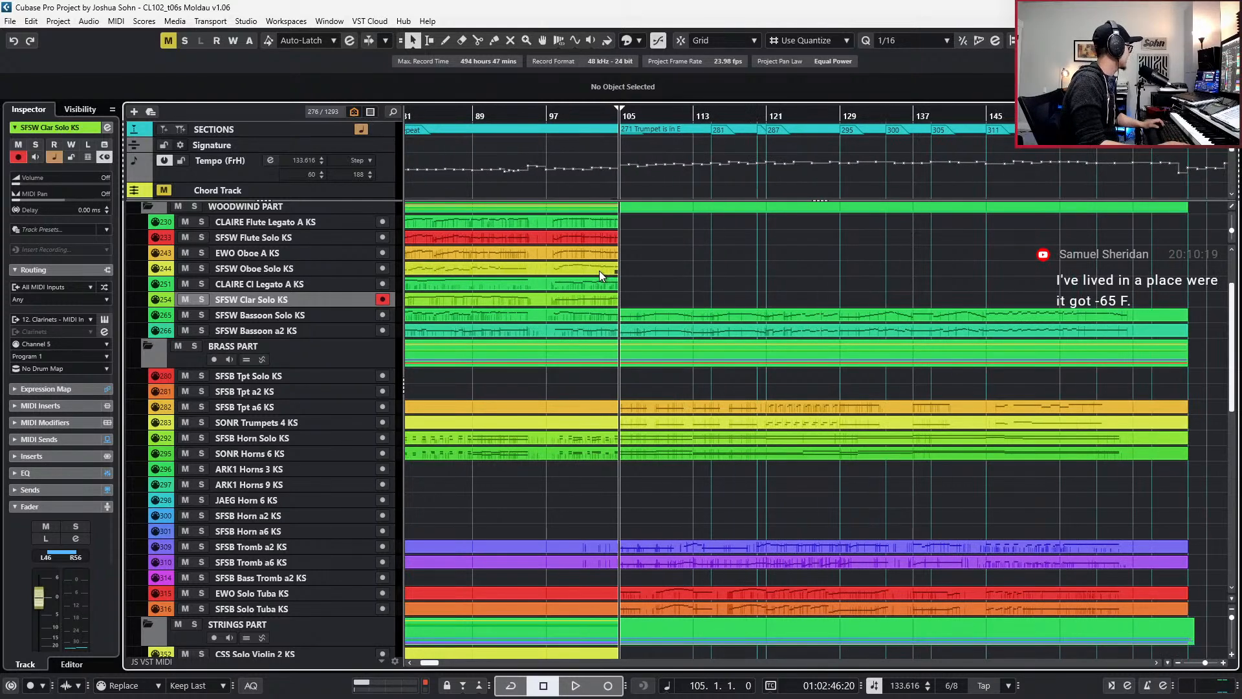
{"action": "scroll", "coordinate": [625, 272], "scroll_direction": "left", "scroll_amount": 1}
{"action": "scroll", "coordinate": [626, 270], "scroll_direction": "right", "scroll_amount": 2}
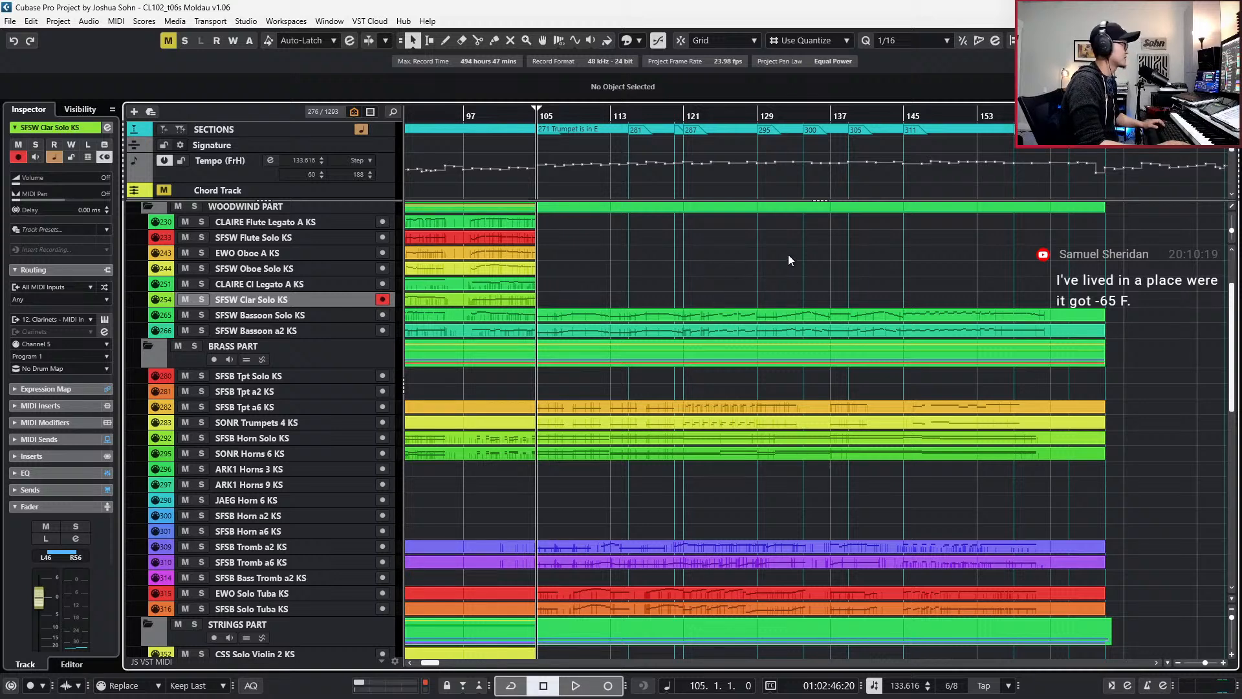
{"action": "scroll", "coordinate": [788, 255], "scroll_direction": "down", "scroll_amount": 1}
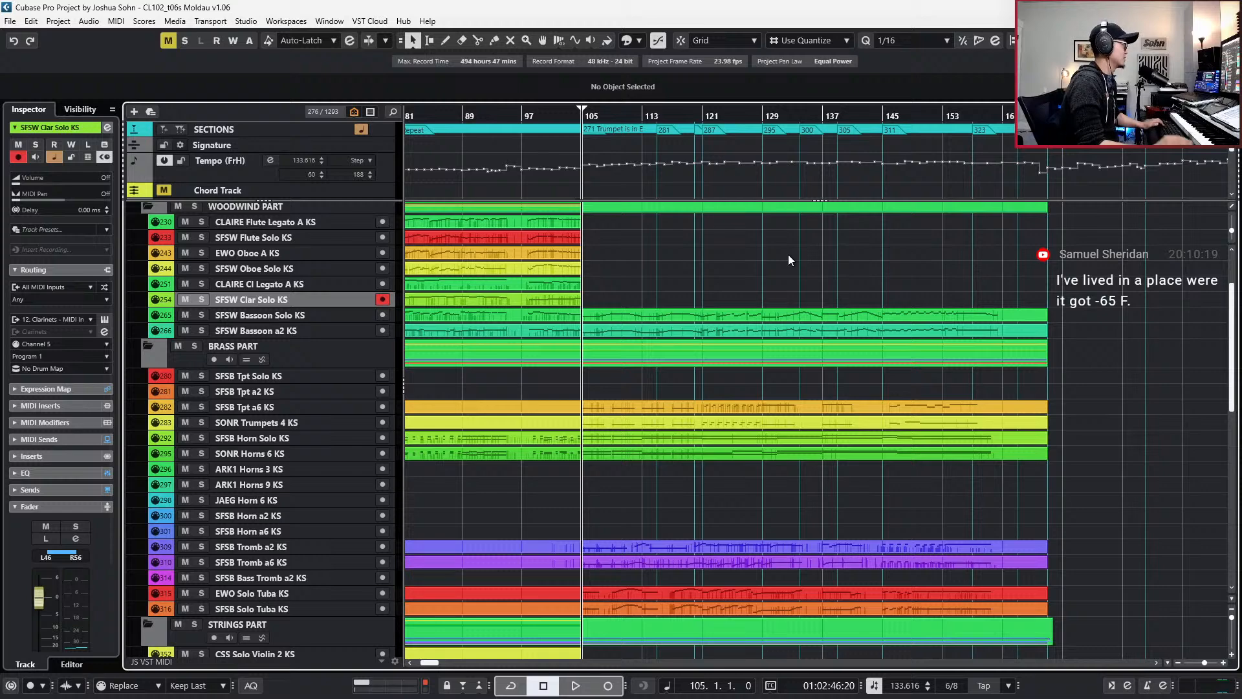
{"action": "key", "text": "KP_Subtract"}
{"action": "key", "text": "KP_Subtract"}
{"action": "key", "text": "KP_Subtract"}
- Extend the MIDI parts of CLAIRE Flute Legato A and SFSW Flute Solo from bar 105 to the end of bar 167
{"action": "scroll", "coordinate": [788, 255], "scroll_direction": "up", "scroll_amount": 3}
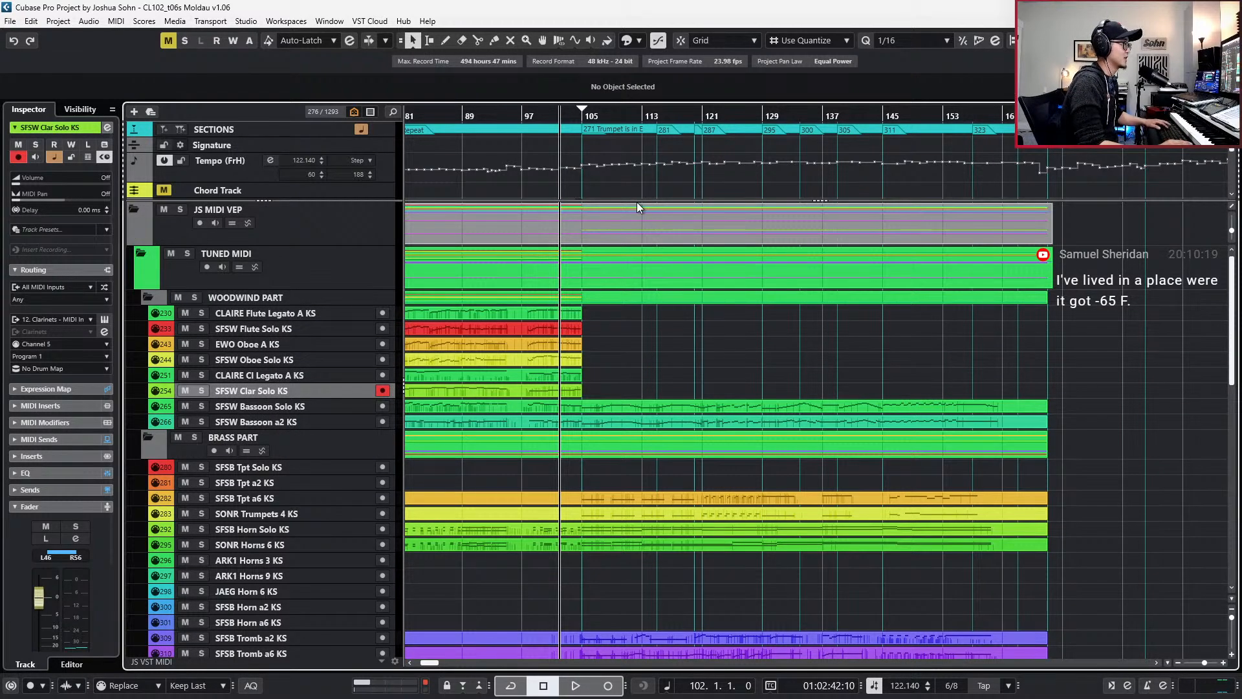
{"action": "left_click", "coordinate": [639, 227]}
{"action": "scroll", "coordinate": [623, 320], "scroll_direction": "up", "scroll_amount": 1}
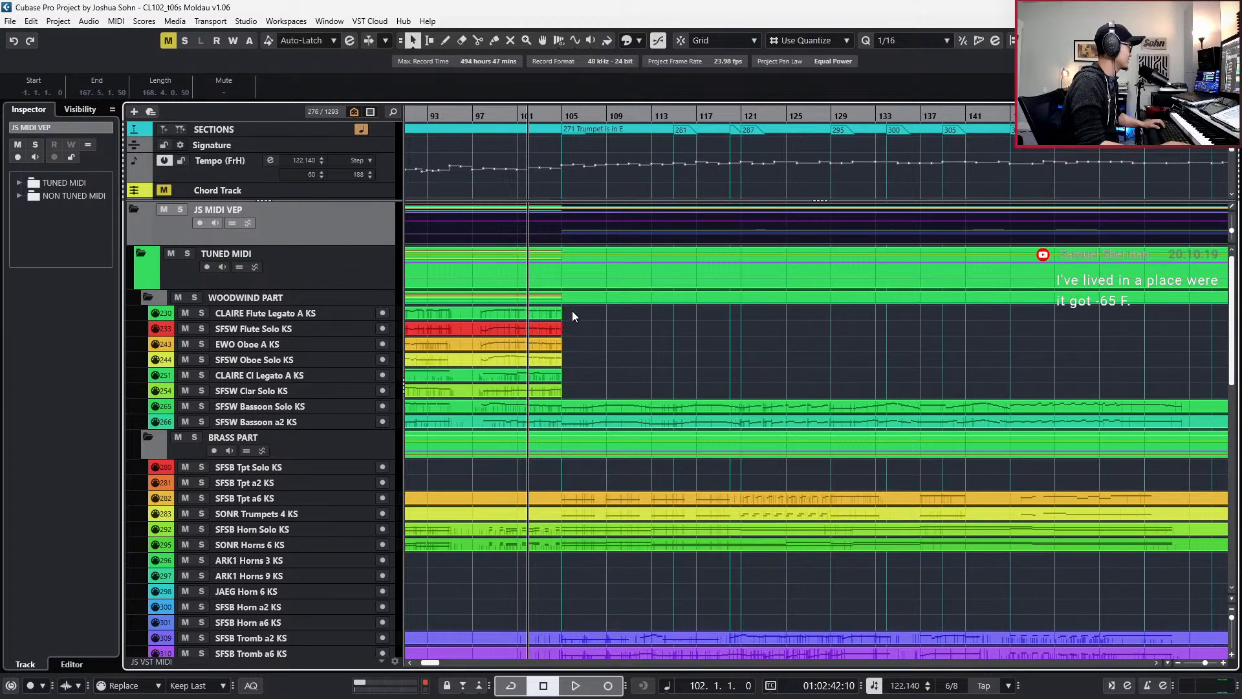
{"action": "left_click_drag", "start_coordinate": [571, 311], "coordinate": [560, 345]}
{"action": "left_click_drag", "start_coordinate": [544, 390], "coordinate": [545, 390]}
{"action": "scroll", "coordinate": [585, 371], "scroll_direction": "down", "scroll_amount": 1}
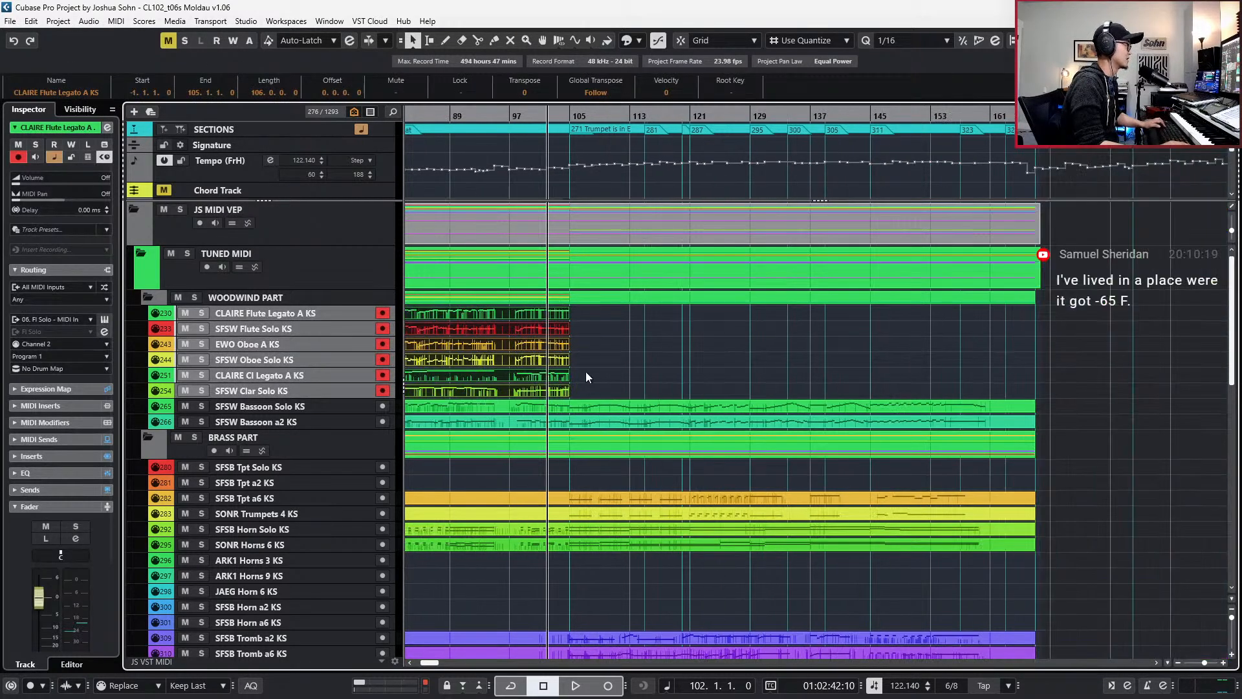
{"action": "left_click", "coordinate": [713, 312]}
{"action": "double_click", "coordinate": [712, 312]}
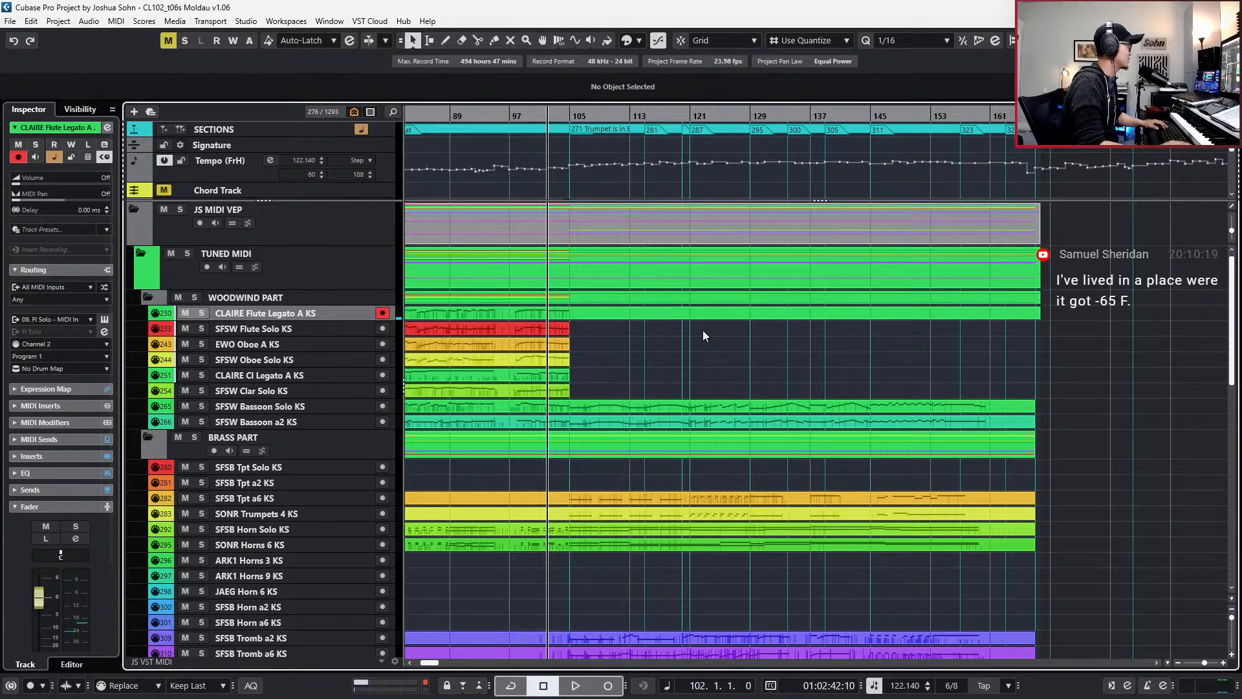
{"action": "double_click", "coordinate": [702, 330]}
- Extend the EWO Oboe A, SFSW Oboe Solo, CLAIRE Cl Legato A and SFSW Clar Solo parts to the end of bar 167
{"action": "double_click", "coordinate": [699, 348]}
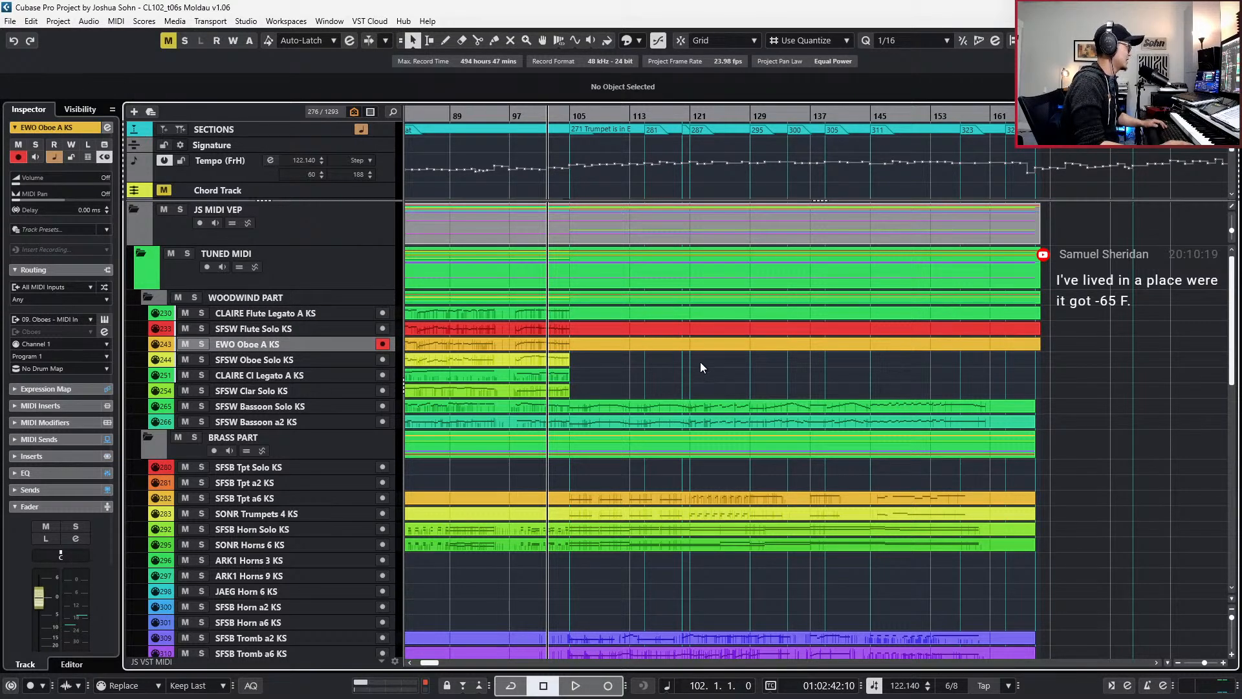
{"action": "double_click", "coordinate": [700, 362]}
{"action": "double_click", "coordinate": [695, 376]}
{"action": "double_click", "coordinate": [689, 390]}
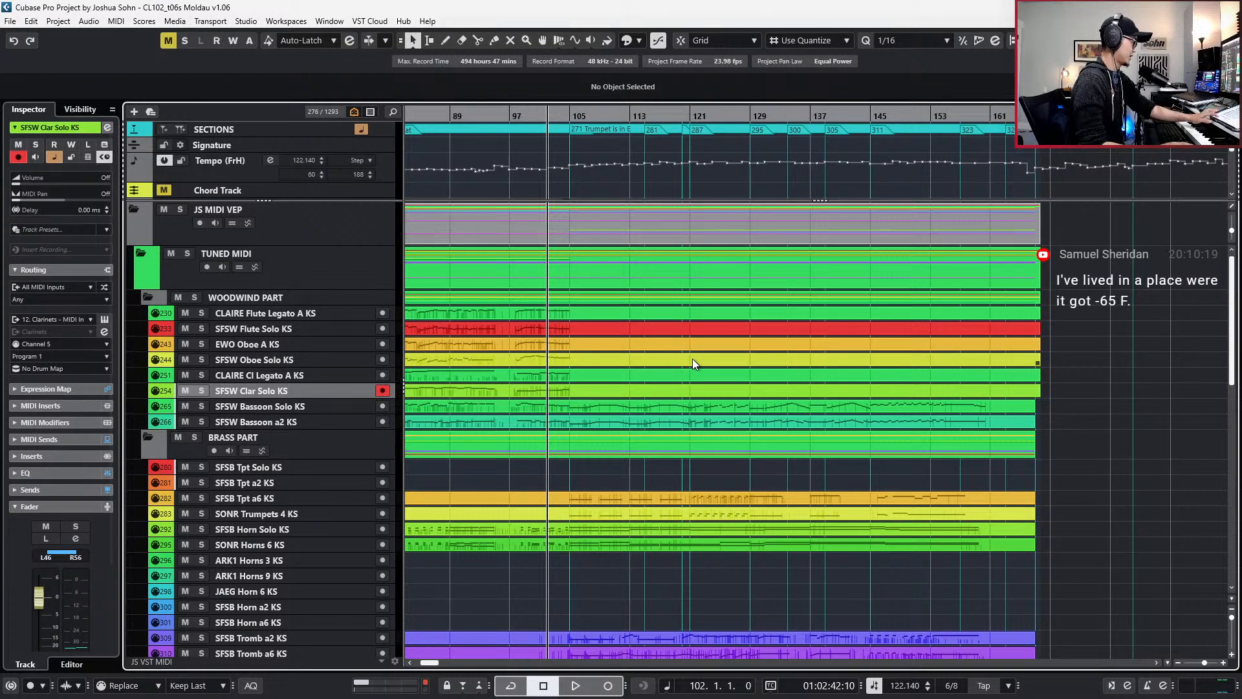
- Open the CLAIRE Cl Legato A and SFSW Clar Solo parts together in the Key Editor around bar 105, and switch to the PDF score
{"action": "left_click", "coordinate": [643, 388]}
{"action": "double_click", "coordinate": [643, 374]}
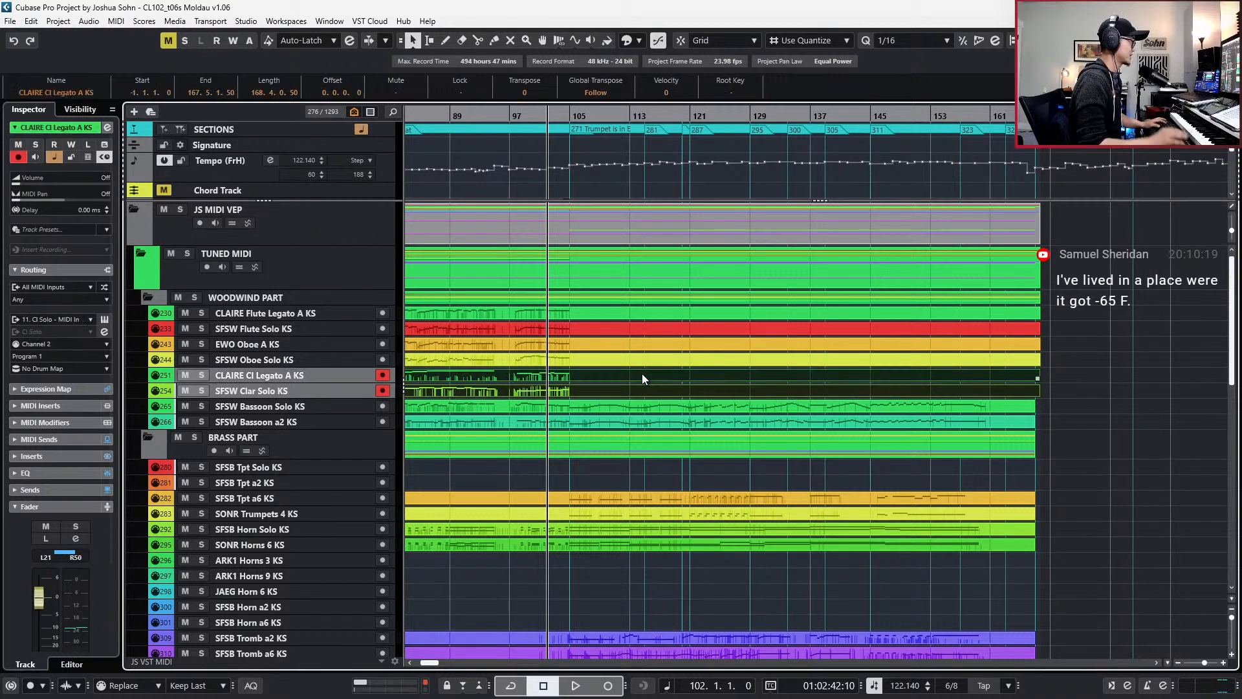
{"action": "scroll", "coordinate": [616, 460], "scroll_direction": "down", "scroll_amount": 1}
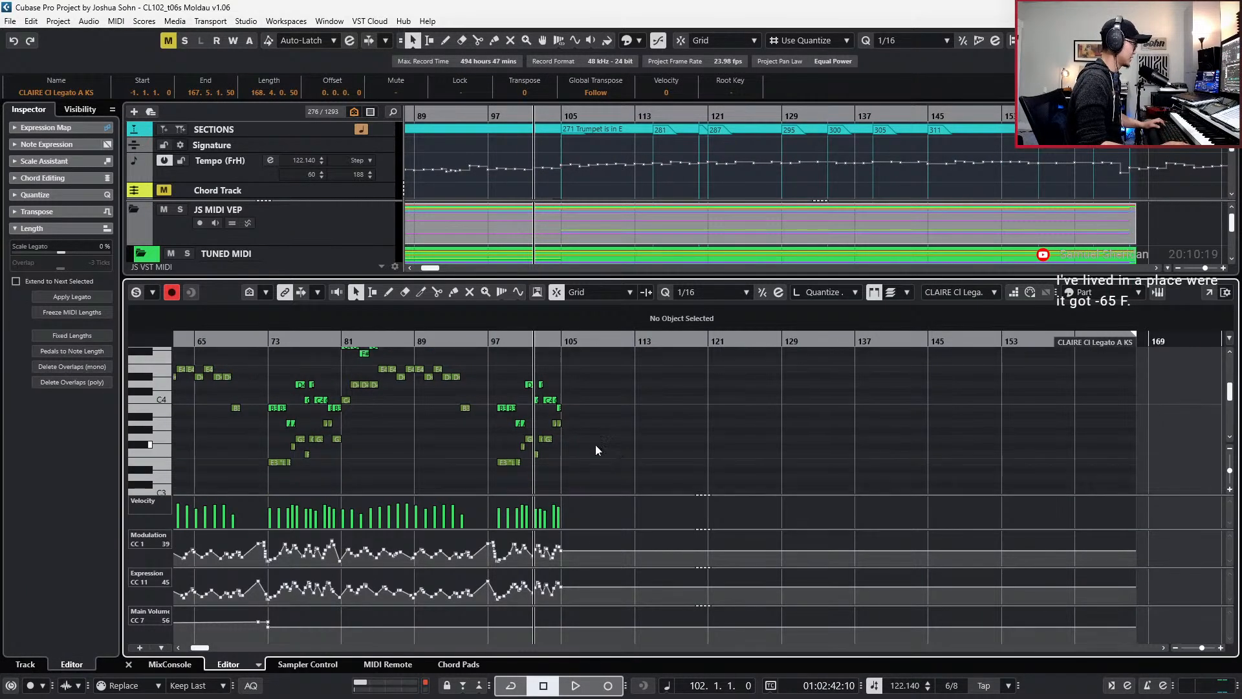
{"action": "scroll", "coordinate": [576, 441], "scroll_direction": "up", "scroll_amount": 2}
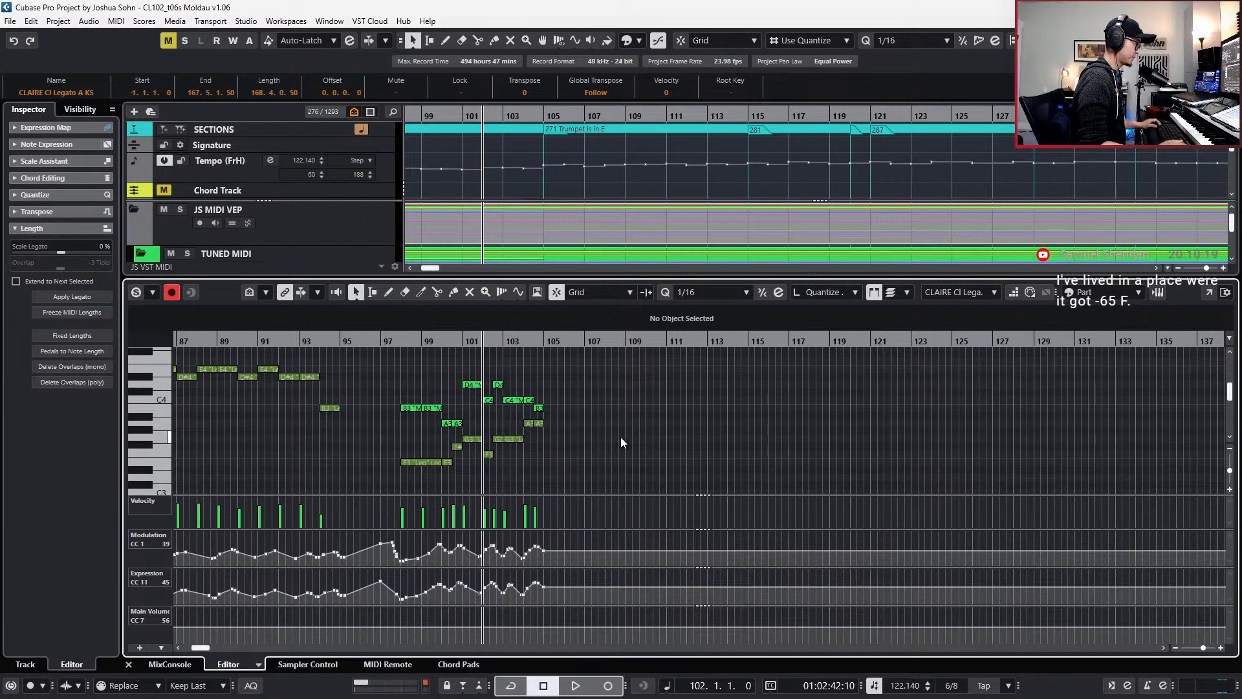
{"action": "key", "text": "alt+Tab"}
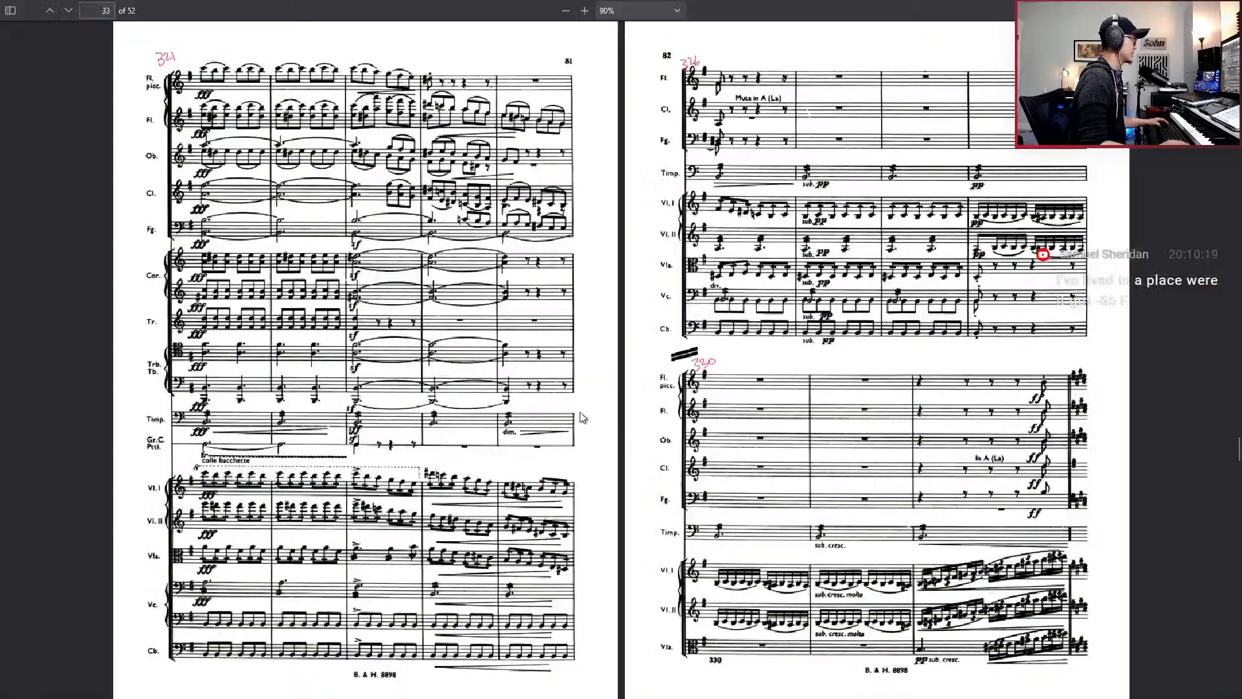
- Go back through the PDF score to the page where bar 271 begins and examine its woodwind staves
{"action": "key", "text": "Left"}
{"action": "key", "text": "Left"}
{"action": "key", "text": "Left"}
{"action": "key", "text": "Left"}
{"action": "key", "text": "Left"}
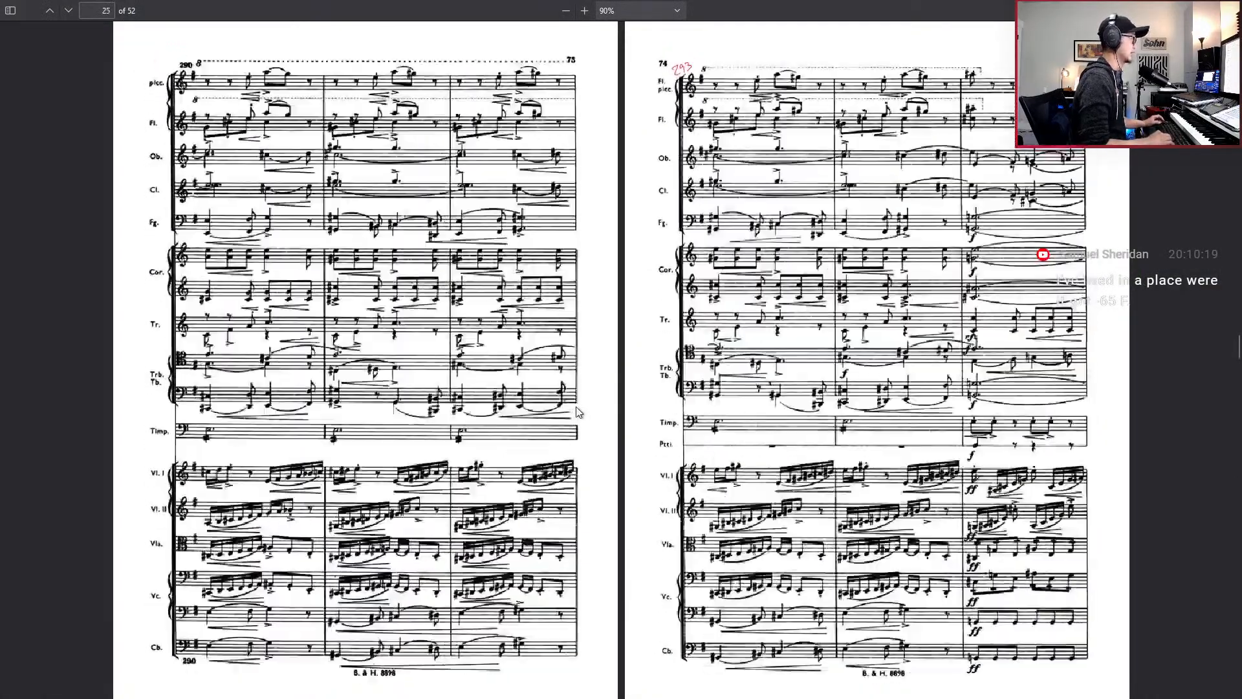
{"action": "key", "text": "Left"}
{"action": "key", "text": "Left"}
{"action": "key", "text": "Left"}
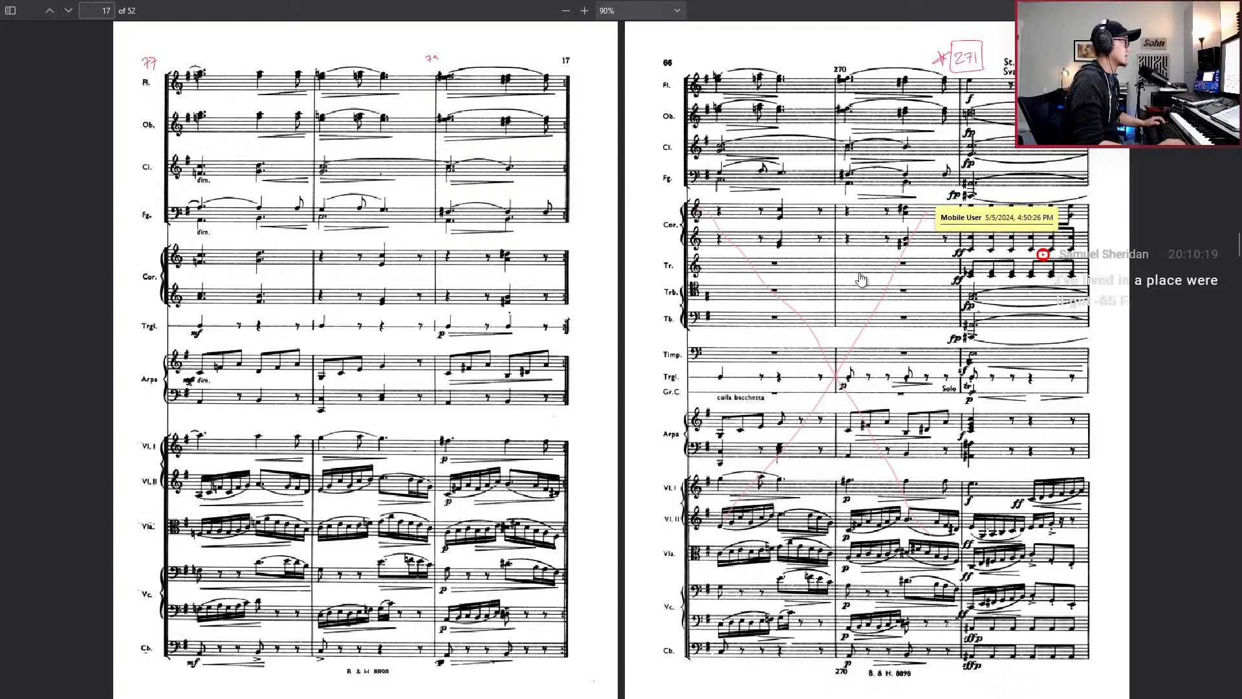
{"action": "mouse_move", "coordinate": [588, 38]}
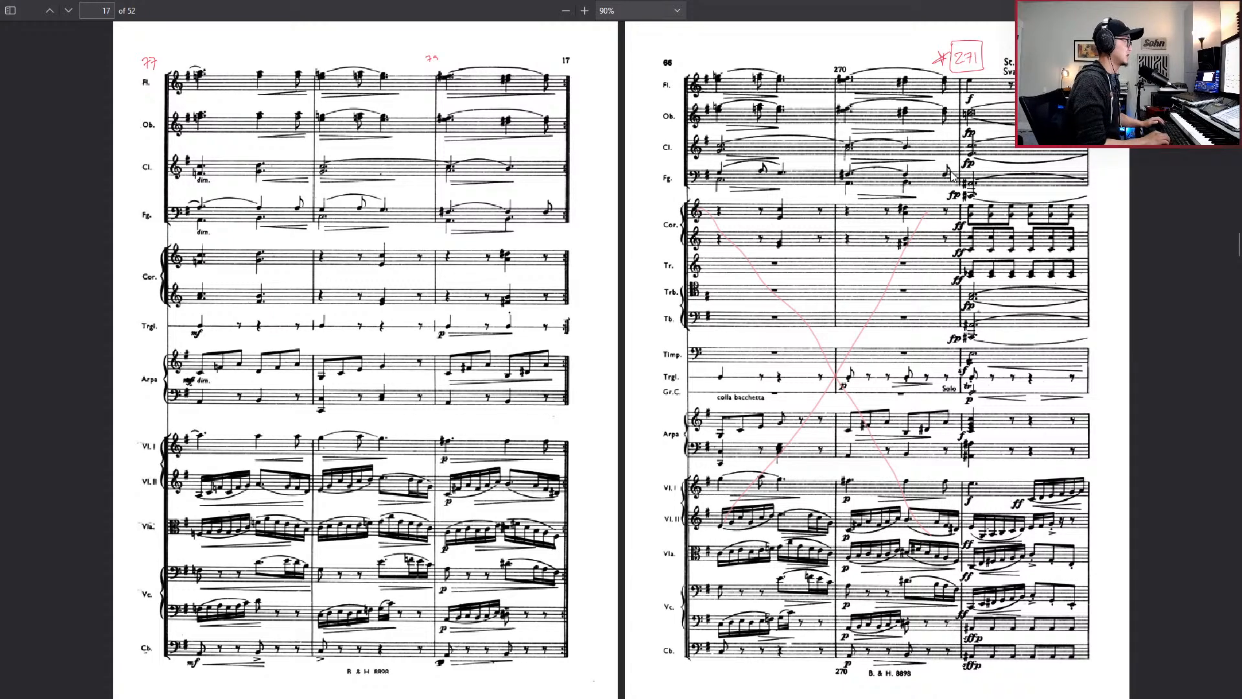
- Examine the flute, oboe, clarinet and bassoon staves in score bars 272 to 283, comparing neighbouring pages
{"action": "key", "text": "Right"}
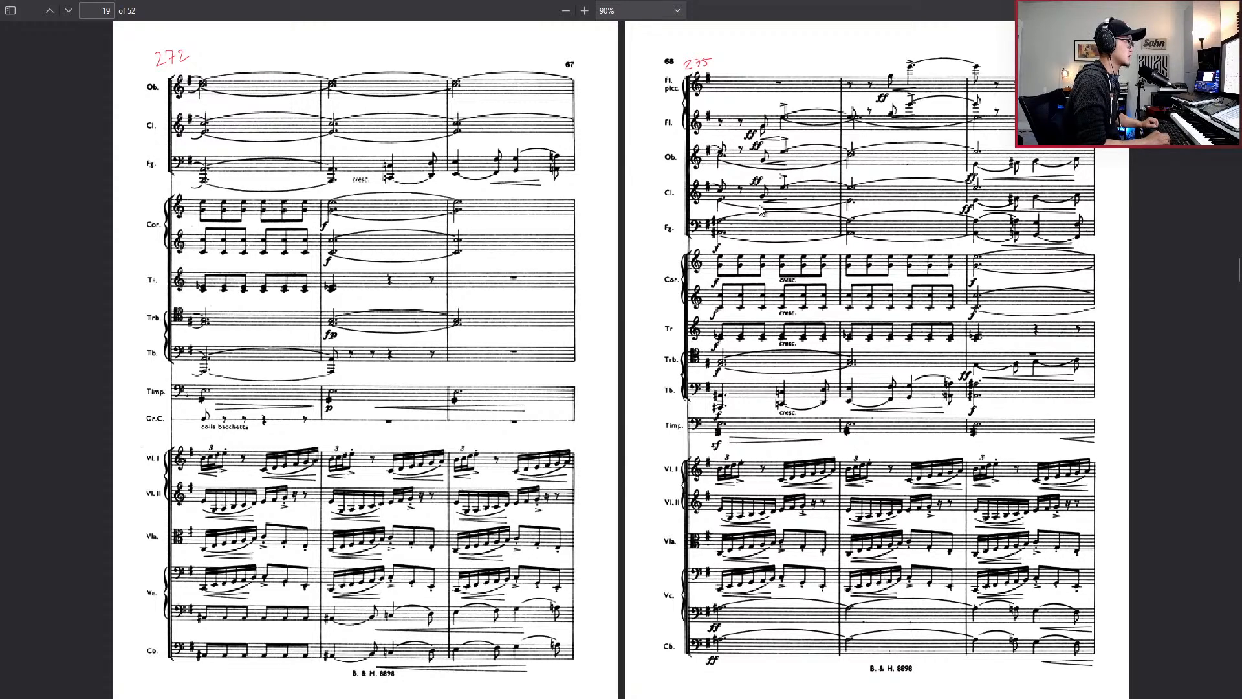
{"action": "key", "text": "Right"}
{"action": "key", "text": "Left"}
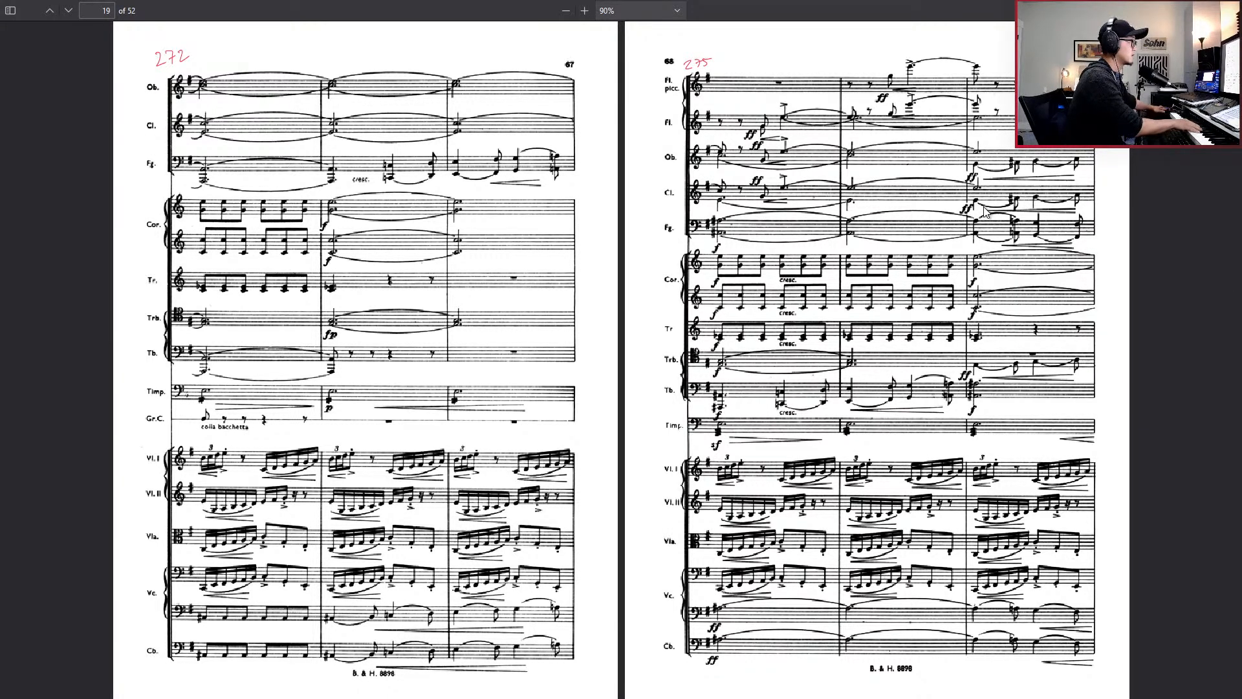
{"action": "key", "text": "Right"}
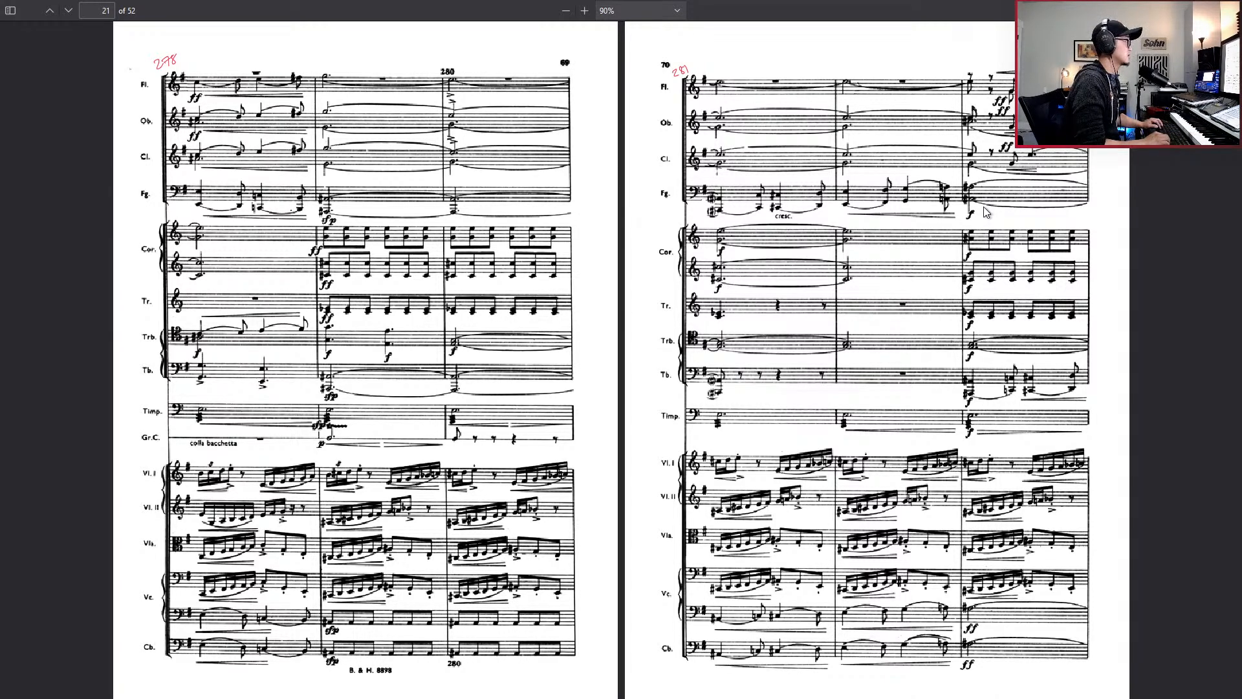
{"action": "key", "text": "Page_Up"}
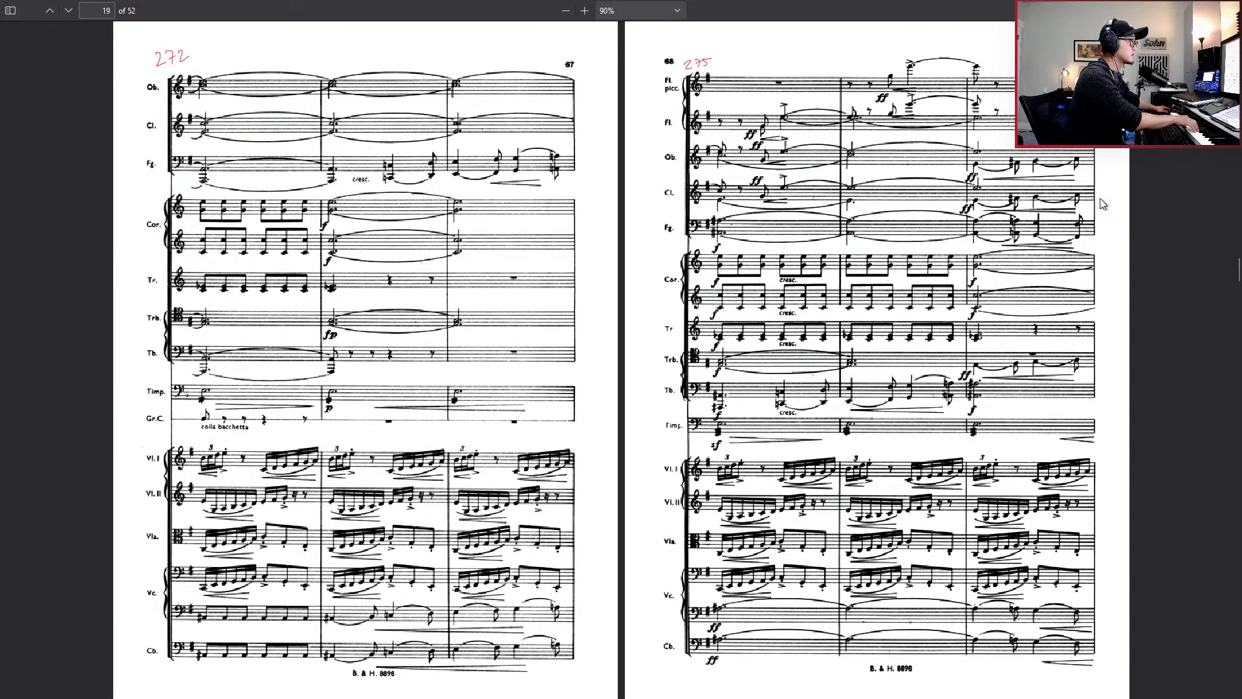
{"action": "key", "text": "Page_Down"}
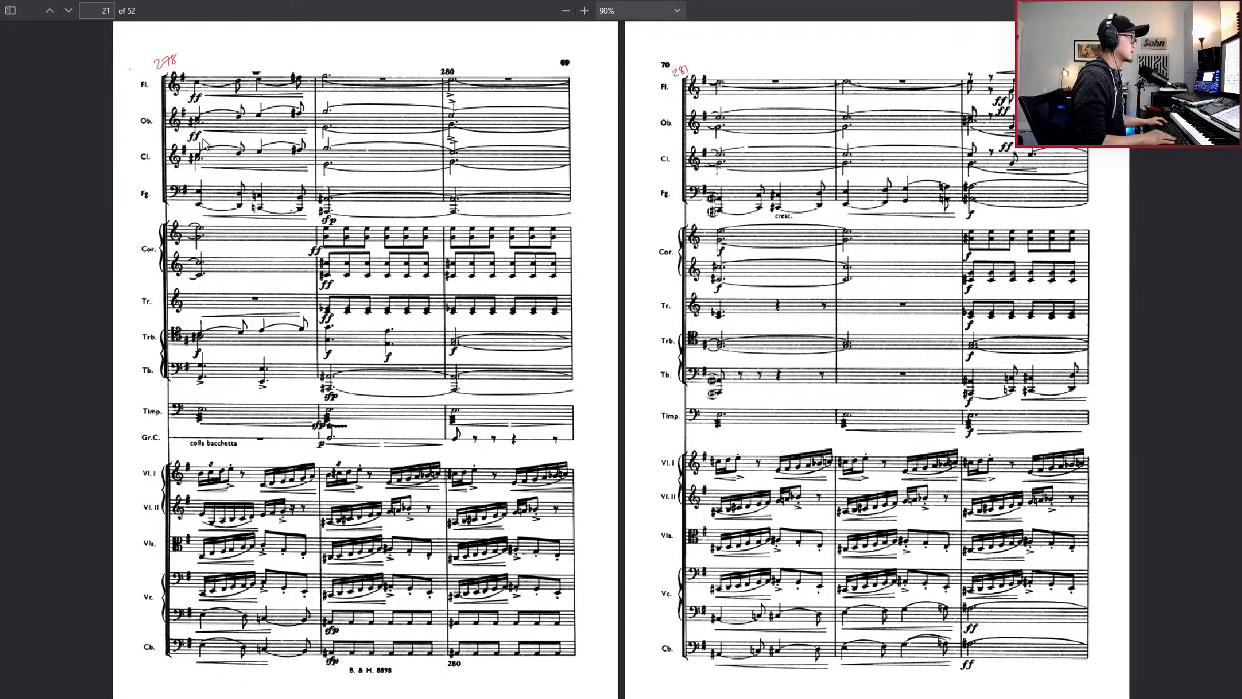
- Read the woodwind writing from score bar 284 through bar 332, rechecking the pages around bars 296 to 311
{"action": "key", "text": "Right"}
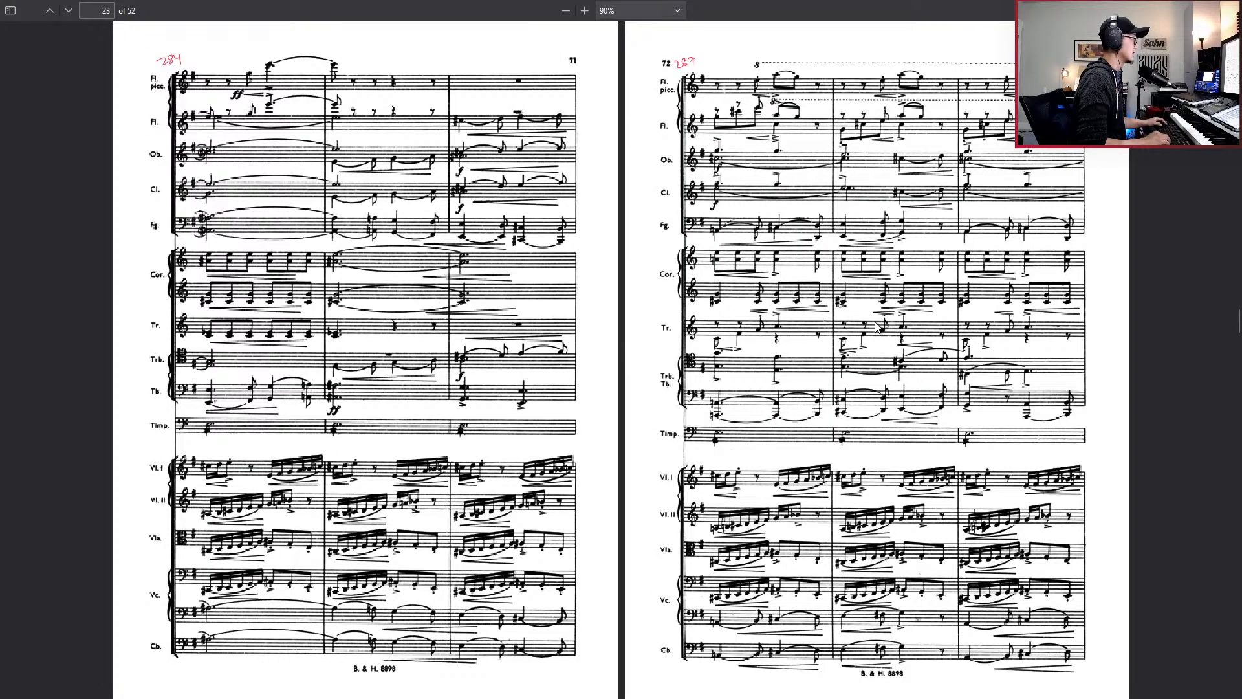
{"action": "key", "text": "Right"}
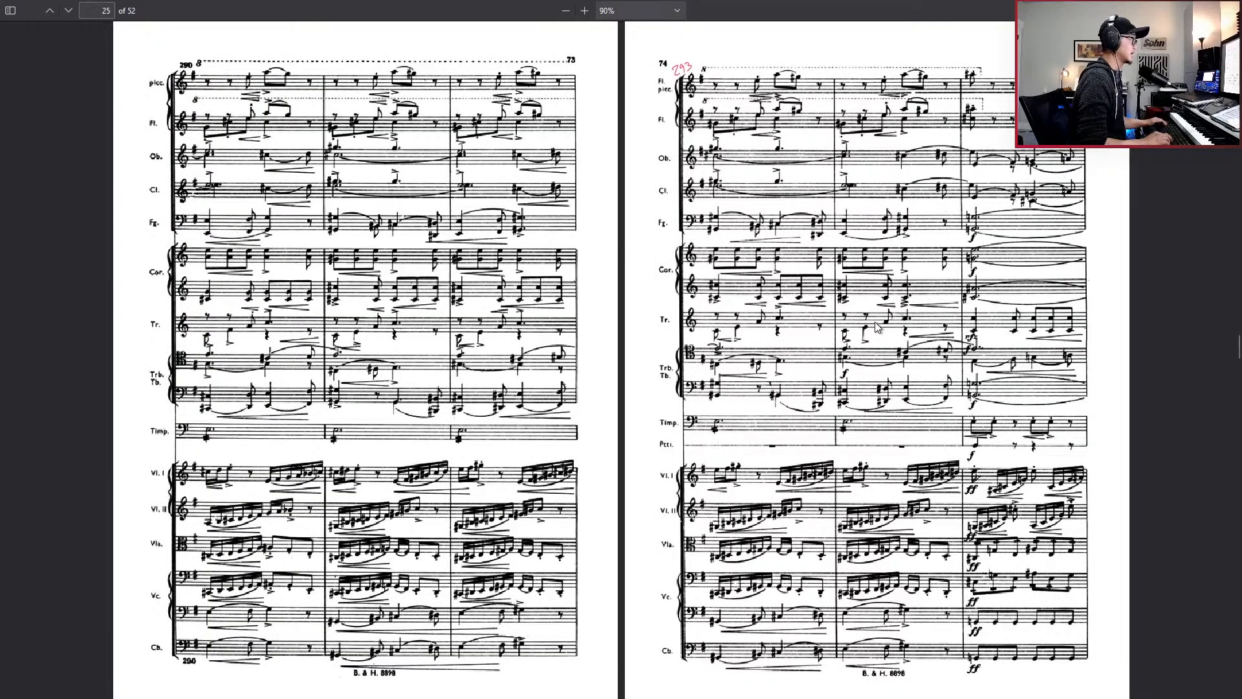
{"action": "key", "text": "Right"}
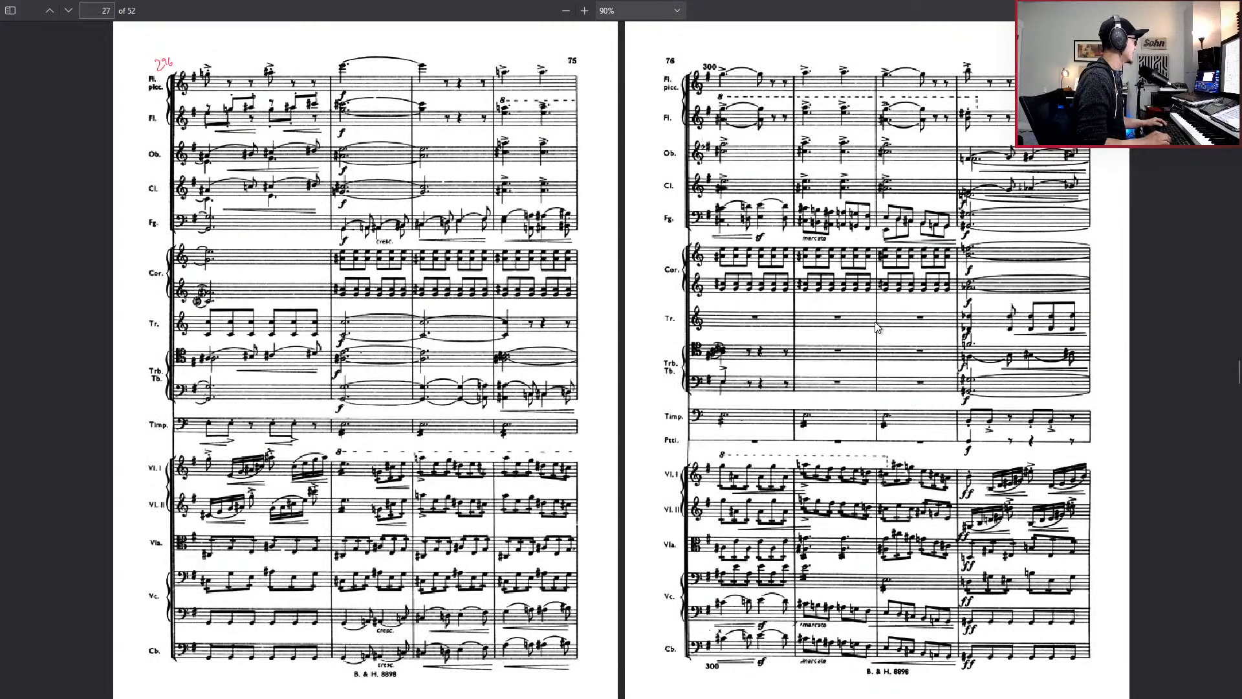
{"action": "key", "text": "Right"}
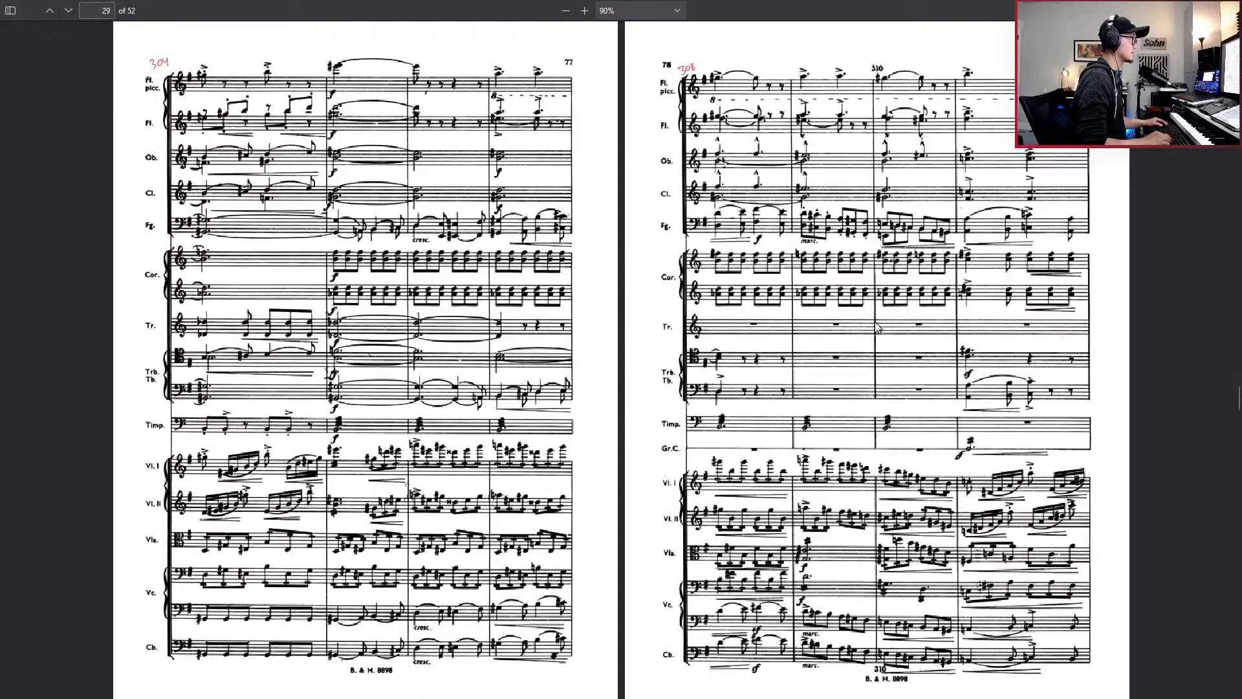
{"action": "key", "text": "Right"}
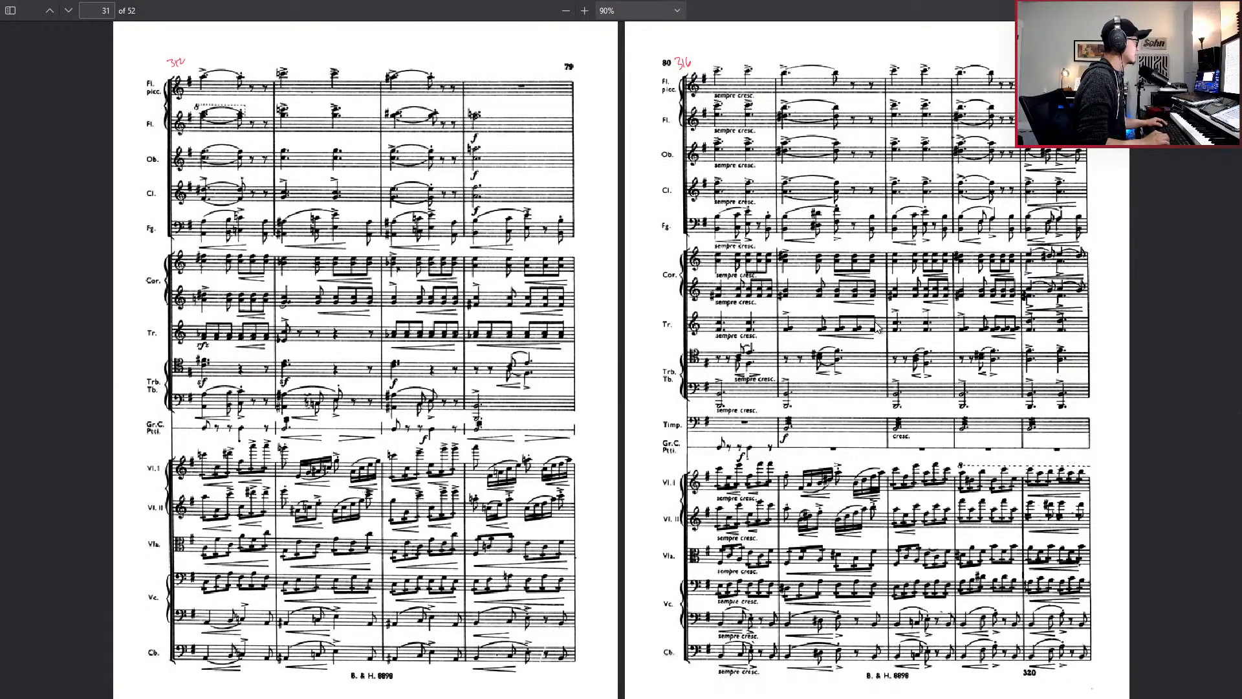
{"action": "key", "text": "Left"}
{"action": "key", "text": "Left"}
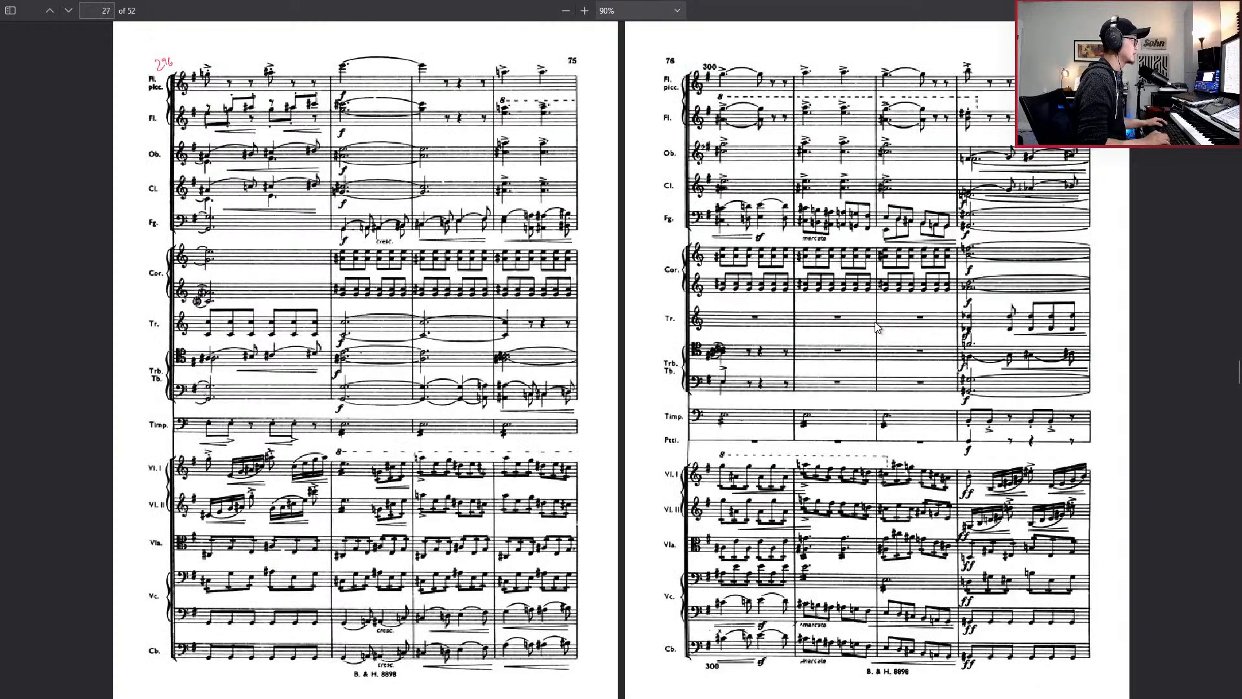
{"action": "key", "text": "Right"}
{"action": "key", "text": "Left"}
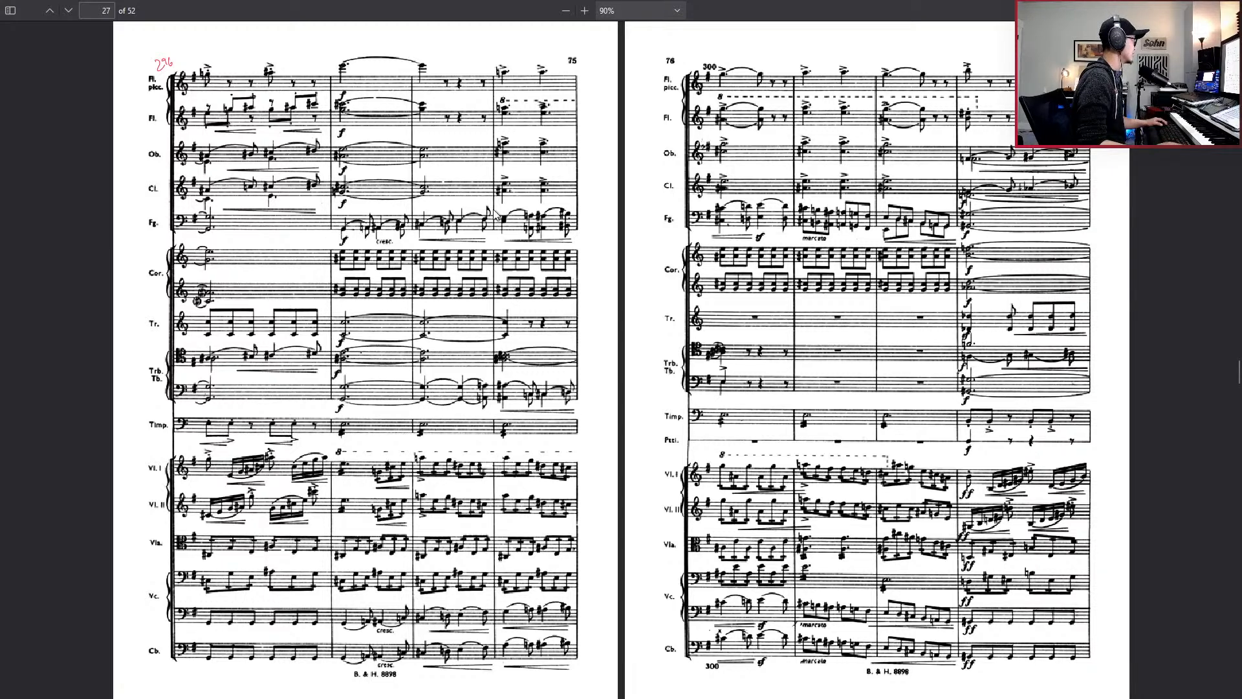
{"action": "key", "text": "Right"}
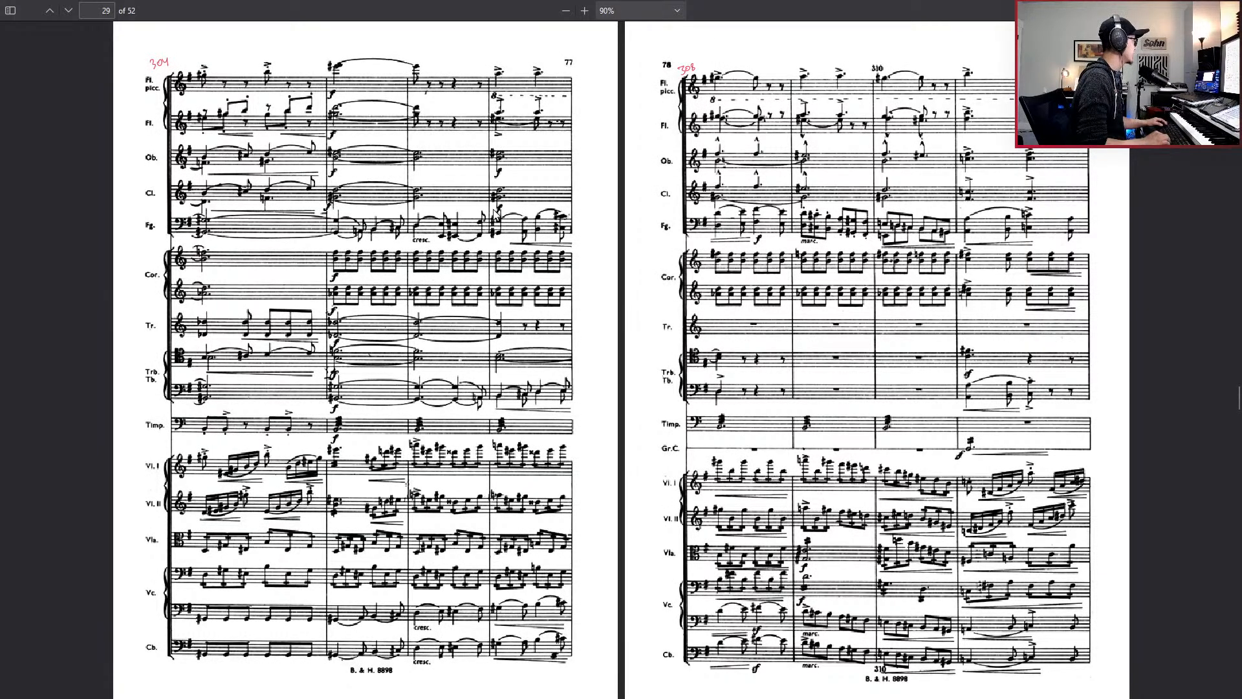
{"action": "key", "text": "Right"}
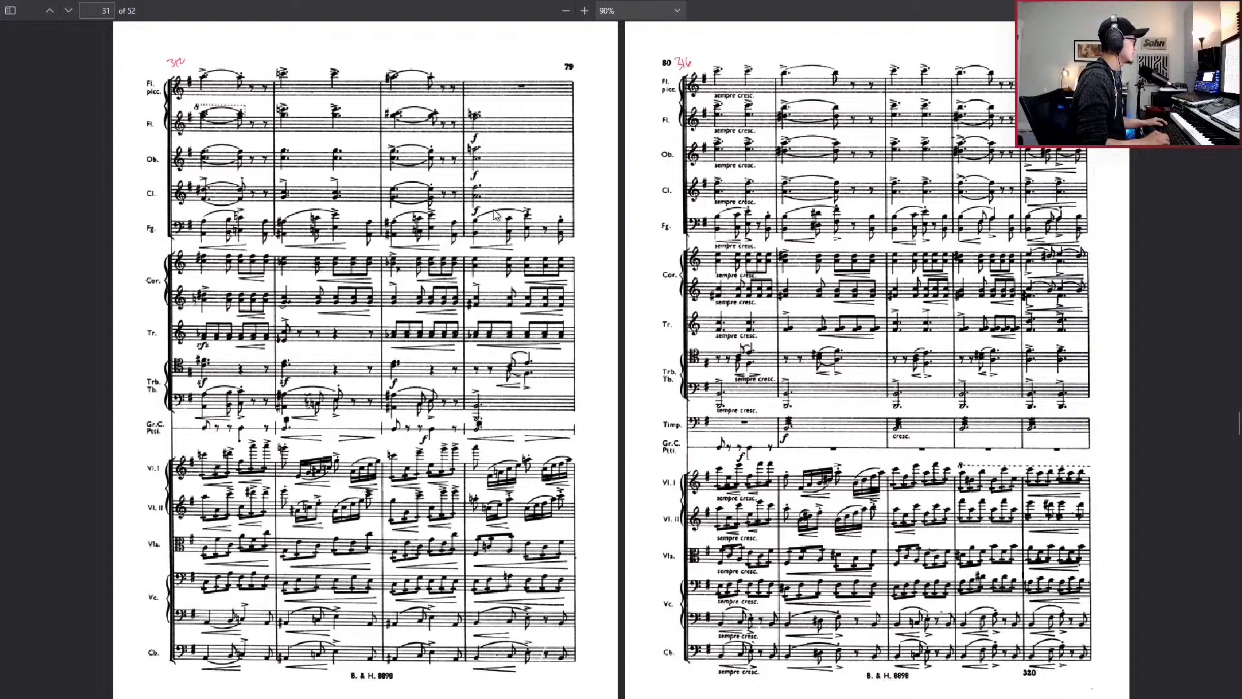
{"action": "key", "text": "Right"}
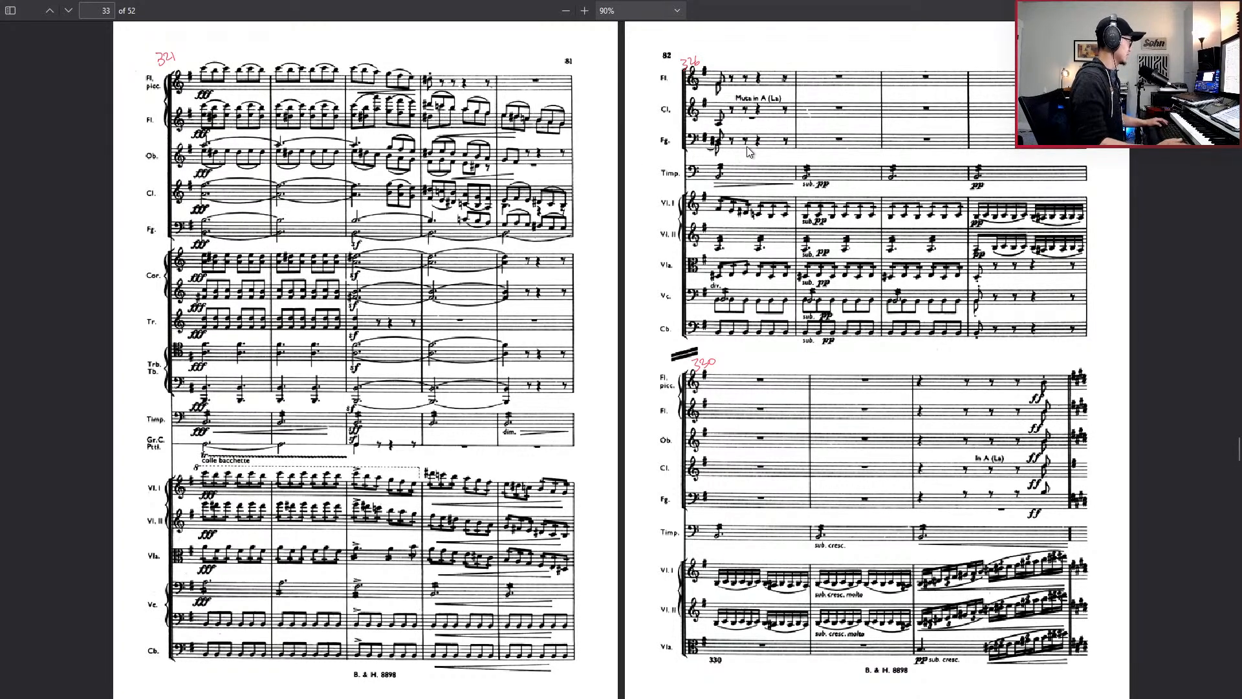
- Switch to Cubase, set the editor grid to 1/1 and draw a one-bar C4 note at bar 105 in CLAIRE Cl Legato A
{"action": "key", "text": "alt+Tab"}
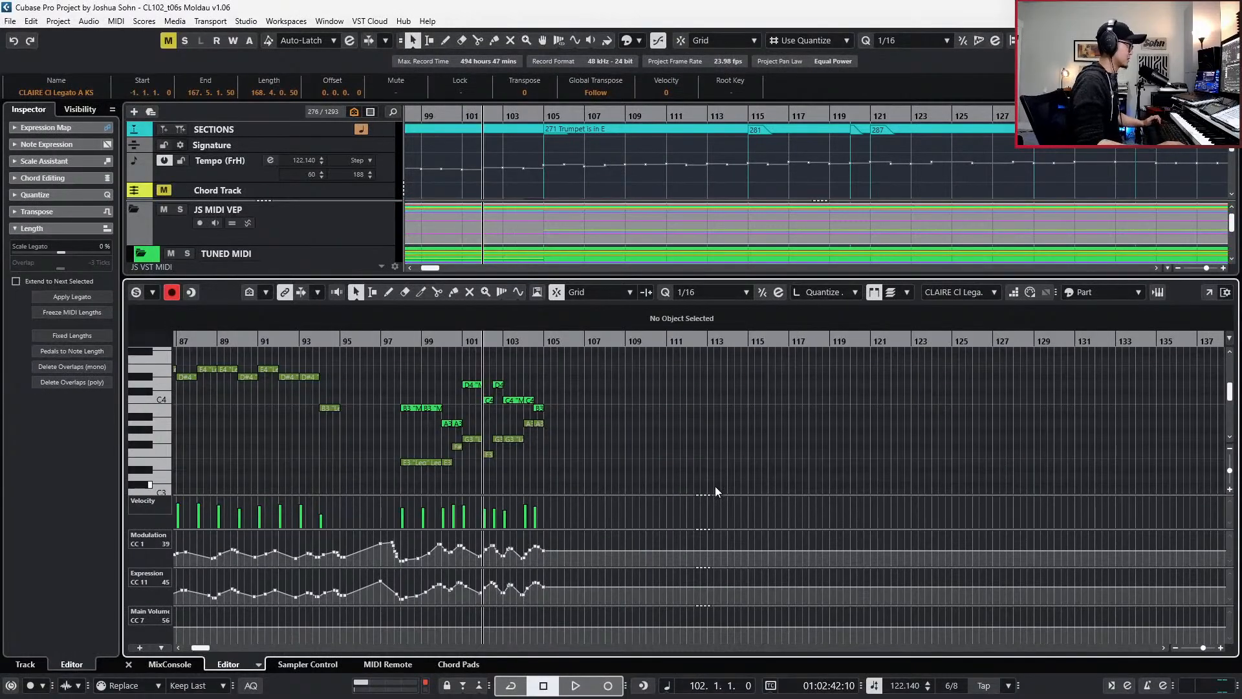
{"action": "key", "text": "h"}
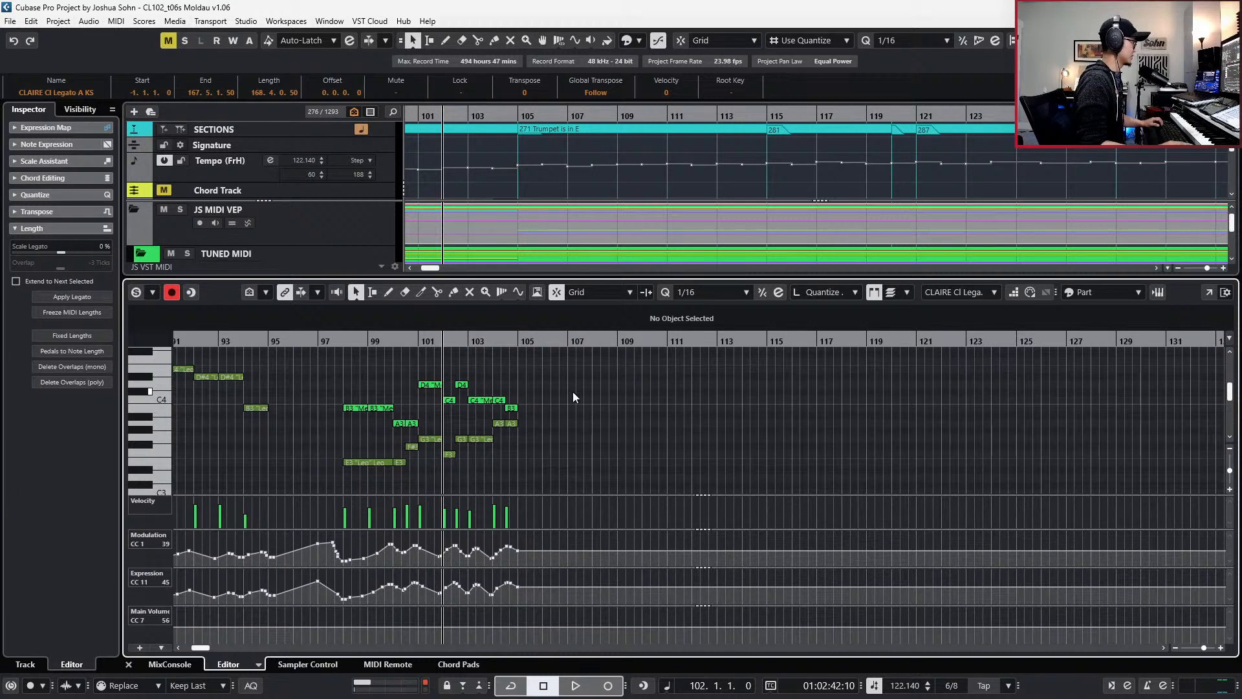
{"action": "key", "text": "alt+1"}
{"action": "scroll", "coordinate": [531, 406], "scroll_direction": "up", "scroll_amount": 3}
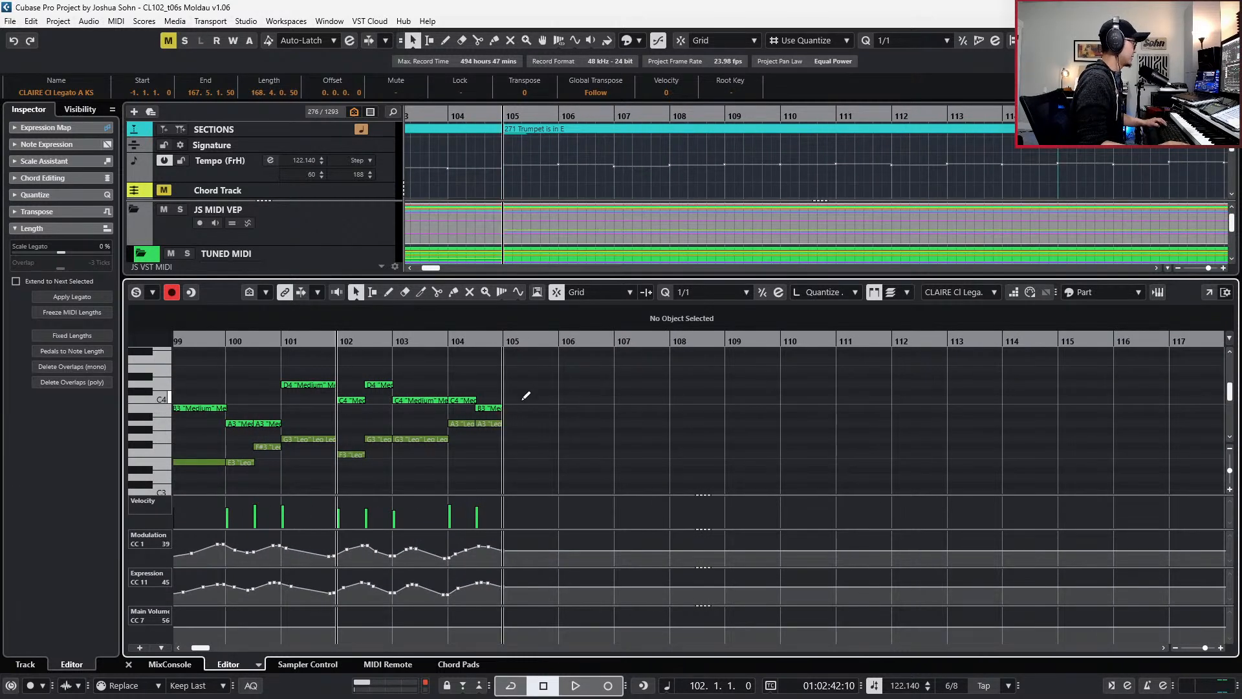
{"action": "left_click", "coordinate": [520, 401], "text": "alt"}
{"action": "key", "text": "l"}
- Duplicate the bar 105 note, transpose the copy down to E3 and move it into the SFSW Clar Solo part
{"action": "key", "text": "ctrl+c"}
{"action": "key", "text": "ctrl+v"}
{"action": "key", "text": "Down"}
{"action": "key", "text": "Down"}
{"action": "key", "text": "Down"}
{"action": "key", "text": "Down"}
{"action": "key", "text": "Down"}
{"action": "key", "text": "Down"}
{"action": "key", "text": "Down"}
{"action": "key", "text": "Up"}
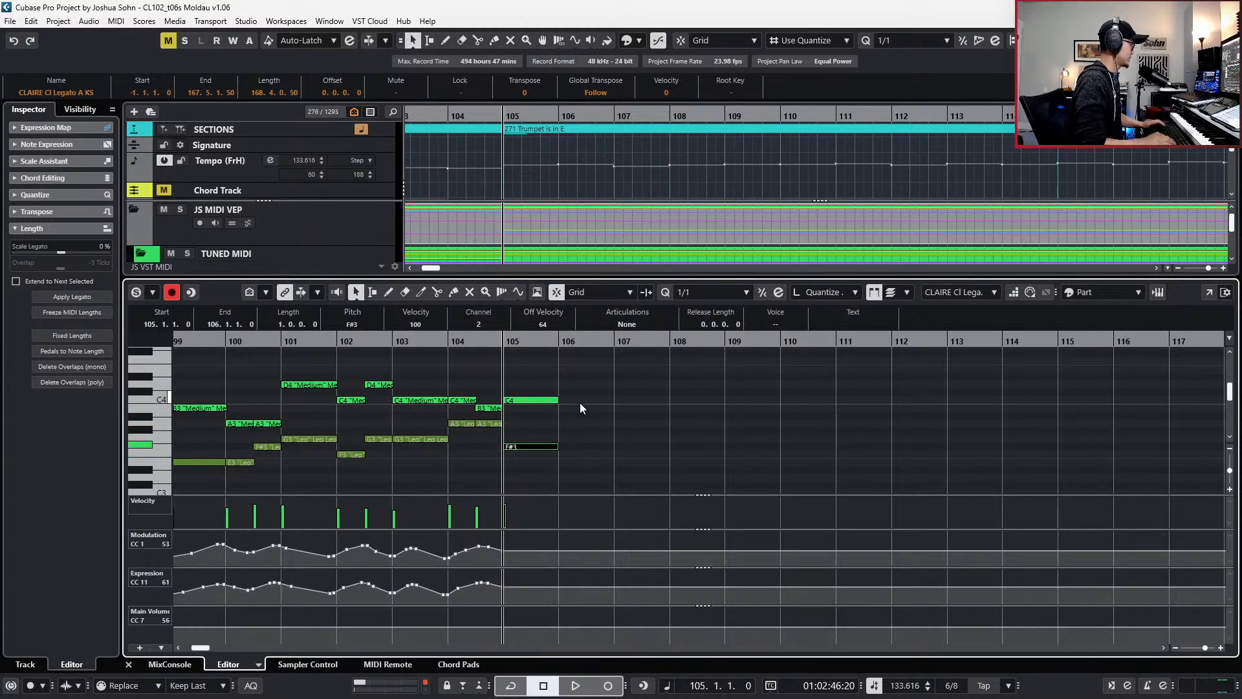
{"action": "key", "text": "Down"}
{"action": "key", "text": "Down"}
{"action": "key", "text": "ctrl+x"}
{"action": "key", "text": "alt+Down"}
{"action": "key", "text": "ctrl+v"}
- Lengthen the C4 and E3 clarinet notes at bar 105 to four bars each
{"action": "left_click_drag", "start_coordinate": [605, 381], "coordinate": [527, 501]}
{"action": "key", "text": "alt+shift+Right"}
{"action": "key", "text": "alt+shift+Right"}
{"action": "key", "text": "alt+shift+Right"}
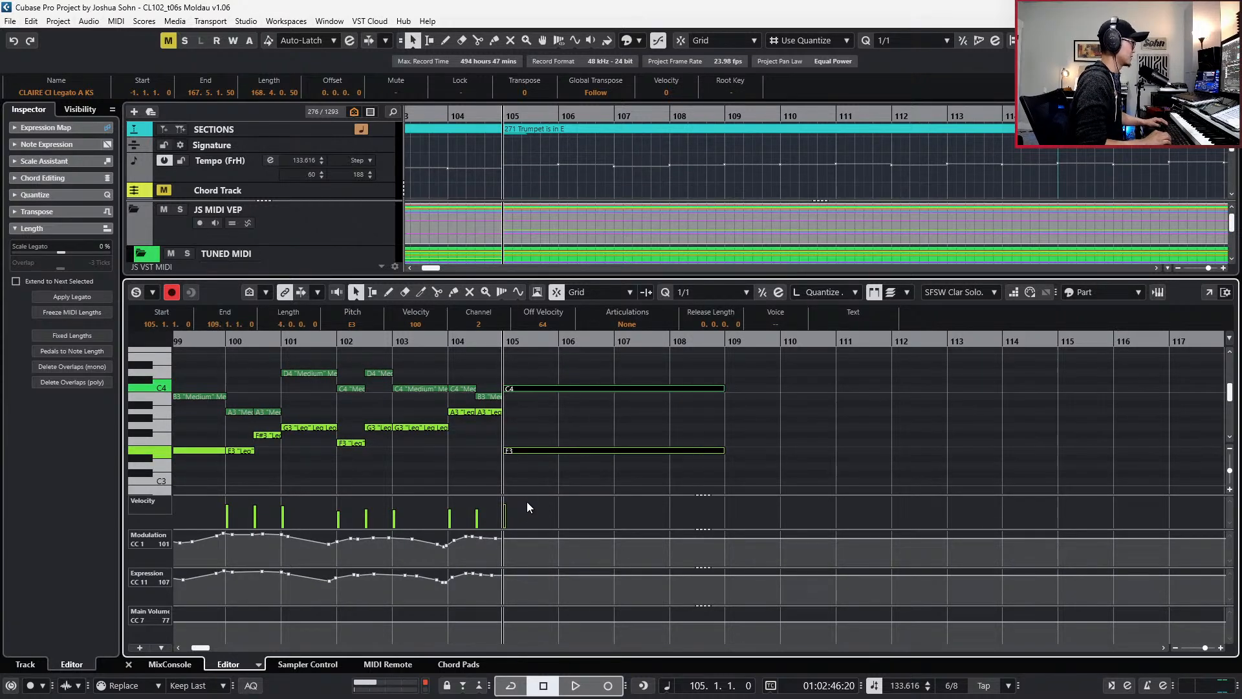
- Play back the transition into the new clarinet notes at bar 105, restarting from bar 103
{"action": "key", "text": "alt+s"}
{"action": "key", "text": "space"}
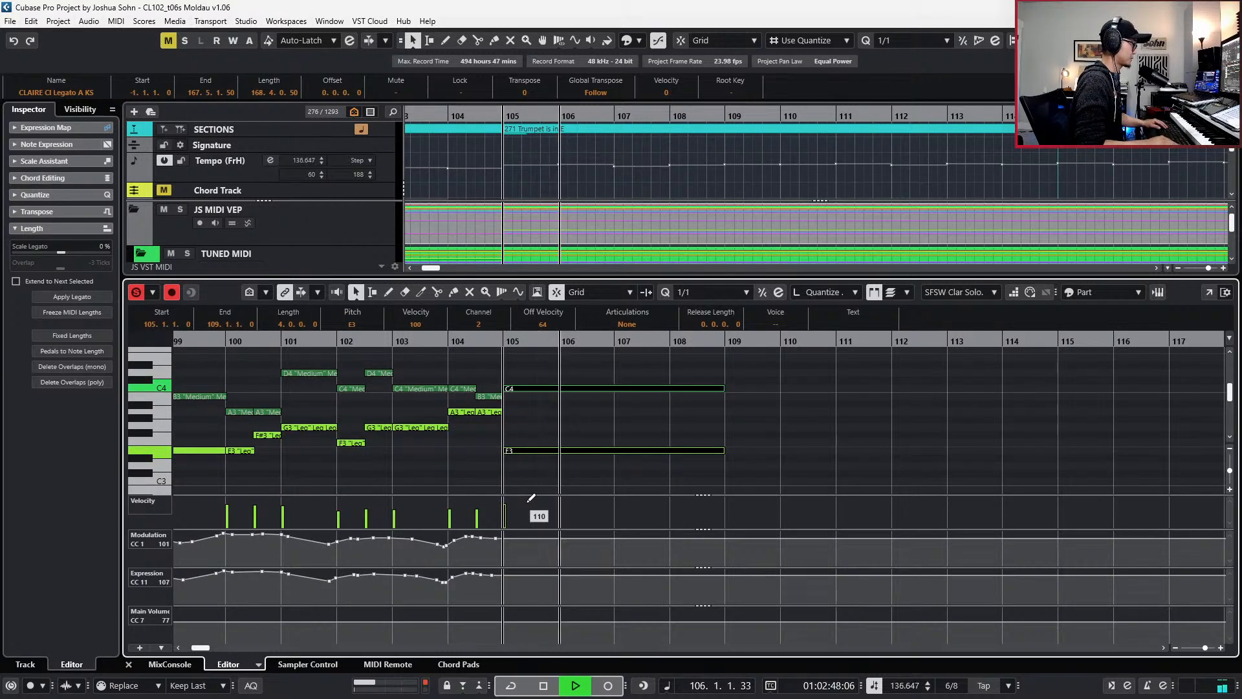
{"action": "key", "text": "space"}
{"action": "key", "text": "KP_Subtract"}
{"action": "key", "text": "alt+s"}
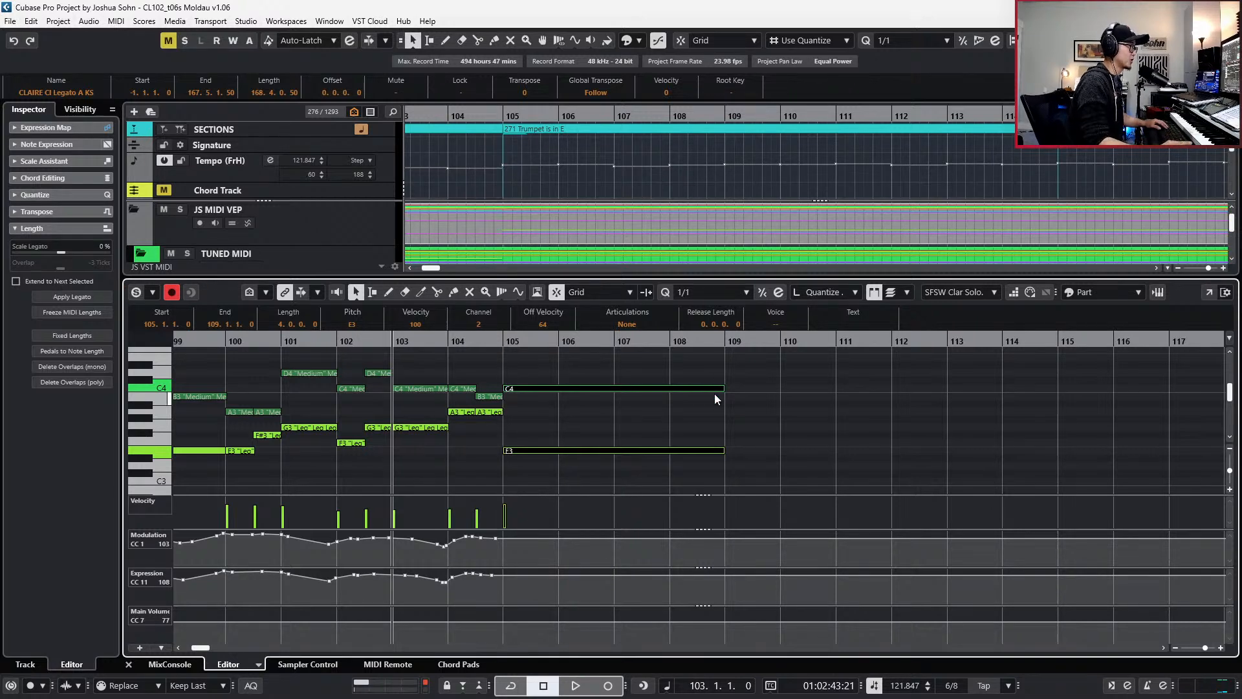
{"action": "key", "text": "space"}
{"action": "left_click", "coordinate": [808, 407]}
{"action": "scroll", "coordinate": [804, 413], "scroll_direction": "up", "scroll_amount": 2}
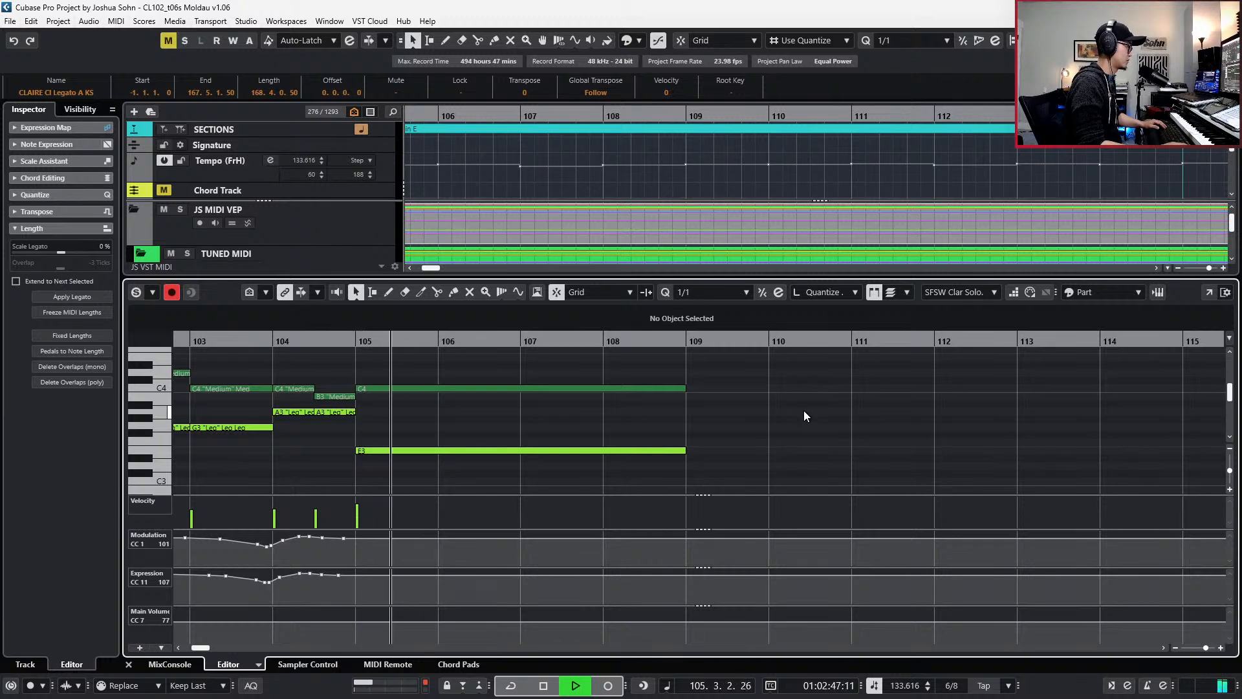
{"action": "key", "text": "space"}
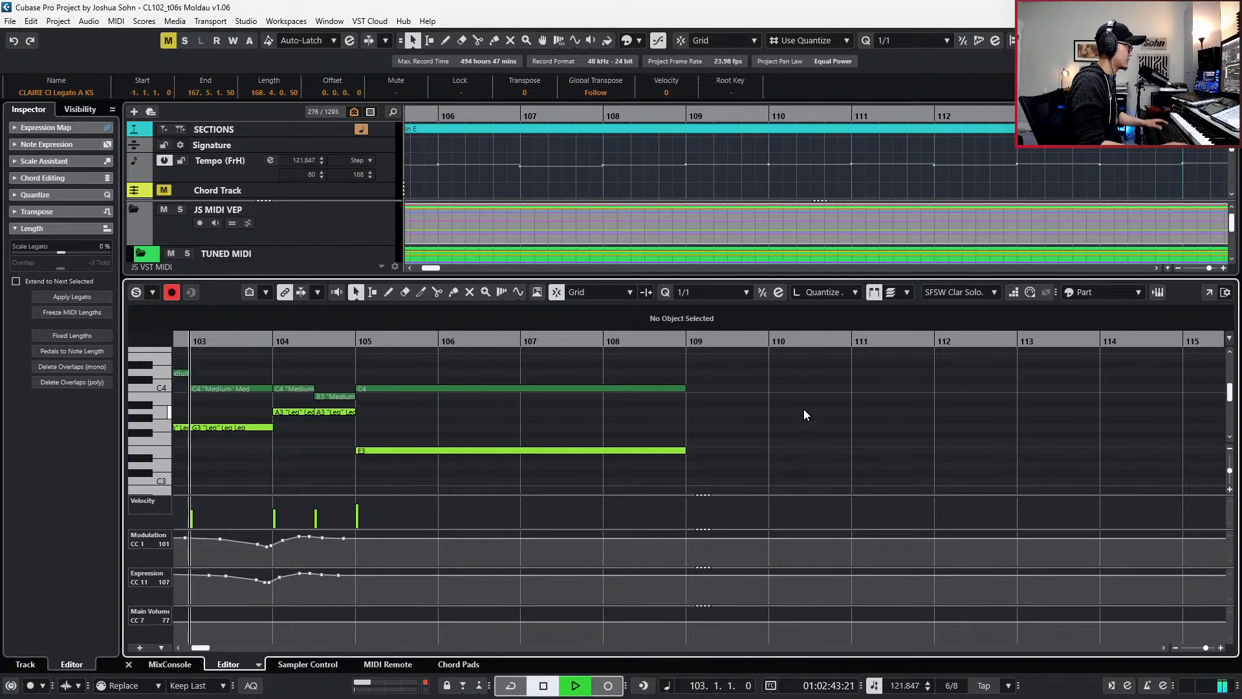
- Solo the clarinet parts open in the editor, play the passage into bar 105 and select the last notes of bar 104
{"action": "key", "text": "s"}
{"action": "key", "text": "ctrl+KP_Add"}
{"action": "key", "text": "space"}
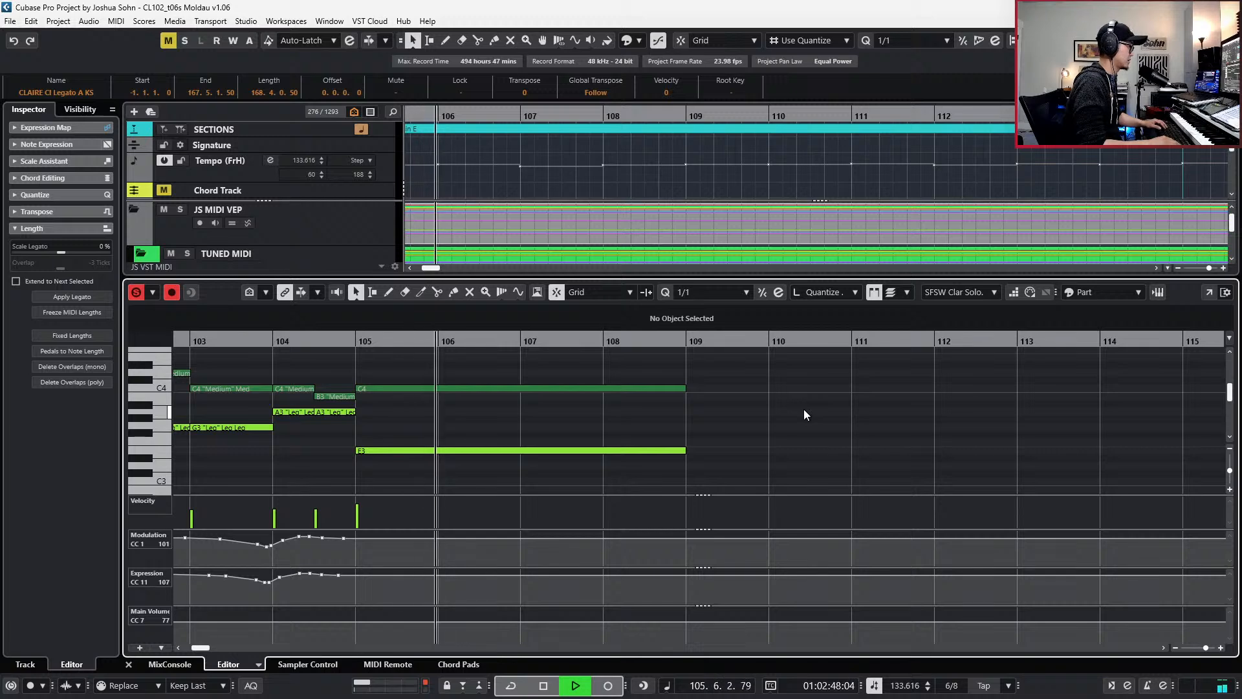
{"action": "key", "text": "space"}
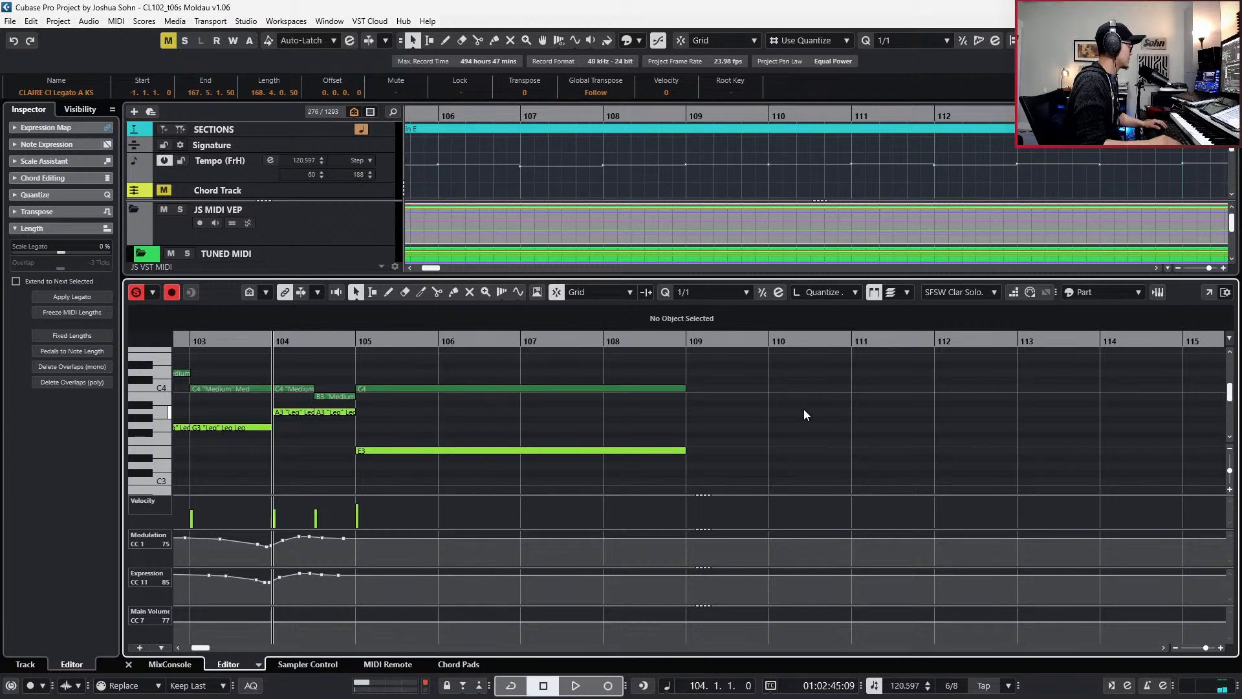
{"action": "left_click_drag", "start_coordinate": [331, 378], "coordinate": [339, 427]}
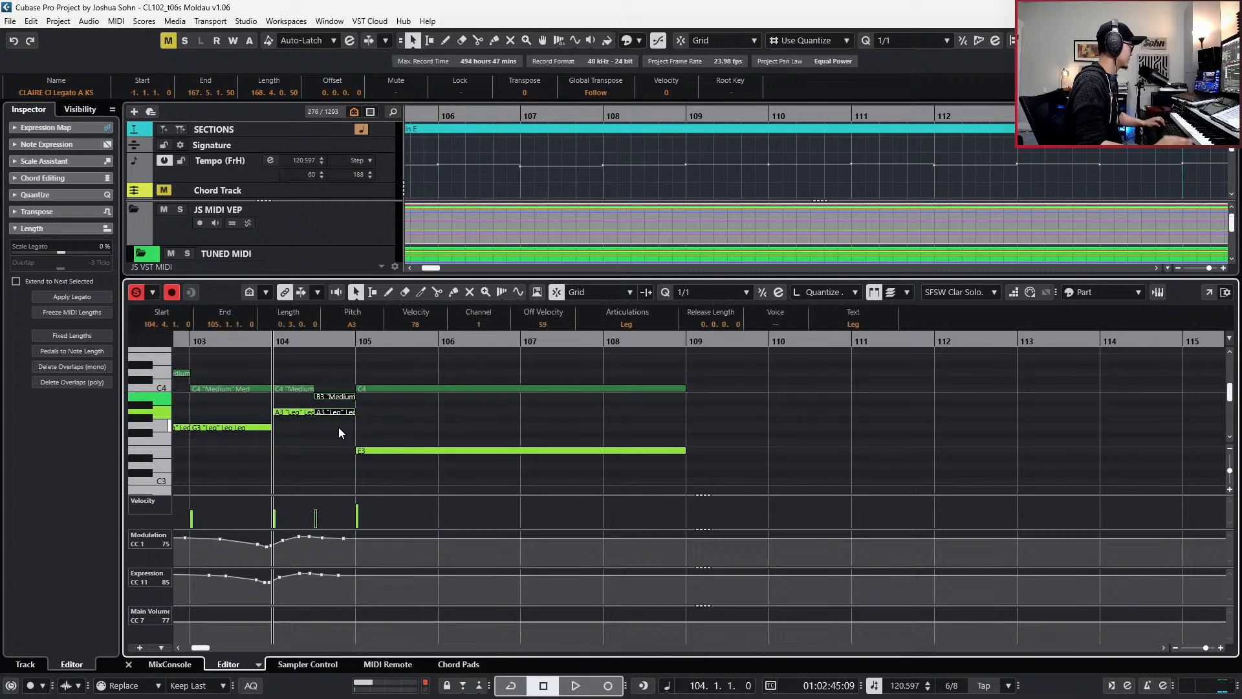
- Record Modulation and Expression moves for the CLAIRE Cl Legato A C4 note from the end of bar 104 into bar 106
{"action": "left_click", "coordinate": [421, 389]}
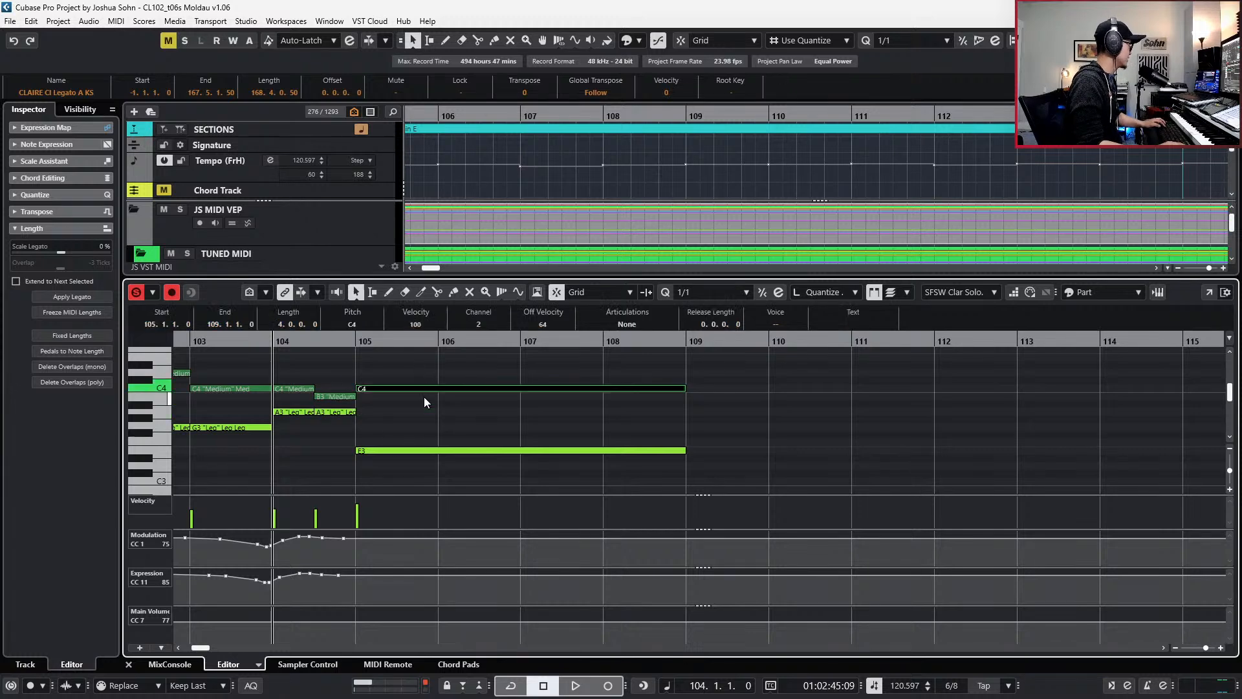
{"action": "key", "text": "space"}
{"action": "key", "text": "space"}
{"action": "key", "text": "KP_Subtract"}
{"action": "key", "text": "space"}
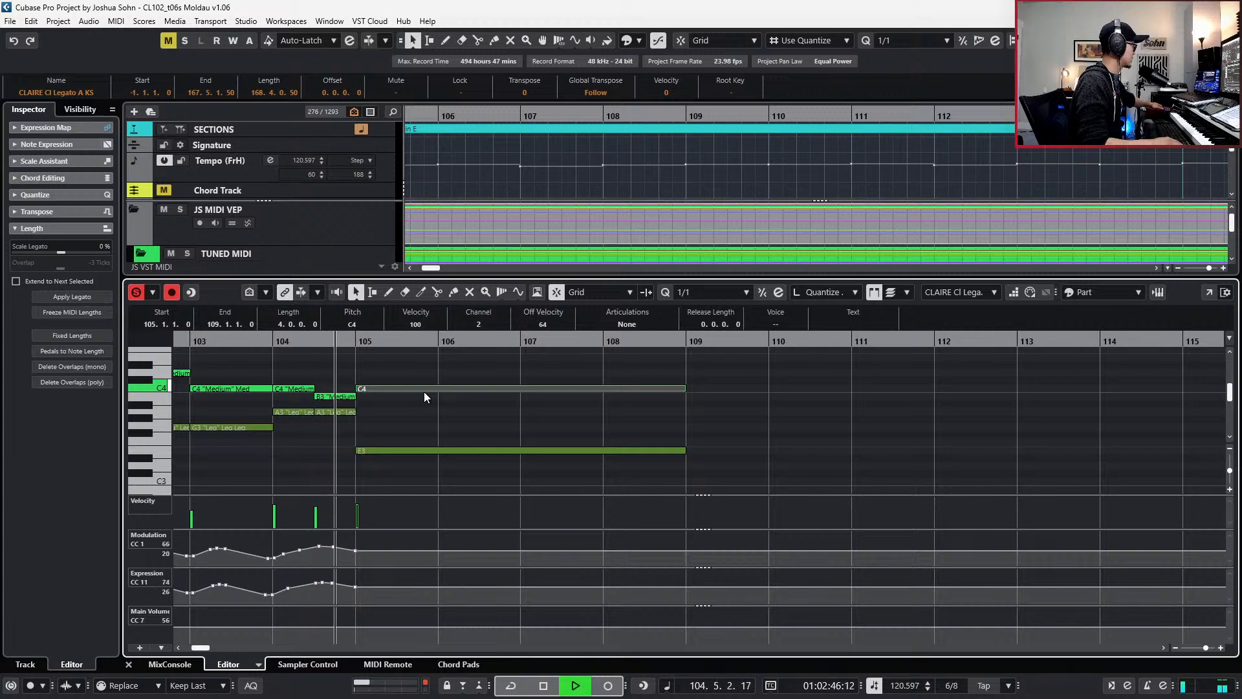
{"action": "key", "text": "KP_Multiply"}
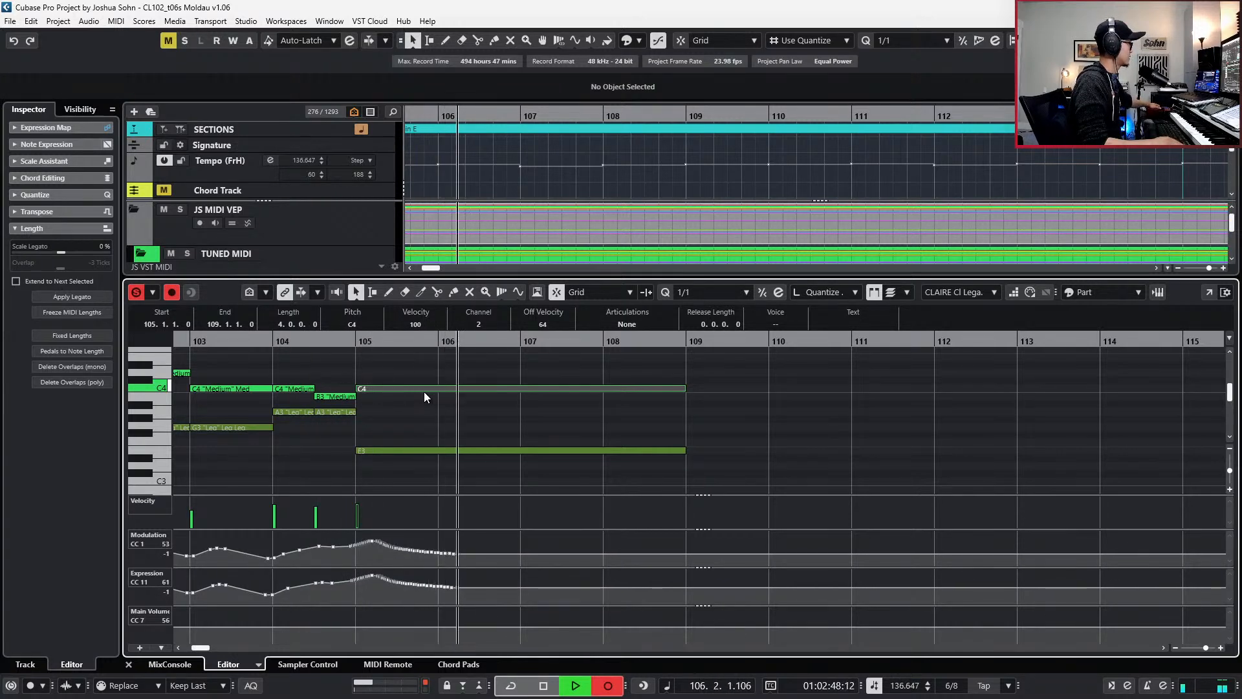
{"action": "key", "text": "space"}
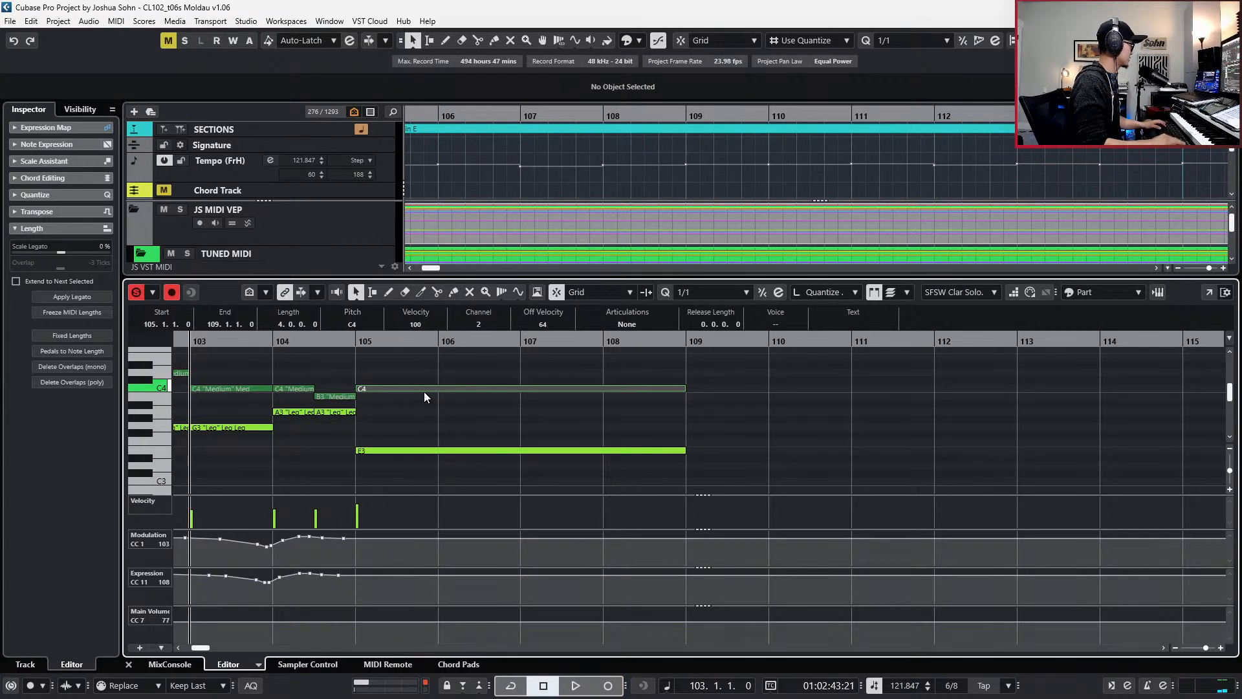
{"action": "left_click", "coordinate": [420, 406]}
{"action": "left_click", "coordinate": [422, 388]}
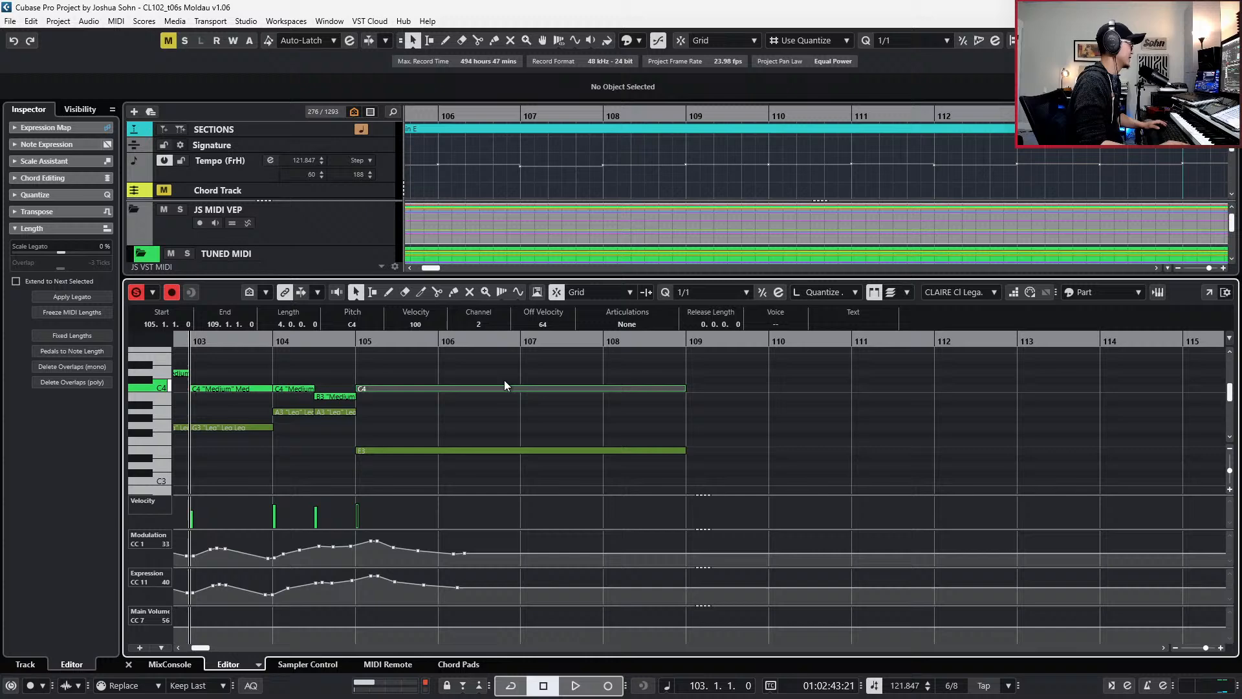
- Try the Vibrato articulation on the four-bar C4 clarinet note at bar 105 and play it back from there
{"action": "left_click", "coordinate": [623, 330]}
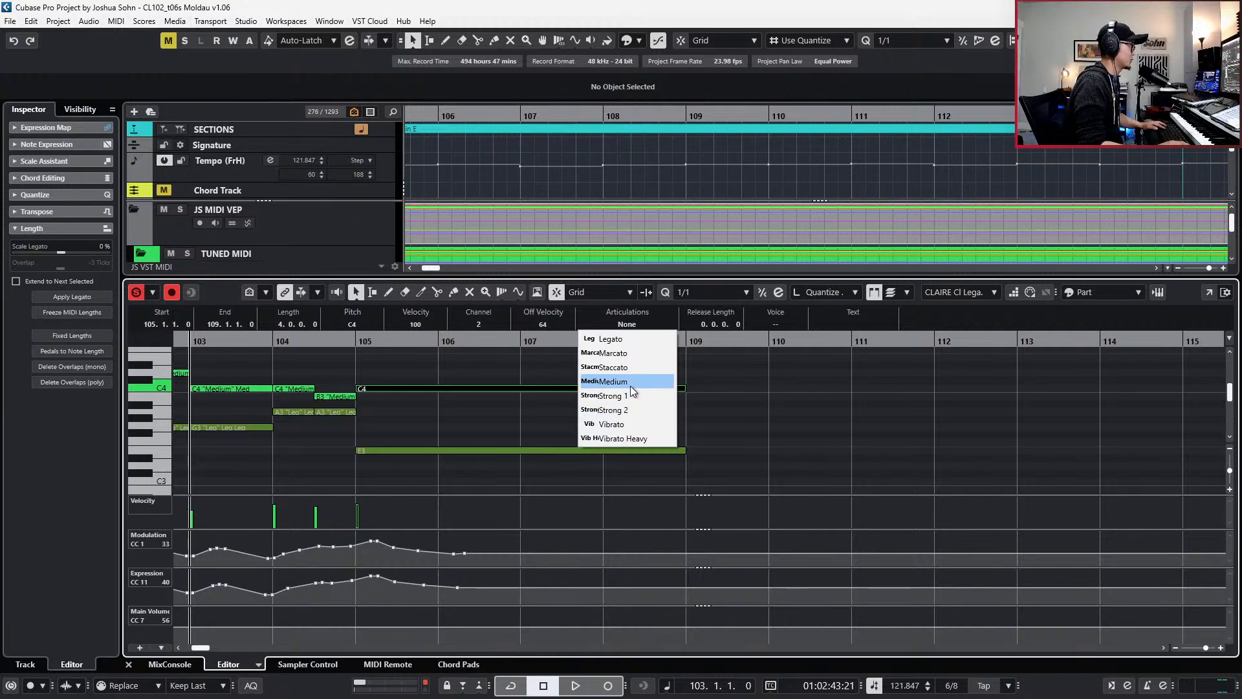
{"action": "left_click", "coordinate": [661, 428]}
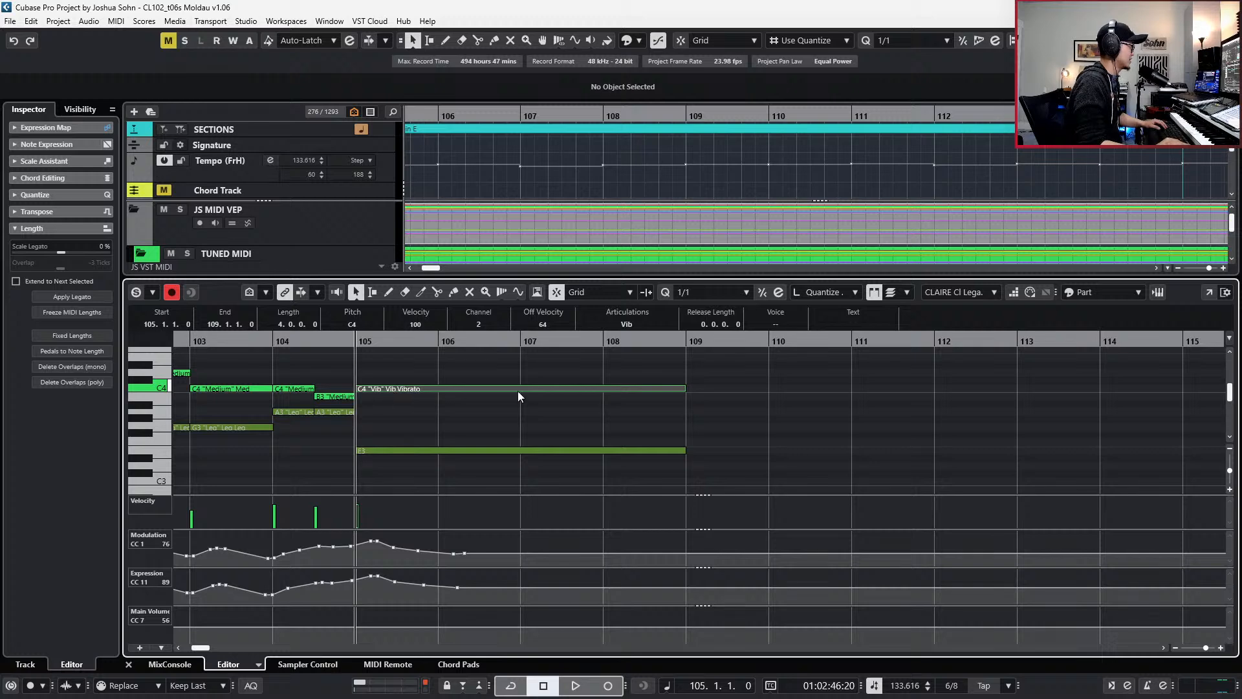
{"action": "key", "text": "space"}
{"action": "key", "text": "space"}
{"action": "key", "text": "s"}
{"action": "key", "text": "space"}
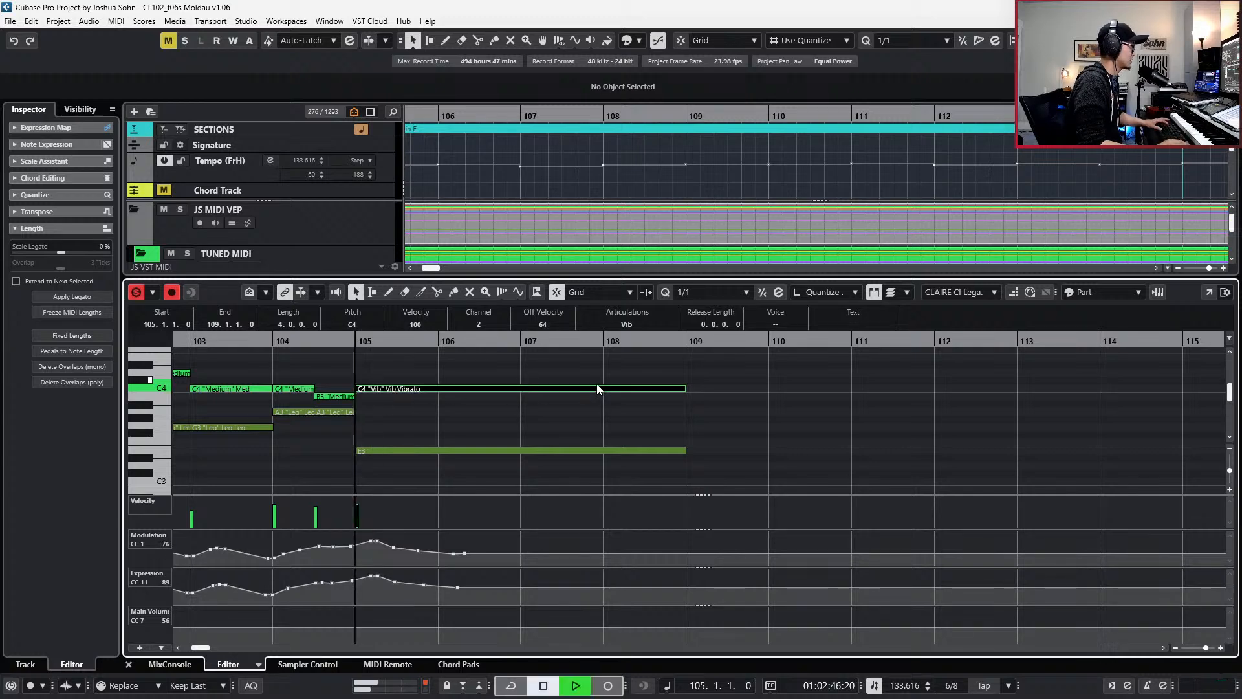
{"action": "key", "text": "space"}
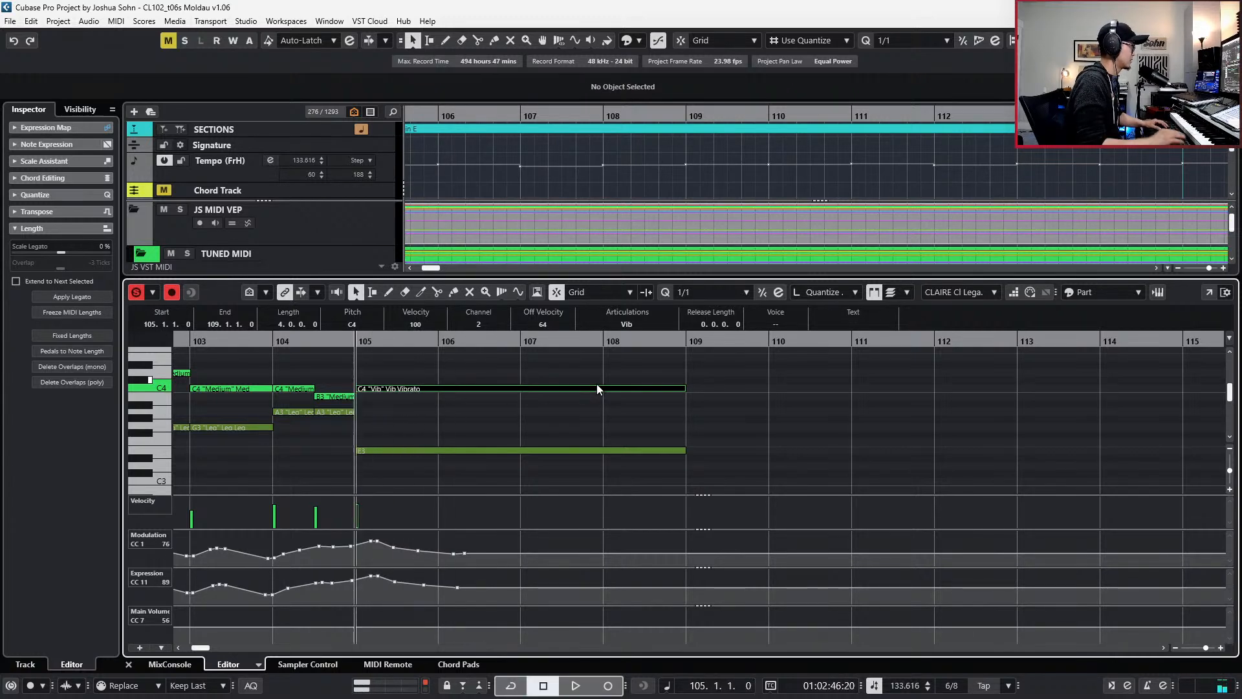
- Reopen the key editor with only the CLAIRE Cl Legato A KS part in it
{"action": "key", "text": "ctrl+e"}
{"action": "left_click", "coordinate": [573, 390]}
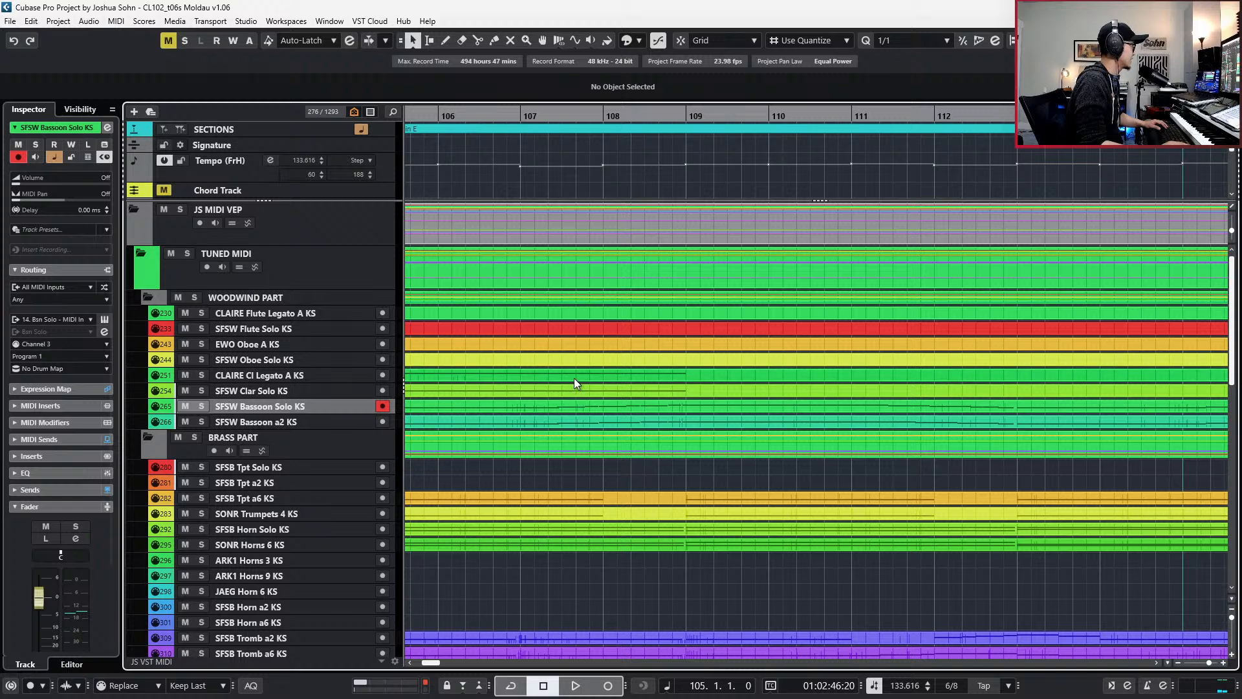
{"action": "left_click", "coordinate": [573, 378]}
{"action": "key", "text": "ctrl+e"}
{"action": "left_click", "coordinate": [568, 388]}
- Solo the CLAIRE Cl Legato A KS part and play back its Vibrato C4 note, restarting from bar 104
{"action": "key", "text": "space"}
{"action": "key", "text": "space"}
{"action": "key", "text": "s"}
{"action": "key", "text": "space"}
{"action": "scroll", "coordinate": [579, 392], "scroll_direction": "down", "scroll_amount": 3}
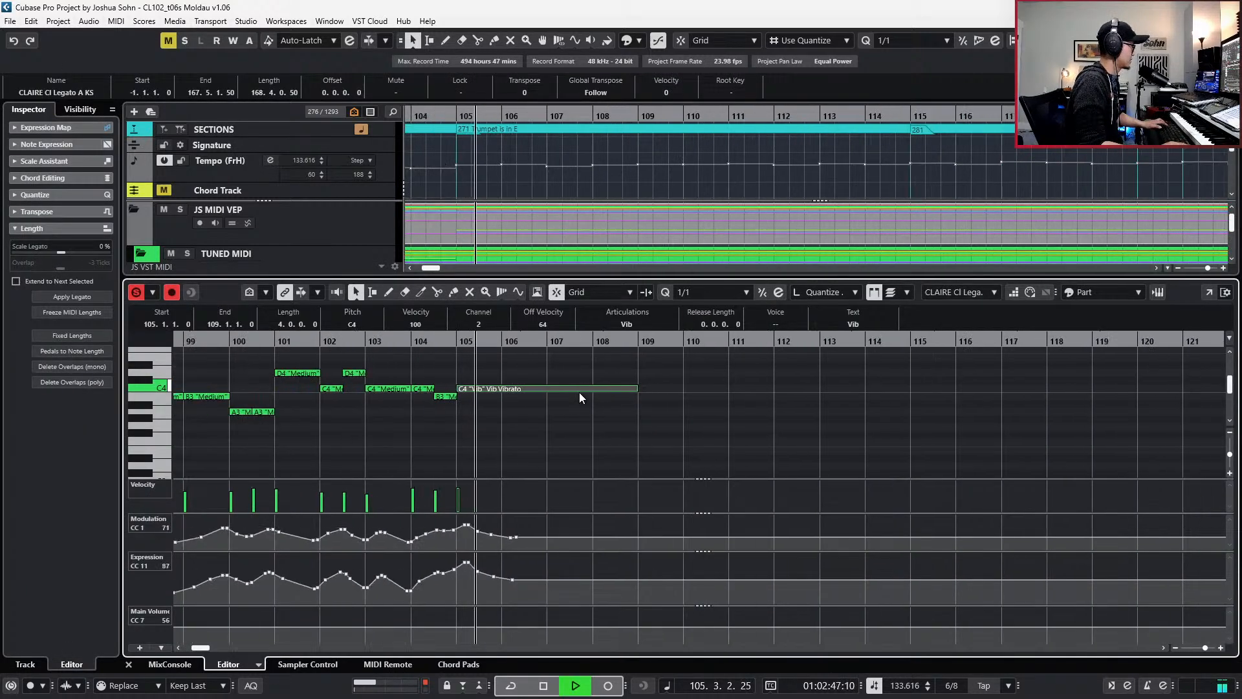
{"action": "scroll", "coordinate": [579, 392], "scroll_direction": "left", "scroll_amount": 3}
{"action": "key", "text": "space"}
{"action": "key", "text": "space"}
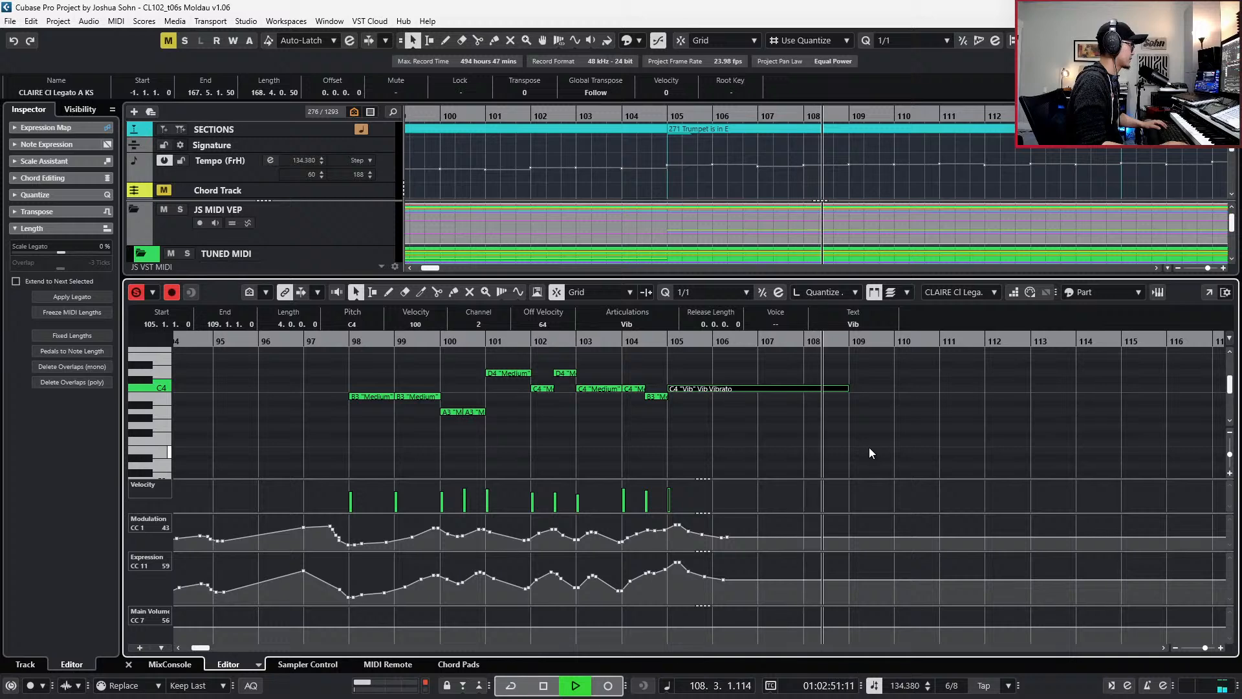
{"action": "key", "text": "space"}
- Try the Medium articulation on the bar 105 C4 note and play the transition from bar 104
{"action": "left_click", "coordinate": [626, 323]}
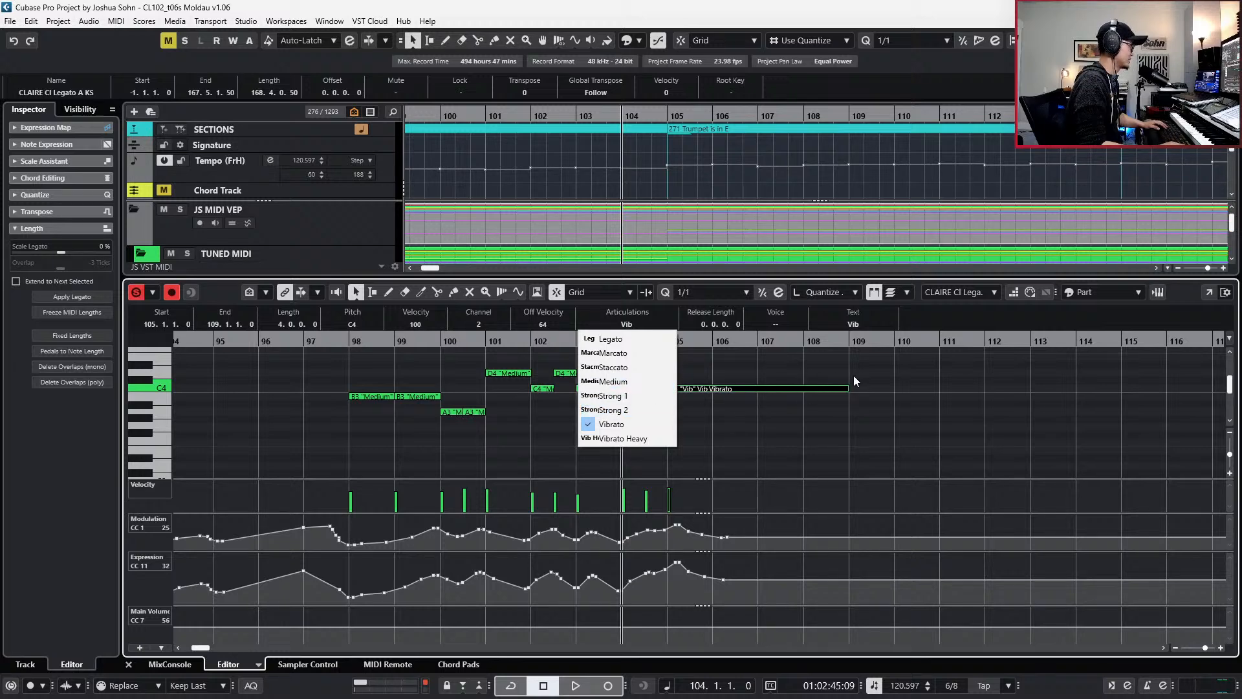
{"action": "left_click", "coordinate": [637, 379]}
{"action": "key", "text": "space"}
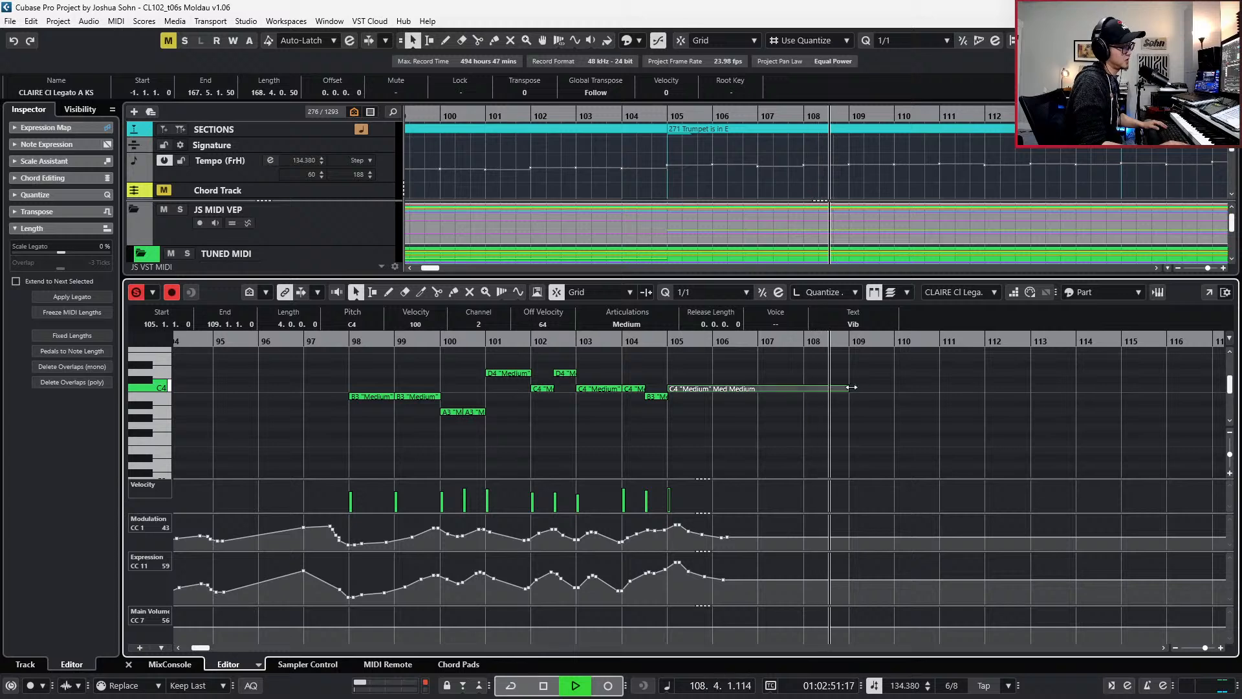
{"action": "key", "text": "space"}
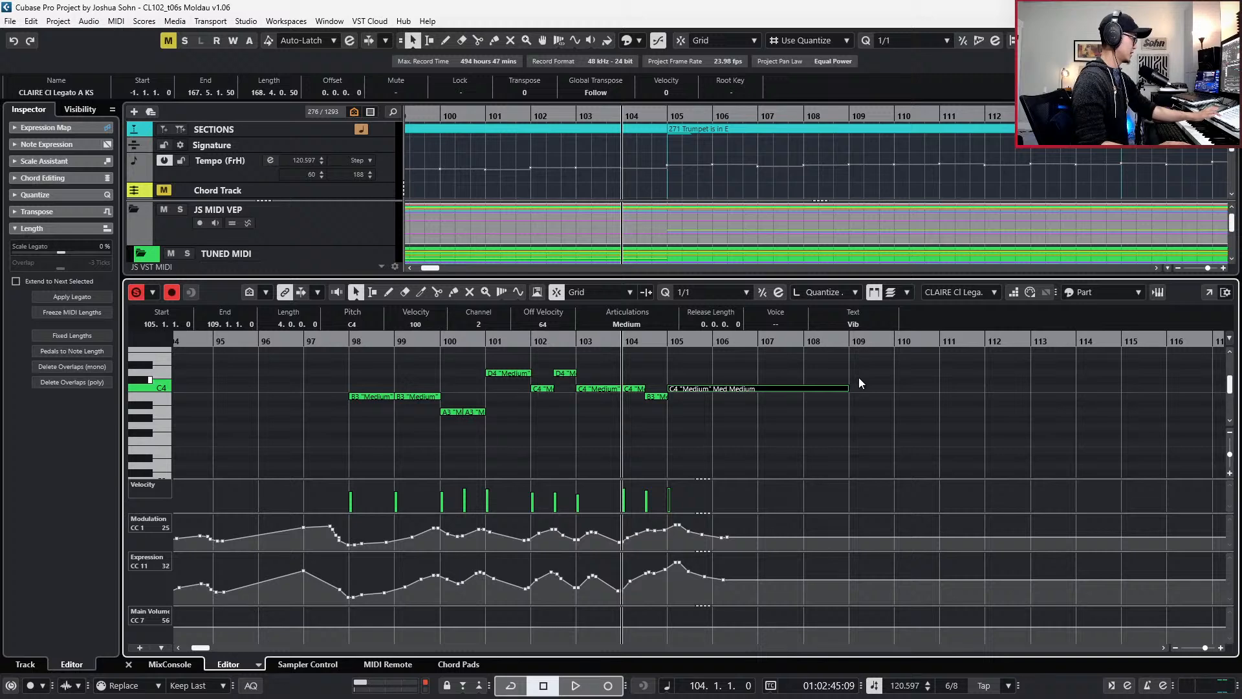
{"action": "key", "text": "ctrl+z"}
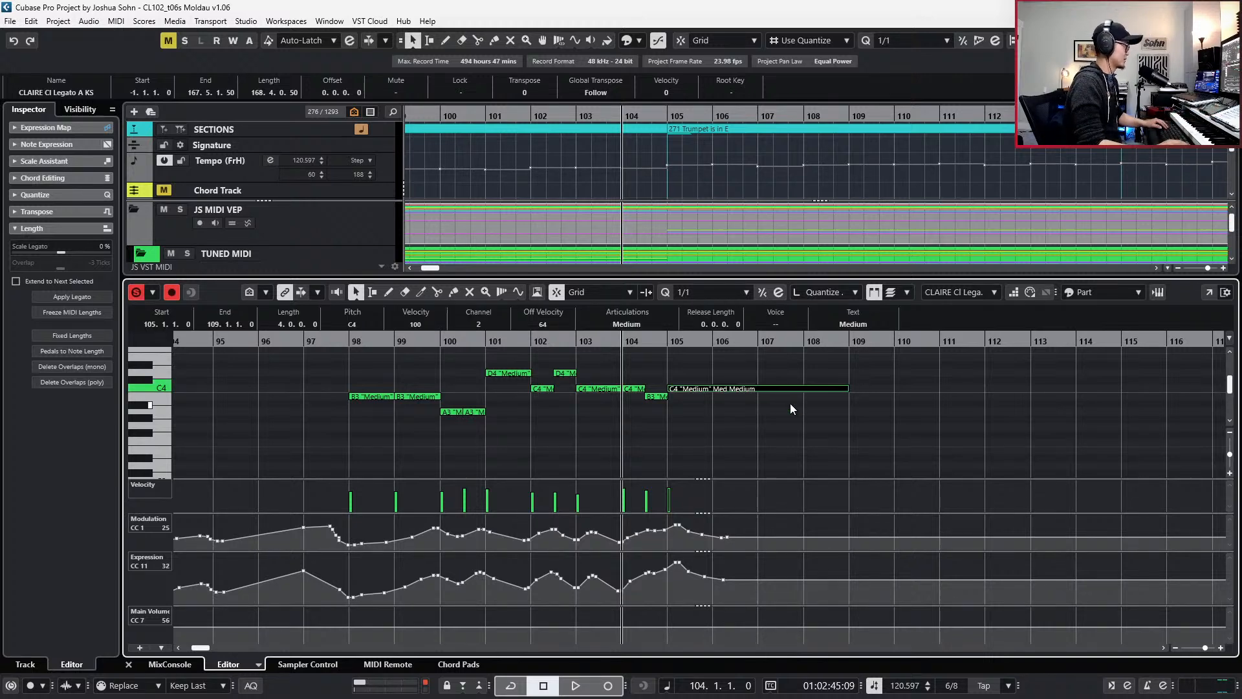
- Try the Legato articulation on the bar 105 C4 note and play the transition from bar 104
{"action": "left_click", "coordinate": [633, 324]}
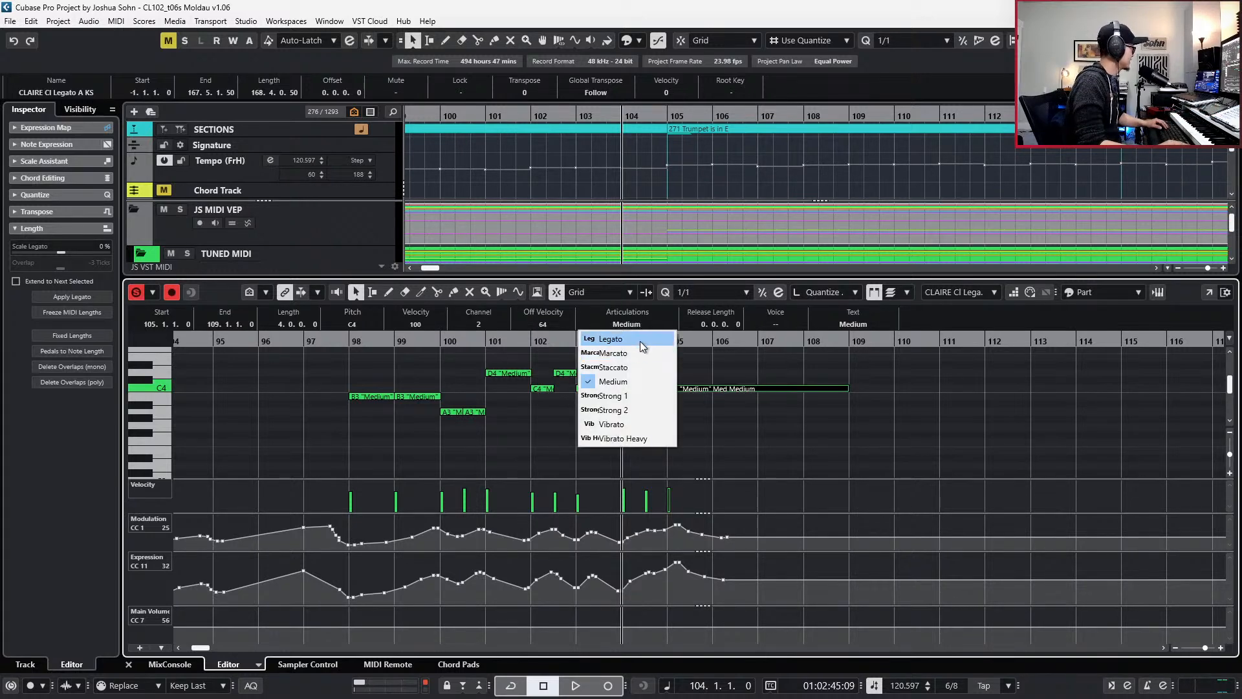
{"action": "left_click", "coordinate": [639, 340]}
{"action": "key", "text": "space"}
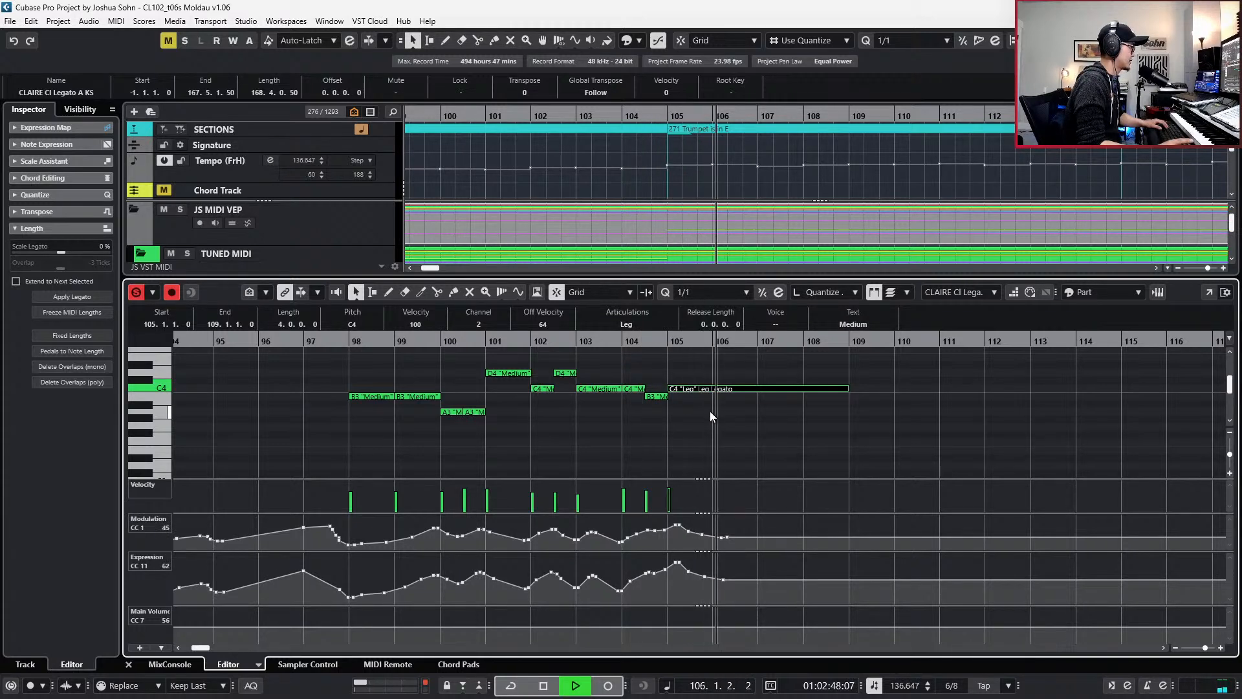
{"action": "key", "text": "space"}
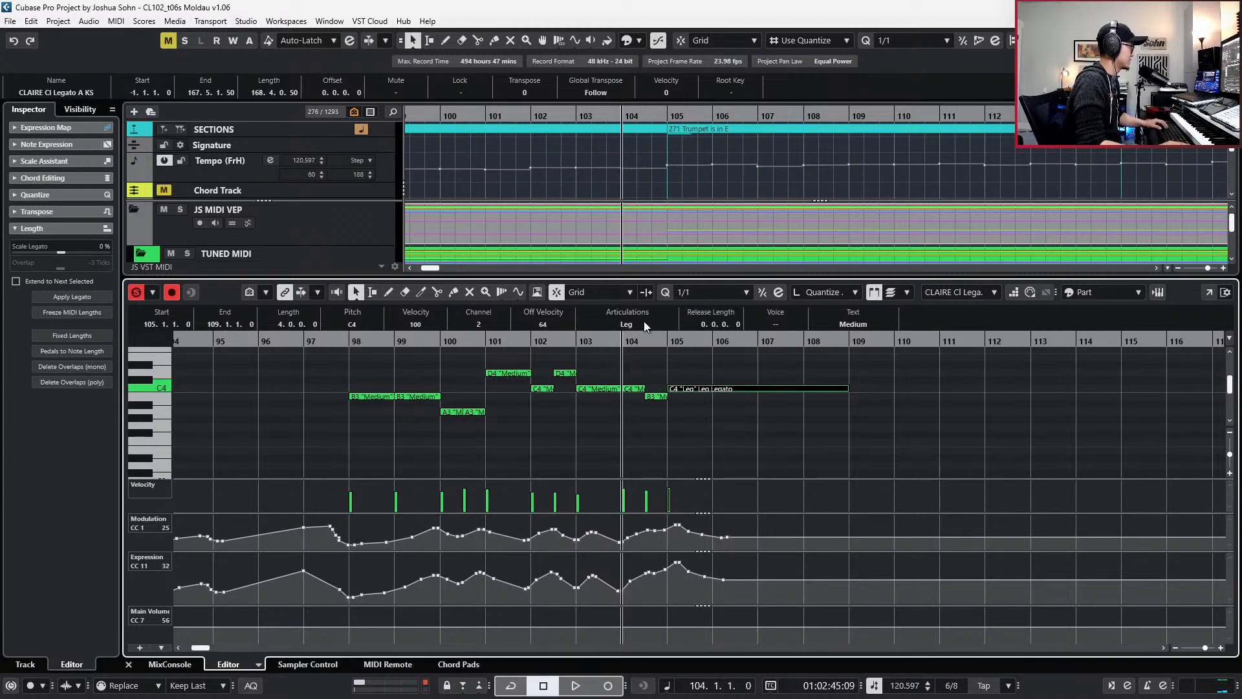
- Try the Strong 1 articulation on the bar 105 C4 note and play the transition from bar 104
{"action": "left_click", "coordinate": [643, 322]}
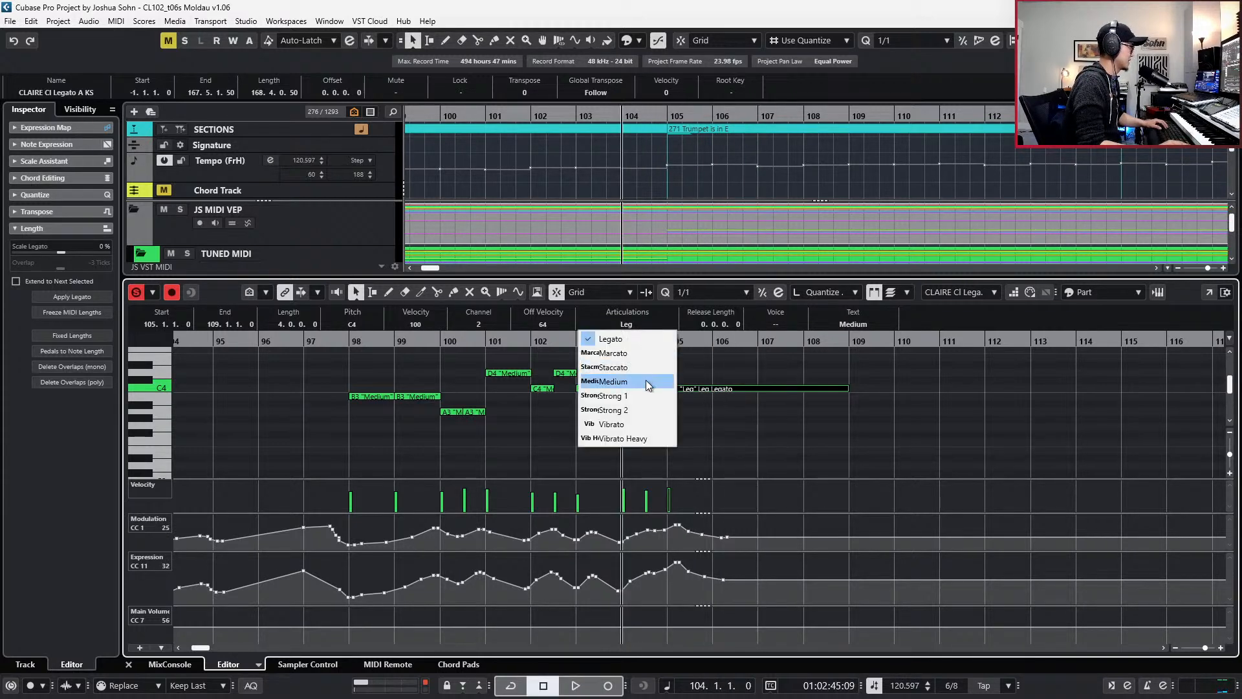
{"action": "left_click", "coordinate": [608, 397]}
{"action": "key", "text": "space"}
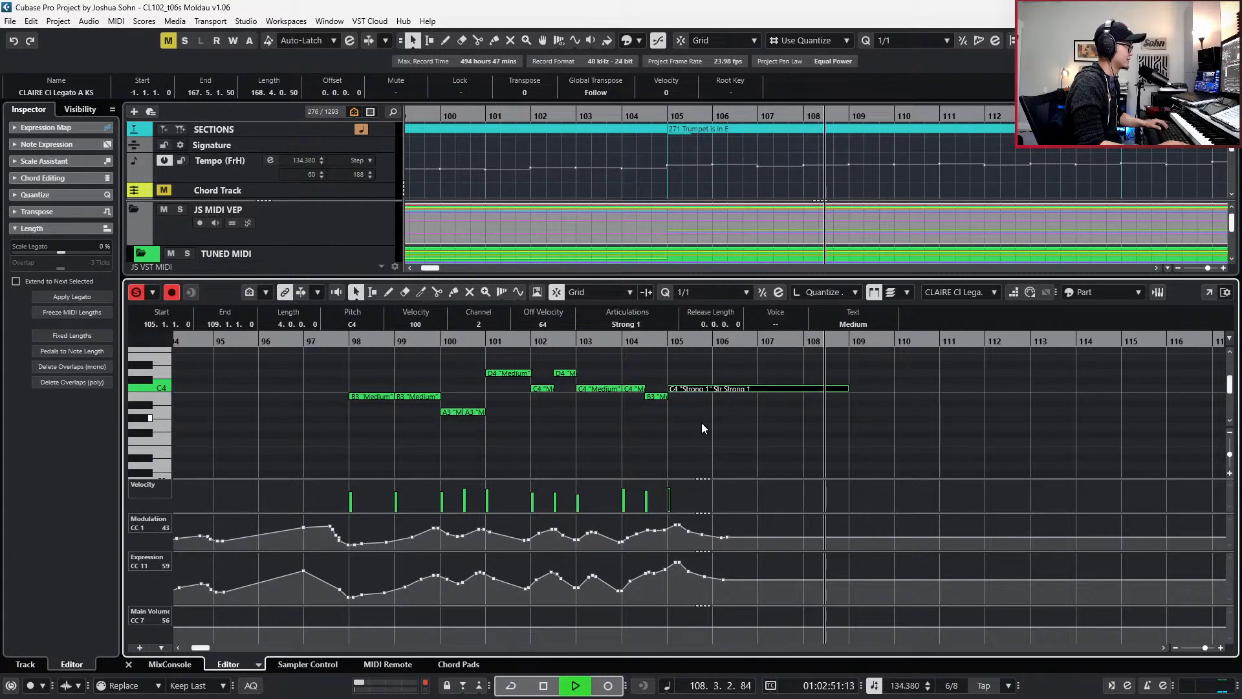
{"action": "key", "text": "space"}
- Try the C4 note with the Medium articulation and split at bar 107, playing it back from bar 104
{"action": "left_click", "coordinate": [645, 339]}
{"action": "left_click", "coordinate": [630, 324]}
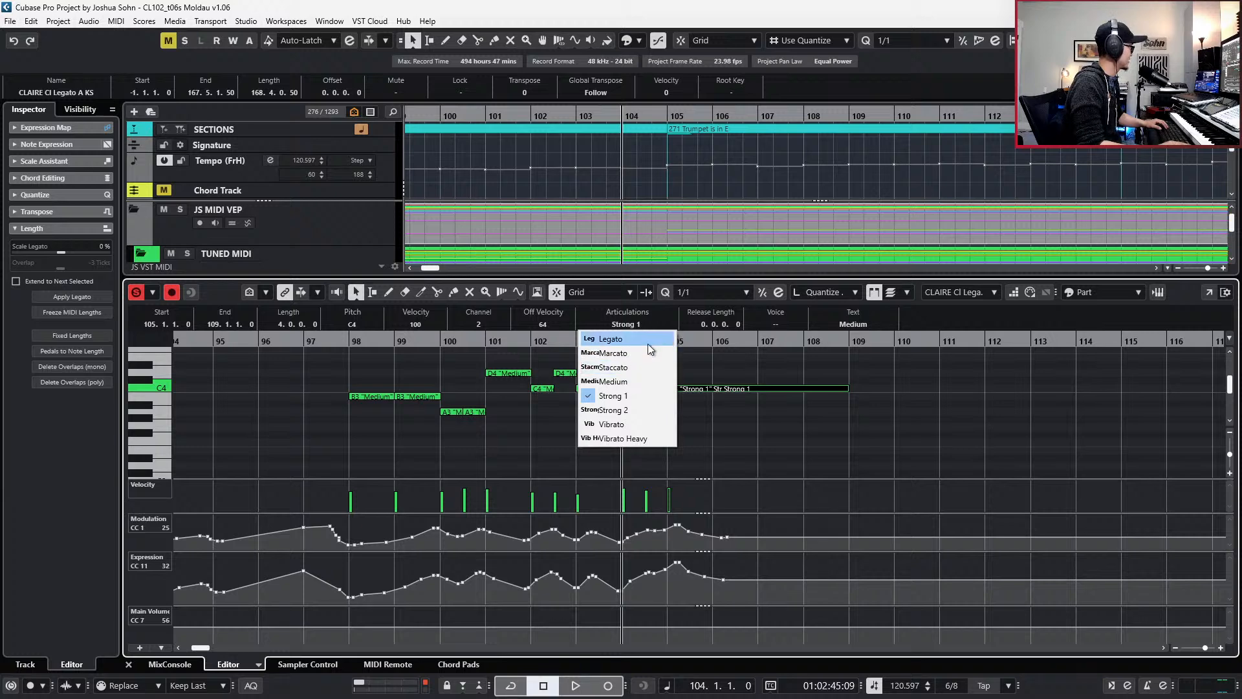
{"action": "left_click", "coordinate": [646, 340]}
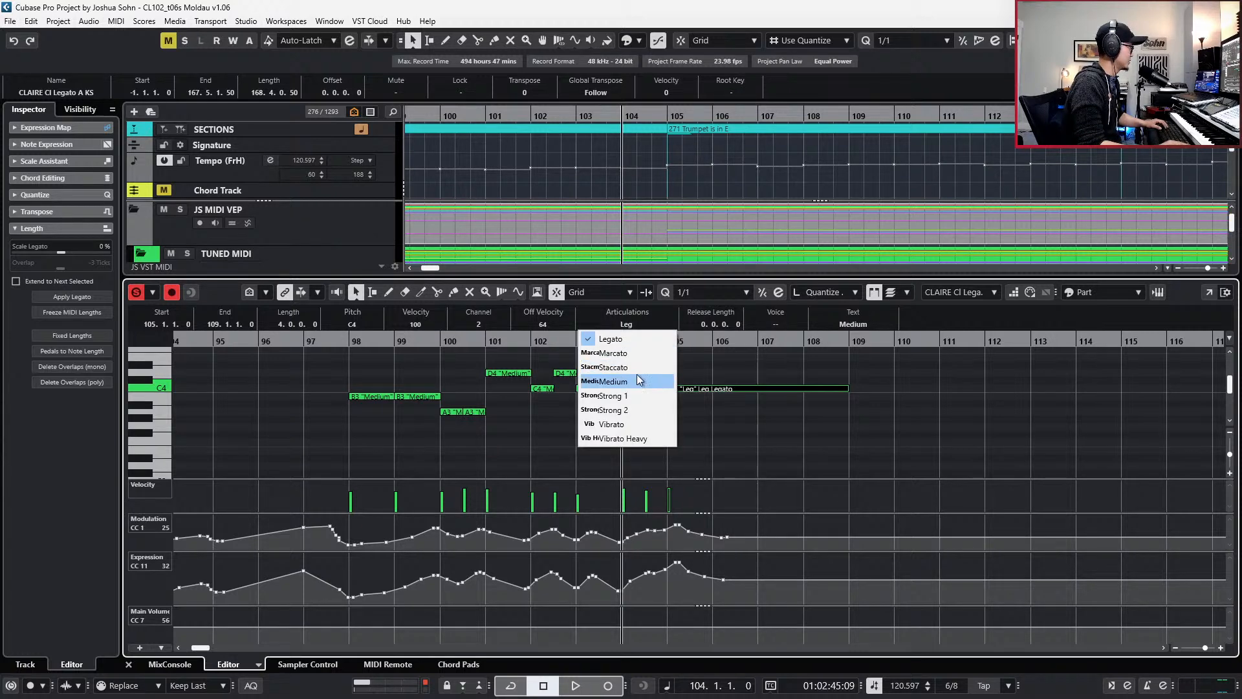
{"action": "left_click", "coordinate": [637, 379]}
{"action": "left_click", "coordinate": [758, 389], "text": "alt"}
{"action": "key", "text": "space"}
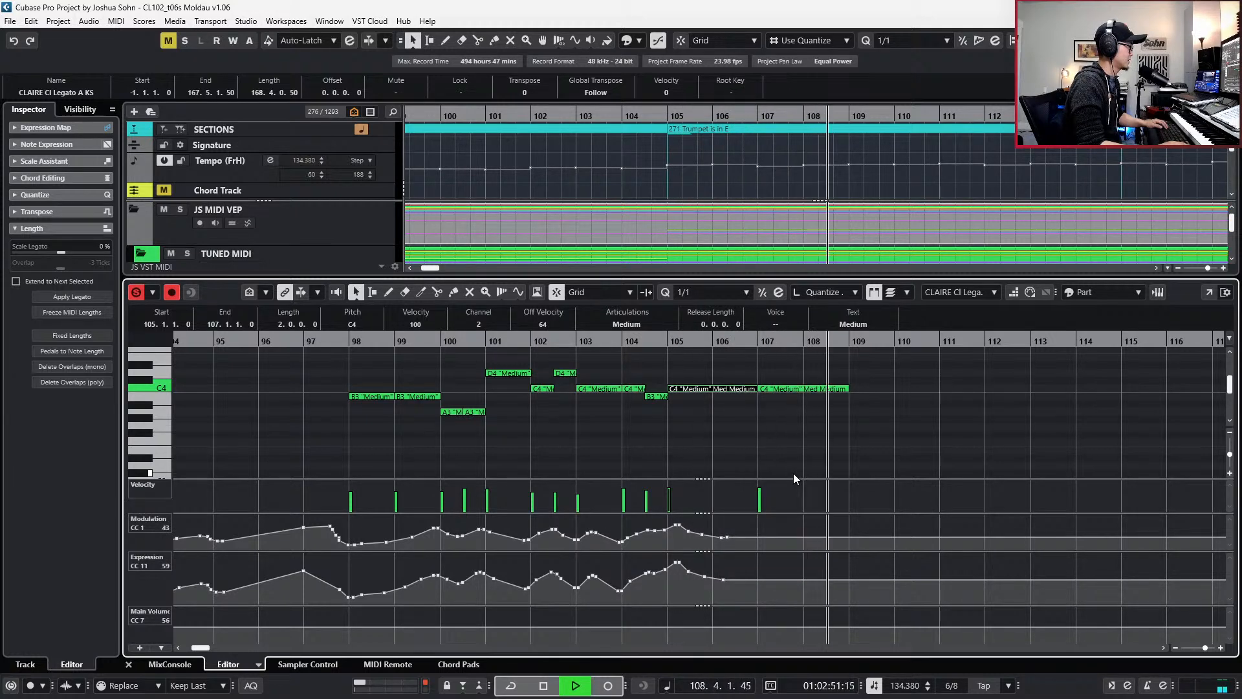
{"action": "key", "text": "space"}
- Select both C4 halves starting at bars 105 and 107 and play briefly from bar 105
{"action": "left_click_drag", "start_coordinate": [710, 381], "coordinate": [810, 431]}
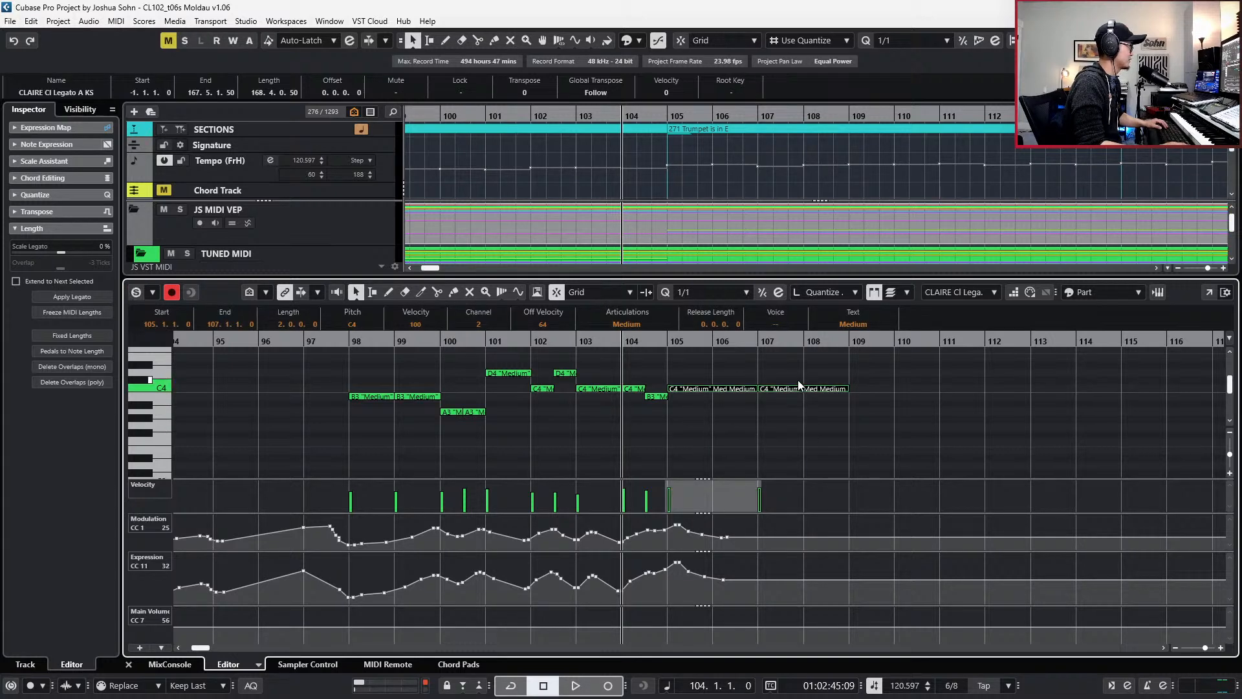
{"action": "key", "text": "l"}
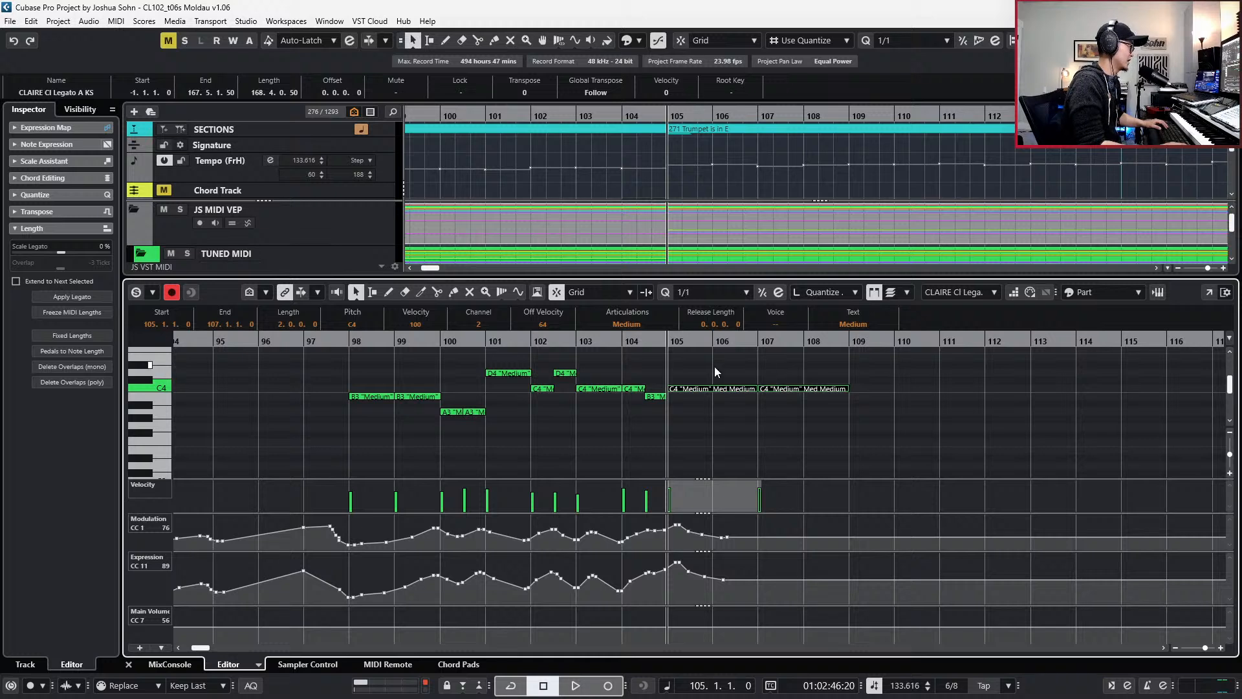
{"action": "key", "text": "space"}
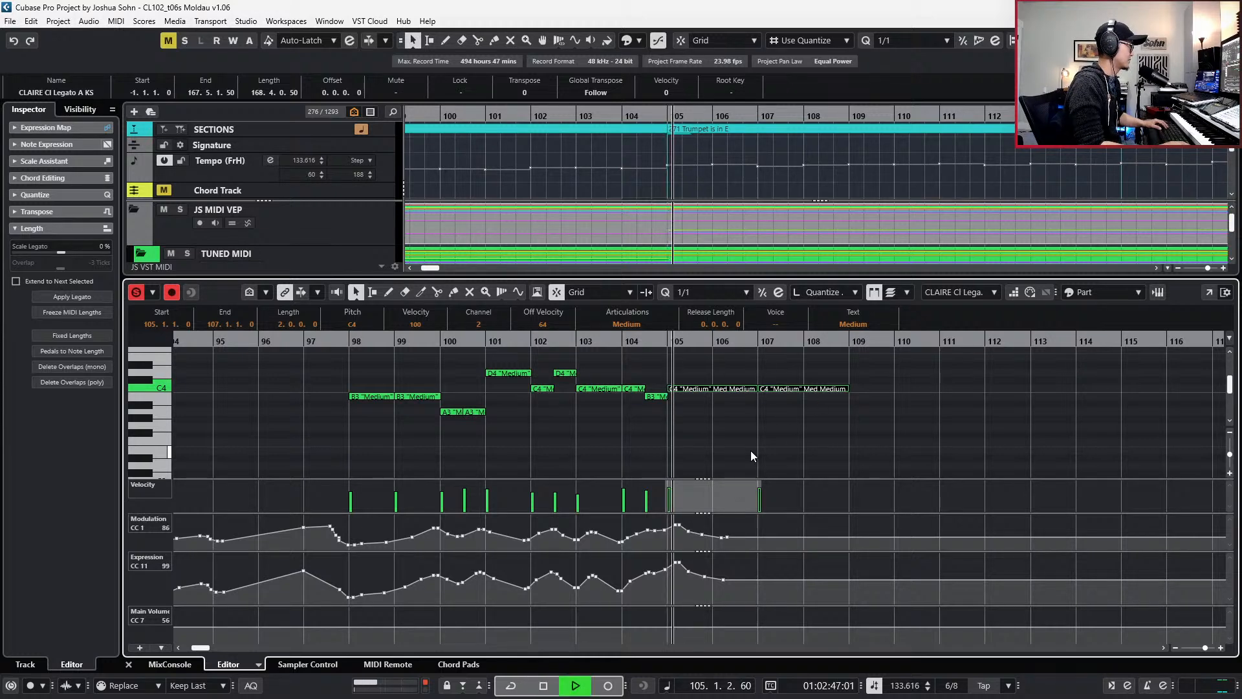
{"action": "key", "text": "ctrl+KP_Subtract"}
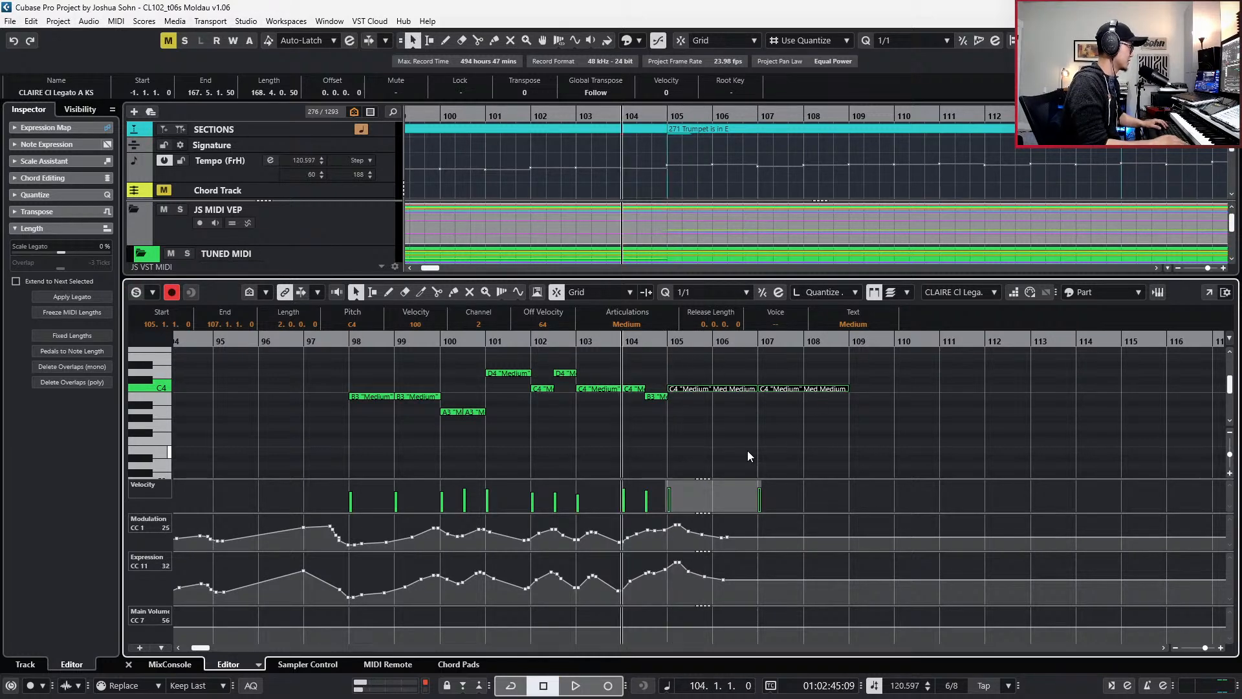
- Show the CLAIRE Cl Gen Arts A KS track and give it a part spanning the same range as the Legato A part
{"action": "left_click_drag", "start_coordinate": [740, 375], "coordinate": [777, 404]}
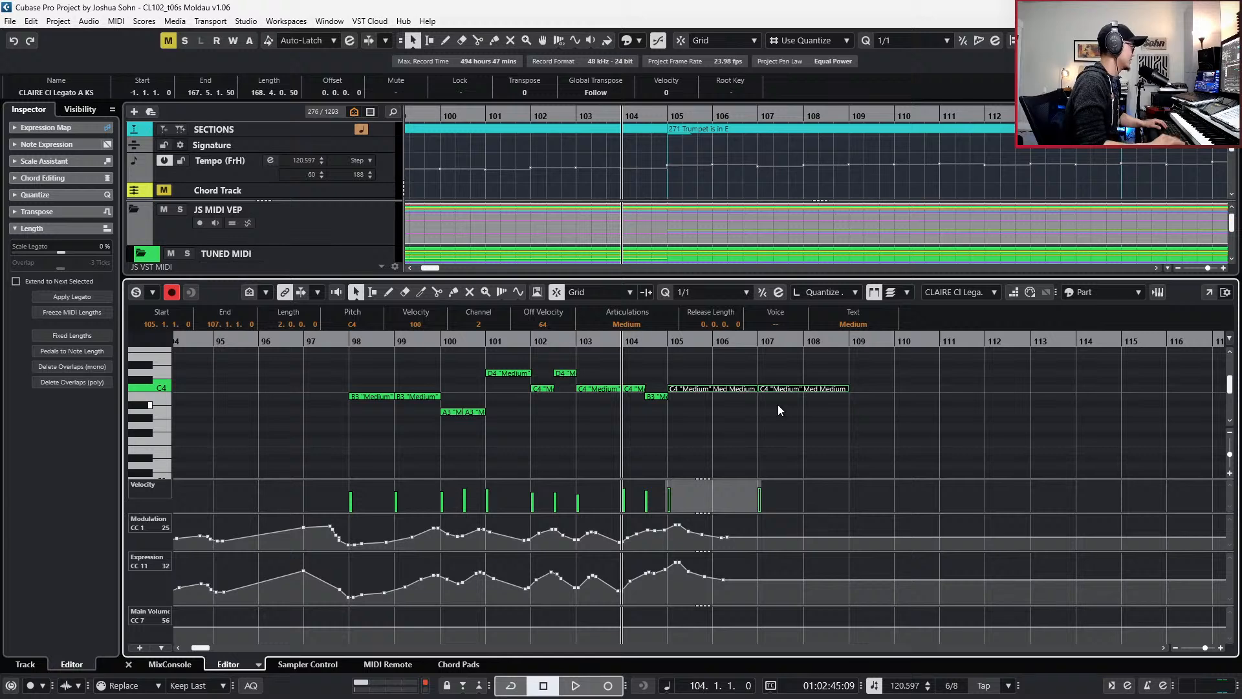
{"action": "key", "text": "ctrl+KP_Add"}
{"action": "key", "text": "ctrl+e"}
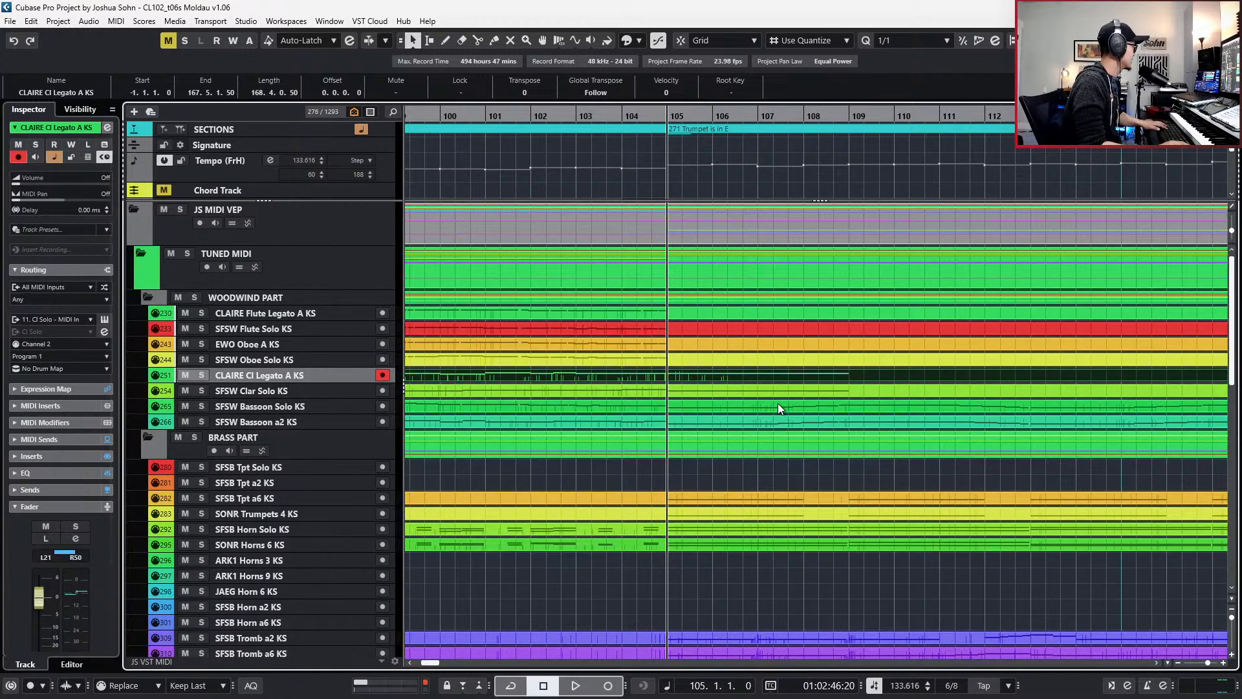
{"action": "key", "text": "ctrl+f"}
{"action": "left_click", "coordinate": [906, 556]}
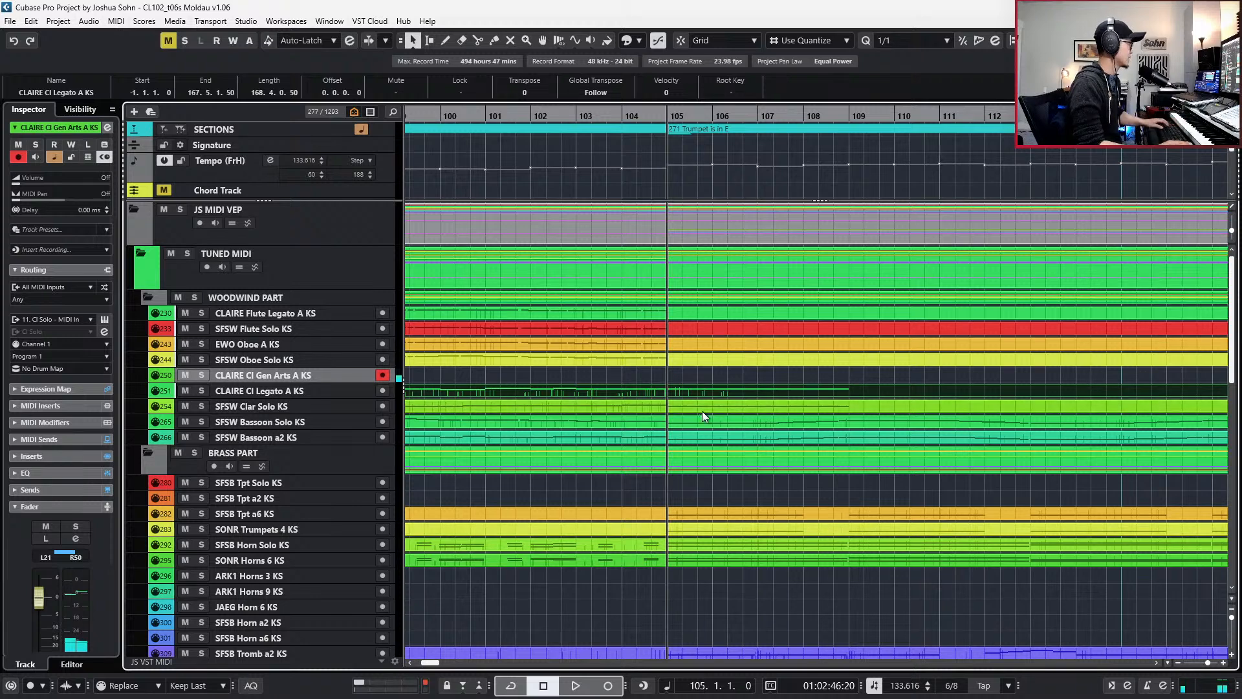
{"action": "left_click_drag", "start_coordinate": [689, 397], "coordinate": [698, 379]}
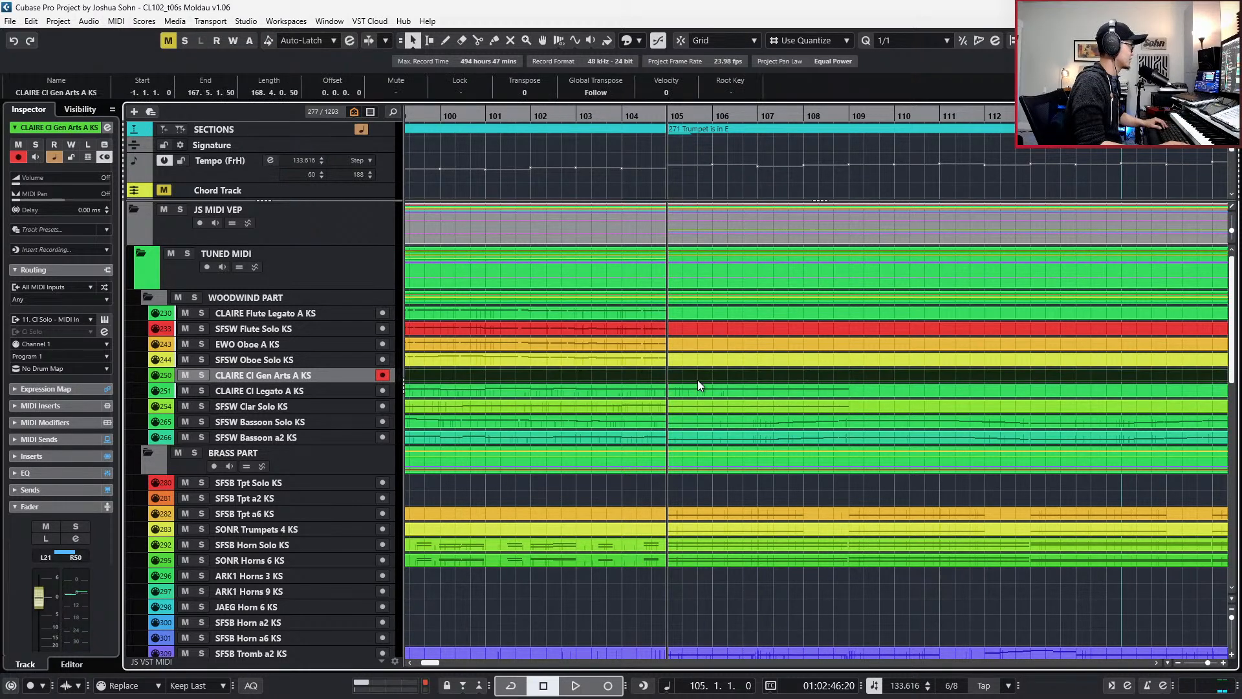
- Remove the two C4 notes at bars 105 and 107 from the CLAIRE Cl Legato A KS part and close the editor
{"action": "double_click", "coordinate": [696, 388]}
{"action": "left_click_drag", "start_coordinate": [758, 402], "coordinate": [833, 428]}
{"action": "key", "text": "Delete"}
{"action": "key", "text": "Return"}
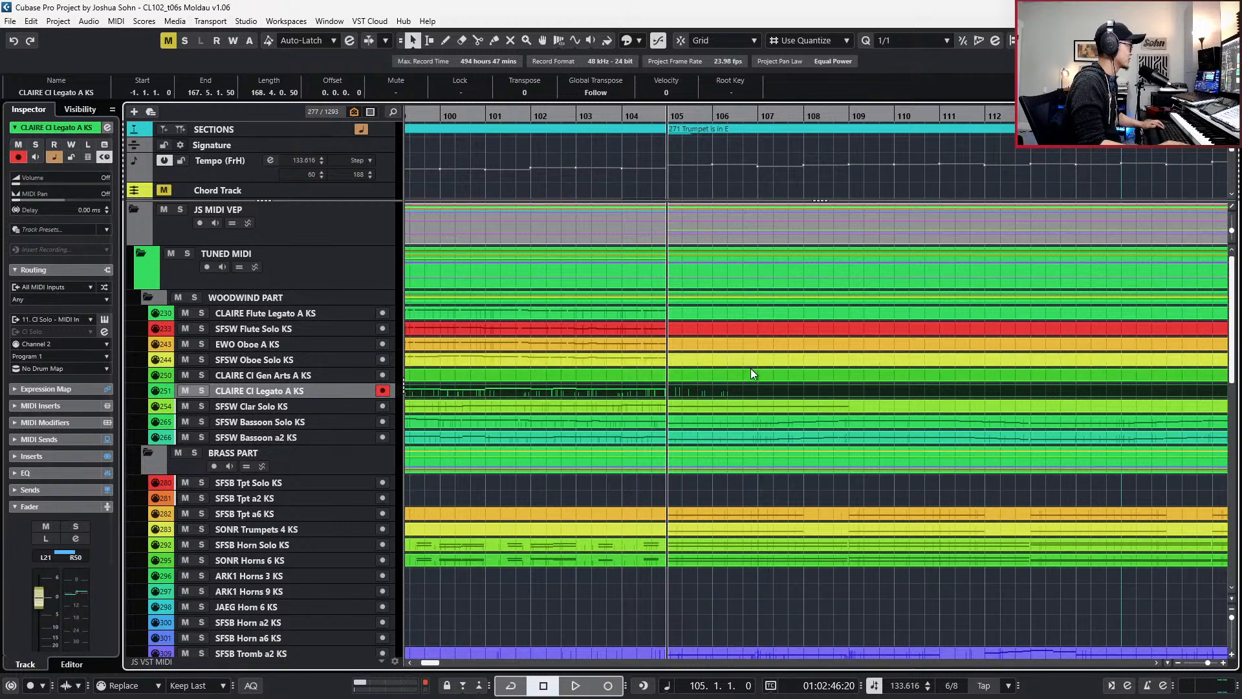
- Open the CLAIRE Cl Gen Arts A KS part and glue its two C4 notes from bar 105 into one four-bar note
{"action": "double_click", "coordinate": [751, 372]}
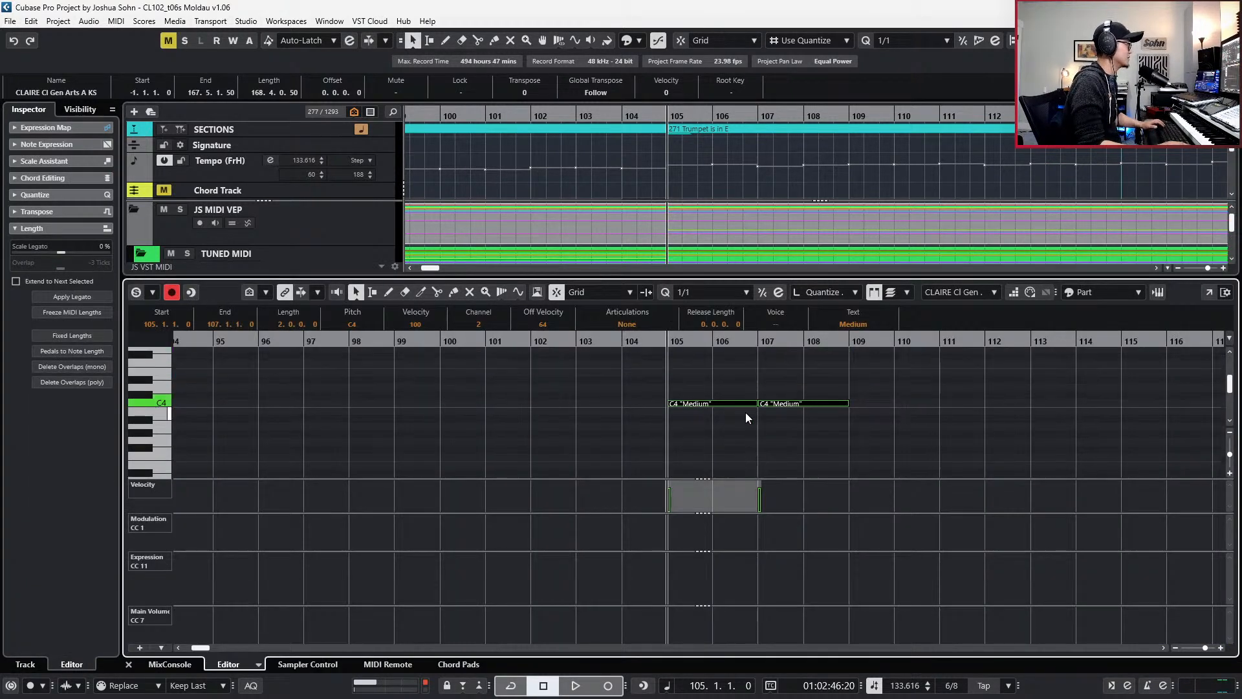
{"action": "left_click_drag", "start_coordinate": [686, 382], "coordinate": [802, 437]}
{"action": "key", "text": "g"}
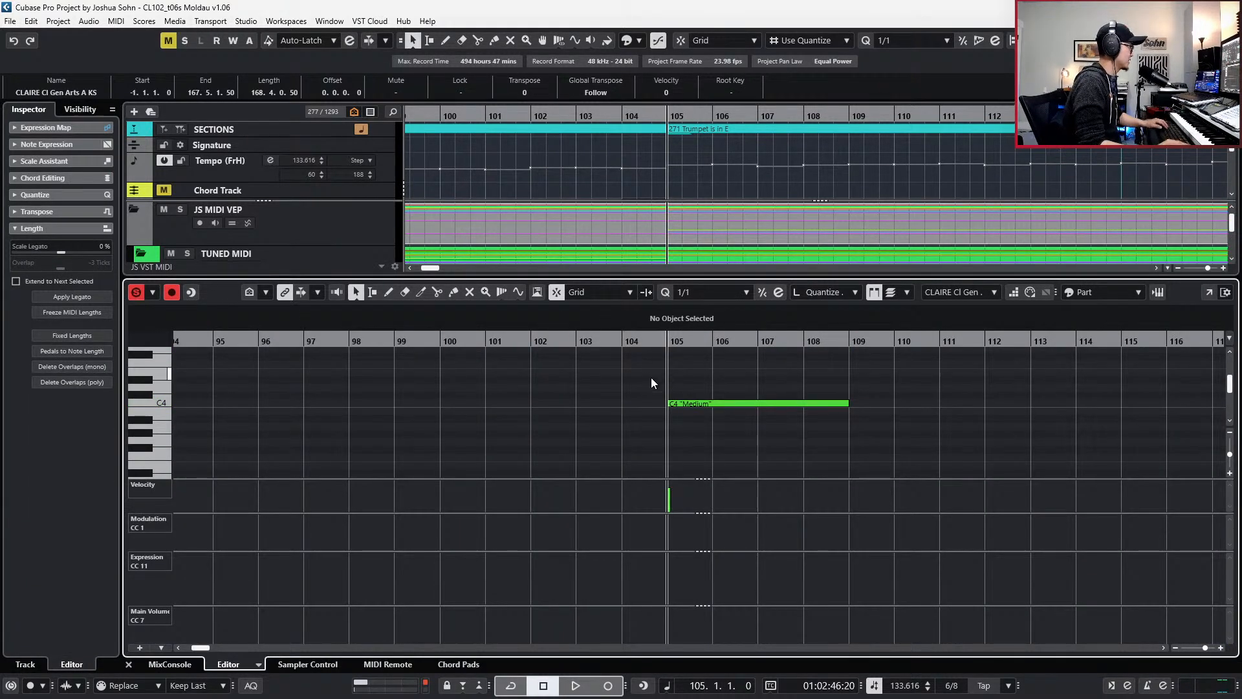
- Set the articulation of the four-bar C4 note in the CLAIRE Cl Gen Arts A KS part to Sus
{"action": "key", "text": "ctrl+a"}
{"action": "left_click", "coordinate": [653, 327]}
{"action": "left_click", "coordinate": [647, 337]}
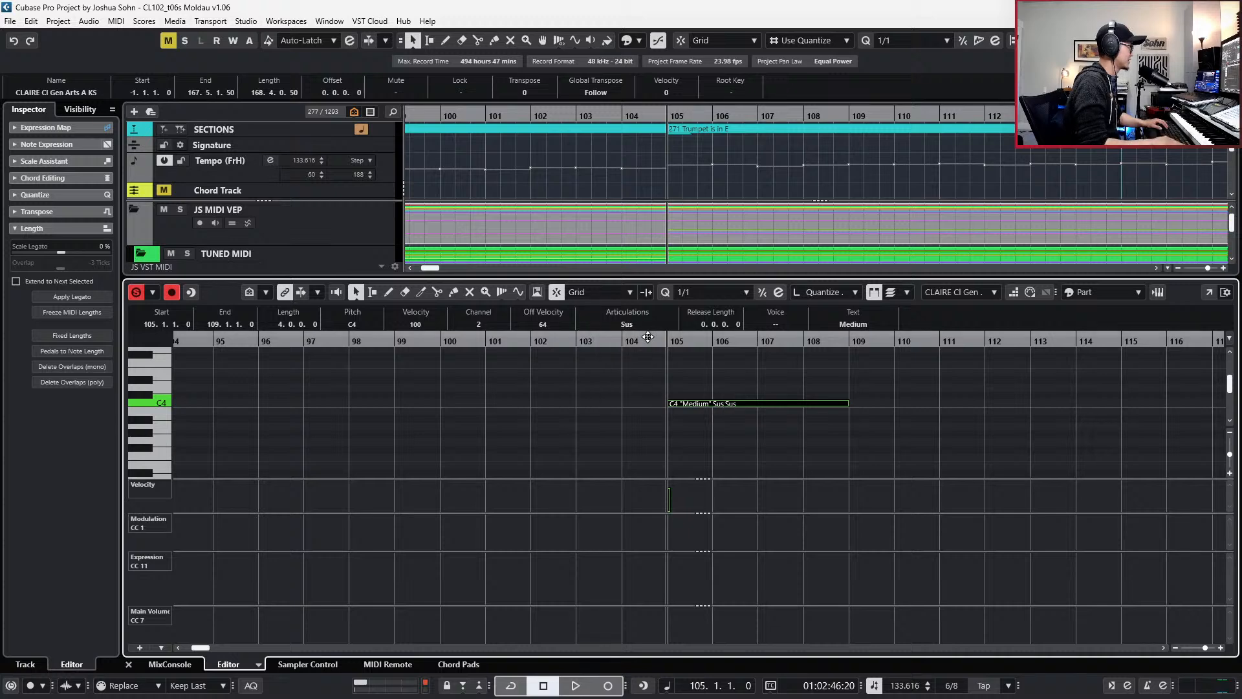
- Record a Modulation, Expression and Main Volume take on CLAIRE Cl Gen Arts A KS from bar 103, then undo it
{"action": "left_click", "coordinate": [648, 337]}
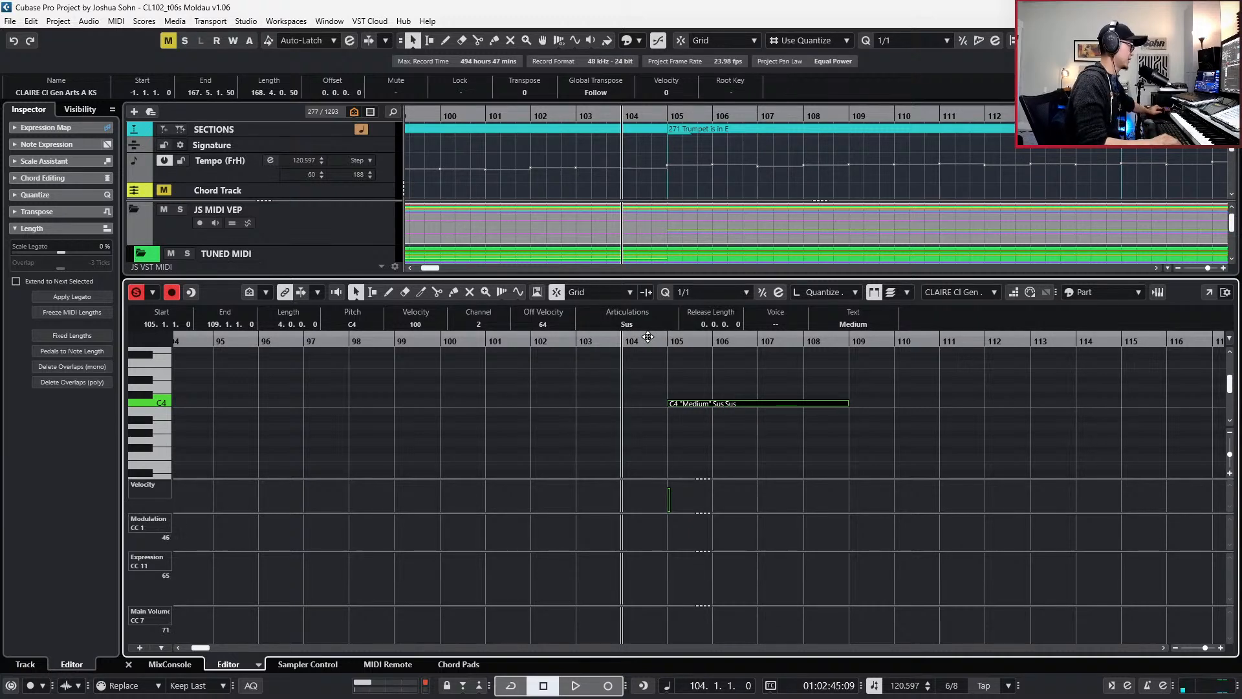
{"action": "key", "text": "KP_Subtract"}
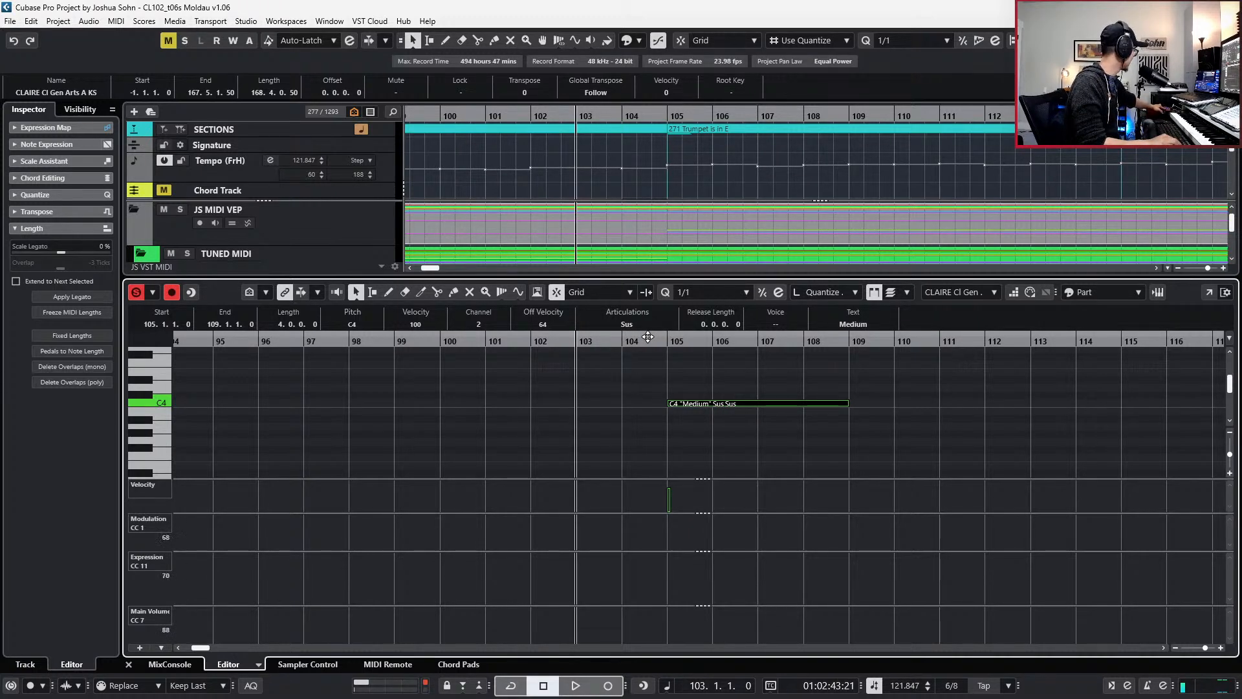
{"action": "key", "text": "KP_Multiply"}
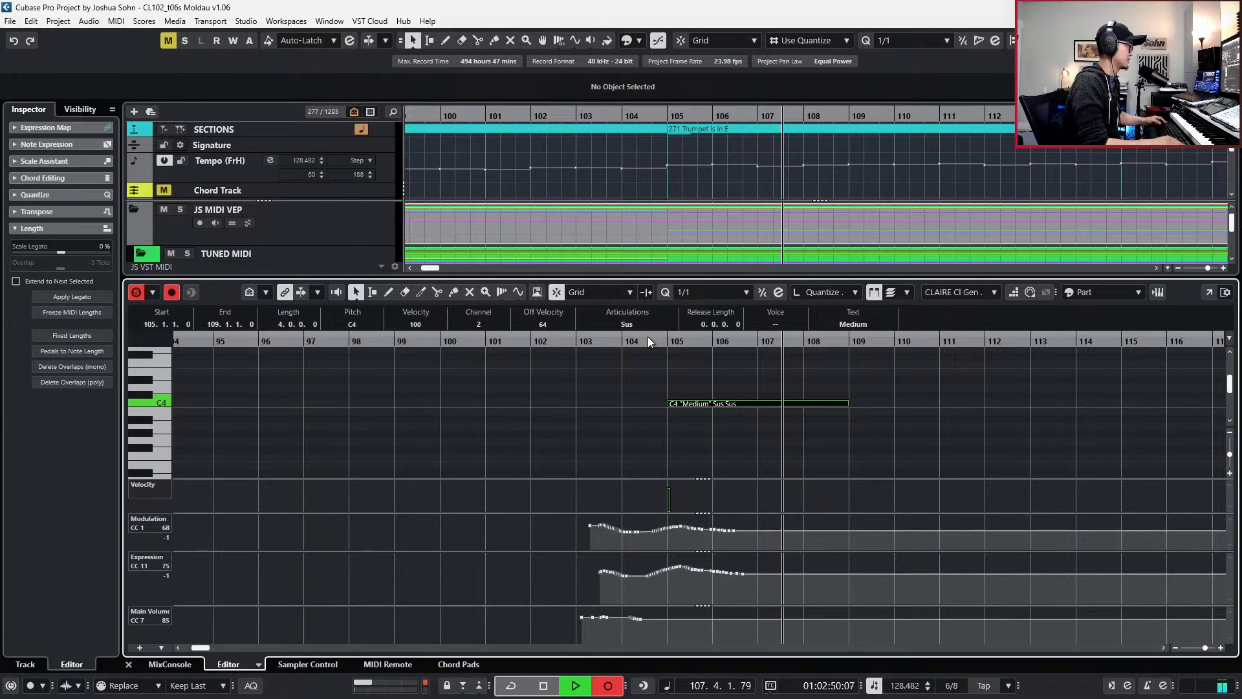
{"action": "key", "text": "space"}
{"action": "key", "text": "ctrl+z"}
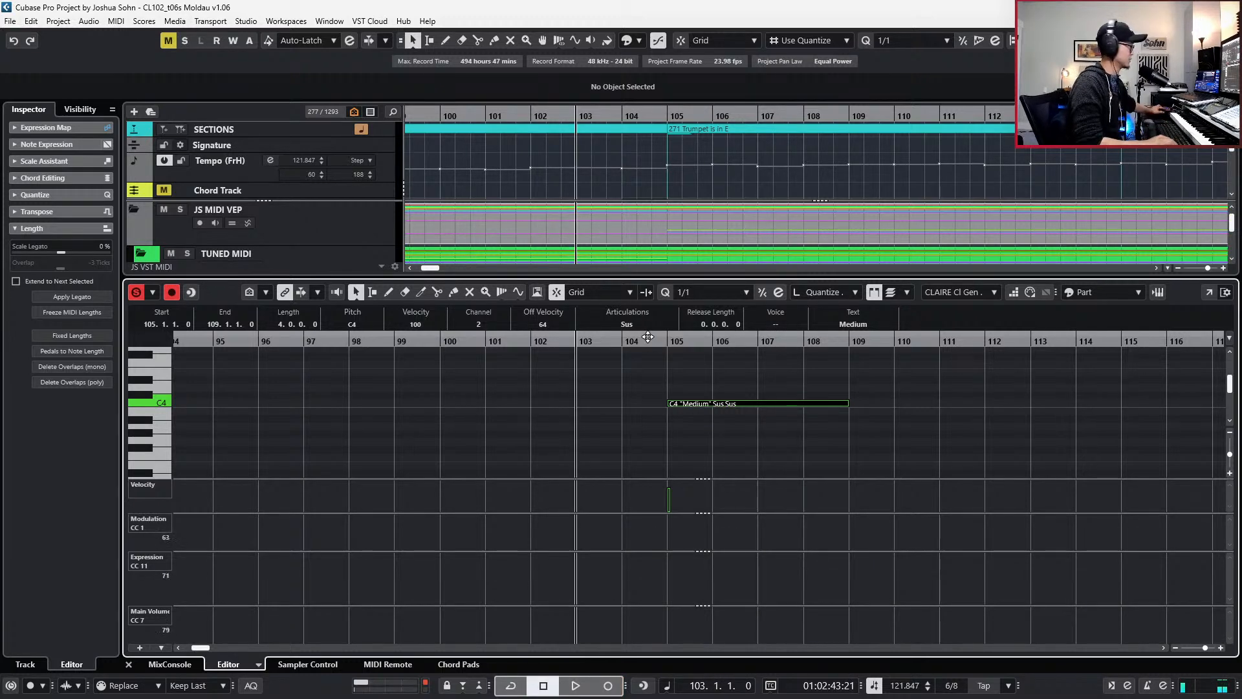
{"action": "key", "text": "KP_Multiply"}
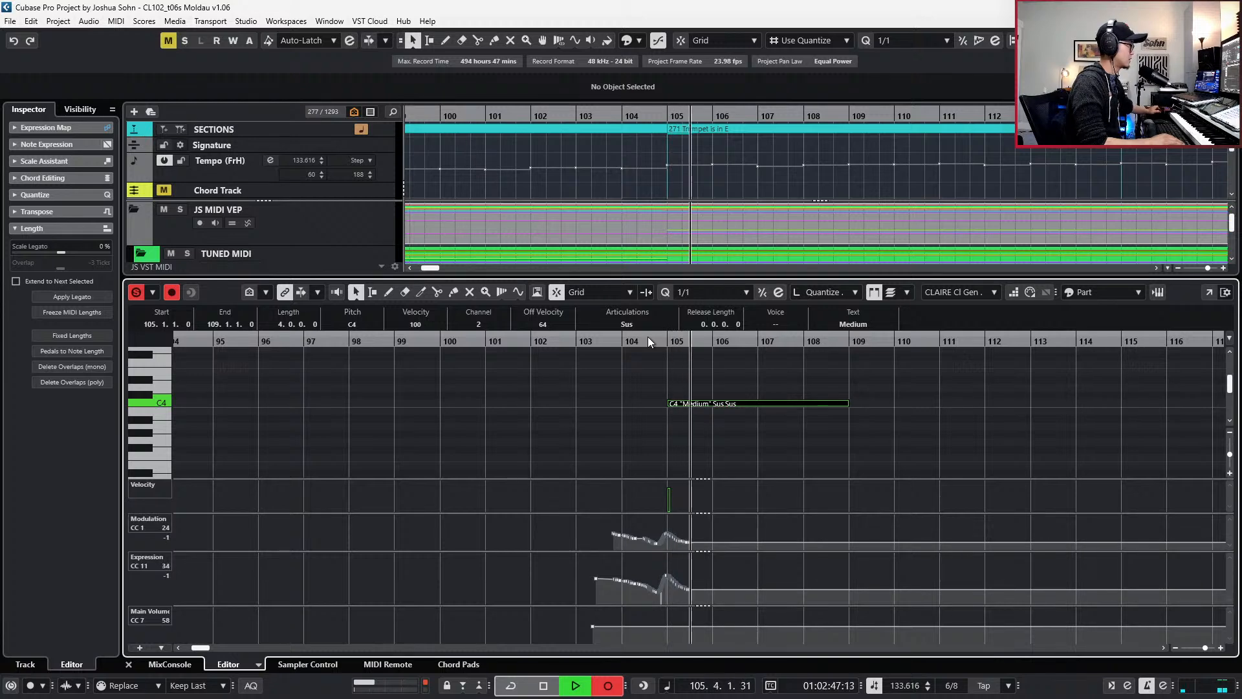
{"action": "key", "text": "space"}
{"action": "key", "text": "ctrl+z"}
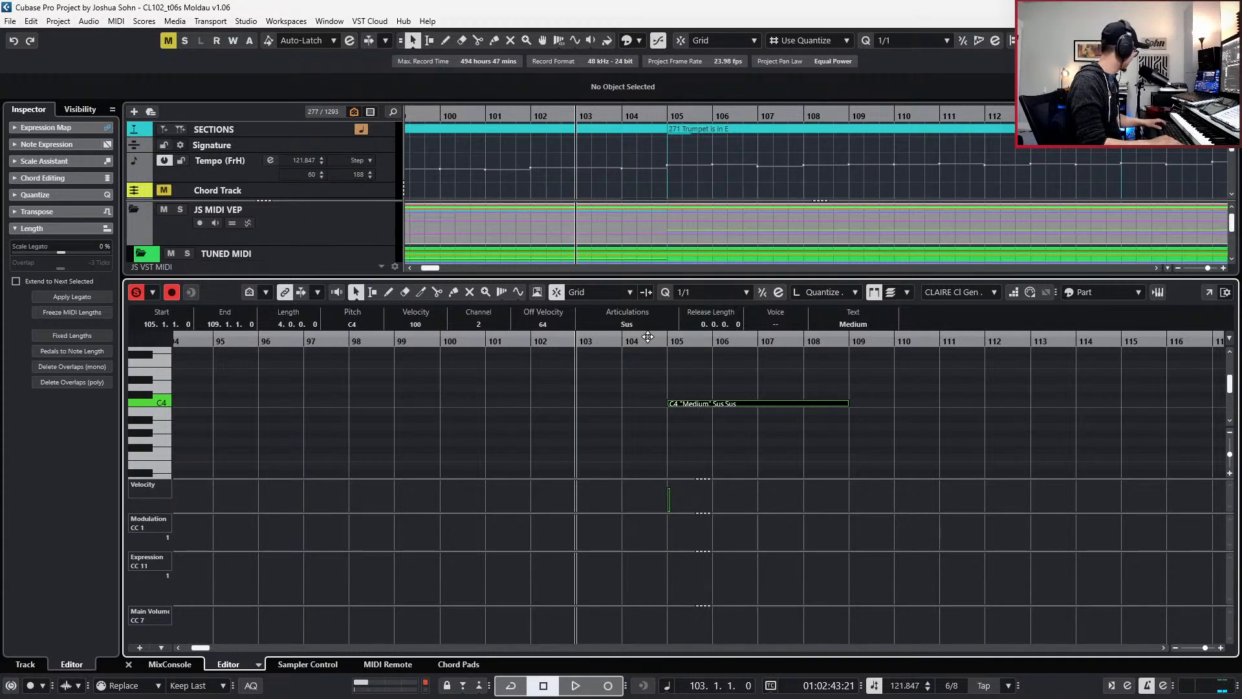
- Open the CLAIRE Cl Legato A KS and CLAIRE Cl Gen Arts A KS parts together and audition the transition from bar 103 into bar 105
{"action": "key", "text": "Return"}
{"action": "left_click", "coordinate": [645, 386]}
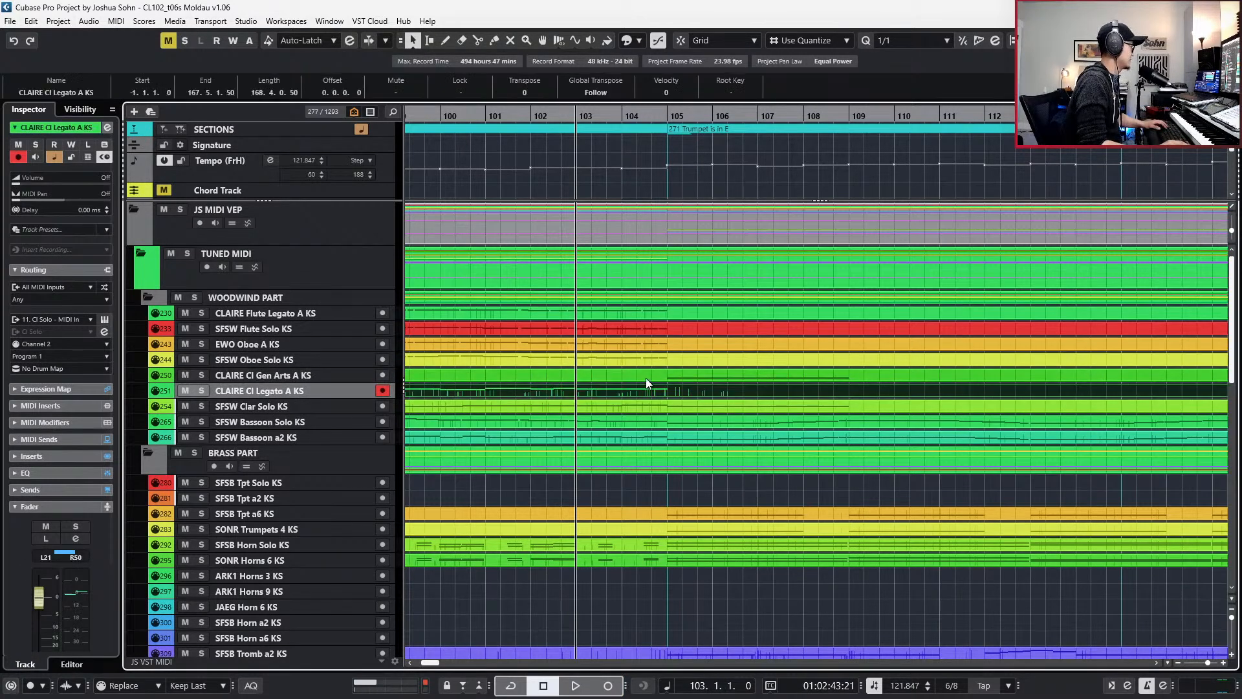
{"action": "left_click", "coordinate": [646, 378], "text": "shift"}
{"action": "key", "text": "Return"}
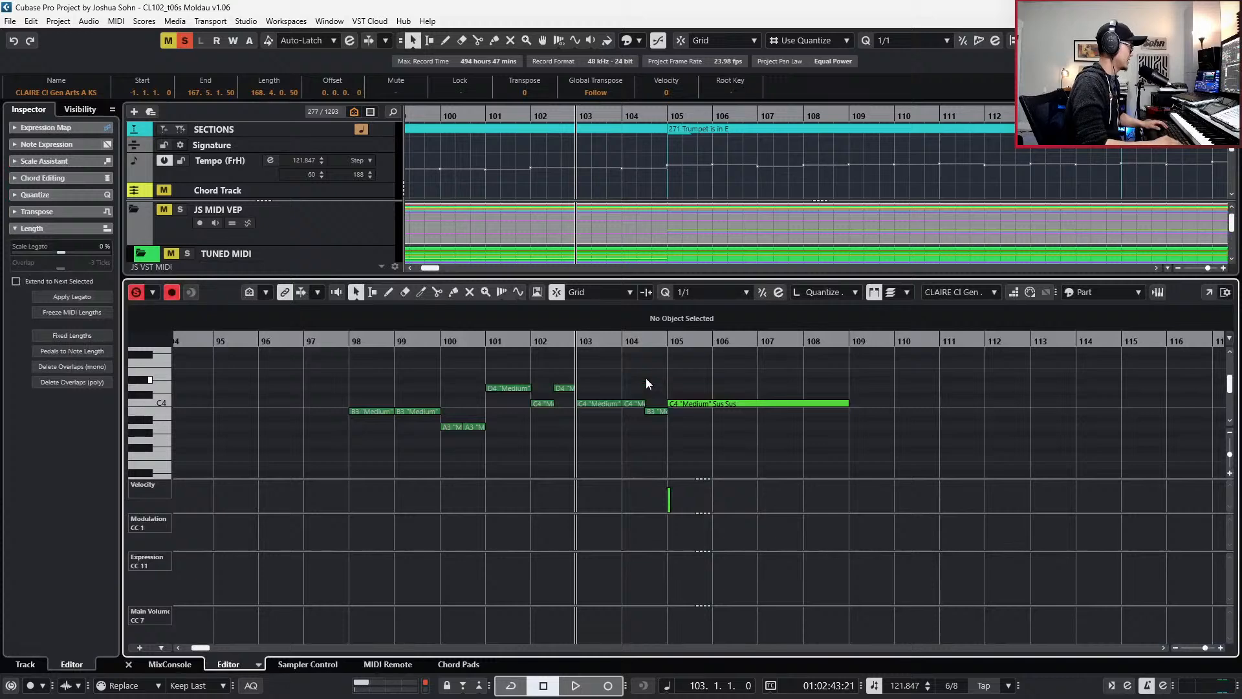
{"action": "key", "text": "space"}
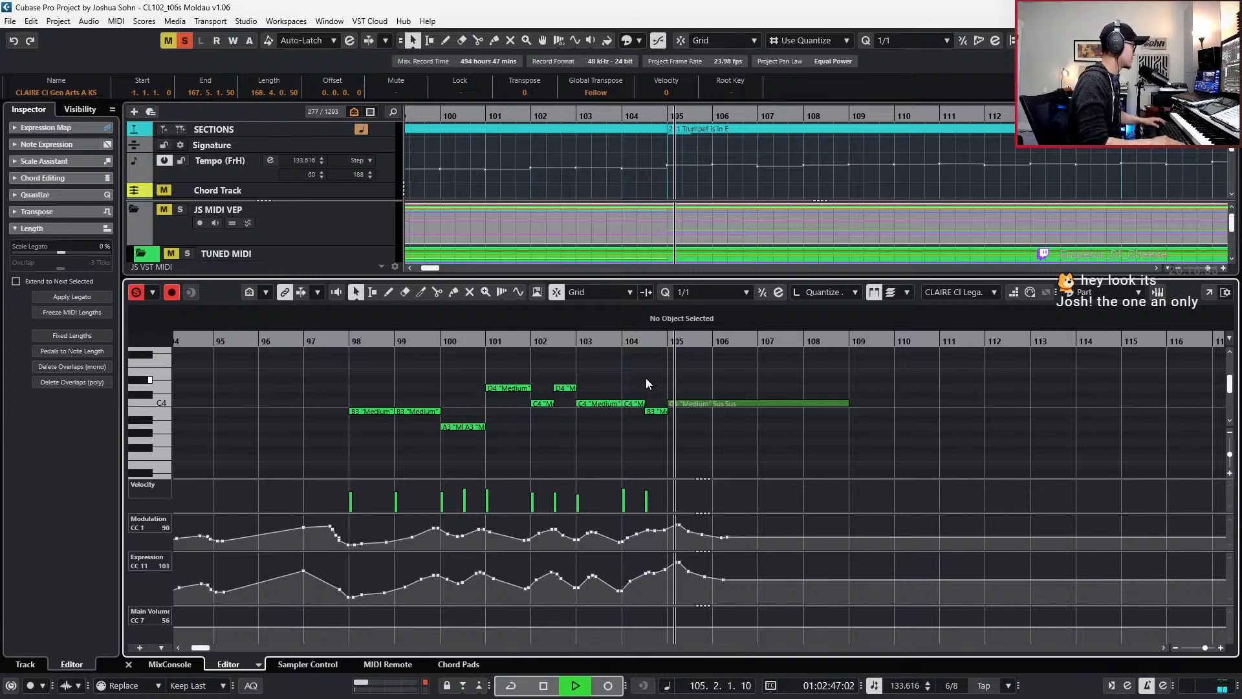
{"action": "key", "text": "space"}
- Record a Modulation, Expression and Main Volume take on CLAIRE Cl Gen Arts A KS from bar 103 to bar 109
{"action": "key", "text": "space"}
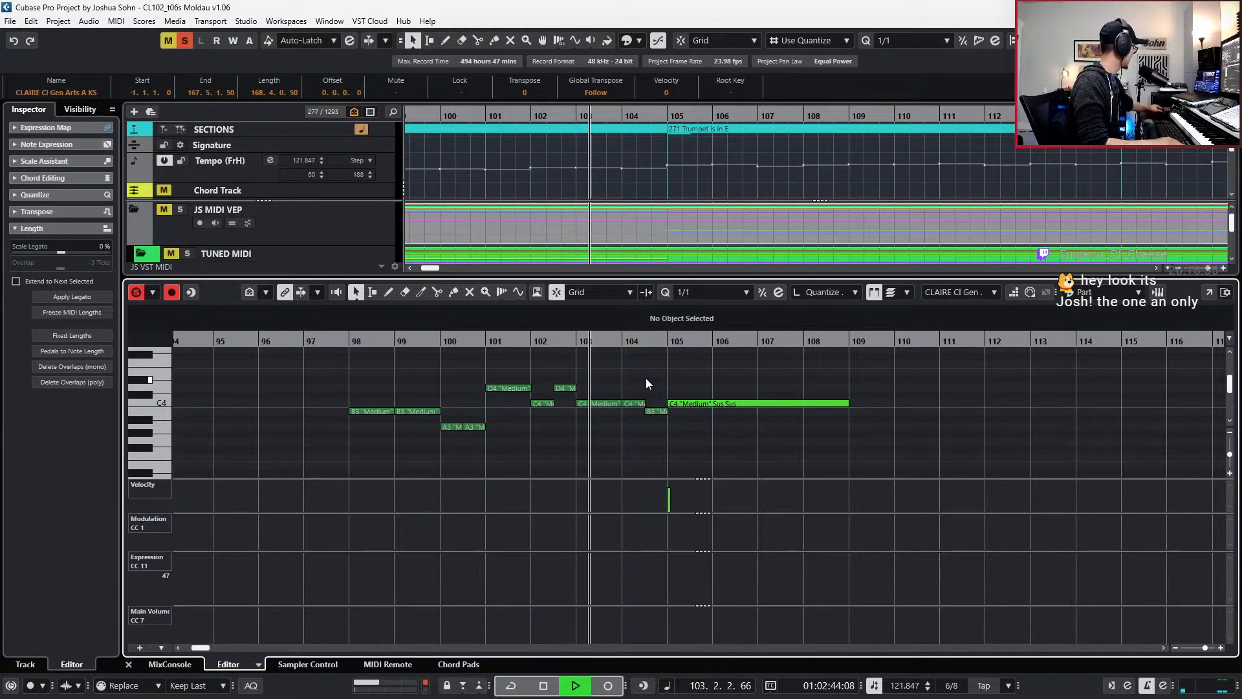
{"action": "key", "text": "KP_Multiply"}
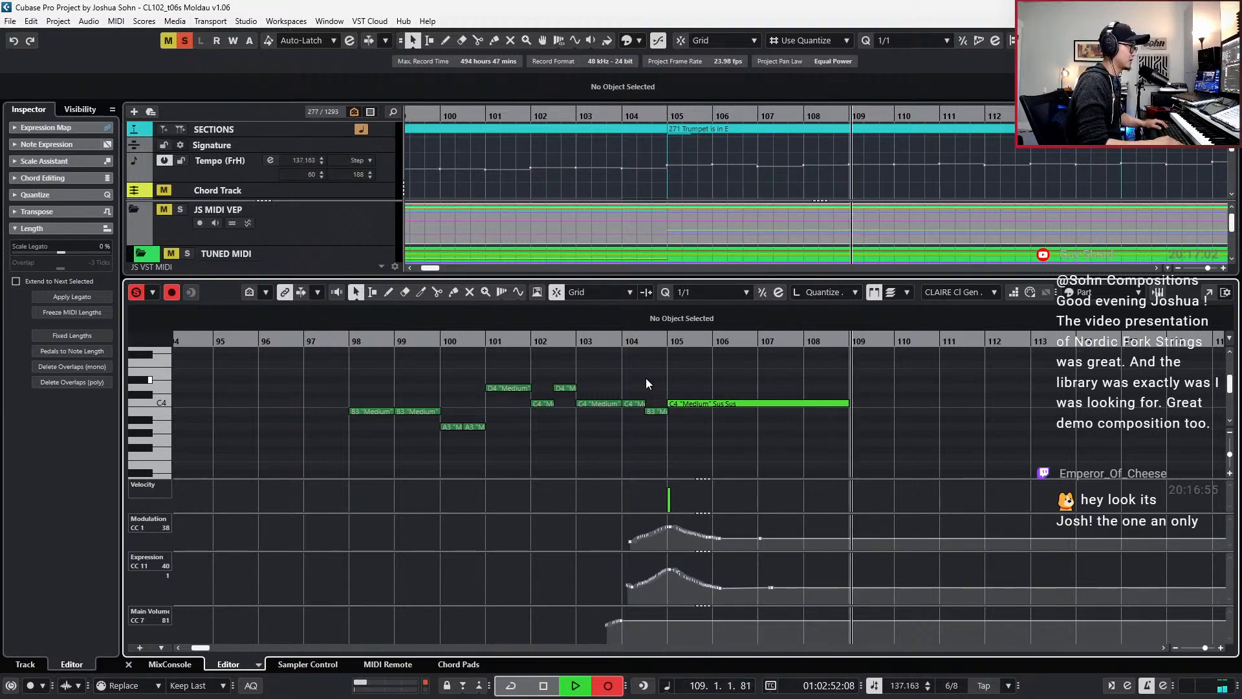
{"action": "key", "text": "space"}
- Scale down the Expression curve between bars 105 and 107 of the CLAIRE Cl Gen Arts A KS part to a peak of 74
{"action": "left_click_drag", "start_coordinate": [684, 533], "coordinate": [688, 534]}
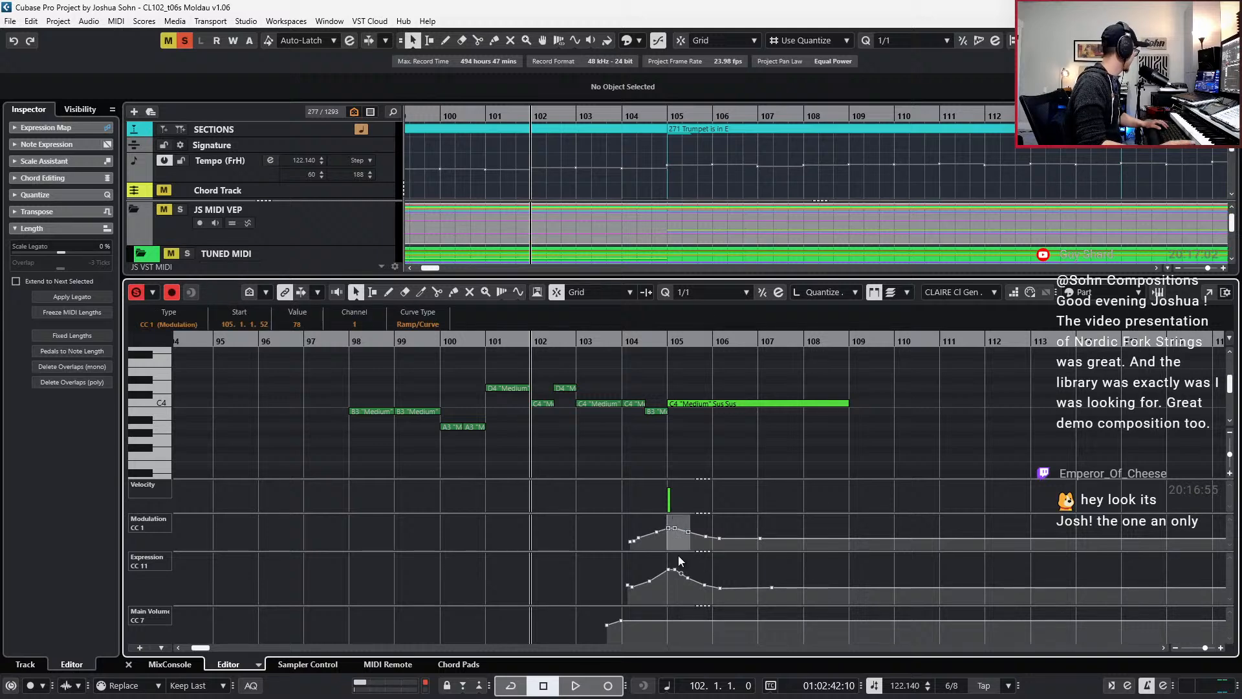
{"action": "left_click", "coordinate": [533, 444]}
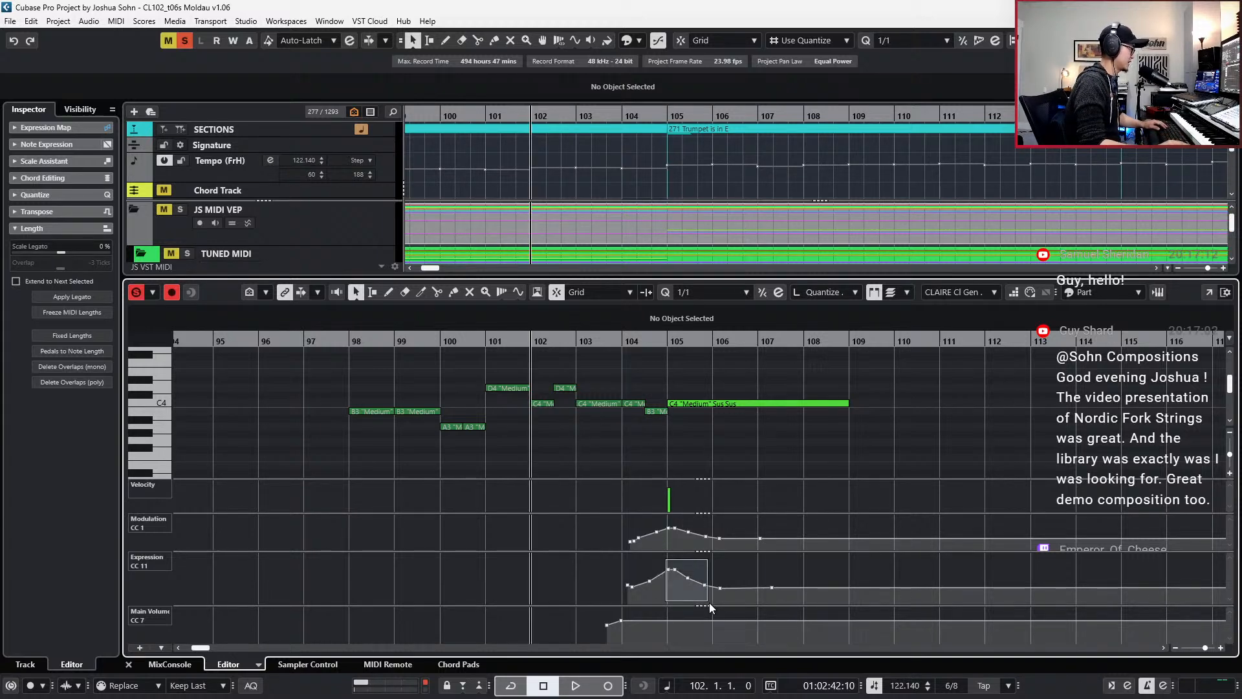
{"action": "left_click_drag", "start_coordinate": [732, 603], "coordinate": [775, 601]}
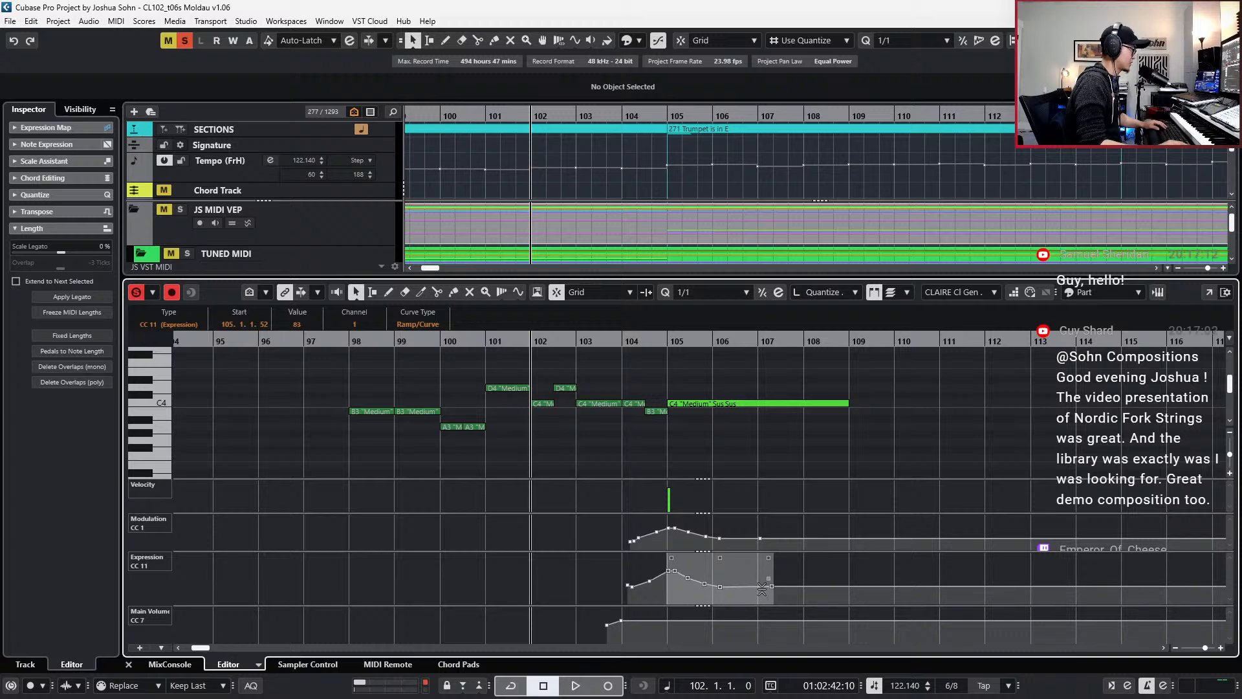
{"action": "left_click_drag", "start_coordinate": [717, 555], "coordinate": [718, 562]}
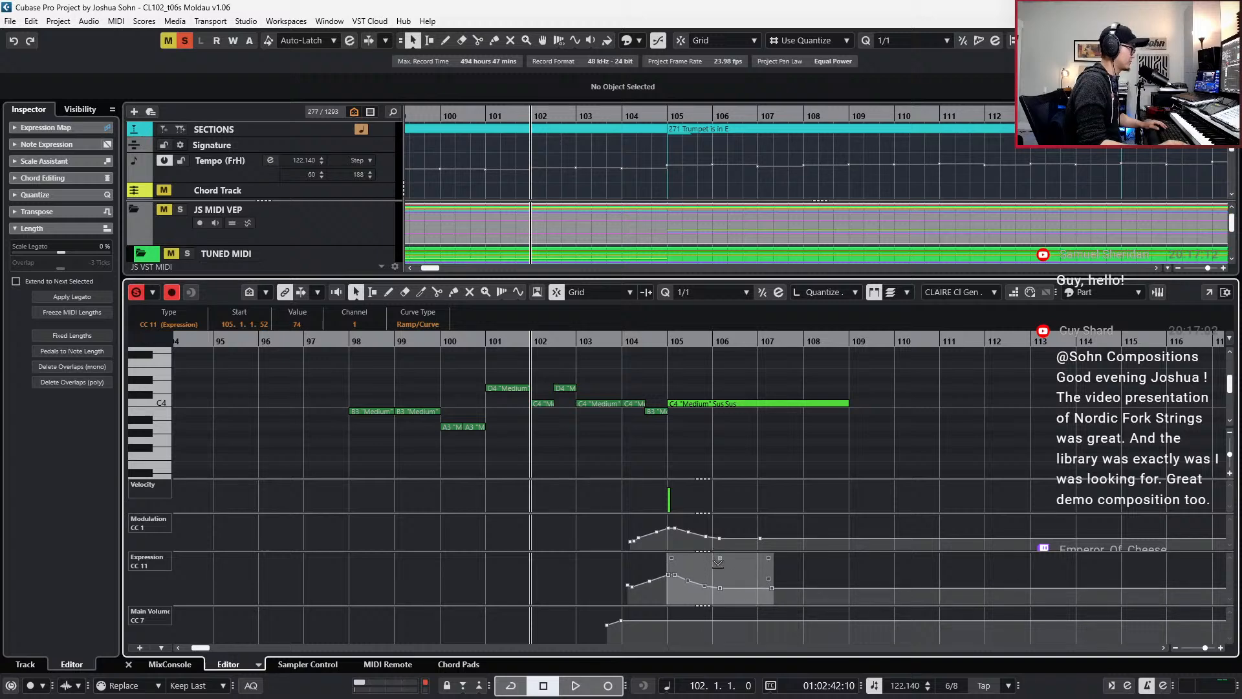
{"action": "left_click", "coordinate": [769, 456]}
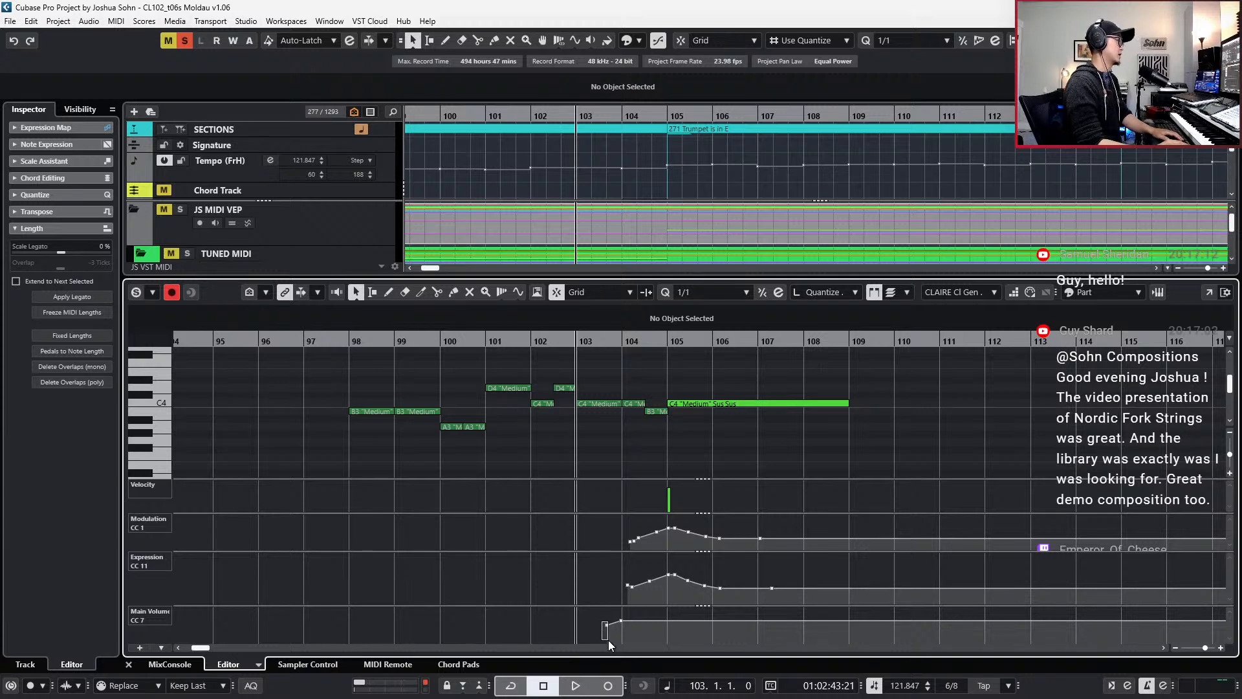
- Delete the first Main Volume point, lower the remaining one just before bar 104 to 63 while auditioning, and close the editor
{"action": "left_click_drag", "start_coordinate": [612, 626], "coordinate": [621, 617]}
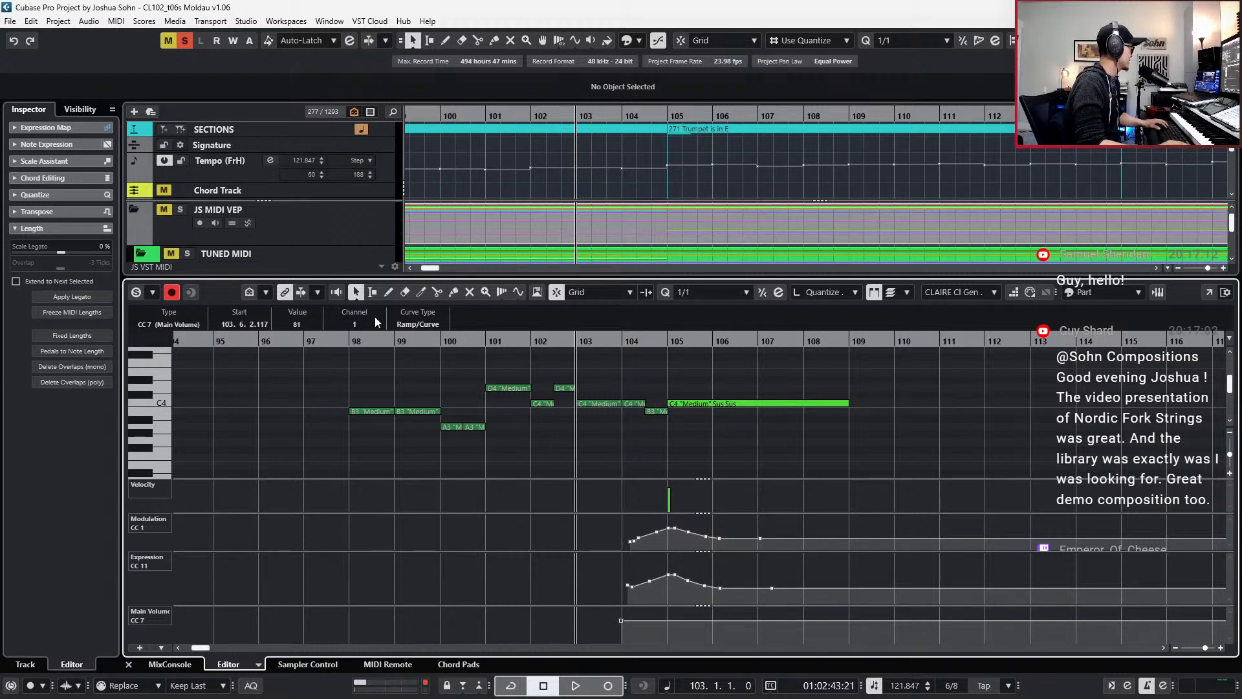
{"action": "scroll", "coordinate": [313, 324], "scroll_direction": "down", "scroll_amount": 2}
{"action": "scroll", "coordinate": [302, 320], "scroll_direction": "down", "scroll_amount": 2}
{"action": "key", "text": "space"}
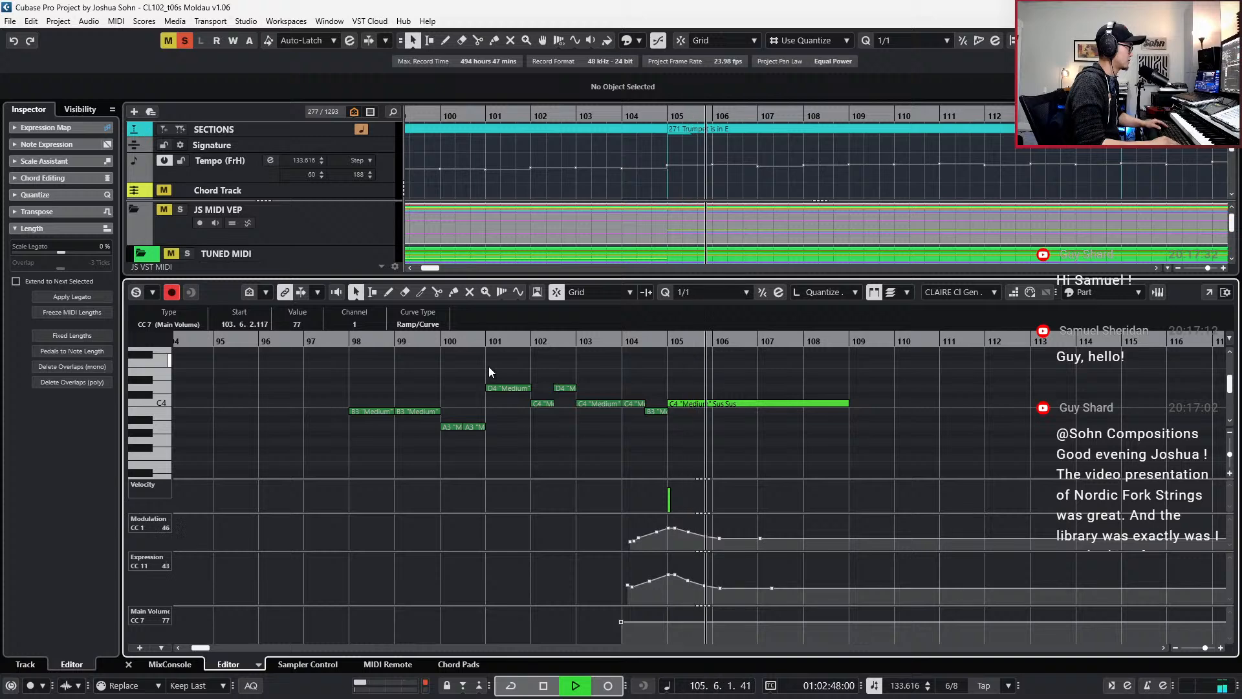
{"action": "key", "text": "space"}
{"action": "key", "text": "ctrl+z"}
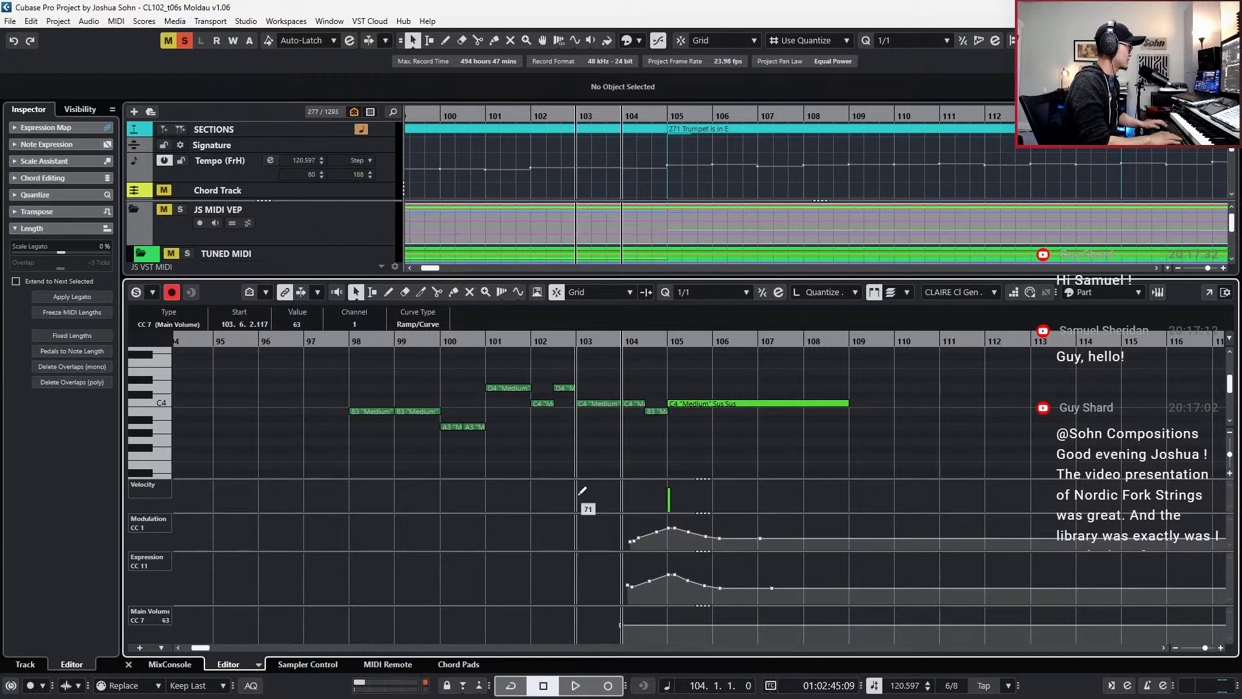
{"action": "key", "text": "space"}
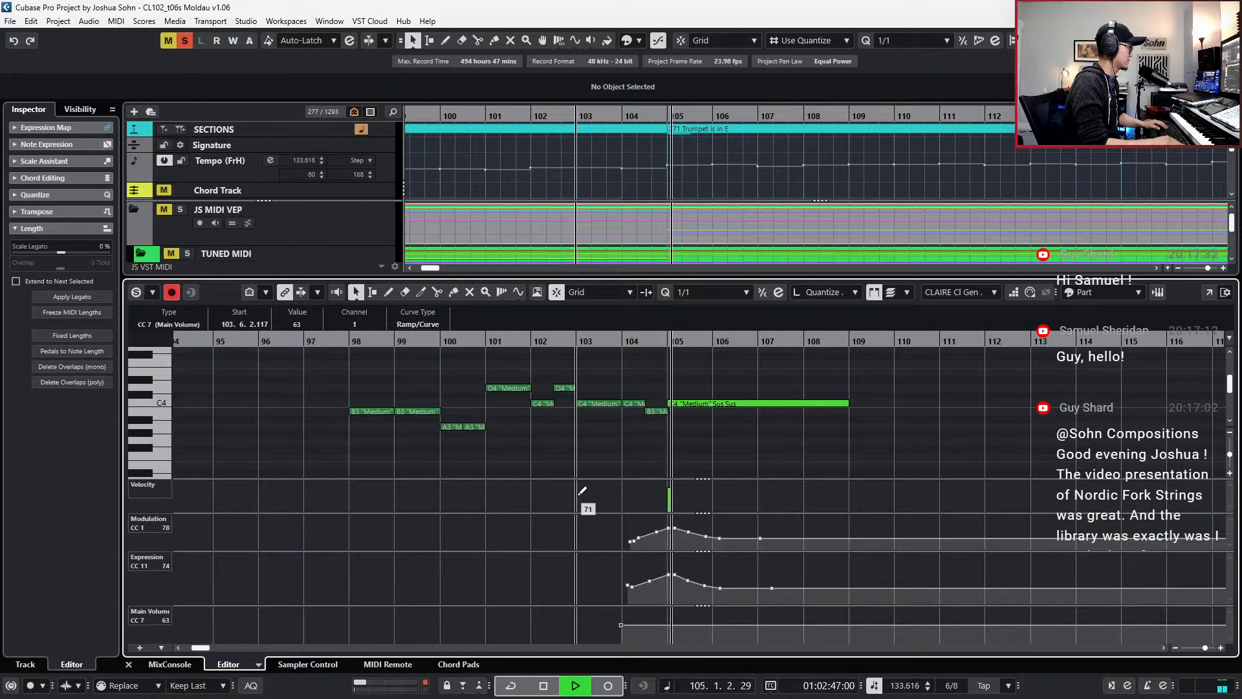
{"action": "key", "text": "space"}
{"action": "key", "text": "Return"}
{"action": "key", "text": "s"}
- Open the SFSW Clar Solo KS part and set the articulation of its four-bar E3 note at bar 105 to Sus
{"action": "left_click", "coordinate": [704, 403]}
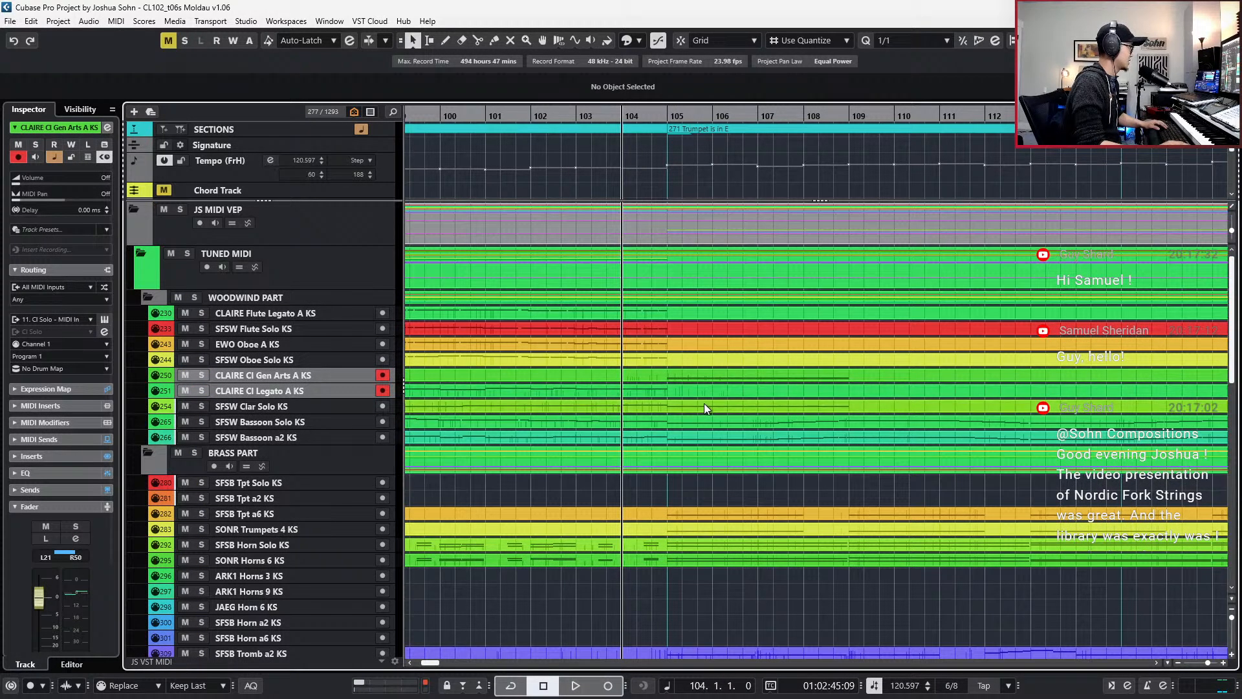
{"action": "key", "text": "Return"}
{"action": "scroll", "coordinate": [704, 403], "scroll_direction": "up", "scroll_amount": 1}
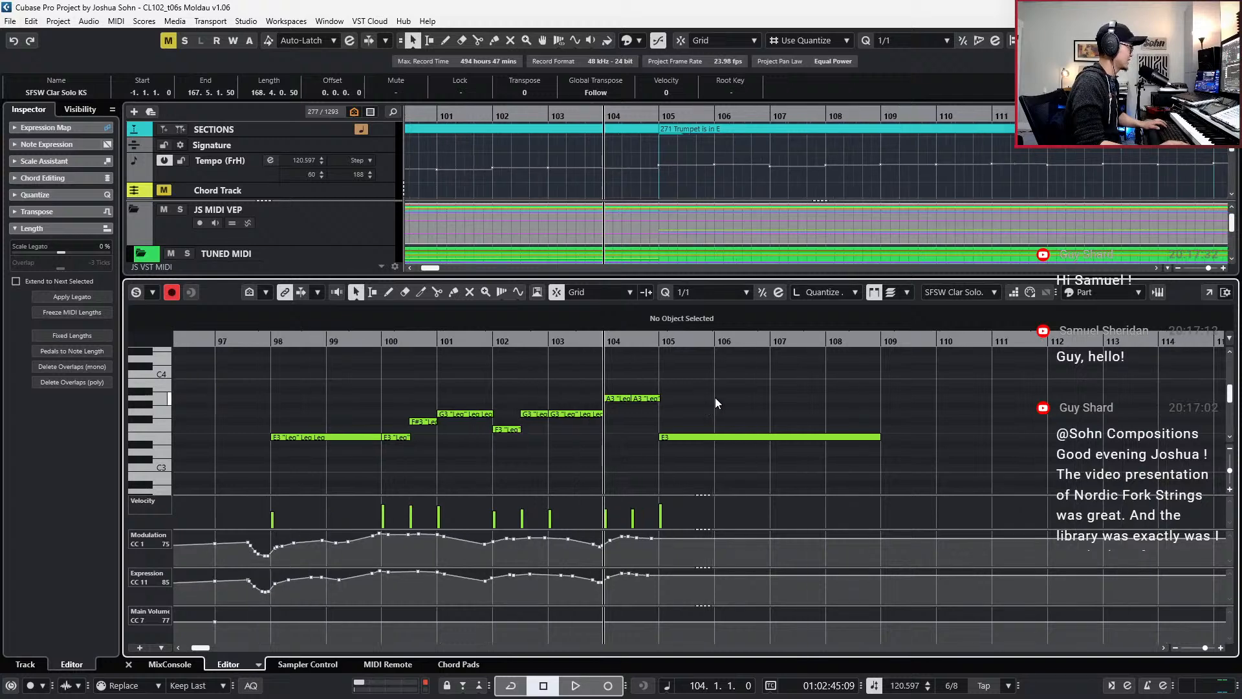
{"action": "left_click", "coordinate": [692, 437]}
{"action": "left_click", "coordinate": [643, 324]}
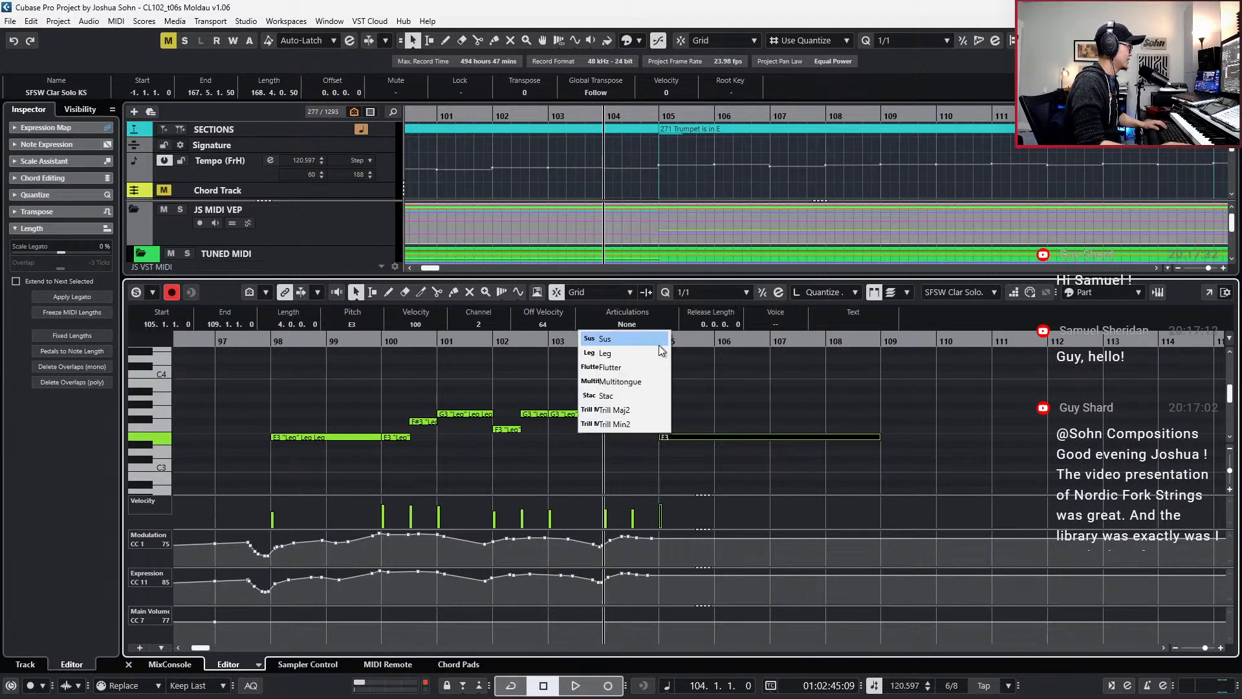
{"action": "left_click", "coordinate": [658, 344]}
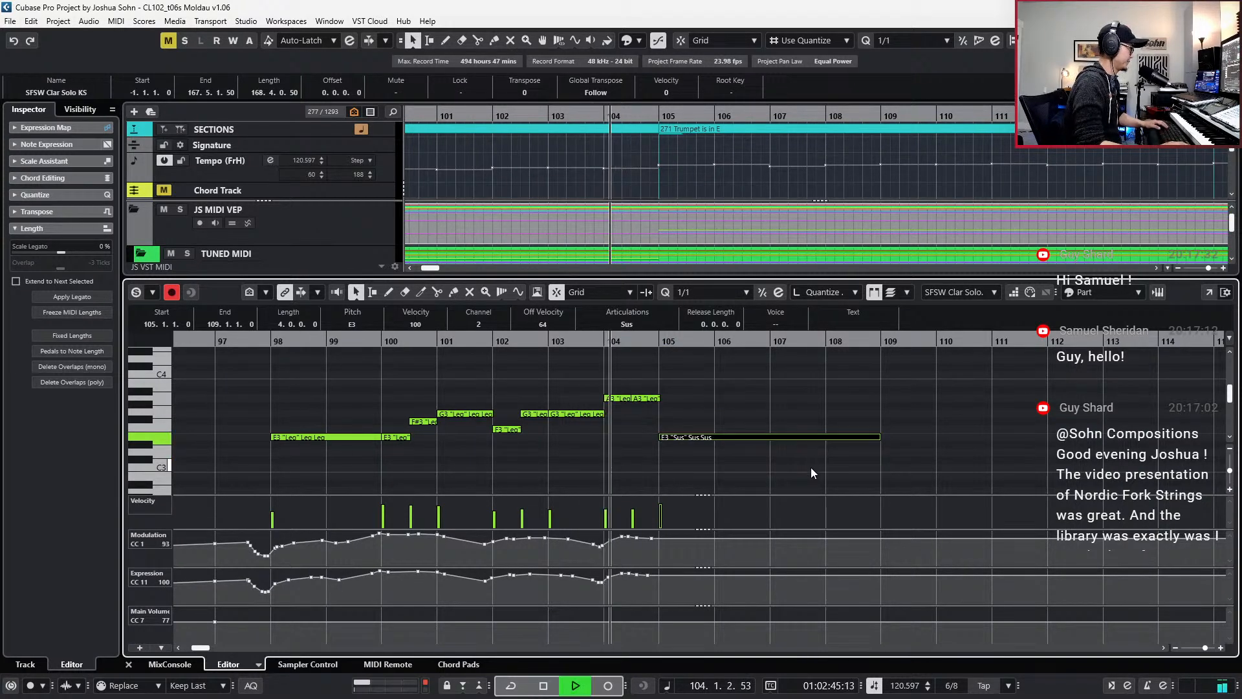
- Record falling Modulation and Expression curves on SFSW Clar Solo KS from bar 105 into bar 106 and close the editor
{"action": "key", "text": "space"}
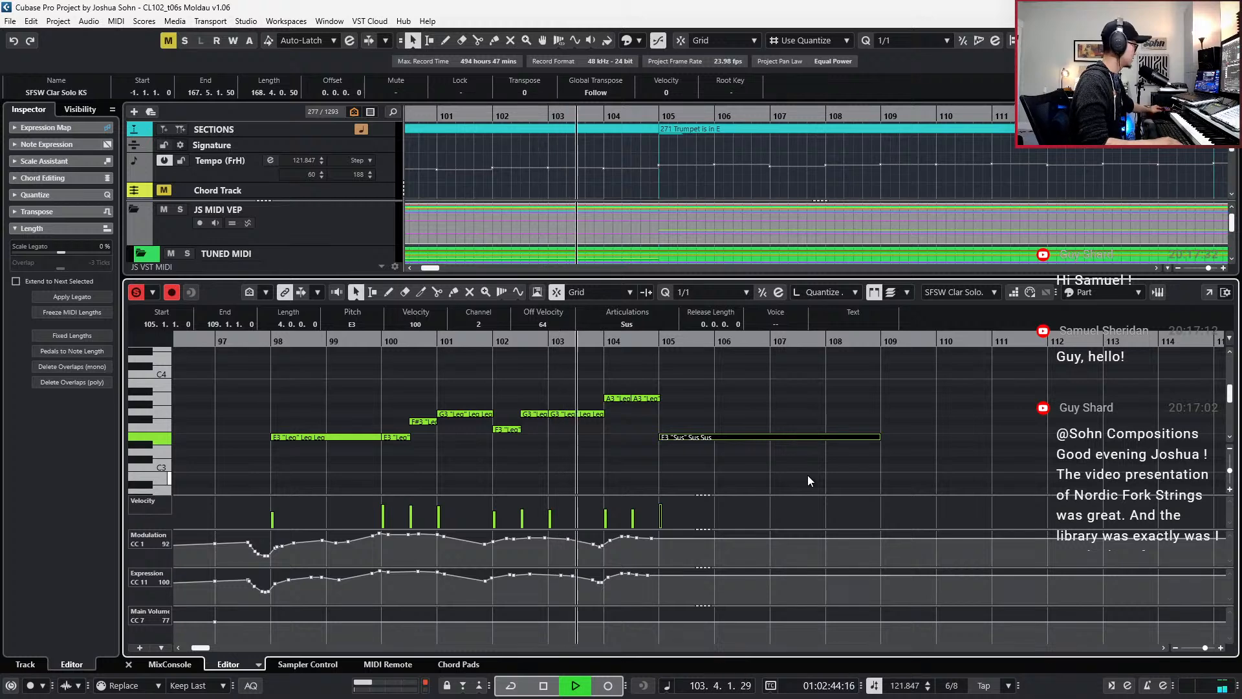
{"action": "key", "text": "KP_Multiply"}
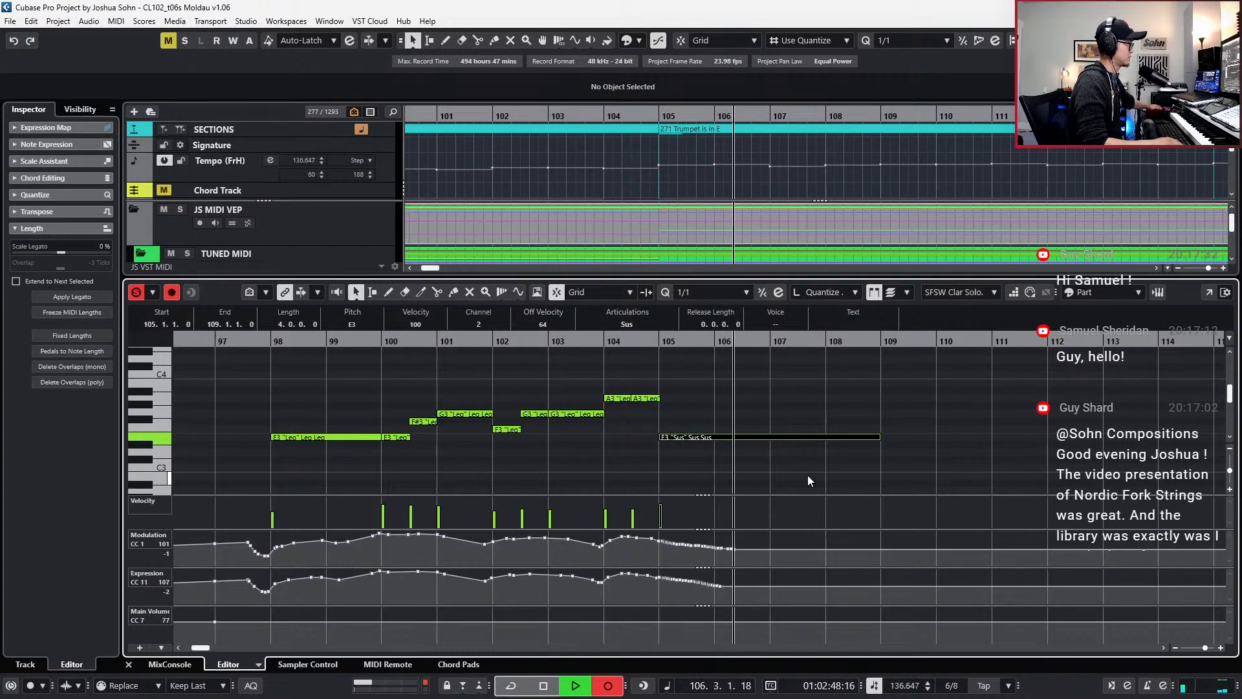
{"action": "key", "text": "space"}
{"action": "key", "text": "ctrl+e"}
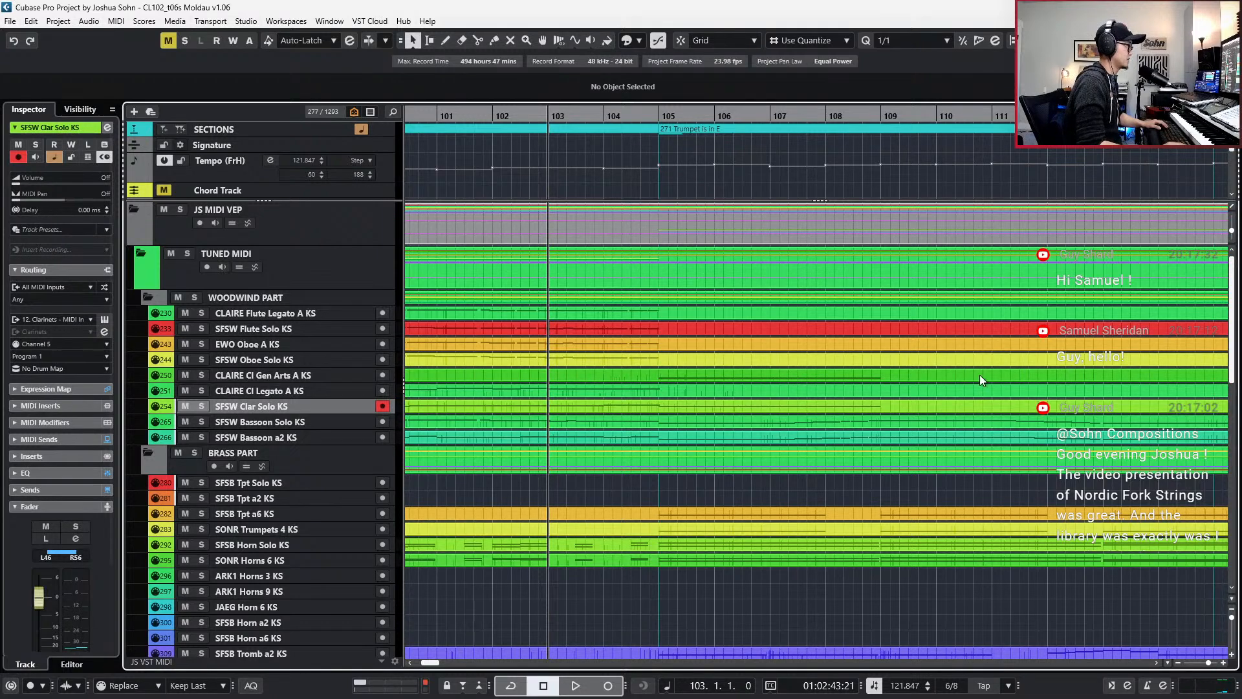
- Select the CLAIRE Cl Gen Arts A KS and SFSW Clar Solo KS parts and play the passage from bar 104
{"action": "left_click", "coordinate": [931, 377]}
{"action": "left_click", "coordinate": [930, 404], "text": "shift"}
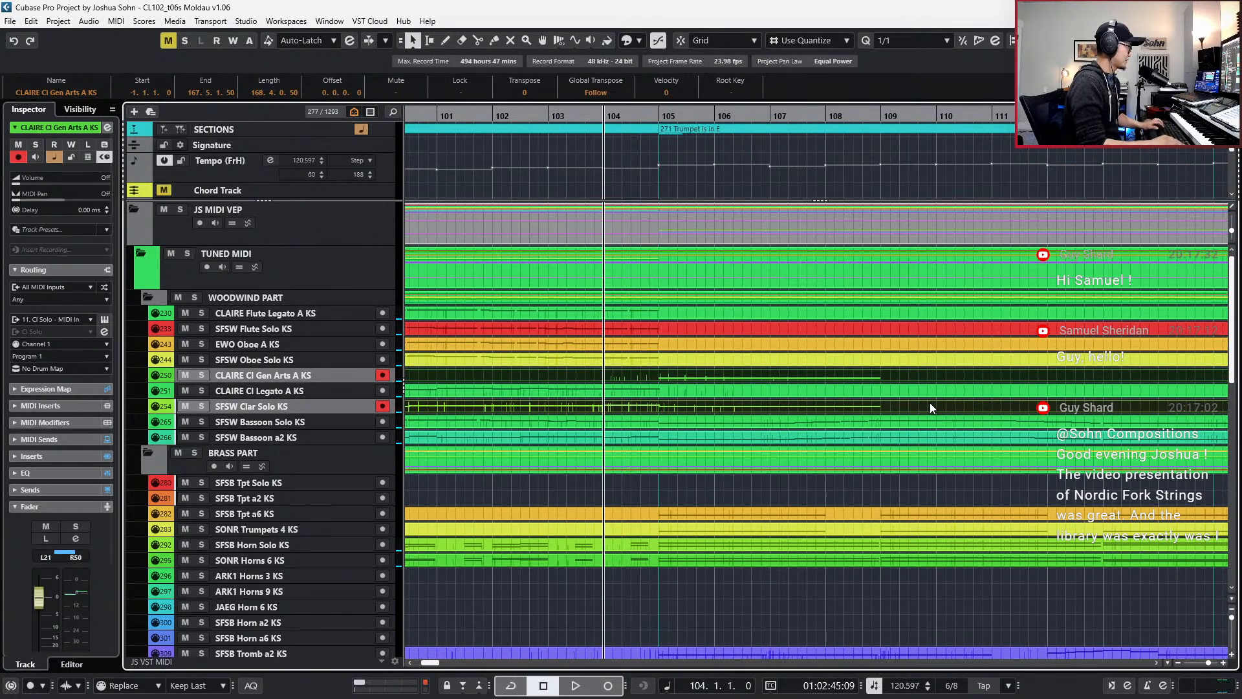
{"action": "key", "text": "g"}
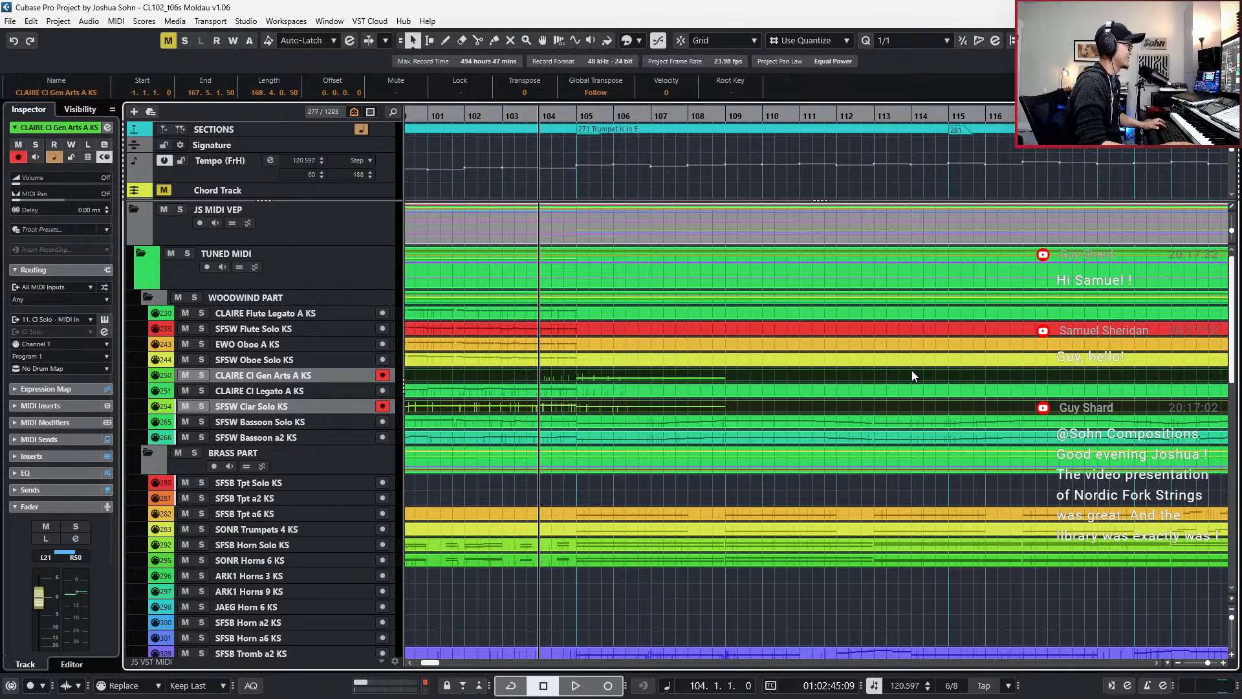
{"action": "key", "text": "space"}
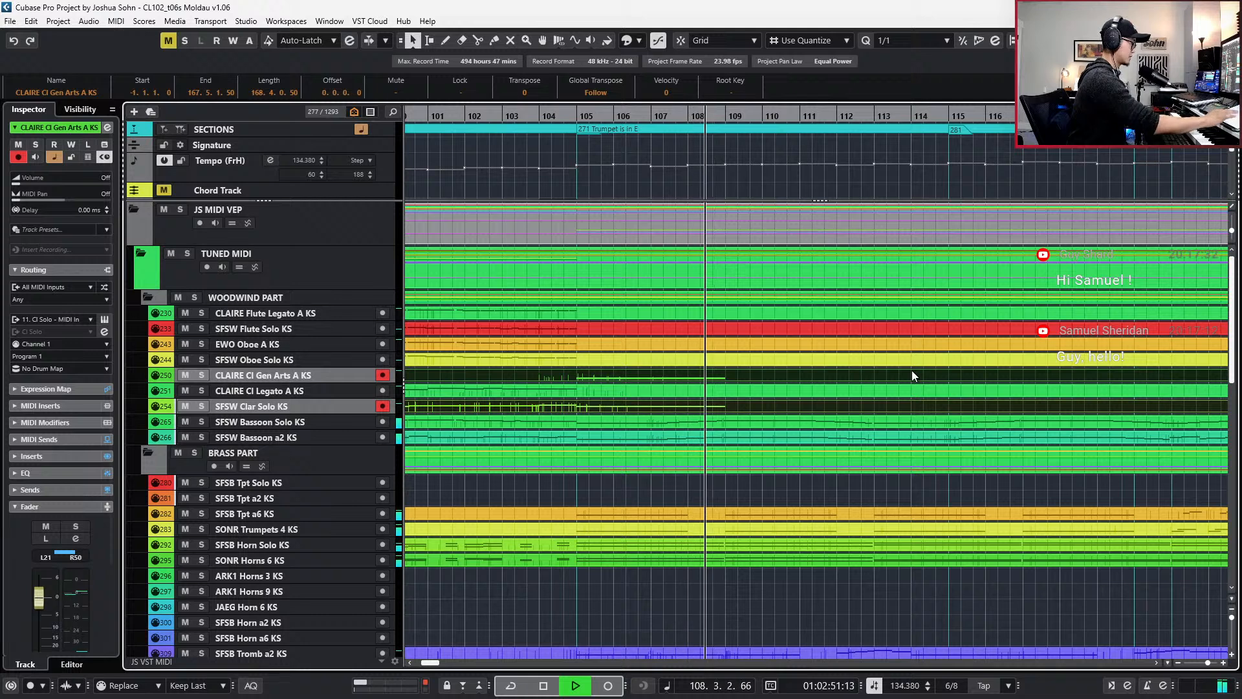
{"action": "key", "text": "space"}
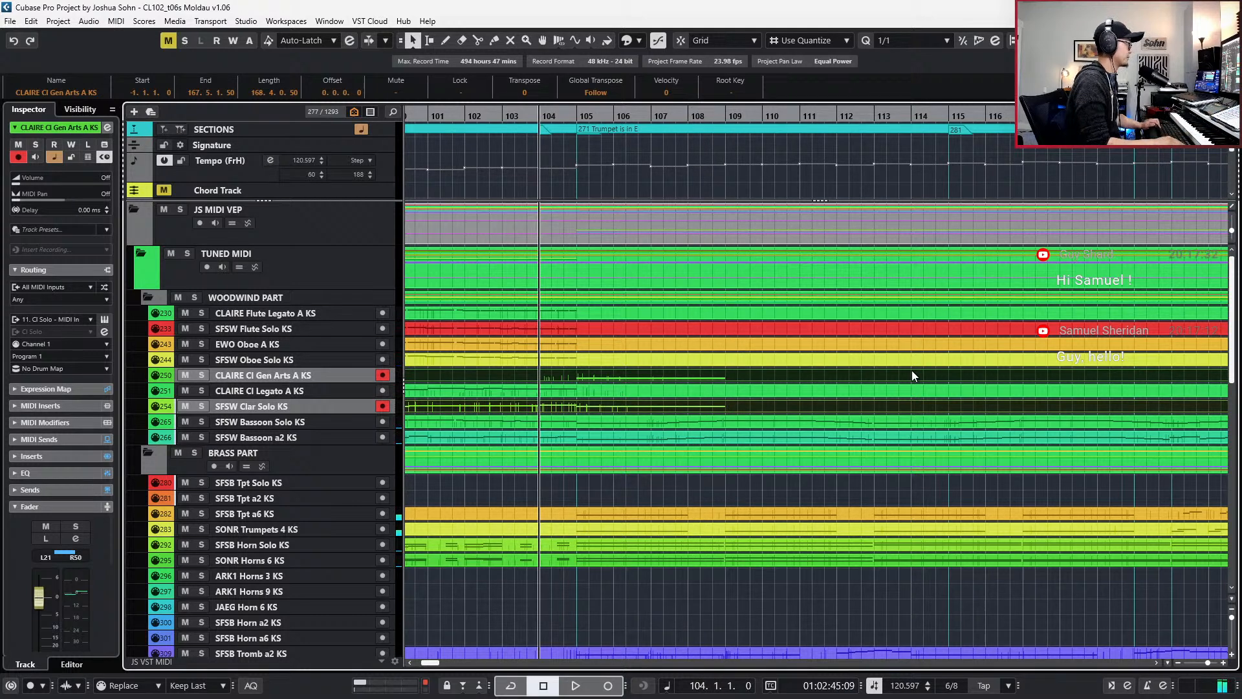
- Move the playhead to bar 108 and open the CLAIRE Cl Legato A KS and SFSW Clar Solo KS parts together
{"action": "key", "text": "KP_Add"}
{"action": "key", "text": "KP_Add"}
{"action": "key", "text": "KP_Add"}
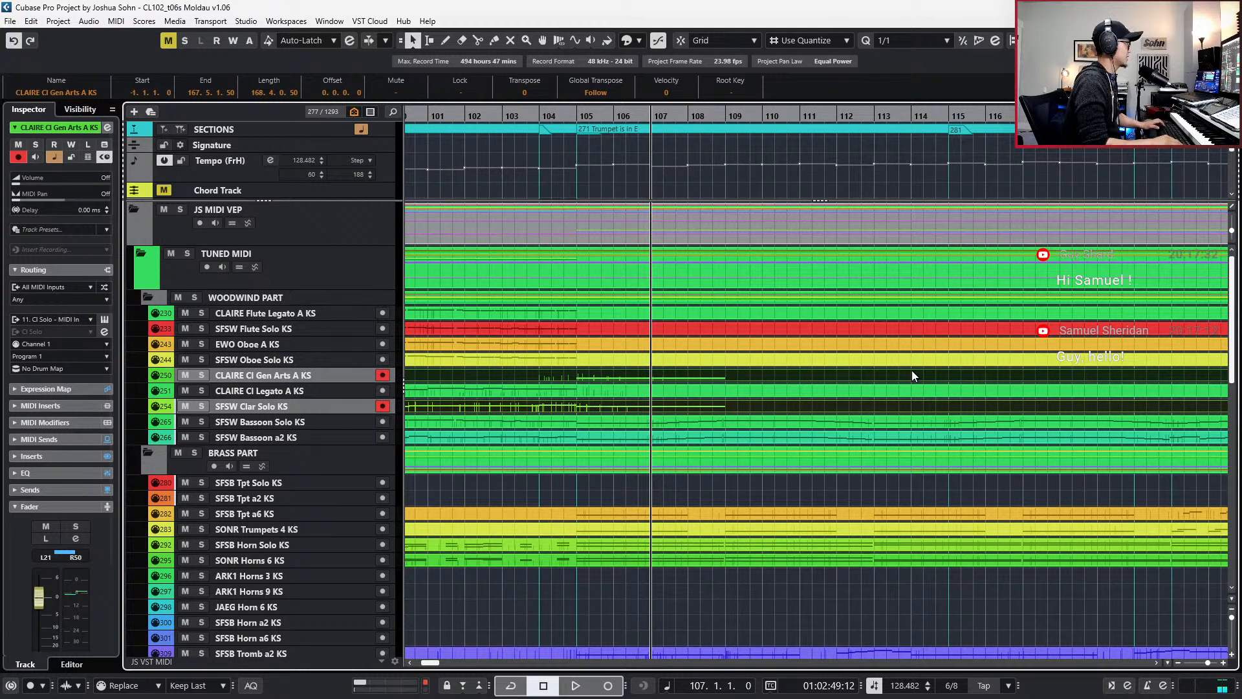
{"action": "key", "text": "KP_Add"}
{"action": "left_click", "coordinate": [872, 387]}
{"action": "left_click", "coordinate": [870, 406]}
{"action": "left_click", "coordinate": [883, 374], "text": "shift"}
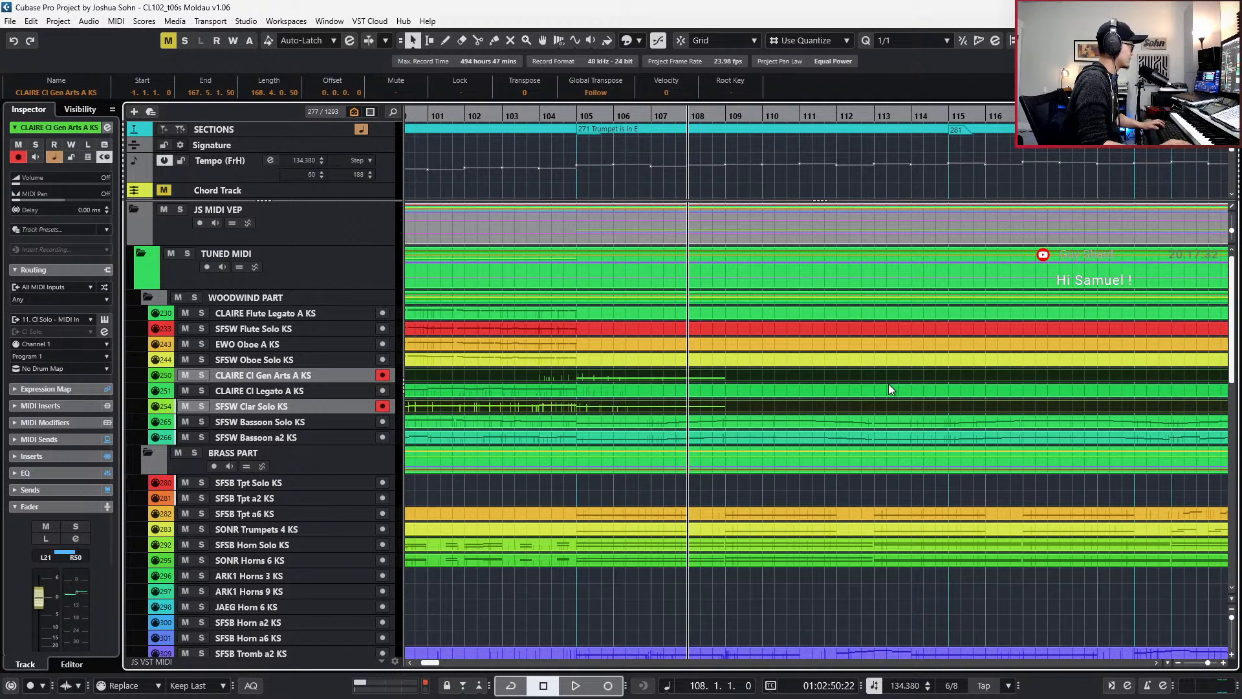
{"action": "left_click", "coordinate": [889, 386], "text": "shift"}
{"action": "left_click", "coordinate": [887, 371], "text": "shift"}
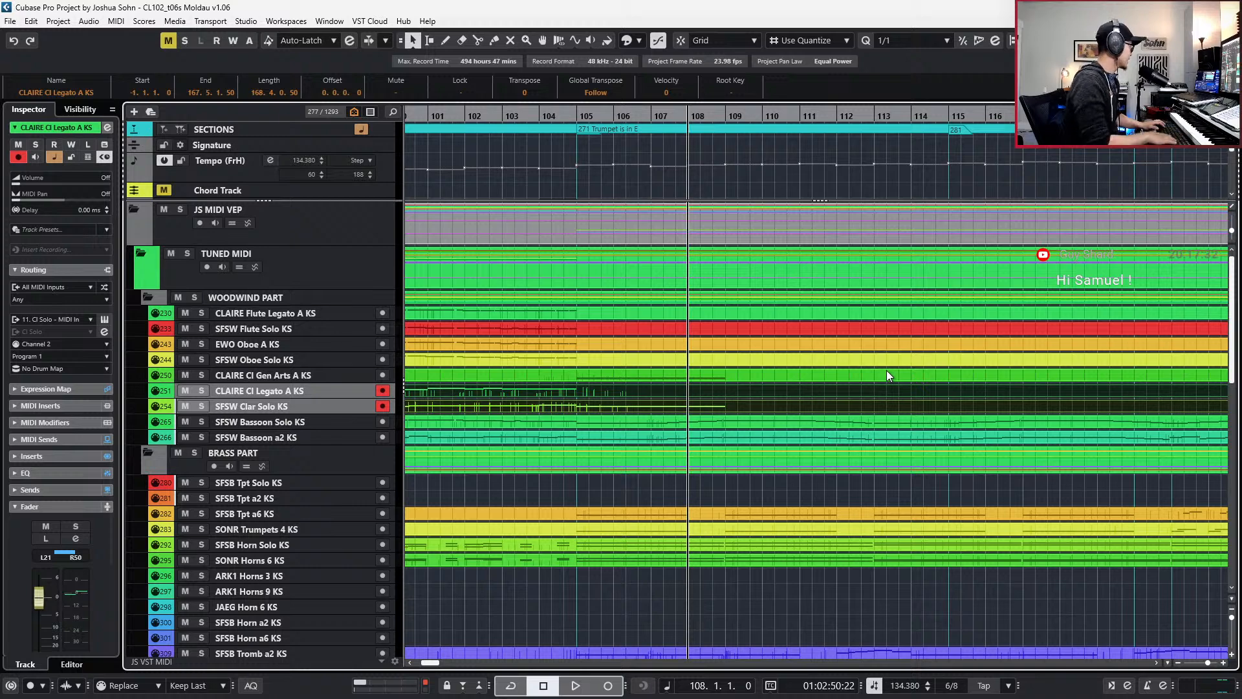
{"action": "key", "text": "Return"}
{"action": "scroll", "coordinate": [784, 370], "scroll_direction": "up", "scroll_amount": 2}
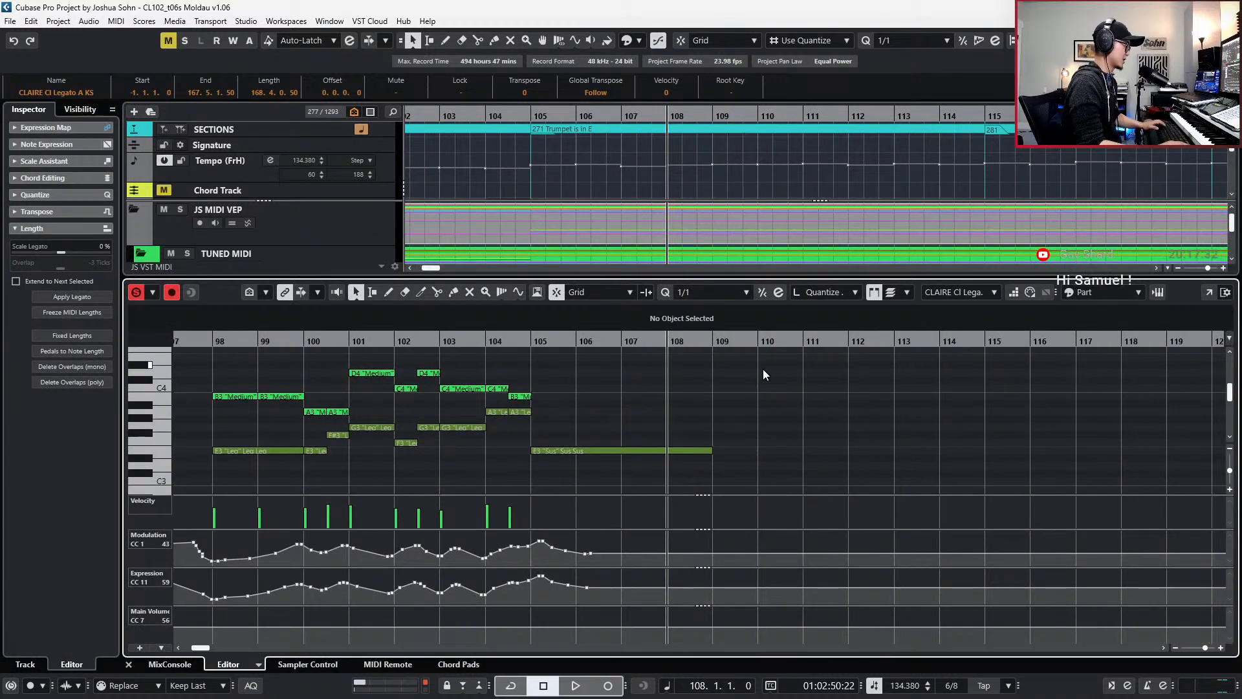
- Add the CLAIRE Cl Gen Arts A KS part to the selection, open all three clarinet parts together and move the playhead to bar 109
{"action": "key", "text": "Return"}
{"action": "left_click", "coordinate": [604, 374], "text": "shift"}
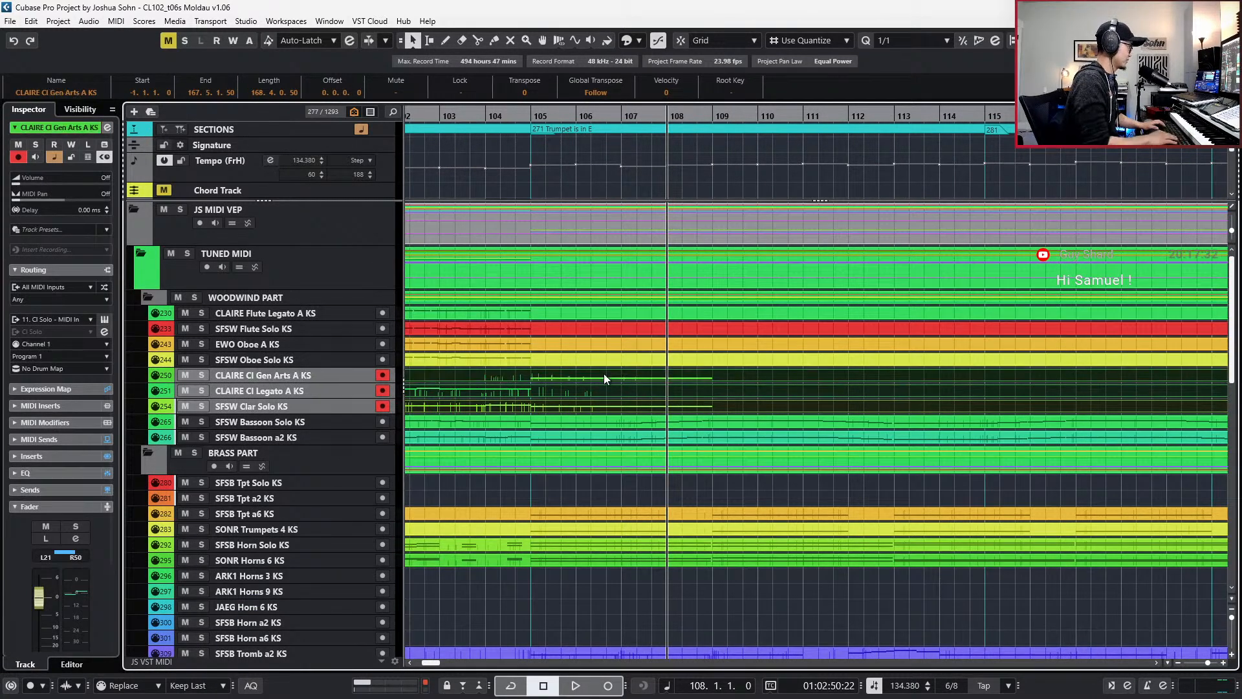
{"action": "key", "text": "Return"}
{"action": "scroll", "coordinate": [754, 207], "scroll_direction": "down", "scroll_amount": 1}
{"action": "scroll", "coordinate": [754, 208], "scroll_direction": "down", "scroll_amount": 3}
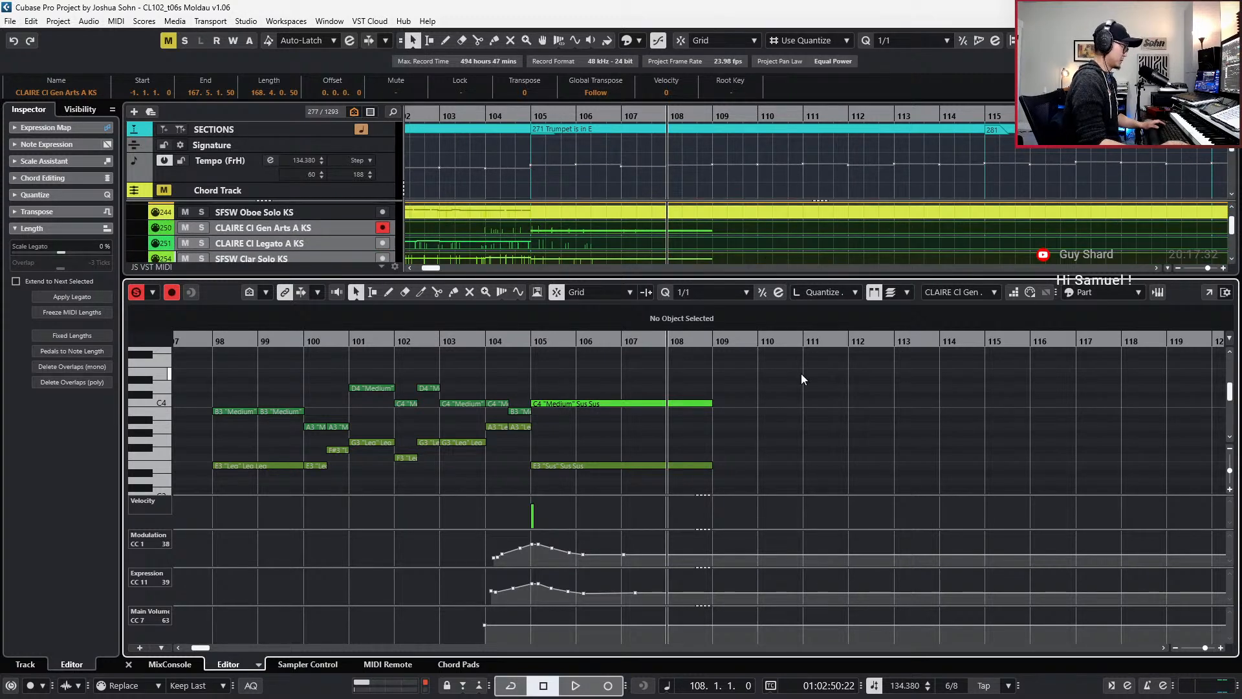
{"action": "scroll", "coordinate": [801, 379], "scroll_direction": "up", "scroll_amount": 2}
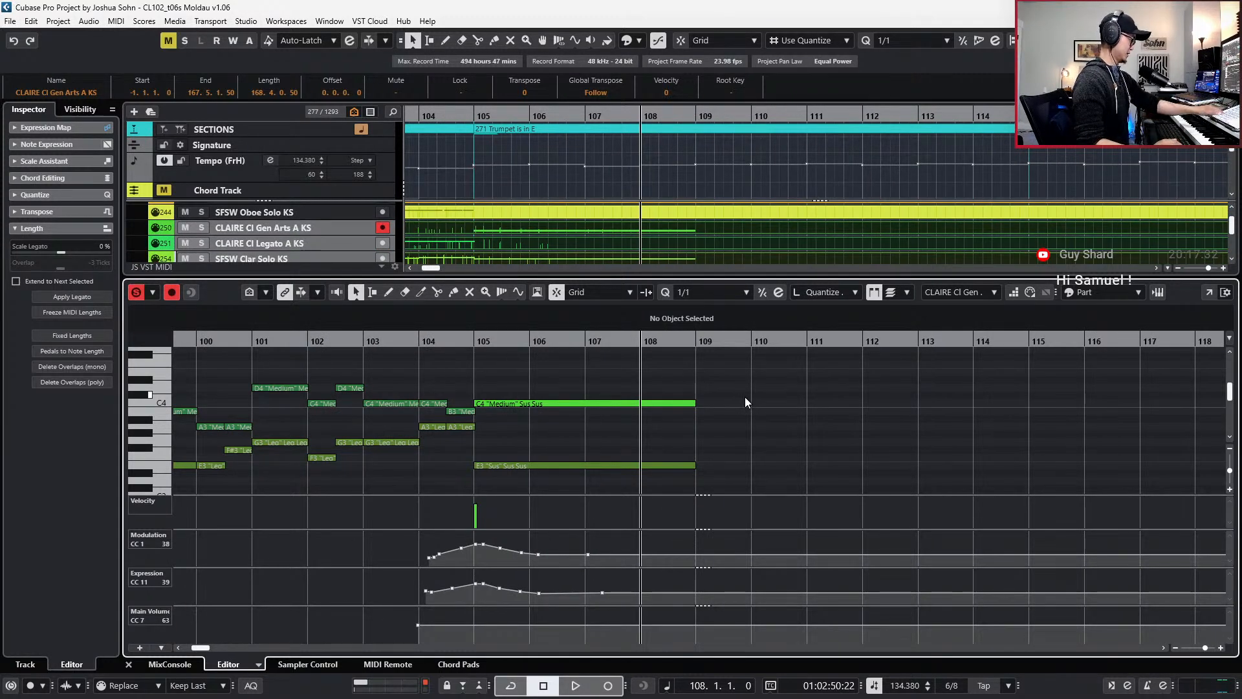
{"action": "key", "text": "n"}
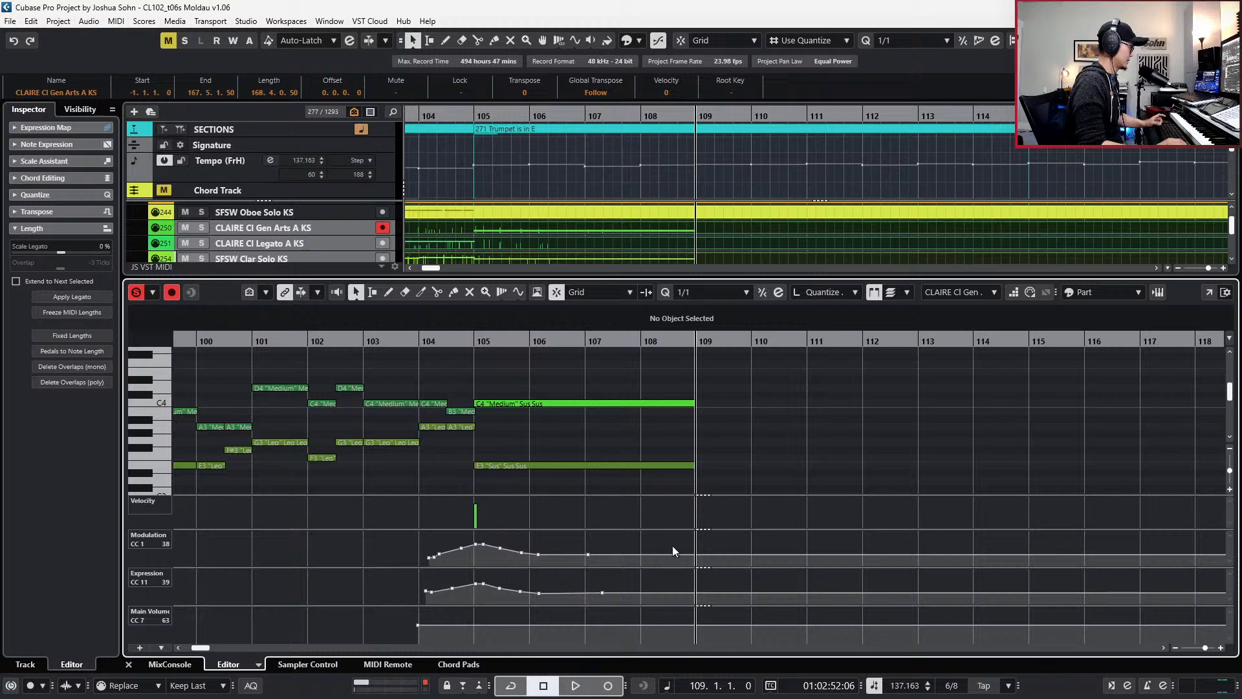
- Duplicate the E3 sustain note of SFSW Clar Solo KS to bar 109 and shorten the copy to end at bar 111
{"action": "left_click_drag", "start_coordinate": [726, 438], "coordinate": [662, 490]}
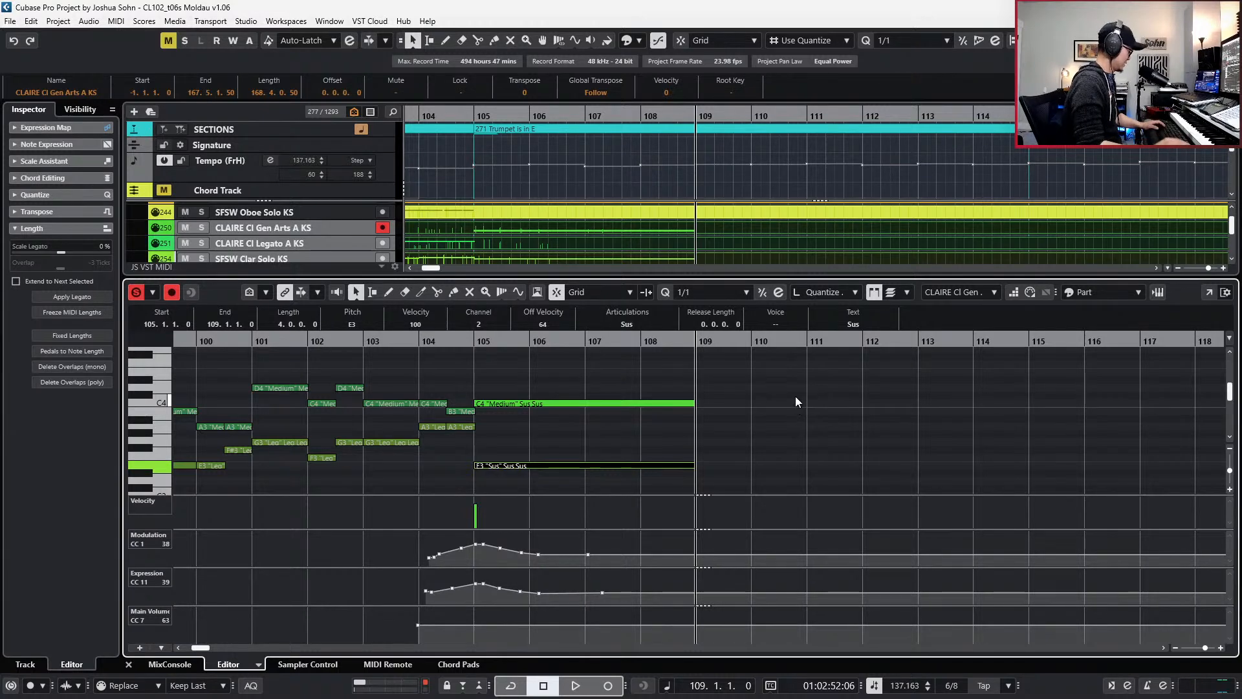
{"action": "left_click", "coordinate": [670, 464]}
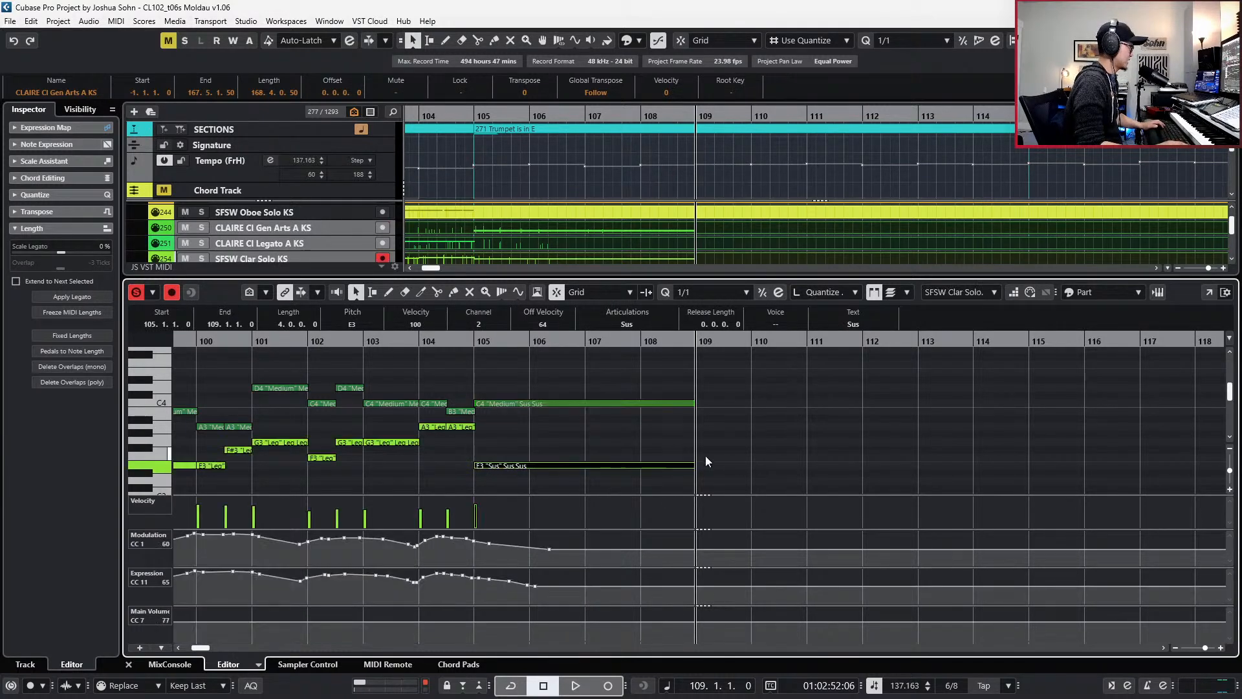
{"action": "key", "text": "ctrl+d"}
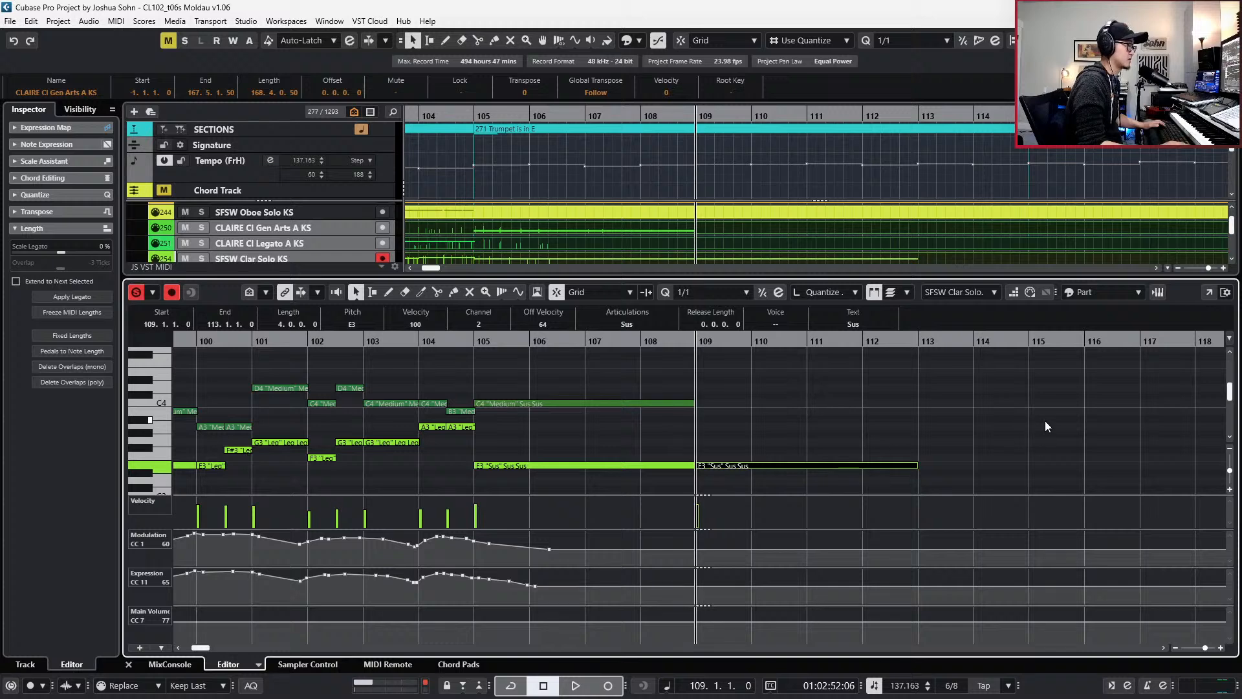
{"action": "key", "text": "g"}
{"action": "key", "text": "g"}
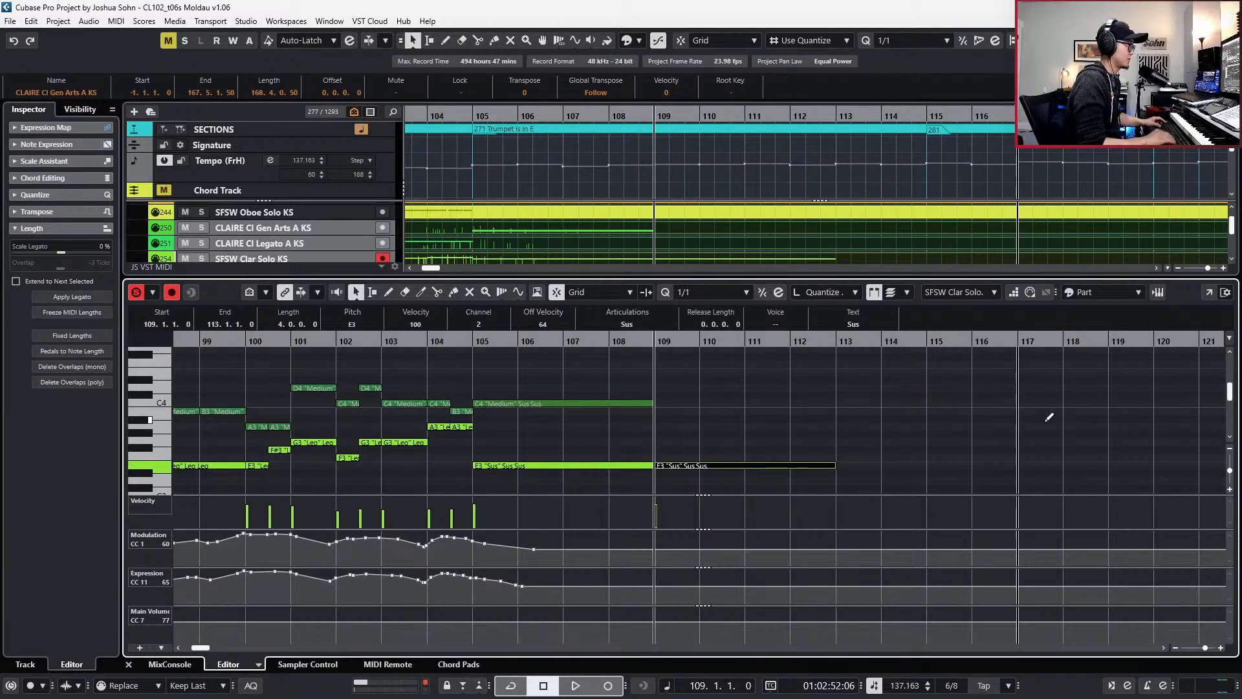
{"action": "key", "text": "alt+s"}
{"action": "key", "text": "KP_Subtract"}
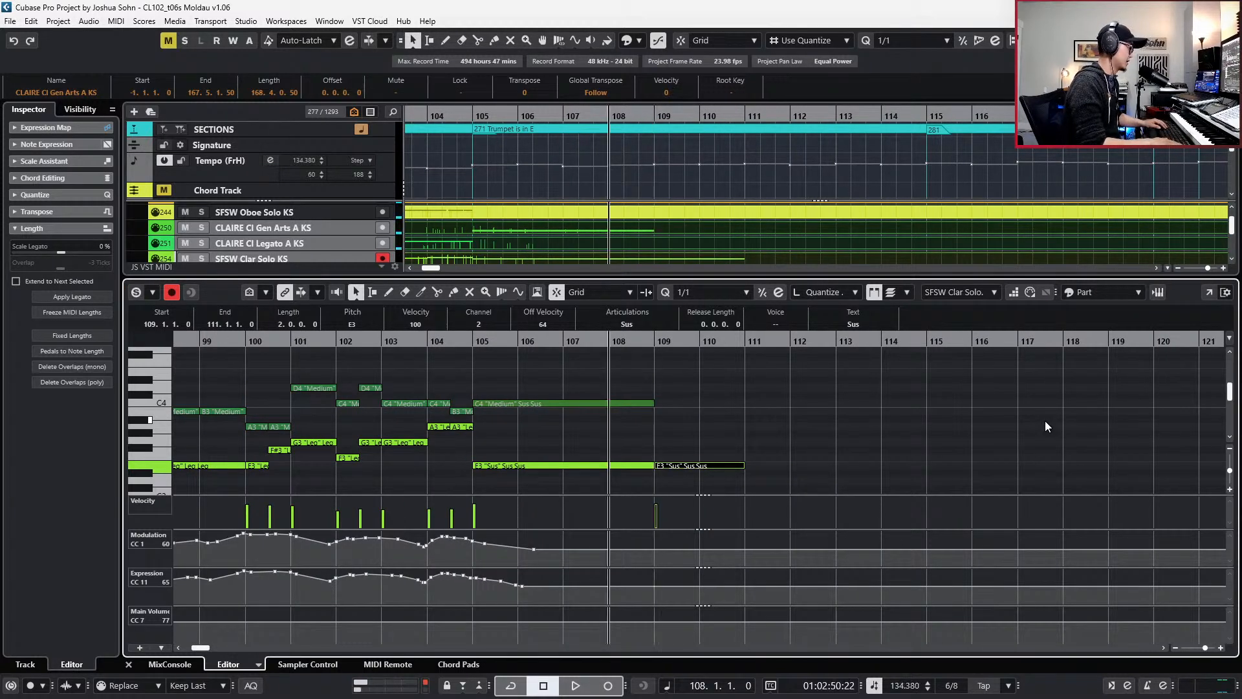
{"action": "key", "text": "KP_Subtract"}
{"action": "key", "text": "KP_Subtract"}
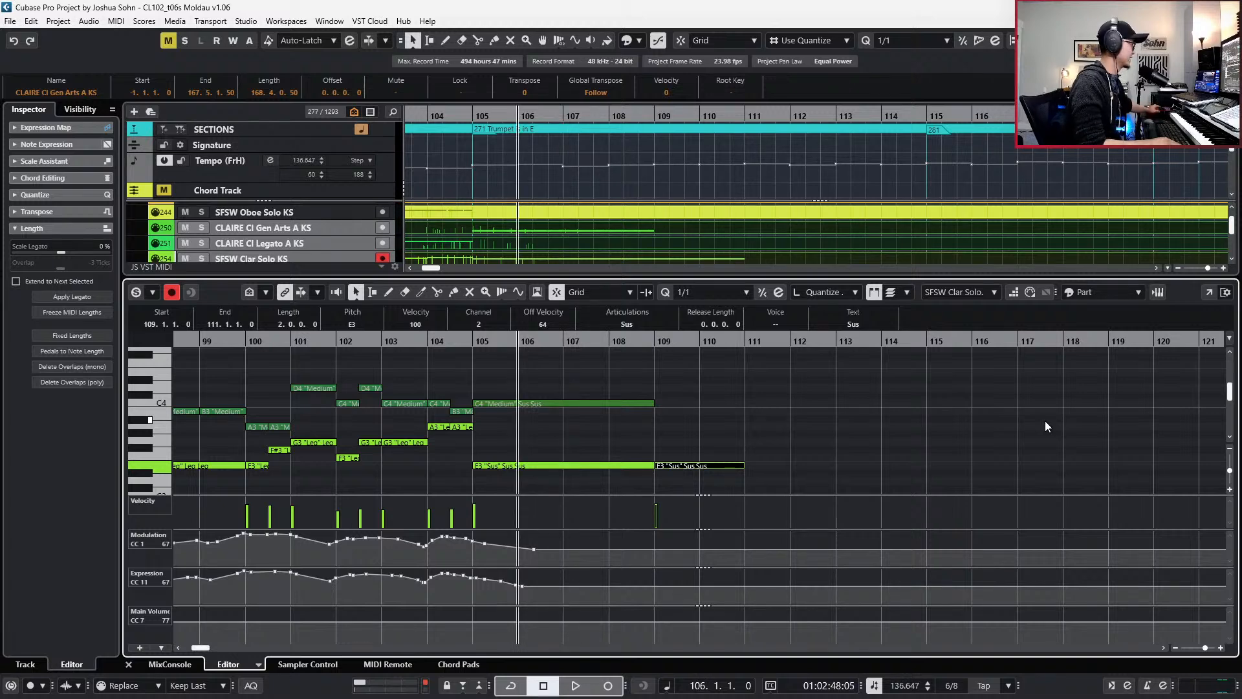
{"action": "key", "text": "KP_Add"}
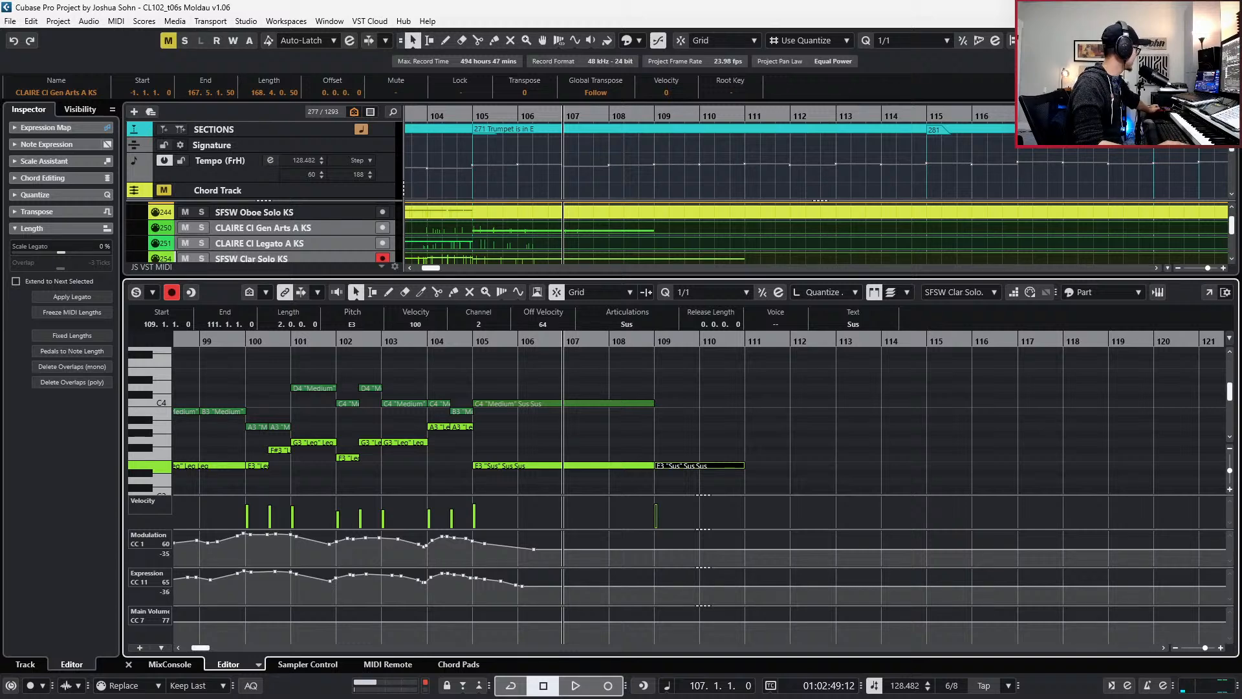
{"action": "left_click", "coordinate": [897, 486]}
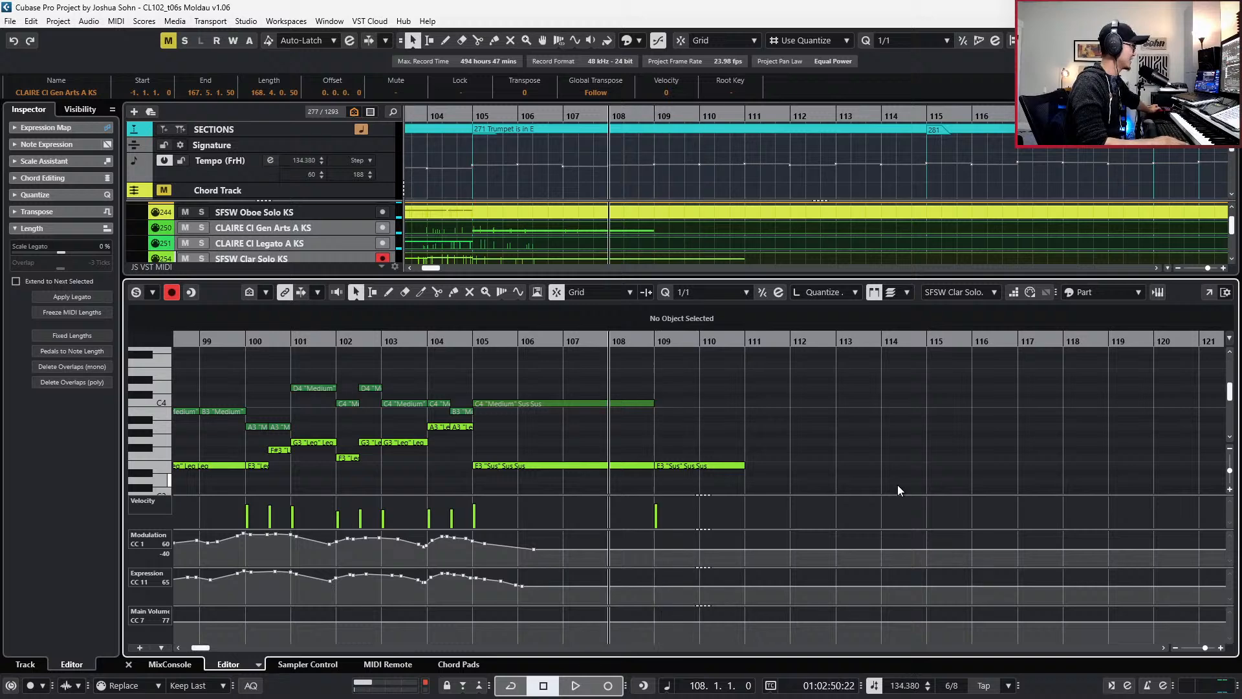
{"action": "key", "text": "KP_Subtract"}
{"action": "key", "text": "KP_Subtract"}
{"action": "key", "text": "KP_Subtract"}
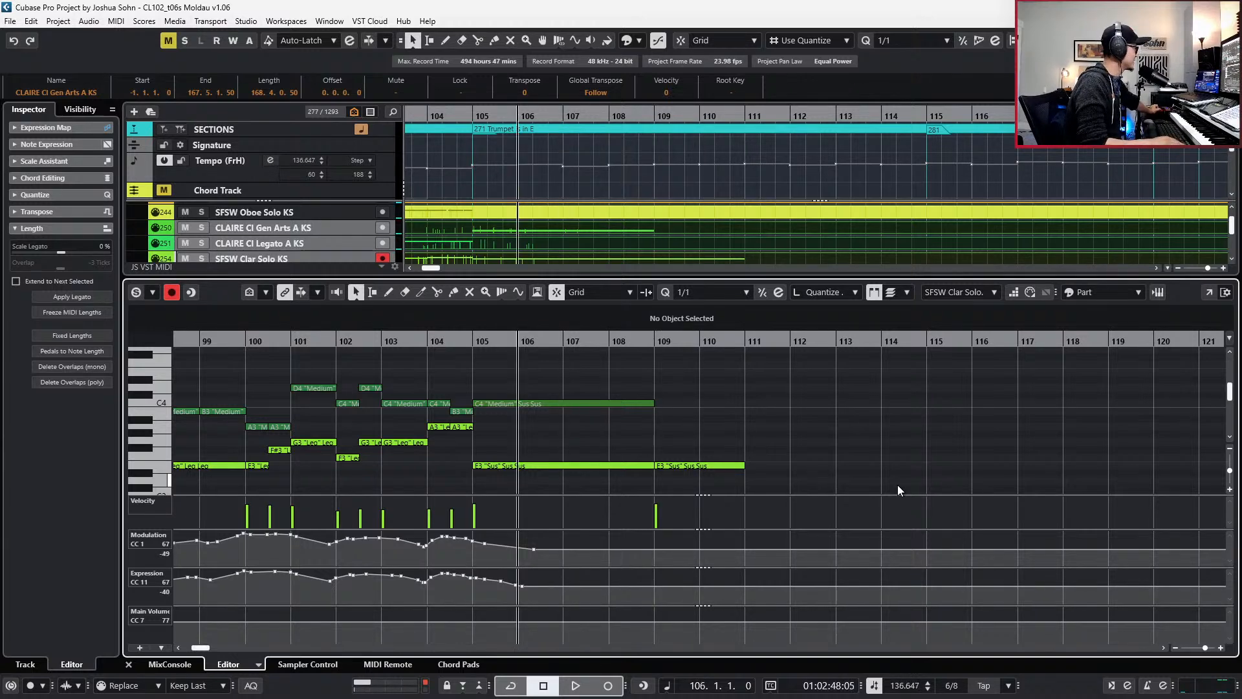
{"action": "key", "text": "KP_Add"}
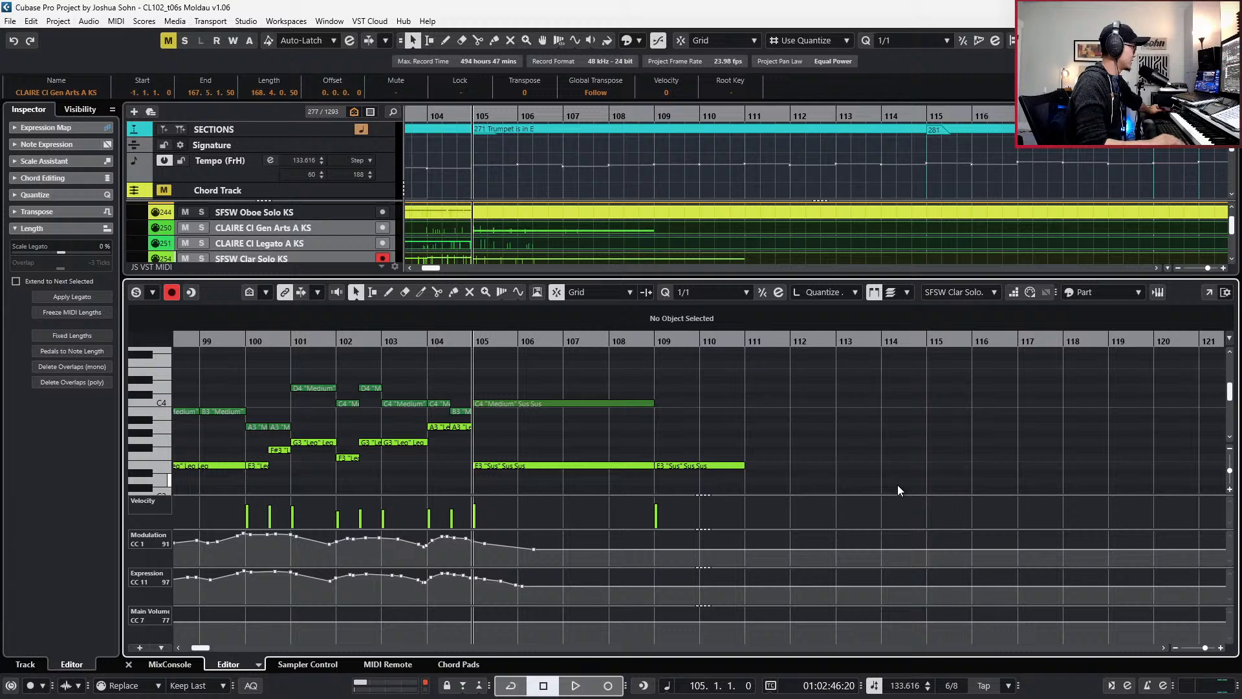
- Set the quantize preset to 1/8 and extend the long C4 note of CLAIRE Cl Gen Arts A KS to end at 109.2
{"action": "left_click_drag", "start_coordinate": [825, 418], "coordinate": [735, 480]}
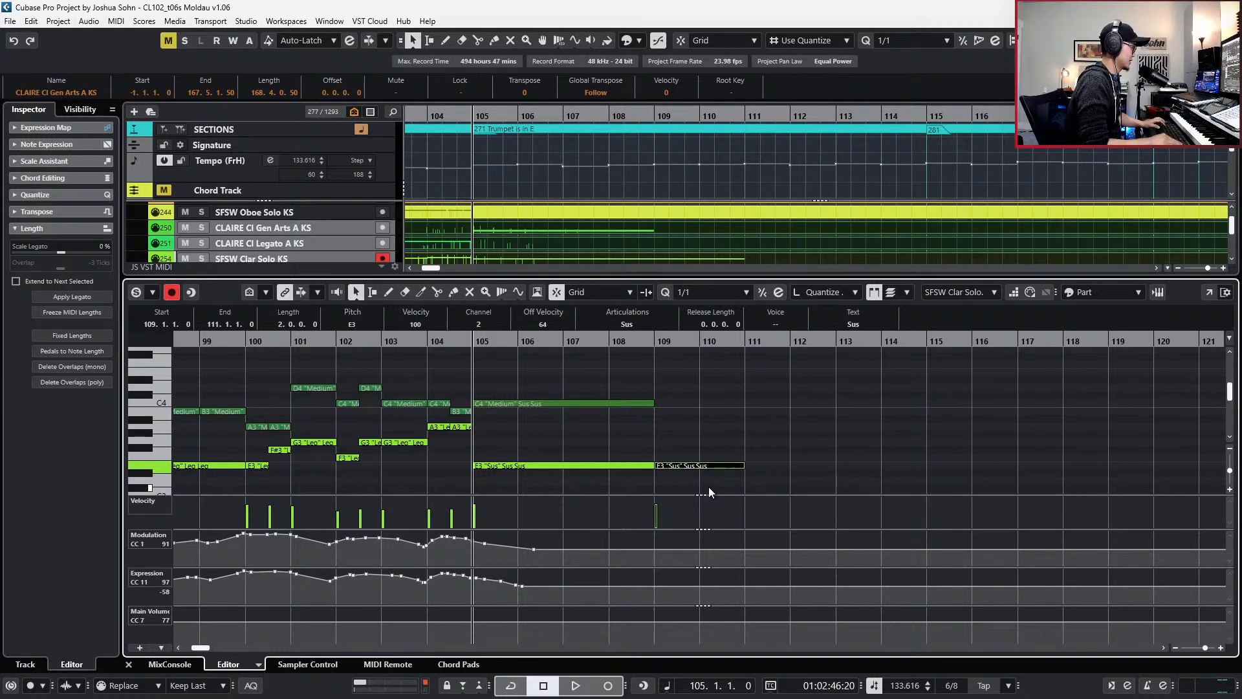
{"action": "key", "text": "Page_Down"}
{"action": "left_click_drag", "start_coordinate": [649, 414], "coordinate": [642, 449]}
{"action": "key", "text": "alt+4"}
{"action": "scroll", "coordinate": [683, 414], "scroll_direction": "up", "scroll_amount": 1}
{"action": "scroll", "coordinate": [646, 418], "scroll_direction": "up", "scroll_amount": 3}
{"action": "key", "text": "space"}
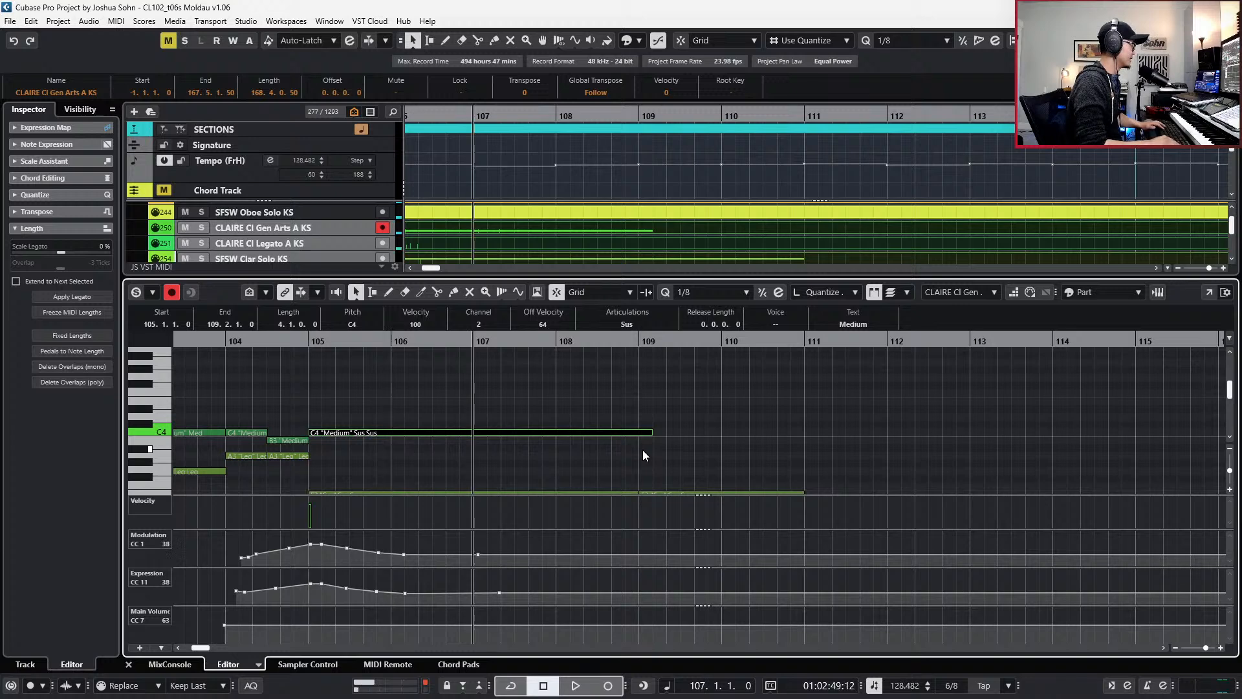
- Paste a C4 "Medium" note at 109.4 on CLAIRE Cl Gen Arts A KS with a length of 0.1.0
{"action": "key", "text": "ctrl+KP_Subtract"}
{"action": "key", "text": "ctrl+KP_Subtract"}
{"action": "key", "text": "ctrl+KP_Subtract"}
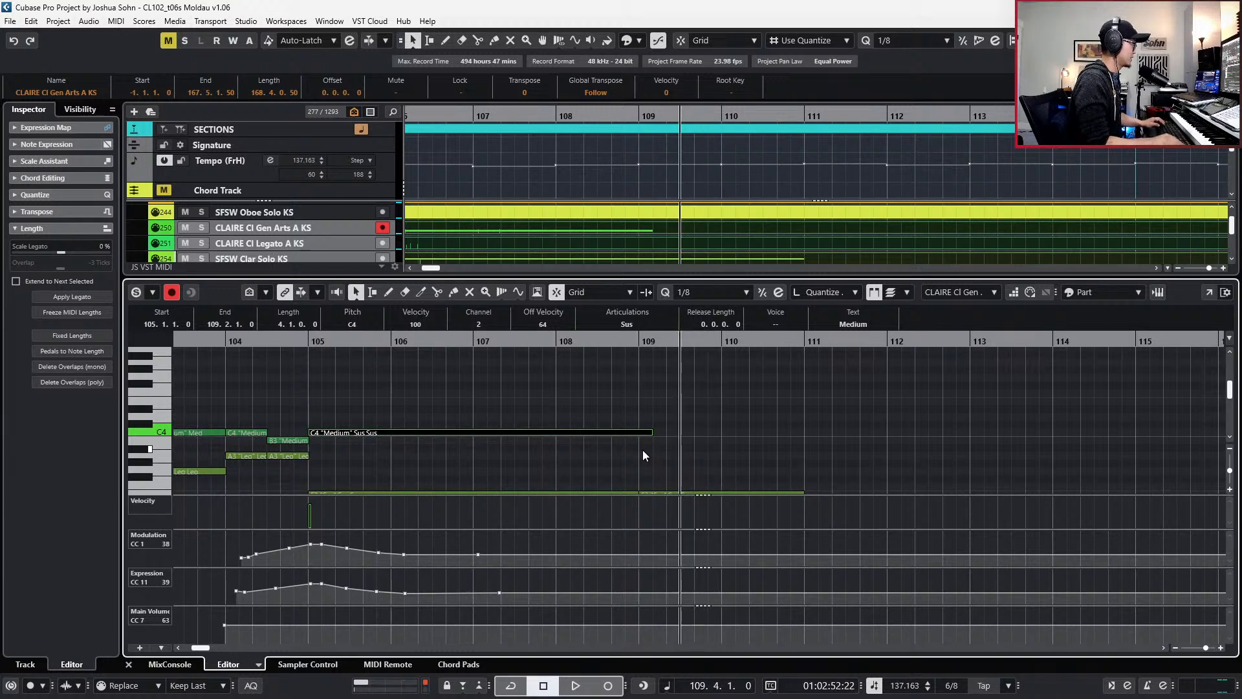
{"action": "key", "text": "ctrl+v"}
{"action": "key", "text": "shift+l"}
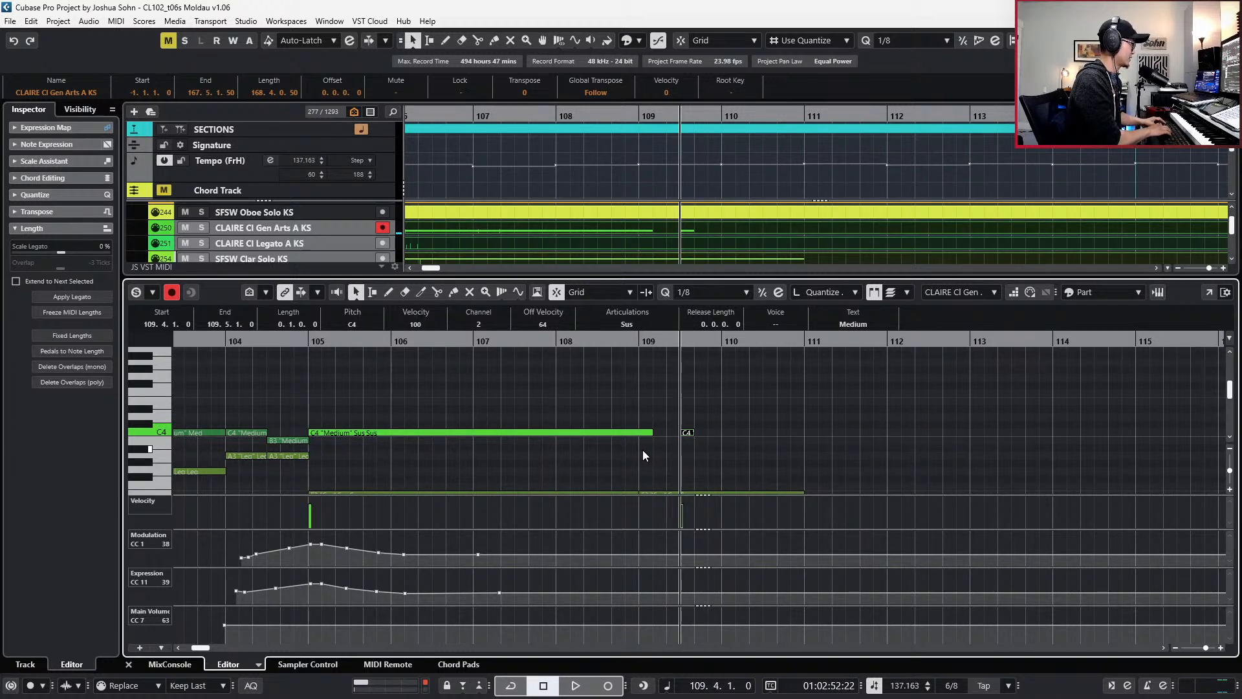
- Lower the pasted note to G3, duplicate it and shift the pair so the two notes start at 109.3 and 109.4
{"action": "key", "text": "Down"}
{"action": "key", "text": "Down"}
{"action": "scroll", "coordinate": [705, 487], "scroll_direction": "up", "scroll_amount": 1}
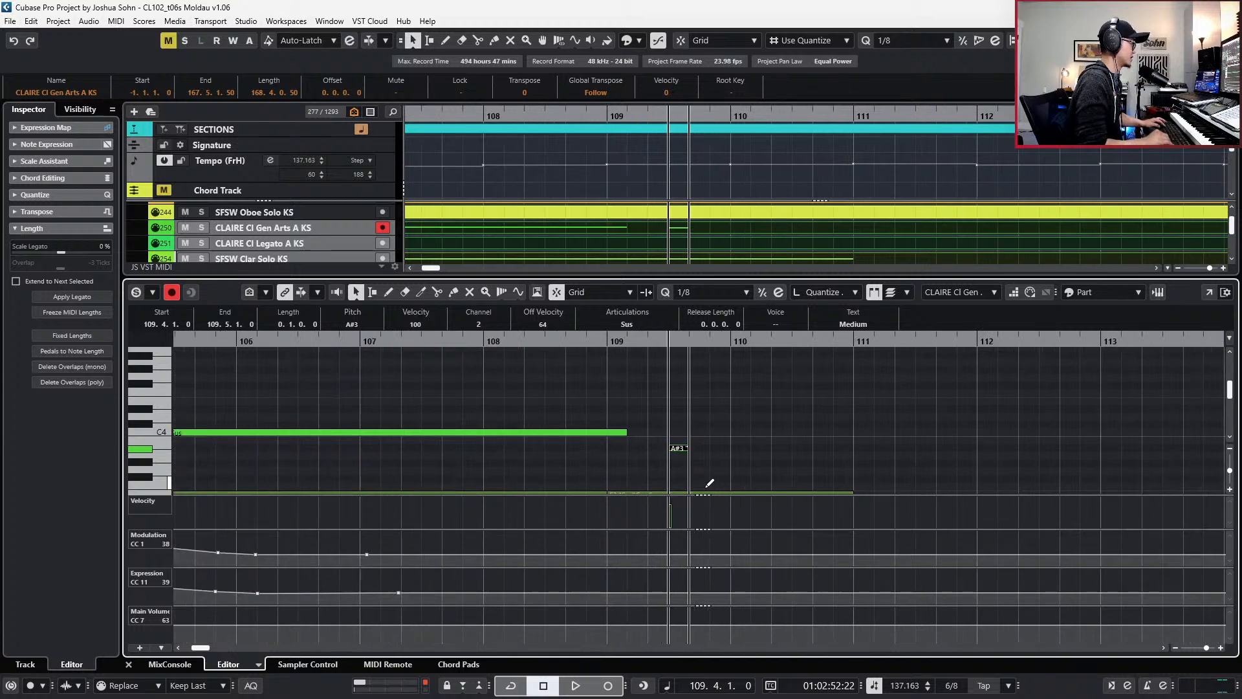
{"action": "key", "text": "alt+Down"}
{"action": "key", "text": "alt+Right"}
{"action": "key", "text": "Down"}
{"action": "key", "text": "Down"}
{"action": "key", "text": "Down"}
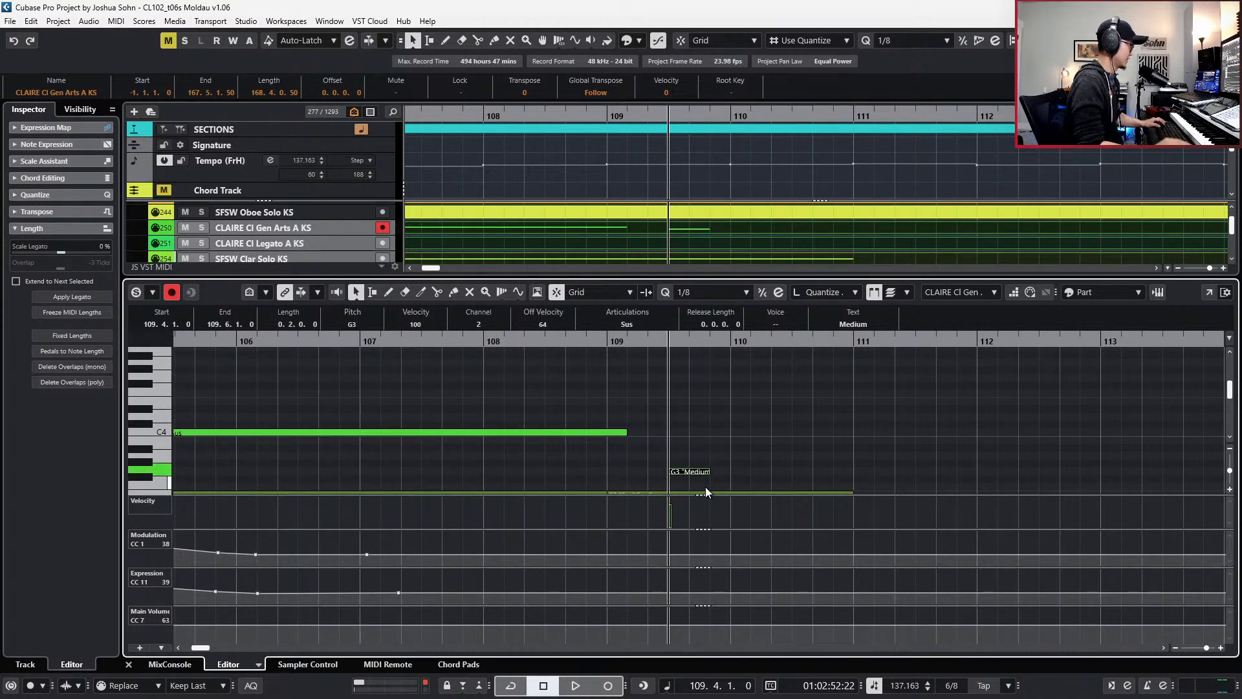
{"action": "key", "text": "alt+Left"}
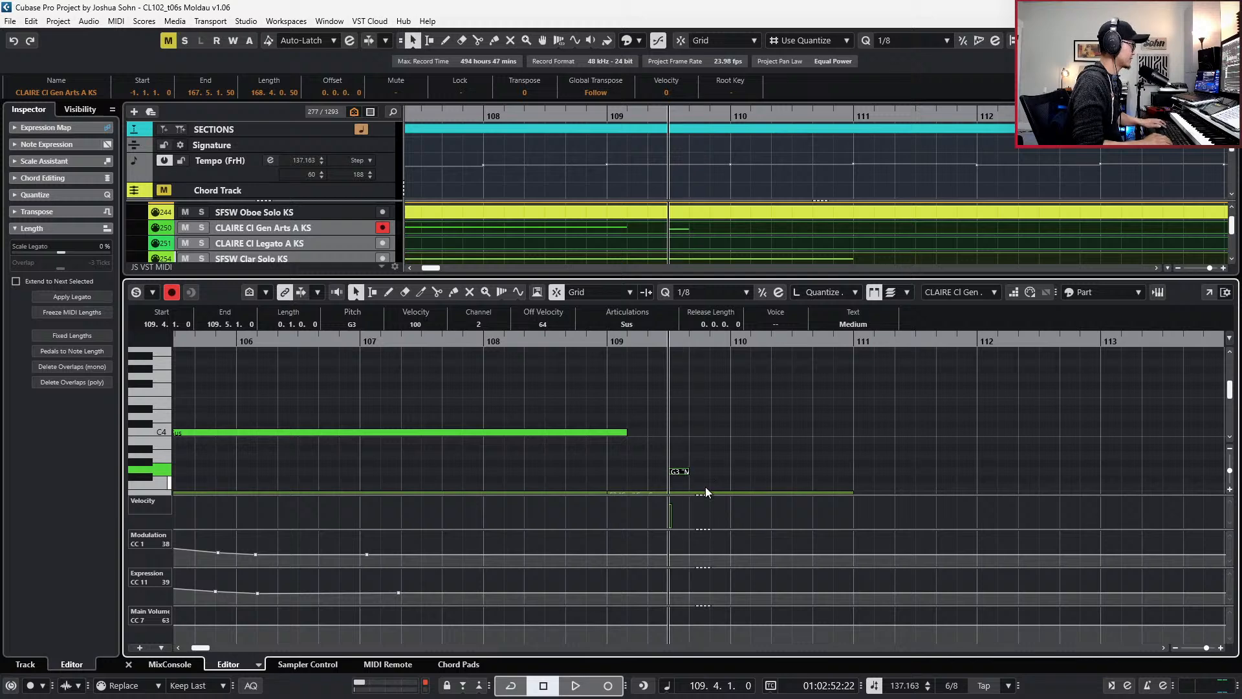
{"action": "key", "text": "ctrl+Left"}
{"action": "key", "text": "ctrl+Left"}
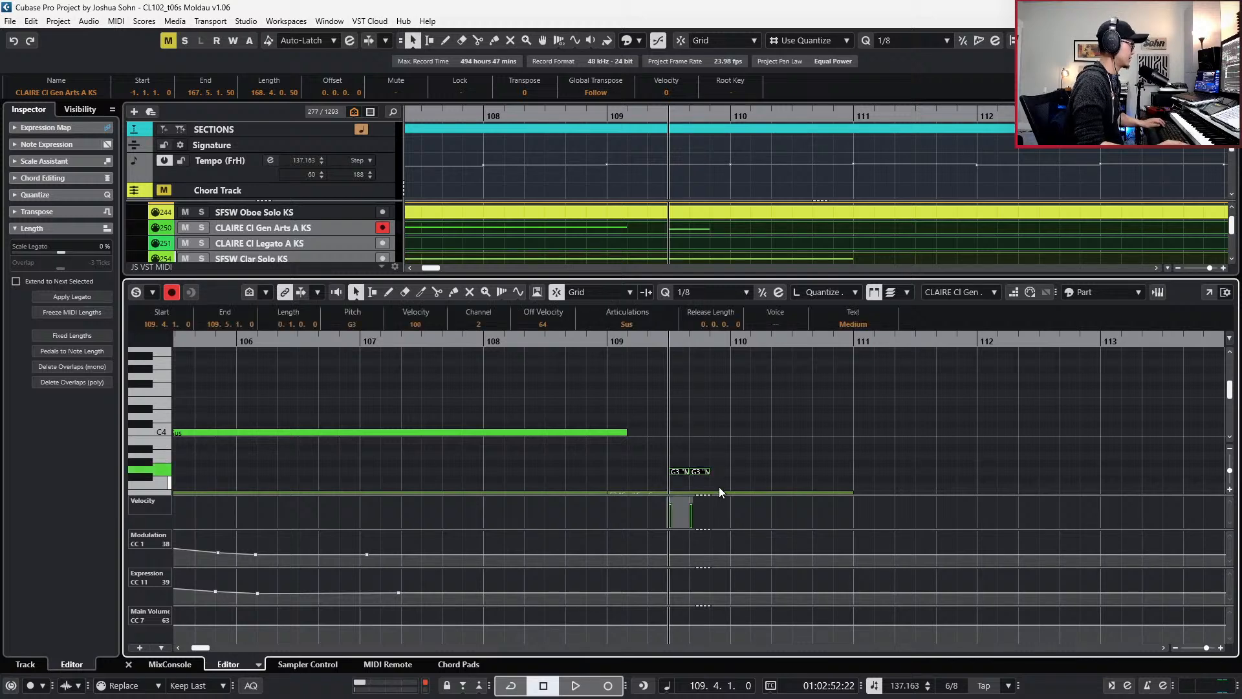
- Lengthen the second G3 note to 0.3.0, ending at bar 110, and transpose it up to C4
{"action": "left_click", "coordinate": [684, 473]}
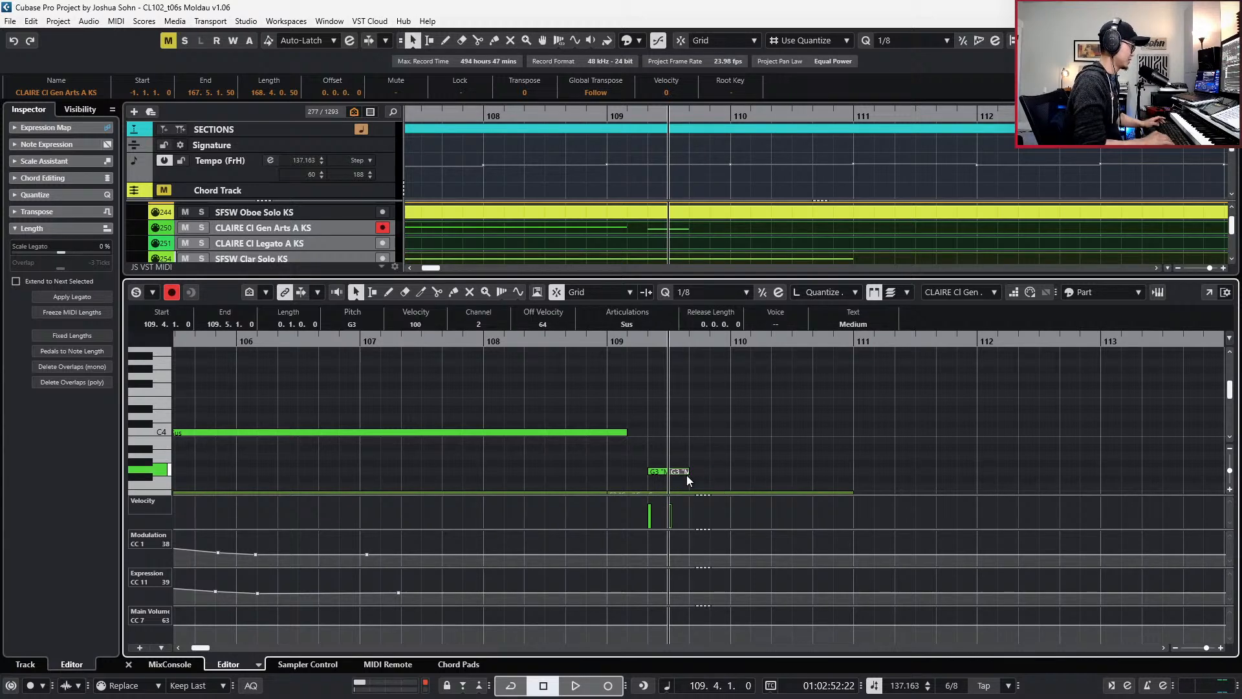
{"action": "key", "text": "alt+Right"}
{"action": "key", "text": "alt+Right"}
{"action": "key", "text": "Up"}
{"action": "key", "text": "Up"}
{"action": "key", "text": "Up"}
{"action": "key", "text": "Up"}
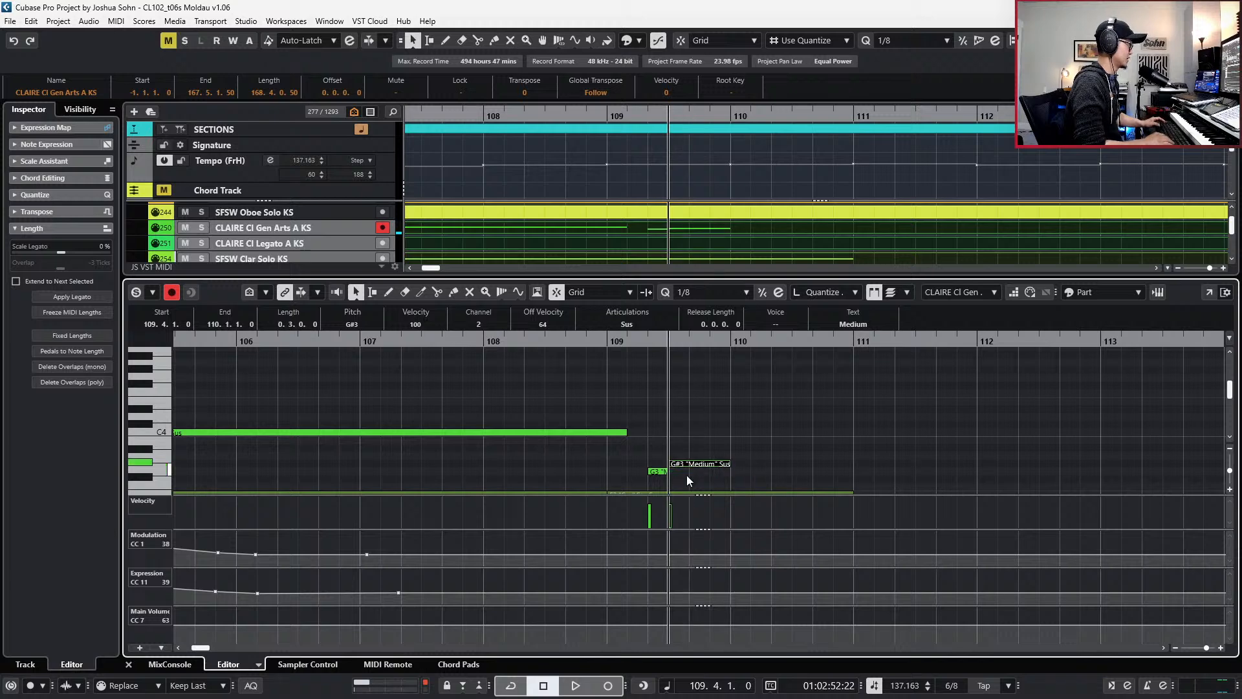
{"action": "key", "text": "Up"}
- Stretch the G3 note at 109.3 to a length of 0.1.0.30 and raise the note at 109.4 to E4
{"action": "key", "text": "KP_Subtract"}
{"action": "key", "text": "KP_Subtract"}
{"action": "key", "text": "s"}
{"action": "mouse_move", "coordinate": [654, 405]}
{"action": "left_mouse_down"}
{"action": "mouse_move", "coordinate": [675, 474]}
{"action": "mouse_move", "coordinate": [665, 477]}
{"action": "left_mouse_up"}
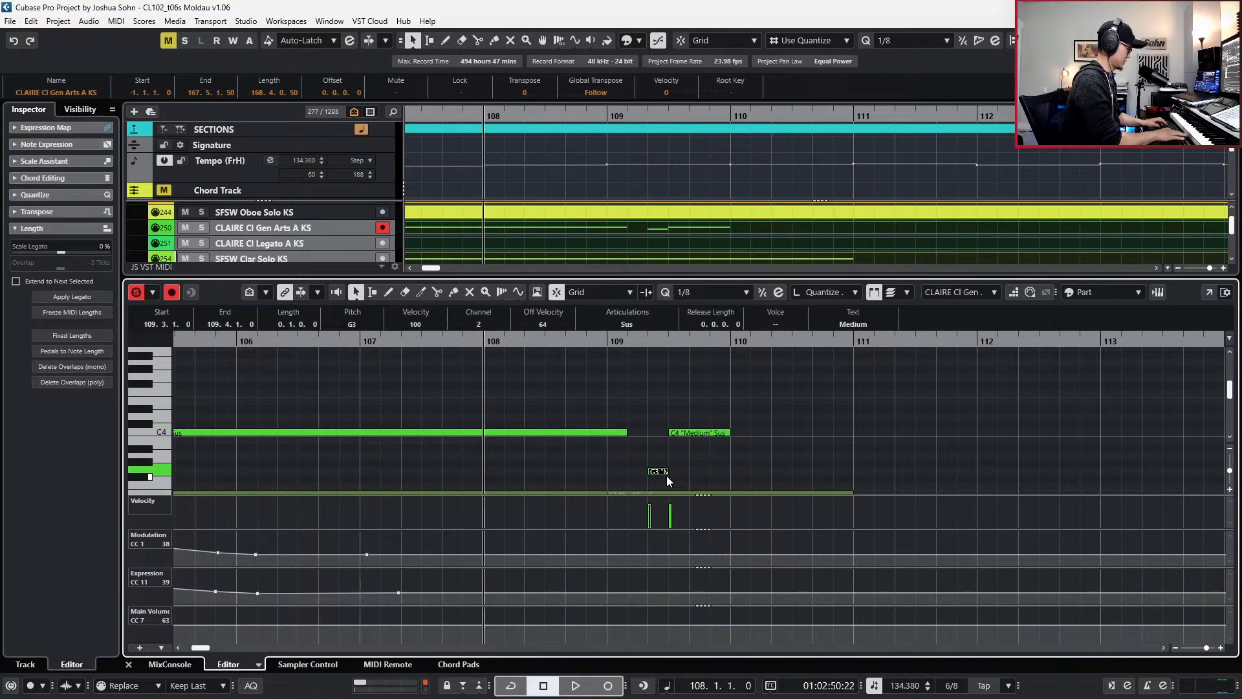
{"action": "key", "text": "space"}
{"action": "left_click_drag", "start_coordinate": [675, 419], "coordinate": [684, 447]}
{"action": "key", "text": "Up"}
{"action": "key", "text": "Up"}
{"action": "key", "text": "Up"}
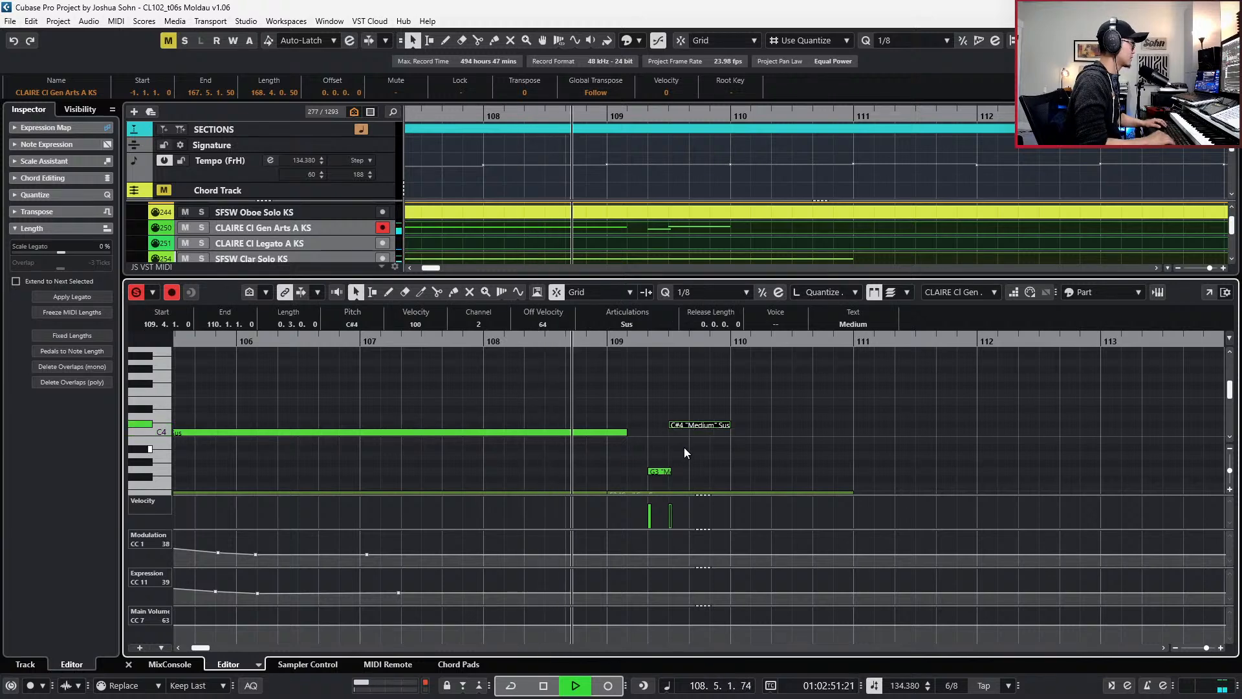
{"action": "key", "text": "Up"}
- Play the new clarinet notes from bar 108 through bar 109
{"action": "key", "text": "space"}
{"action": "key", "text": "l"}
{"action": "key", "text": "space"}
{"action": "key", "text": "space"}
{"action": "key", "text": "space"}
{"action": "key", "text": "space"}
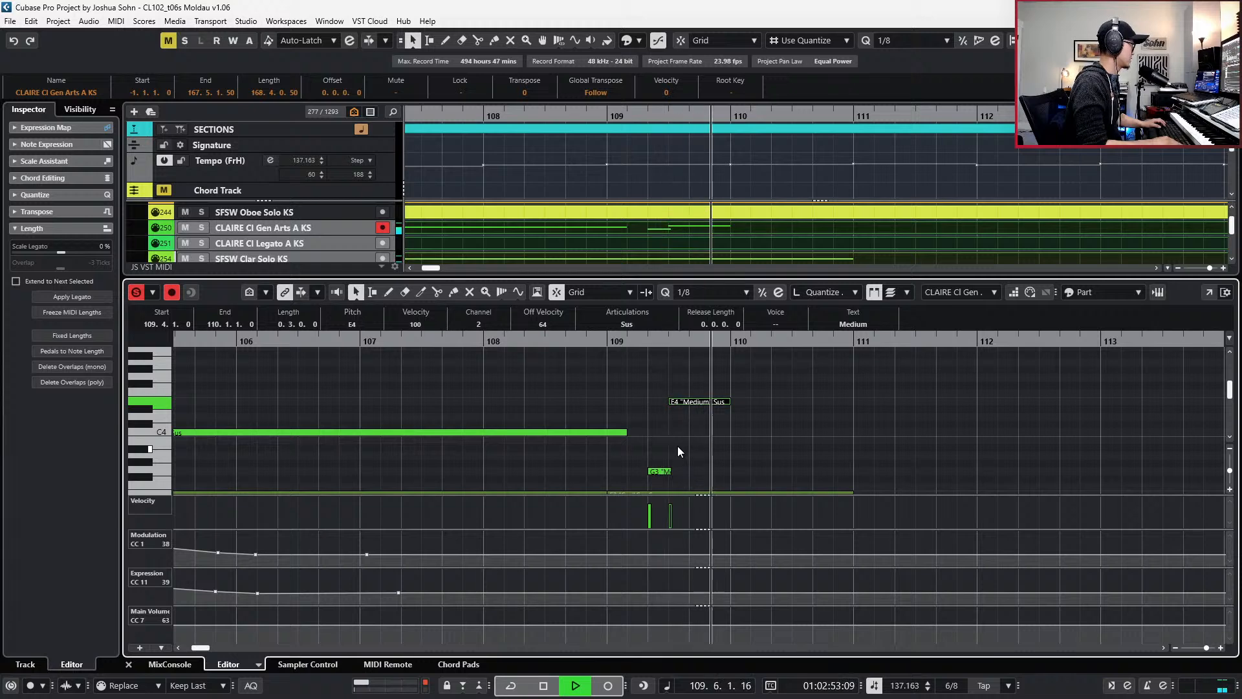
{"action": "key", "text": "space"}
- Move the G3 and E4 notes from CLAIRE Cl Gen Arts A KS to CLAIRE Cl Legato A KS at 109.3
{"action": "scroll", "coordinate": [677, 445], "scroll_direction": "down", "scroll_amount": 1}
{"action": "left_click_drag", "start_coordinate": [666, 378], "coordinate": [701, 483]}
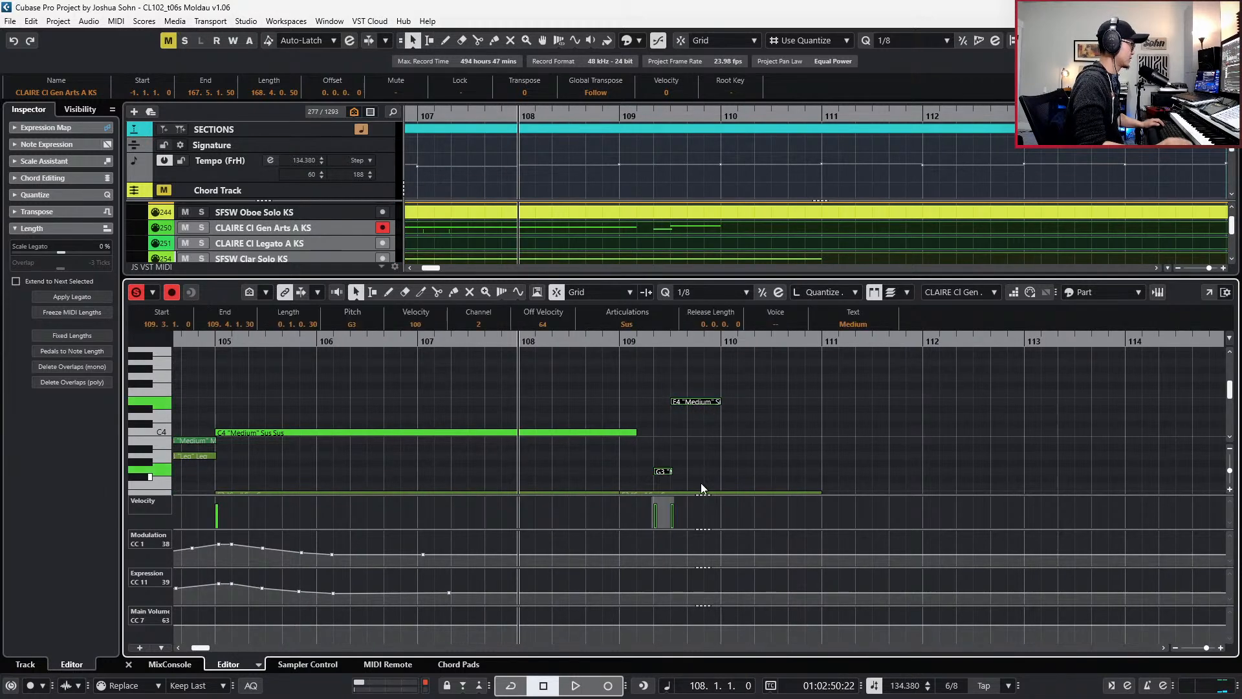
{"action": "key", "text": "Delete"}
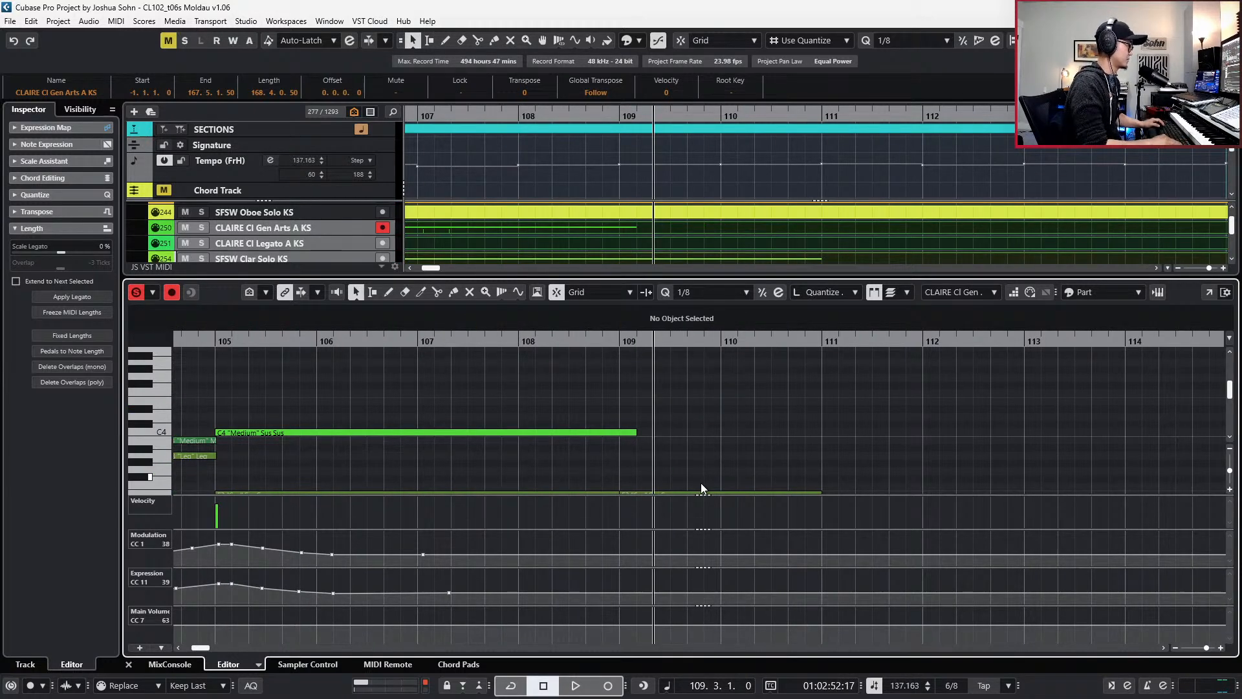
{"action": "key", "text": "Down"}
{"action": "key", "text": "ctrl+v"}
{"action": "key", "text": "KP_Subtract"}
{"action": "key", "text": "KP_Subtract"}
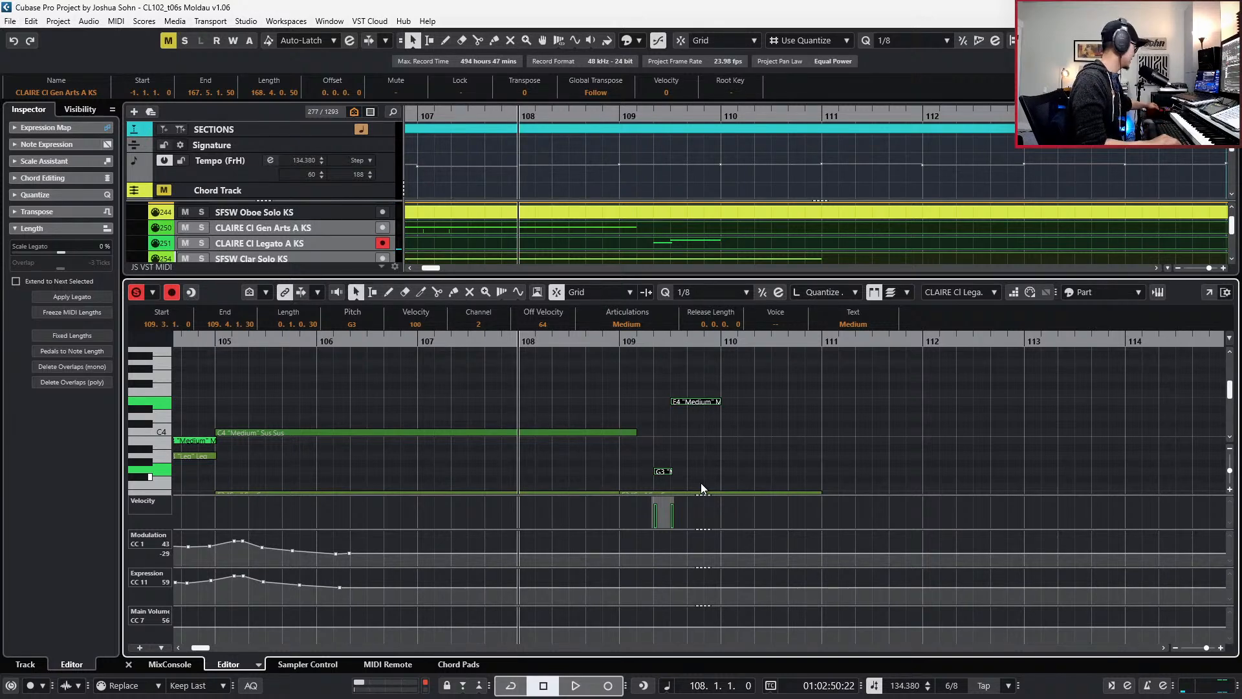
- Record rising and falling Modulation and Expression curves on CLAIRE Cl Legato A KS from bar 108 to bar 110 in two takes
{"action": "key", "text": "KP_Multiply"}
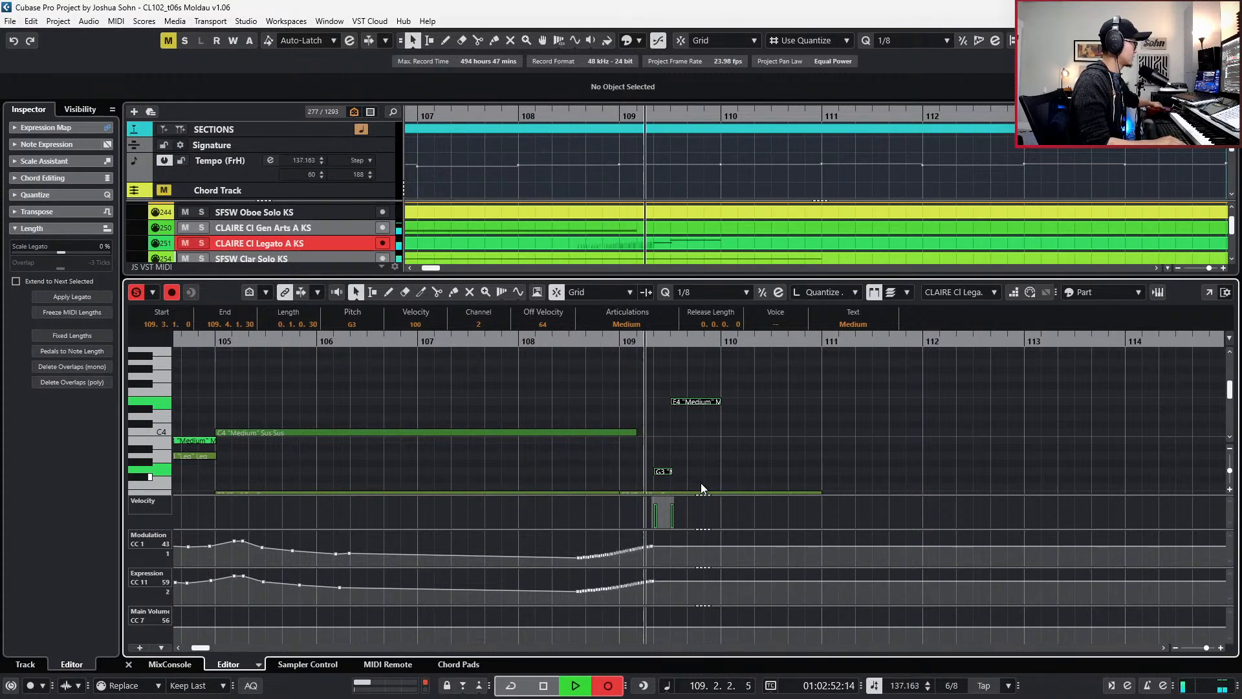
{"action": "key", "text": "space"}
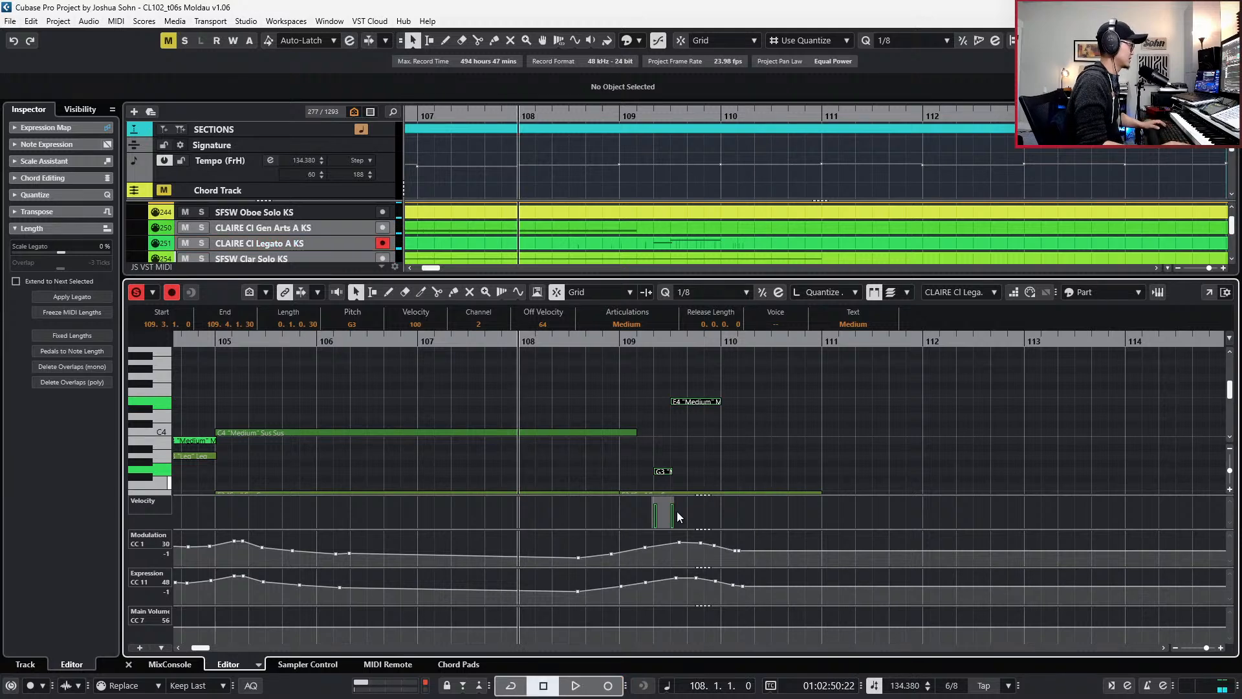
{"action": "key", "text": "KP_Multiply"}
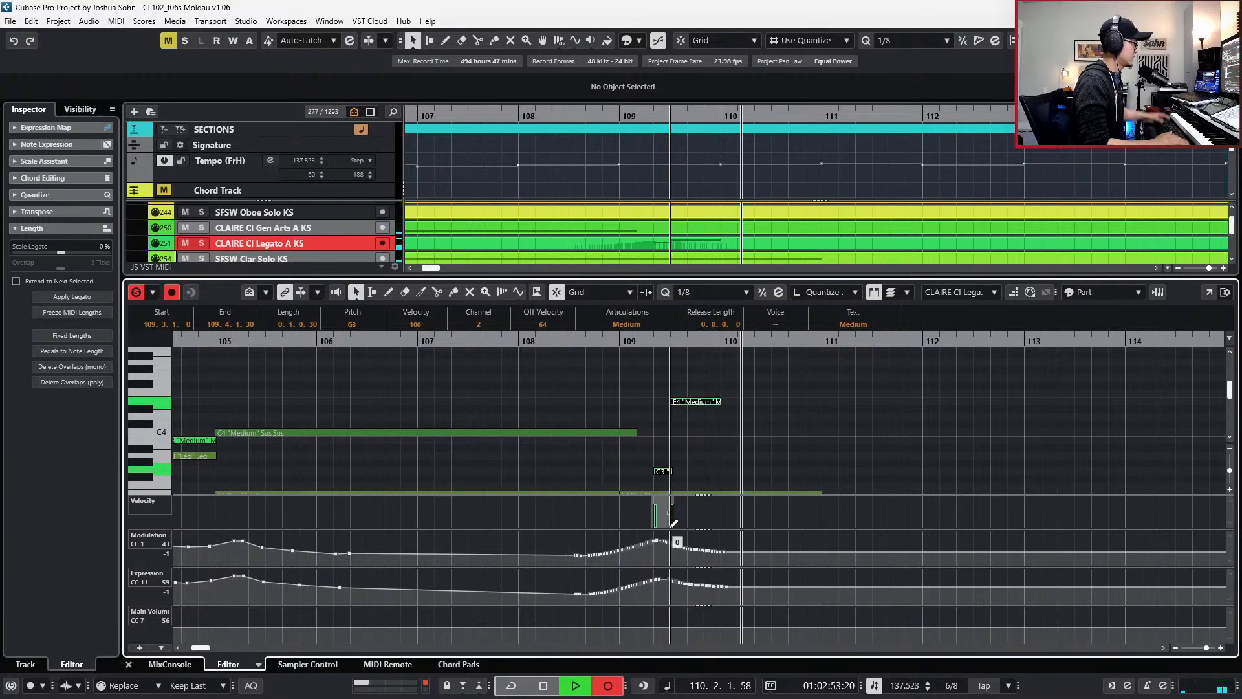
{"action": "key", "text": "space"}
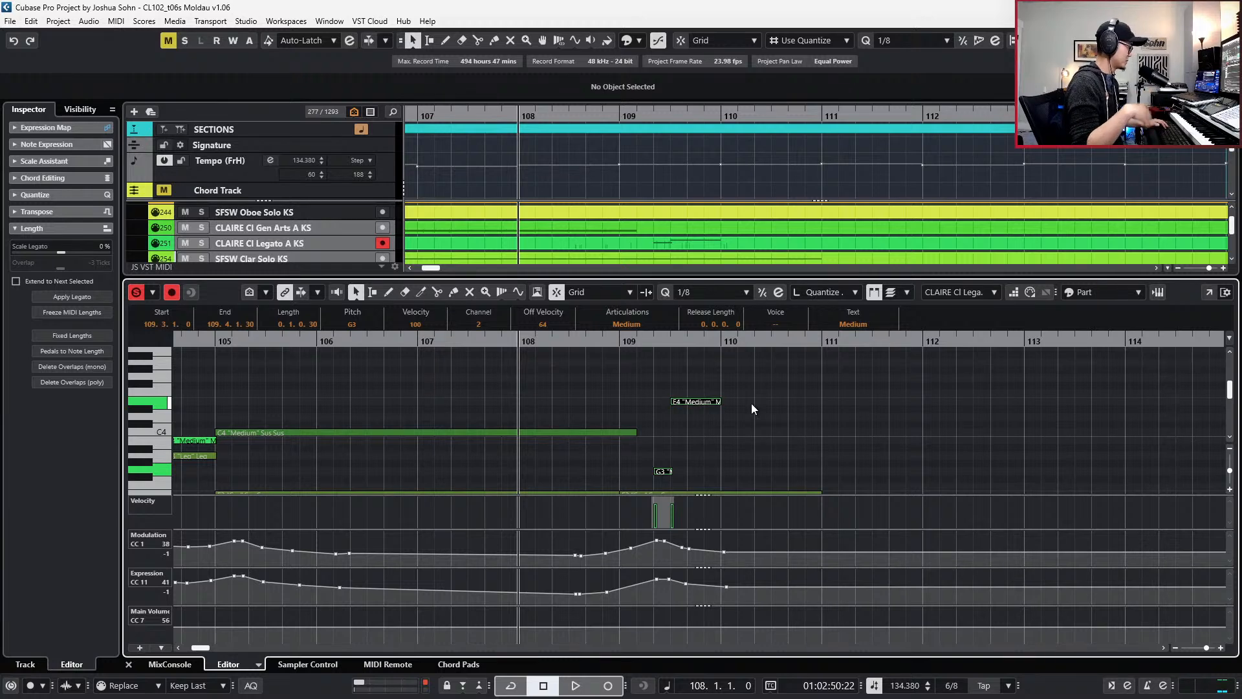
- Extend the E4 note on CLAIRE Cl Legato A KS to a length of 2.3.0, ending at bar 112
{"action": "left_click_drag", "start_coordinate": [751, 402], "coordinate": [713, 421]}
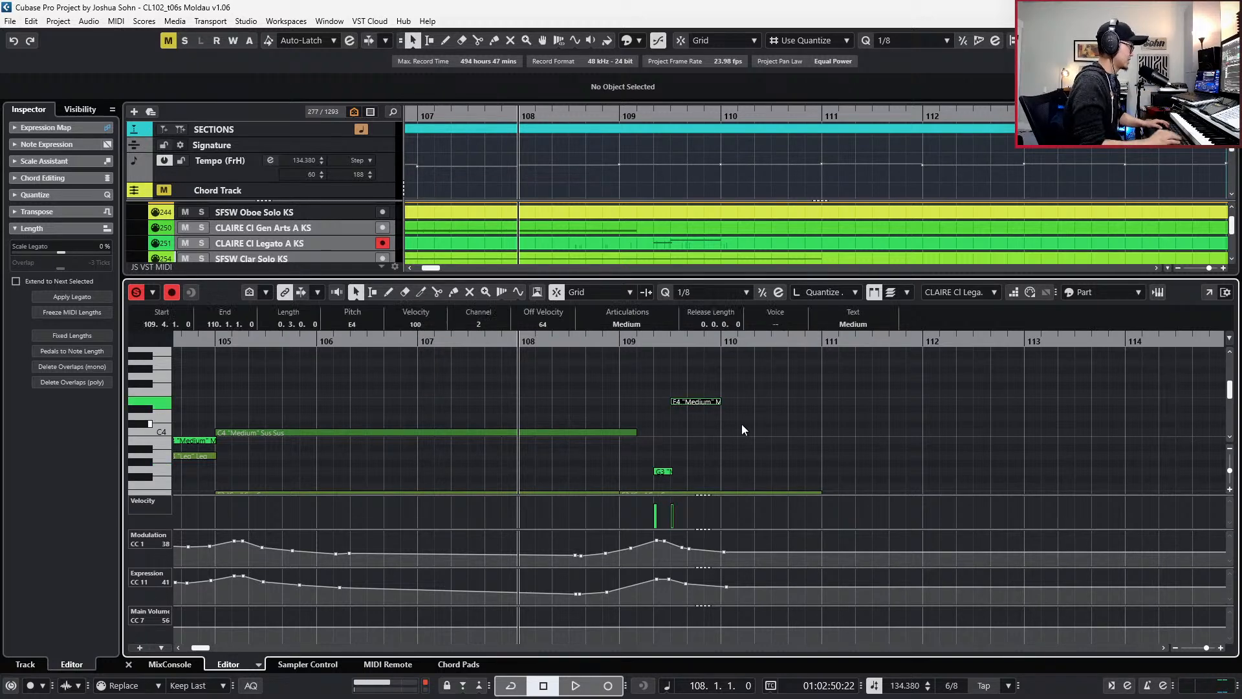
{"action": "key", "text": "ctrl+Right"}
{"action": "key", "text": "ctrl+Right"}
{"action": "key", "text": "ctrl+Right"}
{"action": "key", "text": "ctrl+Right"}
{"action": "key", "text": "ctrl+Right"}
{"action": "key", "text": "ctrl+Right"}
{"action": "key", "text": "ctrl+Right"}
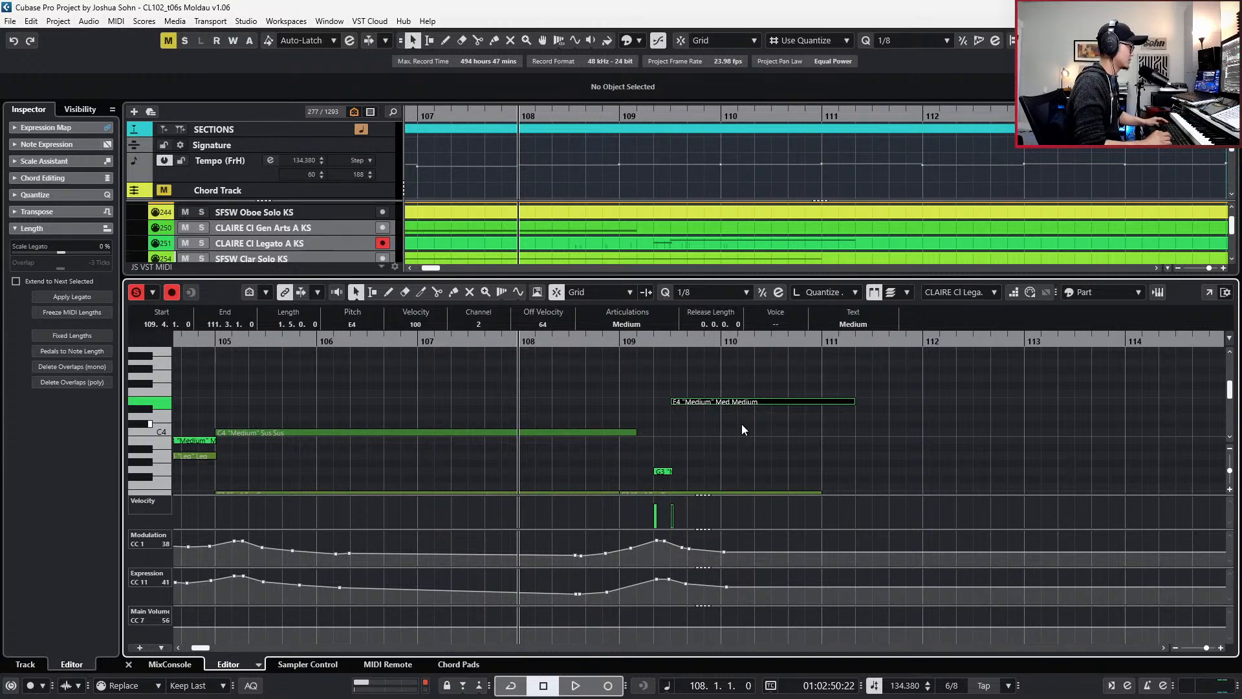
{"action": "key", "text": "ctrl+Right"}
{"action": "key", "text": "ctrl+Right"}
{"action": "key", "text": "ctrl+Right"}
- Play the extended CLAIRE Cl Legato A KS phrase from bar 108
{"action": "key", "text": "space"}
{"action": "key", "text": "space"}
{"action": "key", "text": "space"}
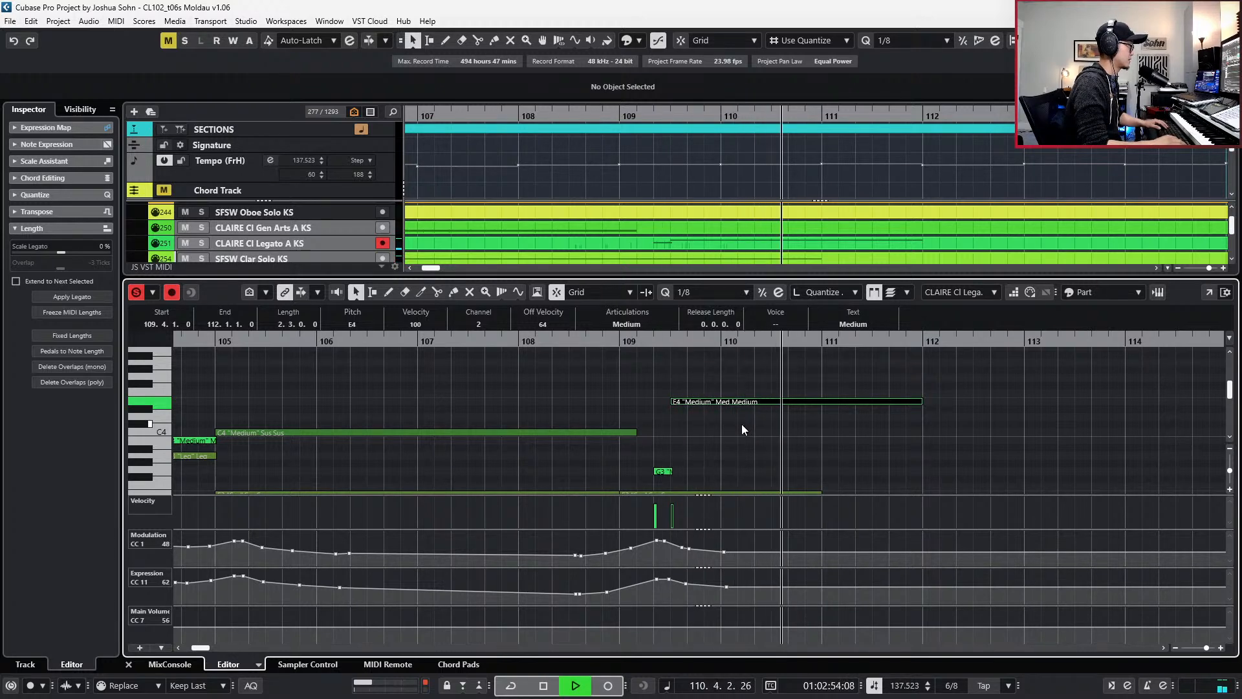
{"action": "key", "text": "space"}
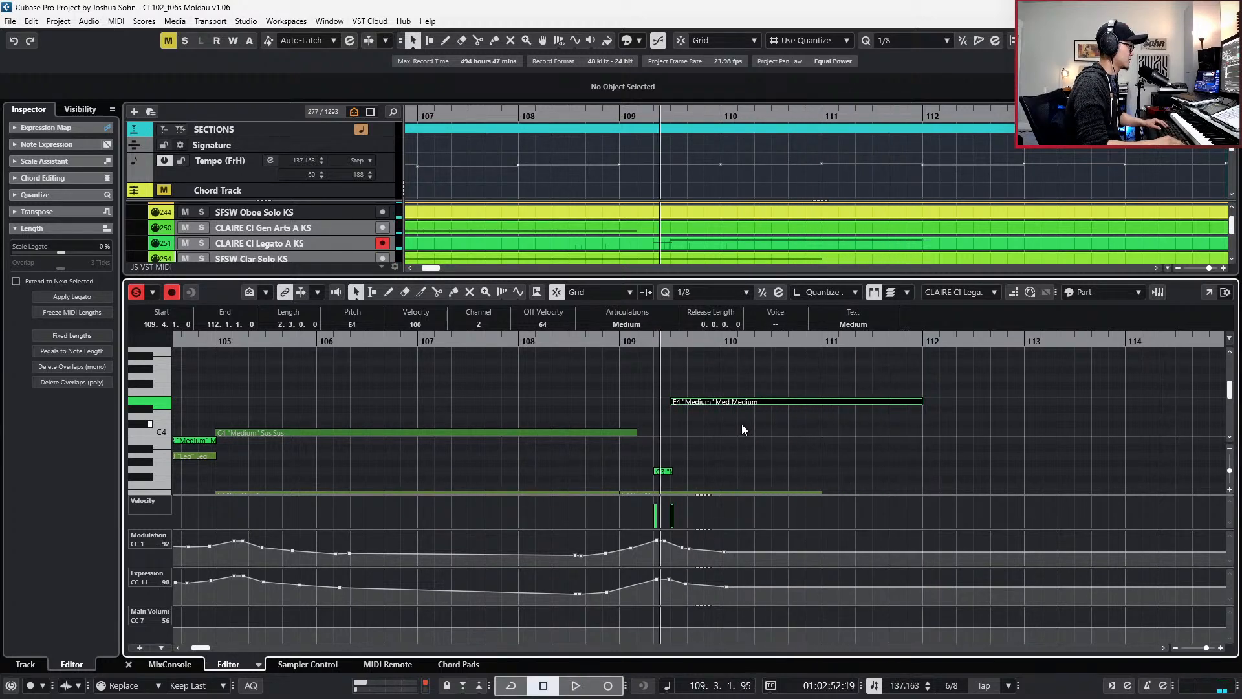
{"action": "key", "text": "space"}
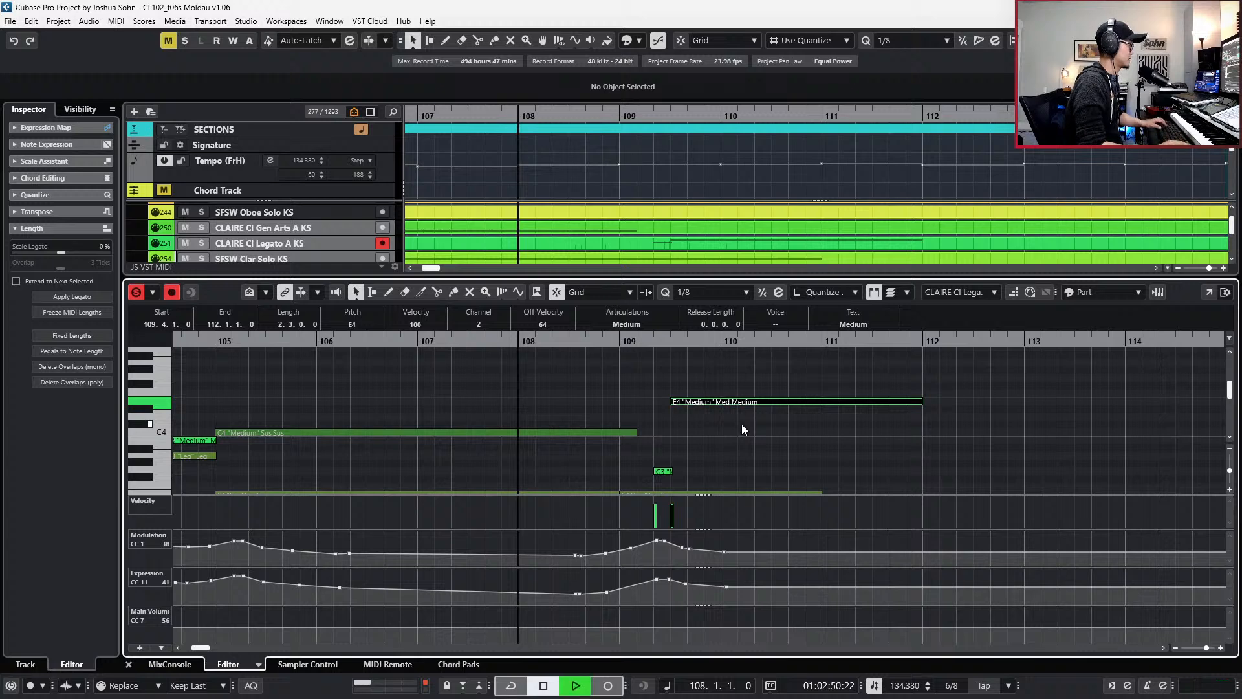
- Delete the E4 and G3 notes in bar 109 from CLAIRE Cl Legato A KS
{"action": "scroll", "coordinate": [741, 424], "scroll_direction": "down", "scroll_amount": 2}
{"action": "scroll", "coordinate": [770, 428], "scroll_direction": "down", "scroll_amount": 2}
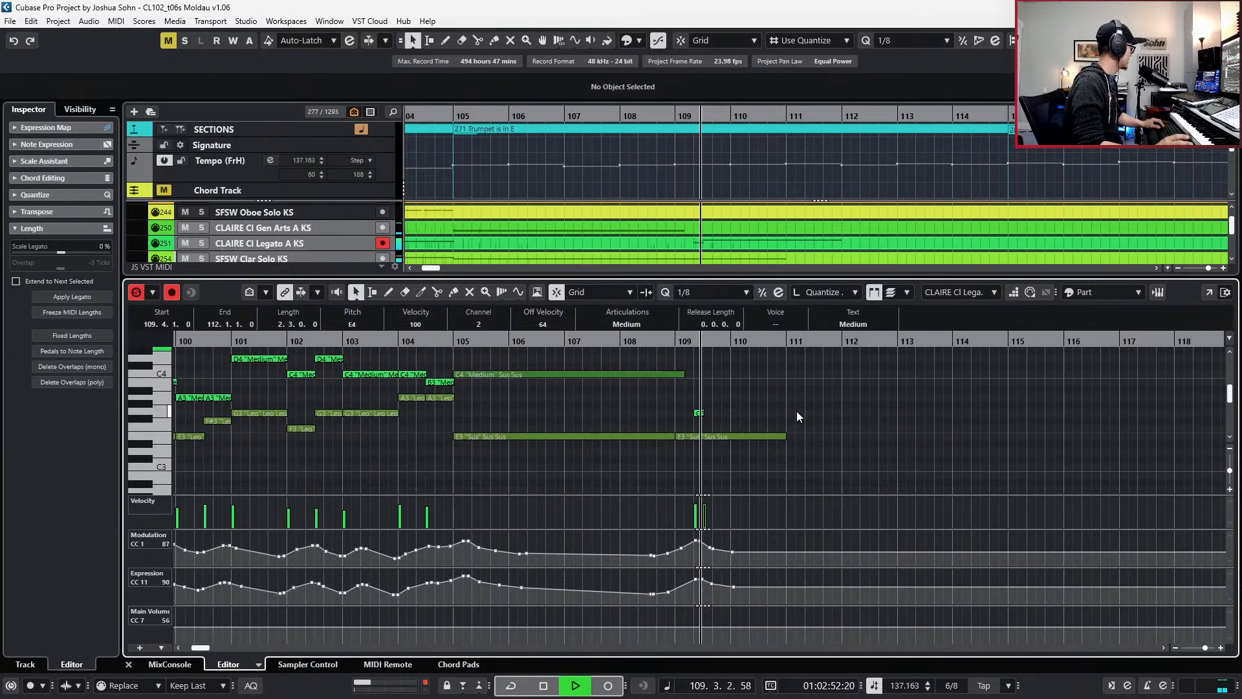
{"action": "scroll", "coordinate": [797, 411], "scroll_direction": "up", "scroll_amount": 3}
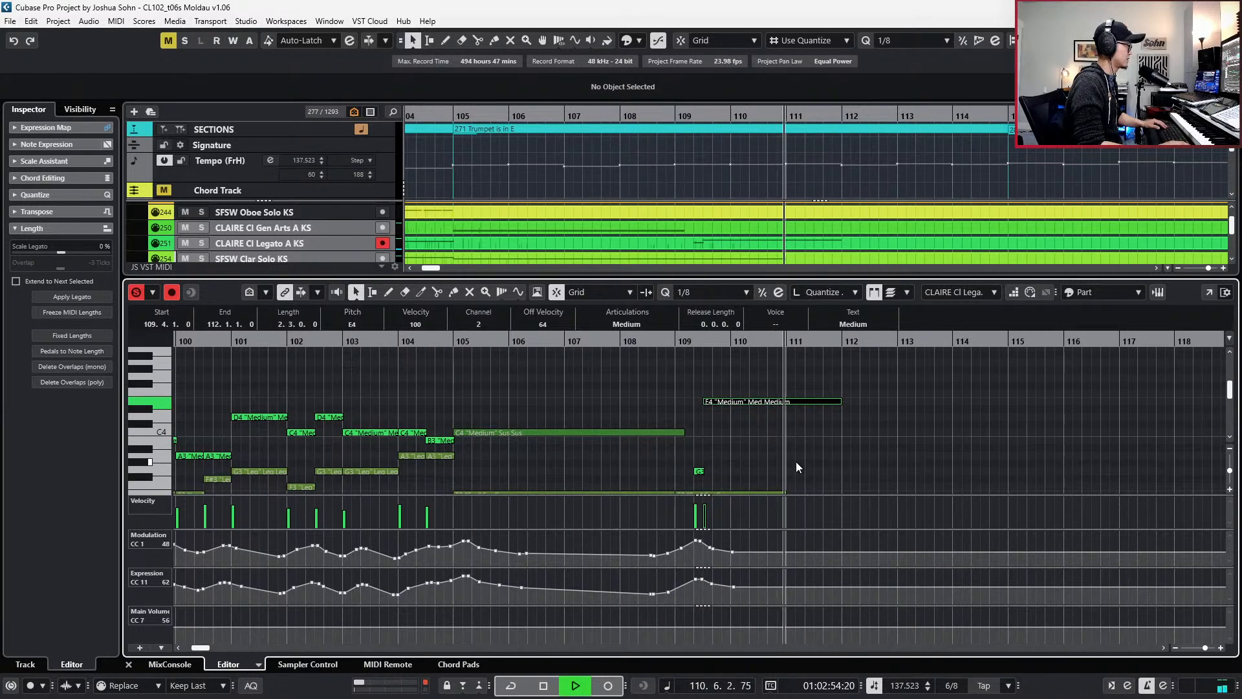
{"action": "key", "text": "space"}
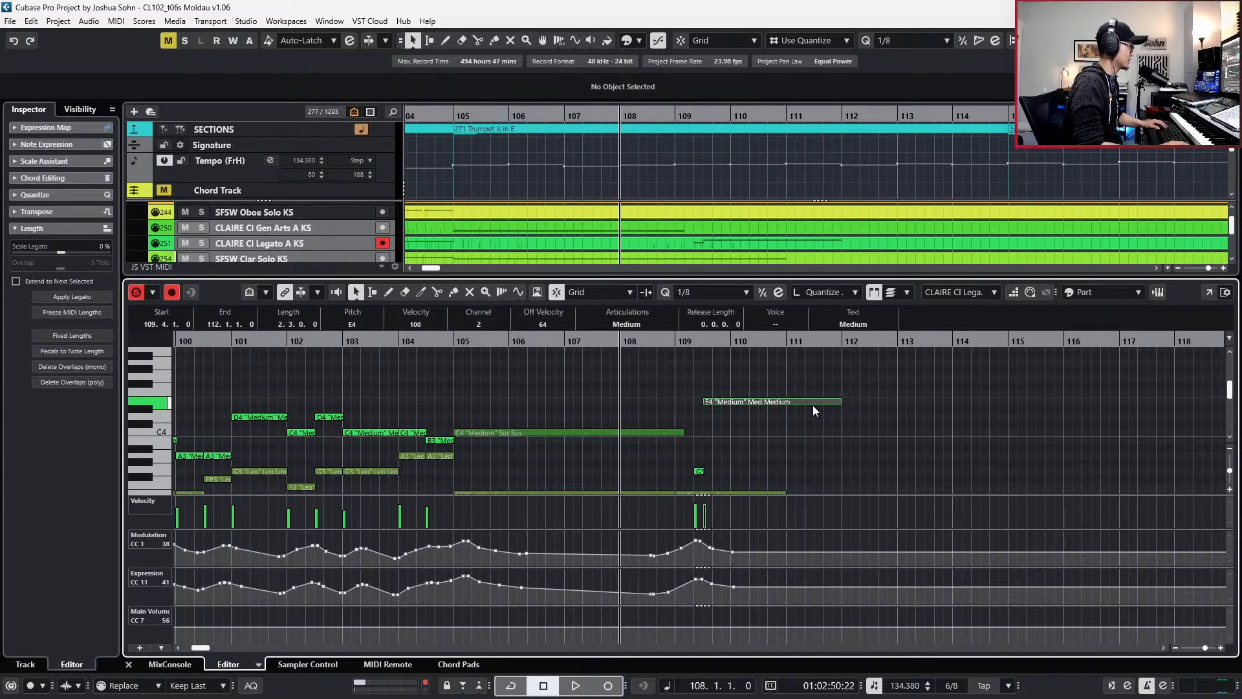
{"action": "left_click_drag", "start_coordinate": [794, 389], "coordinate": [806, 438]}
{"action": "key", "text": "l"}
{"action": "key", "text": "Delete"}
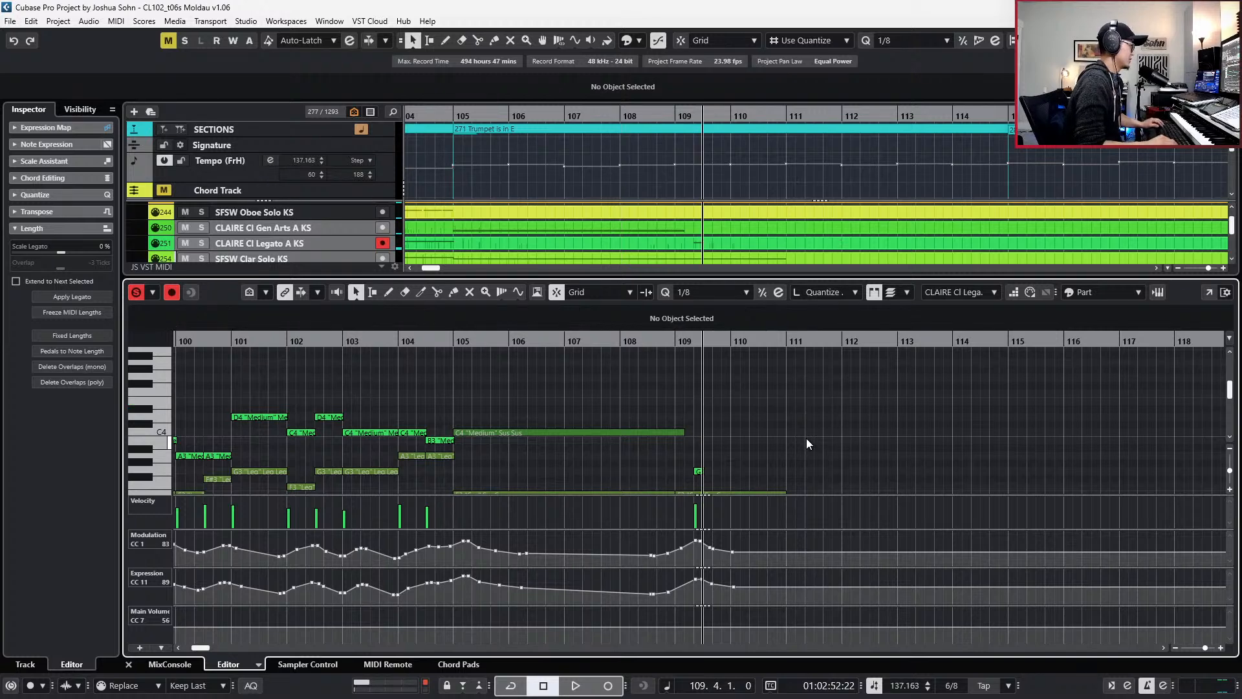
{"action": "key", "text": "Down"}
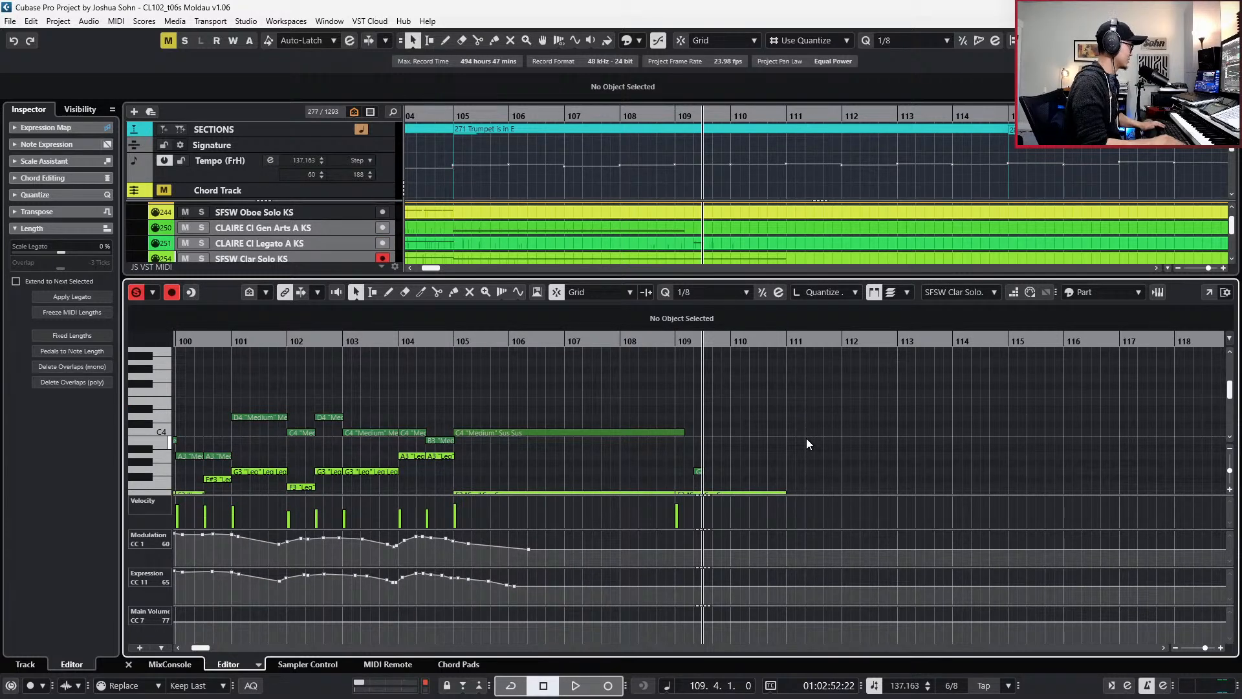
{"action": "scroll", "coordinate": [784, 442], "scroll_direction": "down", "scroll_amount": 2}
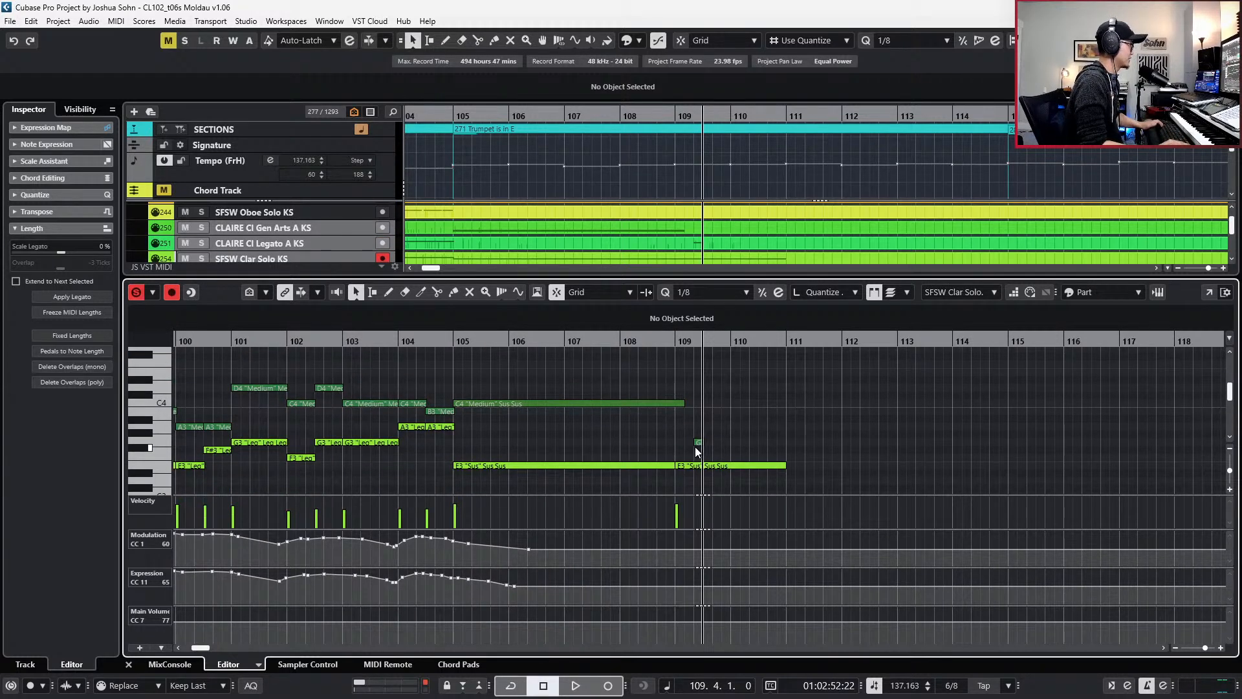
{"action": "left_click", "coordinate": [697, 444]}
{"action": "key", "text": "Delete"}
- Enter a short G3 at 109.4 and a short A3 at 109.5 on CLAIRE Cl Gen Arts A KS
{"action": "key", "text": "Down"}
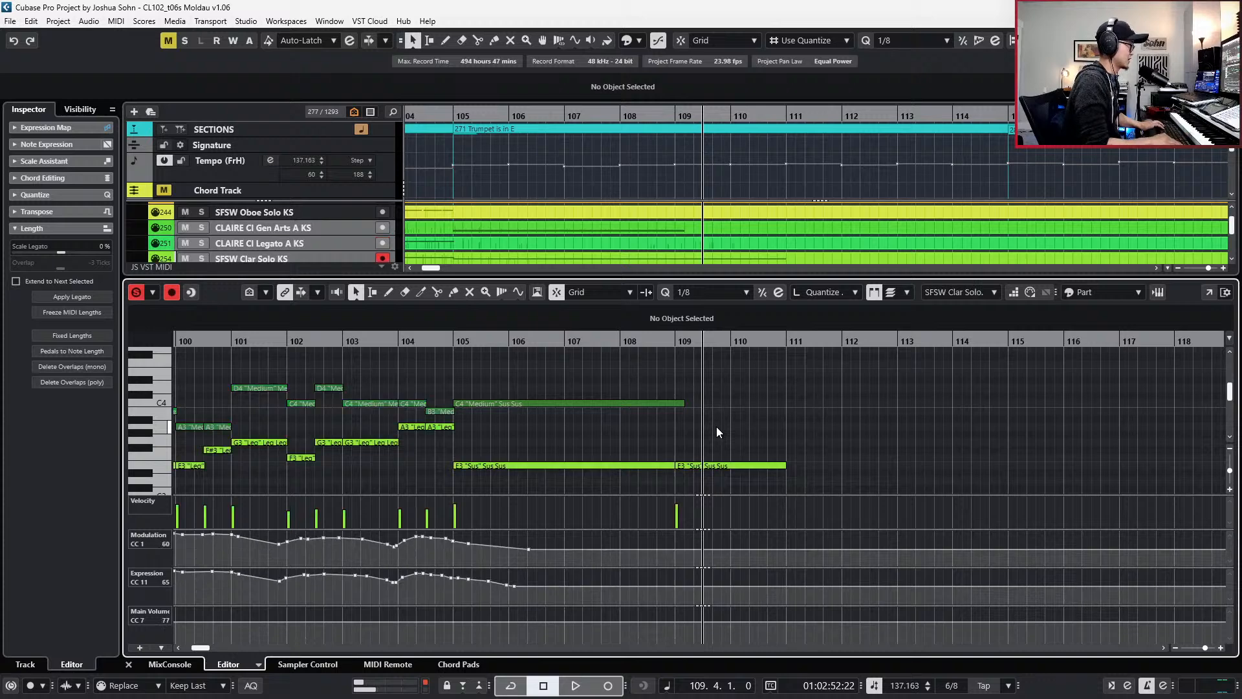
{"action": "key", "text": "Down"}
{"action": "key", "text": "ctrl+v"}
{"action": "key", "text": "ctrl+KP_Subtract"}
{"action": "key", "text": "ctrl+KP_Add"}
{"action": "key", "text": "ctrl+KP_Add"}
{"action": "key", "text": "ctrl+KP_Add"}
{"action": "key", "text": "ctrl+KP_Add"}
{"action": "key", "text": "ctrl+v"}
{"action": "key", "text": "Up"}
{"action": "key", "text": "Up"}
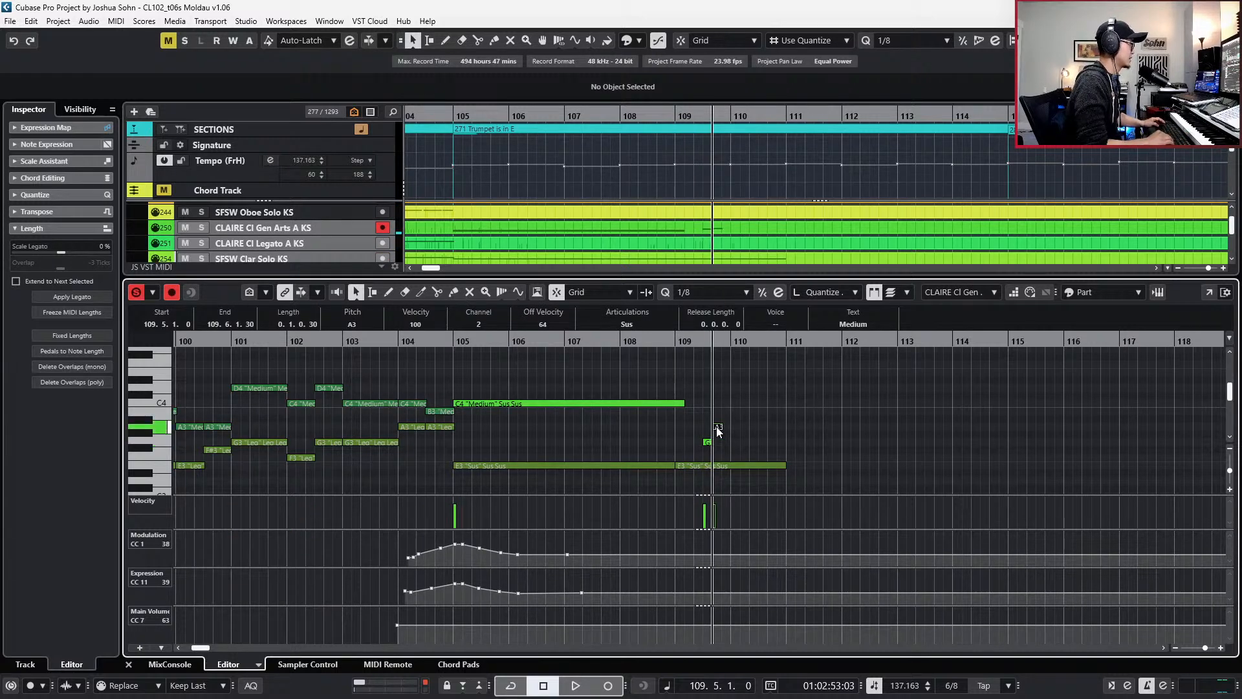
- Raise the A3 note at 109.5 to E4 and extend it to a length of 2.2.0.30, ending at bar 112
{"action": "key", "text": "Up"}
{"action": "key", "text": "Up"}
{"action": "key", "text": "Up"}
{"action": "key", "text": "Up"}
{"action": "key", "text": "alt+shift+Right"}
{"action": "key", "text": "alt+shift+Right"}
{"action": "key", "text": "alt+shift+Right"}
{"action": "key", "text": "alt+shift+Right"}
{"action": "key", "text": "alt+shift+Right"}
{"action": "key", "text": "alt+shift+Right"}
{"action": "key", "text": "alt+shift+Right"}
{"action": "key", "text": "alt+shift+Right"}
{"action": "key", "text": "alt+shift+Right"}
{"action": "key", "text": "alt+shift+Right"}
{"action": "key", "text": "alt+shift+Right"}
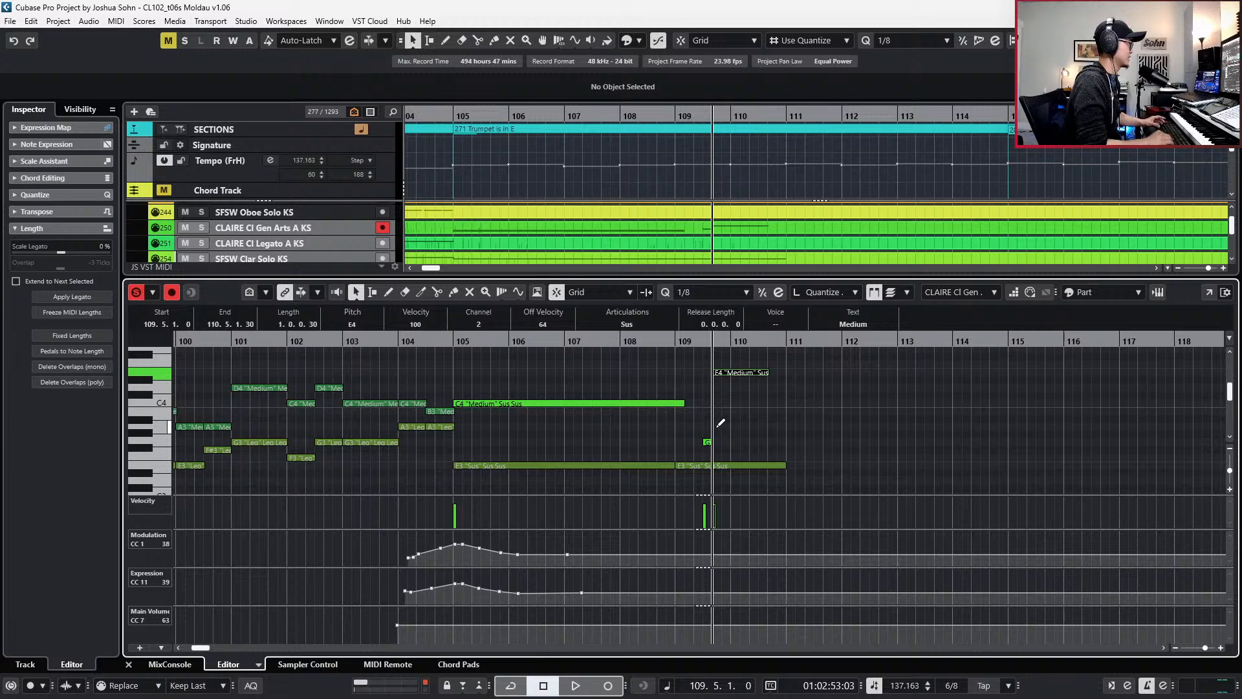
{"action": "key", "text": "ctrl+KP_Subtract"}
{"action": "key", "text": "ctrl+KP_Subtract"}
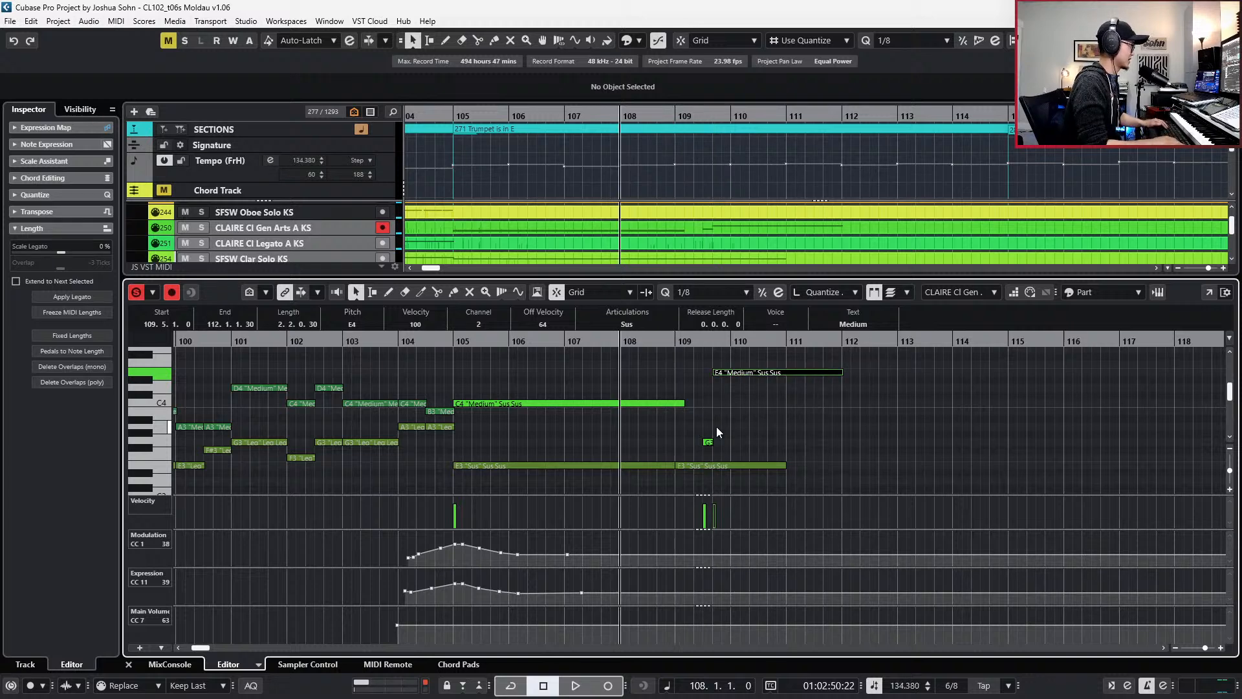
{"action": "key", "text": "space"}
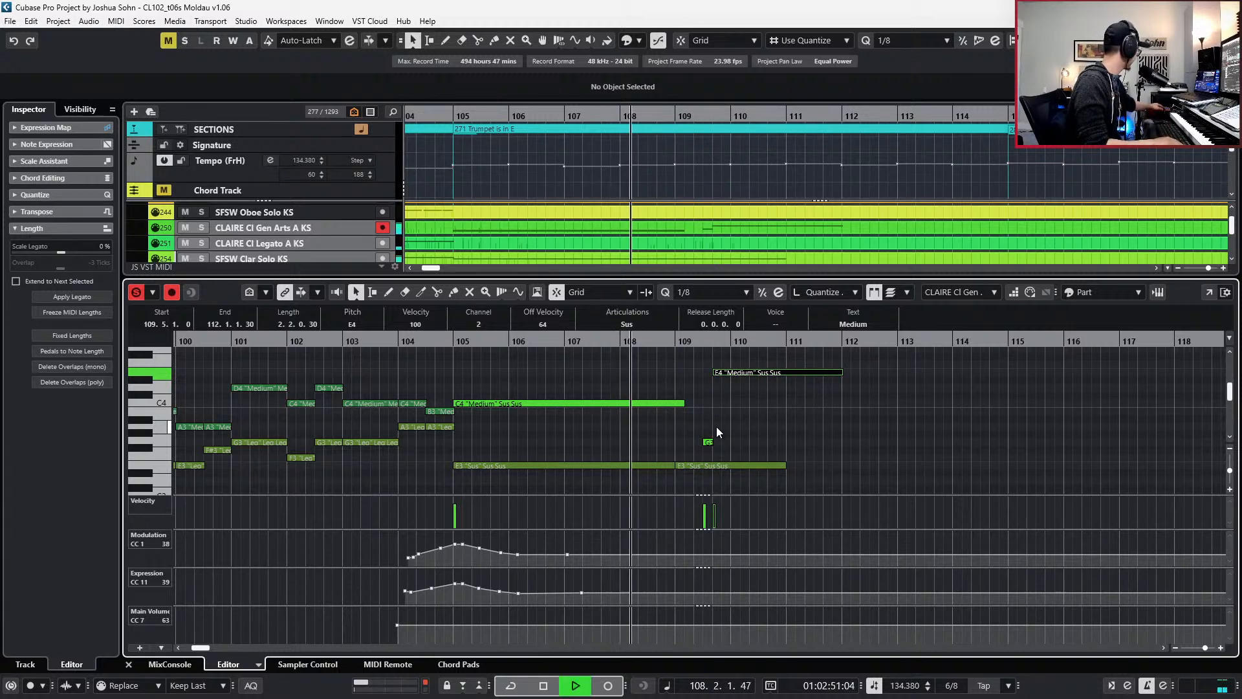
{"action": "key", "text": "KP_Multiply"}
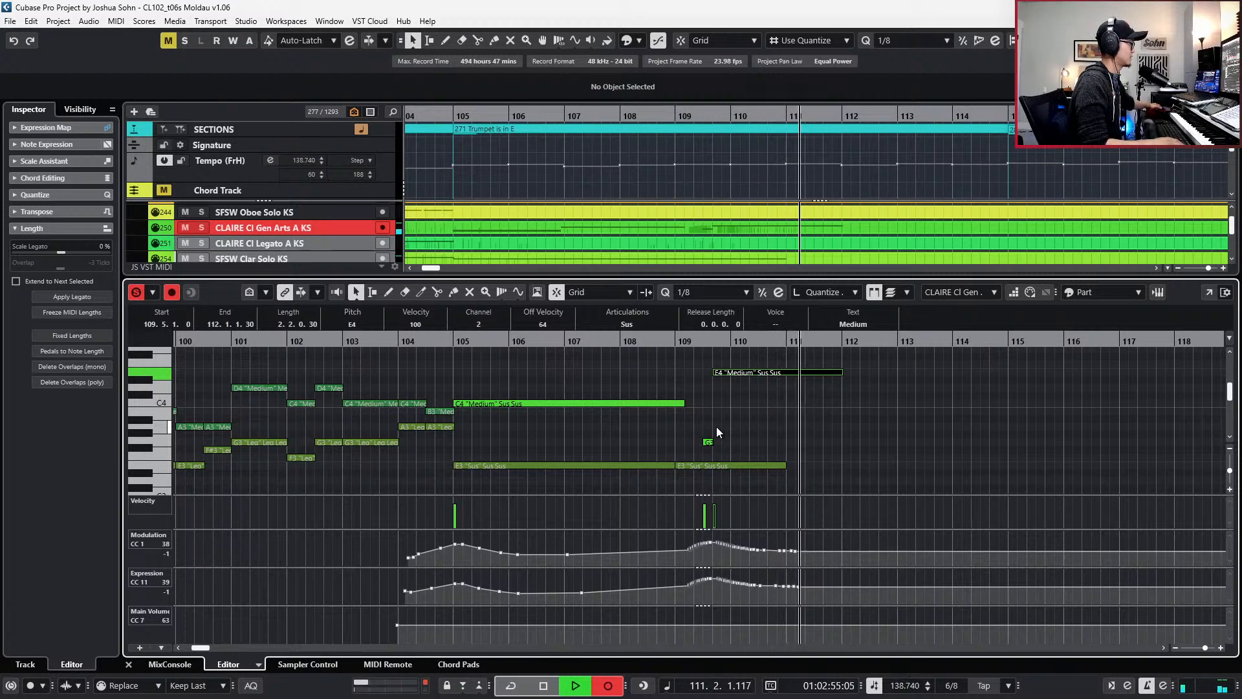
{"action": "key", "text": "space"}
{"action": "key", "text": "ctrl+z"}
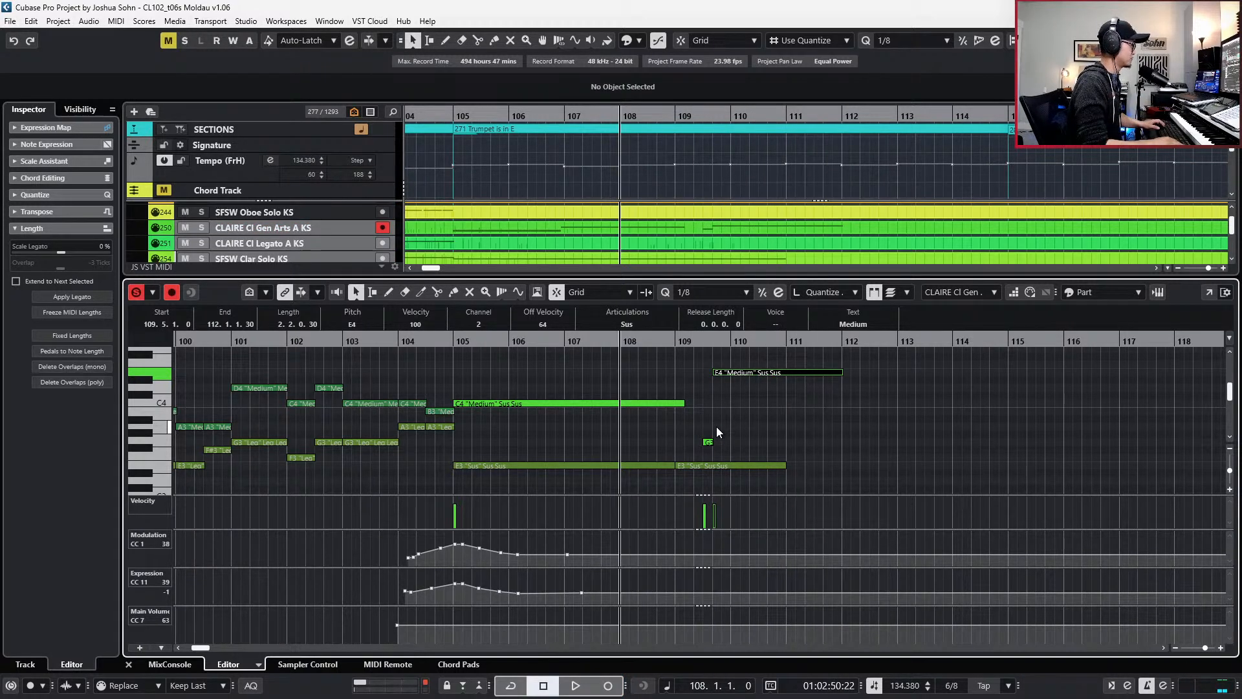
- Record rising Modulation and Expression curves on CLAIRE Cl Gen Arts A KS from bar 109 to bar 111, and play the phrase back from bar 106
{"action": "key", "text": "space"}
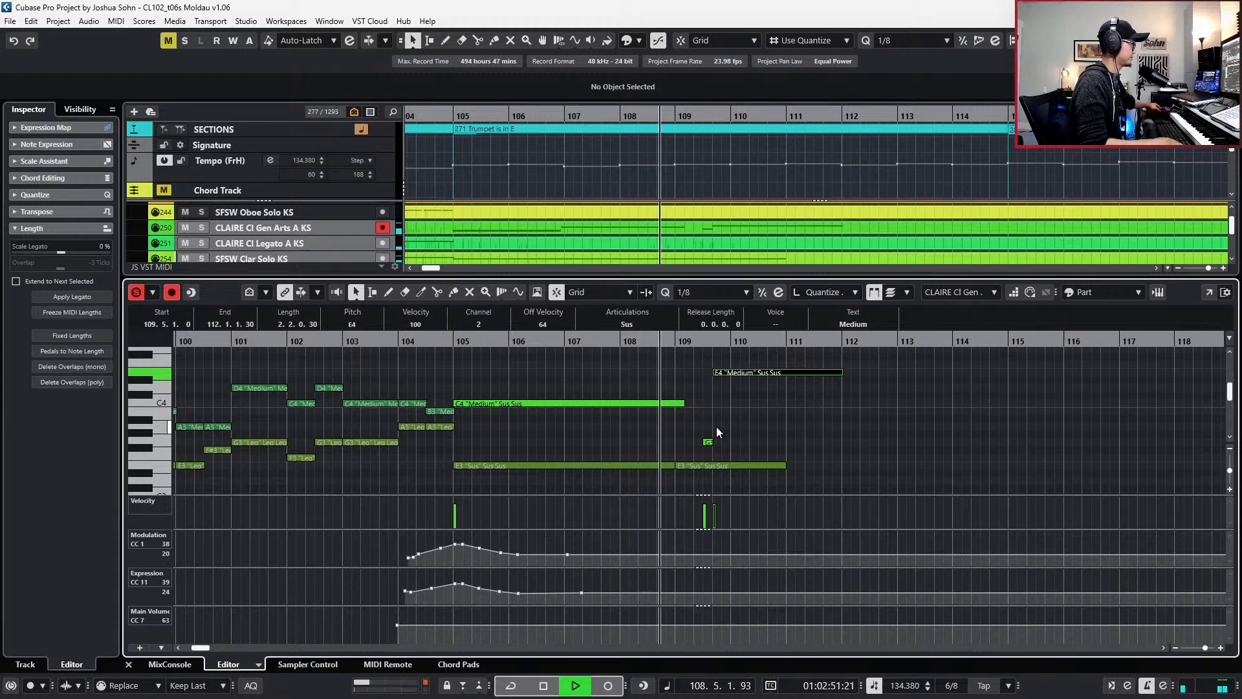
{"action": "key", "text": "KP_Multiply"}
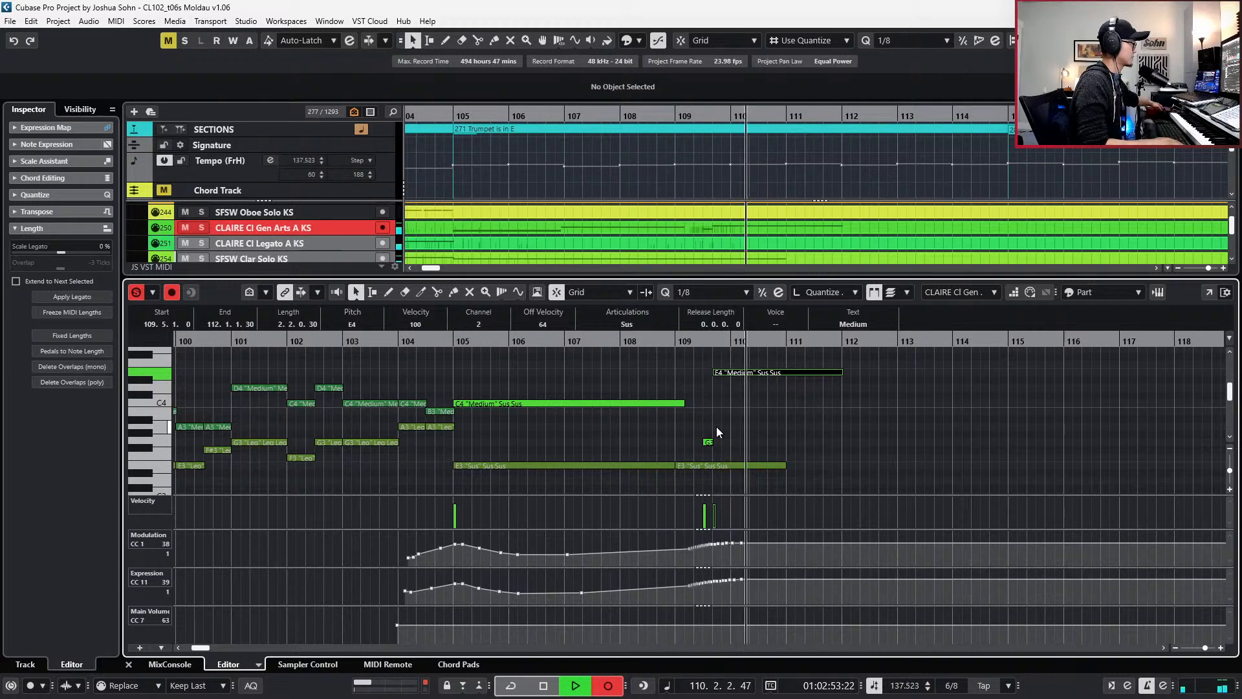
{"action": "key", "text": "space"}
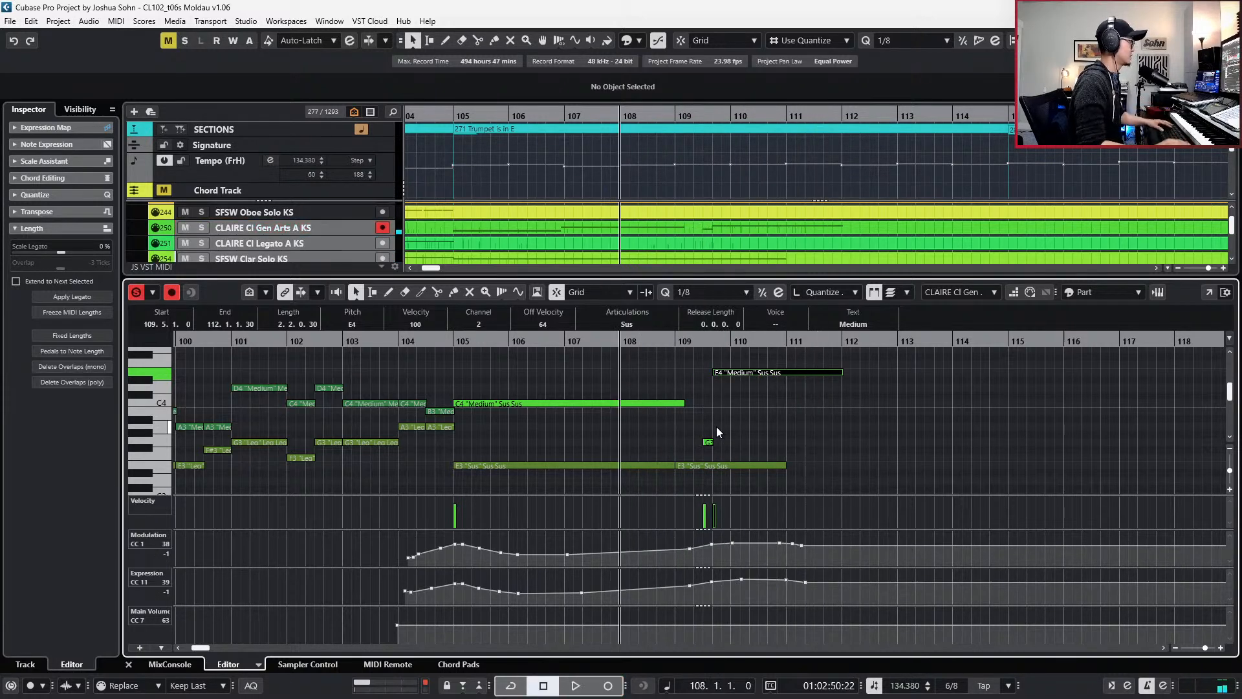
{"action": "key", "text": "space"}
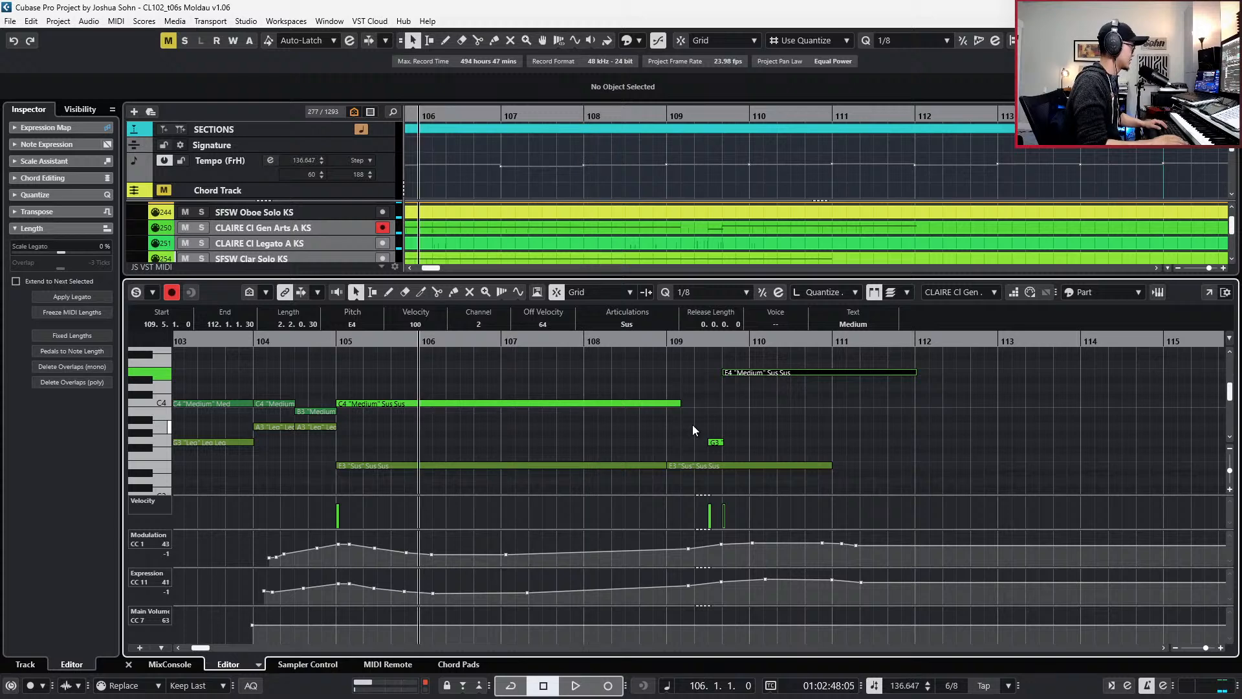
{"action": "left_click", "coordinate": [830, 428]}
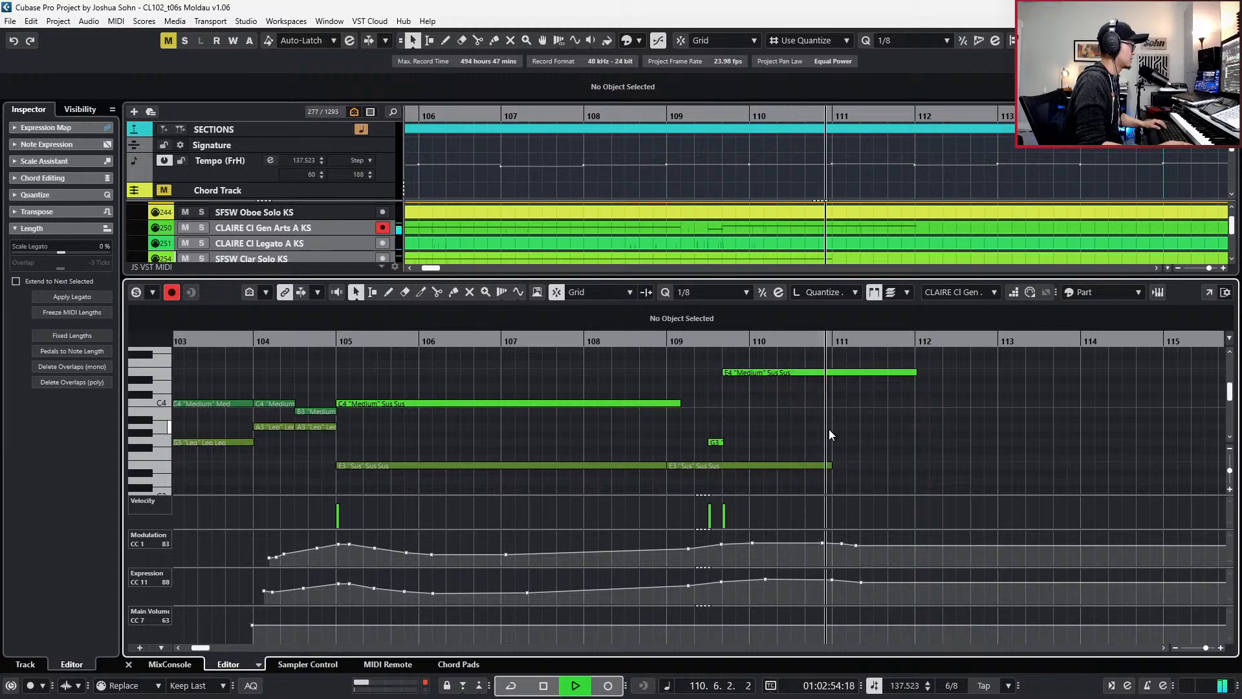
{"action": "key", "text": "space"}
{"action": "left_click", "coordinate": [860, 372]}
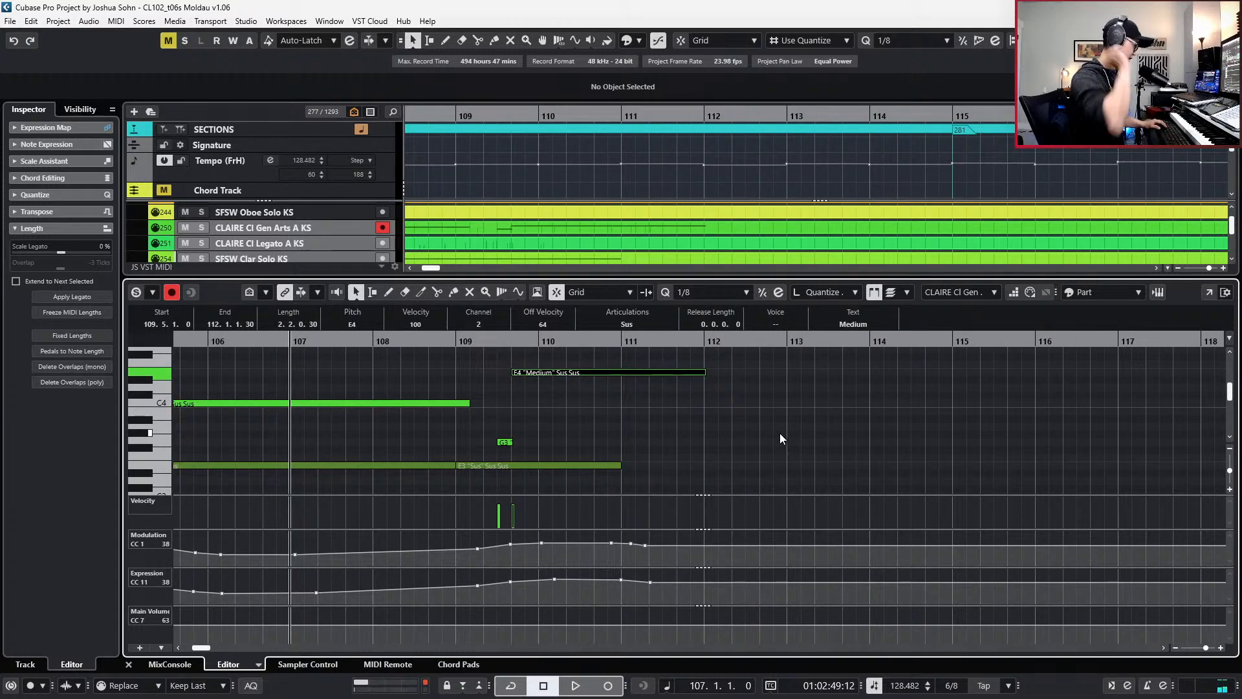
- Record E3, F#3, G3 and A3 with Modulation and Expression across bar 111 on SFSW Clar Solo KS, in two takes
{"action": "left_click", "coordinate": [560, 467]}
{"action": "key", "text": "KP_Add"}
{"action": "key", "text": "space"}
{"action": "key", "text": "s"}
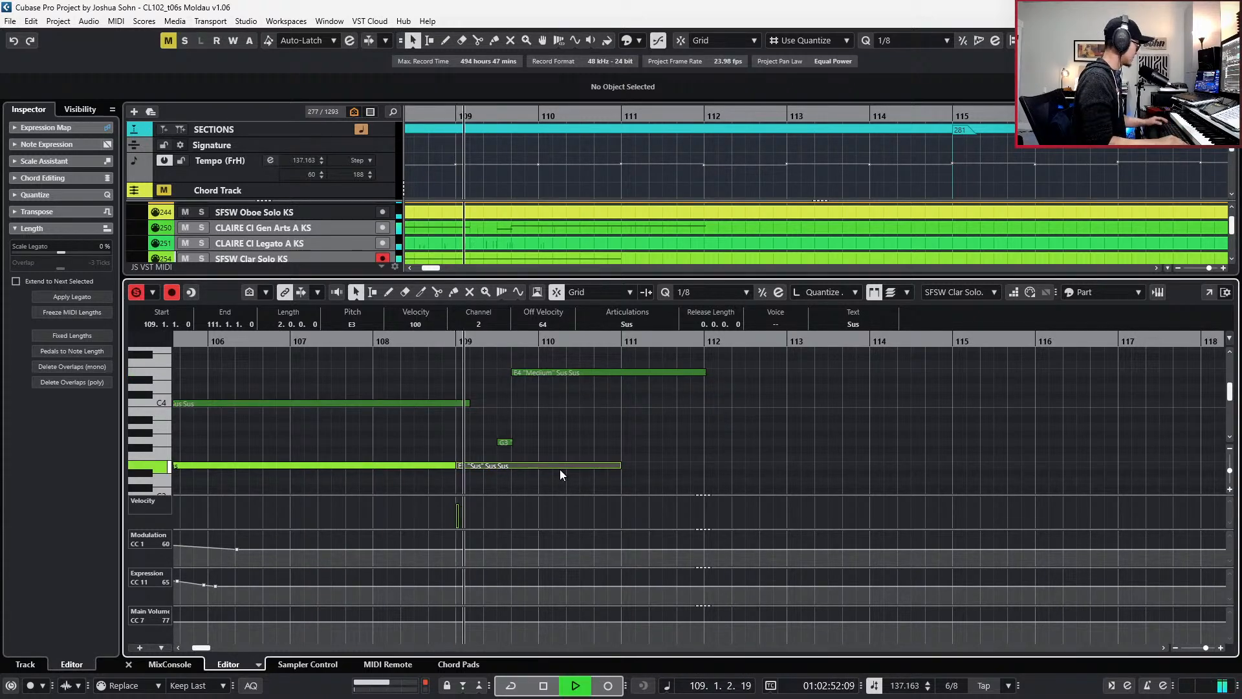
{"action": "key", "text": "KP_Multiply"}
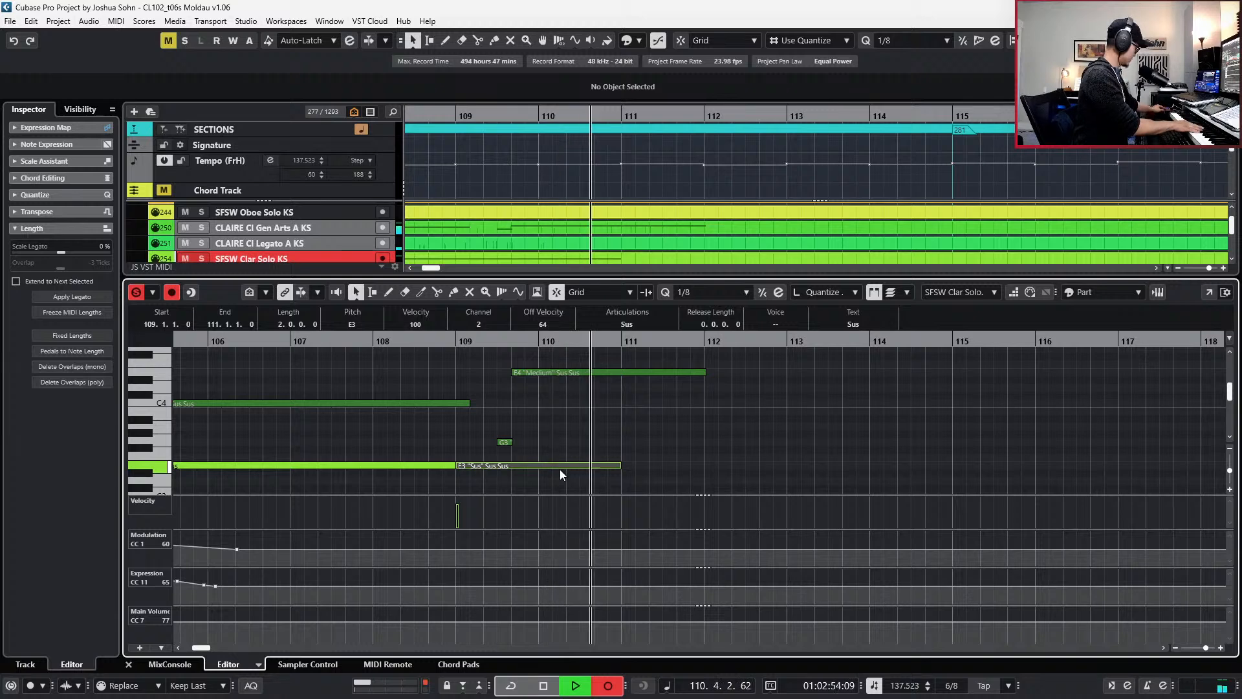
{"action": "key", "text": "space"}
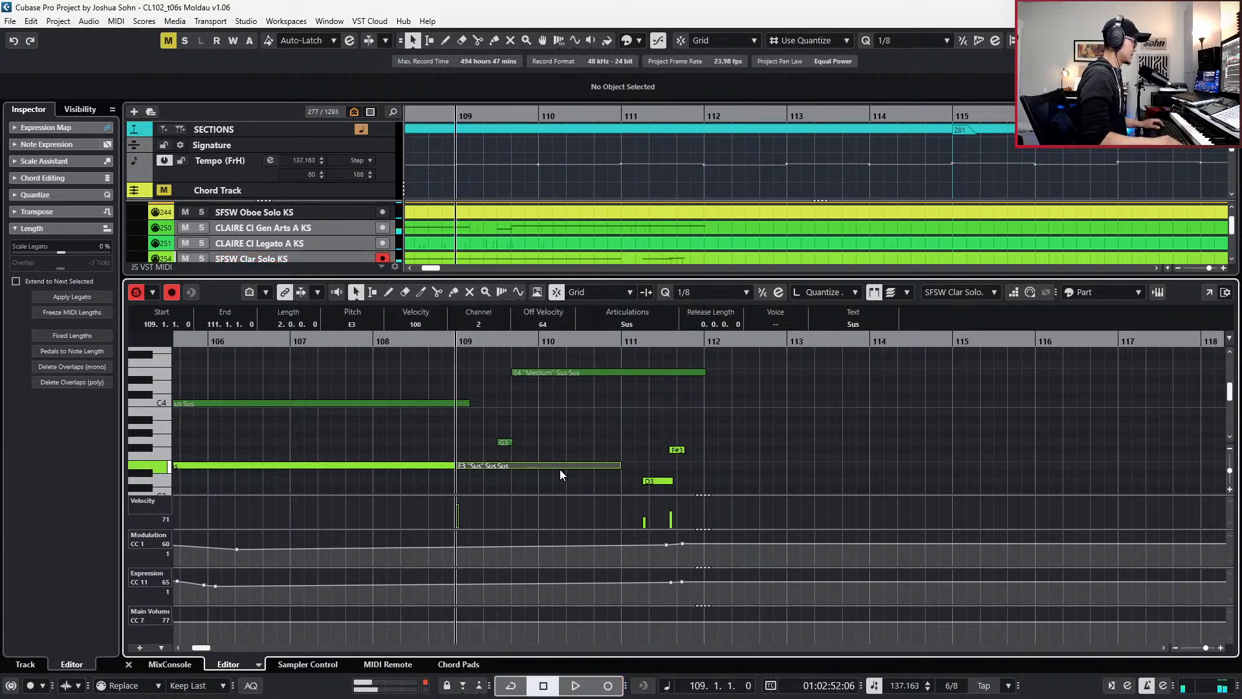
{"action": "key", "text": "ctrl+z"}
{"action": "key", "text": "KP_Multiply"}
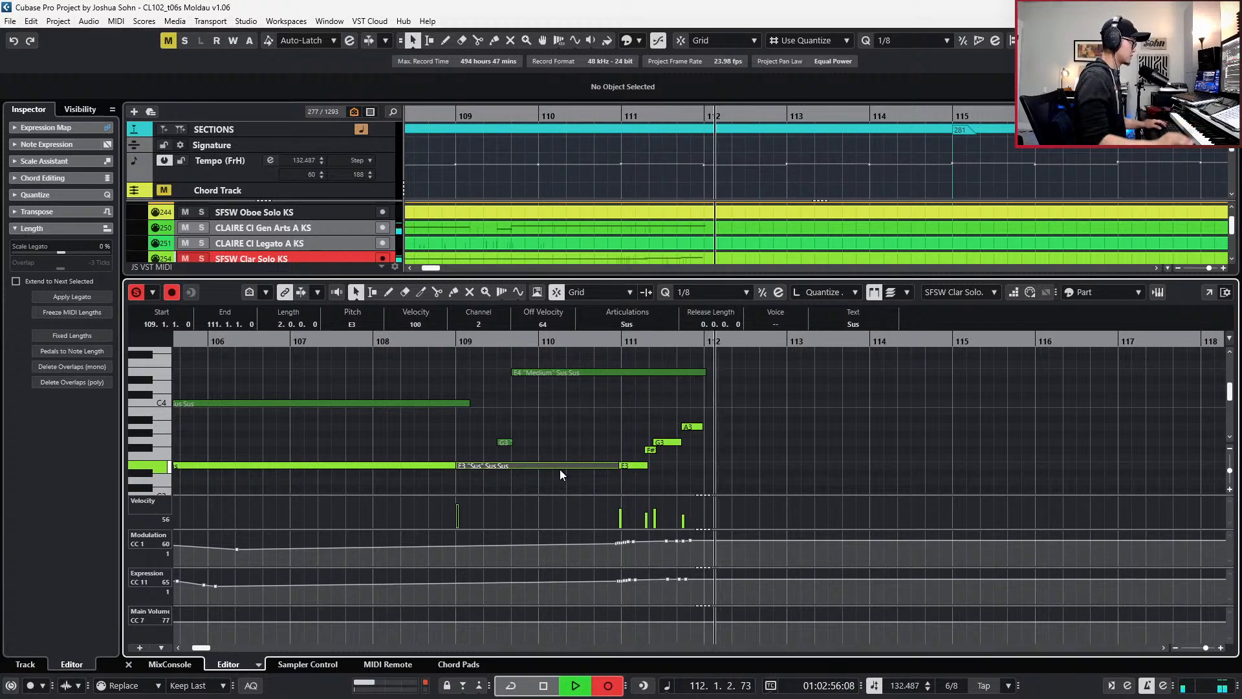
{"action": "key", "text": "space"}
- Nudge the four recorded SFSW Clar Solo KS notes later and quantize them to 1/8, starting at 111.1
{"action": "left_click_drag", "start_coordinate": [591, 405], "coordinate": [720, 485]}
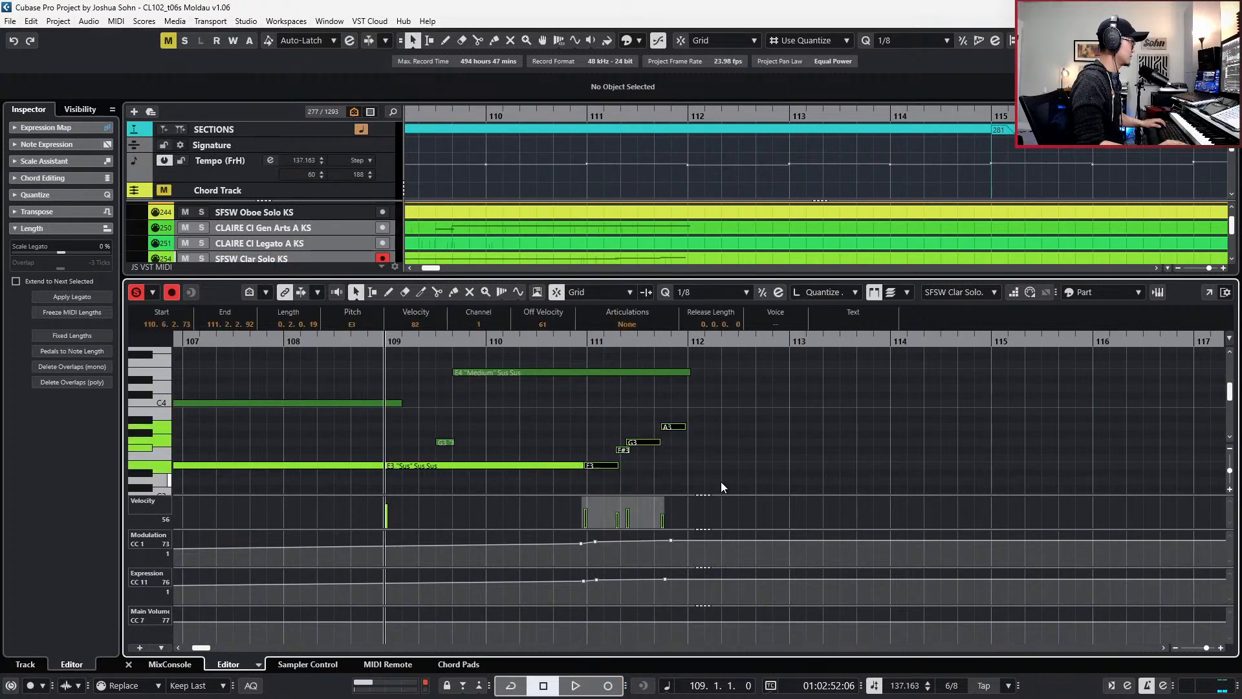
{"action": "scroll", "coordinate": [704, 444], "scroll_direction": "up", "scroll_amount": 2}
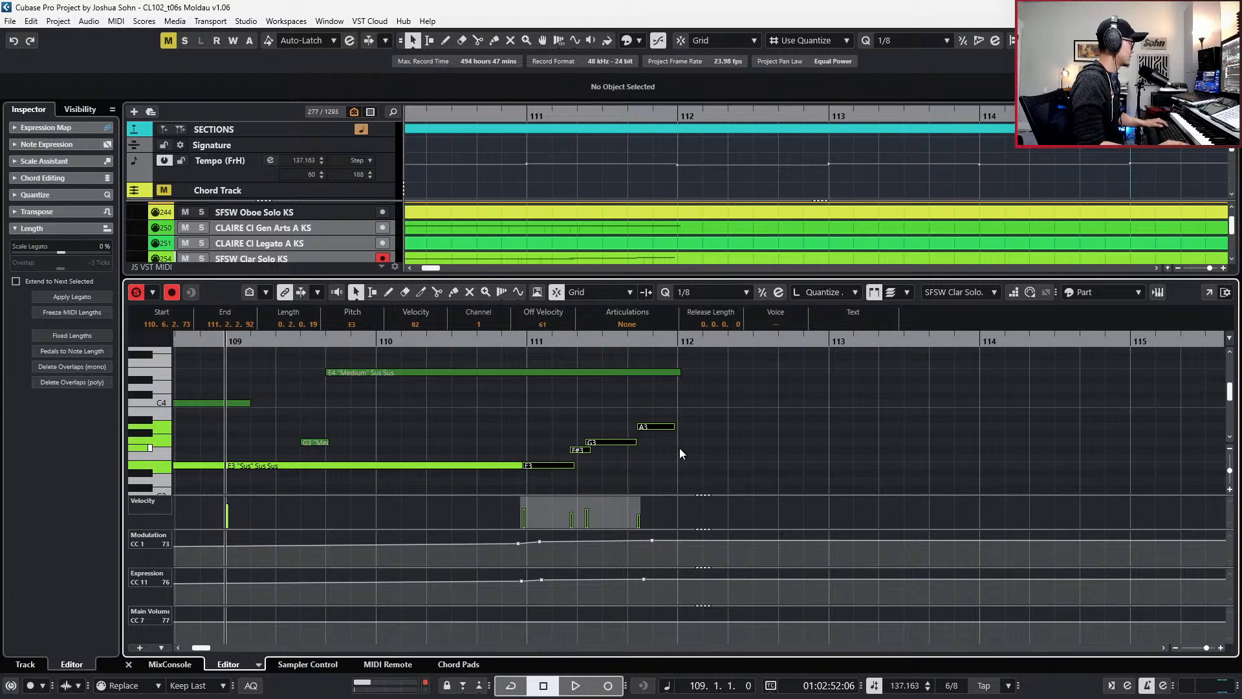
{"action": "key", "text": "q"}
{"action": "key", "text": "ctrl+z"}
{"action": "key", "text": "ctrl+Right"}
{"action": "key", "text": "ctrl+Right"}
{"action": "key", "text": "ctrl+Right"}
{"action": "key", "text": "q"}
- Shorten the A3 note at 111.6 to a length of 0.1.0.0, ending at bar 112, during playback
{"action": "key", "text": "space"}
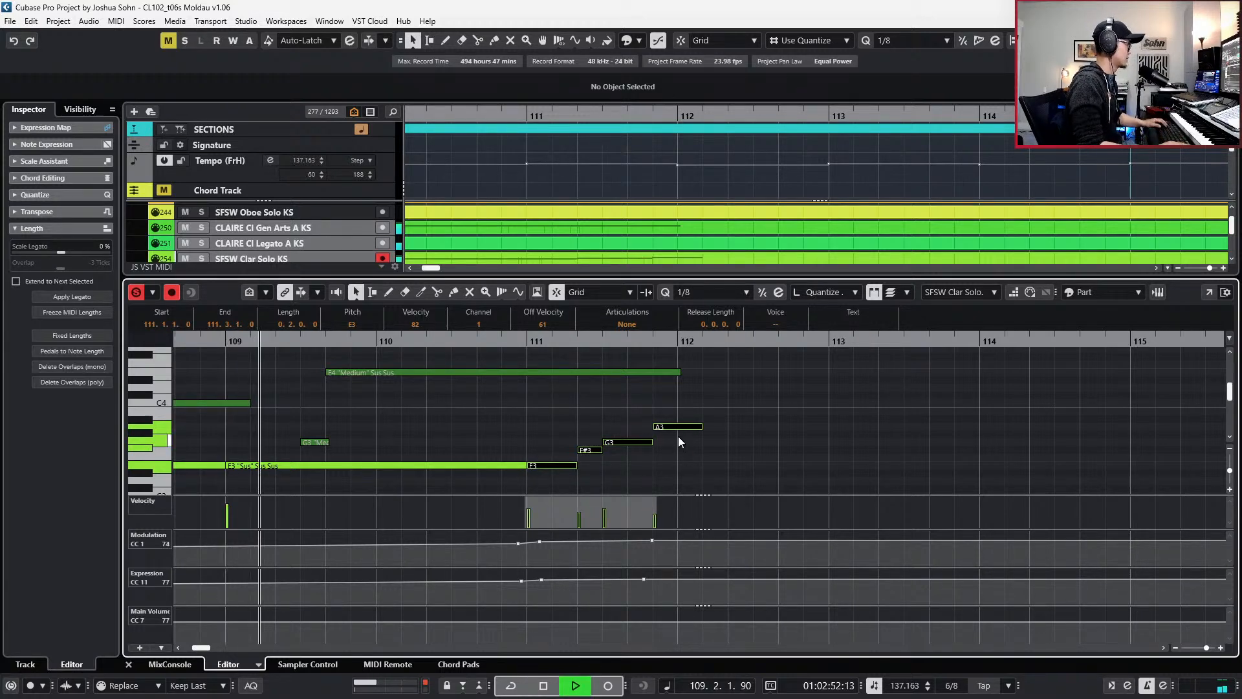
{"action": "left_click", "coordinate": [681, 402]}
{"action": "left_click_drag", "start_coordinate": [701, 427], "coordinate": [687, 449]}
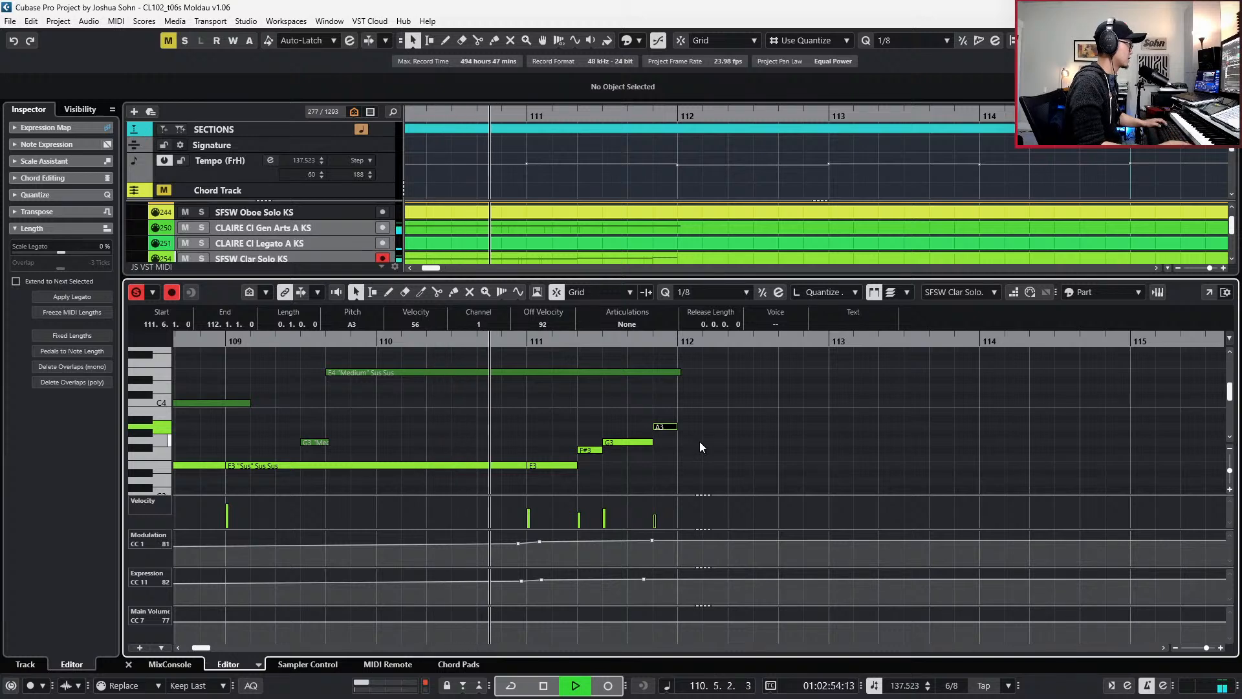
{"action": "key", "text": "space"}
- Assign the Leg articulation to the E3, F#3, G3 and A3 notes in bar 111
{"action": "left_click_drag", "start_coordinate": [693, 398], "coordinate": [524, 468]}
{"action": "left_click_drag", "start_coordinate": [569, 404], "coordinate": [664, 475]}
{"action": "left_click", "coordinate": [626, 324]}
{"action": "left_click", "coordinate": [625, 332]}
{"action": "left_click", "coordinate": [626, 324]}
{"action": "left_click", "coordinate": [625, 353]}
- Shorten the sustained E3 note starting at bar 109 to a length of 1.5.1.100 and play the transition into bar 111
{"action": "left_click", "coordinate": [515, 462]}
{"action": "key", "text": "alt+shift+Left"}
{"action": "key", "text": "KP_Add"}
{"action": "key", "text": "space"}
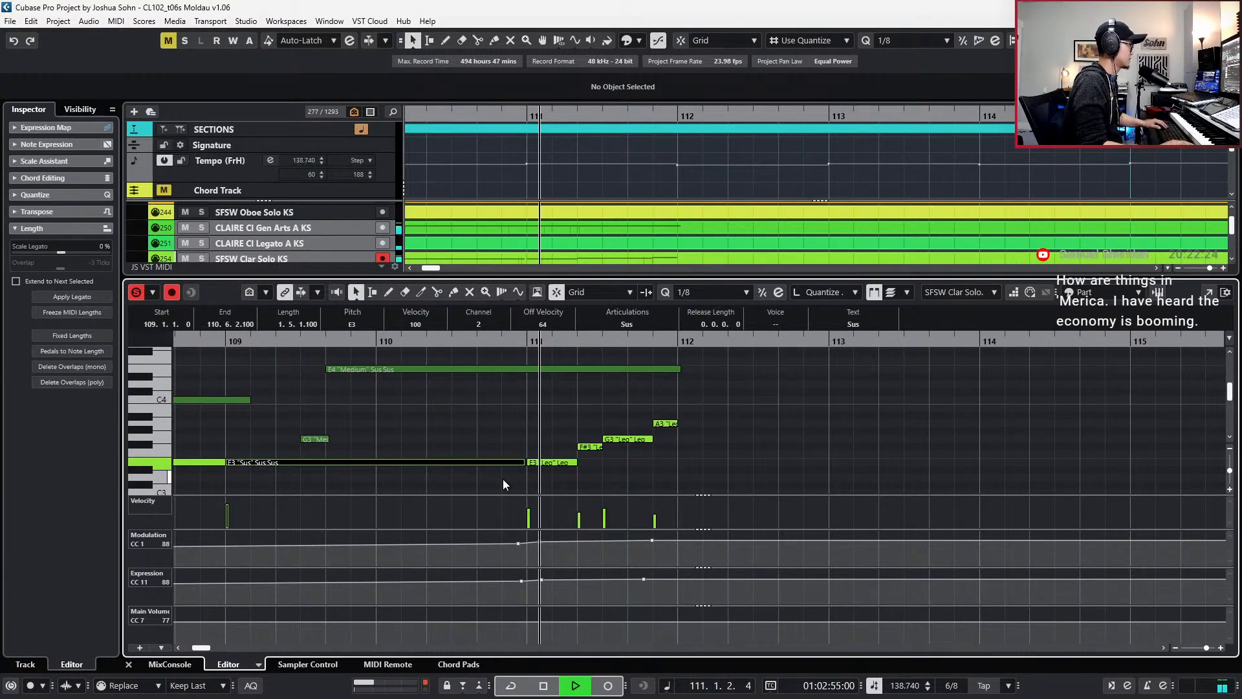
- Nudge the four Leg notes slightly earlier and trim the sustained E3 before them to a length of 1.5.1.81
{"action": "left_click", "coordinate": [548, 462]}
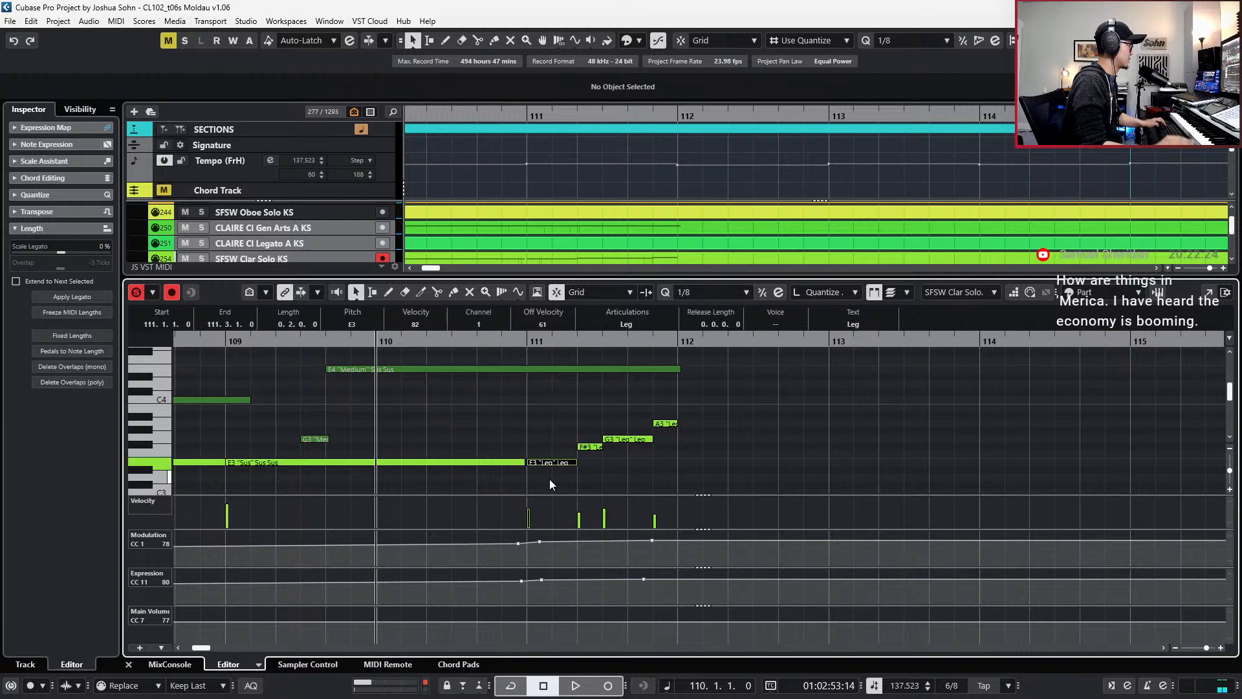
{"action": "left_click_drag", "start_coordinate": [551, 419], "coordinate": [668, 477]}
{"action": "key", "text": "ctrl+Left"}
{"action": "left_click_drag", "start_coordinate": [522, 462], "coordinate": [520, 463]}
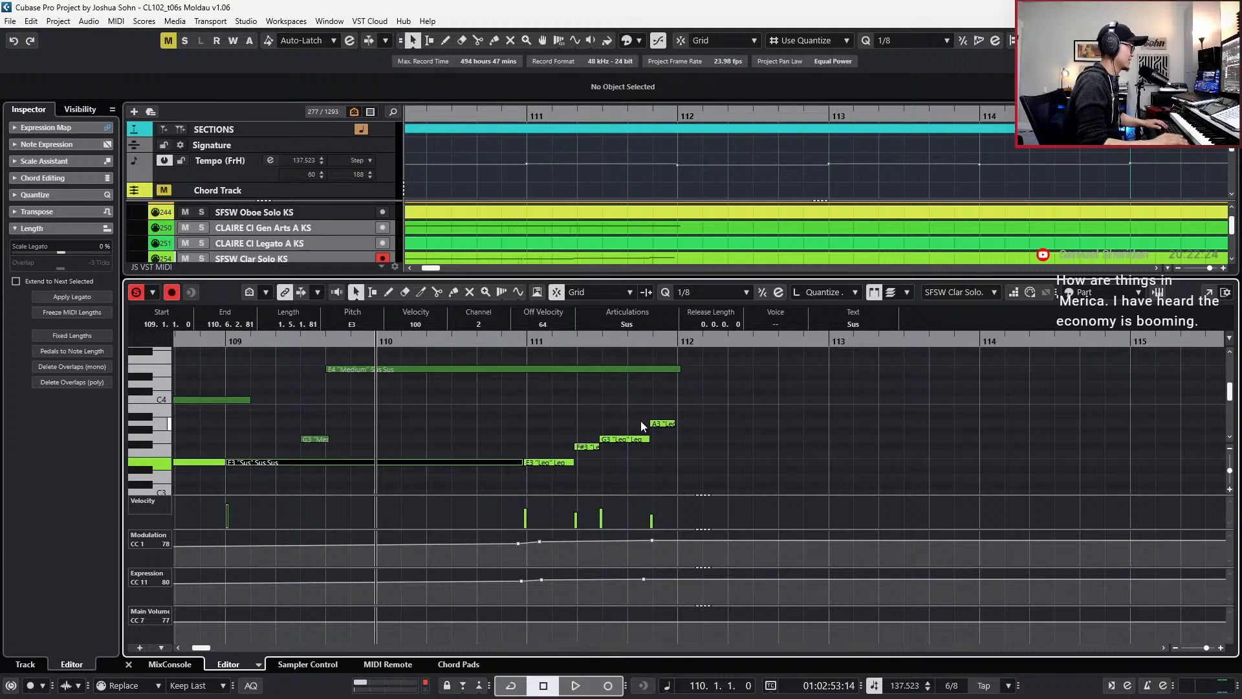
- Play the SFSW Clar Solo KS phrase from bar 109
{"action": "key", "text": "KP_Subtract"}
{"action": "key", "text": "space"}
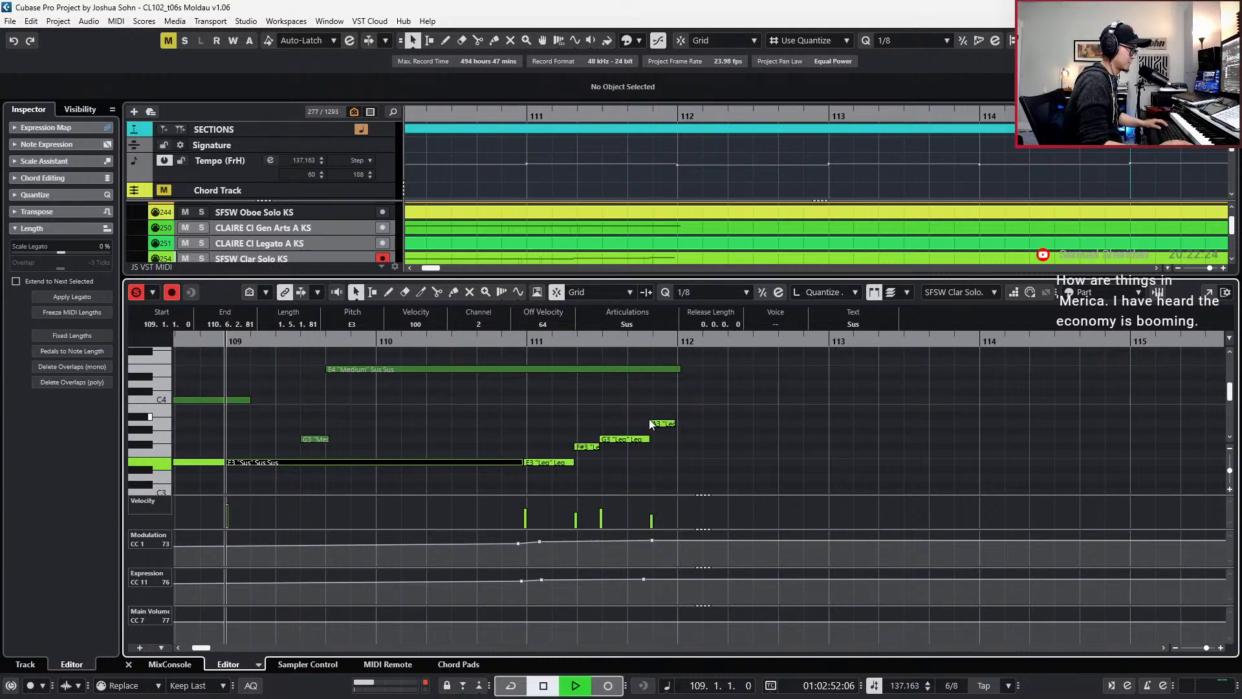
{"action": "scroll", "coordinate": [665, 418], "scroll_direction": "down", "scroll_amount": 3}
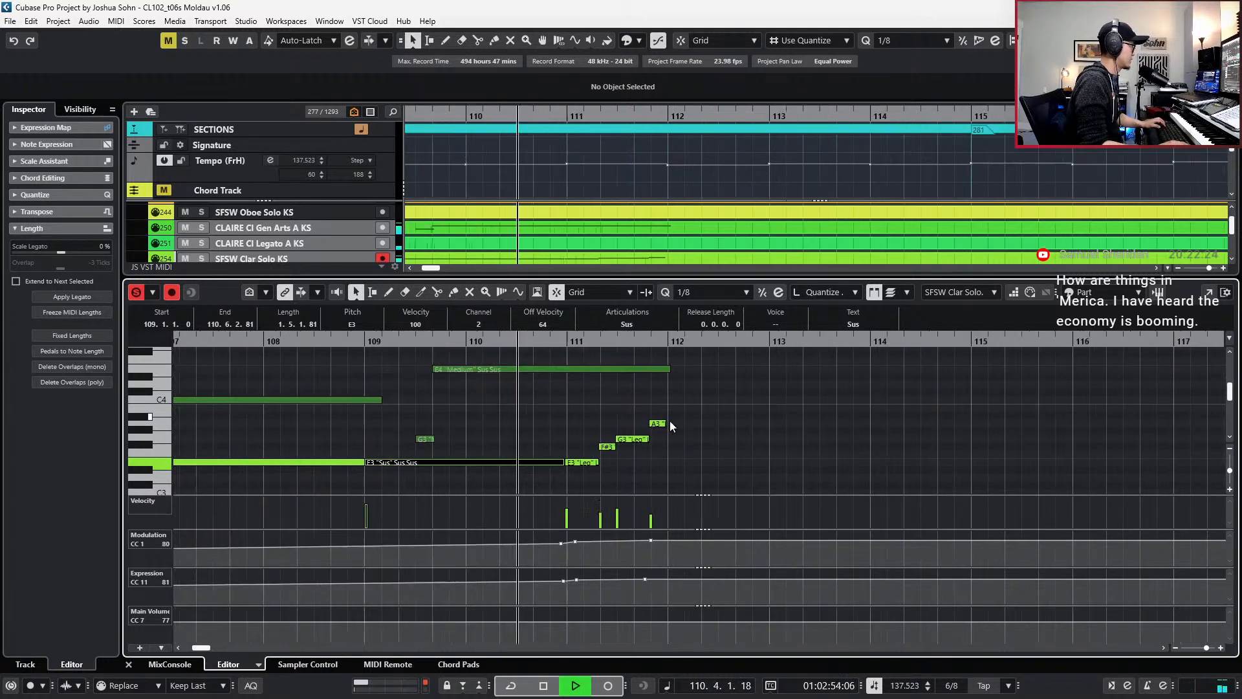
{"action": "key", "text": "space"}
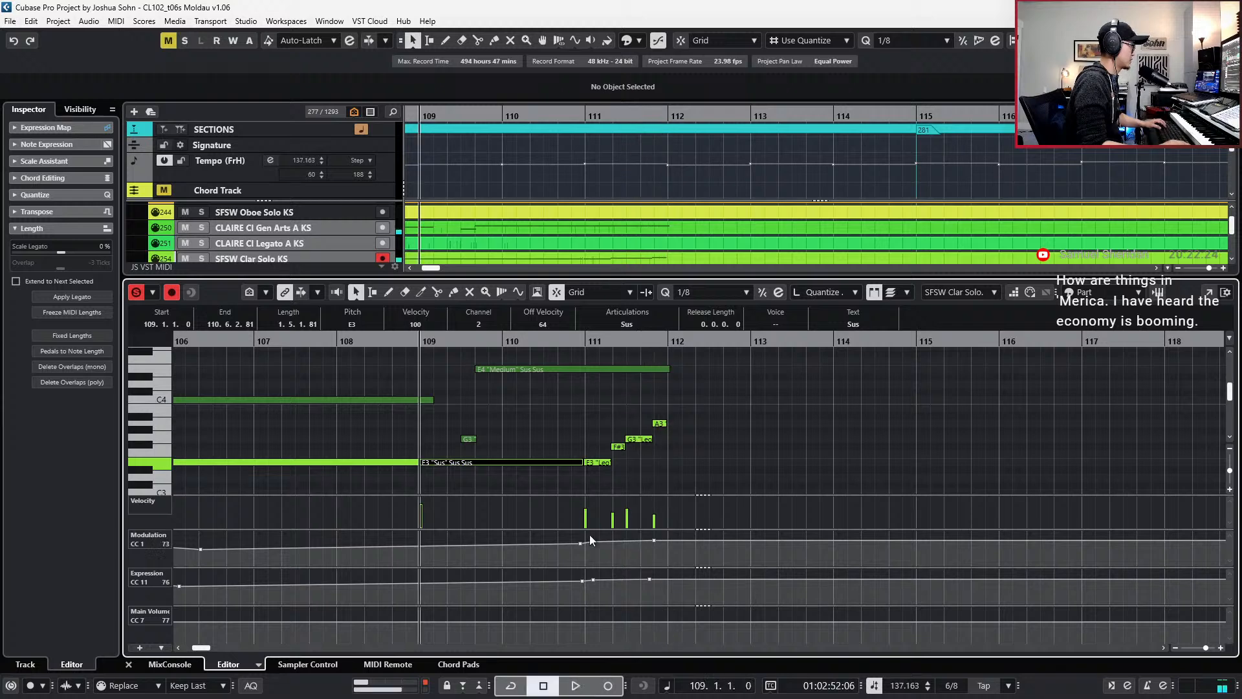
- Step the SFSW Clar Solo KS Modulation and Expression up at bar 111 and raise its Main Volume there to 87
{"action": "left_click", "coordinate": [579, 621]}
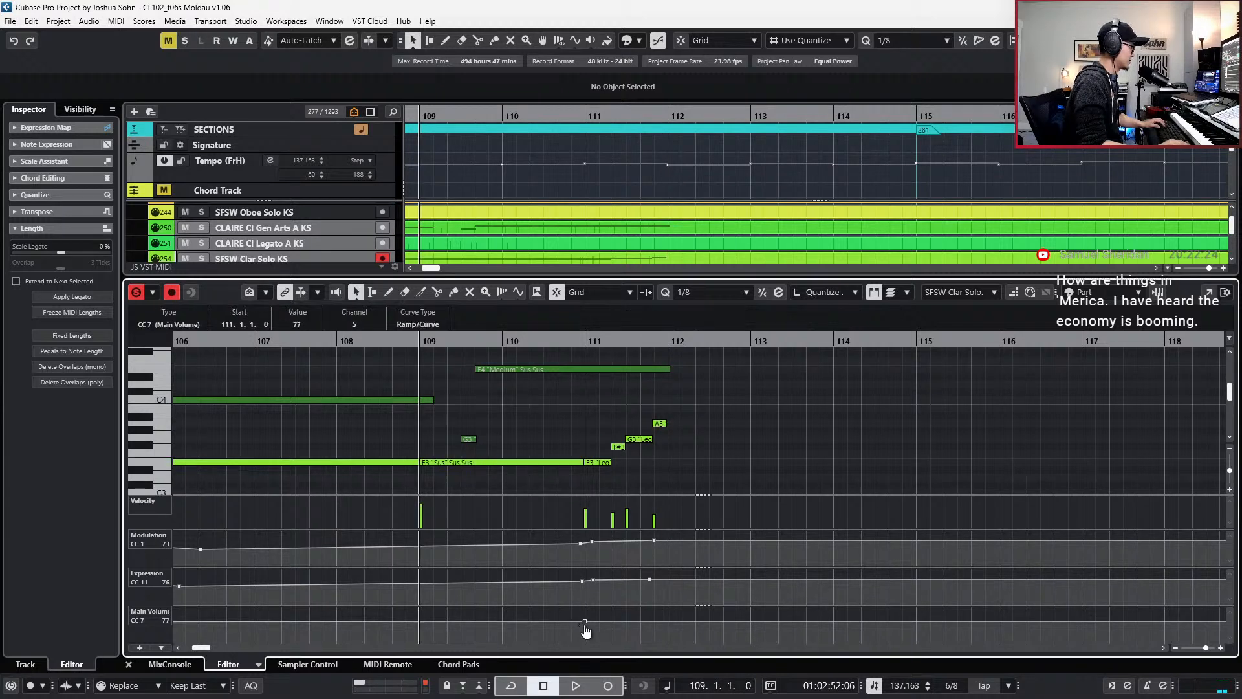
{"action": "left_click_drag", "start_coordinate": [593, 579], "coordinate": [661, 544]}
{"action": "key", "text": "Delete"}
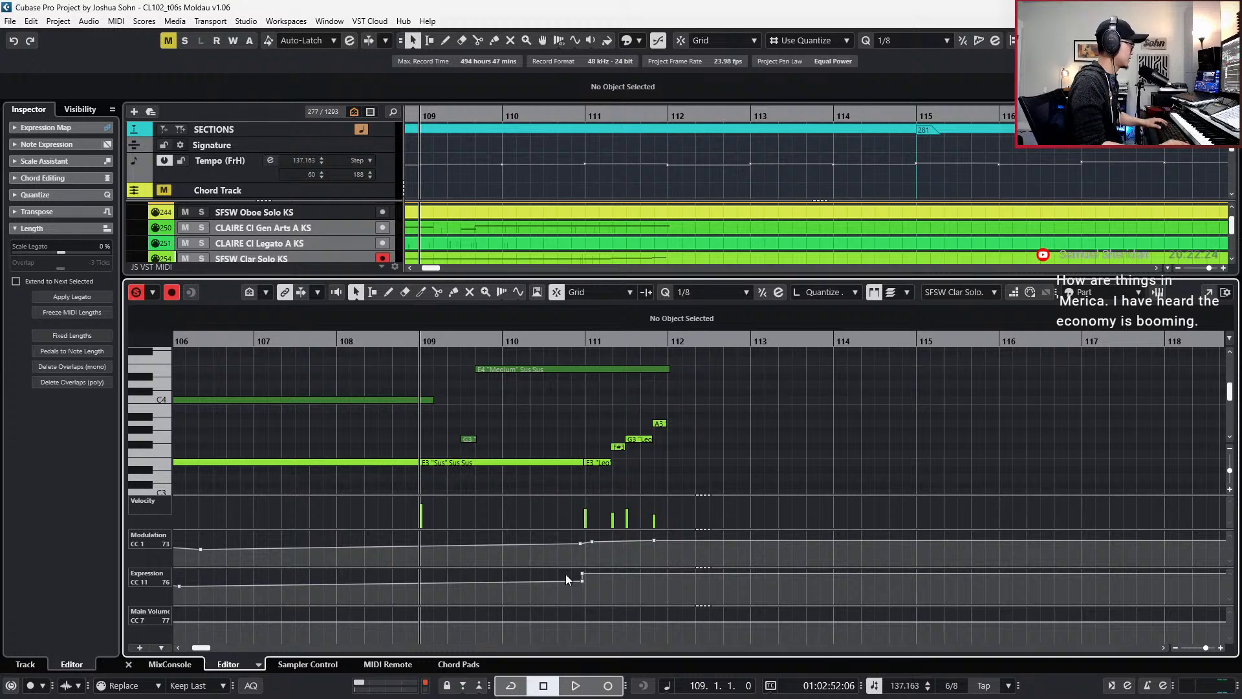
{"action": "left_click_drag", "start_coordinate": [584, 579], "coordinate": [713, 516]}
{"action": "key", "text": "Delete"}
{"action": "key", "text": "space"}
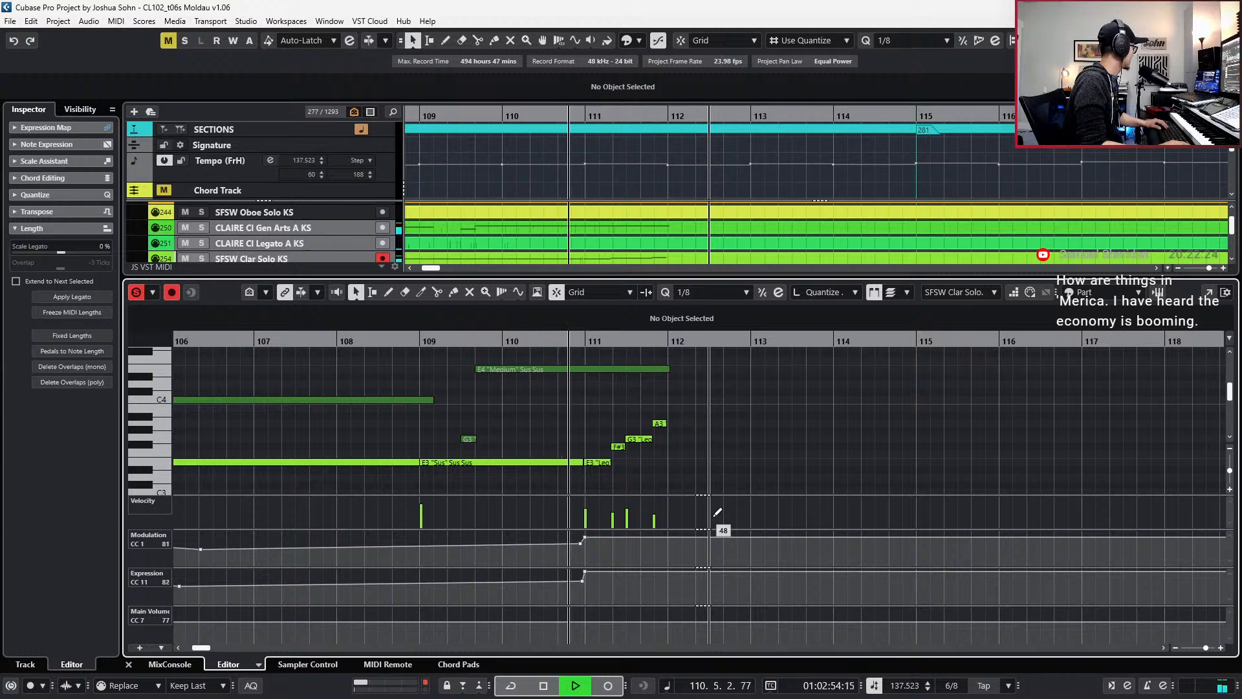
{"action": "key", "text": "space"}
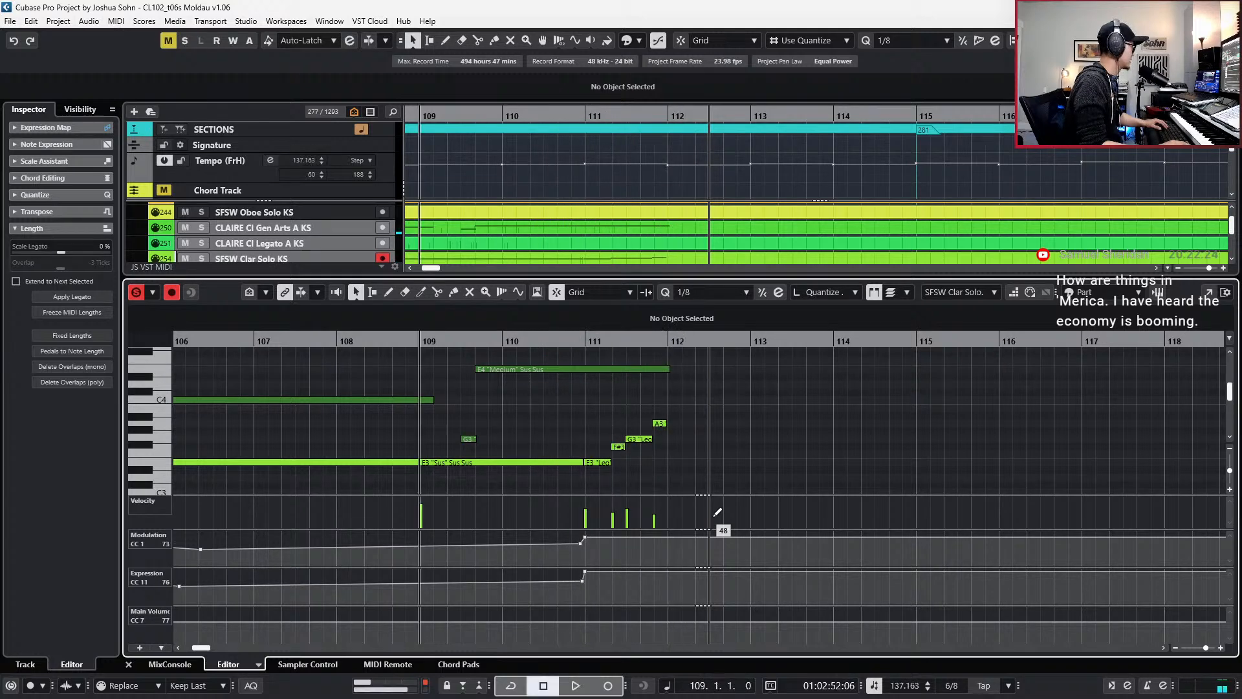
{"action": "left_click", "coordinate": [581, 622]}
{"action": "left_click_drag", "start_coordinate": [585, 623], "coordinate": [584, 615]}
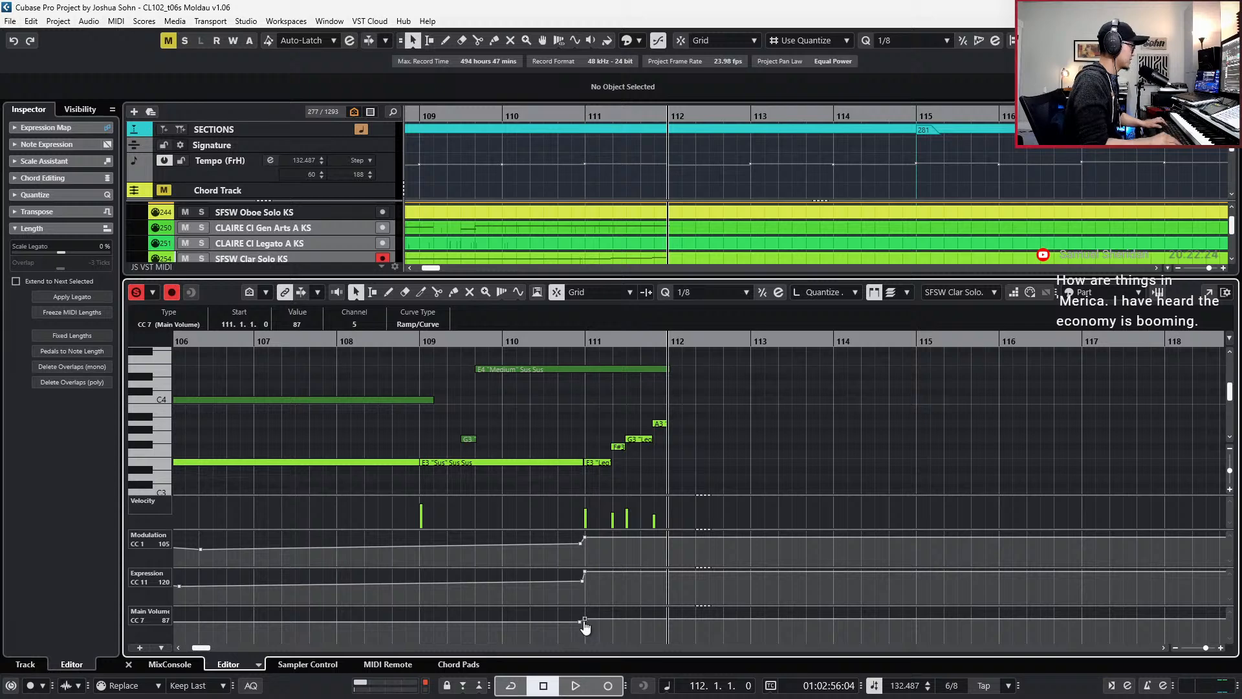
- Lower the CLAIRE Cl Gen Arts A KS Expression points under the sustained E4 from bar 109 to 111 and play the passage
{"action": "key", "text": "Down"}
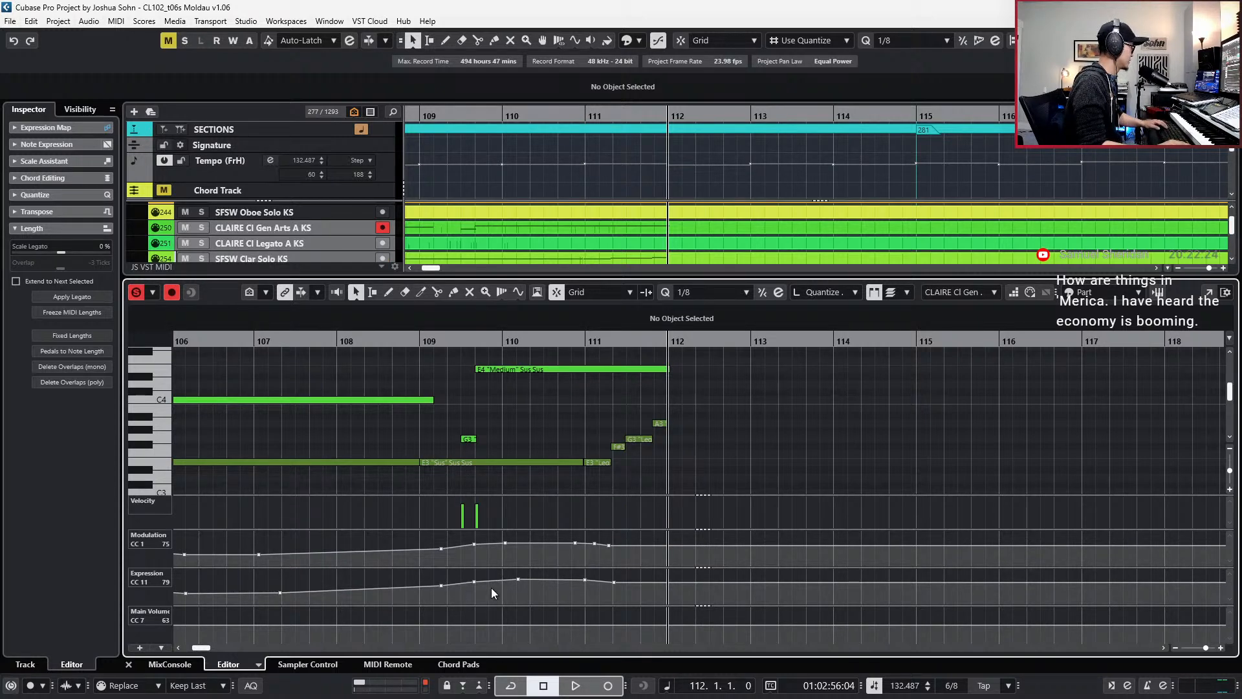
{"action": "left_click_drag", "start_coordinate": [459, 572], "coordinate": [604, 600]}
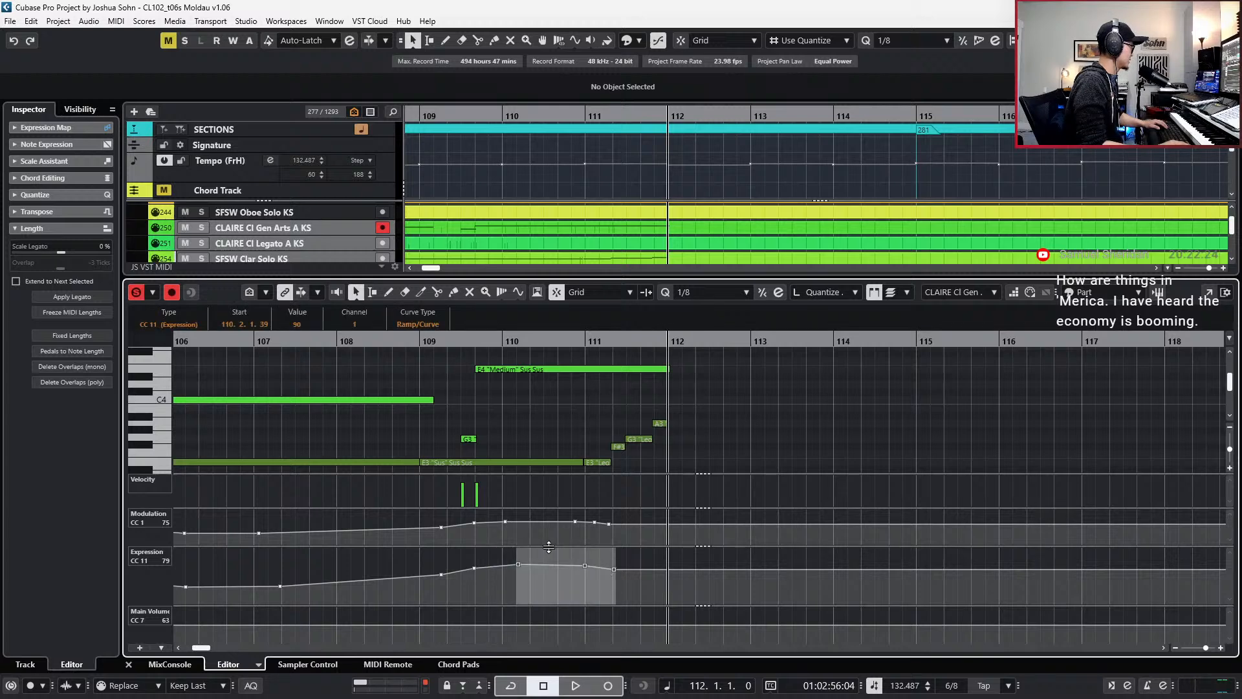
{"action": "left_click", "coordinate": [474, 567], "text": "shift"}
{"action": "left_click_drag", "start_coordinate": [526, 553], "coordinate": [524, 571]}
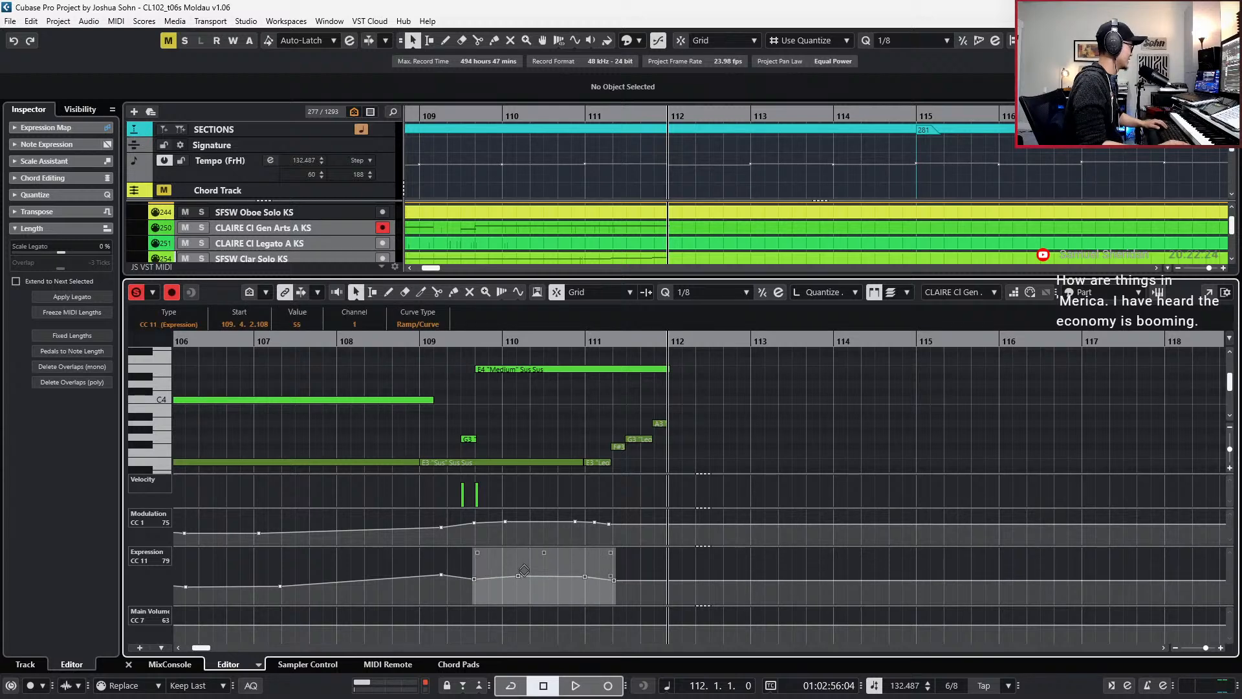
{"action": "key", "text": "l"}
{"action": "key", "text": "ctrl+KP_Subtract"}
{"action": "key", "text": "space"}
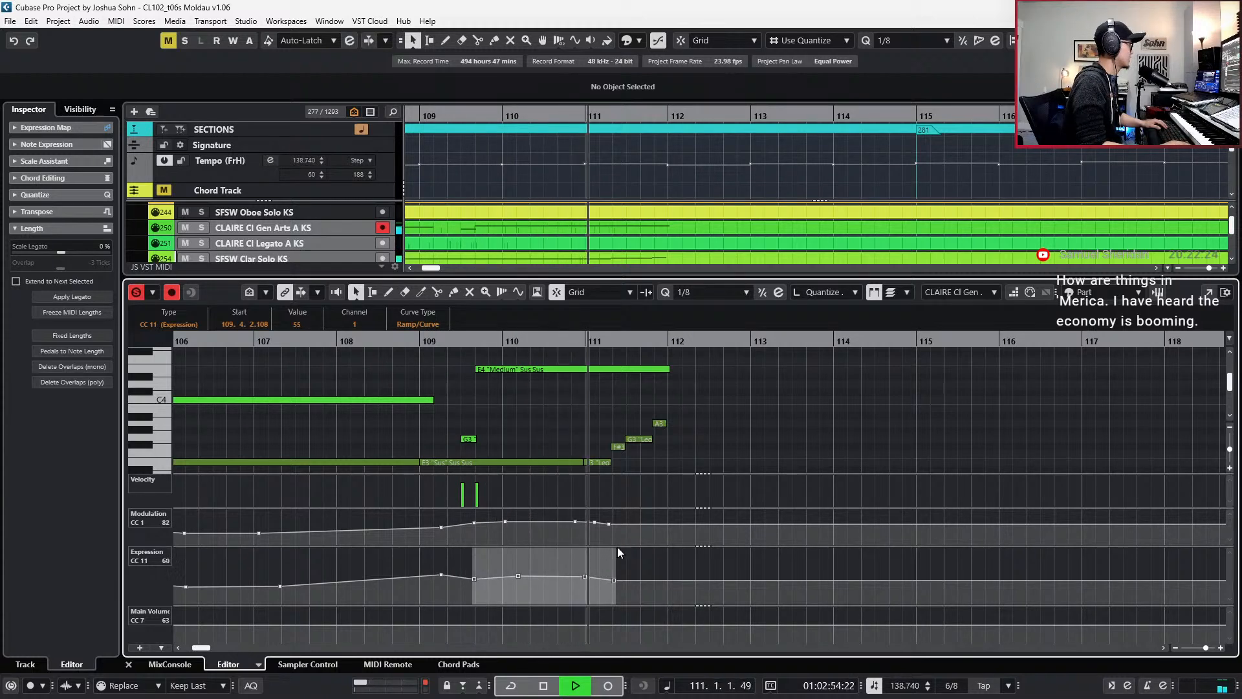
{"action": "key", "text": "space"}
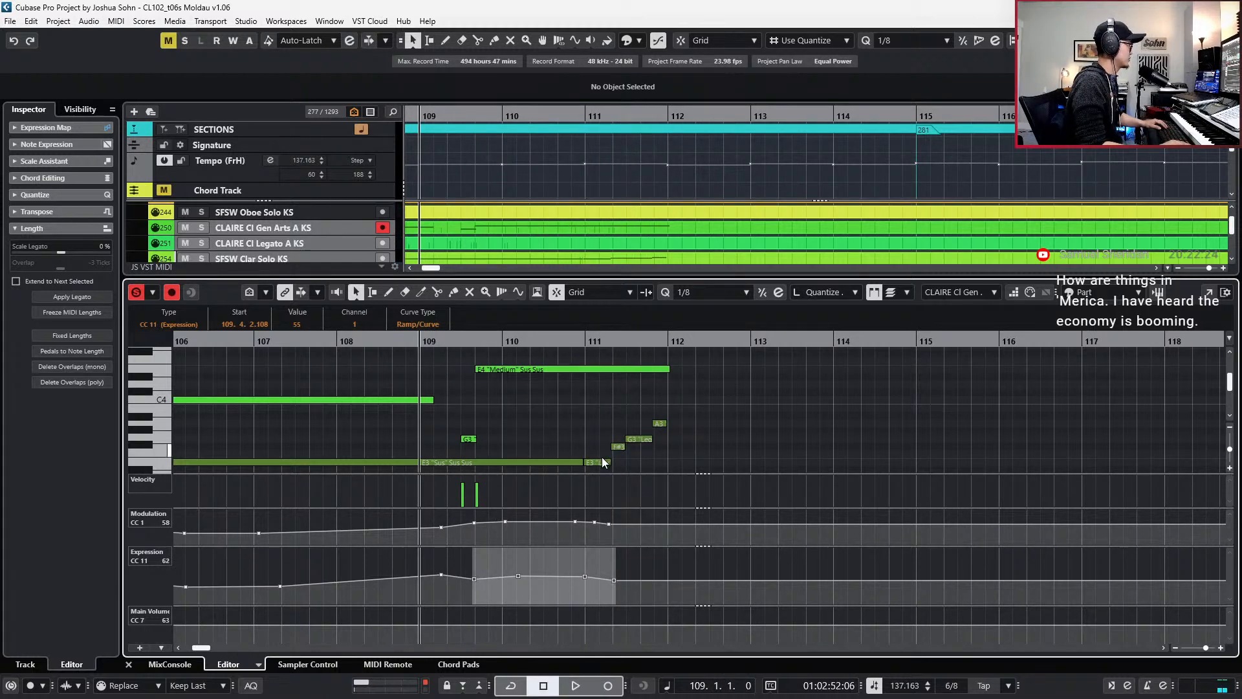
- Raise the SFSW Clar Solo KS Main Volume point at bar 111 to 96 and move the playhead to bar 112
{"action": "left_click", "coordinate": [600, 463]}
{"action": "left_click_drag", "start_coordinate": [585, 620], "coordinate": [584, 616]}
{"action": "key", "text": "KP_Add"}
{"action": "key", "text": "KP_Add"}
{"action": "key", "text": "KP_Add"}
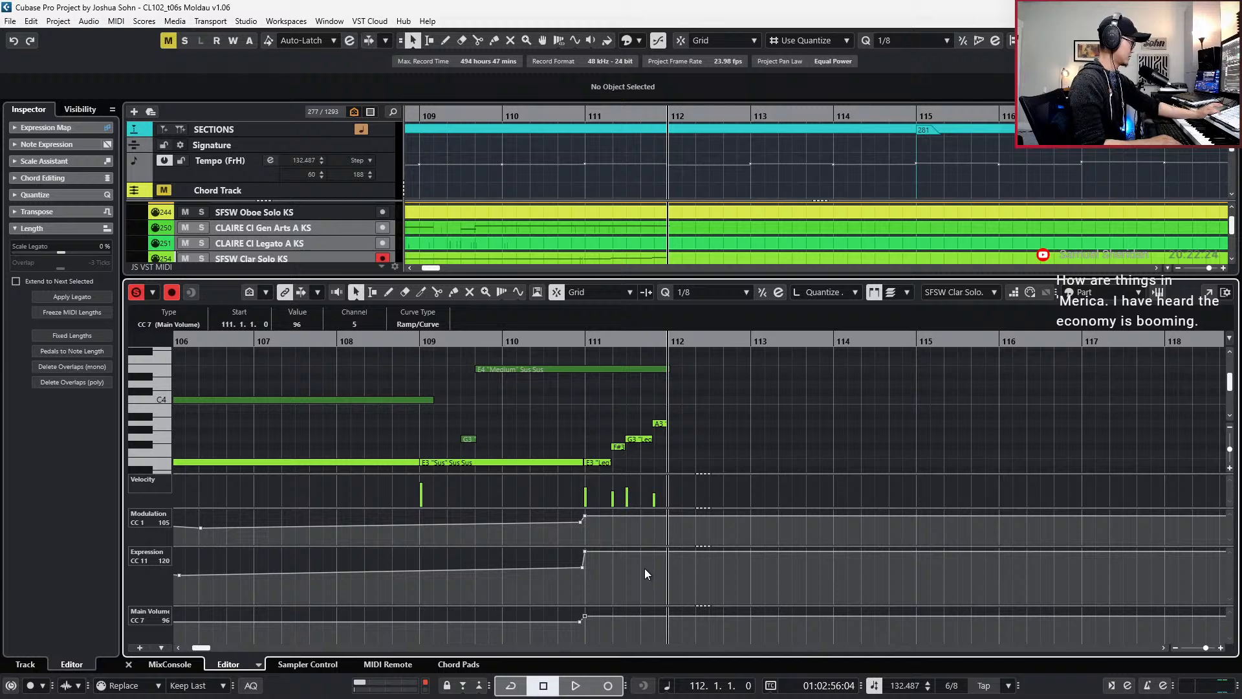
- Copy the A3 Leg note to bar 112 as an A#3 lasting one full bar
{"action": "left_click", "coordinate": [659, 424]}
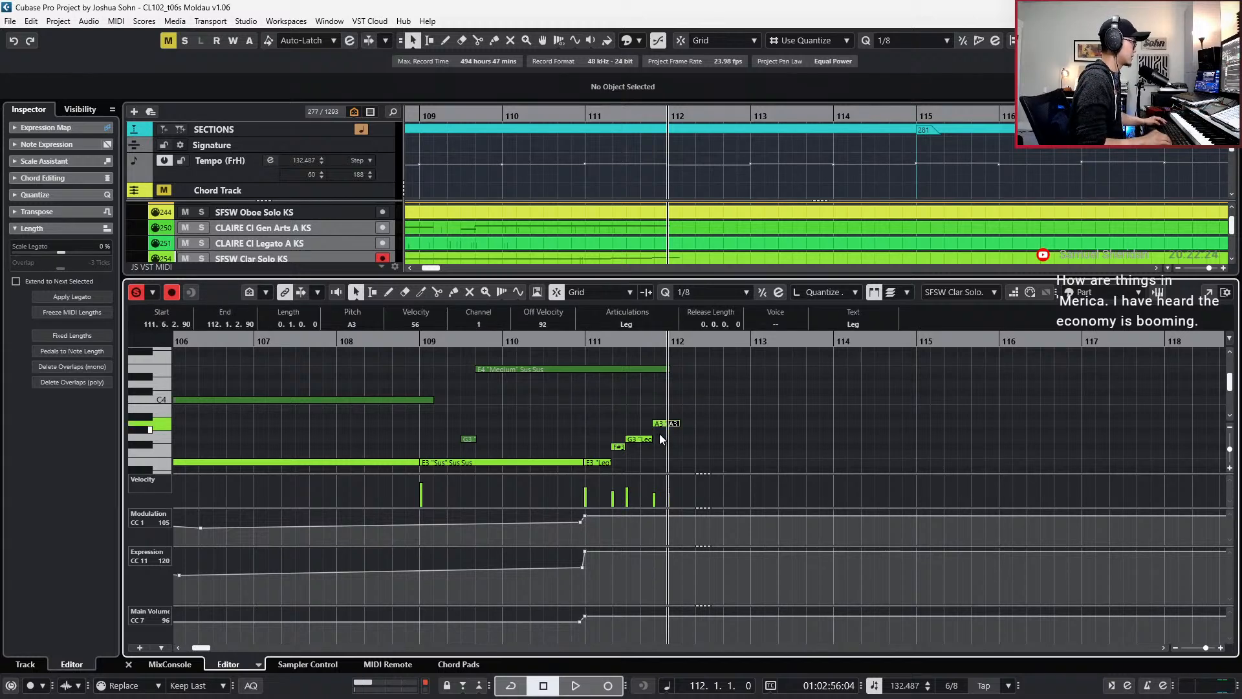
{"action": "key", "text": "Up"}
{"action": "key", "text": "alt+shift+Right"}
{"action": "key", "text": "alt+shift+Right"}
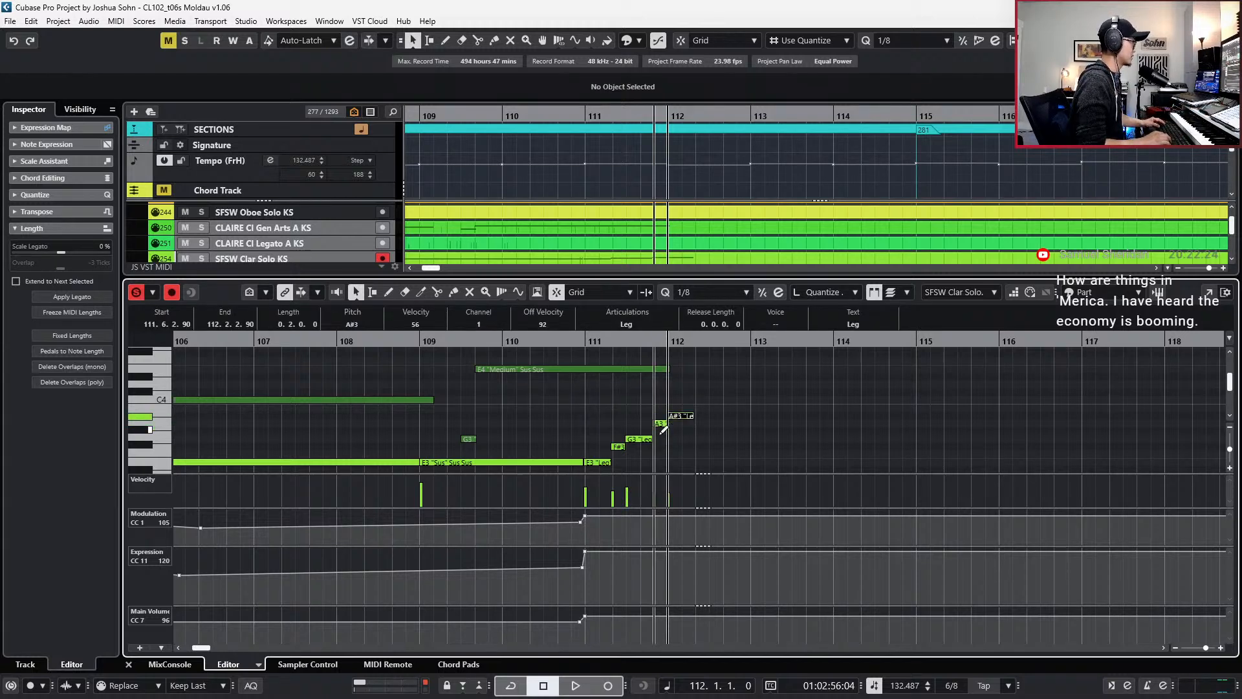
{"action": "key", "text": "q"}
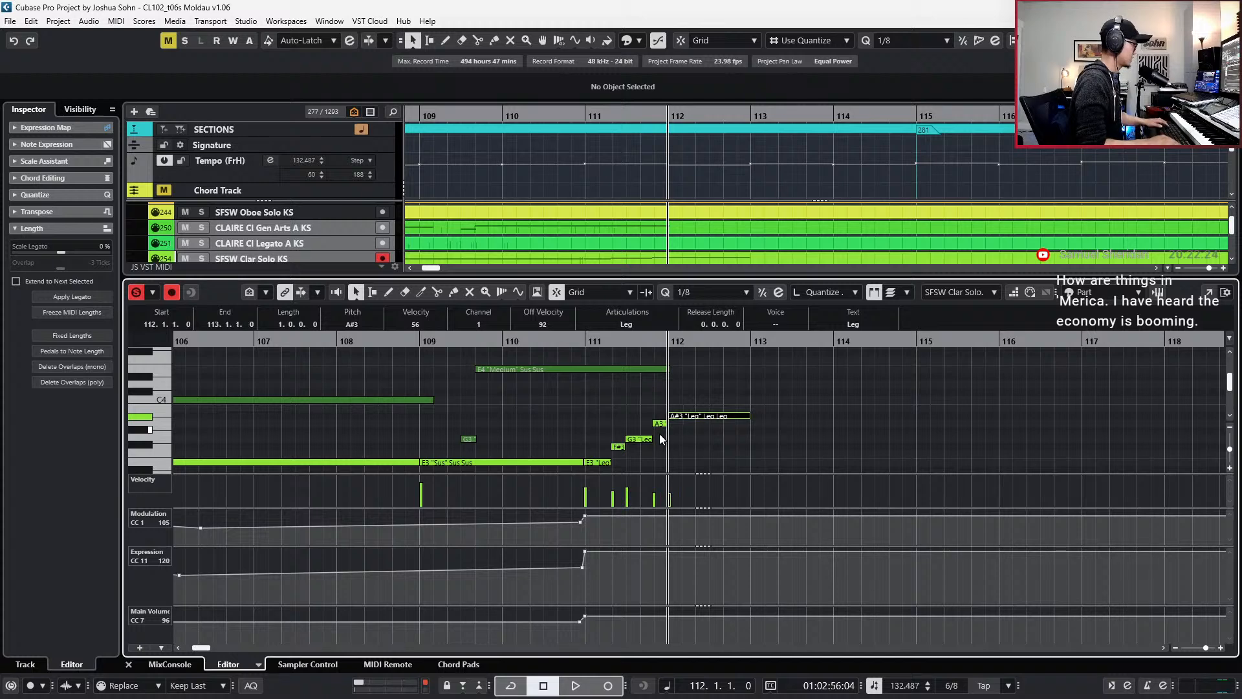
- Record Modulation and Expression moves over bars 111 and 112, and lower the Expression point just before bar 111 to 68
{"action": "key", "text": "KP_Subtract"}
{"action": "key", "text": "KP_Subtract"}
{"action": "key", "text": "space"}
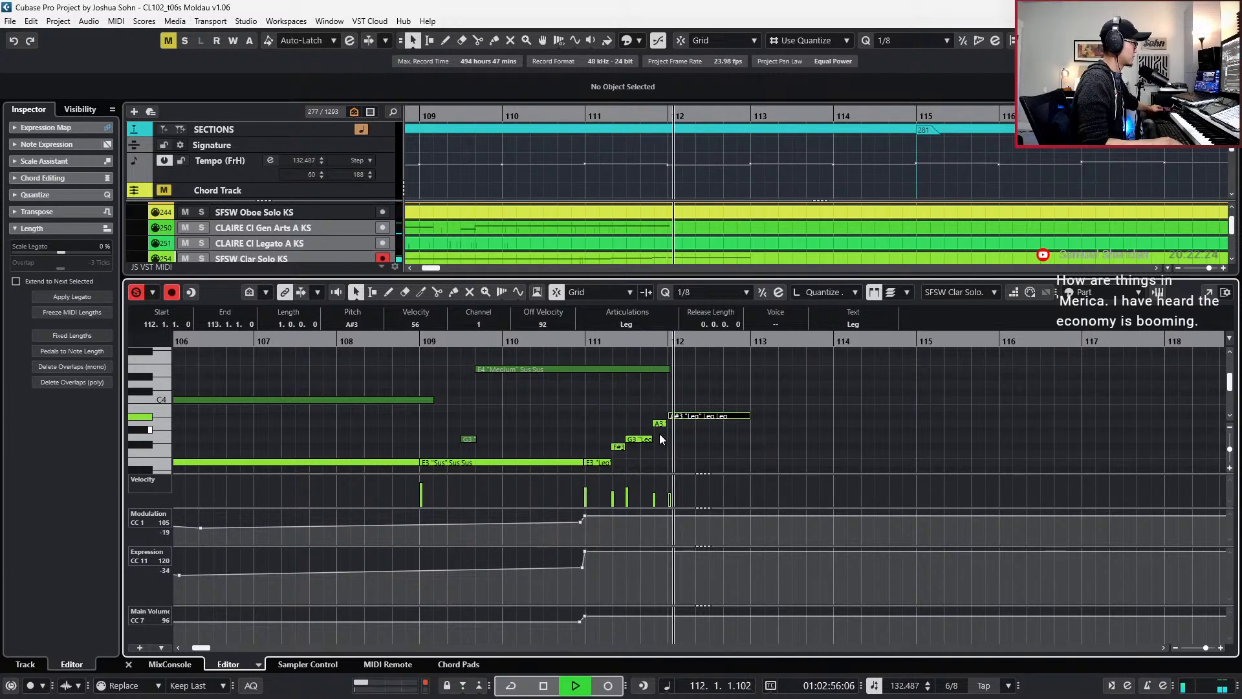
{"action": "key", "text": "space"}
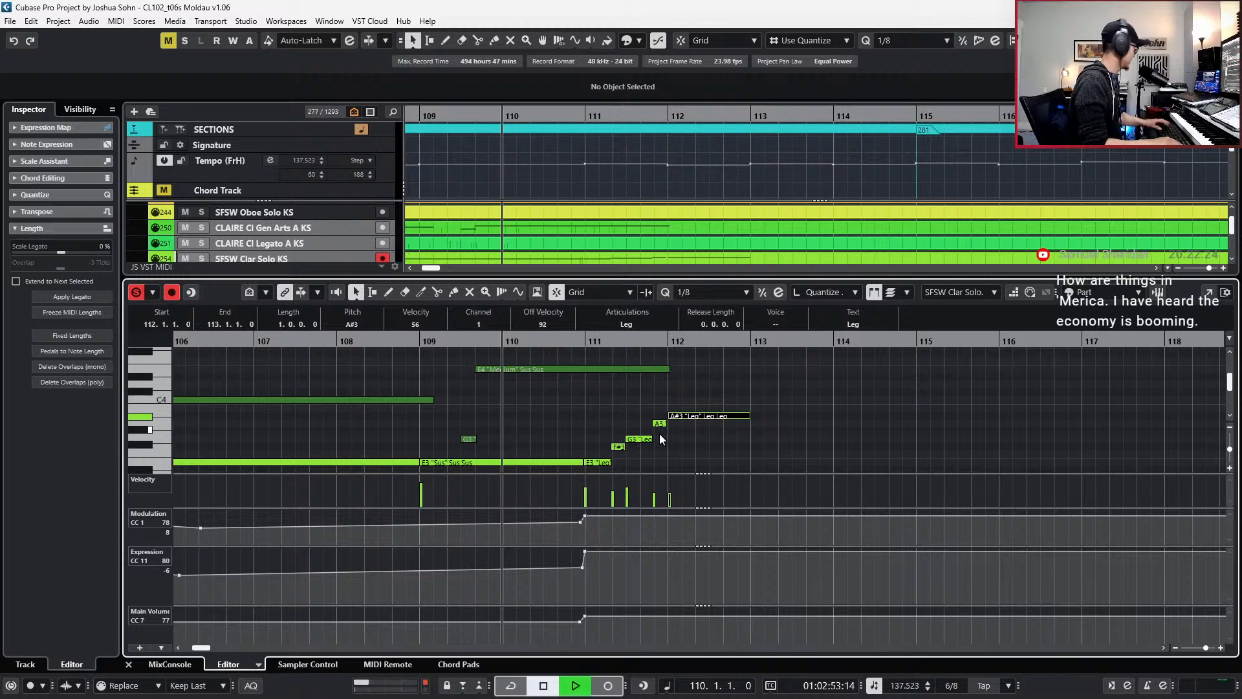
{"action": "key", "text": "space"}
{"action": "key", "text": "KP_Multiply"}
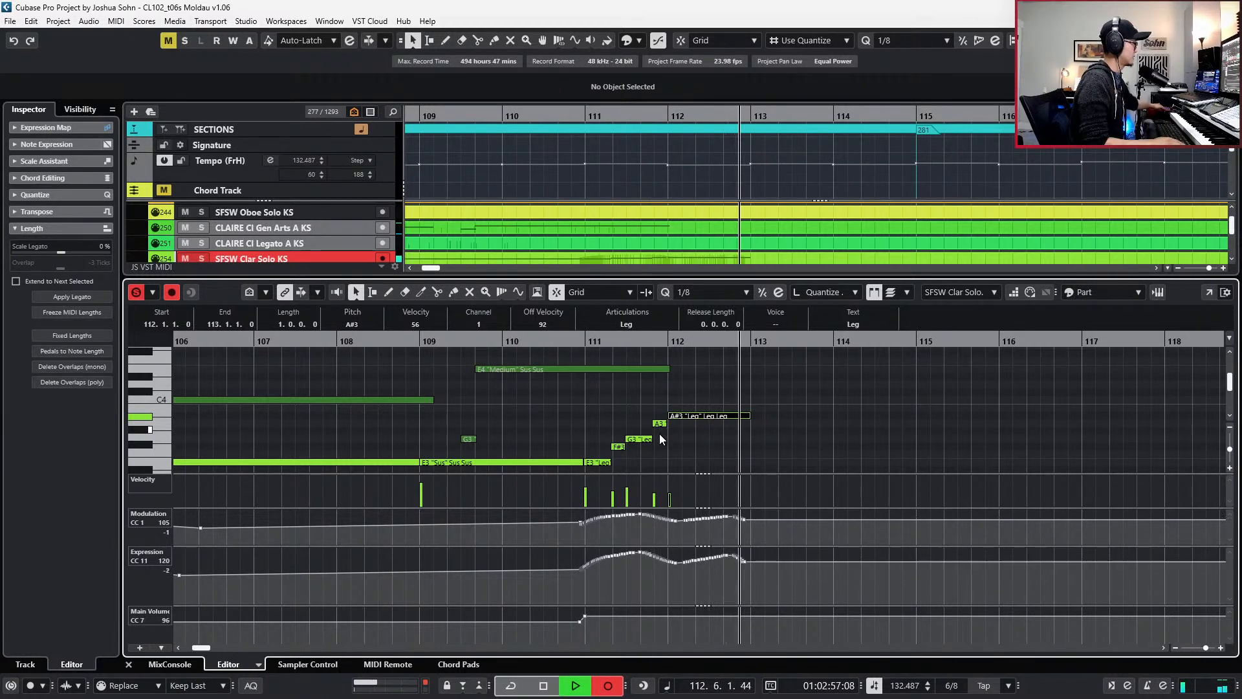
{"action": "key", "text": "space"}
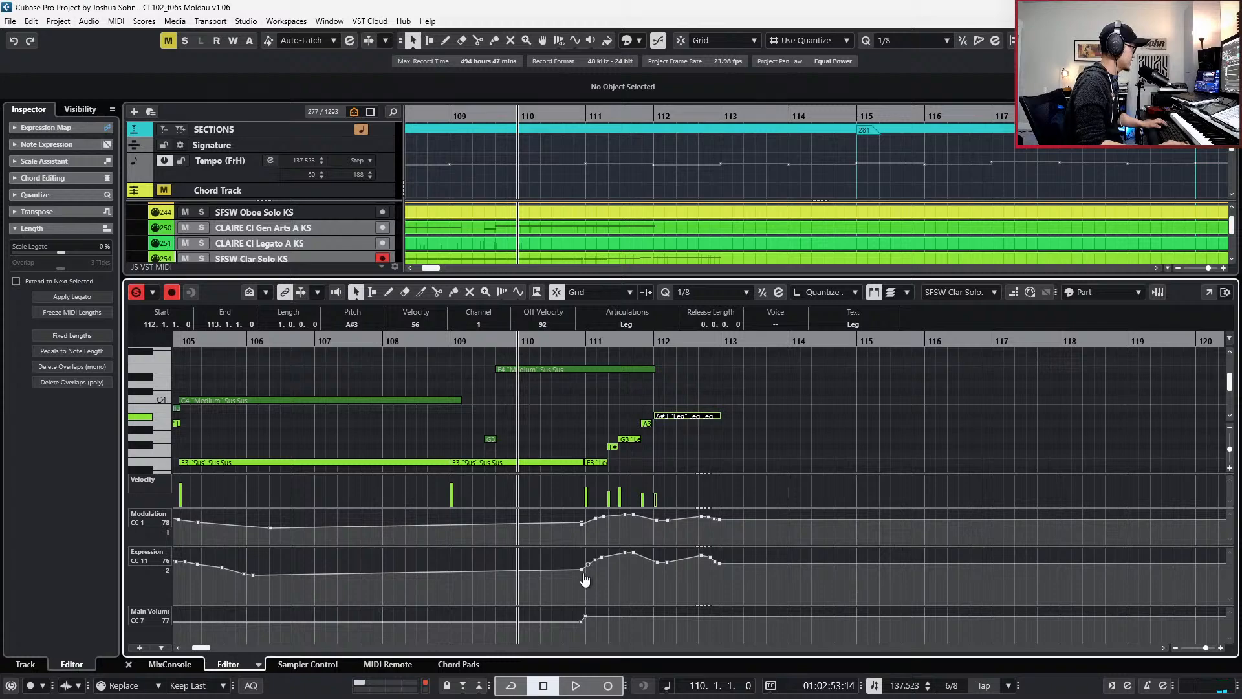
{"action": "left_click_drag", "start_coordinate": [585, 579], "coordinate": [584, 580]}
{"action": "key", "text": "KP_Subtract"}
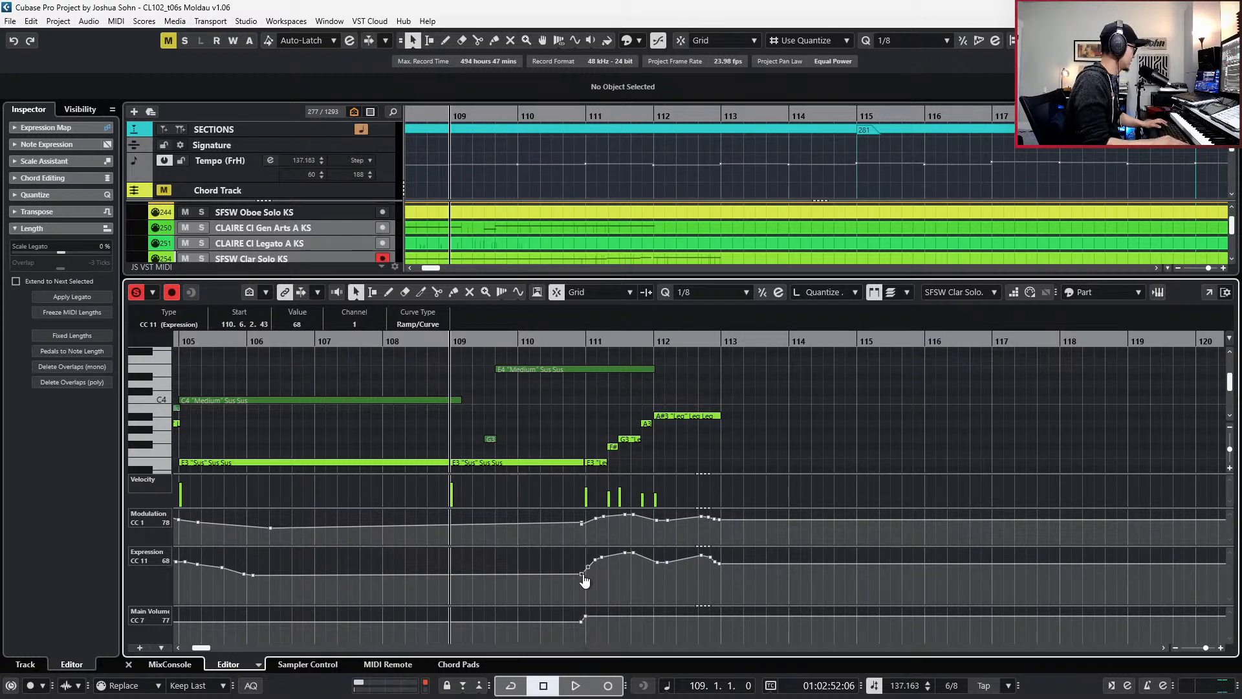
- Play from bar 104, and re-record the SFSW Clar Solo KS Modulation and Expression from there into bar 113
{"action": "scroll", "coordinate": [600, 553], "scroll_direction": "left", "scroll_amount": 1}
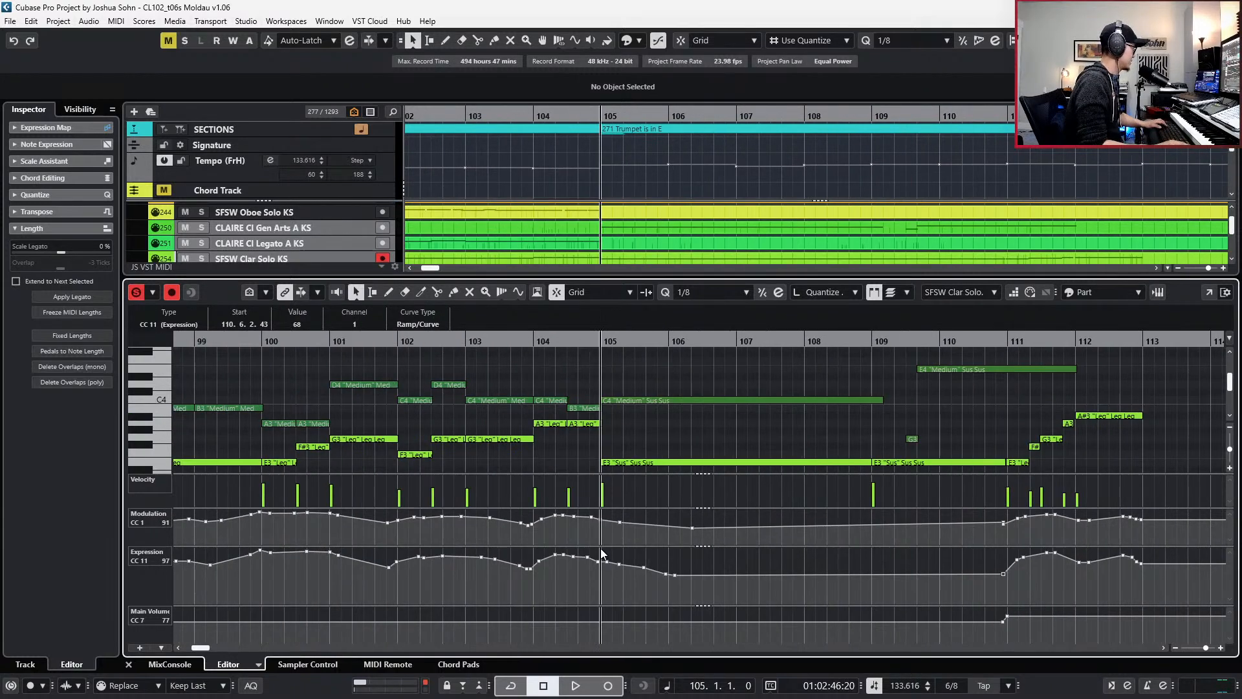
{"action": "scroll", "coordinate": [601, 553], "scroll_direction": "right", "scroll_amount": 2}
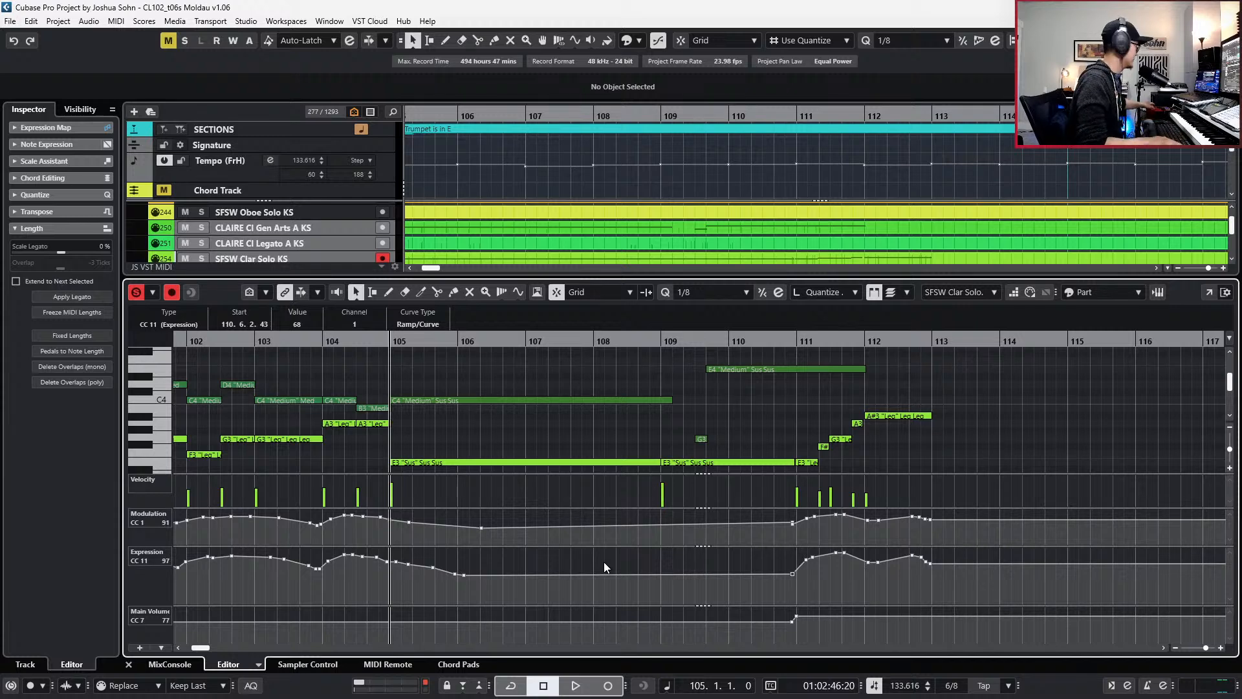
{"action": "key", "text": "space"}
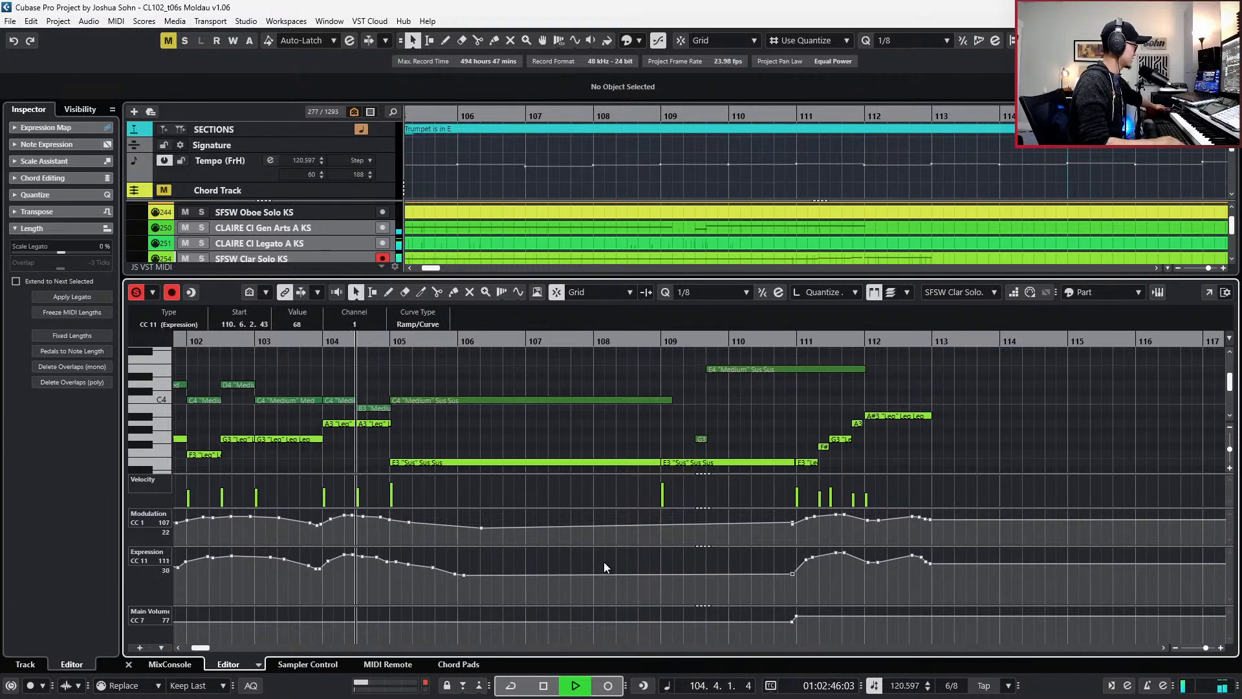
{"action": "key", "text": "space"}
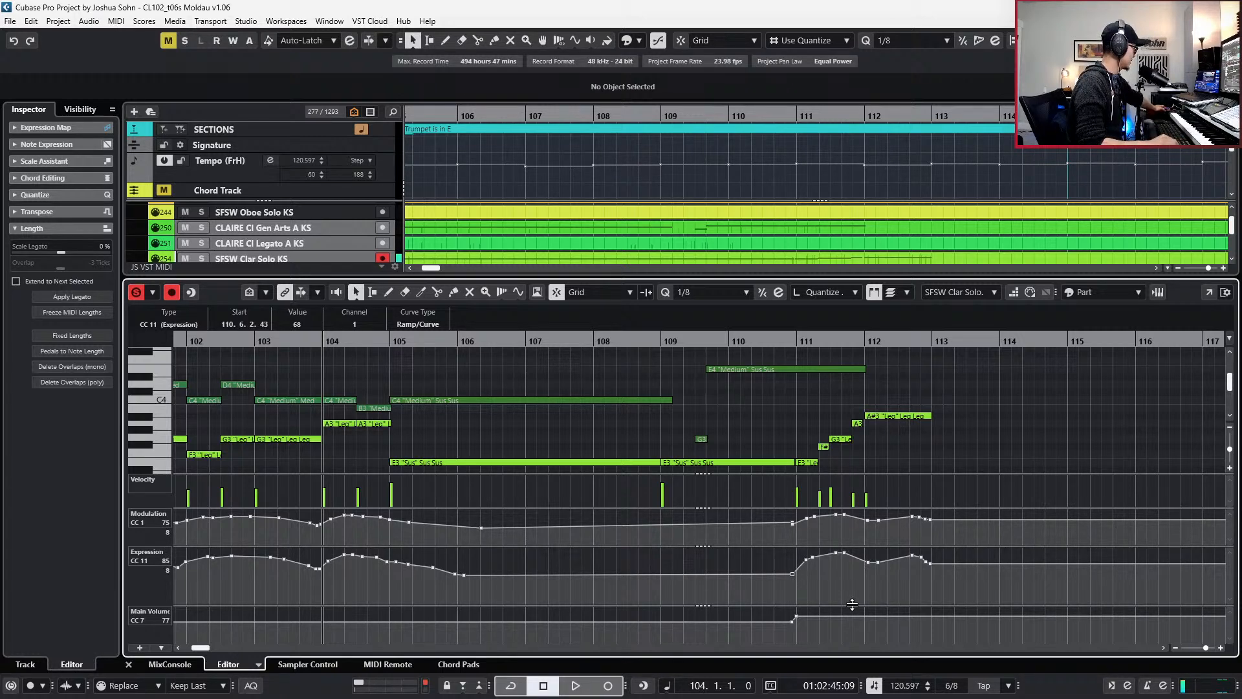
{"action": "key", "text": "KP_Multiply"}
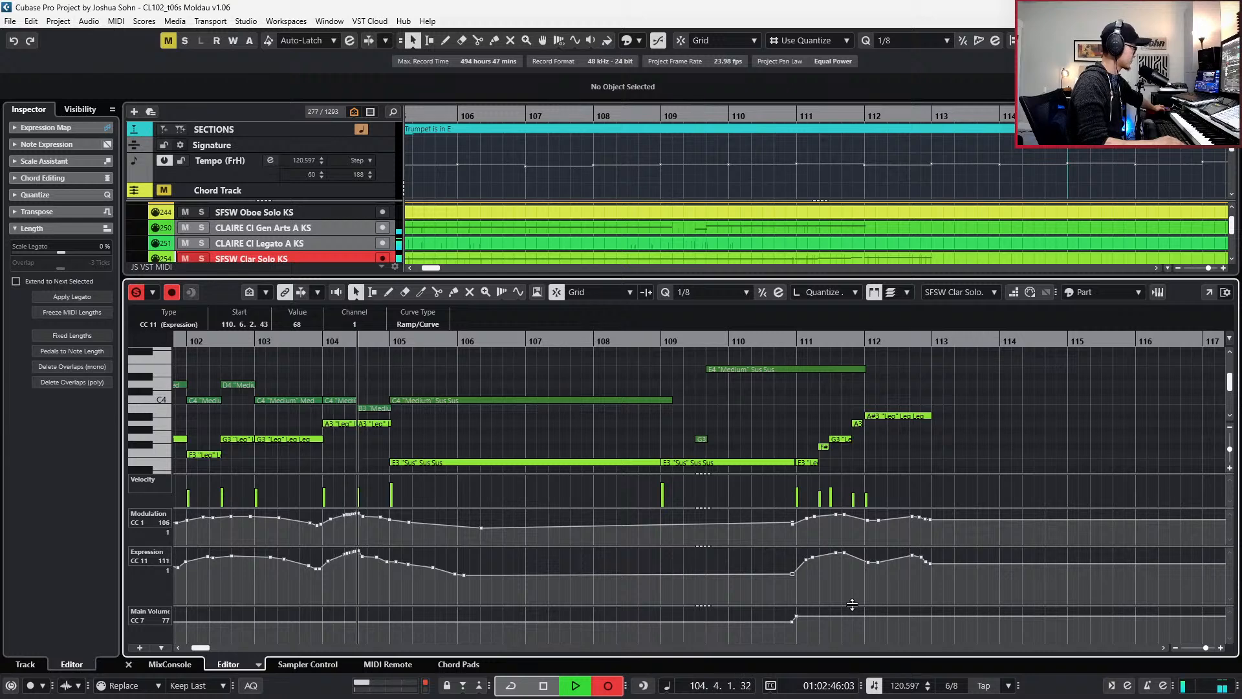
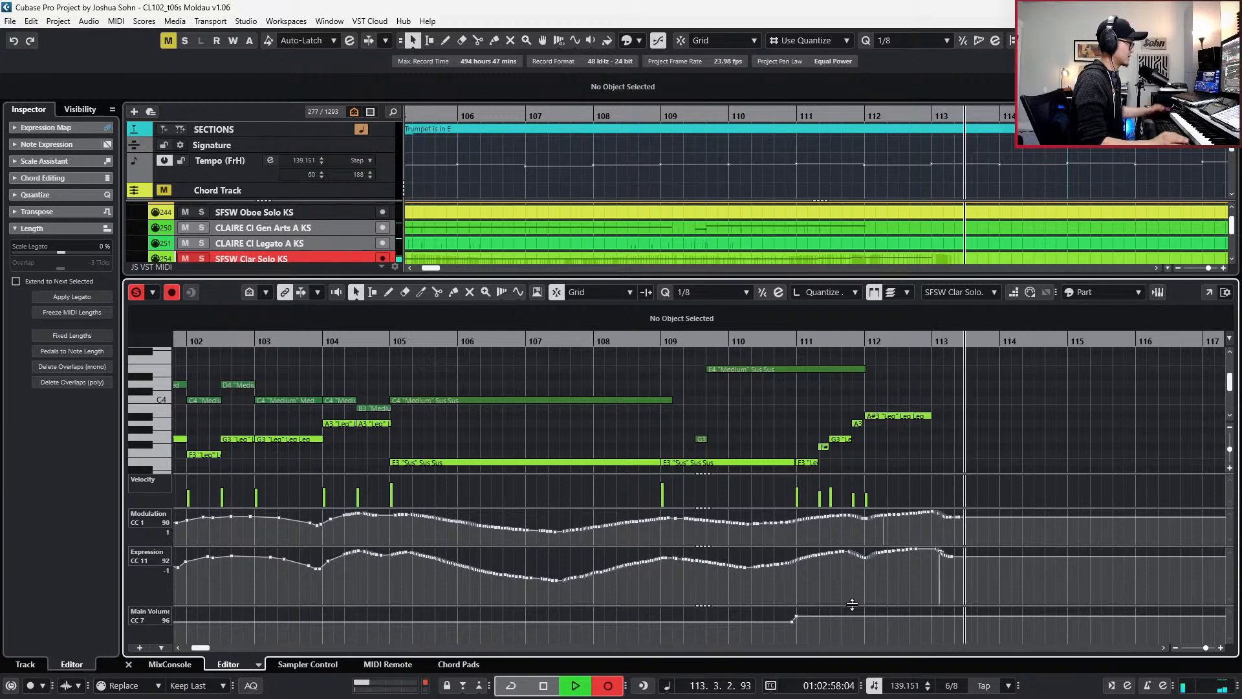
{"action": "key", "text": "space"}
- Copy the A#3 Leg note from bar 112 to bar 113 and transpose the copy down to E3
{"action": "scroll", "coordinate": [840, 438], "scroll_direction": "down", "scroll_amount": 1}
{"action": "scroll", "coordinate": [815, 429], "scroll_direction": "right", "scroll_amount": 4}
{"action": "left_click_drag", "start_coordinate": [500, 388], "coordinate": [481, 440]}
{"action": "key", "text": "l"}
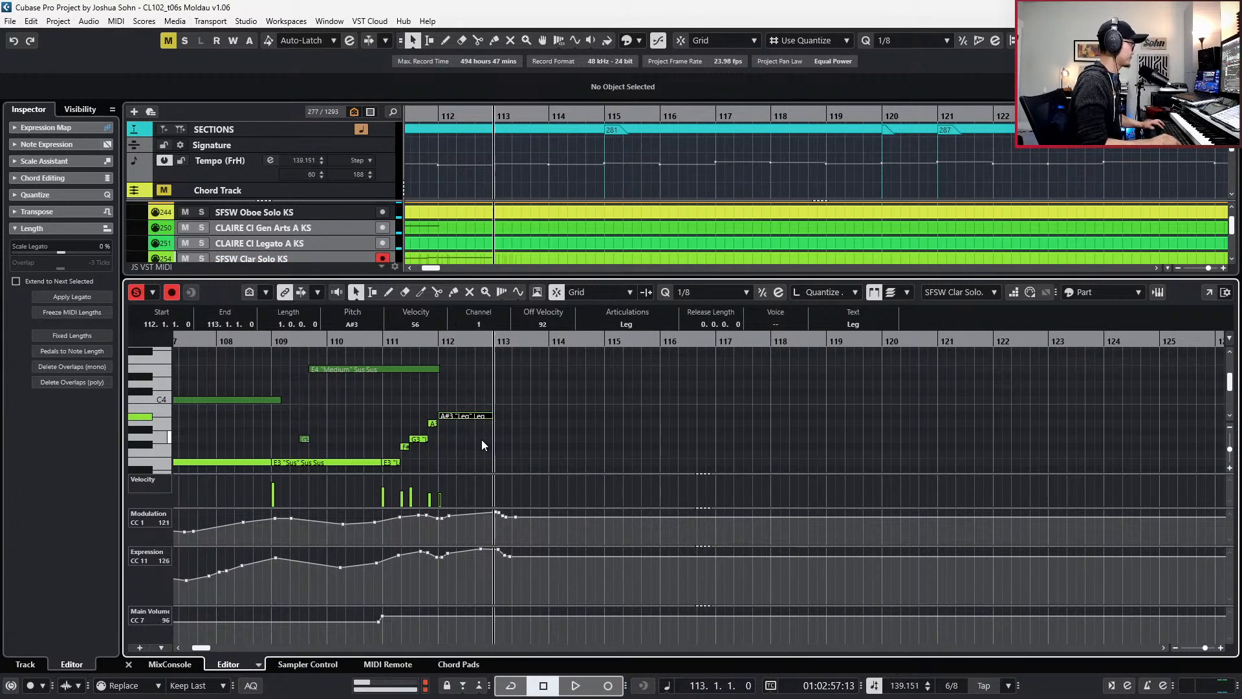
{"action": "key", "text": "ctrl+v"}
{"action": "key", "text": "Down"}
{"action": "key", "text": "Down"}
{"action": "key", "text": "Down"}
{"action": "key", "text": "Down"}
{"action": "key", "text": "Down"}
{"action": "key", "text": "Down"}
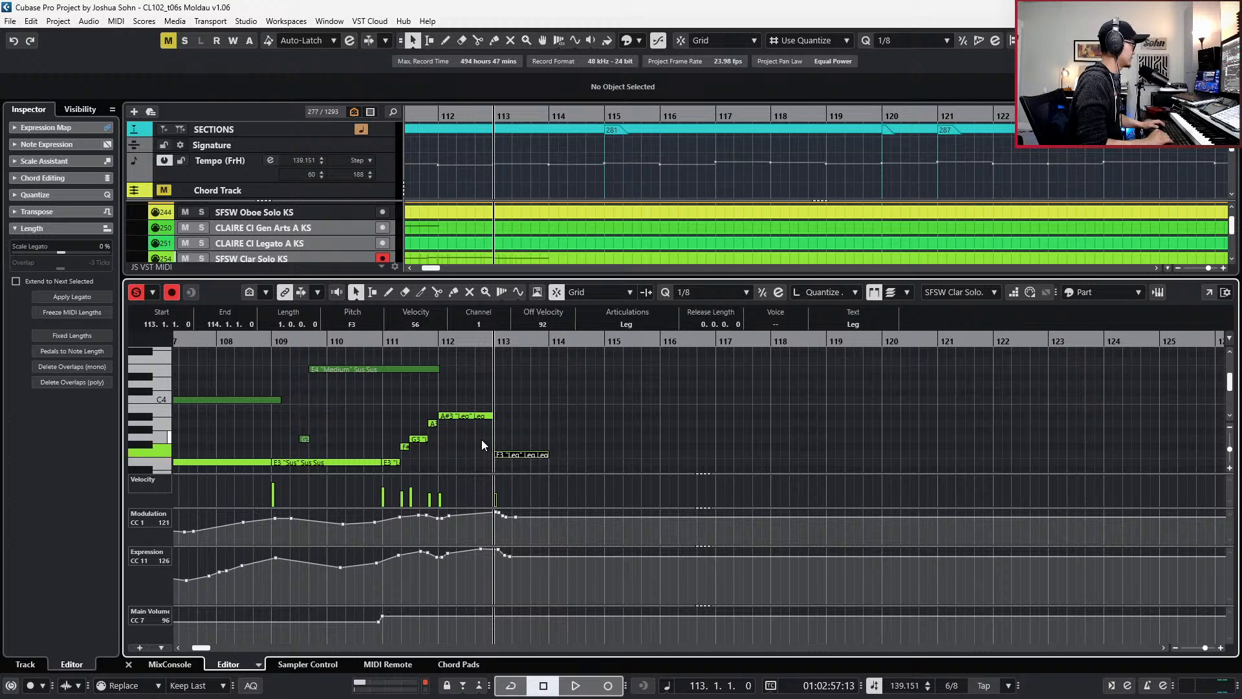
- Lengthen the E3 Leg note at bar 113 to two bars
{"action": "key", "text": "alt+shift+Right"}
{"action": "key", "text": "alt+shift+Right"}
{"action": "key", "text": "alt+shift+Right"}
{"action": "key", "text": "alt+shift+Right"}
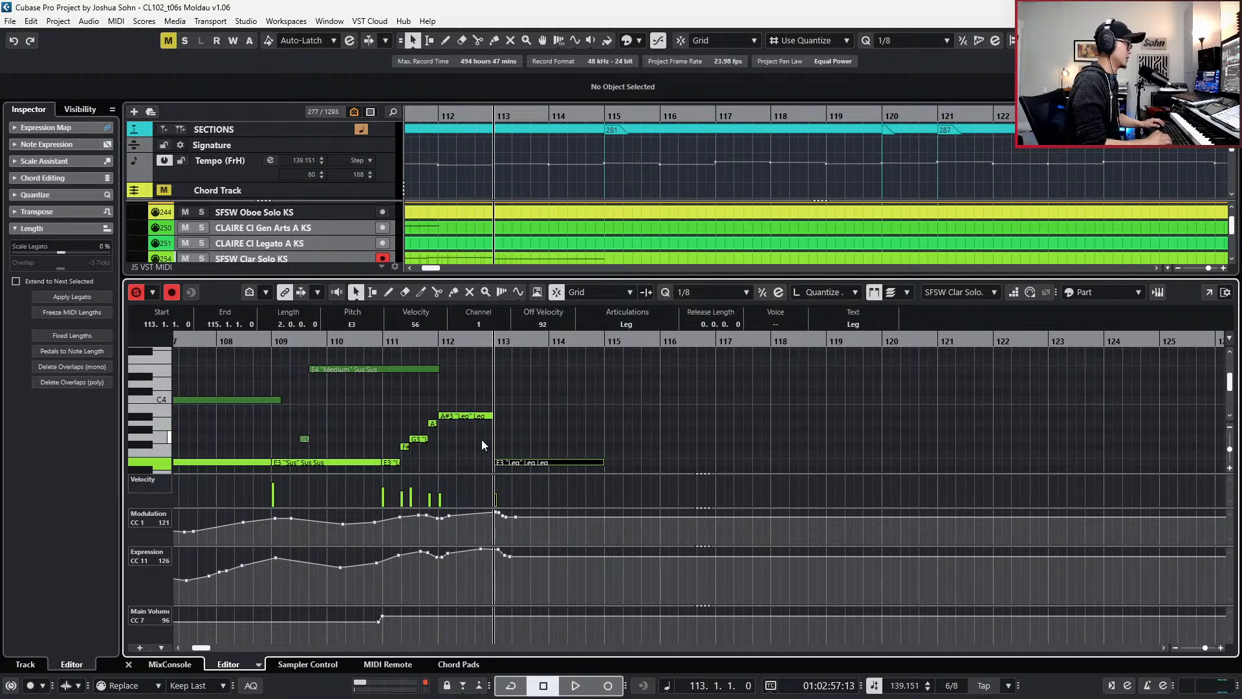
- Duplicate the E3 Leg note to bar 114 as a G3 and lengthen it to three bars
{"action": "key", "text": "ctrl+d"}
{"action": "key", "text": "Up"}
{"action": "key", "text": "Up"}
{"action": "key", "text": "Up"}
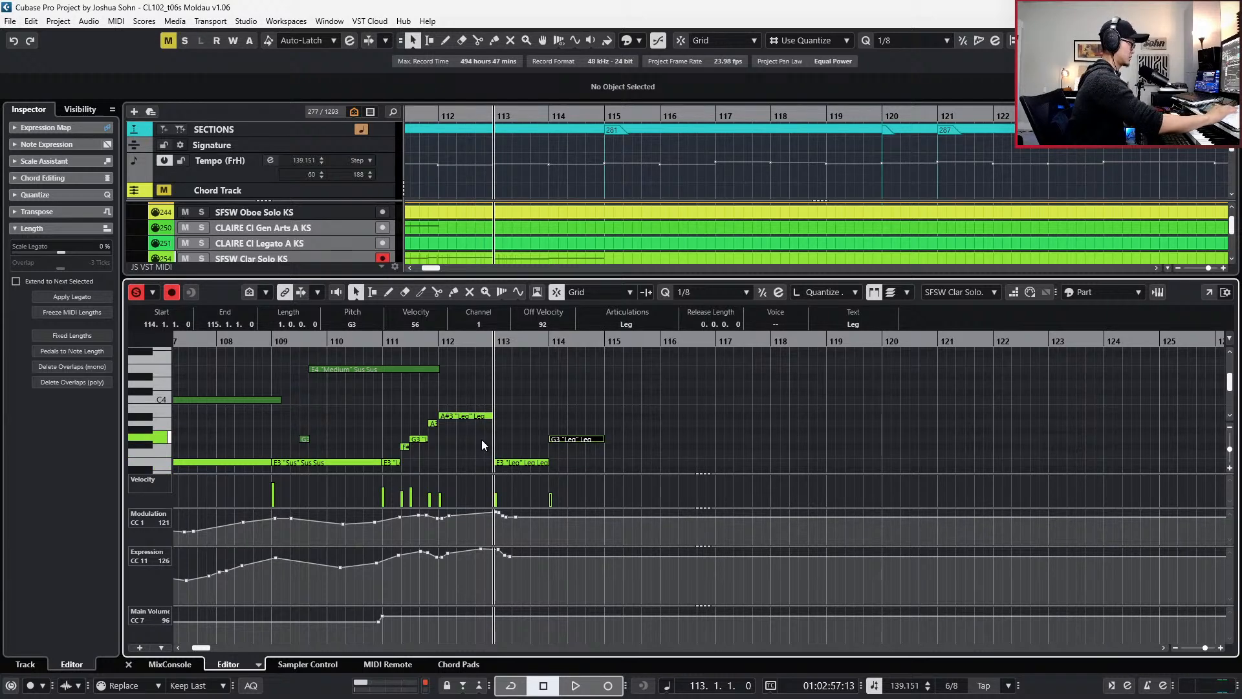
{"action": "key", "text": "alt+shift+Right"}
{"action": "key", "text": "alt+shift+Right"}
{"action": "key", "text": "alt+shift+Right"}
{"action": "key", "text": "alt+shift+Right"}
{"action": "key", "text": "alt+shift+Right"}
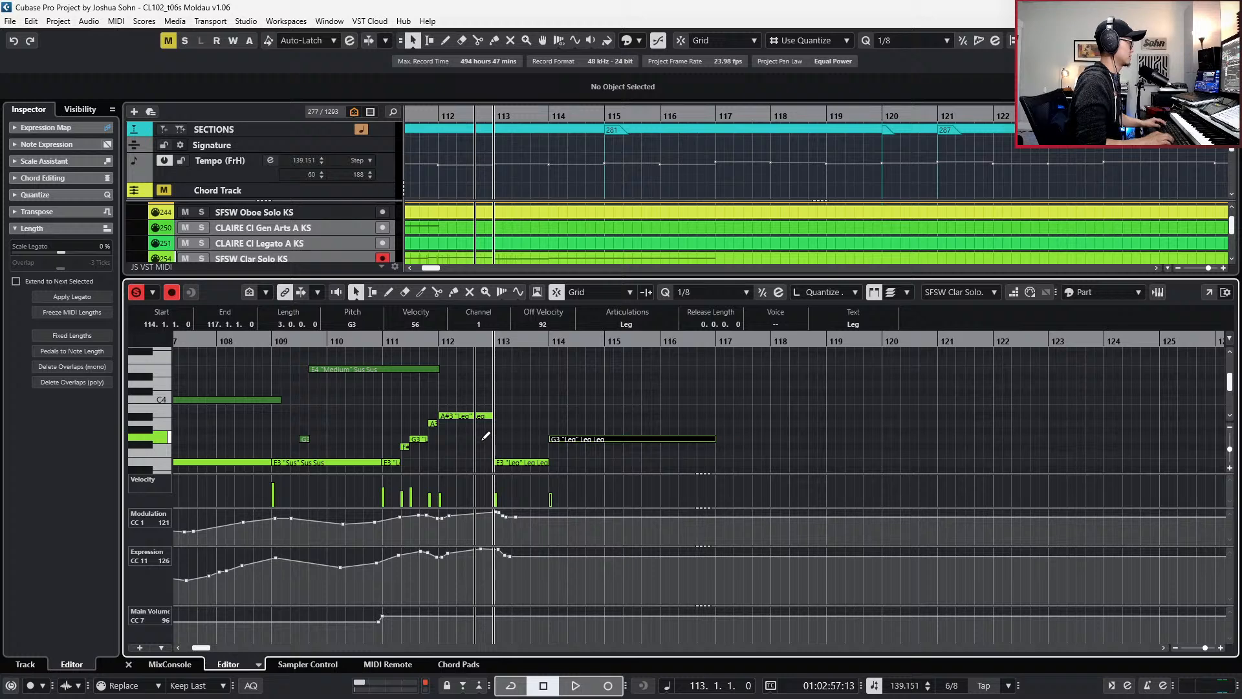
- Record Modulation and Expression moves for the E3 and G3 notes from bar 113 to bar 117
{"action": "key", "text": "KP_Subtract"}
{"action": "key", "text": "KP_Subtract"}
{"action": "key", "text": "KP_Multiply"}
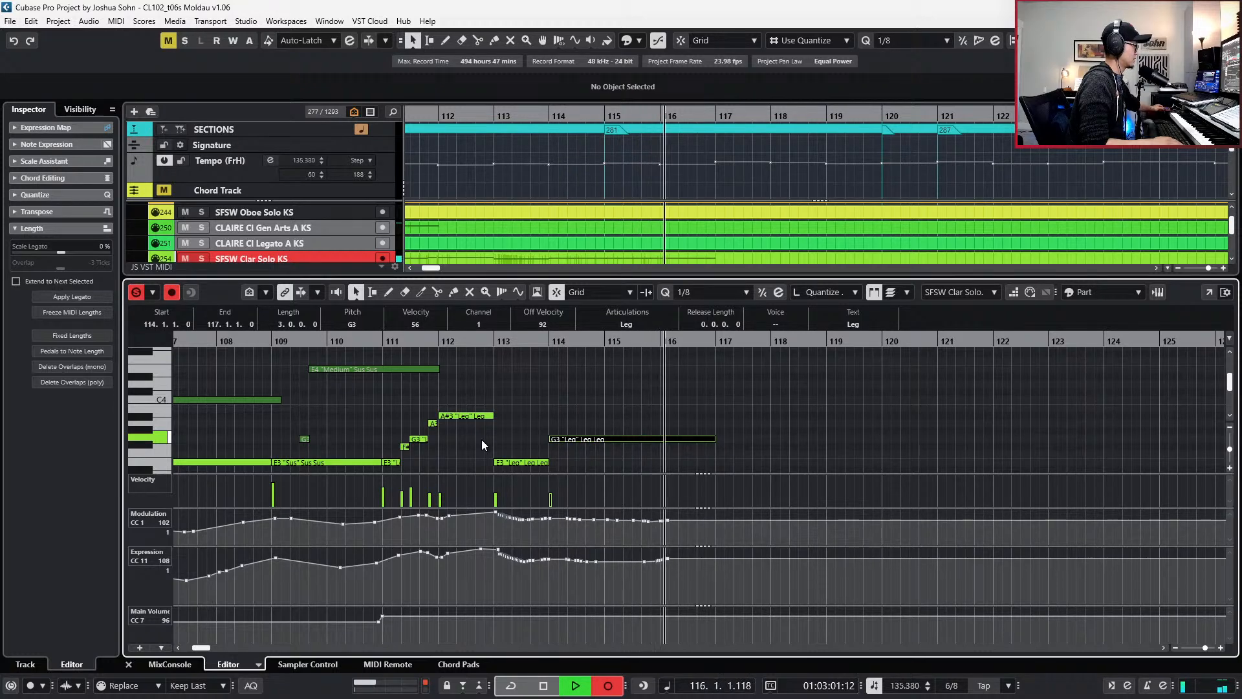
{"action": "key", "text": "space"}
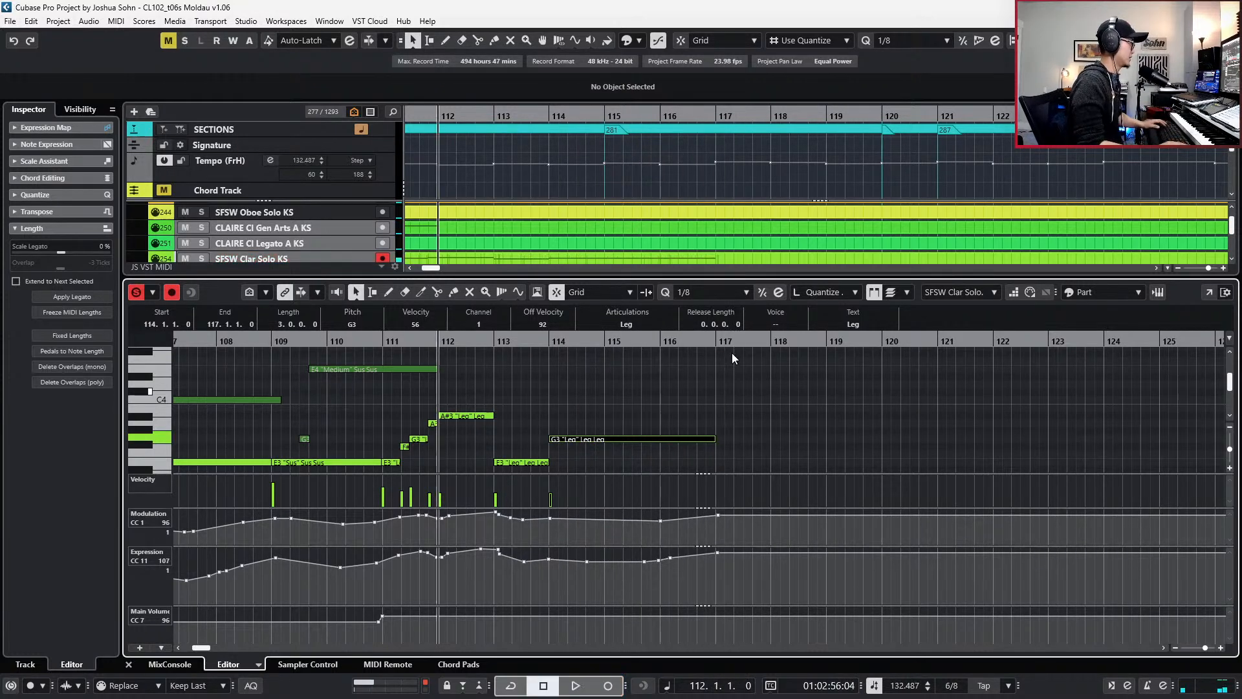
- Duplicate the three-bar G3 Leg note to bar 117 and shorten the copy to two bars
{"action": "key", "text": "KP_Add"}
{"action": "key", "text": "KP_Add"}
{"action": "key", "text": "KP_Add"}
{"action": "key", "text": "KP_Add"}
{"action": "key", "text": "KP_Add"}
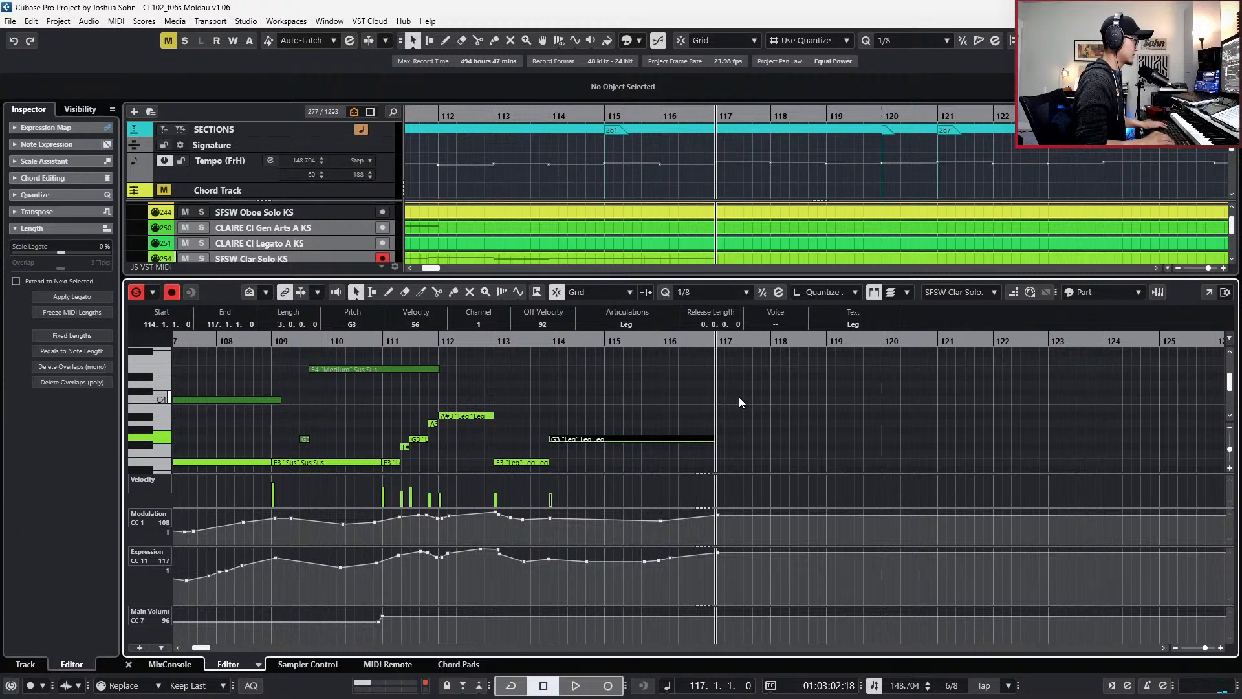
{"action": "key", "text": "ctrl+f"}
{"action": "left_click", "coordinate": [673, 391]}
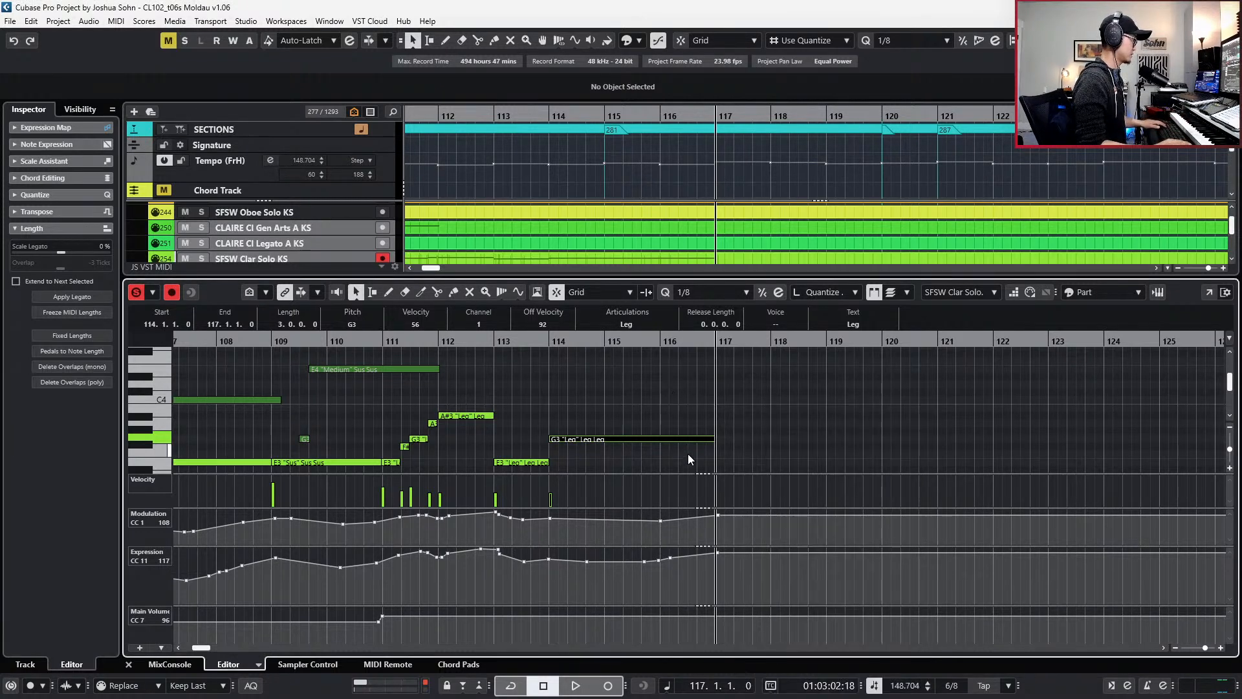
{"action": "key", "text": "ctrl+d"}
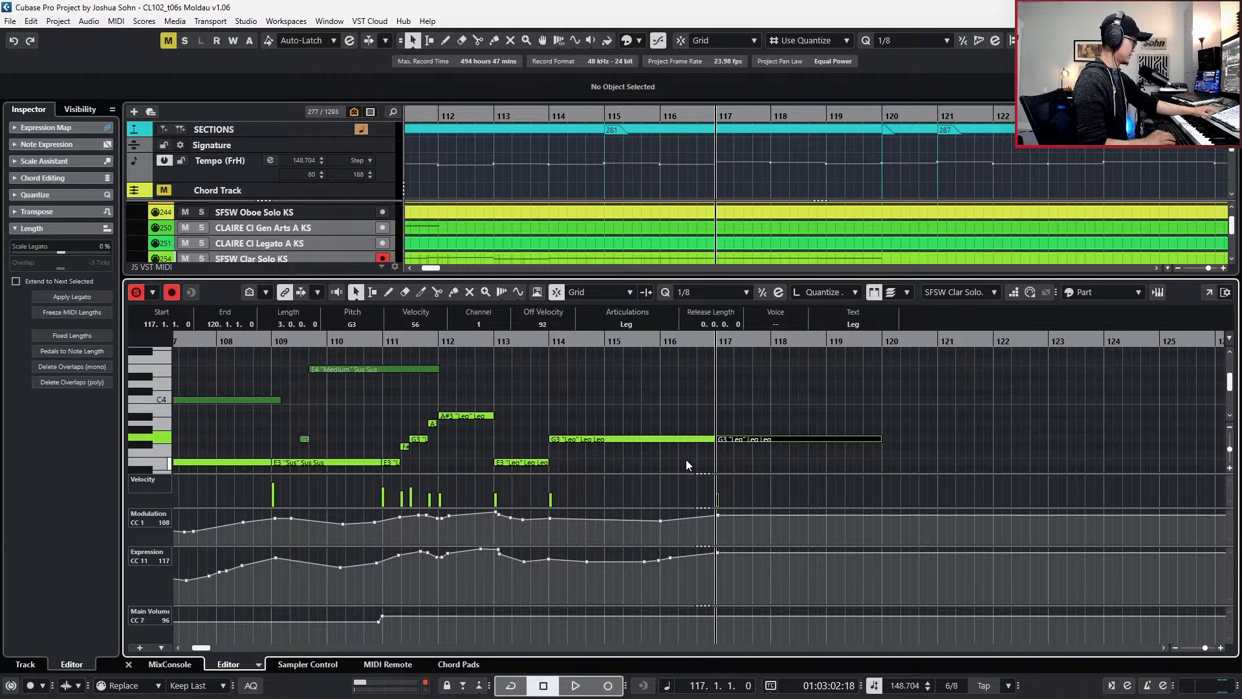
{"action": "key", "text": "alt+shift+Left"}
{"action": "key", "text": "alt+shift+Left"}
{"action": "key", "text": "alt+shift+Left"}
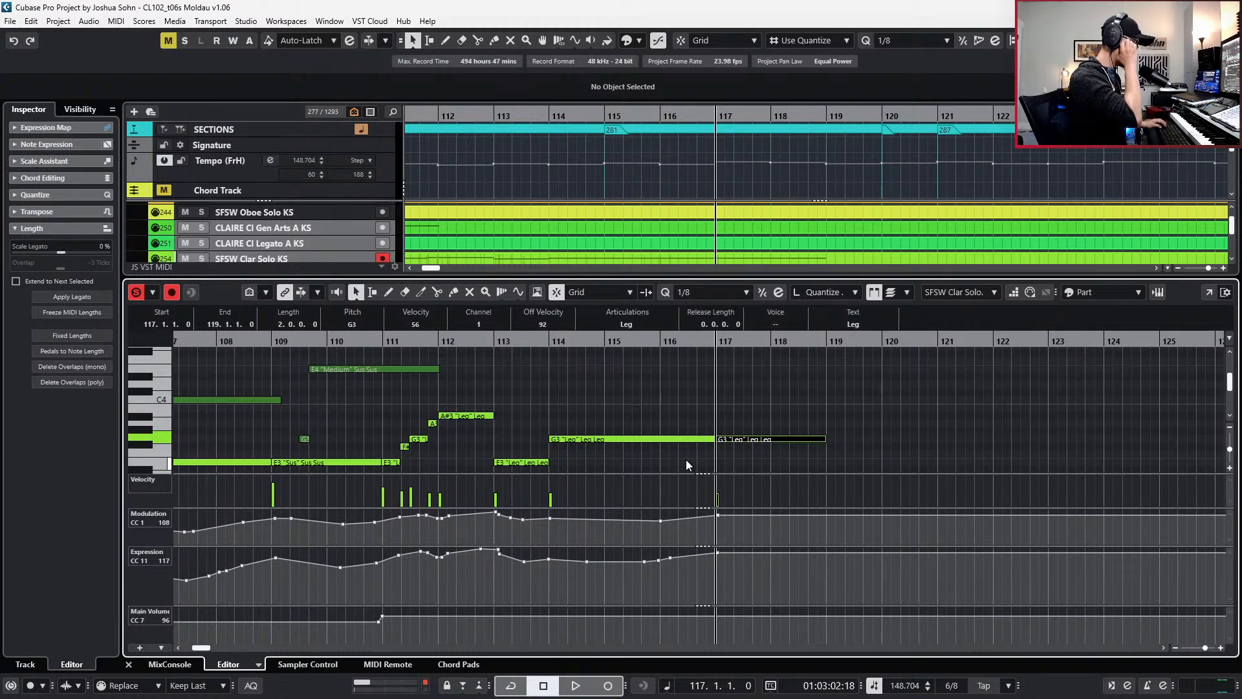
{"action": "key", "text": "ctrl+d"}
{"action": "key", "text": "Delete"}
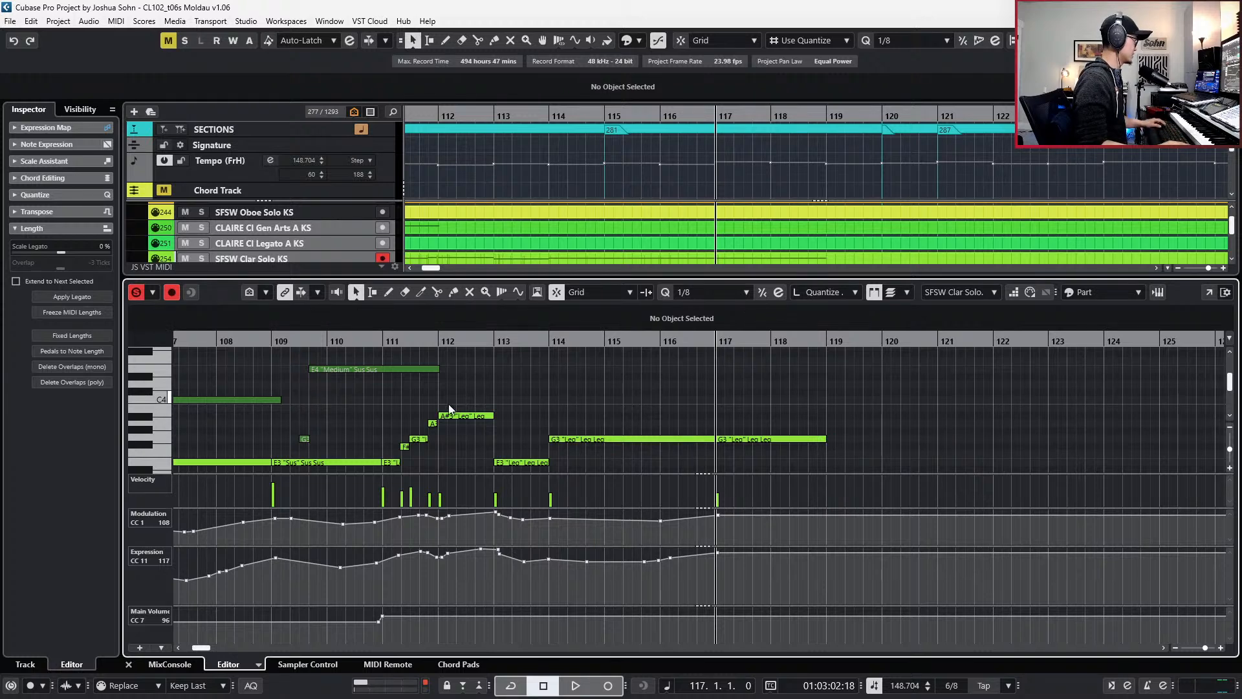
- Copy the rising Leg run from E3 to A#3 at bars 111 to 112 and paste it at bar 119
{"action": "left_click_drag", "start_coordinate": [432, 444], "coordinate": [402, 472]}
{"action": "key", "text": "n"}
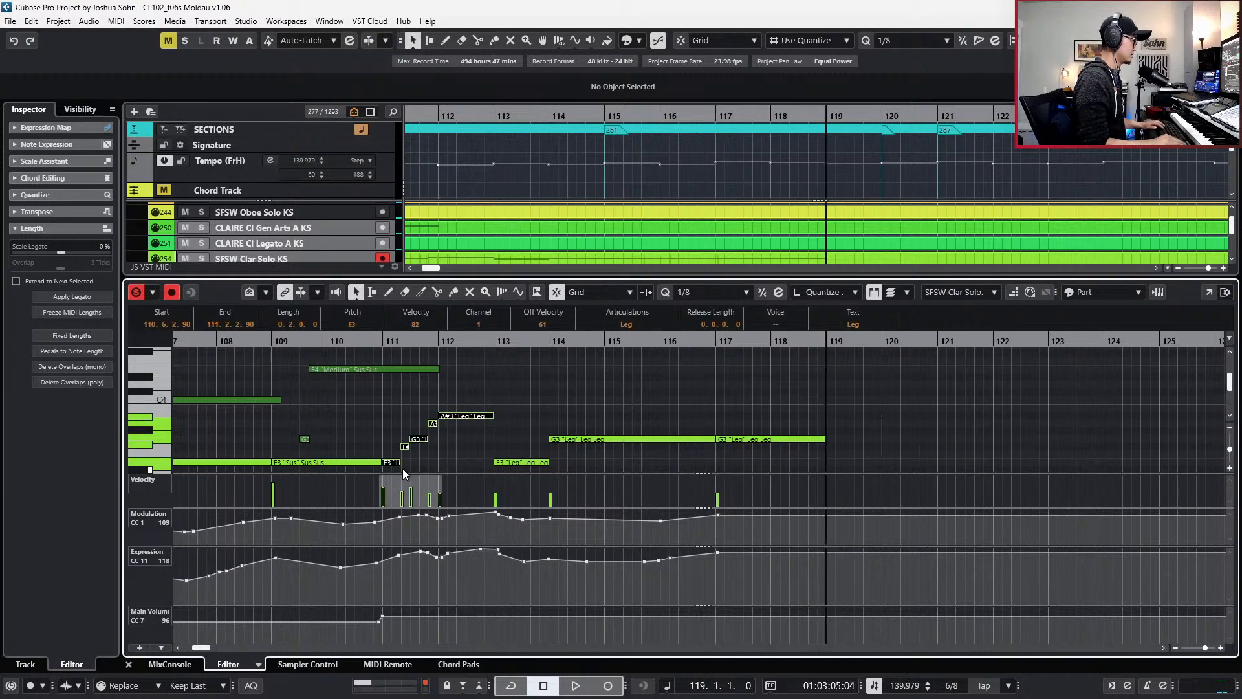
{"action": "key", "text": "ctrl+v"}
{"action": "scroll", "coordinate": [402, 470], "scroll_direction": "right", "scroll_amount": 1}
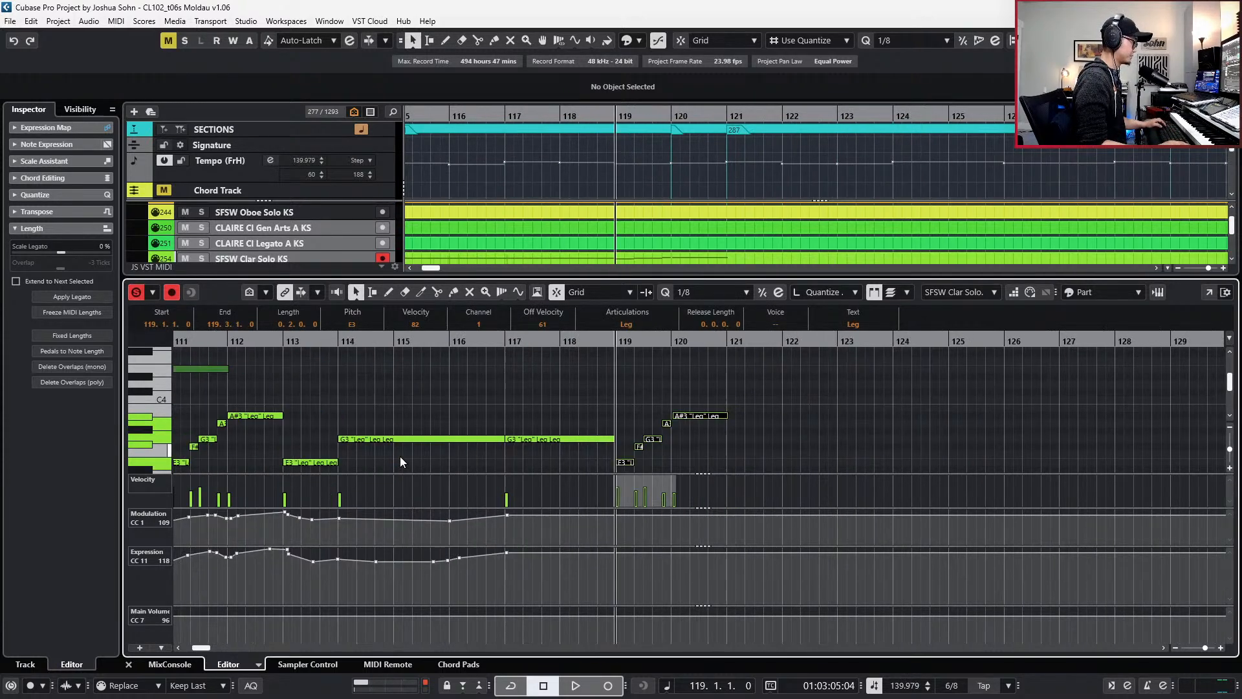
{"action": "scroll", "coordinate": [409, 395], "scroll_direction": "down", "scroll_amount": 1}
{"action": "key", "text": "q"}
- Record Modulation and Expression moves for the clarinet line from bar 118 to bar 121
{"action": "key", "text": "ctrl+KP_Subtract"}
{"action": "key", "text": "space"}
{"action": "key", "text": "ctrl+KP_Subtract"}
{"action": "key", "text": "ctrl+KP_Subtract"}
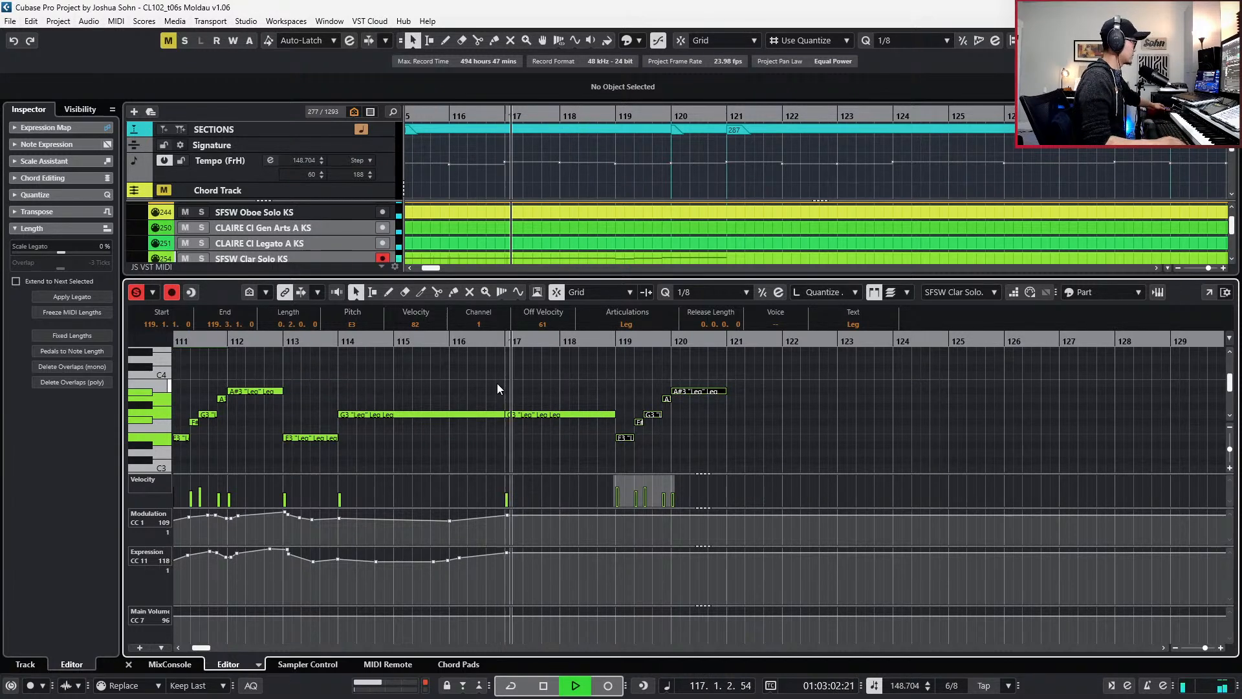
{"action": "key", "text": "KP_Multiply"}
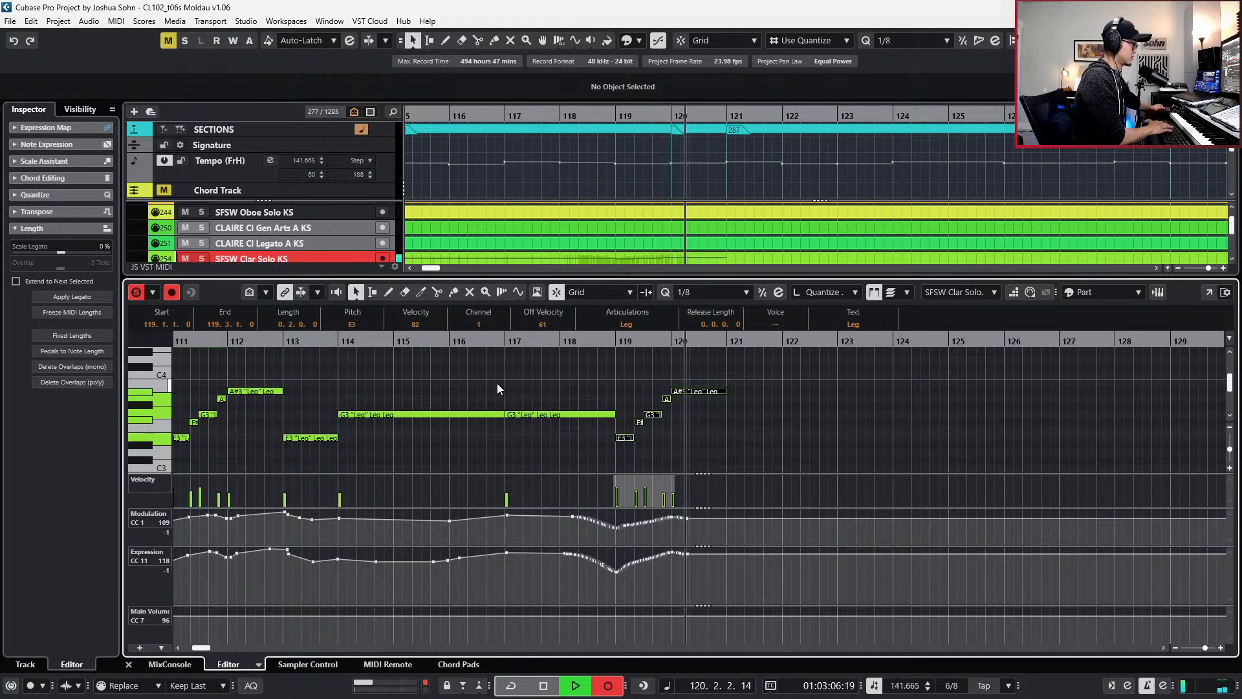
{"action": "key", "text": "space"}
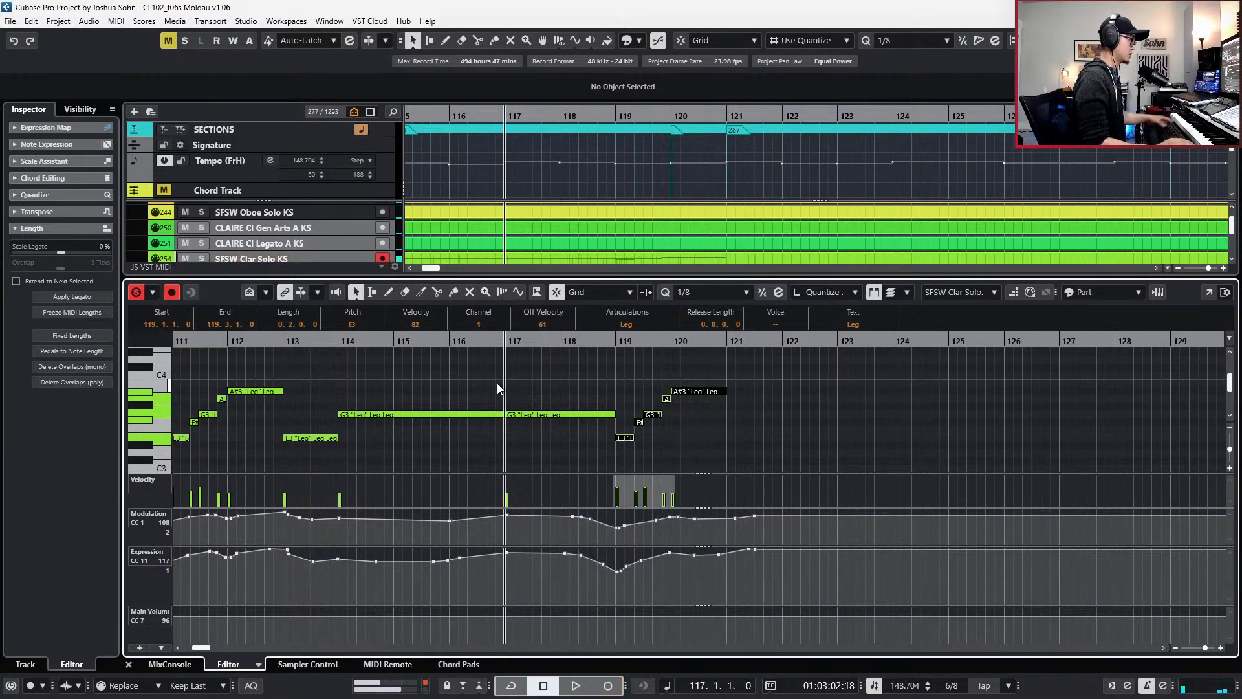
- Re-record the Modulation and Expression moves over the rising run from bar 119 to bar 121
{"action": "key", "text": "space"}
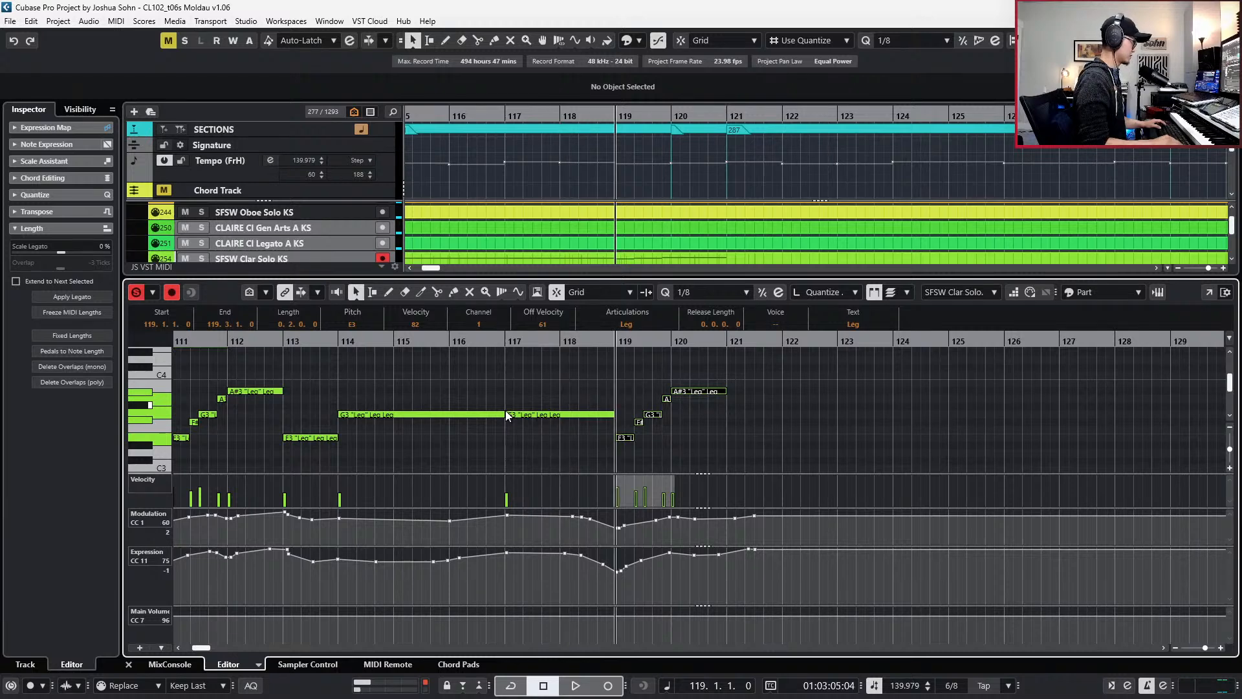
{"action": "key", "text": "KP_Multiply"}
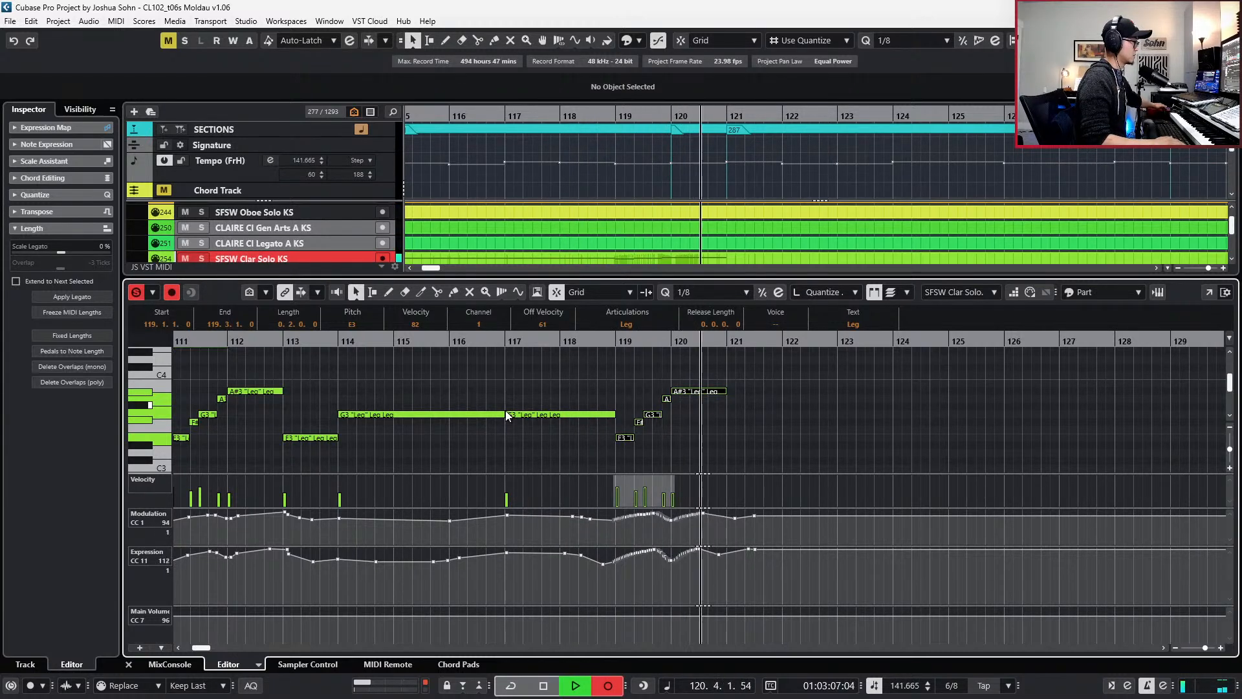
{"action": "key", "text": "space"}
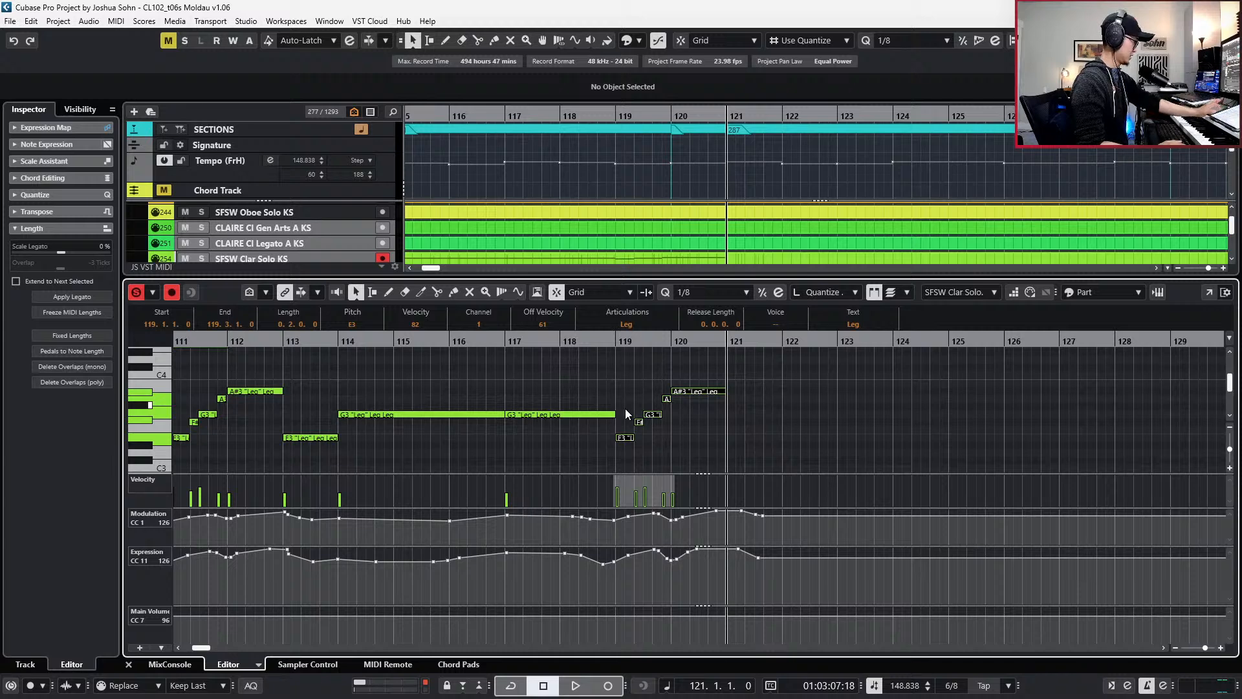
- Copy the three-bar G3 Leg note to bar 121, transpose the copy up to E4 and play it back
{"action": "key", "text": "KP_Subtract"}
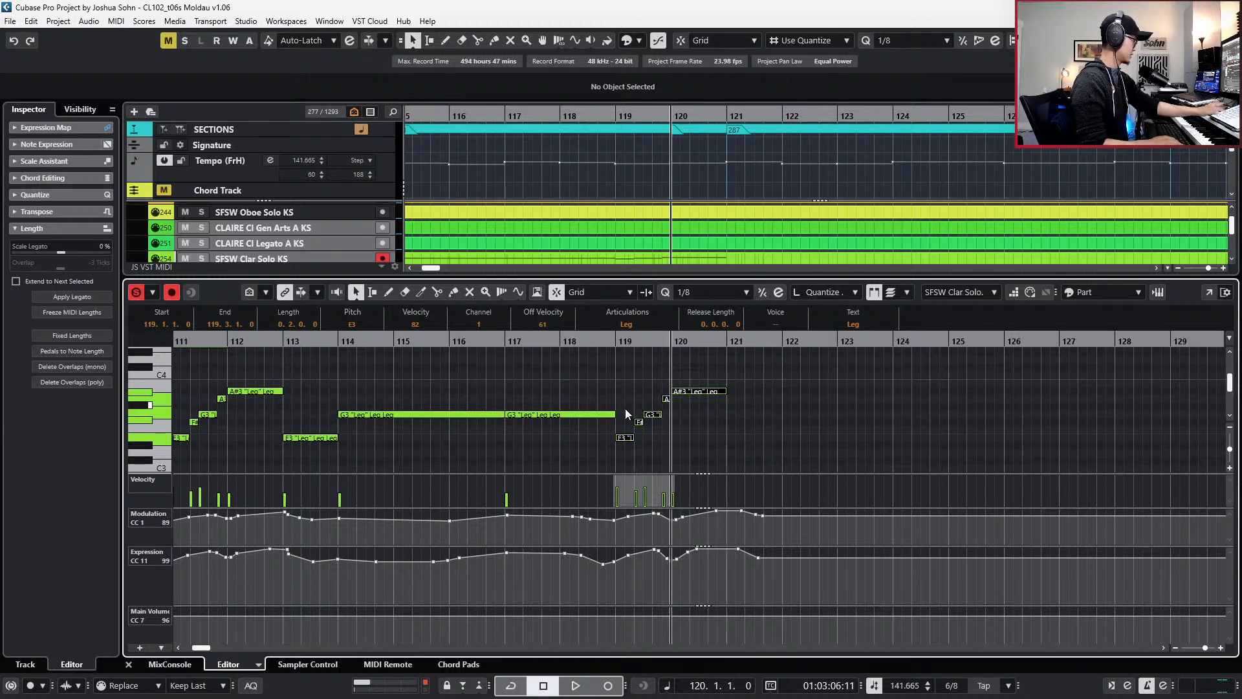
{"action": "left_click", "coordinate": [705, 408]}
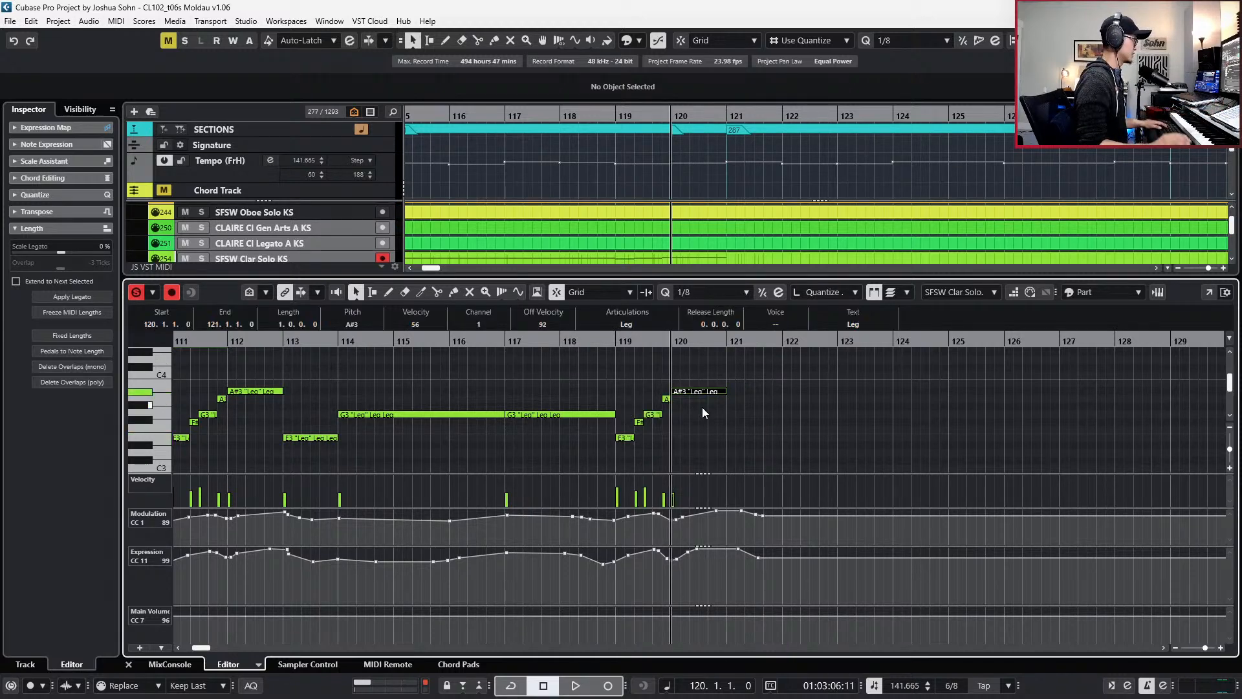
{"action": "left_click", "coordinate": [482, 415]}
{"action": "key", "text": "KP_Add"}
{"action": "key", "text": "ctrl+c"}
{"action": "key", "text": "ctrl+v"}
{"action": "key", "text": "Up"}
{"action": "key", "text": "Up"}
{"action": "key", "text": "Up"}
{"action": "key", "text": "Up"}
{"action": "key", "text": "Up"}
{"action": "key", "text": "Up"}
{"action": "key", "text": "Up"}
{"action": "key", "text": "Up"}
{"action": "key", "text": "Up"}
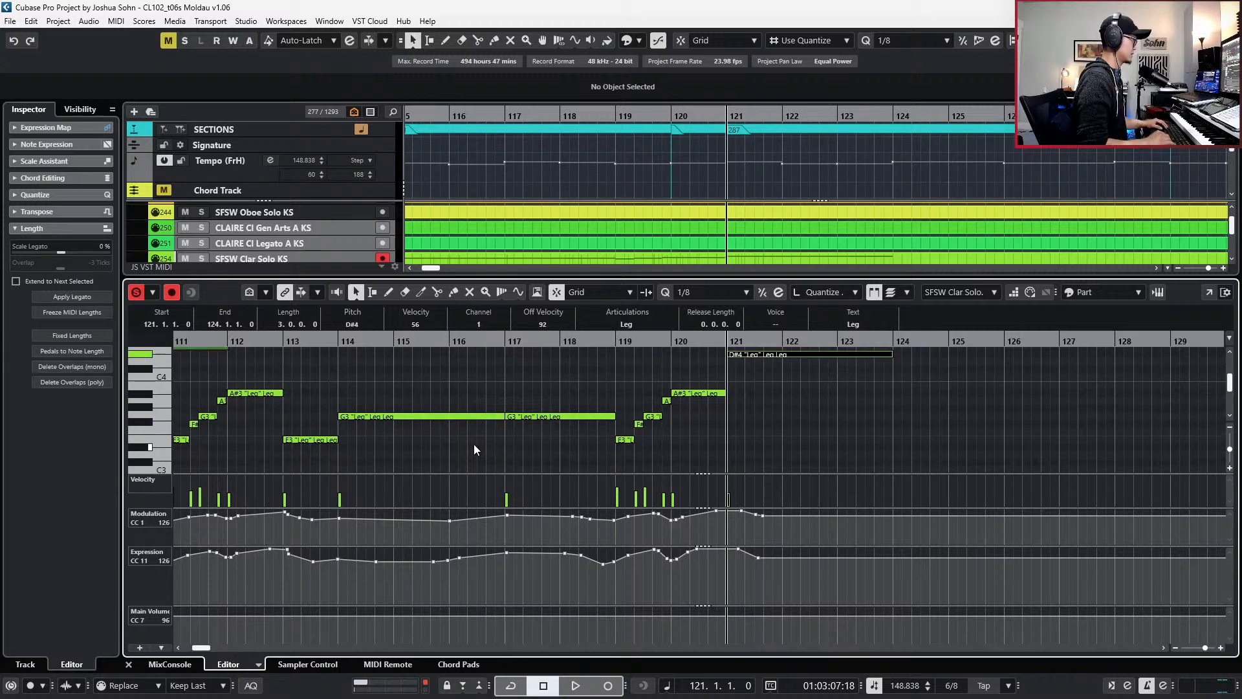
{"action": "key", "text": "space"}
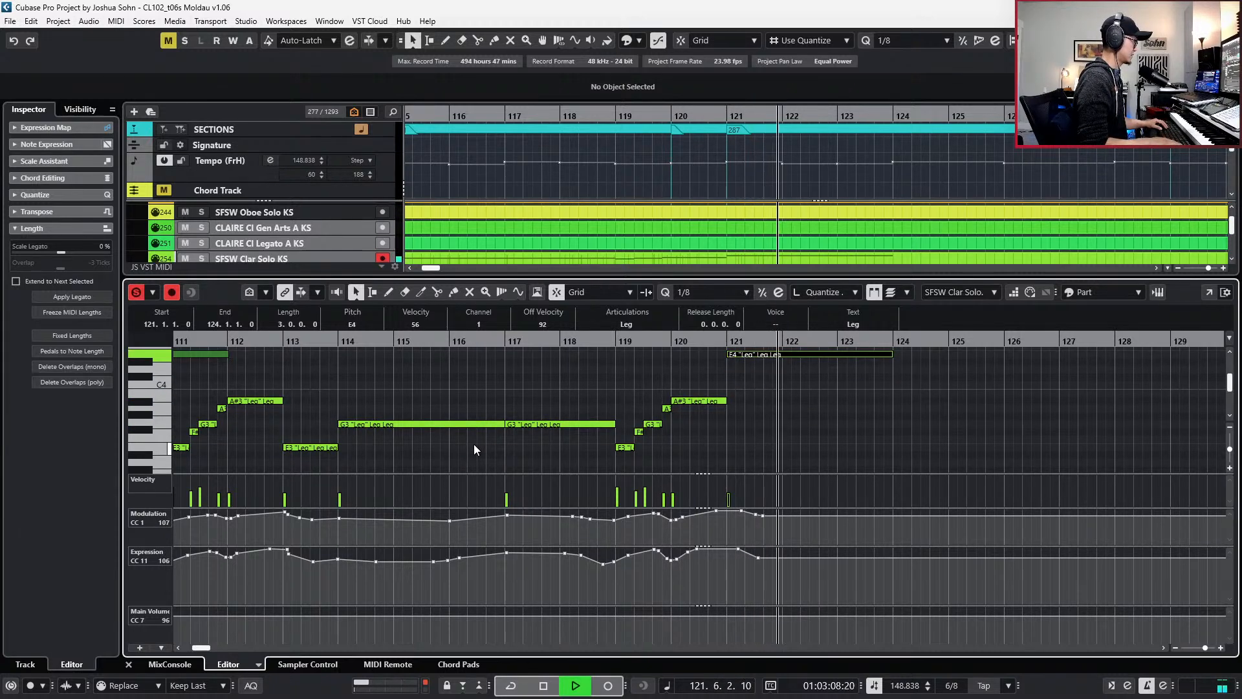
{"action": "key", "text": "space"}
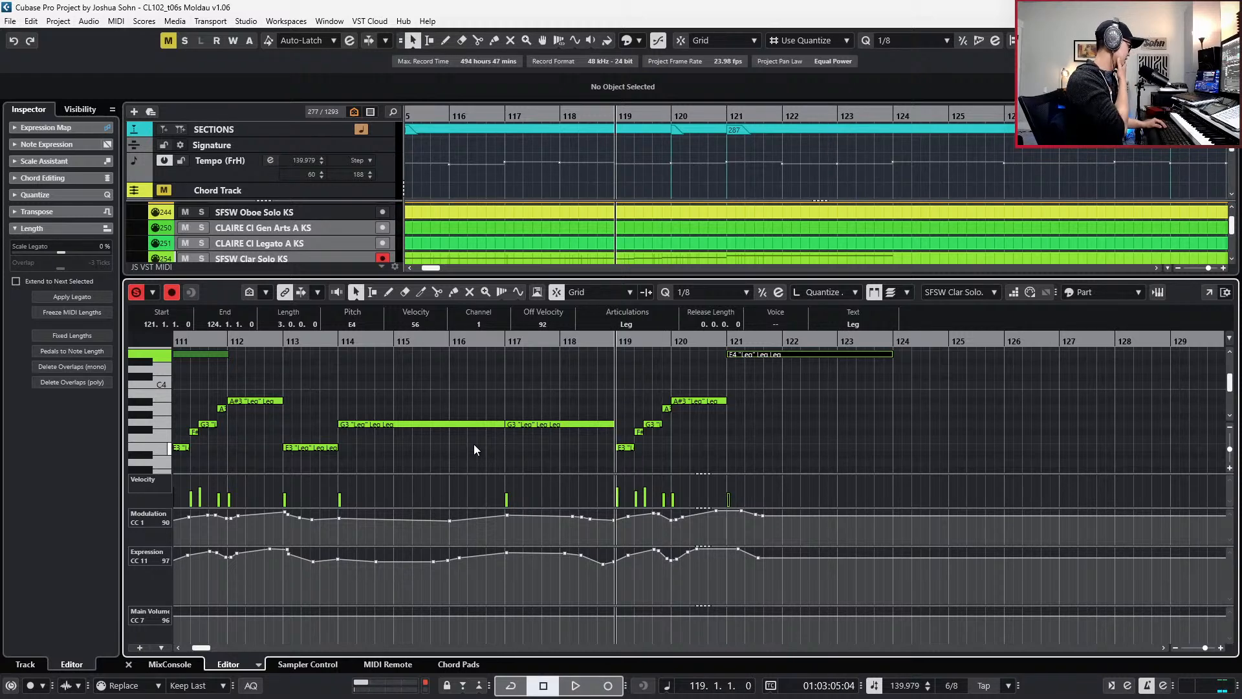
- Shorten the E4 Leg note at bar 121 to a length of 1.3.0.0, ending at 122.4.1.0
{"action": "key", "text": "l"}
{"action": "scroll", "coordinate": [489, 446], "scroll_direction": "down", "scroll_amount": 1}
{"action": "scroll", "coordinate": [680, 427], "scroll_direction": "right", "scroll_amount": 2}
{"action": "scroll", "coordinate": [760, 405], "scroll_direction": "up", "scroll_amount": 2}
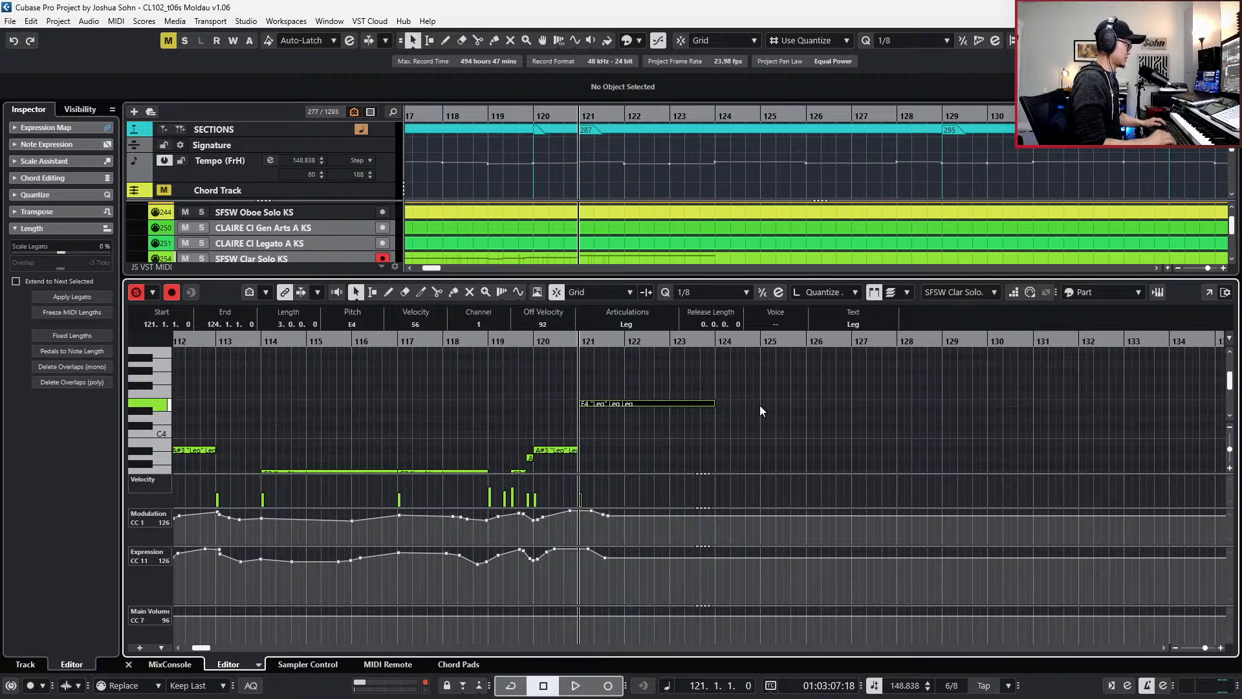
{"action": "left_click", "coordinate": [759, 405], "text": "alt+shift"}
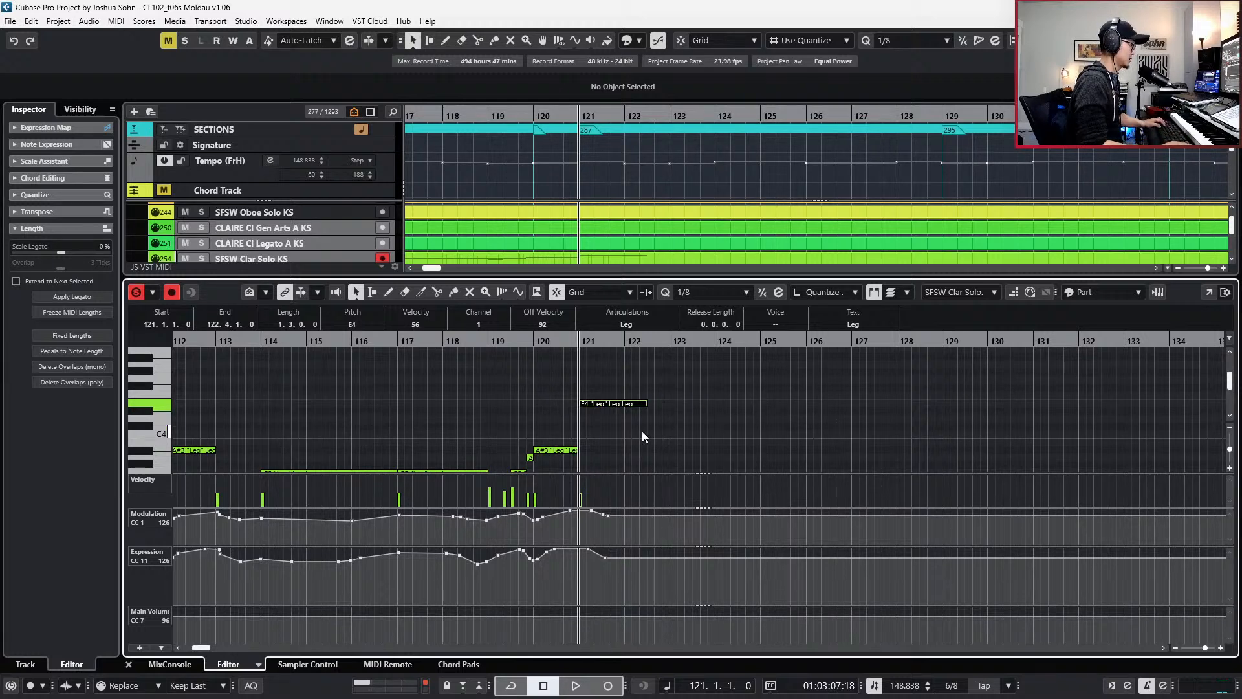
- Duplicate the E4 Leg note within bar 122 as a C#4 and shorten the copy to two eighths
{"action": "scroll", "coordinate": [641, 431], "scroll_direction": "up", "scroll_amount": 2}
{"action": "key", "text": "ctrl+d"}
{"action": "key", "text": "ctrl+Down"}
{"action": "key", "text": "ctrl+Down"}
{"action": "key", "text": "ctrl+Down"}
{"action": "key", "text": "alt+shift+Left"}
{"action": "key", "text": "alt+shift+Left"}
{"action": "key", "text": "alt+shift+Left"}
{"action": "key", "text": "alt+shift+Left"}
{"action": "key", "text": "alt+shift+Left"}
{"action": "key", "text": "alt+shift+Left"}
{"action": "key", "text": "alt+shift+Left"}
{"action": "key", "text": "alt+Right"}
- Duplicate the C#4 Leg note as a one-eighth D#4 at 122.6.1.0
{"action": "key", "text": "ctrl+d"}
{"action": "key", "text": "alt+Left"}
{"action": "key", "text": "alt+Left"}
{"action": "key", "text": "alt+Right"}
{"action": "key", "text": "Up"}
{"action": "key", "text": "Up"}
- Record Modulation and Expression moves for the E4, C#4 and D#4 notes from bar 121 into bar 123
{"action": "key", "text": "space"}
{"action": "key", "text": "KP_Multiply"}
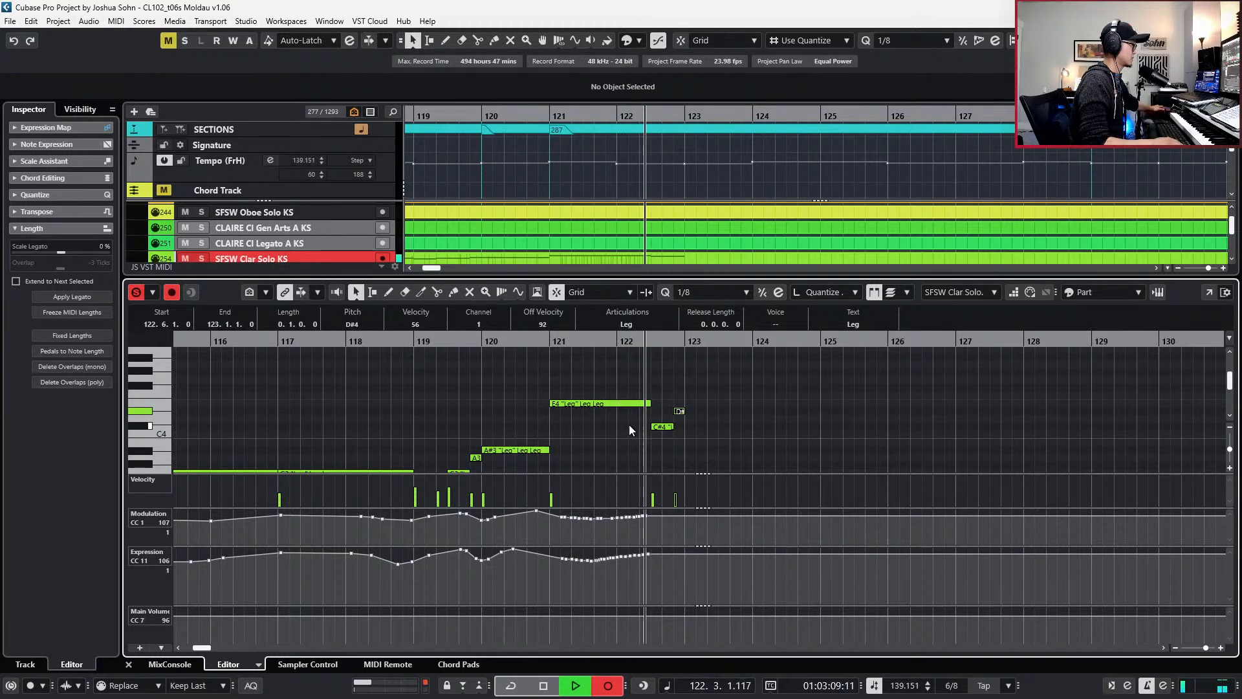
{"action": "key", "text": "space"}
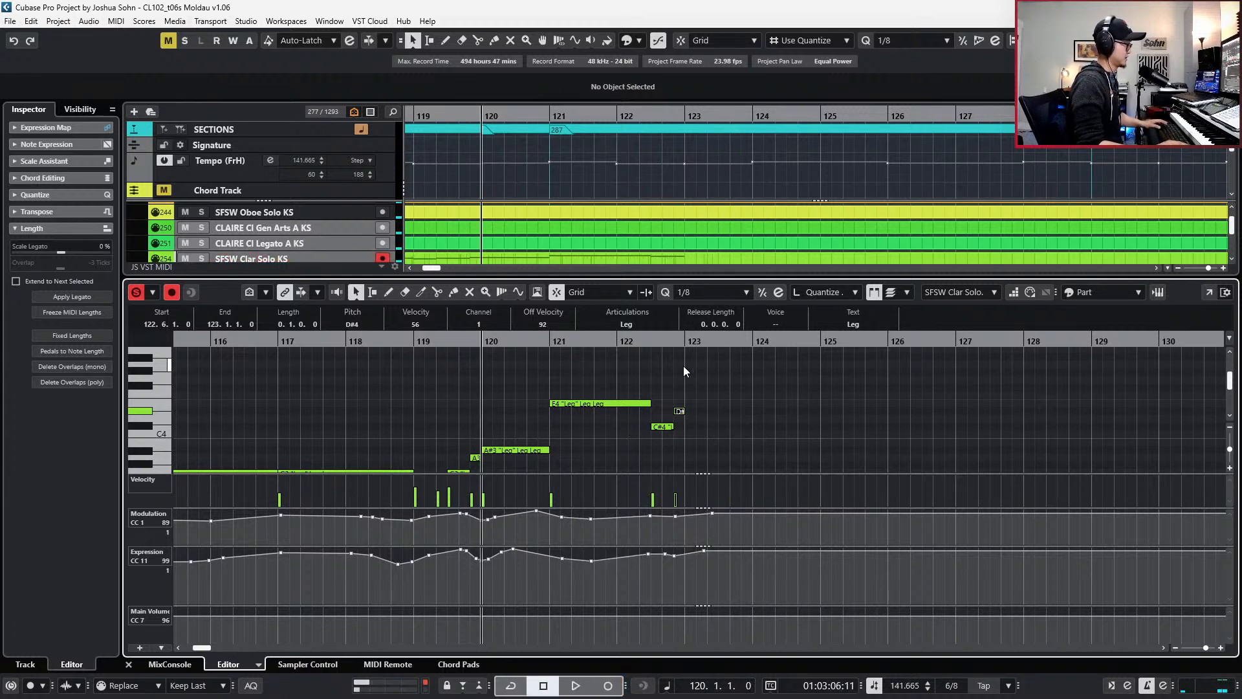
- Copy the E4 Leg note from bar 121 to bar 123, transpose the copy down to C#4 and play it back
{"action": "left_click", "coordinate": [695, 375]}
{"action": "left_click_drag", "start_coordinate": [695, 376], "coordinate": [677, 417]}
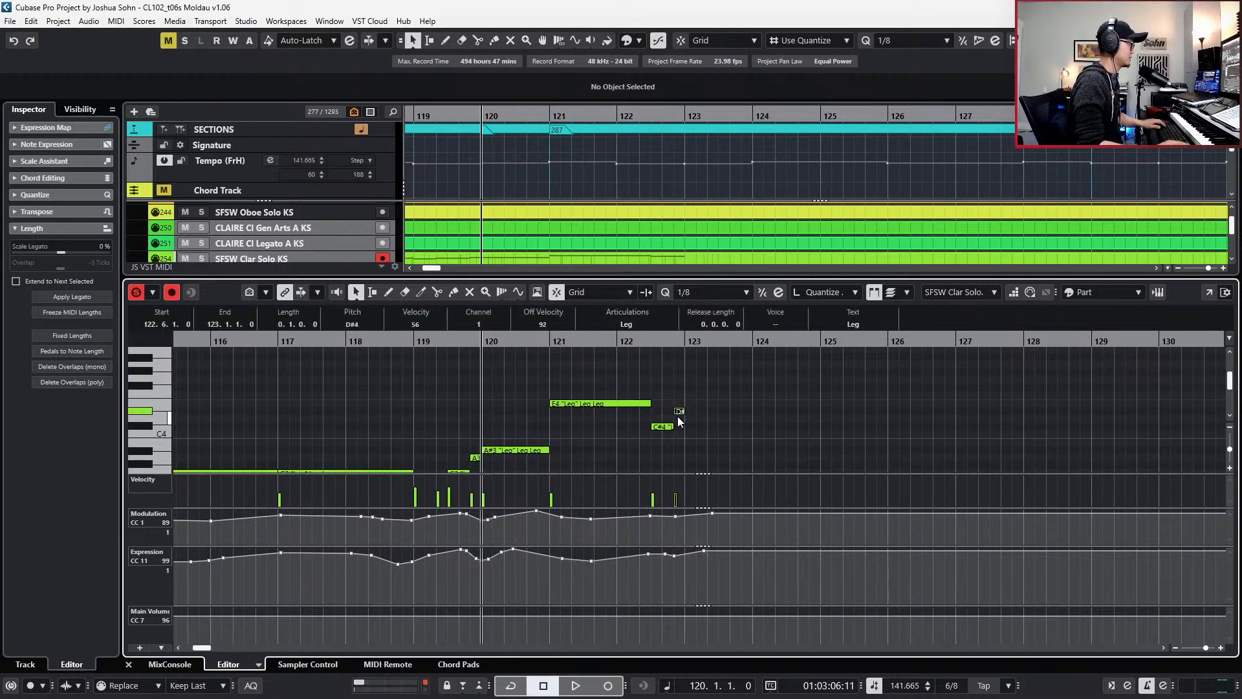
{"action": "left_click_drag", "start_coordinate": [588, 371], "coordinate": [607, 418]}
{"action": "key", "text": "l"}
{"action": "key", "text": "KP_Add"}
{"action": "key", "text": "KP_Add"}
{"action": "key", "text": "ctrl+v"}
{"action": "key", "text": "Down"}
{"action": "key", "text": "Down"}
{"action": "key", "text": "Down"}
{"action": "key", "text": "KP_Subtract"}
{"action": "key", "text": "KP_Subtract"}
{"action": "key", "text": "space"}
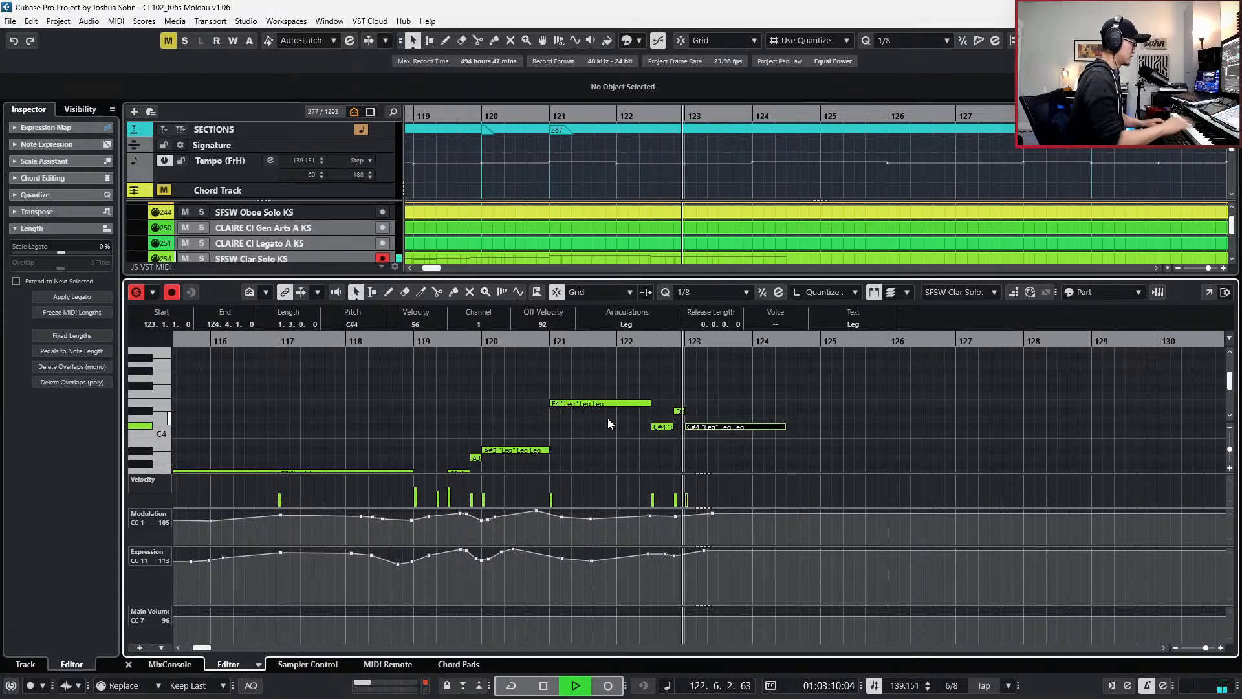
{"action": "key", "text": "space"}
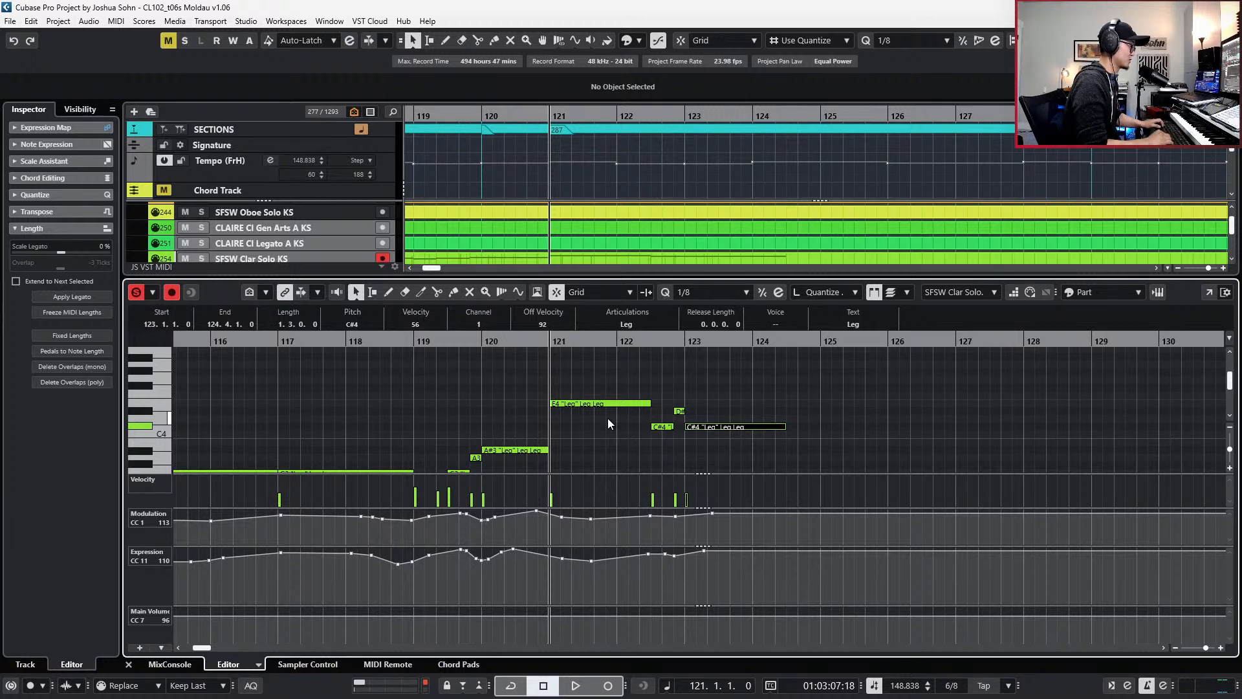
- Transpose the Leg note at bar 123 up to E4 and lengthen it to two bars
{"action": "key", "text": "Up"}
{"action": "key", "text": "Up"}
{"action": "key", "text": "Up"}
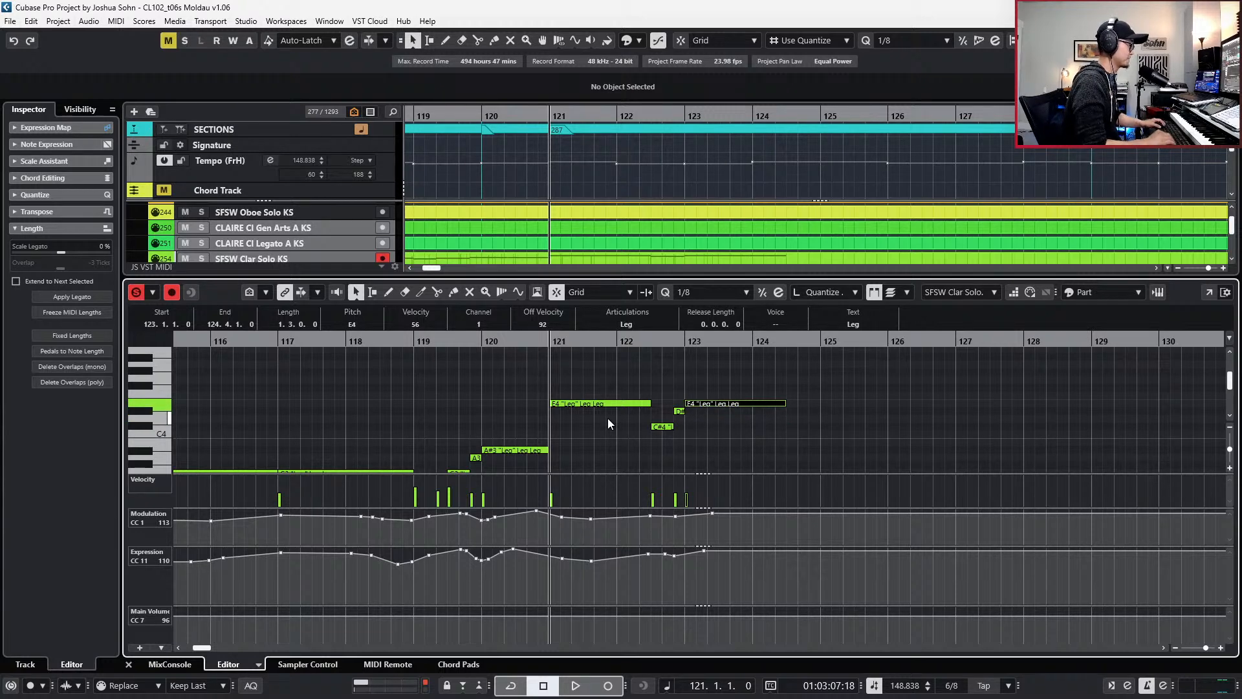
{"action": "key", "text": "space"}
{"action": "key", "text": "alt+shift+Right"}
{"action": "key", "text": "alt+shift+Right"}
{"action": "key", "text": "alt+shift+Right"}
{"action": "key", "text": "alt+shift+Right"}
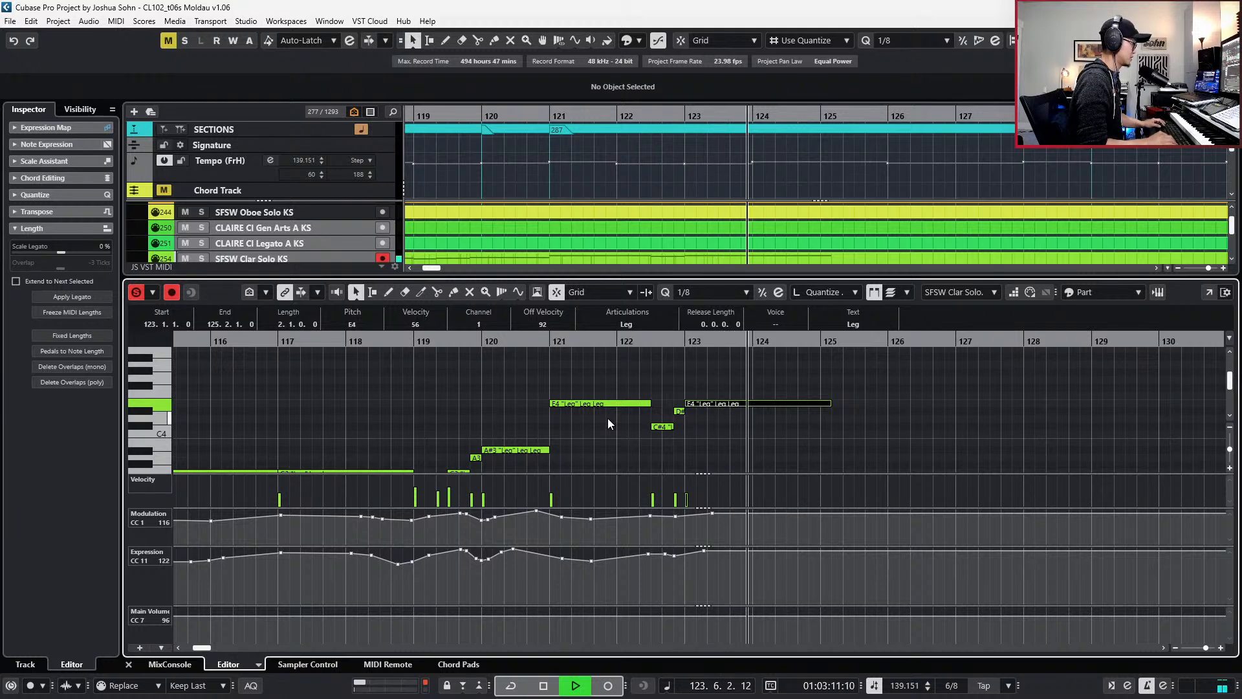
{"action": "key", "text": "space"}
{"action": "key", "text": "alt+shift+Left"}
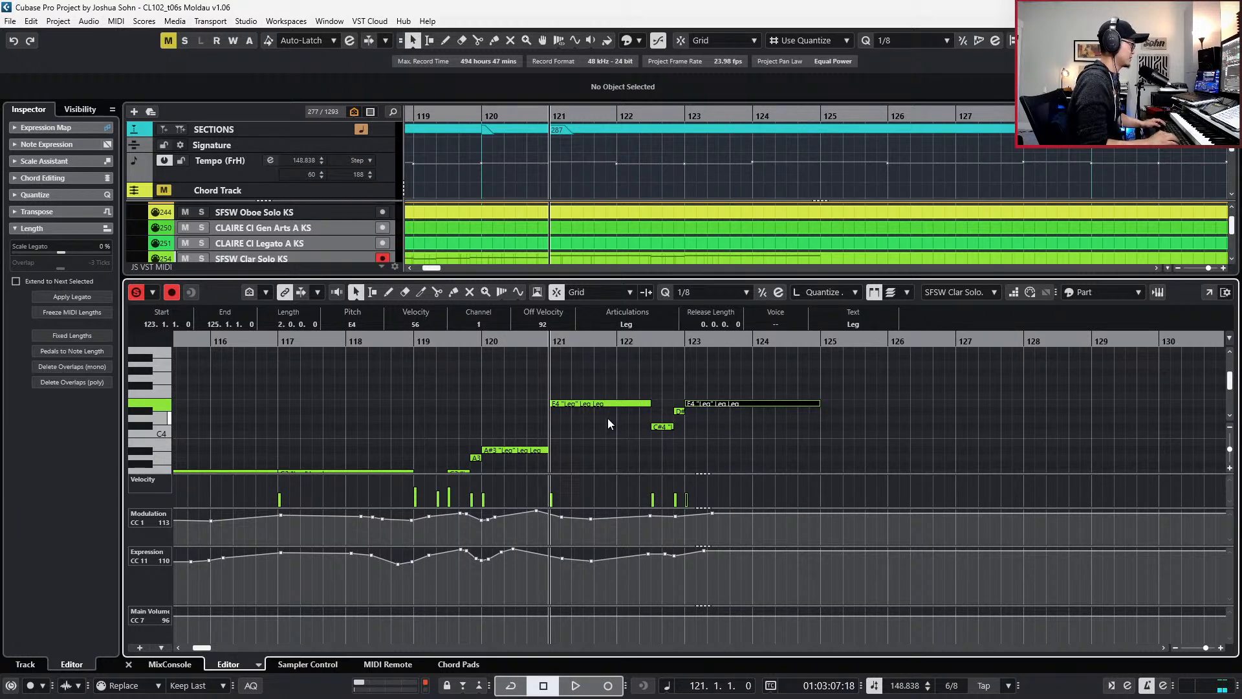
- Delete the Expression and Modulation points after the start of bar 123
{"action": "left_click_drag", "start_coordinate": [688, 577], "coordinate": [723, 527]}
{"action": "key", "text": "Delete"}
{"action": "left_click_drag", "start_coordinate": [707, 522], "coordinate": [738, 477]}
{"action": "key", "text": "Delete"}
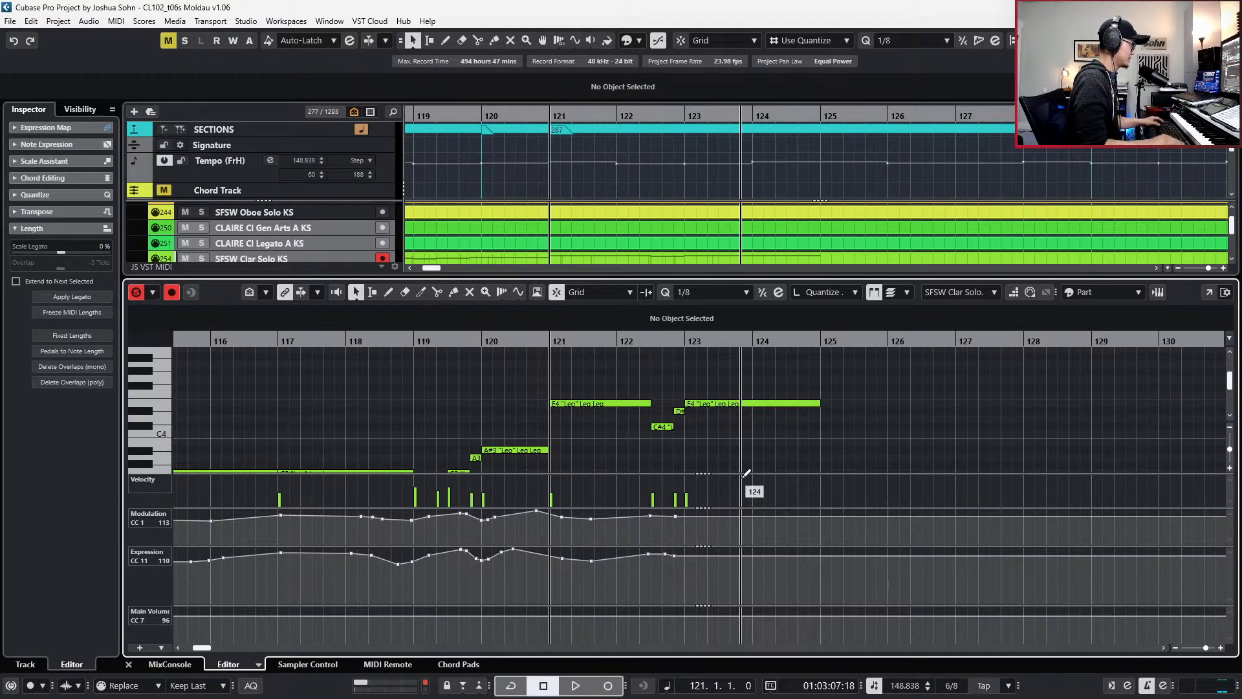
{"action": "key", "text": "space"}
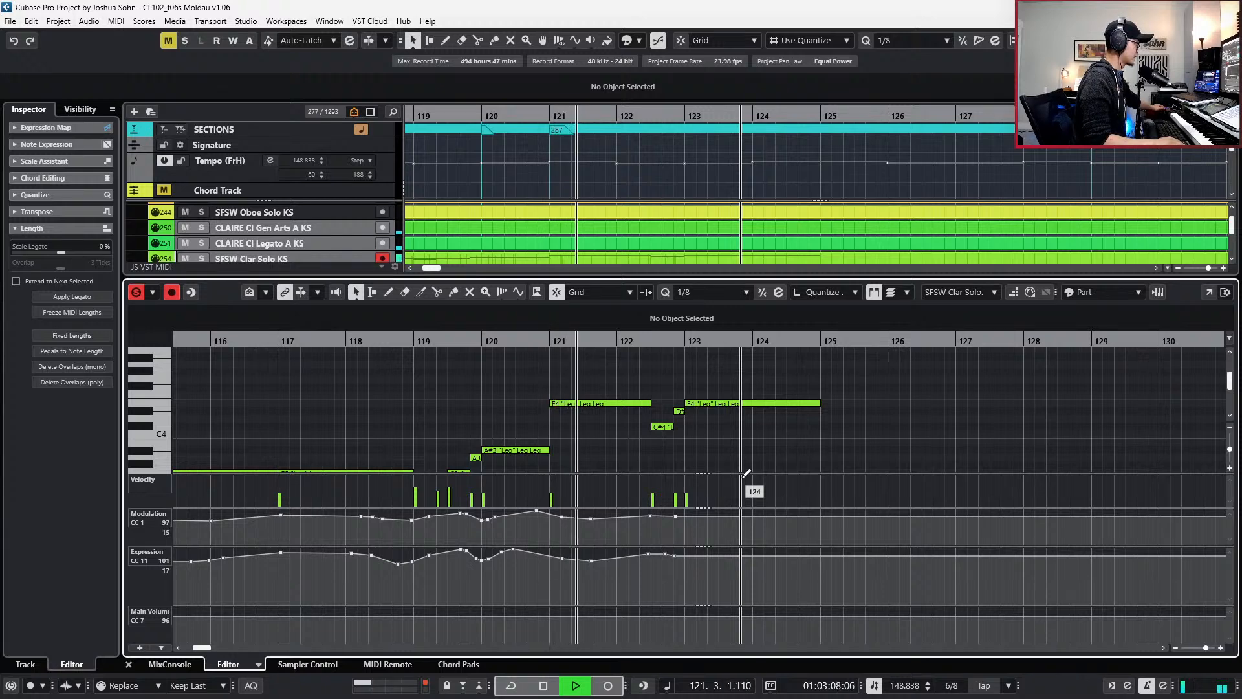
{"action": "key", "text": "KP_Multiply"}
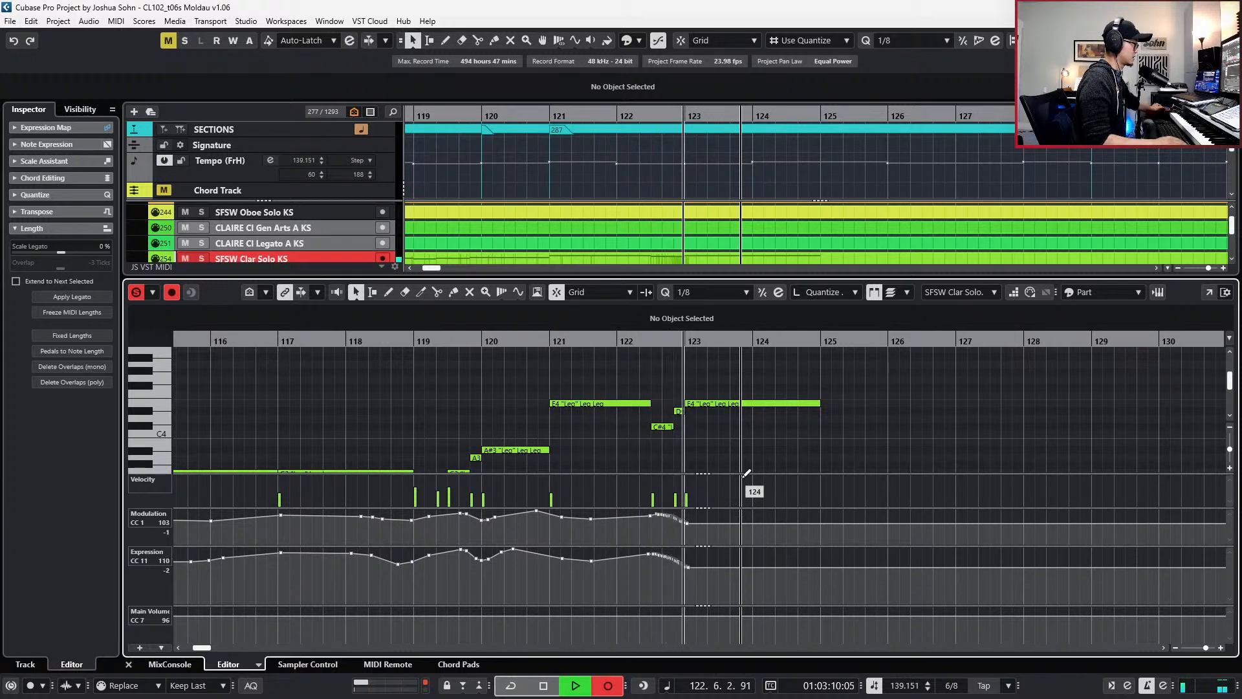
{"action": "key", "text": "space"}
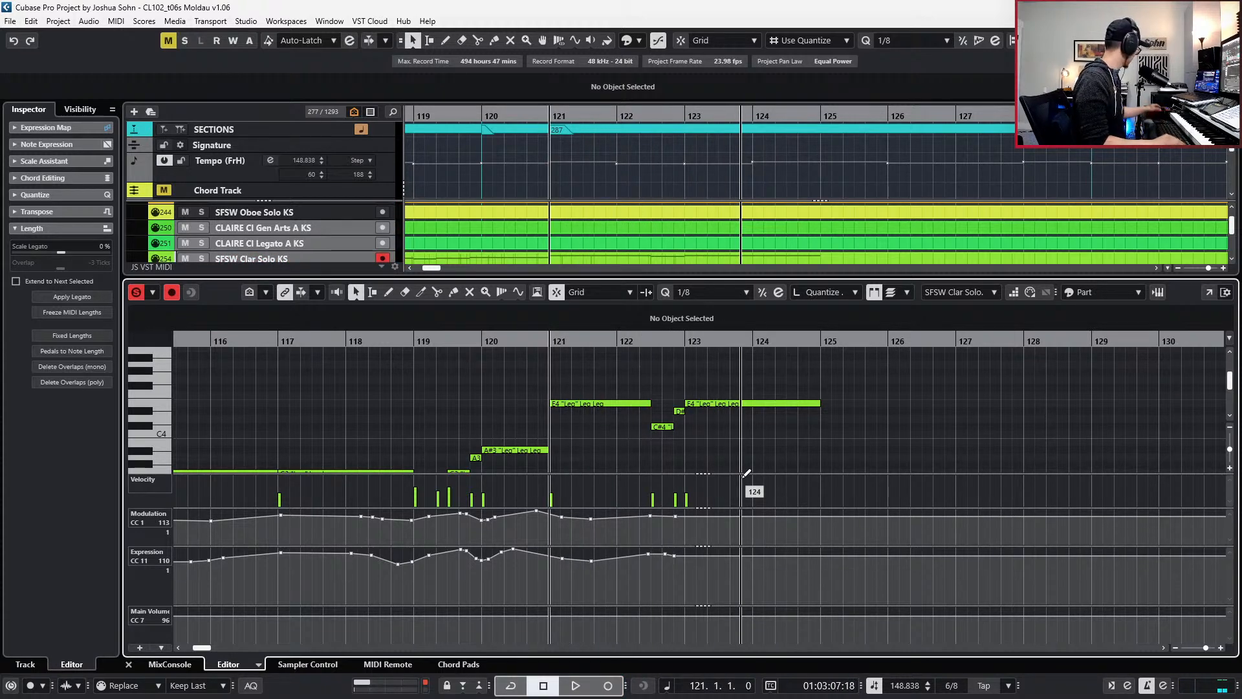
- Record Modulation and Expression moves for the E4 Leg note from bar 123 to bar 125
{"action": "key", "text": "space"}
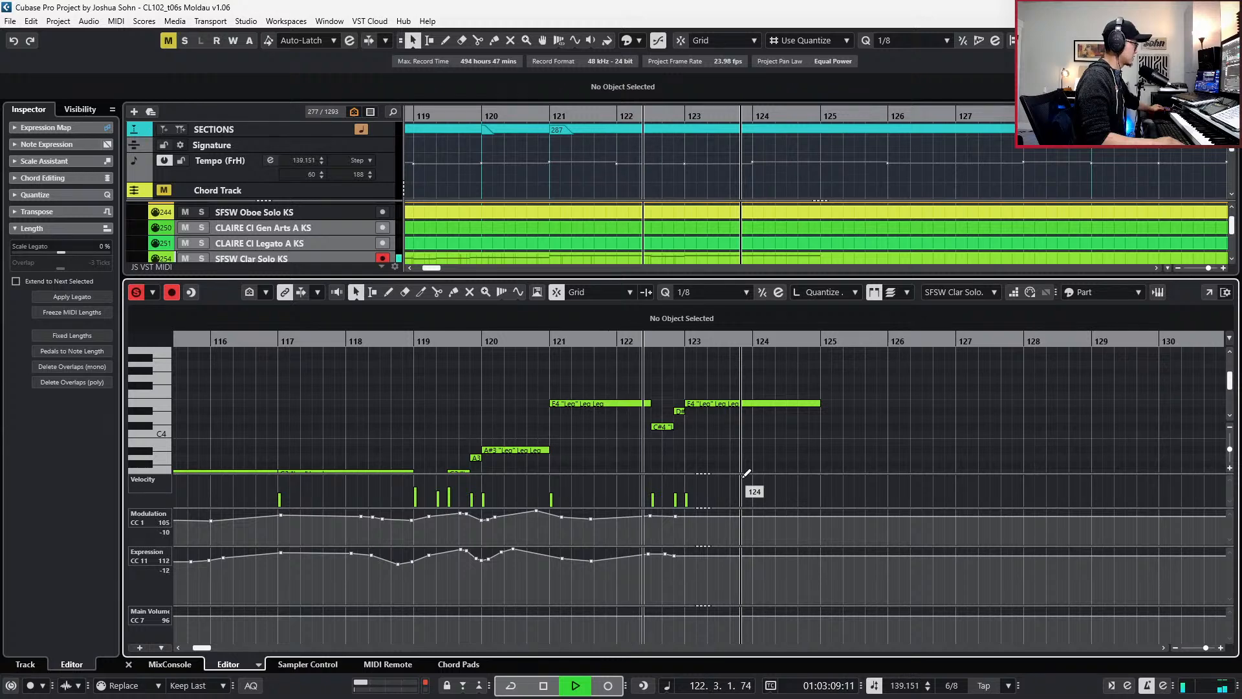
{"action": "key", "text": "KP_Multiply"}
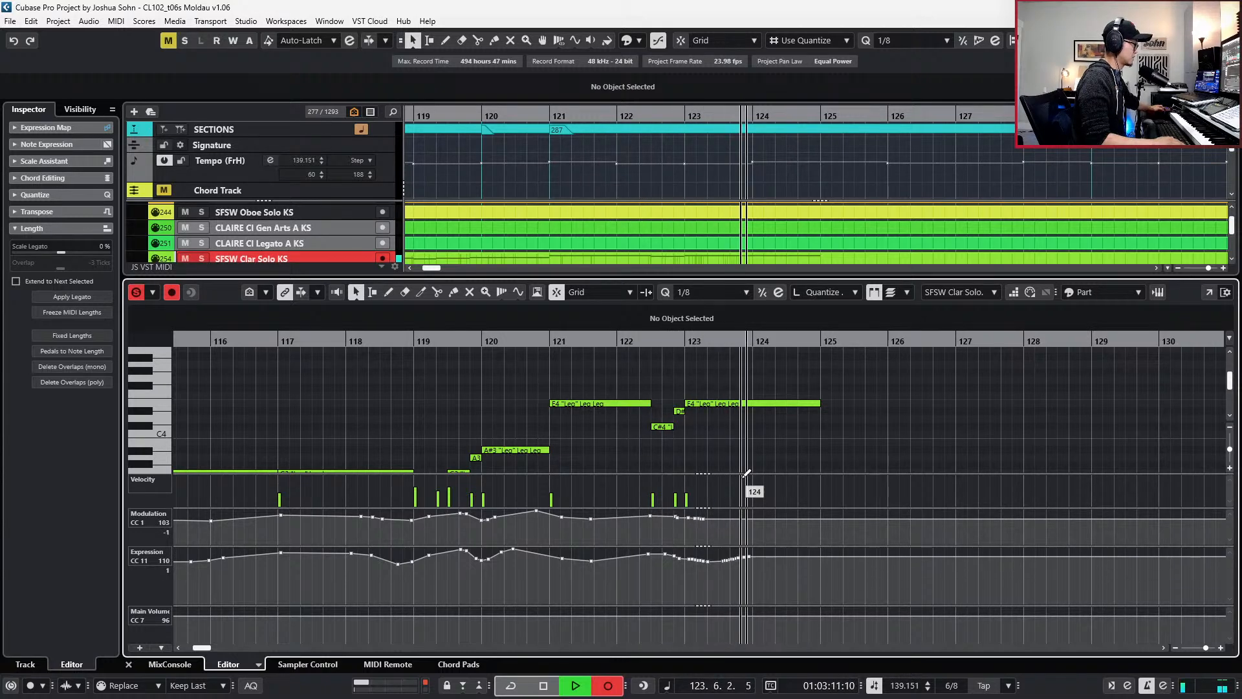
{"action": "key", "text": "space"}
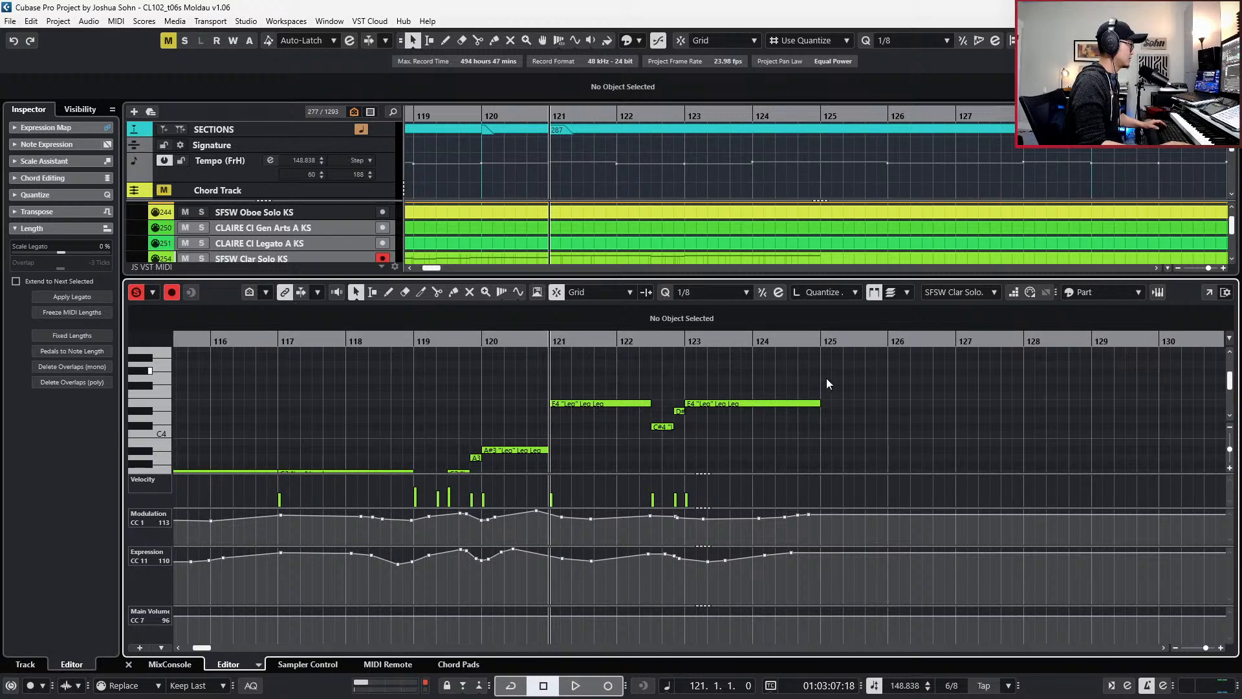
- Split the E4 Leg note that starts at bar 123 at 124.4.1.0 and delete its tail
{"action": "left_click", "coordinate": [756, 404]}
{"action": "left_click", "coordinate": [786, 405], "text": "alt"}
{"action": "key", "text": "Delete"}
- Copy the short C#4 and D#4 Leg notes from the end of bar 122 to 124.4.1.0
{"action": "left_click_drag", "start_coordinate": [749, 432], "coordinate": [662, 409]}
{"action": "key", "text": "Delete"}
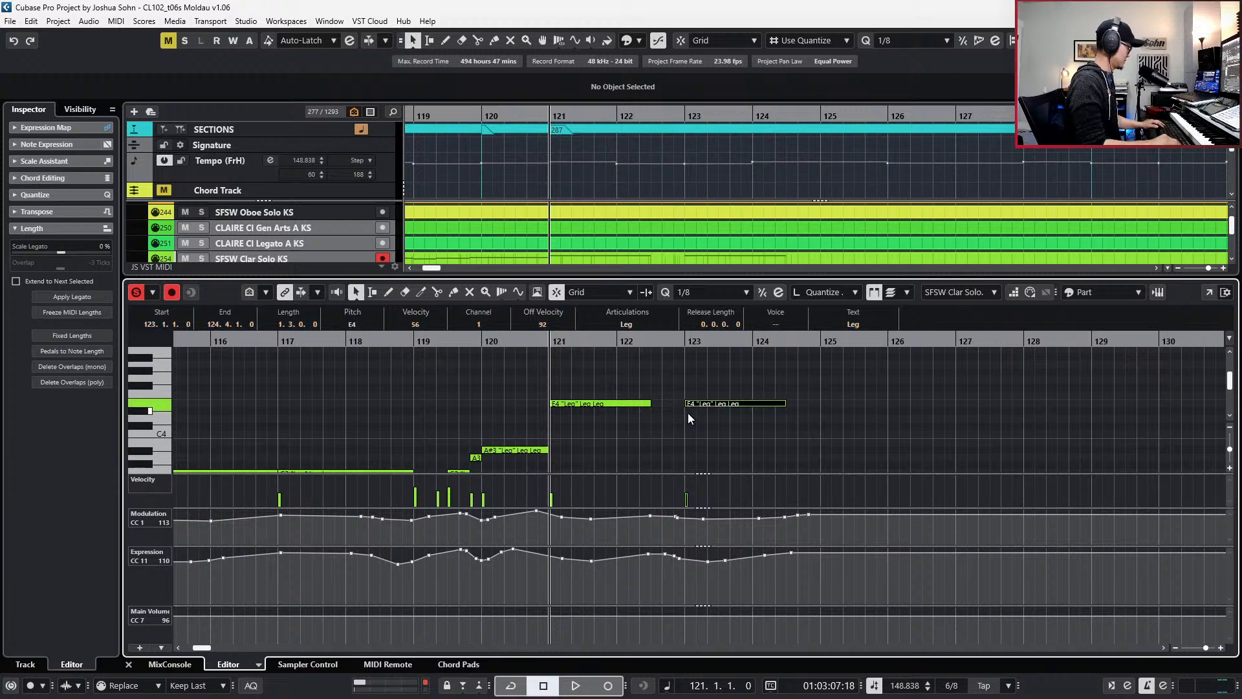
{"action": "key", "text": "ctrl+z"}
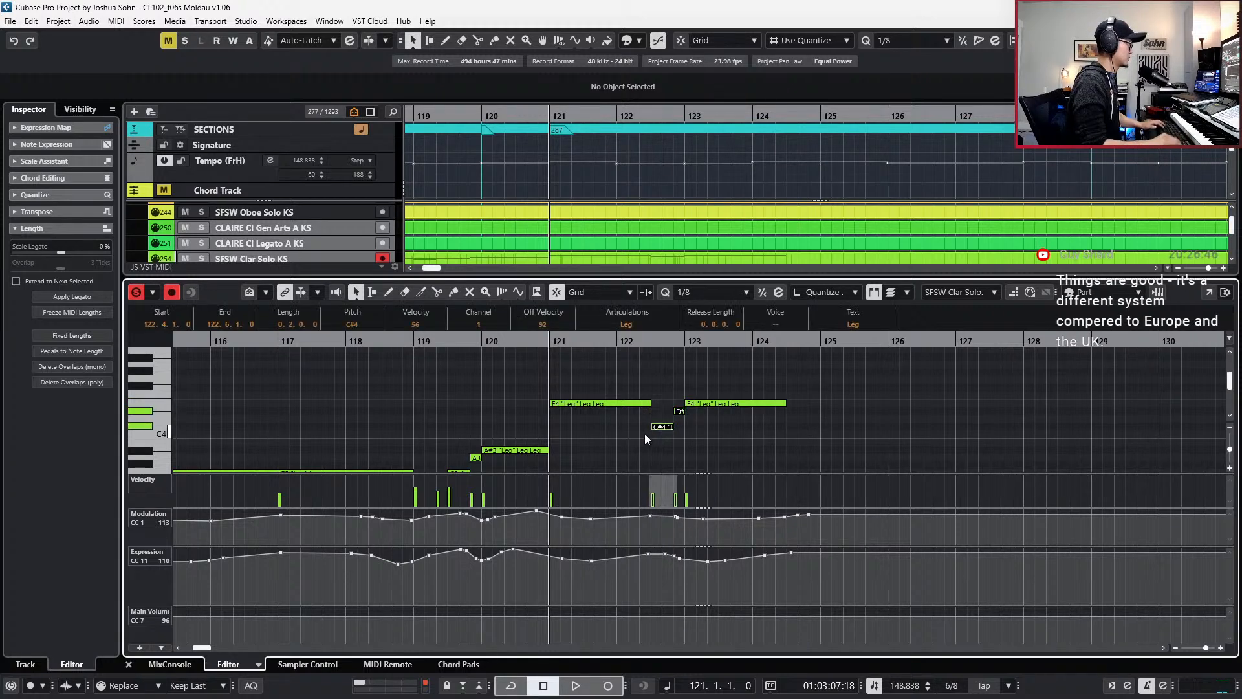
{"action": "key", "text": "KP_Add"}
{"action": "key", "text": "ctrl+KP_Add"}
{"action": "key", "text": "ctrl+KP_Add"}
{"action": "key", "text": "ctrl+KP_Add"}
{"action": "key", "text": "ctrl+v"}
{"action": "key", "text": "KP_Subtract"}
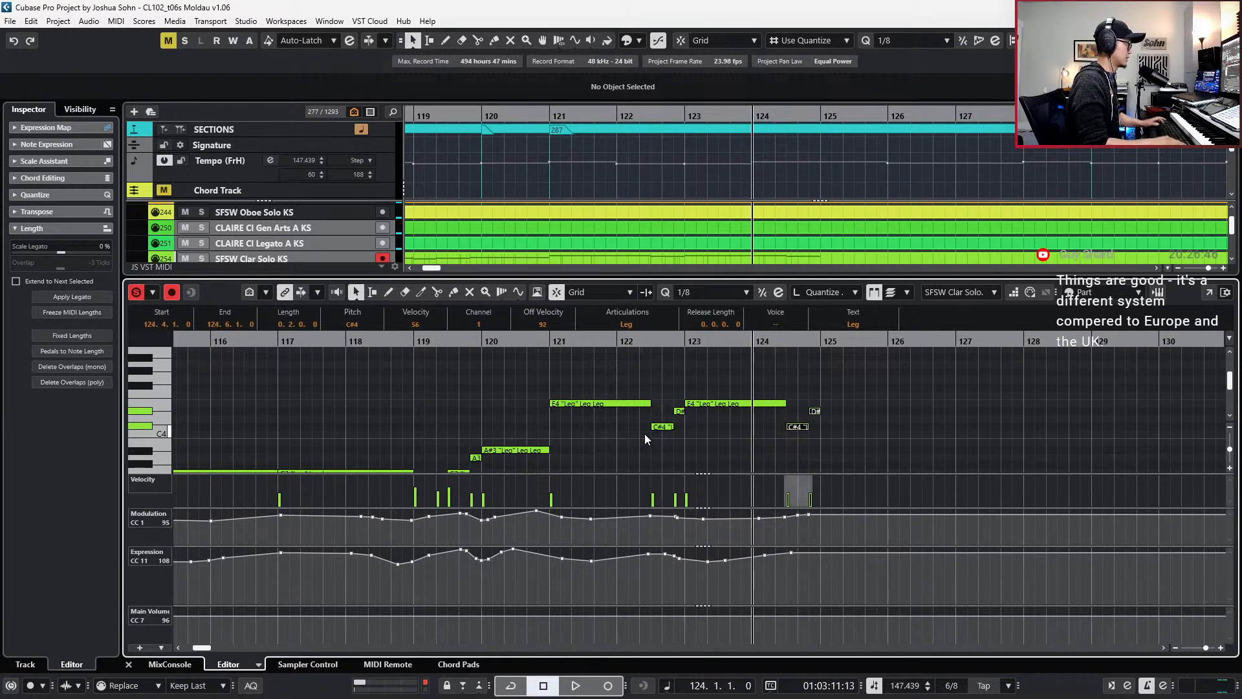
- Play back the clarinet line from bar 123 to check the repeated figure
{"action": "key", "text": "space"}
{"action": "key", "text": "space"}
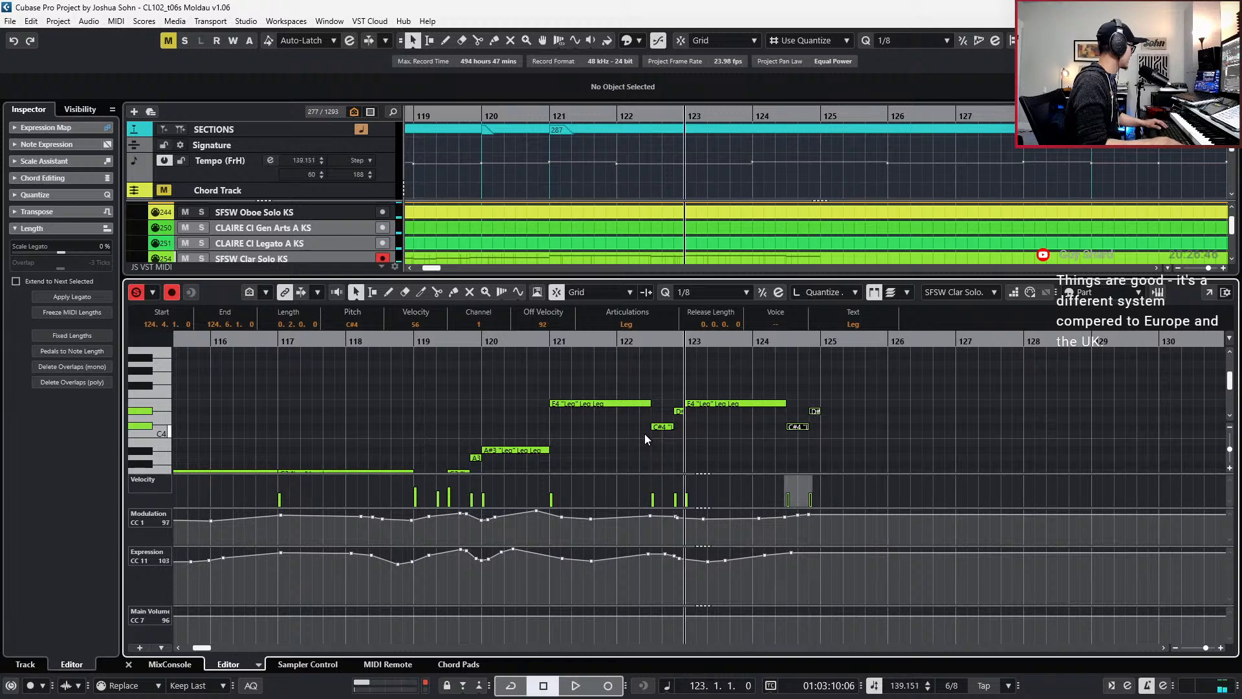
{"action": "key", "text": "space"}
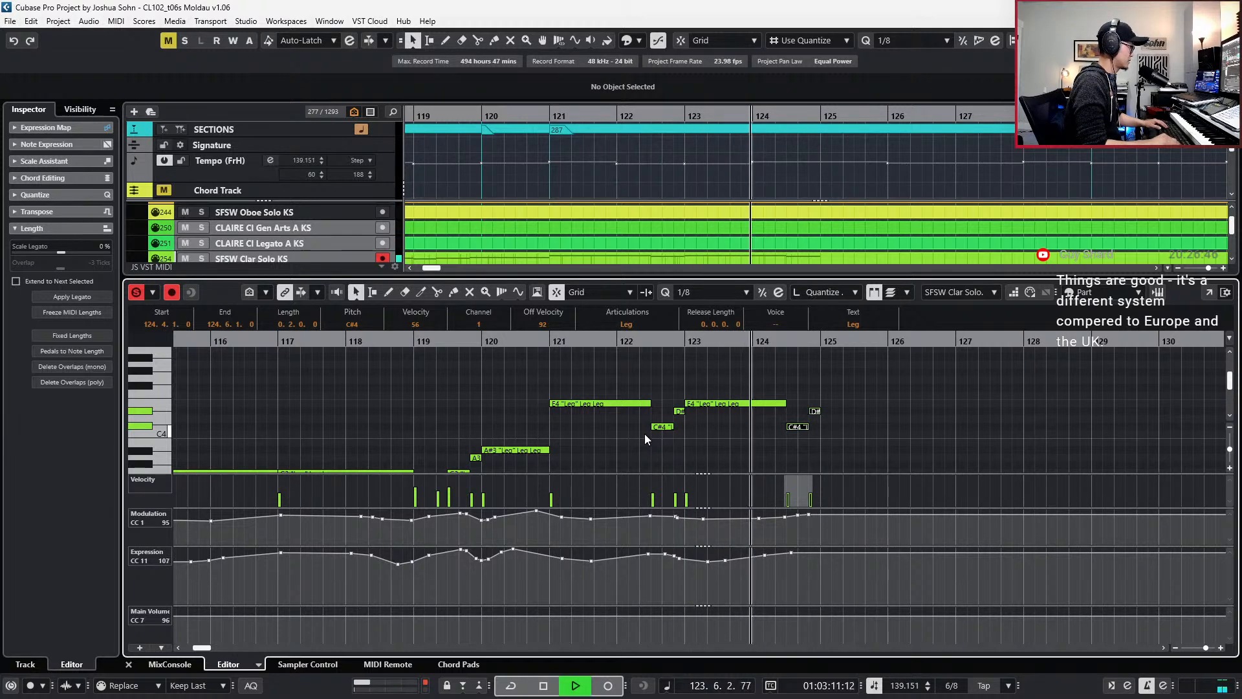
{"action": "key", "text": "space"}
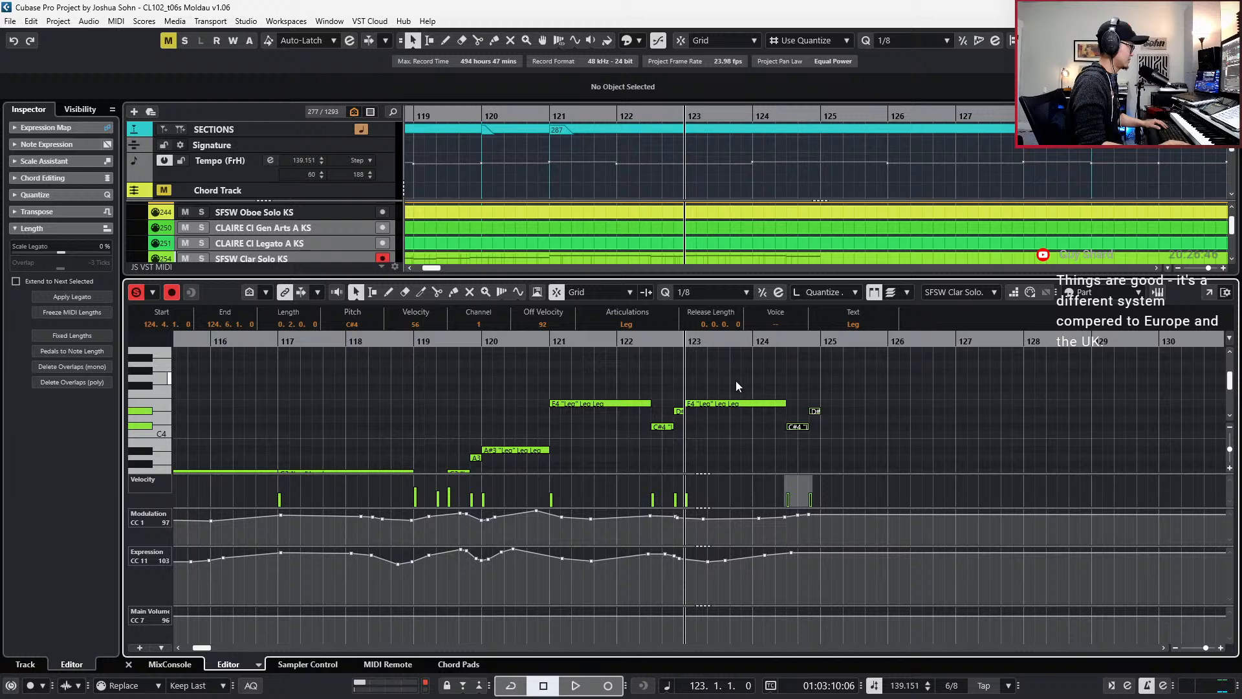
- Duplicate the E4, C#4 and D#4 Leg notes of bars 121 to 125 so the copy starts at bar 125
{"action": "left_click", "coordinate": [708, 403]}
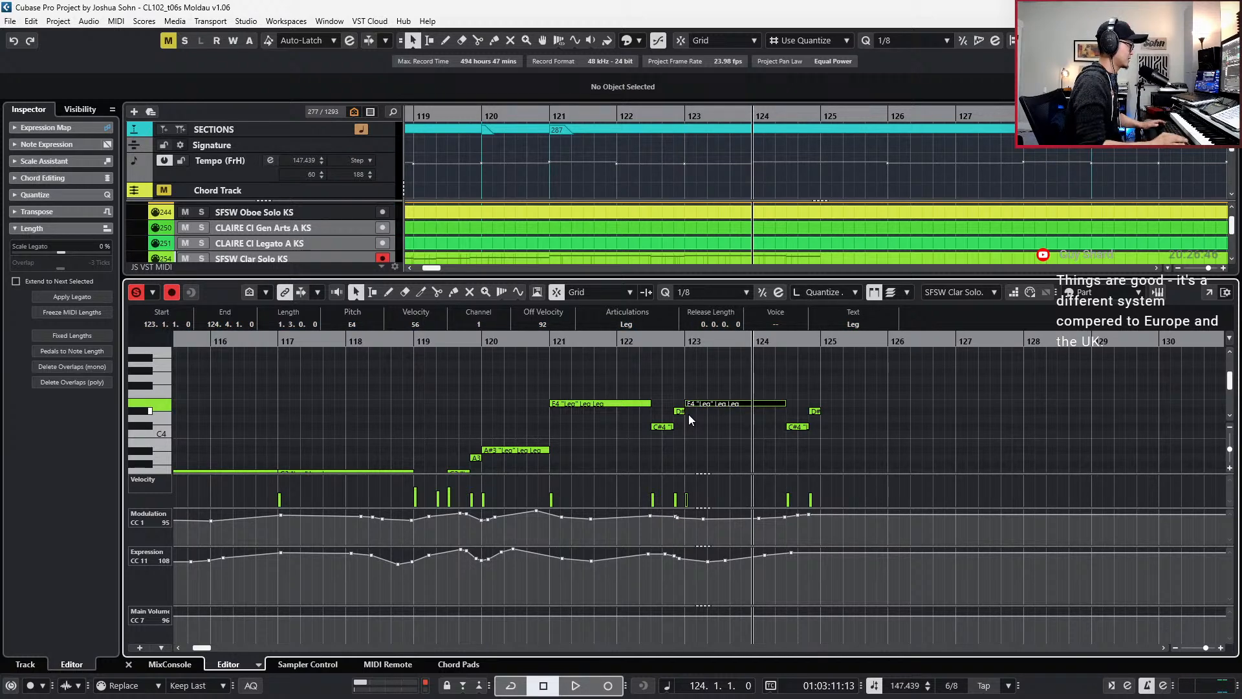
{"action": "left_click", "coordinate": [621, 380]}
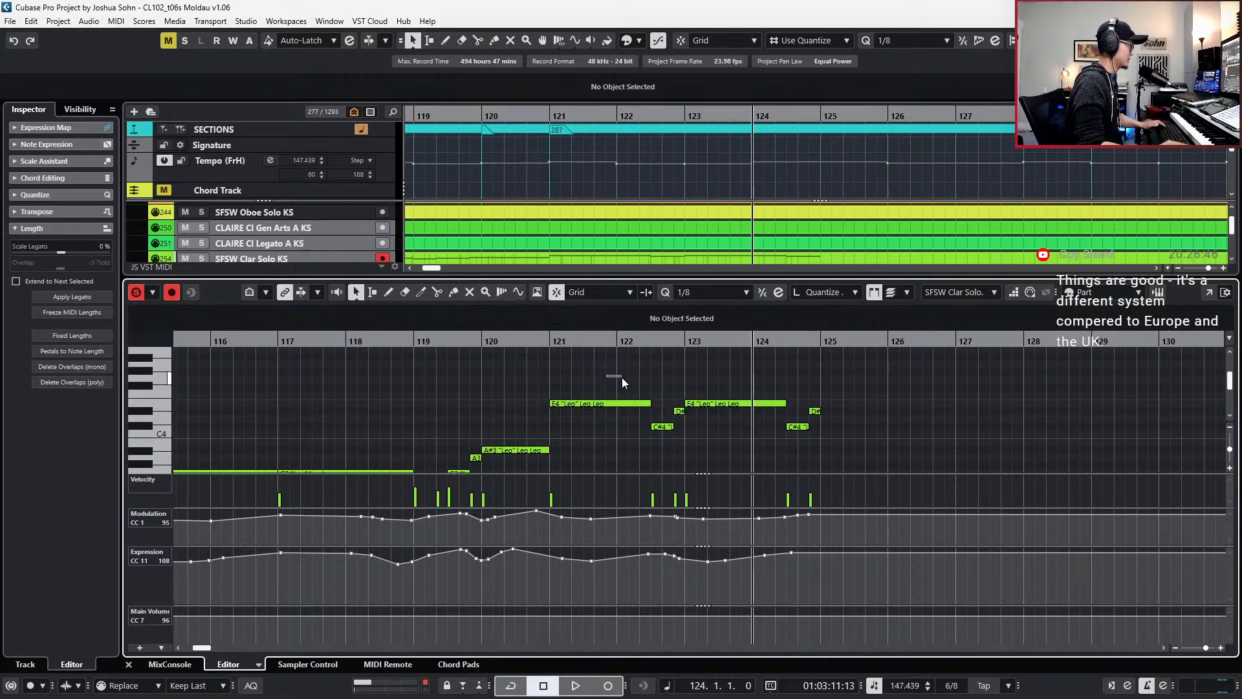
{"action": "left_click_drag", "start_coordinate": [616, 380], "coordinate": [842, 459]}
{"action": "key", "text": "alt+d"}
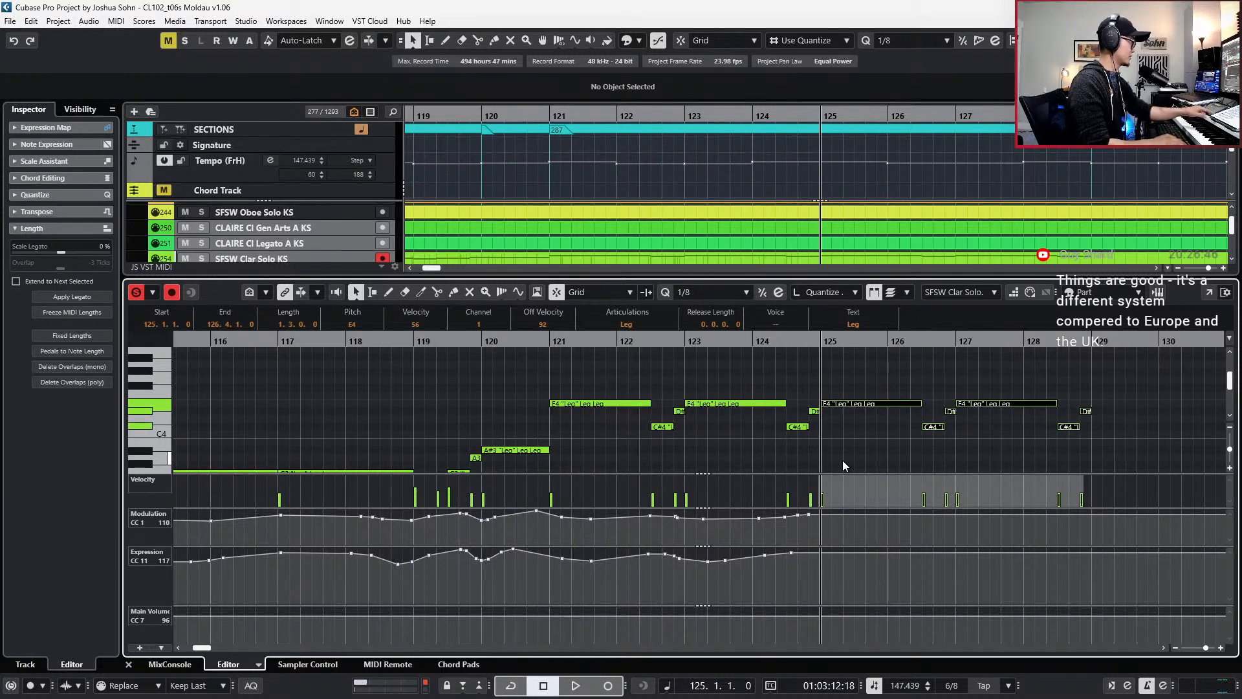
{"action": "key", "text": "KP_Subtract"}
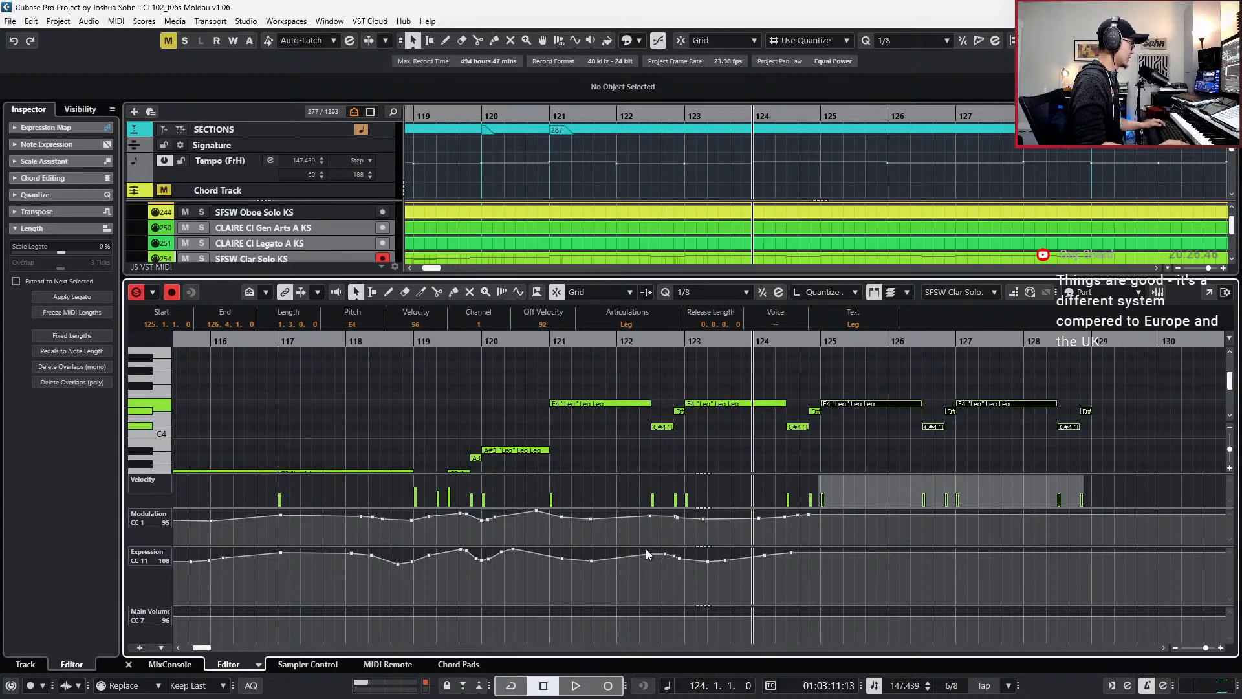
- Copy the Expression and Modulation points of bars 121 to 125 onto the duplicated notes starting in bar 125
{"action": "left_click_drag", "start_coordinate": [561, 588], "coordinate": [818, 465]}
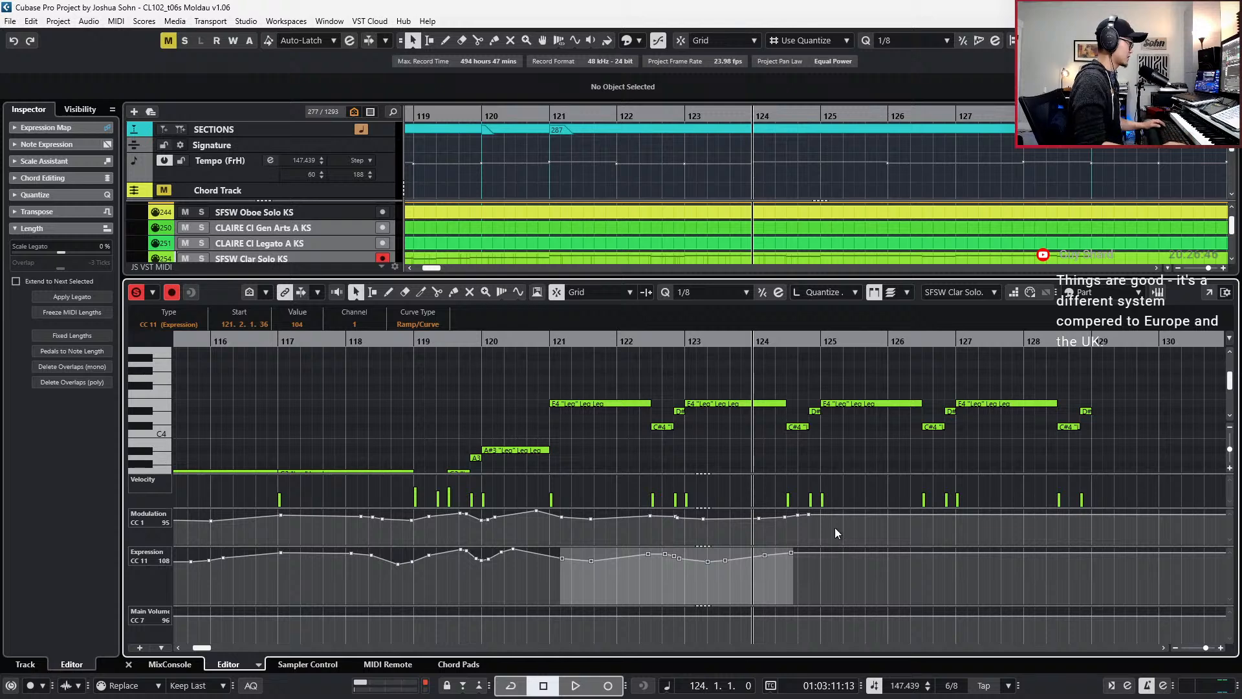
{"action": "left_click_drag", "start_coordinate": [811, 516], "coordinate": [563, 485]}
{"action": "key", "text": "space"}
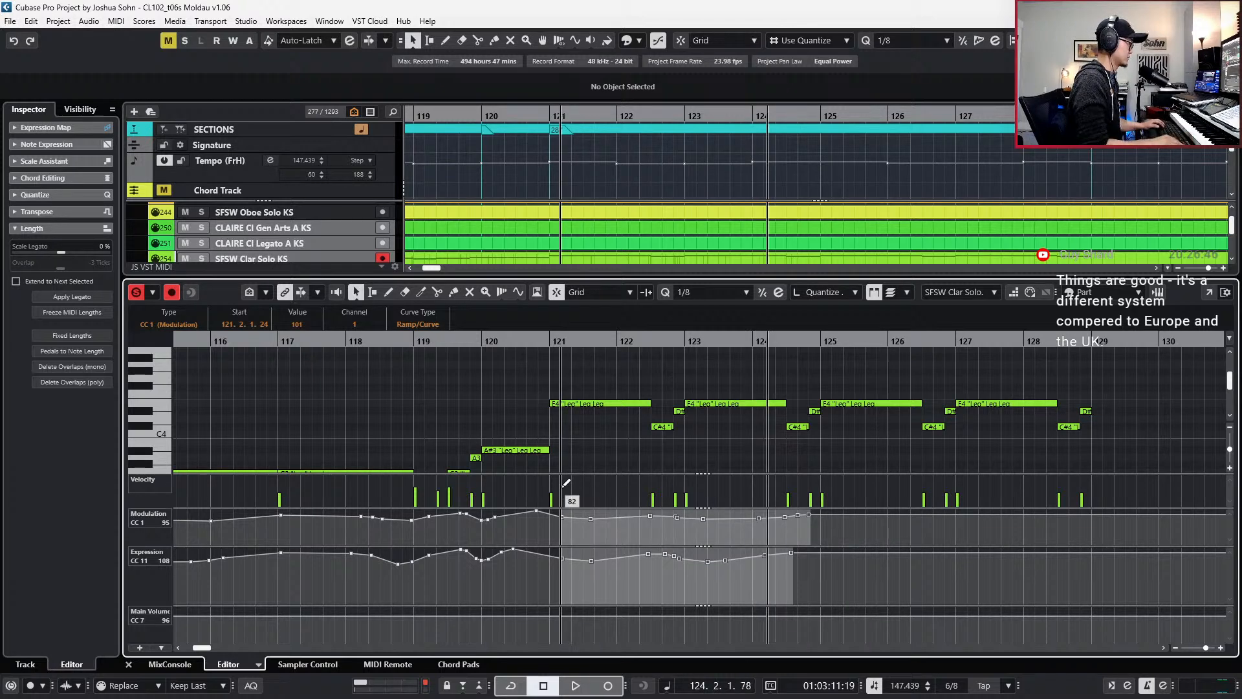
{"action": "key", "text": "KP_Subtract"}
{"action": "key", "text": "ctrl+v"}
{"action": "key", "text": "KP_Subtract"}
{"action": "key", "text": "KP_Subtract"}
{"action": "key", "text": "ctrl+z"}
{"action": "key", "text": "KP_Add"}
{"action": "key", "text": "ctrl+v"}
{"action": "key", "text": "KP_Subtract"}
{"action": "key", "text": "KP_Subtract"}
{"action": "key", "text": "KP_Subtract"}
- Play back the duplicated phrase and set a Modulation point of 110 at the start of bar 125
{"action": "key", "text": "space"}
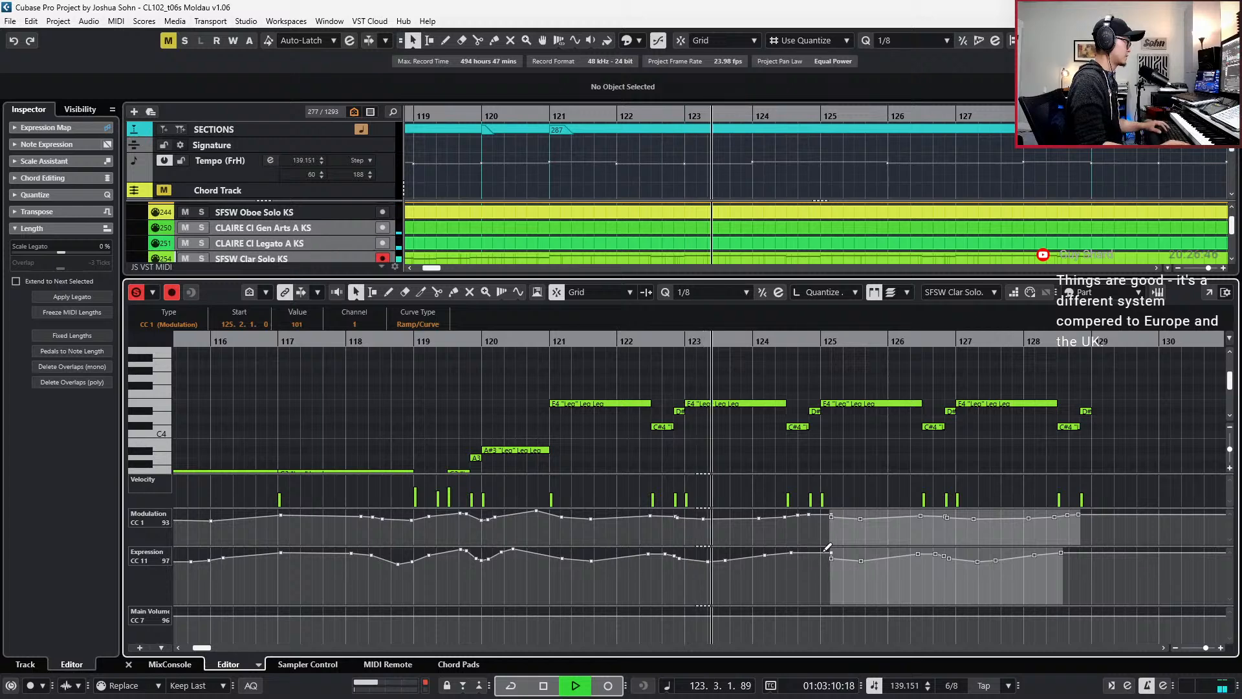
{"action": "left_click_drag", "start_coordinate": [831, 553], "coordinate": [820, 515]}
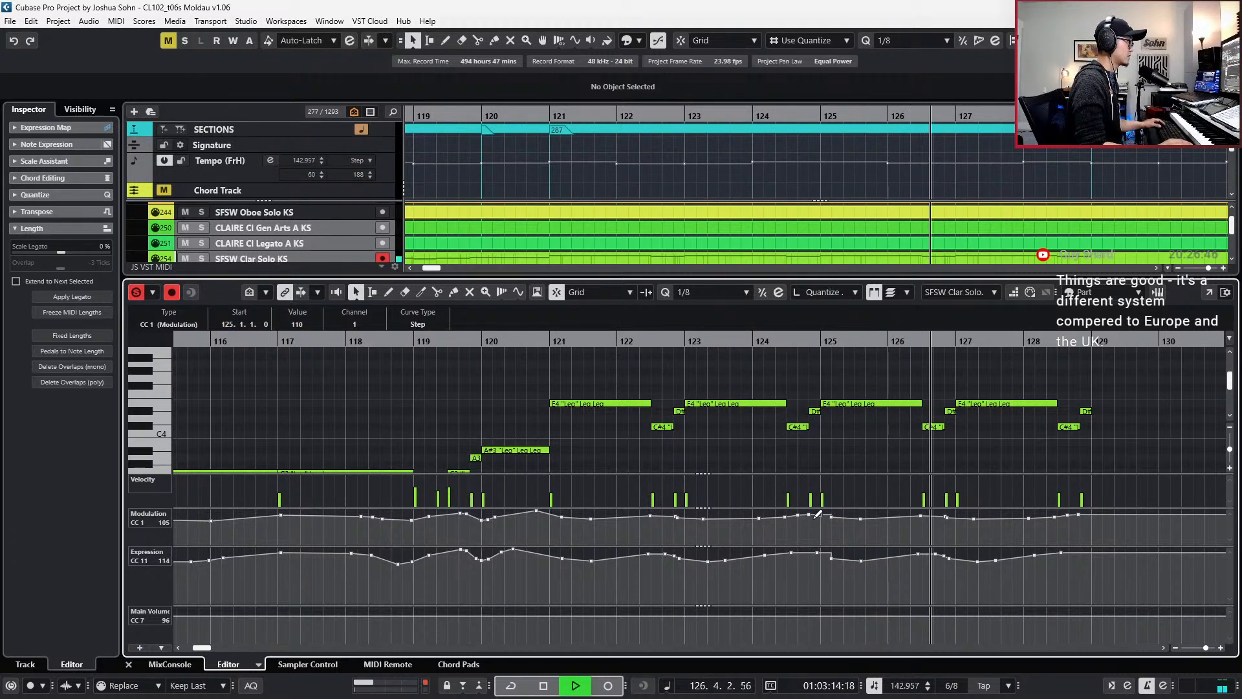
{"action": "key", "text": "space"}
- Move the playhead to the start of bar 129
{"action": "key", "text": "KP_Add"}
{"action": "key", "text": "KP_Add"}
{"action": "key", "text": "KP_Add"}
{"action": "key", "text": "KP_Add"}
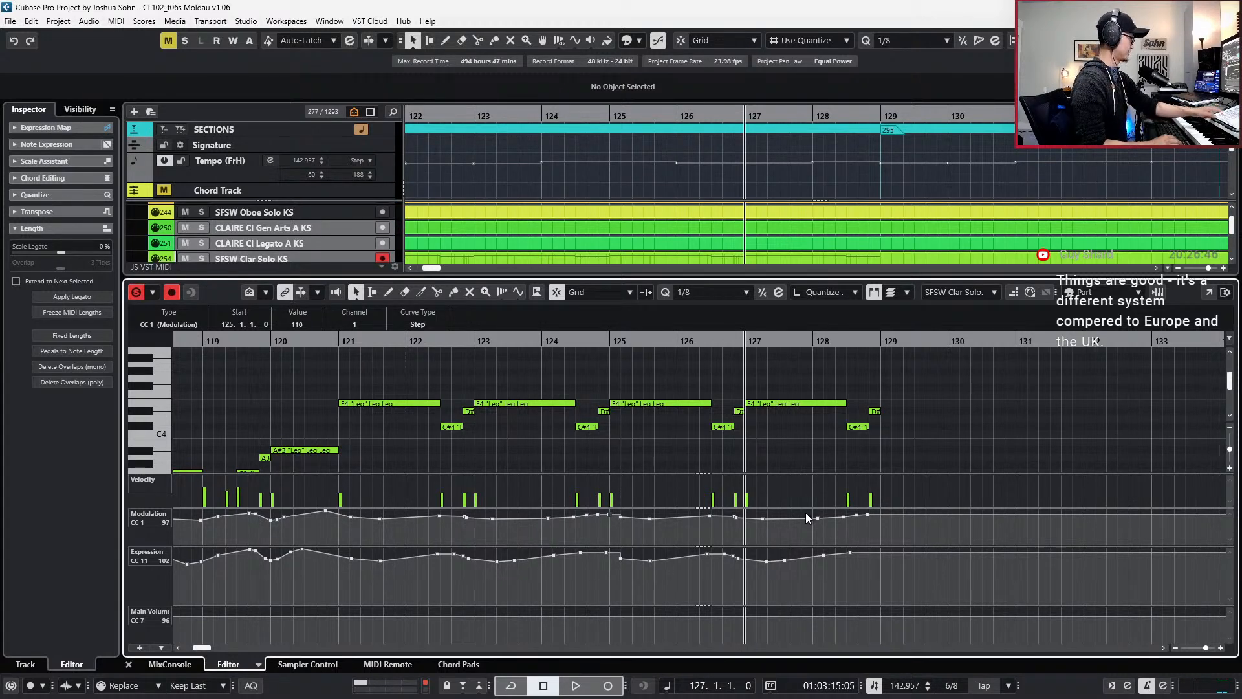
{"action": "key", "text": "KP_Add"}
{"action": "key", "text": "KP_Add"}
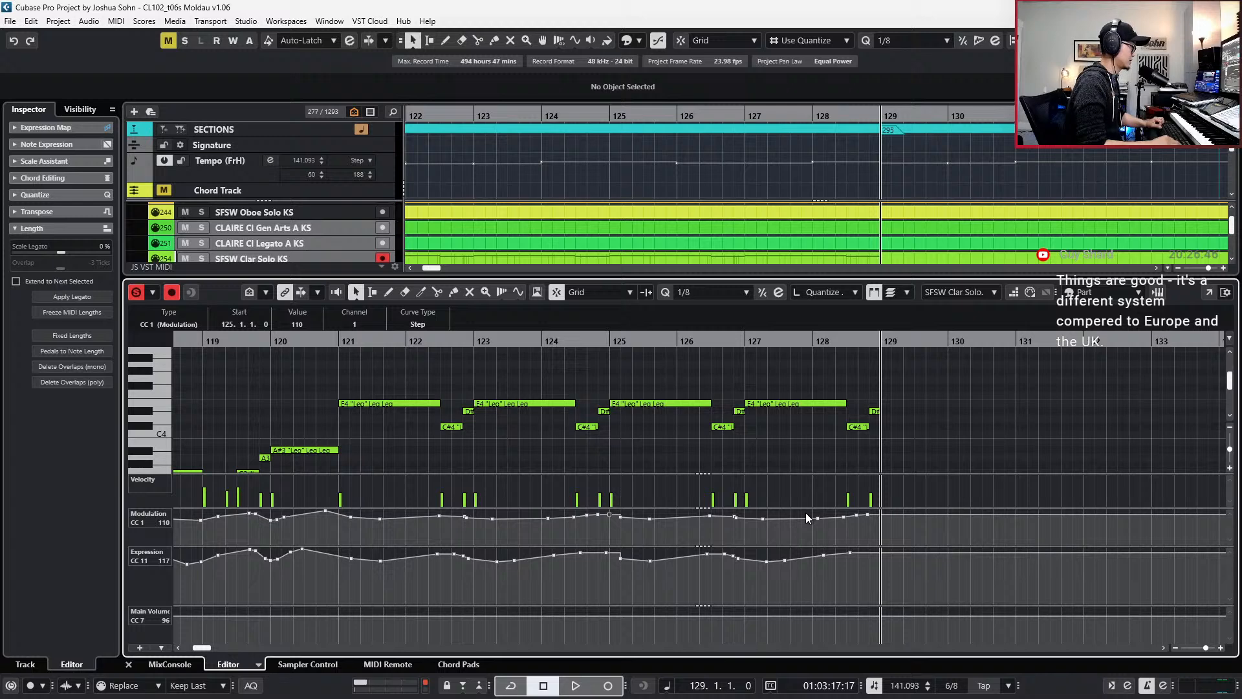
{"action": "scroll", "coordinate": [806, 505], "scroll_direction": "right", "scroll_amount": 1}
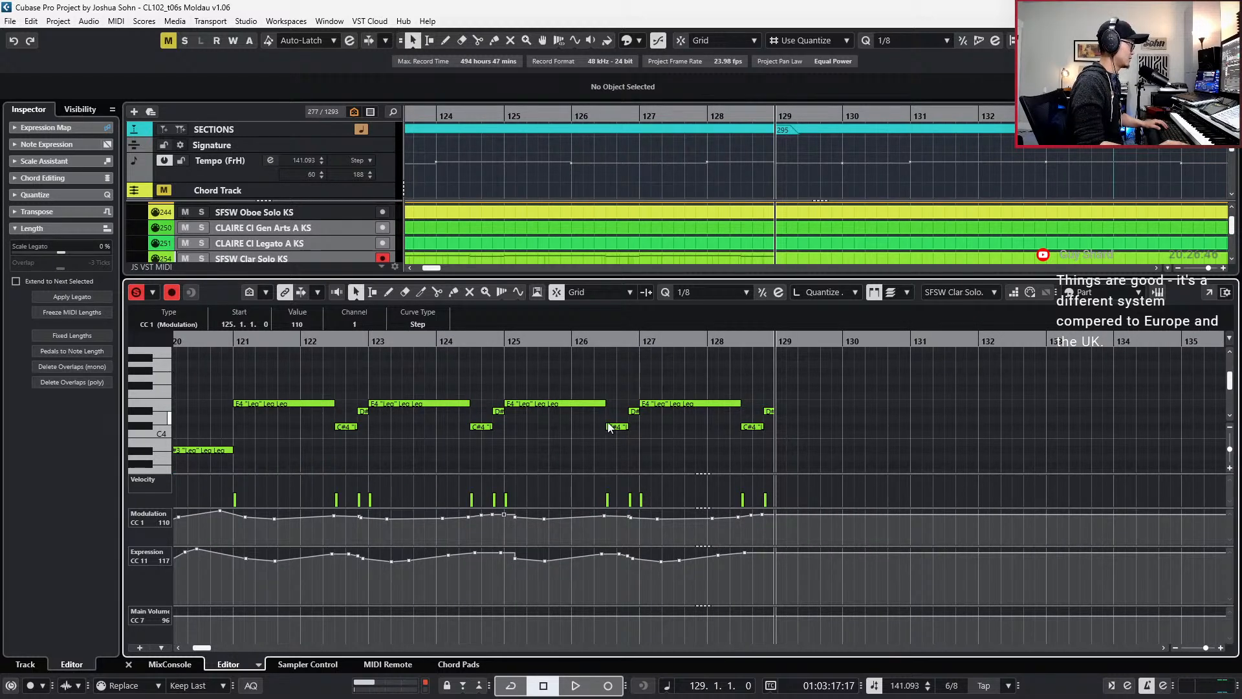
{"action": "scroll", "coordinate": [511, 414], "scroll_direction": "left", "scroll_amount": 5}
{"action": "scroll", "coordinate": [485, 406], "scroll_direction": "down", "scroll_amount": 3}
{"action": "left_click_drag", "start_coordinate": [422, 395], "coordinate": [471, 457]}
{"action": "key", "text": "ctrl+c"}
{"action": "key", "text": "ctrl+v"}
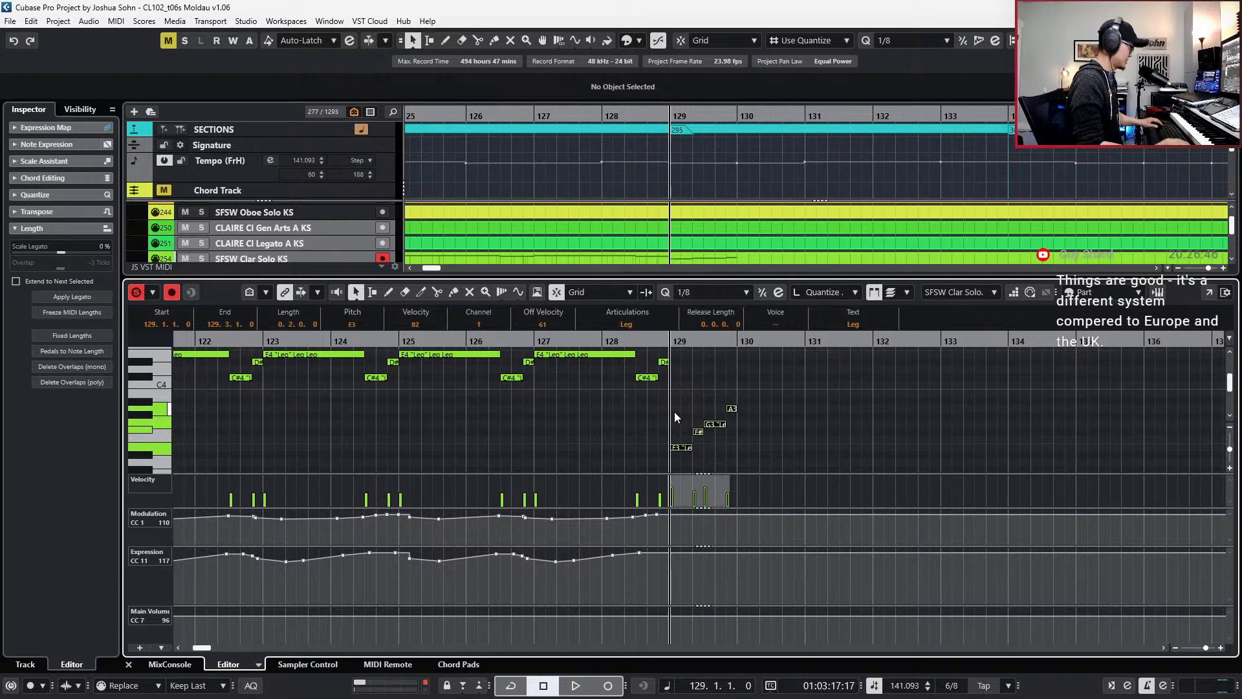
{"action": "key", "text": "Delete"}
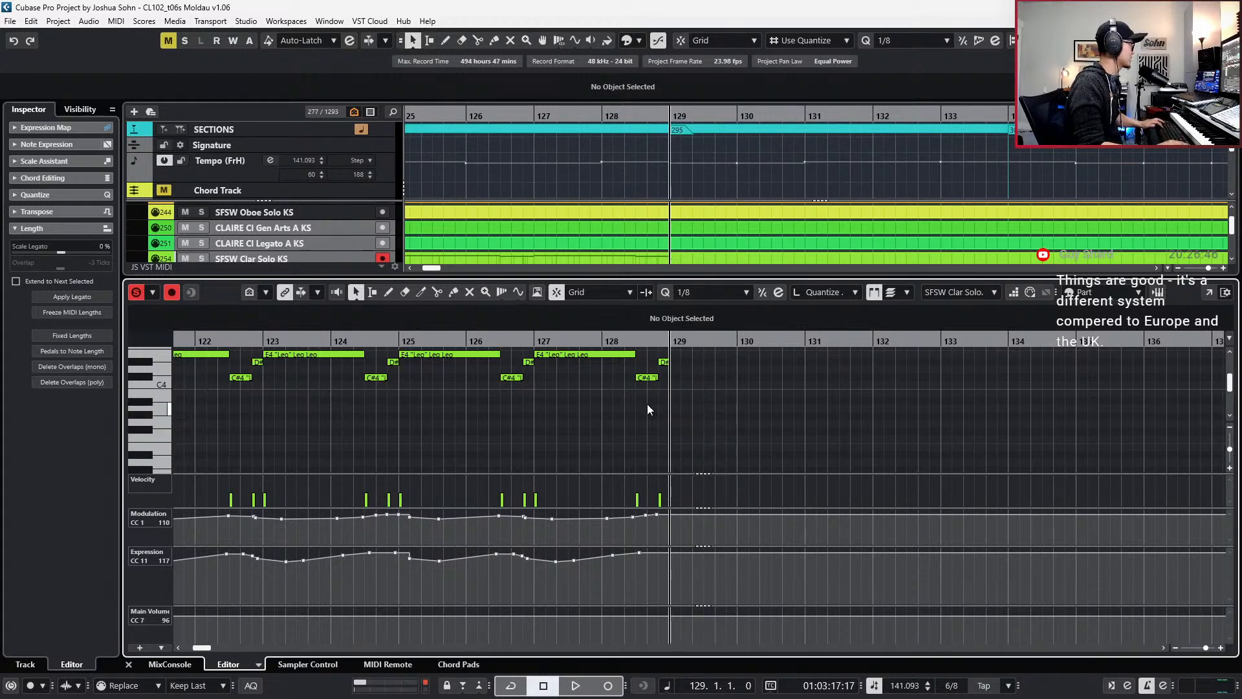
- Copy the E4 Leg note from bar 127 to bar 129 and split the copy at 129.4.1.0
{"action": "scroll", "coordinate": [631, 401], "scroll_direction": "up", "scroll_amount": 2}
{"action": "left_click", "coordinate": [612, 403]}
{"action": "key", "text": "ctrl+c"}
{"action": "key", "text": "ctrl+v"}
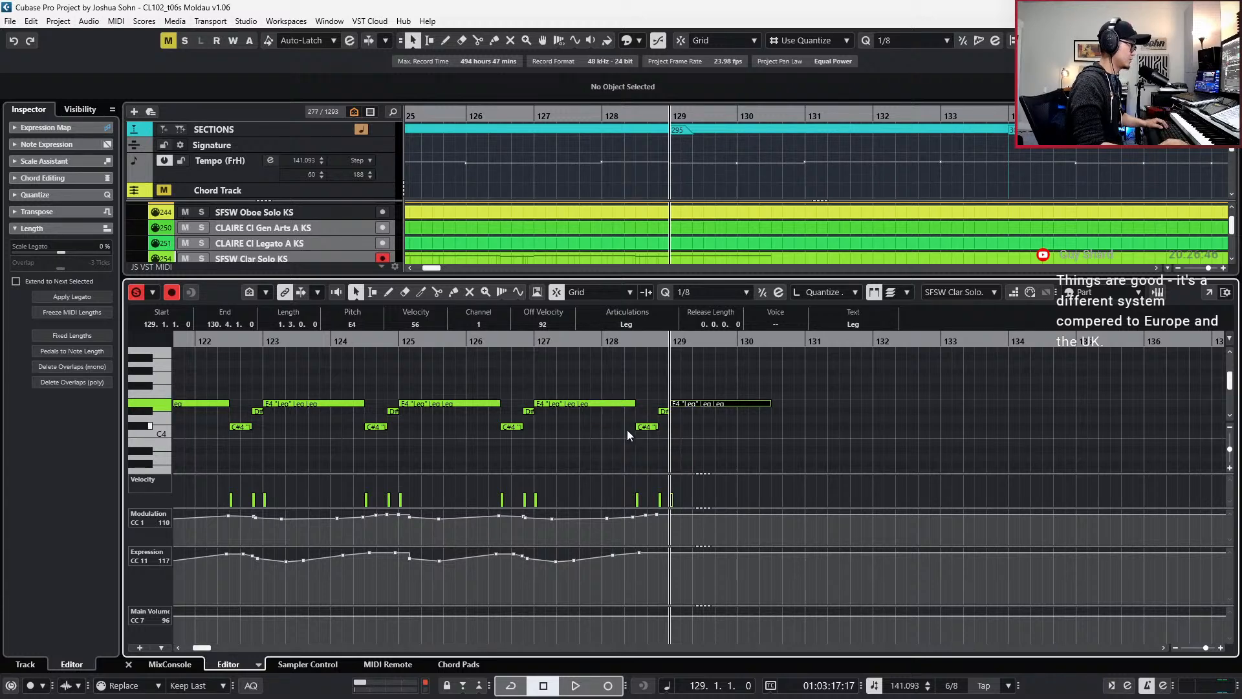
{"action": "left_click", "coordinate": [627, 429]}
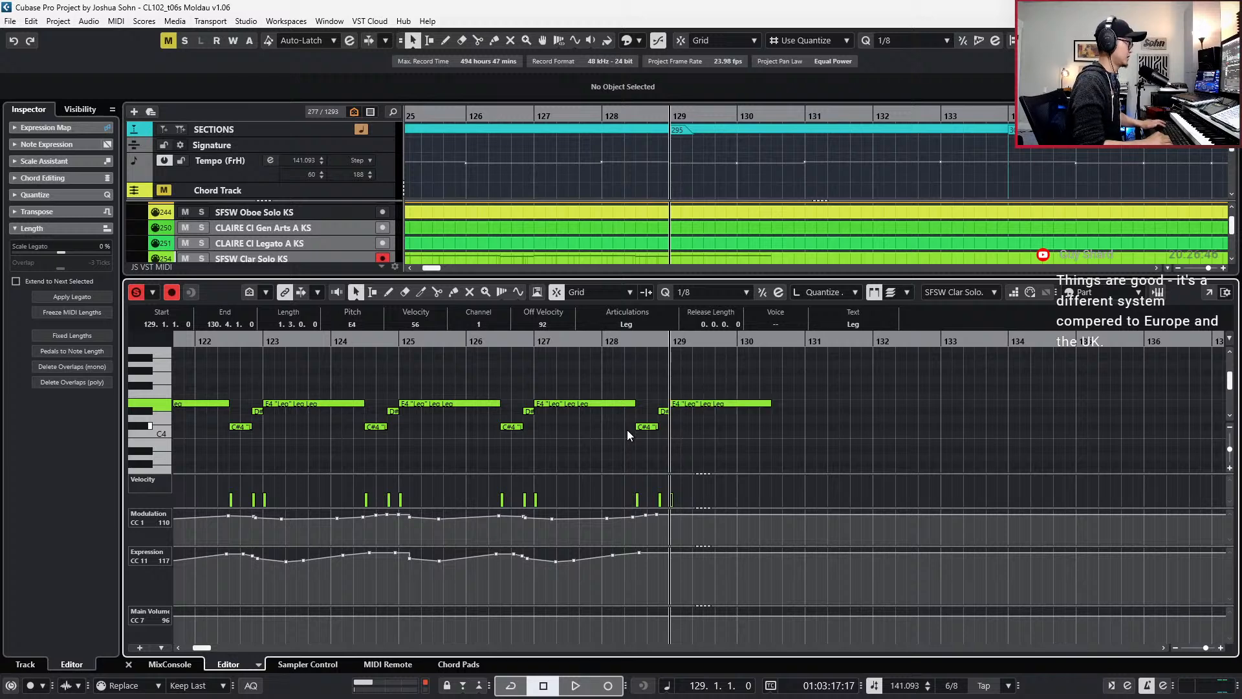
{"action": "left_click", "coordinate": [704, 404], "text": "alt"}
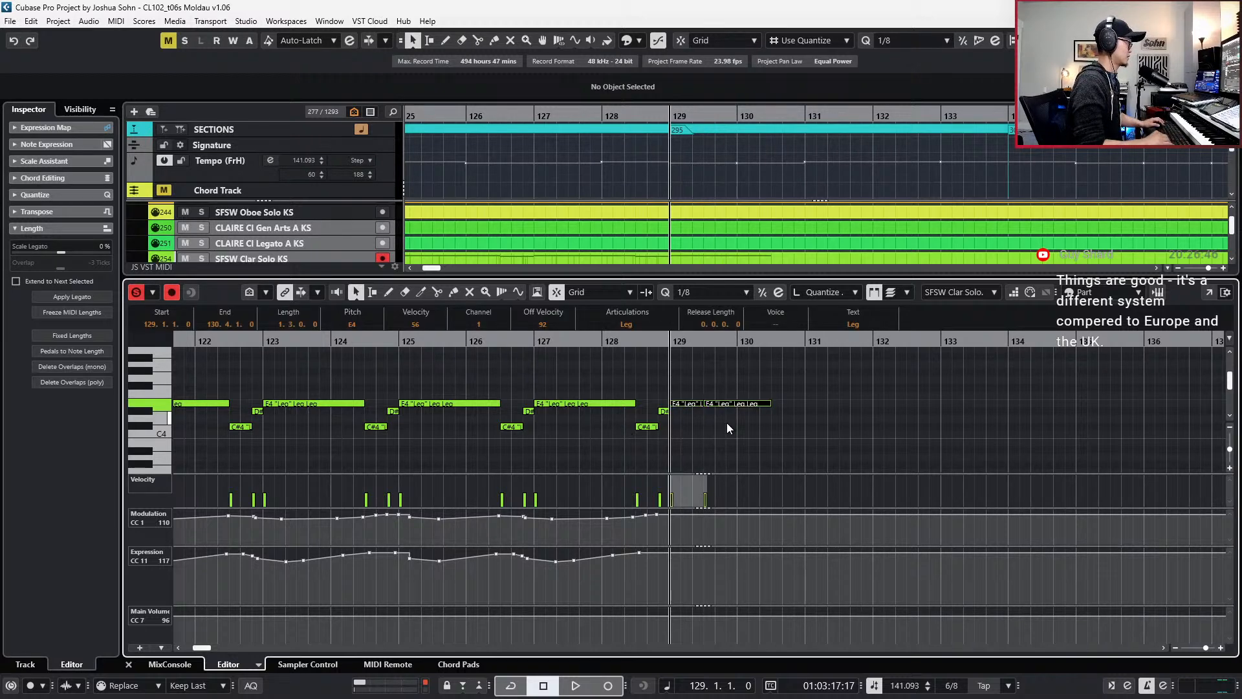
- Transpose the second part of the split note down to C#3 and delete the leftover E4 tail after 129.4.1.0
{"action": "left_click", "coordinate": [743, 402]}
{"action": "key", "text": "Down"}
{"action": "key", "text": "Down"}
{"action": "key", "text": "Down"}
{"action": "key", "text": "Down"}
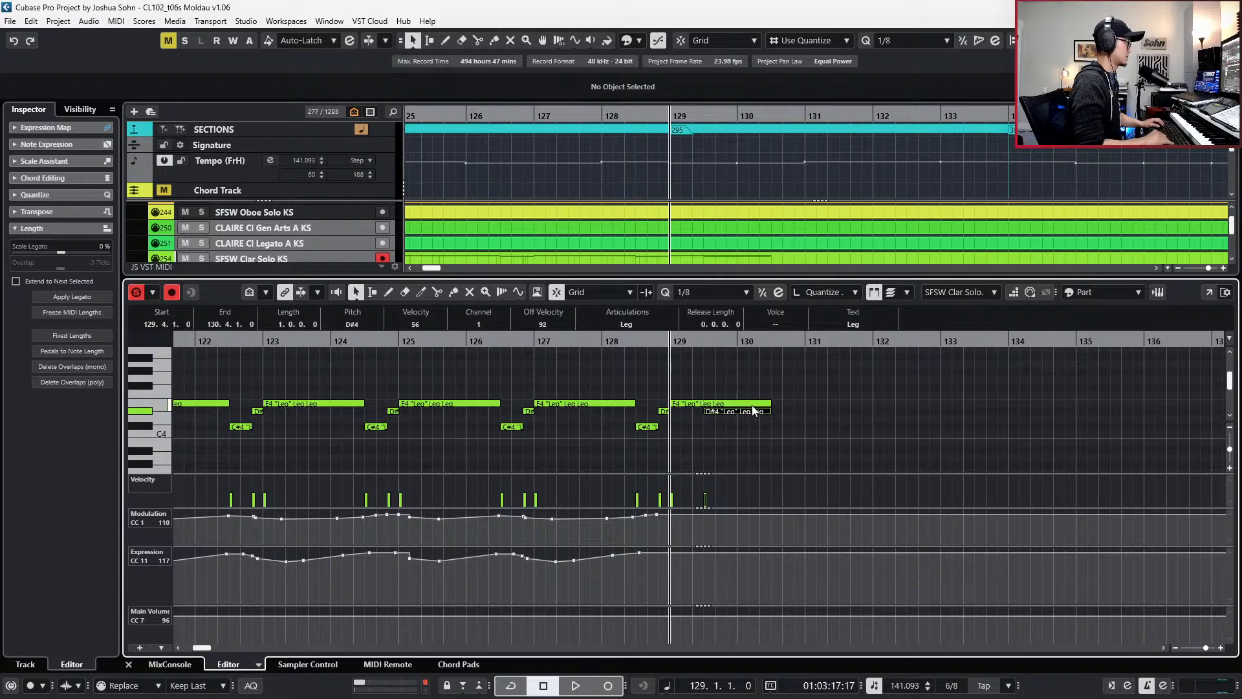
{"action": "key", "text": "Down"}
{"action": "key", "text": "Down"}
{"action": "key", "text": "Down"}
{"action": "key", "text": "Down"}
{"action": "key", "text": "Down"}
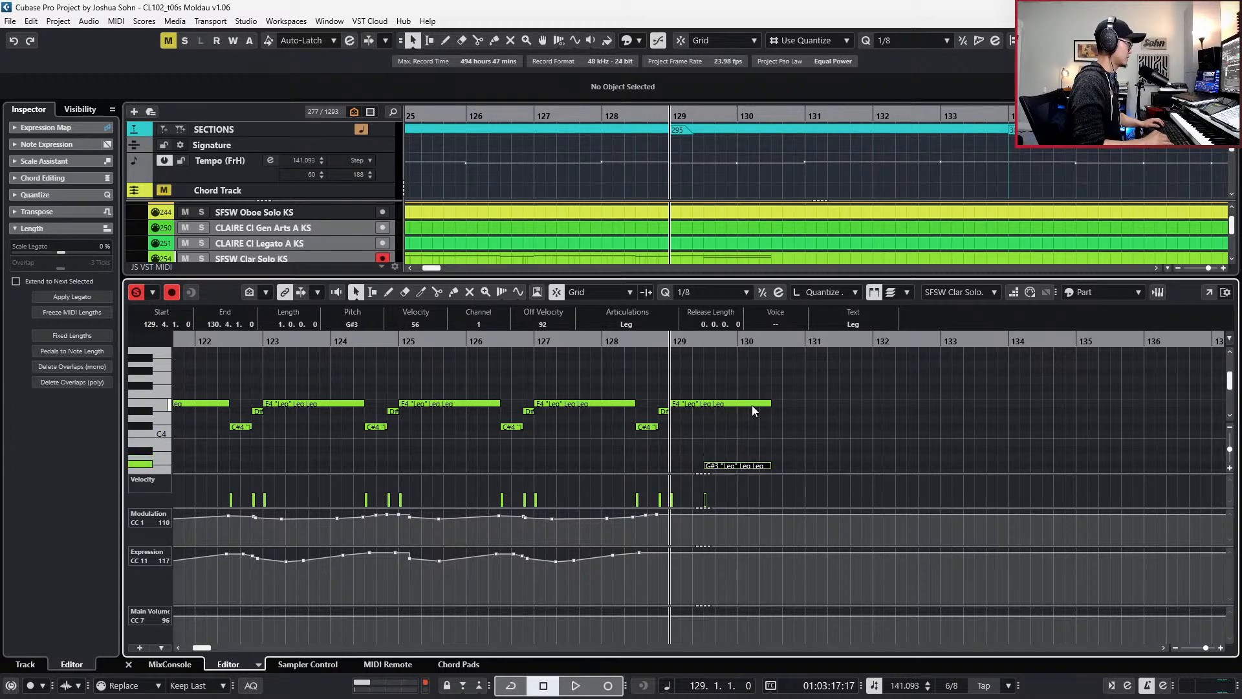
{"action": "key", "text": "Down"}
{"action": "key", "text": "Down"}
{"action": "key", "text": "Down"}
{"action": "key", "text": "Down"}
{"action": "key", "text": "Down"}
{"action": "key", "text": "Down"}
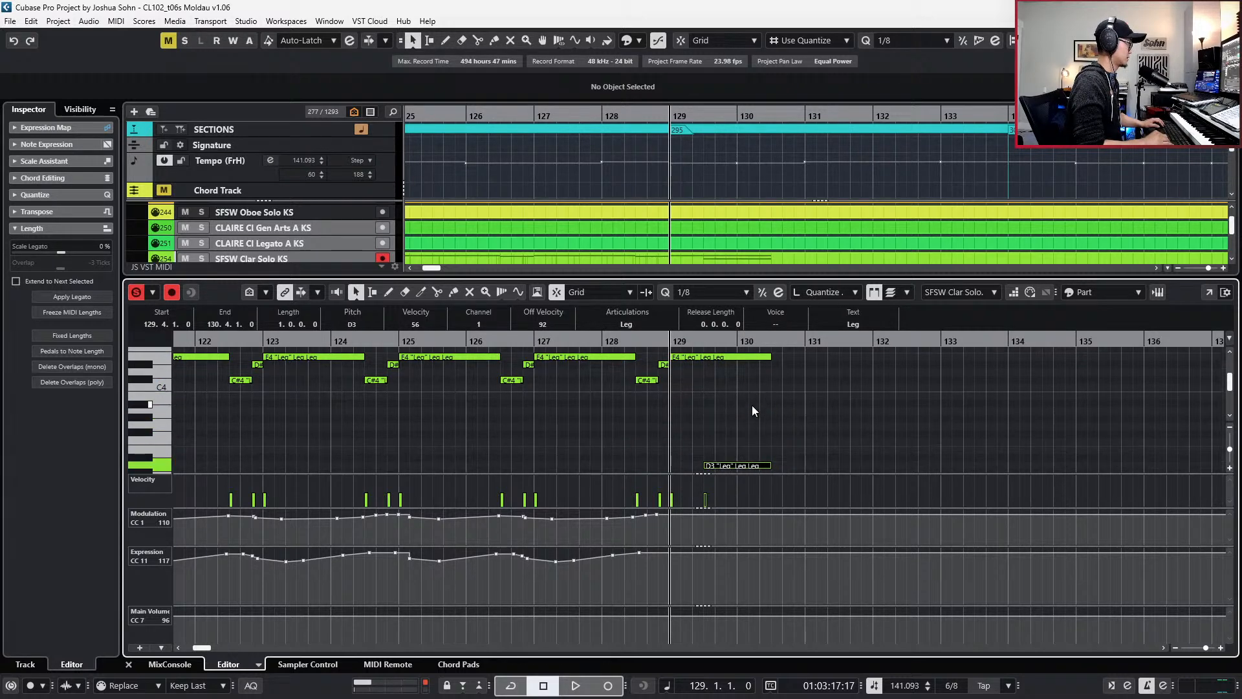
{"action": "scroll", "coordinate": [766, 394], "scroll_direction": "up", "scroll_amount": 1}
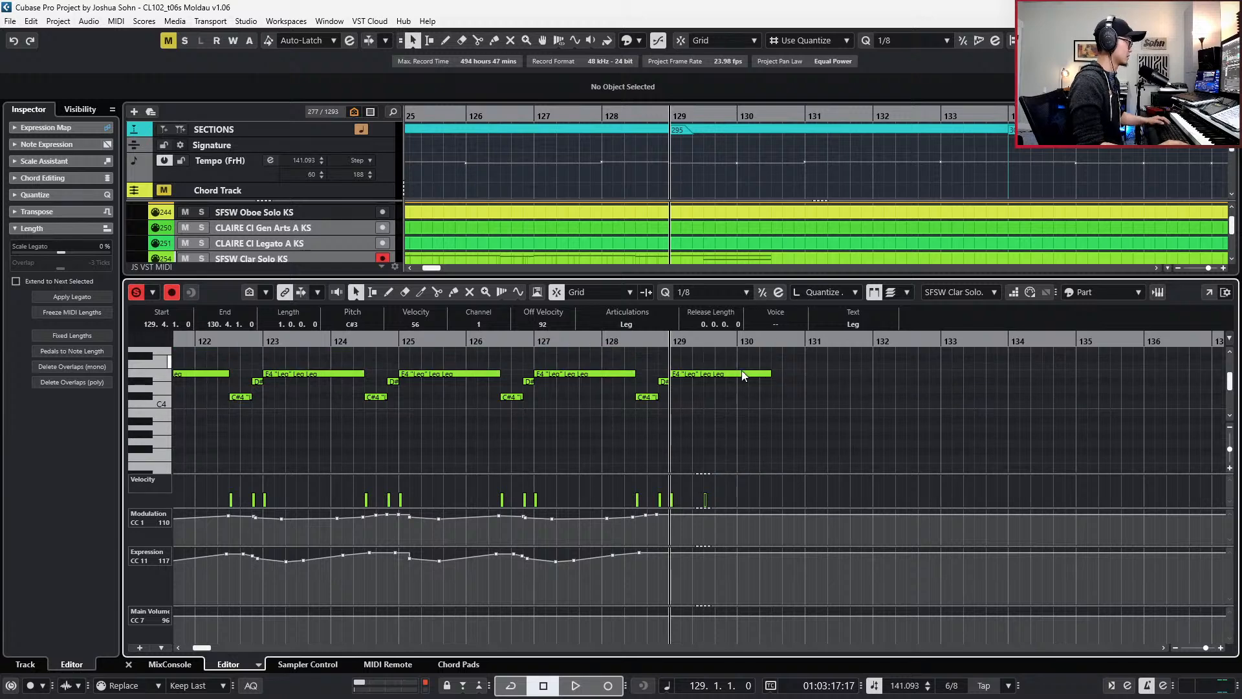
{"action": "left_click", "coordinate": [708, 374]}
{"action": "key", "text": "Delete"}
- Start playback at bar 127 and record gently falling Modulation and Expression moves up to bar 130
{"action": "key", "text": "KP_Subtract"}
{"action": "key", "text": "KP_Subtract"}
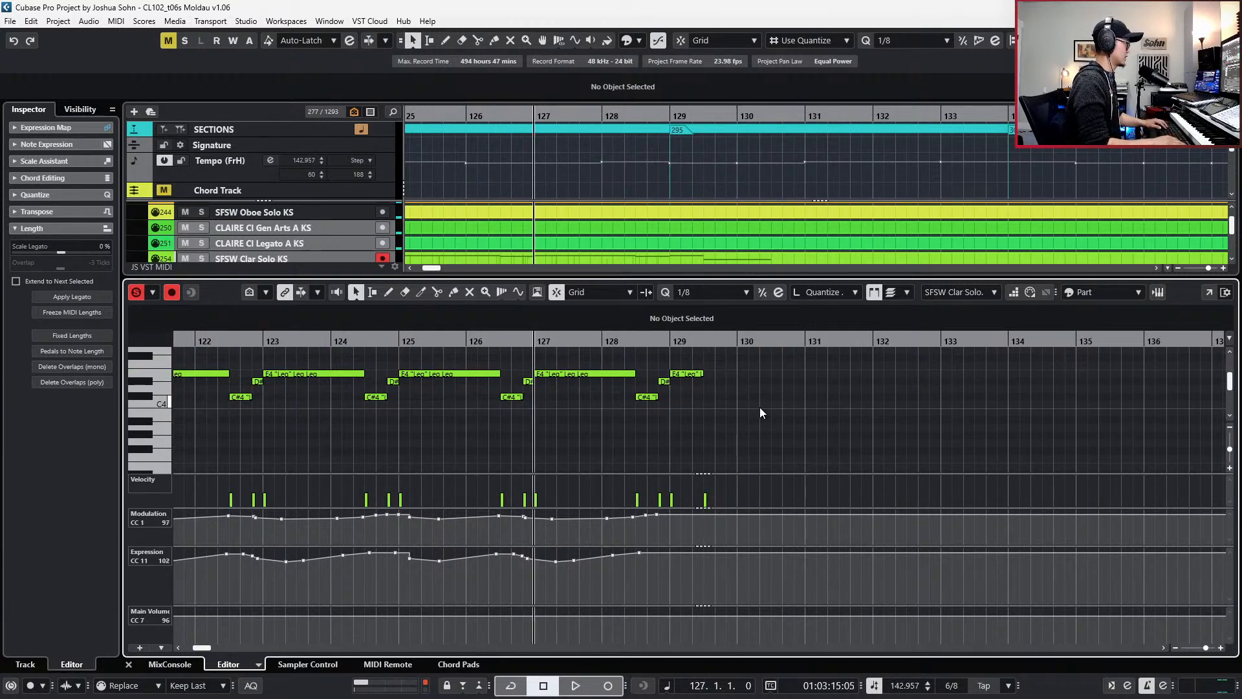
{"action": "key", "text": "space"}
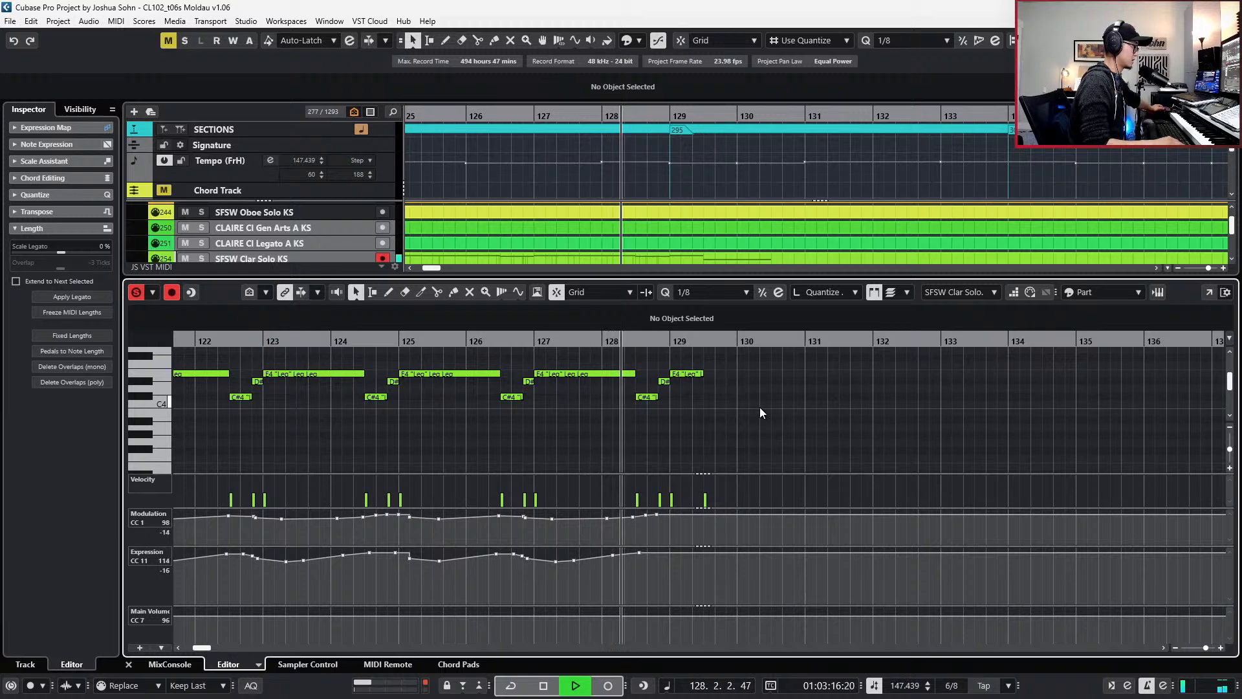
{"action": "key", "text": "KP_Multiply"}
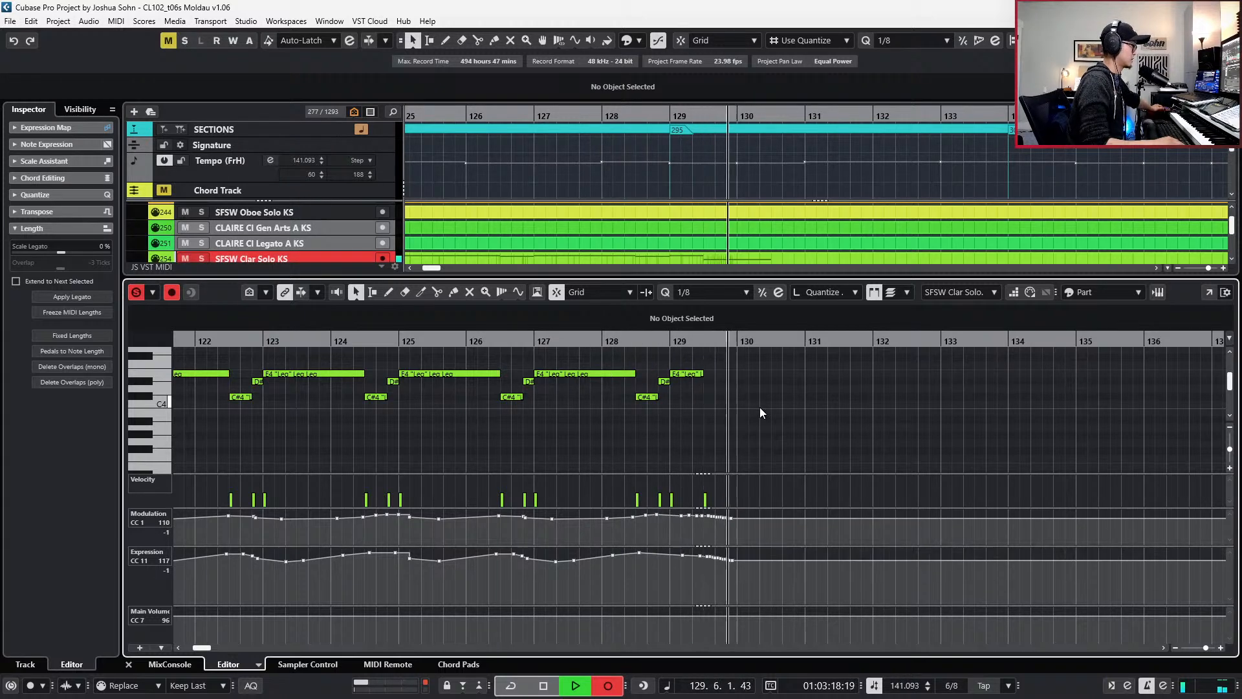
{"action": "key", "text": "space"}
- Shorten the C#3 Leg note at 129.4.1.0 so it ends at the start of bar 130
{"action": "scroll", "coordinate": [786, 385], "scroll_direction": "down", "scroll_amount": 3}
{"action": "left_click_drag", "start_coordinate": [755, 366], "coordinate": [745, 446]}
{"action": "key", "text": "alt+shift+Left"}
{"action": "key", "text": "alt+shift+Left"}
{"action": "key", "text": "alt+shift+Left"}
{"action": "key", "text": "l"}
{"action": "key", "text": "ctrl+KP_Subtract"}
- Play back the E4 and C#3 notes in bar 129 with the controller lanes hidden
{"action": "scroll", "coordinate": [756, 423], "scroll_direction": "up", "scroll_amount": 1}
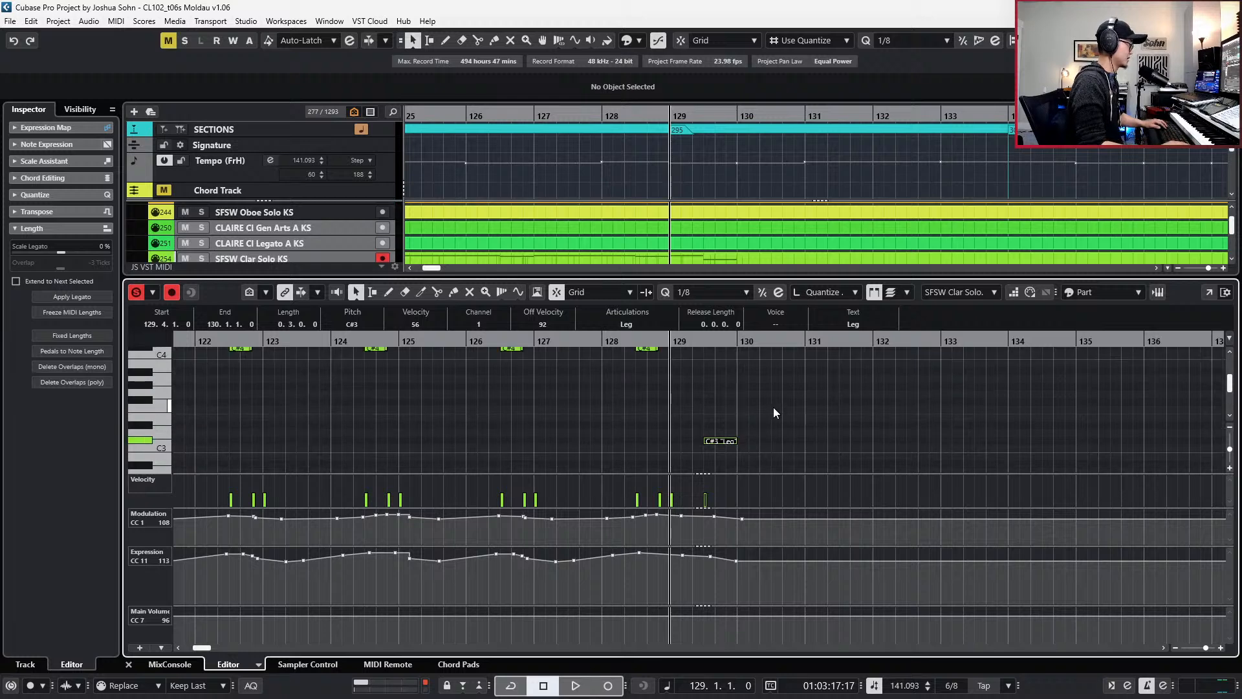
{"action": "left_click", "coordinate": [789, 399]}
{"action": "key", "text": "alt+l"}
{"action": "scroll", "coordinate": [827, 392], "scroll_direction": "up", "scroll_amount": 3}
{"action": "key", "text": "s"}
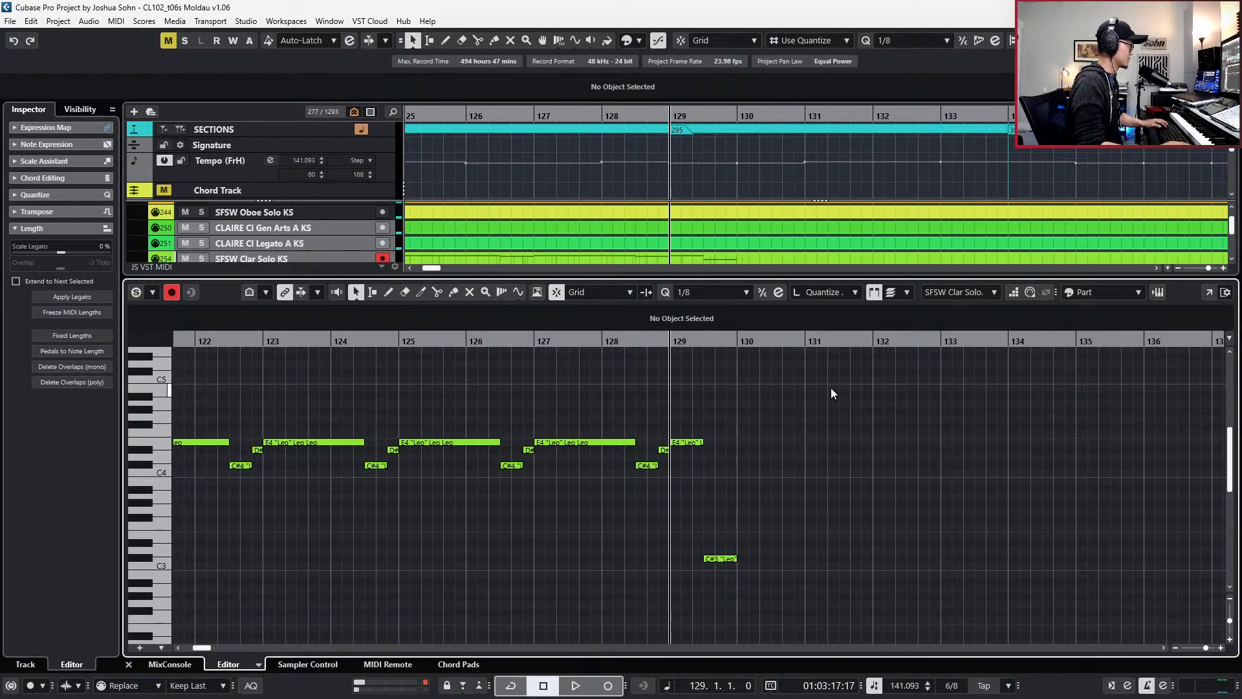
{"action": "key", "text": "s"}
{"action": "key", "text": "space"}
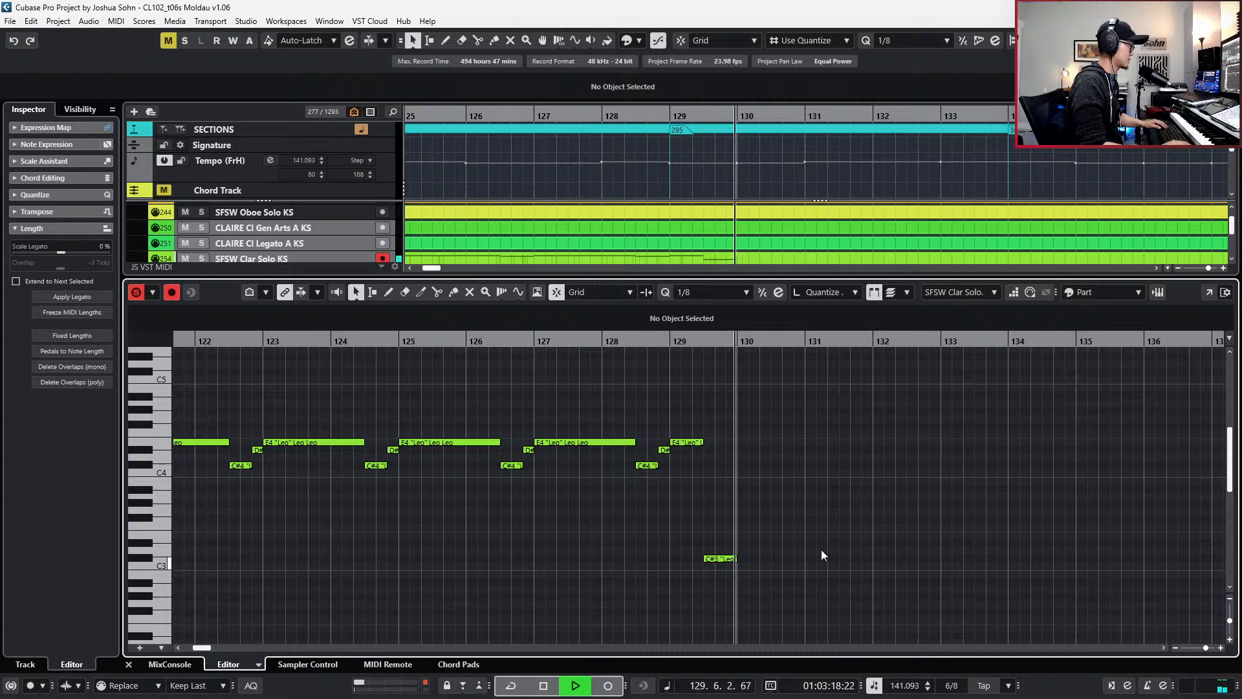
{"action": "key", "text": "space"}
{"action": "key", "text": "alt+l"}
- Change the articulation of the C#3 note at 129.4.1.0 to Sus
{"action": "scroll", "coordinate": [730, 431], "scroll_direction": "down", "scroll_amount": 2}
{"action": "left_click", "coordinate": [694, 382]}
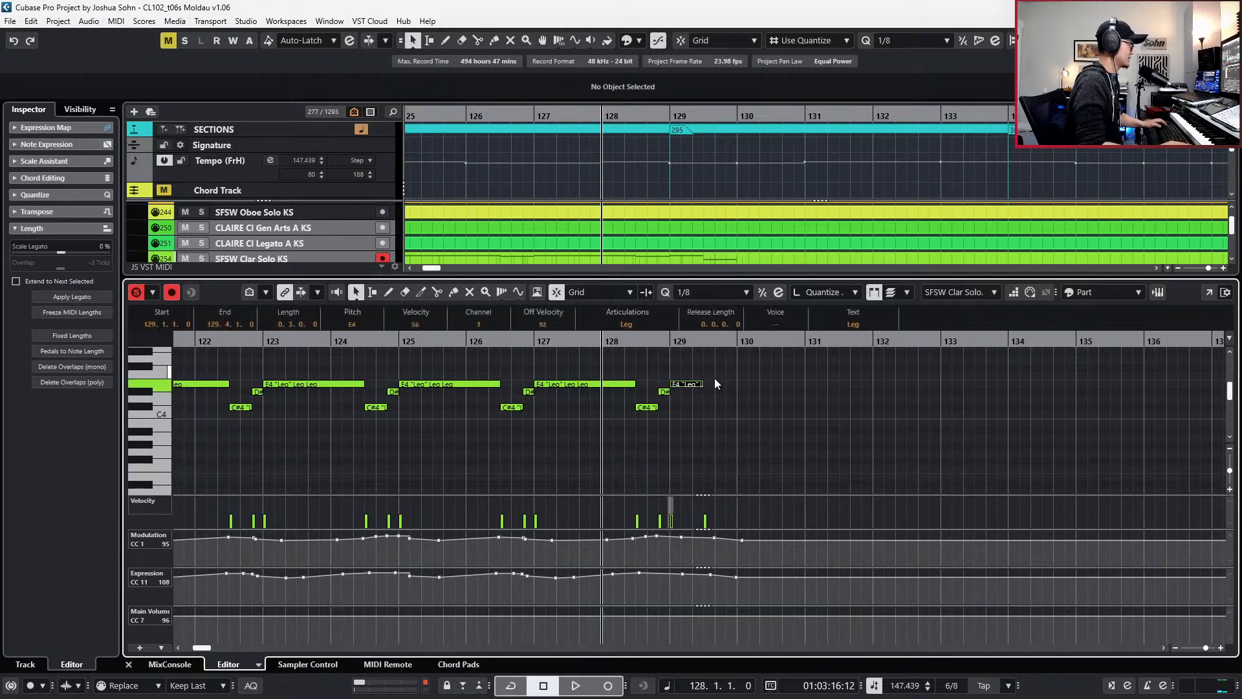
{"action": "scroll", "coordinate": [744, 420], "scroll_direction": "down", "scroll_amount": 3}
{"action": "key", "text": "Right"}
{"action": "left_click", "coordinate": [643, 326]}
{"action": "left_click", "coordinate": [642, 337]}
{"action": "scroll", "coordinate": [681, 386], "scroll_direction": "up", "scroll_amount": 2}
- Change the articulation of the solo clarinet's E4 note at 129.1.1.0 to Sus
{"action": "left_click", "coordinate": [682, 391]}
{"action": "scroll", "coordinate": [686, 392], "scroll_direction": "up", "scroll_amount": 3}
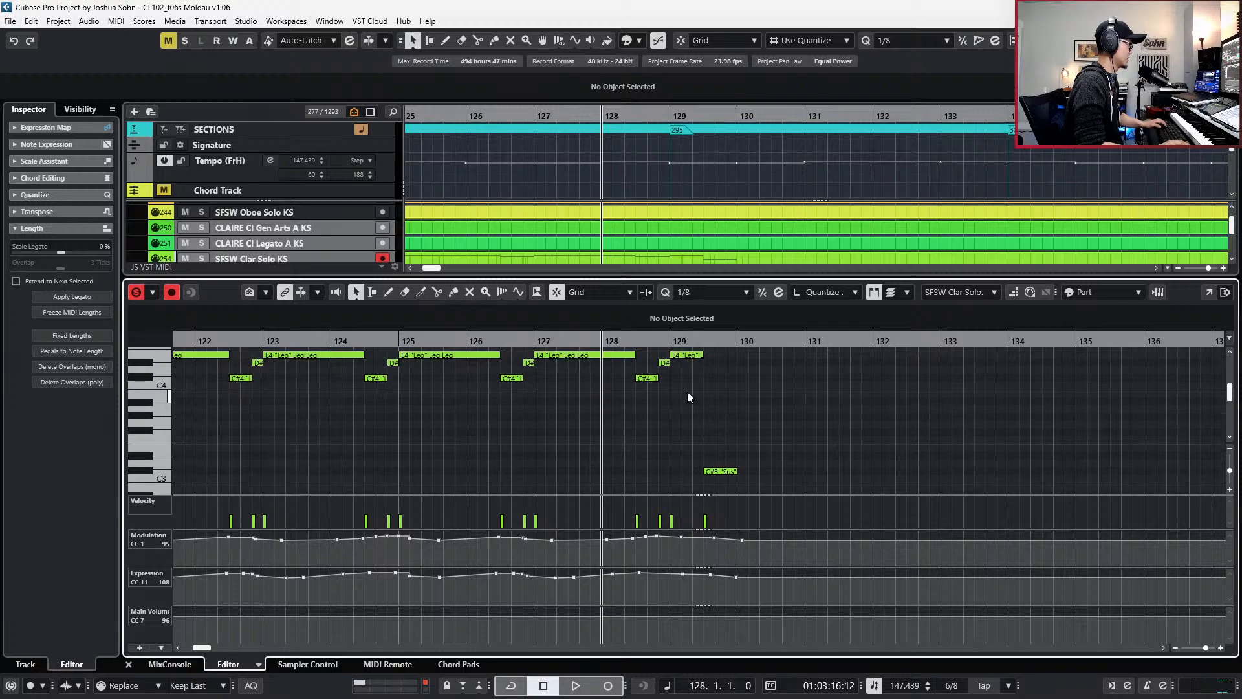
{"action": "left_click_drag", "start_coordinate": [686, 389], "coordinate": [663, 363]}
{"action": "left_click", "coordinate": [693, 386]}
{"action": "left_click", "coordinate": [688, 368]}
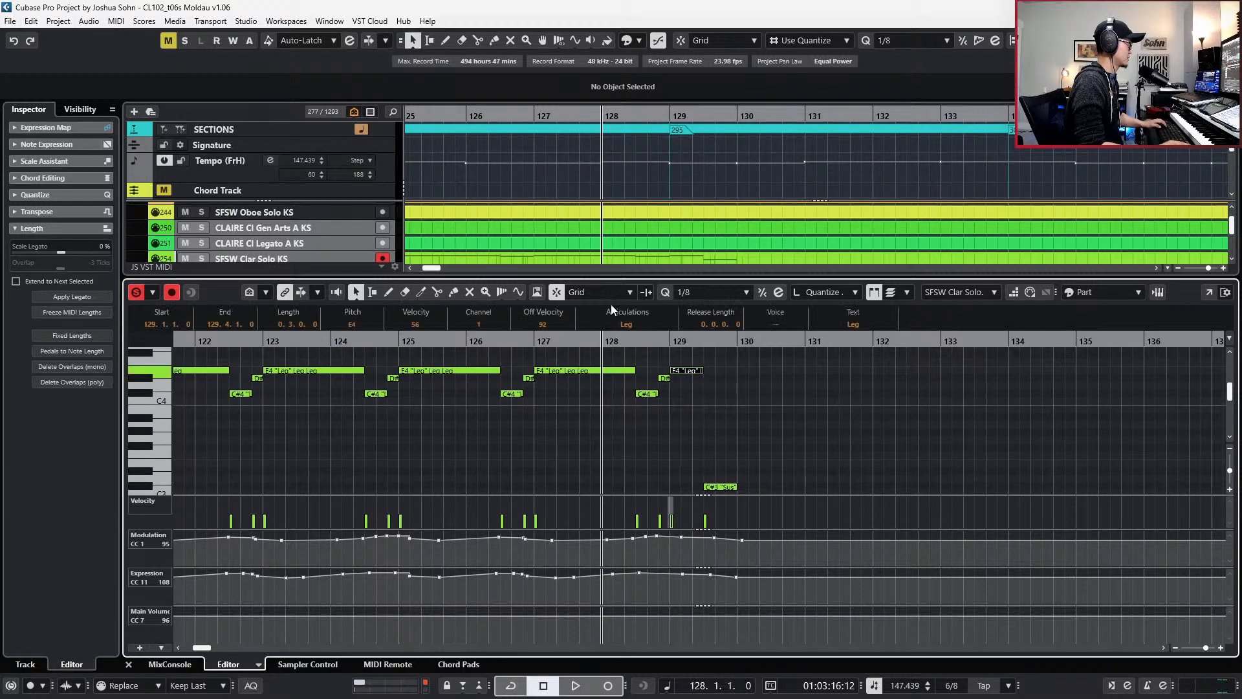
{"action": "left_click", "coordinate": [631, 326]}
{"action": "left_click", "coordinate": [636, 337]}
- Extend the connecting legato notes between bars 119 and 129 by 20 ticks, leaving out the E4 note at the start of bar 129
{"action": "scroll", "coordinate": [644, 390], "scroll_direction": "down", "scroll_amount": 2}
{"action": "scroll", "coordinate": [608, 394], "scroll_direction": "left", "scroll_amount": 2}
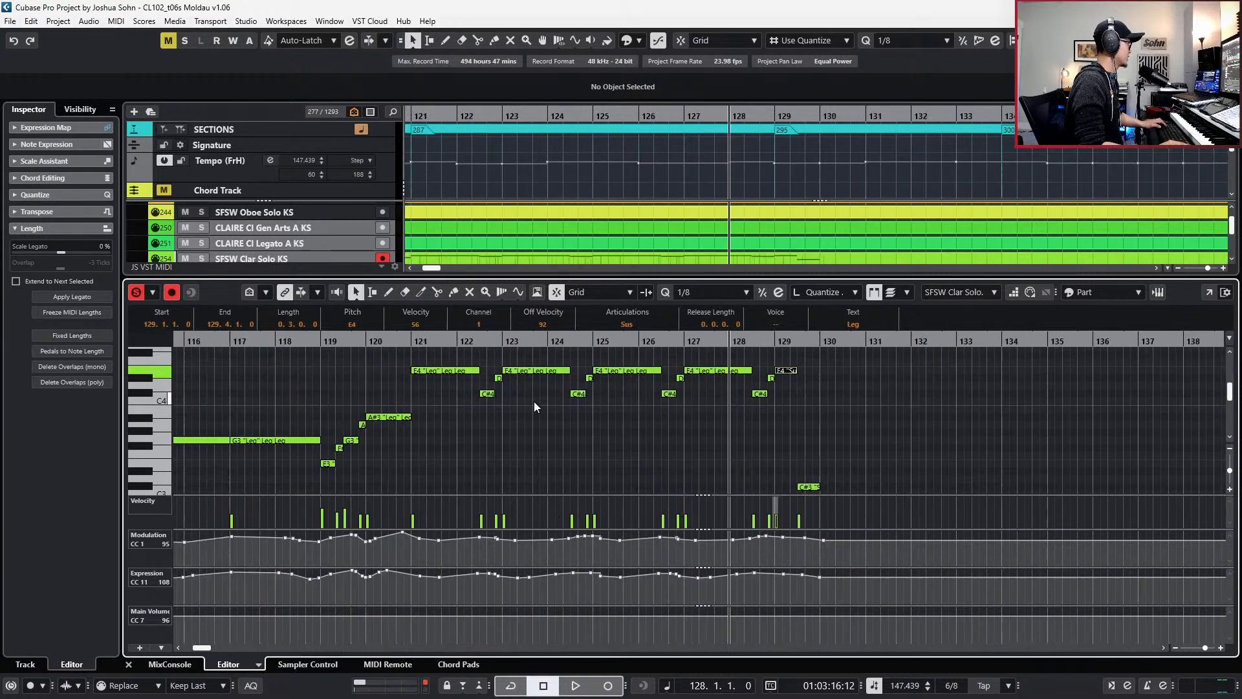
{"action": "scroll", "coordinate": [388, 389], "scroll_direction": "left", "scroll_amount": 3}
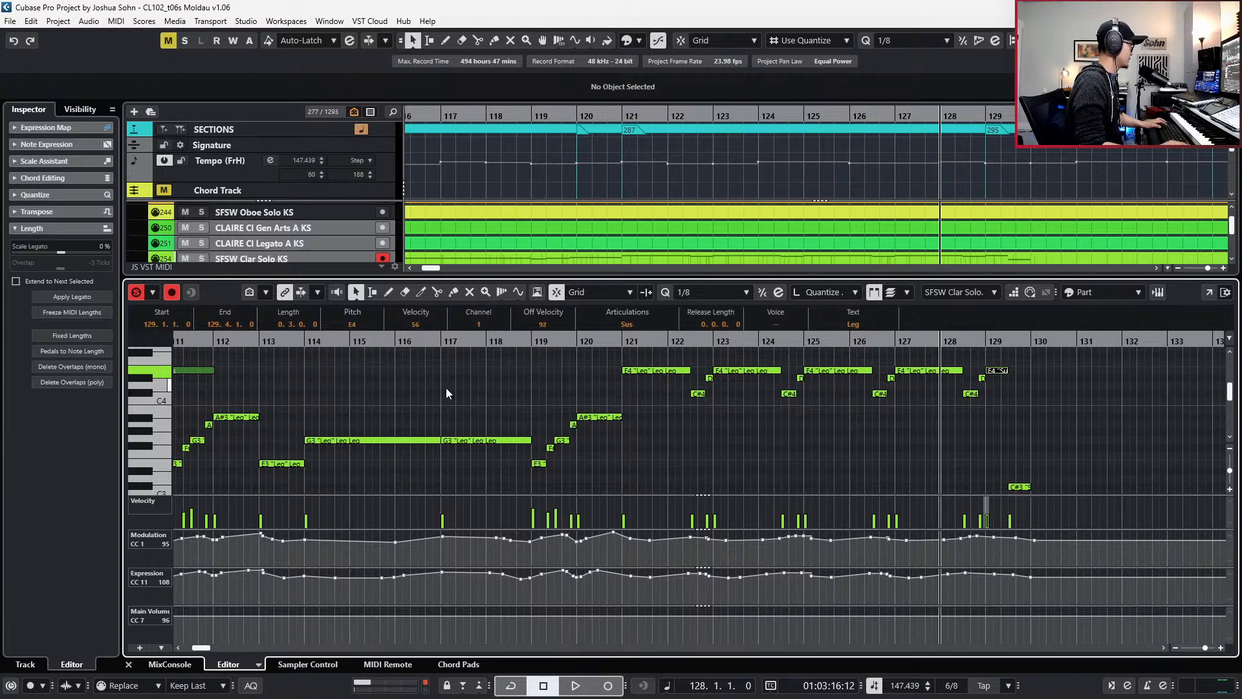
{"action": "scroll", "coordinate": [452, 389], "scroll_direction": "left", "scroll_amount": 3}
{"action": "scroll", "coordinate": [437, 409], "scroll_direction": "left", "scroll_amount": 3}
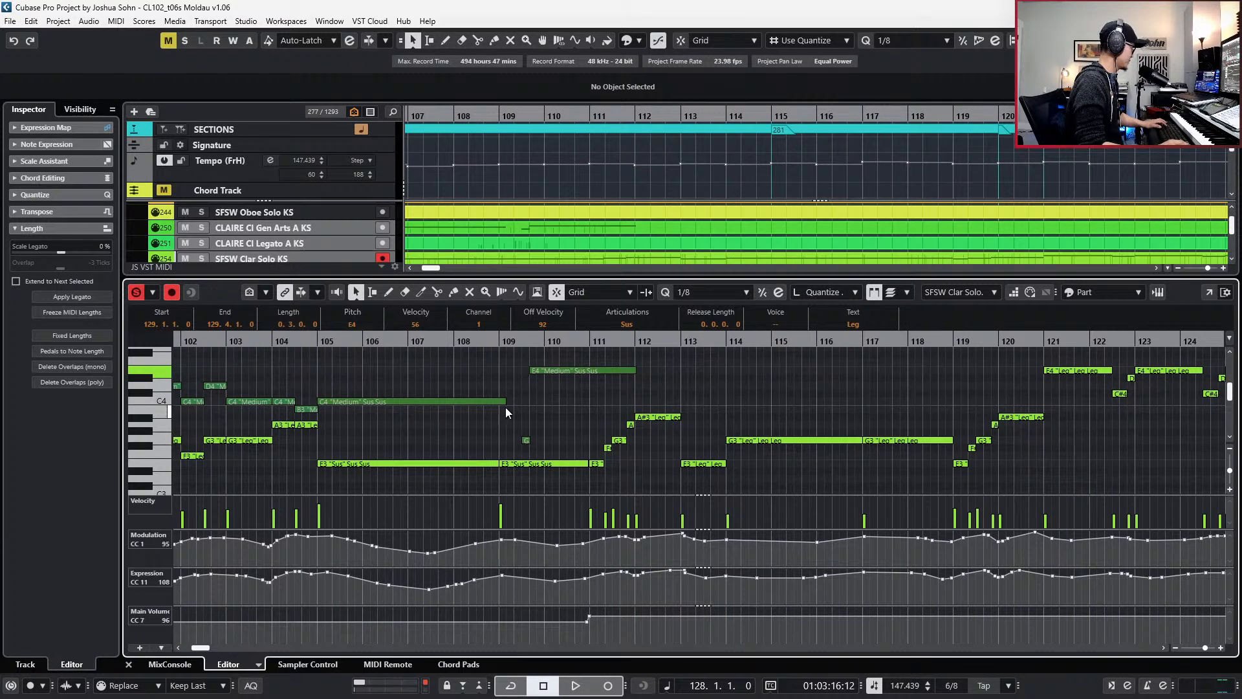
{"action": "scroll", "coordinate": [511, 407], "scroll_direction": "right", "scroll_amount": 5}
{"action": "left_click_drag", "start_coordinate": [545, 360], "coordinate": [573, 488]}
{"action": "left_click_drag", "start_coordinate": [704, 360], "coordinate": [897, 418]}
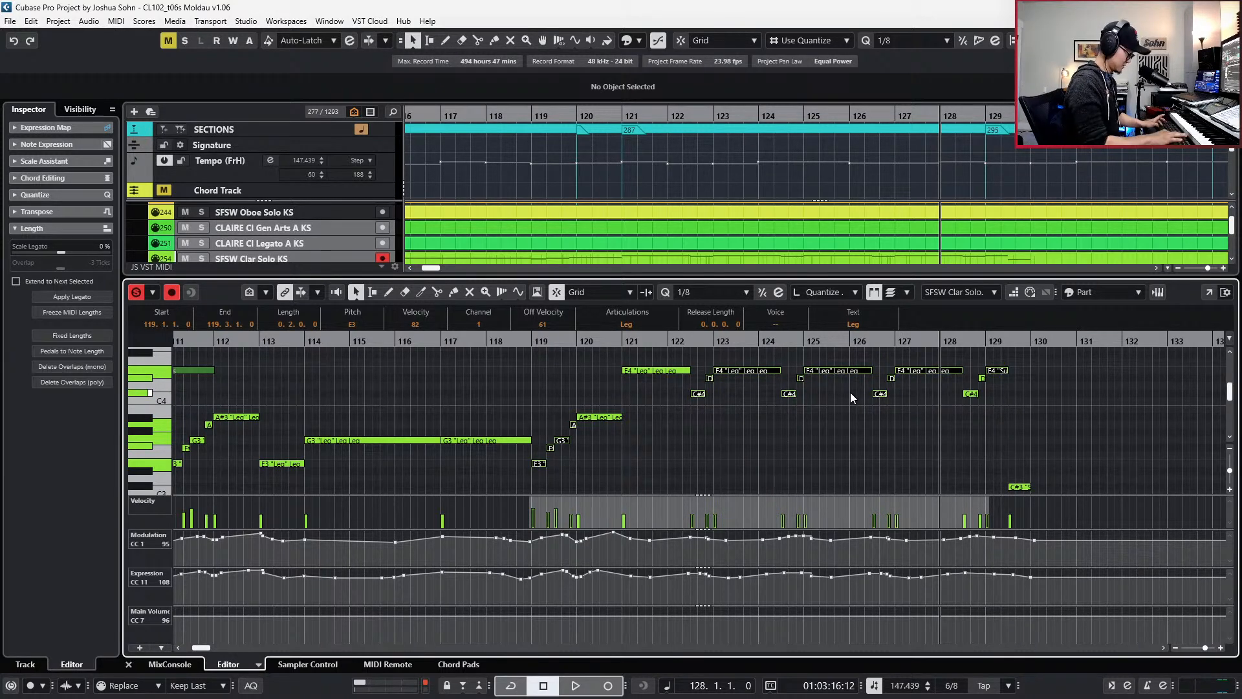
{"action": "left_click_drag", "start_coordinate": [983, 404], "coordinate": [973, 378]}
{"action": "left_click", "coordinate": [1000, 371], "text": "shift"}
- Play back the clarinet line leading into bar 129 to check the overlapping legato notes
{"action": "key", "text": "KP_Subtract"}
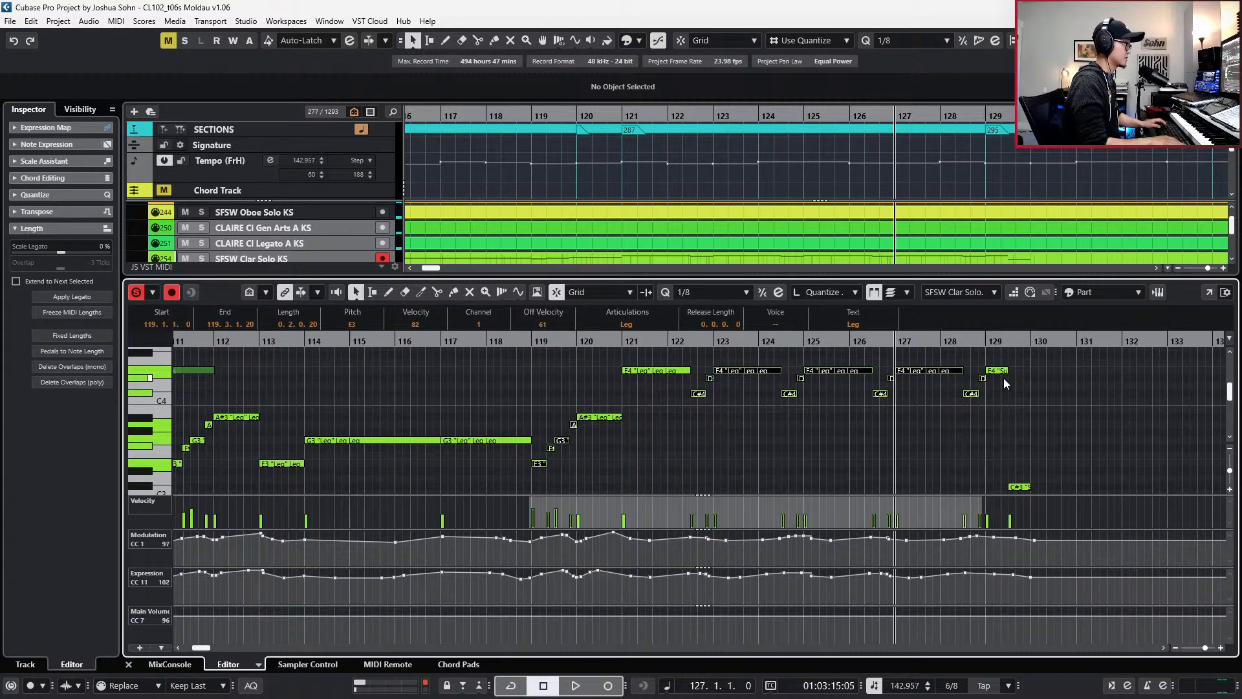
{"action": "key", "text": "KP_Subtract"}
{"action": "key", "text": "space"}
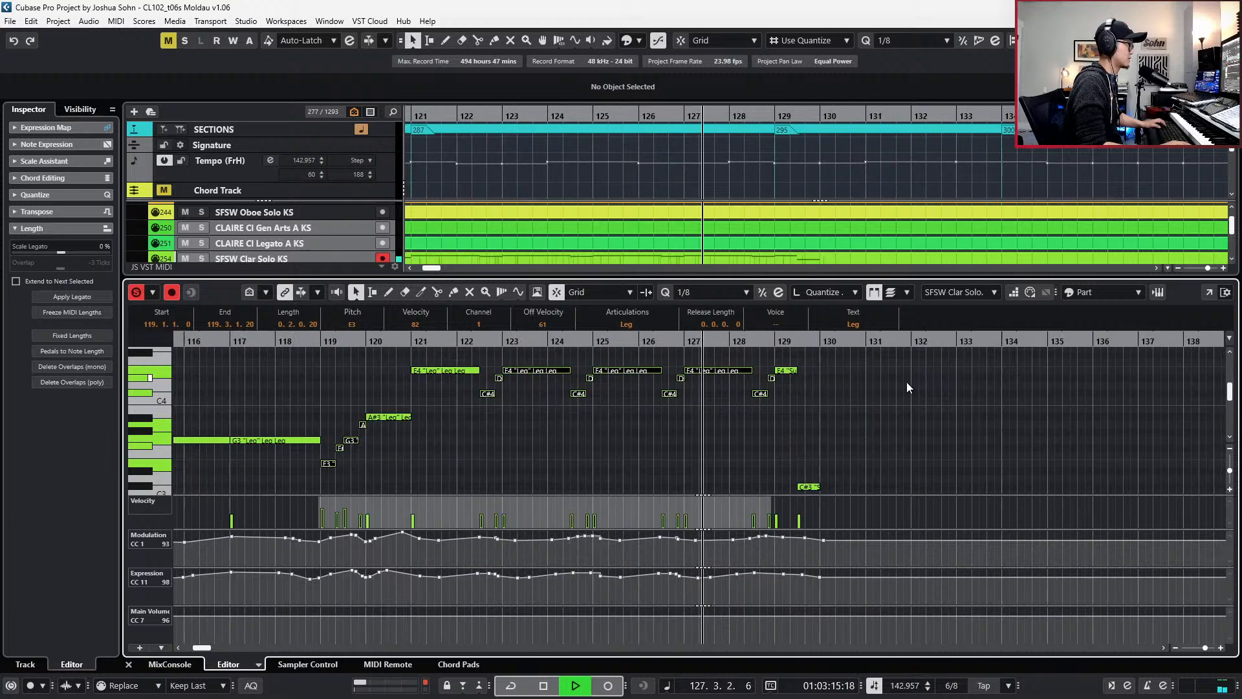
{"action": "left_click", "coordinate": [906, 381]}
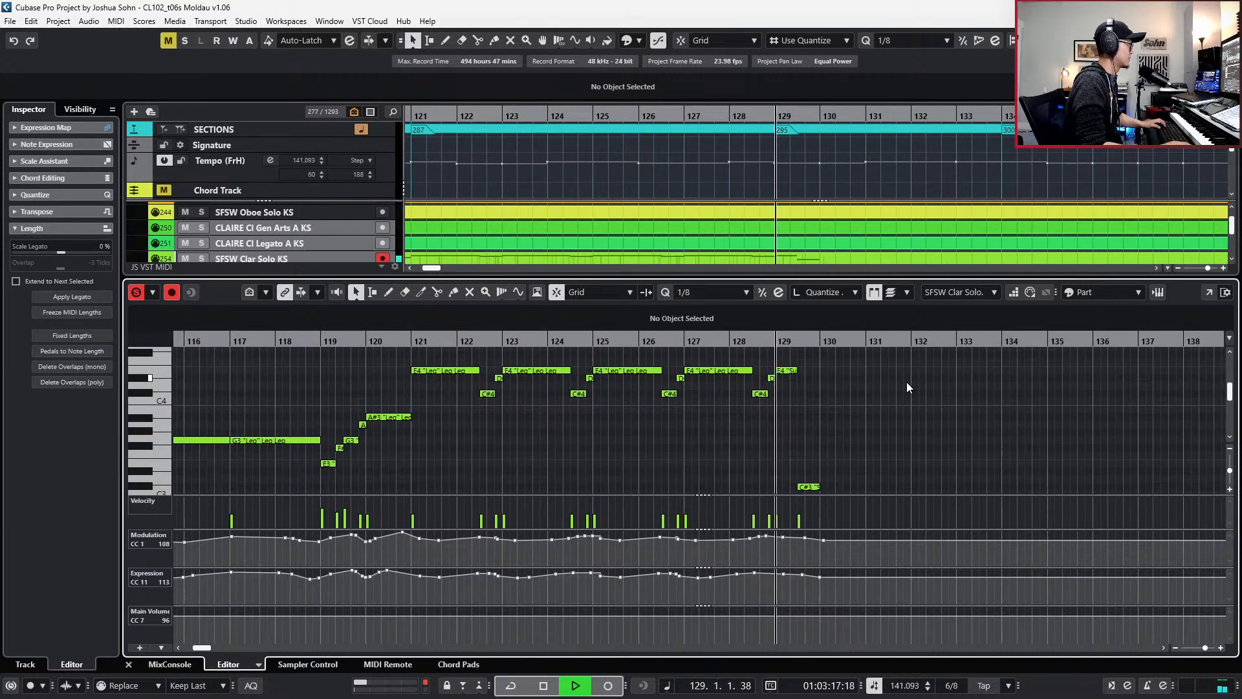
{"action": "key", "text": "space"}
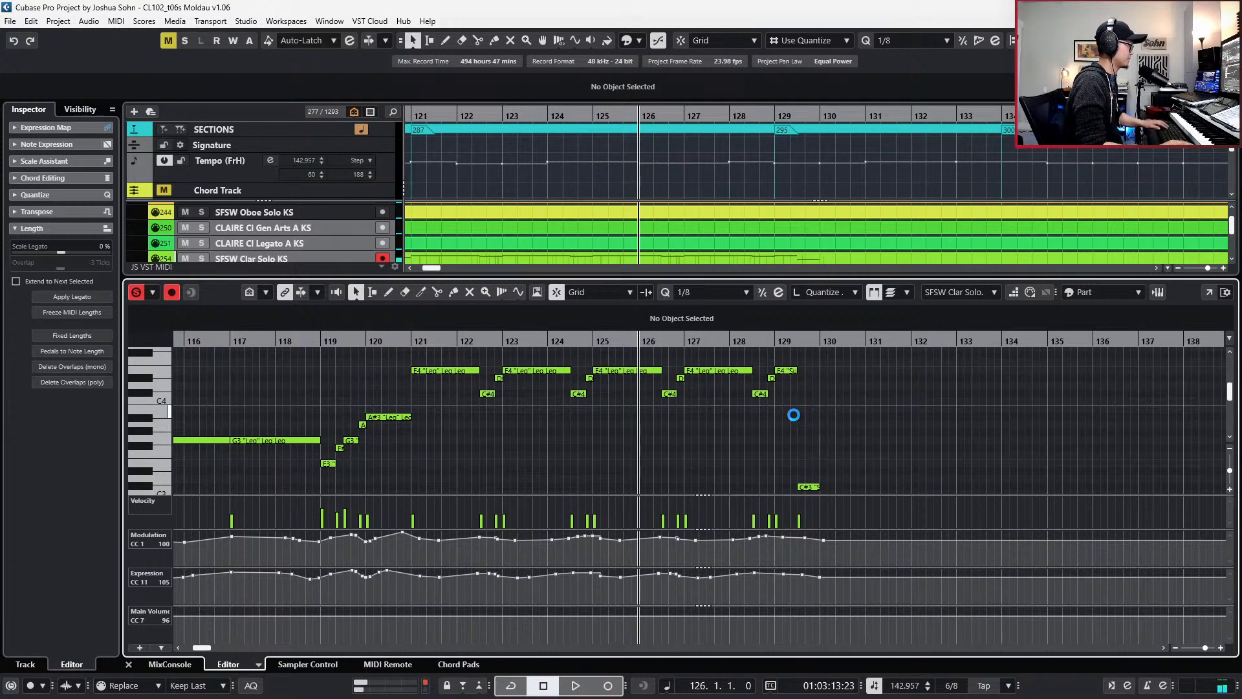
{"action": "scroll", "coordinate": [793, 414], "scroll_direction": "up", "scroll_amount": 1}
{"action": "left_click", "coordinate": [790, 400]}
{"action": "key", "text": "space"}
{"action": "scroll", "coordinate": [823, 405], "scroll_direction": "down", "scroll_amount": 2}
{"action": "key", "text": "space"}
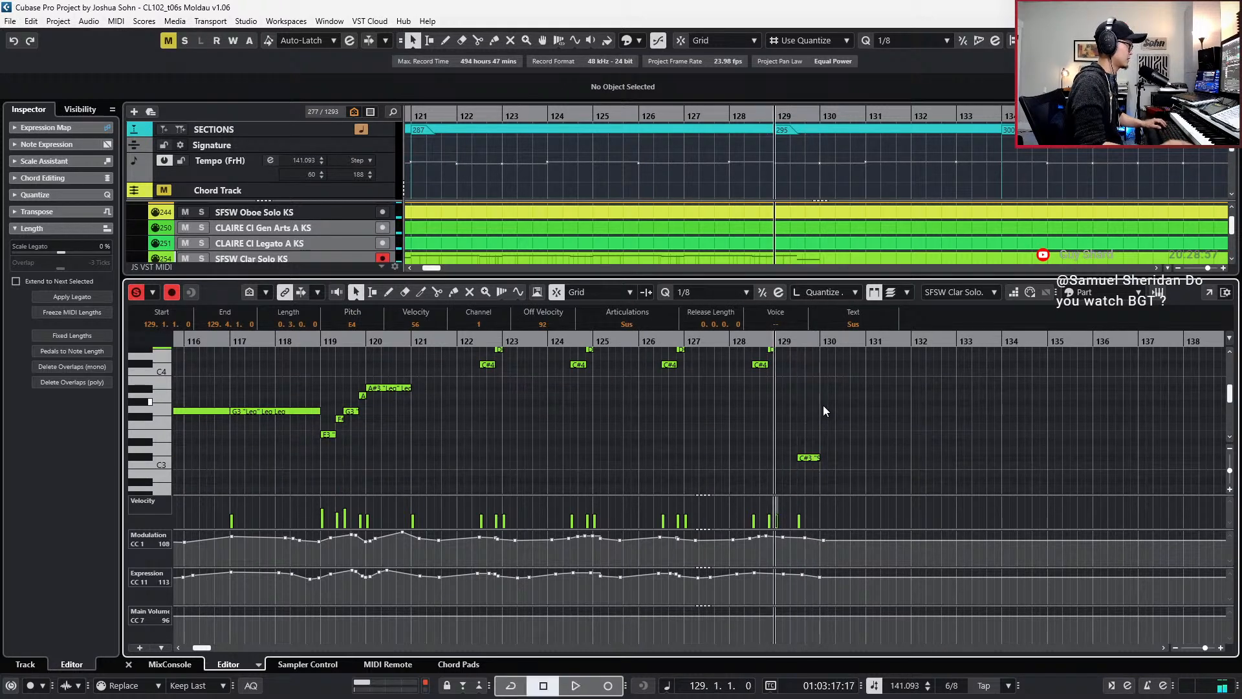
- Start recording at bar 127, capture new Modulation and Expression swells up to bar 130, and clean up the Expression points in bar 128
{"action": "key", "text": "KP_Subtract"}
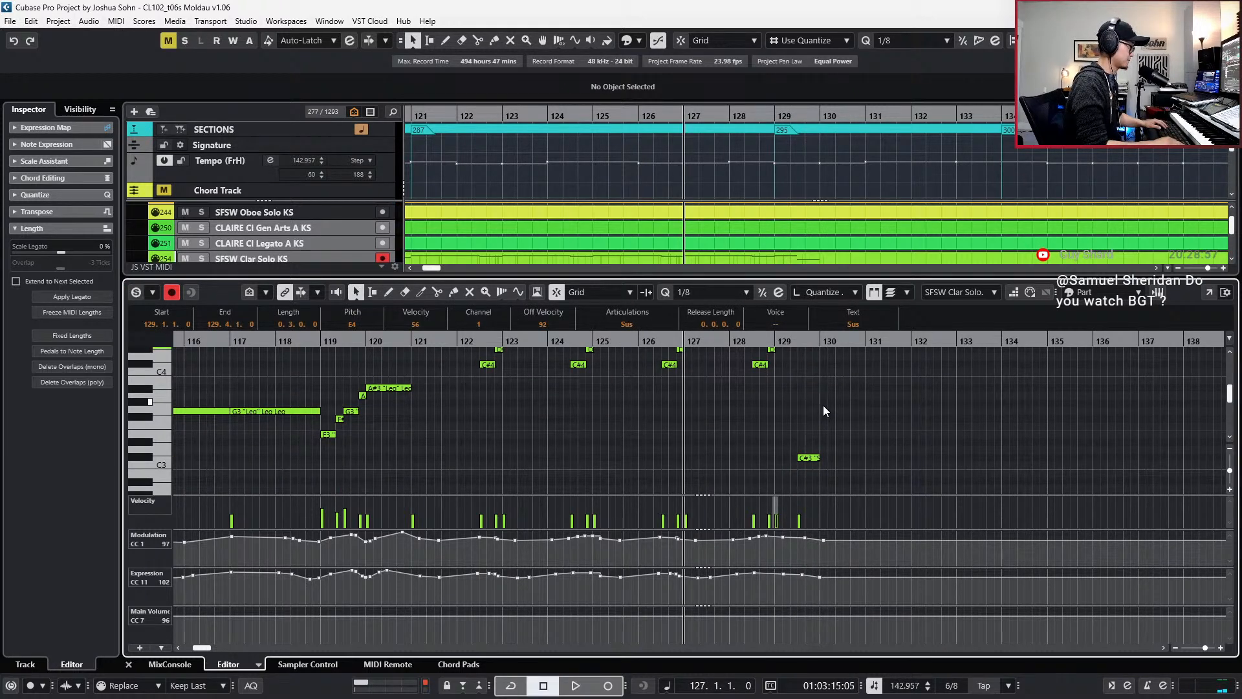
{"action": "key", "text": "KP_Multiply"}
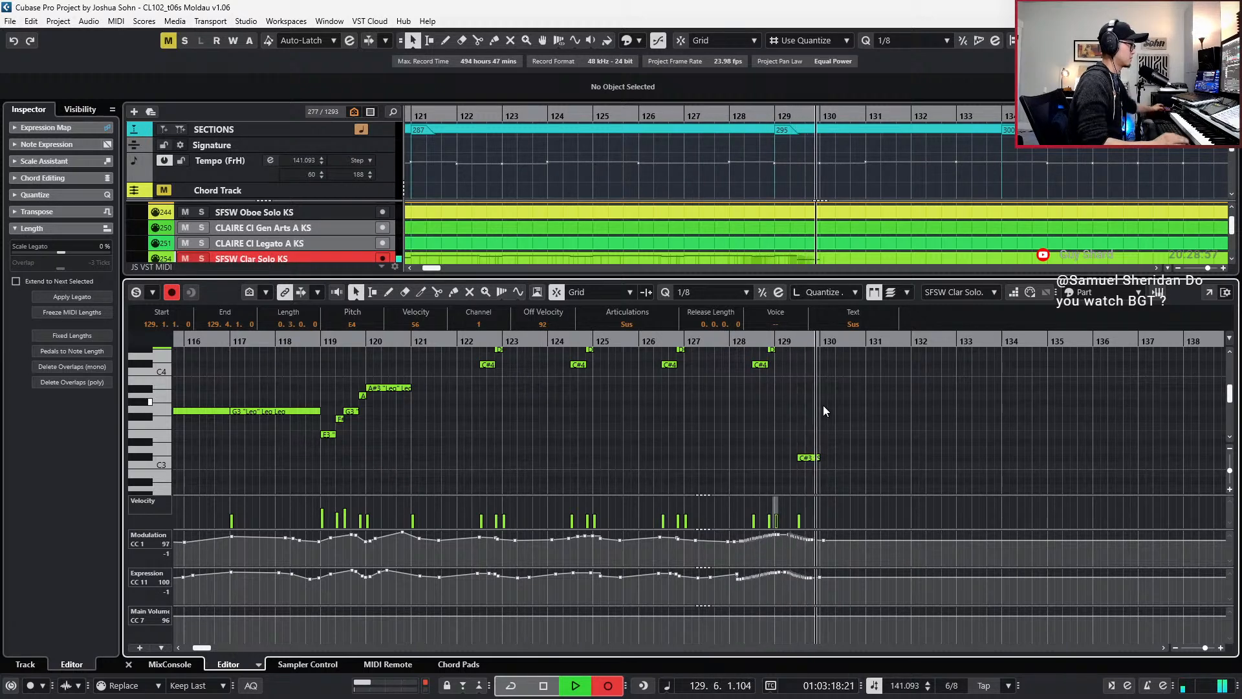
{"action": "key", "text": "space"}
{"action": "left_click_drag", "start_coordinate": [755, 578], "coordinate": [766, 591]}
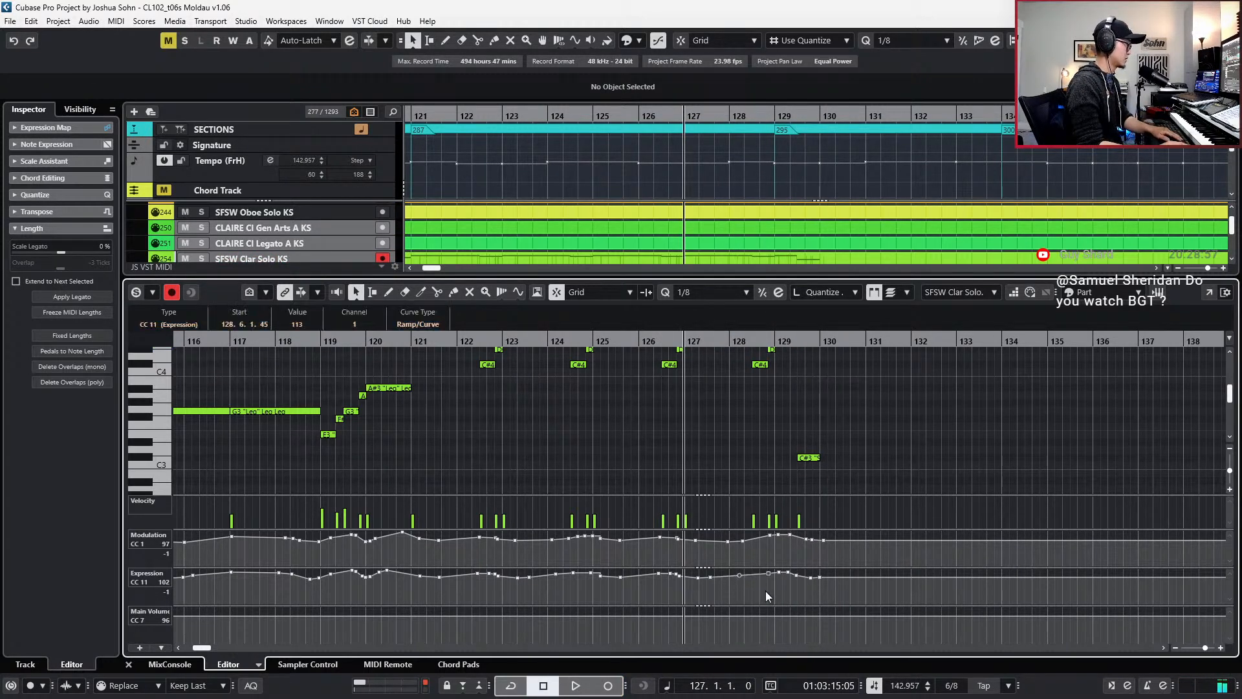
- Return the playhead to bar 129 and lengthen the C#3 note at 129.4.1.0 so it ends at 130.4.1.0
{"action": "scroll", "coordinate": [902, 487], "scroll_direction": "right", "scroll_amount": 2}
{"action": "key", "text": "KP_Add"}
{"action": "key", "text": "KP_Add"}
{"action": "key", "text": "s"}
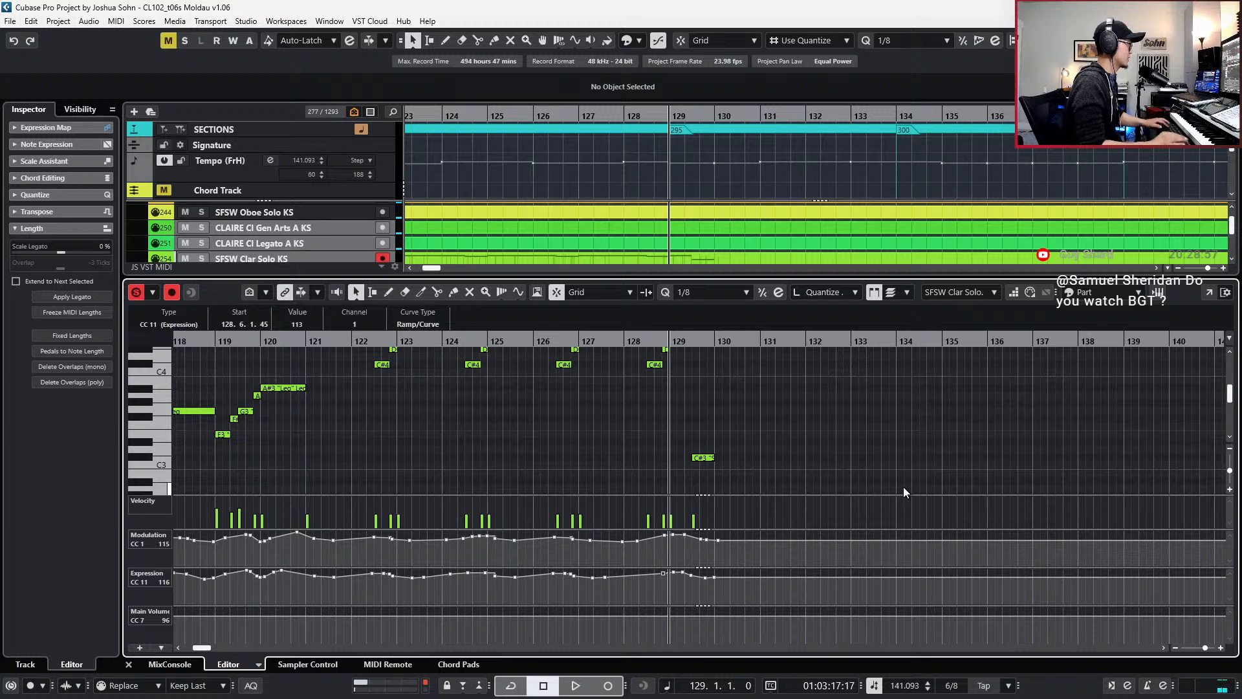
{"action": "scroll", "coordinate": [954, 459], "scroll_direction": "up", "scroll_amount": 1}
{"action": "scroll", "coordinate": [955, 464], "scroll_direction": "up", "scroll_amount": 2}
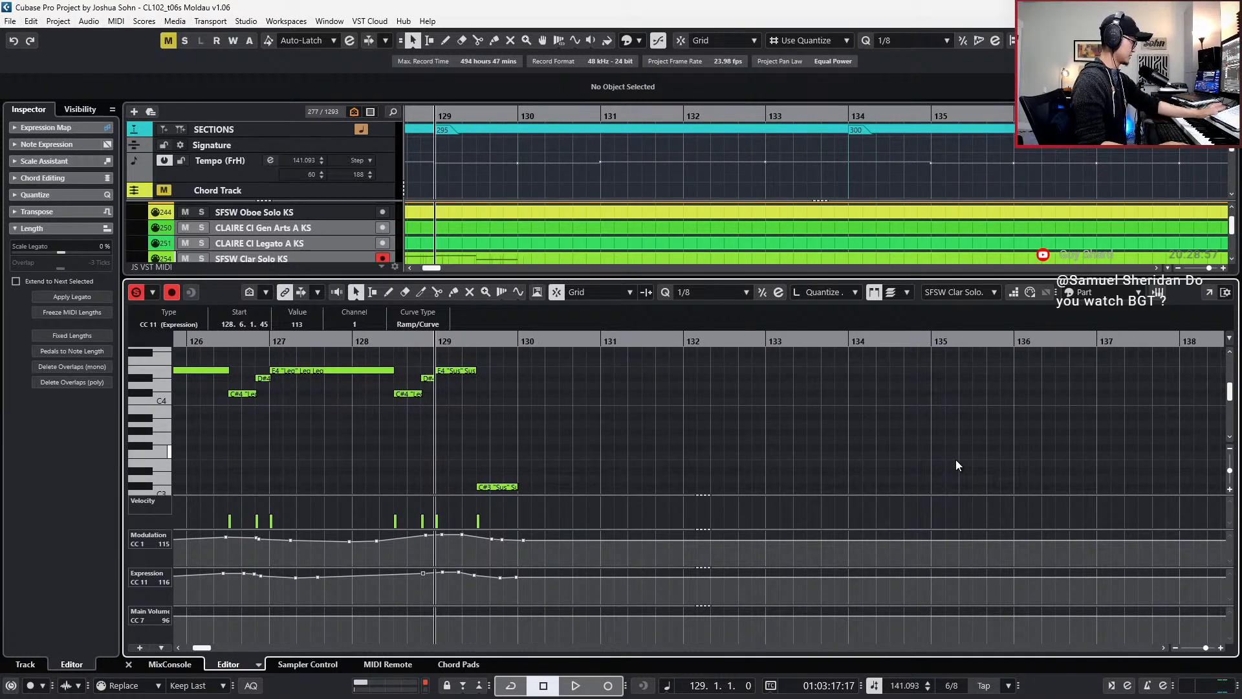
{"action": "left_click_drag", "start_coordinate": [552, 469], "coordinate": [500, 496]}
{"action": "key", "text": "alt+shift+Right"}
{"action": "key", "text": "alt+shift+Right"}
{"action": "key", "text": "alt+shift+Right"}
{"action": "key", "text": "alt+shift+Right"}
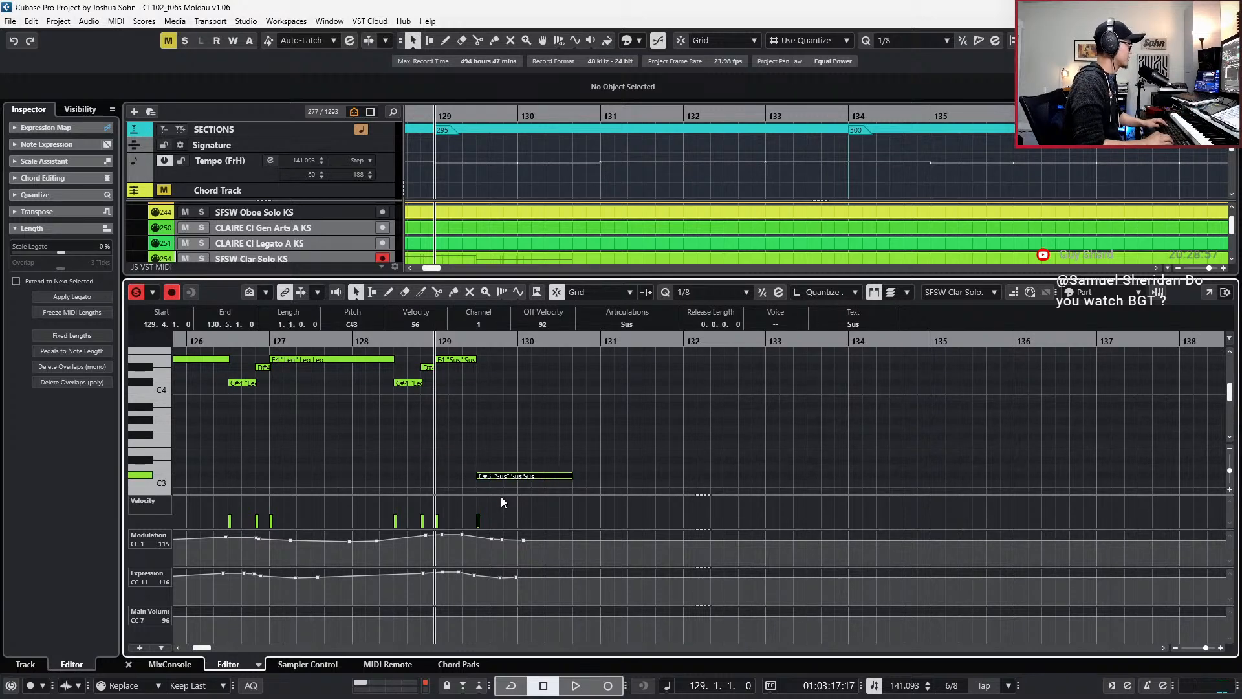
{"action": "key", "text": "alt+shift+Left"}
- Duplicate the C#3 note to 130.4.1.0, transpose the copy up to E3, and shorten it to end at 131.1.1.0
{"action": "key", "text": "ctrl+d"}
{"action": "key", "text": "Up"}
{"action": "key", "text": "Up"}
{"action": "key", "text": "Up"}
{"action": "key", "text": "alt+shift+Left"}
{"action": "key", "text": "alt+shift+Left"}
{"action": "key", "text": "alt+shift+Left"}
- Play back bars 129 and 130 to hear the C#3 and E3 notes
{"action": "key", "text": "space"}
{"action": "key", "text": "space"}
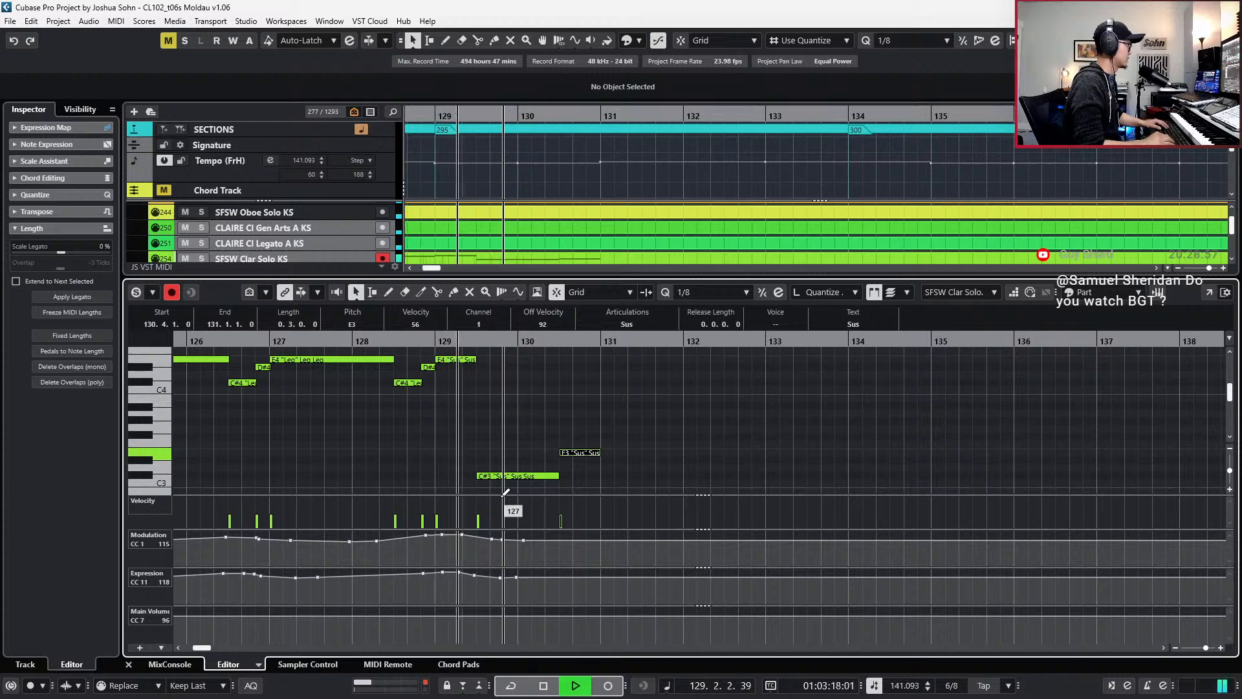
{"action": "left_click", "coordinate": [529, 446]}
{"action": "key", "text": "space"}
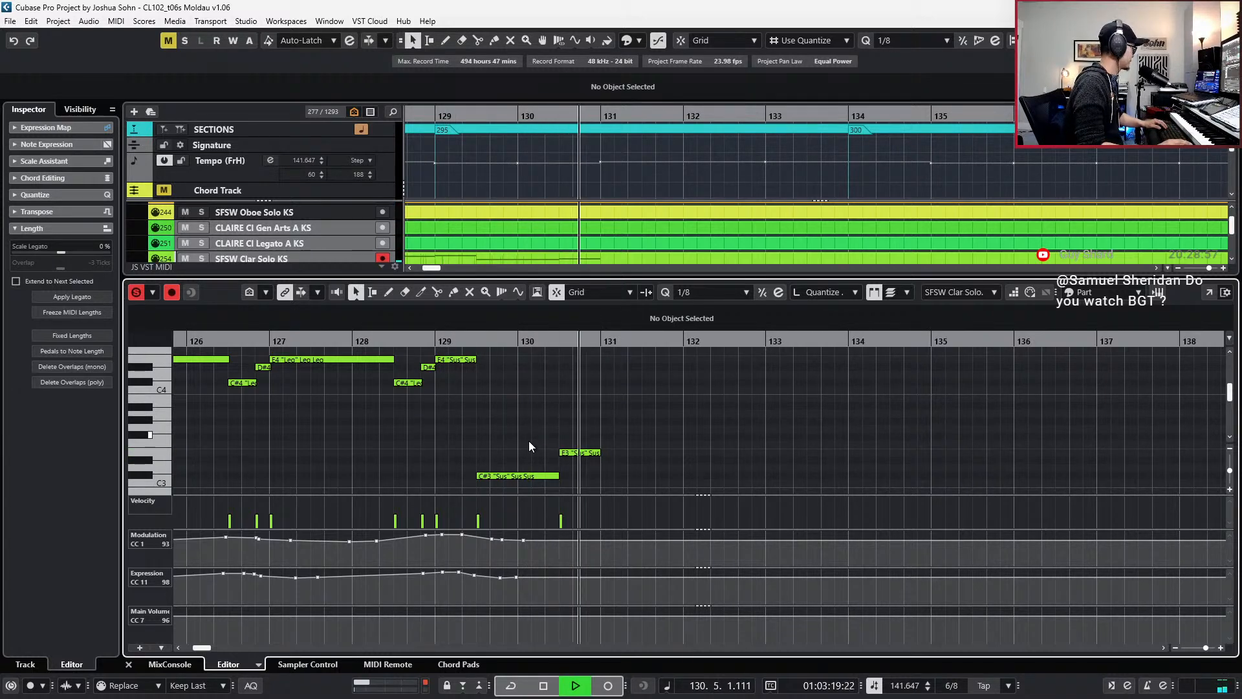
{"action": "key", "text": "space"}
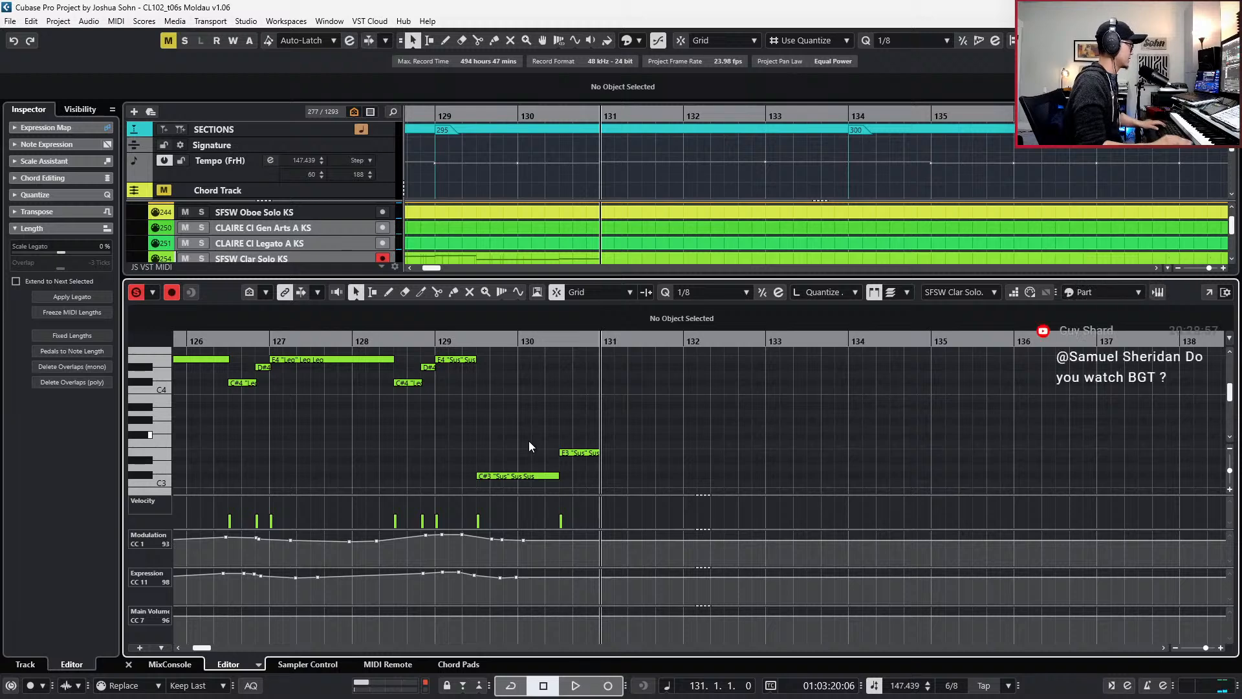
- Paste a copy of the long C#3 note at 131.1.1.0 and transpose it up to G3
{"action": "left_click", "coordinate": [525, 476]}
{"action": "key", "text": "ctrl+v"}
{"action": "key", "text": "Up"}
{"action": "key", "text": "Up"}
{"action": "key", "text": "Up"}
{"action": "key", "text": "Up"}
{"action": "key", "text": "Up"}
{"action": "key", "text": "Up"}
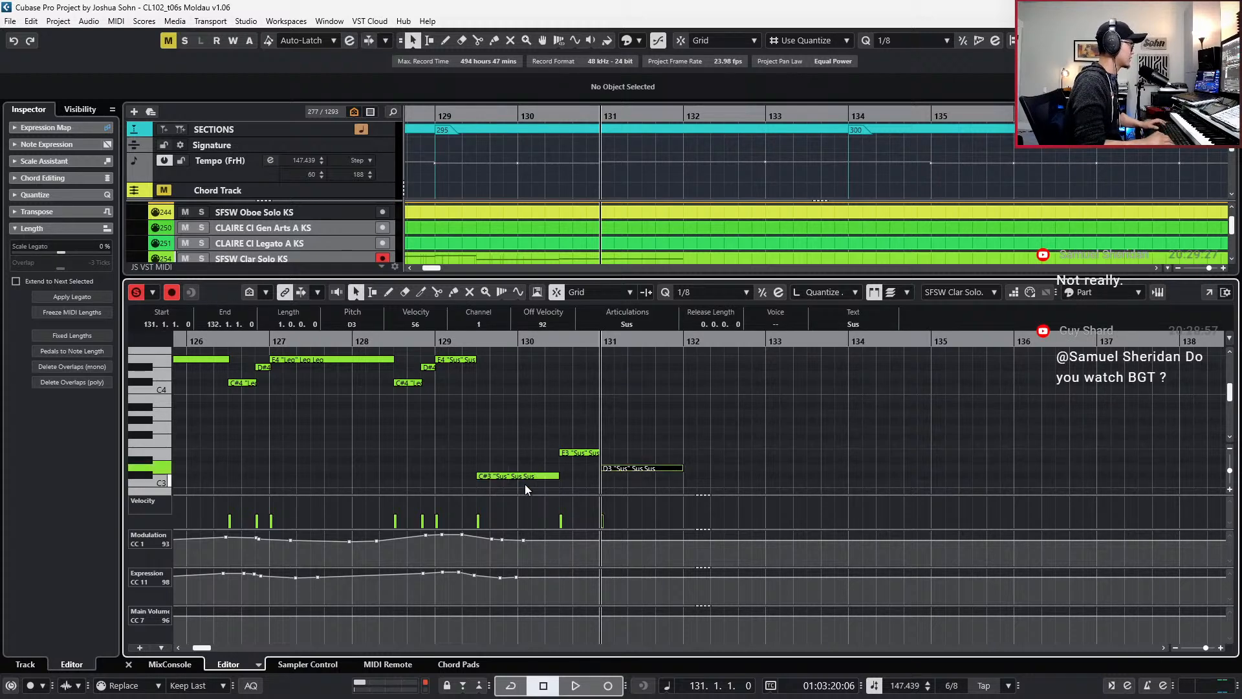
- Lengthen the G3 note at 131.1.1.0 so it ends at 132.5.1.0
{"action": "key", "text": "alt+Right"}
{"action": "key", "text": "alt+shift+Right"}
{"action": "key", "text": "alt+shift+Right"}
{"action": "key", "text": "alt+shift+Right"}
{"action": "key", "text": "alt+shift+Right"}
{"action": "key", "text": "alt+shift+Right"}
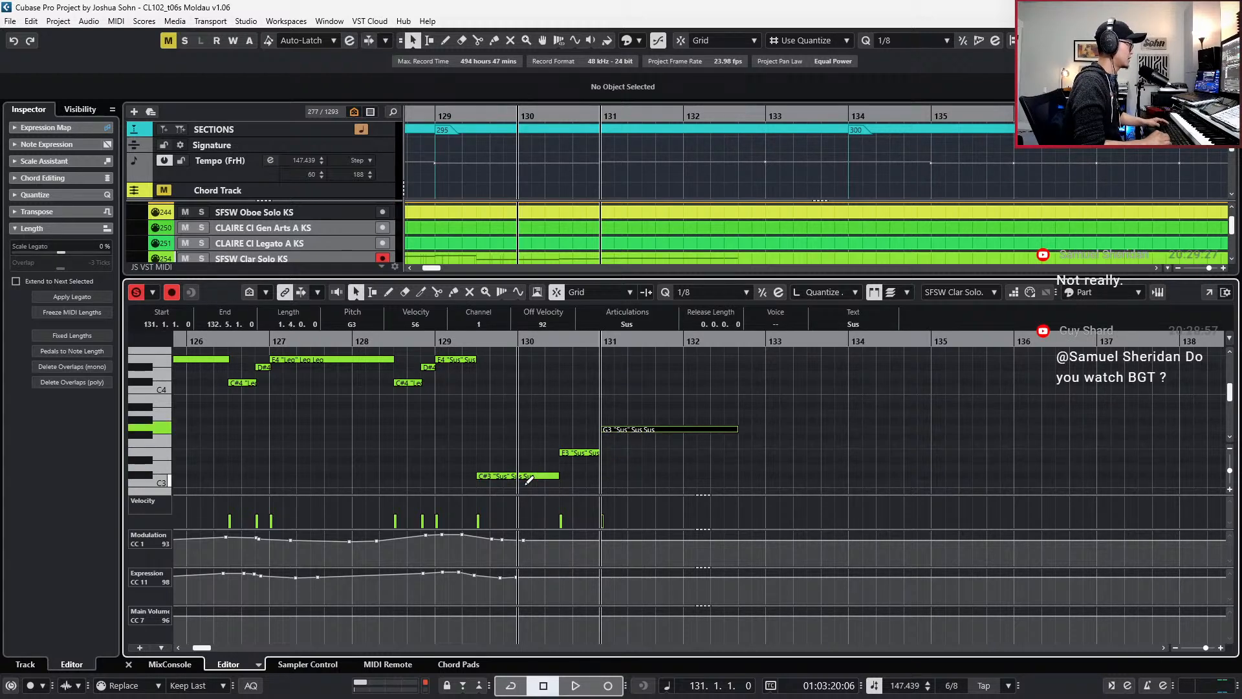
- Extend the G3 note at bar 131 to a length of two bars and audition it with and without solo
{"action": "key", "text": "s"}
{"action": "key", "text": "space"}
{"action": "key", "text": "space"}
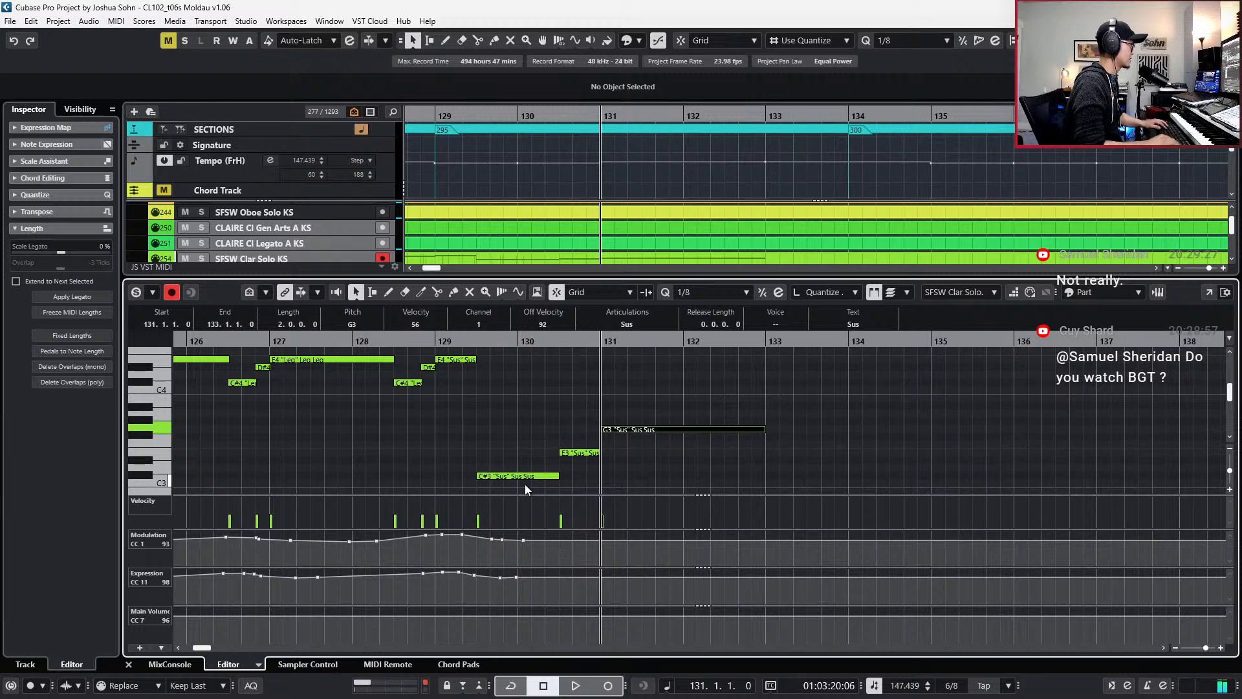
{"action": "key", "text": "s"}
{"action": "key", "text": "space"}
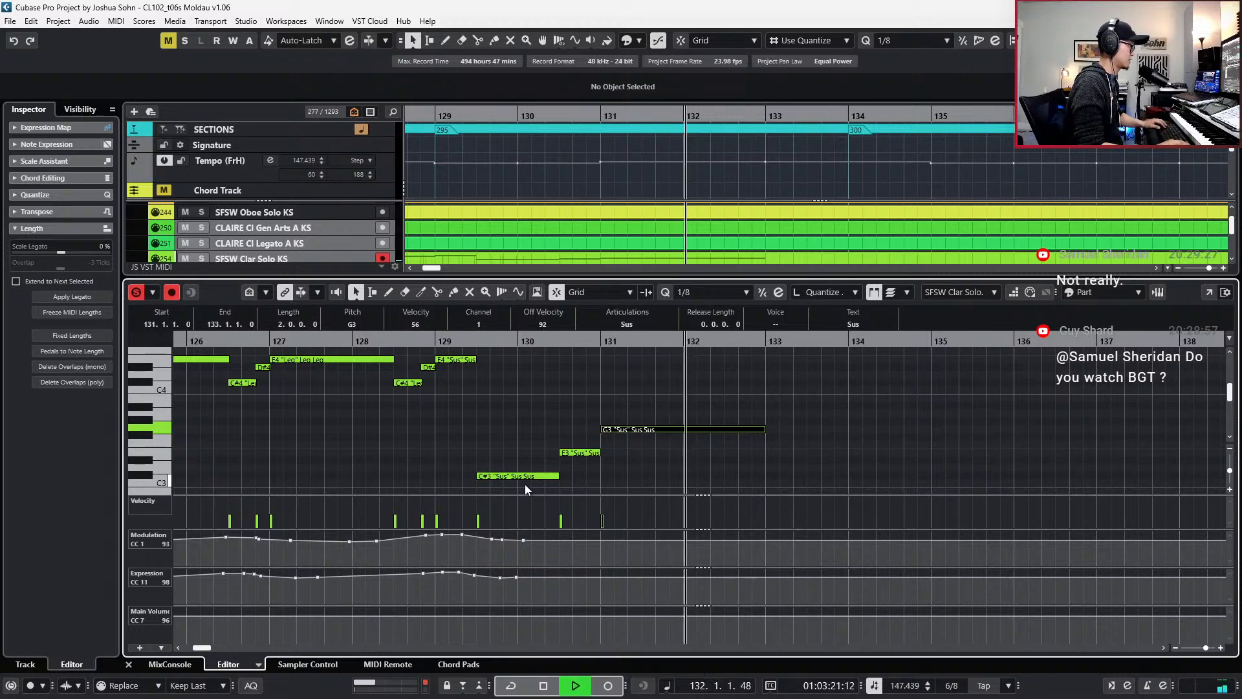
{"action": "key", "text": "space"}
- Duplicate the G3 note to bar 133 as A3, split at 133.4 and 134.1 with the first two pieces raised to A#3
{"action": "key", "text": "alt+d"}
{"action": "key", "text": "Up"}
{"action": "key", "text": "Up"}
{"action": "left_click", "coordinate": [596, 414], "text": "alt"}
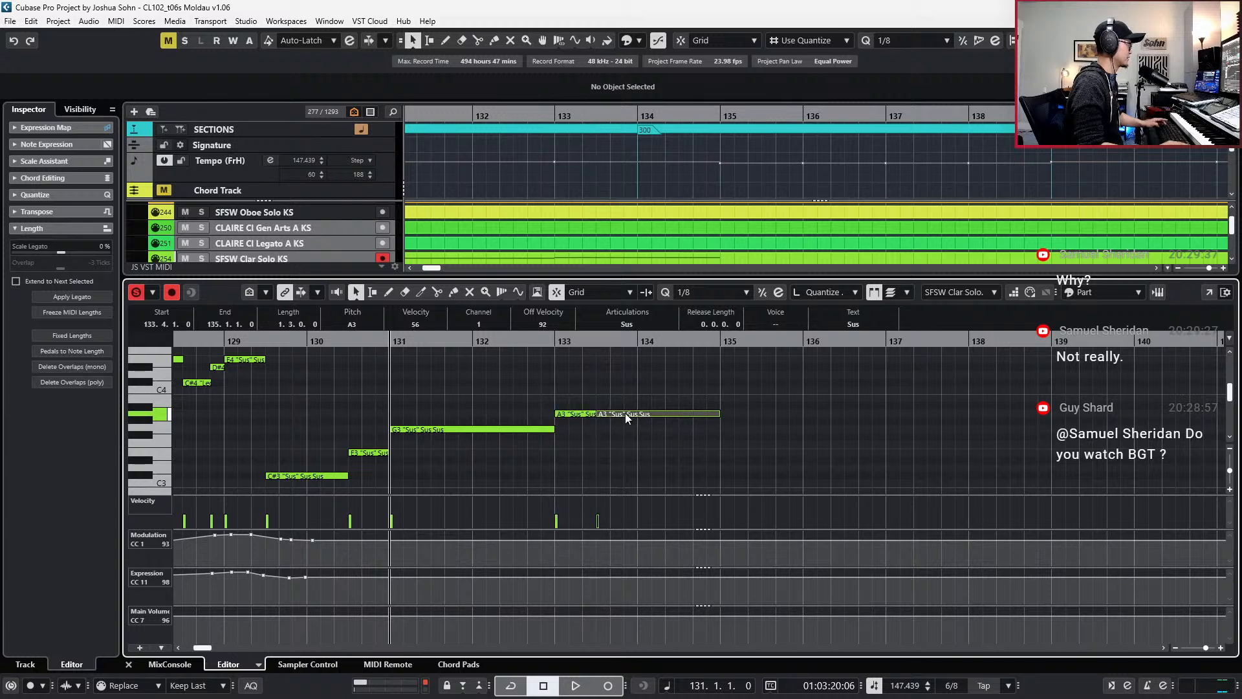
{"action": "left_click", "coordinate": [637, 414], "text": "alt"}
{"action": "left_click_drag", "start_coordinate": [619, 391], "coordinate": [591, 437]}
{"action": "key", "text": "Up"}
- Record modulation and expression controller movements for the clarinet part from bar 129 through bar 133
{"action": "key", "text": "ctrl+KP_Subtract"}
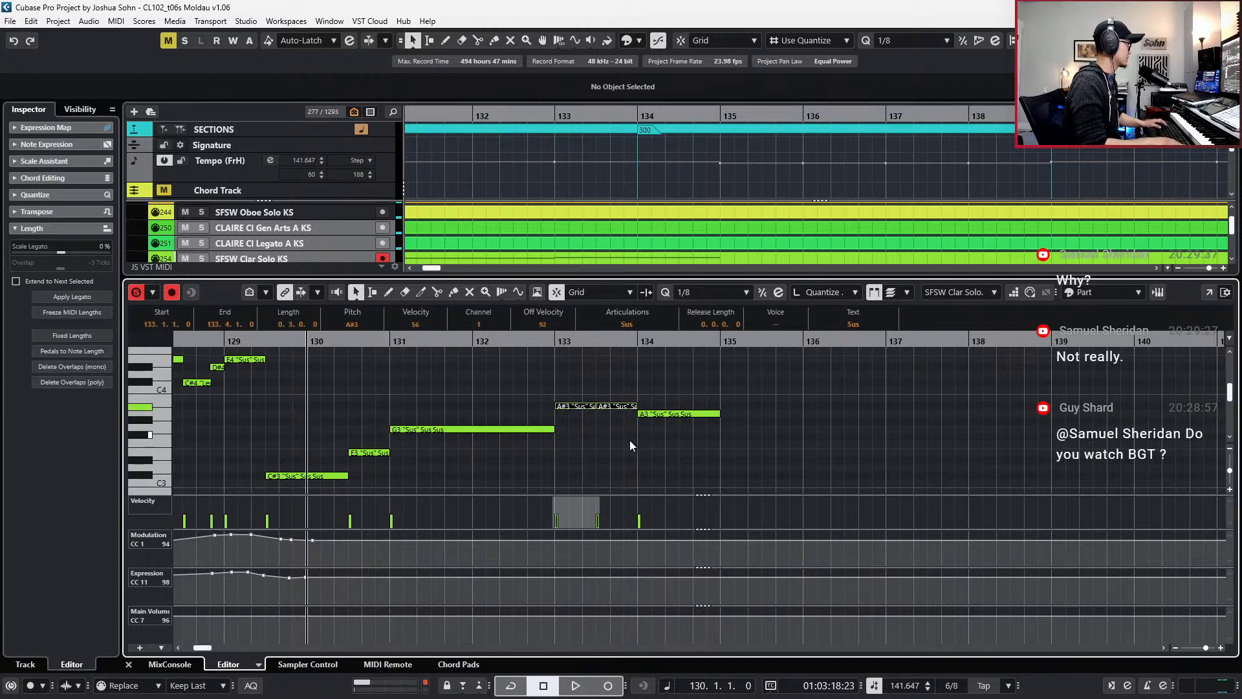
{"action": "key", "text": "space"}
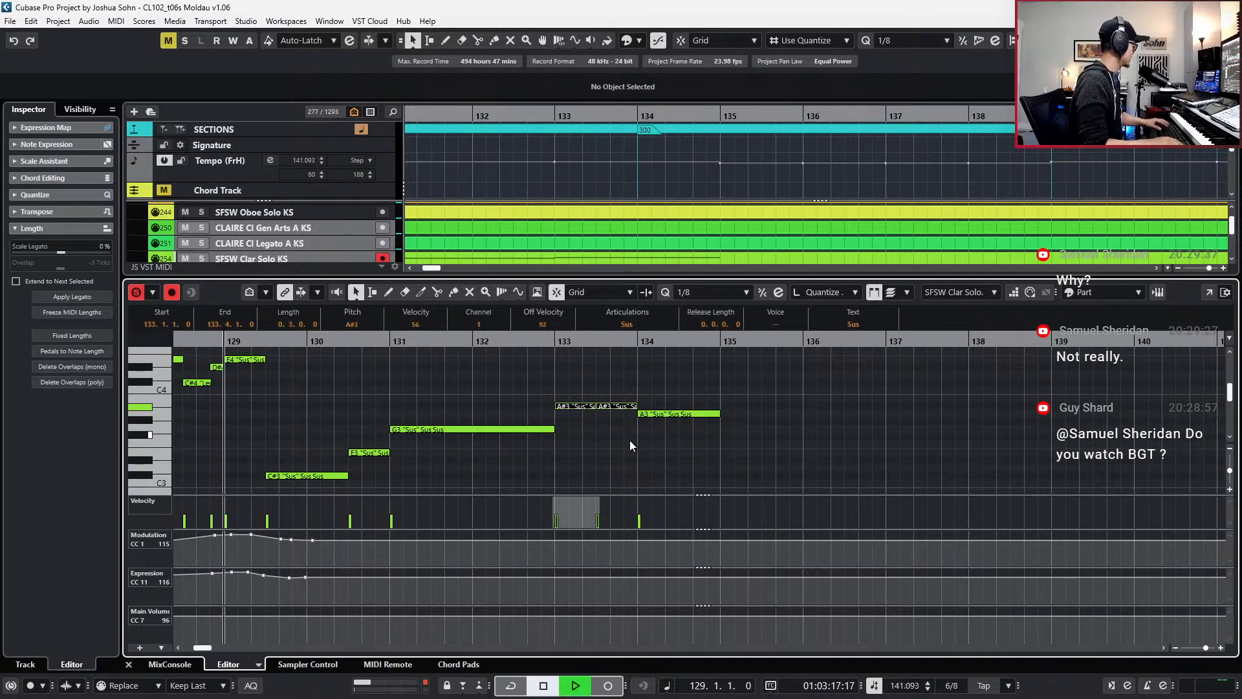
{"action": "key", "text": "KP_Multiply"}
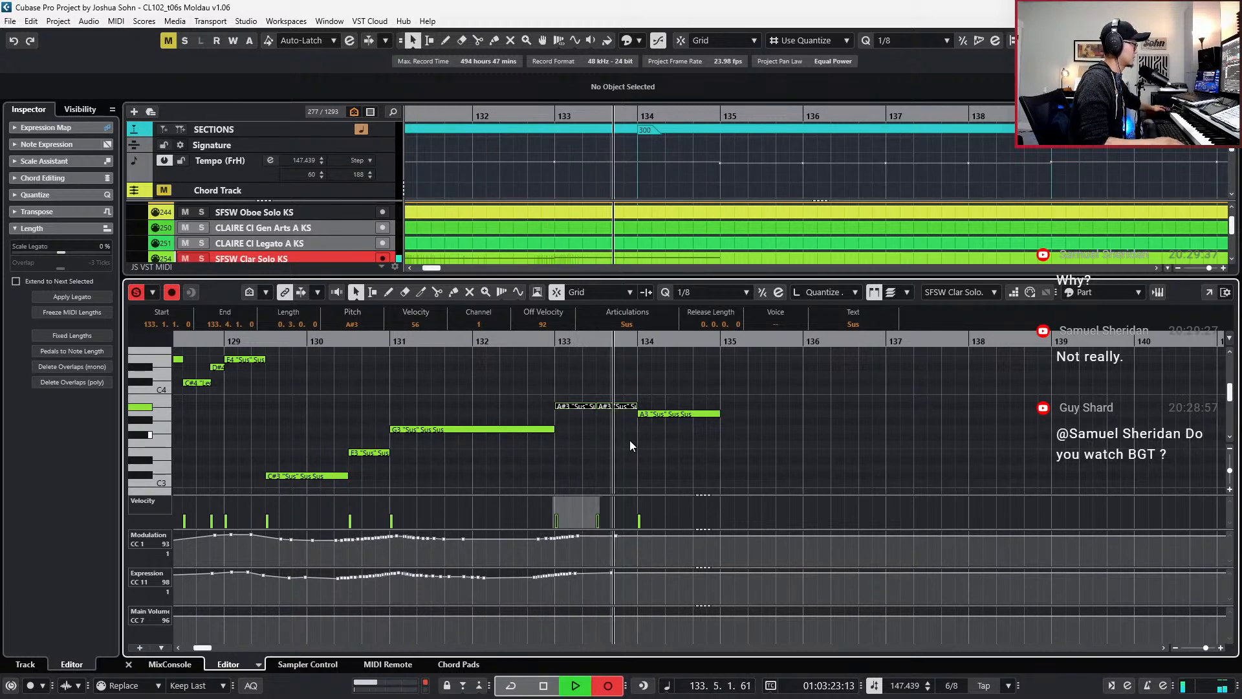
{"action": "key", "text": "space"}
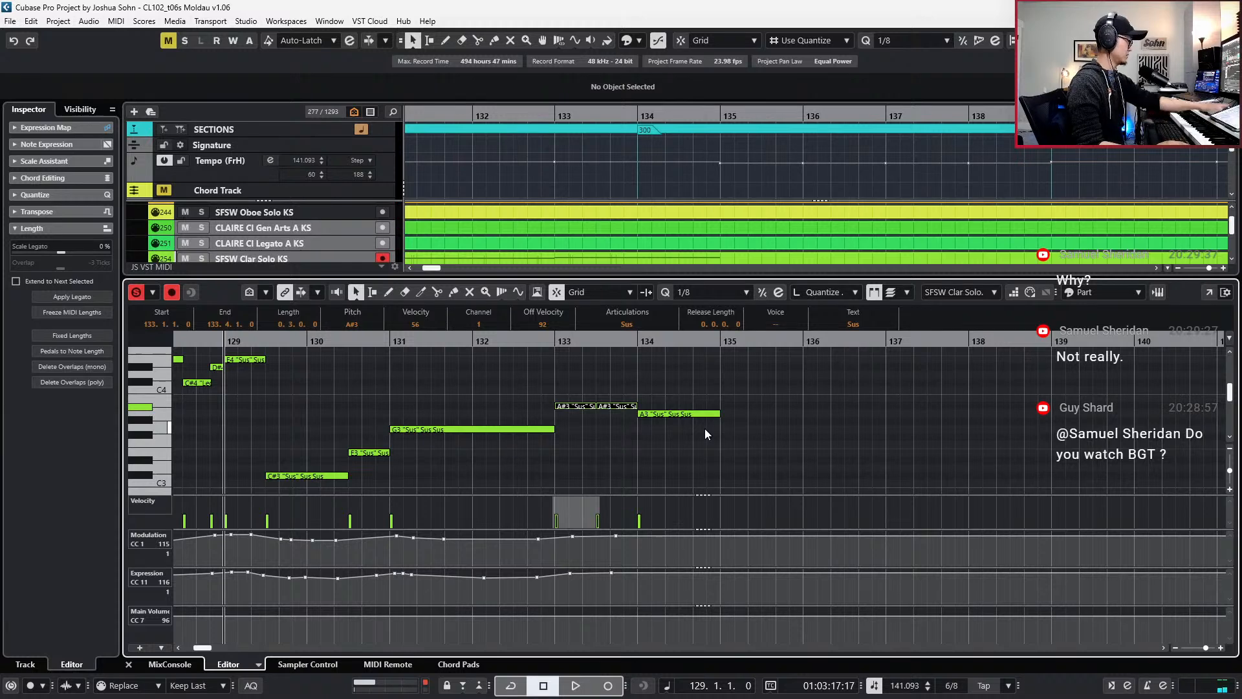
- Raise the A3 note at bar 134 to A#3 and play back the passage from bar 133
{"action": "key", "text": "Right"}
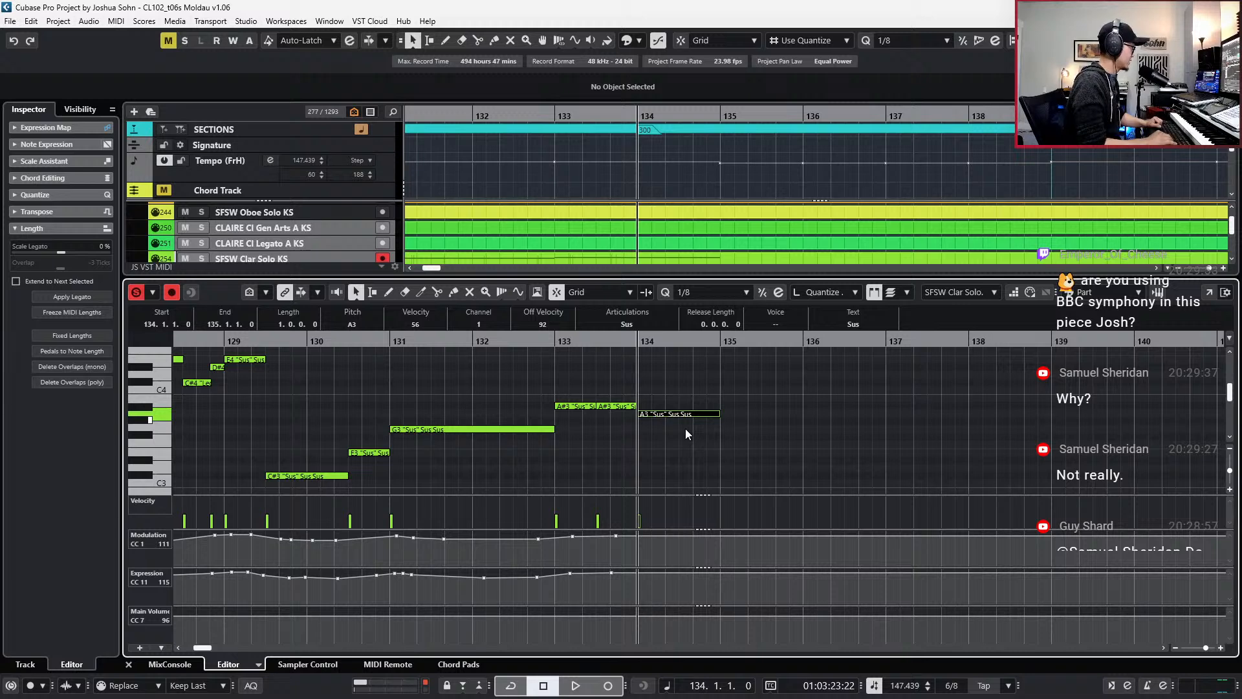
{"action": "key", "text": "Up"}
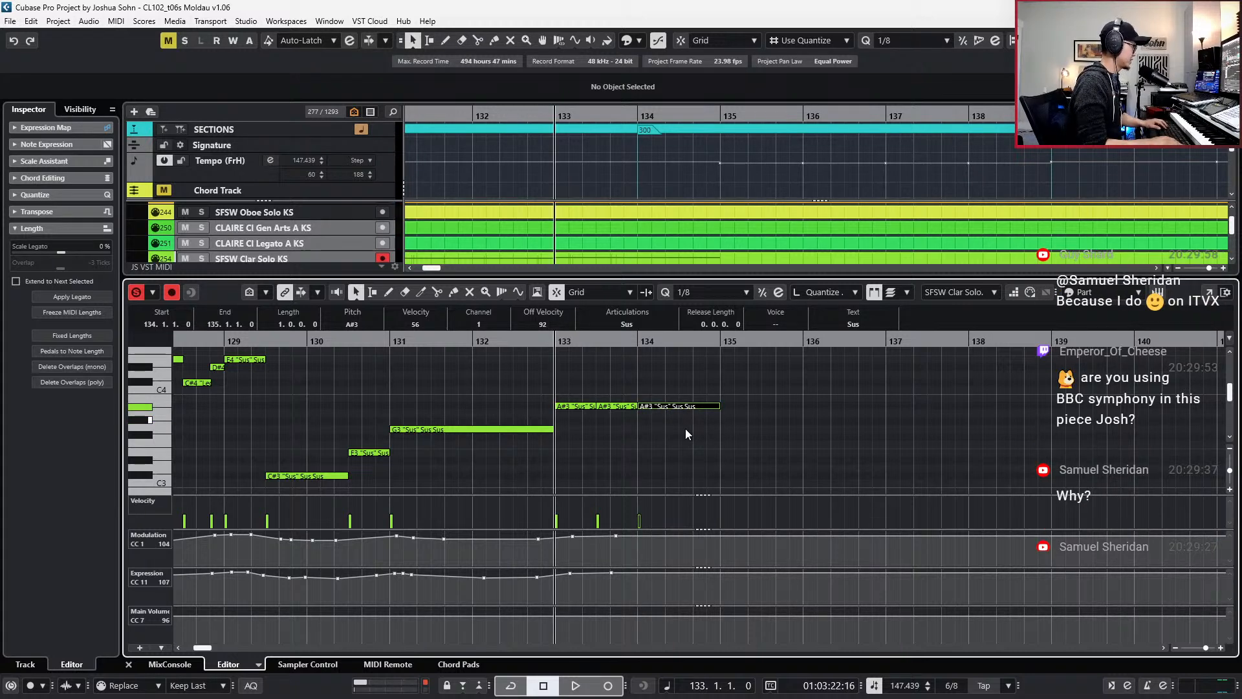
{"action": "key", "text": "space"}
{"action": "key", "text": "space"}
{"action": "key", "text": "space"}
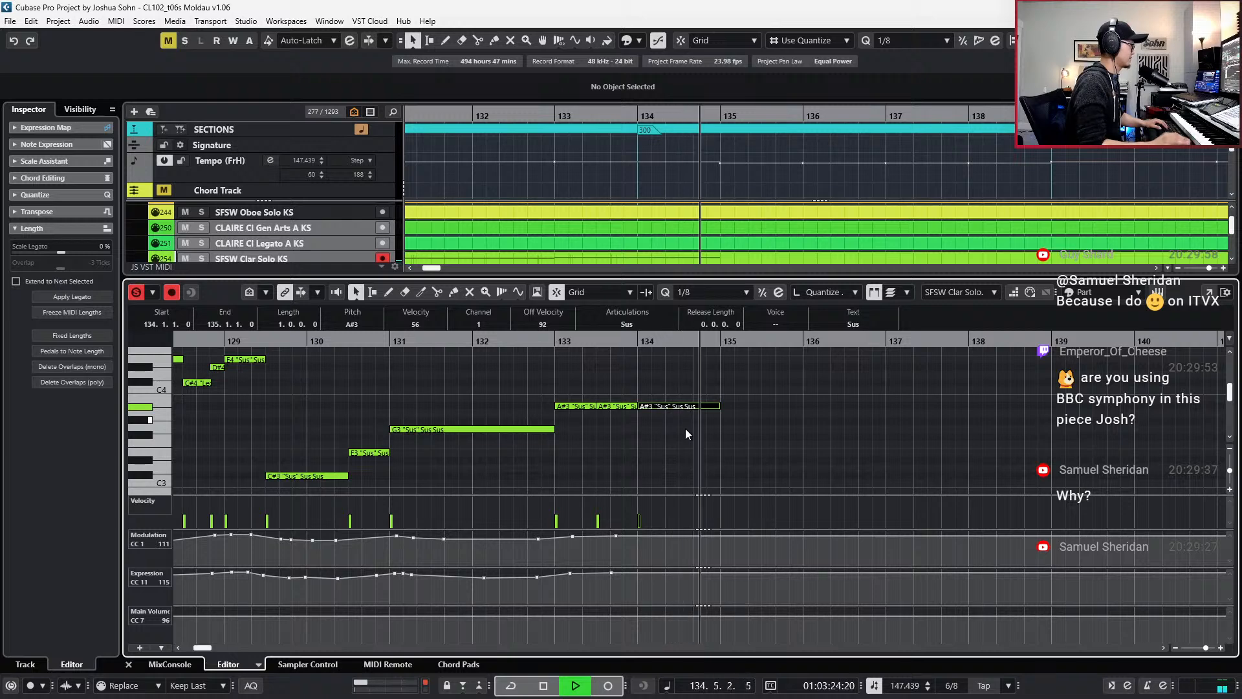
{"action": "key", "text": "space"}
- Duplicate the three A#3 notes of bars 133 and 134 to bar 135 and listen to them
{"action": "left_click_drag", "start_coordinate": [665, 372], "coordinate": [588, 424]}
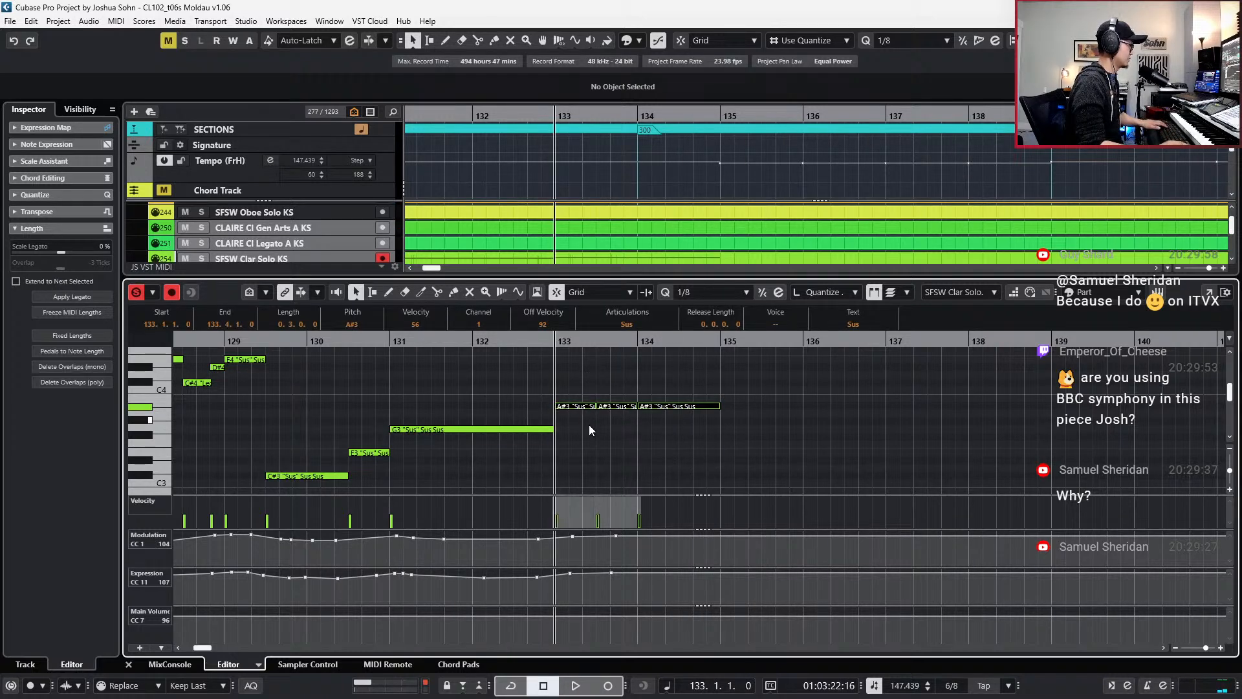
{"action": "key", "text": "ctrl+d"}
{"action": "key", "text": "space"}
{"action": "key", "text": "g"}
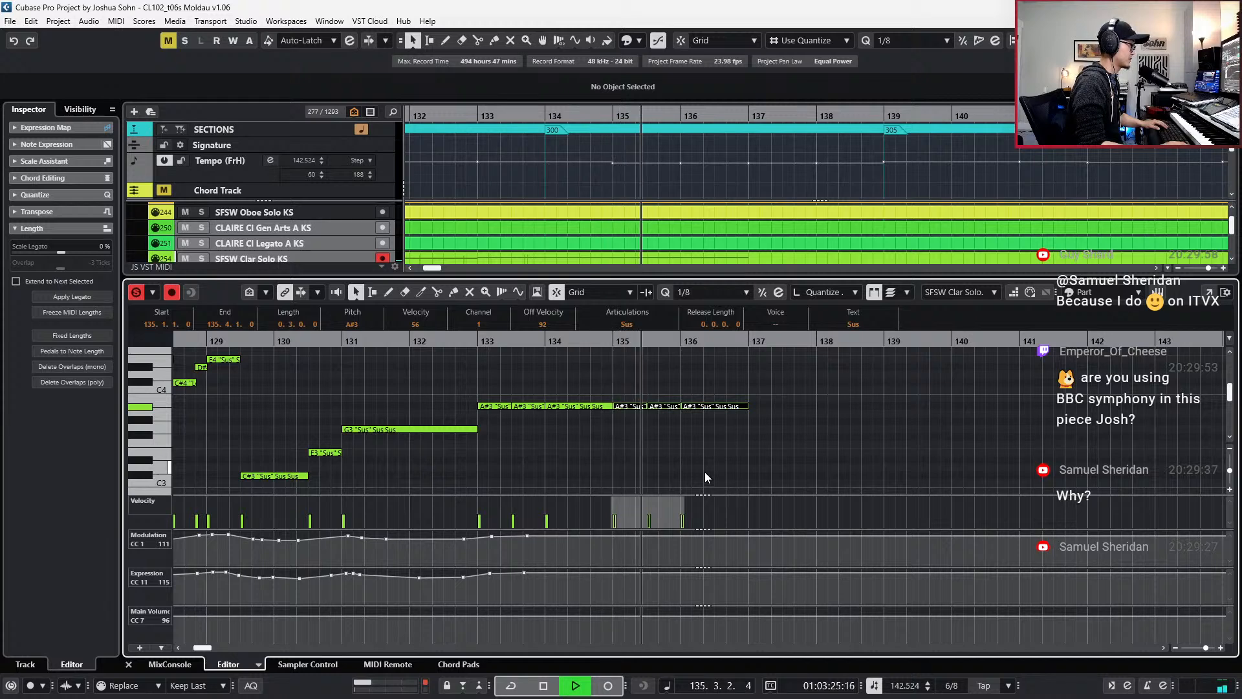
- Duplicate the last A#3 note to bar 137 and lower the copy to F#3
{"action": "left_click", "coordinate": [715, 406]}
{"action": "key", "text": "ctrl+d"}
{"action": "key", "text": "Down"}
{"action": "key", "text": "Down"}
{"action": "key", "text": "Down"}
{"action": "key", "text": "Down"}
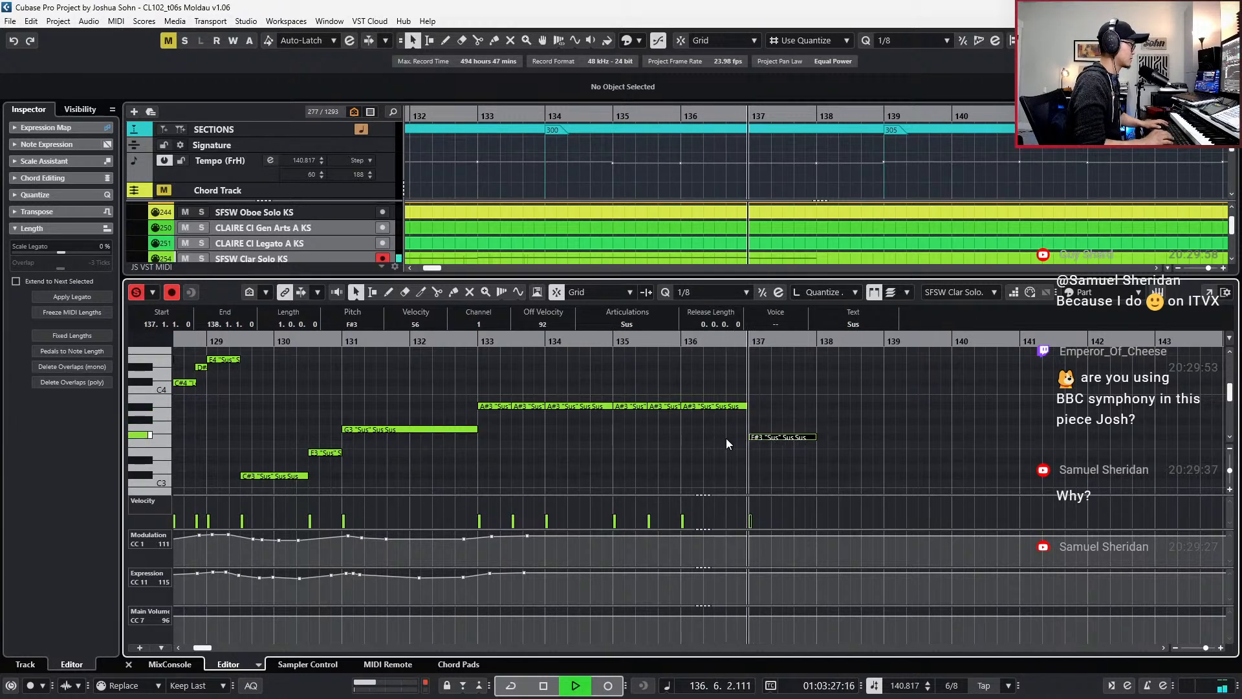
{"action": "key", "text": "space"}
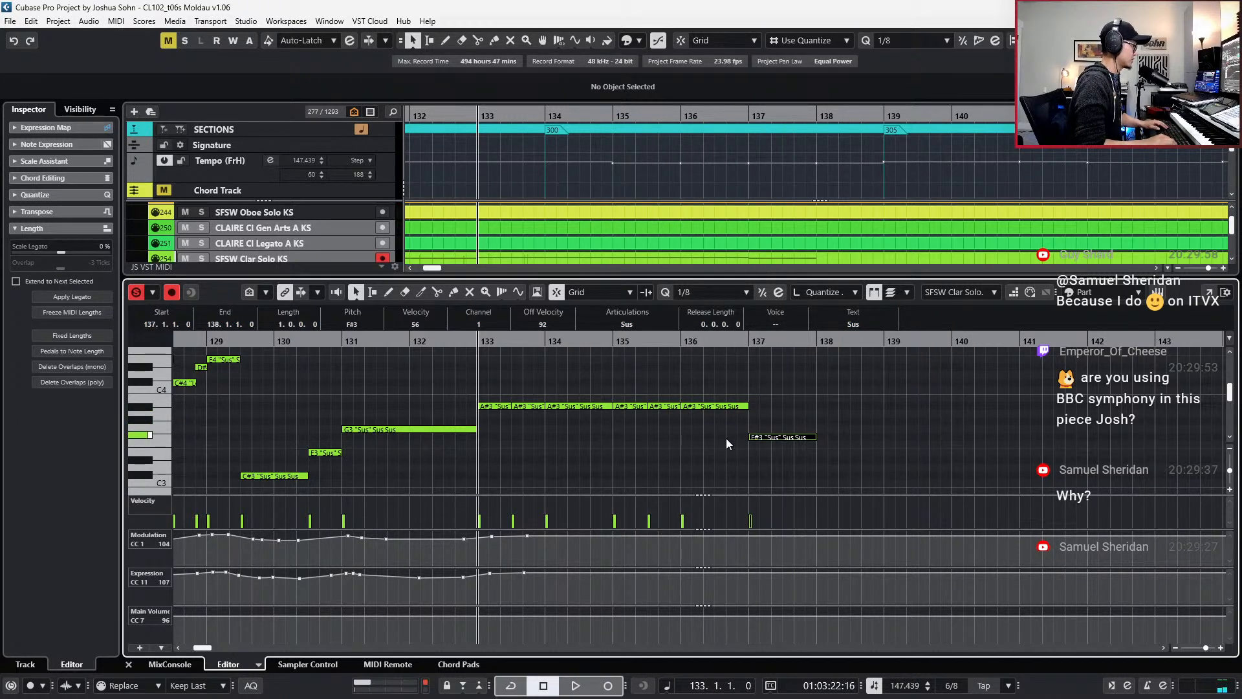
- Duplicate the F#3 note to bar 138 and lower the copy to F3
{"action": "key", "text": "KP_Subtract"}
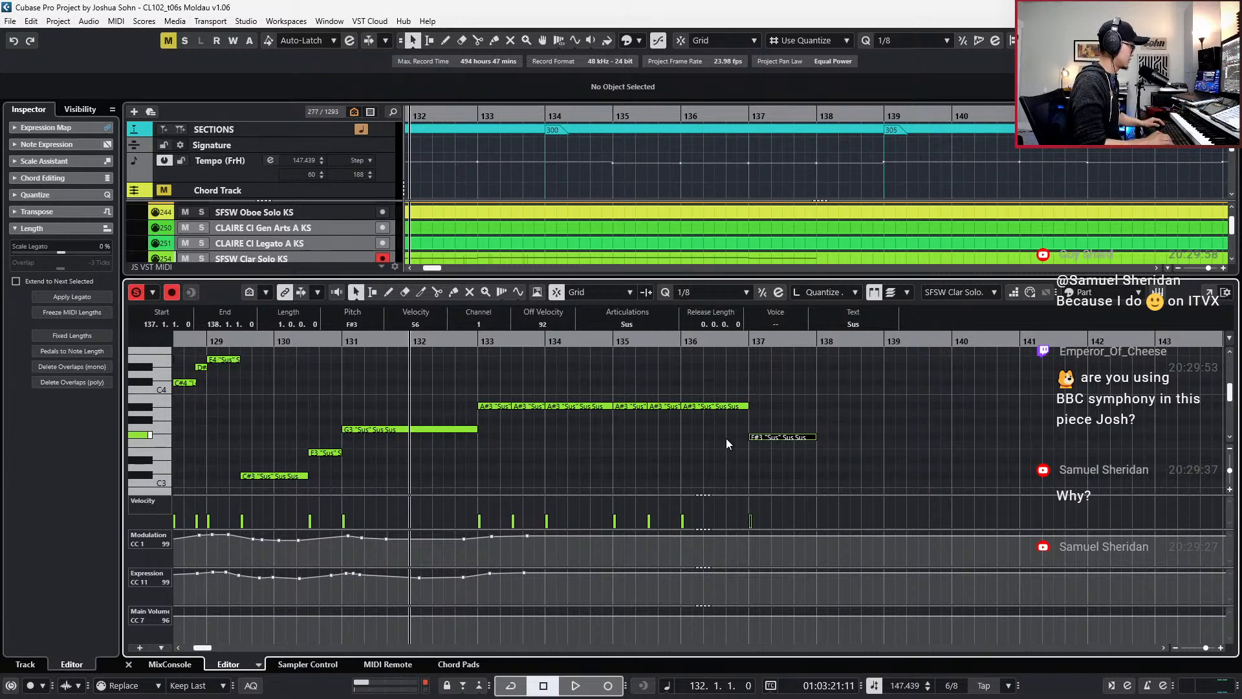
{"action": "key", "text": "ctrl+d"}
{"action": "key", "text": "Down"}
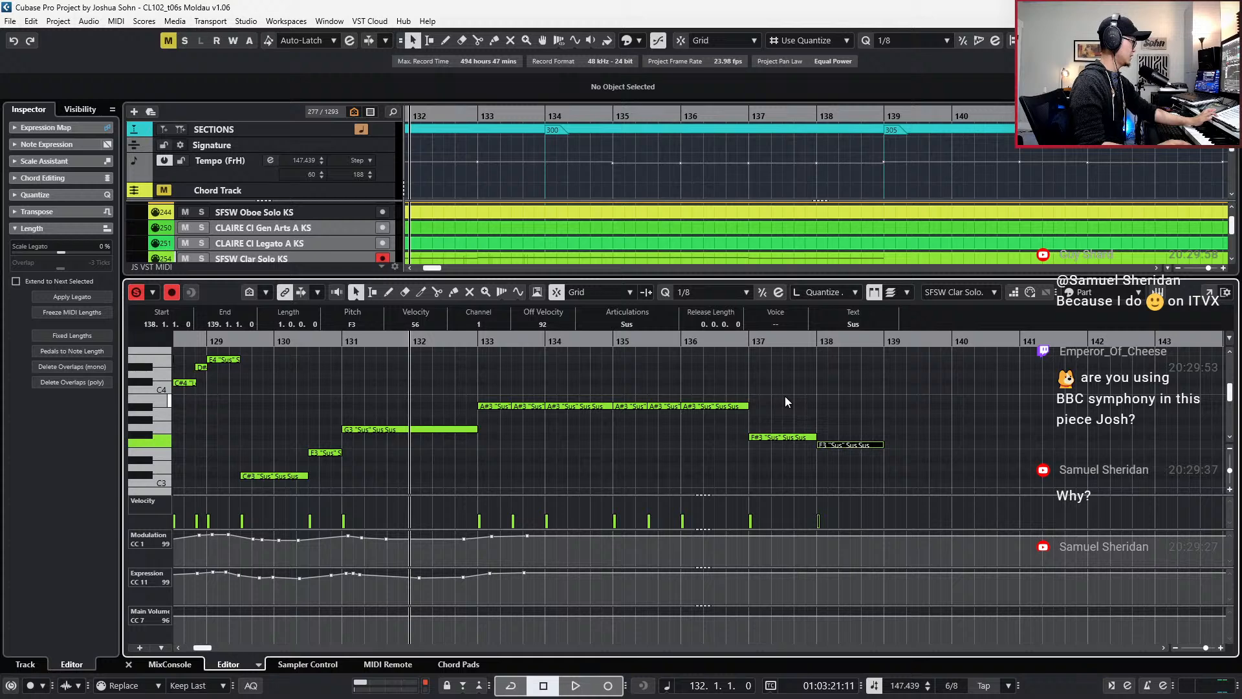
- Lower the F#3 note at bar 137 to D3 and move the playback cursor to its start
{"action": "key", "text": "Left"}
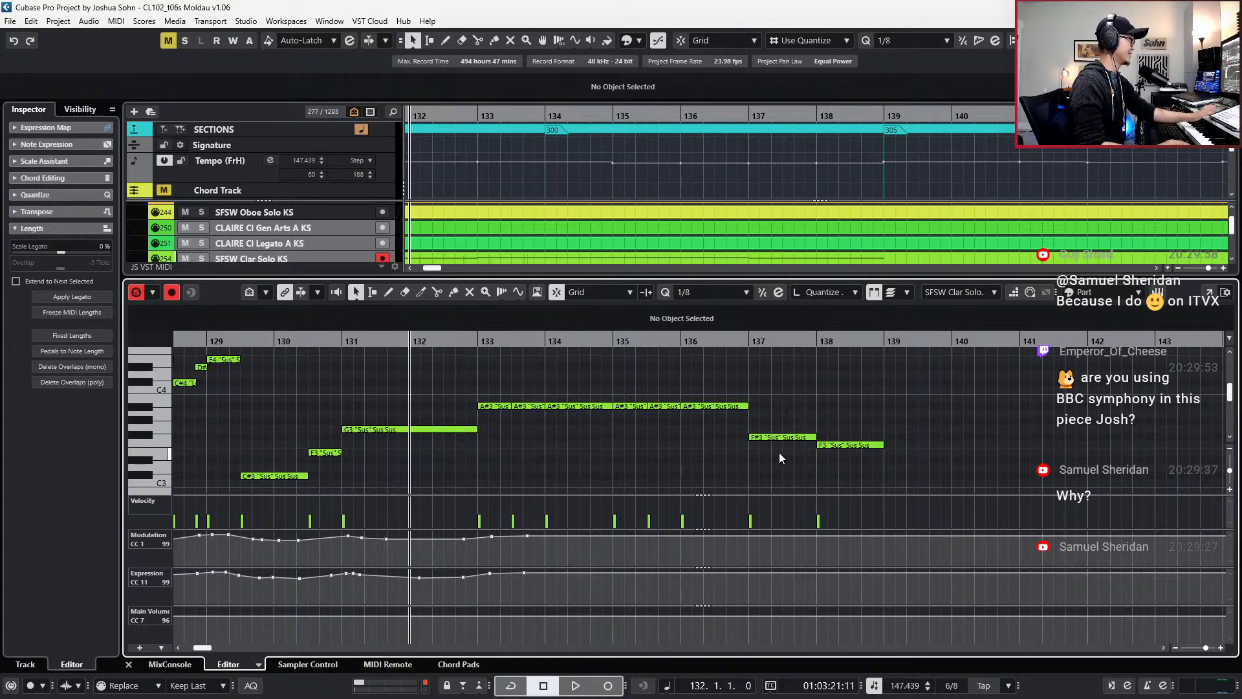
{"action": "key", "text": "Down"}
{"action": "key", "text": "Down"}
{"action": "key", "text": "Down"}
{"action": "key", "text": "Down"}
{"action": "key", "text": "l"}
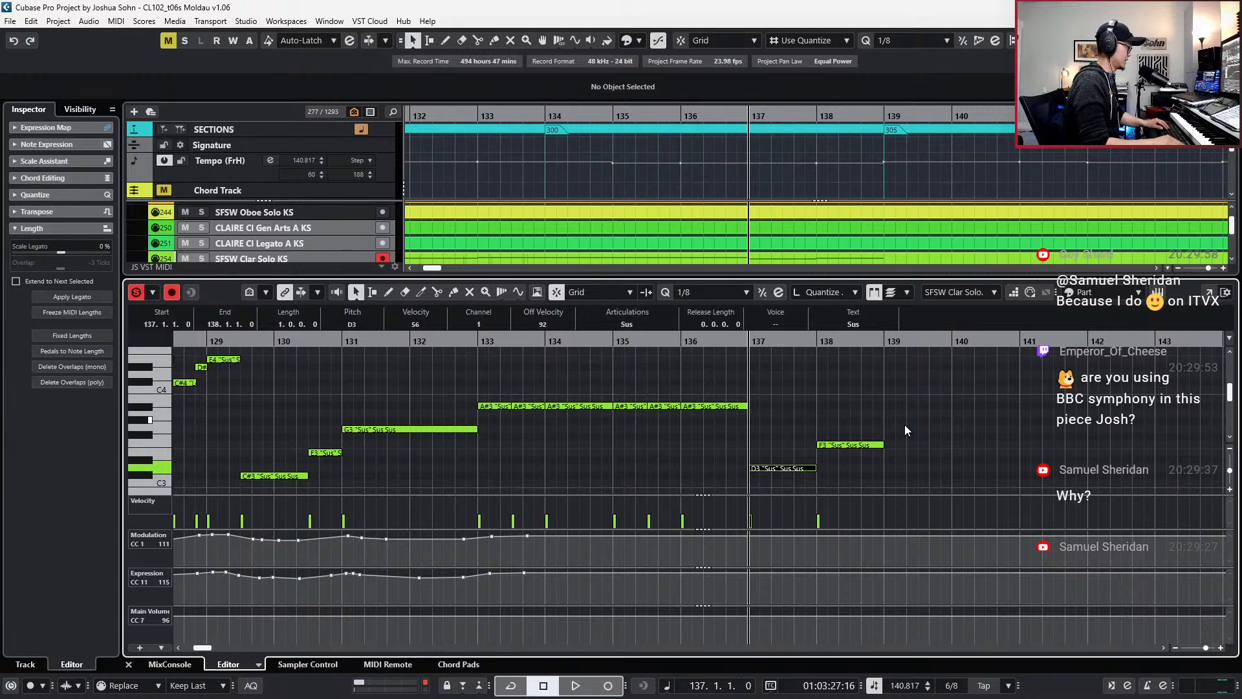
- Lower the F3 note at bar 138 to D3 and trim its start to 138.4.1
{"action": "left_click_drag", "start_coordinate": [844, 444], "coordinate": [845, 466]}
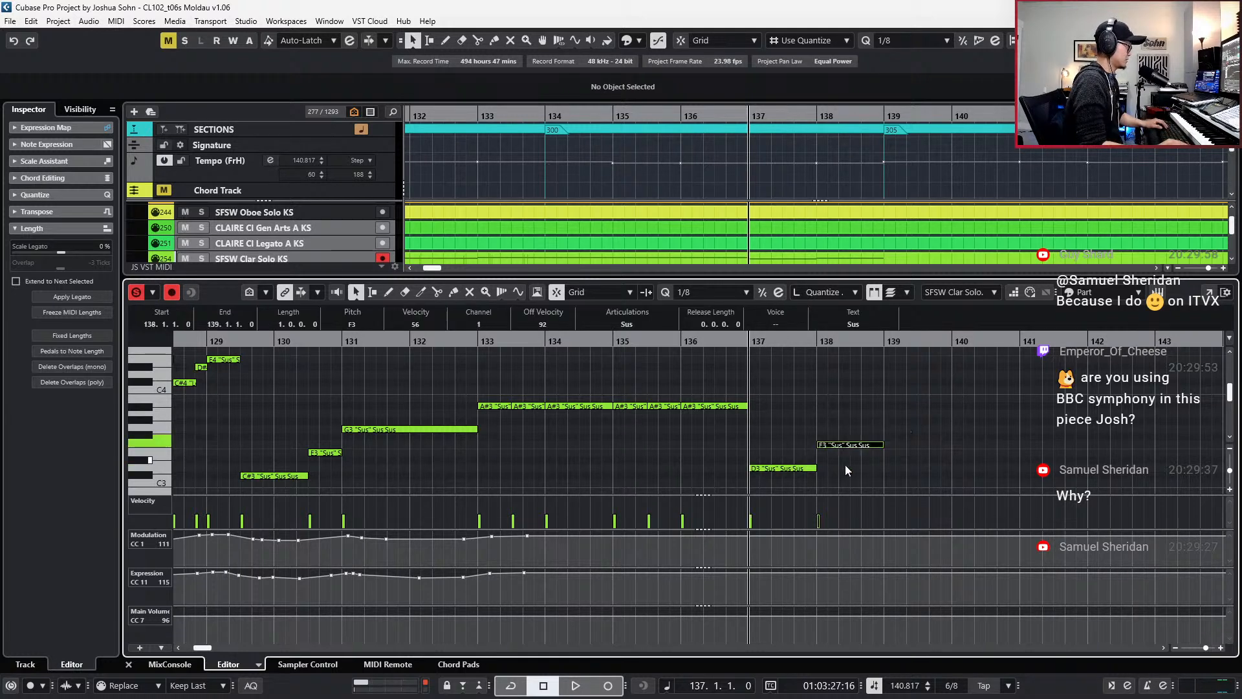
{"action": "key", "text": "Down"}
{"action": "key", "text": "Up"}
{"action": "key", "text": "alt+Right"}
{"action": "key", "text": "alt+Right"}
{"action": "key", "text": "alt+Right"}
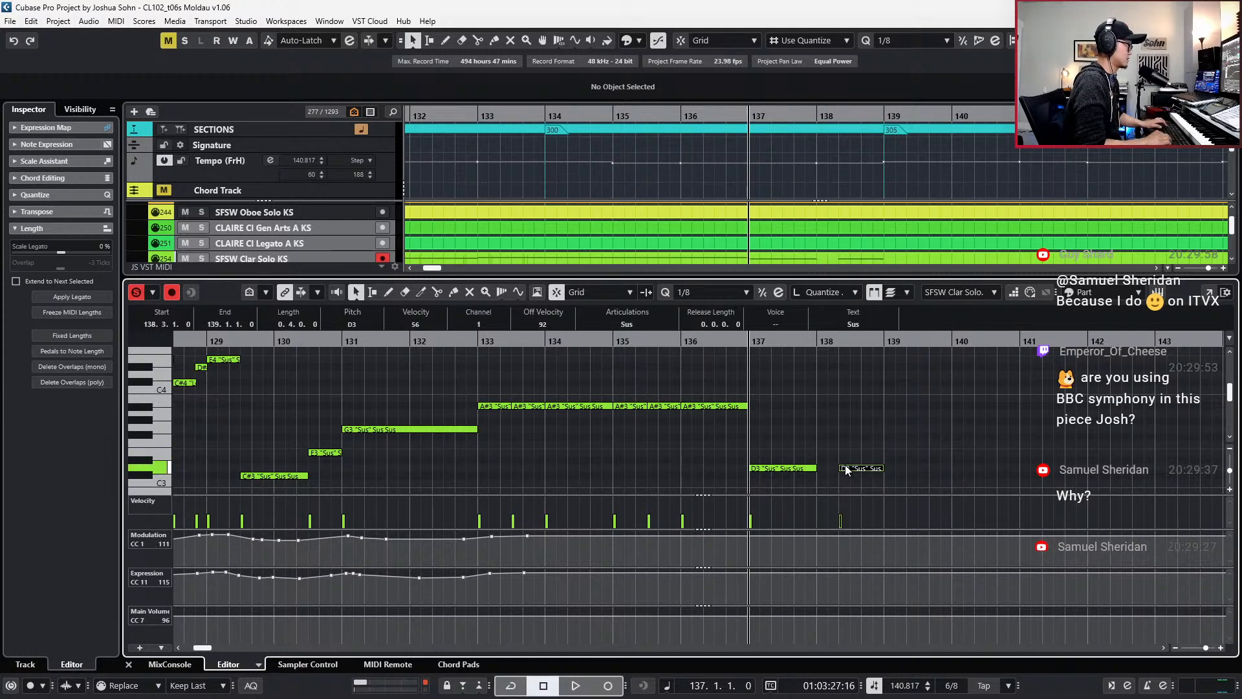
- Lengthen the D3 note at bar 137 until it meets the short note at 138.4.1
{"action": "key", "text": "Left"}
{"action": "key", "text": "alt+shift+Right"}
{"action": "key", "text": "alt+shift+Right"}
{"action": "key", "text": "alt+shift+Right"}
{"action": "key", "text": "s"}
- Raise the short note at 138.4.1 to F#3, audition it and correct its pitch to F3
{"action": "left_click_drag", "start_coordinate": [859, 445], "coordinate": [879, 486]}
{"action": "key", "text": "Up"}
{"action": "key", "text": "Up"}
{"action": "key", "text": "Up"}
{"action": "key", "text": "Up"}
{"action": "key", "text": "s"}
{"action": "key", "text": "space"}
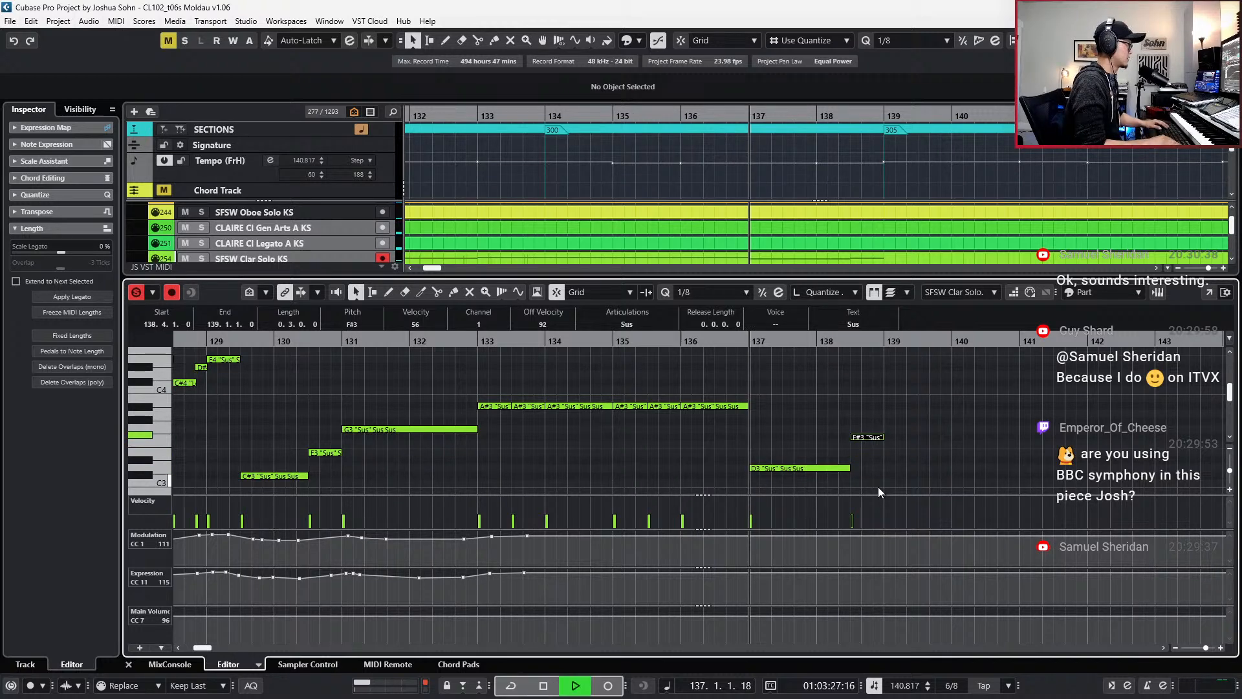
{"action": "key", "text": "space"}
{"action": "key", "text": "Down"}
{"action": "key", "text": "ctrl+Left"}
{"action": "key", "text": "ctrl+Left"}
{"action": "key", "text": "ctrl+d"}
{"action": "key", "text": "Up"}
{"action": "scroll", "coordinate": [873, 476], "scroll_direction": "right", "scroll_amount": 3}
{"action": "scroll", "coordinate": [869, 463], "scroll_direction": "down", "scroll_amount": 1}
{"action": "key", "text": "Up"}
{"action": "key", "text": "Up"}
{"action": "key", "text": "Delete"}
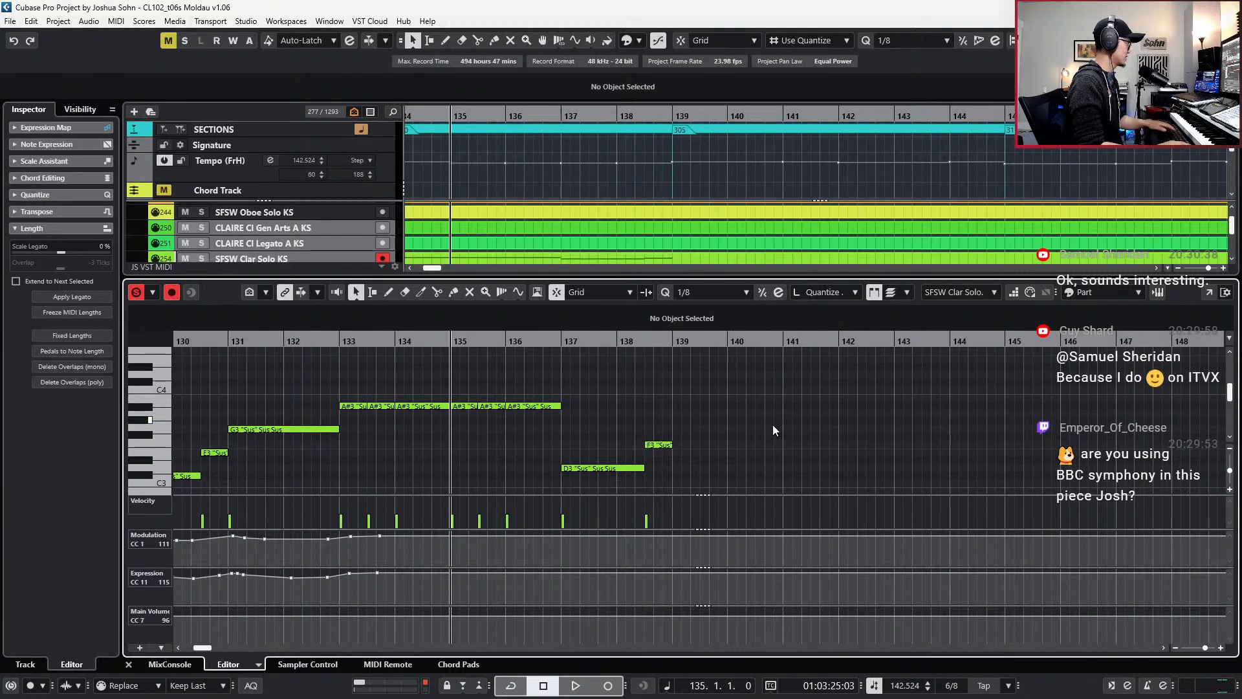
- Copy the two-bar G3 note from bar 131 to bar 139 and raise the copy to G#3
{"action": "scroll", "coordinate": [772, 424], "scroll_direction": "down", "scroll_amount": 1}
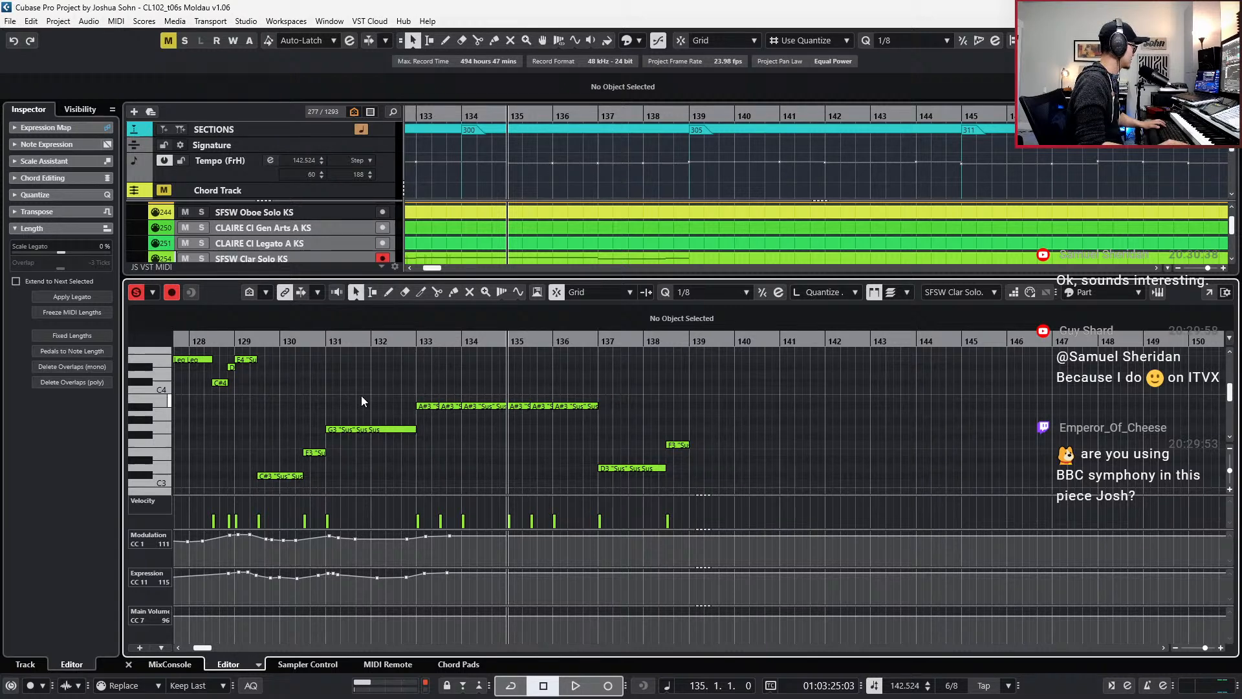
{"action": "left_click", "coordinate": [372, 429]}
{"action": "key", "text": "ctrl+c"}
{"action": "key", "text": "KP_Add"}
{"action": "key", "text": "KP_Add"}
{"action": "key", "text": "KP_Add"}
{"action": "key", "text": "KP_Add"}
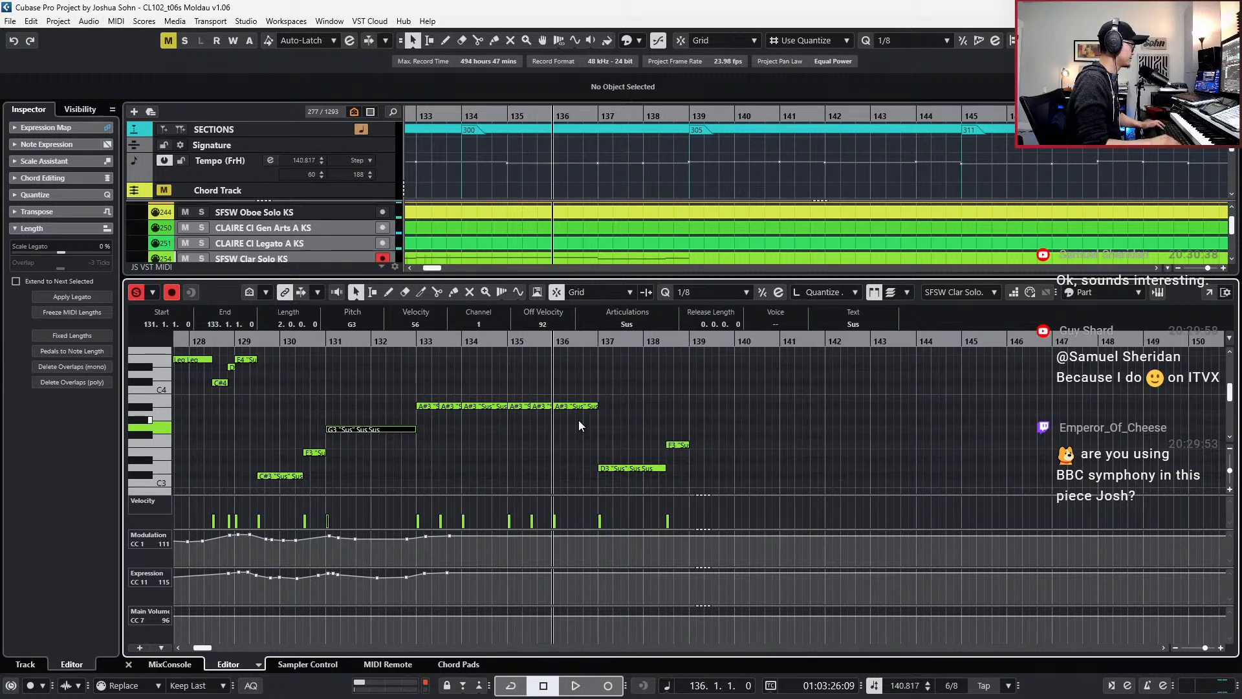
{"action": "key", "text": "ctrl+v"}
{"action": "key", "text": "Up"}
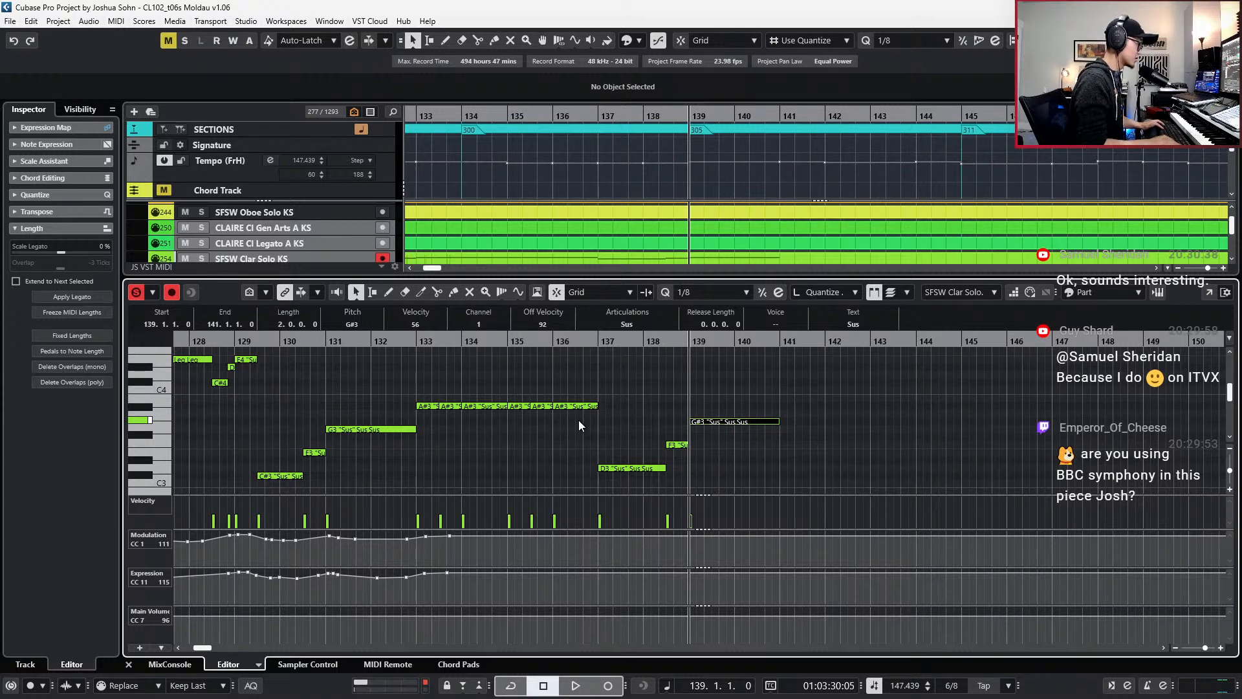
- Duplicate the G#3 note to bar 141 and cut the copy off at bar 142
{"action": "left_click", "coordinate": [578, 425]}
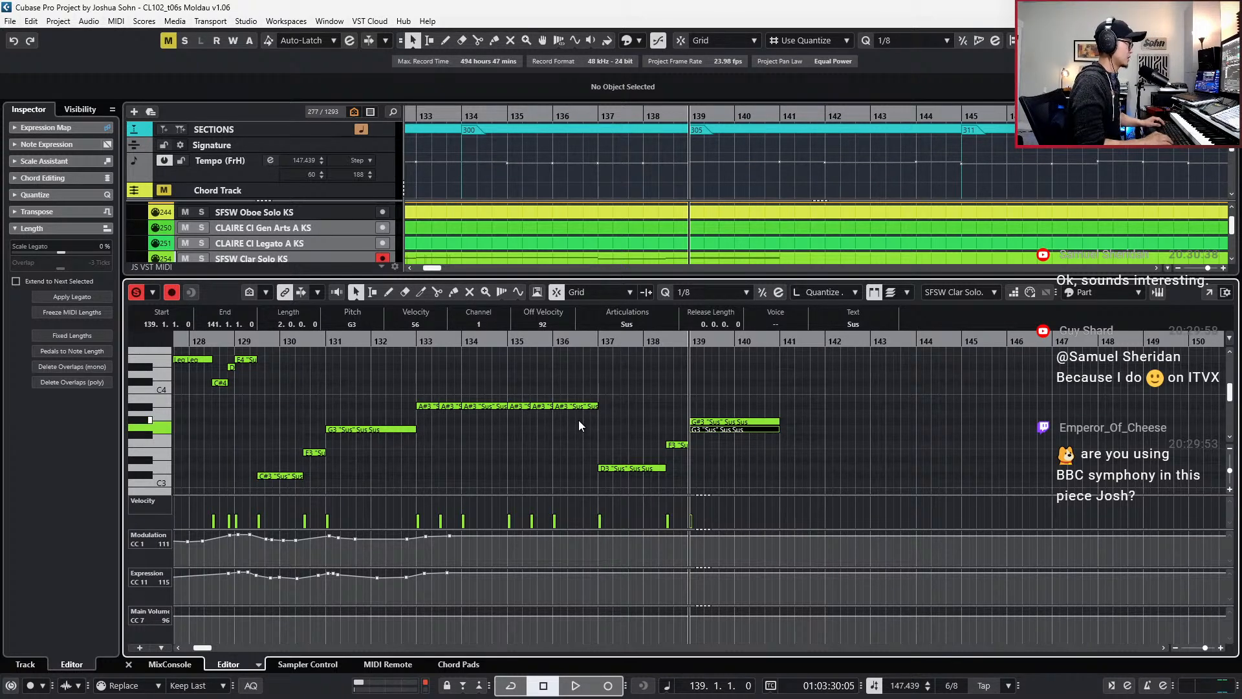
{"action": "left_click", "coordinate": [748, 421]}
{"action": "key", "text": "ctrl+d"}
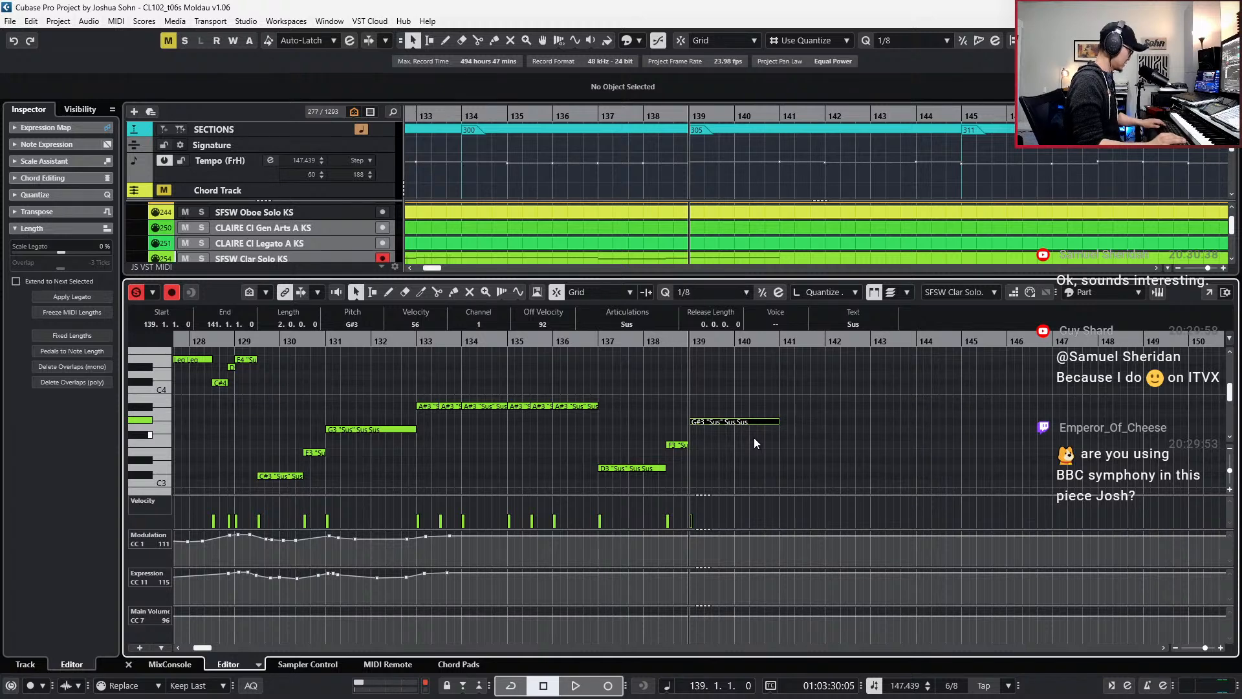
{"action": "left_click", "coordinate": [826, 422], "text": "alt"}
{"action": "key", "text": "Delete"}
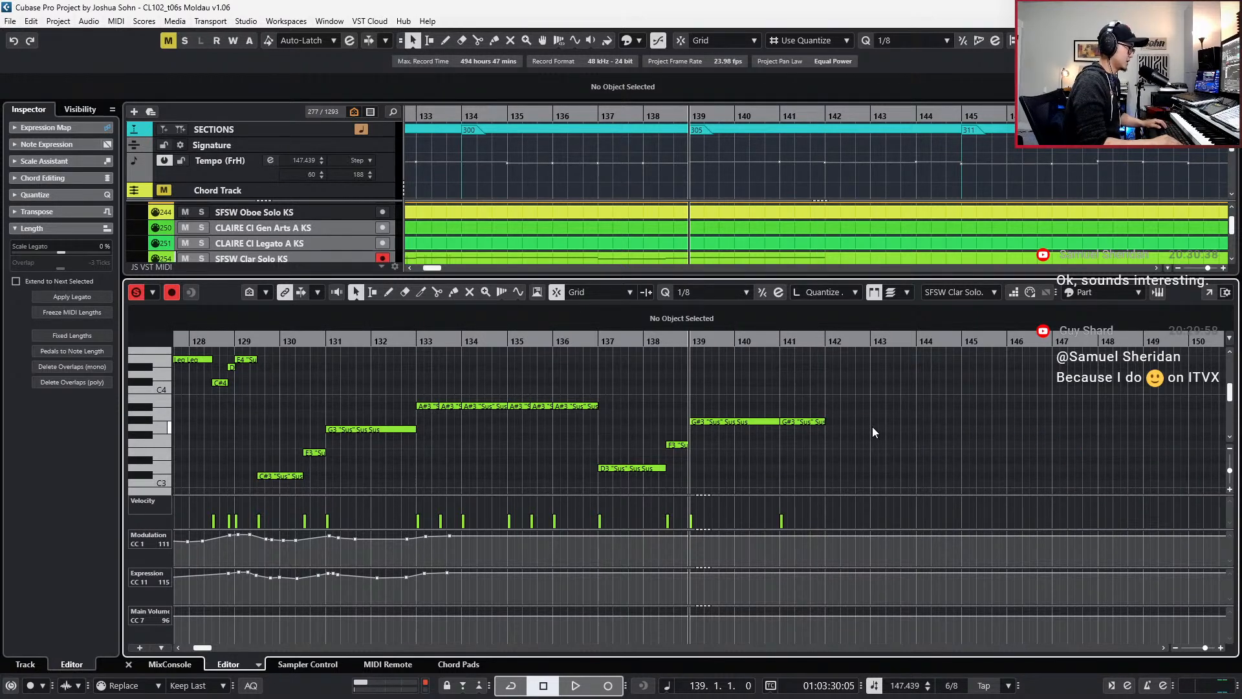
- Play the passage from around bar 129 to bar 141 with the full arrangement to check the new clarinet notes
{"action": "key", "text": "KP_Subtract"}
{"action": "key", "text": "KP_Subtract"}
{"action": "key", "text": "KP_Subtract"}
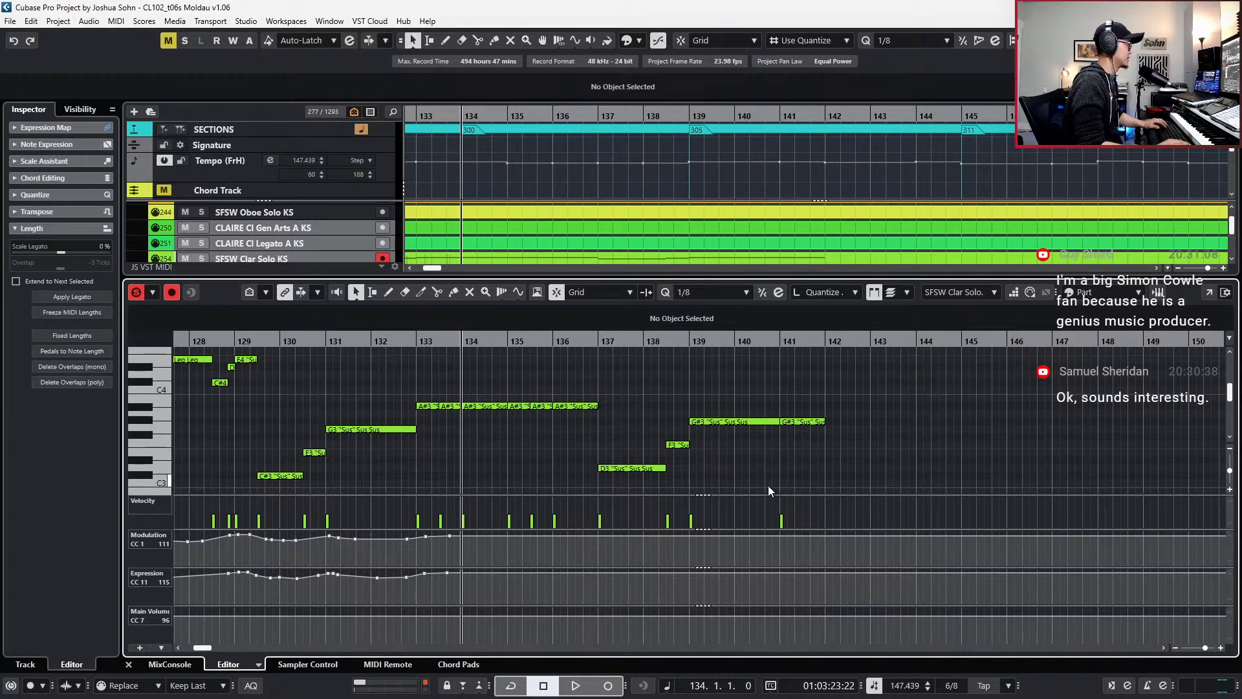
{"action": "scroll", "coordinate": [764, 480], "scroll_direction": "left", "scroll_amount": 1}
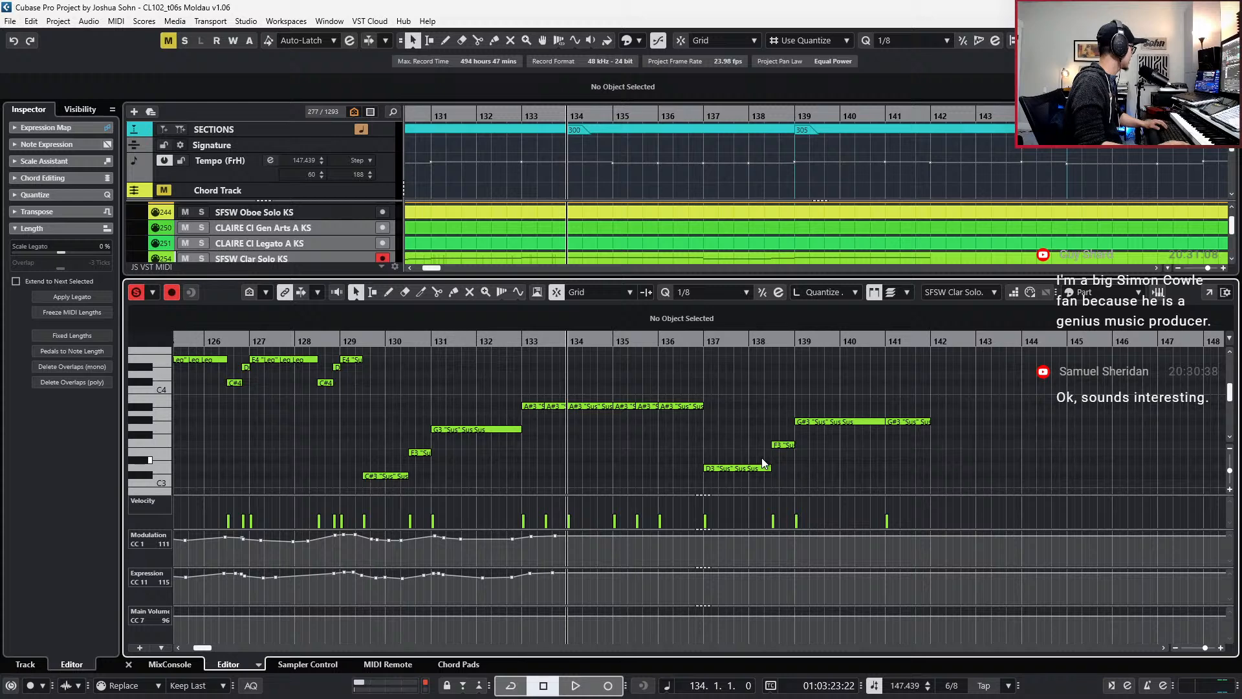
{"action": "key", "text": "KP_Subtract"}
{"action": "key", "text": "KP_Subtract"}
{"action": "key", "text": "KP_Subtract"}
{"action": "key", "text": "KP_Subtract"}
{"action": "key", "text": "KP_Subtract"}
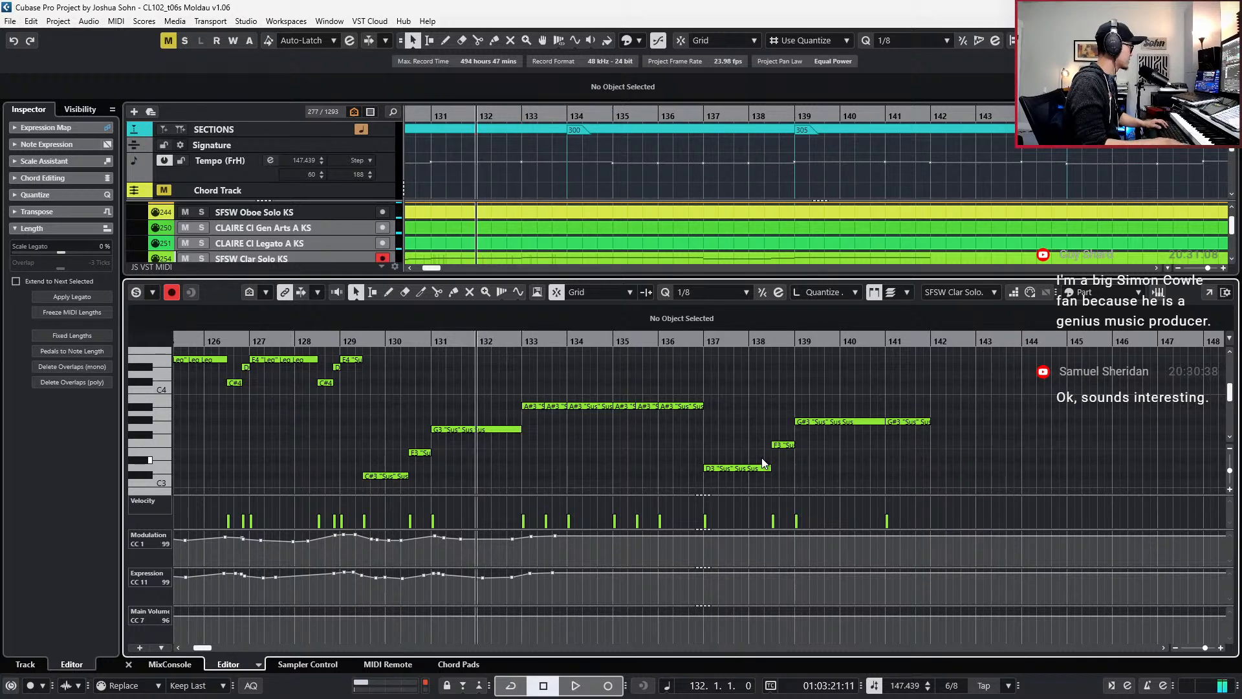
{"action": "key", "text": "space"}
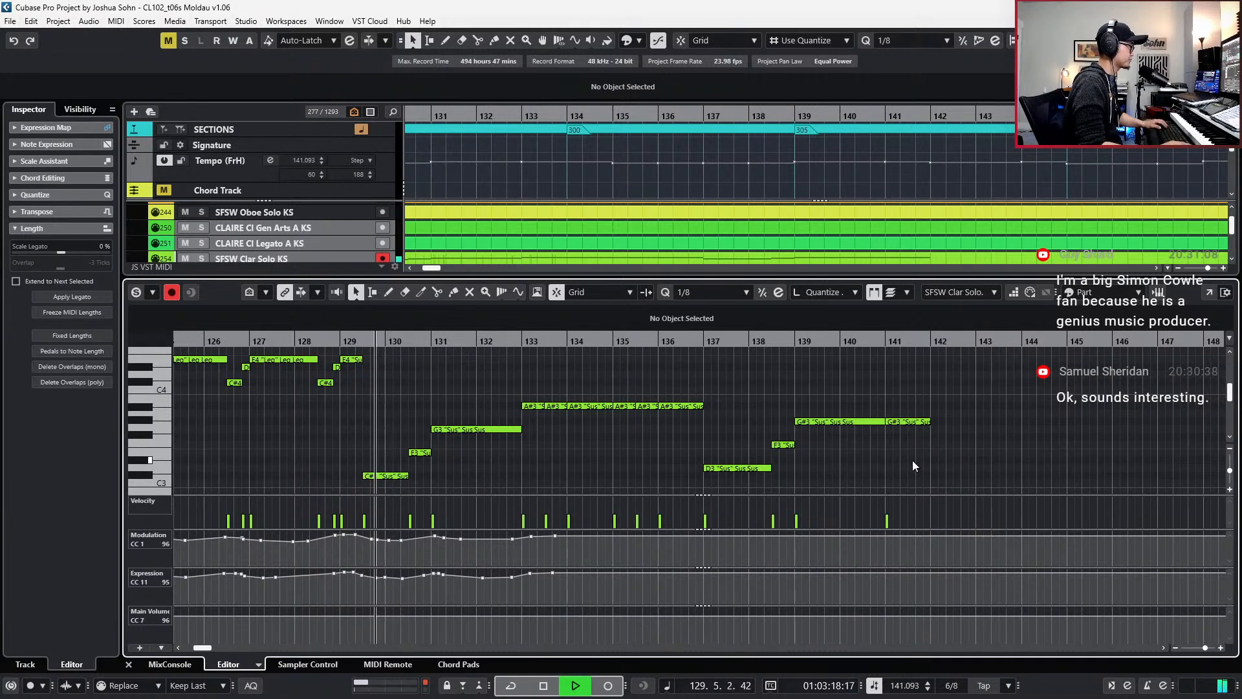
{"action": "key", "text": "g"}
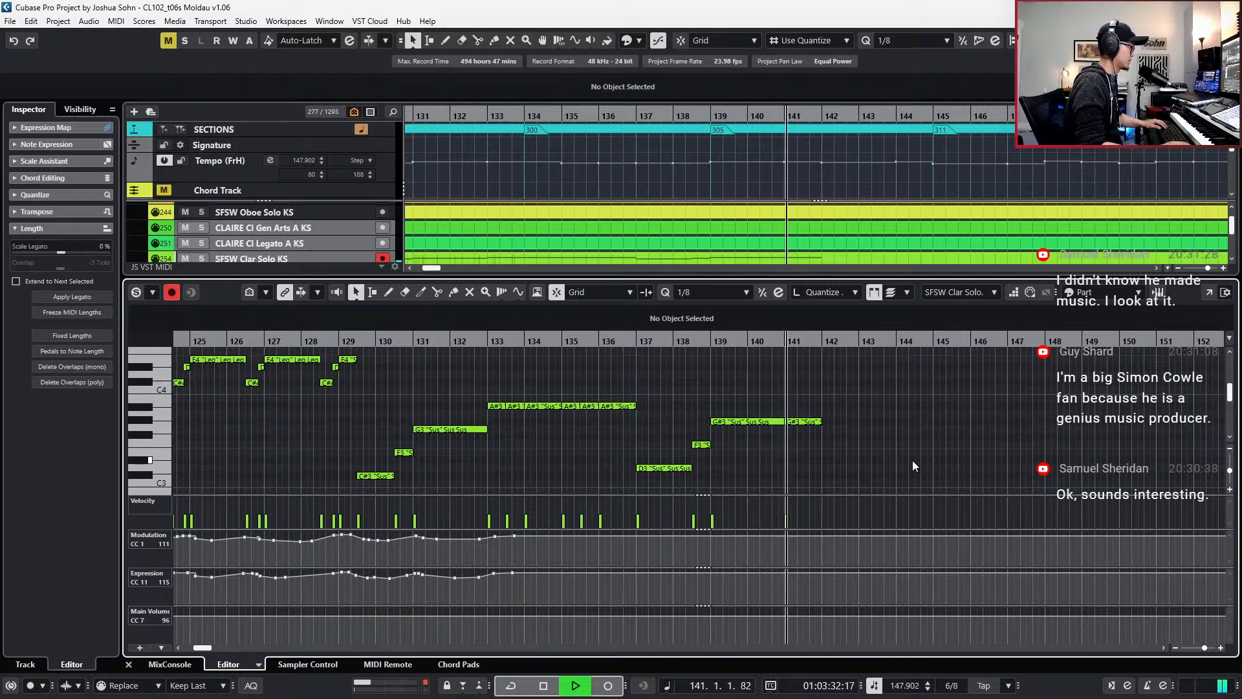
- Solo the clarinet part and replay its new notes leading up to bar 141
{"action": "key", "text": "space"}
{"action": "key", "text": "s"}
{"action": "key", "text": "KP_Add"}
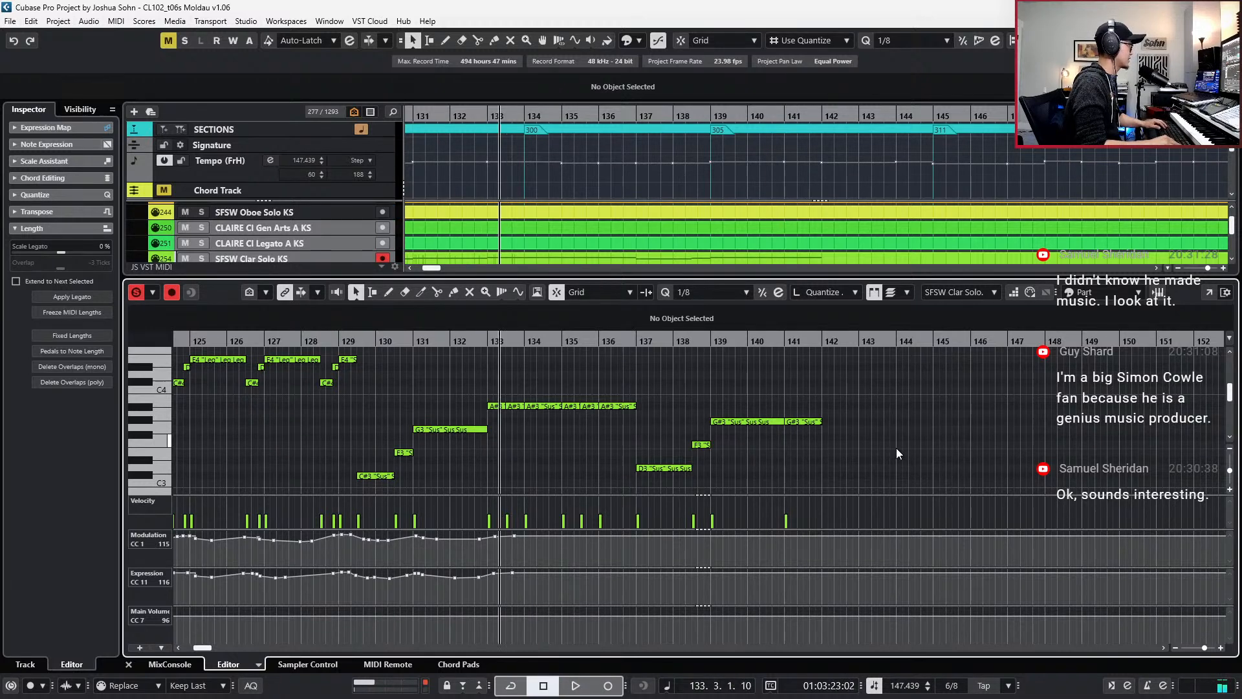
{"action": "key", "text": "space"}
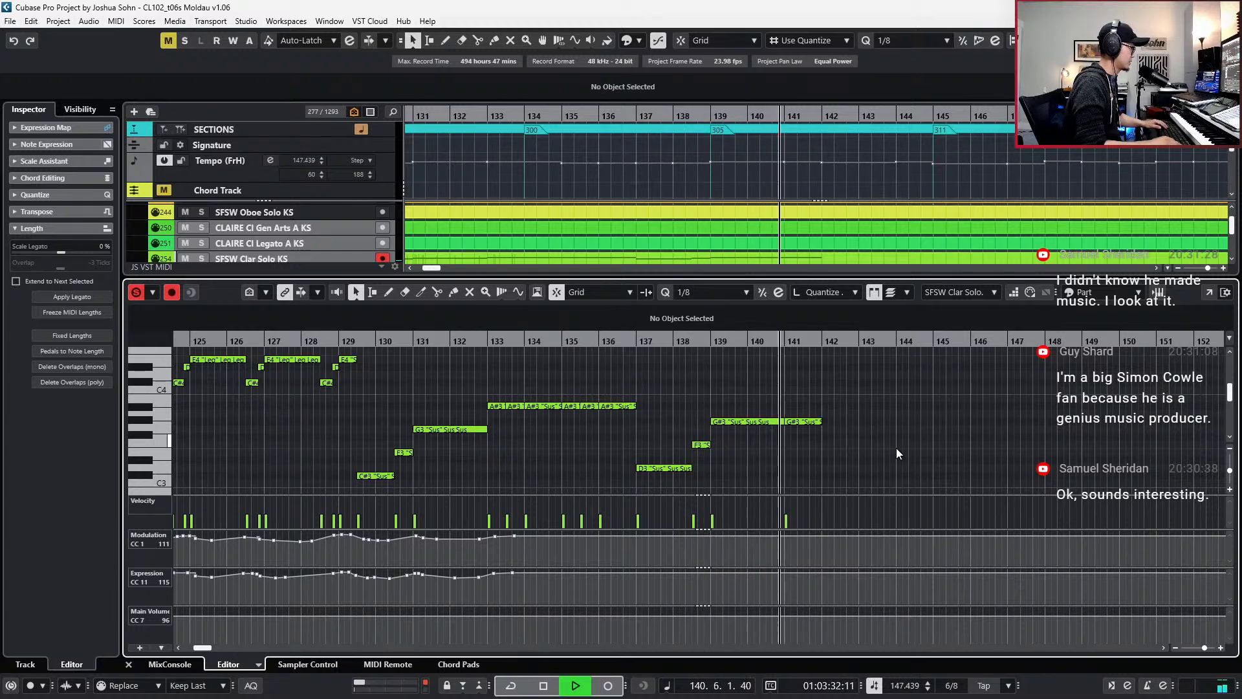
- Replay the soloed clarinet phrase from bar 137 into bar 140 and return the cursor to bar 139
{"action": "key", "text": "space"}
{"action": "key", "text": "space"}
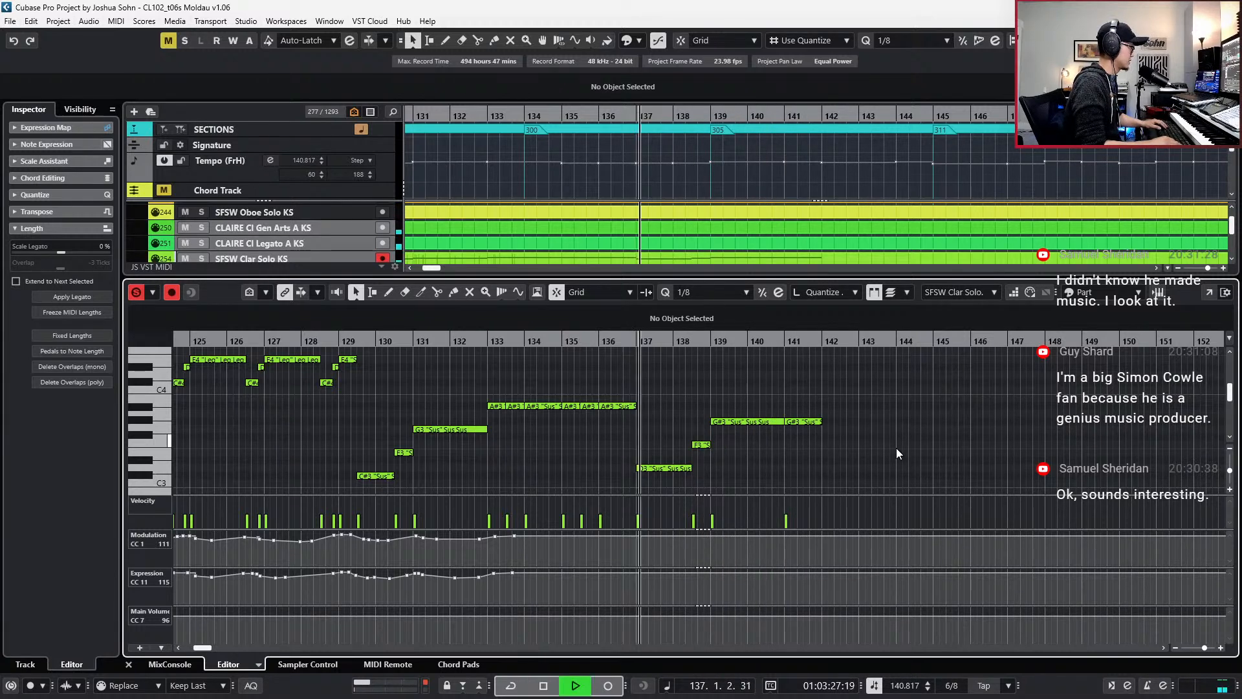
{"action": "key", "text": "space"}
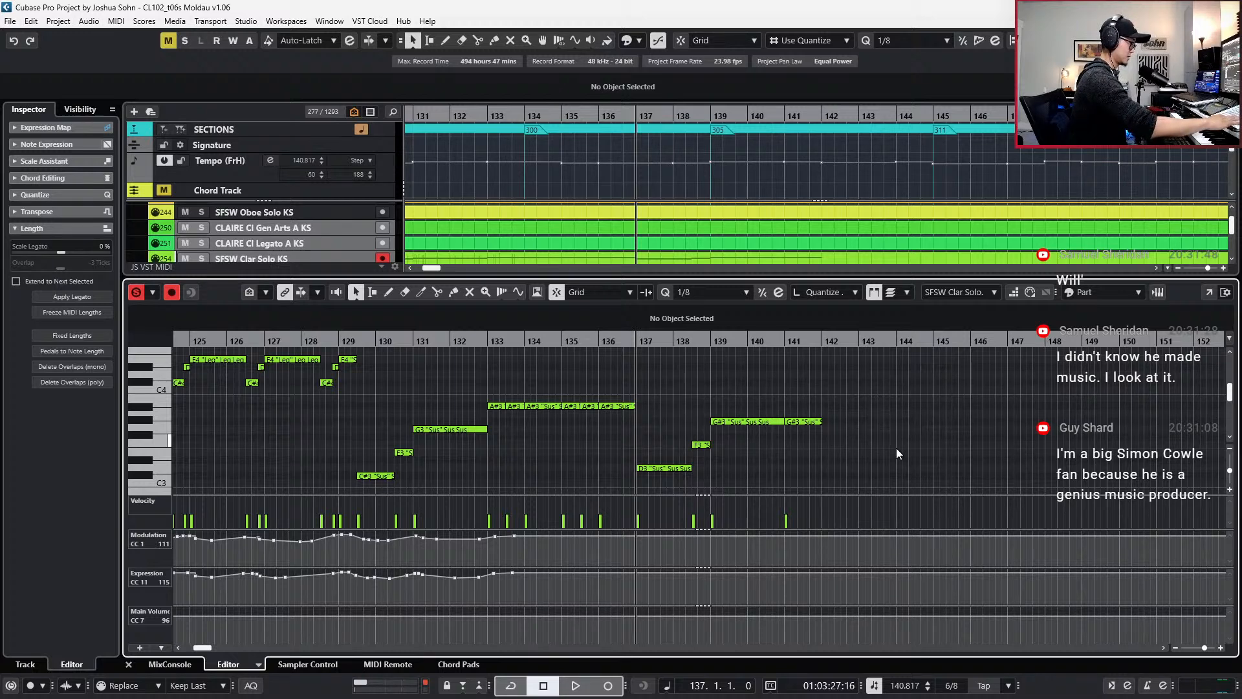
{"action": "key", "text": "space"}
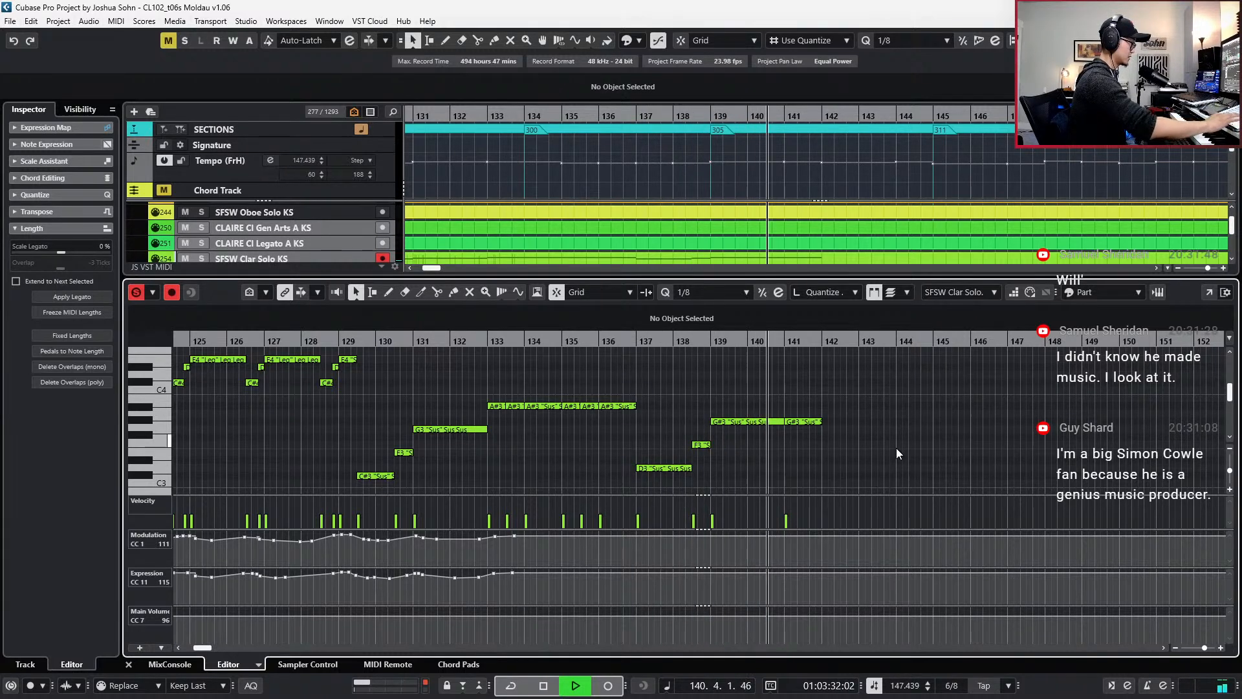
{"action": "key", "text": "space"}
{"action": "key", "text": "KP_Add"}
{"action": "key", "text": "KP_Add"}
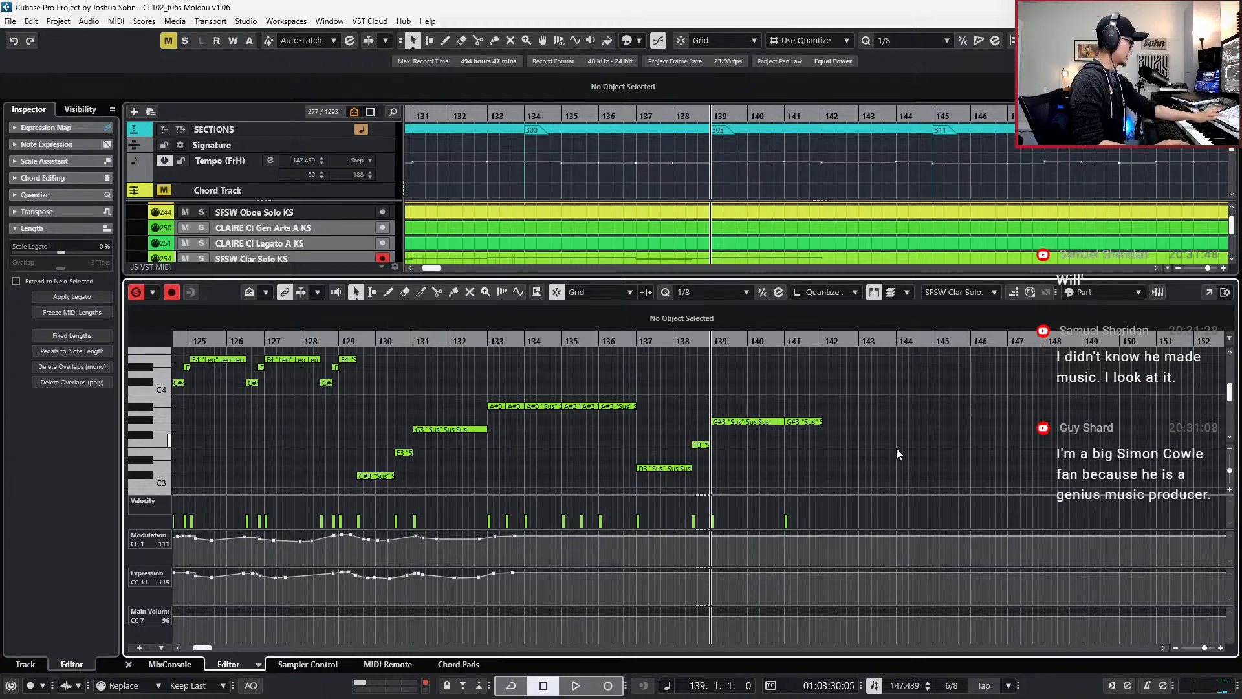
- Duplicate the G#3 note of bar 141 to bar 142 and lengthen the copy to two bars
{"action": "left_click_drag", "start_coordinate": [895, 391], "coordinate": [809, 442]}
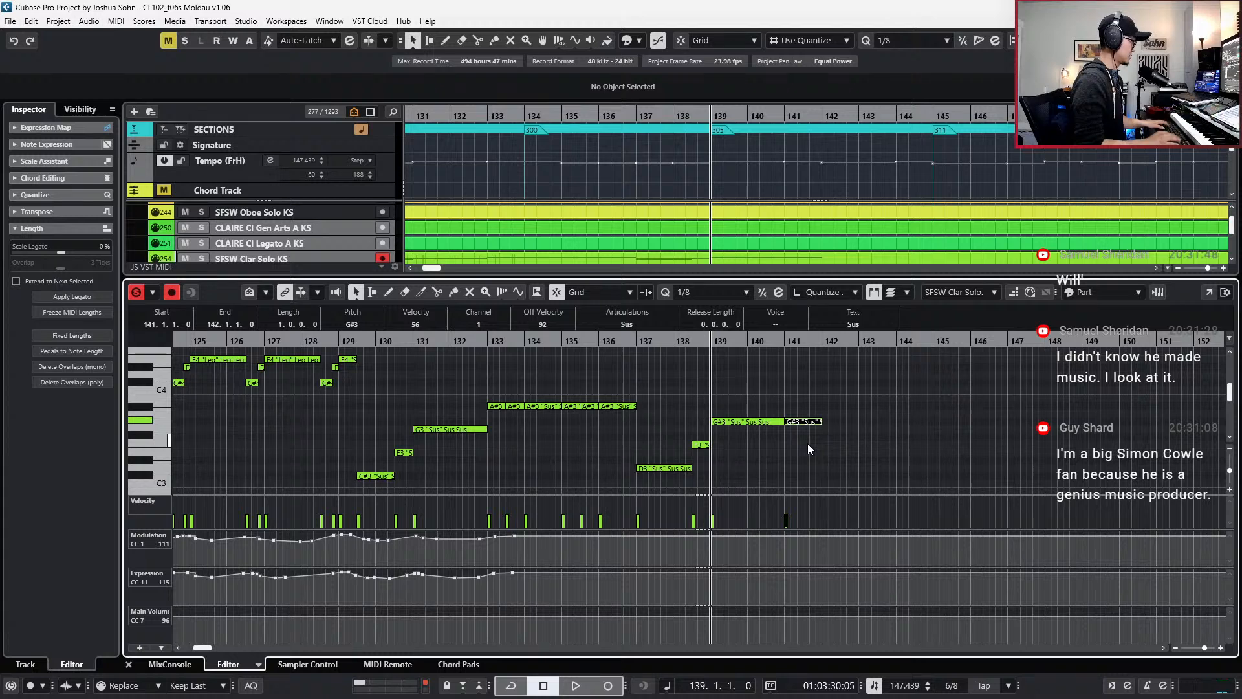
{"action": "key", "text": "alt+d"}
{"action": "key", "text": "alt+shift+Right"}
{"action": "key", "text": "alt+shift+Right"}
{"action": "key", "text": "alt+shift+Right"}
{"action": "key", "text": "alt+shift+Right"}
{"action": "key", "text": "alt+shift+Right"}
{"action": "key", "text": "alt+shift+Right"}
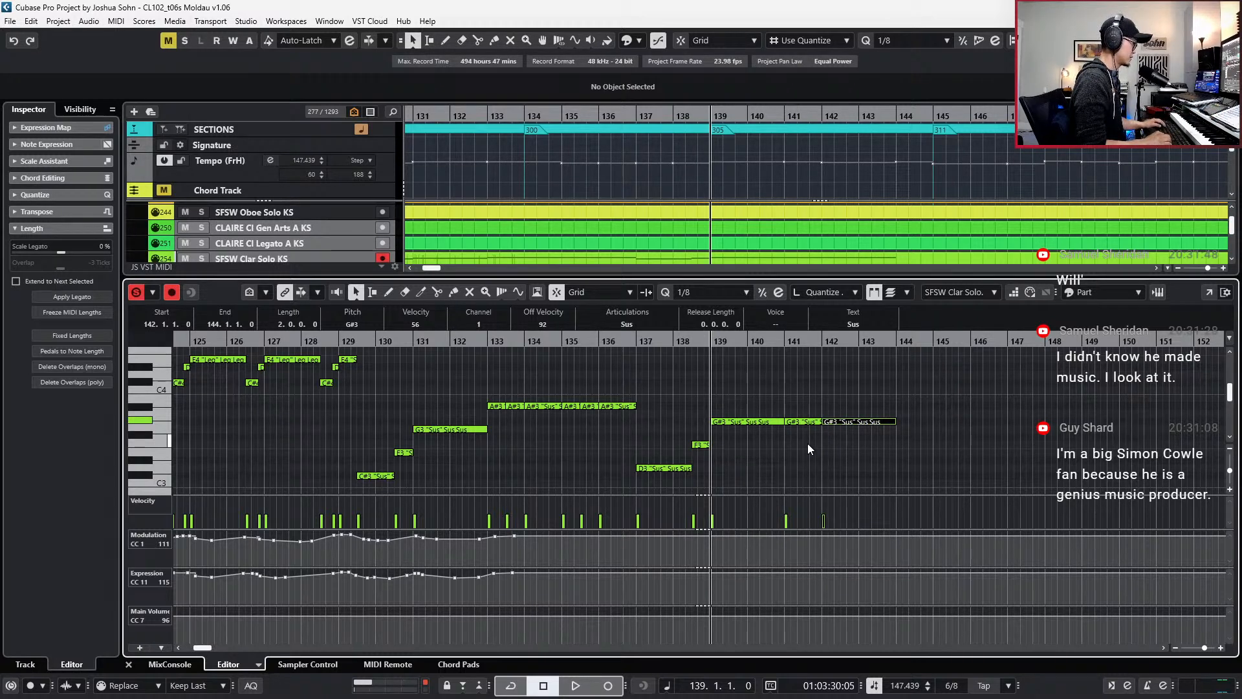
- Duplicate the two-bar G#3 to bar 144 and shorten the copy to one bar
{"action": "key", "text": "alt+d"}
{"action": "key", "text": "alt+shift+Left"}
{"action": "key", "text": "alt+shift+Left"}
{"action": "key", "text": "alt+shift+Left"}
{"action": "key", "text": "alt+shift+Left"}
{"action": "key", "text": "alt+shift+Left"}
- Fill bar 145 with two F#3 notes of three eighths each, made from copies of the G#3 in bar 144
{"action": "key", "text": "alt+d"}
{"action": "key", "text": "alt+shift+Left"}
{"action": "key", "text": "alt+shift+Left"}
{"action": "key", "text": "alt+shift+Left"}
{"action": "key", "text": "Down"}
{"action": "key", "text": "Down"}
{"action": "key", "text": "alt+d"}
{"action": "key", "text": "KP_Add"}
{"action": "key", "text": "KP_Add"}
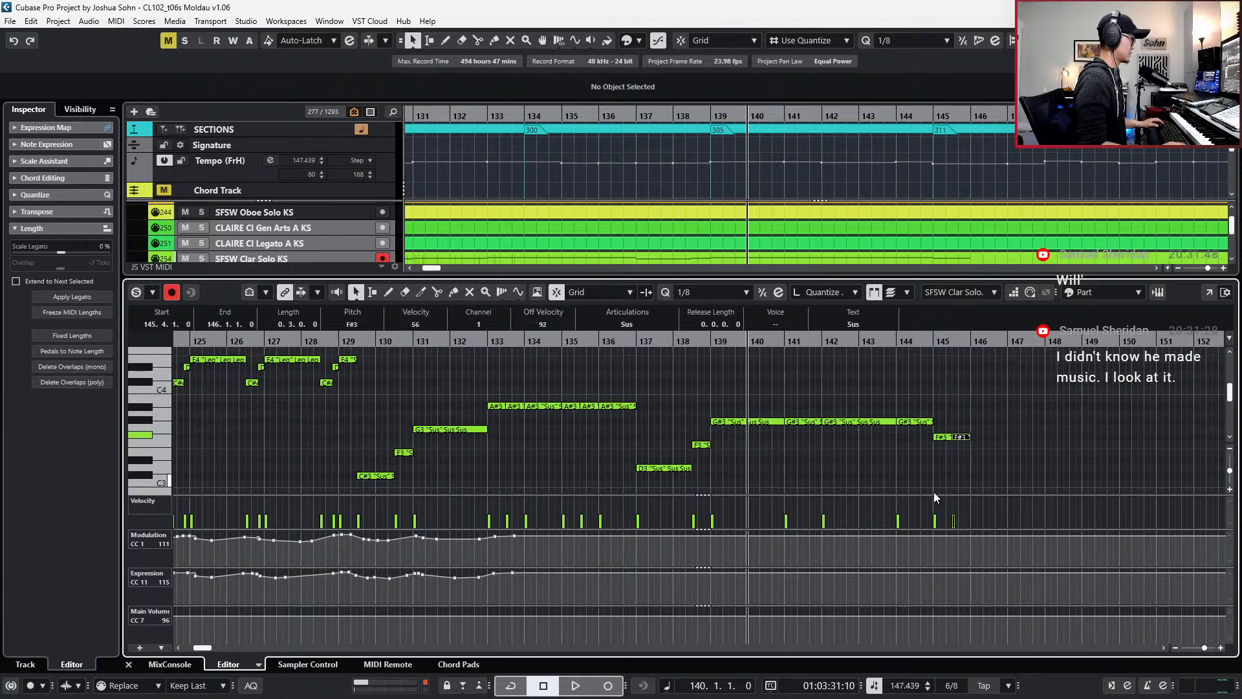
- Duplicate the last F#3 to the start of bar 146 and lengthen the copy to five eighths
{"action": "scroll", "coordinate": [946, 477], "scroll_direction": "right", "scroll_amount": 2}
{"action": "left_click_drag", "start_coordinate": [870, 416], "coordinate": [818, 454]}
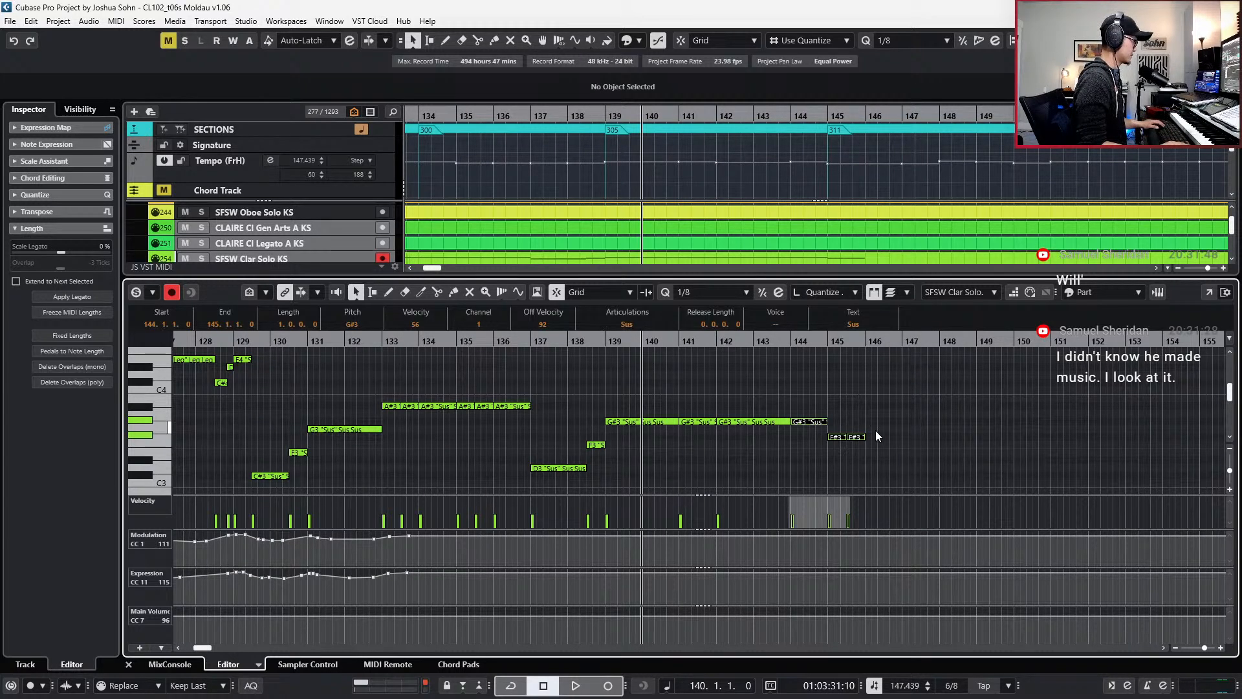
{"action": "left_click_drag", "start_coordinate": [882, 431], "coordinate": [859, 456]}
{"action": "key", "text": "ctrl+d"}
{"action": "key", "text": "alt+shift+Right"}
{"action": "key", "text": "alt+shift+Right"}
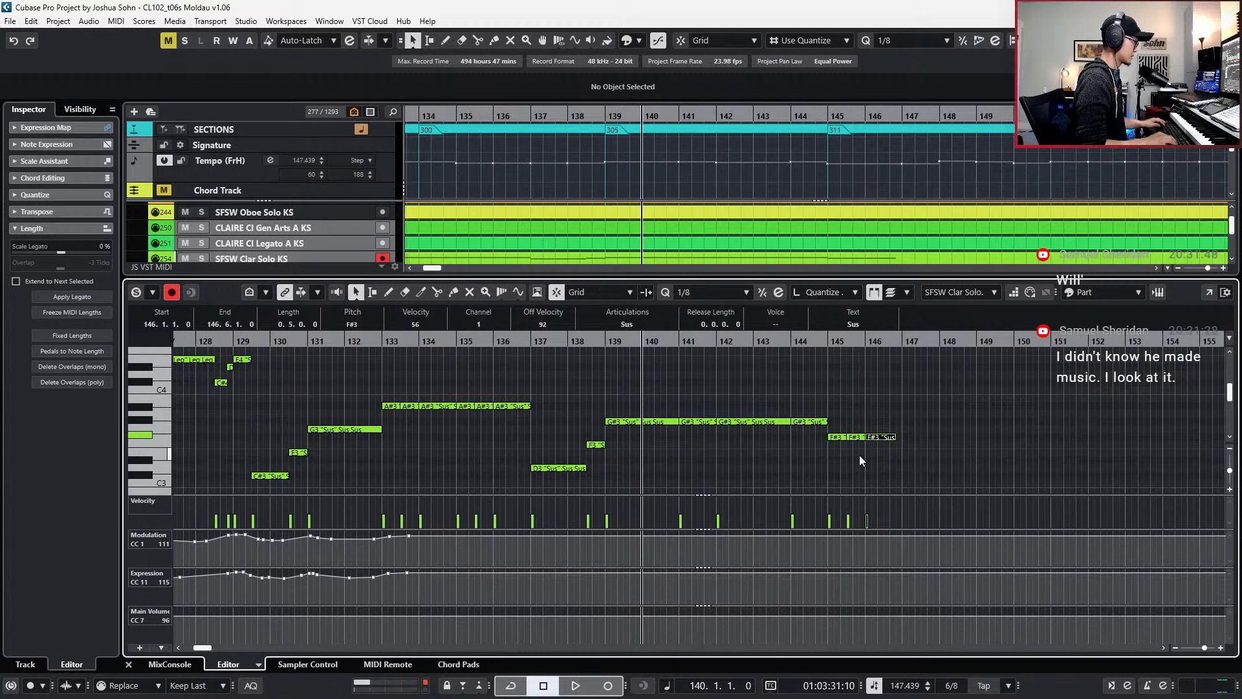
- Copy the one-bar G#3 from bar 144 to bar 147, lower it to G3 and duplicate it at bar 148
{"action": "key", "text": "space"}
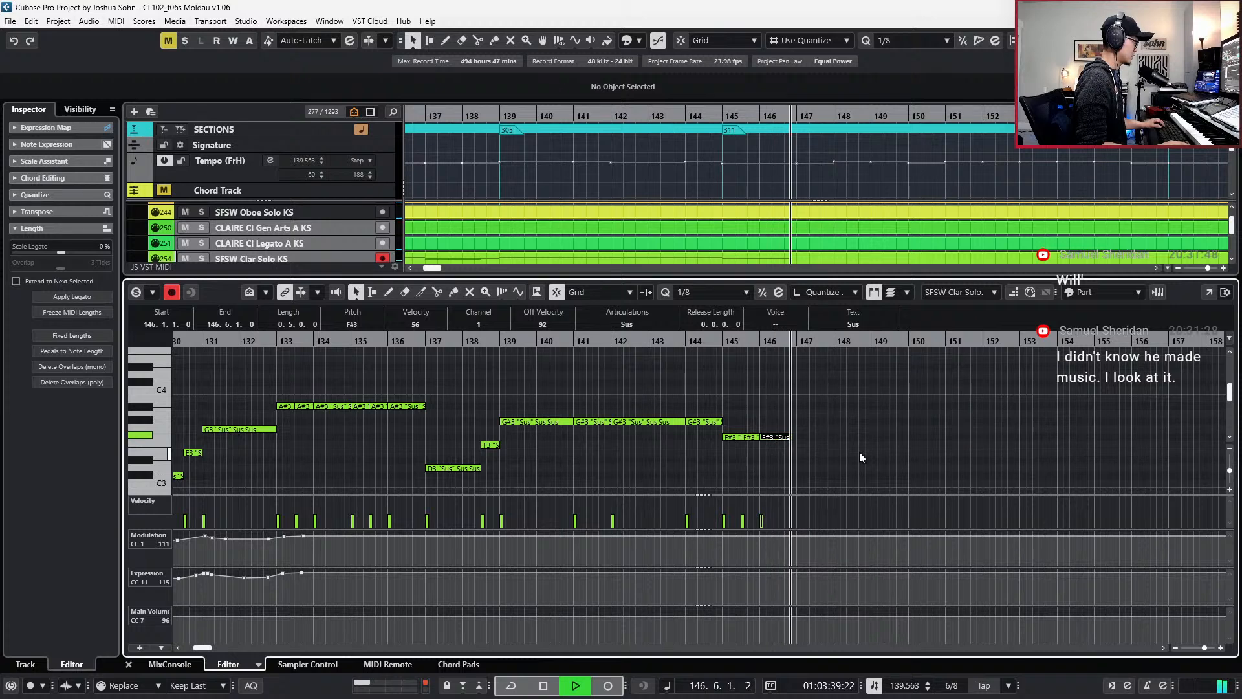
{"action": "key", "text": "space"}
{"action": "left_click_drag", "start_coordinate": [690, 402], "coordinate": [709, 427]}
{"action": "key", "text": "ctrl+c"}
{"action": "key", "text": "ctrl+KP_Add"}
{"action": "key", "text": "ctrl+v"}
{"action": "key", "text": "Up"}
{"action": "key", "text": "Down"}
{"action": "key", "text": "Down"}
{"action": "key", "text": "alt+d"}
{"action": "key", "text": "space"}
{"action": "key", "text": "space"}
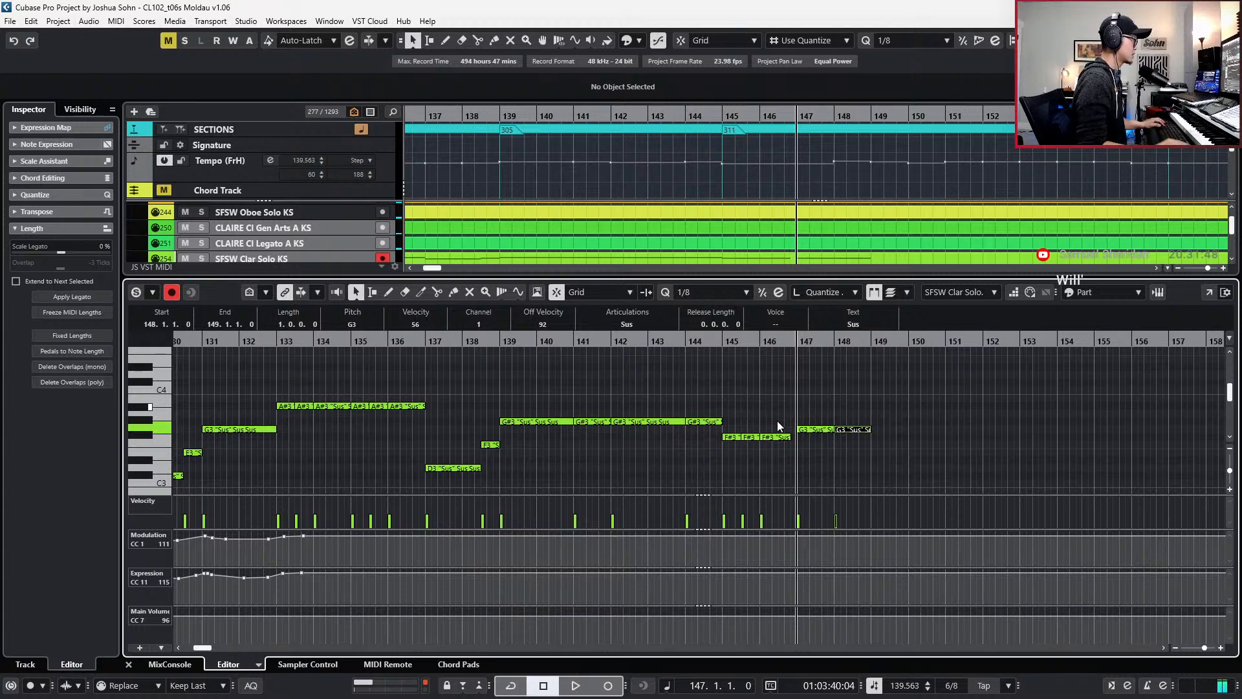
- Split the G3 of bar 147 into two notes of three eighths each and play the passage with the clarinet soloed
{"action": "key", "text": "h"}
{"action": "key", "text": "h"}
{"action": "left_click", "coordinate": [854, 430], "text": "alt"}
{"action": "key", "text": "s"}
{"action": "key", "text": "space"}
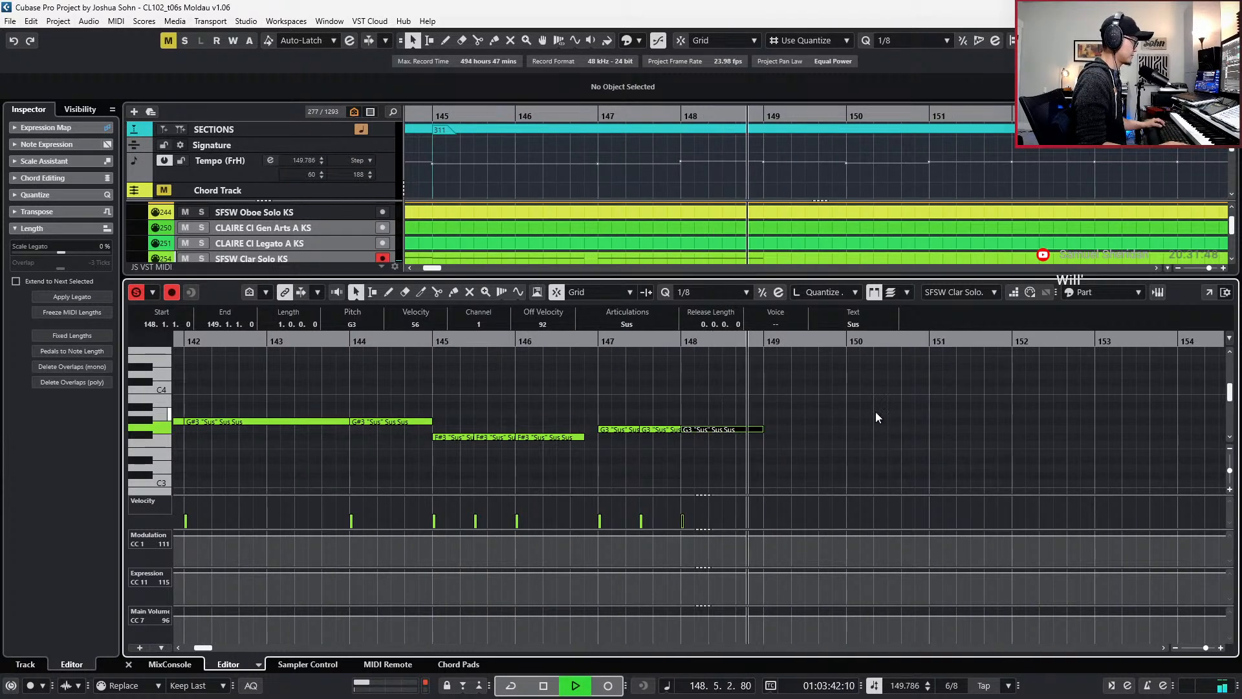
- Shorten the G3 note in bar 148 to five eighths and check it by ear
{"action": "key", "text": "space"}
{"action": "left_click", "coordinate": [794, 427]}
{"action": "left_click_drag", "start_coordinate": [807, 404], "coordinate": [753, 463]}
{"action": "key", "text": "alt+shift+Left"}
{"action": "key", "text": "alt+shift+Left"}
{"action": "key", "text": "space"}
{"action": "key", "text": "alt+shift+Right"}
{"action": "key", "text": "space"}
- Paste the copied one-bar note at bar 149 and raise it to A3
{"action": "key", "text": "KP_Add"}
{"action": "key", "text": "KP_Add"}
{"action": "key", "text": "ctrl+v"}
{"action": "key", "text": "Up"}
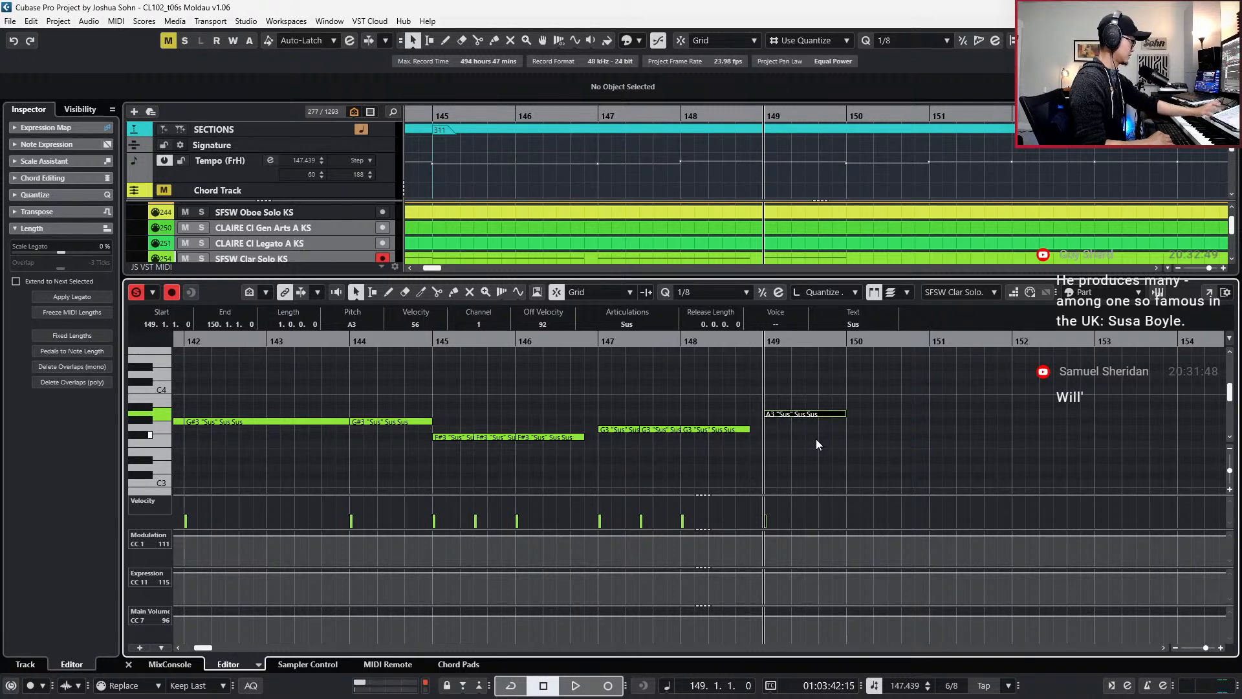
- Continue the A3 line with two three-eighth notes in bar 150 and one five-eighth note at bar 151
{"action": "key", "text": "alt+d"}
{"action": "key", "text": "alt+shift+Left"}
{"action": "key", "text": "alt+shift+Left"}
{"action": "key", "text": "alt+shift+Left"}
{"action": "key", "text": "alt+d"}
{"action": "key", "text": "alt+d"}
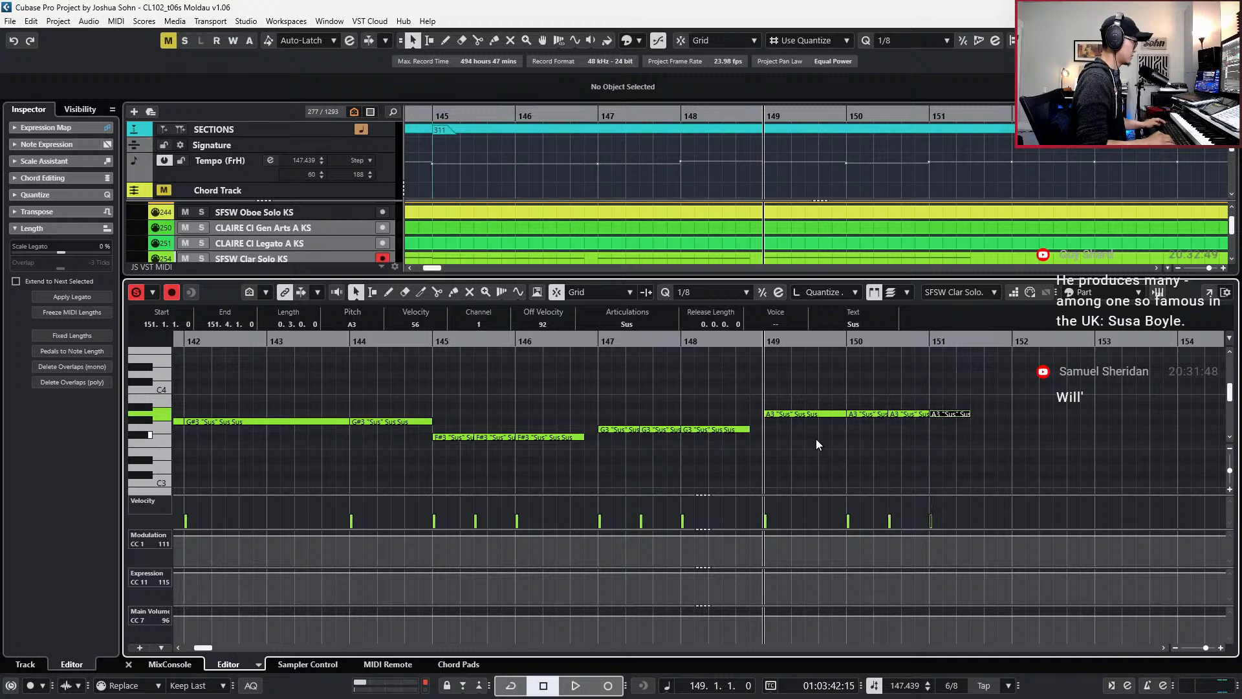
{"action": "key", "text": "alt+shift+Right"}
{"action": "key", "text": "alt+shift+Right"}
- Add two A3 notes of three eighths each in bar 152, copied from the note in bar 151
{"action": "key", "text": "alt+d"}
{"action": "key", "text": "alt+shift+Left"}
{"action": "key", "text": "alt+shift+Left"}
{"action": "key", "text": "ctrl+Right"}
{"action": "key", "text": "alt+d"}
{"action": "scroll", "coordinate": [814, 431], "scroll_direction": "right", "scroll_amount": 3}
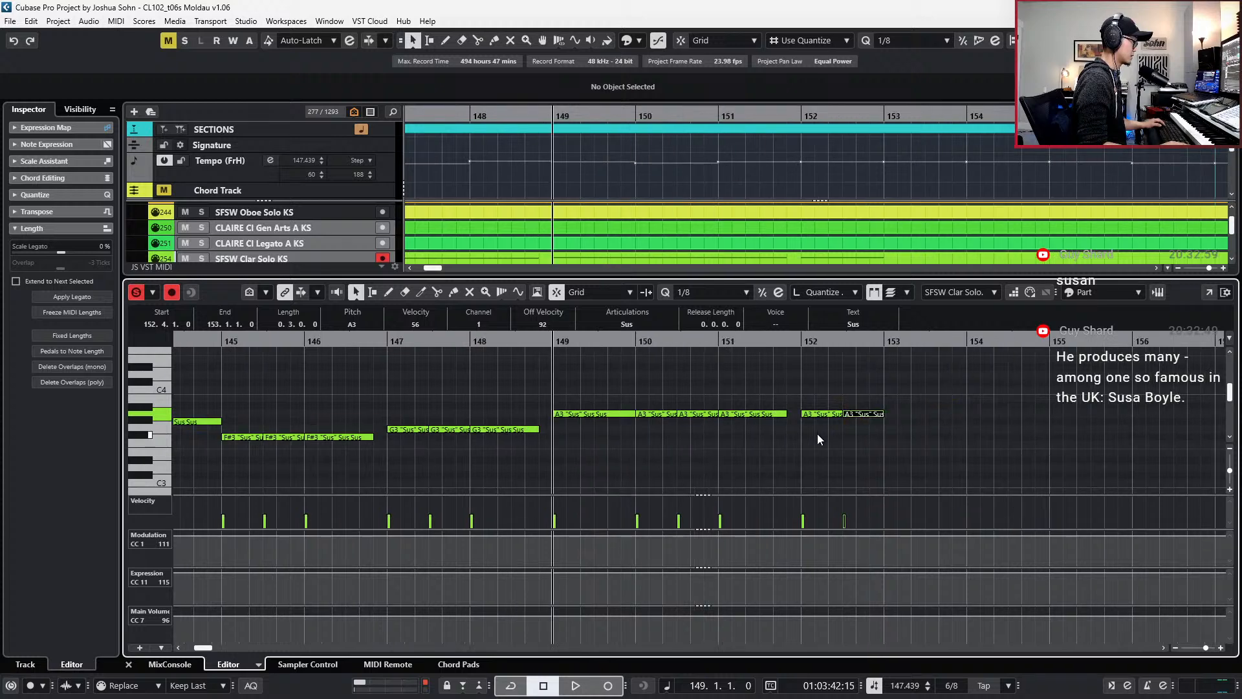
- Duplicate bar 152's two A3 notes to bar 153 and merge the copies into a single five-eighth note
{"action": "key", "text": "shift+Left"}
{"action": "key", "text": "alt+d"}
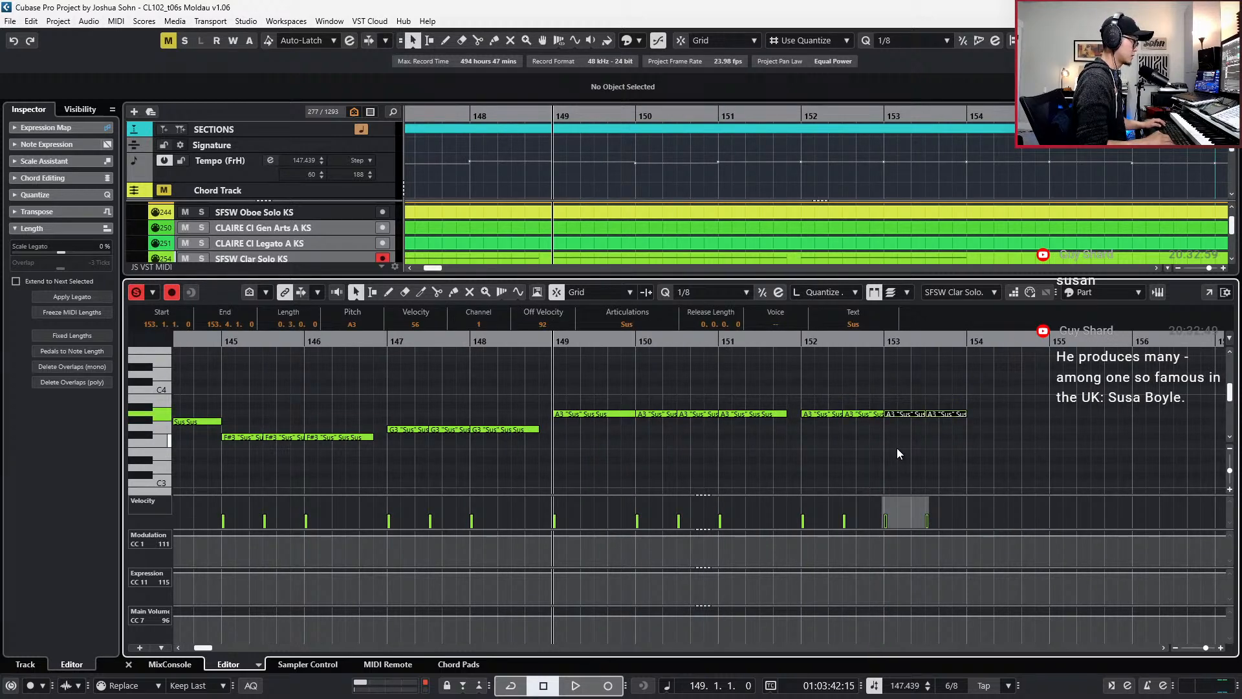
{"action": "key", "text": "g"}
{"action": "left_click", "coordinate": [933, 414]}
{"action": "key", "text": "alt+shift+Left"}
- Duplicate the three A3 notes of bars 152 and 153 to bars 154 and 155
{"action": "key", "text": "l"}
{"action": "key", "text": "KP_Add"}
{"action": "scroll", "coordinate": [930, 417], "scroll_direction": "right", "scroll_amount": 3}
{"action": "key", "text": "shift+Left"}
{"action": "key", "text": "shift+Left"}
{"action": "key", "text": "alt+d"}
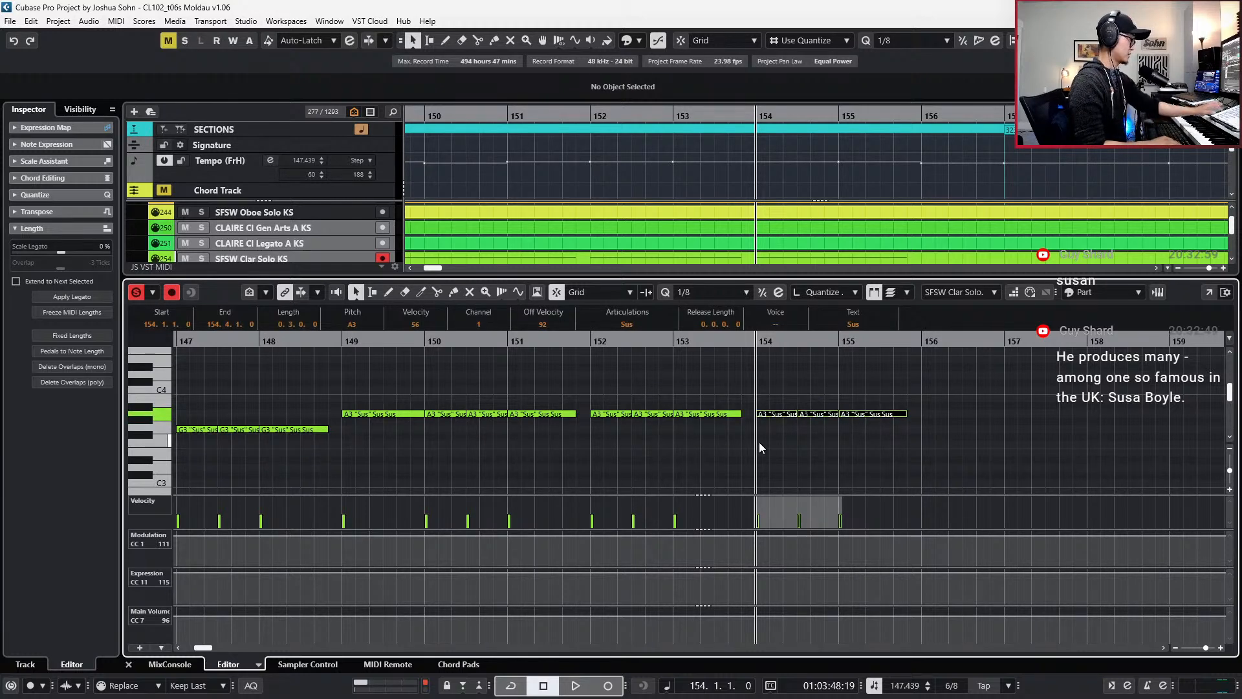
- Lengthen the A3 note at bar 155 until it ends at 157.4
{"action": "key", "text": "KP_Add"}
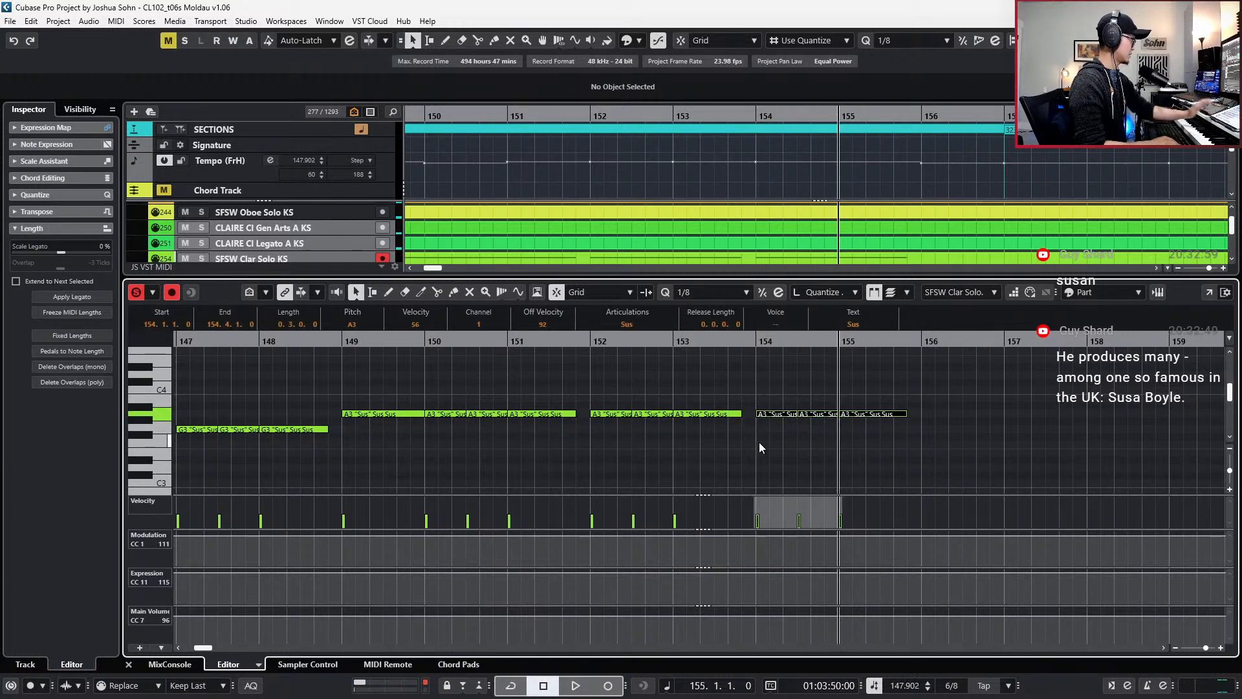
{"action": "scroll", "coordinate": [779, 438], "scroll_direction": "right", "scroll_amount": 2}
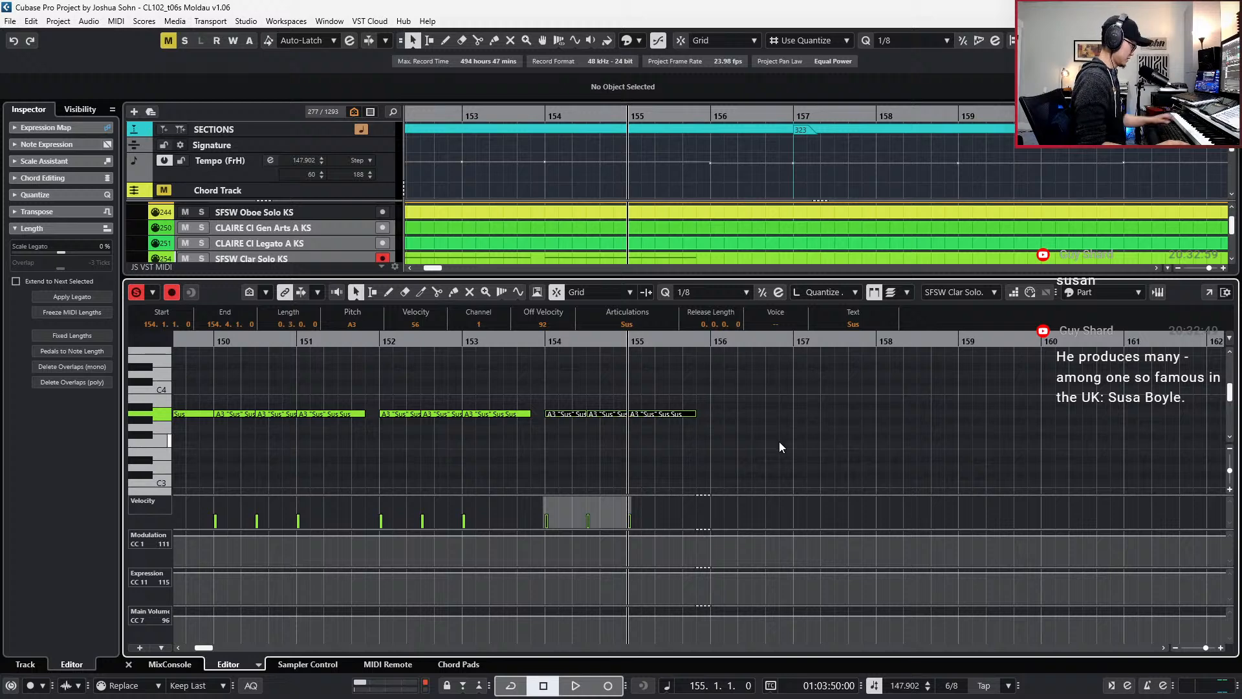
{"action": "left_click_drag", "start_coordinate": [753, 400], "coordinate": [688, 450]}
{"action": "key", "text": "alt+shift+Right"}
{"action": "key", "text": "alt+shift+Right"}
{"action": "key", "text": "alt+shift+Right"}
{"action": "key", "text": "alt+shift+Right"}
{"action": "key", "text": "alt+shift+Right"}
{"action": "key", "text": "alt+shift+Right"}
{"action": "key", "text": "alt+shift+Right"}
{"action": "key", "text": "alt+shift+Right"}
{"action": "key", "text": "alt+shift+Right"}
{"action": "key", "text": "alt+shift+Right"}
{"action": "key", "text": "alt+shift+Right"}
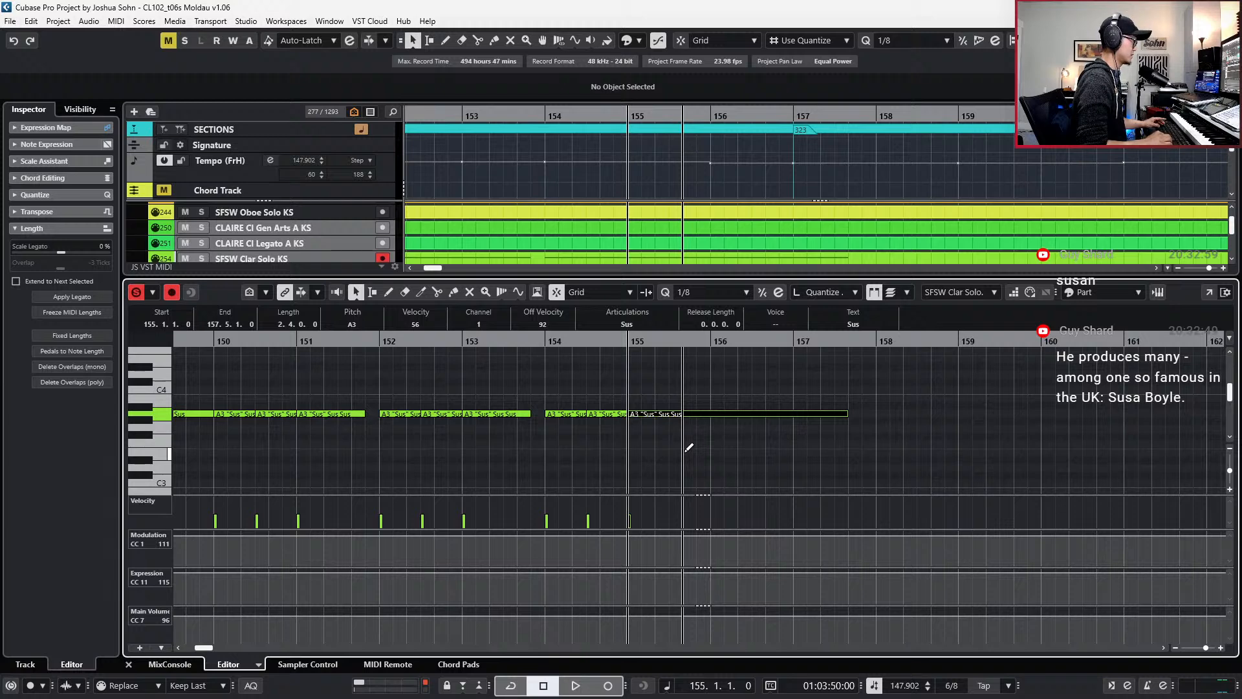
{"action": "key", "text": "alt+shift+Left"}
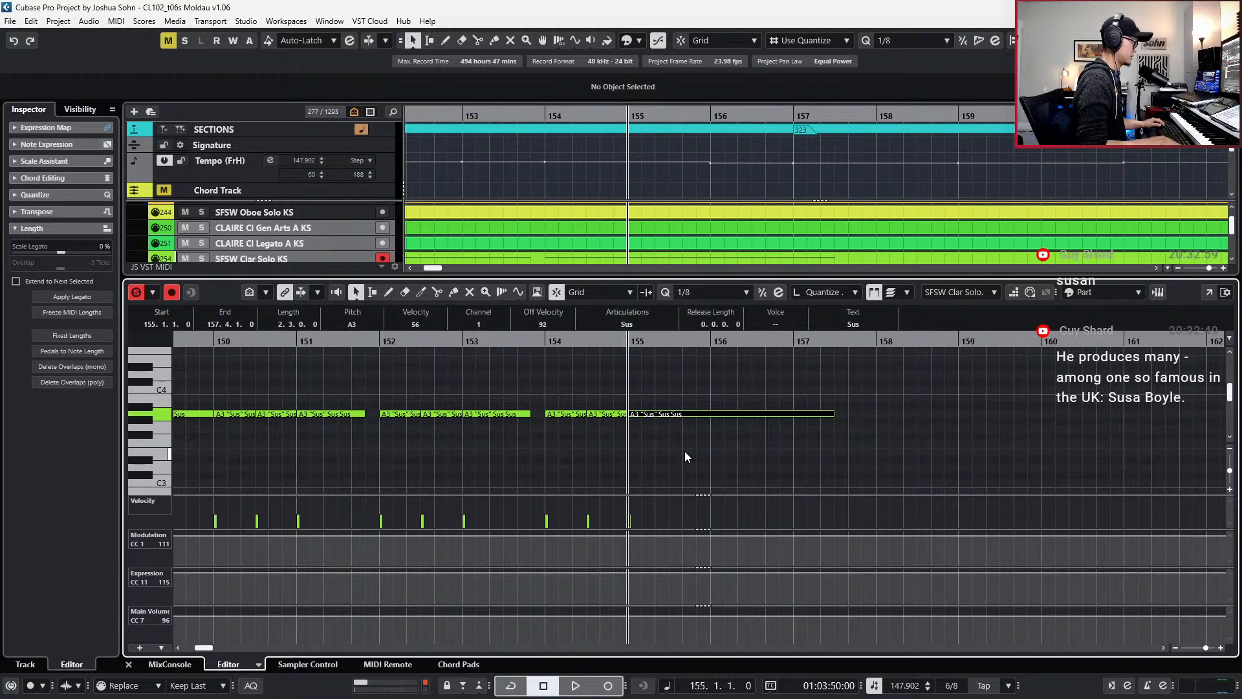
- Step-enter a descending eighth-note run B3, A3, G3, F#3, E3, D#3, C3, B2, A2 starting at 157.4
{"action": "key", "text": "KP_Subtract"}
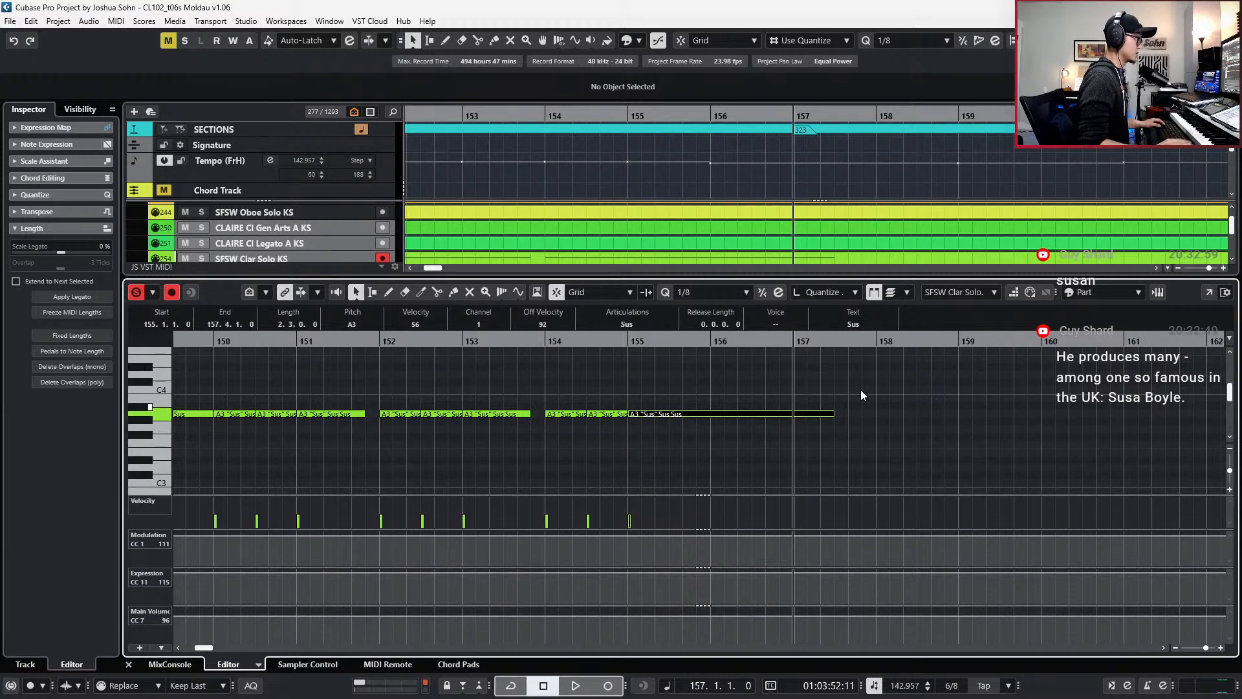
{"action": "left_click", "coordinate": [1014, 291]}
{"action": "key", "text": "space"}
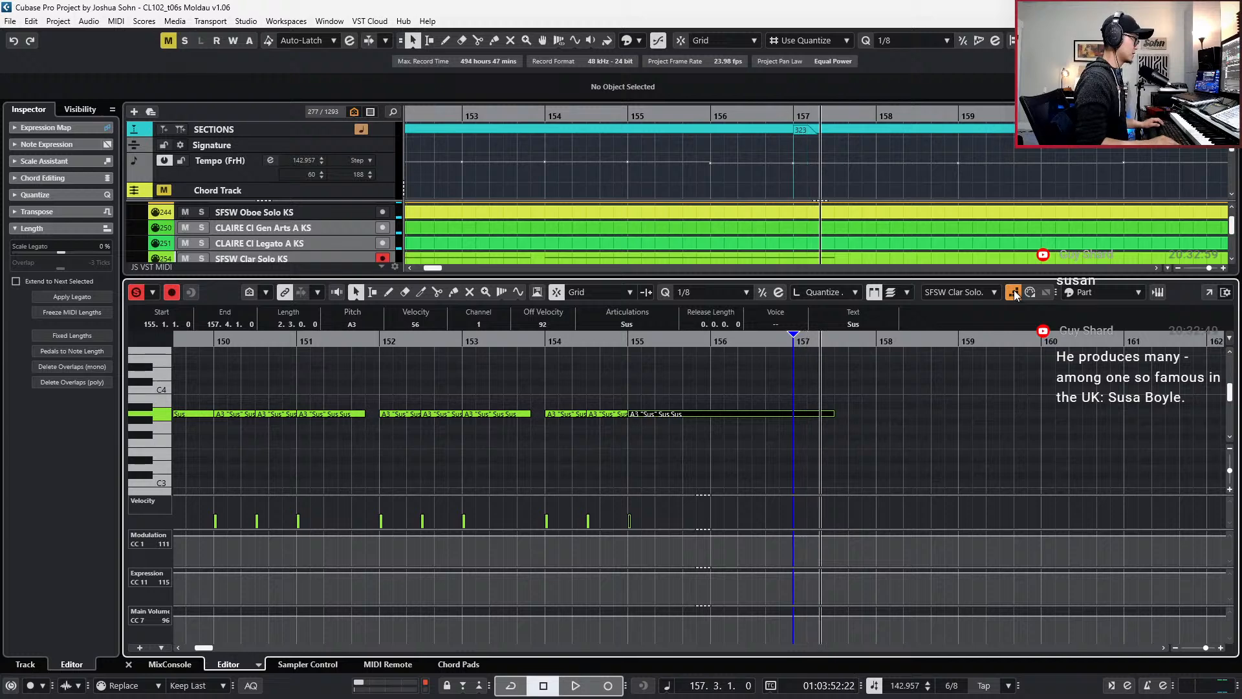
{"action": "left_click", "coordinate": [834, 382]}
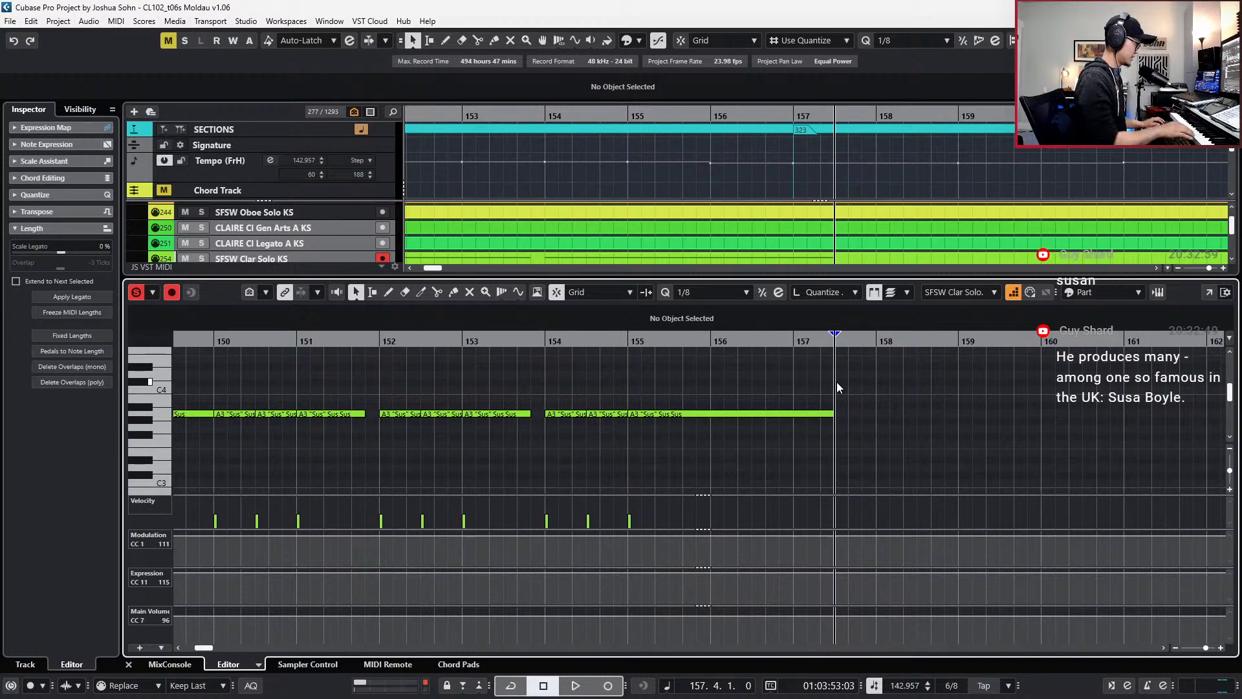
{"action": "key", "text": "KP_Multiply"}
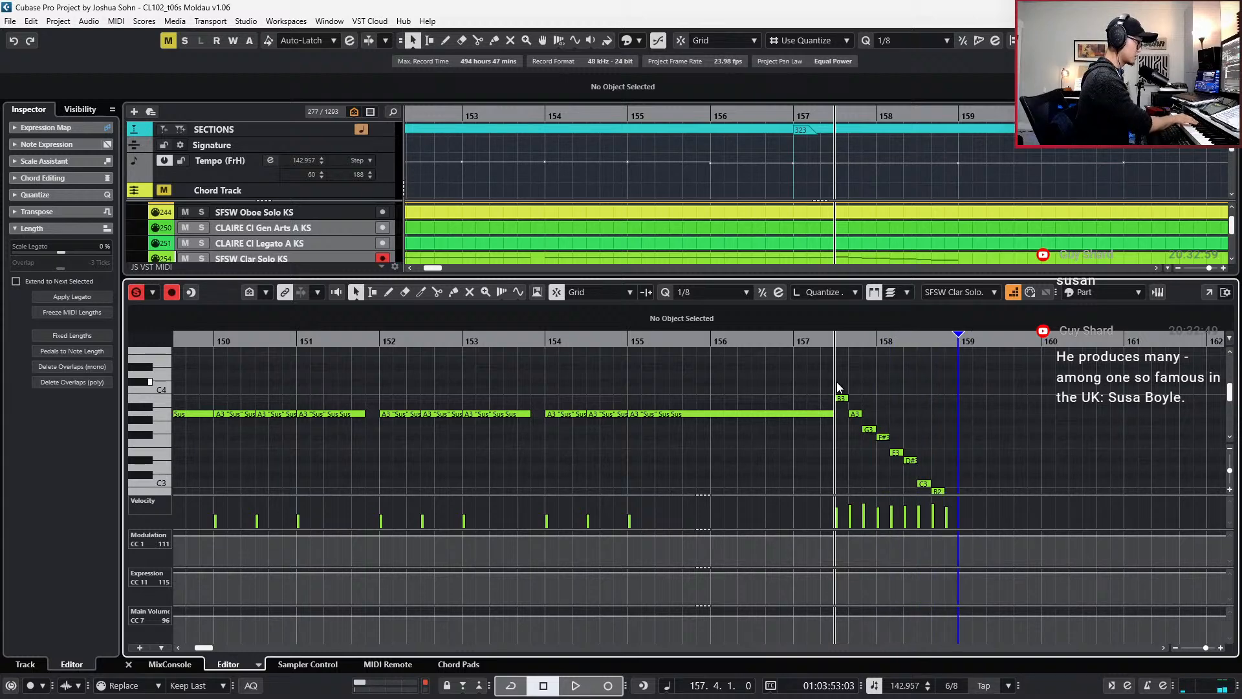
- Turn off step input and sustain a B2 note from the start of bar 159
{"action": "left_click", "coordinate": [1013, 293]}
{"action": "scroll", "coordinate": [981, 430], "scroll_direction": "down", "scroll_amount": 1}
{"action": "left_click_drag", "start_coordinate": [980, 430], "coordinate": [962, 464]}
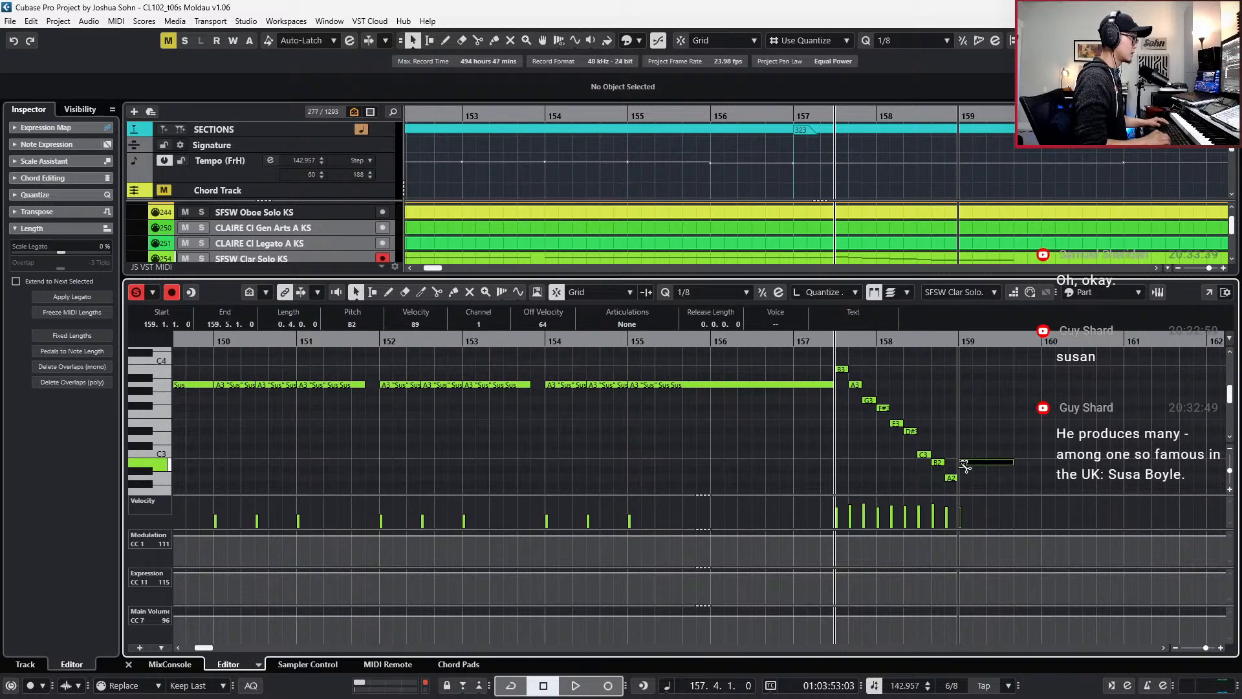
- Play the descending run into bar 159 while toggling the clarinet's solo to compare it with the arrangement
{"action": "key", "text": "s"}
{"action": "key", "text": "space"}
{"action": "key", "text": "space"}
{"action": "key", "text": "ctrl+KP_Subtract"}
{"action": "key", "text": "ctrl+KP_Subtract"}
{"action": "left_click", "coordinate": [1069, 412]}
{"action": "key", "text": "s"}
{"action": "key", "text": "space"}
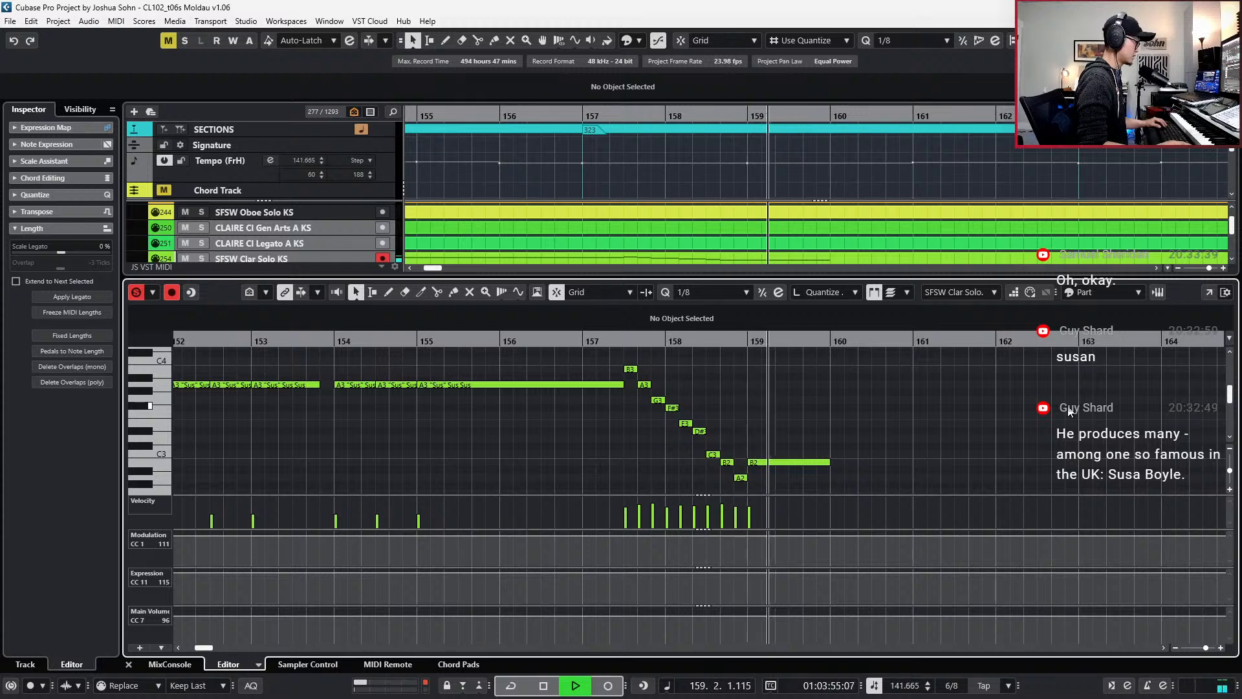
{"action": "key", "text": "space"}
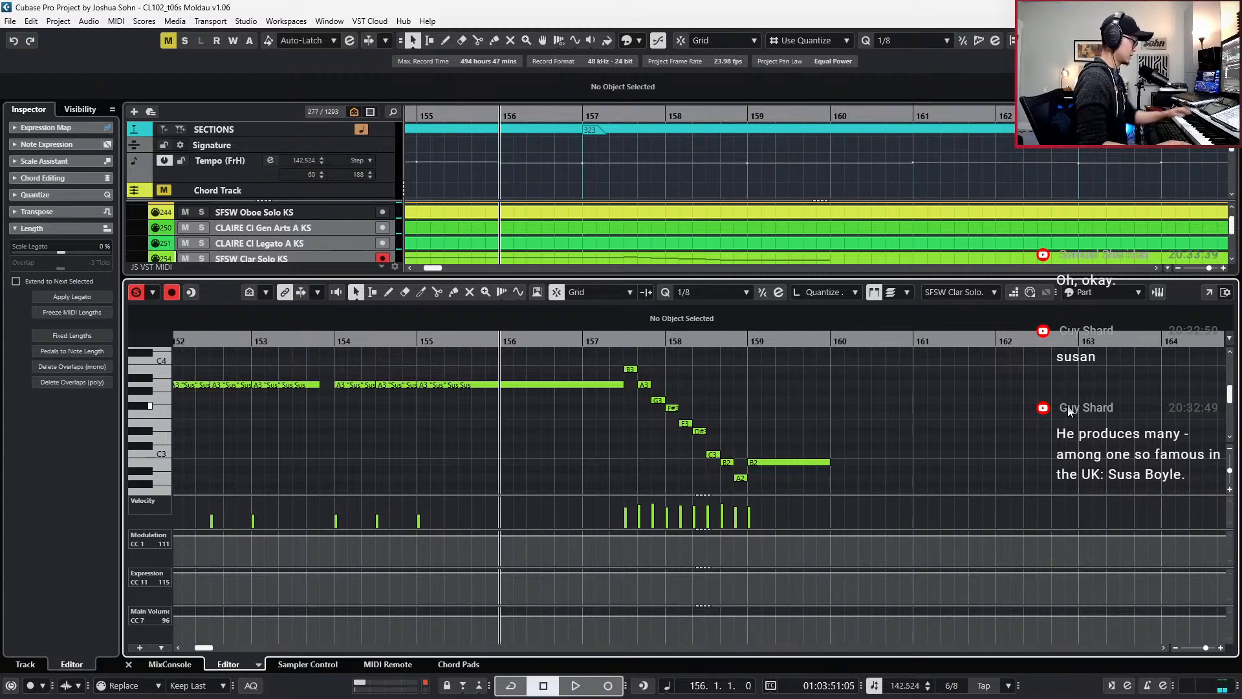
- Shorten the B2 note at bar 159 to three eighths
{"action": "left_click_drag", "start_coordinate": [830, 461], "coordinate": [789, 463]}
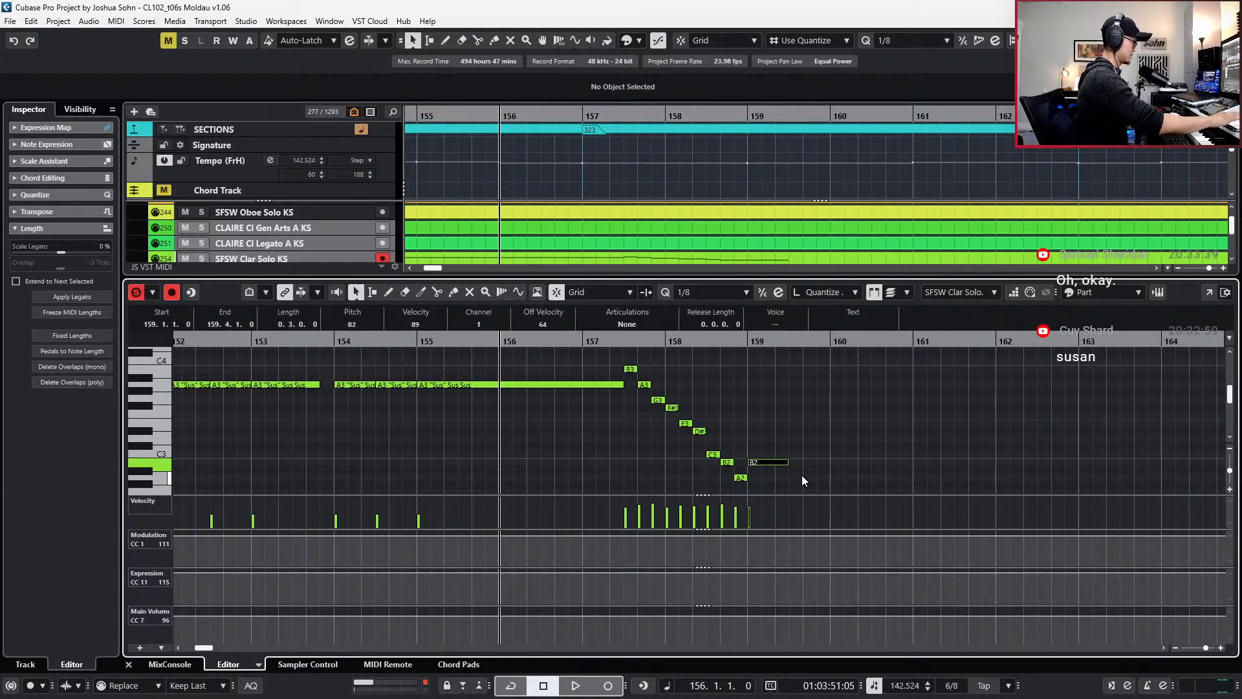
{"action": "key", "text": "KP_Add"}
{"action": "key", "text": "KP_Add"}
{"action": "key", "text": "KP_Add"}
{"action": "key", "text": "KP_Add"}
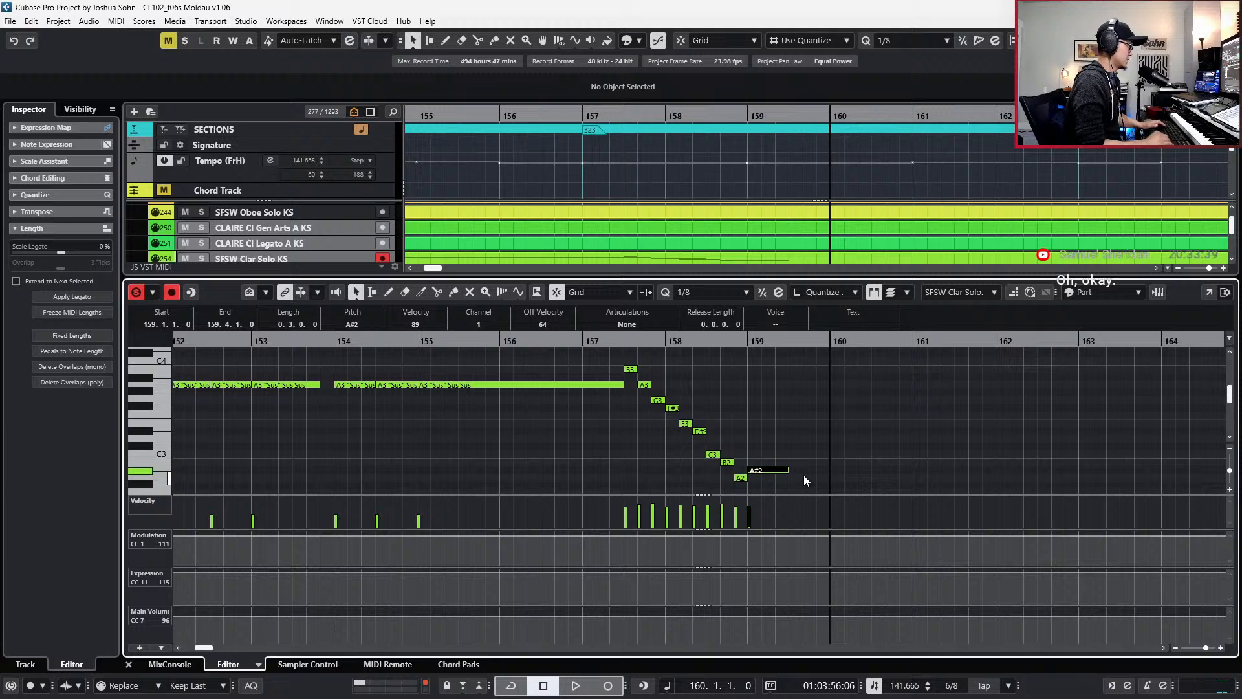
- Copy the B2 from bar 159 to 159.5 and lower the copy to A2
{"action": "key", "text": "l"}
{"action": "key", "text": "ctrl+KP_Add"}
{"action": "key", "text": "ctrl+KP_Add"}
{"action": "key", "text": "ctrl+KP_Add"}
{"action": "key", "text": "ctrl+KP_Add"}
{"action": "key", "text": "ctrl+v"}
{"action": "key", "text": "Down"}
{"action": "key", "text": "Down"}
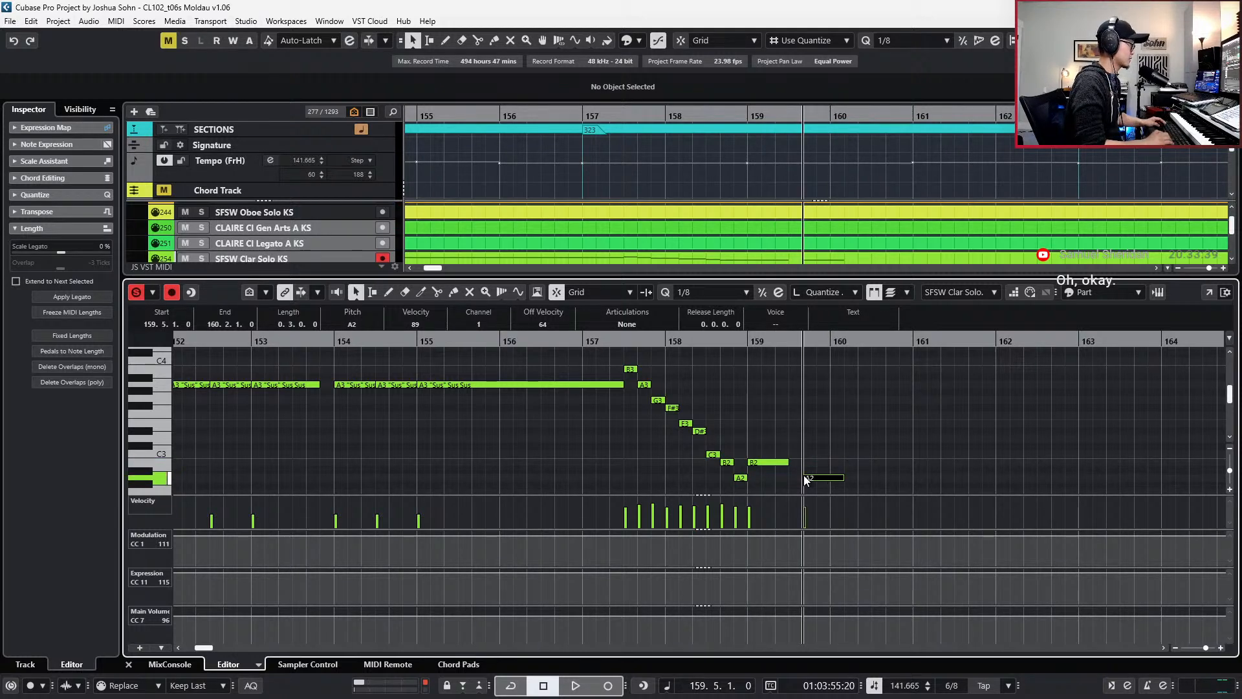
- Shorten the A2 at 159.5 to one eighth and play the ending
{"action": "key", "text": "alt+shift+Left"}
{"action": "key", "text": "alt+shift+Left"}
{"action": "key", "text": "space"}
{"action": "key", "text": "space"}
{"action": "scroll", "coordinate": [1013, 405], "scroll_direction": "down", "scroll_amount": 1}
{"action": "scroll", "coordinate": [990, 435], "scroll_direction": "down", "scroll_amount": 1}
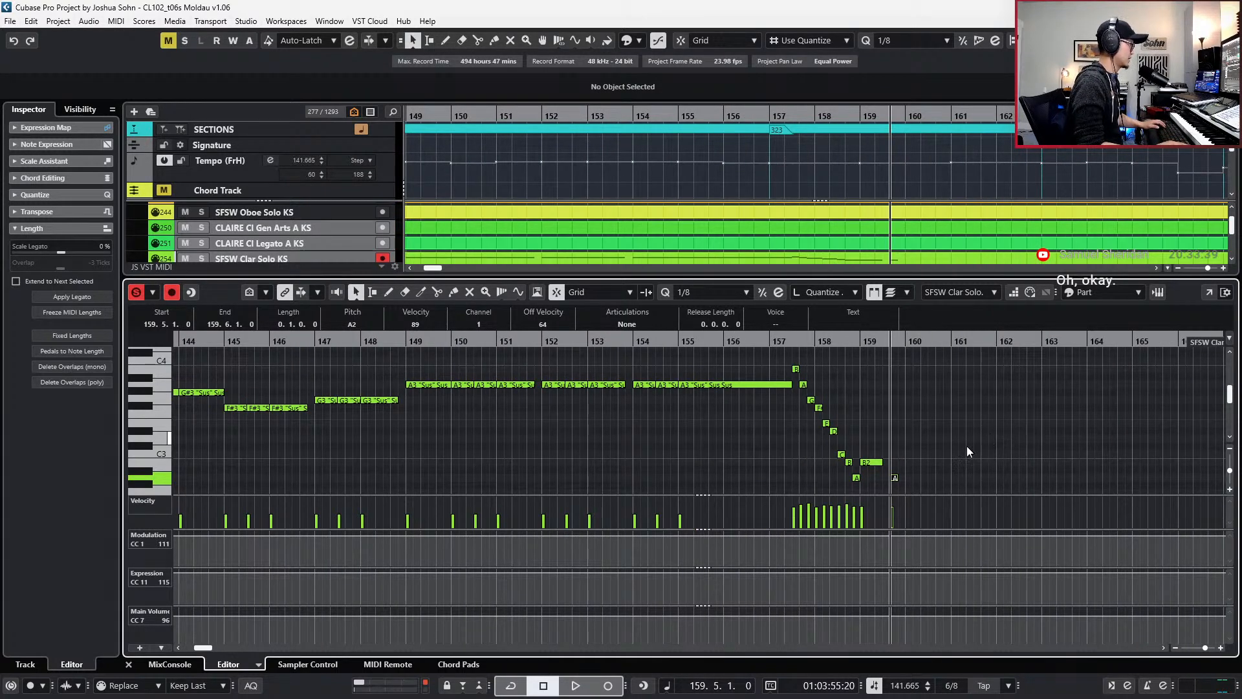
- Move the short A2 at 159.5 from the SFSW Clar Solo KS part into the CLAIRE Cl Legato A KS part
{"action": "key", "text": "Delete"}
{"action": "key", "text": "Return"}
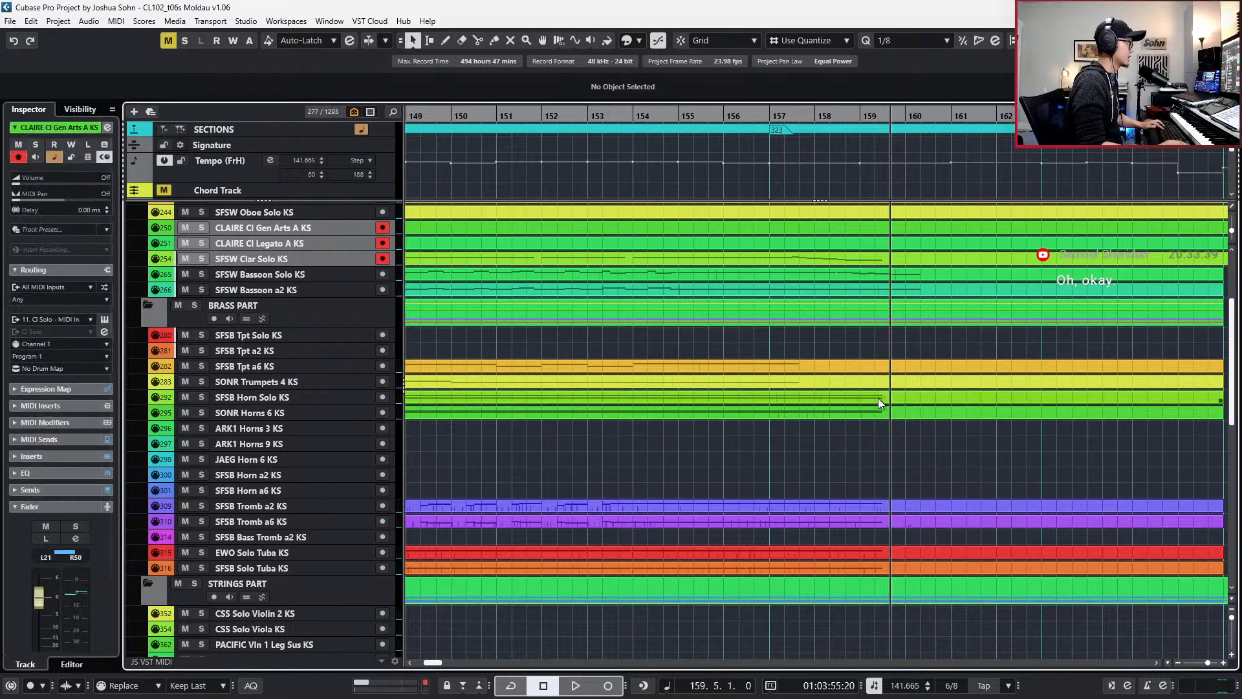
{"action": "left_click", "coordinate": [893, 248]}
{"action": "key", "text": "Return"}
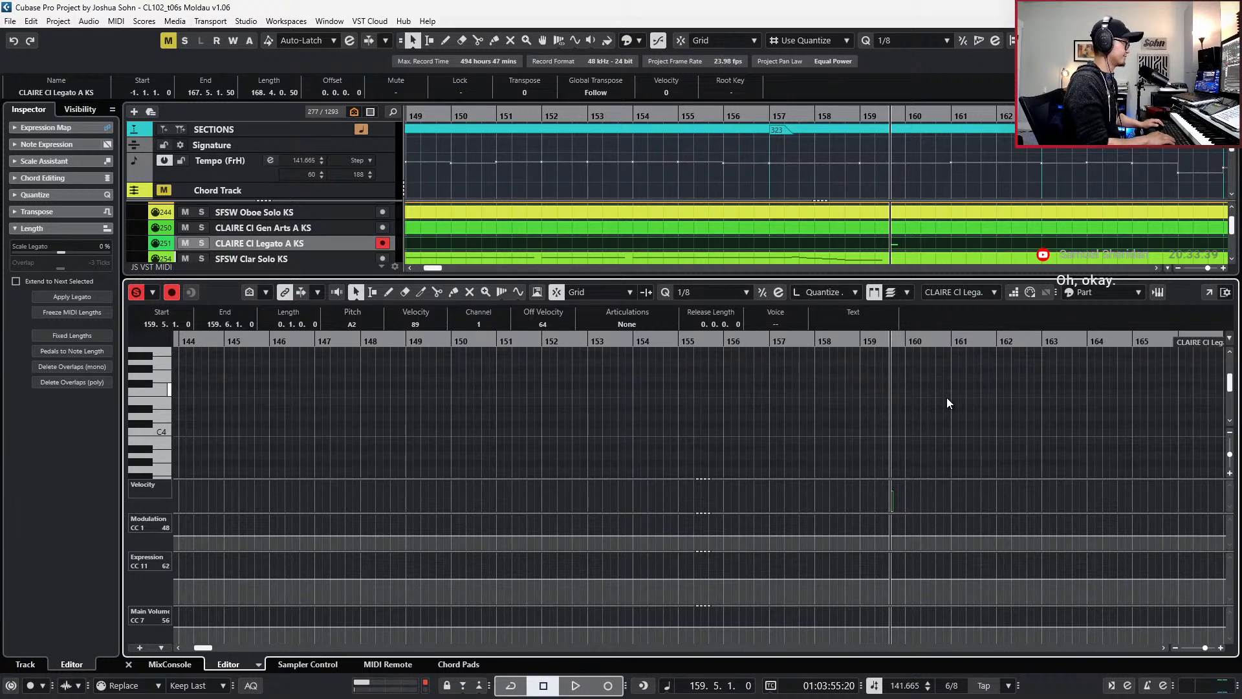
- Move the A2 from the legato clarinet part to 159.5 in the CLAIRE Cl Gen Arts A KS part
{"action": "key", "text": "Return"}
{"action": "left_click", "coordinate": [945, 224]}
{"action": "key", "text": "Return"}
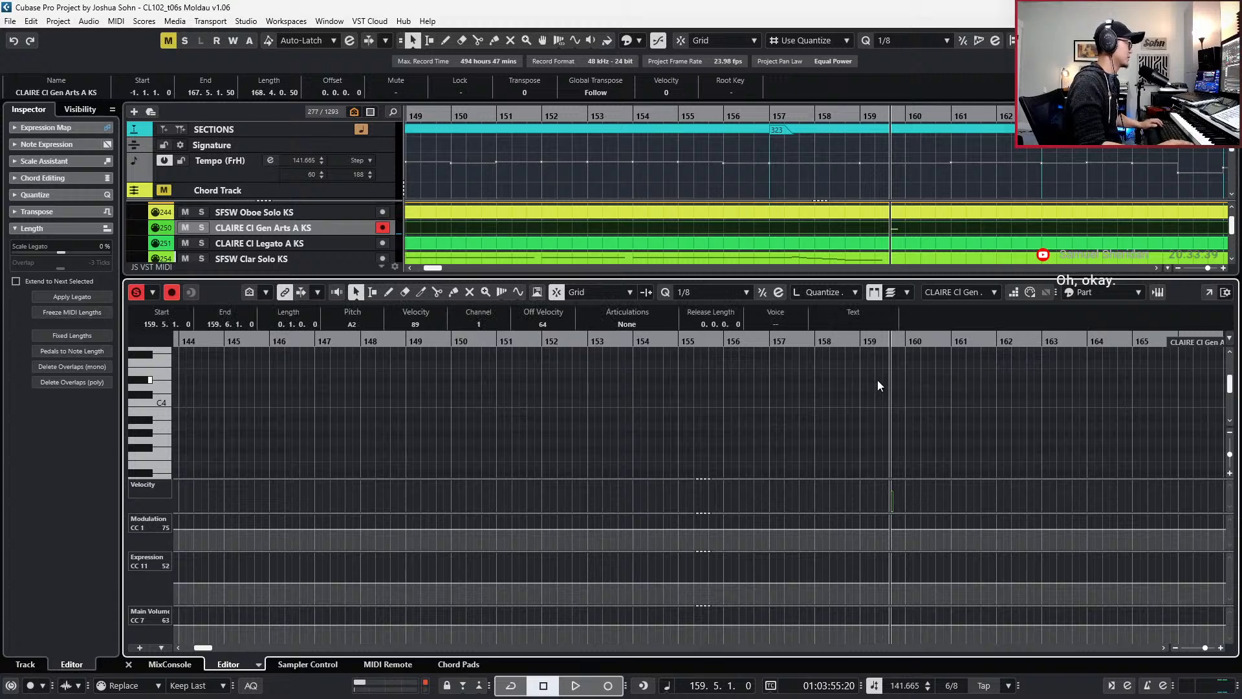
- Assign the Marcato articulation to the A2 at 159.5 in the CLAIRE Cl Gen Arts A KS part and audition it
{"action": "key", "text": "ctrl+a"}
{"action": "left_click_drag", "start_coordinate": [876, 427], "coordinate": [913, 497]}
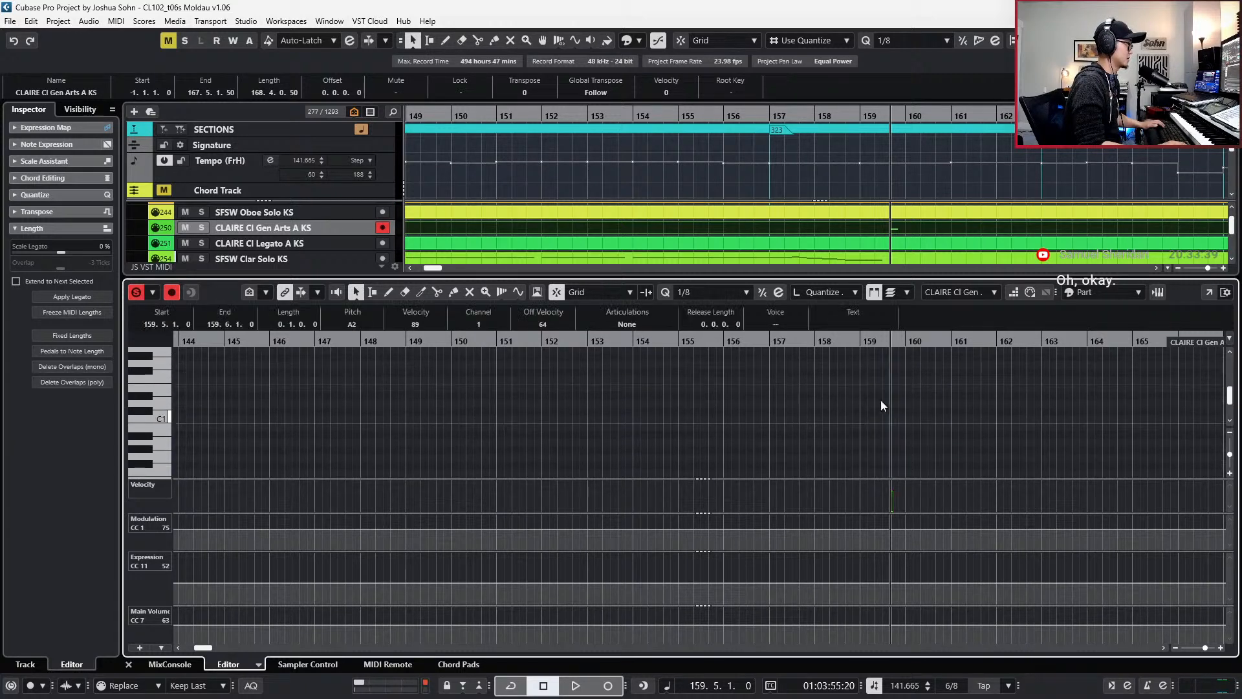
{"action": "left_click", "coordinate": [637, 324]}
{"action": "left_click", "coordinate": [647, 334]}
{"action": "scroll", "coordinate": [731, 437], "scroll_direction": "up", "scroll_amount": 3}
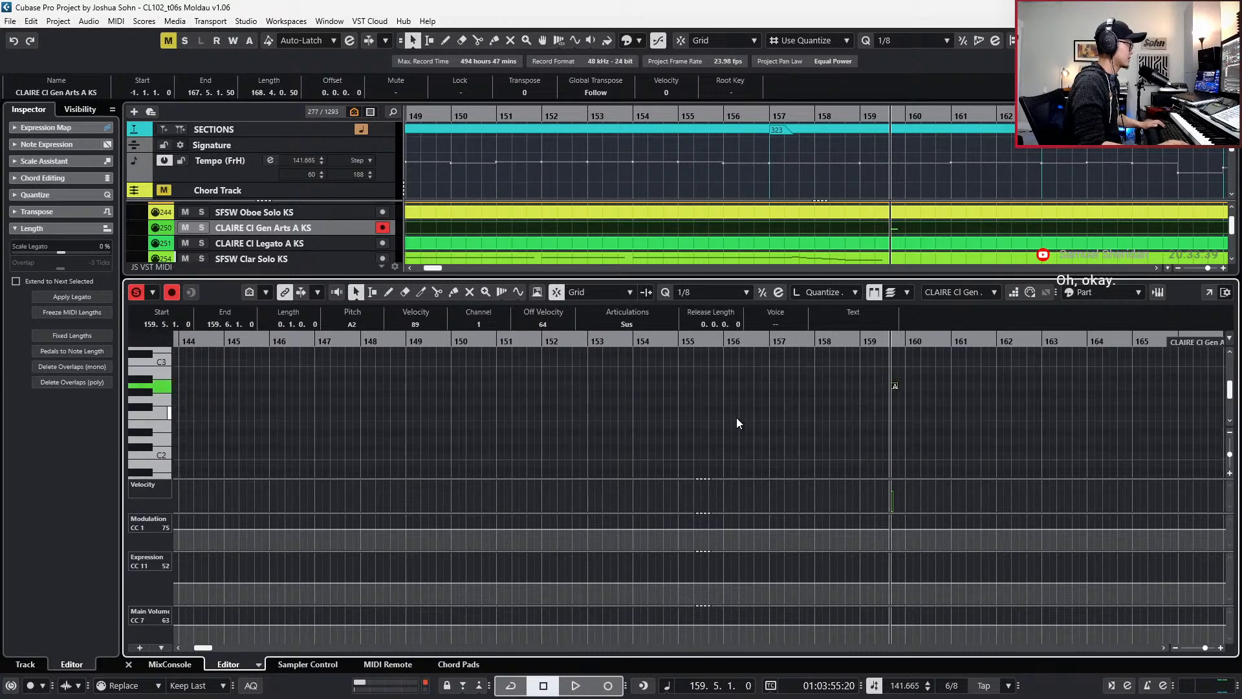
{"action": "left_click", "coordinate": [618, 324]}
{"action": "left_click", "coordinate": [632, 352]}
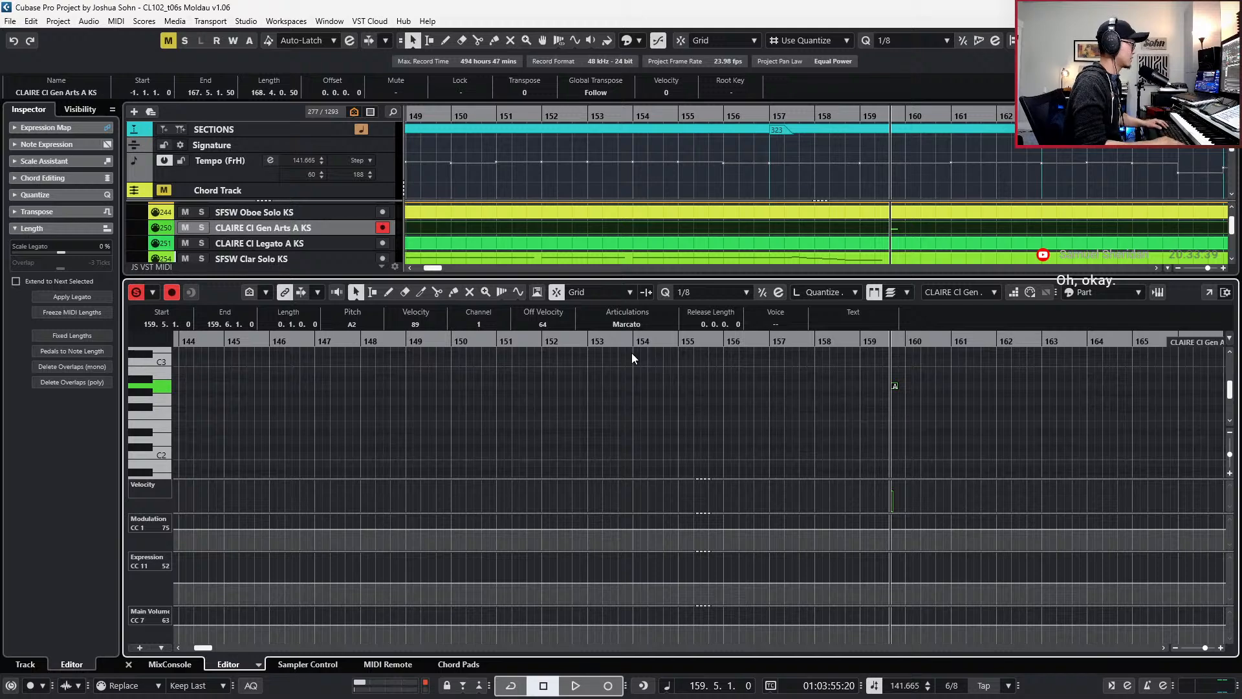
{"action": "key", "text": "space"}
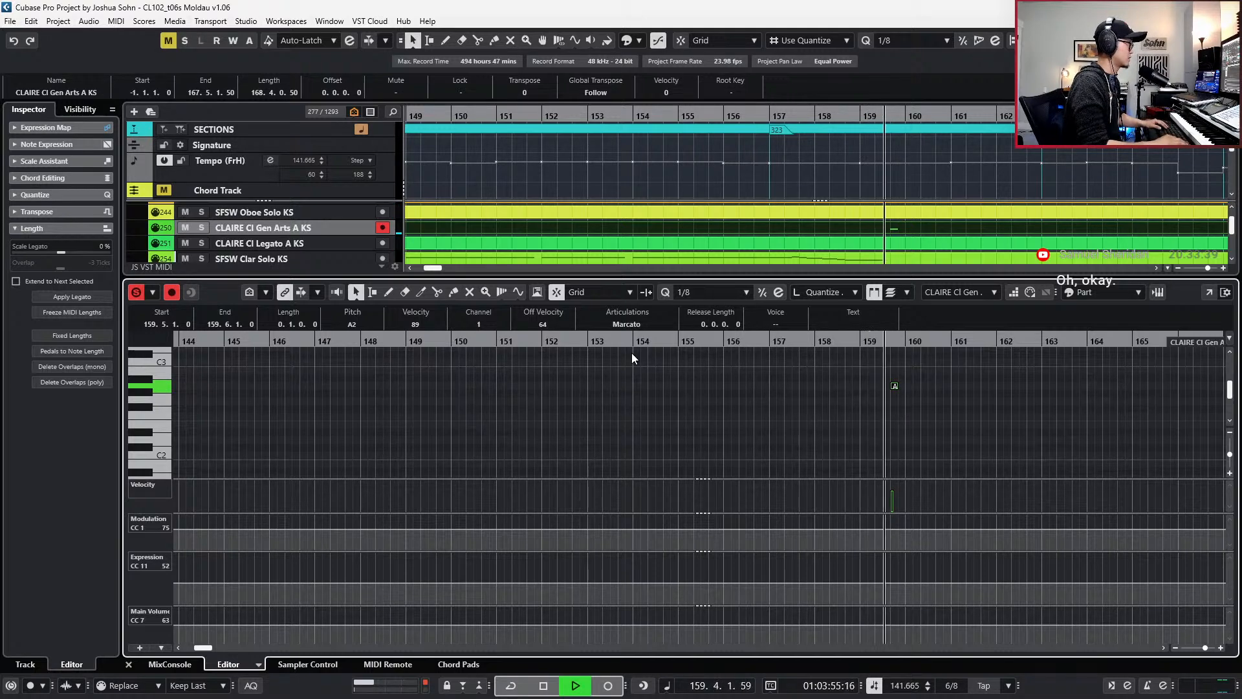
{"action": "key", "text": "space"}
- Leave the CLAIRE Cl Gen Arts A KS part and open the SFSW Clar Solo KS part for note editing
{"action": "key", "text": "g"}
{"action": "key", "text": "g"}
{"action": "key", "text": "g"}
{"action": "scroll", "coordinate": [750, 423], "scroll_direction": "left", "scroll_amount": 5}
{"action": "scroll", "coordinate": [765, 433], "scroll_direction": "left", "scroll_amount": 7}
{"action": "key", "text": "Return"}
{"action": "scroll", "coordinate": [786, 317], "scroll_direction": "down", "scroll_amount": 5}
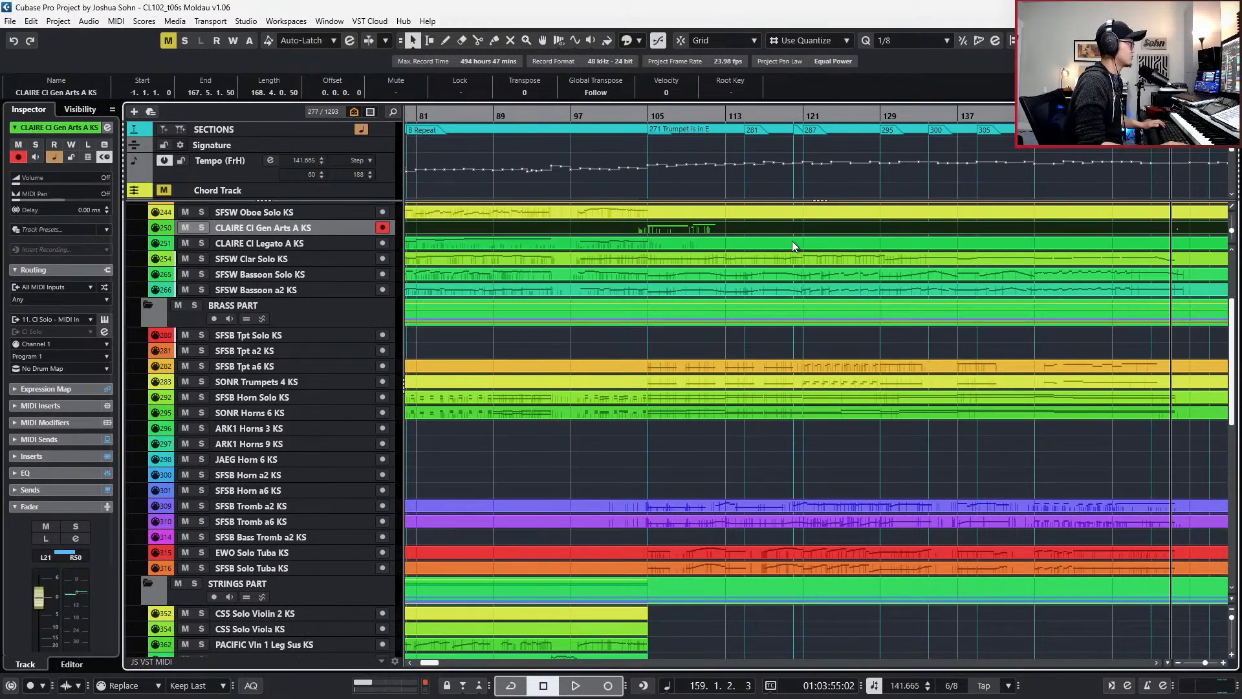
{"action": "left_click", "coordinate": [789, 259]}
{"action": "key", "text": "Return"}
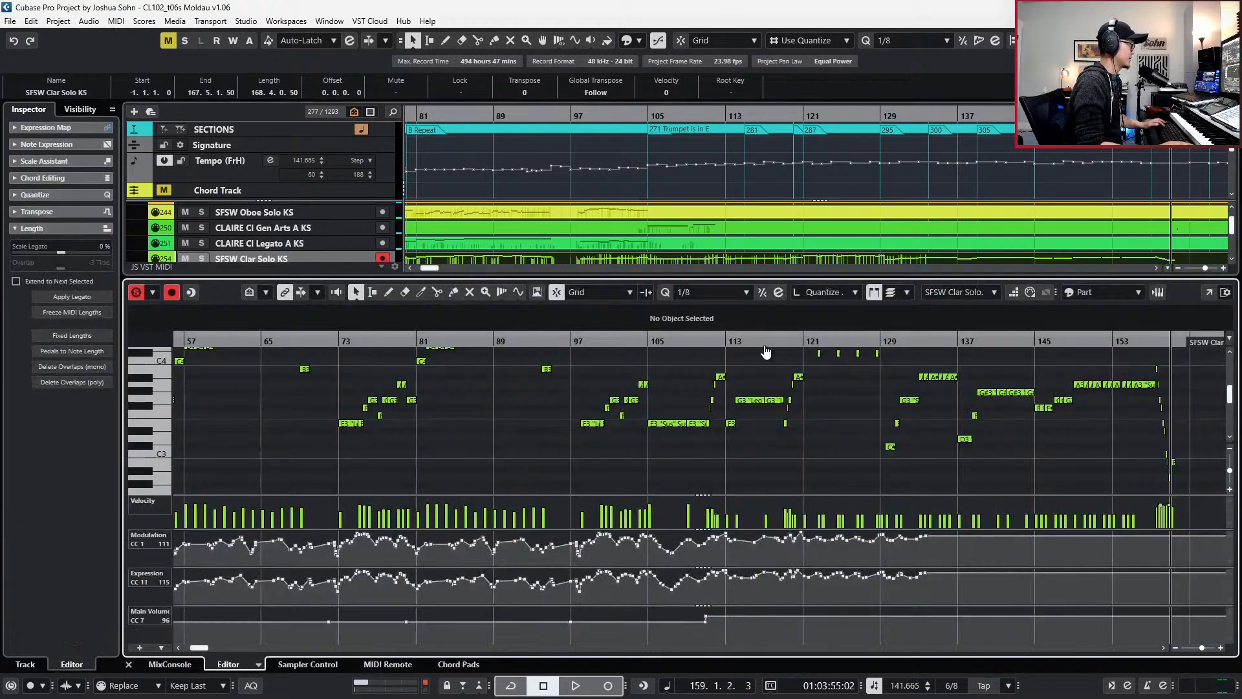
{"action": "scroll", "coordinate": [895, 445], "scroll_direction": "up", "scroll_amount": 2}
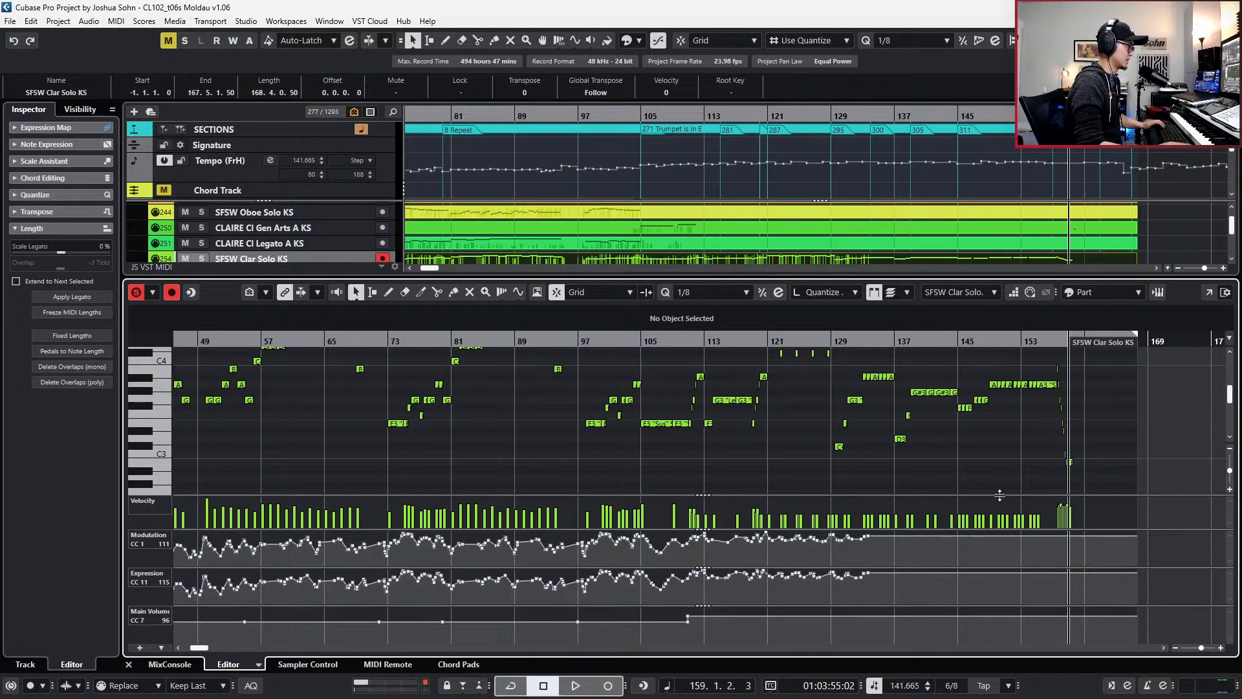
{"action": "scroll", "coordinate": [918, 453], "scroll_direction": "up", "scroll_amount": 3}
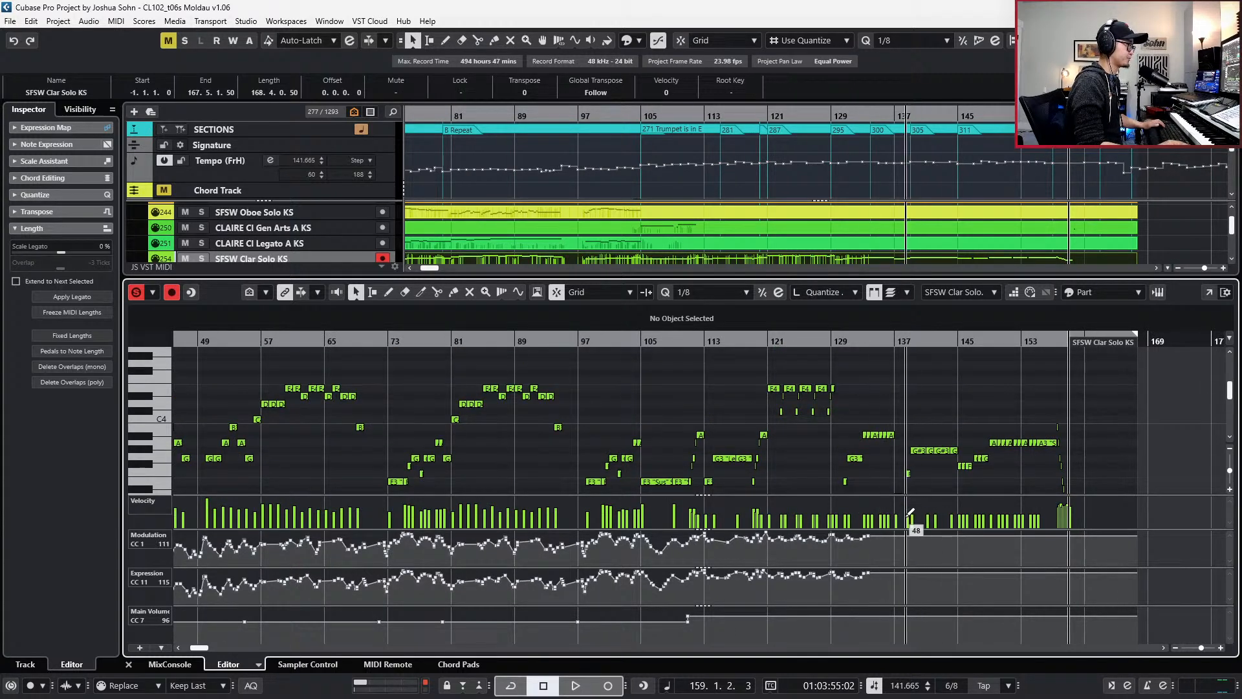
{"action": "scroll", "coordinate": [908, 511], "scroll_direction": "right", "scroll_amount": 3}
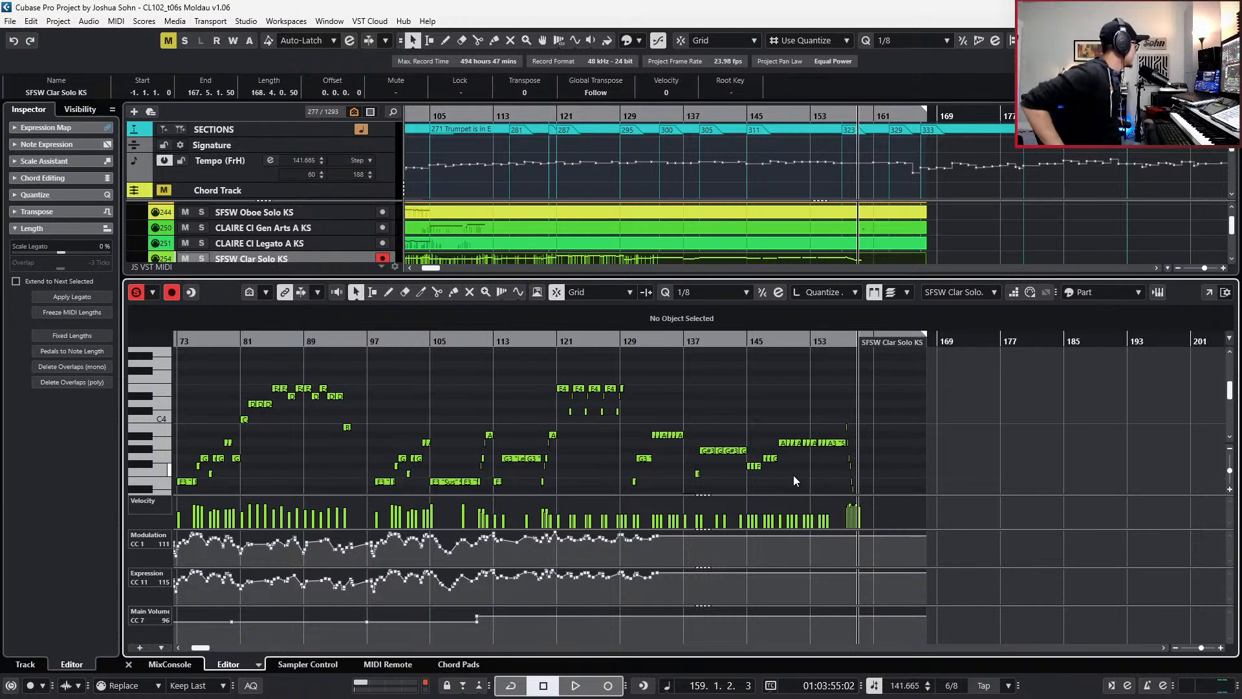
- Start playback from bar 129 with the editor soloed and record modulation and expression for the clarinet from about bar 134 to 159
{"action": "scroll", "coordinate": [723, 460], "scroll_direction": "up", "scroll_amount": 3}
{"action": "key", "text": "KP_Subtract"}
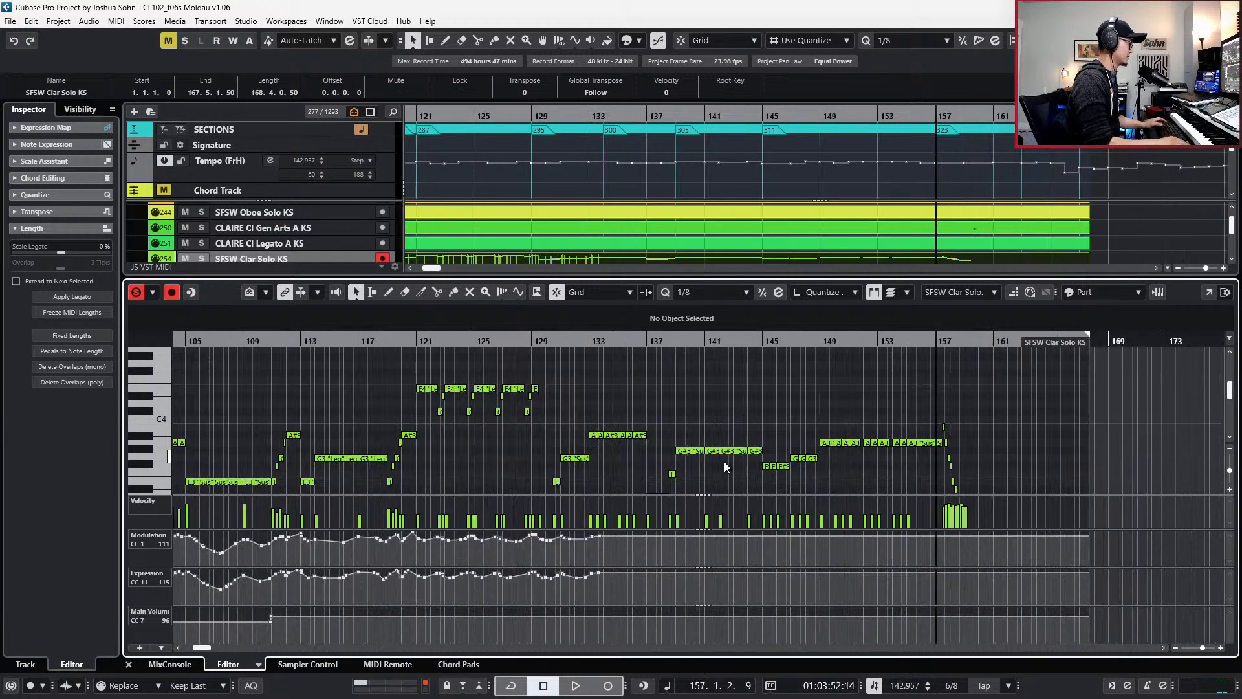
{"action": "key", "text": "KP_Subtract"}
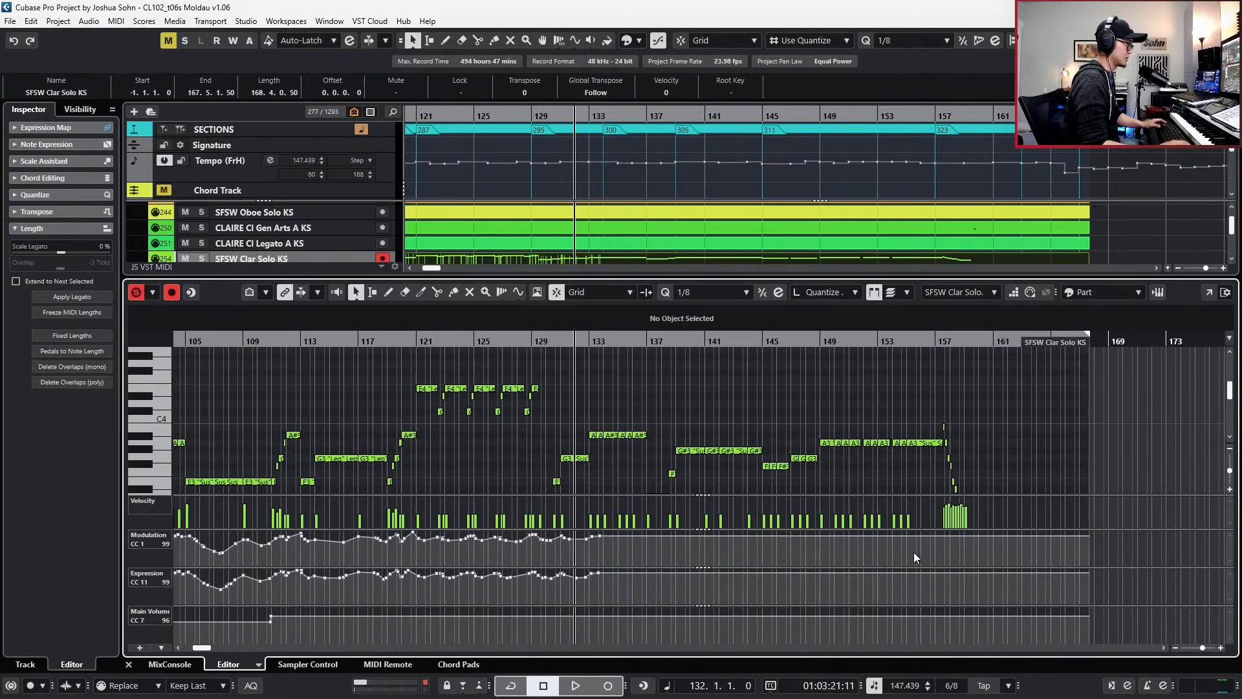
{"action": "scroll", "coordinate": [914, 430], "scroll_direction": "down", "scroll_amount": 3}
{"action": "key", "text": "KP_Subtract"}
{"action": "key", "text": "KP_Subtract"}
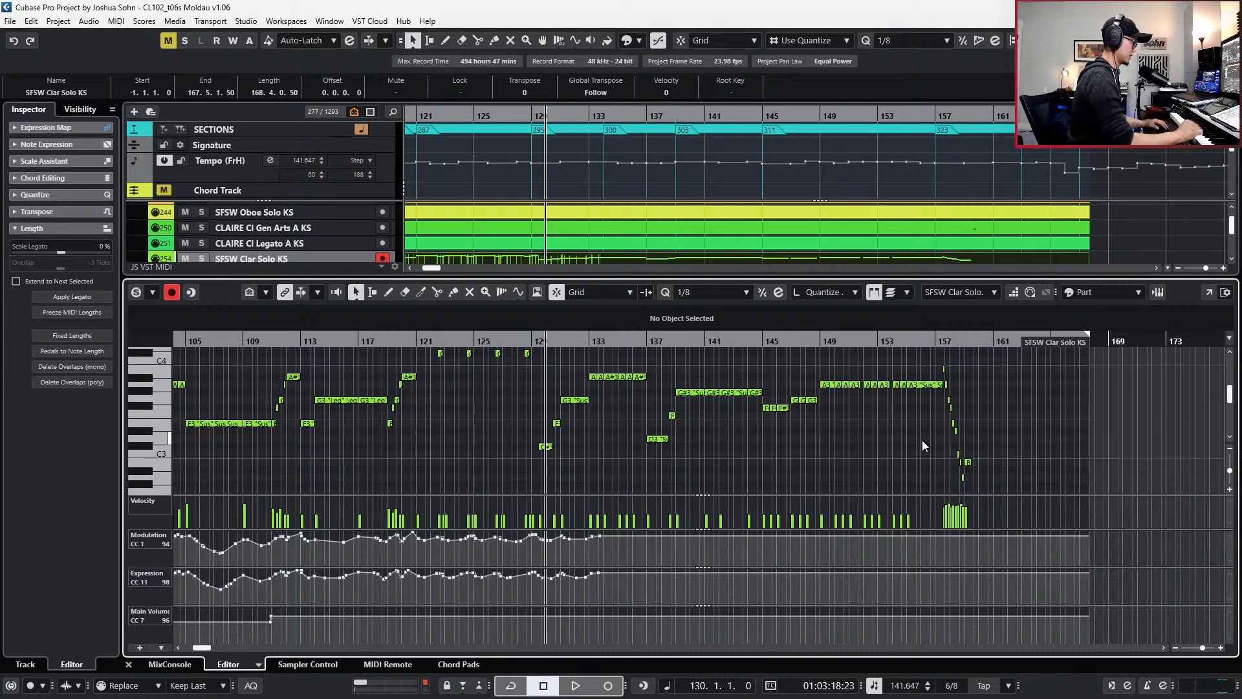
{"action": "key", "text": "KP_Subtract"}
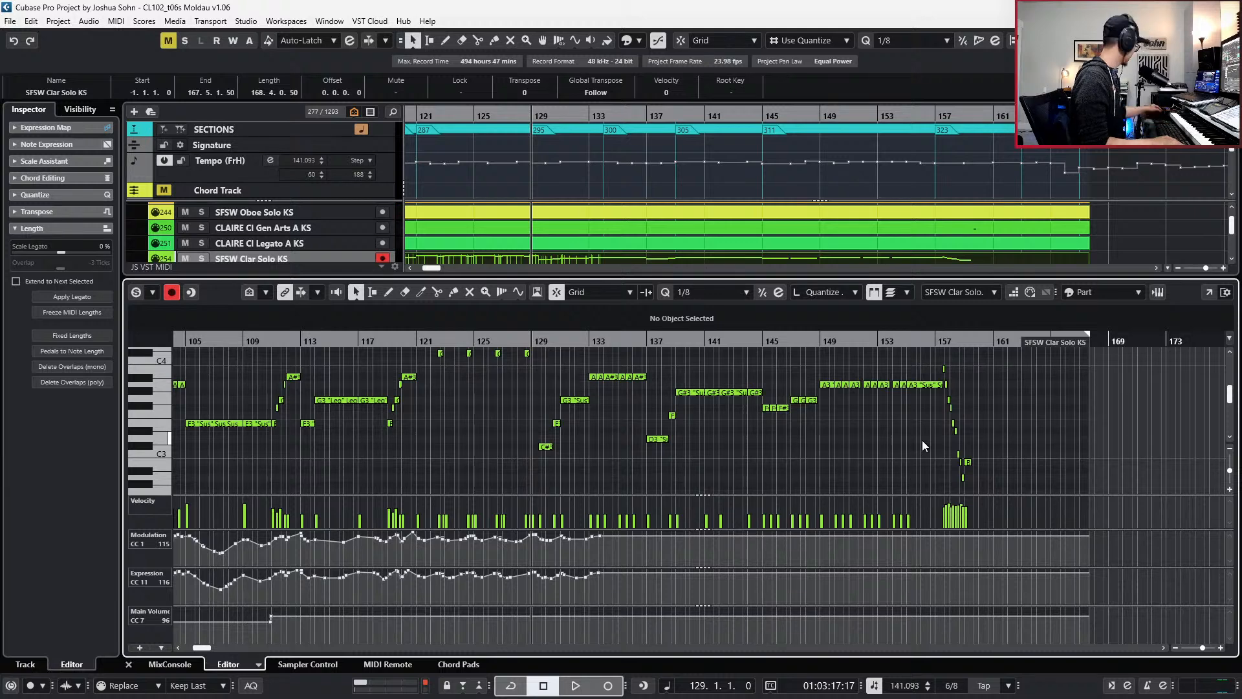
{"action": "key", "text": "c"}
{"action": "key", "text": "s"}
{"action": "key", "text": "space"}
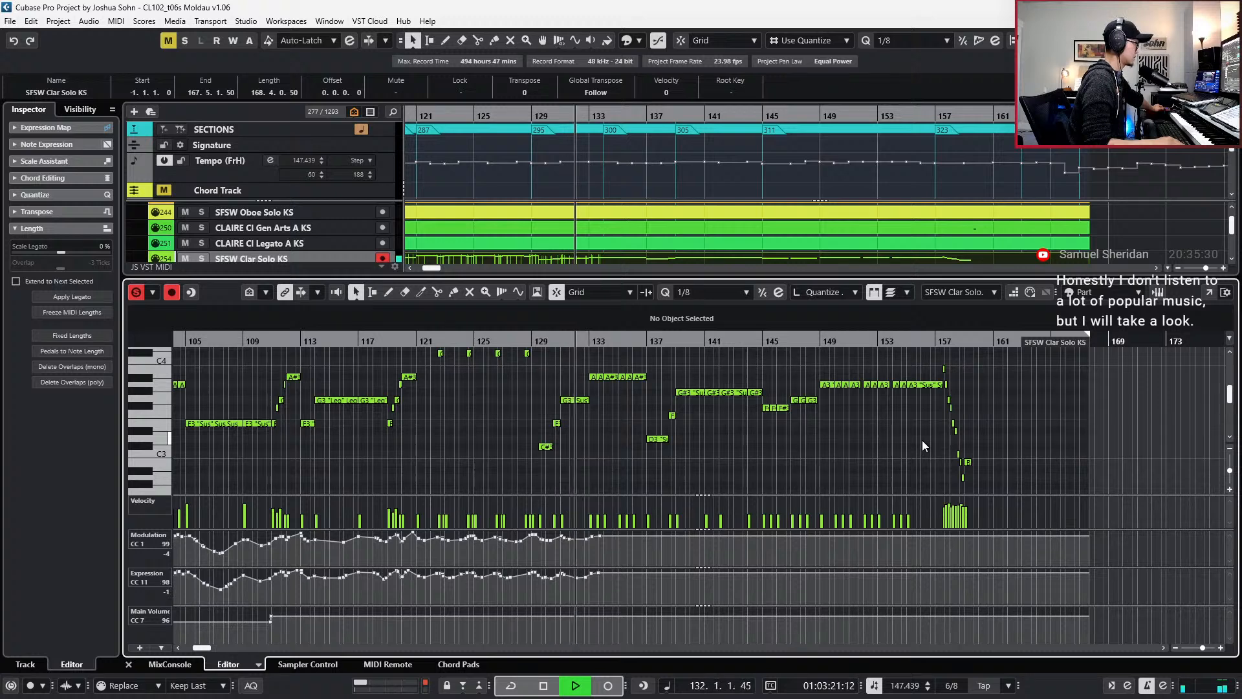
{"action": "key", "text": "KP_Multiply"}
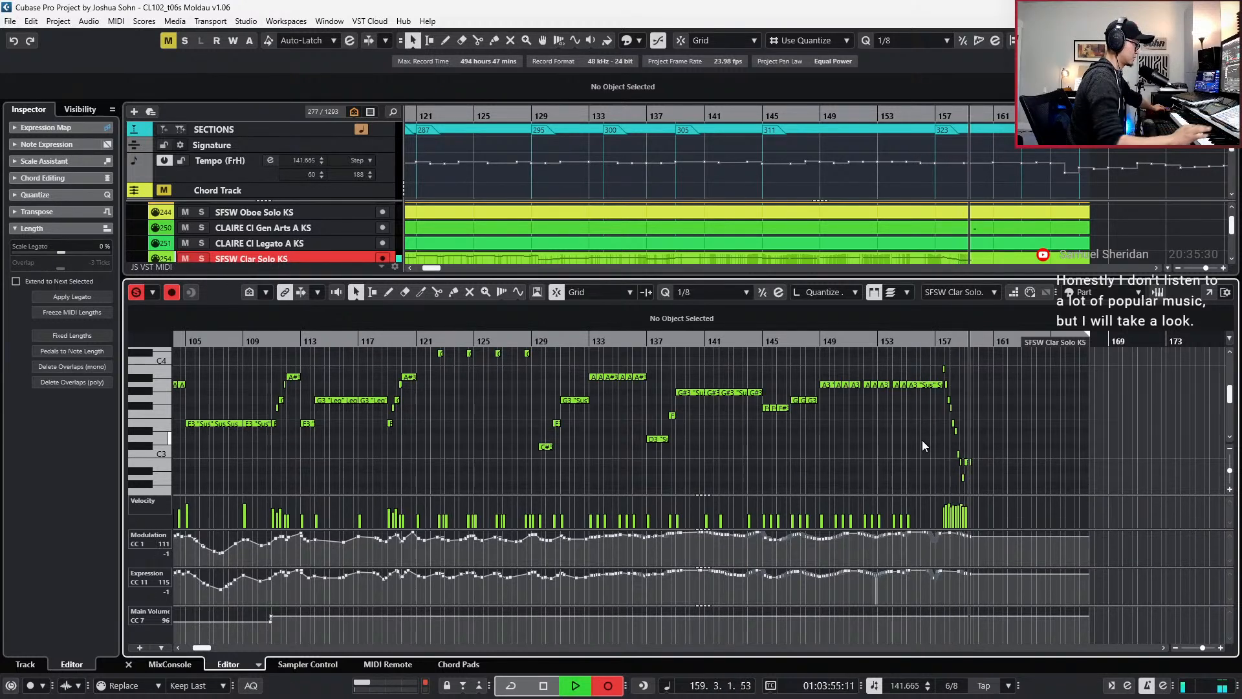
{"action": "key", "text": "space"}
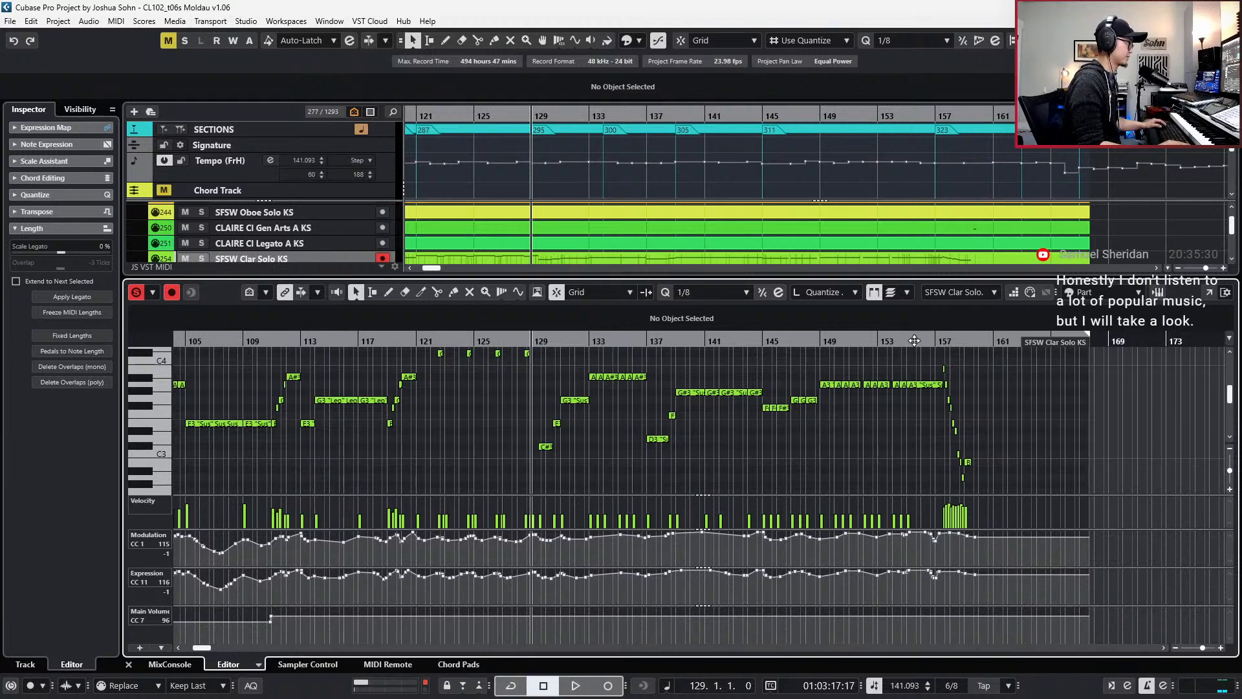
- Review the recorded modulation and expression curves around bars 150 to 155
{"action": "left_click", "coordinate": [906, 337]}
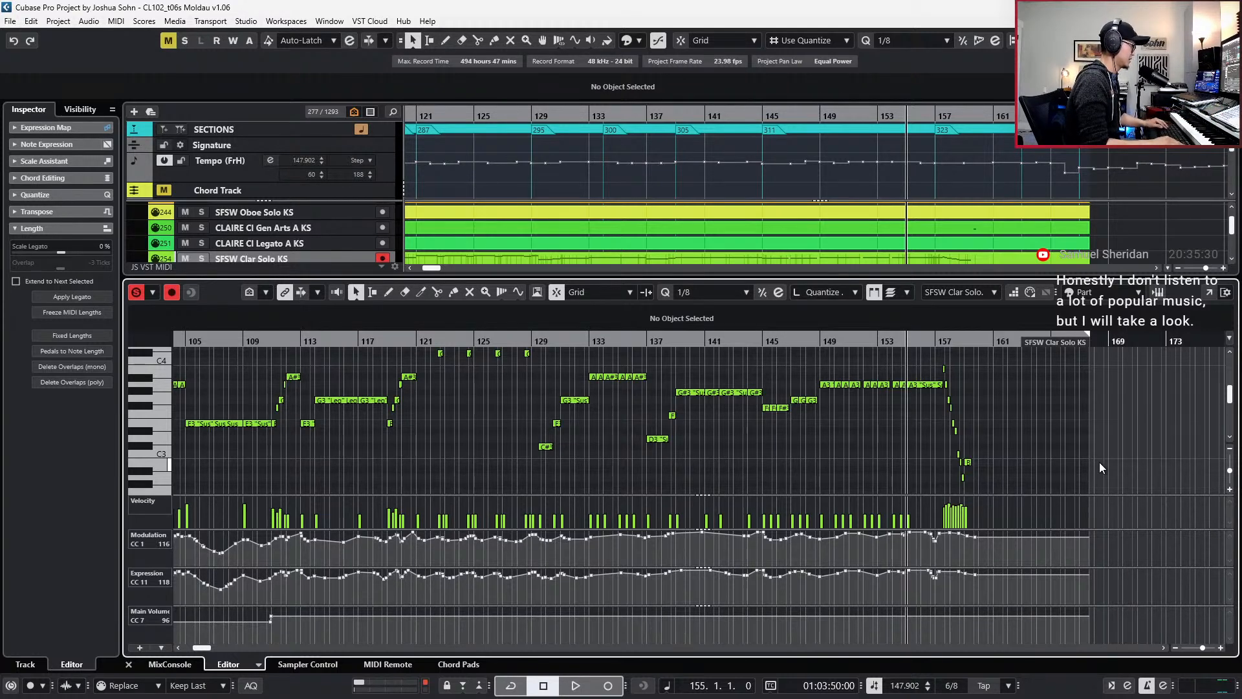
{"action": "key", "text": "KP_Subtract"}
{"action": "key", "text": "KP_Subtract"}
{"action": "key", "text": "KP_Subtract"}
{"action": "key", "text": "KP_Subtract"}
{"action": "key", "text": "KP_Subtract"}
{"action": "key", "text": "KP_Add"}
{"action": "key", "text": "KP_Add"}
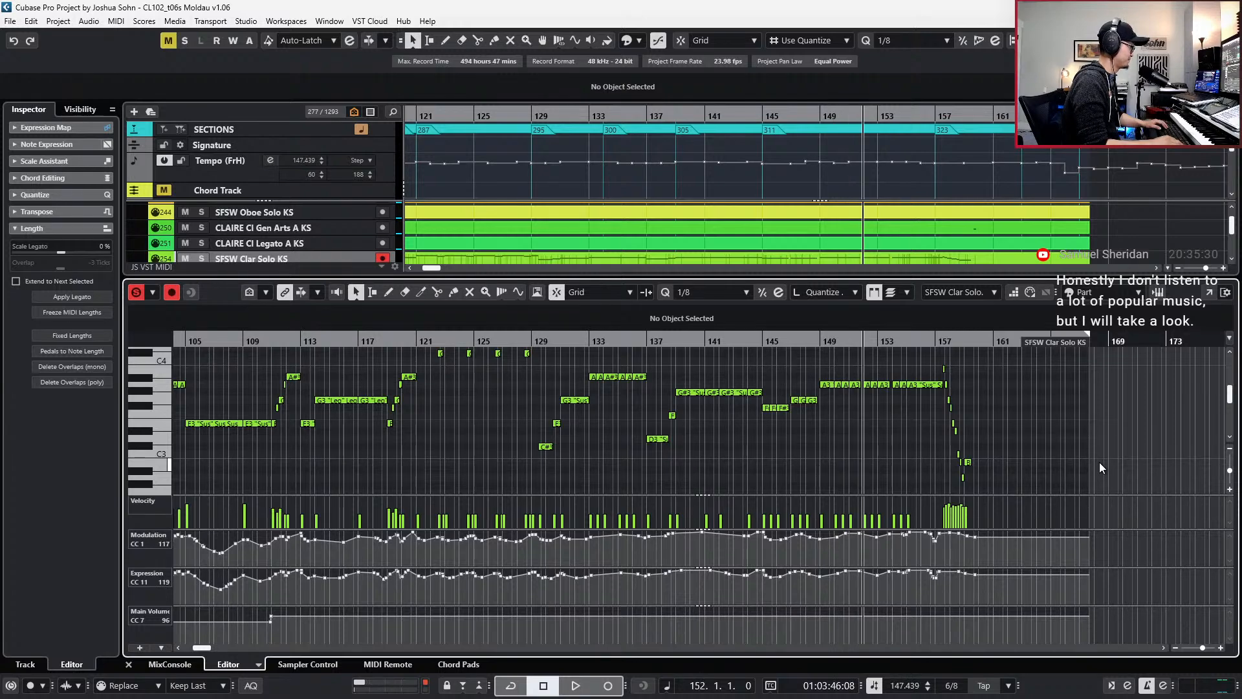
{"action": "key", "text": "KP_Subtract"}
{"action": "key", "text": "KP_Subtract"}
{"action": "key", "text": "KP_Add"}
{"action": "key", "text": "KP_Add"}
{"action": "key", "text": "KP_Subtract"}
{"action": "key", "text": "KP_Subtract"}
{"action": "key", "text": "KP_Add"}
{"action": "key", "text": "KP_Add"}
{"action": "key", "text": "KP_Add"}
{"action": "key", "text": "KP_Add"}
{"action": "key", "text": "KP_Add"}
- Raise the clarinet's Main Volume to 106 from bar 154.6 onward and play the ending to check the level
{"action": "key", "text": "h"}
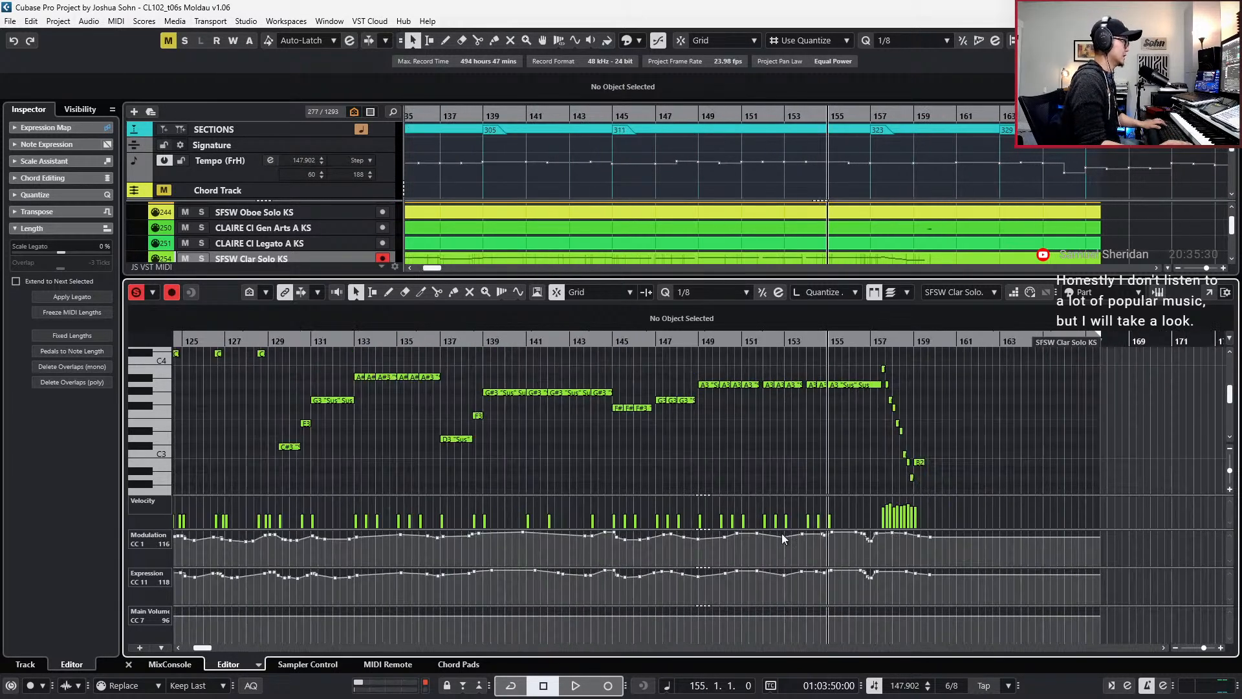
{"action": "left_click", "coordinate": [816, 615]}
{"action": "left_click_drag", "start_coordinate": [823, 616], "coordinate": [824, 612]}
{"action": "key", "text": "space"}
{"action": "key", "text": "space"}
{"action": "key", "text": "KP_Subtract"}
{"action": "key", "text": "KP_Subtract"}
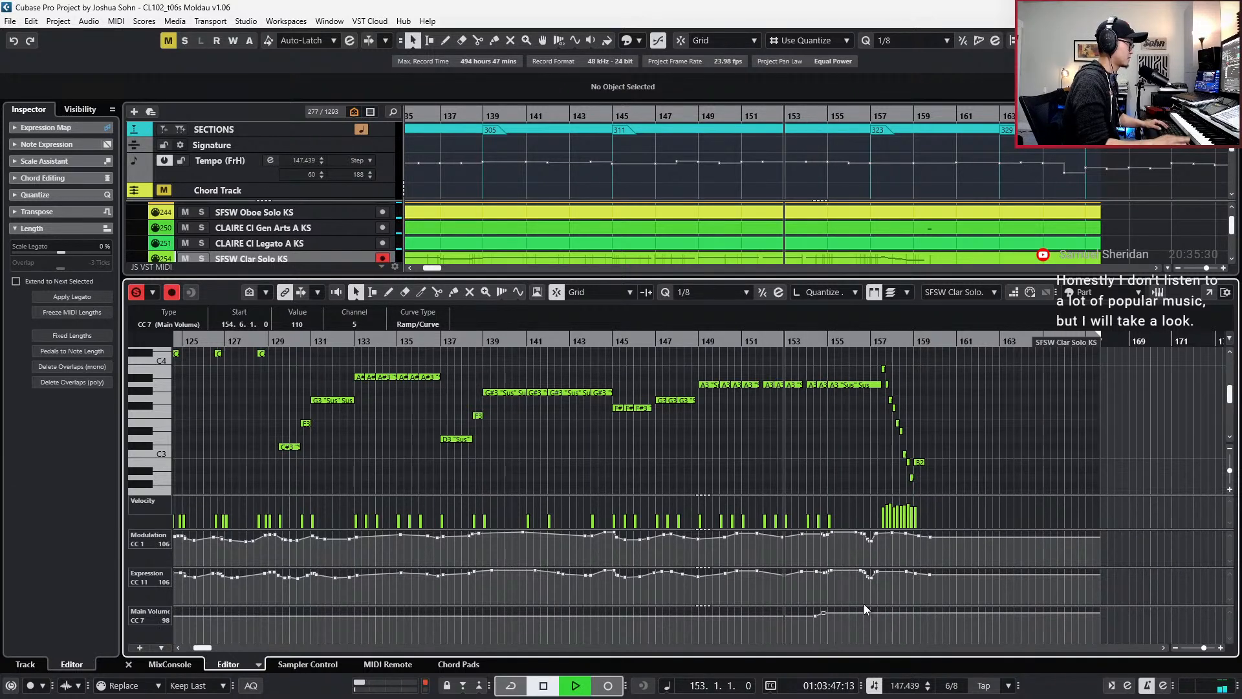
{"action": "key", "text": "space"}
{"action": "left_click_drag", "start_coordinate": [824, 612], "coordinate": [826, 615]}
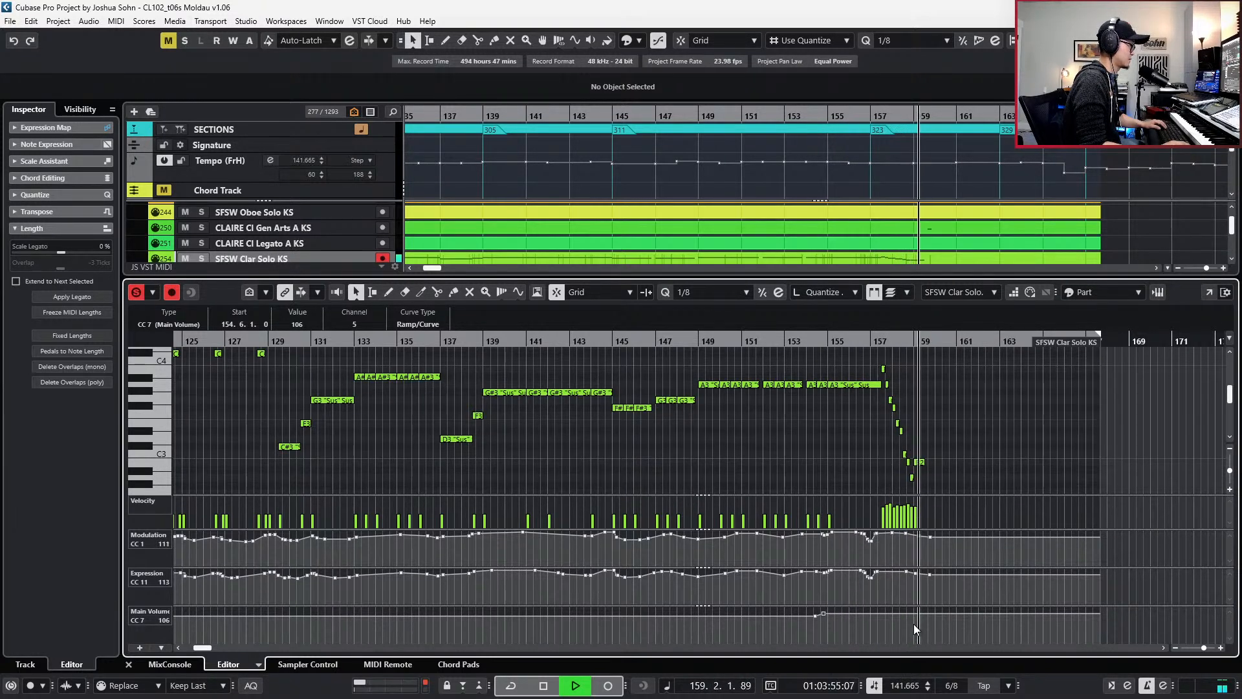
{"action": "key", "text": "space"}
- Turn off the editor solo and move the playhead back through the clarinet part to about bar 106
{"action": "scroll", "coordinate": [910, 453], "scroll_direction": "down", "scroll_amount": 2}
{"action": "key", "text": "s"}
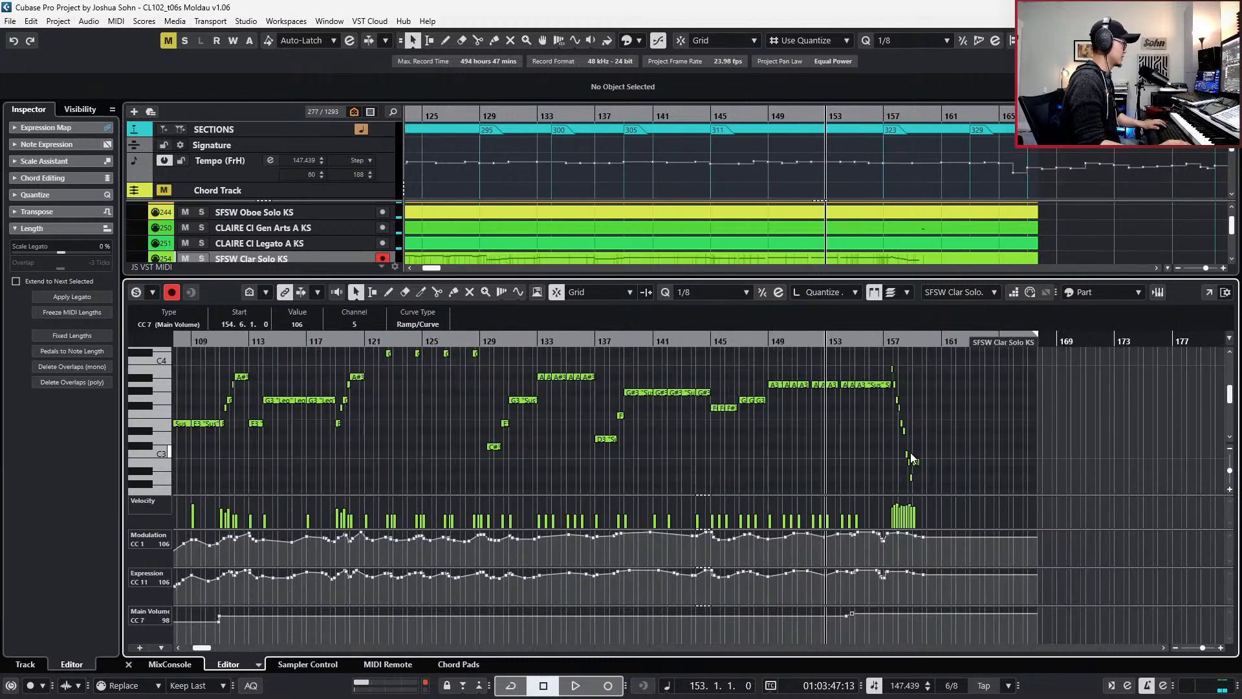
{"action": "scroll", "coordinate": [910, 452], "scroll_direction": "left", "scroll_amount": 1}
{"action": "key", "text": "KP_Subtract"}
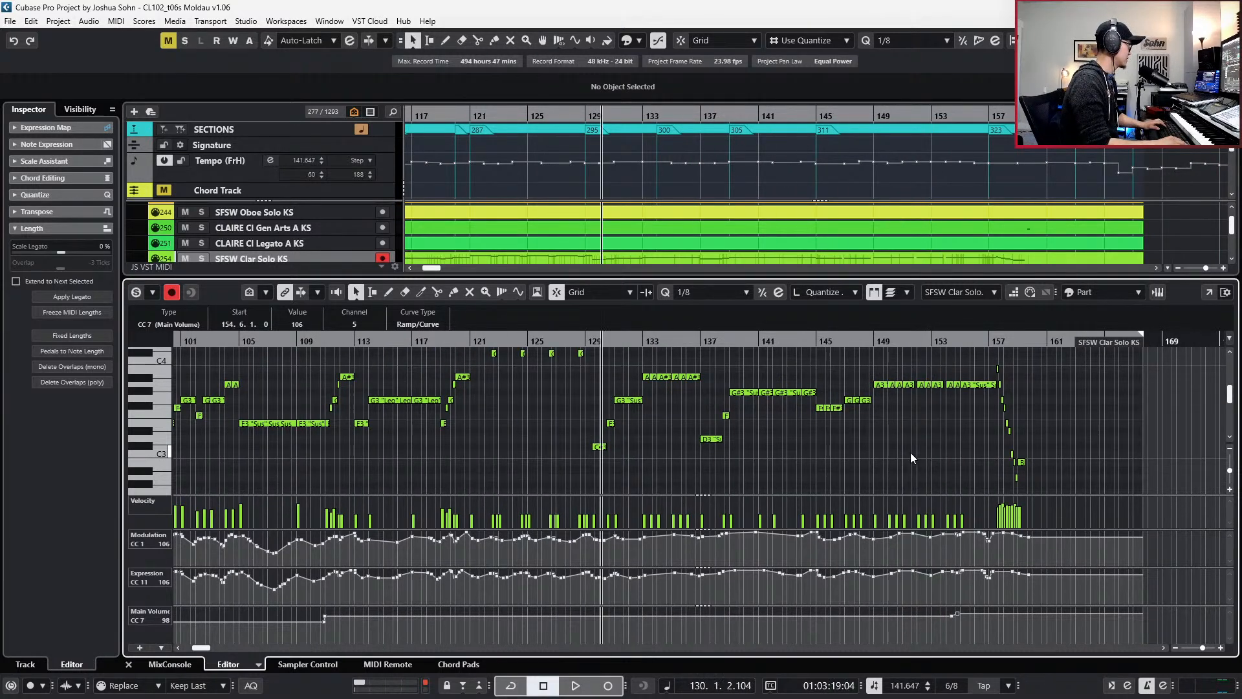
{"action": "scroll", "coordinate": [1054, 376], "scroll_direction": "left", "scroll_amount": 3}
{"action": "key", "text": "KP_Subtract"}
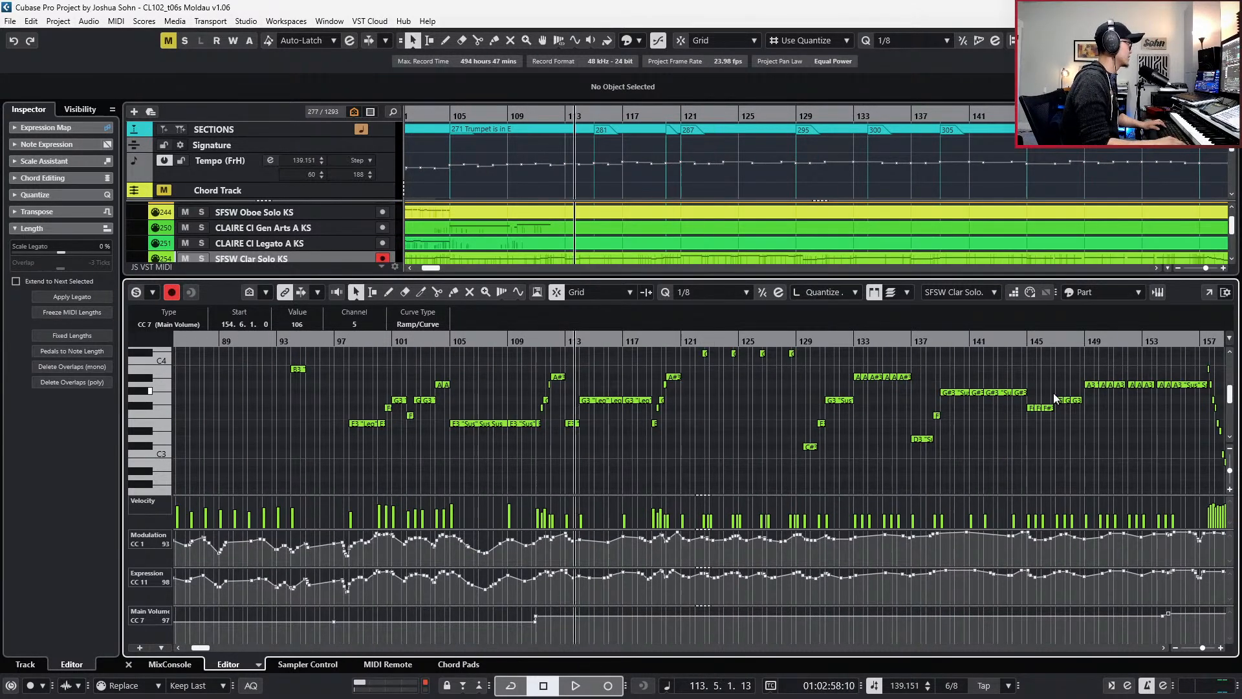
{"action": "key", "text": "KP_Add"}
{"action": "key", "text": "KP_Add"}
{"action": "key", "text": "KP_Add"}
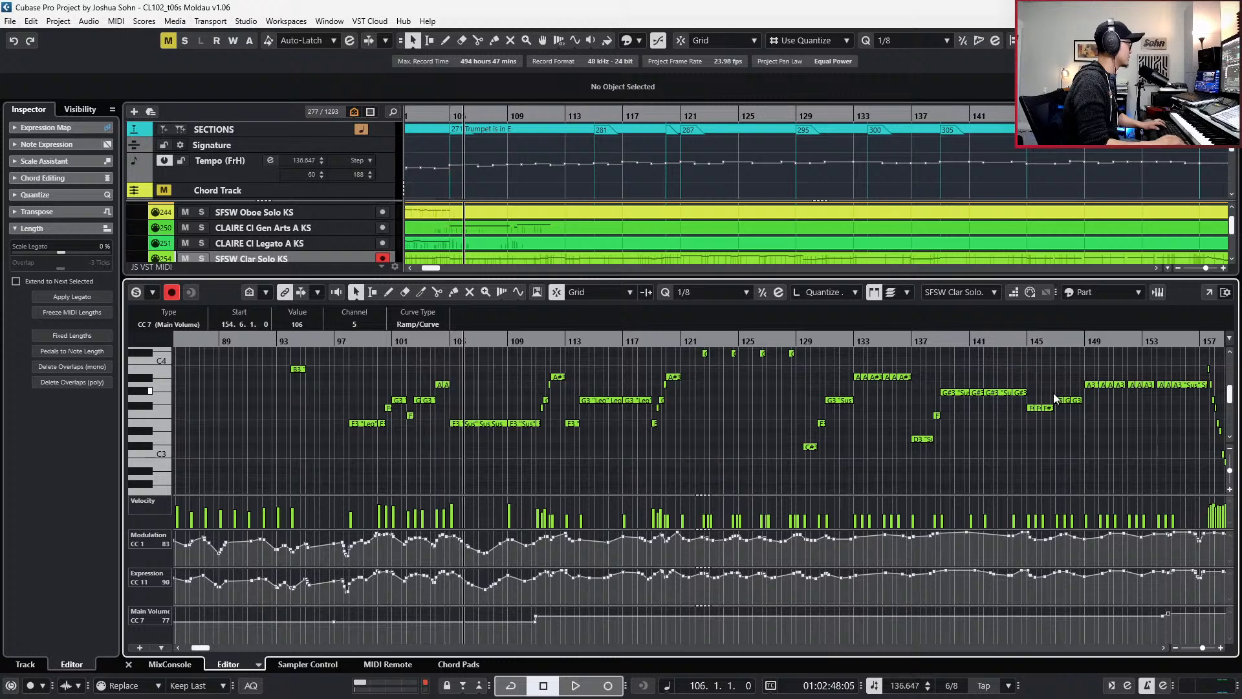
- Return to the arrangement, select the CLAIRE Cl Gen Arts A KS part and place the playhead at bar 112
{"action": "key", "text": "Return"}
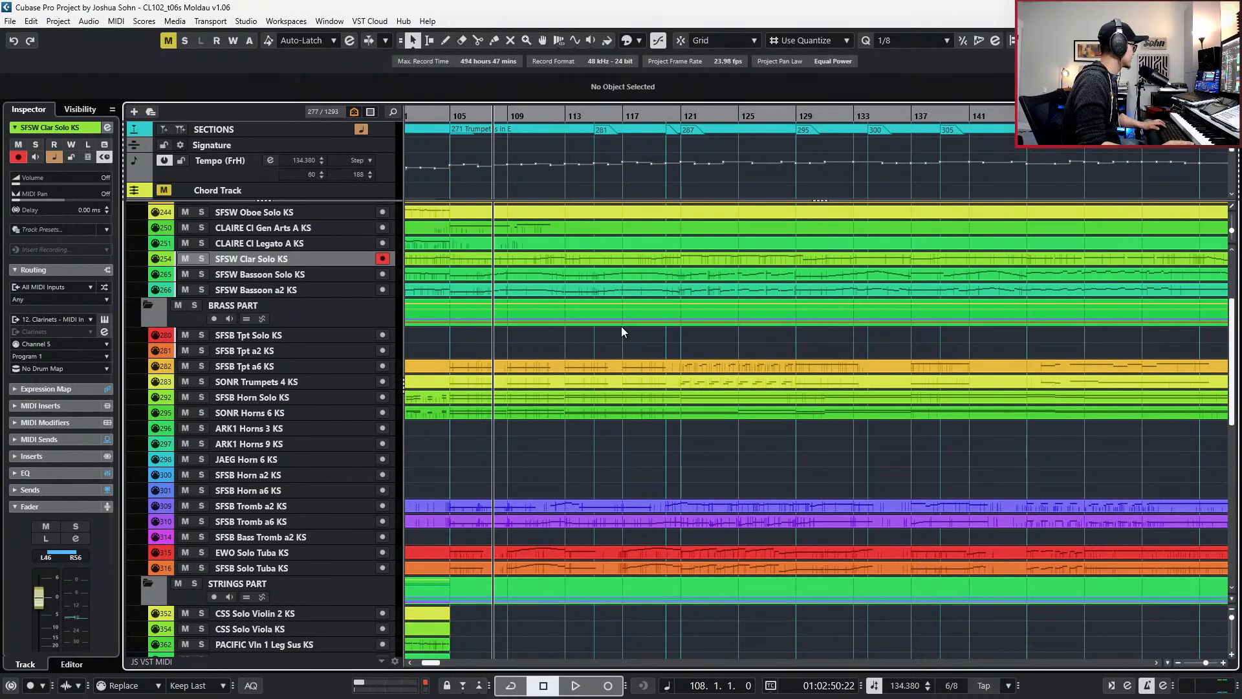
{"action": "left_click", "coordinate": [557, 239]}
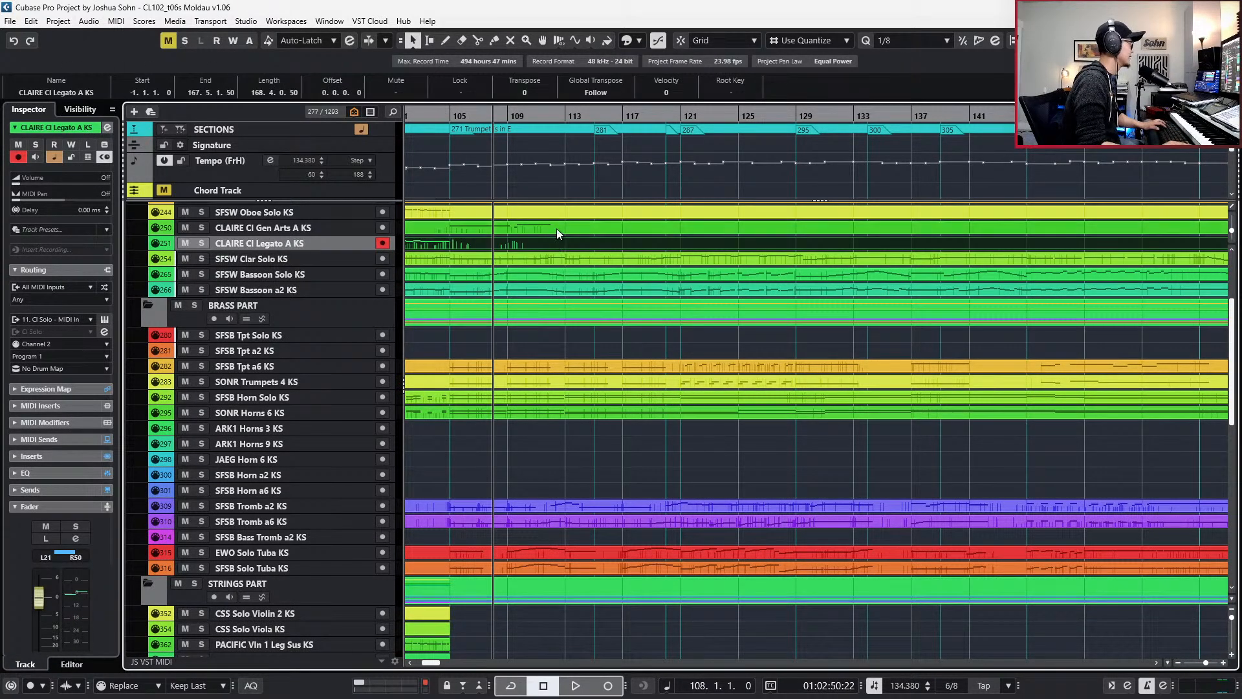
{"action": "left_click", "coordinate": [556, 227]}
{"action": "key", "text": "KP_Add"}
{"action": "key", "text": "KP_Add"}
{"action": "key", "text": "KP_Add"}
{"action": "key", "text": "KP_Add"}
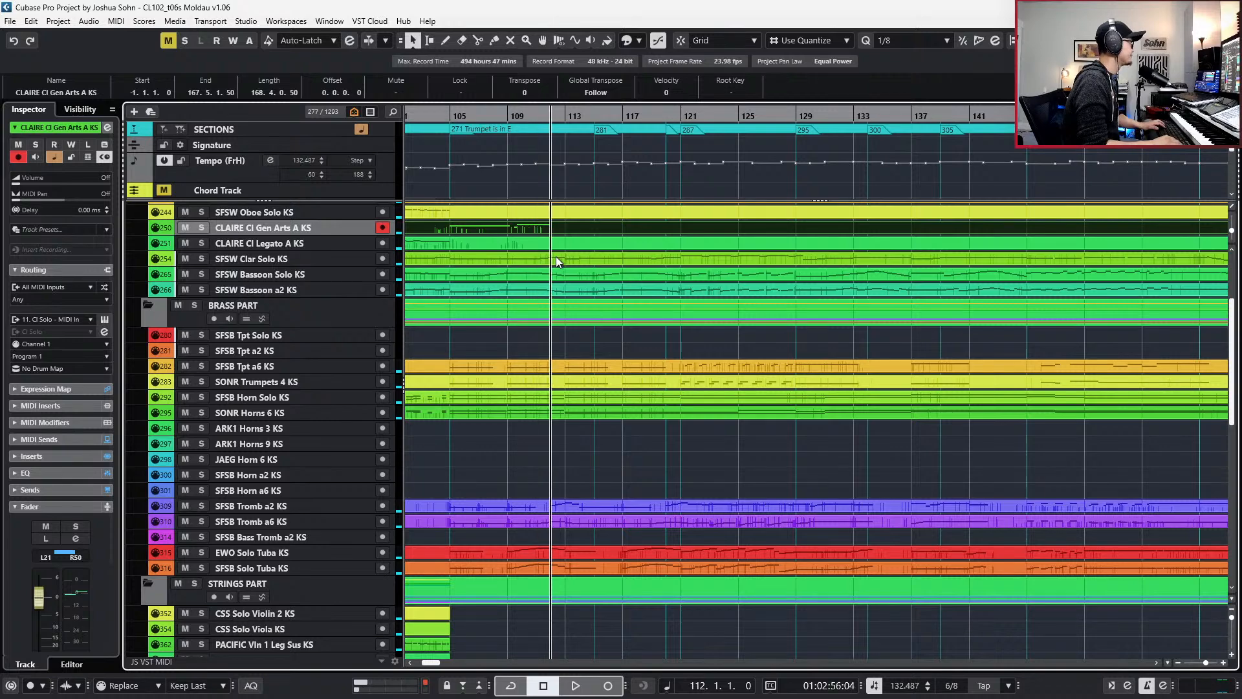
- Split the SFSW Clar Solo KS part at bar 112 and copy its second section onto the CLAIRE Cl Gen Arts A KS track
{"action": "scroll", "coordinate": [547, 244], "scroll_direction": "up", "scroll_amount": 3}
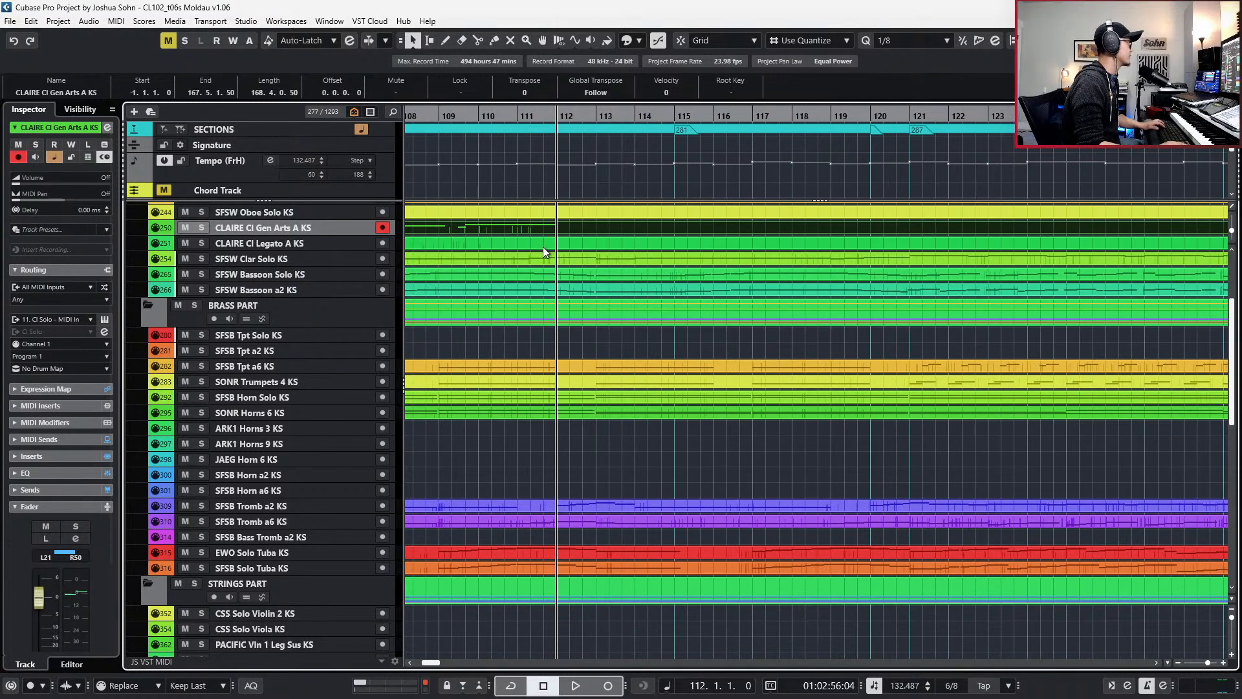
{"action": "left_click", "coordinate": [557, 272]}
{"action": "double_click", "coordinate": [560, 258]}
{"action": "scroll", "coordinate": [580, 440], "scroll_direction": "down", "scroll_amount": 2}
{"action": "key", "text": "ctrl+e"}
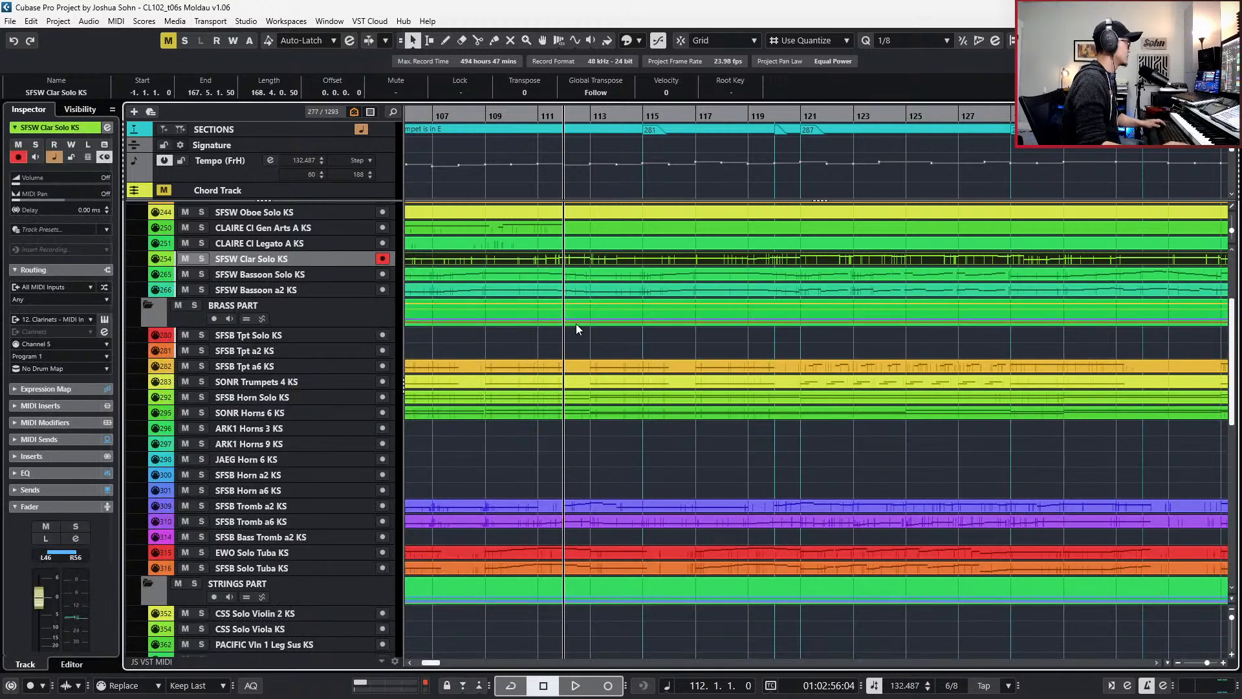
{"action": "key", "text": "j"}
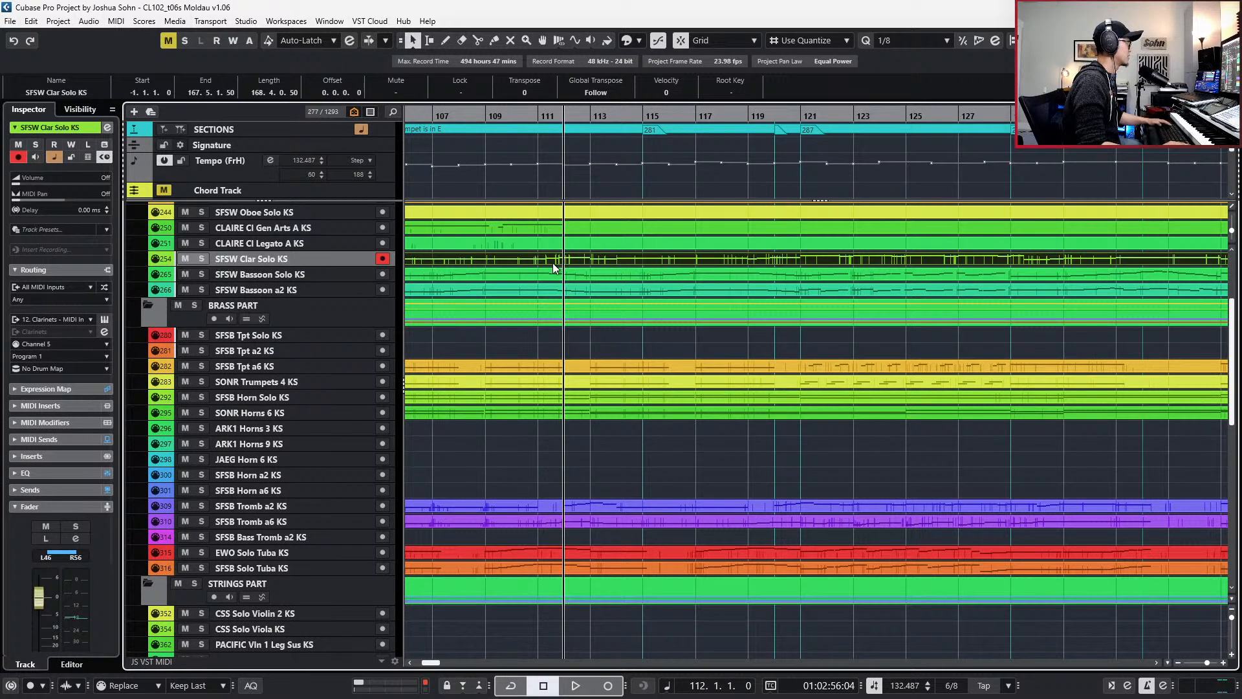
{"action": "left_click", "coordinate": [573, 259], "text": "alt"}
{"action": "left_click_drag", "start_coordinate": [575, 260], "coordinate": [566, 230]}
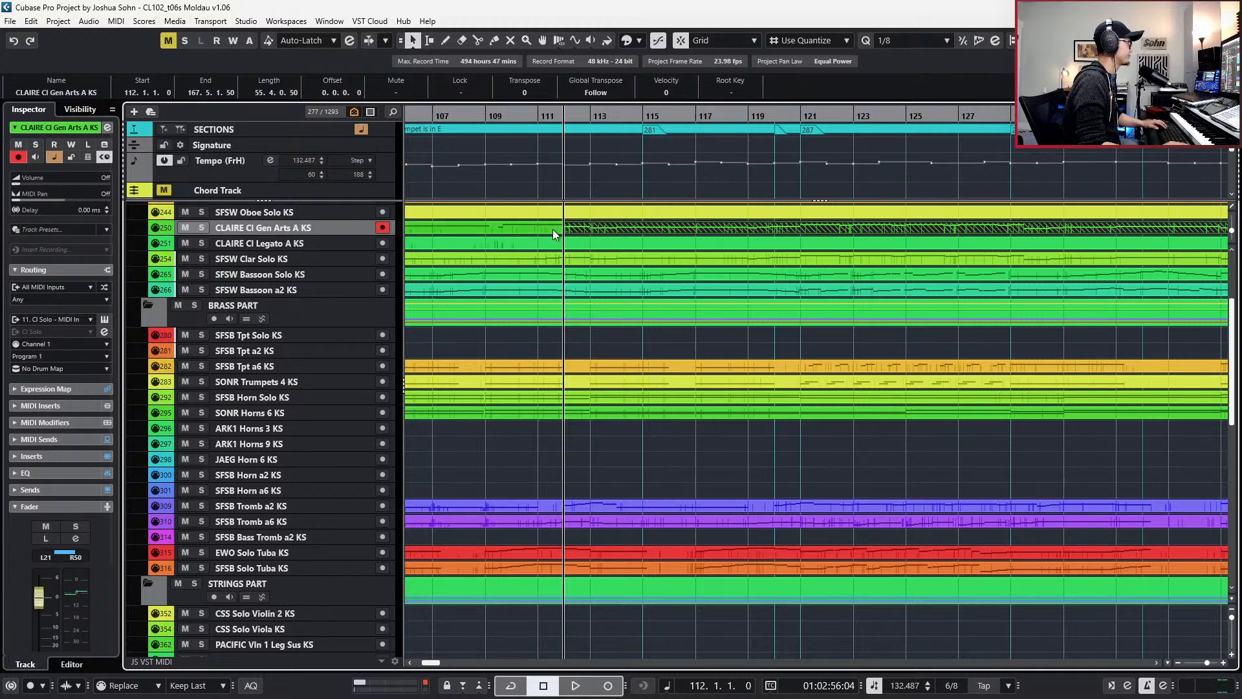
{"action": "left_click", "coordinate": [552, 229]}
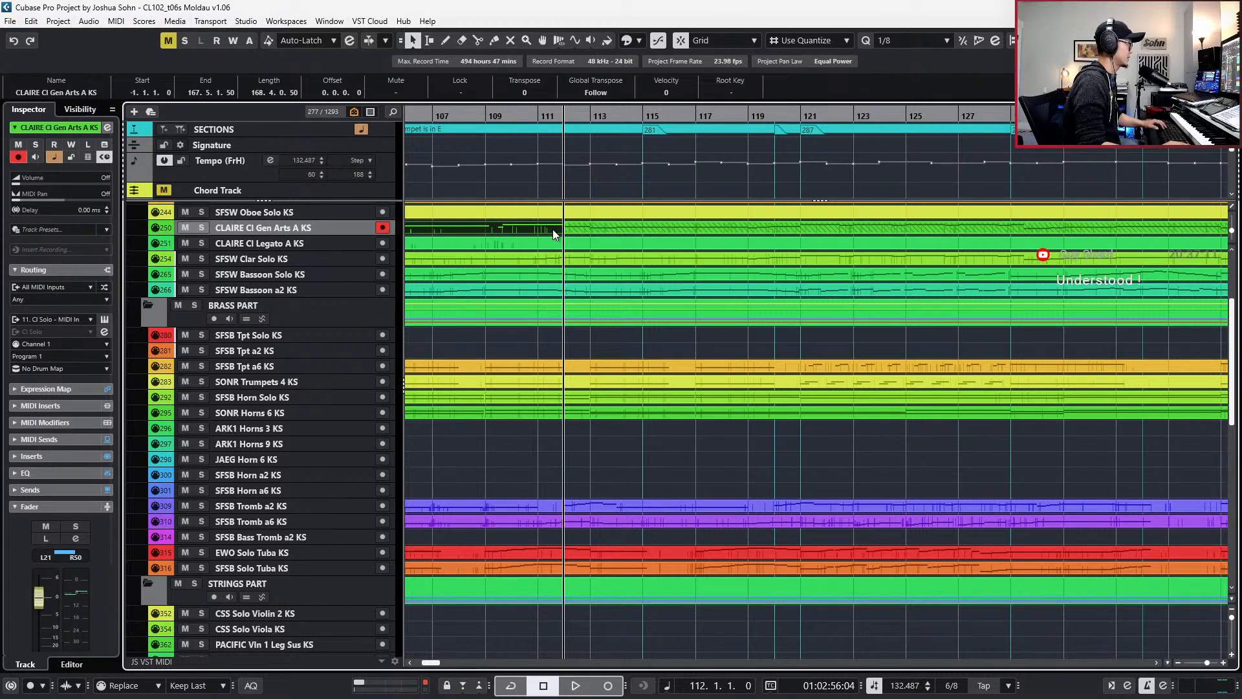
- Restore the split SFSW Clar Solo KS part to one continuous part and reopen it for note editing
{"action": "left_click", "coordinate": [557, 255]}
{"action": "key", "text": "Return"}
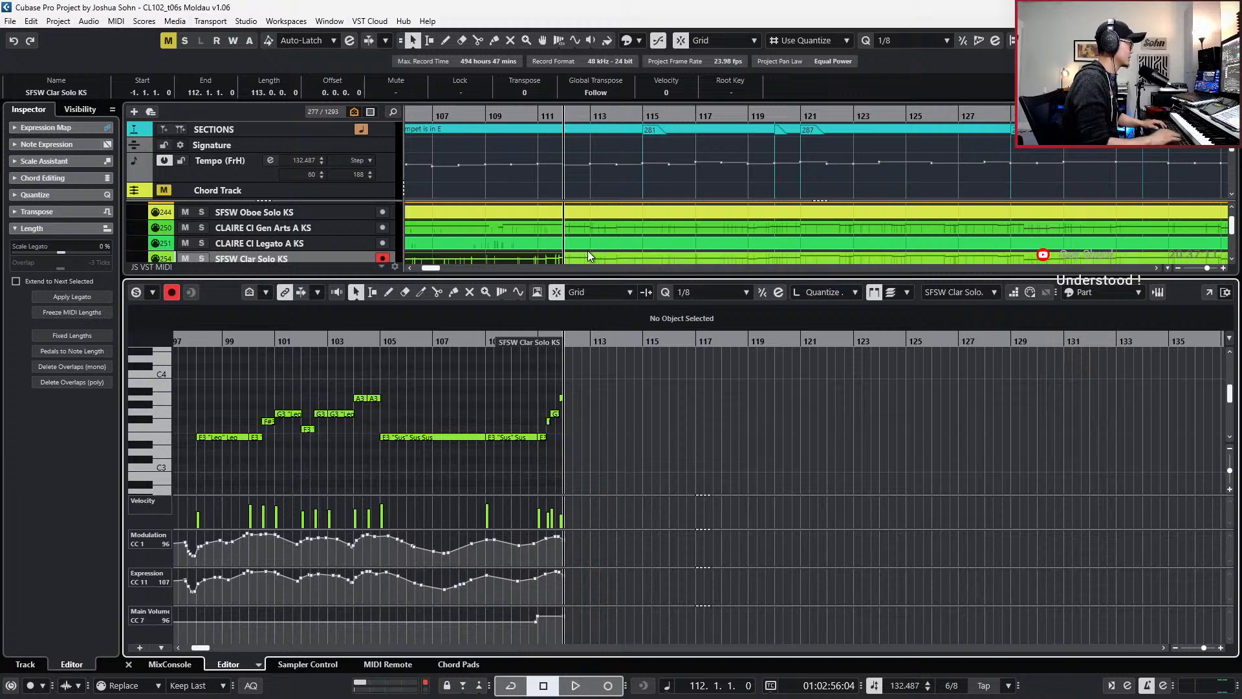
{"action": "key", "text": "Return"}
{"action": "key", "text": "ctrl+z"}
{"action": "left_click", "coordinate": [595, 262]}
{"action": "key", "text": "Return"}
{"action": "left_click", "coordinate": [623, 235]}
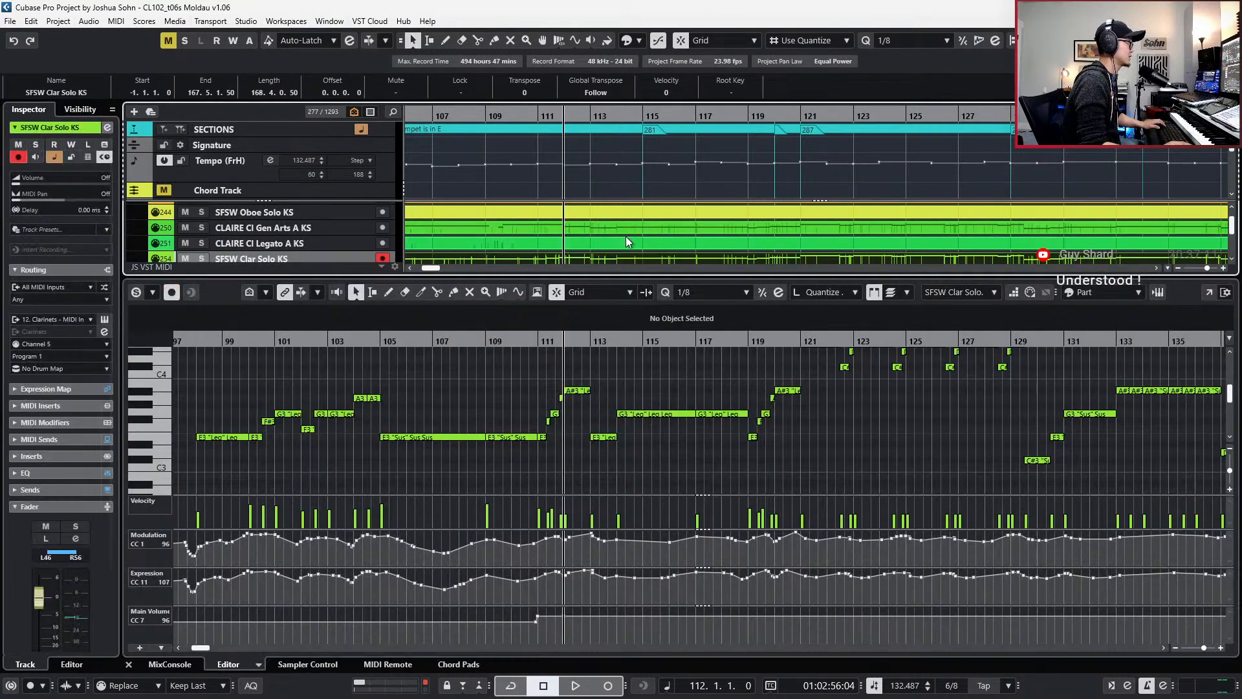
- Show the SFSW Clar Solo KS and CLAIRE Cl Gen Arts A KS parts together for note editing around bars 150 to 160
{"action": "left_click", "coordinate": [628, 240], "text": "shift"}
{"action": "left_click", "coordinate": [634, 224], "text": "shift"}
{"action": "scroll", "coordinate": [704, 346], "scroll_direction": "right", "scroll_amount": 8}
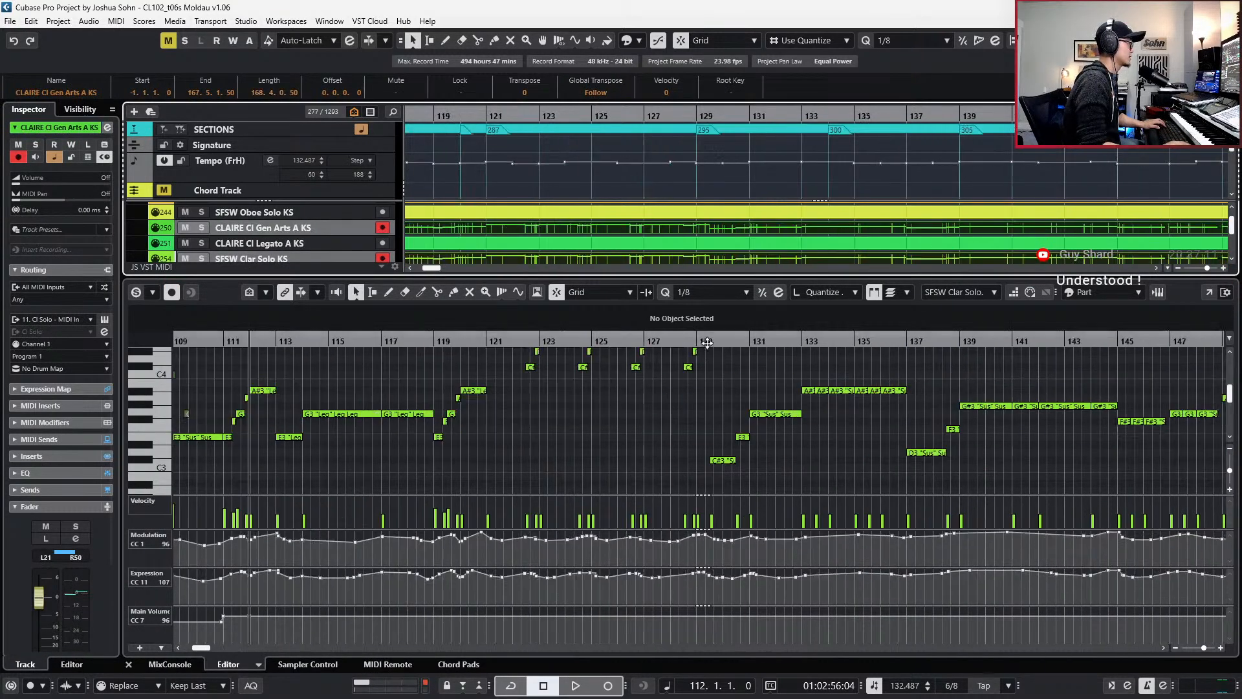
{"action": "scroll", "coordinate": [880, 410], "scroll_direction": "up", "scroll_amount": 3}
{"action": "scroll", "coordinate": [870, 403], "scroll_direction": "right", "scroll_amount": 3}
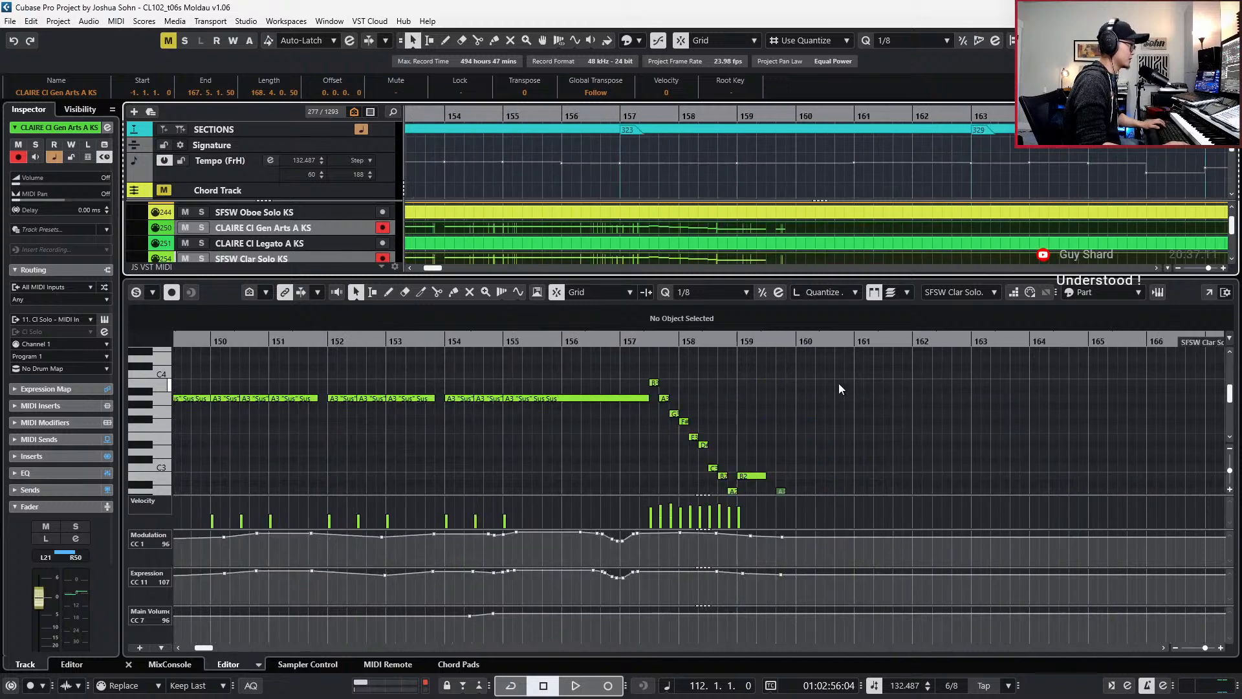
- Try to assign the Leg articulation to the whole descending run from bar 157 to bar 159
{"action": "scroll", "coordinate": [734, 377], "scroll_direction": "up", "scroll_amount": 3}
{"action": "left_click_drag", "start_coordinate": [554, 363], "coordinate": [749, 499]}
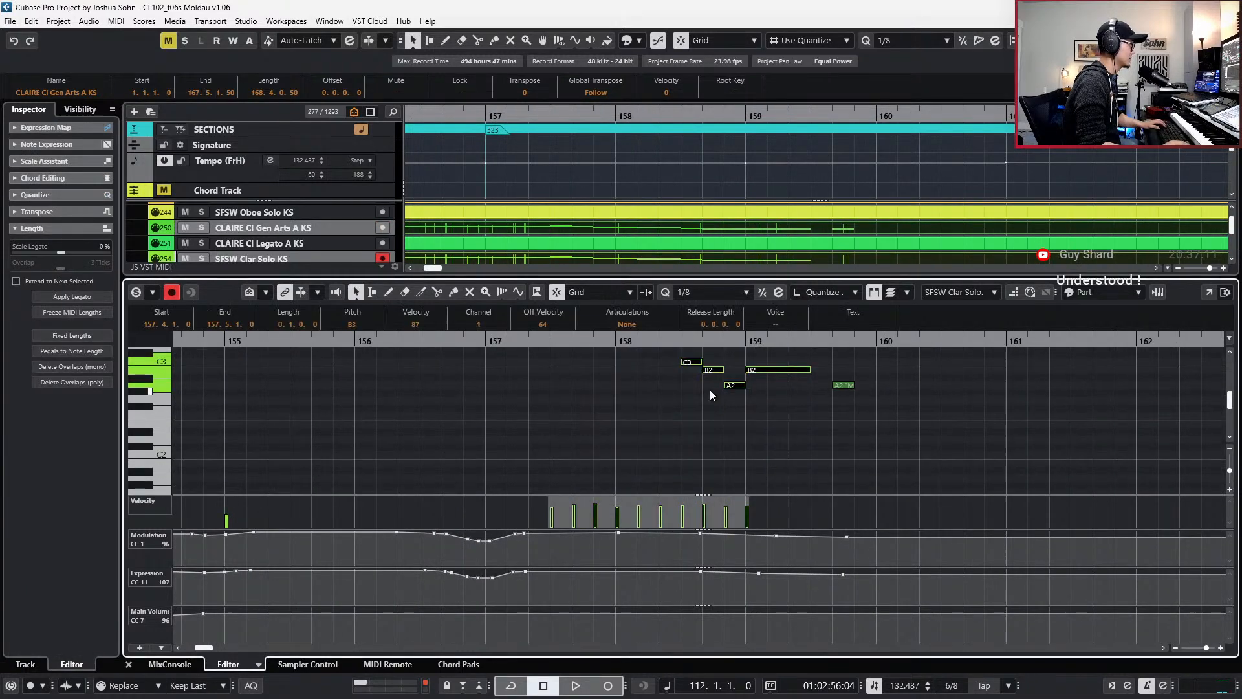
{"action": "left_click", "coordinate": [642, 320]}
{"action": "left_click", "coordinate": [640, 353]}
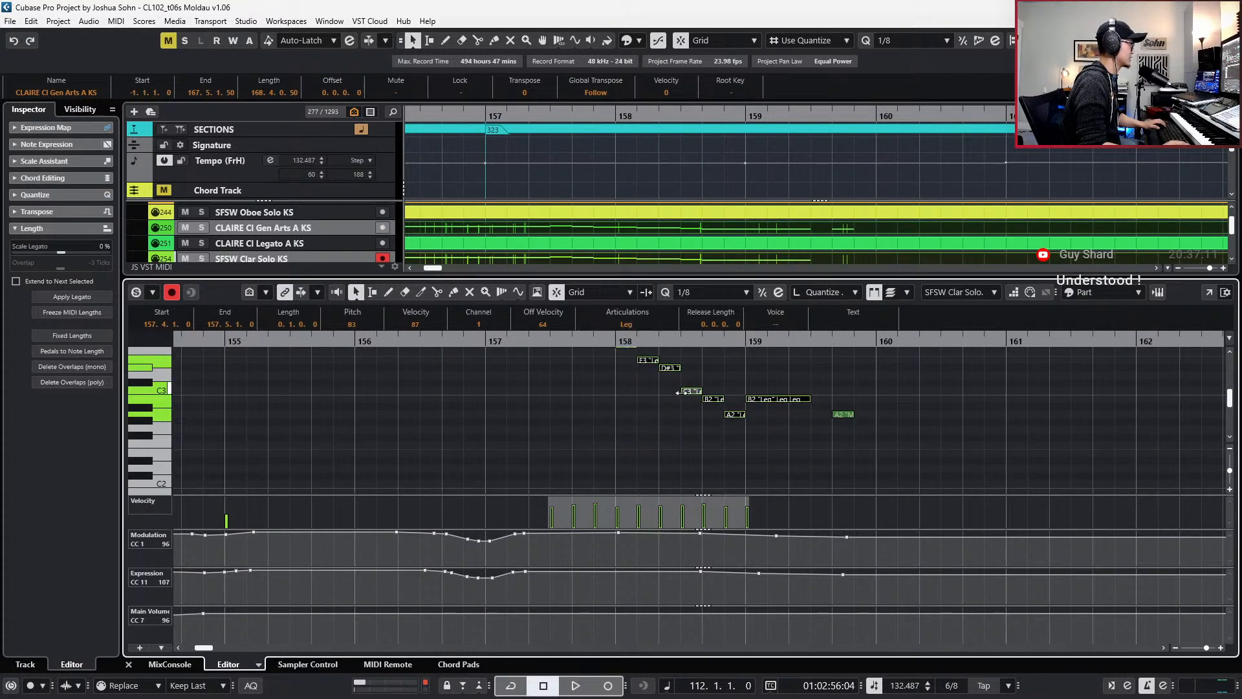
{"action": "scroll", "coordinate": [681, 395], "scroll_direction": "up", "scroll_amount": 2}
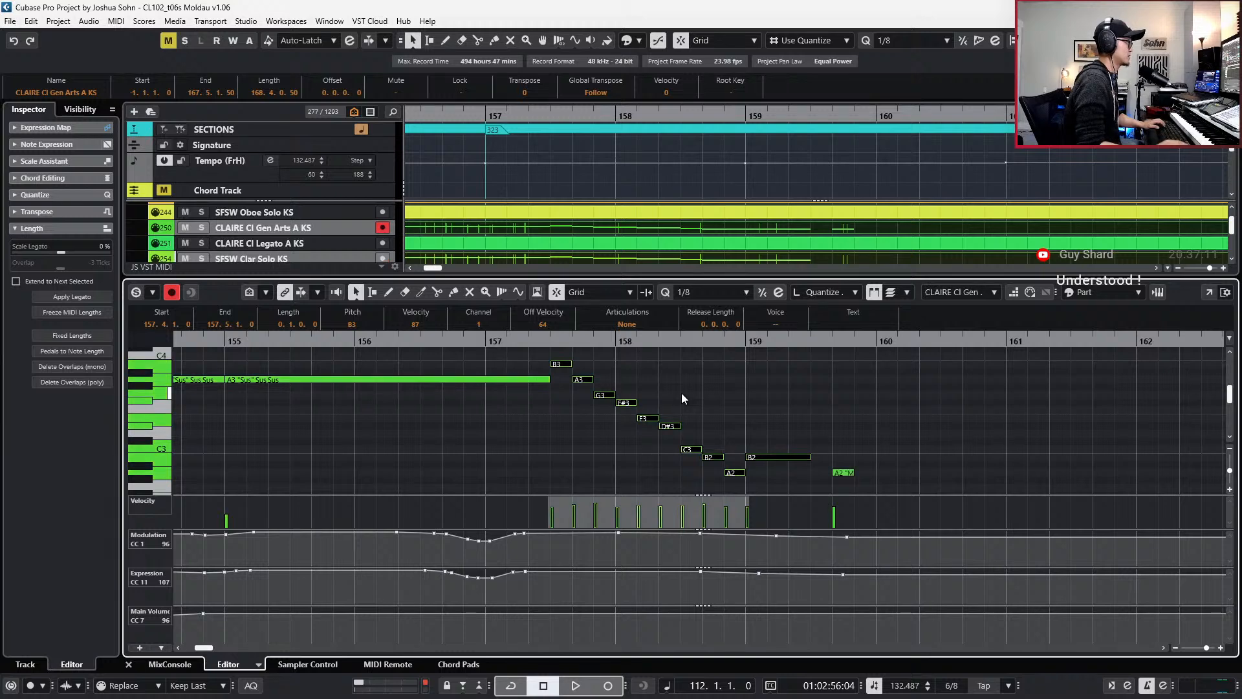
{"action": "scroll", "coordinate": [678, 392], "scroll_direction": "left", "scroll_amount": 2}
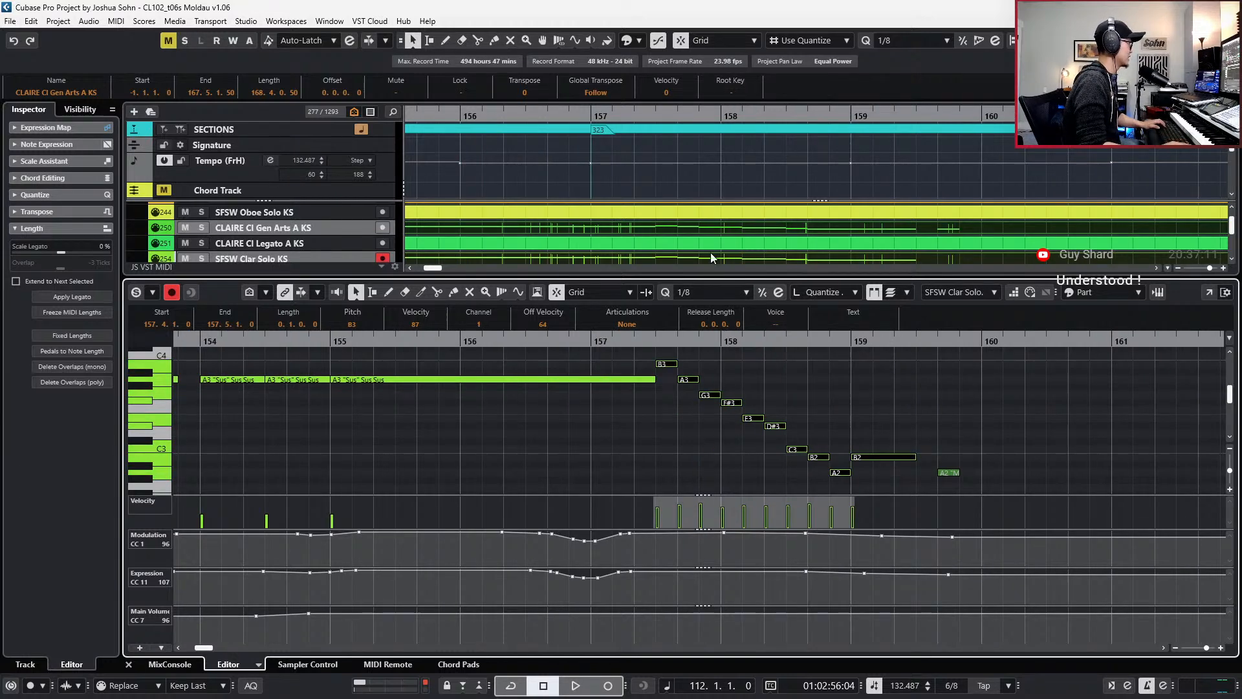
- In the SFSW Clar Solo KS part, lengthen the descending B3-to-A2 run to 0.1.0.20 per note and assign it the Leg articulation
{"action": "left_click", "coordinate": [953, 288]}
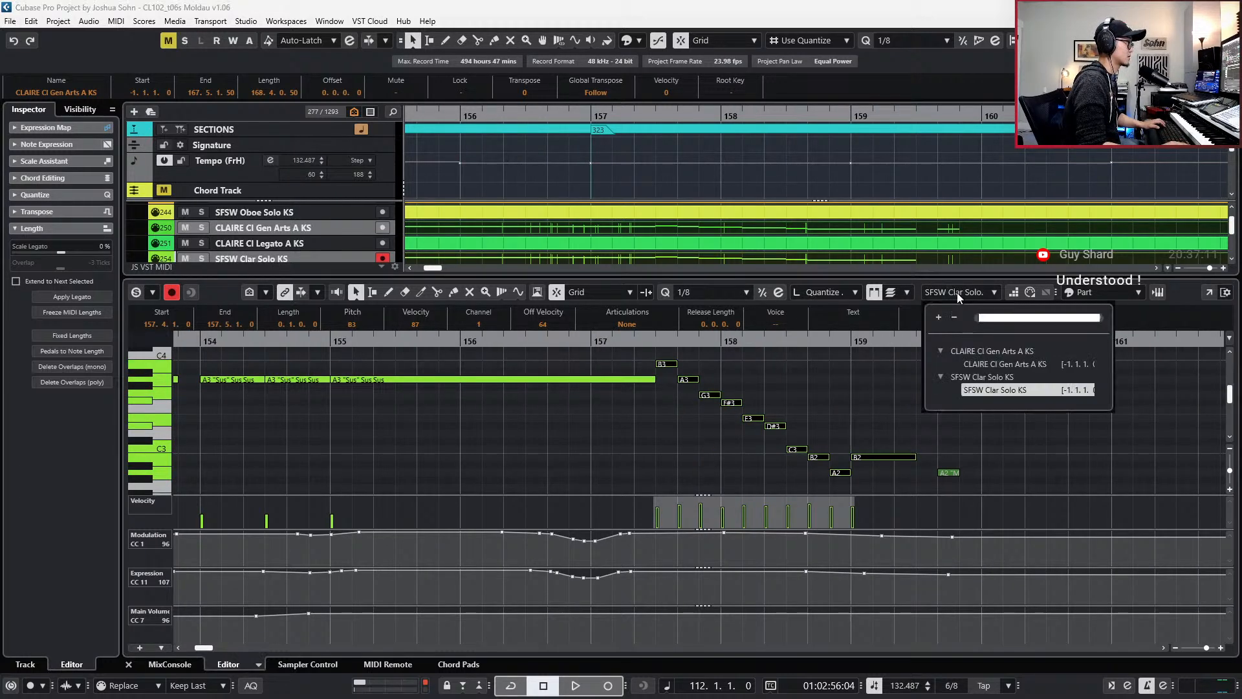
{"action": "left_click", "coordinate": [863, 389]}
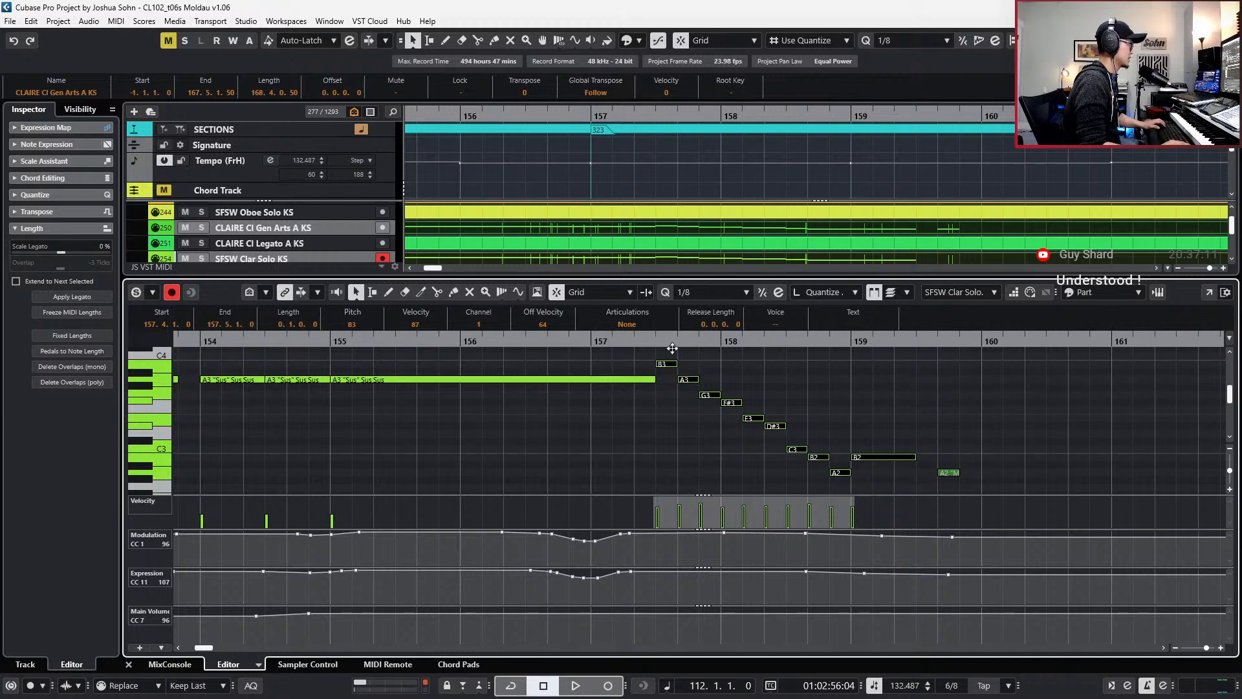
{"action": "left_click_drag", "start_coordinate": [673, 356], "coordinate": [851, 486]}
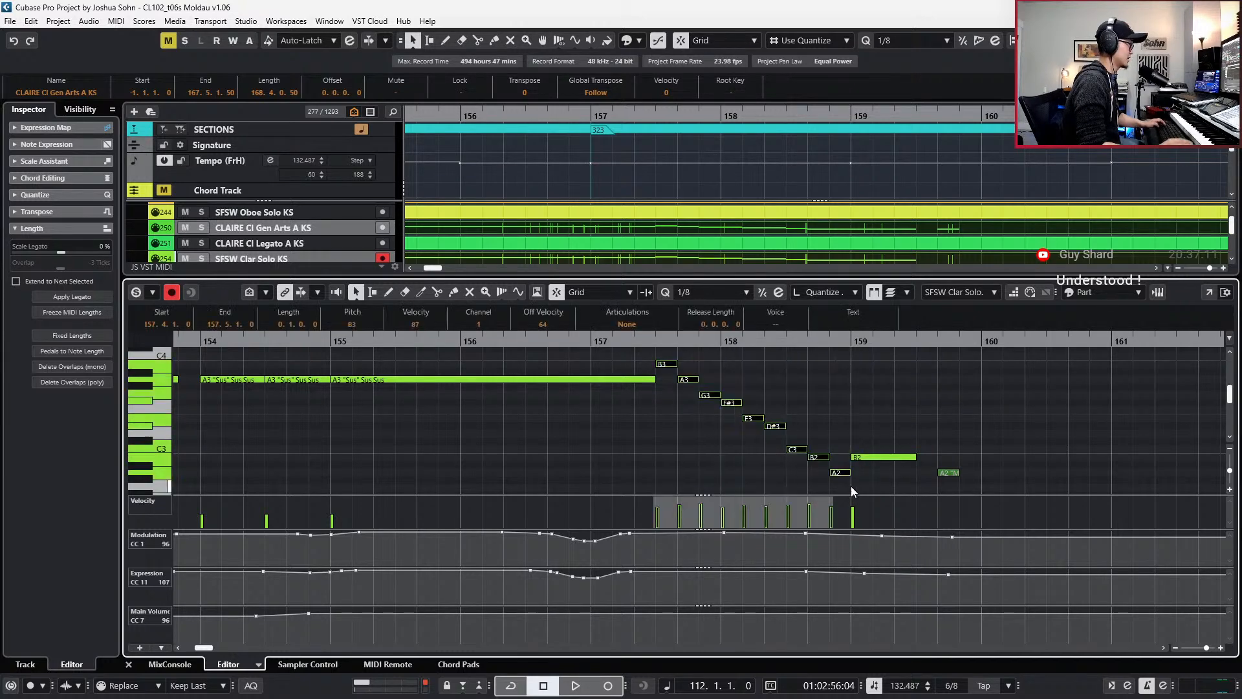
{"action": "key", "text": "alt+shift+Right"}
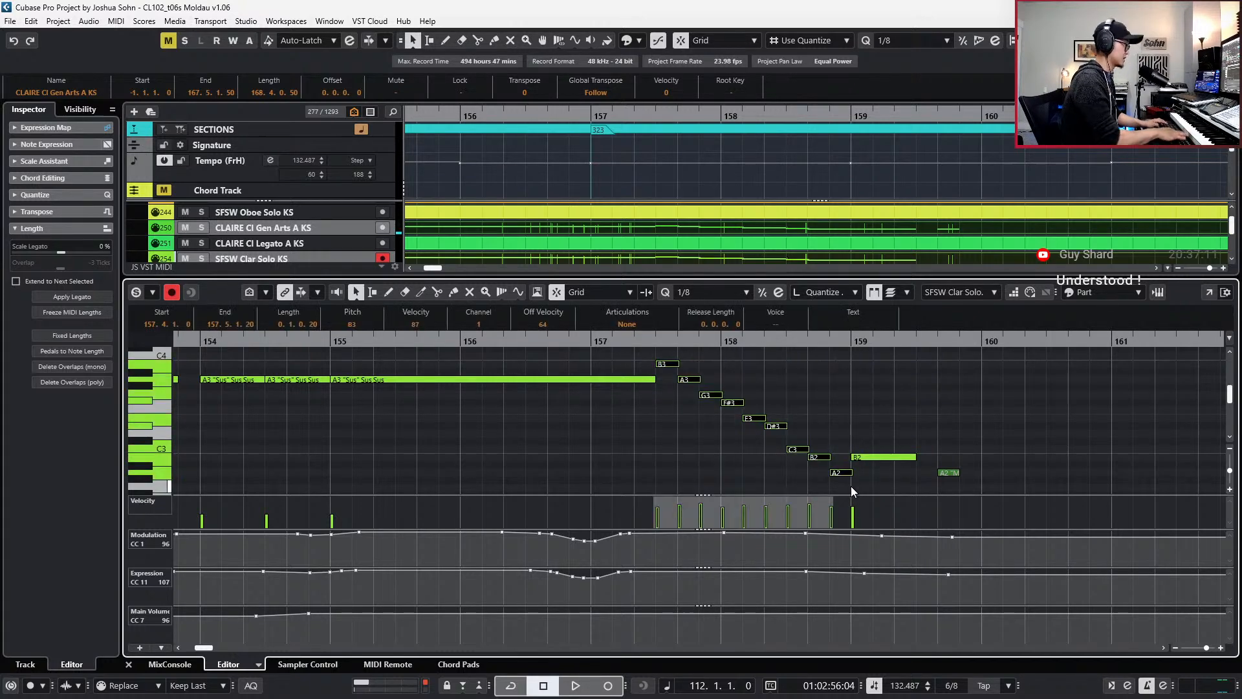
{"action": "left_click", "coordinate": [628, 326]}
{"action": "left_click", "coordinate": [626, 352]}
{"action": "key", "text": "l"}
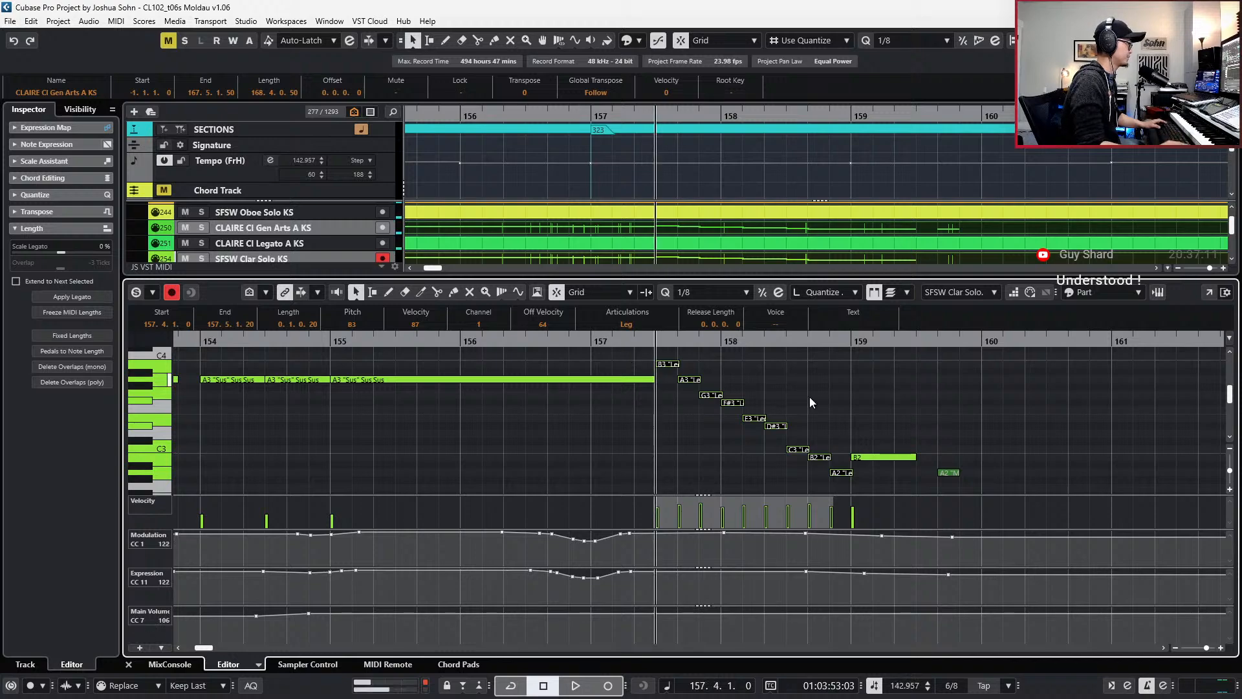
- Assign the Leg articulation to the B2 note at bar 159
{"action": "left_click", "coordinate": [896, 488]}
{"action": "left_click_drag", "start_coordinate": [901, 500], "coordinate": [870, 442]}
{"action": "left_click", "coordinate": [639, 326]}
{"action": "left_click", "coordinate": [634, 352]}
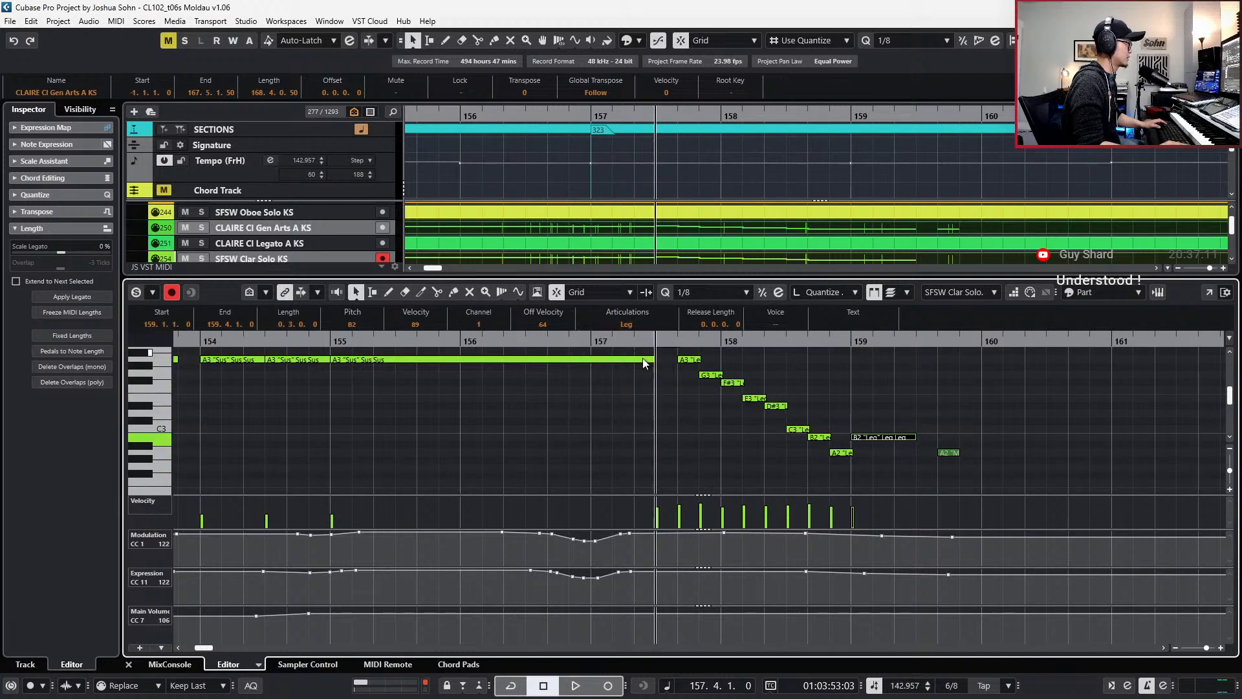
- Display the articulation lane and review the Sus and Leg assignments from bar 111 to bar 159
{"action": "scroll", "coordinate": [802, 401], "scroll_direction": "down", "scroll_amount": 3}
{"action": "key", "text": "alt+1"}
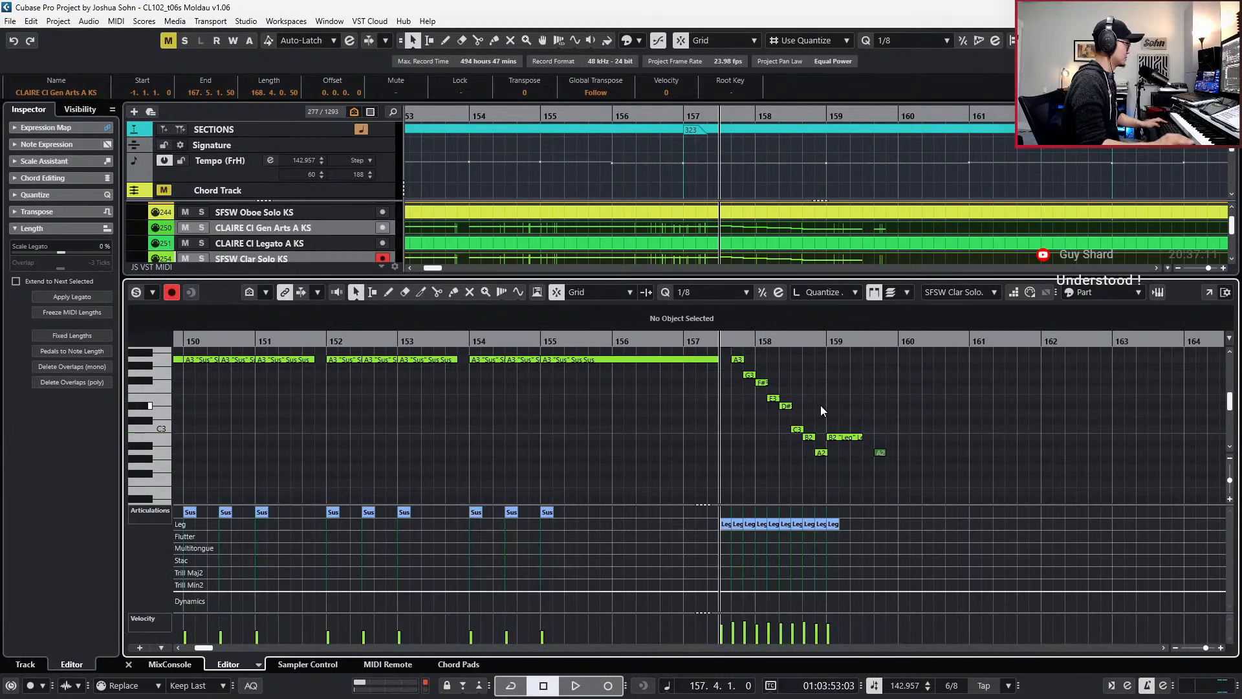
{"action": "scroll", "coordinate": [835, 404], "scroll_direction": "left", "scroll_amount": 4}
{"action": "scroll", "coordinate": [876, 405], "scroll_direction": "down", "scroll_amount": 2}
{"action": "left_click", "coordinate": [899, 359]}
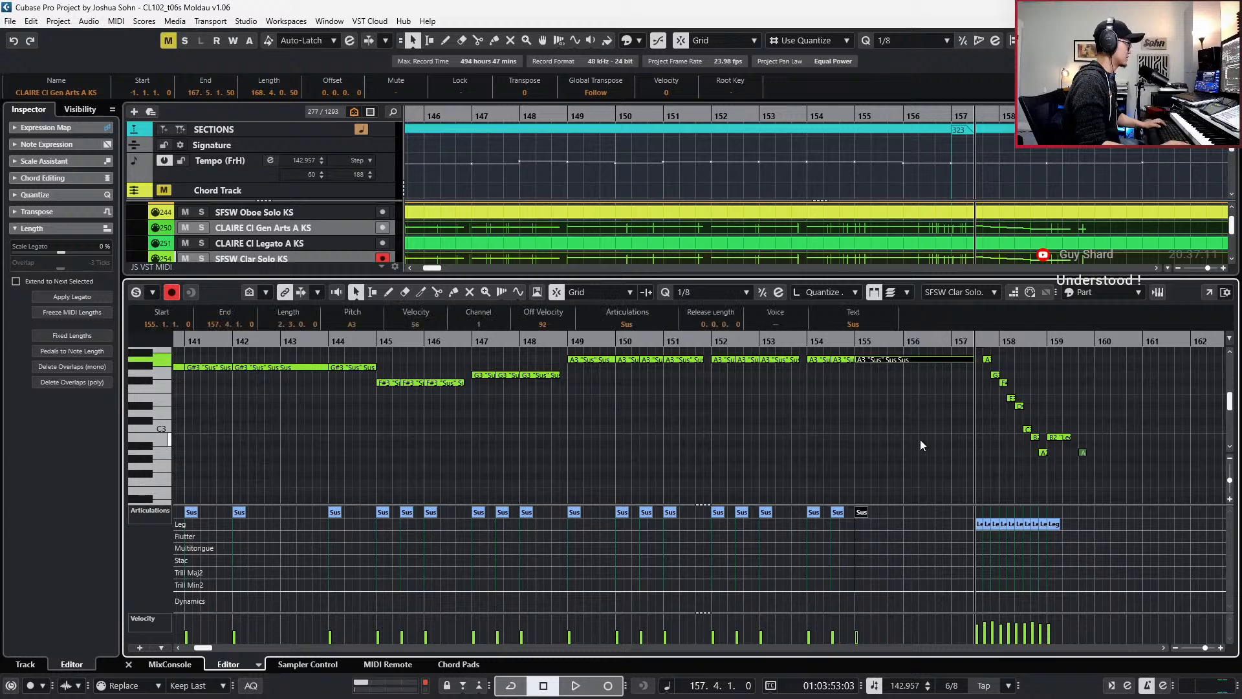
{"action": "scroll", "coordinate": [933, 432], "scroll_direction": "left", "scroll_amount": 8}
{"action": "scroll", "coordinate": [934, 433], "scroll_direction": "left", "scroll_amount": 7}
{"action": "scroll", "coordinate": [933, 433], "scroll_direction": "down", "scroll_amount": 4}
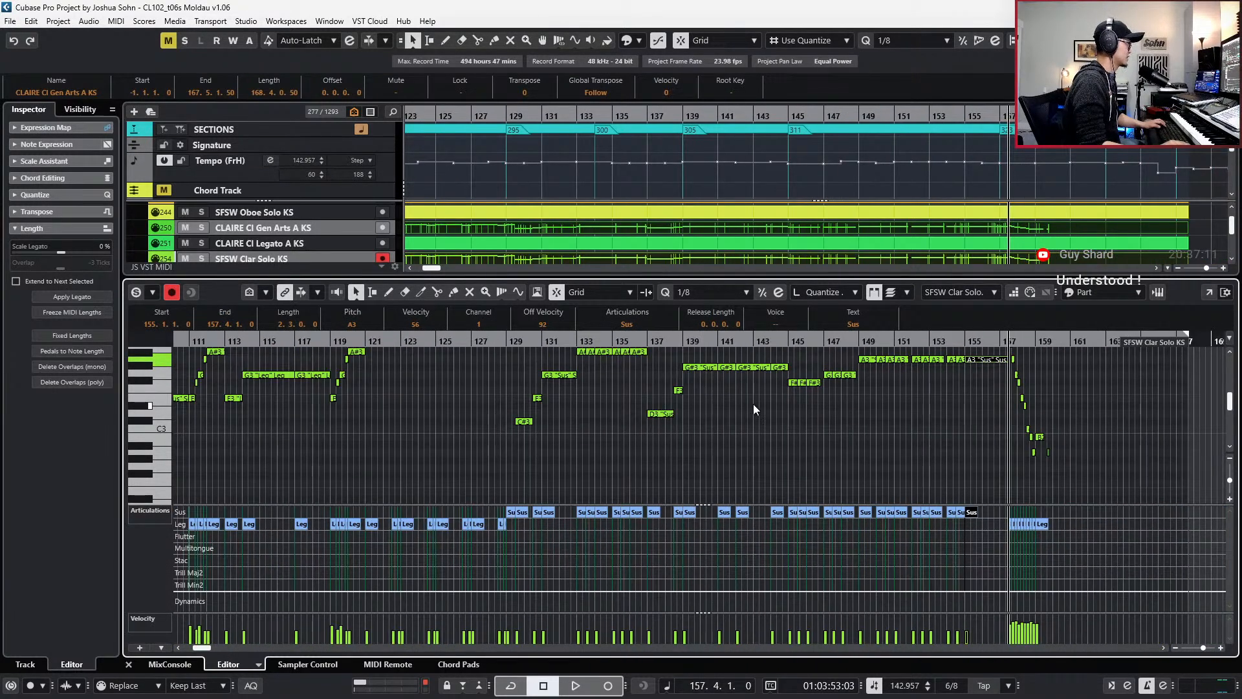
{"action": "scroll", "coordinate": [751, 405], "scroll_direction": "up", "scroll_amount": 2}
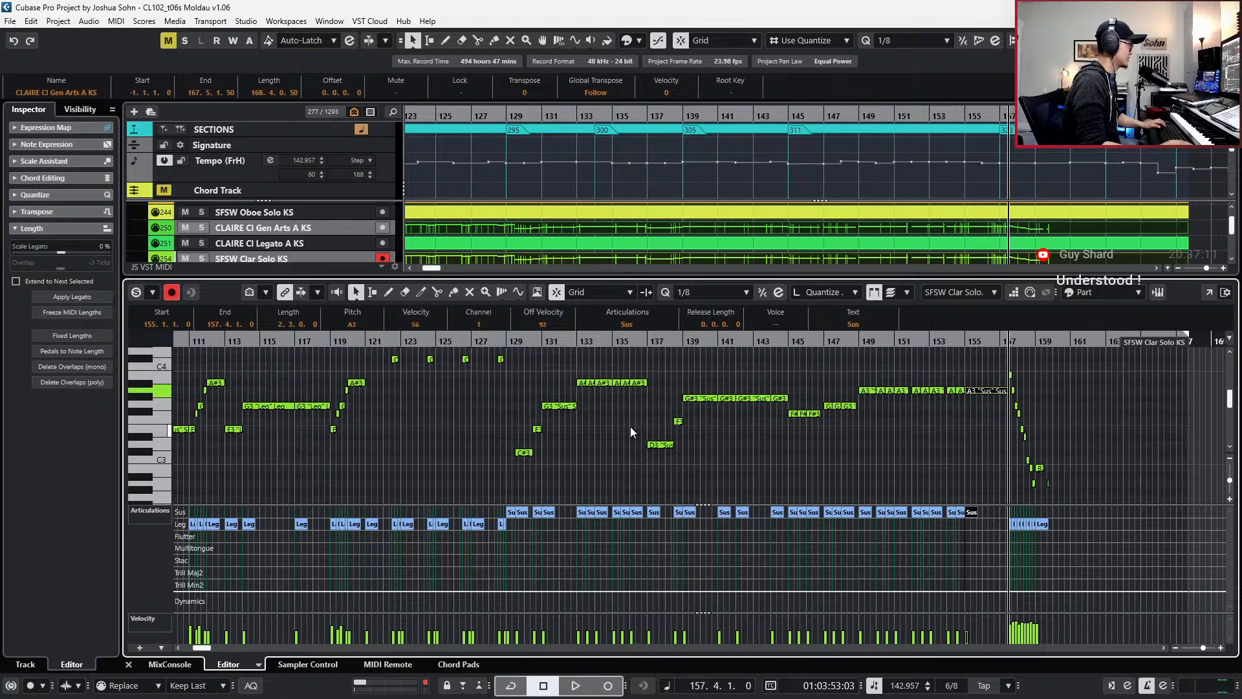
- Change the articulation of the low notes around bars 129 to 131 and bars 137 to 138 together
{"action": "left_click_drag", "start_coordinate": [520, 419], "coordinate": [562, 478]}
{"action": "left_click_drag", "start_coordinate": [644, 408], "coordinate": [677, 467]}
{"action": "left_click", "coordinate": [626, 321]}
{"action": "left_click", "coordinate": [632, 355]}
{"action": "key", "text": "l"}
- Return to the arrangement, select only the CLAIRE Cl Gen Arts A KS part and move the playhead back to bar 109
{"action": "key", "text": "KP_Subtract"}
{"action": "key", "text": "KP_Subtract"}
{"action": "key", "text": "Return"}
{"action": "scroll", "coordinate": [661, 284], "scroll_direction": "left", "scroll_amount": 1}
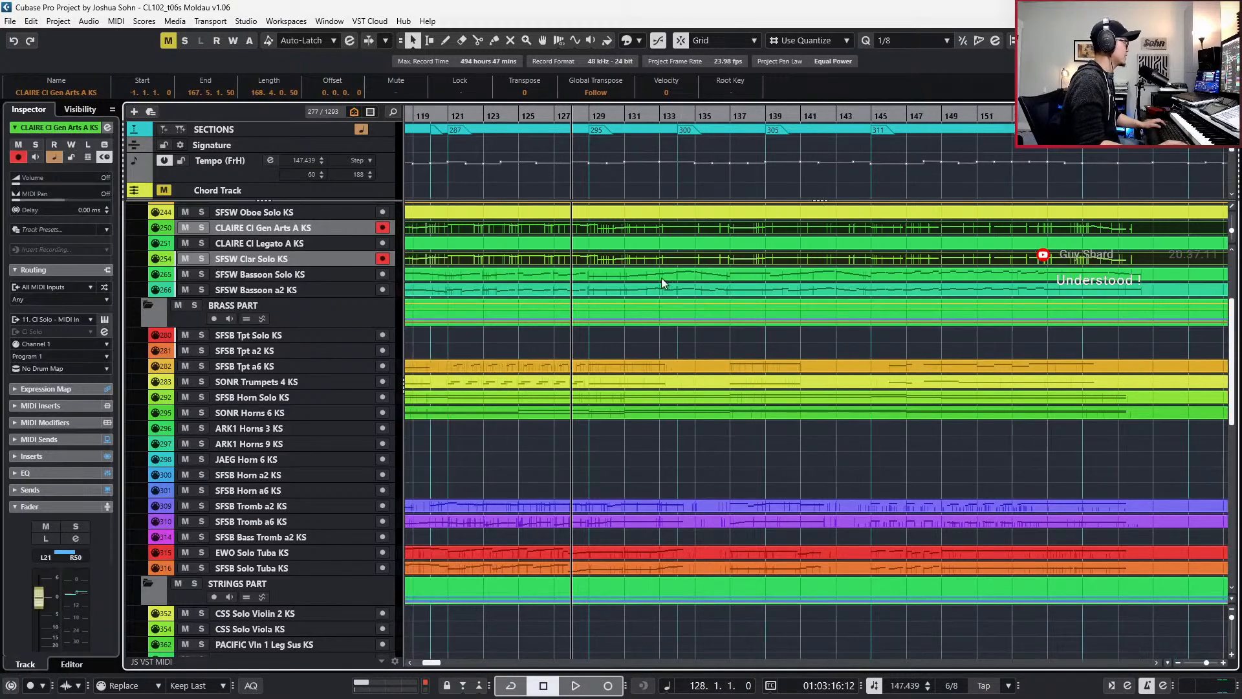
{"action": "scroll", "coordinate": [661, 282], "scroll_direction": "left", "scroll_amount": 2}
{"action": "left_click", "coordinate": [713, 223]}
{"action": "key", "text": "KP_Subtract"}
{"action": "key", "text": "KP_Subtract"}
{"action": "key", "text": "KP_Subtract"}
{"action": "key", "text": "KP_Subtract"}
{"action": "key", "text": "KP_Subtract"}
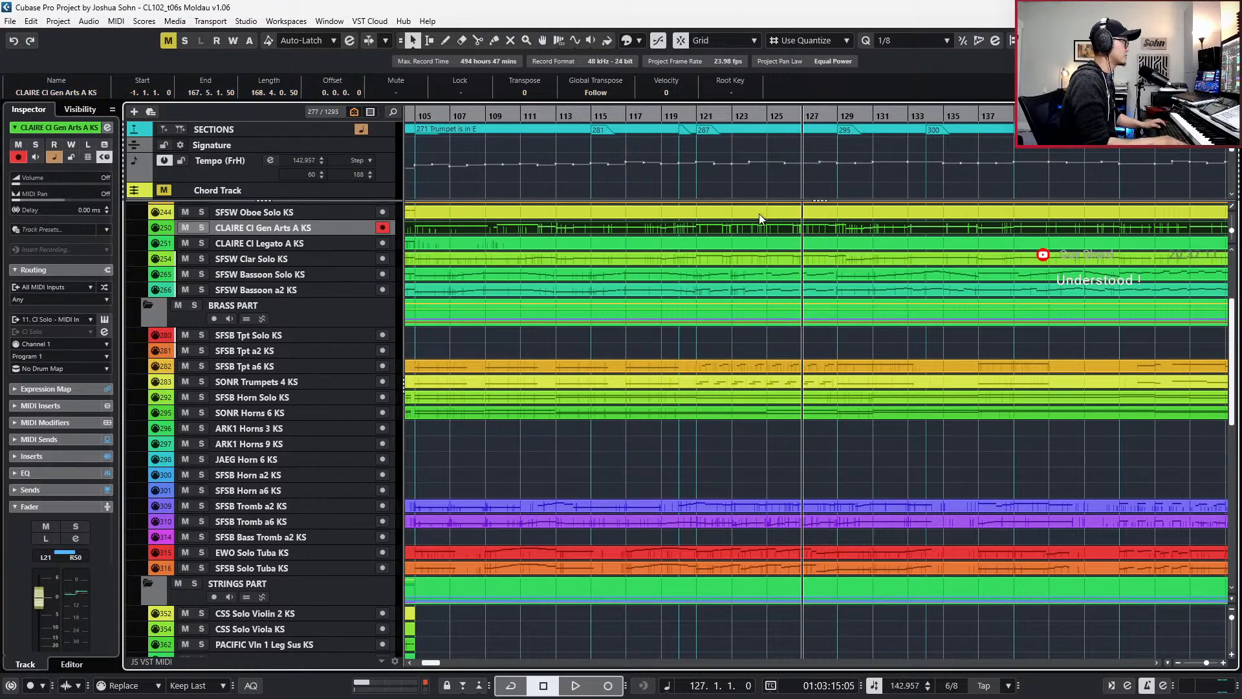
{"action": "key", "text": "KP_Subtract"}
{"action": "key", "text": "KP_Subtract"}
{"action": "key", "text": "KP_Subtract"}
{"action": "key", "text": "KP_Subtract"}
{"action": "key", "text": "KP_Subtract"}
{"action": "key", "text": "KP_Subtract"}
{"action": "key", "text": "KP_Subtract"}
{"action": "key", "text": "KP_Subtract"}
{"action": "key", "text": "KP_Subtract"}
{"action": "key", "text": "KP_Subtract"}
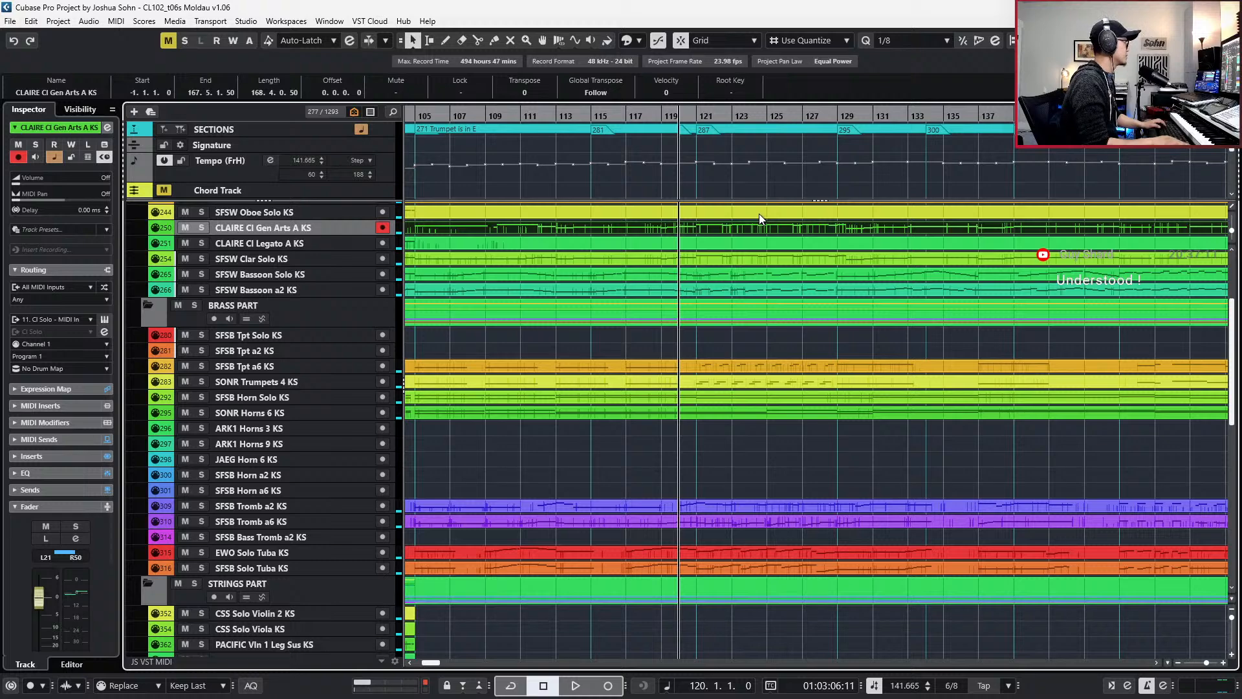
{"action": "key", "text": "KP_Subtract"}
{"action": "key", "text": "KP_Subtract"}
{"action": "key", "text": "KP_Subtract"}
{"action": "key", "text": "KP_Subtract"}
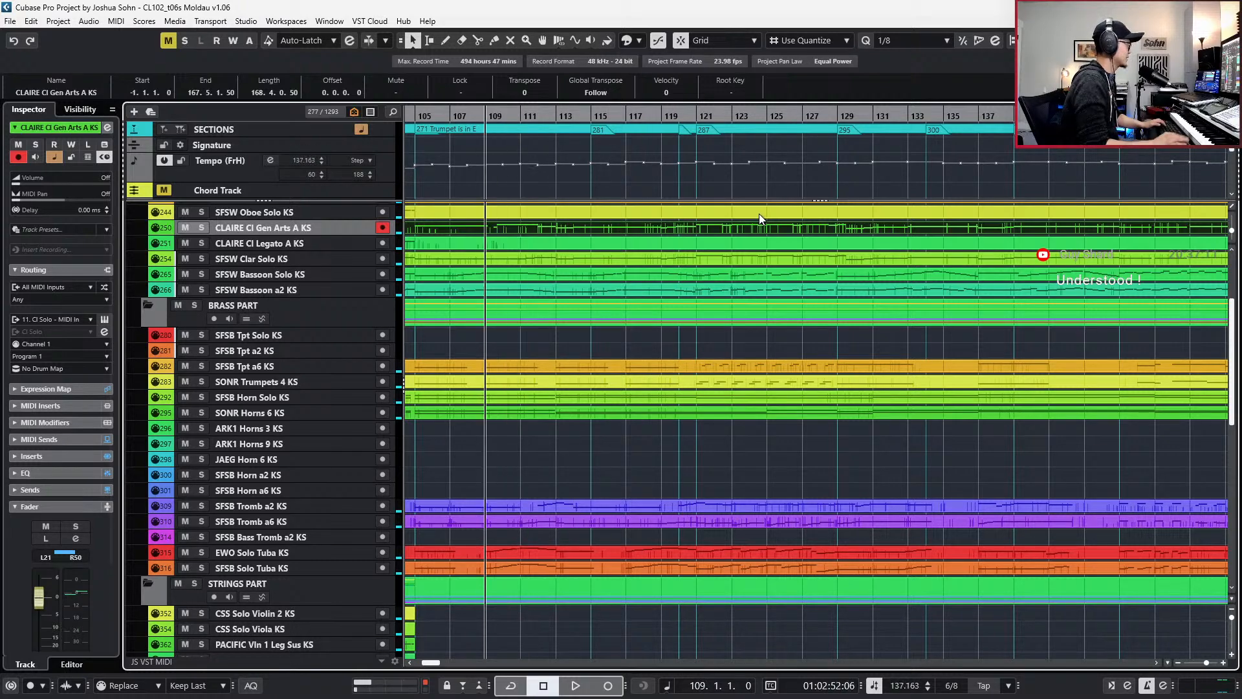
- Open the CLAIRE Cl Gen Arts A KS part for note editing and place the playhead at bar 112
{"action": "double_click", "coordinate": [751, 229]}
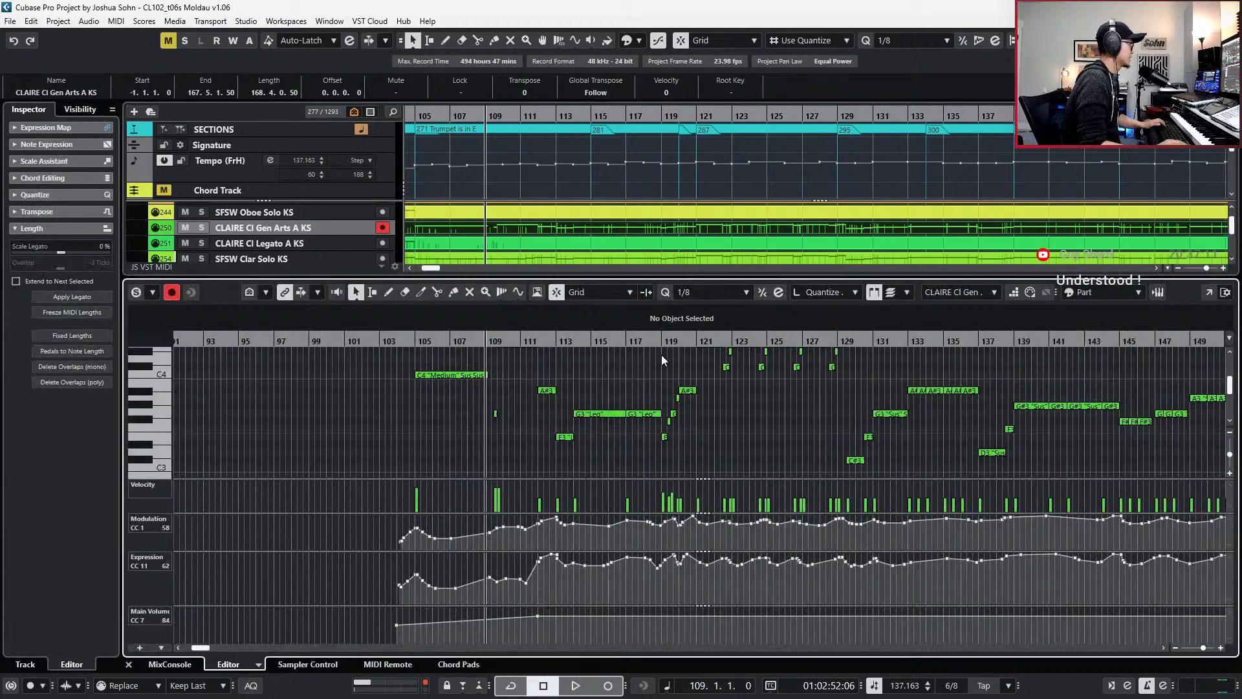
{"action": "key", "text": "KP_Add"}
{"action": "key", "text": "KP_Add"}
{"action": "key", "text": "KP_Add"}
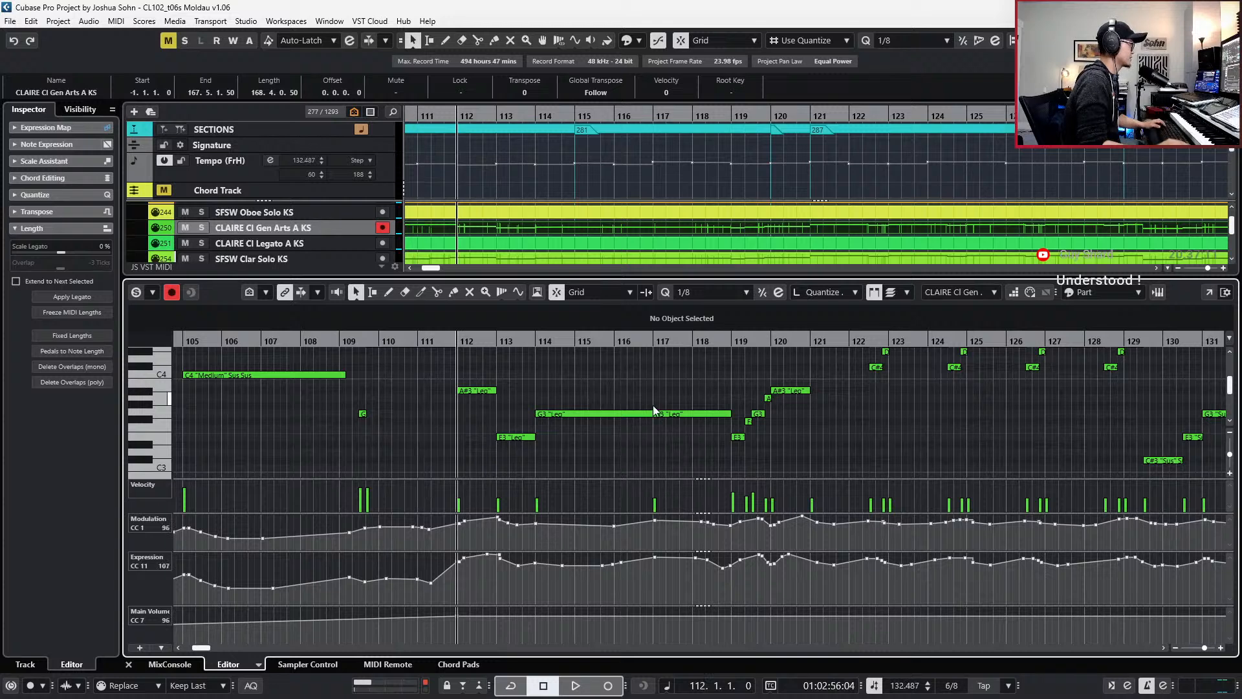
{"action": "scroll", "coordinate": [641, 394], "scroll_direction": "up", "scroll_amount": 1}
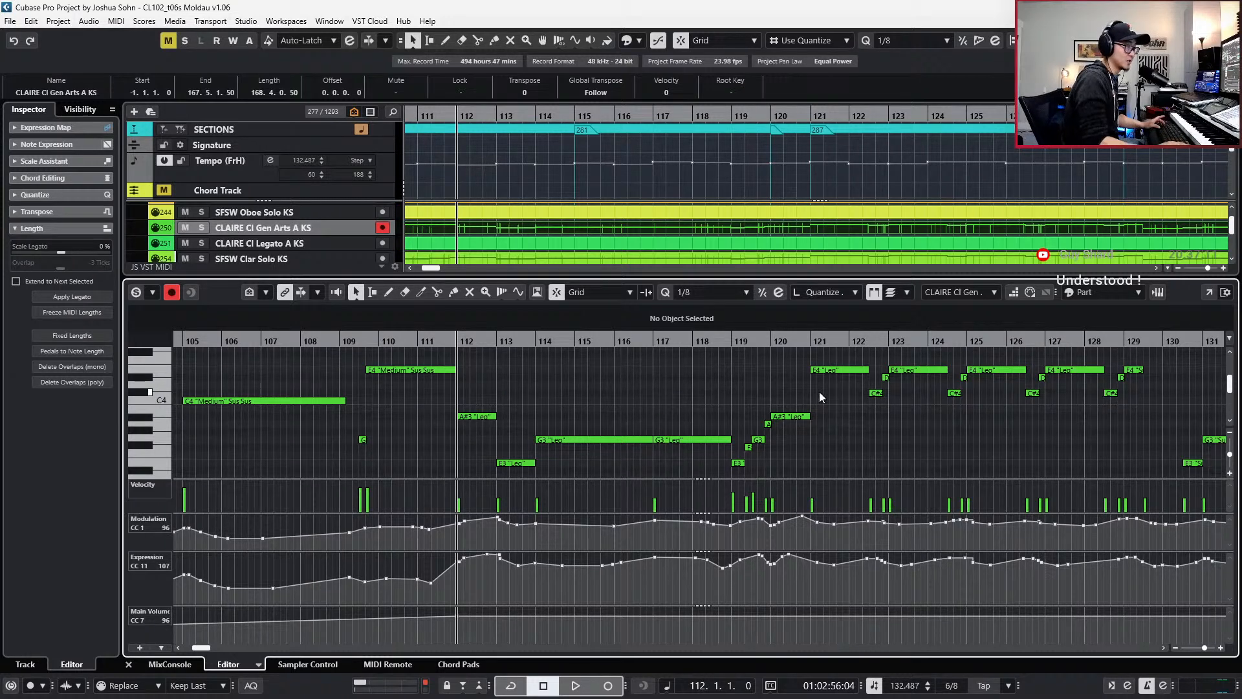
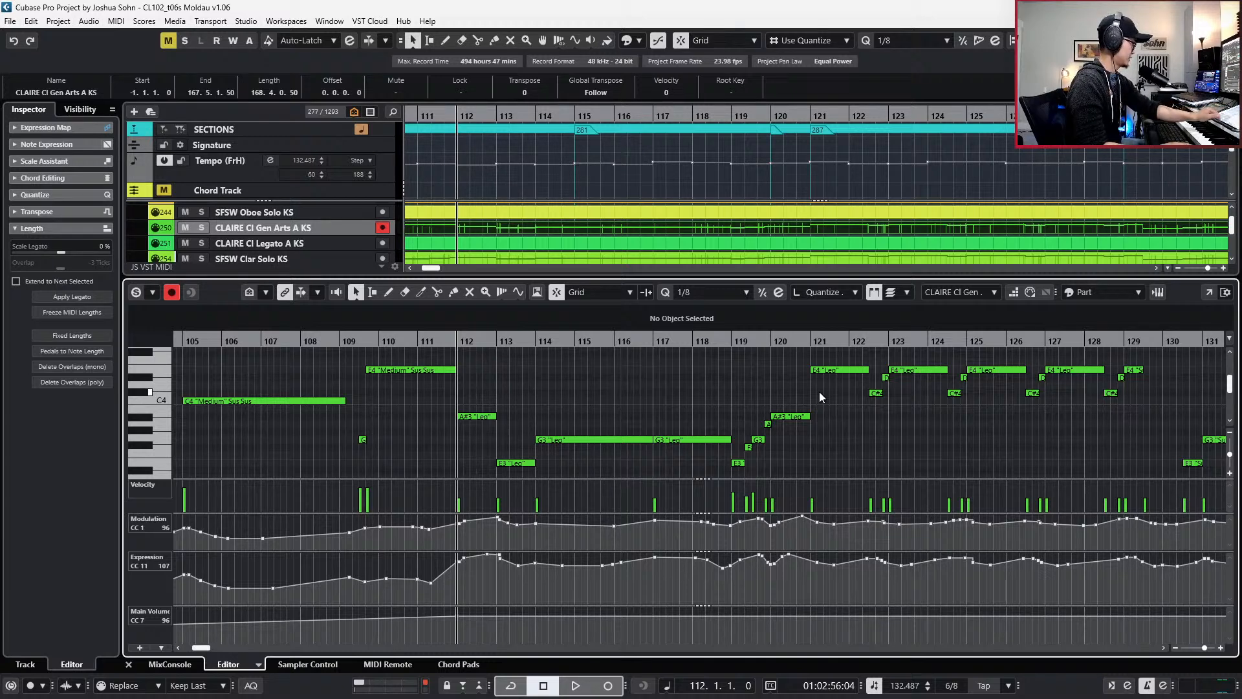
- Examine the CLAIRE clarinet's notes and controller curves around the transition from bar 109 into bar 112
{"action": "key", "text": "ctrl+KP_Subtract"}
{"action": "key", "text": "ctrl+KP_Subtract"}
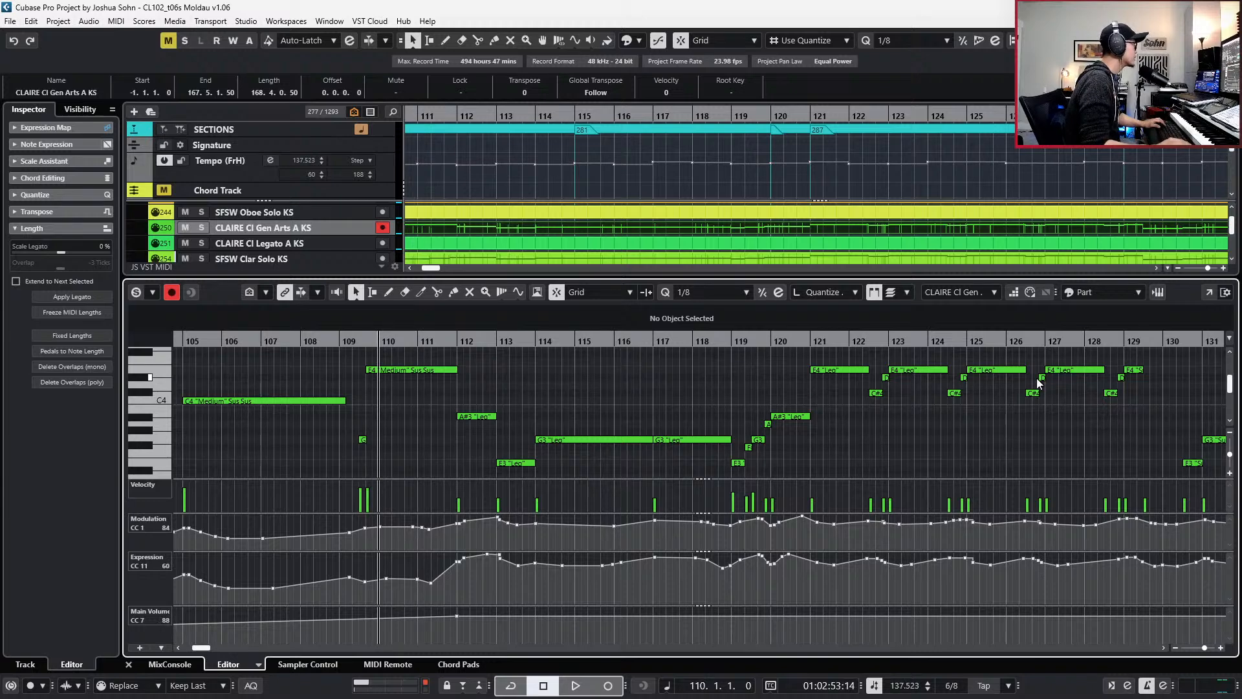
{"action": "scroll", "coordinate": [1064, 391], "scroll_direction": "left", "scroll_amount": 4}
{"action": "scroll", "coordinate": [1045, 372], "scroll_direction": "down", "scroll_amount": 1}
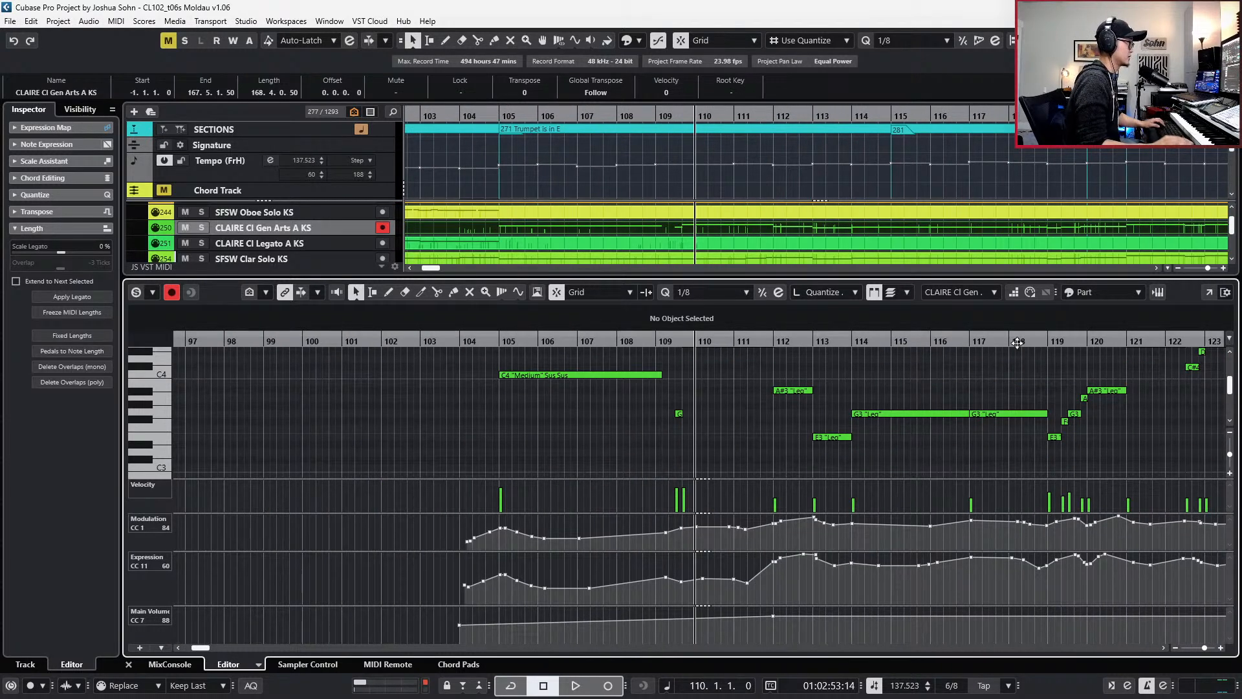
{"action": "scroll", "coordinate": [986, 365], "scroll_direction": "up", "scroll_amount": 1}
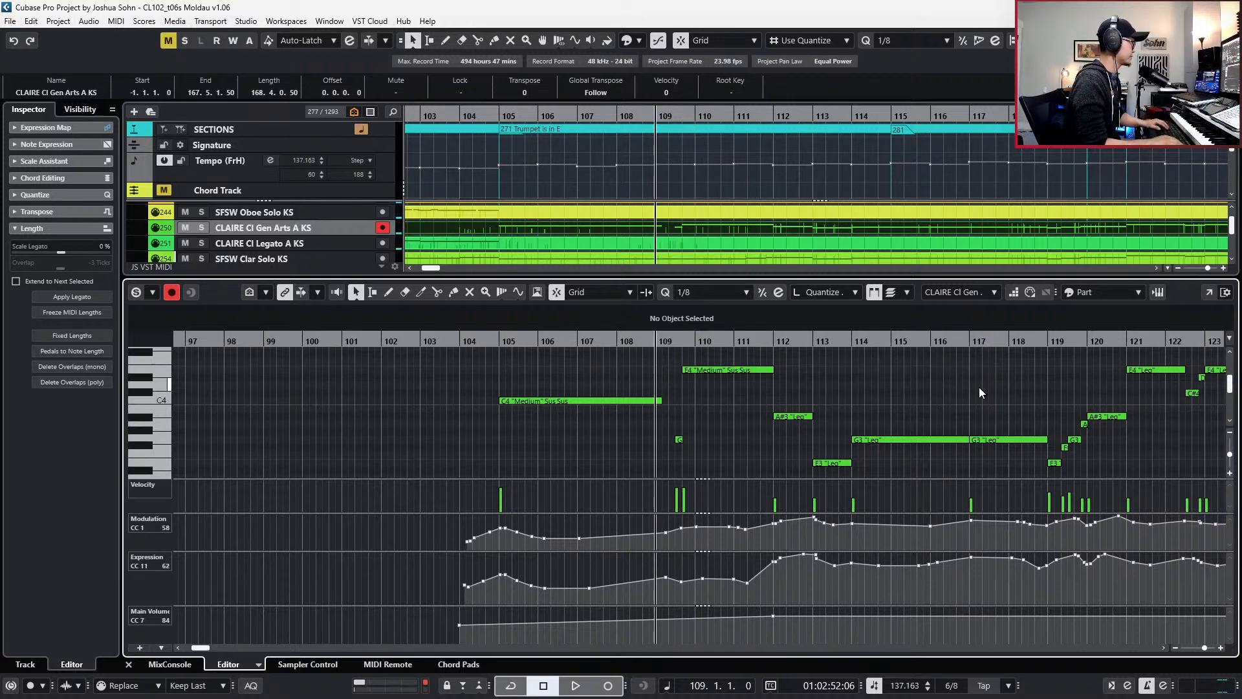
{"action": "scroll", "coordinate": [979, 387], "scroll_direction": "up", "scroll_amount": 2}
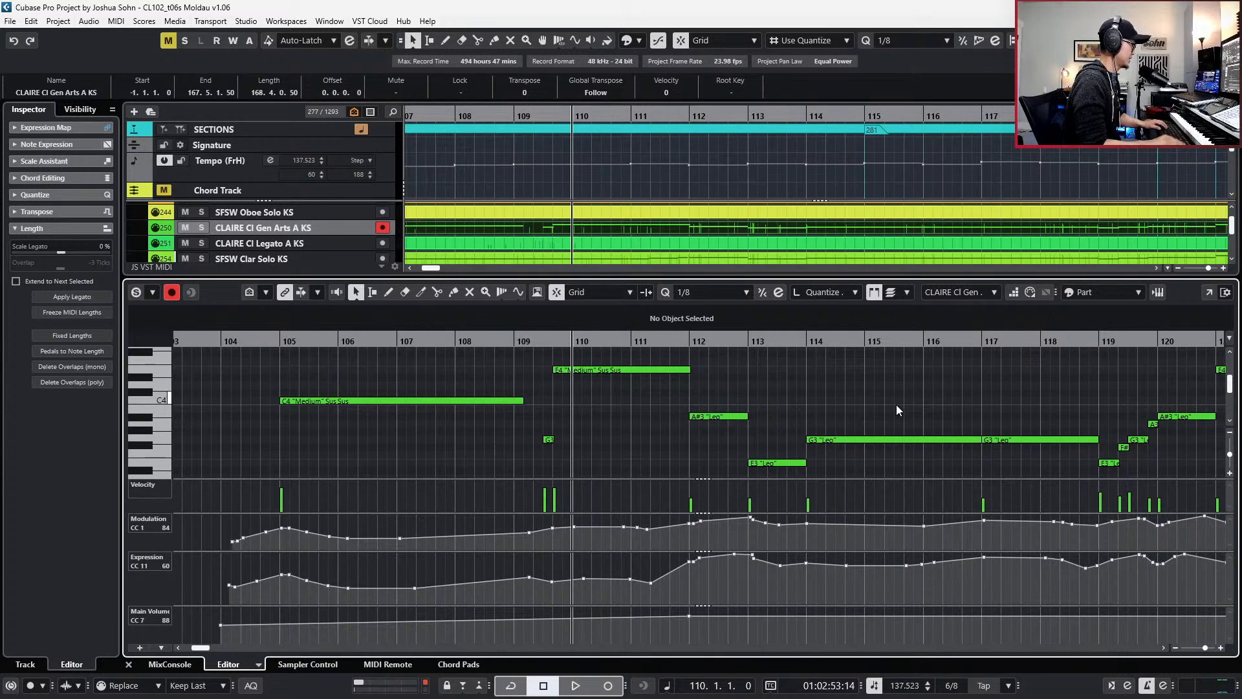
{"action": "scroll", "coordinate": [895, 405], "scroll_direction": "up", "scroll_amount": 2}
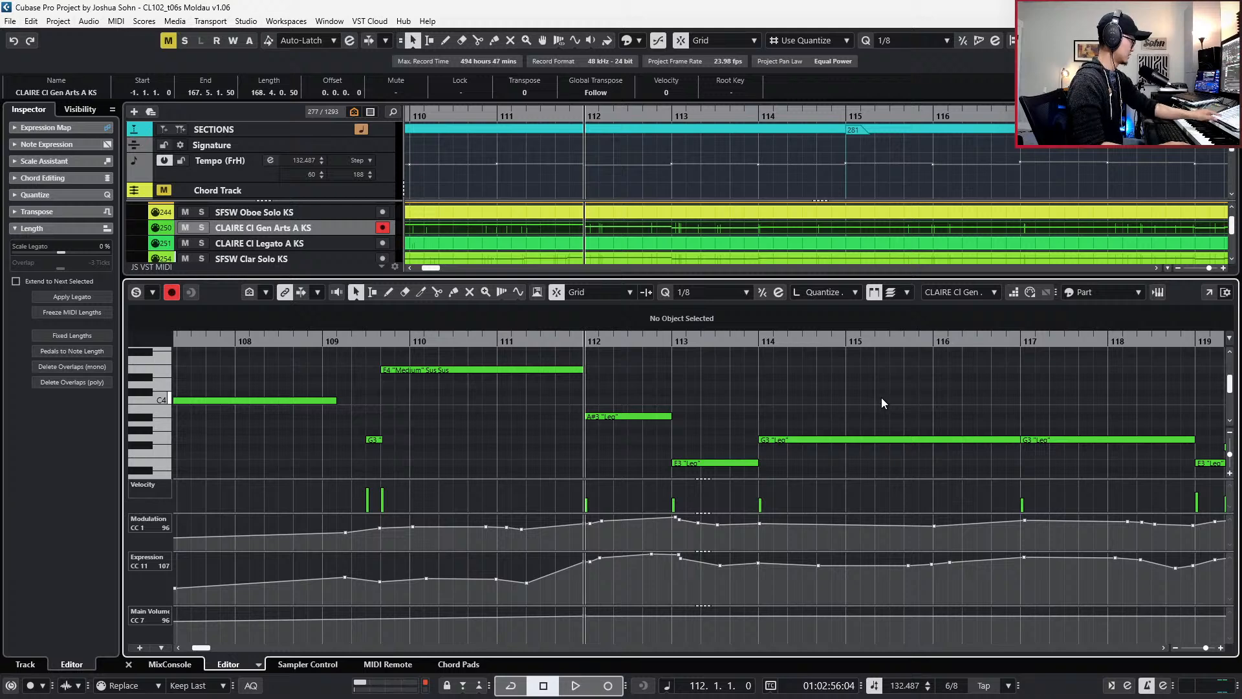
- Delete the A#3 note at bar 112 from the CLAIRE Cl Gen Arts A KS part
{"action": "left_click", "coordinate": [640, 416]}
{"action": "scroll", "coordinate": [647, 434], "scroll_direction": "down", "scroll_amount": 1}
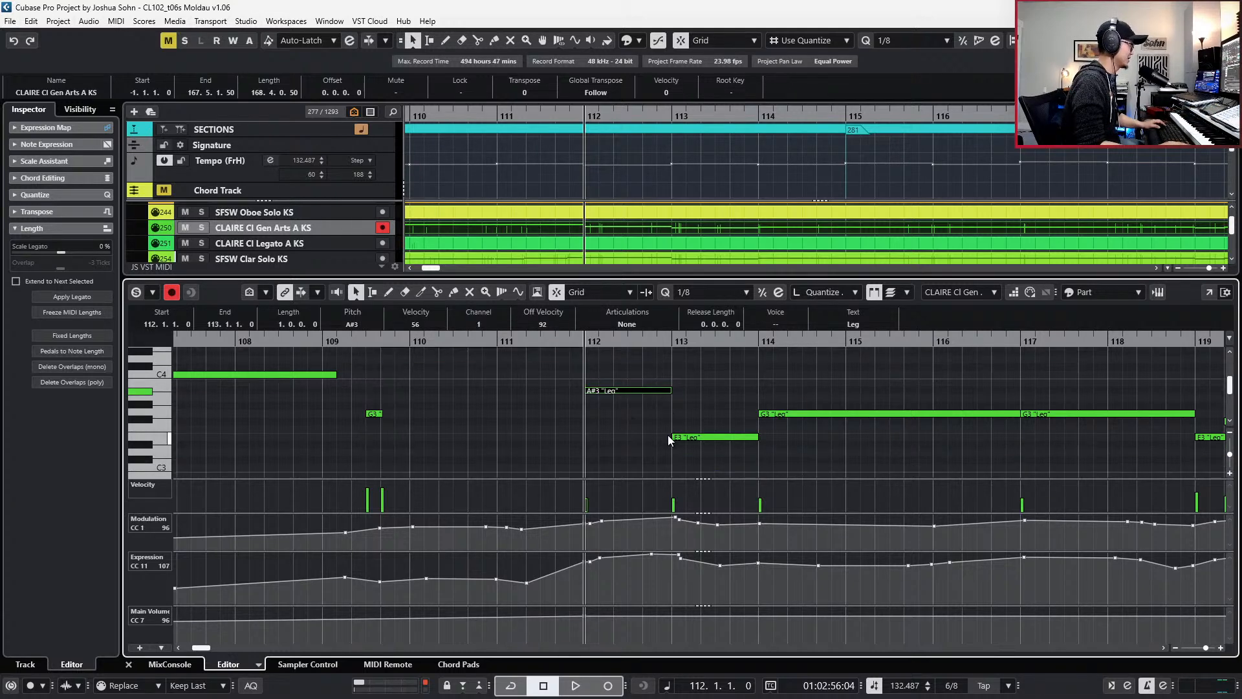
{"action": "left_click", "coordinate": [669, 436]}
{"action": "scroll", "coordinate": [673, 390], "scroll_direction": "up", "scroll_amount": 2}
{"action": "left_click", "coordinate": [619, 444]}
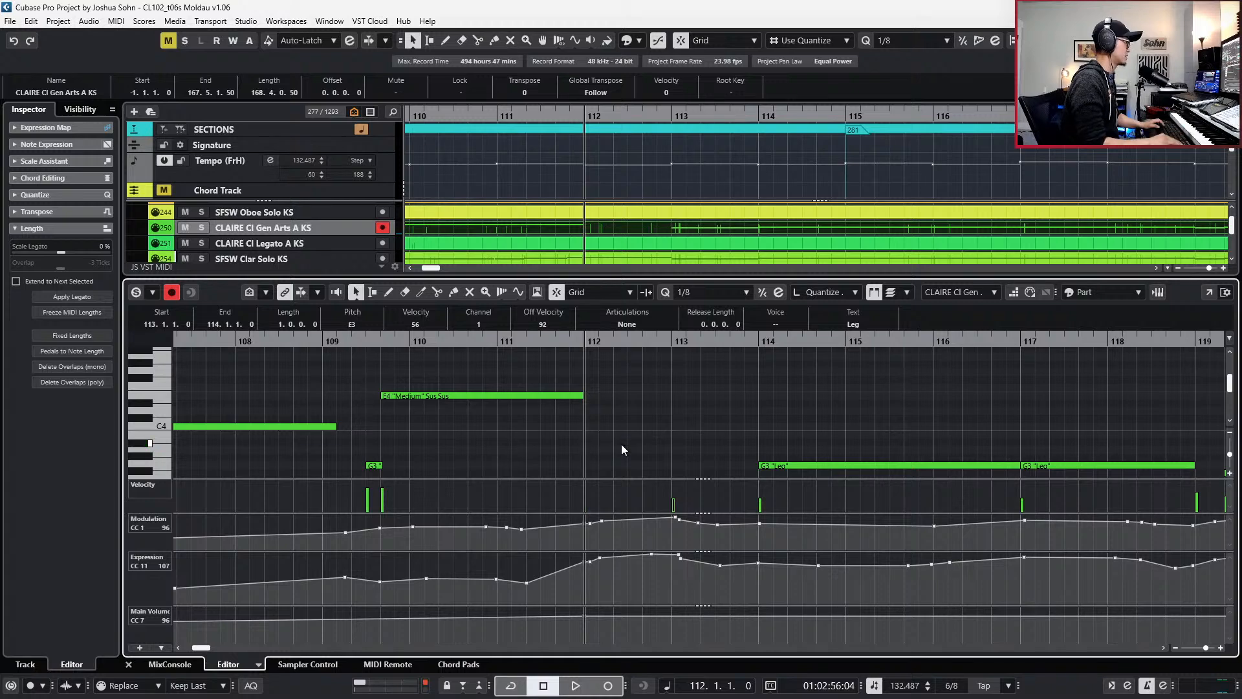
- Open the CLAIRE Cl Gen Arts A KS and SFSW Clar Solo KS parts together in the Key Editor and set the playhead and left locator at bar 111
{"action": "key", "text": "ctrl+e"}
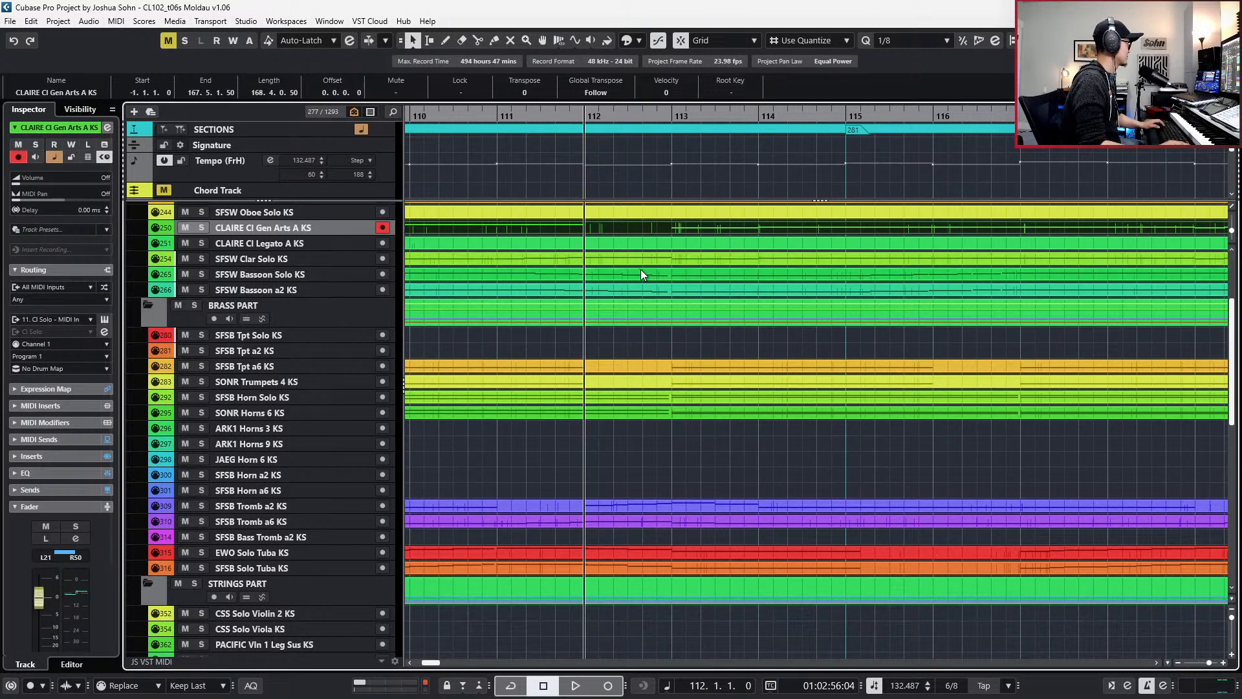
{"action": "left_click", "coordinate": [639, 257], "text": "shift"}
{"action": "key", "text": "Return"}
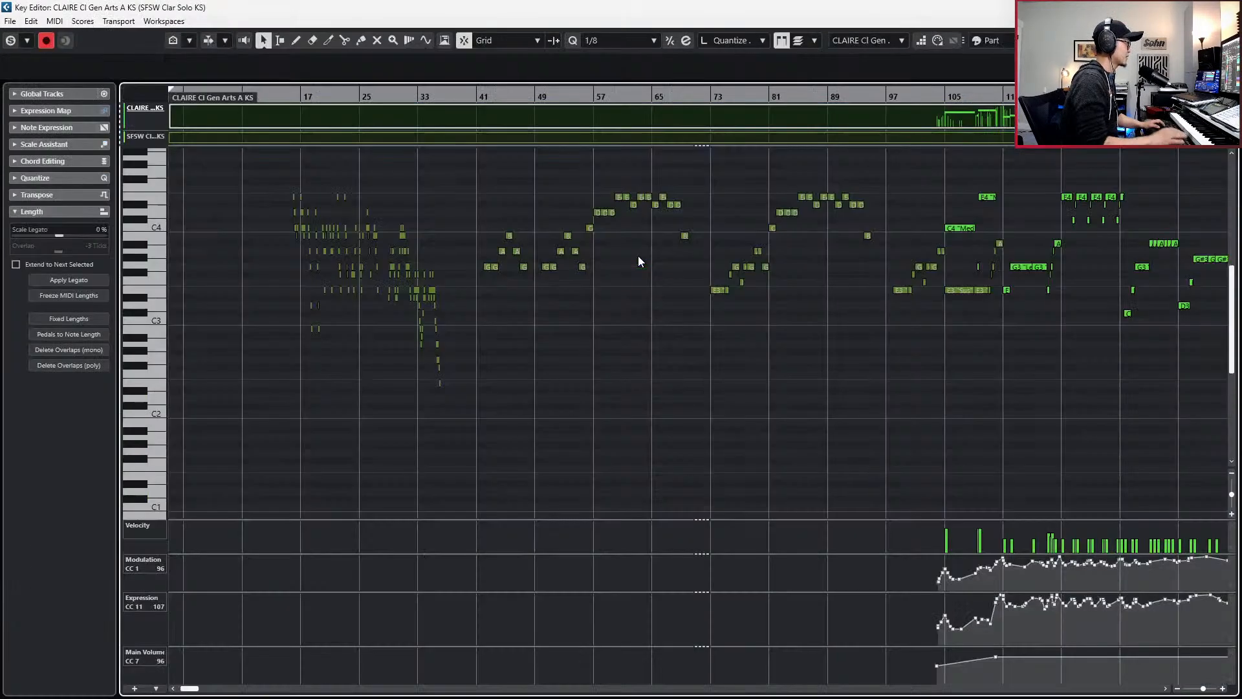
{"action": "scroll", "coordinate": [697, 259], "scroll_direction": "down", "scroll_amount": 2}
{"action": "scroll", "coordinate": [670, 265], "scroll_direction": "right", "scroll_amount": 4}
{"action": "scroll", "coordinate": [538, 313], "scroll_direction": "up", "scroll_amount": 3}
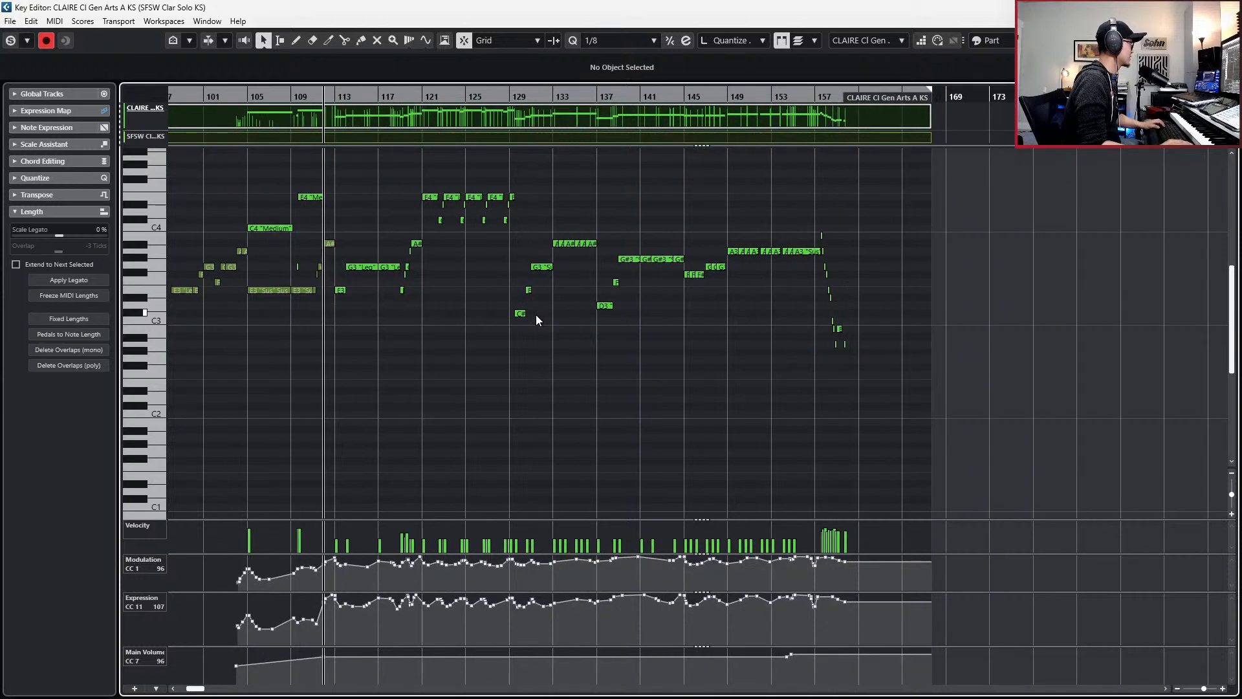
{"action": "key", "text": "KP_Subtract"}
{"action": "key", "text": "ctrl+KP_1"}
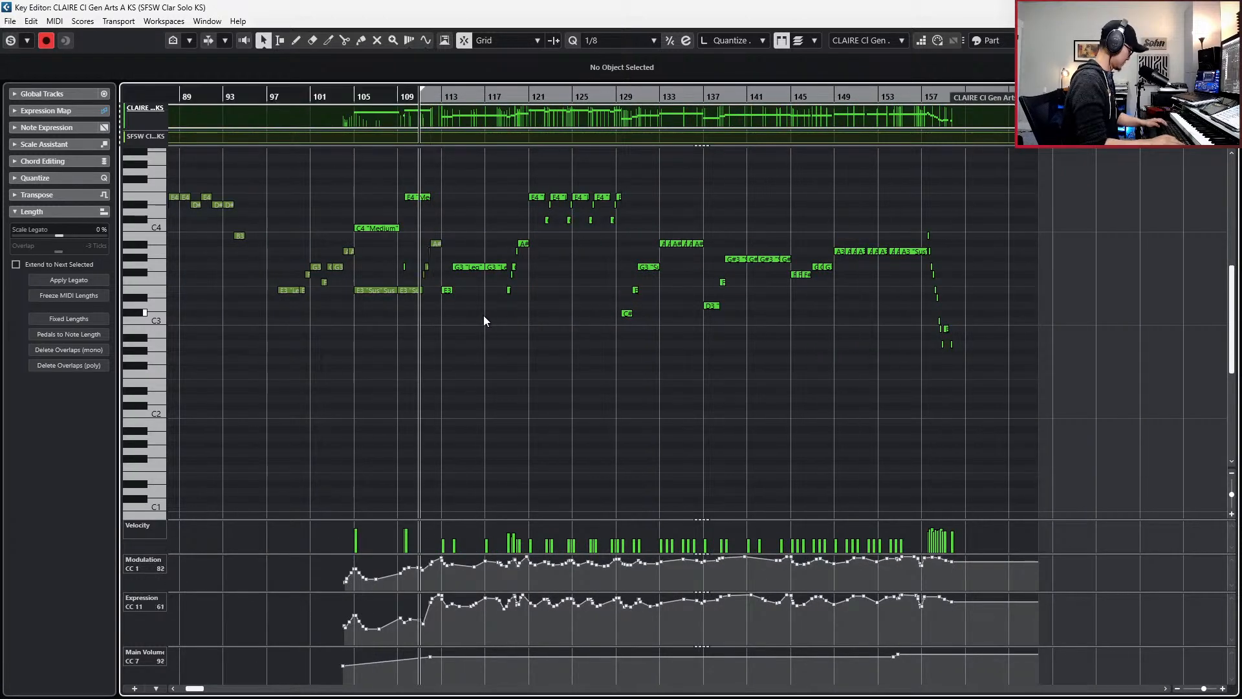
- Copy the SFSW Clar Solo KS run from E3 in bar 111 to A#3 and paste it into the CLAIRE part at bar 112
{"action": "scroll", "coordinate": [483, 315], "scroll_direction": "right", "scroll_amount": 1}
{"action": "scroll", "coordinate": [483, 316], "scroll_direction": "up", "scroll_amount": 2}
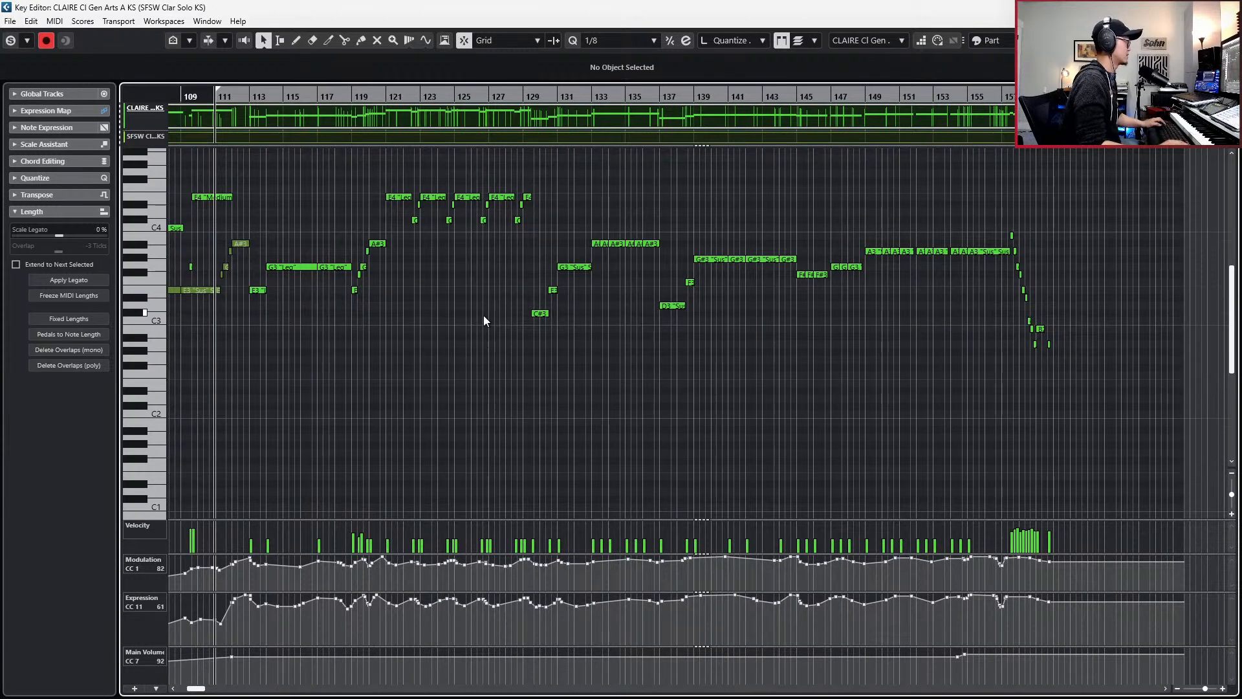
{"action": "scroll", "coordinate": [484, 315], "scroll_direction": "left", "scroll_amount": 2}
{"action": "scroll", "coordinate": [403, 311], "scroll_direction": "up", "scroll_amount": 3}
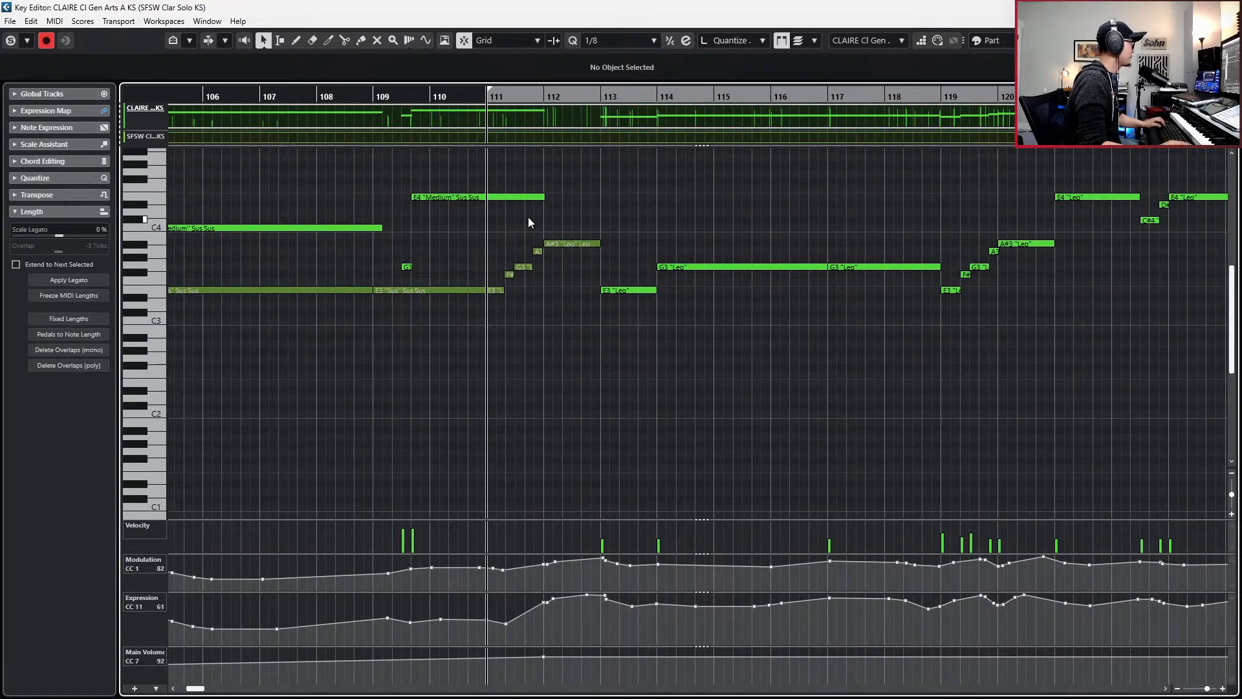
{"action": "left_click", "coordinate": [498, 286]}
{"action": "left_click_drag", "start_coordinate": [496, 225], "coordinate": [547, 311]}
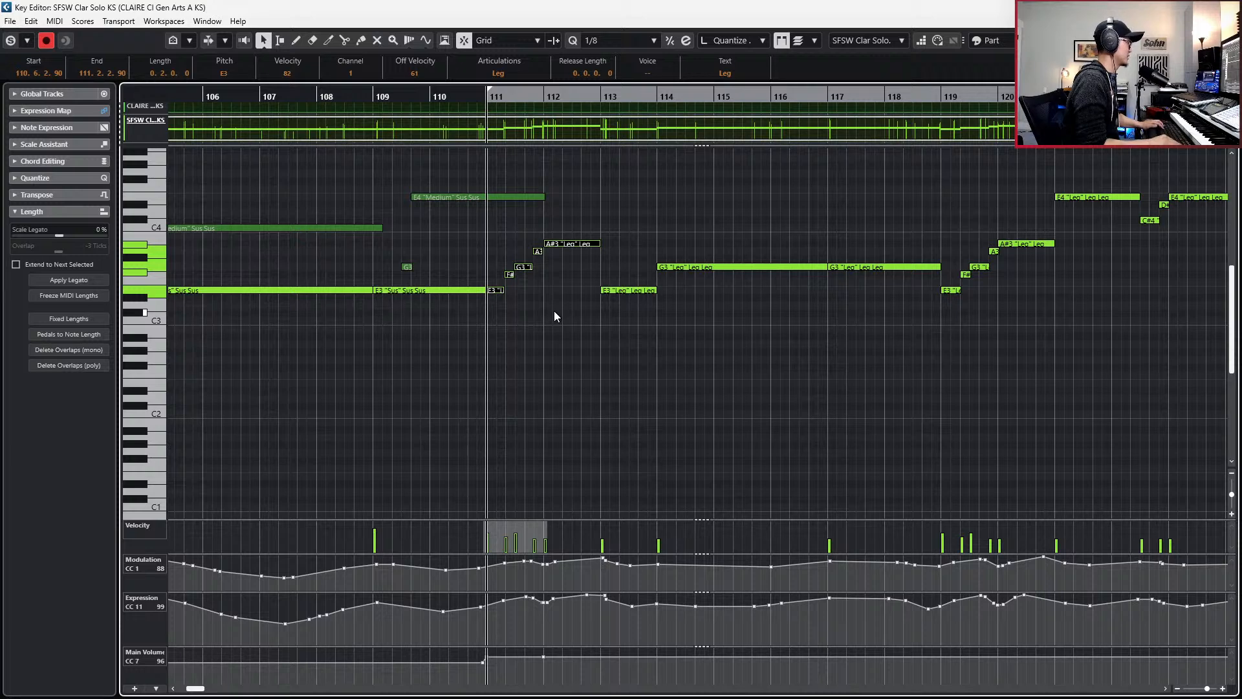
{"action": "key", "text": "KP_Add"}
{"action": "key", "text": "KP_Add"}
{"action": "key", "text": "KP_Subtract"}
{"action": "key", "text": "alt+Up"}
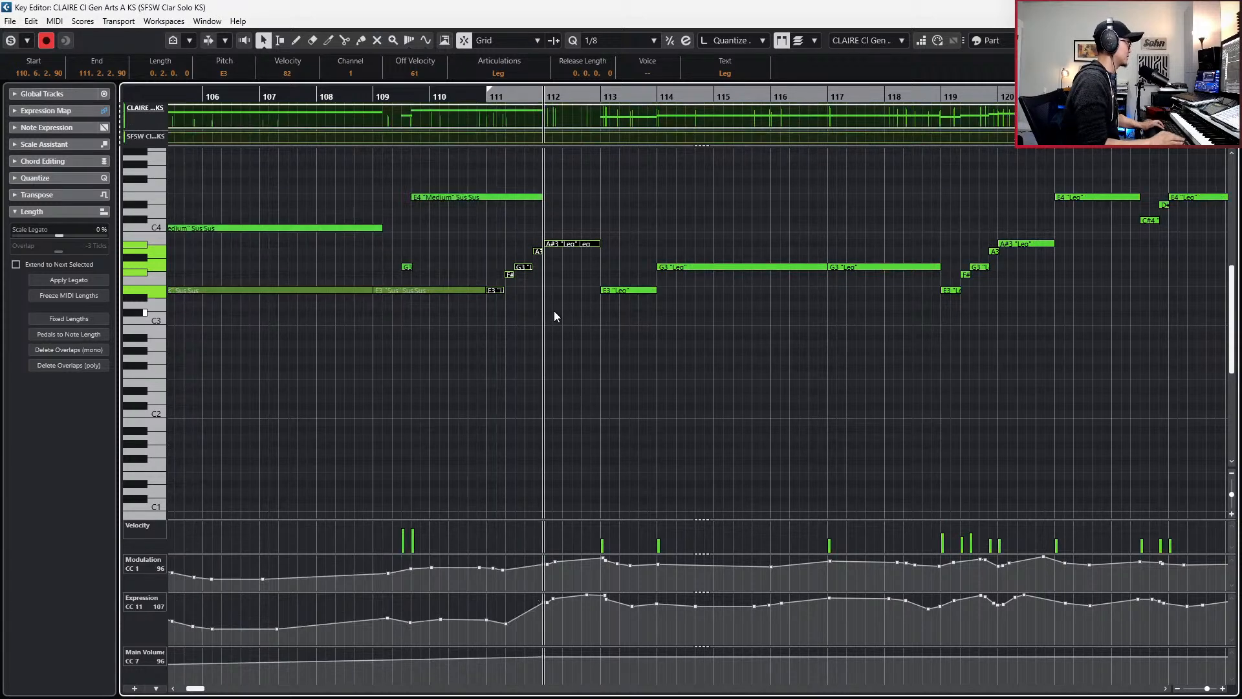
{"action": "scroll", "coordinate": [602, 311], "scroll_direction": "up", "scroll_amount": 3}
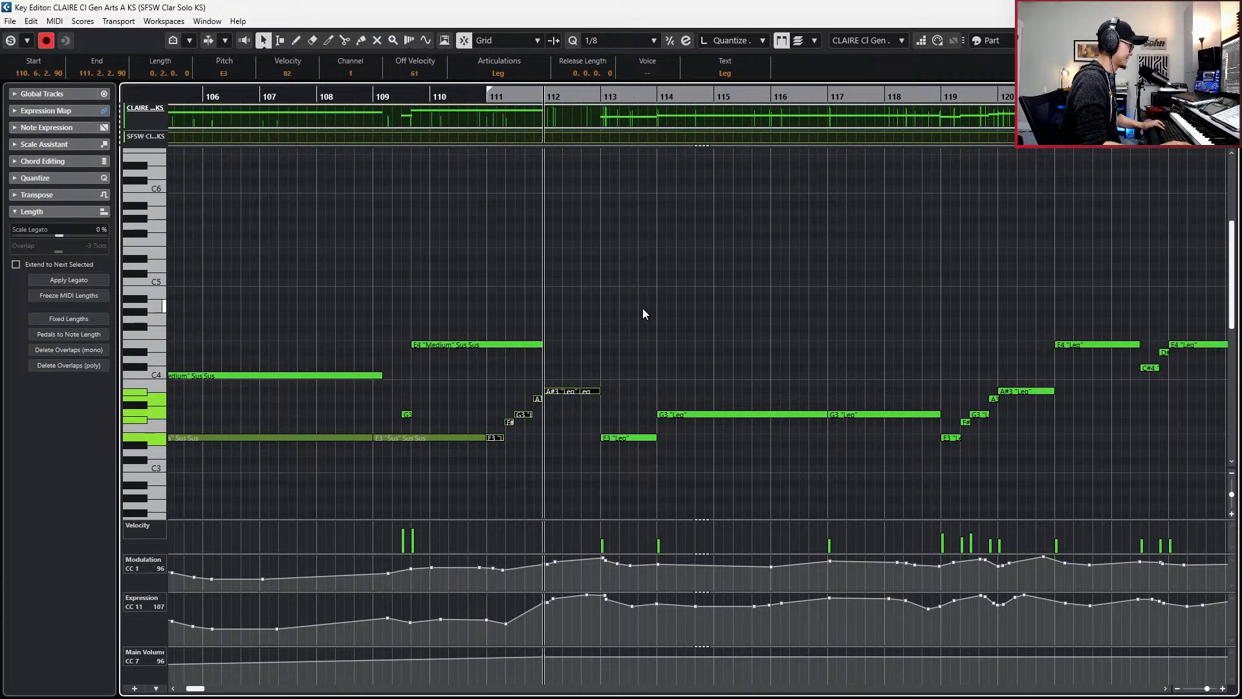
{"action": "key", "text": "ctrl+v"}
- Transpose the pasted run up eight semitones so that it starts on C4
{"action": "key", "text": "Up"}
{"action": "key", "text": "Up"}
{"action": "key", "text": "Up"}
{"action": "key", "text": "Up"}
{"action": "key", "text": "Up"}
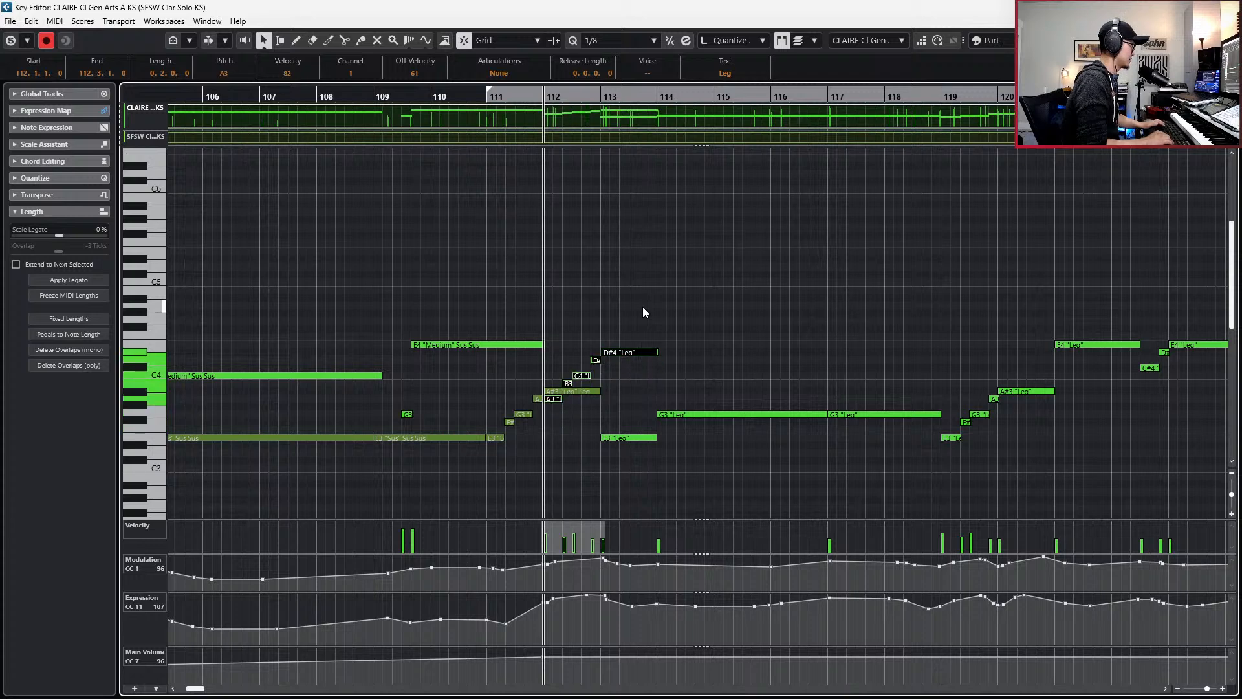
{"action": "key", "text": "Up"}
{"action": "key", "text": "Up"}
{"action": "key", "text": "Up"}
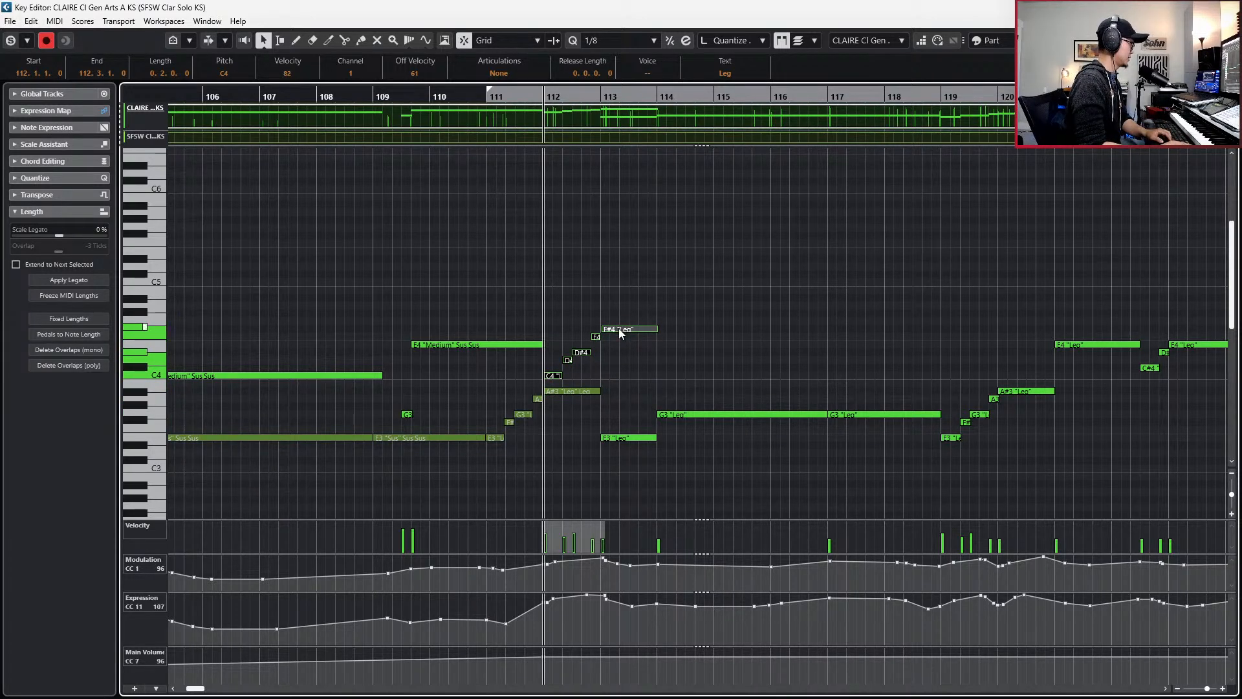
- Raise the last three notes of the bar 112 run to E4, F#4 and G4
{"action": "left_click", "coordinate": [572, 353]}
{"action": "key", "text": "Up"}
{"action": "key", "text": "Up"}
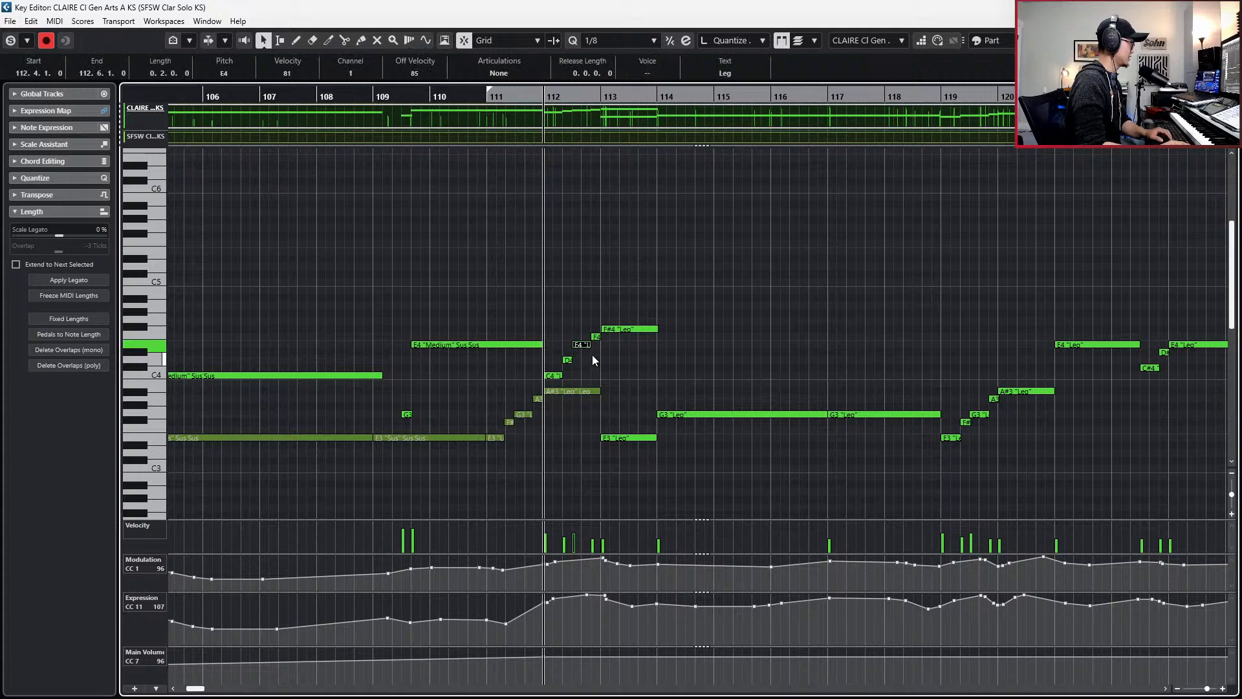
{"action": "left_click", "coordinate": [597, 335]}
{"action": "key", "text": "Up"}
{"action": "left_click_drag", "start_coordinate": [666, 305], "coordinate": [655, 348]}
{"action": "key", "text": "Up"}
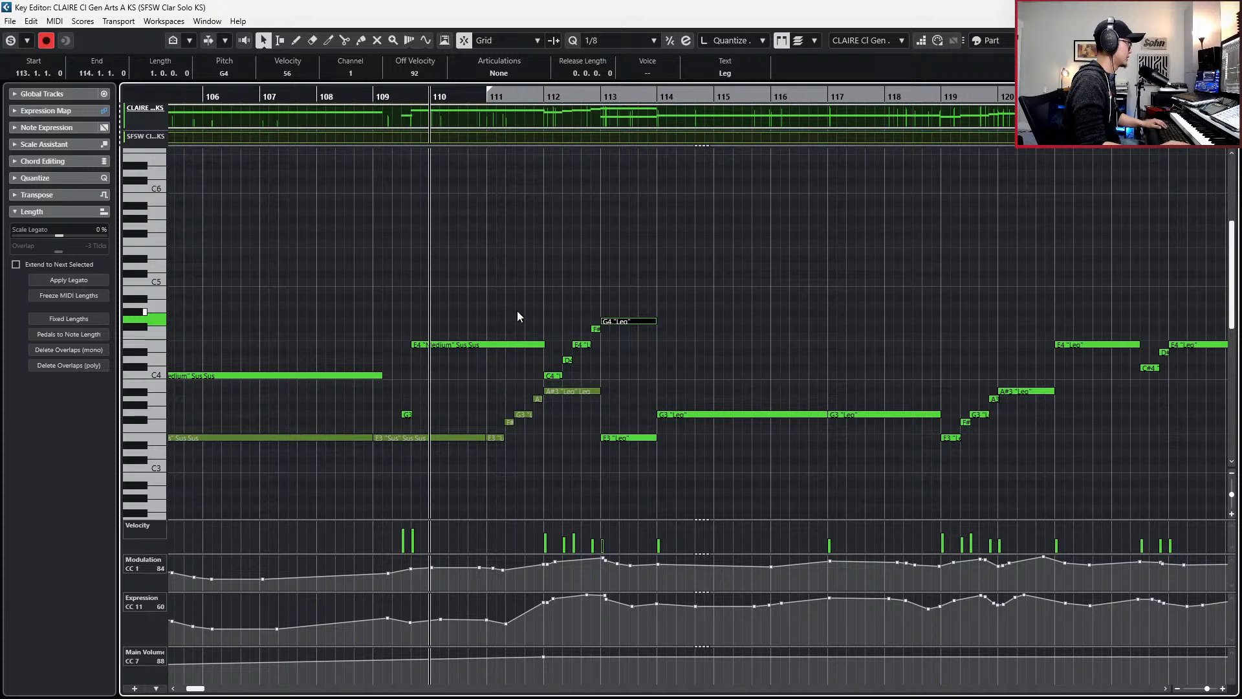
- Set the articulation of the C4 to G4 run at bar 112 to Sus and audition it in solo
{"action": "left_click_drag", "start_coordinate": [583, 328], "coordinate": [601, 350]}
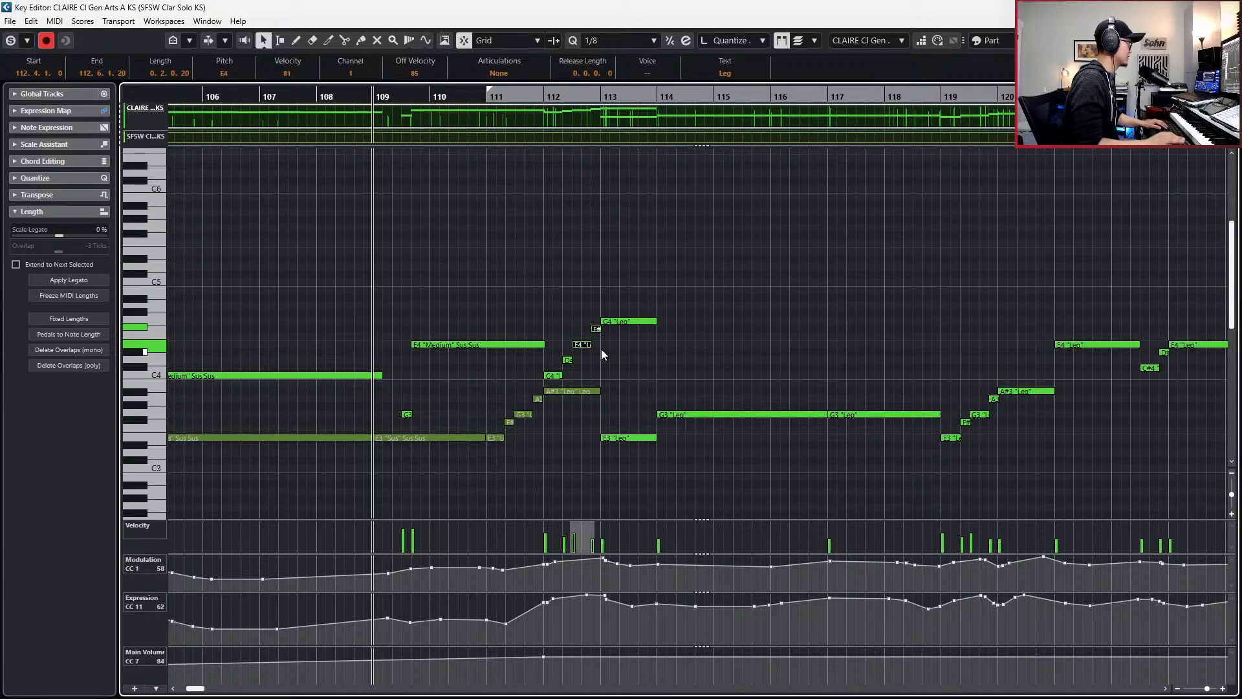
{"action": "left_click_drag", "start_coordinate": [549, 318], "coordinate": [628, 378]}
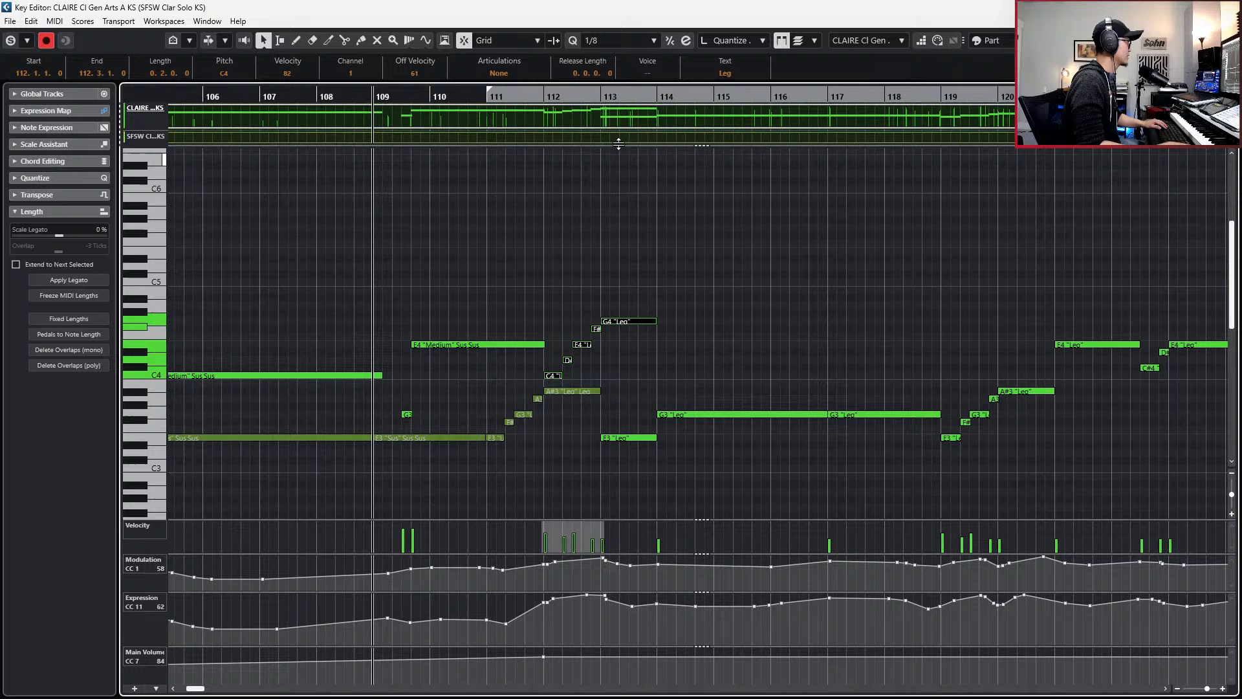
{"action": "left_click", "coordinate": [499, 73]}
{"action": "left_click", "coordinate": [501, 90]}
{"action": "key", "text": "s"}
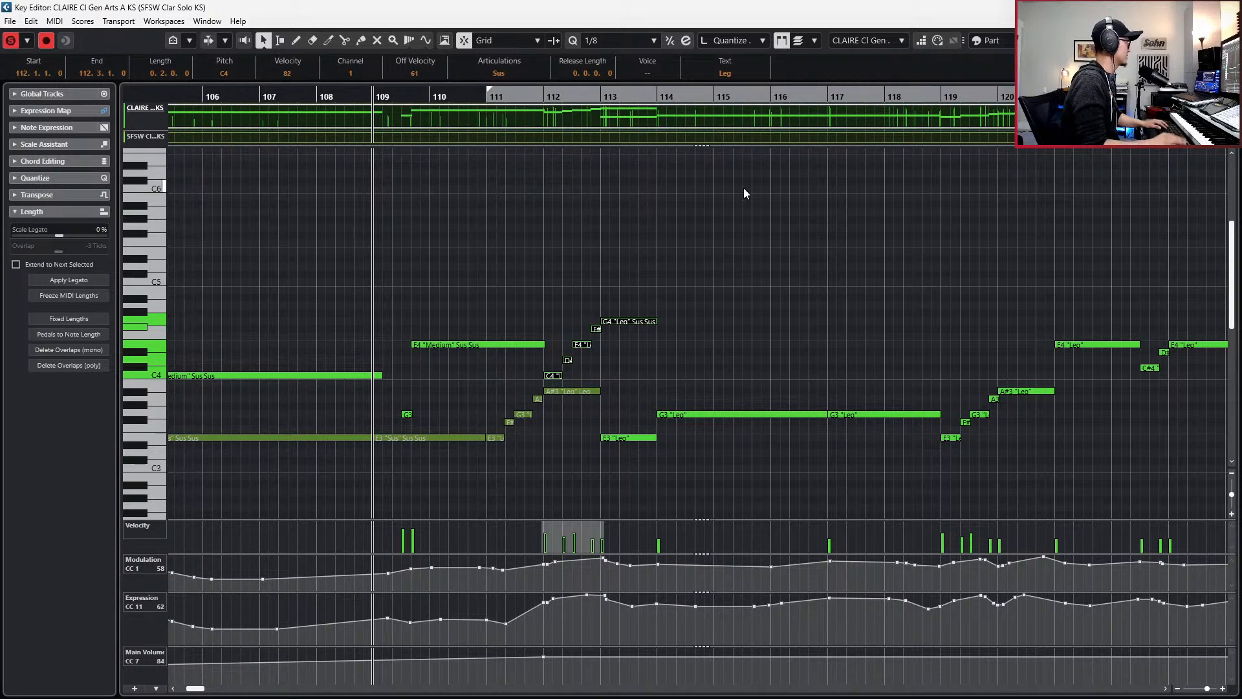
{"action": "key", "text": "space"}
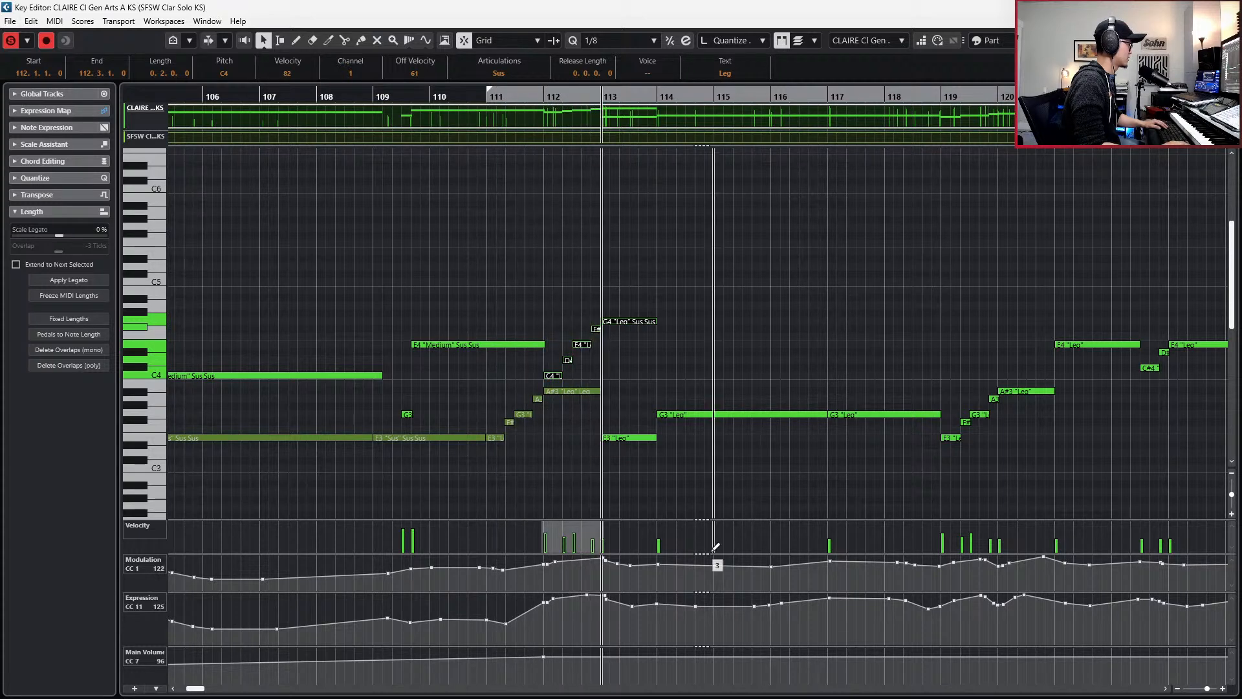
{"action": "key", "text": "space"}
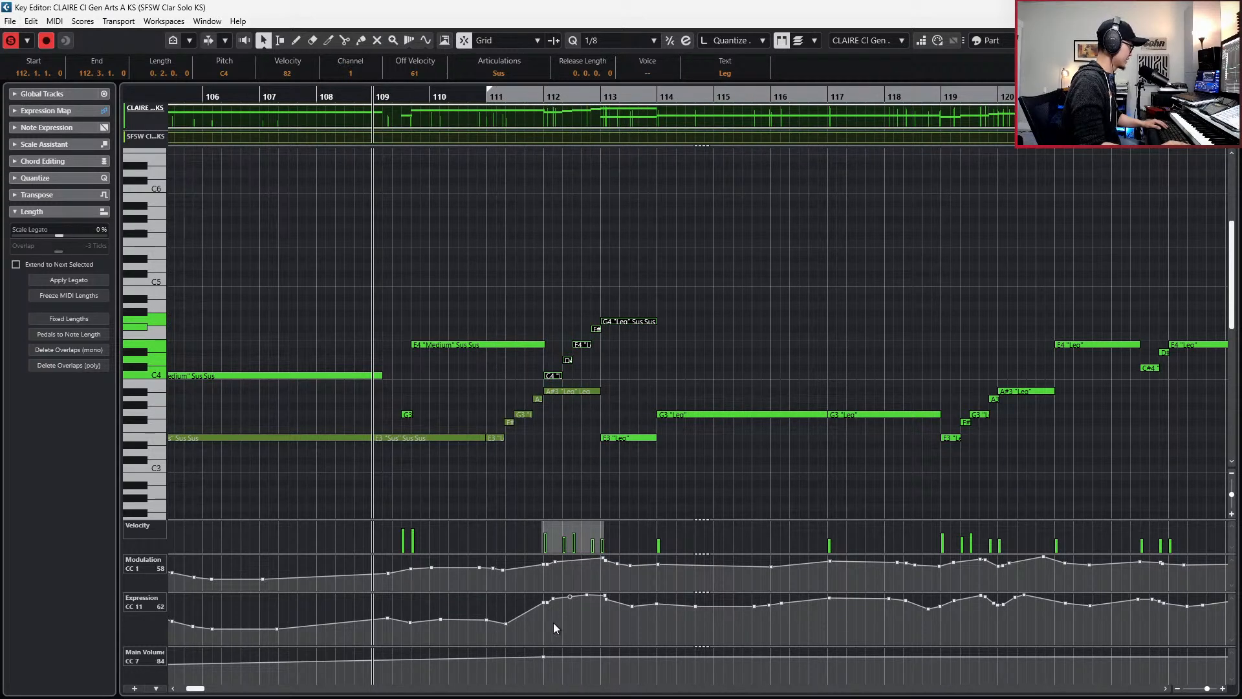
- Lower the CLAIRE part's Expression curve across bar 112, starting from a value of 77
{"action": "left_click", "coordinate": [549, 612]}
{"action": "left_click_drag", "start_coordinate": [596, 582], "coordinate": [587, 612]}
{"action": "left_click", "coordinate": [605, 596], "text": "shift"}
- Delete the Main Volume (CC 7) point at bar 112 in the CLAIRE part
{"action": "scroll", "coordinate": [715, 612], "scroll_direction": "down", "scroll_amount": 2}
{"action": "scroll", "coordinate": [715, 612], "scroll_direction": "down", "scroll_amount": 4}
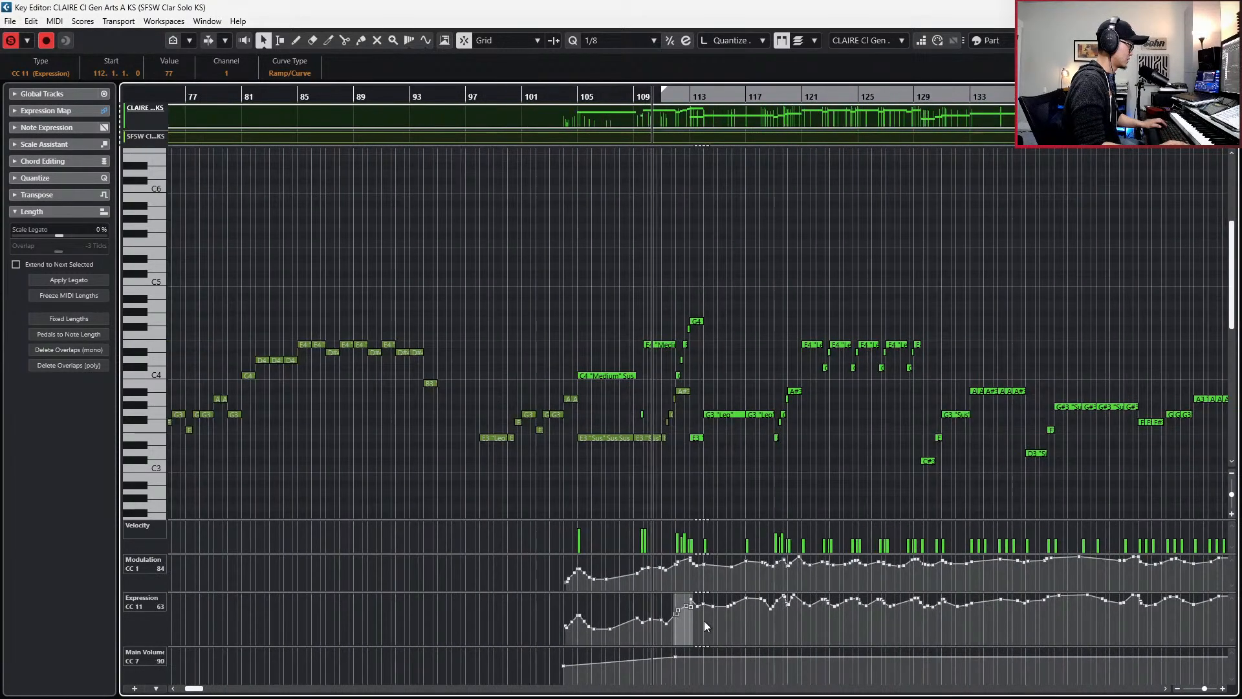
{"action": "scroll", "coordinate": [630, 667], "scroll_direction": "up", "scroll_amount": 2}
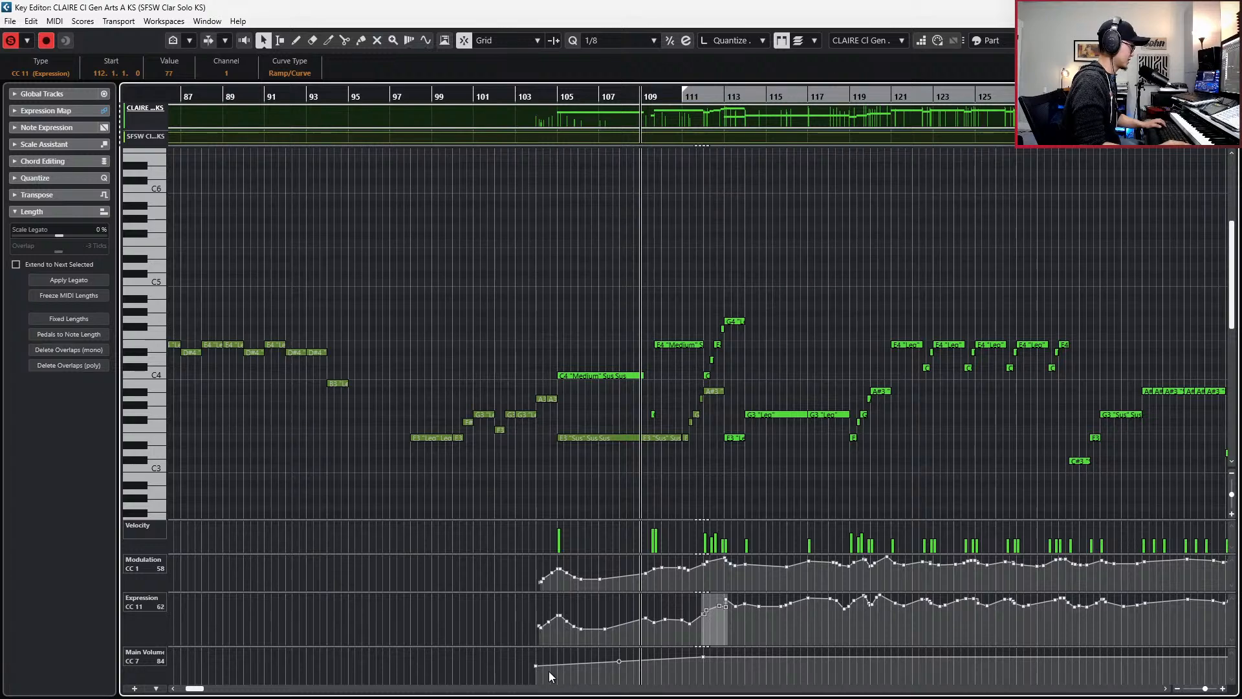
{"action": "mouse_move", "coordinate": [534, 667]}
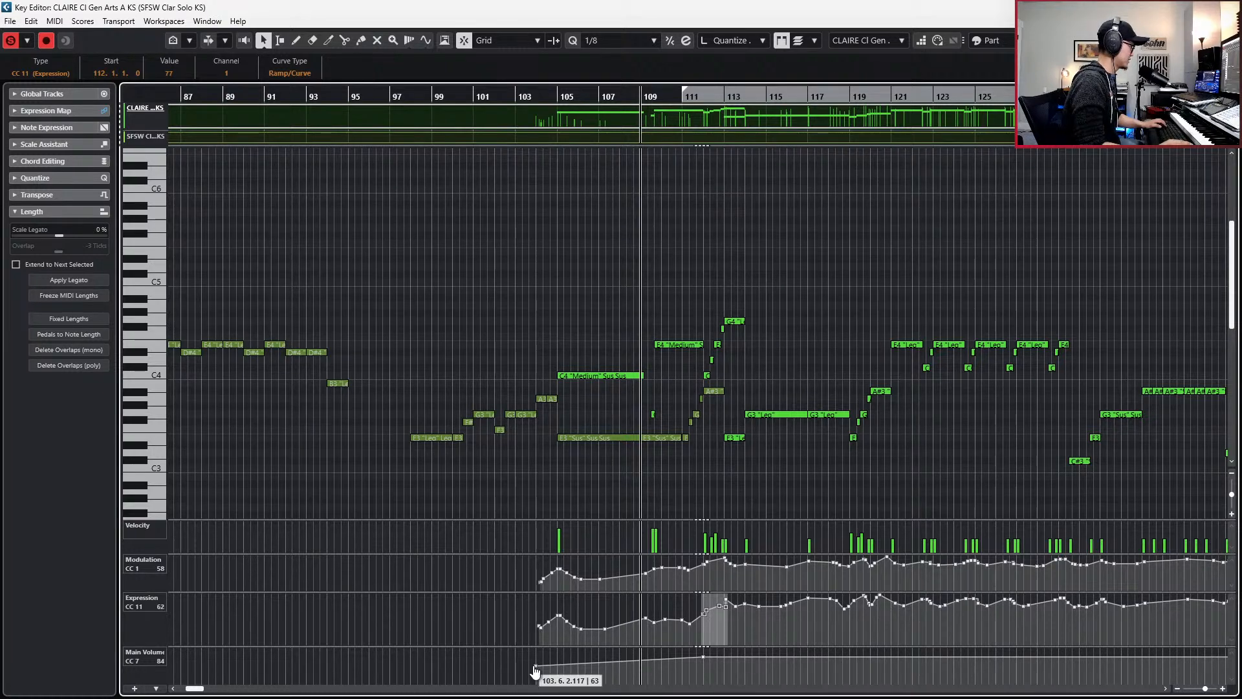
{"action": "left_click", "coordinate": [703, 657]}
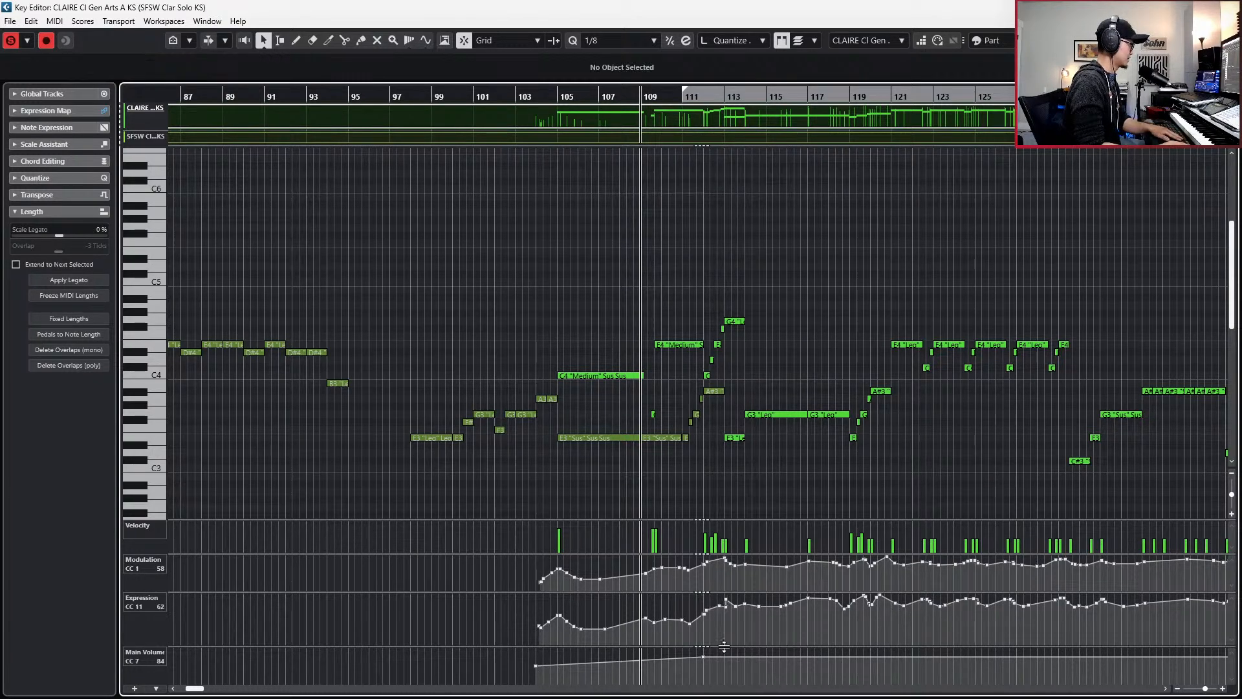
{"action": "key", "text": "Delete"}
- Lower the Main Volume points around bar 154 to about 61, nearly level with the start of the curve
{"action": "scroll", "coordinate": [796, 650], "scroll_direction": "down", "scroll_amount": 2}
{"action": "scroll", "coordinate": [785, 657], "scroll_direction": "right", "scroll_amount": 4}
{"action": "left_click_drag", "start_coordinate": [776, 663], "coordinate": [803, 679]}
{"action": "scroll", "coordinate": [802, 679], "scroll_direction": "down", "scroll_amount": 1}
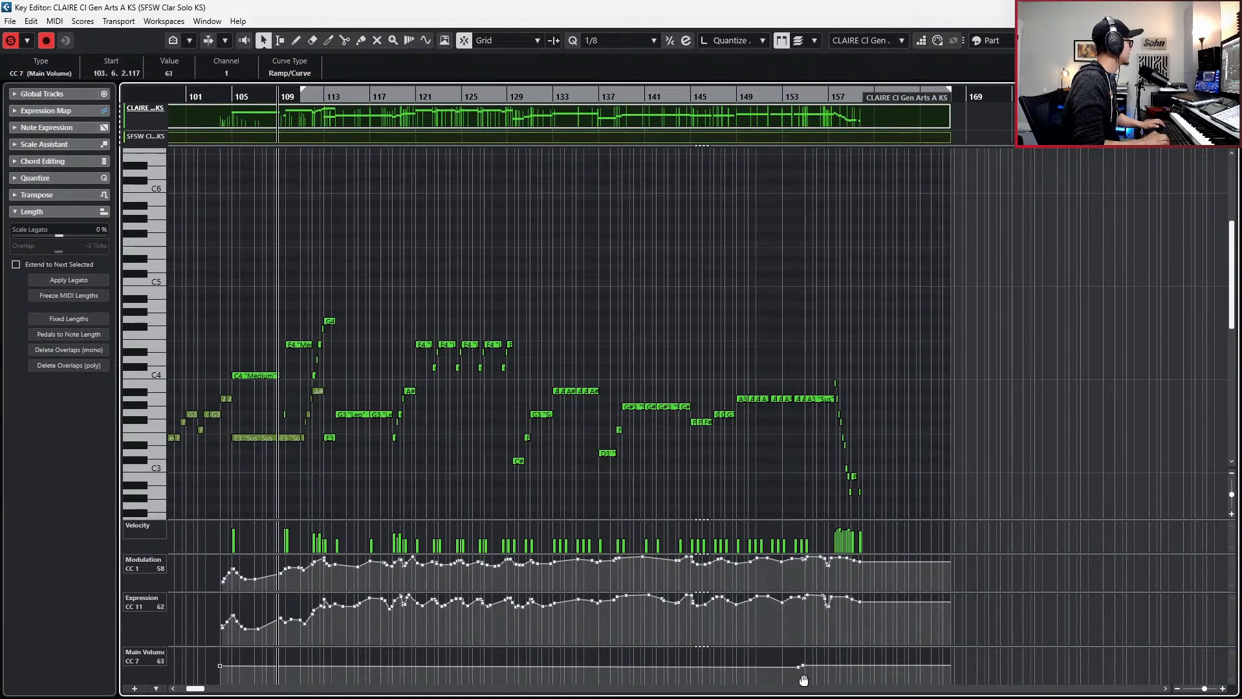
{"action": "left_click_drag", "start_coordinate": [816, 650], "coordinate": [816, 649]}
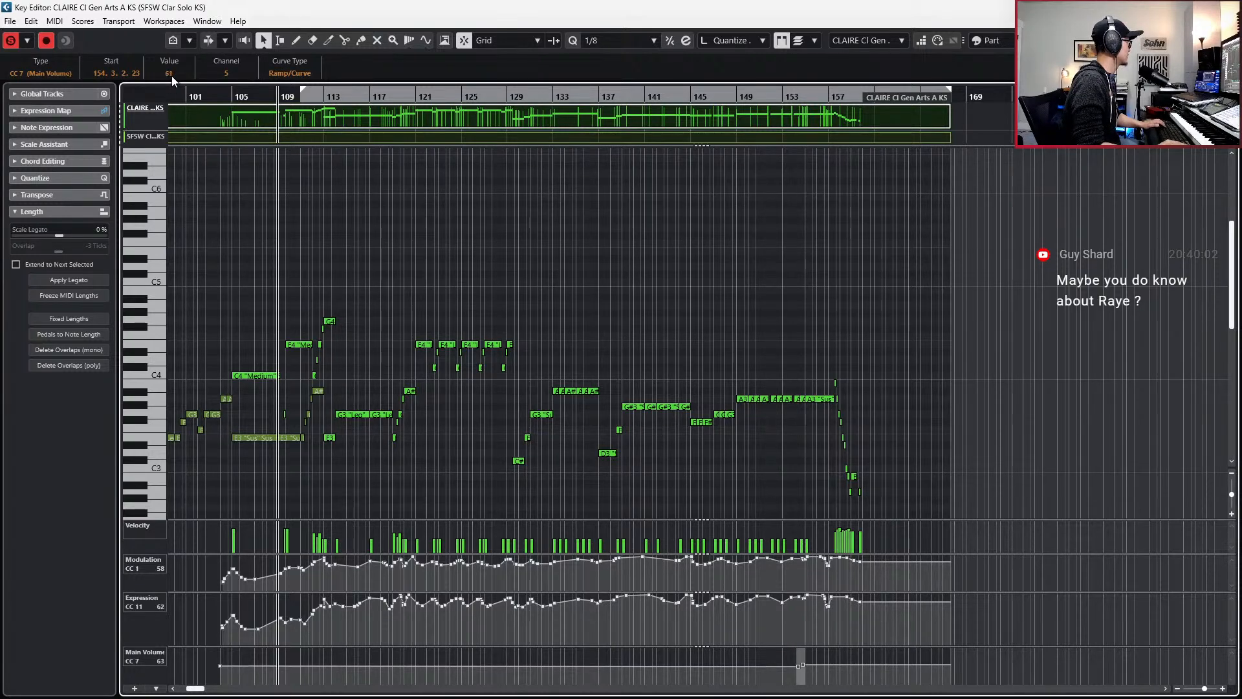
{"action": "left_click", "coordinate": [348, 265]}
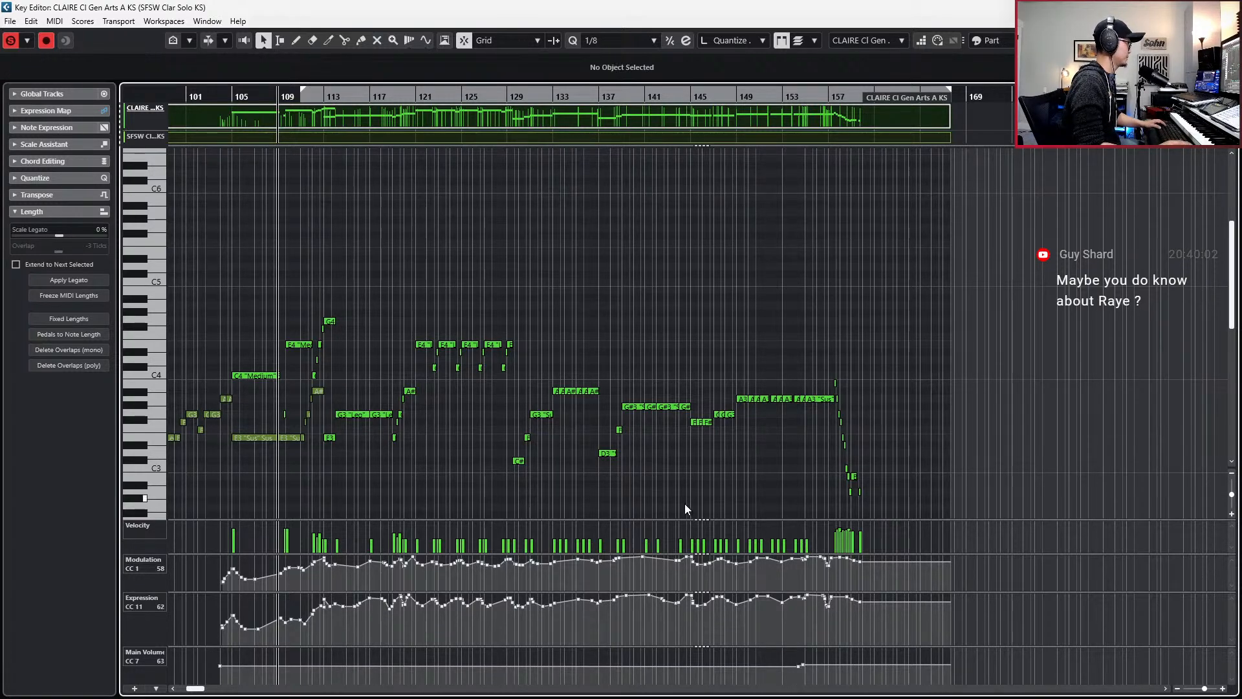
- Delete the E3 note at bar 113 and the long G3 note at bar 114 from the CLAIRE part
{"action": "scroll", "coordinate": [744, 513], "scroll_direction": "left", "scroll_amount": 3}
{"action": "scroll", "coordinate": [626, 491], "scroll_direction": "up", "scroll_amount": 3}
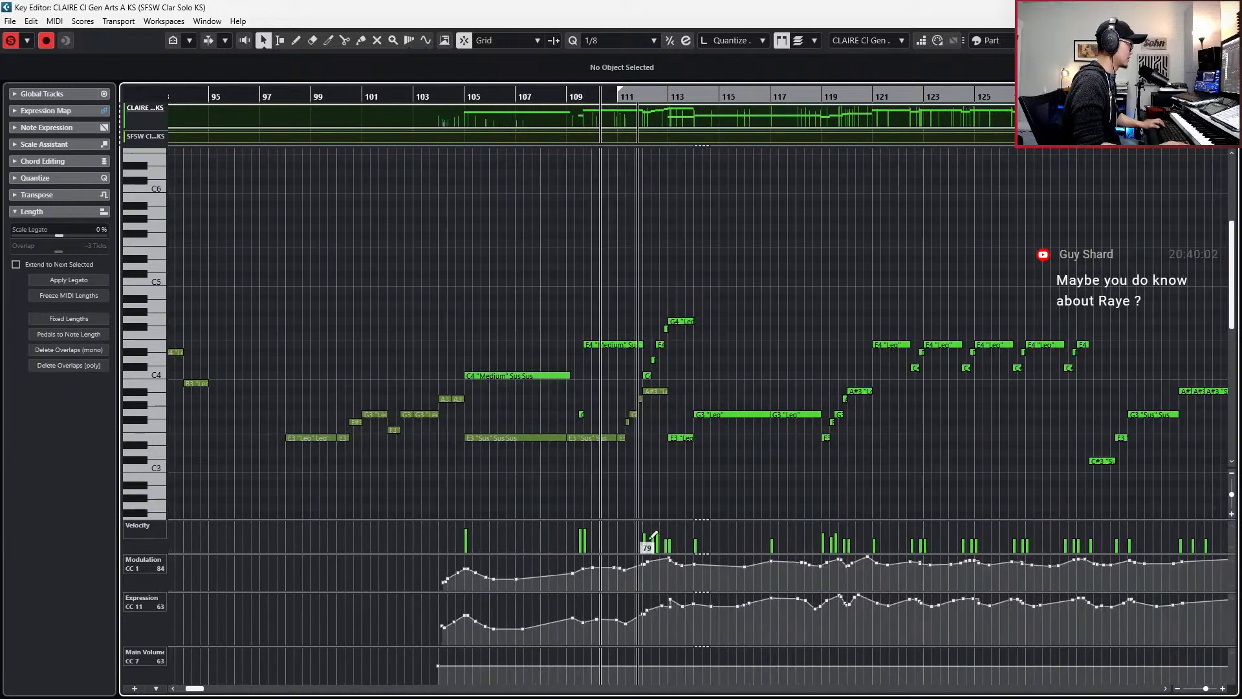
{"action": "scroll", "coordinate": [687, 501], "scroll_direction": "up", "scroll_amount": 2}
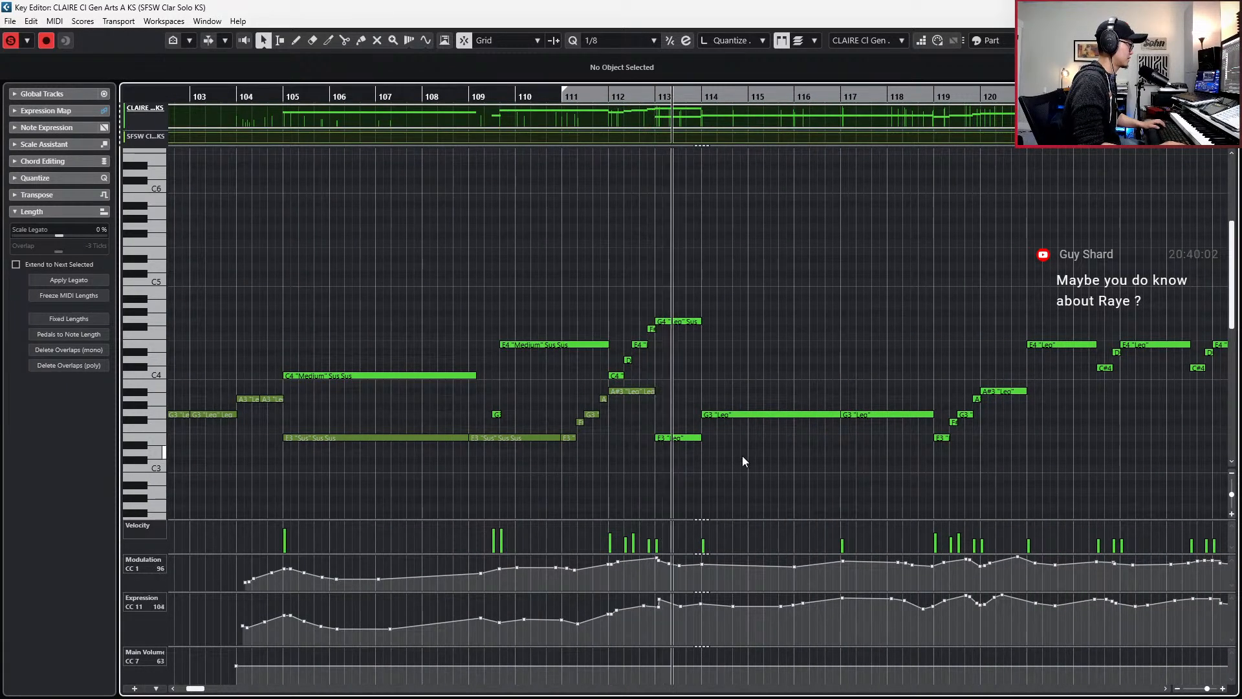
{"action": "scroll", "coordinate": [743, 455], "scroll_direction": "right", "scroll_amount": 2}
{"action": "left_click", "coordinate": [589, 321]}
{"action": "key", "text": "space"}
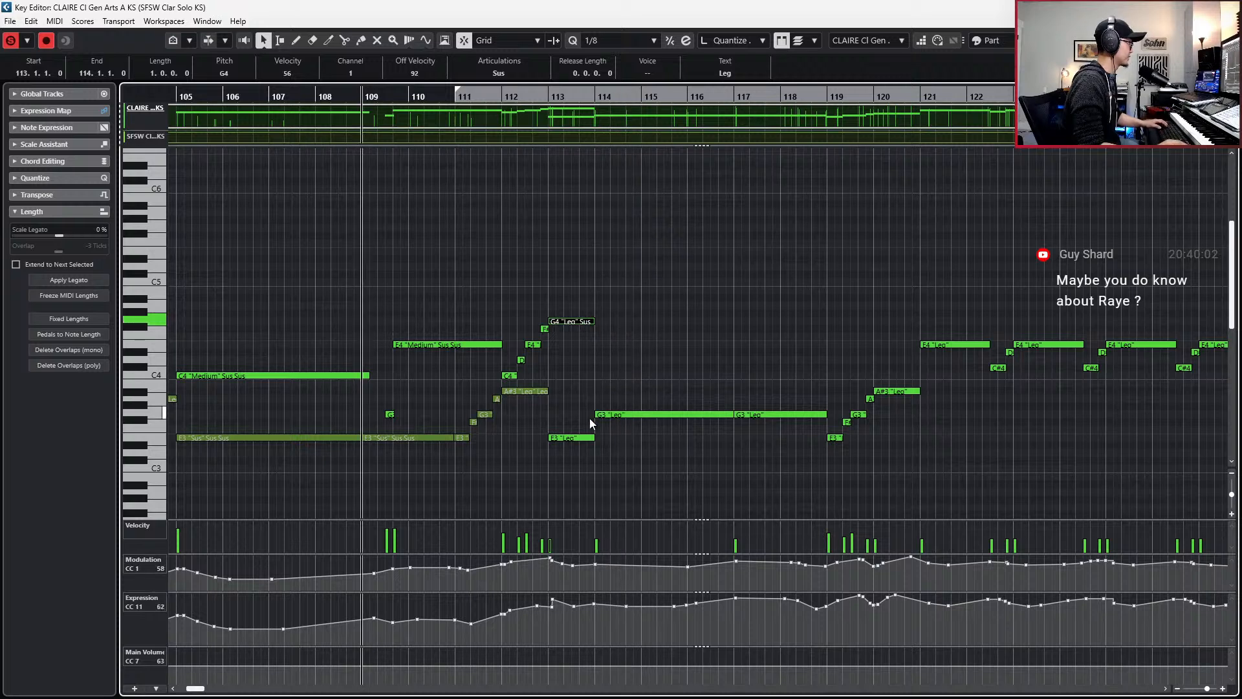
{"action": "left_click", "coordinate": [625, 417]}
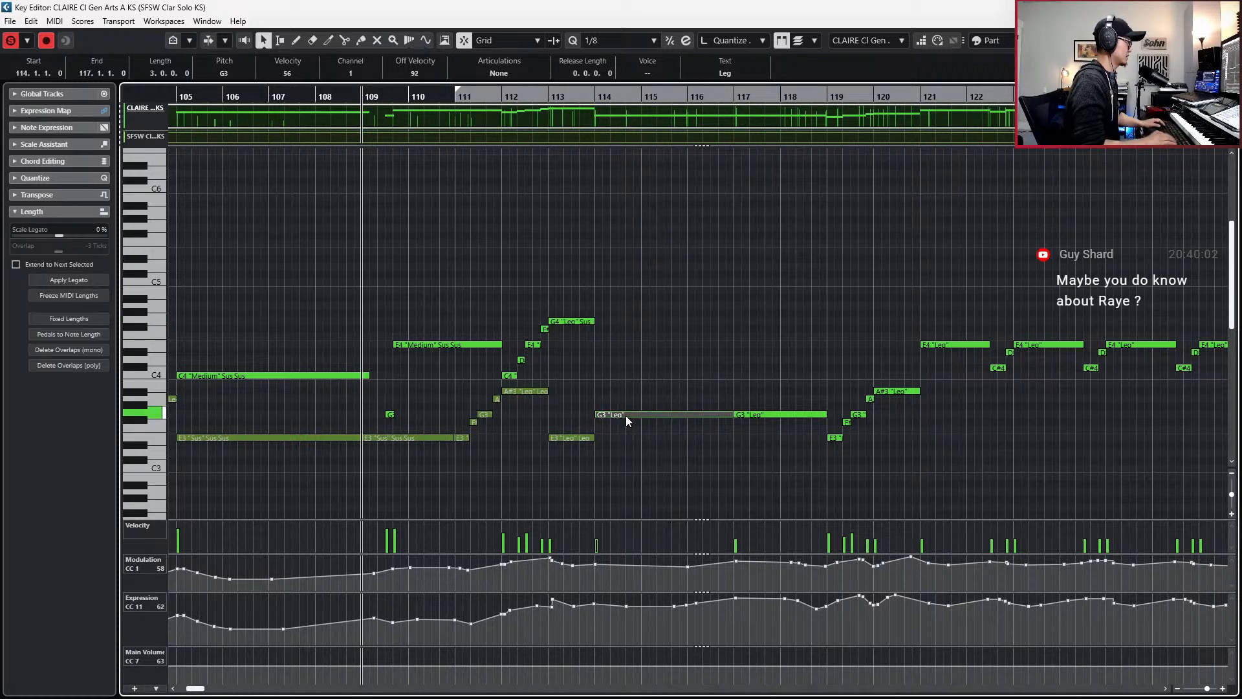
{"action": "key", "text": "Delete"}
- Lengthen the CLAIRE G4 note at bar 113 to two bars
{"action": "left_click", "coordinate": [589, 323]}
{"action": "key", "text": "alt+shift+Right"}
{"action": "key", "text": "alt+shift+Right"}
{"action": "key", "text": "alt+shift+Right"}
{"action": "key", "text": "alt+shift+Right"}
{"action": "key", "text": "alt+shift+Right"}
{"action": "key", "text": "alt+shift+Right"}
{"action": "key", "text": "alt+shift+Left"}
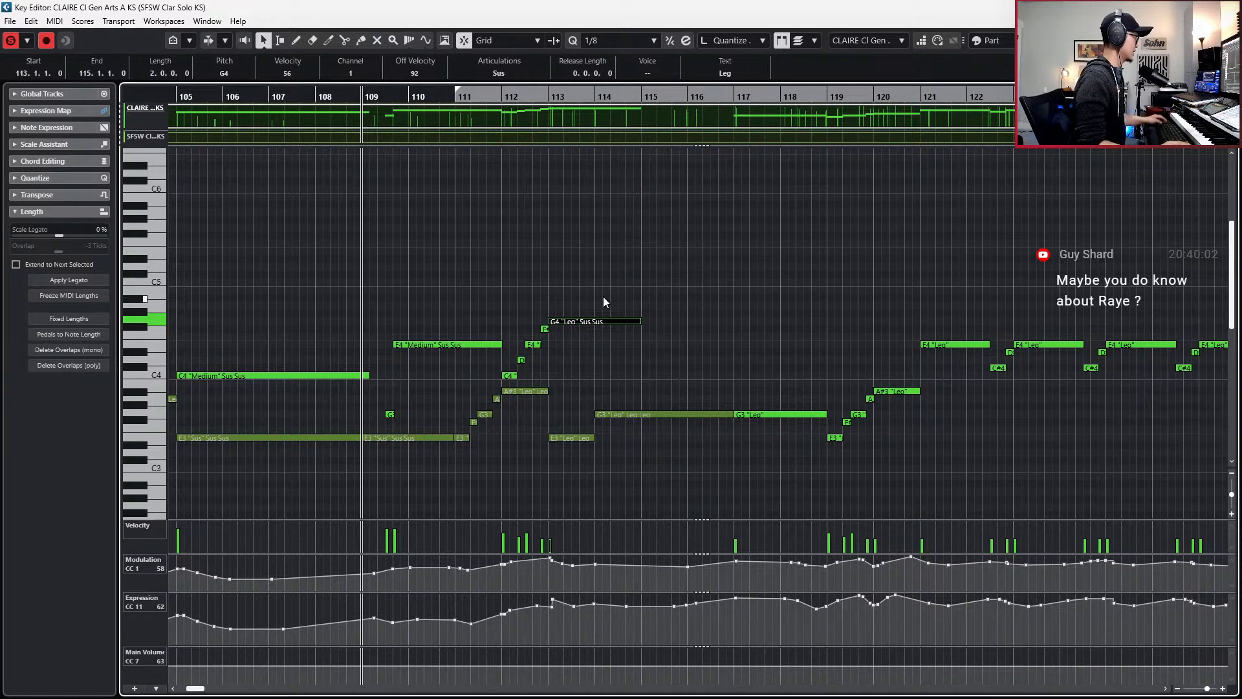
- Split the G4 note at bar 114 and turn its second portion into an E4 held until bar 117
{"action": "left_click", "coordinate": [595, 324], "text": "alt"}
{"action": "left_click_drag", "start_coordinate": [641, 321], "coordinate": [727, 327]}
{"action": "key", "text": "Down"}
{"action": "key", "text": "Down"}
{"action": "key", "text": "Down"}
- Audition the passage, lengthen the E4 at bar 114 to 3.1.0.0 and delete the CLAIRE G3 note at bar 117
{"action": "key", "text": "l"}
{"action": "key", "text": "KP_Subtract"}
{"action": "key", "text": "space"}
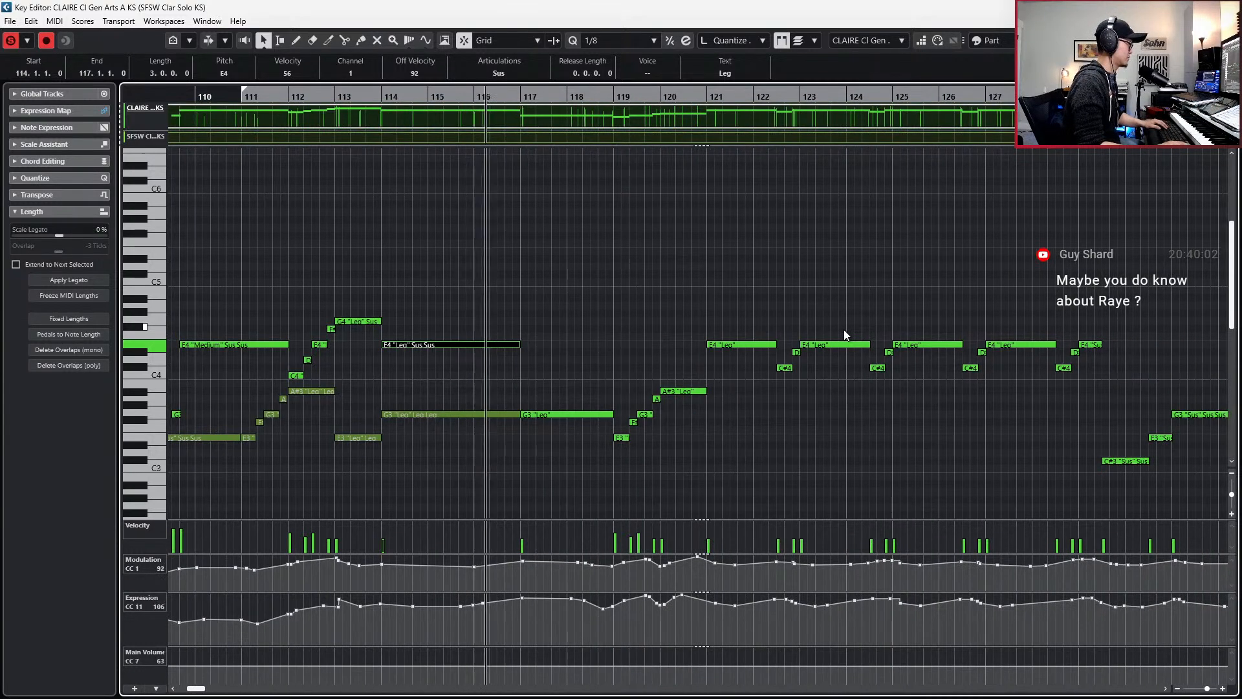
{"action": "key", "text": "space"}
{"action": "key", "text": "alt+shift+Right"}
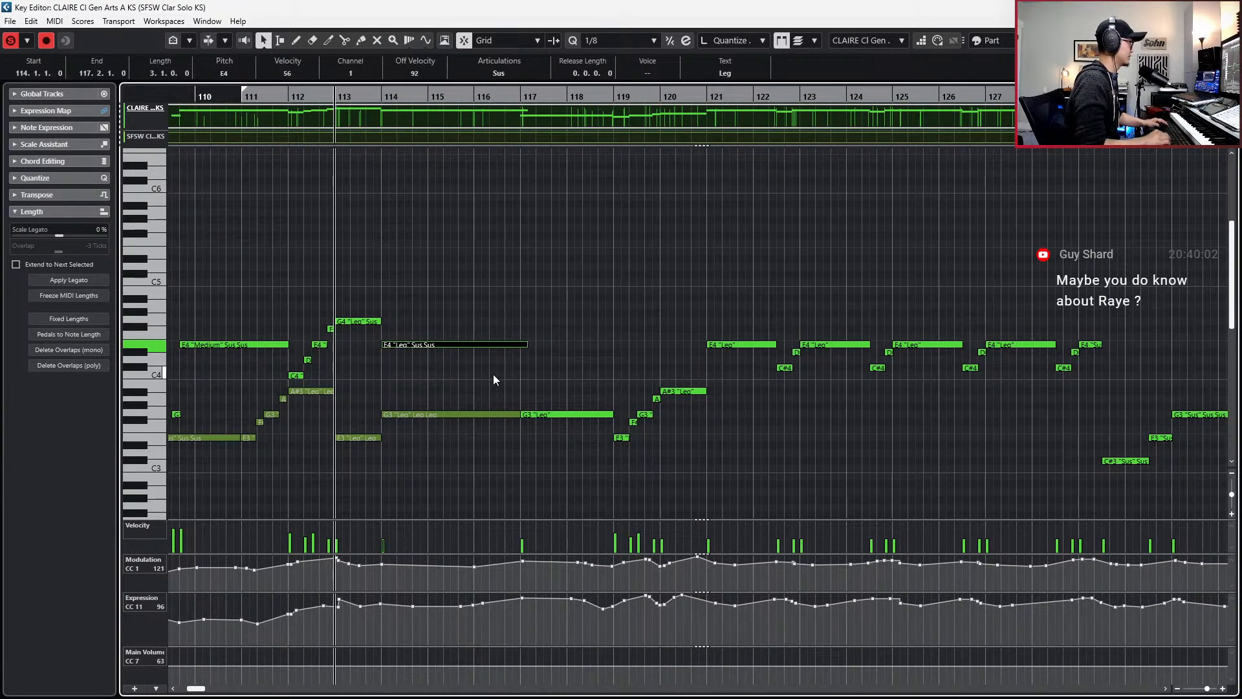
{"action": "left_click", "coordinate": [569, 414]}
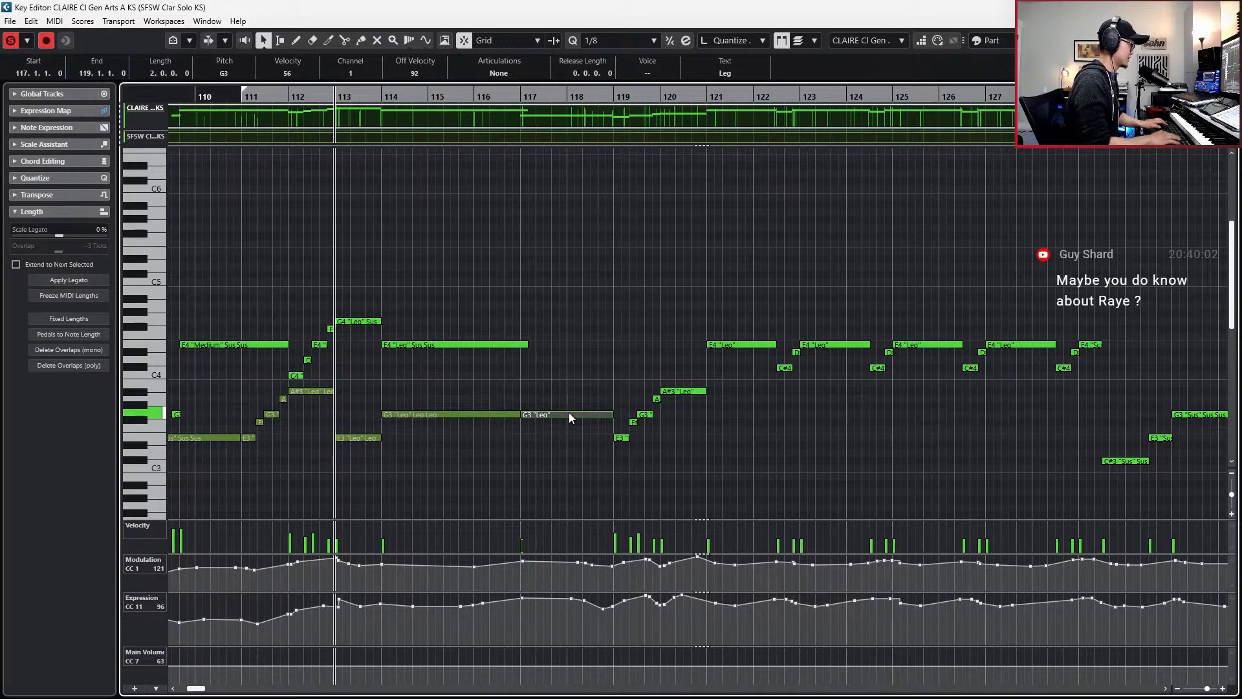
{"action": "key", "text": "Delete"}
- Copy the short G3 and long E4 notes from bar 109 and paste them into bar 117, starting at 117.4.1.0
{"action": "scroll", "coordinate": [613, 375], "scroll_direction": "left", "scroll_amount": 3}
{"action": "left_click_drag", "start_coordinate": [526, 306], "coordinate": [494, 414]}
{"action": "key", "text": "space"}
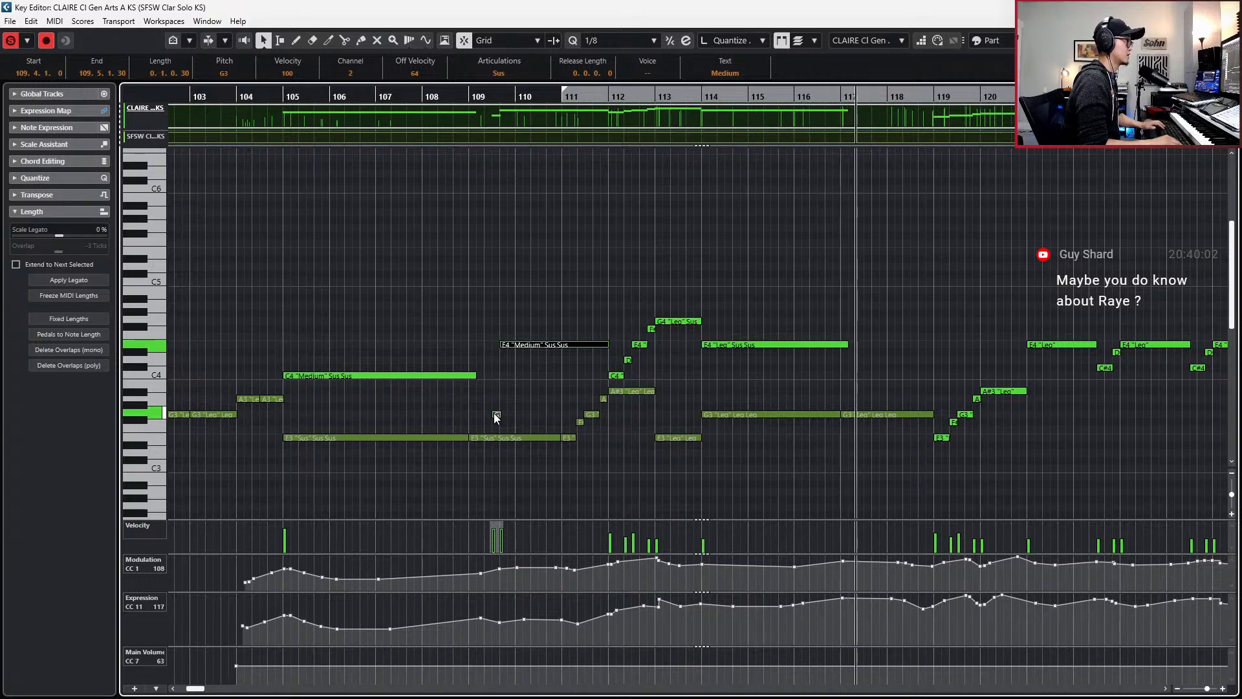
{"action": "key", "text": "ctrl+v"}
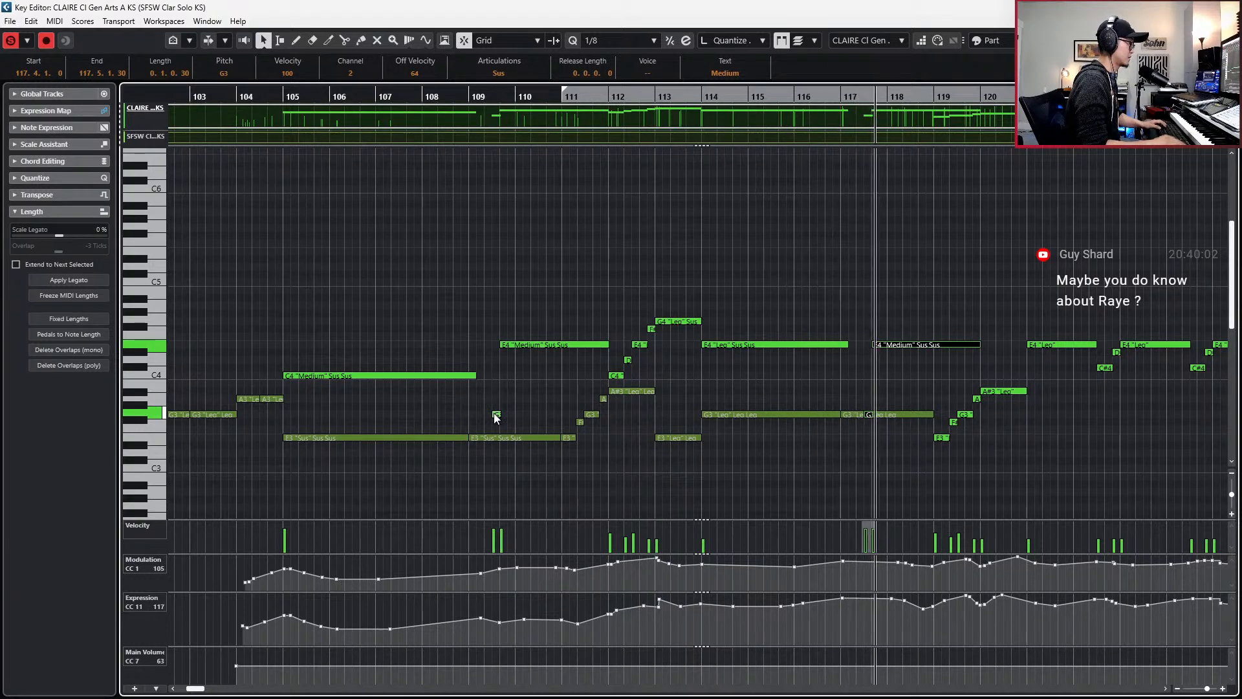
- Play back the CLAIRE clarinet in solo from bar 114 through the pasted G3 and E4 notes in bar 117
{"action": "scroll", "coordinate": [566, 405], "scroll_direction": "up", "scroll_amount": 2, "text": "ctrl"}
{"action": "key", "text": "space"}
{"action": "scroll", "coordinate": [569, 397], "scroll_direction": "right", "scroll_amount": 5}
{"action": "key", "text": "space"}
{"action": "key", "text": "s"}
{"action": "key", "text": "ctrl+KP_Subtract"}
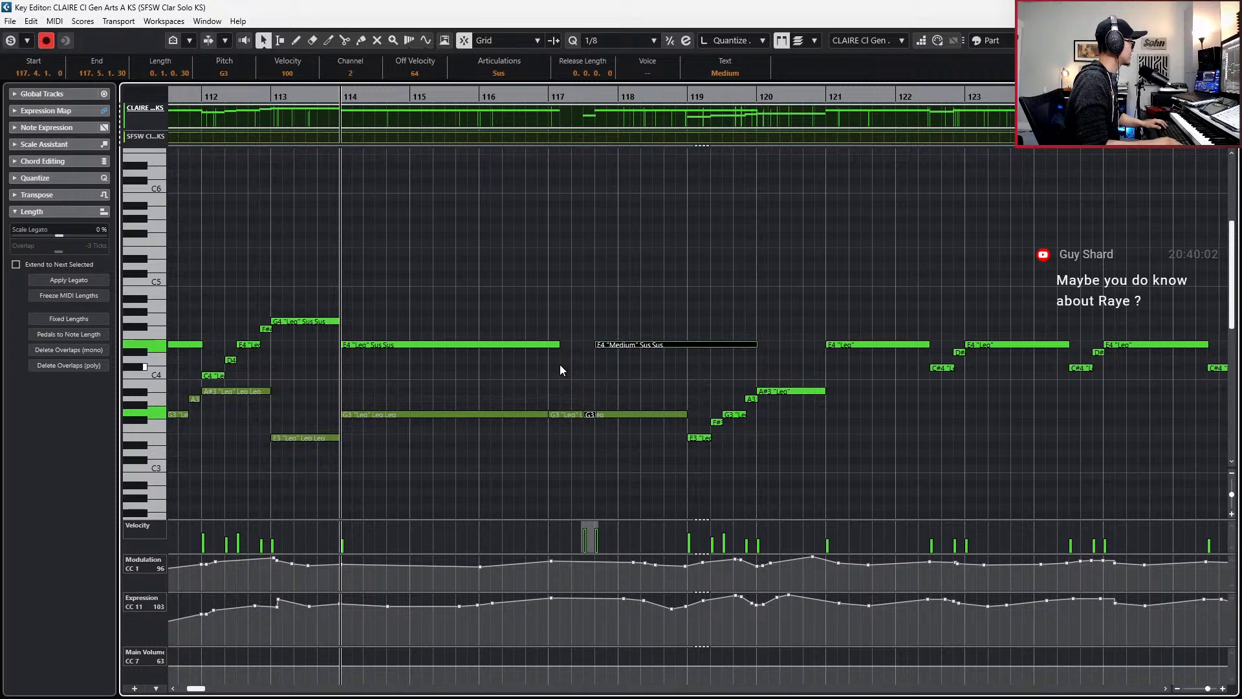
{"action": "left_click", "coordinate": [569, 268]}
{"action": "key", "text": "space"}
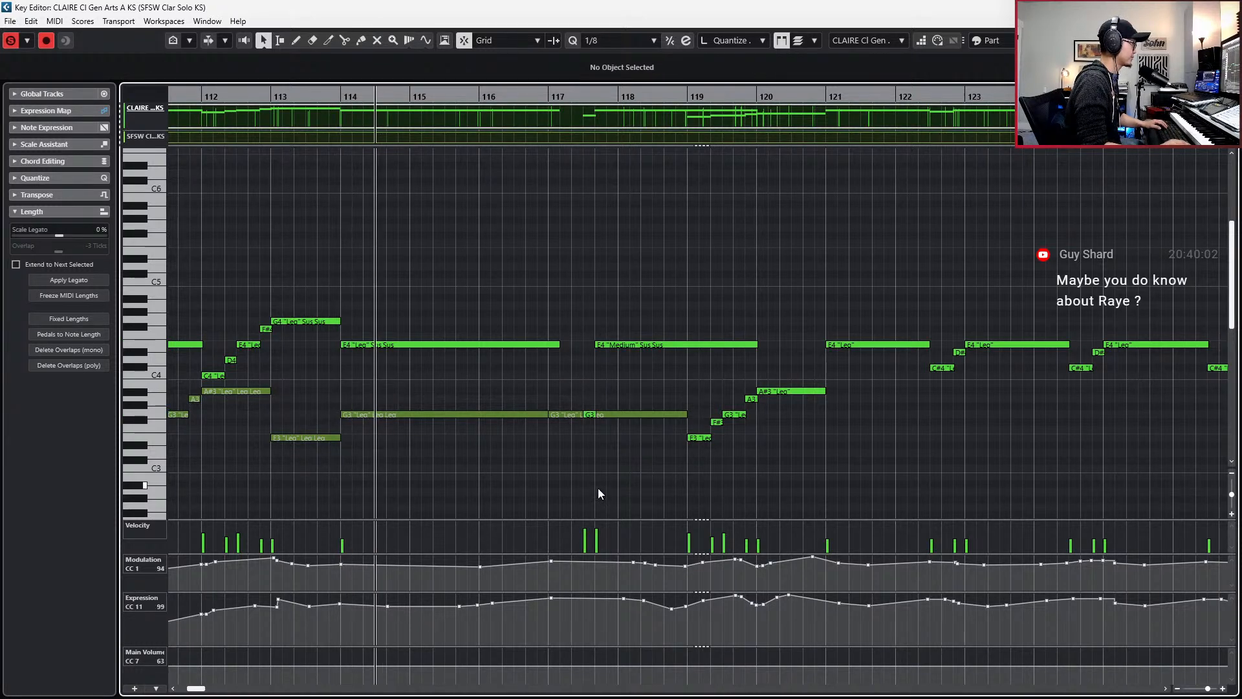
{"action": "scroll", "coordinate": [603, 464], "scroll_direction": "up", "scroll_amount": 2, "text": "ctrl"}
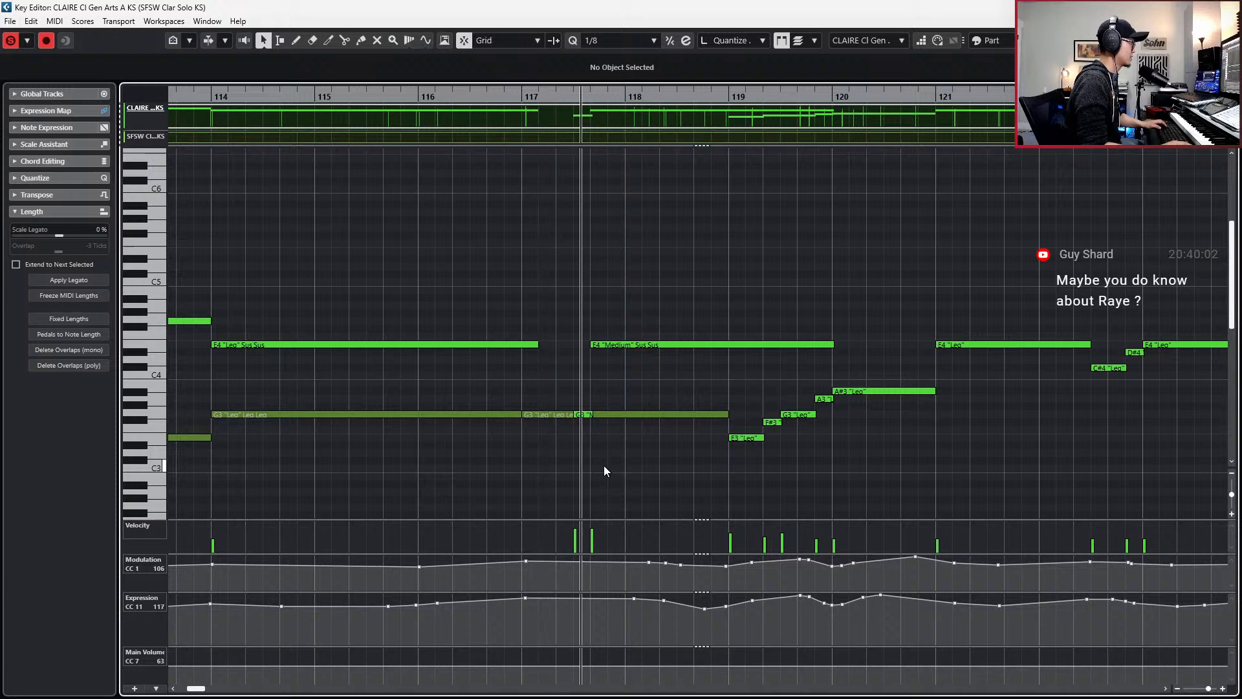
{"action": "key", "text": "space"}
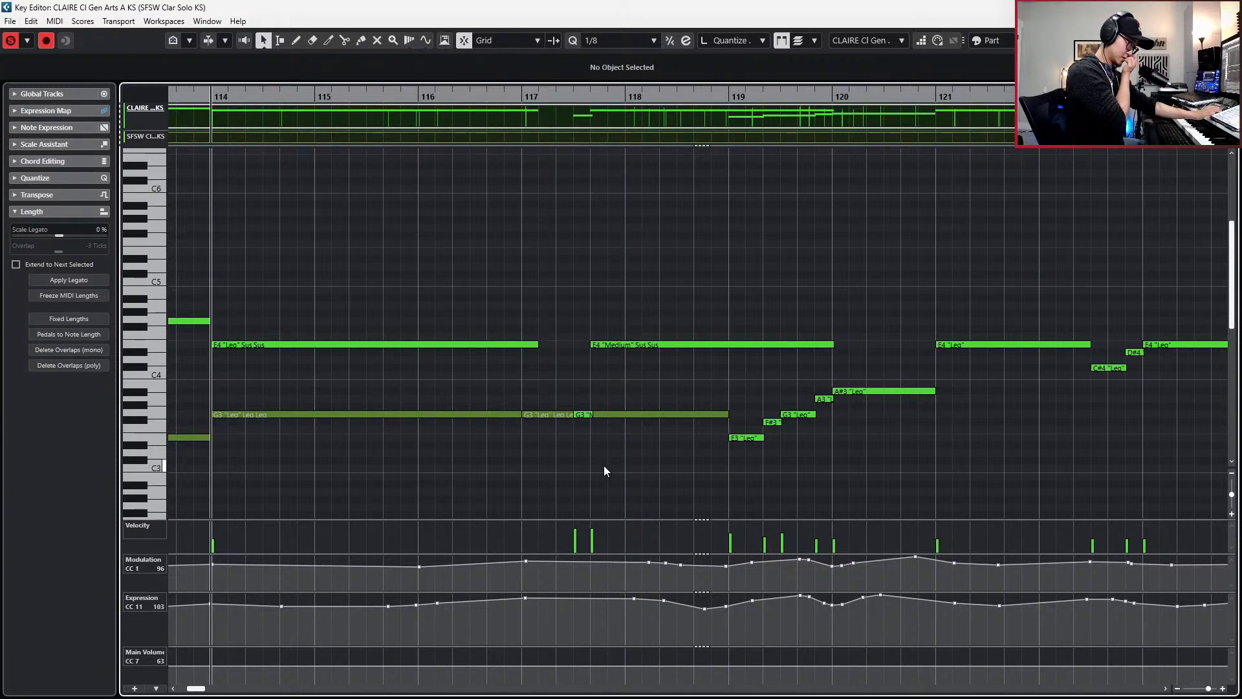
- Copy the CLAIRE clarinet run from the C4 at bar 112 through the G4 at bar 113
{"action": "left_click", "coordinate": [694, 344]}
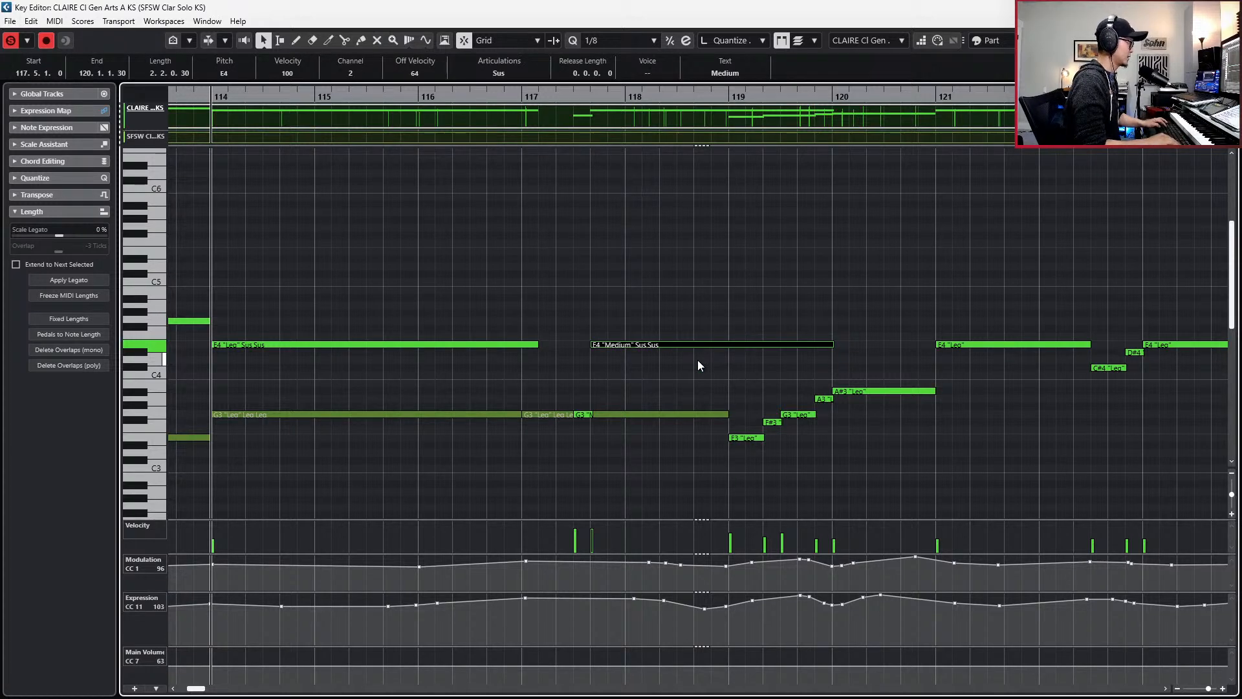
{"action": "scroll", "coordinate": [767, 371], "scroll_direction": "right", "scroll_amount": 2}
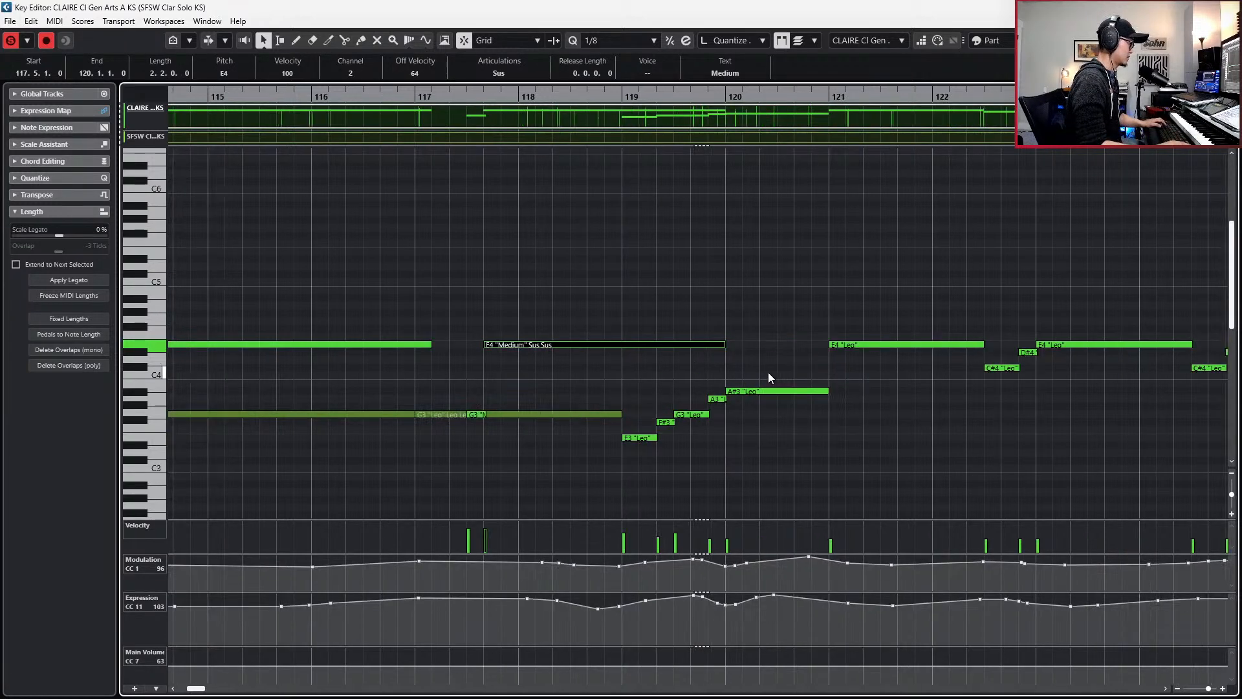
{"action": "scroll", "coordinate": [770, 408], "scroll_direction": "down", "scroll_amount": 1}
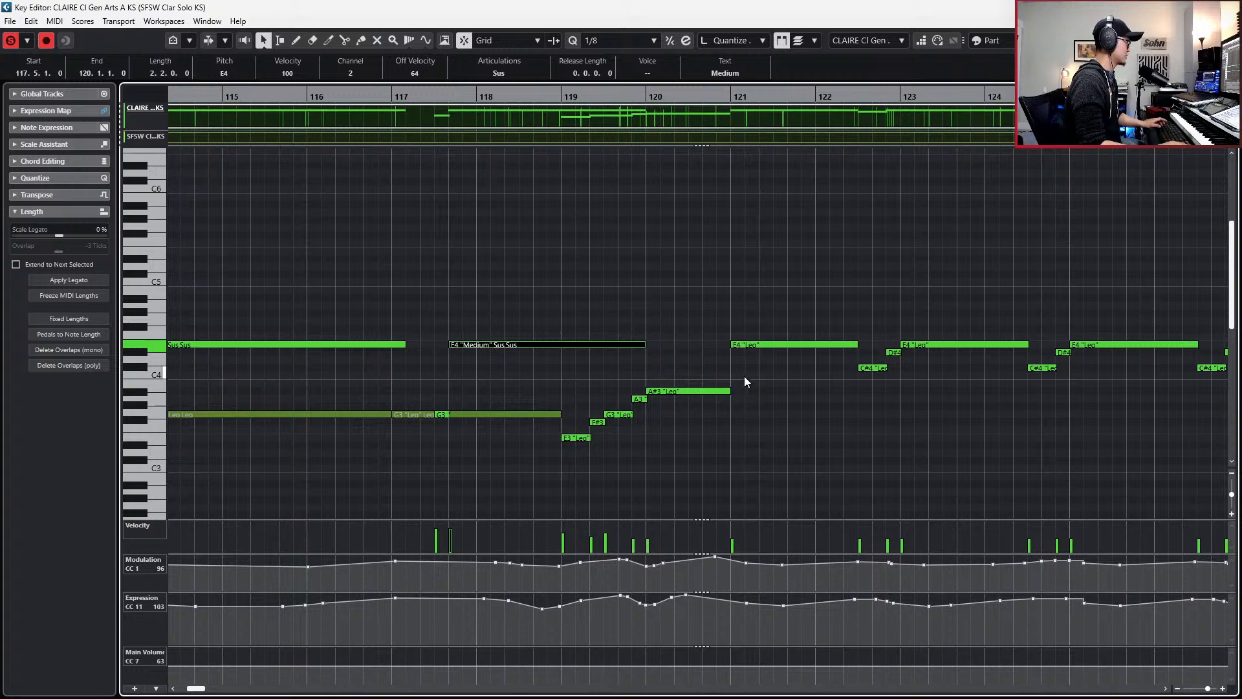
{"action": "key", "text": "space"}
{"action": "left_click_drag", "start_coordinate": [519, 296], "coordinate": [618, 368]}
{"action": "left_click", "coordinate": [524, 376]}
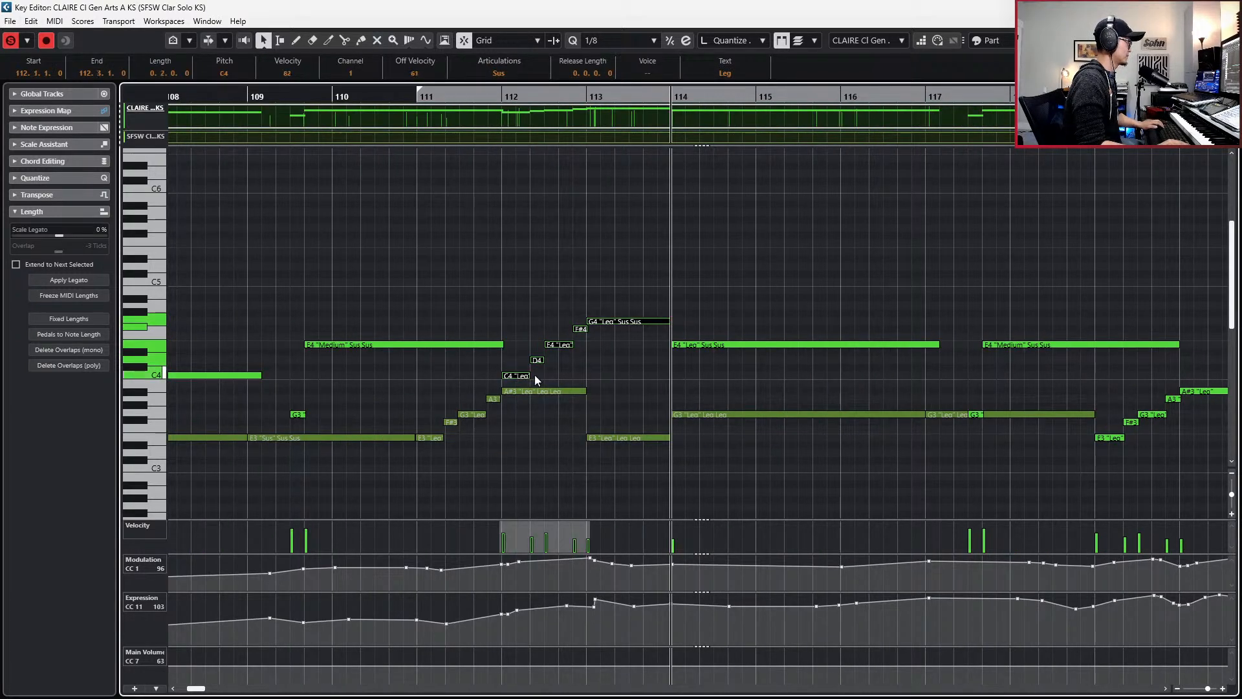
{"action": "scroll", "coordinate": [631, 366], "scroll_direction": "right", "scroll_amount": 5}
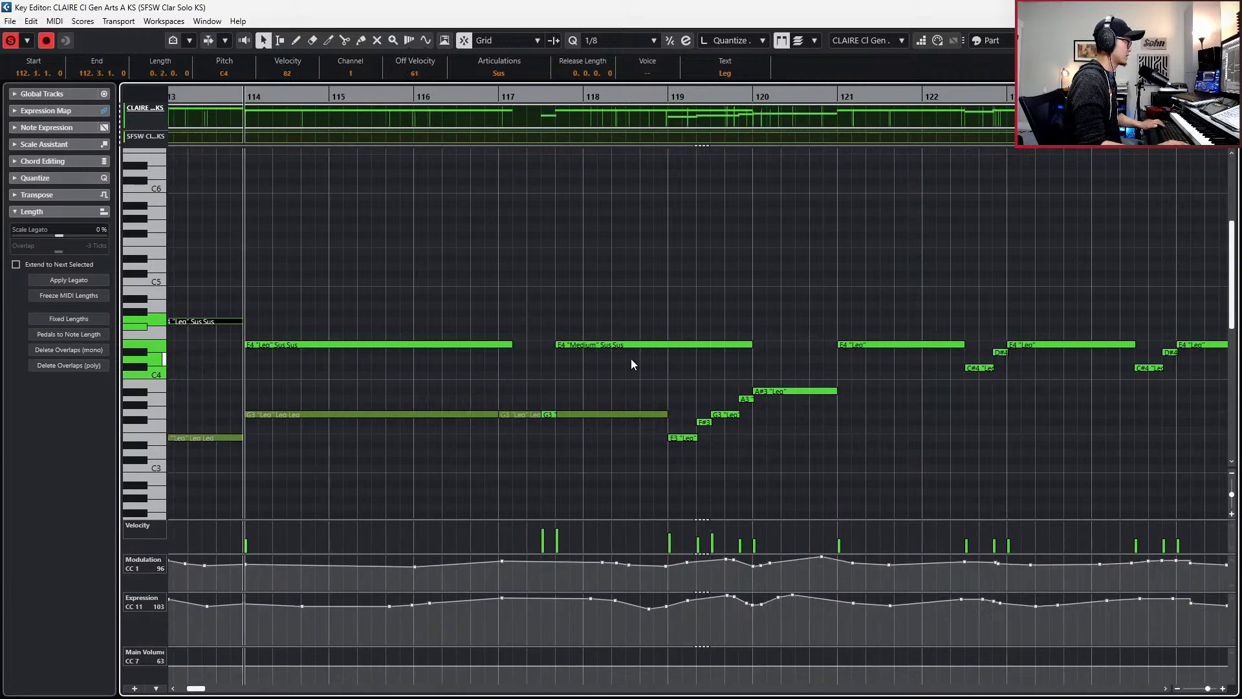
- Delete the CLAIRE doubling notes from the E3 at bar 119 through the A#3 at bar 120
{"action": "left_click", "coordinate": [678, 438]}
{"action": "key", "text": "shift+Right"}
{"action": "key", "text": "shift+Right"}
{"action": "key", "text": "shift+Right"}
{"action": "key", "text": "shift+Right"}
{"action": "key", "text": "Delete"}
- Paste the copied C4-to-G4 run at bar 120, starting at 120.1.1.0
{"action": "key", "text": "KP_Add"}
{"action": "key", "text": "KP_Add"}
{"action": "key", "text": "KP_Add"}
{"action": "key", "text": "KP_Add"}
{"action": "key", "text": "KP_Add"}
{"action": "key", "text": "KP_Add"}
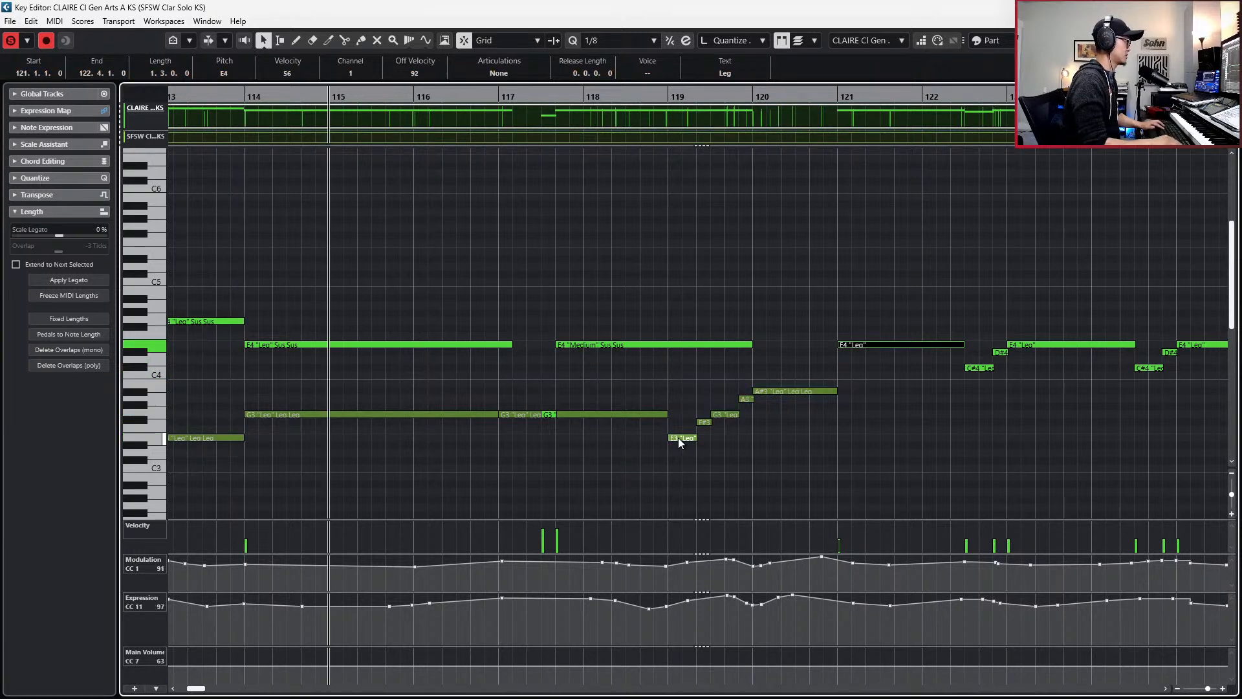
{"action": "key", "text": "ctrl+v"}
{"action": "scroll", "coordinate": [678, 438], "scroll_direction": "right", "scroll_amount": 1}
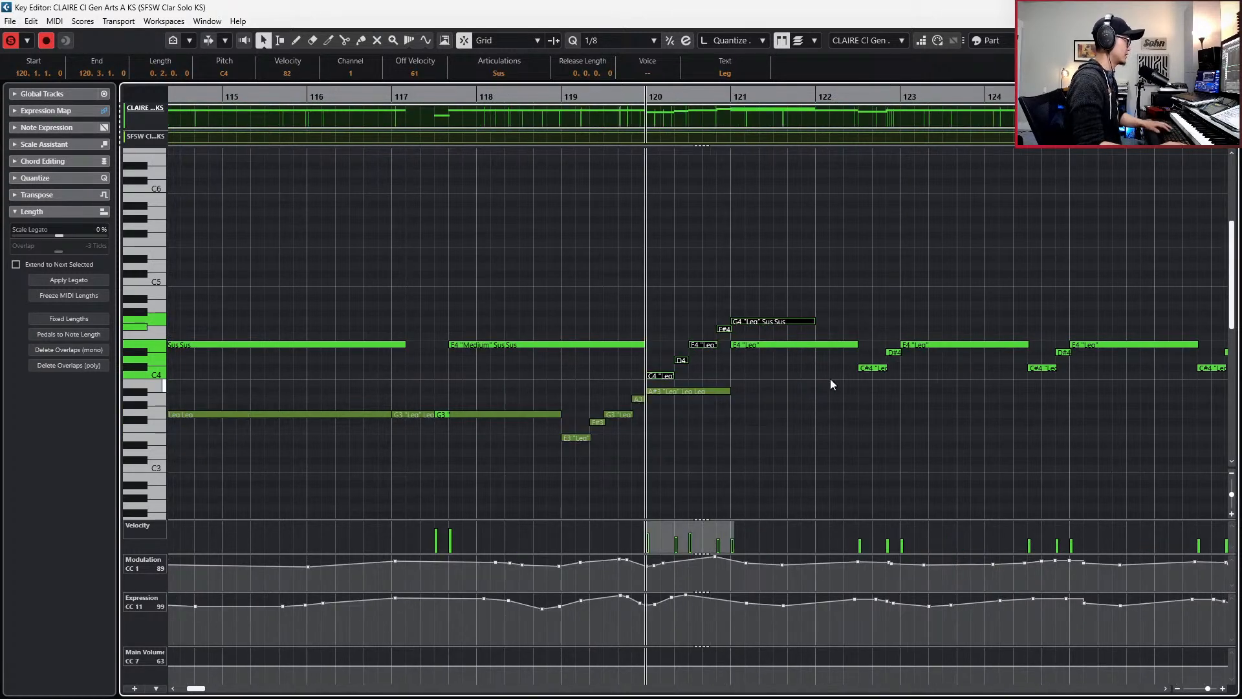
- Delete the CLAIRE E4 at bar 121 and split the pasted G4 at 121.4.1.0
{"action": "left_click", "coordinate": [818, 347]}
{"action": "key", "text": "Delete"}
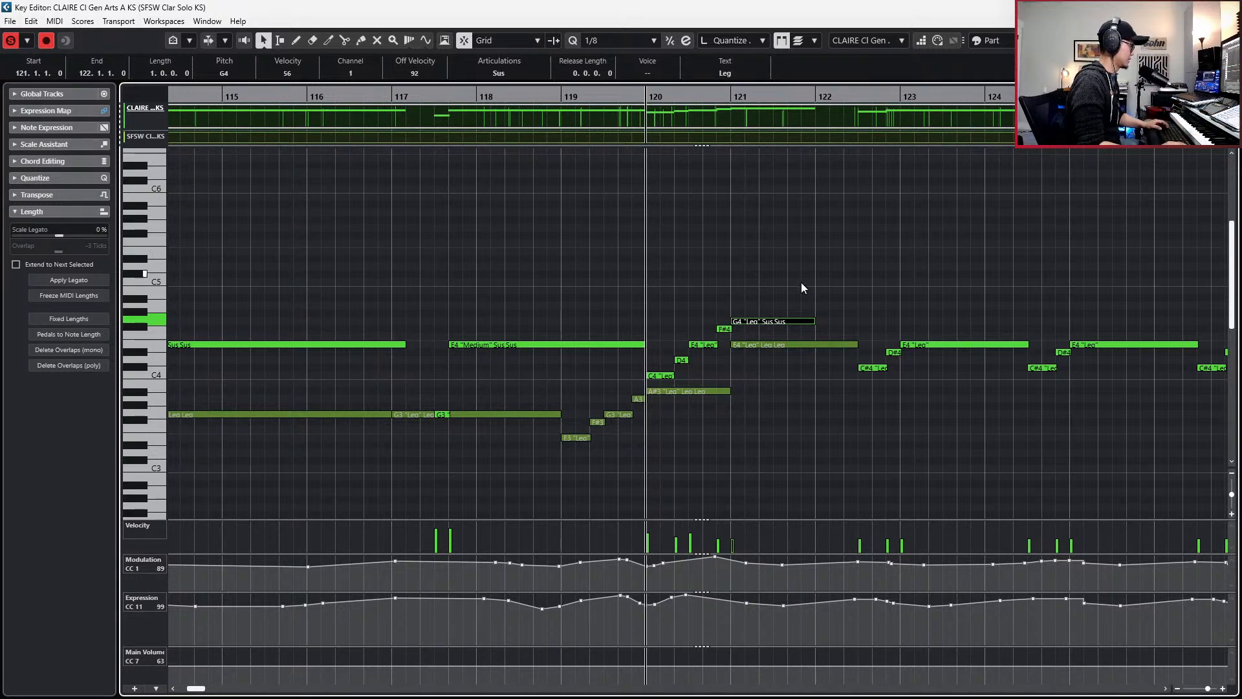
{"action": "left_click", "coordinate": [776, 321], "text": "alt"}
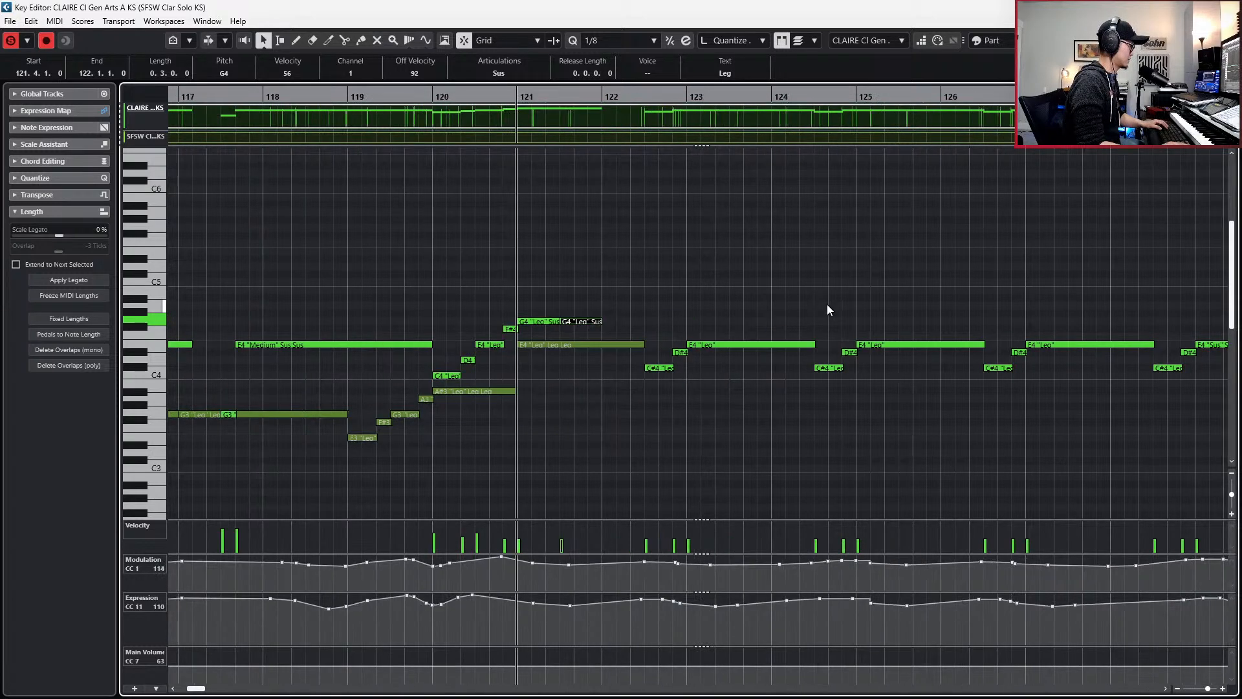
{"action": "key", "text": "space"}
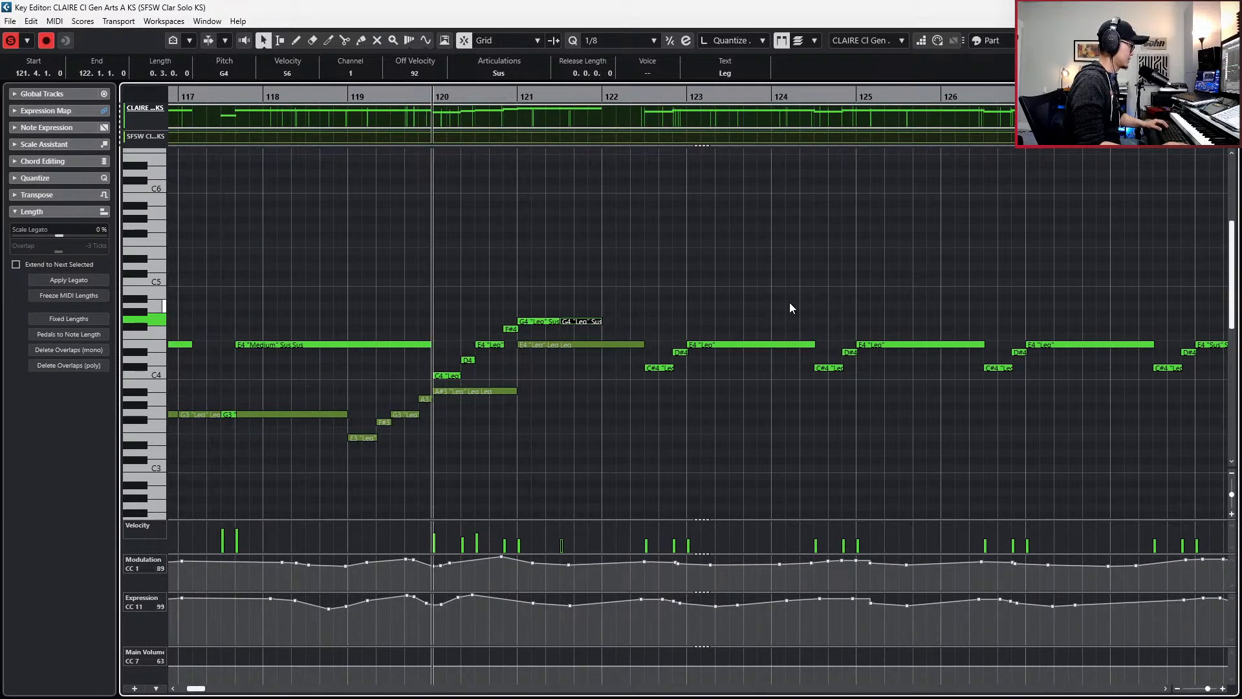
- Duplicate the second G4 portion of bar 121 into bar 122 as an E4 with length 1.0.0.0
{"action": "left_click_drag", "start_coordinate": [639, 311], "coordinate": [578, 332]}
{"action": "key", "text": "Down"}
{"action": "key", "text": "Down"}
{"action": "key", "text": "Down"}
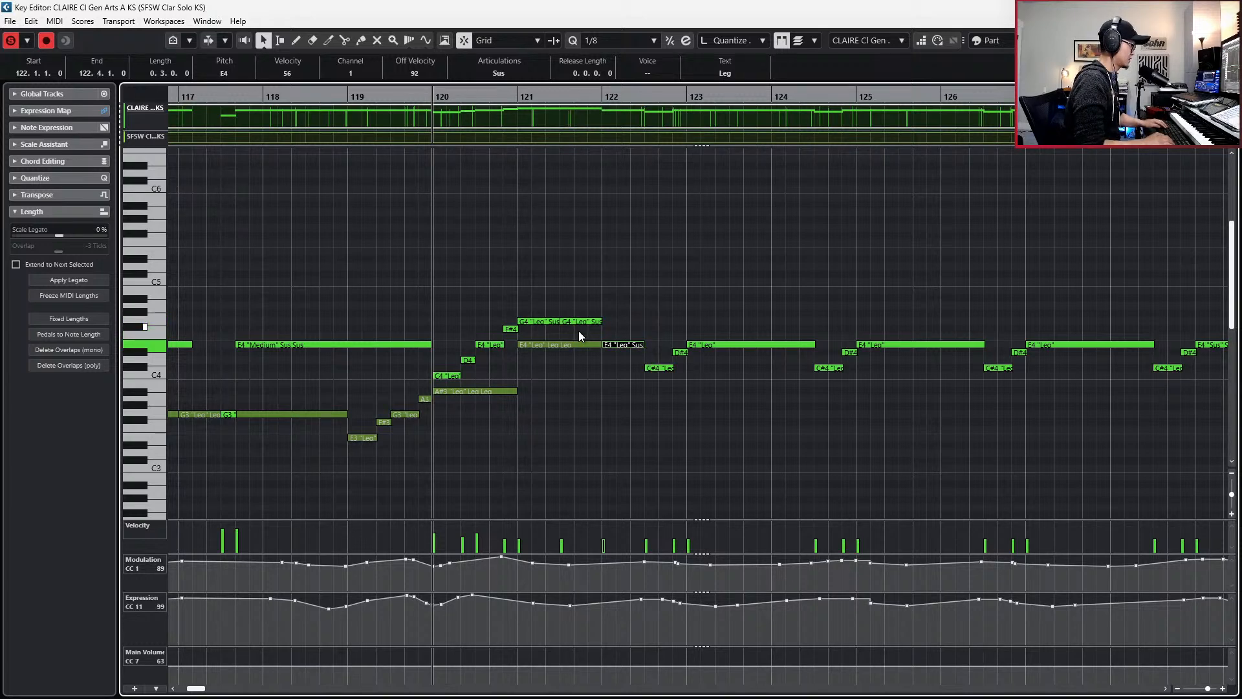
{"action": "left_click_drag", "start_coordinate": [643, 344], "coordinate": [686, 344]}
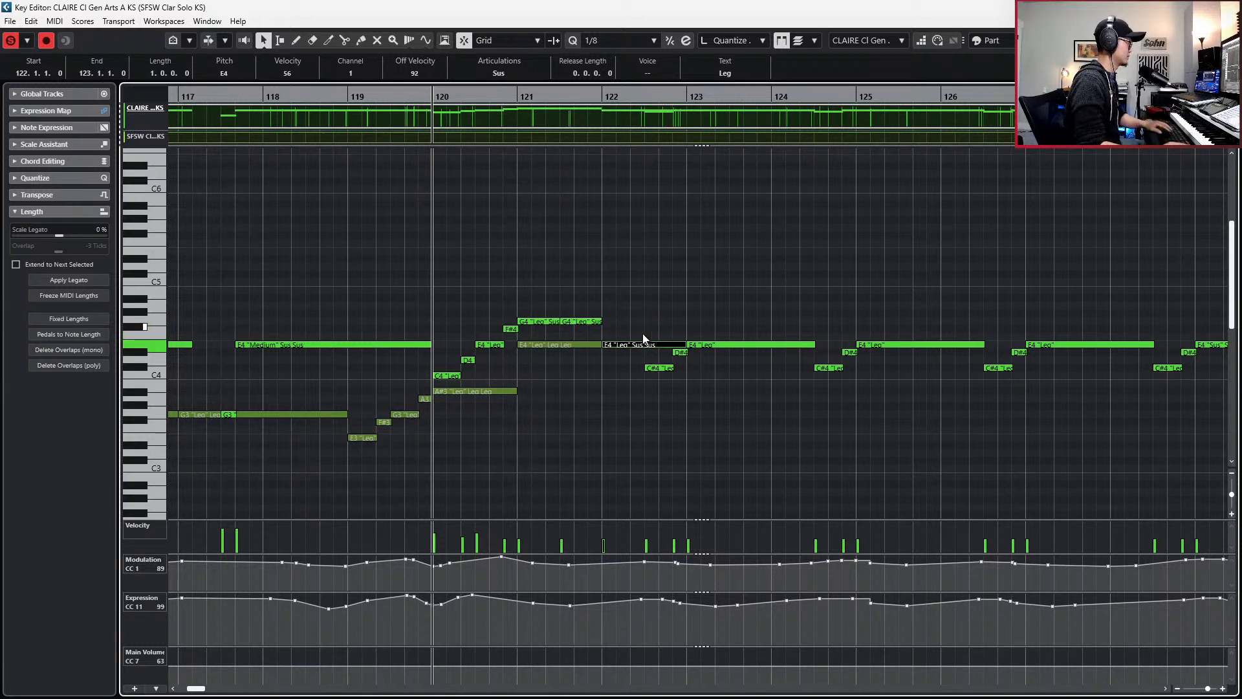
- Raise the CLAIRE E4 at bar 123 to G4, split at 123.4.1.0, and remove its portion beyond bar 124
{"action": "left_click", "coordinate": [705, 344]}
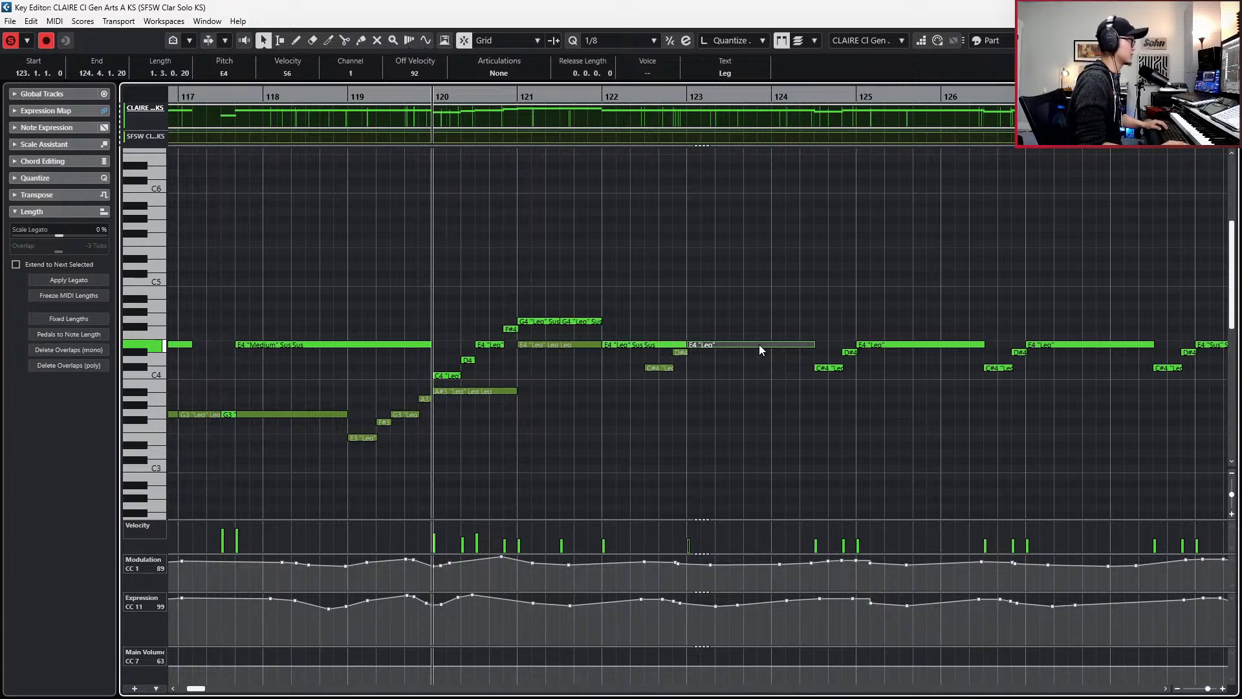
{"action": "key", "text": "Up"}
{"action": "key", "text": "Up"}
{"action": "key", "text": "Up"}
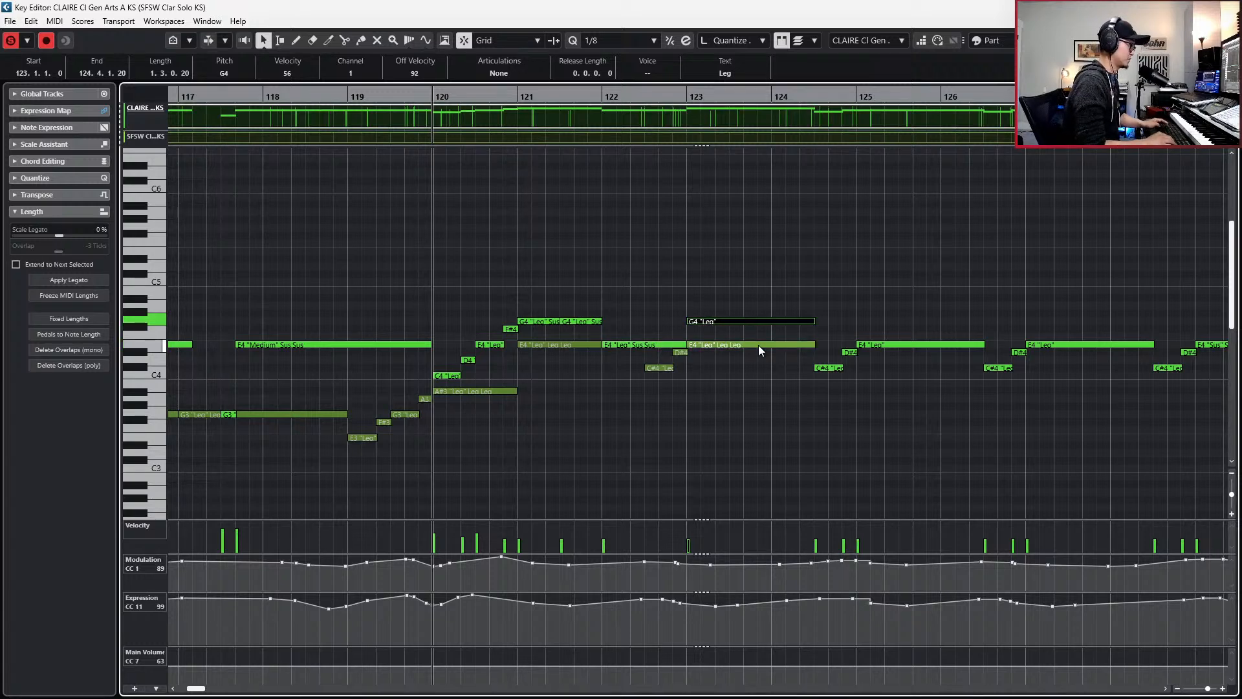
{"action": "left_click", "coordinate": [744, 321], "text": "alt"}
{"action": "key", "text": "ctrl+z"}
{"action": "left_click", "coordinate": [730, 320], "text": "alt"}
{"action": "left_click", "coordinate": [771, 320], "text": "alt"}
{"action": "left_click_drag", "start_coordinate": [792, 293], "coordinate": [796, 322]}
{"action": "key", "text": "Delete"}
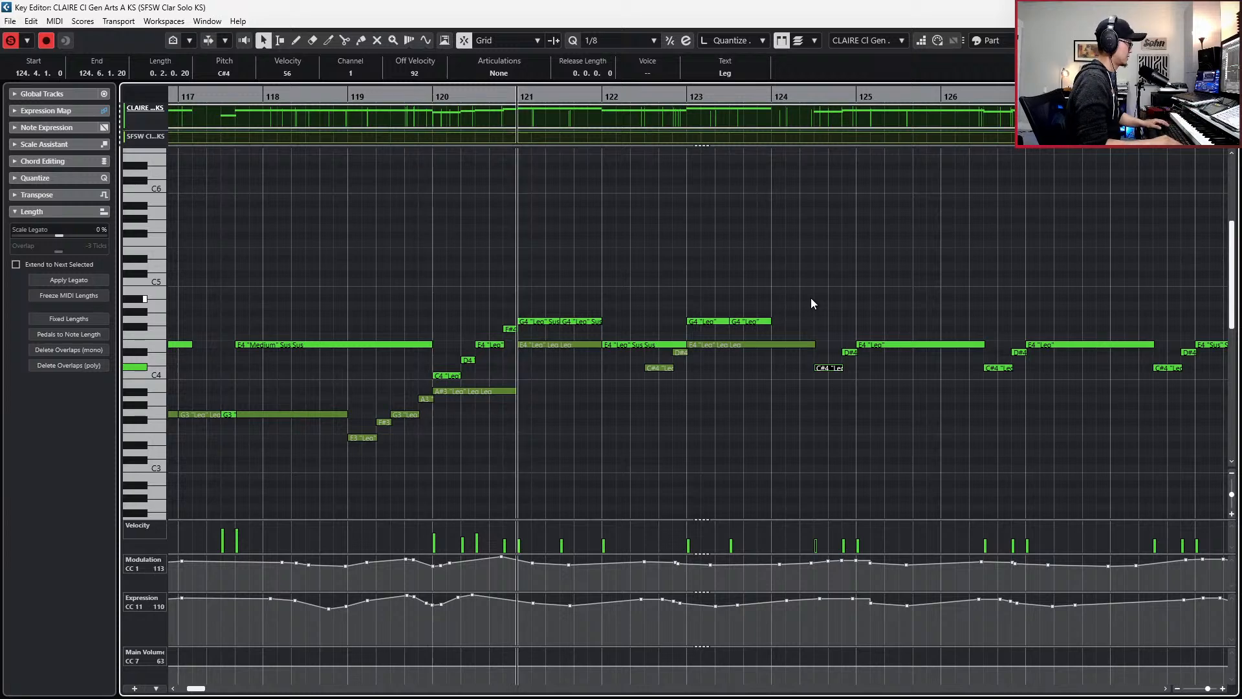
- Duplicate bar 123's second G4 portion as an E4 filling bar 124, replacing the C#4 and D#4 there
{"action": "left_click", "coordinate": [761, 321]}
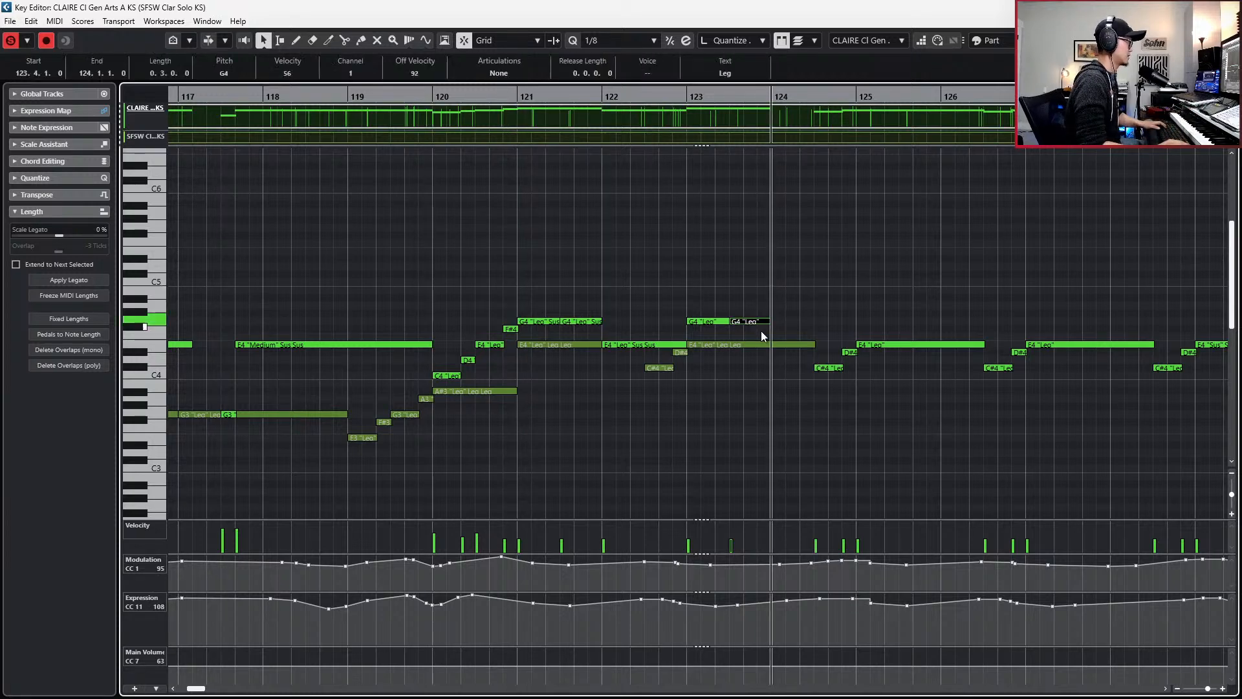
{"action": "key", "text": "Right"}
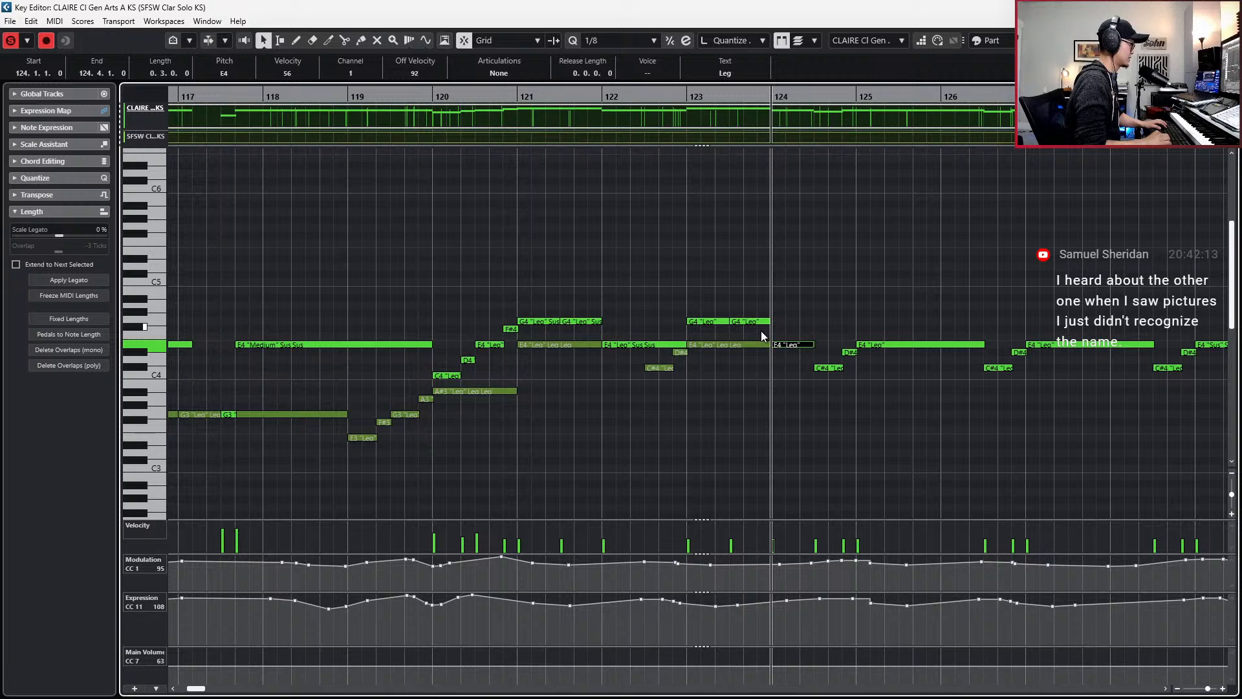
{"action": "key", "text": "Right"}
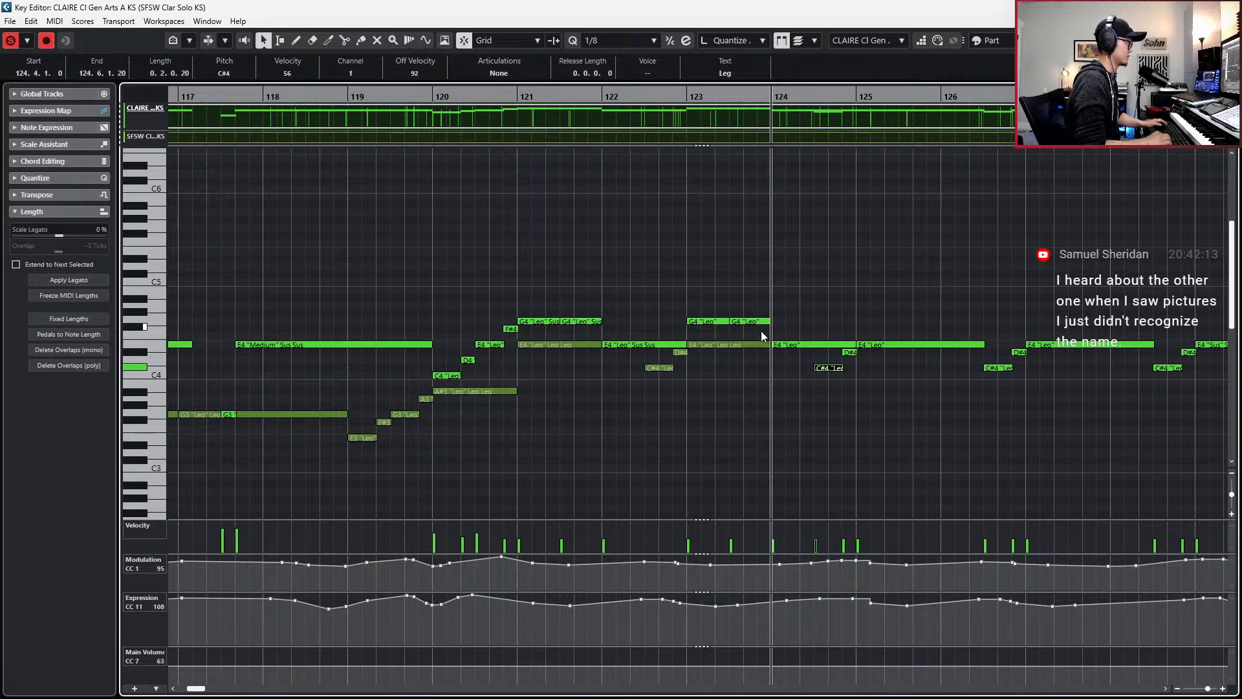
{"action": "key", "text": "Right"}
- Raise the CLAIRE E4 at bar 125 to G#4, split at mid-bar, and remove its portion beyond bar 126
{"action": "scroll", "coordinate": [759, 324], "scroll_direction": "right", "scroll_amount": 3}
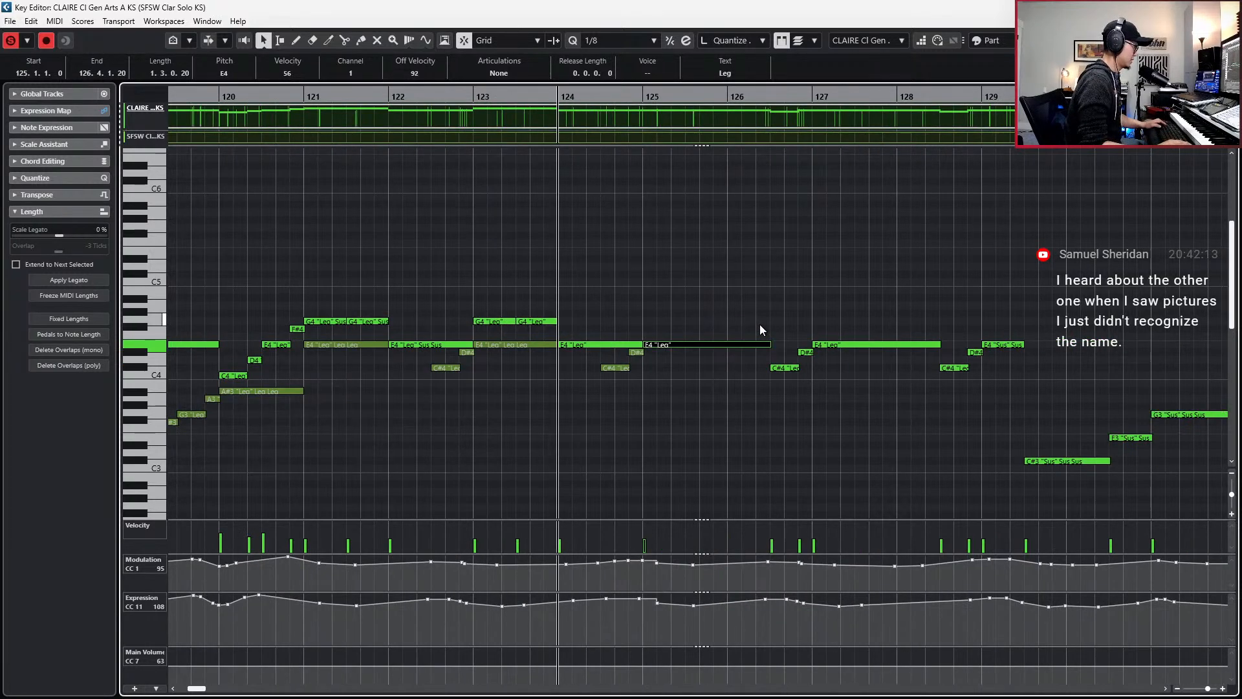
{"action": "key", "text": "Up"}
{"action": "key", "text": "Up"}
{"action": "key", "text": "Up"}
{"action": "key", "text": "Up"}
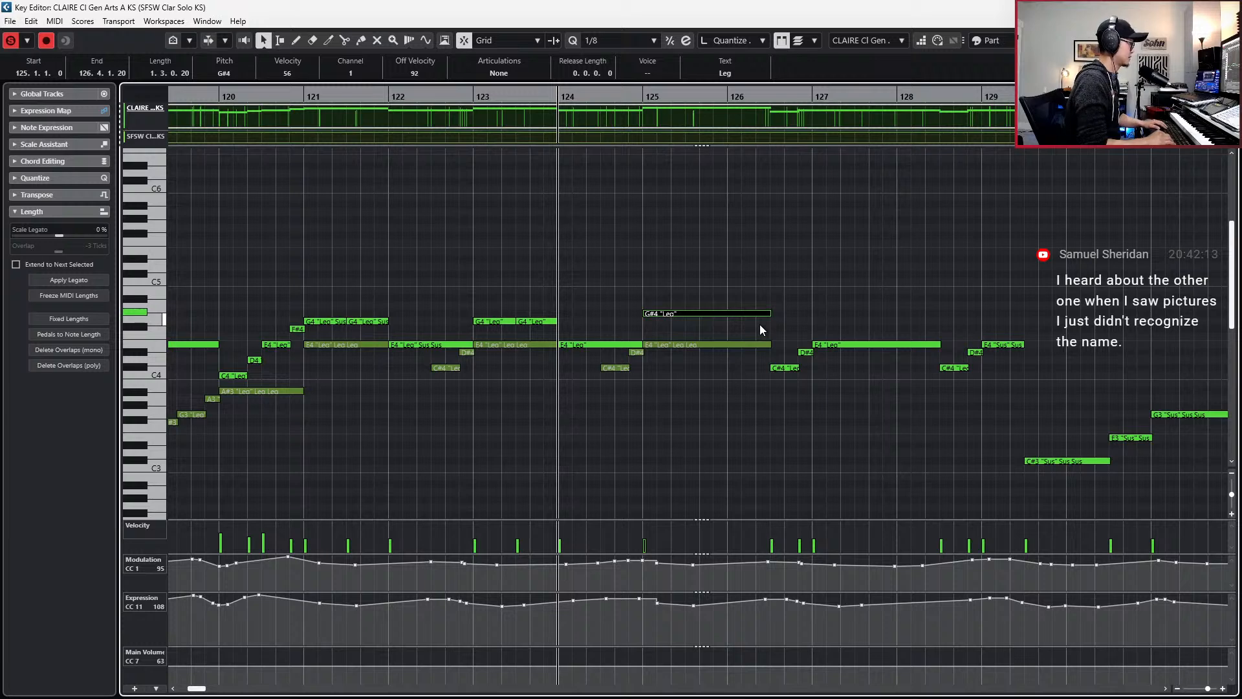
{"action": "left_click", "coordinate": [692, 315], "text": "alt"}
{"action": "left_click", "coordinate": [729, 314], "text": "alt"}
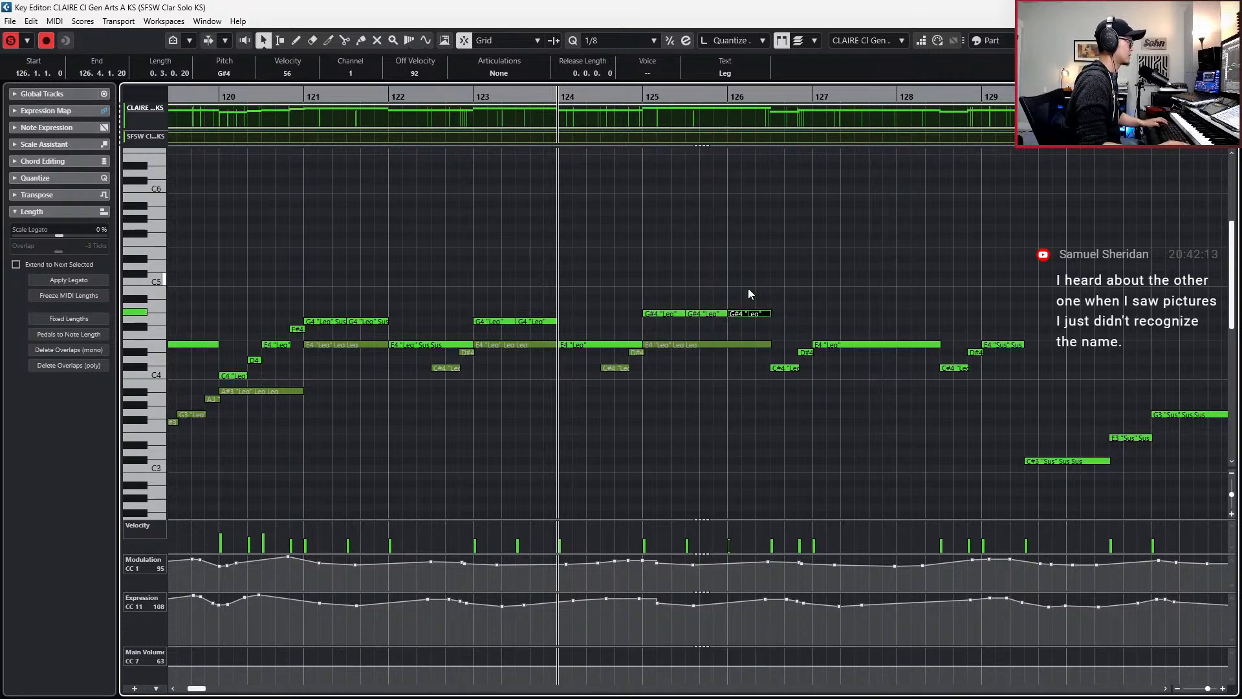
{"action": "left_click", "coordinate": [767, 313]}
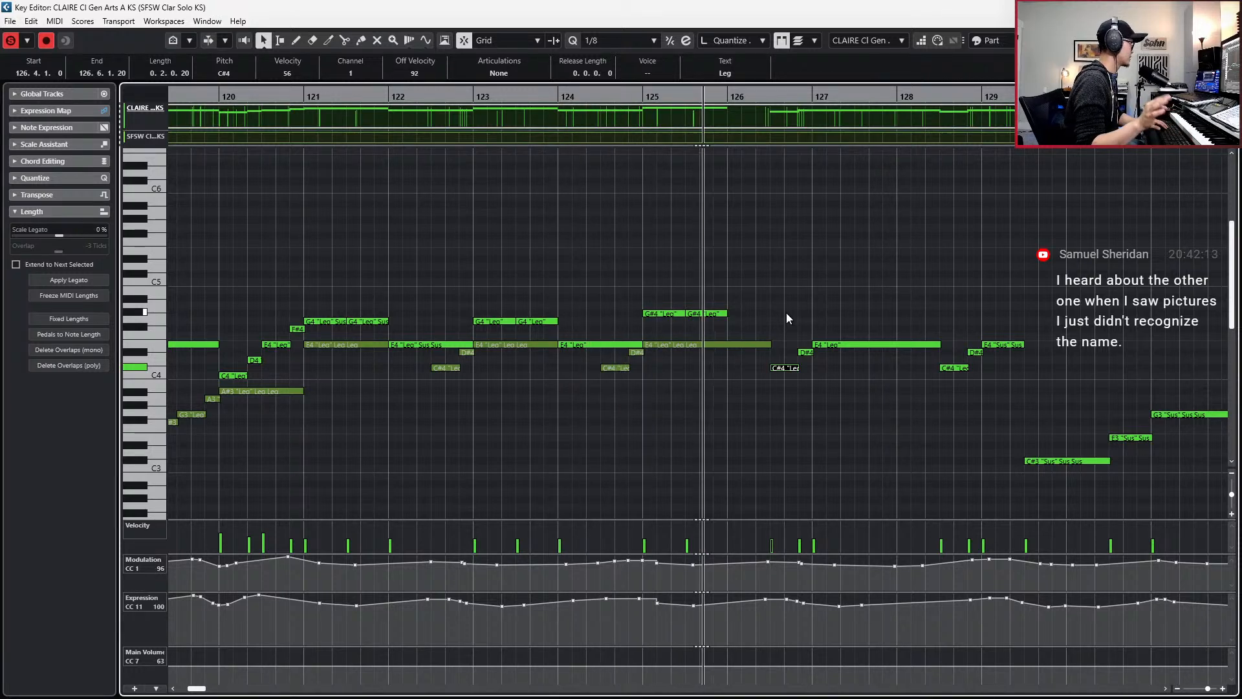
- Duplicate the second G#4 portion of bar 125 into bar 126 as an E4 held until bar 127
{"action": "key", "text": "space"}
{"action": "left_click_drag", "start_coordinate": [777, 277], "coordinate": [716, 323]}
{"action": "key", "text": "ctrl+d"}
{"action": "key", "text": "Down"}
{"action": "key", "text": "Down"}
{"action": "key", "text": "Down"}
{"action": "key", "text": "Down"}
{"action": "key", "text": "alt+shift+Right"}
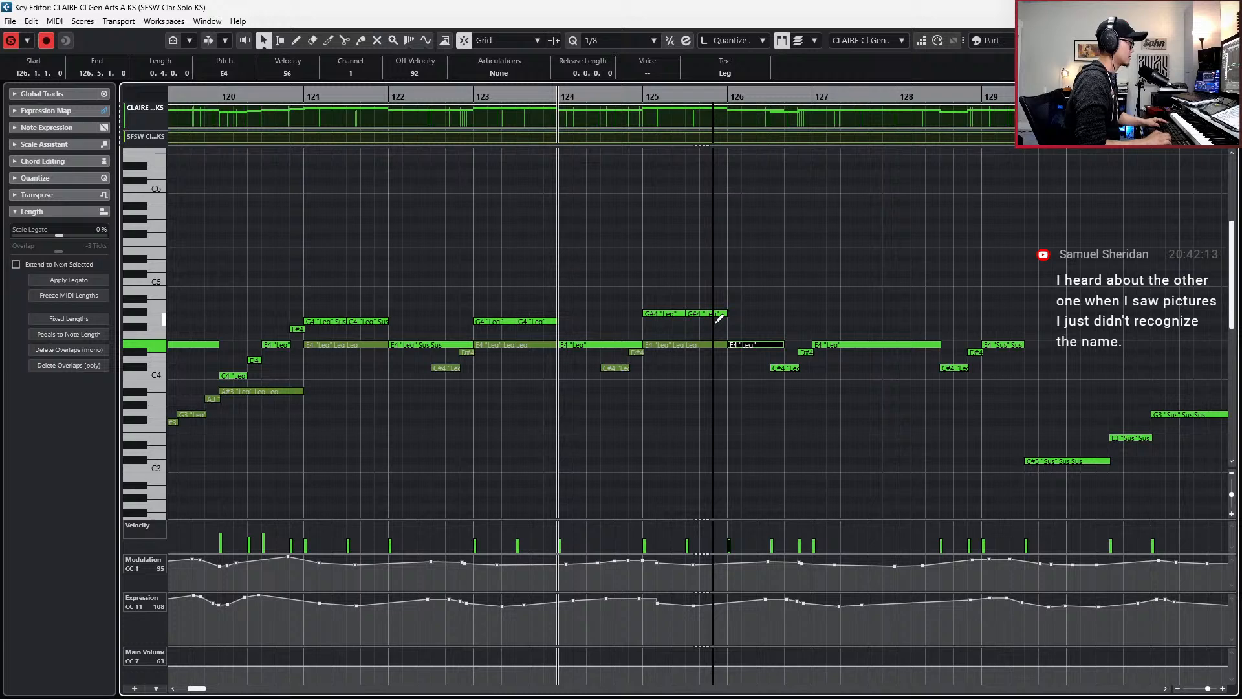
{"action": "key", "text": "alt+shift+Right"}
{"action": "key", "text": "alt+shift+Right"}
- Delete the CLAIRE C#4 and D#4 notes in bar 126 and select the E4 at bar 127
{"action": "key", "text": "Right"}
{"action": "key", "text": "shift+m"}
{"action": "key", "text": "Right"}
{"action": "key", "text": "shift+m"}
{"action": "key", "text": "Right"}
{"action": "key", "text": "KP_Add"}
{"action": "key", "text": "KP_Add"}
{"action": "scroll", "coordinate": [736, 314], "scroll_direction": "right", "scroll_amount": 3}
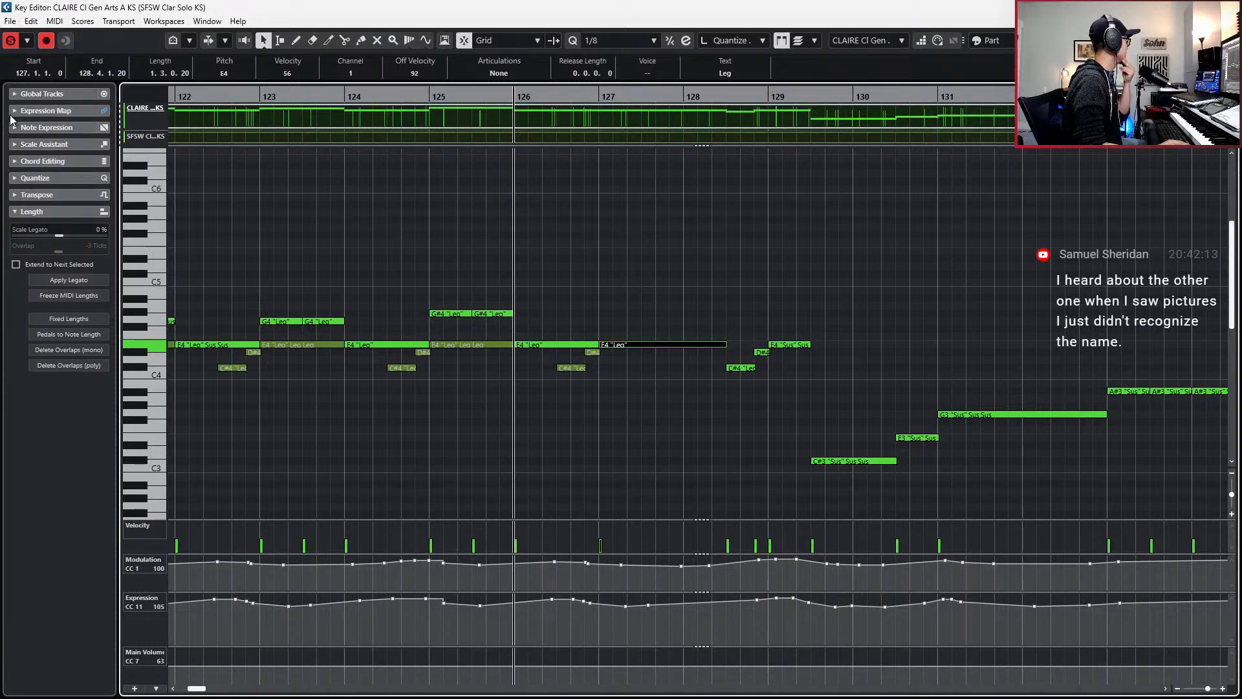
- Display the HITS marker track above the notes and select the 295 section marker at bar 129
{"action": "left_click", "coordinate": [15, 94]}
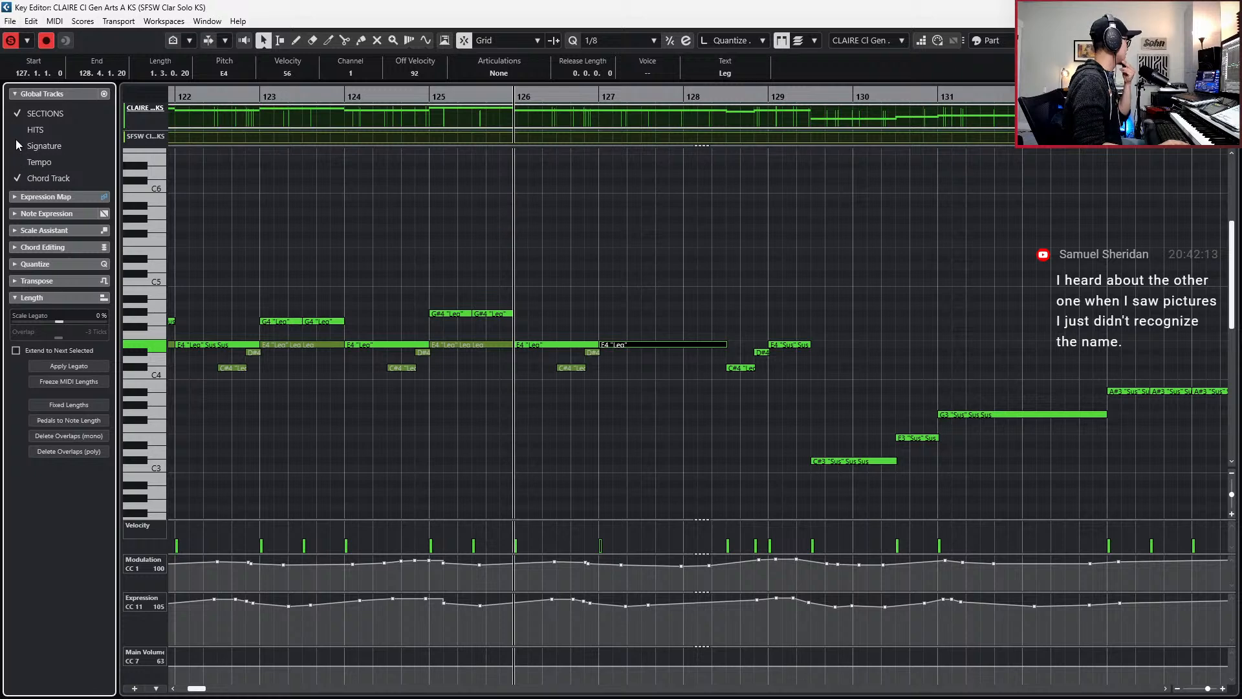
{"action": "left_click", "coordinate": [18, 130]}
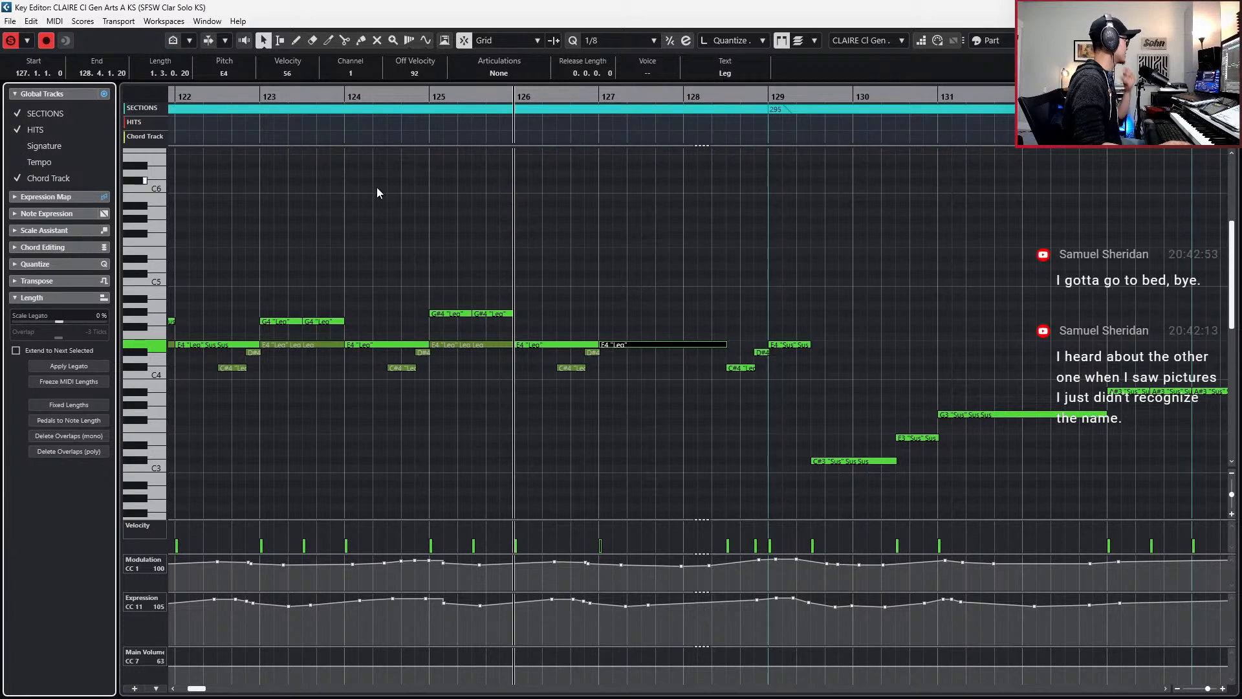
{"action": "left_click", "coordinate": [507, 234]}
{"action": "left_click", "coordinate": [780, 116]}
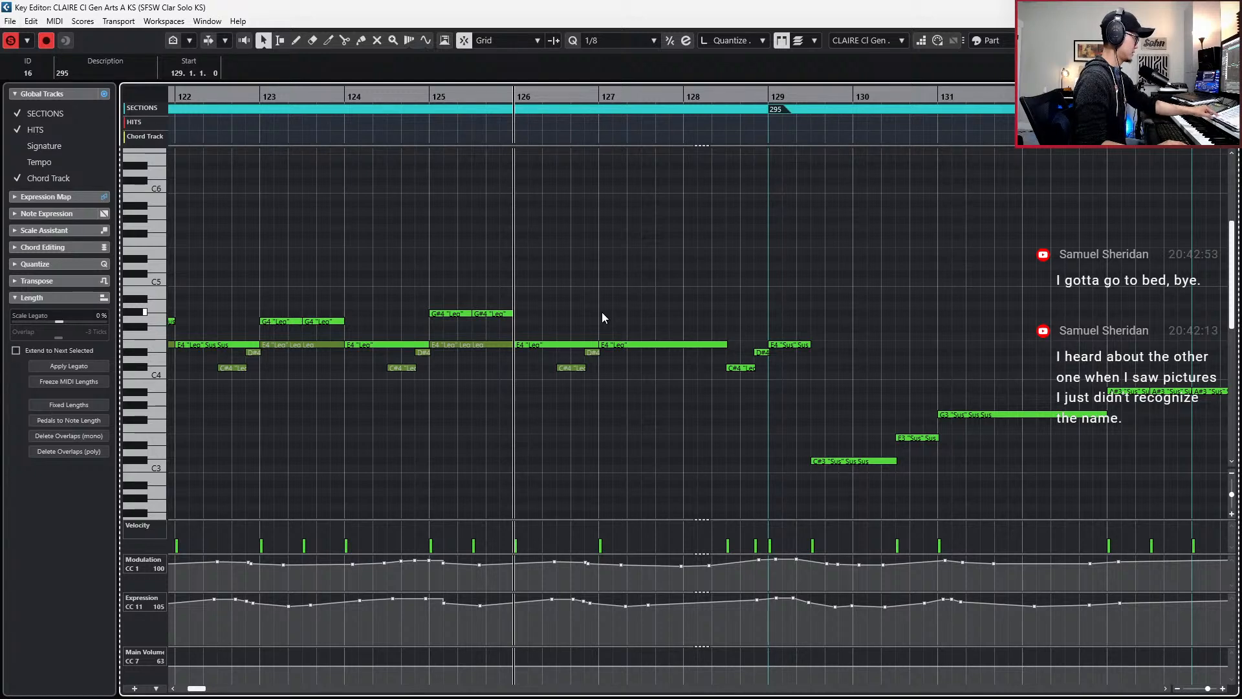
- Raise the CLAIRE E4 at bar 127 to G4 and split it at mid-bar and at bar 128
{"action": "left_click", "coordinate": [631, 347]}
{"action": "key", "text": "l"}
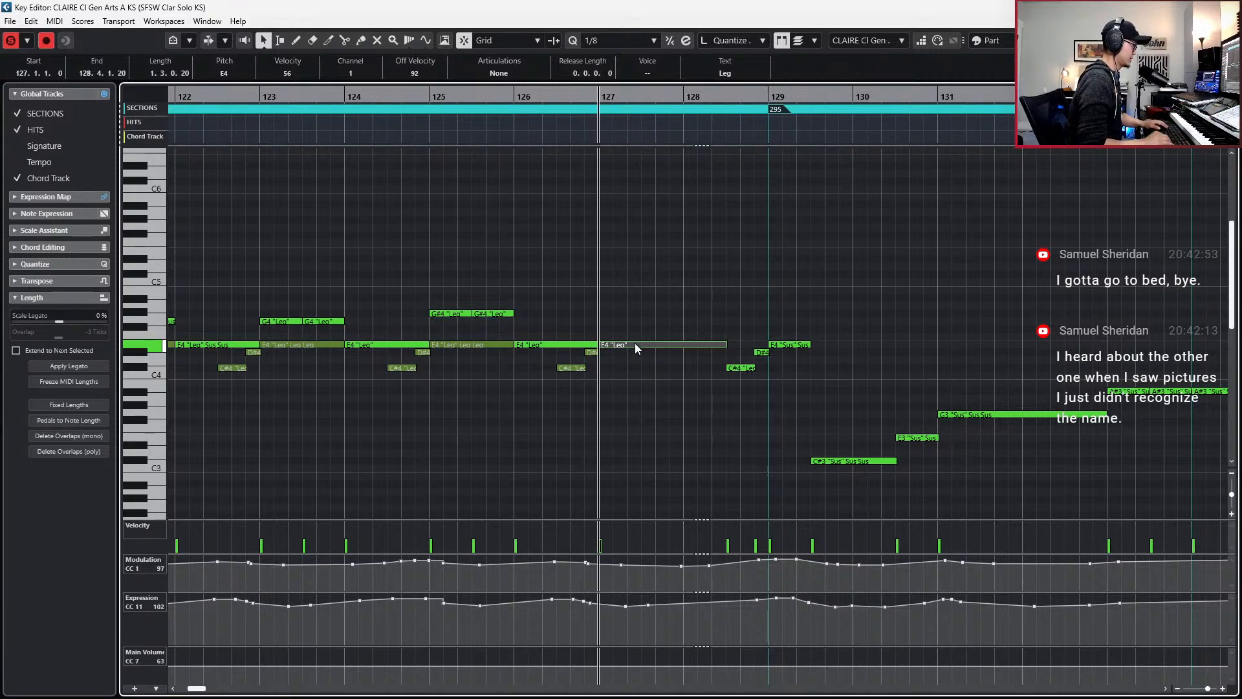
{"action": "key", "text": "ctrl+v"}
{"action": "key", "text": "Up"}
{"action": "key", "text": "Up"}
{"action": "key", "text": "Up"}
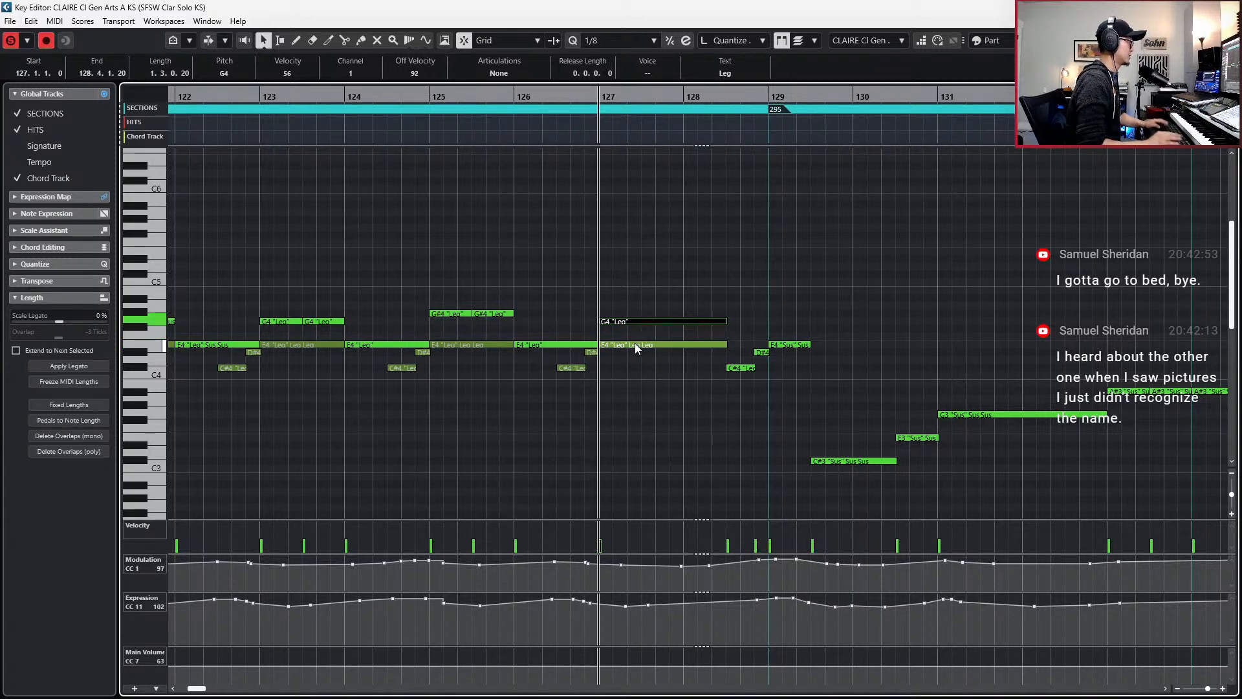
{"action": "scroll", "coordinate": [635, 343], "scroll_direction": "up", "scroll_amount": 3}
{"action": "left_click", "coordinate": [647, 396], "text": "alt"}
{"action": "left_click", "coordinate": [686, 395], "text": "alt"}
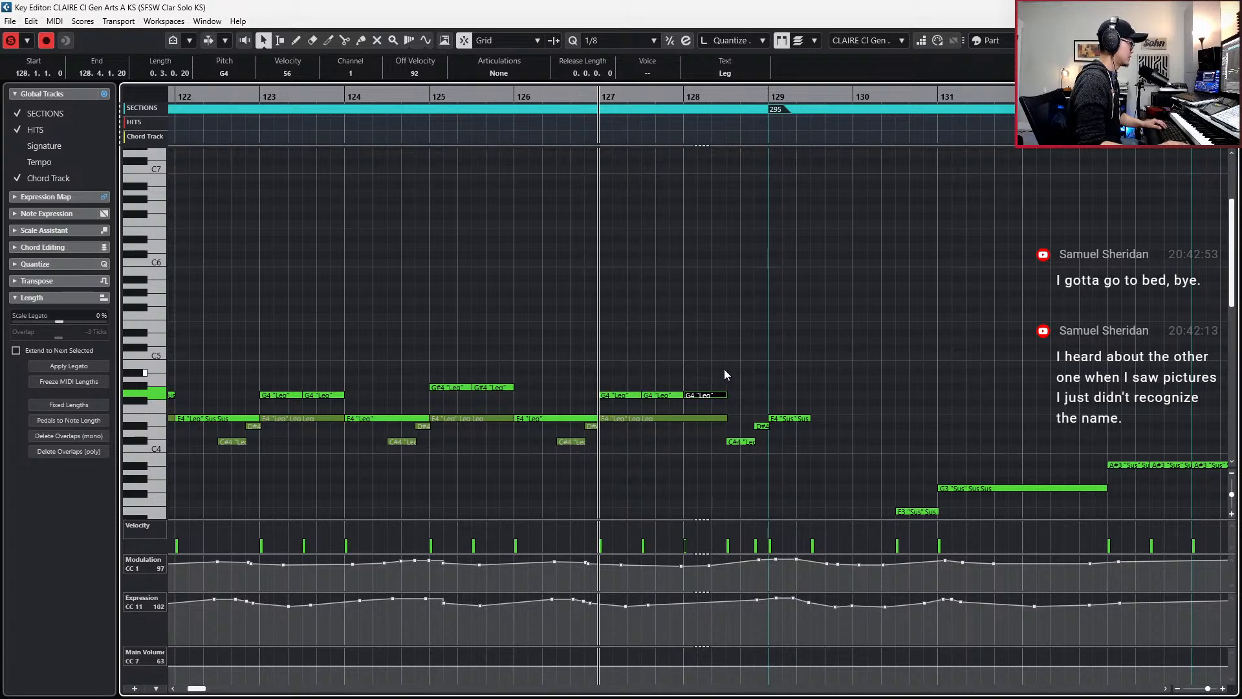
- Turn the G4 portion at bar 128 into an E4 held to bar 129, deleting bar 128's C#4 and D#4
{"action": "key", "text": "Down"}
{"action": "key", "text": "Down"}
{"action": "key", "text": "Down"}
{"action": "key", "text": "alt+shift+Right"}
{"action": "key", "text": "Right"}
{"action": "key", "text": "shift+m"}
{"action": "key", "text": "Right"}
{"action": "key", "text": "shift+m"}
{"action": "key", "text": "Right"}
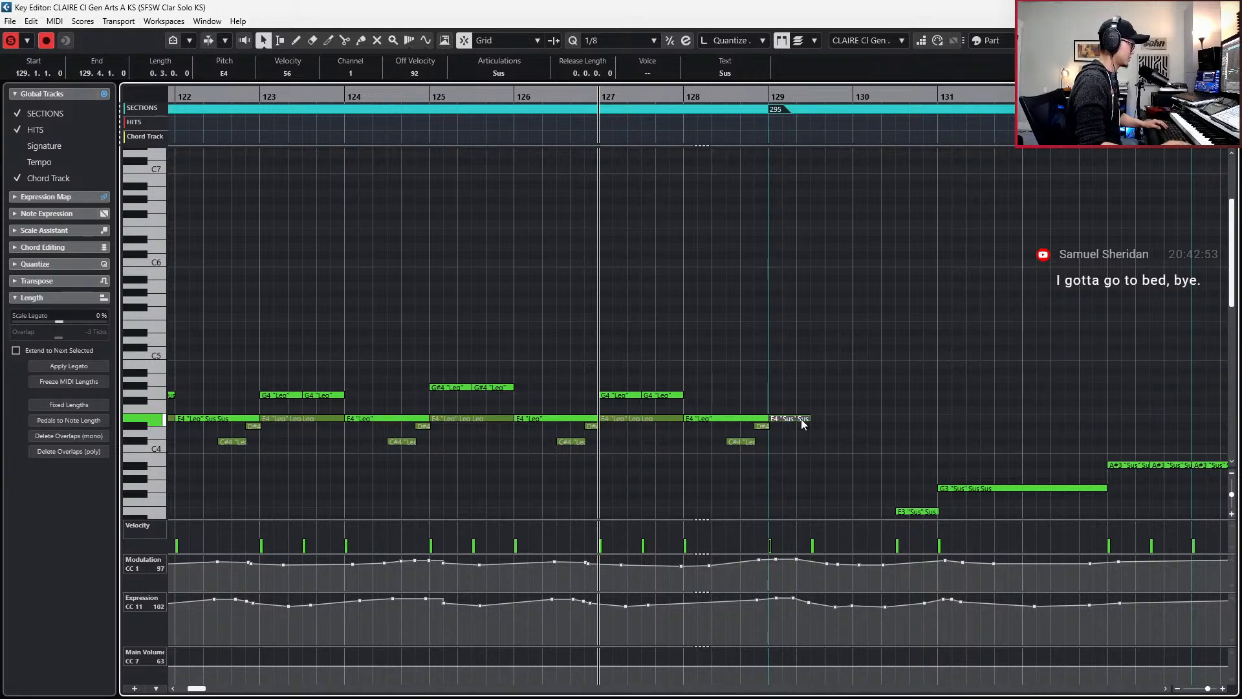
- Delete the CLAIRE E4 note at bar 129 and select the E4 at bar 128
{"action": "key", "text": "Right"}
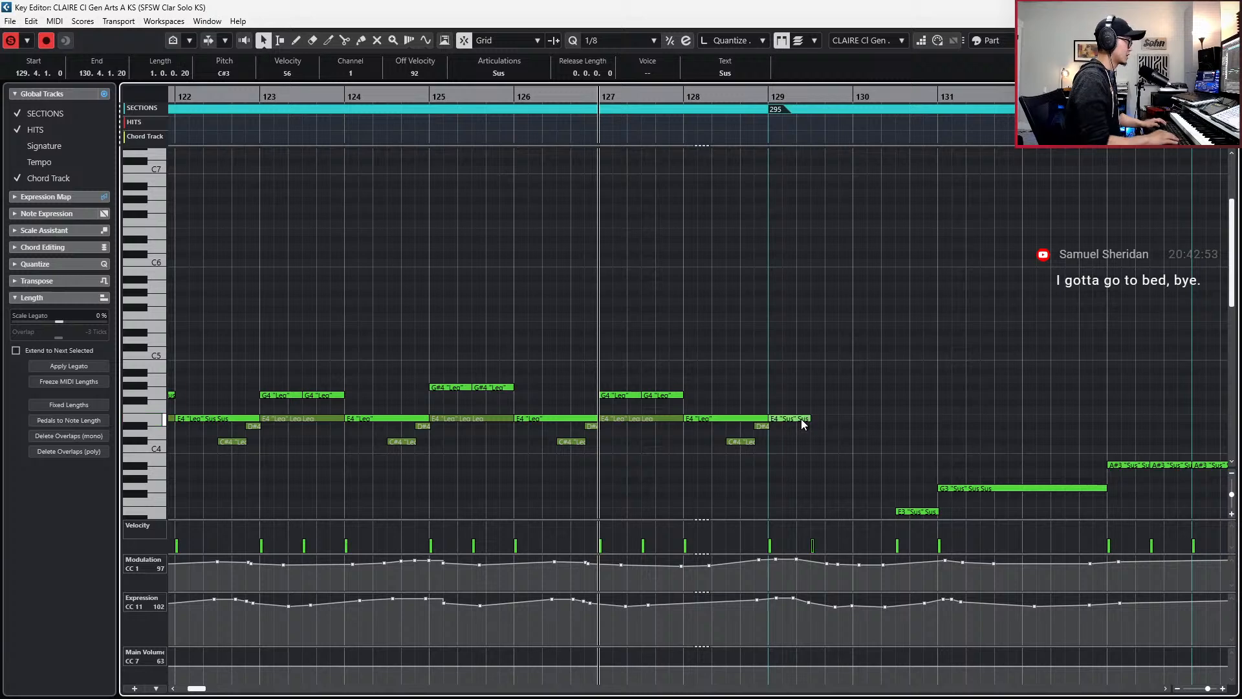
{"action": "left_click", "coordinate": [952, 407]}
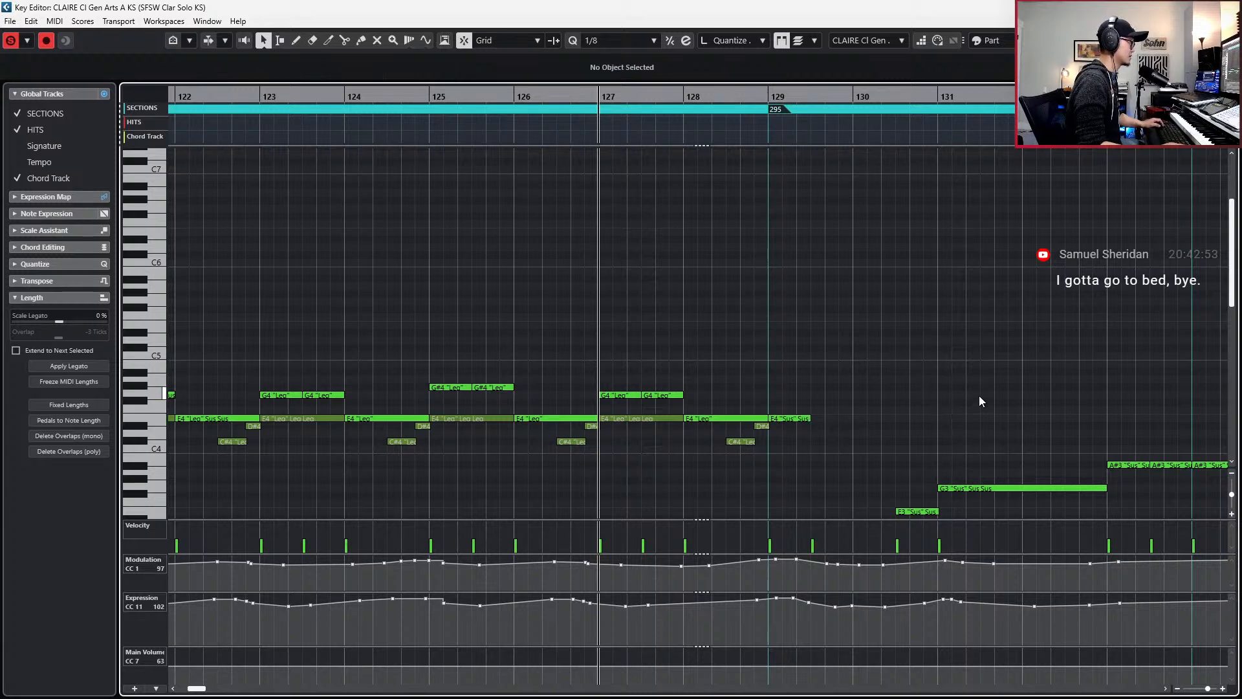
{"action": "key", "text": "Right"}
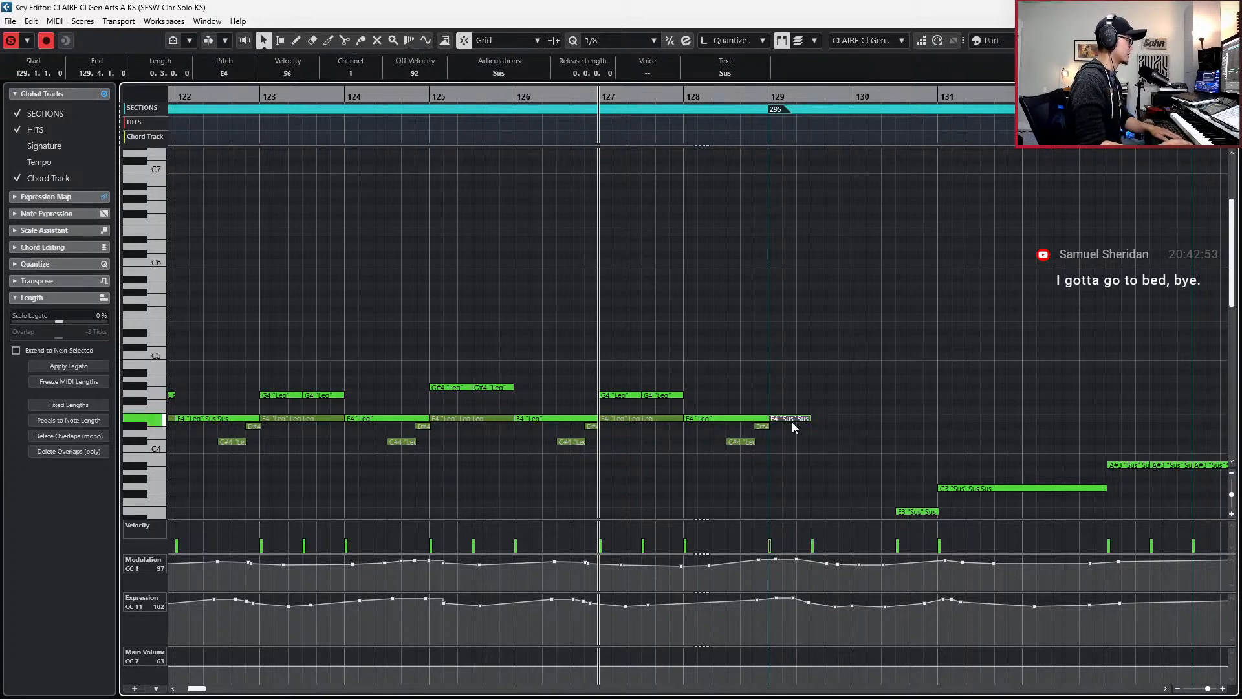
{"action": "left_click_drag", "start_coordinate": [792, 421], "coordinate": [799, 425]}
{"action": "key", "text": "Delete"}
{"action": "left_click", "coordinate": [745, 421]}
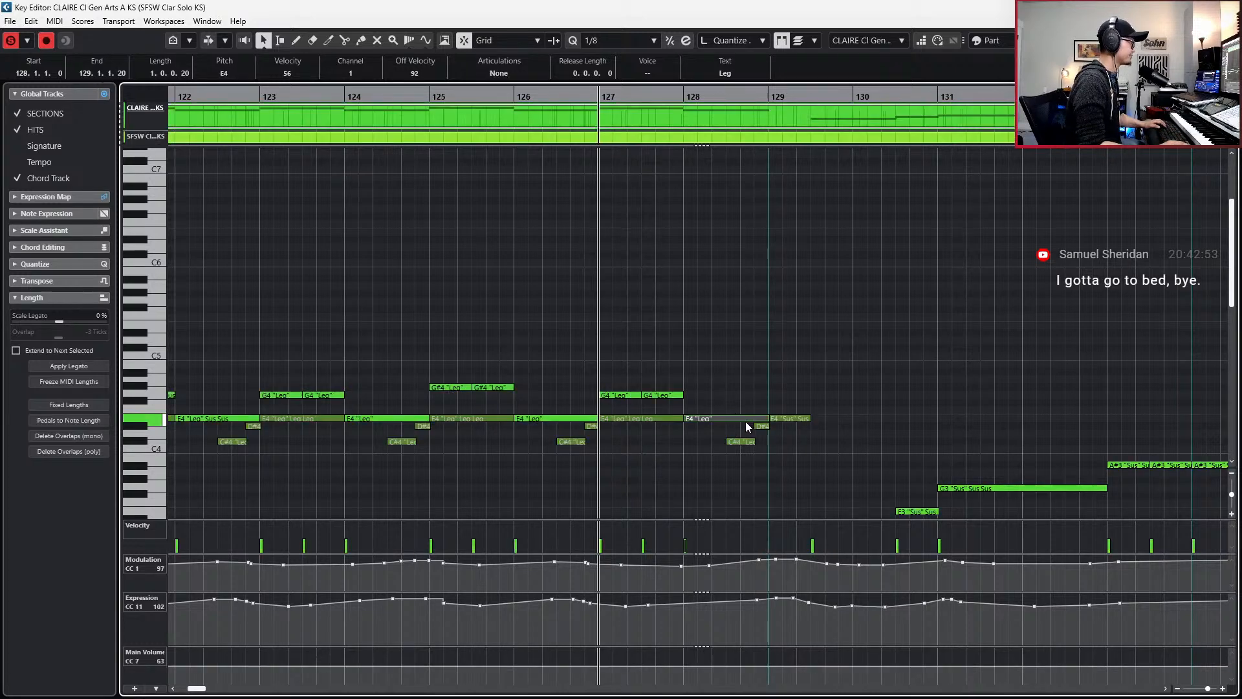
- Duplicate the CLAIRE E4 at bar 128 and move the copy to bar 130
{"action": "key", "text": "Right"}
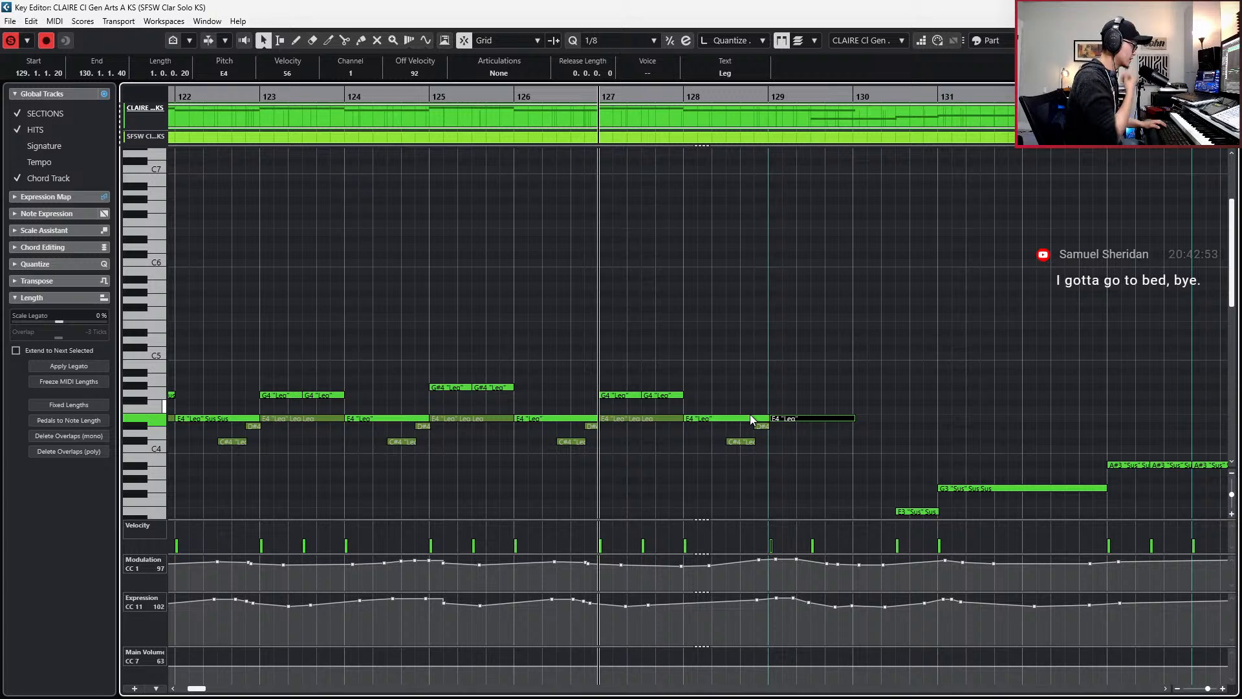
{"action": "scroll", "coordinate": [750, 413], "scroll_direction": "right", "scroll_amount": 3}
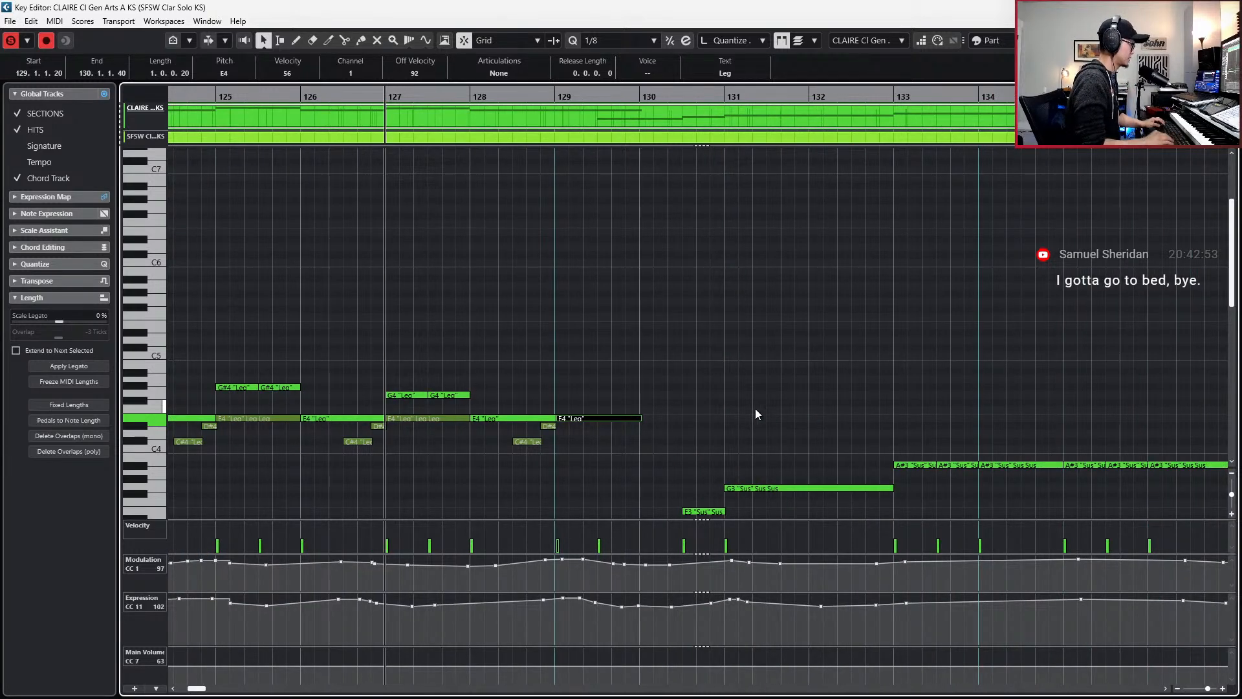
{"action": "key", "text": "alt+Right"}
{"action": "key", "text": "alt+Right"}
{"action": "key", "text": "alt+Right"}
{"action": "key", "text": "alt+Right"}
{"action": "key", "text": "alt+Right"}
{"action": "key", "text": "alt+Right"}
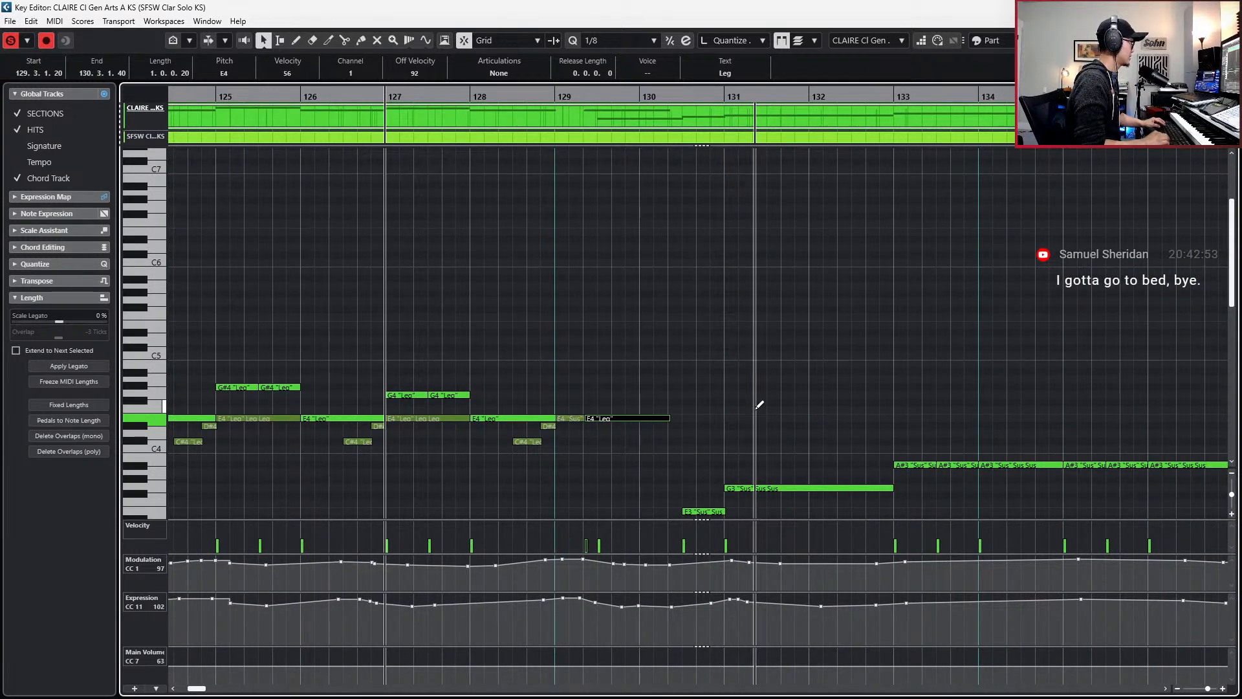
{"action": "key", "text": "Left"}
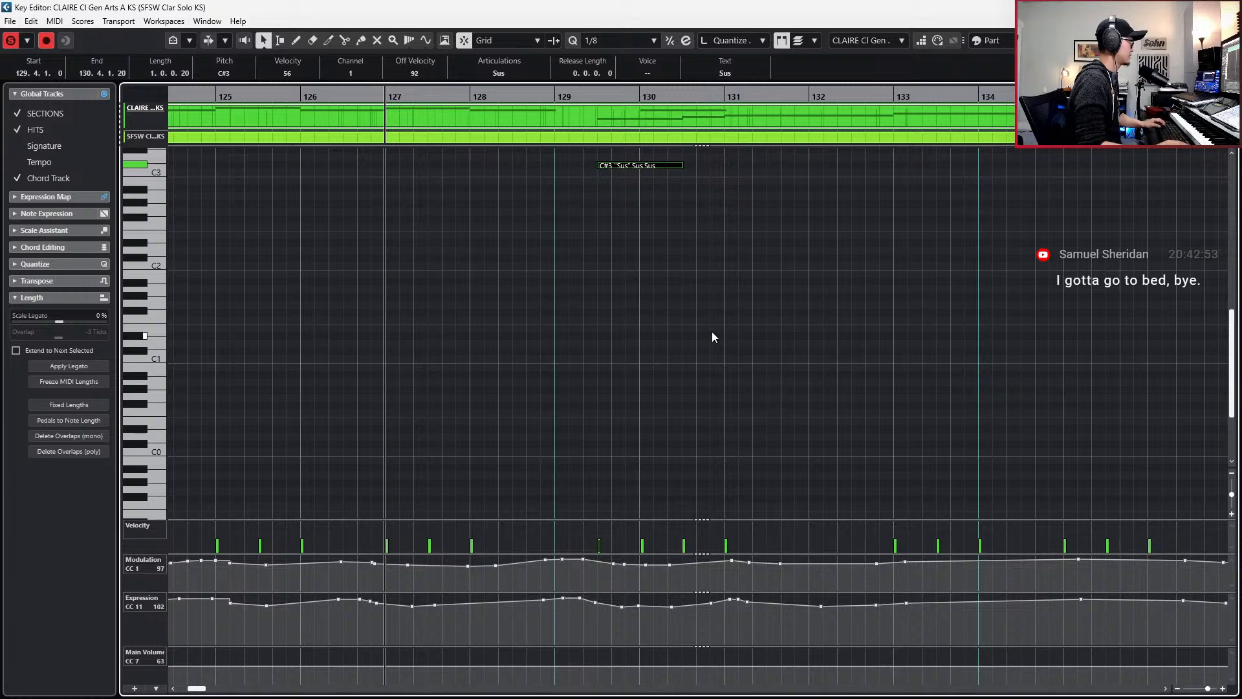
- Lengthen the E4 at bar 128 to two full bars, ending at bar 130
{"action": "scroll", "coordinate": [727, 334], "scroll_direction": "up", "scroll_amount": 3}
{"action": "left_click", "coordinate": [515, 264]}
{"action": "left_click", "coordinate": [519, 269]}
{"action": "key", "text": "alt+shift+Right"}
{"action": "key", "text": "alt+shift+Right"}
{"action": "key", "text": "alt+shift+Right"}
{"action": "key", "text": "alt+shift+Right"}
{"action": "key", "text": "alt+shift+Right"}
{"action": "key", "text": "alt+shift+Right"}
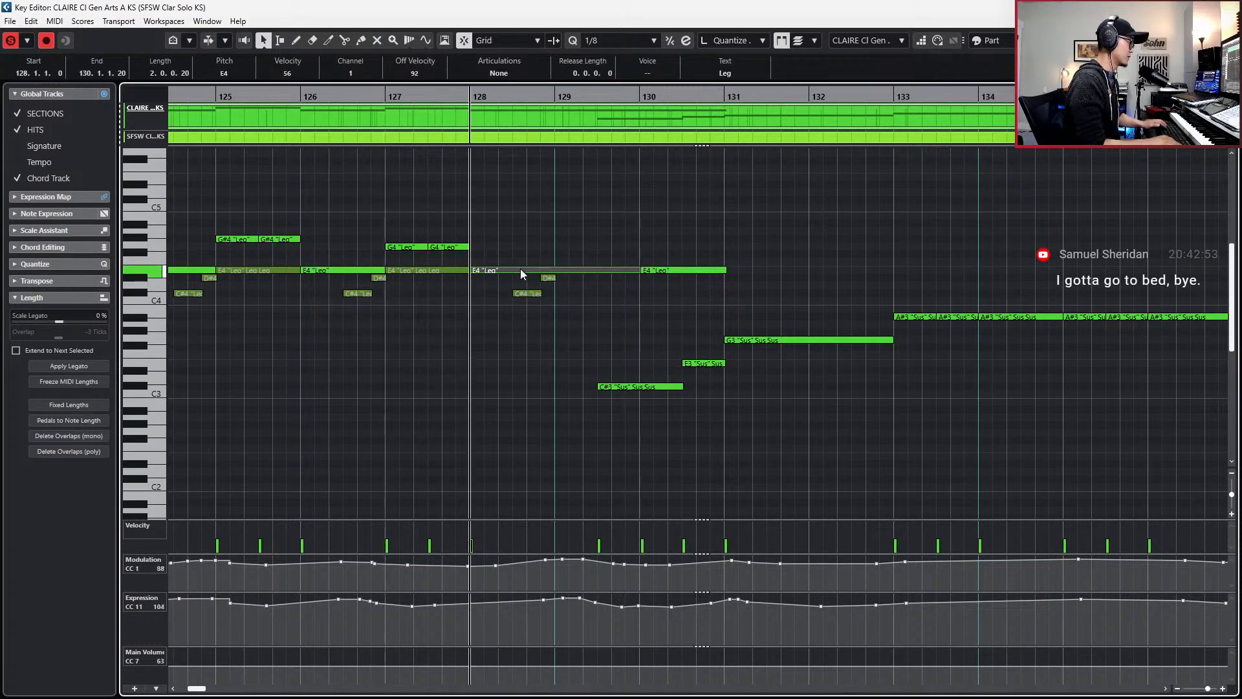
- Play back the clarinet line from just before bar 127 through bar 129 to check the held E4
{"action": "key", "text": "space"}
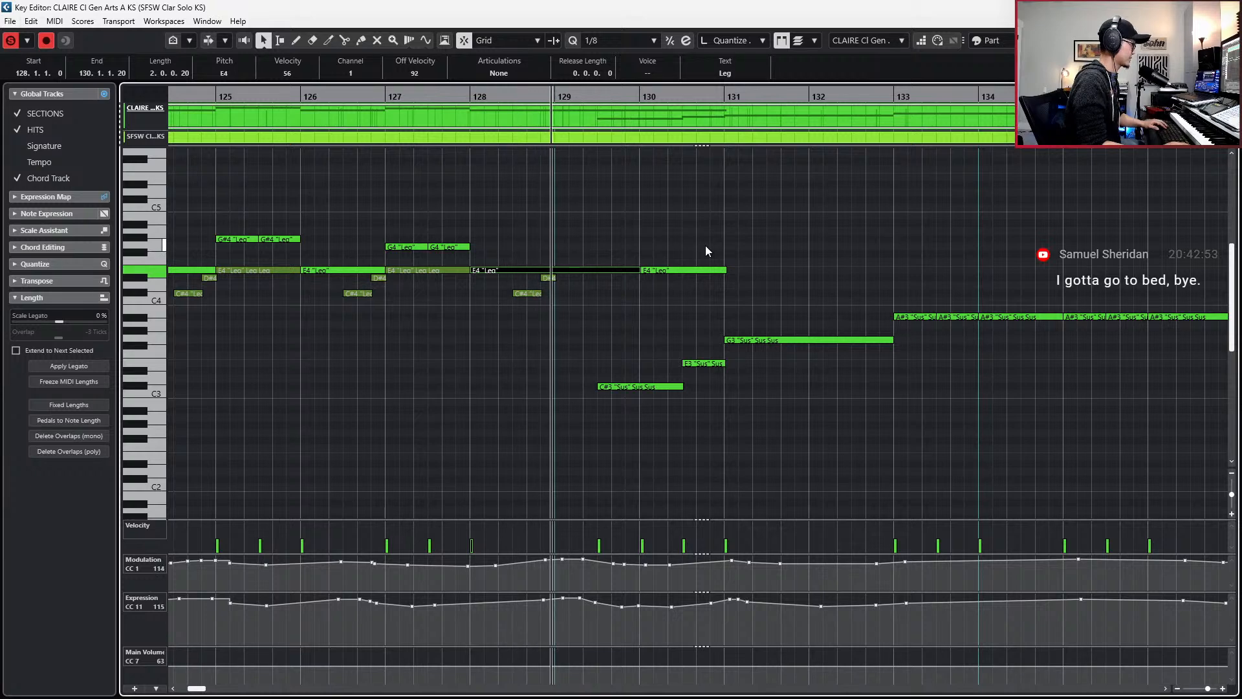
{"action": "key", "text": "space"}
{"action": "key", "text": "space"}
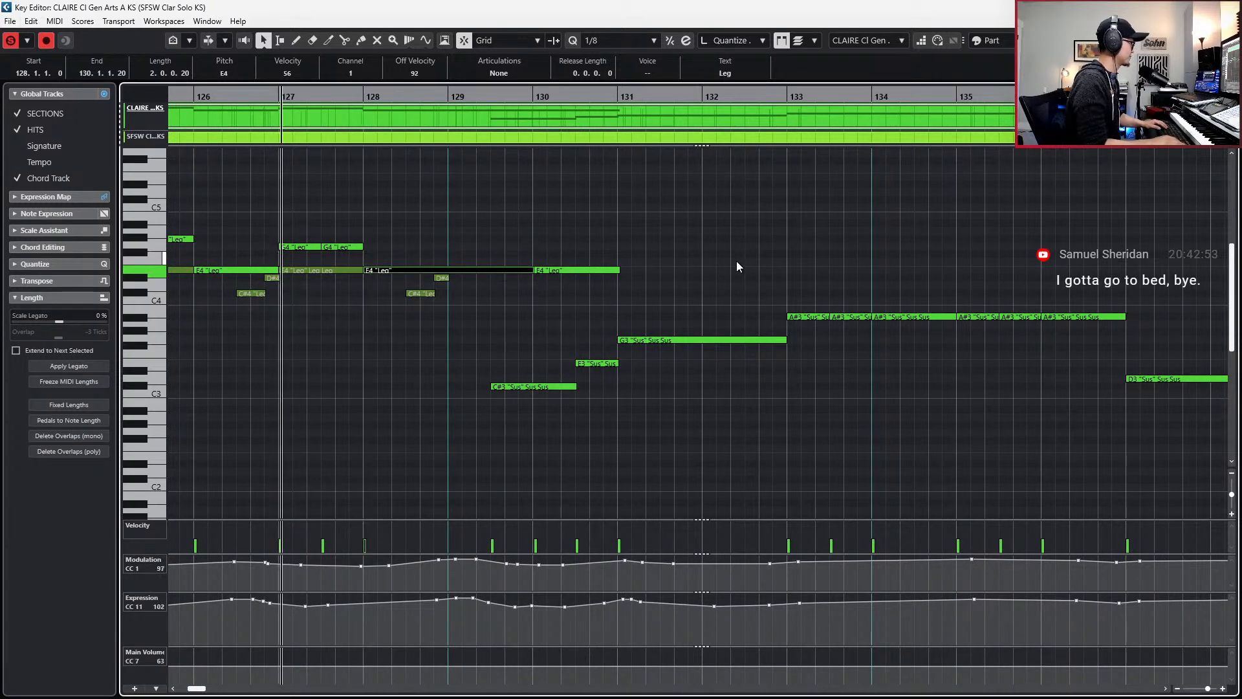
{"action": "key", "text": "space"}
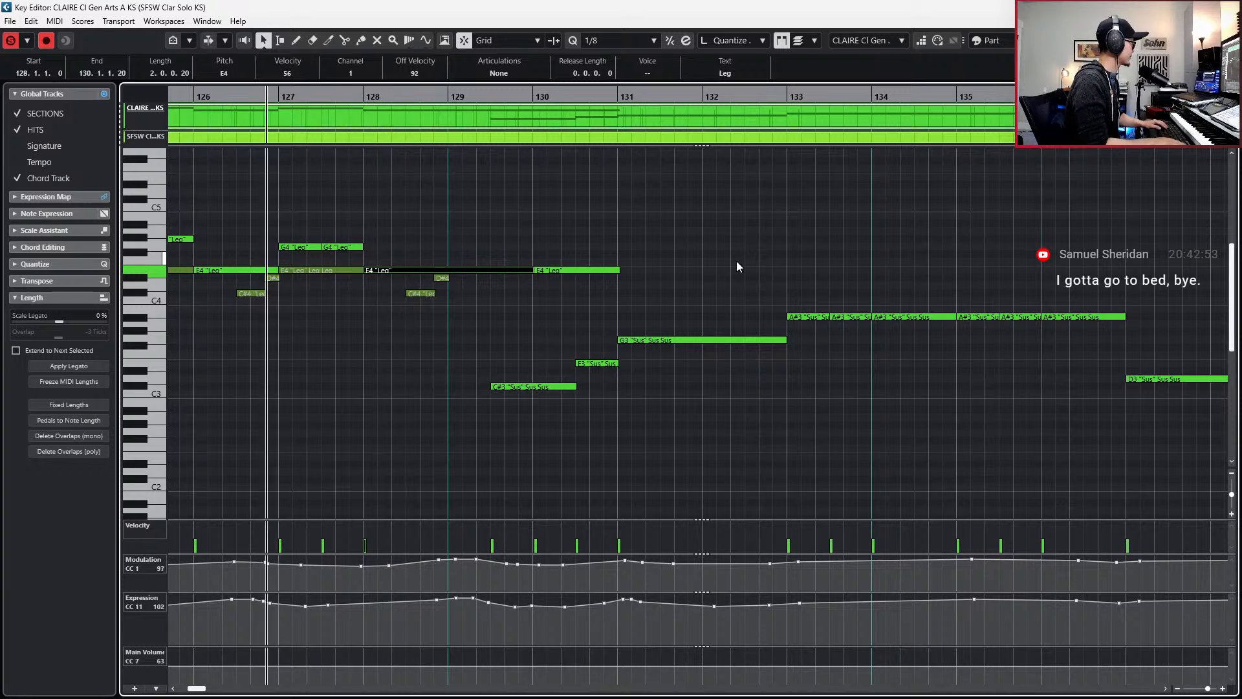
{"action": "key", "text": "space"}
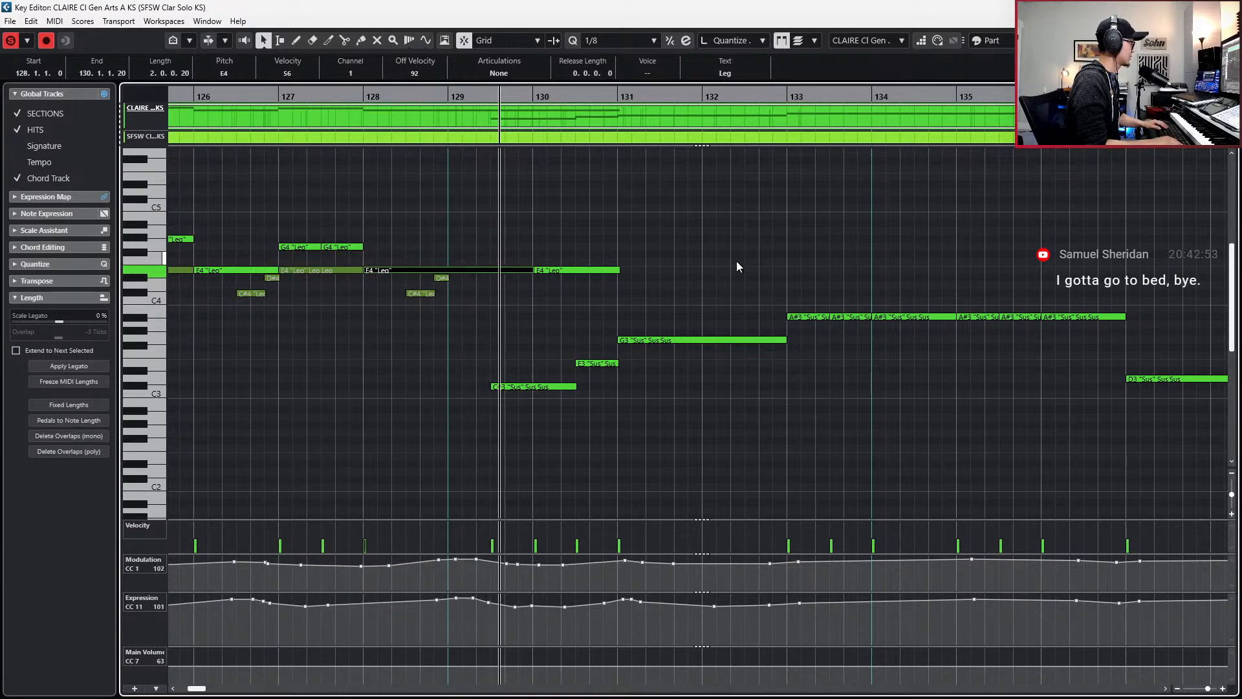
{"action": "key", "text": "space"}
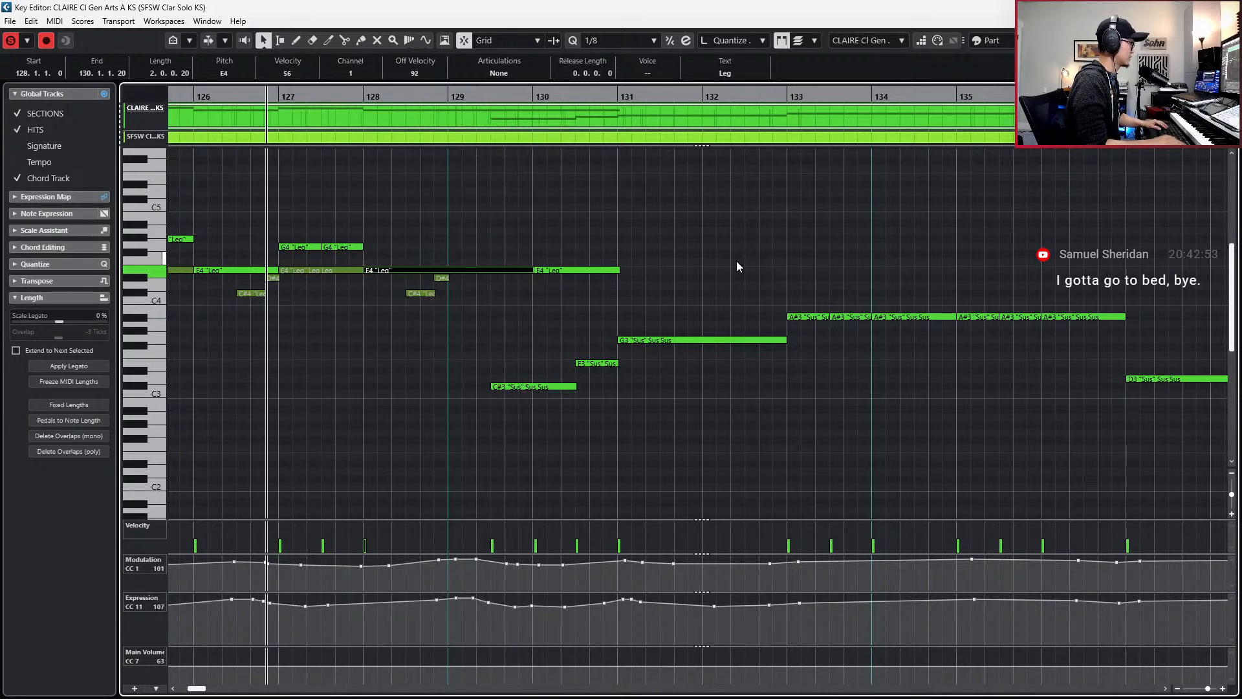
- Split the E4 at bar 130 on beat 4 and glue its first portion to the E4 at bar 128
{"action": "left_click", "coordinate": [589, 270]}
{"action": "left_click", "coordinate": [578, 270], "text": "alt"}
{"action": "key", "text": "4"}
{"action": "left_click", "coordinate": [523, 270]}
{"action": "key", "text": "1"}
{"action": "left_click", "coordinate": [591, 266]}
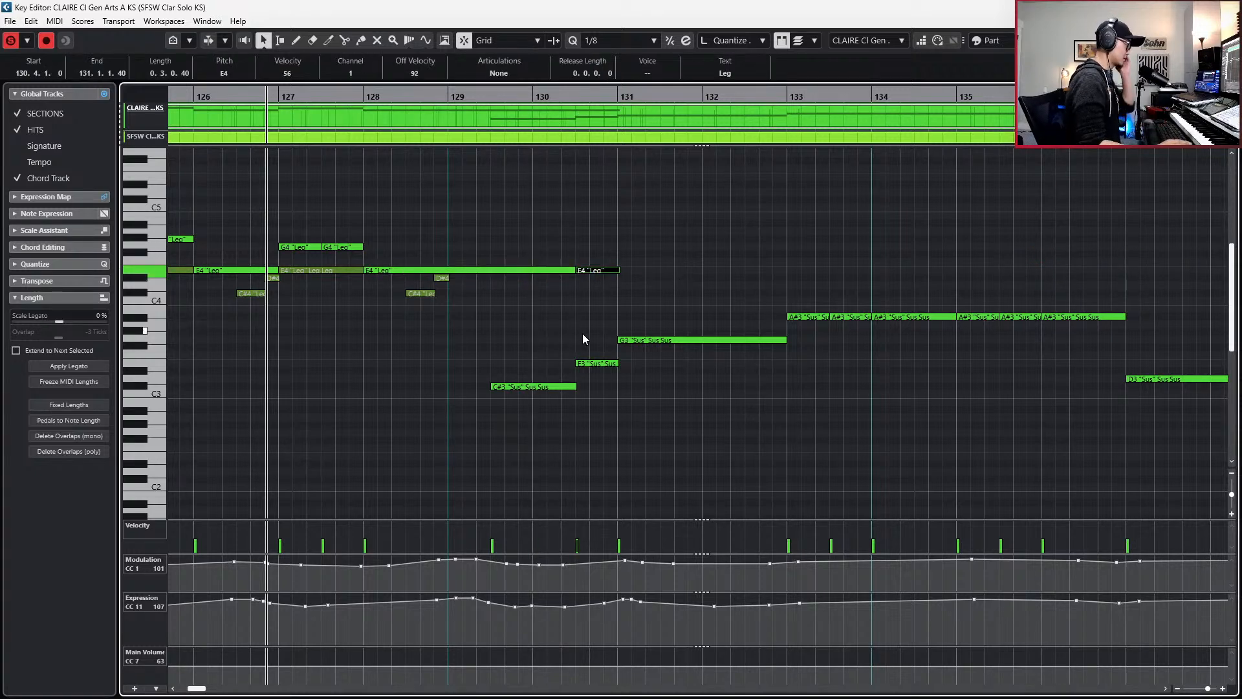
- Delete the CLAIRE C#3 at bar 129 and the E3 in the second half of bar 130
{"action": "left_click", "coordinate": [550, 386]}
{"action": "key", "text": "Delete"}
{"action": "key", "text": "Delete"}
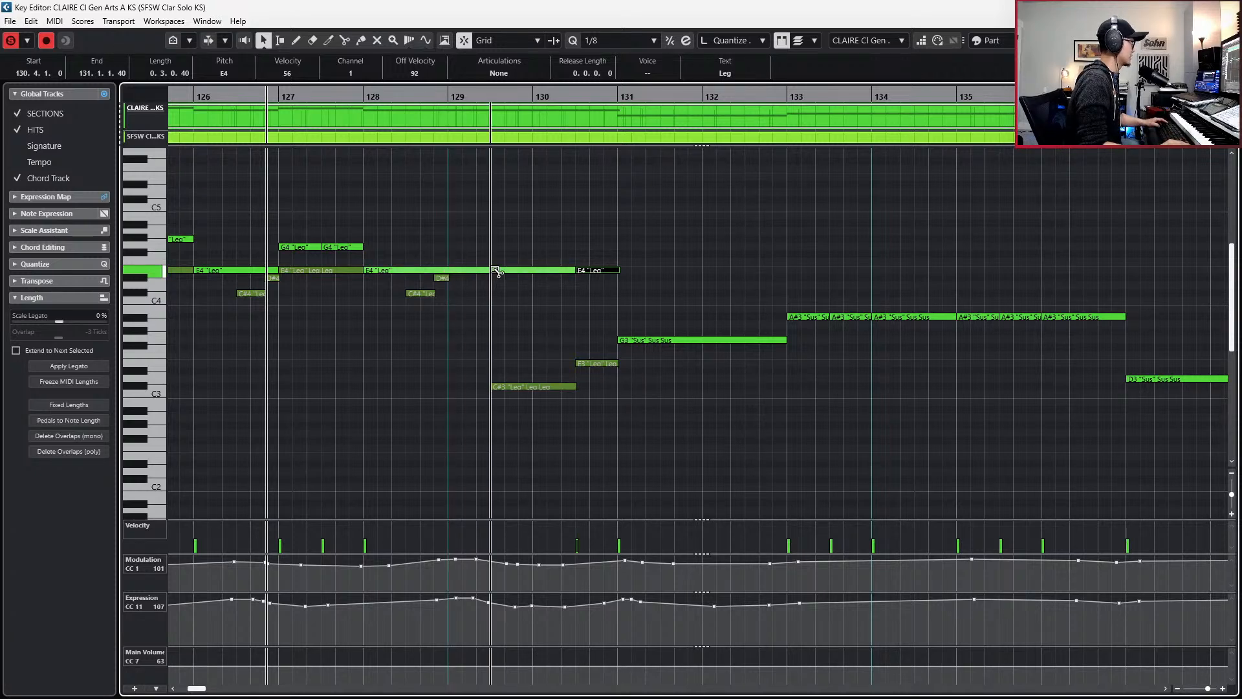
- Split the long E4 at bar 130 and lower the three-beat portion there to B2
{"action": "left_click", "coordinate": [535, 270], "text": "alt"}
{"action": "left_click", "coordinate": [559, 271]}
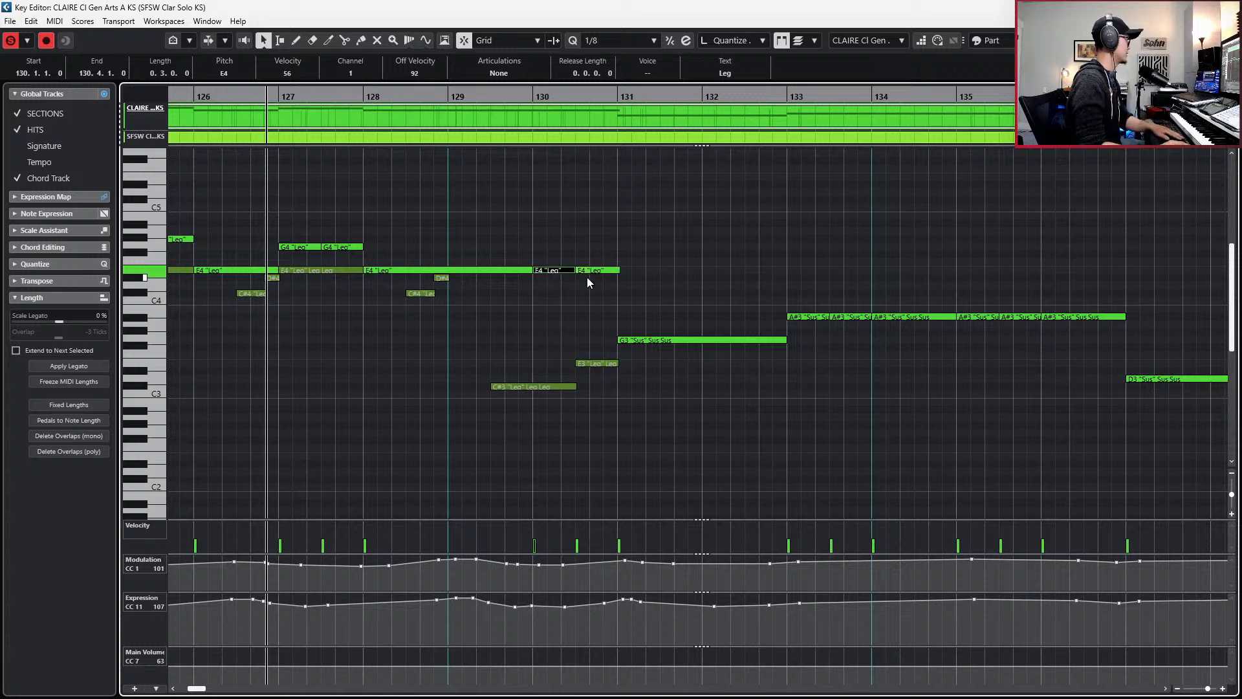
{"action": "key", "text": "Down"}
{"action": "key", "text": "Down"}
{"action": "key", "text": "Down"}
{"action": "key", "text": "Down"}
{"action": "key", "text": "Down"}
{"action": "key", "text": "Down"}
{"action": "key", "text": "Down"}
{"action": "key", "text": "Down"}
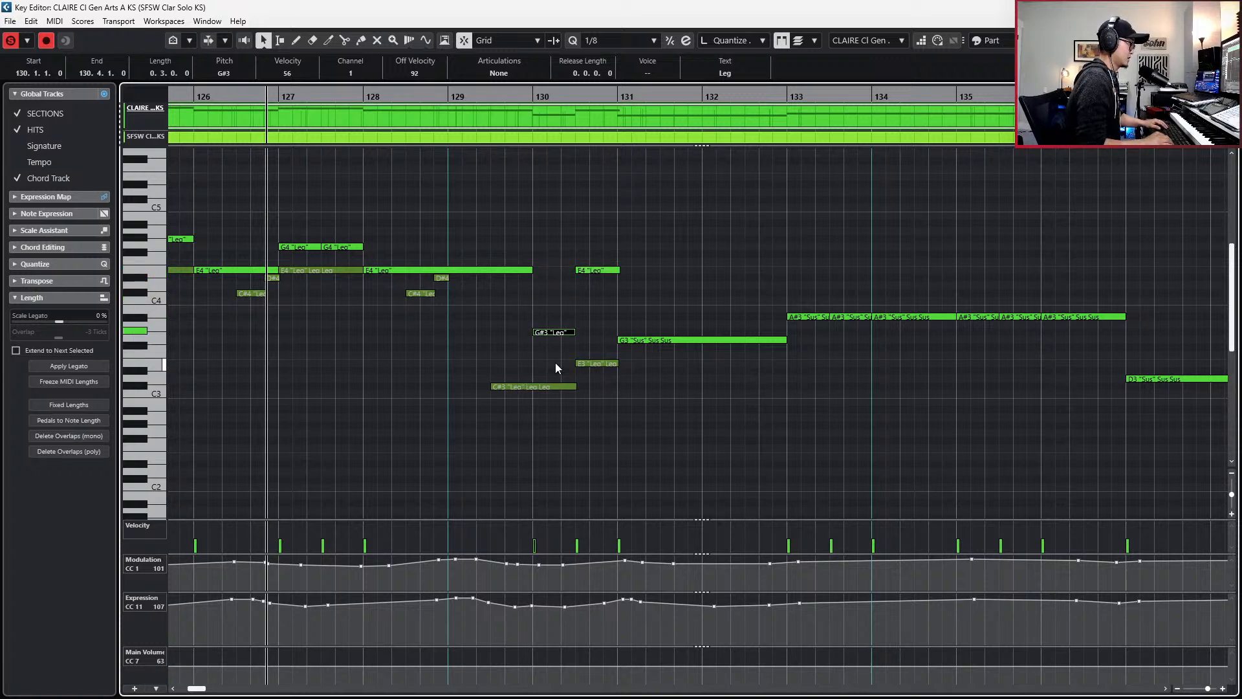
{"action": "key", "text": "Down"}
{"action": "key", "text": "Down"}
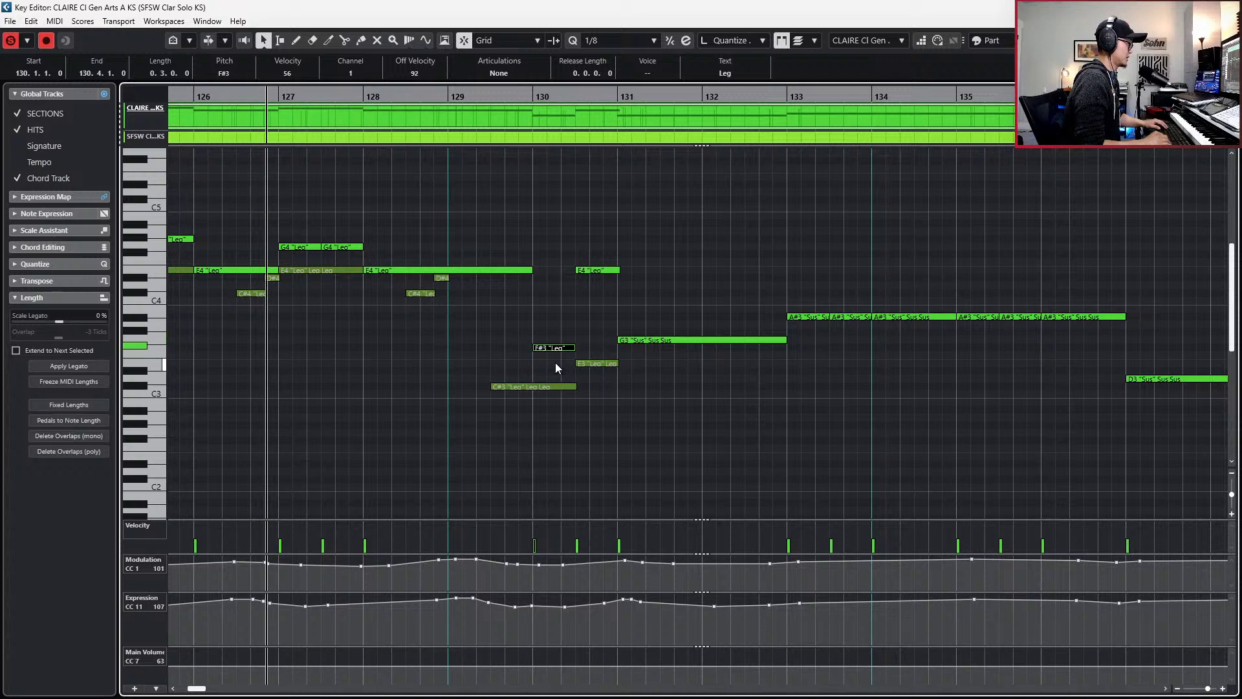
{"action": "key", "text": "Down"}
{"action": "key", "text": "Down"}
{"action": "key", "text": "Down"}
{"action": "key", "text": "Down"}
{"action": "key", "text": "Down"}
{"action": "key", "text": "Down"}
{"action": "key", "text": "Down"}
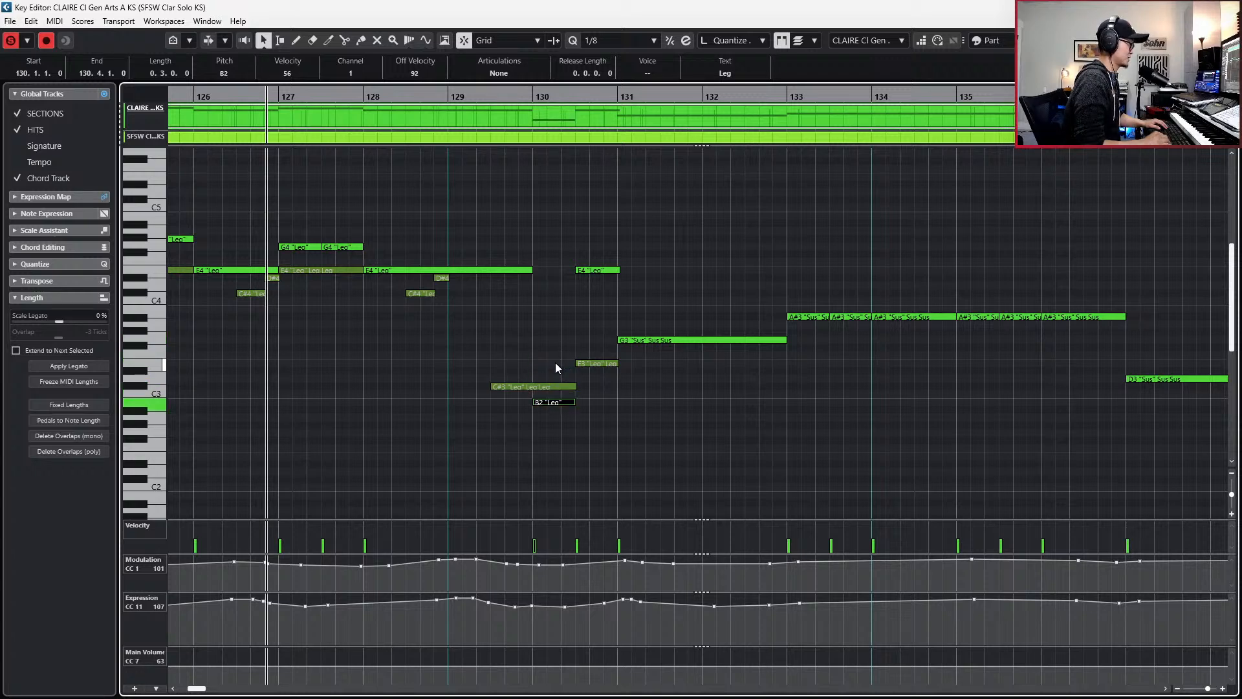
- Shorten the E4 at bar 128 so that it ends at bar 129
{"action": "scroll", "coordinate": [417, 138], "scroll_direction": "up", "scroll_amount": 3}
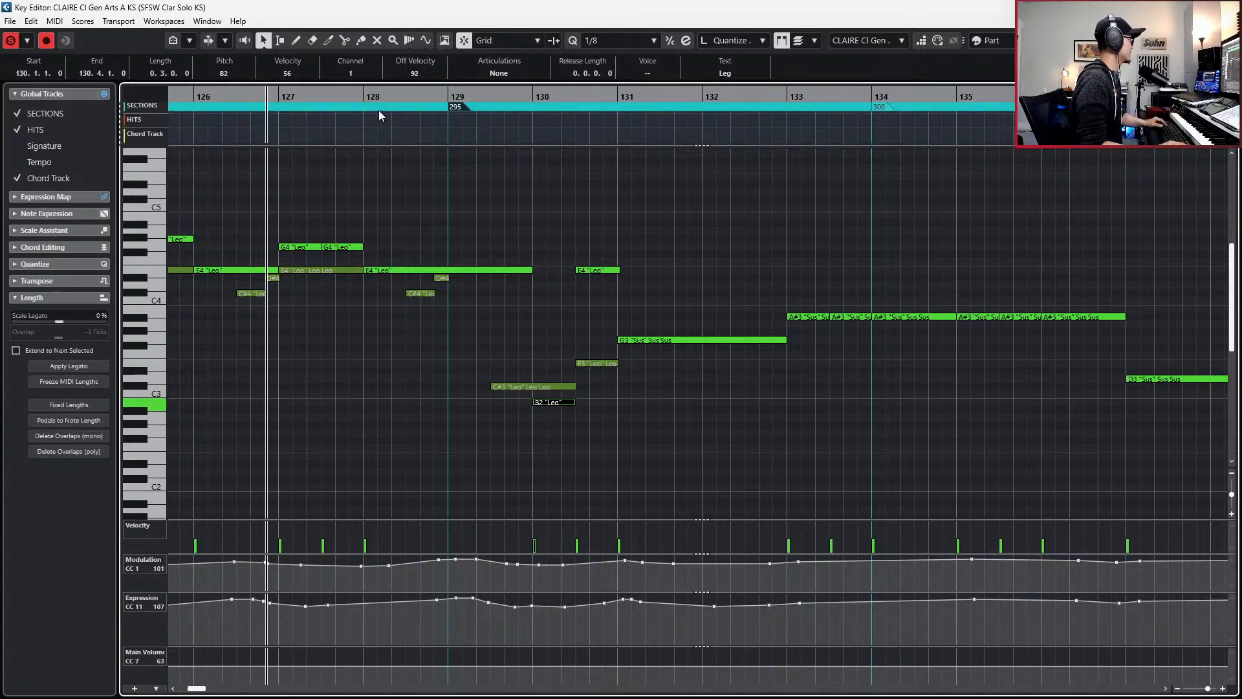
{"action": "key", "text": "KP_Add"}
{"action": "key", "text": "KP_Add"}
{"action": "key", "text": "KP_Add"}
{"action": "key", "text": "KP_Add"}
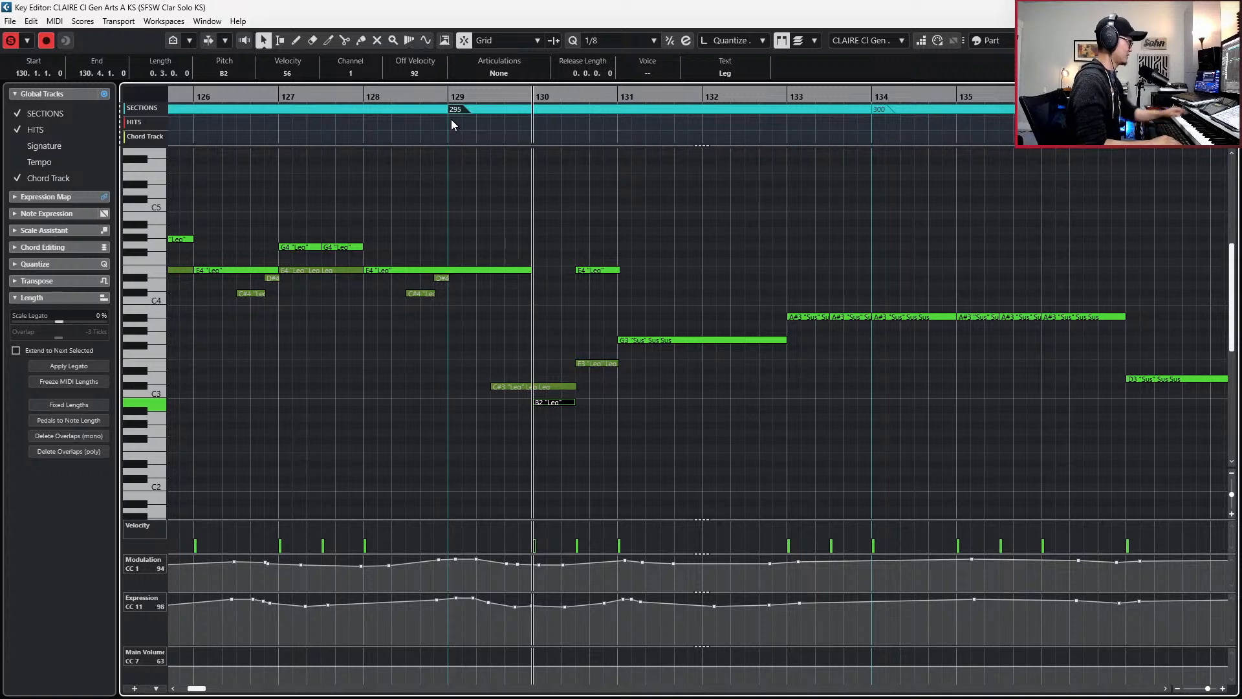
{"action": "key", "text": "KP_Subtract"}
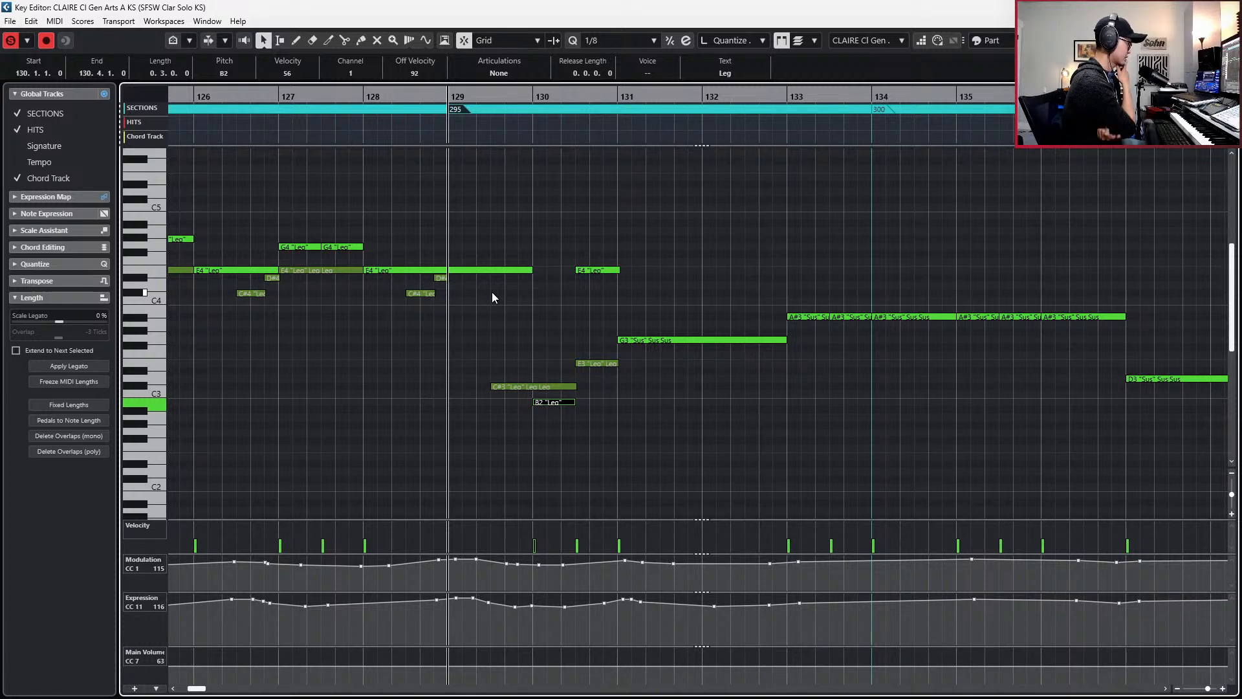
{"action": "left_click", "coordinate": [530, 271]}
{"action": "left_click_drag", "start_coordinate": [531, 271], "coordinate": [447, 278]}
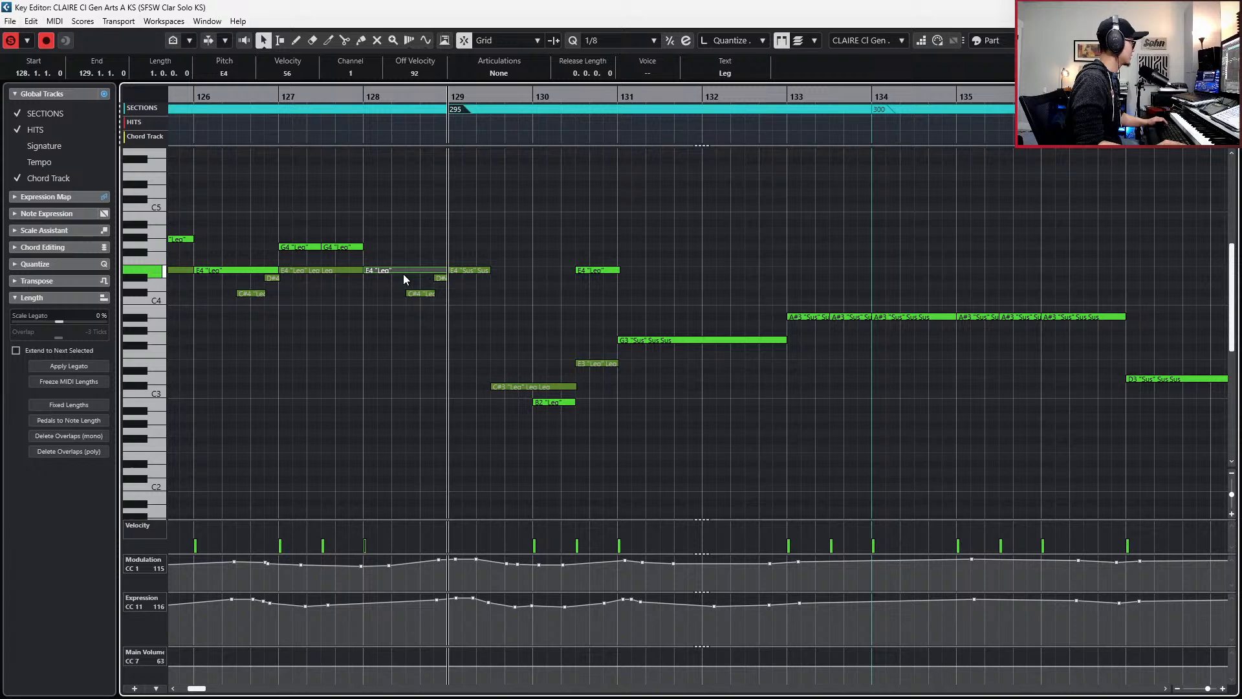
- Move the B2 from bar 130 to the start of bar 129 and transpose it to E3
{"action": "left_click", "coordinate": [548, 403]}
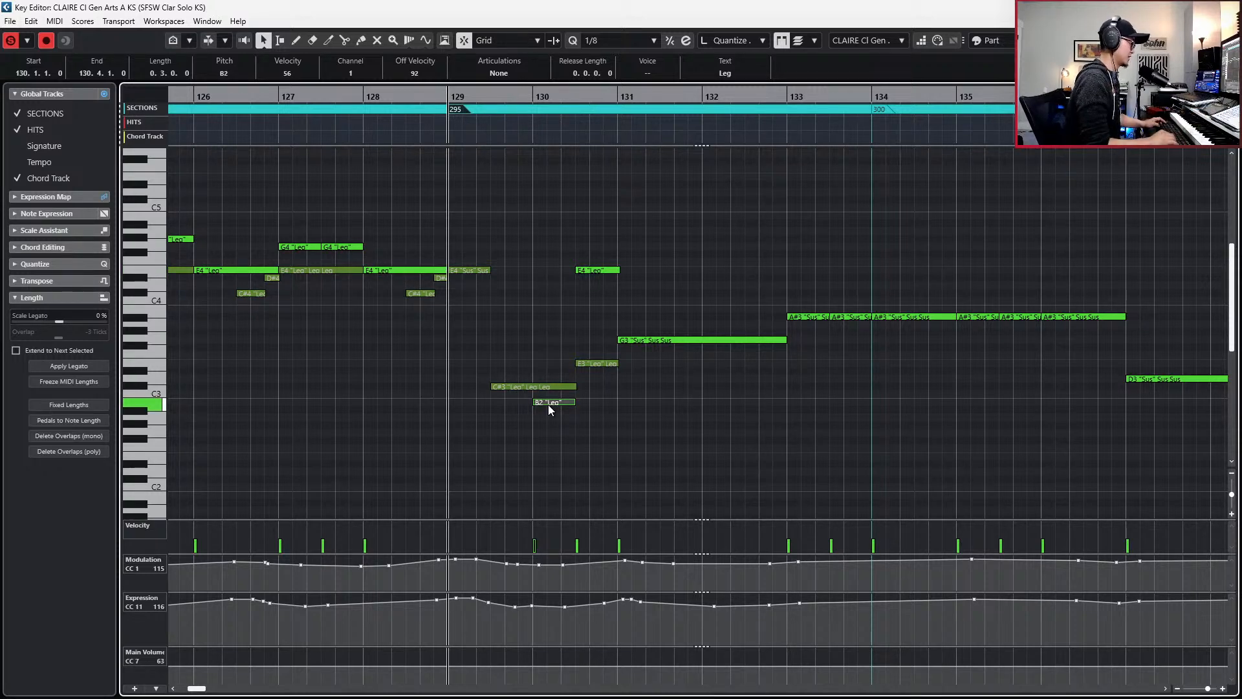
{"action": "key", "text": "ctrl+Left"}
{"action": "key", "text": "ctrl+Left"}
{"action": "key", "text": "ctrl+Left"}
{"action": "key", "text": "ctrl+Left"}
{"action": "key", "text": "ctrl+Left"}
{"action": "key", "text": "ctrl+Left"}
{"action": "key", "text": "ctrl+Left"}
{"action": "key", "text": "ctrl+Left"}
{"action": "key", "text": "Down"}
{"action": "key", "text": "Down"}
{"action": "key", "text": "Down"}
{"action": "key", "text": "Down"}
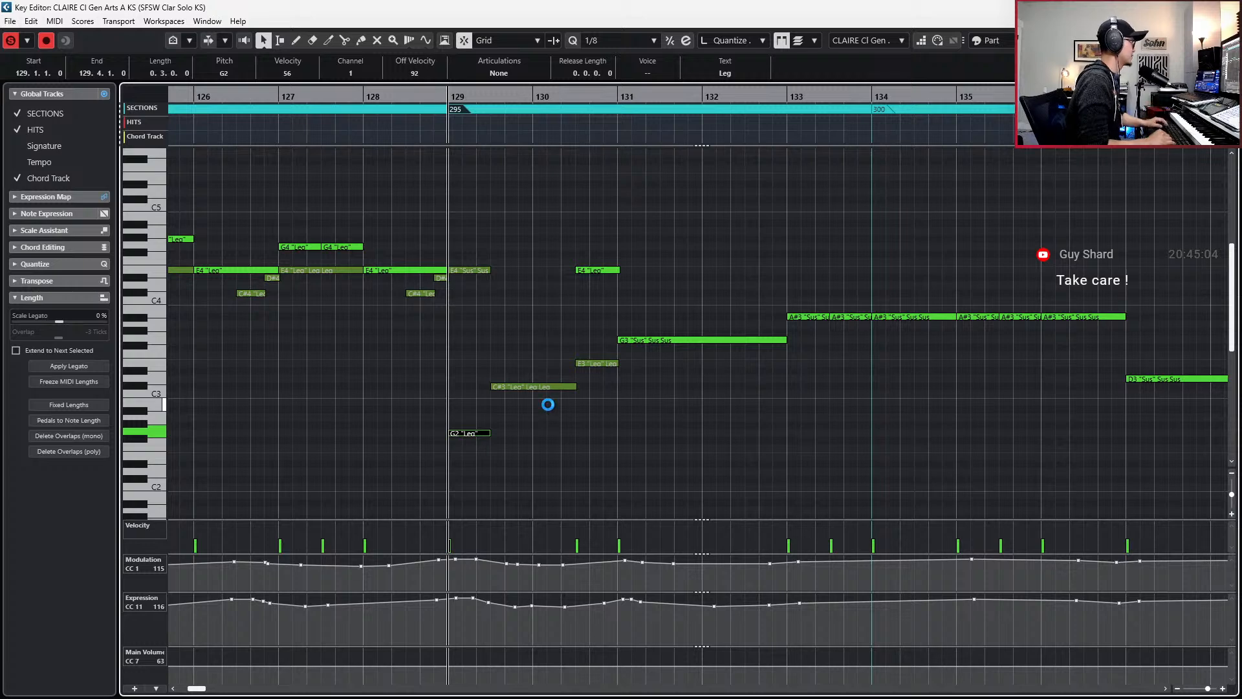
{"action": "key", "text": "Down"}
{"action": "key", "text": "Up"}
{"action": "key", "text": "Up"}
{"action": "key", "text": "Up"}
{"action": "key", "text": "Up"}
{"action": "key", "text": "Up"}
{"action": "key", "text": "Up"}
{"action": "key", "text": "Up"}
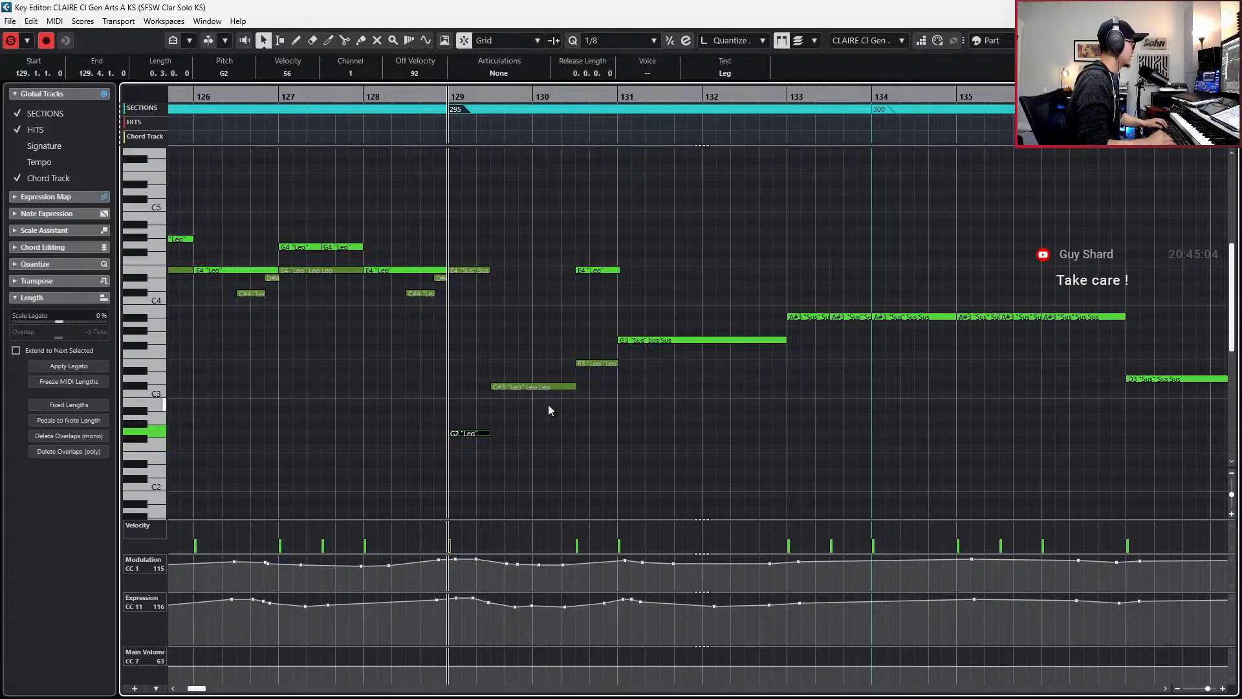
{"action": "key", "text": "Up"}
{"action": "key", "text": "Up"}
{"action": "key", "text": "Up"}
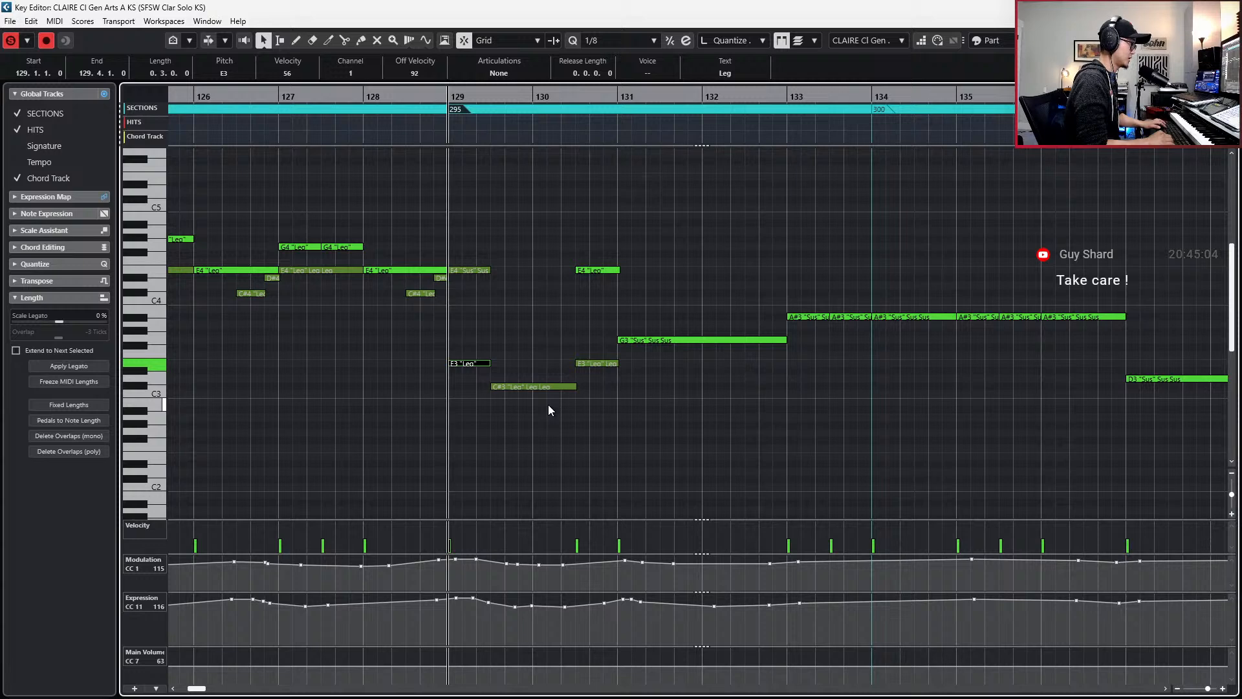
- Shape bar 129's opening into a two-beat E3 followed by a one-beat F#3, using duplicates of the E3
{"action": "key", "text": "alt+d"}
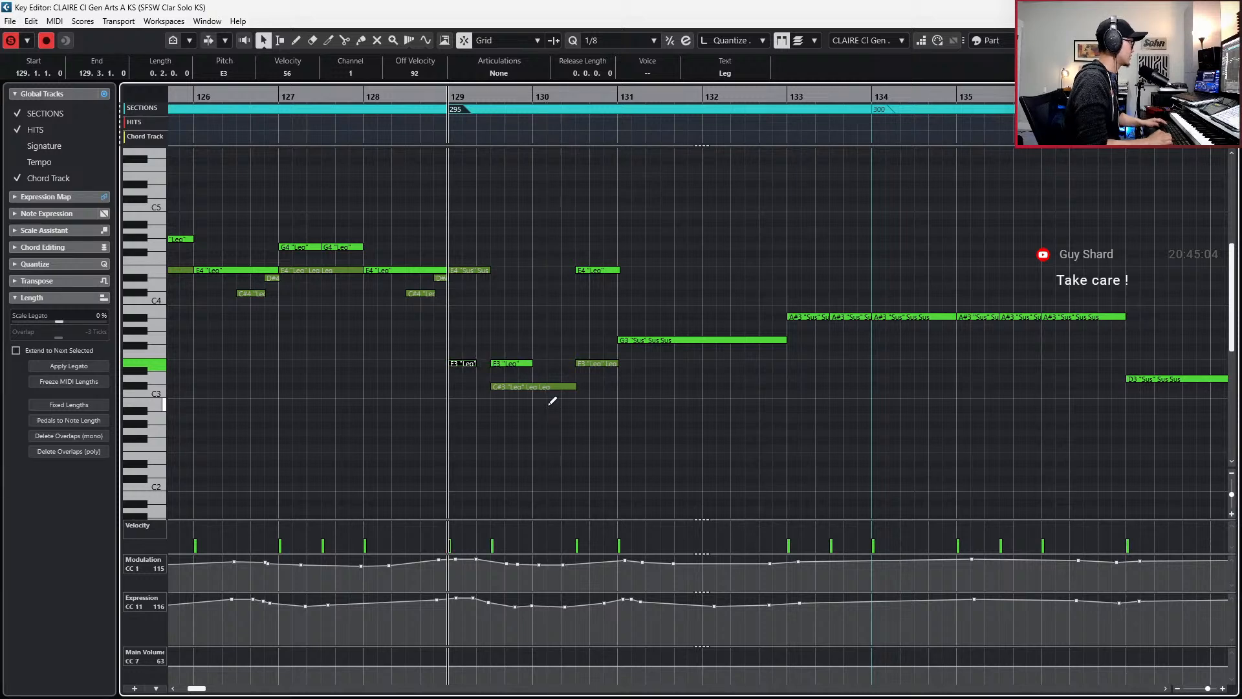
{"action": "key", "text": "alt+shift+Left"}
{"action": "key", "text": "Up"}
{"action": "key", "text": "Up"}
{"action": "key", "text": "alt+shift+Left"}
{"action": "key", "text": "alt+d"}
{"action": "key", "text": "Left"}
{"action": "key", "text": "Left"}
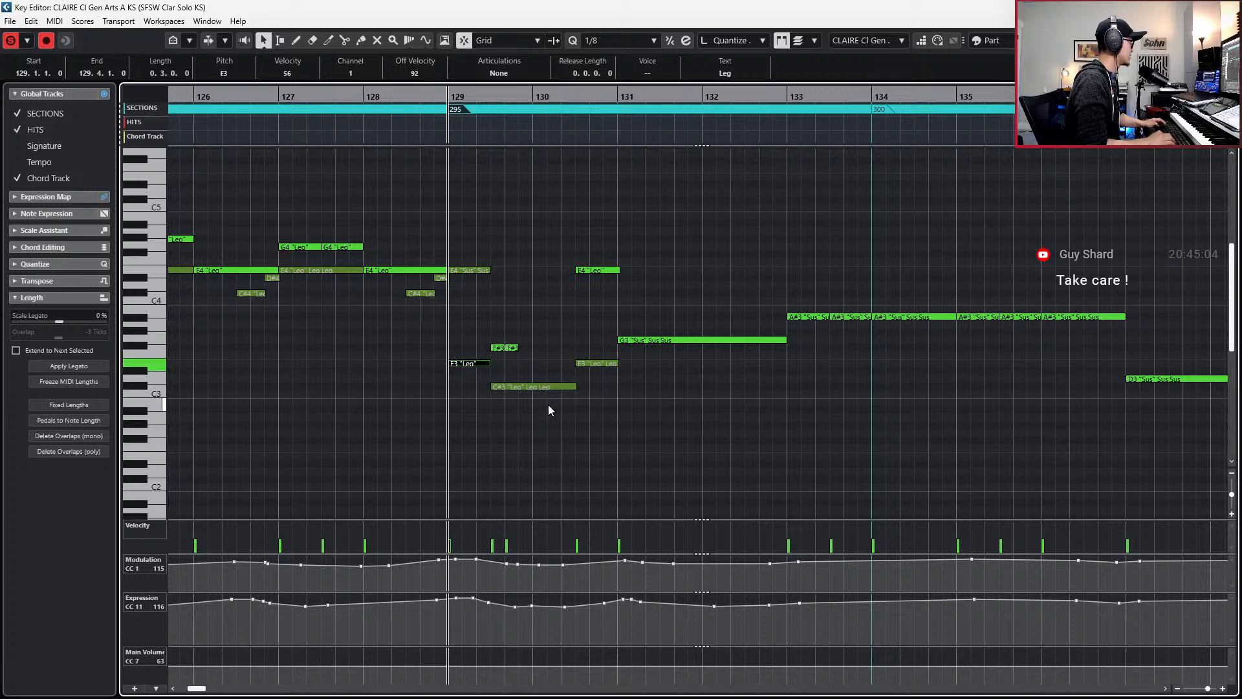
{"action": "key", "text": "Right"}
{"action": "key", "text": "ctrl+Left"}
{"action": "key", "text": "Right"}
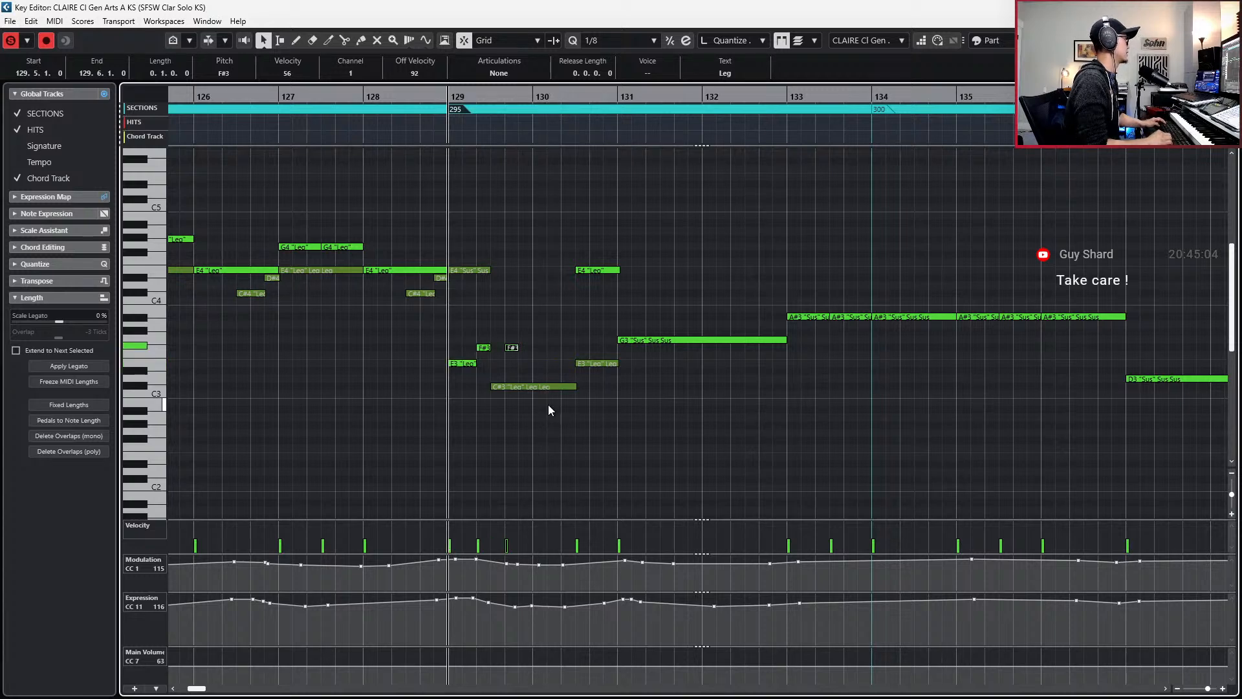
- Turn the remaining F#3 into a two-beat G3 on beat 4 of bar 129, followed by a one-beat A3
{"action": "key", "text": "alt+Left"}
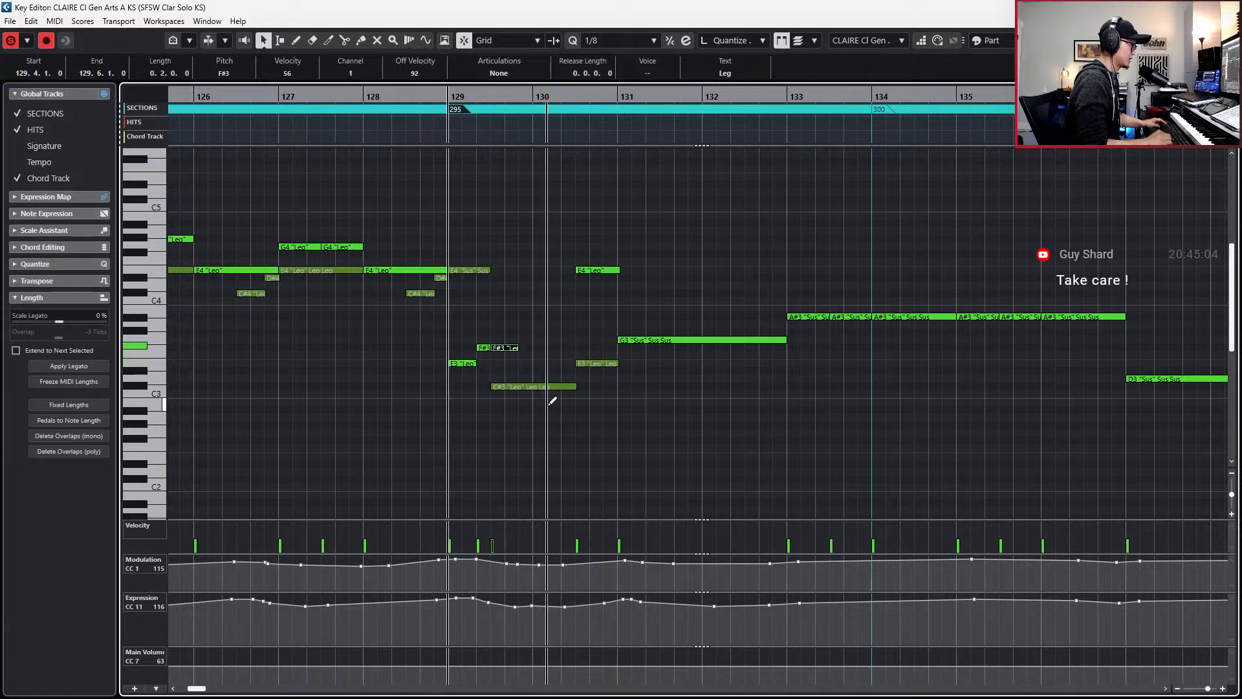
{"action": "key", "text": "Up"}
{"action": "key", "text": "alt+d"}
{"action": "key", "text": "shift+Left"}
{"action": "key", "text": "Up"}
{"action": "key", "text": "Up"}
- Copy bar 129's four-note E3 to A3 figure to bar 130, deleting the E4 on beat 4 there
{"action": "left_click_drag", "start_coordinate": [450, 326], "coordinate": [524, 376]}
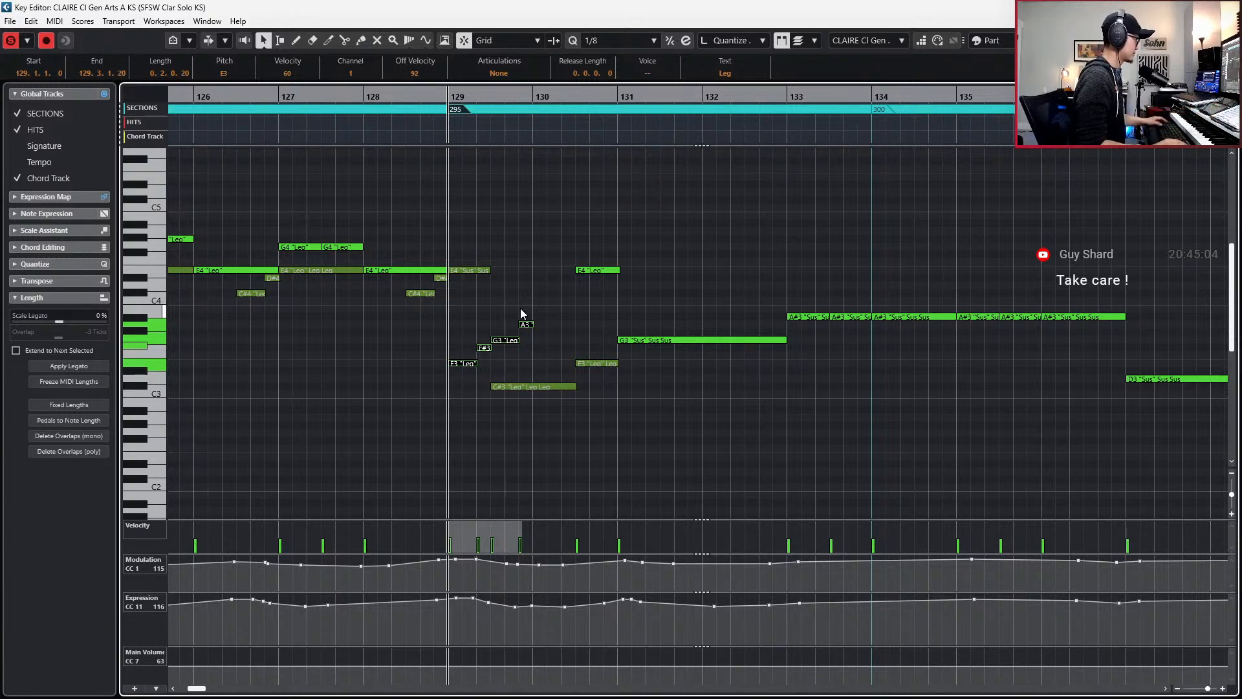
{"action": "left_click", "coordinate": [568, 308]}
{"action": "left_click", "coordinate": [453, 363]}
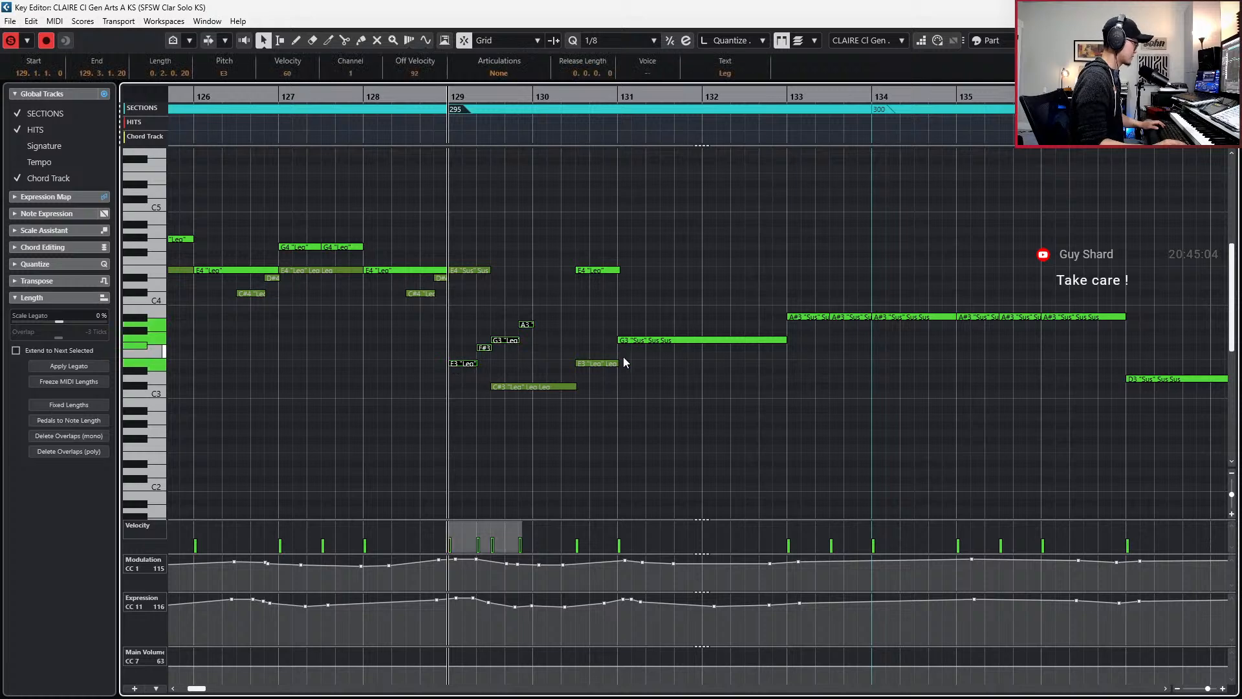
{"action": "key", "text": "shift+Right"}
{"action": "key", "text": "shift+Right"}
{"action": "key", "text": "shift+Right"}
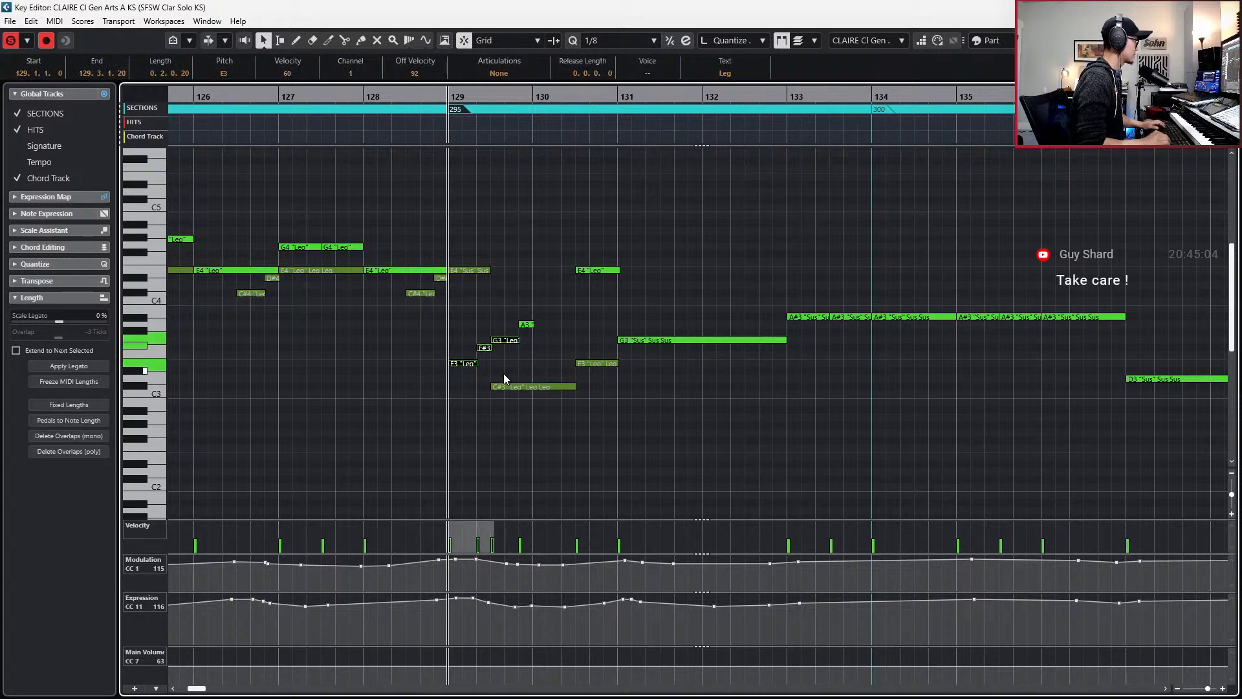
{"action": "key", "text": "KP_Add"}
{"action": "key", "text": "KP_Add"}
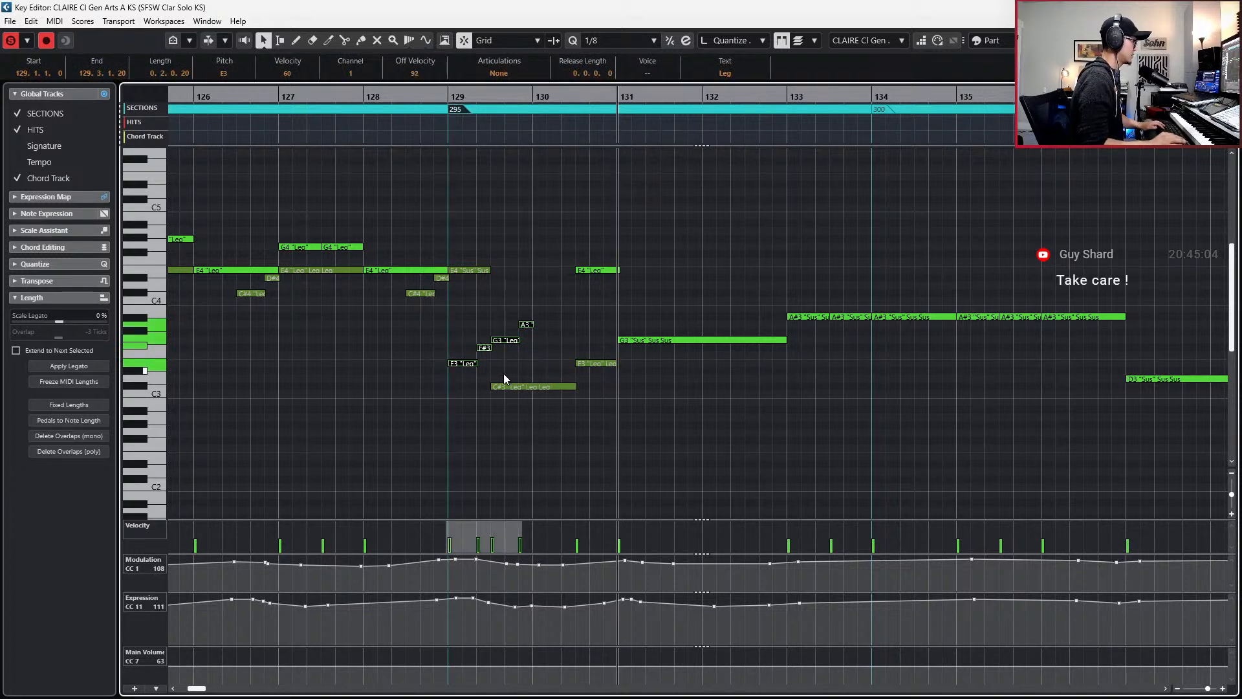
{"action": "key", "text": "KP_Subtract"}
{"action": "left_click", "coordinate": [585, 270]}
{"action": "key", "text": "Delete"}
{"action": "key", "text": "ctrl+v"}
- Transpose the pasted figure in bar 130 up six semitones to start on A#3, and select its first note
{"action": "key", "text": "Up"}
{"action": "key", "text": "Up"}
{"action": "key", "text": "Up"}
{"action": "key", "text": "Up"}
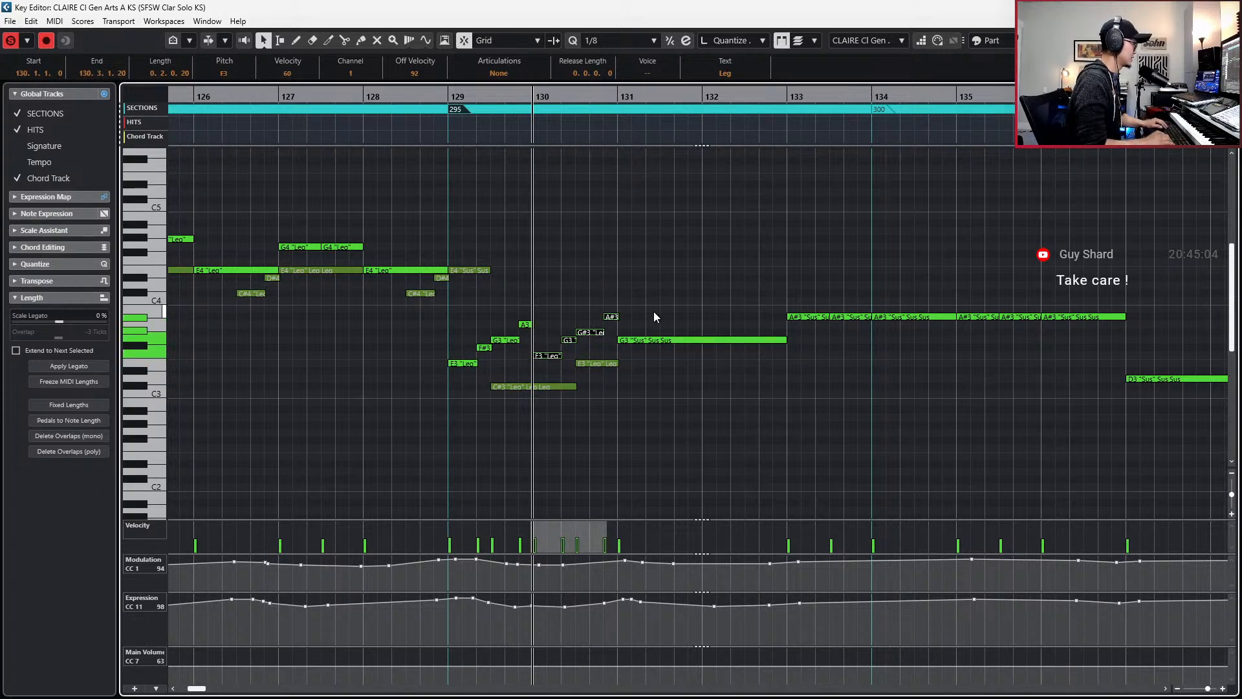
{"action": "key", "text": "Up"}
{"action": "key", "text": "Up"}
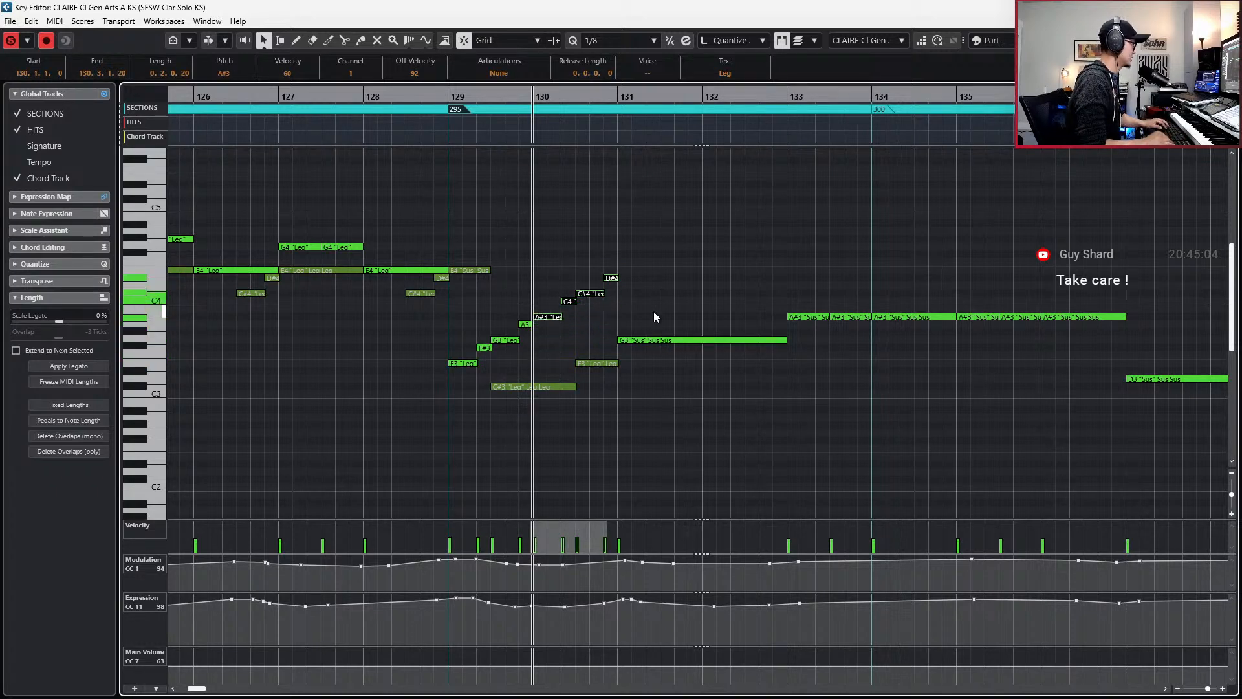
{"action": "left_click", "coordinate": [581, 315]}
{"action": "left_click", "coordinate": [545, 317]}
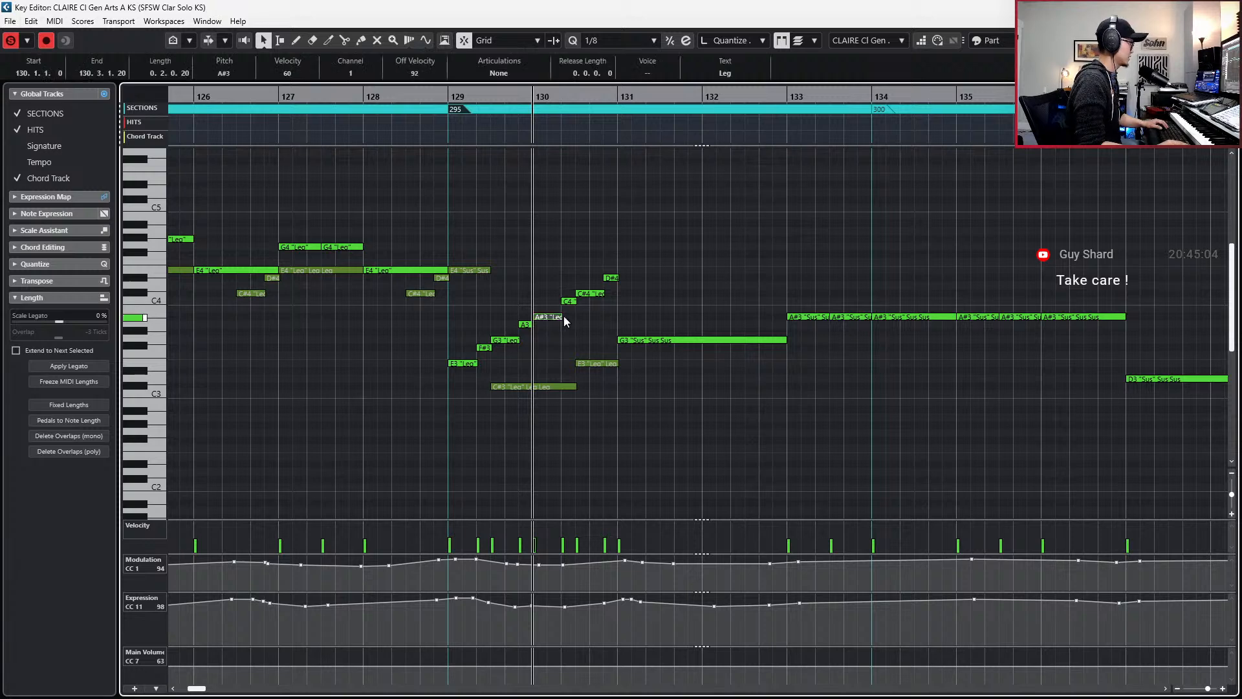
- Step through the notes of bar 130's rising figure and play back the passage around bars 129 and 130
{"action": "key", "text": "Right"}
{"action": "key", "text": "Right"}
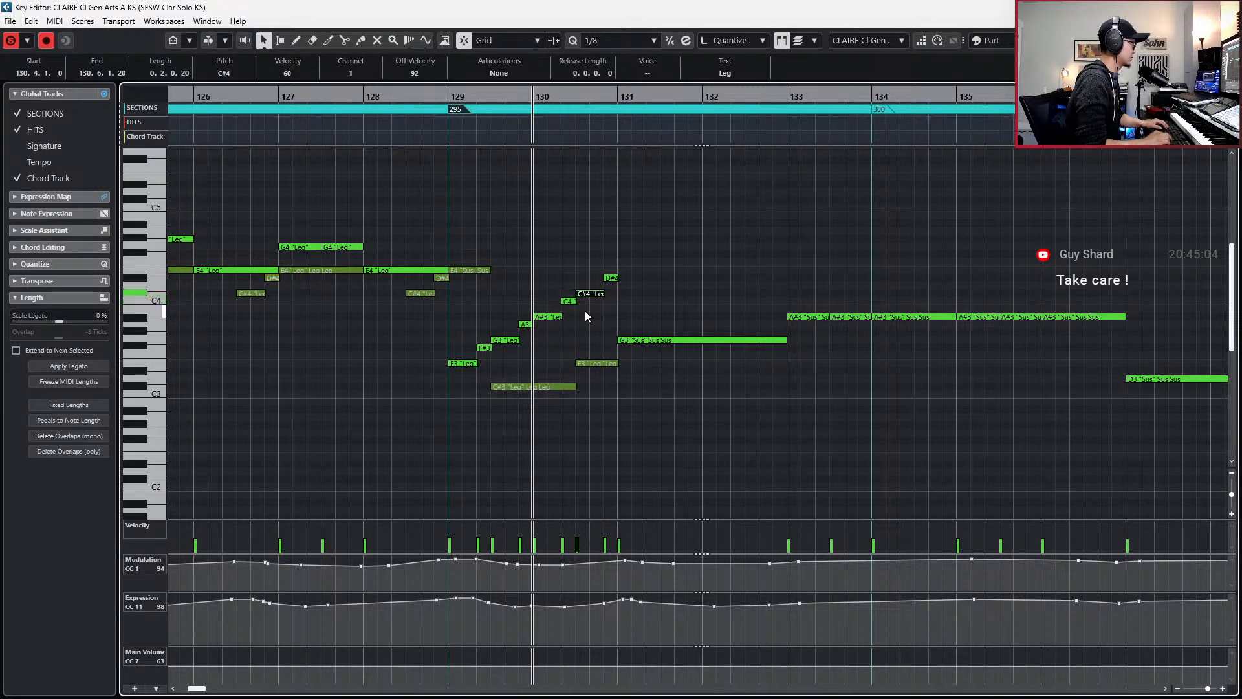
{"action": "key", "text": "Right"}
{"action": "key", "text": "space"}
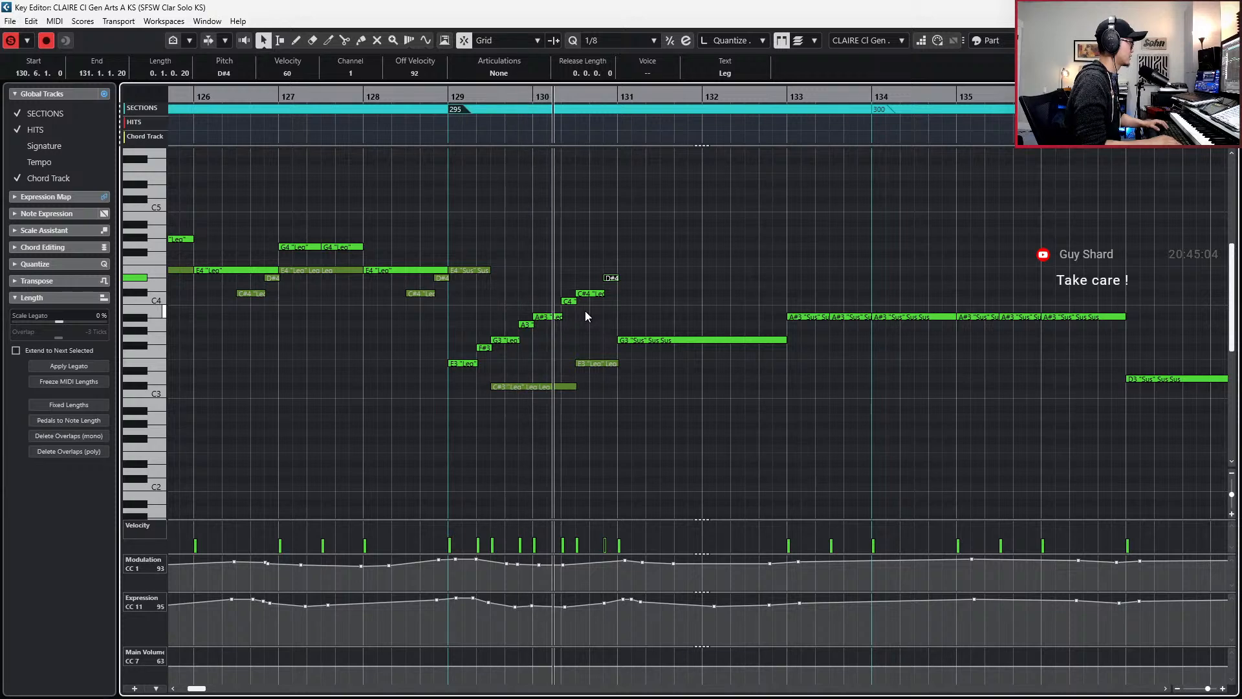
{"action": "key", "text": "space"}
{"action": "key", "text": "KP_Subtract"}
{"action": "key", "text": "KP_Subtract"}
{"action": "key", "text": "space"}
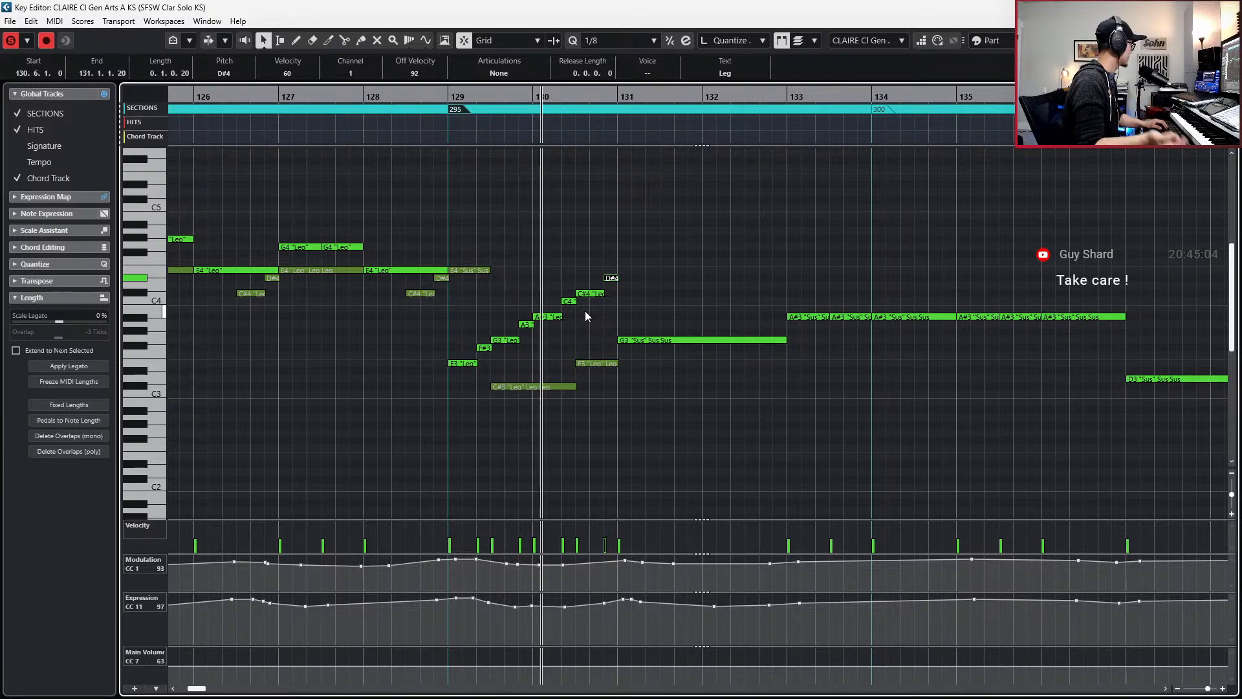
{"action": "key", "text": "space"}
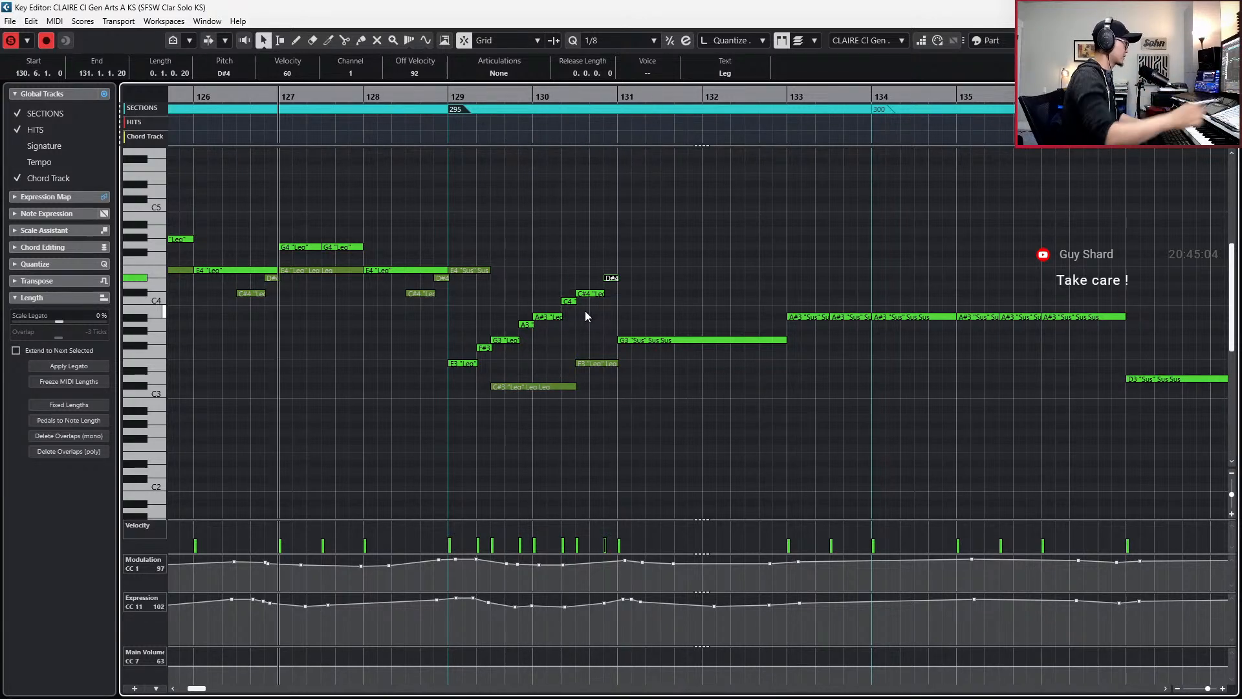
- Raise the two-bar G3 at bar 131 to C#4, audition it from bar 129, and clear the selection
{"action": "left_click", "coordinate": [685, 342]}
{"action": "key", "text": "Up"}
{"action": "key", "text": "Up"}
{"action": "key", "text": "Up"}
{"action": "key", "text": "Up"}
{"action": "key", "text": "Up"}
{"action": "key", "text": "Up"}
{"action": "key", "text": "Up"}
{"action": "key", "text": "Up"}
{"action": "key", "text": "Up"}
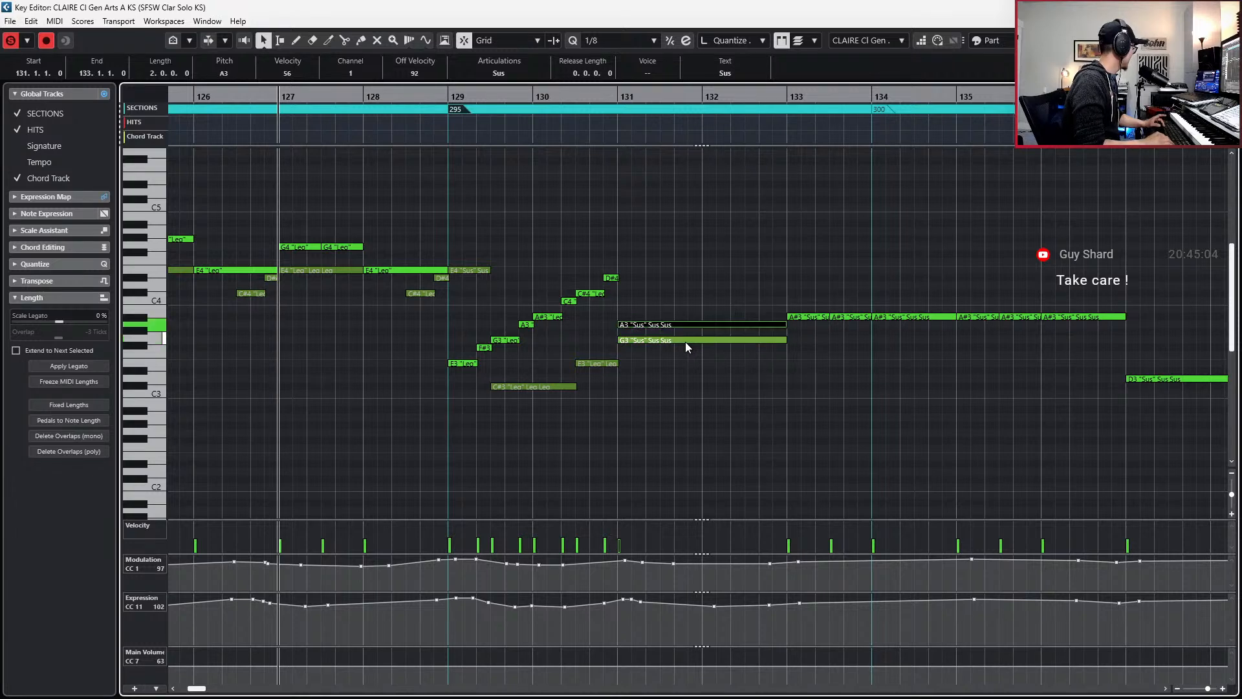
{"action": "key", "text": "KP_Add"}
{"action": "key", "text": "KP_Add"}
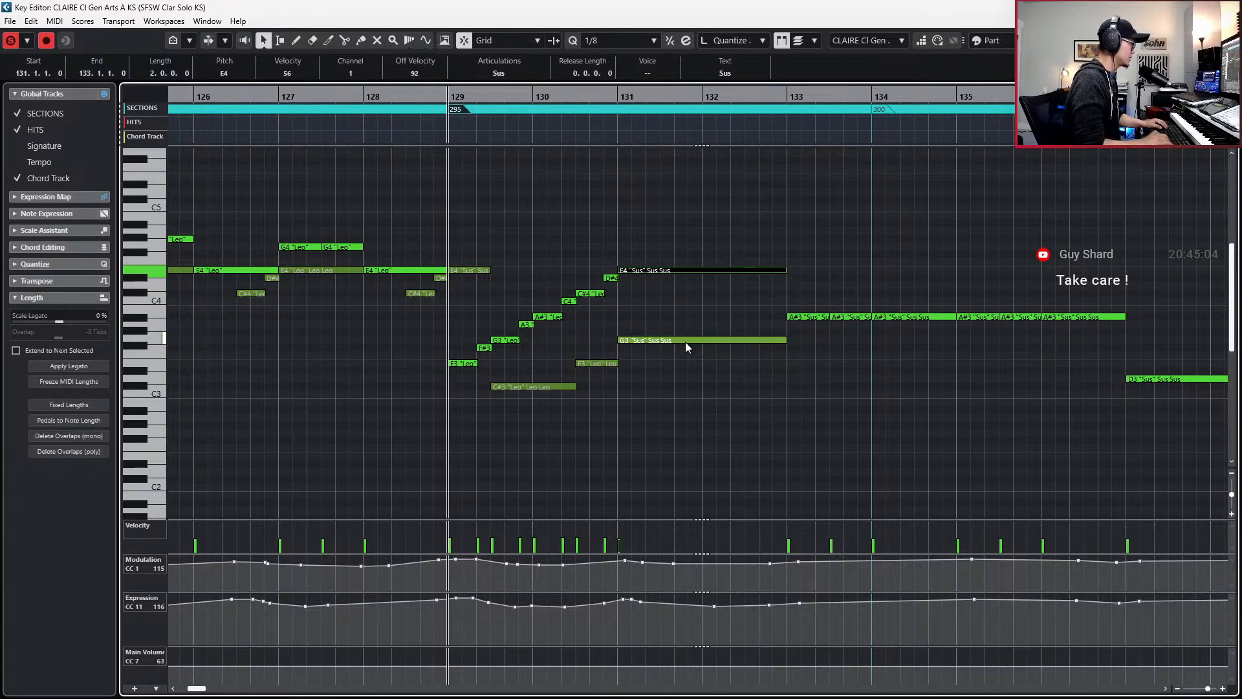
{"action": "key", "text": "Down"}
{"action": "key", "text": "Down"}
{"action": "key", "text": "Down"}
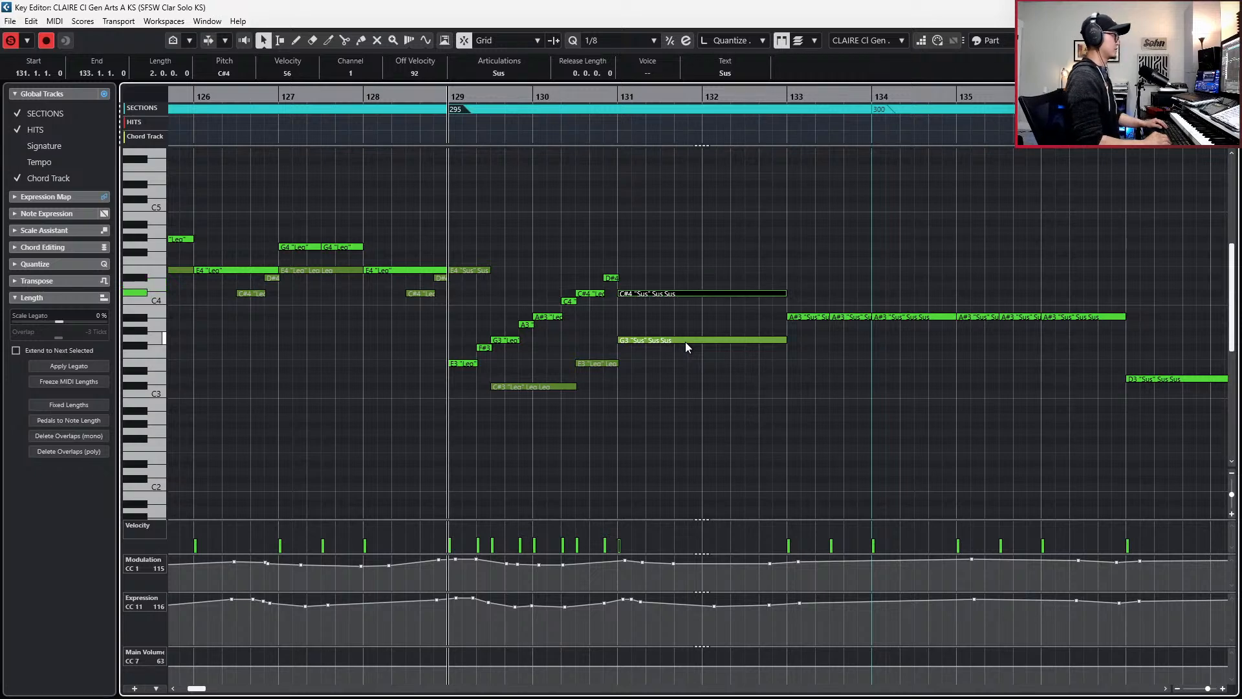
{"action": "key", "text": "space"}
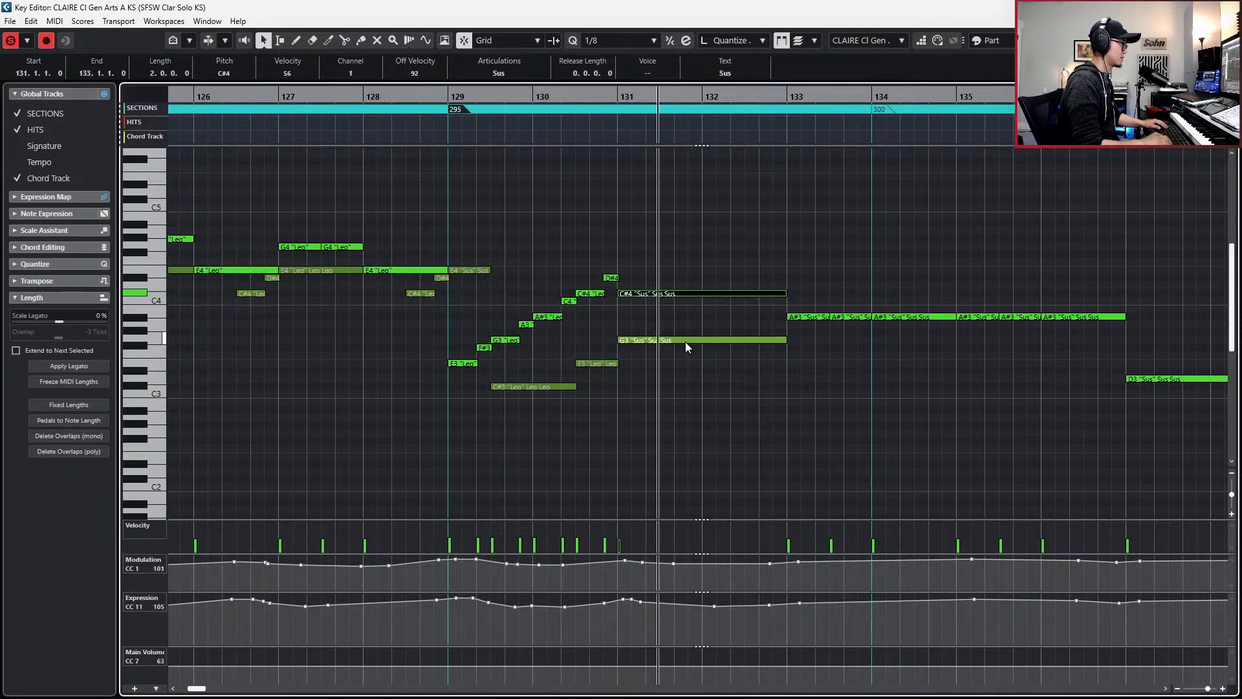
{"action": "key", "text": "space"}
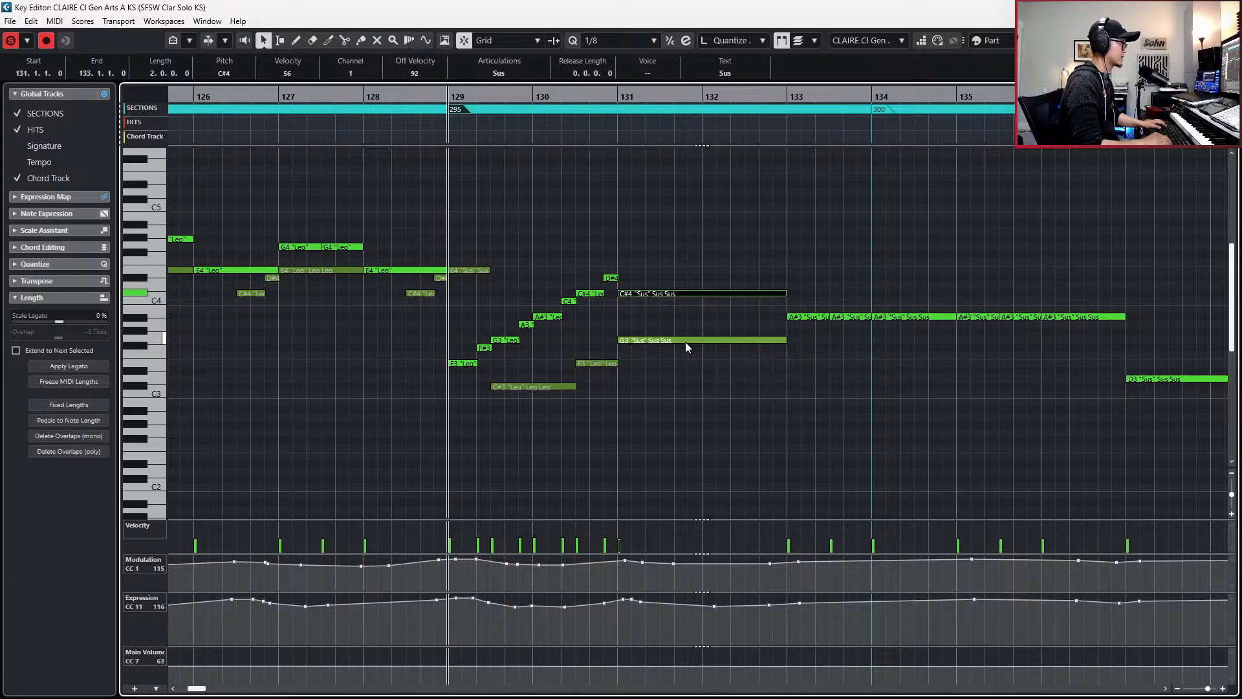
{"action": "key", "text": "ctrl+d"}
{"action": "key", "text": "Delete"}
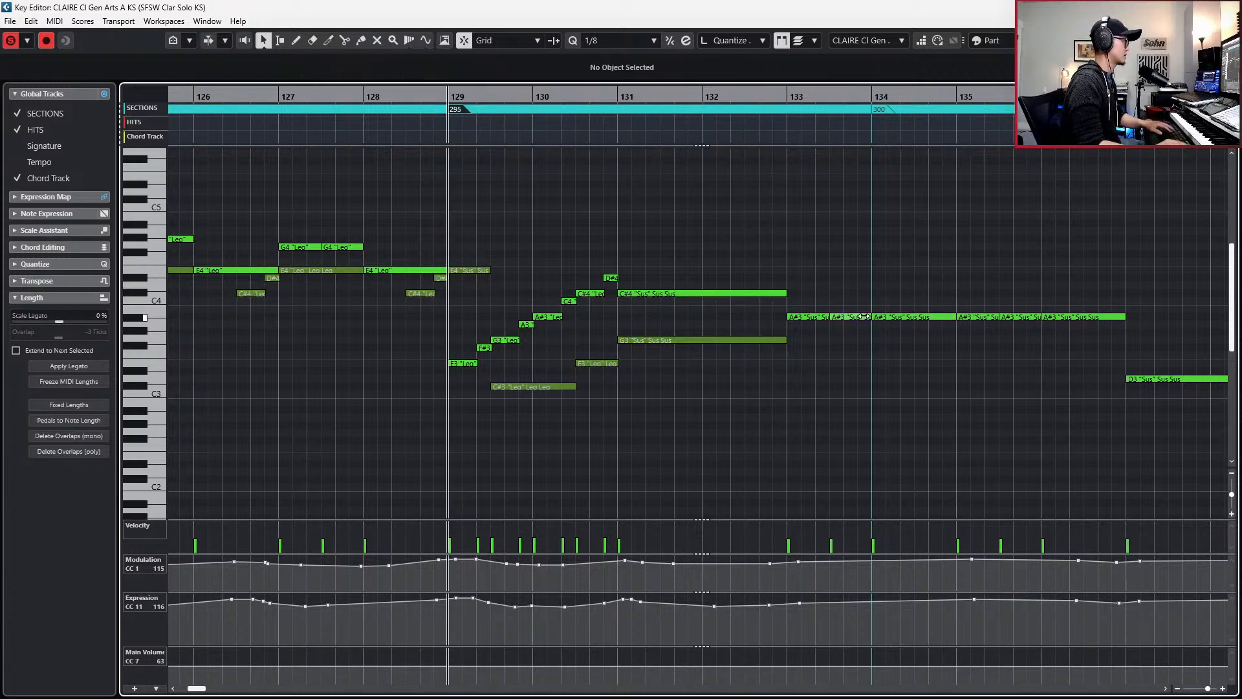
- Raise the two A#3 notes in bar 133 of the CLAIRE part six semitones to E4
{"action": "left_click", "coordinate": [820, 317]}
{"action": "left_click", "coordinate": [861, 319], "text": "shift"}
{"action": "key", "text": "Up"}
{"action": "key", "text": "Up"}
{"action": "key", "text": "Up"}
{"action": "key", "text": "Up"}
{"action": "key", "text": "Up"}
{"action": "key", "text": "Up"}
{"action": "key", "text": "Right"}
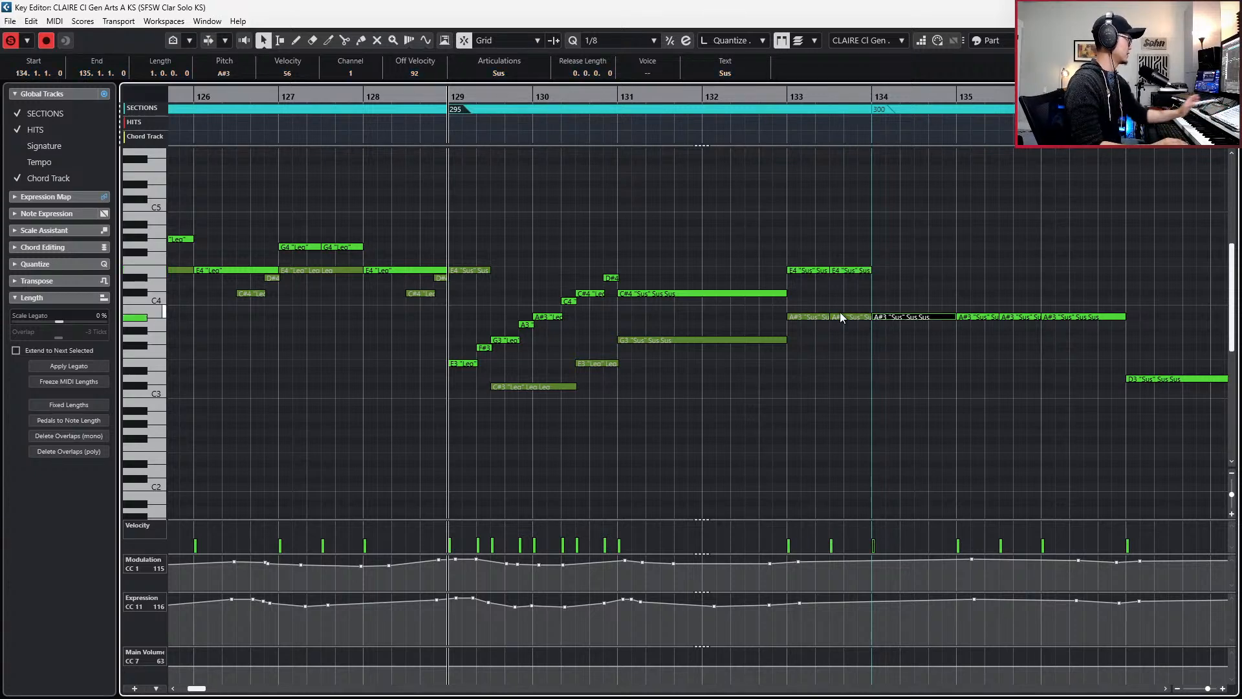
{"action": "left_click", "coordinate": [837, 339]}
{"action": "mouse_move", "coordinate": [837, 340]}
{"action": "left_mouse_down"}
{"action": "mouse_move", "coordinate": [764, 236]}
{"action": "mouse_move", "coordinate": [846, 336]}
{"action": "left_mouse_up"}
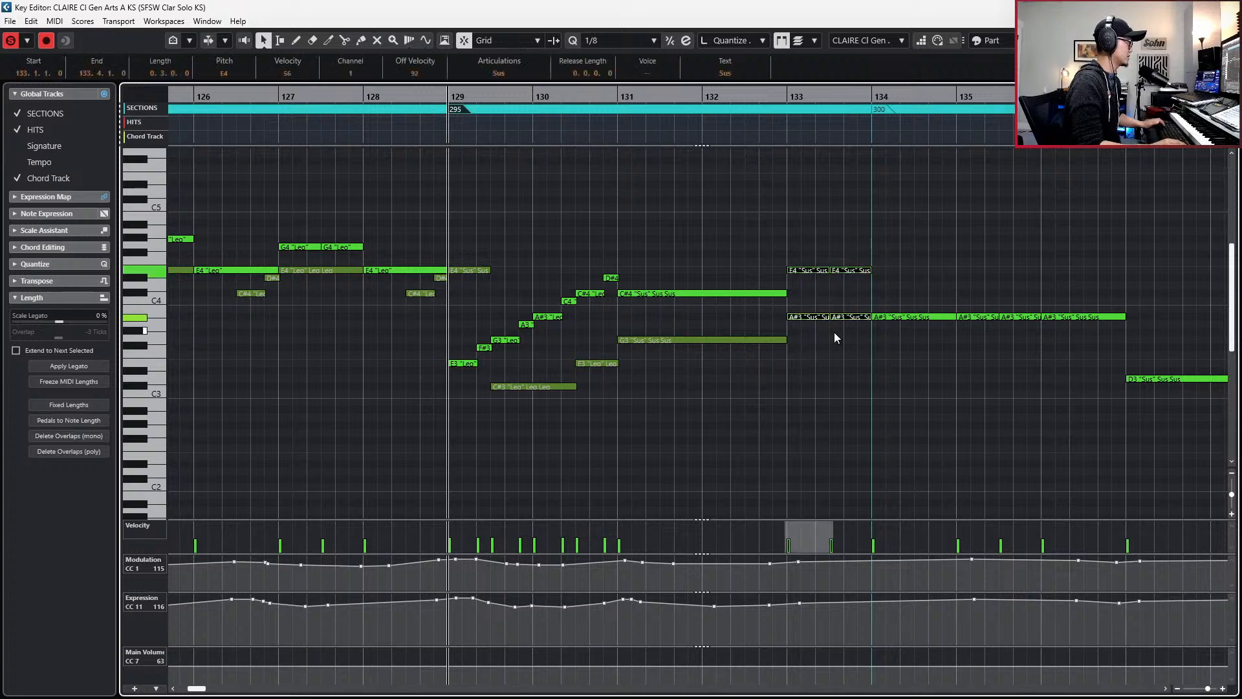
{"action": "scroll", "coordinate": [682, 275], "scroll_direction": "right", "scroll_amount": 3}
{"action": "key", "text": "l"}
{"action": "key", "text": "KP_Add"}
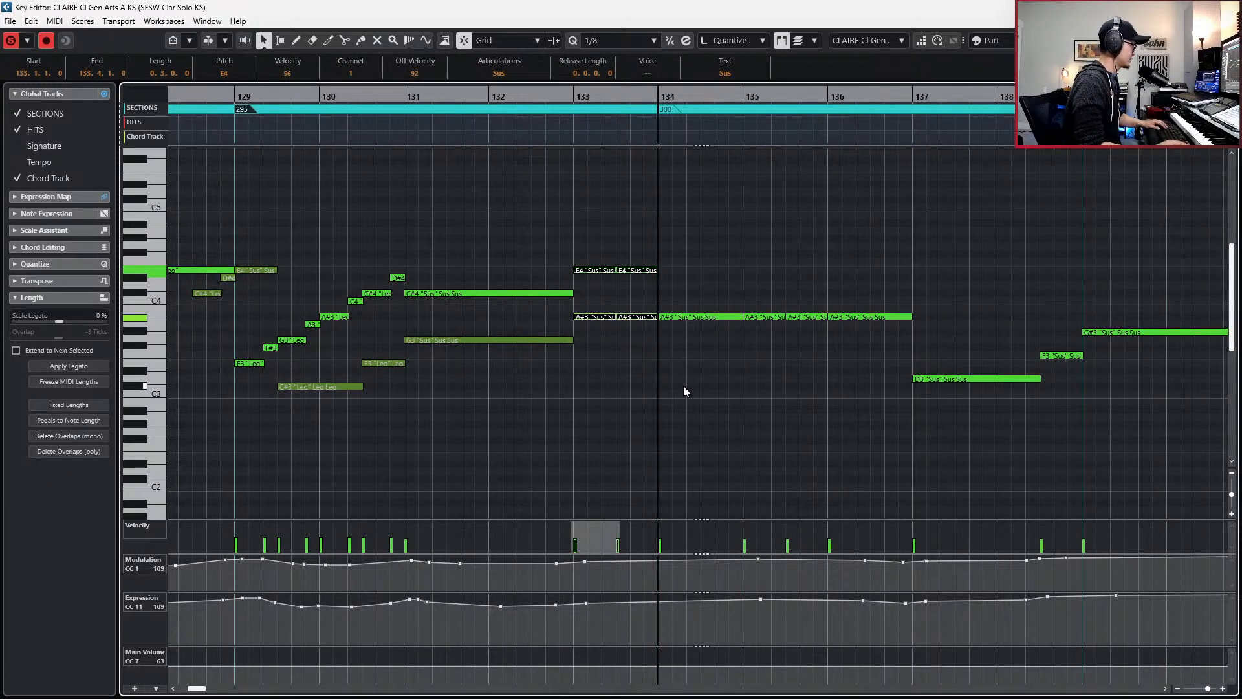
{"action": "left_click", "coordinate": [687, 406]}
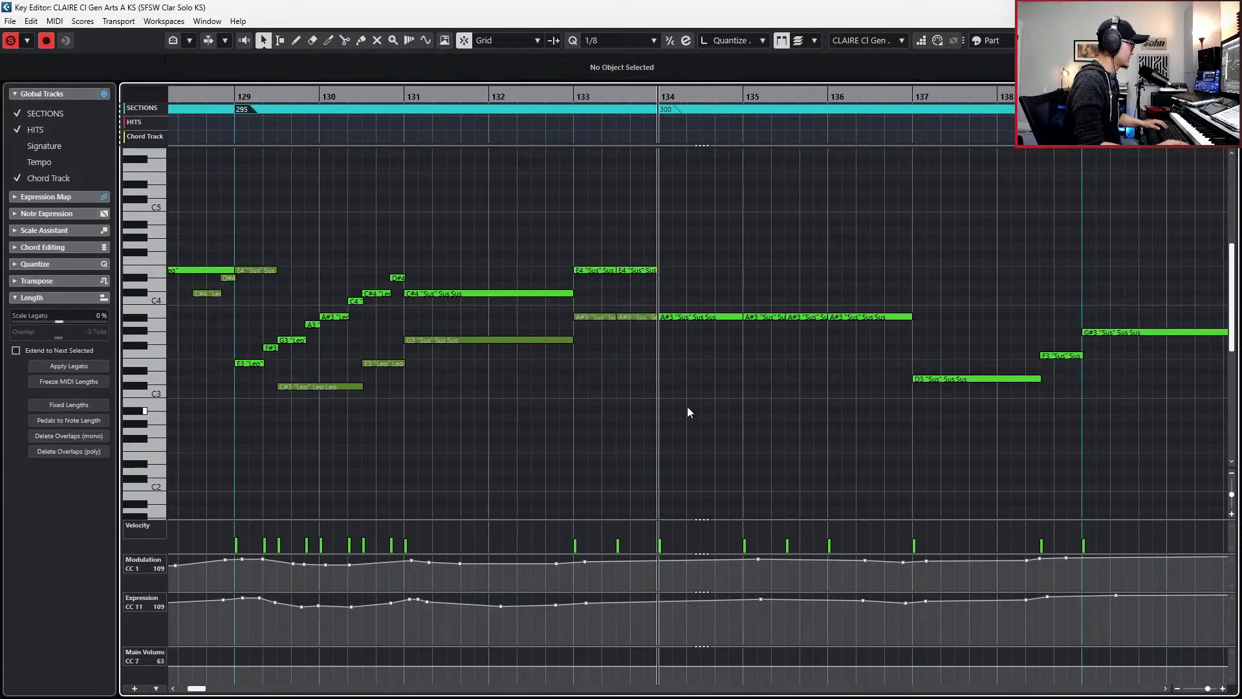
- Raise the one-bar A#3 at bar 134 to E4 and move the playhead back to bar 133
{"action": "left_click", "coordinate": [685, 315]}
{"action": "key", "text": "Up"}
{"action": "key", "text": "Up"}
{"action": "key", "text": "Up"}
{"action": "key", "text": "Up"}
{"action": "key", "text": "Up"}
{"action": "key", "text": "Up"}
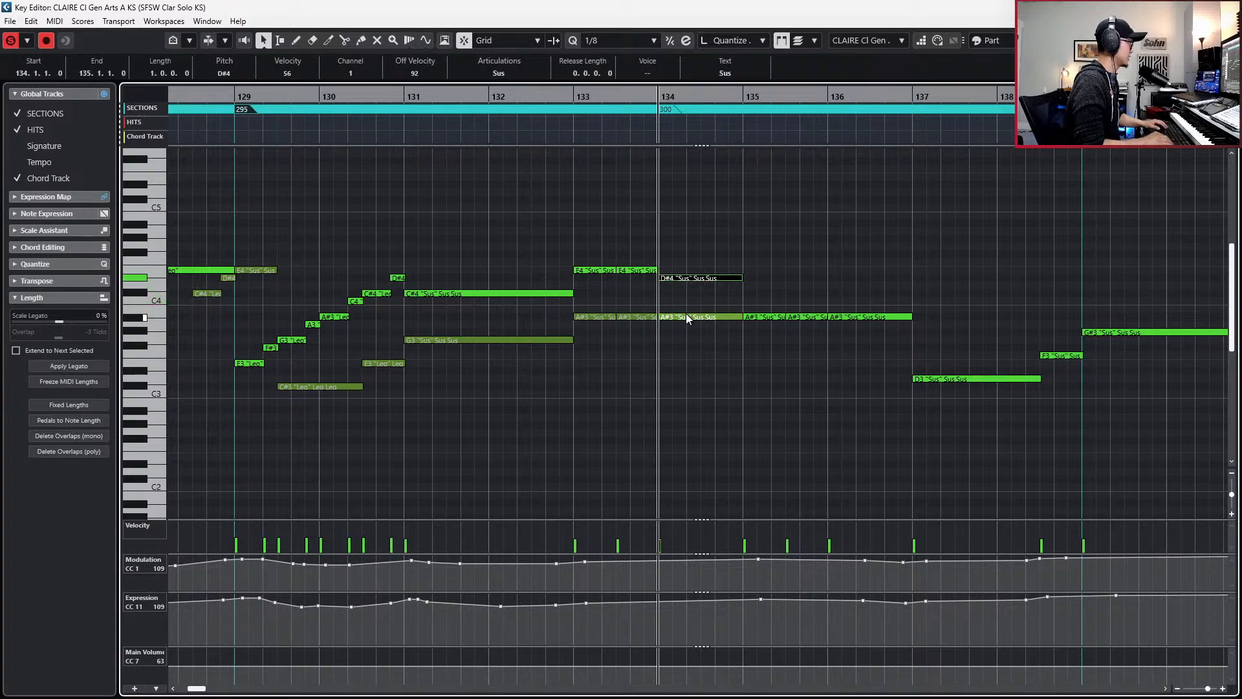
{"action": "key", "text": "KP_Subtract"}
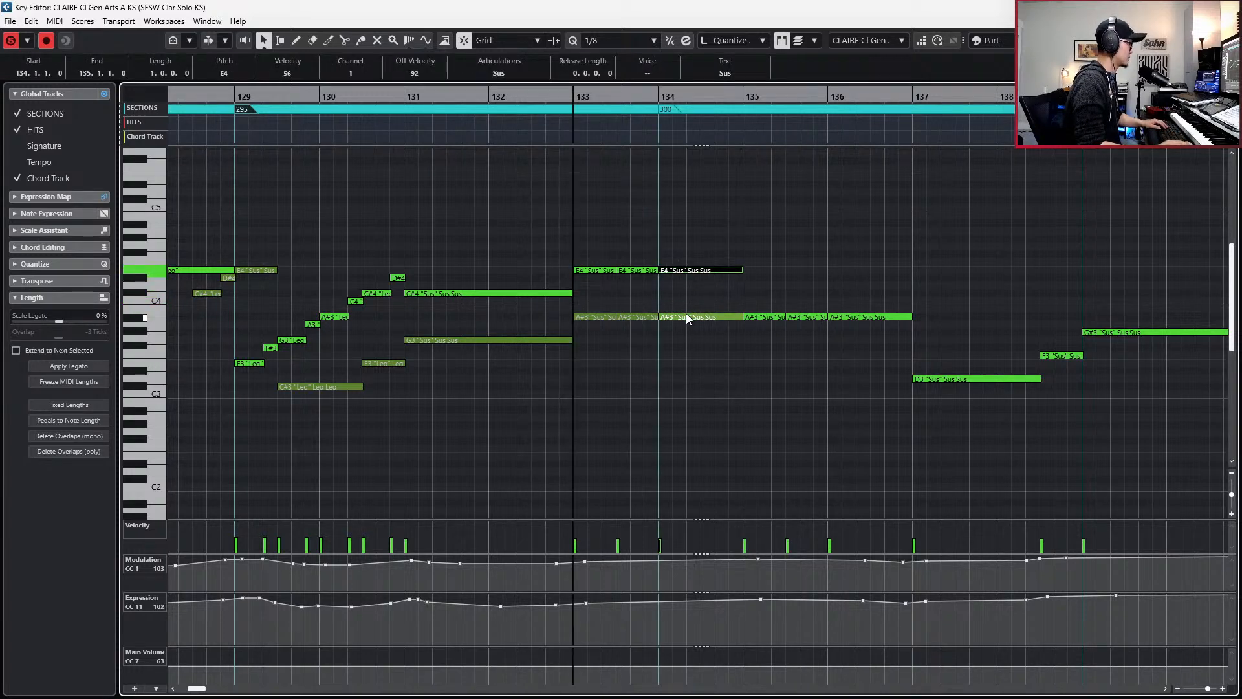
- Try raising the three A#3 notes of the SFSW Clar Solo part in bars 135 and 136 to E4
{"action": "left_click", "coordinate": [686, 316]}
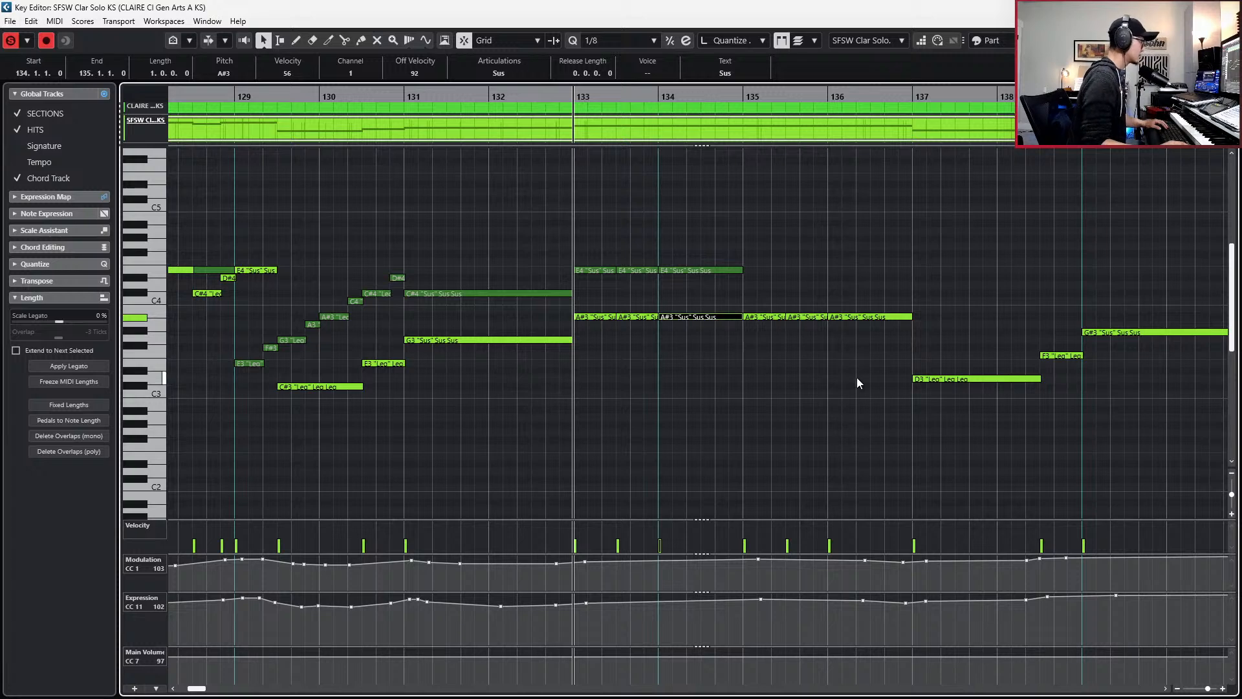
{"action": "left_click", "coordinate": [778, 316]}
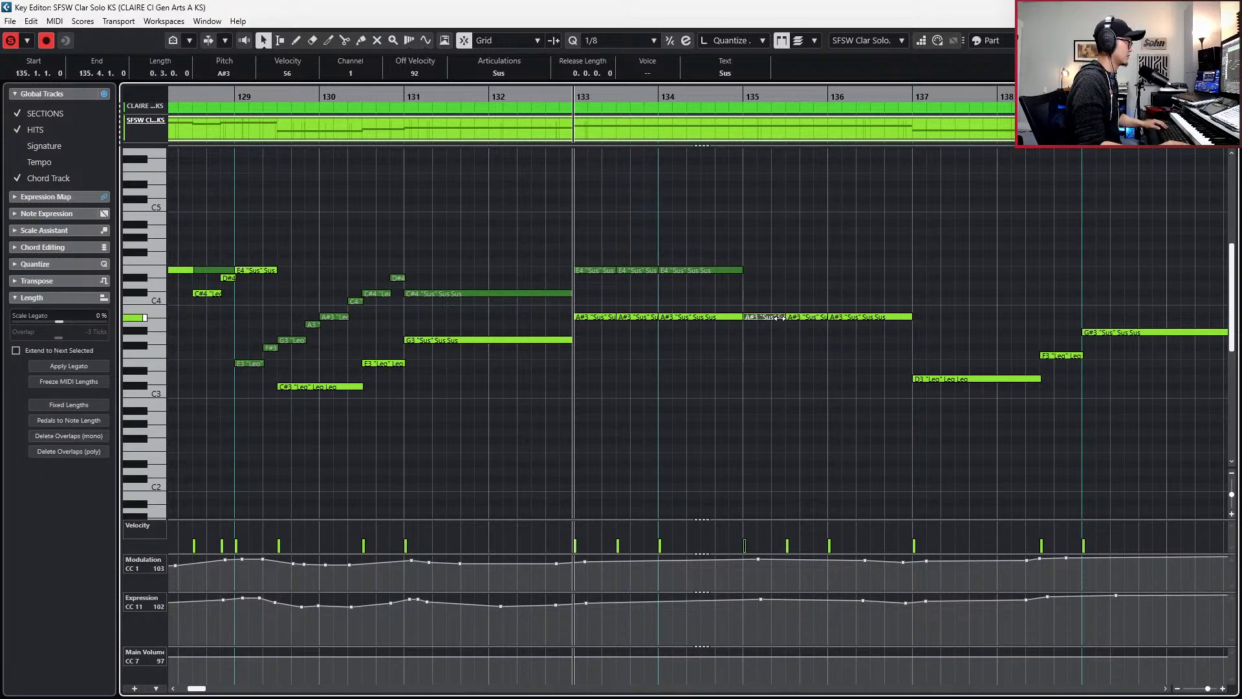
{"action": "key", "text": "shift+Right"}
{"action": "key", "text": "shift+Right"}
{"action": "key", "text": "Up"}
{"action": "key", "text": "Up"}
{"action": "key", "text": "Up"}
{"action": "key", "text": "Up"}
{"action": "key", "text": "Up"}
{"action": "key", "text": "Up"}
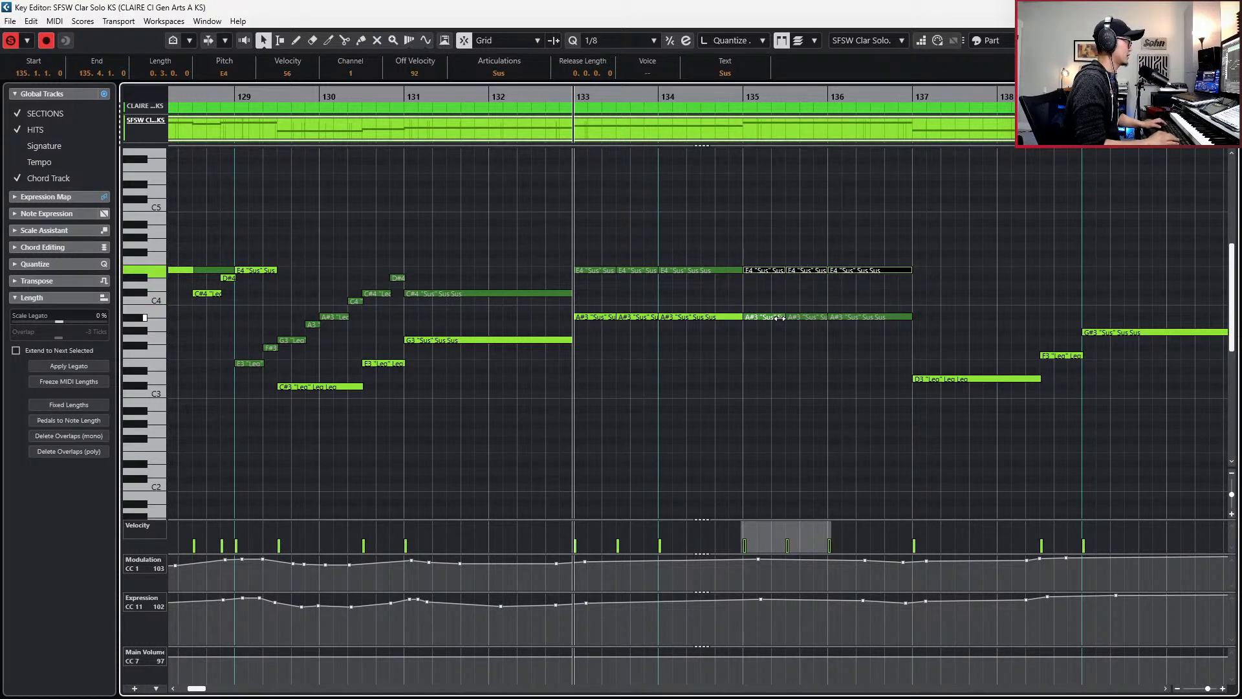
{"action": "scroll", "coordinate": [791, 316], "scroll_direction": "right", "scroll_amount": 2}
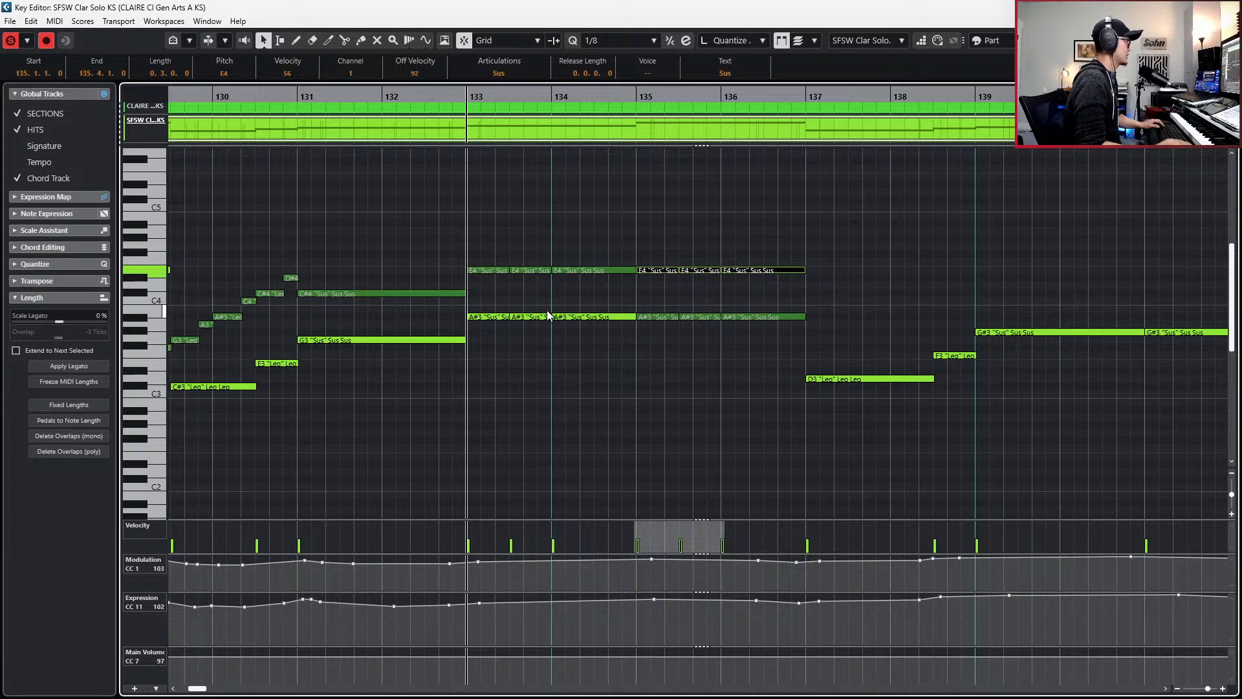
{"action": "left_click", "coordinate": [489, 316]}
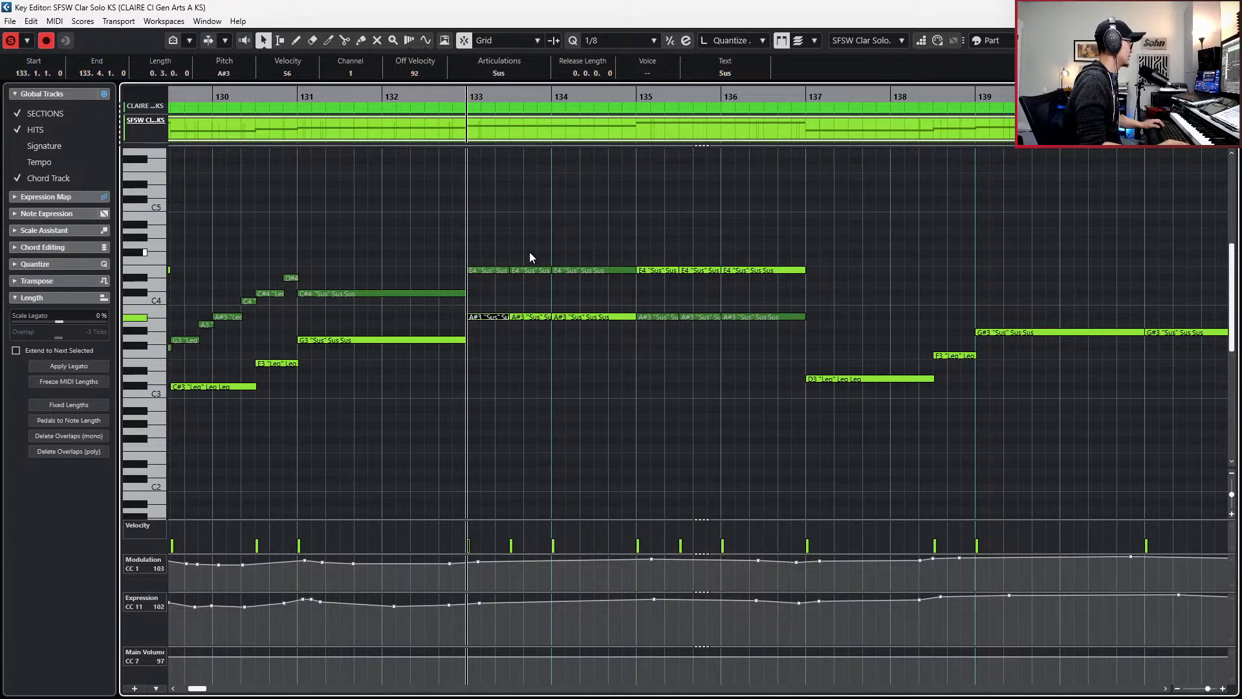
{"action": "scroll", "coordinate": [643, 301], "scroll_direction": "left", "scroll_amount": 2}
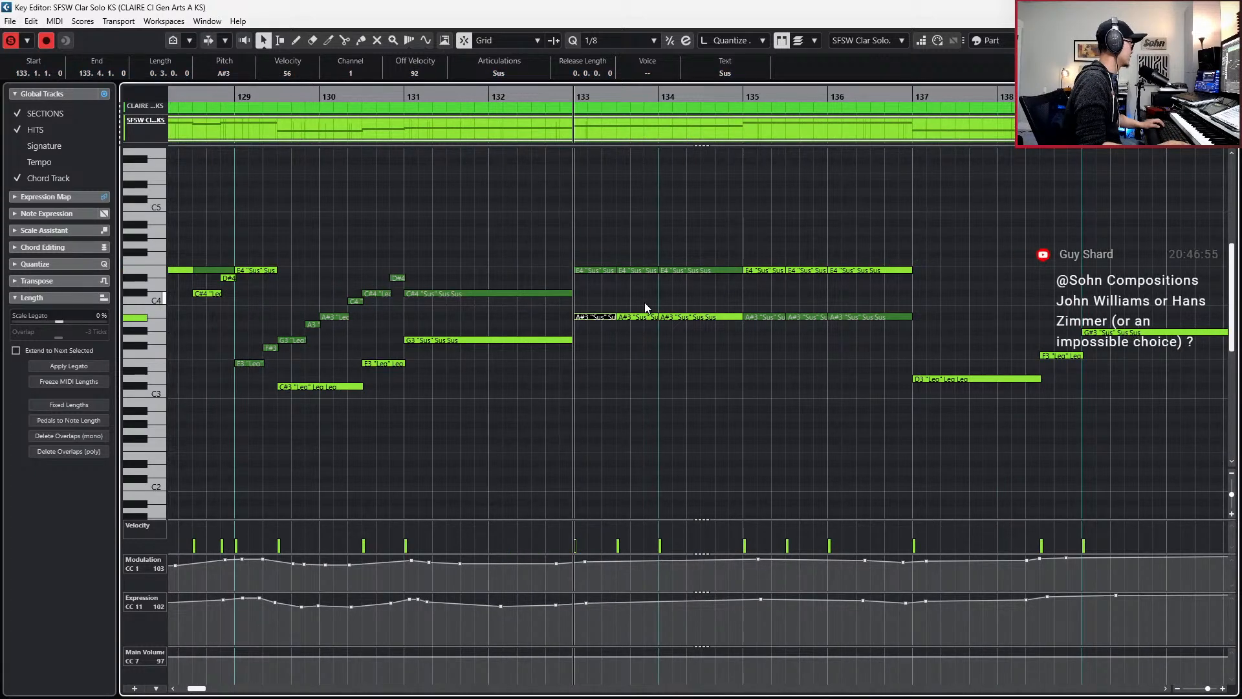
- Return the three SFSW Clar Solo notes in bars 135 and 136 from E4 to A#3
{"action": "left_click", "coordinate": [256, 363]}
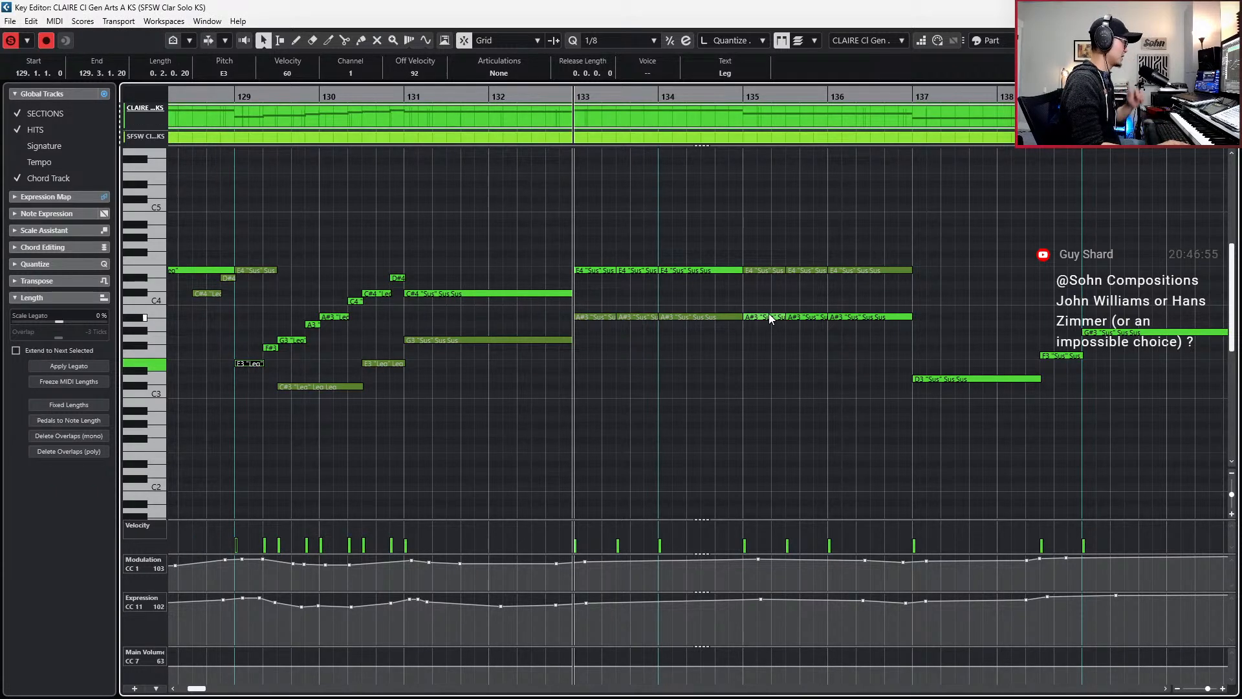
{"action": "left_click", "coordinate": [767, 264]}
{"action": "left_click_drag", "start_coordinate": [772, 243], "coordinate": [910, 293]}
{"action": "key", "text": "Down"}
{"action": "key", "text": "Down"}
{"action": "key", "text": "Down"}
{"action": "key", "text": "Down"}
{"action": "key", "text": "Down"}
{"action": "key", "text": "Down"}
{"action": "key", "text": "Page_Down"}
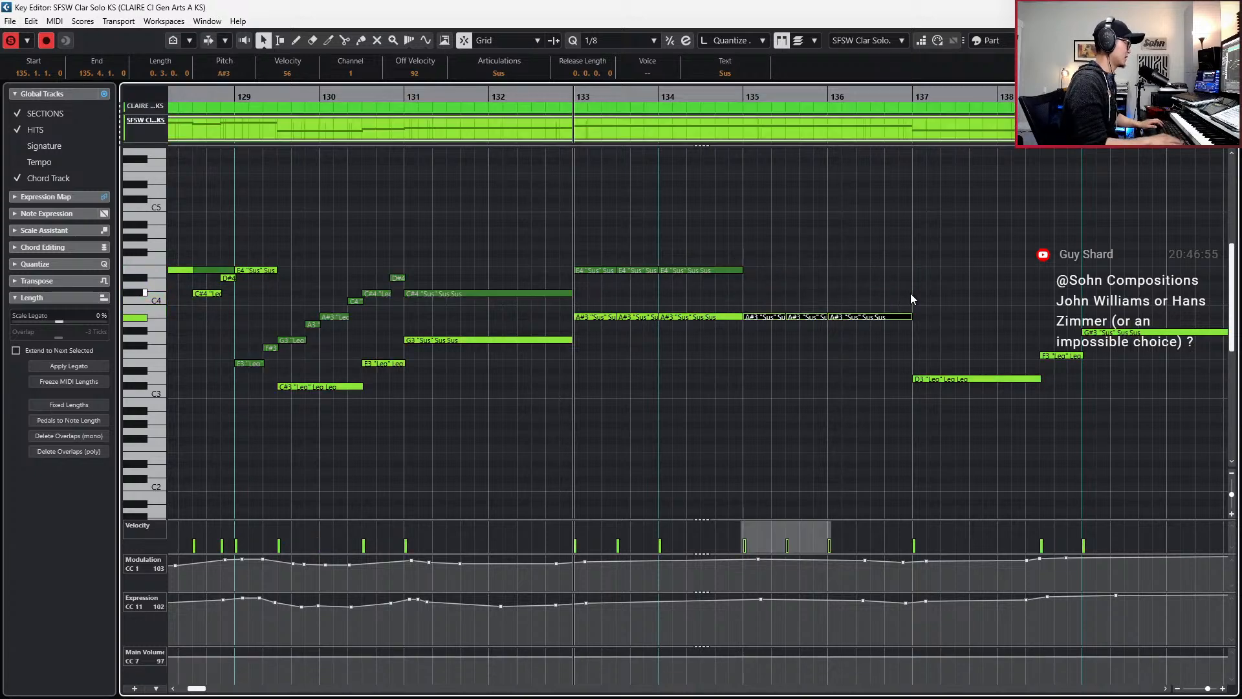
- Raise the three CLAIRE A#3 notes in bars 135 and 136 to E4 and play back the passage
{"action": "left_click", "coordinate": [774, 343]}
{"action": "left_click", "coordinate": [775, 315]}
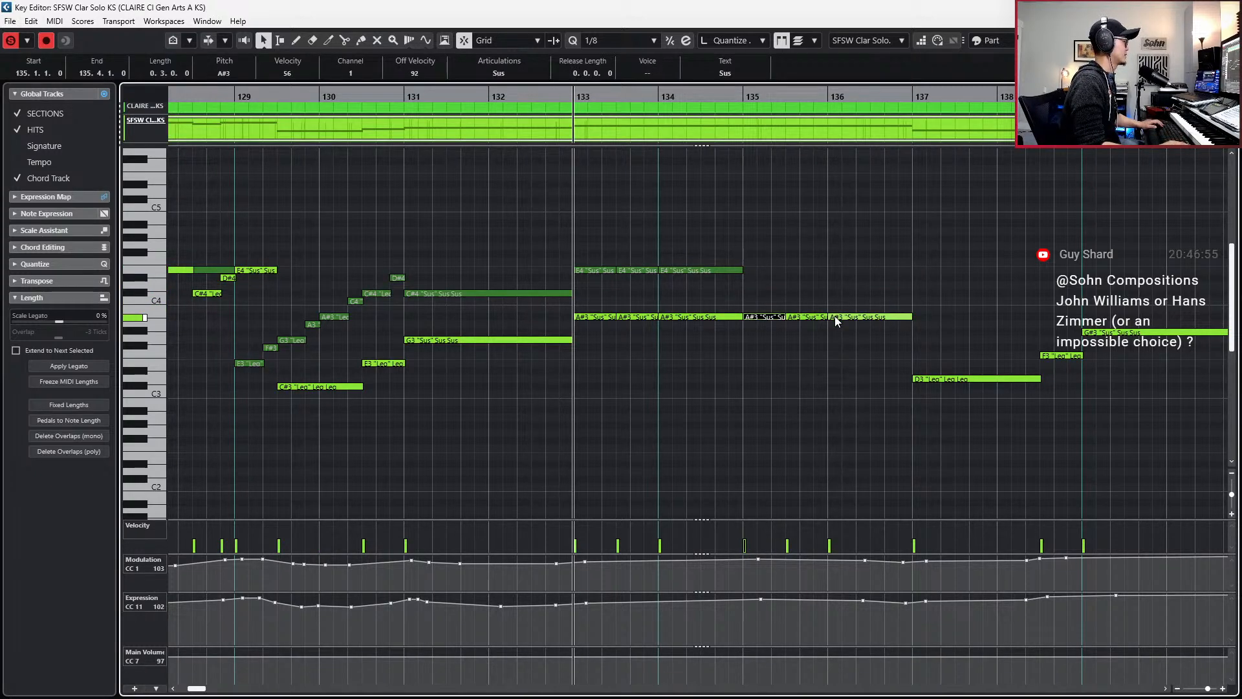
{"action": "key", "text": "Page_Up"}
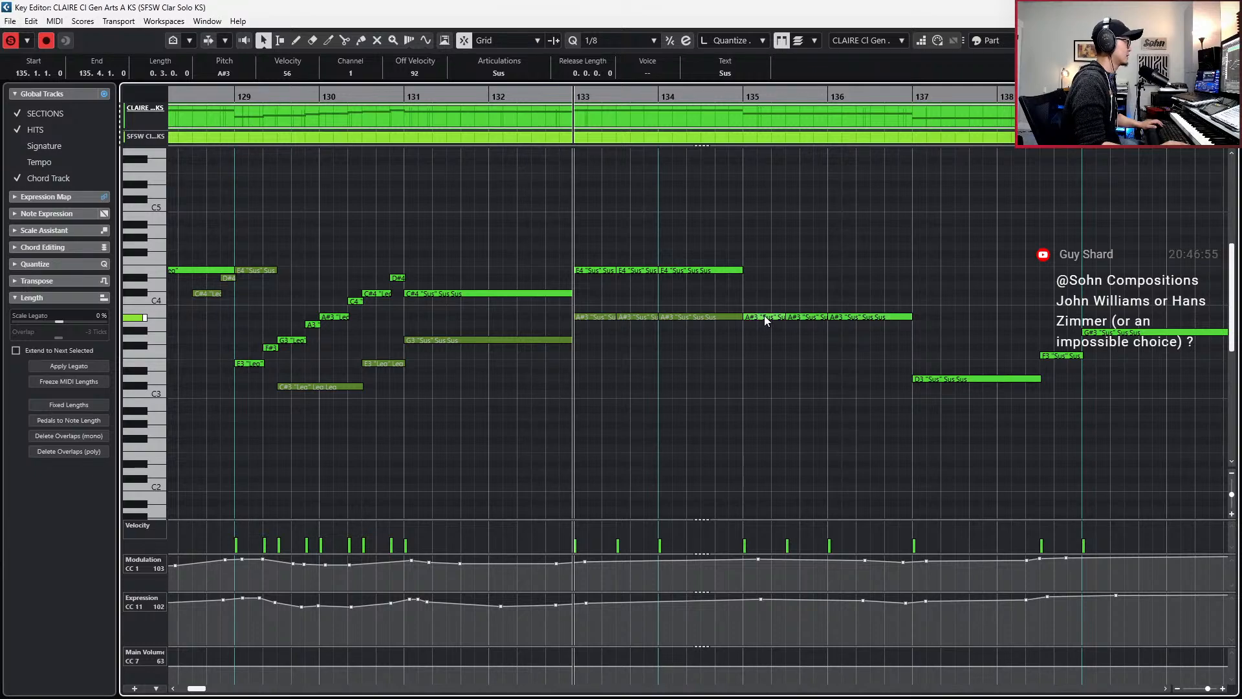
{"action": "key", "text": "Up"}
{"action": "key", "text": "Up"}
{"action": "key", "text": "Up"}
{"action": "key", "text": "Up"}
{"action": "key", "text": "Up"}
{"action": "key", "text": "Up"}
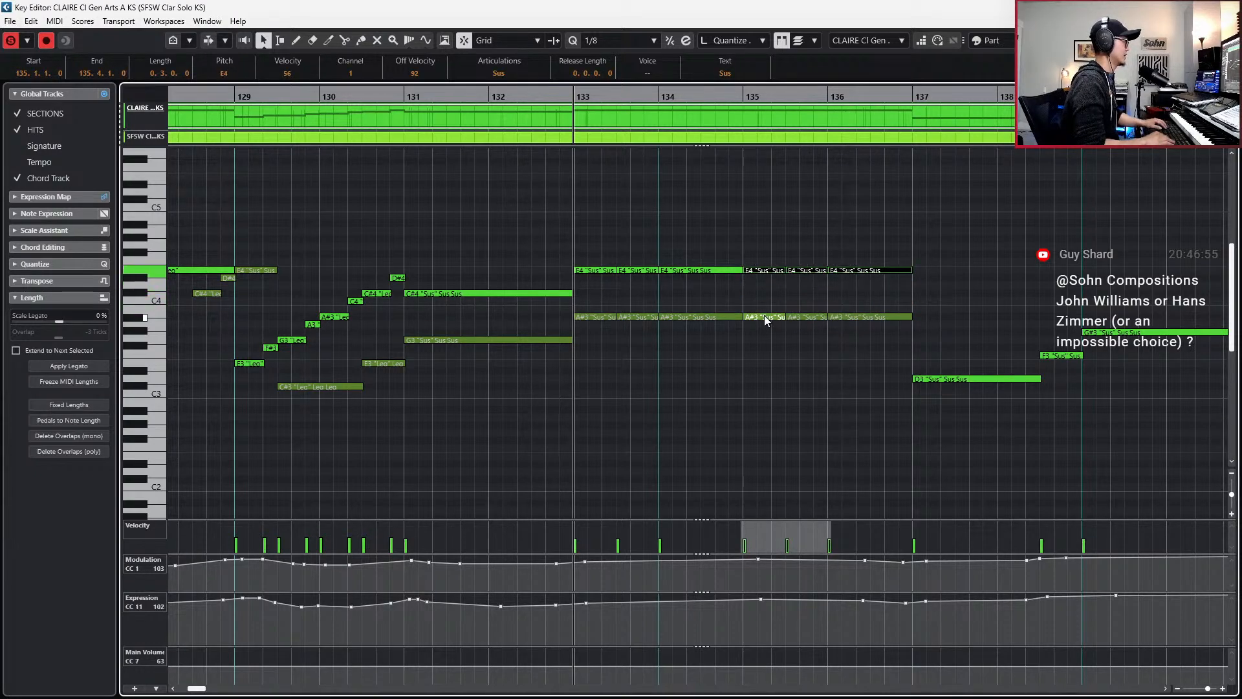
{"action": "key", "text": "space"}
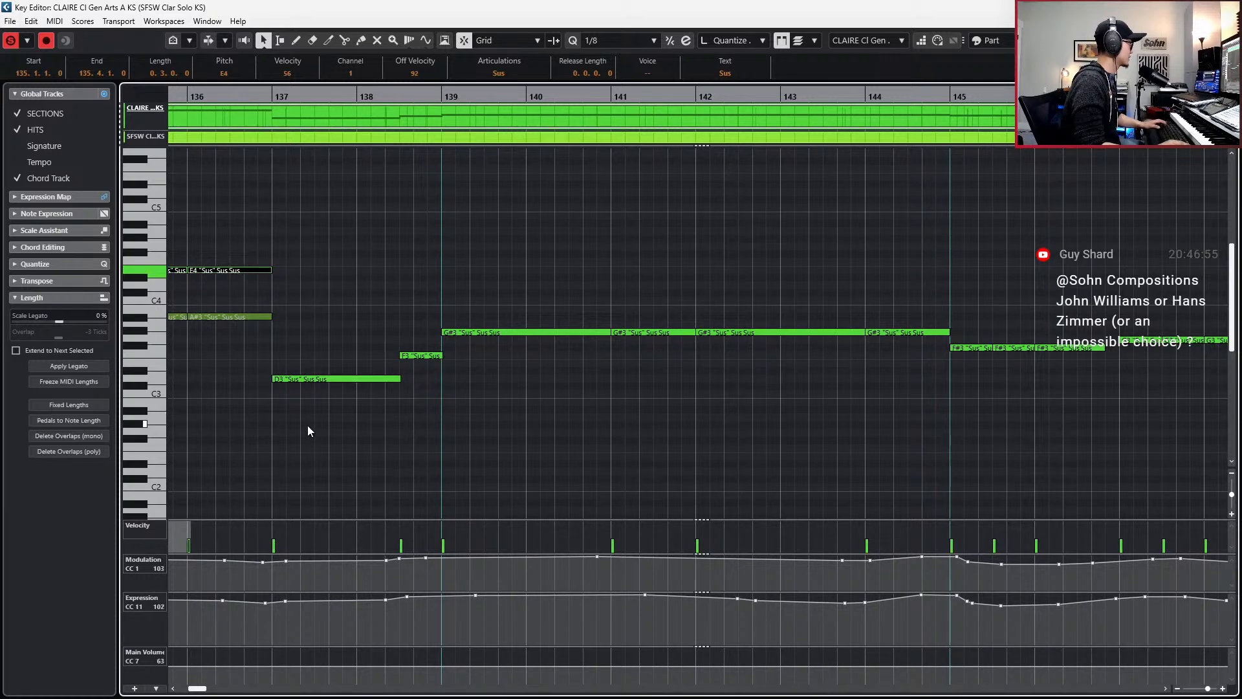
- Replace the CLAIRE D3 and F3 in bars 137 and 138 with the four-note E3 to A3 figure, pasted at bar 137
{"action": "left_click", "coordinate": [320, 386]}
{"action": "left_click", "coordinate": [334, 380]}
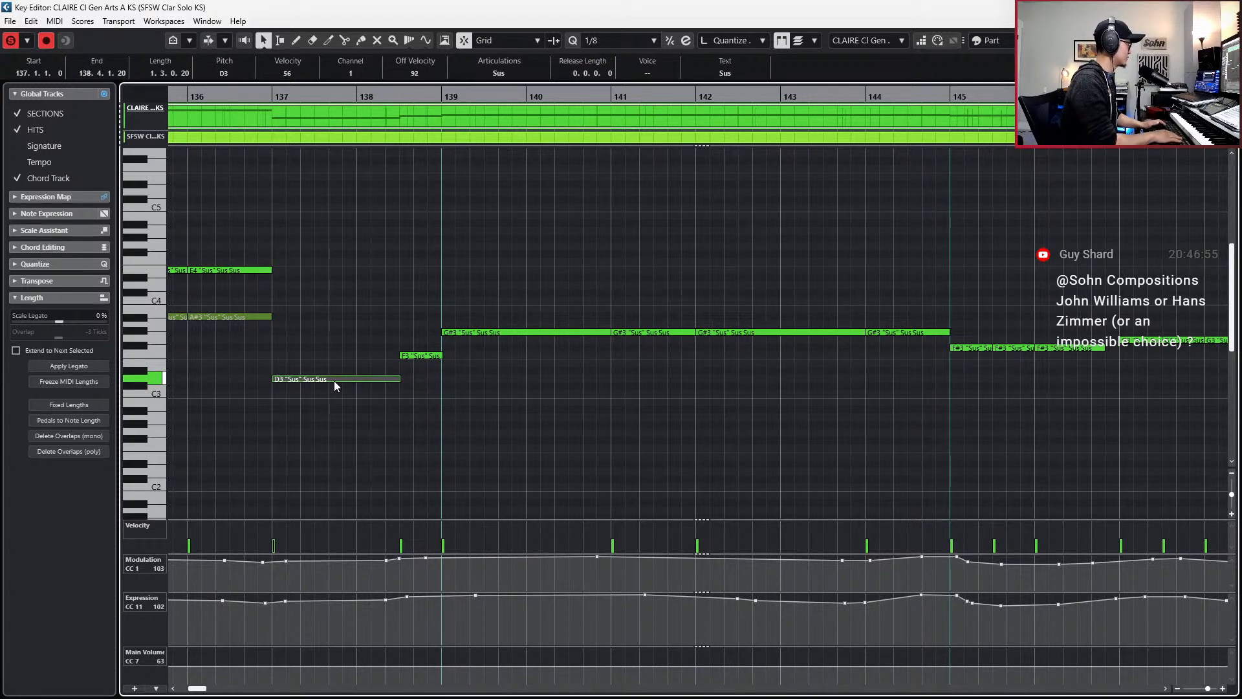
{"action": "key", "text": "shift+m"}
{"action": "key", "text": "Right"}
{"action": "key", "text": "shift+m"}
{"action": "key", "text": "Right"}
{"action": "key", "text": "ctrl+KP_Add"}
{"action": "key", "text": "ctrl+KP_Add"}
{"action": "key", "text": "ctrl+KP_Add"}
{"action": "key", "text": "ctrl+KP_Subtract"}
{"action": "key", "text": "ctrl+v"}
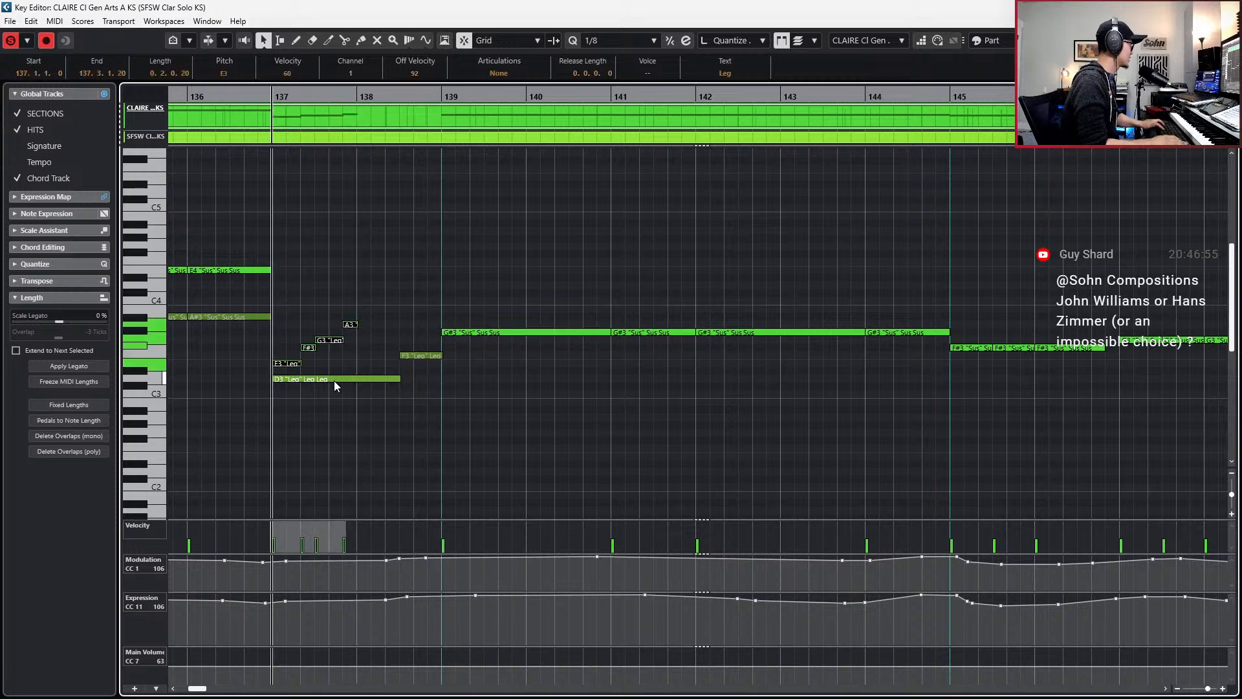
- Transpose the pasted figure in bar 137 up one semitone to start on F3, check its individual notes, and audition it
{"action": "scroll", "coordinate": [333, 380], "scroll_direction": "left", "scroll_amount": 2}
{"action": "scroll", "coordinate": [390, 379], "scroll_direction": "up", "scroll_amount": 1}
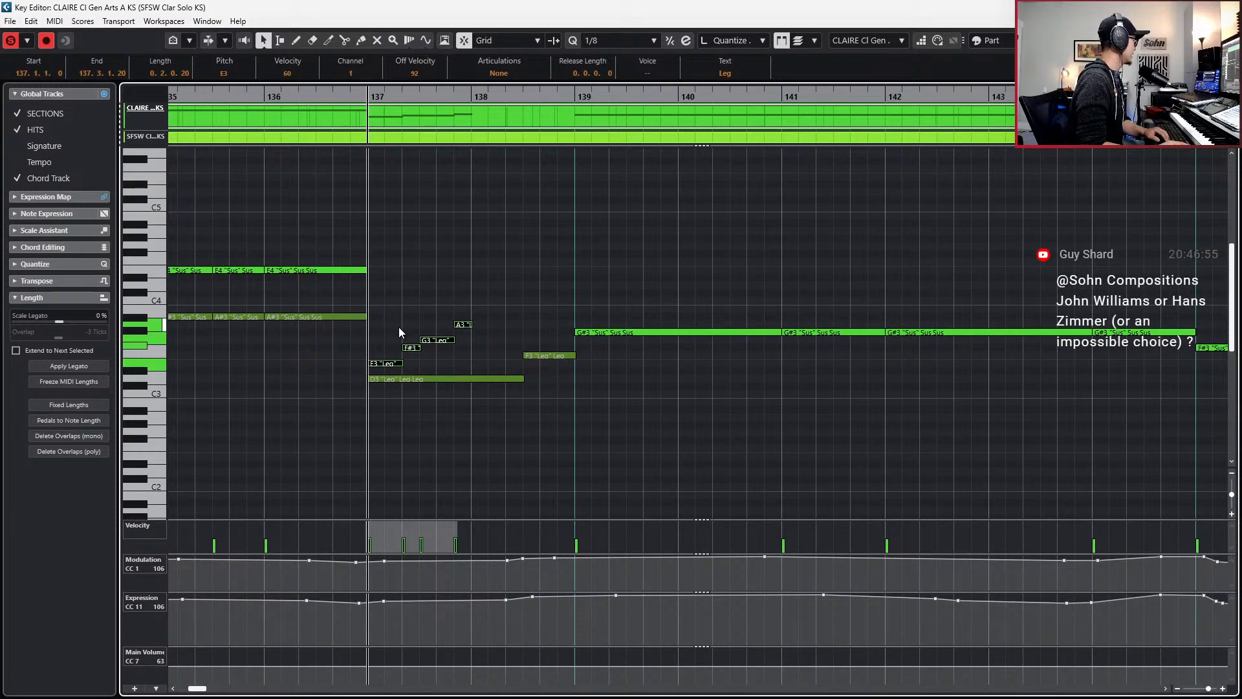
{"action": "key", "text": "Up"}
{"action": "left_click", "coordinate": [414, 339]}
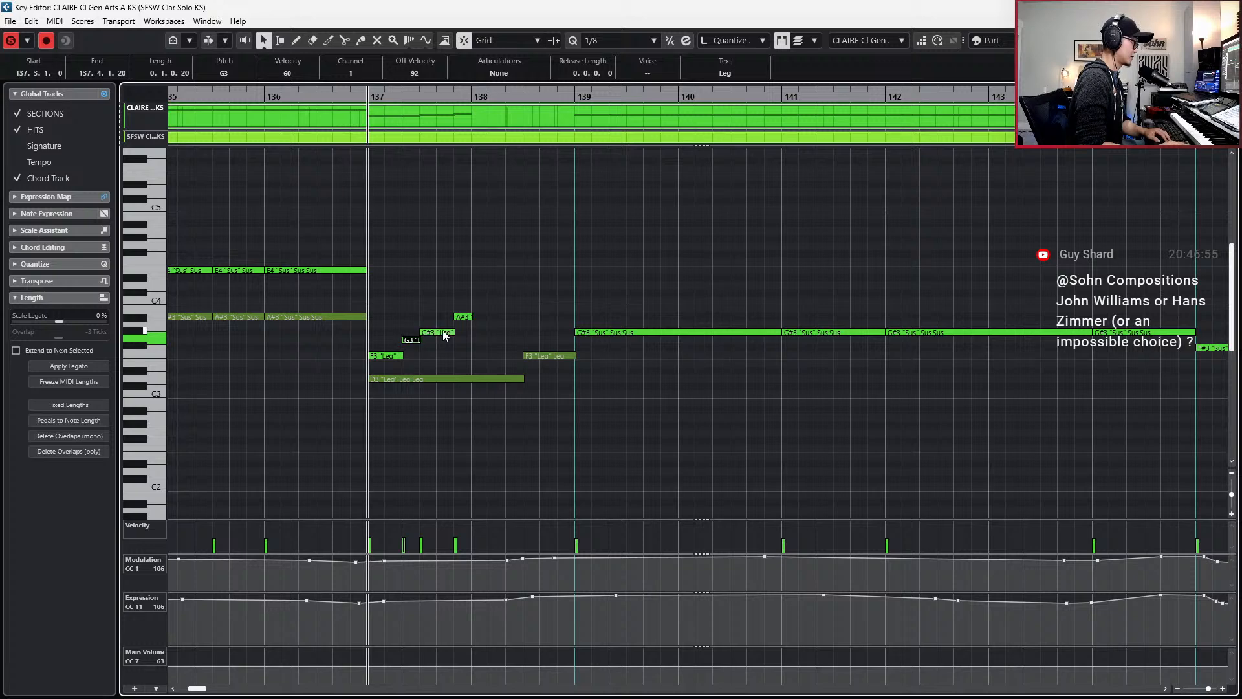
{"action": "left_click", "coordinate": [445, 332]}
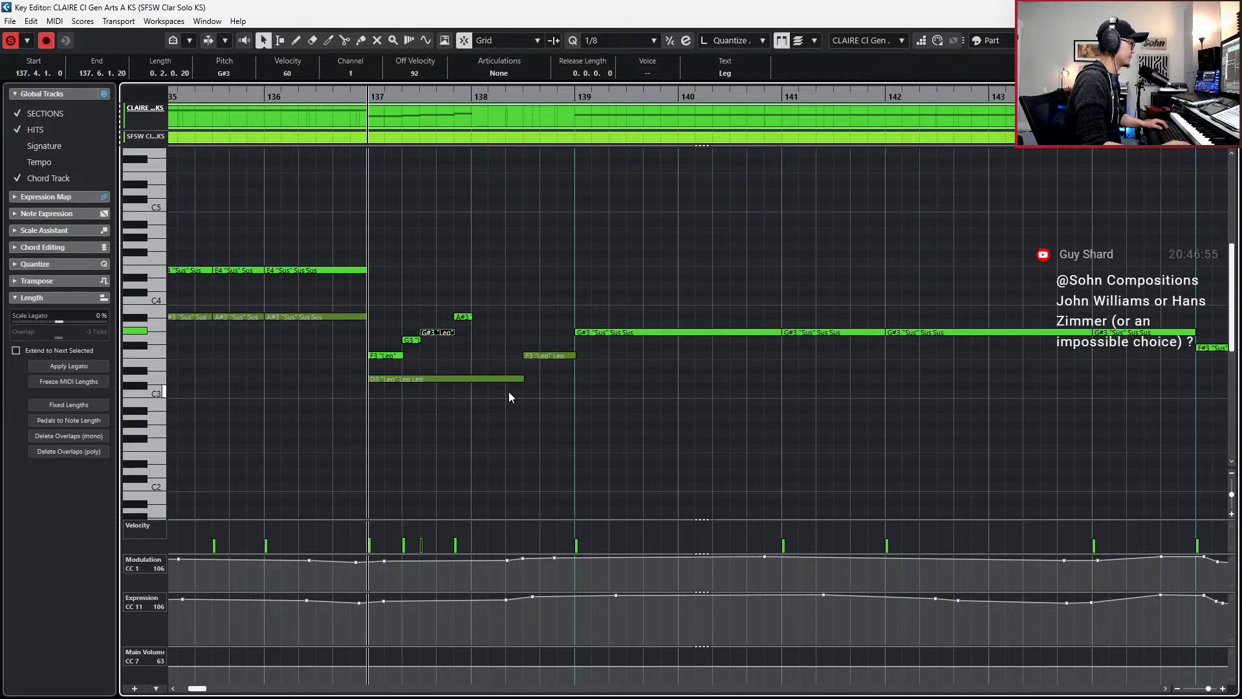
{"action": "left_click_drag", "start_coordinate": [465, 312], "coordinate": [477, 325]}
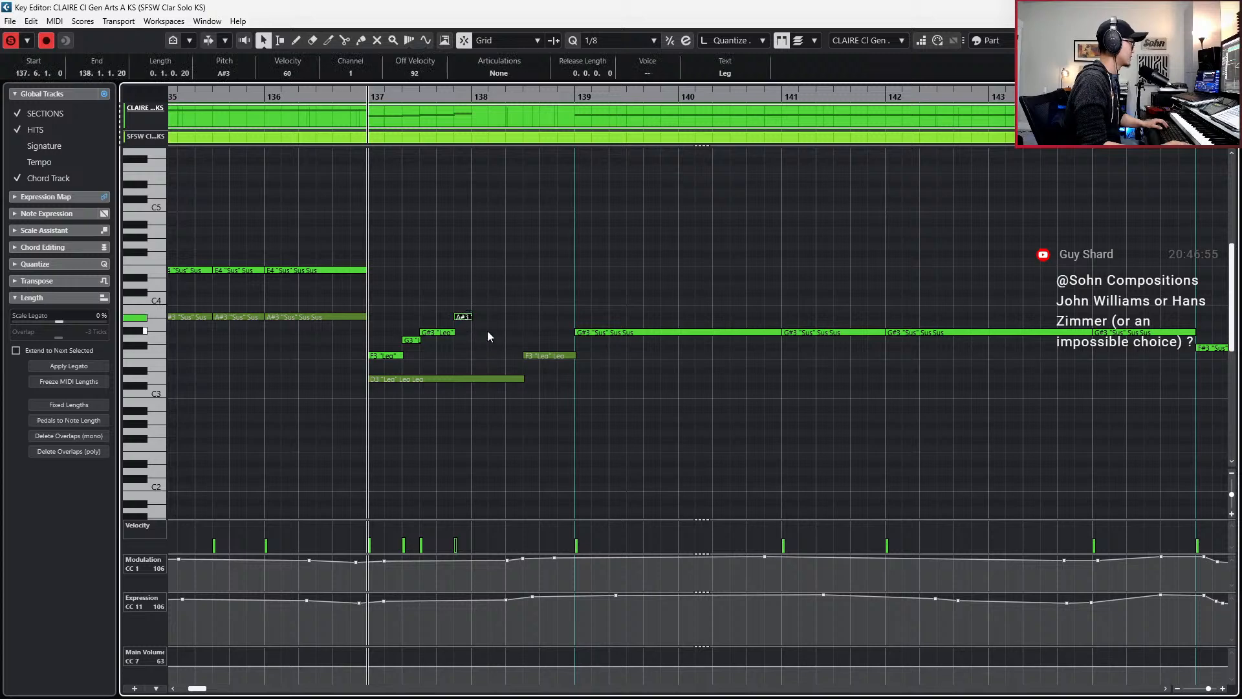
{"action": "key", "text": "space"}
{"action": "key", "text": "space"}
{"action": "key", "text": "s"}
{"action": "key", "text": "KP_Subtract"}
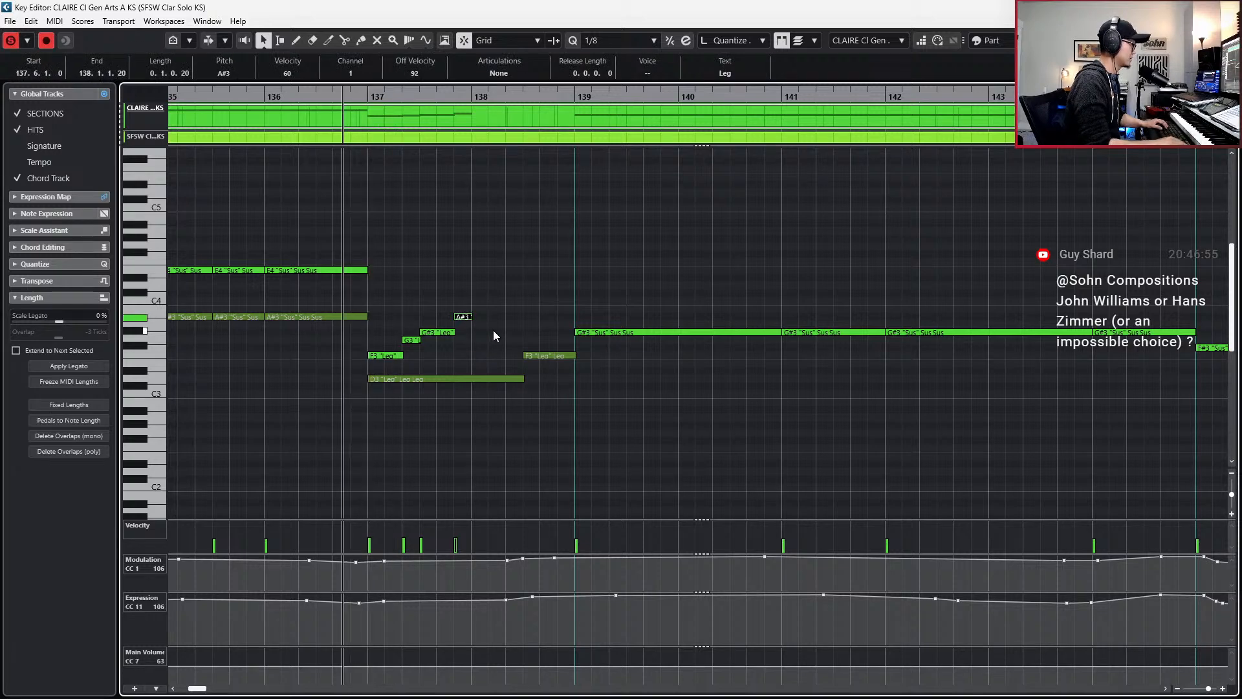
- Play back the rising figure in bar 137, check its third note, and move the playback position to bar 138
{"action": "key", "text": "space"}
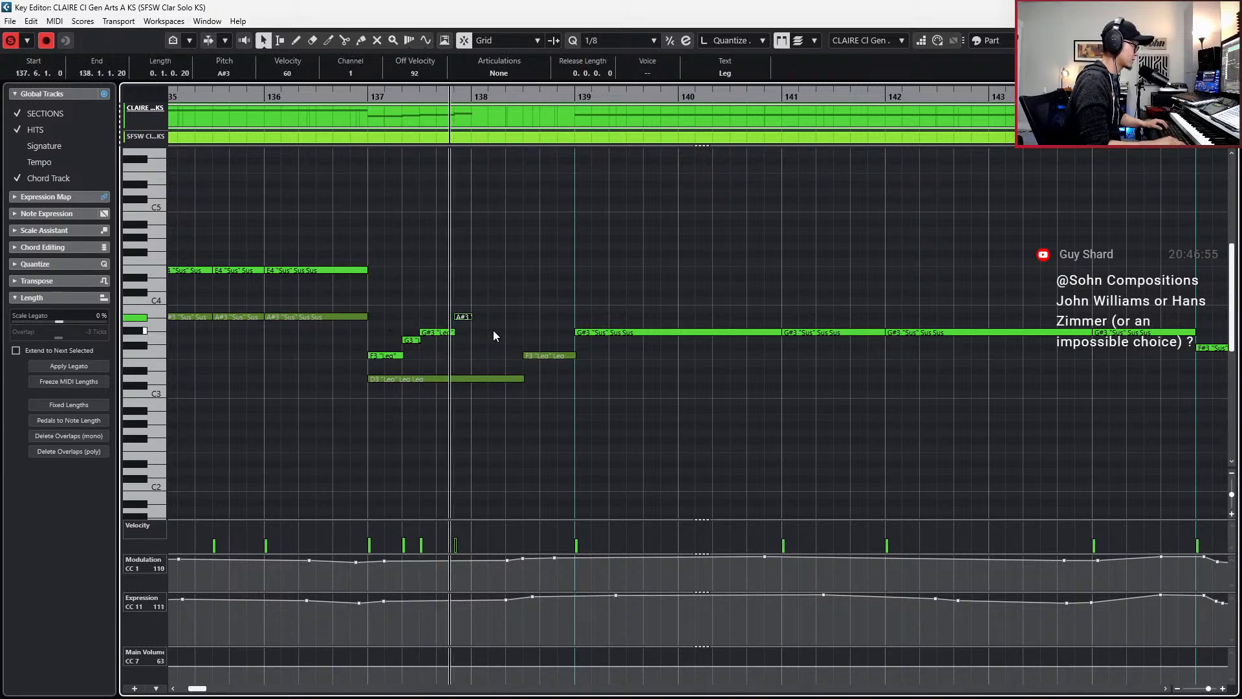
{"action": "key", "text": "space"}
{"action": "left_click_drag", "start_coordinate": [437, 321], "coordinate": [449, 339]}
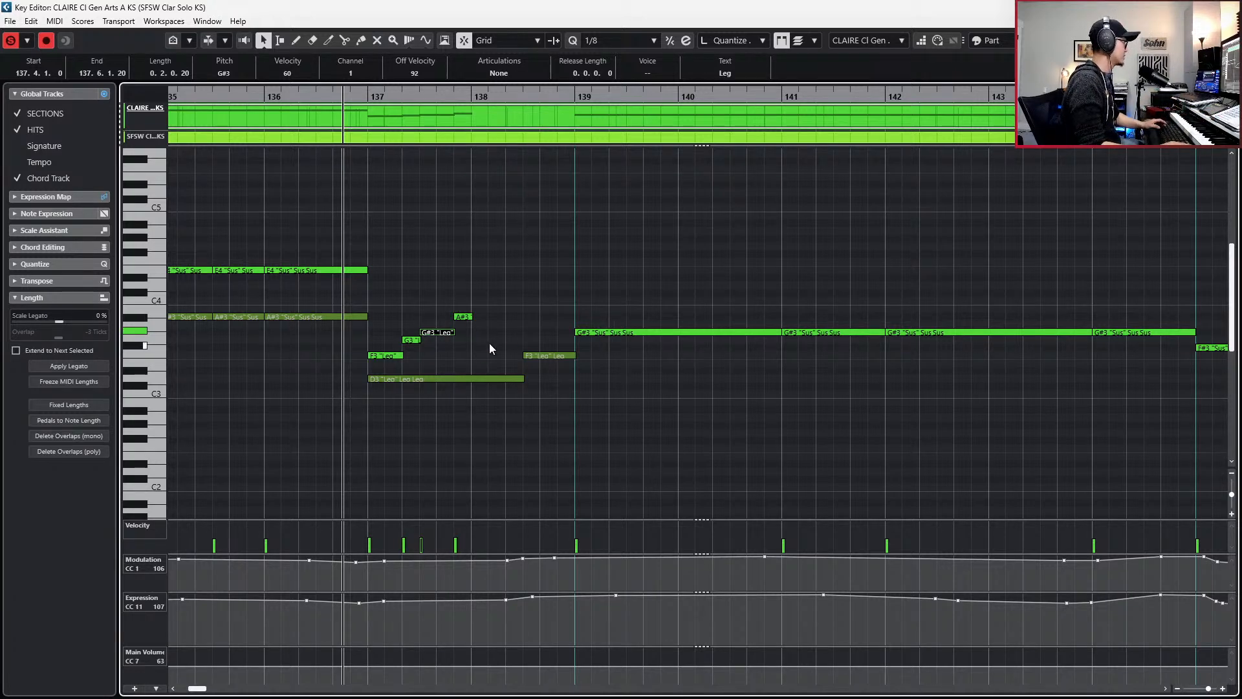
{"action": "key", "text": "KP_Add"}
{"action": "key", "text": "KP_Add"}
{"action": "key", "text": "KP_Add"}
{"action": "key", "text": "KP_Subtract"}
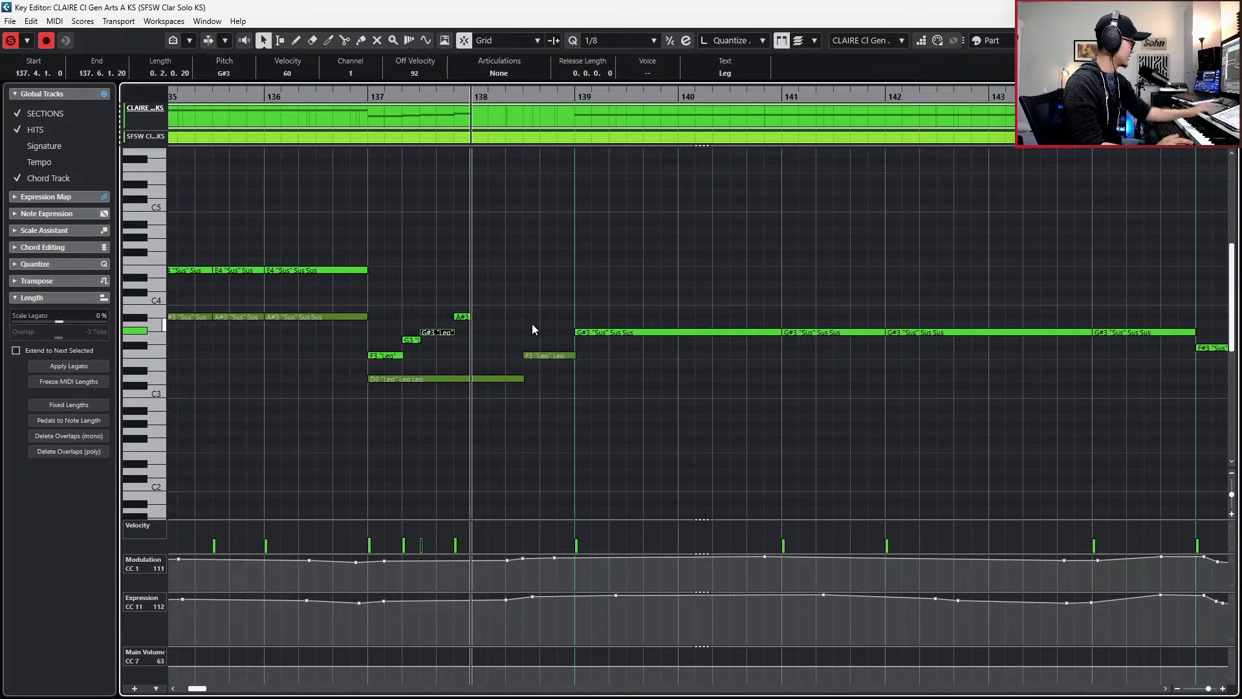
{"action": "key", "text": "Right"}
{"action": "key", "text": "alt+d"}
{"action": "key", "text": "Up"}
{"action": "key", "text": "Delete"}
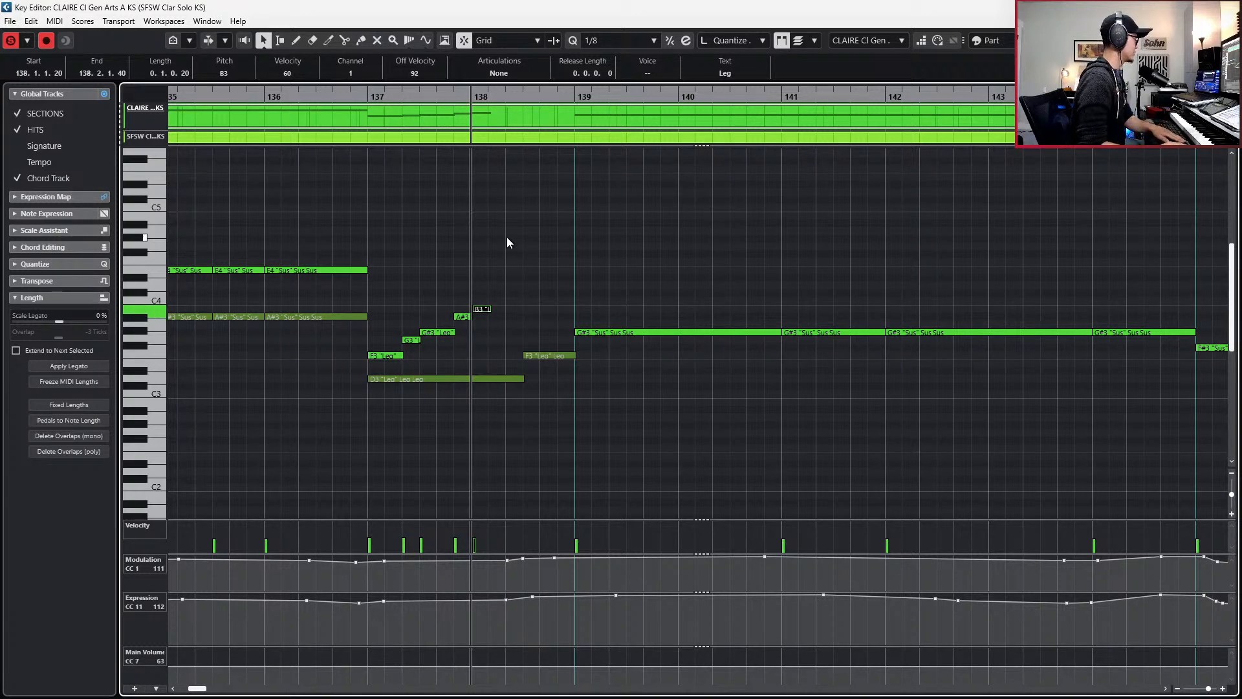
- Duplicate the four-note figure from bar 137 into bar 138 and transpose the copy up six semitones to start on B3
{"action": "left_click_drag", "start_coordinate": [502, 264], "coordinate": [383, 359]}
{"action": "key", "text": "alt+d"}
{"action": "key", "text": "Up"}
{"action": "key", "text": "Up"}
{"action": "key", "text": "Up"}
{"action": "key", "text": "Up"}
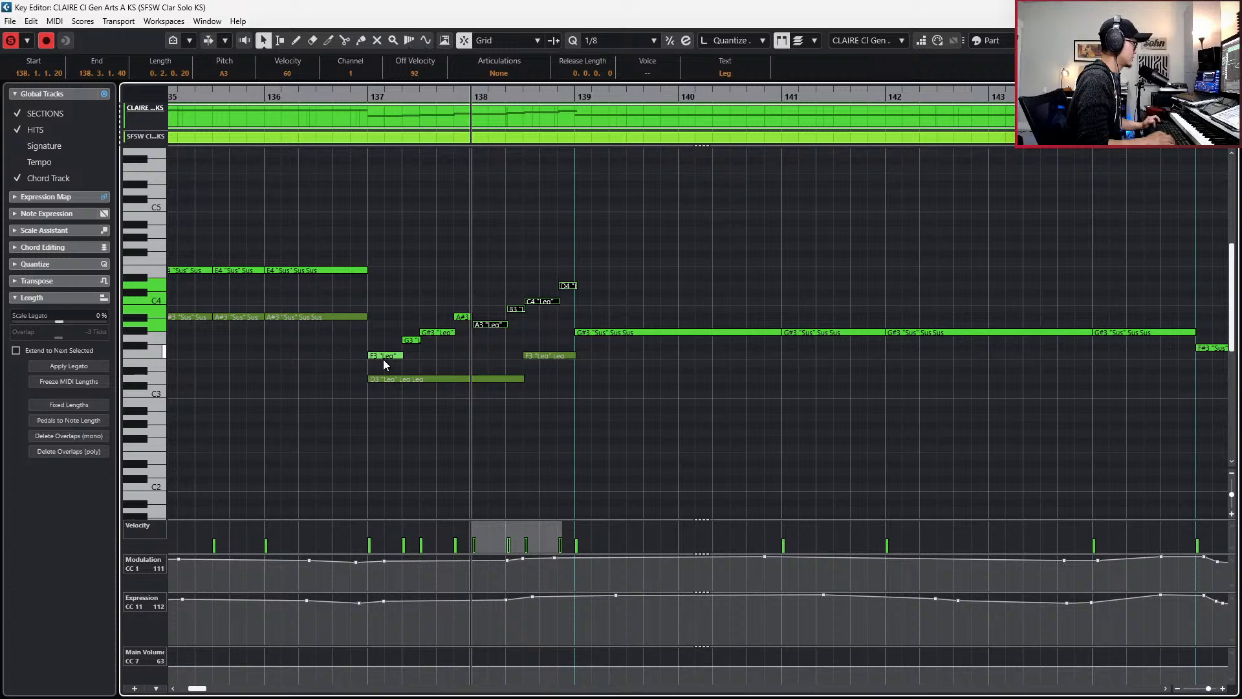
{"action": "key", "text": "Up"}
{"action": "key", "text": "Up"}
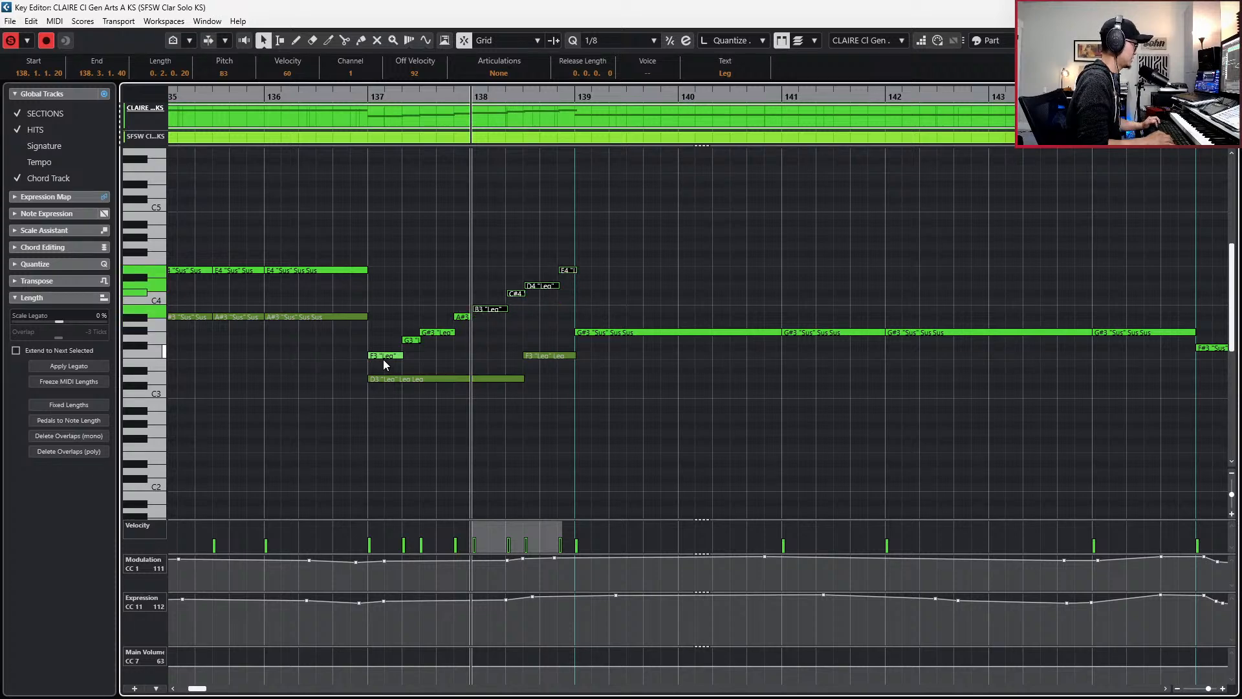
- Quantize the copied figure in bar 138 to 1/8 and check its second and last notes
{"action": "scroll", "coordinate": [433, 303], "scroll_direction": "up", "scroll_amount": 2}
{"action": "key", "text": "q"}
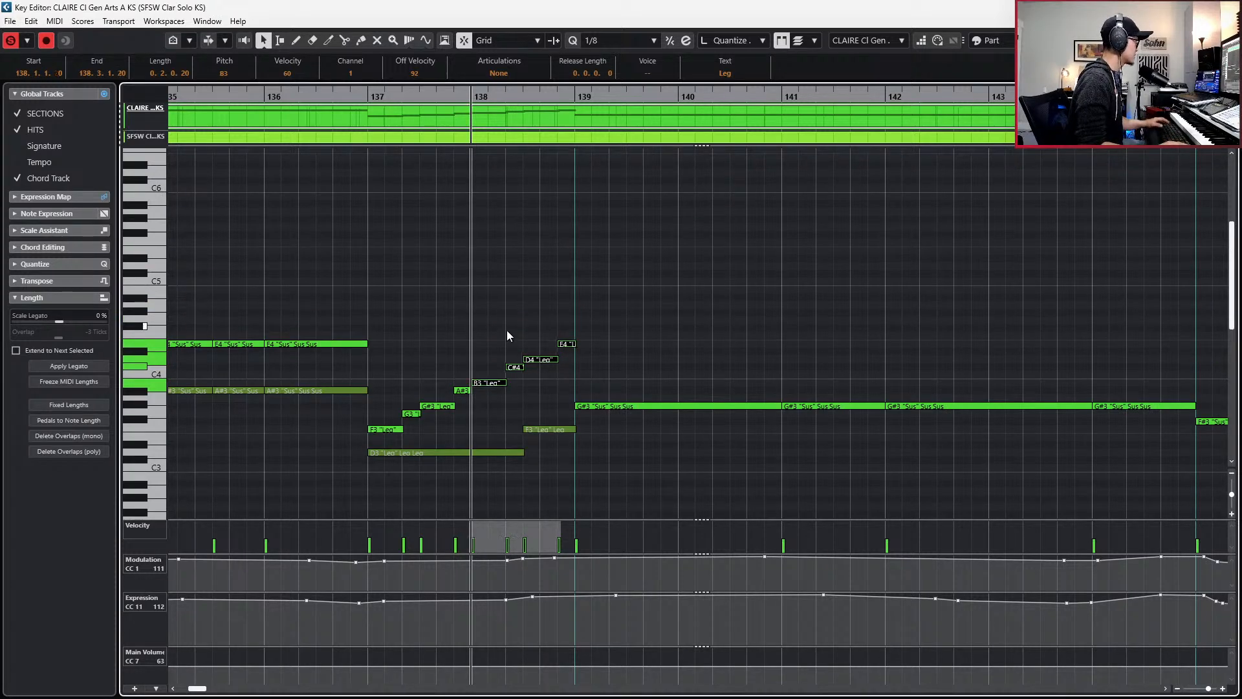
{"action": "left_click", "coordinate": [514, 368]}
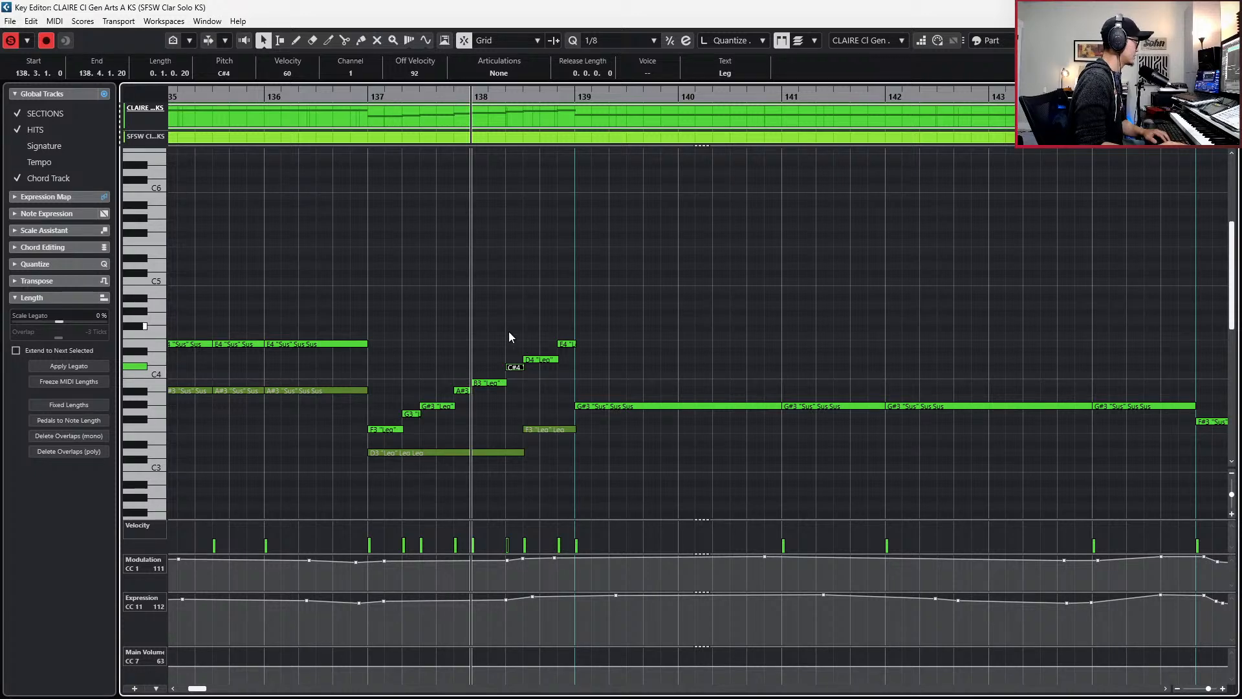
{"action": "left_click", "coordinate": [559, 336]}
{"action": "left_click", "coordinate": [562, 344]}
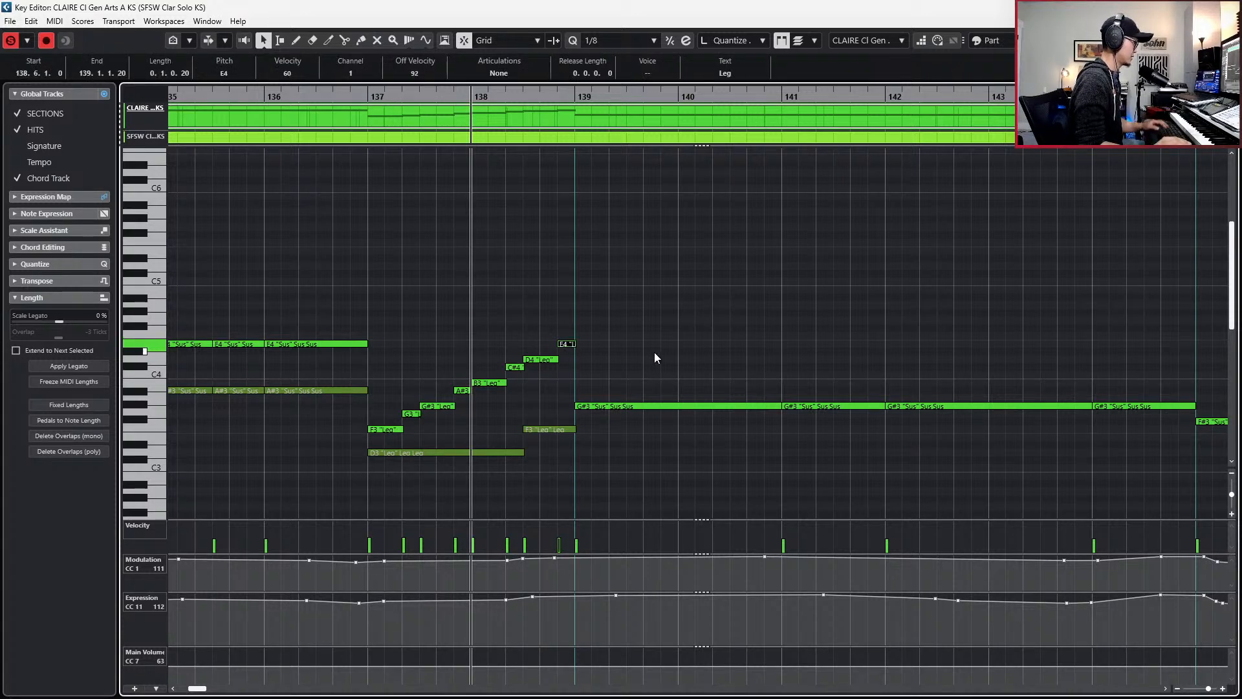
- Raise the long CLAIRE note starting at bar 139 to D4
{"action": "left_click", "coordinate": [676, 407]}
{"action": "key", "text": "Up"}
{"action": "key", "text": "Up"}
{"action": "key", "text": "Up"}
{"action": "key", "text": "Up"}
{"action": "key", "text": "Up"}
{"action": "key", "text": "Up"}
{"action": "key", "text": "Up"}
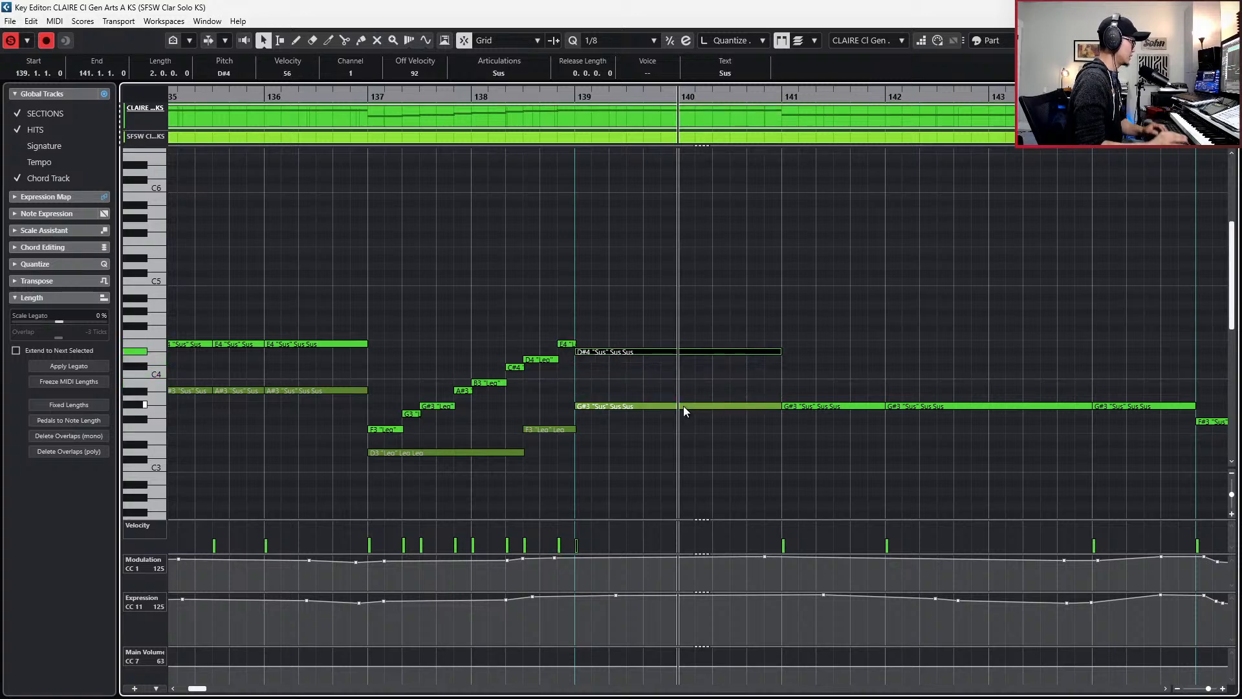
{"action": "key", "text": "Down"}
- Raise the CLAIRE note in bar 141 to D4
{"action": "key", "text": "Right"}
{"action": "key", "text": "Up"}
{"action": "key", "text": "Up"}
{"action": "key", "text": "Up"}
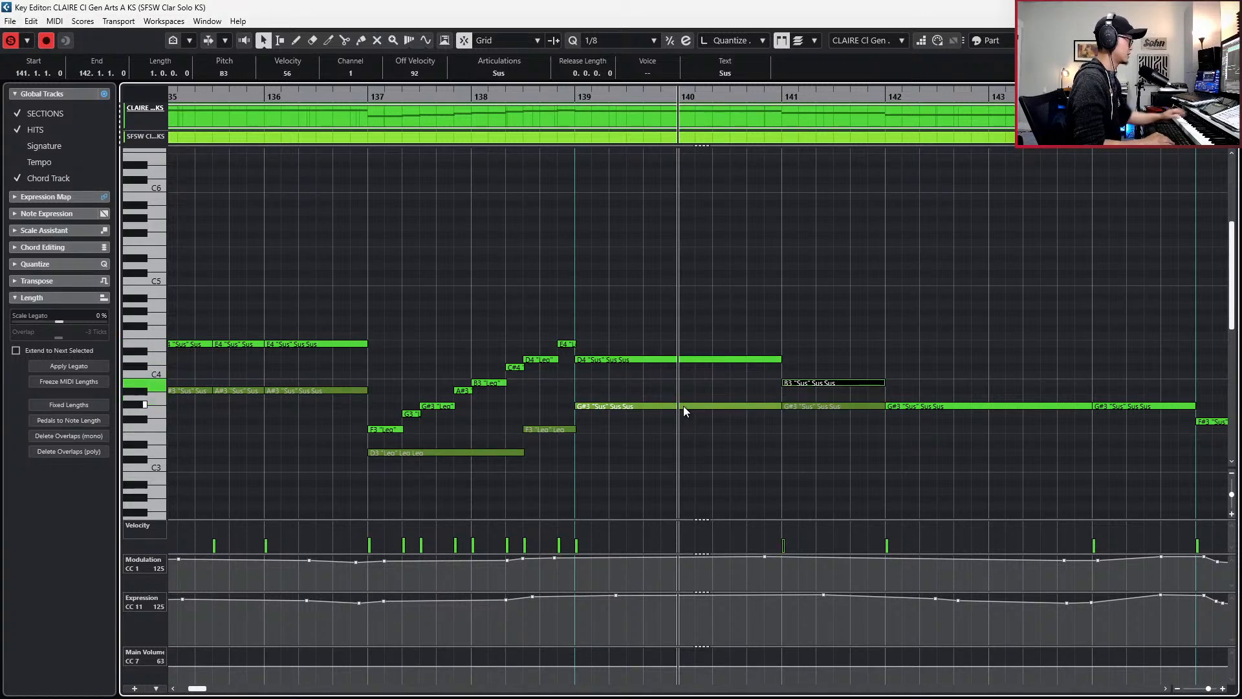
{"action": "key", "text": "Up"}
{"action": "key", "text": "Up"}
{"action": "key", "text": "Up"}
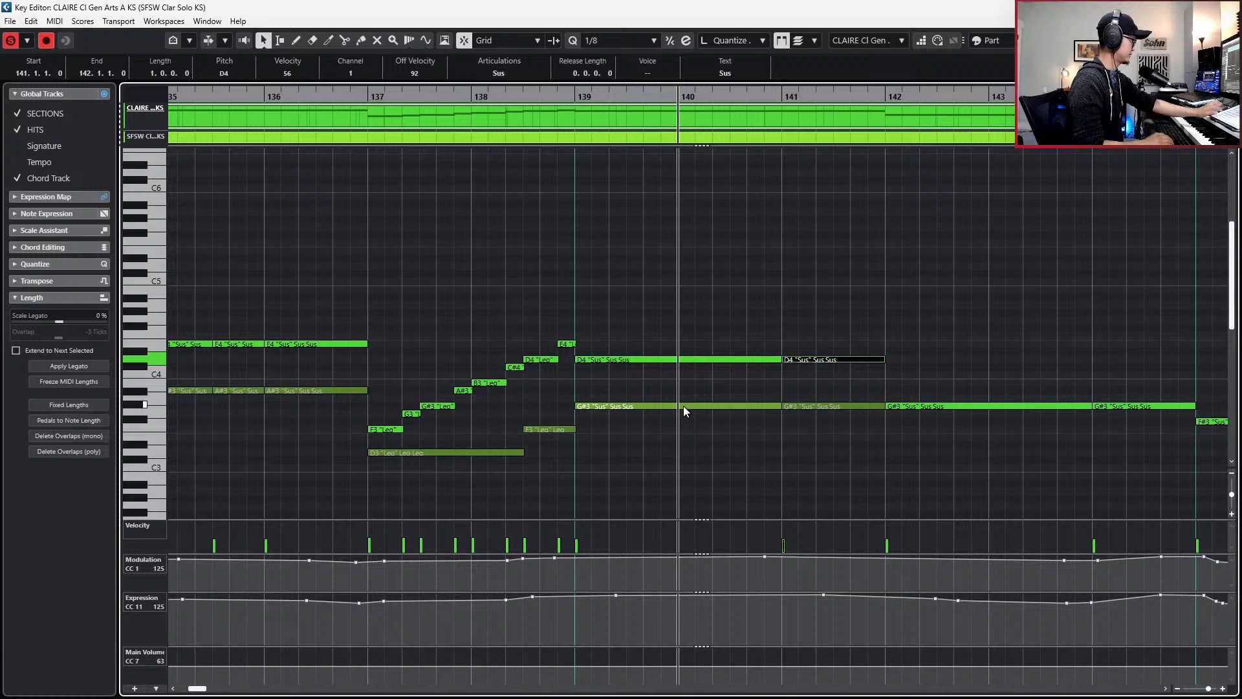
- Raise the two-bar CLAIRE note starting at bar 142 to F#4
{"action": "key", "text": "Right"}
{"action": "key", "text": "Up"}
{"action": "key", "text": "Up"}
{"action": "key", "text": "Up"}
{"action": "key", "text": "Up"}
{"action": "key", "text": "Up"}
{"action": "key", "text": "Up"}
{"action": "key", "text": "Up"}
{"action": "key", "text": "Up"}
{"action": "key", "text": "Up"}
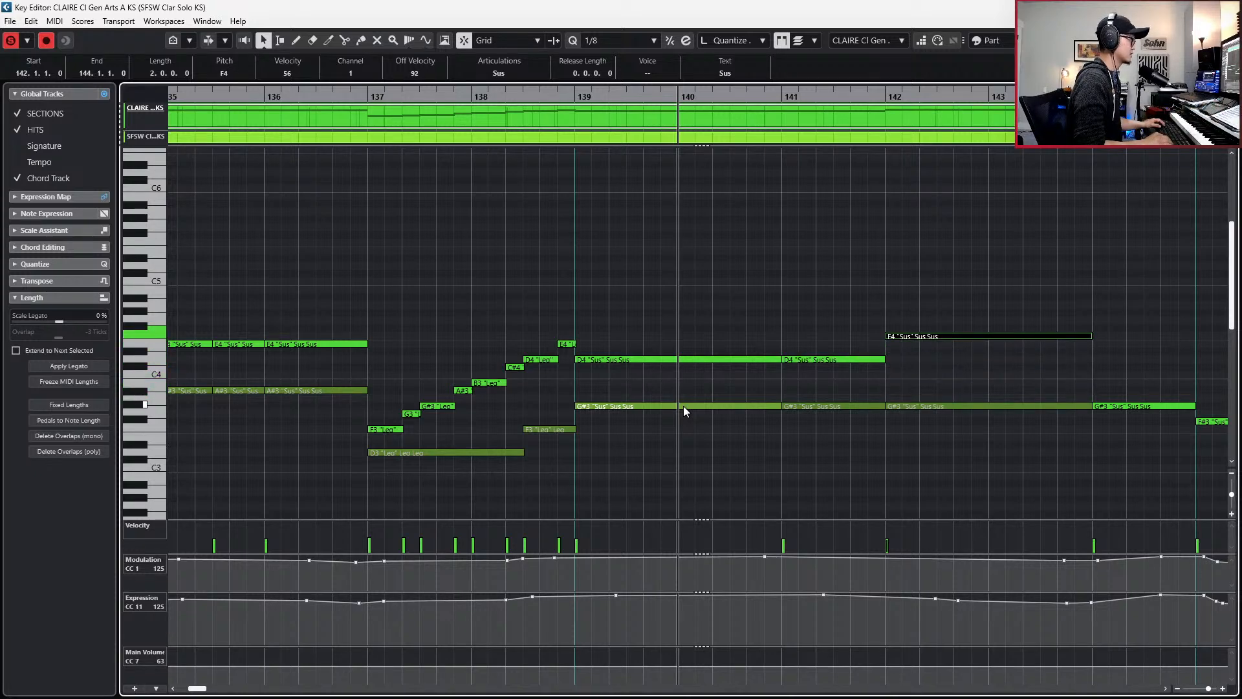
{"action": "key", "text": "Up"}
- Split the two-bar F#4 at the middle of bar 142 and at bar 143 into three notes
{"action": "scroll", "coordinate": [886, 369], "scroll_direction": "right", "scroll_amount": 2}
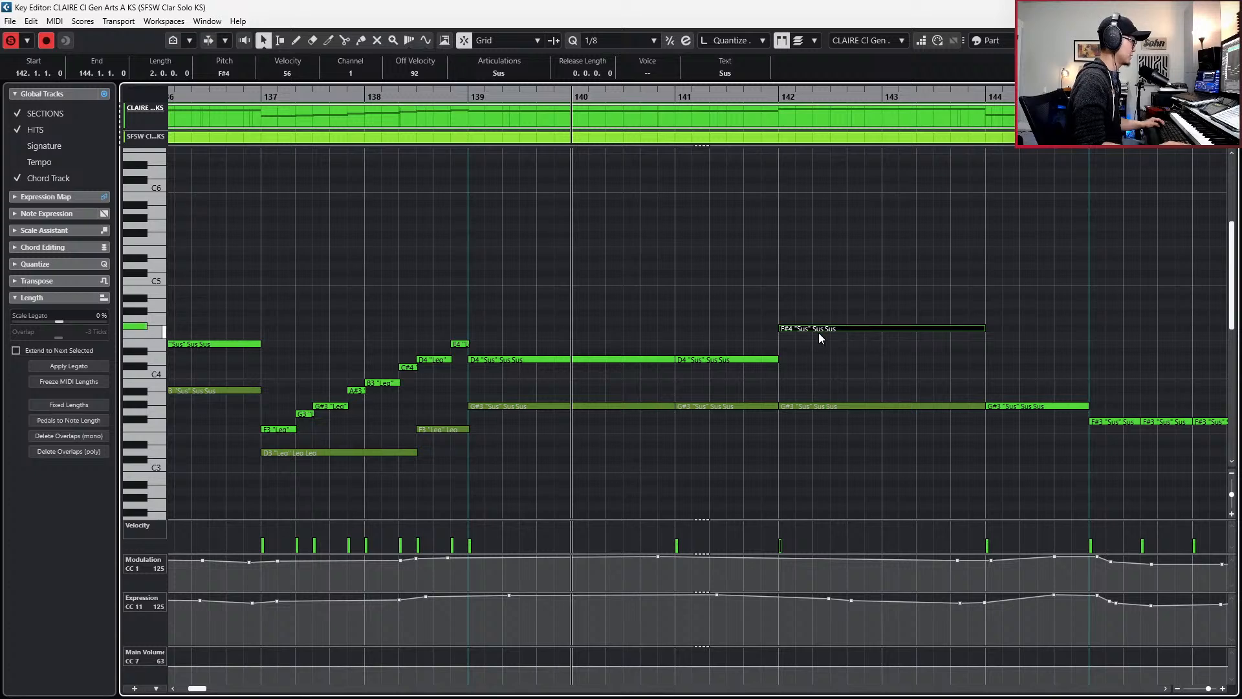
{"action": "left_click", "coordinate": [831, 330], "text": "alt"}
{"action": "left_click", "coordinate": [882, 330], "text": "alt"}
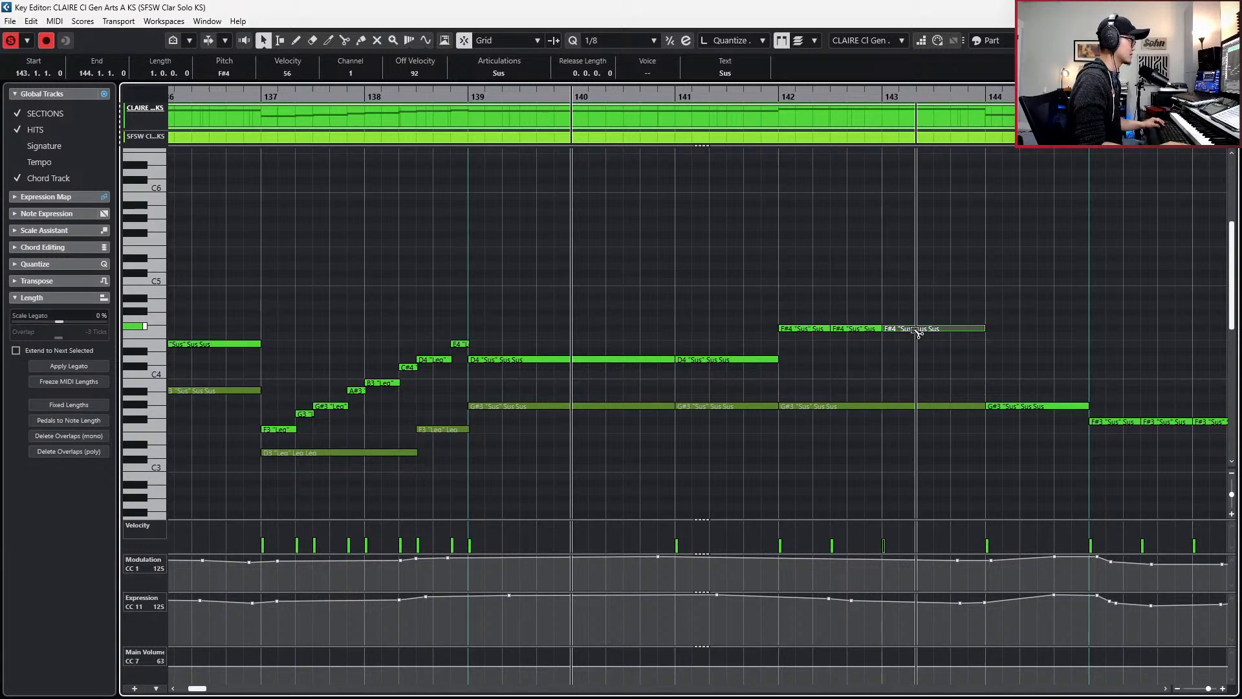
{"action": "left_click", "coordinate": [909, 297]}
- Set the articulation of the three F#4 notes in bars 142 and 143 to Marcato
{"action": "left_click_drag", "start_coordinate": [910, 297], "coordinate": [811, 347]}
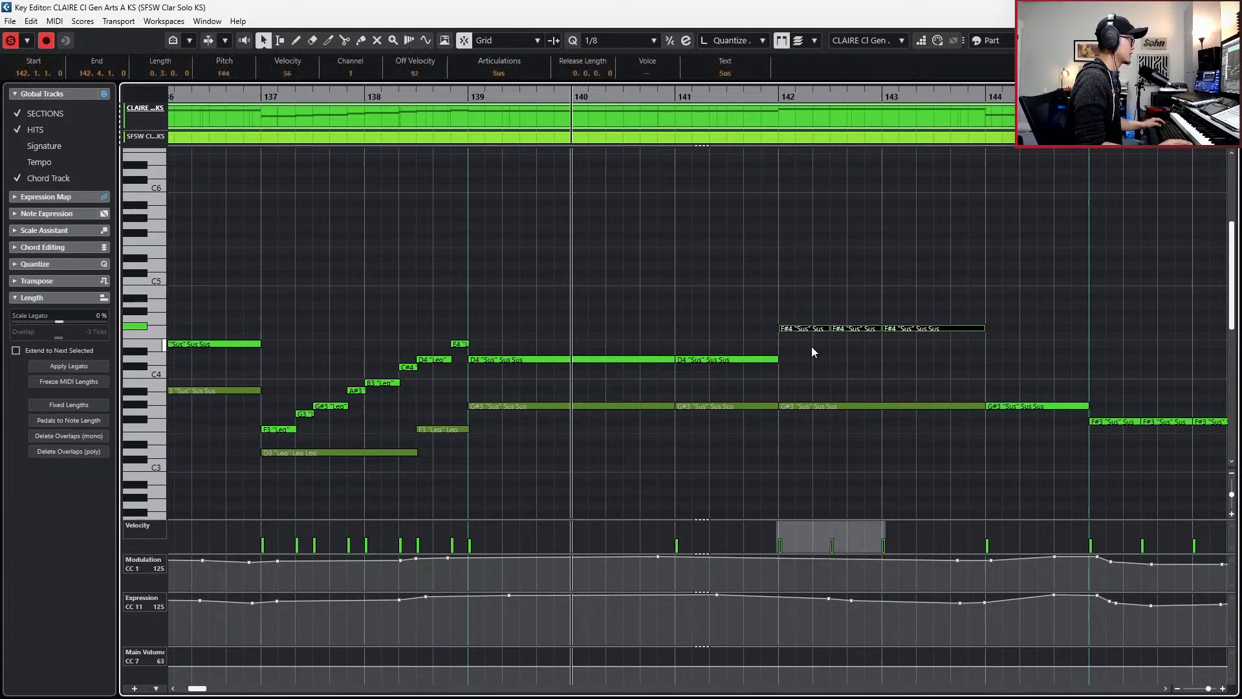
{"action": "left_click", "coordinate": [527, 73]}
{"action": "left_click", "coordinate": [521, 97]}
- Audition the passage from bar 137 through the Marcato notes with solo toggled on and off, and replay from bar 142
{"action": "key", "text": "s"}
{"action": "key", "text": "l"}
{"action": "key", "text": "KP_Subtract"}
{"action": "key", "text": "KP_Subtract"}
{"action": "key", "text": "KP_Subtract"}
{"action": "key", "text": "KP_Subtract"}
{"action": "key", "text": "KP_Subtract"}
{"action": "key", "text": "space"}
{"action": "key", "text": "space"}
{"action": "key", "text": "s"}
{"action": "key", "text": "space"}
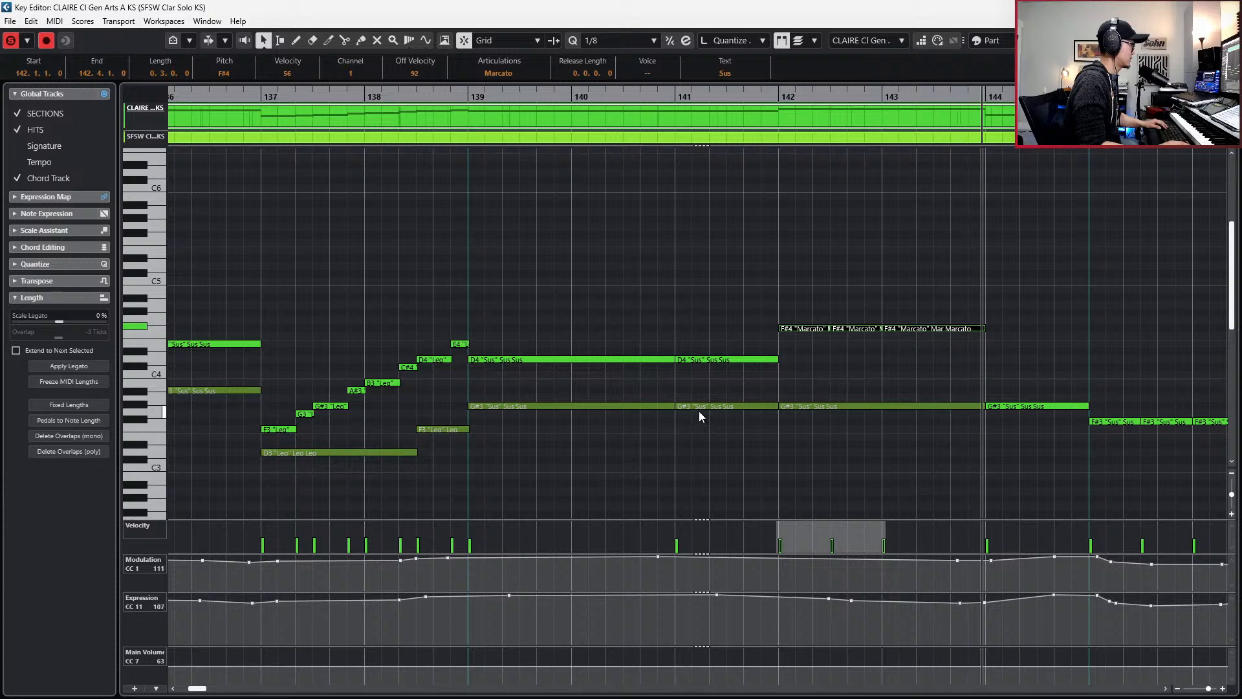
{"action": "key", "text": "space"}
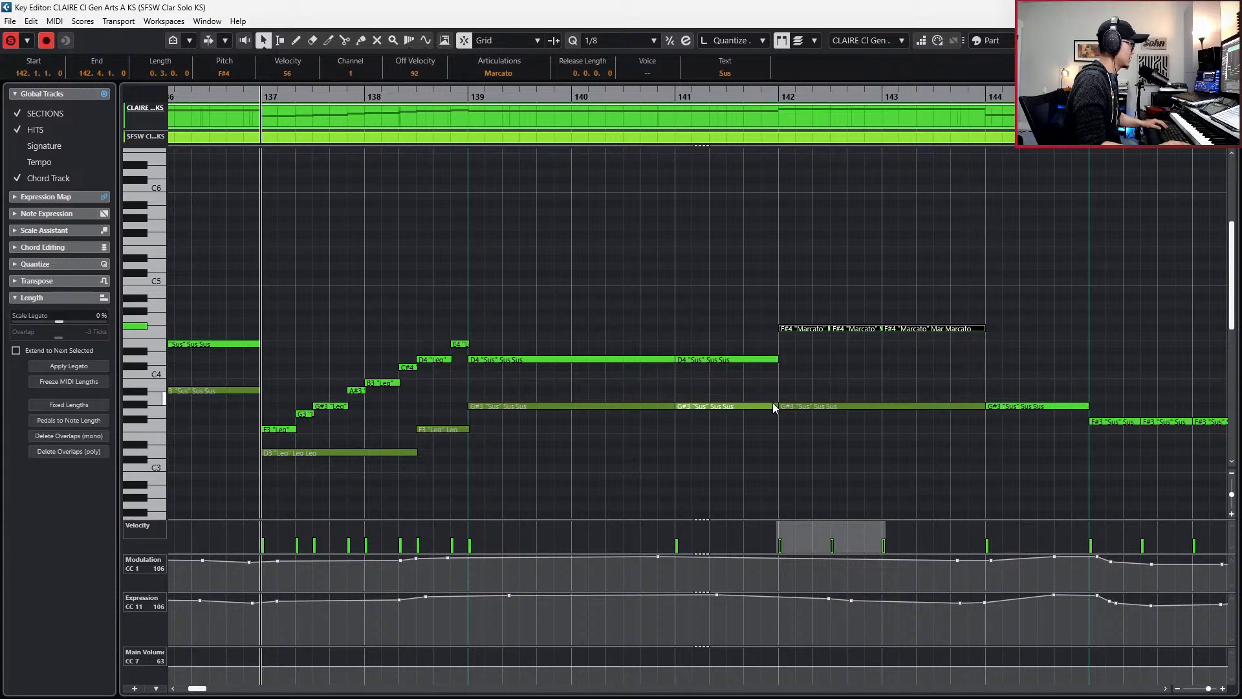
{"action": "left_click_drag", "start_coordinate": [814, 287], "coordinate": [827, 363]}
{"action": "key", "text": "l"}
{"action": "key", "text": "space"}
{"action": "key", "text": "space"}
- Lower the Marcato note at bar 143 to F4, play back the passage, and check the neighbouring notes
{"action": "left_click", "coordinate": [912, 328]}
{"action": "key", "text": "Down"}
{"action": "key", "text": "space"}
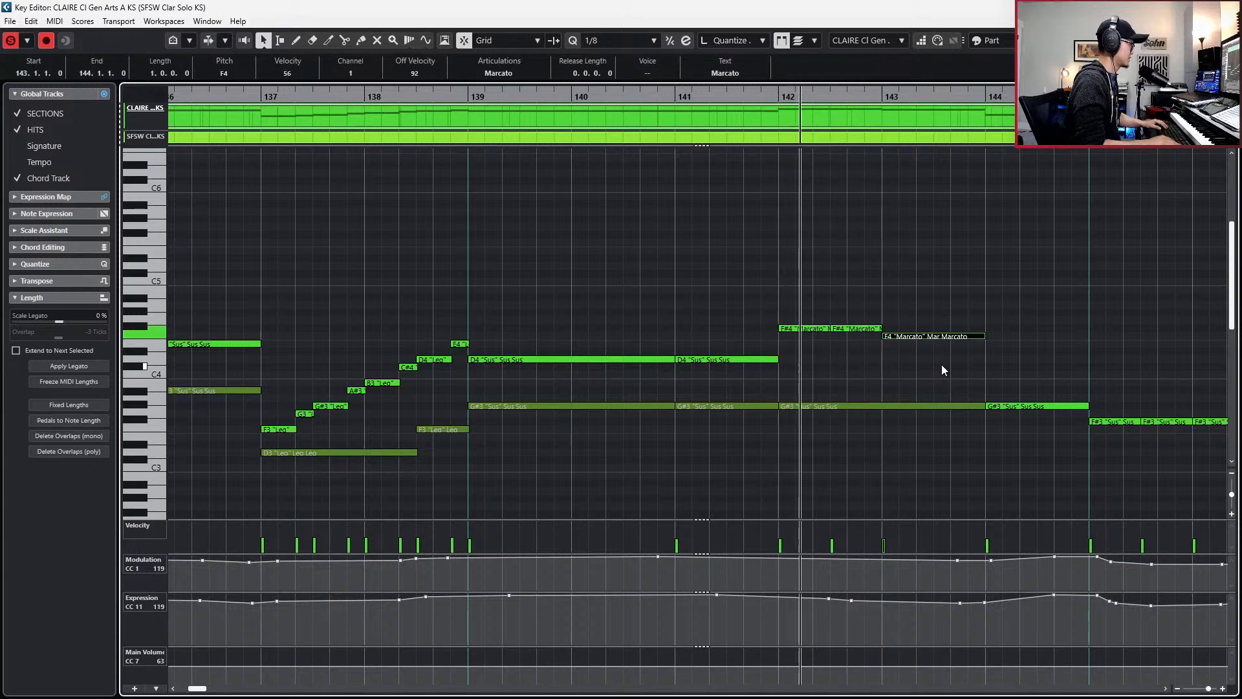
{"action": "key", "text": "space"}
{"action": "scroll", "coordinate": [931, 352], "scroll_direction": "right", "scroll_amount": 2}
{"action": "left_click_drag", "start_coordinate": [759, 287], "coordinate": [601, 360]}
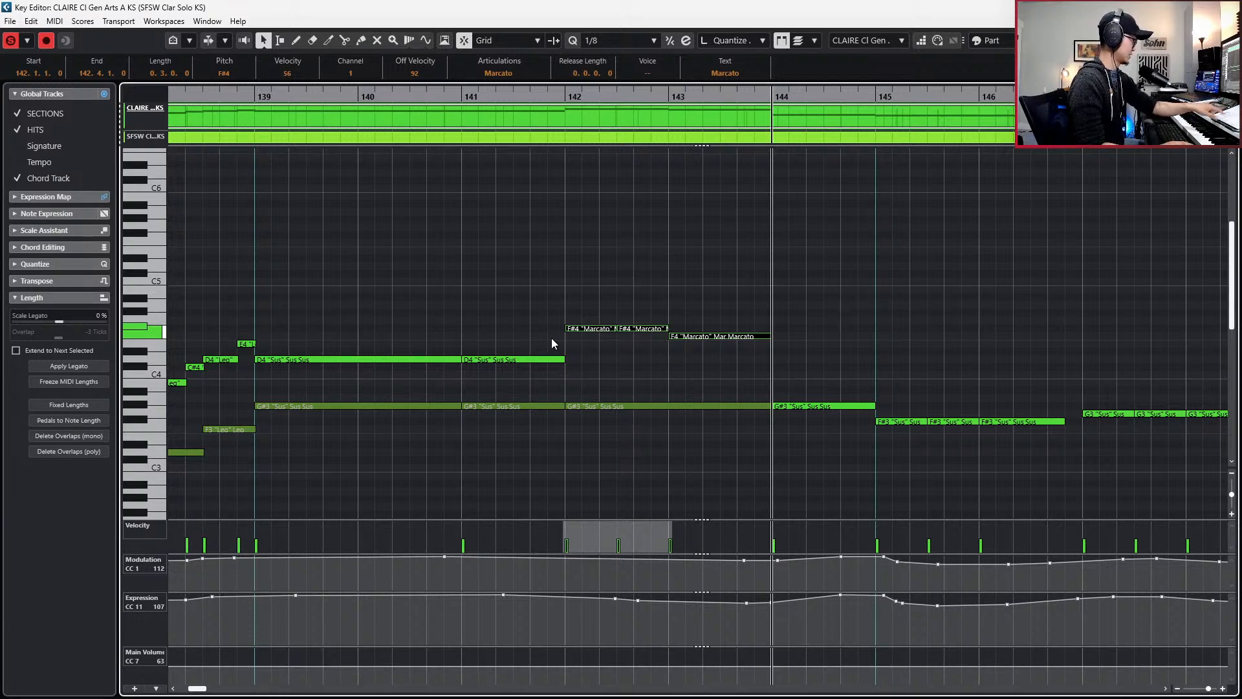
{"action": "left_click", "coordinate": [534, 358]}
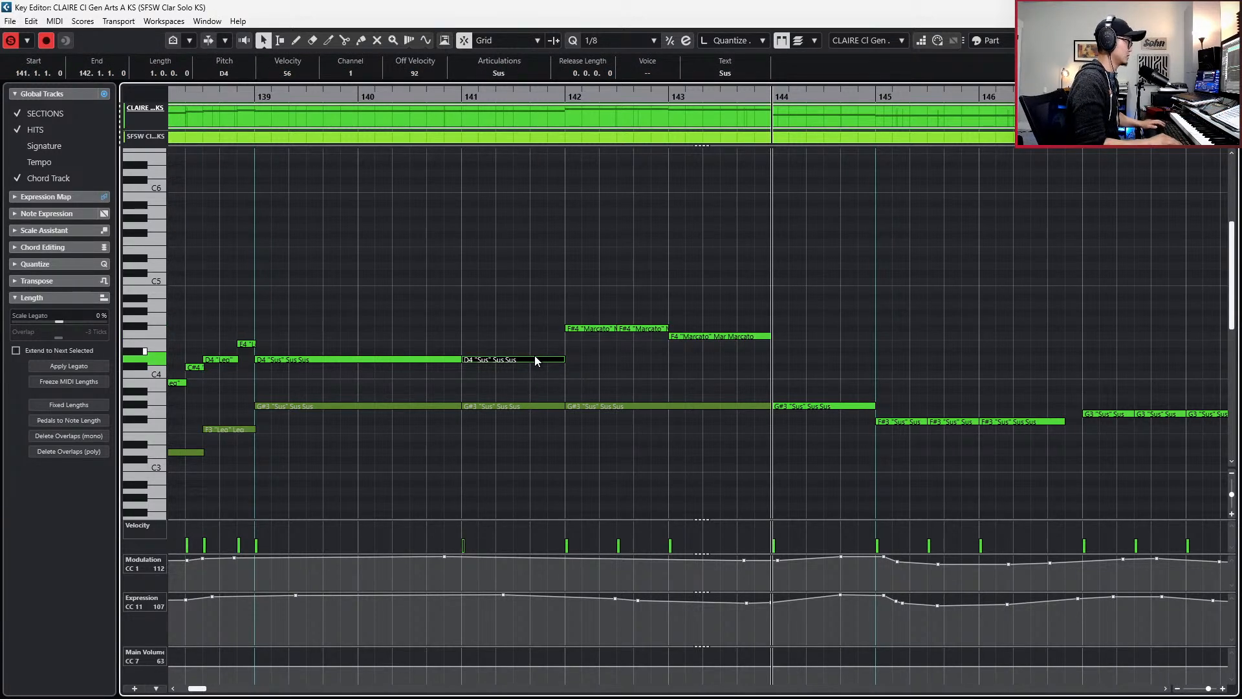
- Raise the CLAIRE note in bar 144 to D4
{"action": "left_click", "coordinate": [804, 406]}
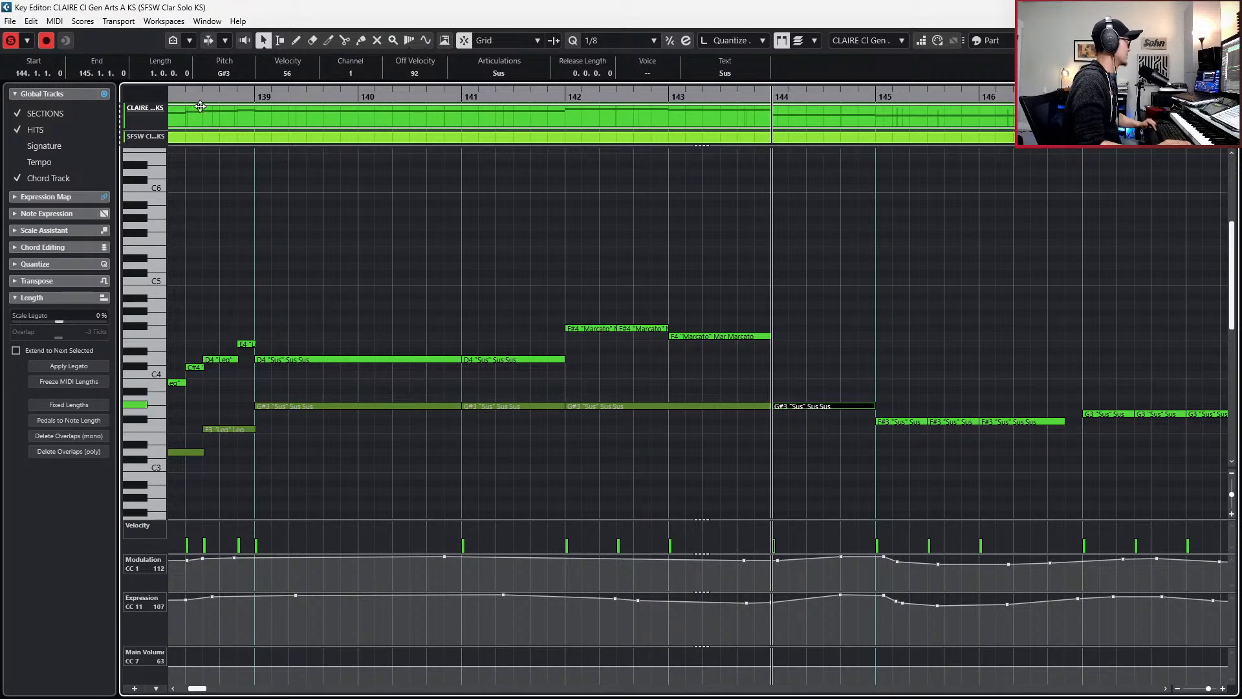
{"action": "scroll", "coordinate": [288, 115], "scroll_direction": "up", "scroll_amount": 3}
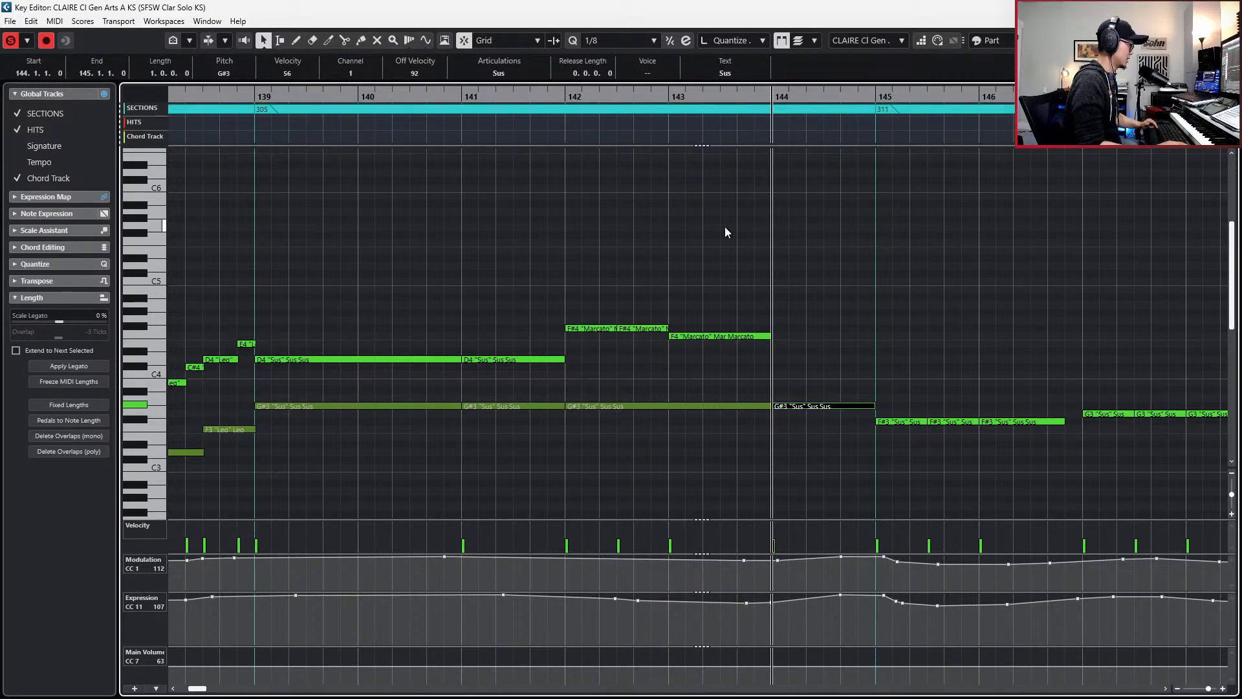
{"action": "scroll", "coordinate": [914, 383], "scroll_direction": "down", "scroll_amount": 3}
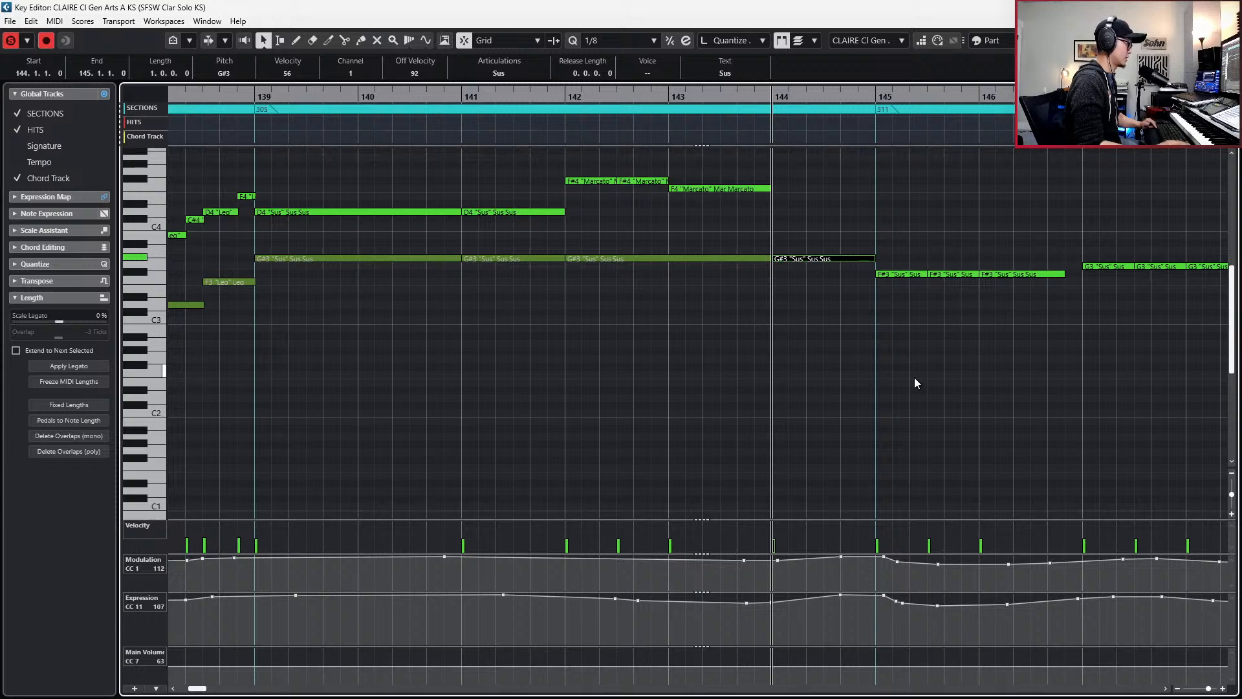
{"action": "key", "text": "Up"}
{"action": "key", "text": "Up"}
{"action": "key", "text": "Up"}
{"action": "key", "text": "Up"}
{"action": "key", "text": "Up"}
{"action": "key", "text": "Up"}
{"action": "key", "text": "Up"}
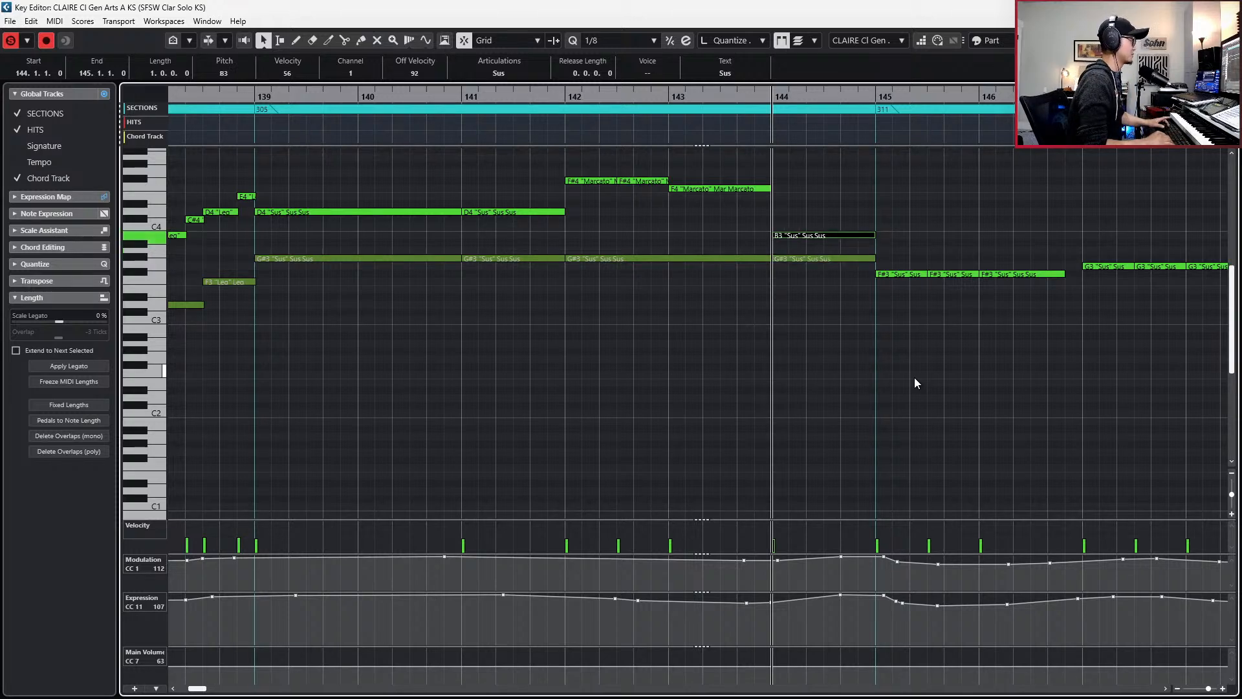
{"action": "key", "text": "Down"}
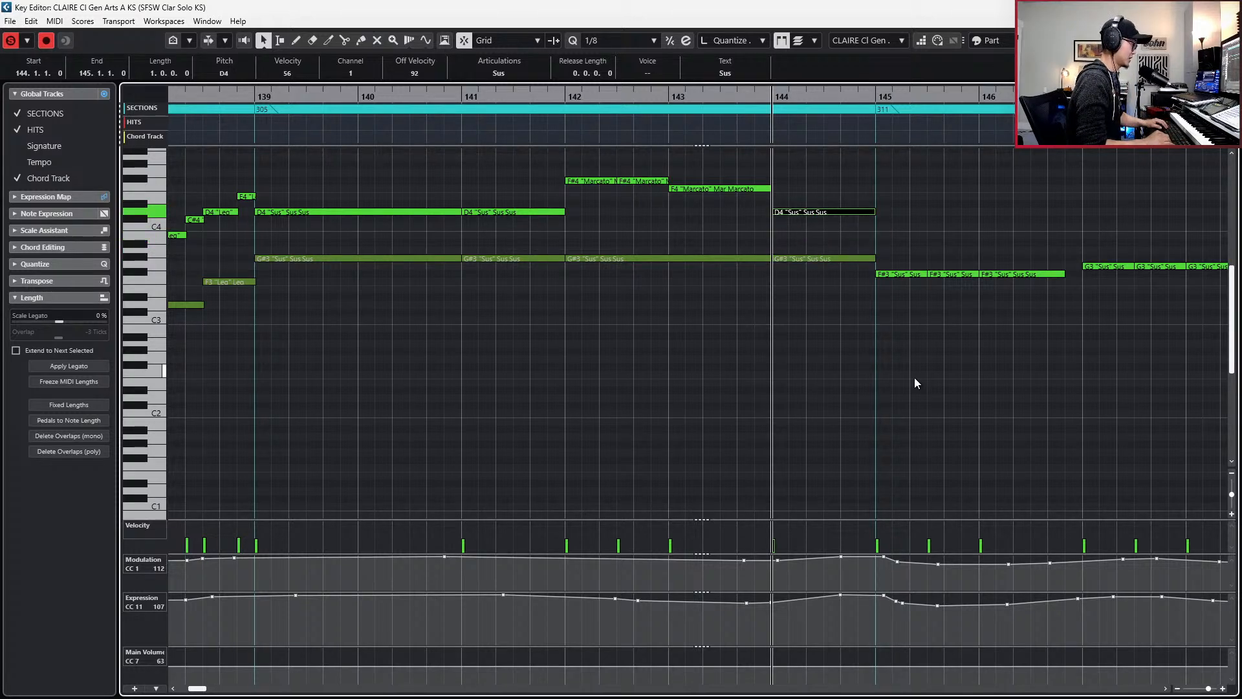
- Raise the first CLAIRE note of bar 145 to C4
{"action": "key", "text": "Right"}
{"action": "key", "text": "Up"}
{"action": "key", "text": "Up"}
{"action": "key", "text": "Up"}
{"action": "key", "text": "Up"}
{"action": "key", "text": "Up"}
{"action": "key", "text": "Up"}
{"action": "key", "text": "Up"}
{"action": "key", "text": "Up"}
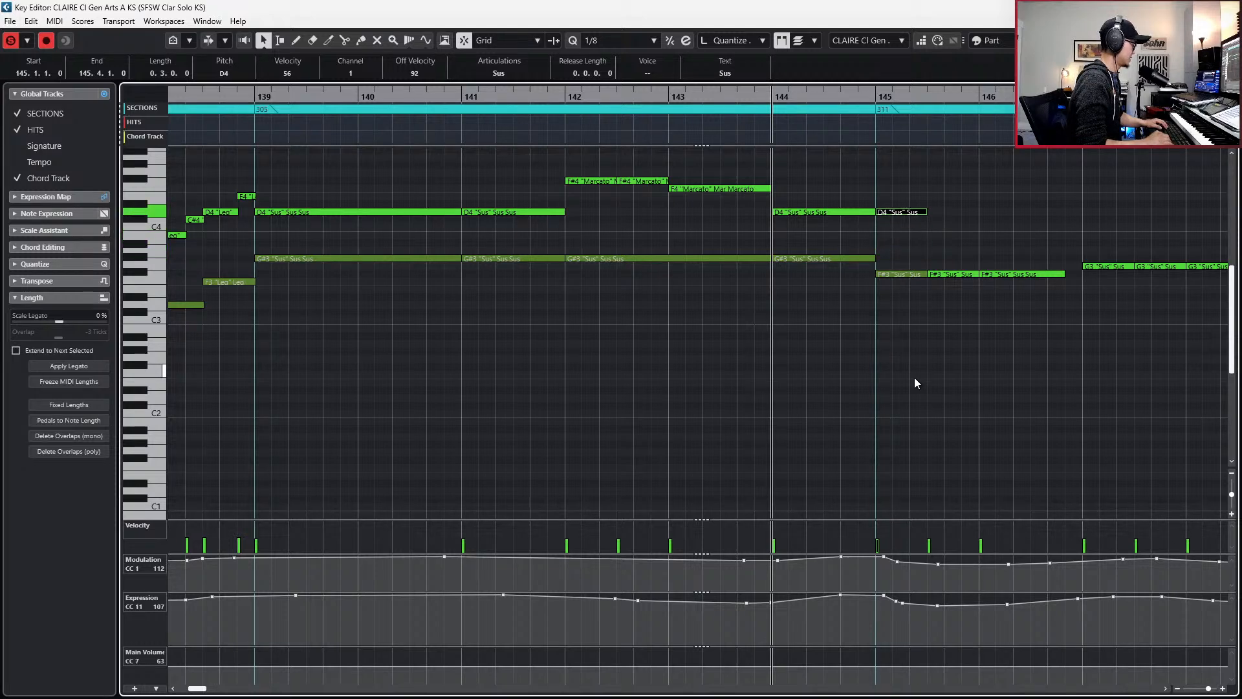
{"action": "key", "text": "Down"}
{"action": "key", "text": "Down"}
- Raise the second CLAIRE note of bar 145 to C4
{"action": "key", "text": "Right"}
{"action": "key", "text": "Up"}
{"action": "key", "text": "Up"}
{"action": "key", "text": "Up"}
{"action": "key", "text": "Up"}
{"action": "key", "text": "Up"}
{"action": "key", "text": "Up"}
- Raise the CLAIRE note in bar 146 to D#4
{"action": "key", "text": "Right"}
{"action": "key", "text": "Up"}
{"action": "key", "text": "Up"}
{"action": "key", "text": "Up"}
{"action": "key", "text": "Up"}
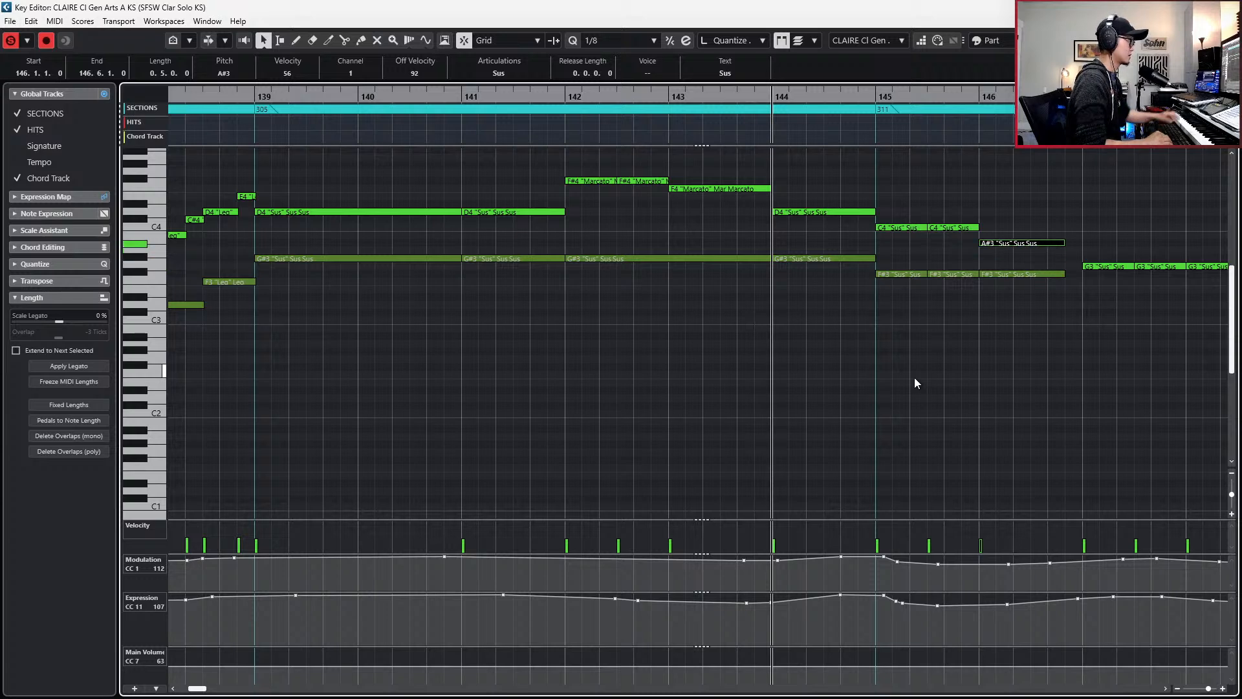
{"action": "key", "text": "Up"}
{"action": "key", "text": "Up"}
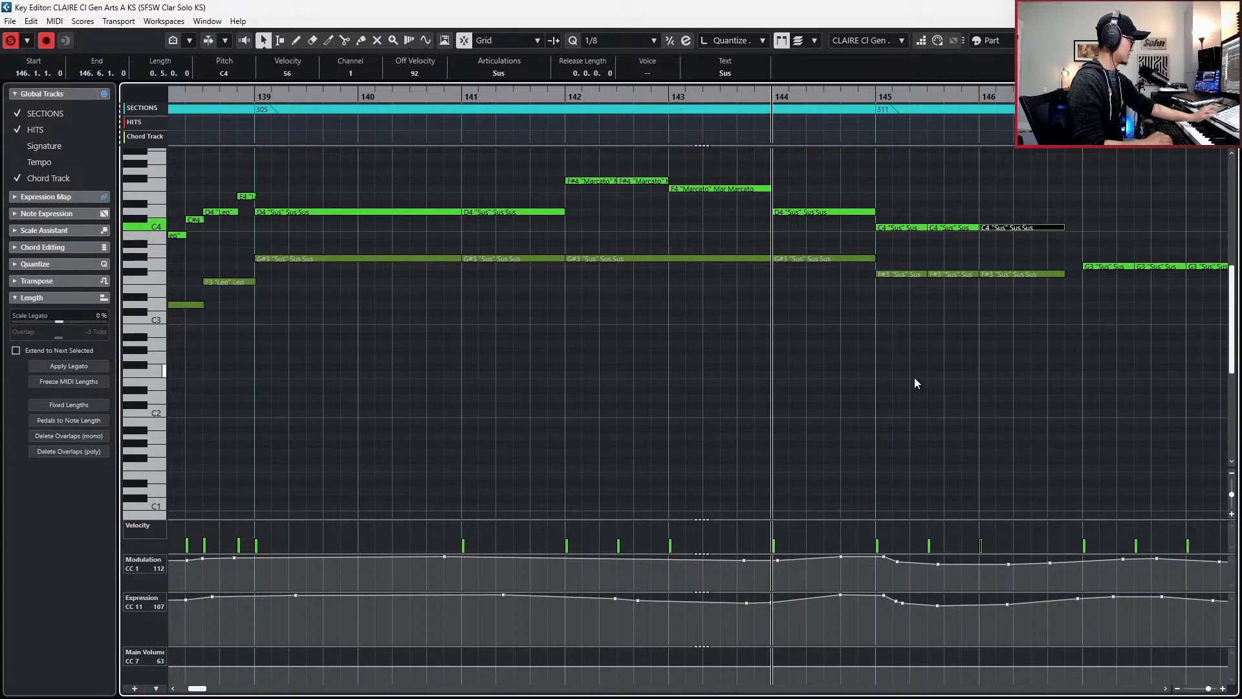
{"action": "key", "text": "Up"}
{"action": "key", "text": "Up"}
{"action": "key", "text": "Up"}
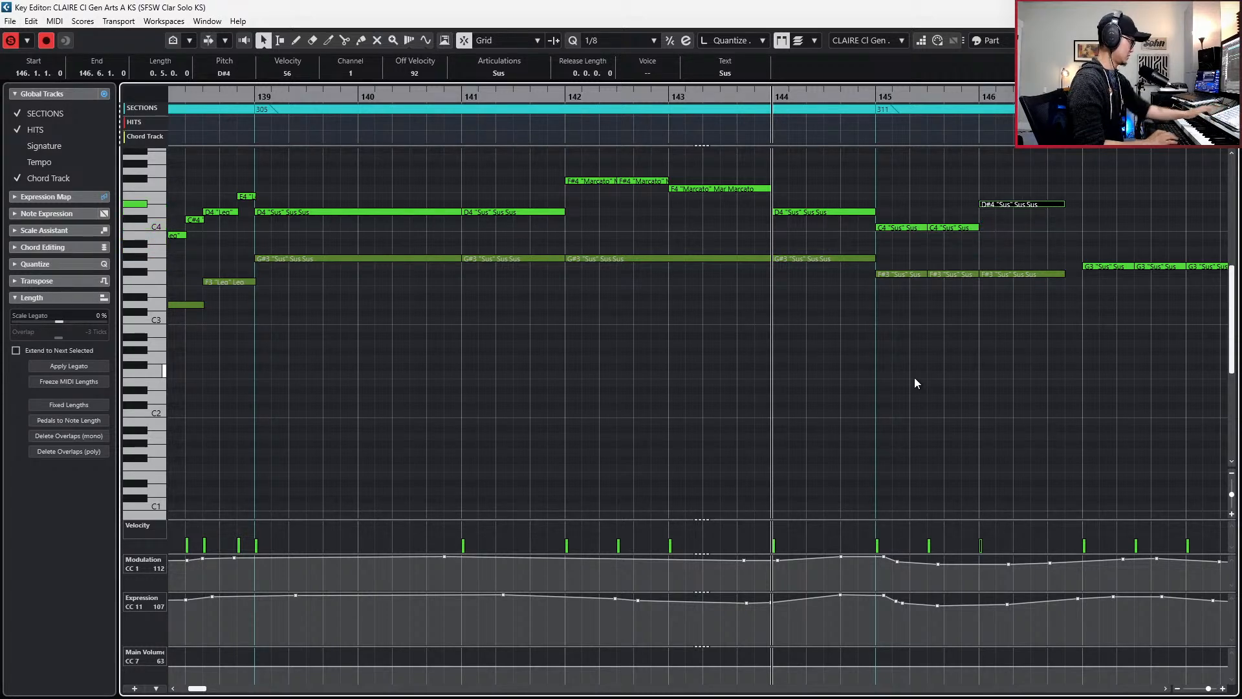
{"action": "scroll", "coordinate": [943, 371], "scroll_direction": "right", "scroll_amount": 5}
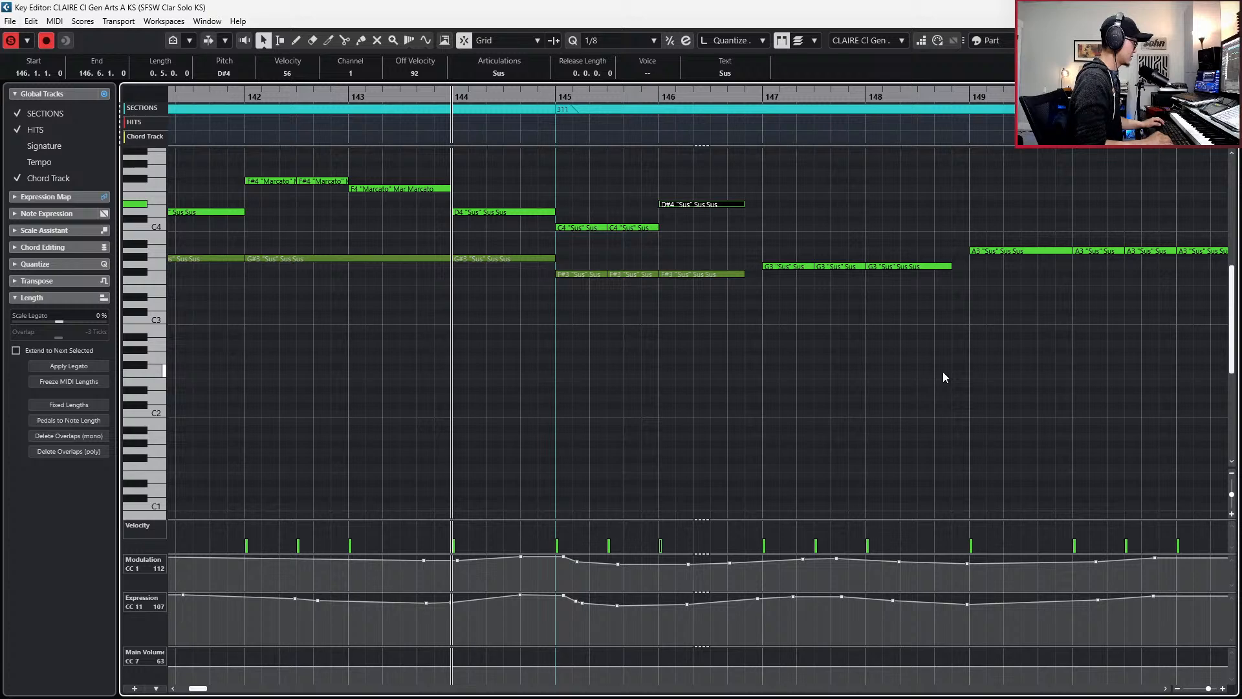
- Raise the first CLAIRE note of bar 147 to G4
{"action": "key", "text": "Right"}
{"action": "key", "text": "Up"}
{"action": "key", "text": "Up"}
{"action": "key", "text": "Up"}
{"action": "key", "text": "Up"}
{"action": "key", "text": "Up"}
{"action": "key", "text": "Up"}
{"action": "key", "text": "Up"}
{"action": "key", "text": "Up"}
{"action": "key", "text": "Up"}
{"action": "key", "text": "Up"}
{"action": "key", "text": "Up"}
{"action": "key", "text": "Up"}
- Raise the second CLAIRE note of bar 147 to G4
{"action": "key", "text": "Right"}
{"action": "key", "text": "Up"}
{"action": "key", "text": "Up"}
{"action": "key", "text": "Up"}
{"action": "key", "text": "Up"}
{"action": "key", "text": "Up"}
{"action": "key", "text": "Up"}
{"action": "key", "text": "Up"}
{"action": "key", "text": "Up"}
{"action": "key", "text": "Up"}
{"action": "key", "text": "Up"}
{"action": "key", "text": "Up"}
{"action": "key", "text": "Up"}
- Raise the CLAIRE note in bar 148 to G4
{"action": "key", "text": "Right"}
{"action": "key", "text": "Up"}
{"action": "key", "text": "Up"}
{"action": "key", "text": "Up"}
{"action": "key", "text": "Up"}
{"action": "key", "text": "Up"}
{"action": "key", "text": "Up"}
{"action": "key", "text": "Up"}
{"action": "key", "text": "Up"}
{"action": "key", "text": "Up"}
{"action": "key", "text": "Up"}
{"action": "key", "text": "Up"}
{"action": "key", "text": "Up"}
{"action": "key", "text": "Up"}
{"action": "key", "text": "Down"}
- Raise the CLAIRE note in bar 149 to A4
{"action": "key", "text": "Right"}
{"action": "key", "text": "Up"}
{"action": "key", "text": "Up"}
{"action": "key", "text": "Up"}
{"action": "key", "text": "Up"}
{"action": "key", "text": "Up"}
{"action": "key", "text": "Up"}
{"action": "key", "text": "Up"}
{"action": "key", "text": "Up"}
{"action": "key", "text": "Up"}
{"action": "key", "text": "Up"}
{"action": "key", "text": "Up"}
{"action": "key", "text": "Up"}
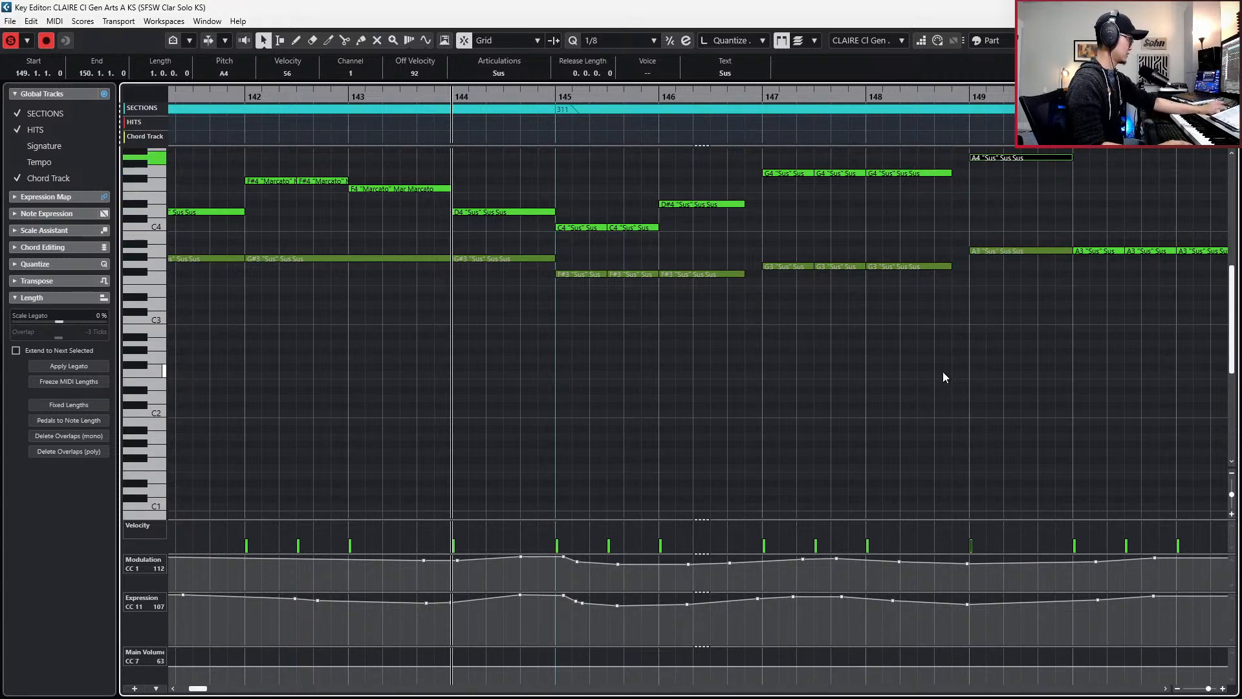
- Add a SECTIONS marker at bar 150 and name it 316
{"action": "scroll", "coordinate": [943, 372], "scroll_direction": "right", "scroll_amount": 4}
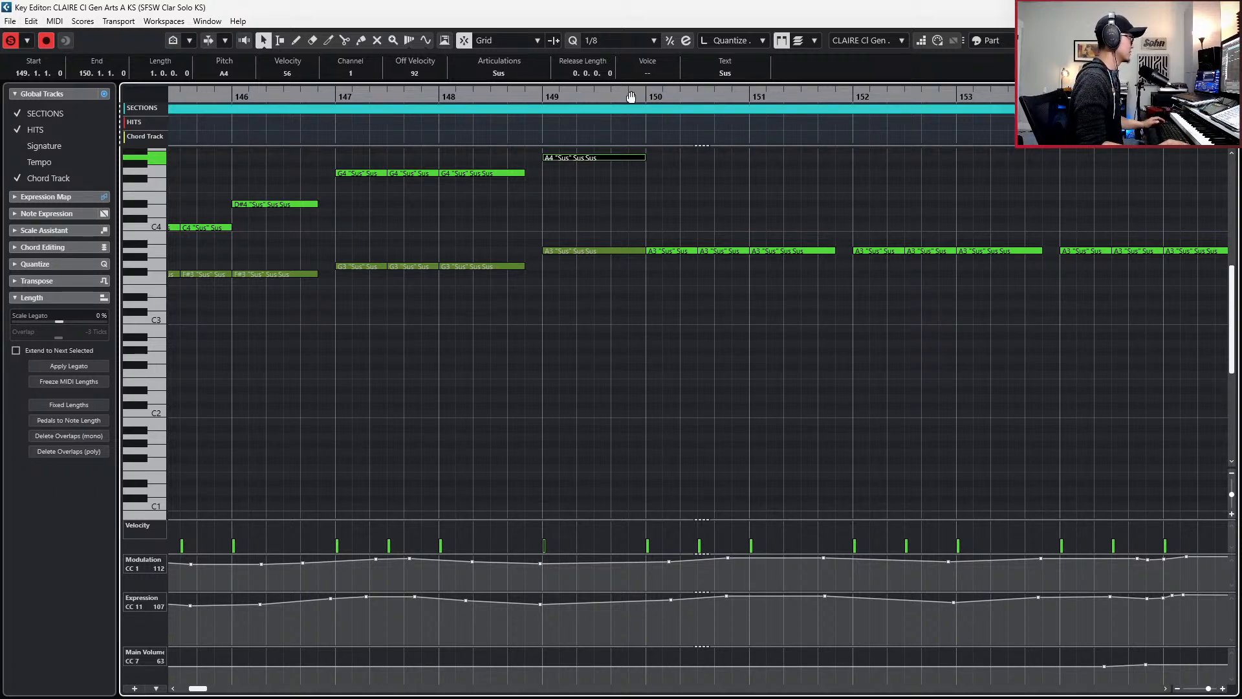
{"action": "left_click", "coordinate": [644, 99]}
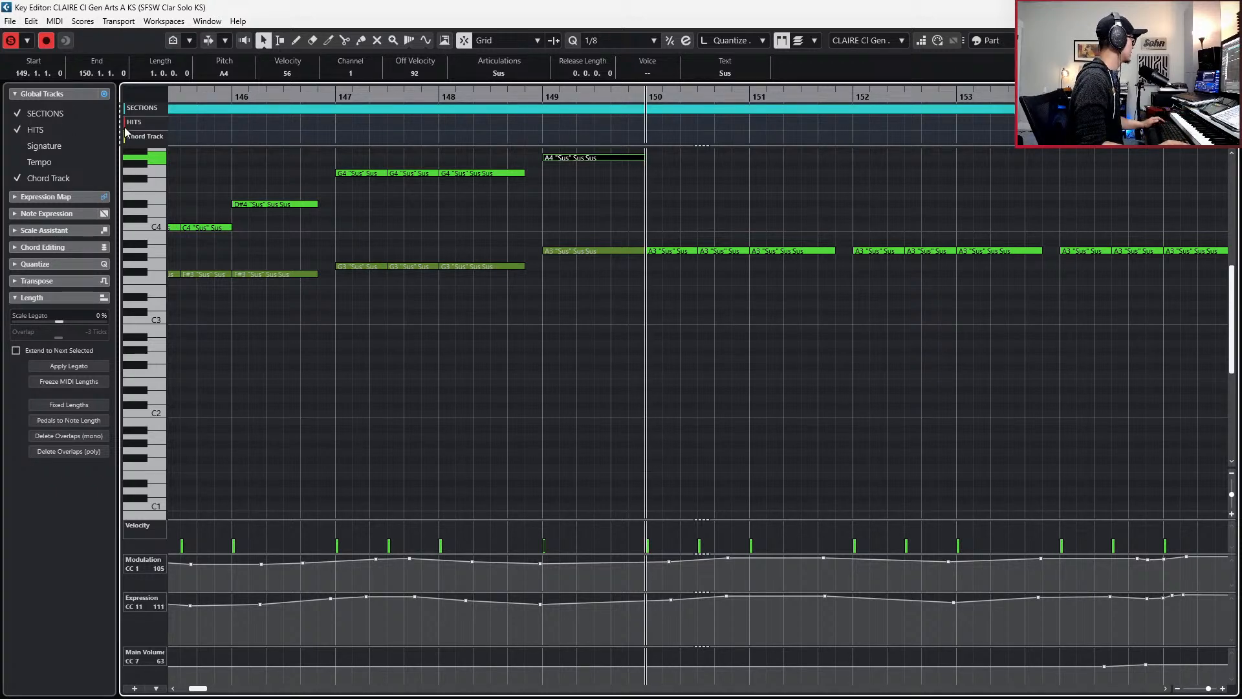
{"action": "scroll", "coordinate": [708, 251], "scroll_direction": "right", "scroll_amount": 4}
{"action": "scroll", "coordinate": [709, 250], "scroll_direction": "left", "scroll_amount": 3}
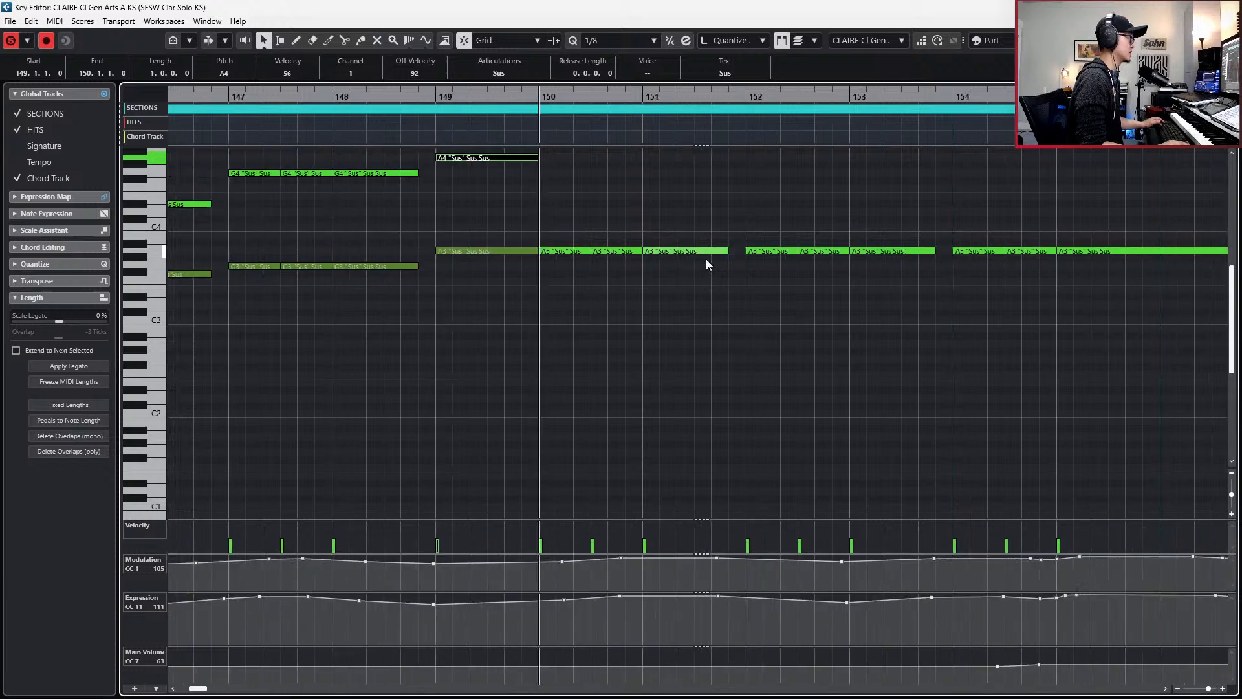
{"action": "scroll", "coordinate": [706, 264], "scroll_direction": "left", "scroll_amount": 4}
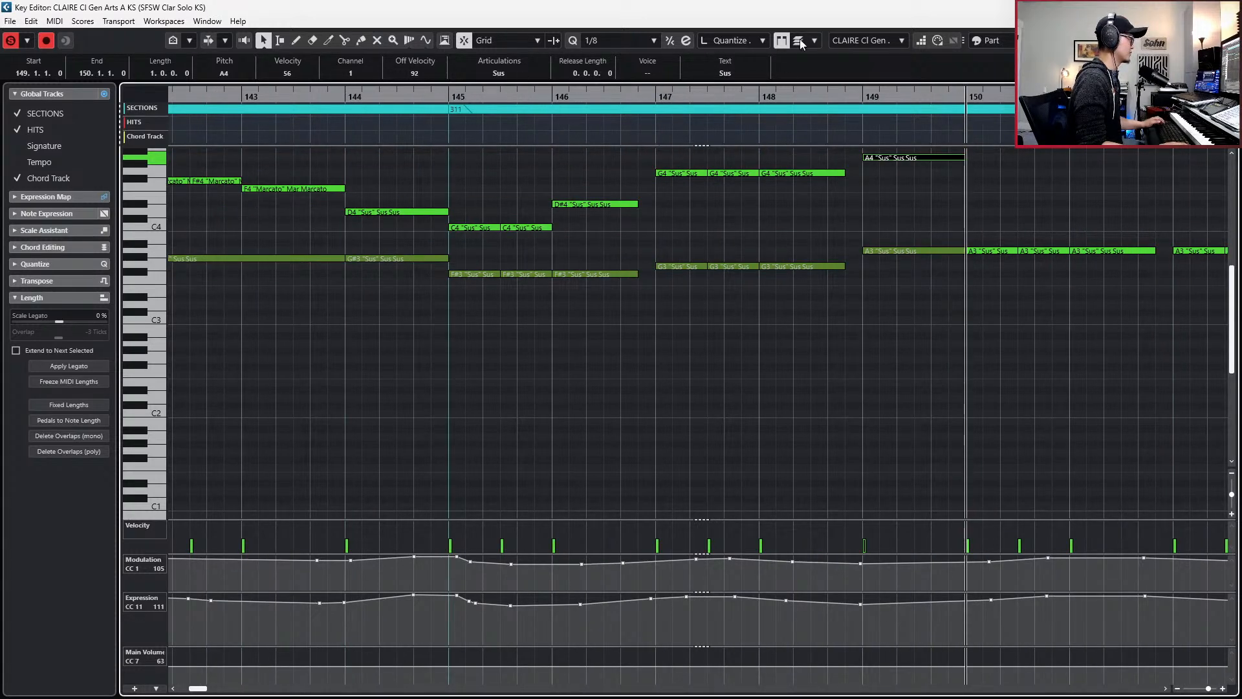
{"action": "scroll", "coordinate": [986, 237], "scroll_direction": "right", "scroll_amount": 4}
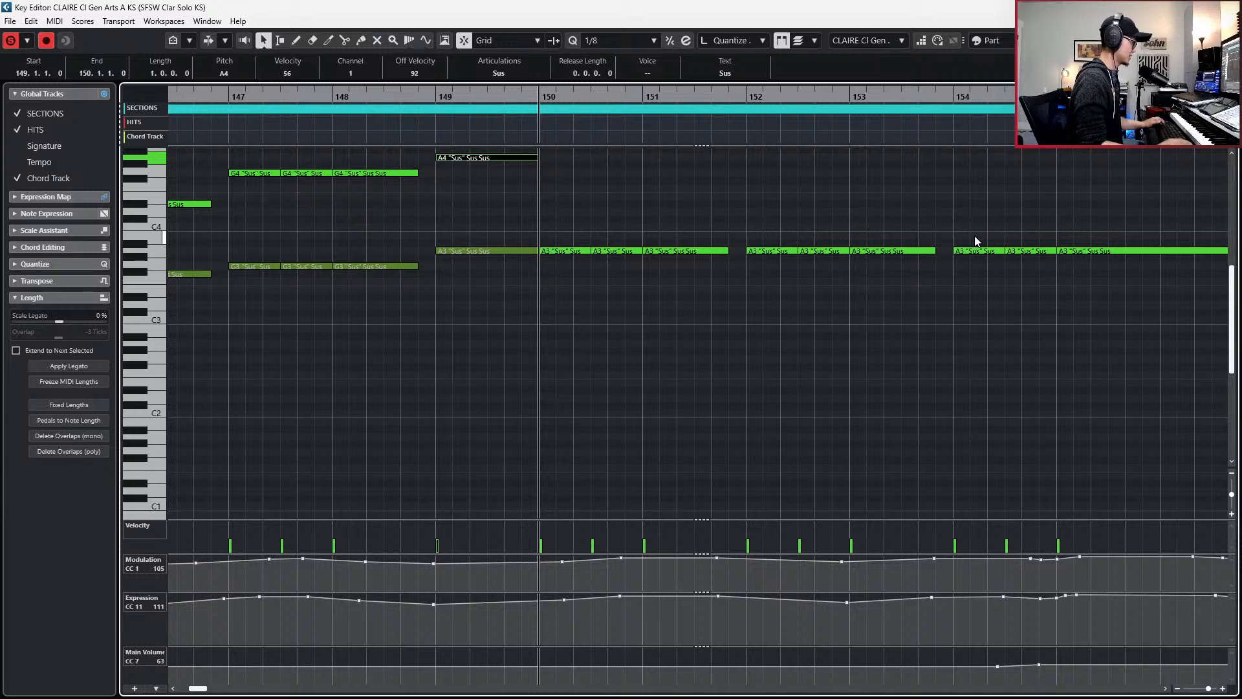
{"action": "left_click", "coordinate": [560, 111]}
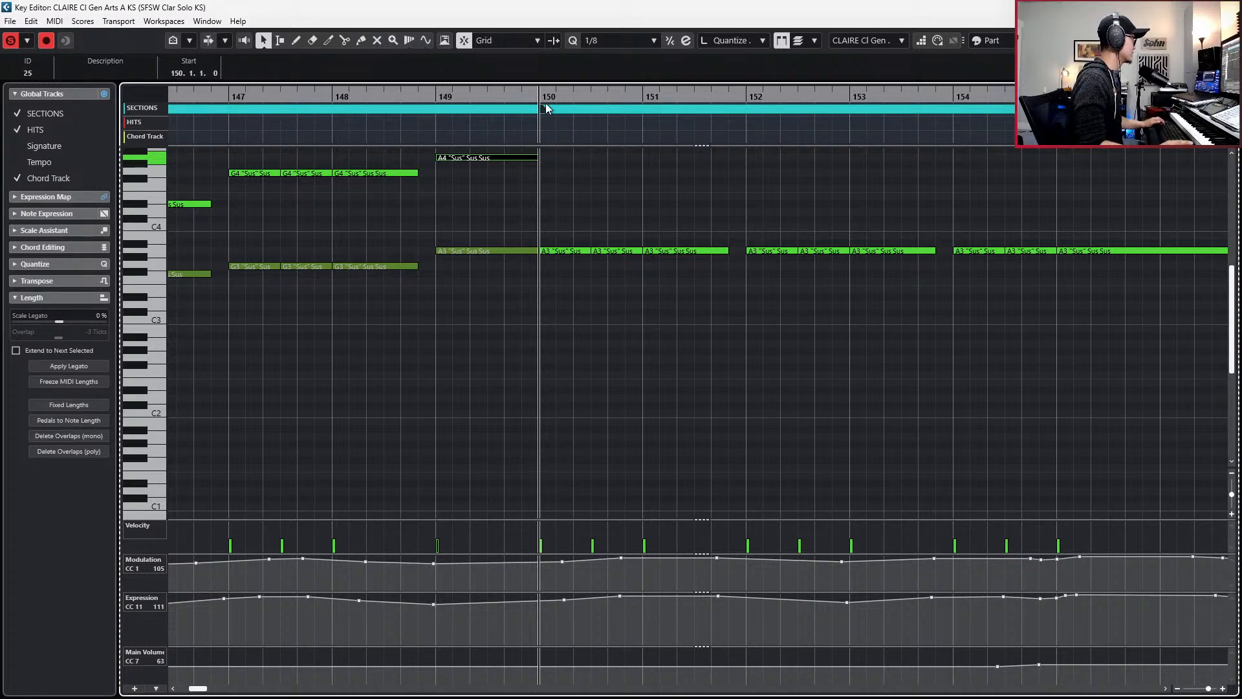
{"action": "left_click", "coordinate": [133, 72]}
{"action": "type", "text": "316"}
{"action": "key", "text": "Return"}
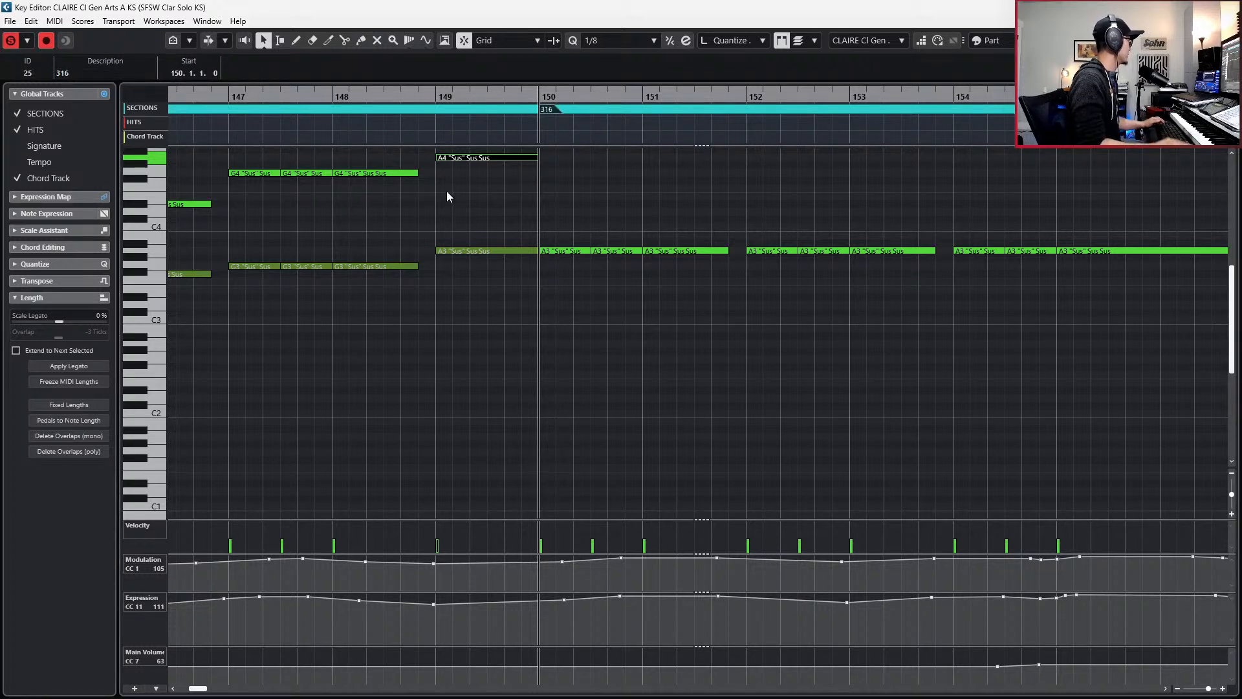
{"action": "left_click", "coordinate": [791, 378]}
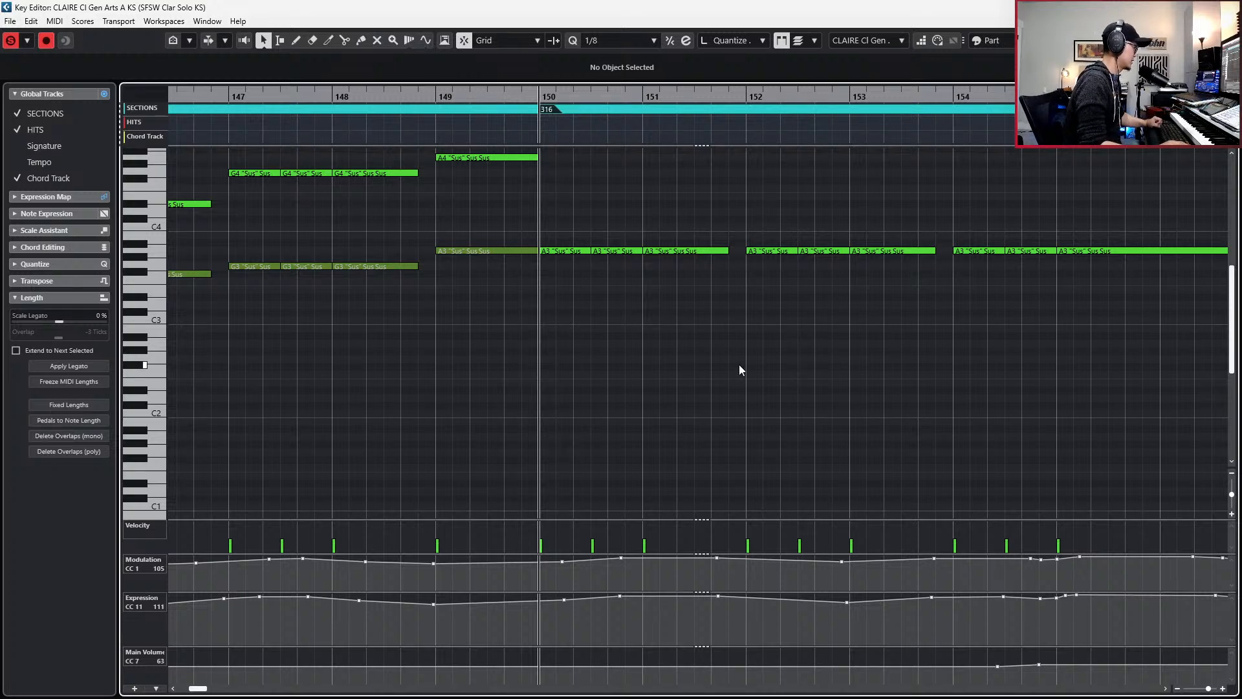
- Raise the three CLAIRE notes in bars 150 and 151 to F#4 and play the passage back
{"action": "left_click", "coordinate": [570, 250]}
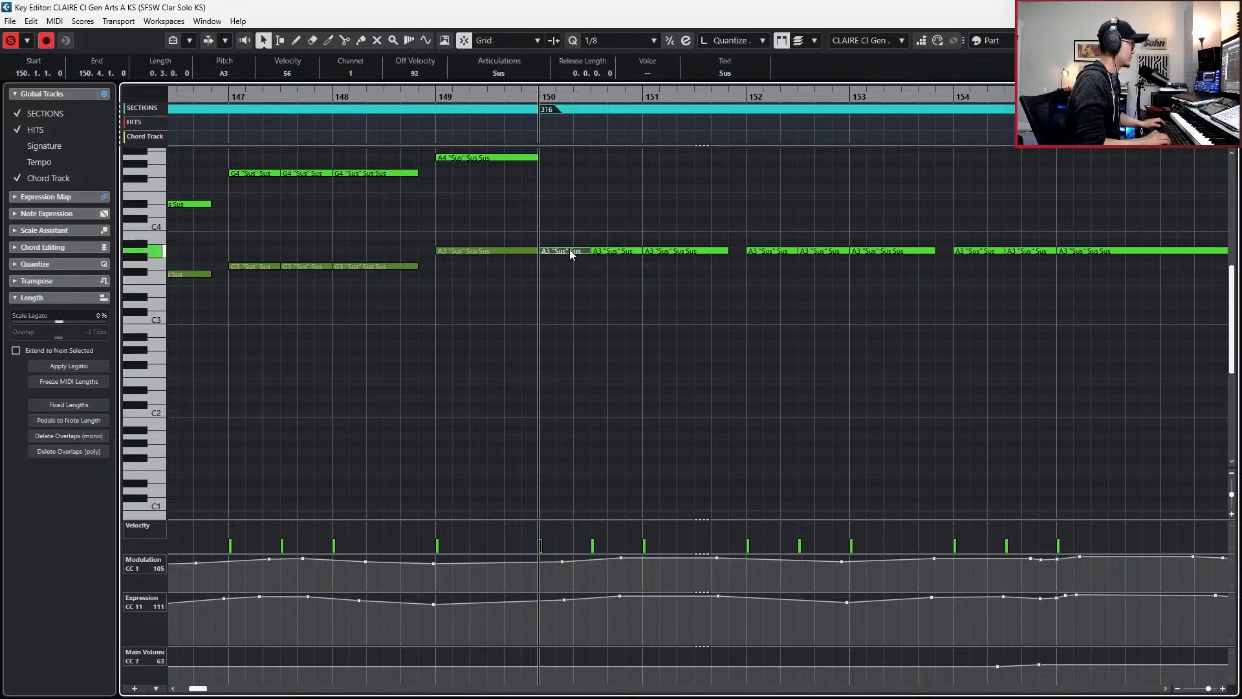
{"action": "key", "text": "shift+Right"}
{"action": "key", "text": "shift+Right"}
{"action": "key", "text": "Up"}
{"action": "key", "text": "Up"}
{"action": "key", "text": "Up"}
{"action": "key", "text": "Up"}
{"action": "key", "text": "Up"}
{"action": "key", "text": "Up"}
{"action": "key", "text": "Up"}
{"action": "key", "text": "Up"}
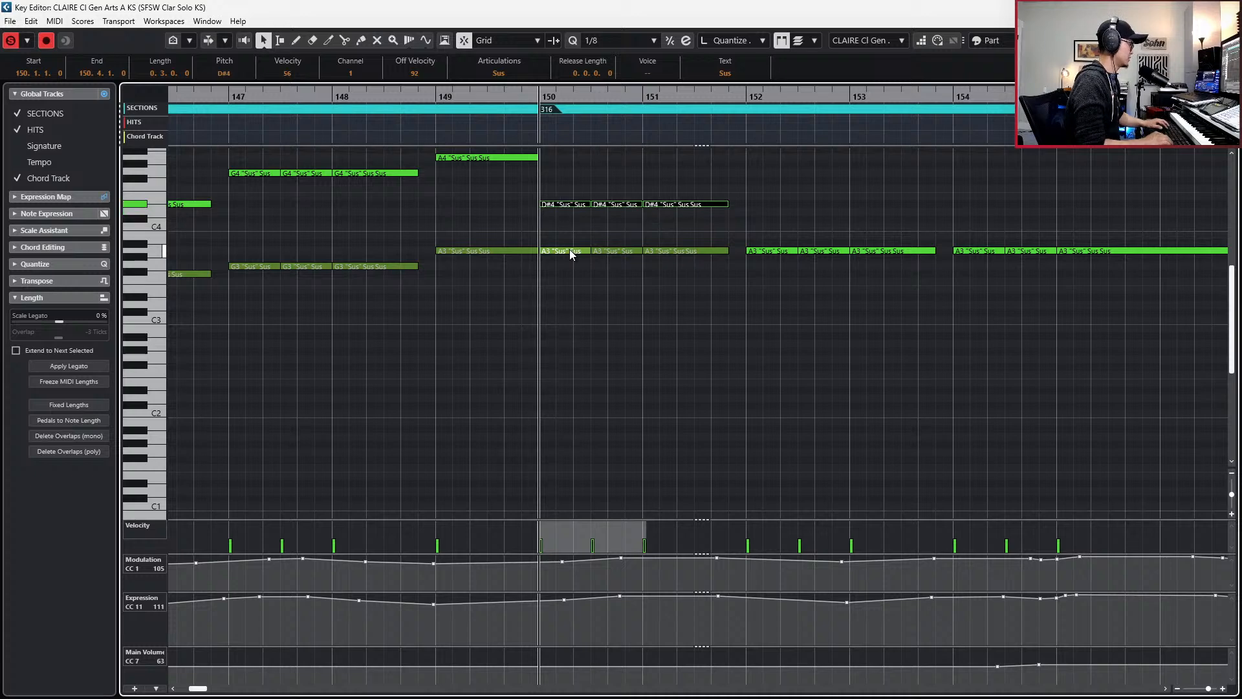
{"action": "key", "text": "Up"}
{"action": "key", "text": "Up"}
{"action": "key", "text": "Up"}
{"action": "key", "text": "Down"}
{"action": "key", "text": "Down"}
{"action": "key", "text": "KP_Subtract"}
{"action": "key", "text": "space"}
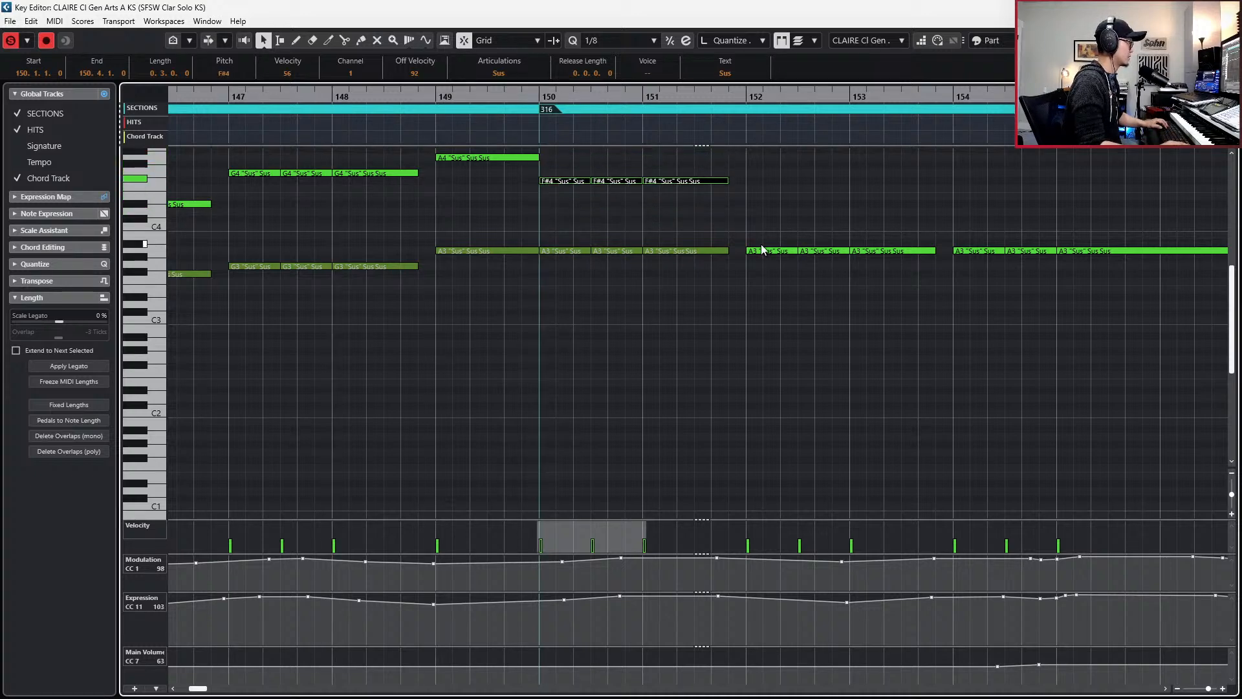
- Raise the CLAIRE notes from bar 152 through the first note of bar 154 to F#4
{"action": "left_click", "coordinate": [762, 215]}
{"action": "left_click", "coordinate": [769, 250]}
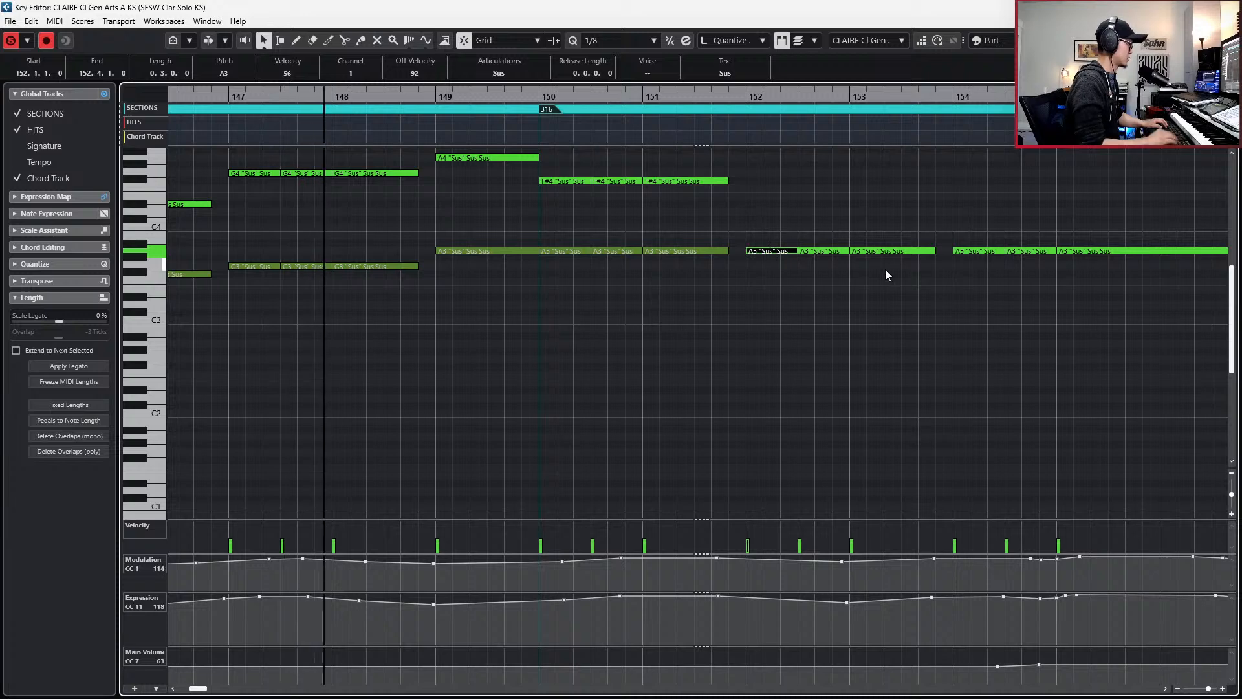
{"action": "key", "text": "shift+Right"}
{"action": "key", "text": "shift+Right"}
{"action": "key", "text": "shift+Right"}
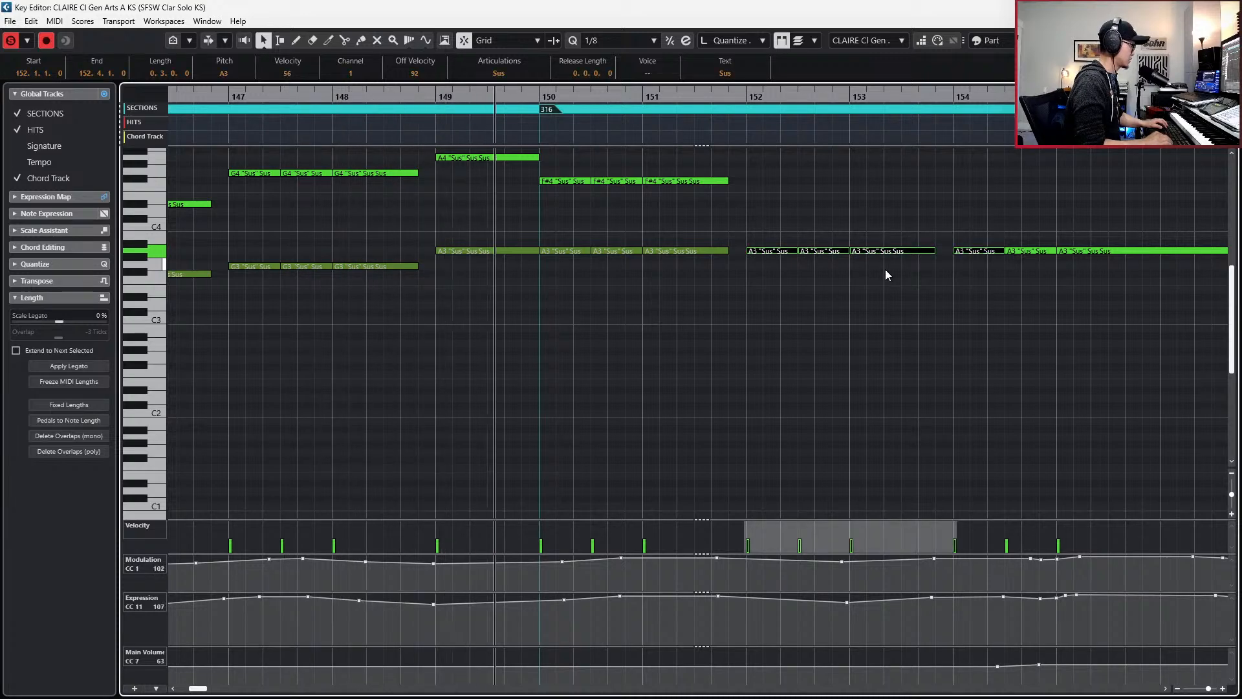
{"action": "key", "text": "Up"}
{"action": "key", "text": "Up"}
{"action": "key", "text": "Up"}
{"action": "key", "text": "Up"}
{"action": "key", "text": "Up"}
{"action": "key", "text": "Up"}
{"action": "key", "text": "Up"}
{"action": "key", "text": "Up"}
{"action": "key", "text": "Up"}
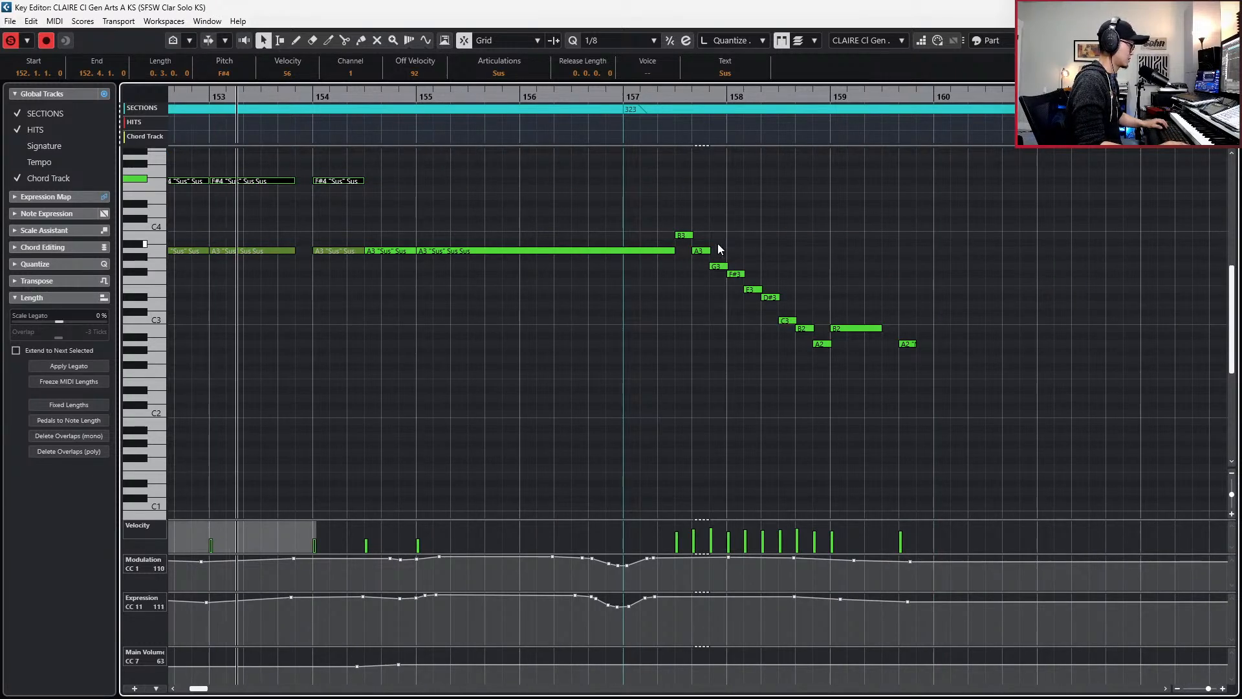
- Raise the second CLAIRE note of bar 154 and the long note from bar 155 to F#4
{"action": "left_click", "coordinate": [380, 252]}
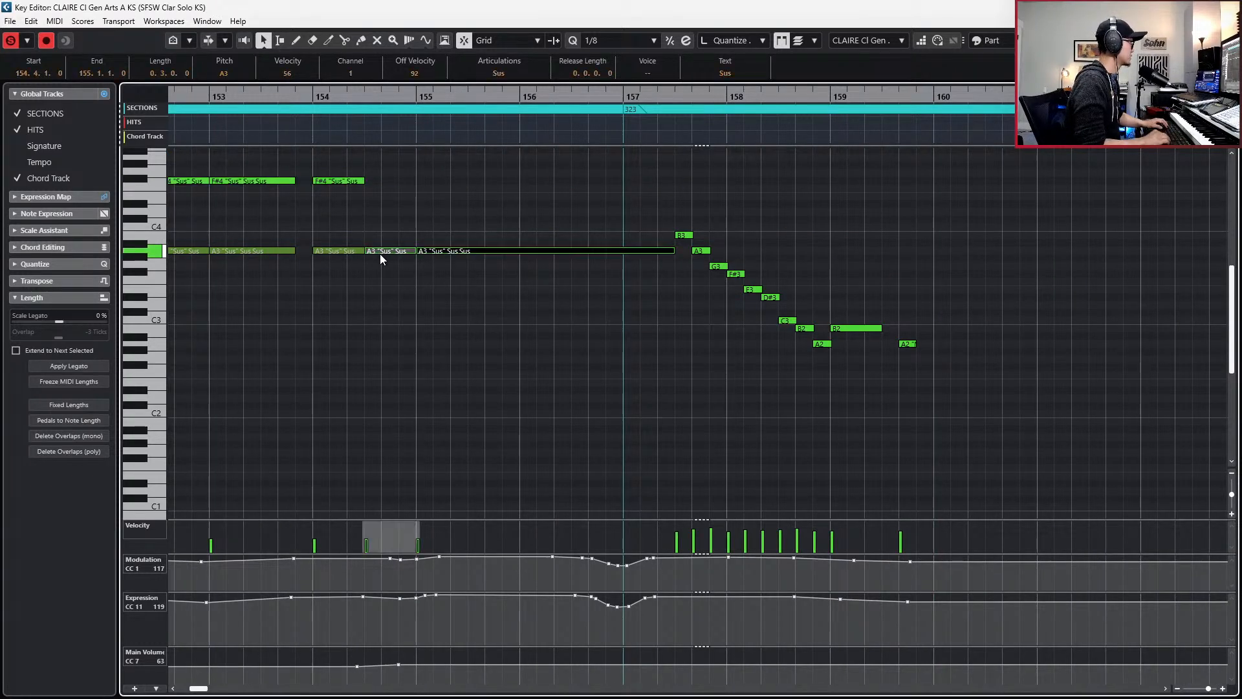
{"action": "key", "text": "Up"}
{"action": "key", "text": "Up"}
{"action": "key", "text": "Up"}
{"action": "key", "text": "Up"}
{"action": "key", "text": "Up"}
{"action": "key", "text": "Up"}
{"action": "key", "text": "Up"}
{"action": "key", "text": "Up"}
{"action": "key", "text": "Up"}
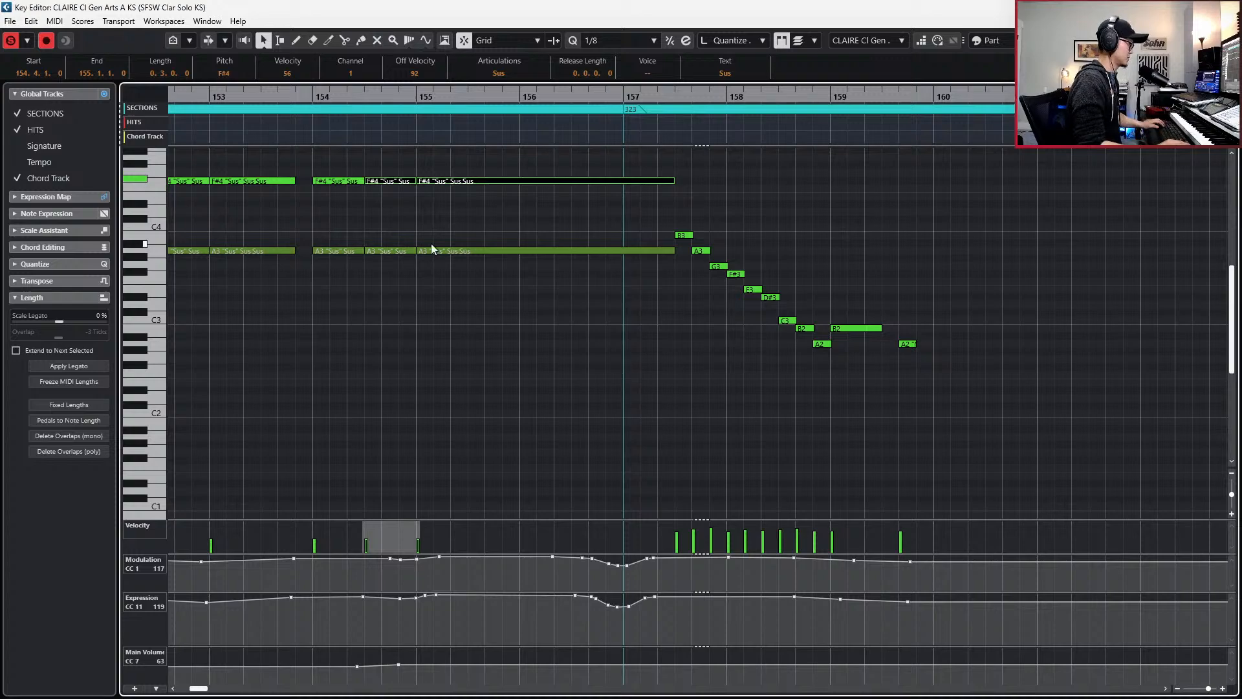
- Set the articulation of all CLAIRE F#4 notes from bar 150 to the long bar 155 note to Marcato
{"action": "scroll", "coordinate": [427, 249], "scroll_direction": "down", "scroll_amount": 3}
{"action": "scroll", "coordinate": [472, 249], "scroll_direction": "left", "scroll_amount": 3}
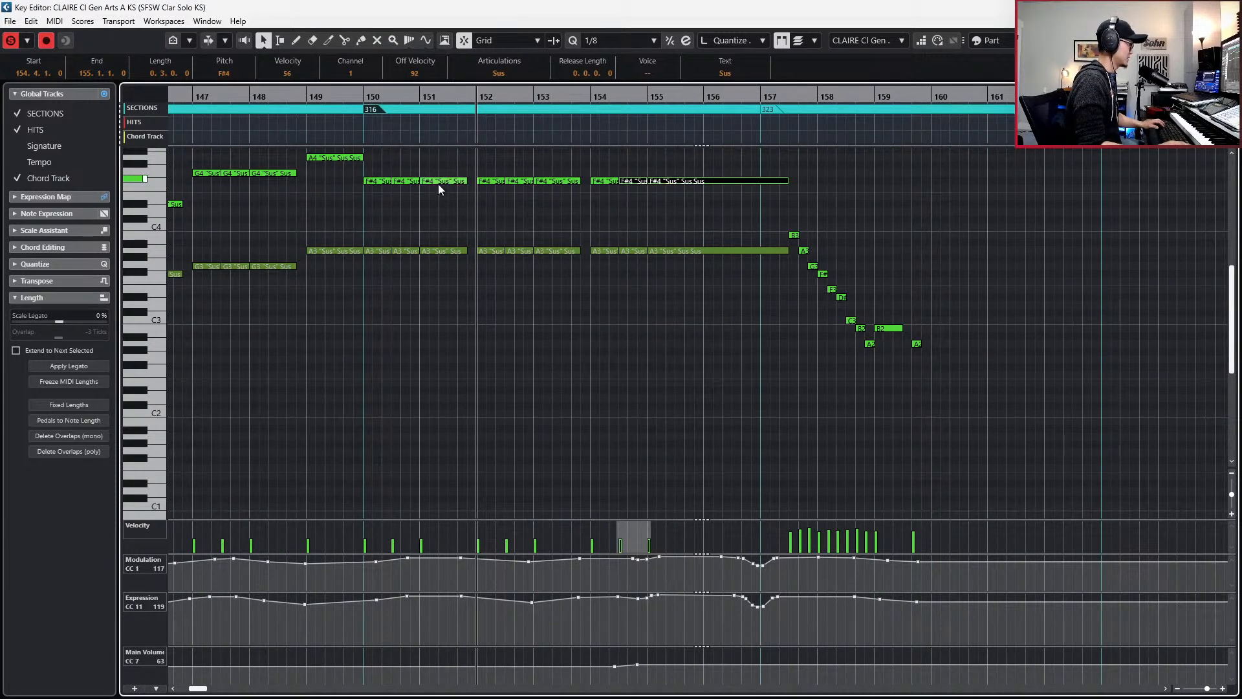
{"action": "left_click_drag", "start_coordinate": [379, 223], "coordinate": [689, 172]}
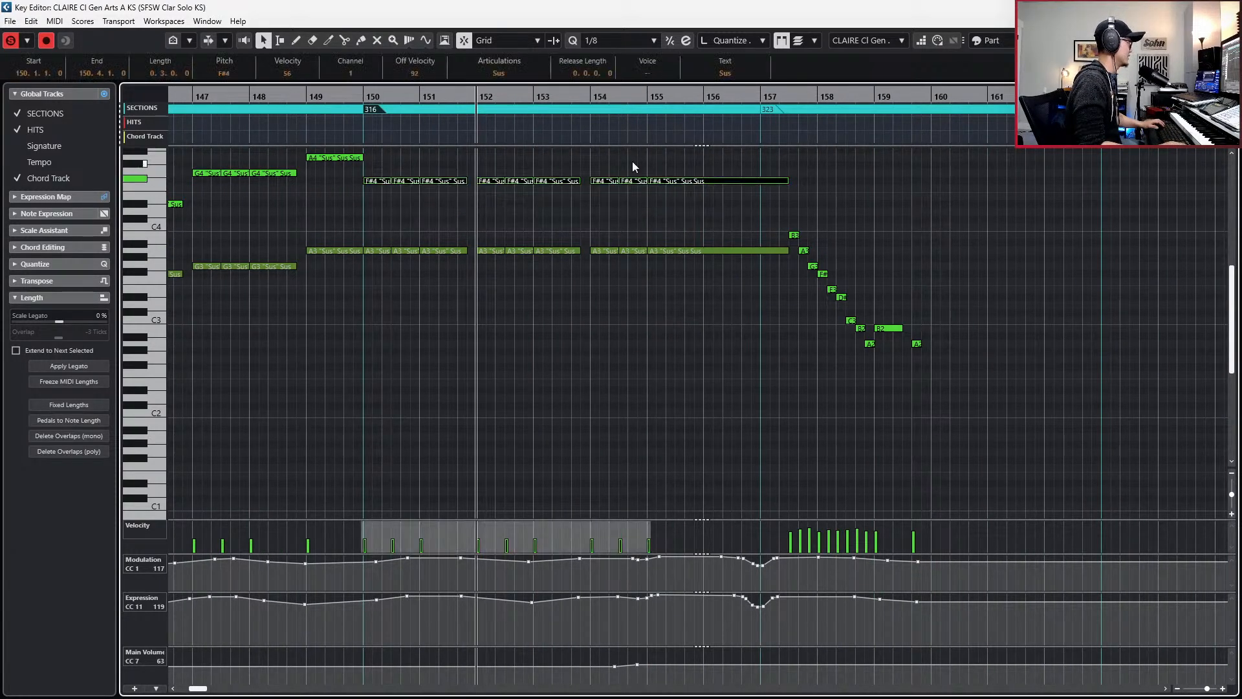
{"action": "left_click", "coordinate": [499, 73]}
{"action": "left_click", "coordinate": [502, 103]}
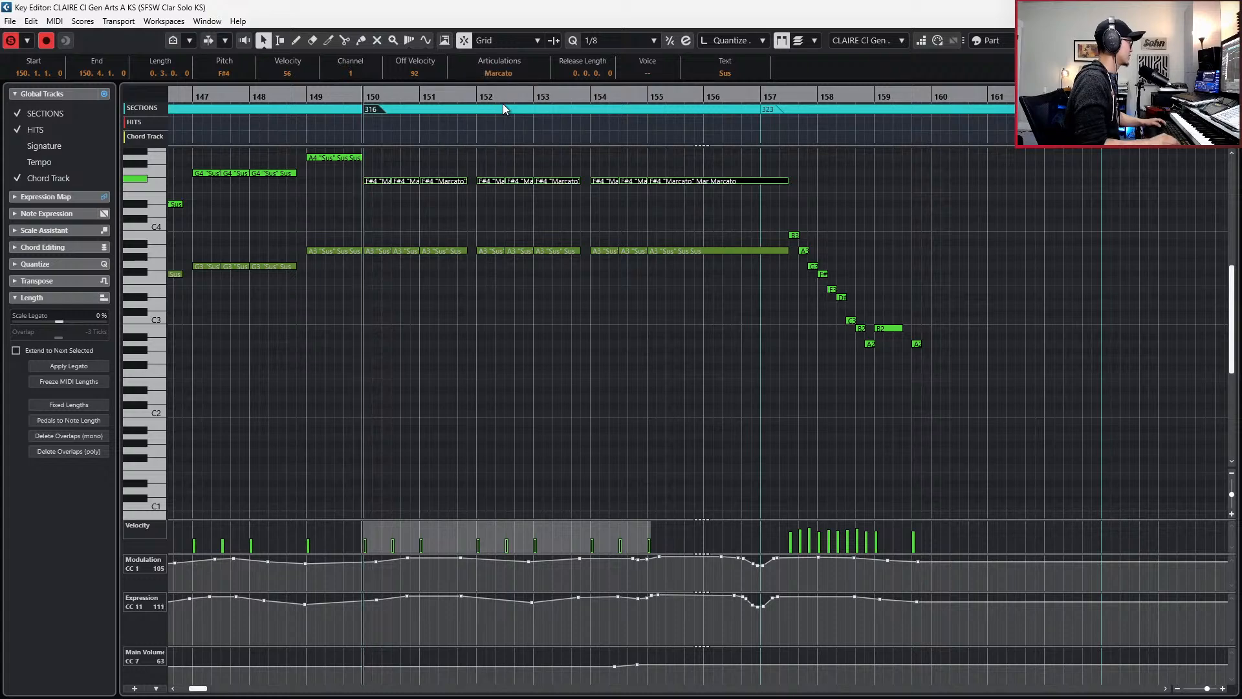
{"action": "left_click", "coordinate": [377, 251]}
{"action": "left_click_drag", "start_coordinate": [373, 216], "coordinate": [690, 300]}
{"action": "scroll", "coordinate": [619, 202], "scroll_direction": "left", "scroll_amount": 4}
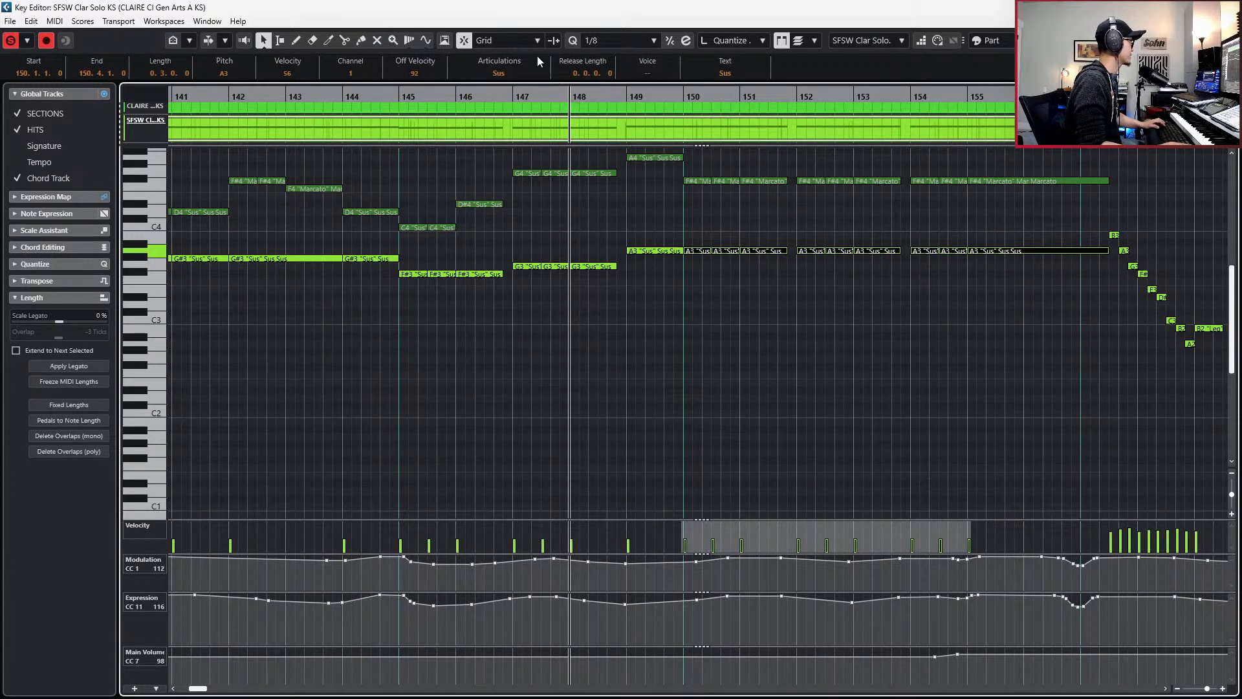
{"action": "left_click", "coordinate": [499, 73]}
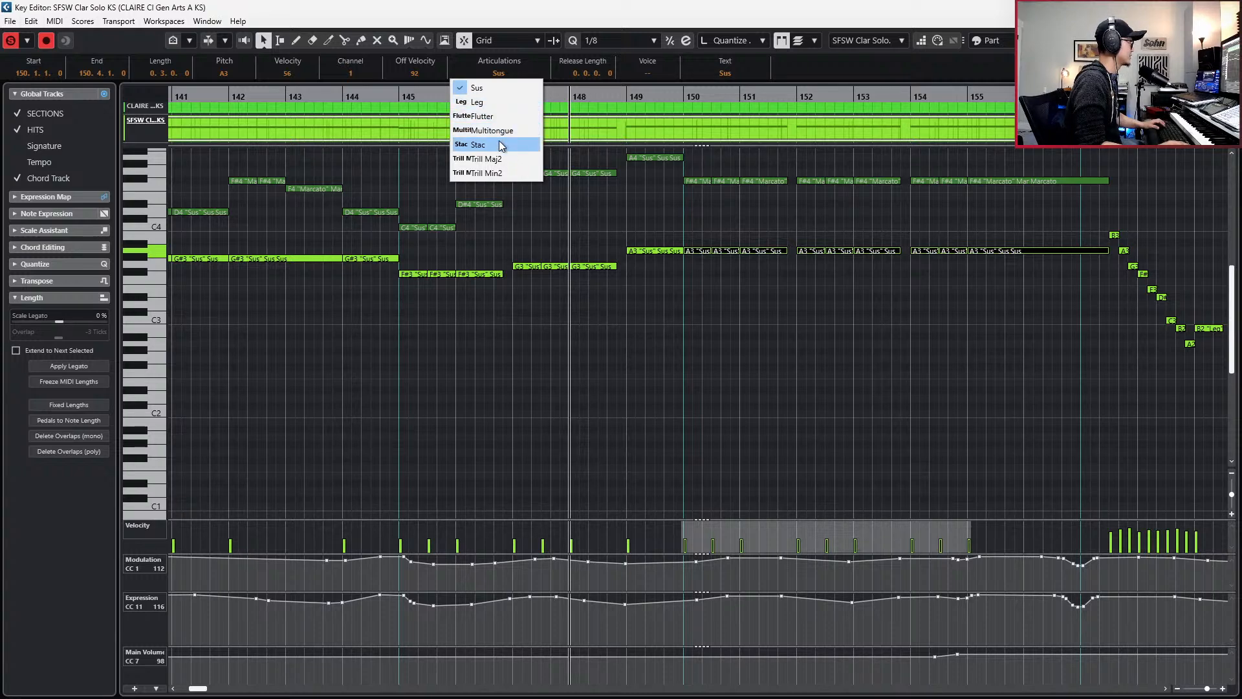
{"action": "left_click", "coordinate": [719, 428]}
{"action": "left_click", "coordinate": [720, 428]}
- Add a step up in the SFSW clarinet's Main Volume (CC 7) at bar 150 and level the curve through bar 154
{"action": "scroll", "coordinate": [700, 398], "scroll_direction": "right", "scroll_amount": 2}
{"action": "key", "text": "n"}
{"action": "key", "text": "space"}
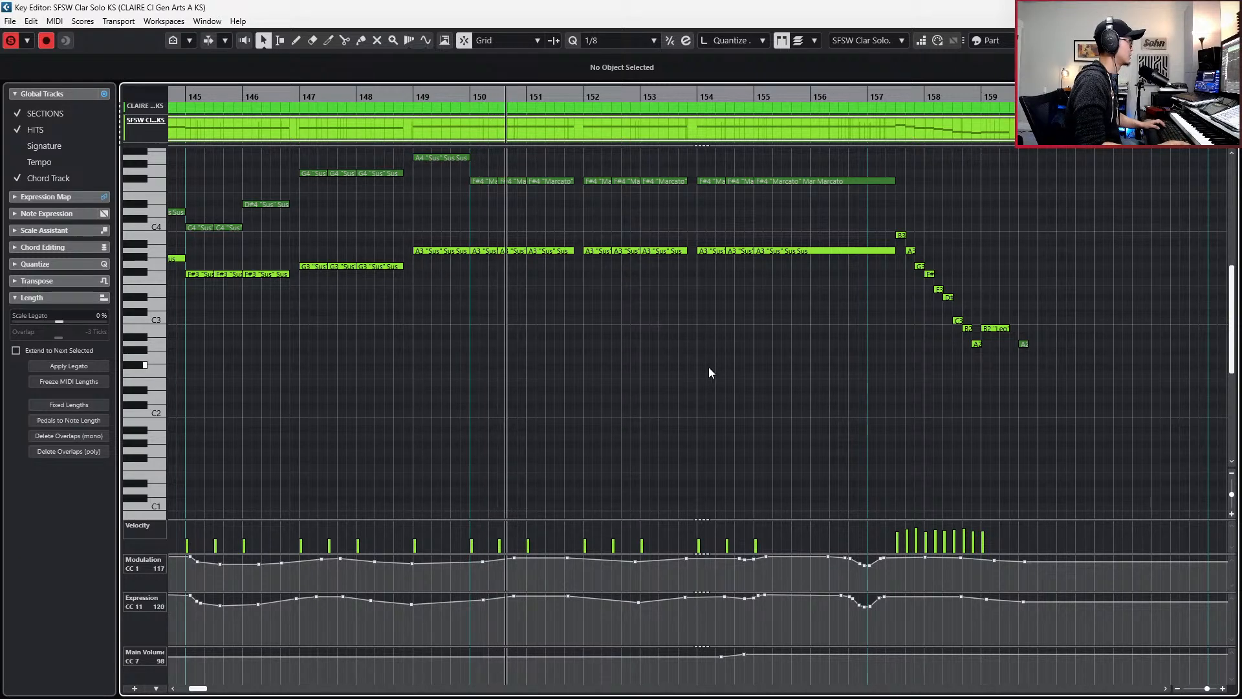
{"action": "key", "text": "space"}
{"action": "left_click", "coordinate": [467, 251]}
{"action": "left_click", "coordinate": [470, 654]}
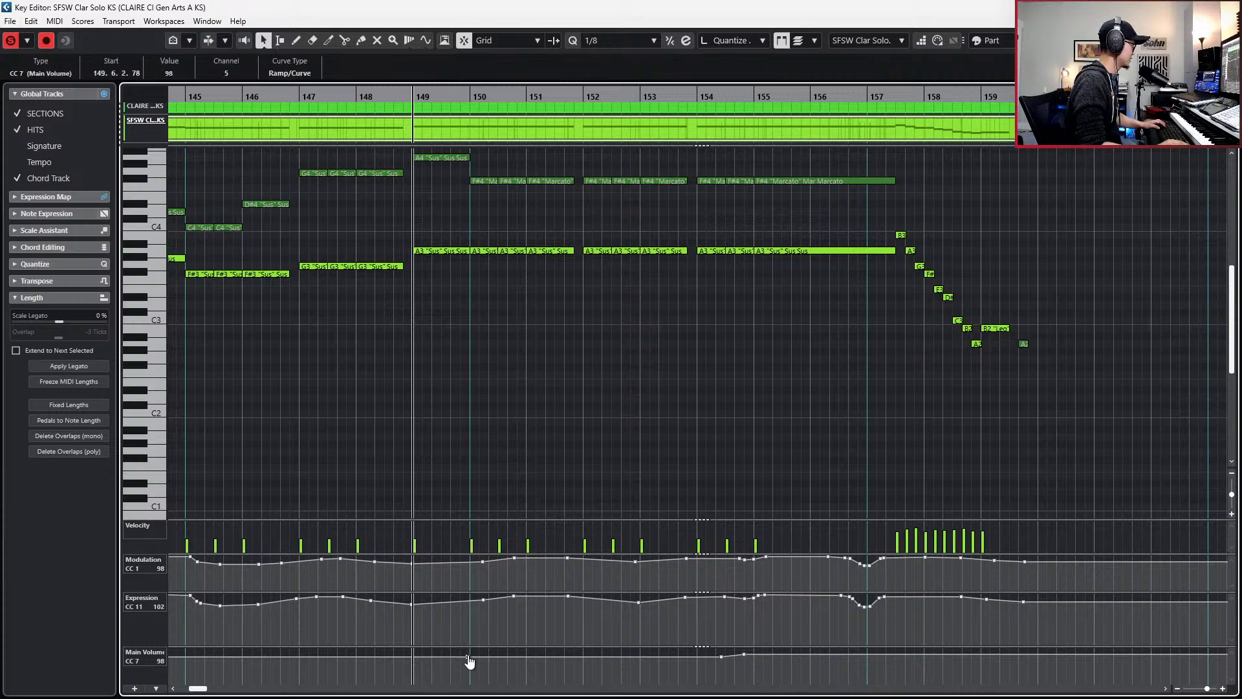
{"action": "key", "text": "space"}
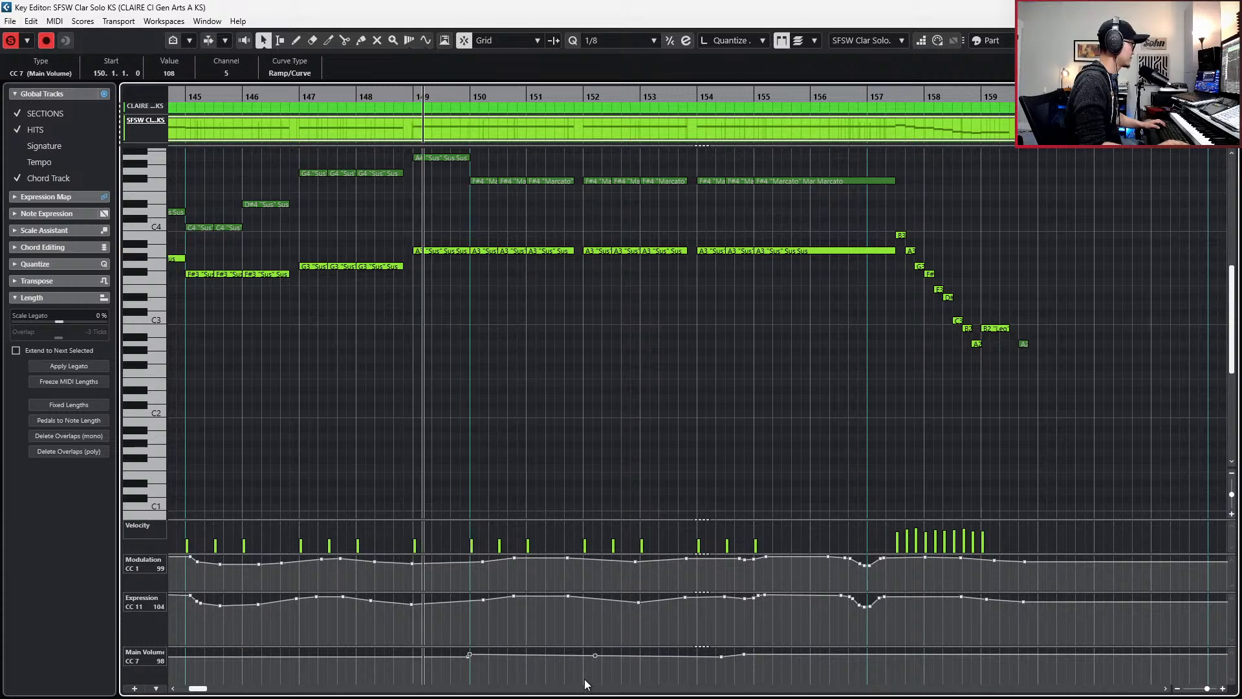
{"action": "left_click_drag", "start_coordinate": [719, 655], "coordinate": [723, 659]}
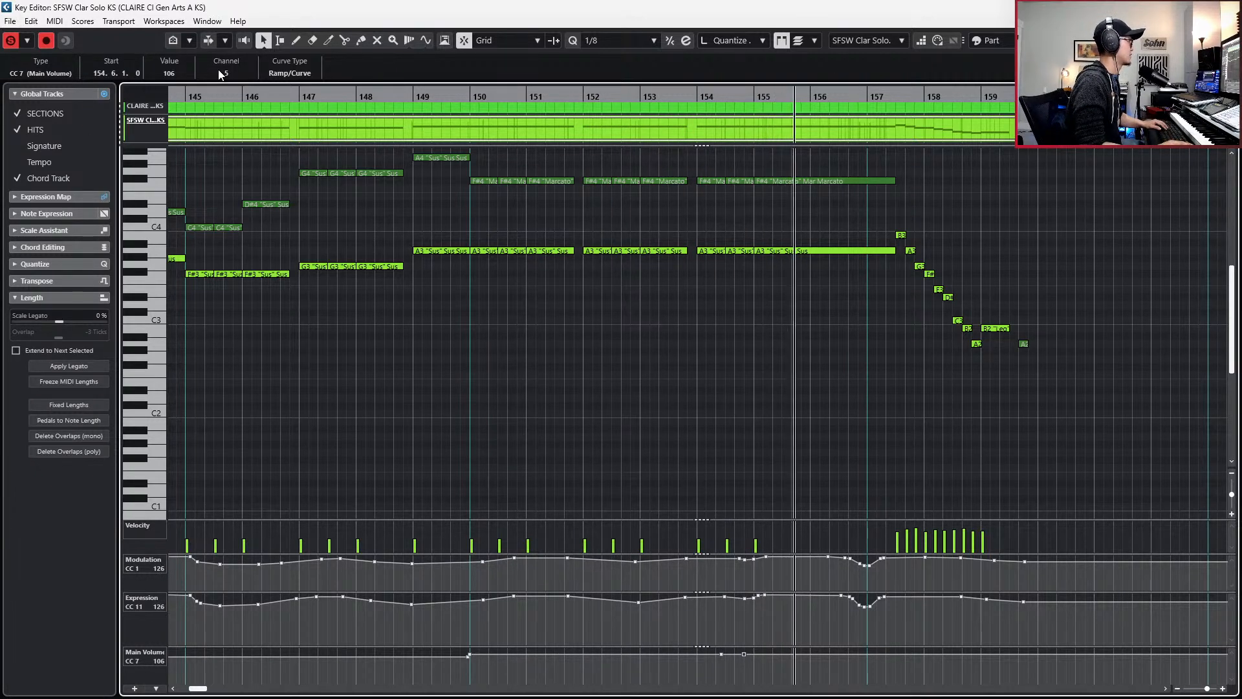
- Play back the clarinets from bar 149 and move through bars 150 to 154 to check the volume and harmony
{"action": "key", "text": "space"}
{"action": "key", "text": "space"}
{"action": "key", "text": "space"}
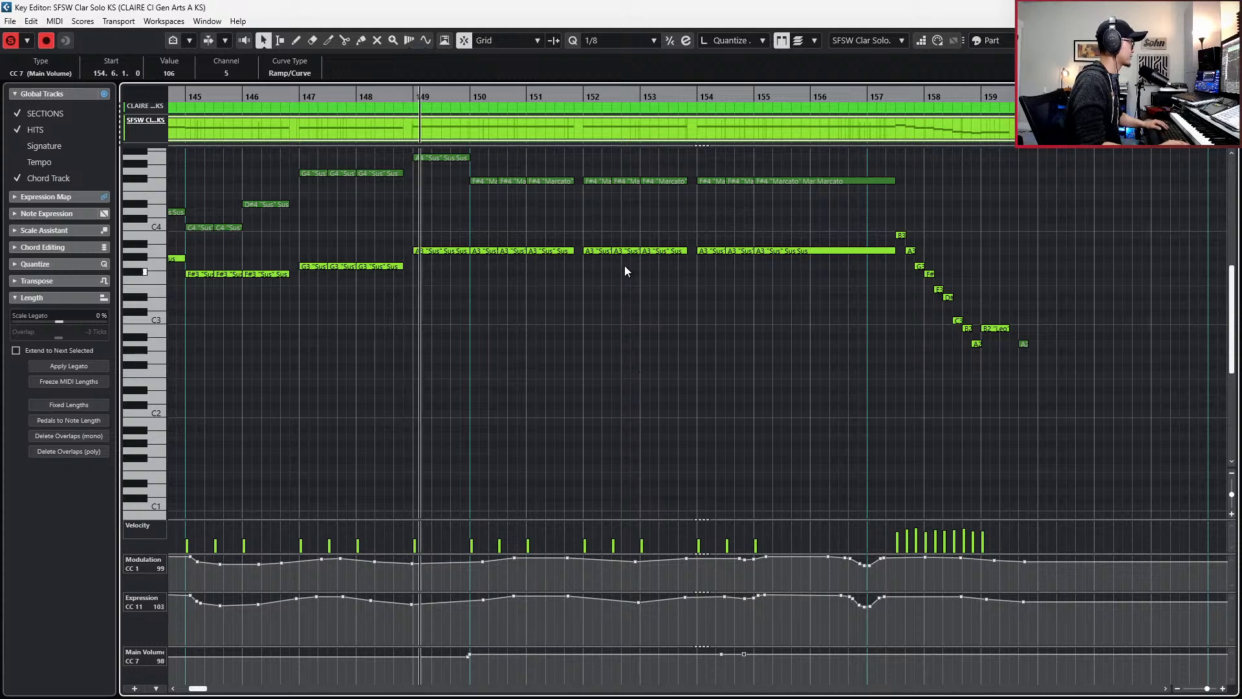
{"action": "left_click", "coordinate": [494, 661]}
{"action": "scroll", "coordinate": [182, 75], "scroll_direction": "down", "scroll_amount": 2}
{"action": "left_click", "coordinate": [642, 437]}
{"action": "key", "text": "KP_Add"}
{"action": "key", "text": "KP_Add"}
{"action": "key", "text": "KP_Add"}
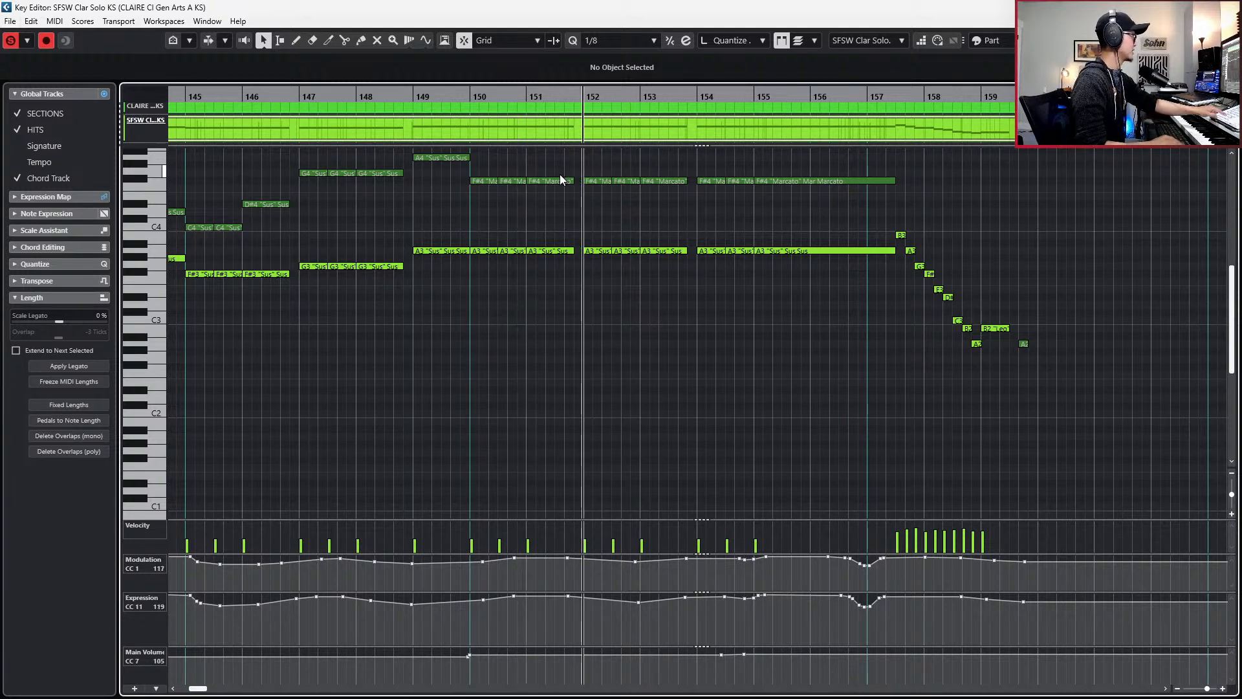
{"action": "key", "text": "KP_Add"}
{"action": "key", "text": "KP_Subtract"}
{"action": "key", "text": "KP_Subtract"}
{"action": "key", "text": "KP_Add"}
{"action": "key", "text": "KP_Add"}
{"action": "key", "text": "KP_Add"}
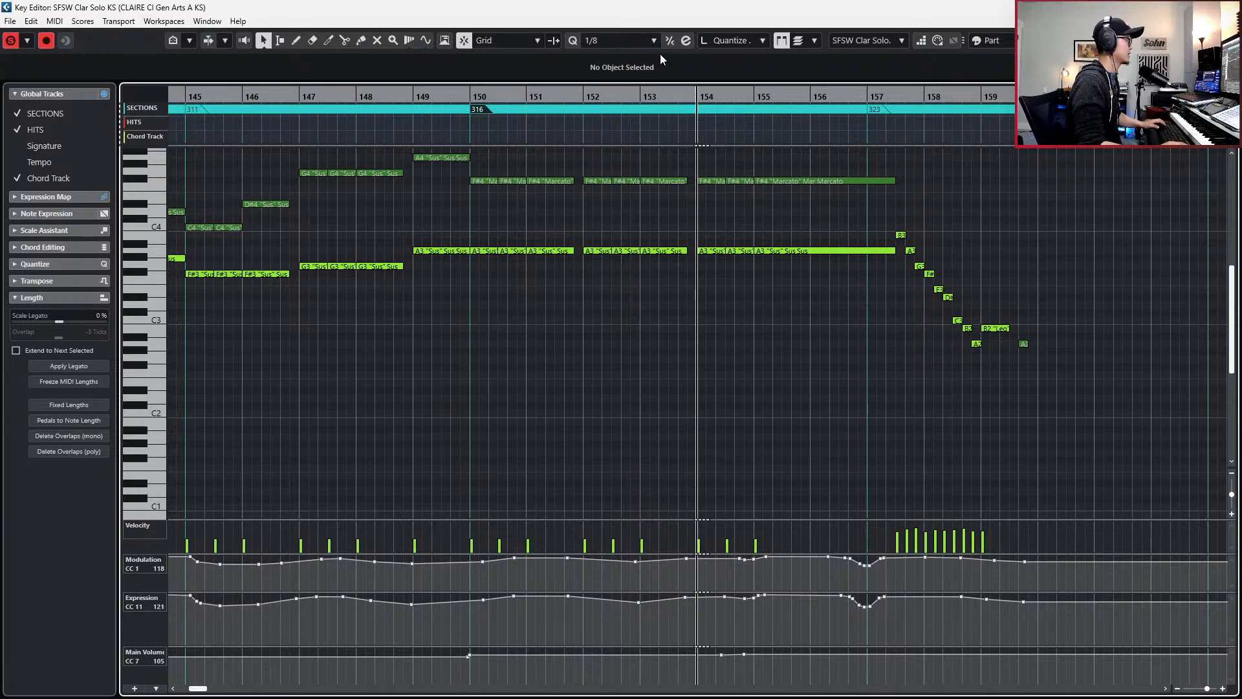
- Change the long CLAIRE F#4 note at bar 155 to the Sus articulation and play it back
{"action": "left_click", "coordinate": [778, 180]}
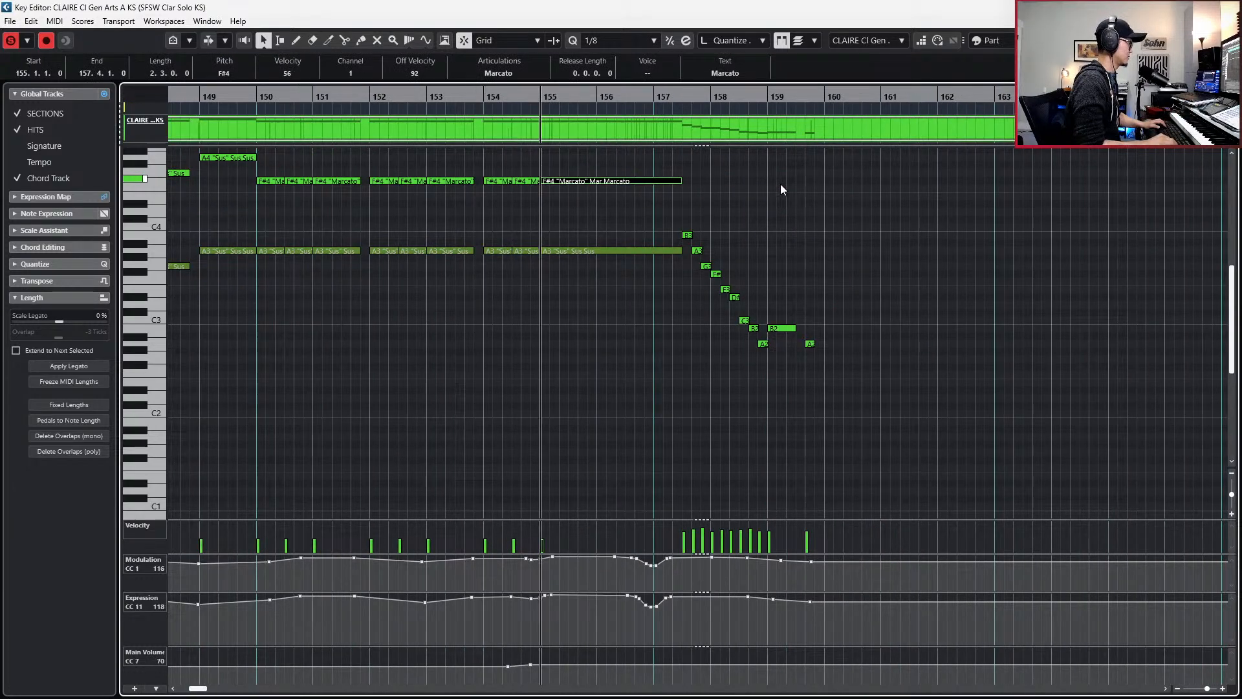
{"action": "key", "text": "space"}
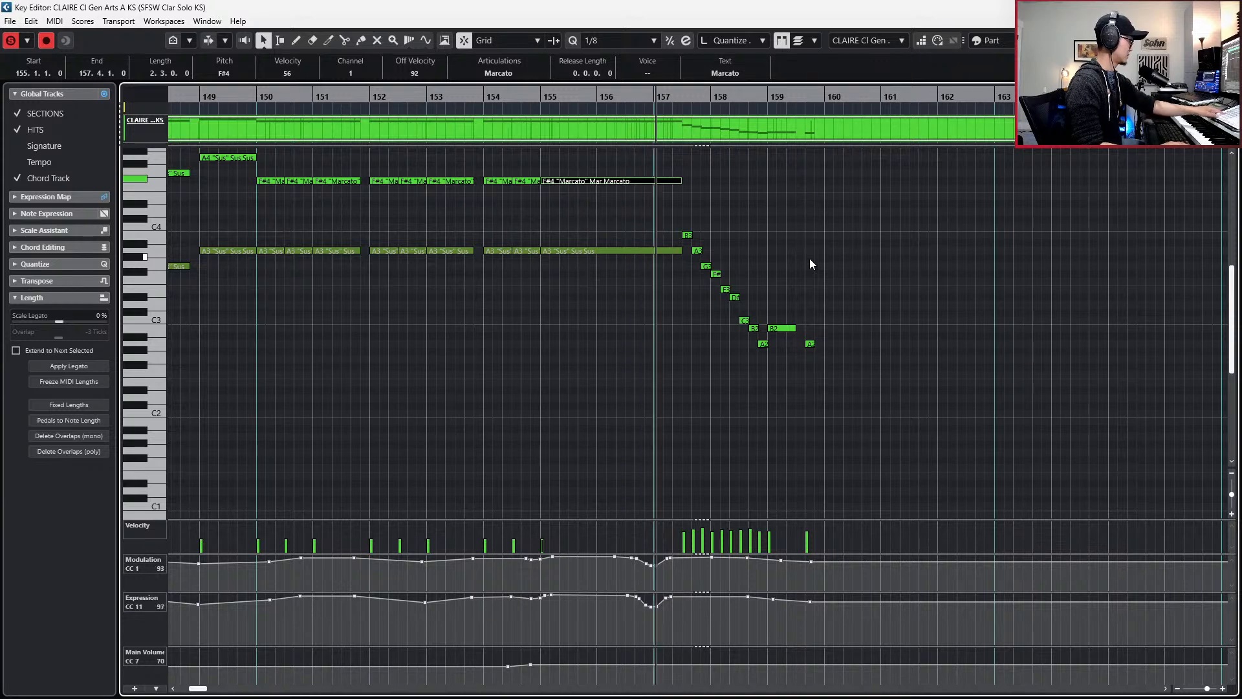
{"action": "key", "text": "space"}
{"action": "left_click", "coordinate": [603, 193]}
{"action": "left_click", "coordinate": [572, 180]}
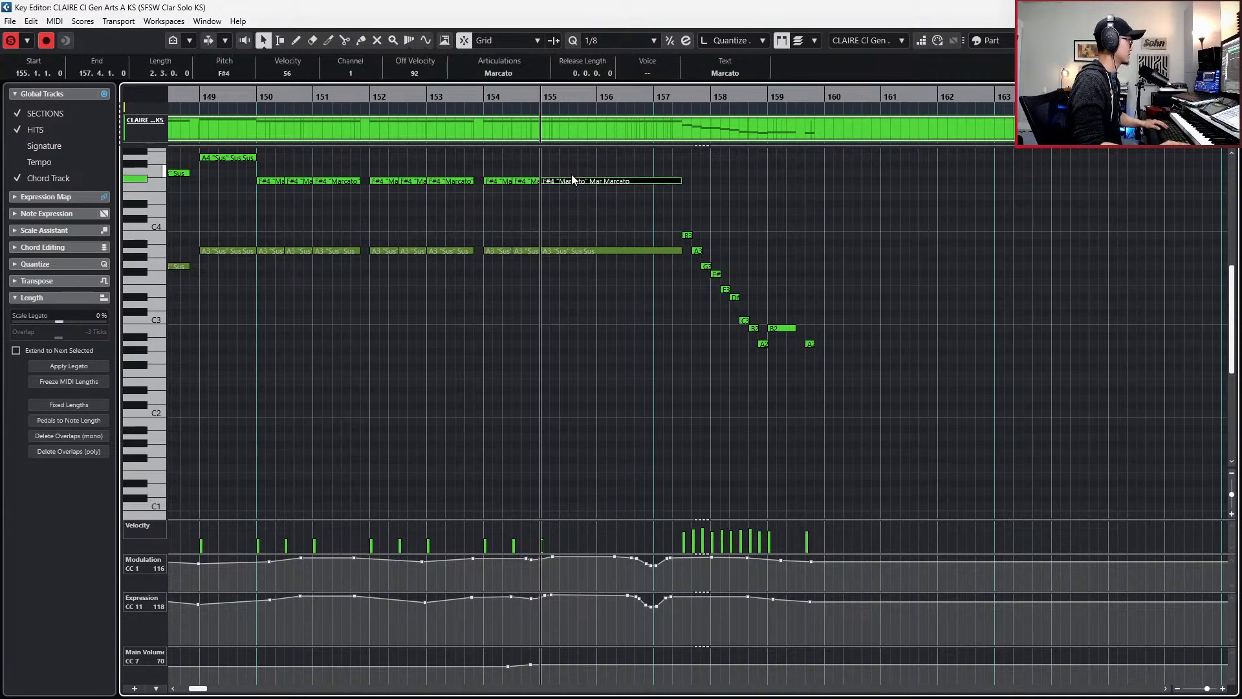
{"action": "left_click", "coordinate": [511, 72]}
{"action": "left_click", "coordinate": [505, 87]}
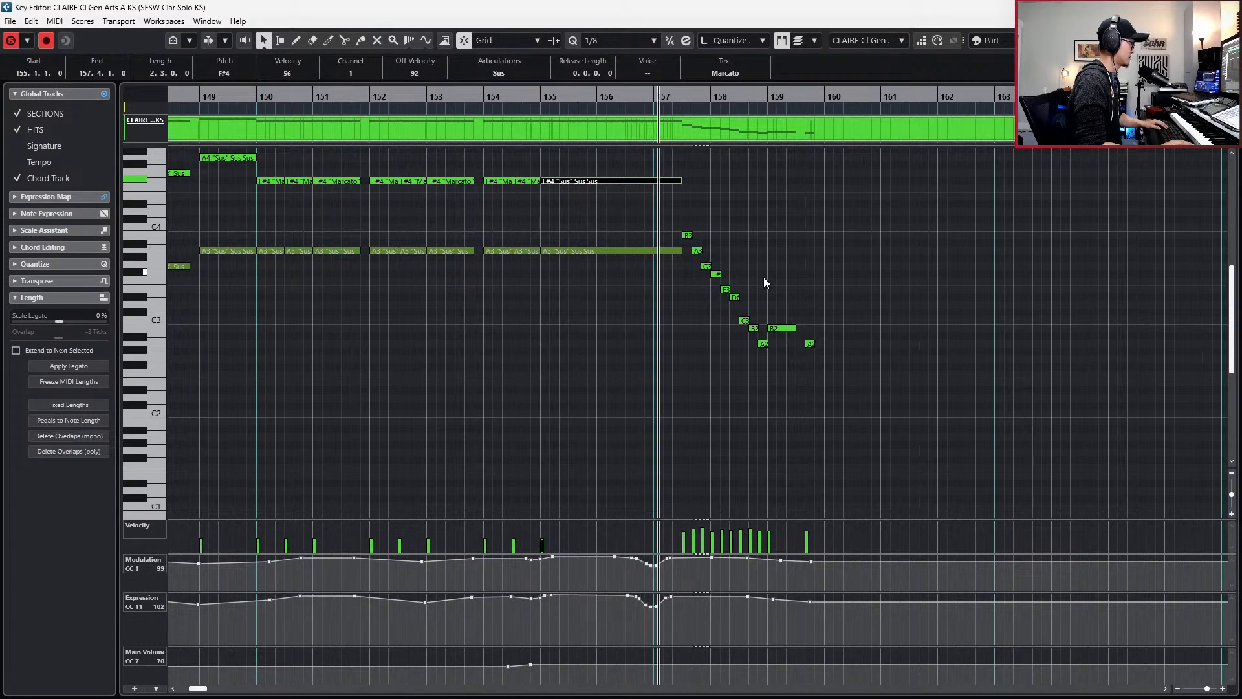
{"action": "key", "text": "space"}
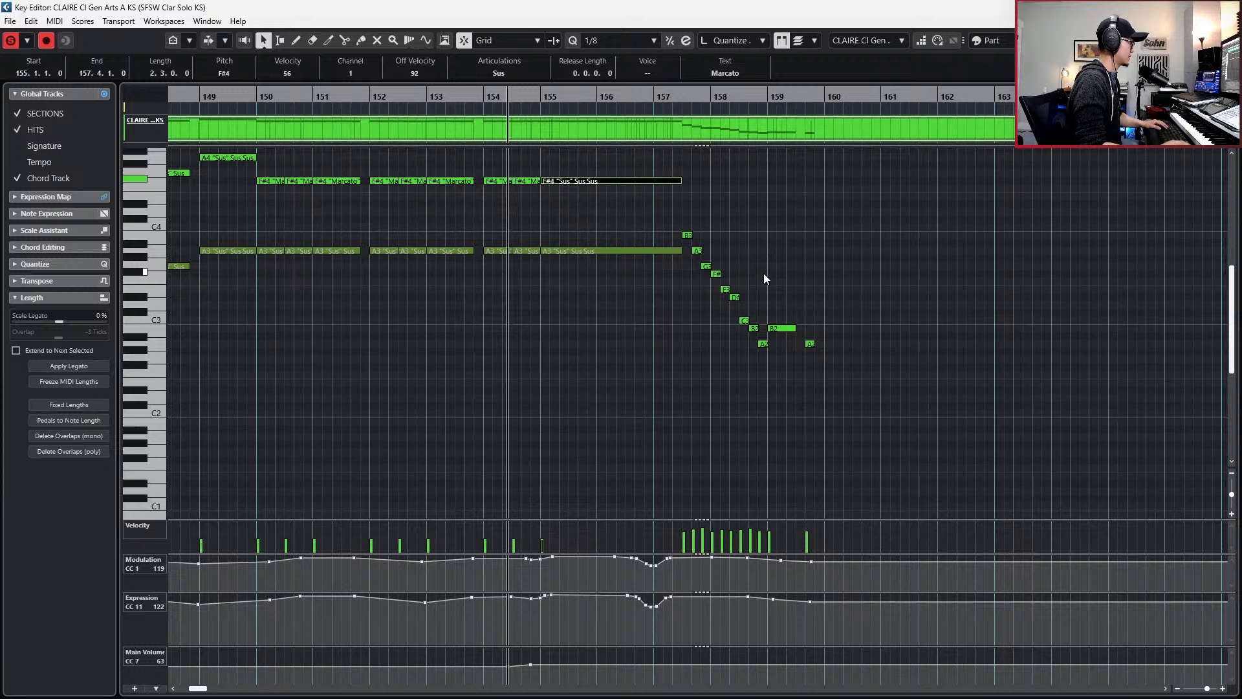
{"action": "key", "text": "space"}
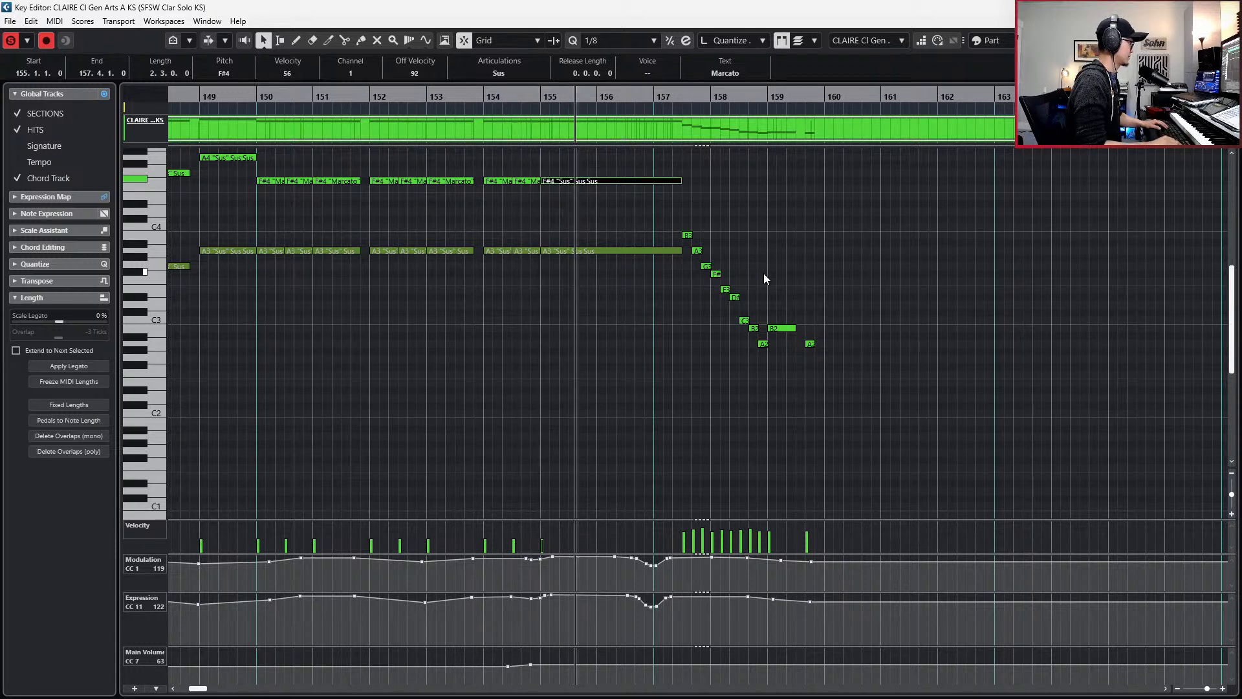
{"action": "left_click_drag", "start_coordinate": [689, 226], "coordinate": [773, 248]}
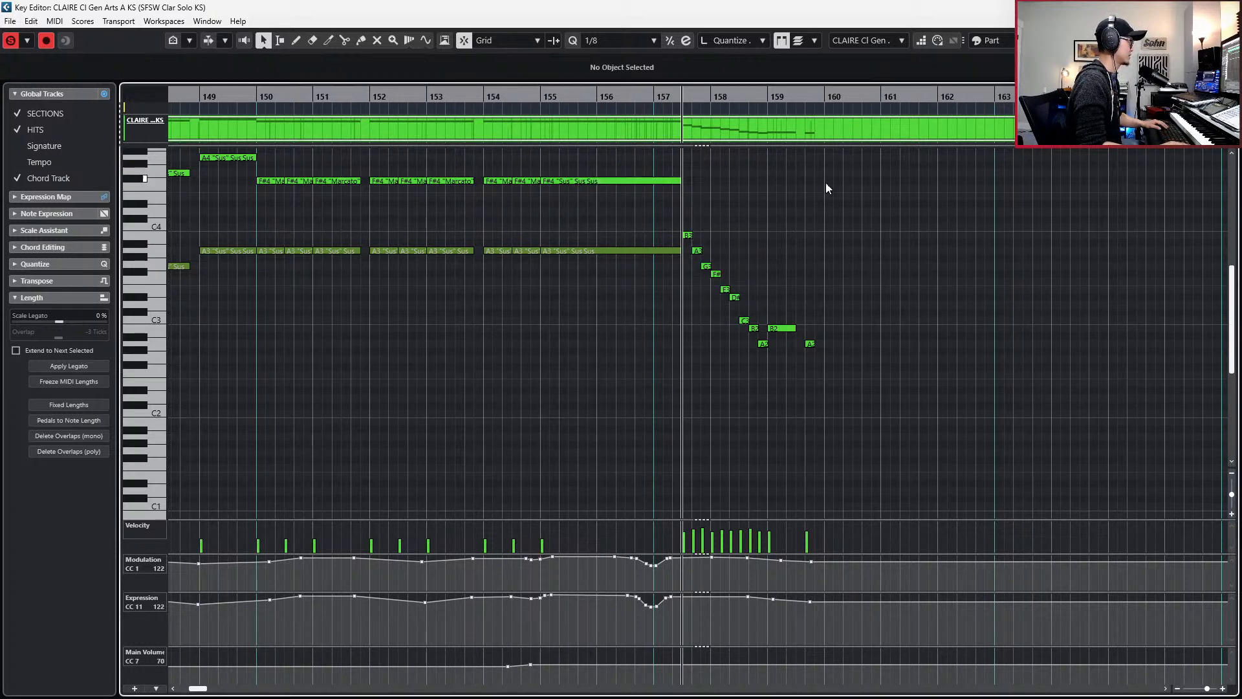
{"action": "left_click", "coordinate": [808, 45]}
{"action": "left_click", "coordinate": [834, 120]}
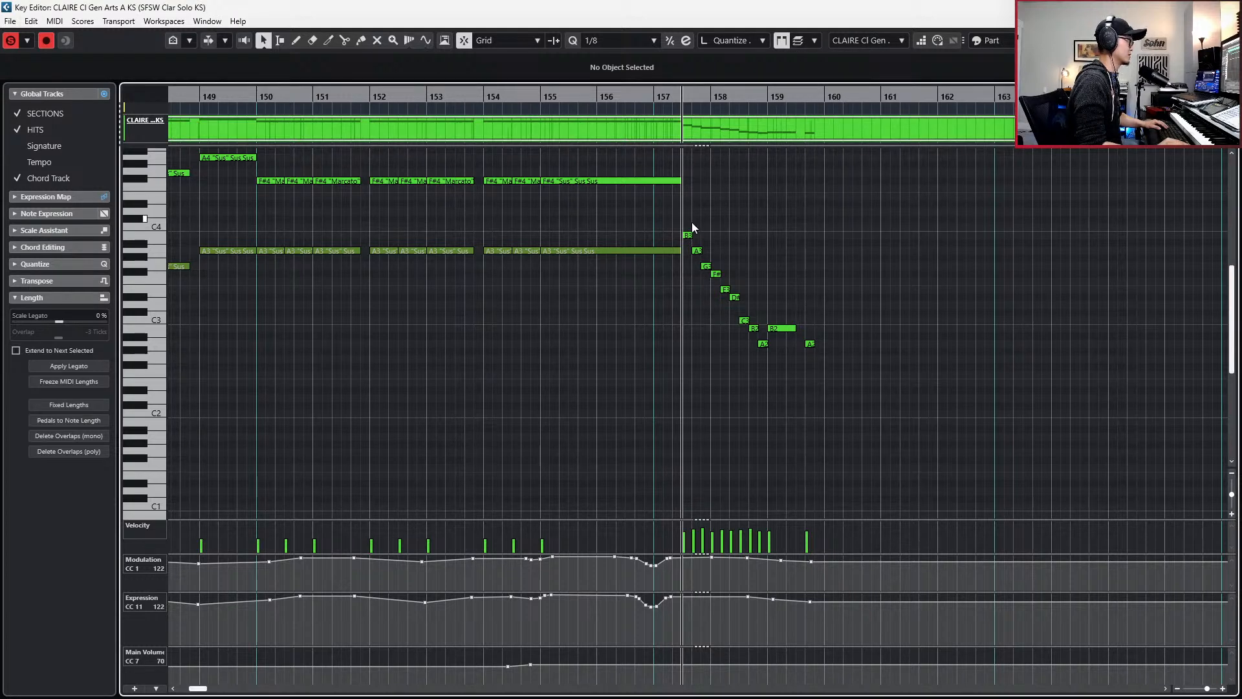
{"action": "left_click_drag", "start_coordinate": [689, 223], "coordinate": [844, 356]}
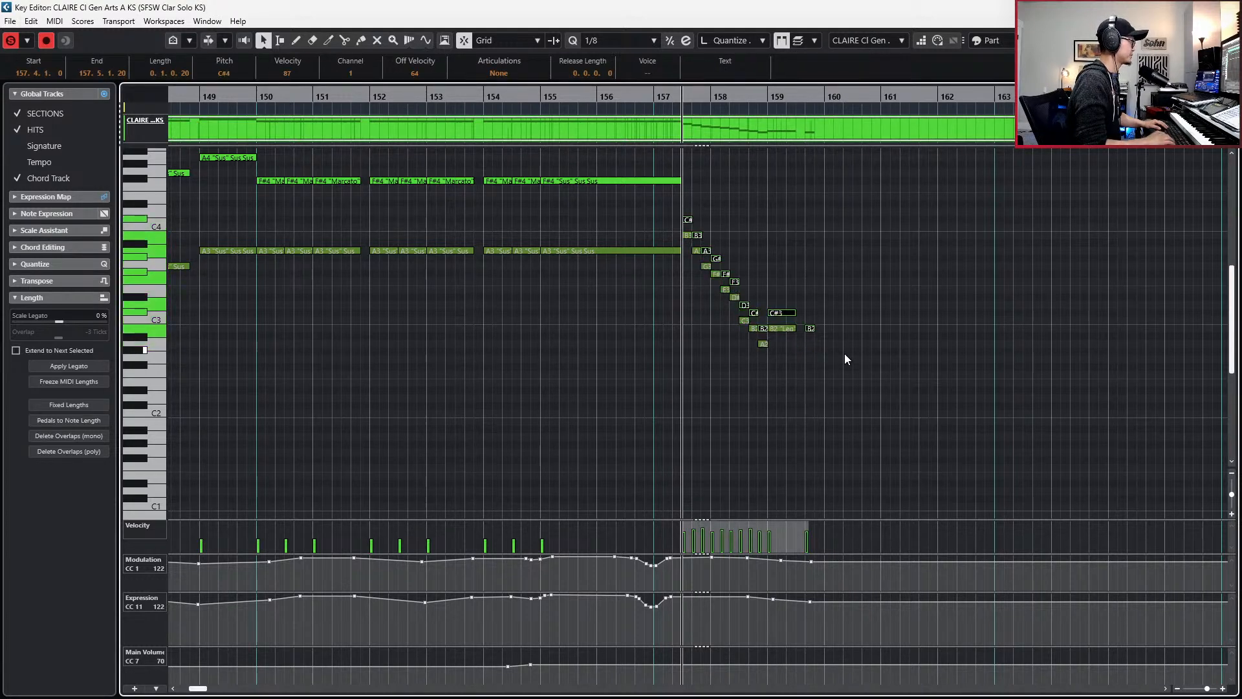
{"action": "key", "text": "Up"}
{"action": "key", "text": "Up"}
{"action": "key", "text": "Up"}
{"action": "key", "text": "ctrl+z"}
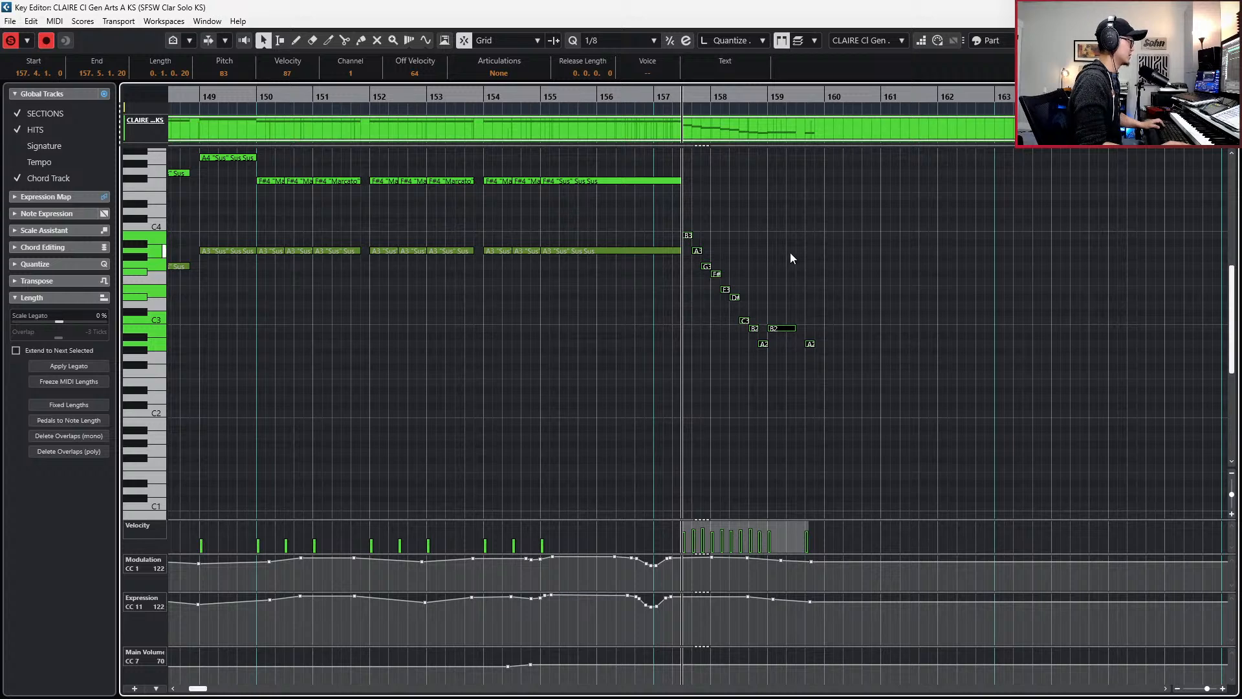
- Transpose the CLAIRE descending run from bar 157 up five semitones to start on E4, leaving out the final A2 note
{"action": "left_click", "coordinate": [763, 251]}
{"action": "left_click_drag", "start_coordinate": [778, 208], "coordinate": [687, 394]}
{"action": "key", "text": "Up"}
{"action": "key", "text": "Up"}
{"action": "key", "text": "Up"}
{"action": "key", "text": "Up"}
{"action": "key", "text": "Up"}
{"action": "scroll", "coordinate": [770, 343], "scroll_direction": "up", "scroll_amount": 1}
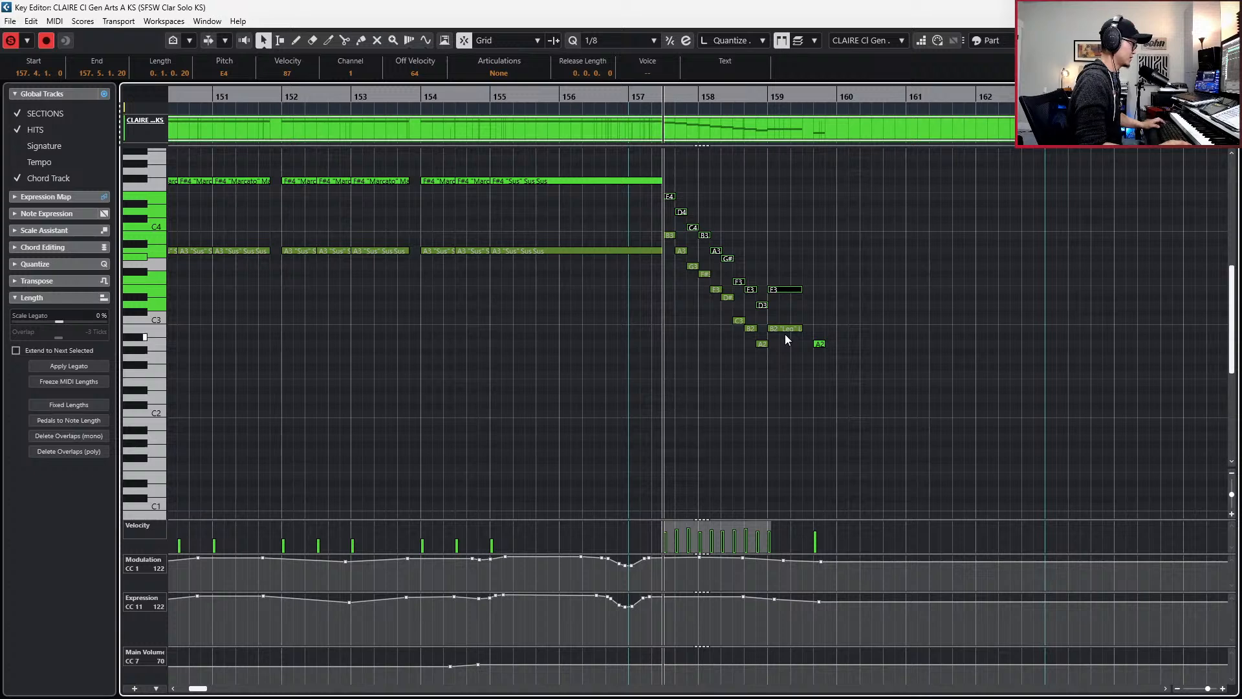
{"action": "scroll", "coordinate": [787, 339], "scroll_direction": "up", "scroll_amount": 1}
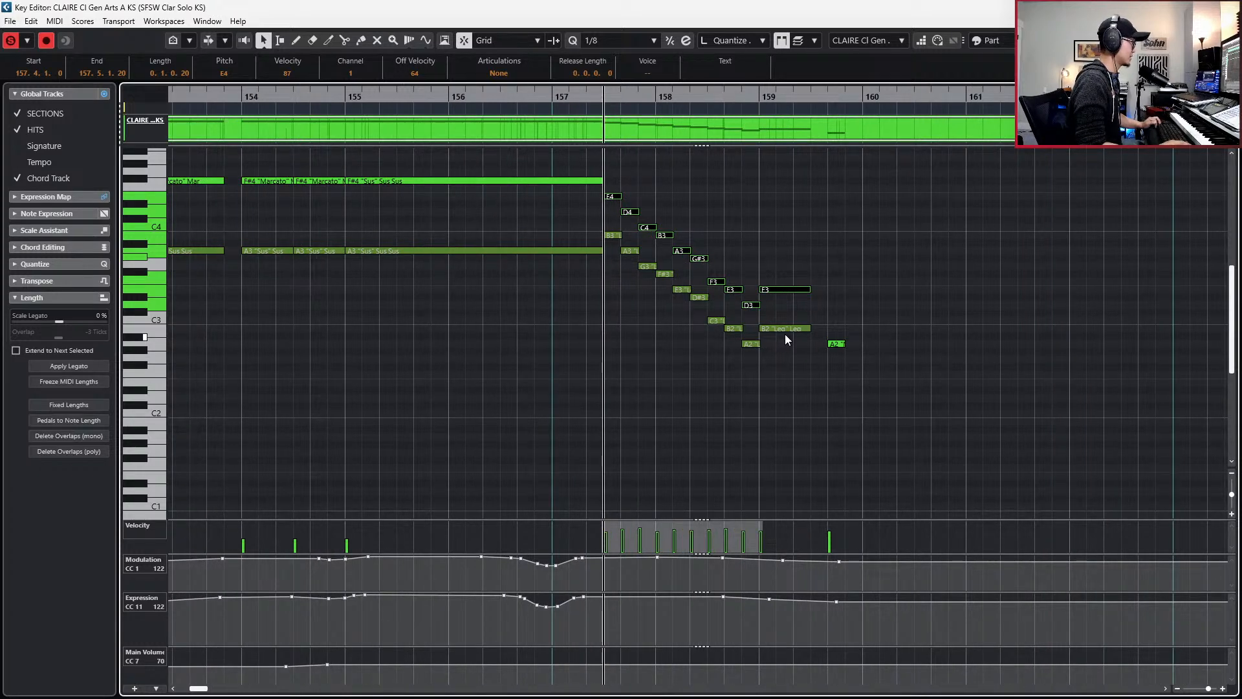
- Raise the selected run another three semitones to start on G4 and play it back
{"action": "key", "text": "Up"}
{"action": "key", "text": "Up"}
{"action": "key", "text": "Up"}
{"action": "key", "text": "space"}
{"action": "key", "text": "space"}
- Set the second, third and fourth notes of the CLAIRE run to F#4, E4 and D#4
{"action": "left_click", "coordinate": [630, 189]}
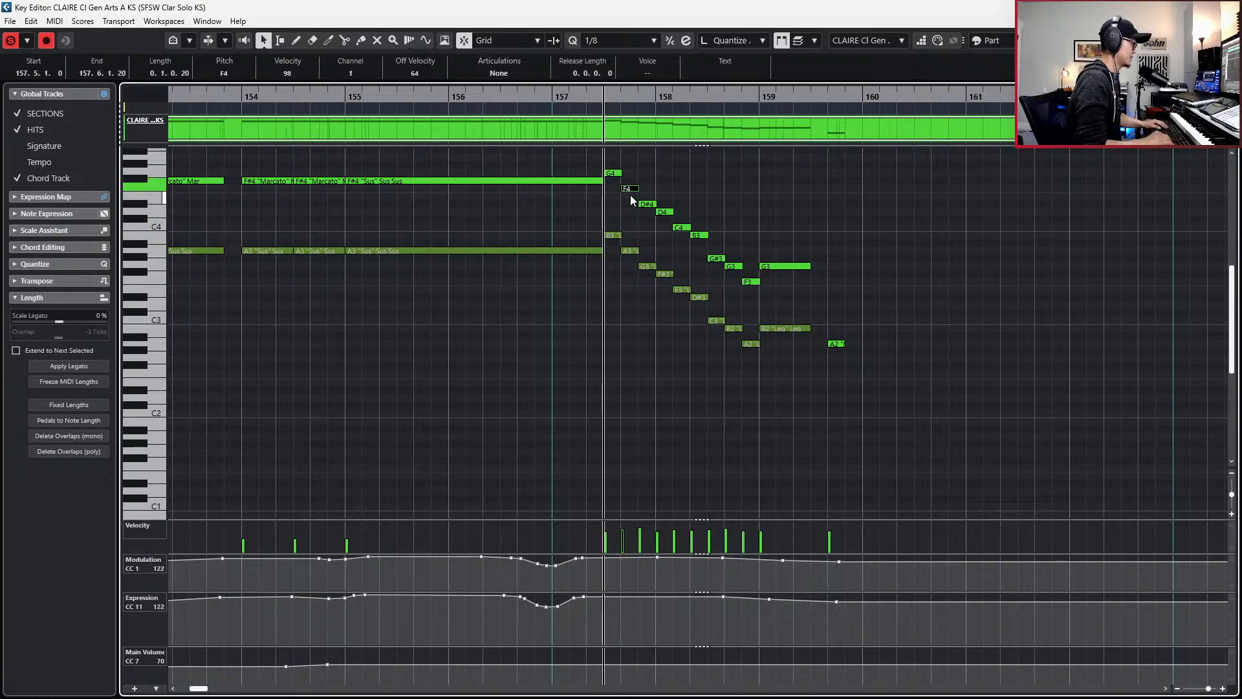
{"action": "key", "text": "Up"}
{"action": "key", "text": "Right"}
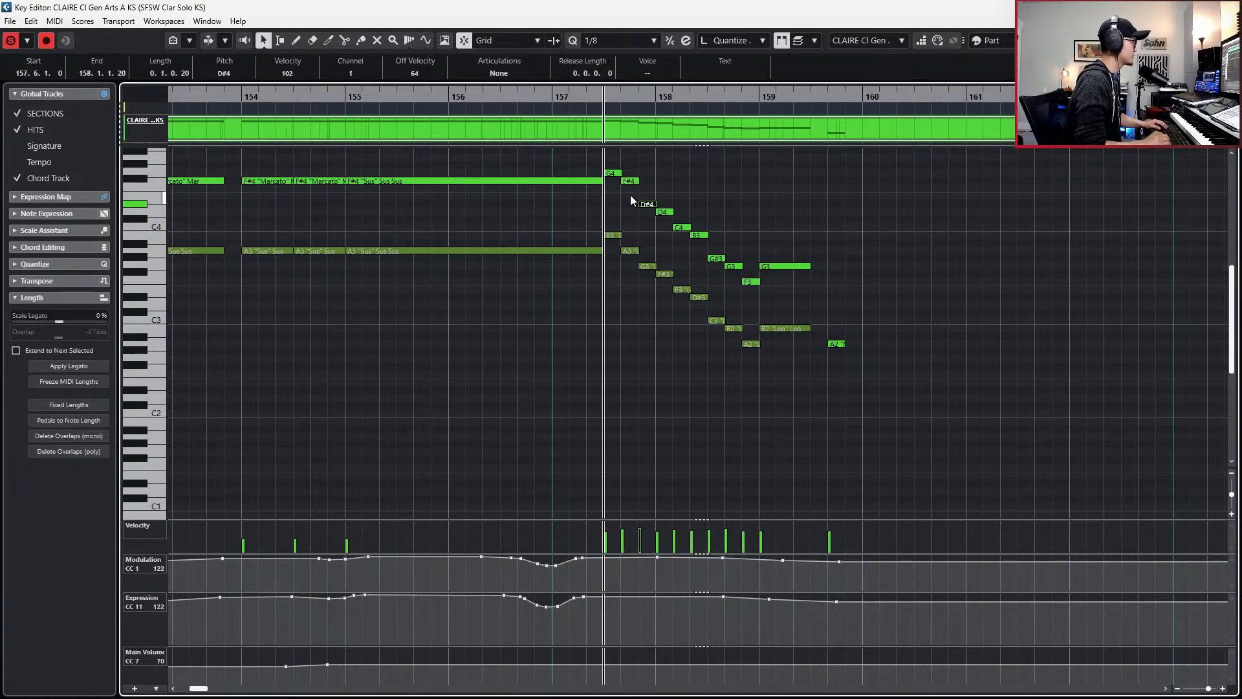
{"action": "key", "text": "Up"}
{"action": "key", "text": "Up"}
{"action": "key", "text": "Right"}
{"action": "key", "text": "Up"}
{"action": "key", "text": "Left"}
{"action": "key", "text": "Down"}
- Try neighbouring pitches for the C4 and B3 notes of the CLAIRE run in bar 158
{"action": "key", "text": "Right"}
{"action": "key", "text": "Right"}
{"action": "key", "text": "Up"}
{"action": "key", "text": "Up"}
{"action": "key", "text": "Down"}
{"action": "key", "text": "Down"}
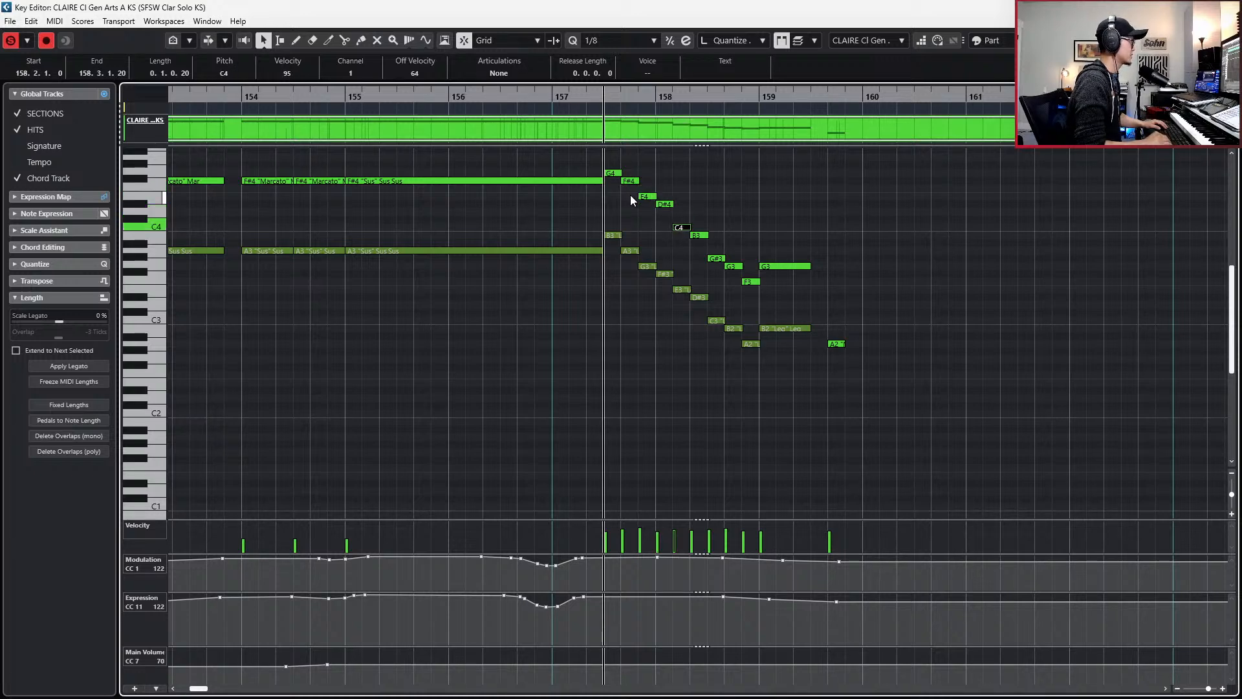
{"action": "key", "text": "Right"}
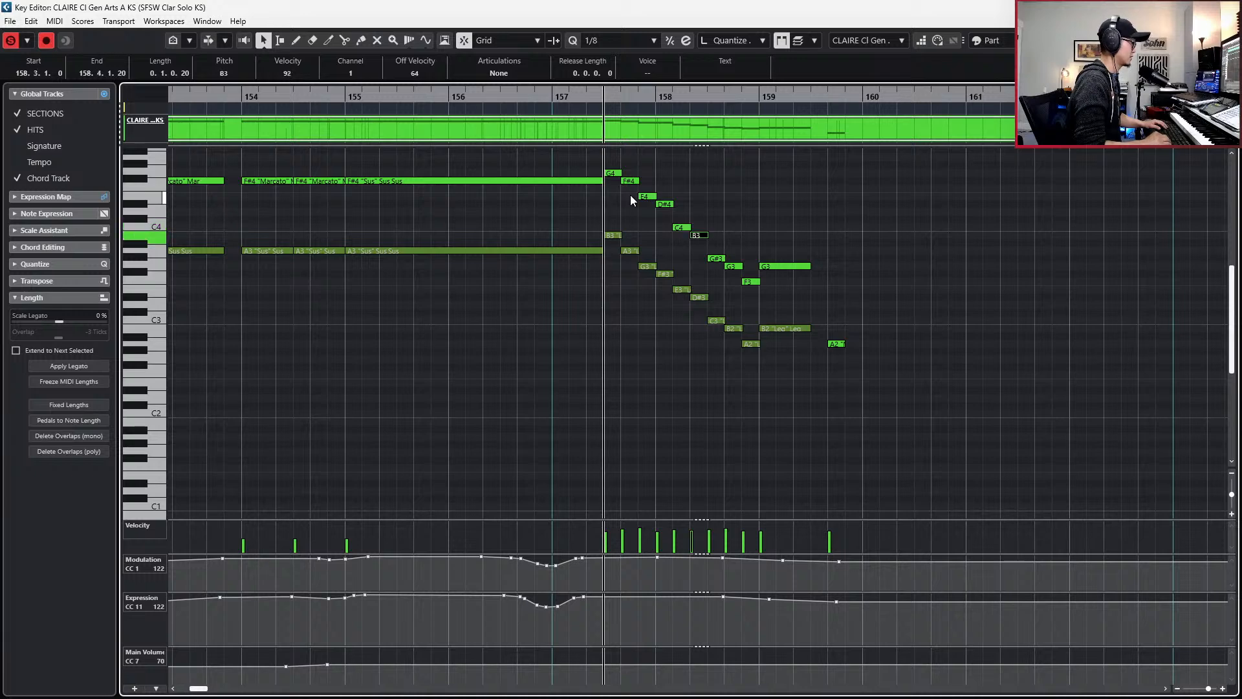
{"action": "key", "text": "Down"}
{"action": "key", "text": "Up"}
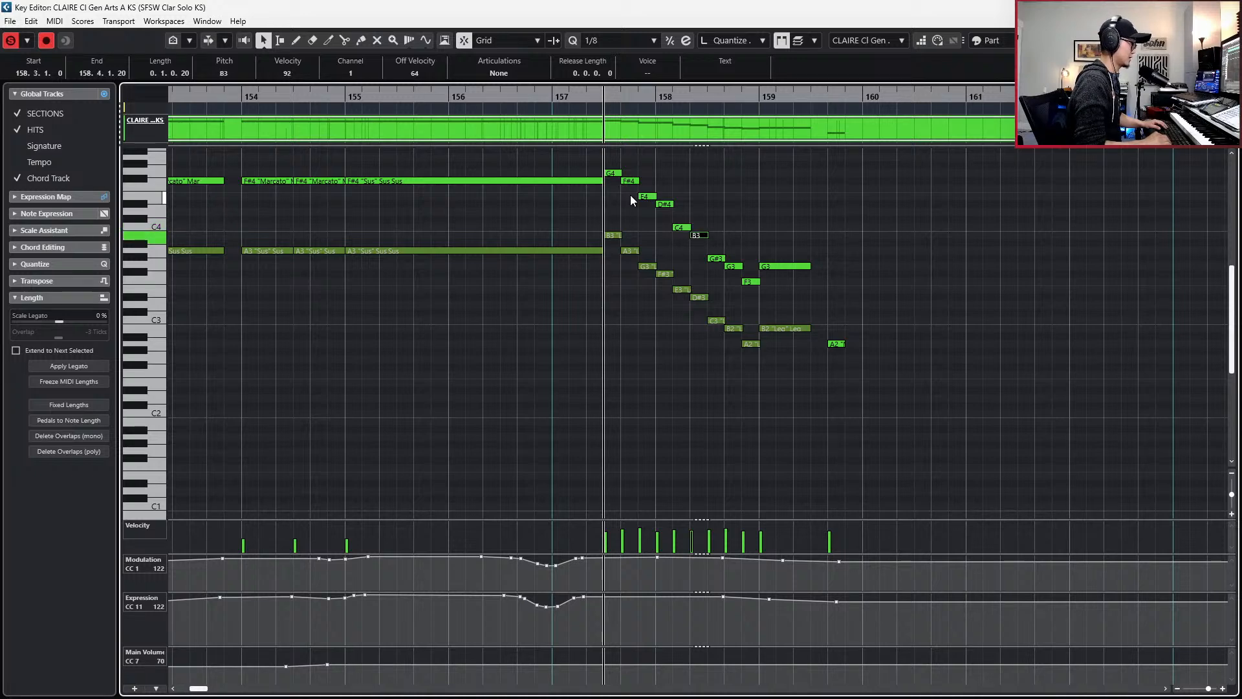
{"action": "key", "text": "Down"}
{"action": "key", "text": "Down"}
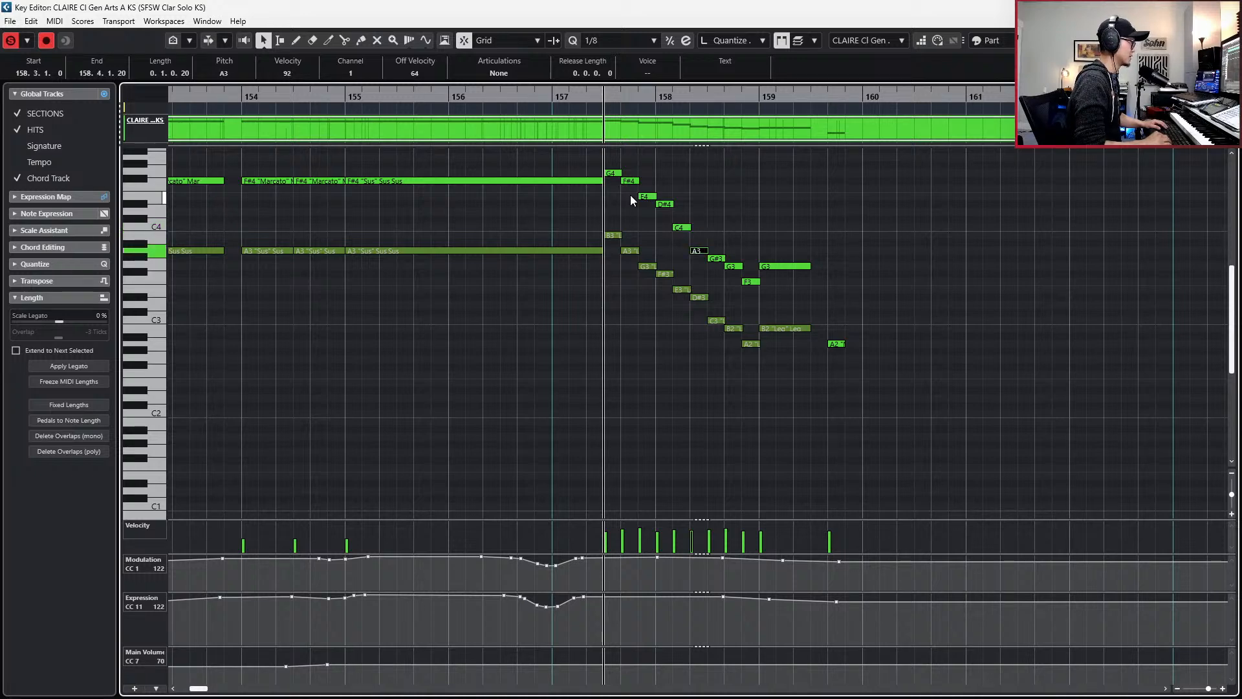
{"action": "key", "text": "Up"}
{"action": "key", "text": "Up"}
- Raise the upper-line note at 158.4 to A3 and the one at 158.6 to F#3
{"action": "key", "text": "Right"}
{"action": "key", "text": "Up"}
{"action": "key", "text": "Up"}
{"action": "key", "text": "Down"}
{"action": "key", "text": "Right"}
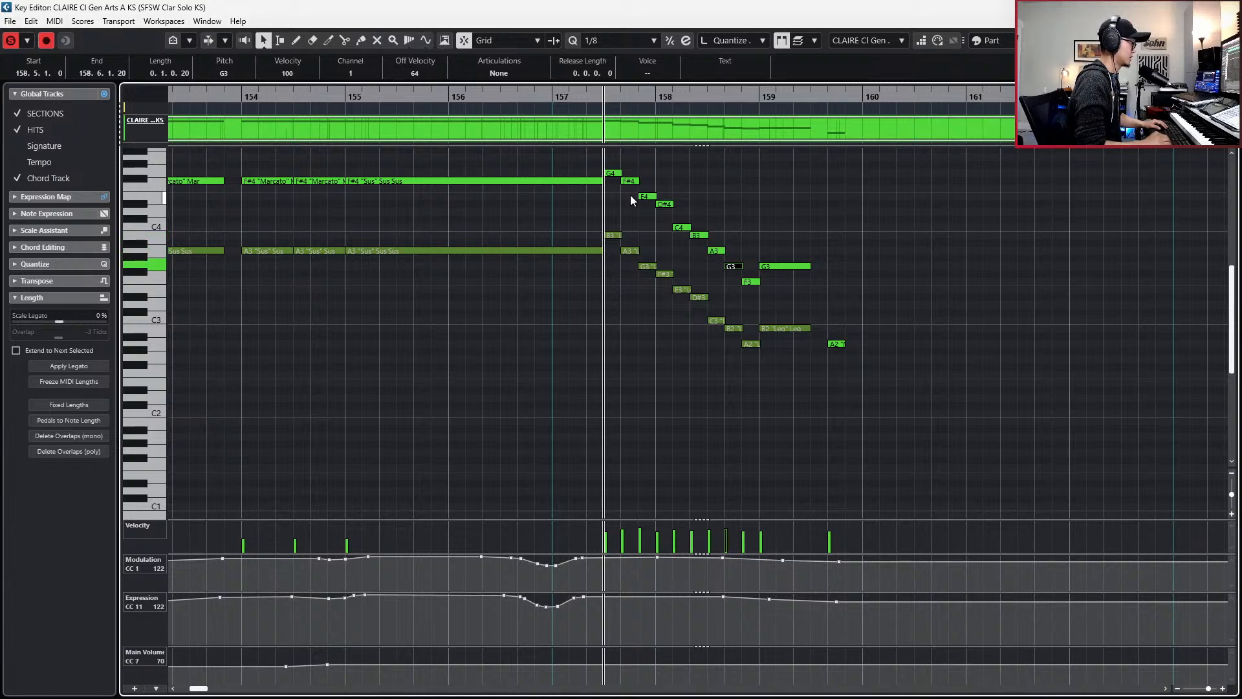
{"action": "key", "text": "Right"}
{"action": "key", "text": "Up"}
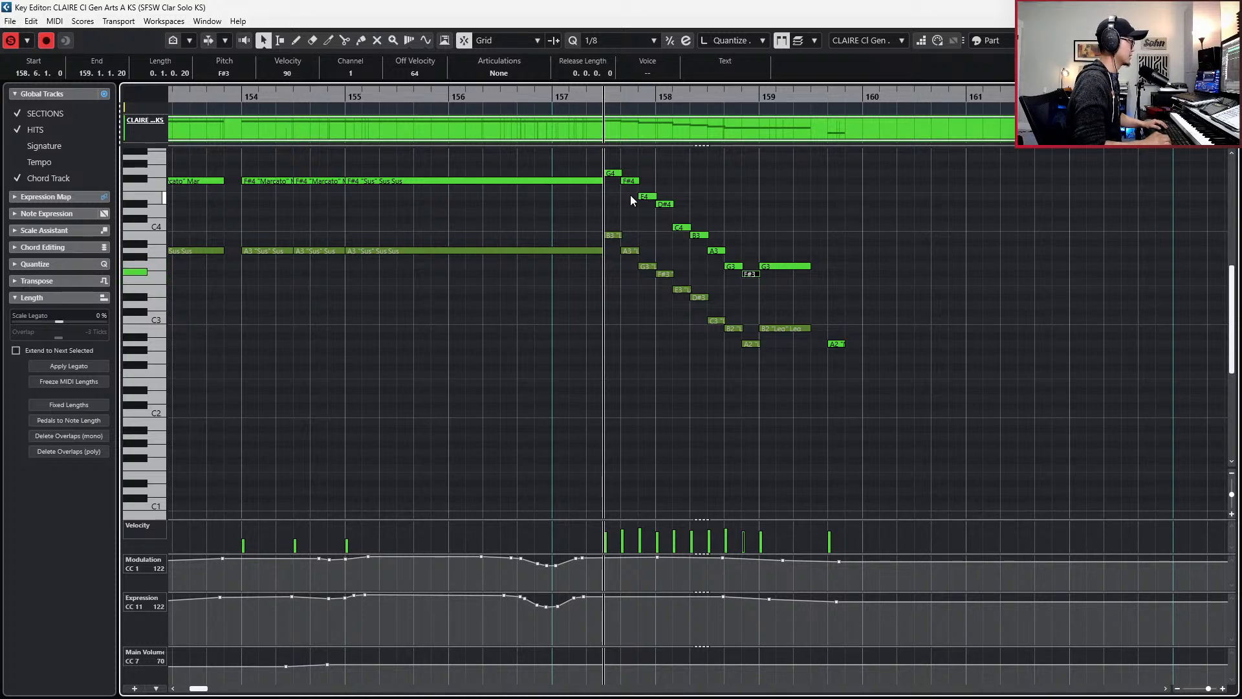
- Play back the corrected descending run from bar 157 through bar 159
{"action": "key", "text": "space"}
{"action": "key", "text": "space"}
{"action": "scroll", "coordinate": [630, 195], "scroll_direction": "up", "scroll_amount": 2}
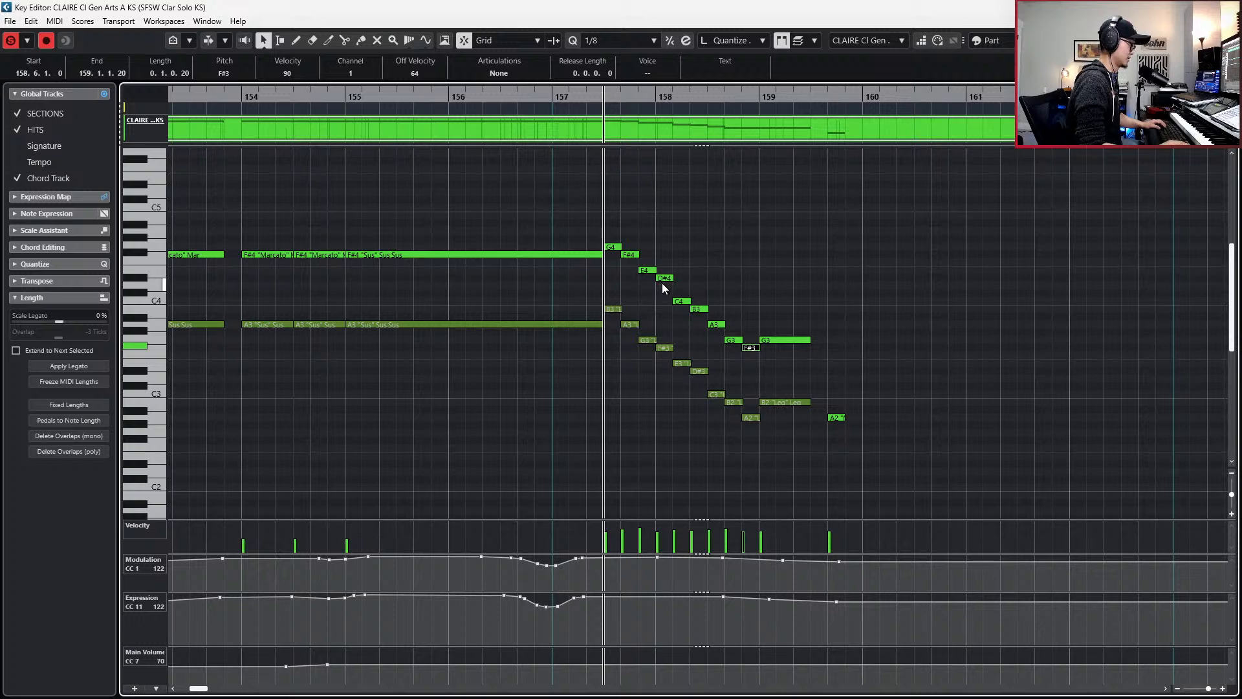
{"action": "scroll", "coordinate": [661, 285], "scroll_direction": "right", "scroll_amount": 2}
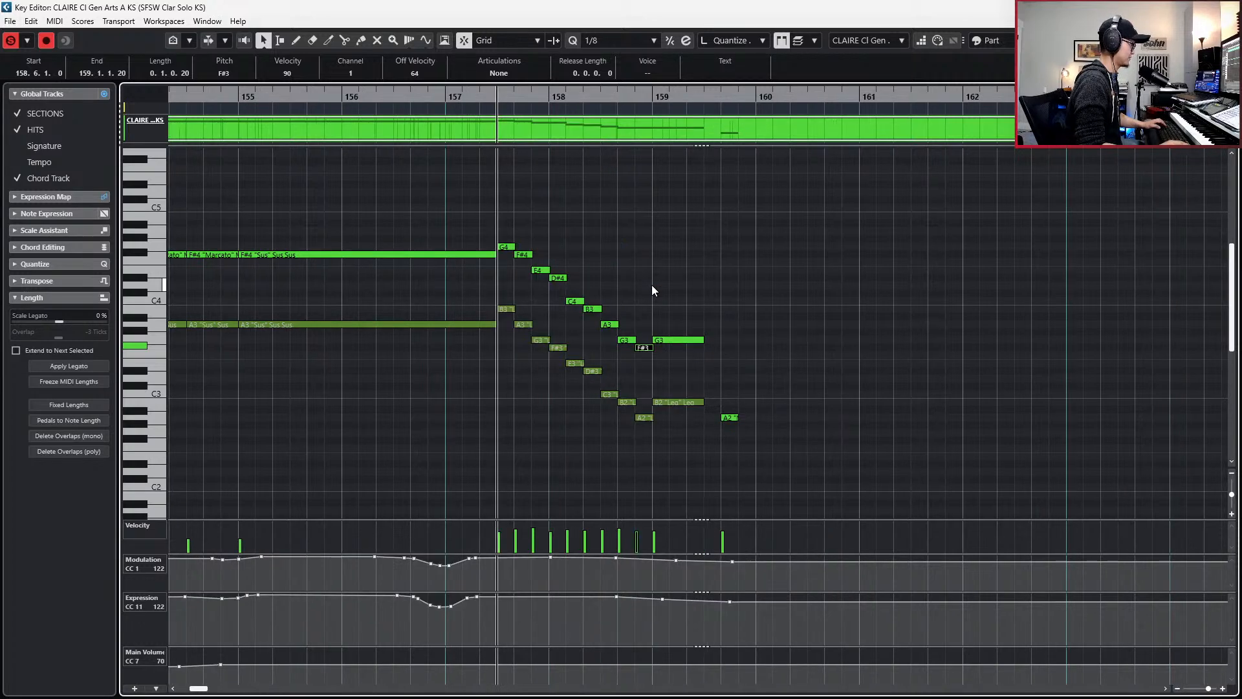
{"action": "key", "text": "space"}
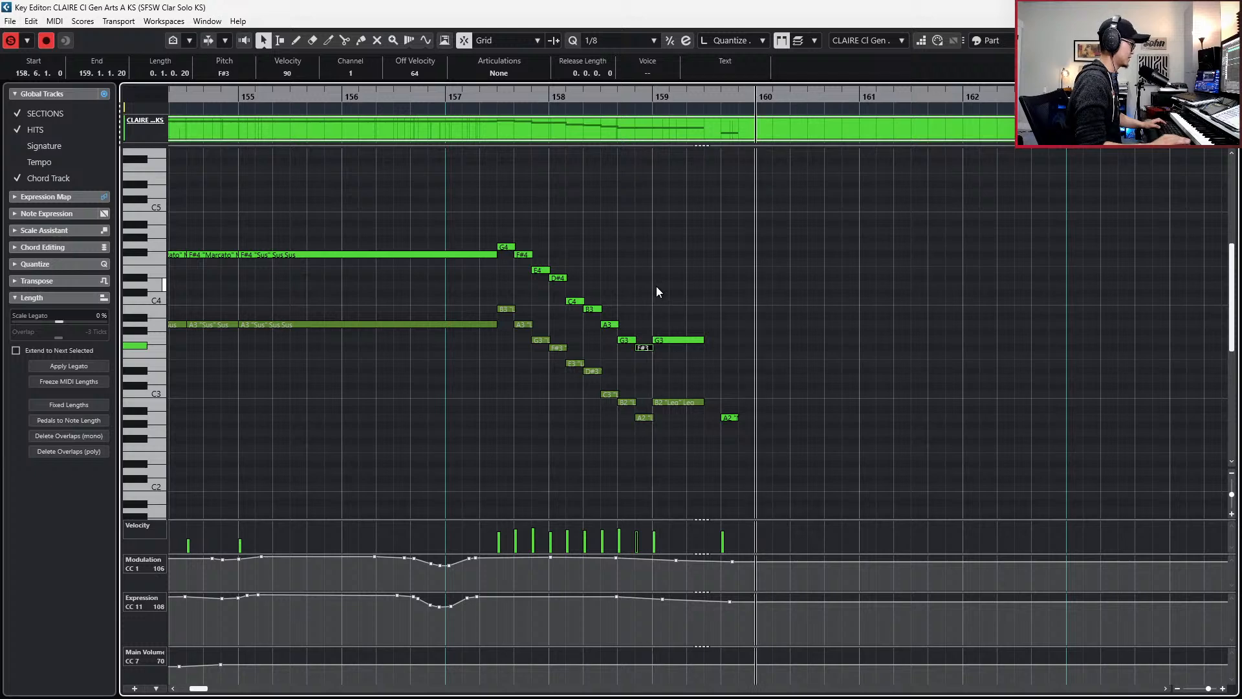
- Shorten the long G3 note at the start of bar 159 to 0.1.0.0 and lower it to E3
{"action": "left_click", "coordinate": [680, 340]}
{"action": "key", "text": "l"}
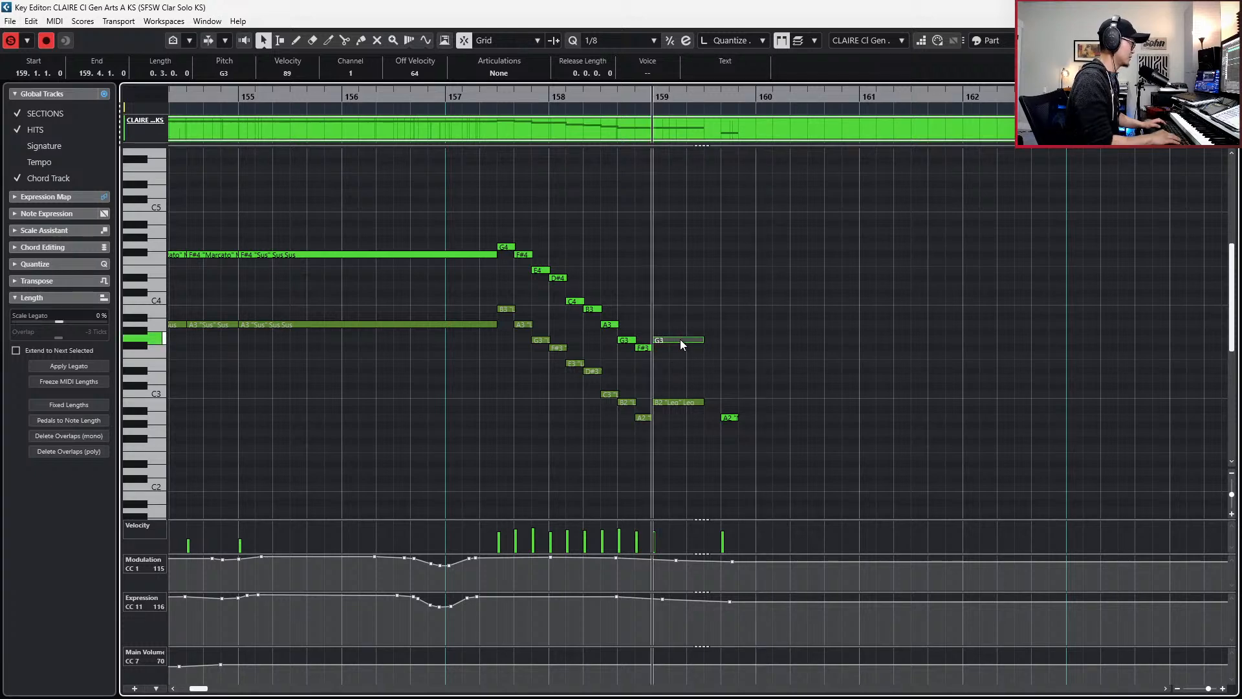
{"action": "key", "text": "alt+shift+Left"}
{"action": "key", "text": "alt+shift+Left"}
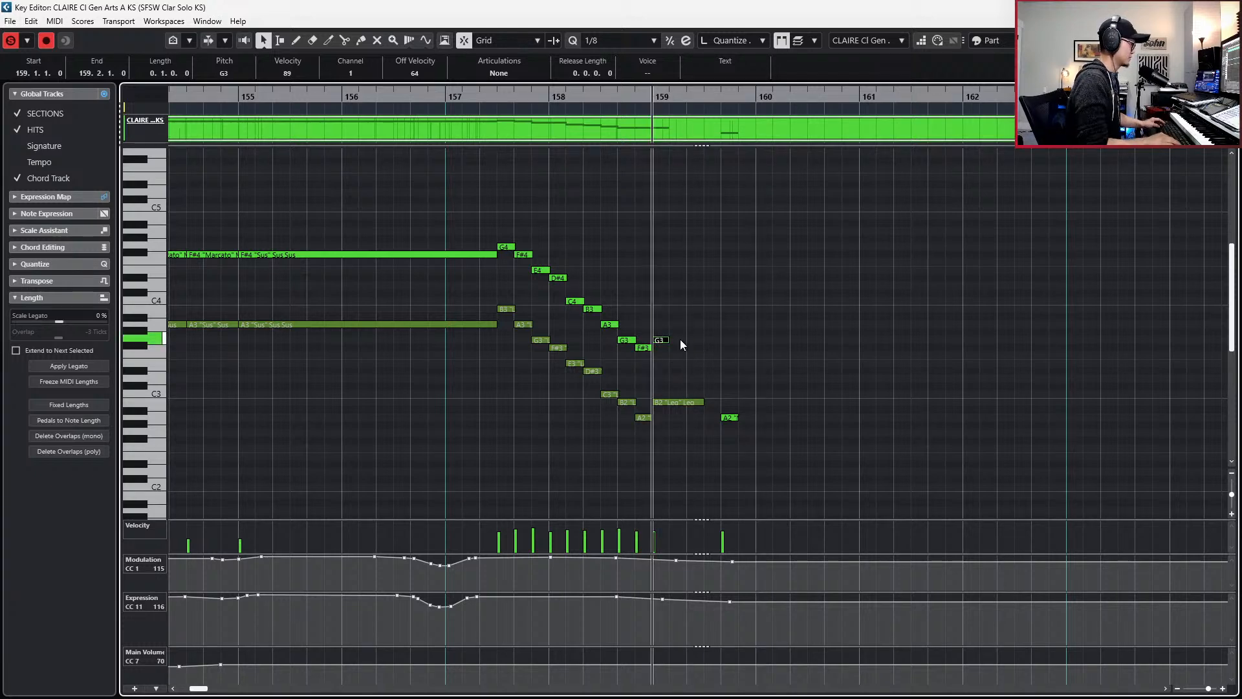
{"action": "key", "text": "Down"}
{"action": "key", "text": "Down"}
{"action": "key", "text": "Down"}
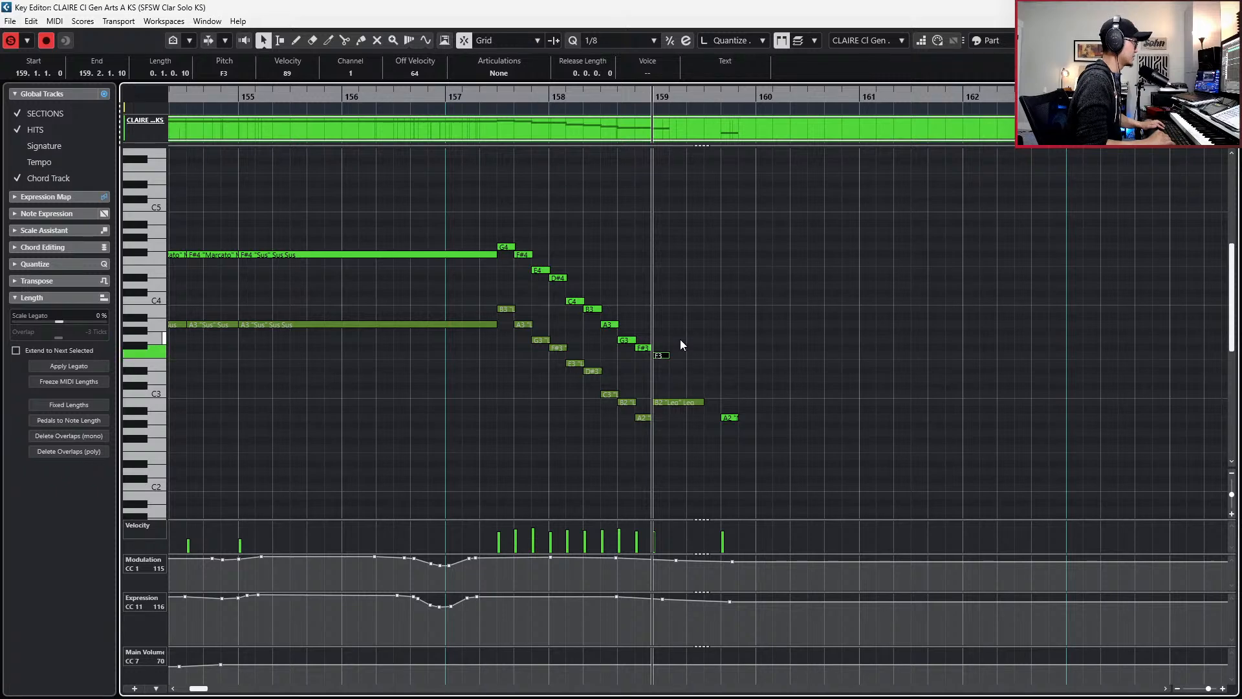
- Continue the run with copies of the short note, F#3 at 159.2 and E3 at 159.3
{"action": "key", "text": "ctrl+KP_Add"}
{"action": "key", "text": "ctrl+v"}
{"action": "key", "text": "Down"}
{"action": "key", "text": "Up"}
{"action": "key", "text": "ctrl+Right"}
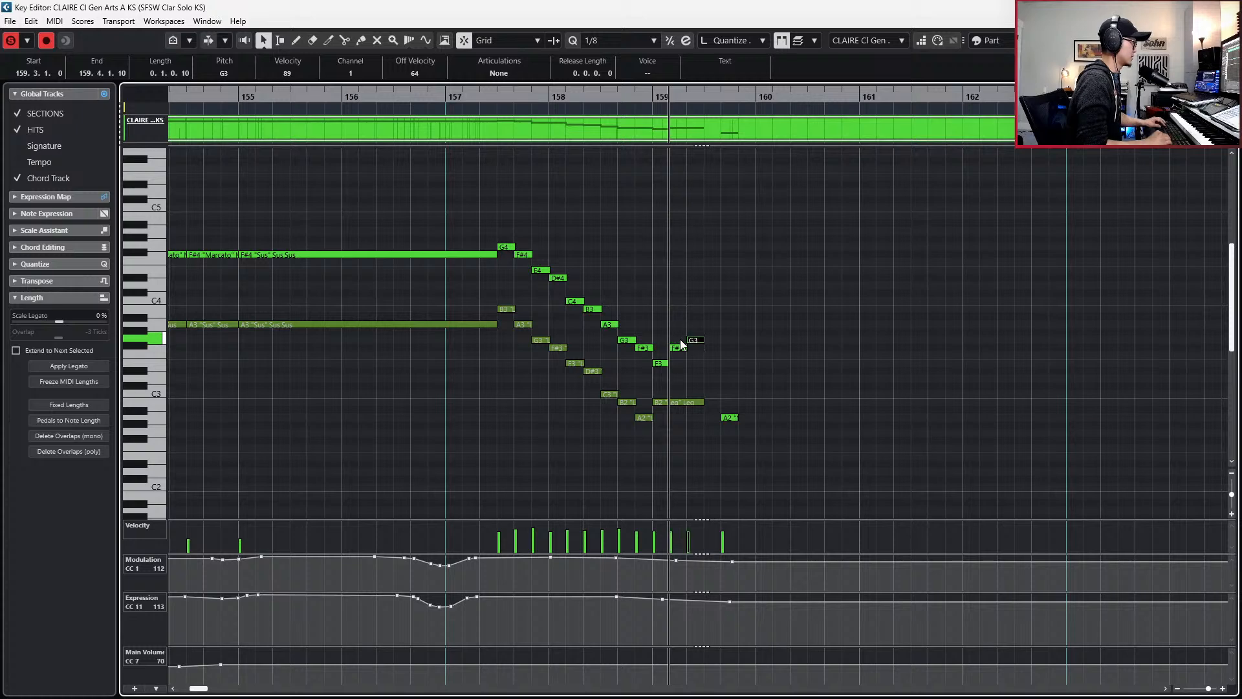
{"action": "key", "text": "Down"}
{"action": "key", "text": "Down"}
{"action": "key", "text": "Down"}
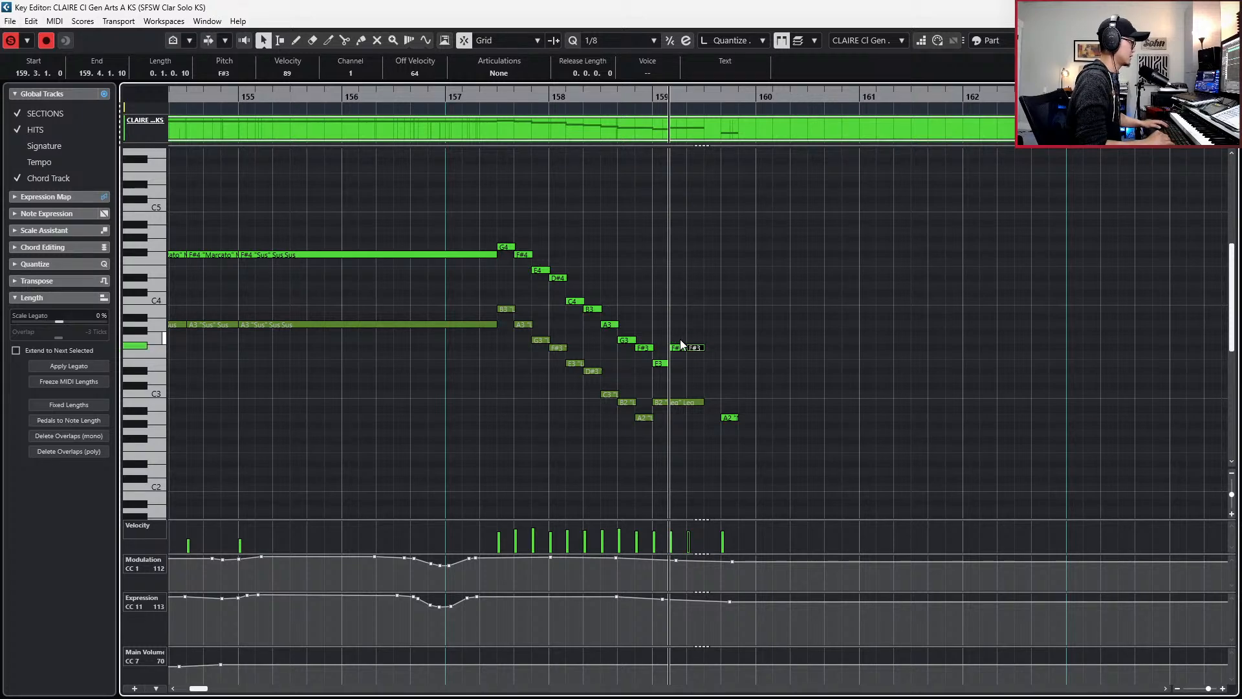
- Duplicate the last note twice to extend the run with D#3 at 159.4 and C3 at 159.5
{"action": "key", "text": "ctrl+d"}
{"action": "key", "text": "Down"}
{"action": "key", "text": "Down"}
{"action": "key", "text": "Up"}
{"action": "key", "text": "ctrl+d"}
{"action": "key", "text": "Down"}
{"action": "key", "text": "Down"}
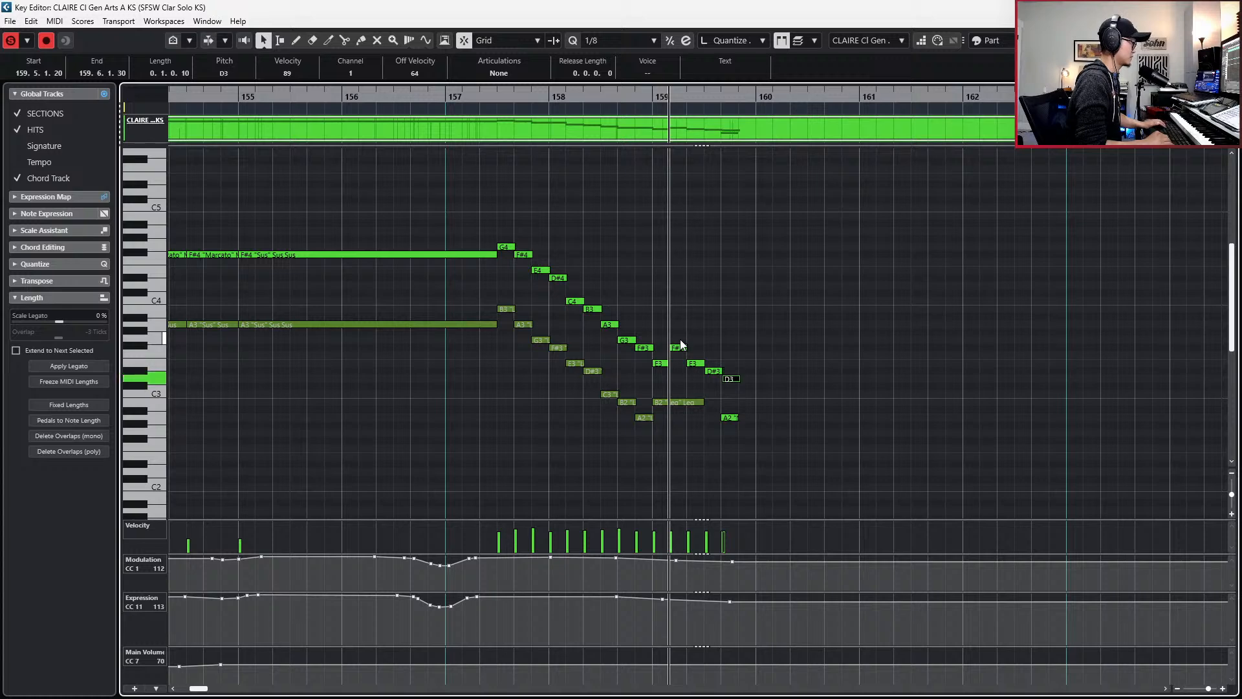
{"action": "key", "text": "Down"}
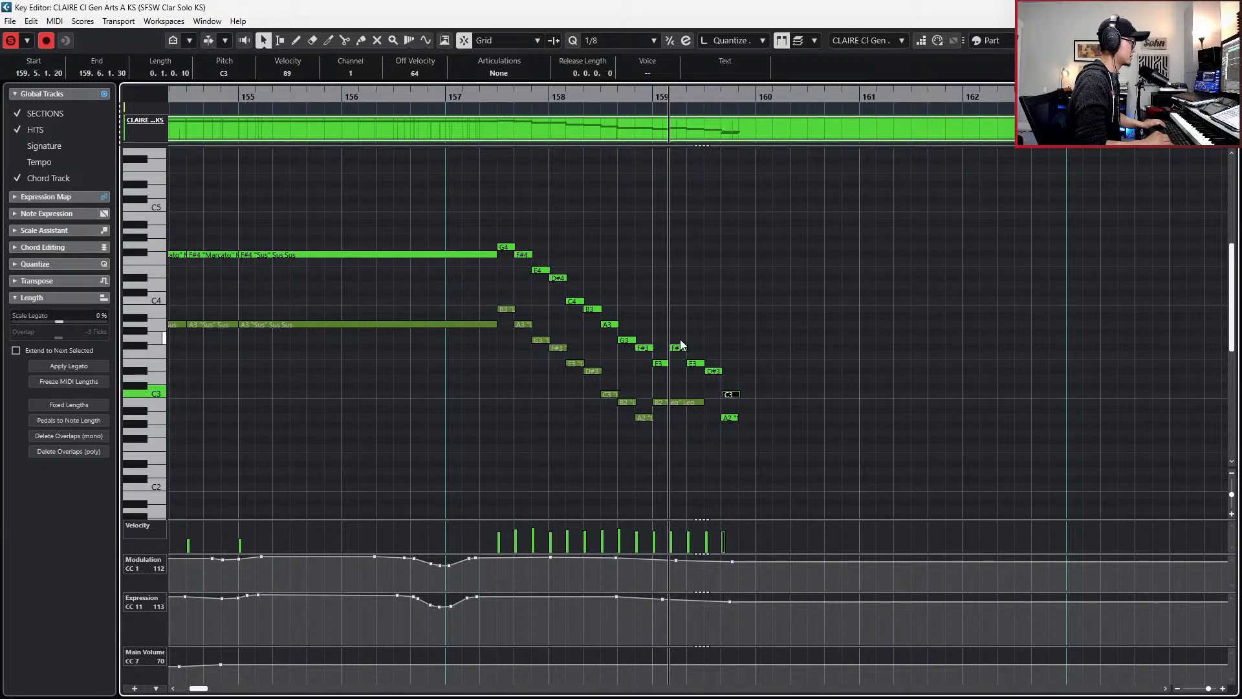
- Duplicate the C3 note to 159.6 and lower the copy to A2
{"action": "key", "text": "ctrl+d"}
{"action": "key", "text": "Down"}
{"action": "key", "text": "Down"}
{"action": "key", "text": "Down"}
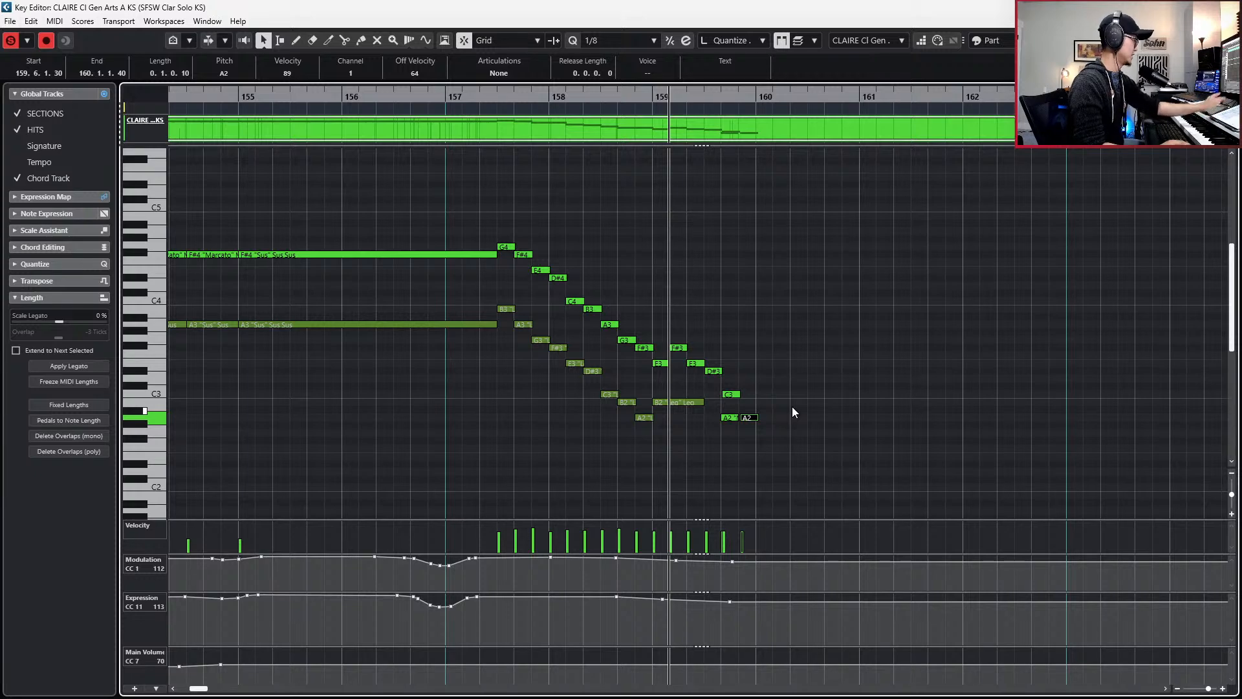
- Move the Marcato A2 note to 160.1.1.0 and raise the plain A2 note at 159.6 to B2
{"action": "left_click", "coordinate": [729, 417]}
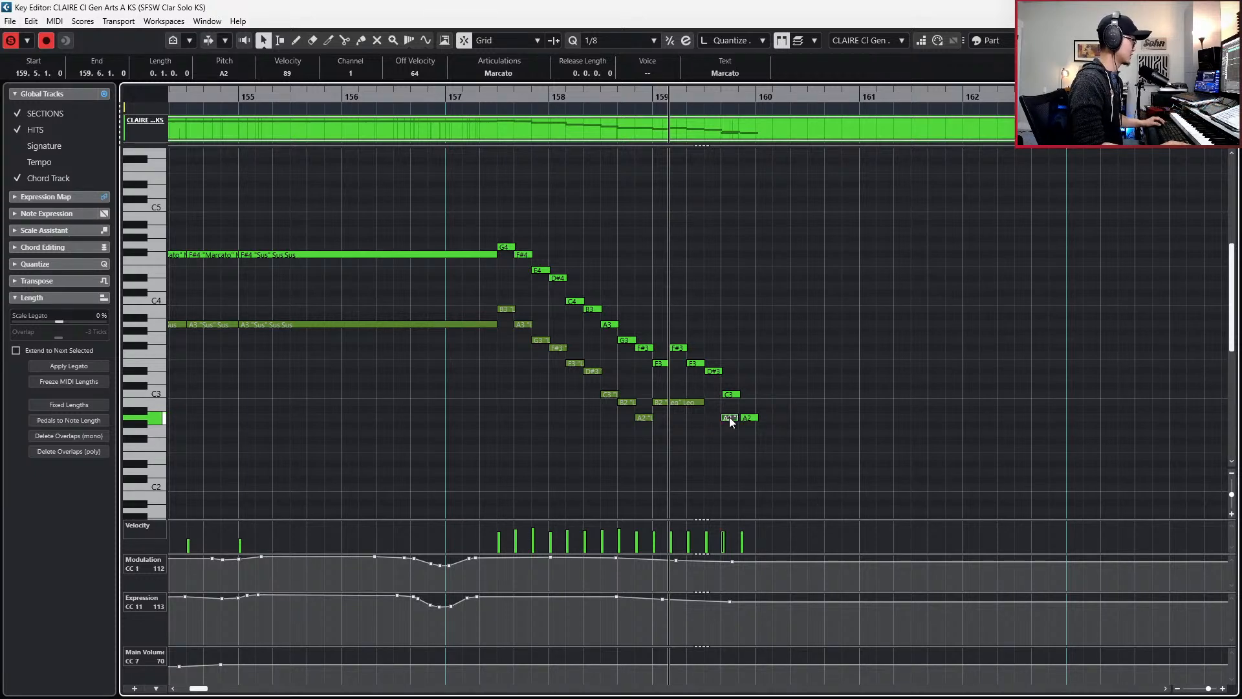
{"action": "key", "text": "ctrl+Right"}
{"action": "key", "text": "ctrl+Right"}
{"action": "key", "text": "ctrl+Right"}
{"action": "key", "text": "ctrl+Left"}
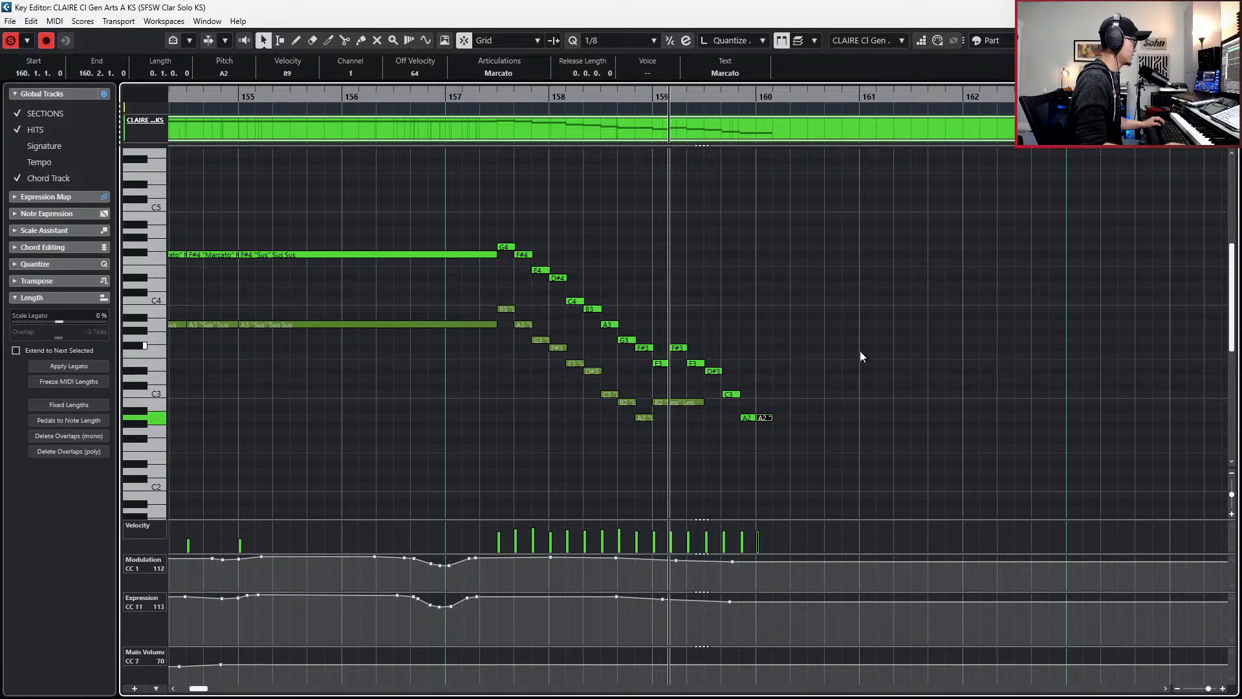
{"action": "left_click", "coordinate": [749, 413]}
{"action": "left_click", "coordinate": [748, 415]}
{"action": "key", "text": "Up"}
{"action": "key", "text": "Up"}
- Select the upper-line notes from bar 159 to the start of bar 160 and play back the extended run
{"action": "left_click_drag", "start_coordinate": [782, 278], "coordinate": [657, 463]}
{"action": "key", "text": "KP_Subtract"}
{"action": "key", "text": "space"}
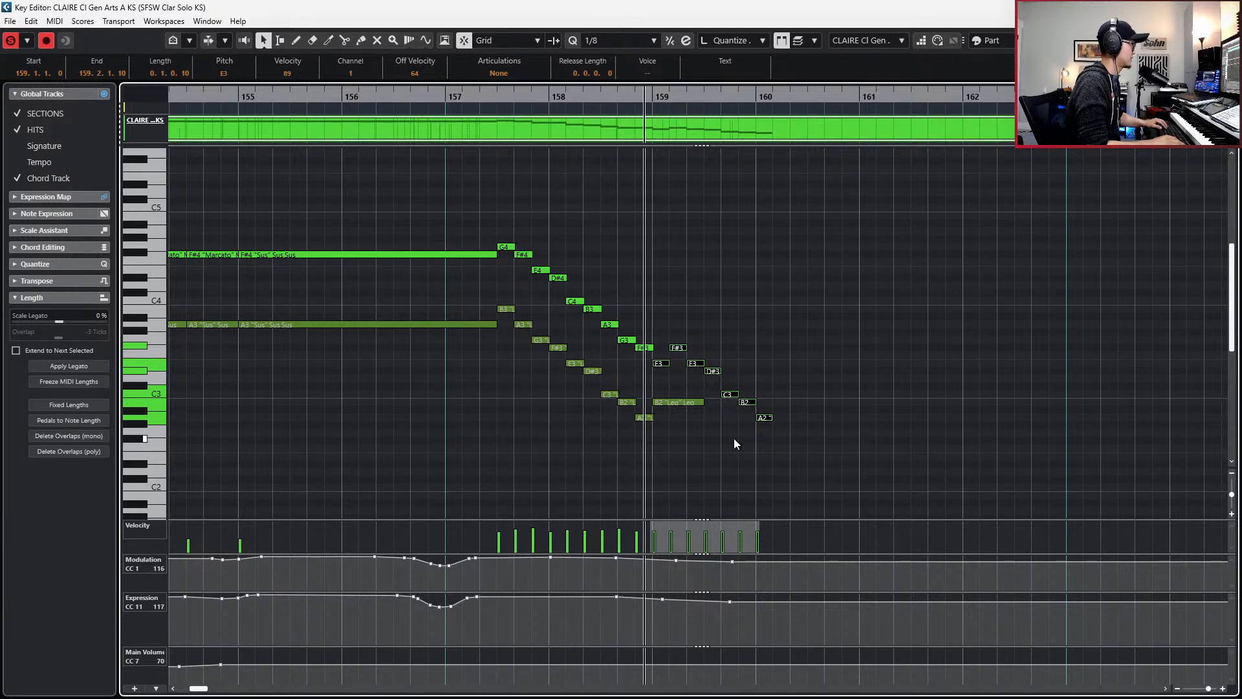
{"action": "key", "text": "space"}
- Lower the velocity of the final Marcato A2 note at bar 160 to 45, auditioning the run, and save the project
{"action": "left_click", "coordinate": [763, 418]}
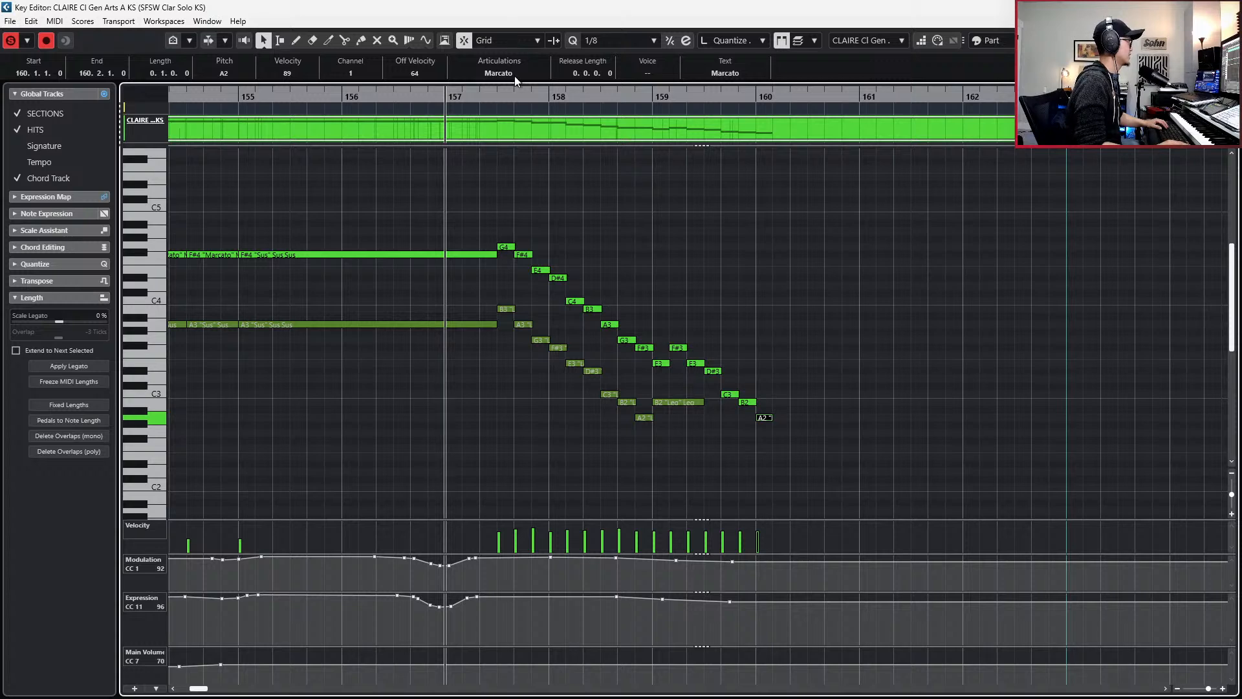
{"action": "left_click", "coordinate": [514, 76]}
{"action": "left_click", "coordinate": [708, 282]}
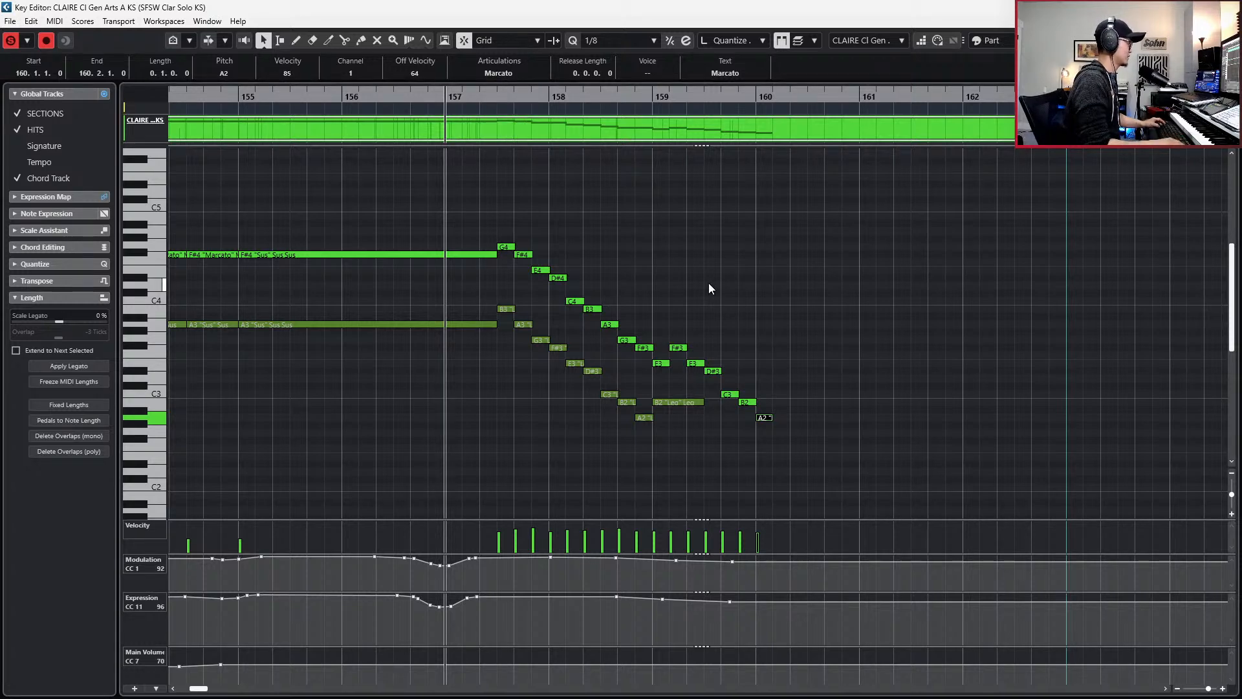
{"action": "key", "text": "space"}
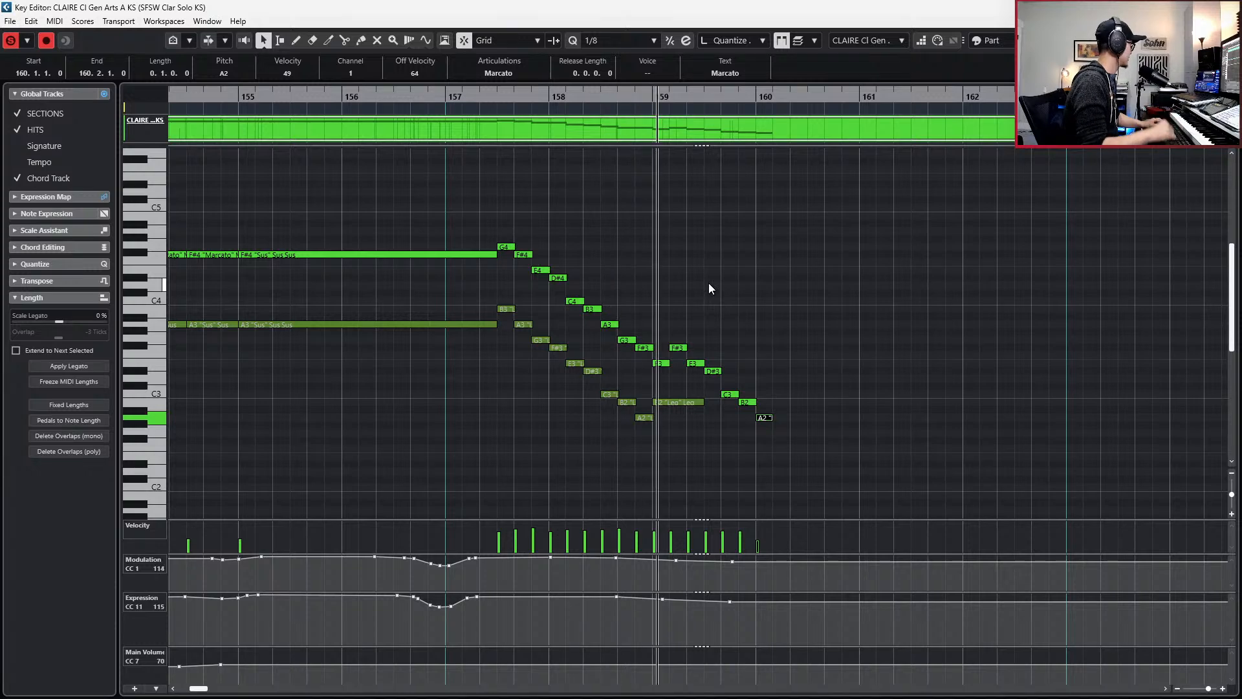
{"action": "key", "text": "space"}
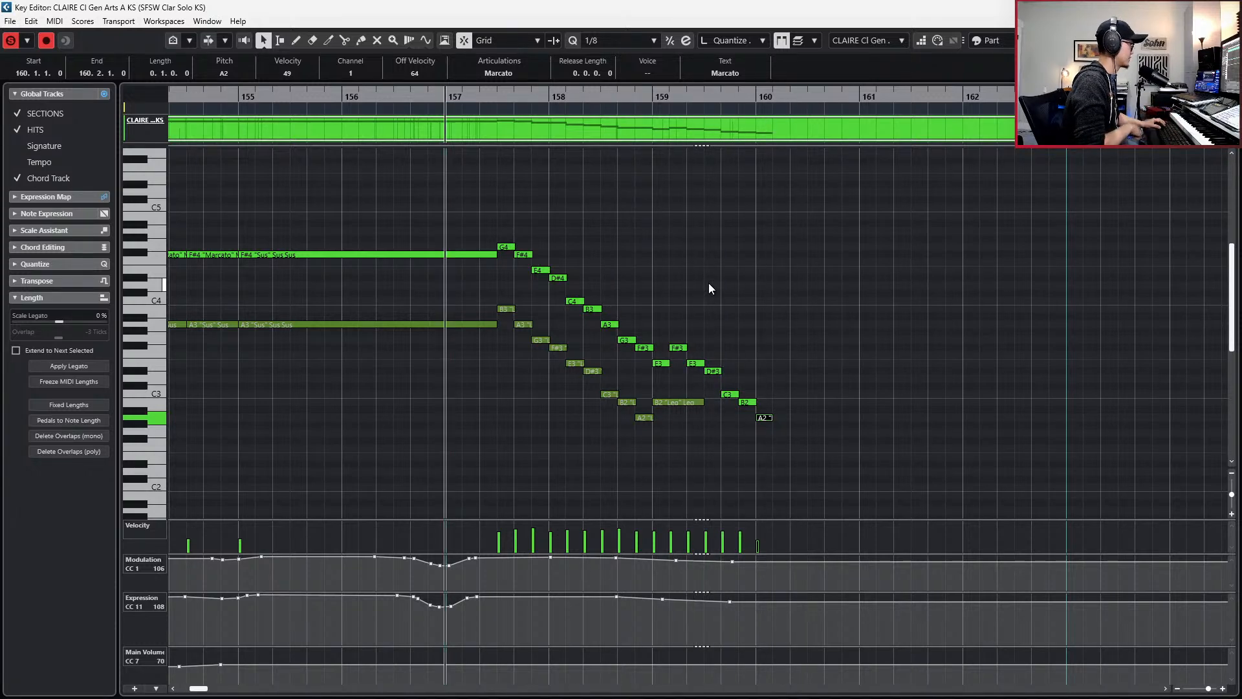
{"action": "key", "text": "KP_Subtract"}
{"action": "key", "text": "KP_Subtract"}
{"action": "key", "text": "ctrl+s"}
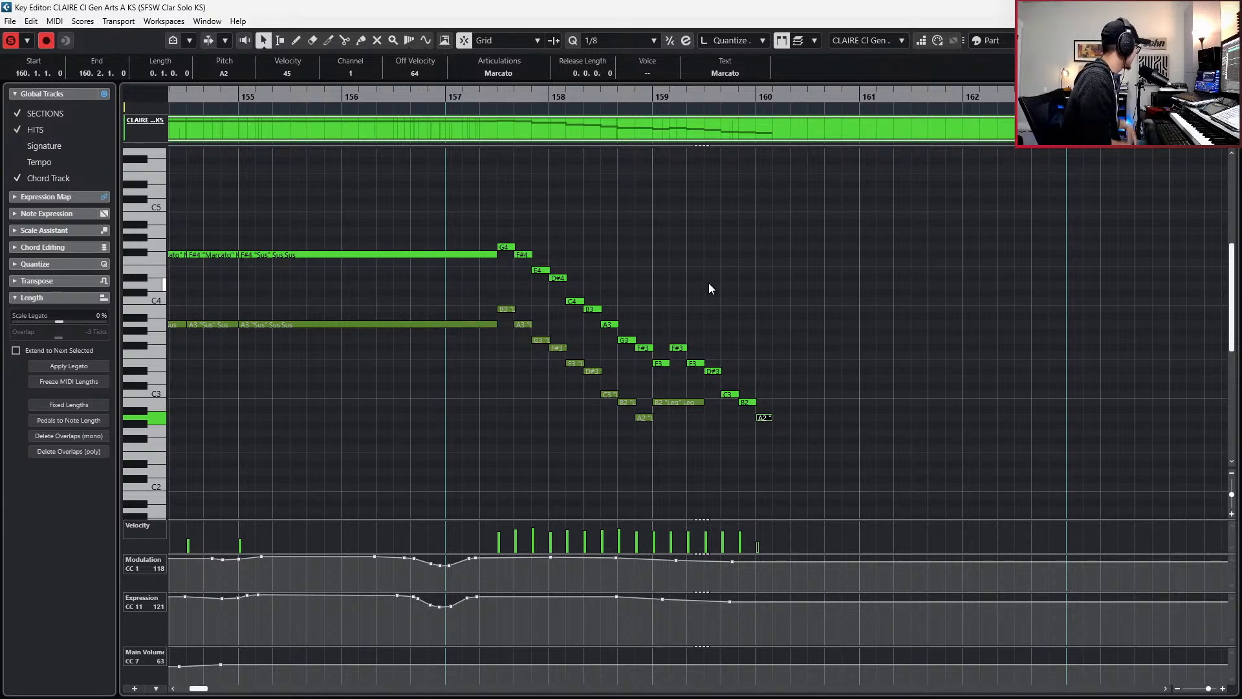
- Examine the clarinet part from about bar 105 to the closing run at bar 160
{"action": "key", "text": "g"}
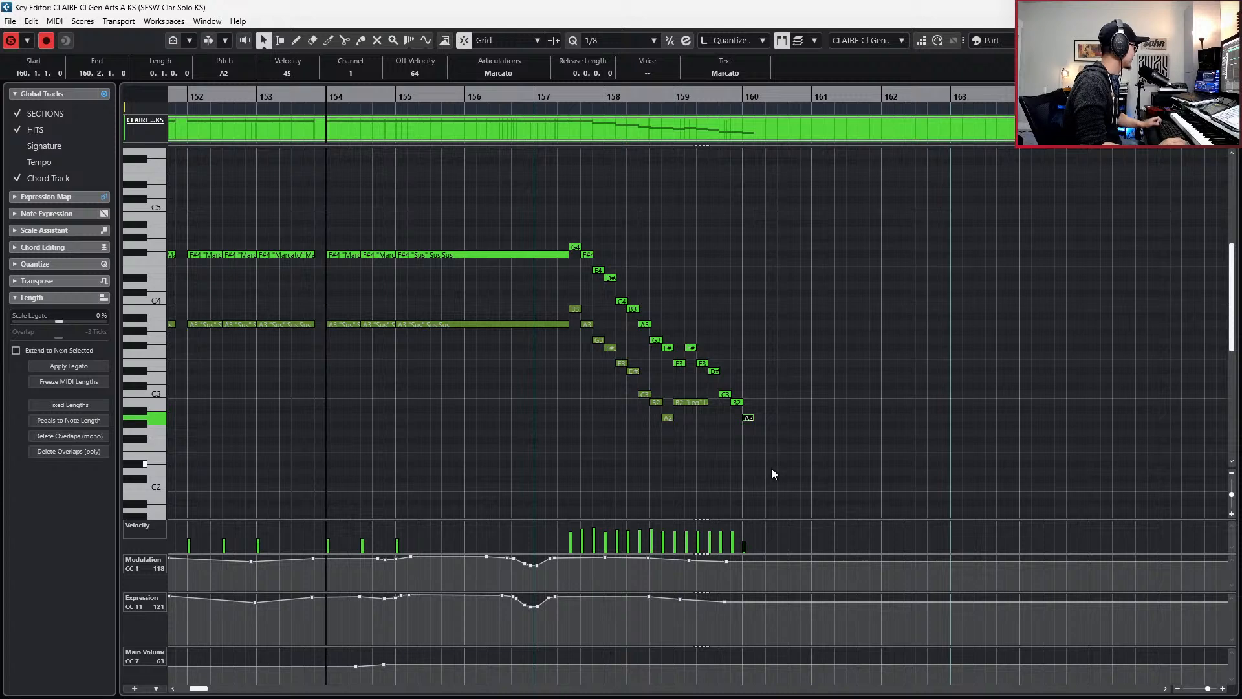
{"action": "key", "text": "g"}
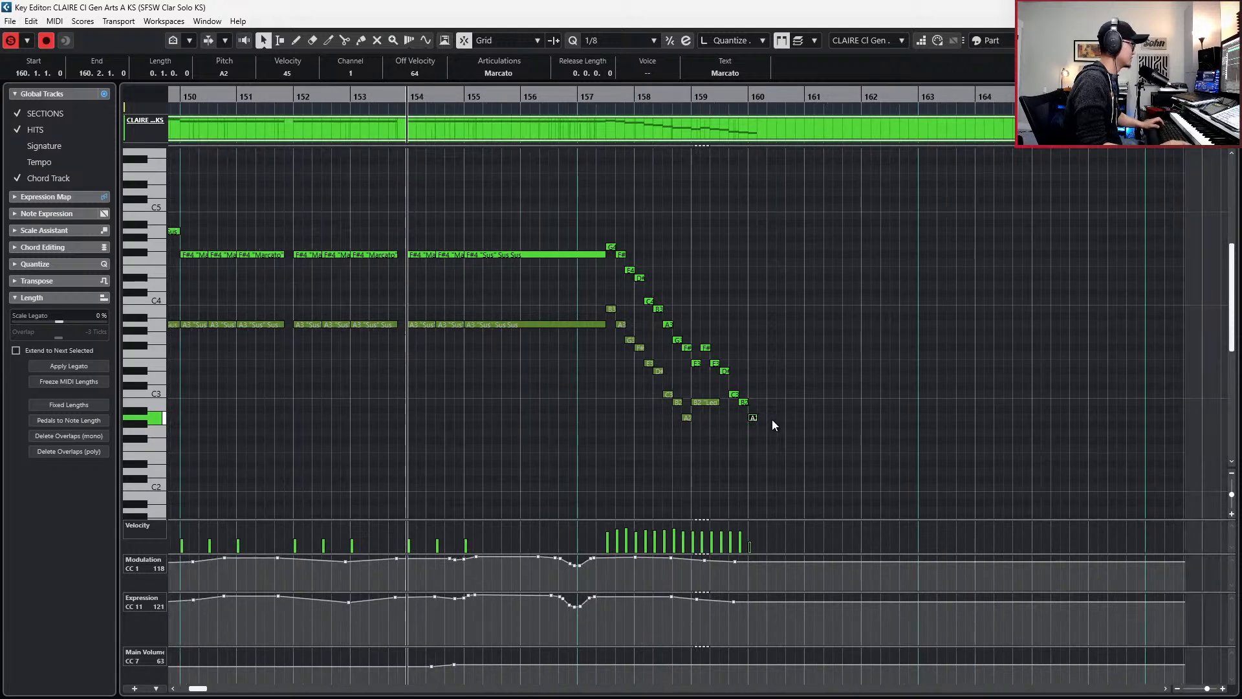
{"action": "left_click", "coordinate": [798, 371]}
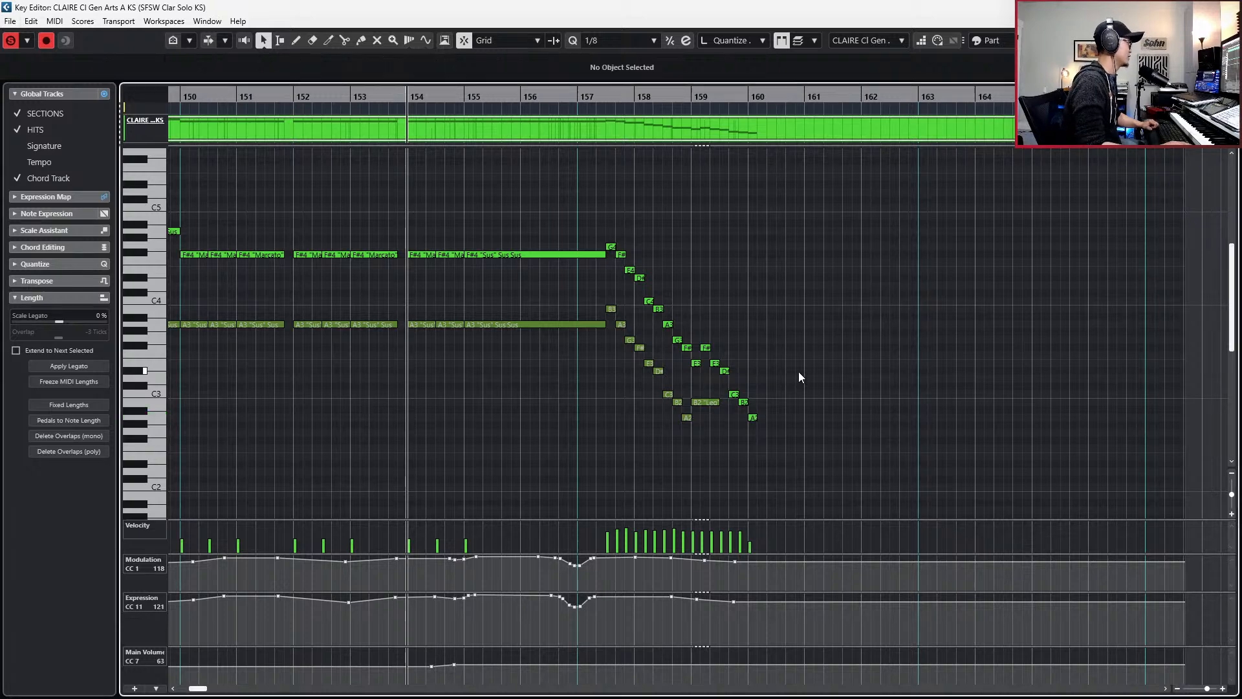
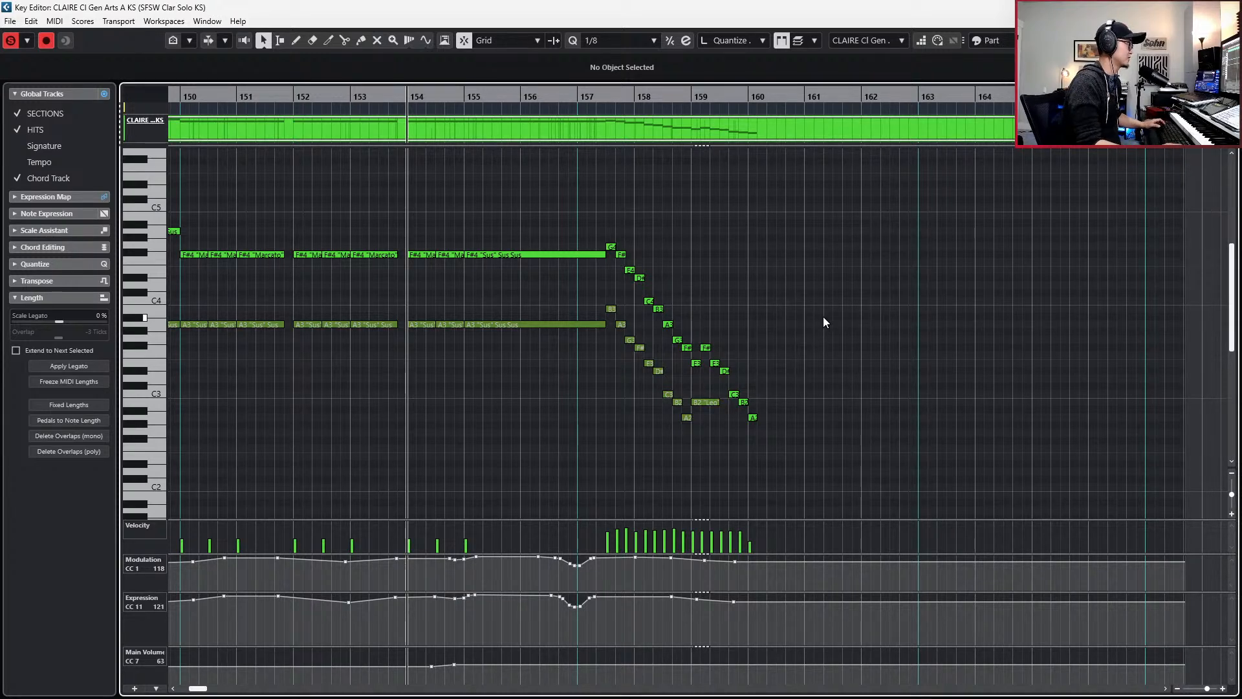
{"action": "scroll", "coordinate": [823, 322], "scroll_direction": "down", "scroll_amount": 1, "text": "ctrl"}
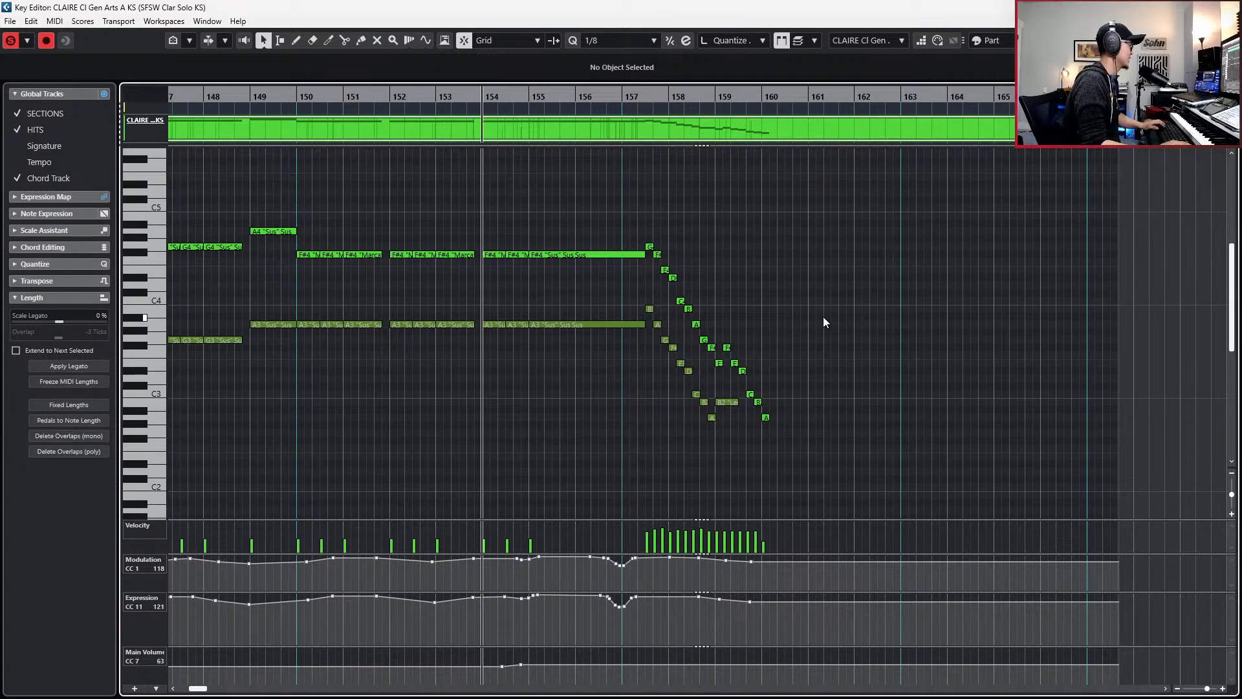
{"action": "scroll", "coordinate": [823, 316], "scroll_direction": "down", "scroll_amount": 1, "text": "ctrl"}
{"action": "scroll", "coordinate": [823, 317], "scroll_direction": "left", "scroll_amount": 4}
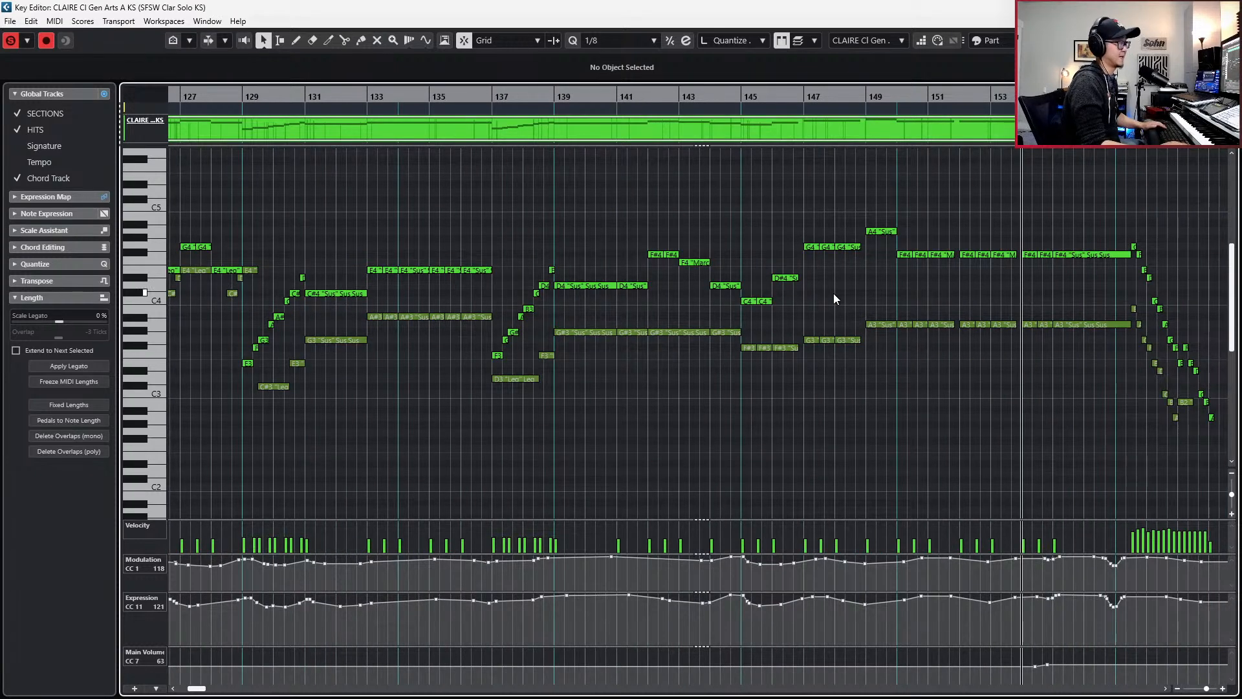
{"action": "scroll", "coordinate": [864, 294], "scroll_direction": "down", "scroll_amount": 2, "text": "ctrl"}
{"action": "scroll", "coordinate": [864, 294], "scroll_direction": "left", "scroll_amount": 4}
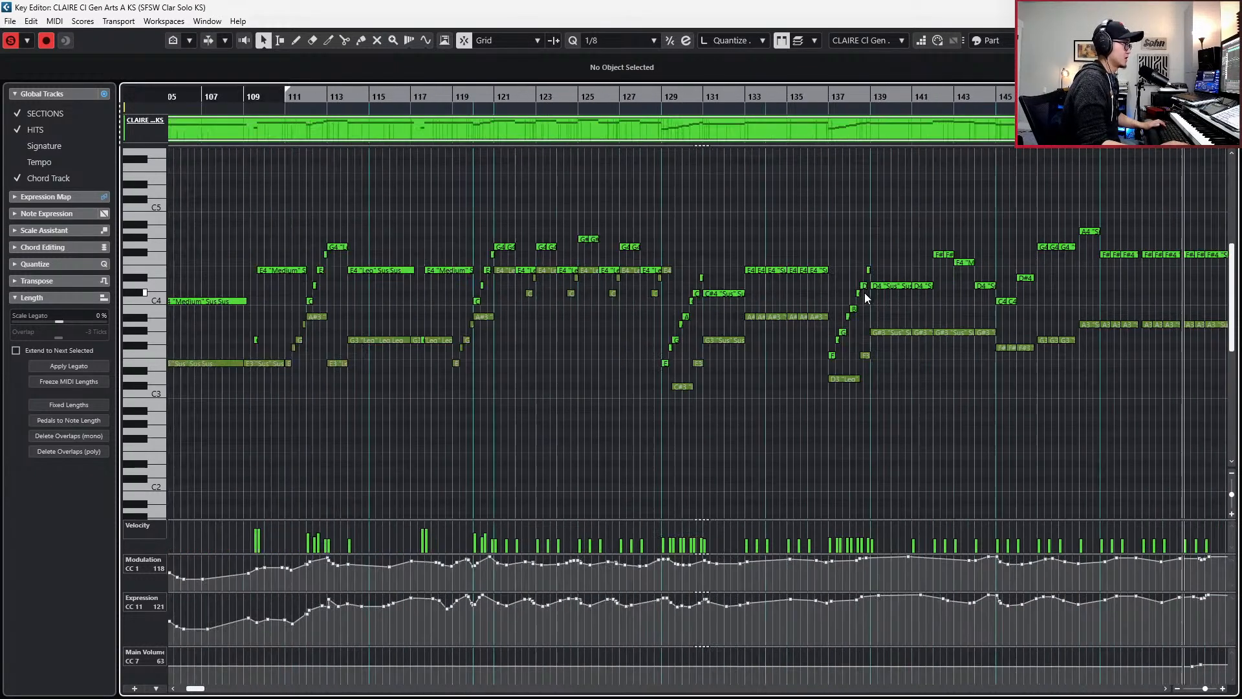
{"action": "scroll", "coordinate": [864, 294], "scroll_direction": "right", "scroll_amount": 4}
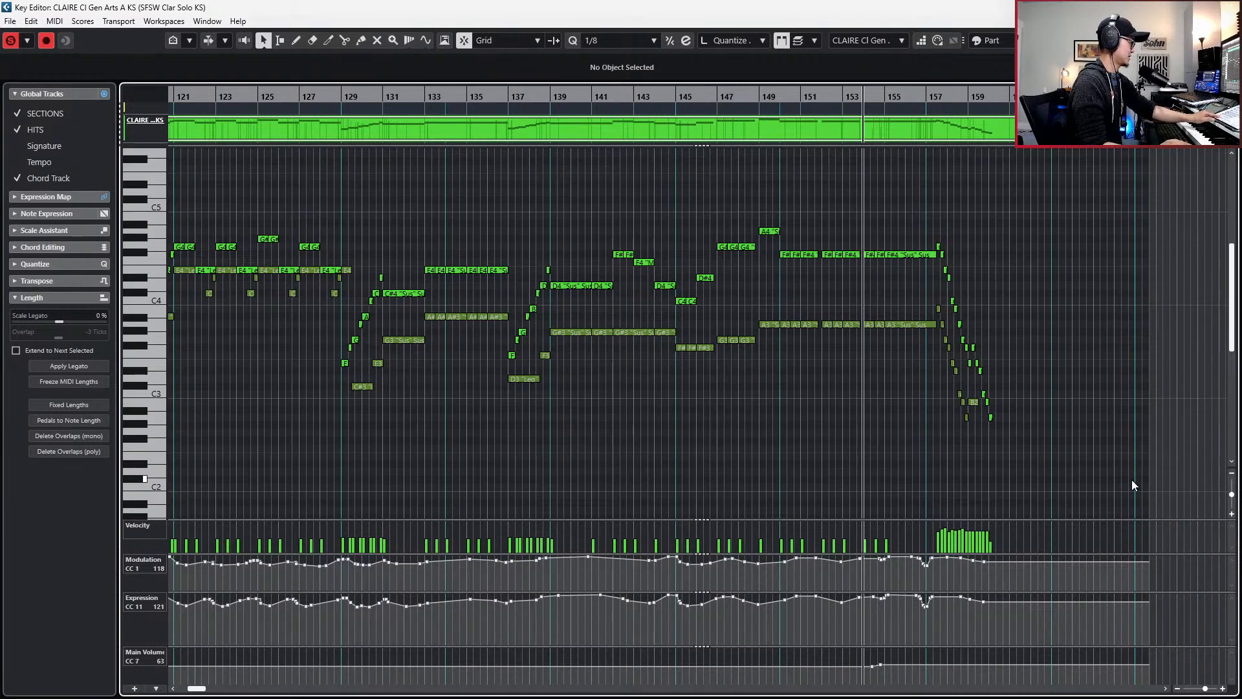
{"action": "scroll", "coordinate": [998, 385], "scroll_direction": "up", "scroll_amount": 4, "text": "ctrl"}
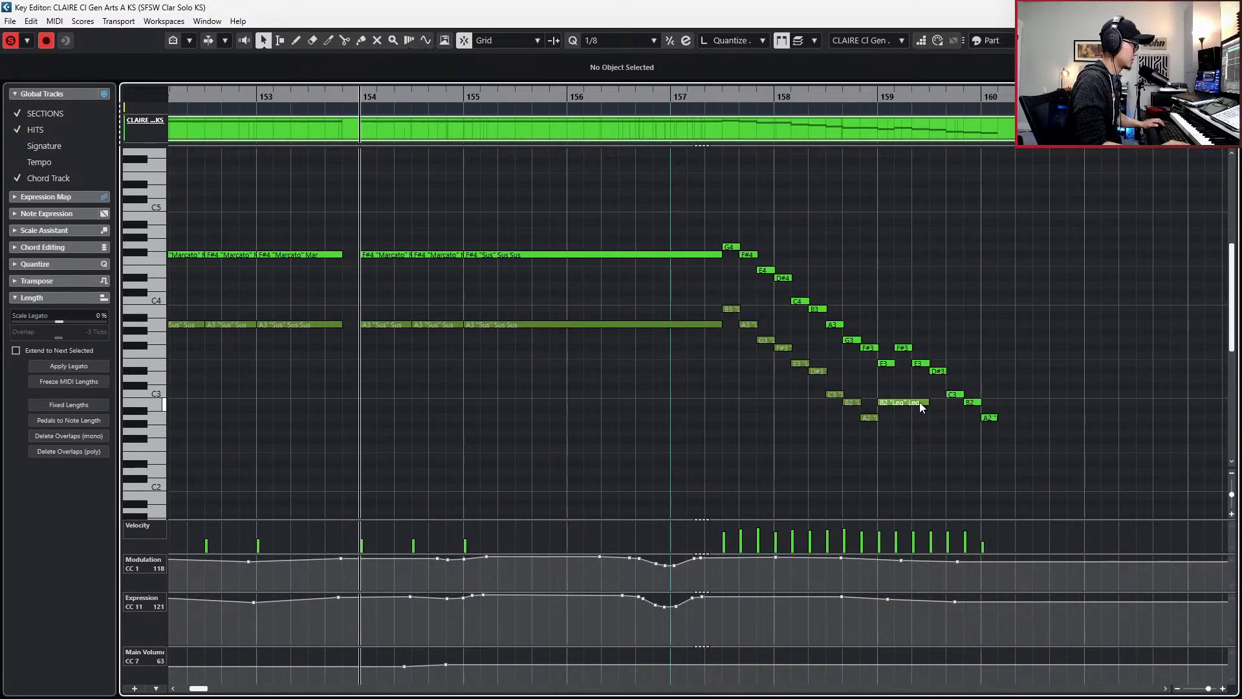
{"action": "scroll", "coordinate": [918, 403], "scroll_direction": "down", "scroll_amount": 6, "text": "ctrl"}
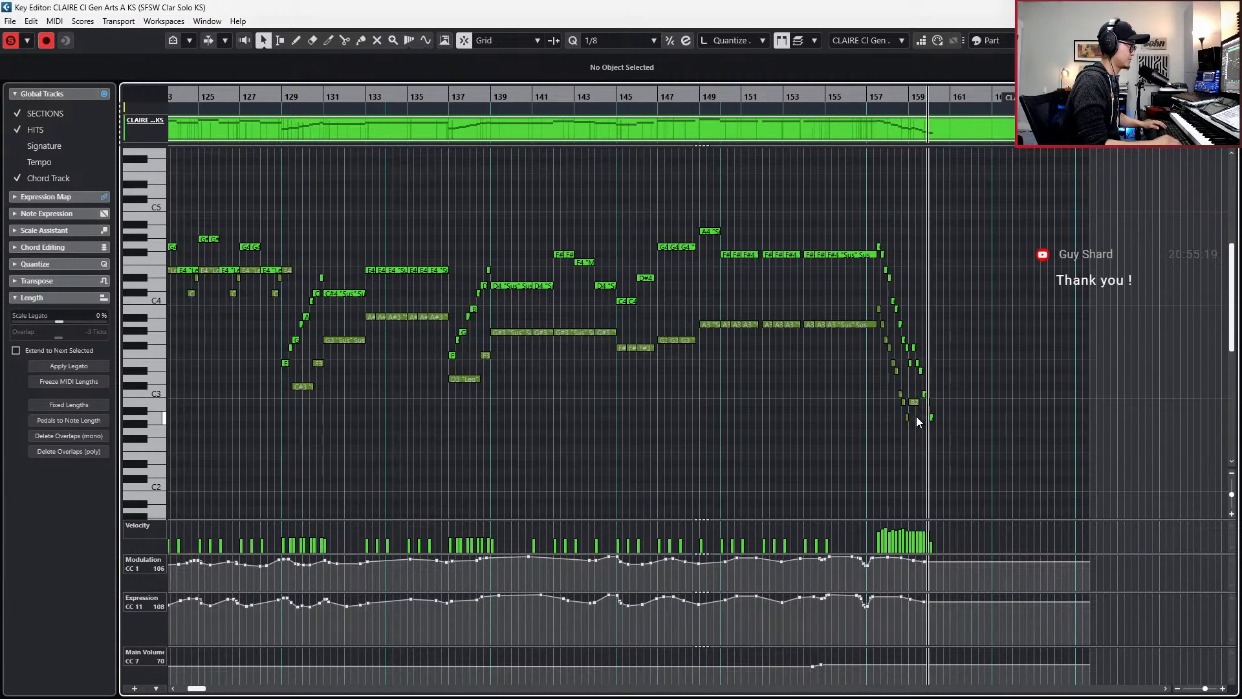
- Record new Modulation (CC 1) and Expression (CC 11) moves from about bar 155, tapering both at the end of the run
{"action": "key", "text": "space"}
{"action": "key", "text": "KP_Subtract"}
{"action": "key", "text": "KP_Subtract"}
{"action": "key", "text": "space"}
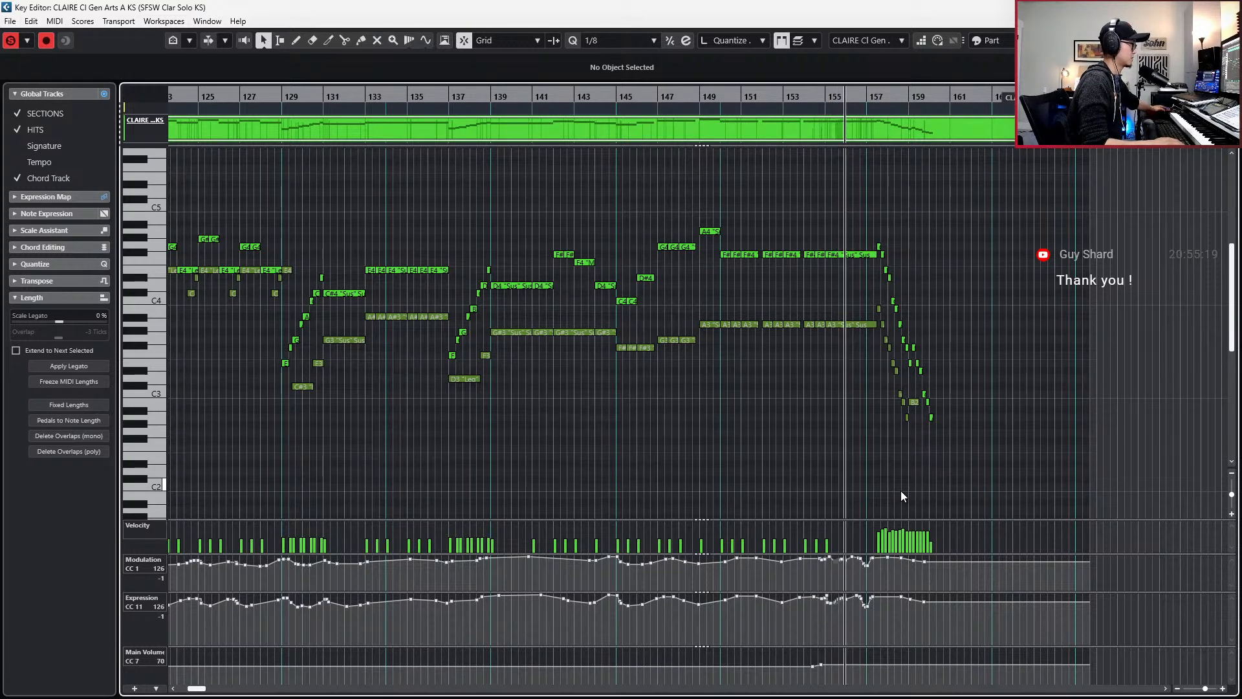
{"action": "key", "text": "space"}
{"action": "key", "text": "space"}
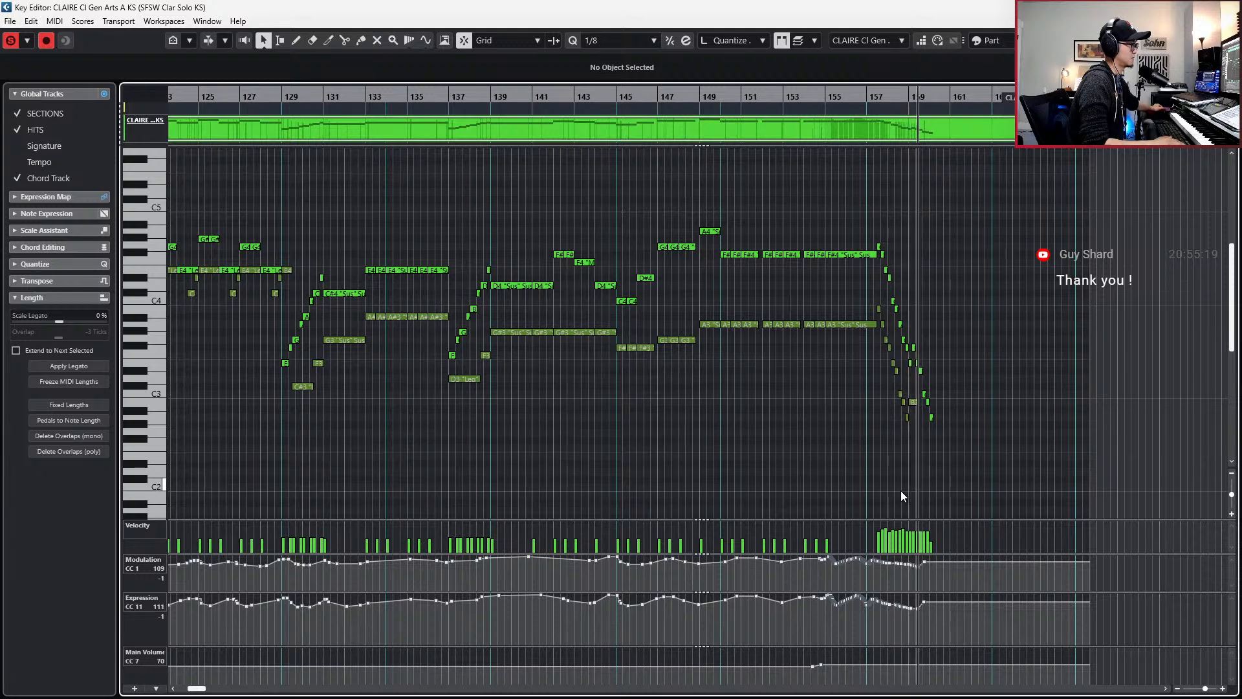
{"action": "key", "text": "space"}
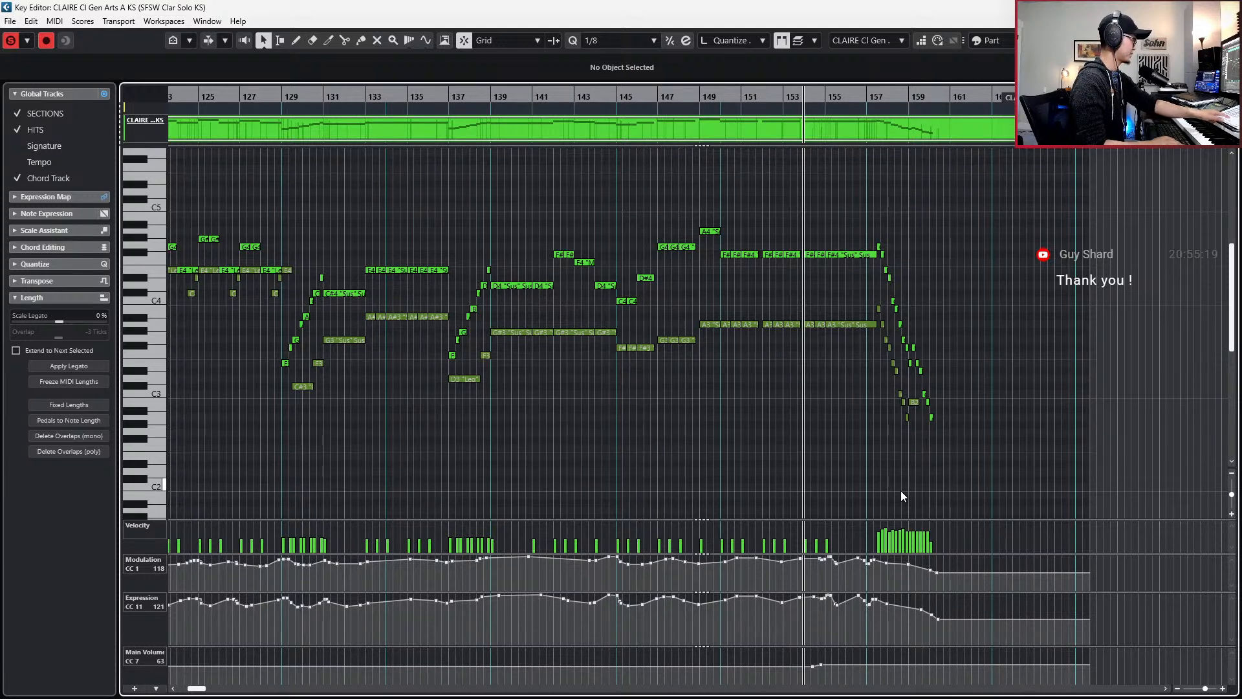
- Add Main Volume (CC 7) points around bars 158 and 160 in the CLAIRE clarinet part, tapering the ending to 60
{"action": "key", "text": "KP_Add"}
{"action": "left_click", "coordinate": [899, 663]}
{"action": "left_click", "coordinate": [939, 666]}
{"action": "key", "text": "Down"}
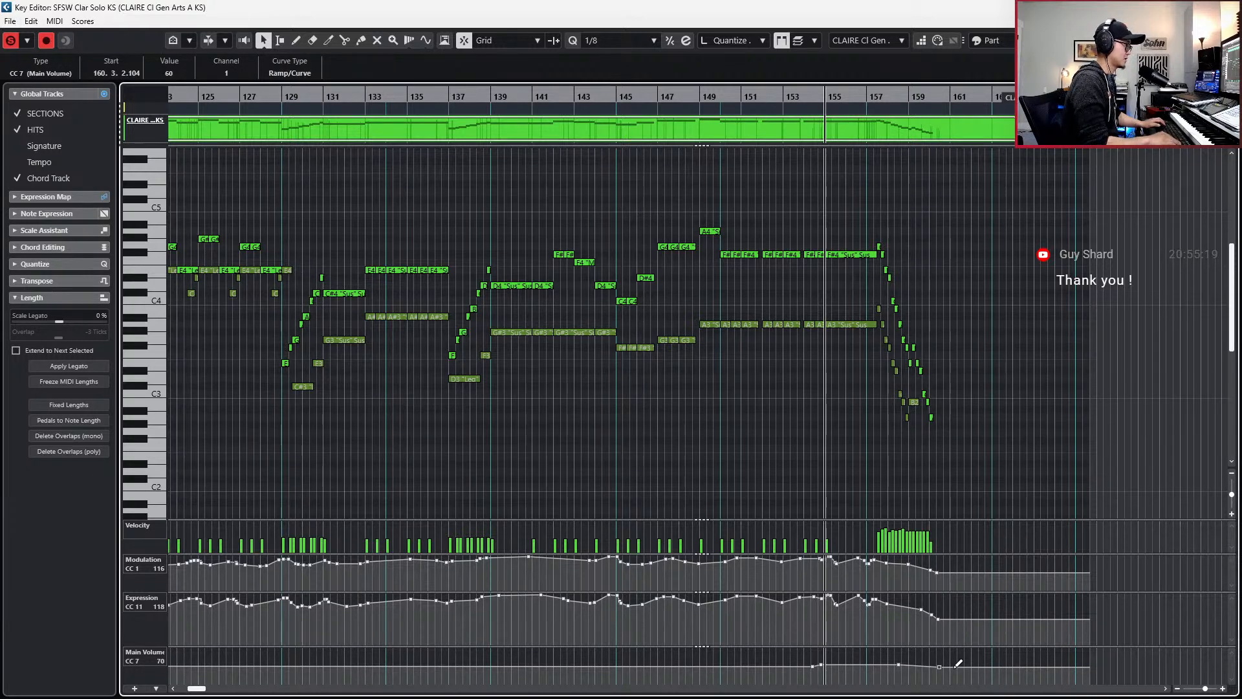
- Taper the Main Volume (CC 7) of the SFSW Clar Solo part over the closing run, down to 95 at bar 159
{"action": "left_click", "coordinate": [895, 655]}
{"action": "left_click", "coordinate": [930, 657]}
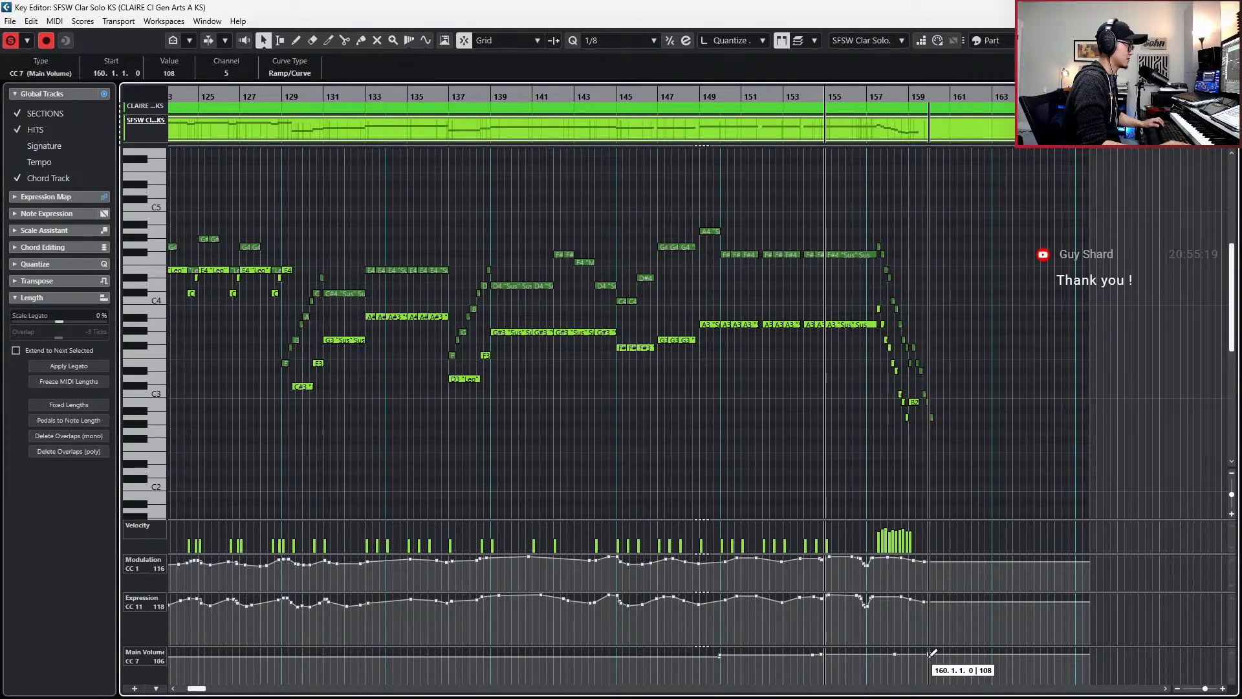
{"action": "left_click_drag", "start_coordinate": [932, 657], "coordinate": [907, 670]}
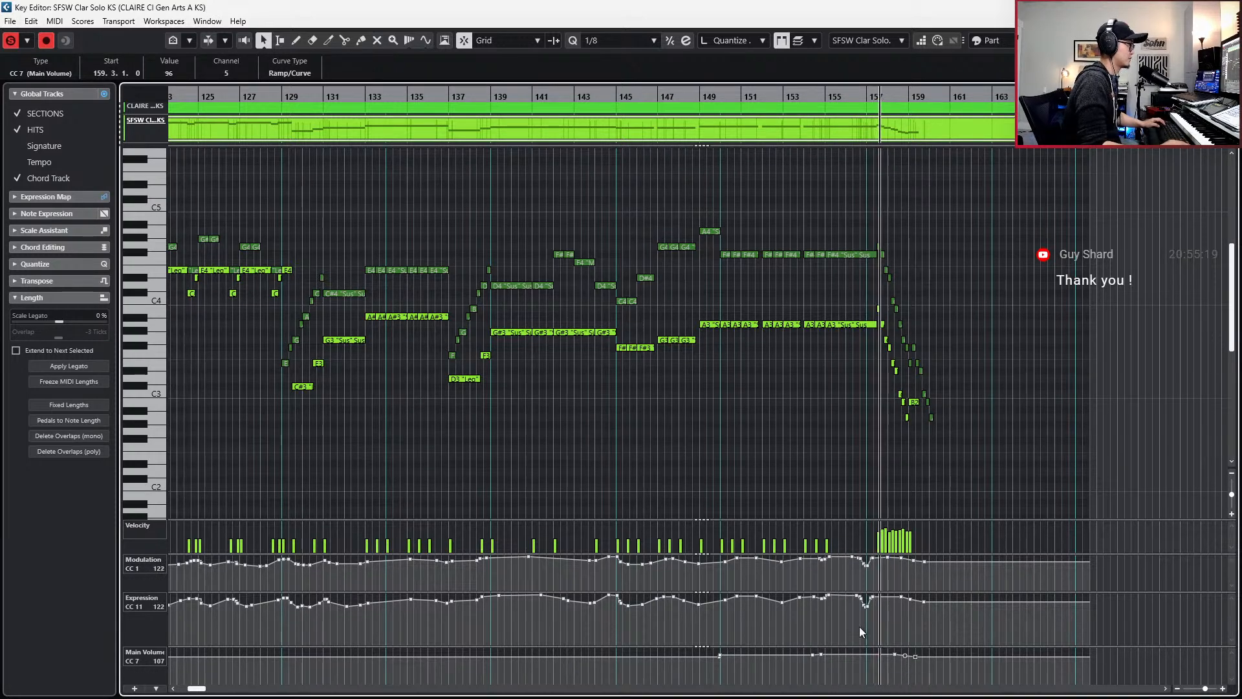
{"action": "scroll", "coordinate": [189, 76], "scroll_direction": "down", "scroll_amount": 1}
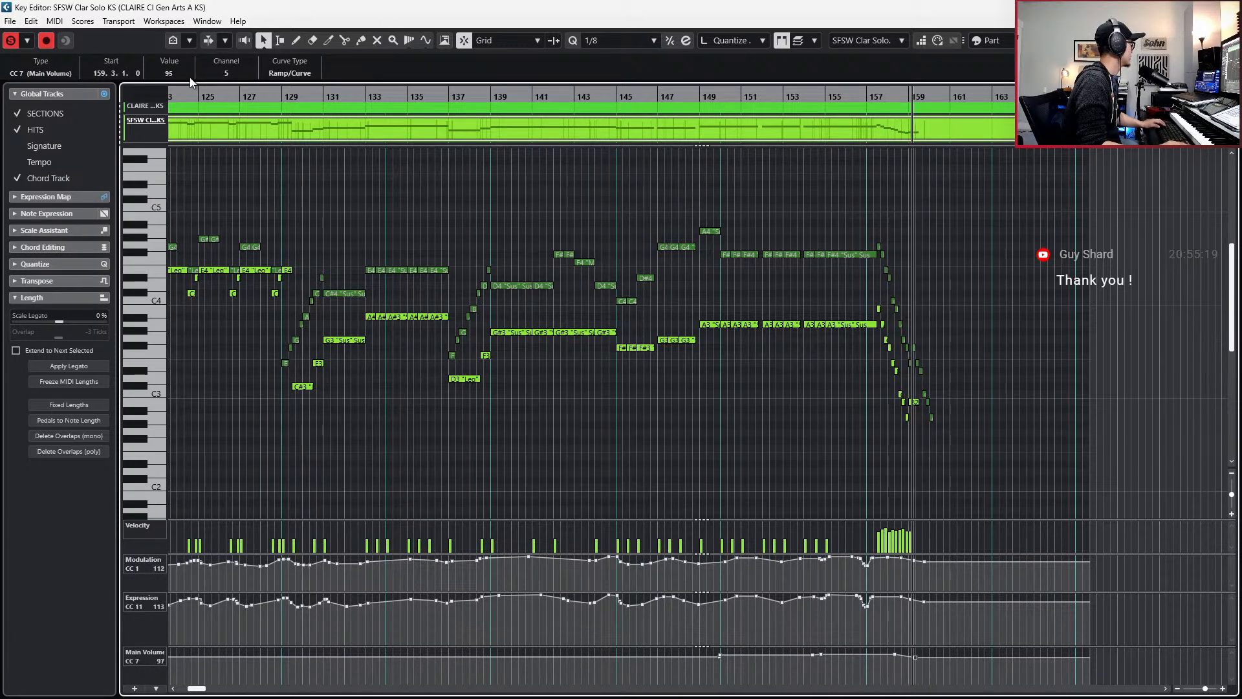
{"action": "left_click", "coordinate": [682, 416]}
- Review the SFSW Clar Solo part in overview from about bar 81 to the ending and return the playhead to bar 110
{"action": "key", "text": "KP_Subtract"}
{"action": "key", "text": "KP_Subtract"}
{"action": "scroll", "coordinate": [681, 415], "scroll_direction": "down", "scroll_amount": 3}
{"action": "scroll", "coordinate": [707, 407], "scroll_direction": "left", "scroll_amount": 2}
{"action": "key", "text": "KP_Subtract"}
{"action": "key", "text": "KP_Subtract"}
{"action": "key", "text": "KP_1"}
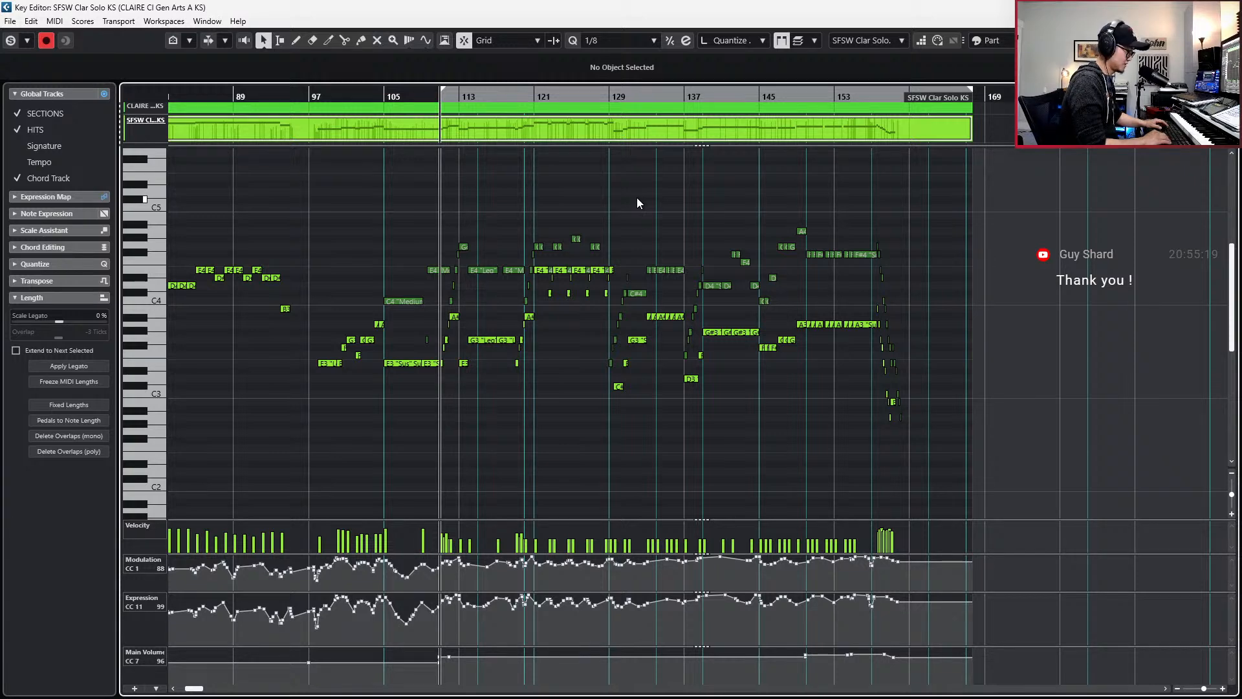
- Set the left locator at about bar 127 and return to the project window with the playhead at bar 110
{"action": "key", "text": "KP_Add"}
{"action": "key", "text": "KP_Add"}
{"action": "key", "text": "KP_Add"}
{"action": "key", "text": "KP_Add"}
{"action": "key", "text": "KP_Add"}
{"action": "key", "text": "KP_Add"}
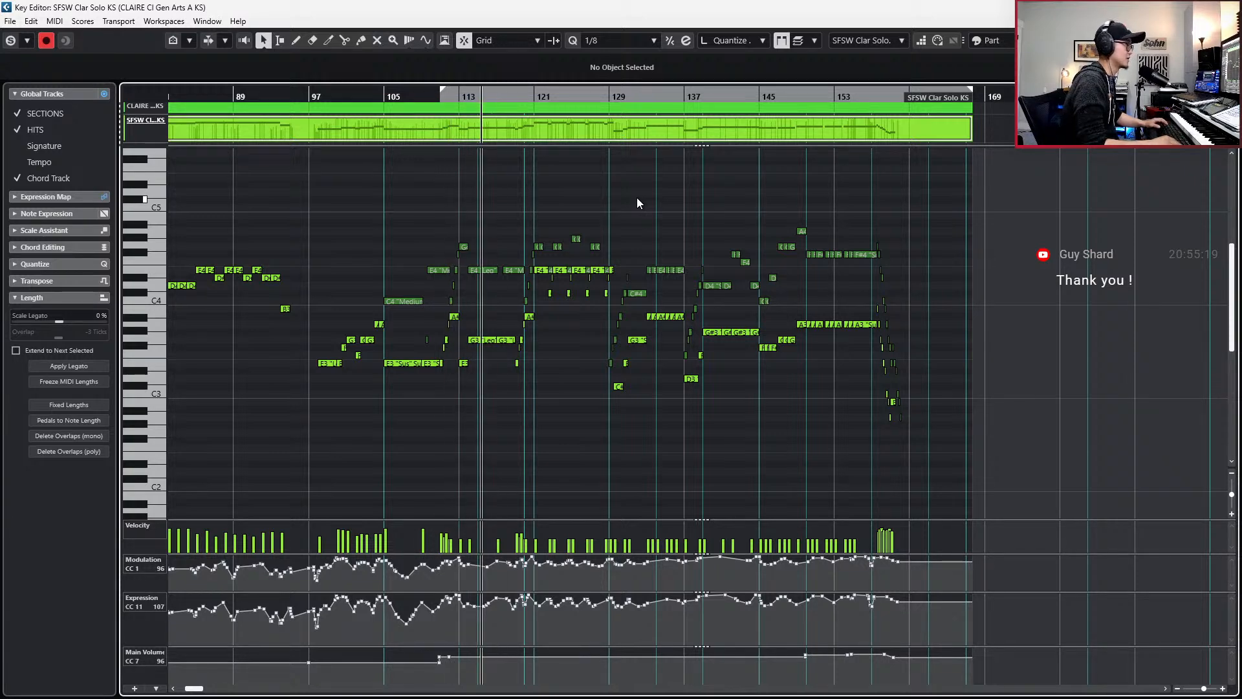
{"action": "key", "text": "KP_Subtract"}
{"action": "key", "text": "KP_Subtract"}
{"action": "key", "text": "KP_Subtract"}
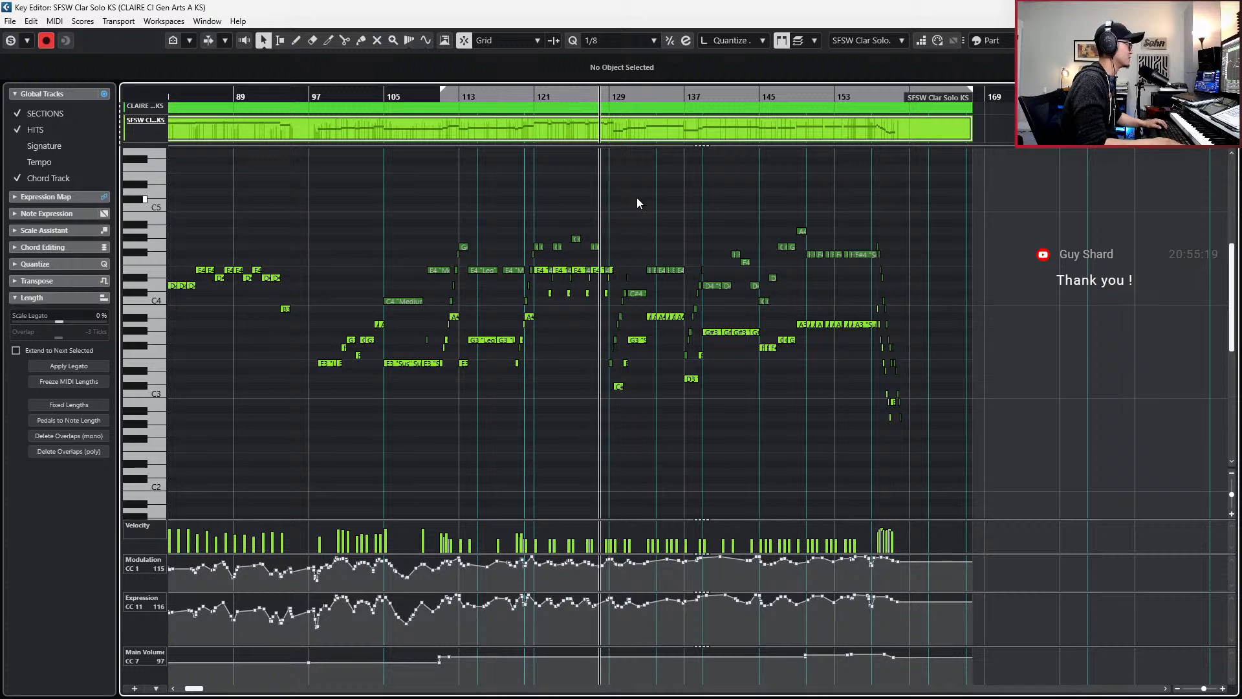
{"action": "key", "text": "ctrl+KP_1"}
{"action": "key", "text": "KP_Subtract"}
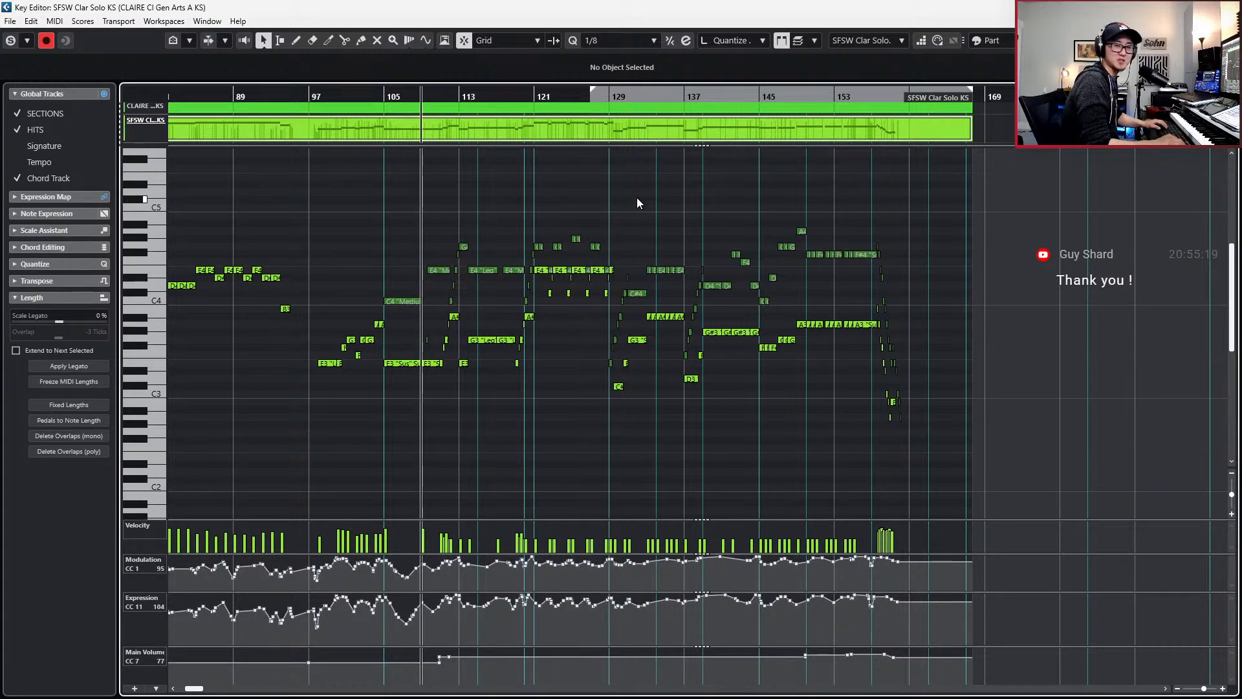
{"action": "key", "text": "KP_Add"}
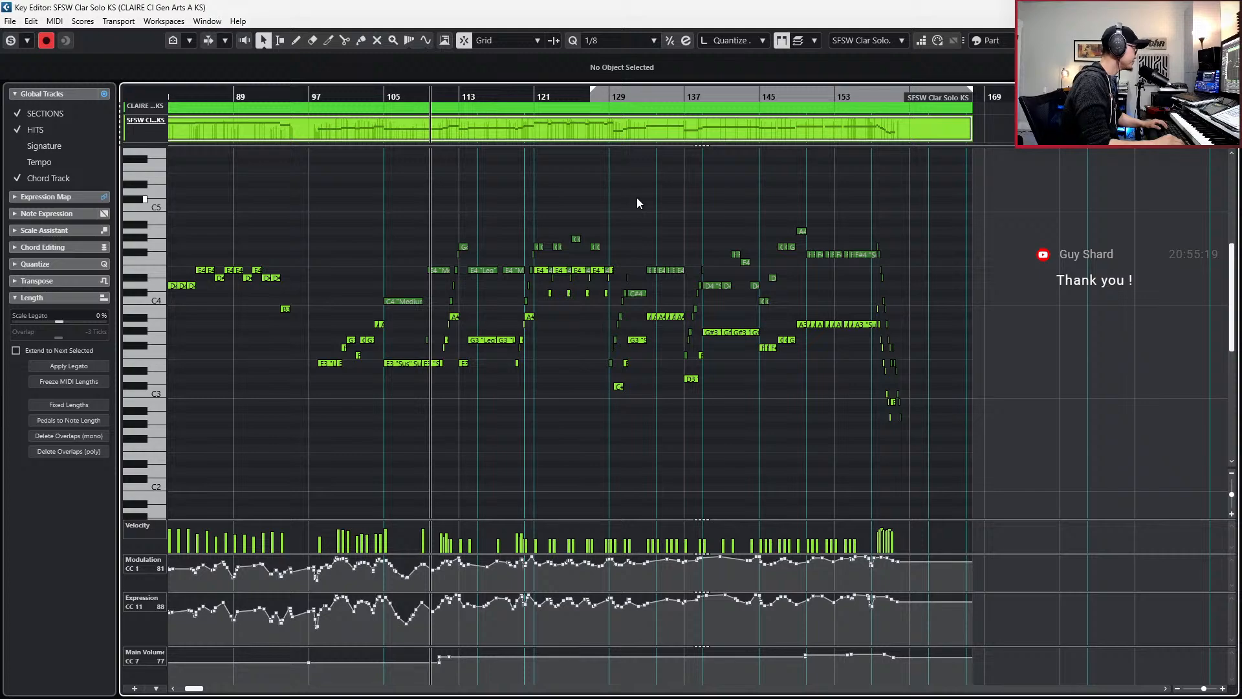
{"action": "key", "text": "Return"}
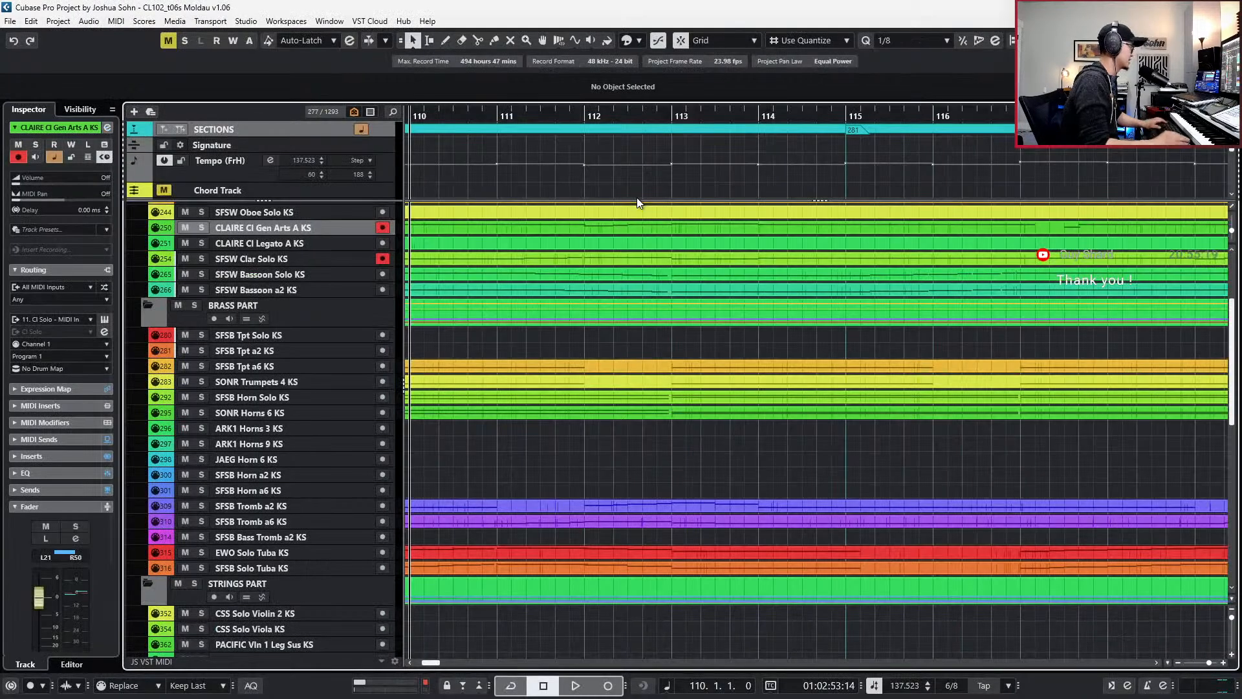
- Set the locators to the section marked "271 Trumpet is in E", starting at bar 105, and show the whole section
{"action": "double_click", "coordinate": [704, 131]}
{"action": "scroll", "coordinate": [863, 153], "scroll_direction": "down", "scroll_amount": 6}
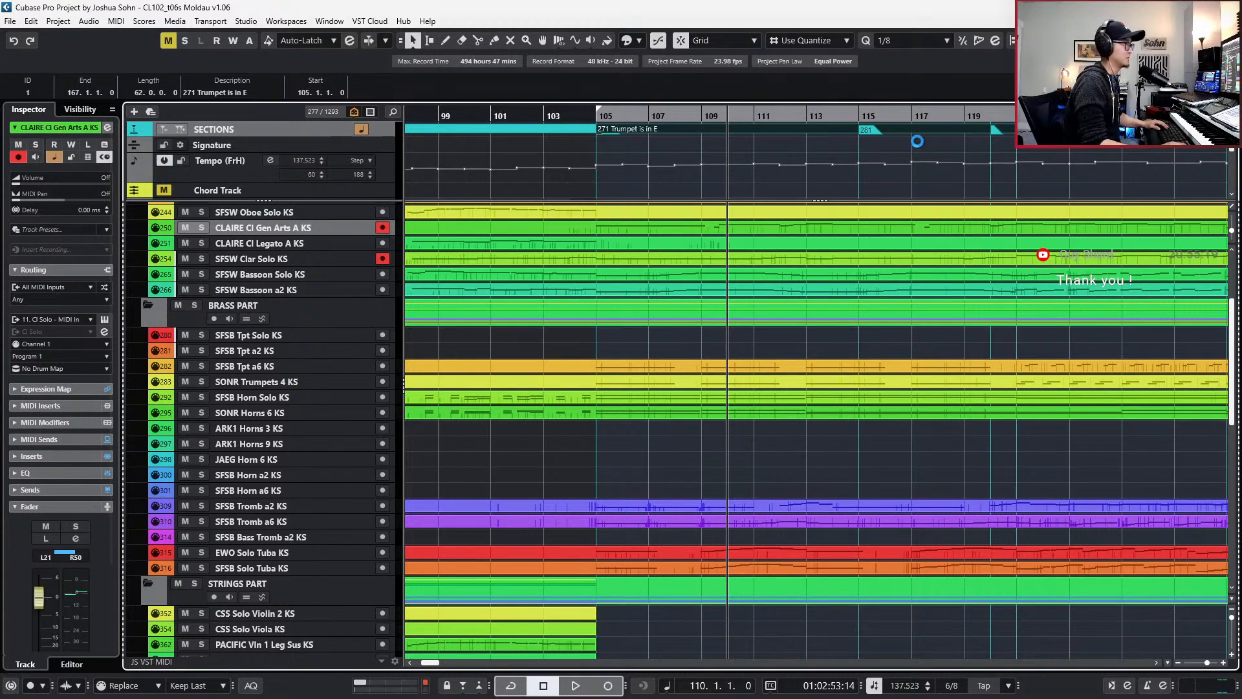
{"action": "scroll", "coordinate": [812, 160], "scroll_direction": "down", "scroll_amount": 4}
{"action": "left_click", "coordinate": [665, 130]}
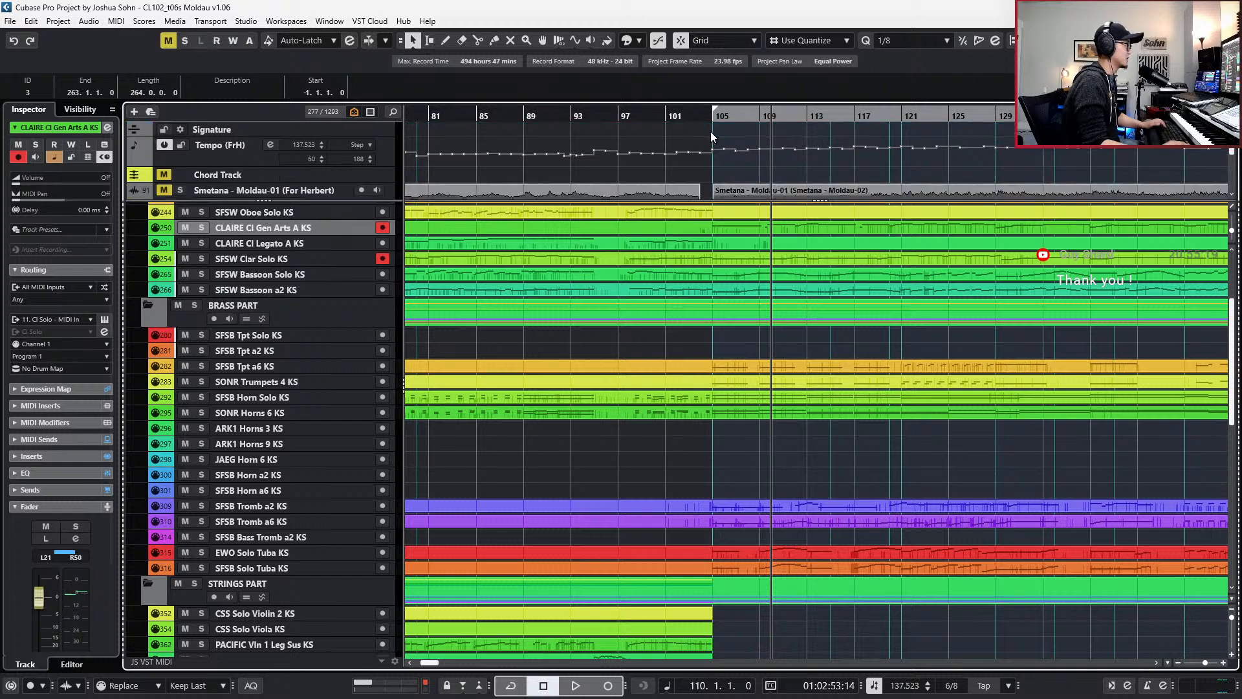
{"action": "scroll", "coordinate": [741, 143], "scroll_direction": "down", "scroll_amount": 2}
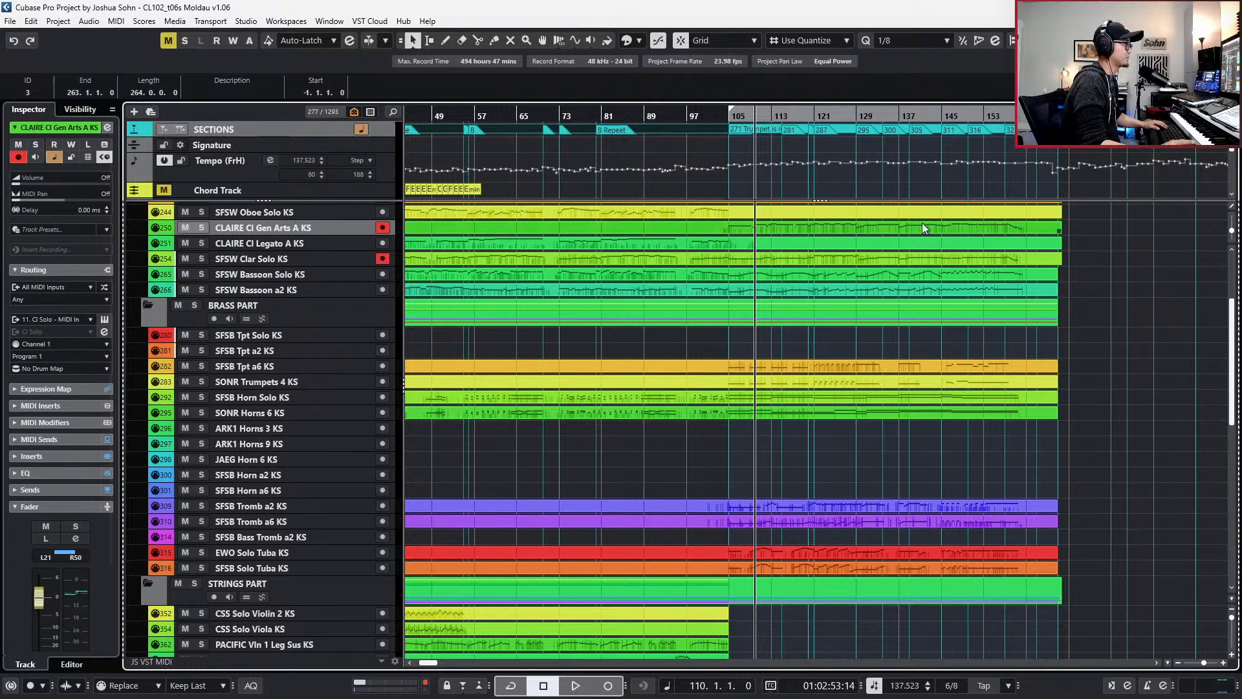
- Check section markers 329 and 281 and move the playhead to the section start at bar 105
{"action": "left_click", "coordinate": [1040, 129]}
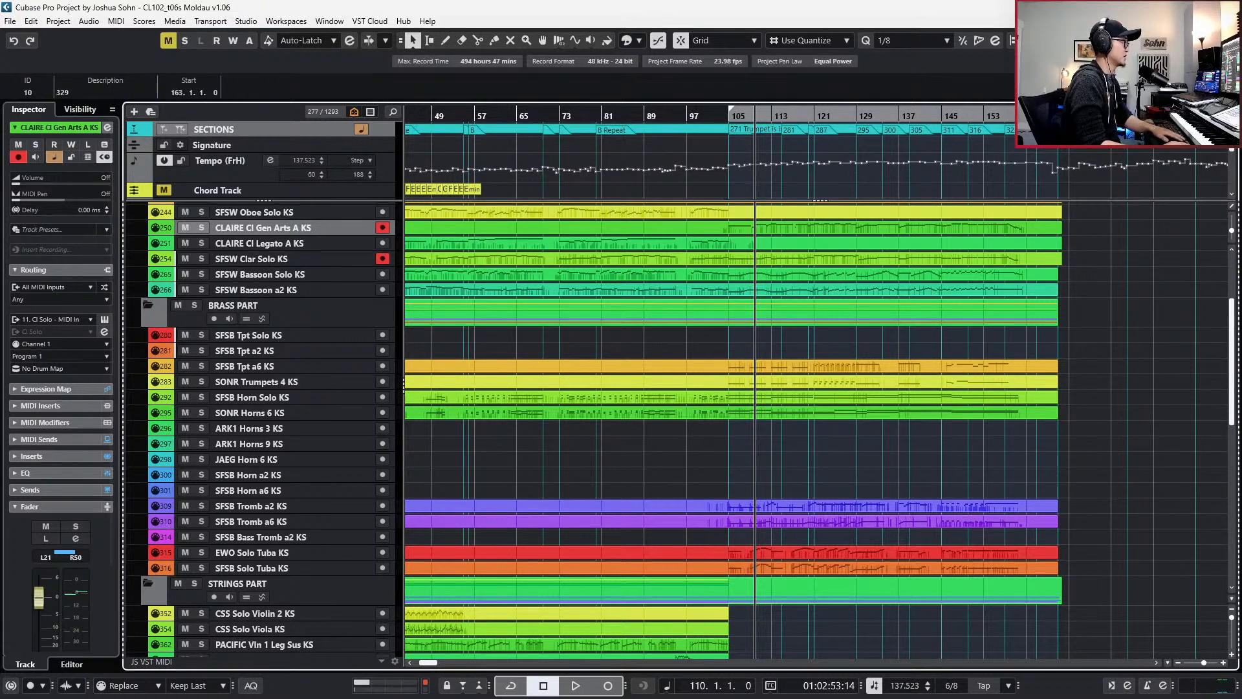
{"action": "left_click", "coordinate": [1038, 131]}
{"action": "key", "text": "Right"}
{"action": "key", "text": "KP_Subtract"}
{"action": "key", "text": "KP_Subtract"}
{"action": "key", "text": "KP_Subtract"}
{"action": "key", "text": "KP_Subtract"}
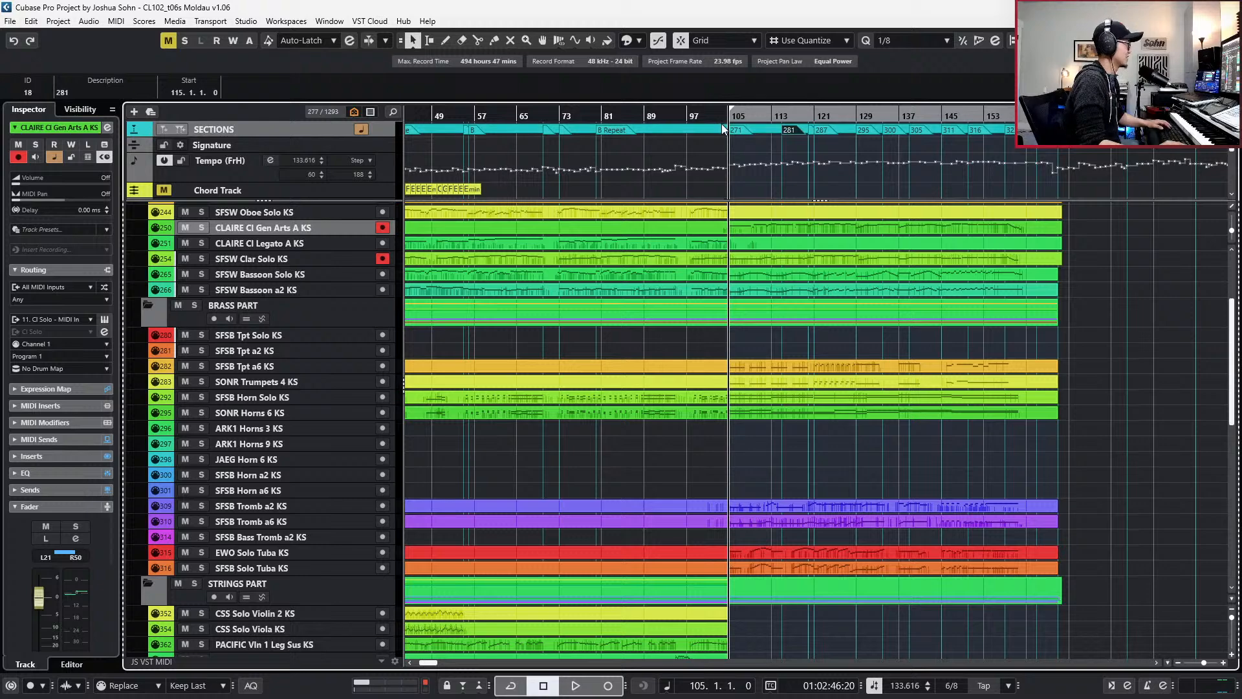
{"action": "left_click", "coordinate": [720, 125]}
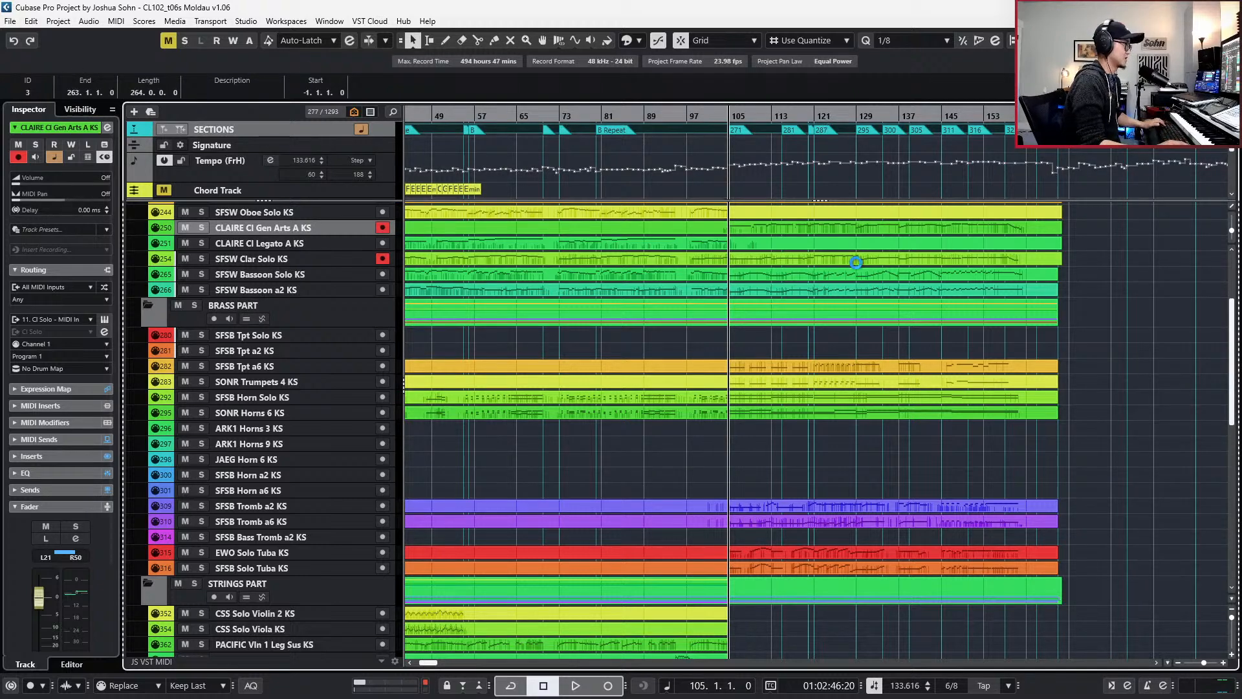
- Examine where the woodwind, brass and string parts end around bar 167
{"action": "scroll", "coordinate": [1102, 293], "scroll_direction": "up", "scroll_amount": 3}
{"action": "scroll", "coordinate": [1102, 293], "scroll_direction": "up", "scroll_amount": 3}
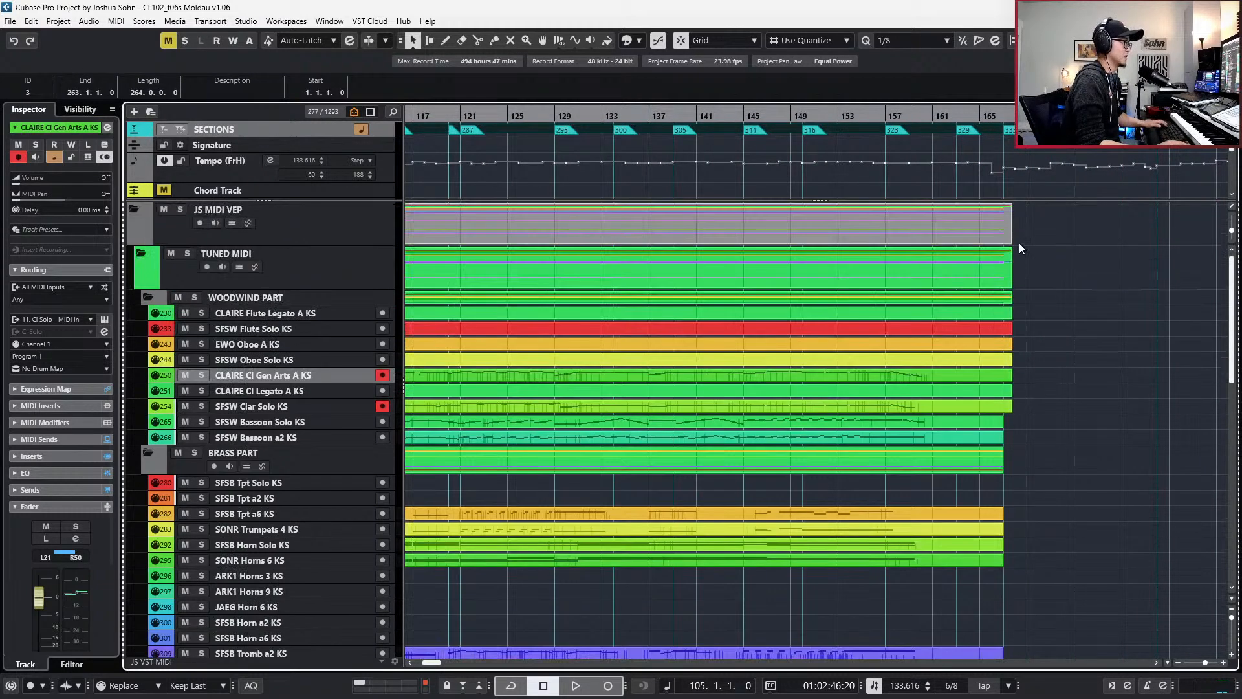
{"action": "scroll", "coordinate": [1007, 229], "scroll_direction": "up", "scroll_amount": 3}
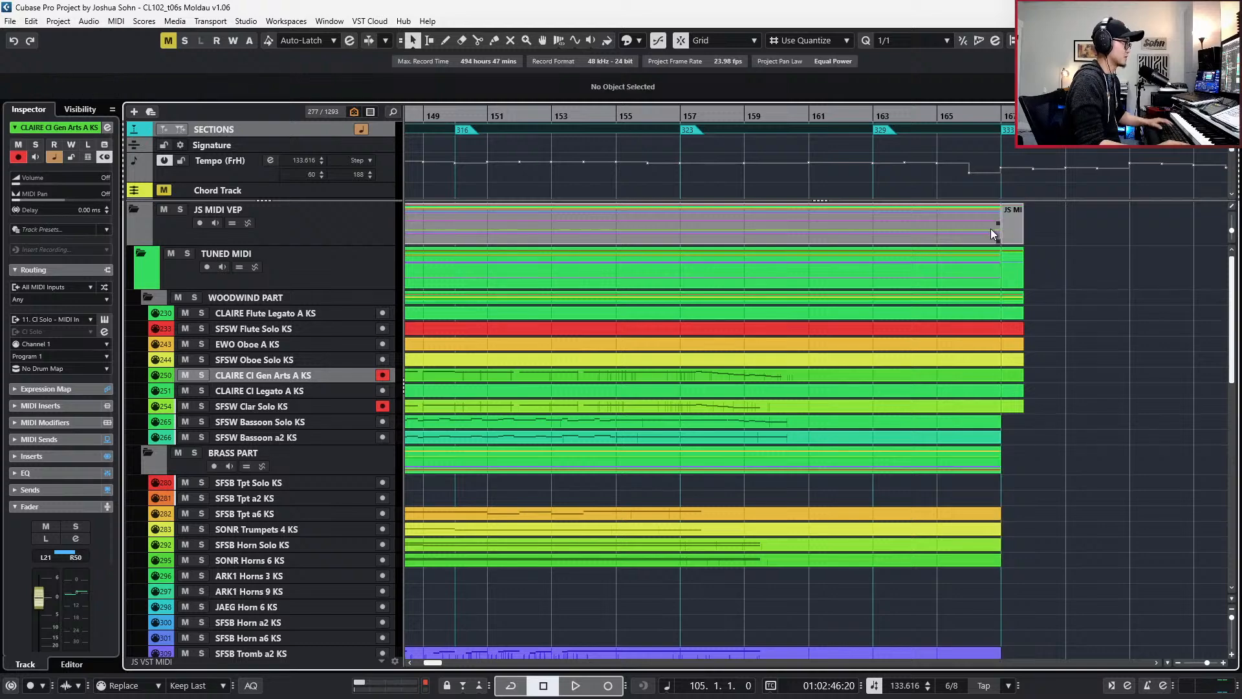
{"action": "left_click", "coordinate": [995, 228]}
{"action": "left_click", "coordinate": [1004, 227]}
{"action": "left_click", "coordinate": [1074, 278]}
{"action": "scroll", "coordinate": [1074, 278], "scroll_direction": "down", "scroll_amount": 10}
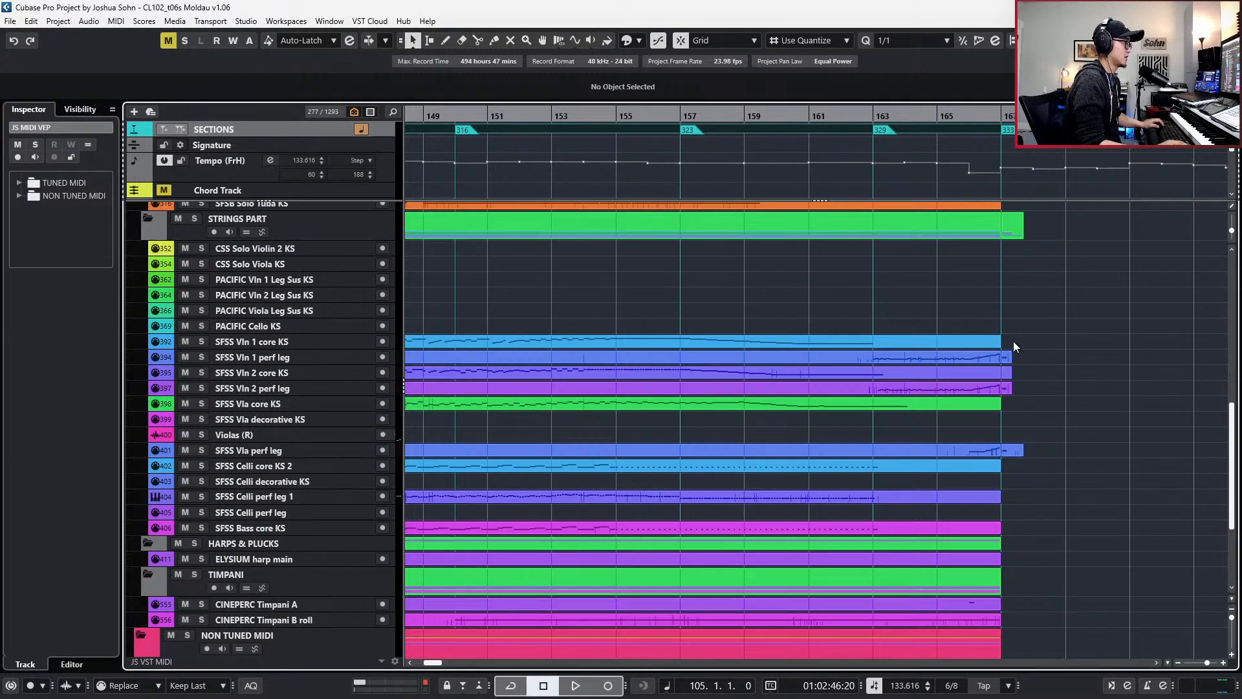
{"action": "scroll", "coordinate": [1058, 418], "scroll_direction": "down", "scroll_amount": 8, "text": "ctrl"}
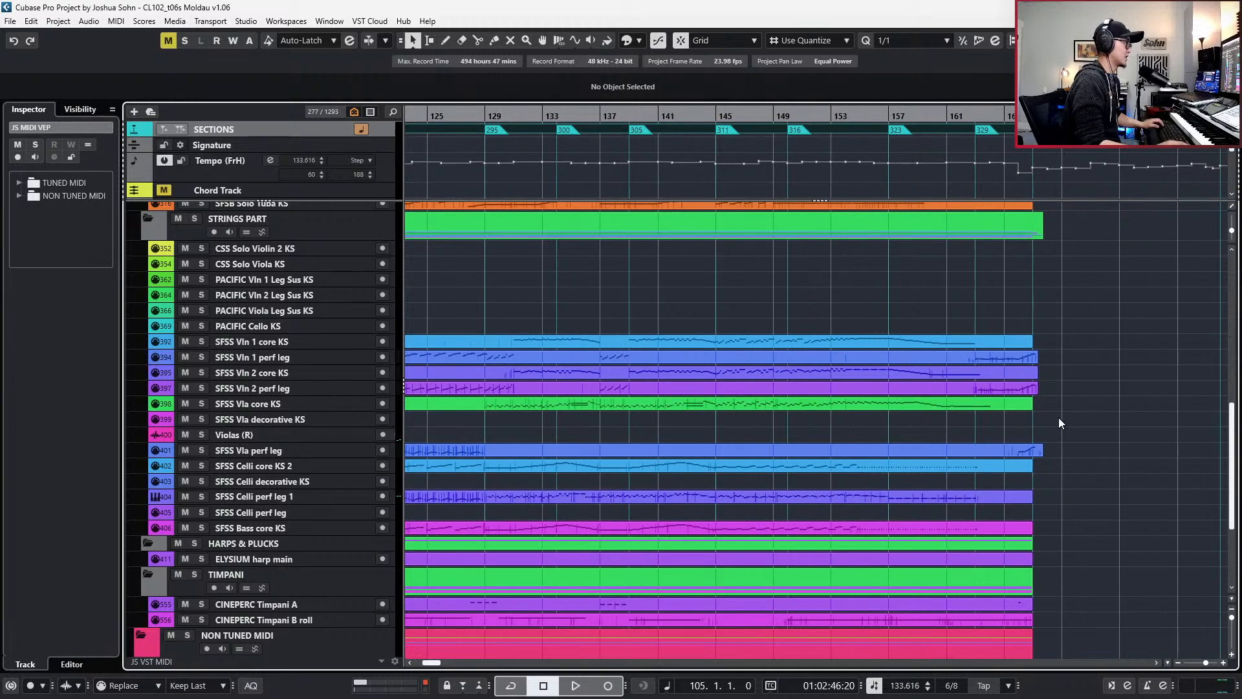
{"action": "key", "text": "KP_Subtract"}
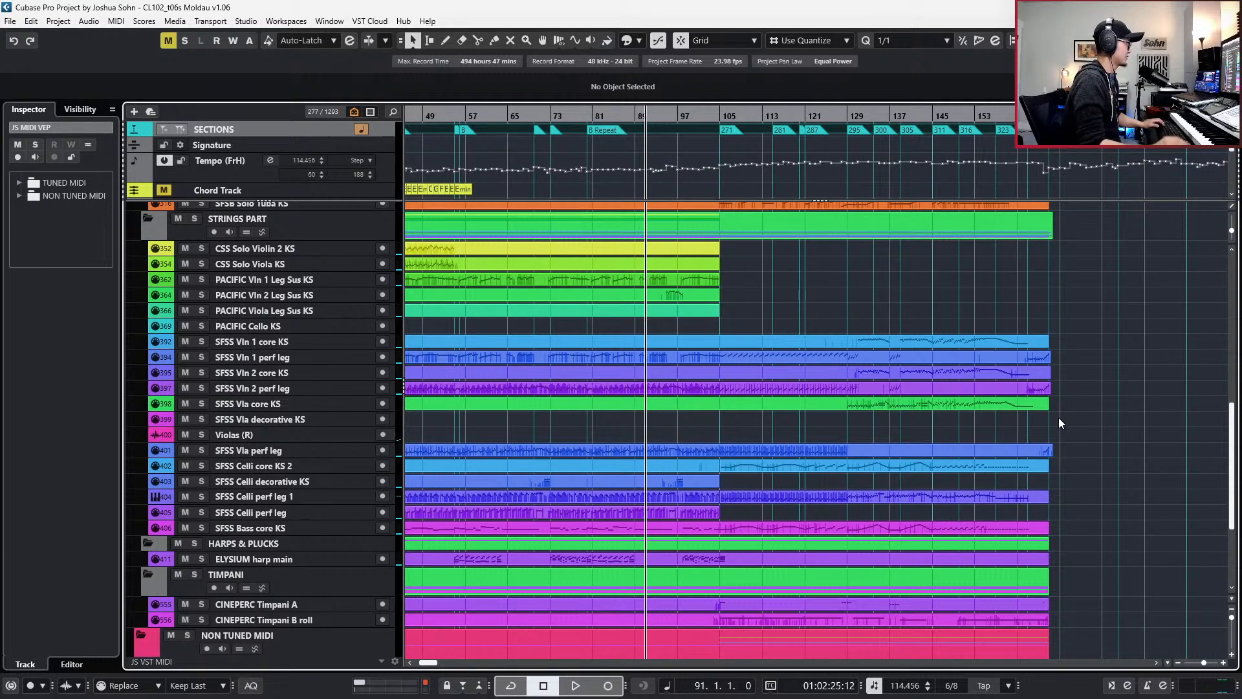
{"action": "scroll", "coordinate": [1035, 388], "scroll_direction": "up", "scroll_amount": 10}
{"action": "scroll", "coordinate": [1031, 386], "scroll_direction": "up", "scroll_amount": 2}
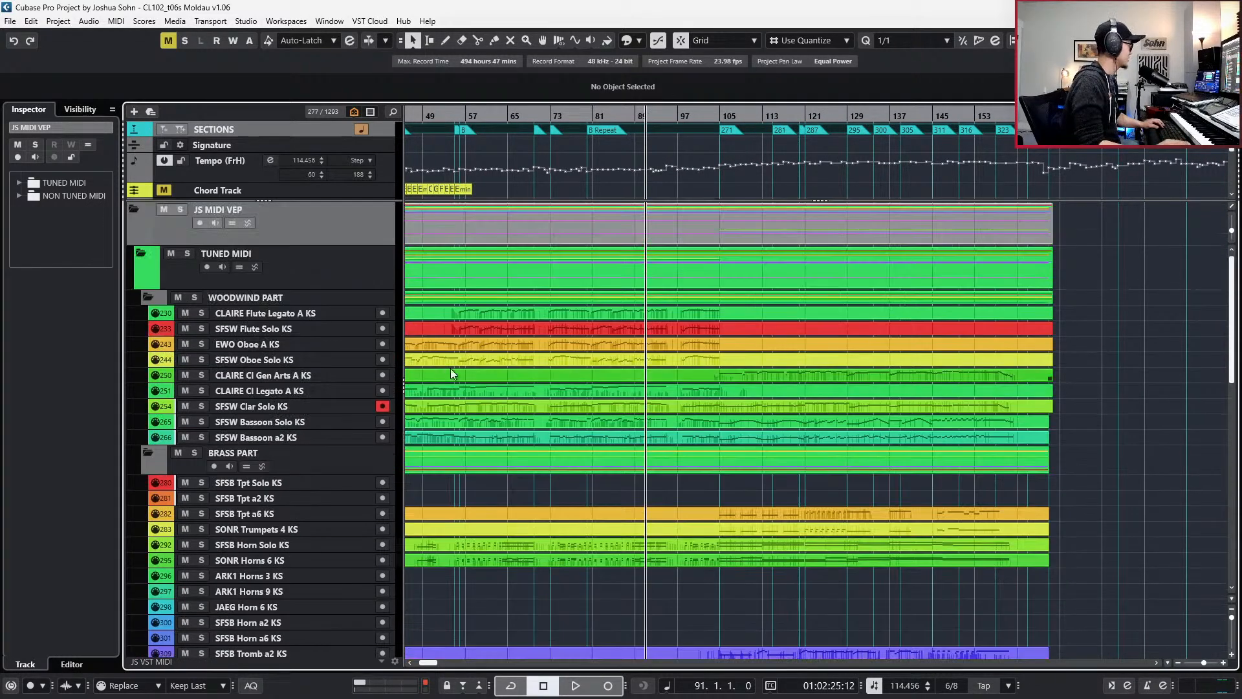
- Solo the SFSW Clar Solo and CLAIRE Cl Gen Arts A parts and play the transition into bar 105
{"action": "left_click", "coordinate": [380, 406]}
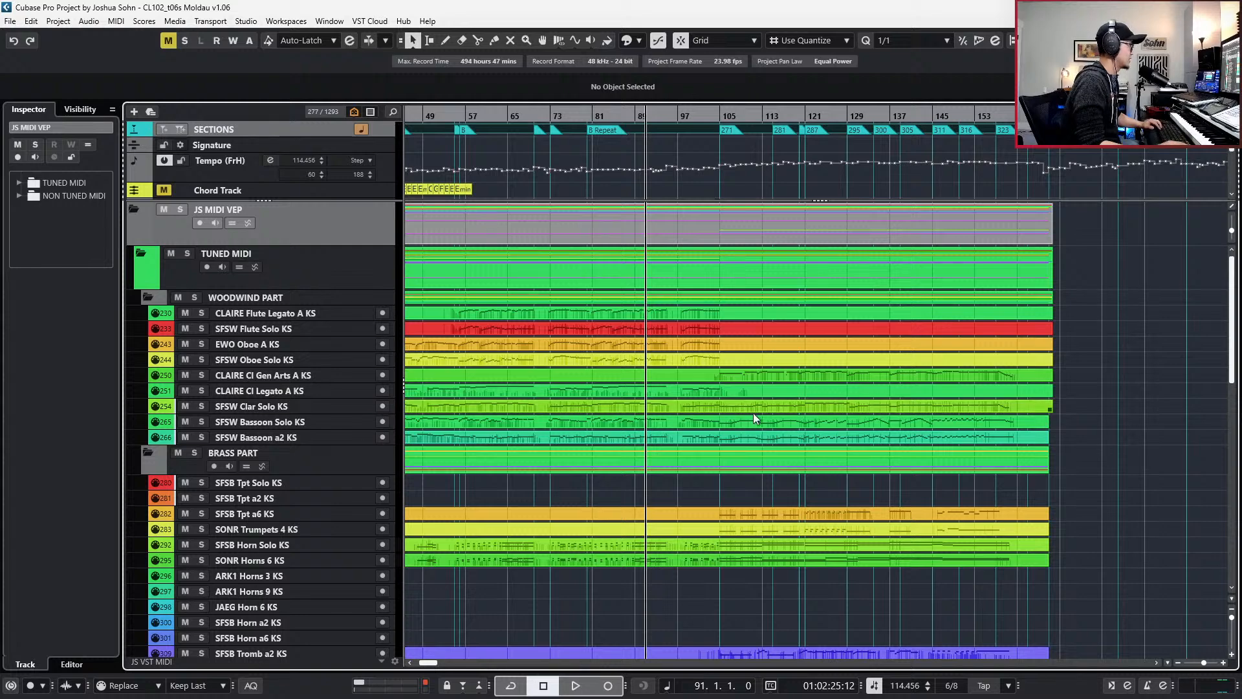
{"action": "key", "text": "KP_Add"}
{"action": "key", "text": "KP_Add"}
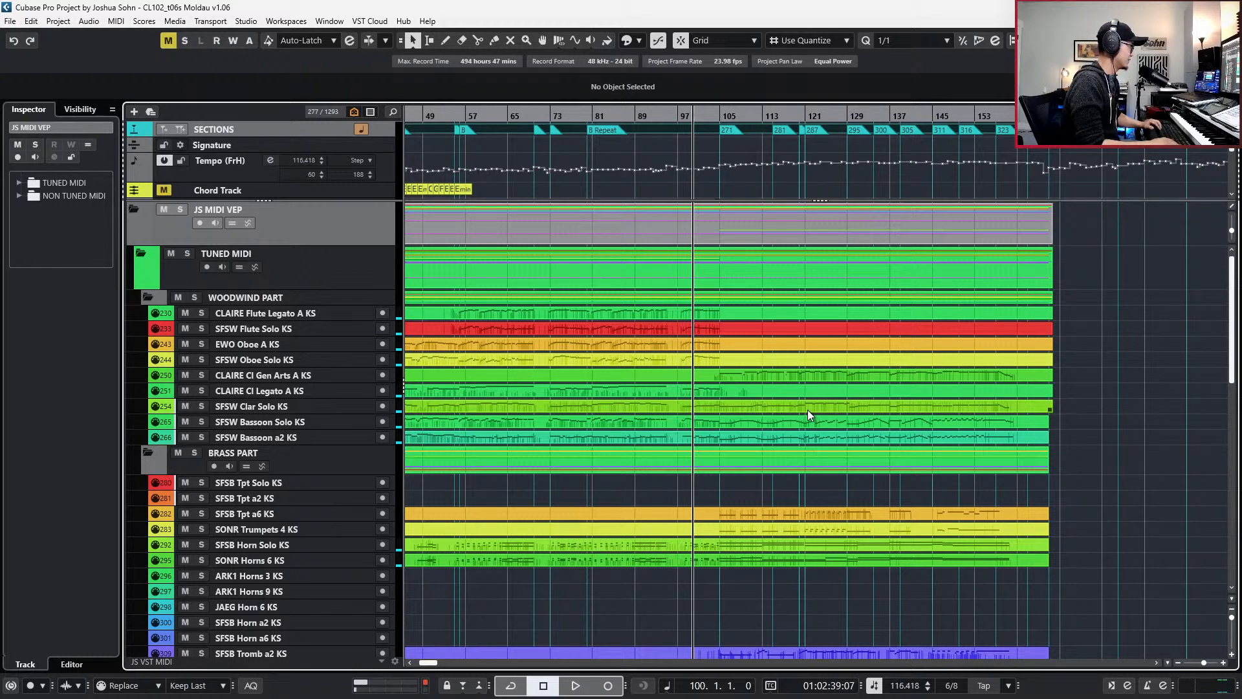
{"action": "left_click", "coordinate": [809, 400]}
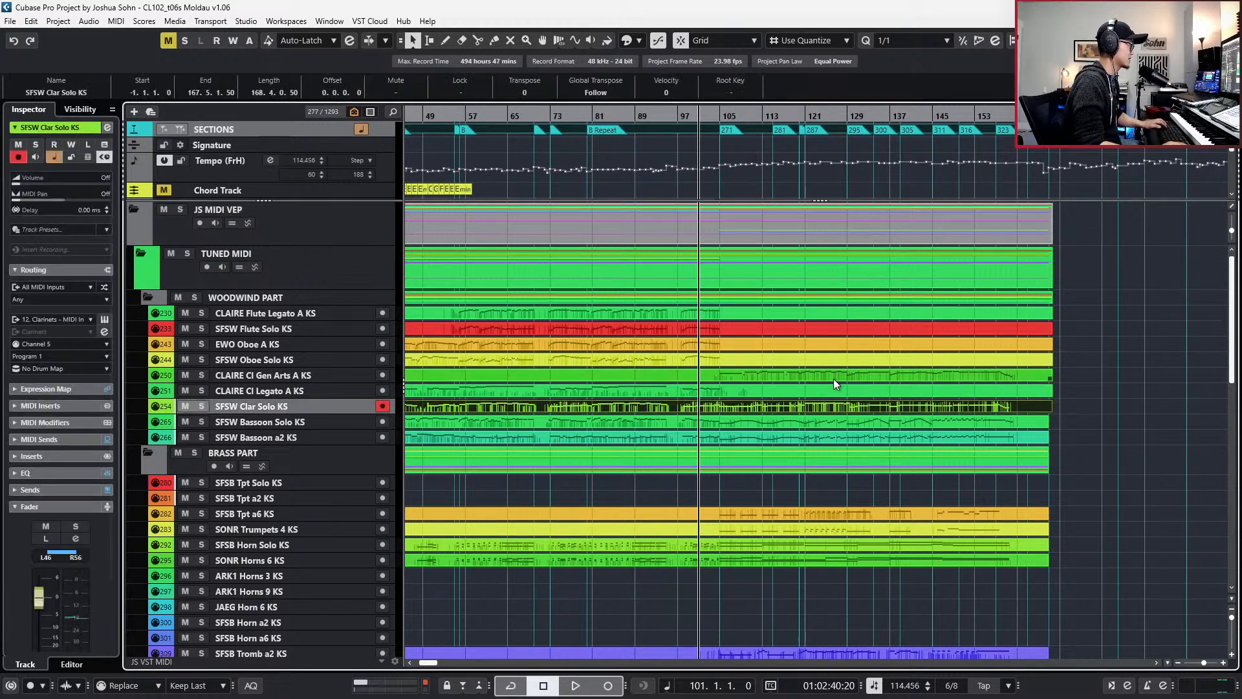
{"action": "left_click", "coordinate": [834, 377], "text": "shift"}
{"action": "key", "text": "s"}
{"action": "key", "text": "space"}
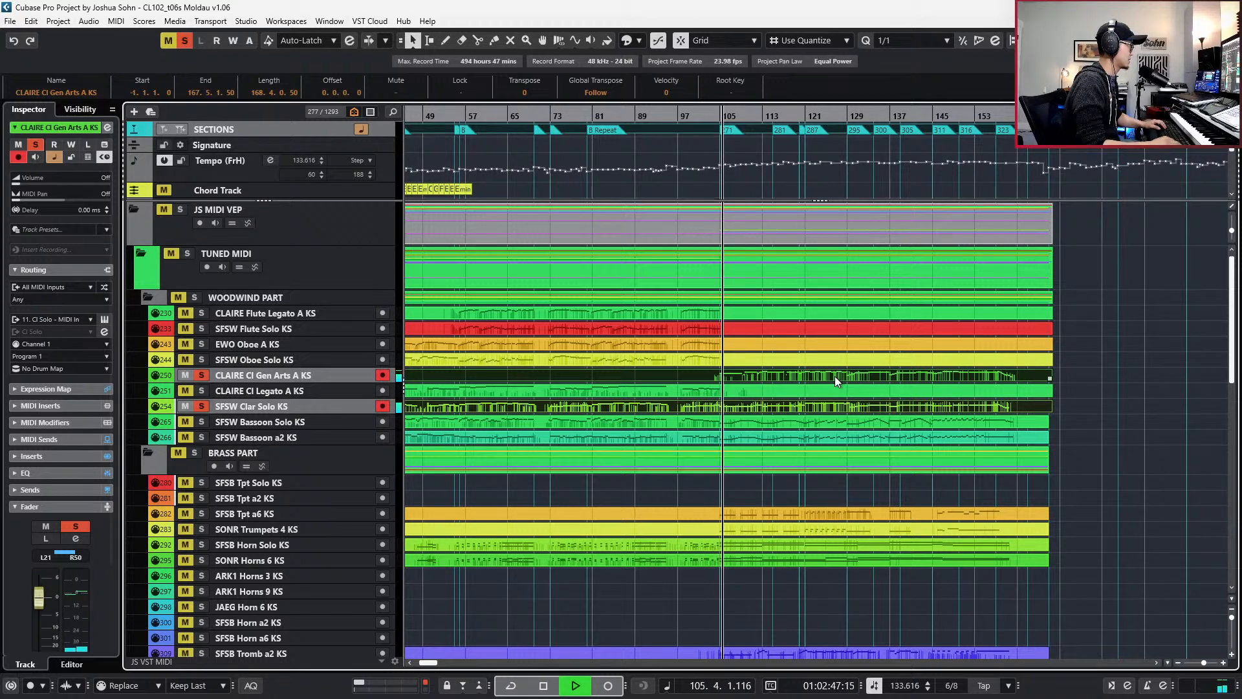
{"action": "key", "text": "space"}
- Open both clarinet parts in the key editor, play from bar 103 and make the SFSW Clar Solo part active
{"action": "double_click", "coordinate": [835, 375]}
{"action": "scroll", "coordinate": [708, 409], "scroll_direction": "up", "scroll_amount": 8}
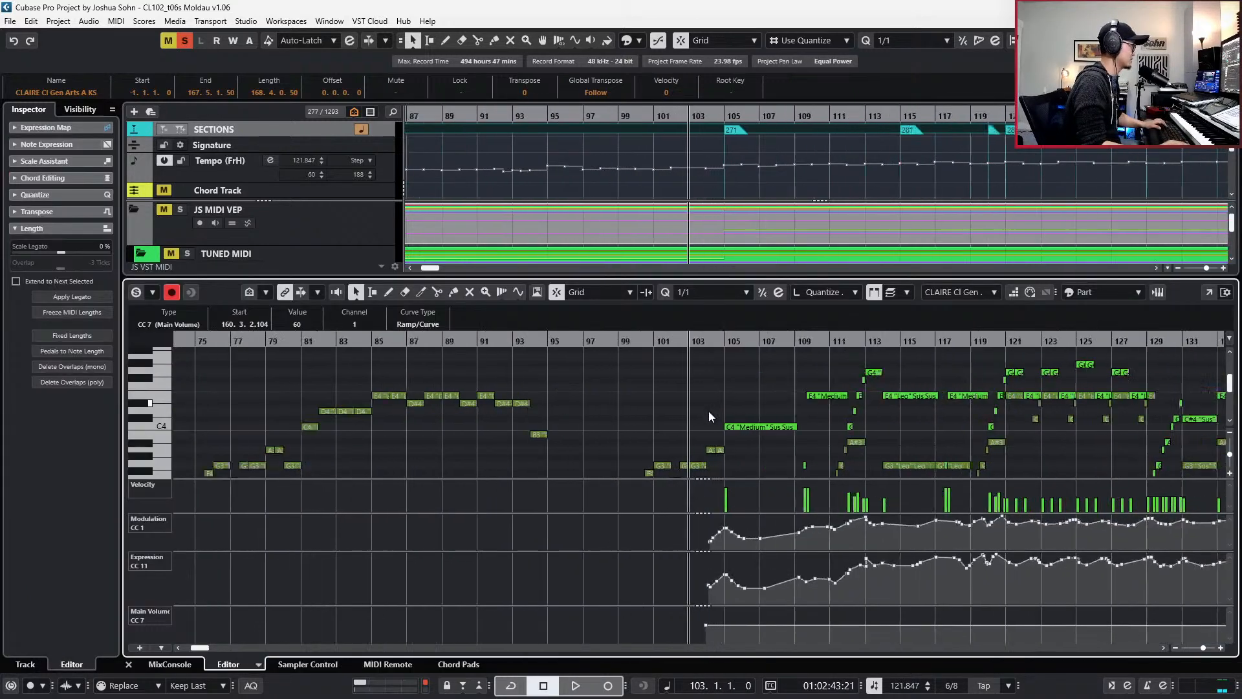
{"action": "key", "text": "space"}
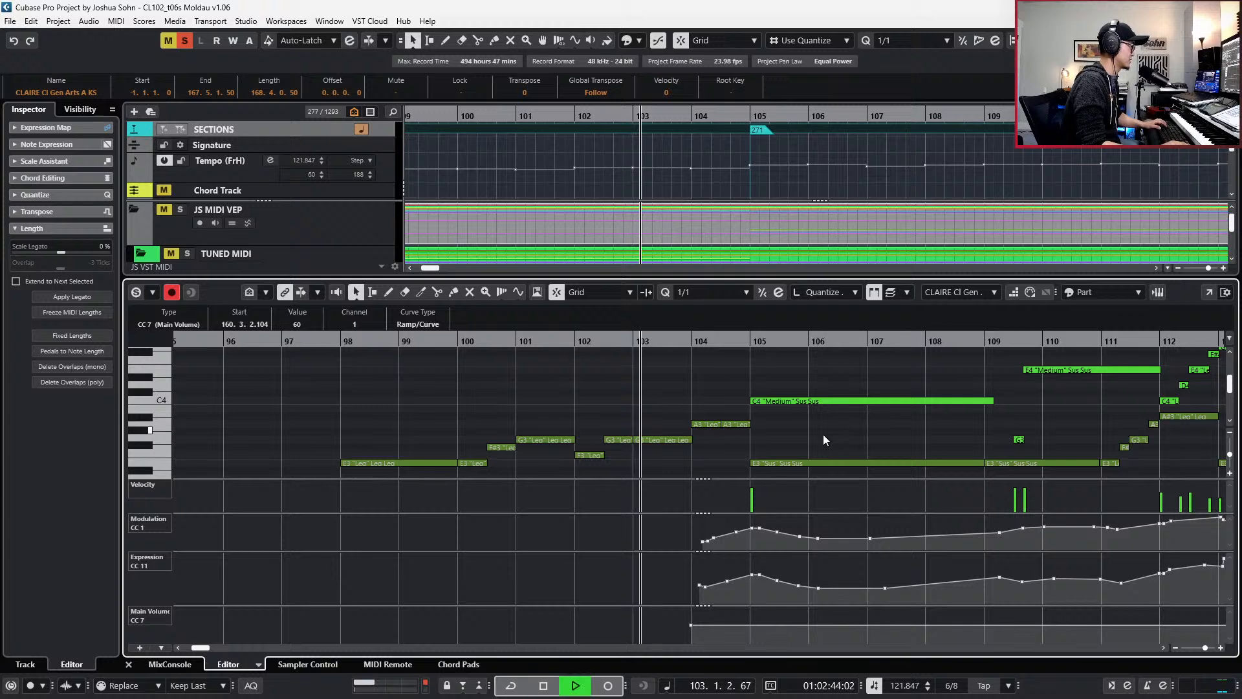
{"action": "scroll", "coordinate": [817, 438], "scroll_direction": "down", "scroll_amount": 1}
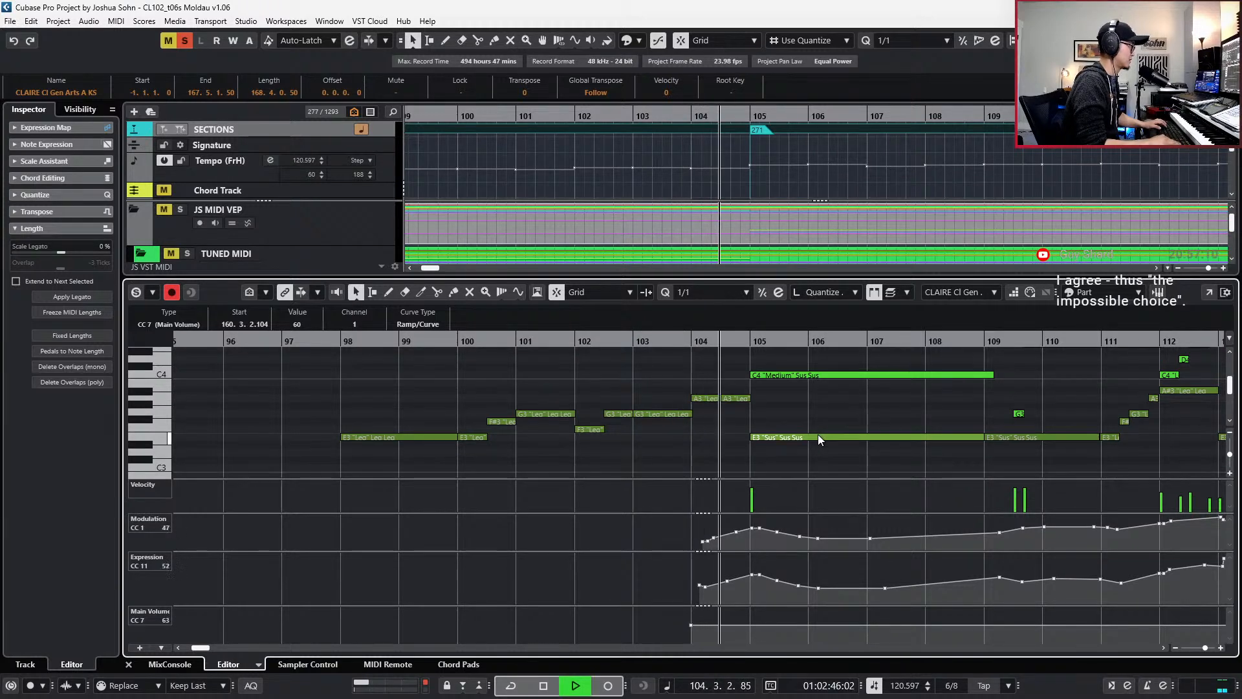
{"action": "left_click", "coordinate": [817, 435]}
{"action": "key", "text": "space"}
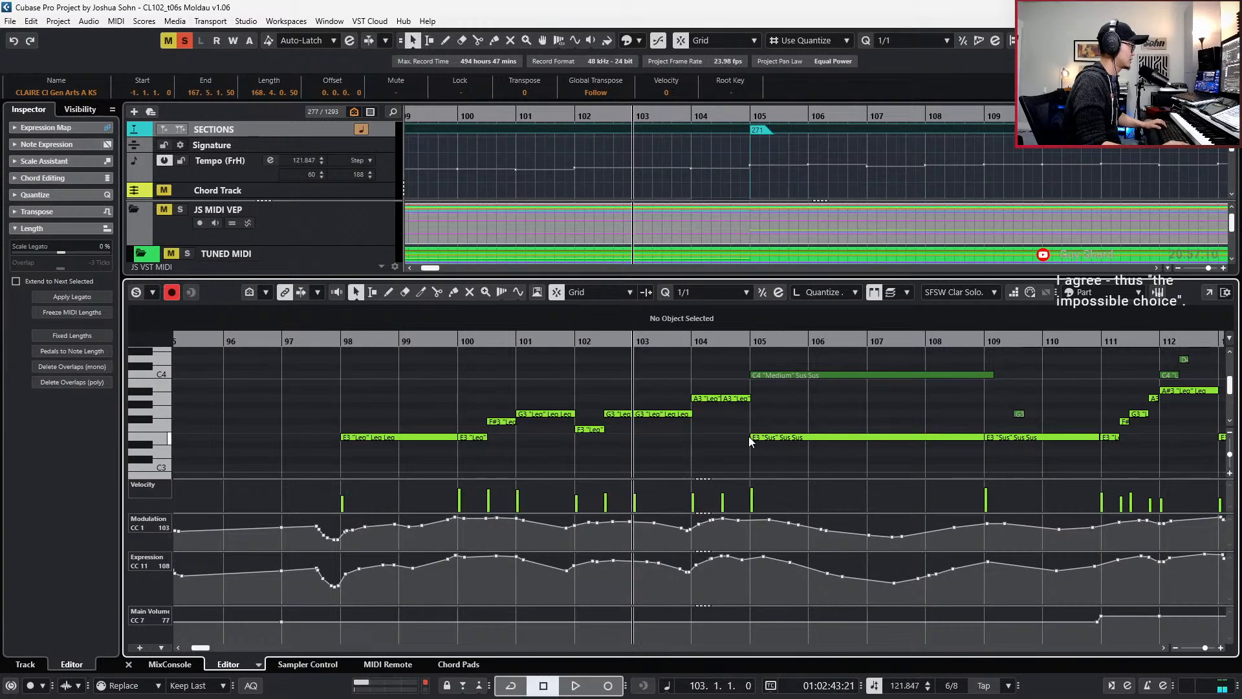
- Audition the clarinets from bar 103 in solo, and replay the passage unsoloed with the full orchestra to about bar 120
{"action": "key", "text": "space"}
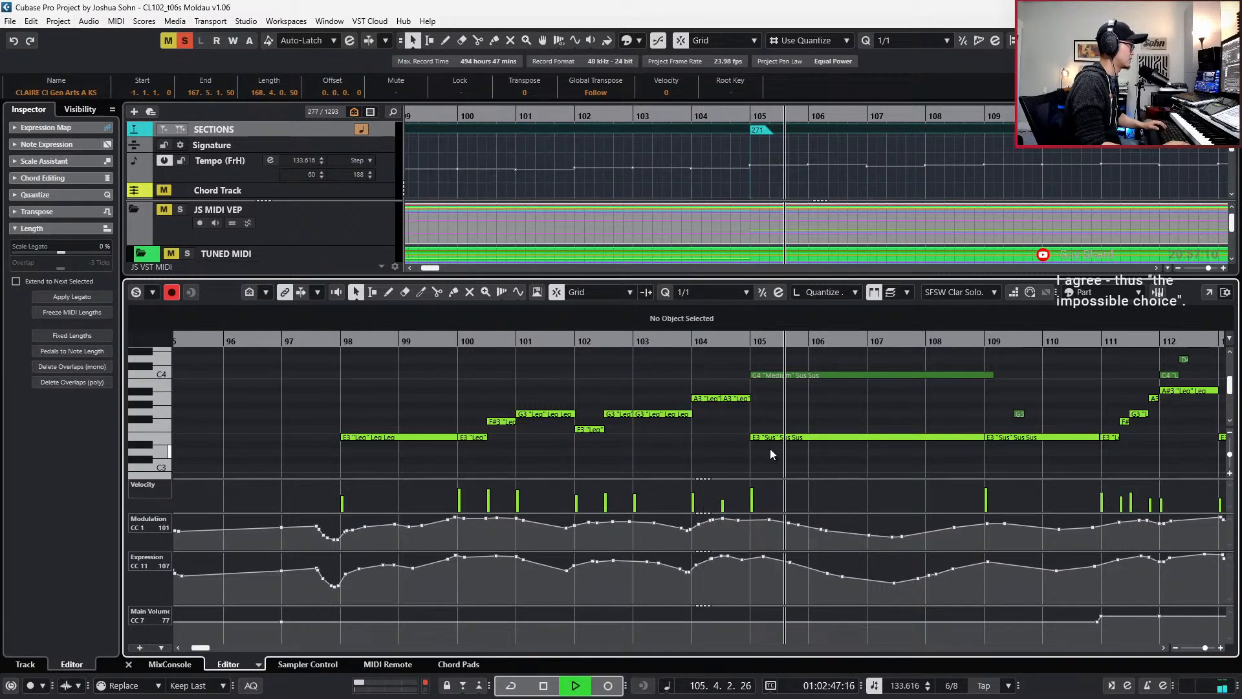
{"action": "scroll", "coordinate": [780, 427], "scroll_direction": "down", "scroll_amount": 2}
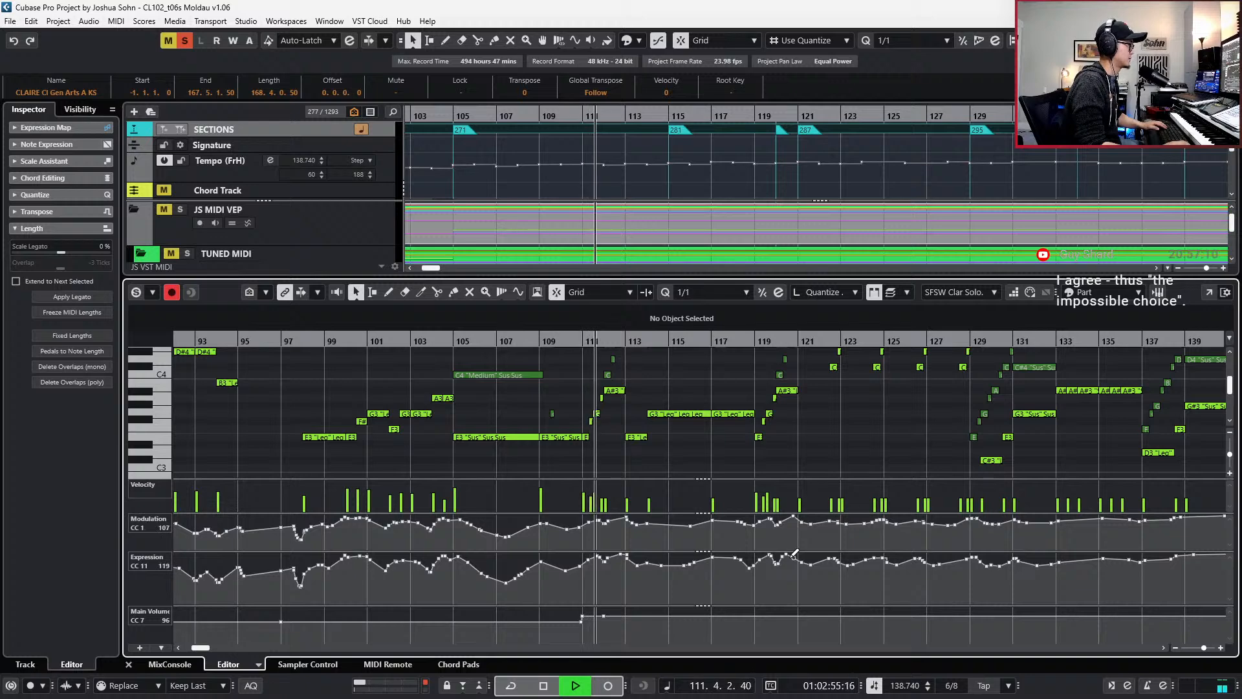
{"action": "scroll", "coordinate": [835, 398], "scroll_direction": "up", "scroll_amount": 3}
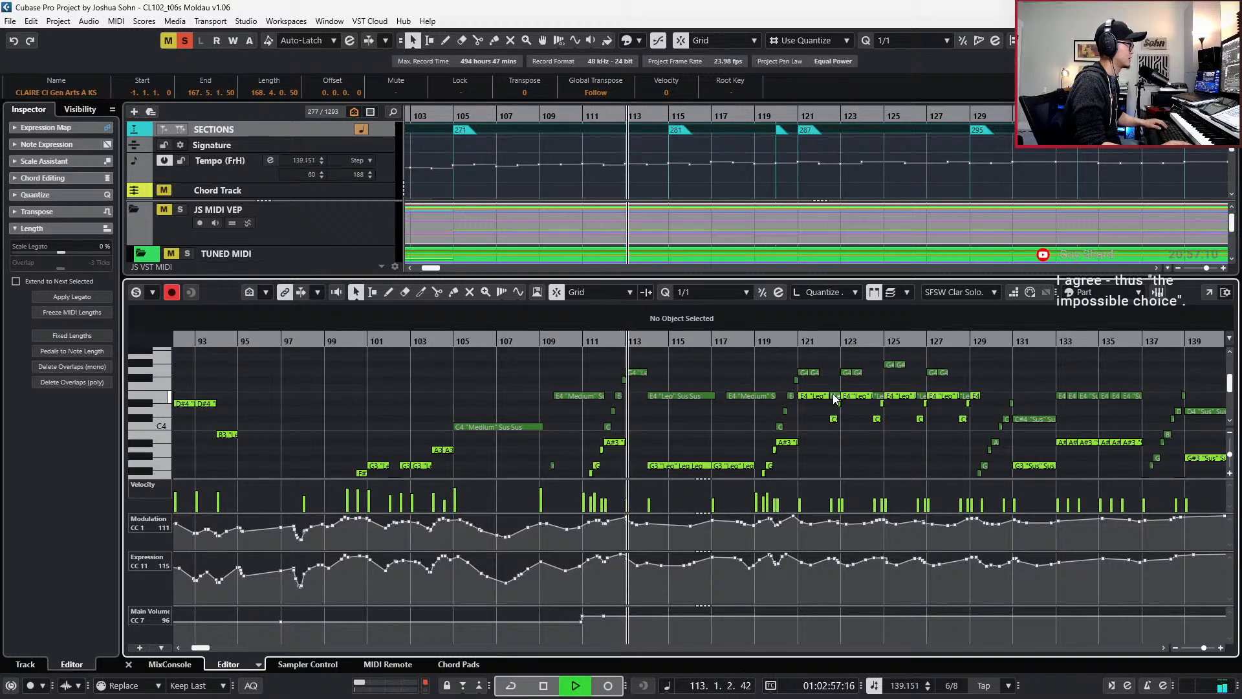
{"action": "key", "text": "space"}
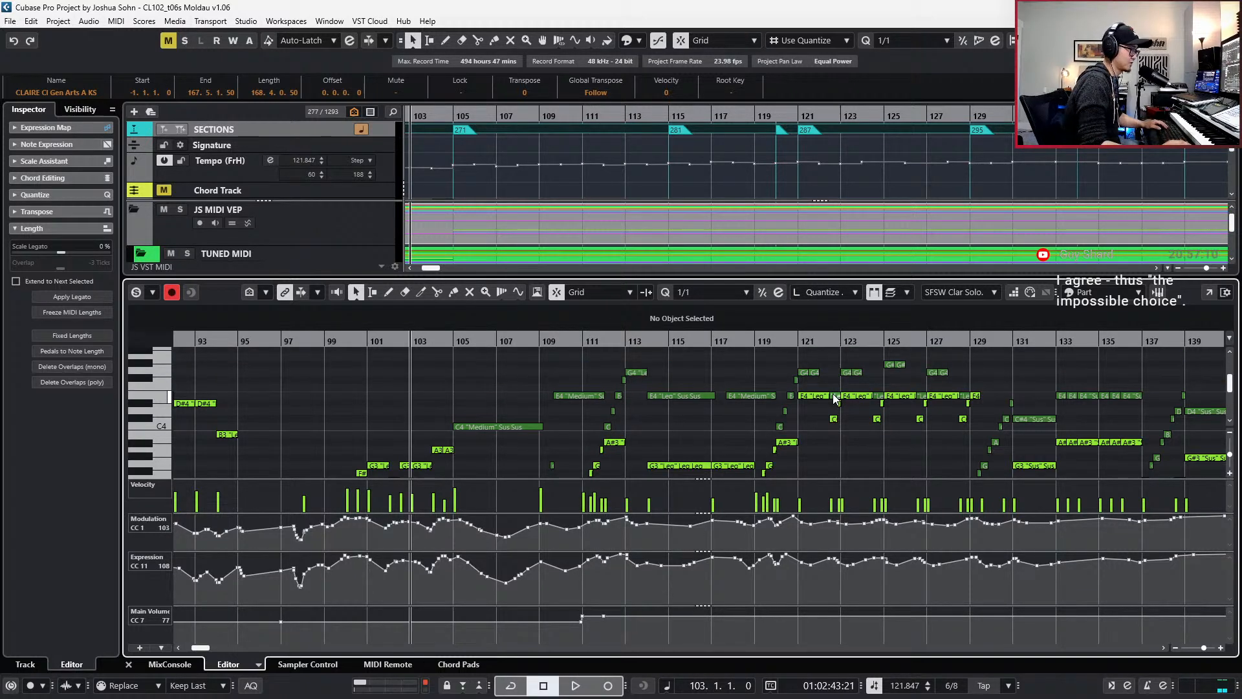
{"action": "key", "text": "space"}
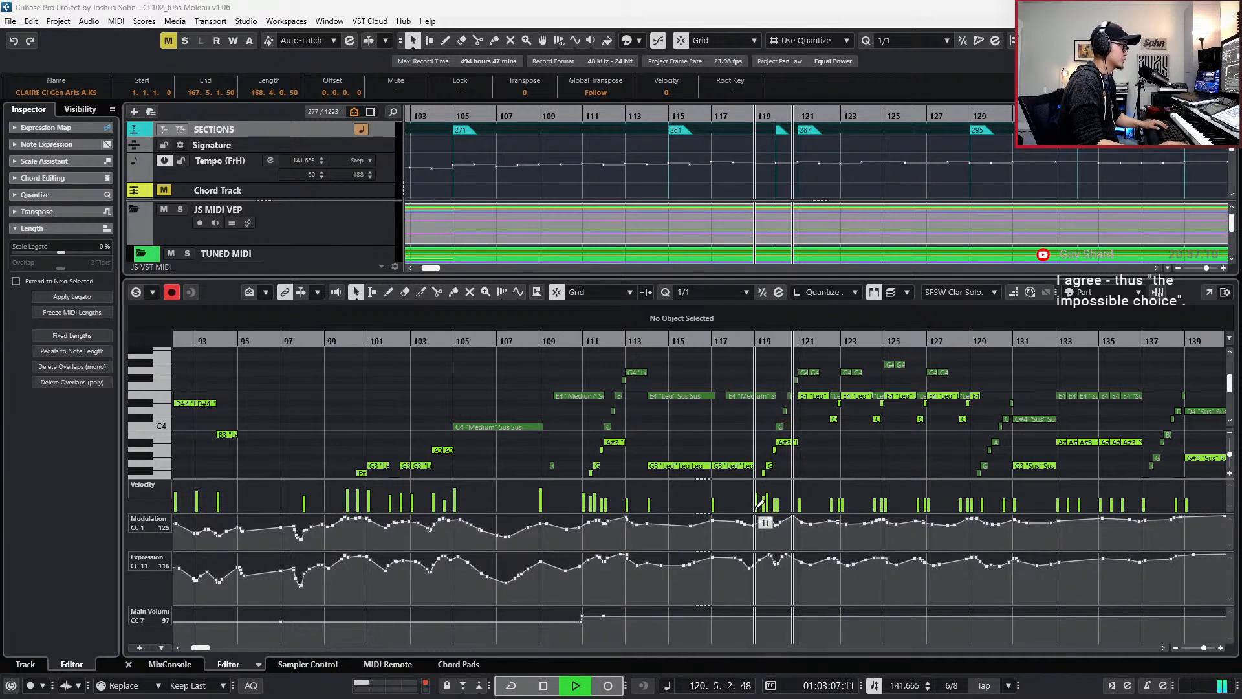
- Follow the clarinet notes and controllers during playback from bar 120 onward, and close the key editor
{"action": "scroll", "coordinate": [804, 447], "scroll_direction": "up", "scroll_amount": 3}
{"action": "scroll", "coordinate": [808, 433], "scroll_direction": "down", "scroll_amount": 3}
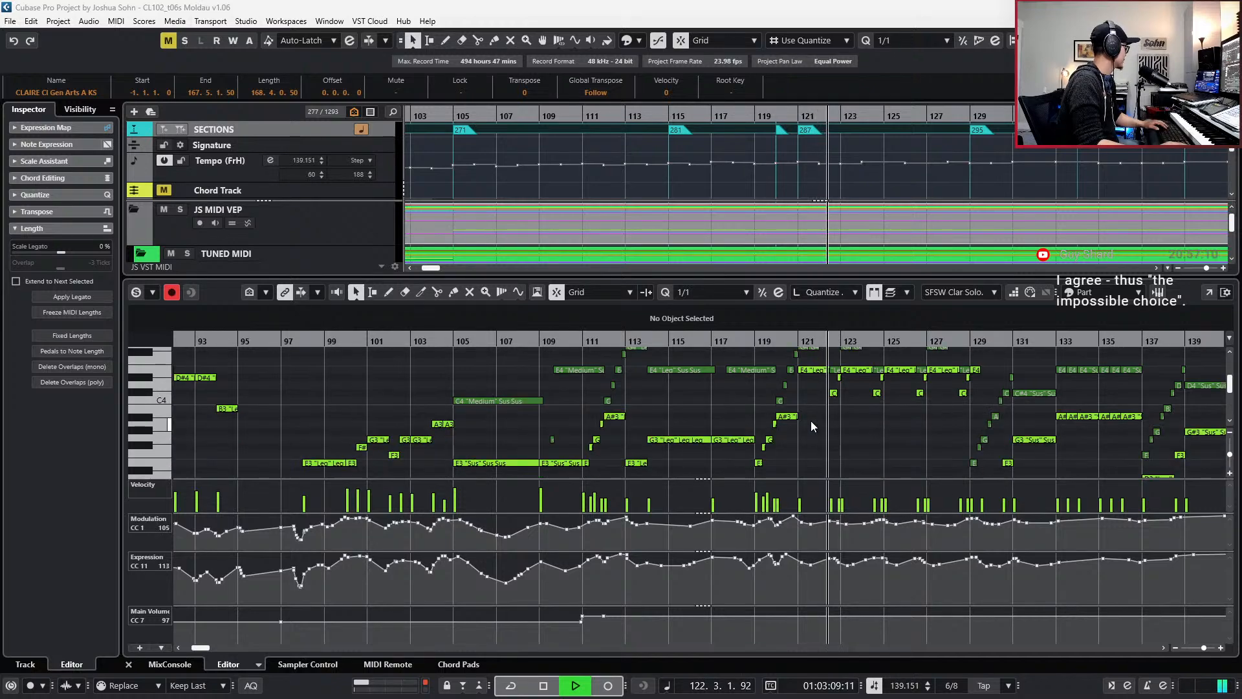
{"action": "scroll", "coordinate": [819, 403], "scroll_direction": "right", "scroll_amount": 4}
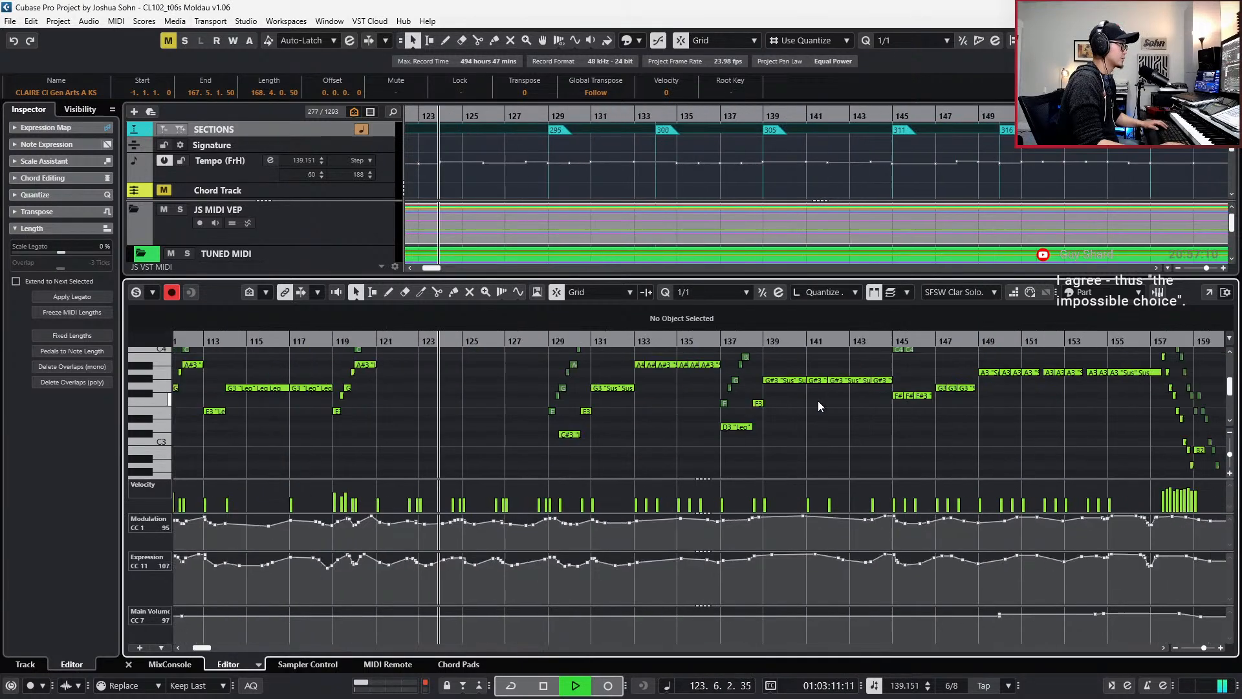
{"action": "scroll", "coordinate": [818, 403], "scroll_direction": "up", "scroll_amount": 4}
{"action": "key", "text": "Return"}
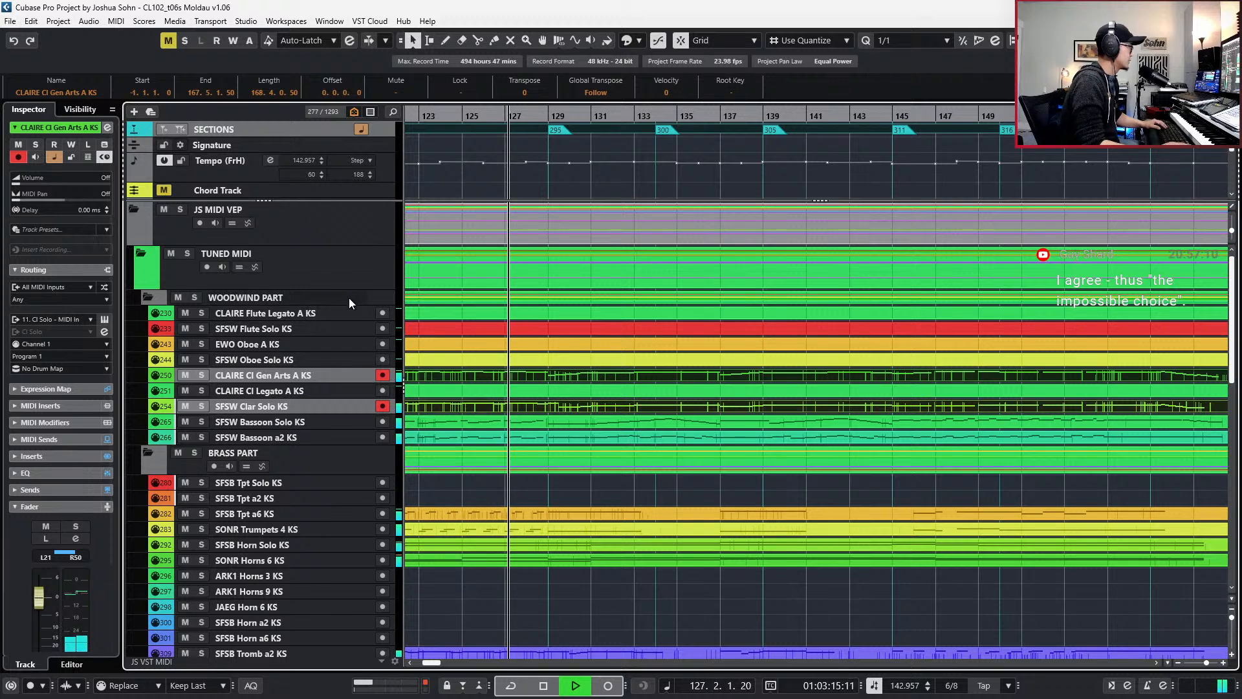
- Audition the WOODWIND PART folder in solo from about bar 129, stop playback and unsolo it
{"action": "left_click", "coordinate": [381, 297]}
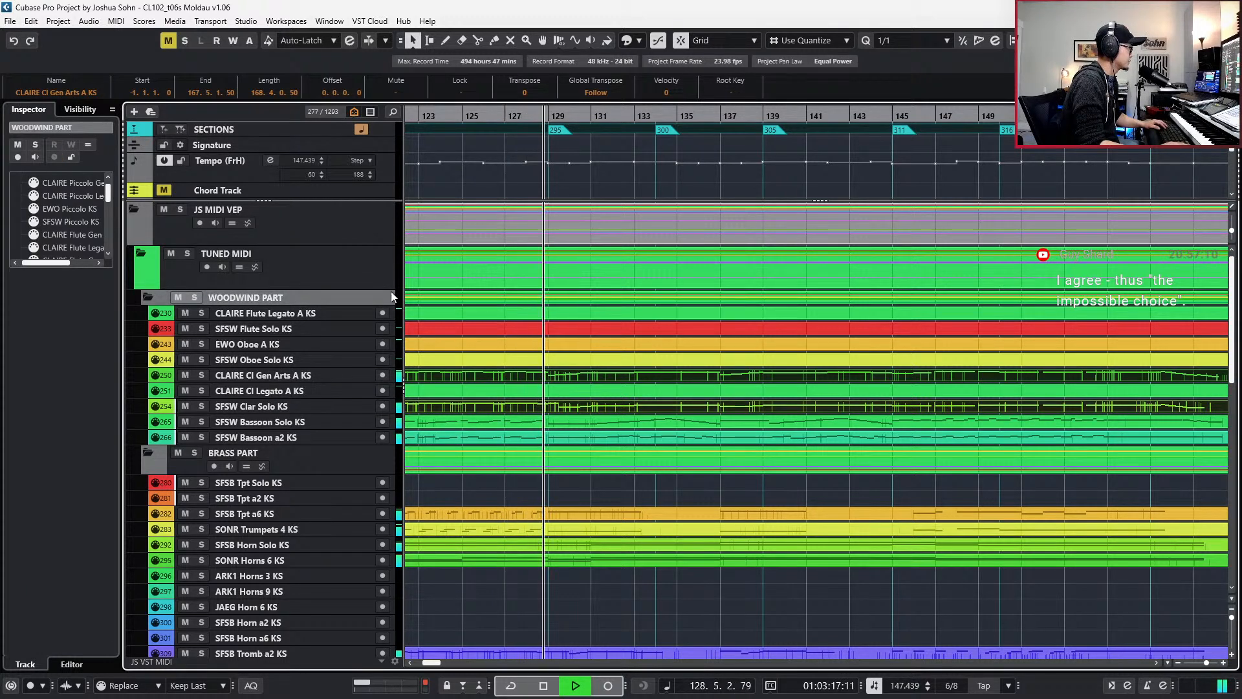
{"action": "key", "text": "s"}
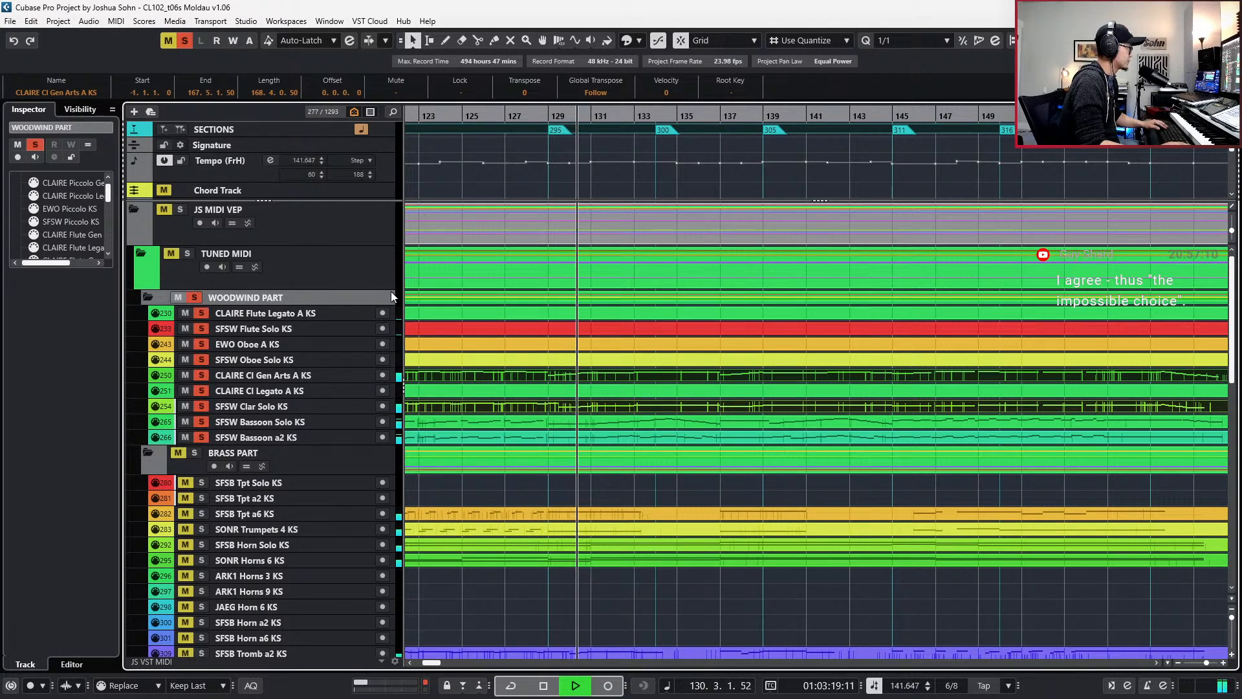
{"action": "scroll", "coordinate": [516, 317], "scroll_direction": "down", "scroll_amount": 5}
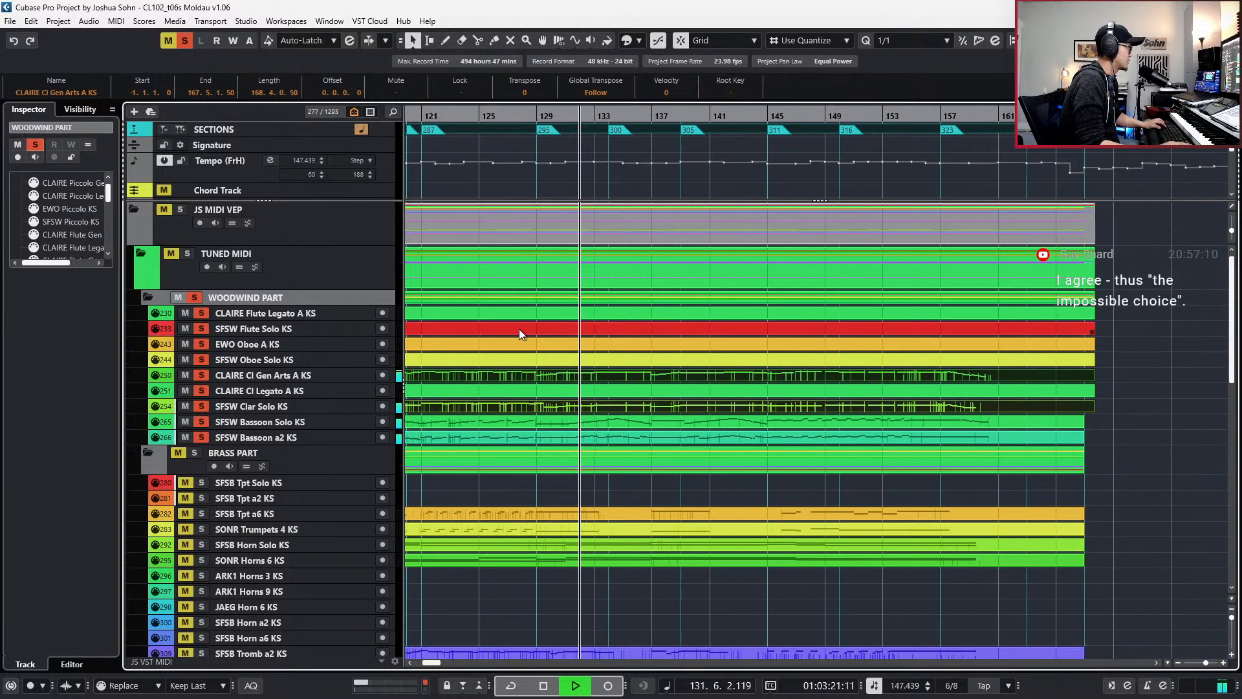
{"action": "scroll", "coordinate": [536, 339], "scroll_direction": "left", "scroll_amount": 1}
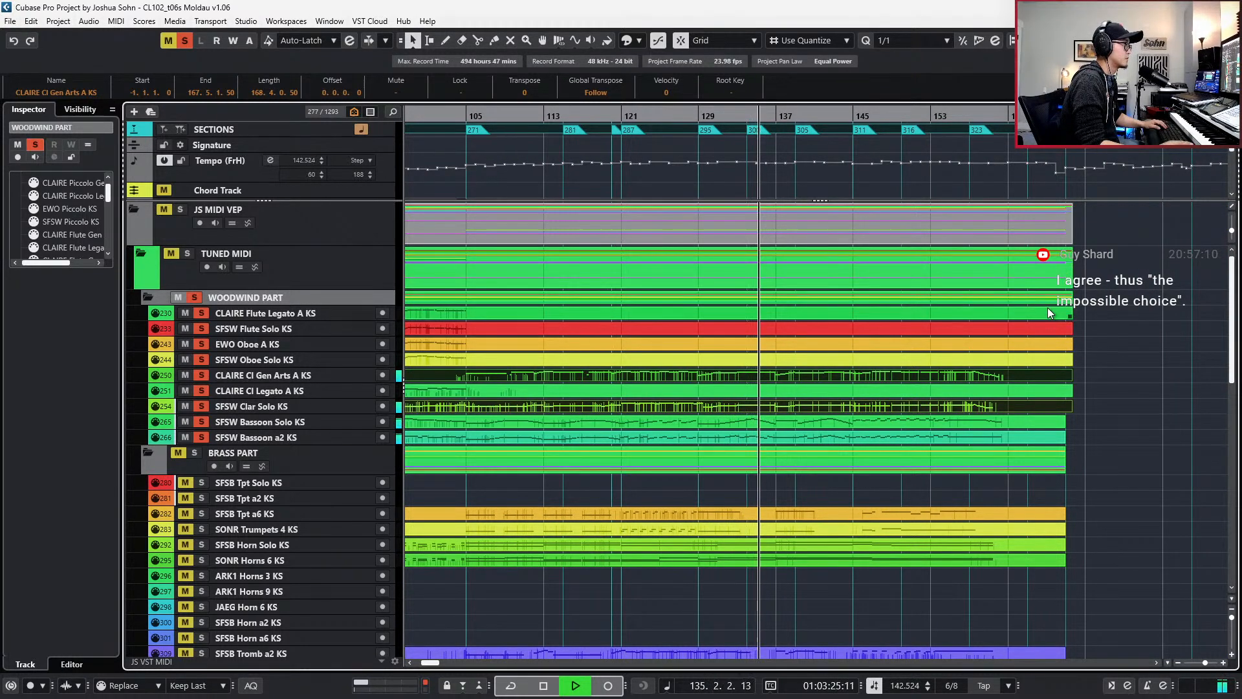
{"action": "key", "text": "space"}
{"action": "key", "text": "s"}
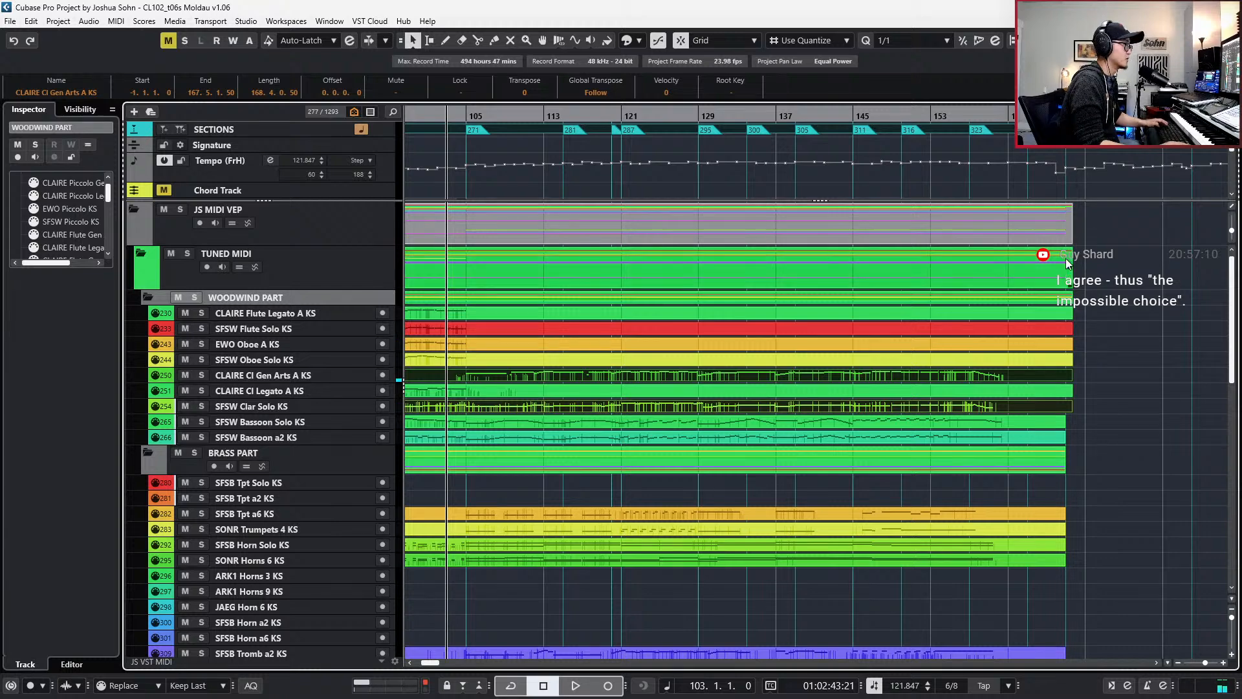
- Trim the ends of the overlong flute, oboe and clarinet parts back to bar 167
{"action": "left_click", "coordinate": [1089, 333]}
{"action": "left_click_drag", "start_coordinate": [1061, 410], "coordinate": [1061, 411]}
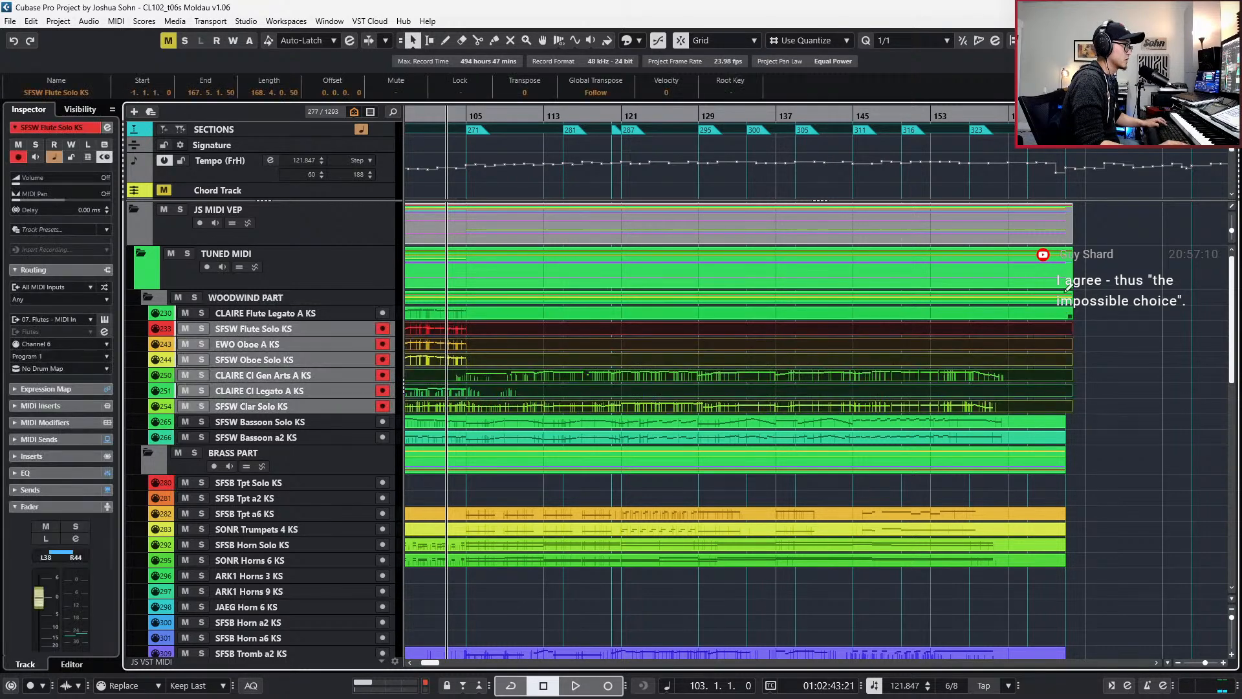
{"action": "left_click", "coordinate": [1059, 316]}
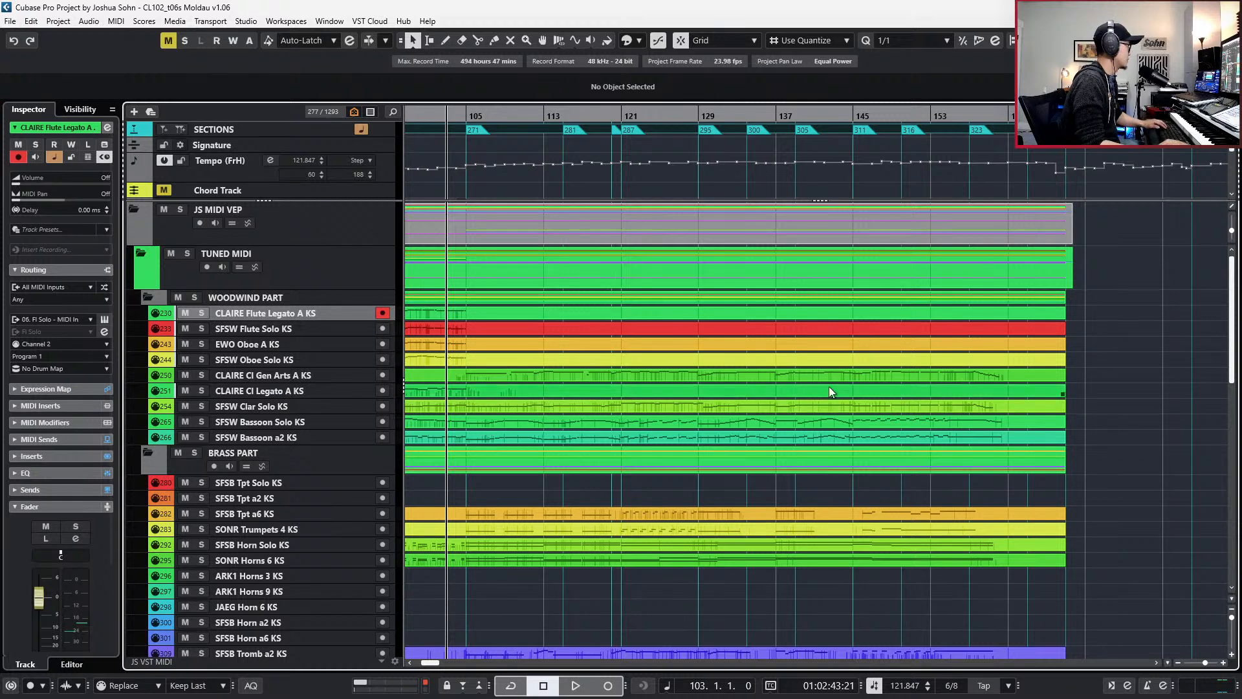
- Open the SFSW Oboe Solo and EWO Oboe A parts together in the key editor, focused on bars 97 to 118
{"action": "left_click", "coordinate": [600, 360]}
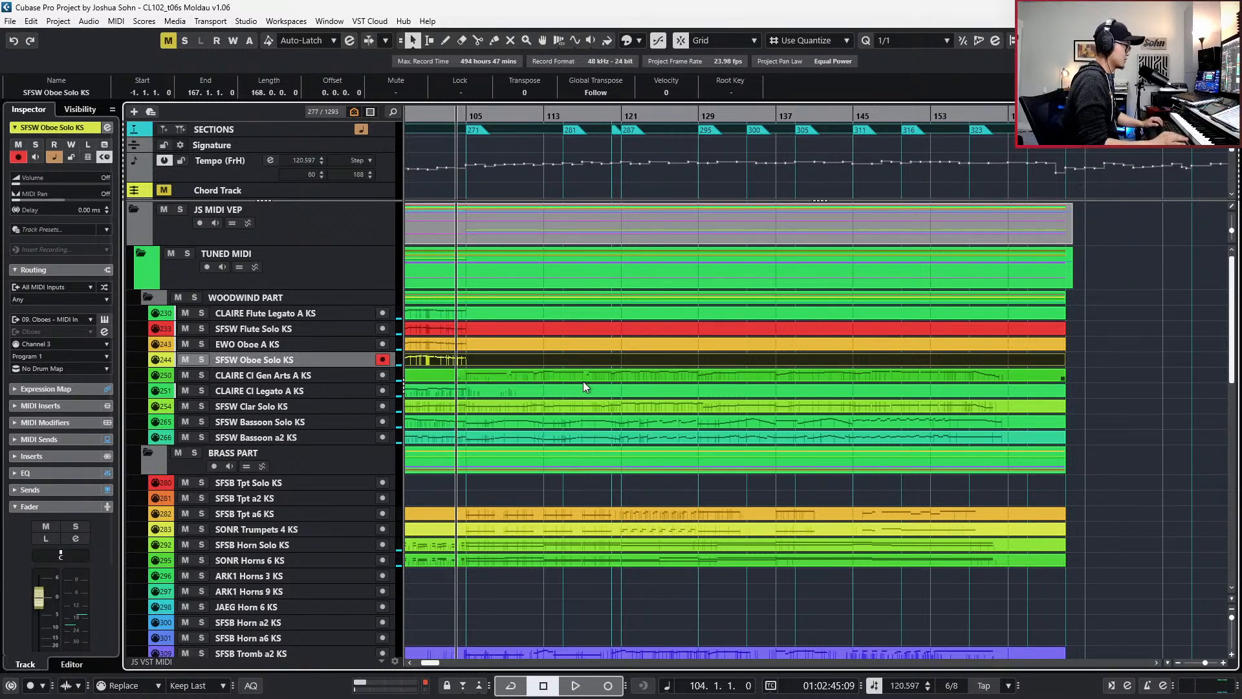
{"action": "scroll", "coordinate": [596, 366], "scroll_direction": "up", "scroll_amount": 2}
{"action": "scroll", "coordinate": [598, 357], "scroll_direction": "left", "scroll_amount": 4}
{"action": "left_click", "coordinate": [708, 348], "text": "shift"}
{"action": "double_click", "coordinate": [708, 348]}
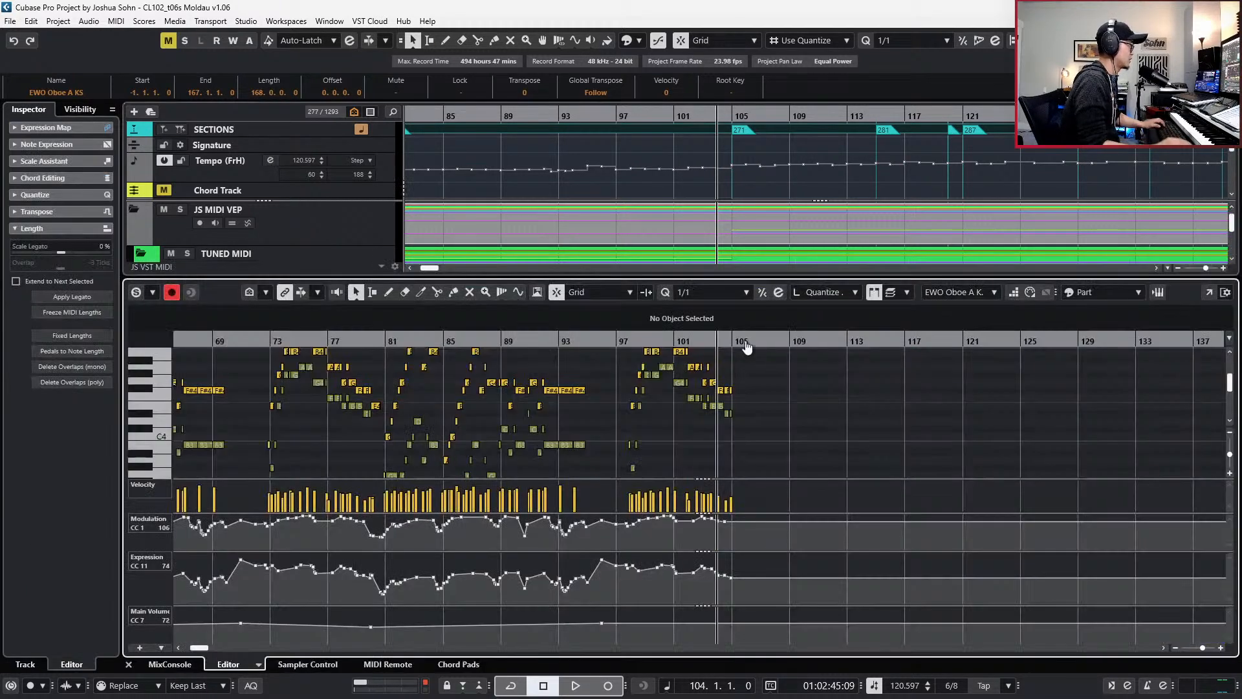
{"action": "scroll", "coordinate": [801, 355], "scroll_direction": "up", "scroll_amount": 3}
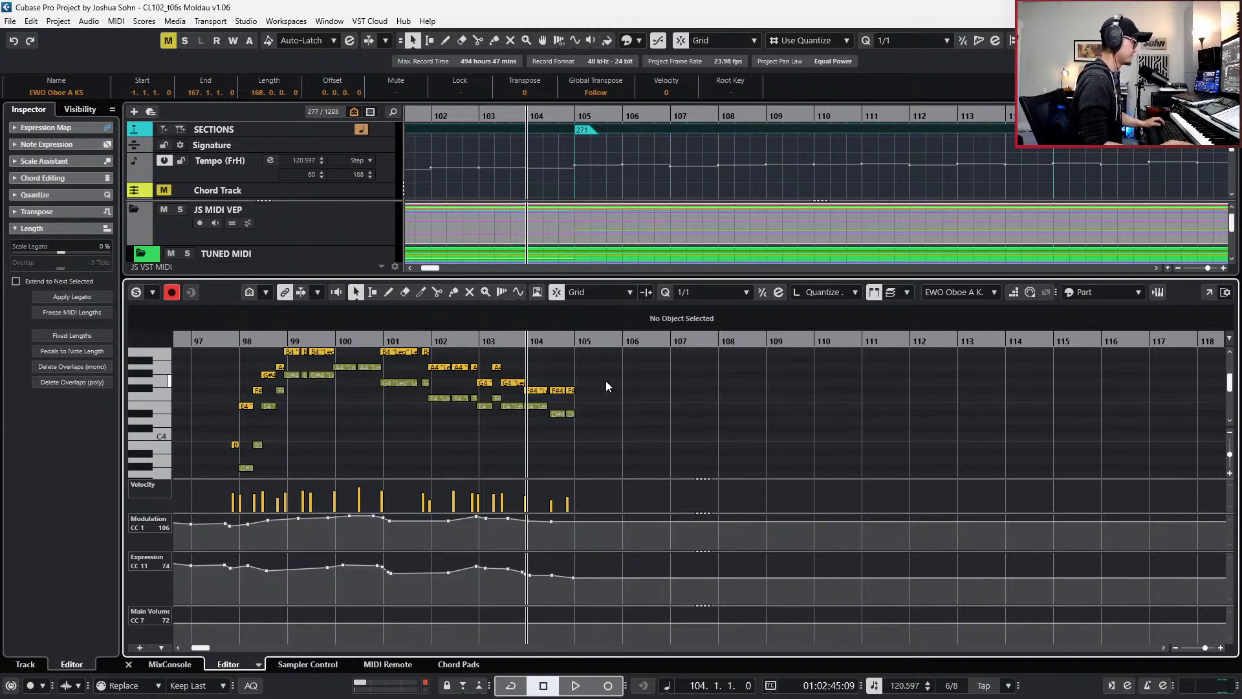
- Switch to the PDF score and find the page where bar 271 begins
{"action": "key", "text": "alt+Tab"}
{"action": "key", "text": "Tab"}
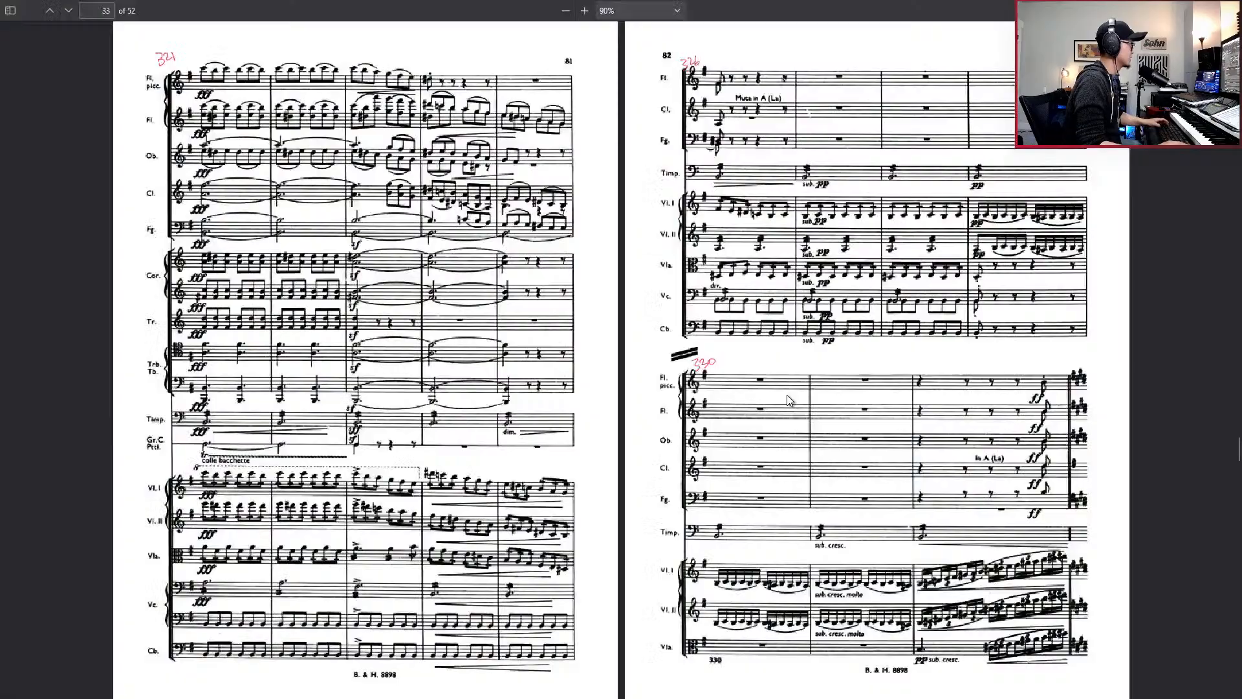
{"action": "scroll", "coordinate": [786, 422], "scroll_direction": "up", "scroll_amount": 3}
{"action": "scroll", "coordinate": [747, 407], "scroll_direction": "up", "scroll_amount": 20}
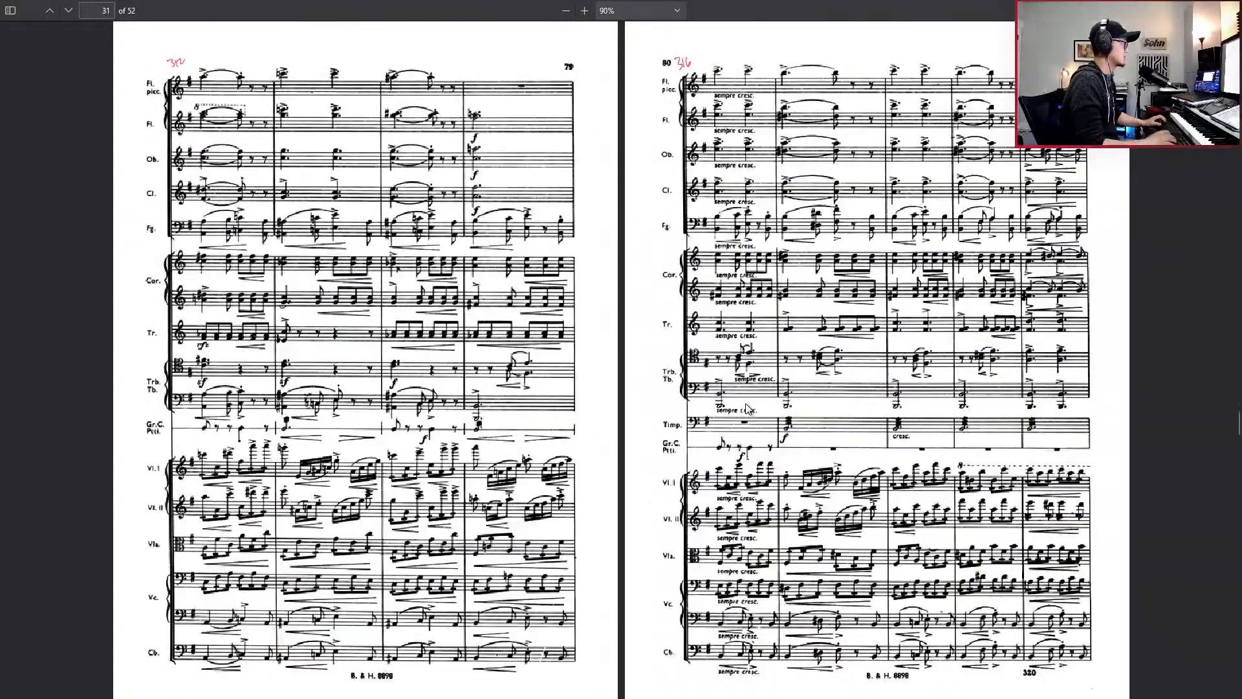
{"action": "key", "text": "Left"}
{"action": "key", "text": "Left"}
{"action": "key", "text": "Left"}
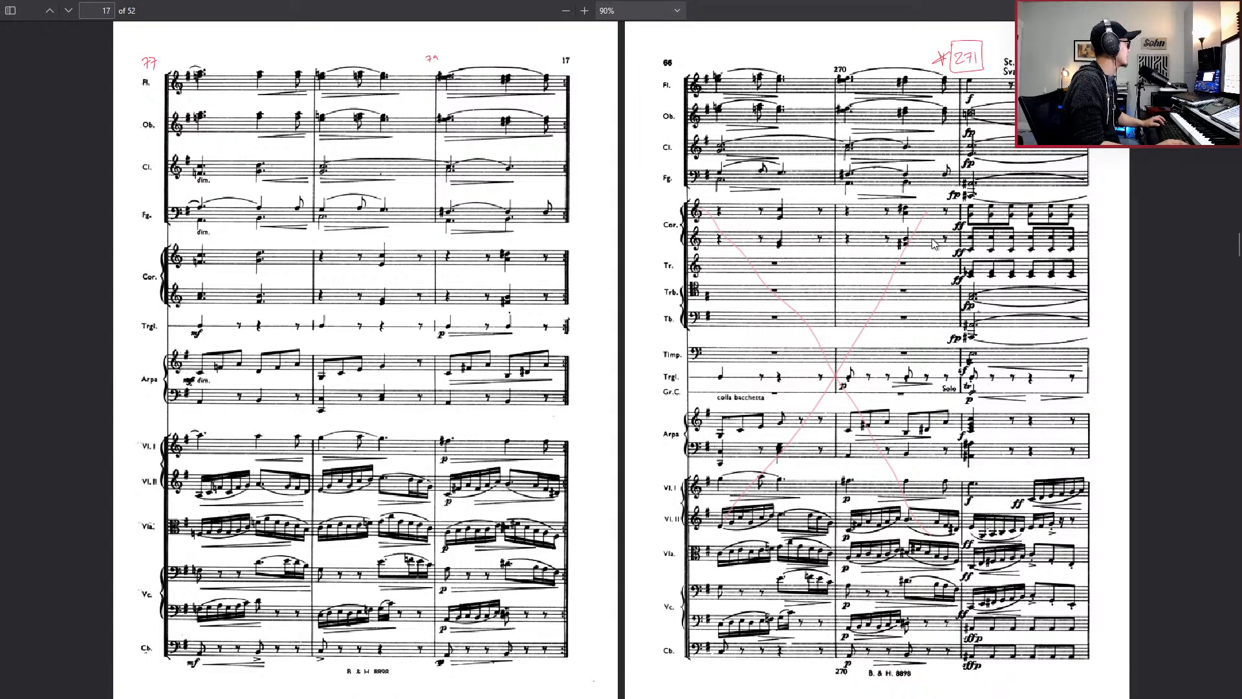
{"action": "right_click", "coordinate": [913, 258]}
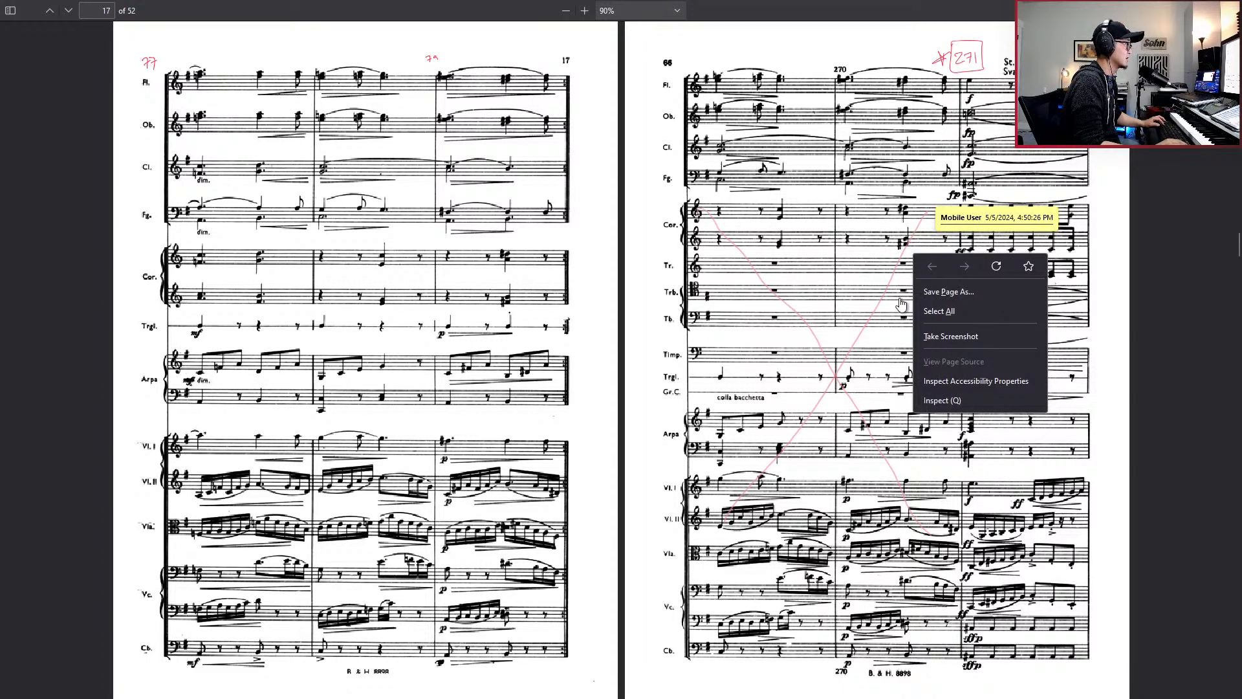
{"action": "left_click", "coordinate": [1105, 273]}
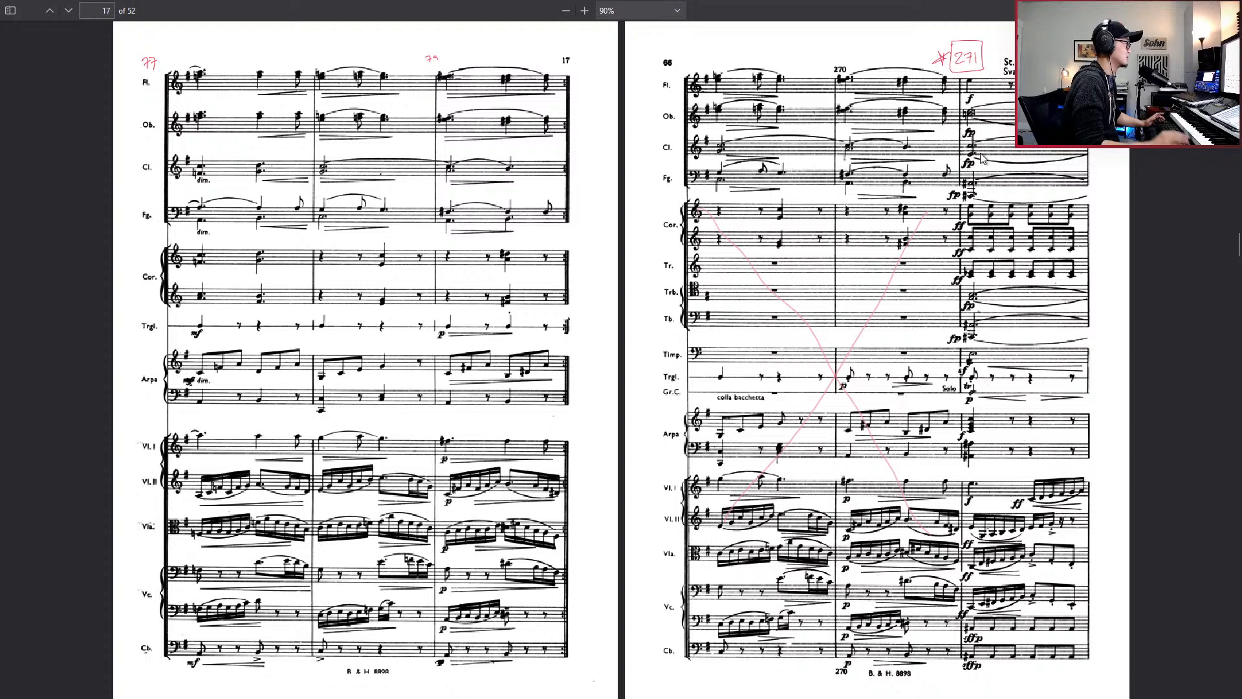
- Read the woodwind staves in the score from bar 272 through bar 293
{"action": "key", "text": "Page_Down"}
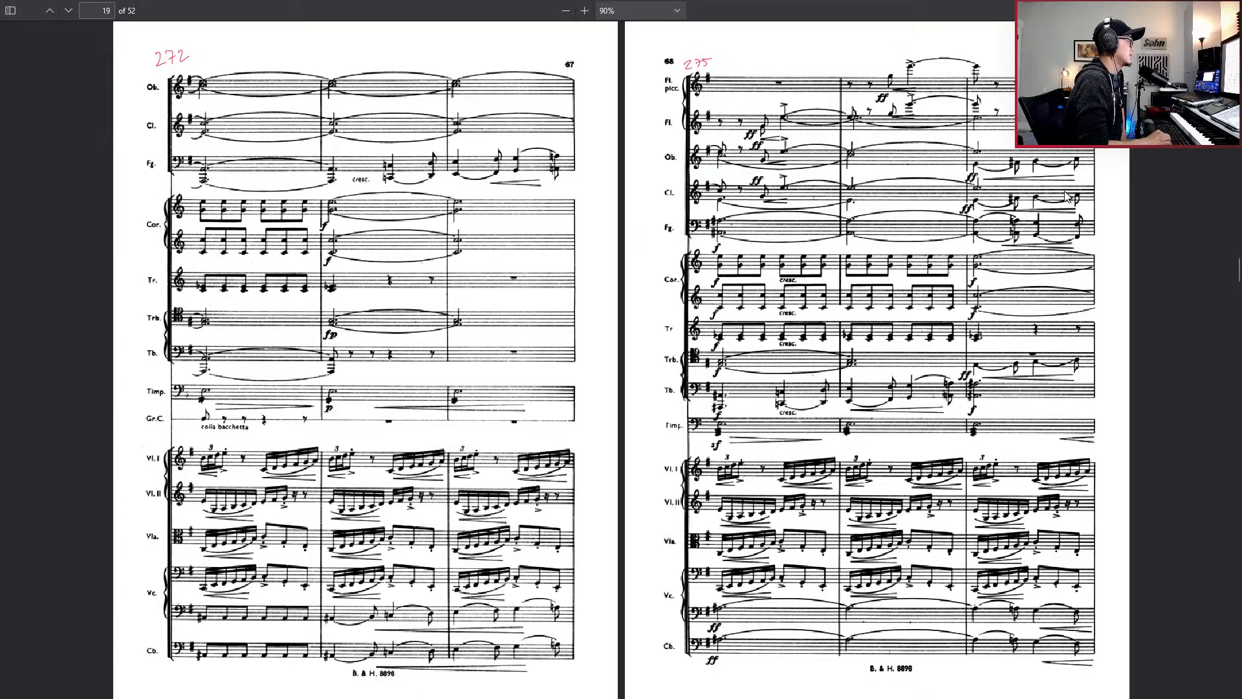
{"action": "key", "text": "Right"}
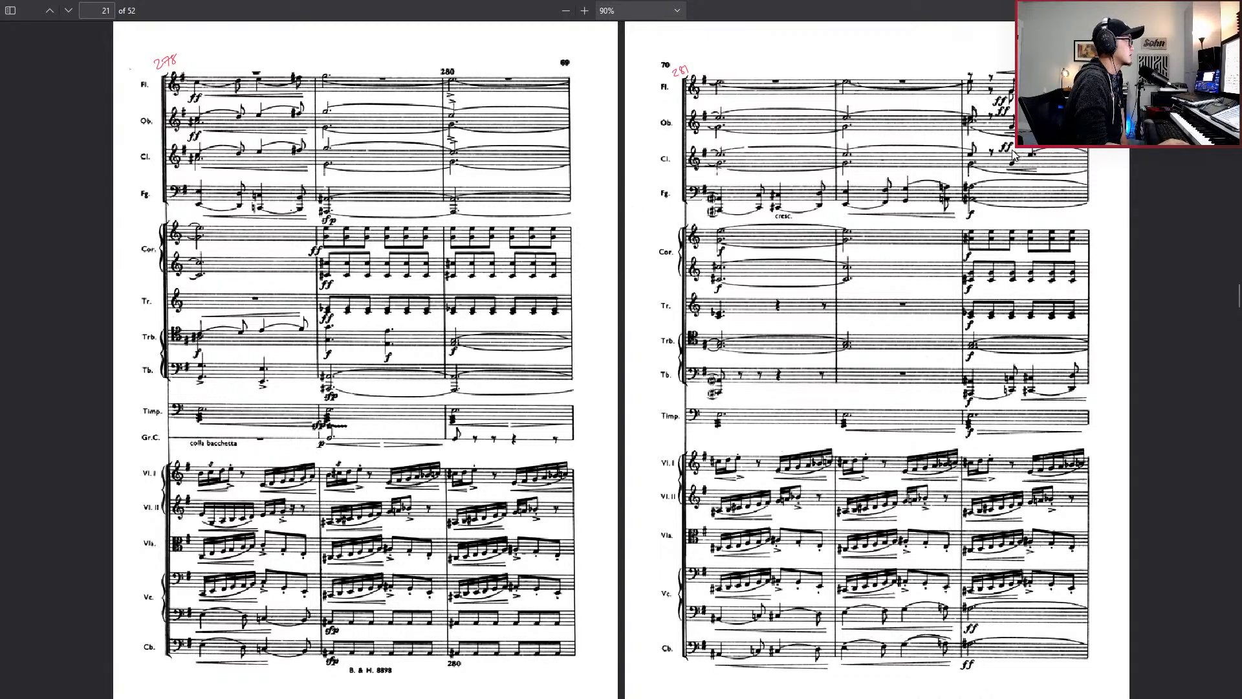
{"action": "key", "text": "Right"}
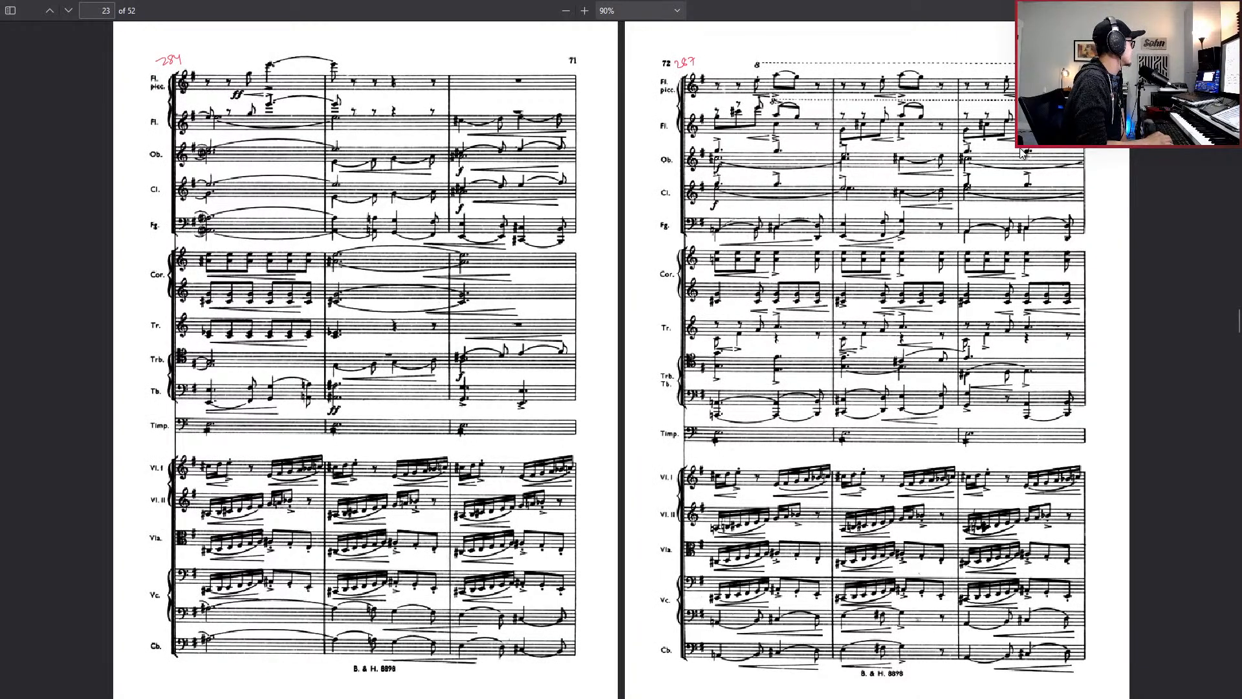
{"action": "key", "text": "Left"}
{"action": "key", "text": "Left"}
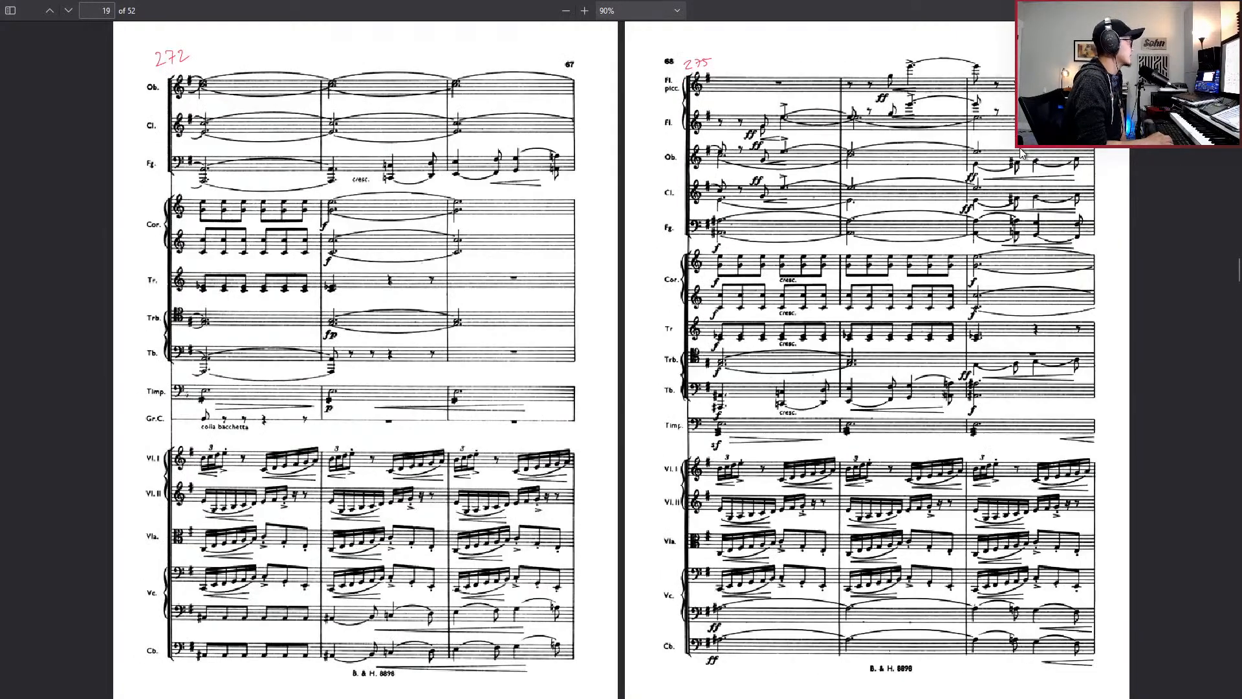
{"action": "key", "text": "Right"}
{"action": "key", "text": "Right"}
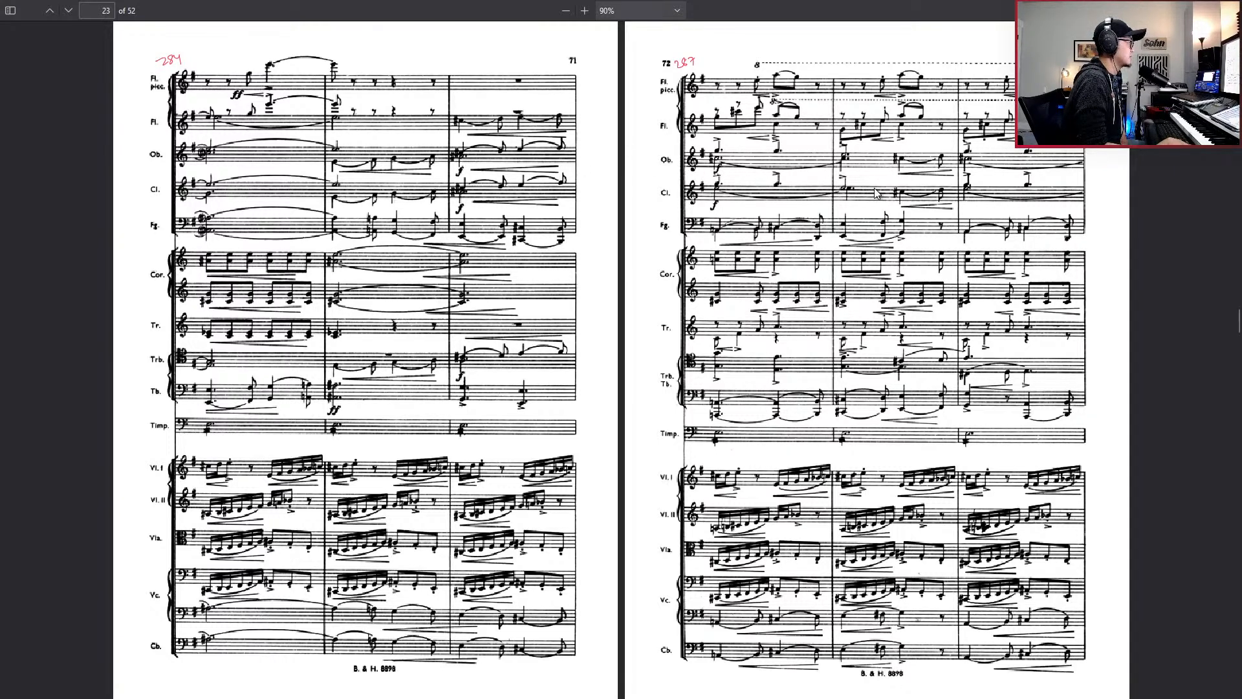
{"action": "key", "text": "Right"}
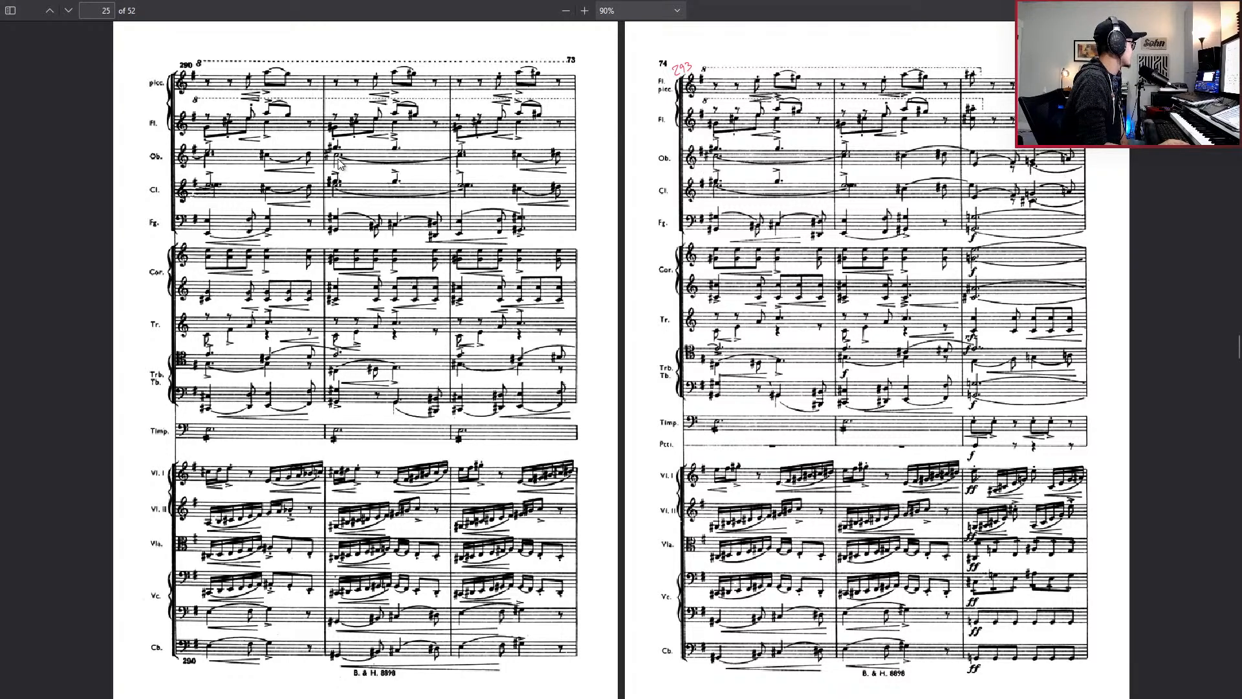
- Examine the oboe and clarinet staves of bars 290 to 292 in the score at close range
{"action": "scroll", "coordinate": [320, 162], "scroll_direction": "up", "scroll_amount": 2, "text": "ctrl"}
{"action": "scroll", "coordinate": [286, 155], "scroll_direction": "right", "scroll_amount": 1}
{"action": "scroll", "coordinate": [317, 167], "scroll_direction": "left", "scroll_amount": 3}
{"action": "scroll", "coordinate": [310, 201], "scroll_direction": "up", "scroll_amount": 2, "text": "ctrl"}
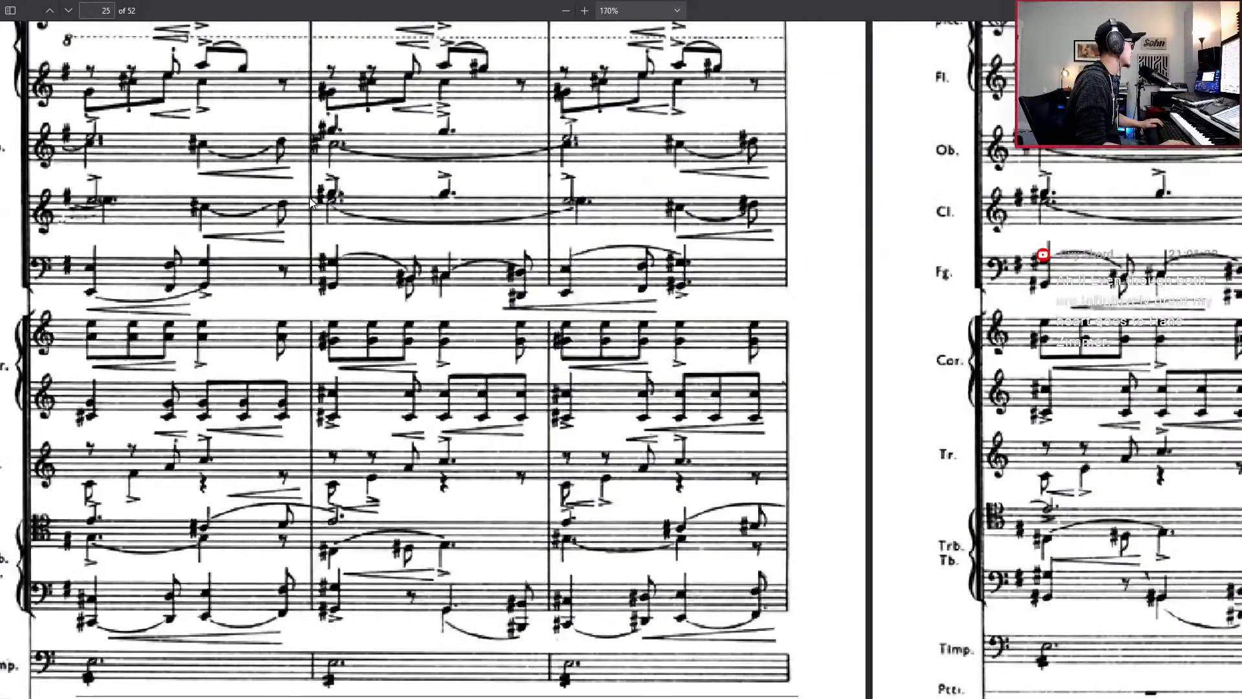
{"action": "scroll", "coordinate": [310, 200], "scroll_direction": "up", "scroll_amount": 2, "text": "ctrl"}
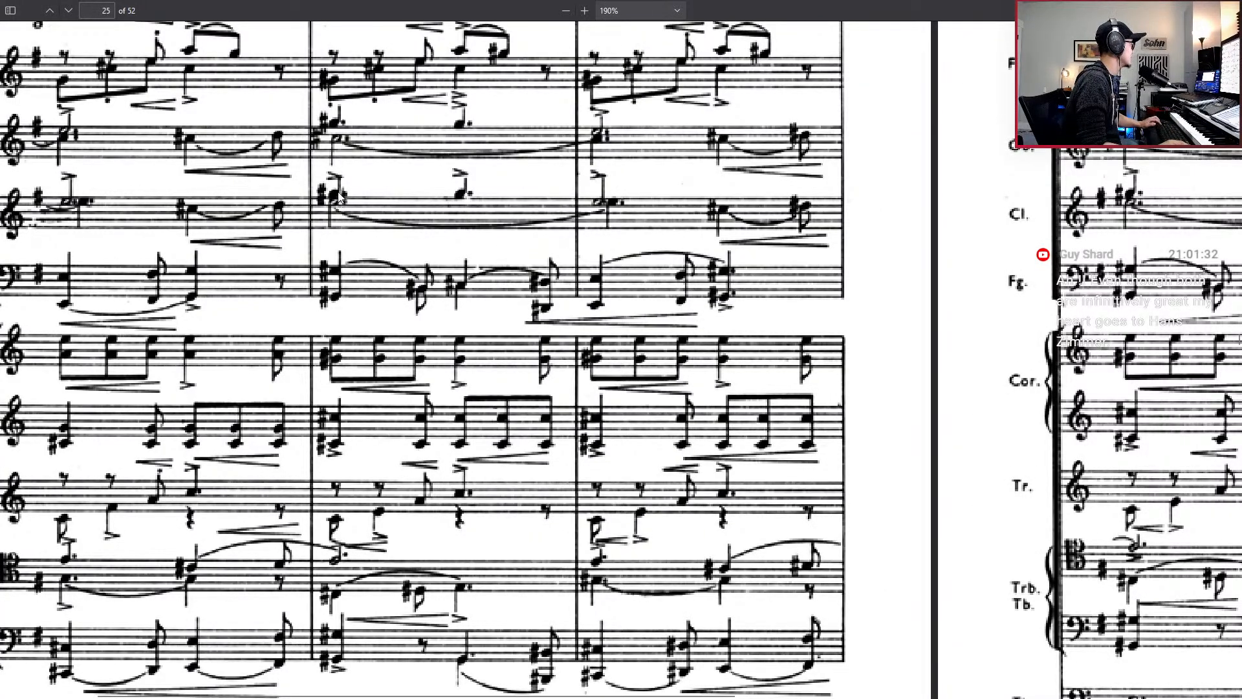
{"action": "scroll", "coordinate": [335, 127], "scroll_direction": "down", "scroll_amount": 1, "text": "ctrl"}
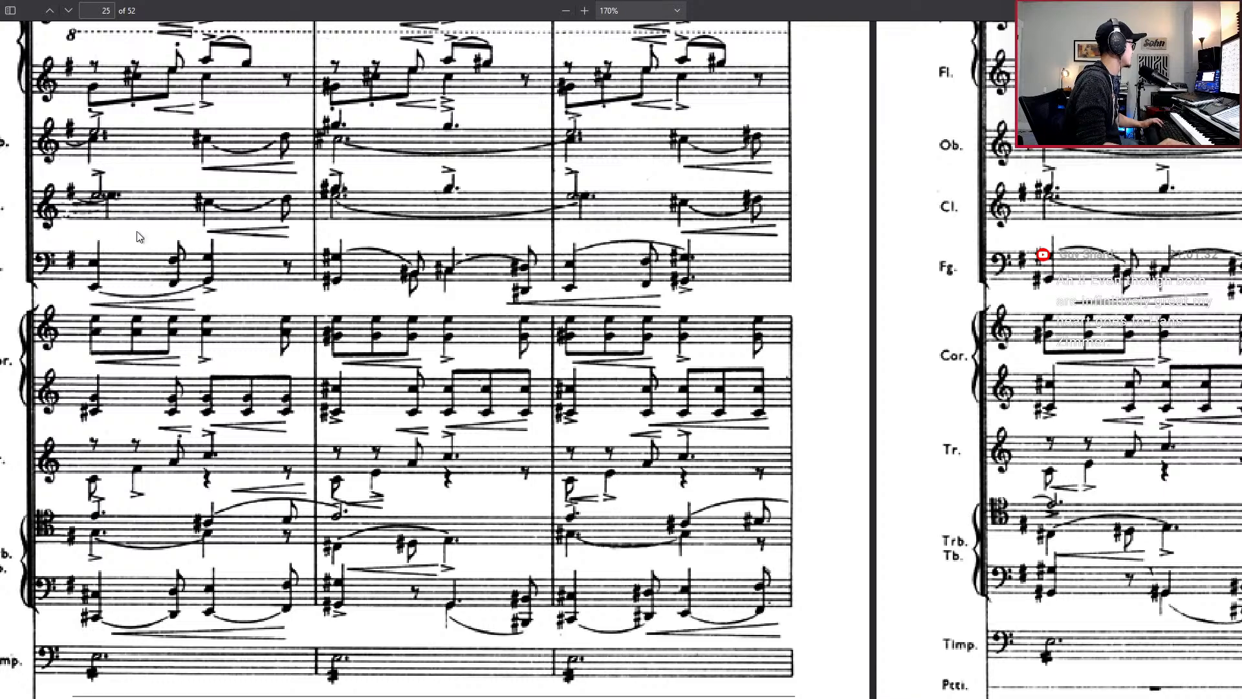
{"action": "scroll", "coordinate": [396, 214], "scroll_direction": "down", "scroll_amount": 1, "text": "ctrl"}
{"action": "scroll", "coordinate": [395, 213], "scroll_direction": "down", "scroll_amount": 2, "text": "ctrl"}
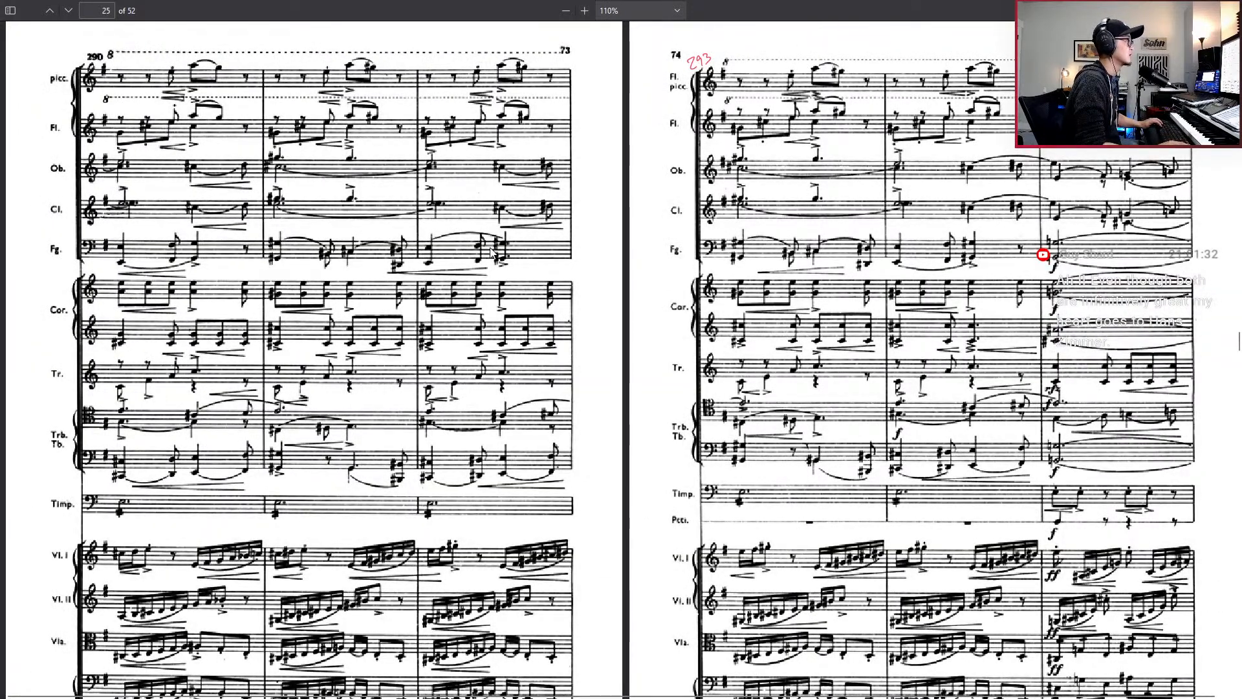
{"action": "scroll", "coordinate": [492, 261], "scroll_direction": "down", "scroll_amount": 1, "text": "ctrl"}
- Read through the remaining score pages from bar 296 to bar 330
{"action": "scroll", "coordinate": [495, 262], "scroll_direction": "down", "scroll_amount": 10}
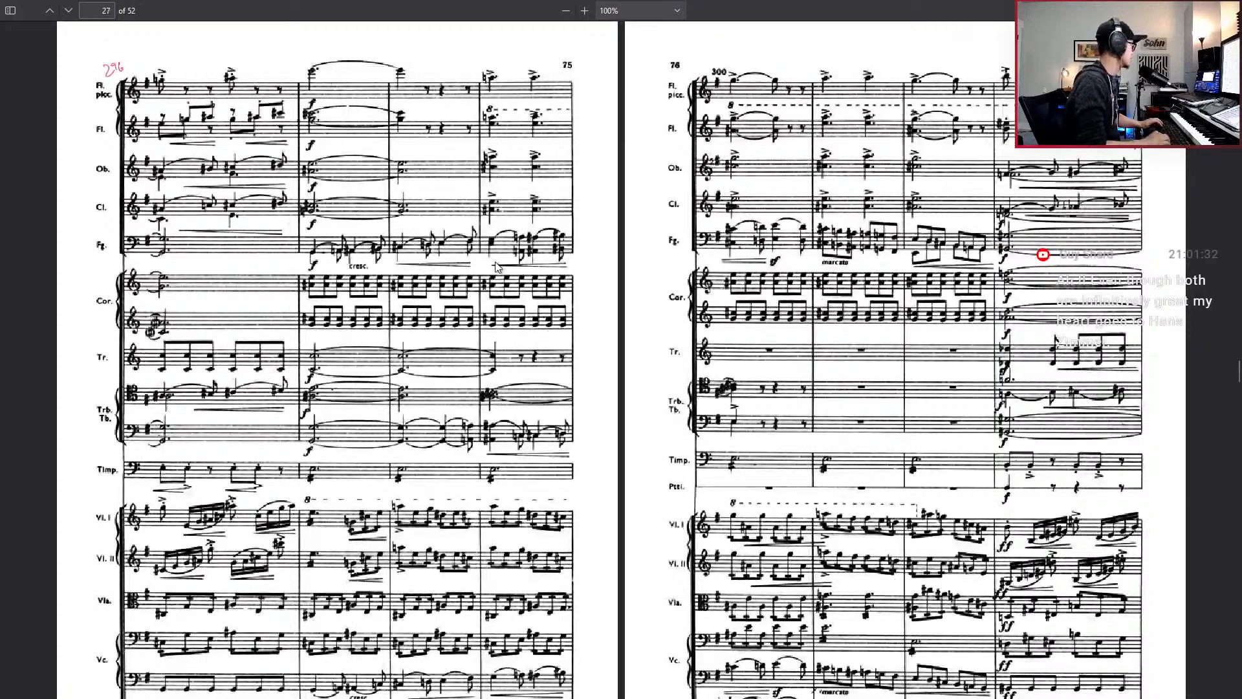
{"action": "scroll", "coordinate": [495, 266], "scroll_direction": "down", "scroll_amount": 5}
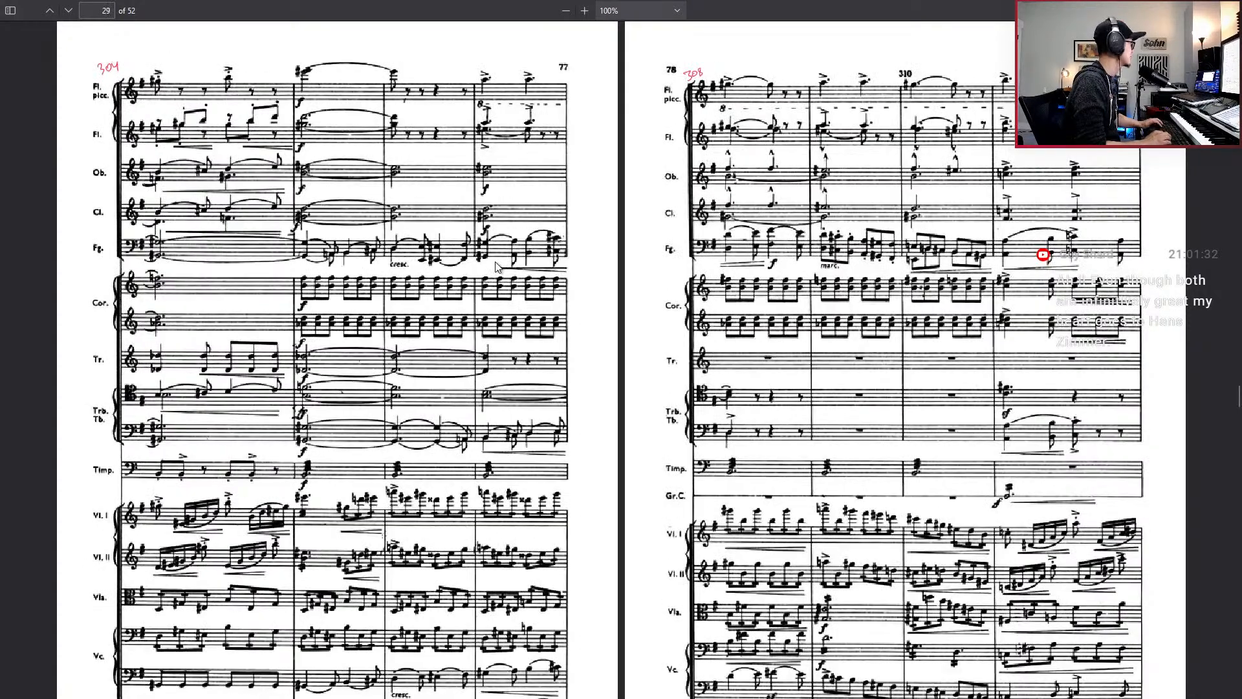
{"action": "scroll", "coordinate": [498, 266], "scroll_direction": "down", "scroll_amount": 5}
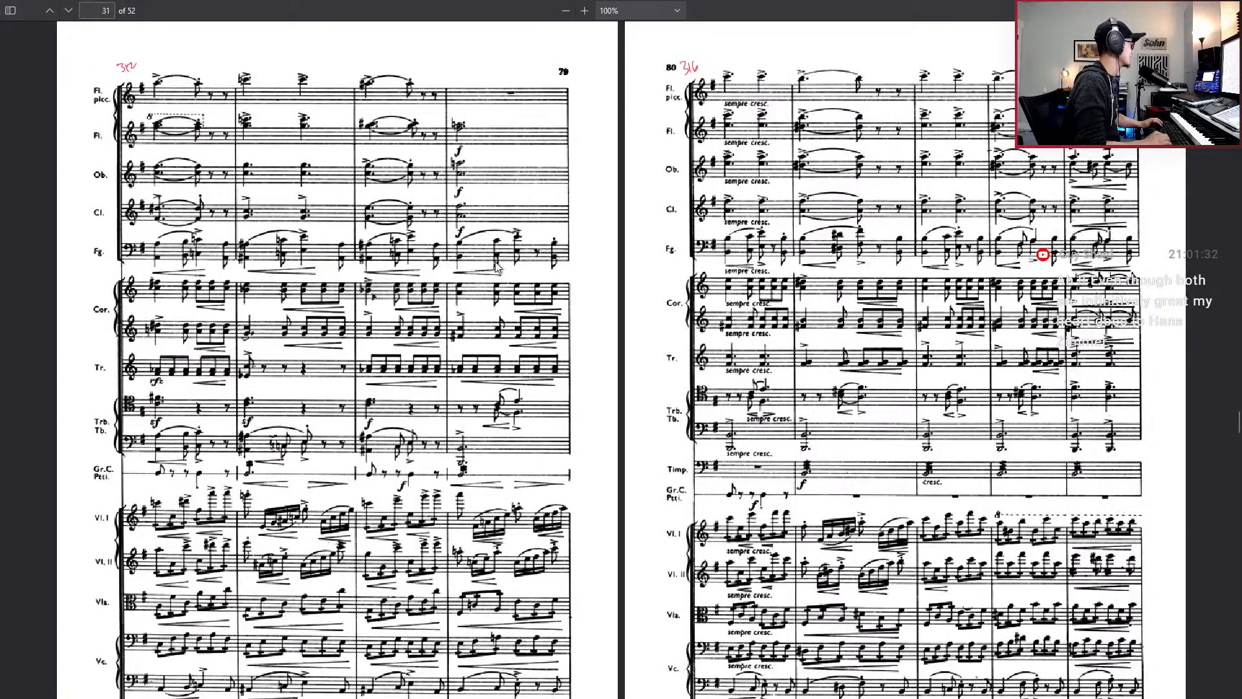
{"action": "scroll", "coordinate": [498, 266], "scroll_direction": "down", "scroll_amount": 5}
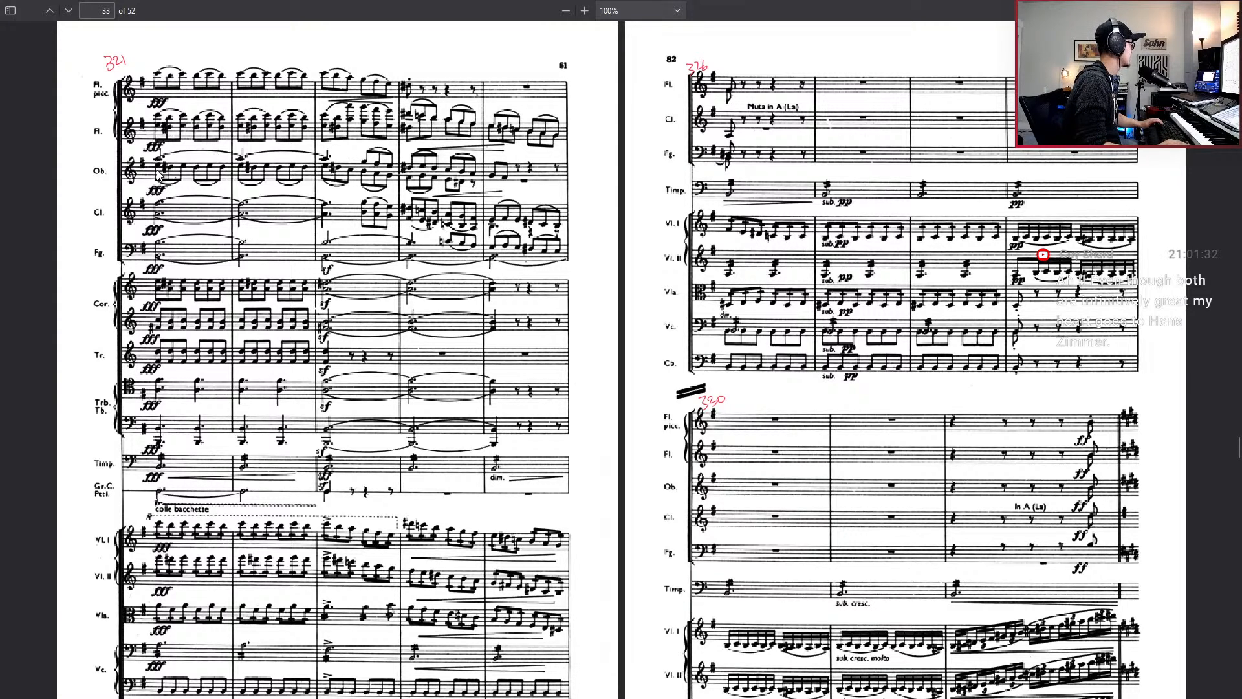
{"action": "scroll", "coordinate": [158, 173], "scroll_direction": "up", "scroll_amount": 5}
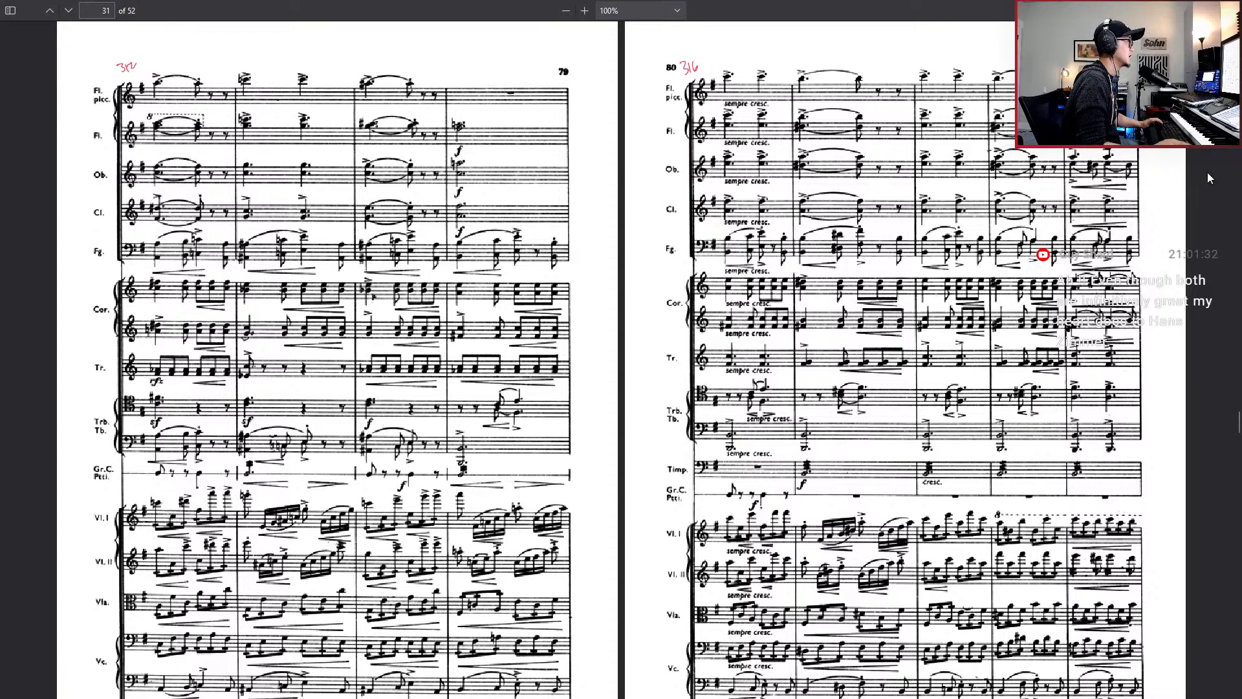
{"action": "key", "text": "Page_Down"}
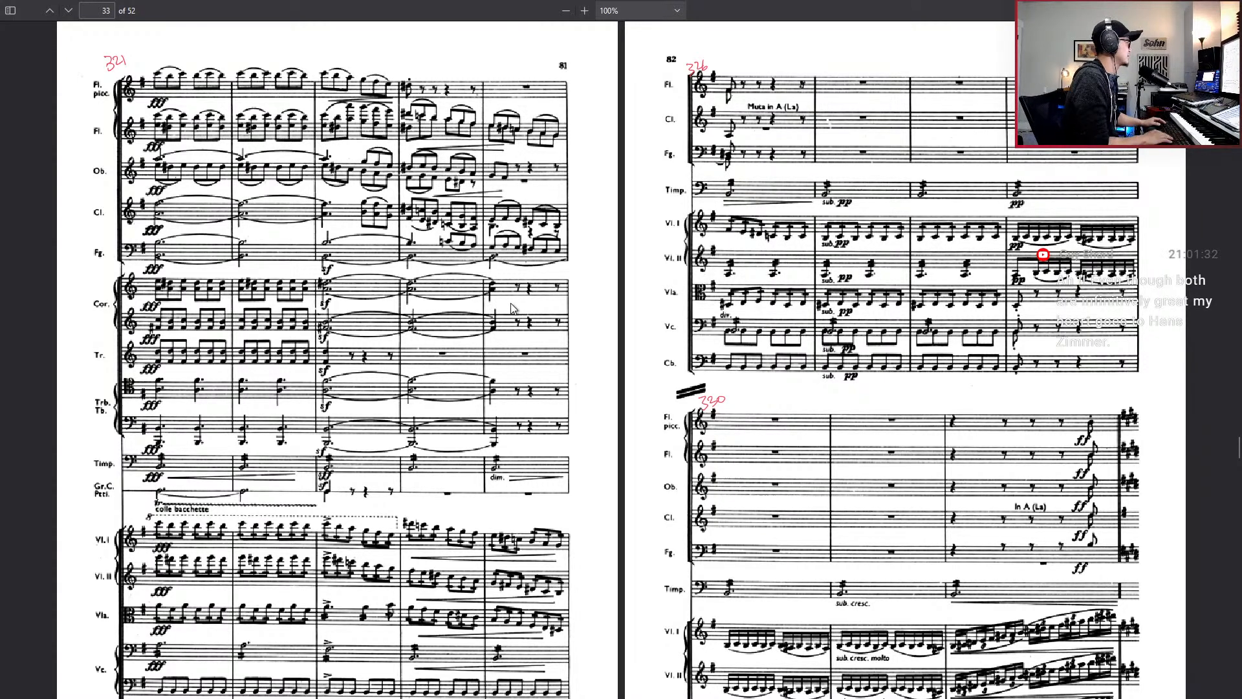
- Switch back to Cubase, close the key editor and show the oboe tracks around bar 105 in the project
{"action": "key", "text": "alt+Tab"}
{"action": "scroll", "coordinate": [749, 405], "scroll_direction": "down", "scroll_amount": 1}
{"action": "key", "text": "Return"}
{"action": "scroll", "coordinate": [749, 405], "scroll_direction": "down", "scroll_amount": 3}
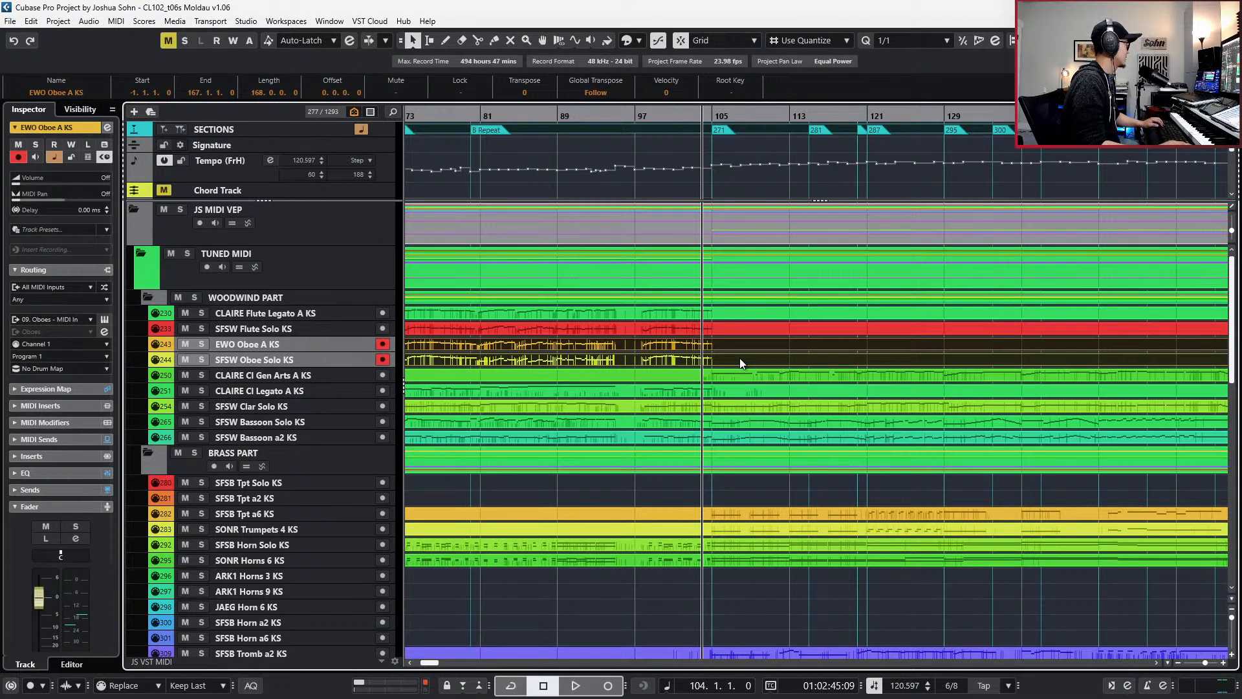
- Examine the CLAIRE Cl Gen Arts A KS and SFSW Clar Solo KS parts across the section from bar 105 onward
{"action": "left_click", "coordinate": [740, 359]}
{"action": "left_click", "coordinate": [741, 401]}
{"action": "left_click", "coordinate": [747, 376]}
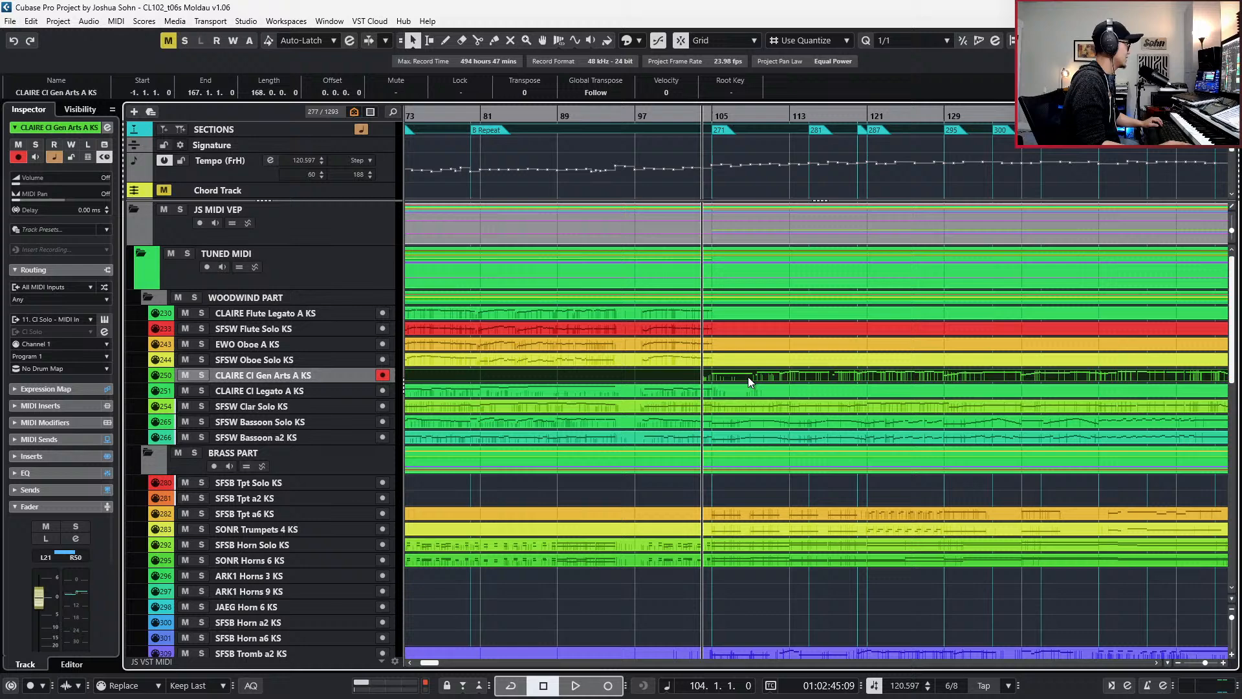
{"action": "left_click", "coordinate": [736, 419], "text": "shift"}
{"action": "left_click", "coordinate": [736, 408], "text": "shift"}
{"action": "left_click", "coordinate": [737, 419], "text": "shift"}
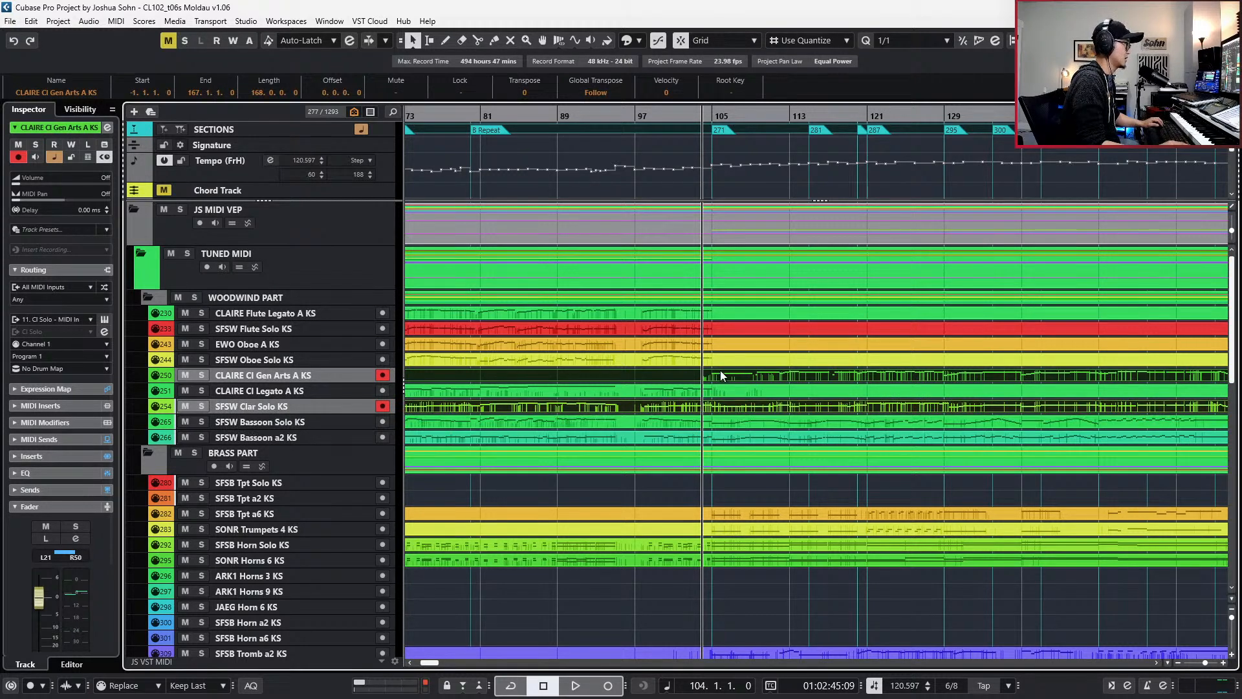
{"action": "scroll", "coordinate": [719, 376], "scroll_direction": "down", "scroll_amount": 3}
{"action": "scroll", "coordinate": [718, 379], "scroll_direction": "right", "scroll_amount": 3}
{"action": "scroll", "coordinate": [578, 391], "scroll_direction": "up", "scroll_amount": 5}
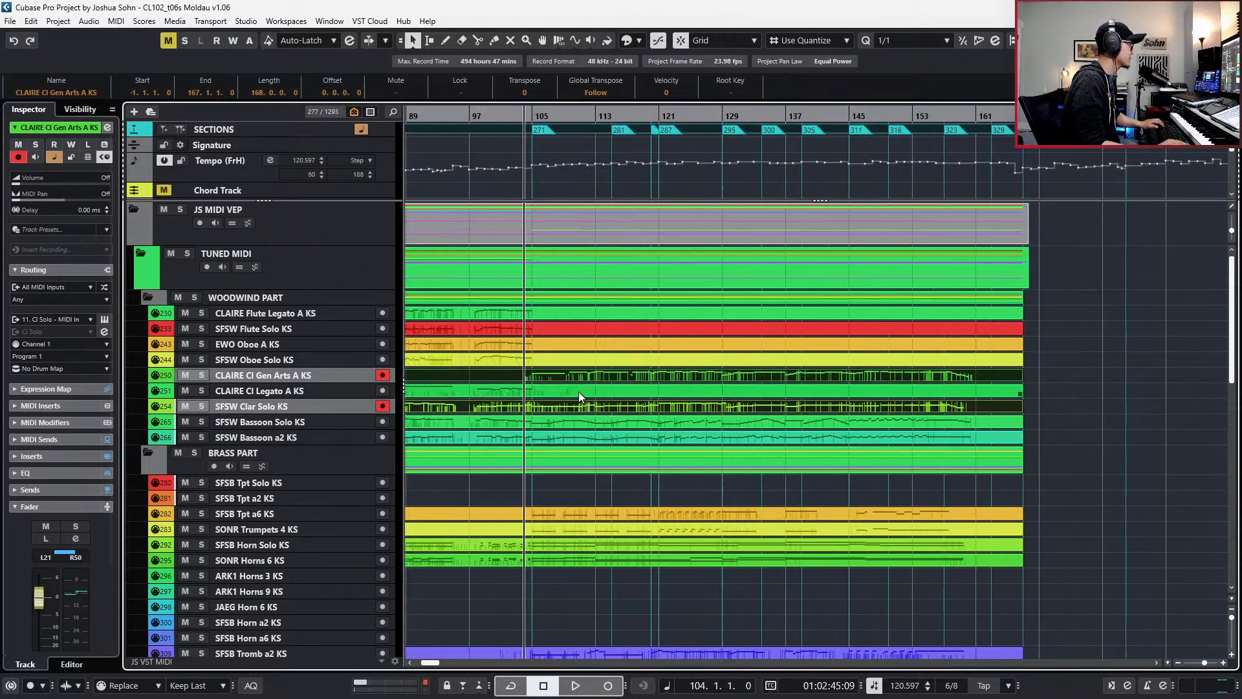
{"action": "left_click", "coordinate": [505, 377], "text": "alt"}
{"action": "left_click_drag", "start_coordinate": [525, 378], "coordinate": [530, 328]}
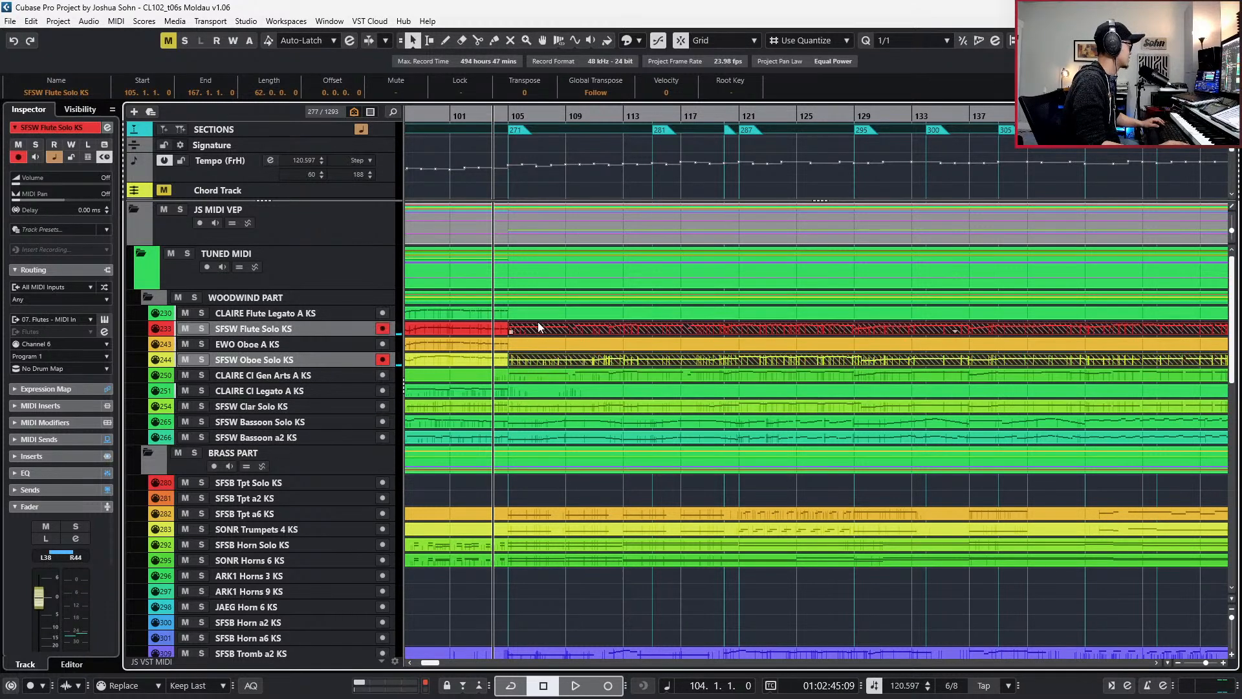
{"action": "left_click", "coordinate": [552, 331]}
{"action": "key", "text": "ctrl+Down"}
{"action": "left_click_drag", "start_coordinate": [502, 351], "coordinate": [505, 363]}
- Open the EWO Oboe A KS and SFSW Oboe Solo KS parts together in the key editor around bar 105
{"action": "left_click", "coordinate": [513, 349]}
{"action": "left_click", "coordinate": [514, 349]}
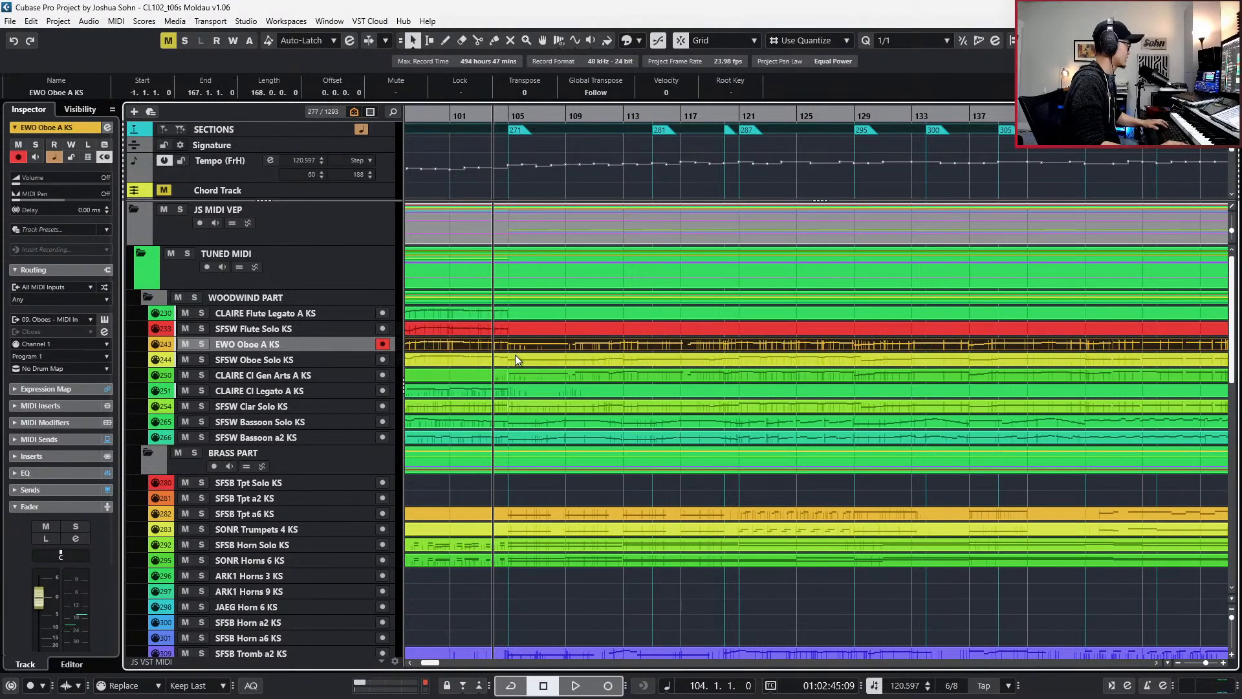
{"action": "left_click", "coordinate": [515, 356], "text": "shift"}
{"action": "key", "text": "Down"}
{"action": "key", "text": "Down"}
{"action": "key", "text": "Down"}
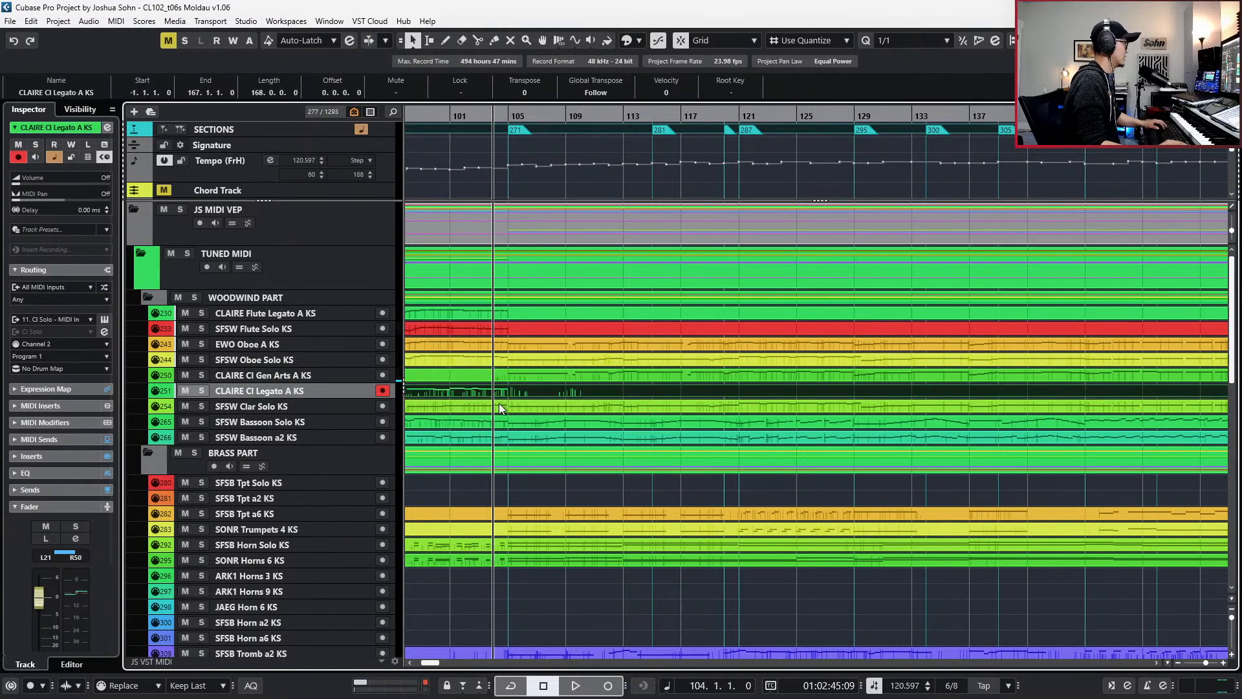
{"action": "left_click", "coordinate": [510, 365]}
{"action": "left_click", "coordinate": [518, 347], "text": "shift"}
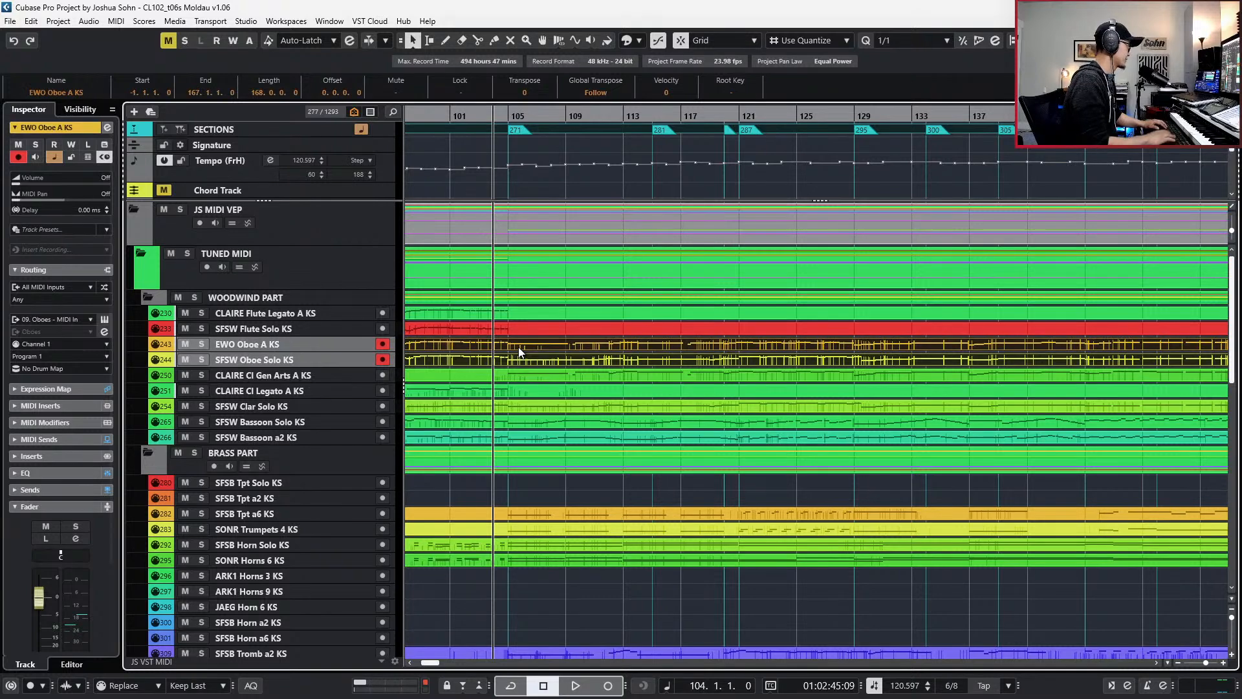
{"action": "key", "text": "Return"}
{"action": "key", "text": "Return"}
{"action": "double_click", "coordinate": [518, 349]}
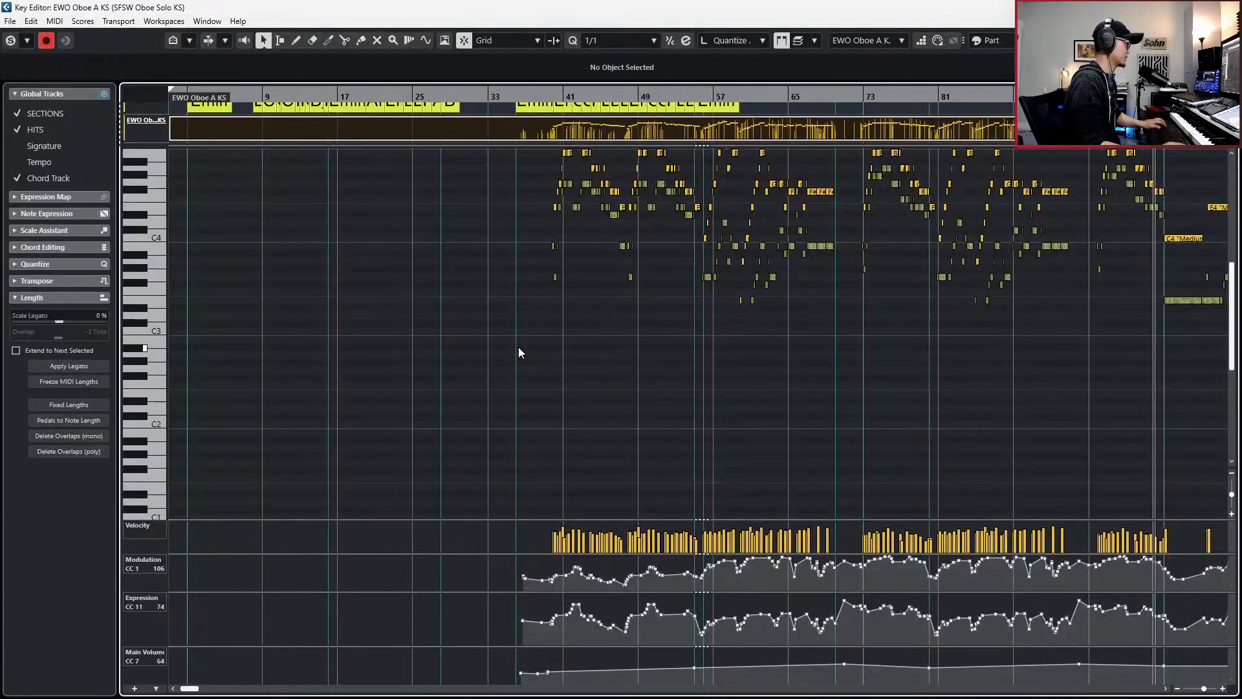
{"action": "scroll", "coordinate": [519, 348], "scroll_direction": "down", "scroll_amount": 4}
{"action": "scroll", "coordinate": [519, 348], "scroll_direction": "right", "scroll_amount": 4}
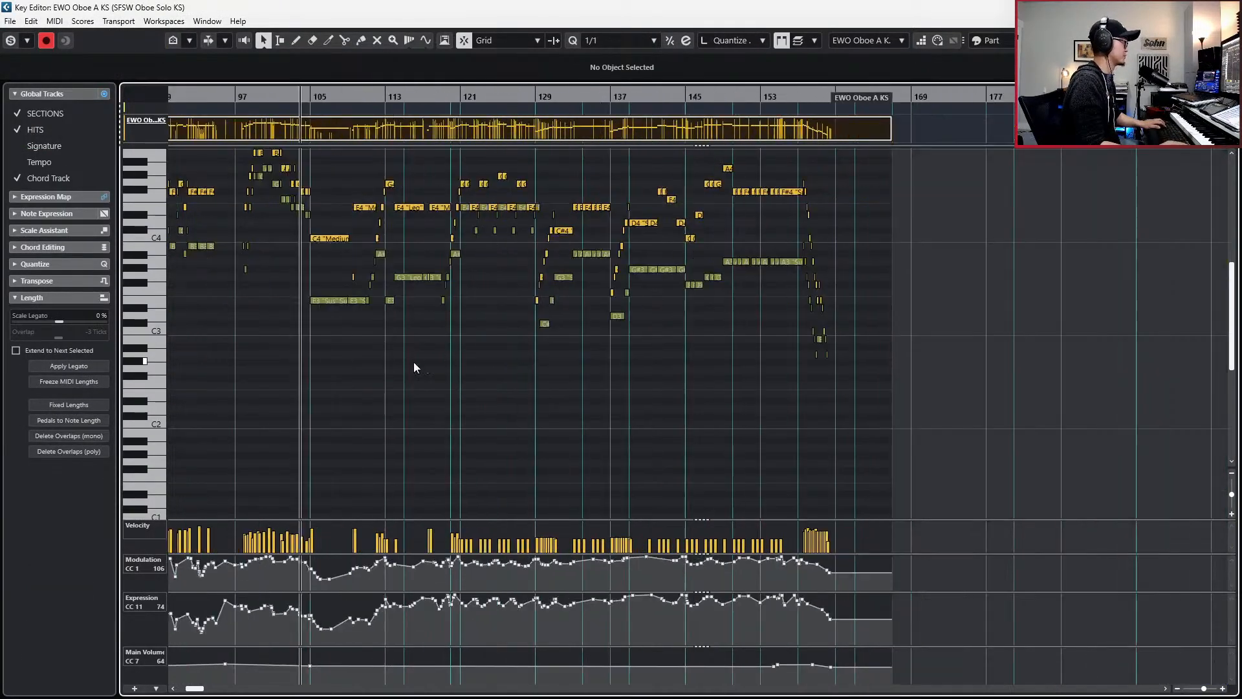
{"action": "scroll", "coordinate": [417, 359], "scroll_direction": "up", "scroll_amount": 4}
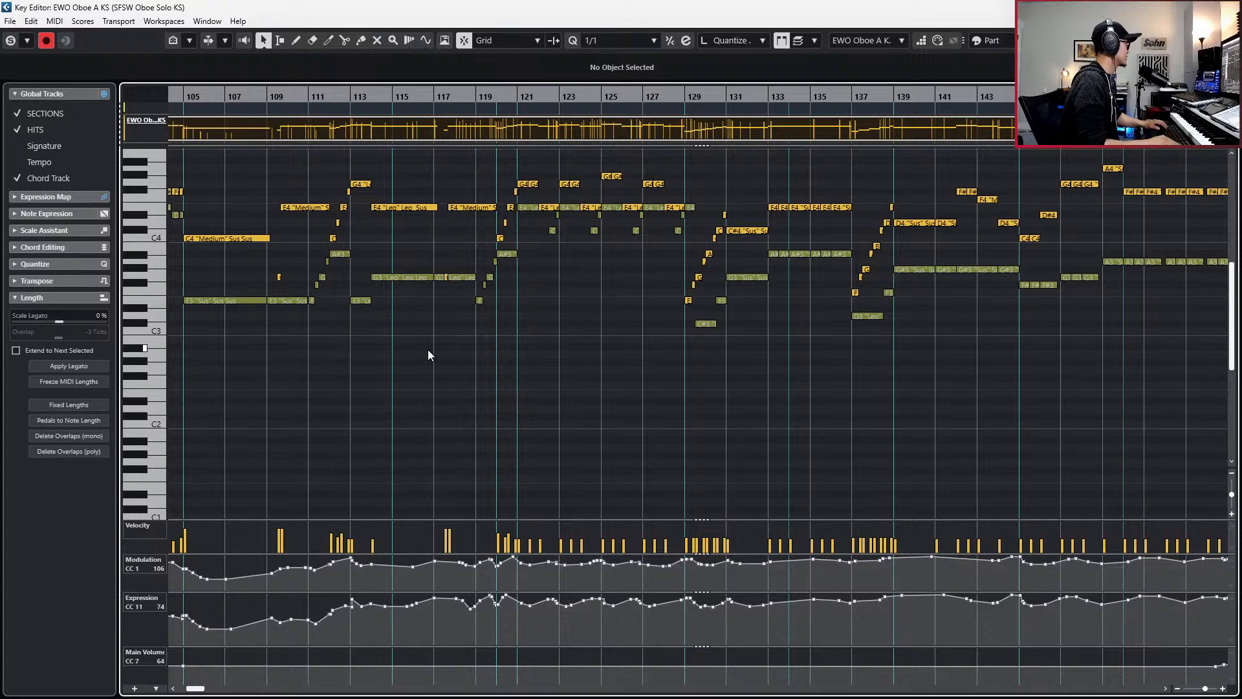
{"action": "scroll", "coordinate": [418, 350], "scroll_direction": "left", "scroll_amount": 4}
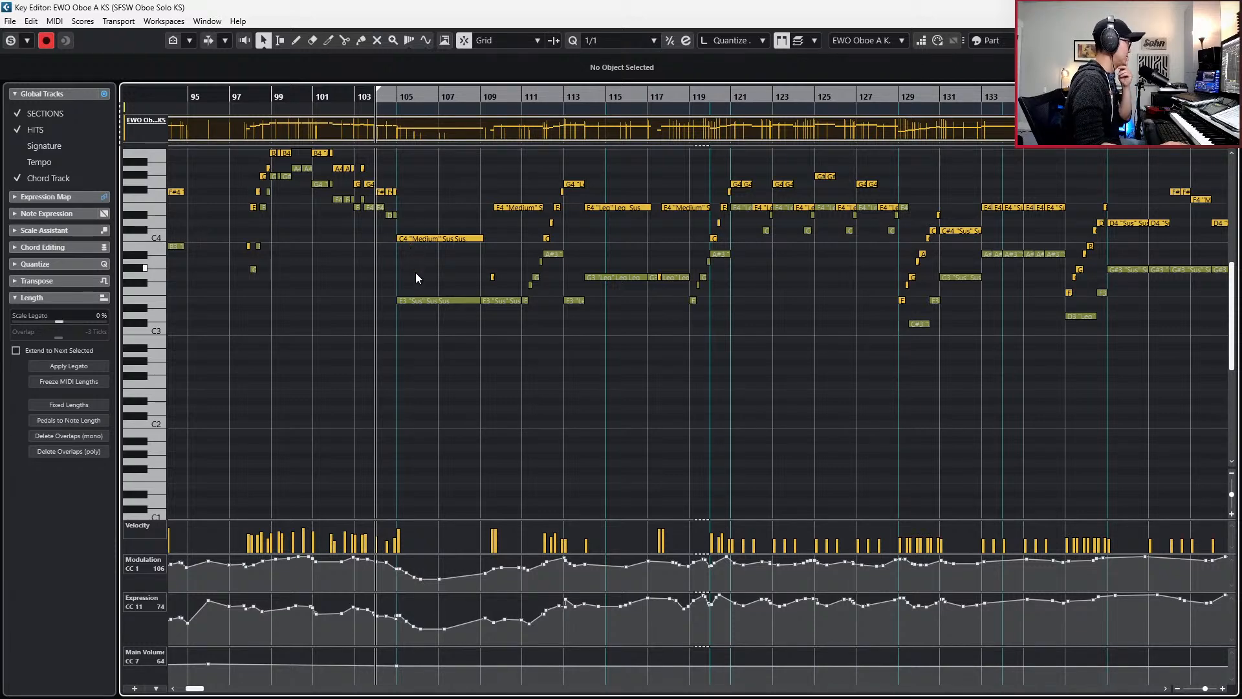
- Move the two E3 "Sus" notes at bars 105 and 109 from SFSW Oboe Solo to EWO Oboe A, raised an octave to E4
{"action": "left_click", "coordinate": [428, 300]}
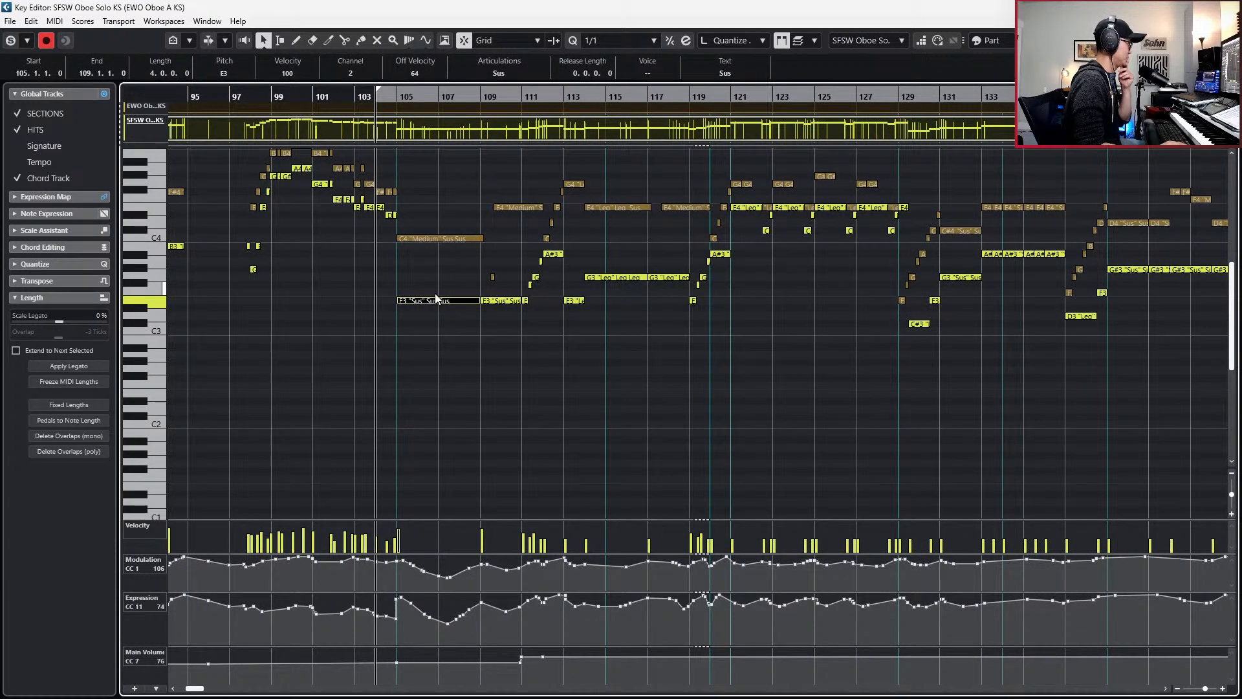
{"action": "left_click_drag", "start_coordinate": [463, 284], "coordinate": [489, 311]}
{"action": "key", "text": "l"}
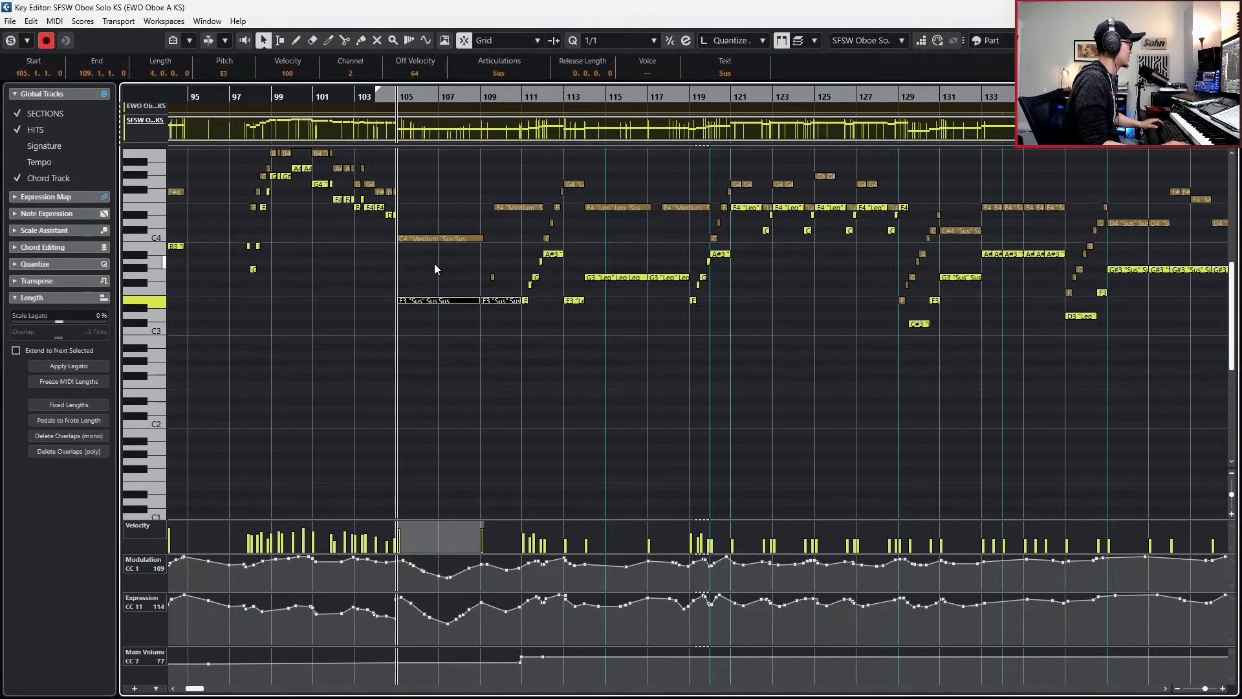
{"action": "key", "text": "Delete"}
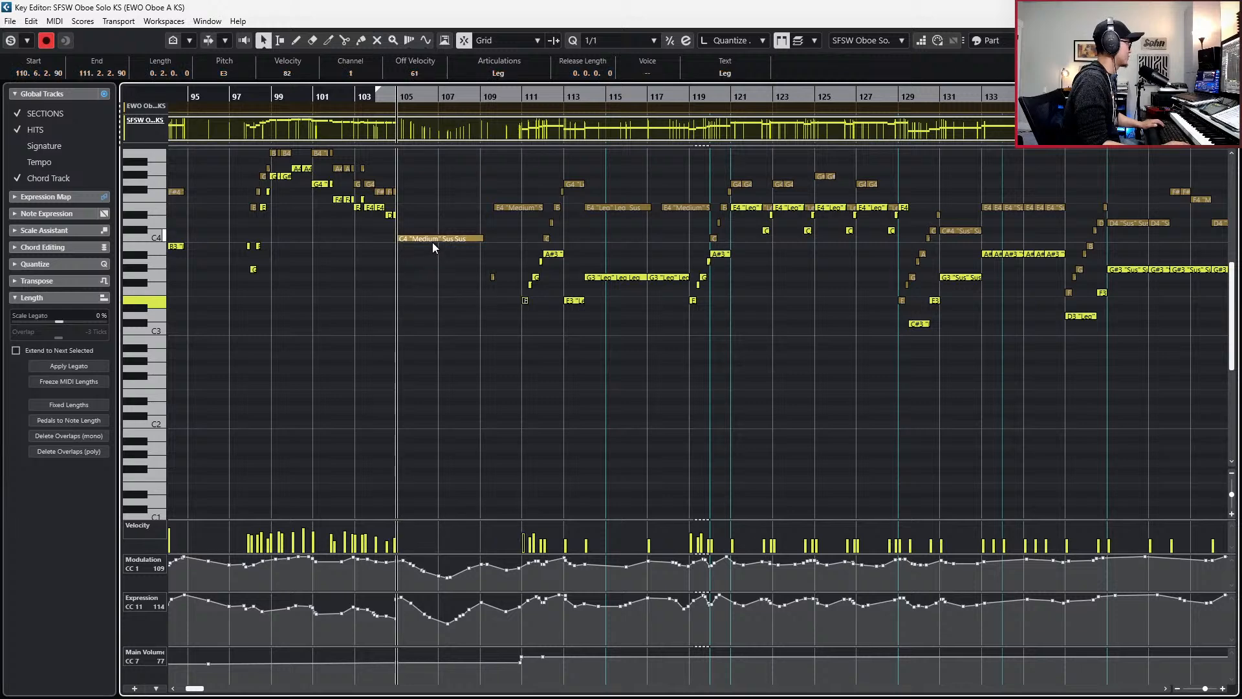
{"action": "left_click", "coordinate": [432, 240]}
{"action": "left_click", "coordinate": [427, 294]}
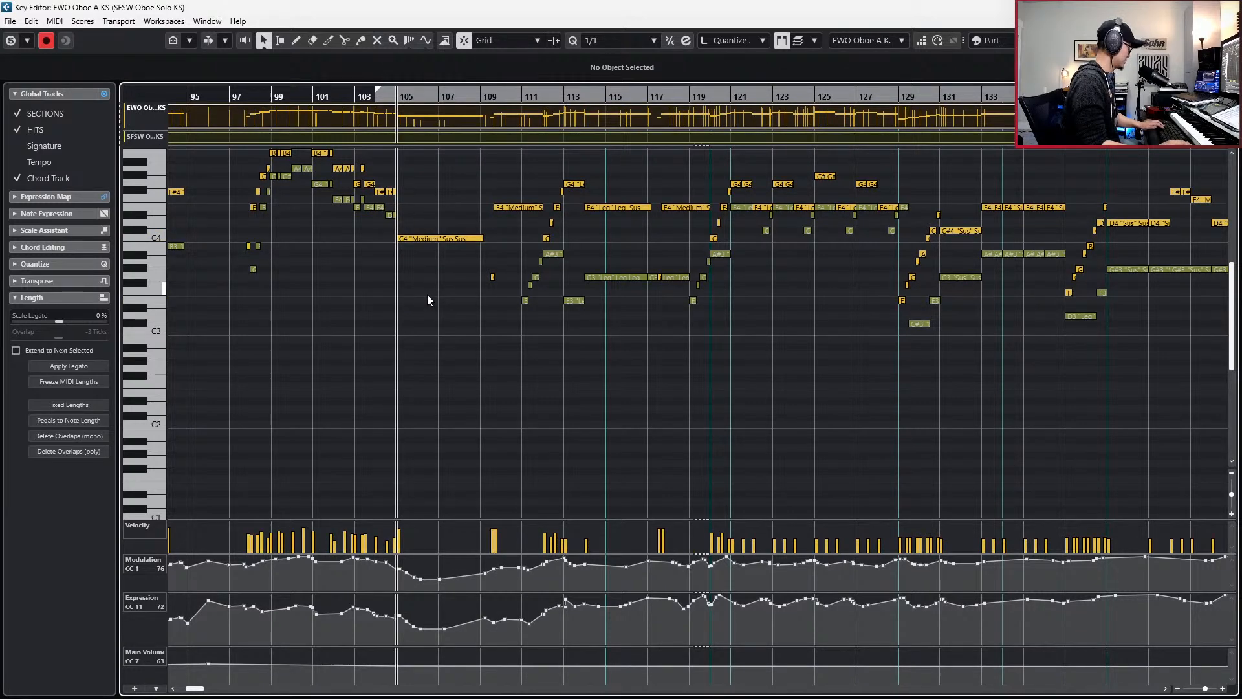
{"action": "key", "text": "ctrl+v"}
{"action": "key", "text": "shift+Up"}
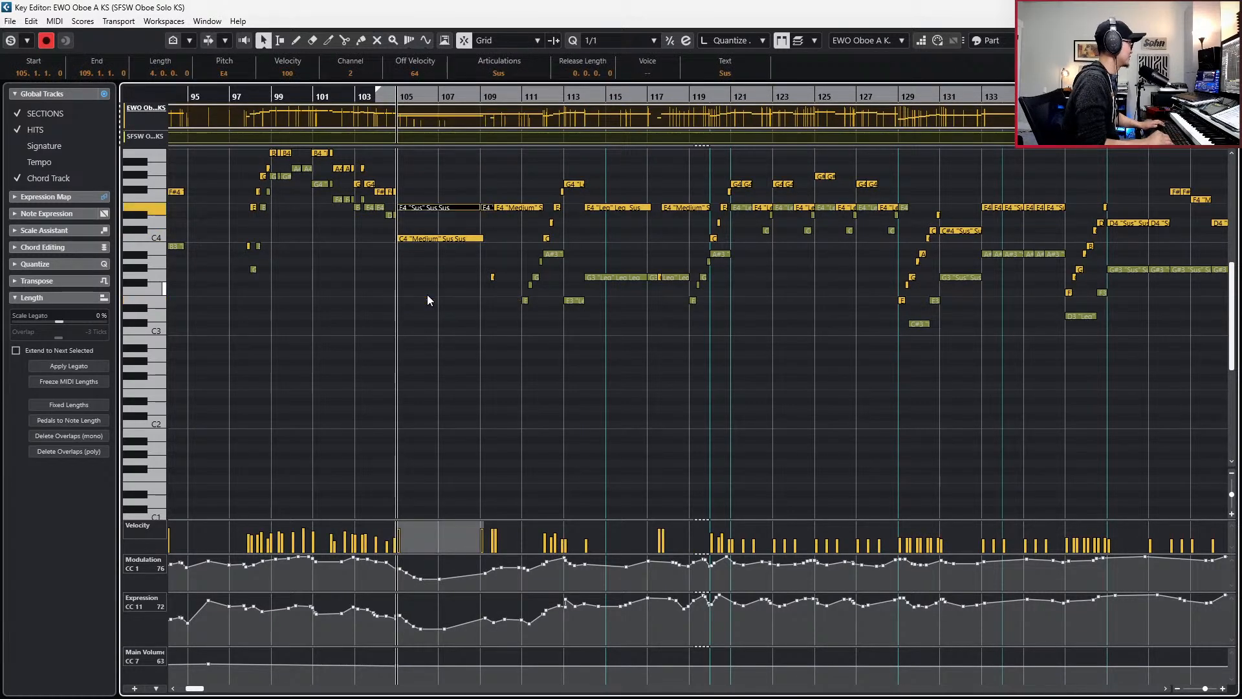
- Move the C4, G3 and E4 "Medium" notes of bars 105 to 111 from EWO Oboe A to SFSW Oboe Solo
{"action": "left_click", "coordinate": [440, 220]}
{"action": "left_click", "coordinate": [512, 208]}
{"action": "left_click", "coordinate": [472, 237]}
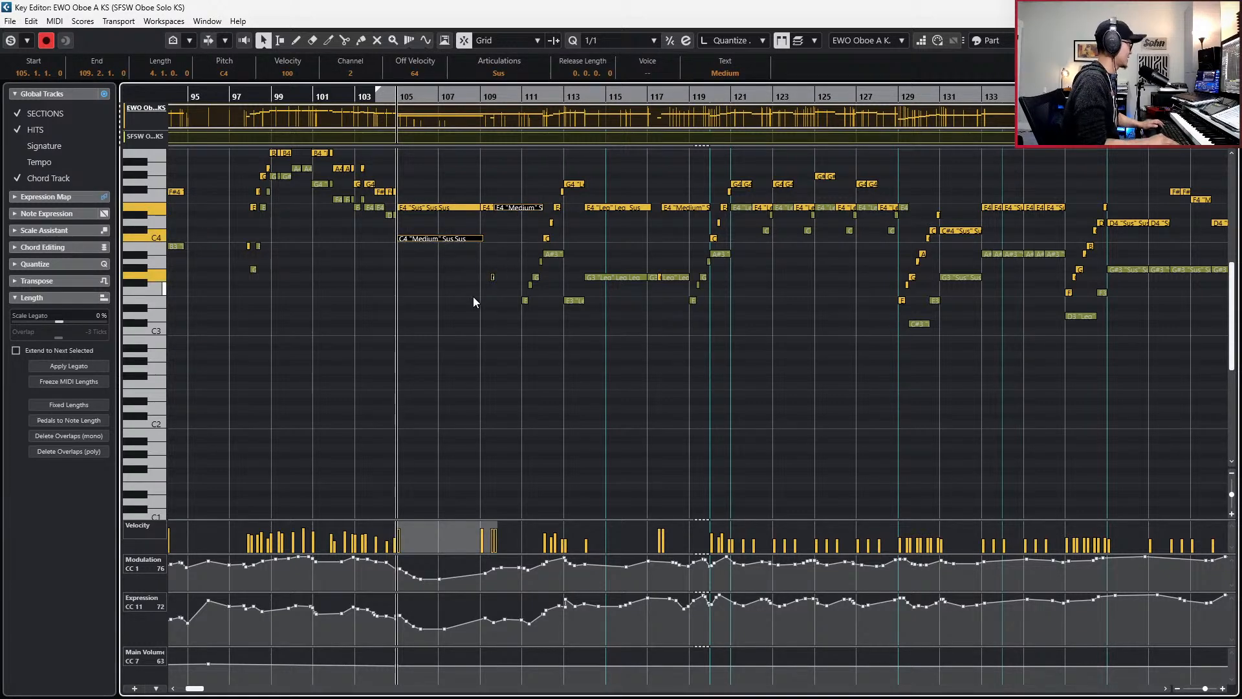
{"action": "key", "text": "Delete"}
{"action": "key", "text": "ctrl+z"}
{"action": "left_click", "coordinate": [482, 324]}
{"action": "key", "text": "ctrl+z"}
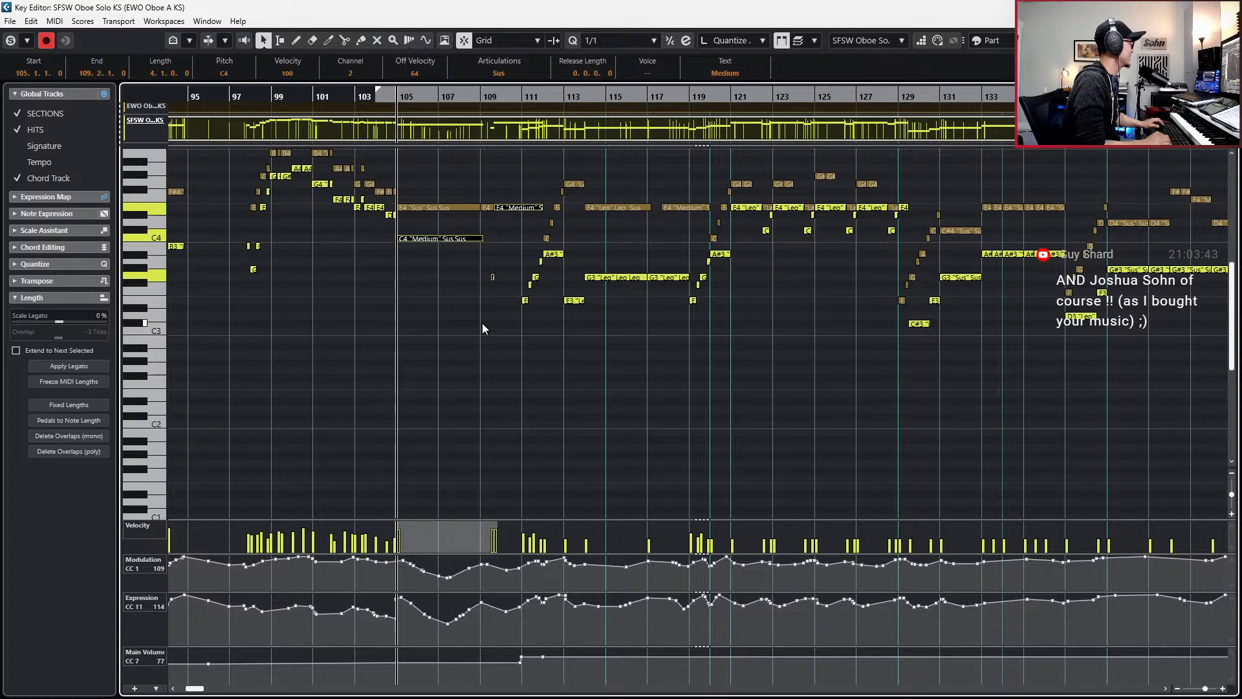
- Undo the exchange of notes between the two oboe parts from bar 105 and close the key editor
{"action": "key", "text": "Delete"}
{"action": "scroll", "coordinate": [483, 323], "scroll_direction": "left", "scroll_amount": 1}
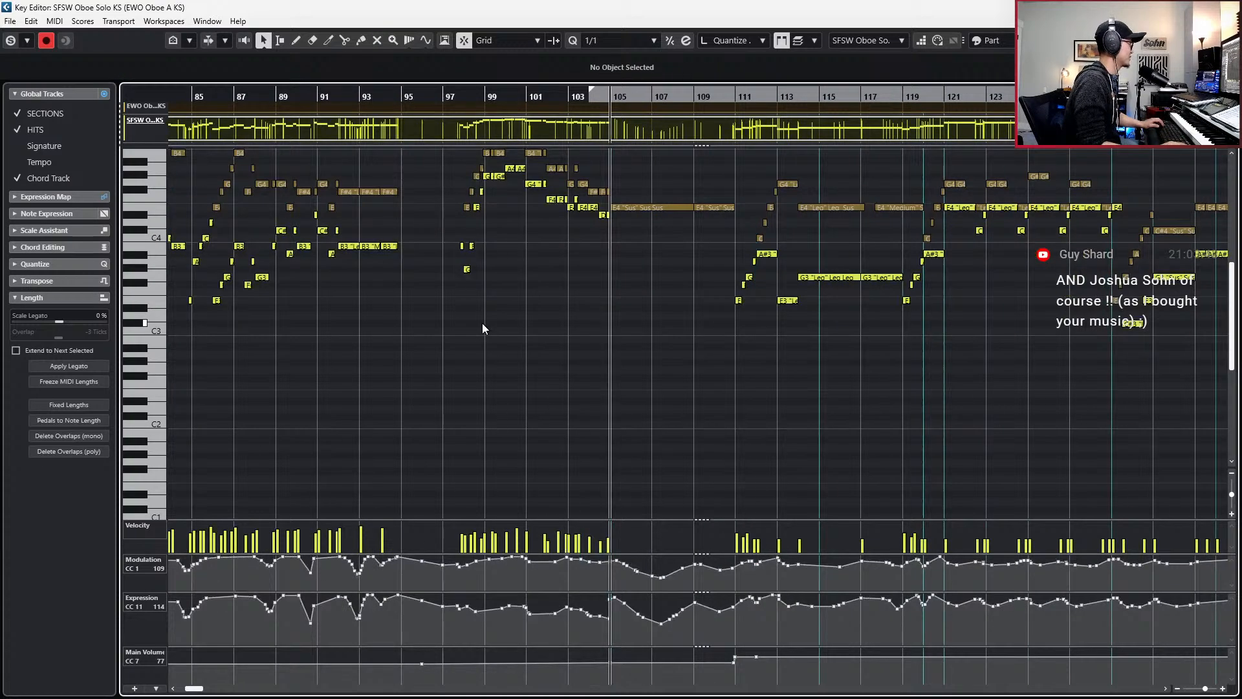
{"action": "key", "text": "ctrl+z"}
{"action": "key", "text": "ctrl+z"}
{"action": "key", "text": "ctrl+z"}
{"action": "key", "text": "ctrl+z"}
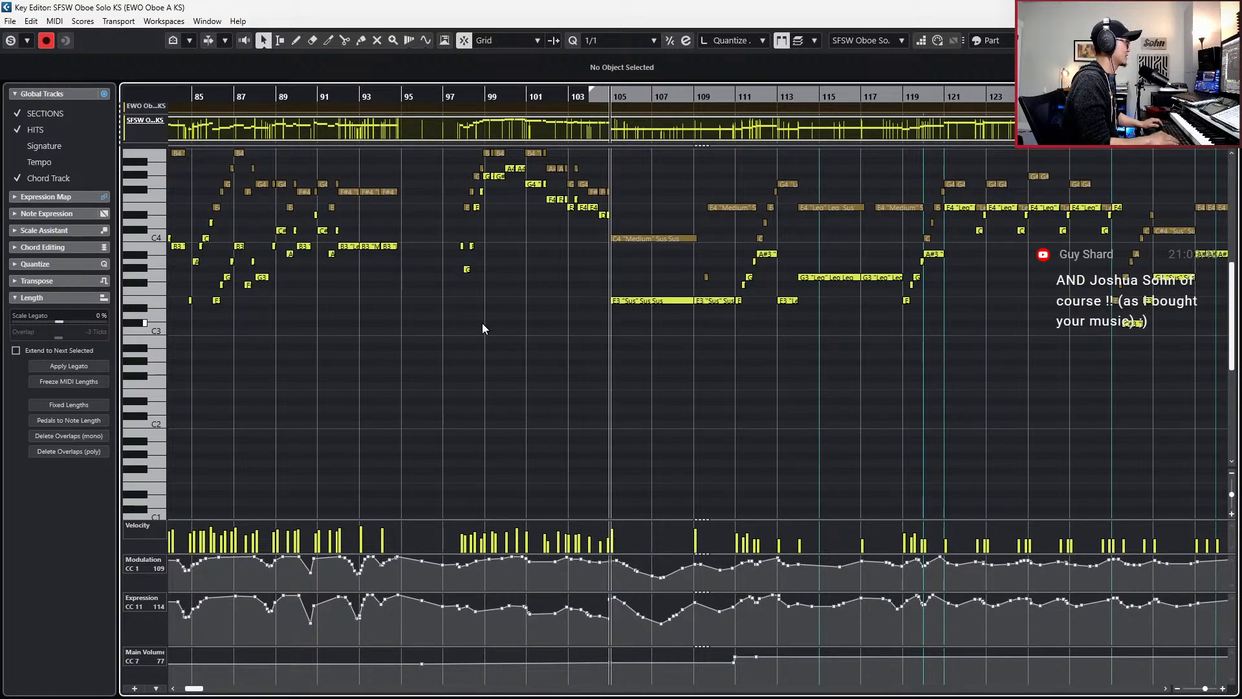
{"action": "key", "text": "Escape"}
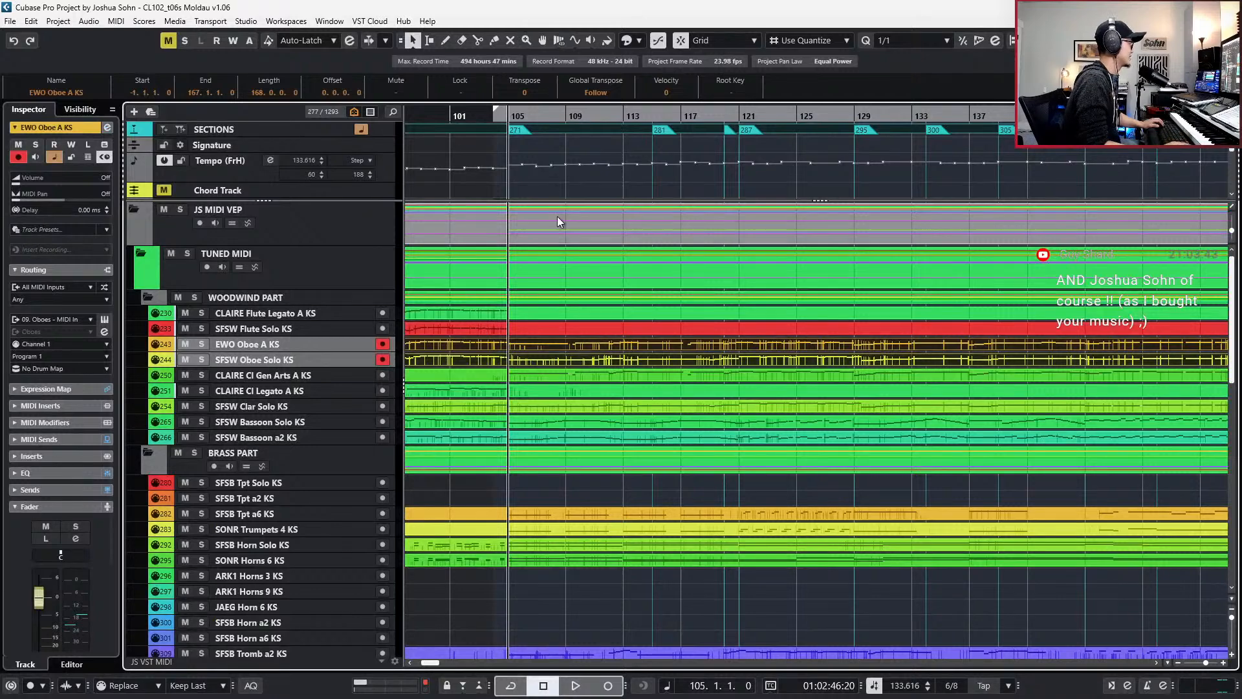
- Reopen both oboe parts in the lower-zone editor around bar 105 and restore the undone note exchange between them
{"action": "double_click", "coordinate": [541, 346]}
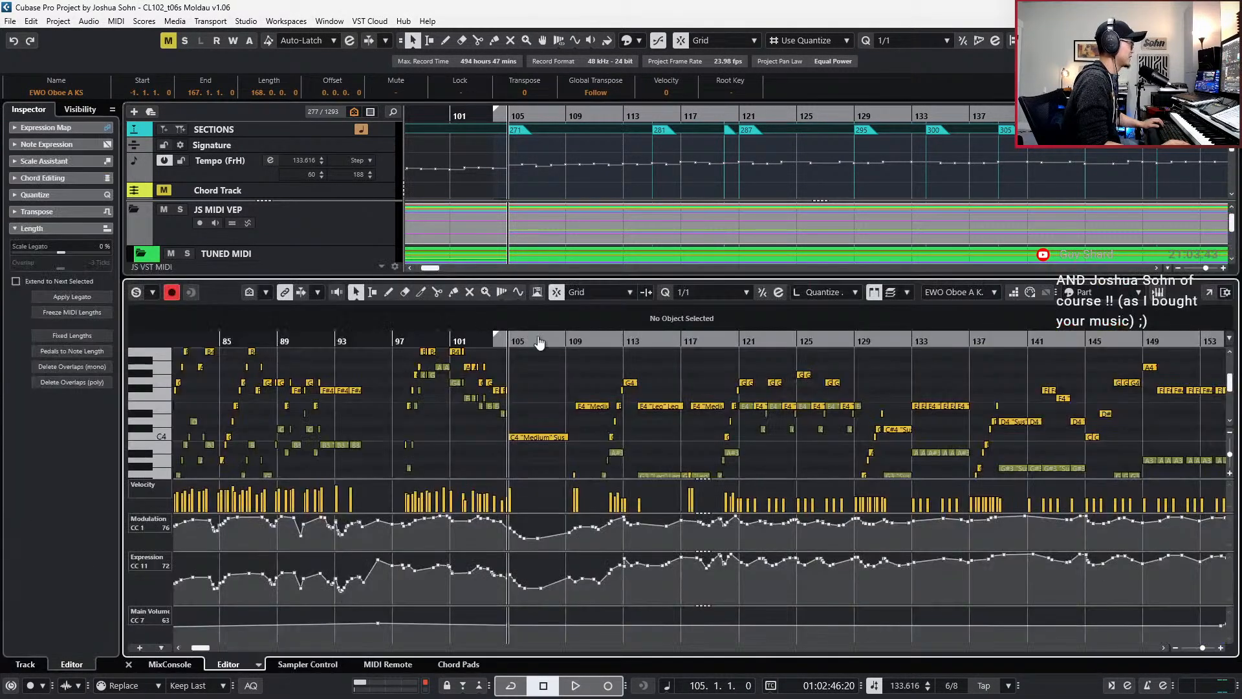
{"action": "key", "text": "alt+l"}
{"action": "scroll", "coordinate": [548, 399], "scroll_direction": "up", "scroll_amount": 6}
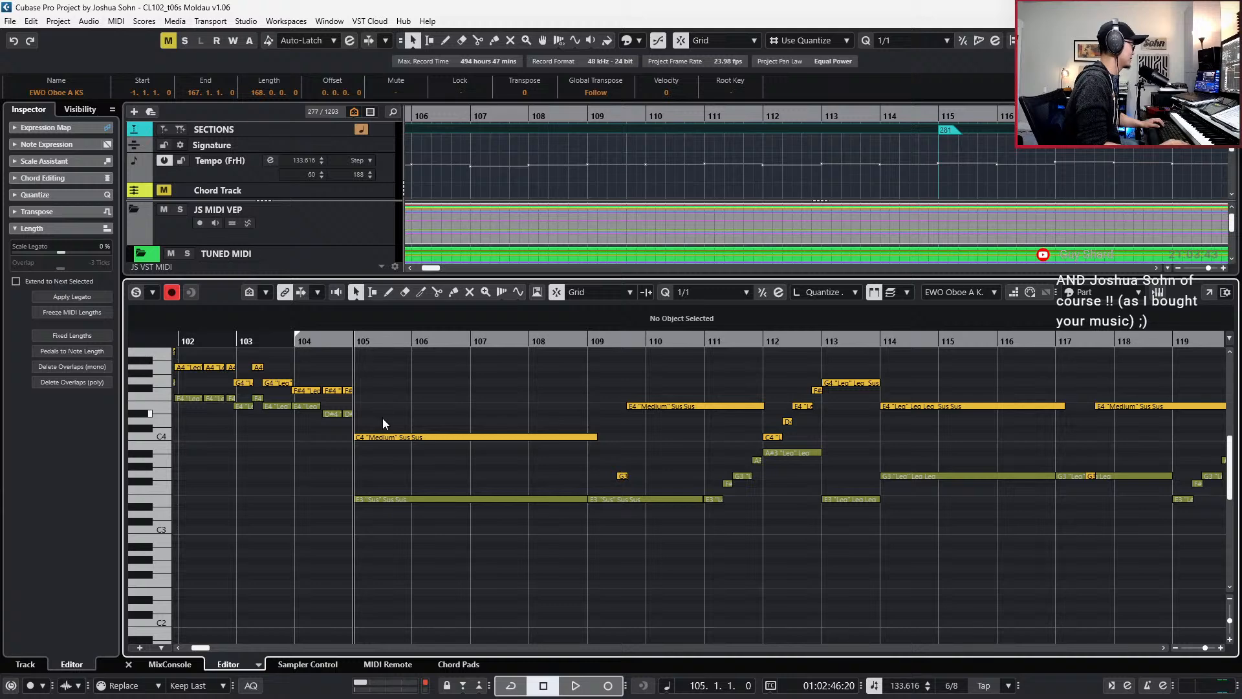
{"action": "key", "text": "ctrl+z"}
{"action": "key", "text": "ctrl+z"}
{"action": "key", "text": "ctrl+z"}
{"action": "key", "text": "ctrl+z"}
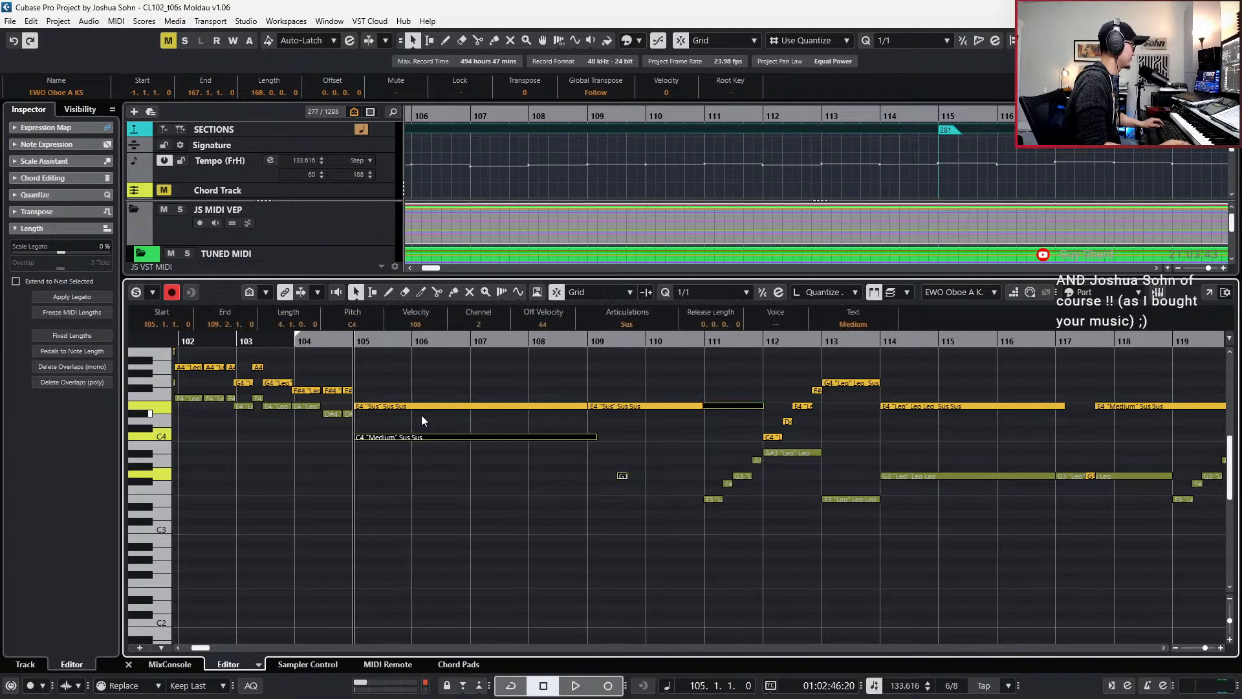
{"action": "key", "text": "ctrl+z"}
{"action": "key", "text": "ctrl+z"}
{"action": "key", "text": "ctrl+z"}
{"action": "key", "text": "ctrl+z"}
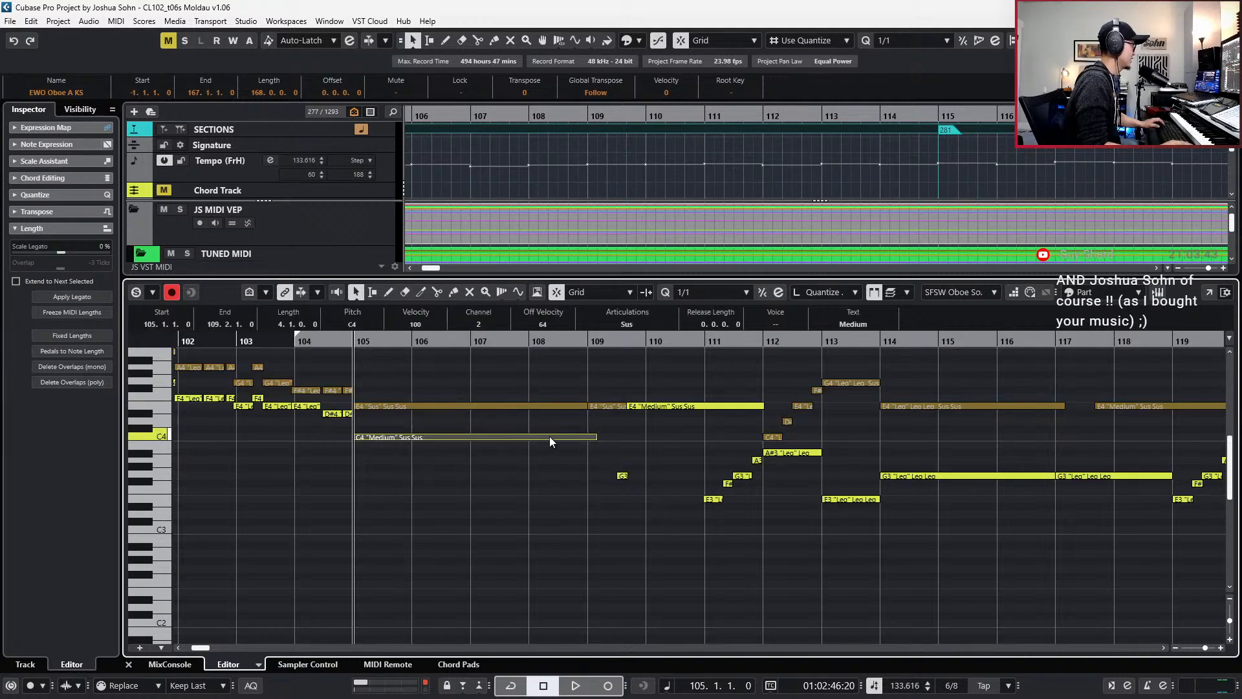
- Move the G3 note at 109.4 and the following E4 "Medium" note from SFSW Oboe Solo back to EWO Oboe A
{"action": "key", "text": "KP_Add"}
{"action": "key", "text": "KP_Add"}
{"action": "key", "text": "KP_Add"}
{"action": "key", "text": "KP_Add"}
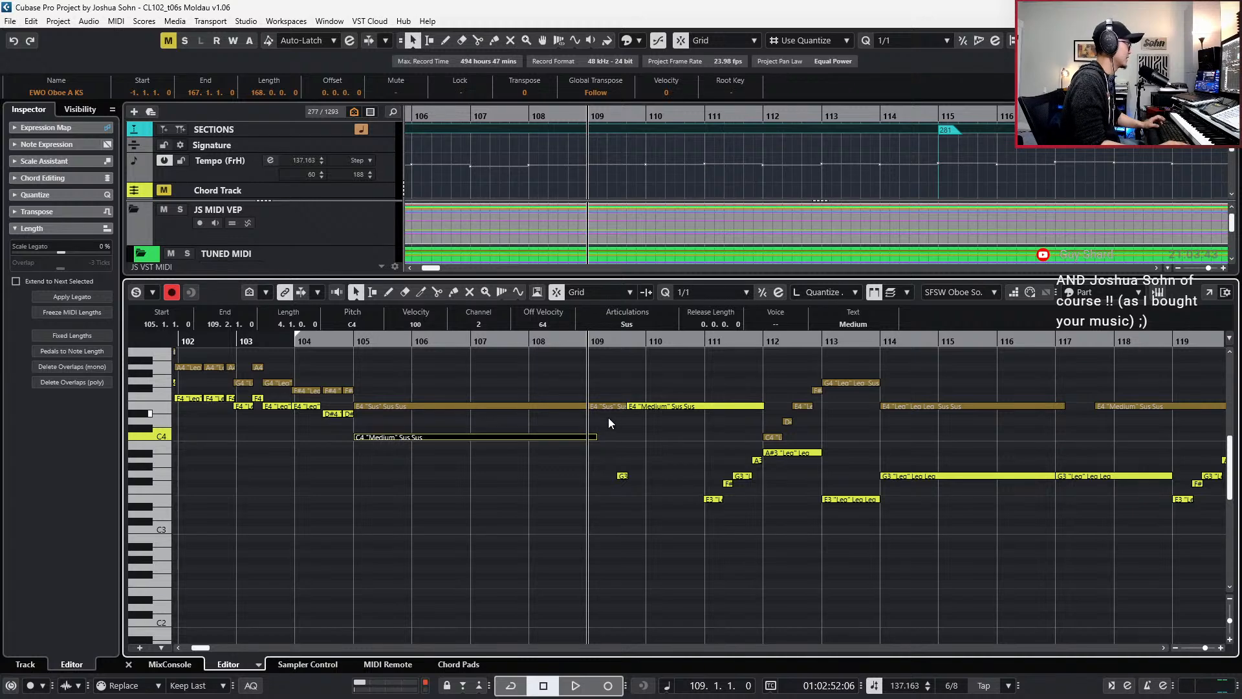
{"action": "left_click", "coordinate": [624, 476]}
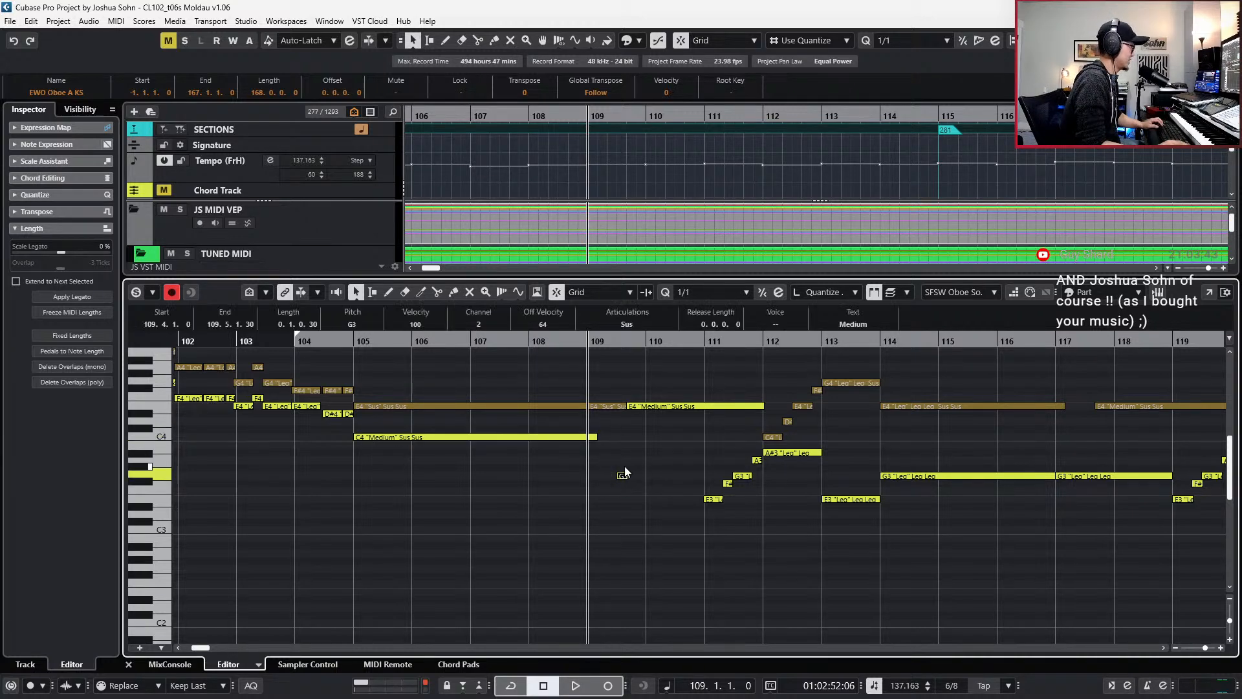
{"action": "left_click", "coordinate": [653, 406]}
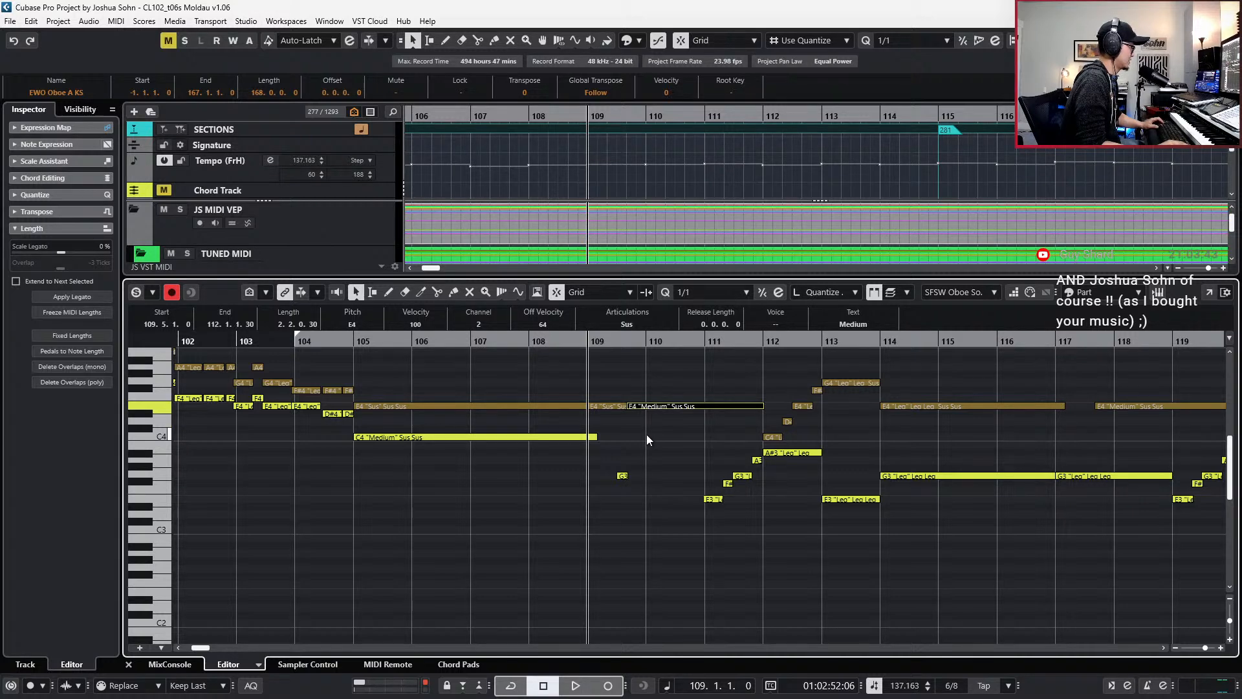
{"action": "left_click", "coordinate": [623, 476]}
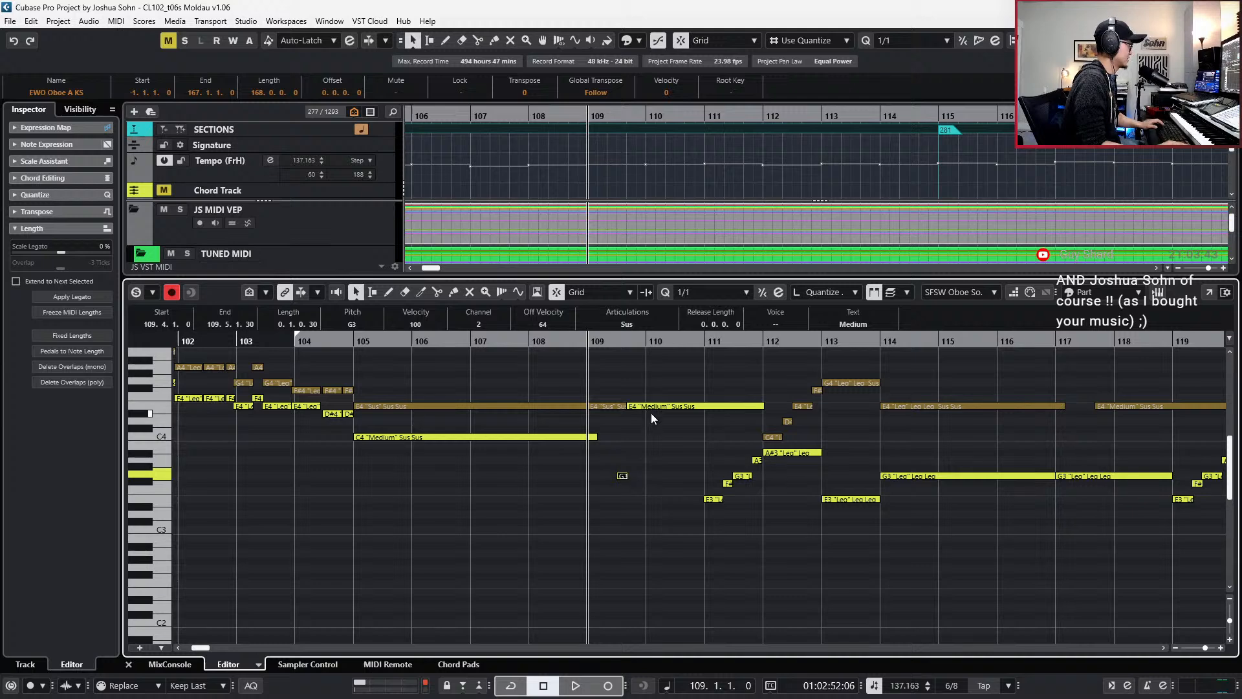
{"action": "key", "text": "l"}
{"action": "key", "text": "ctrl+x"}
{"action": "key", "text": "Page_Down"}
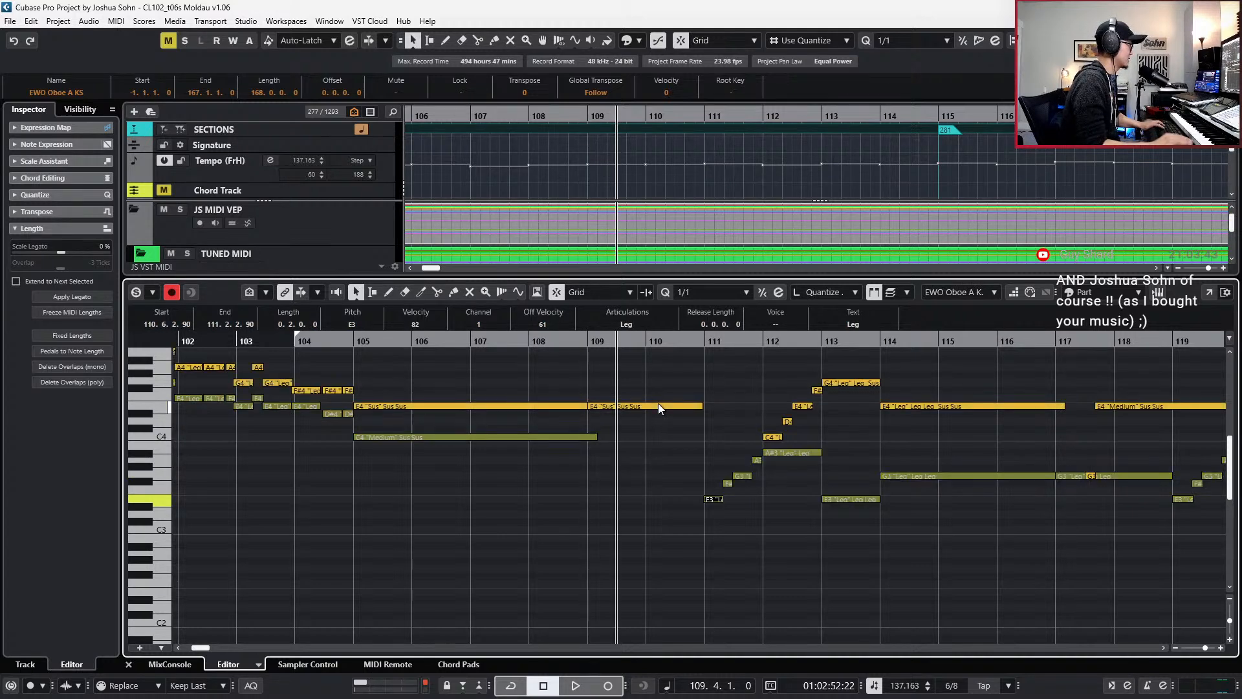
{"action": "key", "text": "ctrl+v"}
- Move the E4 "Sus" note at bar 109 from EWO Oboe A to SFSW Oboe Solo as C4, and set the grid to 1/8
{"action": "left_click", "coordinate": [619, 406]}
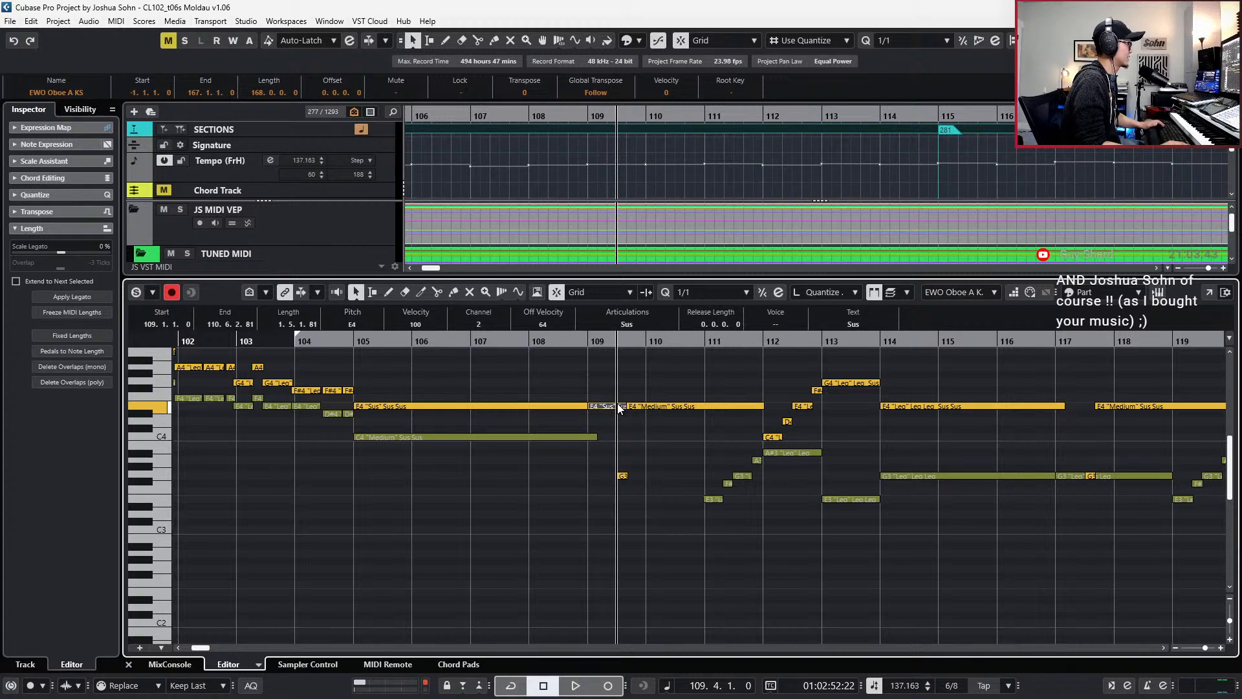
{"action": "key", "text": "ctrl+x"}
{"action": "key", "text": "b"}
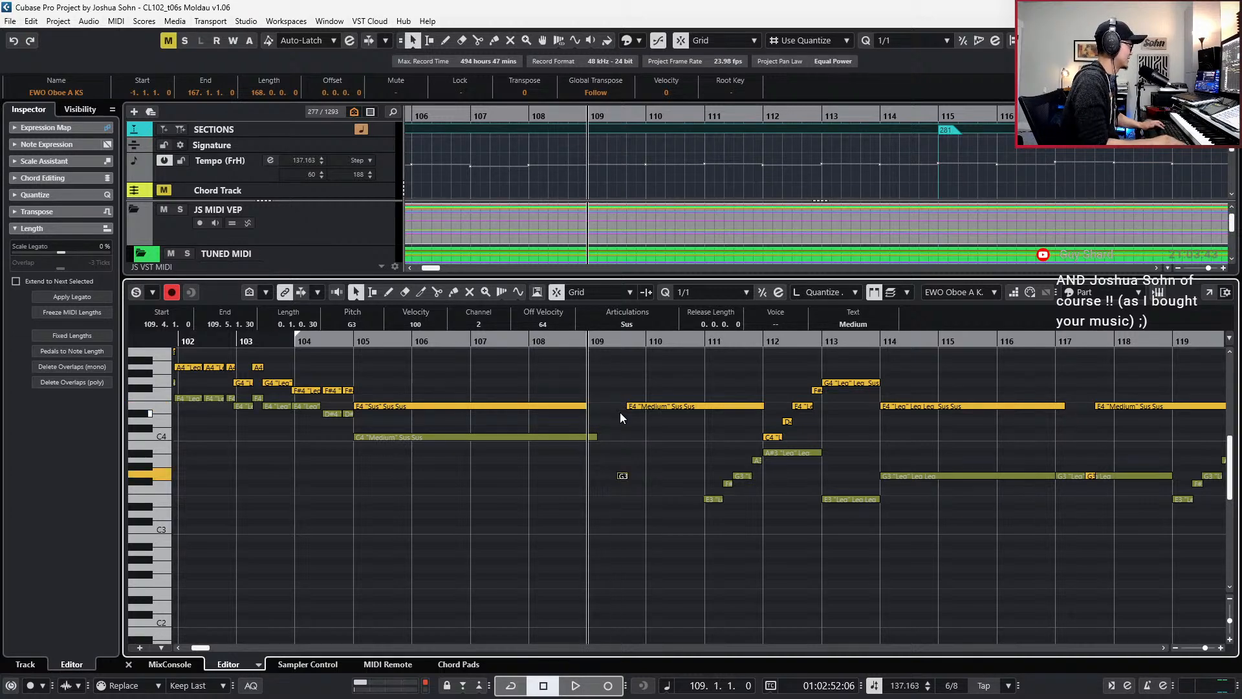
{"action": "key", "text": "Page_Up"}
{"action": "key", "text": "ctrl+v"}
{"action": "key", "text": "Down"}
{"action": "key", "text": "Down"}
{"action": "key", "text": "Down"}
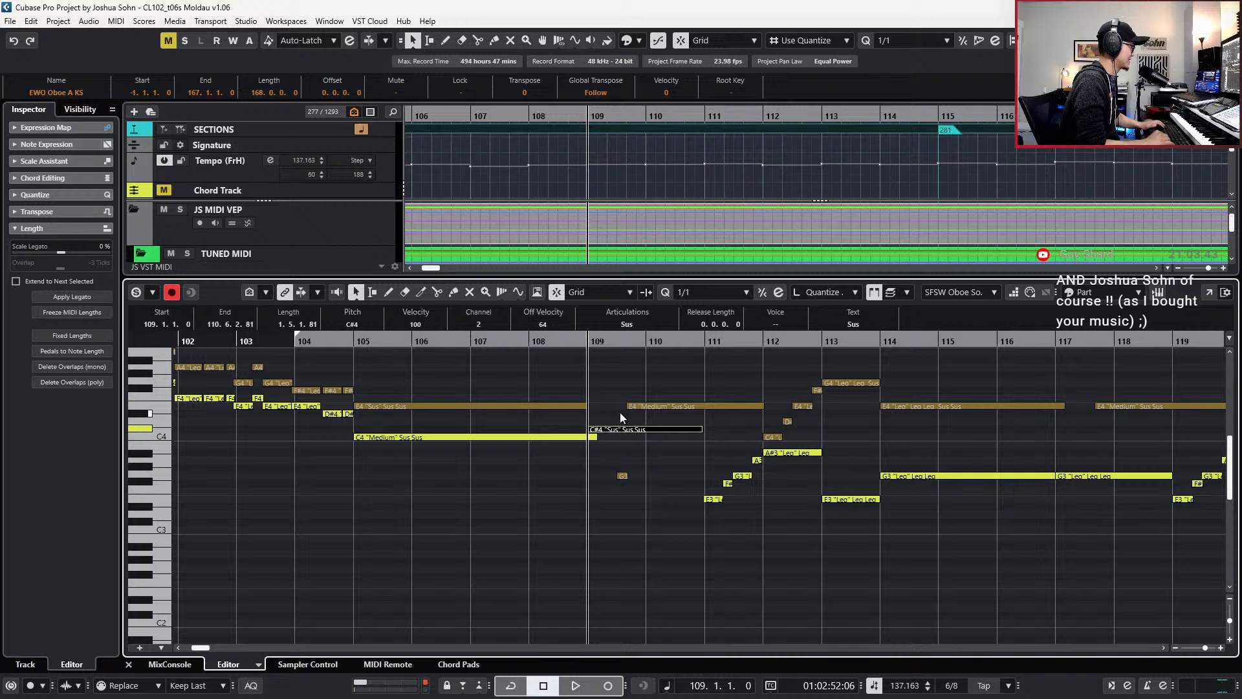
{"action": "key", "text": "Down"}
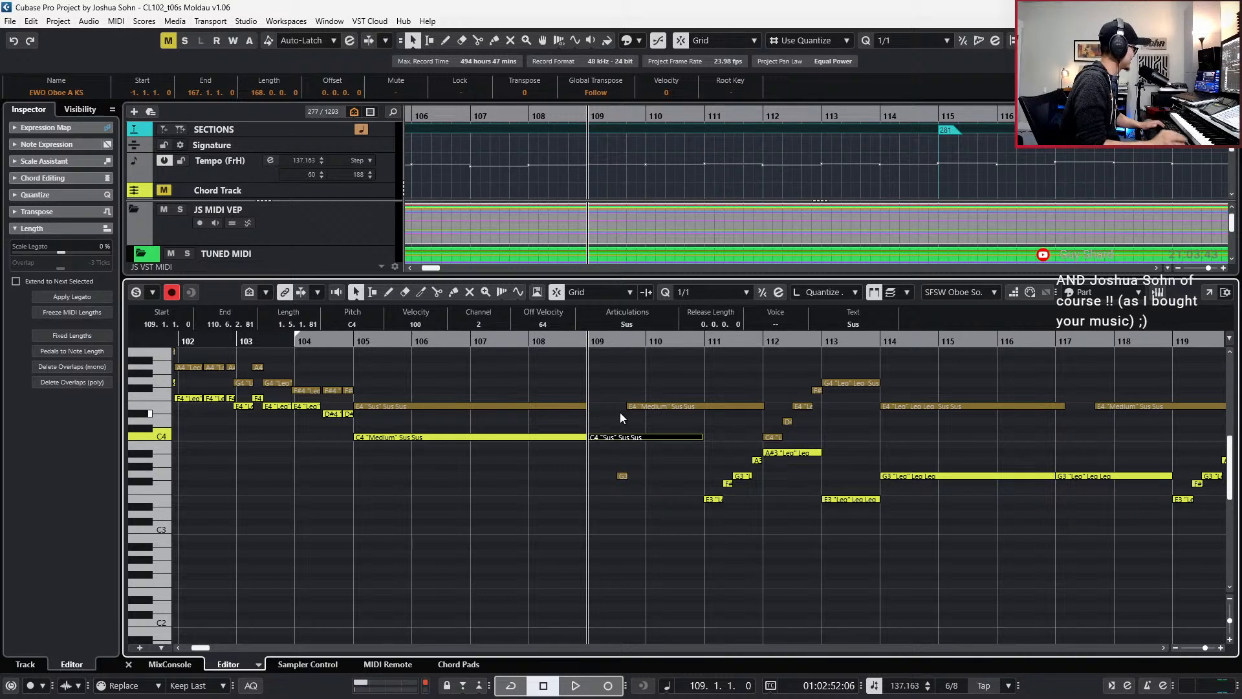
{"action": "key", "text": "alt+4"}
{"action": "left_click", "coordinate": [572, 411]}
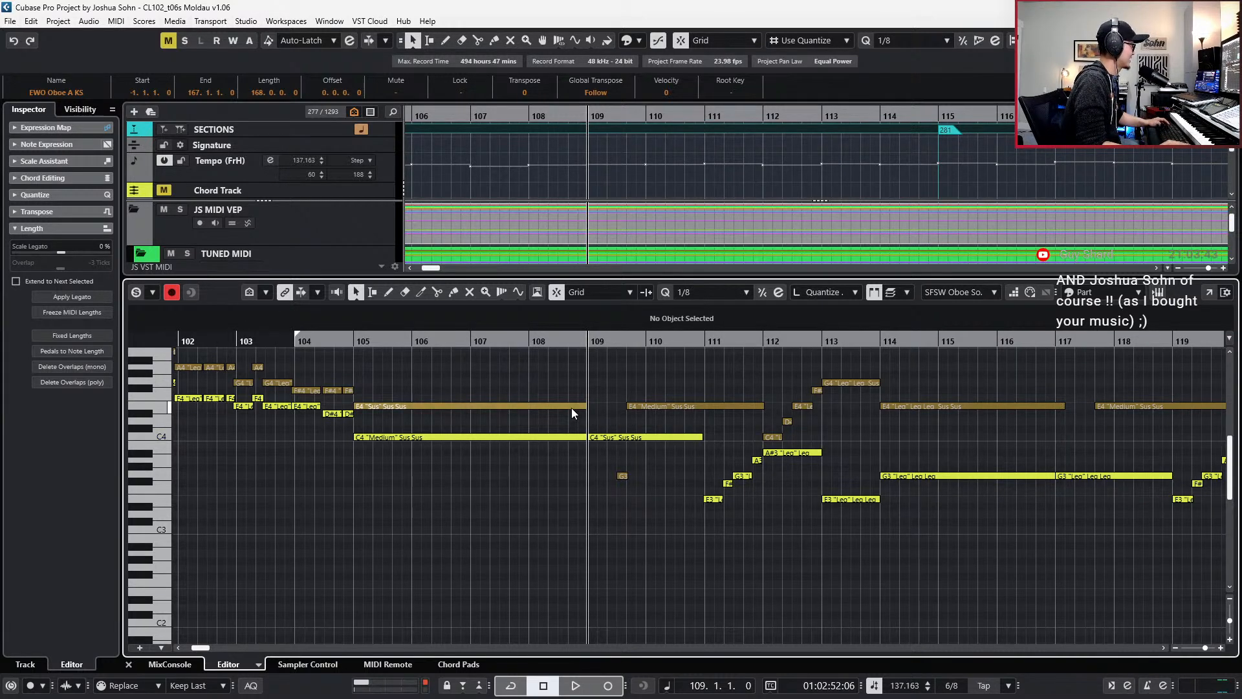
- Lengthen the E4 "Sus" note at bar 105 in EWO Oboe A to end at 109.2.1.0, and close the editor
{"action": "left_click", "coordinate": [572, 406]}
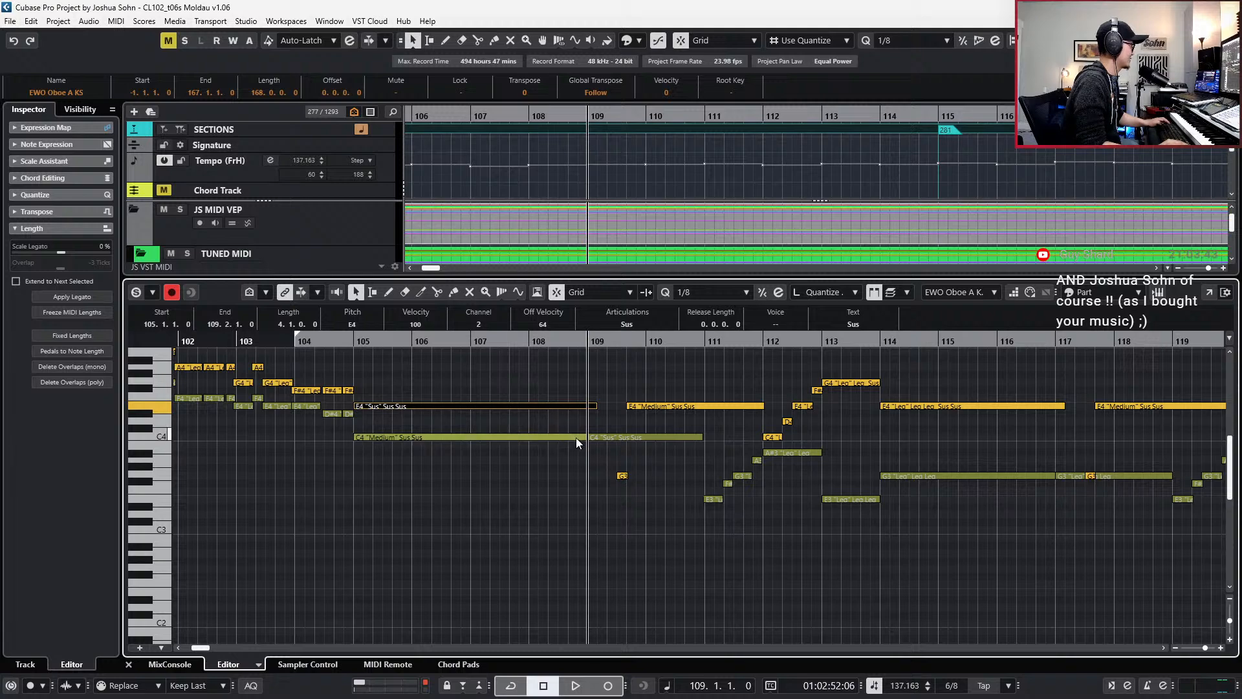
{"action": "left_click", "coordinate": [575, 437]}
{"action": "key", "text": "KP_Subtract"}
{"action": "key", "text": "KP_Subtract"}
{"action": "key", "text": "KP_Subtract"}
{"action": "key", "text": "Return"}
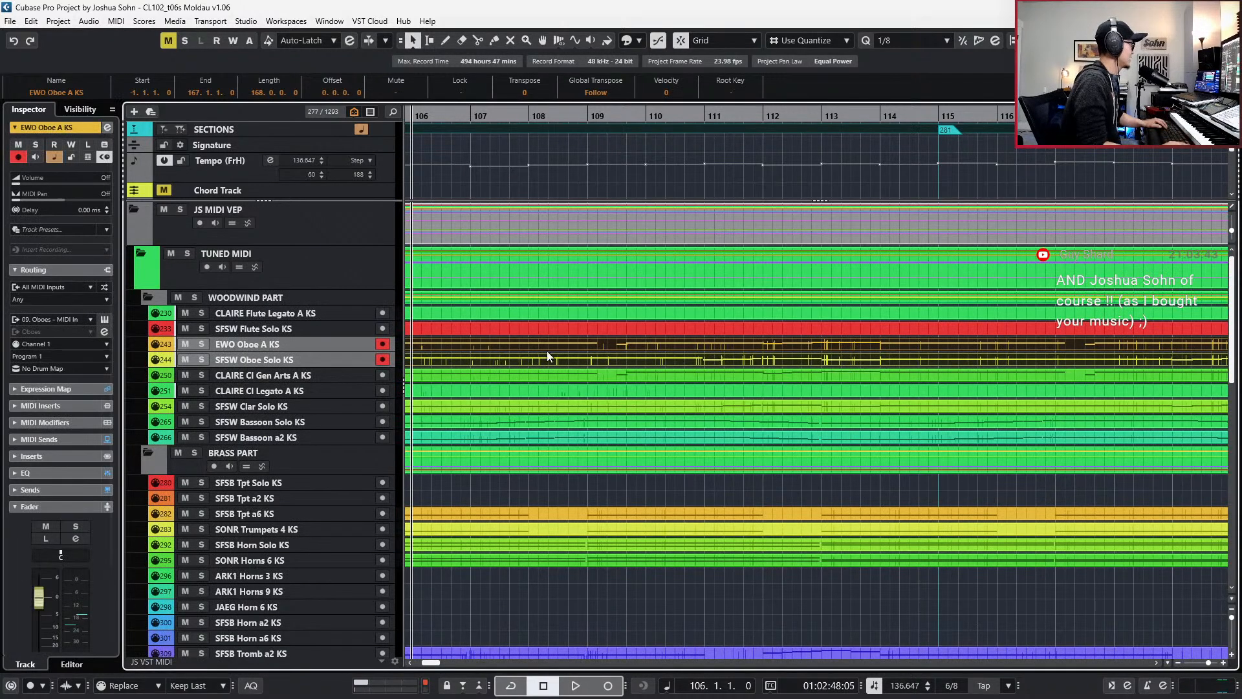
- Solo the two oboe tracks together with CLAIRE Cl Gen Arts A and SFSW Clar Solo, and play from bar 104
{"action": "left_click", "coordinate": [515, 375], "text": "ctrl"}
{"action": "left_click", "coordinate": [517, 406], "text": "ctrl"}
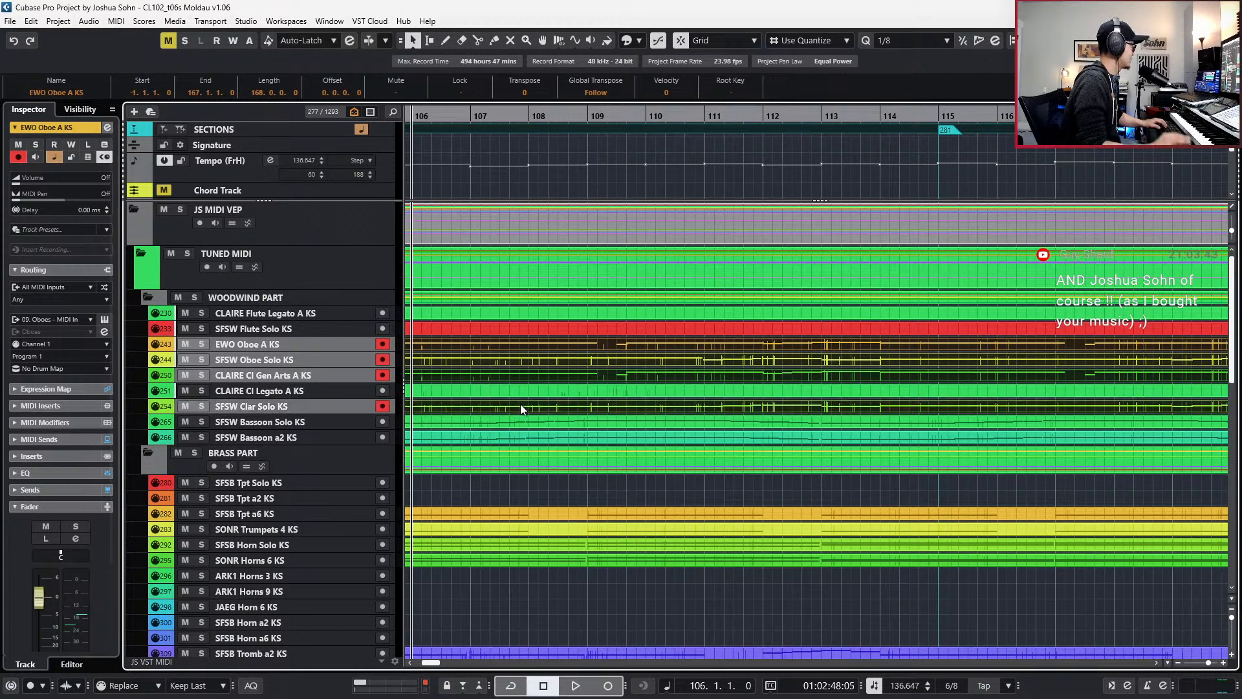
{"action": "key", "text": "s"}
{"action": "key", "text": "KP_Subtract"}
{"action": "key", "text": "KP_Subtract"}
{"action": "key", "text": "space"}
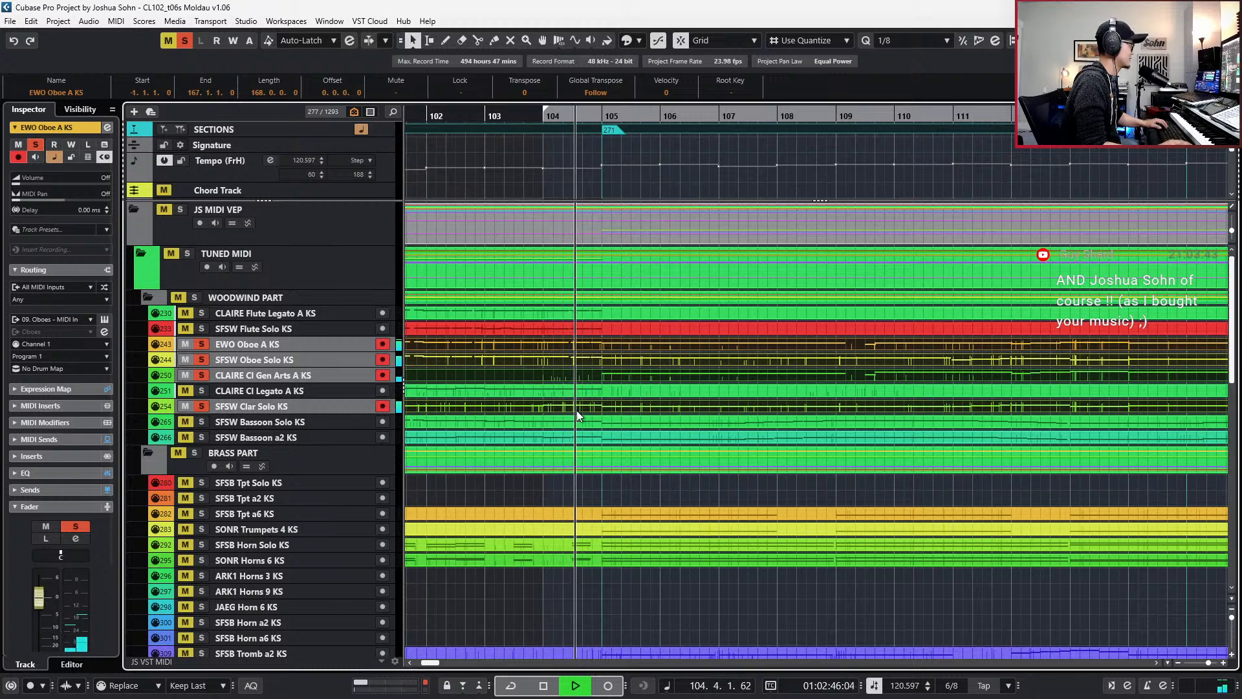
- Open the EWO Oboe A and SFSW Oboe Solo parts together in the lower-zone editor and stop playback
{"action": "left_click", "coordinate": [615, 361]}
{"action": "double_click", "coordinate": [624, 343]}
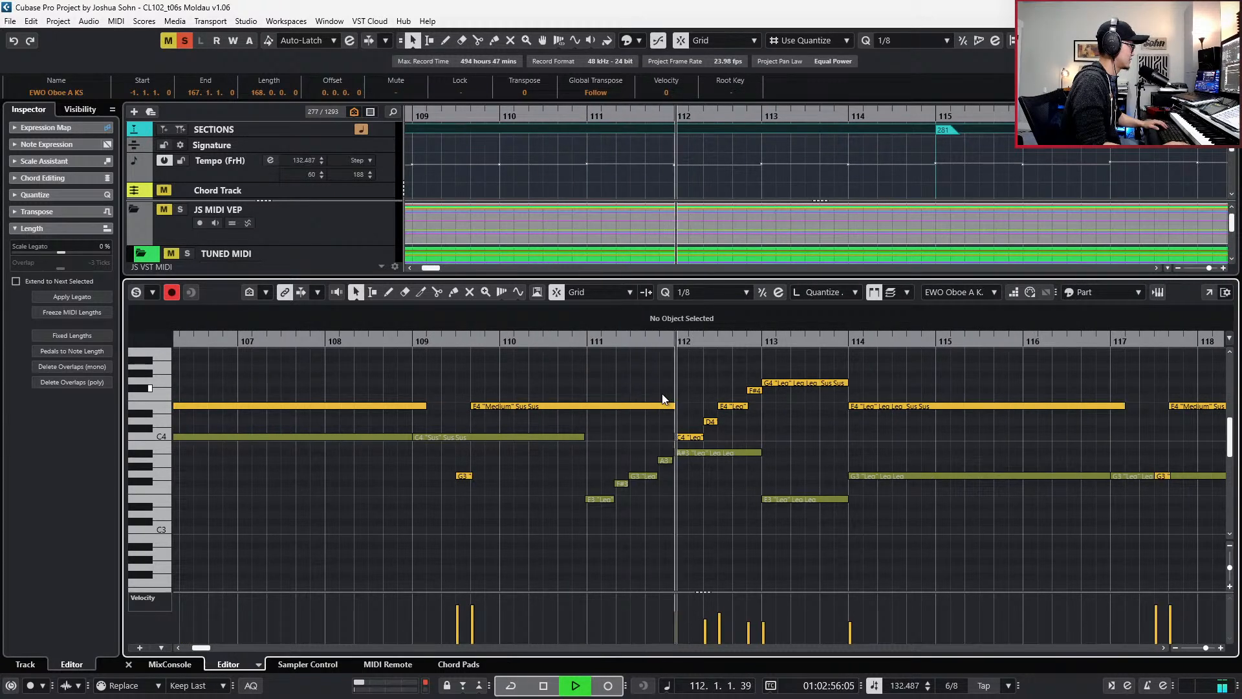
{"action": "key", "text": "space"}
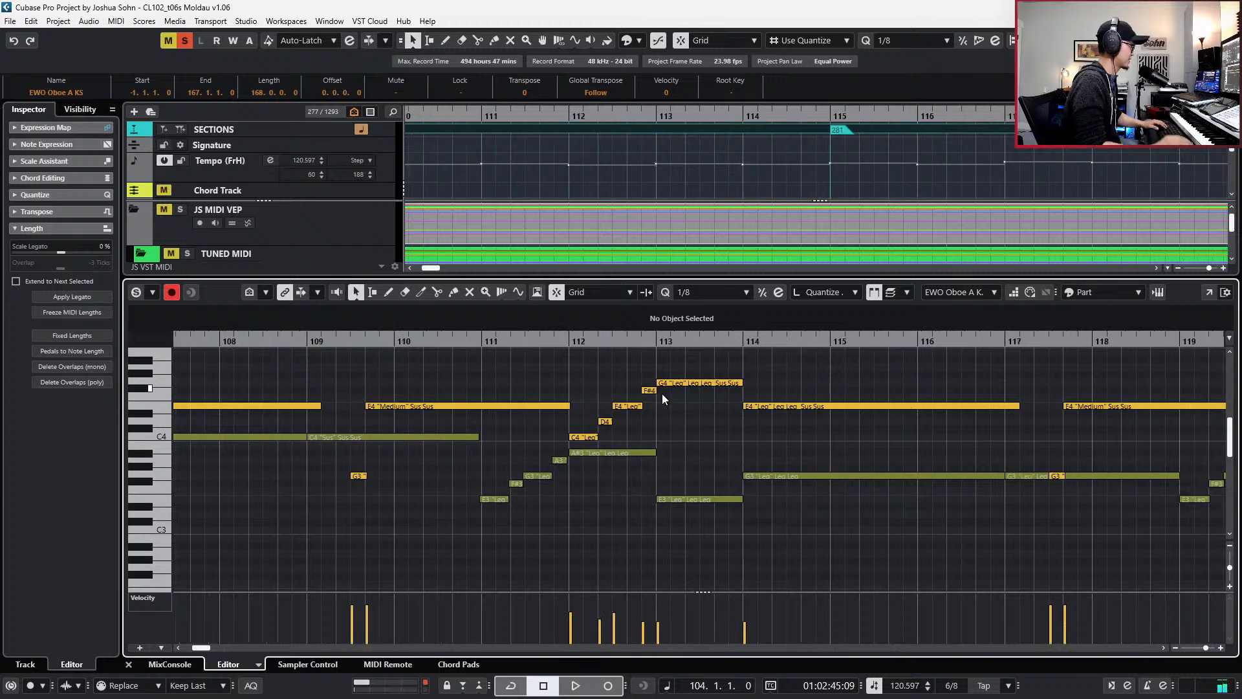
- Step through bars 105 to 111 of the two oboe parts and compare their notes with the score
{"action": "key", "text": "KP_Add"}
{"action": "key", "text": "KP_Add"}
{"action": "key", "text": "KP_Add"}
{"action": "key", "text": "KP_Add"}
{"action": "key", "text": "KP_Add"}
{"action": "key", "text": "KP_Add"}
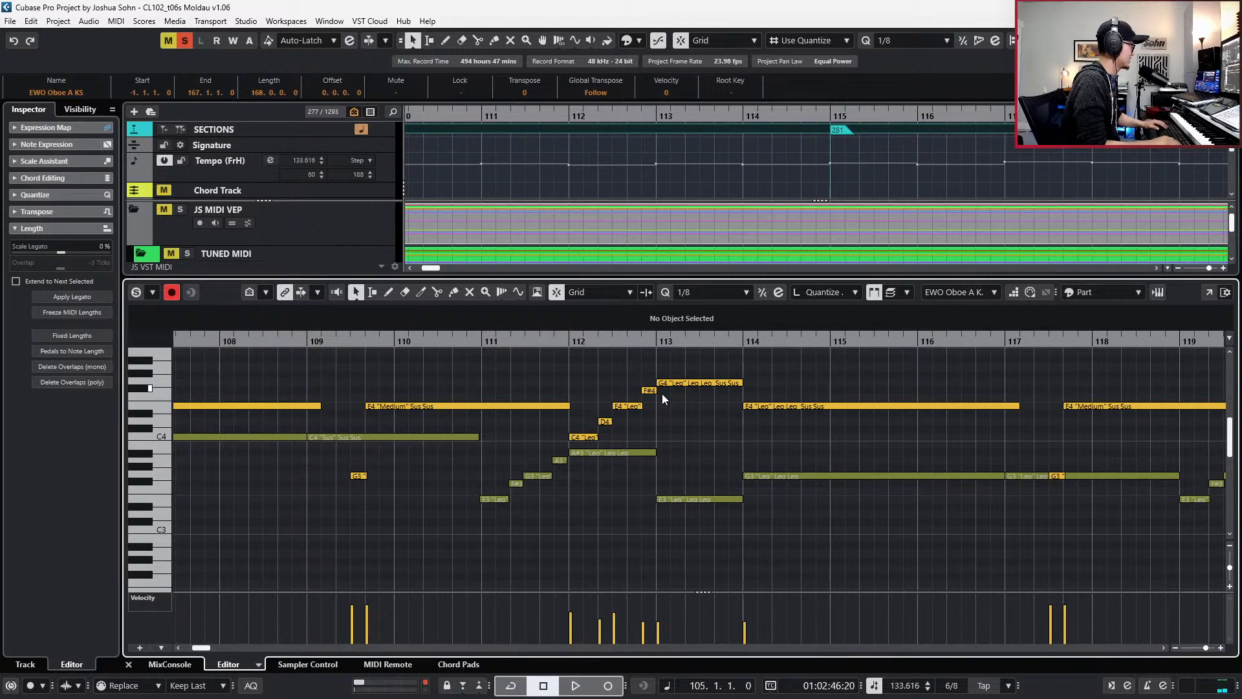
{"action": "key", "text": "KP_Add"}
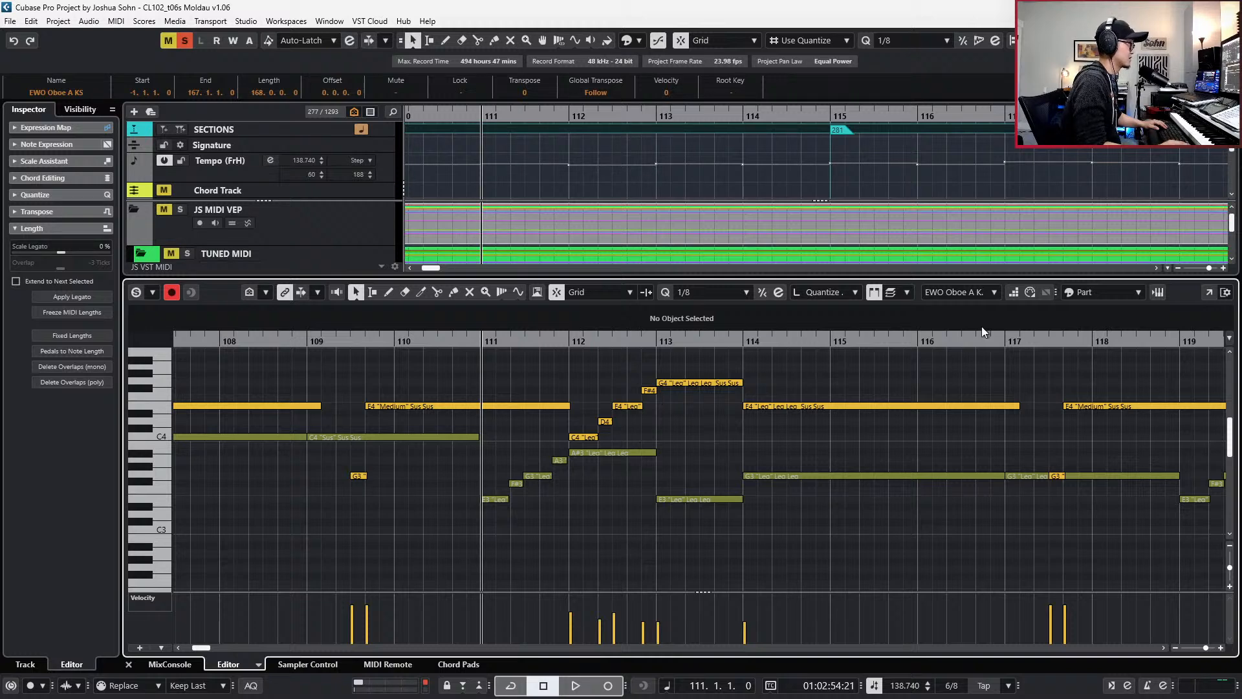
{"action": "left_click", "coordinate": [978, 294]}
{"action": "left_click", "coordinate": [977, 297]}
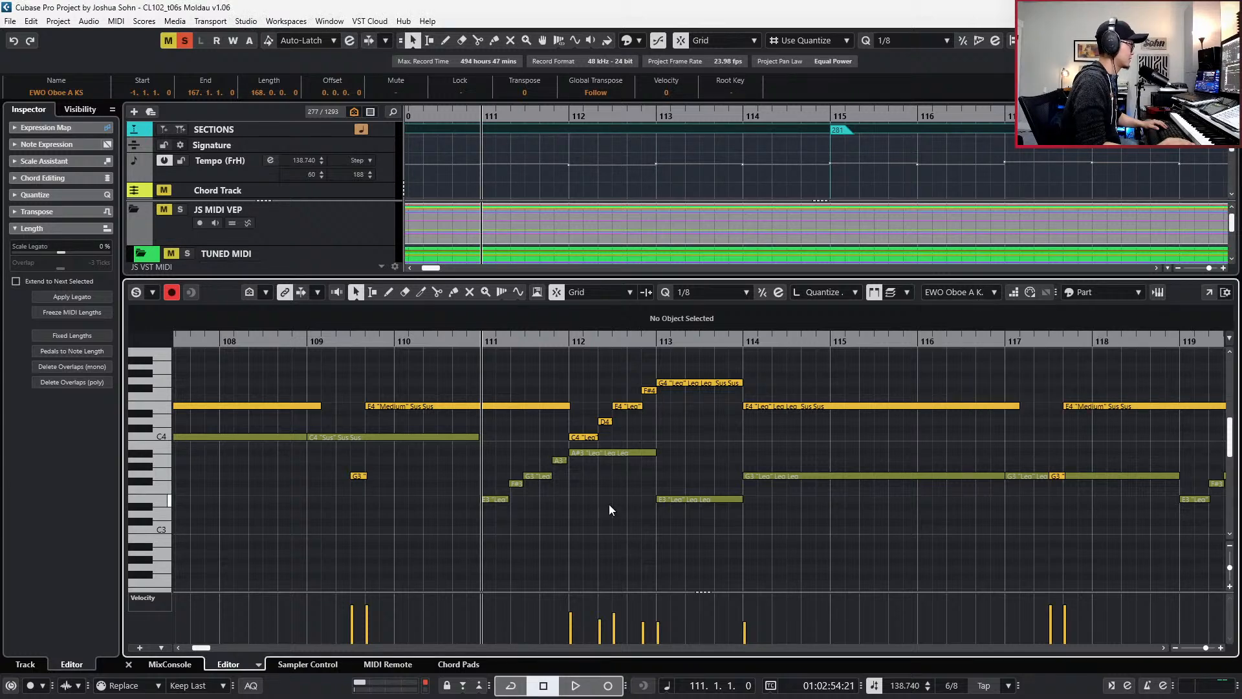
- Check the EWO Oboe A notes one by one from the E4 "Medium" note in bar 109 to the G4 at bar 113
{"action": "left_click", "coordinate": [542, 405]}
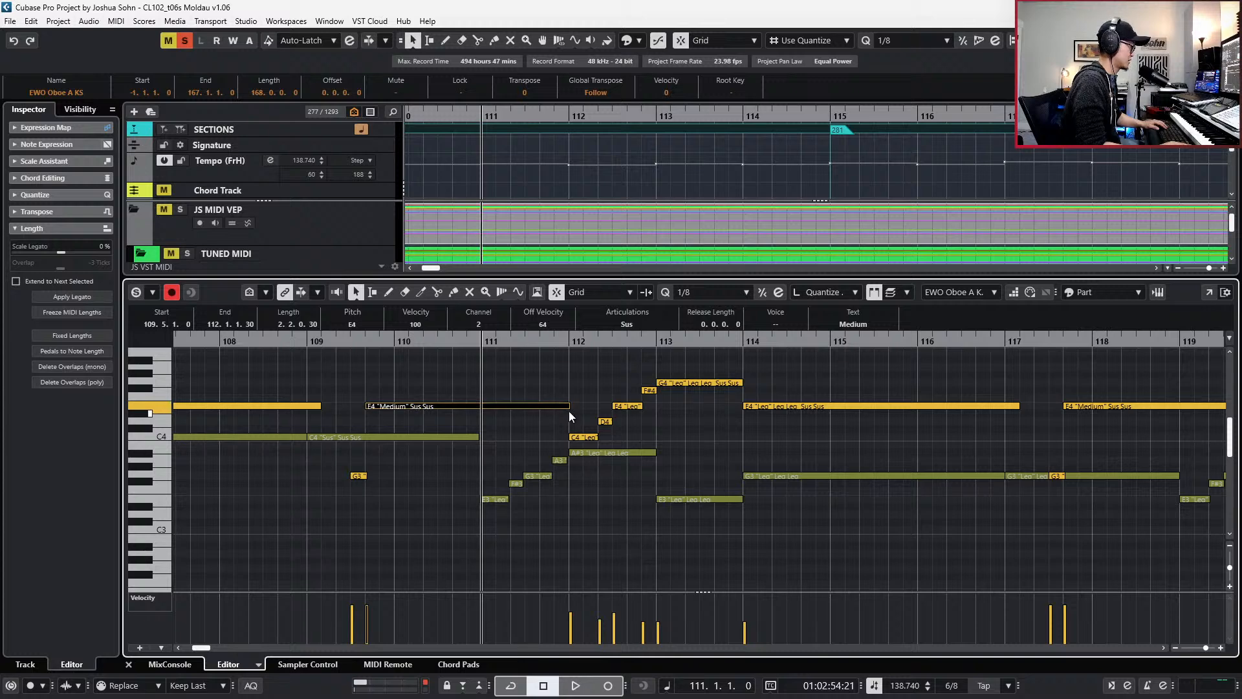
{"action": "key", "text": "KP_Add"}
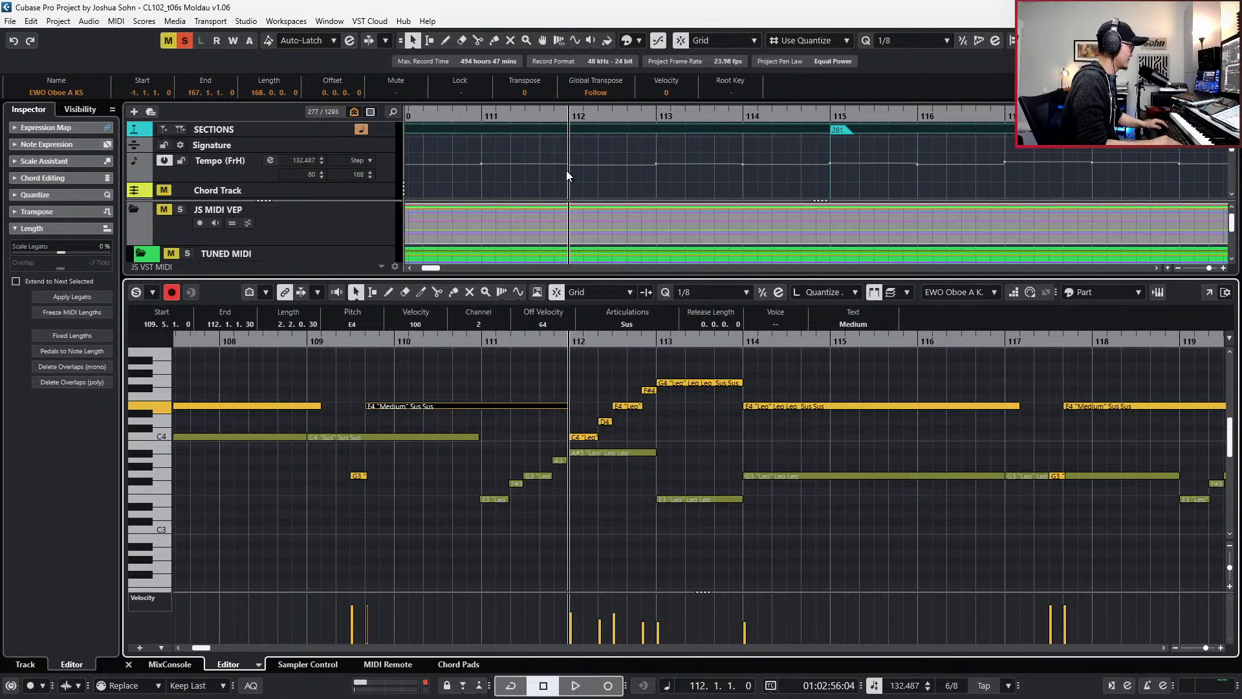
{"action": "left_click", "coordinate": [580, 438]}
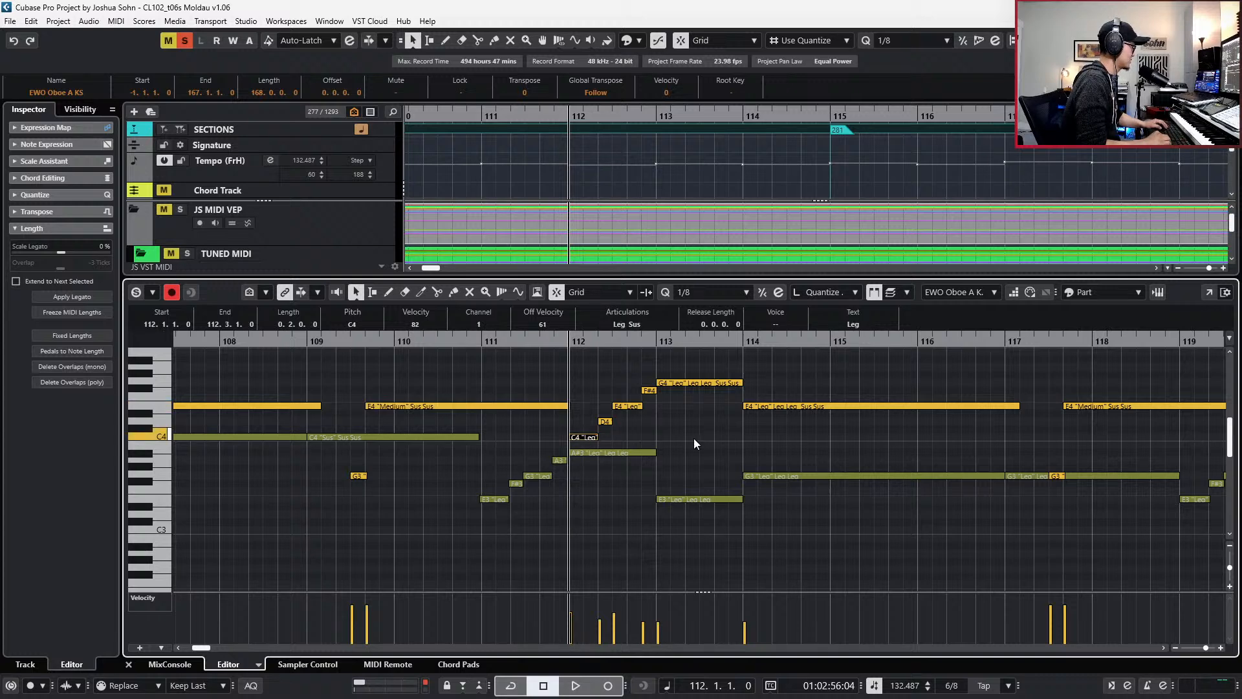
{"action": "key", "text": "Right"}
{"action": "key", "text": "Right"}
{"action": "key", "text": "Right"}
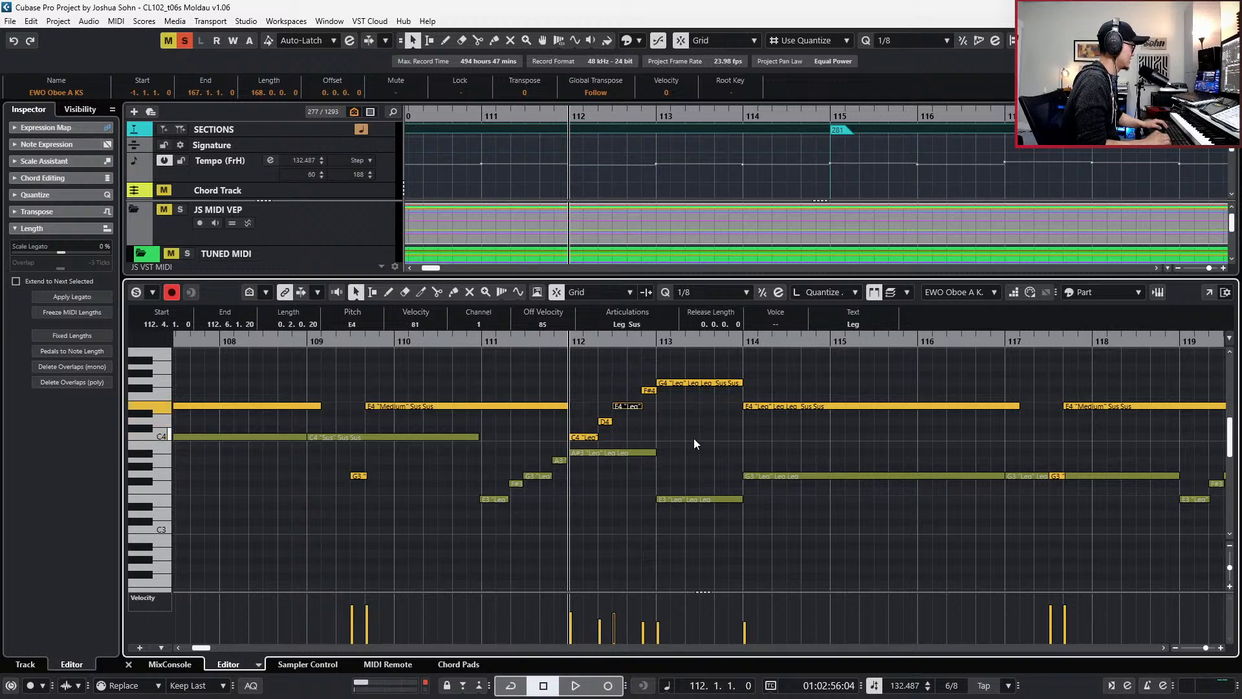
{"action": "key", "text": "Right"}
{"action": "key", "text": "KP_Subtract"}
{"action": "key", "text": "KP_Subtract"}
{"action": "key", "text": "KP_Add"}
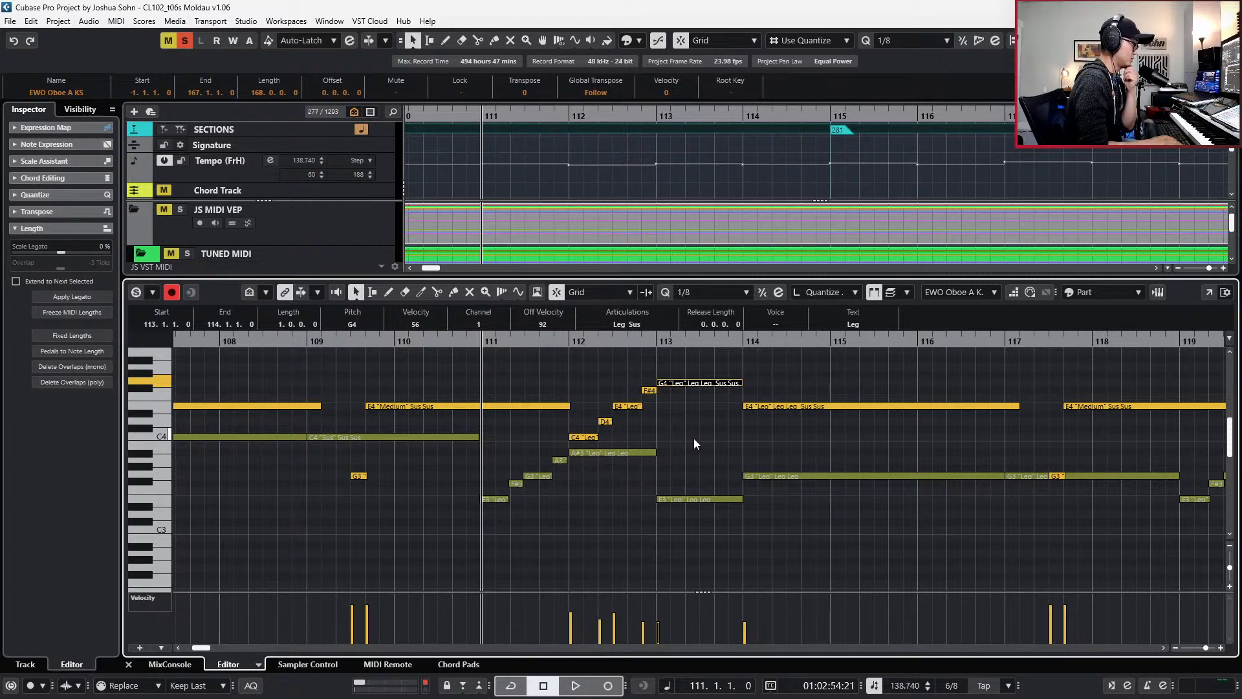
- Quantize the rising four-note run from E3 to A3 in bar 111 of SFSW Oboe Solo to 1/8 and play it back
{"action": "left_click", "coordinate": [503, 499]}
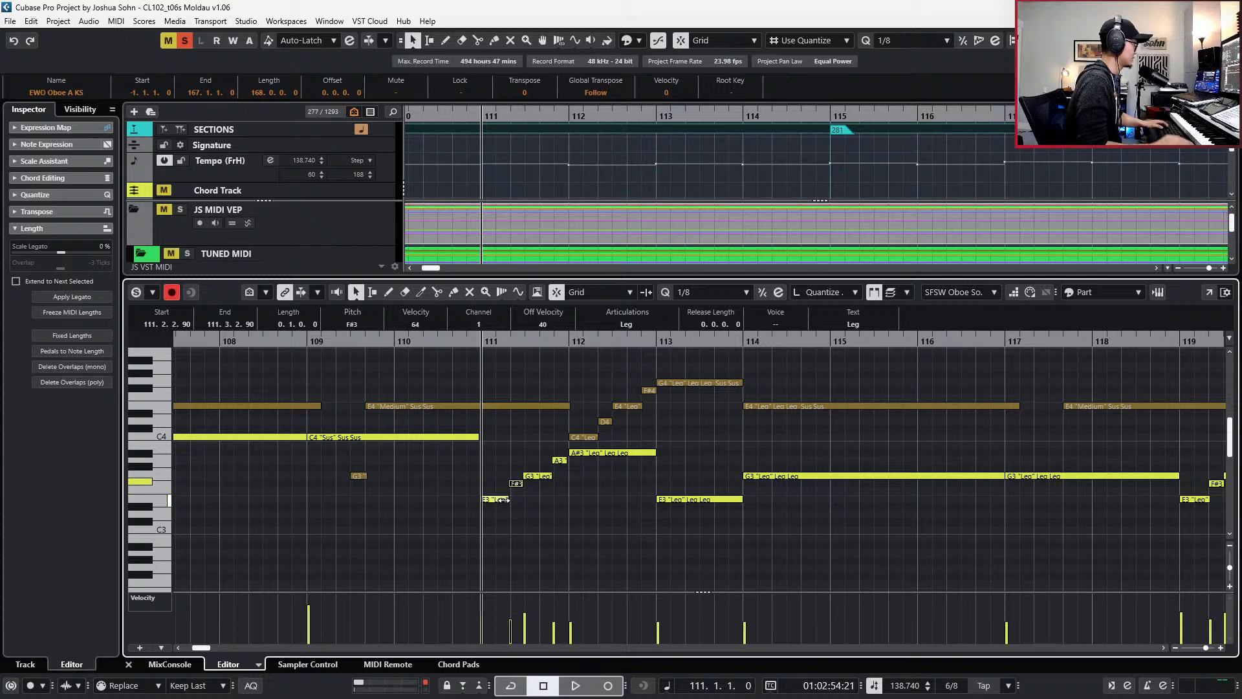
{"action": "left_click_drag", "start_coordinate": [490, 455], "coordinate": [530, 483]}
{"action": "left_click_drag", "start_coordinate": [566, 514], "coordinate": [568, 517]}
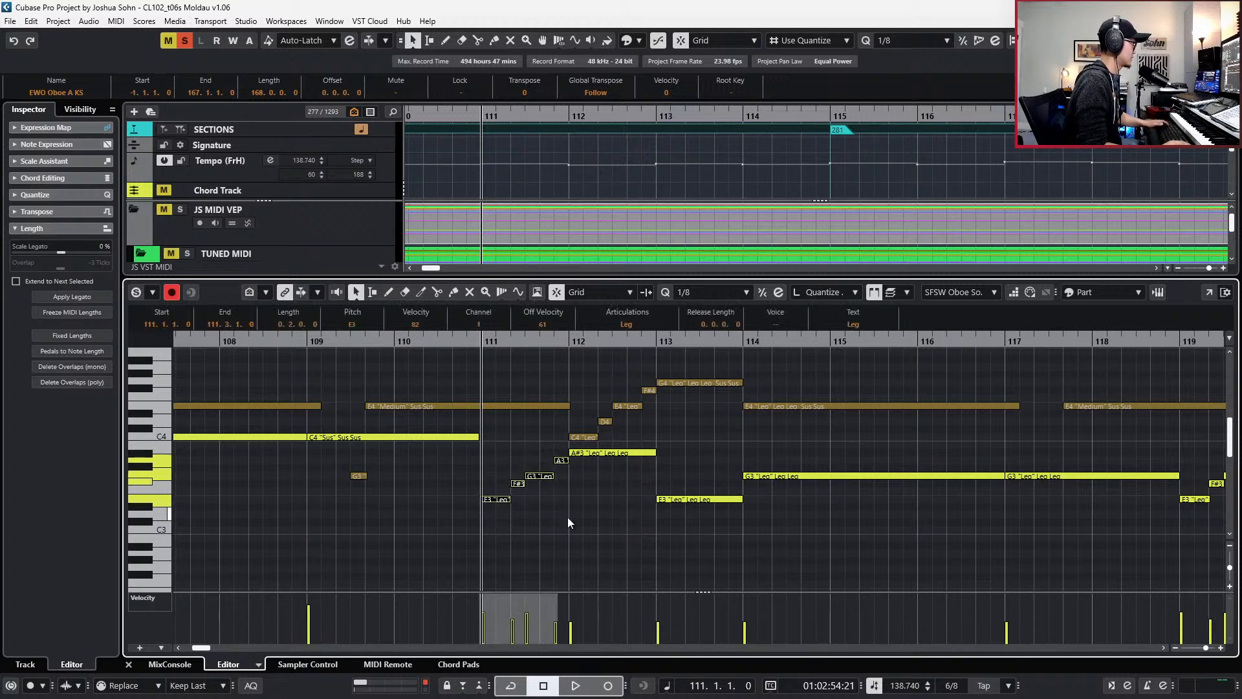
{"action": "key", "text": "space"}
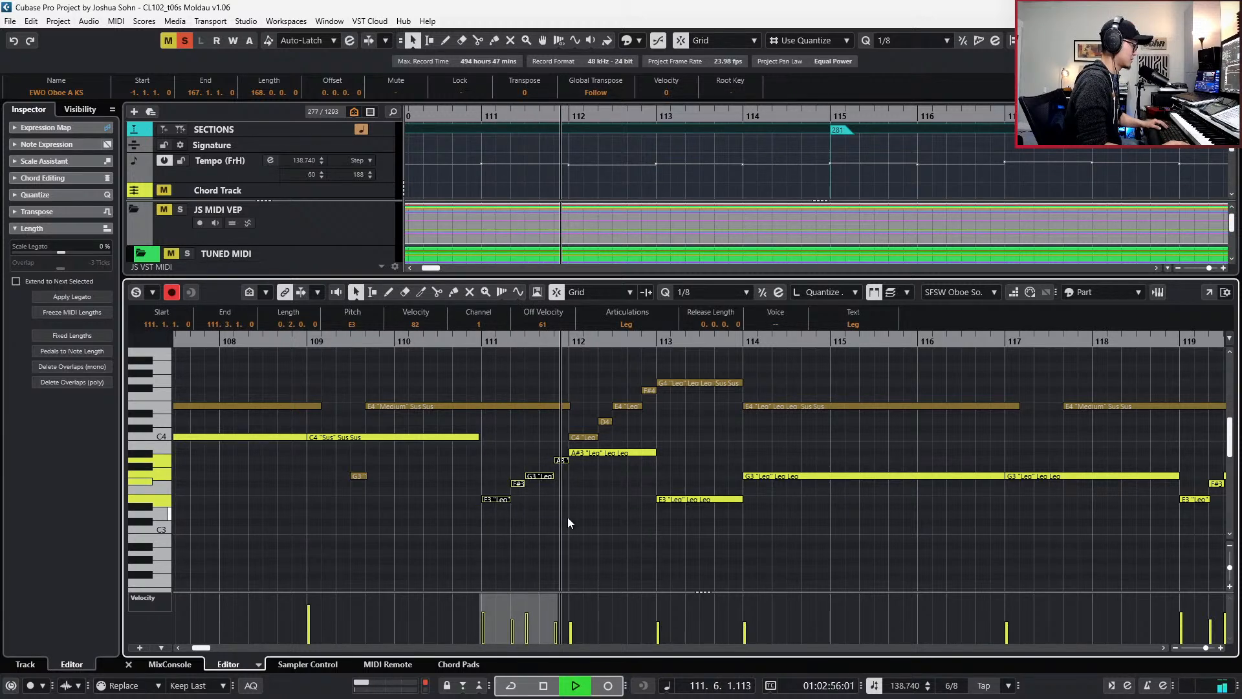
{"action": "key", "text": "space"}
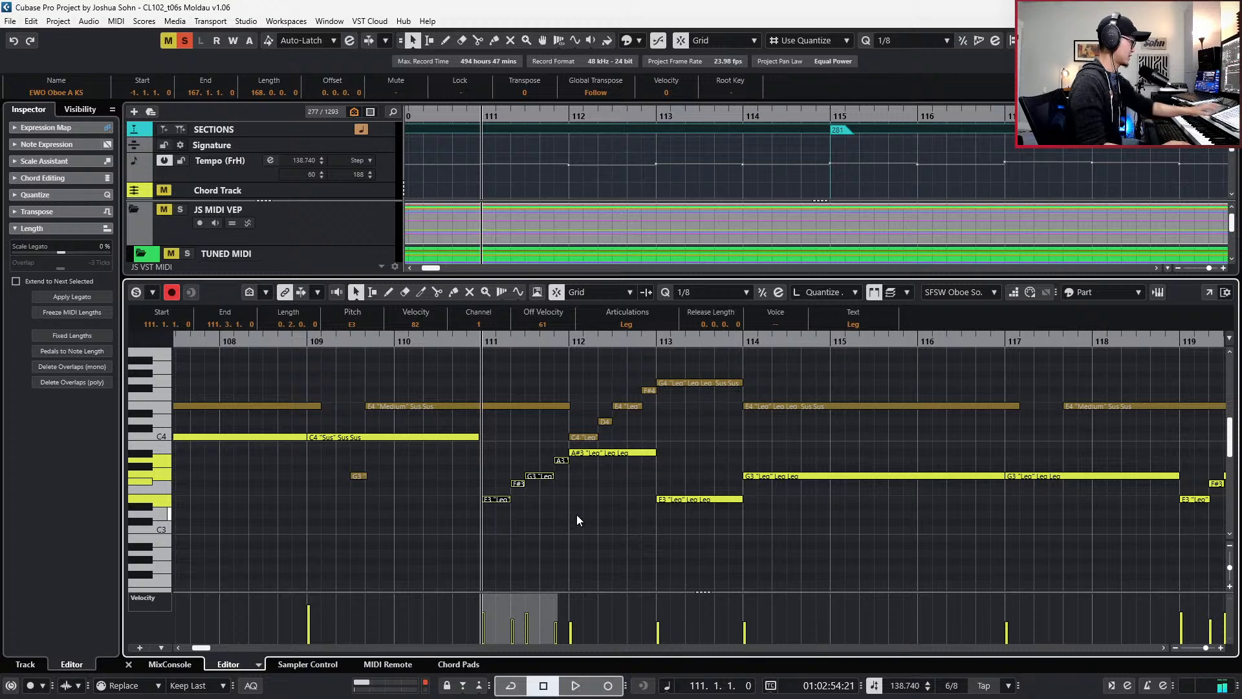
- Step through bars 112 to 116 of SFSW Oboe Solo and compare the notes with the score
{"action": "key", "text": "KP_Add"}
{"action": "key", "text": "KP_Add"}
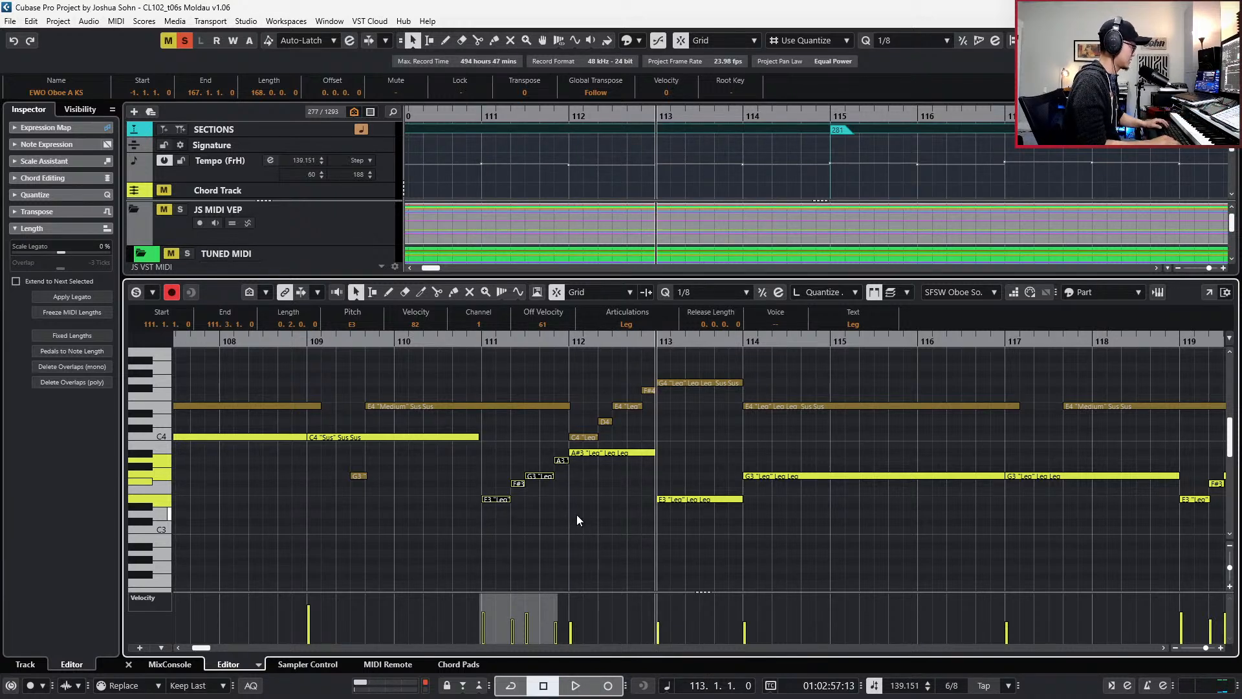
{"action": "key", "text": "KP_Add"}
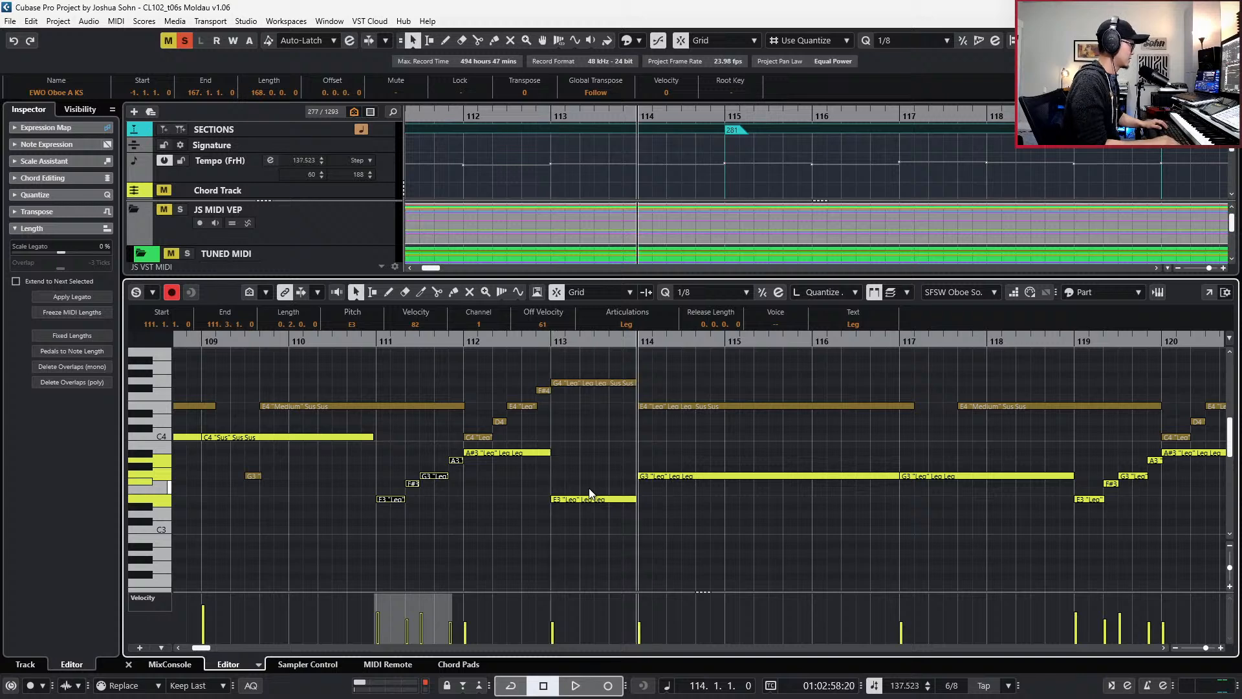
{"action": "key", "text": "KP_Add"}
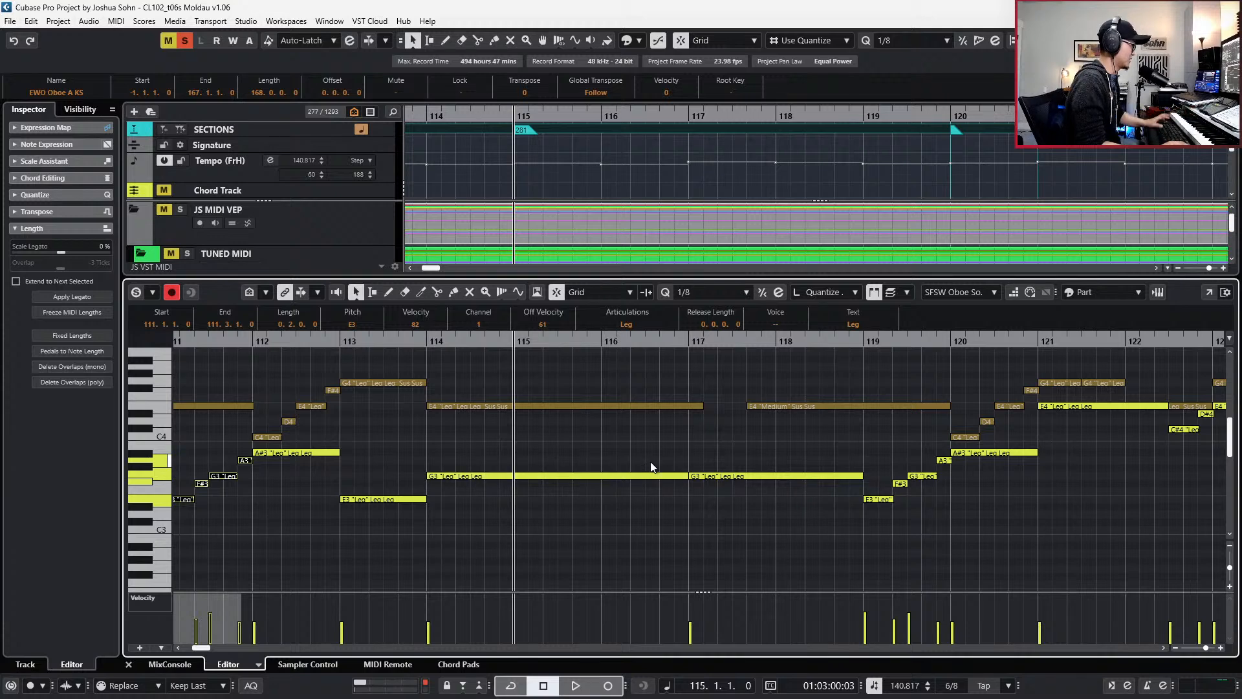
{"action": "key", "text": "KP_Add"}
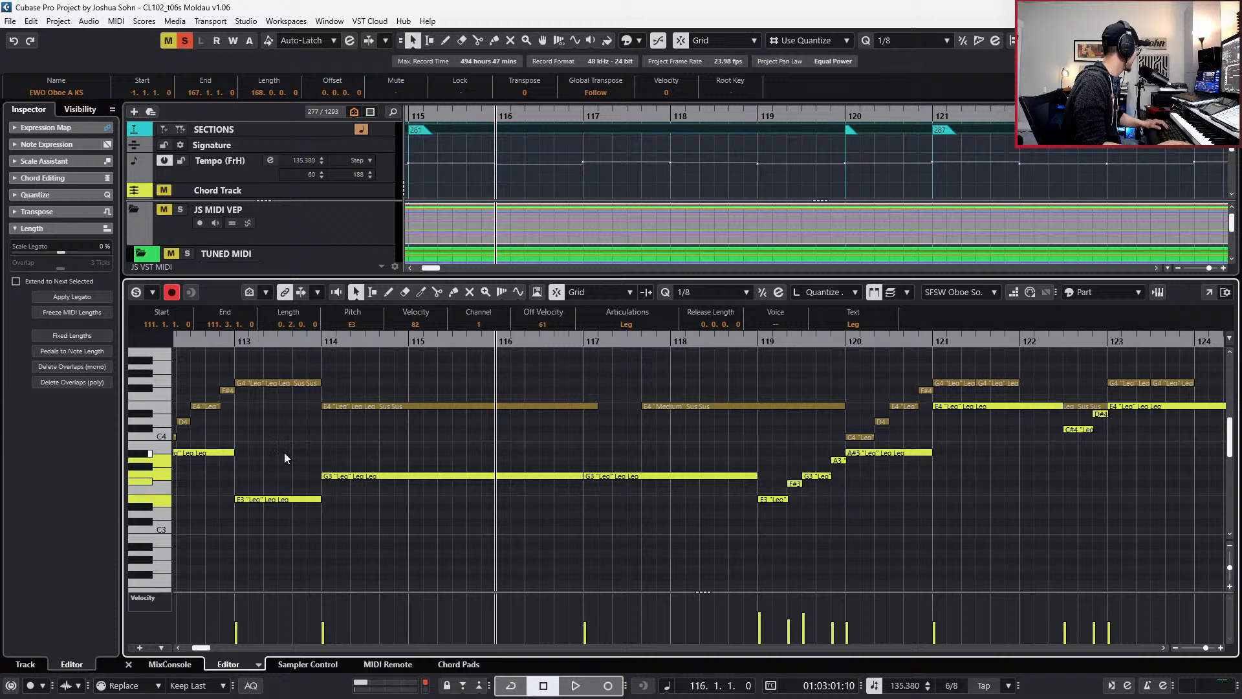
{"action": "left_click", "coordinate": [678, 484]}
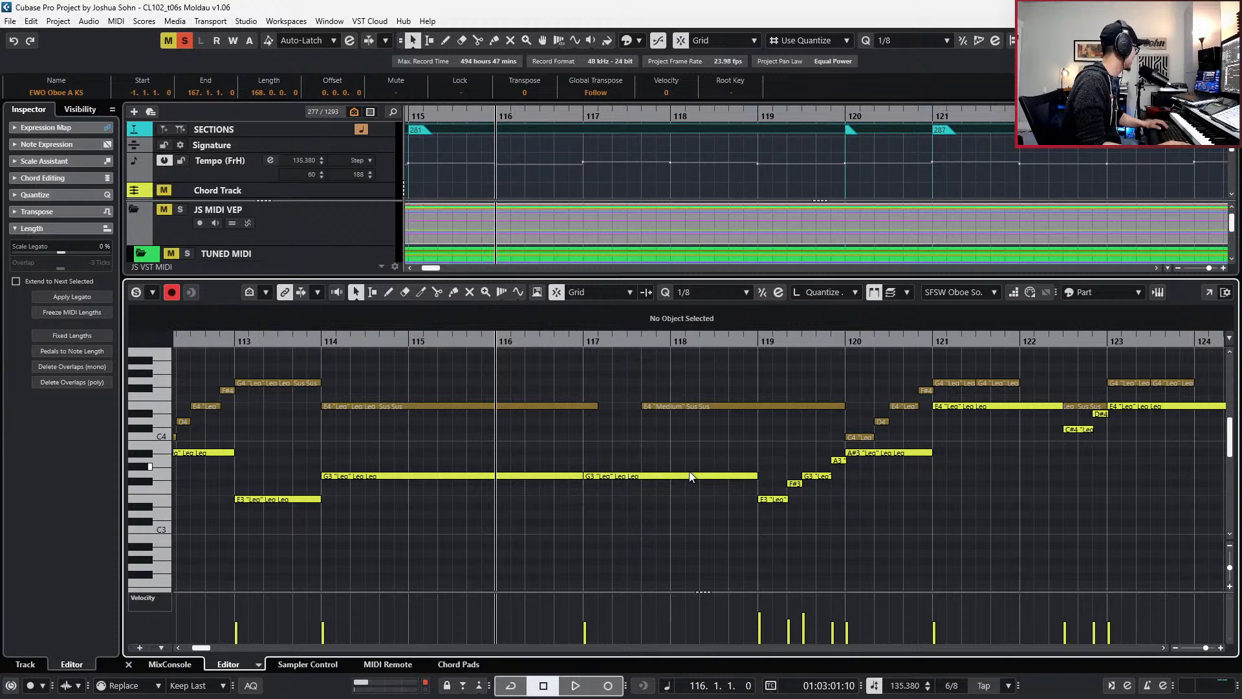
{"action": "scroll", "coordinate": [691, 459], "scroll_direction": "down", "scroll_amount": 2}
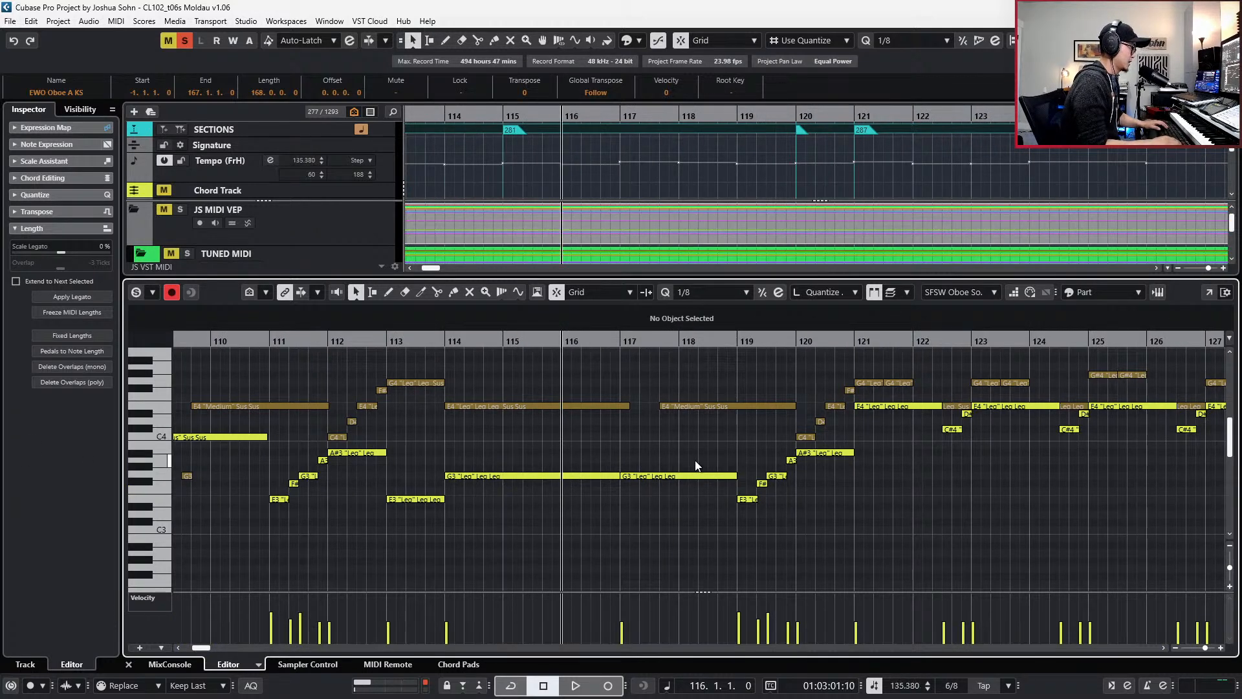
- Shorten the long G3 note at bar 114 in SFSW Oboe Solo slightly so it ends at 116.6.2.100
{"action": "left_click", "coordinate": [612, 476]}
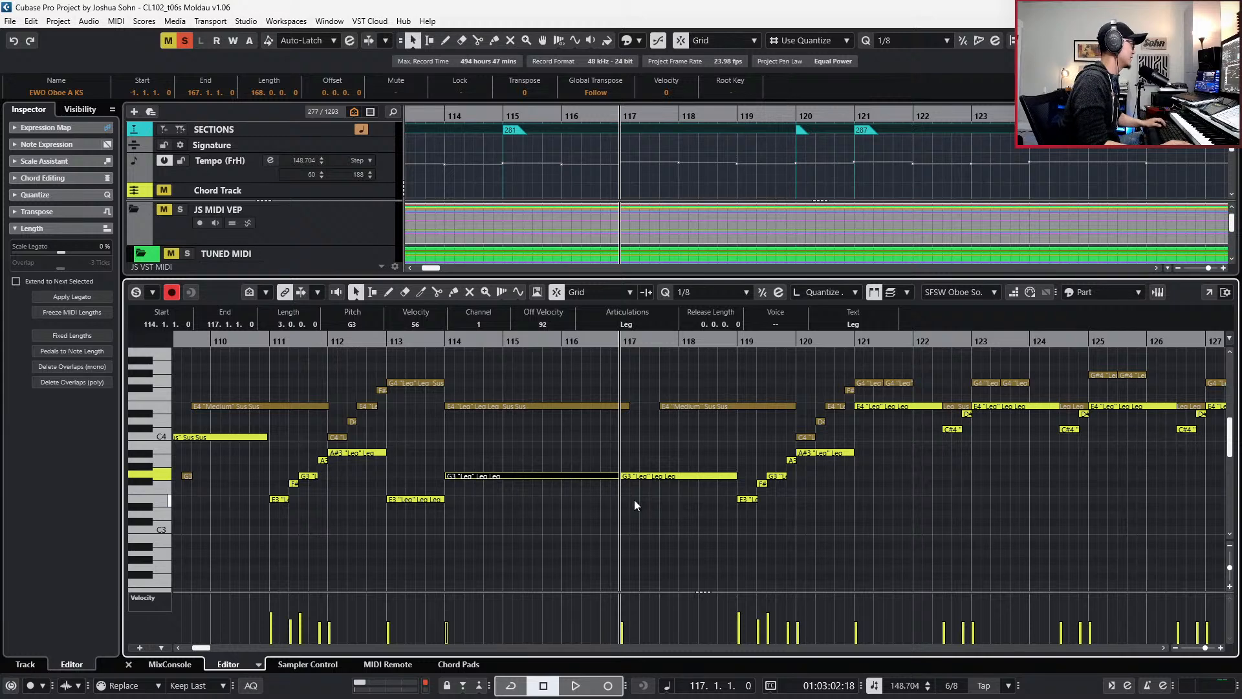
{"action": "key", "text": "h"}
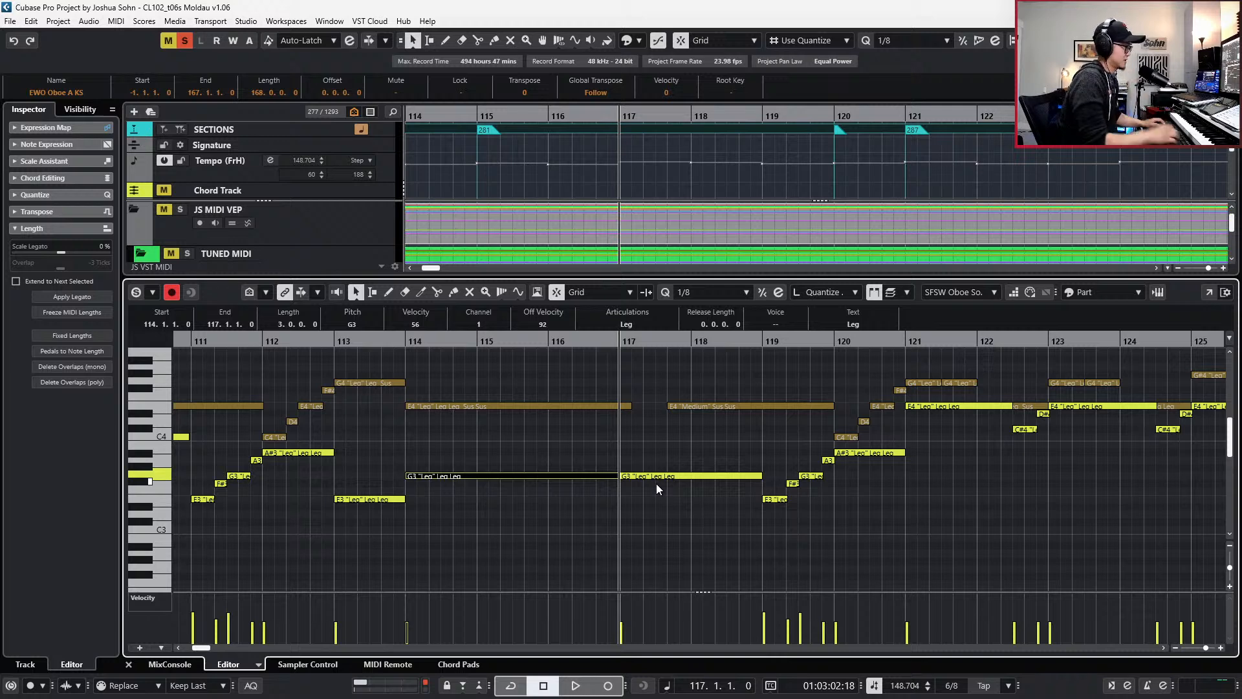
{"action": "key", "text": "KP_Subtract"}
{"action": "key", "text": "KP_Subtract"}
{"action": "key", "text": "KP_Subtract"}
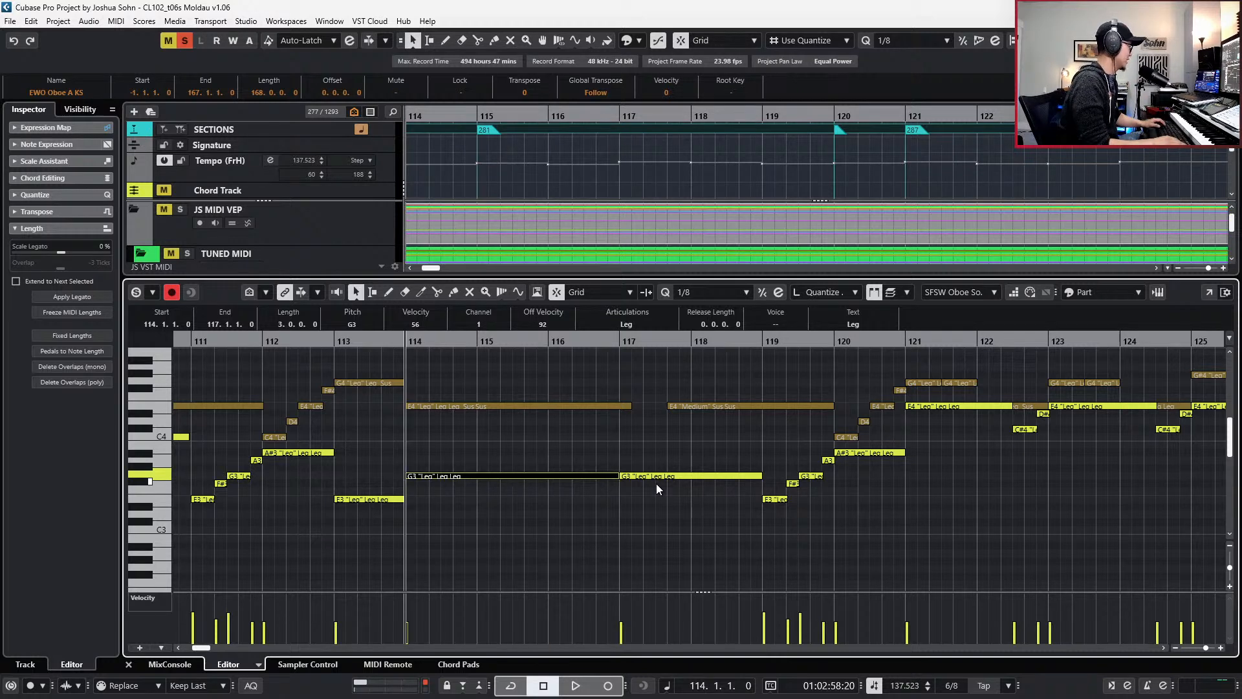
{"action": "key", "text": "alt+shift+Left"}
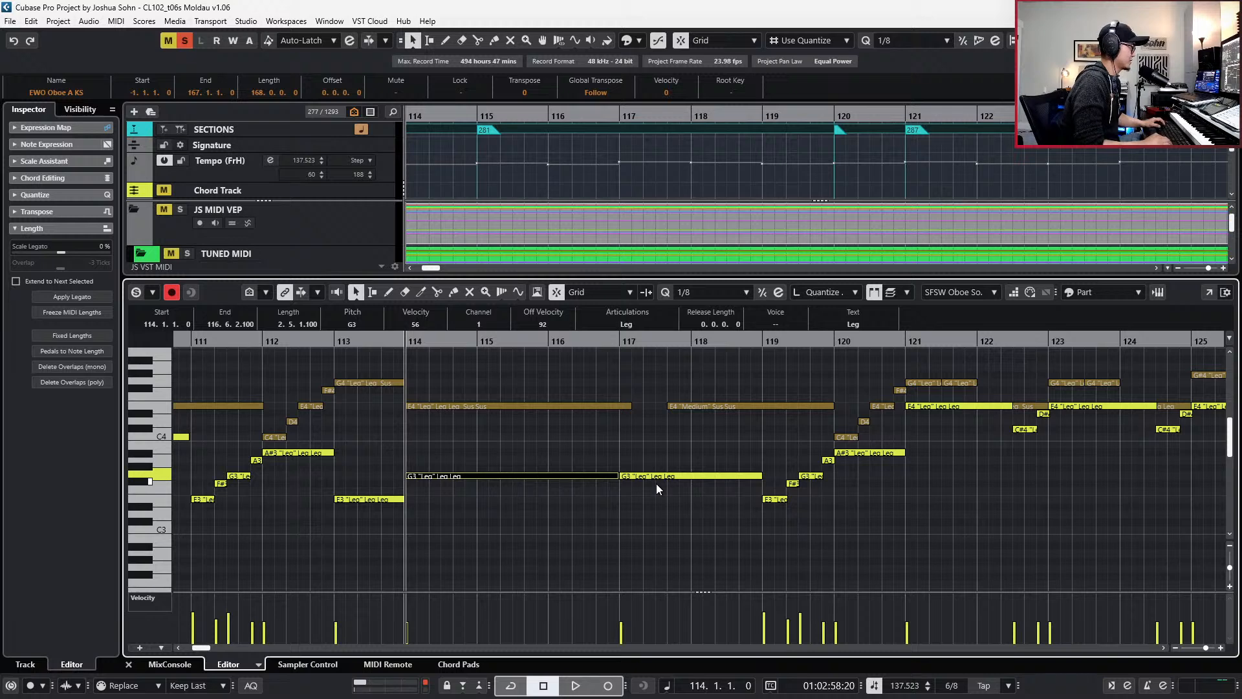
- Step back and forth through bars 114 to 118 to check the long G3 notes of SFSW Oboe Solo against the score
{"action": "key", "text": "KP_Add"}
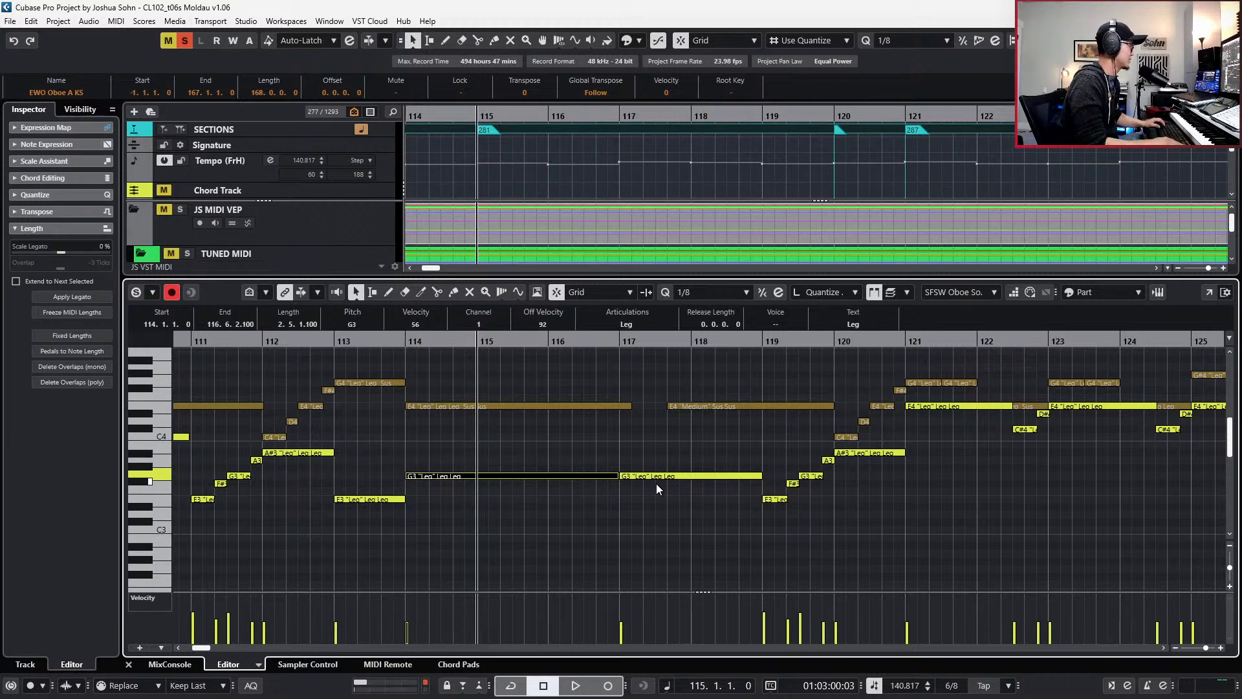
{"action": "key", "text": "KP_Subtract"}
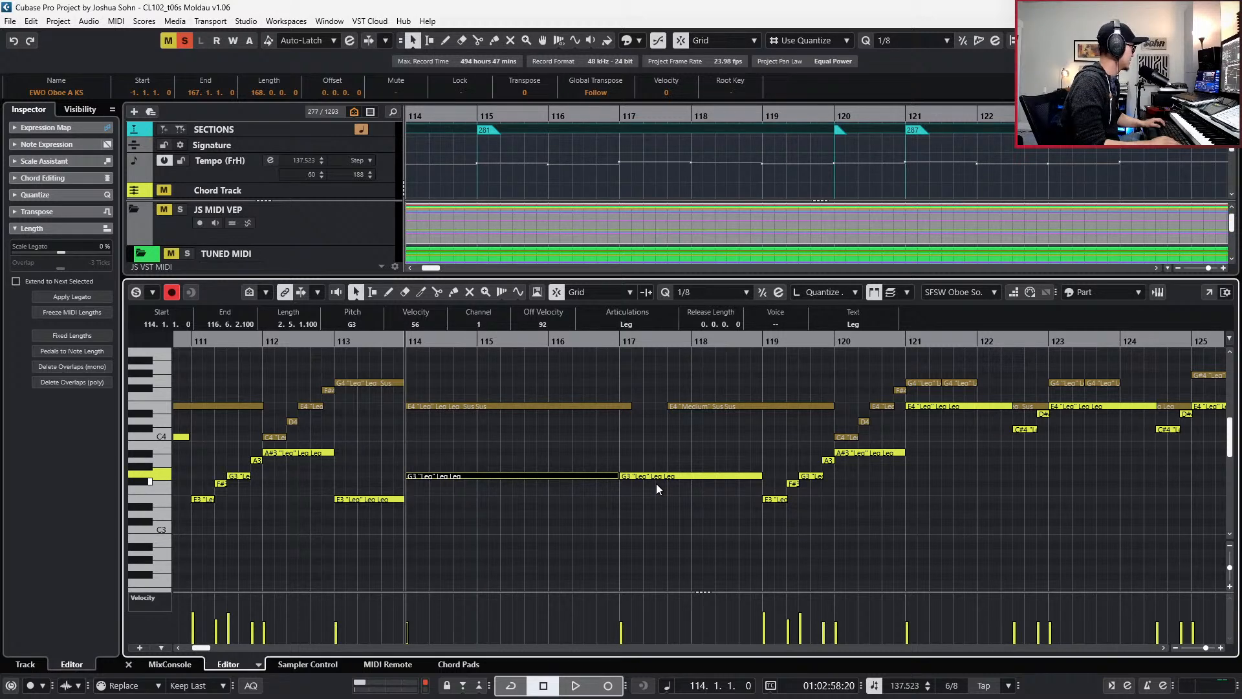
{"action": "key", "text": "KP_Add"}
{"action": "key", "text": "KP_Add"}
{"action": "key", "text": "KP_Add"}
{"action": "key", "text": "KP_Add"}
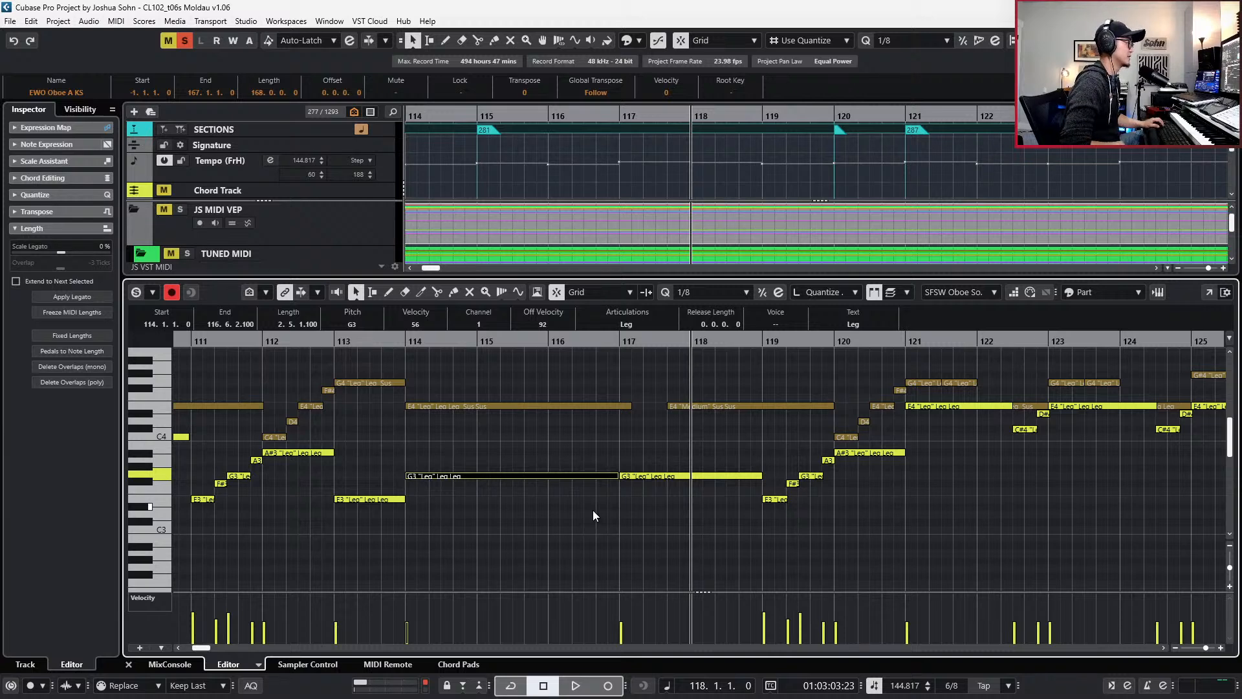
{"action": "key", "text": "b"}
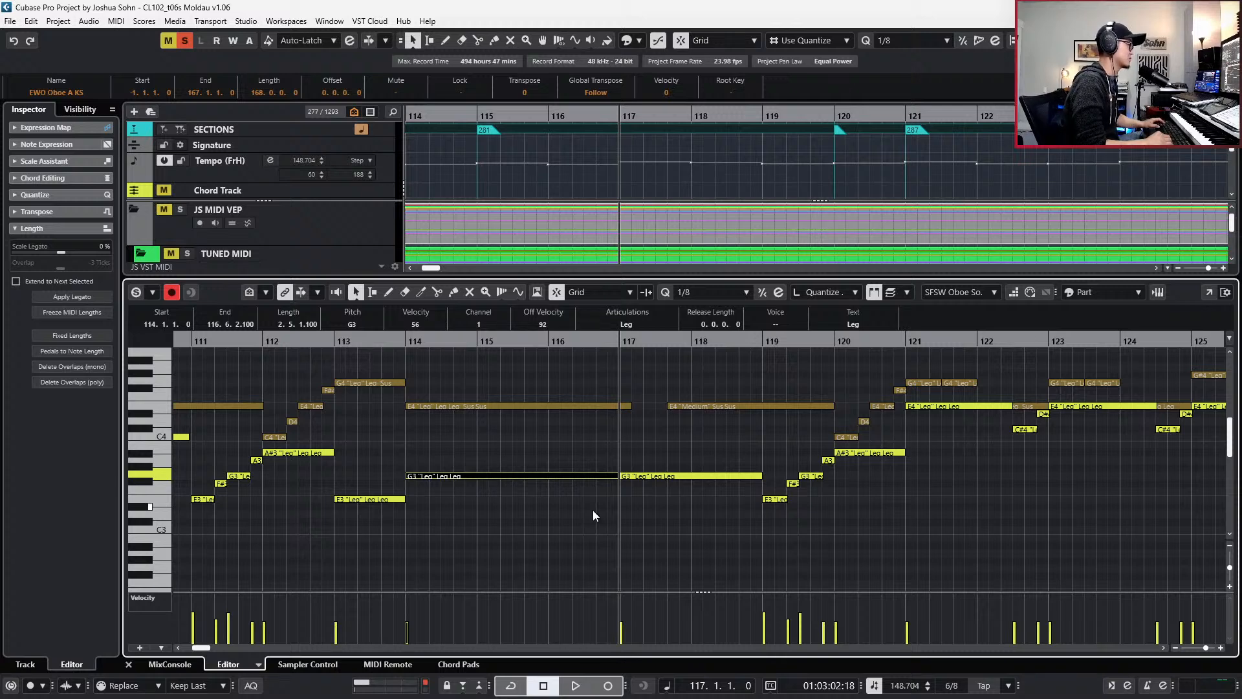
{"action": "key", "text": "KP_Subtract"}
{"action": "key", "text": "KP_Subtract"}
{"action": "key", "text": "KP_Subtract"}
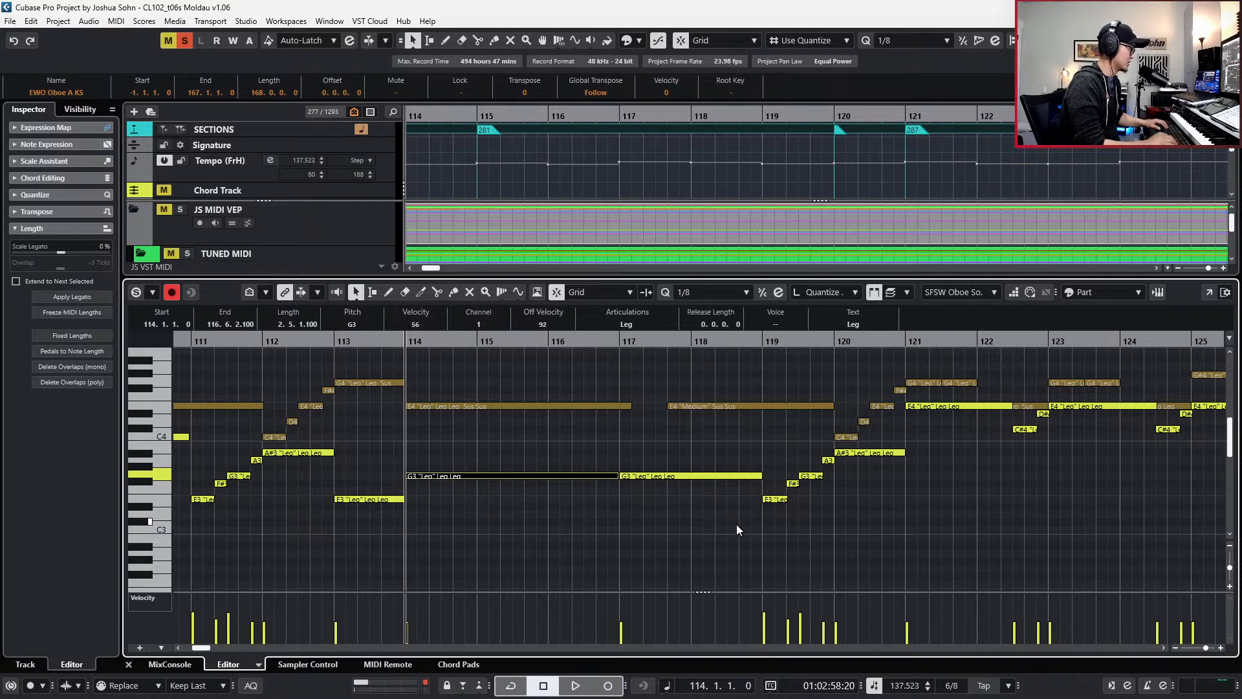
- Select the G3 note at bar 117 in SFSW Oboe Solo and move the playhead to its start for checking
{"action": "key", "text": "Right"}
{"action": "key", "text": "KP_Add"}
{"action": "key", "text": "KP_Add"}
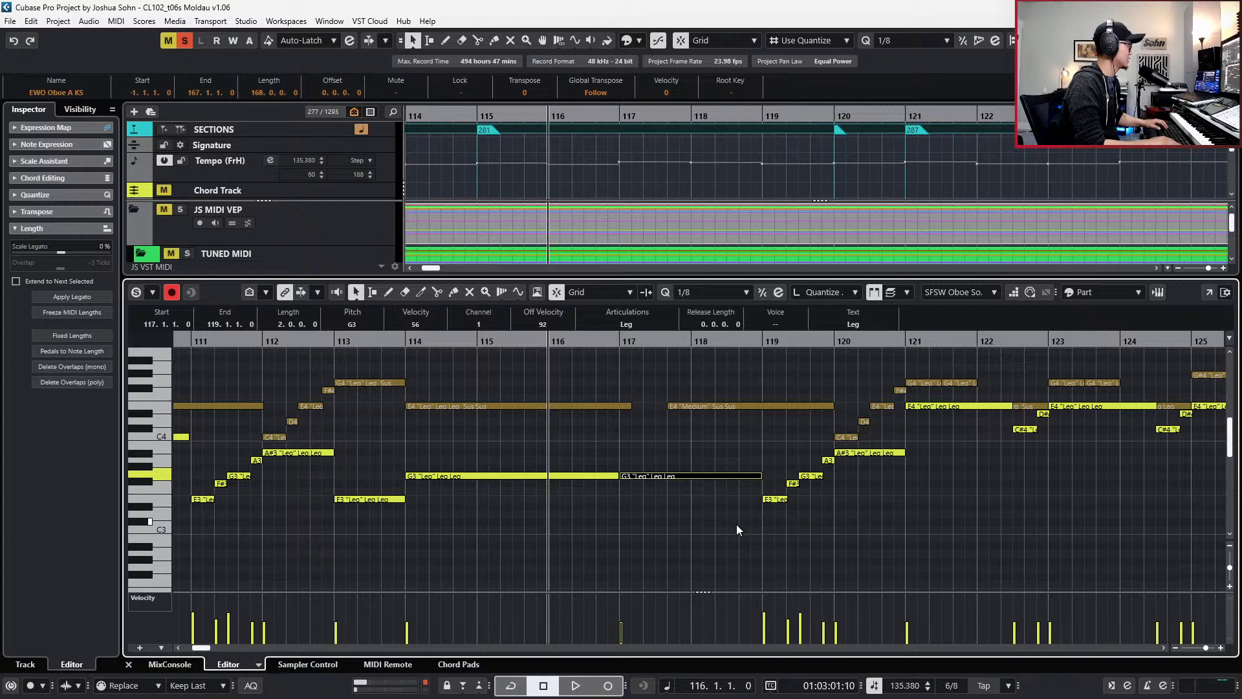
{"action": "key", "text": "KP_Add"}
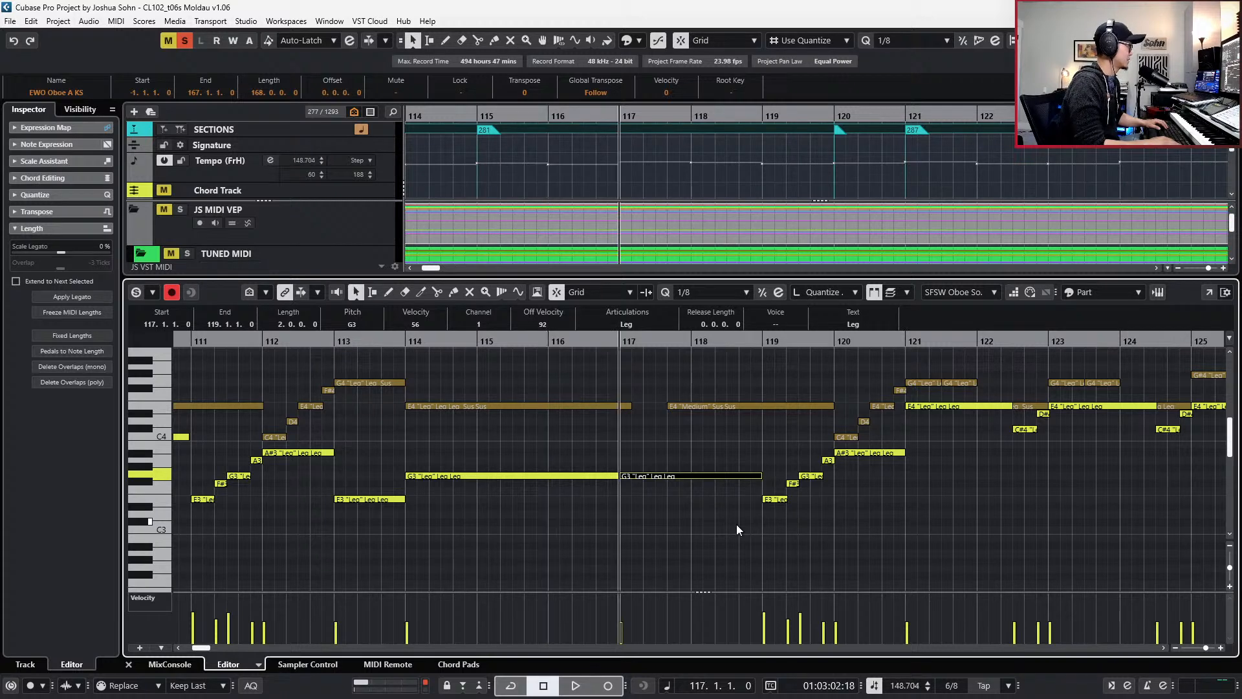
- Compare the long G3 and E4 notes of the two oboe parts from bar 117 up to bar 121 with the score
{"action": "left_click", "coordinate": [705, 467]}
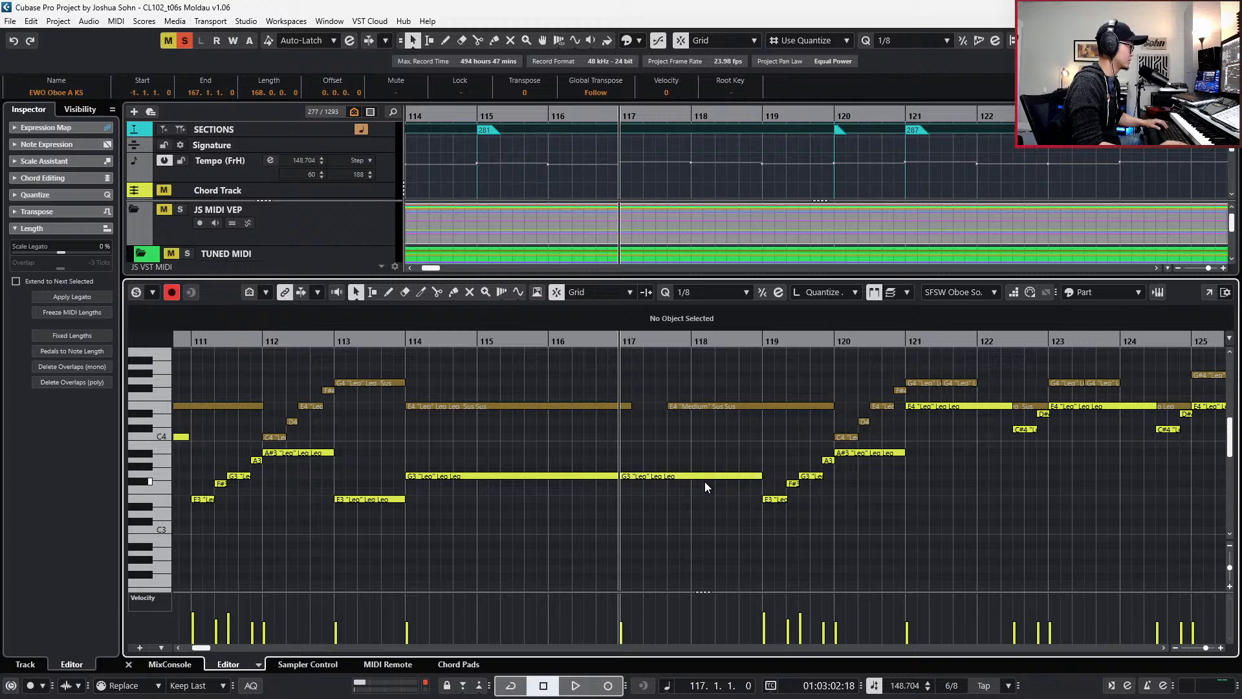
{"action": "left_click", "coordinate": [705, 476]}
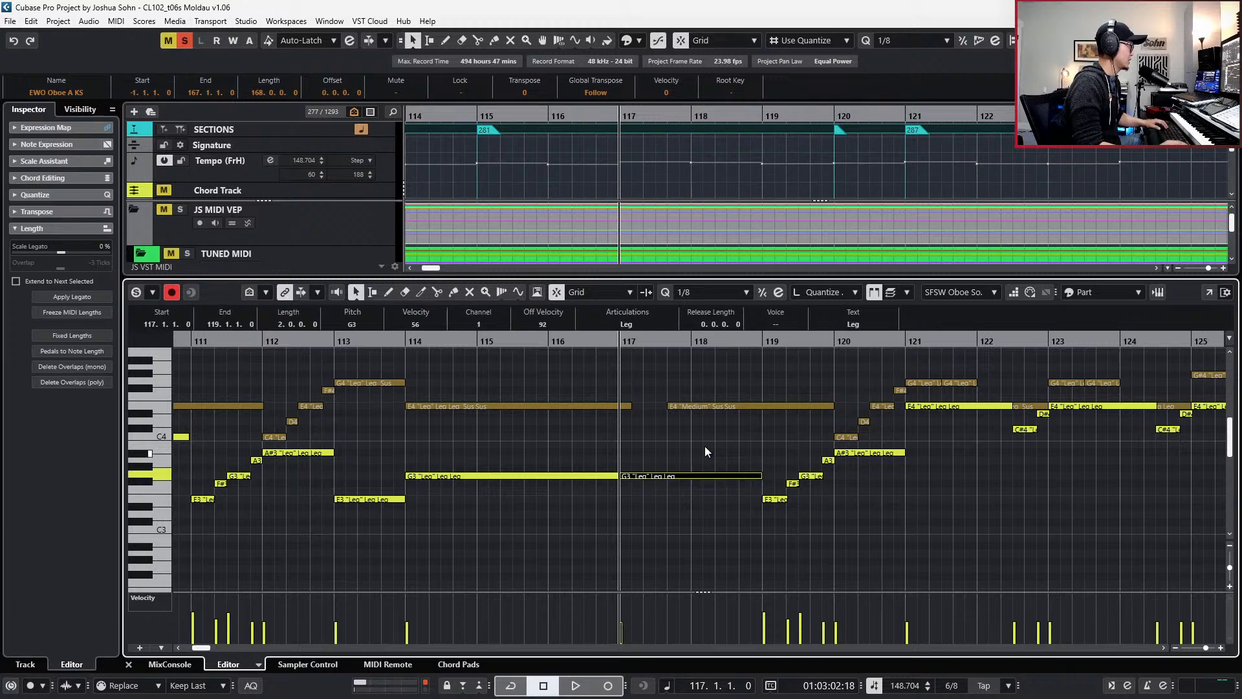
{"action": "left_click", "coordinate": [717, 407]}
{"action": "scroll", "coordinate": [717, 408], "scroll_direction": "right", "scroll_amount": 2}
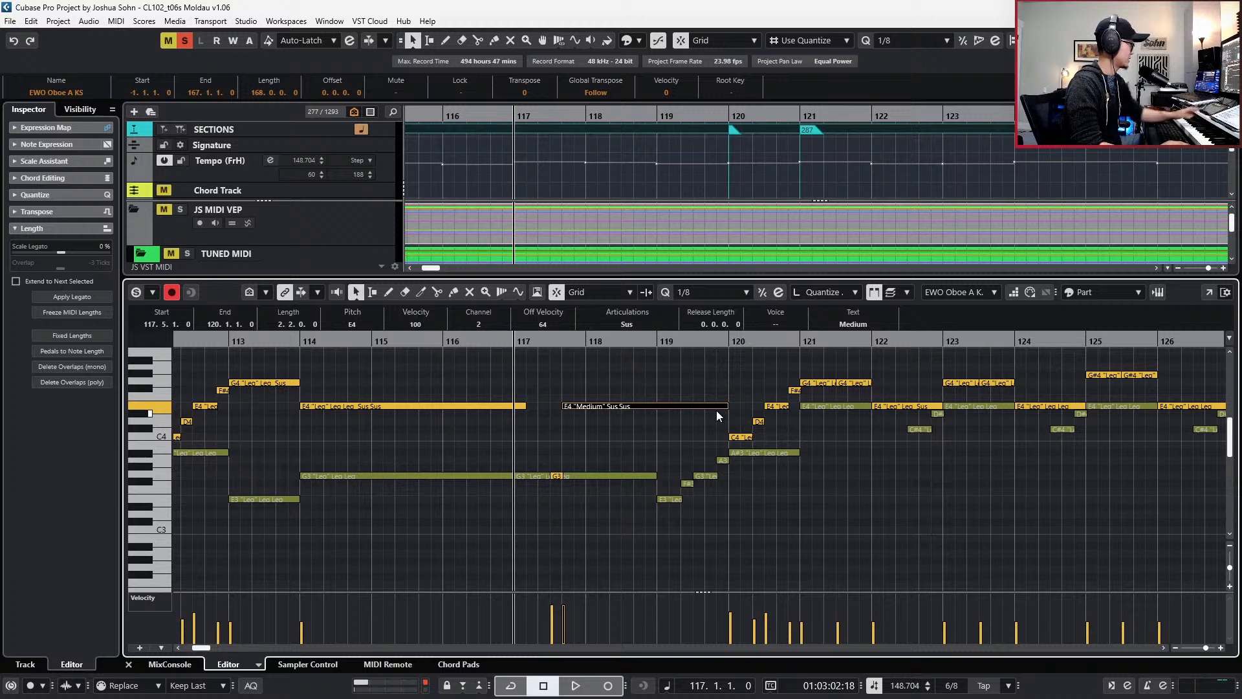
{"action": "key", "text": "KP_Add"}
{"action": "key", "text": "KP_Add"}
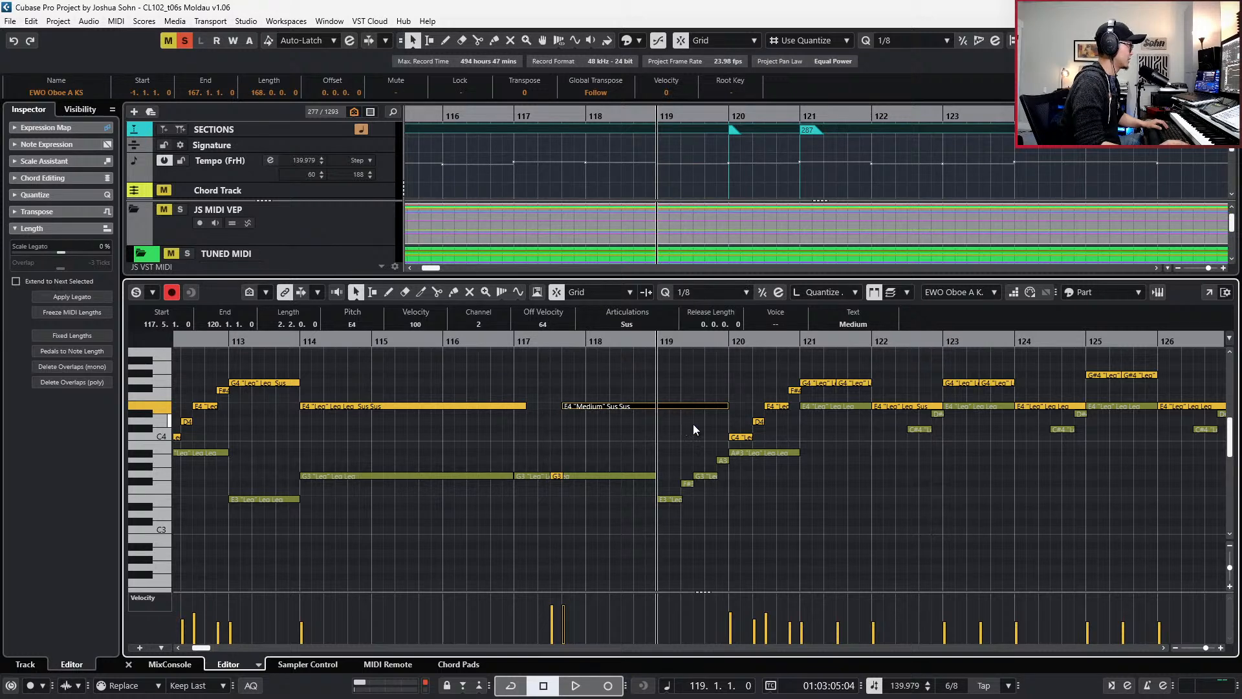
{"action": "scroll", "coordinate": [681, 457], "scroll_direction": "right", "scroll_amount": 2}
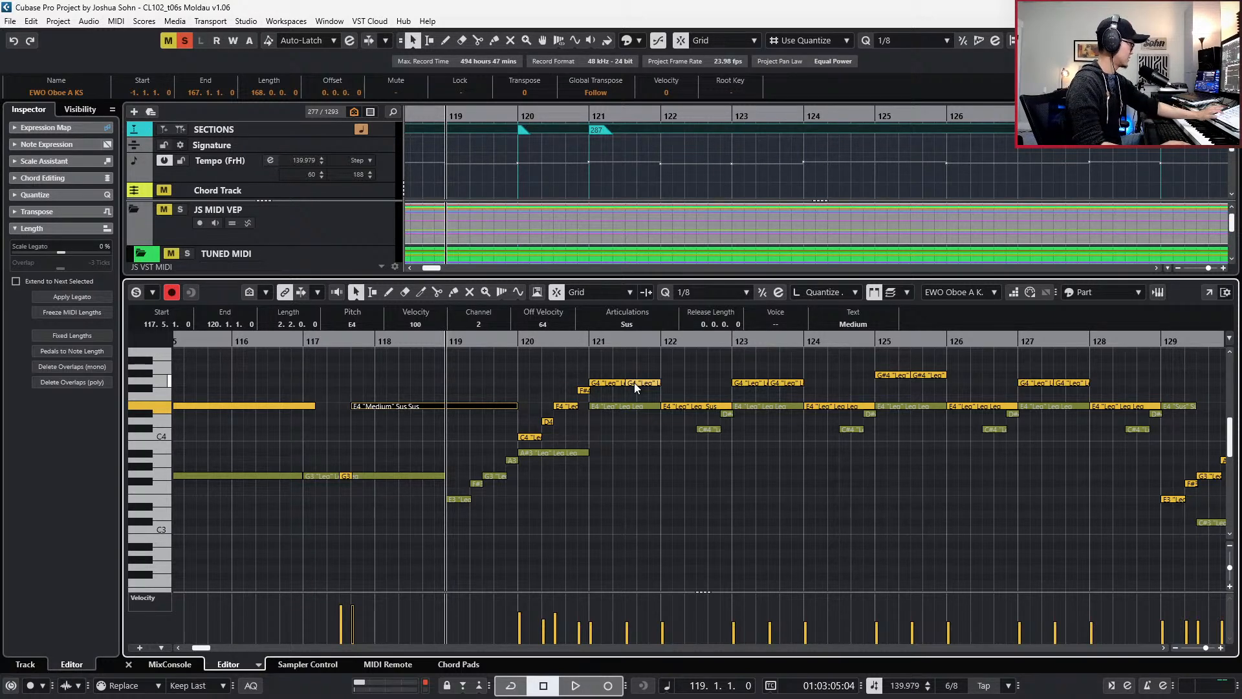
{"action": "key", "text": "KP_Add"}
{"action": "key", "text": "KP_Add"}
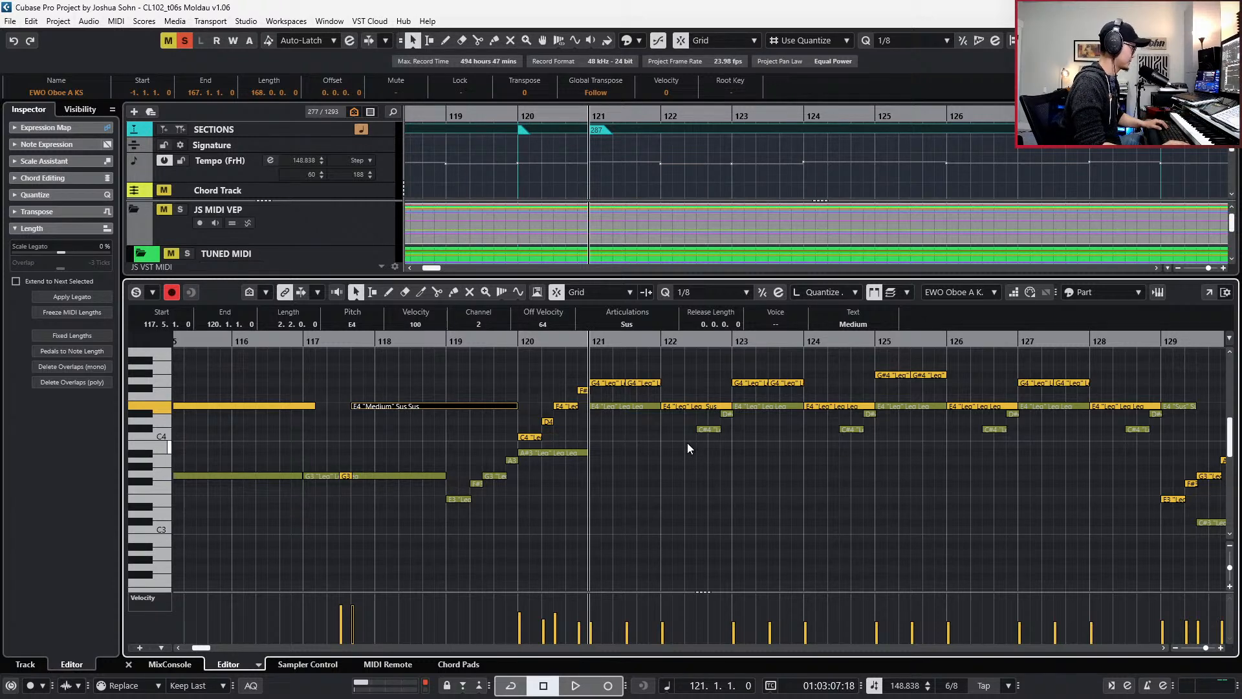
- Lower the long E4 note at bar 121 in SFSW Oboe Solo to C#4
{"action": "left_click", "coordinate": [647, 409]}
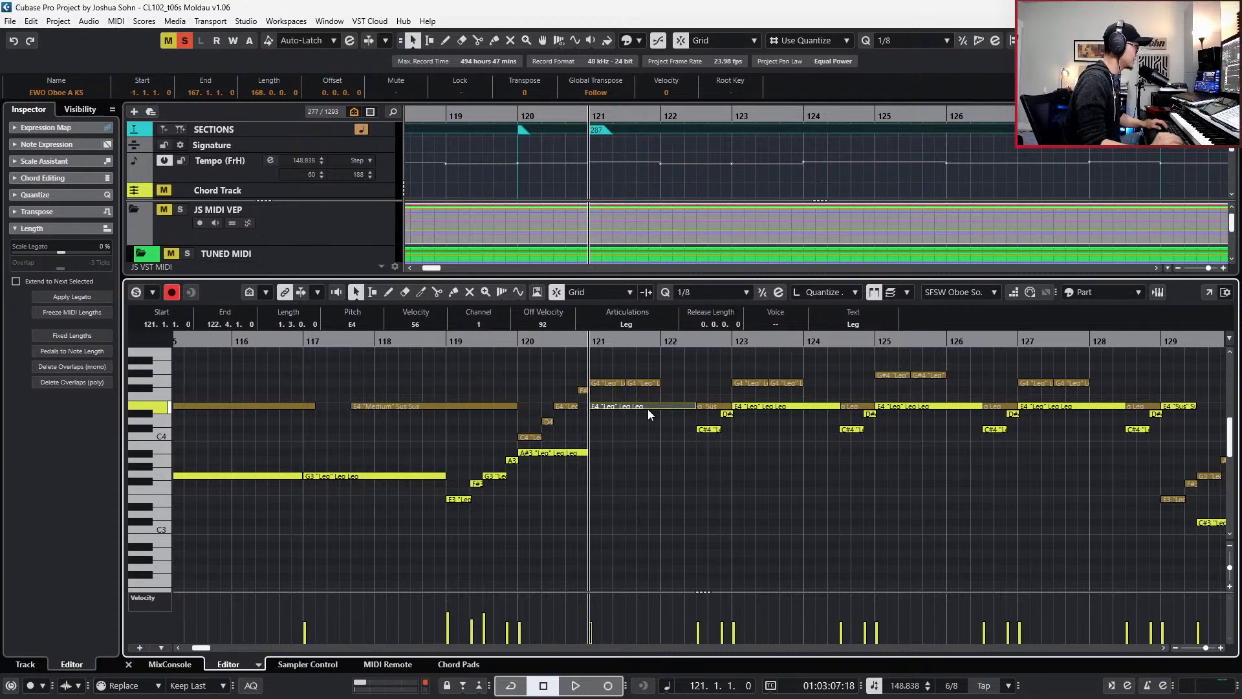
{"action": "key", "text": "Down"}
{"action": "key", "text": "Down"}
{"action": "key", "text": "Down"}
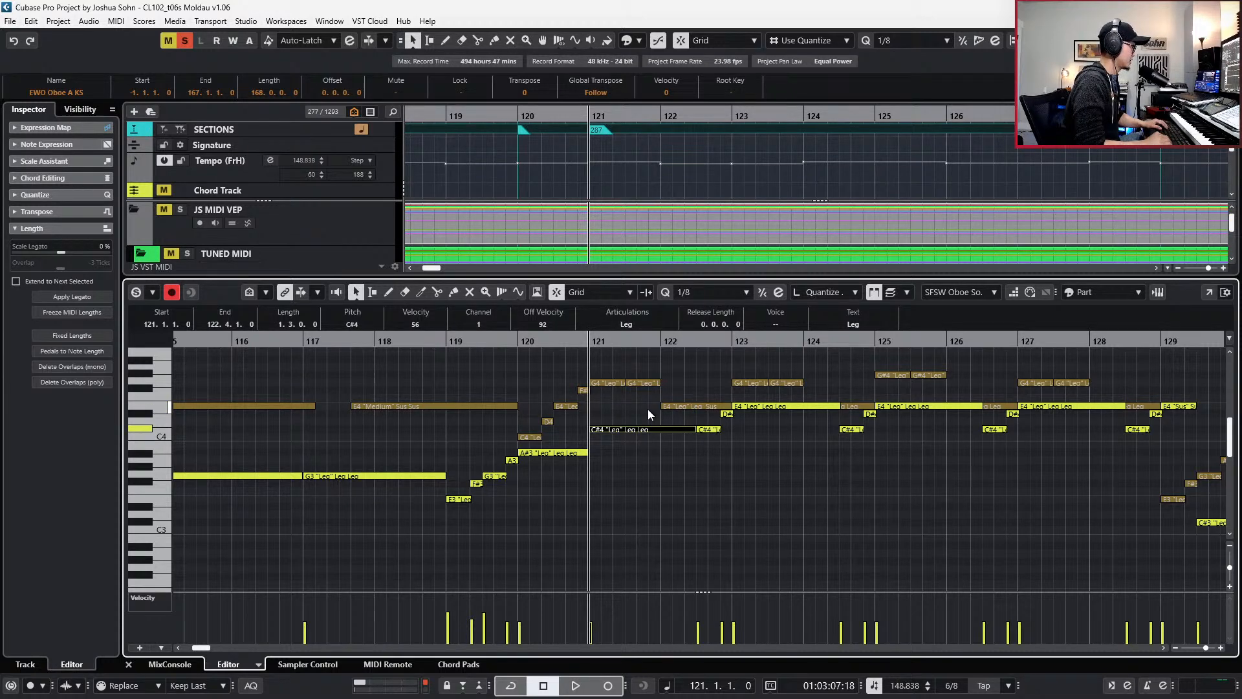
{"action": "scroll", "coordinate": [638, 511], "scroll_direction": "right", "scroll_amount": 1}
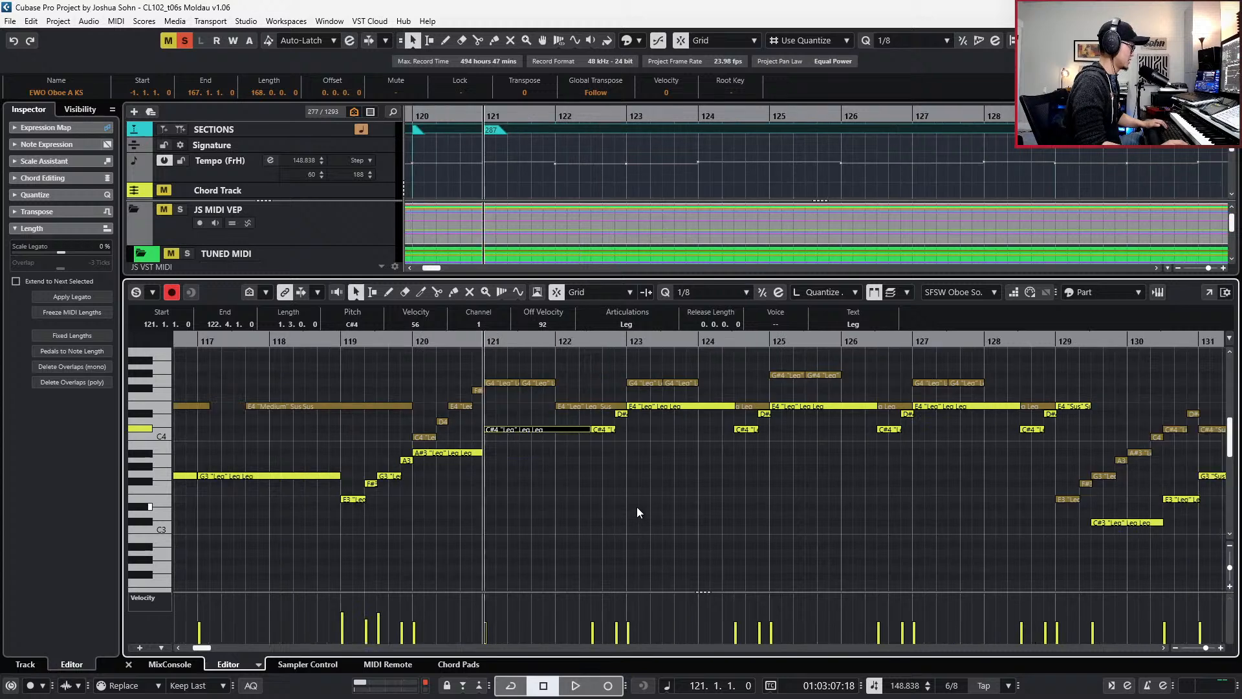
- Lower the long E4 note at bar 123 in SFSW Oboe Solo to C#4
{"action": "key", "text": "KP_Add"}
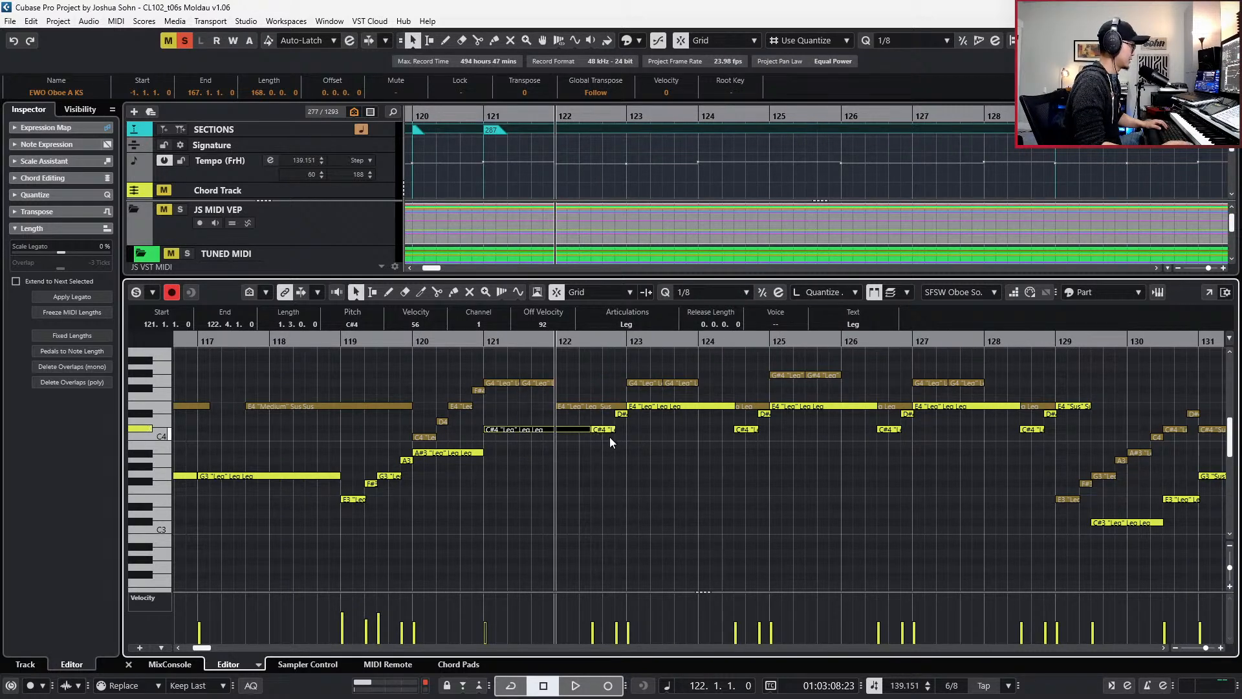
{"action": "key", "text": "KP_Add"}
{"action": "key", "text": "KP_Add"}
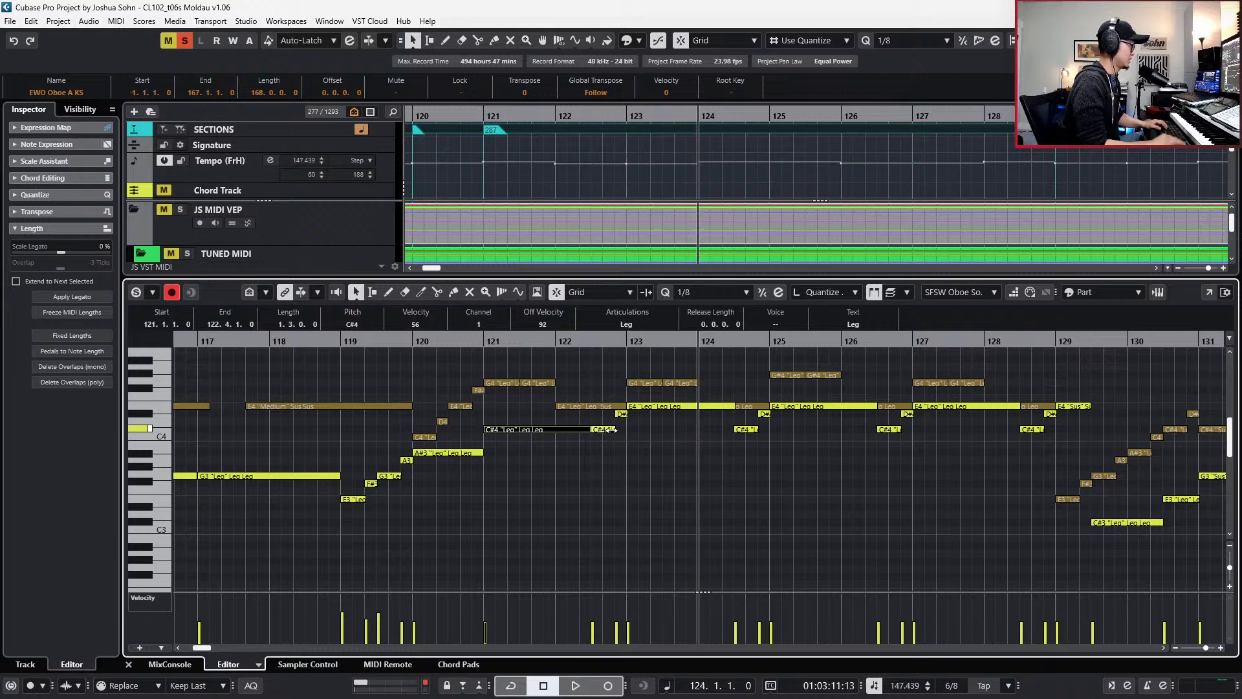
{"action": "scroll", "coordinate": [611, 430], "scroll_direction": "right", "scroll_amount": 2}
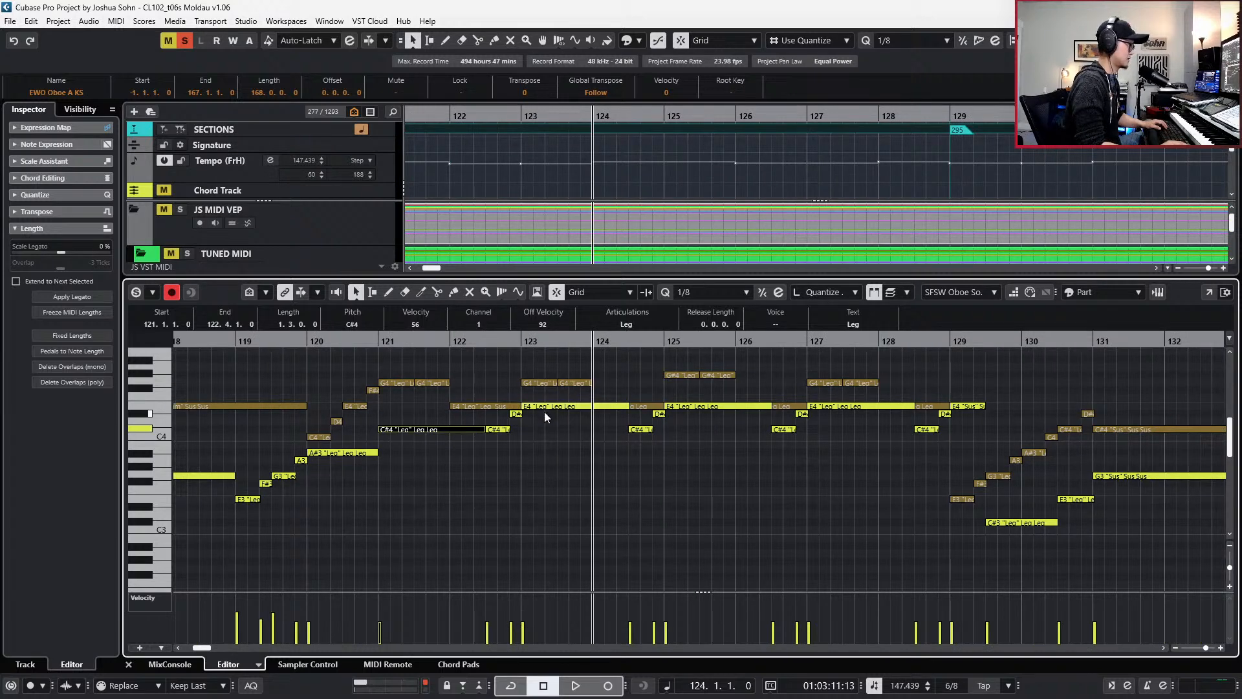
{"action": "left_click", "coordinate": [606, 405]}
{"action": "key", "text": "Down"}
{"action": "key", "text": "Down"}
{"action": "key", "text": "Down"}
{"action": "key", "text": "KP_Subtract"}
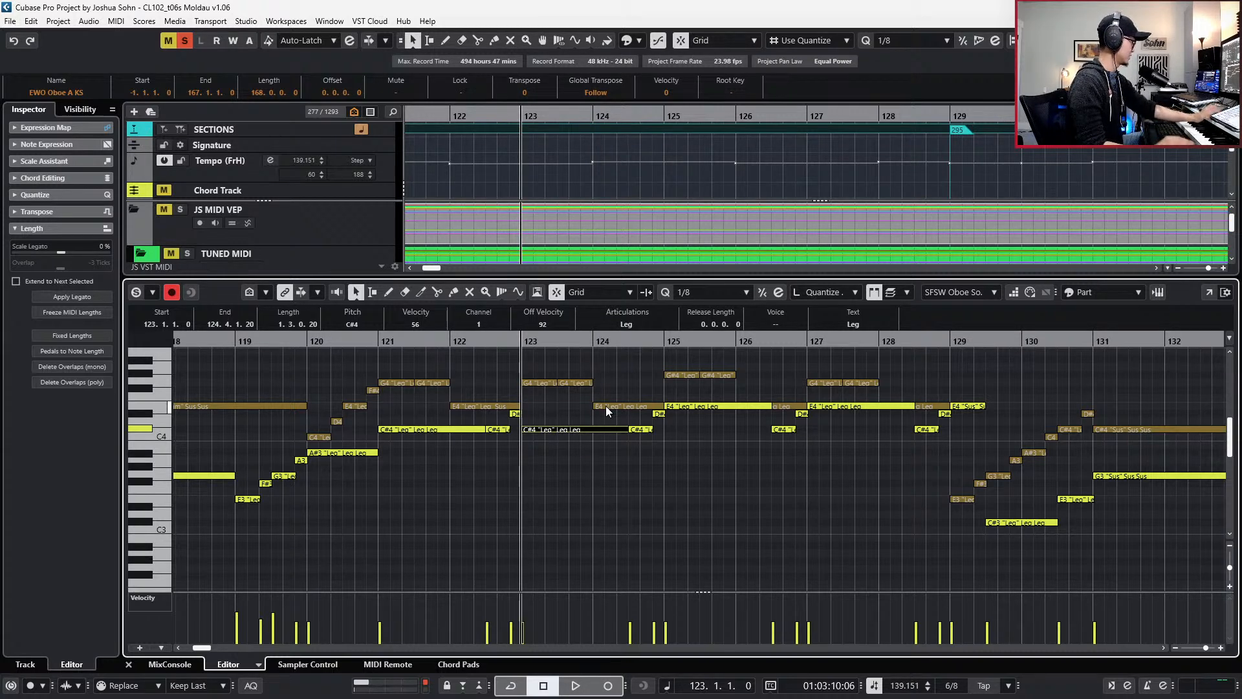
- Select the two consecutive C#4 notes in bars 123 and 124 of SFSW Oboe Solo and delete their mono overlap
{"action": "key", "text": "Right"}
{"action": "key", "text": "Left"}
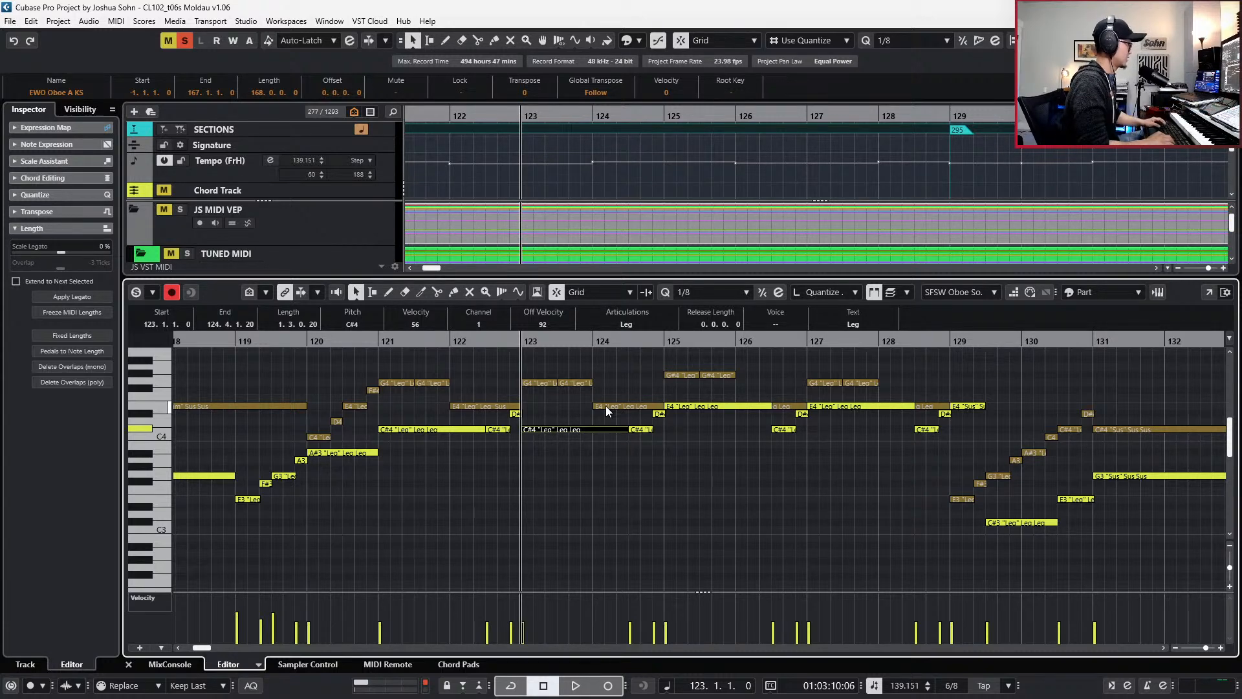
{"action": "key", "text": "Right"}
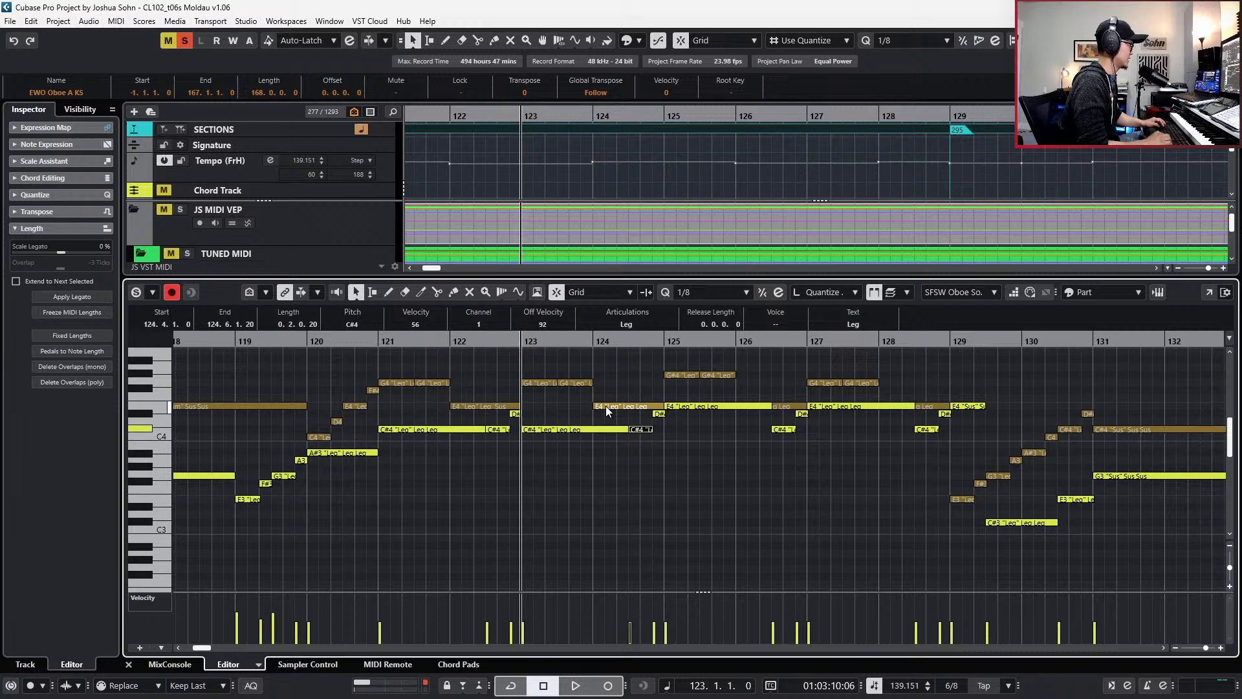
{"action": "left_click", "coordinate": [614, 431]}
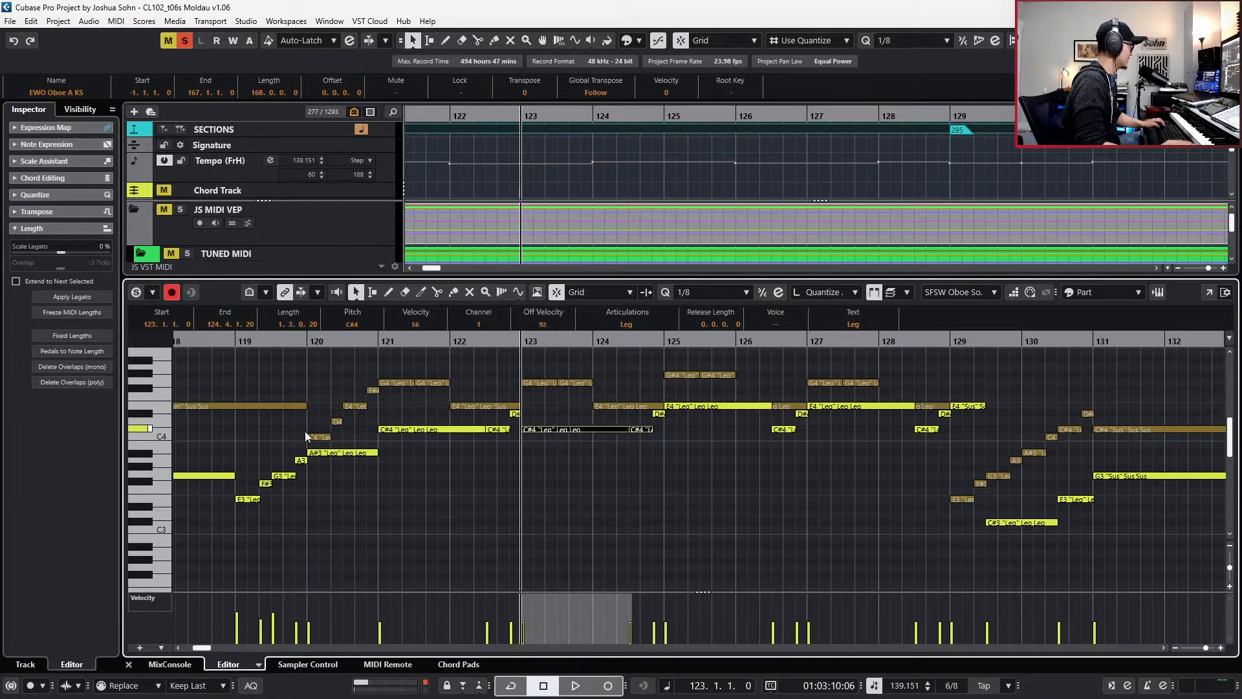
{"action": "left_click", "coordinate": [96, 369]}
- Play back bars 123 and 124 to check the repeated C#4 notes of SFSW Oboe Solo
{"action": "key", "text": "space"}
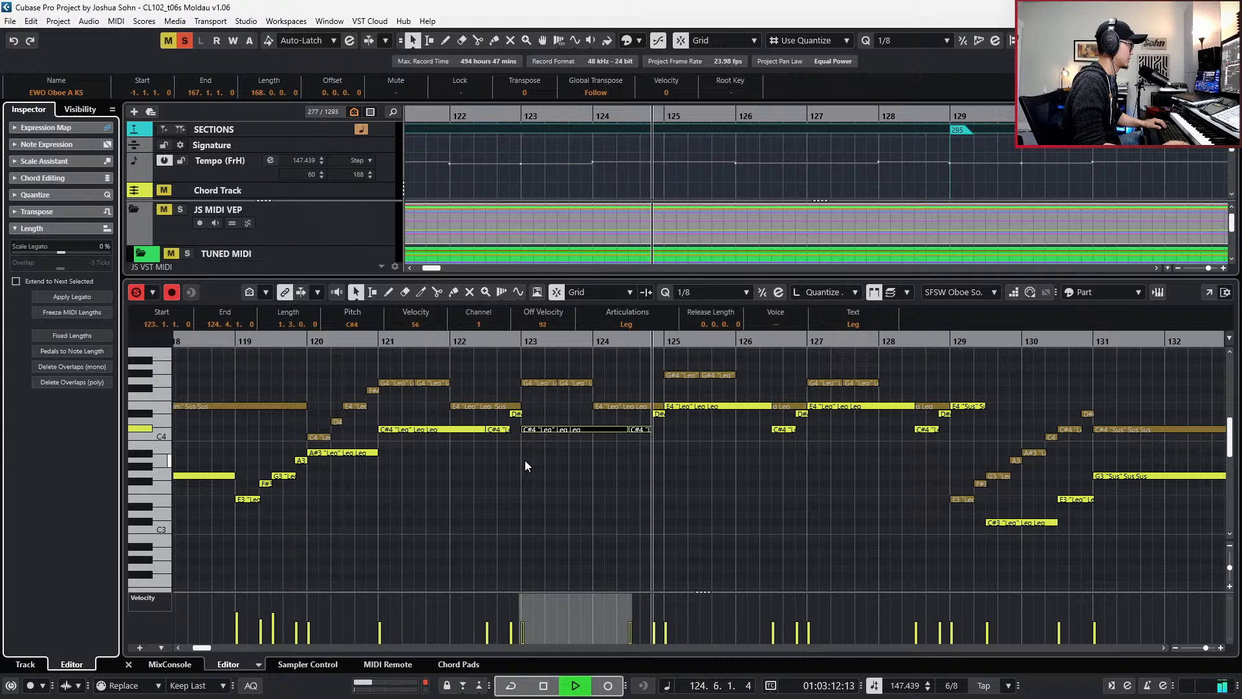
{"action": "key", "text": "space"}
{"action": "key", "text": "s"}
{"action": "key", "text": "KP_Subtract"}
{"action": "key", "text": "KP_Subtract"}
{"action": "key", "text": "KP_Subtract"}
{"action": "key", "text": "KP_Subtract"}
{"action": "key", "text": "space"}
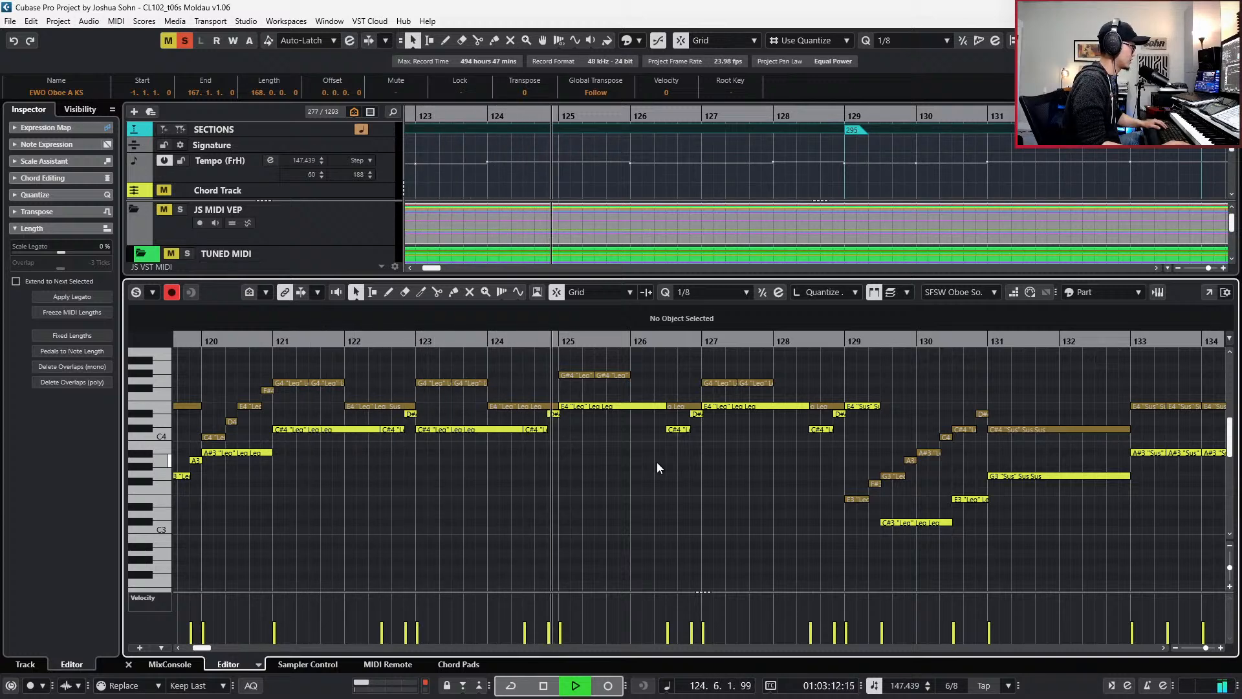
{"action": "key", "text": "space"}
- Lower the long E4 note at bar 125 in SFSW Oboe Solo to C#4
{"action": "left_click", "coordinate": [611, 405]}
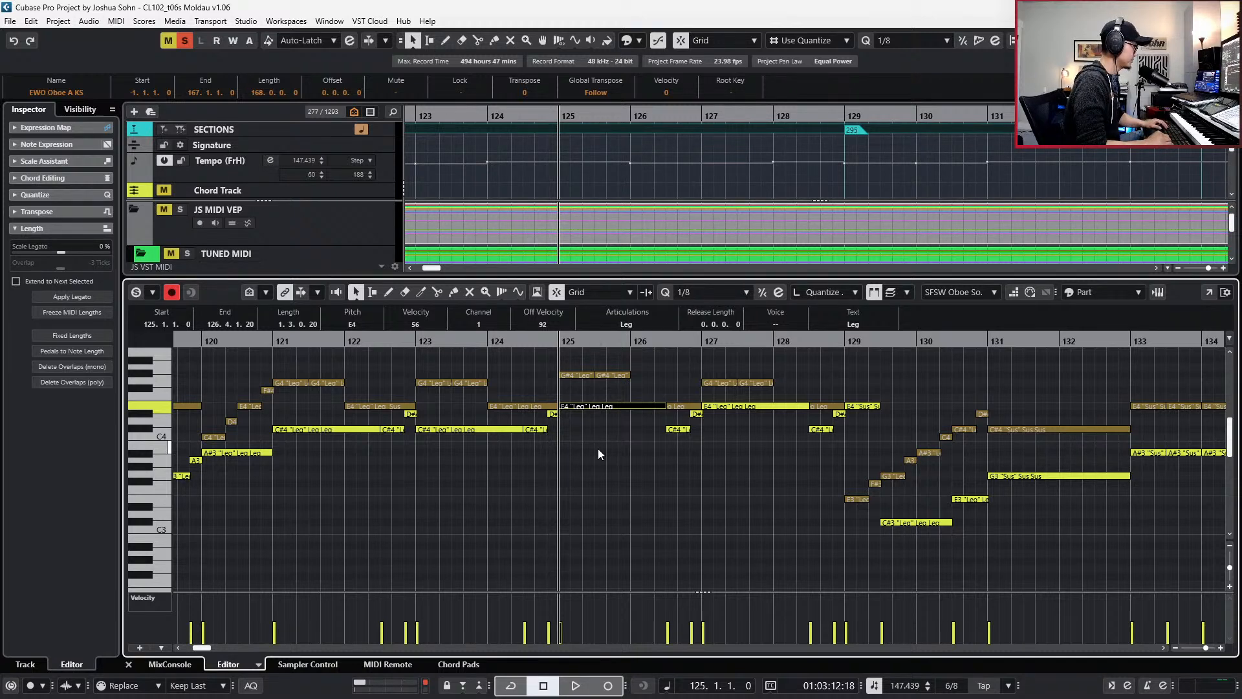
{"action": "key", "text": "Down"}
{"action": "key", "text": "Down"}
{"action": "key", "text": "Down"}
- Select the long C#4 at bar 125 and the C#4 following it in SFSW Oboe Solo and delete their mono overlap
{"action": "key", "text": "Right"}
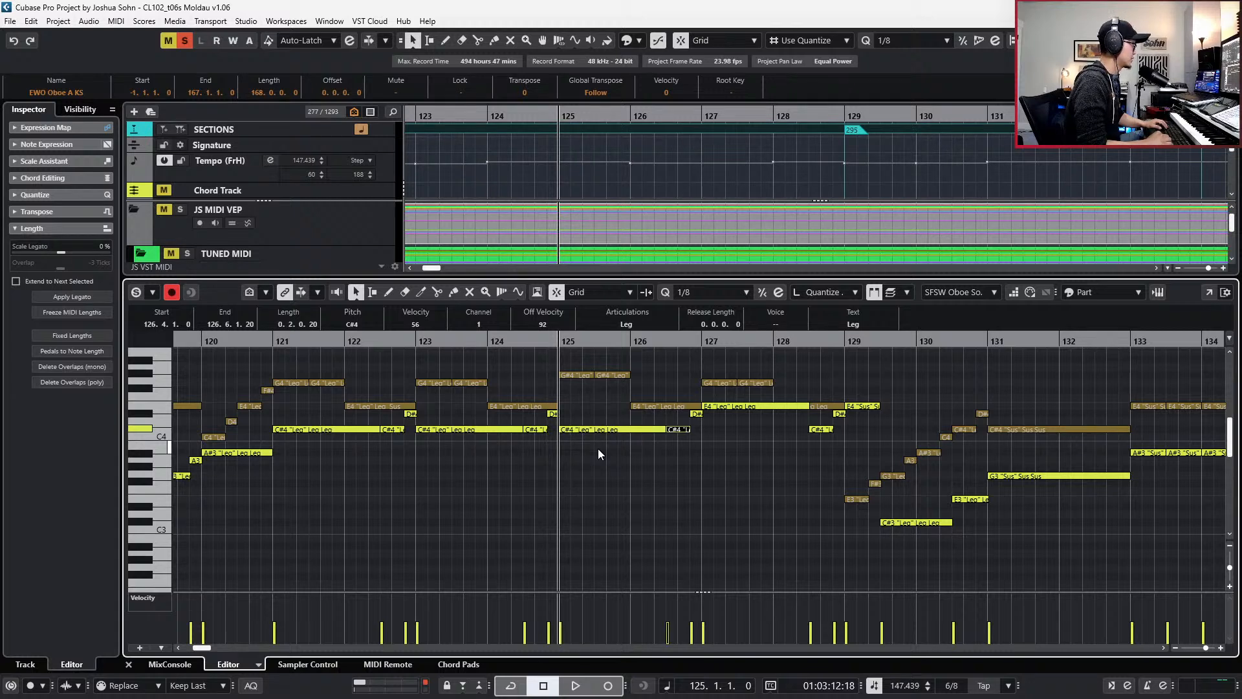
{"action": "left_click", "coordinate": [598, 448]}
{"action": "left_click", "coordinate": [607, 427]}
{"action": "left_click", "coordinate": [599, 421]}
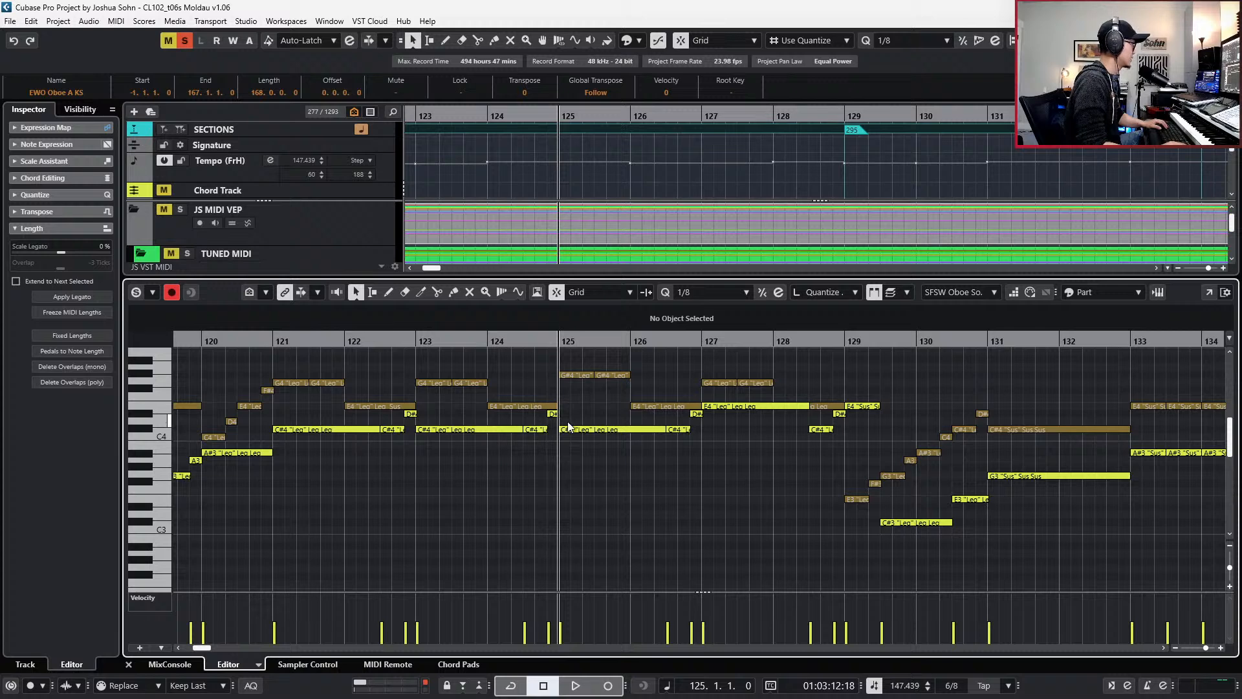
{"action": "left_click", "coordinate": [614, 430]}
{"action": "key", "text": "shift+Right"}
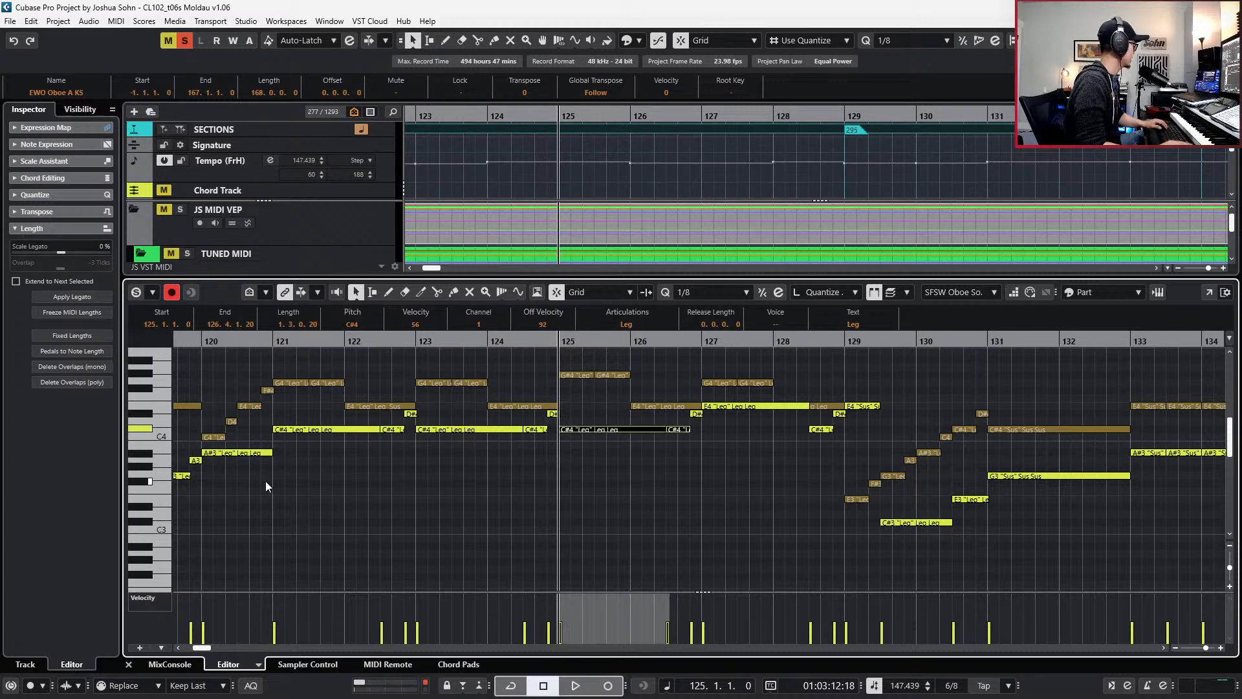
{"action": "left_click", "coordinate": [61, 366]}
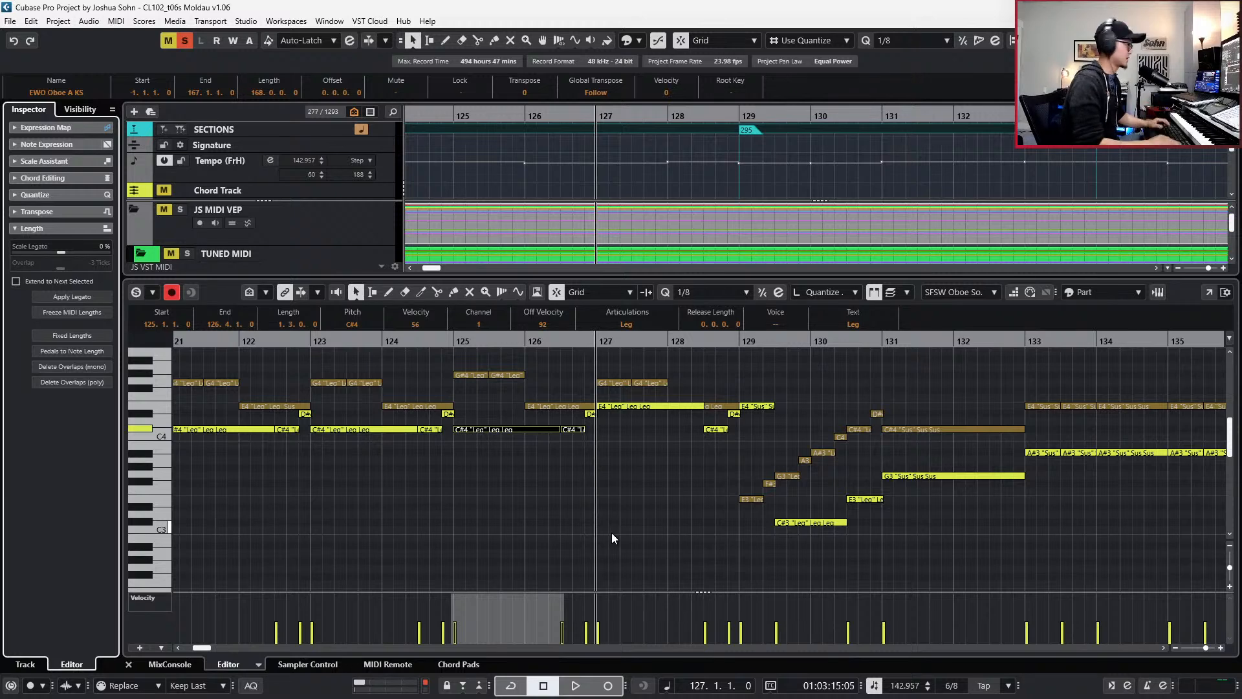
- Step through bars 125 to 127 of SFSW Oboe Solo to check the notes against the score
{"action": "key", "text": "KP_Subtract"}
{"action": "key", "text": "KP_Subtract"}
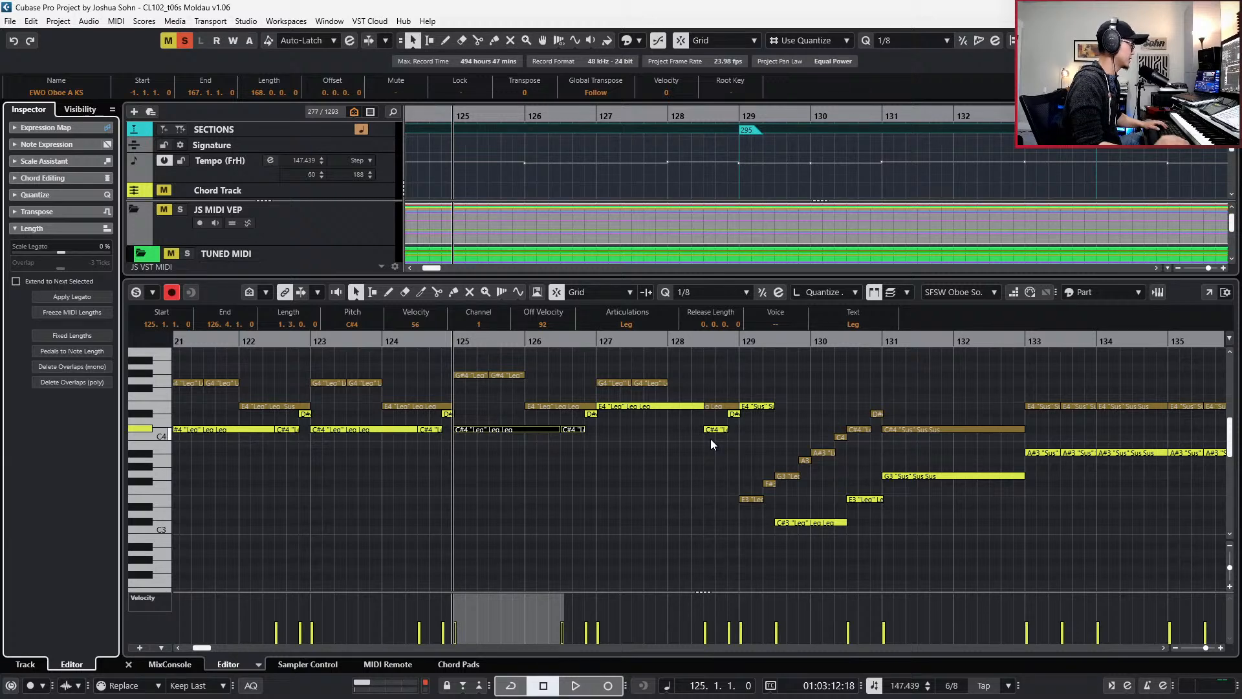
{"action": "key", "text": "l"}
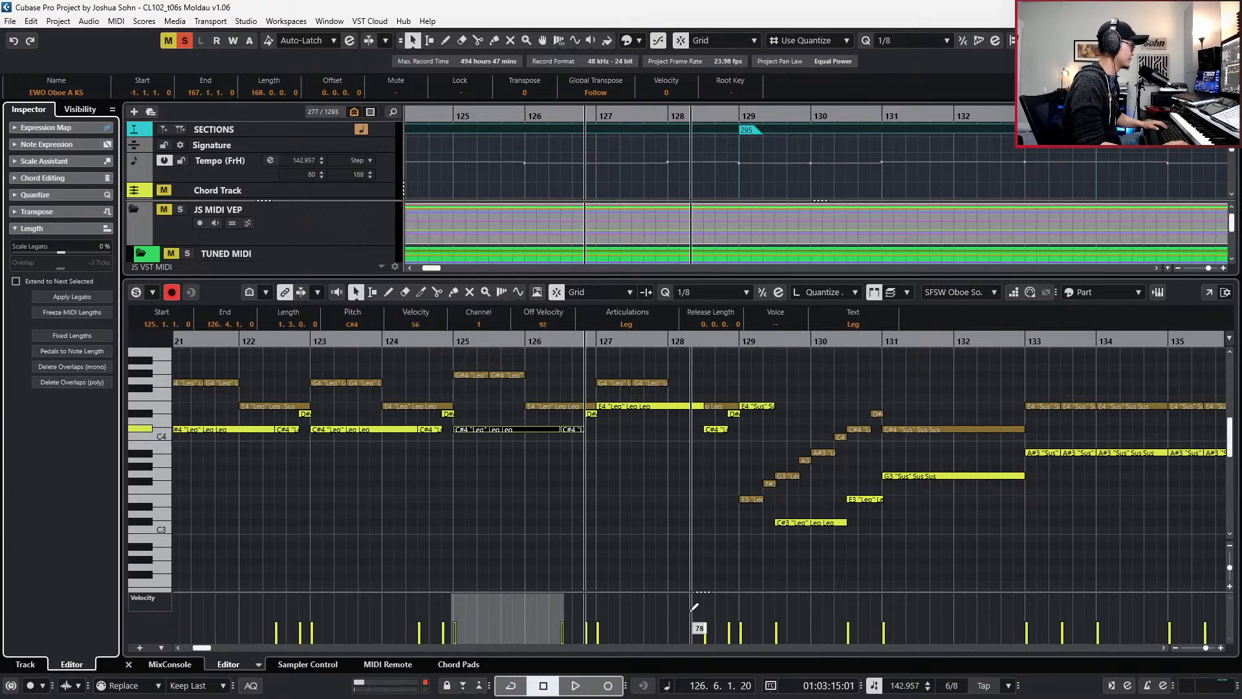
{"action": "left_click", "coordinate": [699, 522]}
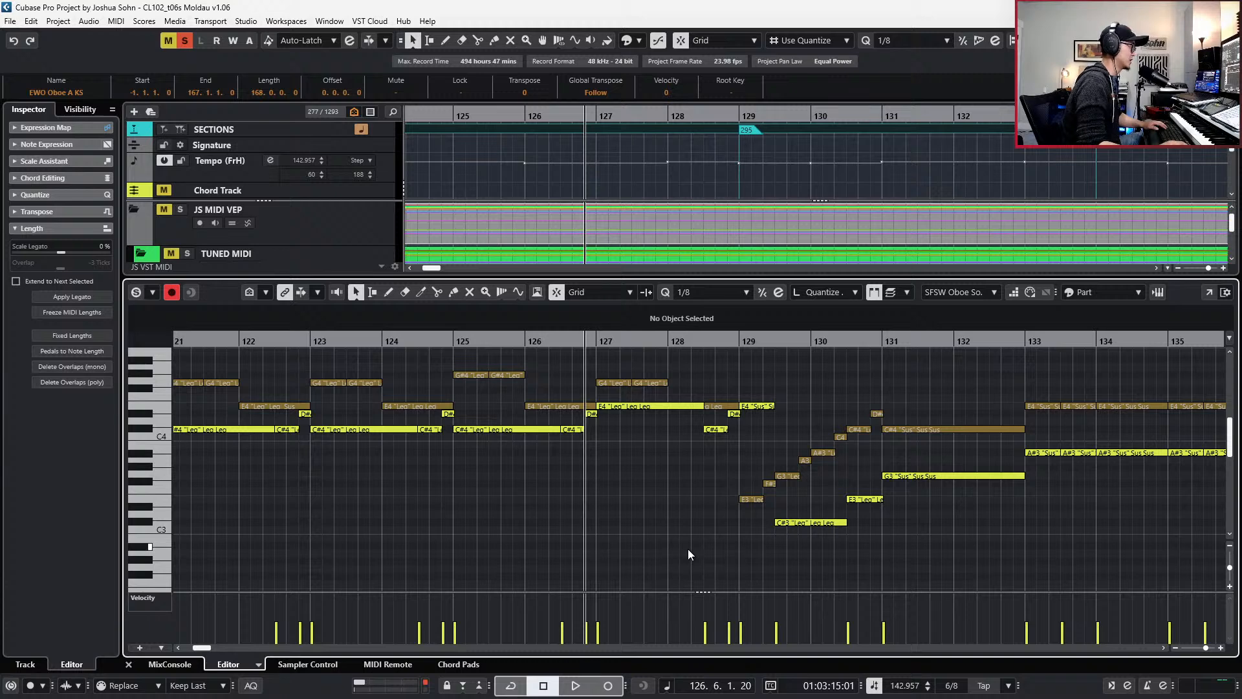
{"action": "key", "text": "KP_Subtract"}
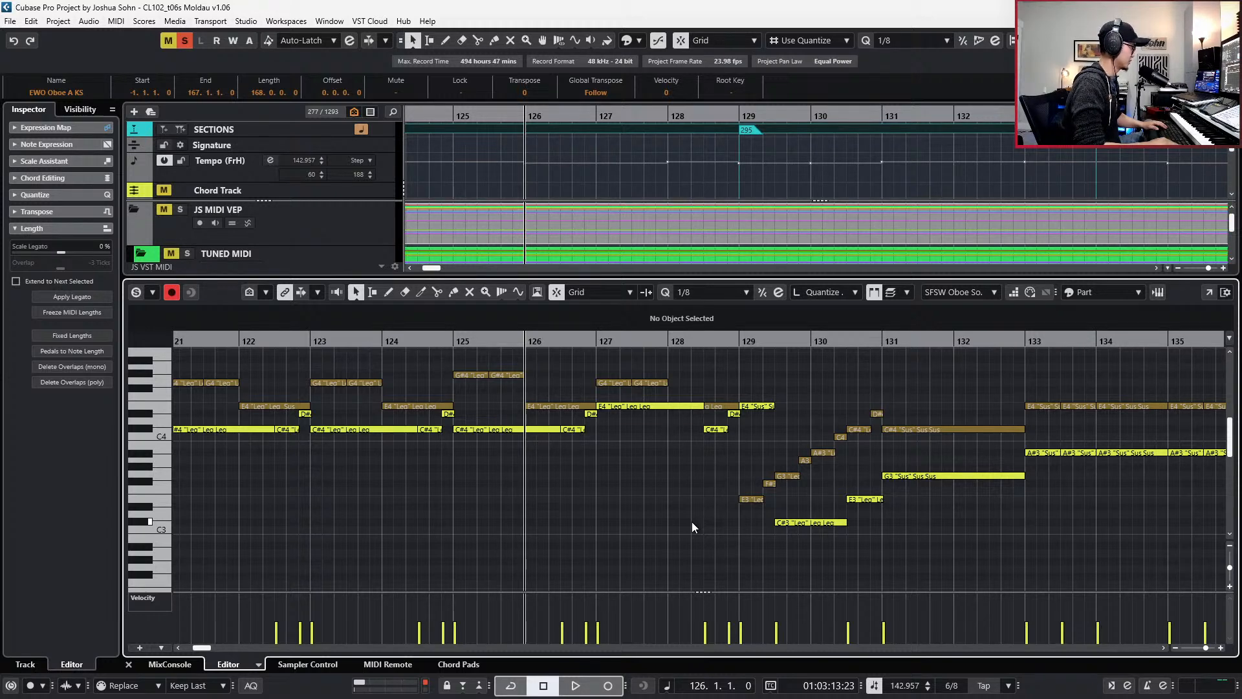
{"action": "key", "text": "KP_Add"}
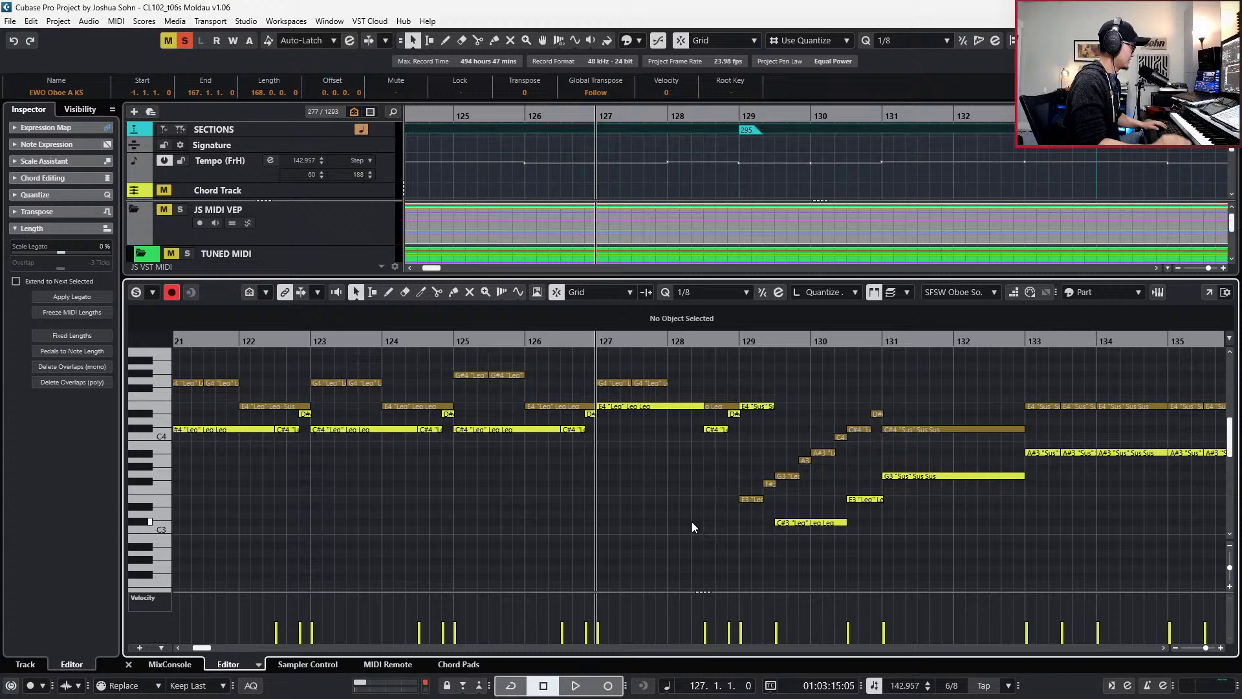
- Lower the long E4 note at bar 127 in SFSW Oboe Solo to C#4 and delete its mono overlap with the next C#4
{"action": "scroll", "coordinate": [674, 476], "scroll_direction": "up", "scroll_amount": 3}
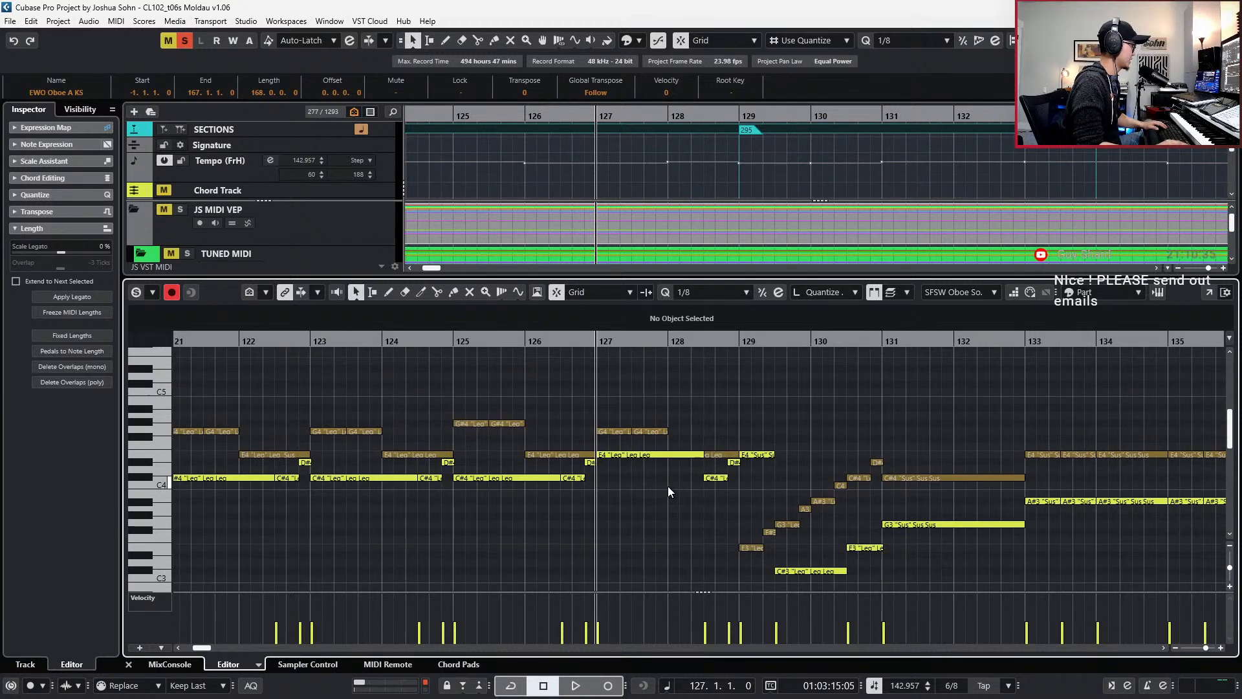
{"action": "left_click", "coordinate": [672, 453]}
{"action": "key", "text": "Down"}
{"action": "key", "text": "Down"}
{"action": "key", "text": "Down"}
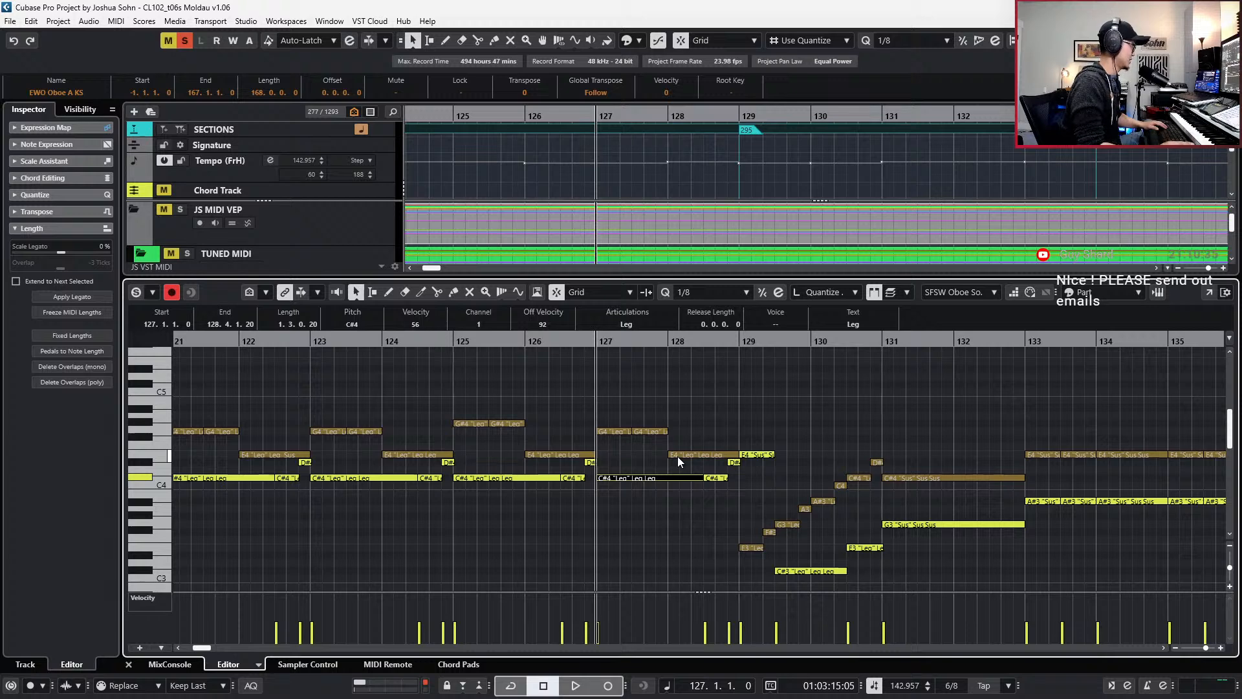
{"action": "left_click", "coordinate": [59, 366]}
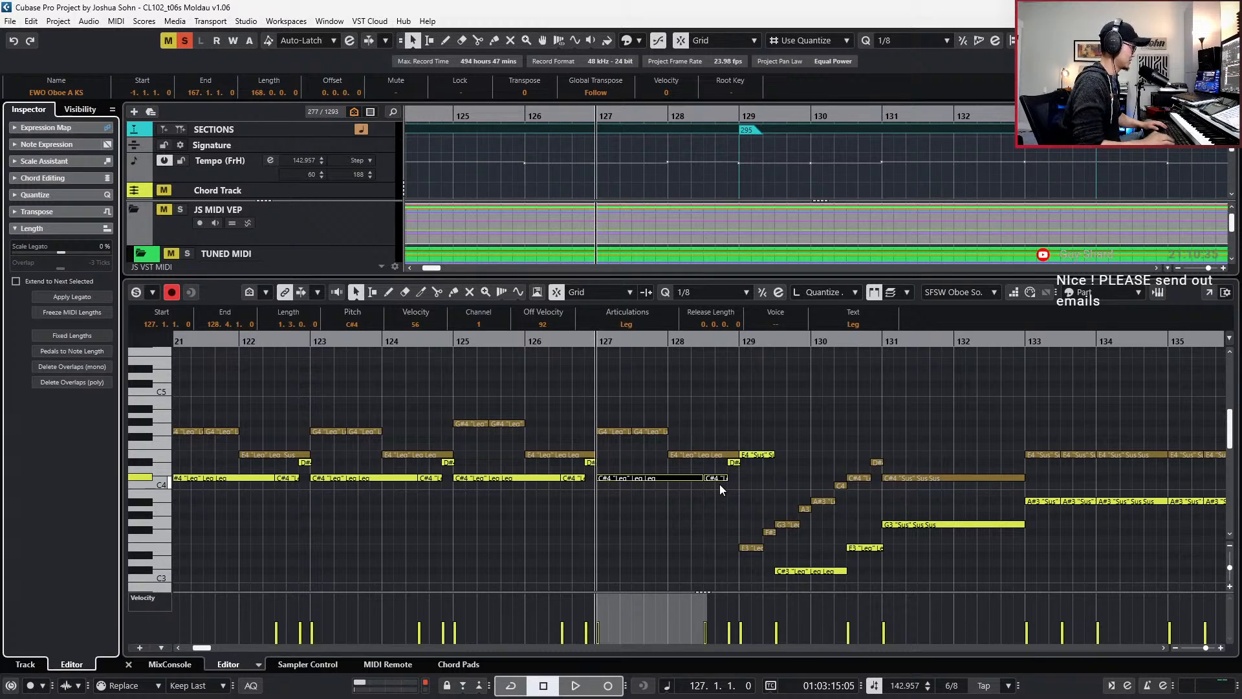
- Inspect the SFSW Oboe Solo E4 at bar 129, and locate the playhead to the EWO Oboe A KS E3 at that bar
{"action": "left_click", "coordinate": [754, 456]}
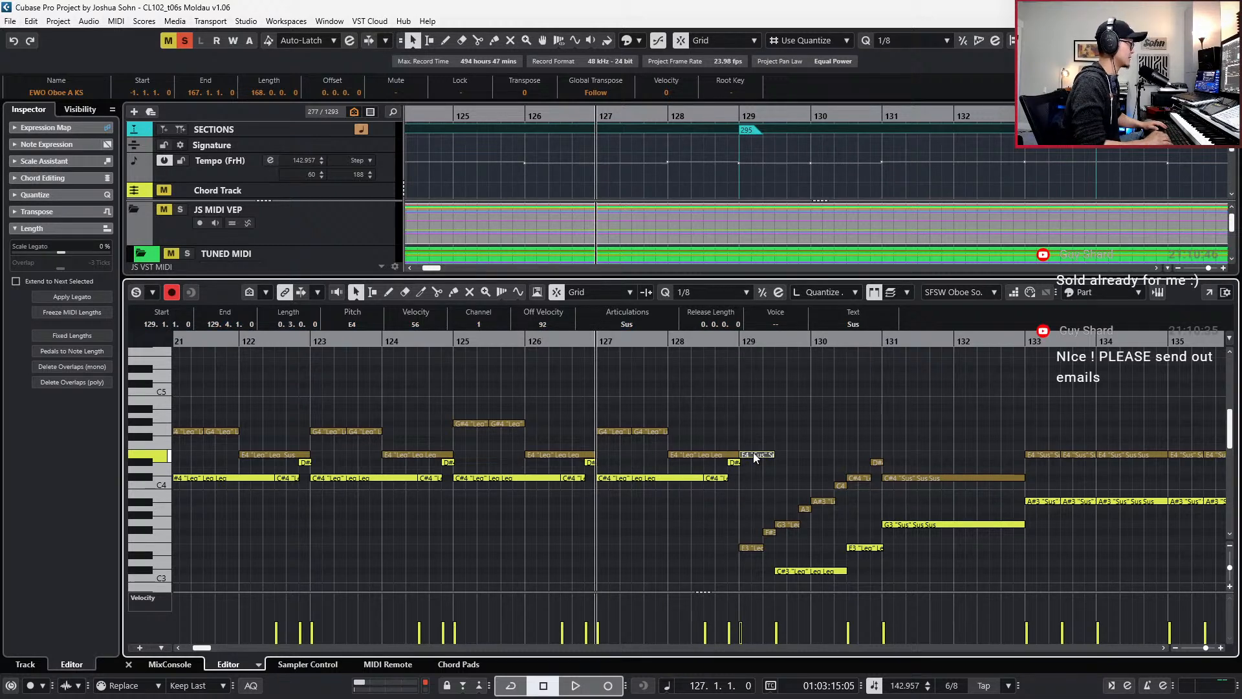
{"action": "scroll", "coordinate": [755, 453], "scroll_direction": "right", "scroll_amount": 2}
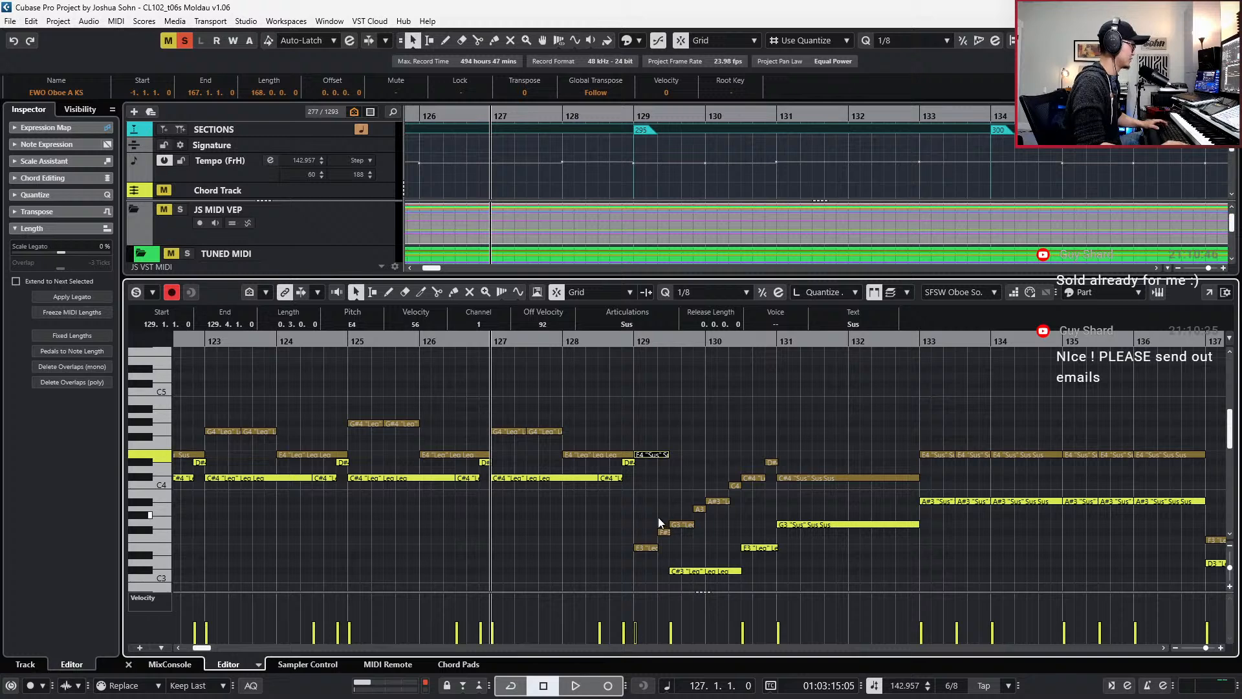
{"action": "left_click", "coordinate": [654, 551]}
{"action": "scroll", "coordinate": [655, 553], "scroll_direction": "right", "scroll_amount": 1}
{"action": "key", "text": "l"}
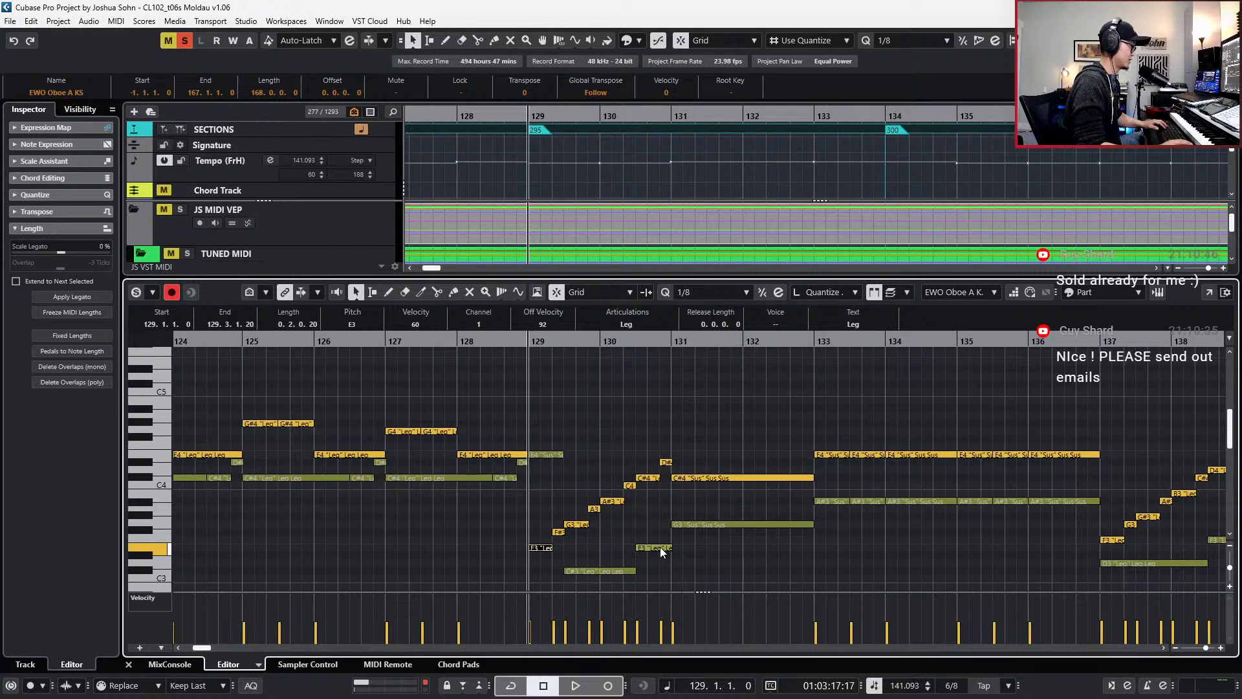
{"action": "scroll", "coordinate": [663, 532], "scroll_direction": "down", "scroll_amount": 2}
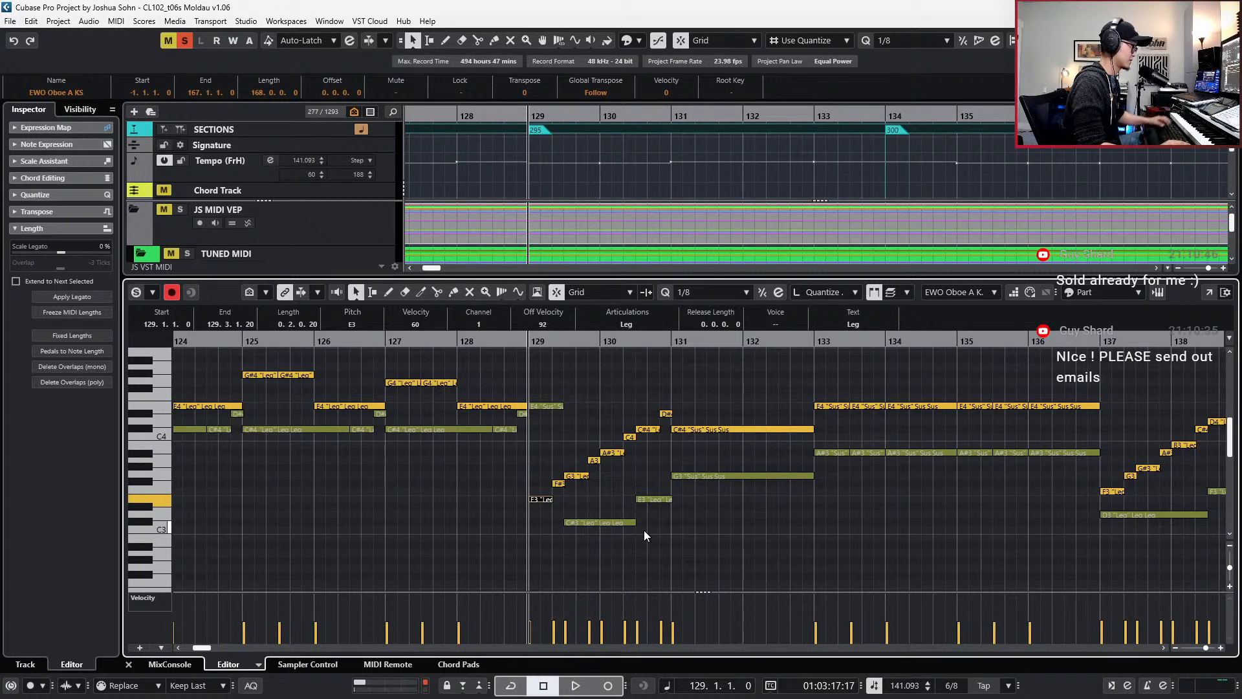
- Raise the long C#3 note at bar 129 in SFSW Oboe Solo to E3
{"action": "left_click", "coordinate": [604, 514]}
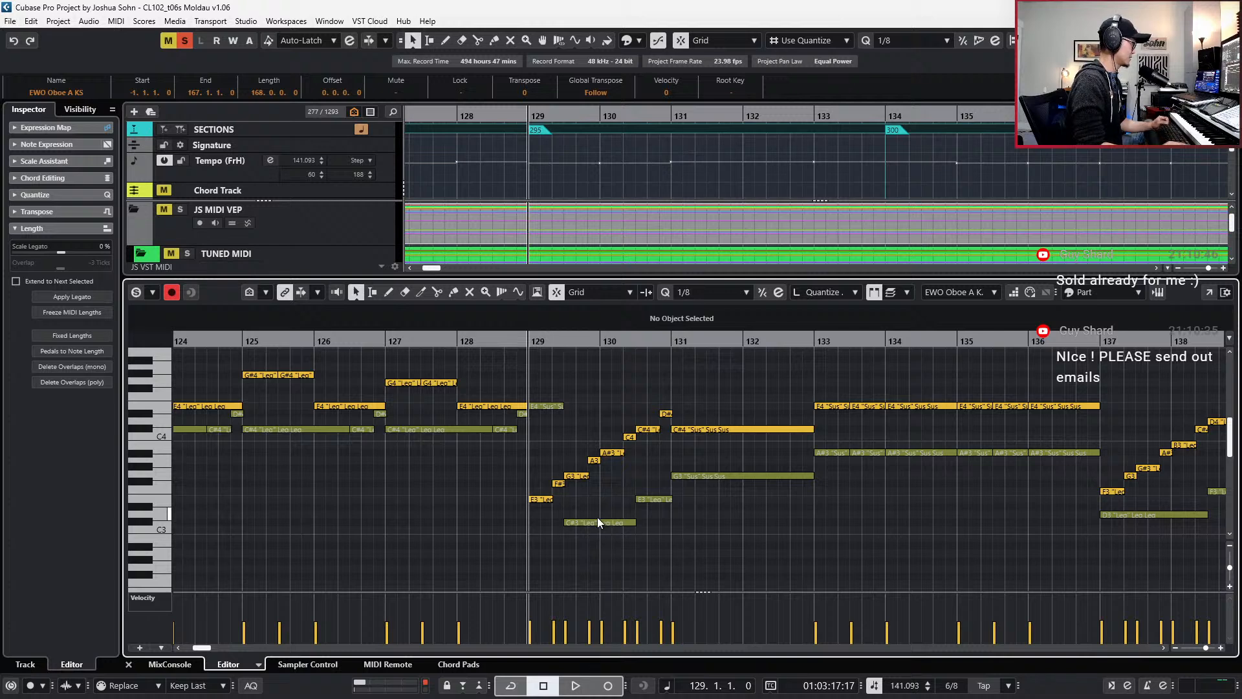
{"action": "left_click", "coordinate": [598, 520]}
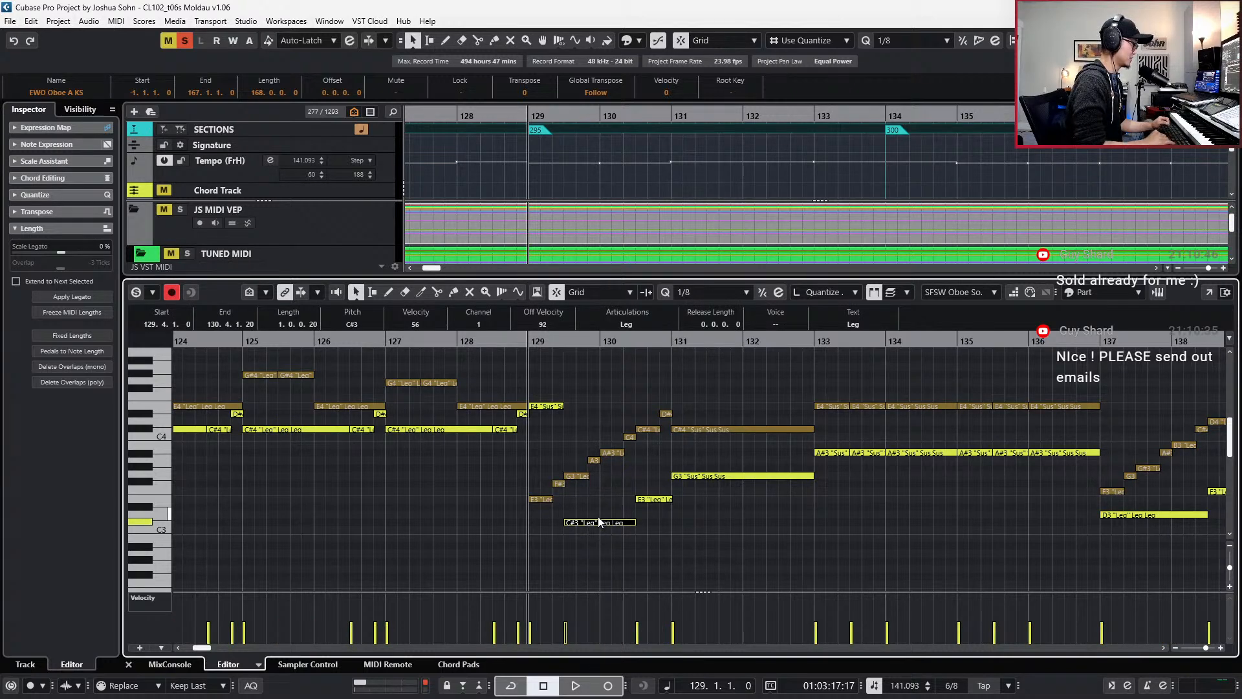
{"action": "key", "text": "Up"}
{"action": "key", "text": "Up"}
{"action": "key", "text": "Up"}
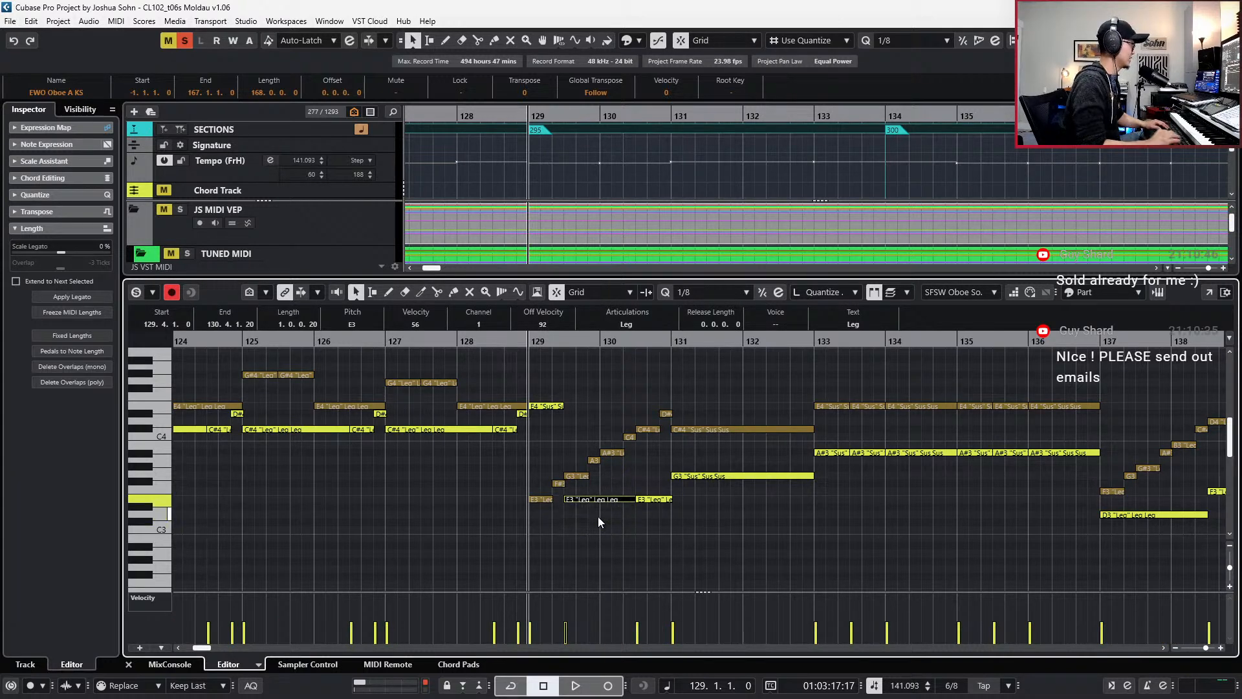
{"action": "left_click", "coordinate": [644, 499]}
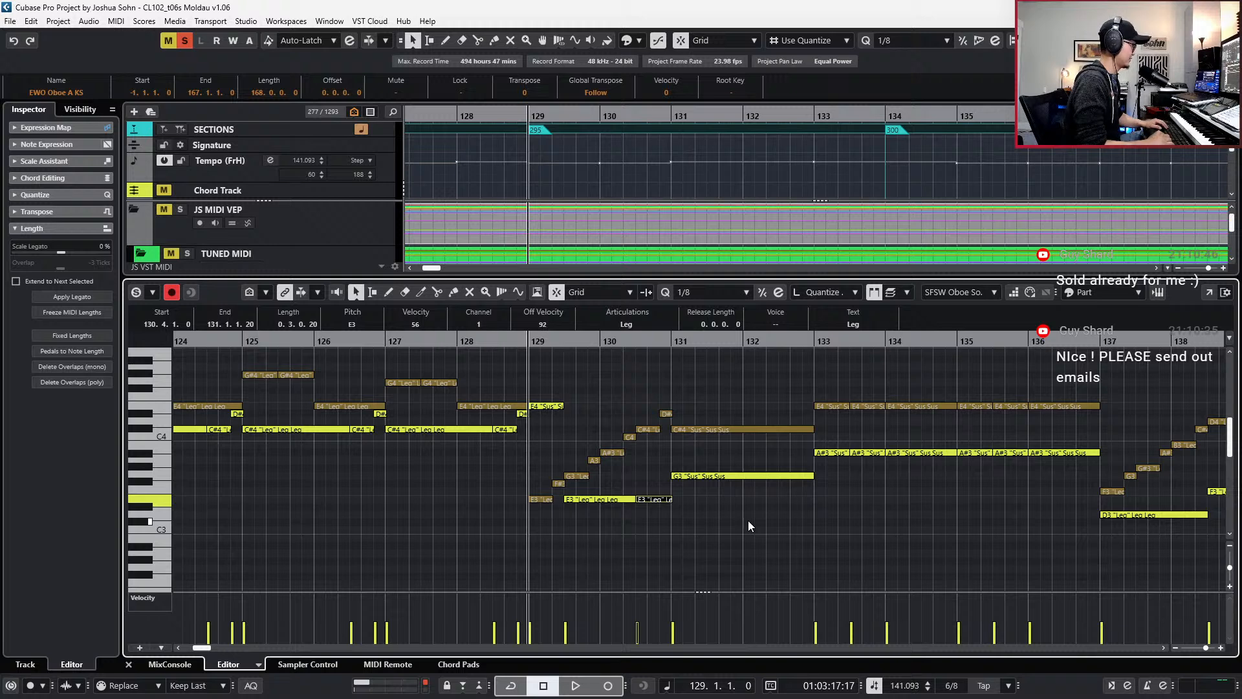
{"action": "key", "text": "Up"}
{"action": "key", "text": "Up"}
{"action": "key", "text": "Down"}
{"action": "key", "text": "Down"}
- Delete the mono overlap between the two E3 notes at bars 129 and 130 in SFSW Oboe Solo and play back from bar 129
{"action": "left_click", "coordinate": [659, 494]}
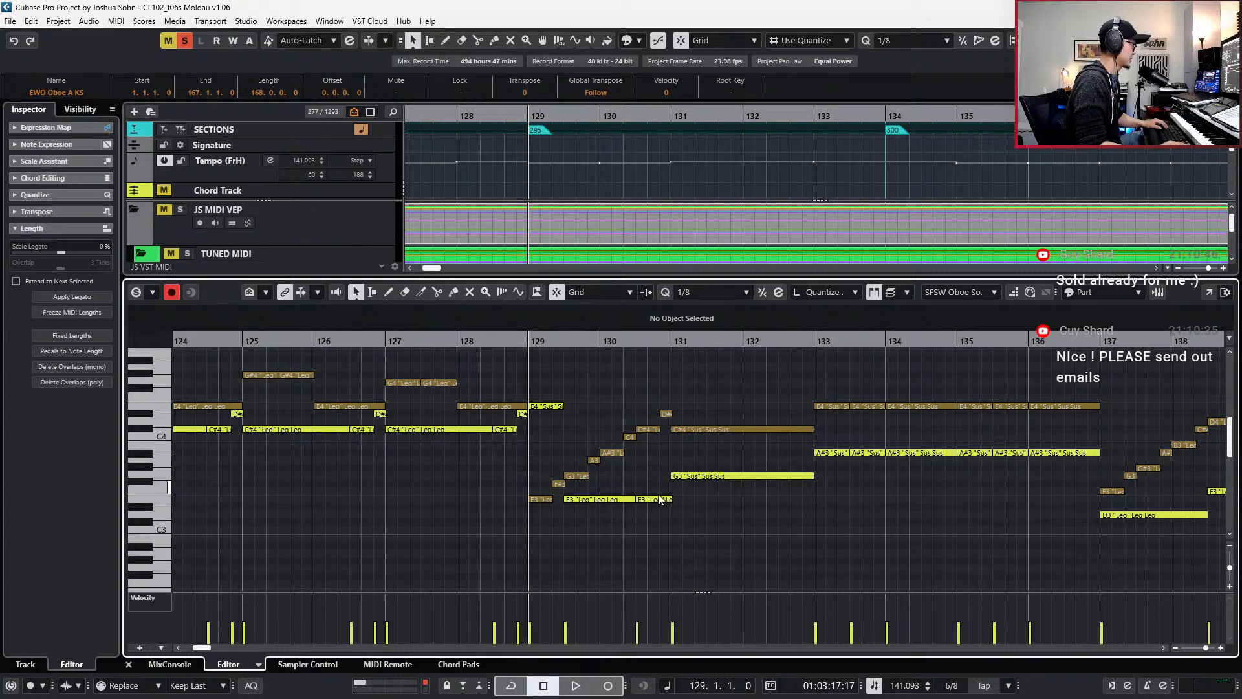
{"action": "left_click_drag", "start_coordinate": [659, 507], "coordinate": [591, 491]}
{"action": "left_click", "coordinate": [53, 366]}
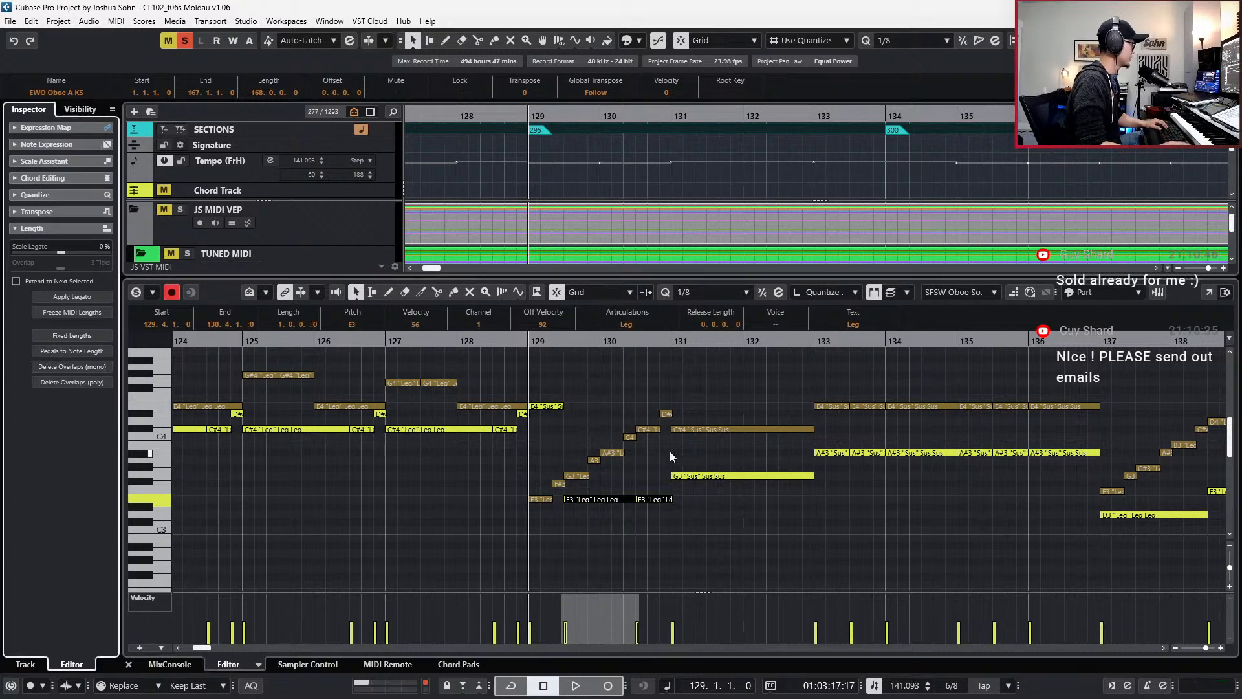
{"action": "key", "text": "space"}
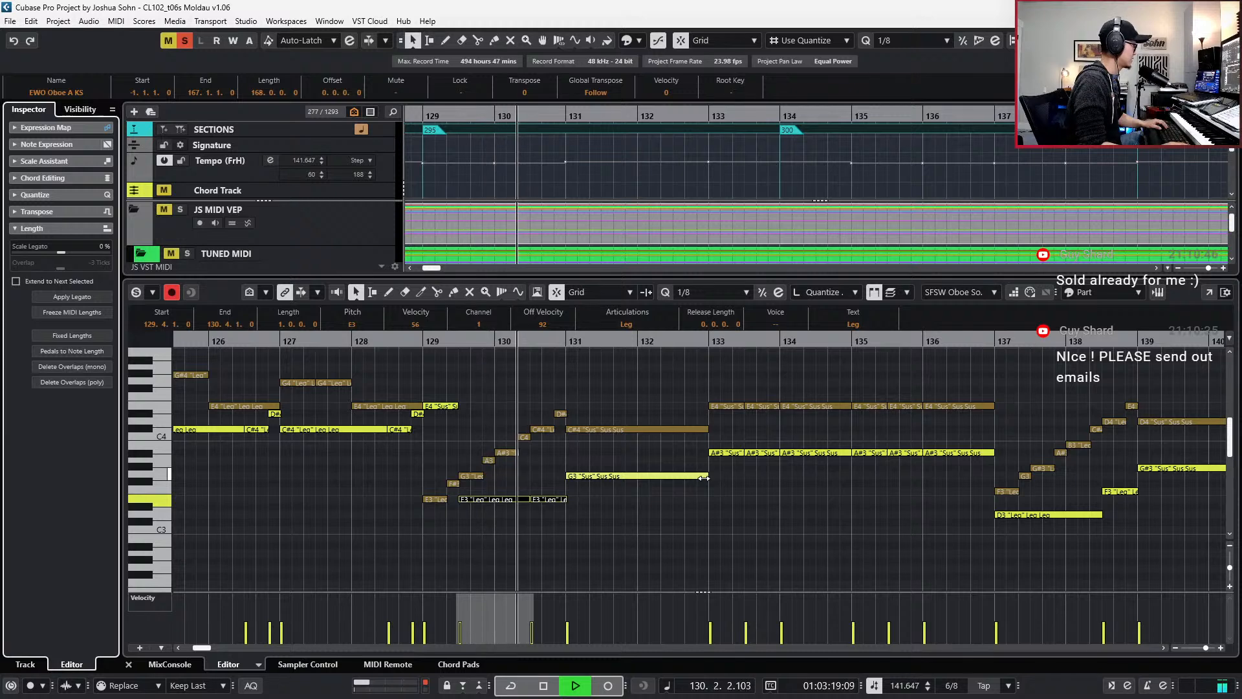
{"action": "key", "text": "space"}
{"action": "left_click", "coordinate": [670, 495]}
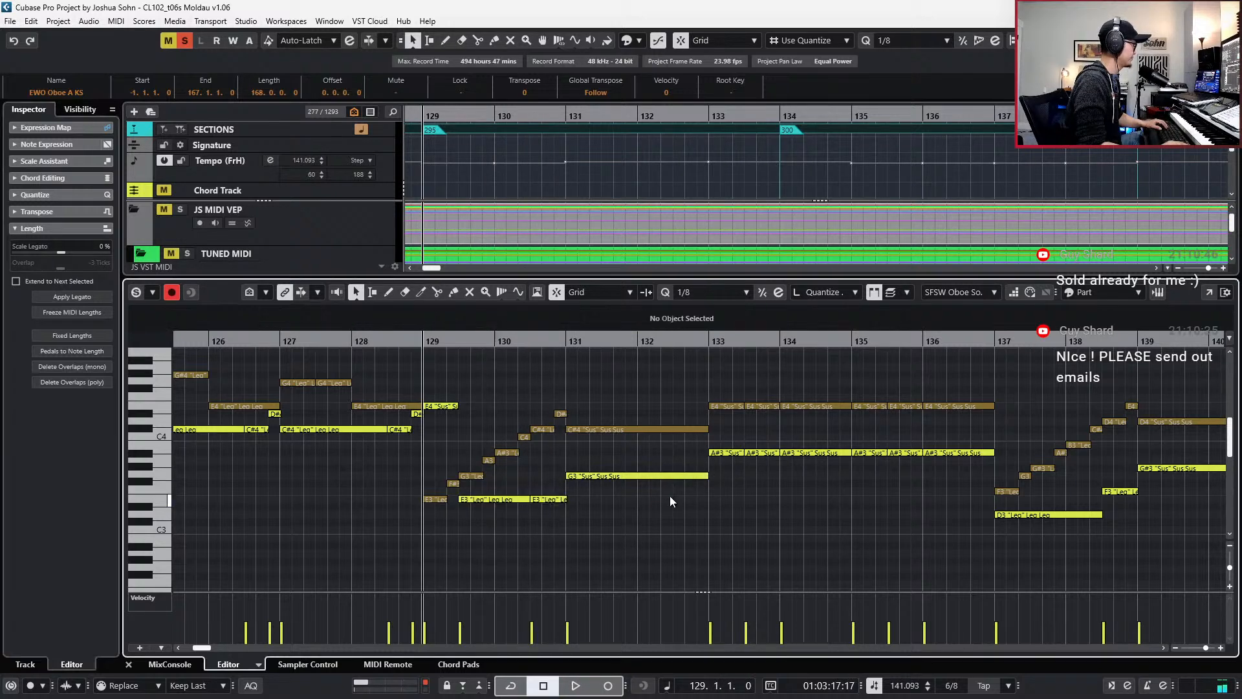
- Raise the short E3 at bar 130 in SFSW Oboe Solo to G3 and the long note at bar 131 to A#3
{"action": "left_click", "coordinate": [666, 474]}
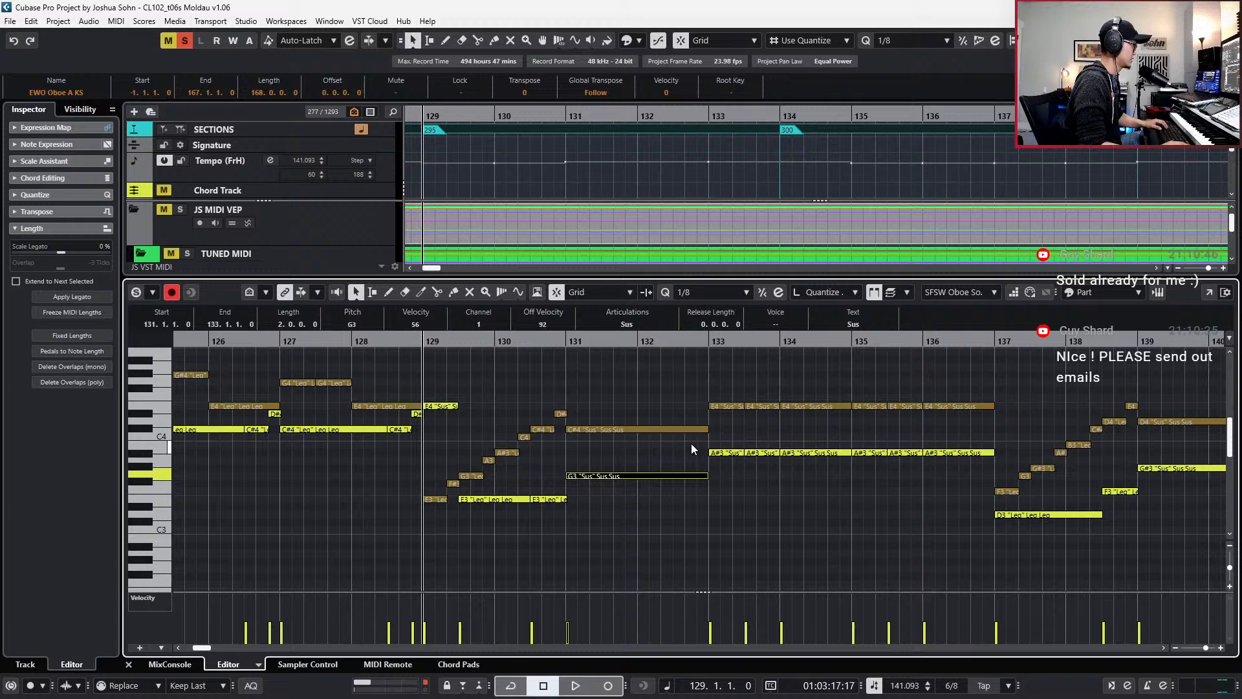
{"action": "left_click_drag", "start_coordinate": [569, 532], "coordinate": [548, 488]}
{"action": "key", "text": "Up"}
{"action": "key", "text": "Up"}
{"action": "key", "text": "Up"}
{"action": "key", "text": "Right"}
{"action": "key", "text": "Up"}
{"action": "key", "text": "Up"}
{"action": "key", "text": "Up"}
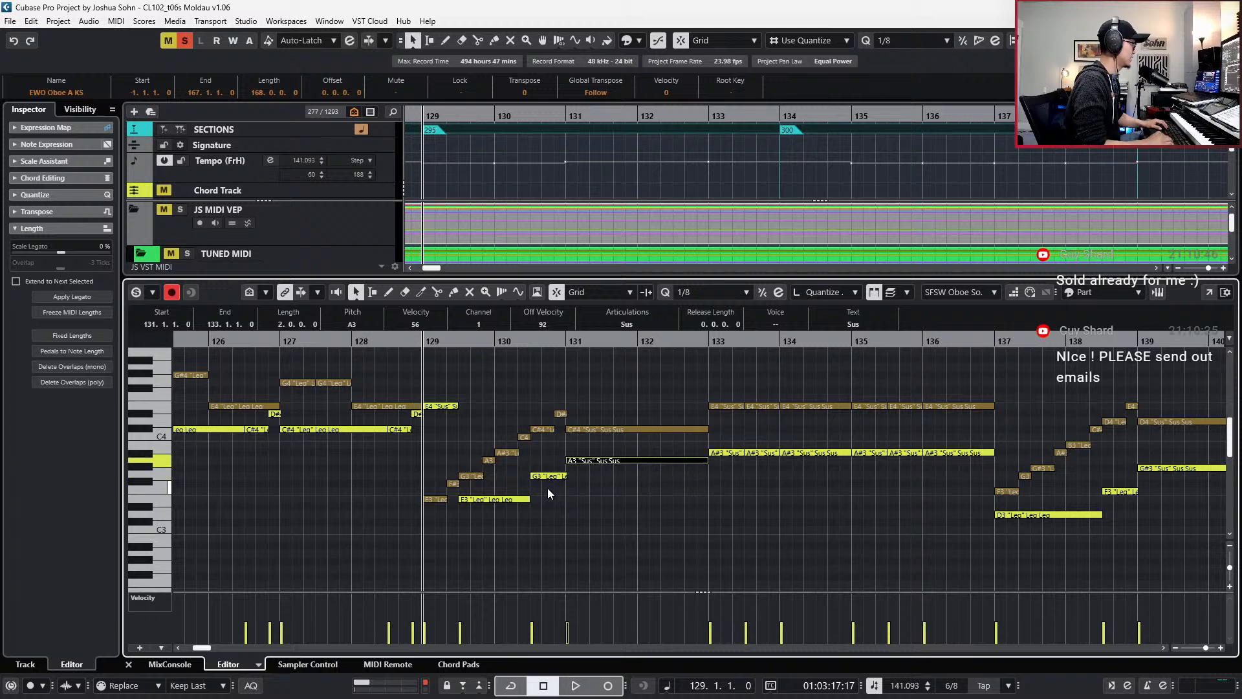
- Play back bars 129 to 132 repeatedly to check the corrected oboe notes against the score
{"action": "key", "text": "space"}
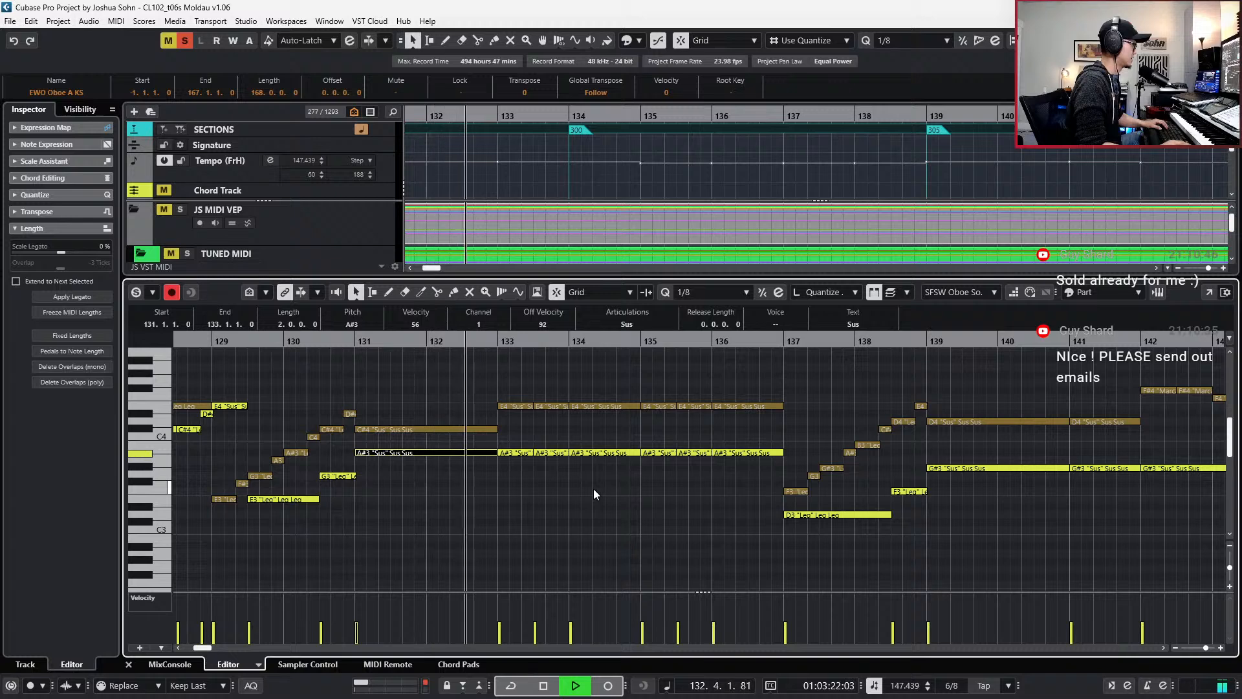
{"action": "key", "text": "space"}
{"action": "left_click", "coordinate": [602, 370]}
{"action": "left_click_drag", "start_coordinate": [627, 458], "coordinate": [640, 401]}
{"action": "key", "text": "space"}
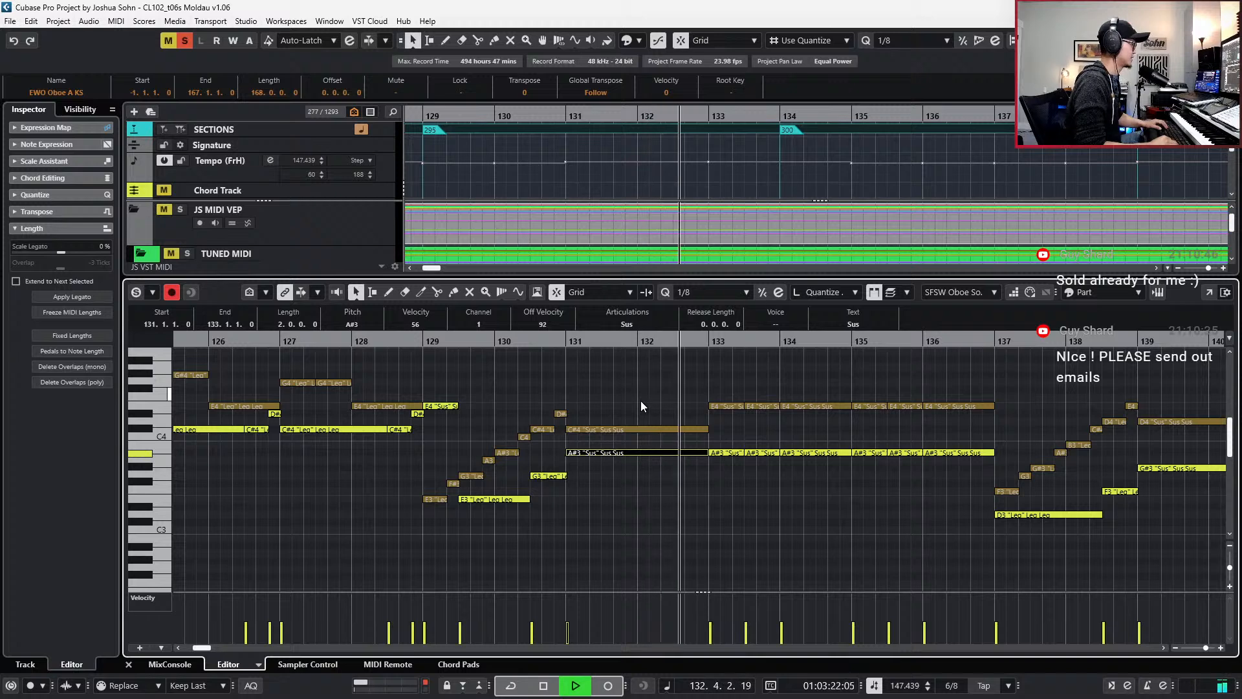
{"action": "key", "text": "space"}
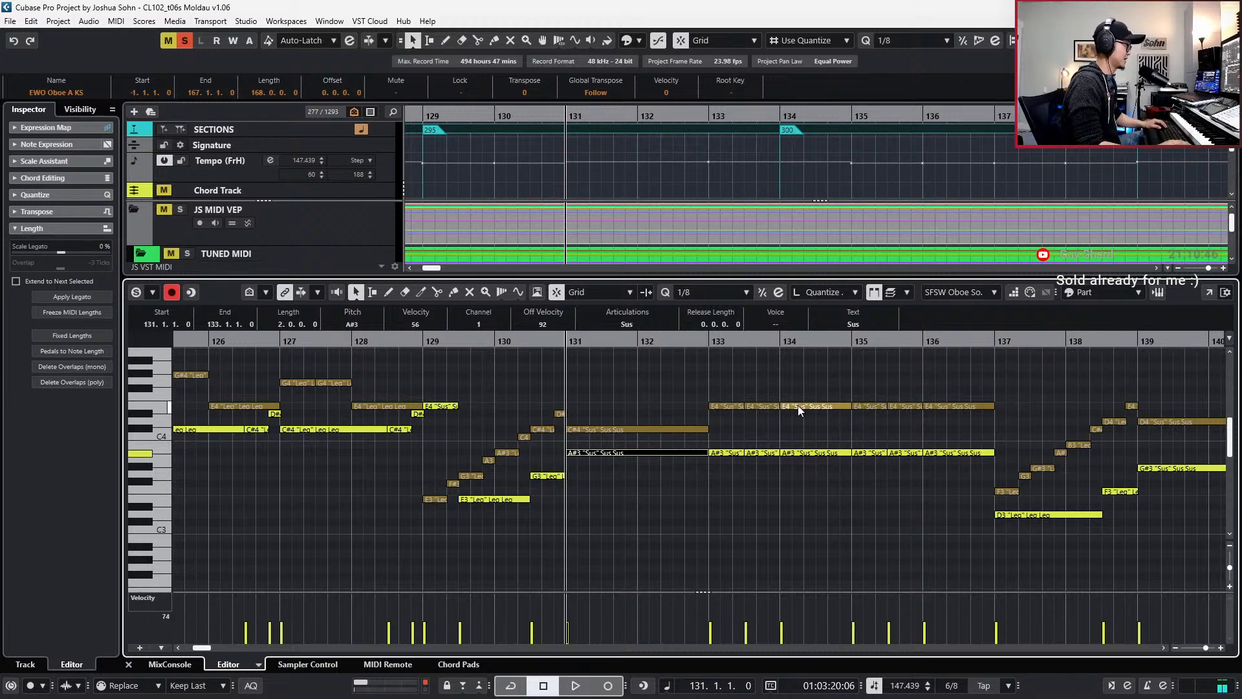
{"action": "key", "text": "space"}
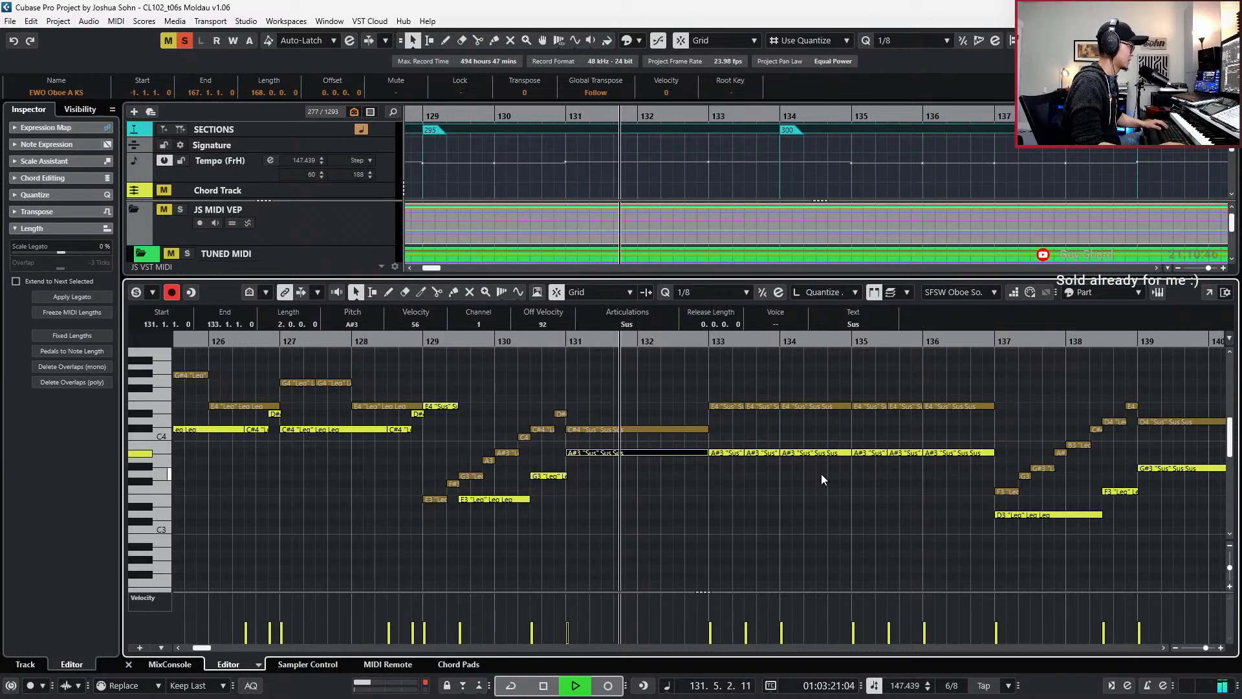
{"action": "key", "text": "space"}
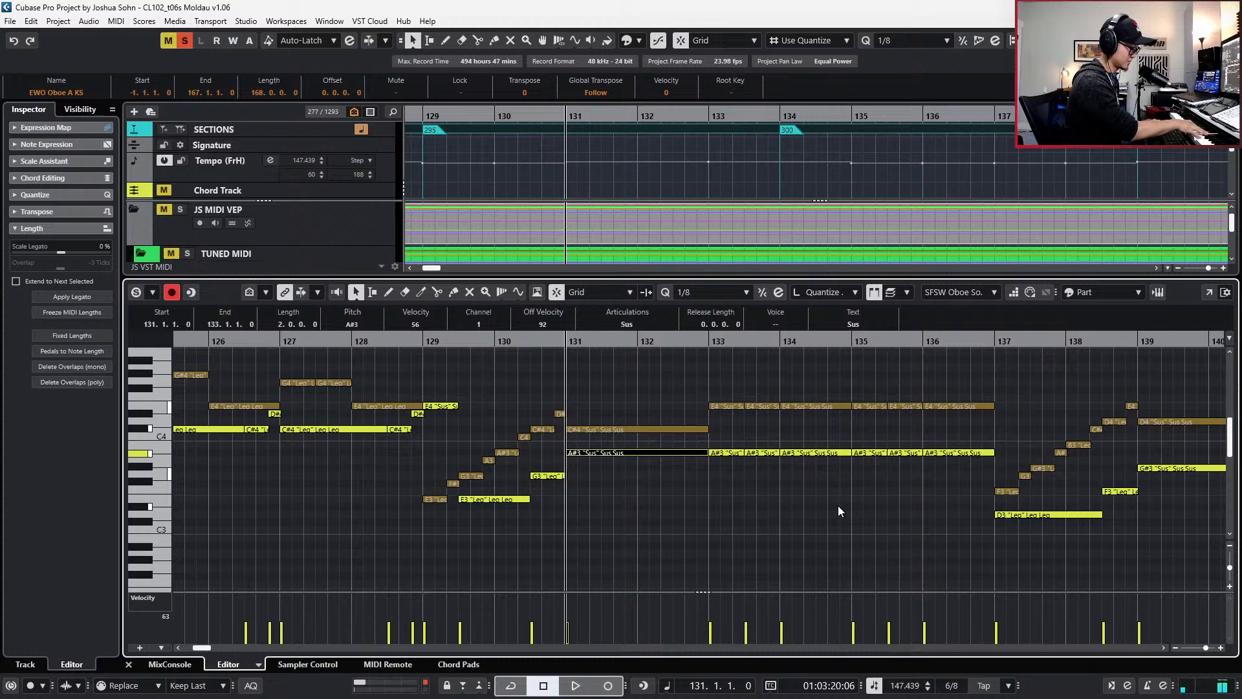
{"action": "key", "text": "space"}
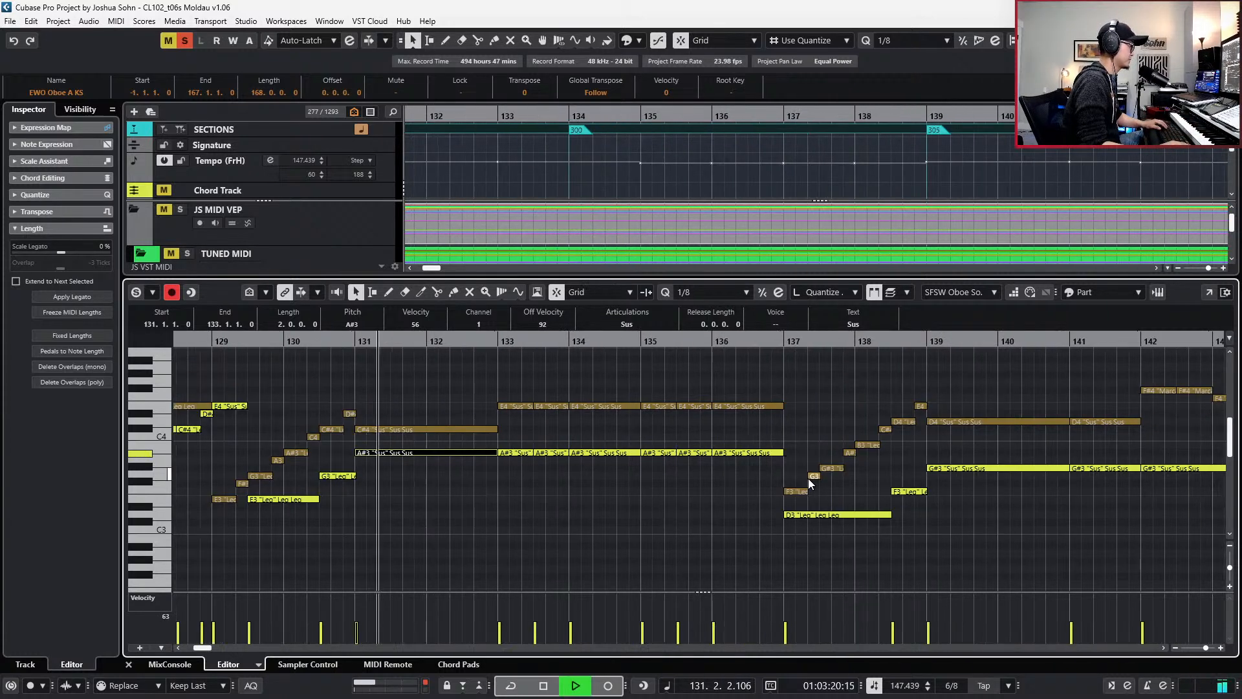
{"action": "key", "text": "space"}
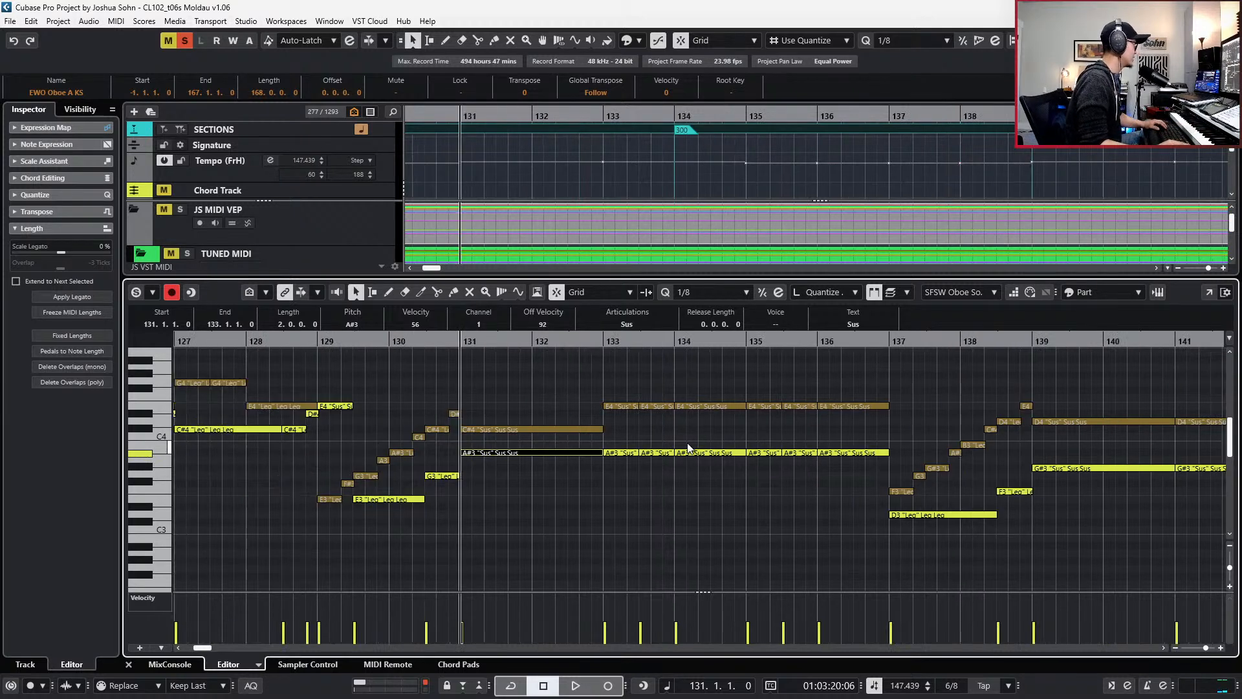
- Raise the long C#4 note at bar 131 in EWO Oboe A KS to E4 and play back from there
{"action": "left_click", "coordinate": [542, 430]}
{"action": "key", "text": "Up"}
{"action": "key", "text": "Up"}
{"action": "key", "text": "Up"}
{"action": "key", "text": "space"}
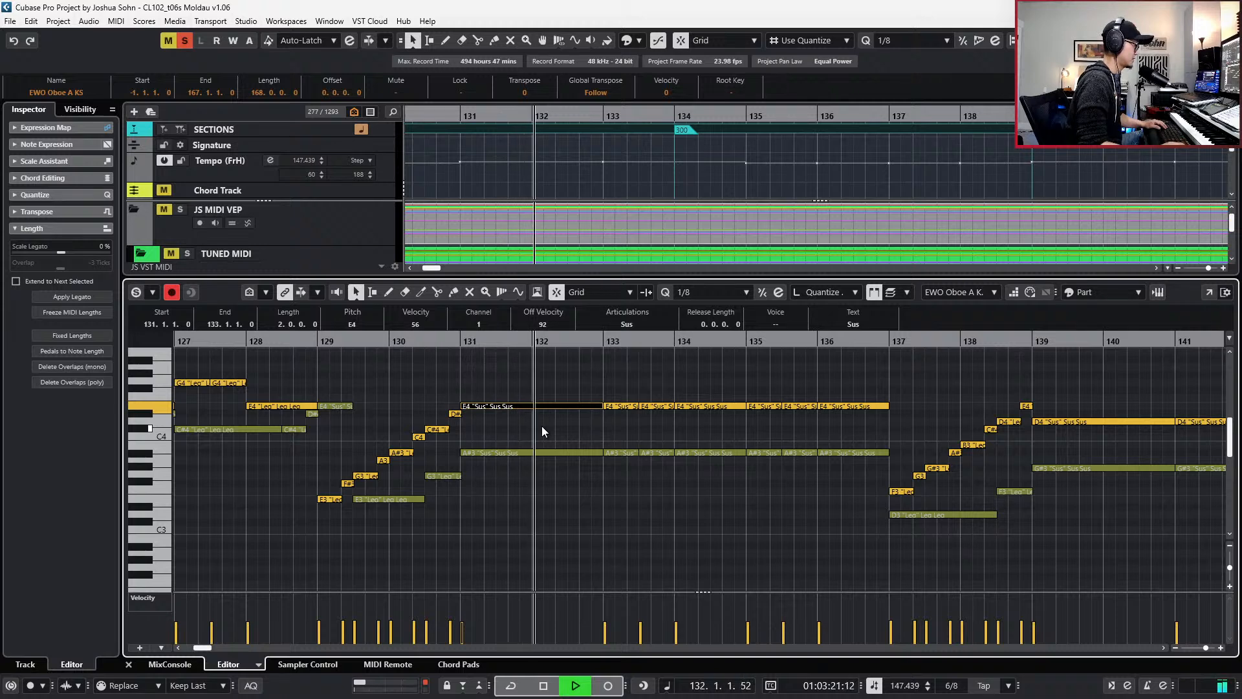
{"action": "key", "text": "space"}
- Raise the six E4 notes across bars 133 to 136 in EWO Oboe A KS to A4
{"action": "key", "text": "KP_Add"}
{"action": "key", "text": "KP_Add"}
{"action": "left_click_drag", "start_coordinate": [621, 379], "coordinate": [685, 378]}
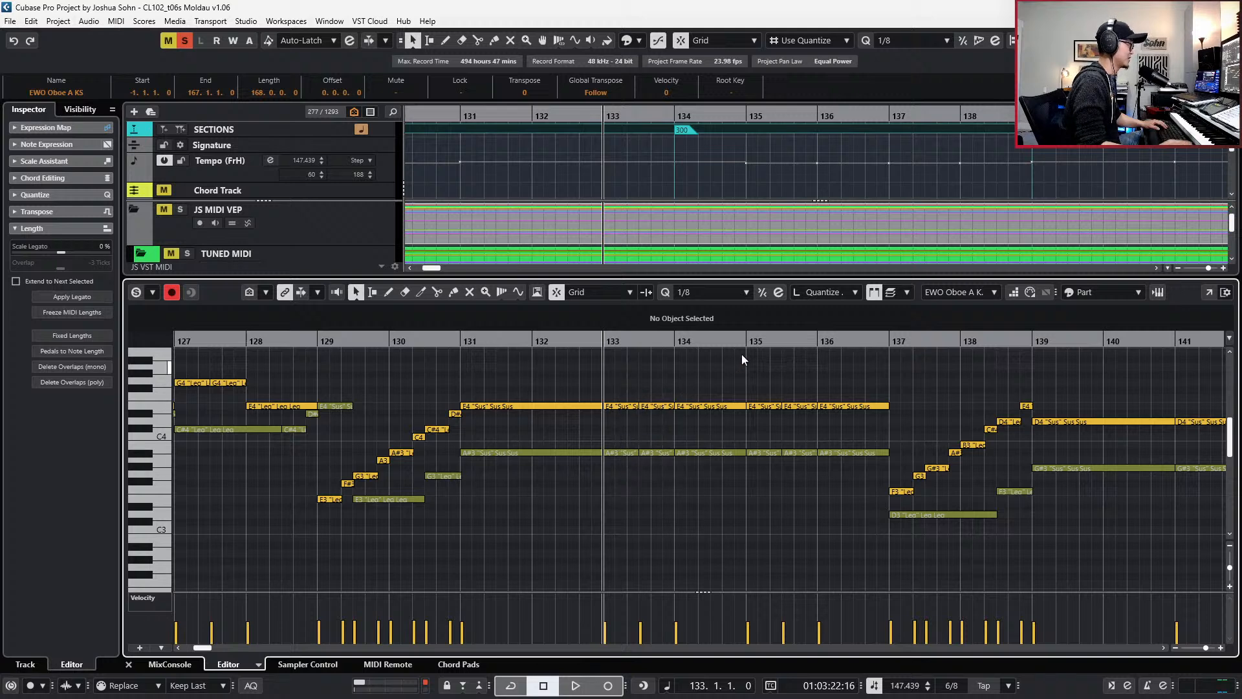
{"action": "left_click", "coordinate": [907, 293]}
{"action": "left_click", "coordinate": [832, 367]}
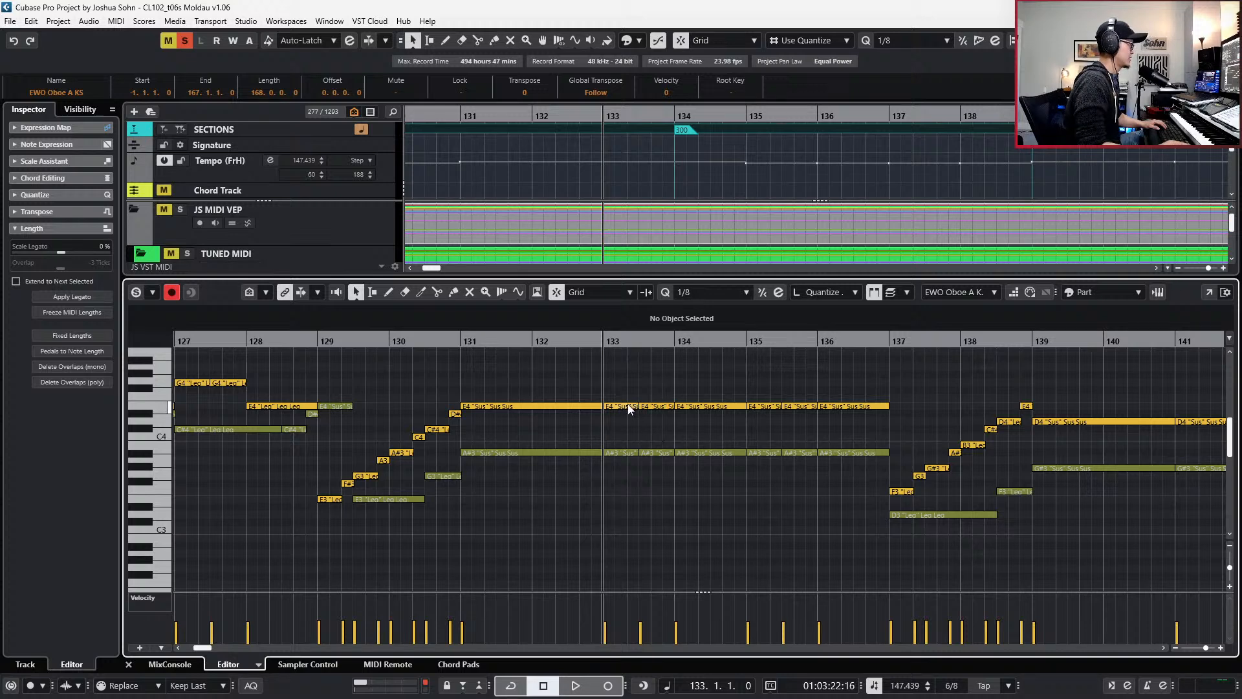
{"action": "left_click_drag", "start_coordinate": [622, 392], "coordinate": [848, 421]}
{"action": "key", "text": "Up"}
{"action": "key", "text": "Up"}
{"action": "key", "text": "Up"}
{"action": "key", "text": "Up"}
{"action": "key", "text": "Up"}
{"action": "key", "text": "Up"}
- Raise the six A#3 notes across bars 133 to 136 in SFSW Oboe Solo to C#4
{"action": "left_click_drag", "start_coordinate": [622, 434], "coordinate": [863, 464]}
{"action": "key", "text": "Up"}
{"action": "key", "text": "Up"}
{"action": "key", "text": "Up"}
{"action": "key", "text": "Up"}
{"action": "key", "text": "Up"}
{"action": "key", "text": "Up"}
{"action": "key", "text": "Down"}
{"action": "key", "text": "Down"}
{"action": "key", "text": "Down"}
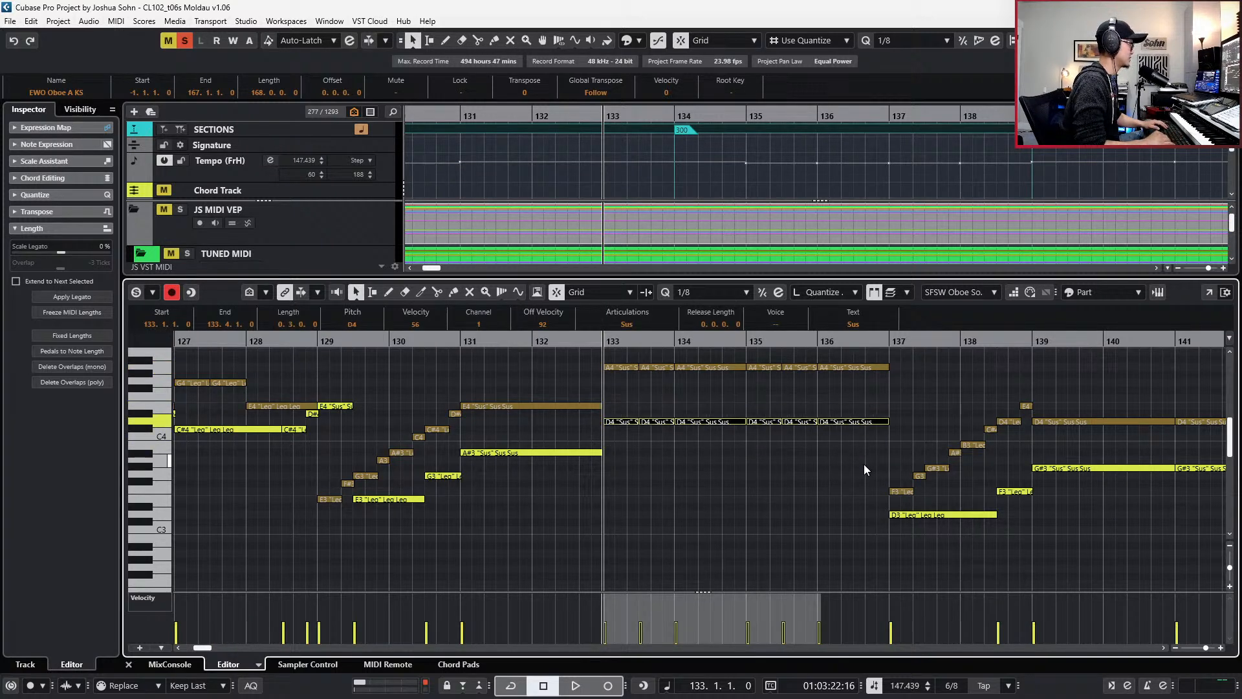
- Play back from bar 131 to check the transposed oboe notes, and locate the playhead to the selected notes at bar 133
{"action": "key", "text": "KP_Subtract"}
{"action": "key", "text": "KP_Subtract"}
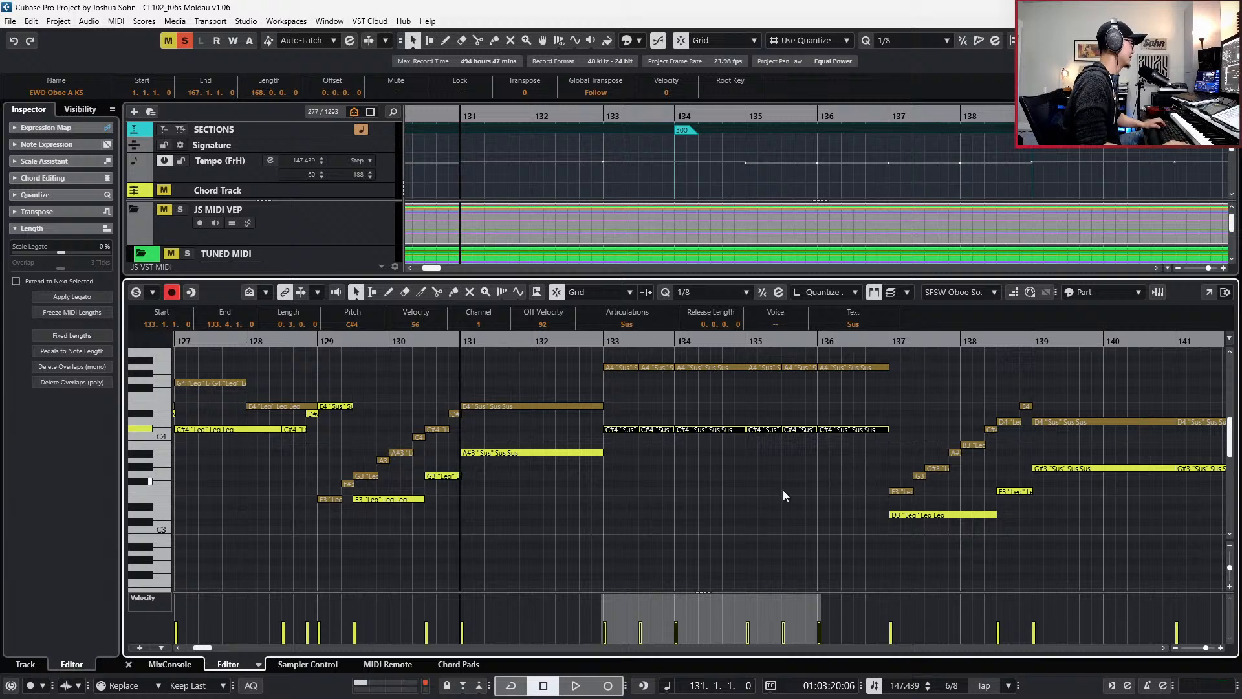
{"action": "key", "text": "g"}
{"action": "key", "text": "g"}
{"action": "key", "text": "space"}
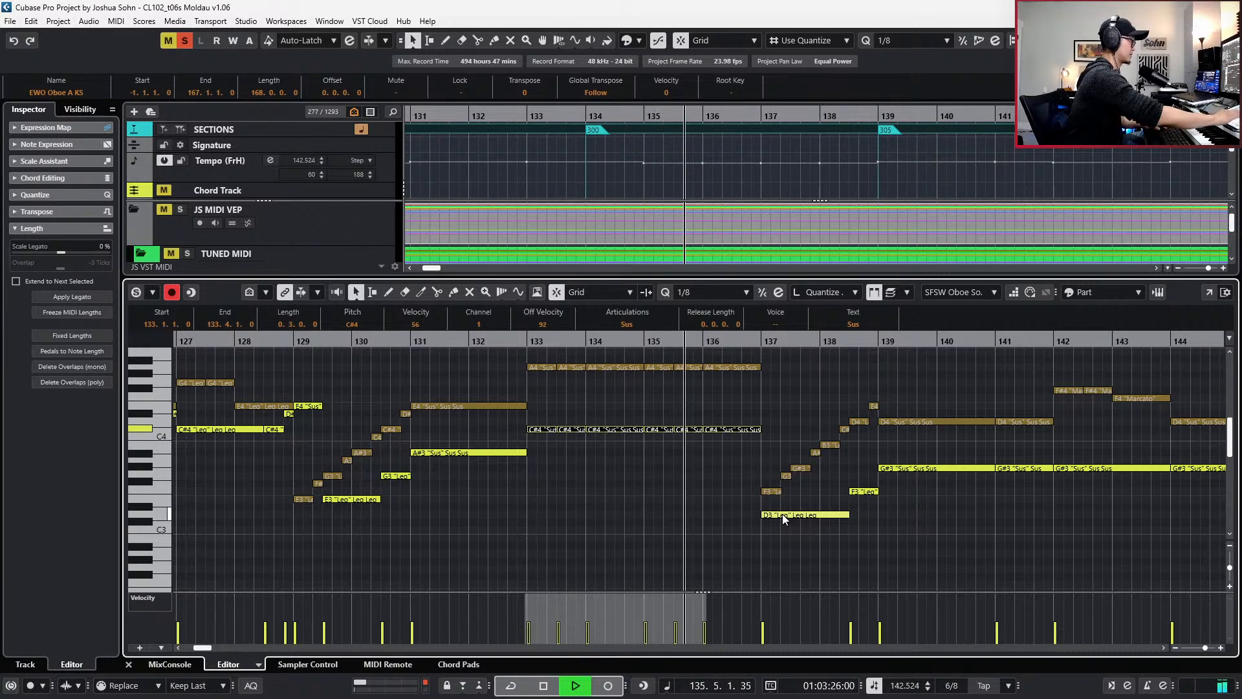
{"action": "key", "text": "space"}
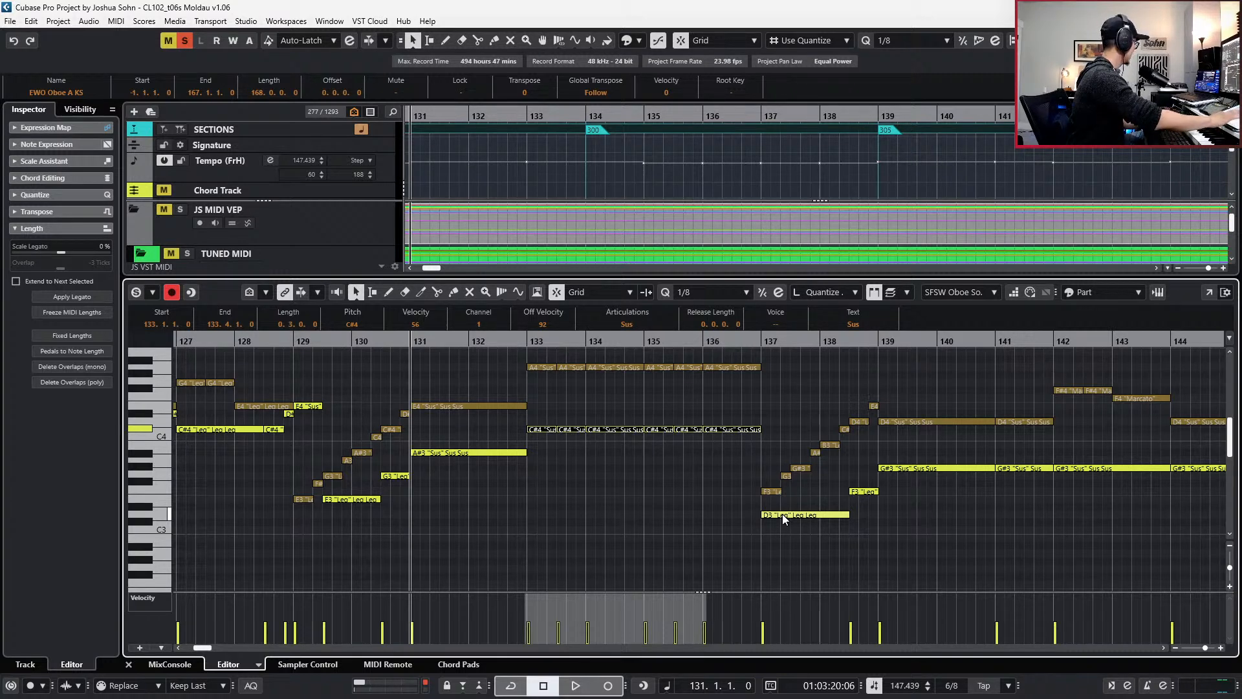
{"action": "key", "text": "l"}
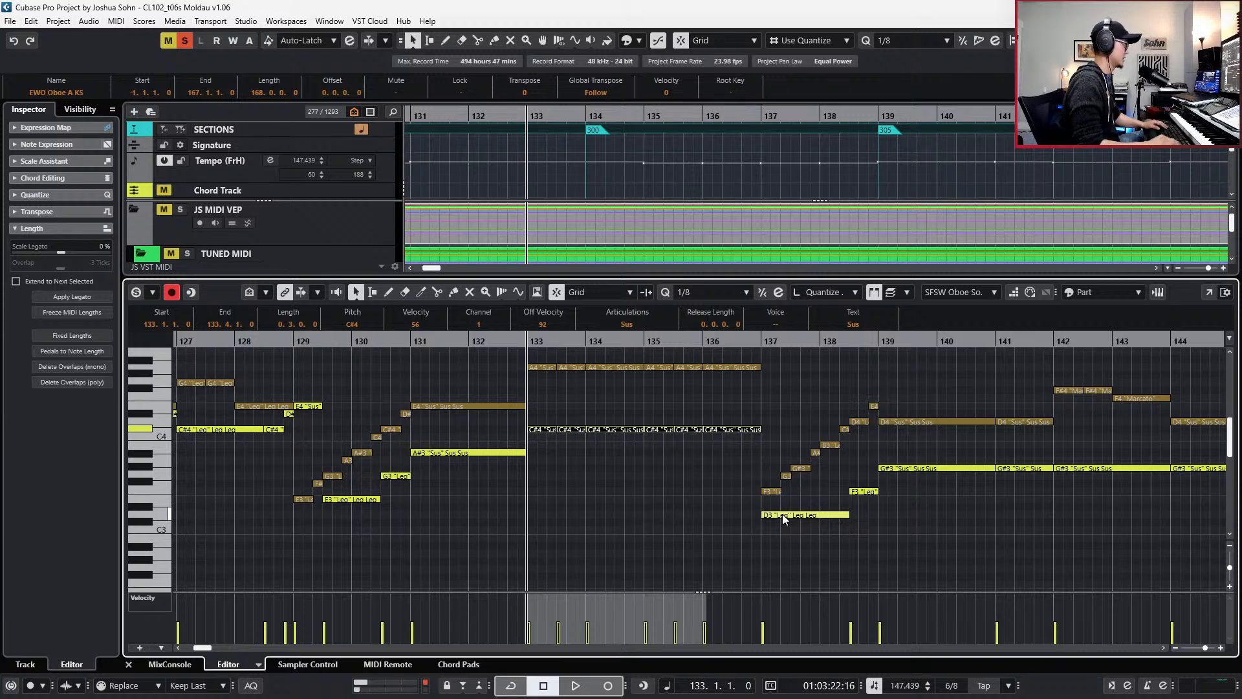
- Select the C#4 at bar 136 in SFSW Oboe Solo and locate the playhead to its end at bar 137
{"action": "left_click", "coordinate": [732, 482]}
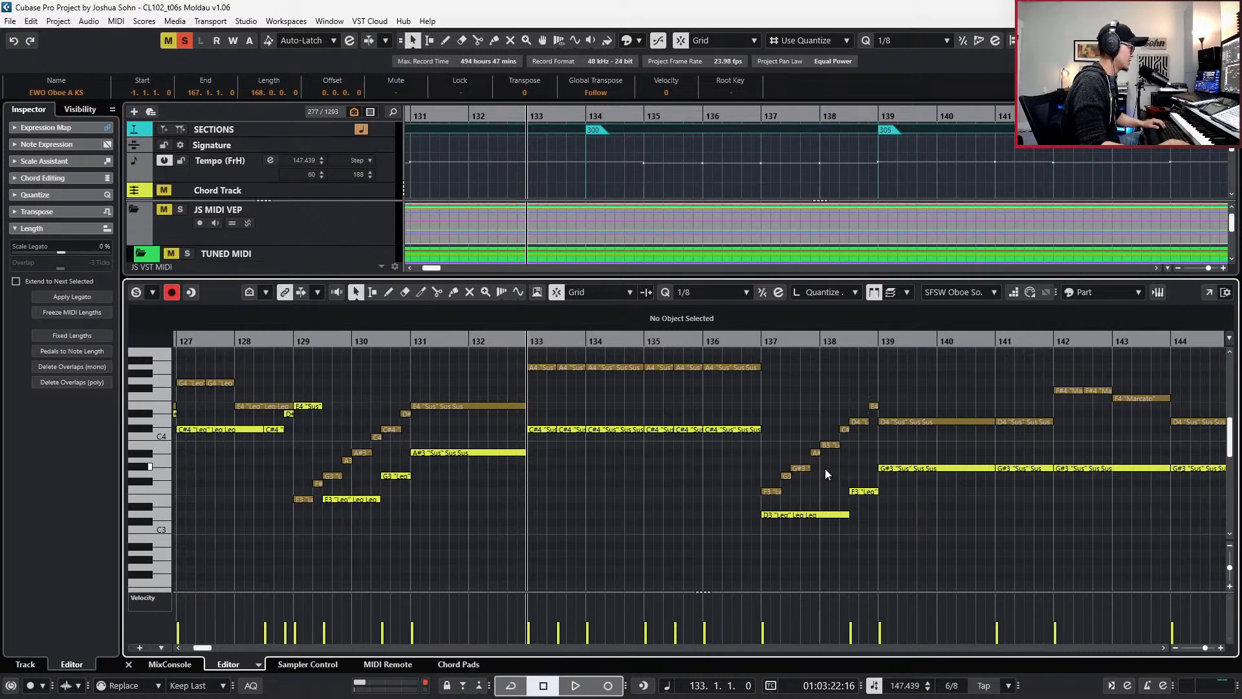
{"action": "left_click_drag", "start_coordinate": [743, 476], "coordinate": [754, 422]}
{"action": "key", "text": "shift+l"}
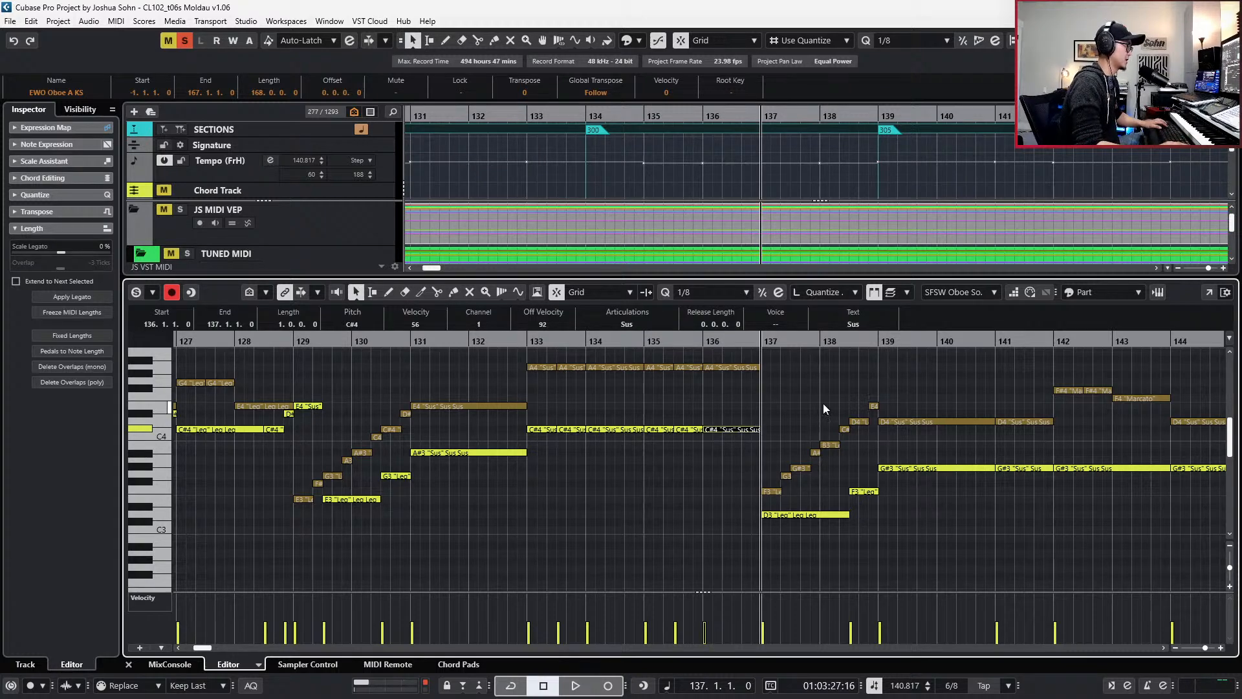
{"action": "scroll", "coordinate": [825, 386], "scroll_direction": "right", "scroll_amount": 2}
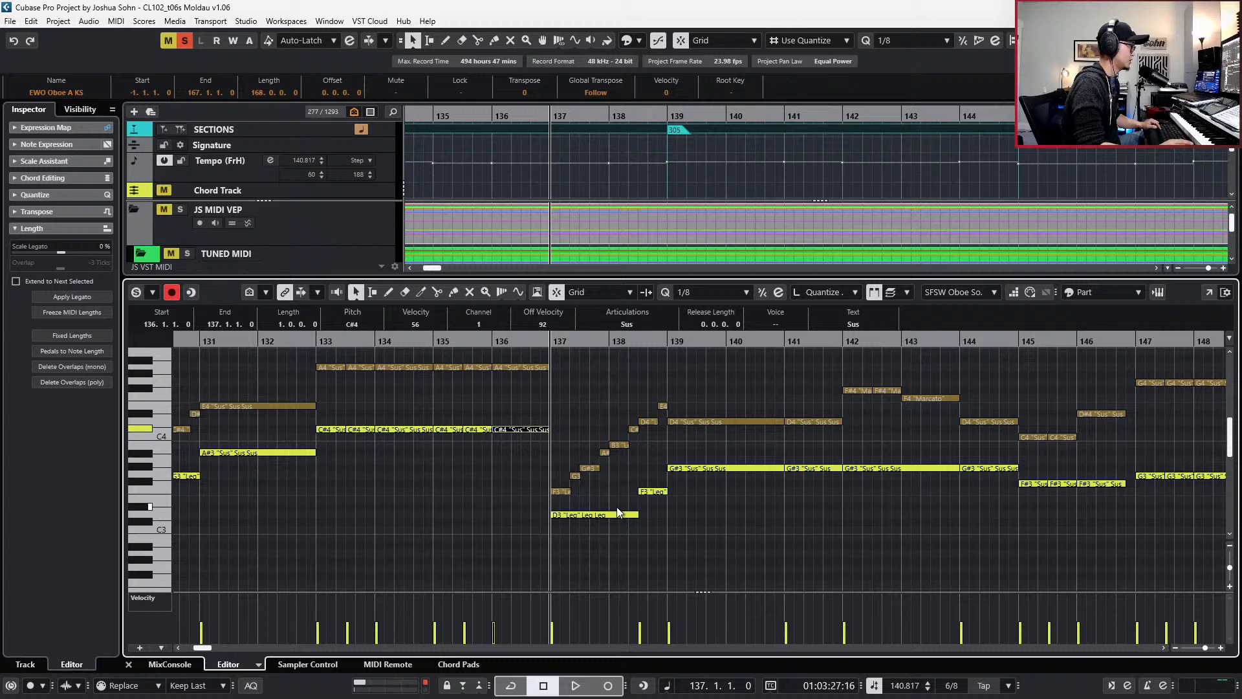
- Lower the A4 notes at bars 136 and 134 in EWO Oboe A KS to G4
{"action": "left_click_drag", "start_coordinate": [457, 381], "coordinate": [525, 359]}
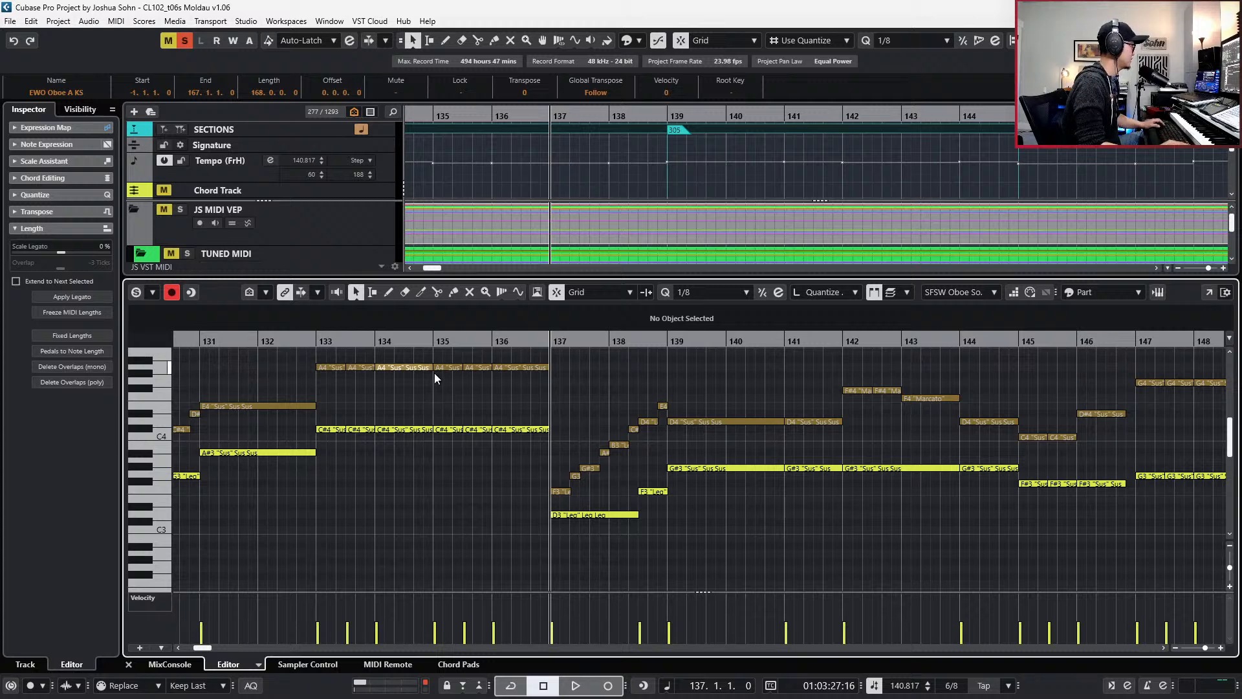
{"action": "left_click", "coordinate": [502, 366]}
{"action": "key", "text": "Down"}
{"action": "key", "text": "Down"}
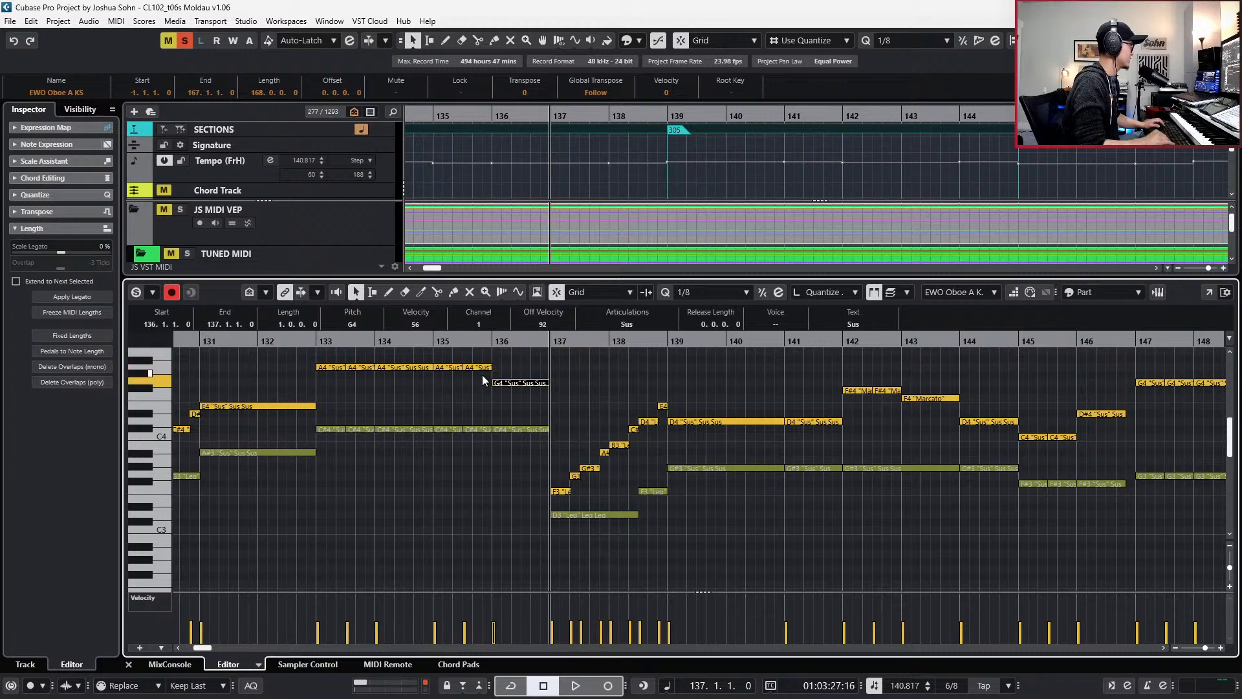
{"action": "left_click", "coordinate": [419, 369]}
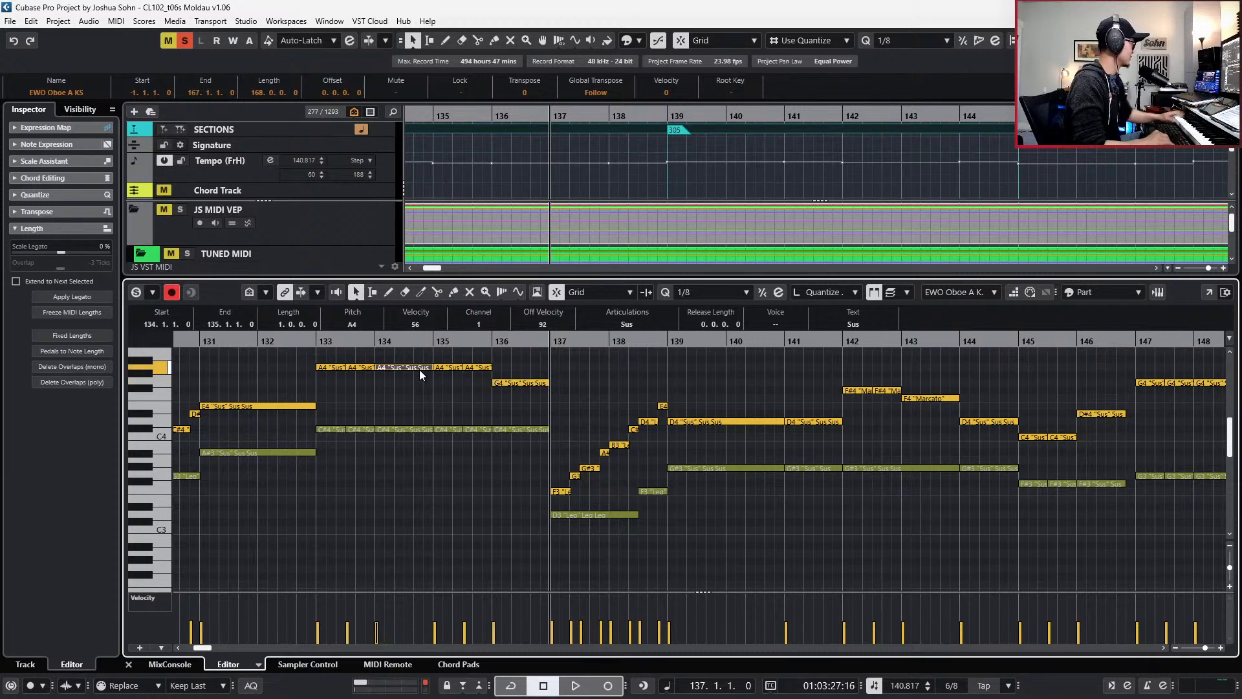
{"action": "key", "text": "Down"}
{"action": "key", "text": "Down"}
- Play back from bar 133 to check the upper oboe line through bar 135
{"action": "key", "text": "KP_Subtract"}
{"action": "key", "text": "space"}
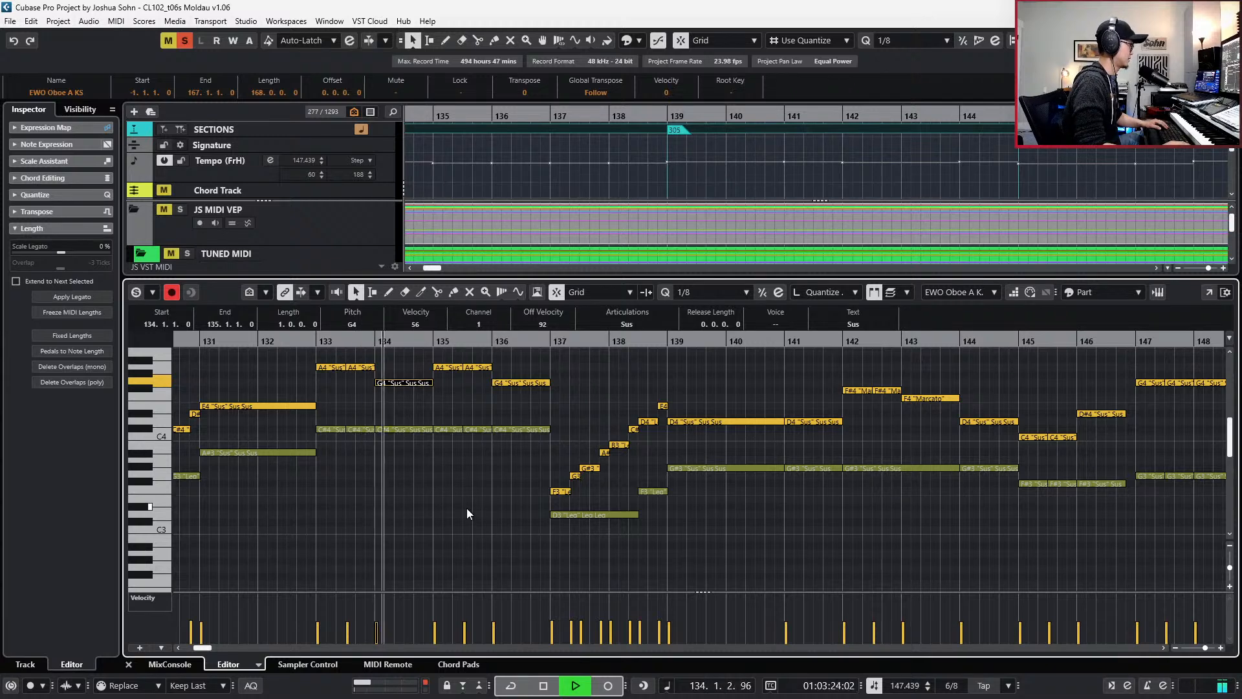
{"action": "scroll", "coordinate": [467, 507], "scroll_direction": "up", "scroll_amount": 3}
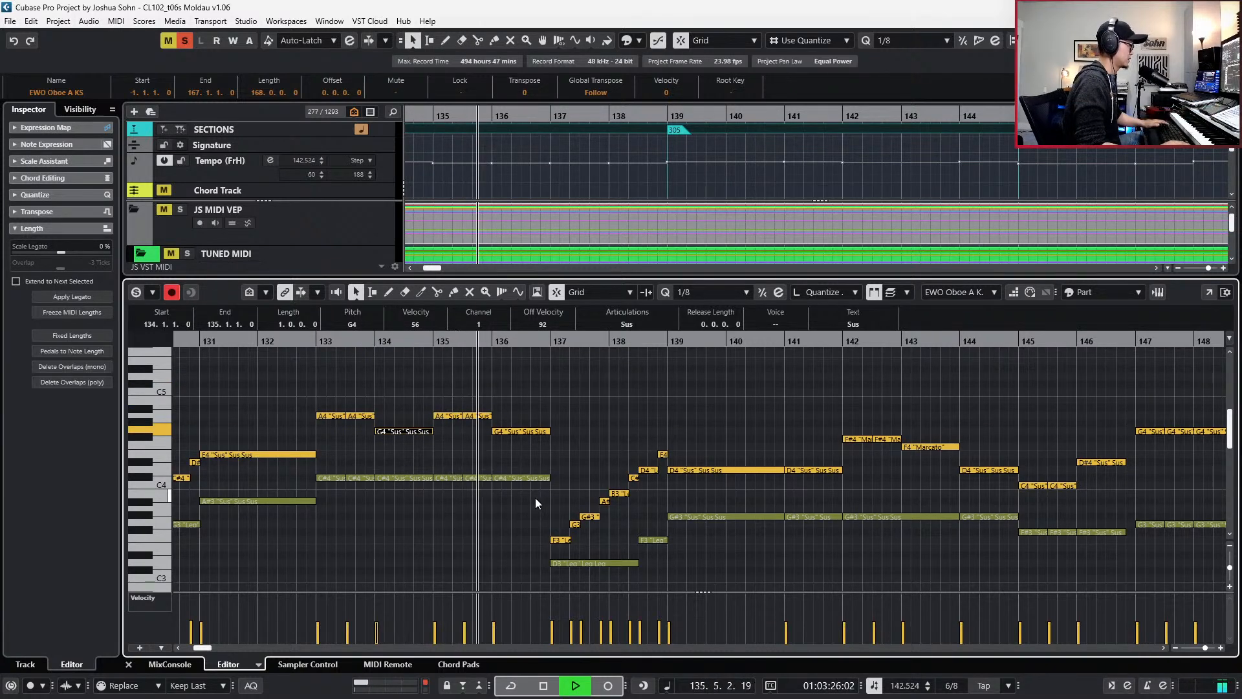
{"action": "key", "text": "space"}
- Raise the long note at bar 137 in SFSW Oboe Solo to F3 and play back from bar 133 to check it
{"action": "left_click", "coordinate": [560, 510]}
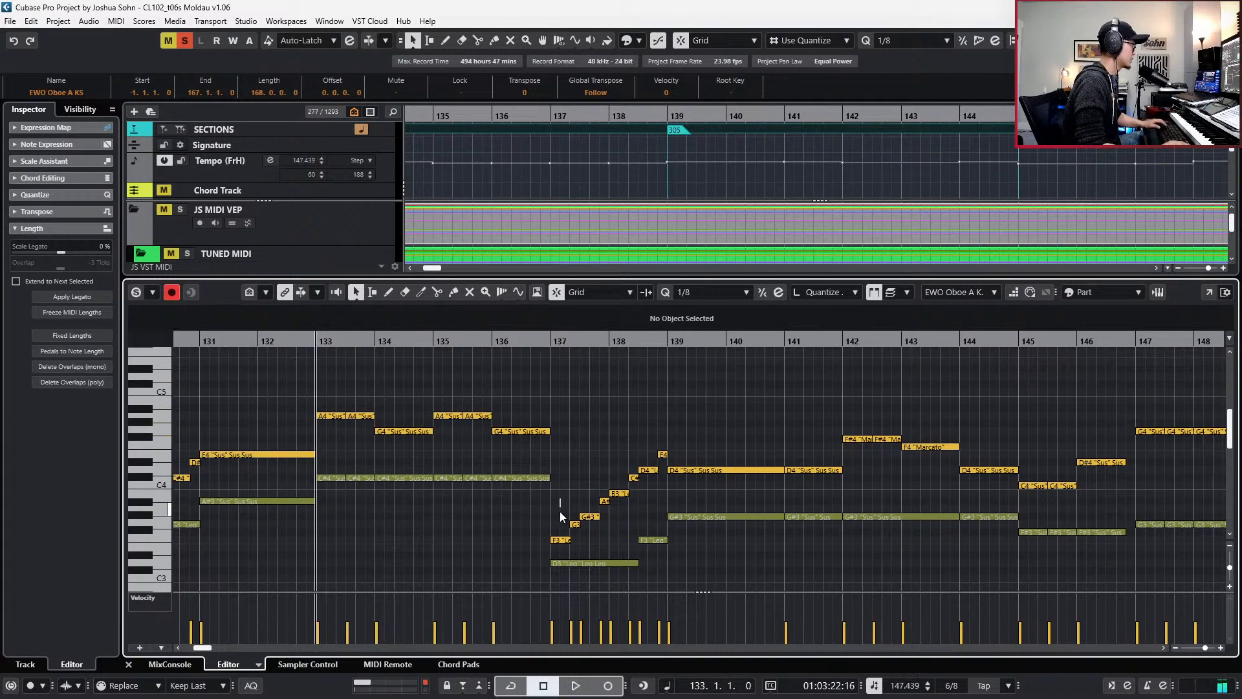
{"action": "left_click", "coordinate": [559, 539]}
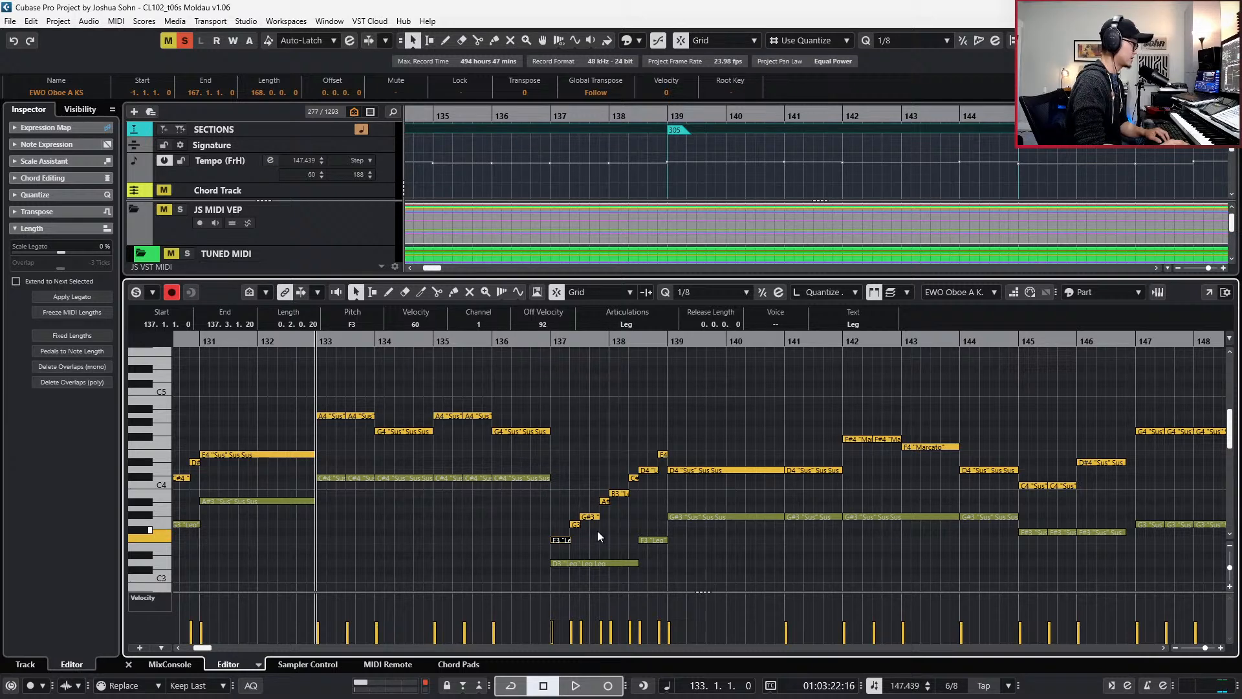
{"action": "left_click", "coordinate": [597, 544]}
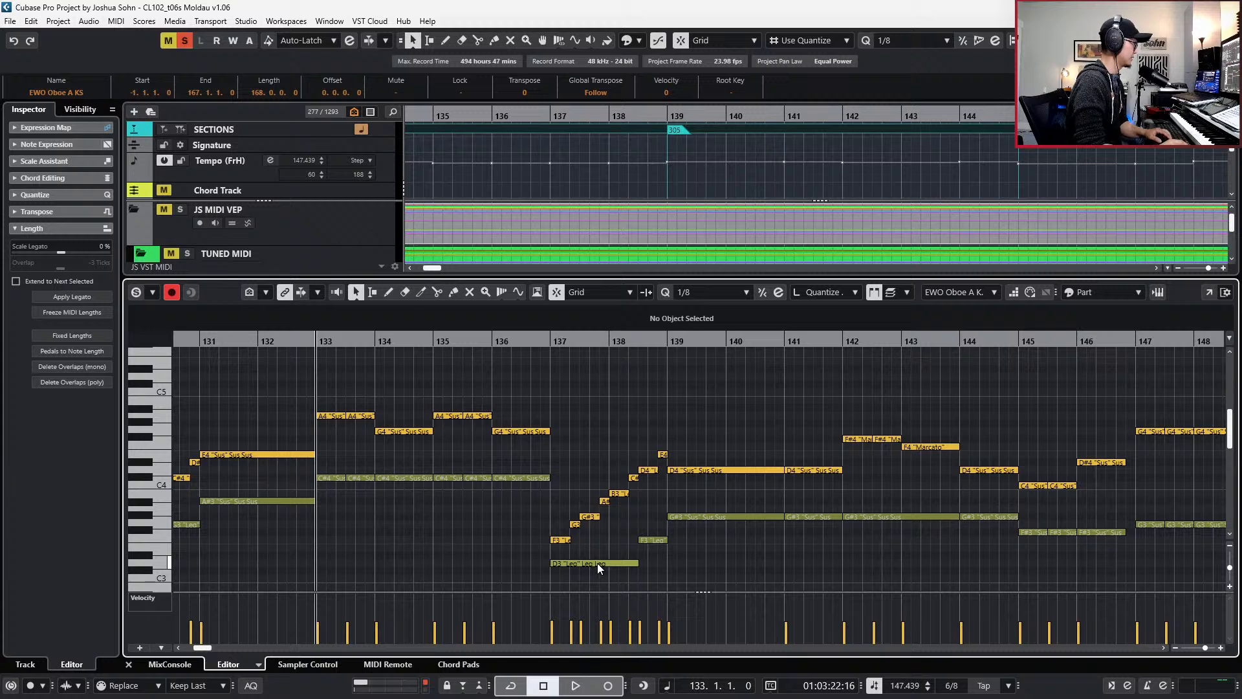
{"action": "left_click", "coordinate": [597, 561]}
{"action": "key", "text": "Up"}
{"action": "key", "text": "Up"}
{"action": "key", "text": "Up"}
{"action": "key", "text": "space"}
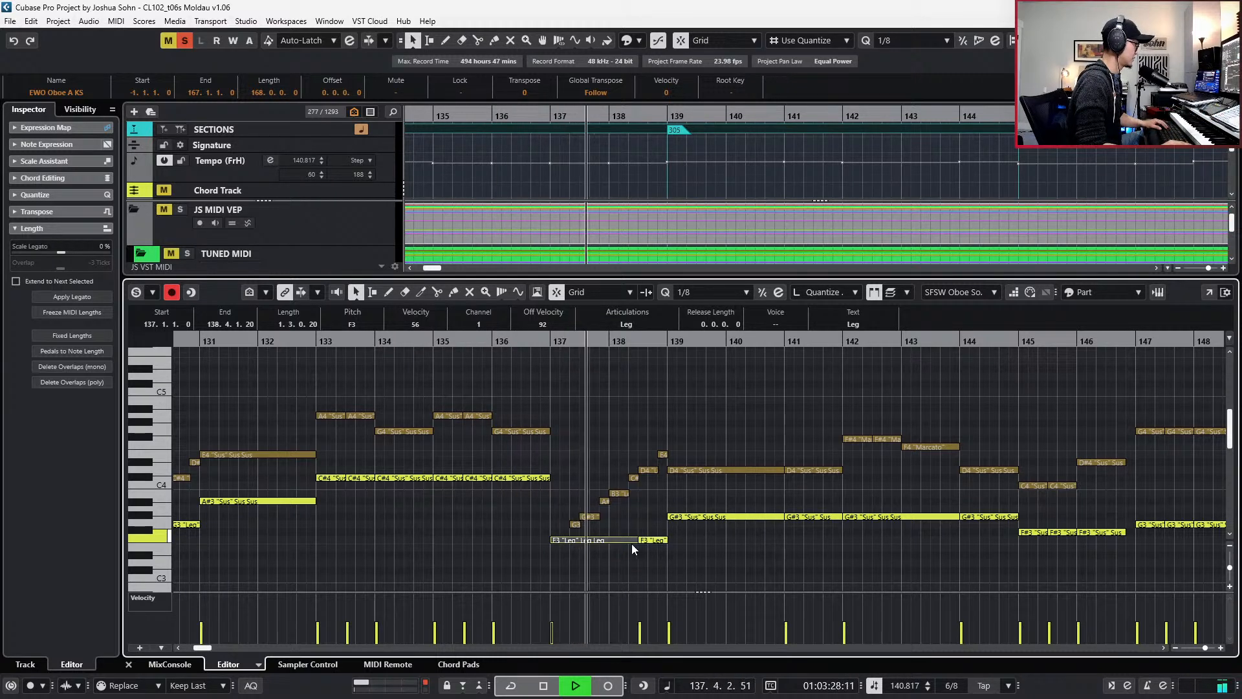
{"action": "key", "text": "space"}
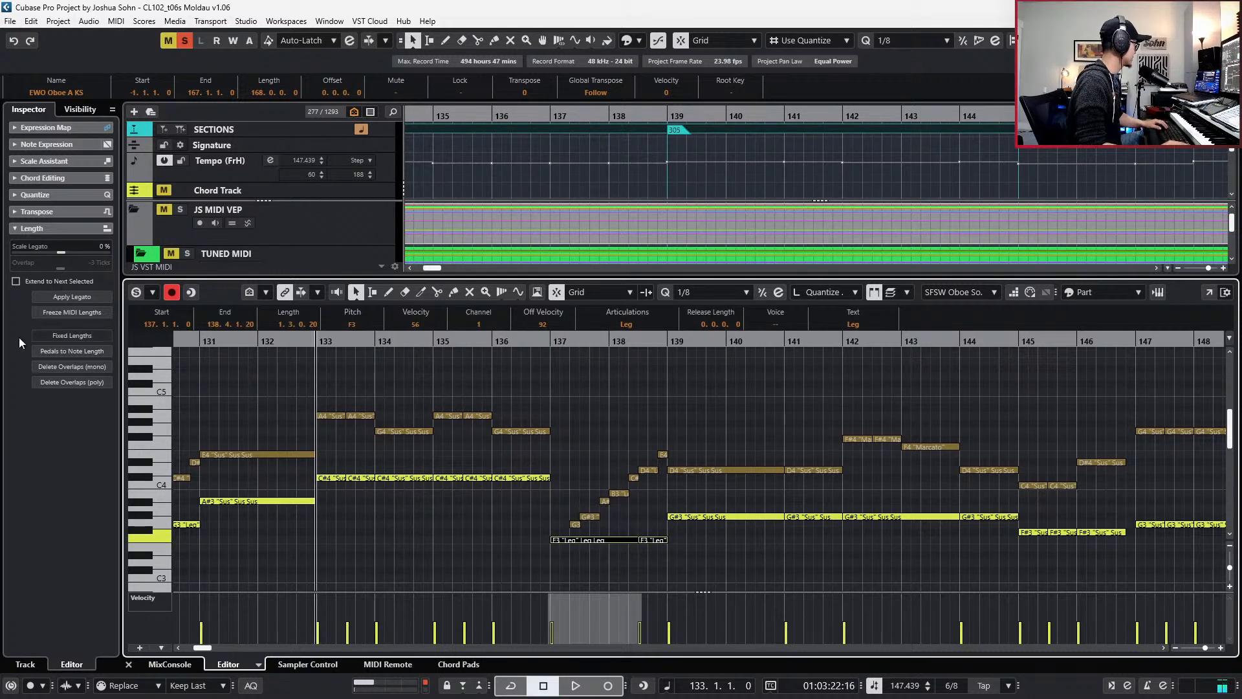
- Locate the playhead to the selected notes at bar 137 and play back to check both oboes into bar 139
{"action": "key", "text": "l"}
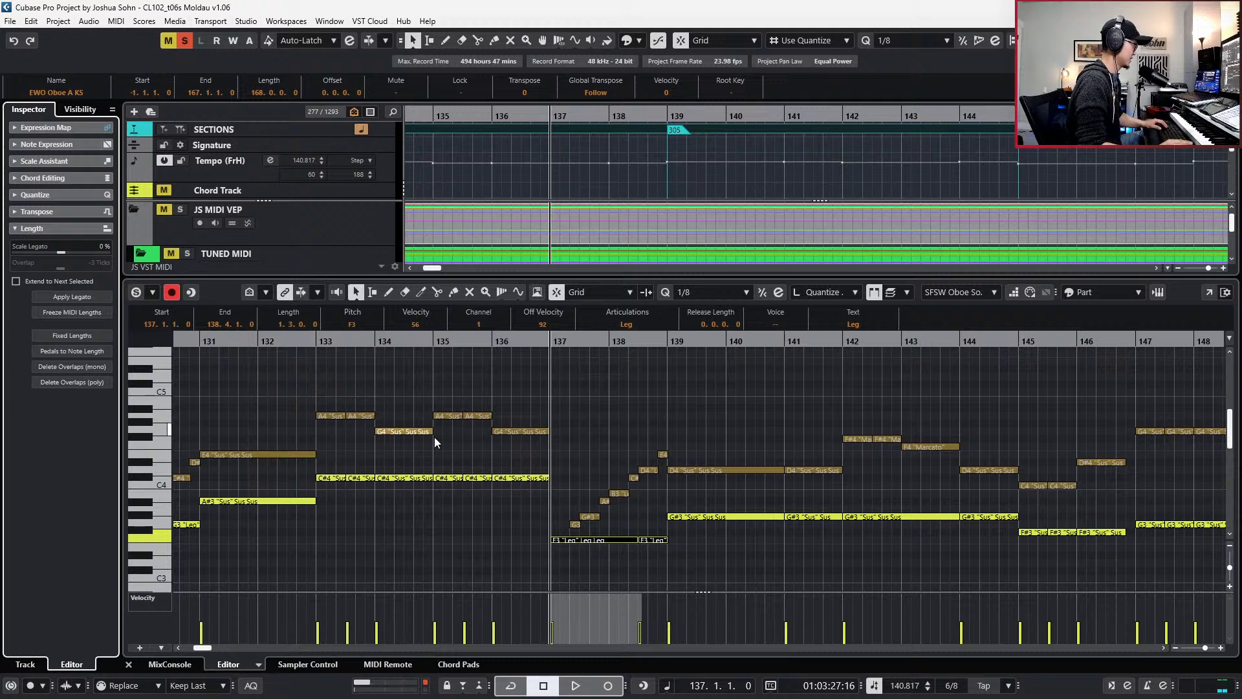
{"action": "key", "text": "space"}
{"action": "left_click", "coordinate": [713, 525]}
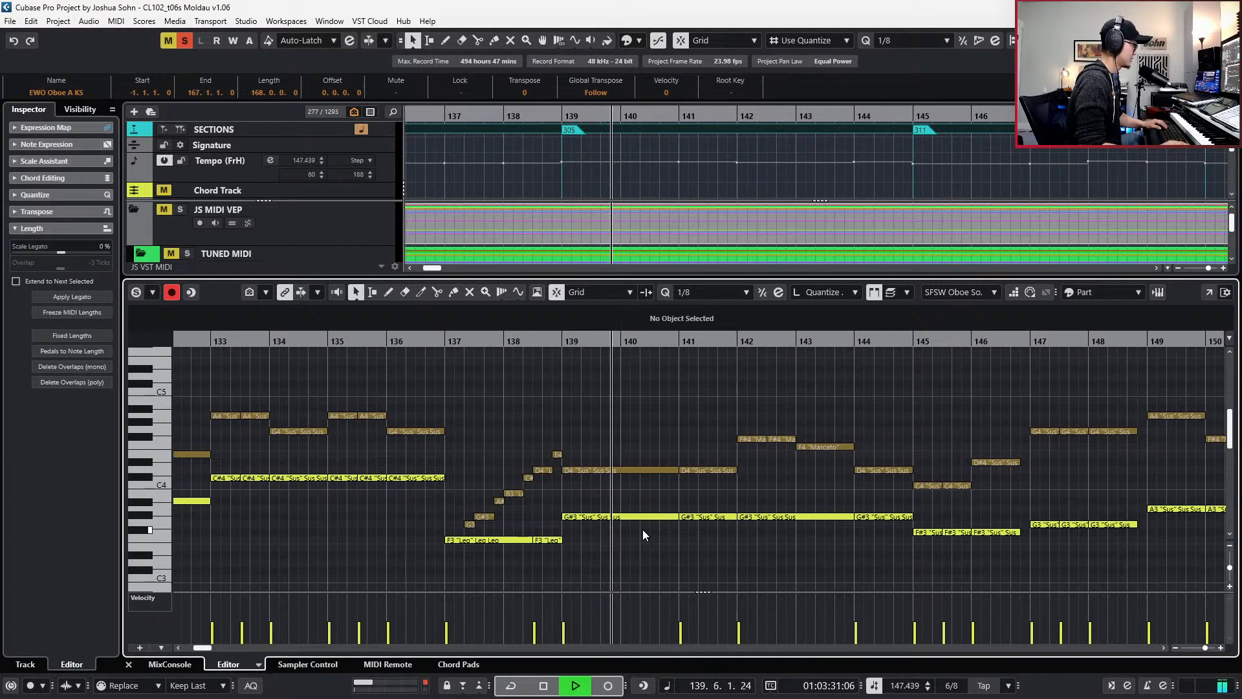
{"action": "key", "text": "space"}
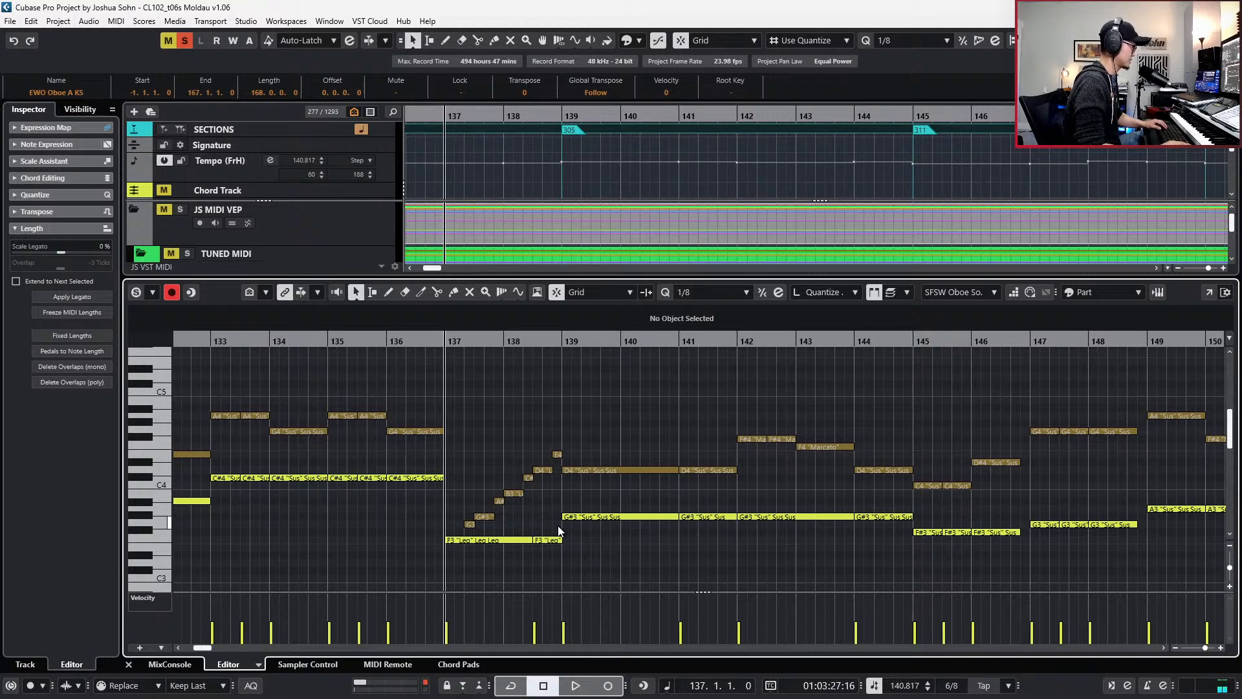
- Raise the short note in bar 138 of SFSW Oboe Solo to G#3 and the long note at bar 139 to B3, checking by playback
{"action": "left_click", "coordinate": [542, 540]}
{"action": "key", "text": "Up"}
{"action": "key", "text": "Up"}
{"action": "key", "text": "Up"}
{"action": "left_click", "coordinate": [600, 515]}
{"action": "key", "text": "Up"}
{"action": "key", "text": "Up"}
{"action": "key", "text": "Up"}
{"action": "key", "text": "space"}
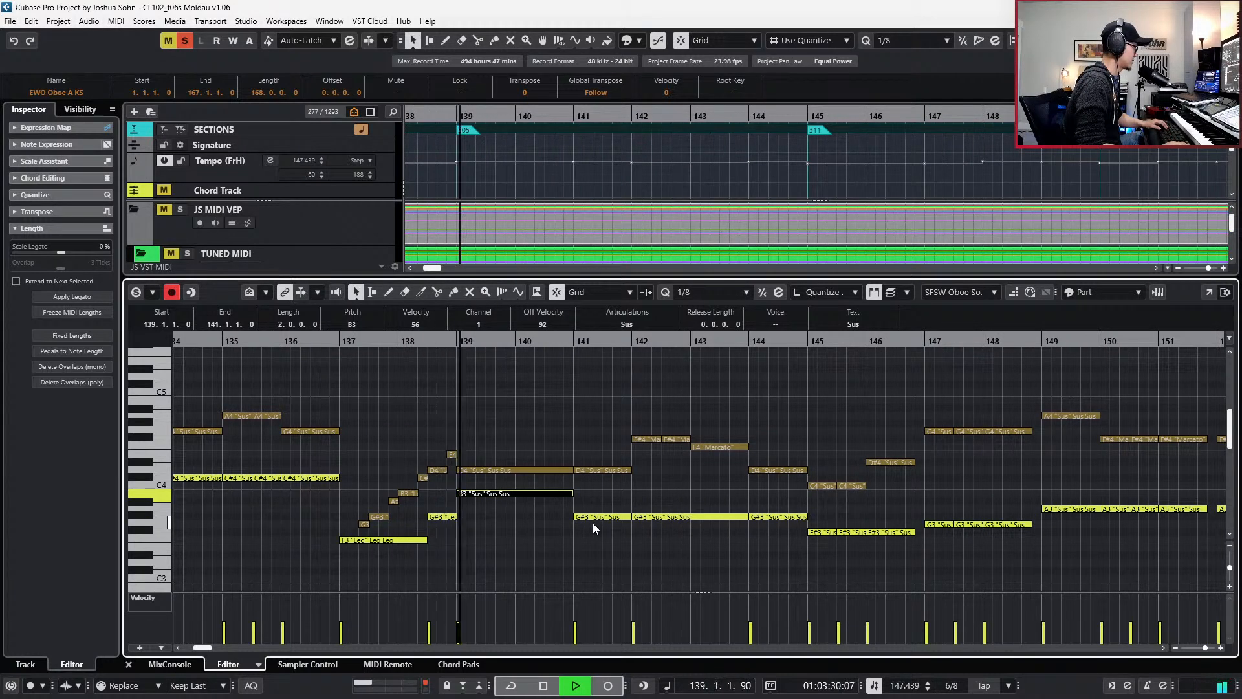
{"action": "key", "text": "space"}
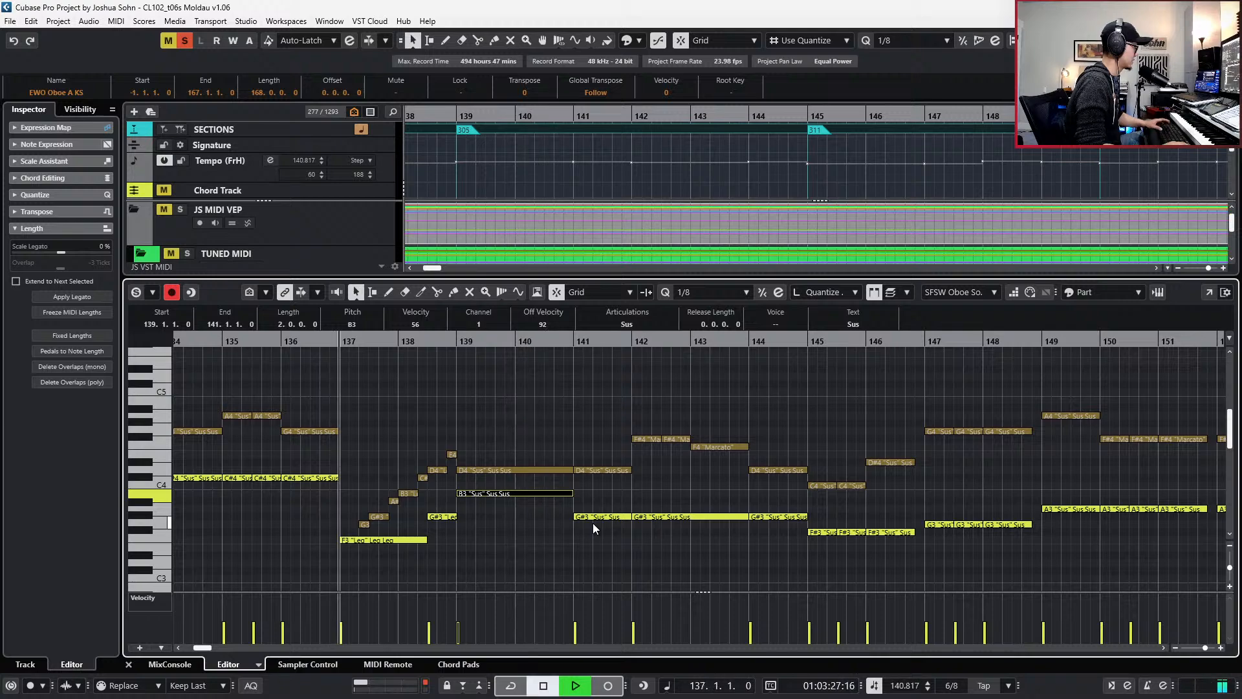
- Locate the playhead to the first note of bar 138 in EWO Oboe A KS and audition the run's following notes
{"action": "scroll", "coordinate": [563, 493], "scroll_direction": "left", "scroll_amount": 2}
{"action": "scroll", "coordinate": [530, 502], "scroll_direction": "up", "scroll_amount": 3}
{"action": "left_click", "coordinate": [457, 514]}
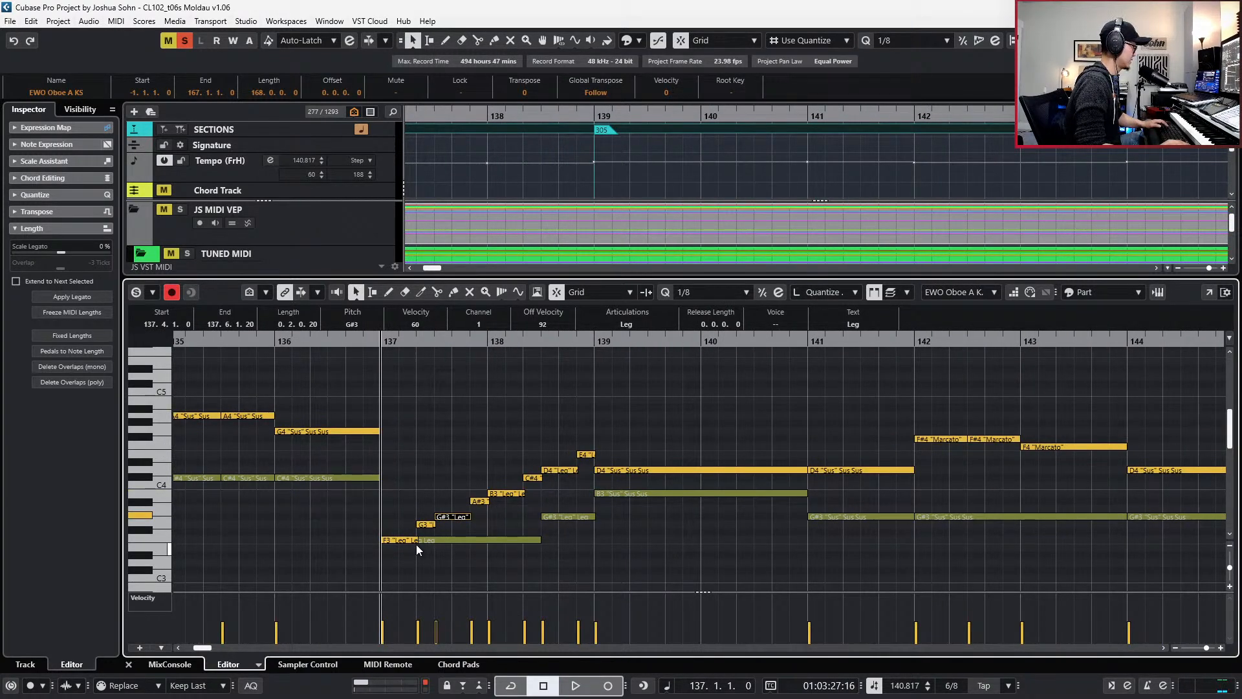
{"action": "left_click", "coordinate": [499, 495]}
{"action": "key", "text": "l"}
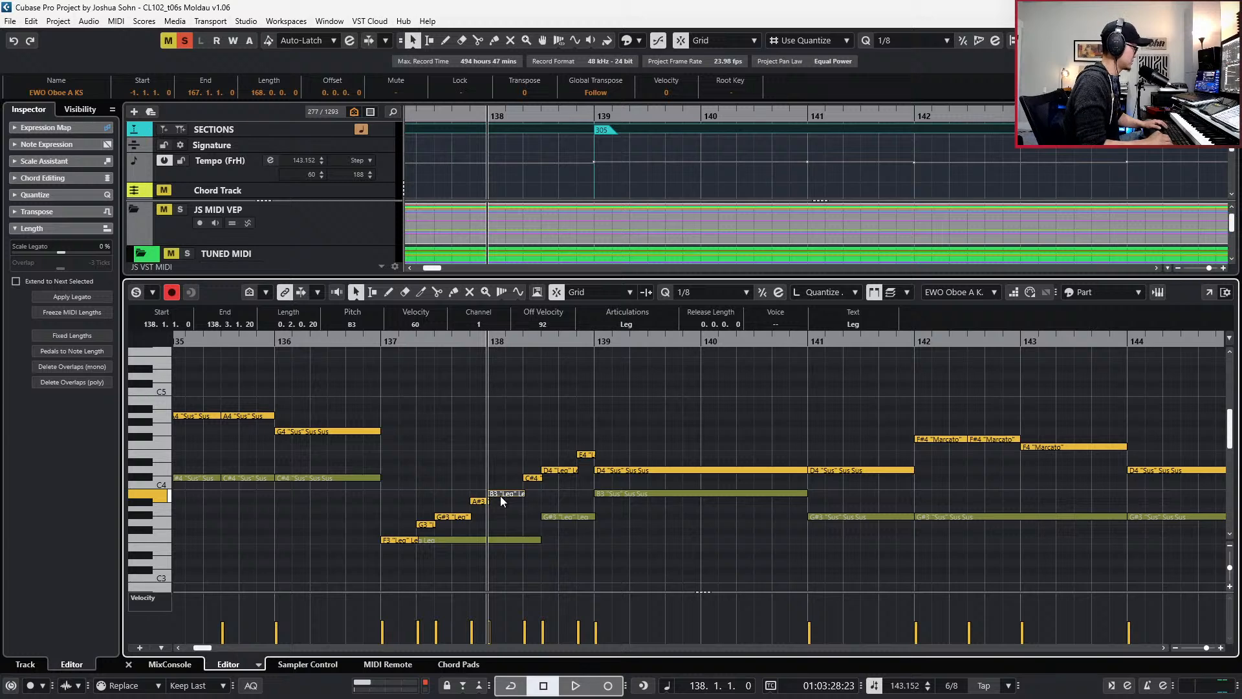
{"action": "key", "text": "Right"}
{"action": "key", "text": "Right"}
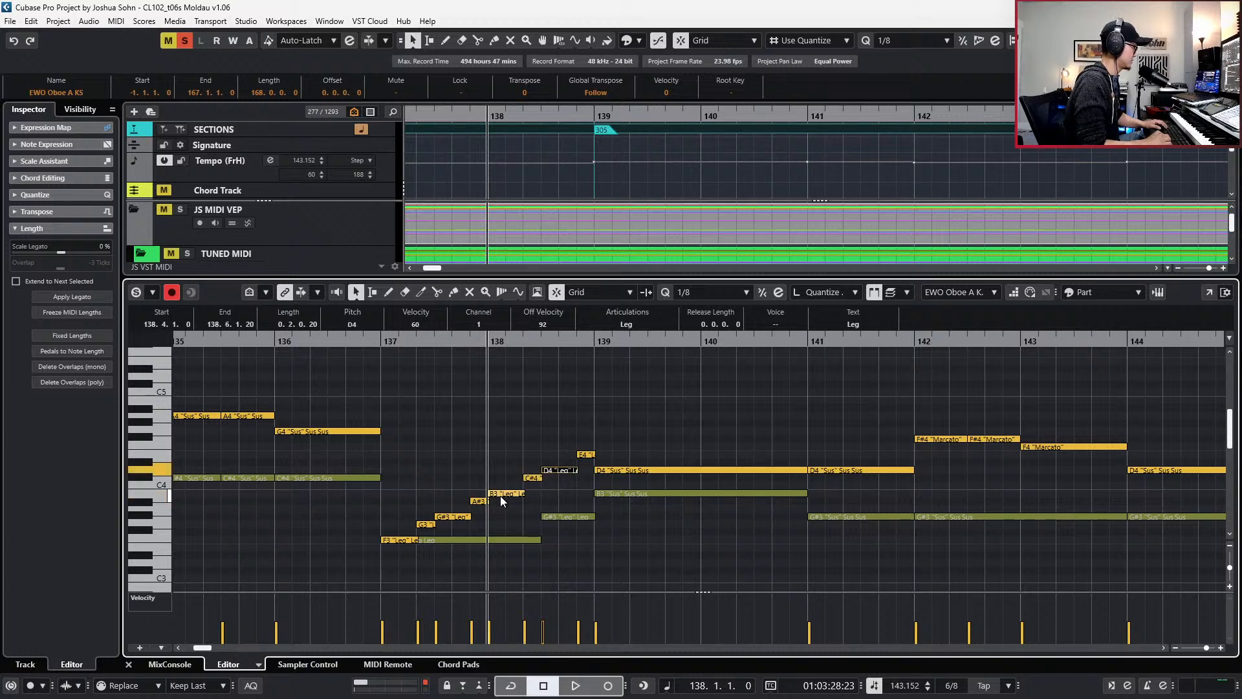
{"action": "key", "text": "Right"}
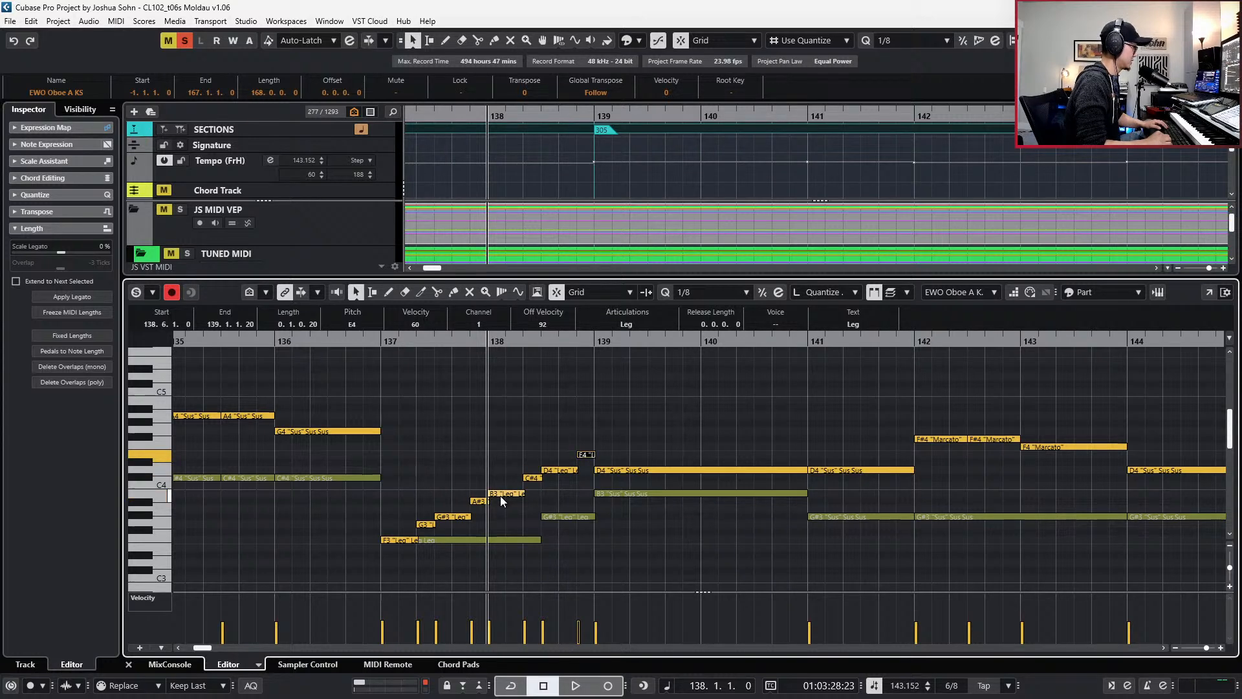
- Raise the long note at bar 139 in EWO Oboe A KS to F4 and play back from bar 138 to check it
{"action": "key", "text": "Right"}
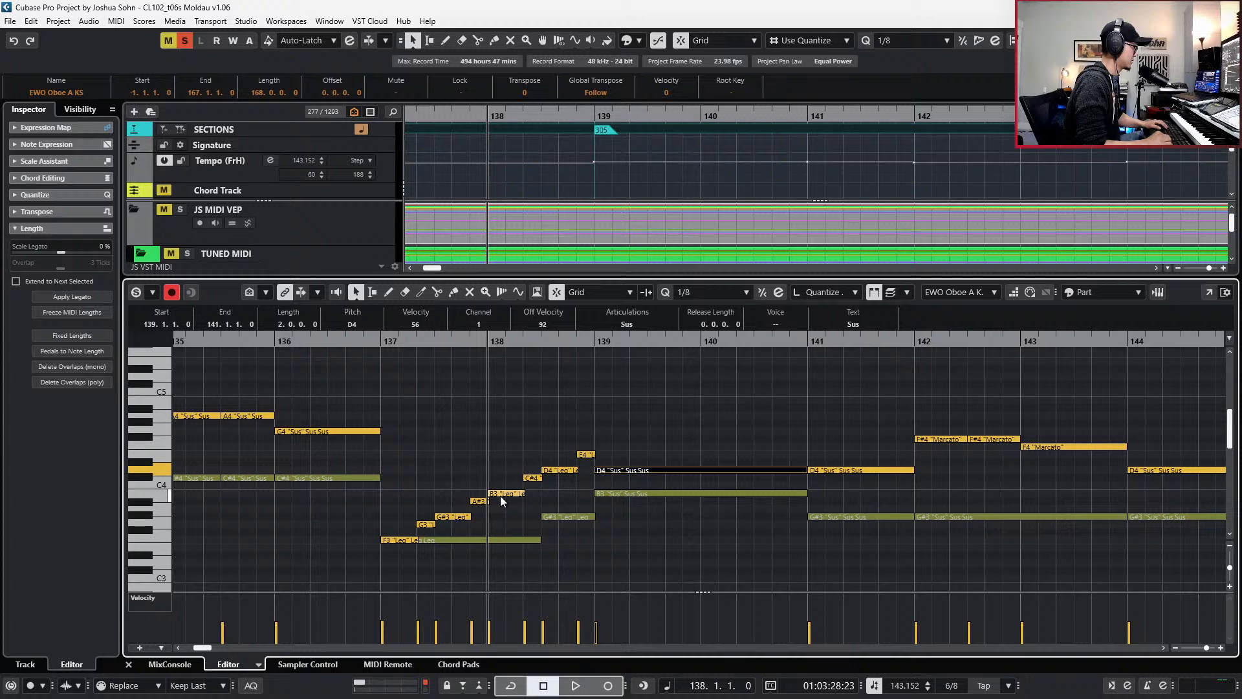
{"action": "key", "text": "Up"}
{"action": "key", "text": "Up"}
{"action": "key", "text": "Up"}
{"action": "key", "text": "space"}
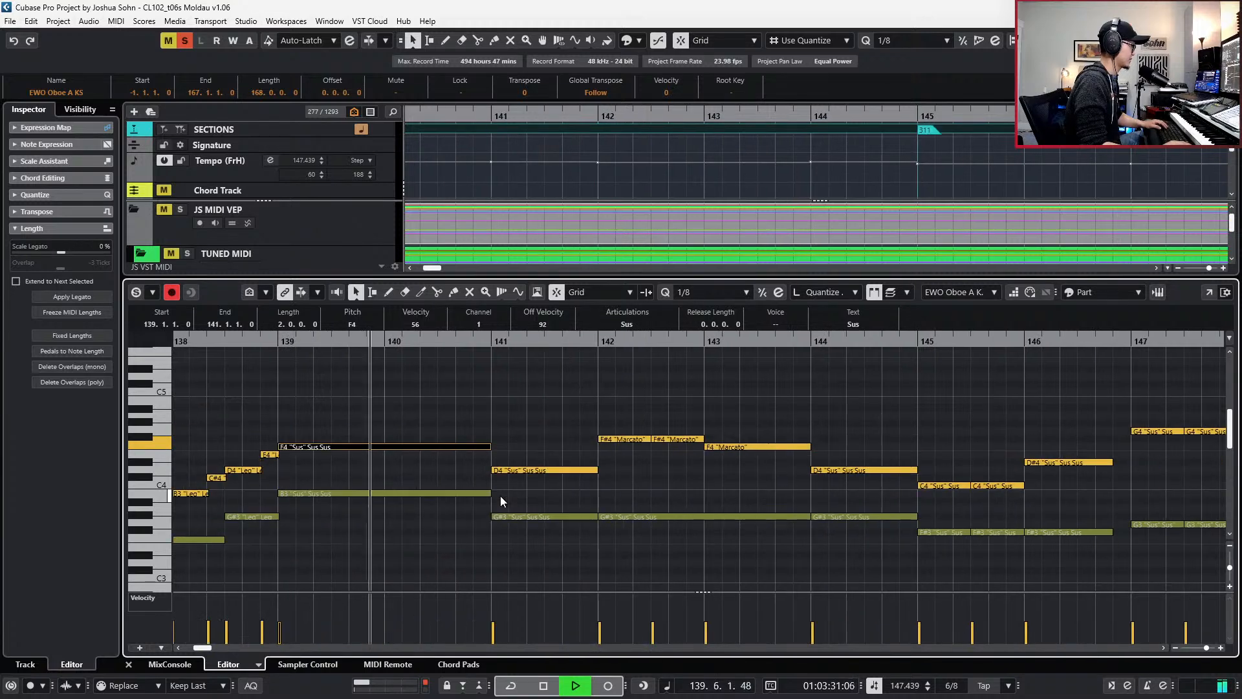
{"action": "key", "text": "space"}
- Raise the note at bar 141 in EWO Oboe A KS to F4
{"action": "key", "text": "Right"}
{"action": "key", "text": "Up"}
{"action": "key", "text": "Up"}
{"action": "key", "text": "Up"}
- Raise the note at bar 141 in SFSW Oboe Solo to B3
{"action": "left_click_drag", "start_coordinate": [538, 505], "coordinate": [567, 534]}
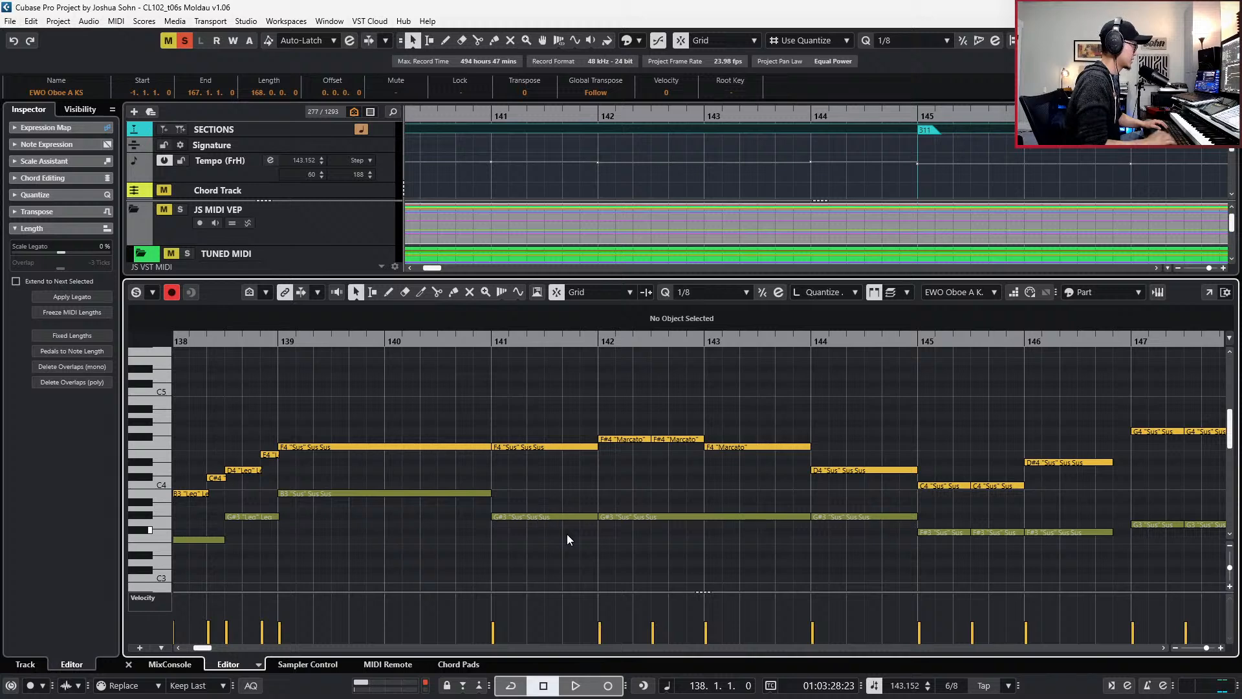
{"action": "key", "text": "KP_Subtract"}
{"action": "key", "text": "Tab"}
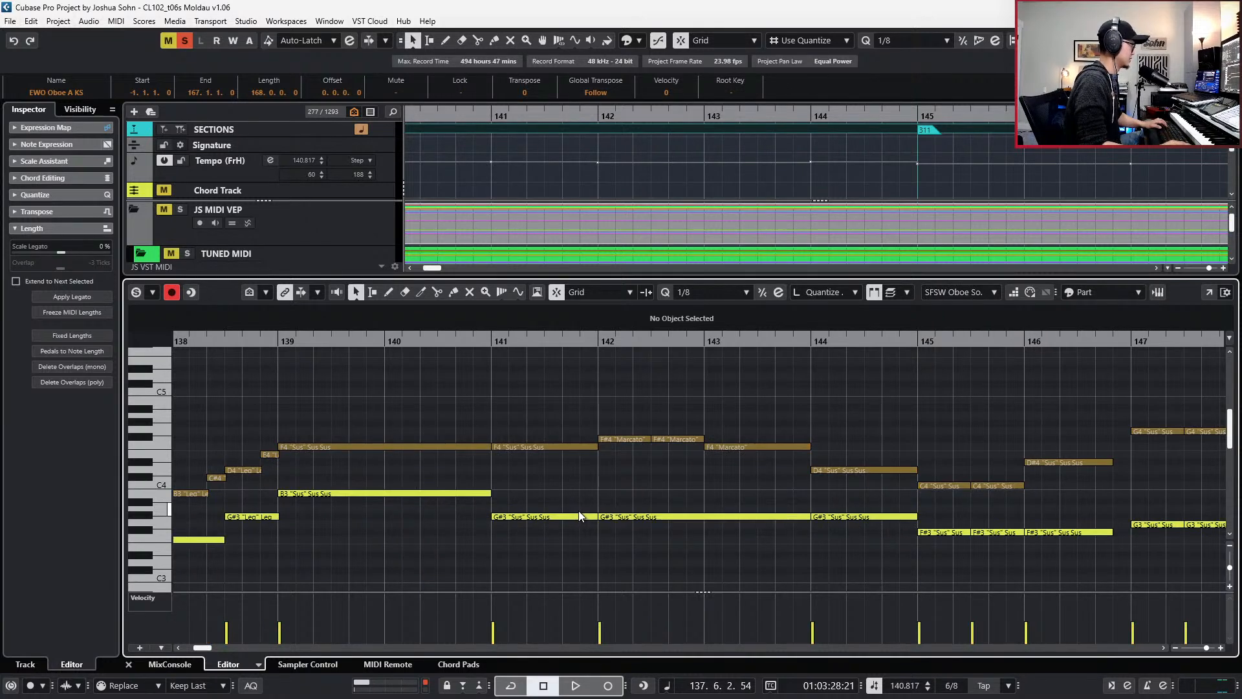
{"action": "left_click_drag", "start_coordinate": [566, 501], "coordinate": [584, 523]}
{"action": "key", "text": "Up"}
{"action": "key", "text": "Up"}
{"action": "key", "text": "Up"}
- Move the playhead back to bar 139 and play back to check the oboe notes against each other
{"action": "key", "text": "l"}
{"action": "key", "text": "KP_Subtract"}
{"action": "key", "text": "KP_Subtract"}
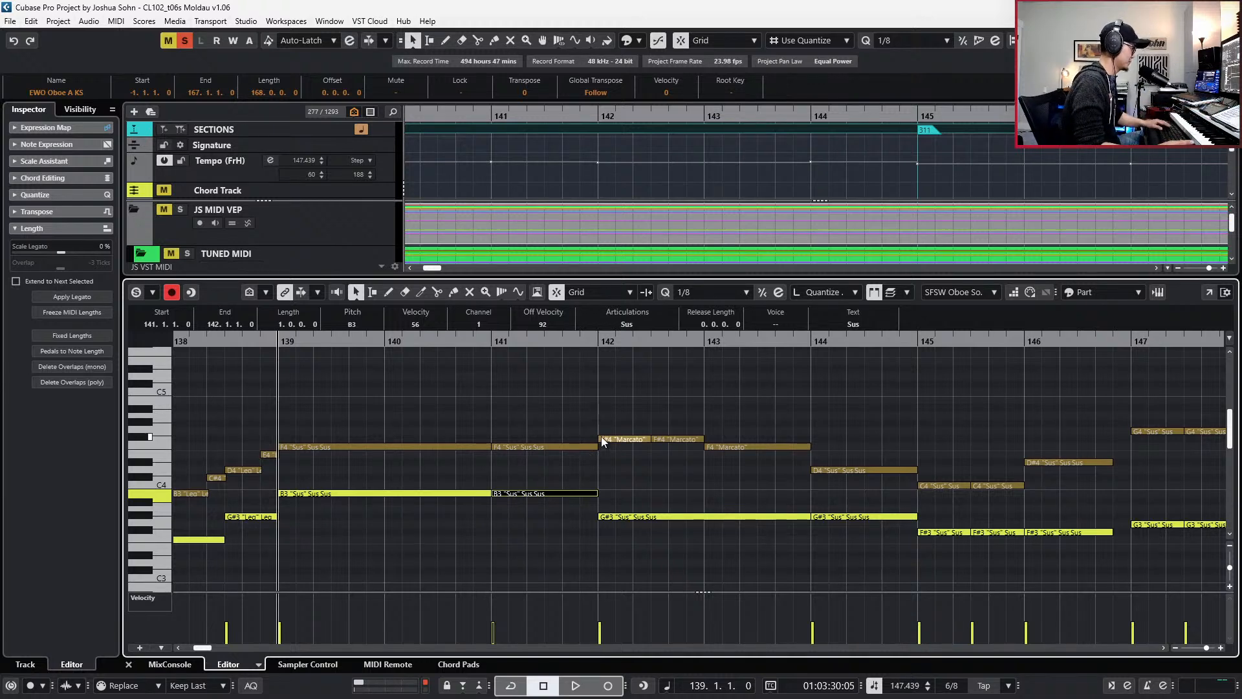
{"action": "key", "text": "space"}
{"action": "left_click_drag", "start_coordinate": [627, 410], "coordinate": [691, 449]}
{"action": "key", "text": "space"}
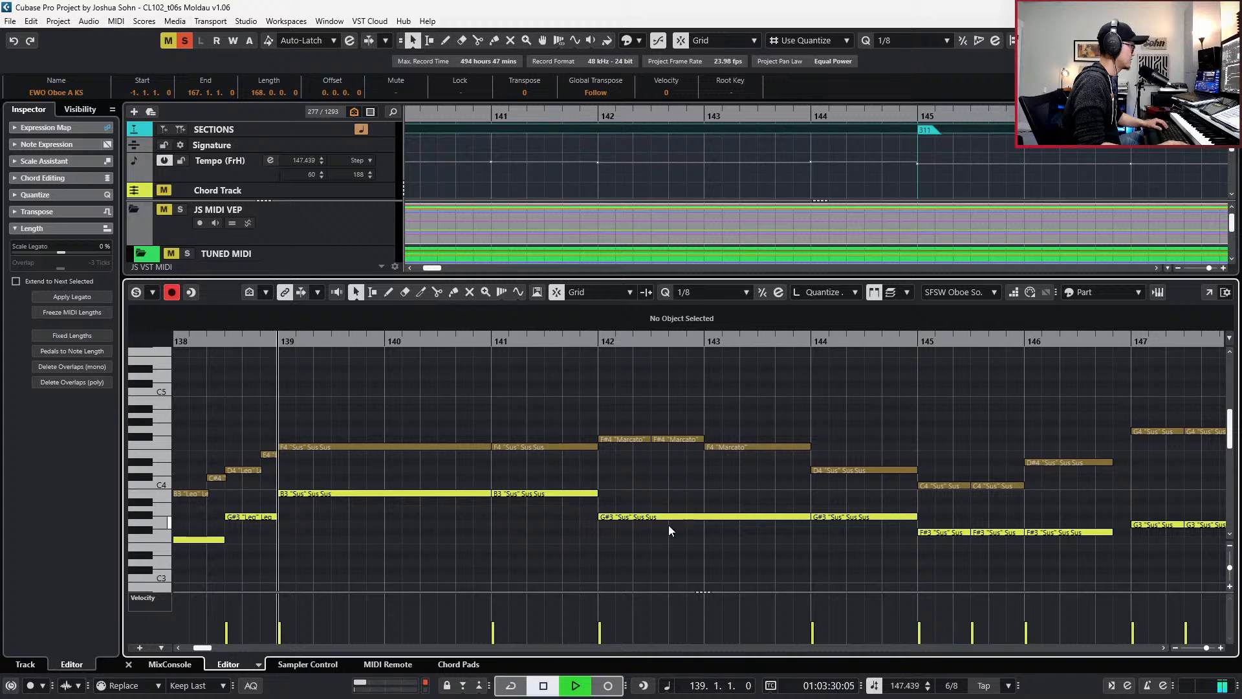
- Raise the long note at bar 142 in SFSW Oboe Solo to B3
{"action": "left_click", "coordinate": [669, 518]}
{"action": "key", "text": "Up"}
{"action": "key", "text": "Up"}
{"action": "key", "text": "Up"}
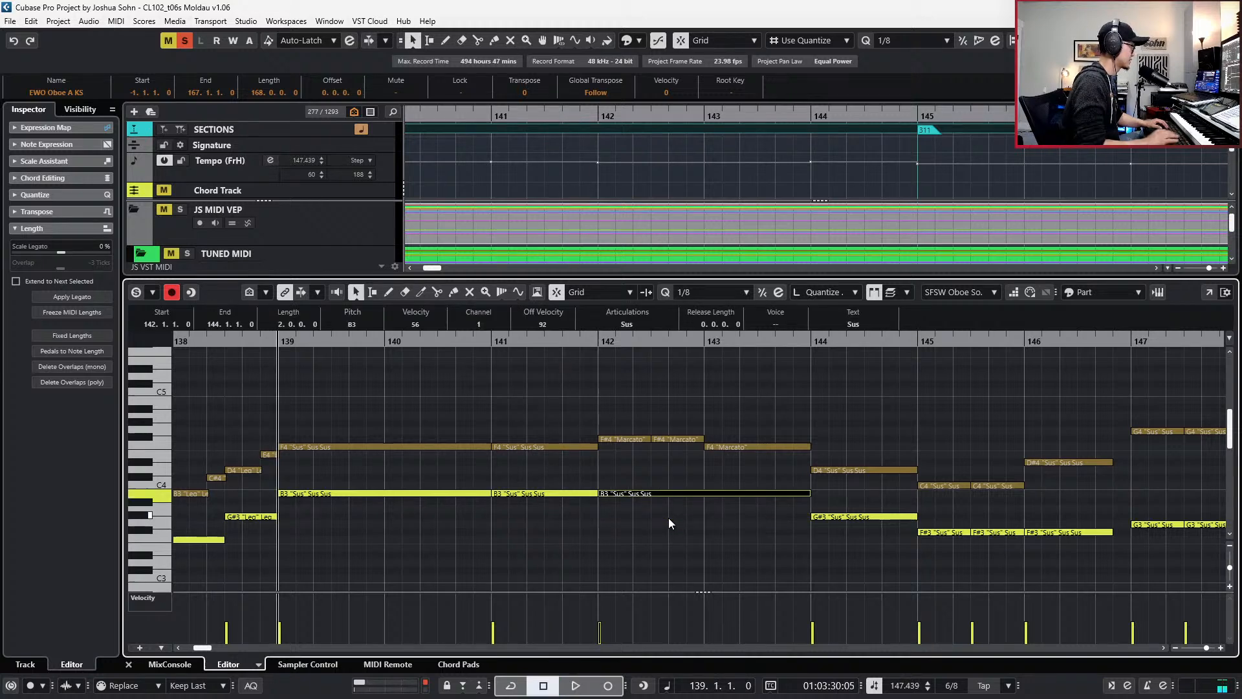
- Play back from bar 139 to check the two oboe lines through bar 142
{"action": "left_click", "coordinate": [642, 439]}
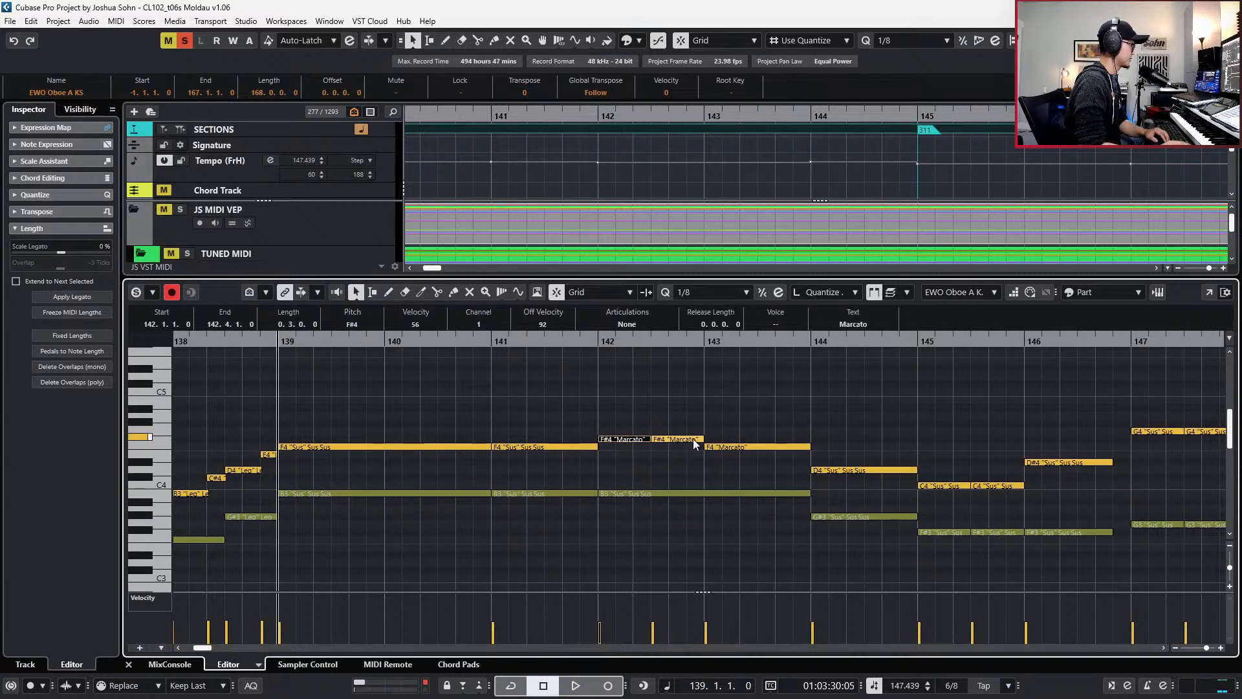
{"action": "key", "text": "space"}
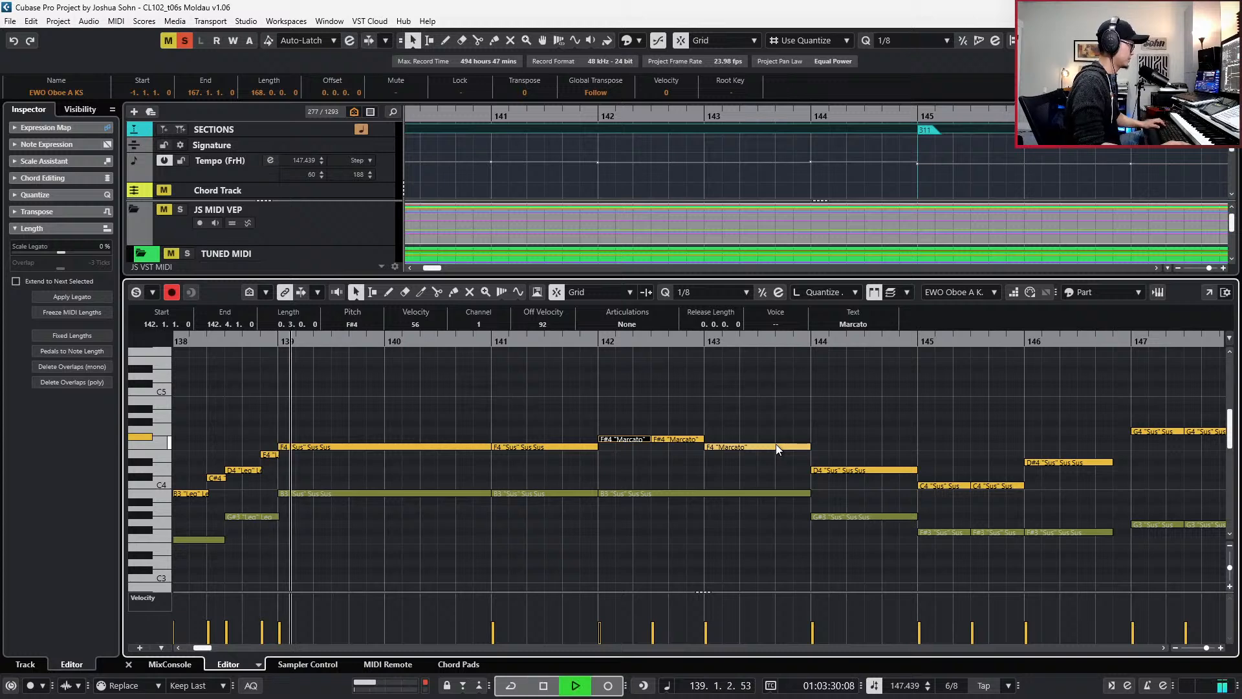
{"action": "left_click", "coordinate": [762, 468]}
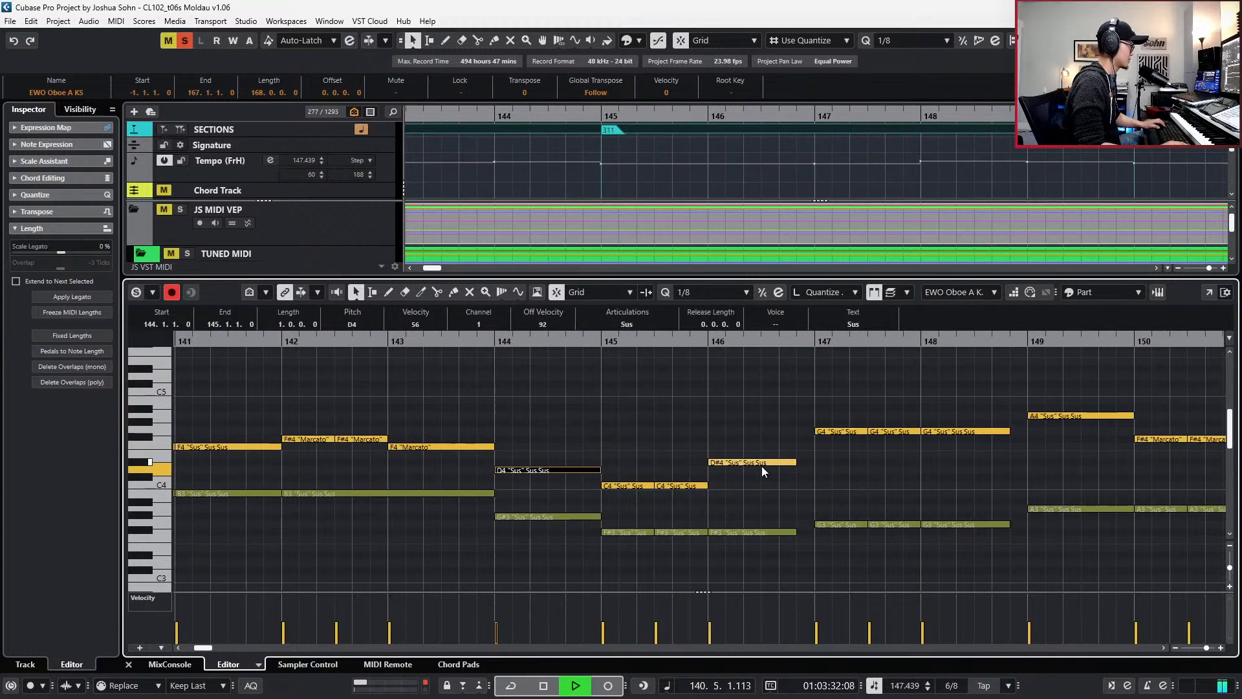
{"action": "left_click", "coordinate": [890, 292]}
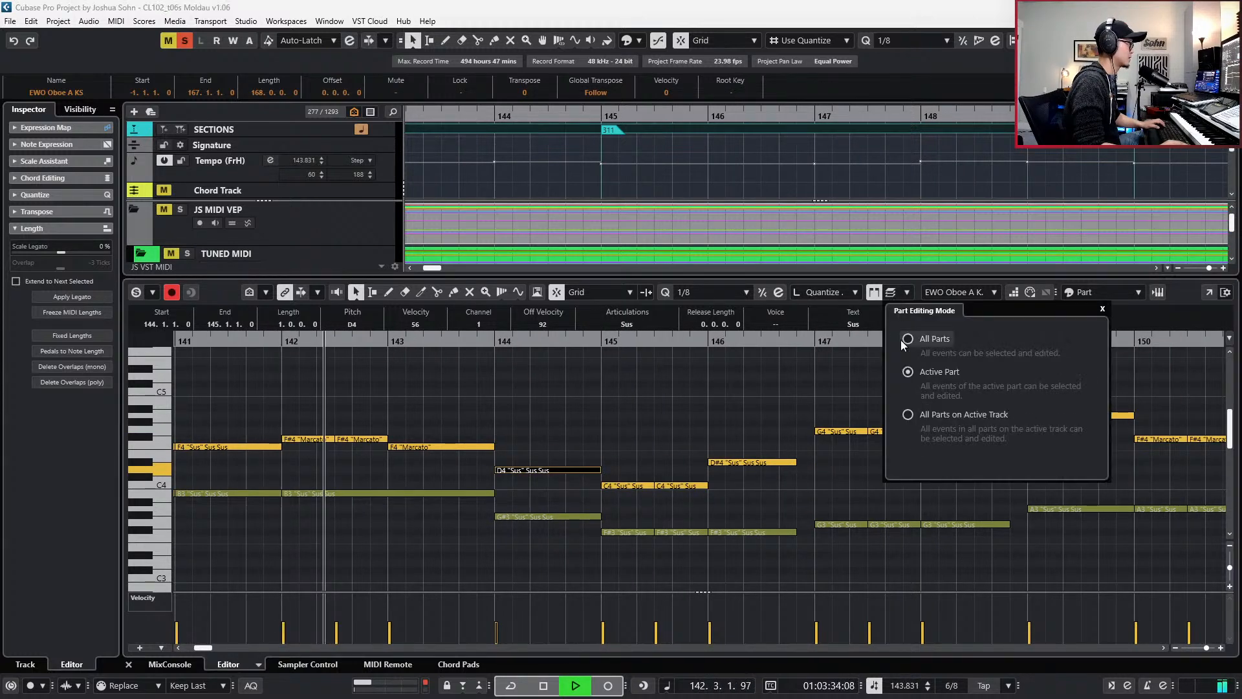
{"action": "left_click", "coordinate": [660, 417]}
{"action": "key", "text": "space"}
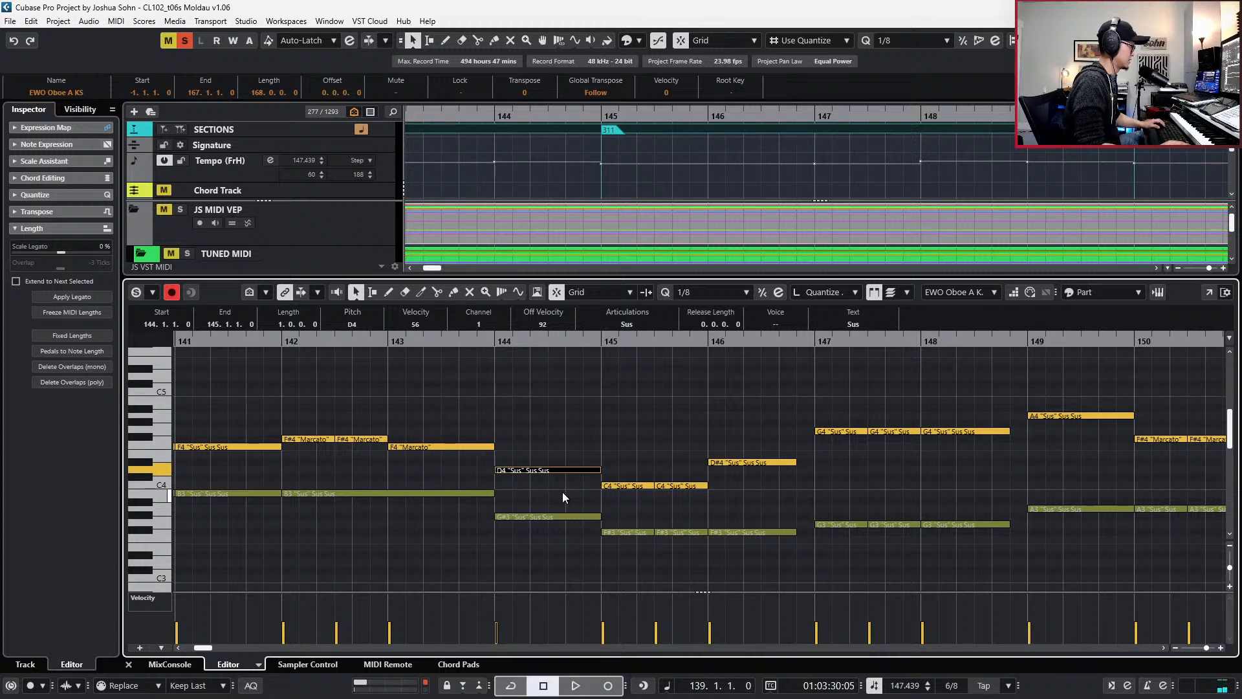
- Set the articulation of the note at bar 144 and the two notes at bar 145 in EWO Oboe A KS to Marcato
{"action": "left_click_drag", "start_coordinate": [582, 443], "coordinate": [676, 534]}
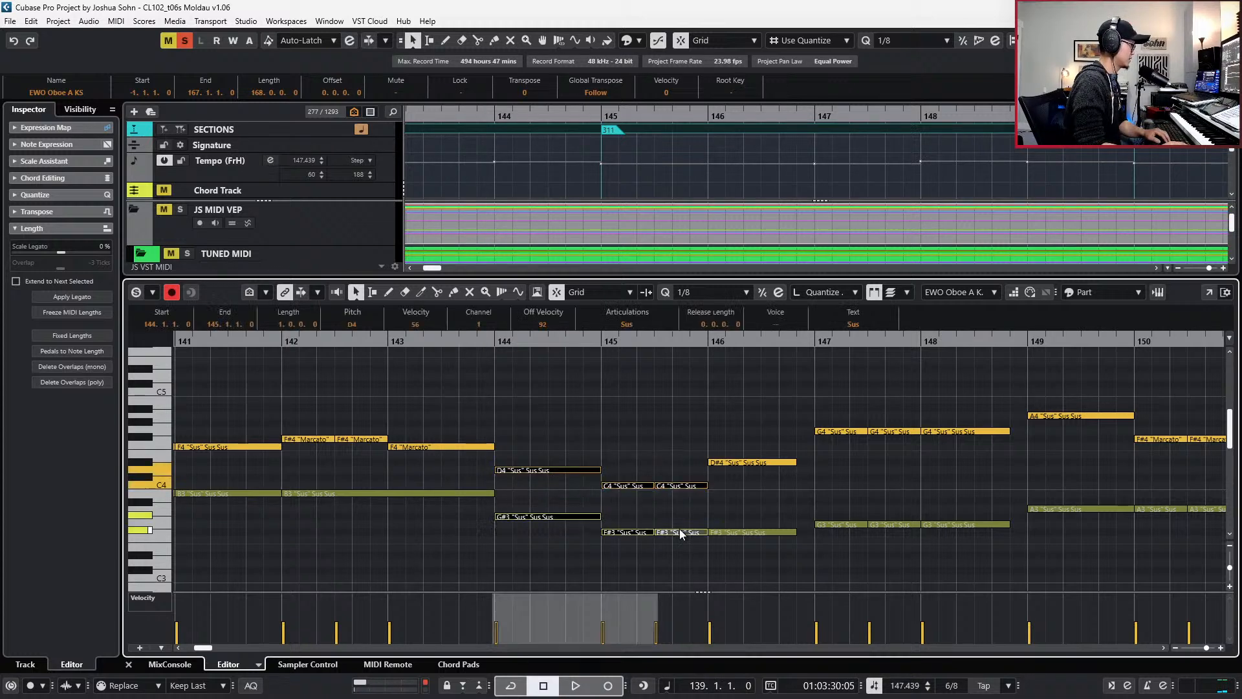
{"action": "left_click_drag", "start_coordinate": [587, 447], "coordinate": [563, 540]}
{"action": "scroll", "coordinate": [671, 476], "scroll_direction": "up", "scroll_amount": 1}
{"action": "left_click", "coordinate": [628, 324]}
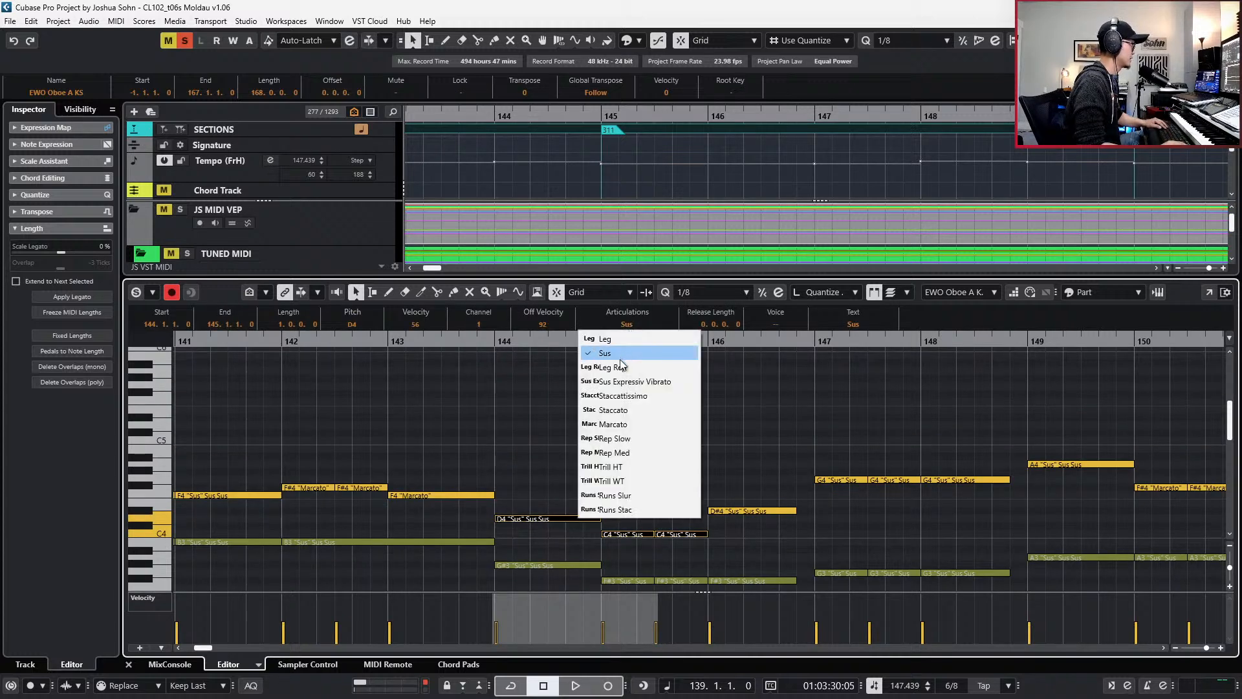
{"action": "left_click", "coordinate": [613, 423]}
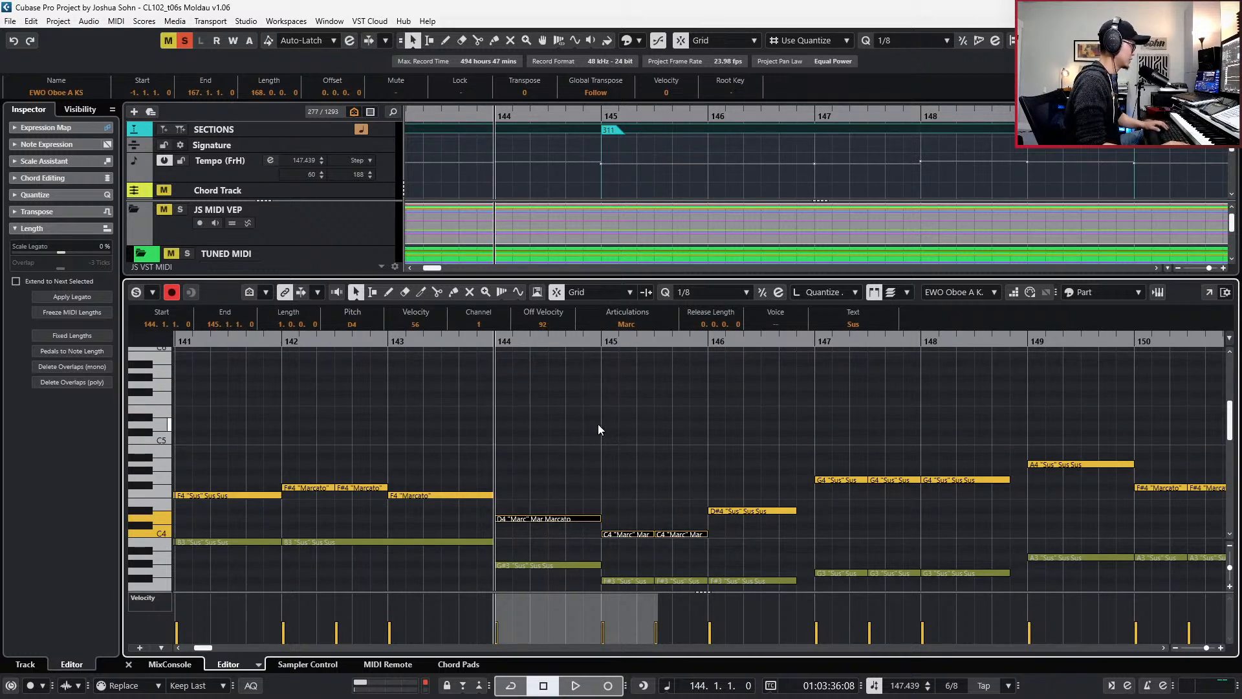
- Set the articulation of the two notes at bar 145 in EWO Oboe A KS back to Sus
{"action": "scroll", "coordinate": [595, 427], "scroll_direction": "down", "scroll_amount": 1}
{"action": "left_click_drag", "start_coordinate": [569, 434], "coordinate": [563, 472]}
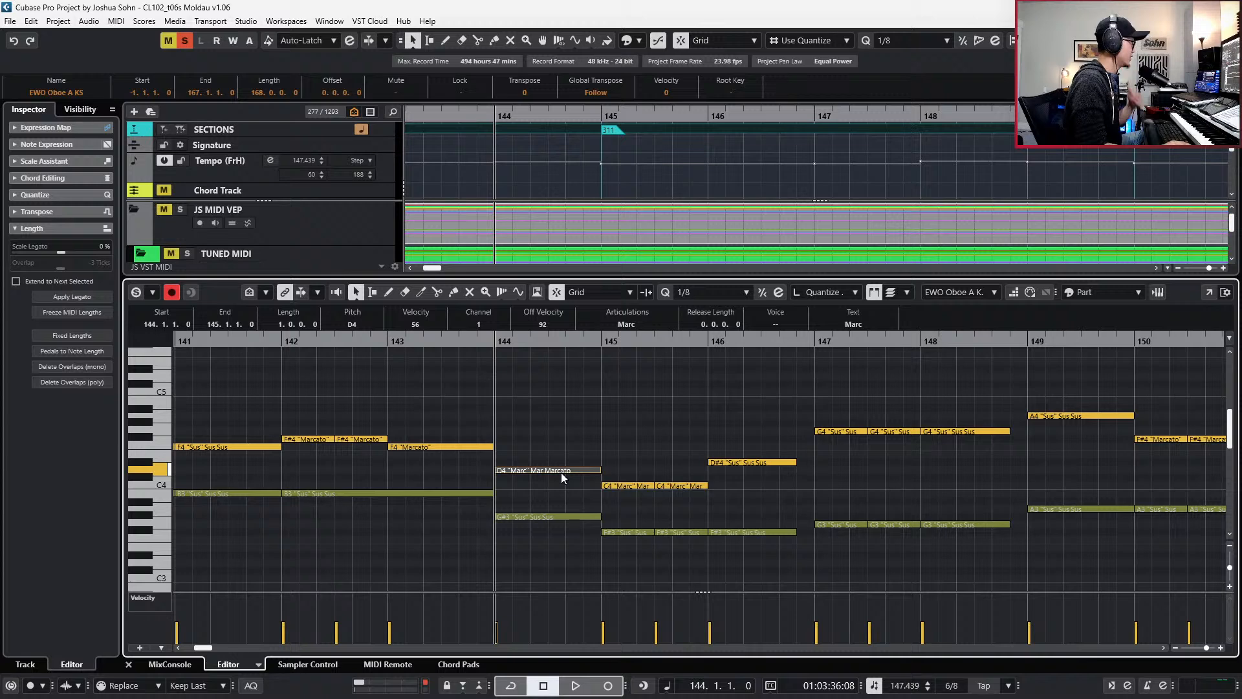
{"action": "left_click_drag", "start_coordinate": [640, 456], "coordinate": [666, 488]}
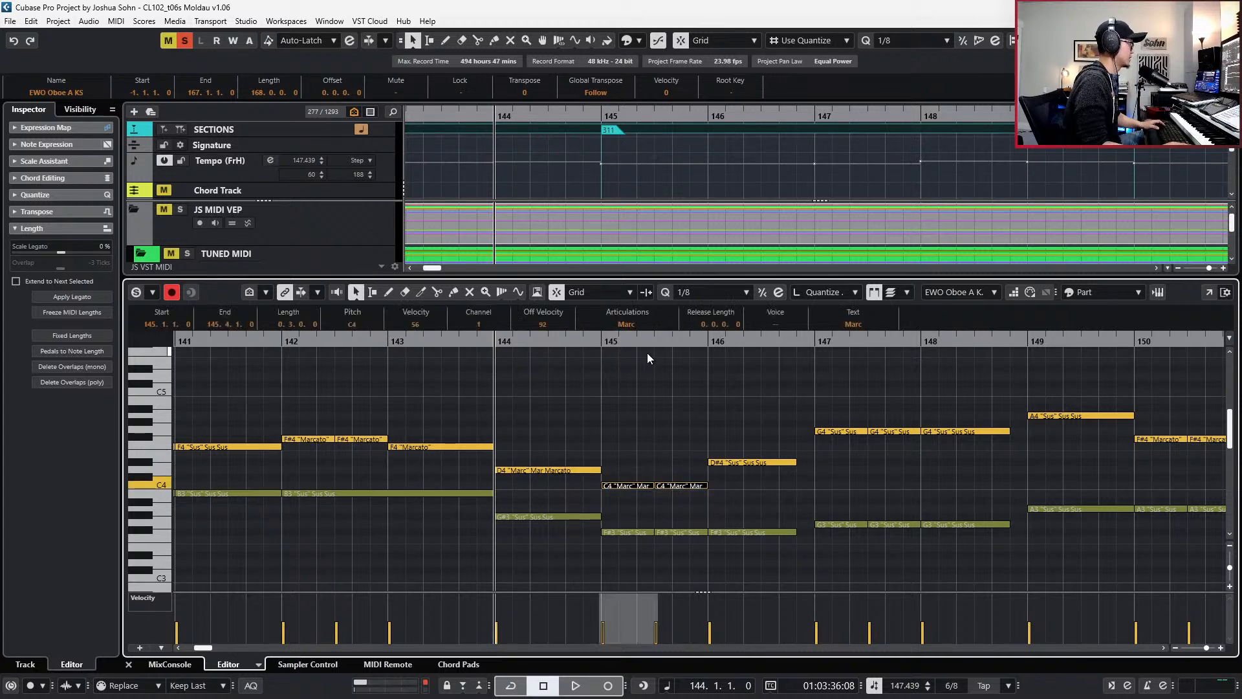
{"action": "left_click", "coordinate": [649, 325]}
{"action": "left_click", "coordinate": [647, 354]}
{"action": "left_click", "coordinate": [586, 441]}
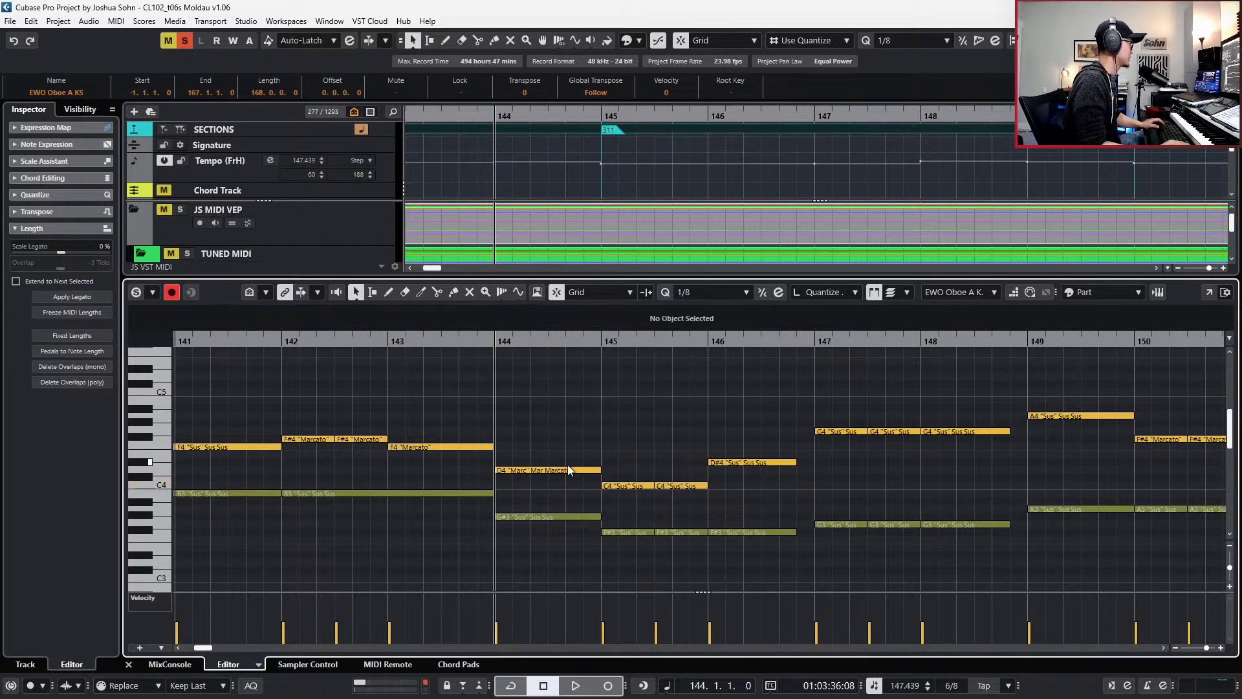
- Split the note at bar 144 in EWO Oboe A KS in half, raising the first half to F#4 and the second to F4
{"action": "left_click", "coordinate": [549, 470], "text": "alt"}
{"action": "left_click", "coordinate": [535, 472]}
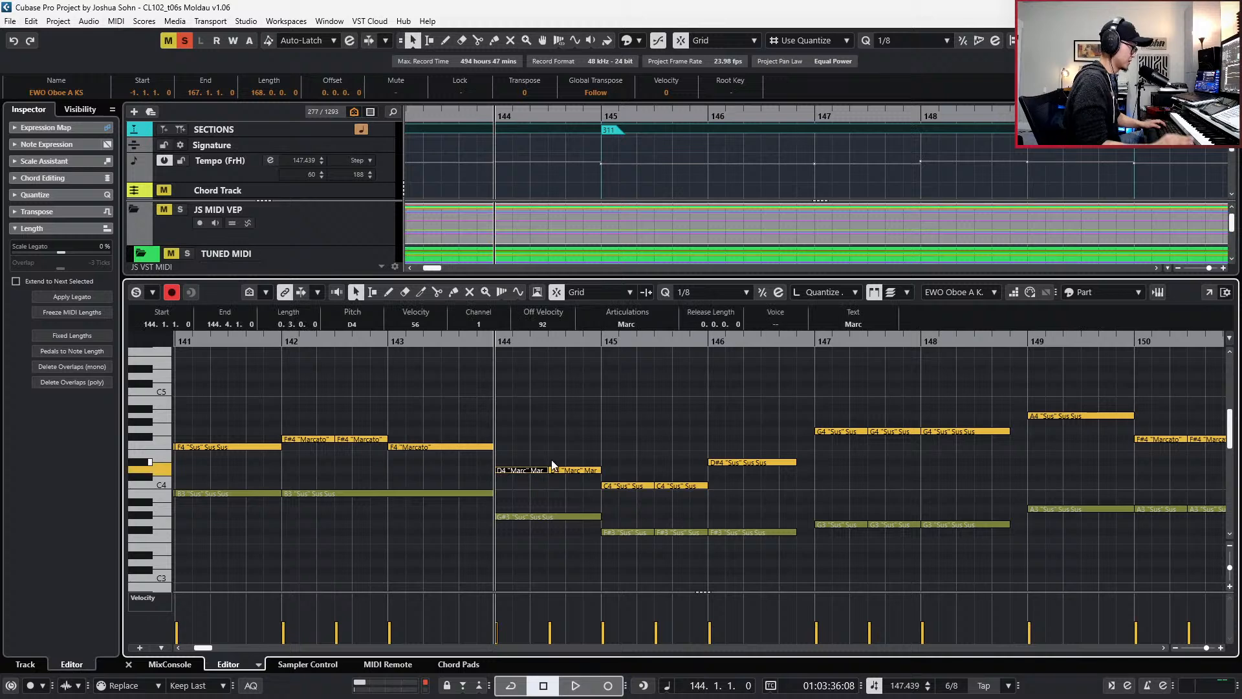
{"action": "key", "text": "Up"}
{"action": "key", "text": "Up"}
{"action": "key", "text": "Up"}
{"action": "key", "text": "Up"}
{"action": "left_click", "coordinate": [551, 469]}
{"action": "key", "text": "Up"}
{"action": "key", "text": "Up"}
{"action": "key", "text": "Up"}
- Raise the note at bar 144 in SFSW Oboe Solo to B3 and start playback ahead of it to check
{"action": "key", "text": "KP_Subtract"}
{"action": "key", "text": "KP_Subtract"}
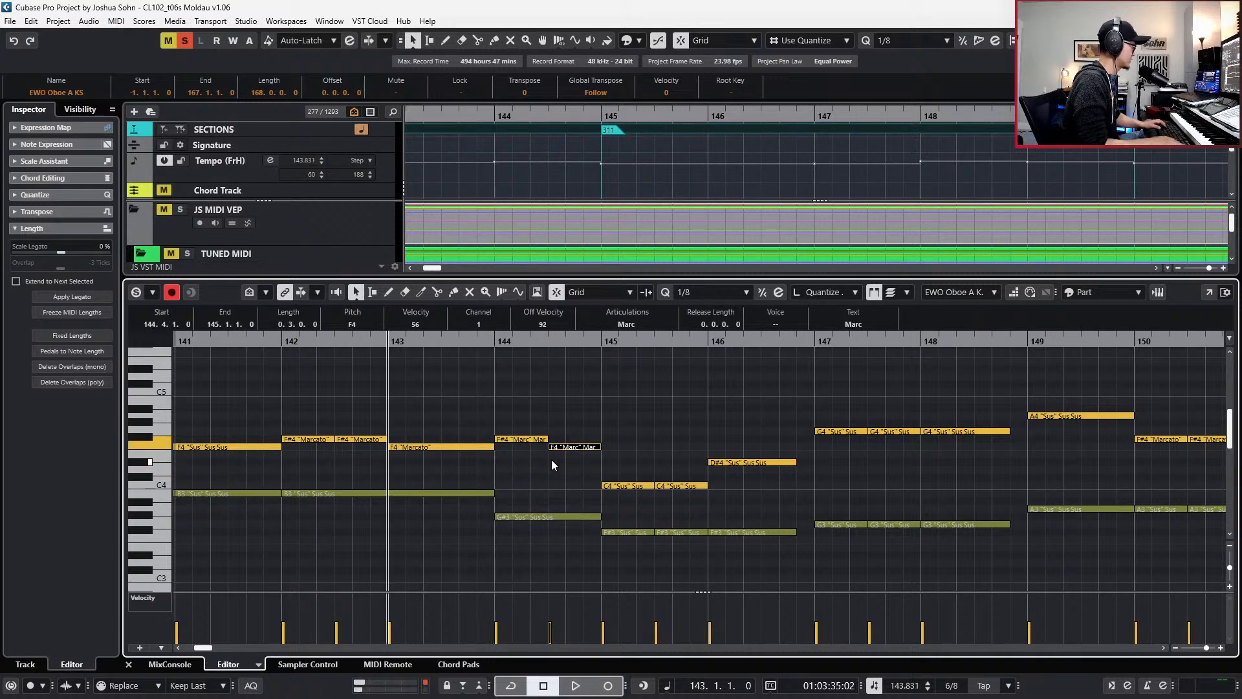
{"action": "left_click", "coordinate": [556, 516]}
{"action": "key", "text": "Up"}
{"action": "key", "text": "Up"}
{"action": "key", "text": "Up"}
{"action": "key", "text": "space"}
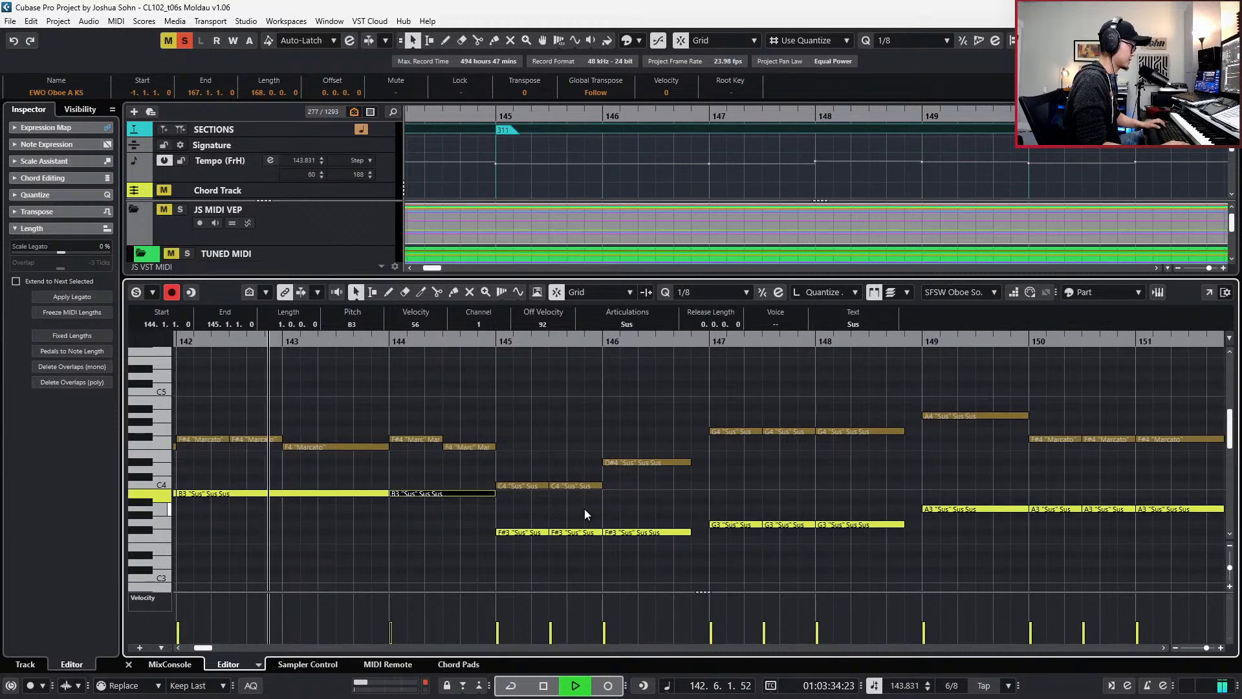
- Raise the two C4 notes at bar 145 in EWO Oboe A KS to F#4 and locate playback to them
{"action": "left_click_drag", "start_coordinate": [532, 471], "coordinate": [561, 503]}
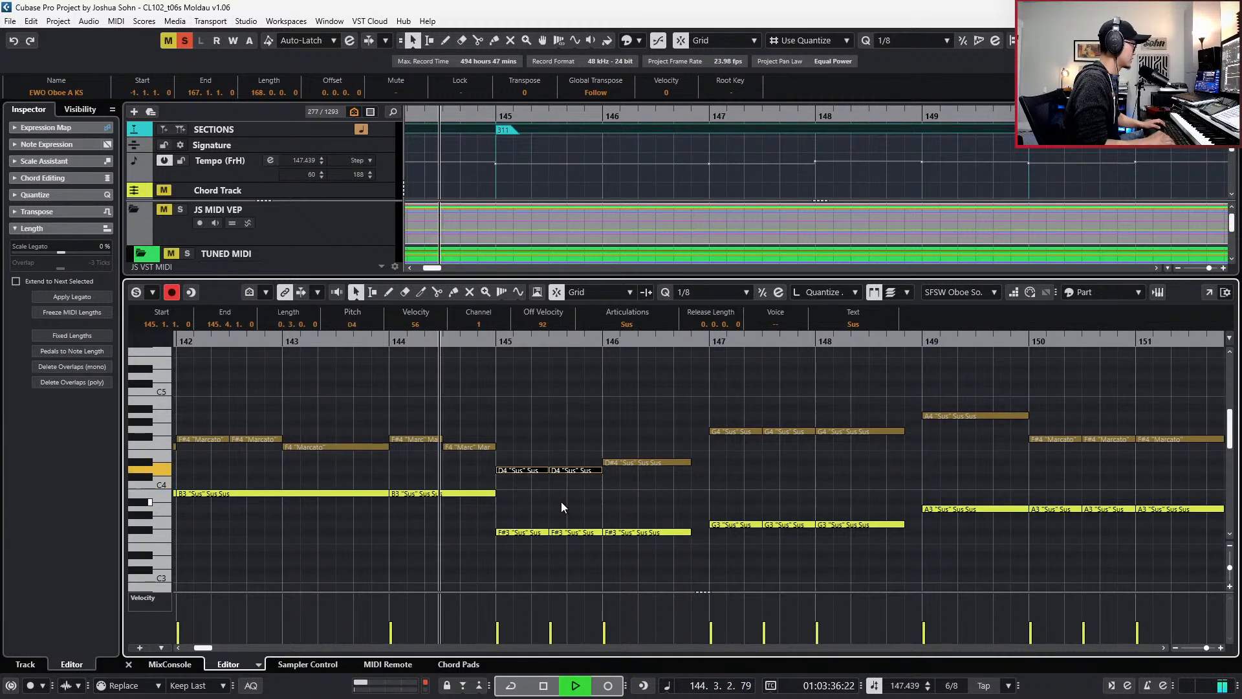
{"action": "key", "text": "Up"}
{"action": "key", "text": "Up"}
{"action": "key", "text": "Up"}
{"action": "key", "text": "Up"}
{"action": "key", "text": "Up"}
{"action": "key", "text": "Up"}
{"action": "key", "text": "space"}
{"action": "key", "text": "l"}
- Raise the two F#3 notes at bar 145 in SFSW Oboe Solo to C4 and play the passage back from bar 141
{"action": "left_click_drag", "start_coordinate": [519, 520], "coordinate": [586, 545]}
{"action": "key", "text": "Up"}
{"action": "key", "text": "Up"}
{"action": "key", "text": "Up"}
{"action": "key", "text": "Up"}
{"action": "key", "text": "Up"}
{"action": "key", "text": "Up"}
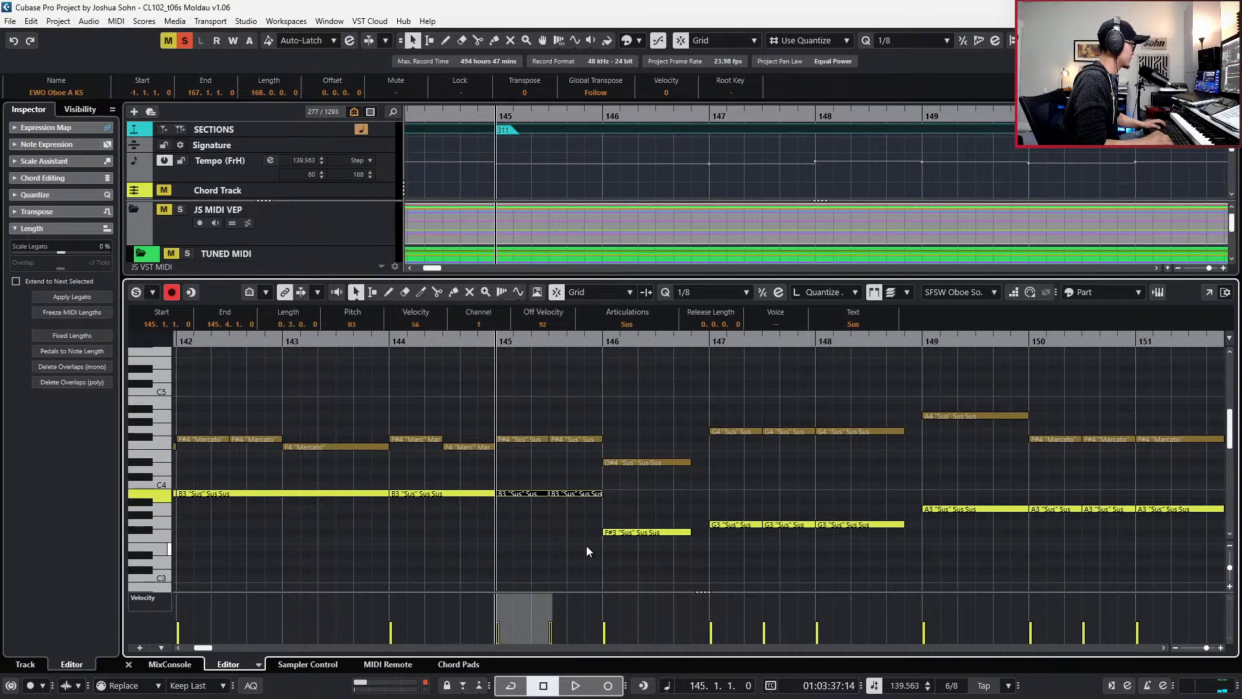
{"action": "key", "text": "space"}
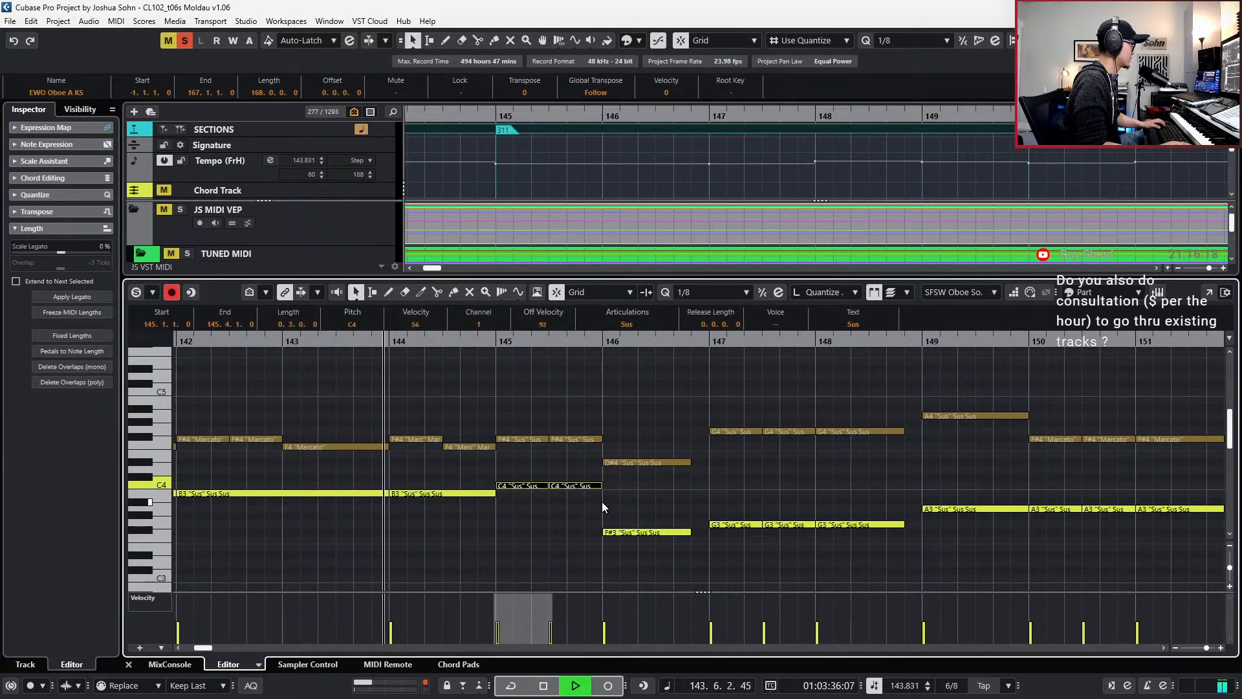
{"action": "key", "text": "space"}
{"action": "key", "text": "space"}
{"action": "key", "text": "KP_Subtract"}
{"action": "key", "text": "KP_Subtract"}
{"action": "key", "text": "KP_Subtract"}
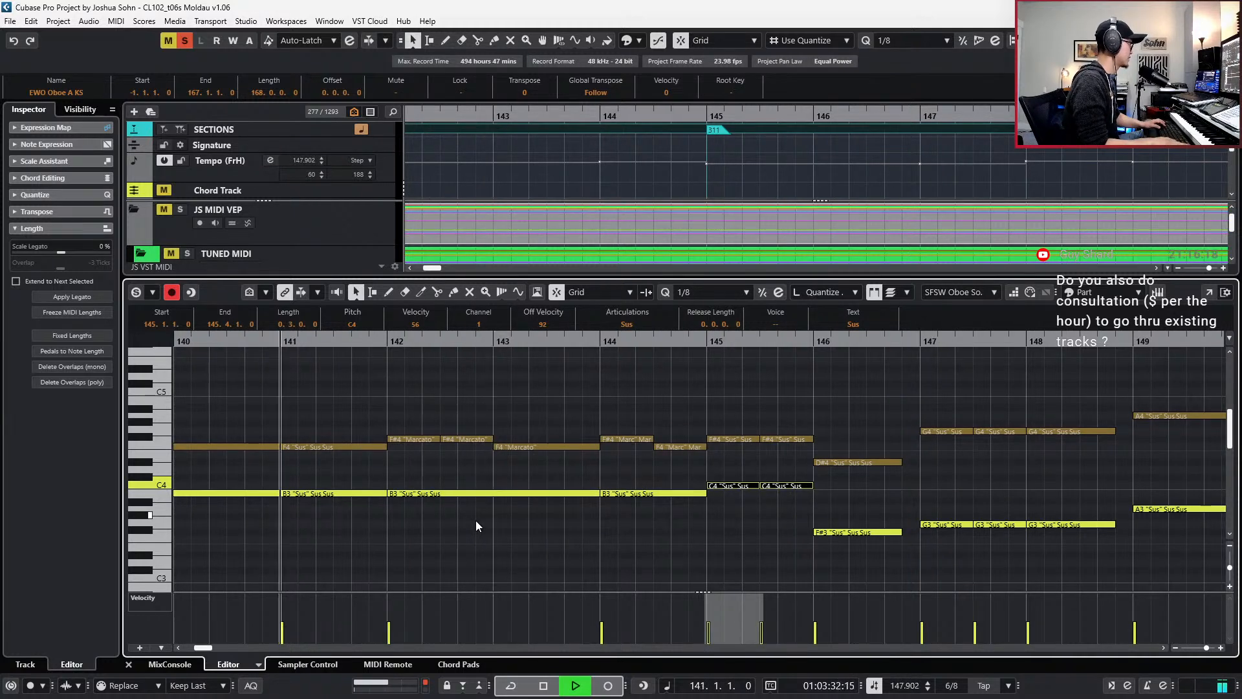
- Delete polyphonic overlaps on the two B3 notes at bars 142 and 144 in SFSW Oboe Solo
{"action": "left_click", "coordinate": [515, 511]}
{"action": "left_click_drag", "start_coordinate": [621, 529], "coordinate": [552, 476]}
{"action": "left_click", "coordinate": [71, 380]}
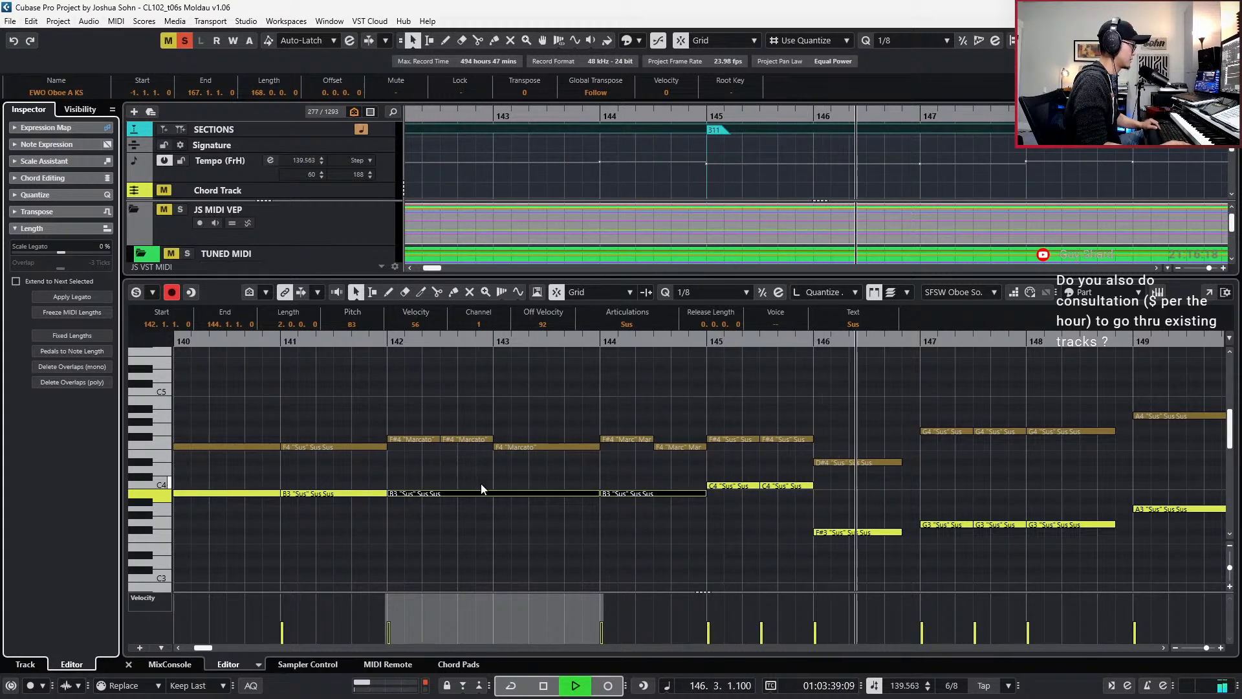
{"action": "key", "text": "space"}
{"action": "left_click", "coordinate": [738, 542]}
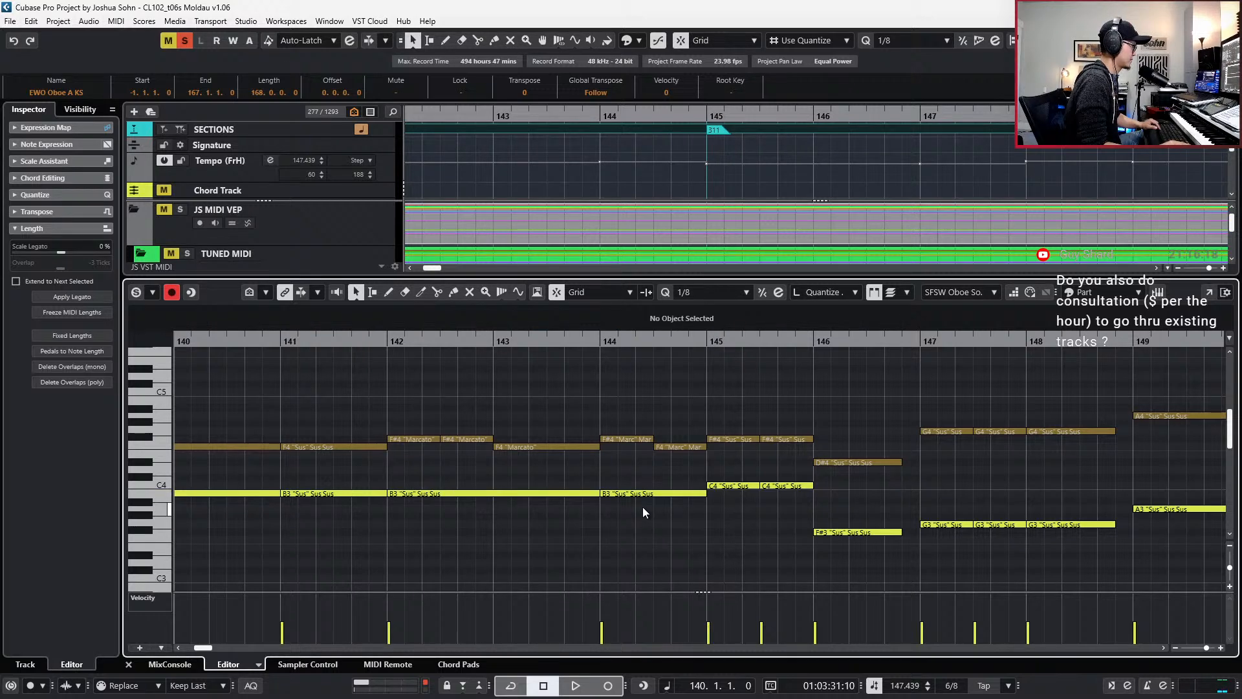
- Listen to the SFSW Oboe Solo notes soloed from bar 142 through bar 144
{"action": "left_click", "coordinate": [598, 493]}
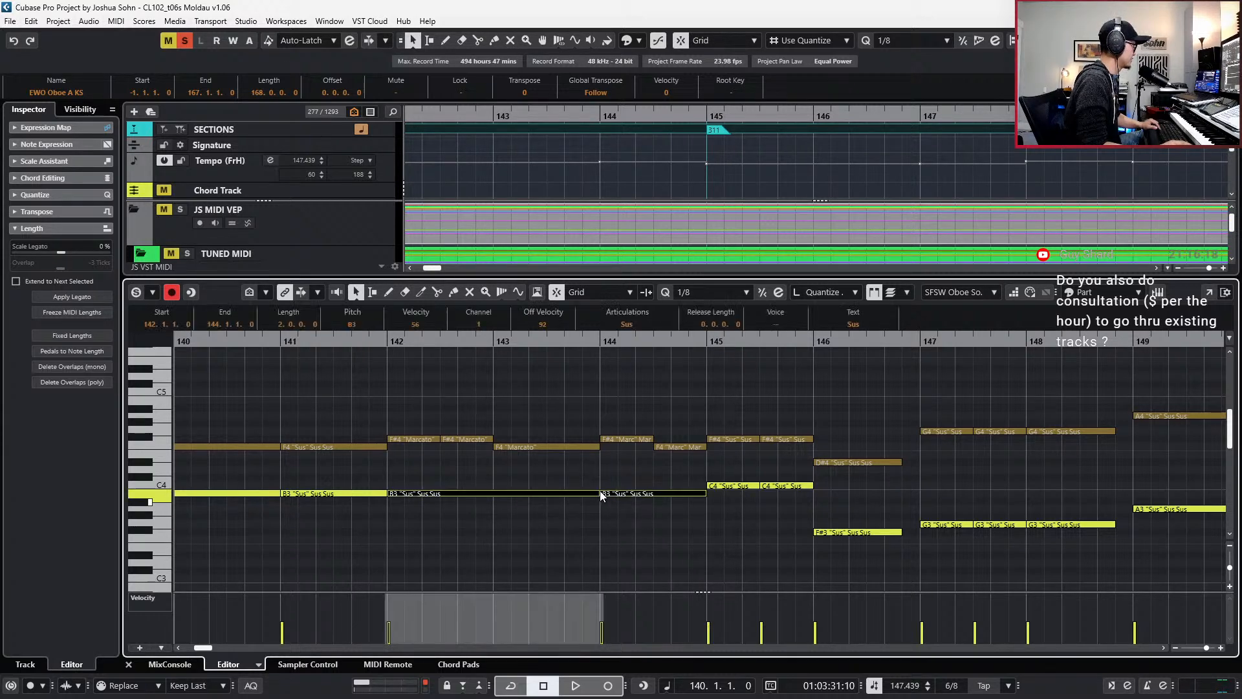
{"action": "key", "text": "s"}
{"action": "key", "text": "l"}
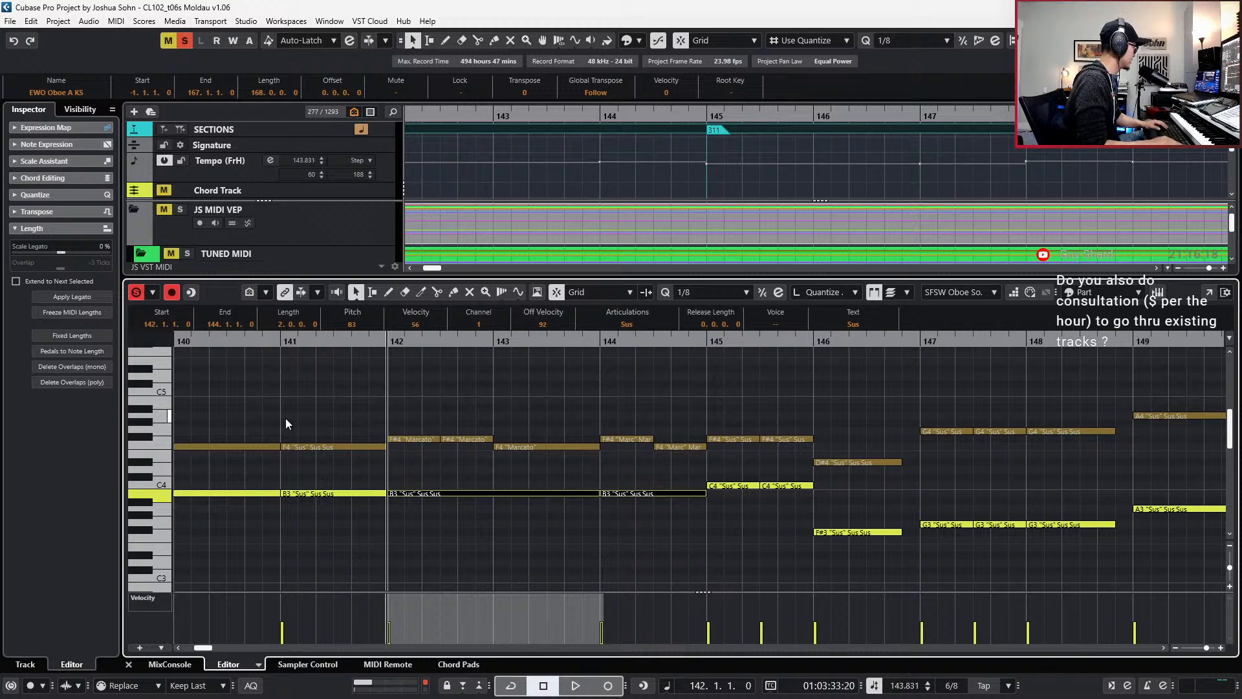
{"action": "key", "text": "space"}
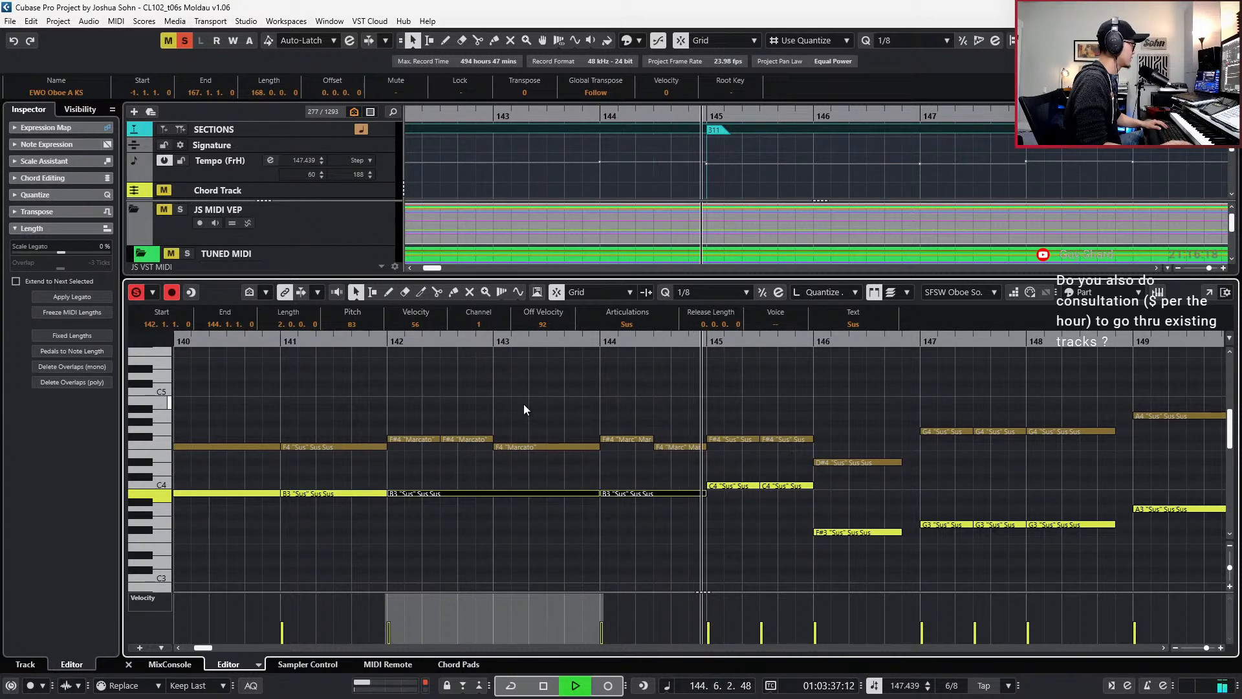
{"action": "key", "text": "space"}
{"action": "key", "text": "s"}
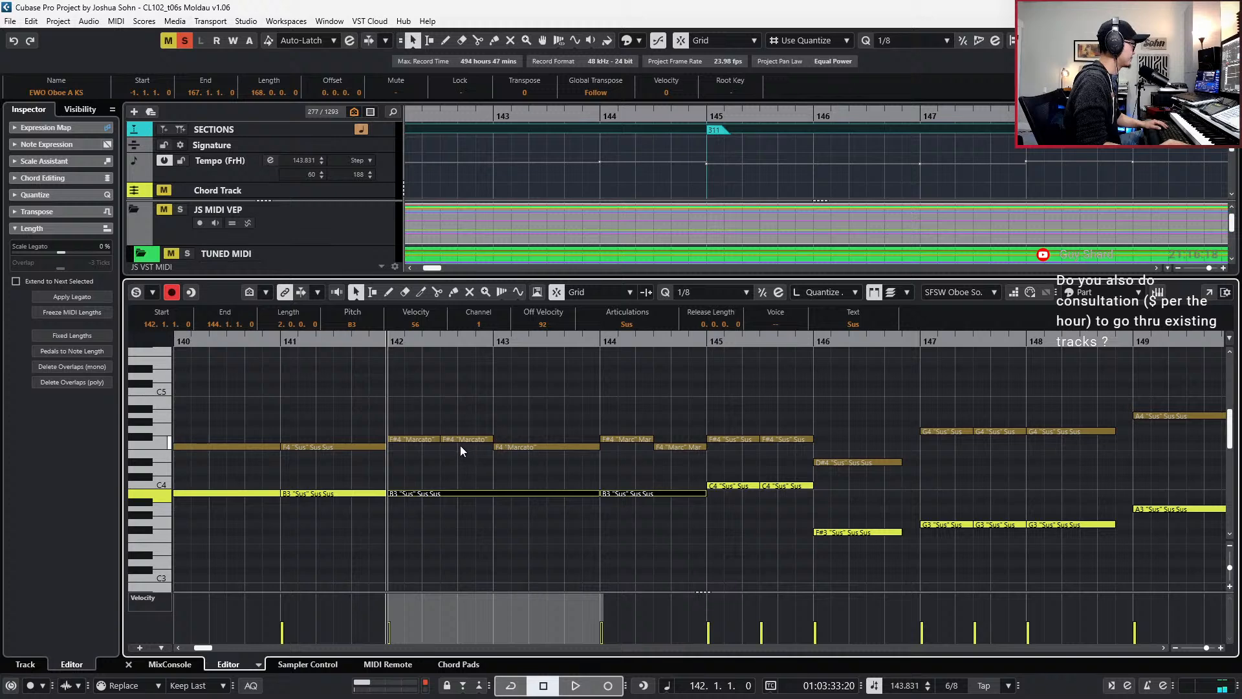
- Listen to EWO Oboe A KS soloed from its two F#4 notes at bar 142
{"action": "left_click", "coordinate": [430, 441]}
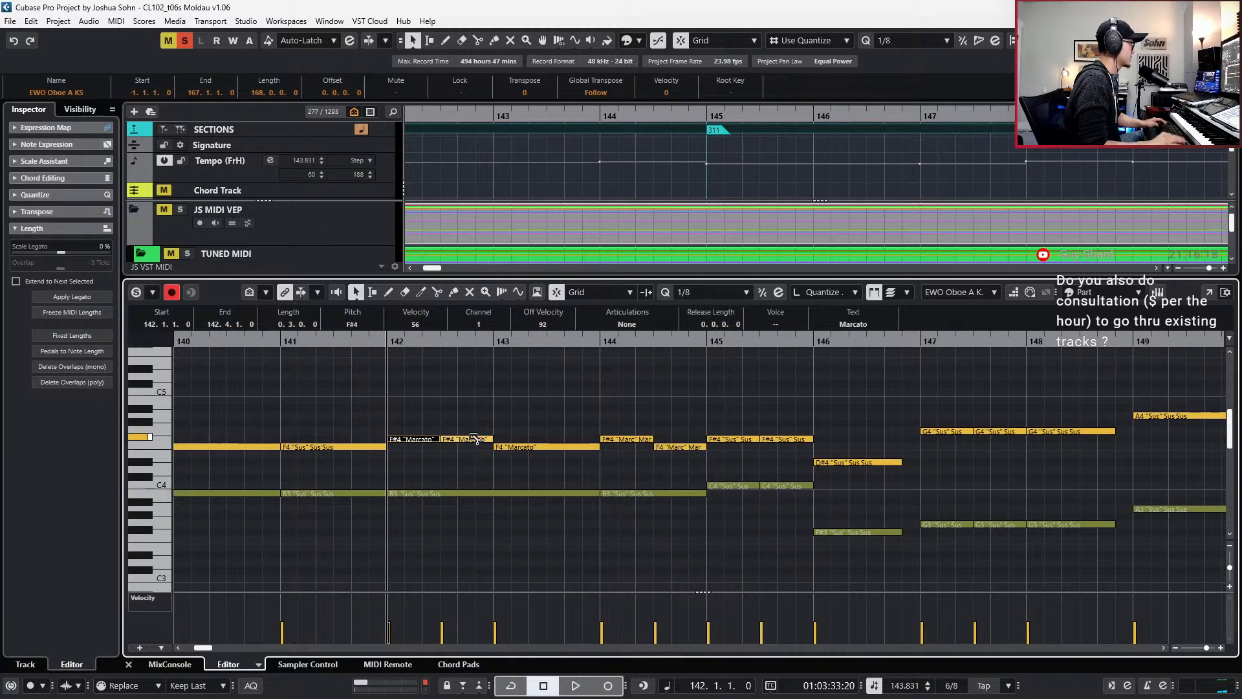
{"action": "scroll", "coordinate": [474, 442], "scroll_direction": "down", "scroll_amount": 3}
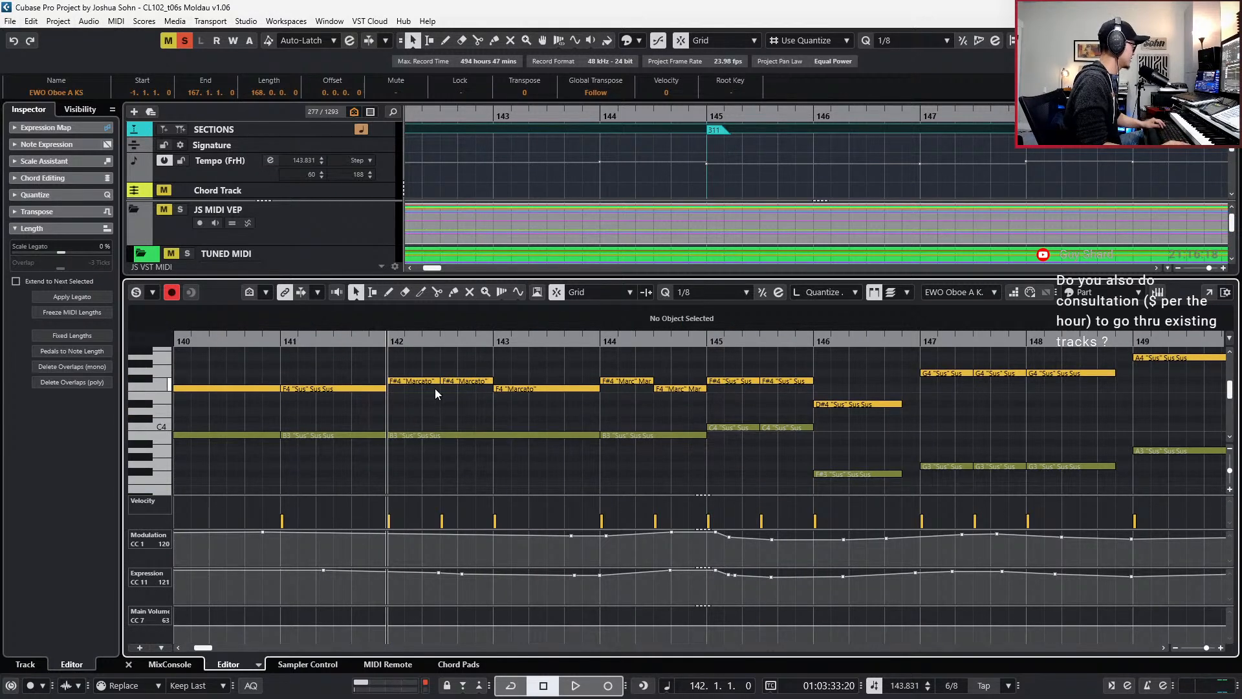
{"action": "left_click_drag", "start_coordinate": [429, 373], "coordinate": [476, 395]}
{"action": "key", "text": "s"}
{"action": "key", "text": "space"}
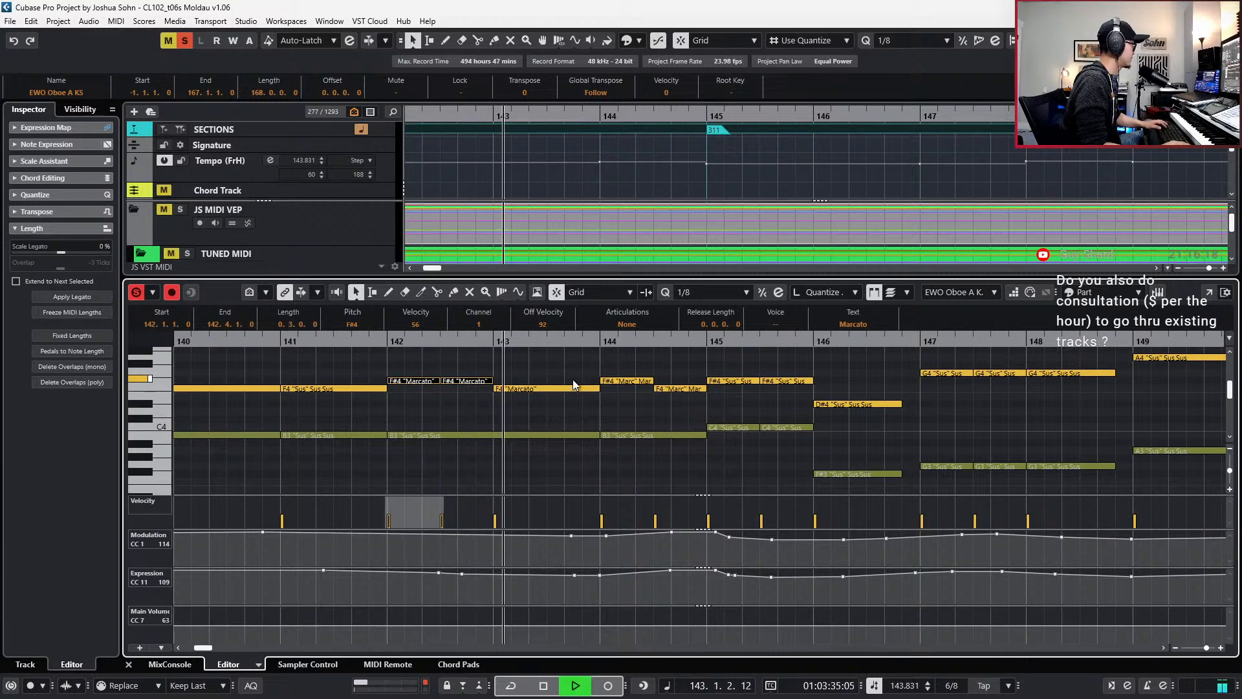
{"action": "key", "text": "space"}
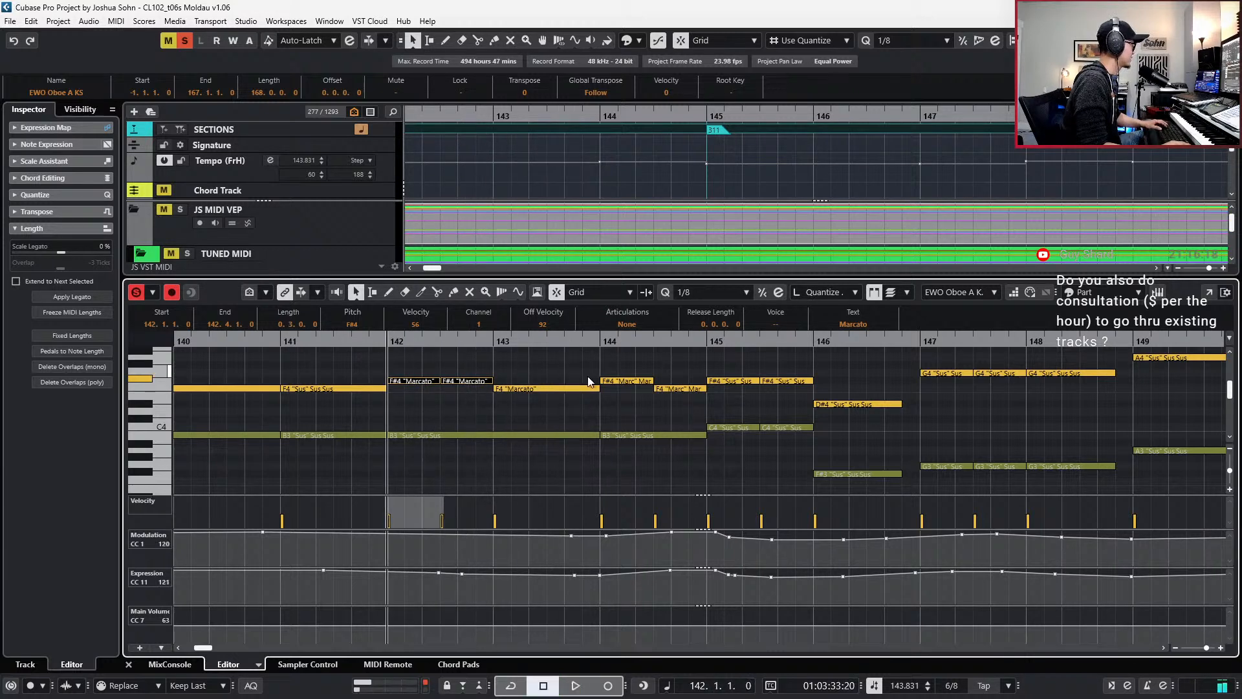
- Listen to the two notes at bar 144 in EWO Oboe A KS, then replay the soloed part from two bars earlier
{"action": "left_click", "coordinate": [627, 408]}
{"action": "left_click", "coordinate": [637, 382]}
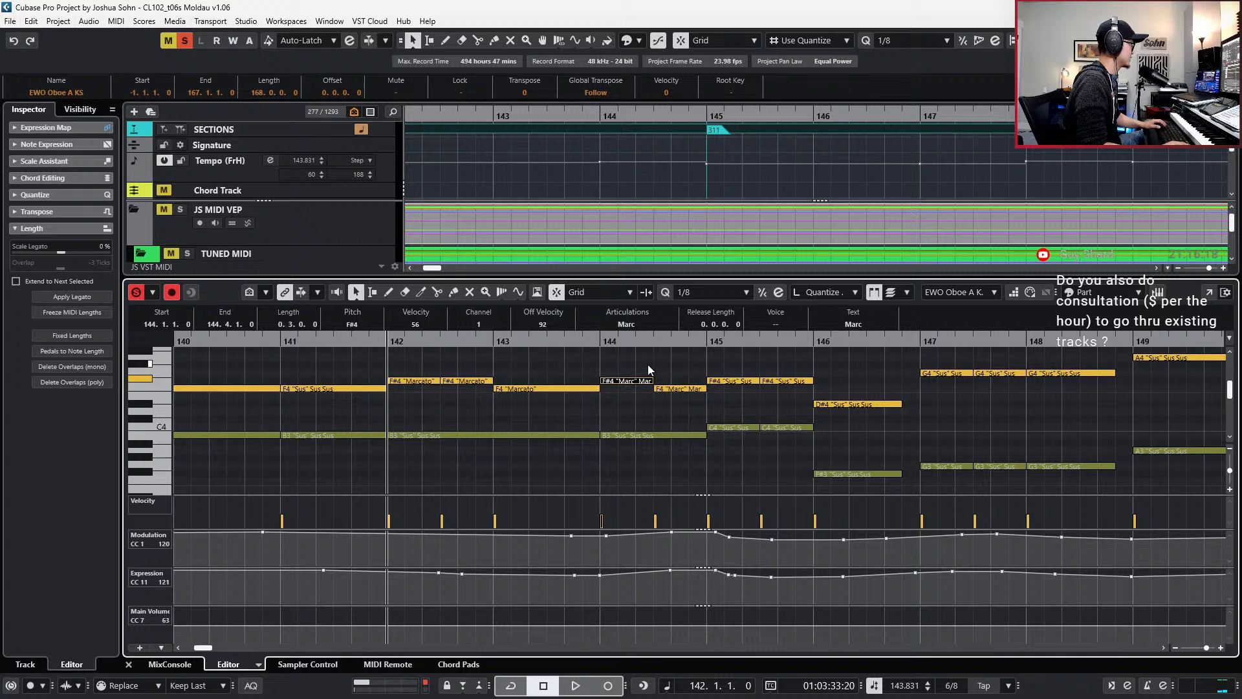
{"action": "left_click_drag", "start_coordinate": [647, 364], "coordinate": [666, 401]}
{"action": "key", "text": "l"}
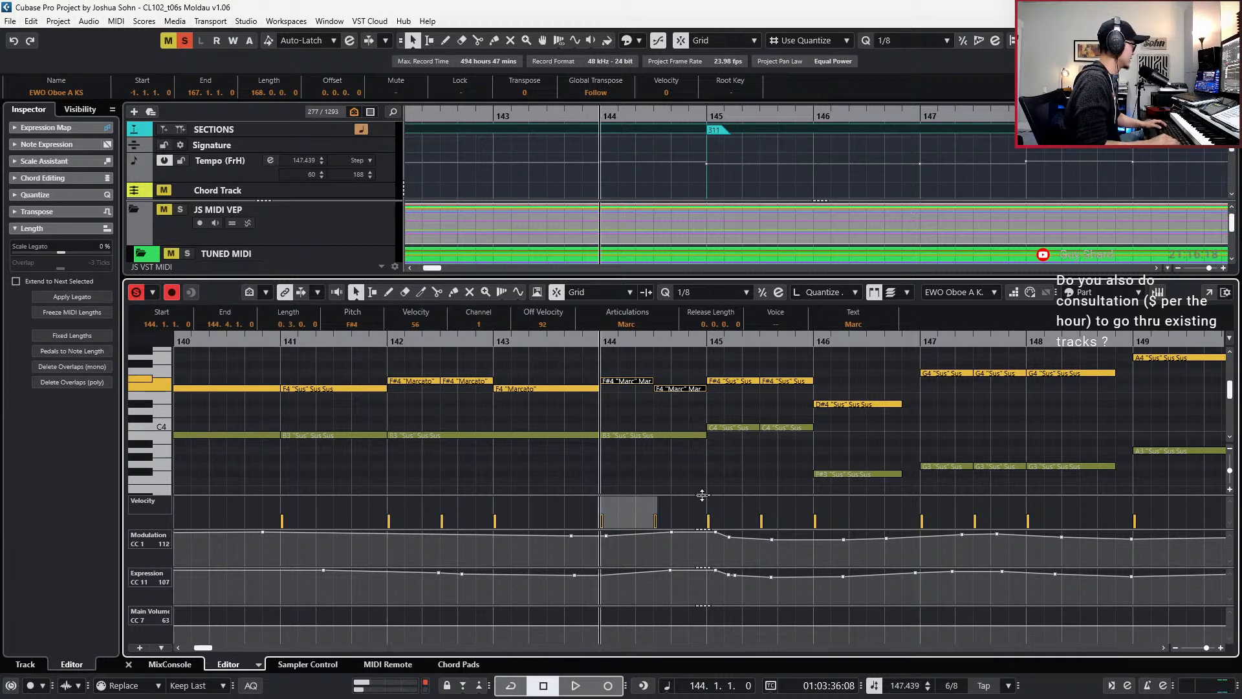
{"action": "key", "text": "space"}
{"action": "key", "text": "space"}
{"action": "key", "text": "KP_Subtract"}
{"action": "key", "text": "KP_Subtract"}
{"action": "key", "text": "space"}
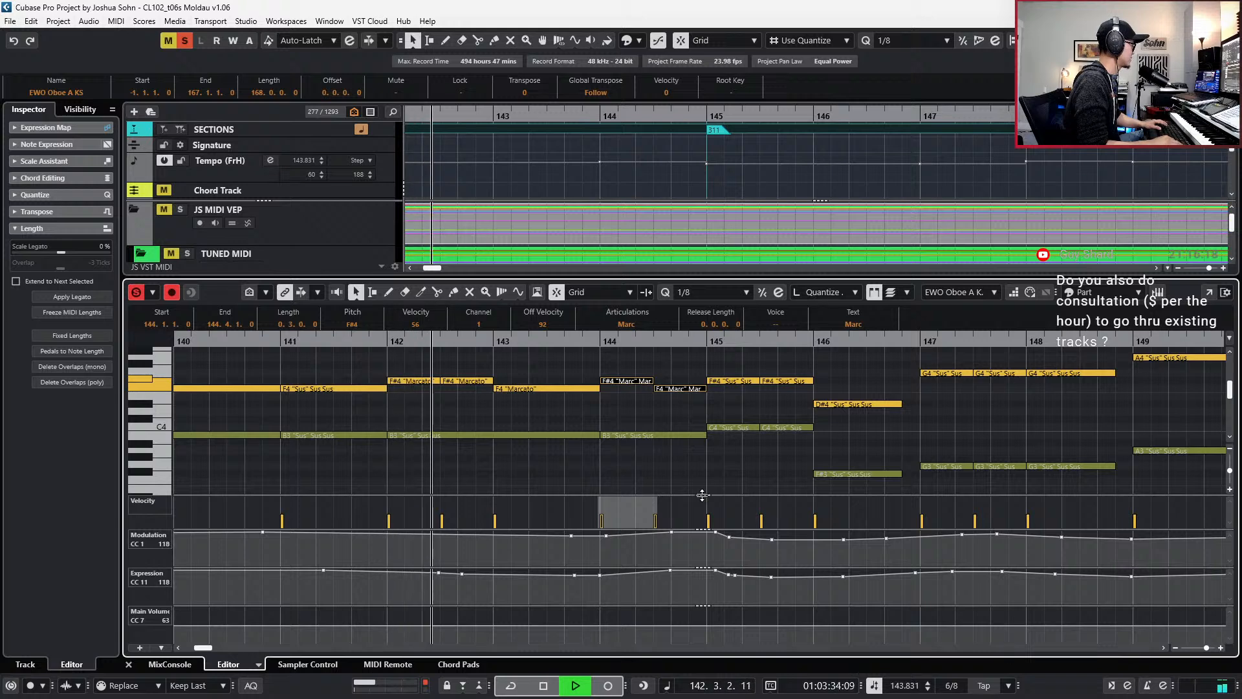
- Set the articulation of the five notes in bars 142 to 144 of EWO Oboe A KS to Sus and play them back
{"action": "key", "text": "space"}
{"action": "left_click_drag", "start_coordinate": [429, 360], "coordinate": [674, 410]}
{"action": "left_click", "coordinate": [626, 317]}
{"action": "left_click", "coordinate": [627, 347]}
{"action": "key", "text": "space"}
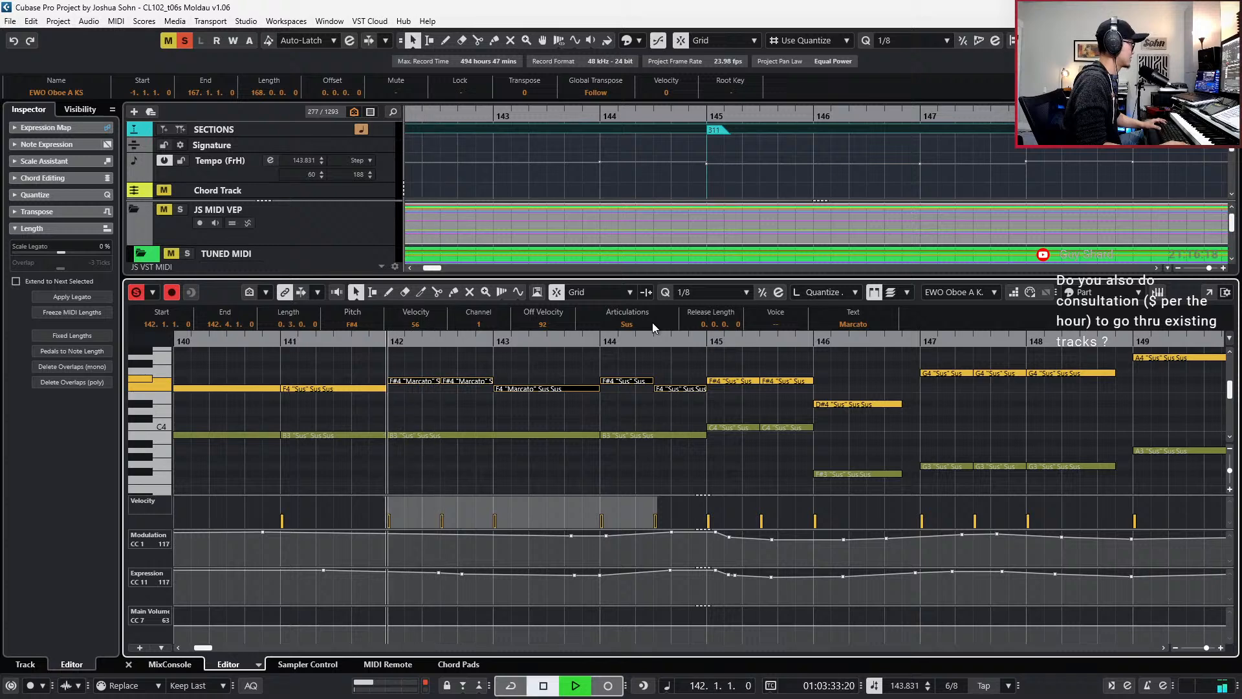
{"action": "left_click", "coordinate": [652, 322]}
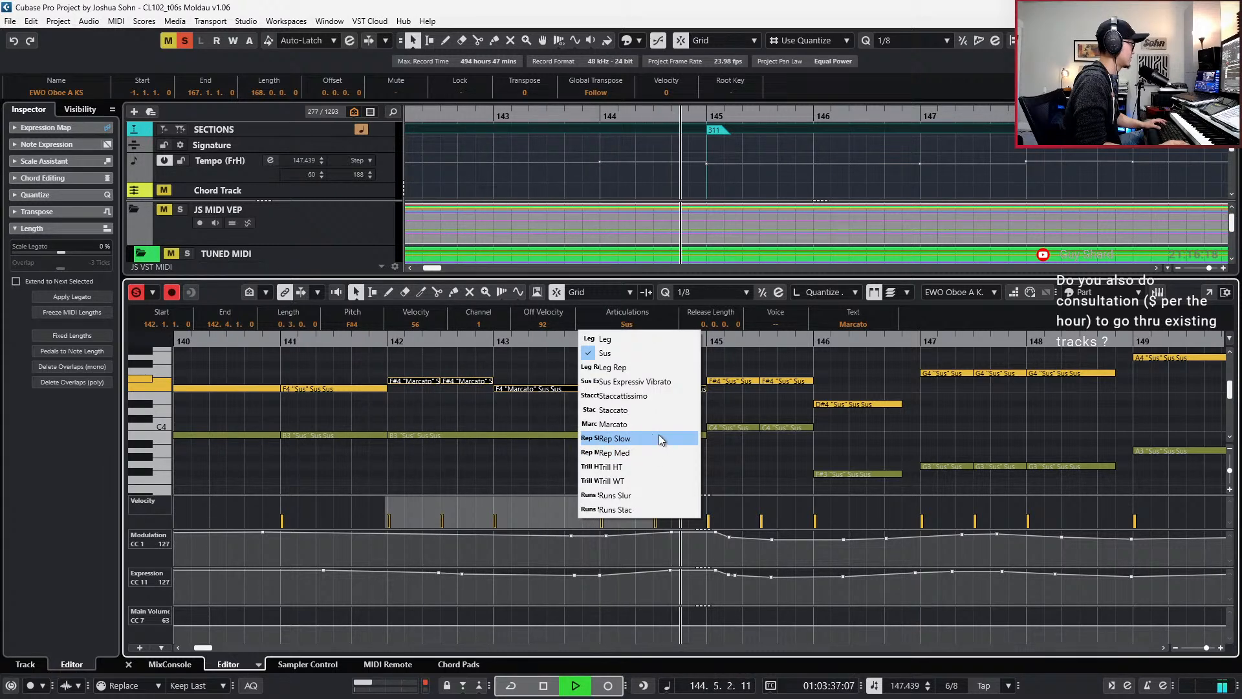
{"action": "key", "text": "Escape"}
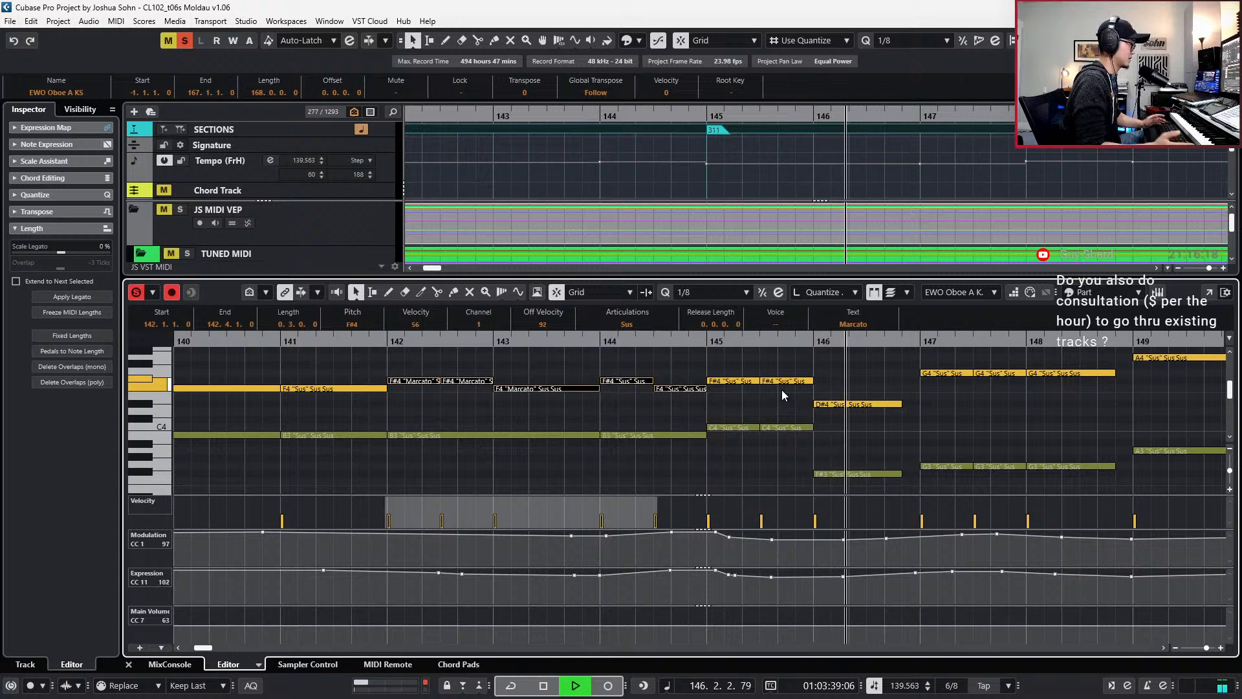
{"action": "key", "text": "space"}
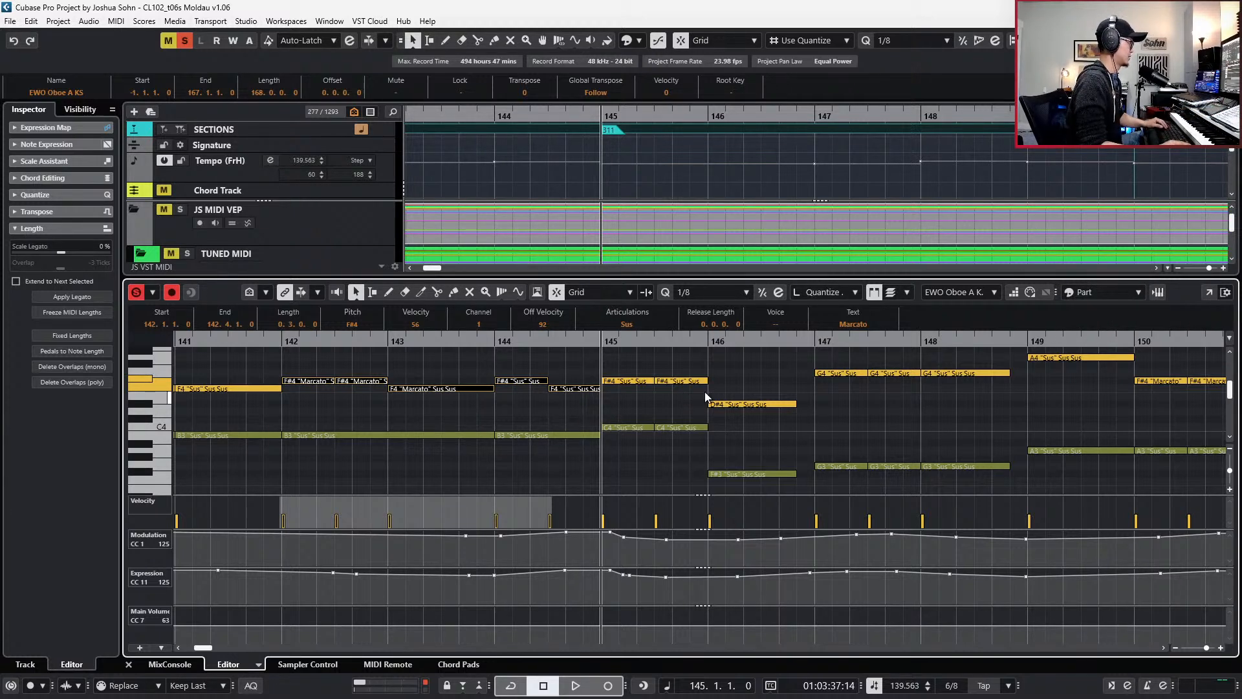
- Raise the D#4 note at bar 146 in EWO Oboe A KS to F#4
{"action": "left_click", "coordinate": [724, 404]}
{"action": "key", "text": "Up"}
{"action": "key", "text": "Up"}
{"action": "key", "text": "Up"}
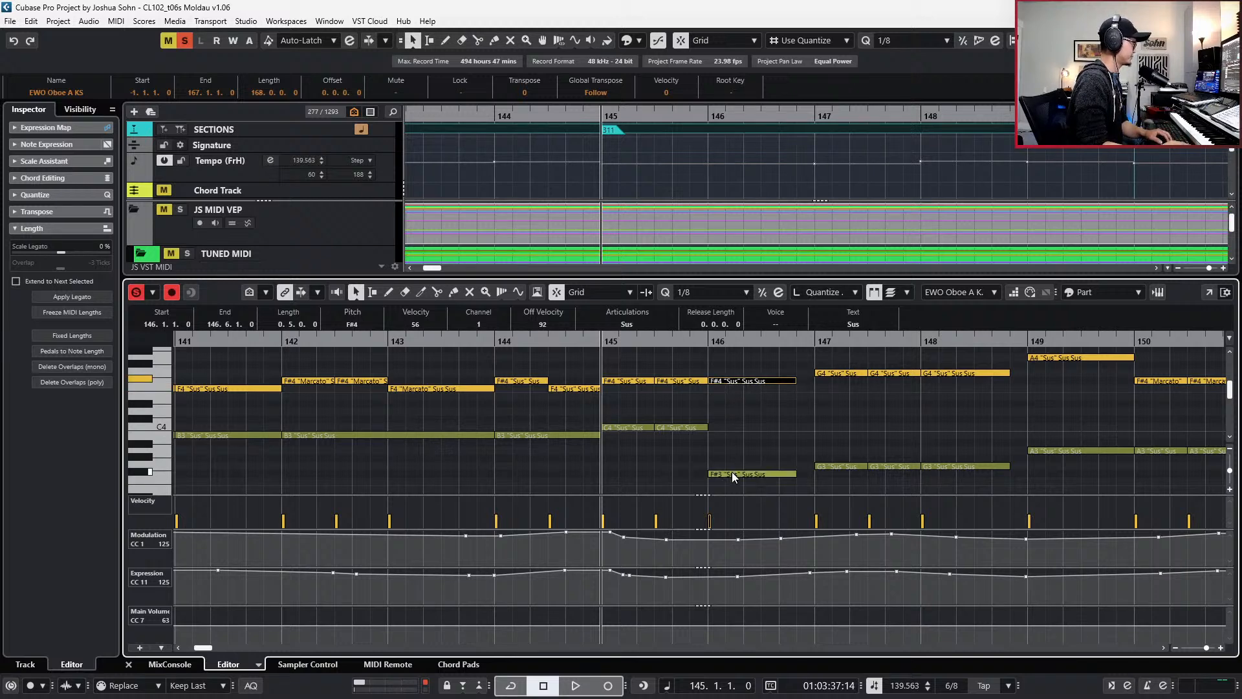
- Raise the F#3 note at bar 146 in SFSW Oboe Solo to C4 and check it in playback
{"action": "left_click", "coordinate": [732, 475]}
{"action": "key", "text": "Up"}
{"action": "key", "text": "Up"}
{"action": "key", "text": "Up"}
{"action": "key", "text": "Up"}
{"action": "key", "text": "Up"}
{"action": "key", "text": "Up"}
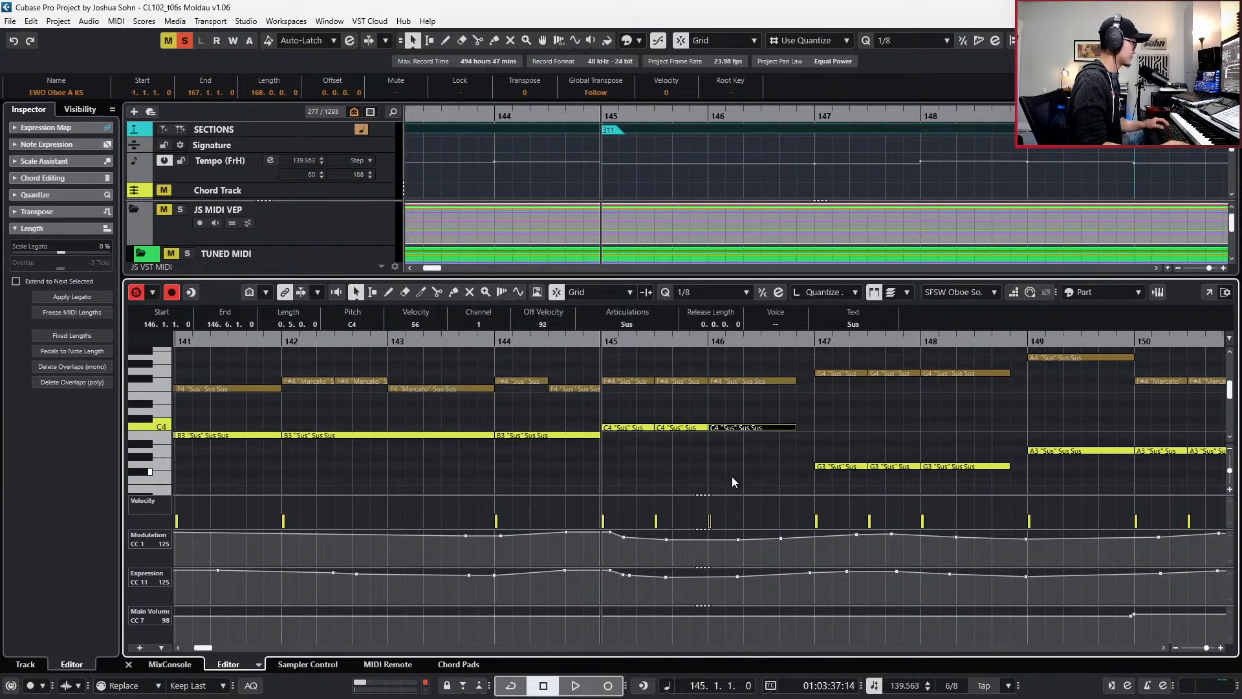
{"action": "key", "text": "space"}
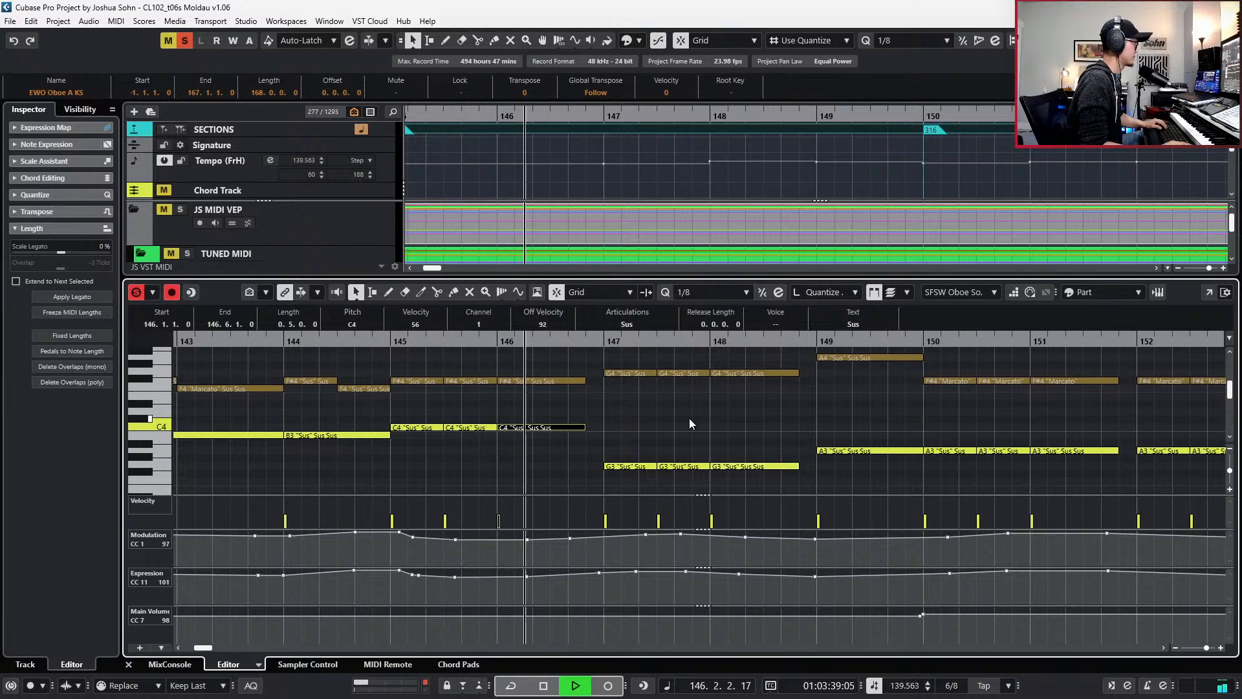
{"action": "key", "text": "space"}
- Raise the three G3 notes in bars 147 and 148 of SFSW Oboe Solo to C4 and start playback
{"action": "left_click_drag", "start_coordinate": [644, 438], "coordinate": [760, 484]}
{"action": "key", "text": "Up"}
{"action": "key", "text": "Up"}
{"action": "key", "text": "Up"}
{"action": "key", "text": "Up"}
{"action": "key", "text": "Up"}
{"action": "key", "text": "space"}
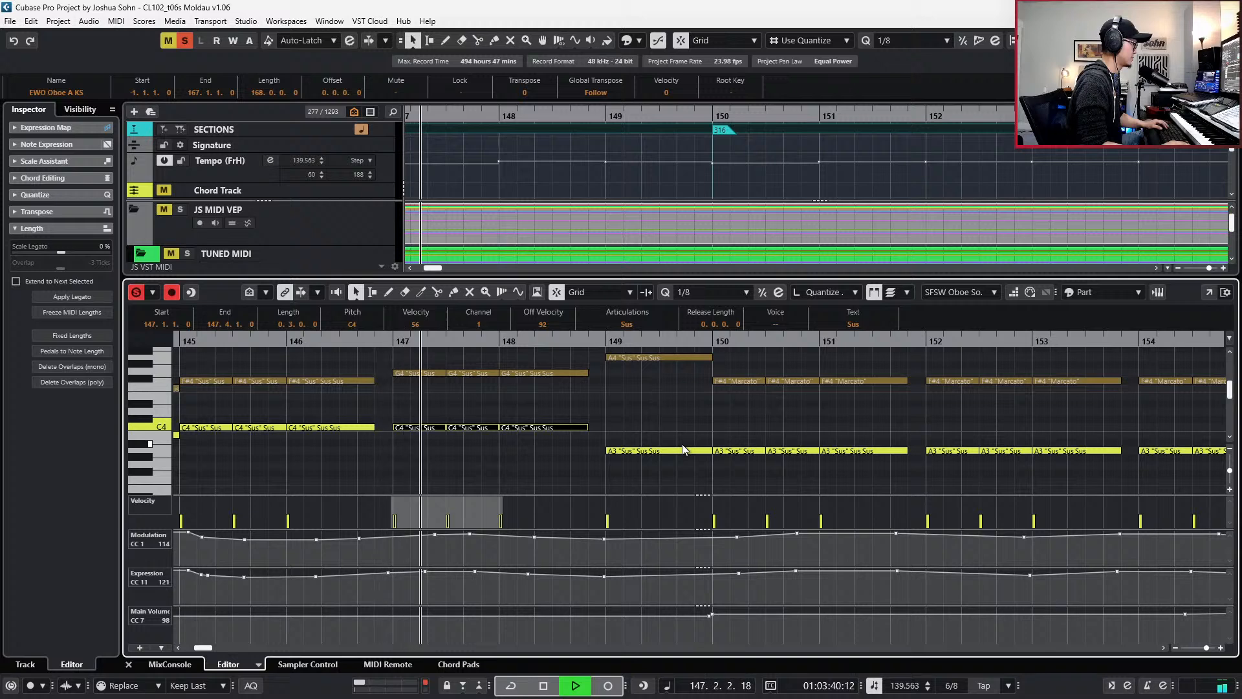
- Raise the A3 note at bar 149 in SFSW Oboe Solo to C4 and check it in playback
{"action": "left_click", "coordinate": [646, 451]}
{"action": "key", "text": "Up"}
{"action": "key", "text": "Up"}
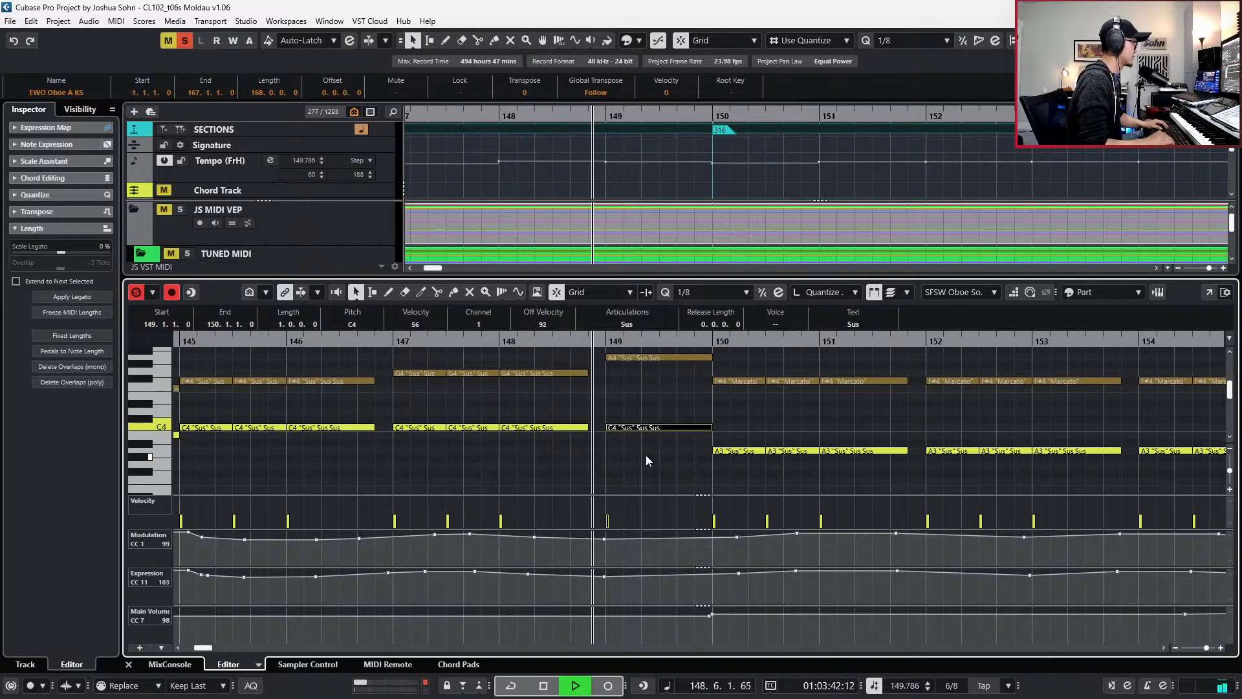
{"action": "key", "text": "Up"}
{"action": "key", "text": "space"}
{"action": "key", "text": "space"}
{"action": "key", "text": "space"}
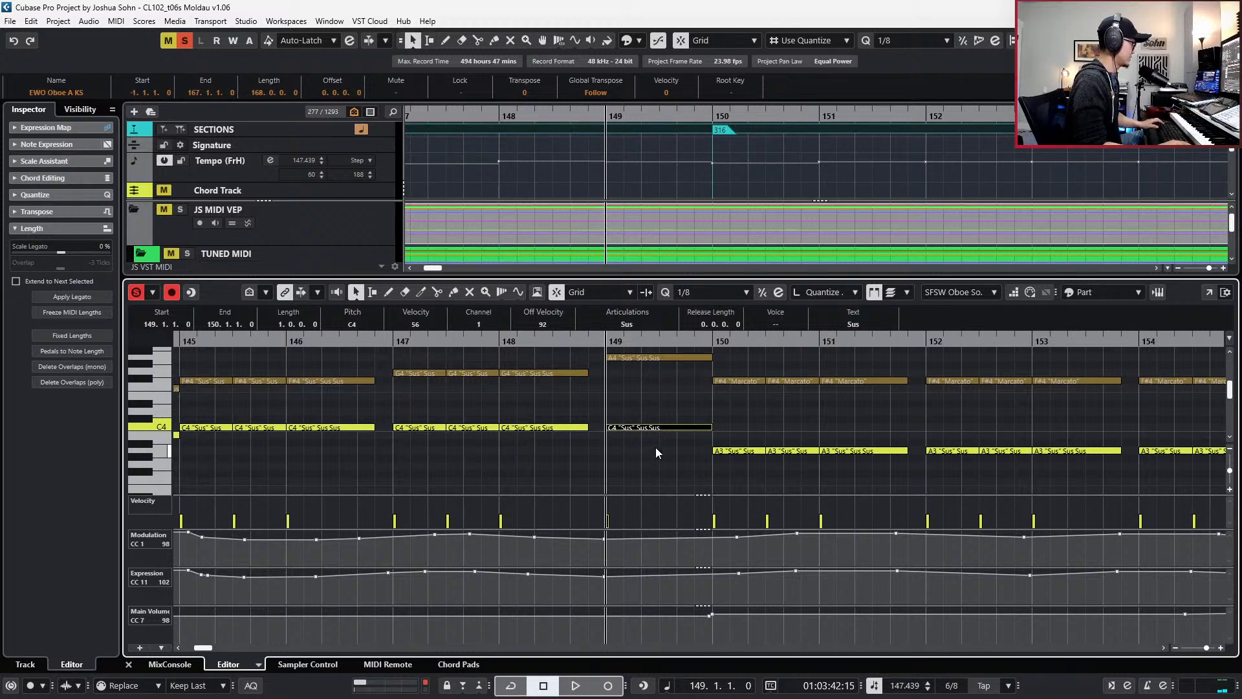
- Raise both oboe parts in bars 150 and 151 three semitones, to A4 and C4, and play them back
{"action": "left_click_drag", "start_coordinate": [729, 366], "coordinate": [853, 463]}
{"action": "key", "text": "Up"}
{"action": "key", "text": "Up"}
{"action": "key", "text": "Up"}
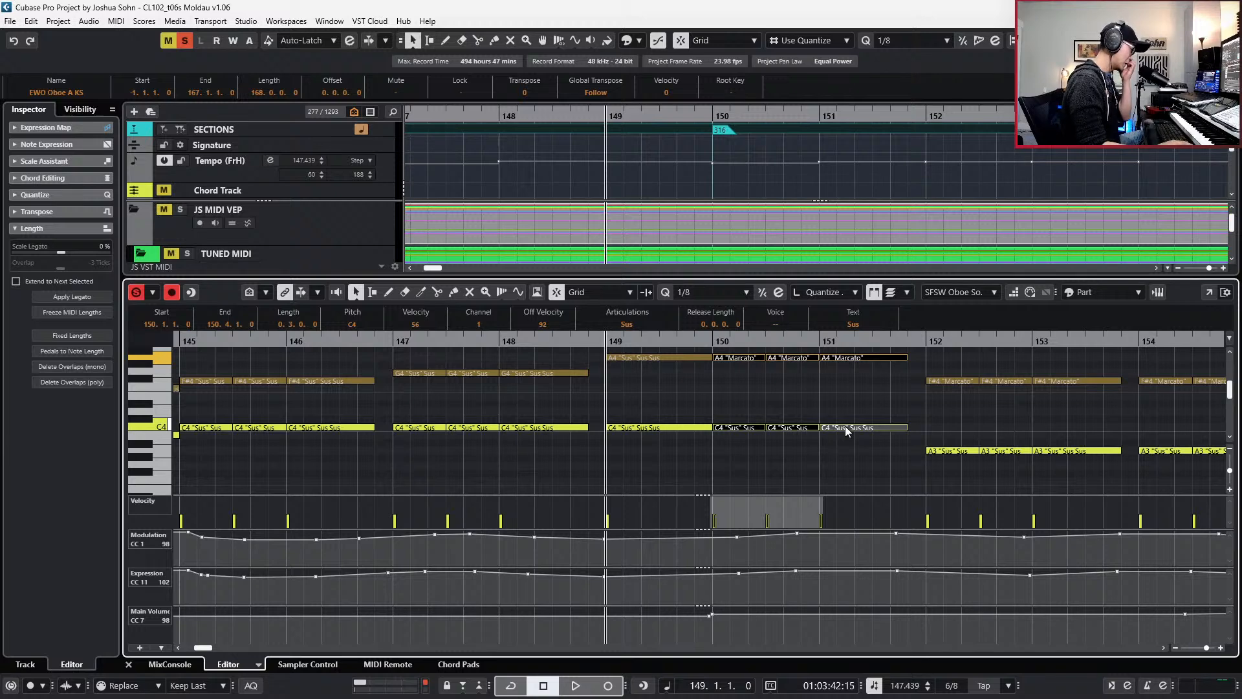
{"action": "scroll", "coordinate": [819, 411], "scroll_direction": "right", "scroll_amount": 3}
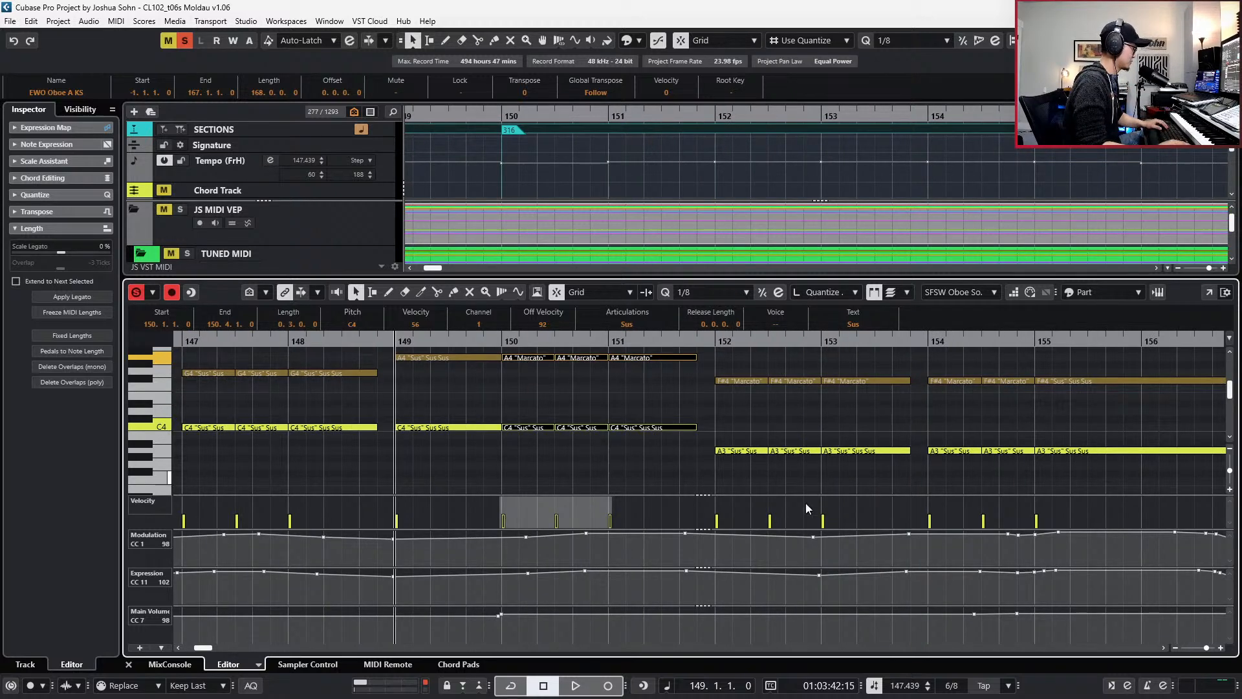
{"action": "key", "text": "space"}
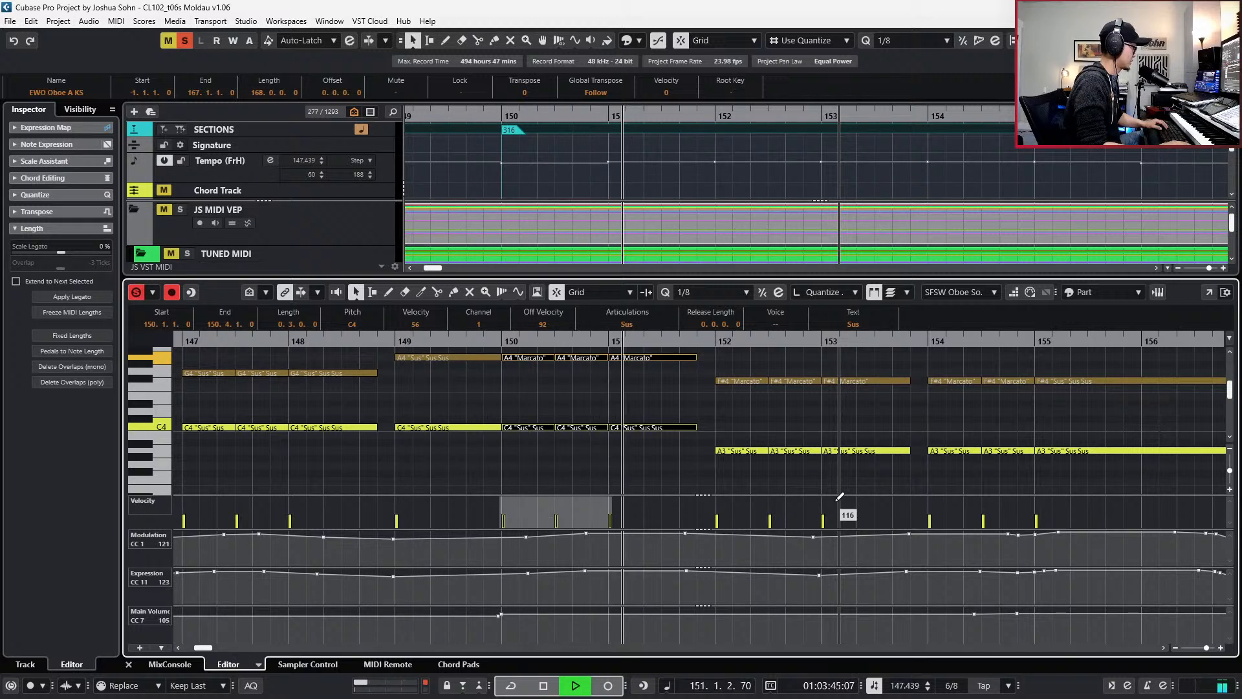
{"action": "key", "text": "space"}
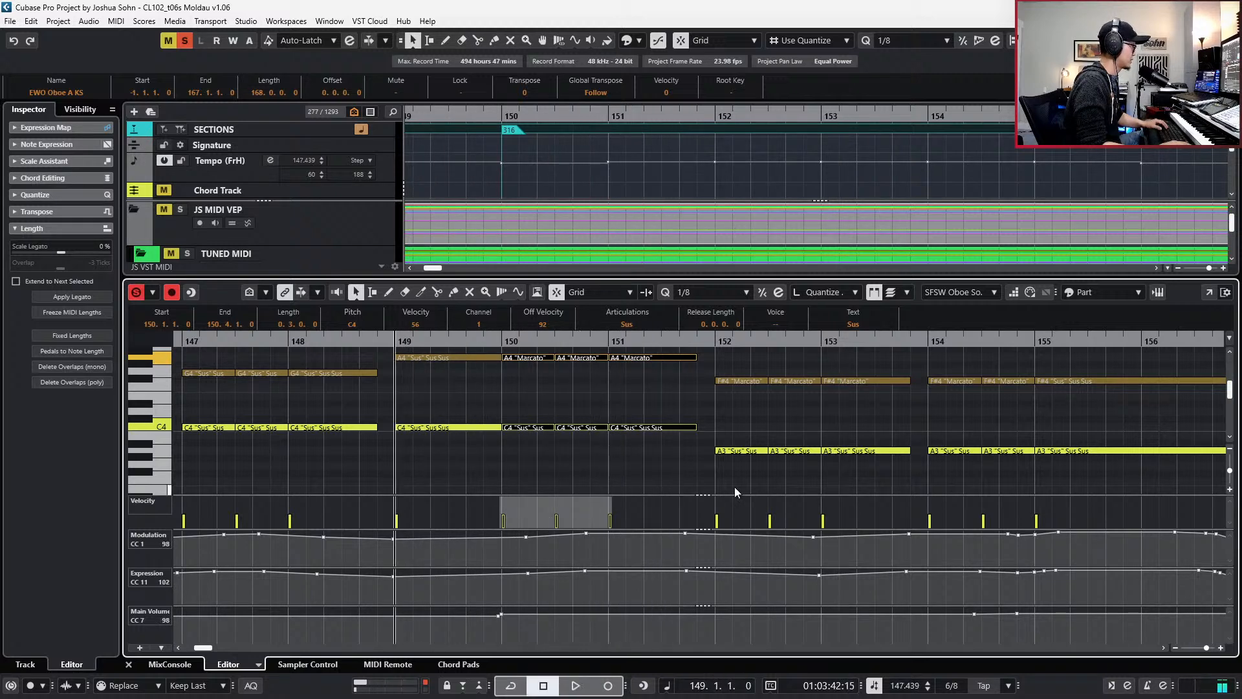
- Raise the C4 note at bar 151 in SFSW Oboe Solo to D#4
{"action": "left_click", "coordinate": [684, 427]}
{"action": "key", "text": "Up"}
{"action": "key", "text": "Up"}
{"action": "key", "text": "Up"}
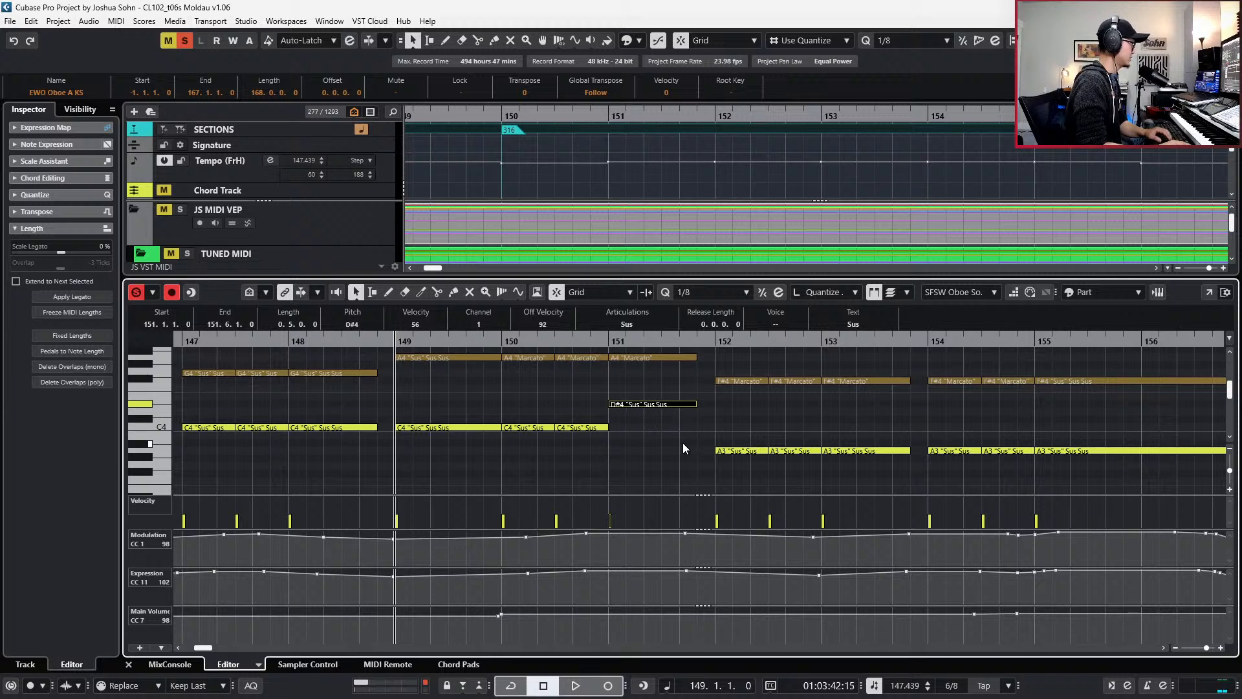
- Raise the two C4 notes at bar 150 in SFSW Oboe Solo to E4 and check them in playback
{"action": "left_click_drag", "start_coordinate": [528, 403], "coordinate": [575, 445]}
{"action": "key", "text": "Up"}
{"action": "key", "text": "Up"}
{"action": "key", "text": "Up"}
{"action": "key", "text": "Up"}
{"action": "key", "text": "space"}
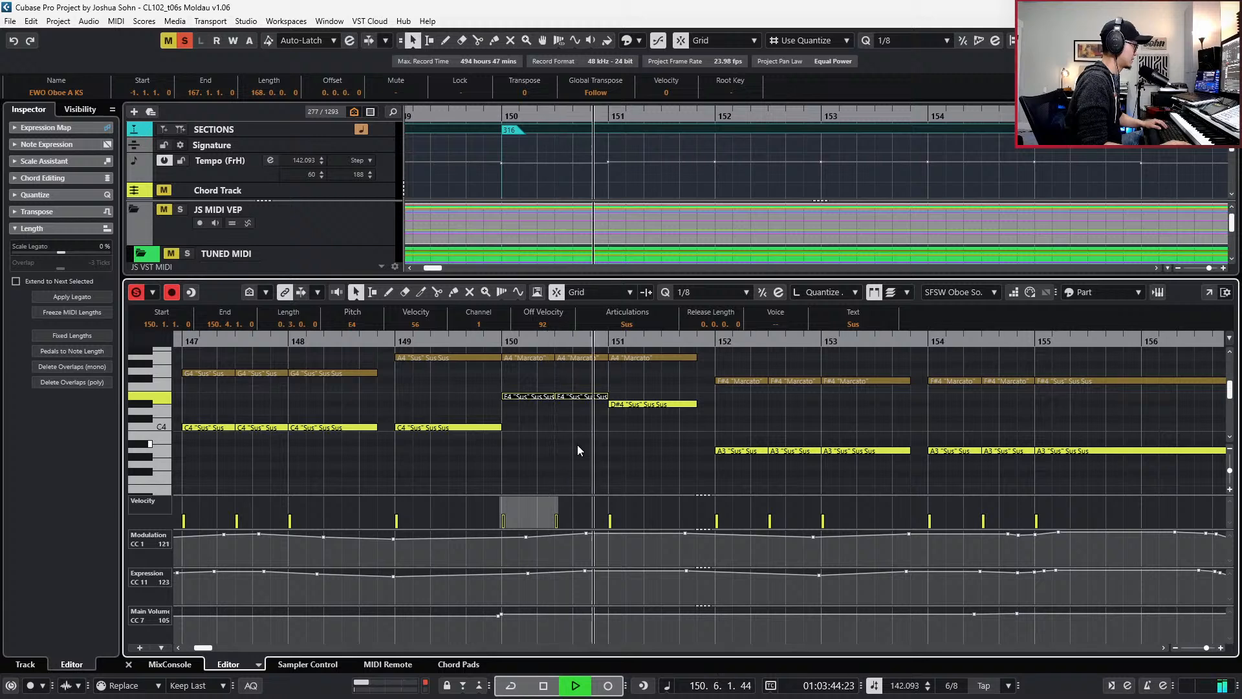
{"action": "key", "text": "space"}
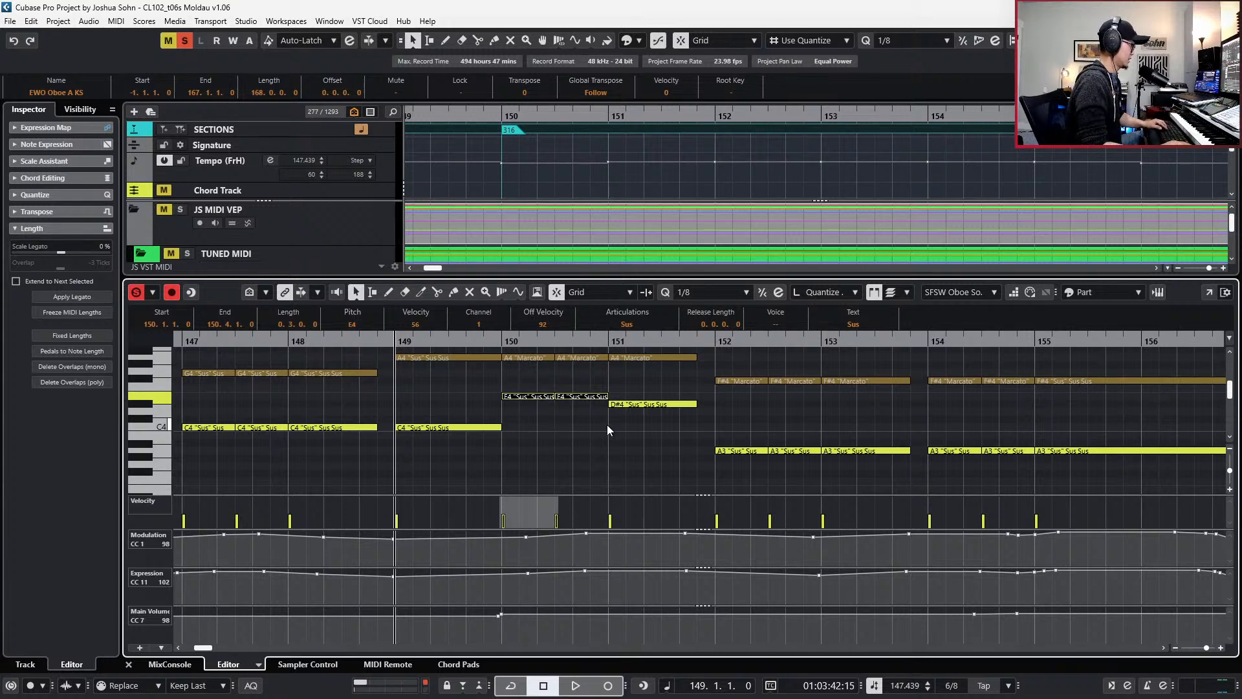
- Raise both oboe parts in bars 152 and 153 three semitones, to A4 and C4
{"action": "left_click_drag", "start_coordinate": [712, 363], "coordinate": [851, 469]}
{"action": "key", "text": "Up"}
{"action": "key", "text": "Up"}
{"action": "key", "text": "Up"}
- Raise the three SFSW Oboe Solo notes in bars 152 and 153 further to D4
{"action": "left_click_drag", "start_coordinate": [745, 402], "coordinate": [842, 437]}
{"action": "key", "text": "Up"}
{"action": "key", "text": "Up"}
{"action": "key", "text": "Up"}
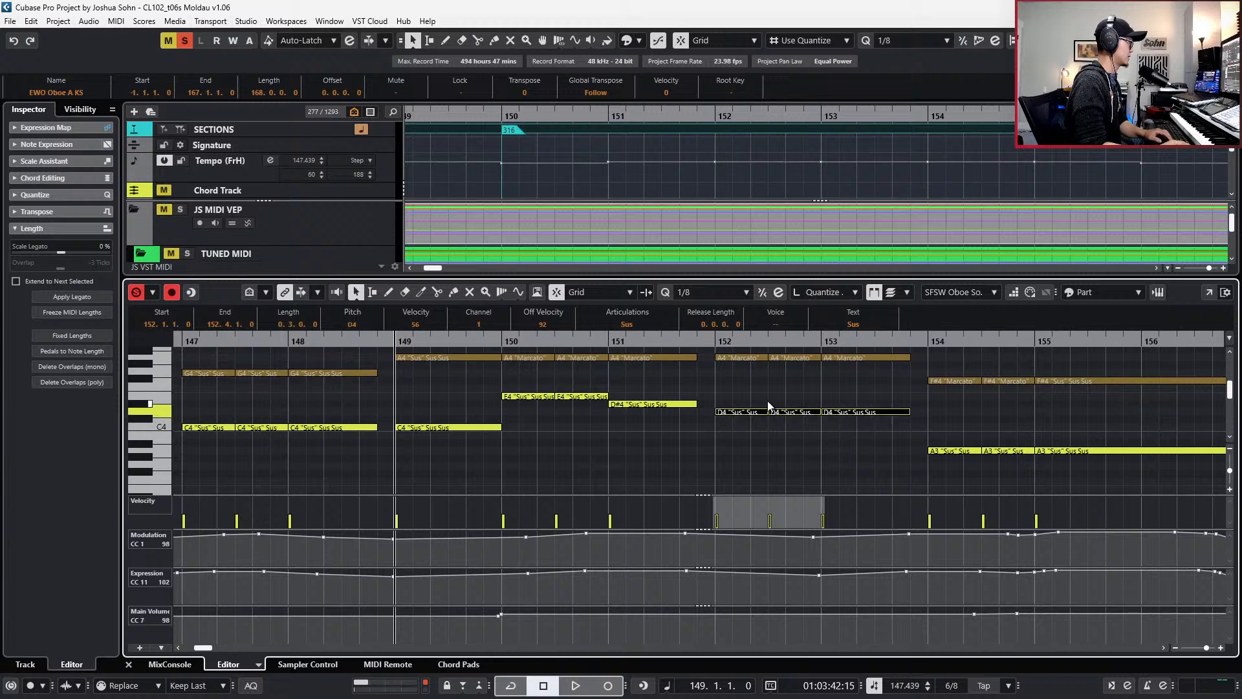
- Raise the SFSW Oboe Solo notes to E4 in bar 152 and D#4 in bar 153, and check them in playback
{"action": "key", "text": "Up"}
{"action": "key", "text": "Up"}
{"action": "key", "text": "space"}
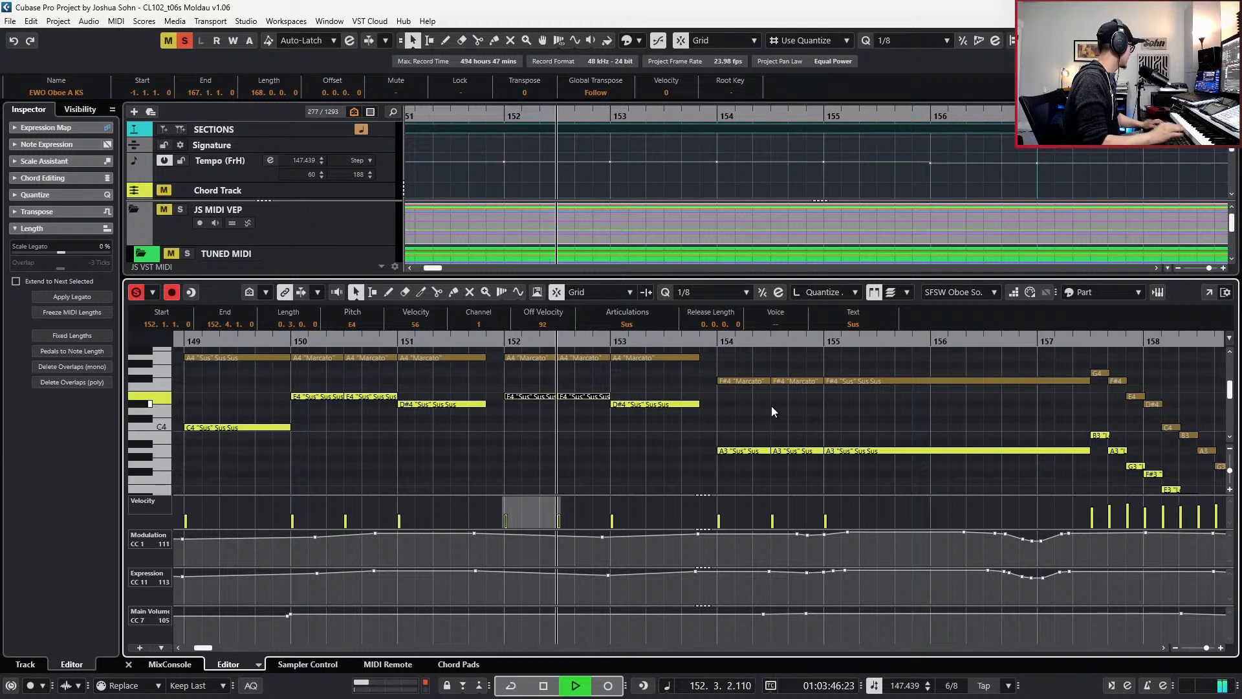
{"action": "key", "text": "space"}
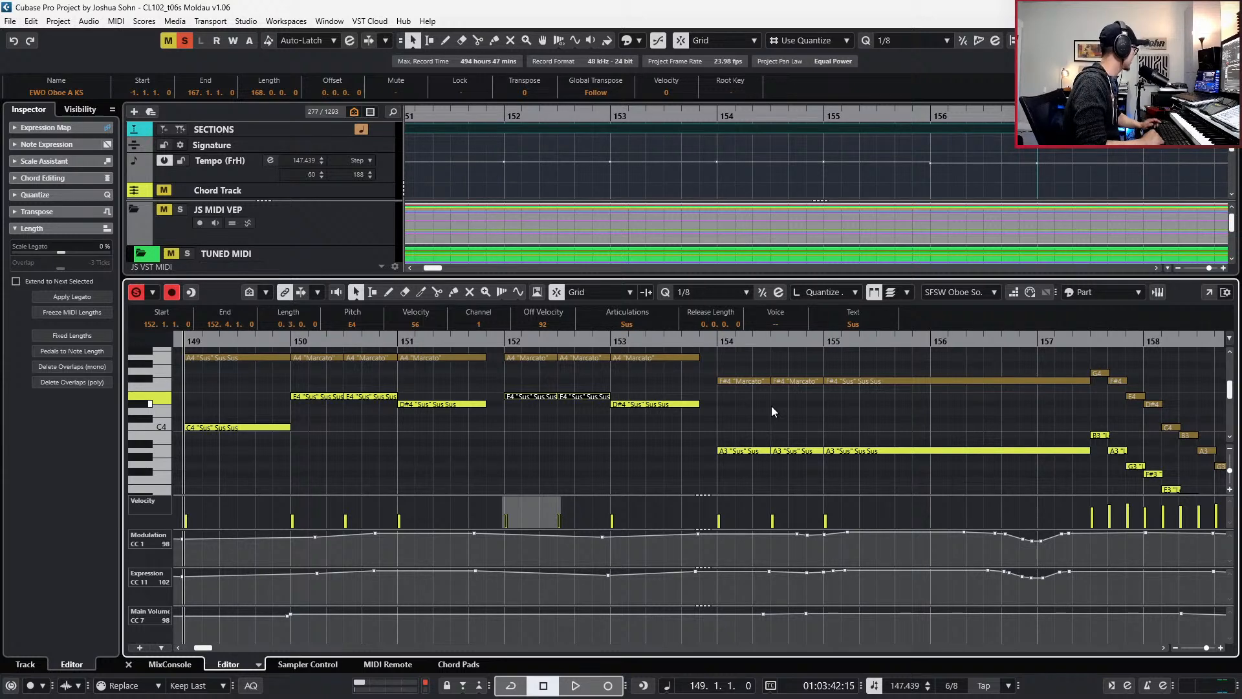
- Step the playhead through bars 149 to 154 and compare both oboe parts there and in the following bars with the score
{"action": "key", "text": "KP_Add"}
{"action": "key", "text": "KP_Add"}
{"action": "key", "text": "KP_Add"}
{"action": "key", "text": "KP_Add"}
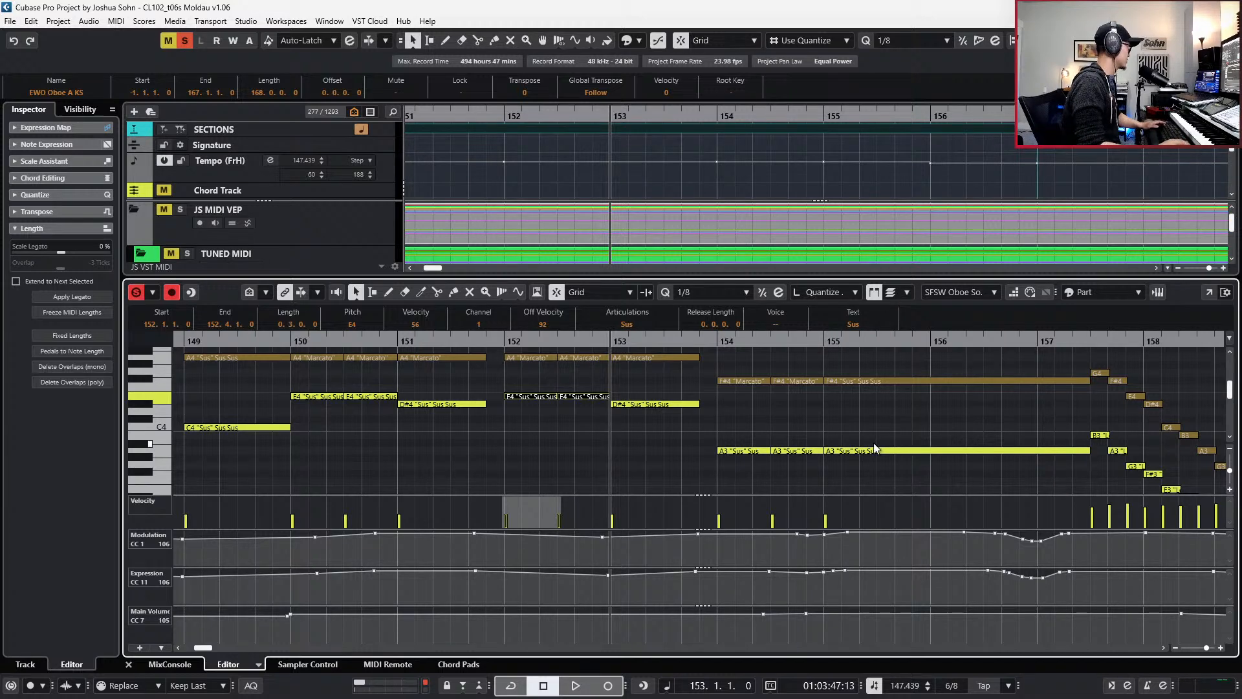
{"action": "left_click", "coordinate": [871, 418]}
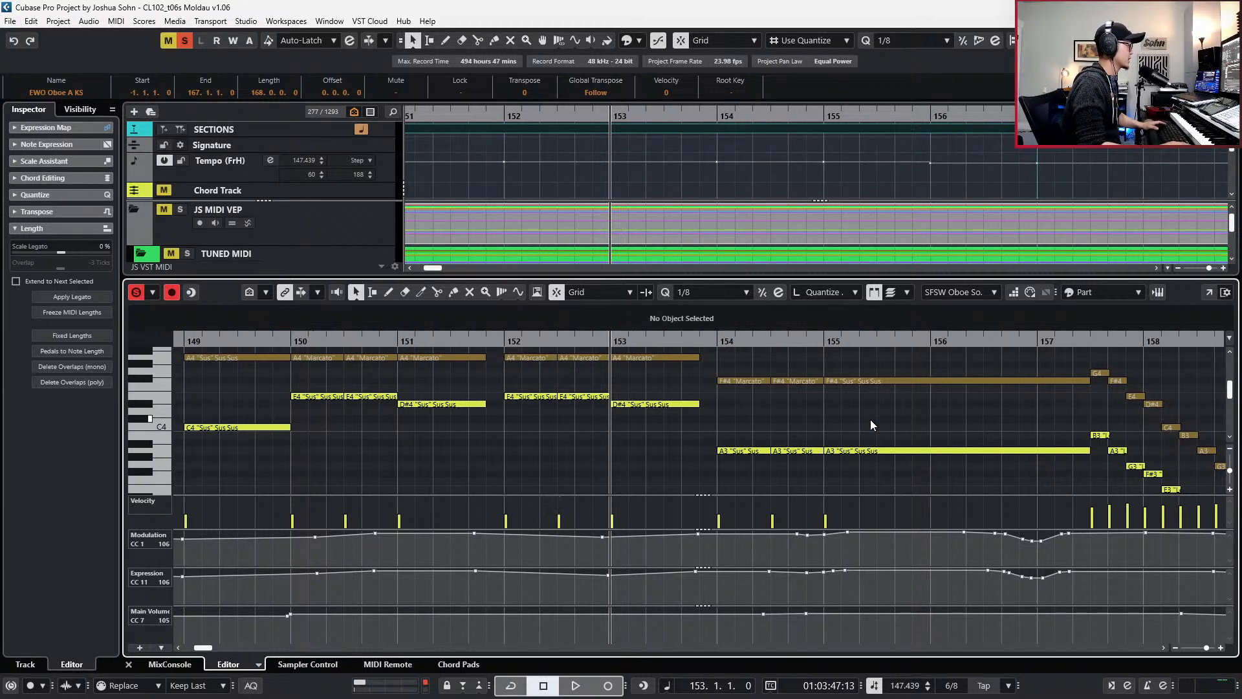
{"action": "scroll", "coordinate": [870, 419], "scroll_direction": "down", "scroll_amount": 2}
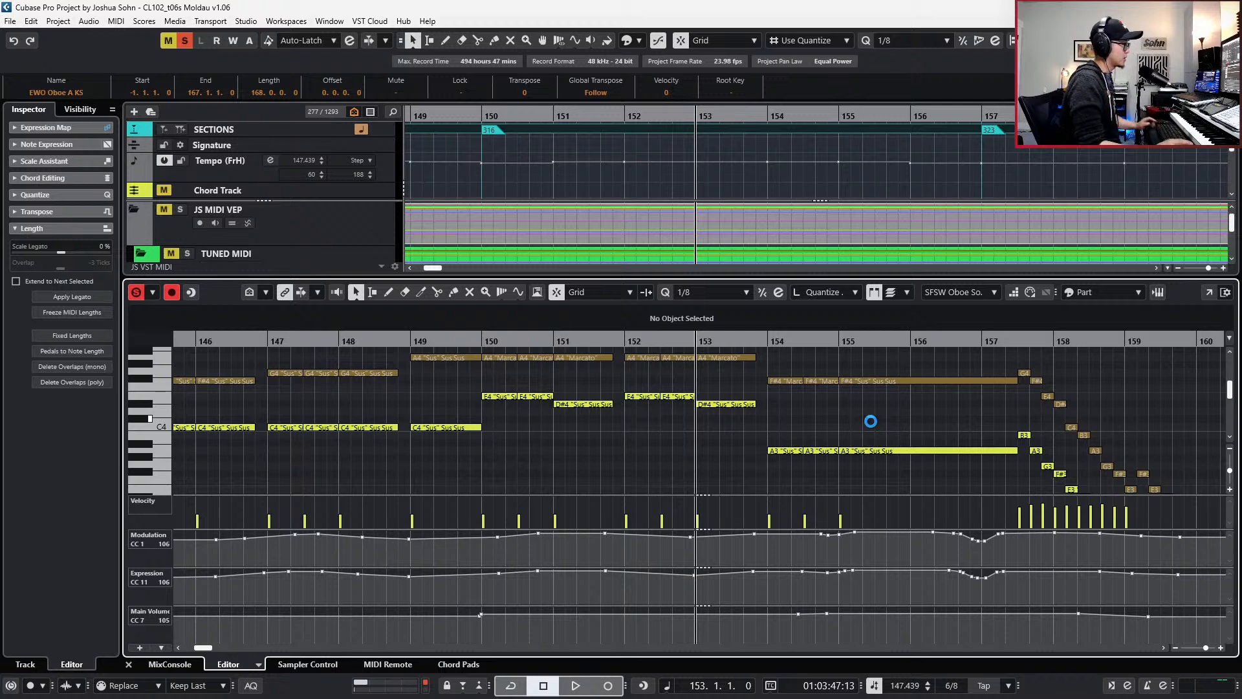
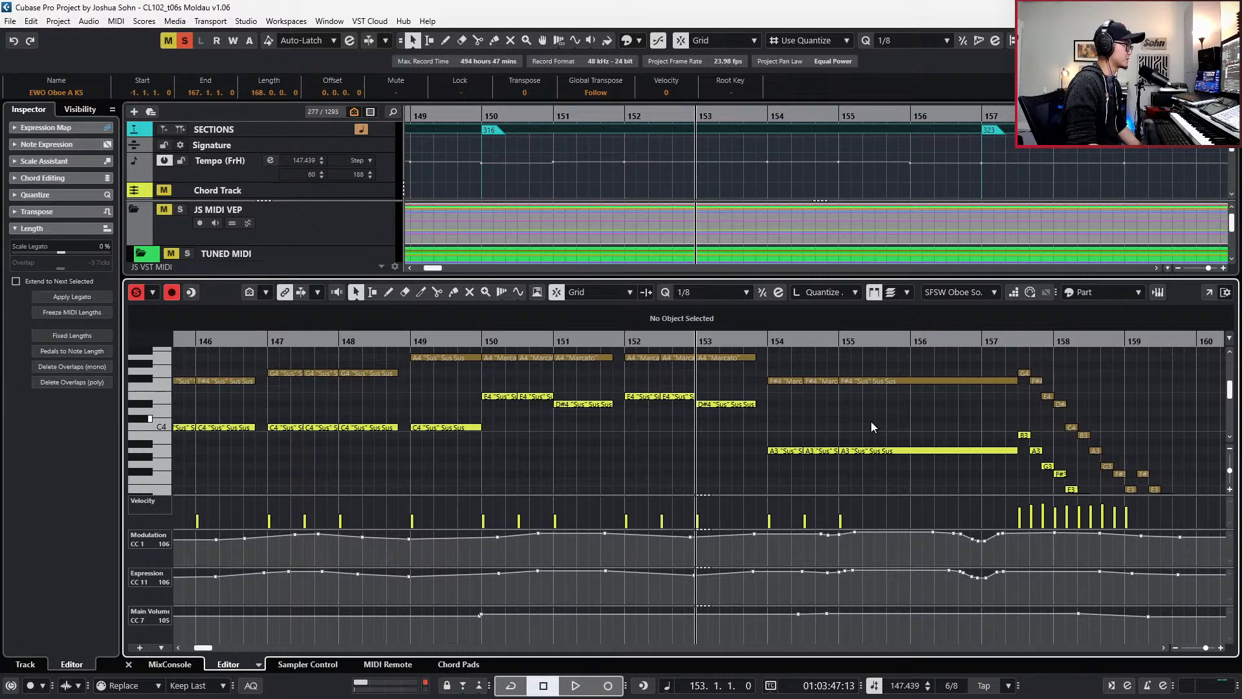
{"action": "key", "text": "KP_Add"}
{"action": "key", "text": "KP_Subtract"}
{"action": "key", "text": "KP_Subtract"}
{"action": "key", "text": "KP_Subtract"}
{"action": "key", "text": "KP_Subtract"}
{"action": "key", "text": "KP_Add"}
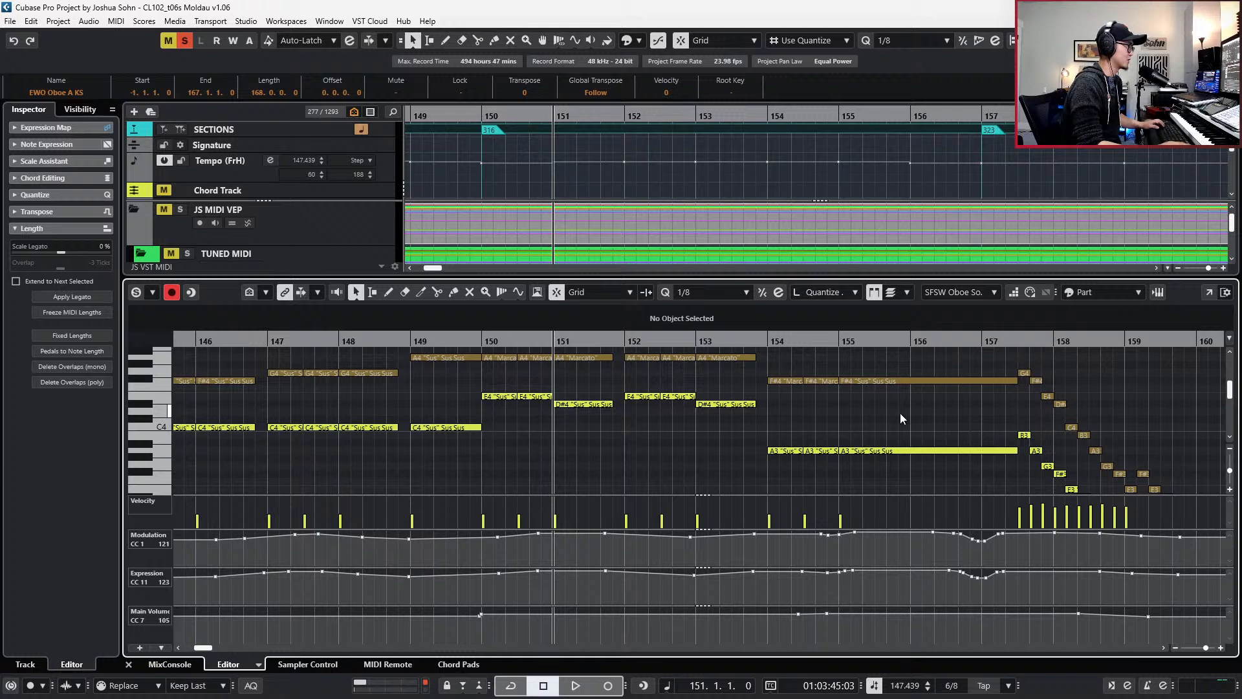
{"action": "scroll", "coordinate": [900, 414], "scroll_direction": "right", "scroll_amount": 2}
{"action": "key", "text": "KP_Add"}
{"action": "key", "text": "KP_Add"}
{"action": "key", "text": "KP_Add"}
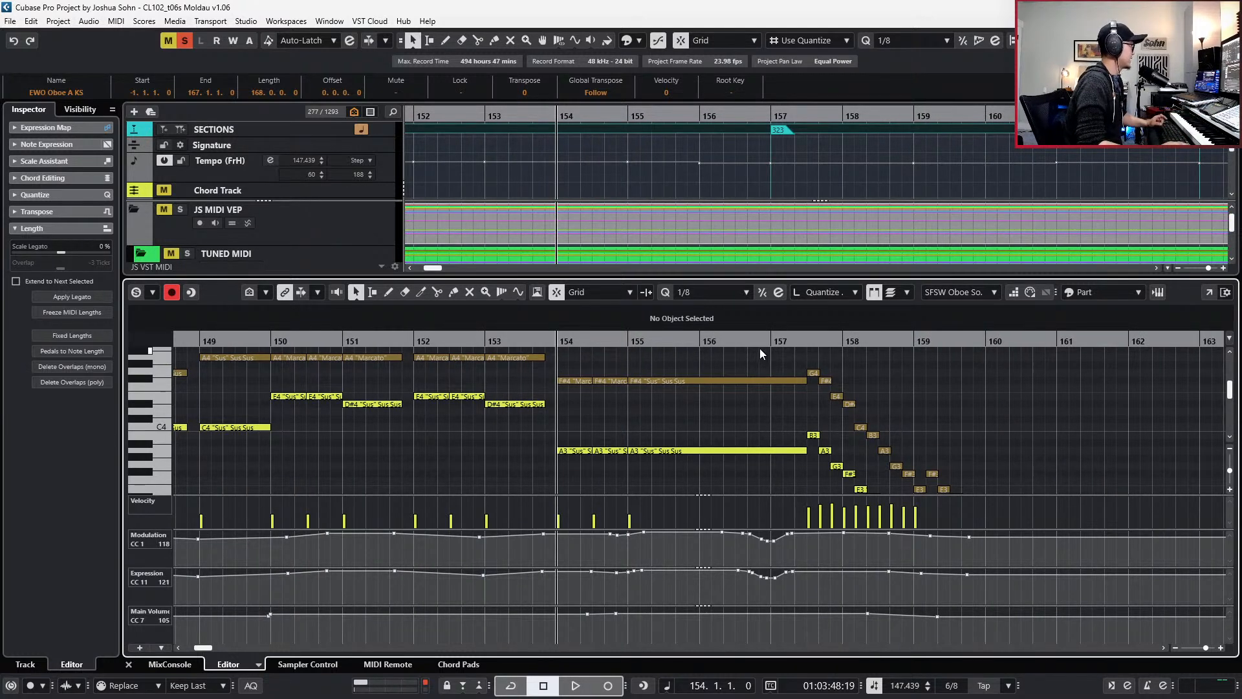
- Raise the three upper oboe notes spanning bars 154 to 157 to A4
{"action": "scroll", "coordinate": [680, 391], "scroll_direction": "up", "scroll_amount": 2}
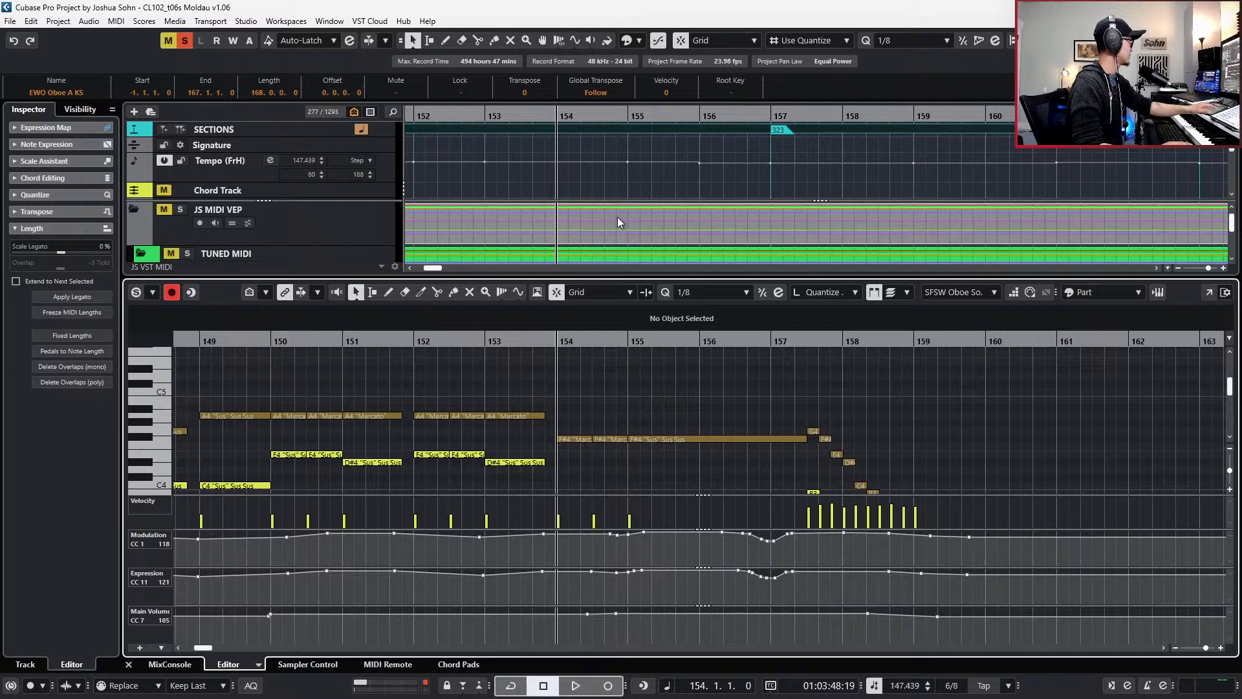
{"action": "scroll", "coordinate": [709, 222], "scroll_direction": "down", "scroll_amount": 1}
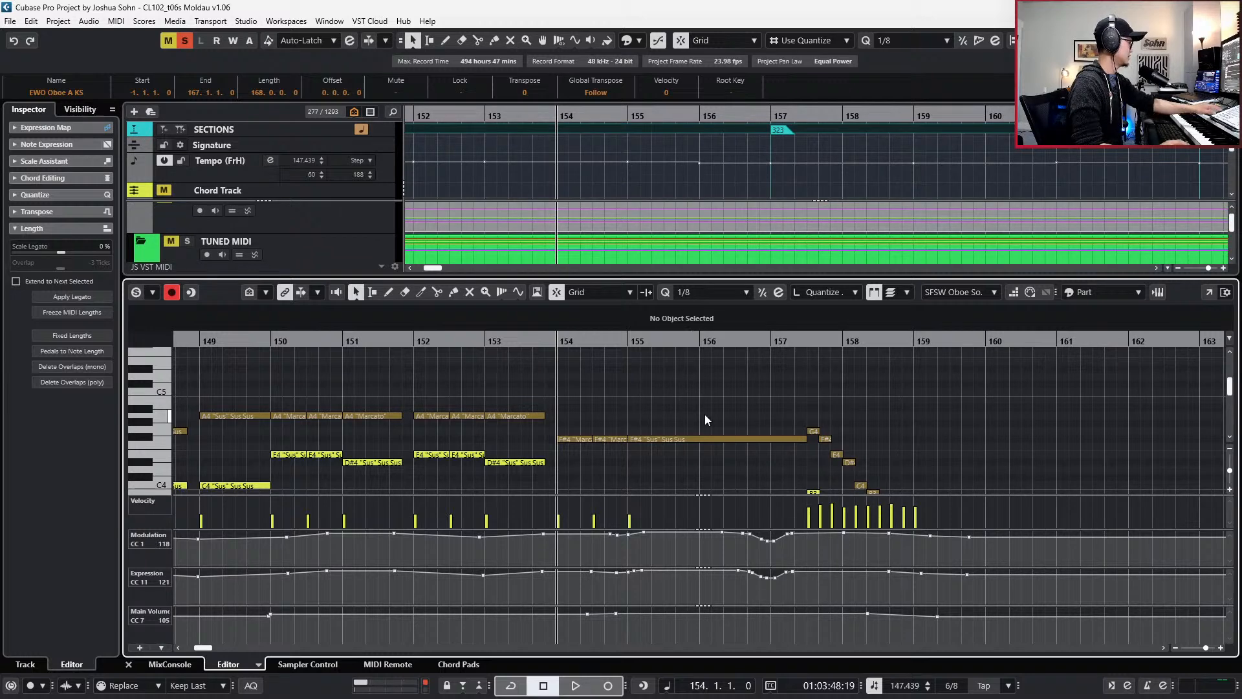
{"action": "scroll", "coordinate": [703, 424], "scroll_direction": "down", "scroll_amount": 1}
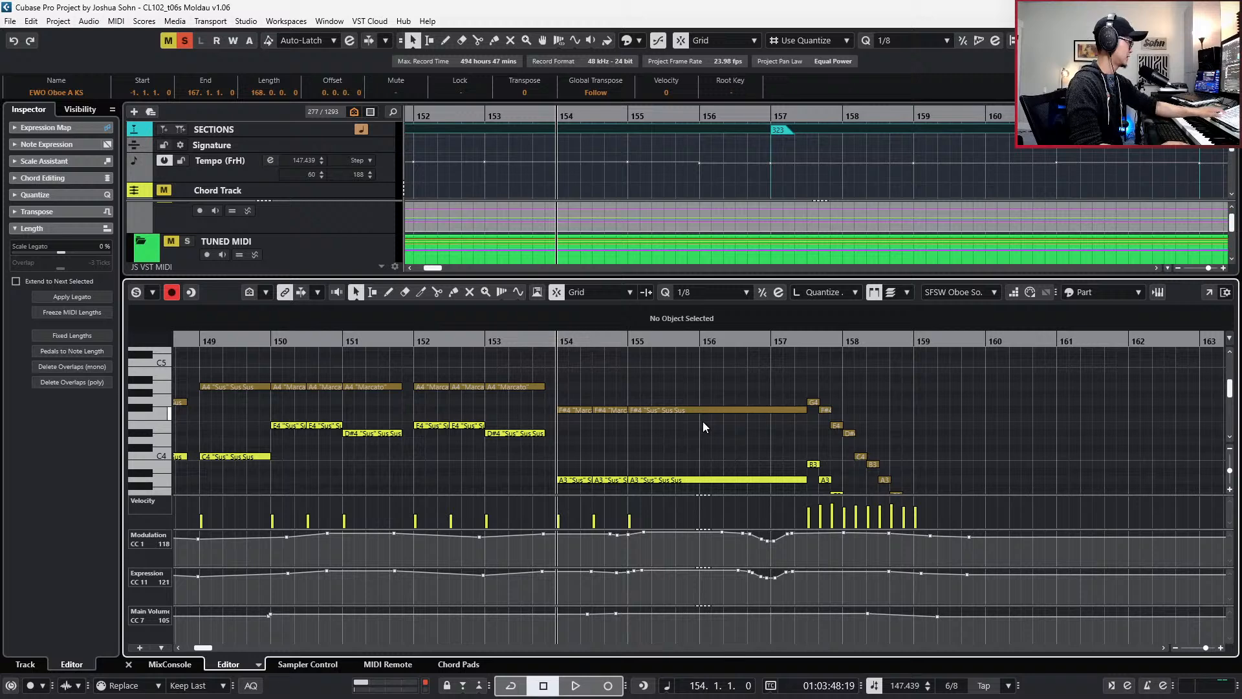
{"action": "scroll", "coordinate": [702, 424], "scroll_direction": "down", "scroll_amount": 1}
{"action": "left_click_drag", "start_coordinate": [569, 370], "coordinate": [576, 390]}
{"action": "key", "text": "Up"}
{"action": "key", "text": "Up"}
{"action": "key", "text": "Up"}
{"action": "key", "text": "Up"}
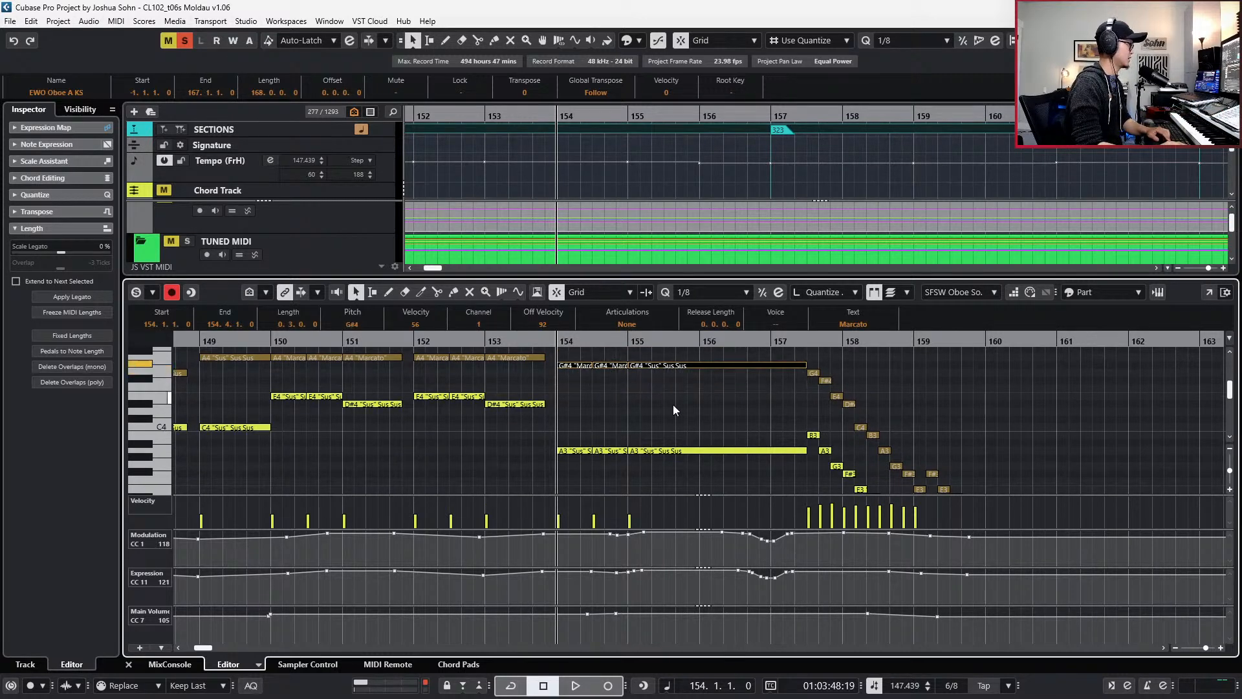
{"action": "key", "text": "Down"}
- Raise the two A3 notes at bar 154 in SFSW Oboe Solo to E4
{"action": "left_click", "coordinate": [602, 456]}
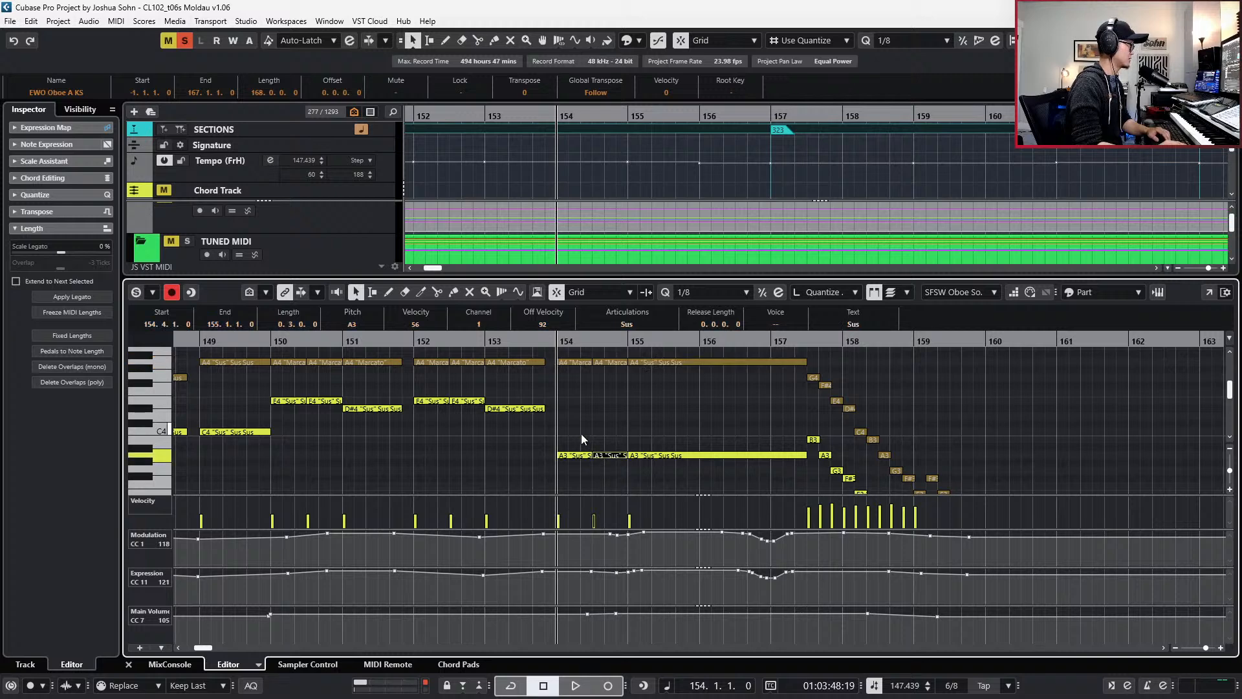
{"action": "left_click_drag", "start_coordinate": [581, 433], "coordinate": [609, 471]}
{"action": "key", "text": "Up"}
{"action": "key", "text": "Up"}
{"action": "key", "text": "Up"}
{"action": "key", "text": "Up"}
{"action": "key", "text": "Up"}
{"action": "key", "text": "Up"}
{"action": "key", "text": "Up"}
{"action": "key", "text": "Up"}
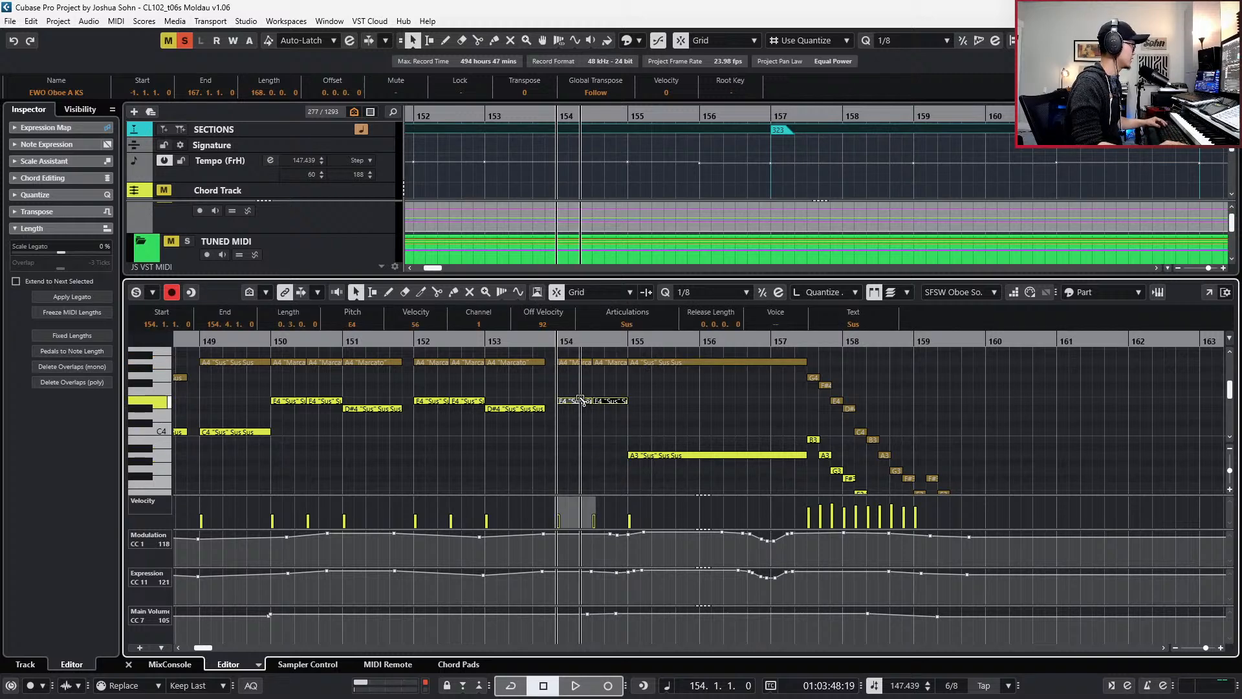
- Split off the last eighth of each E4 note in bar 154 and lower the split-off pieces to D#4
{"action": "left_click", "coordinate": [581, 401], "text": "alt"}
{"action": "left_click", "coordinate": [586, 415]}
{"action": "left_click", "coordinate": [587, 401]}
{"action": "key", "text": "Down"}
{"action": "left_click", "coordinate": [616, 400], "text": "alt"}
{"action": "left_click", "coordinate": [621, 400]}
{"action": "key", "text": "Down"}
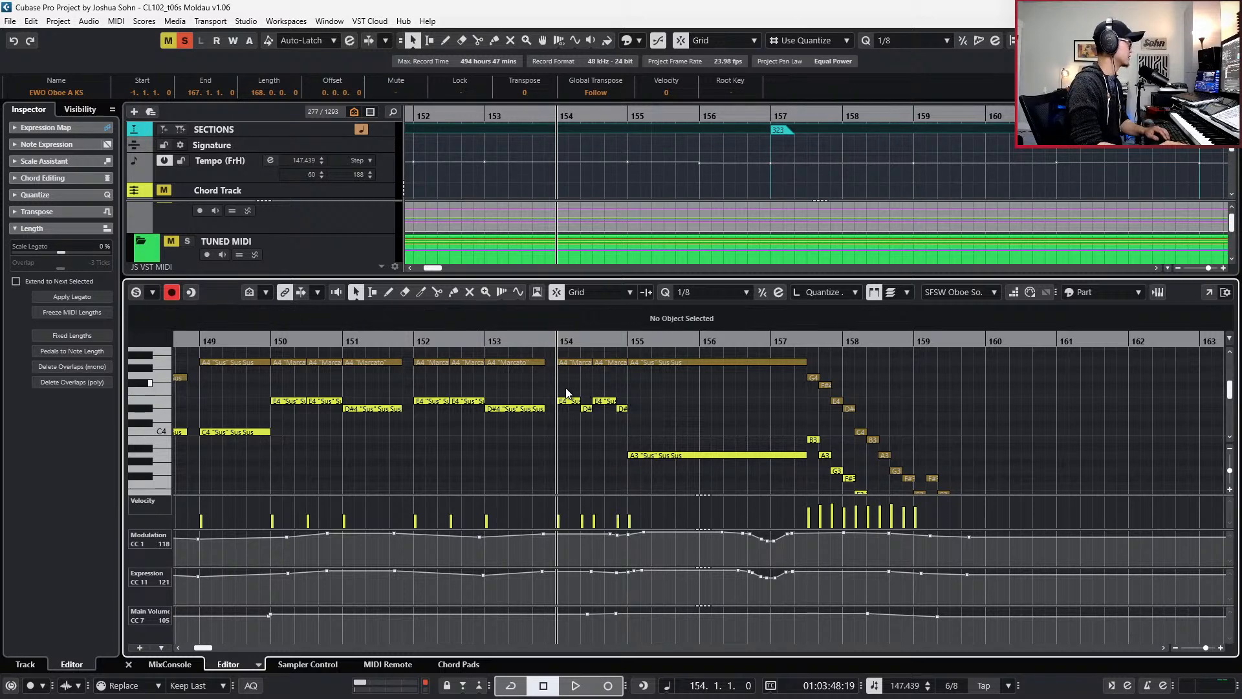
- Set the four split notes in bar 154 to the Tenuto articulation with velocity 92 and check them in playback
{"action": "left_click_drag", "start_coordinate": [564, 388], "coordinate": [642, 431]}
{"action": "left_click", "coordinate": [639, 325]}
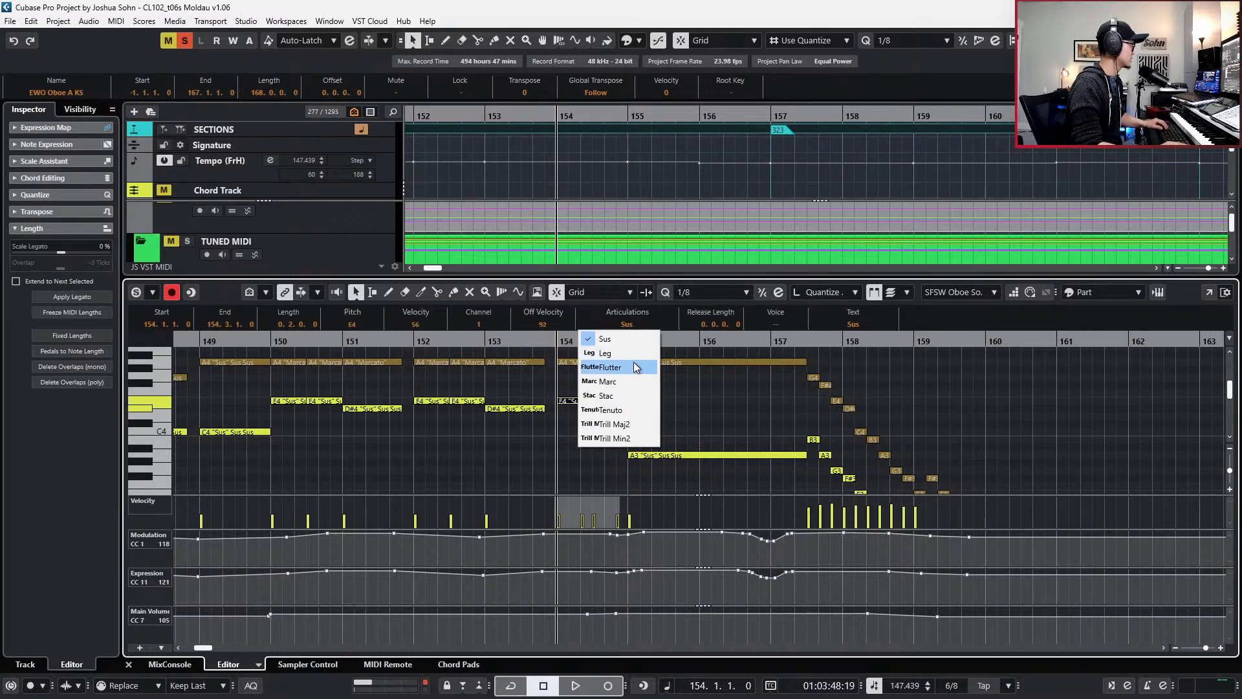
{"action": "left_click", "coordinate": [631, 395]}
{"action": "left_click", "coordinate": [658, 389]}
{"action": "left_click_drag", "start_coordinate": [631, 388], "coordinate": [575, 424]}
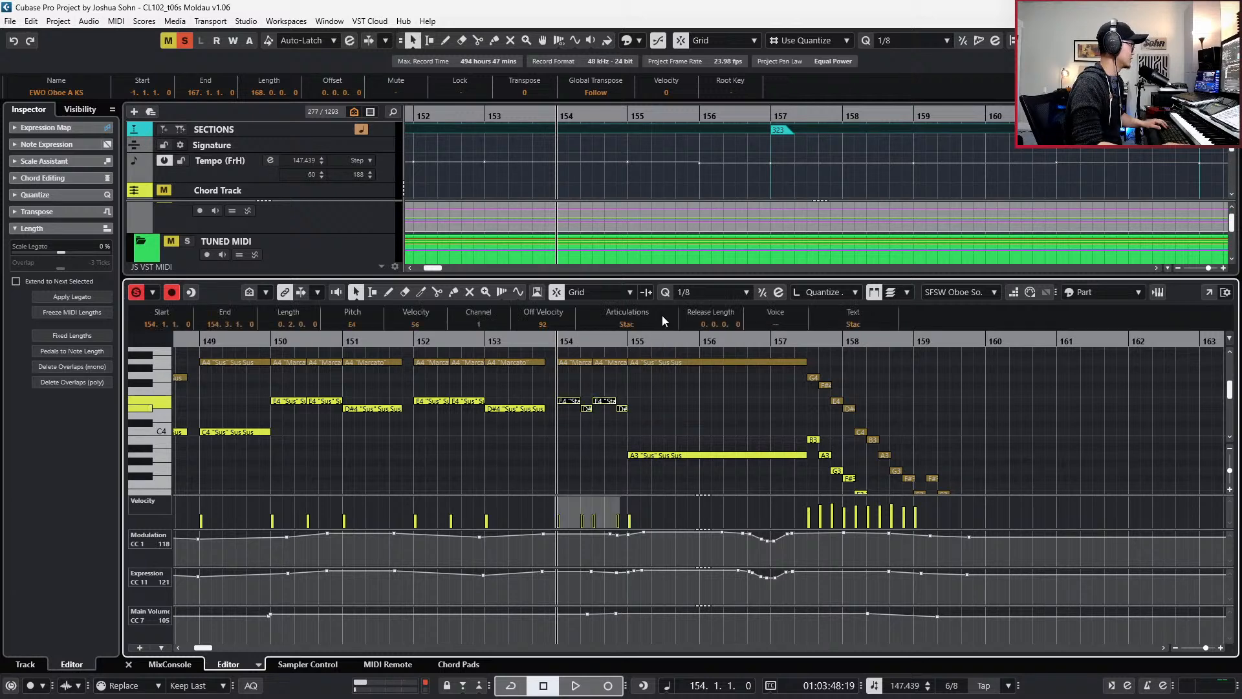
{"action": "left_click", "coordinate": [659, 317]}
{"action": "left_click", "coordinate": [630, 409]}
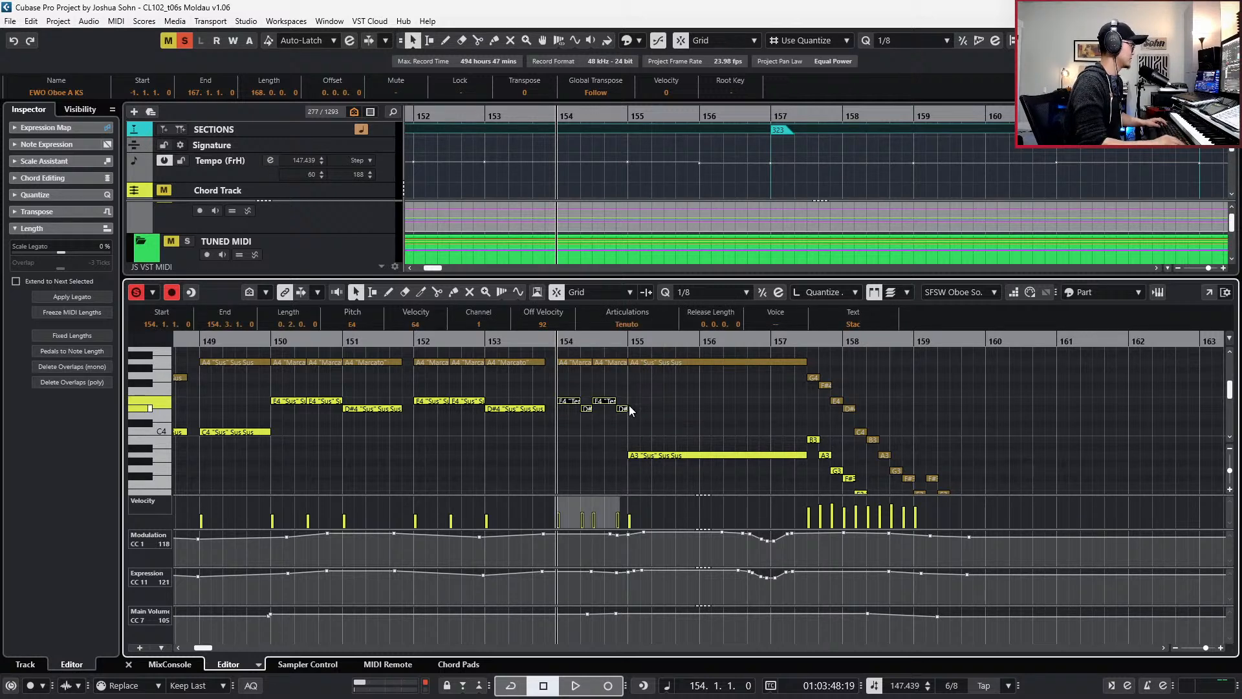
{"action": "key", "text": "KP_Subtract"}
{"action": "key", "text": "space"}
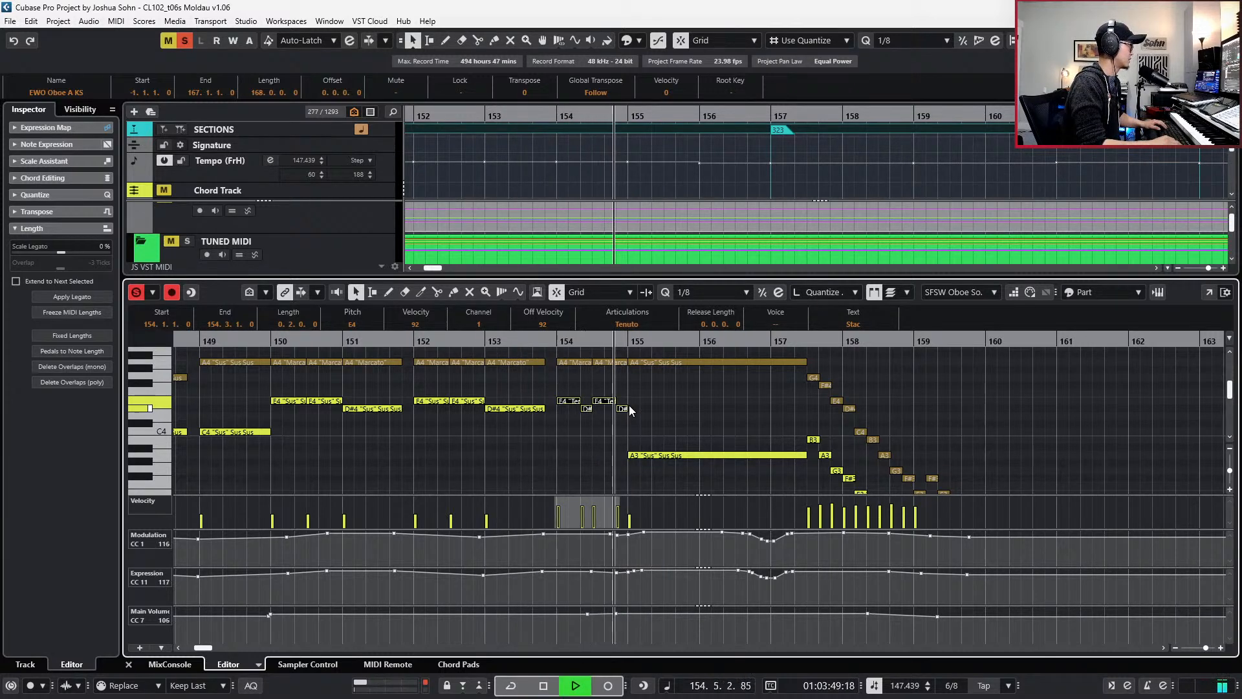
{"action": "key", "text": "space"}
- Delete the long A3 note starting at bar 155 in SFSW Oboe Solo
{"action": "left_click", "coordinate": [655, 455]}
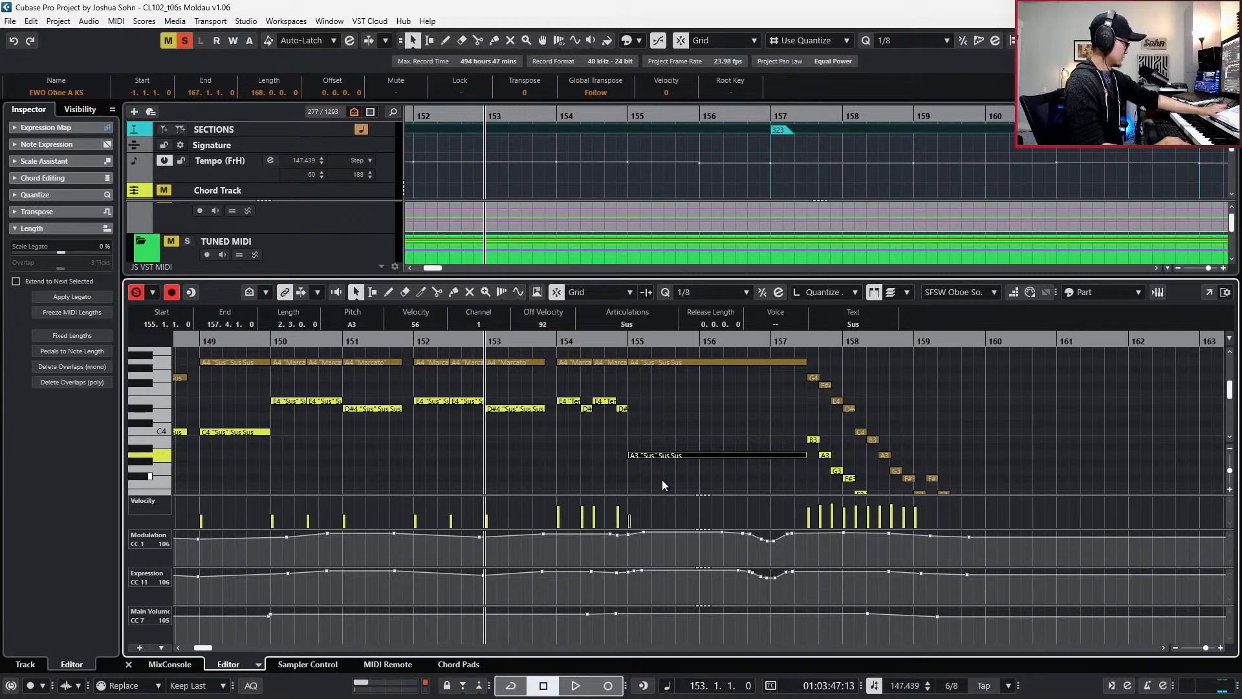
{"action": "key", "text": "Up"}
{"action": "key", "text": "Up"}
{"action": "key", "text": "Up"}
{"action": "key", "text": "Up"}
{"action": "key", "text": "Up"}
{"action": "key", "text": "Up"}
{"action": "key", "text": "Up"}
{"action": "key", "text": "Delete"}
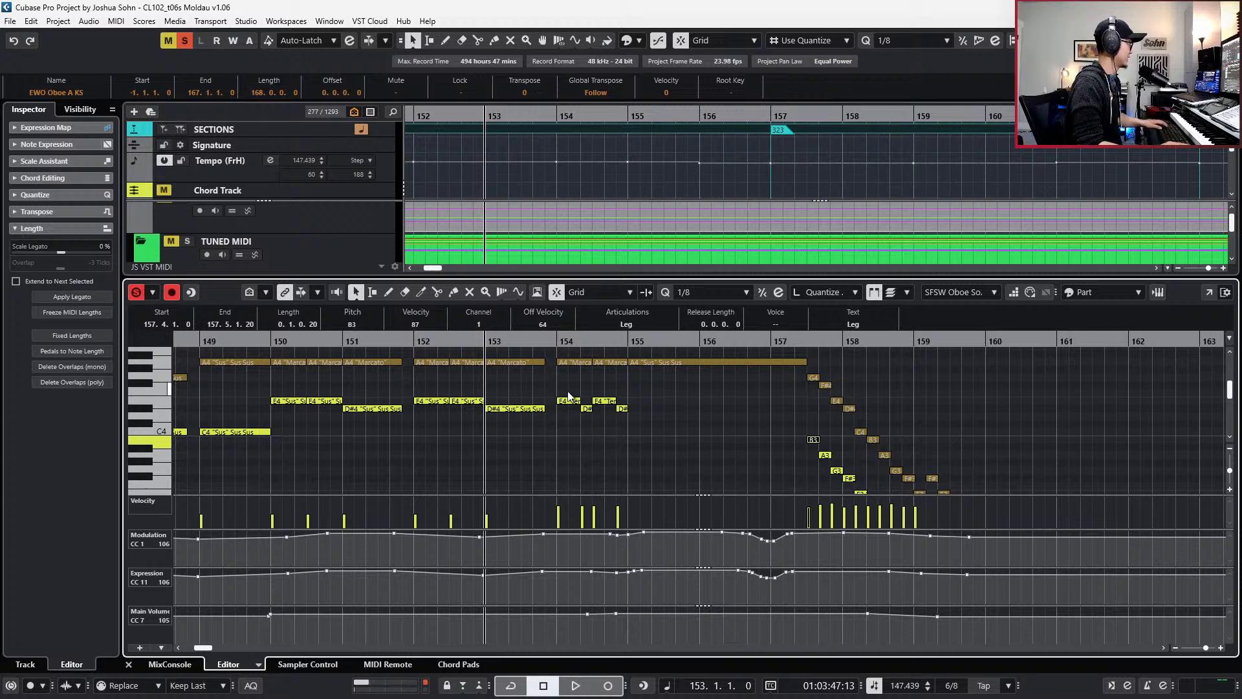
- Duplicate the four bar 154 notes into bar 155 and tighten the copies into alternating eighth notes E4 and D#4 on beats 1 to 4
{"action": "left_click_drag", "start_coordinate": [566, 374], "coordinate": [642, 407]}
{"action": "key", "text": "ctrl+d"}
{"action": "left_click", "coordinate": [642, 407]}
{"action": "key", "text": "Right"}
{"action": "key", "text": "ctrl+Left"}
{"action": "key", "text": "alt+shift+Left"}
{"action": "key", "text": "Right"}
{"action": "key", "text": "ctrl+Left"}
{"action": "key", "text": "ctrl+Left"}
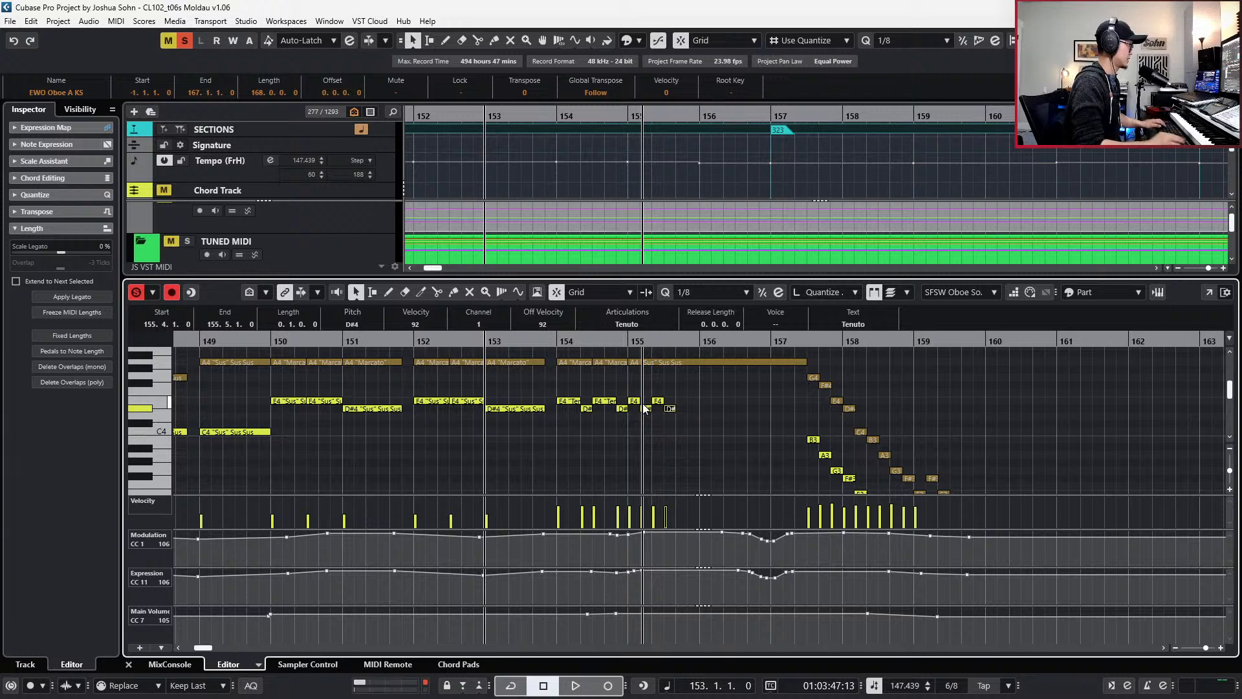
- Duplicate the E4 and D#4 pair onto the last two eighths of bar 155 and check it in playback
{"action": "left_click_drag", "start_coordinate": [648, 384], "coordinate": [680, 422]}
{"action": "key", "text": "ctrl+d"}
{"action": "left_click", "coordinate": [664, 458]}
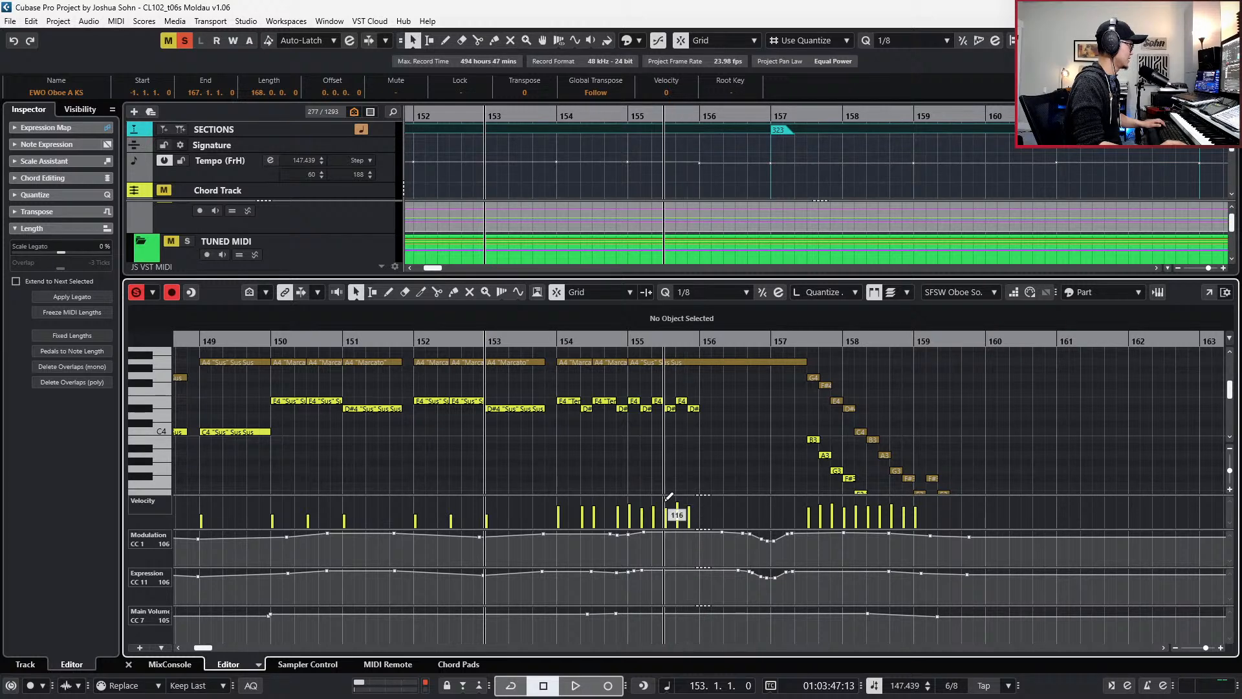
{"action": "key", "text": "space"}
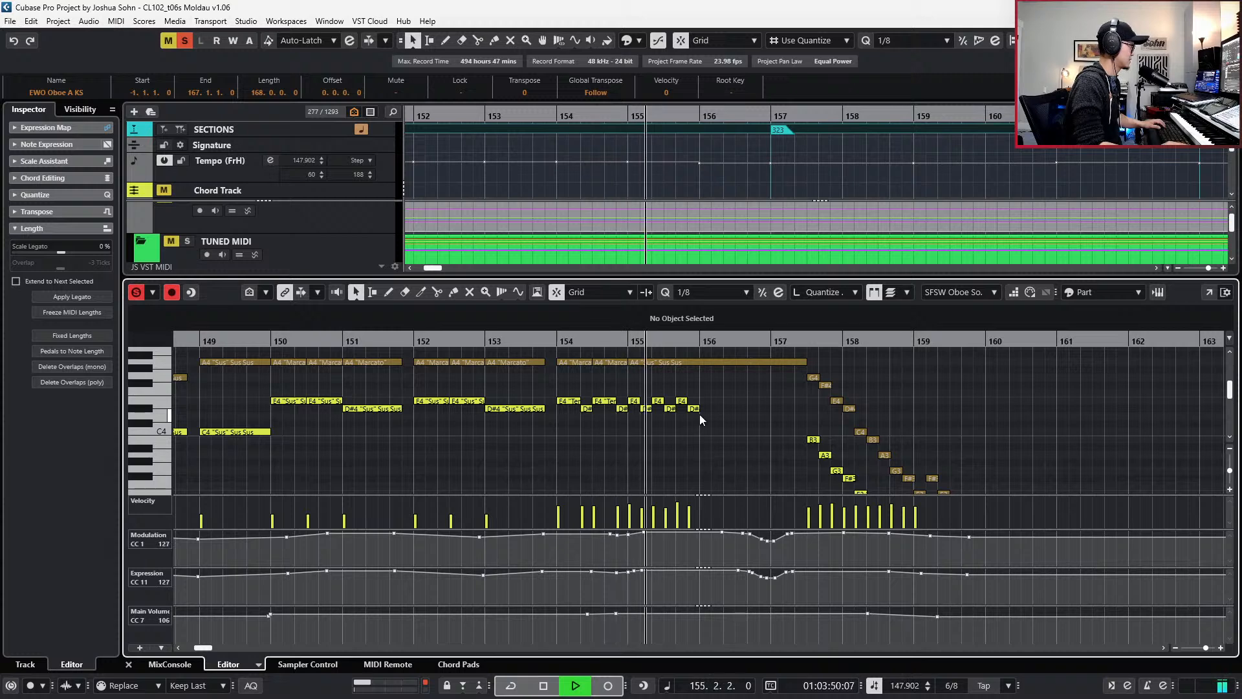
{"action": "key", "text": "space"}
- Duplicate the E4 and D#4 pair four more times, filling bar 156 and the first two eighths of bar 157
{"action": "left_click_drag", "start_coordinate": [694, 415], "coordinate": [683, 401]}
{"action": "key", "text": "ctrl+d"}
{"action": "key", "text": "ctrl+d"}
{"action": "key", "text": "ctrl+d"}
{"action": "key", "text": "space"}
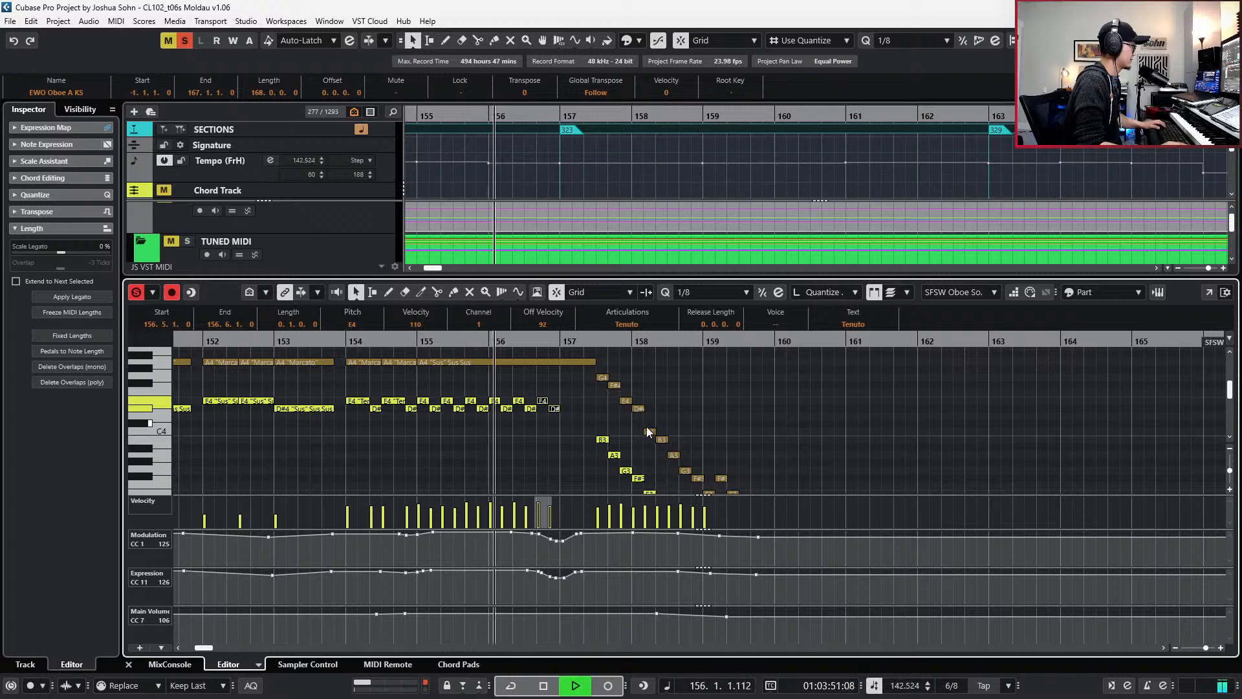
{"action": "key", "text": "space"}
{"action": "key", "text": "ctrl+d"}
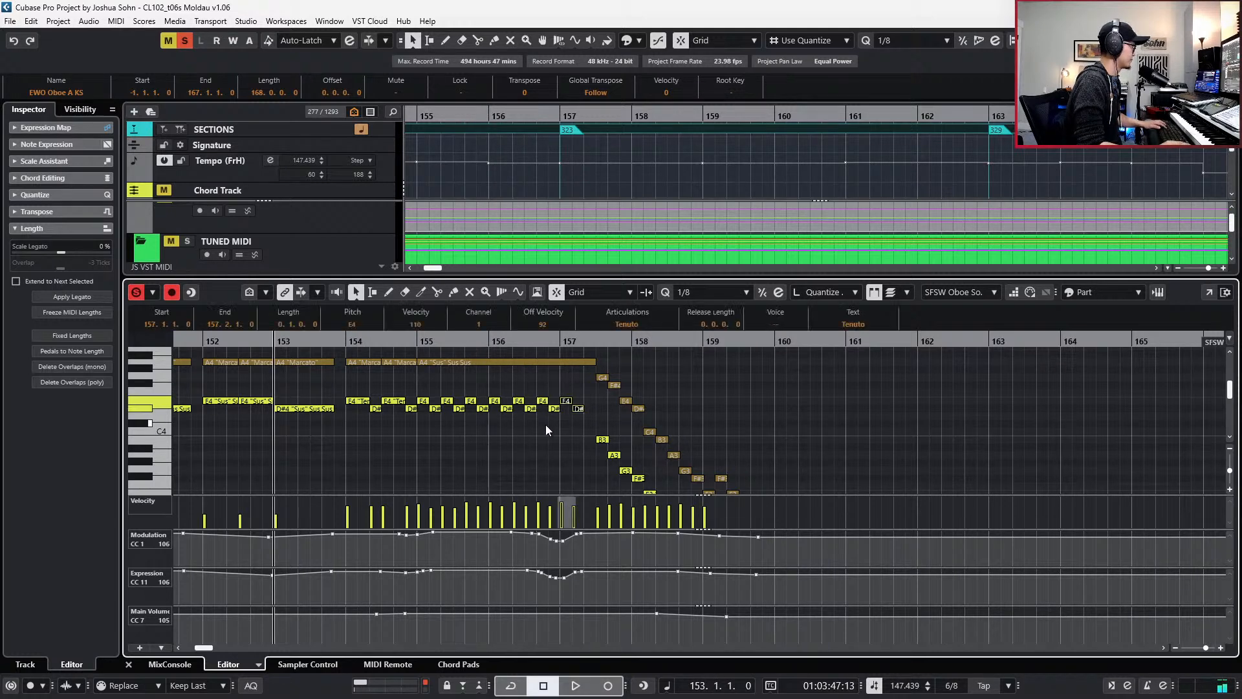
- Duplicate the D#4 in bar 157 onto the third eighth, lower the copy to C4 and play the passage from bar 153
{"action": "left_click_drag", "start_coordinate": [575, 400], "coordinate": [579, 418]}
{"action": "key", "text": "ctrl+d"}
{"action": "key", "text": "Down"}
{"action": "key", "text": "Down"}
{"action": "key", "text": "Down"}
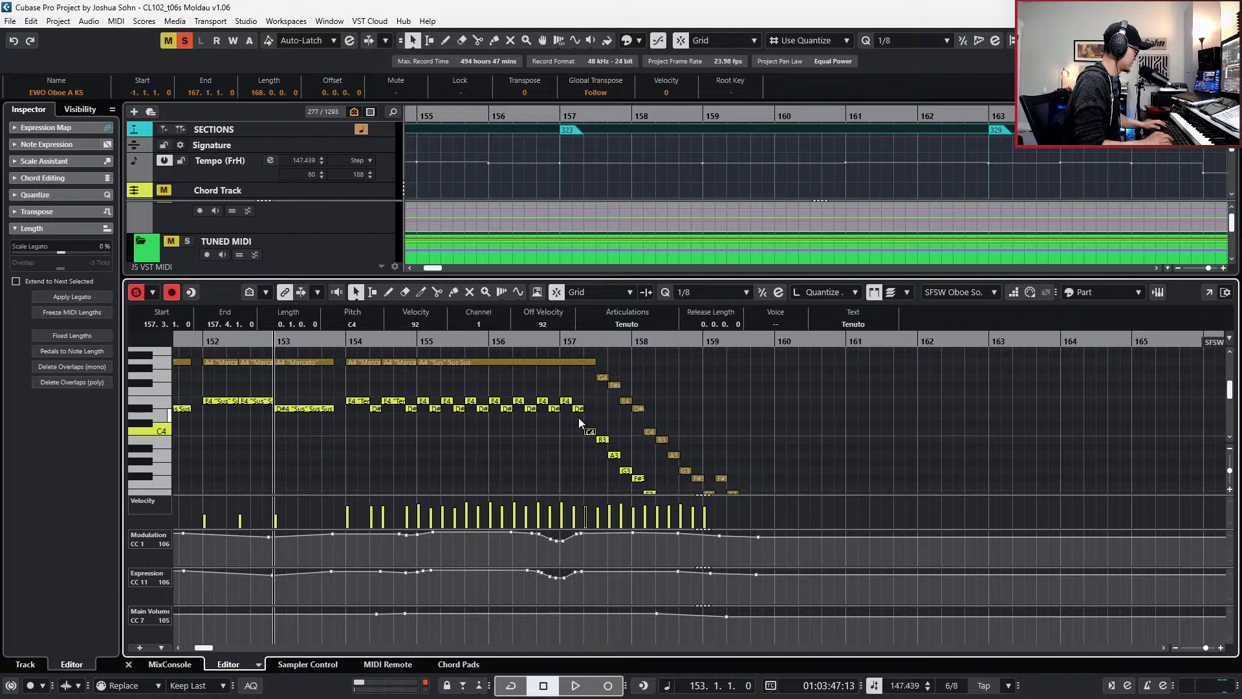
{"action": "key", "text": "space"}
{"action": "key", "text": "g"}
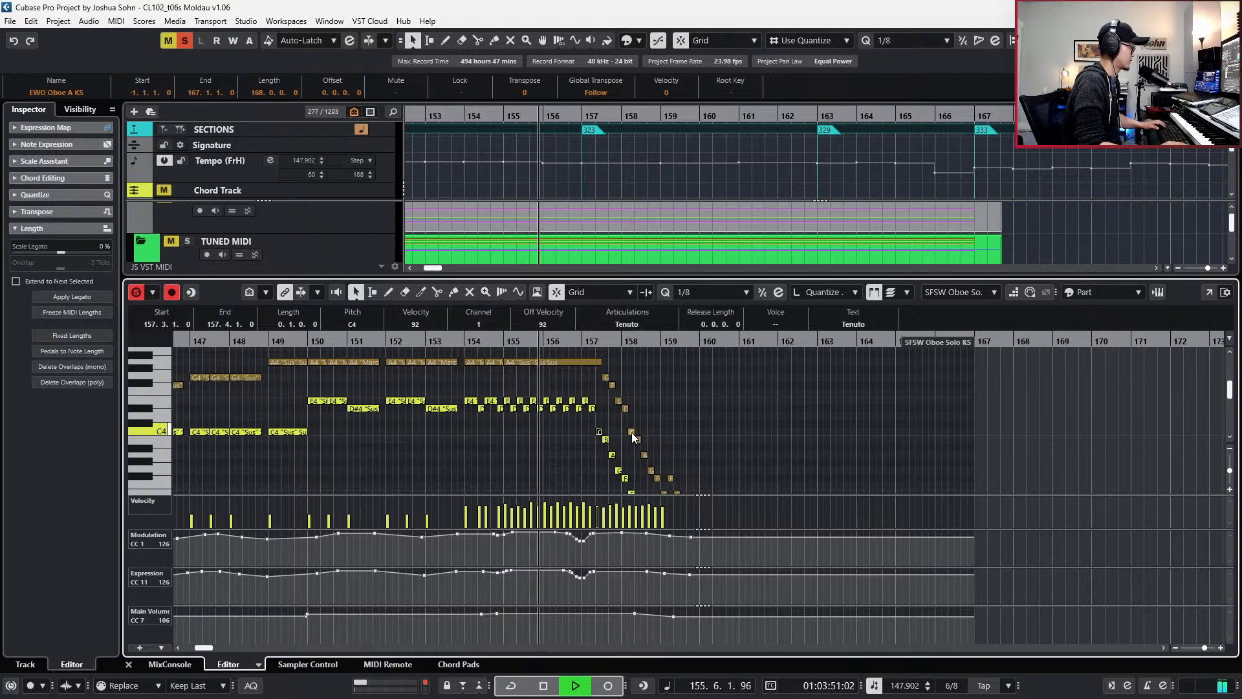
{"action": "key", "text": "h"}
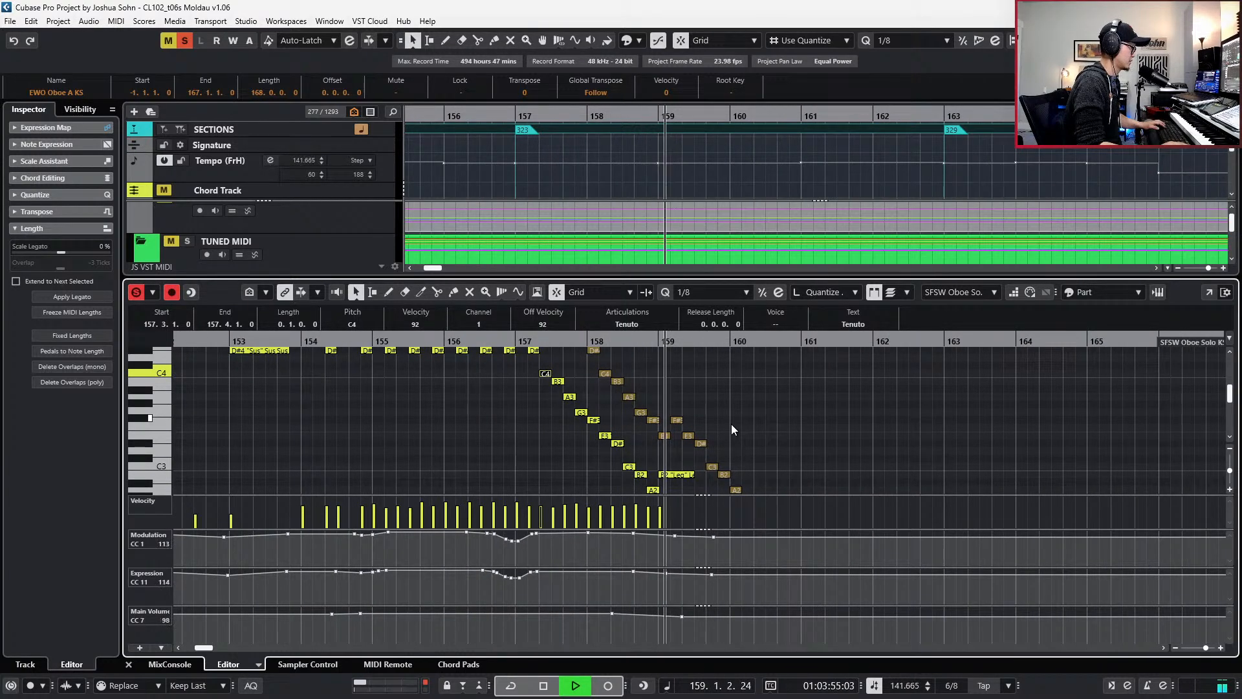
{"action": "scroll", "coordinate": [731, 425], "scroll_direction": "down", "scroll_amount": 1}
{"action": "key", "text": "space"}
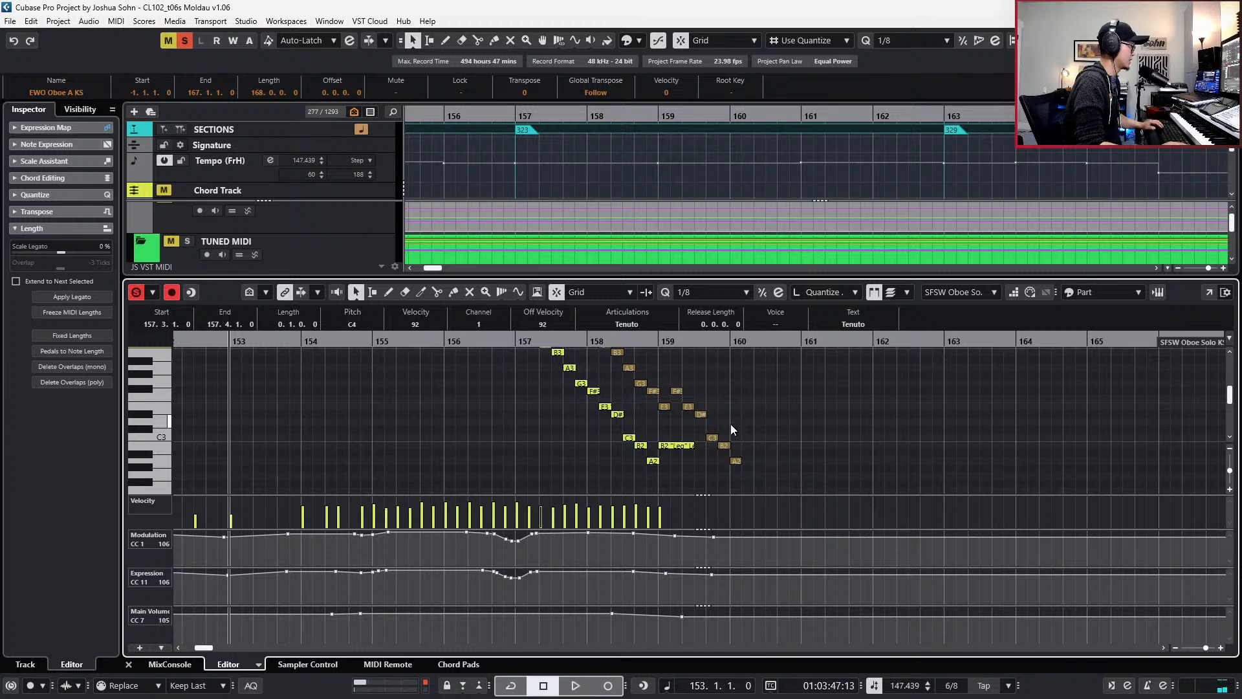
- Hide the controller lanes to show more of the descending oboe run in the note display
{"action": "scroll", "coordinate": [731, 425], "scroll_direction": "up", "scroll_amount": 2}
{"action": "scroll", "coordinate": [688, 448], "scroll_direction": "down", "scroll_amount": 1}
{"action": "key", "text": "alt+l"}
{"action": "scroll", "coordinate": [669, 446], "scroll_direction": "up", "scroll_amount": 2}
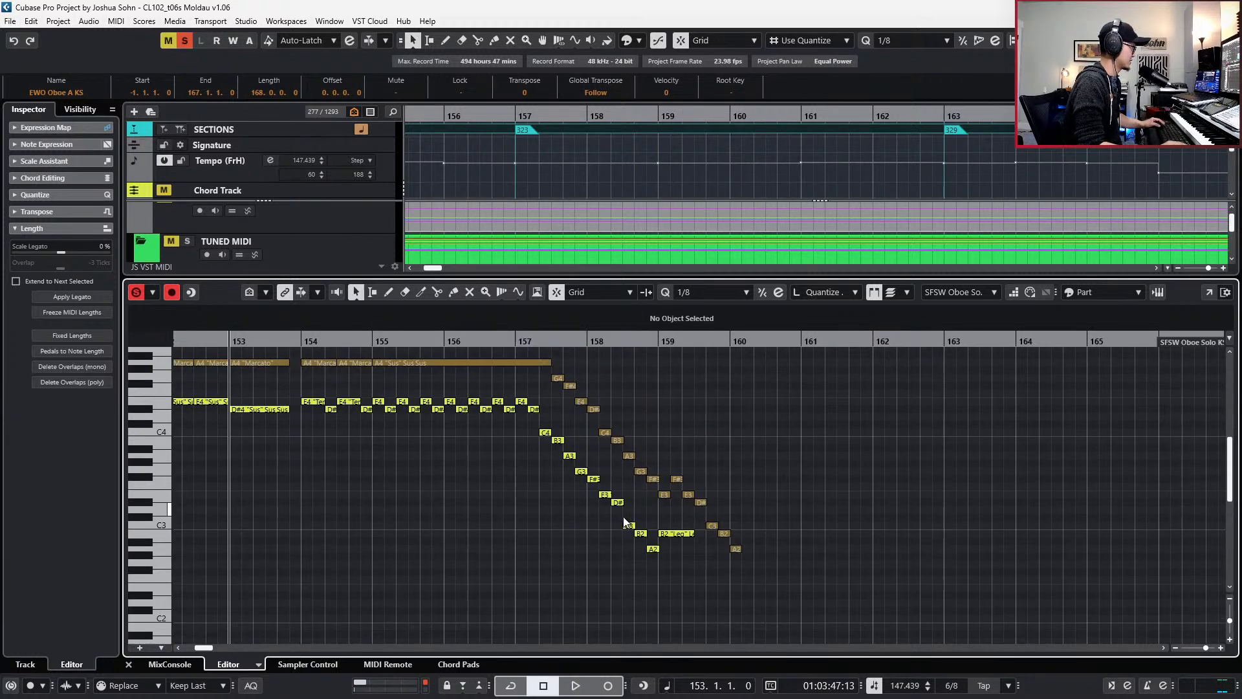
- Step through the SFSW Oboe Solo notes of the descending run in bars 157 and 158 to check their pitches
{"action": "left_click", "coordinate": [628, 526]}
{"action": "key", "text": "Left"}
{"action": "key", "text": "Left"}
{"action": "key", "text": "Left"}
{"action": "key", "text": "Left"}
{"action": "key", "text": "Left"}
{"action": "key", "text": "Left"}
{"action": "key", "text": "Left"}
{"action": "key", "text": "Left"}
{"action": "key", "text": "Left"}
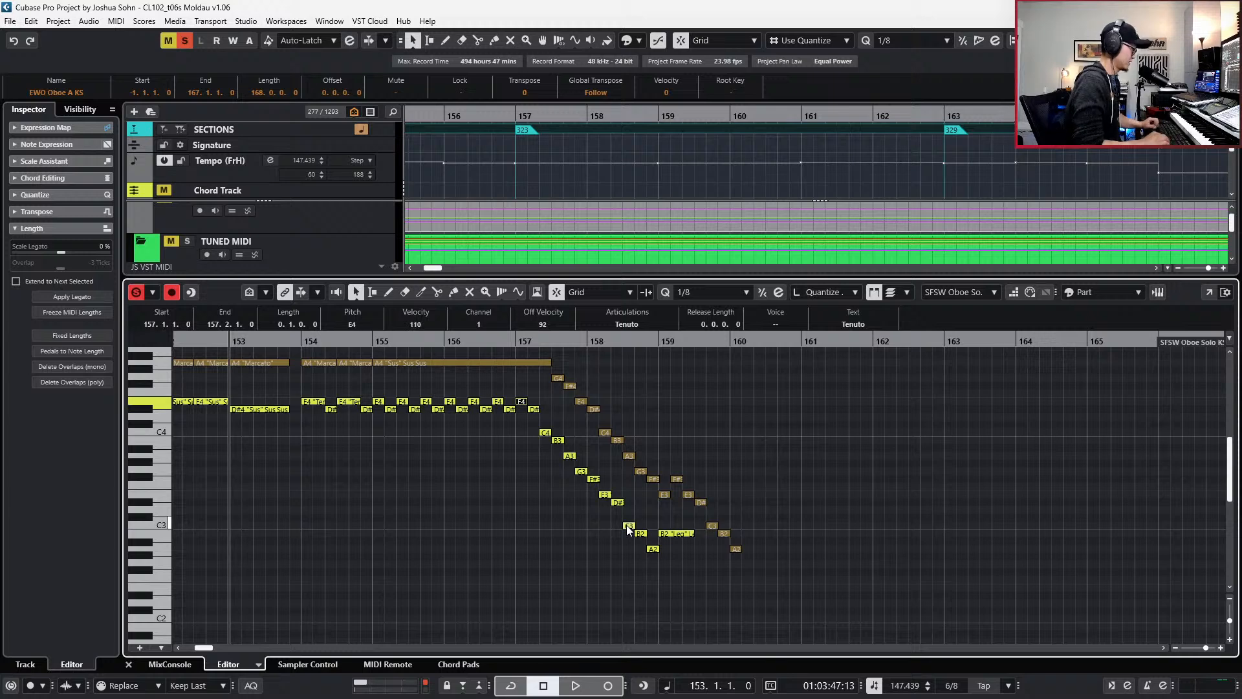
{"action": "key", "text": "Right"}
{"action": "key", "text": "Right"}
{"action": "key", "text": "Right"}
{"action": "key", "text": "Right"}
{"action": "key", "text": "Right"}
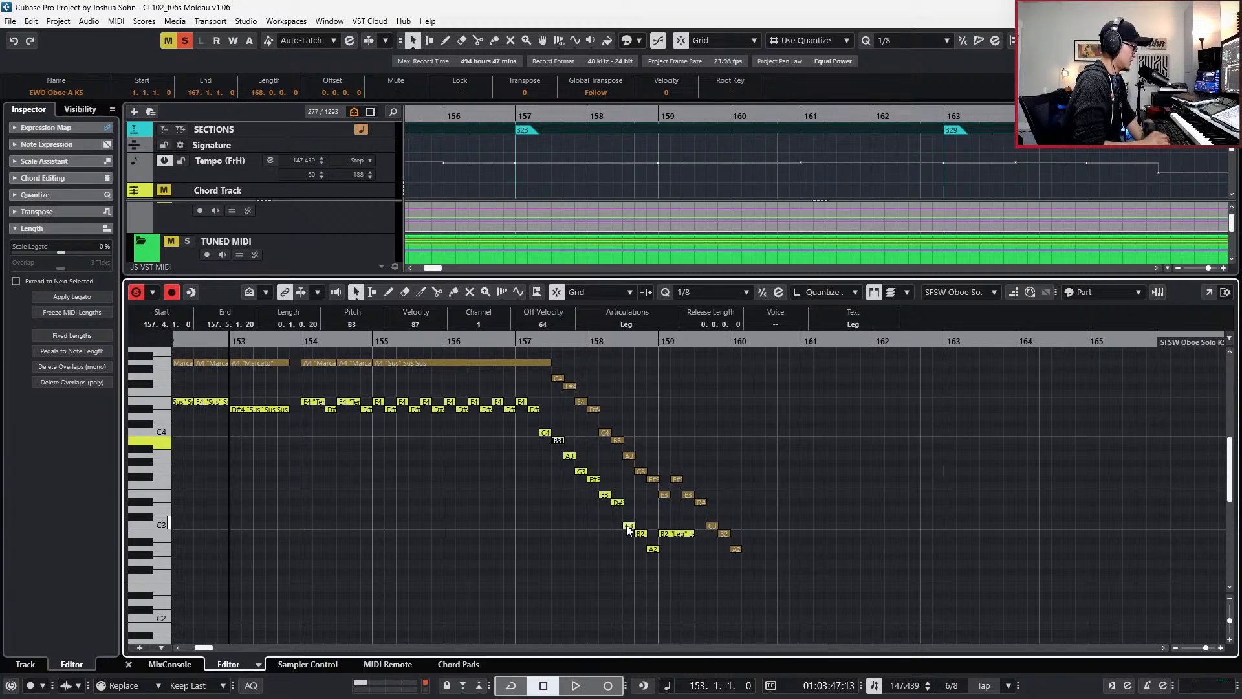
{"action": "key", "text": "Right"}
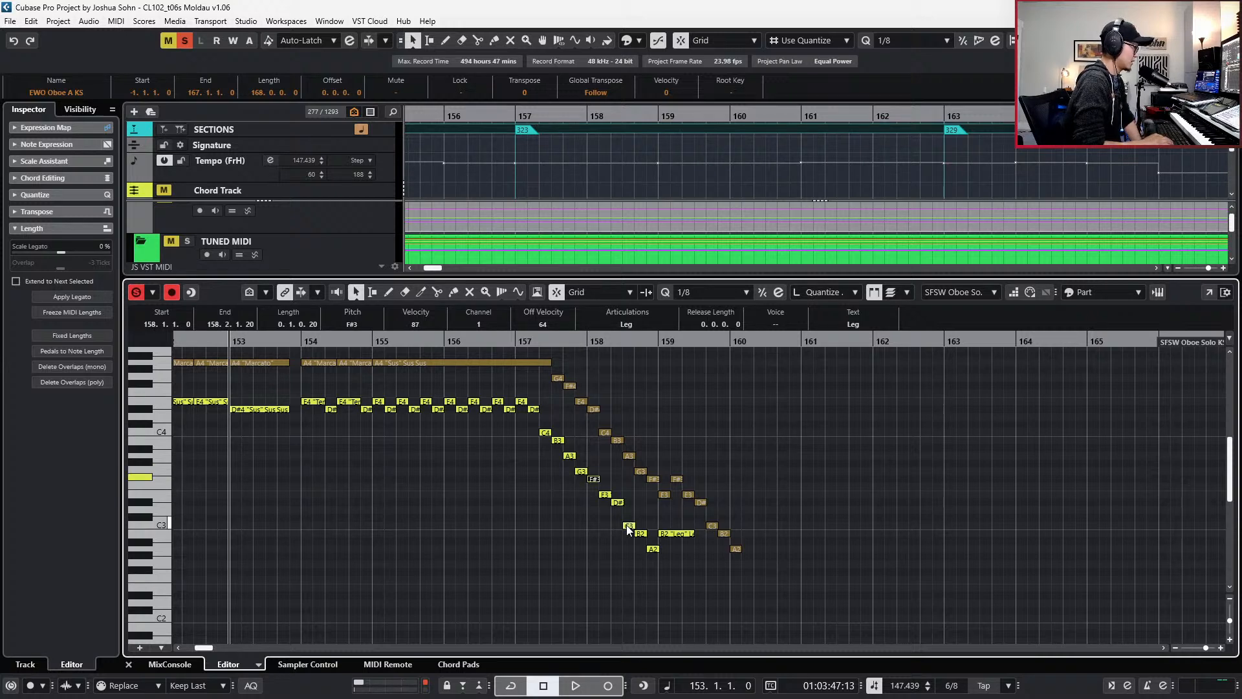
- Raise the second and third notes of bar 158 in SFSW Oboe Solo to G3 and F#3
{"action": "key", "text": "Right"}
{"action": "key", "text": "Up"}
{"action": "key", "text": "Up"}
{"action": "key", "text": "Up"}
{"action": "key", "text": "Right"}
{"action": "key", "text": "Up"}
{"action": "key", "text": "Up"}
{"action": "key", "text": "Up"}
- Raise the fourth and fifth notes of bar 158 in SFSW Oboe Solo to E3 and D#3
{"action": "key", "text": "Right"}
{"action": "key", "text": "Up"}
{"action": "key", "text": "Up"}
{"action": "key", "text": "Up"}
{"action": "key", "text": "Up"}
{"action": "key", "text": "Up"}
{"action": "key", "text": "Up"}
{"action": "key", "text": "Down"}
{"action": "key", "text": "Down"}
{"action": "key", "text": "Right"}
{"action": "key", "text": "Up"}
{"action": "key", "text": "Up"}
{"action": "key", "text": "Up"}
{"action": "key", "text": "Up"}
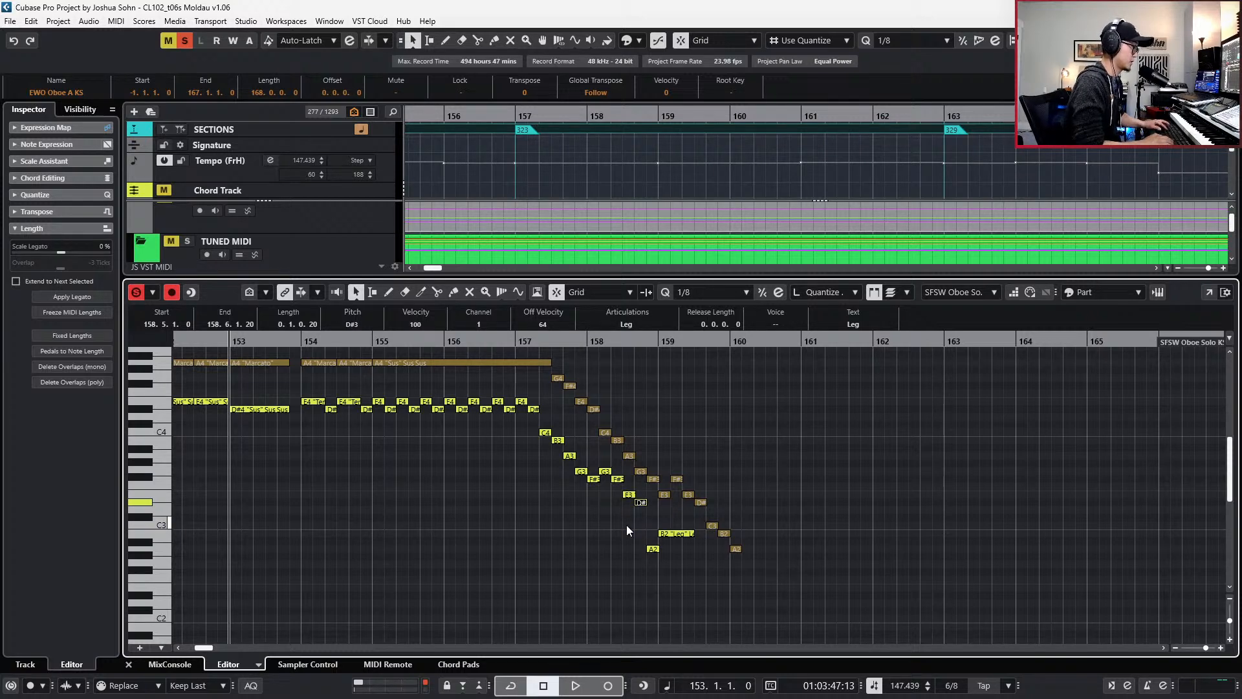
- Delete the low A2 and the long B2 that end the descending run in SFSW Oboe Solo
{"action": "key", "text": "Right"}
{"action": "key", "text": "shift+Right"}
{"action": "key", "text": "Delete"}
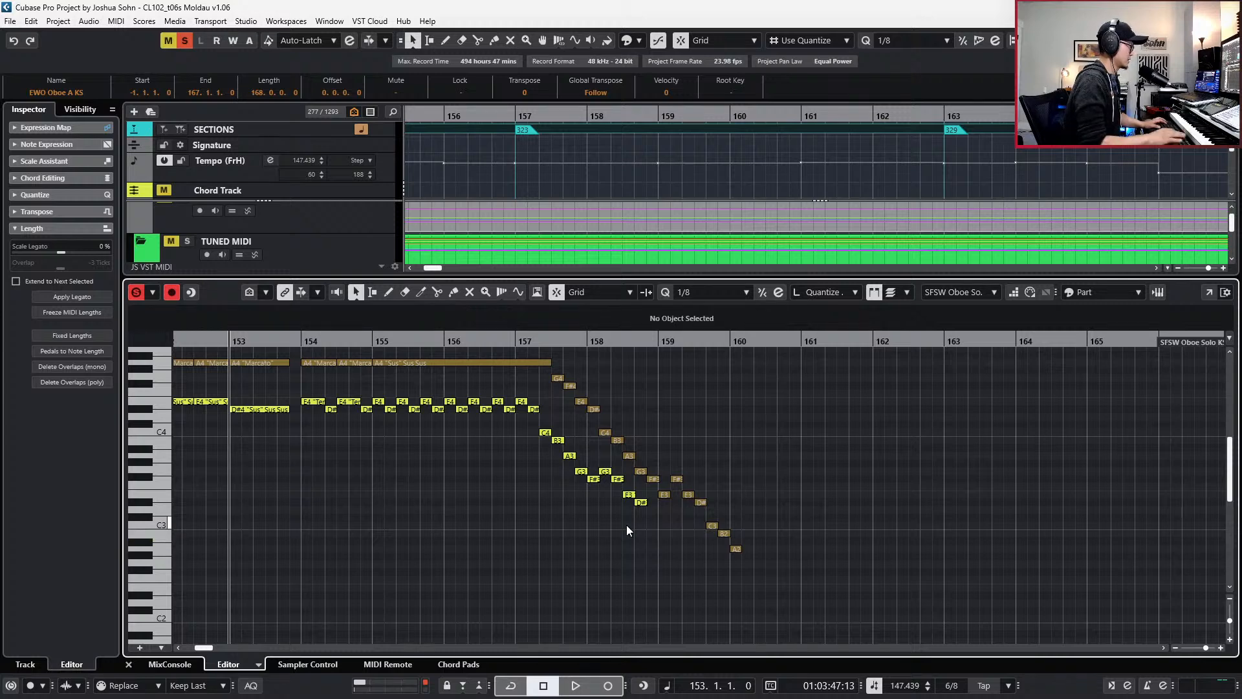
- Compare the descending run of EWO Oboe A in bars 157 to 160 with the SFSW Oboe Solo line
{"action": "scroll", "coordinate": [652, 451], "scroll_direction": "up", "scroll_amount": 3}
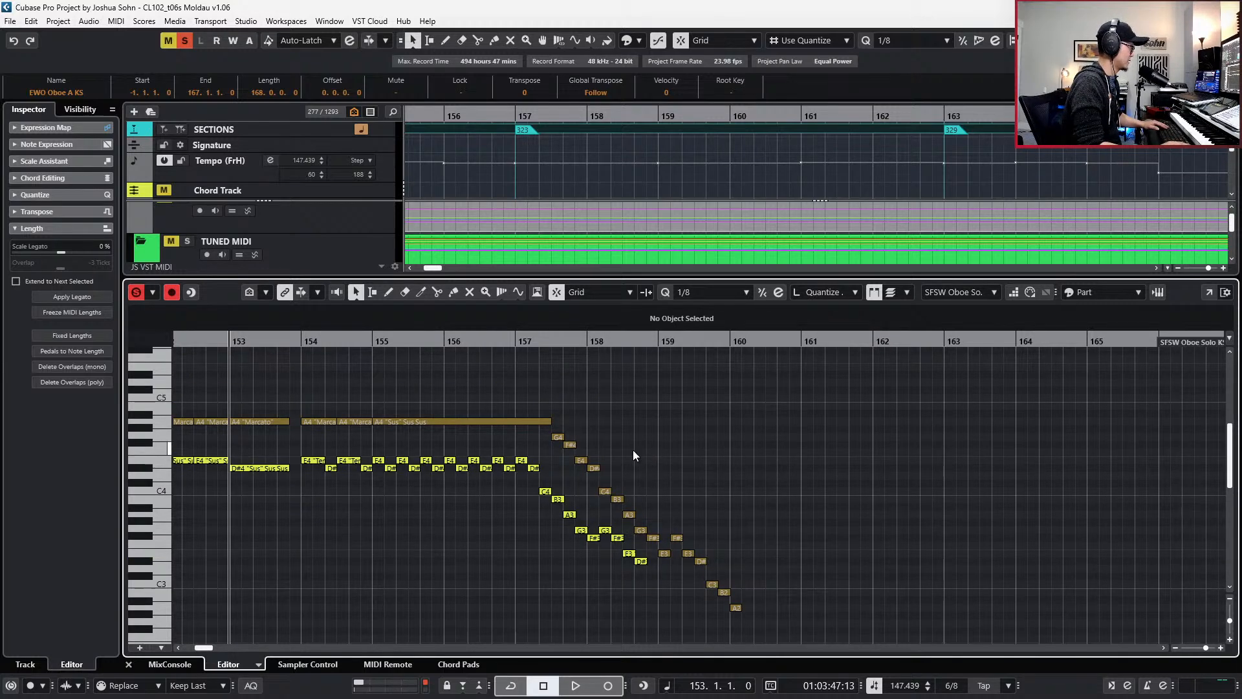
{"action": "left_click", "coordinate": [560, 438]}
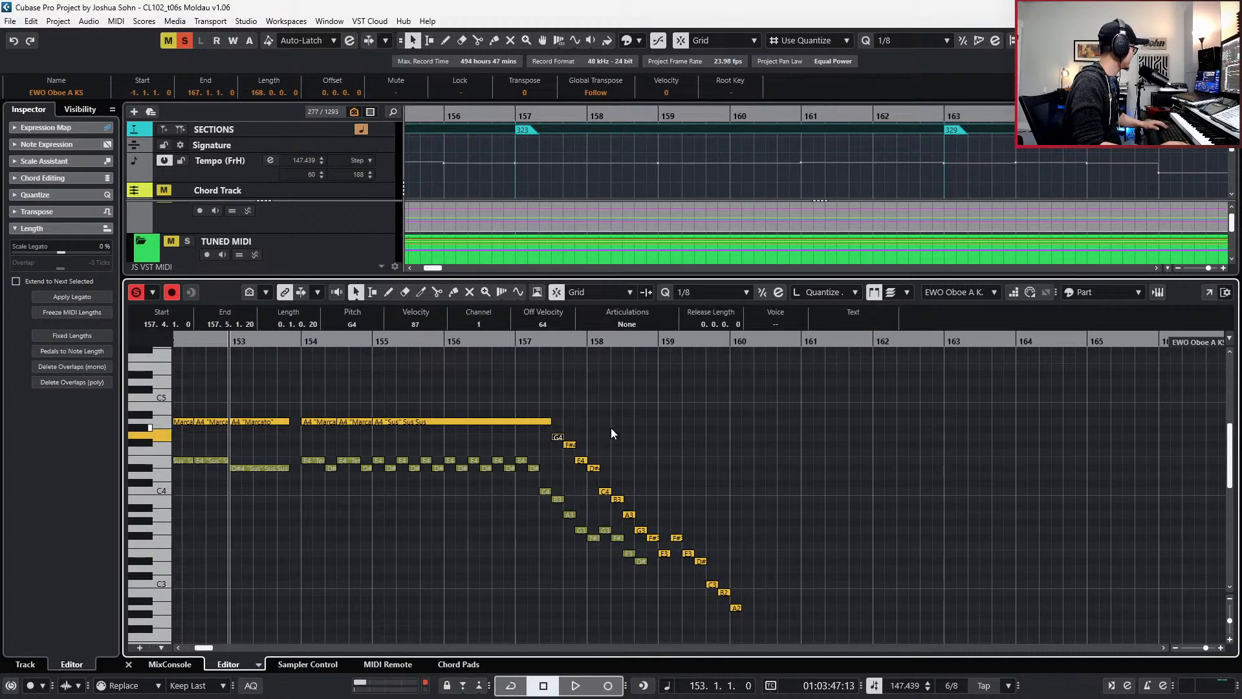
{"action": "scroll", "coordinate": [637, 414], "scroll_direction": "down", "scroll_amount": 6}
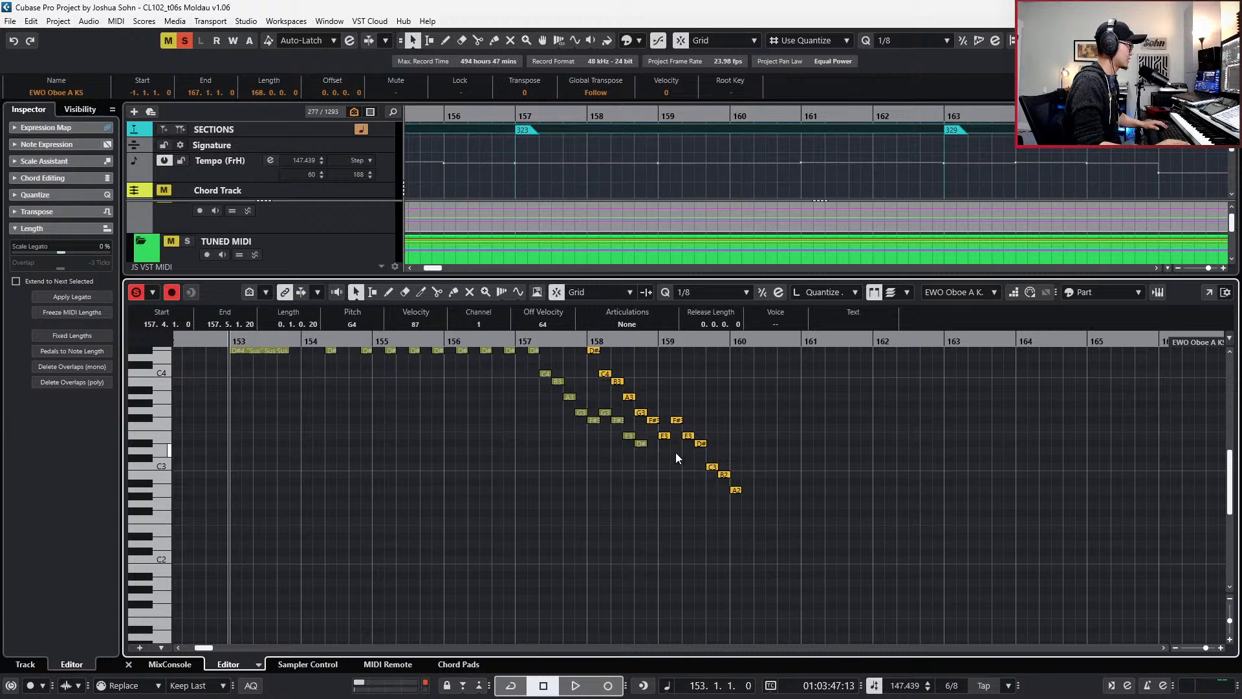
{"action": "scroll", "coordinate": [675, 452], "scroll_direction": "up", "scroll_amount": 3}
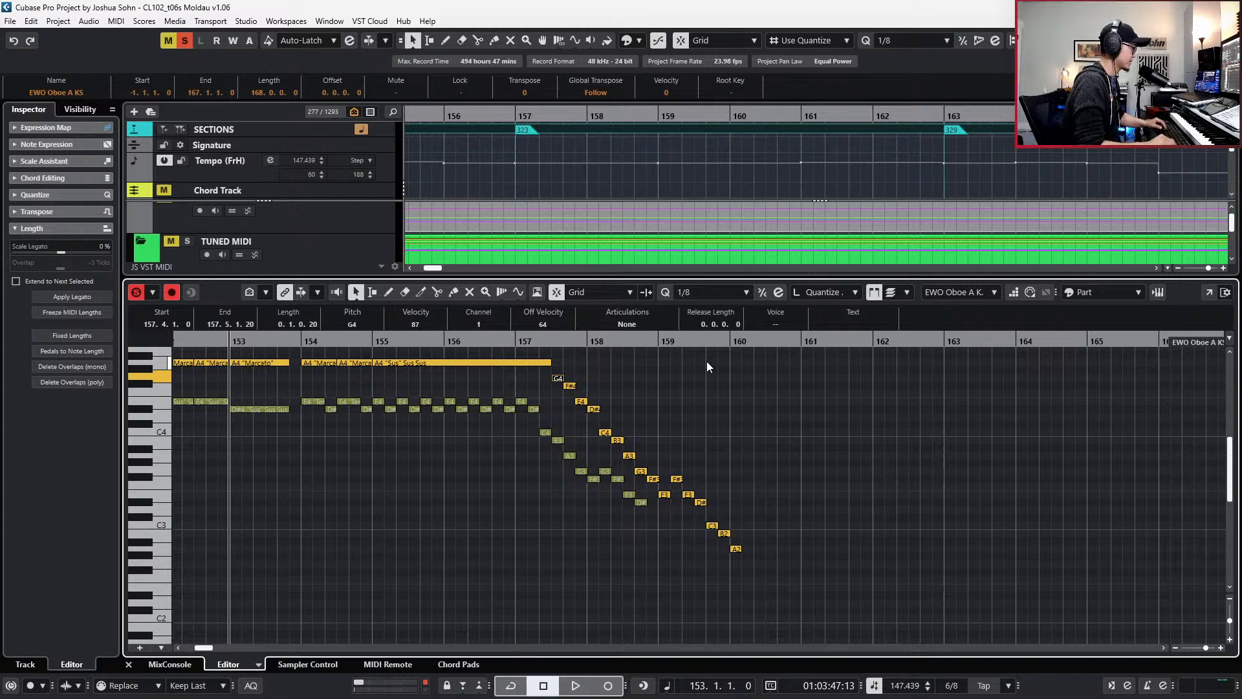
{"action": "left_click", "coordinate": [511, 409]}
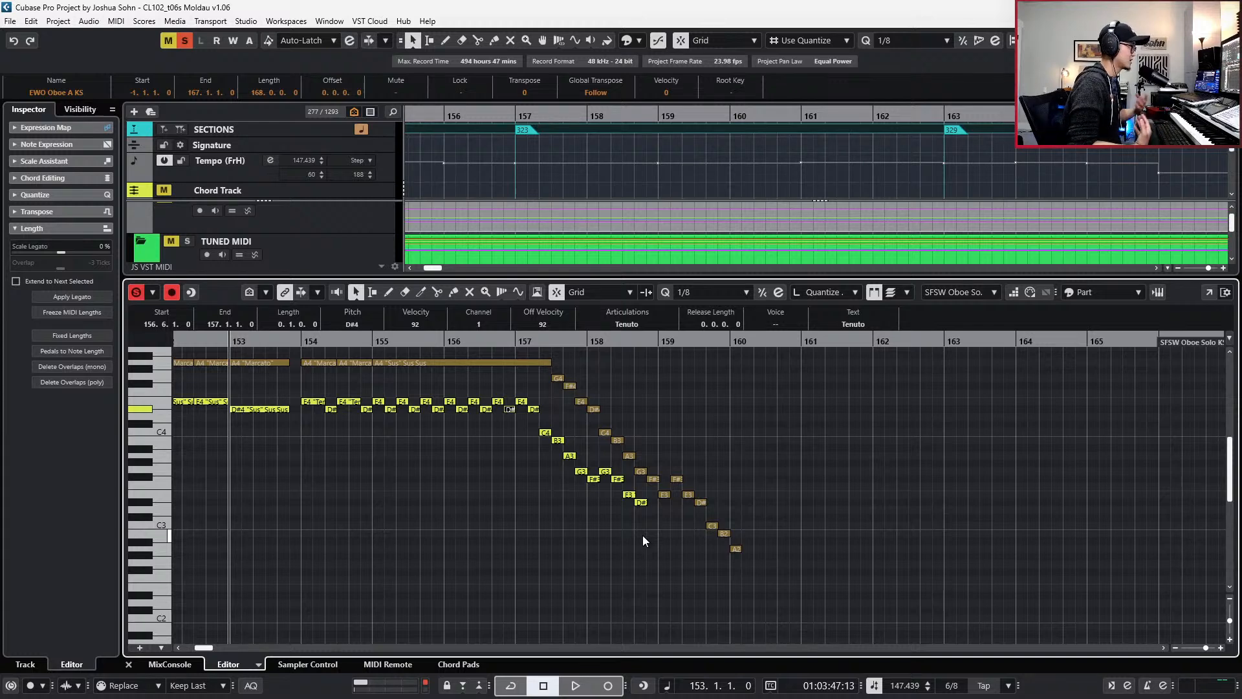
- Locate the SFSW Oboe Solo run's last note, set the playhead to bar 158, and select the G4 starting the EWO Oboe A run
{"action": "left_click", "coordinate": [641, 502]}
{"action": "key", "text": "l"}
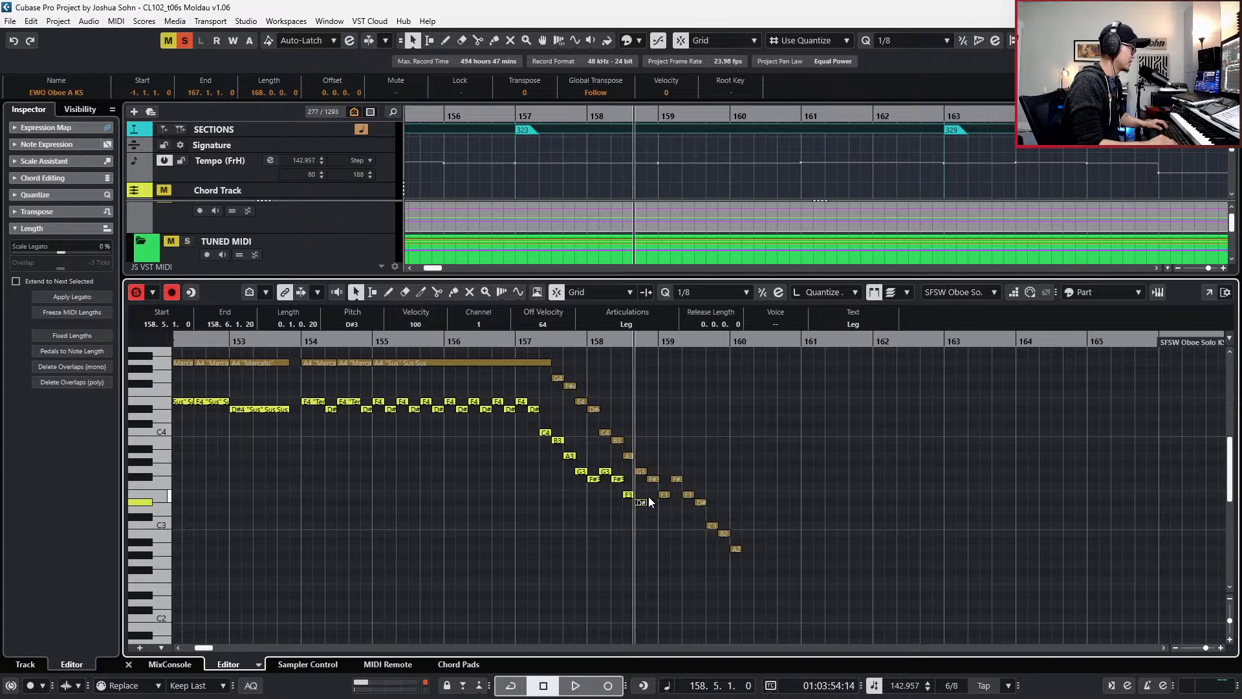
{"action": "key", "text": "KP_Subtract"}
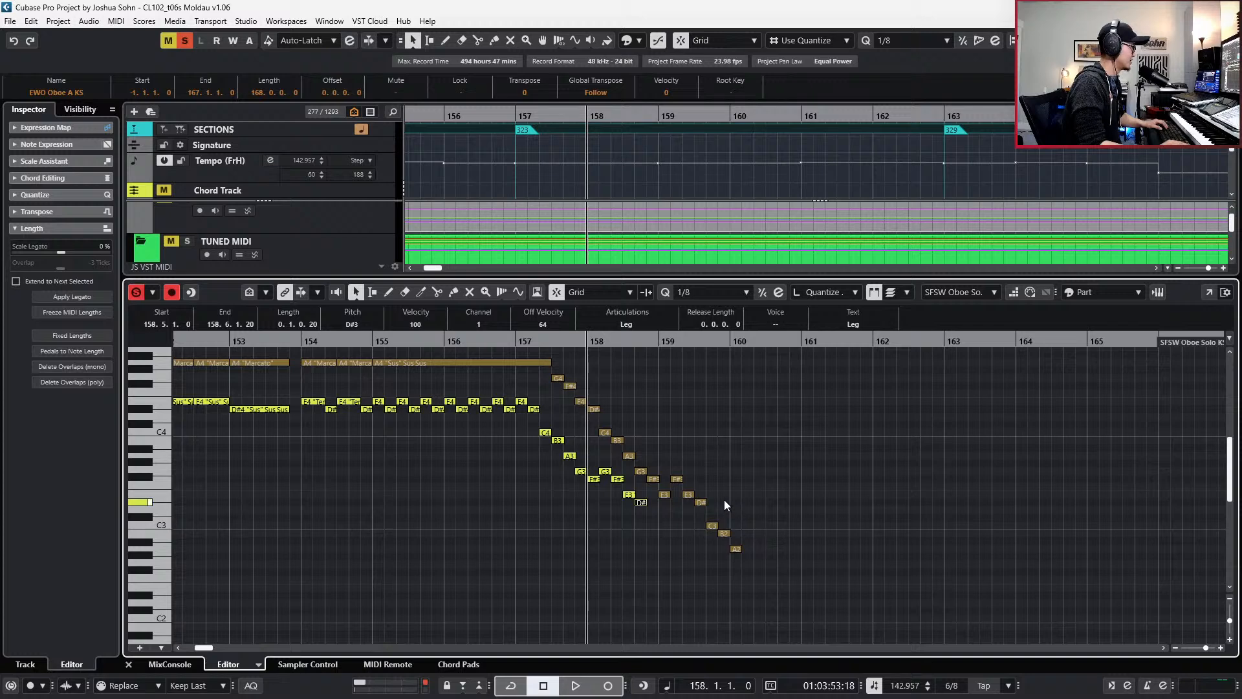
{"action": "scroll", "coordinate": [675, 495], "scroll_direction": "up", "scroll_amount": 2}
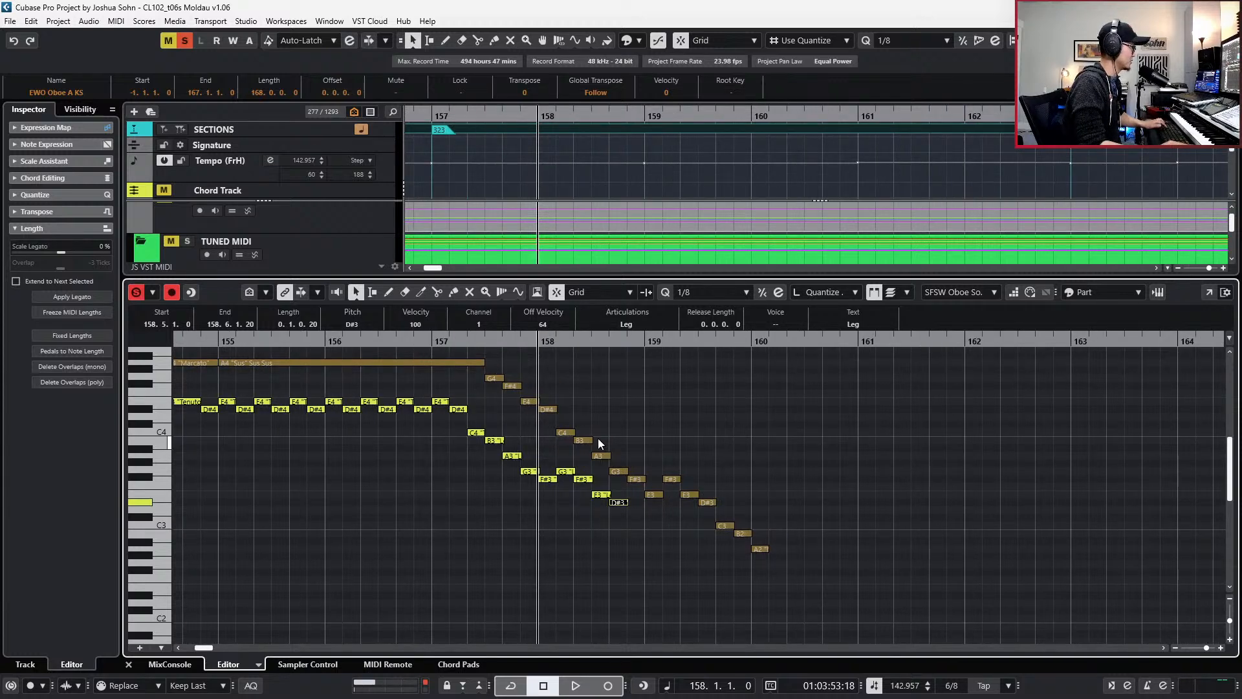
{"action": "left_click", "coordinate": [494, 377]}
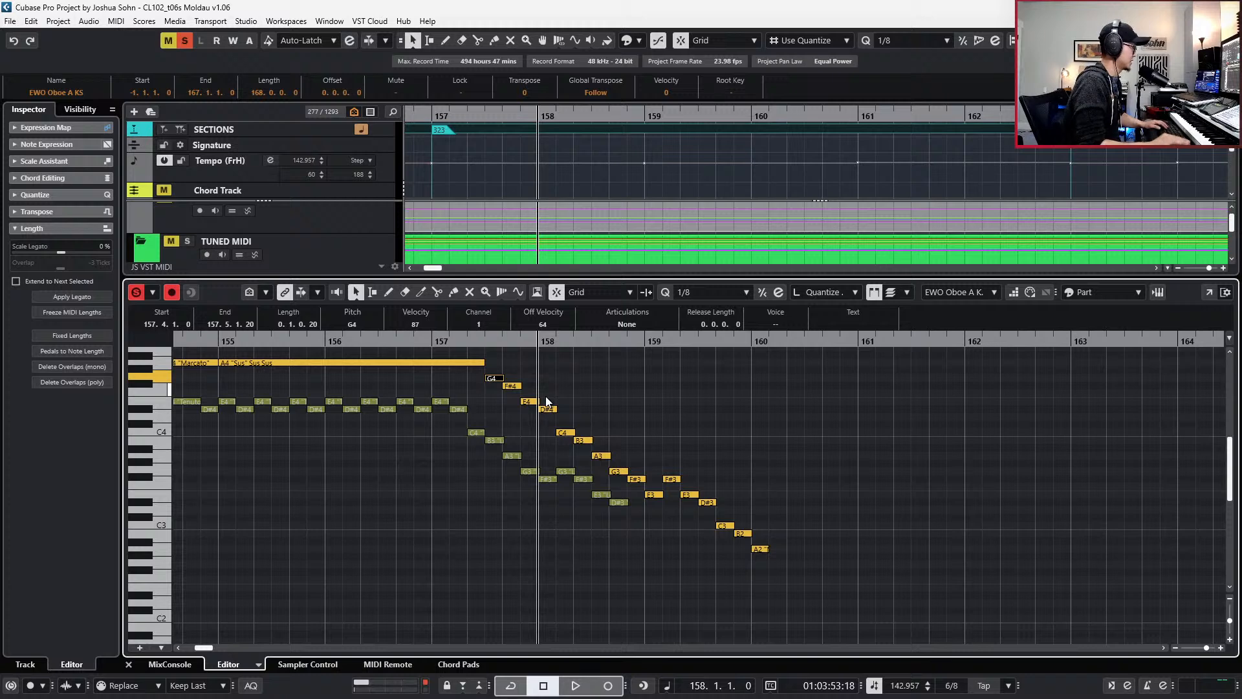
- Move the playhead to the G4 starting the oboe's descending run and raise the note on 158.2 to E4
{"action": "key", "text": "l"}
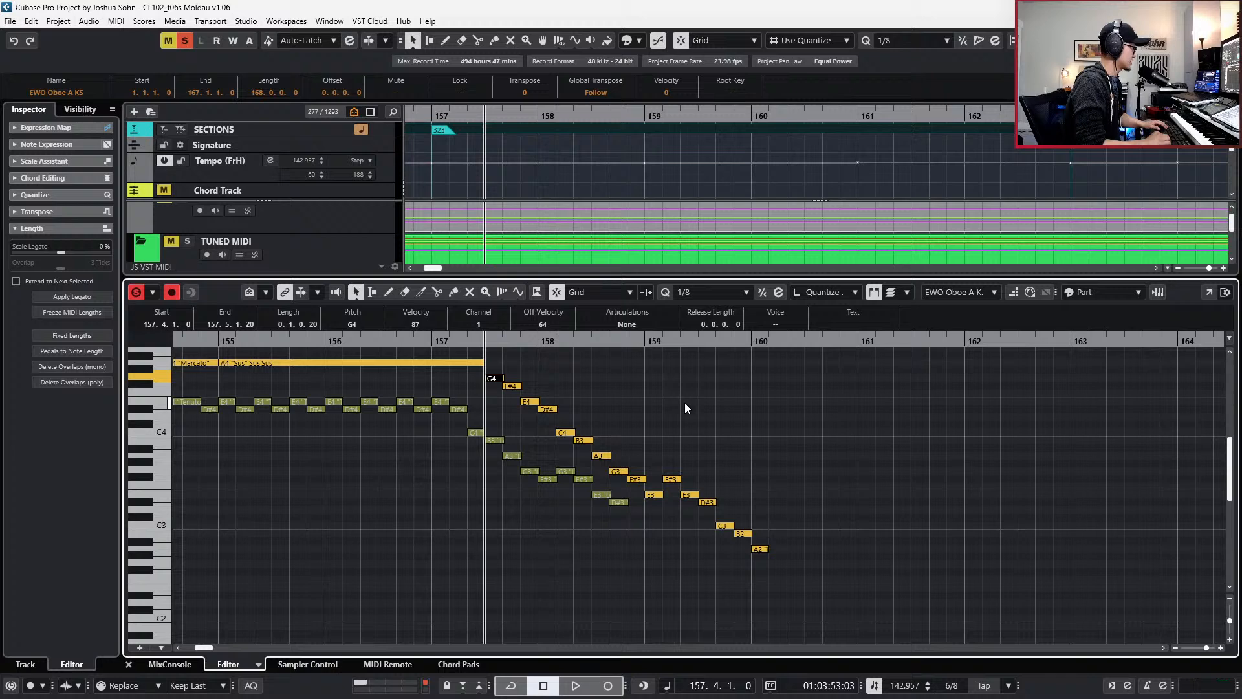
{"action": "key", "text": "Right"}
{"action": "key", "text": "Right"}
{"action": "key", "text": "Right"}
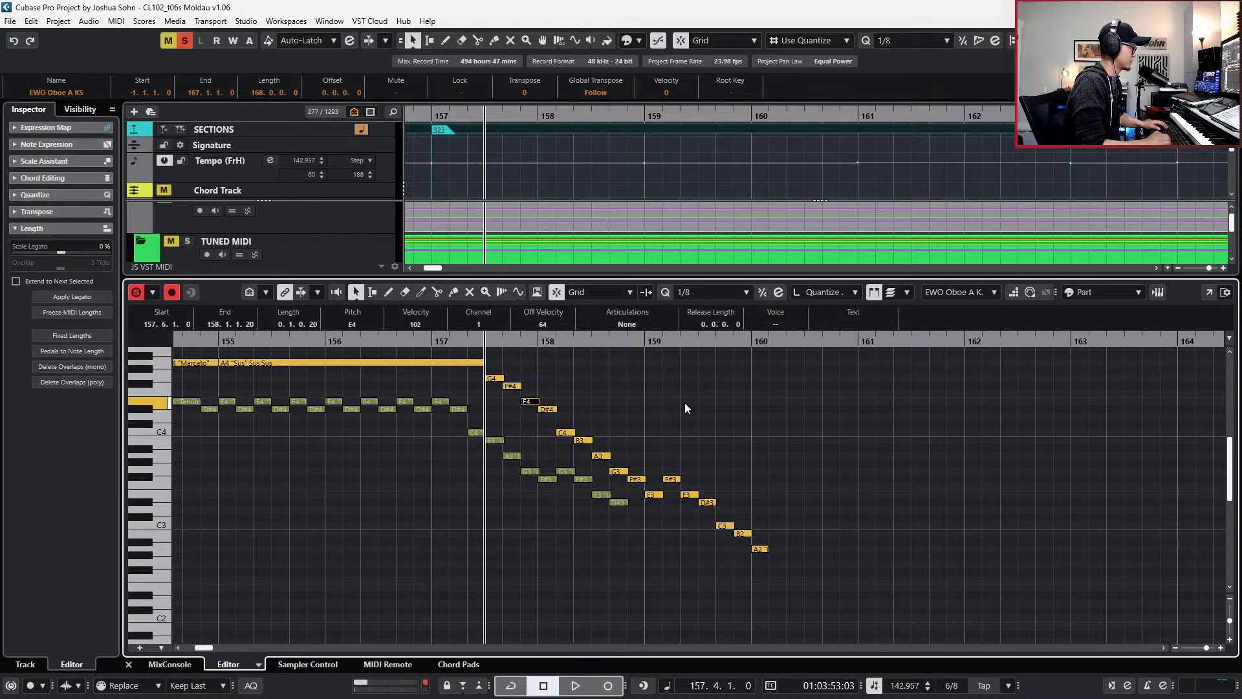
{"action": "key", "text": "Right"}
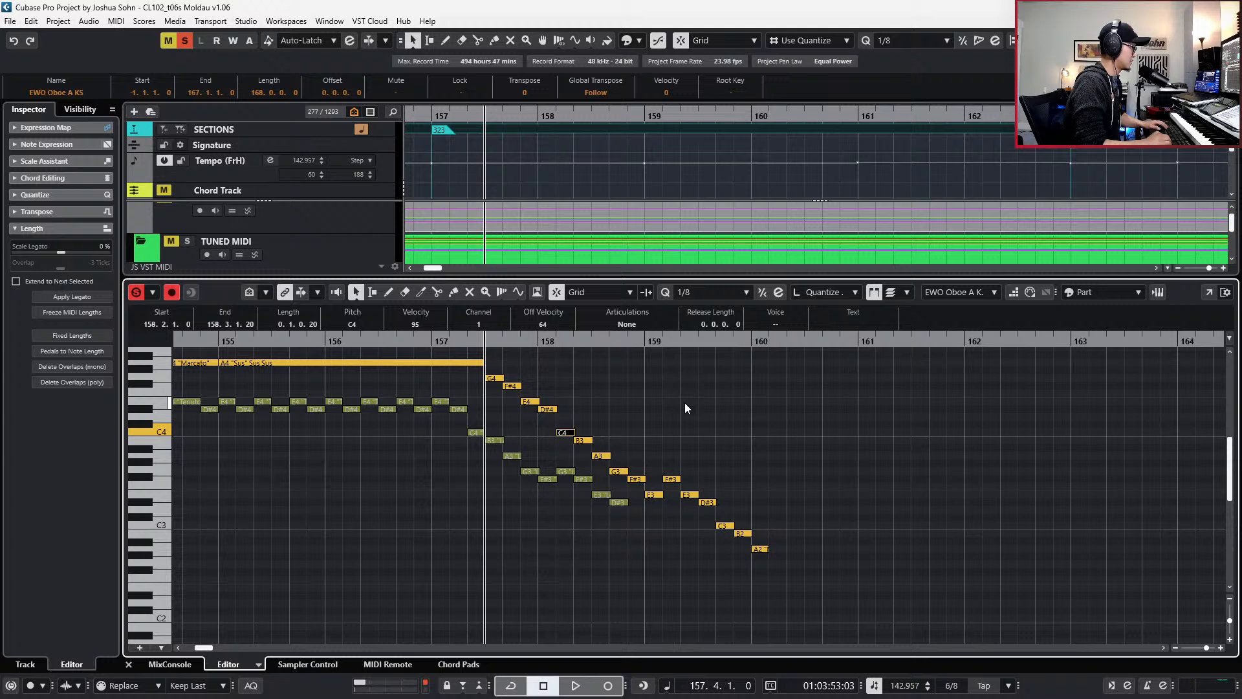
{"action": "key", "text": "Up"}
{"action": "key", "text": "Up"}
{"action": "key", "text": "Up"}
{"action": "key", "text": "Up"}
{"action": "key", "text": "Up"}
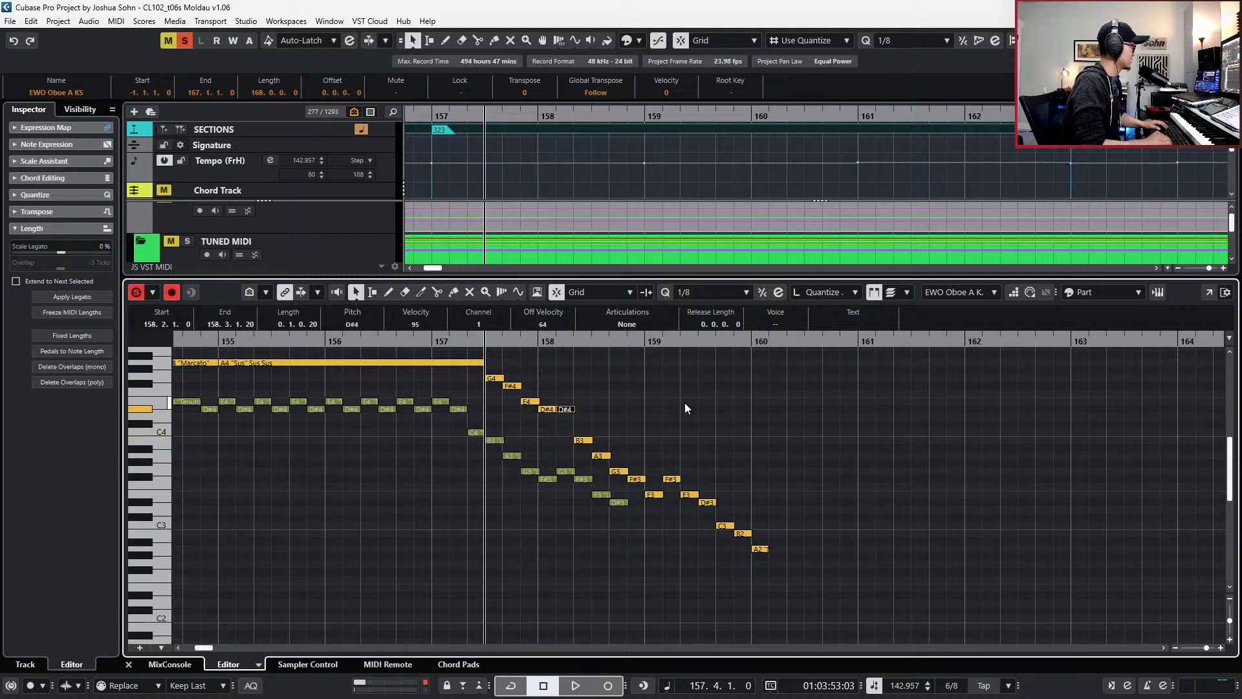
- Raise the next two oboe notes, on 158.3 and 158.4, to D#4 and C4
{"action": "key", "text": "Right"}
{"action": "key", "text": "Up"}
{"action": "key", "text": "Up"}
{"action": "key", "text": "Up"}
{"action": "key", "text": "Up"}
{"action": "key", "text": "Right"}
{"action": "key", "text": "Up"}
{"action": "key", "text": "Up"}
{"action": "key", "text": "Up"}
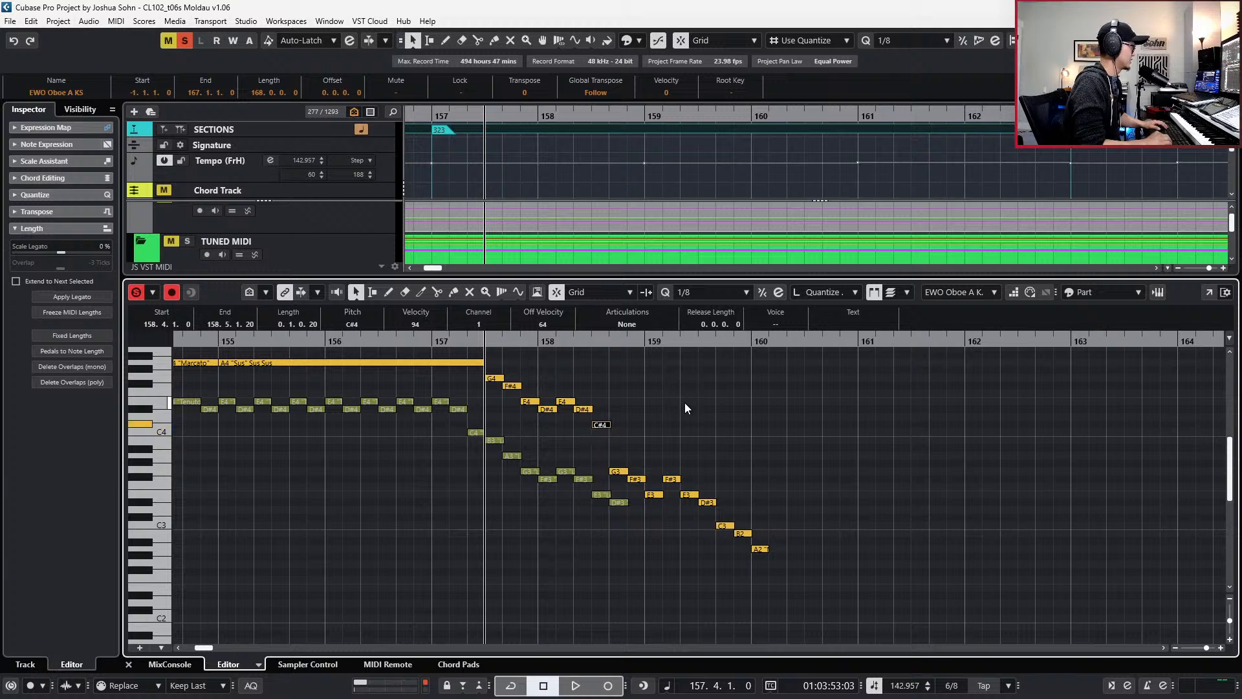
- Raise the oboe notes on 158.5 and 158.6 to B3 and A3
{"action": "key", "text": "Right"}
{"action": "key", "text": "Up"}
{"action": "key", "text": "Up"}
{"action": "key", "text": "Up"}
{"action": "key", "text": "Up"}
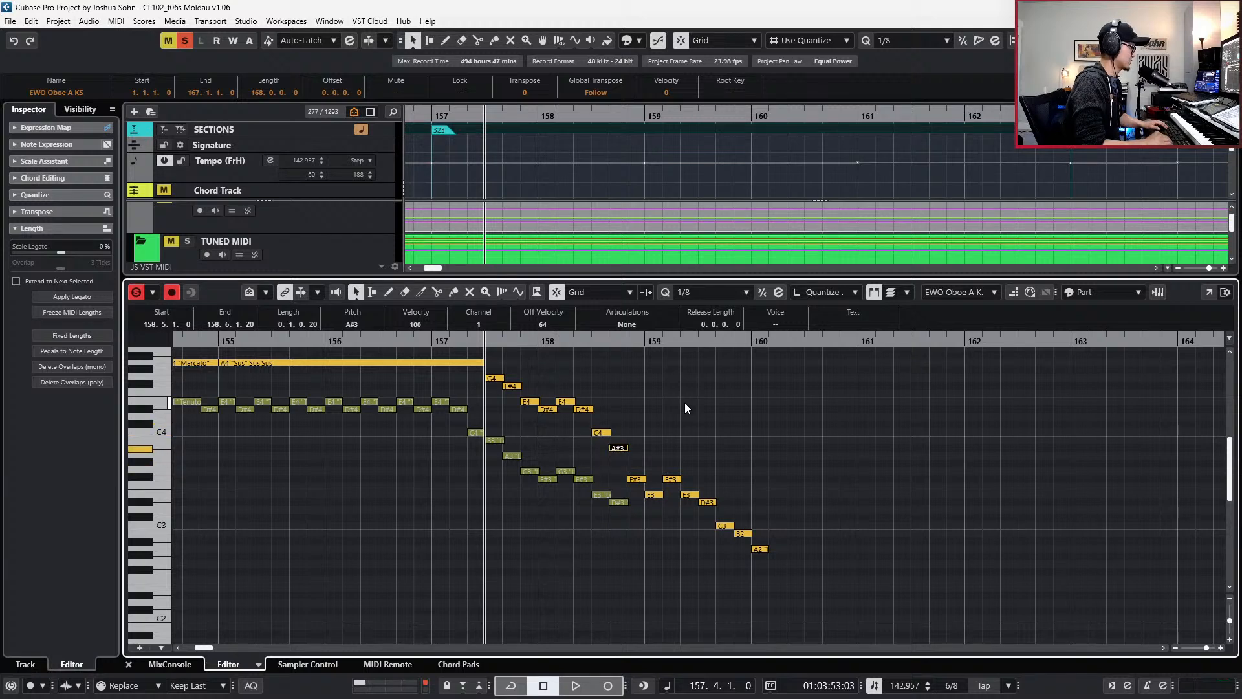
{"action": "key", "text": "Right"}
{"action": "key", "text": "Up"}
{"action": "key", "text": "Up"}
{"action": "key", "text": "Up"}
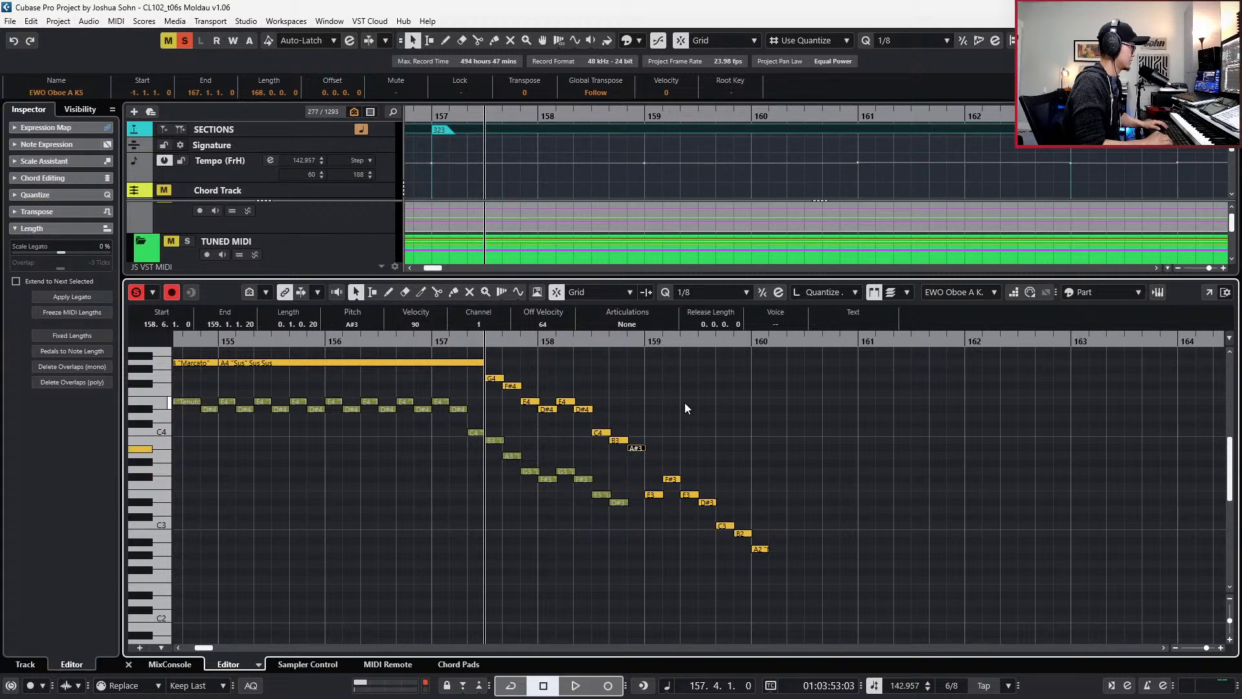
- Raise the oboe note on the first beat of bar 159 to G3, leaving the following F#3 selected
{"action": "key", "text": "Right"}
{"action": "key", "text": "Up"}
{"action": "key", "text": "Up"}
{"action": "key", "text": "Up"}
{"action": "key", "text": "Down"}
{"action": "key", "text": "Right"}
- Delete the oboe notes following the F#3 on 159.2, and close the editor with the playhead at bar 157
{"action": "left_click_drag", "start_coordinate": [679, 457], "coordinate": [788, 551]}
{"action": "left_click_drag", "start_coordinate": [691, 474], "coordinate": [805, 568]}
{"action": "key", "text": "Delete"}
{"action": "key", "text": "KP_Subtract"}
{"action": "key", "text": "Return"}
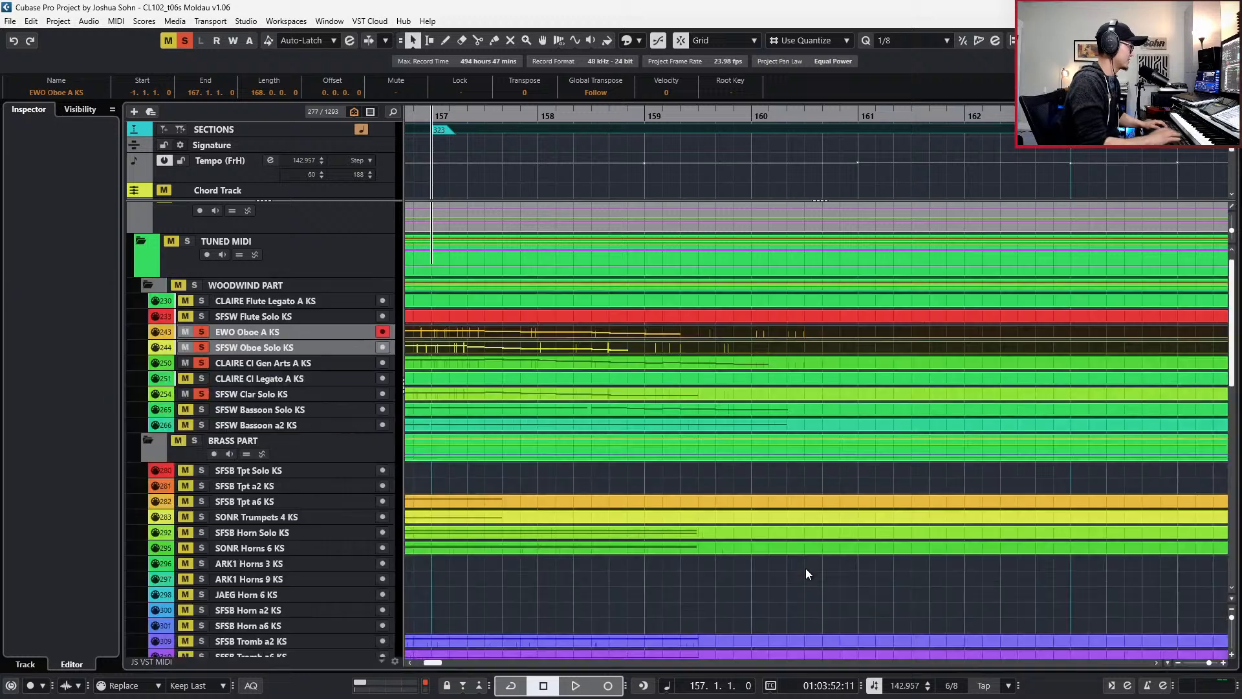
- Turn off the track solos and open the selected oboe parts together with the CLAIRE Cl Gen Arts, SFSW Clar Solo, Bassoon Solo and Bassoon a2 parts
{"action": "left_click", "coordinate": [776, 364], "text": "ctrl"}
{"action": "left_click", "coordinate": [757, 405], "text": "ctrl"}
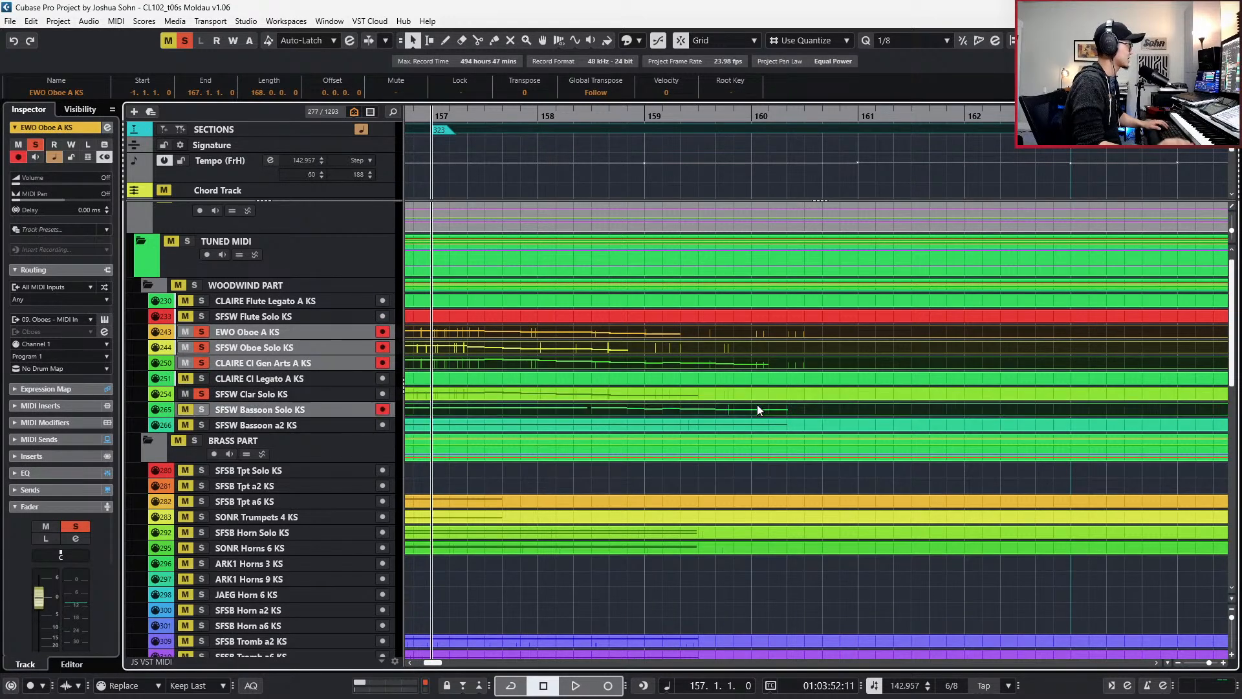
{"action": "key", "text": "s"}
{"action": "left_click", "coordinate": [749, 399], "text": "ctrl"}
{"action": "left_click", "coordinate": [747, 426], "text": "ctrl"}
{"action": "key", "text": "Return"}
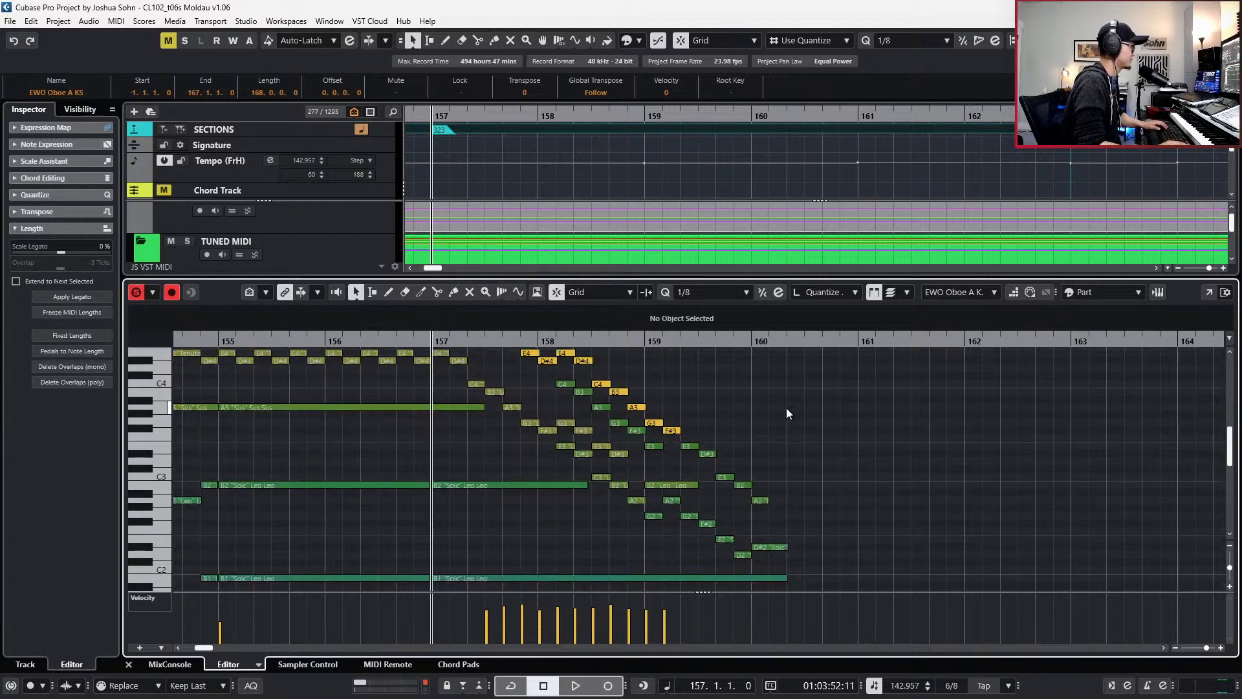
- Hide the controller lanes and compare the SFSW Oboe Solo and EWO Oboe A lines in bars 157 to 160
{"action": "key", "text": "alt+l"}
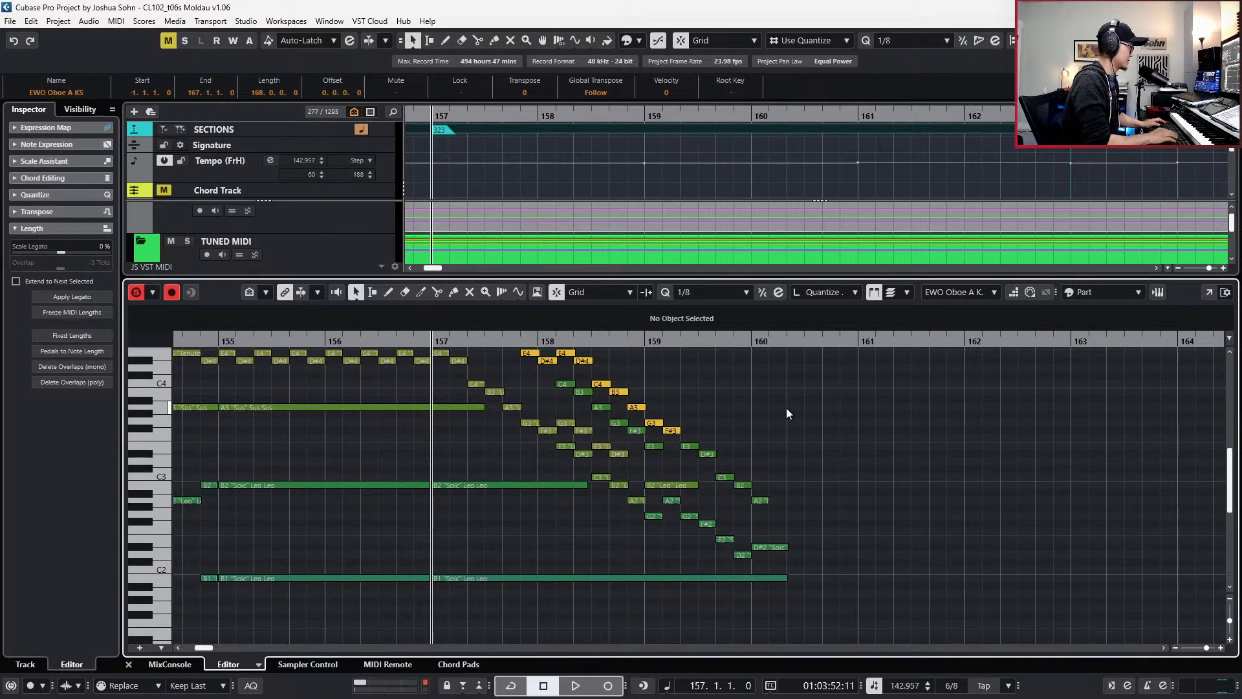
{"action": "scroll", "coordinate": [780, 414], "scroll_direction": "up", "scroll_amount": 3}
{"action": "scroll", "coordinate": [702, 462], "scroll_direction": "up", "scroll_amount": 2}
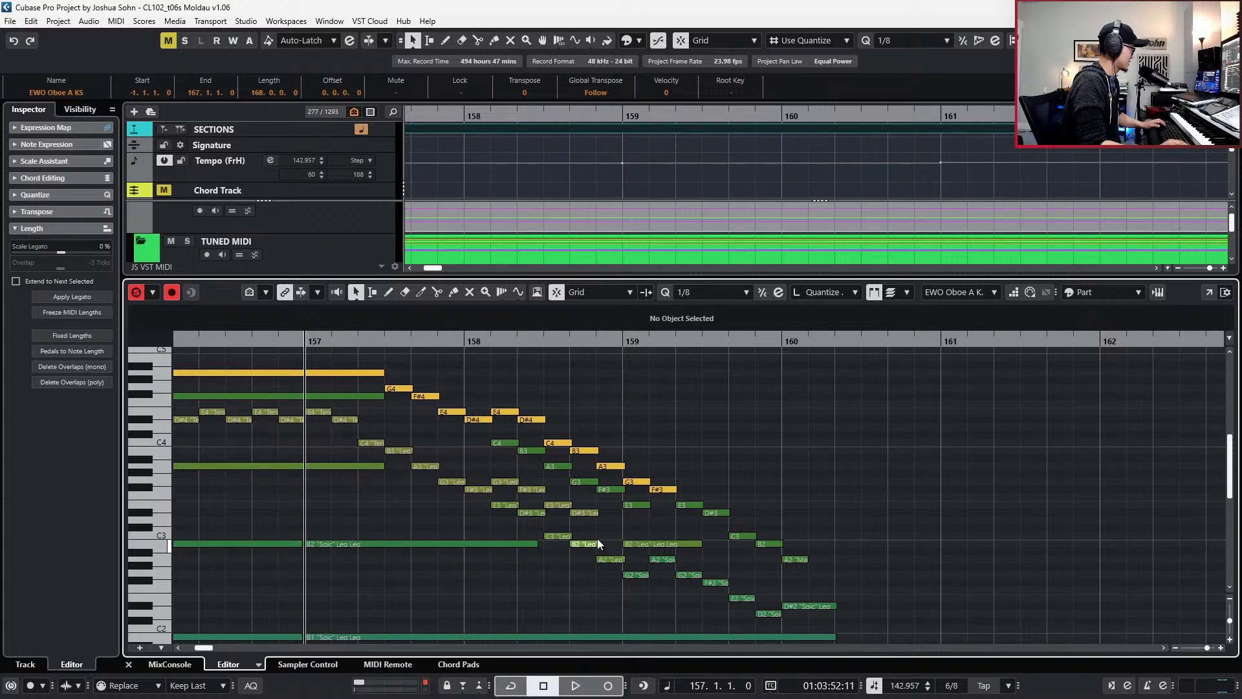
{"action": "left_click", "coordinate": [588, 514]}
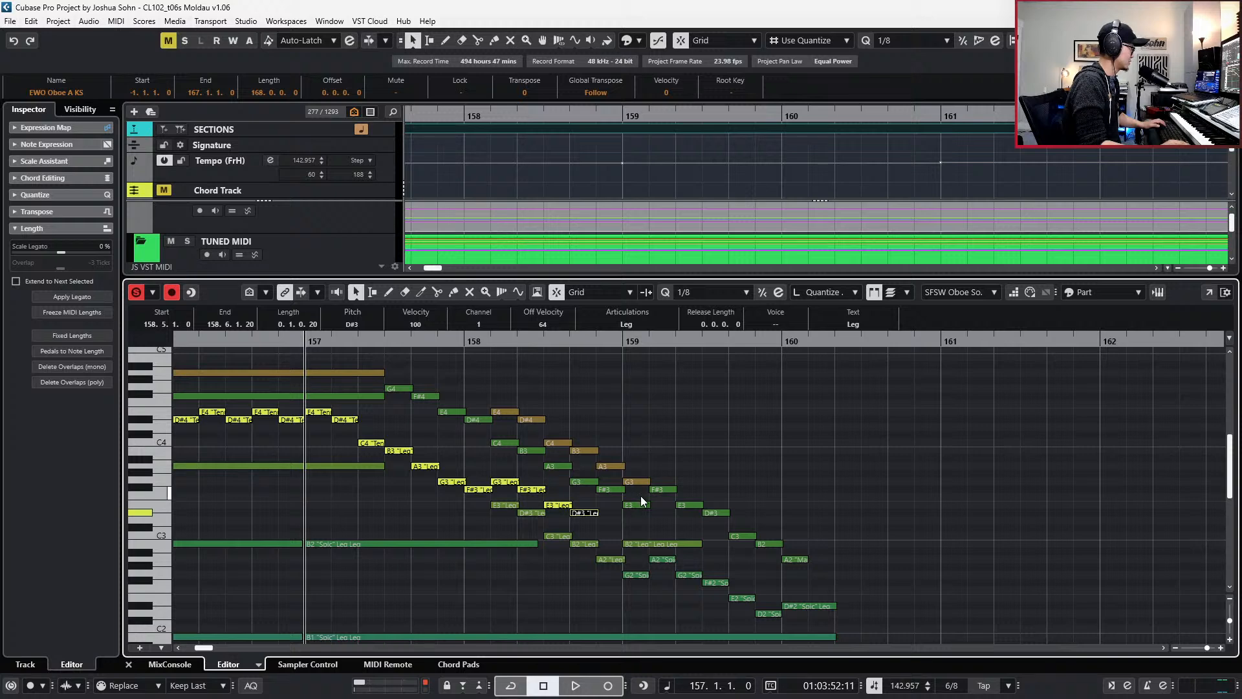
{"action": "left_click", "coordinate": [935, 300]}
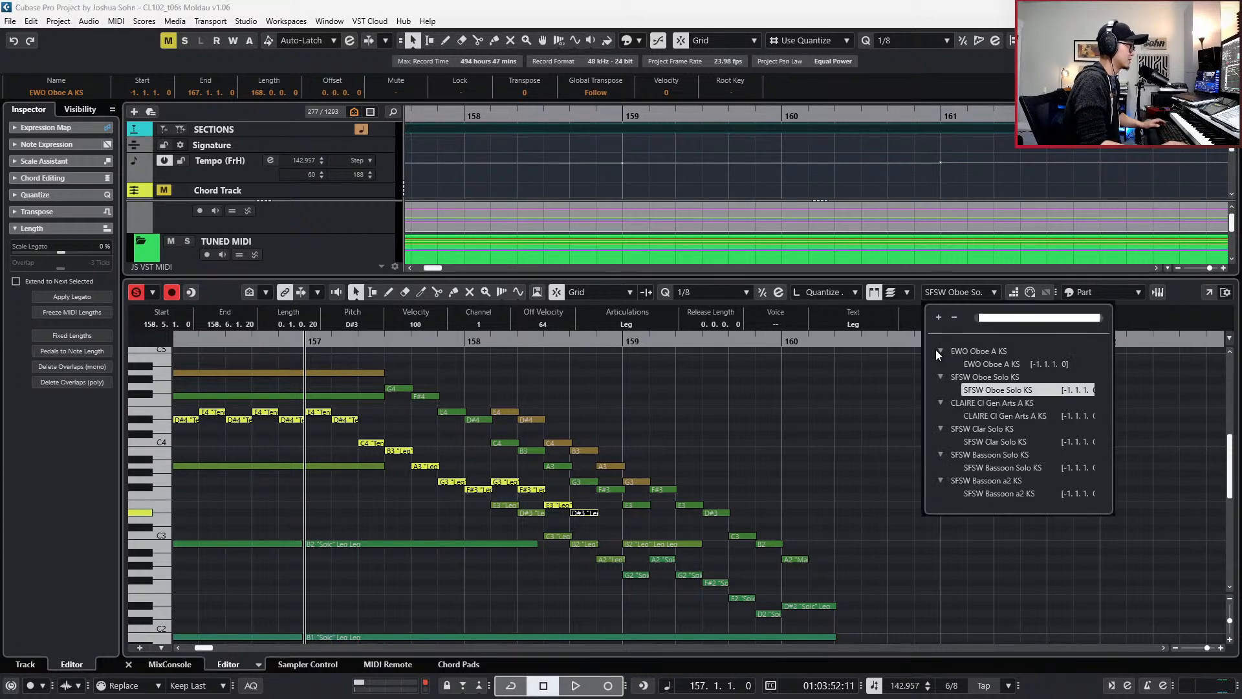
{"action": "left_click", "coordinate": [984, 365]}
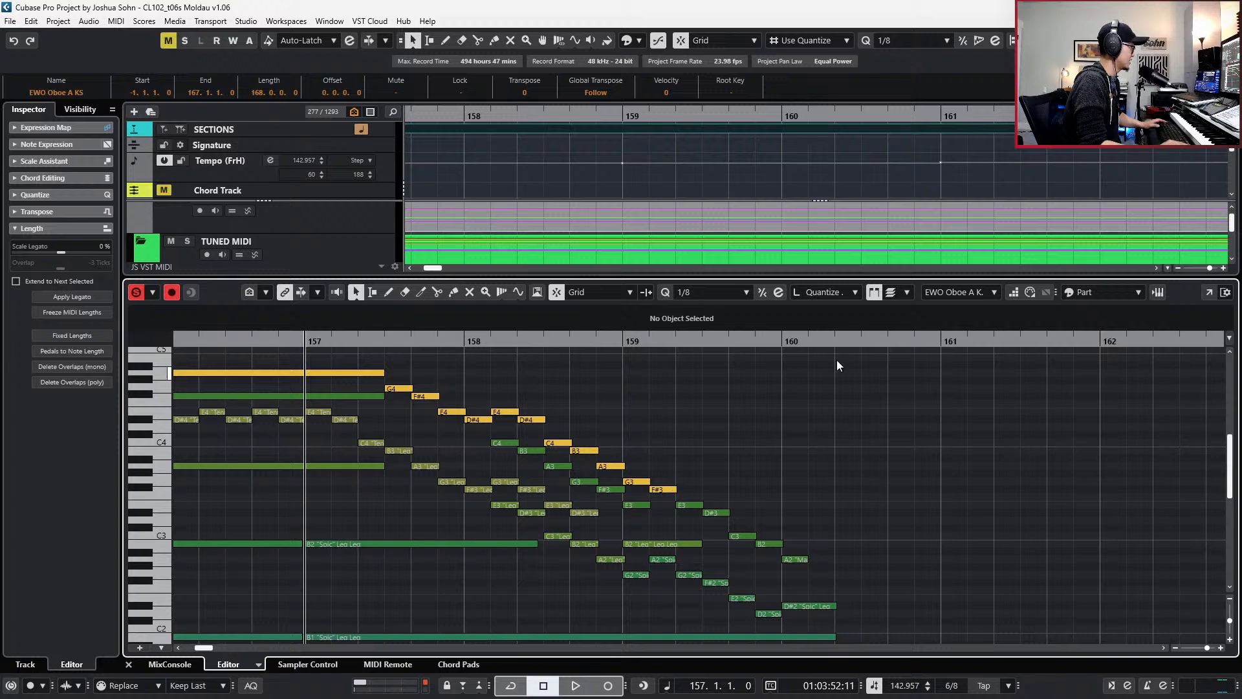
- Make CLAIRE Cl Gen Arts A KS the active part and audition the run from bar 157 with the editor soloed
{"action": "left_click", "coordinate": [946, 292]}
{"action": "left_click", "coordinate": [976, 417]}
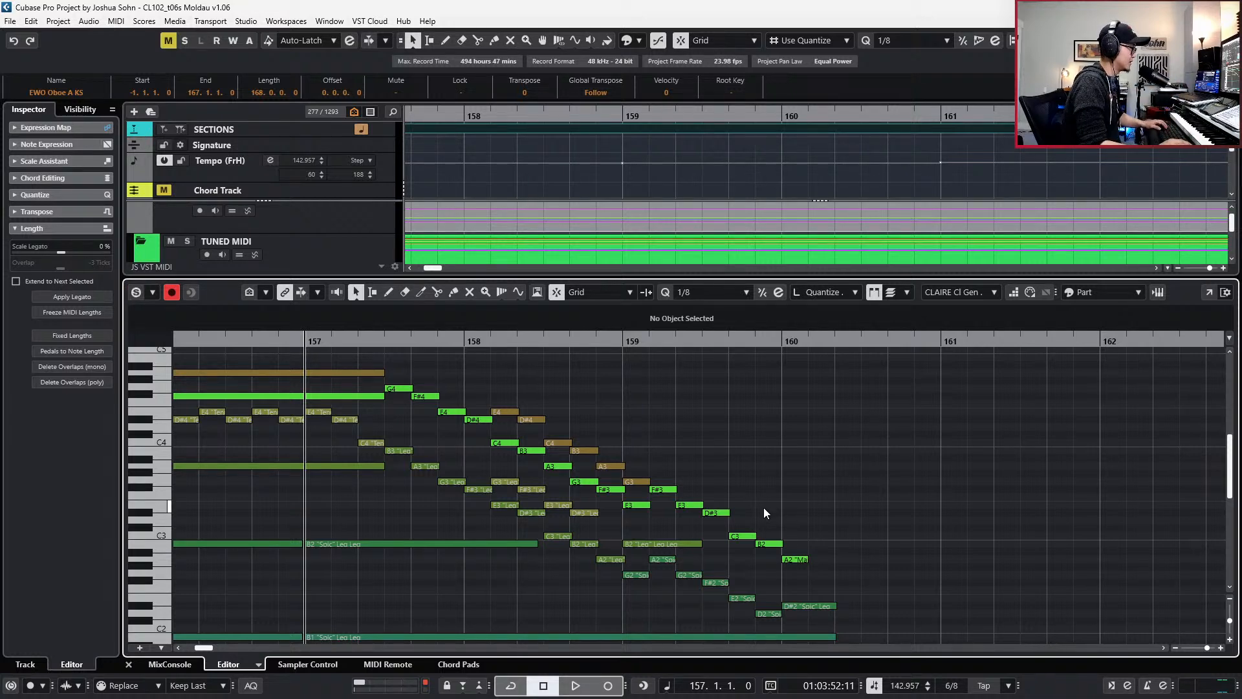
{"action": "key", "text": "s"}
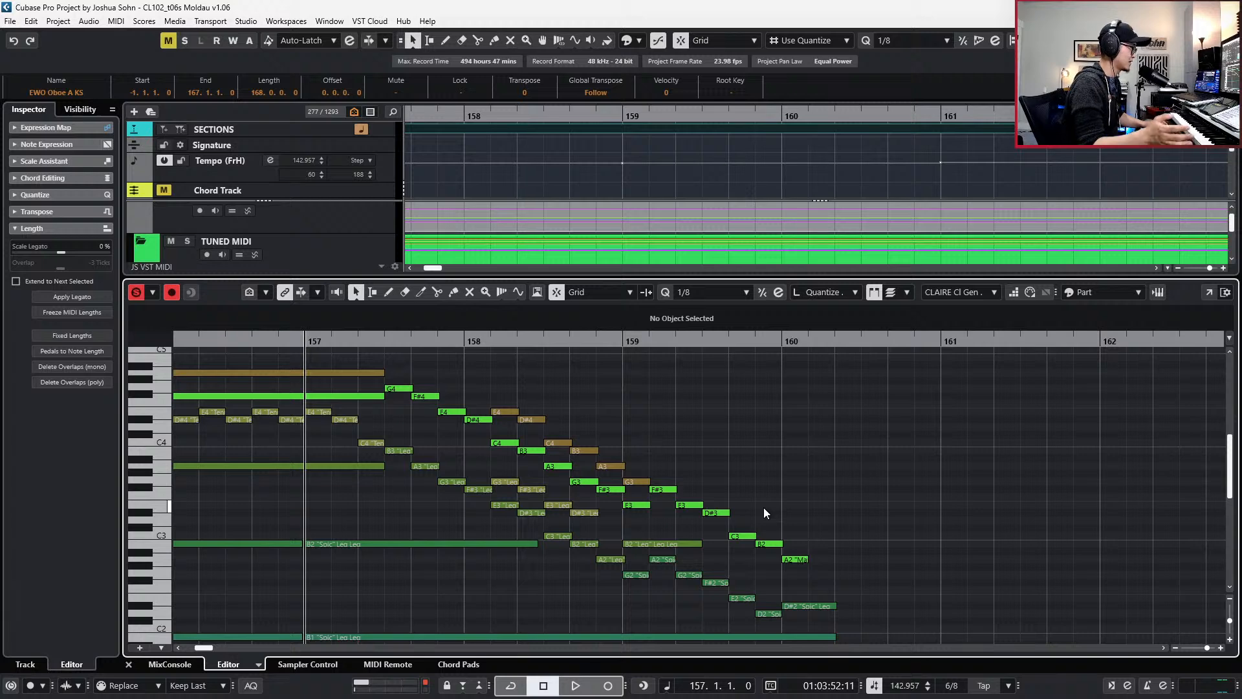
{"action": "scroll", "coordinate": [743, 489], "scroll_direction": "down", "scroll_amount": 3}
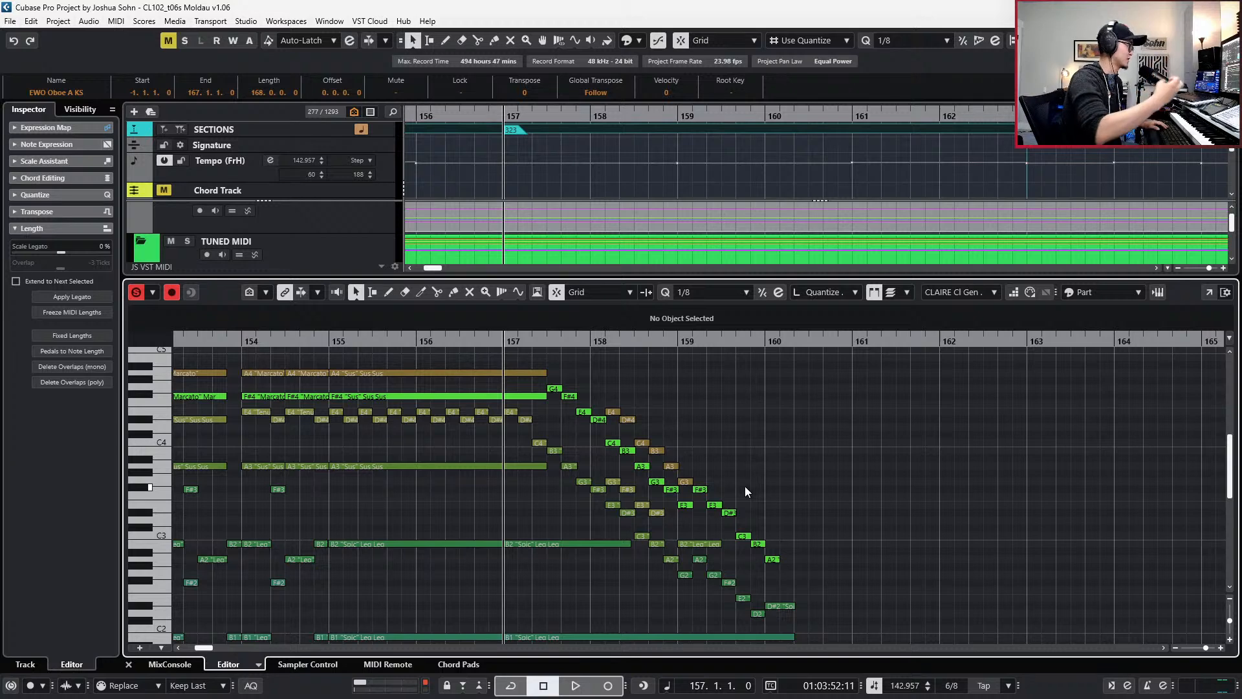
{"action": "key", "text": "space"}
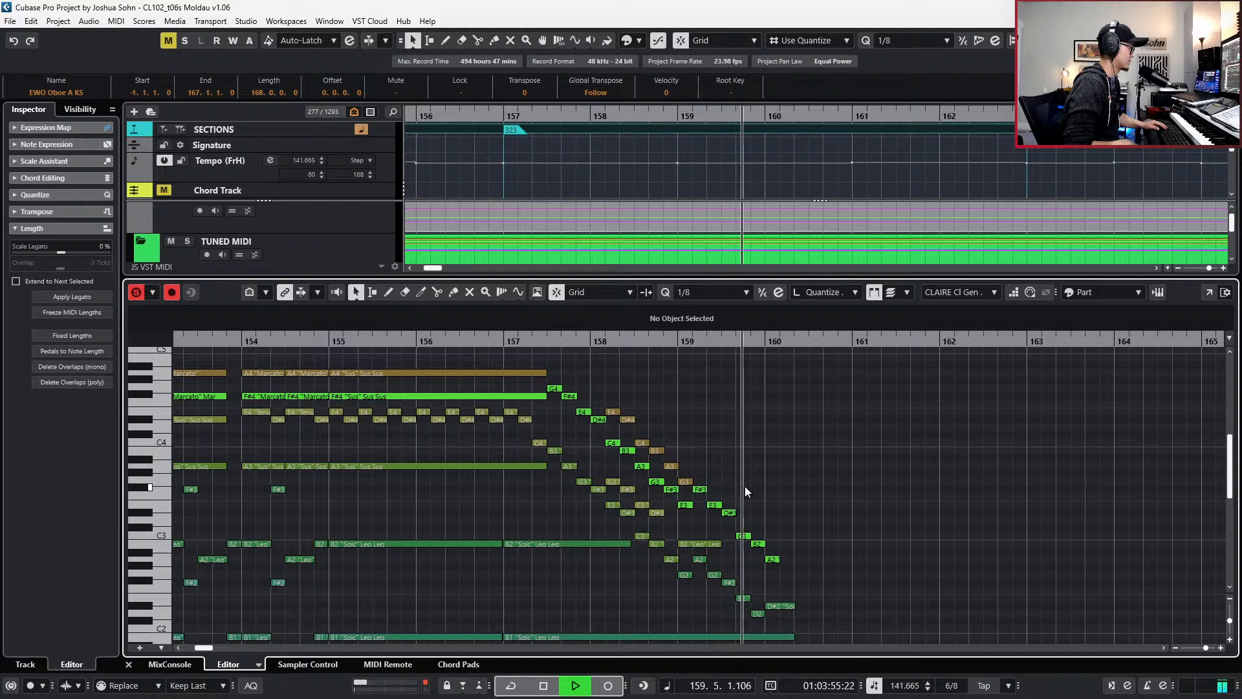
{"action": "key", "text": "space"}
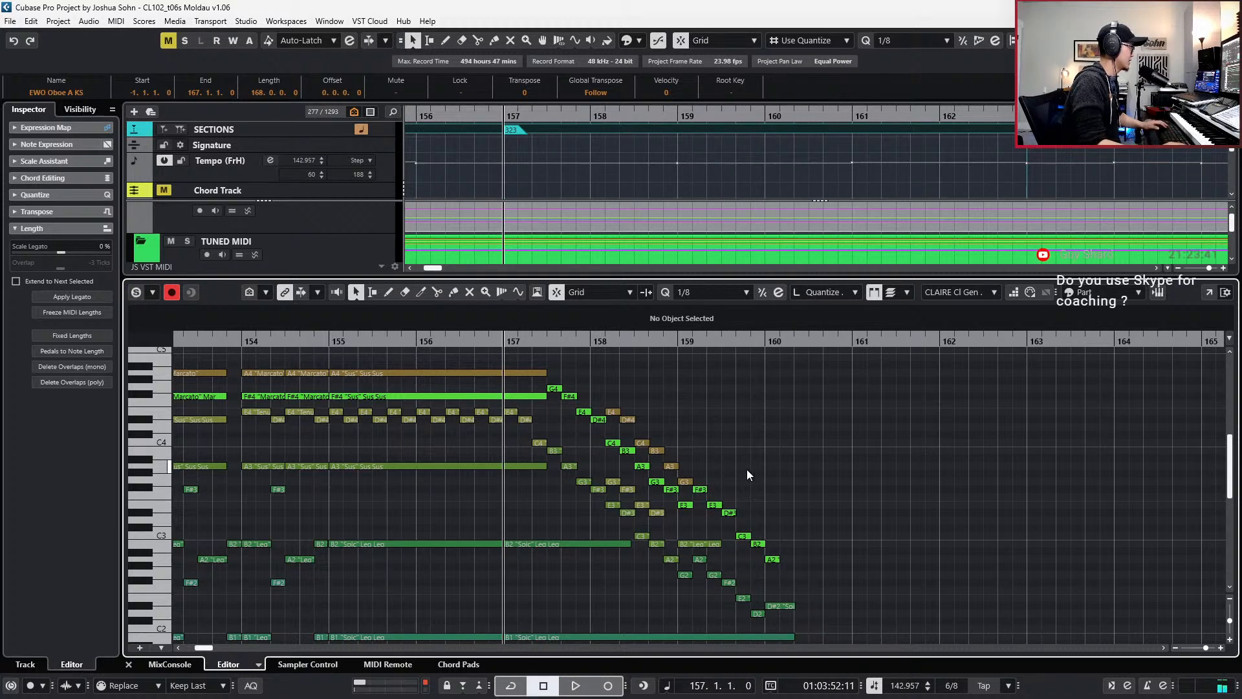
- Show the controller lanes for SFSW Bassoon Solo and add Main Volume points early in bar 159 and at about 160.3.1
{"action": "scroll", "coordinate": [748, 475], "scroll_direction": "down", "scroll_amount": 3}
{"action": "key", "text": "Down"}
{"action": "key", "text": "Down"}
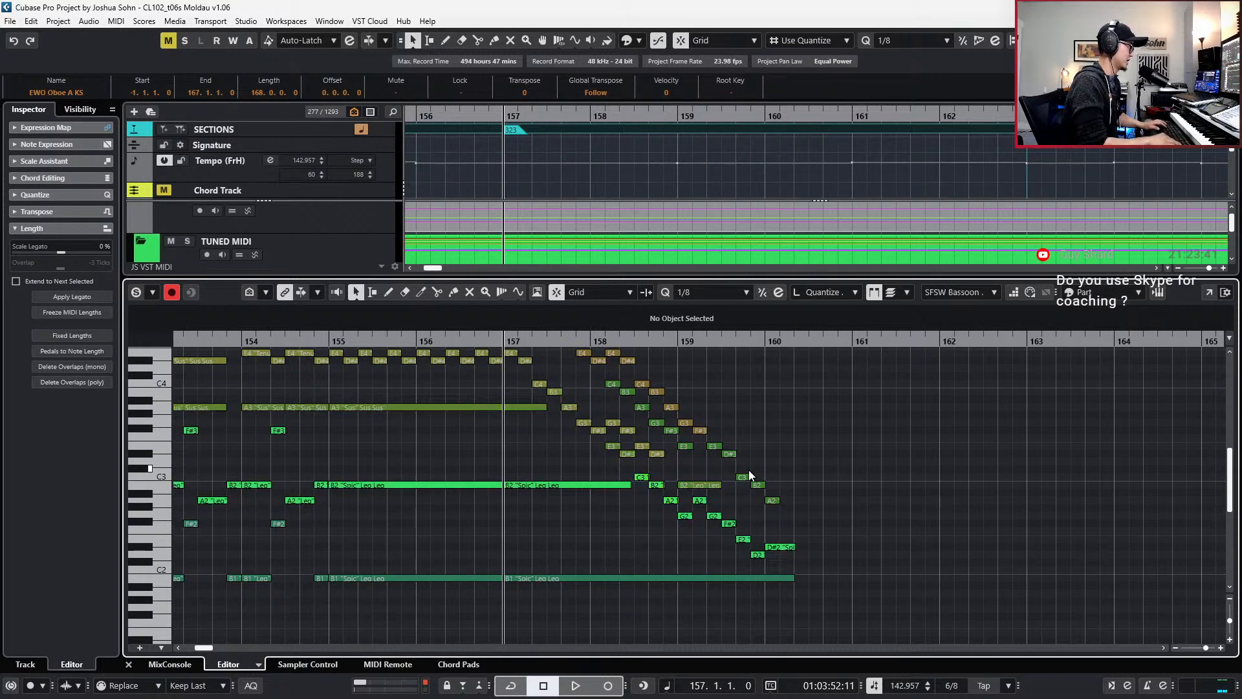
{"action": "key", "text": "alt+l"}
{"action": "scroll", "coordinate": [748, 470], "scroll_direction": "down", "scroll_amount": 6}
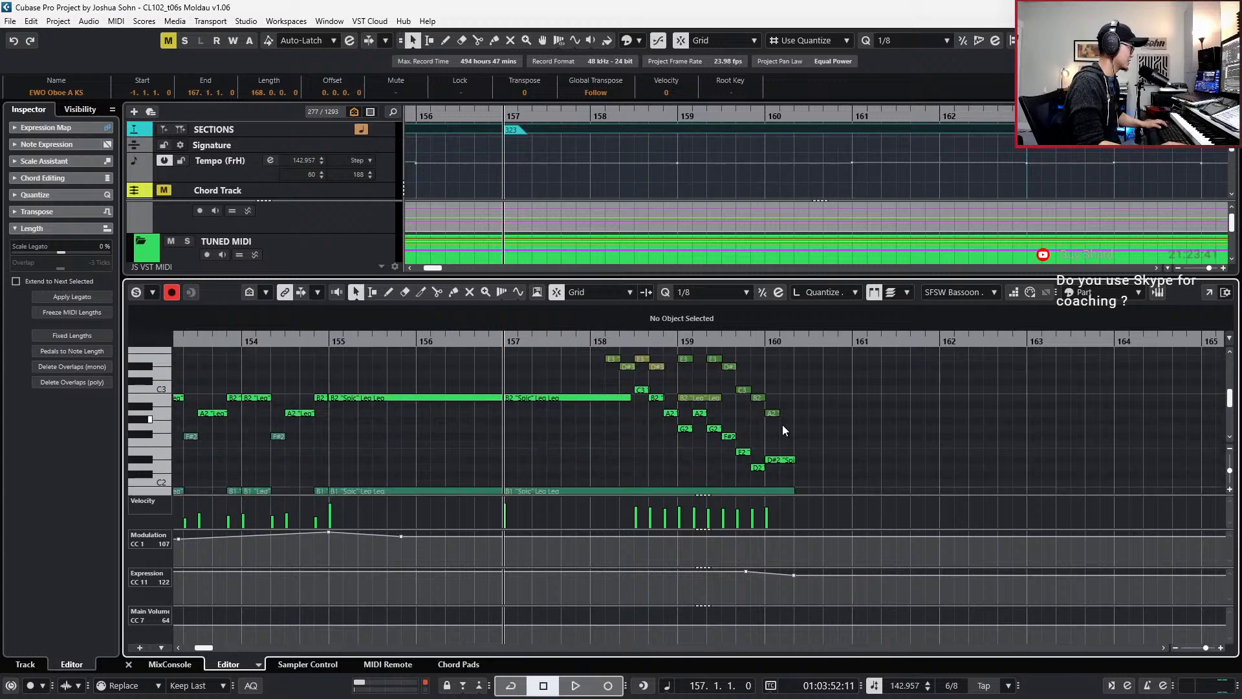
{"action": "left_click", "coordinate": [695, 624]}
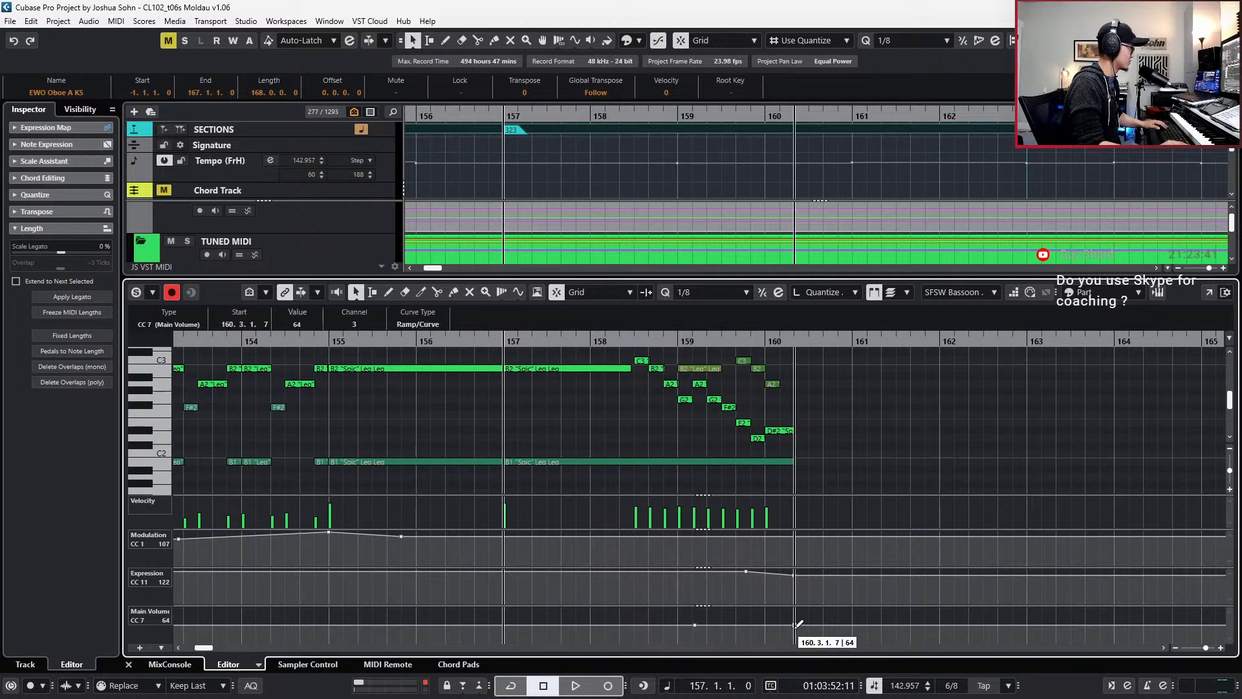
{"action": "left_click", "coordinate": [795, 629]}
- Fade the SFSW Bassoon a2 Main Volume from 98 at 159.2.2.9 to 84 at 160.3.1.0
{"action": "key", "text": "Down"}
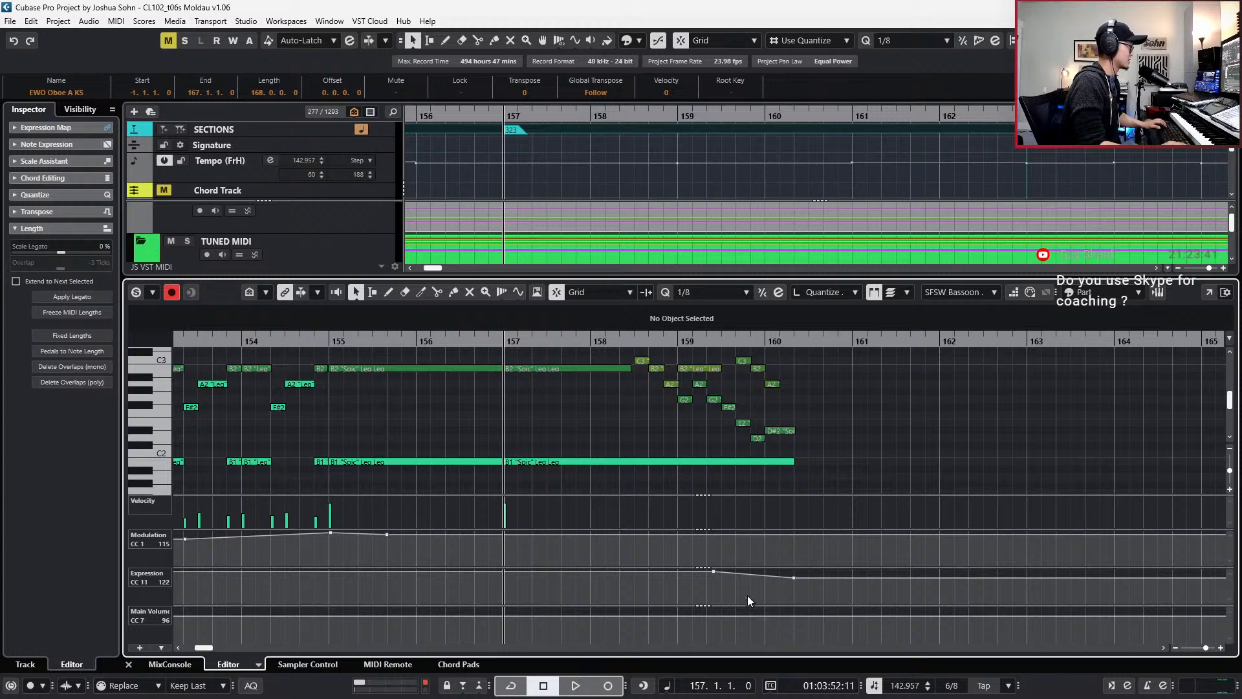
{"action": "left_click", "coordinate": [700, 615]}
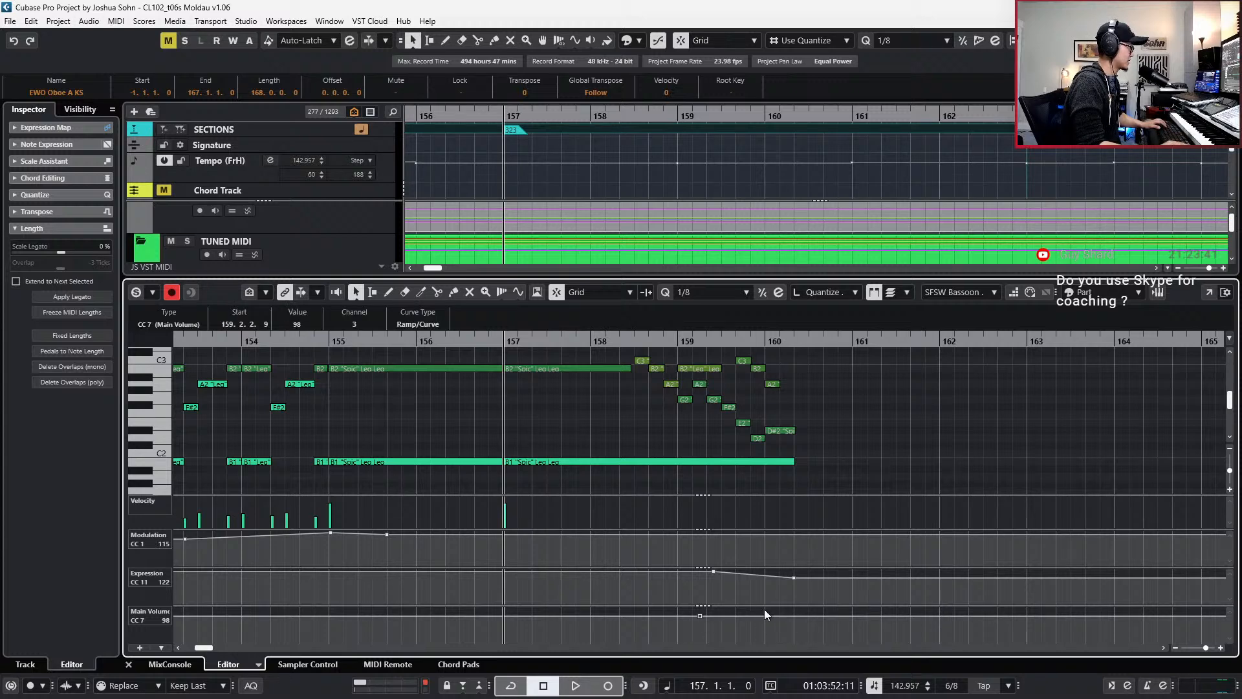
{"action": "left_click", "coordinate": [794, 619]}
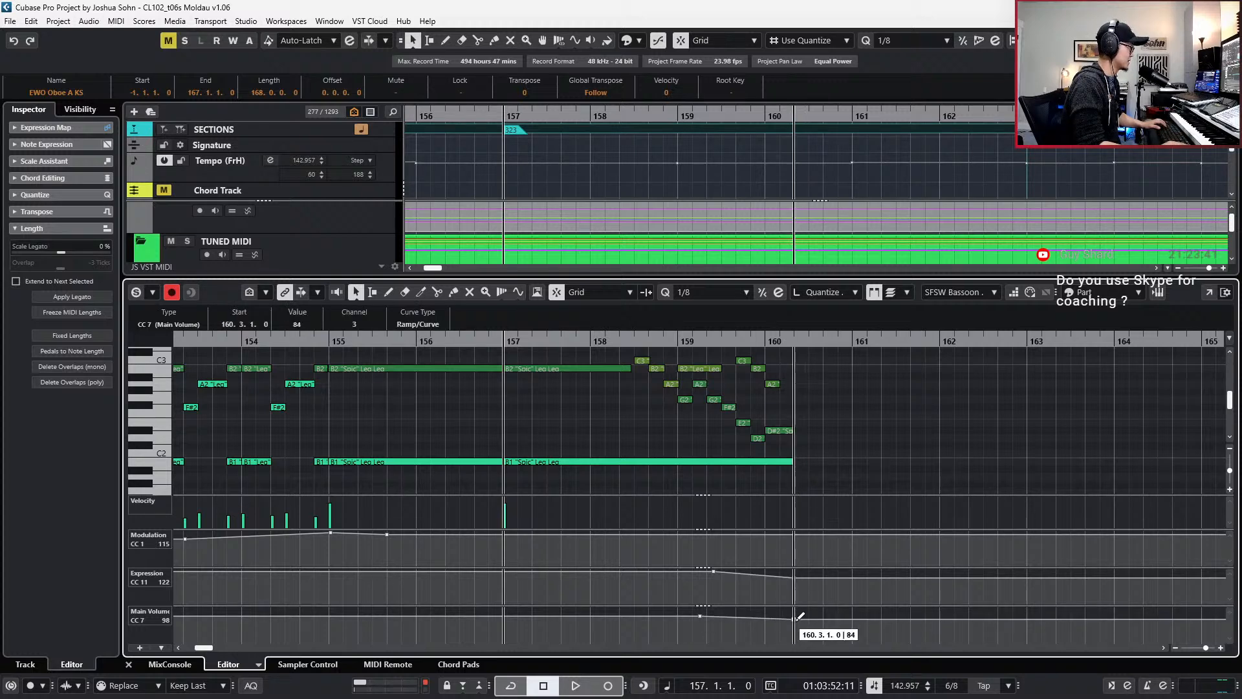
- Shift the EWO Oboe A part's last three Expression points earlier so that they start at 158.5.2.45
{"action": "key", "text": "Down"}
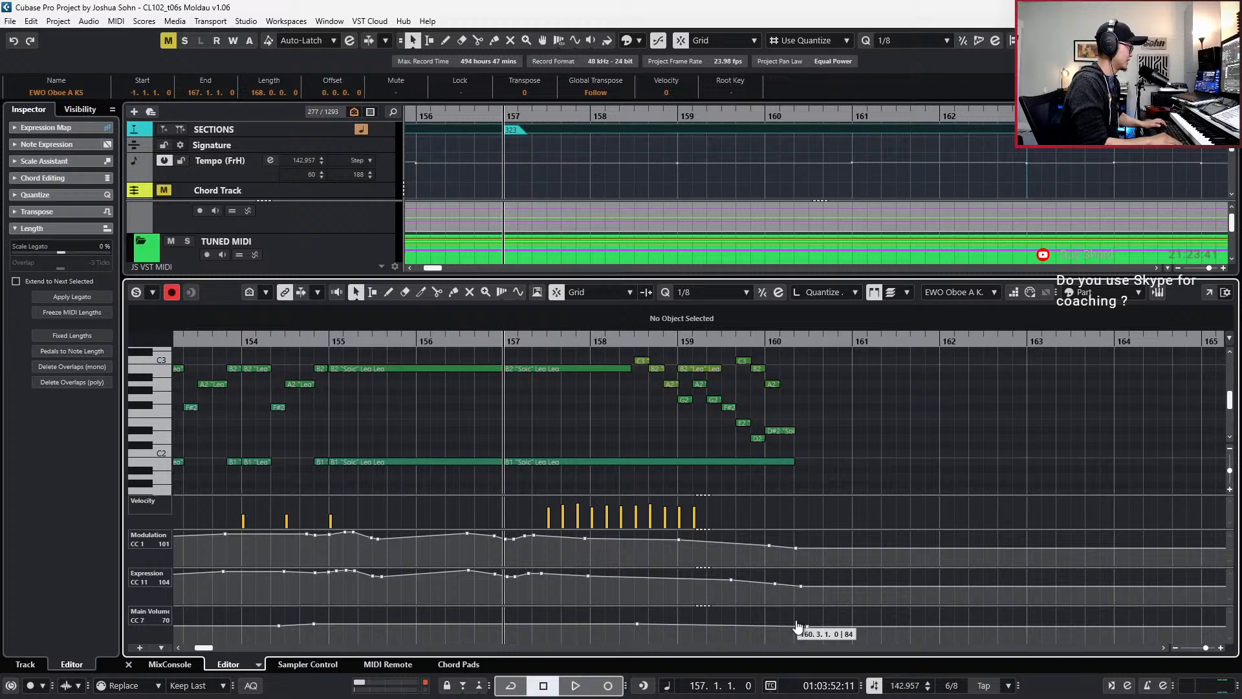
{"action": "scroll", "coordinate": [854, 445], "scroll_direction": "up", "scroll_amount": 4}
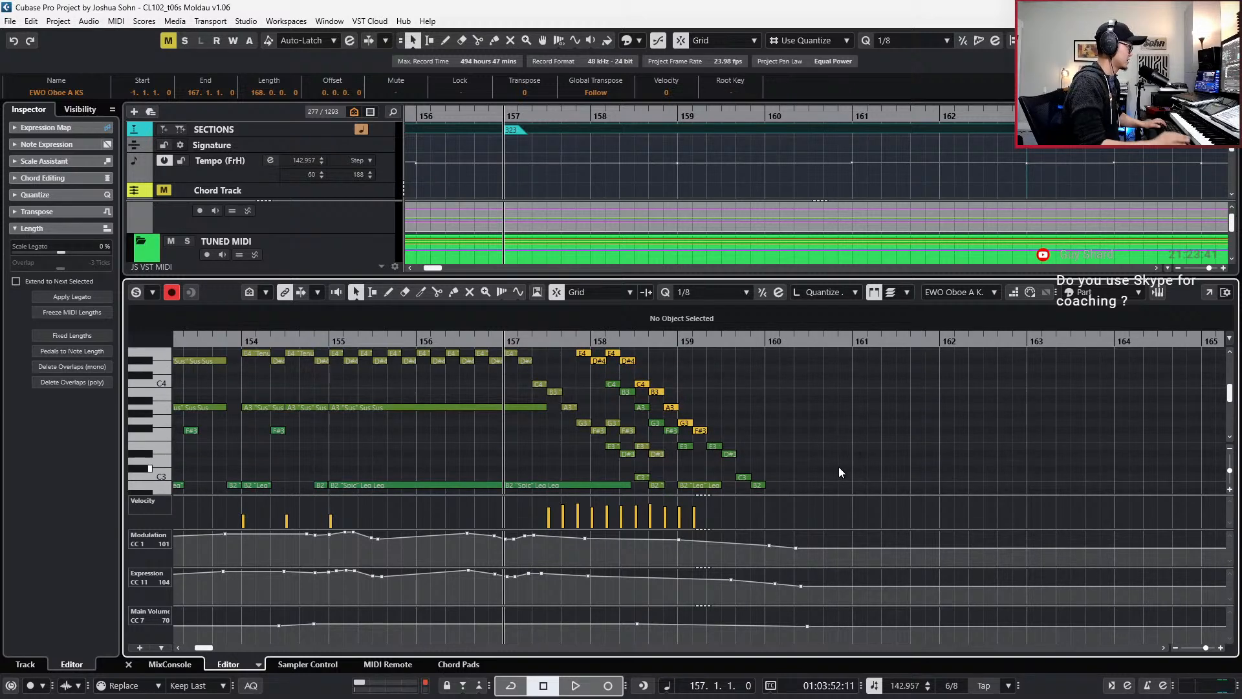
{"action": "left_click_drag", "start_coordinate": [723, 604], "coordinate": [815, 568]}
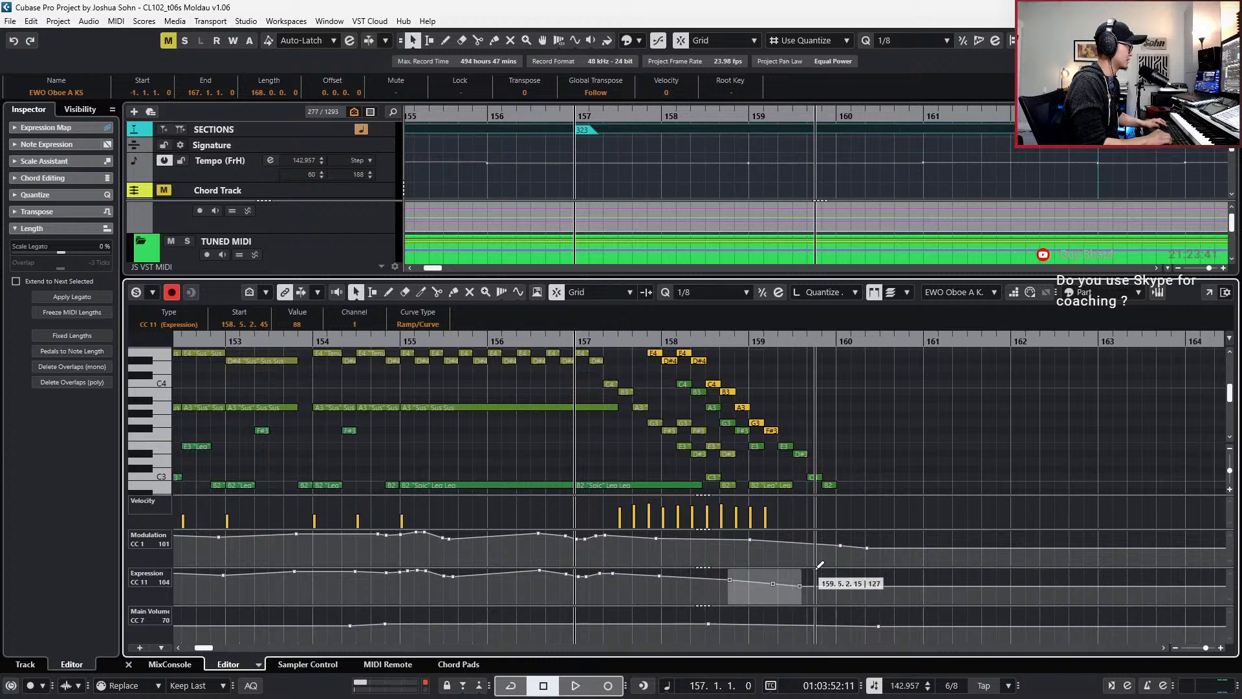
- Shift the SFSW Oboe Solo part's closing Expression points earlier so that they end just before bar 159
{"action": "key", "text": "Down"}
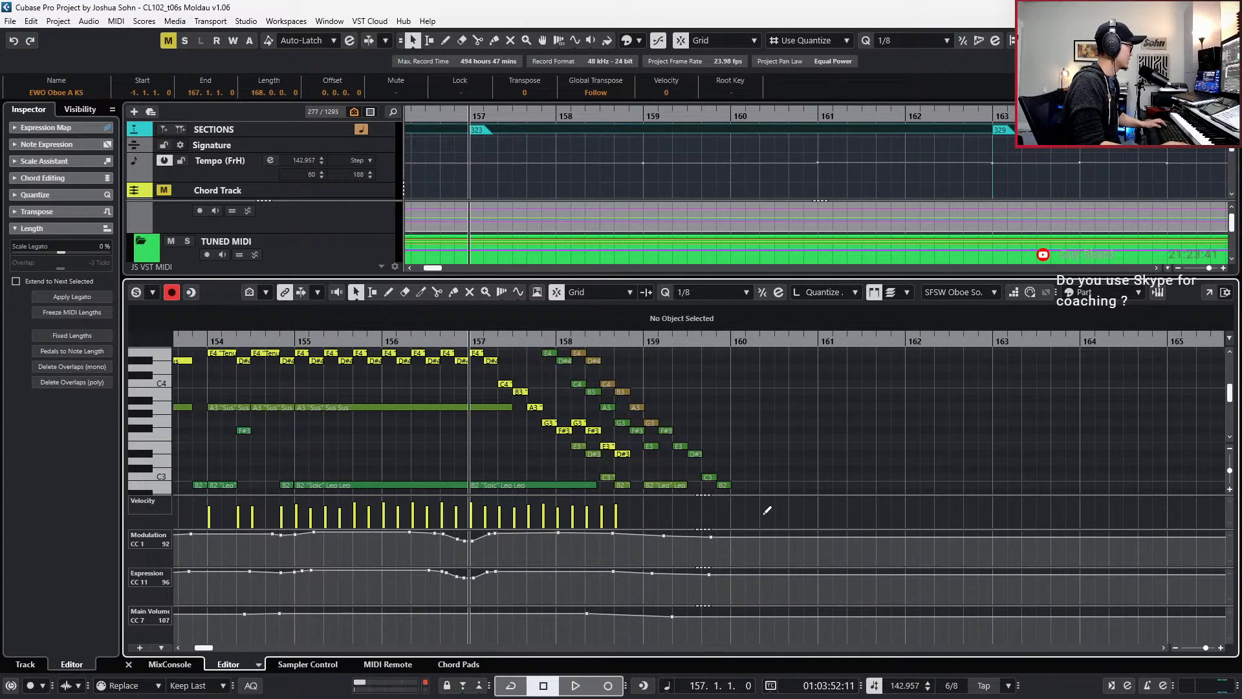
{"action": "left_click_drag", "start_coordinate": [610, 595], "coordinate": [779, 563]}
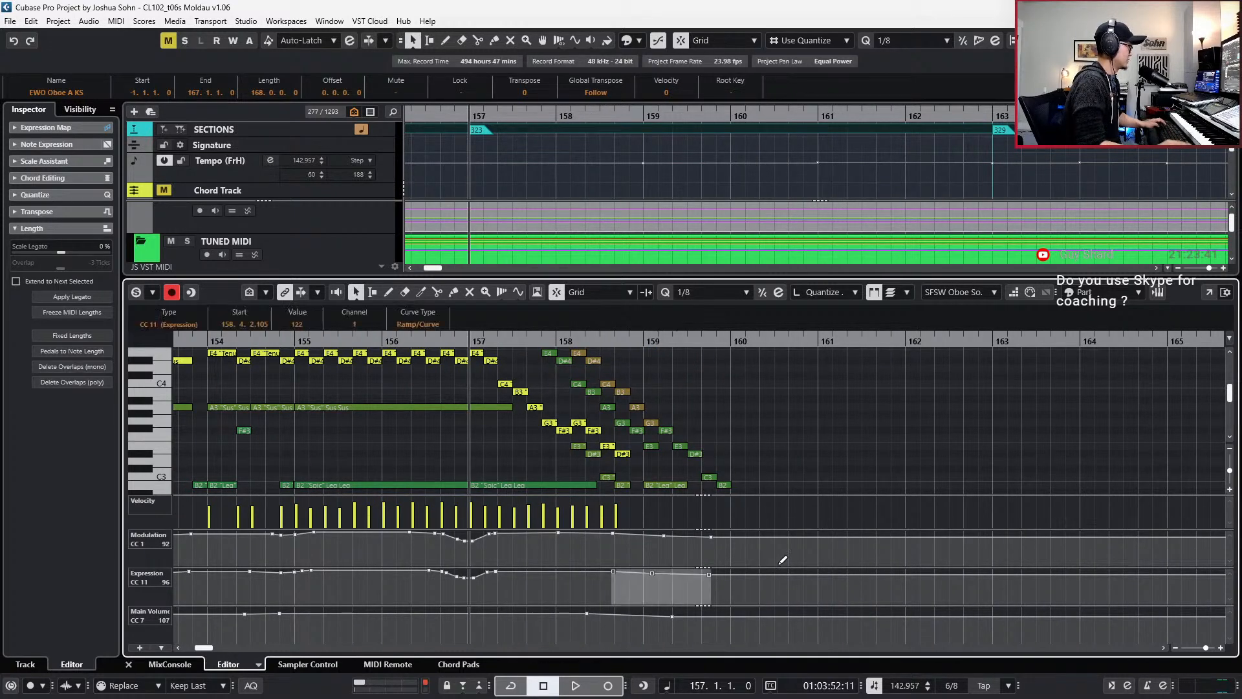
{"action": "key", "text": "ctrl+Left"}
{"action": "key", "text": "ctrl+Left"}
{"action": "key", "text": "ctrl+Left"}
{"action": "key", "text": "ctrl+Left"}
{"action": "key", "text": "ctrl+Left"}
- Shift the SFSW Oboe Solo part's last two Main Volume points earlier so that they start at 158.1.1.28
{"action": "left_click_drag", "start_coordinate": [620, 611], "coordinate": [754, 637]}
{"action": "key", "text": "ctrl+Left"}
{"action": "key", "text": "ctrl+Left"}
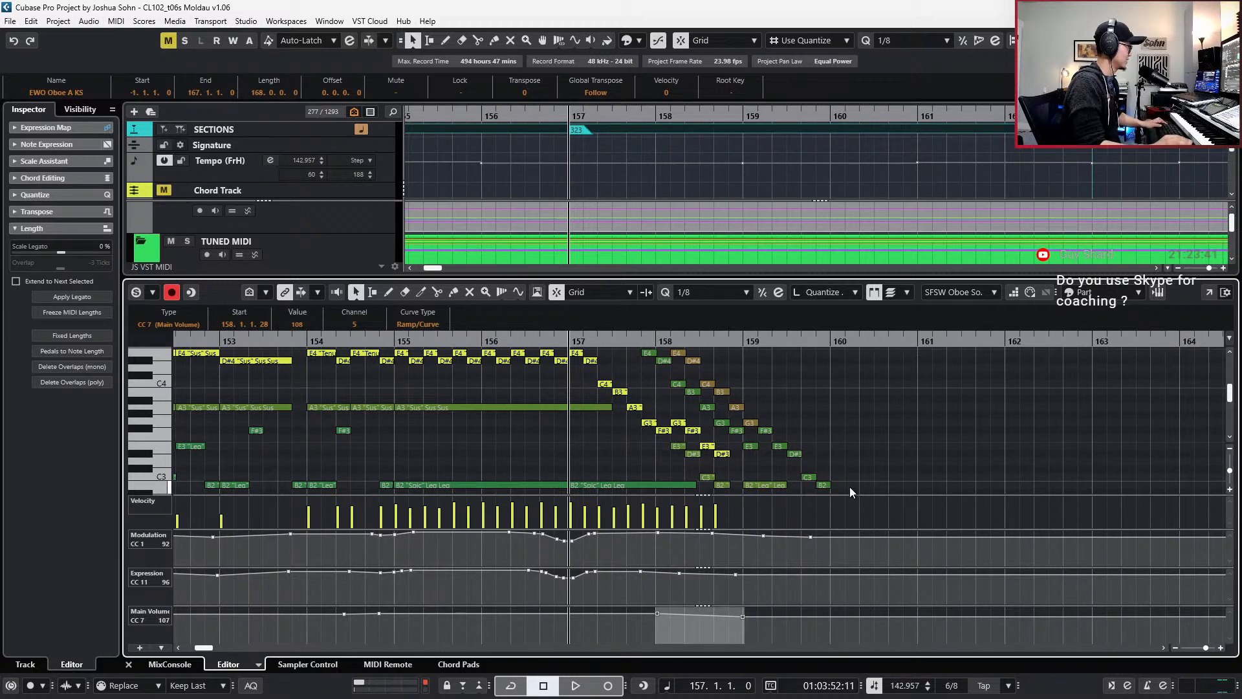
- Move the last Main Volume point of CLAIRE Cl Gen Arts A to 160.3.1.0 with value 60, and briefly start playback
{"action": "left_click", "coordinate": [816, 476]}
{"action": "scroll", "coordinate": [829, 516], "scroll_direction": "right", "scroll_amount": 2}
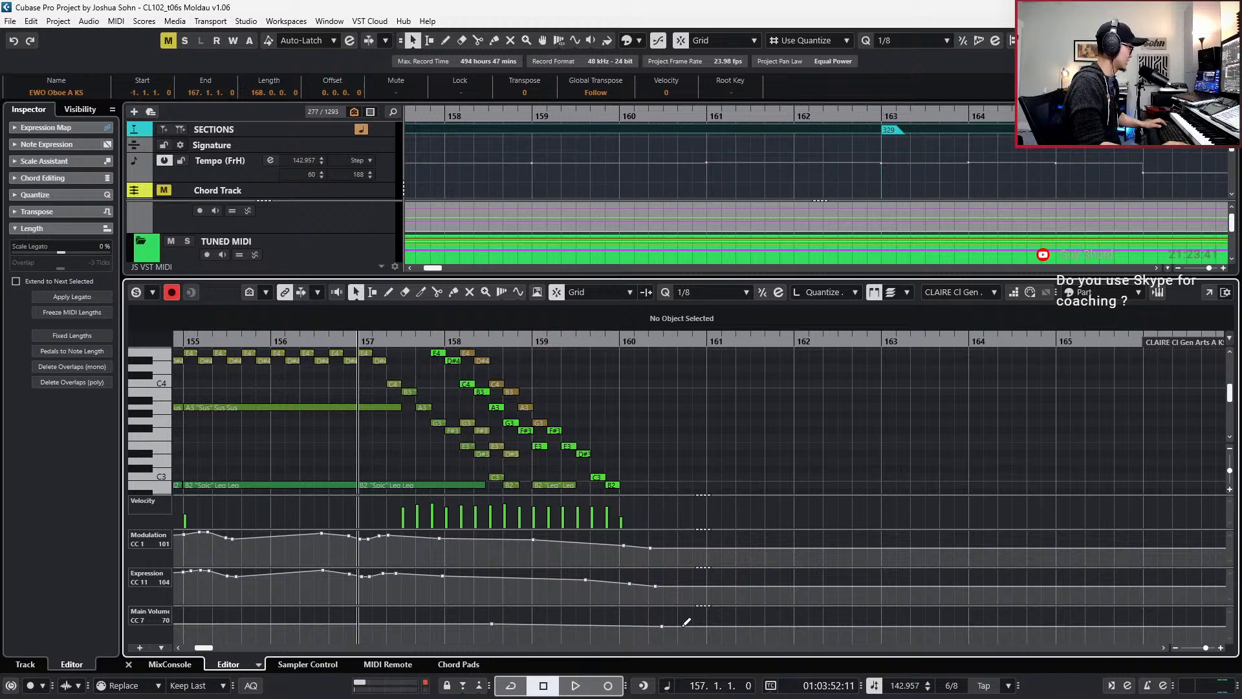
{"action": "left_click_drag", "start_coordinate": [661, 626], "coordinate": [655, 625]}
{"action": "key", "text": "space"}
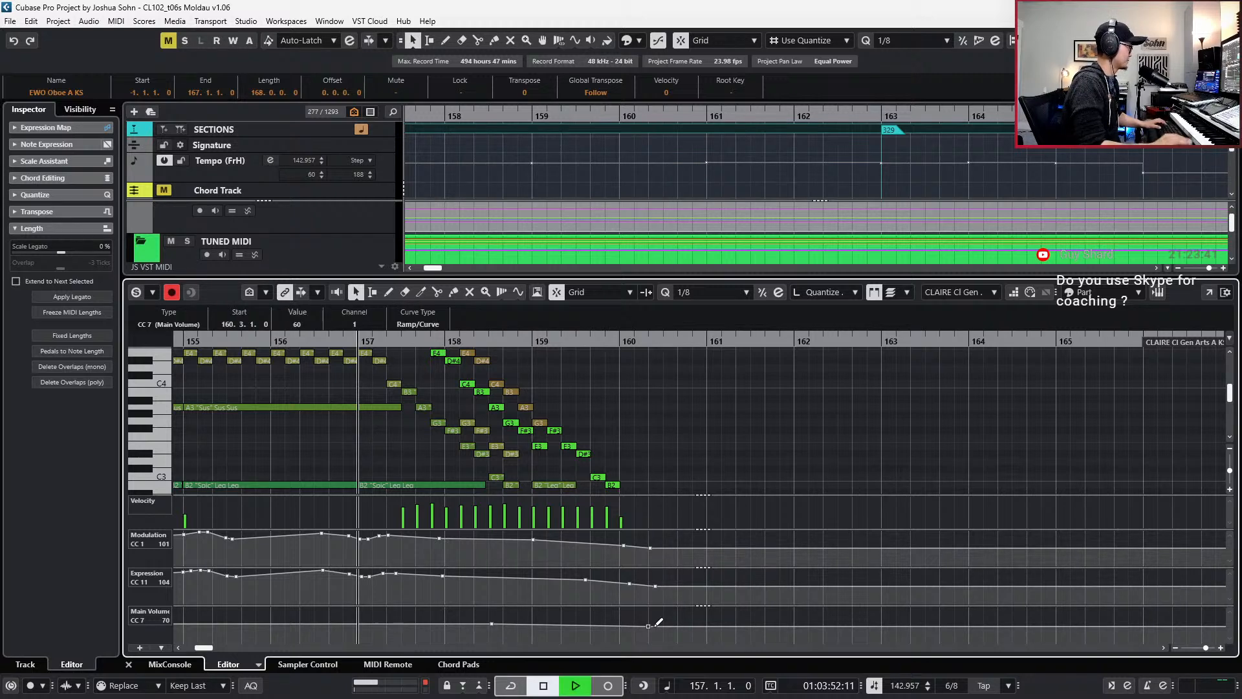
{"action": "key", "text": "space"}
{"action": "left_click", "coordinate": [675, 467]}
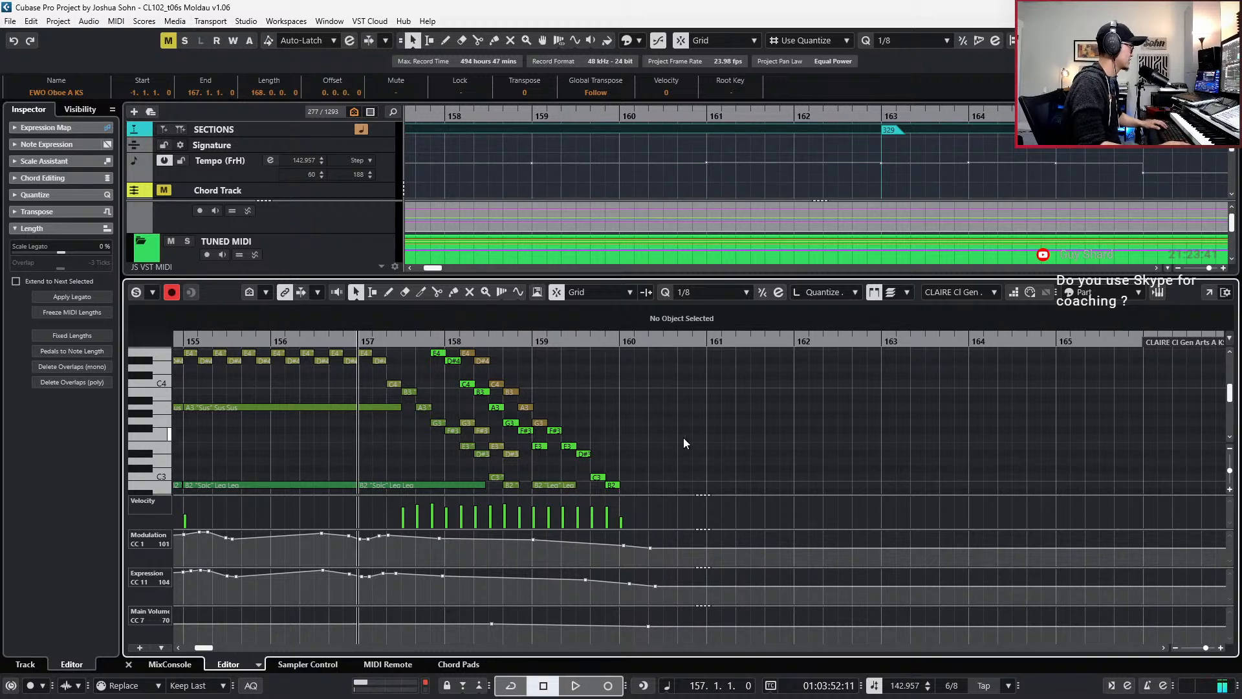
- Solo the open woodwind parts in the key editor and play back the passage from bar 157
{"action": "key", "text": "s"}
{"action": "scroll", "coordinate": [707, 402], "scroll_direction": "down", "scroll_amount": 1}
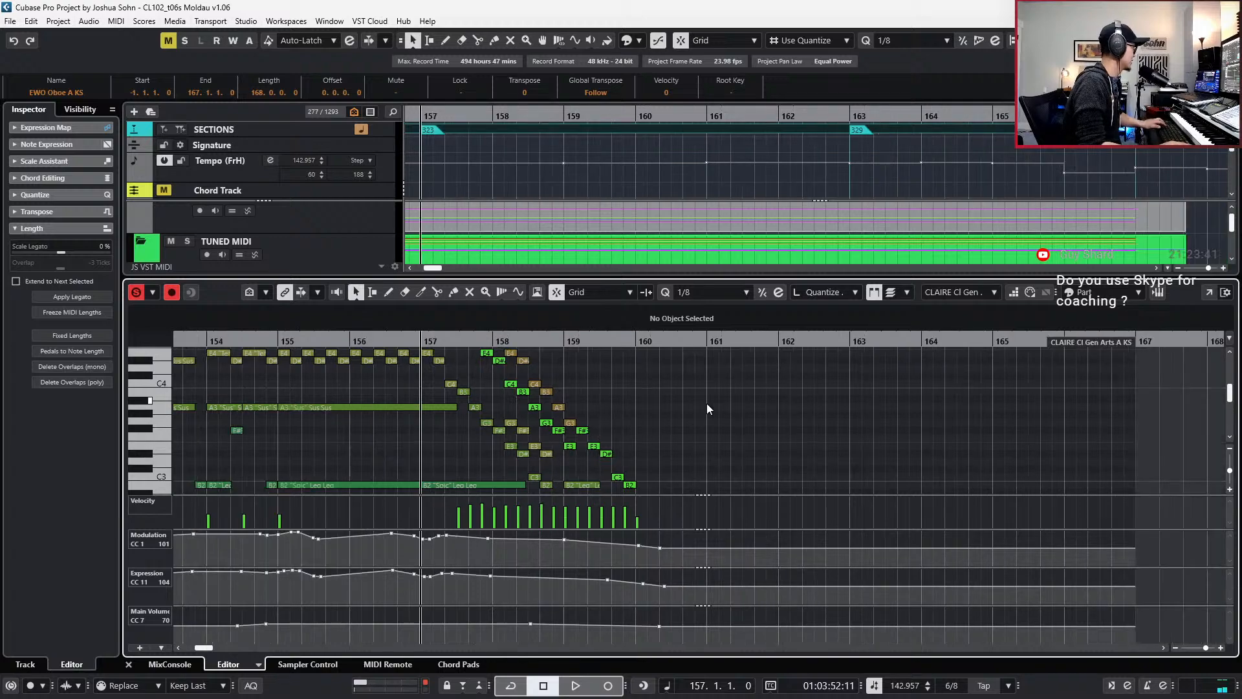
{"action": "scroll", "coordinate": [737, 406], "scroll_direction": "left", "scroll_amount": 3}
{"action": "scroll", "coordinate": [749, 406], "scroll_direction": "down", "scroll_amount": 3}
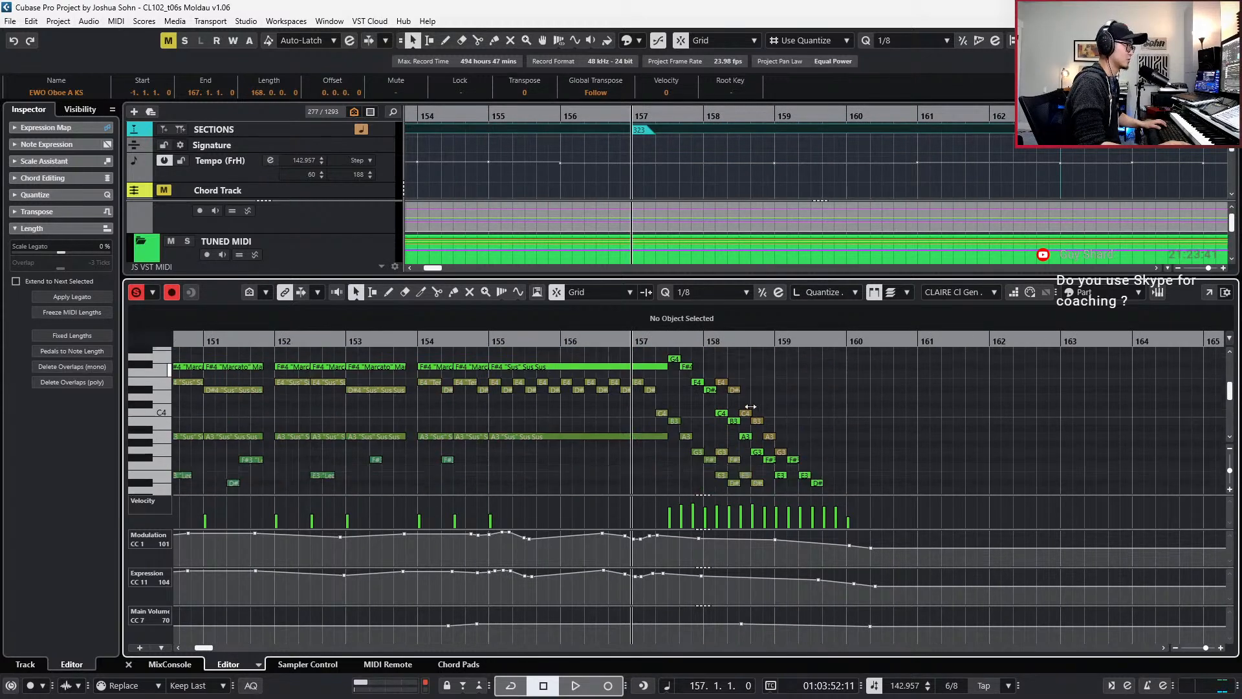
{"action": "key", "text": "space"}
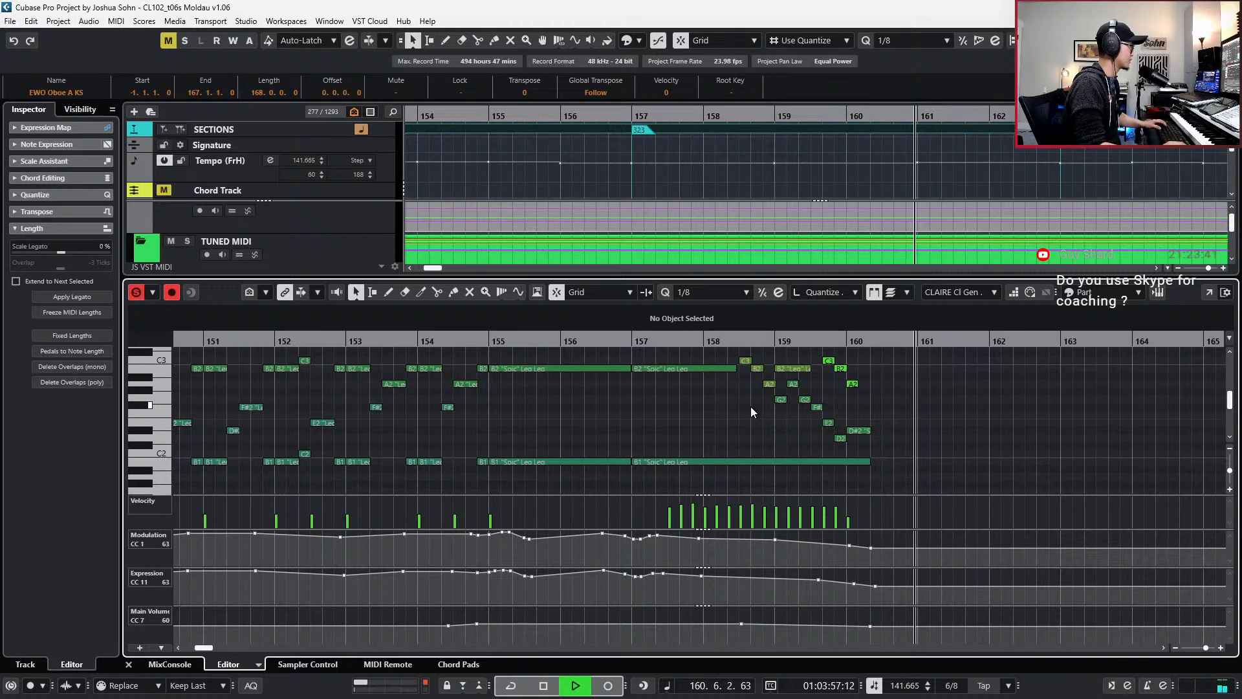
{"action": "key", "text": "space"}
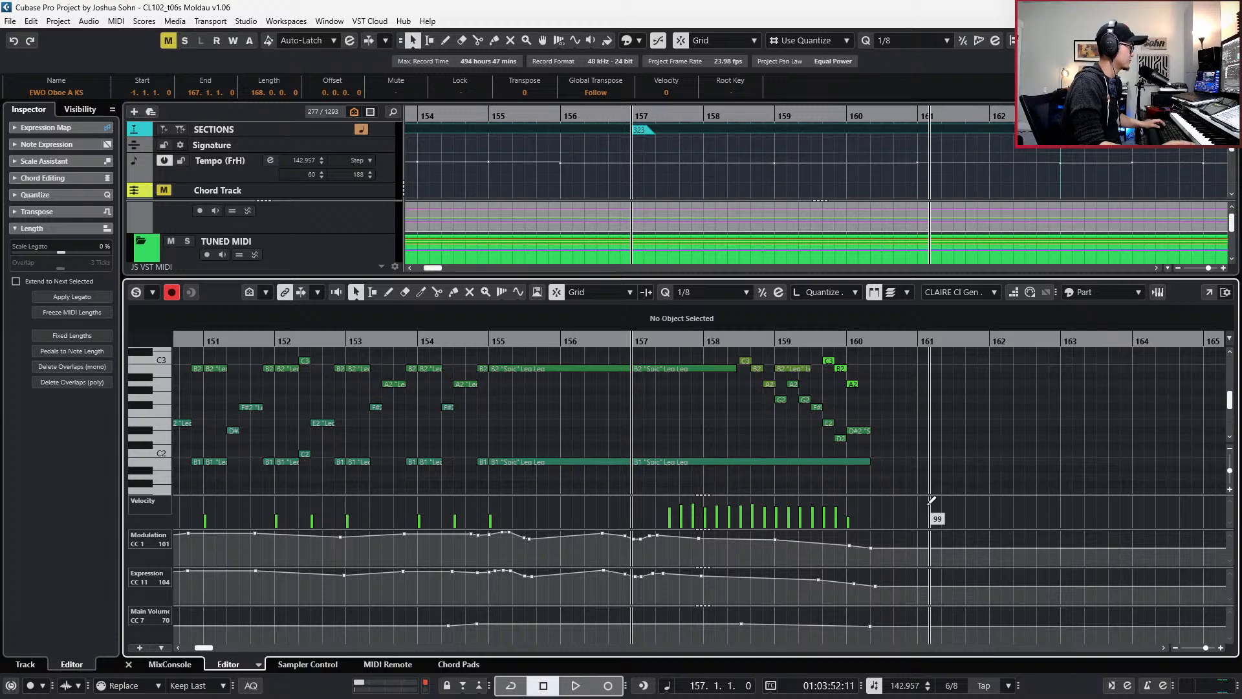
- Close the key editor and select the CLAIRE Flute Legato A and SFSW Flute Solo parts in the project
{"action": "key", "text": "KP_Subtract"}
{"action": "key", "text": "ctrl+e"}
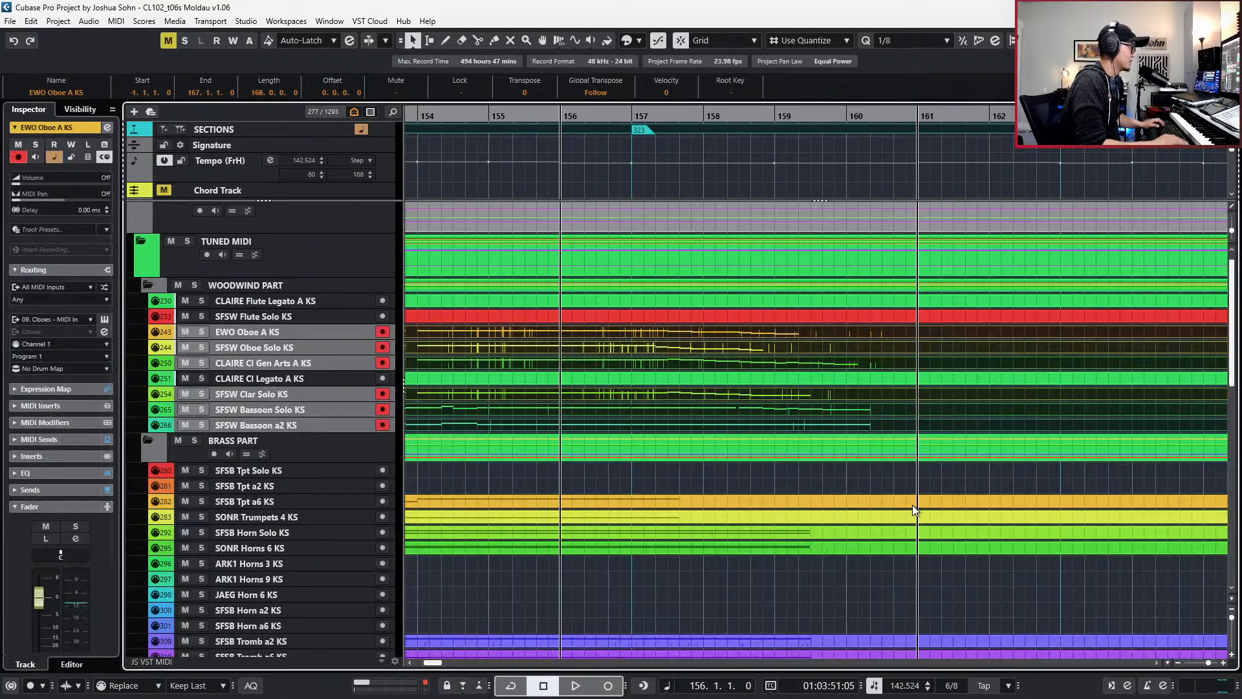
{"action": "key", "text": "g"}
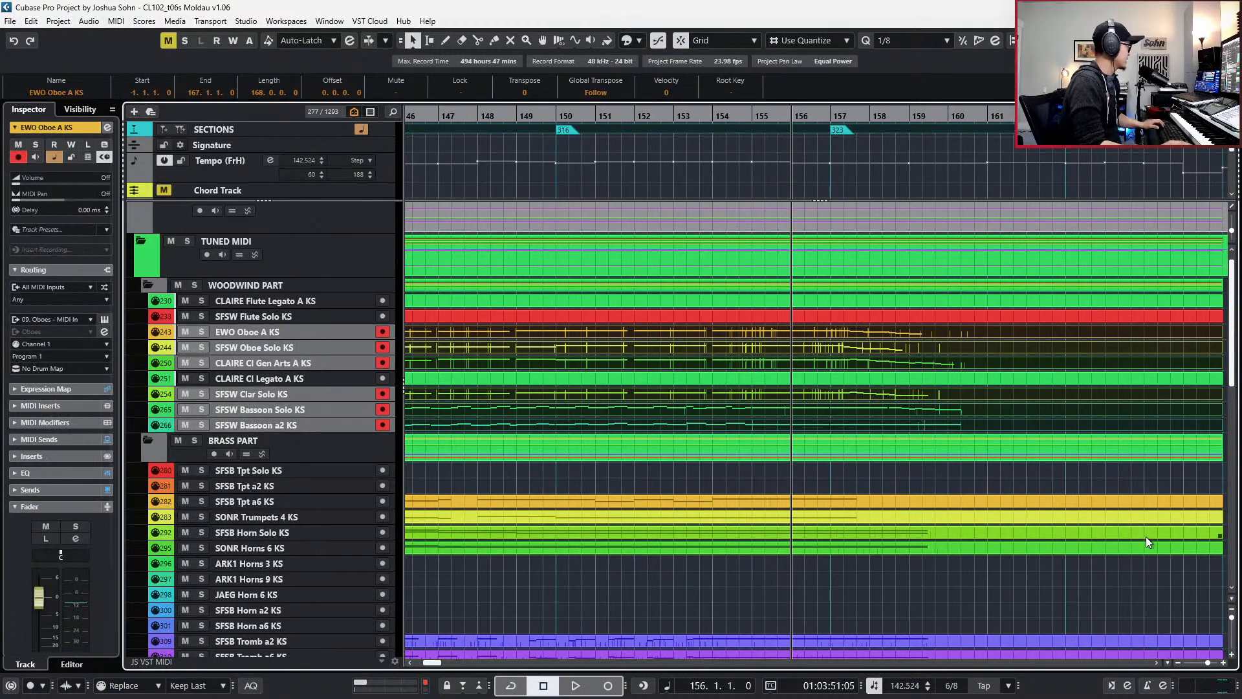
{"action": "left_click", "coordinate": [878, 330]}
{"action": "left_click", "coordinate": [878, 301]}
{"action": "scroll", "coordinate": [879, 313], "scroll_direction": "down", "scroll_amount": 3}
{"action": "scroll", "coordinate": [879, 312], "scroll_direction": "down", "scroll_amount": 3}
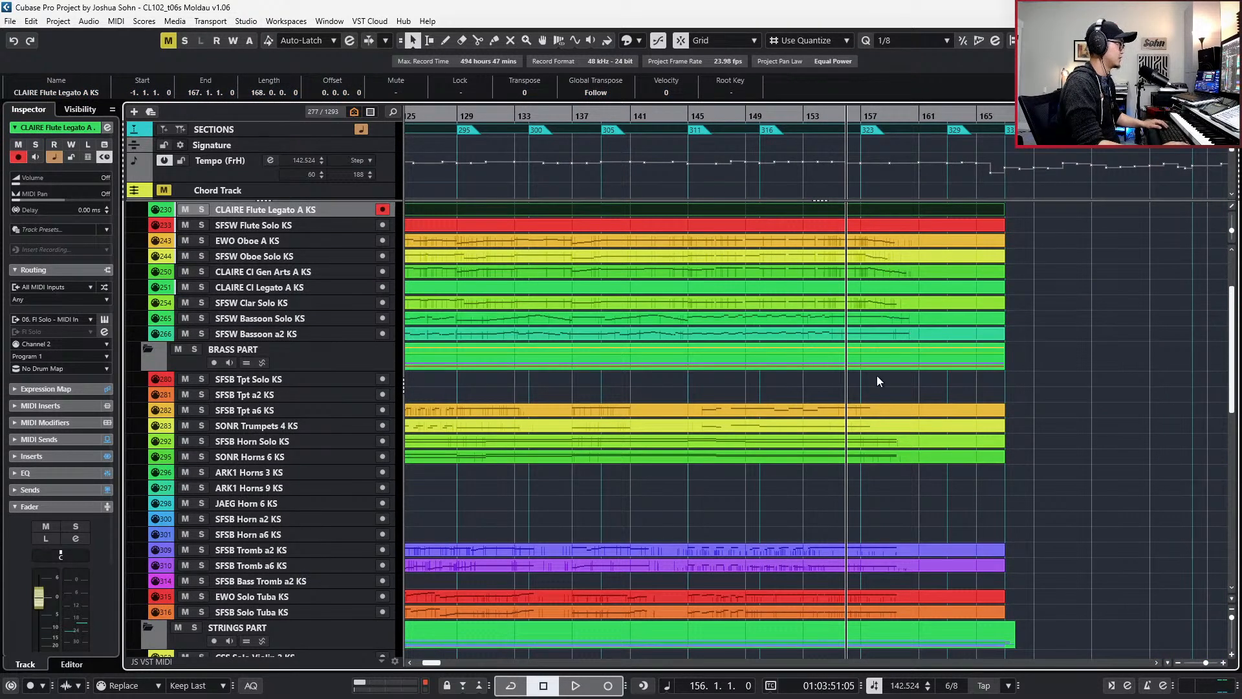
{"action": "scroll", "coordinate": [873, 402], "scroll_direction": "up", "scroll_amount": 3}
{"action": "left_click", "coordinate": [891, 331], "text": "shift"}
- Return the playhead to bar 104 and save the project
{"action": "scroll", "coordinate": [890, 331], "scroll_direction": "down", "scroll_amount": 3}
{"action": "scroll", "coordinate": [891, 331], "scroll_direction": "left", "scroll_amount": 5}
{"action": "scroll", "coordinate": [891, 331], "scroll_direction": "up", "scroll_amount": 3}
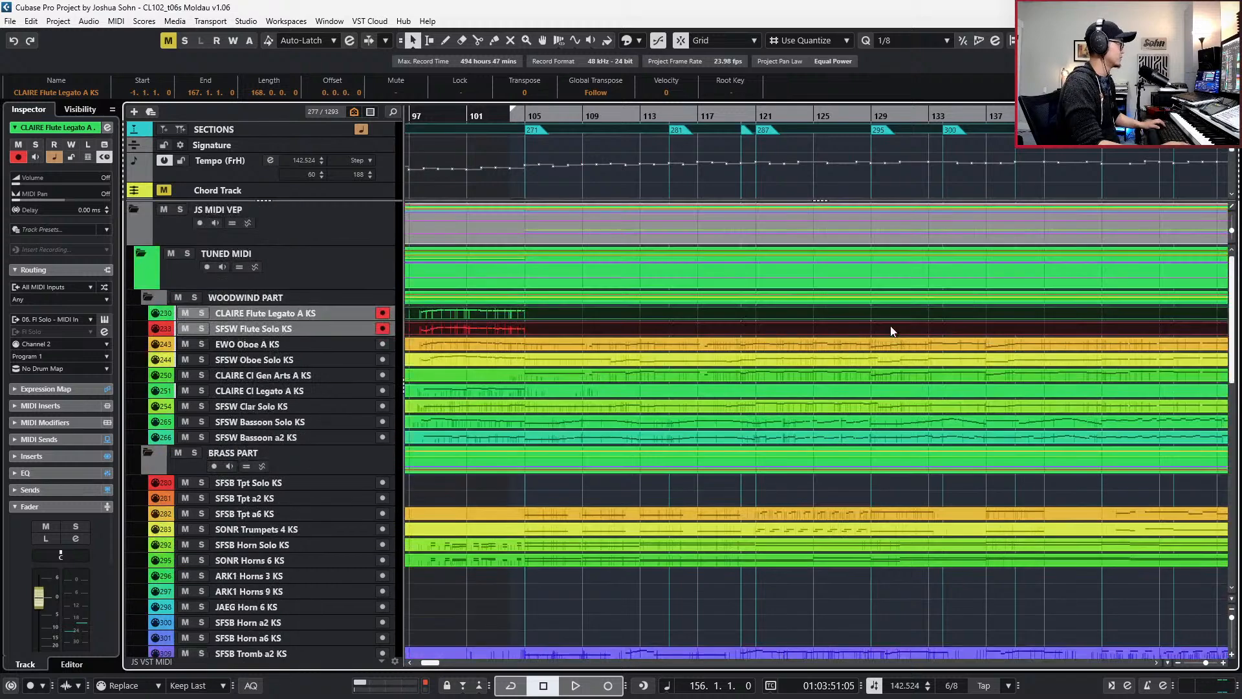
{"action": "key", "text": "KP_1"}
{"action": "key", "text": "ctrl+s"}
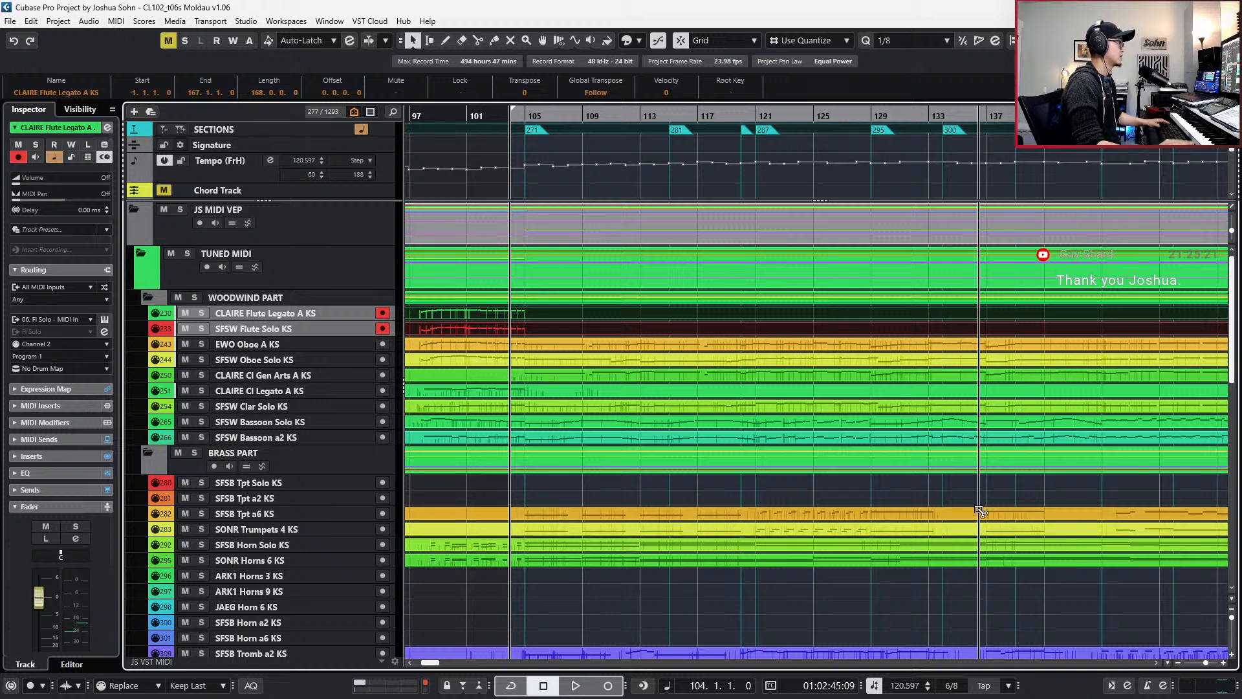
- Deselect the flute parts, switch to the PDF score and show page 17 at 90% zoom to examine score bar 271
{"action": "left_click", "coordinate": [902, 571]}
{"action": "key", "text": "alt+Tab"}
{"action": "key", "text": "alt+Tab"}
{"action": "scroll", "coordinate": [952, 431], "scroll_direction": "down", "scroll_amount": 15}
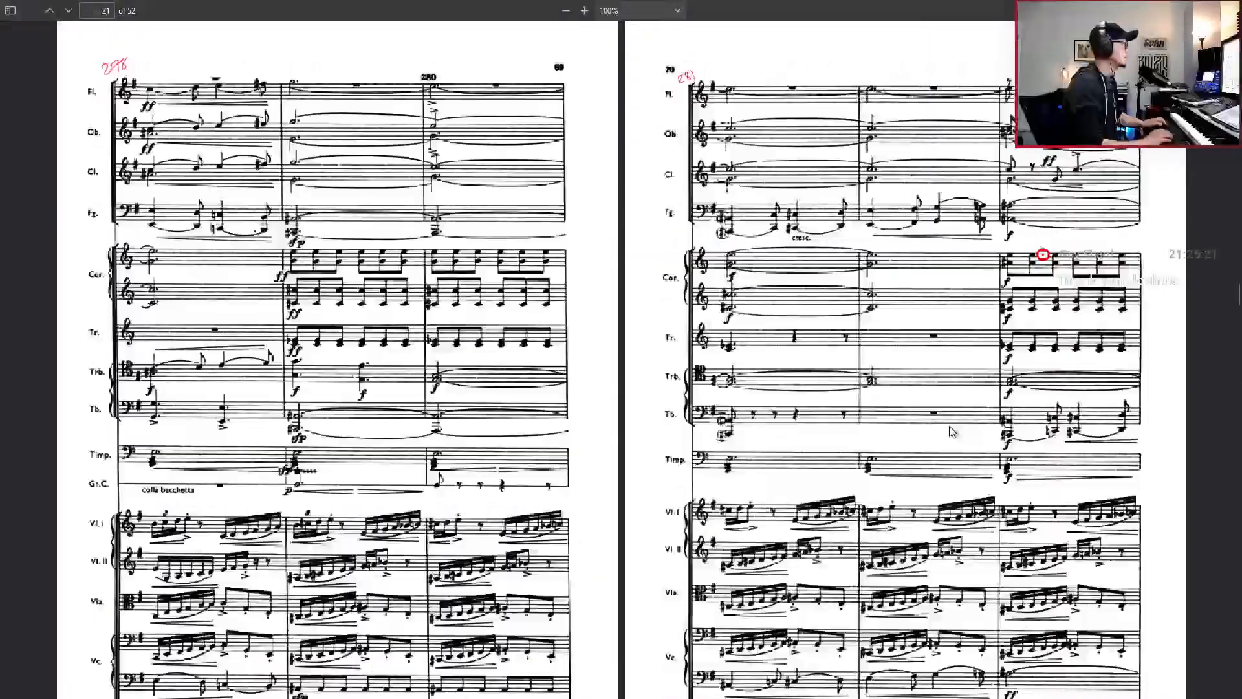
{"action": "scroll", "coordinate": [952, 431], "scroll_direction": "up", "scroll_amount": 10}
{"action": "scroll", "coordinate": [950, 406], "scroll_direction": "down", "scroll_amount": 1}
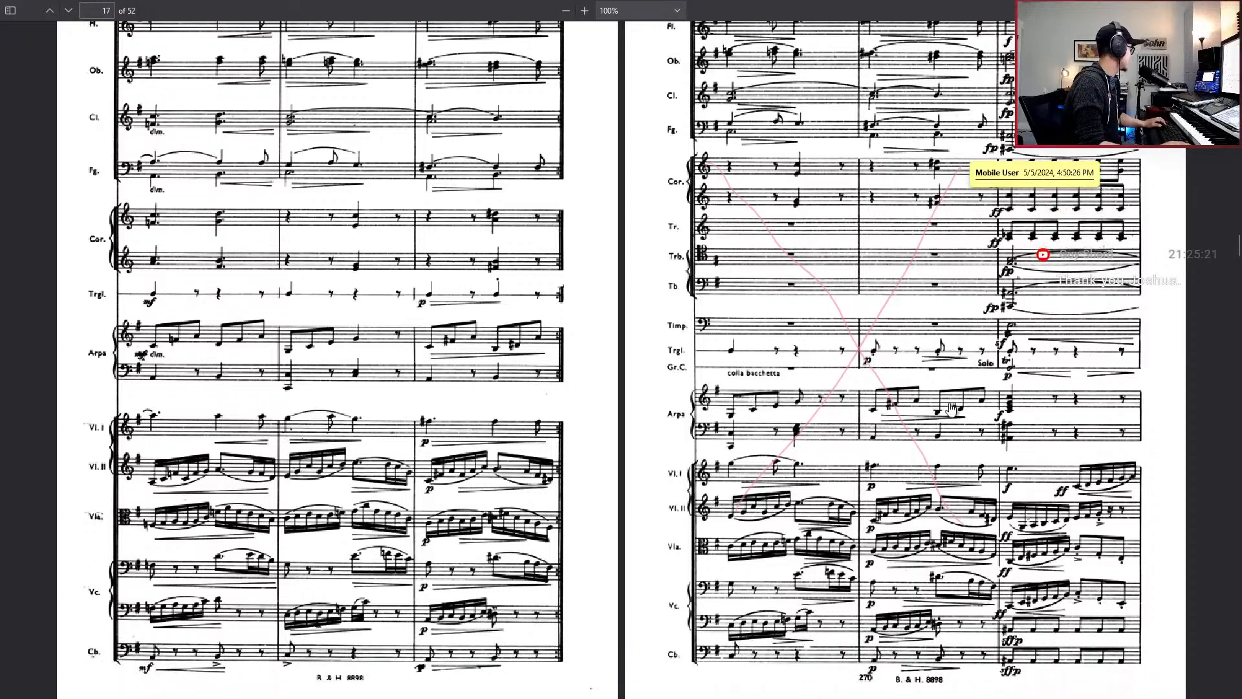
{"action": "scroll", "coordinate": [950, 406], "scroll_direction": "down", "scroll_amount": 1, "text": "ctrl"}
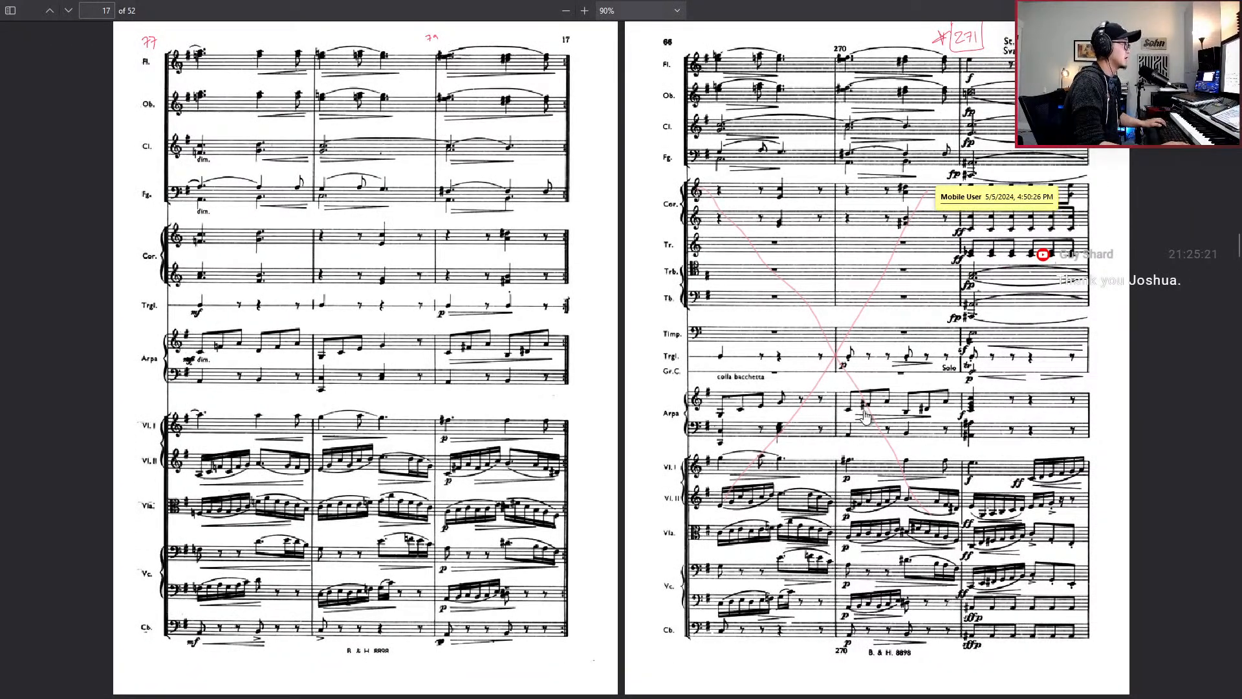
{"action": "scroll", "coordinate": [866, 417], "scroll_direction": "up", "scroll_amount": 1}
{"action": "scroll", "coordinate": [865, 417], "scroll_direction": "down", "scroll_amount": 1}
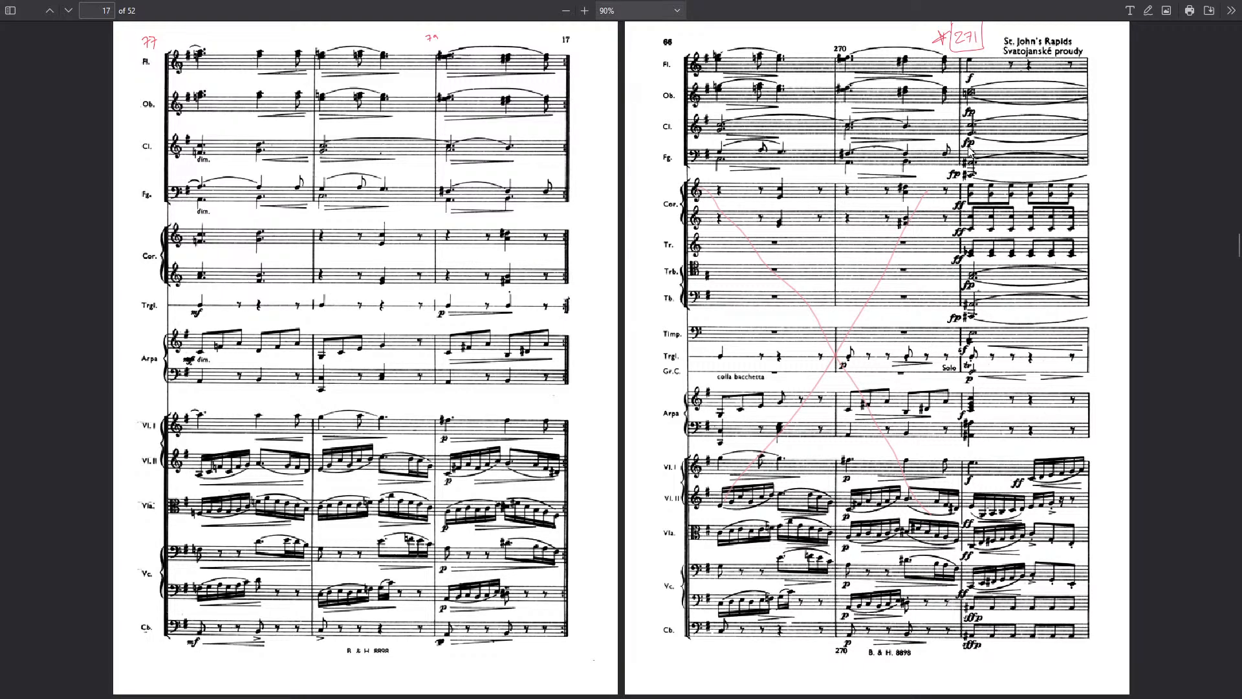
- Examine the flute and piccolo writing in the score from bar 271 through bar 293
{"action": "key", "text": "Right"}
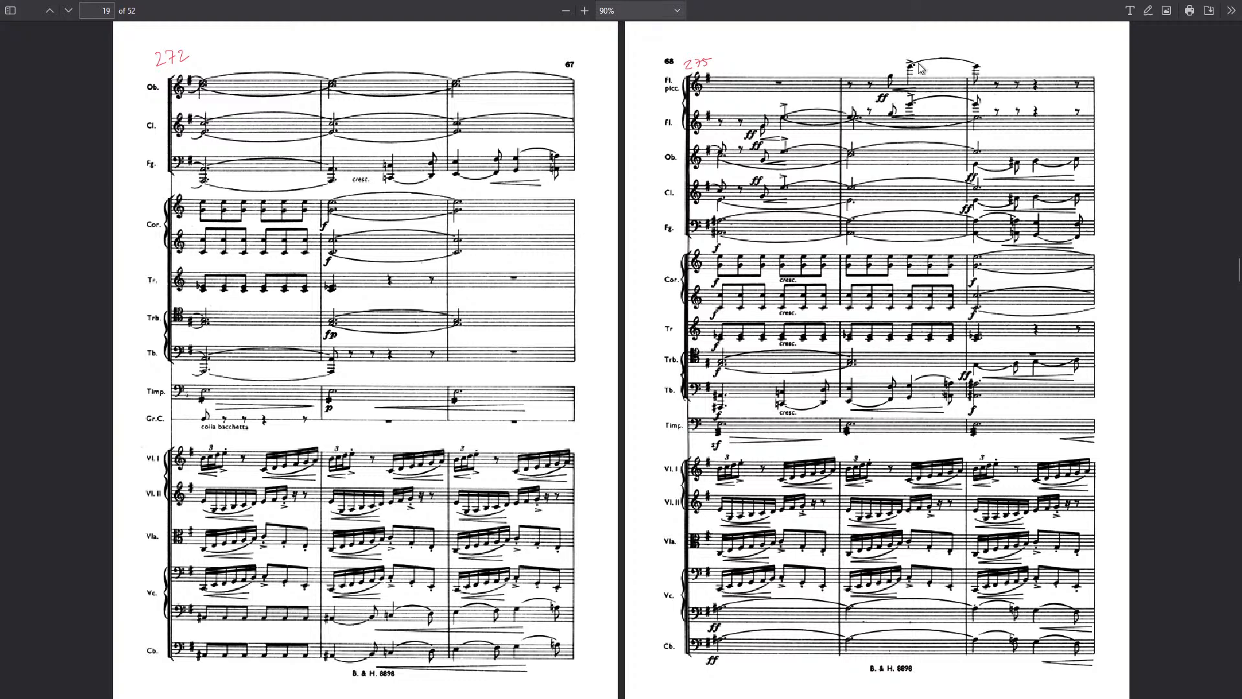
{"action": "scroll", "coordinate": [1022, 81], "scroll_direction": "down", "scroll_amount": 3}
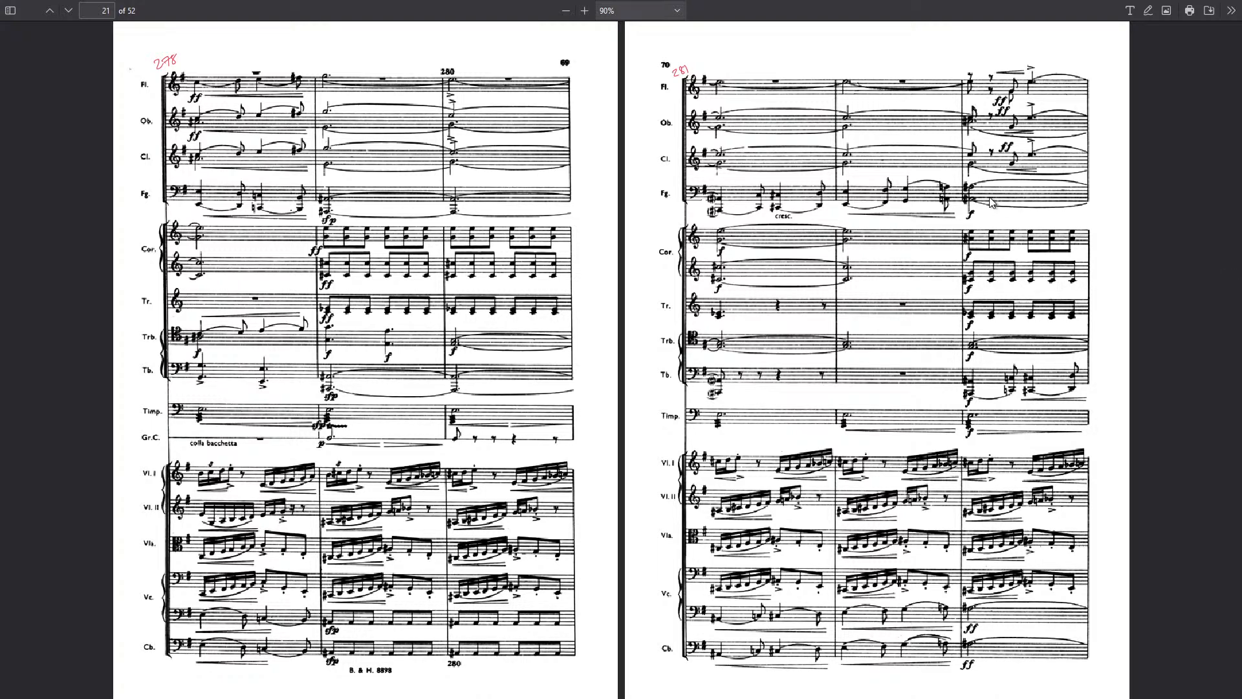
{"action": "scroll", "coordinate": [990, 203], "scroll_direction": "up", "scroll_amount": 2}
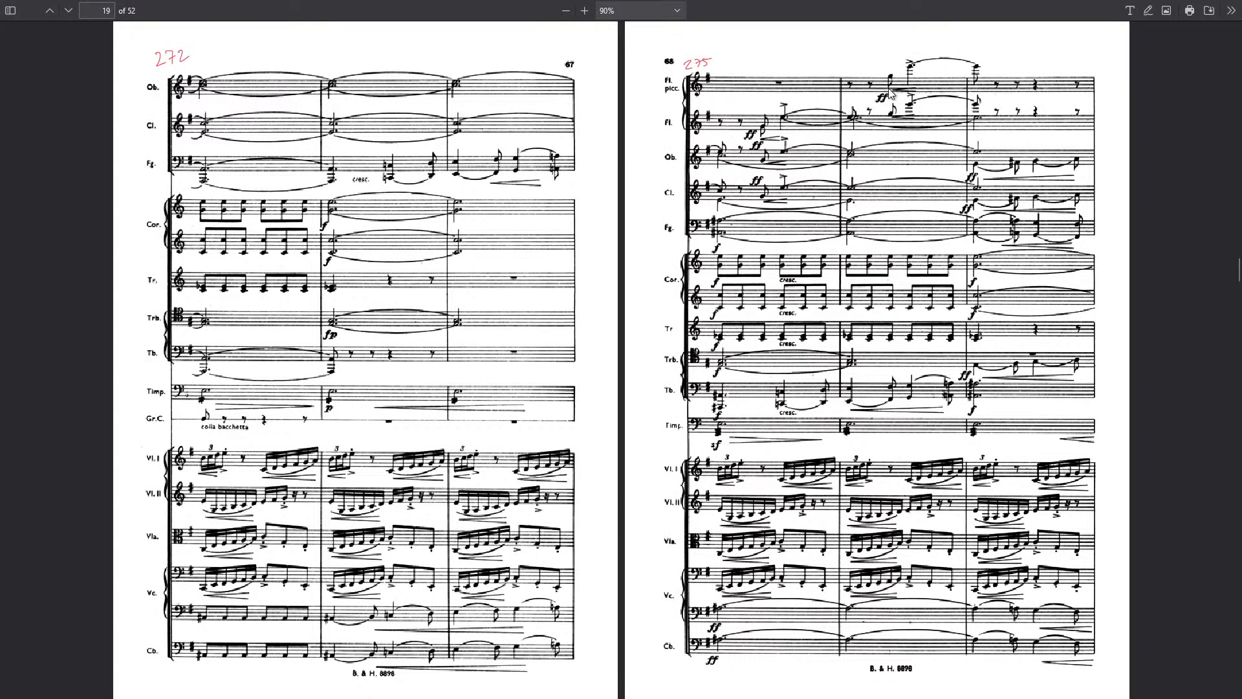
{"action": "scroll", "coordinate": [922, 105], "scroll_direction": "up", "scroll_amount": 2}
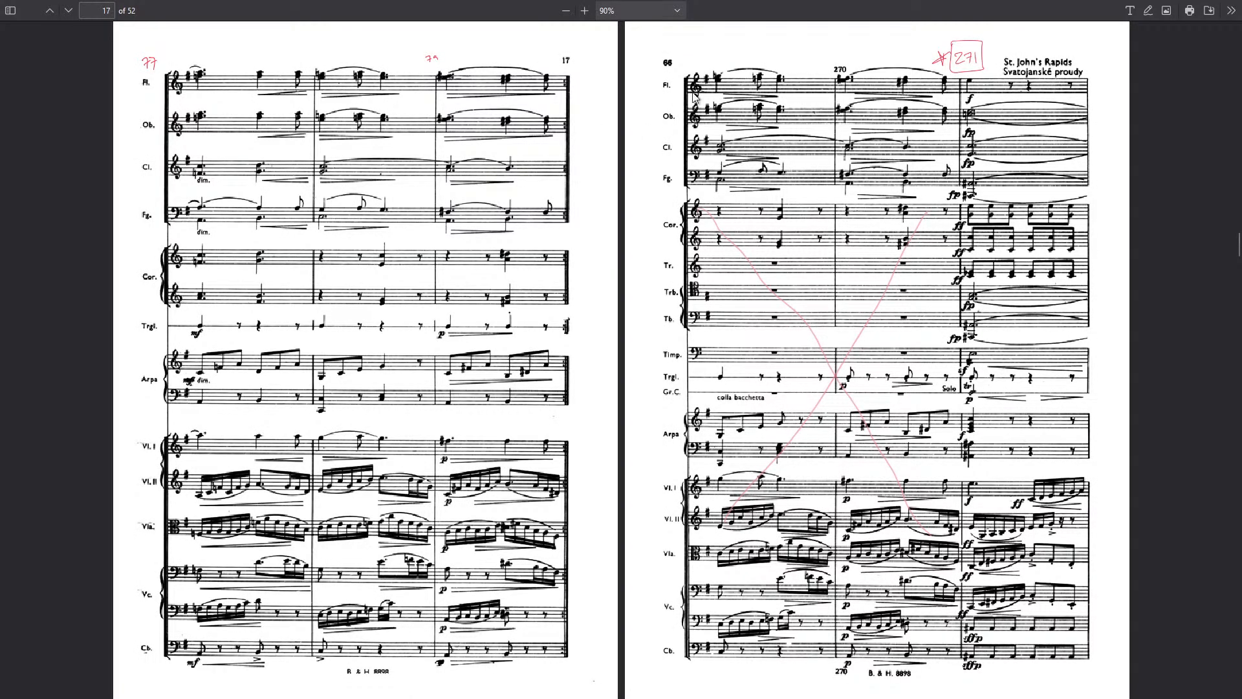
{"action": "scroll", "coordinate": [694, 97], "scroll_direction": "down", "scroll_amount": 2}
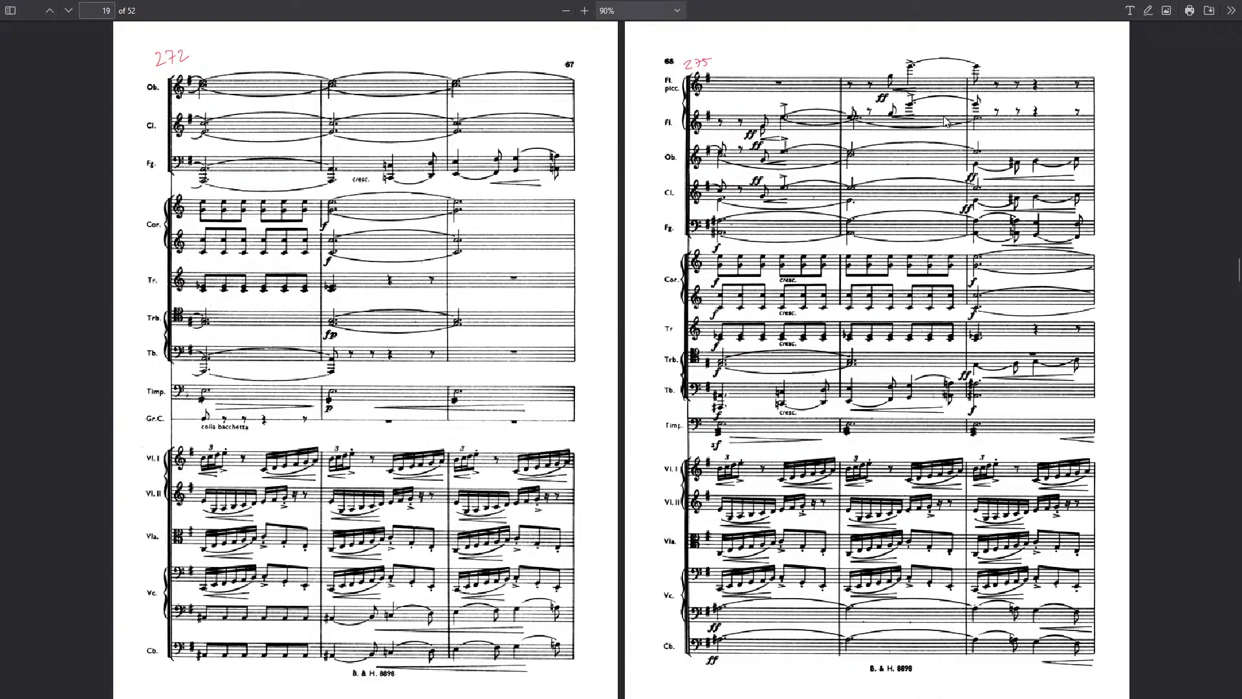
{"action": "key", "text": "Page_Down"}
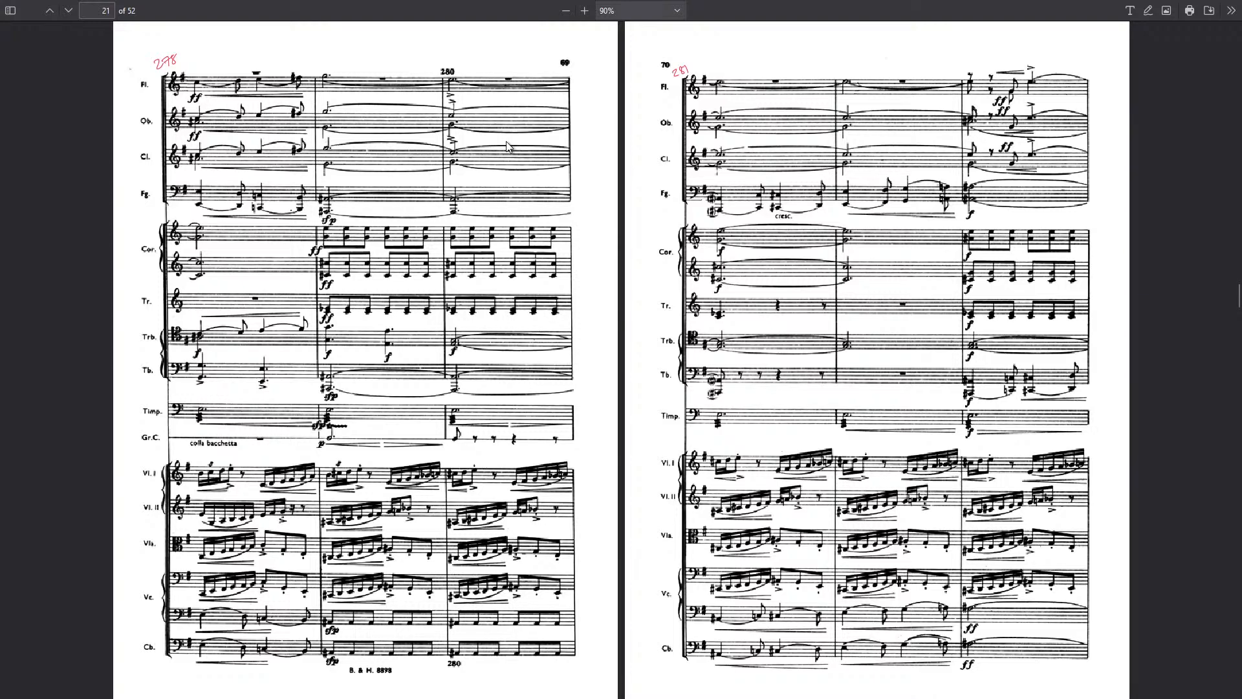
{"action": "key", "text": "Right"}
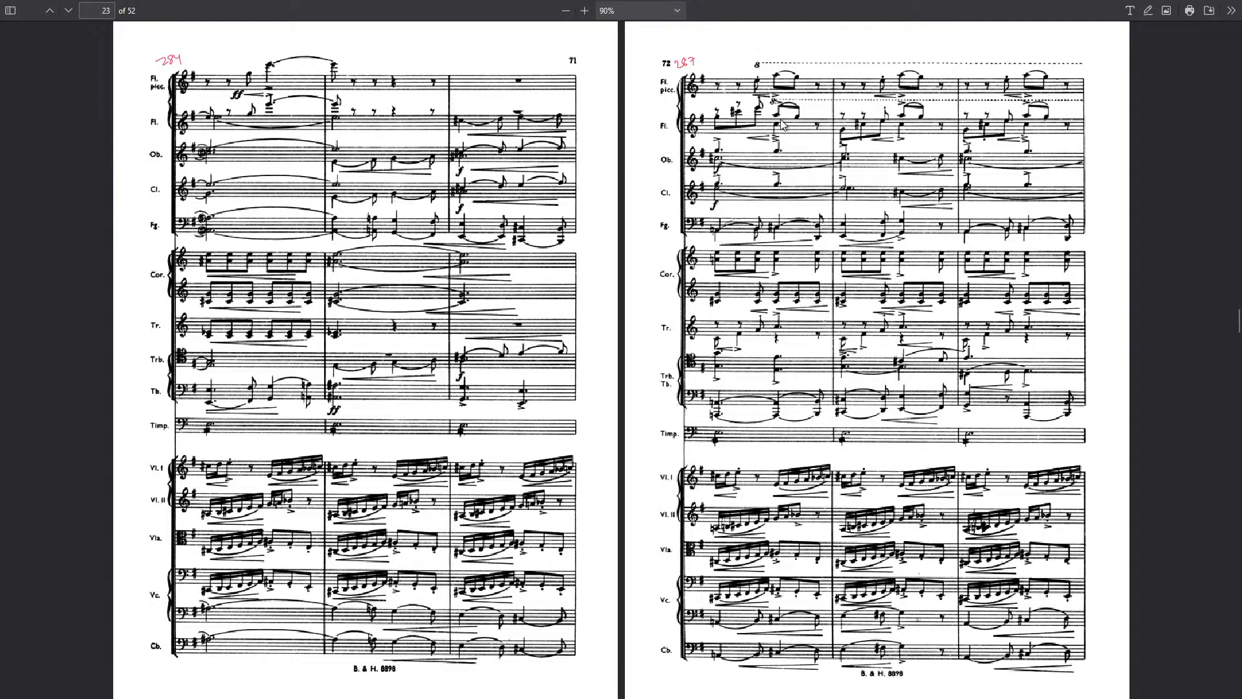
{"action": "key", "text": "Page_Down"}
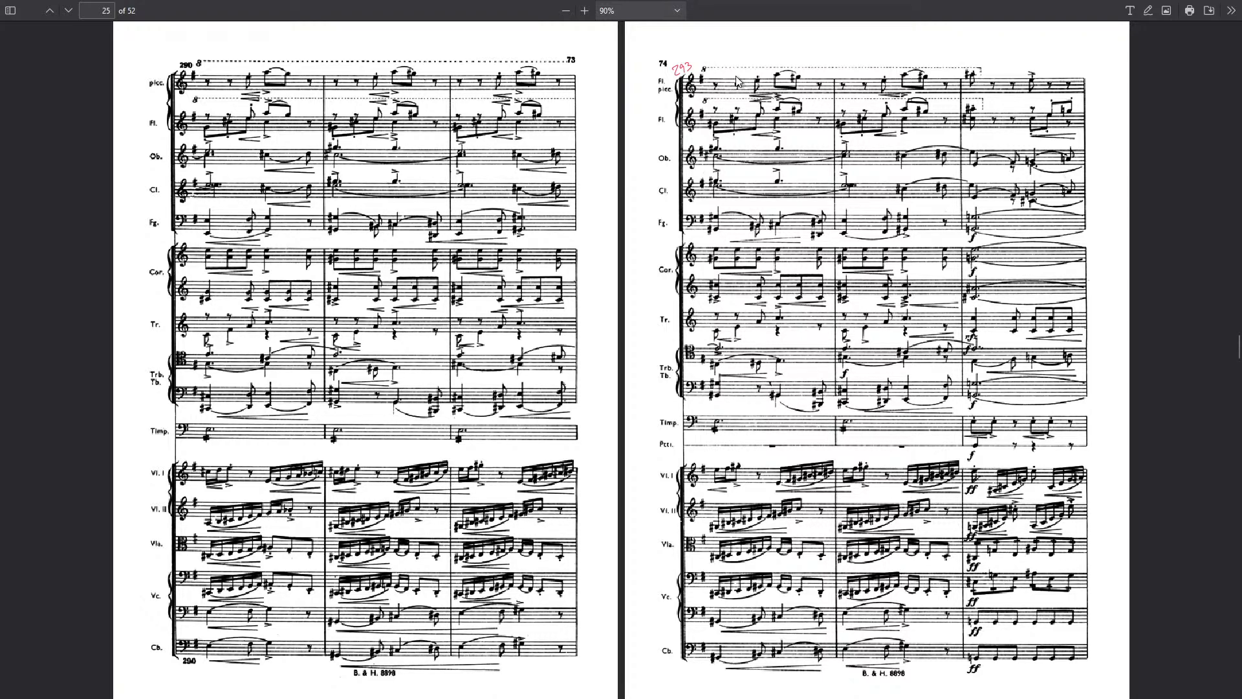
{"action": "key", "text": "Left"}
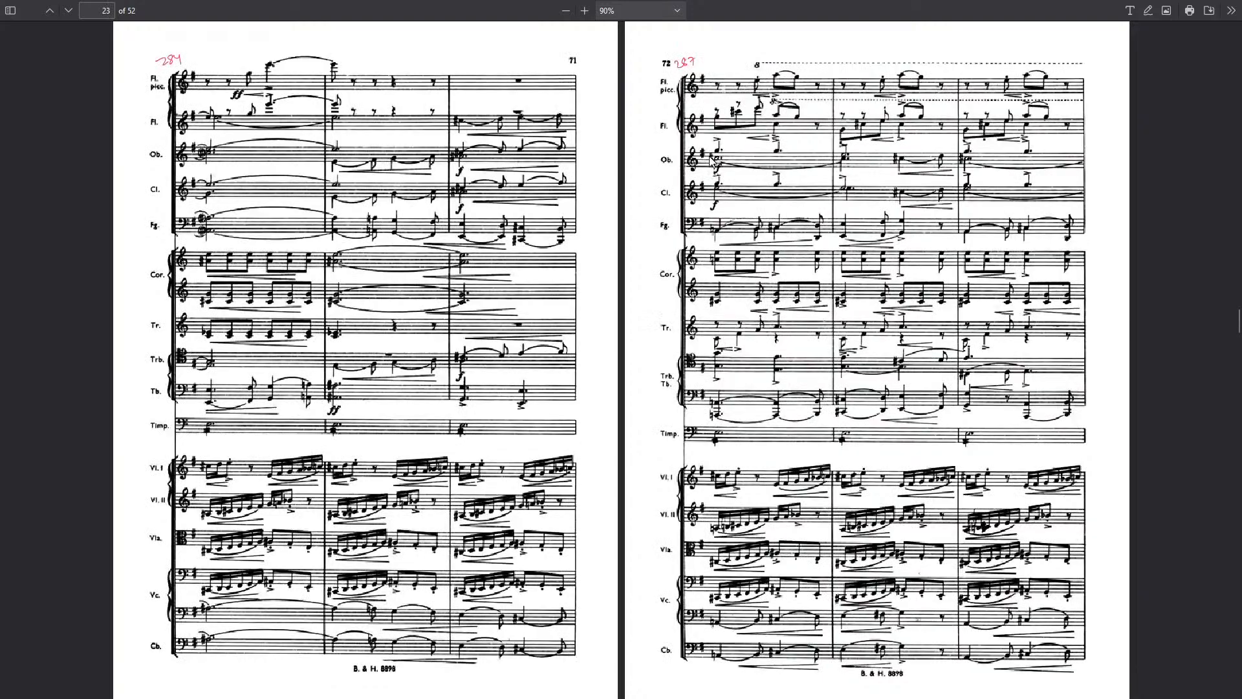
{"action": "key", "text": "Left"}
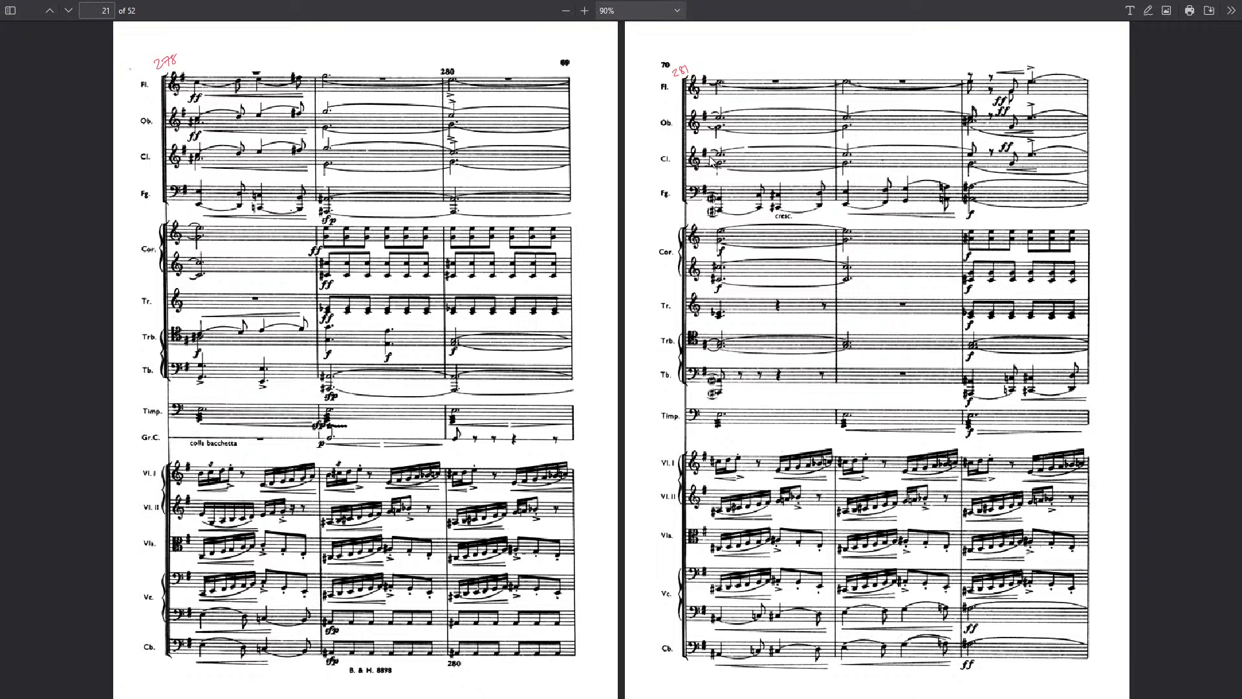
{"action": "scroll", "coordinate": [711, 161], "scroll_direction": "down", "scroll_amount": 3}
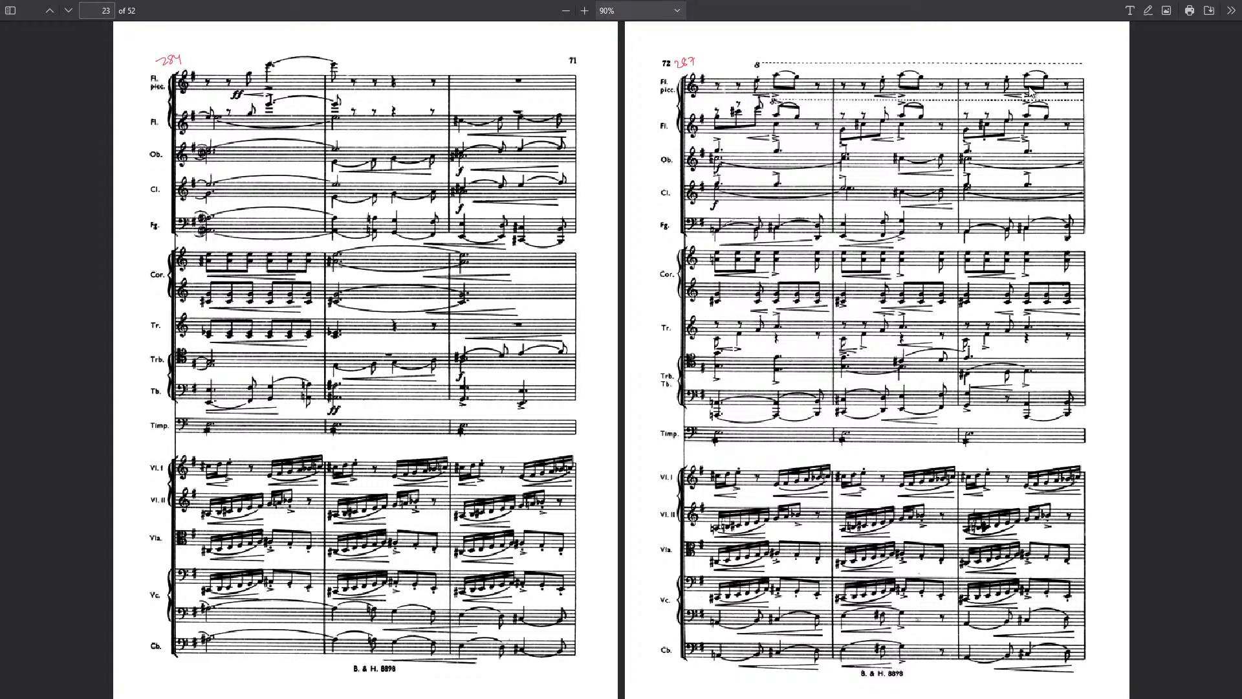
- Switch to Cubase and select the SFSW Flute Solo KS track
{"action": "key", "text": "alt+Tab"}
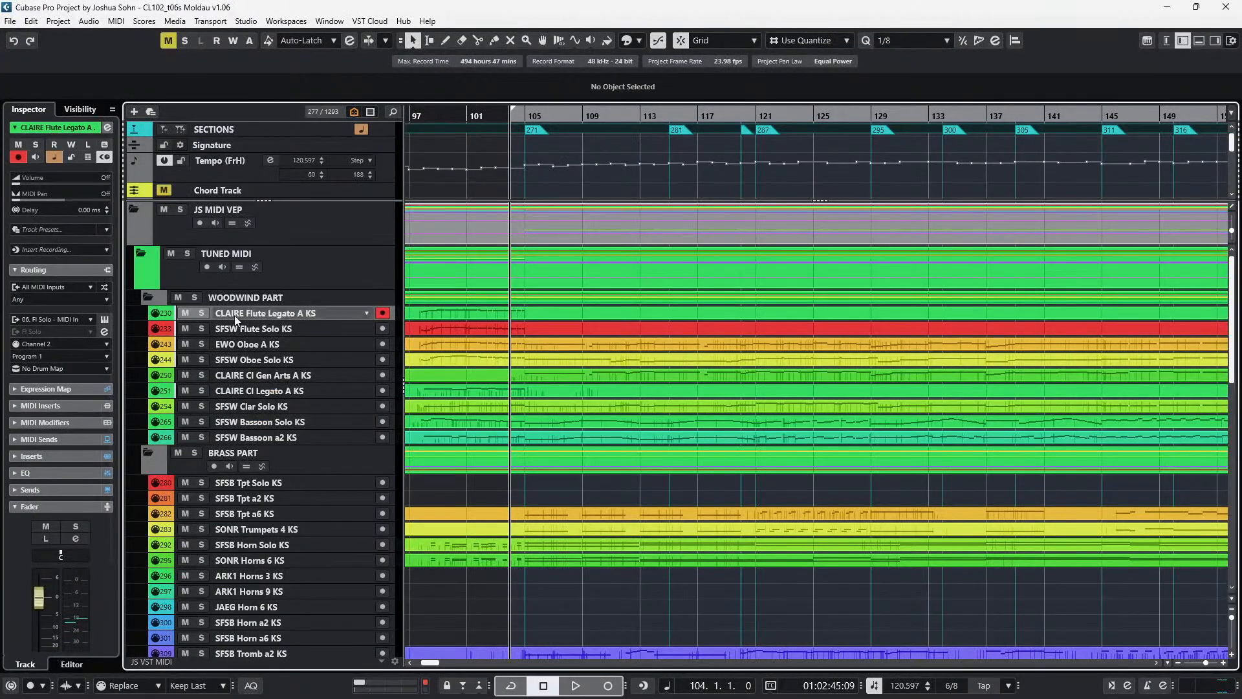
{"action": "left_click", "coordinate": [257, 329]}
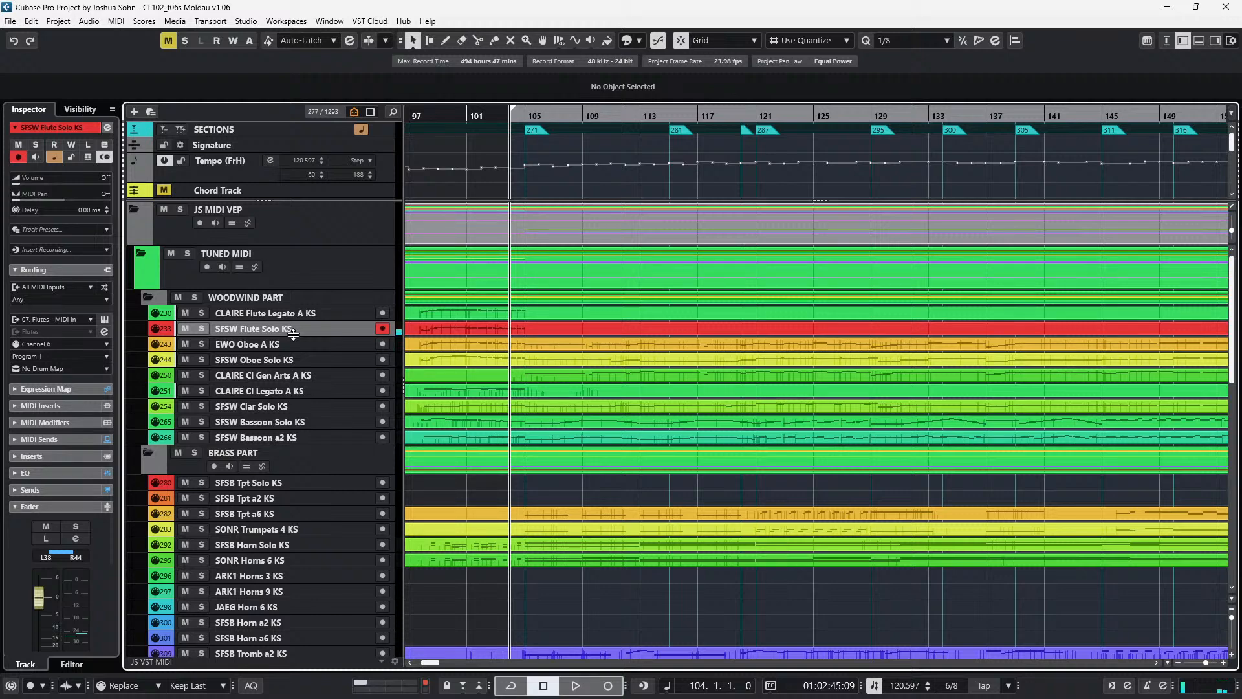
- Switch back to the PDF score and read the flute and piccolo lines on pages 23 to 29
{"action": "key", "text": "alt+Tab"}
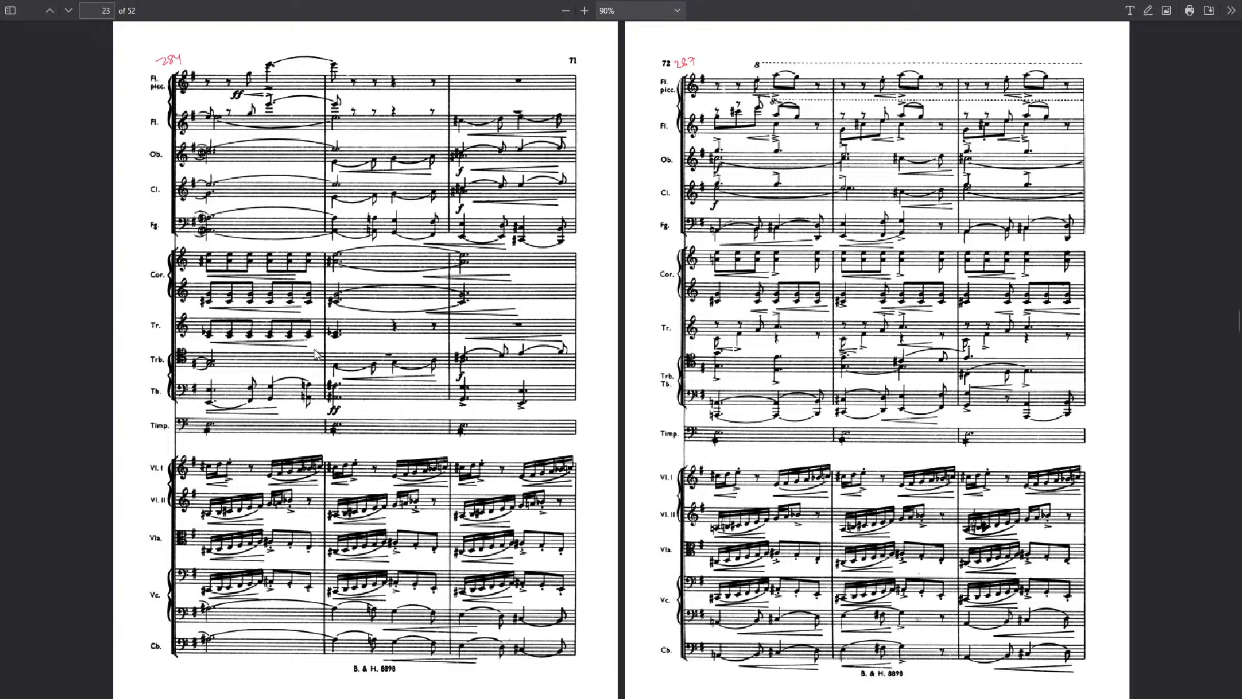
{"action": "scroll", "coordinate": [317, 355], "scroll_direction": "down", "scroll_amount": 3}
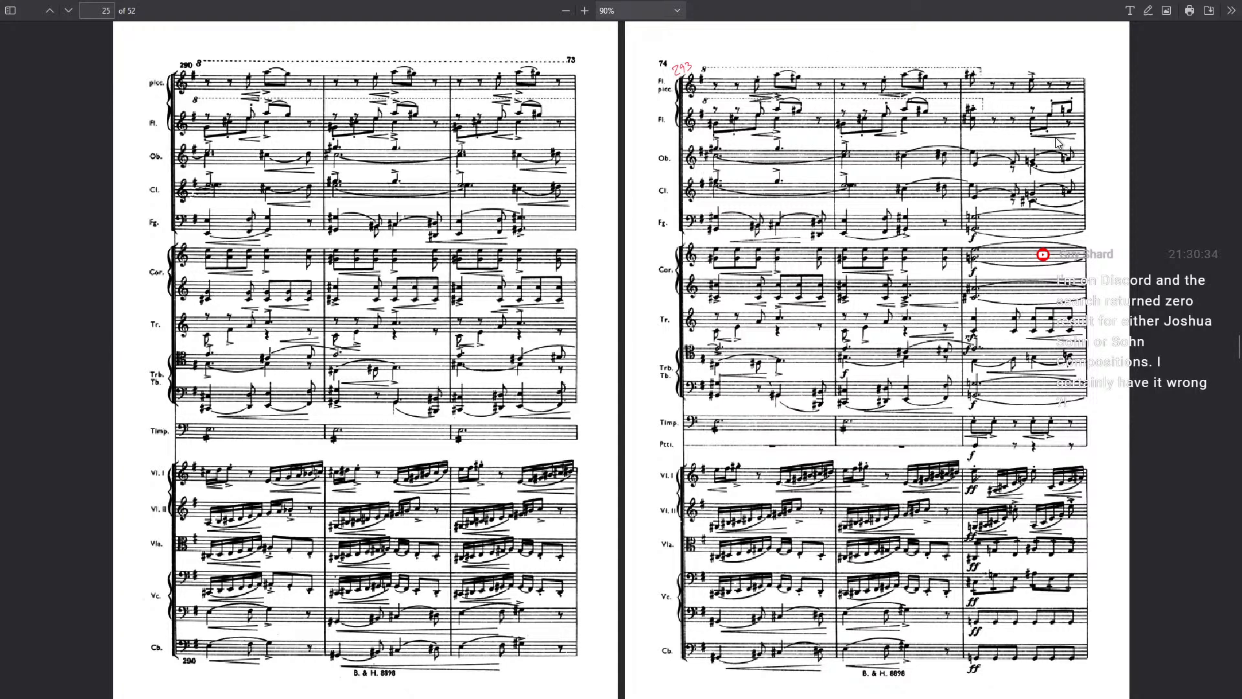
{"action": "scroll", "coordinate": [1059, 143], "scroll_direction": "down", "scroll_amount": 3}
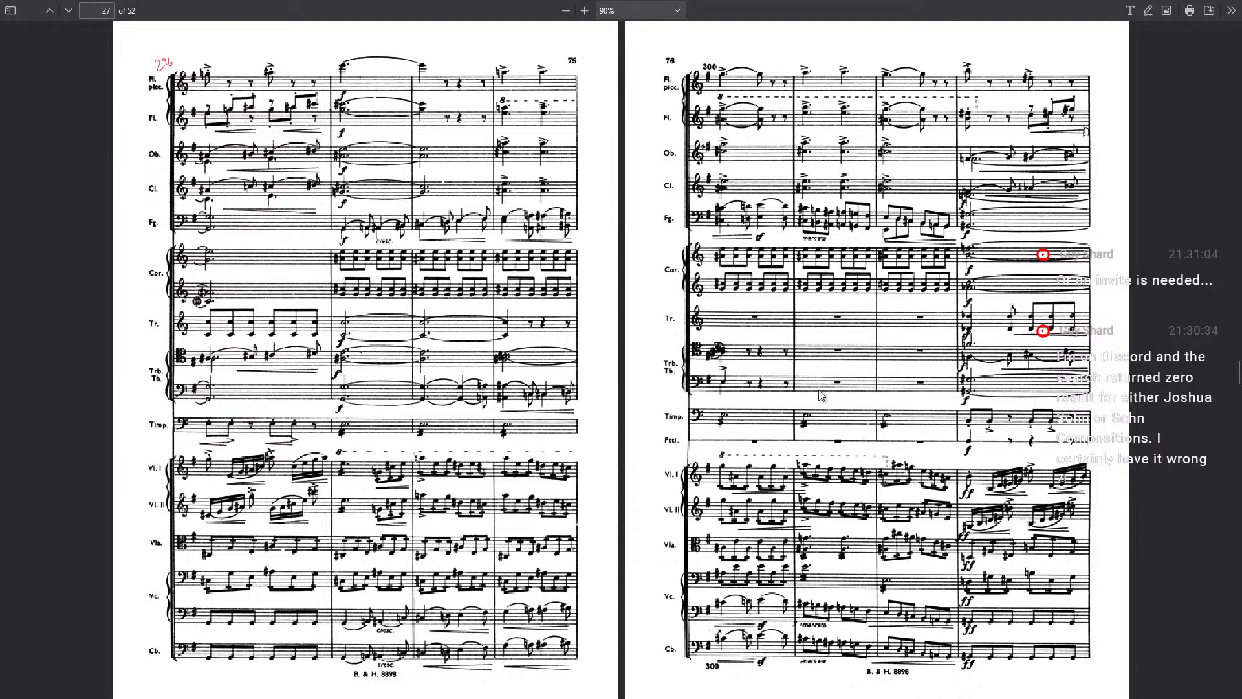
{"action": "scroll", "coordinate": [840, 600], "scroll_direction": "down", "scroll_amount": 5}
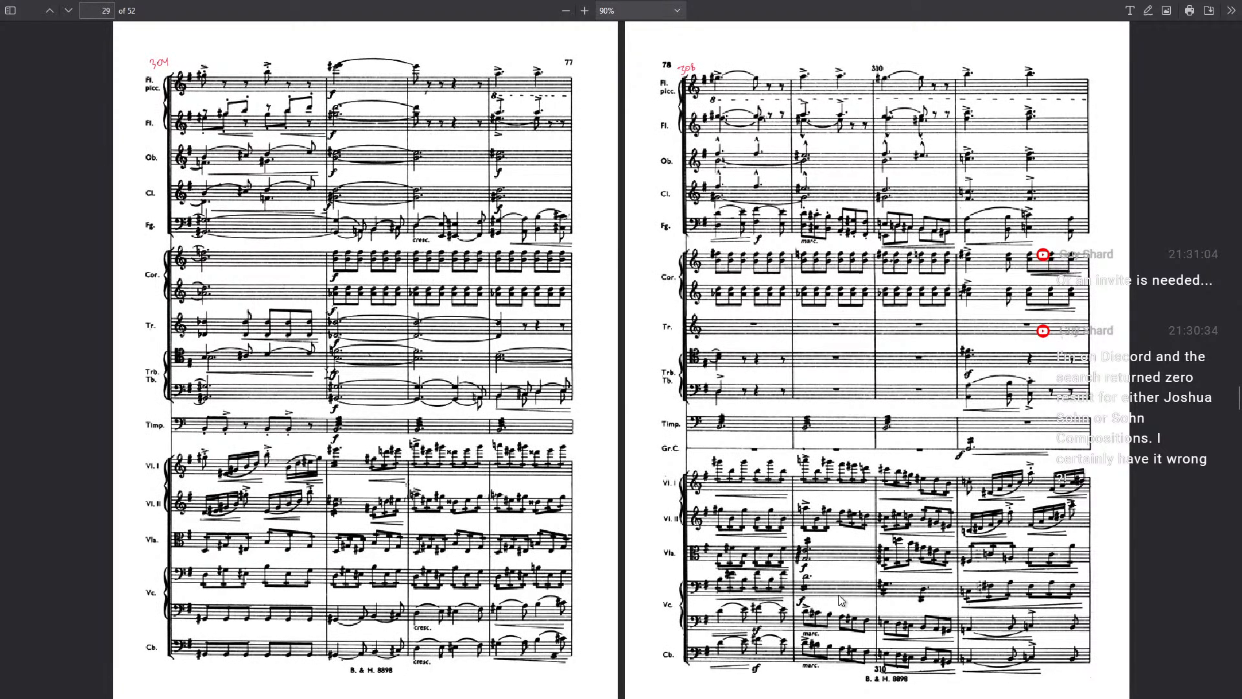
{"action": "scroll", "coordinate": [840, 600], "scroll_direction": "up", "scroll_amount": 5}
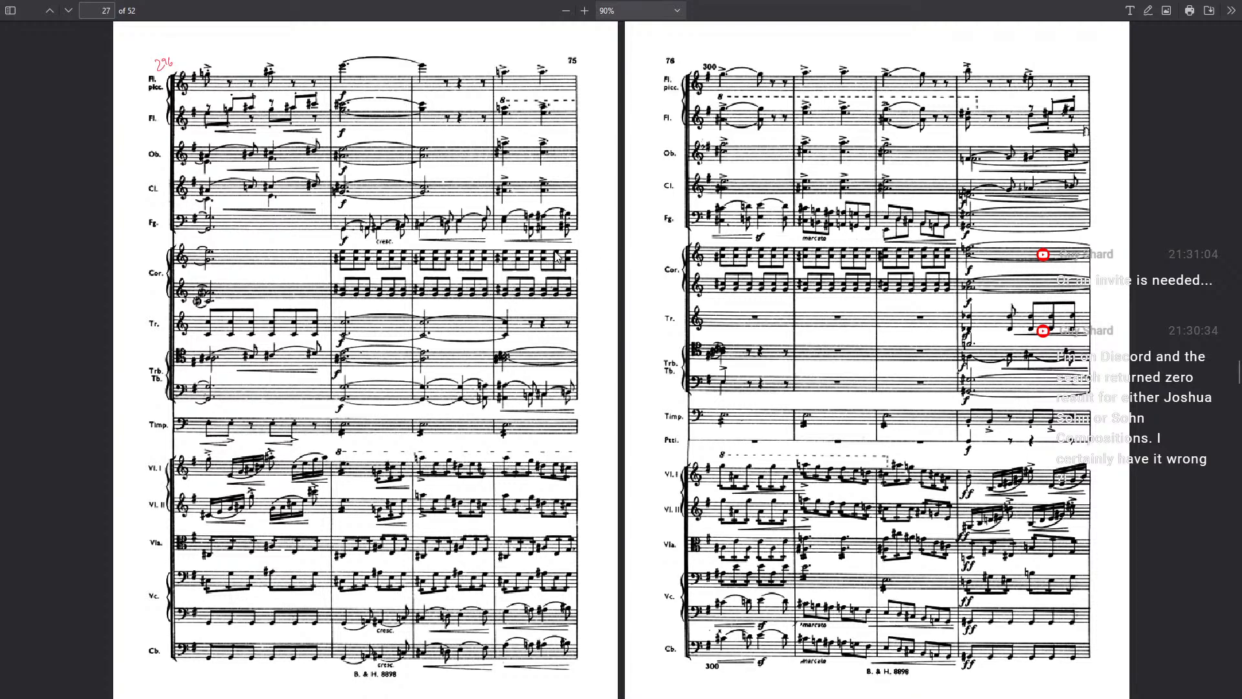
- Switch to Cubase, search the track list for "picc" and reveal the SFSW Piccolo KS track above CLAIRE Flute Legato A KS
{"action": "key", "text": "alt+Tab"}
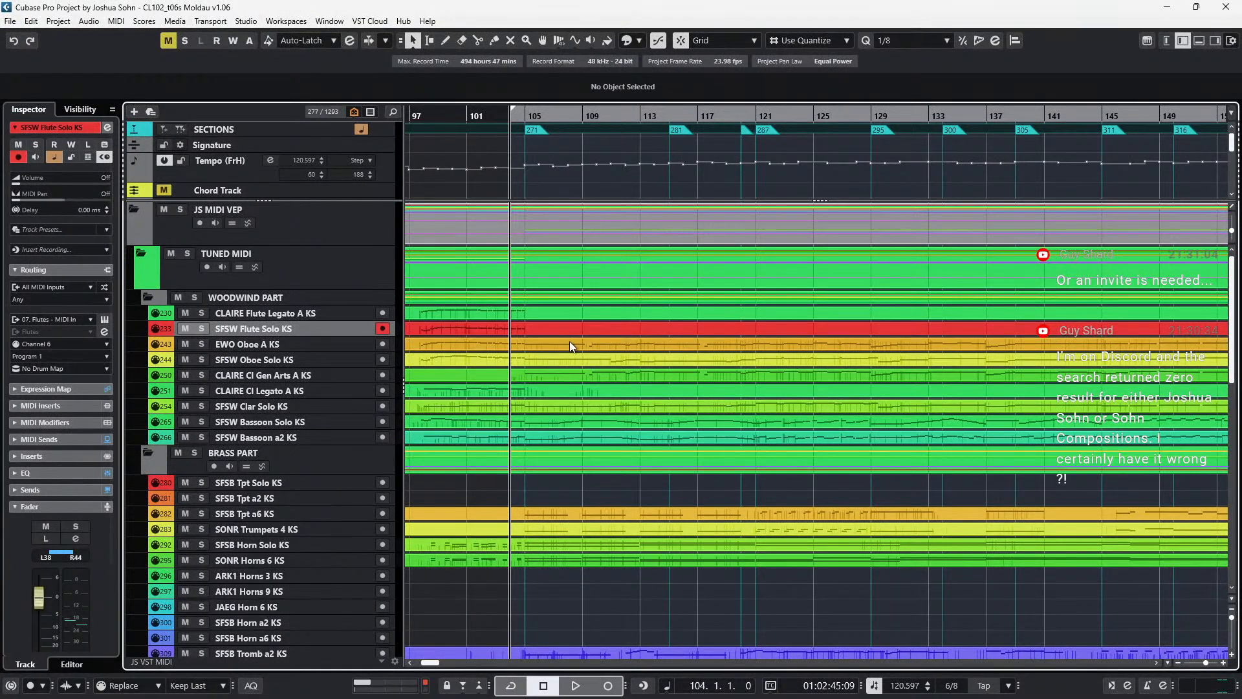
{"action": "left_click", "coordinate": [563, 311]}
{"action": "key", "text": "ctrl+f"}
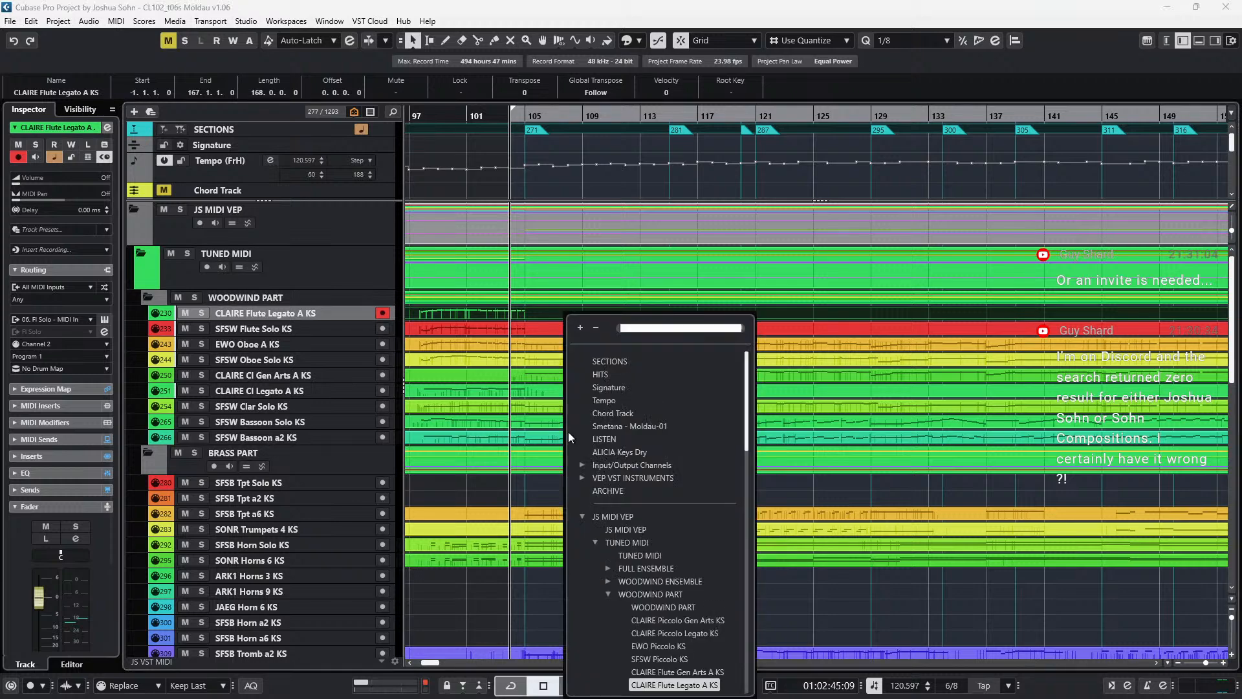
{"action": "type", "text": "picc"}
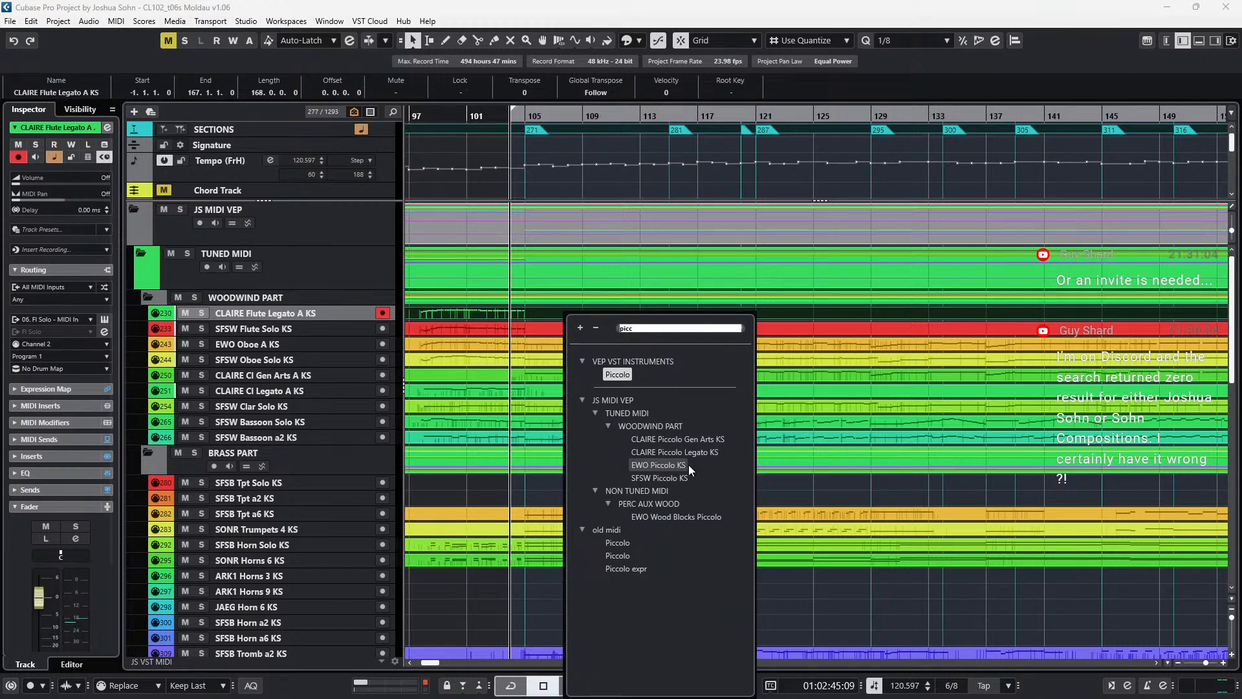
{"action": "left_click", "coordinate": [673, 476]}
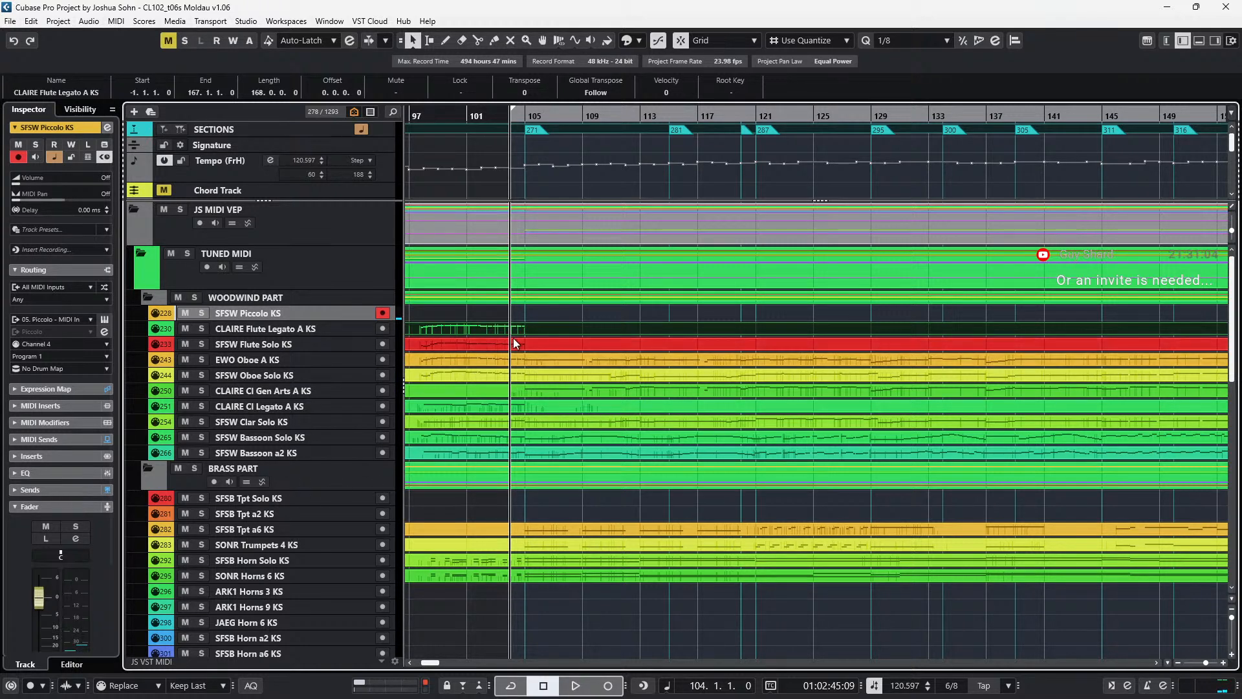
- Create a part on the SFSW Piccolo KS track and extend its start back to bar -1
{"action": "left_click", "coordinate": [526, 317]}
{"action": "left_click", "coordinate": [553, 333]}
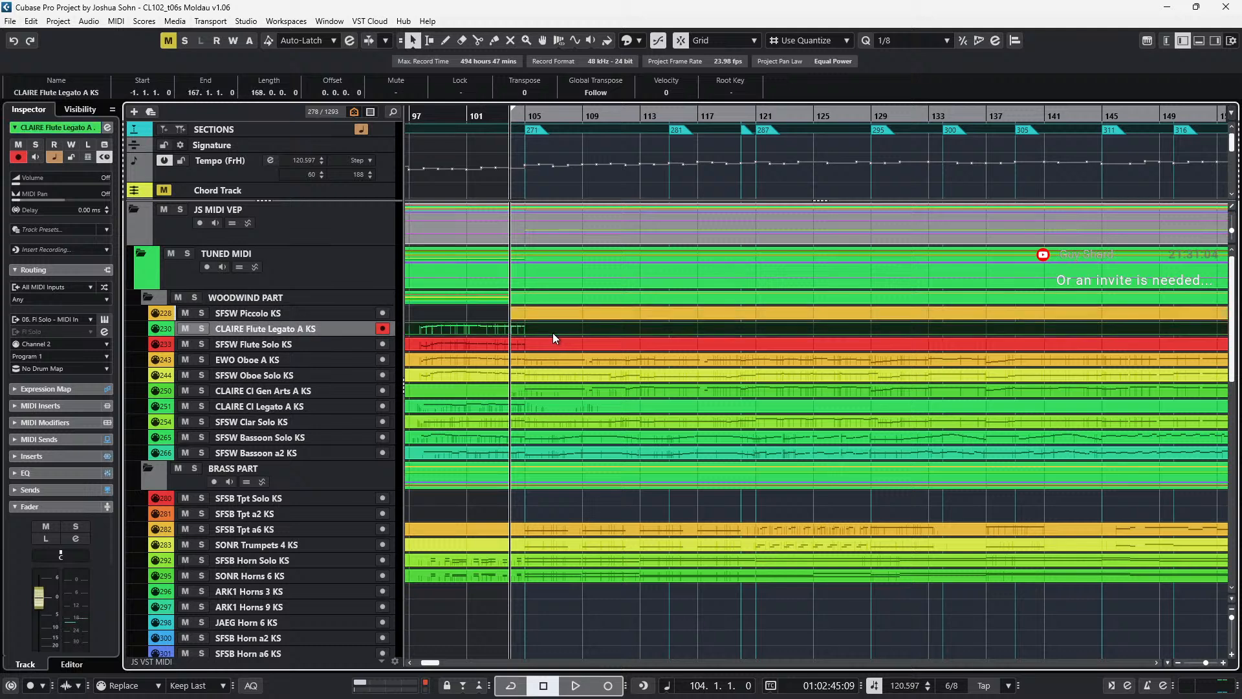
{"action": "left_click", "coordinate": [553, 344]}
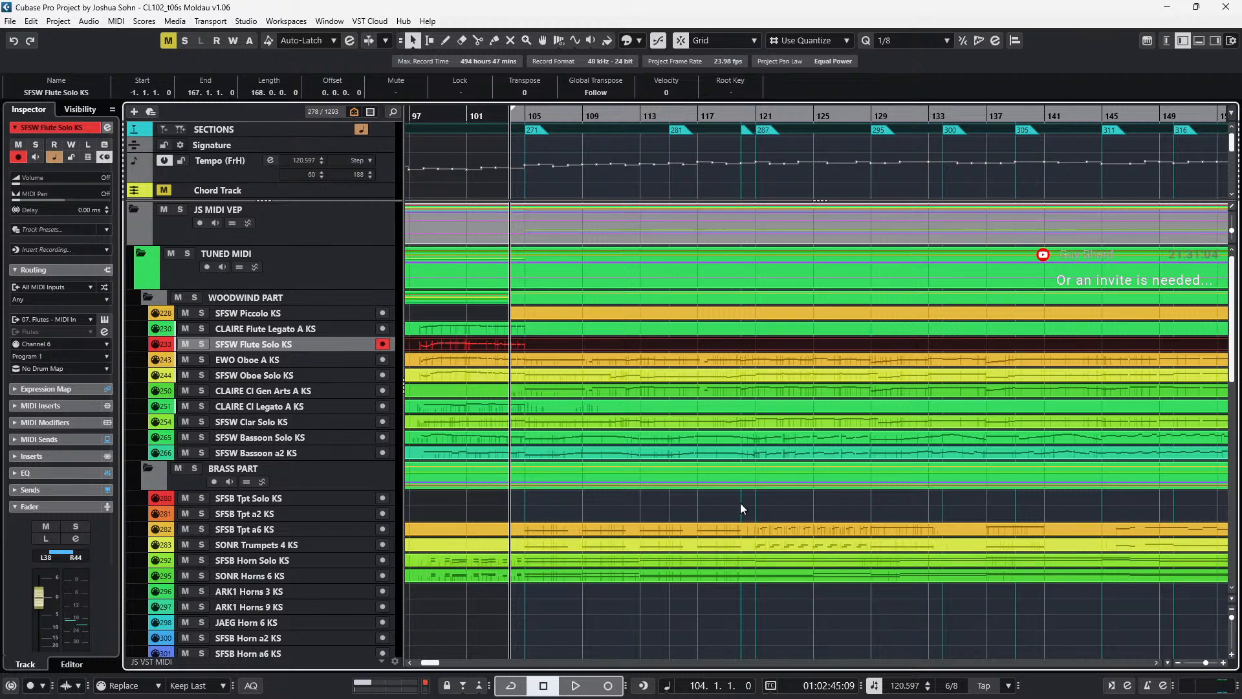
{"action": "left_click", "coordinate": [511, 302]}
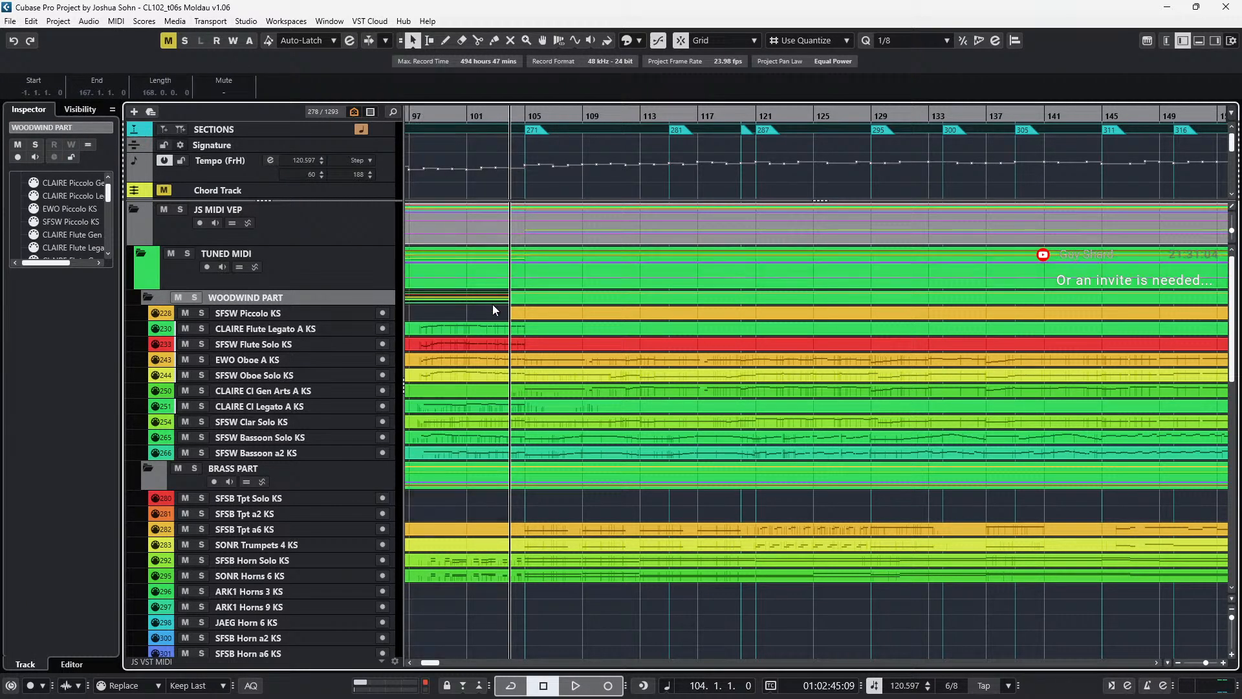
{"action": "left_click", "coordinate": [528, 313]}
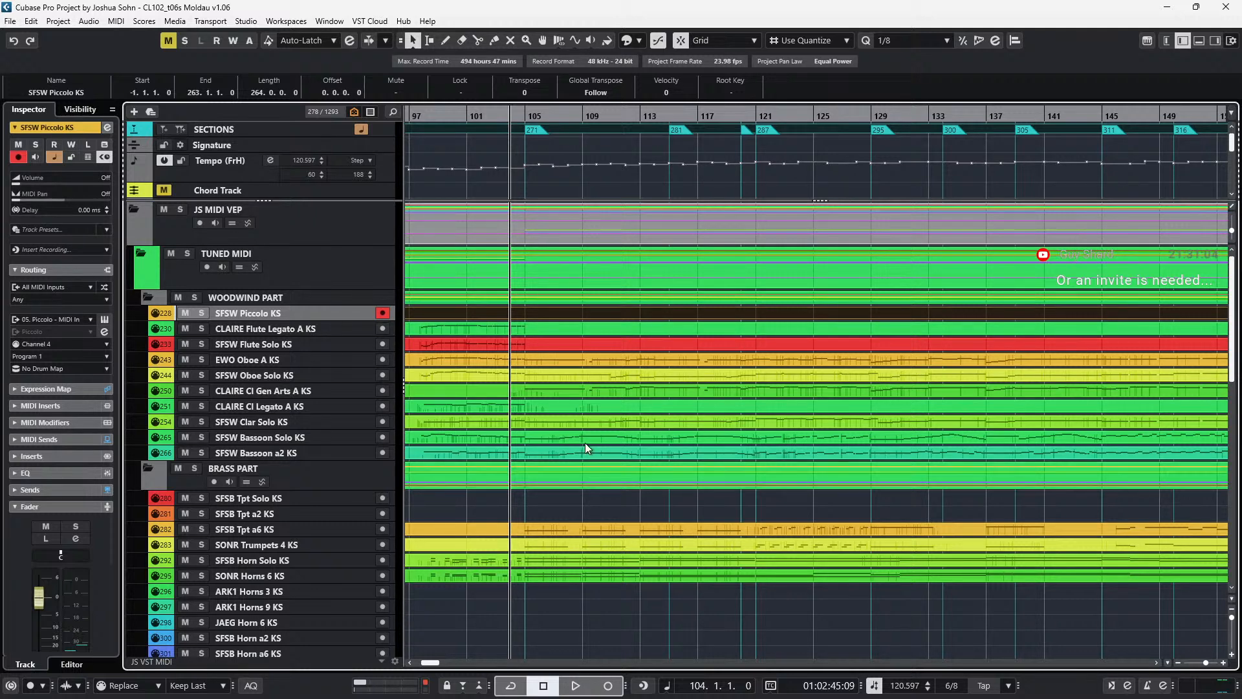
- Split the SFSW Piccolo KS part at bar 167 and delete the section after the split
{"action": "scroll", "coordinate": [738, 418], "scroll_direction": "down", "scroll_amount": 4, "text": "ctrl"}
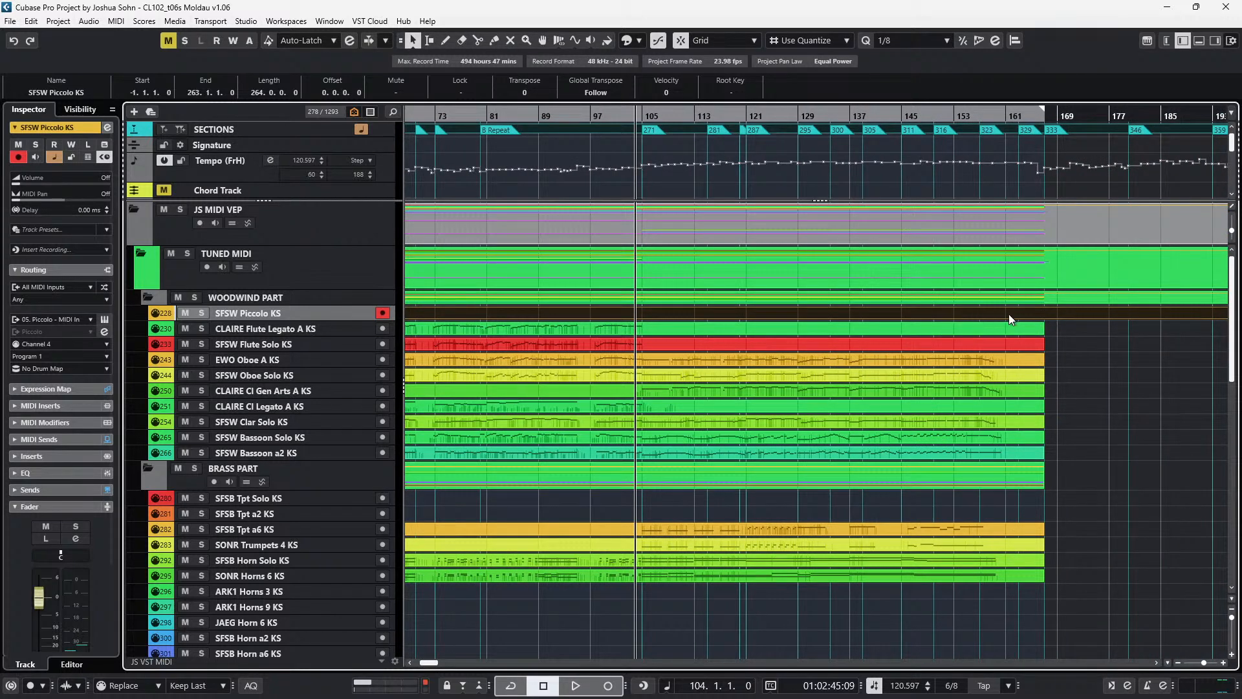
{"action": "left_click", "coordinate": [1046, 315], "text": "alt"}
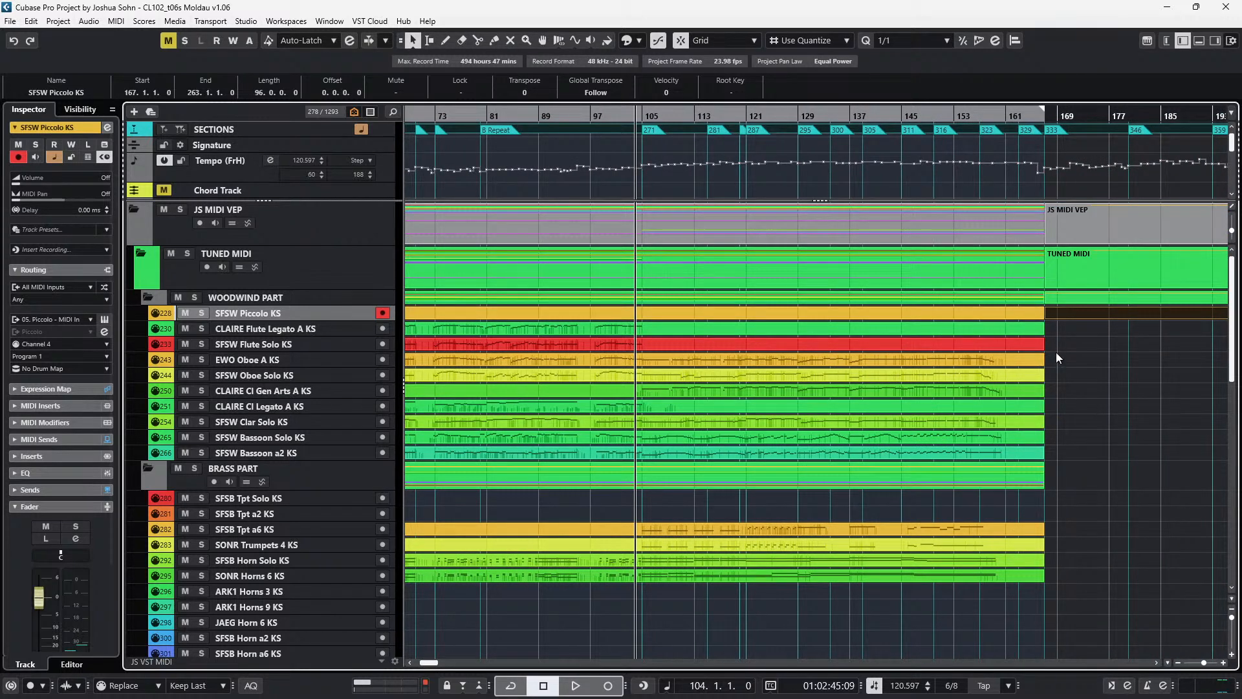
{"action": "key", "text": "Delete"}
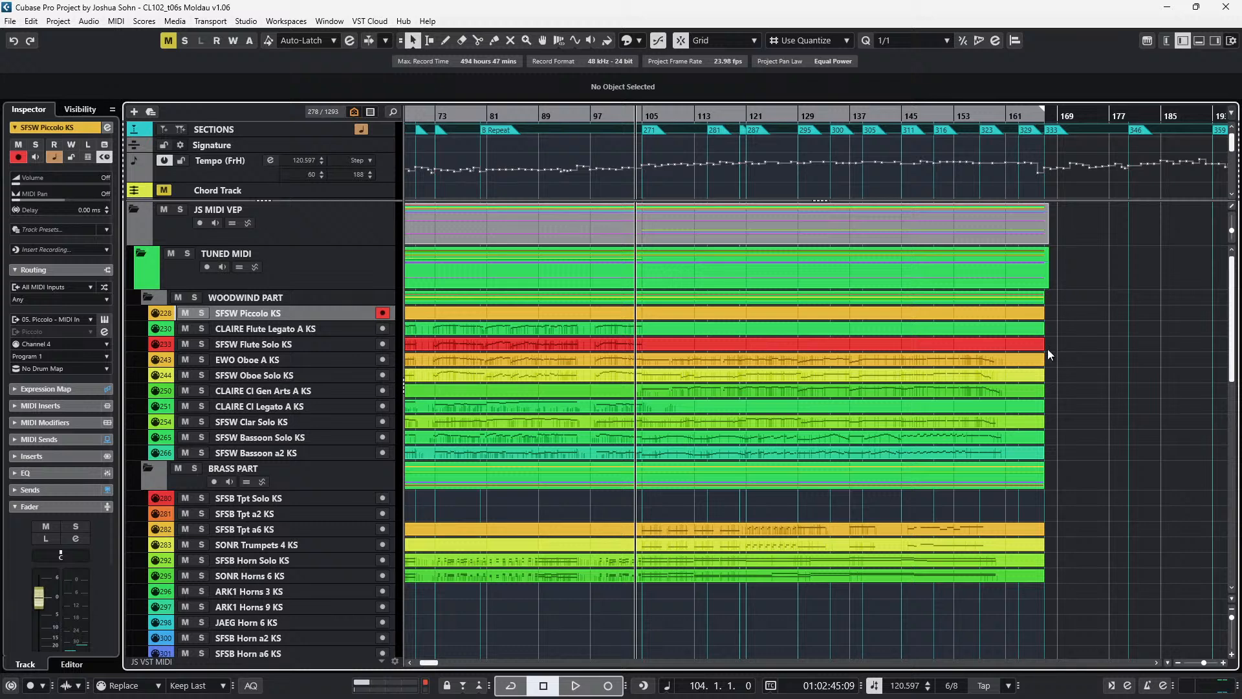
- Open the SFSW Flute Solo KS part in the Key Editor with the playhead at bar 105
{"action": "left_click", "coordinate": [677, 350]}
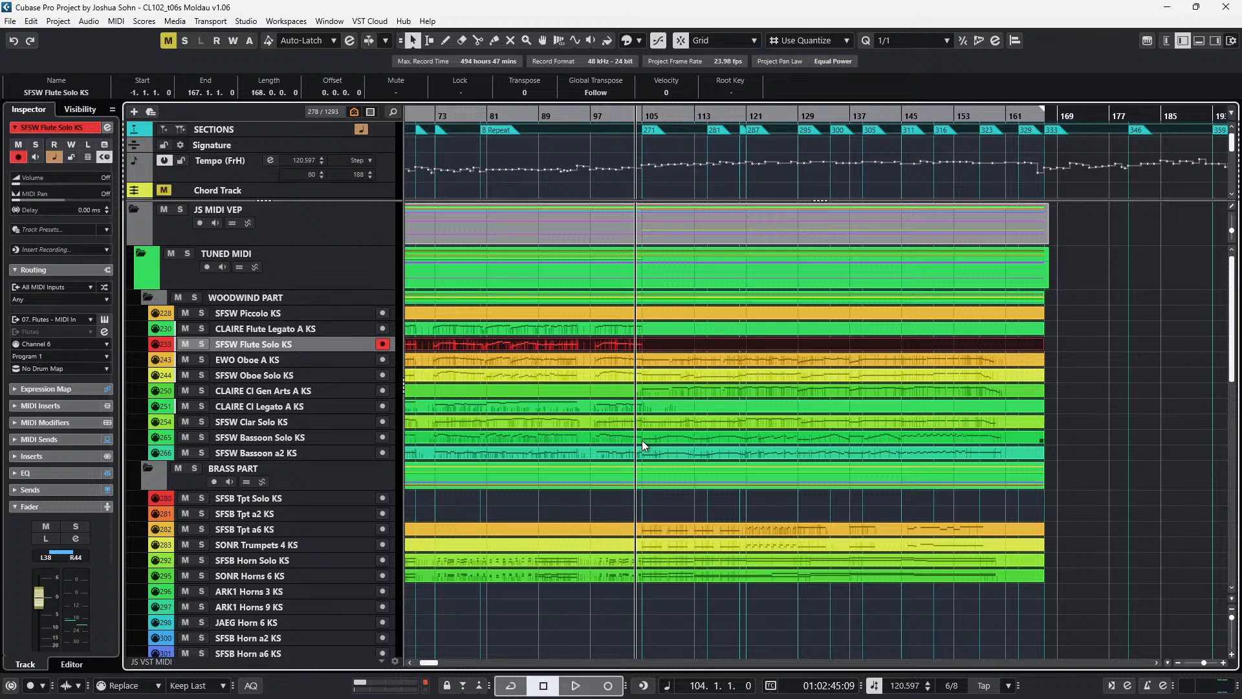
{"action": "scroll", "coordinate": [588, 393], "scroll_direction": "up", "scroll_amount": 3}
{"action": "scroll", "coordinate": [723, 391], "scroll_direction": "right", "scroll_amount": 2}
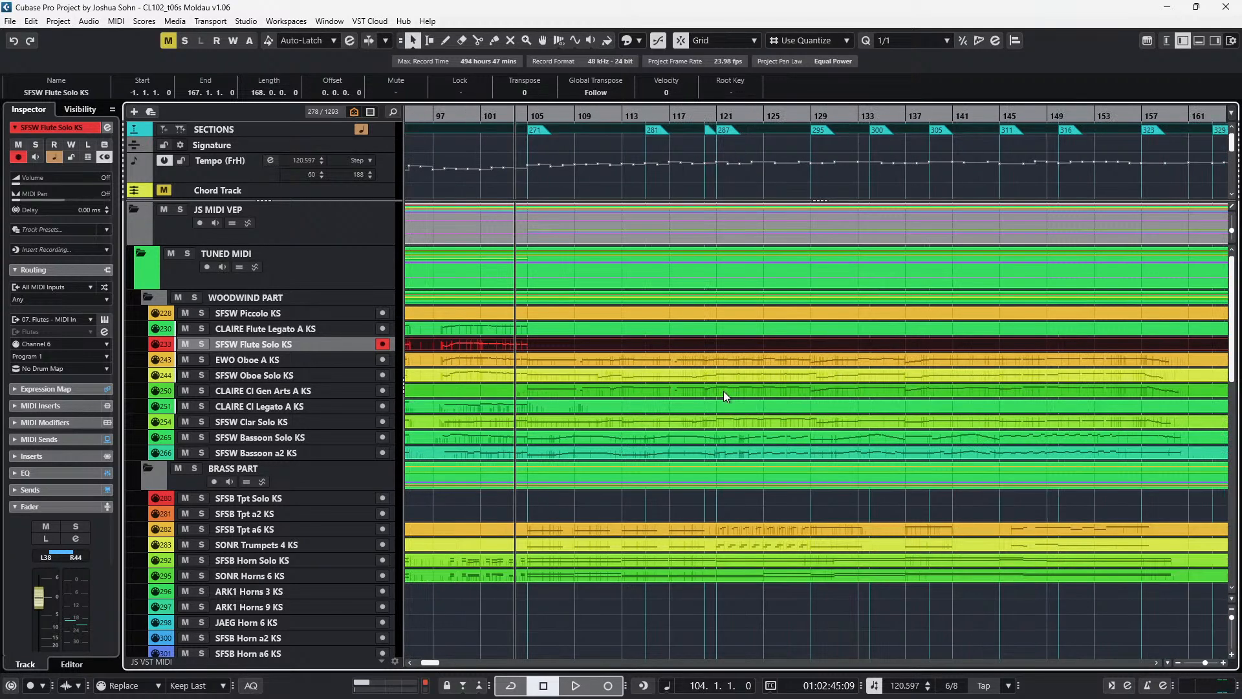
{"action": "key", "text": "KP_Subtract"}
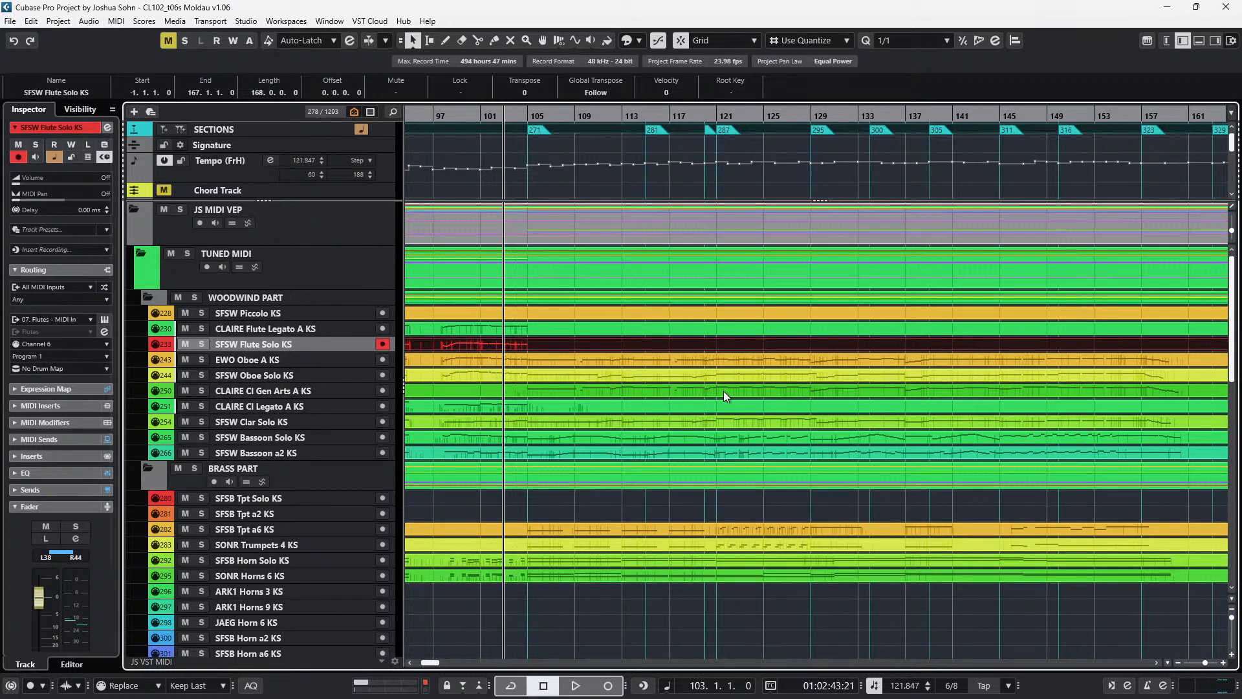
{"action": "key", "text": "KP_Add"}
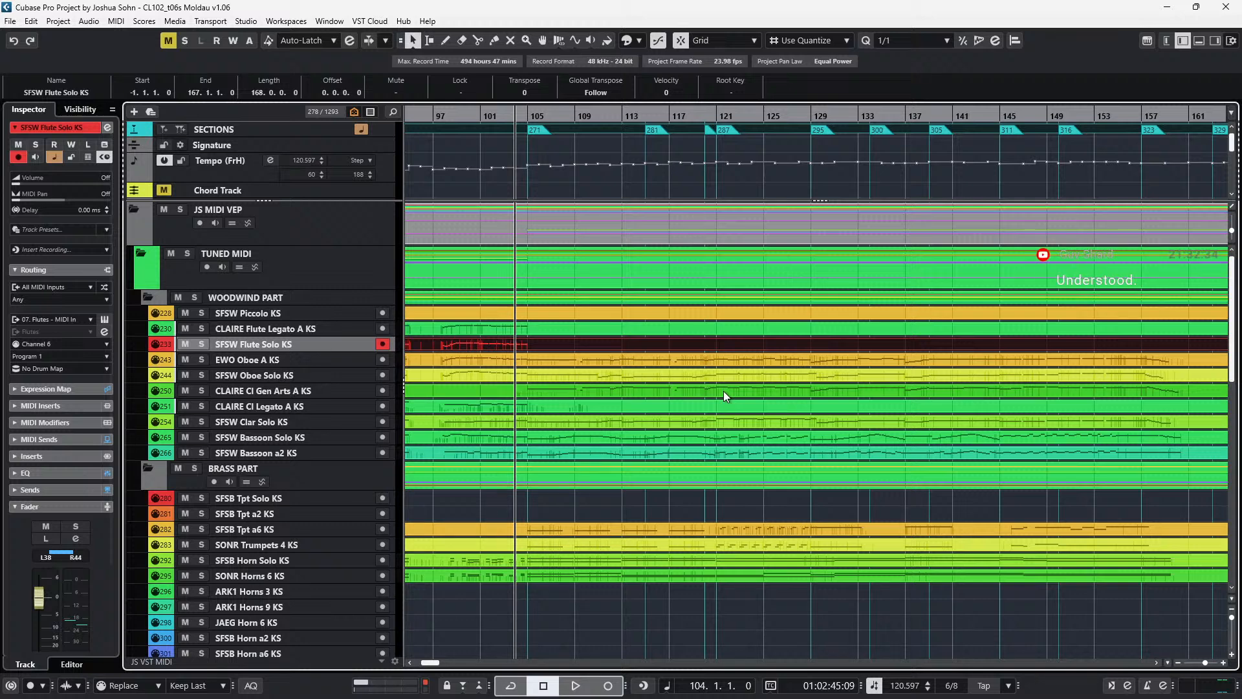
{"action": "double_click", "coordinate": [590, 343]}
{"action": "scroll", "coordinate": [527, 387], "scroll_direction": "up", "scroll_amount": 4}
{"action": "key", "text": "KP_Add"}
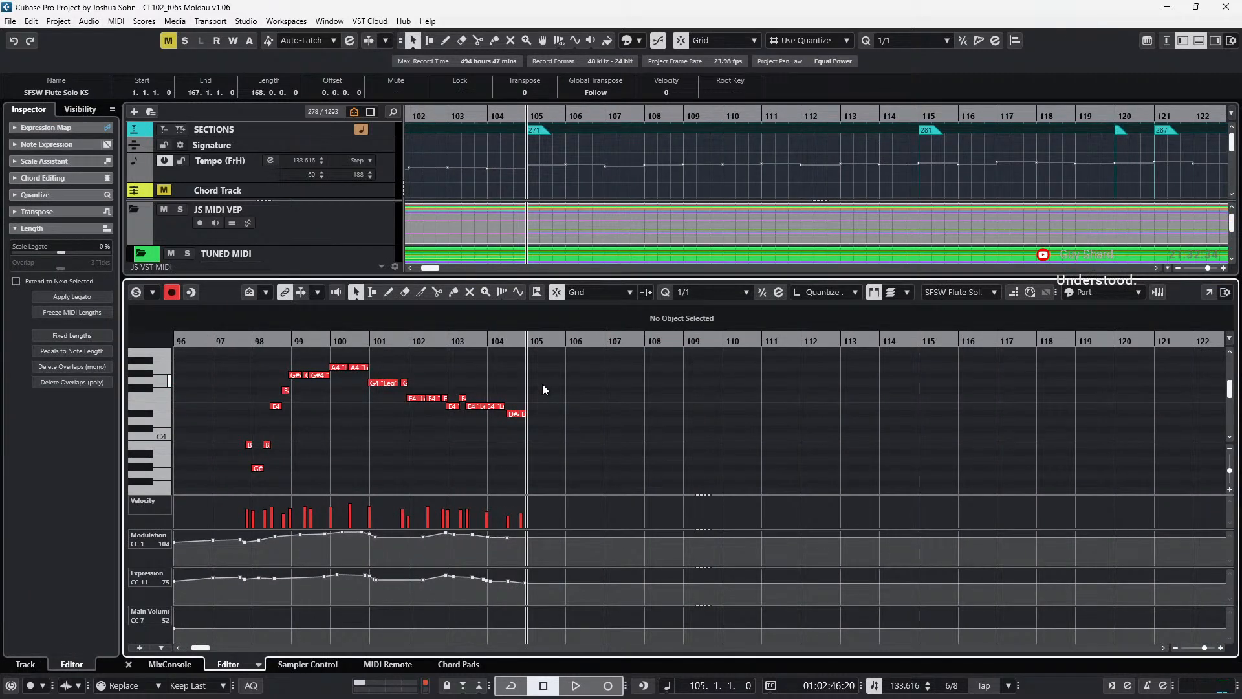
{"action": "scroll", "coordinate": [511, 398], "scroll_direction": "up", "scroll_amount": 3}
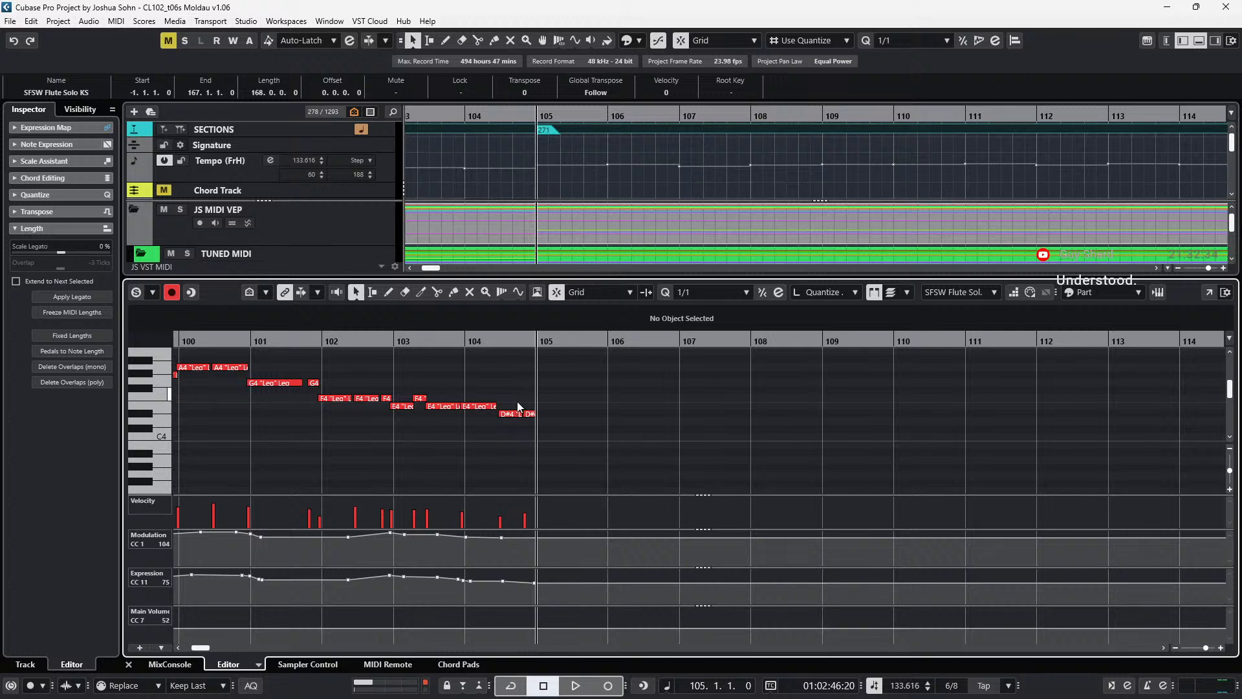
- Open the SFSW Flute Solo, CLAIRE Flute Legato A and SFSW Piccolo parts together in the Key Editor and show the flute notes before bar 105
{"action": "left_click", "coordinate": [952, 292]}
{"action": "left_click", "coordinate": [895, 401]}
{"action": "key", "text": "Return"}
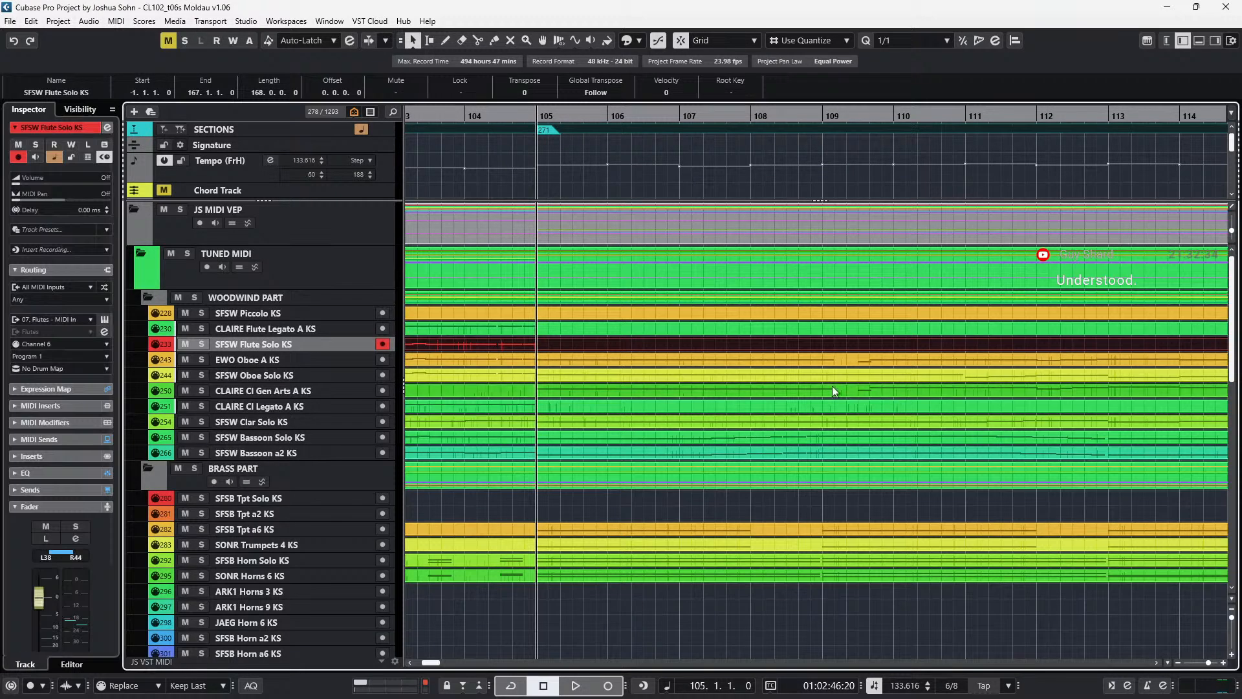
{"action": "left_click", "coordinate": [826, 327], "text": "shift"}
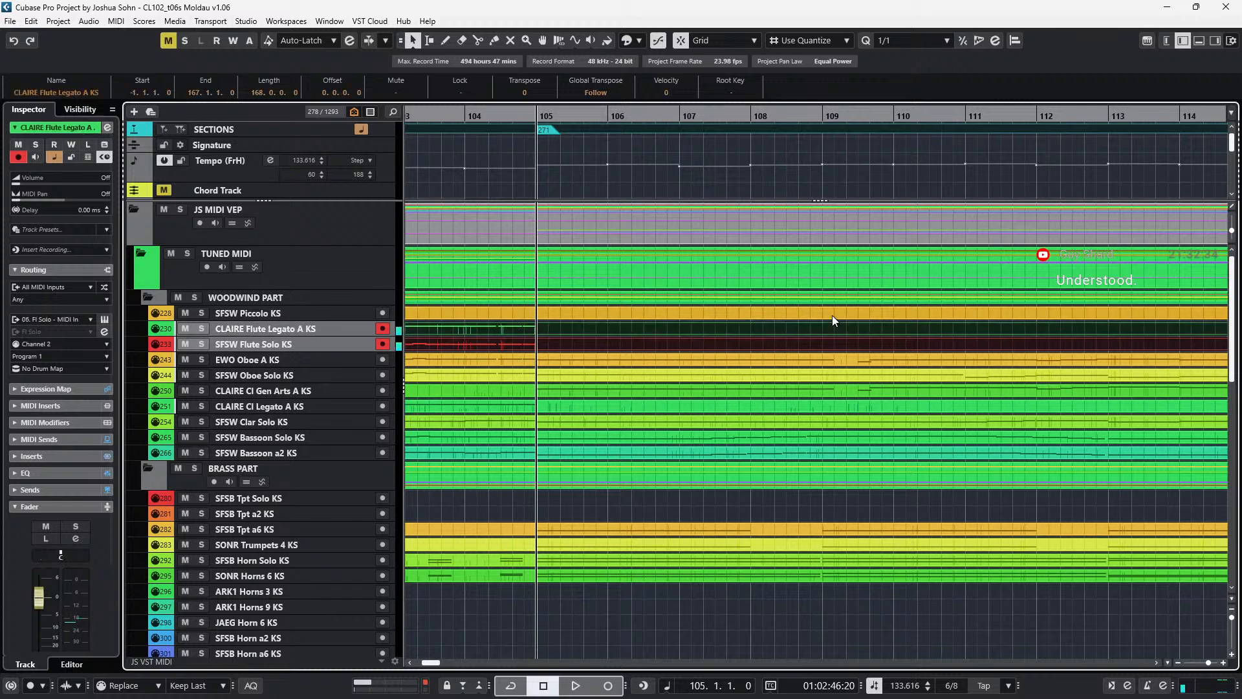
{"action": "left_click", "coordinate": [833, 313], "text": "shift"}
{"action": "key", "text": "Return"}
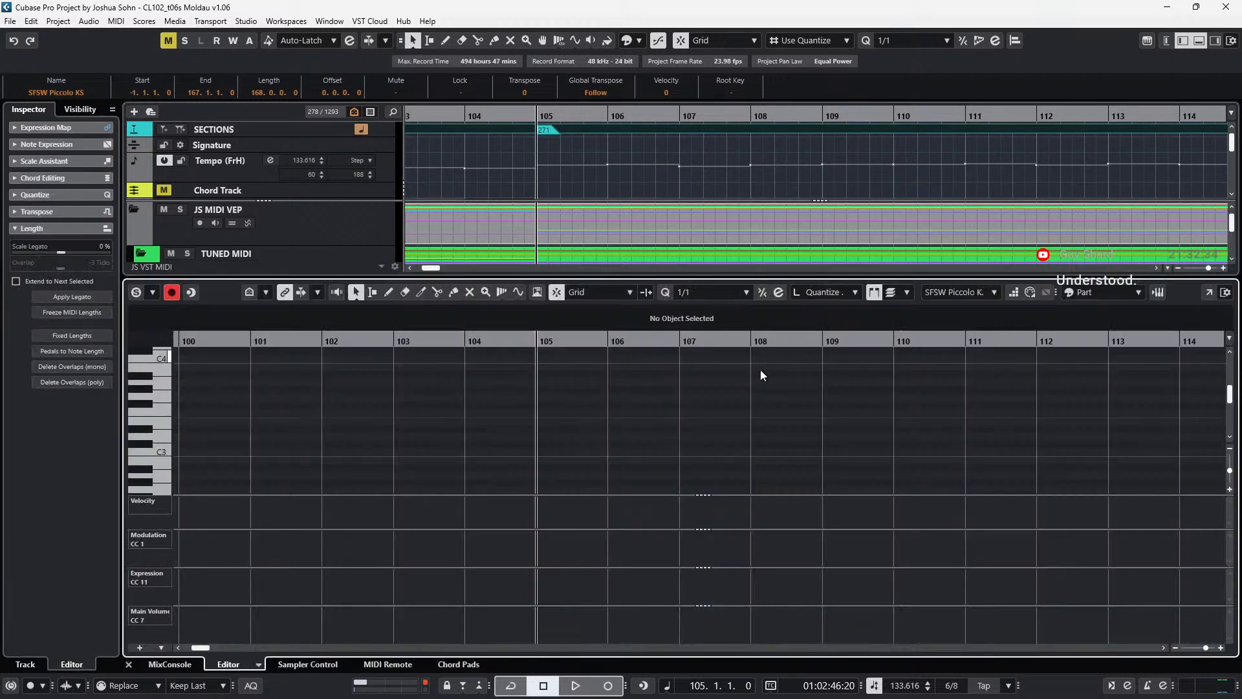
{"action": "scroll", "coordinate": [740, 408], "scroll_direction": "left", "scroll_amount": 3}
{"action": "key", "text": "Down"}
{"action": "scroll", "coordinate": [740, 408], "scroll_direction": "down", "scroll_amount": 2}
{"action": "scroll", "coordinate": [740, 408], "scroll_direction": "up", "scroll_amount": 5}
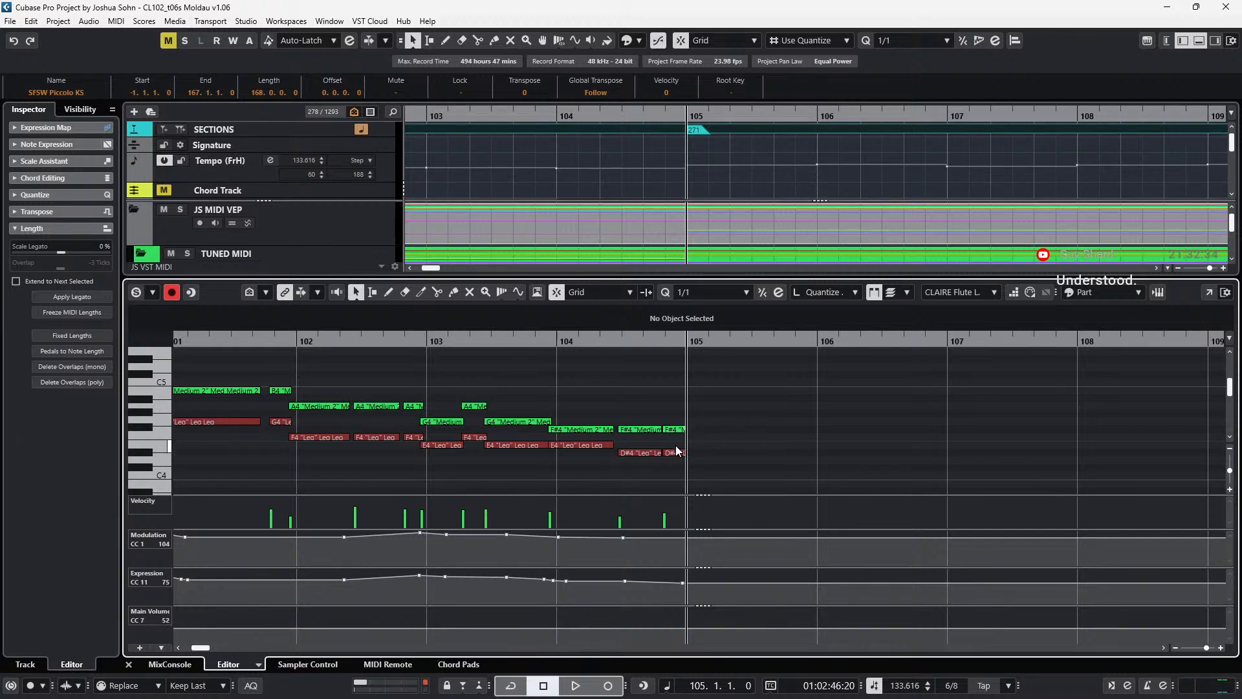
- Duplicate the last SFSW Flute Solo D#4 note to bar 105, raise the copy to E4 and set its length to 0.3.0.26
{"action": "left_click", "coordinate": [673, 449]}
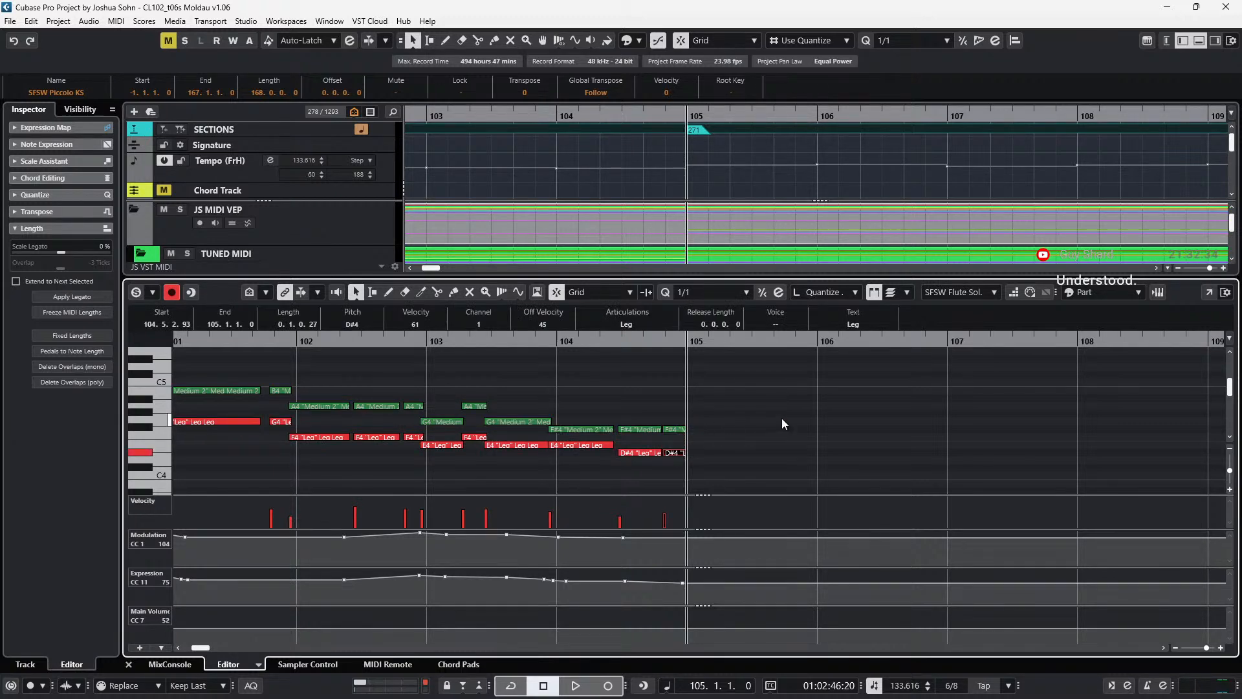
{"action": "key", "text": "ctrl+d"}
{"action": "key", "text": "Up"}
{"action": "key", "text": "alt+shift+Right"}
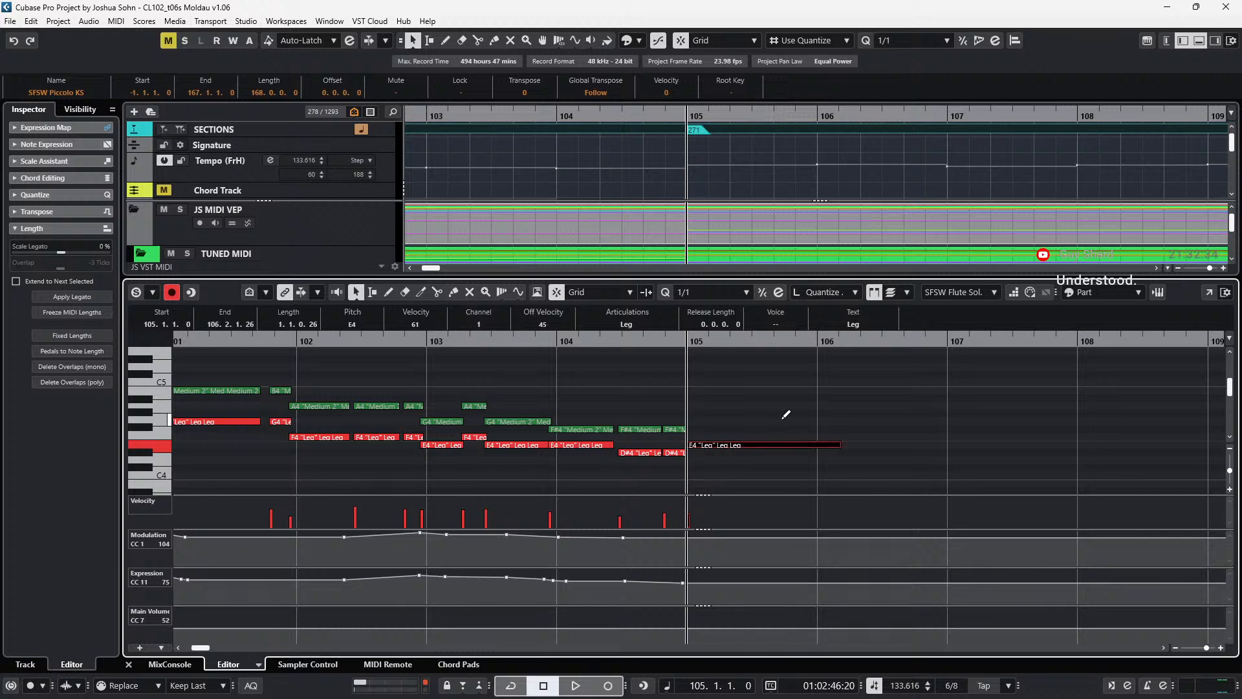
{"action": "key", "text": "alt+3"}
{"action": "key", "text": "alt+shift+Left"}
{"action": "key", "text": "alt+shift+Left"}
- Solo the Key Editor, play back from bar 103 and slightly raise the flute's Expression points around bar 104
{"action": "key", "text": "s"}
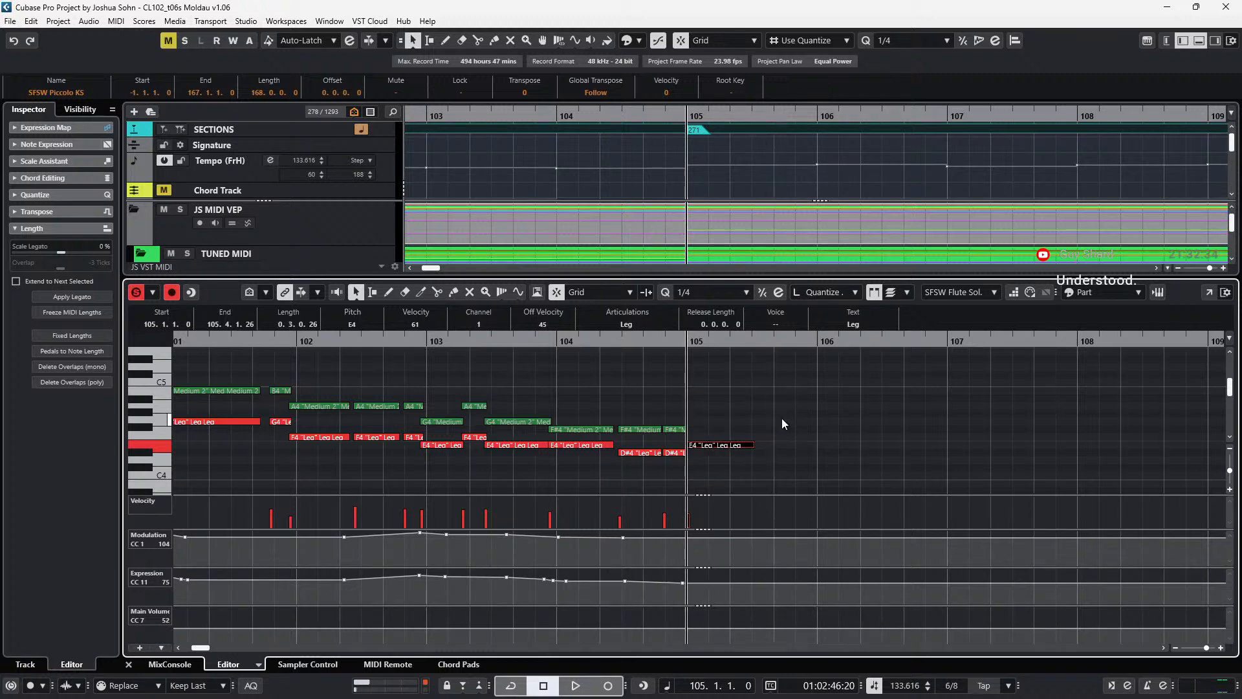
{"action": "key", "text": "KP_Subtract"}
{"action": "key", "text": "KP_Subtract"}
{"action": "key", "text": "space"}
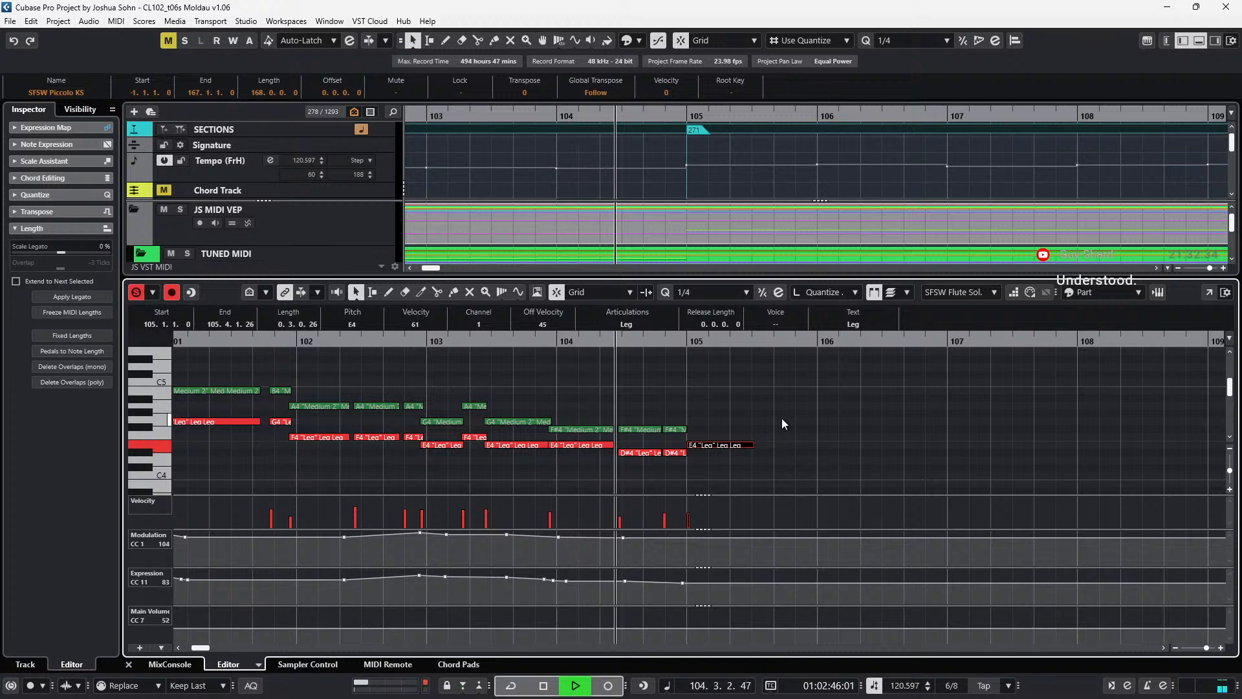
{"action": "key", "text": "space"}
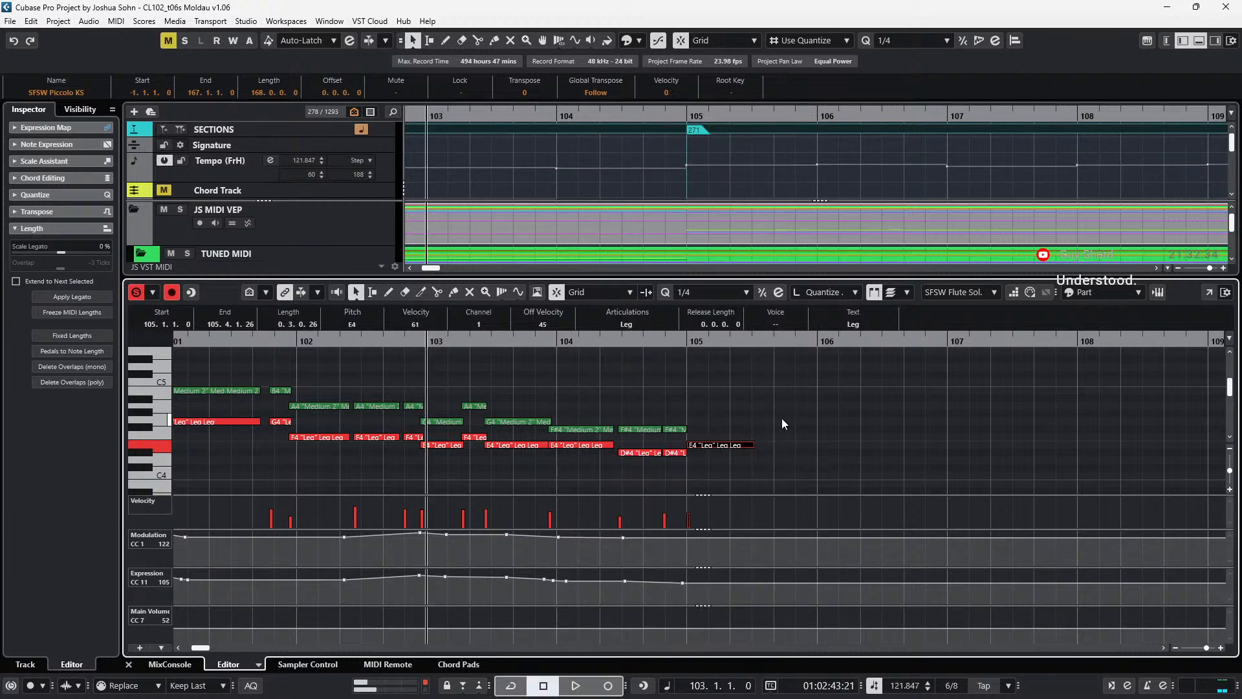
{"action": "left_click", "coordinate": [705, 573]}
{"action": "left_click_drag", "start_coordinate": [684, 585], "coordinate": [626, 575]}
{"action": "key", "text": "space"}
{"action": "left_click", "coordinate": [556, 586]}
{"action": "left_click_drag", "start_coordinate": [540, 588], "coordinate": [558, 565]}
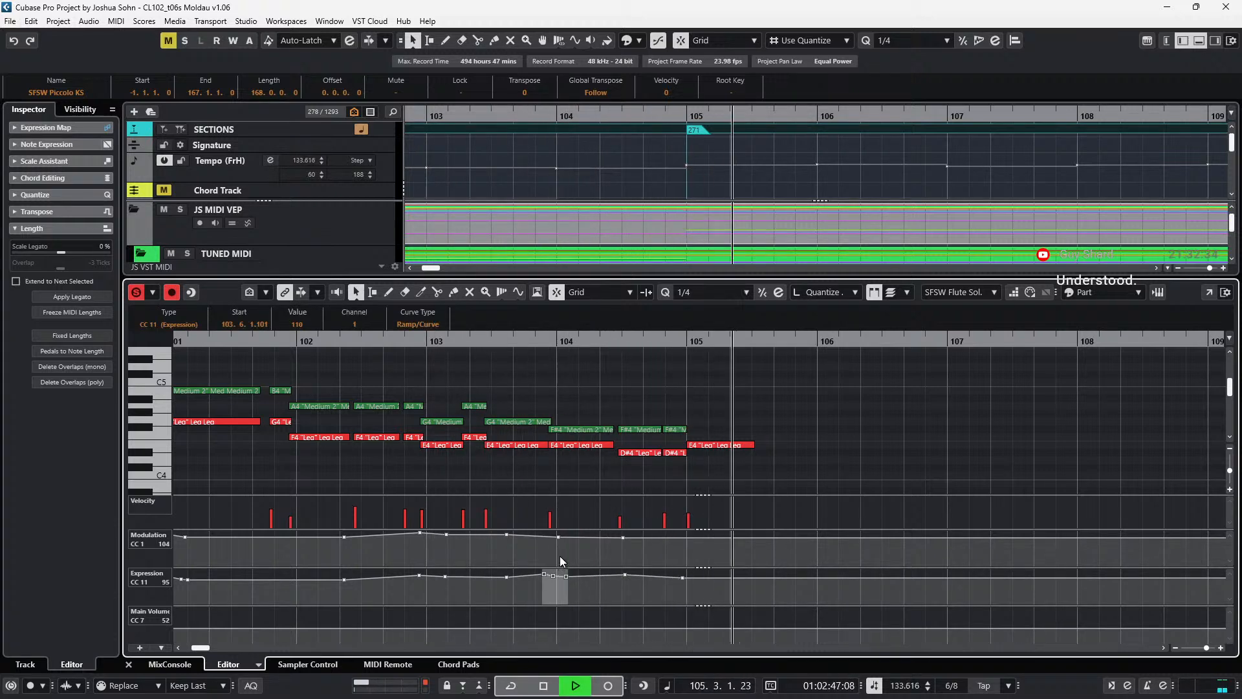
{"action": "key", "text": "space"}
{"action": "left_click", "coordinate": [689, 437]}
{"action": "left_click", "coordinate": [707, 444]}
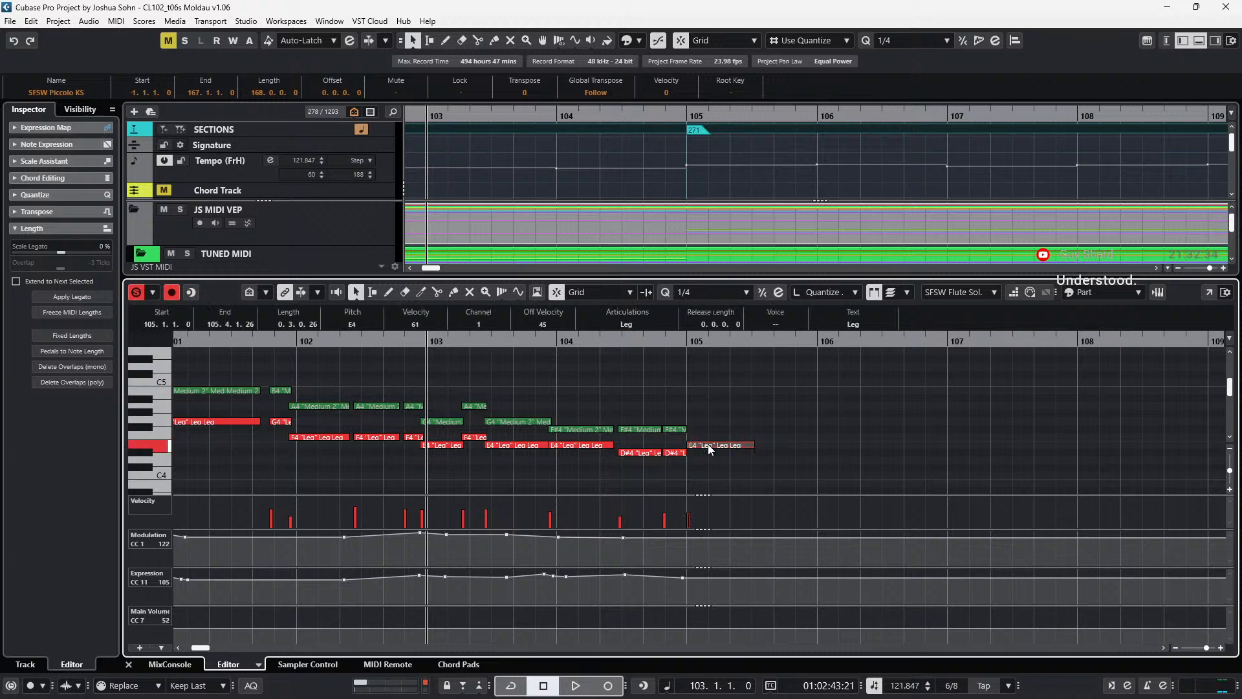
{"action": "left_click", "coordinate": [715, 459]}
{"action": "left_click", "coordinate": [715, 445]}
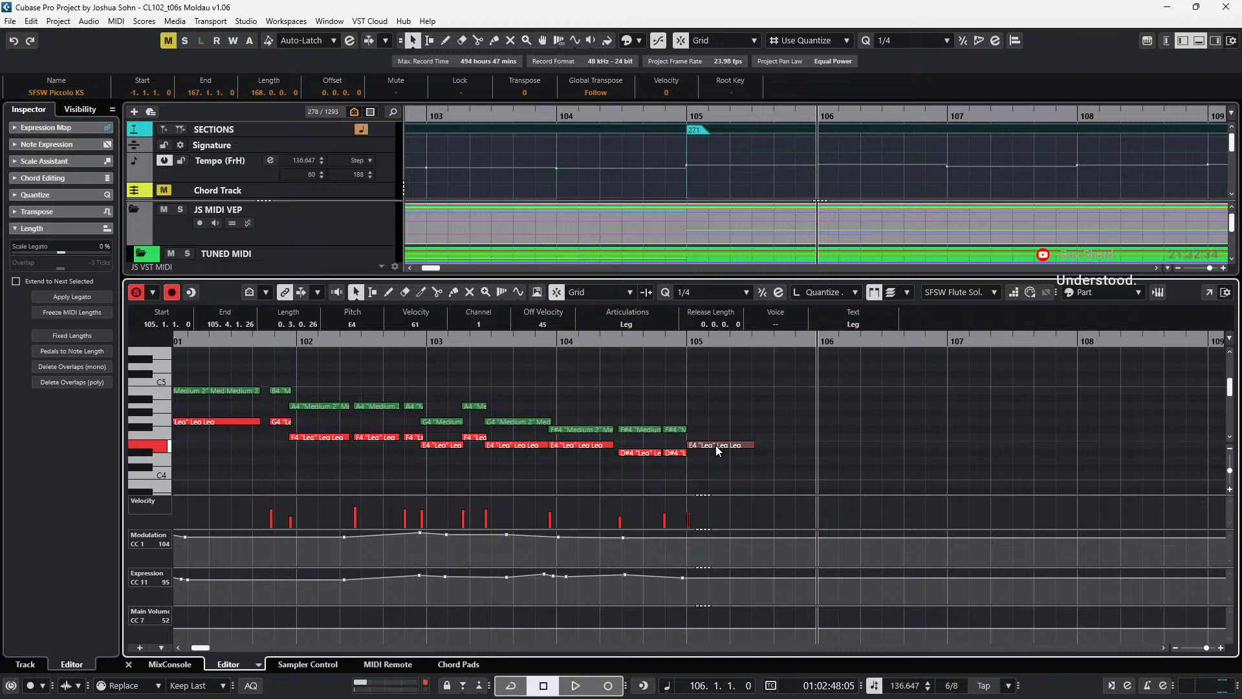
- Insert a G4 flute note in the second half of bar 109, lasting until bar 110, and play it back
{"action": "scroll", "coordinate": [809, 448], "scroll_direction": "right", "scroll_amount": 3}
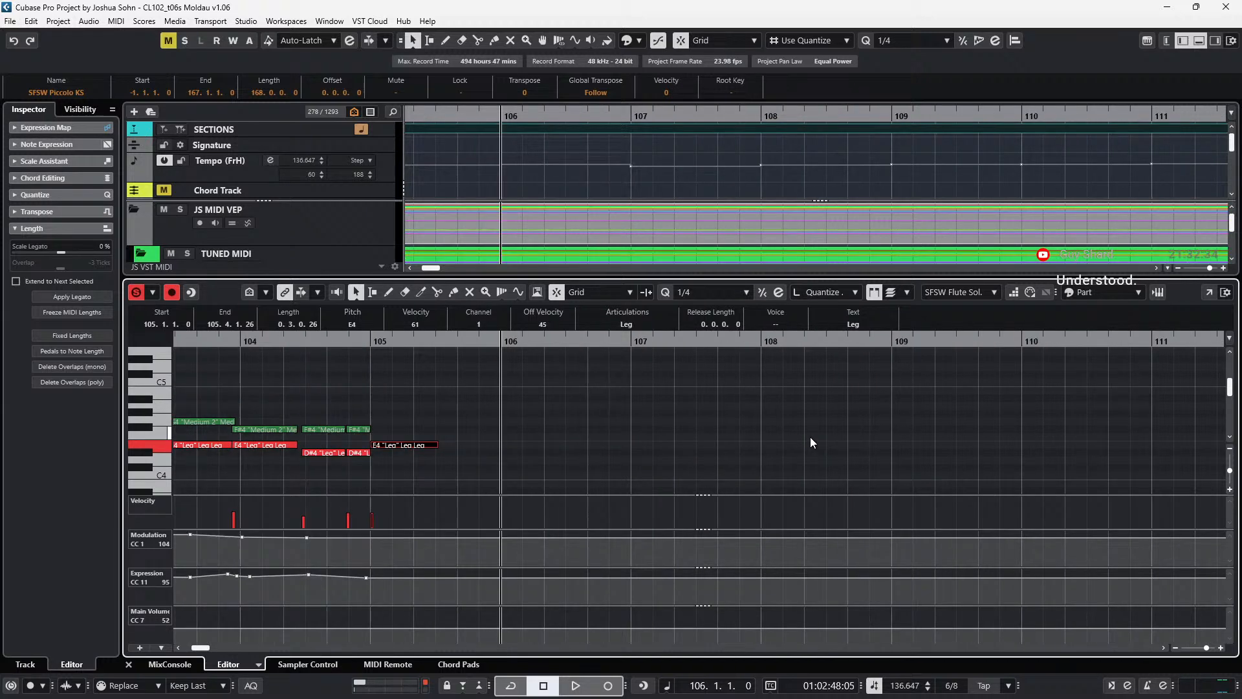
{"action": "scroll", "coordinate": [810, 442], "scroll_direction": "left", "scroll_amount": 1}
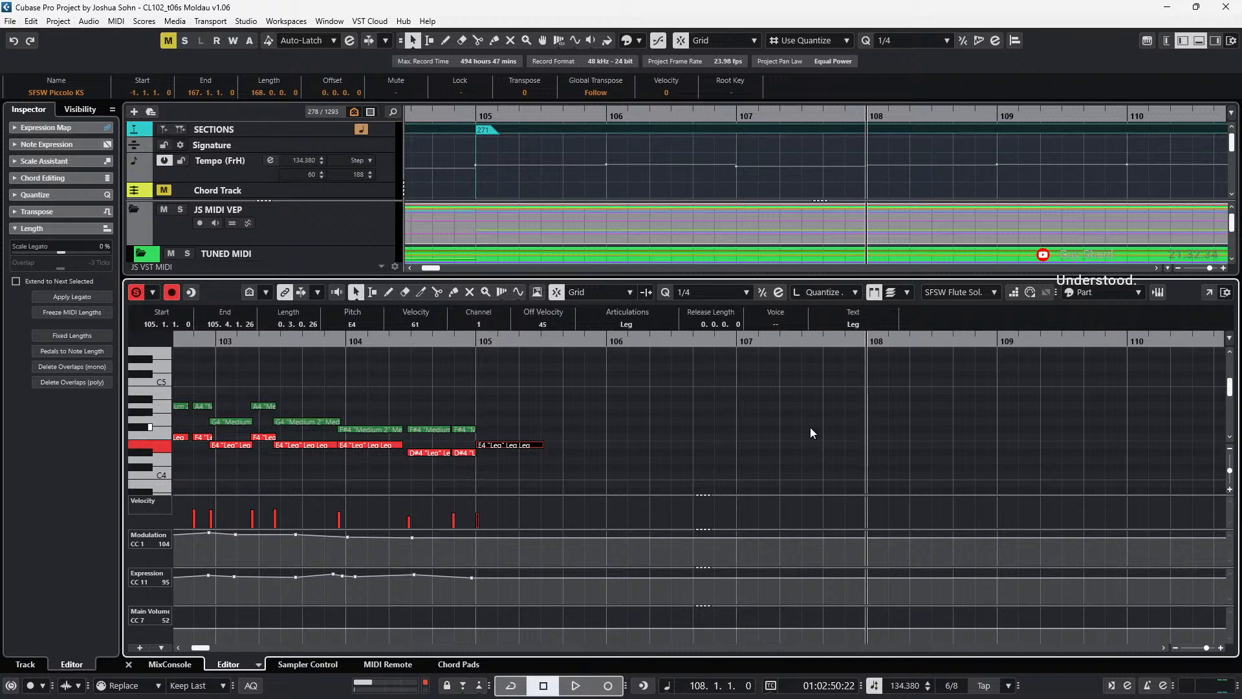
{"action": "scroll", "coordinate": [810, 427], "scroll_direction": "right", "scroll_amount": 4}
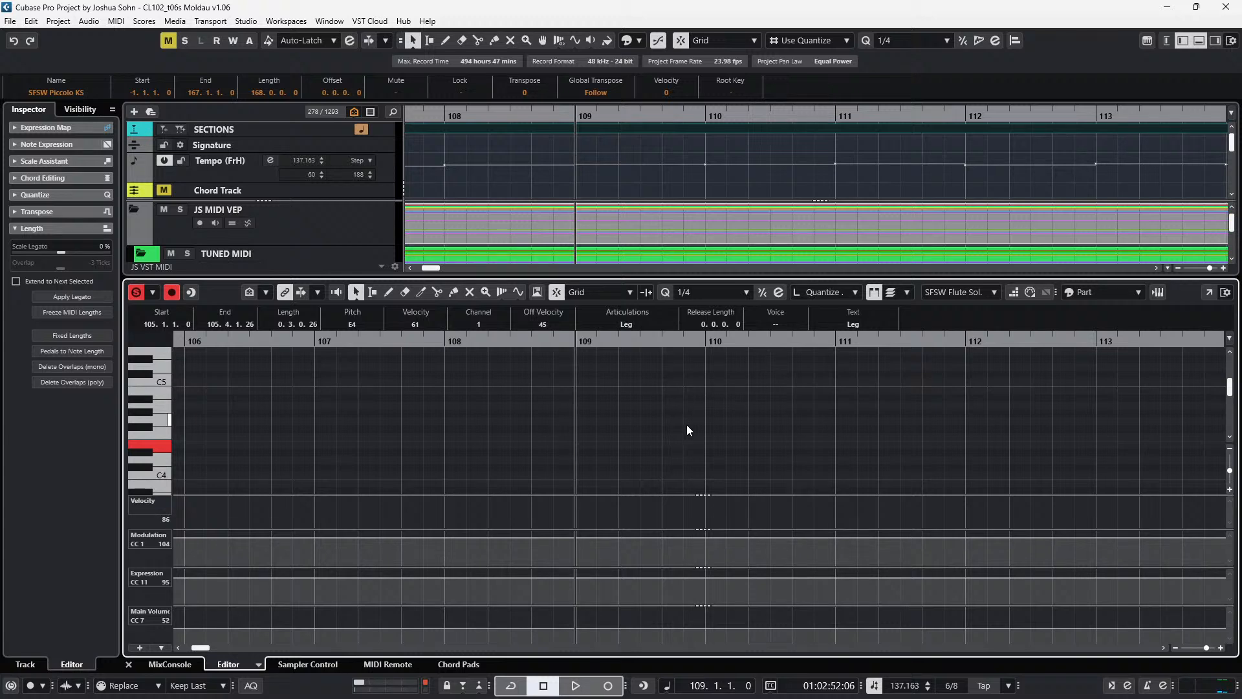
{"action": "scroll", "coordinate": [668, 423], "scroll_direction": "up", "scroll_amount": 1}
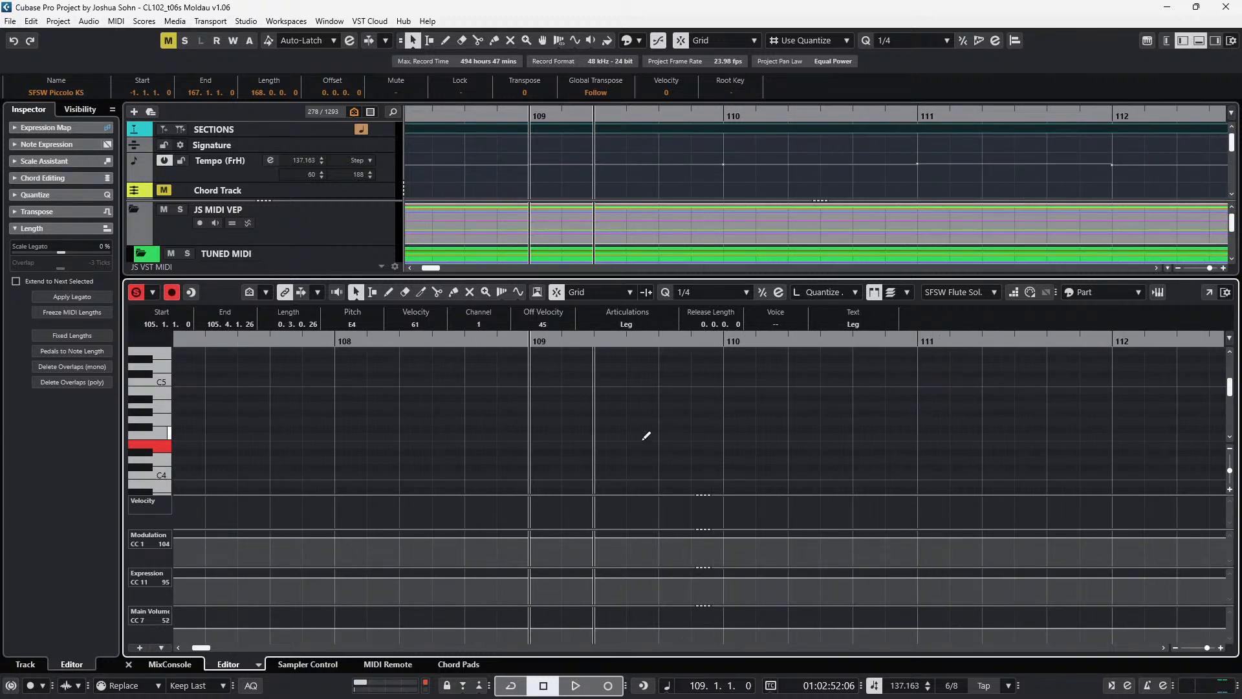
{"action": "left_click", "coordinate": [630, 425]}
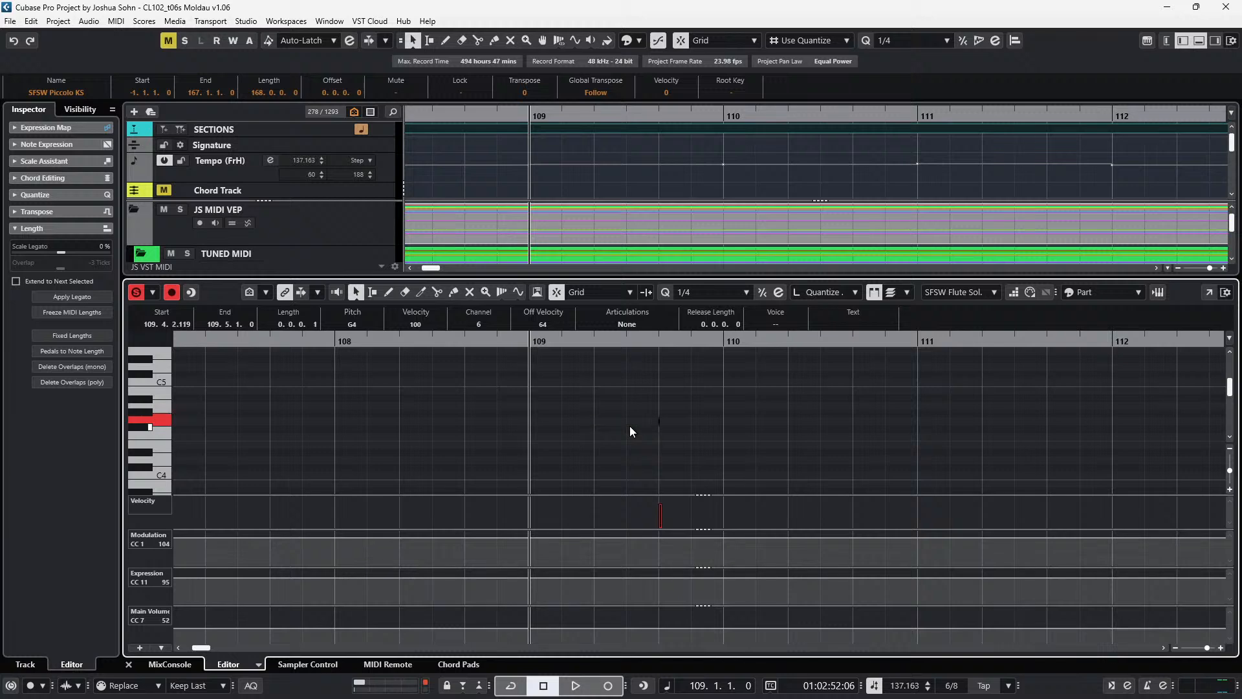
{"action": "key", "text": "alt+4"}
{"action": "key", "text": "alt+Left"}
{"action": "key", "text": "alt+shift+Right"}
{"action": "key", "text": "space"}
{"action": "key", "text": "space"}
{"action": "key", "text": "s"}
{"action": "key", "text": "space"}
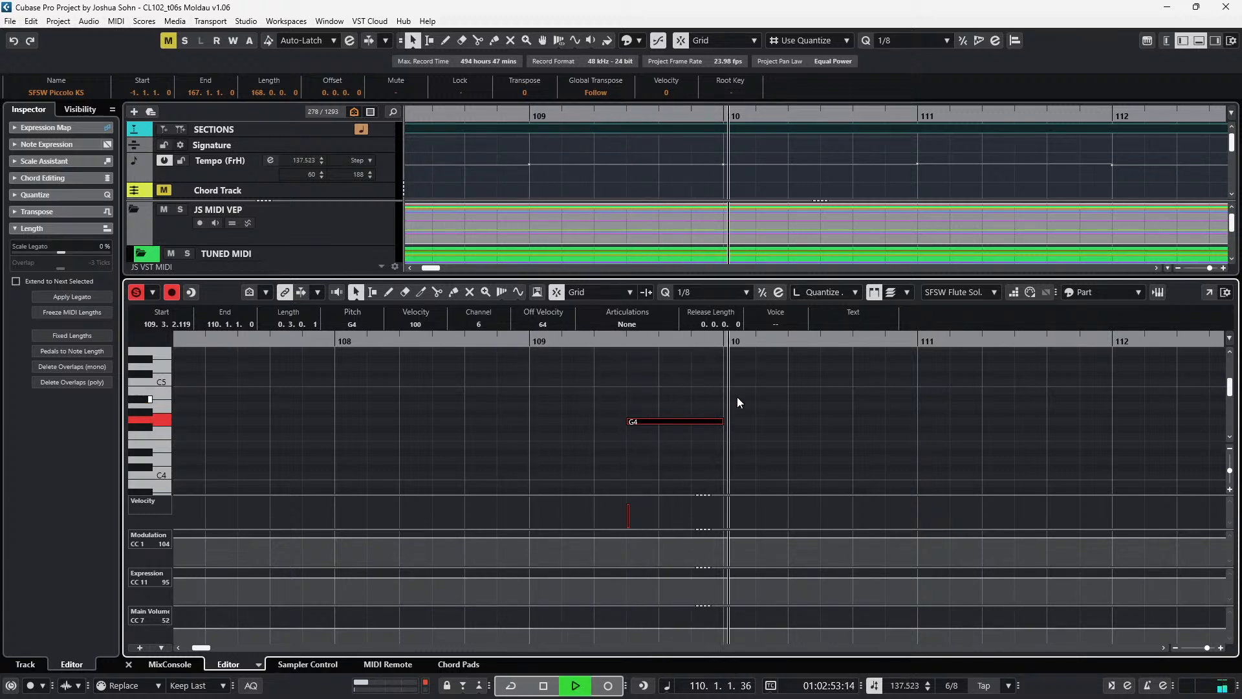
{"action": "key", "text": "space"}
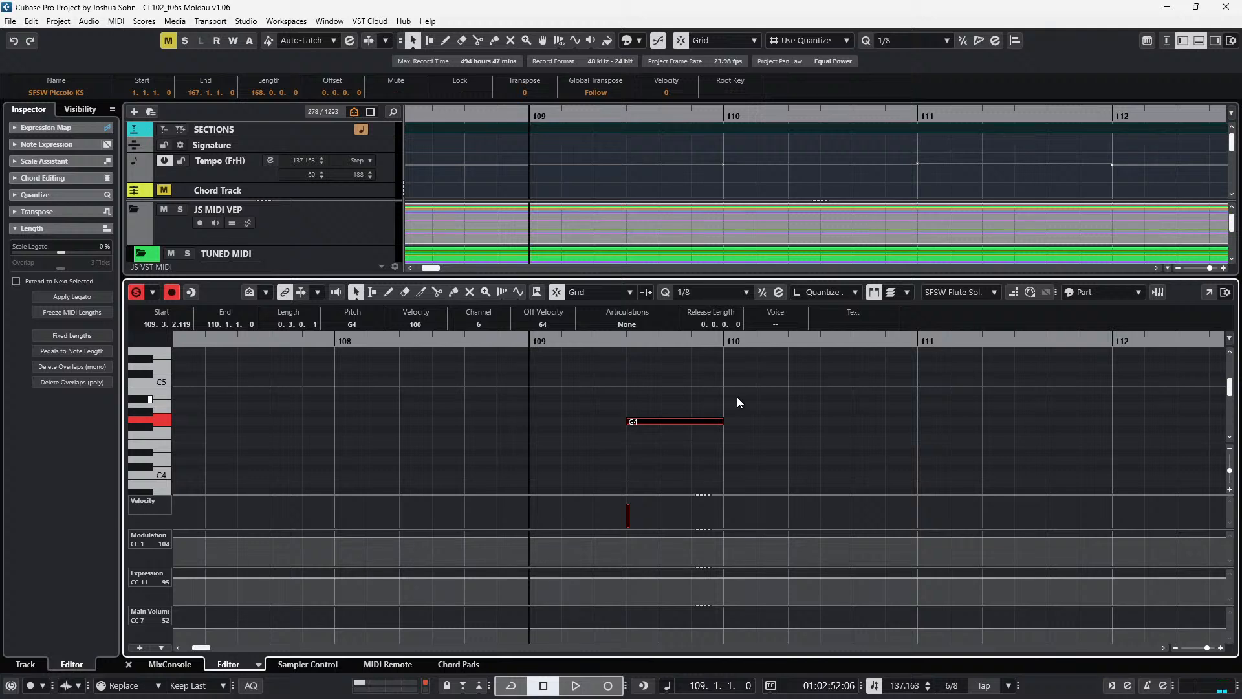
- Try duplicating the G4 note to bar 110 with the copy transposed up to B4, and undo the attempt
{"action": "key", "text": "ctrl+d"}
{"action": "key", "text": "Up"}
{"action": "key", "text": "Up"}
{"action": "key", "text": "Up"}
{"action": "key", "text": "Up"}
{"action": "key", "text": "Up"}
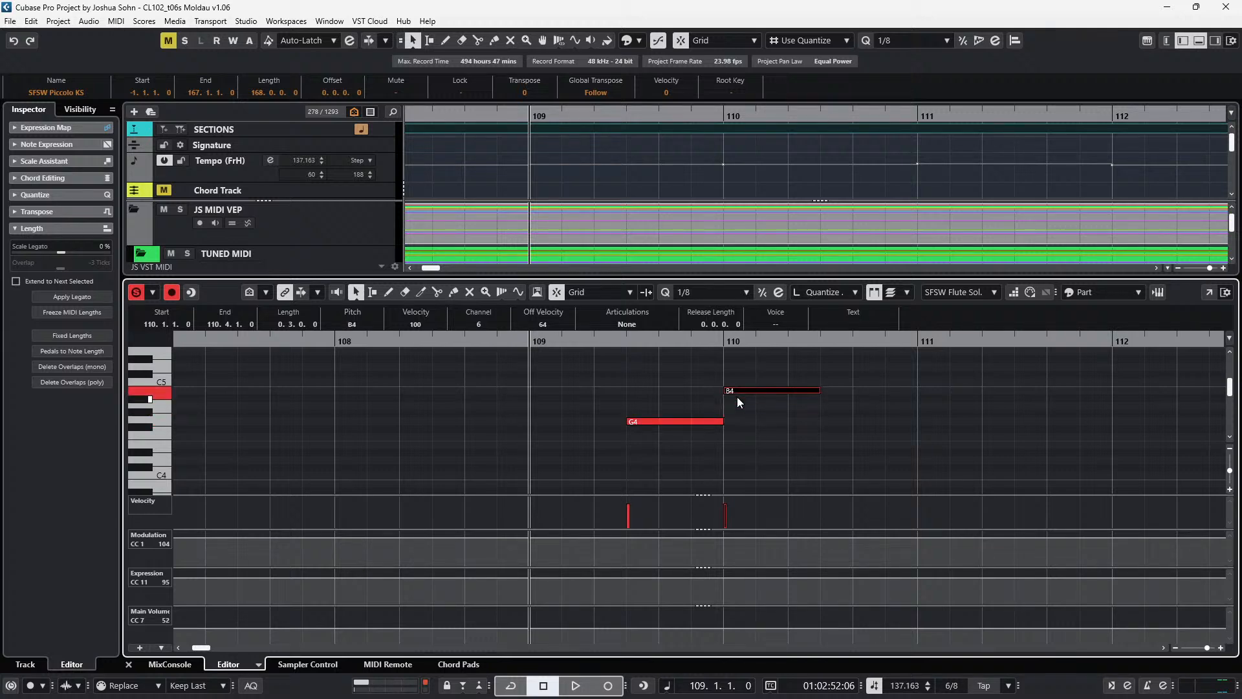
{"action": "key", "text": "ctrl+z"}
{"action": "key", "text": "ctrl+z"}
{"action": "key", "text": "ctrl+z"}
{"action": "key", "text": "ctrl+z"}
{"action": "key", "text": "ctrl+z"}
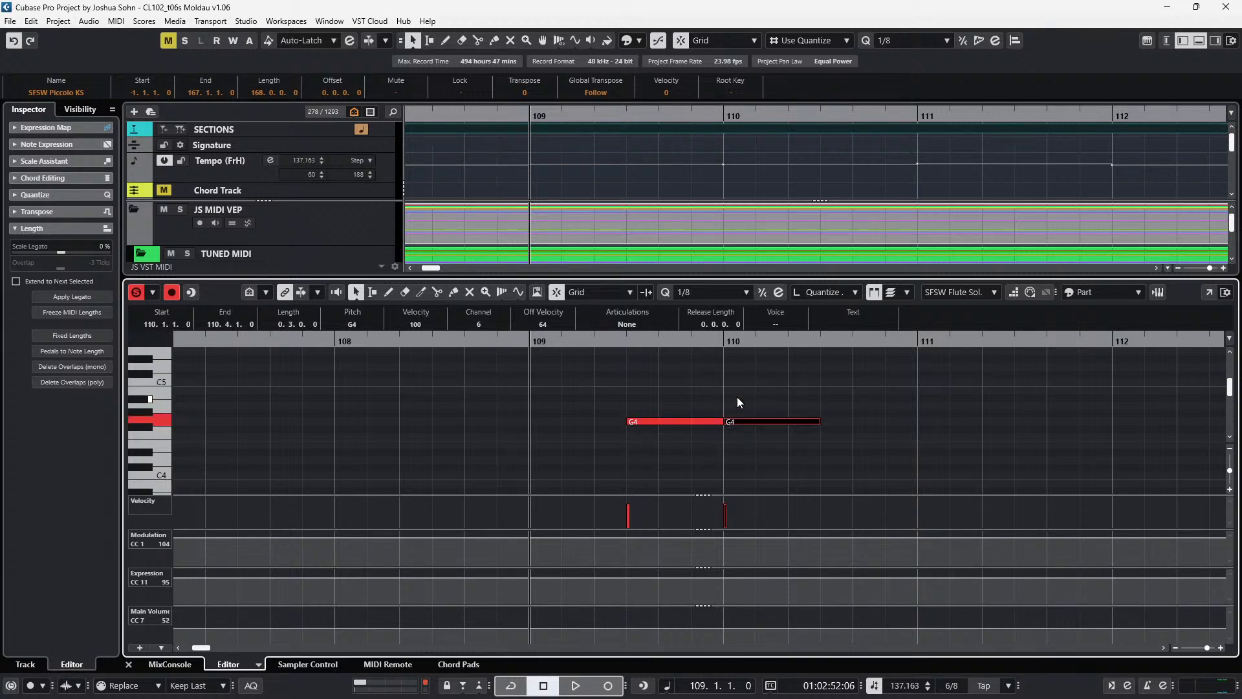
{"action": "key", "text": "ctrl+z"}
- Split the G4 note at 109.5.1 and raise its second portion to B4
{"action": "left_click", "coordinate": [667, 432], "text": "alt"}
{"action": "key", "text": "Up"}
{"action": "key", "text": "Up"}
{"action": "key", "text": "Up"}
{"action": "key", "text": "Up"}
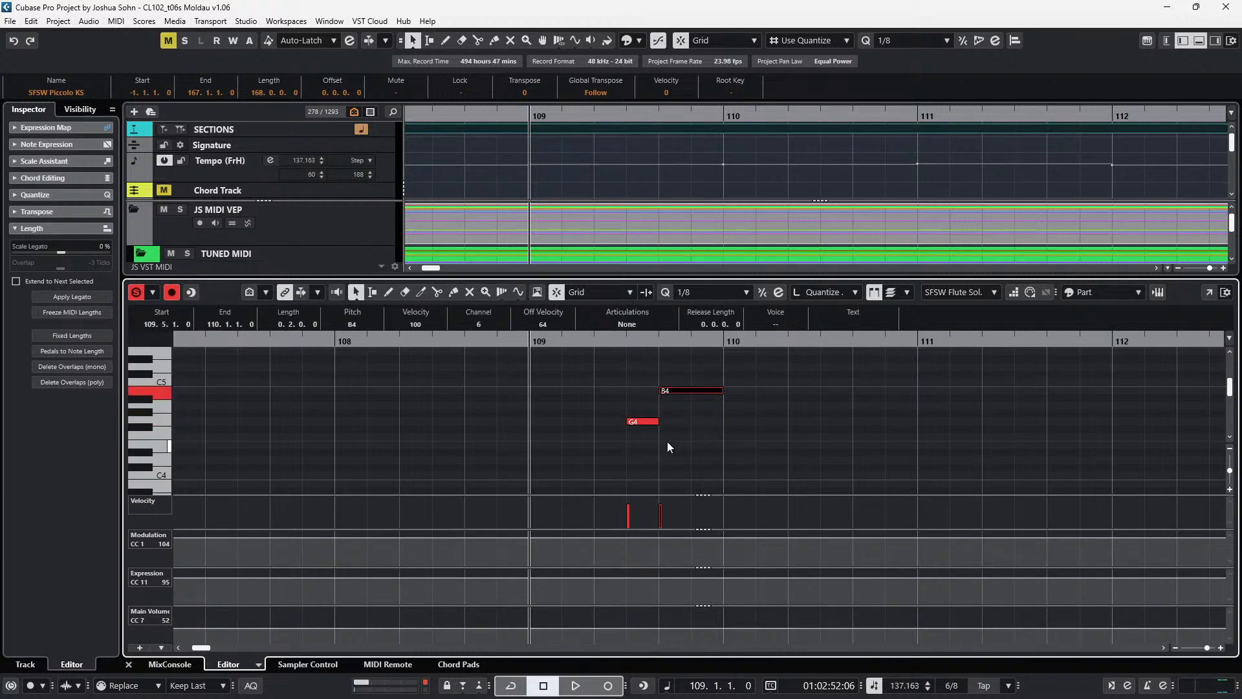
- Raise the B4 flute note at 109.5.1 to E5
{"action": "key", "text": "Up"}
{"action": "key", "text": "Up"}
{"action": "key", "text": "Up"}
{"action": "key", "text": "Up"}
{"action": "key", "text": "Up"}
- Assign the Leg articulation to both the G4 and E5 notes in bar 109
{"action": "left_click", "coordinate": [650, 427], "text": "shift"}
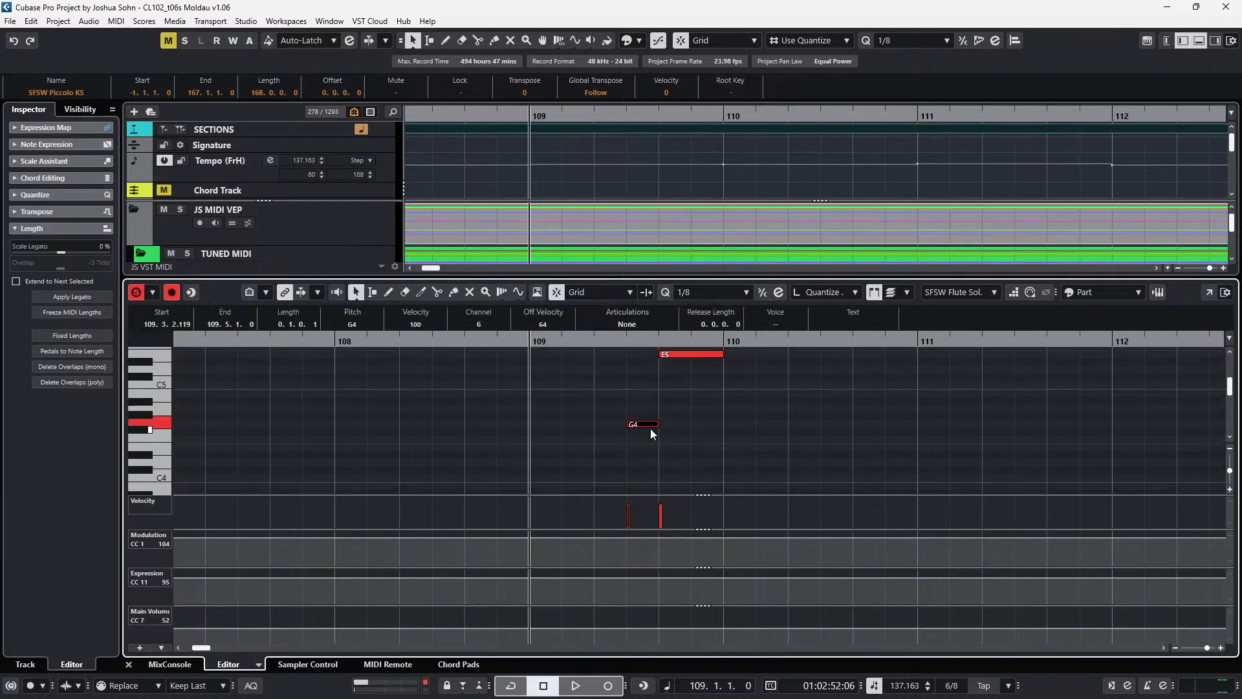
{"action": "left_click", "coordinate": [647, 327]}
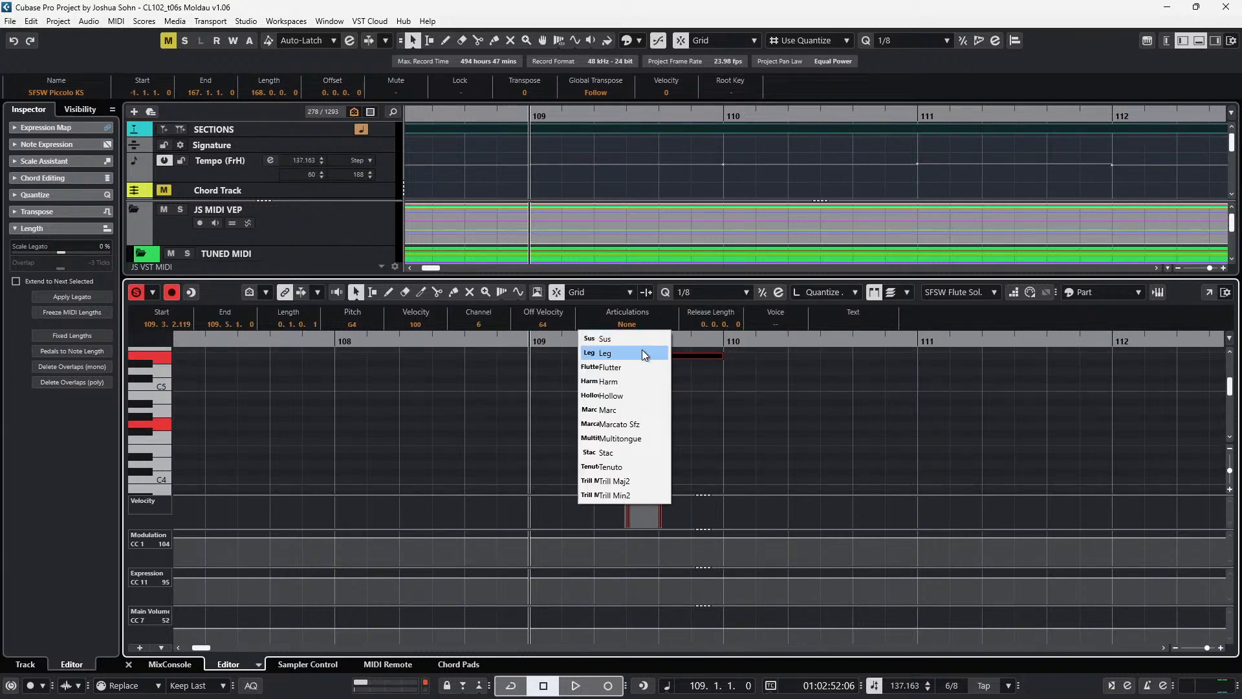
{"action": "left_click", "coordinate": [642, 351]}
- Copy the G4 and E5 notes into the CLAIRE Flute Legato part at 109.4.1 and play them back
{"action": "scroll", "coordinate": [675, 410], "scroll_direction": "up", "scroll_amount": 5}
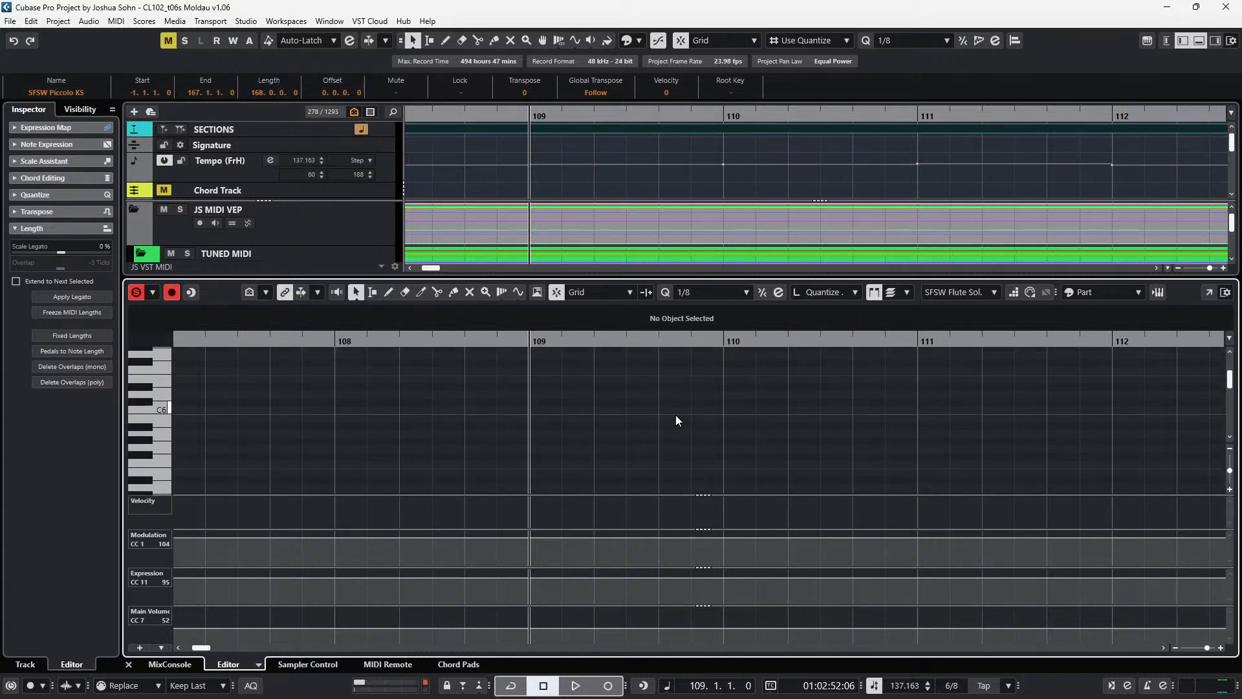
{"action": "scroll", "coordinate": [675, 413], "scroll_direction": "down", "scroll_amount": 2}
{"action": "left_click_drag", "start_coordinate": [632, 424], "coordinate": [669, 491]}
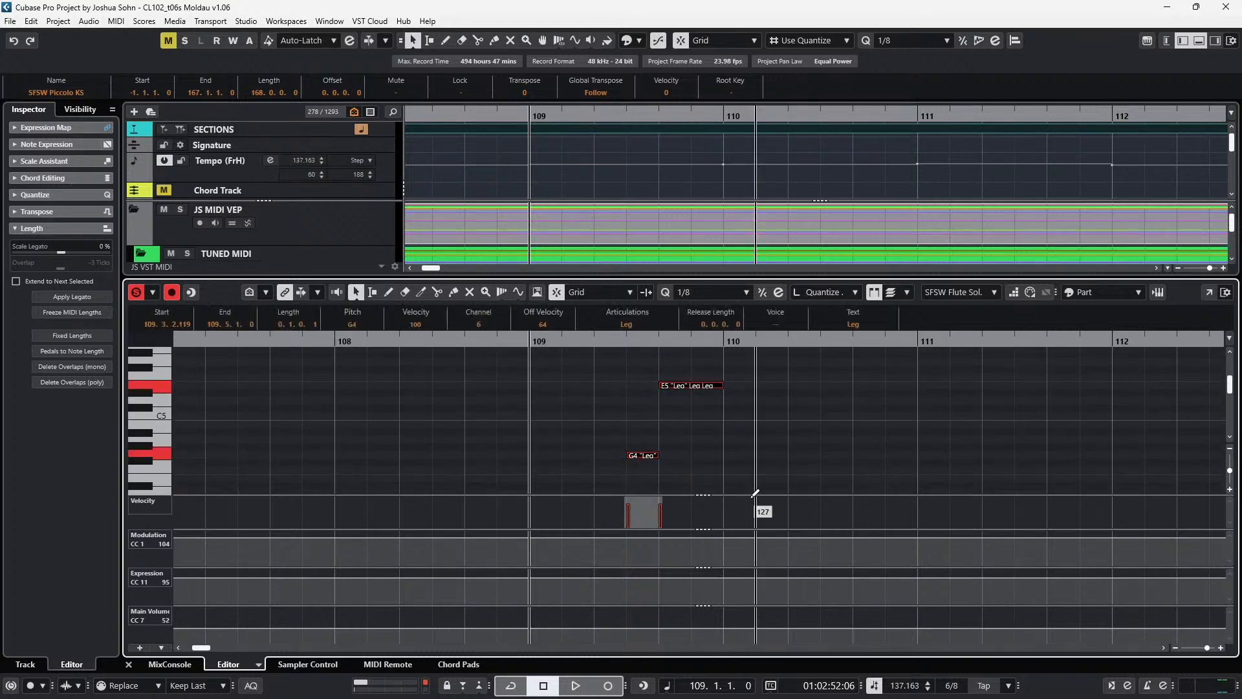
{"action": "scroll", "coordinate": [752, 497], "scroll_direction": "down", "scroll_amount": 3}
{"action": "key", "text": "KP_Add"}
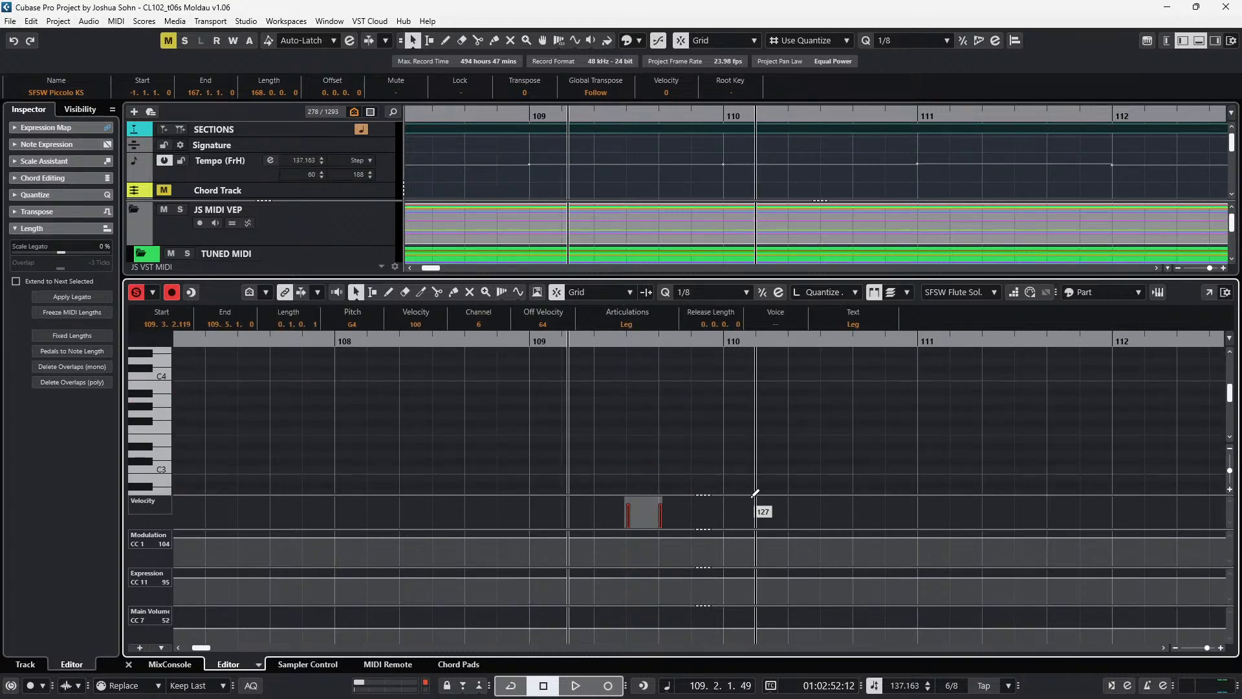
{"action": "key", "text": "Page_Down"}
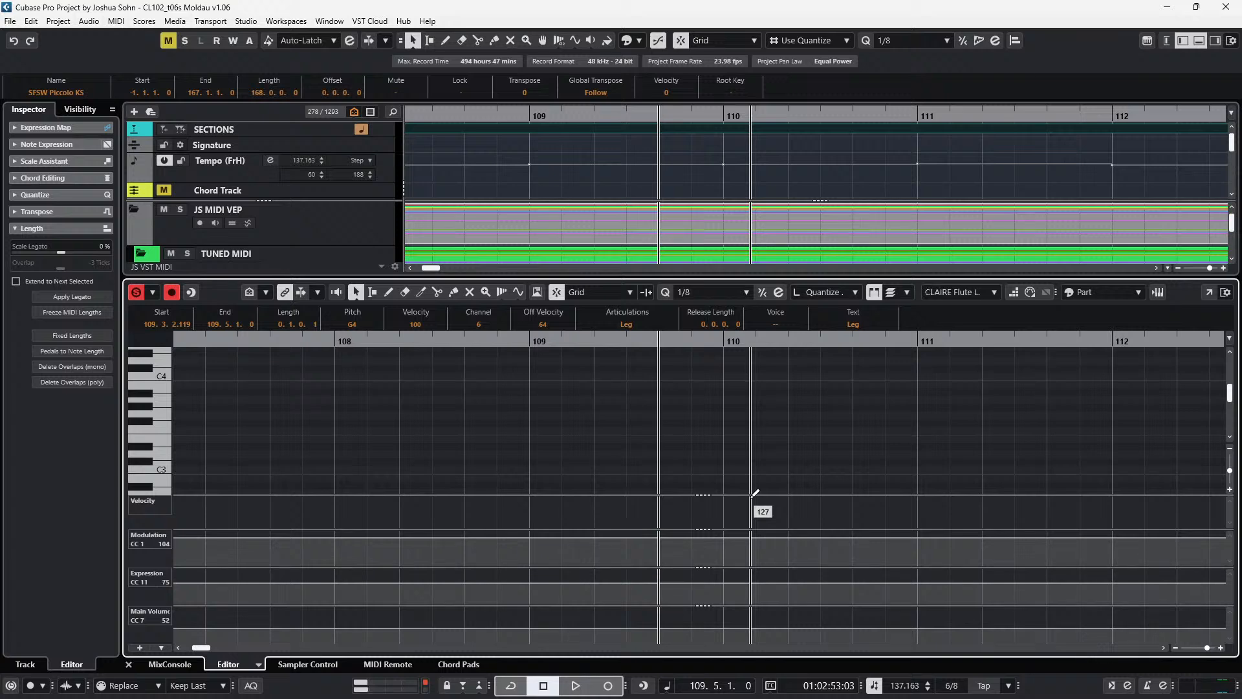
{"action": "key", "text": "KP_Subtract"}
{"action": "key", "text": "KP_Subtract"}
{"action": "key", "text": "KP_Add"}
{"action": "key", "text": "ctrl+v"}
{"action": "scroll", "coordinate": [752, 433], "scroll_direction": "up", "scroll_amount": 1}
{"action": "scroll", "coordinate": [770, 436], "scroll_direction": "up", "scroll_amount": 4}
{"action": "key", "text": "space"}
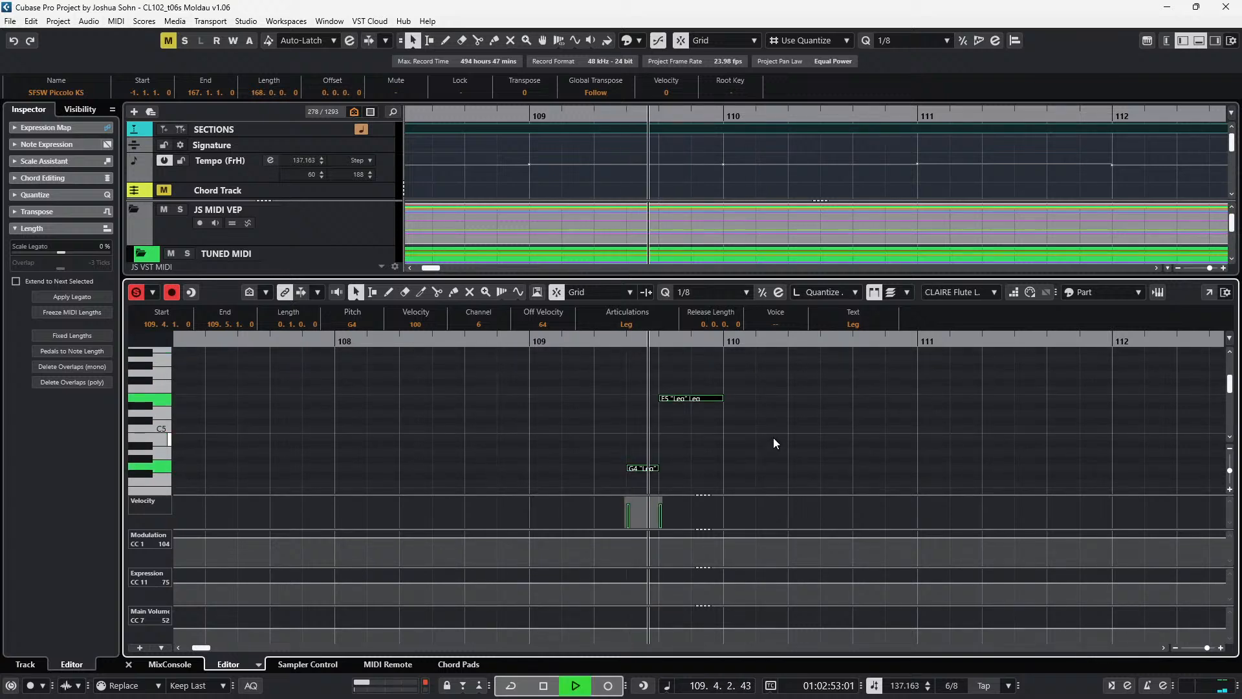
{"action": "key", "text": "space"}
- Lengthen the E5 note in the CLAIRE Flute Legato part so it ends at 110.2.1
{"action": "left_click", "coordinate": [703, 429]}
{"action": "left_click", "coordinate": [715, 399]}
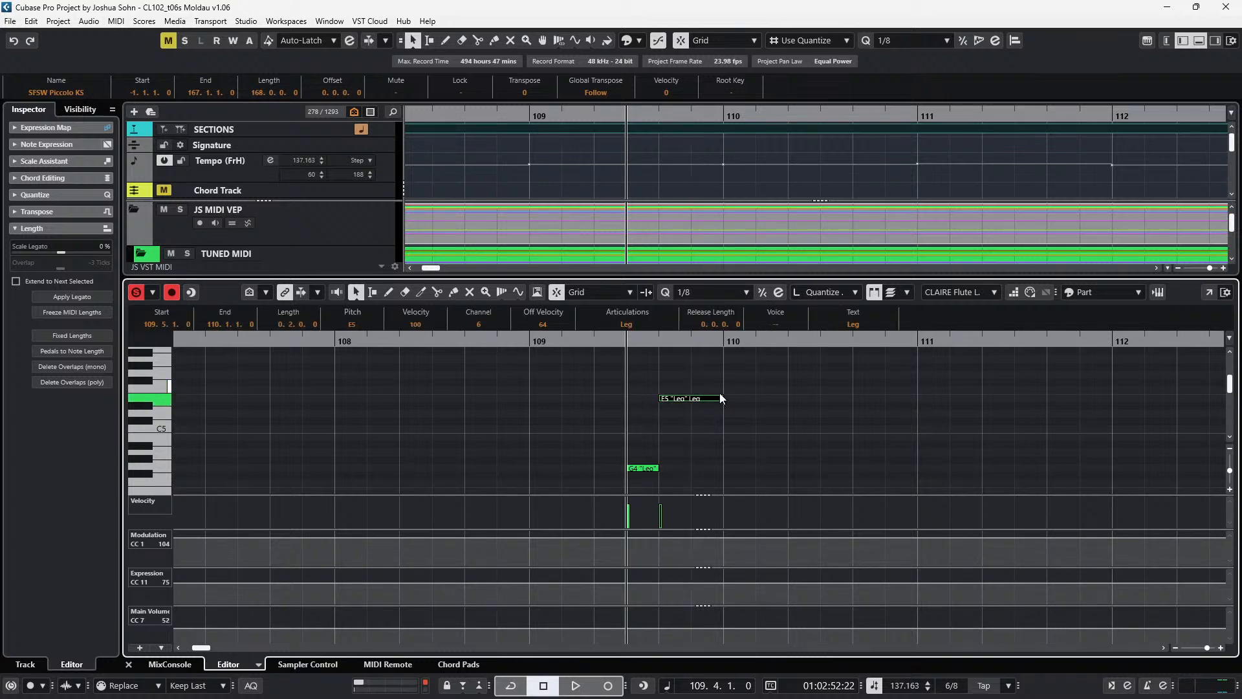
{"action": "key", "text": "alt+shift+Right"}
- Lengthen the E5 note in the SFSW Flute Solo part so it ends at 112.1.1, and play it back
{"action": "key", "text": "Page_Down"}
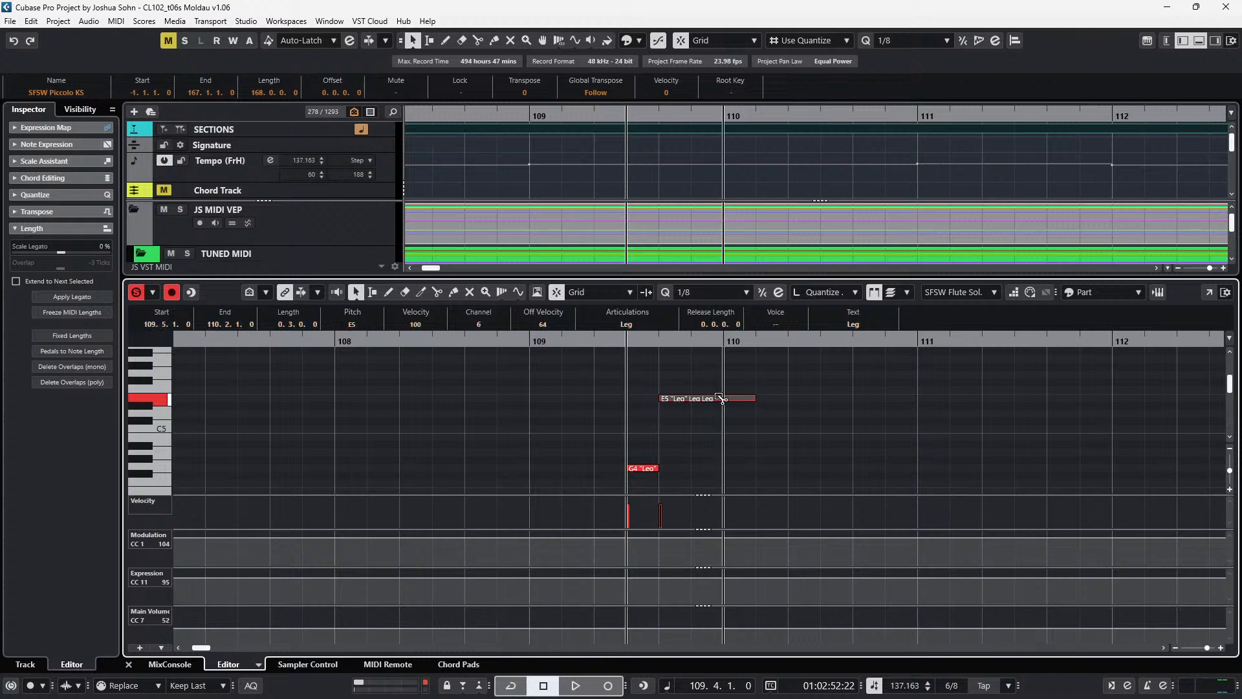
{"action": "key", "text": "alt+shift+Right"}
{"action": "key", "text": "alt+shift+Right"}
{"action": "key", "text": "alt+shift+Right"}
{"action": "key", "text": "alt+shift+Right"}
{"action": "key", "text": "alt+shift+Right"}
{"action": "key", "text": "alt+shift+Right"}
{"action": "key", "text": "alt+shift+Right"}
{"action": "key", "text": "alt+shift+Right"}
{"action": "key", "text": "alt+shift+Right"}
{"action": "key", "text": "alt+shift+Right"}
{"action": "key", "text": "alt+shift+Right"}
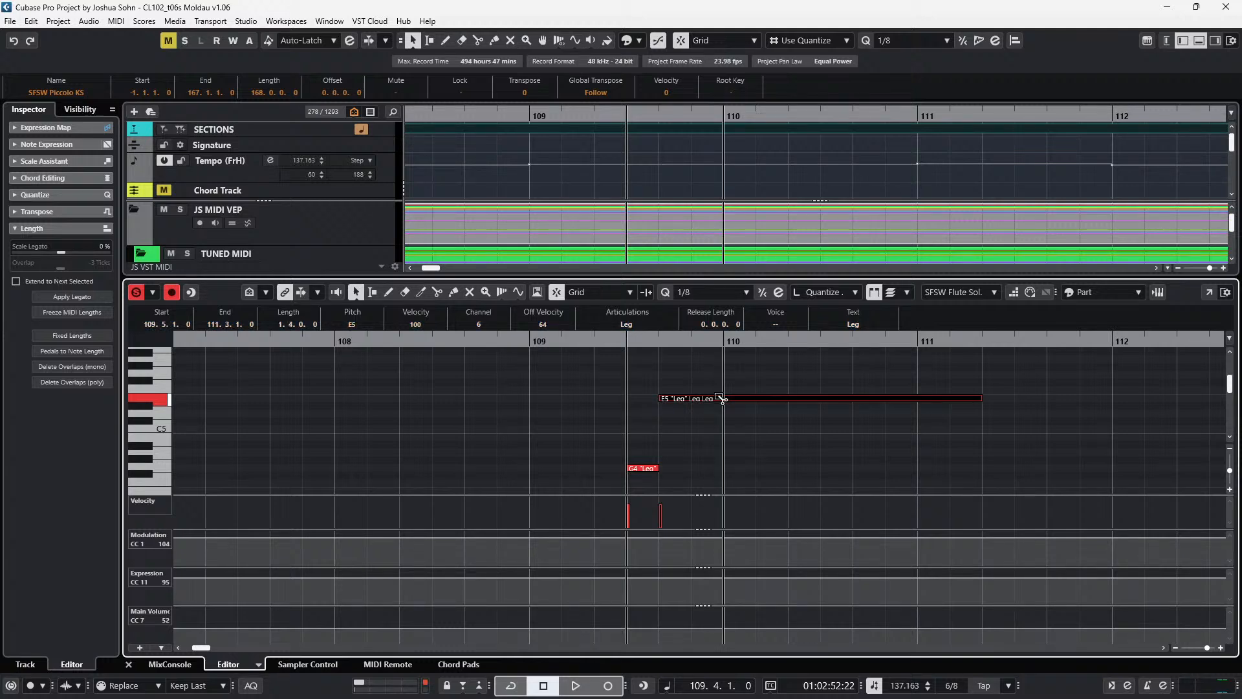
{"action": "key", "text": "space"}
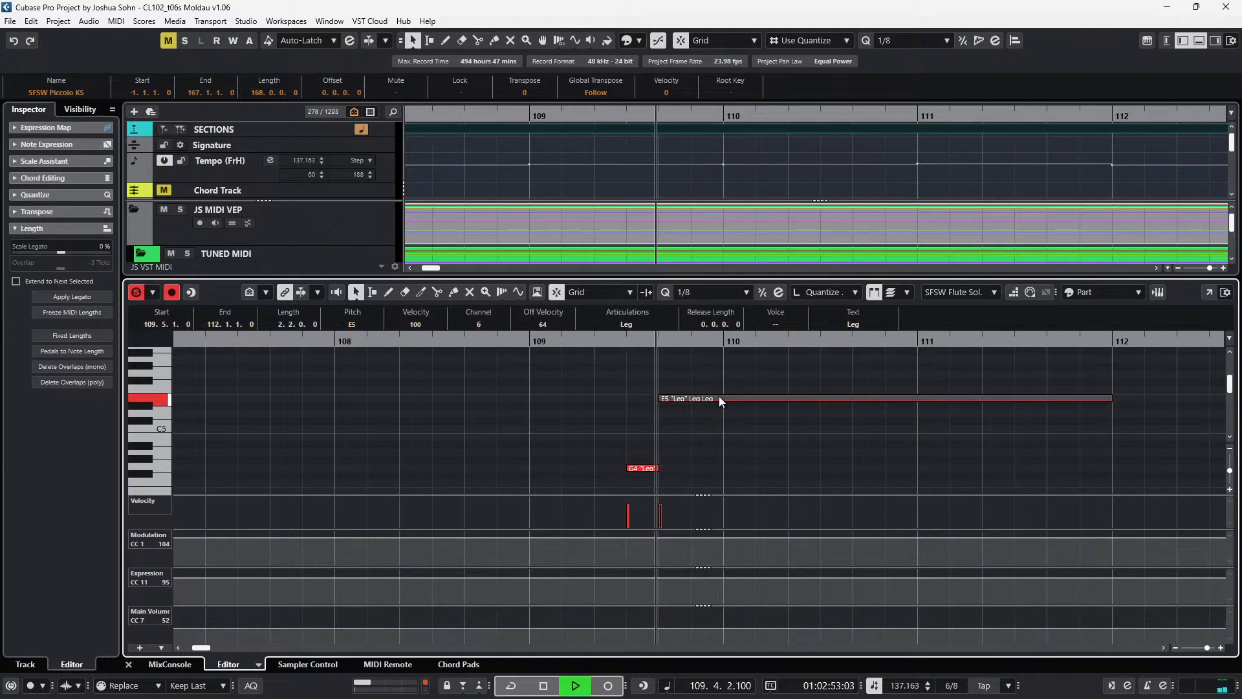
{"action": "key", "text": "space"}
- Paste a copy of the CLAIRE flute's E5 note at 110.4.1, raise it to G5 and shorten it to 0.1.0
{"action": "left_click", "coordinate": [720, 396]}
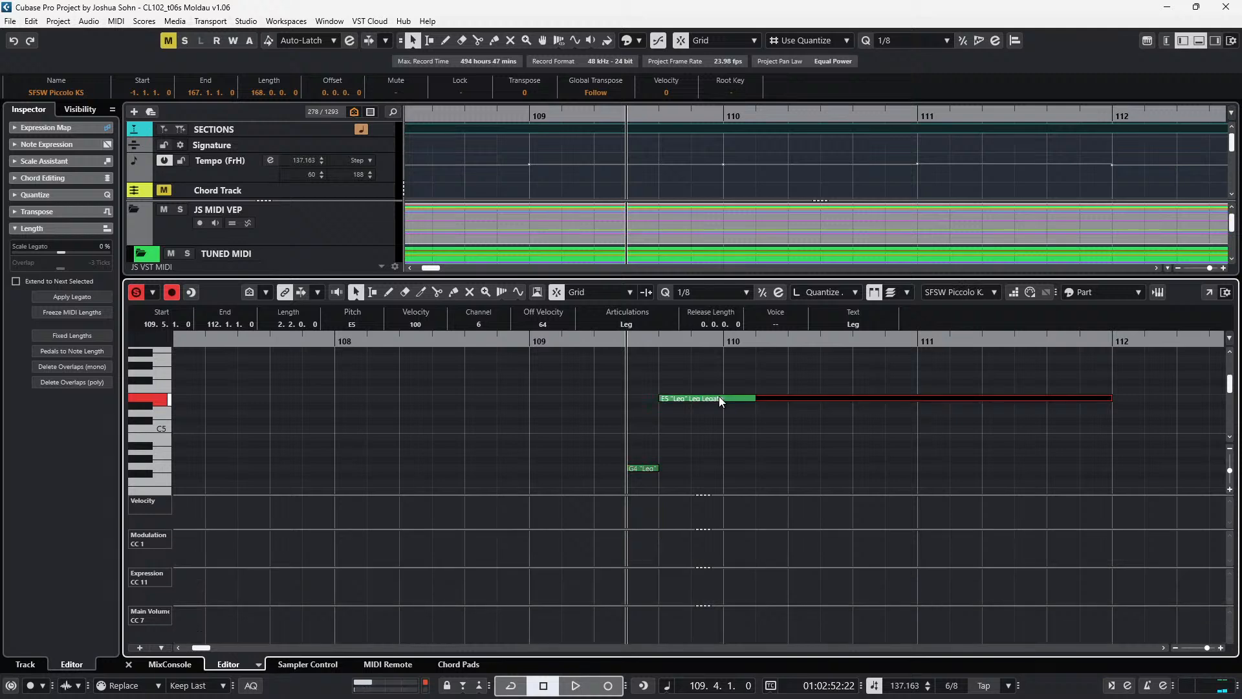
{"action": "scroll", "coordinate": [732, 401], "scroll_direction": "up", "scroll_amount": 1}
{"action": "key", "text": "KP_Add"}
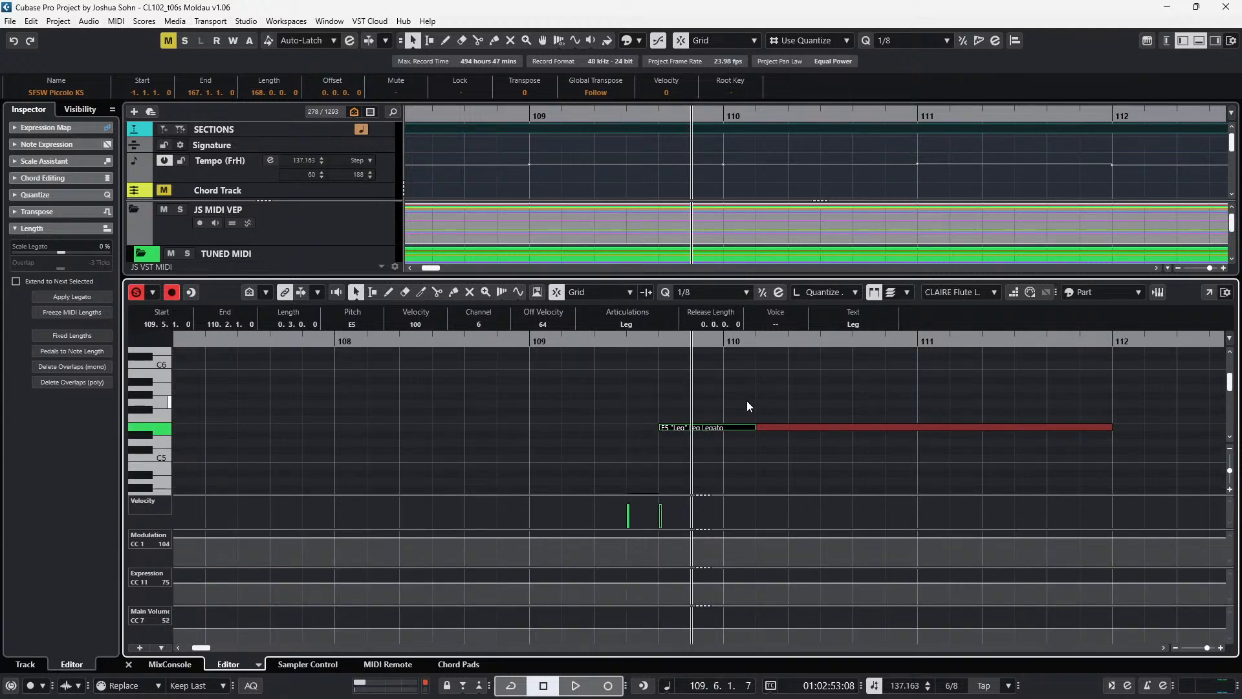
{"action": "key", "text": "ctrl+v"}
{"action": "key", "text": "Up"}
{"action": "key", "text": "Up"}
{"action": "key", "text": "Up"}
{"action": "key", "text": "Up"}
{"action": "key", "text": "Up"}
{"action": "key", "text": "alt+shift+Left"}
{"action": "key", "text": "alt+shift+Left"}
{"action": "key", "text": "Down"}
{"action": "key", "text": "Down"}
- Duplicate the G5 note to 110.5.1, raise the copy to E6 and lengthen it until 111.2.1
{"action": "key", "text": "alt+d"}
{"action": "key", "text": "Up"}
{"action": "key", "text": "Up"}
{"action": "key", "text": "Up"}
{"action": "key", "text": "Up"}
{"action": "key", "text": "Up"}
{"action": "key", "text": "Up"}
{"action": "key", "text": "Up"}
{"action": "key", "text": "Up"}
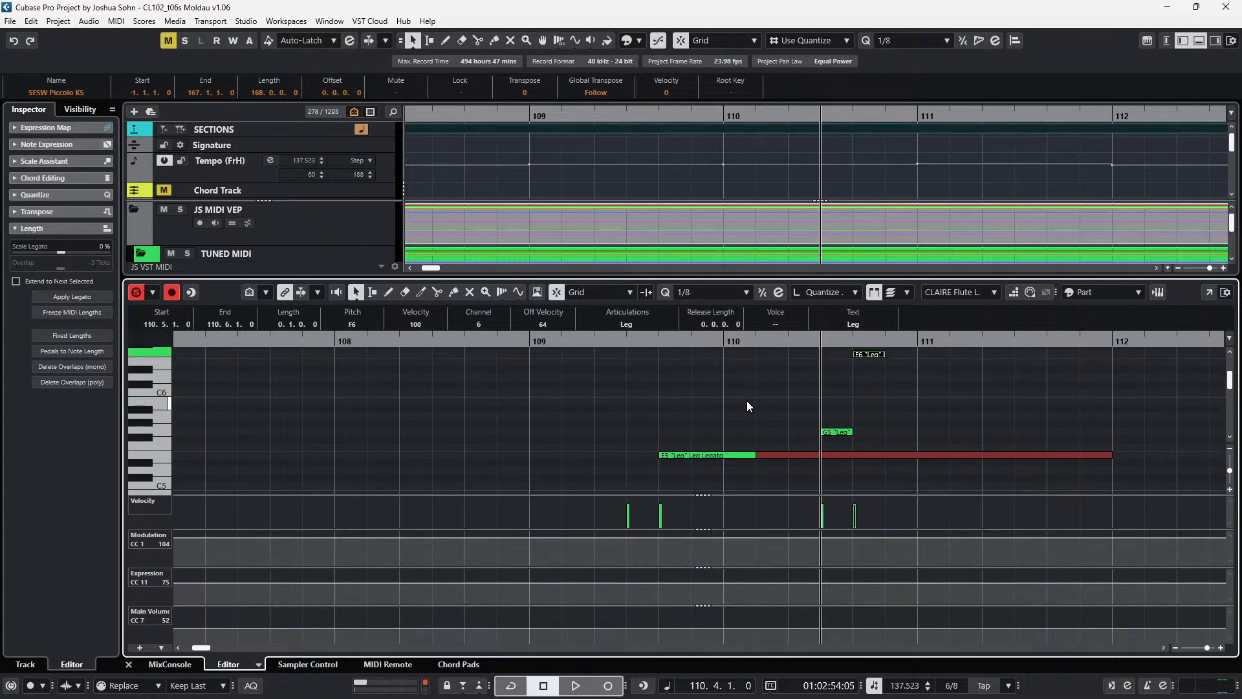
{"action": "key", "text": "Up"}
{"action": "key", "text": "alt+shift+Right"}
{"action": "key", "text": "alt+shift+Right"}
{"action": "key", "text": "alt+shift+Right"}
{"action": "key", "text": "alt+shift+Right"}
{"action": "key", "text": "alt+shift+Right"}
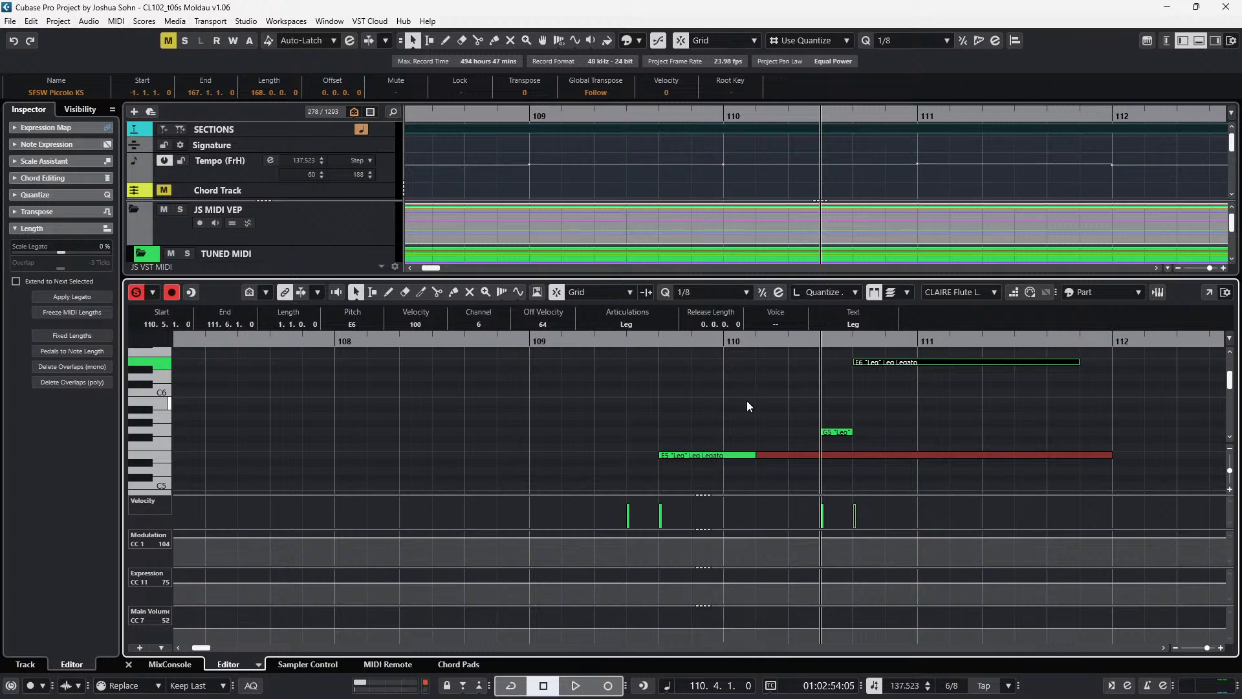
{"action": "key", "text": "alt+shift+Left"}
{"action": "key", "text": "alt+shift+Left"}
{"action": "key", "text": "alt+shift+Left"}
- Play back the flute notes across bars 109 and 110
{"action": "key", "text": "space"}
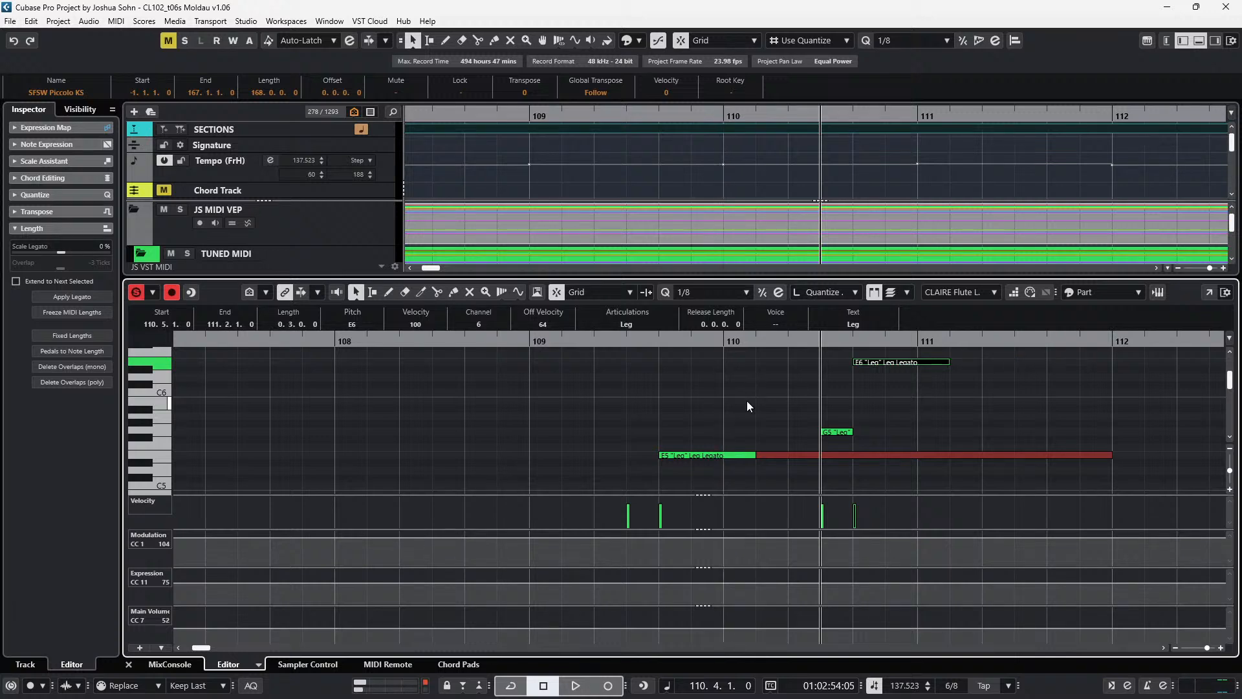
{"action": "key", "text": "space"}
{"action": "key", "text": "space"}
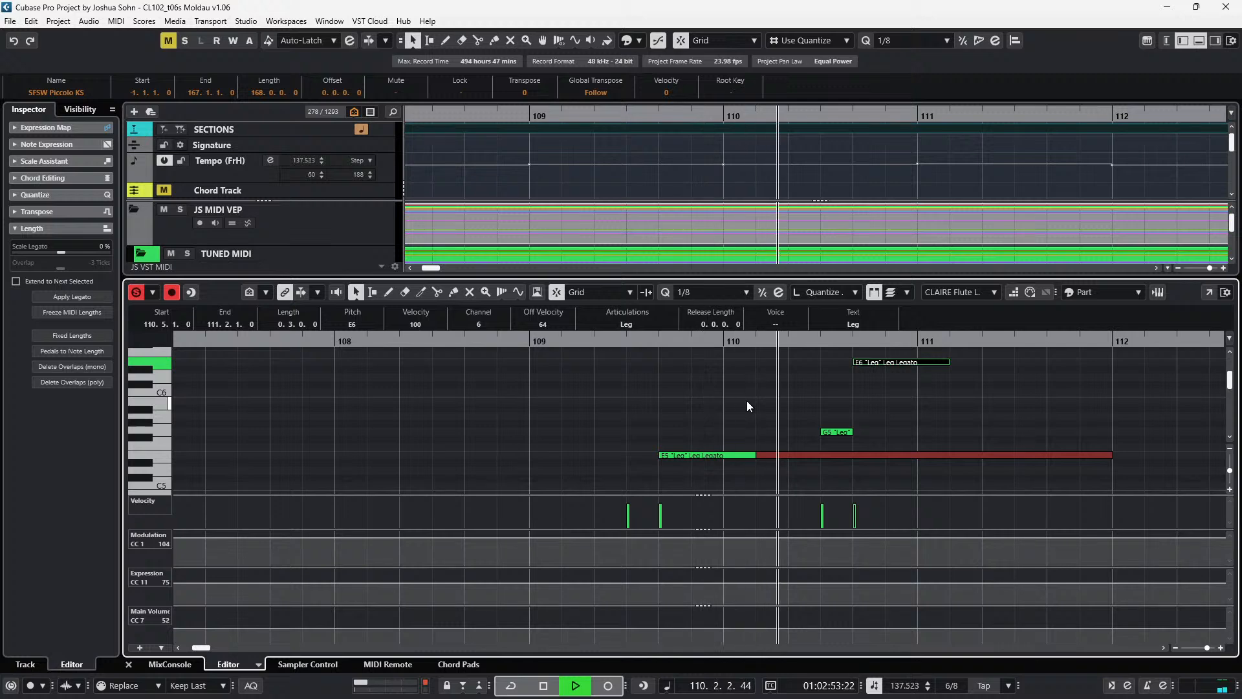
{"action": "key", "text": "space"}
- Close the Key Editor, solo the SFSW Flute Solo track around bar 109, and clear the solo
{"action": "key", "text": "ctrl+e"}
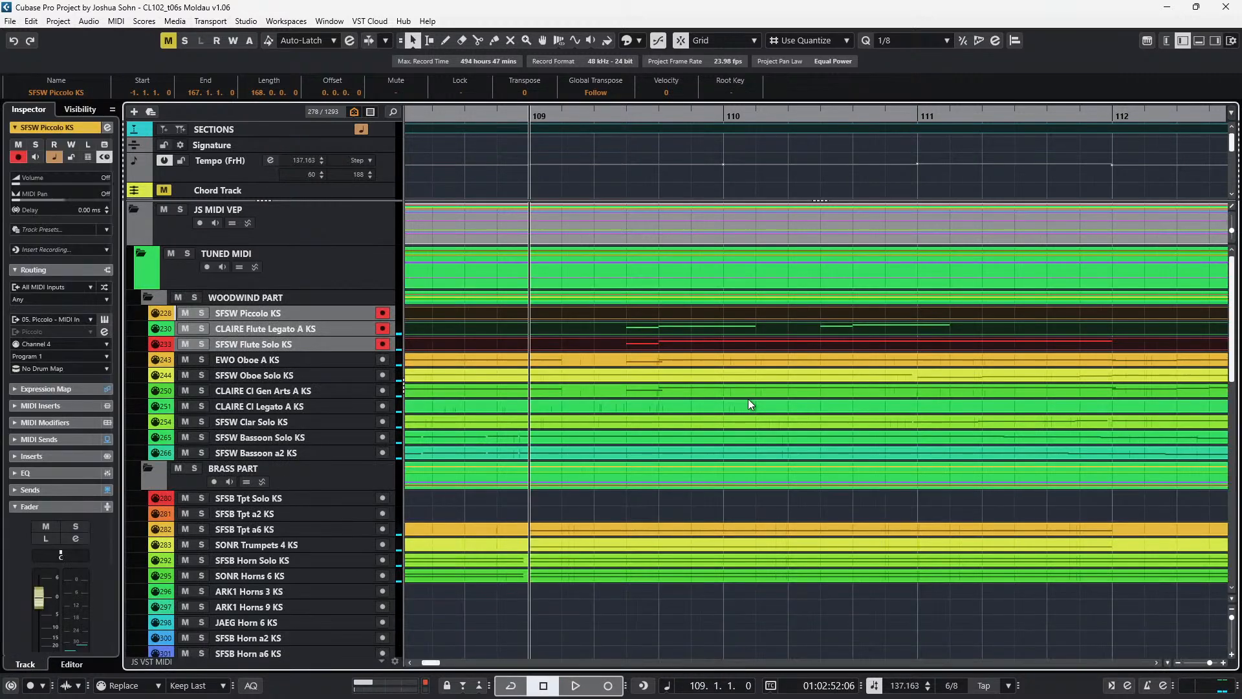
{"action": "left_click", "coordinate": [760, 345]}
{"action": "key", "text": "s"}
{"action": "key", "text": "KP_Add"}
{"action": "key", "text": "KP_Add"}
{"action": "key", "text": "KP_Subtract"}
{"action": "key", "text": "KP_Subtract"}
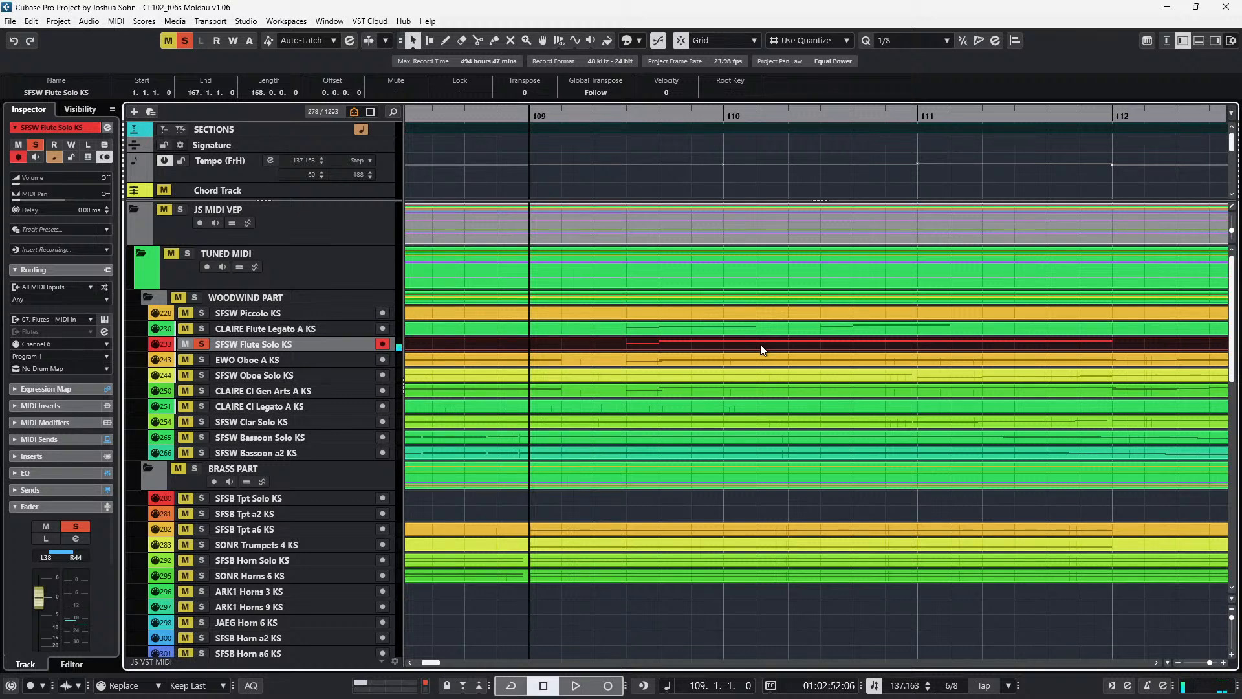
{"action": "key", "text": "s"}
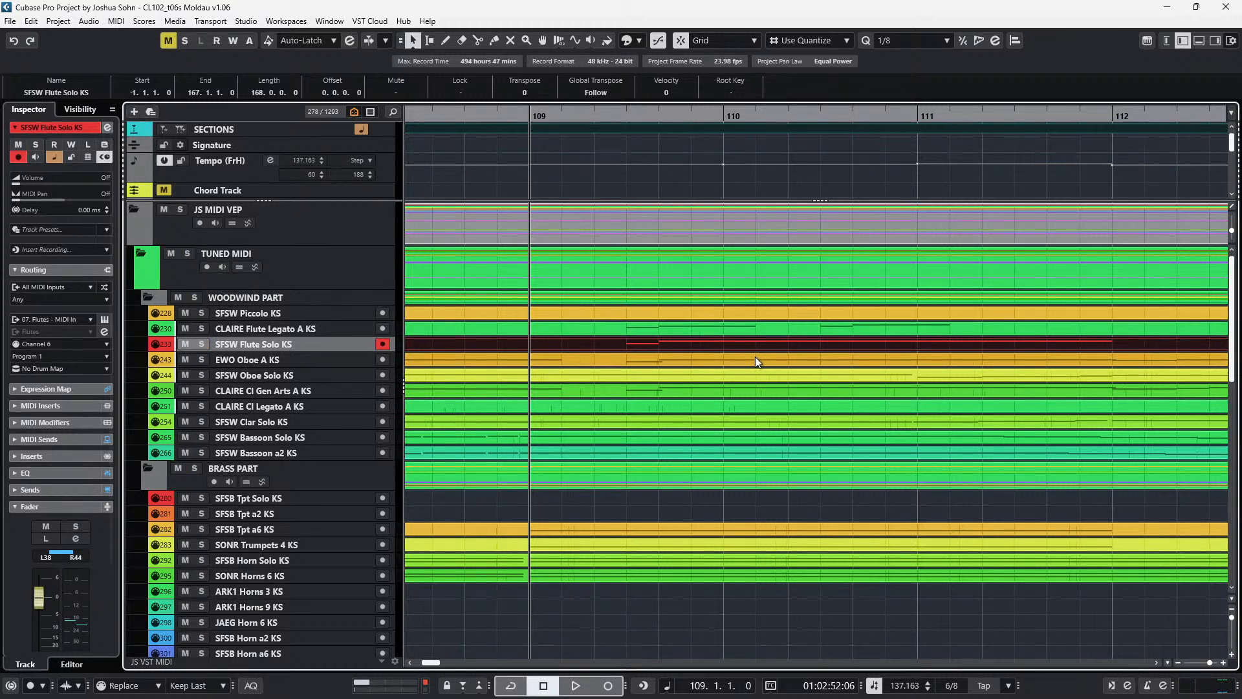
- Open the CLAIRE Flute Legato A part in the Key Editor and play it back from bar 109
{"action": "double_click", "coordinate": [755, 329]}
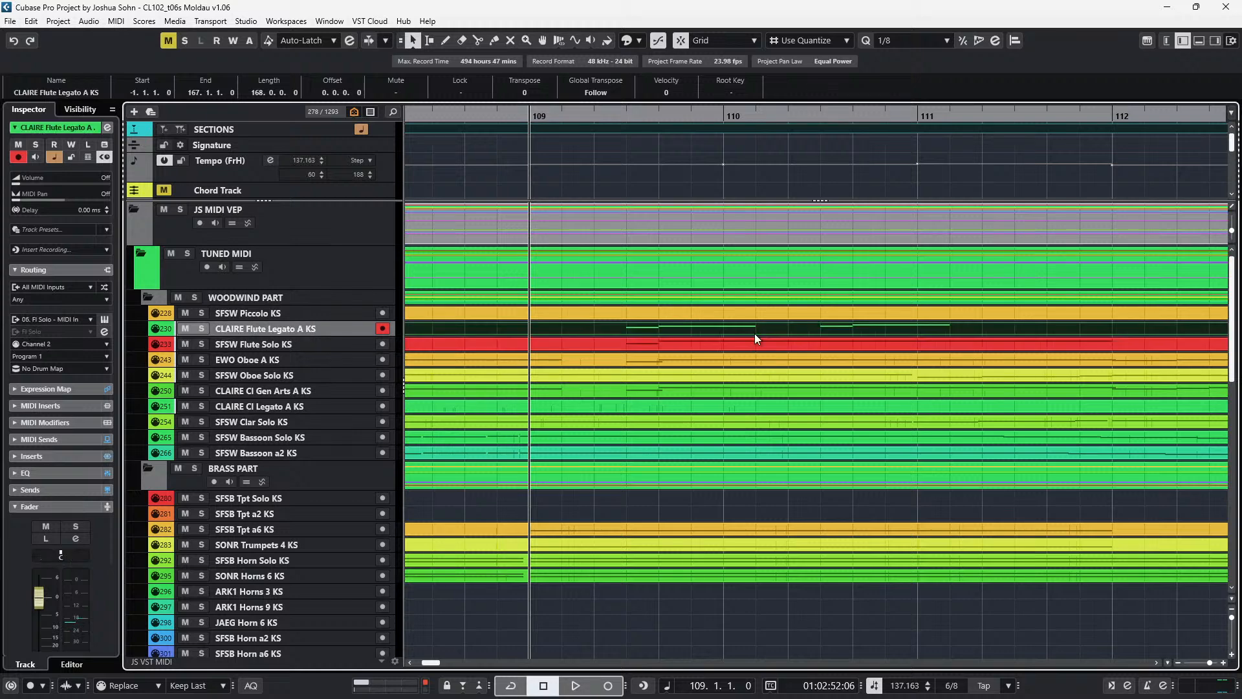
{"action": "key", "text": "space"}
{"action": "scroll", "coordinate": [744, 437], "scroll_direction": "down", "scroll_amount": 2}
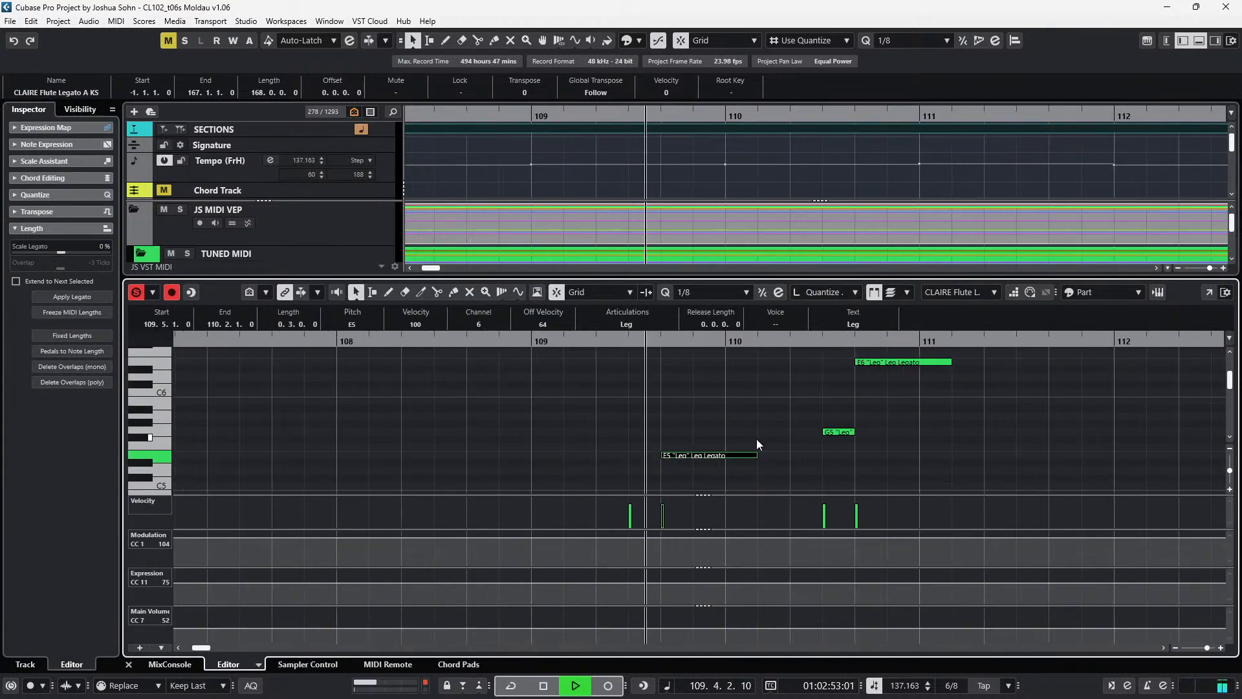
{"action": "key", "text": "space"}
- Transpose the CLAIRE flute's G4 and E5 notes in bar 109 down one octave and locate to 109.4.1
{"action": "left_click", "coordinate": [867, 388]}
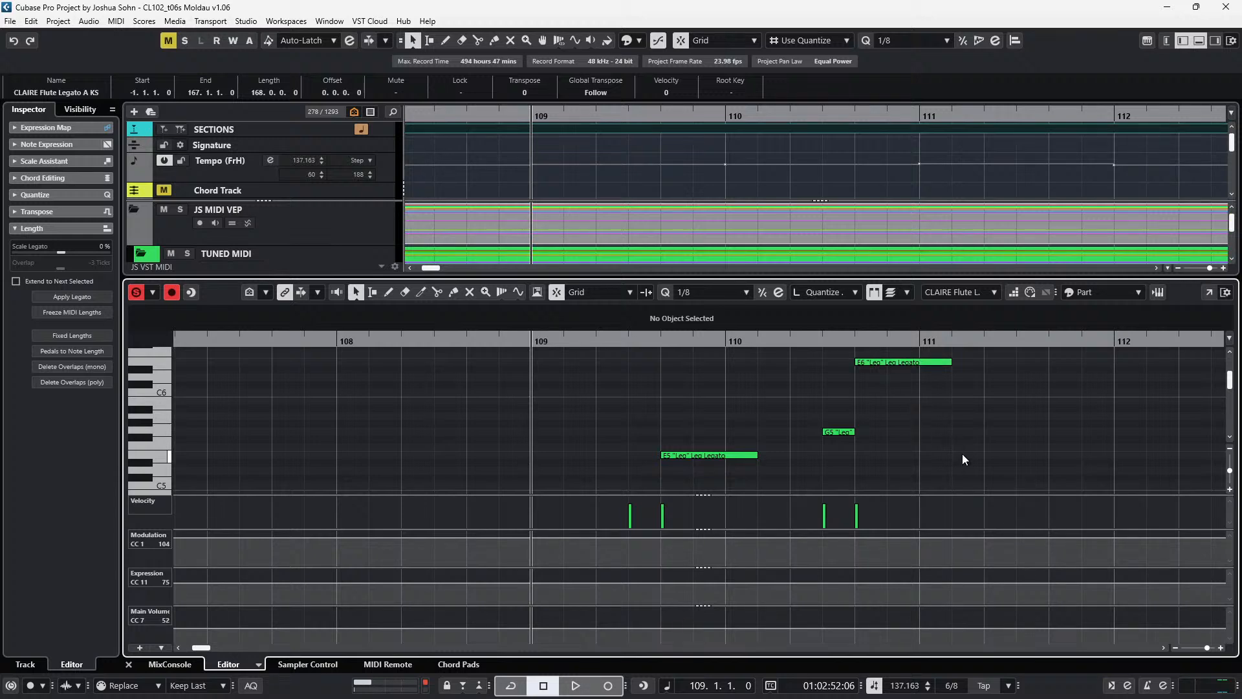
{"action": "left_click", "coordinate": [890, 364]}
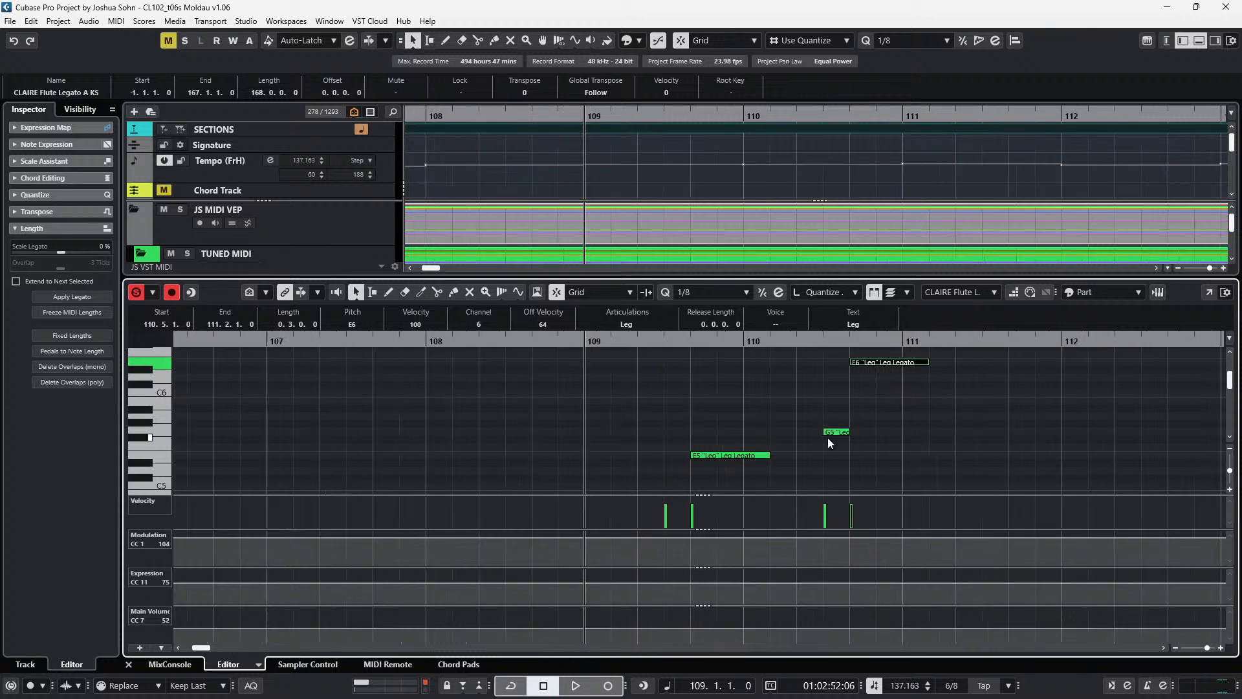
{"action": "scroll", "coordinate": [826, 437], "scroll_direction": "down", "scroll_amount": 4}
{"action": "left_click_drag", "start_coordinate": [749, 422], "coordinate": [684, 482]}
{"action": "key", "text": "Right"}
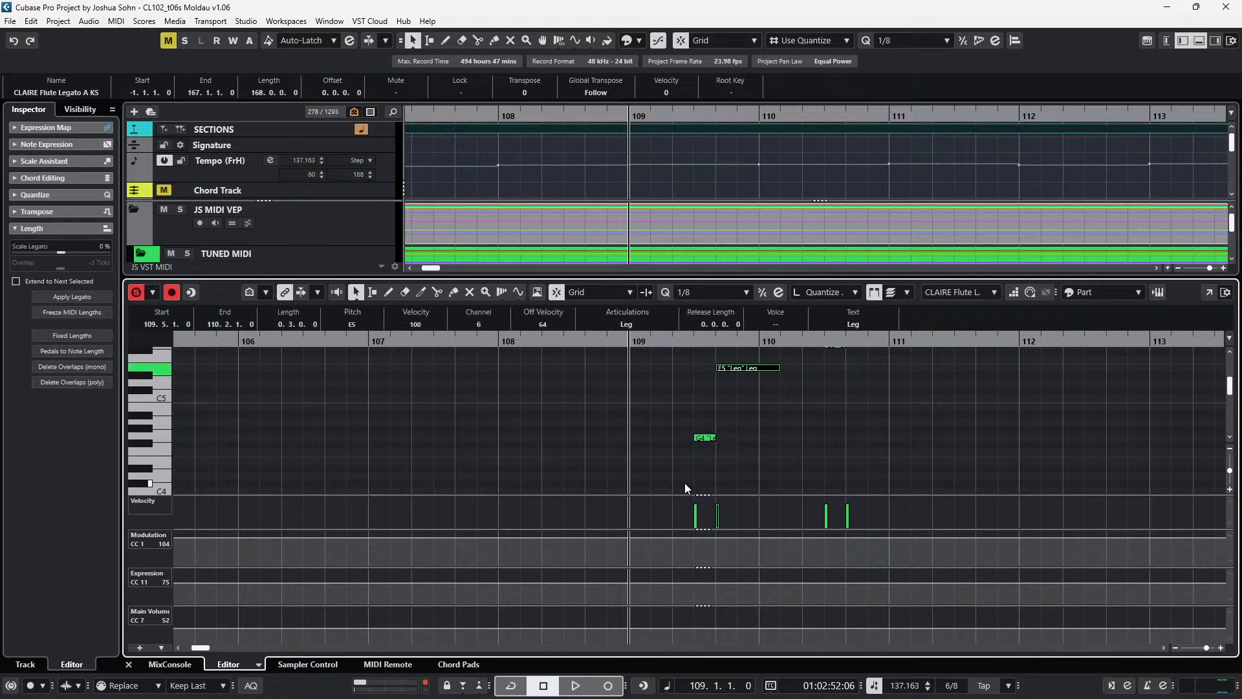
{"action": "scroll", "coordinate": [689, 477], "scroll_direction": "up", "scroll_amount": 1}
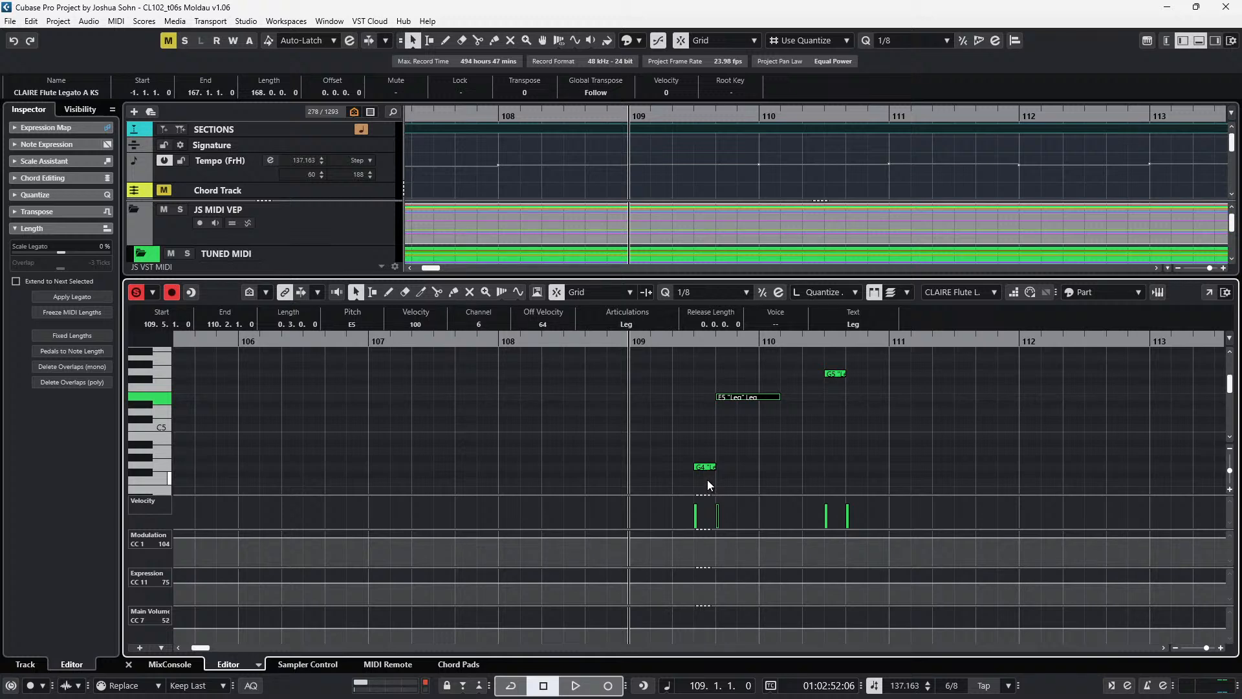
{"action": "key", "text": "l"}
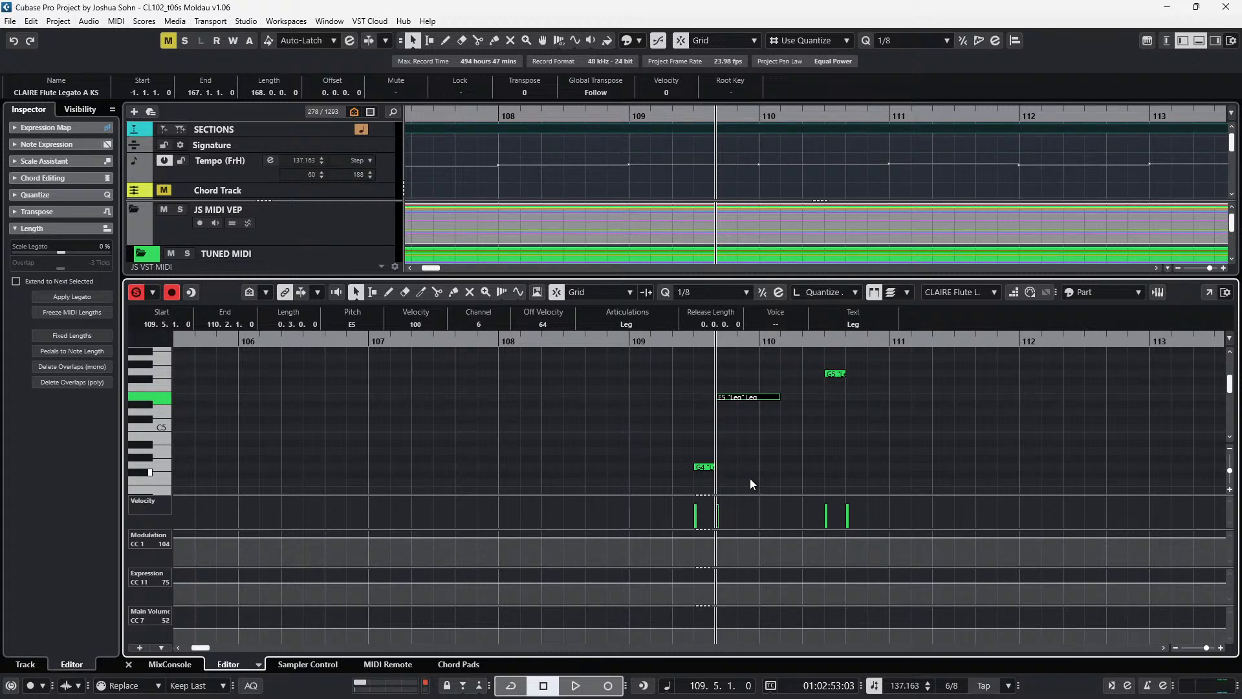
{"action": "left_click_drag", "start_coordinate": [684, 375], "coordinate": [753, 472]}
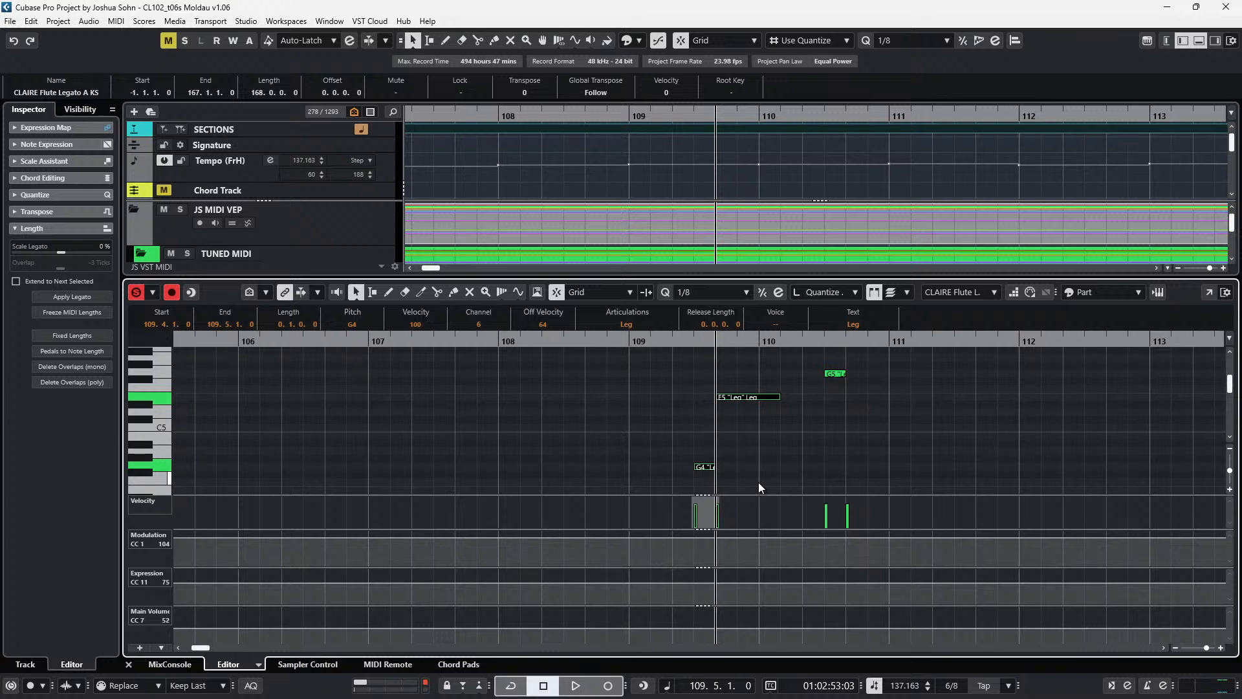
{"action": "key", "text": "shift+Down"}
{"action": "key", "text": "l"}
- Hide the controller lanes and play back the CLAIRE flute notes from 109.4.1
{"action": "left_click", "coordinate": [825, 425]}
{"action": "key", "text": "alt+l"}
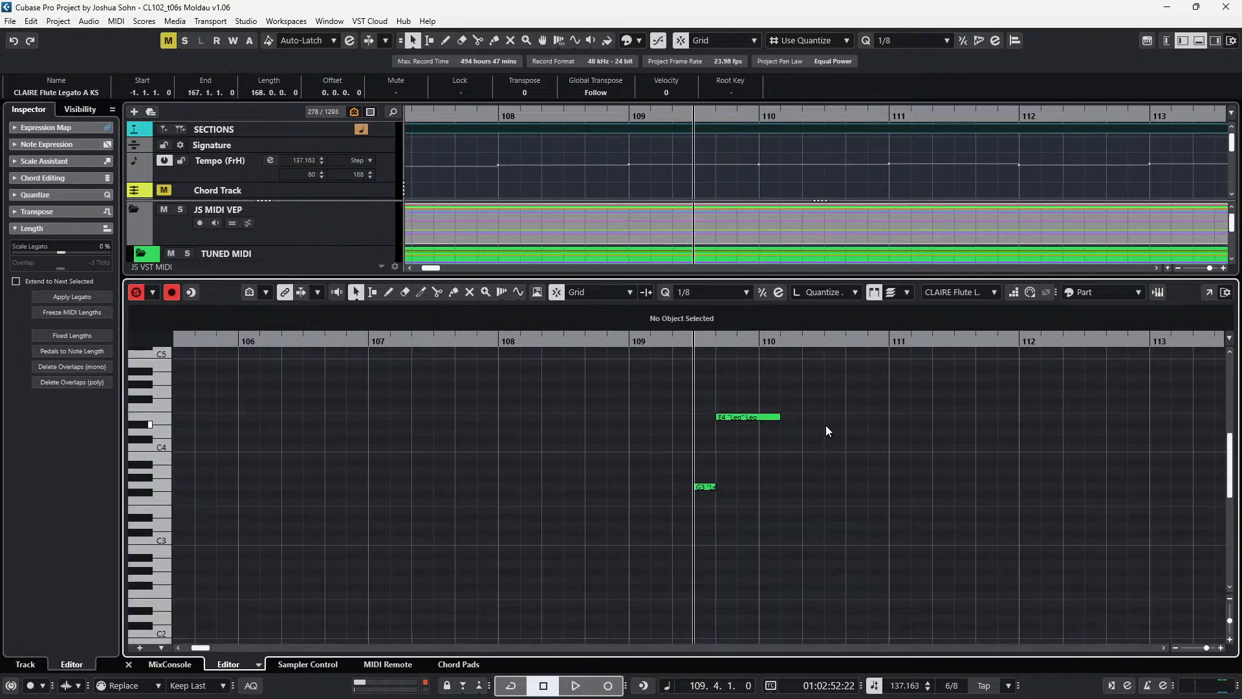
{"action": "scroll", "coordinate": [864, 401], "scroll_direction": "up", "scroll_amount": 3}
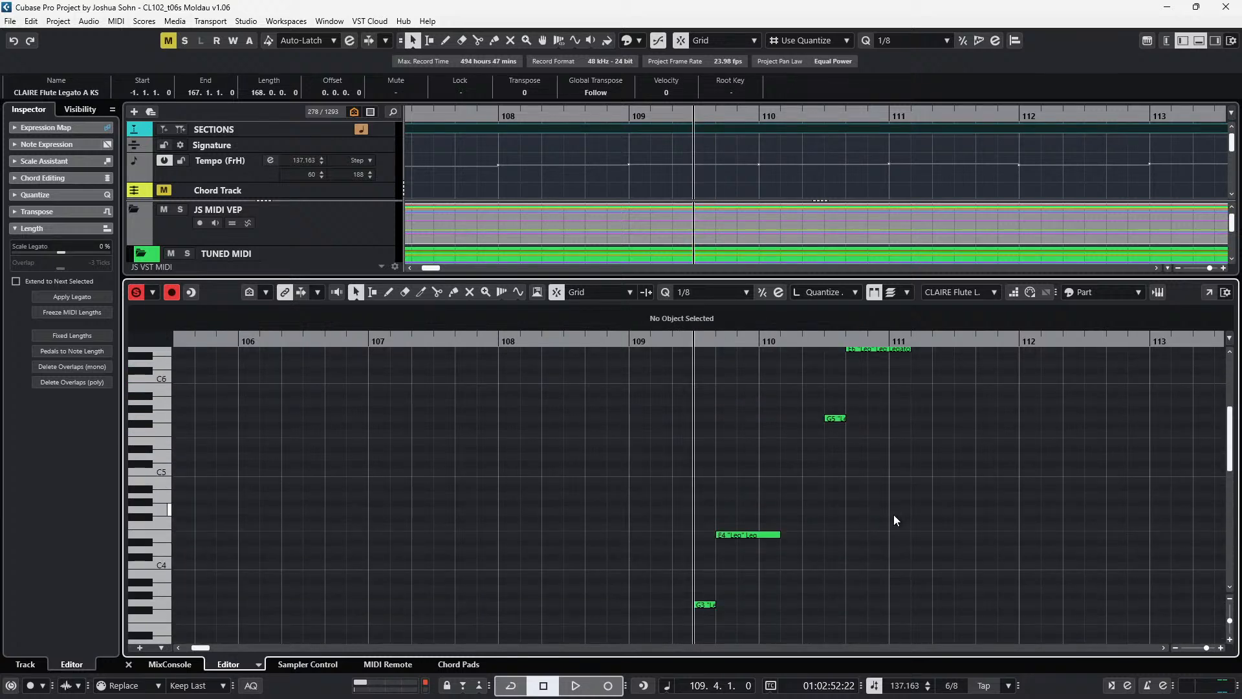
{"action": "key", "text": "space"}
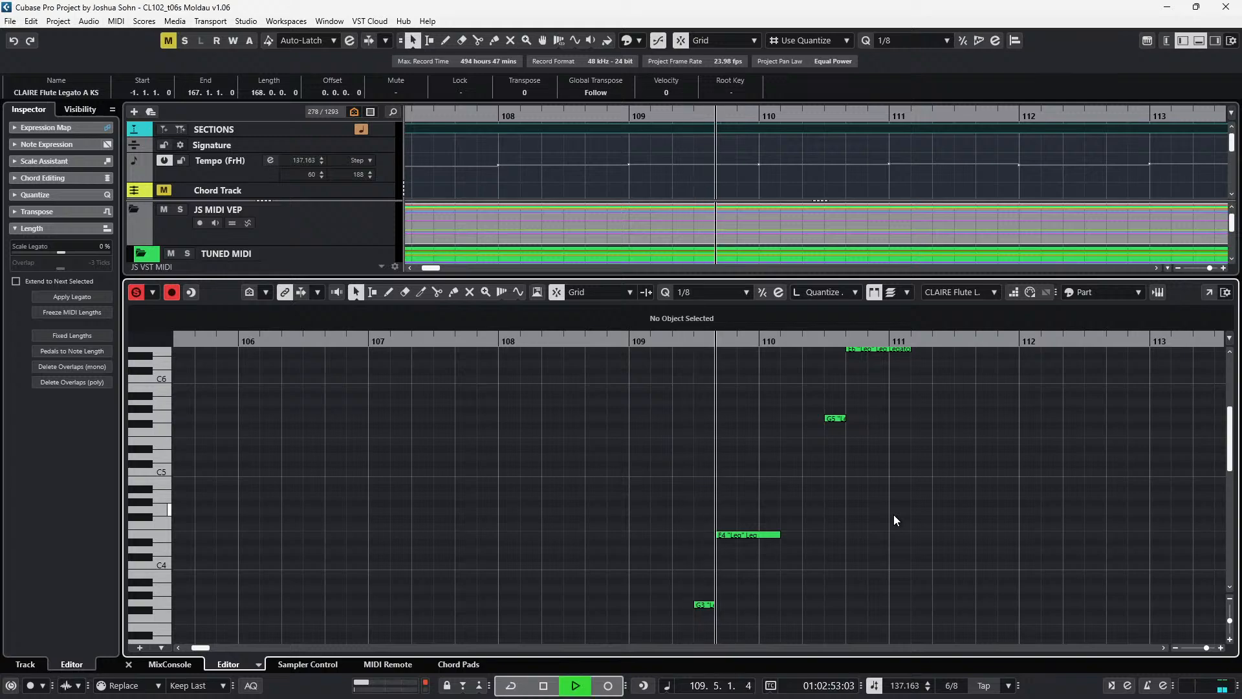
{"action": "key", "text": "space"}
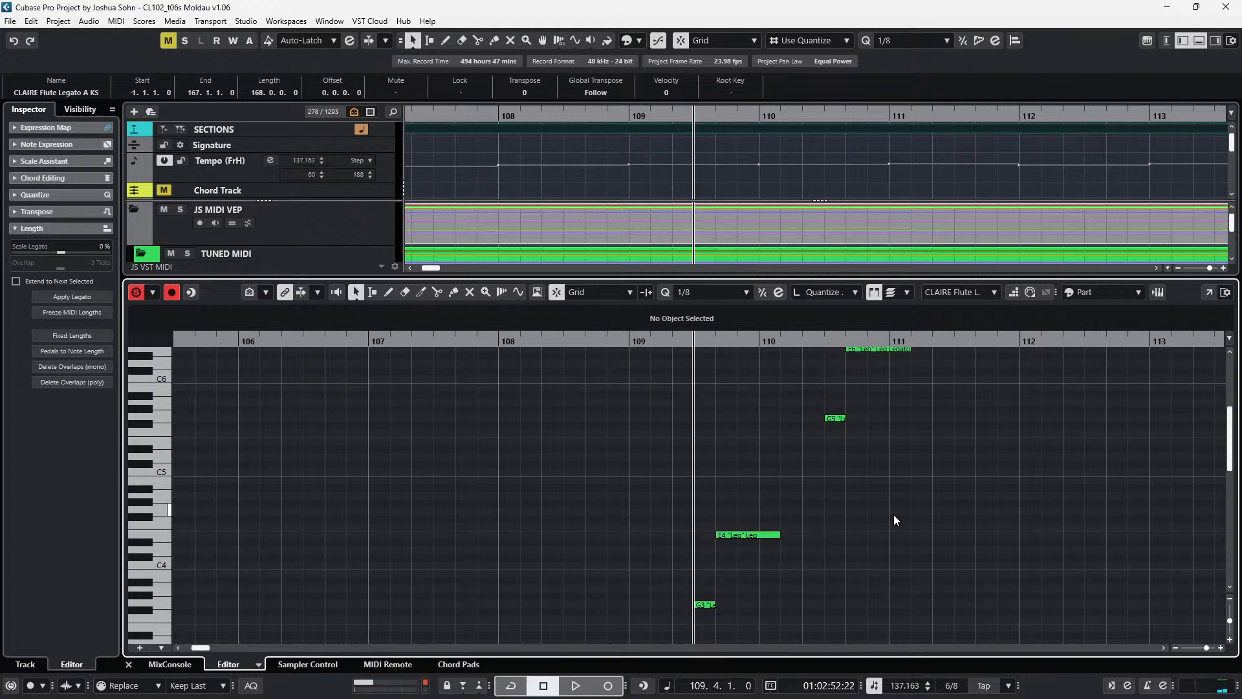
- Return to the project view and solo the SFSW Flute Solo and CLAIRE Flute Legato A parts
{"action": "key", "text": "Return"}
{"action": "scroll", "coordinate": [894, 509], "scroll_direction": "down", "scroll_amount": 6}
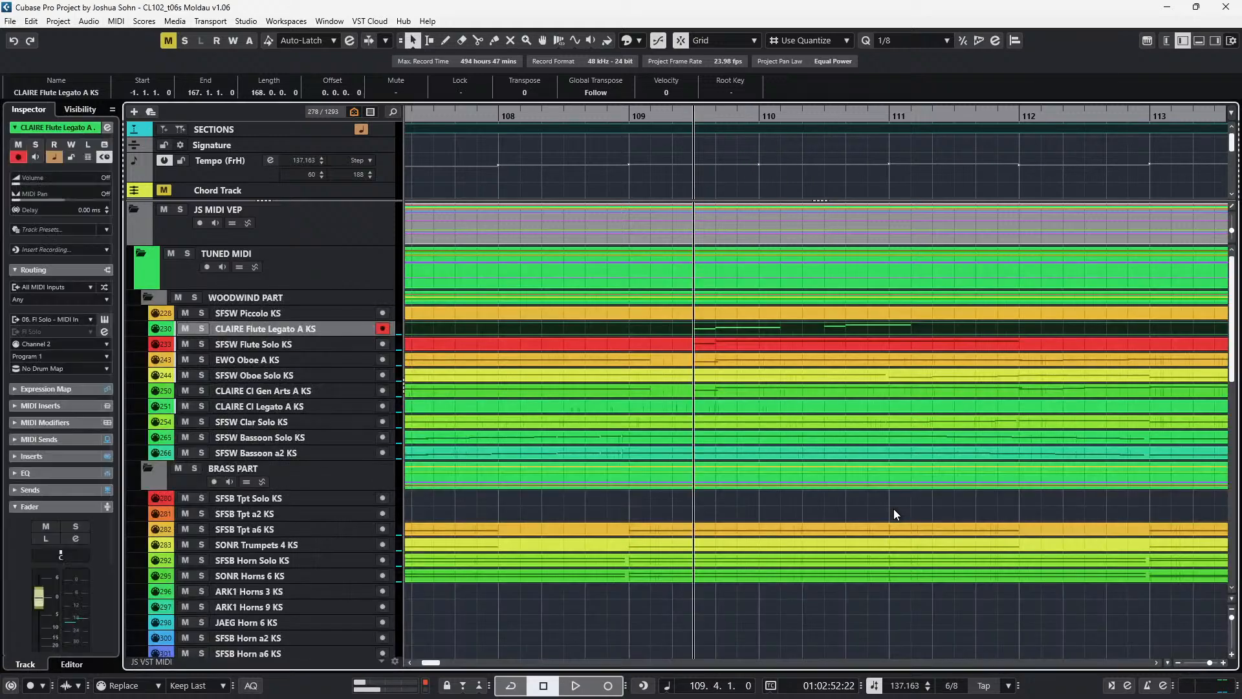
{"action": "left_click", "coordinate": [821, 336]}
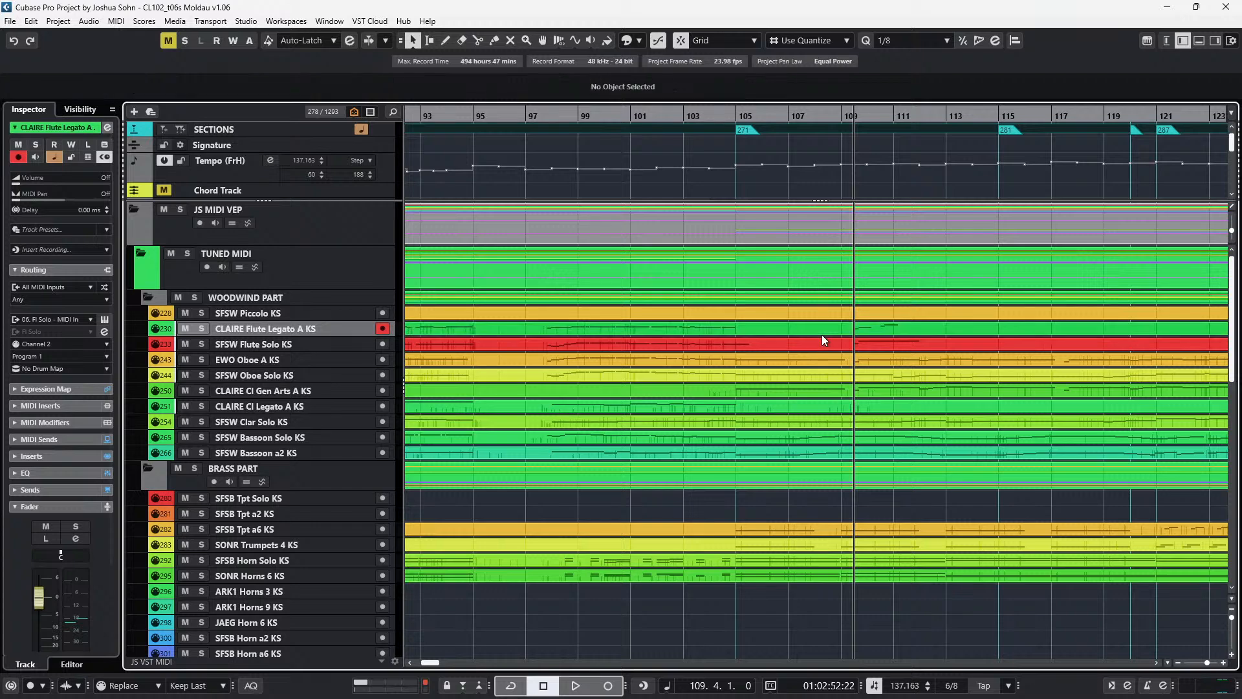
{"action": "left_click", "coordinate": [812, 344]}
{"action": "left_click", "coordinate": [826, 326], "text": "shift"}
{"action": "key", "text": "shift+b"}
- Play back both soloed flute parts from around bar 102 and open them together in the Key Editor
{"action": "key", "text": "KP_Subtract"}
{"action": "key", "text": "KP_Subtract"}
{"action": "key", "text": "KP_Subtract"}
{"action": "key", "text": "space"}
{"action": "key", "text": "Return"}
{"action": "scroll", "coordinate": [782, 460], "scroll_direction": "up", "scroll_amount": 1}
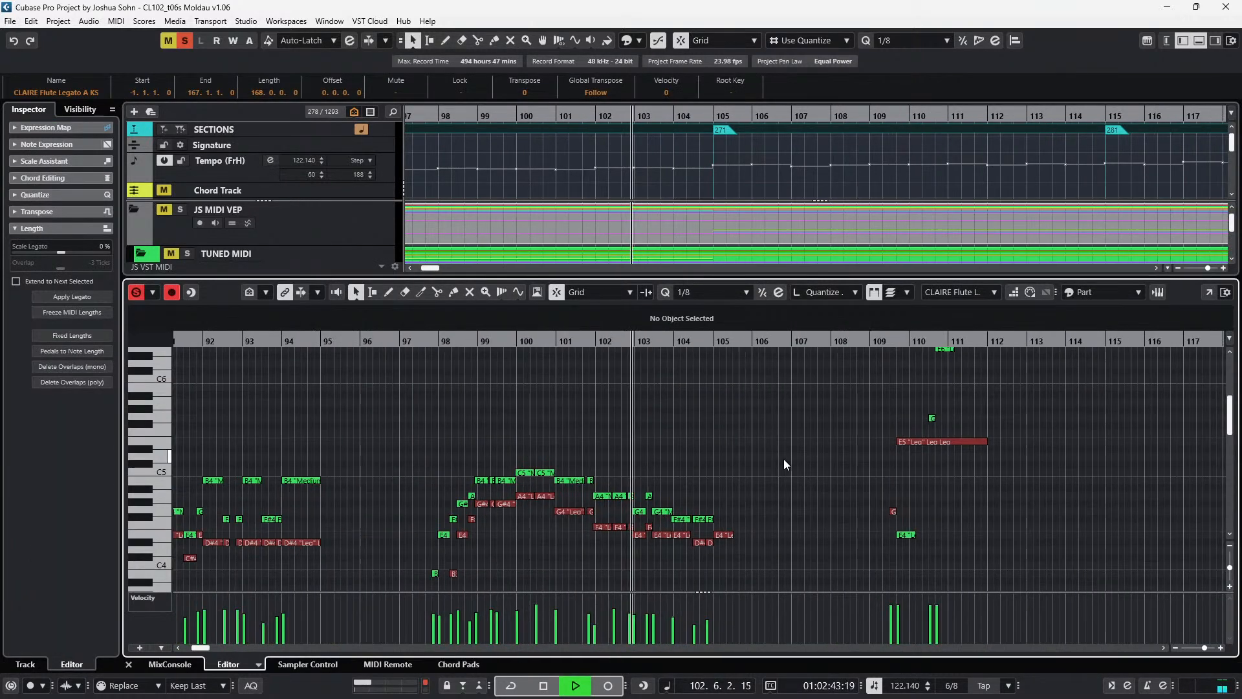
- Play back both soloed flute parts through bar 105 and locate to the SFSW flute's G4 in bar 109
{"action": "scroll", "coordinate": [783, 460], "scroll_direction": "up", "scroll_amount": 1}
{"action": "scroll", "coordinate": [783, 459], "scroll_direction": "right", "scroll_amount": 2}
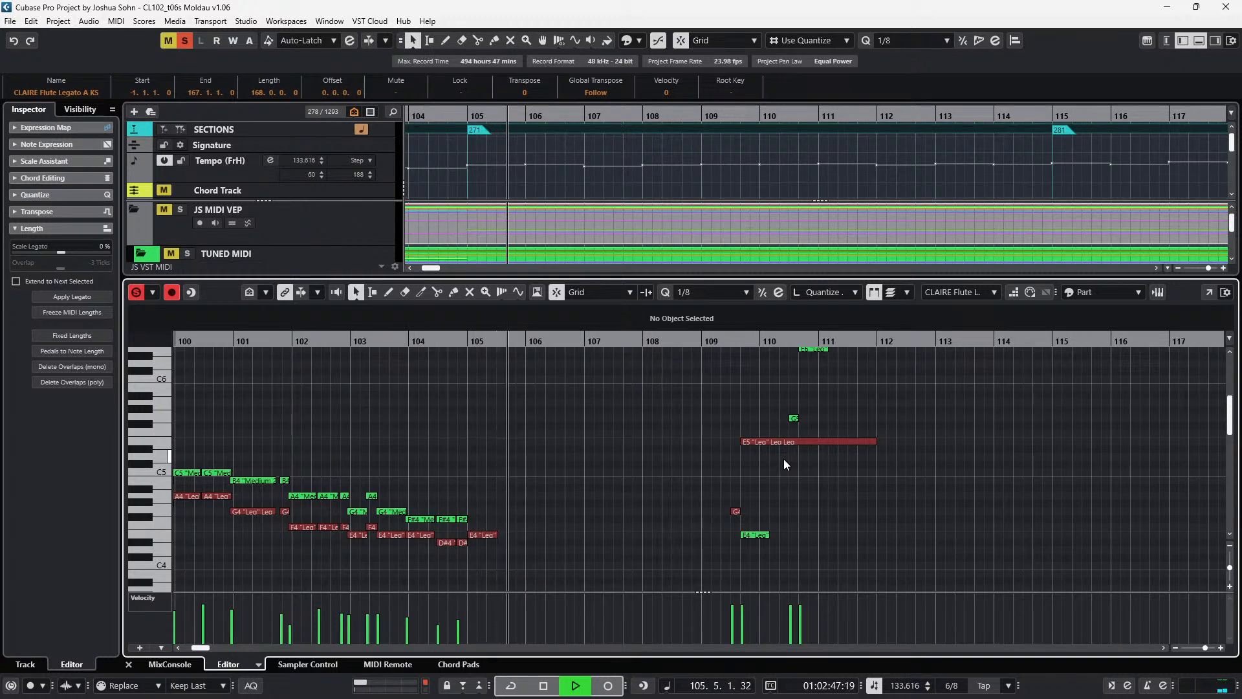
{"action": "key", "text": "space"}
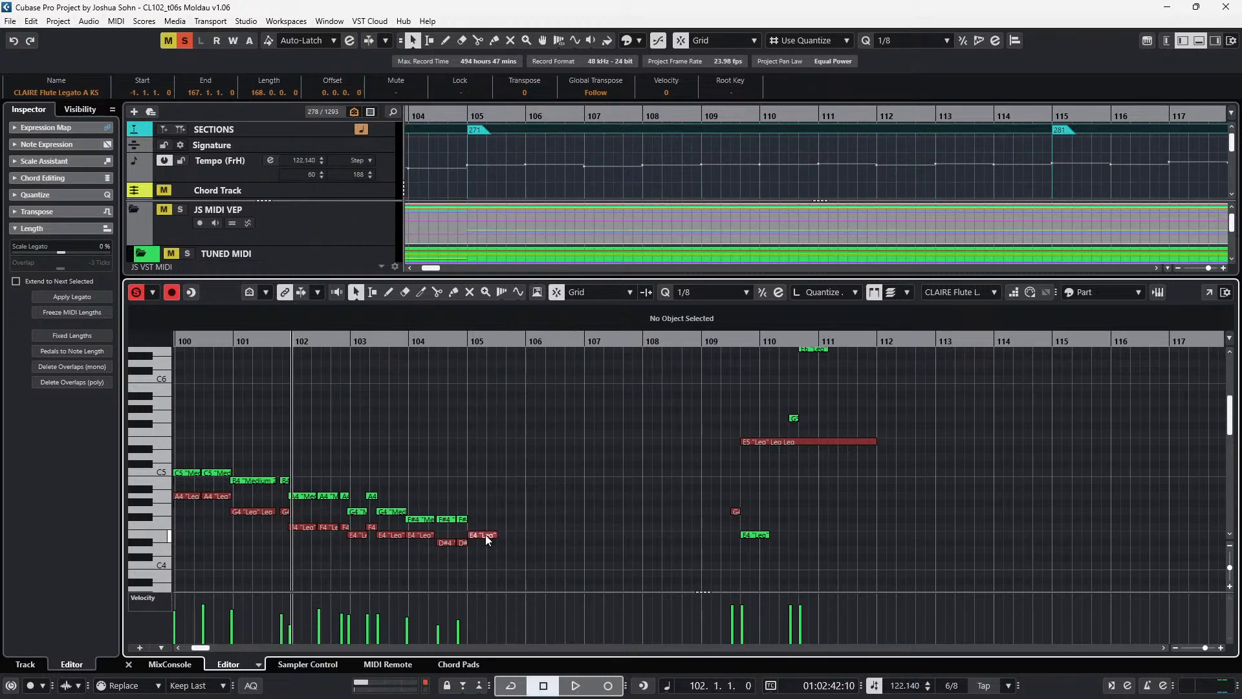
{"action": "left_click", "coordinate": [485, 534]}
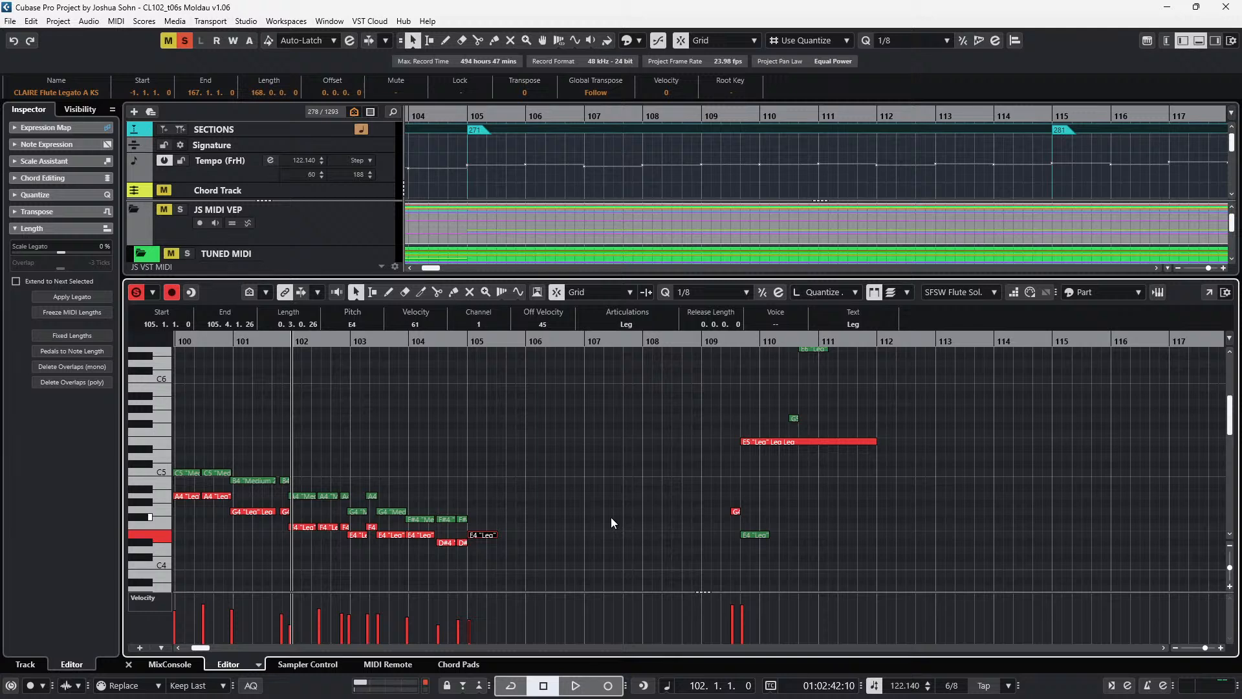
{"action": "left_click", "coordinate": [736, 512]}
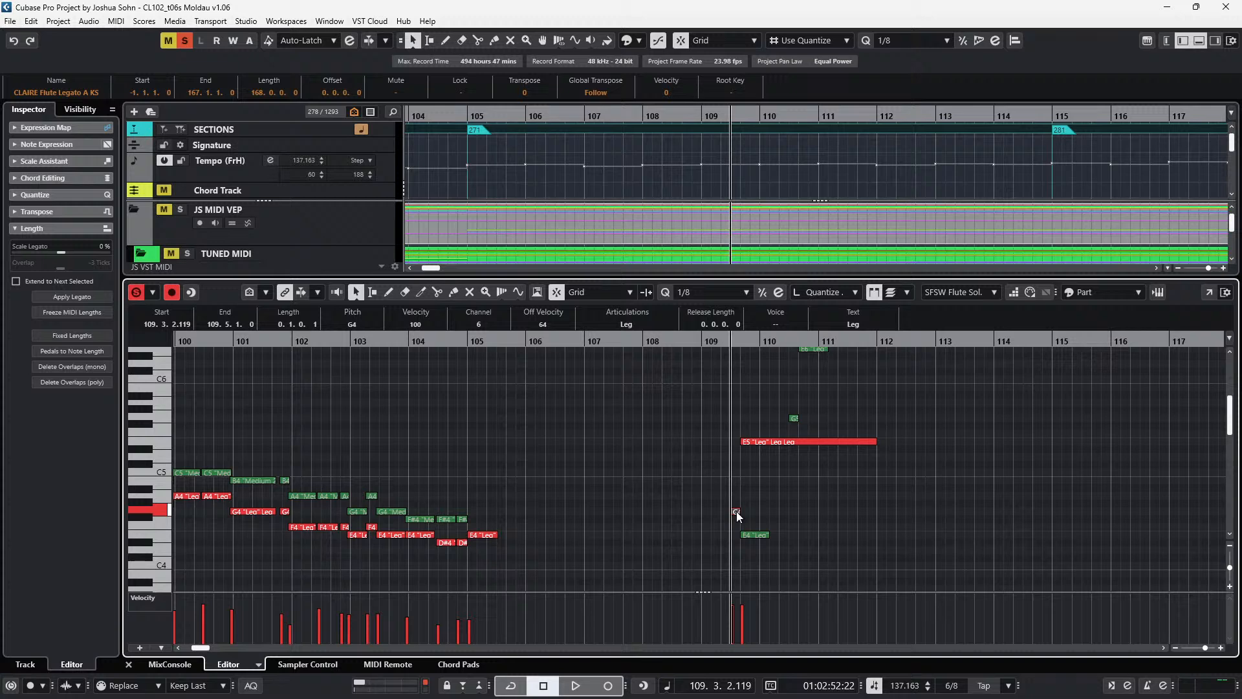
- Raise the CLAIRE flute's bar 109 notes to the SFSW flute's octave and transpose both parts' G4 and E5 down one octave
{"action": "scroll", "coordinate": [781, 508], "scroll_direction": "up", "scroll_amount": 2}
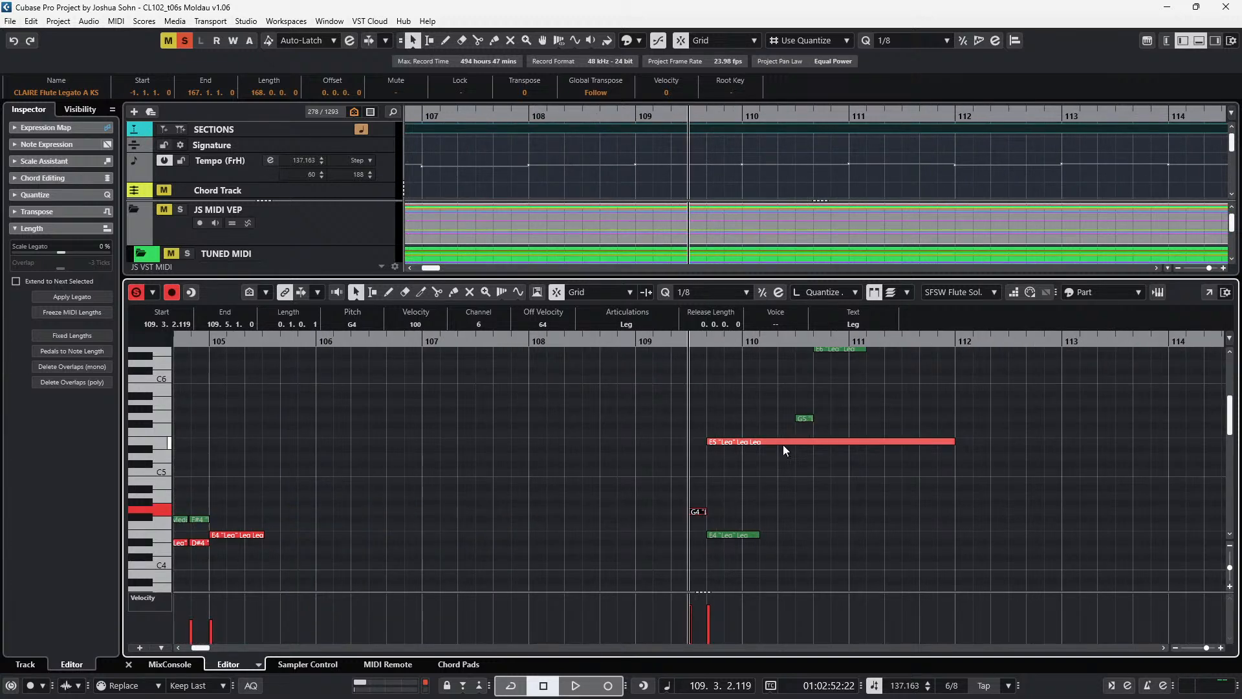
{"action": "left_click", "coordinate": [783, 443]}
{"action": "left_click", "coordinate": [735, 534]}
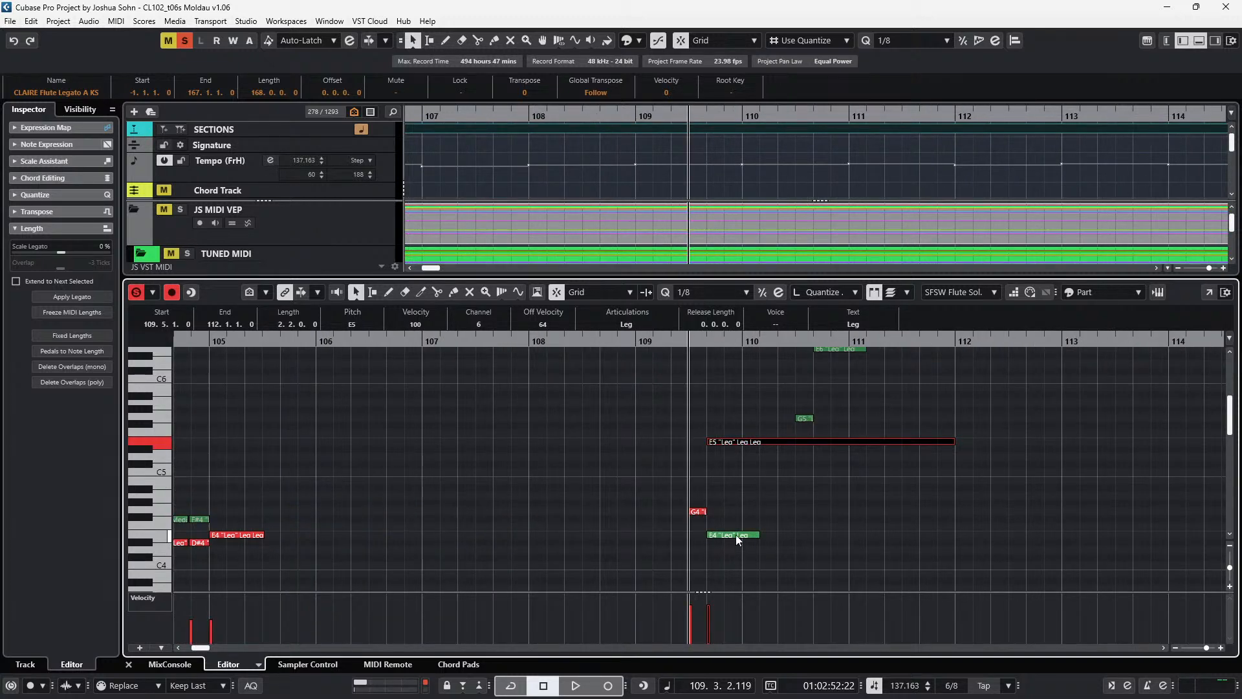
{"action": "key", "text": "shift+Up"}
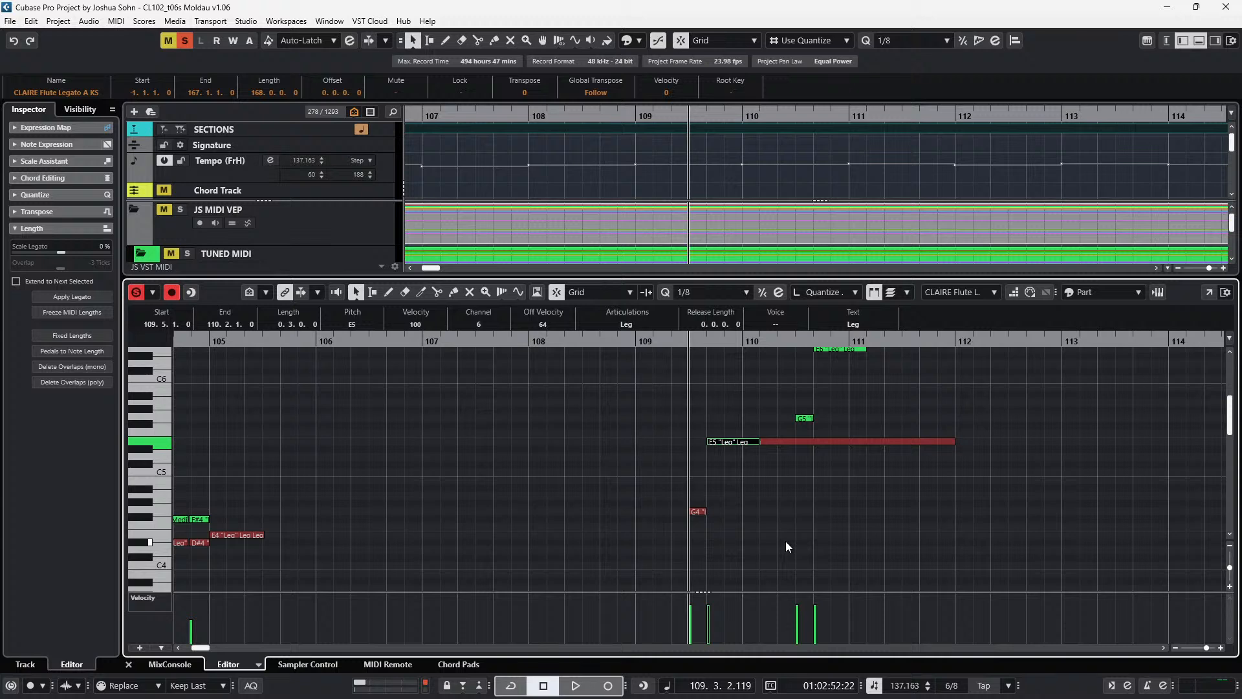
{"action": "left_click_drag", "start_coordinate": [713, 427], "coordinate": [693, 549]}
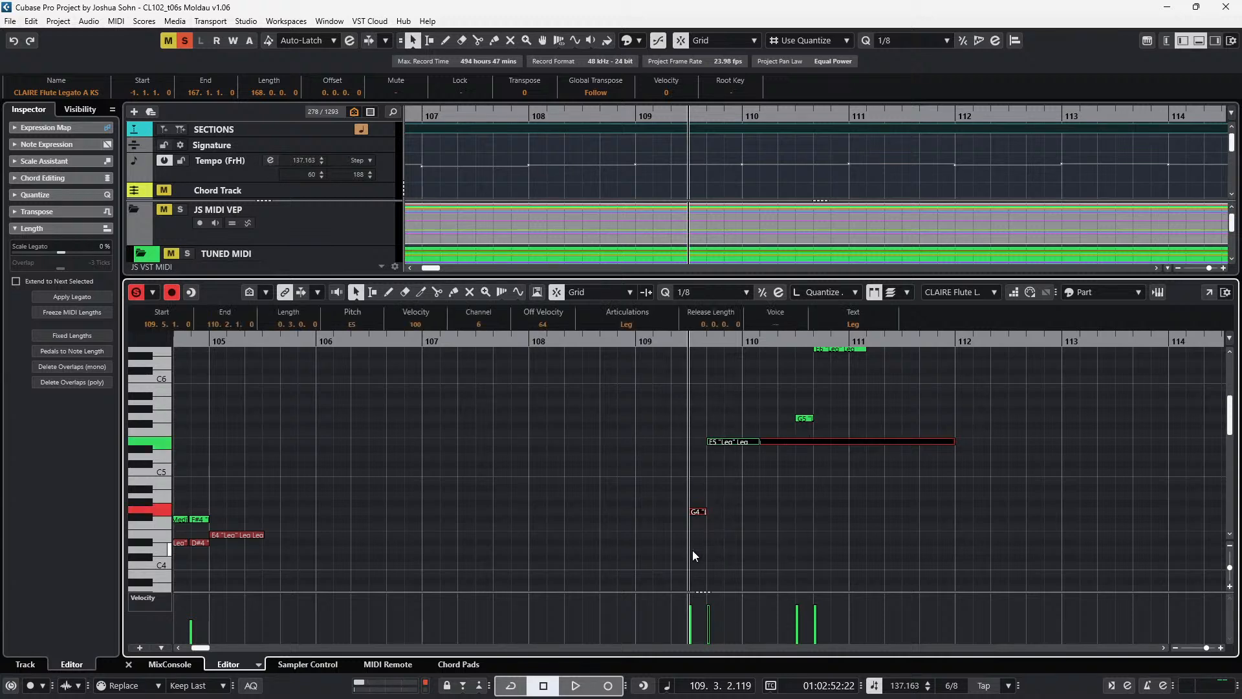
{"action": "key", "text": "shift+Down"}
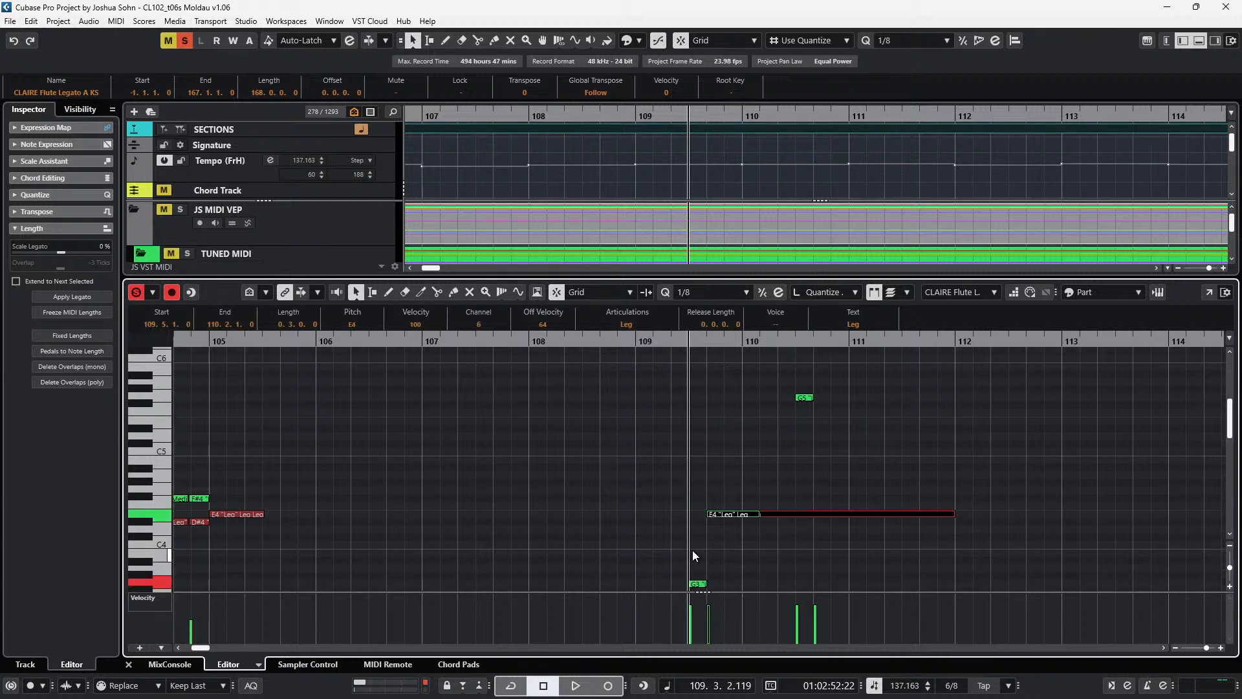
{"action": "key", "text": "space"}
{"action": "key", "text": "space"}
{"action": "left_click", "coordinate": [827, 463]}
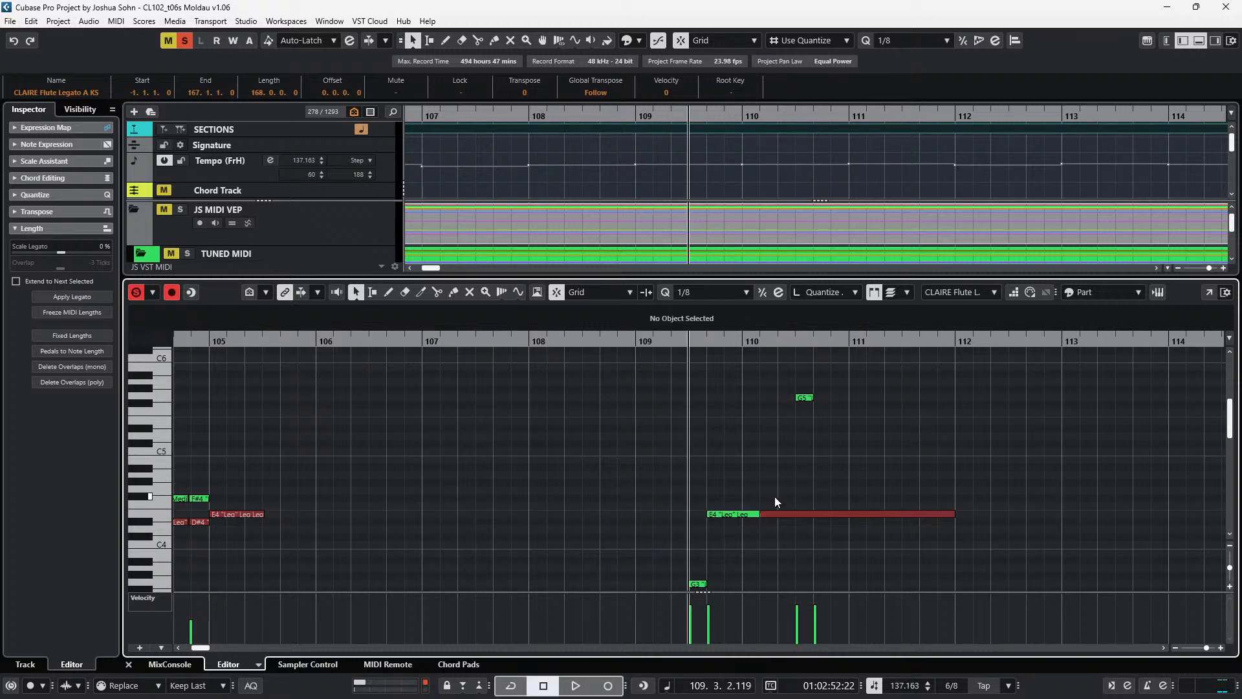
- Transpose the CLAIRE flute's G5 and E6 in bar 110 down one octave and play back from 110.4.1
{"action": "left_click", "coordinate": [809, 397]}
{"action": "key", "text": "shift+Down"}
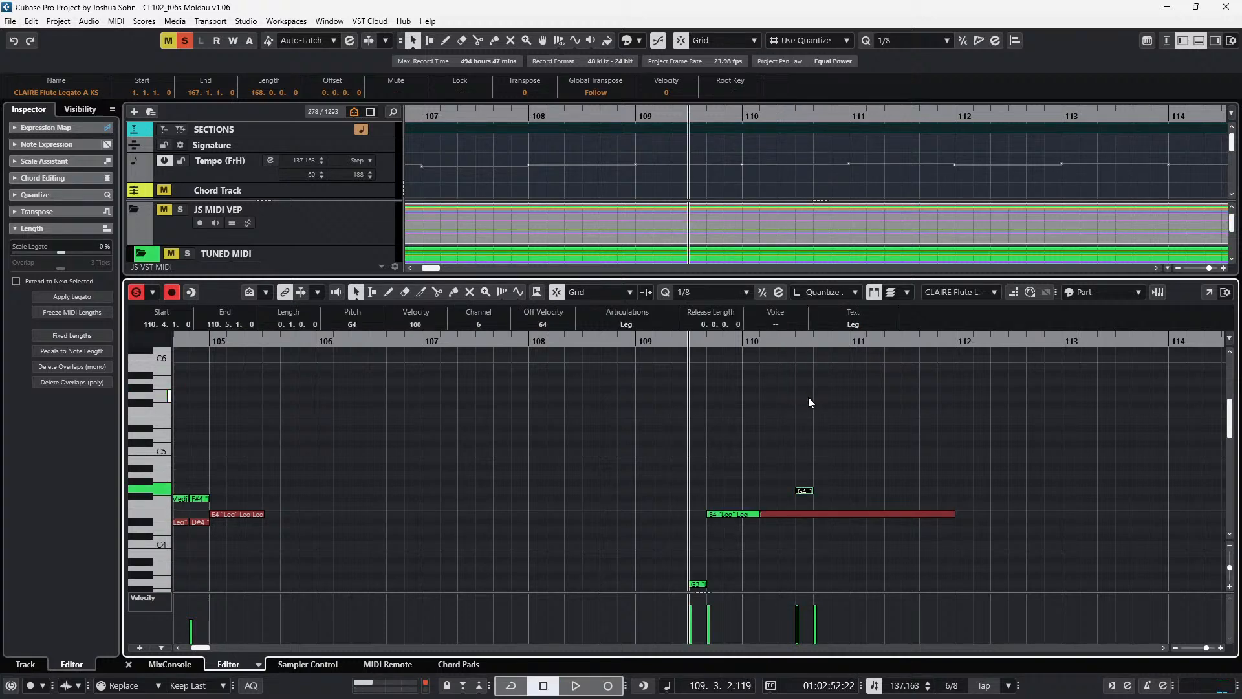
{"action": "key", "text": "l"}
{"action": "scroll", "coordinate": [808, 398], "scroll_direction": "up", "scroll_amount": 3}
{"action": "left_click", "coordinate": [837, 473]}
{"action": "key", "text": "shift+Down"}
{"action": "scroll", "coordinate": [866, 487], "scroll_direction": "down", "scroll_amount": 3}
{"action": "key", "text": "space"}
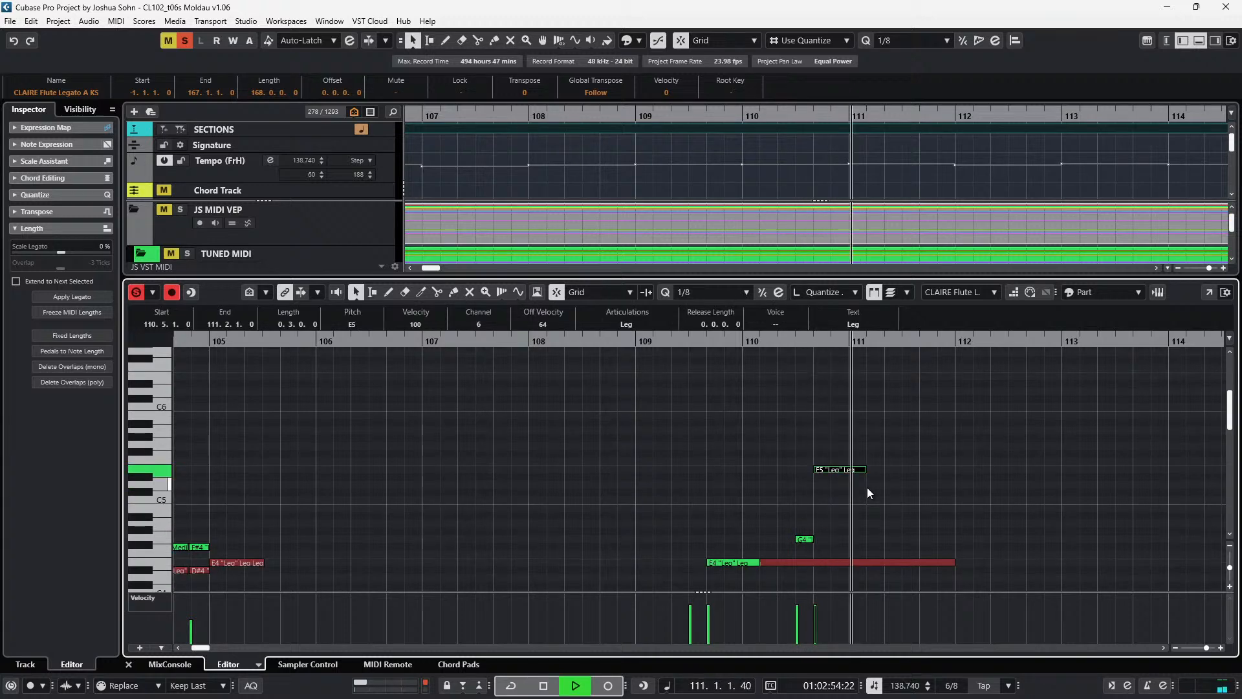
{"action": "key", "text": "space"}
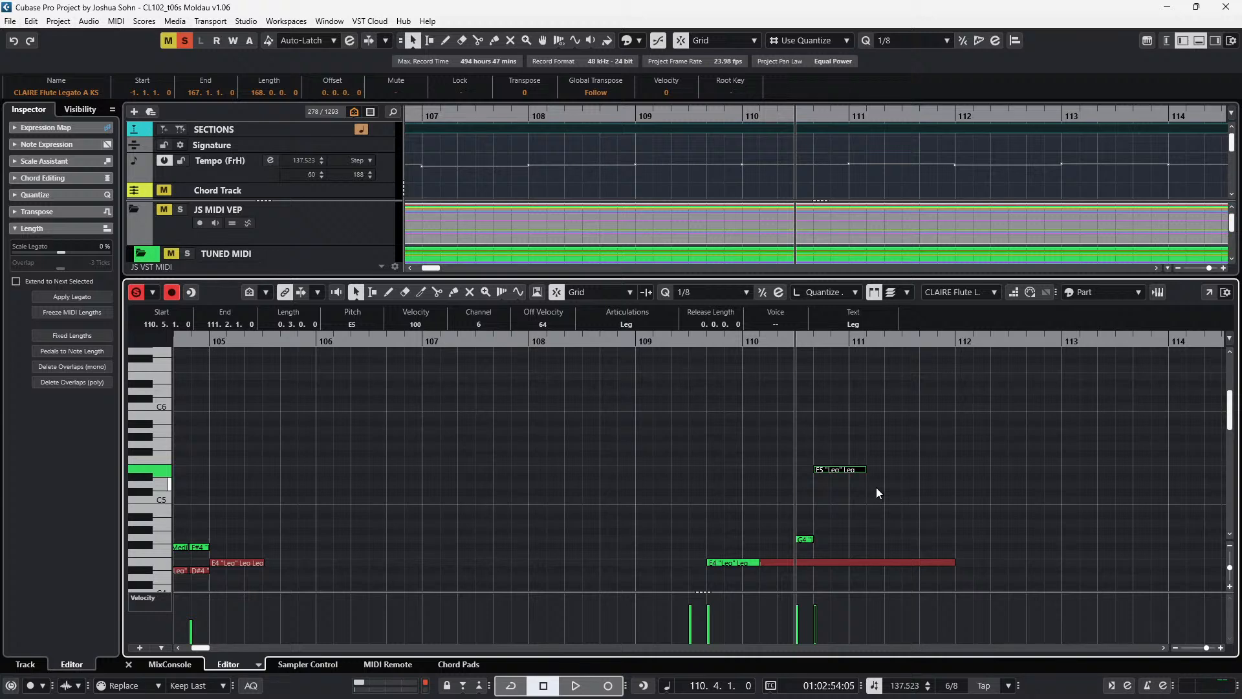
- Add the SFSW Piccolo part to the two selected flute parts and open all three in the Key Editor
{"action": "left_click_drag", "start_coordinate": [876, 447], "coordinate": [860, 486]}
{"action": "key", "text": "alt+Down"}
{"action": "key", "text": "alt+Up"}
{"action": "key", "text": "Return"}
{"action": "left_click", "coordinate": [852, 316], "text": "shift"}
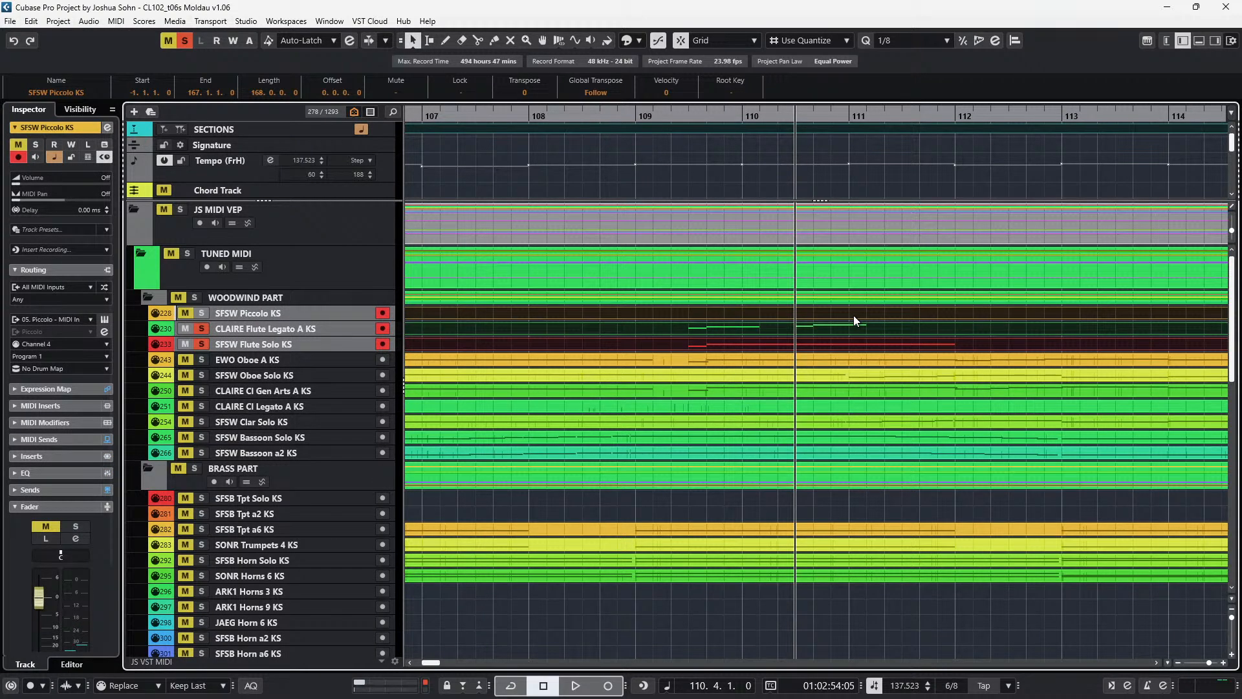
{"action": "key", "text": "Return"}
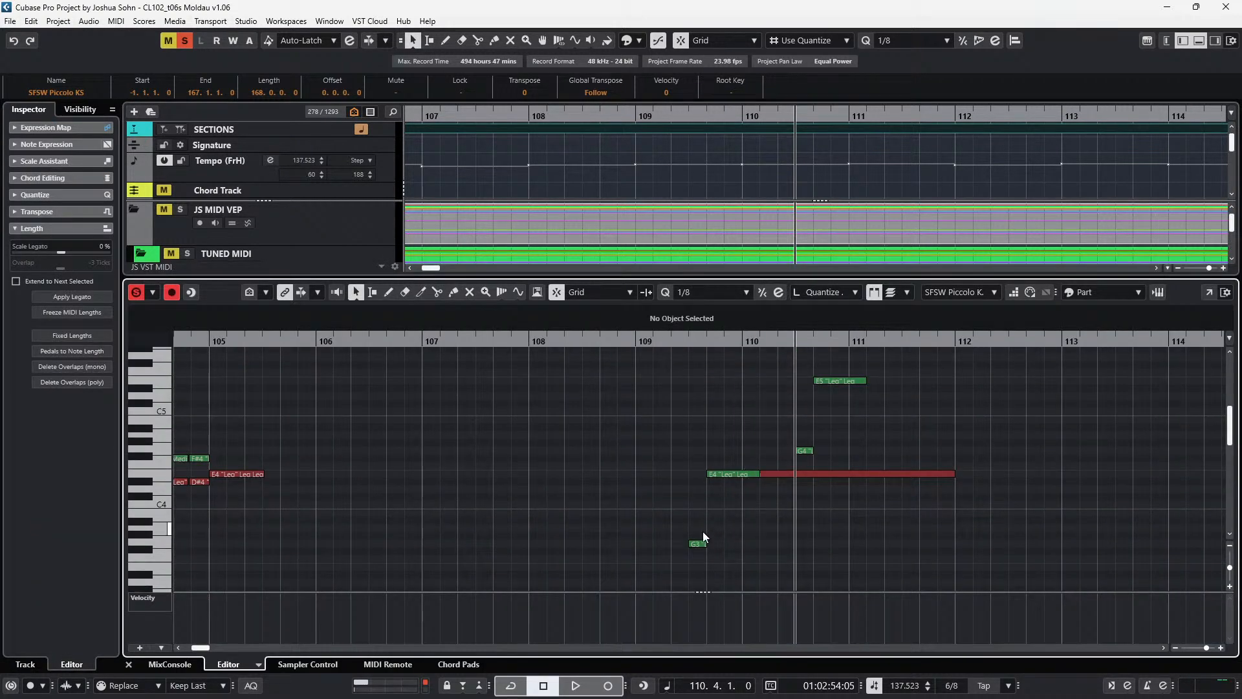
- Copy the CLAIRE flute's G4 and E5 from bar 110 into the SFSW Piccolo part and transpose the copies up one octave
{"action": "left_click", "coordinate": [808, 452]}
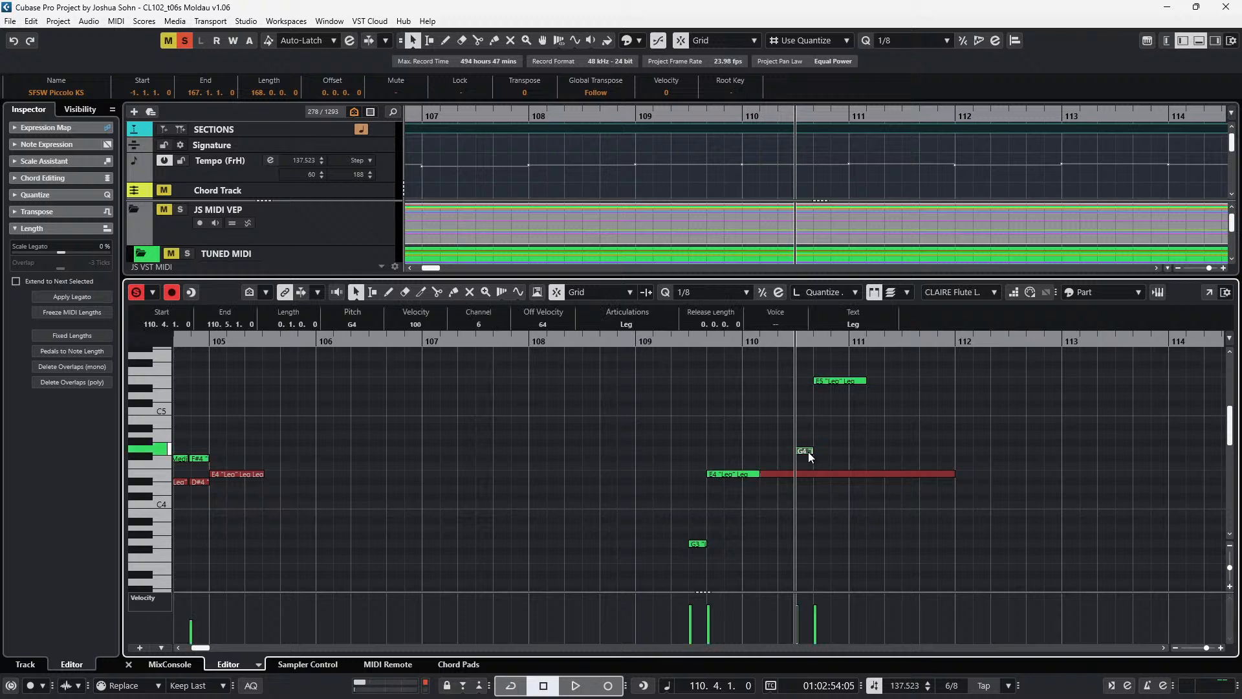
{"action": "key", "text": "ctrl+v"}
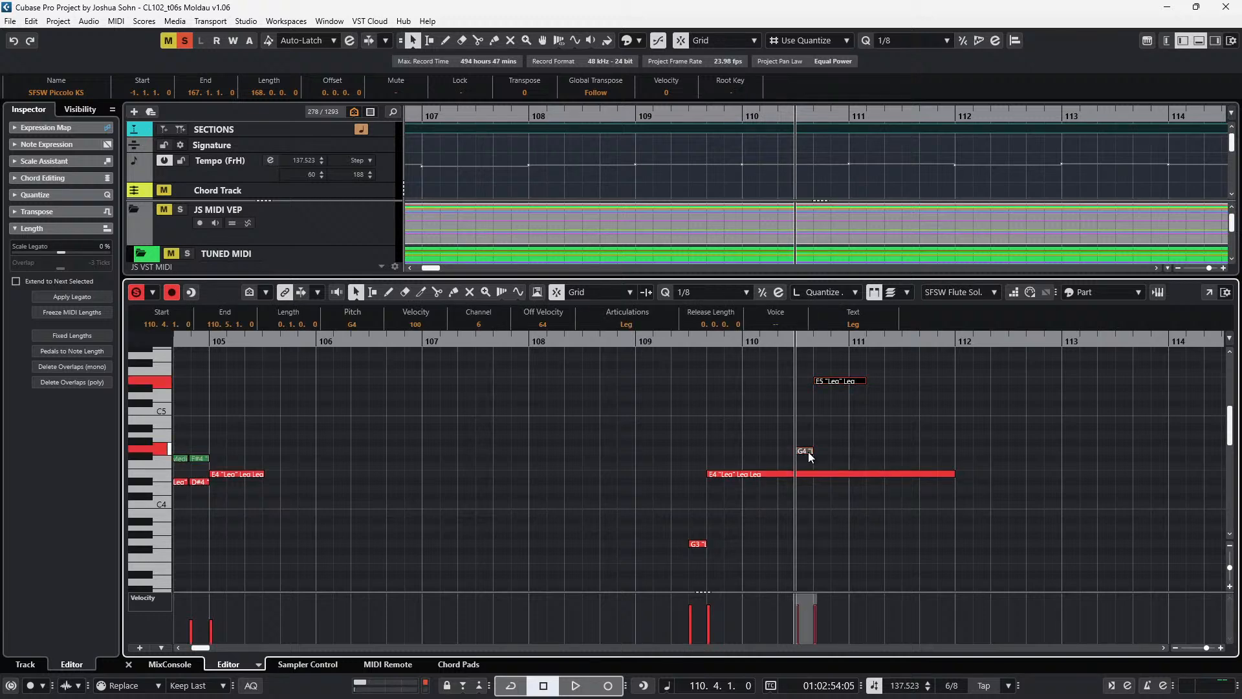
{"action": "key", "text": "ctrl+z"}
{"action": "key", "text": "Page_Up"}
{"action": "key", "text": "ctrl+v"}
{"action": "key", "text": "shift+Up"}
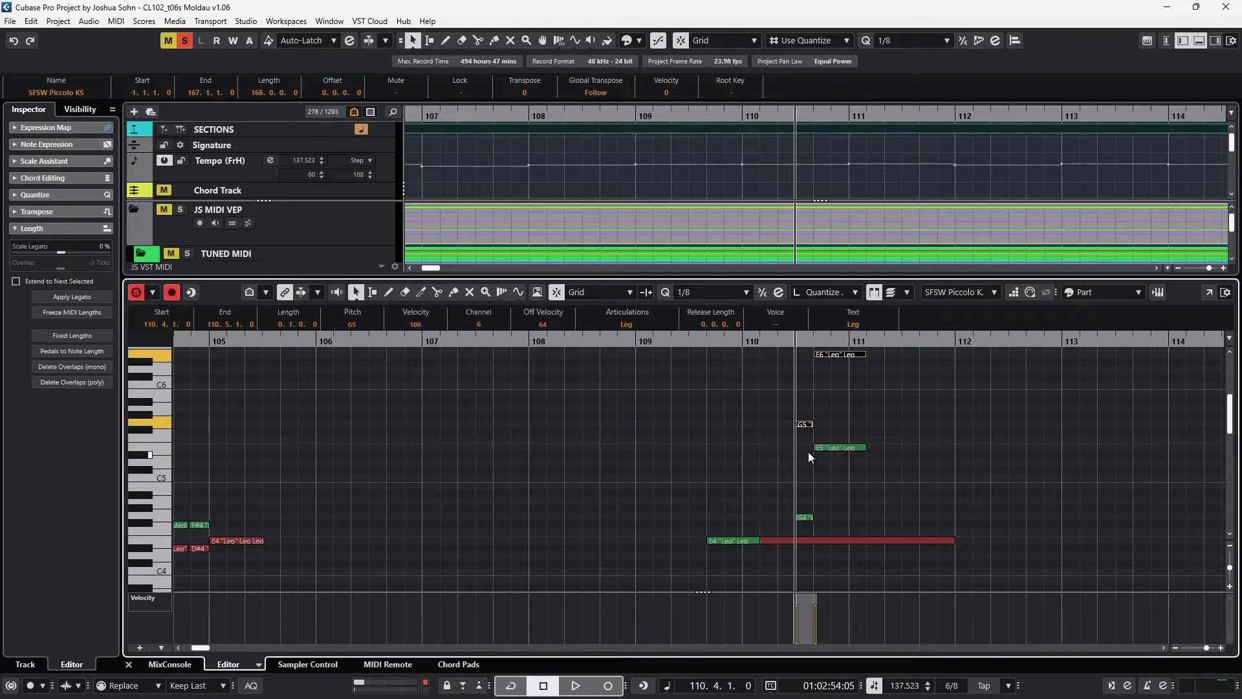
- Play back from 110.4.1, solo only the SFSW Piccolo in the project view, and open its part in the Key Editor
{"action": "key", "text": "l"}
{"action": "key", "text": "space"}
{"action": "key", "text": "space"}
{"action": "key", "text": "ctrl+e"}
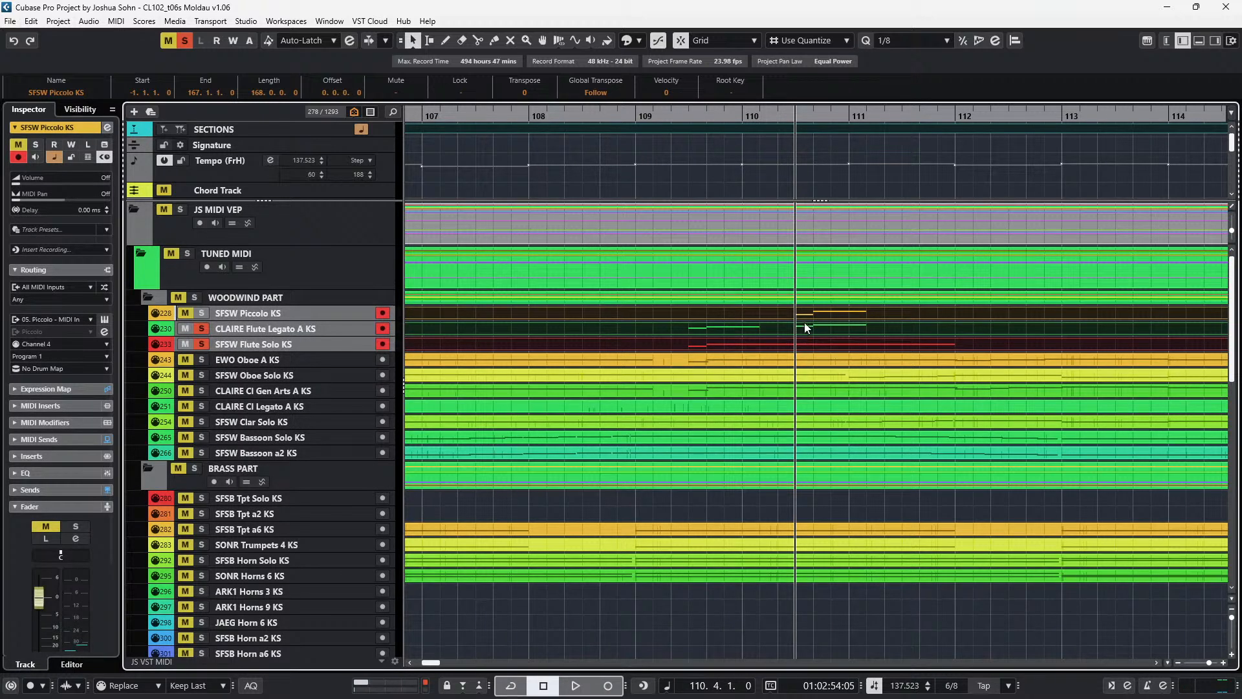
{"action": "left_click", "coordinate": [806, 325]}
{"action": "key", "text": "s"}
{"action": "left_click", "coordinate": [813, 311]}
{"action": "key", "text": "s"}
{"action": "key", "text": "space"}
{"action": "key", "text": "space"}
{"action": "key", "text": "ctrl+e"}
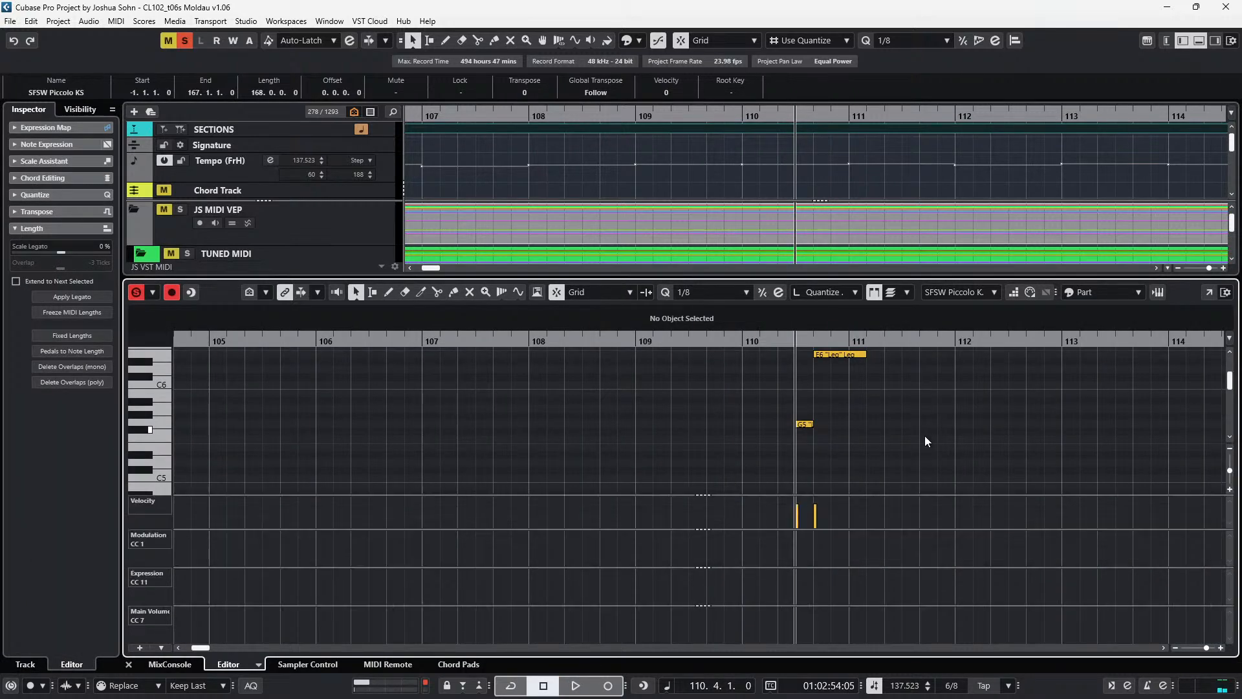
- Record modulation, expression and main volume curves for the SFSW Piccolo from bar 110
{"action": "key", "text": "KP_Subtract"}
{"action": "key", "text": "KP_Multiply"}
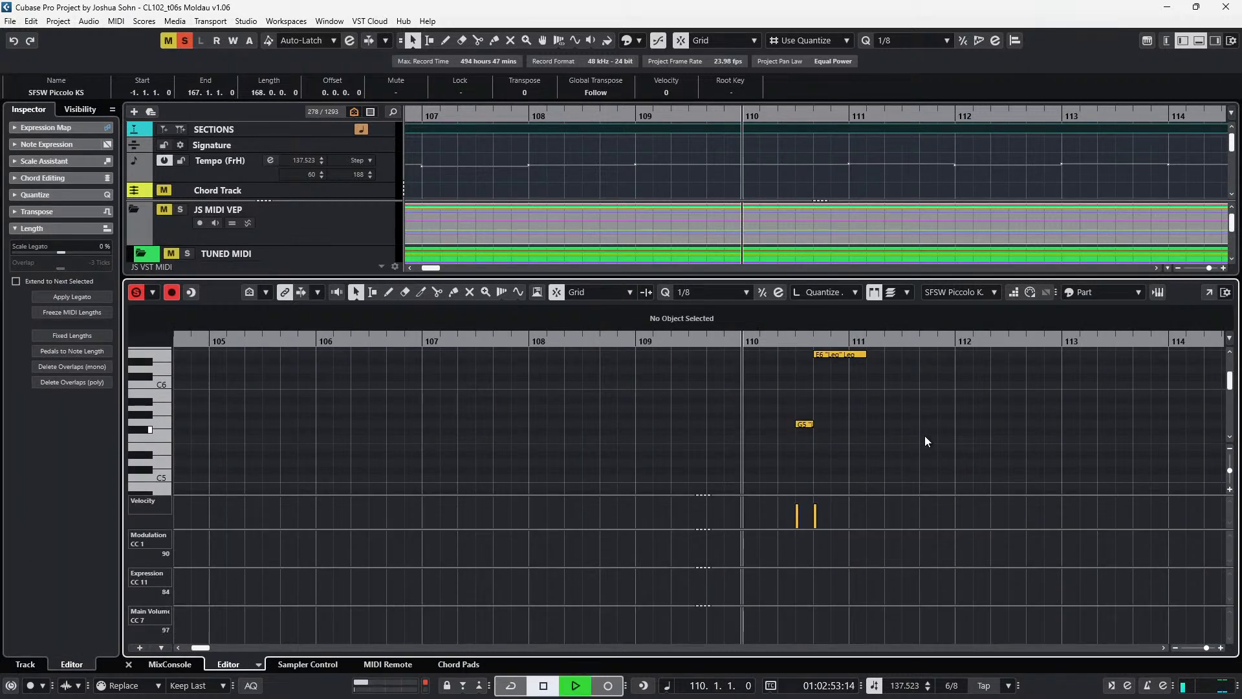
{"action": "key", "text": "space"}
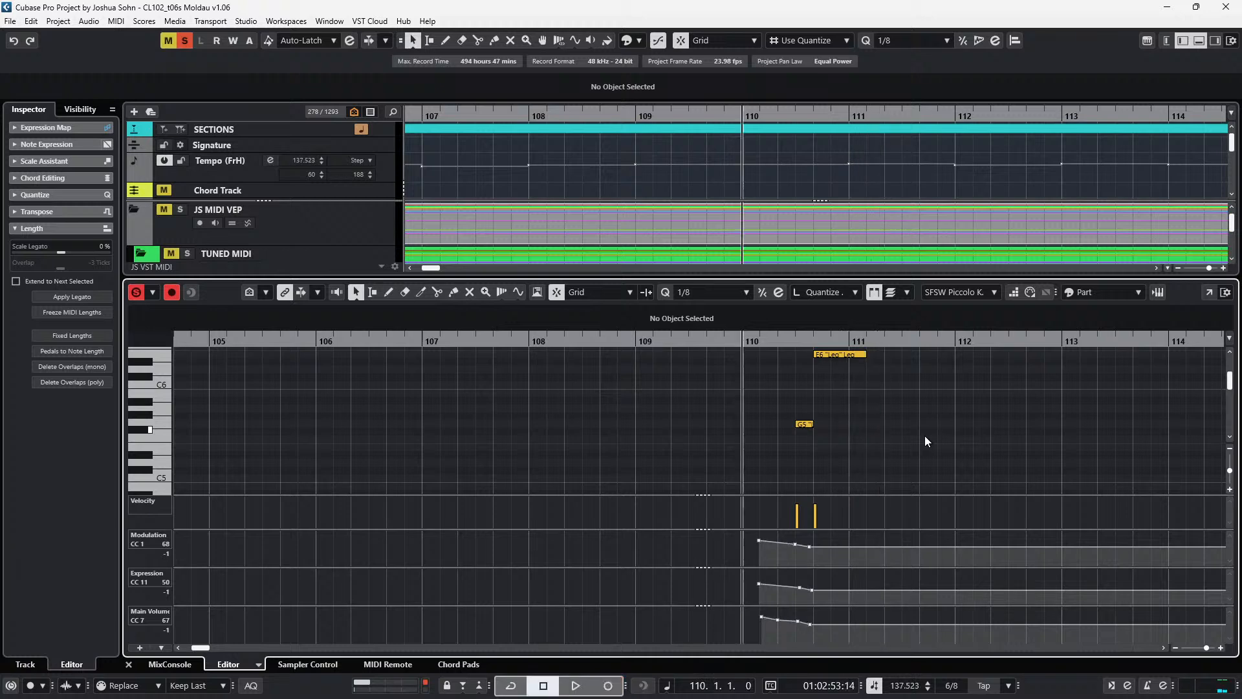
- Return to the project view, solo the CLAIRE and SFSW flutes alongside the piccolo, and play them back from bar 110
{"action": "key", "text": "ctrl+e"}
{"action": "left_click", "coordinate": [890, 326]}
{"action": "left_click", "coordinate": [891, 315], "text": "ctrl"}
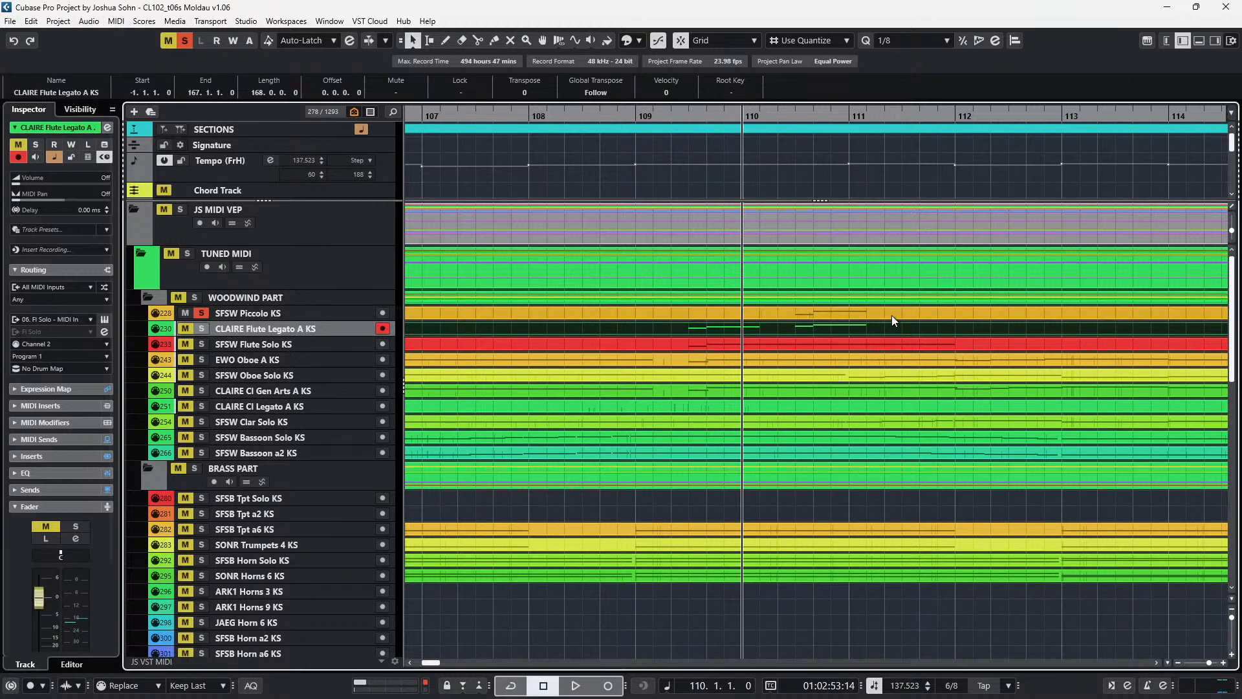
{"action": "key", "text": "space"}
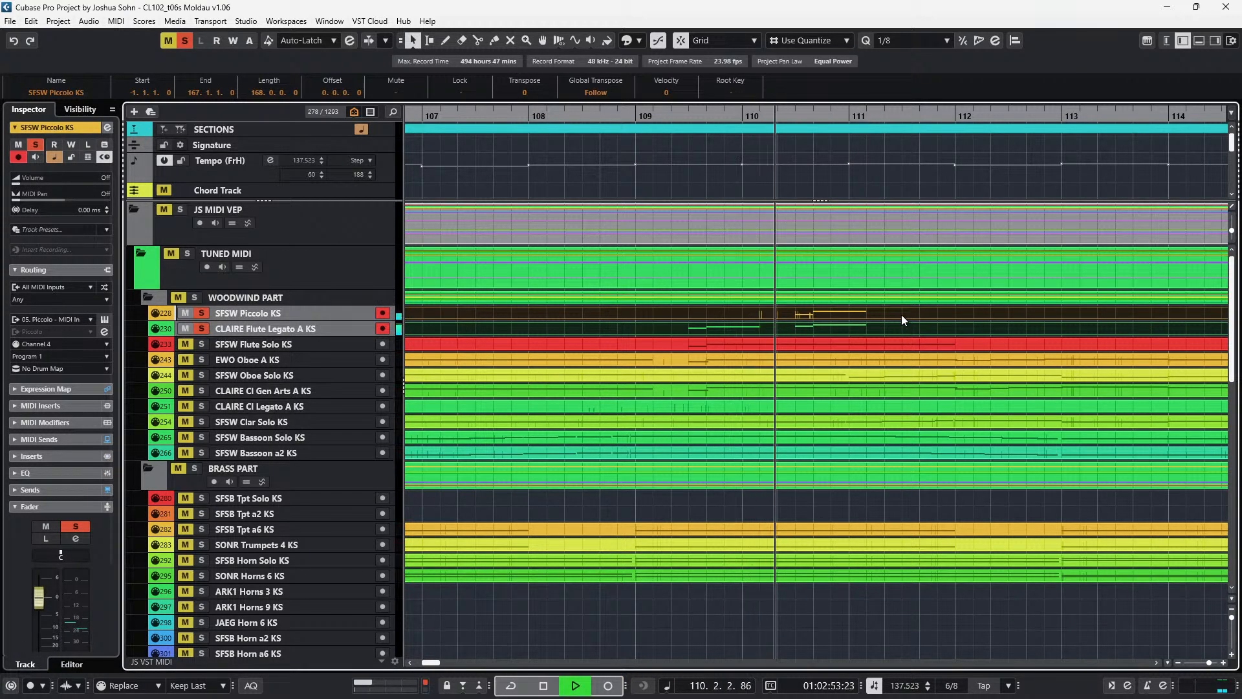
{"action": "key", "text": "space"}
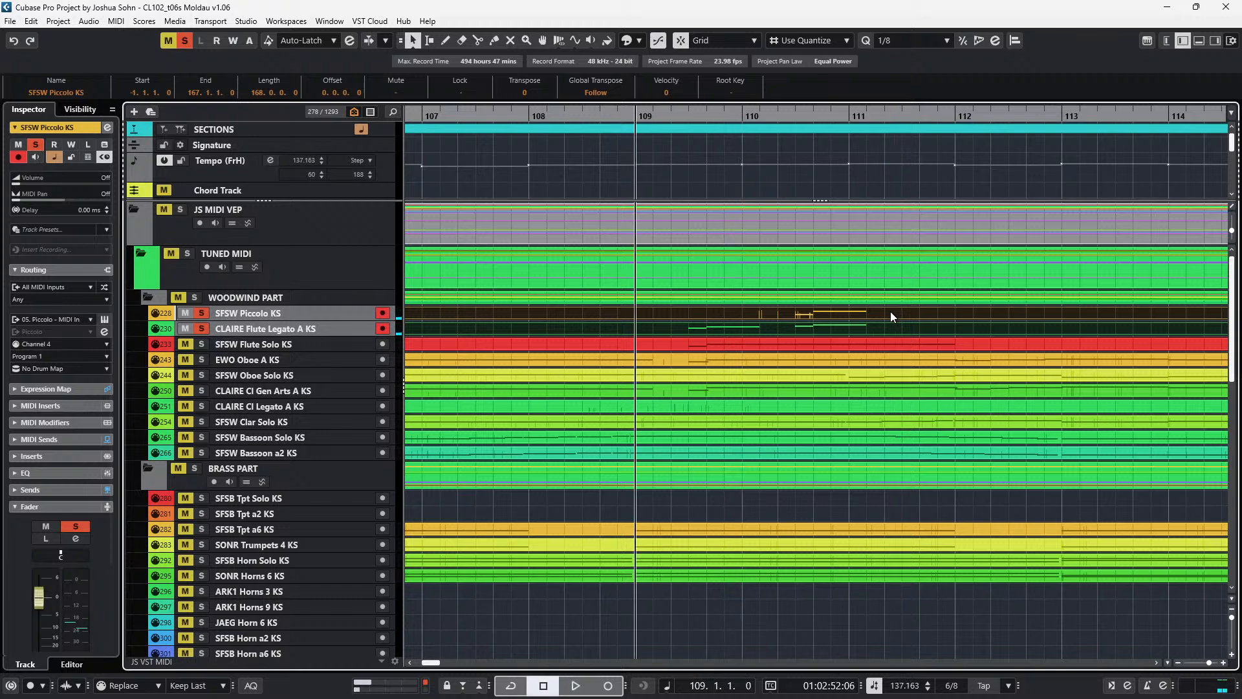
{"action": "left_click", "coordinate": [853, 340]}
- Delete the last main volume point in the SFSW Piccolo's bar 110 and play back the part
{"action": "double_click", "coordinate": [855, 314]}
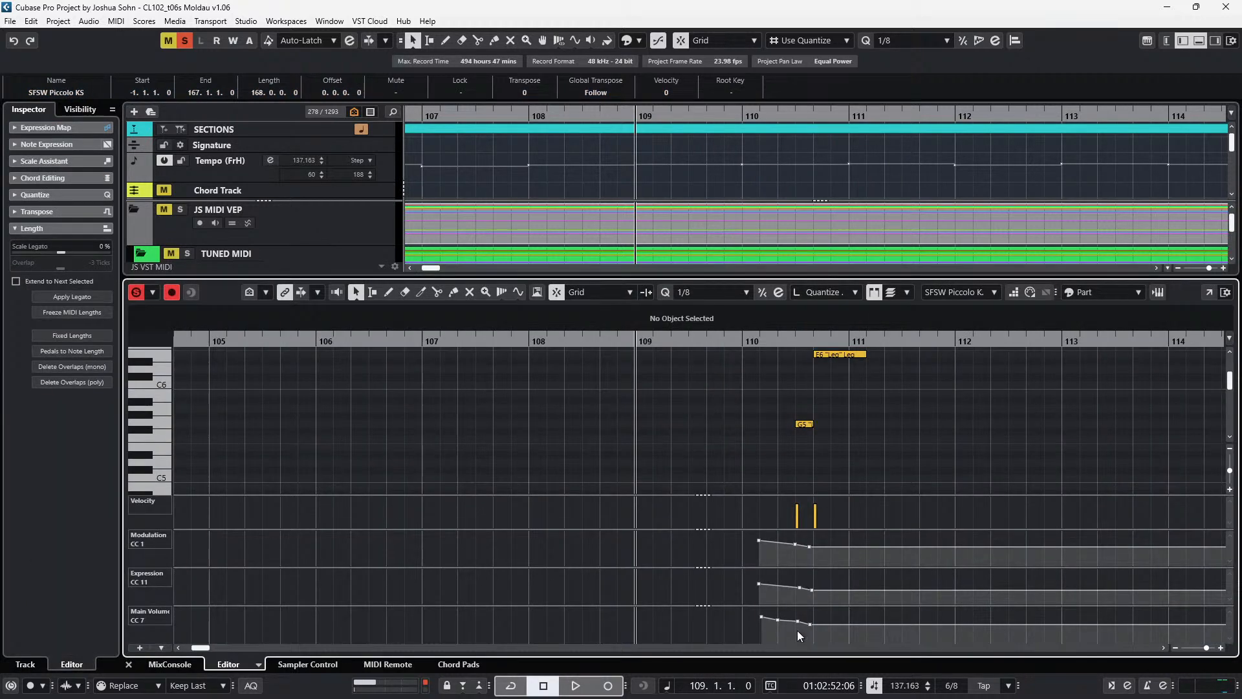
{"action": "left_click_drag", "start_coordinate": [814, 626], "coordinate": [820, 621]}
{"action": "key", "text": "Delete"}
{"action": "key", "text": "space"}
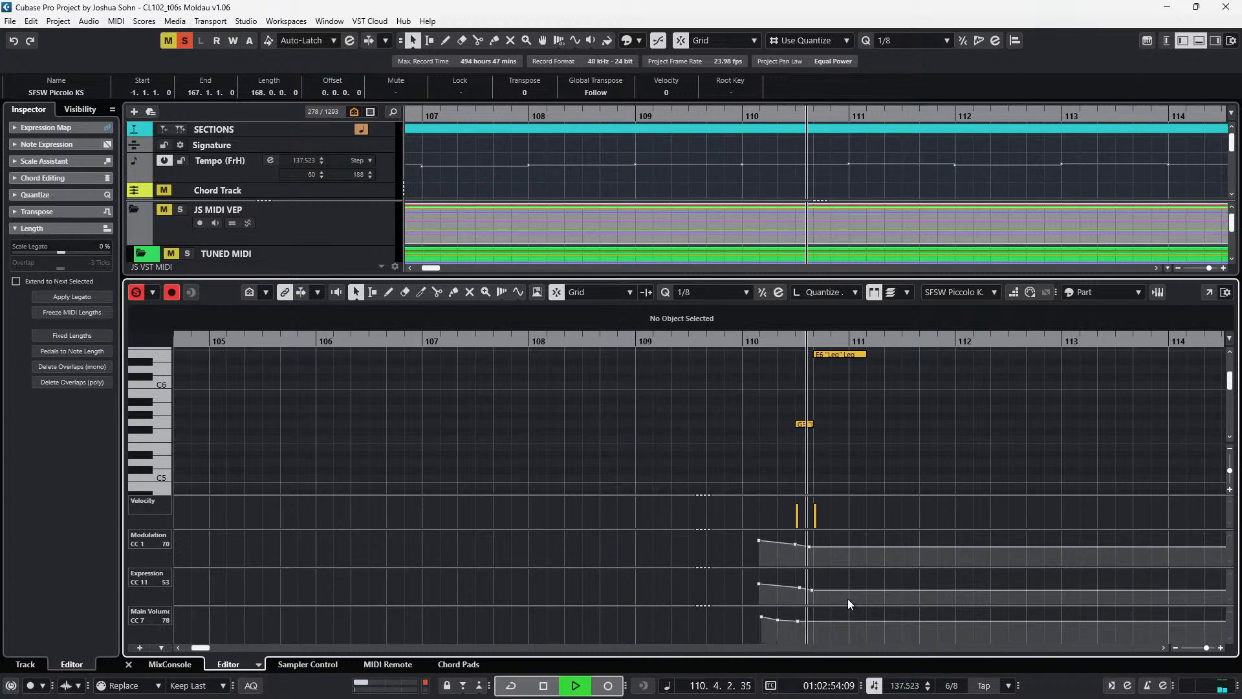
{"action": "key", "text": "space"}
- Play back the soloed piccolo and flute parts from bar 109 in the project view
{"action": "key", "text": "ctrl+alt+e"}
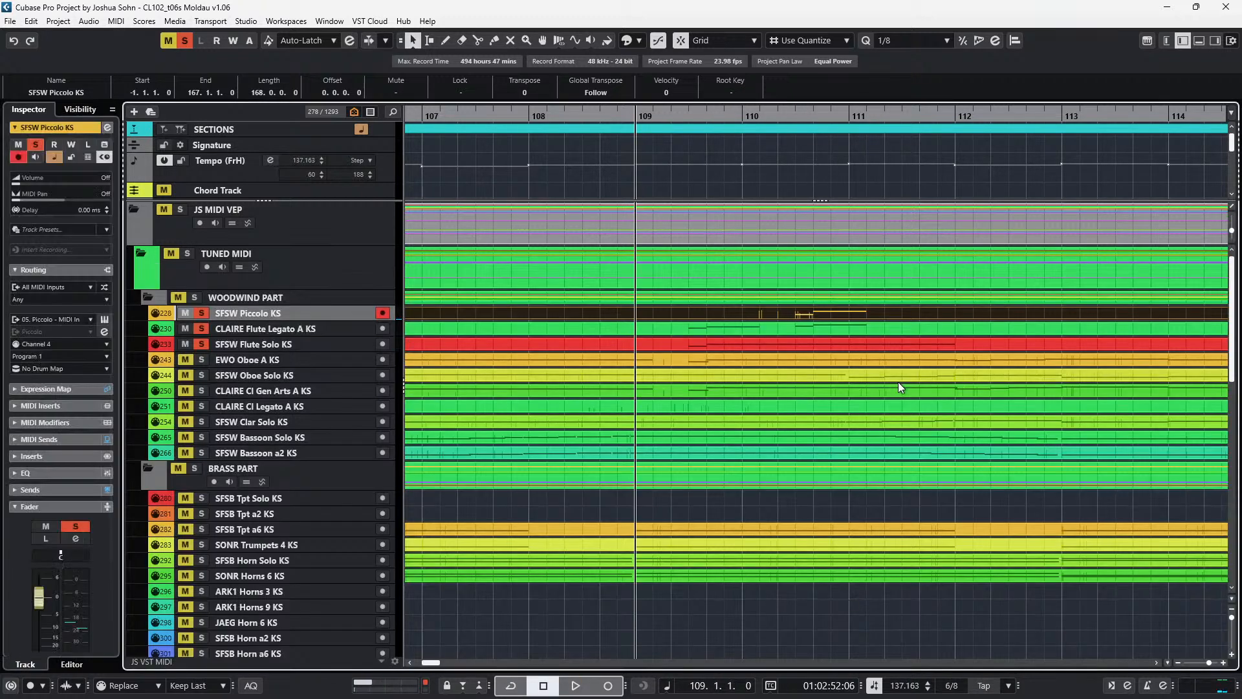
{"action": "key", "text": "space"}
{"action": "key", "text": "g"}
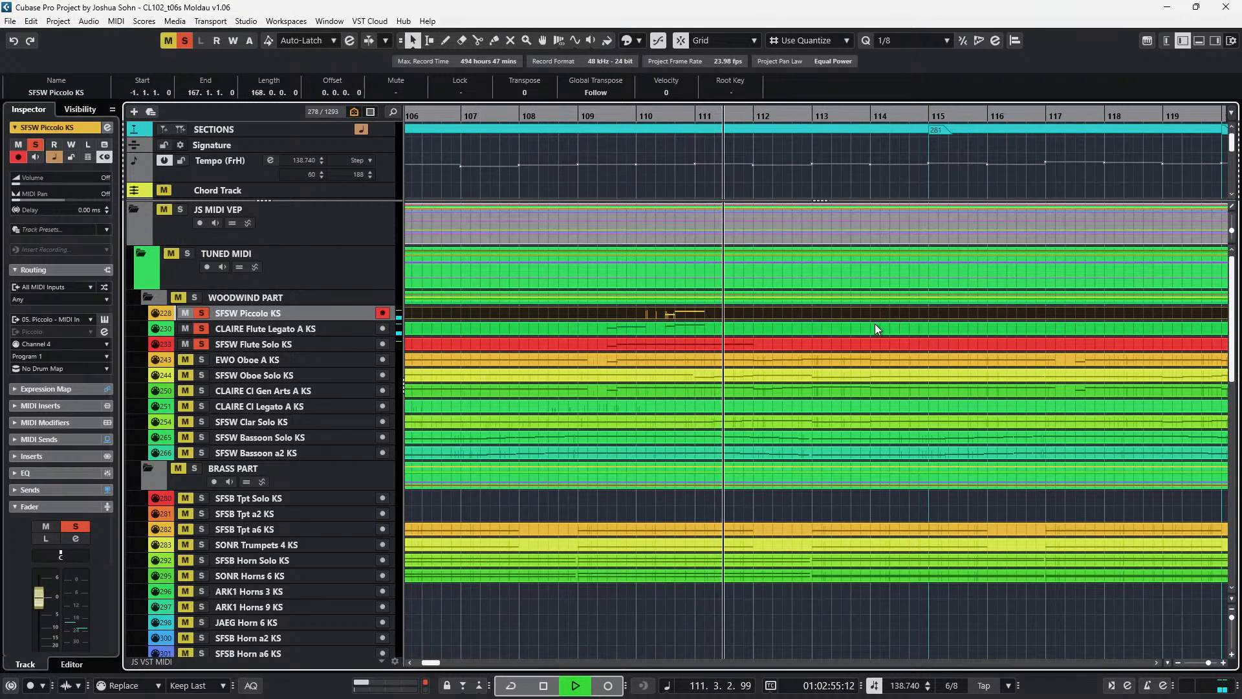
{"action": "key", "text": "space"}
{"action": "scroll", "coordinate": [874, 323], "scroll_direction": "down", "scroll_amount": 2}
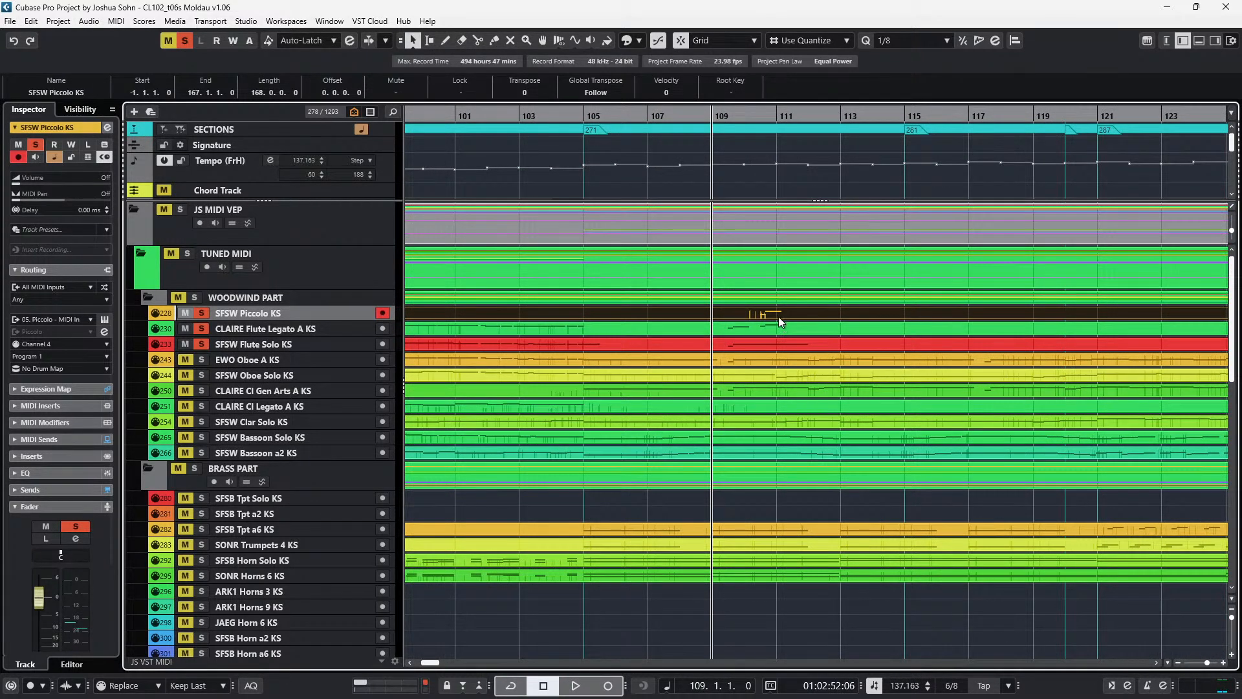
- Delete the SFSW Piccolo's modulation and expression points in bar 110 after the first one in each lane, and play back
{"action": "double_click", "coordinate": [778, 317]}
{"action": "left_click_drag", "start_coordinate": [746, 600], "coordinate": [758, 536]}
{"action": "key", "text": "Delete"}
{"action": "key", "text": "Delete"}
{"action": "key", "text": "space"}
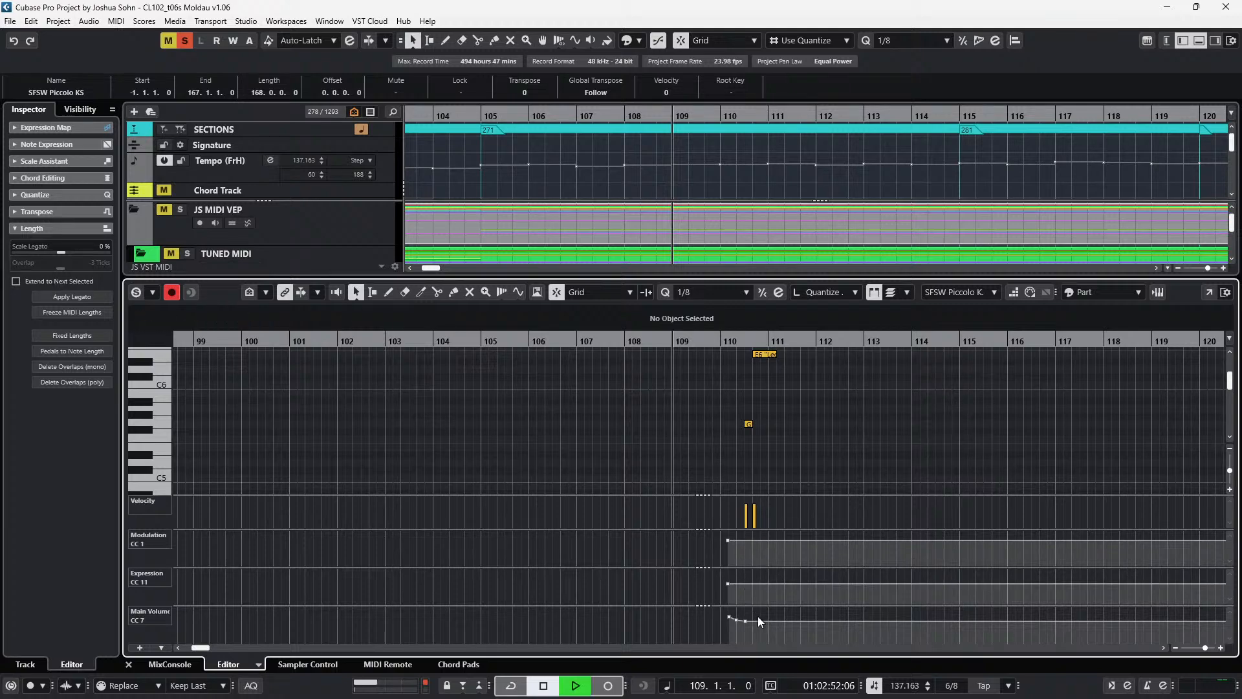
{"action": "key", "text": "Return"}
{"action": "key", "text": "space"}
- Clear the solos, solo the WOODWIND PART folder, play it from bar 109 and briefly inspect the SFSW Piccolo part in the Key Editor
{"action": "key", "text": "s"}
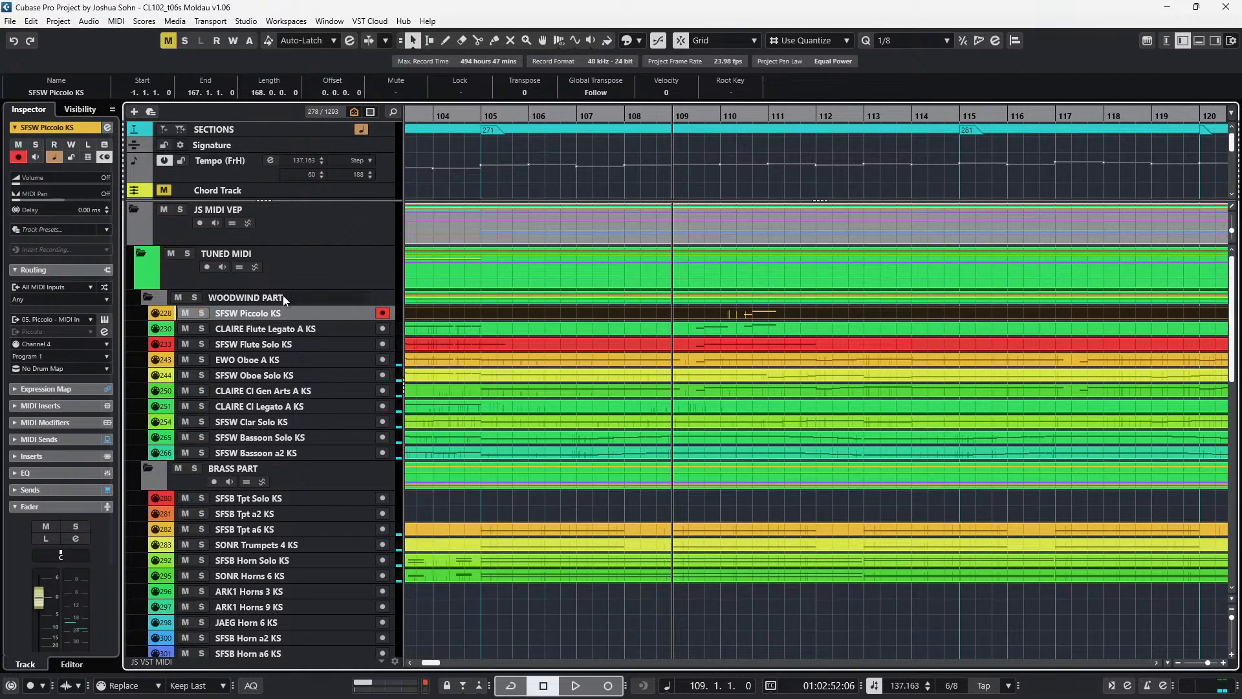
{"action": "left_click", "coordinate": [283, 297]}
{"action": "key", "text": "s"}
{"action": "key", "text": "space"}
{"action": "scroll", "coordinate": [580, 344], "scroll_direction": "down", "scroll_amount": 3}
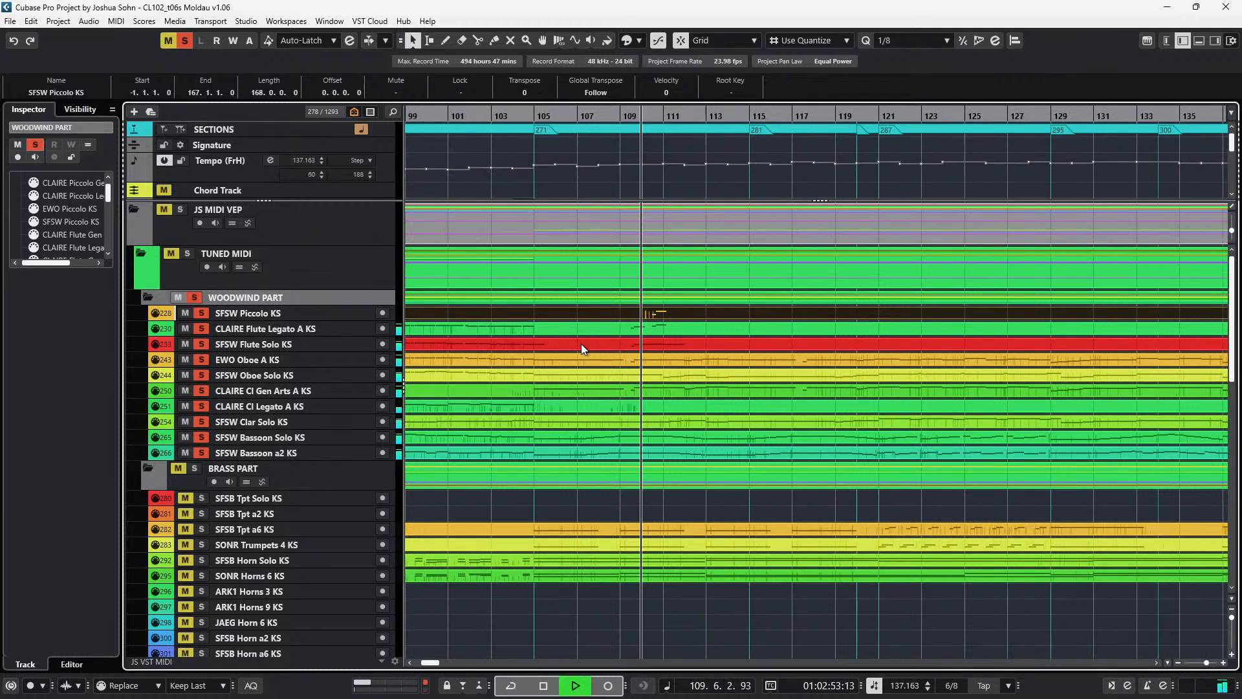
{"action": "key", "text": "space"}
{"action": "double_click", "coordinate": [669, 313]}
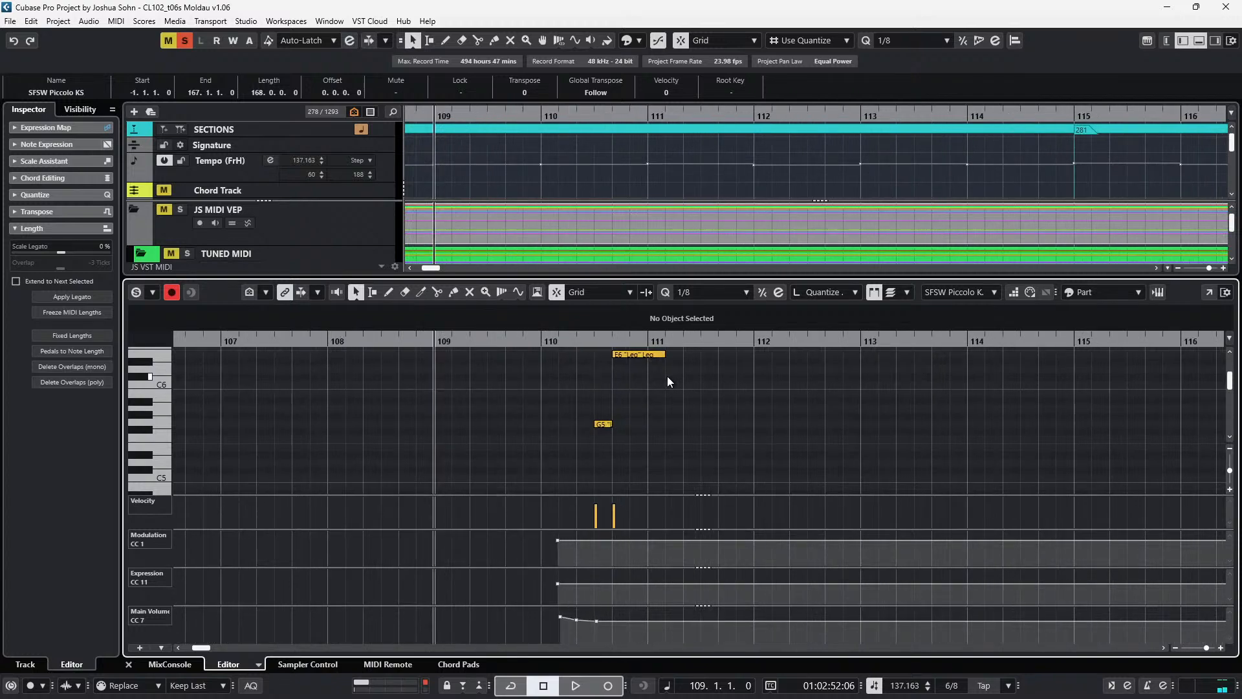
{"action": "key", "text": "Return"}
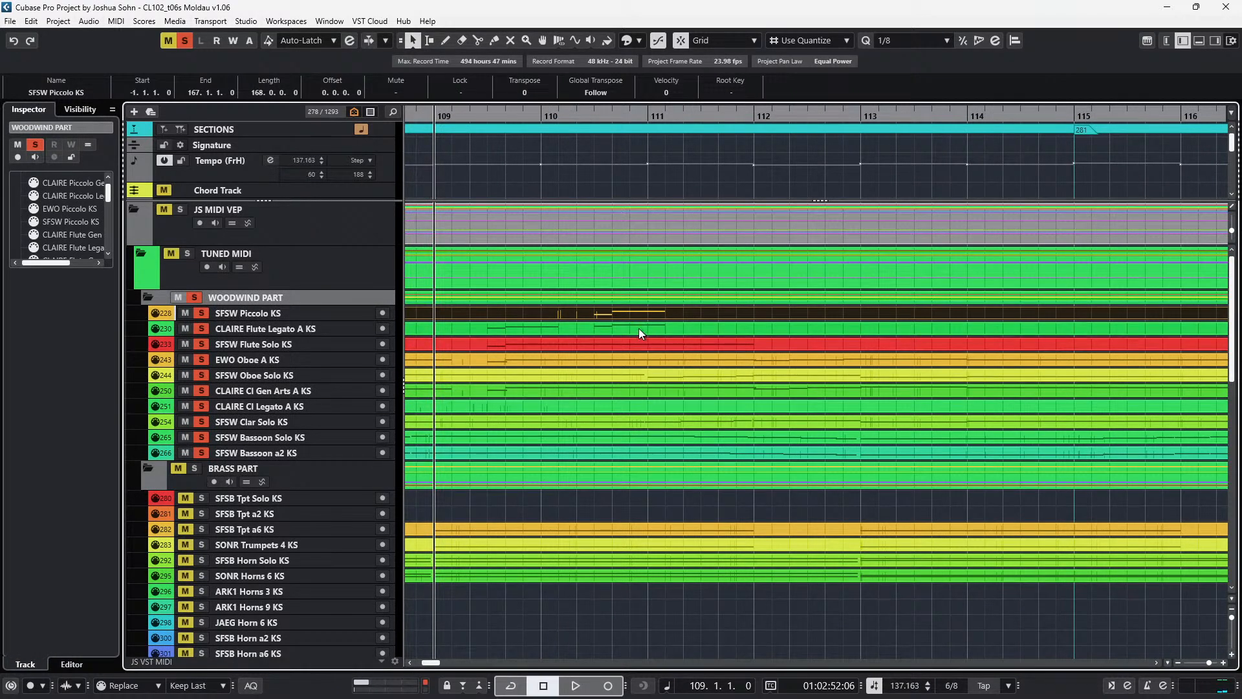
- Open the channel settings of the Piccolo instrument channel that the SFSW Piccolo part feeds
{"action": "left_click", "coordinate": [639, 328]}
{"action": "left_click", "coordinate": [646, 316]}
{"action": "key", "text": "e"}
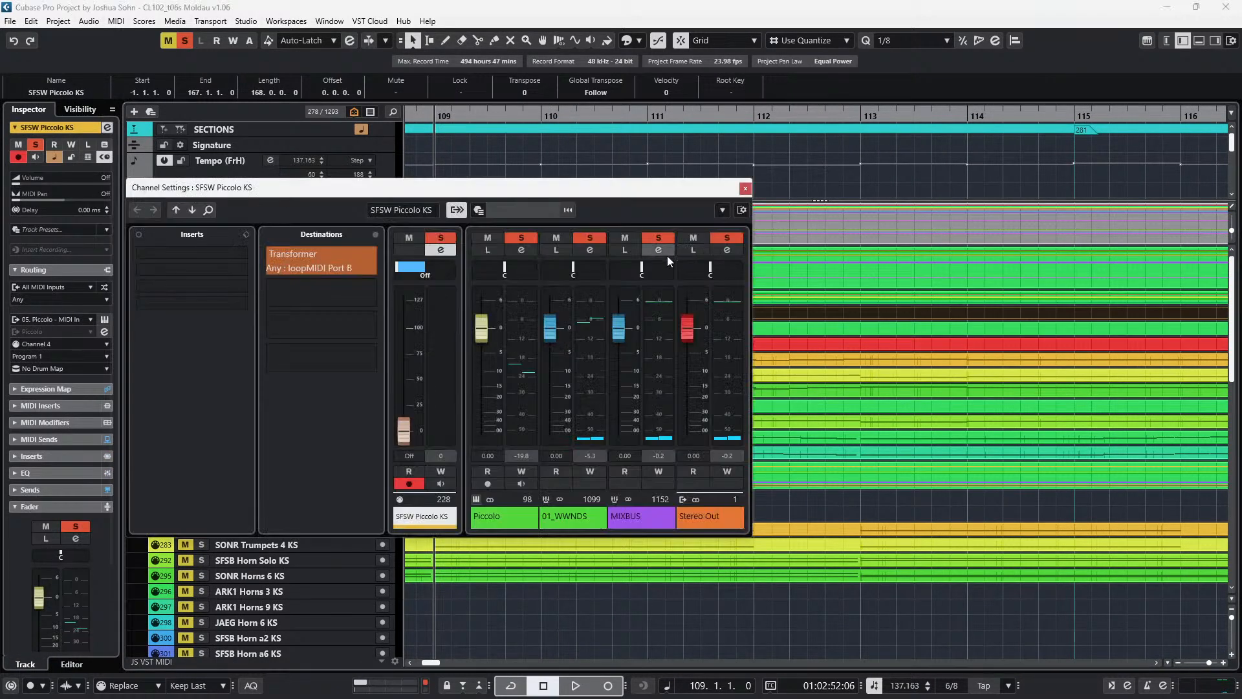
{"action": "left_click", "coordinate": [499, 516]}
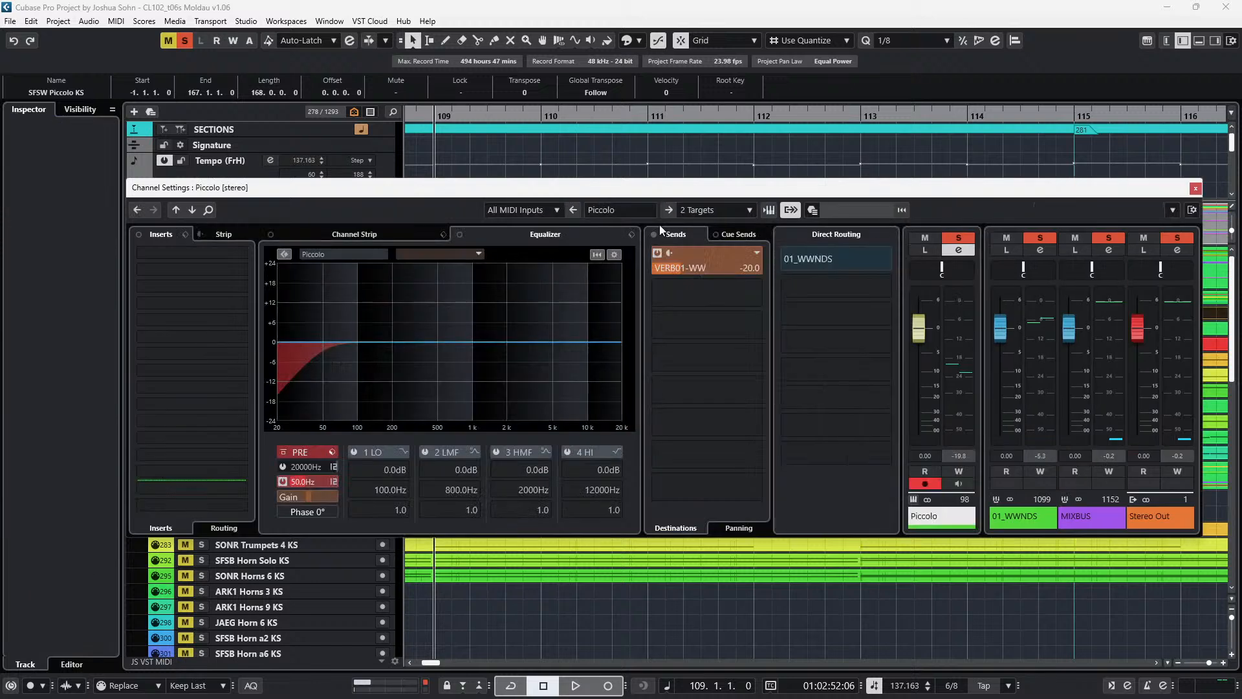
- Inspect the ValhallaVintageVerb effect behind the Piccolo channel's VERB01-WW send and close it
{"action": "right_click", "coordinate": [659, 262]}
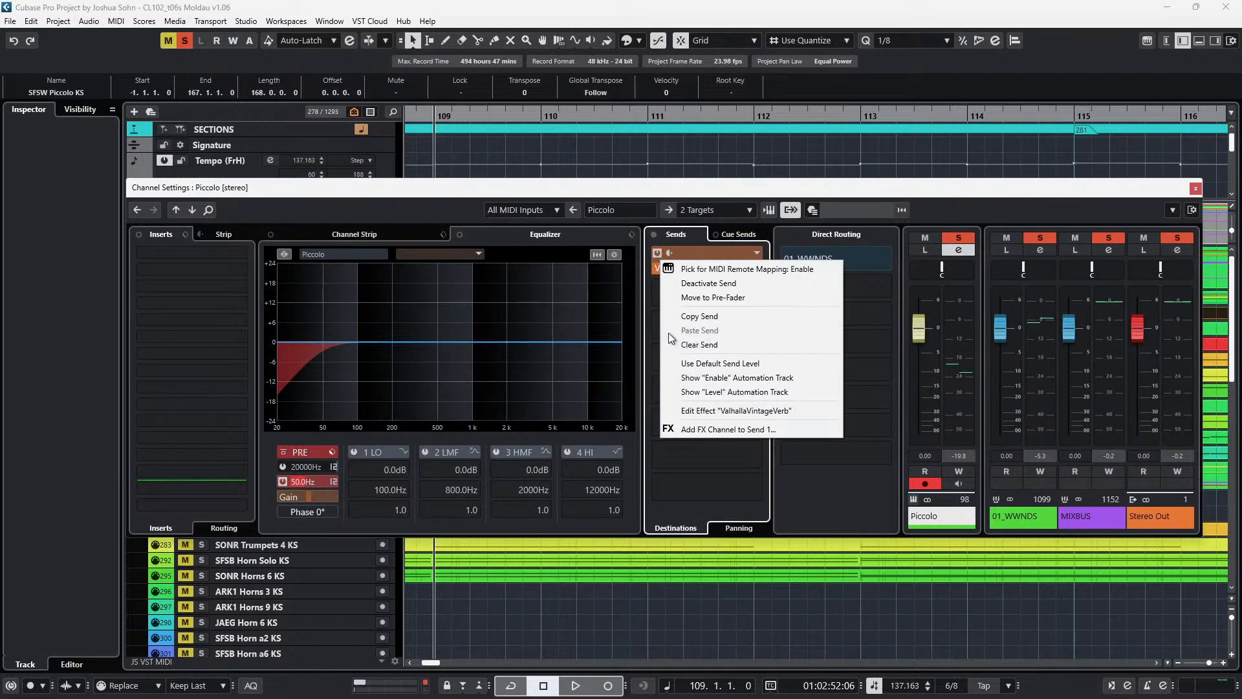
{"action": "right_click", "coordinate": [658, 269]}
{"action": "right_click", "coordinate": [658, 269]}
{"action": "left_click", "coordinate": [714, 418]}
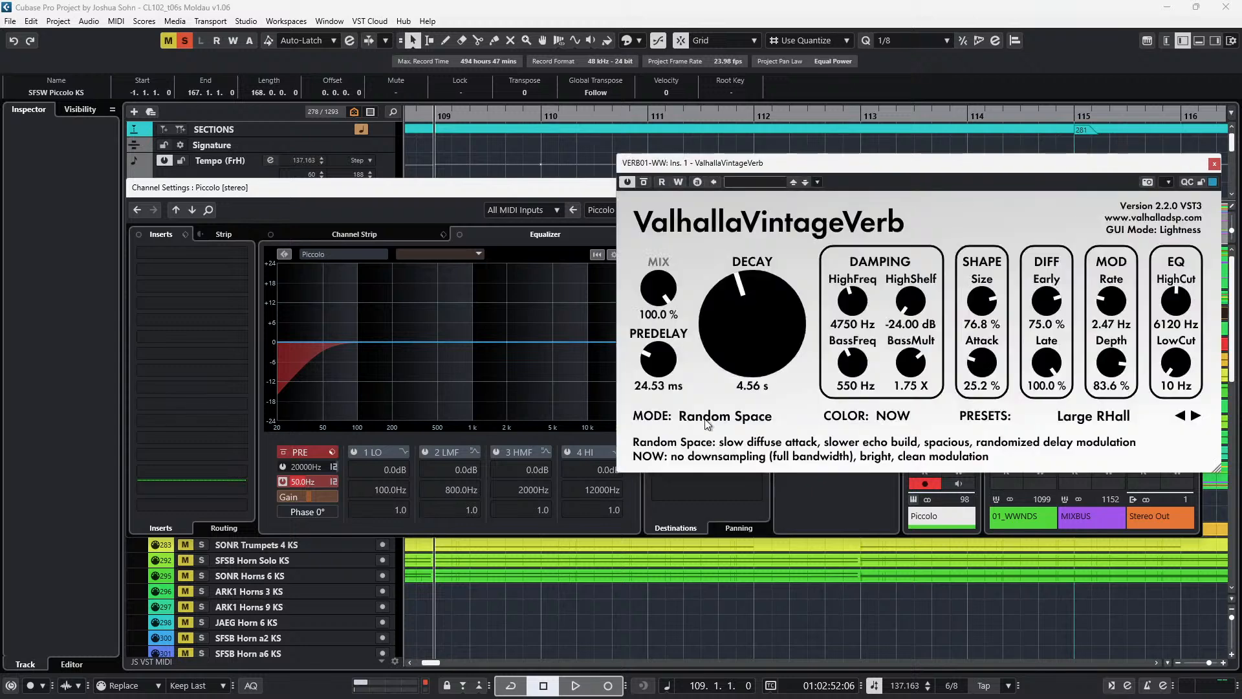
{"action": "left_click", "coordinate": [1214, 166]}
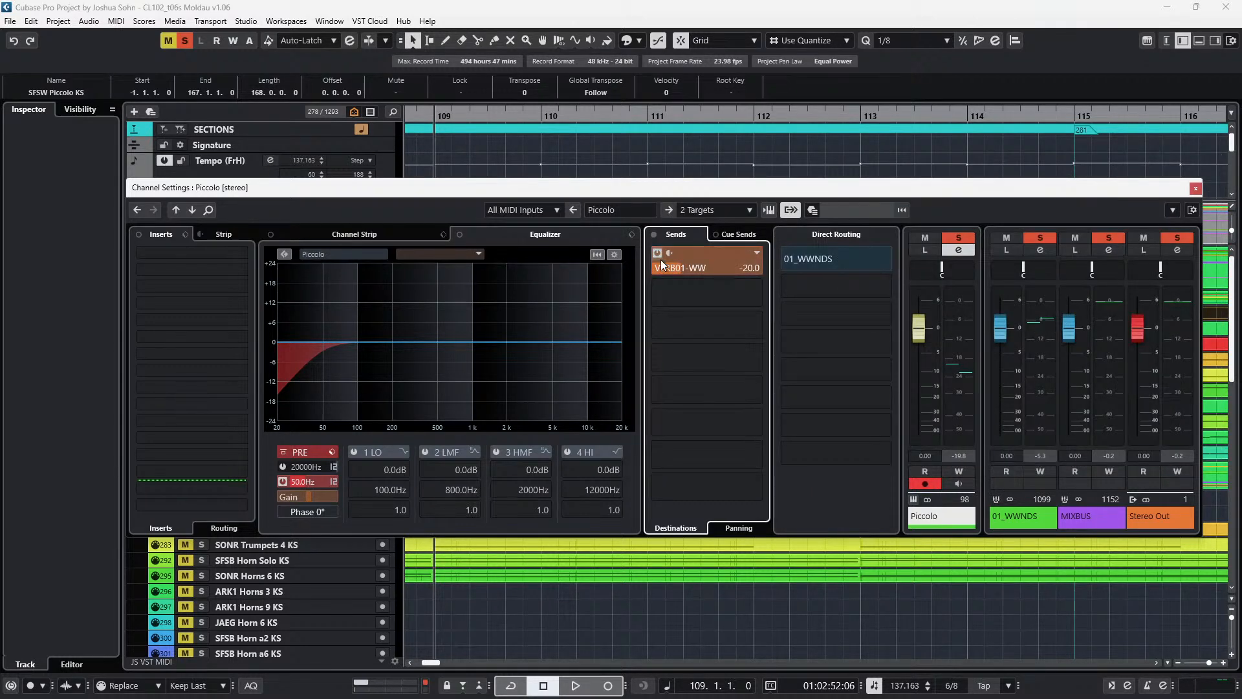
- Set the Piccolo channel's VERB01-WW send level to -10.8 and play the woodwinds from bar 109
{"action": "left_click_drag", "start_coordinate": [709, 273], "coordinate": [824, 251]}
{"action": "key", "text": "space"}
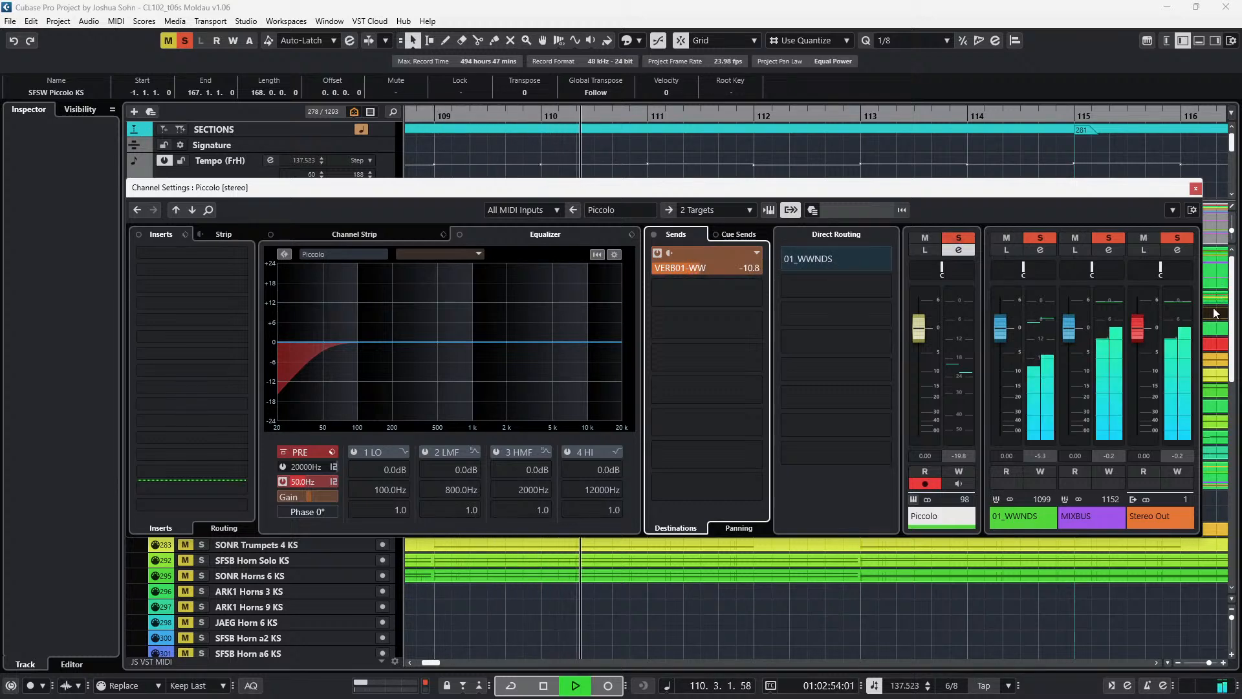
{"action": "key", "text": "space"}
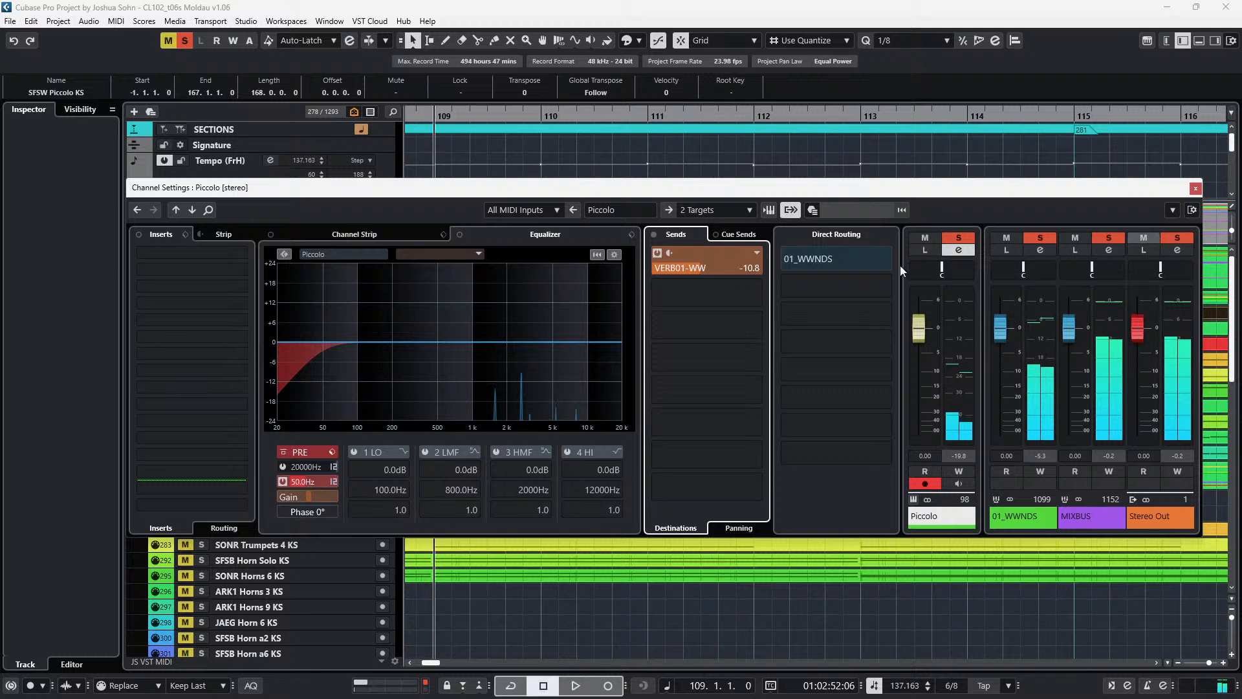
- Cut the Piccolo channel's high-mid EQ band by 3.7 dB at 2753 Hz with a Q of 0.4, audition it and close the settings
{"action": "mouse_move", "coordinate": [534, 351]}
{"action": "left_mouse_down"}
{"action": "mouse_move", "coordinate": [513, 348]}
{"action": "mouse_move", "coordinate": [516, 360]}
{"action": "left_mouse_up"}
{"action": "key", "text": "space"}
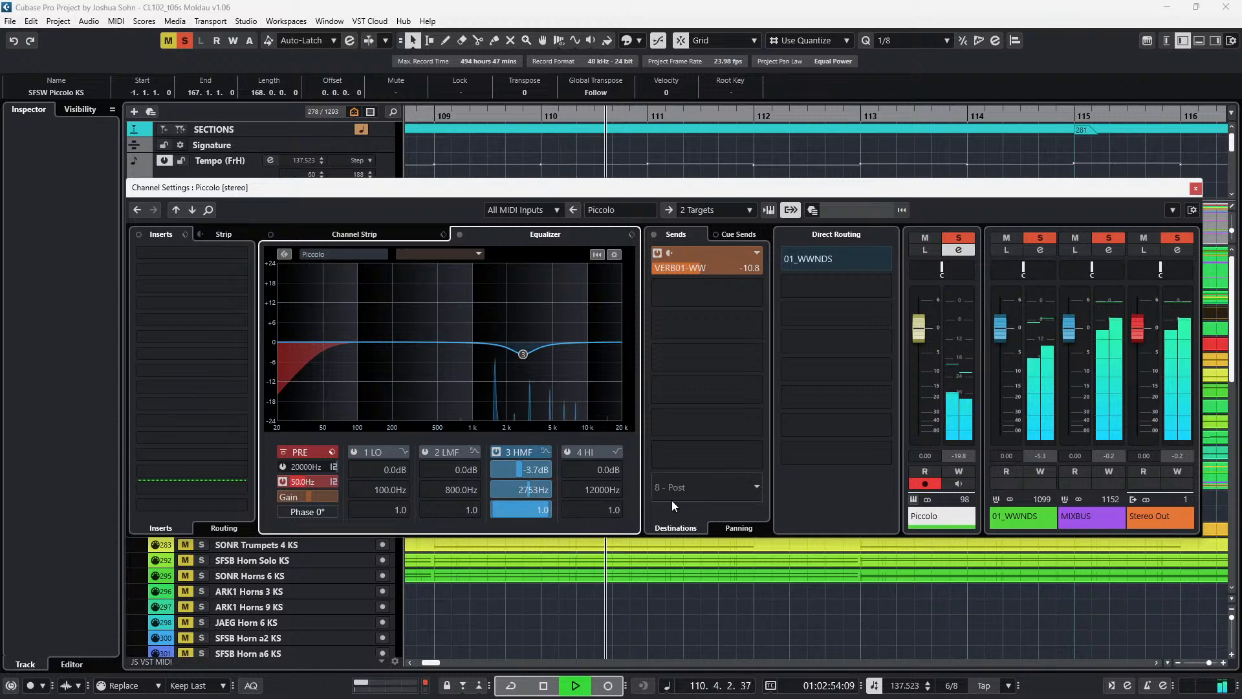
{"action": "key", "text": "space"}
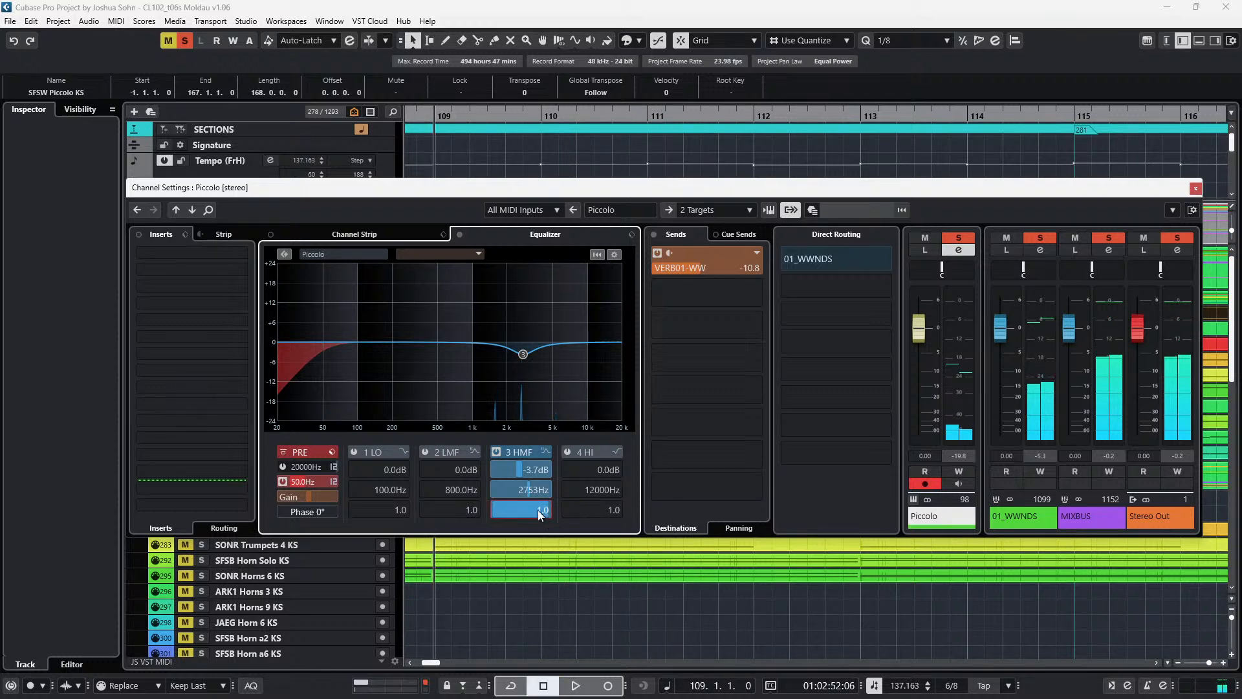
{"action": "scroll", "coordinate": [518, 511], "scroll_direction": "down", "scroll_amount": 6}
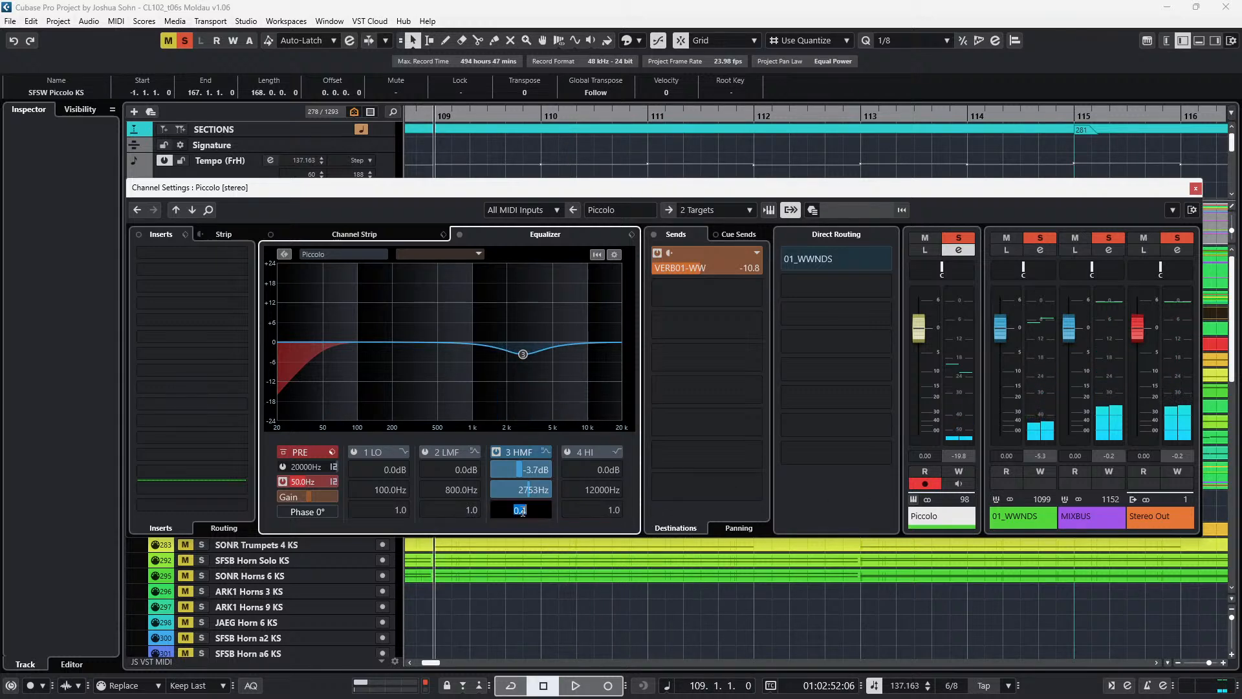
{"action": "left_click", "coordinate": [611, 607]}
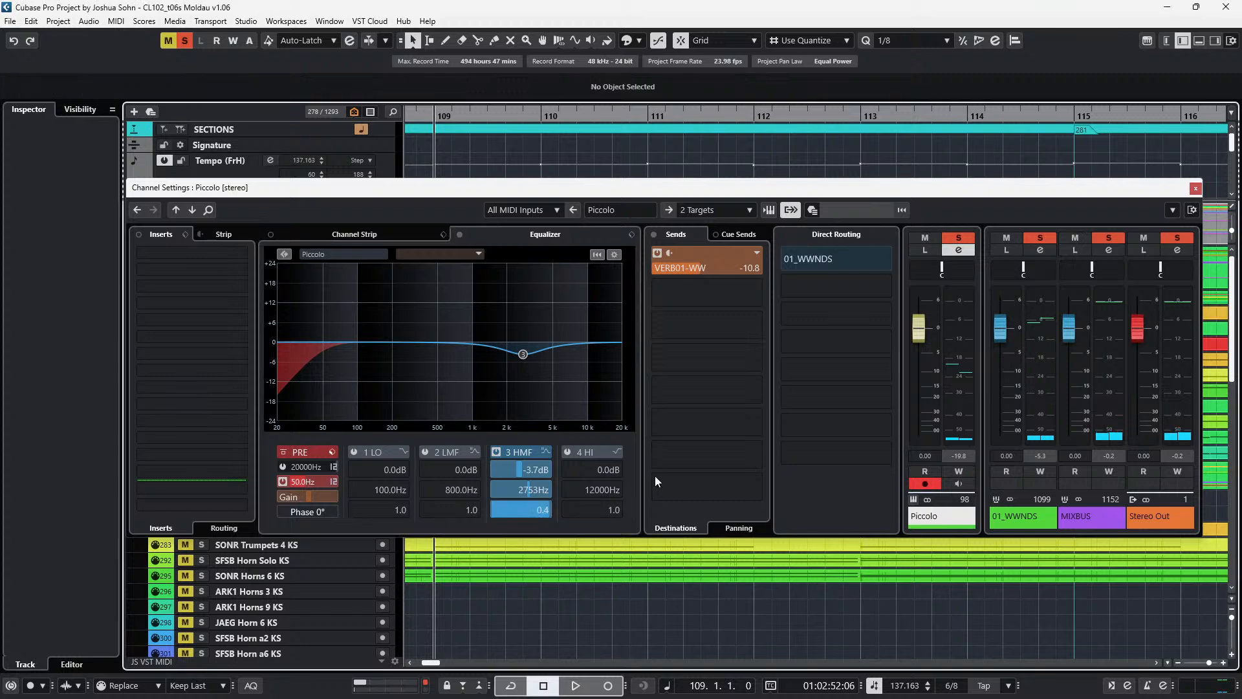
{"action": "left_click", "coordinate": [1195, 188]}
- Set the SFSW Piccolo track delay to -80 ms and play the woodwinds from bar 109
{"action": "left_click", "coordinate": [633, 310]}
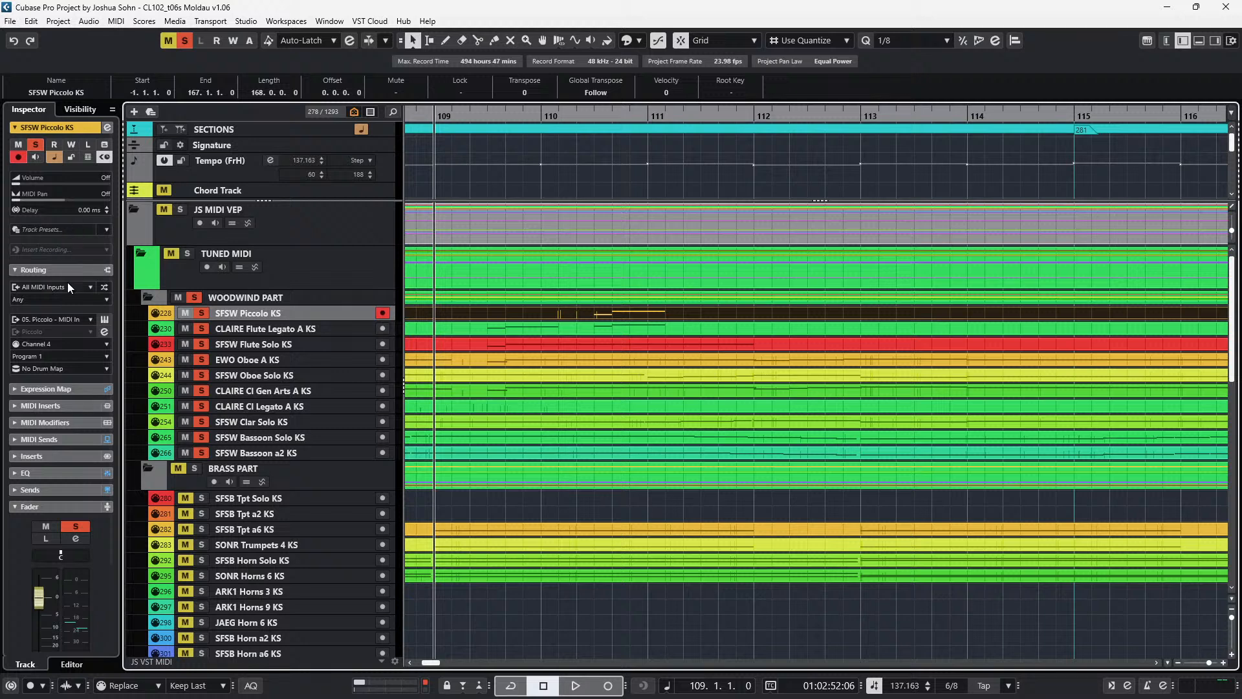
{"action": "double_click", "coordinate": [80, 207]}
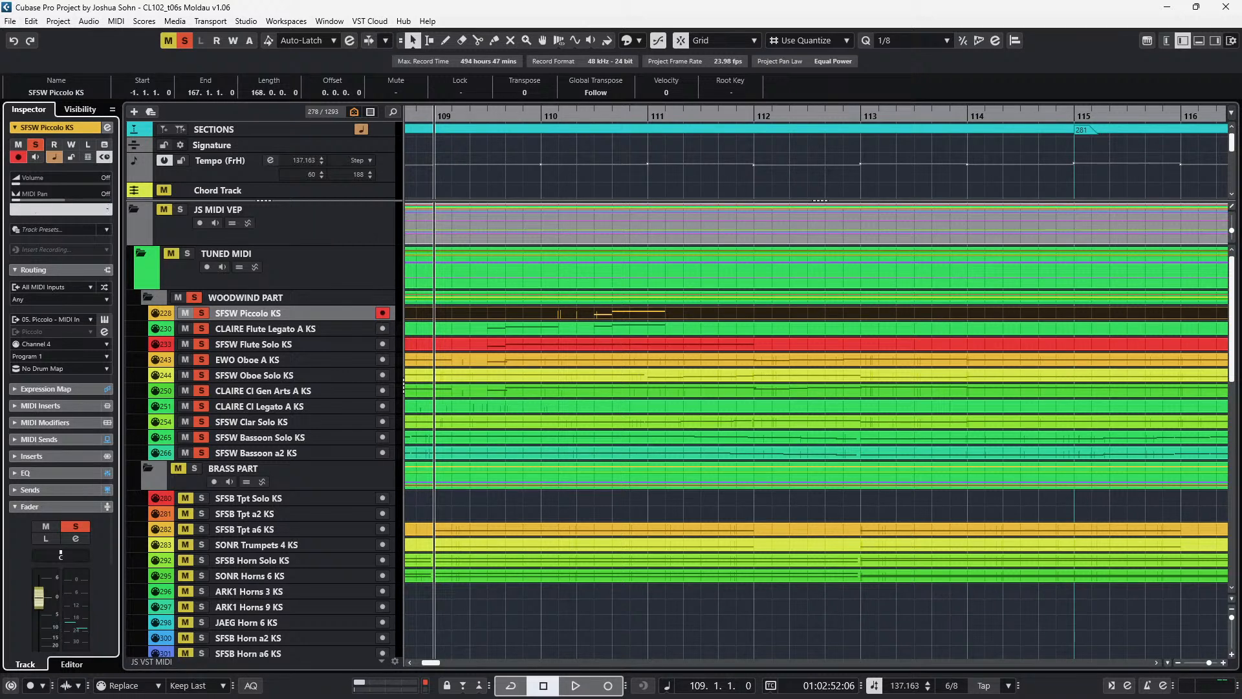
{"action": "key", "text": "Return"}
{"action": "key", "text": "space"}
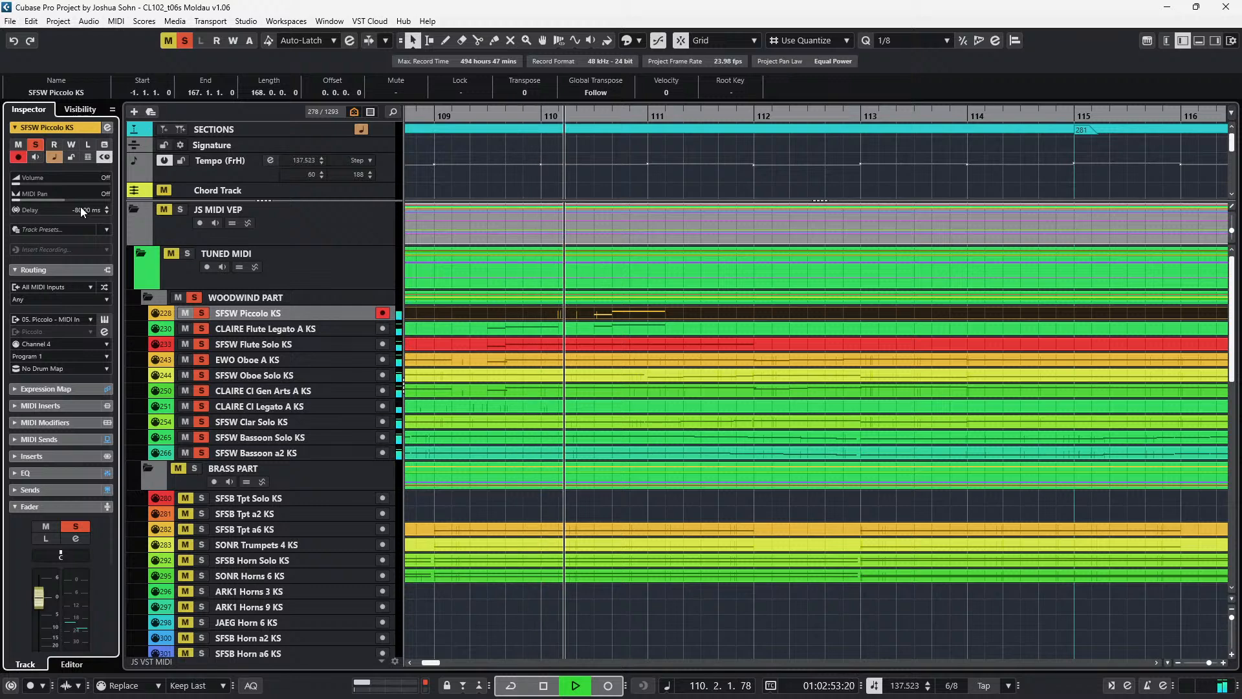
{"action": "key", "text": "space"}
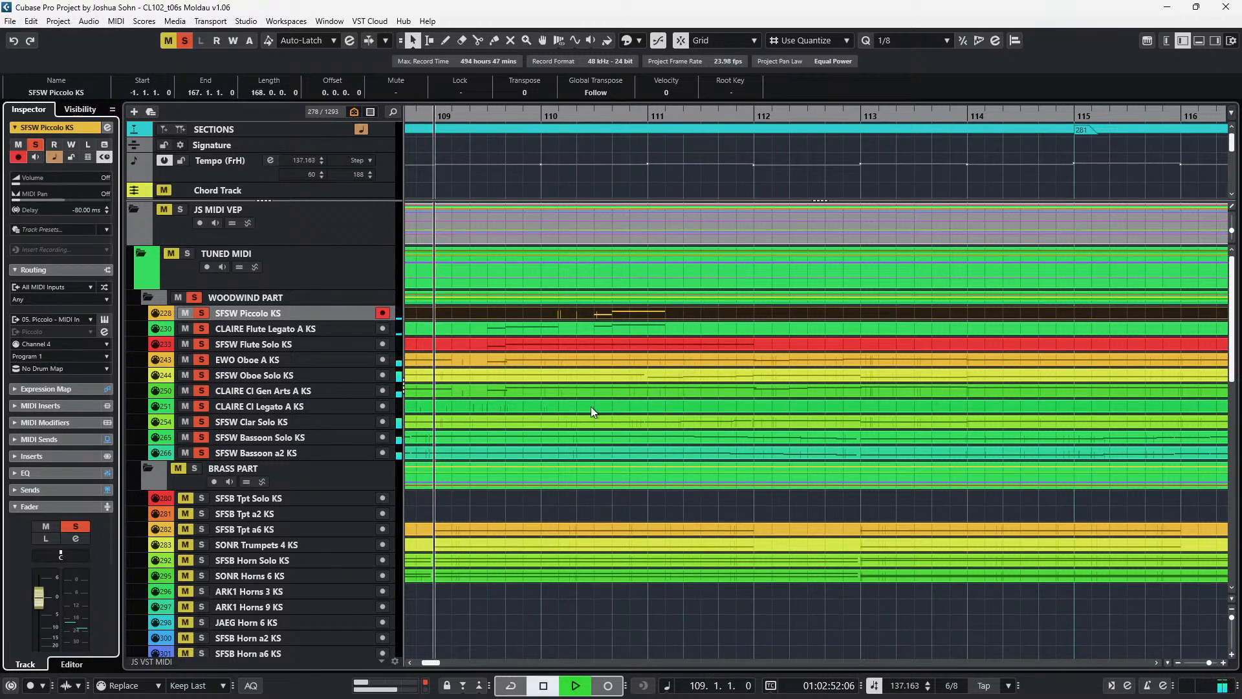
- Lengthen the SFSW Piccolo's E6 note so it ends at 111.3.1.0
{"action": "left_click", "coordinate": [549, 391]}
{"action": "double_click", "coordinate": [669, 309]}
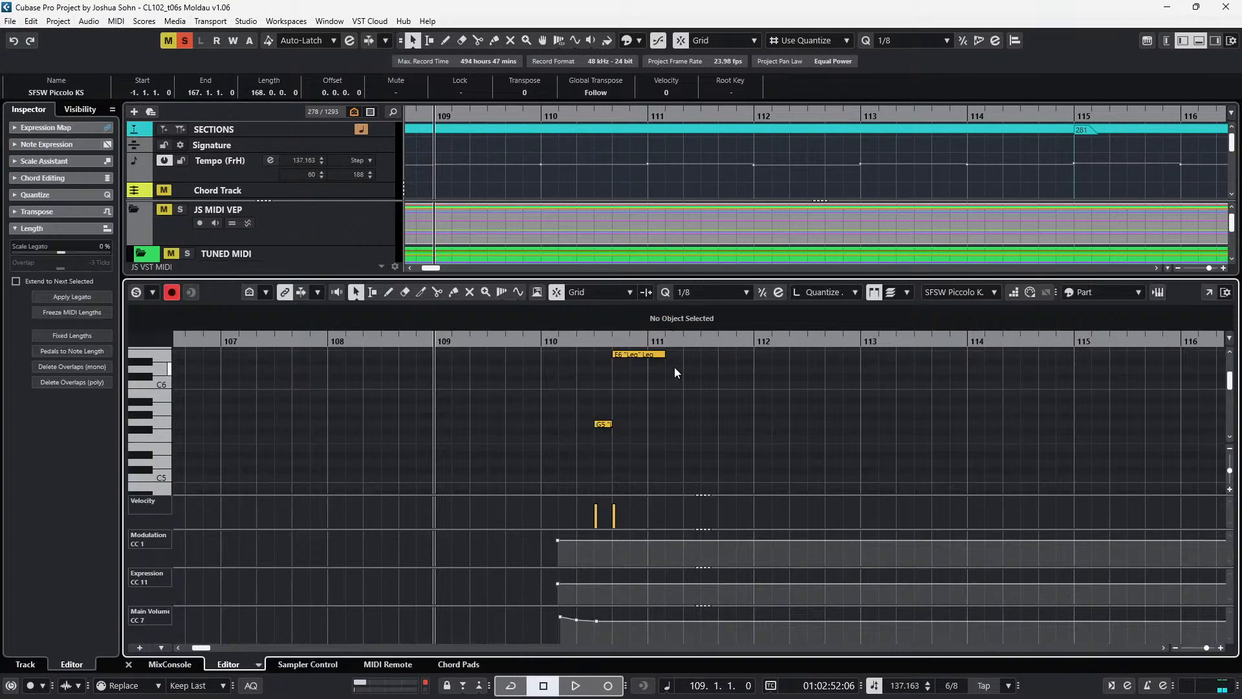
{"action": "left_click", "coordinate": [663, 354]}
{"action": "key", "text": "l"}
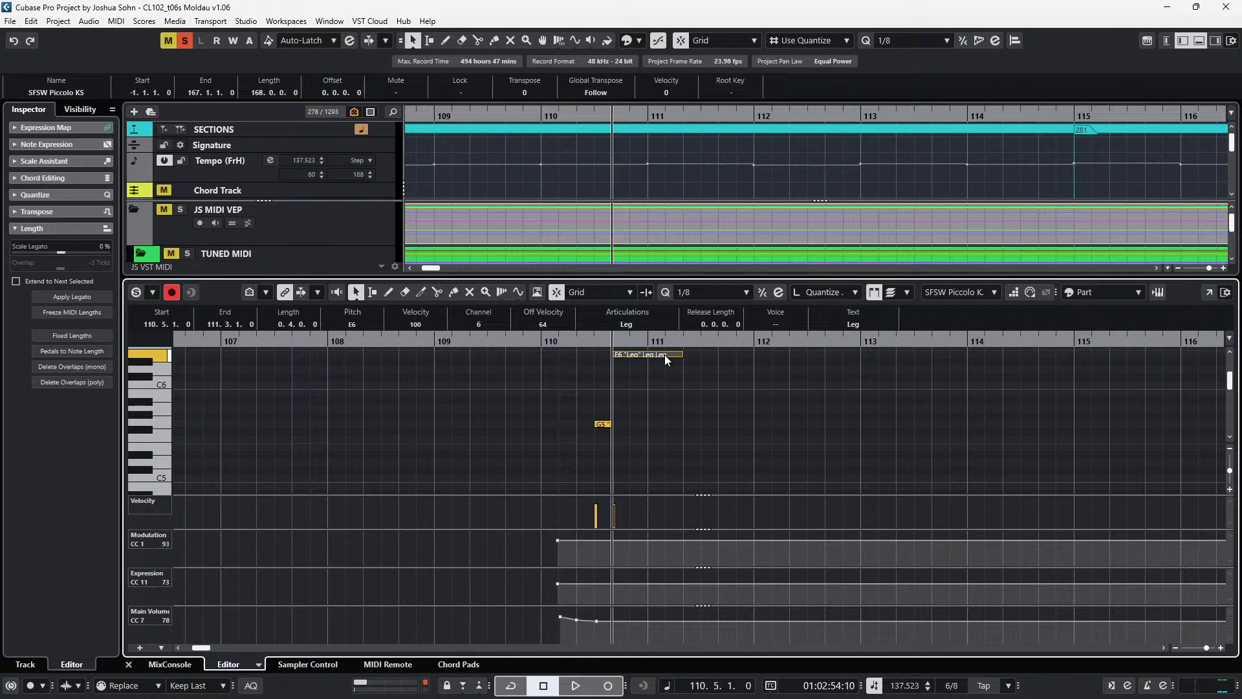
{"action": "key", "text": "Return"}
- Lengthen the CLAIRE Flute Legato A's E5 note to end at 111.3.1.0, matching the piccolo
{"action": "left_click", "coordinate": [659, 326]}
{"action": "double_click", "coordinate": [659, 329]}
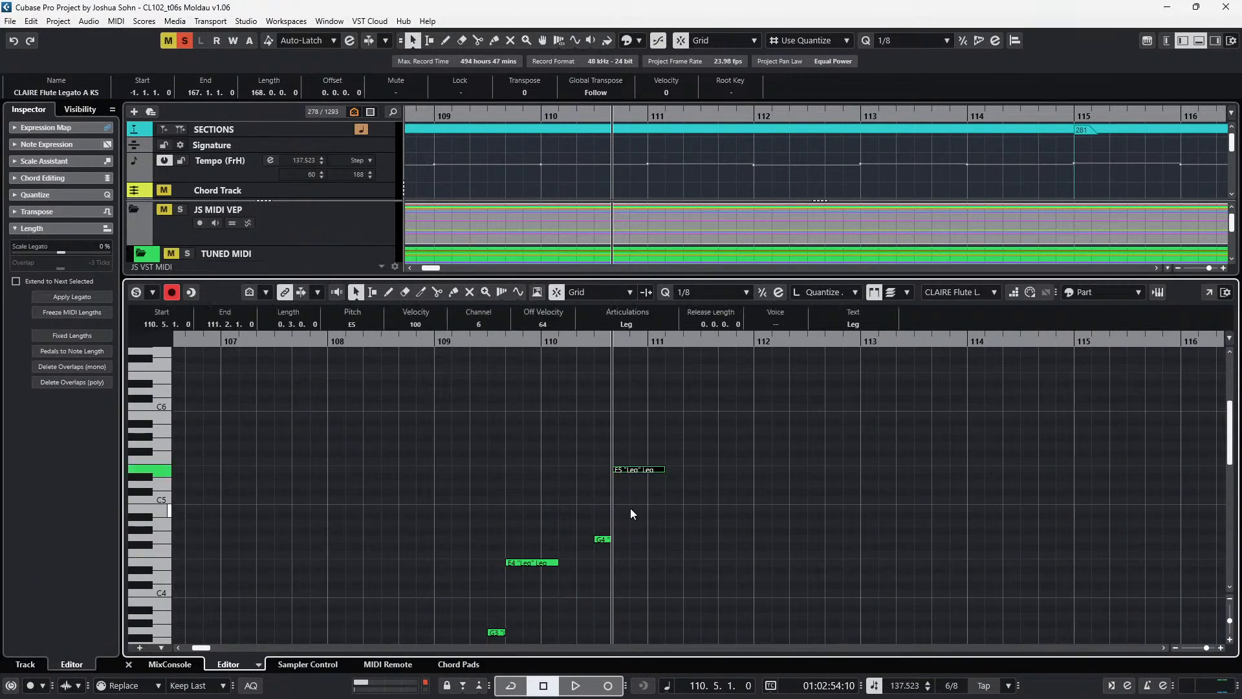
{"action": "key", "text": "KP_Subtract"}
{"action": "key", "text": "alt+l"}
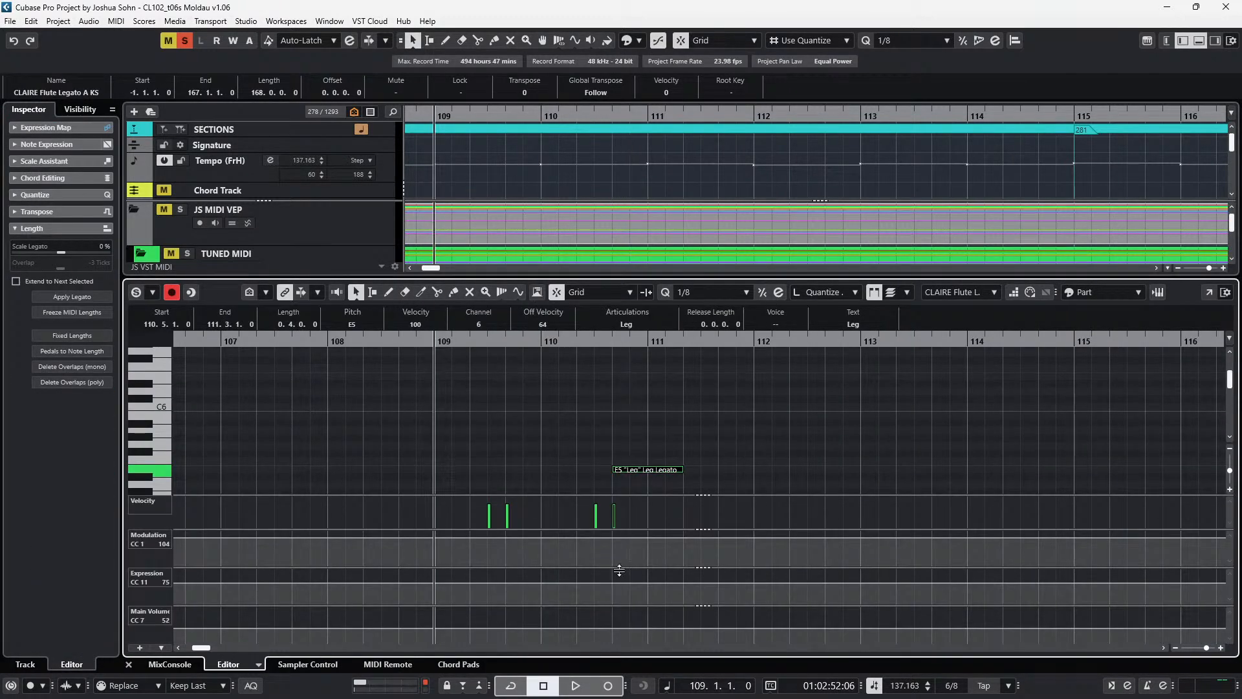
- Draw a main volume rise in the CLAIRE Flute Legato A's bar 109, reaching 82 at 109.3.1.0, auditioning it along the way
{"action": "left_click", "coordinate": [532, 448]}
{"action": "scroll", "coordinate": [533, 448], "scroll_direction": "down", "scroll_amount": 5}
{"action": "left_click", "coordinate": [447, 627]}
{"action": "left_click_drag", "start_coordinate": [465, 625], "coordinate": [471, 615]}
{"action": "key", "text": "space"}
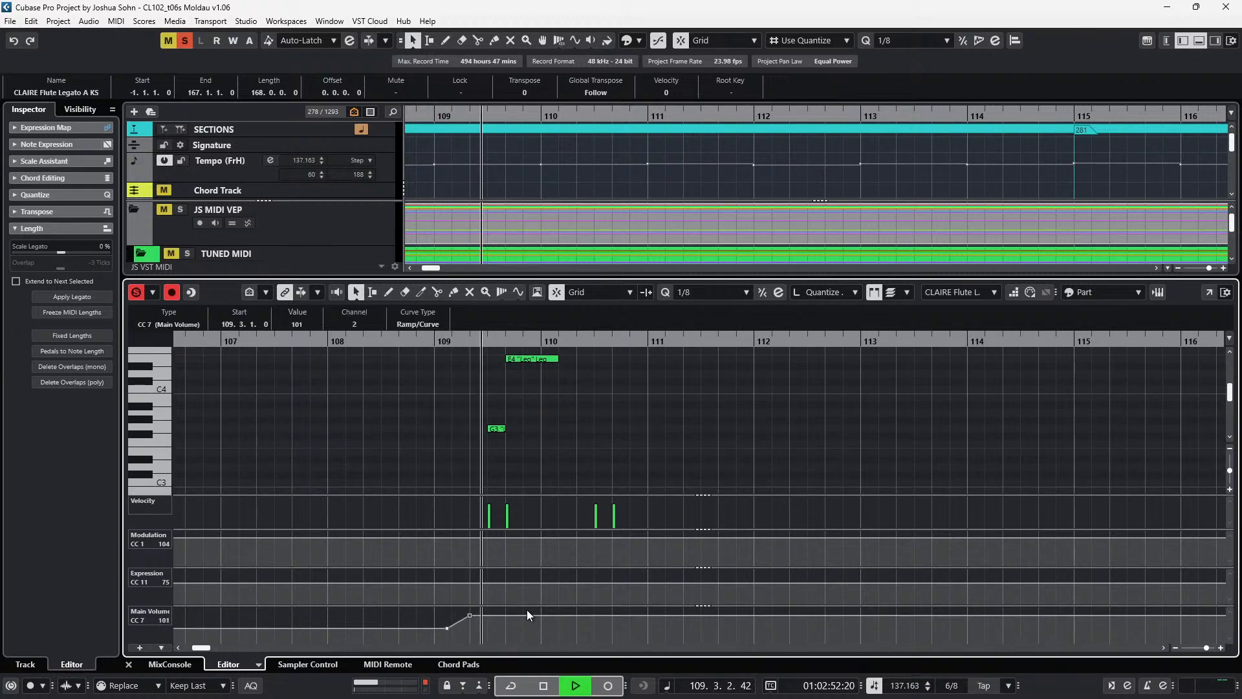
{"action": "key", "text": "space"}
{"action": "left_click_drag", "start_coordinate": [469, 615], "coordinate": [470, 623]}
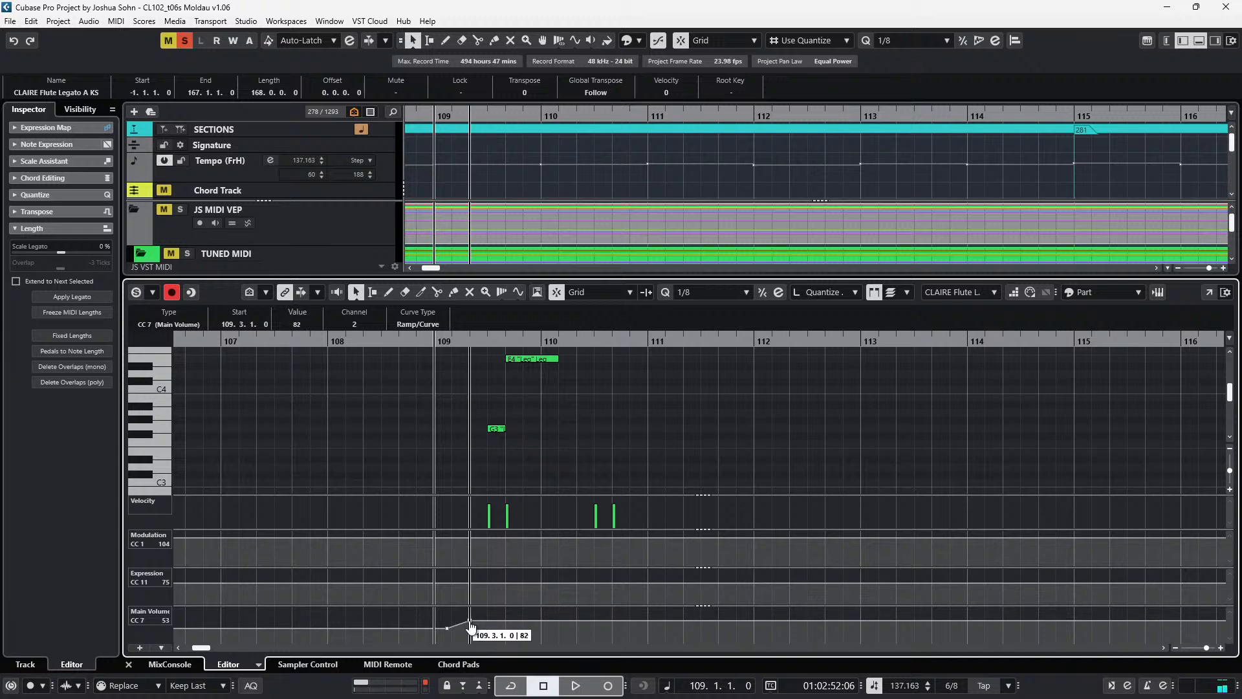
- Return to the project view and play from bar 109, first with all woodwinds, then with the CLAIRE Flute Legato A soloed
{"action": "key", "text": "ctrl+e"}
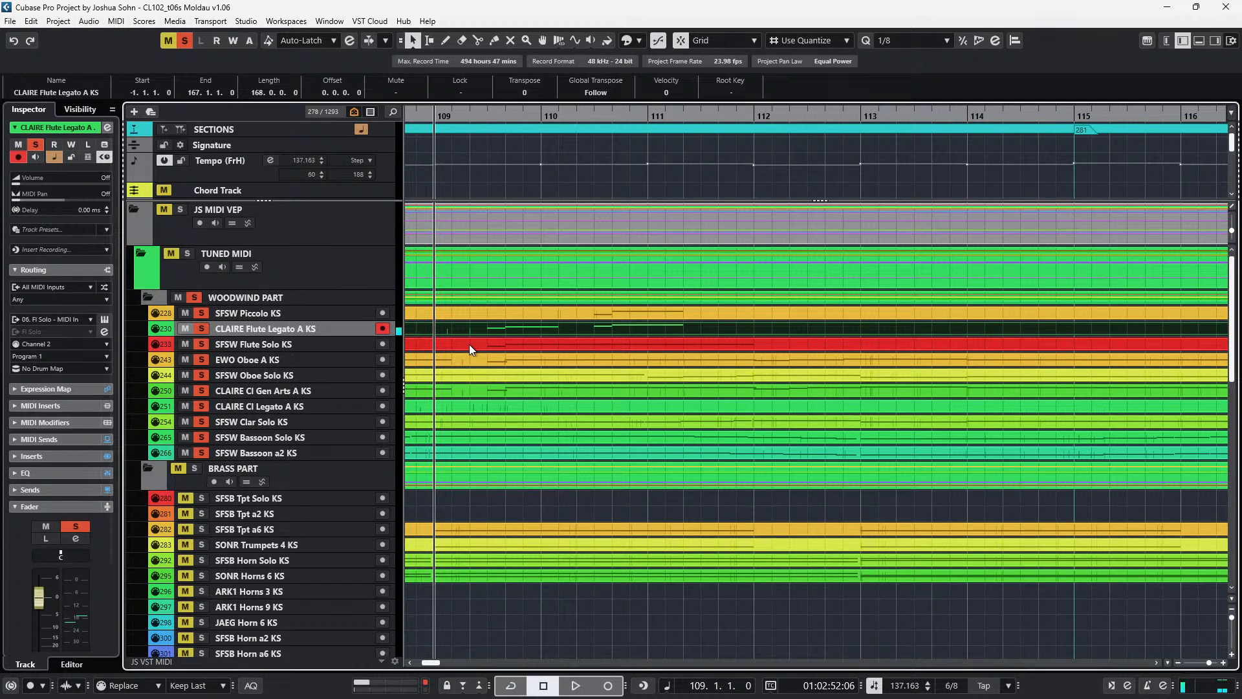
{"action": "key", "text": "space"}
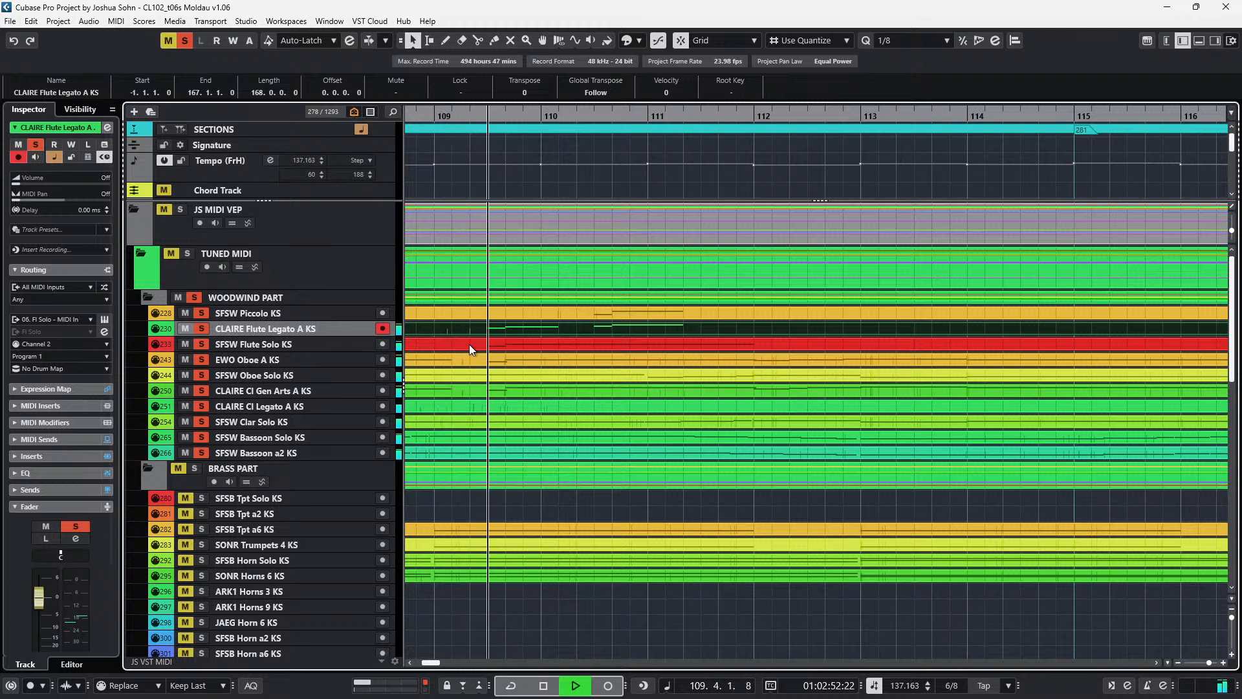
{"action": "key", "text": "space"}
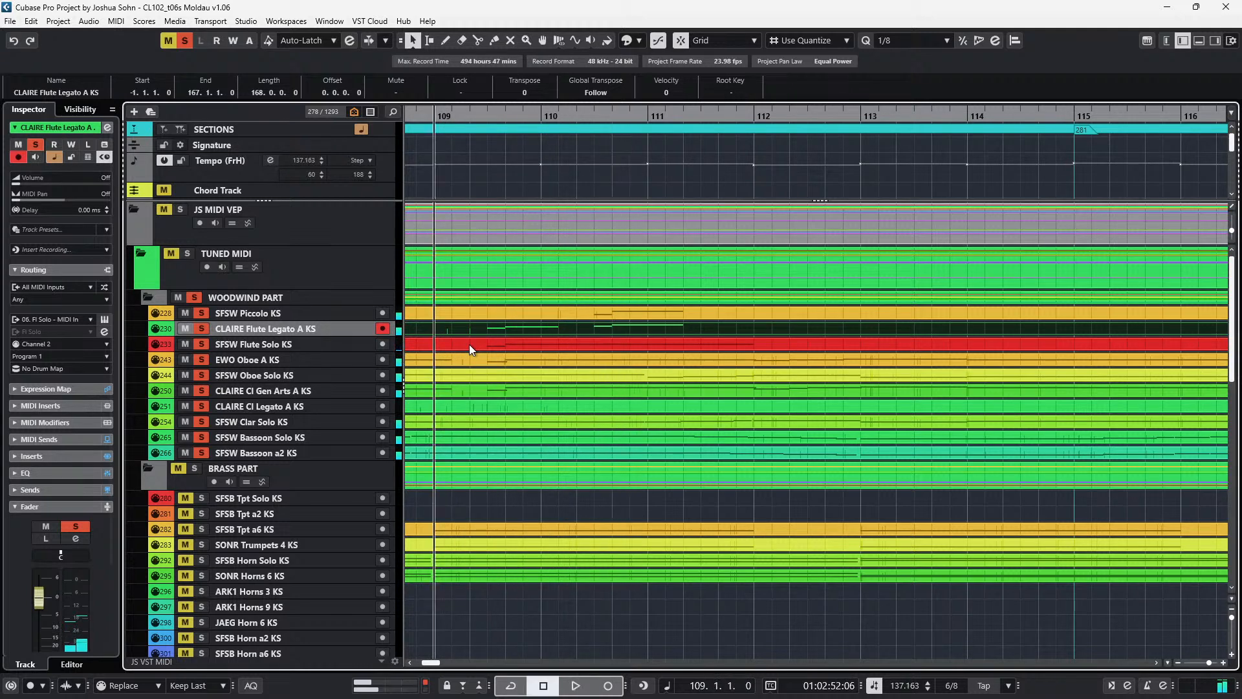
{"action": "key", "text": "space"}
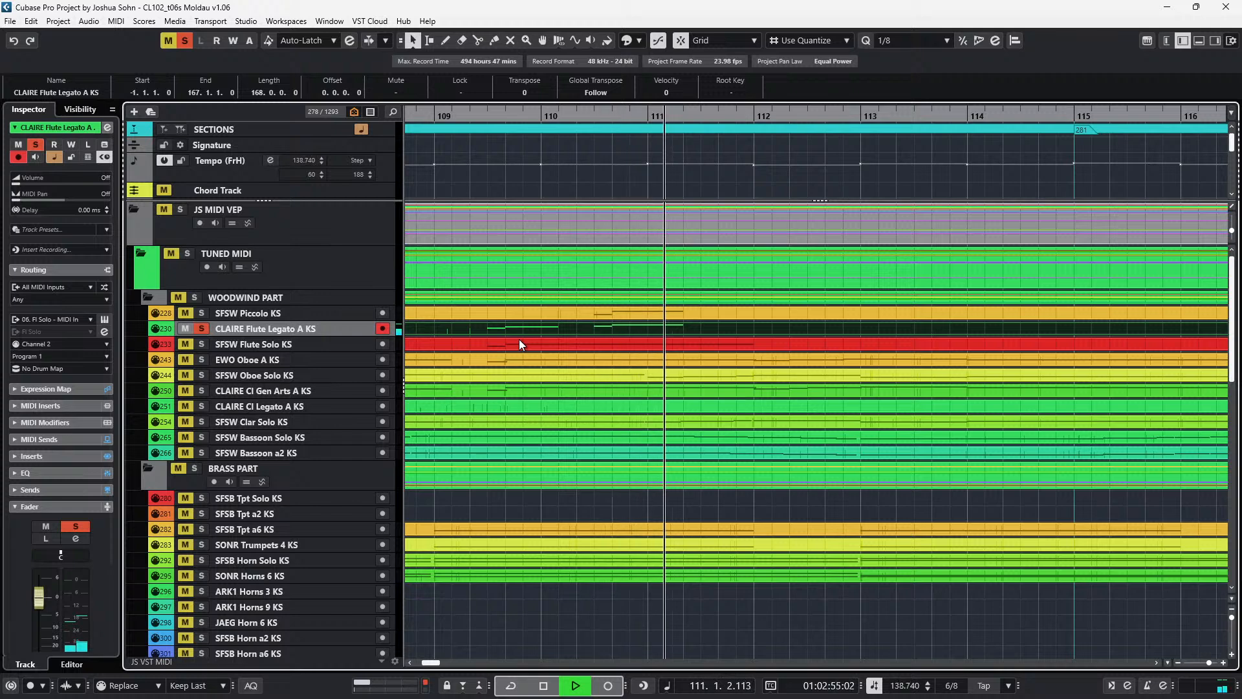
{"action": "key", "text": "space"}
- Clear the solo and open the SFSW Piccolo, CLAIRE Flute Legato A and SFSW Flute Solo parts together, with SFSW Flute Solo active
{"action": "key", "text": "s"}
{"action": "scroll", "coordinate": [668, 320], "scroll_direction": "down", "scroll_amount": 2}
{"action": "key", "text": "ctrl+KP_Add"}
{"action": "key", "text": "ctrl+KP_Add"}
{"action": "scroll", "coordinate": [686, 341], "scroll_direction": "down", "scroll_amount": 1}
{"action": "scroll", "coordinate": [687, 341], "scroll_direction": "right", "scroll_amount": 1}
{"action": "left_click", "coordinate": [660, 316]}
{"action": "left_click", "coordinate": [664, 328], "text": "shift"}
{"action": "left_click", "coordinate": [665, 343], "text": "shift"}
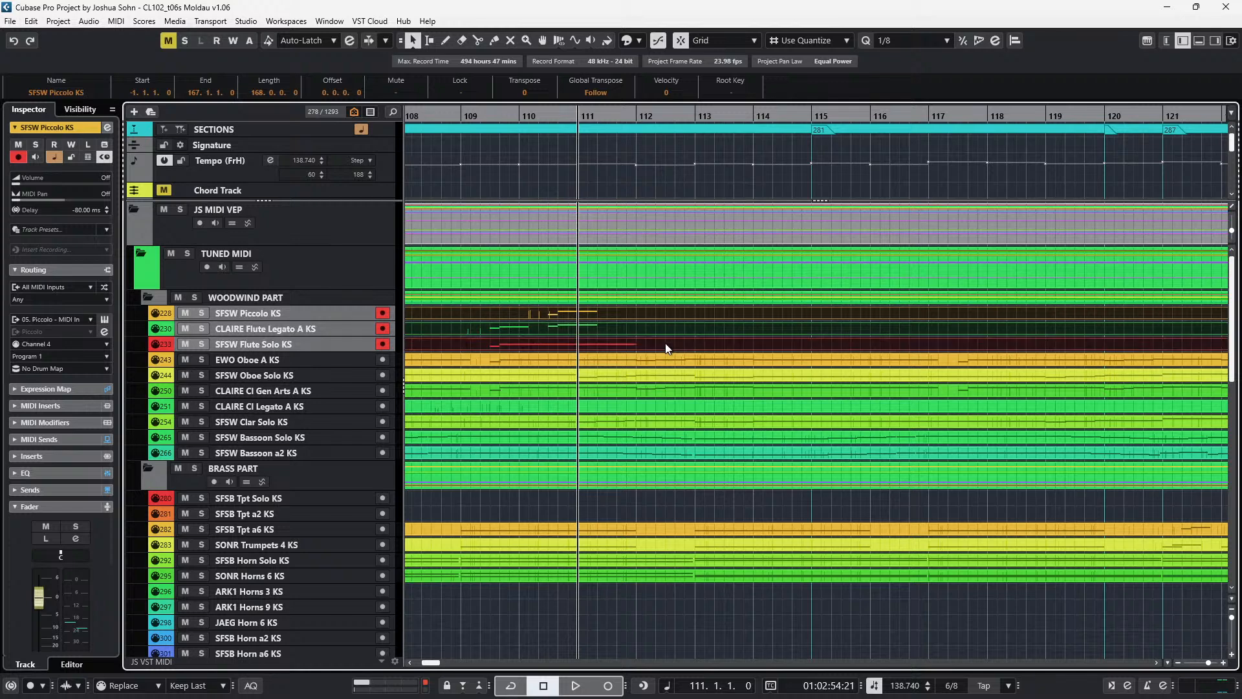
{"action": "key", "text": "Return"}
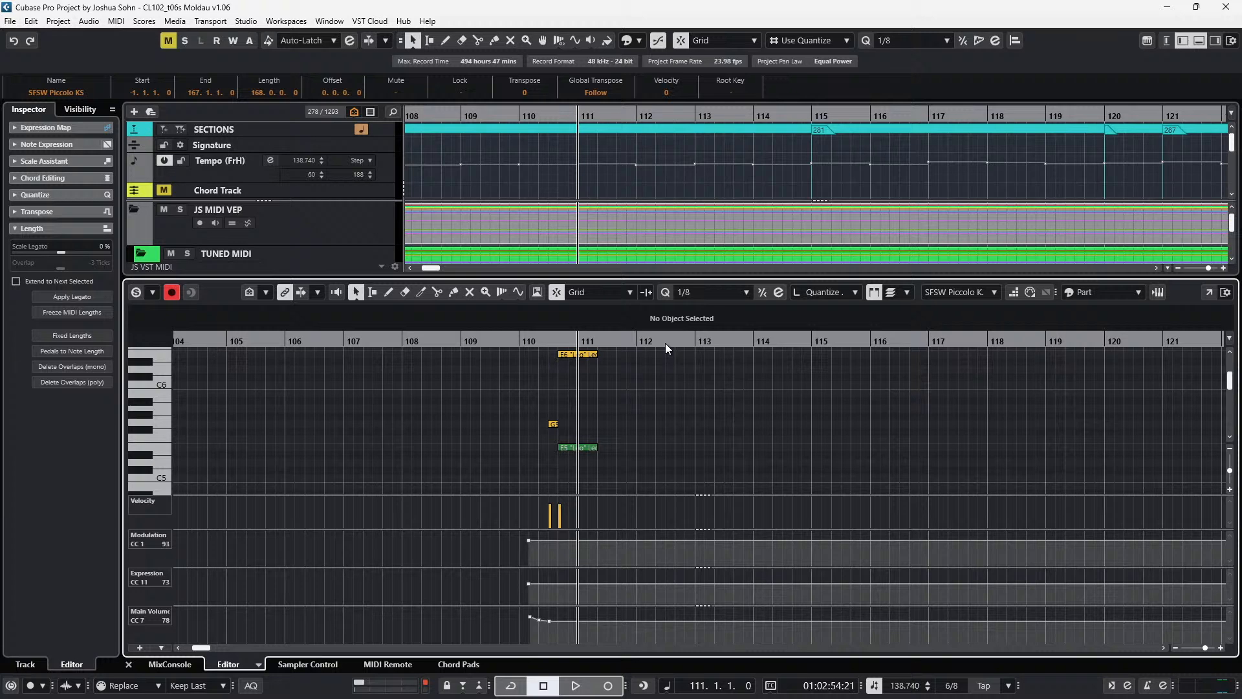
{"action": "key", "text": "KP_Add"}
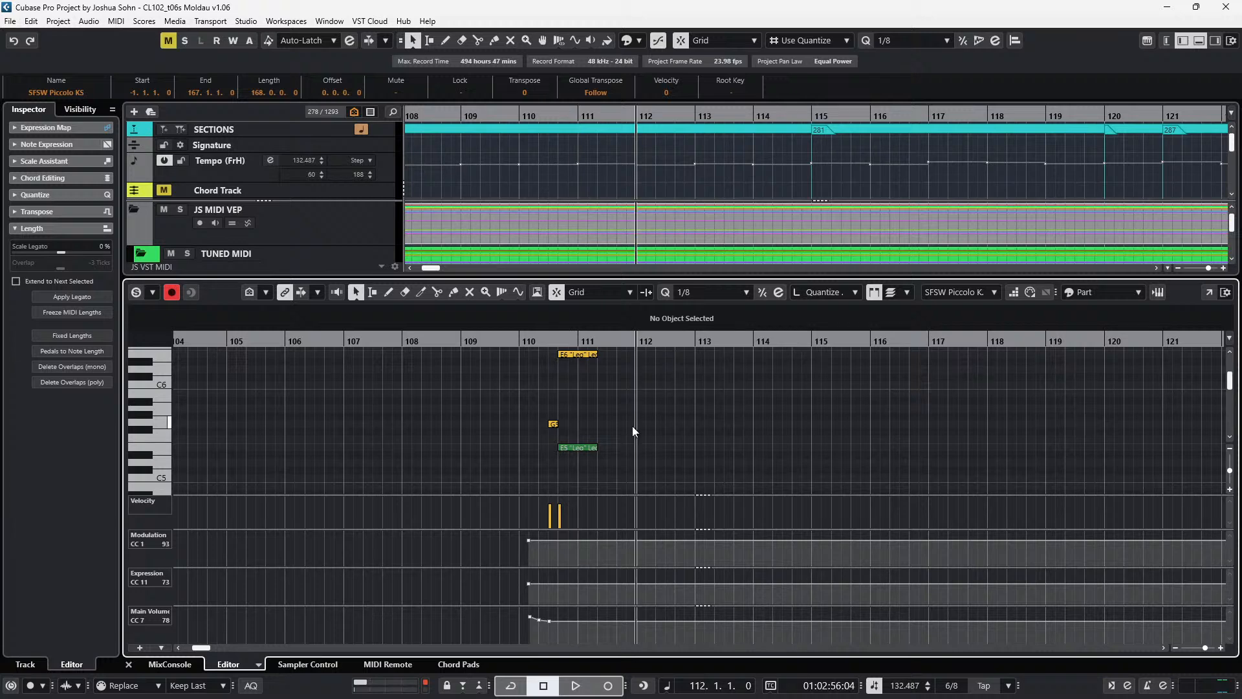
{"action": "key", "text": "h"}
{"action": "key", "text": "Down"}
{"action": "key", "text": "Down"}
{"action": "scroll", "coordinate": [666, 441], "scroll_direction": "down", "scroll_amount": 5}
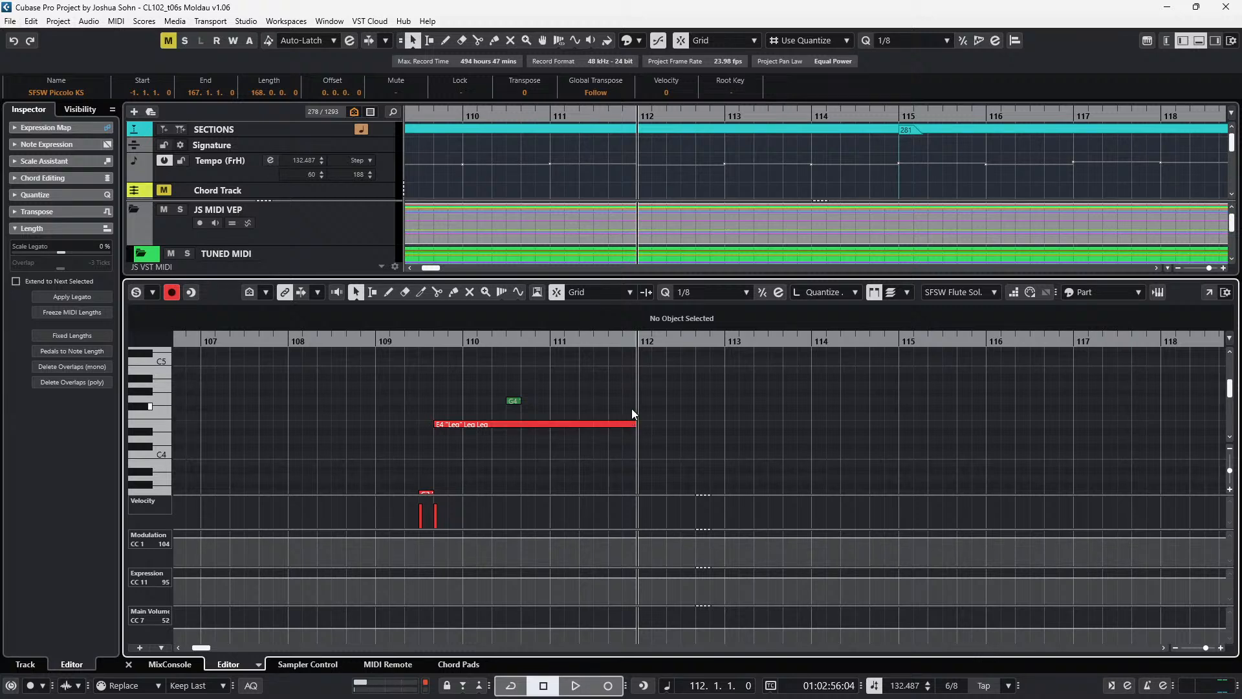
- Try to record the SFSW Flute Solo's rising line from bar 112 and undo the take
{"action": "key", "text": "KP_Subtract"}
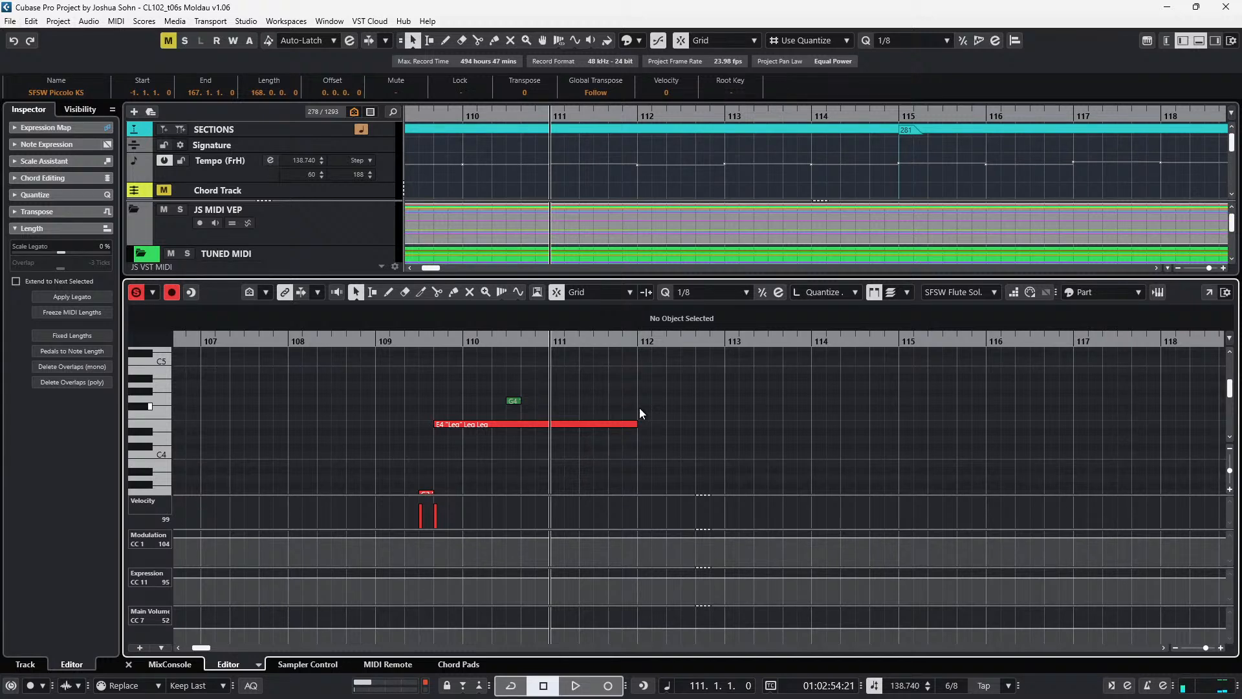
{"action": "key", "text": "KP_Multiply"}
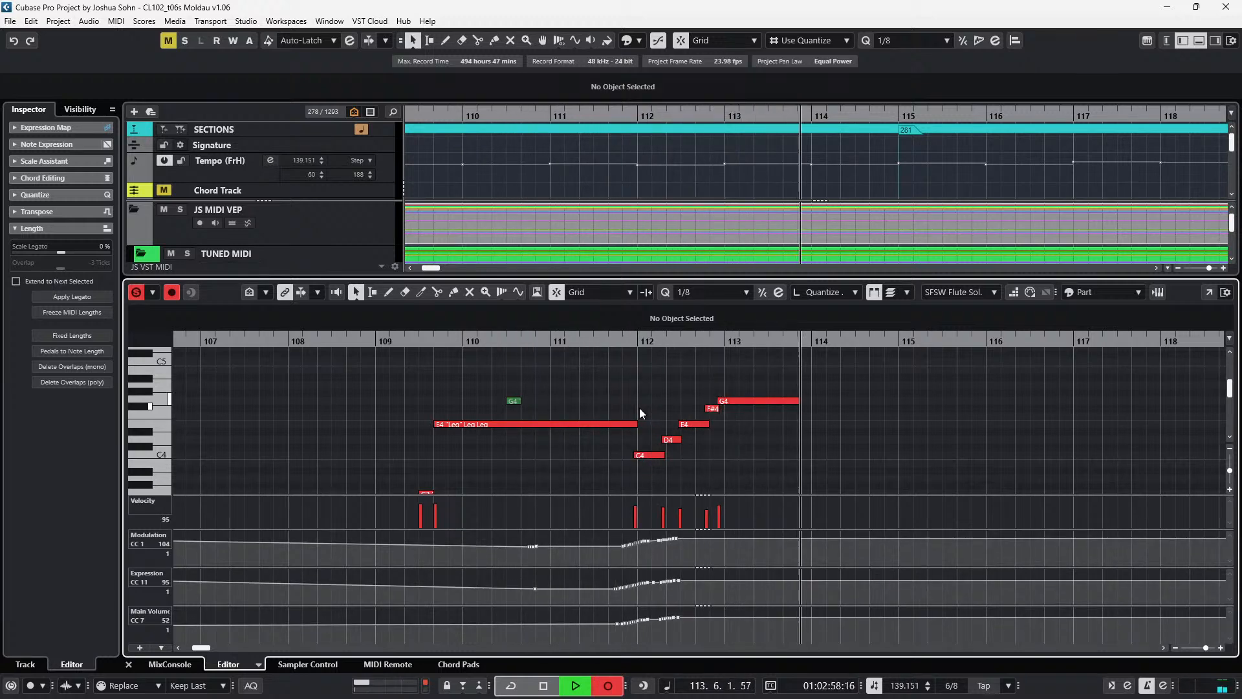
{"action": "key", "text": "space"}
{"action": "key", "text": "ctrl+z"}
- Record the SFSW Flute Solo line C4, D4, E4, F#4, G4, E4 over bars 112 to 115 with modulation and expression swells
{"action": "key", "text": "KP_Subtract"}
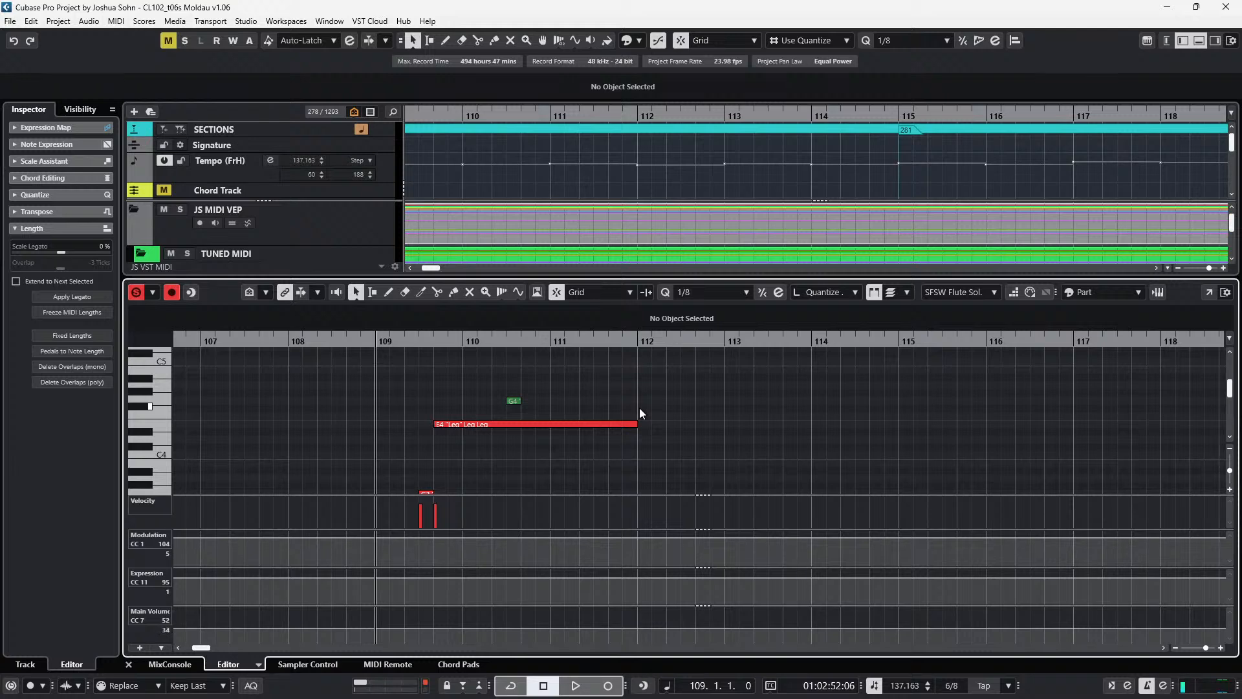
{"action": "key", "text": "KP_Multiply"}
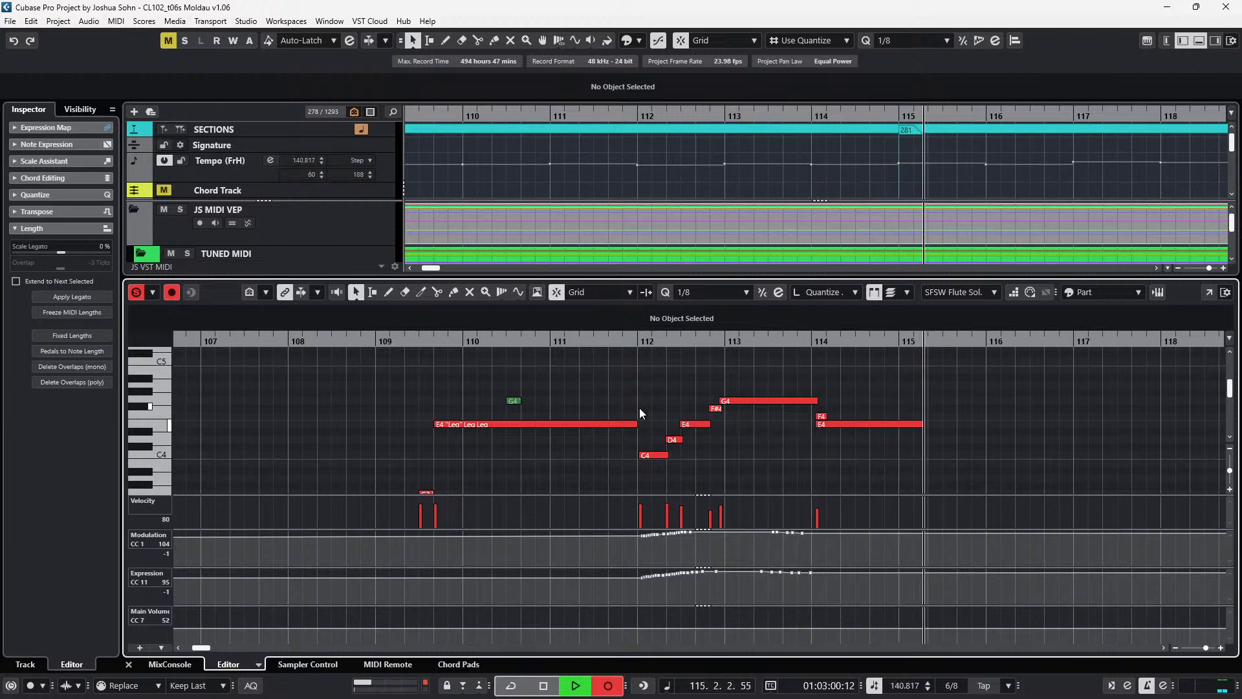
{"action": "key", "text": "space"}
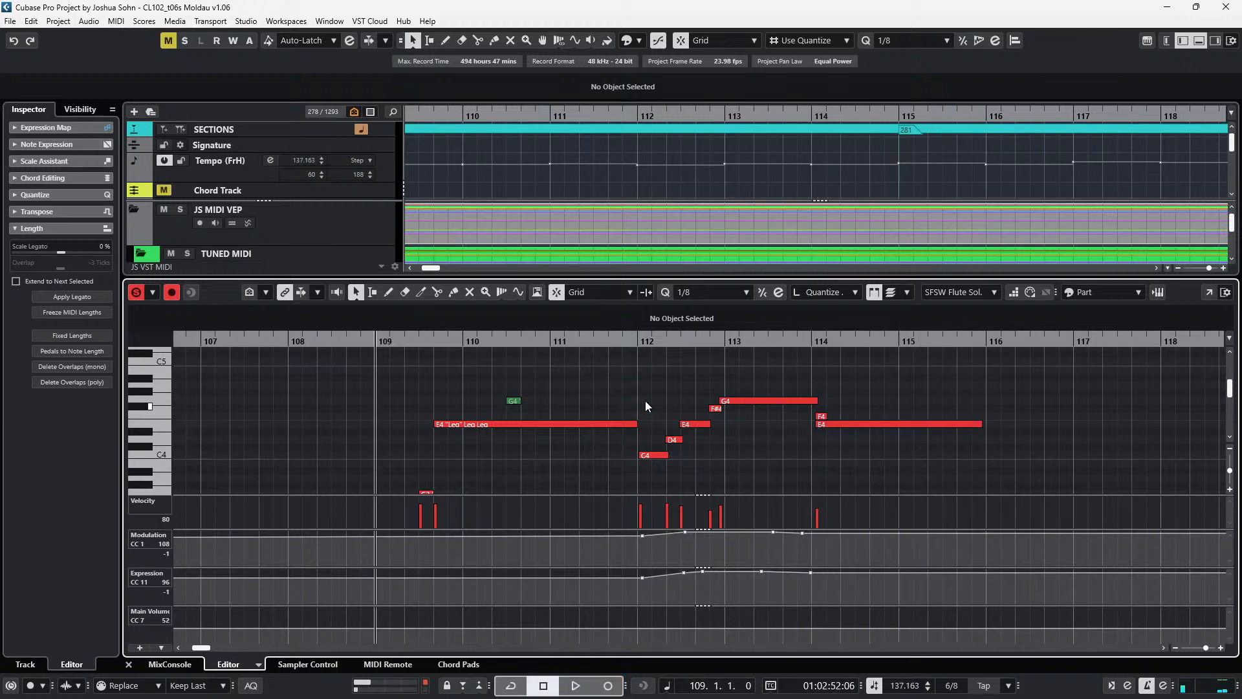
- Delete the stray F4 at the start of the SFSW Flute Solo's bar 114 and quantize the held E4 to 1/8
{"action": "left_click", "coordinate": [819, 417]}
{"action": "key", "text": "Delete"}
{"action": "left_click_drag", "start_coordinate": [813, 417], "coordinate": [824, 428]}
{"action": "key", "text": "q"}
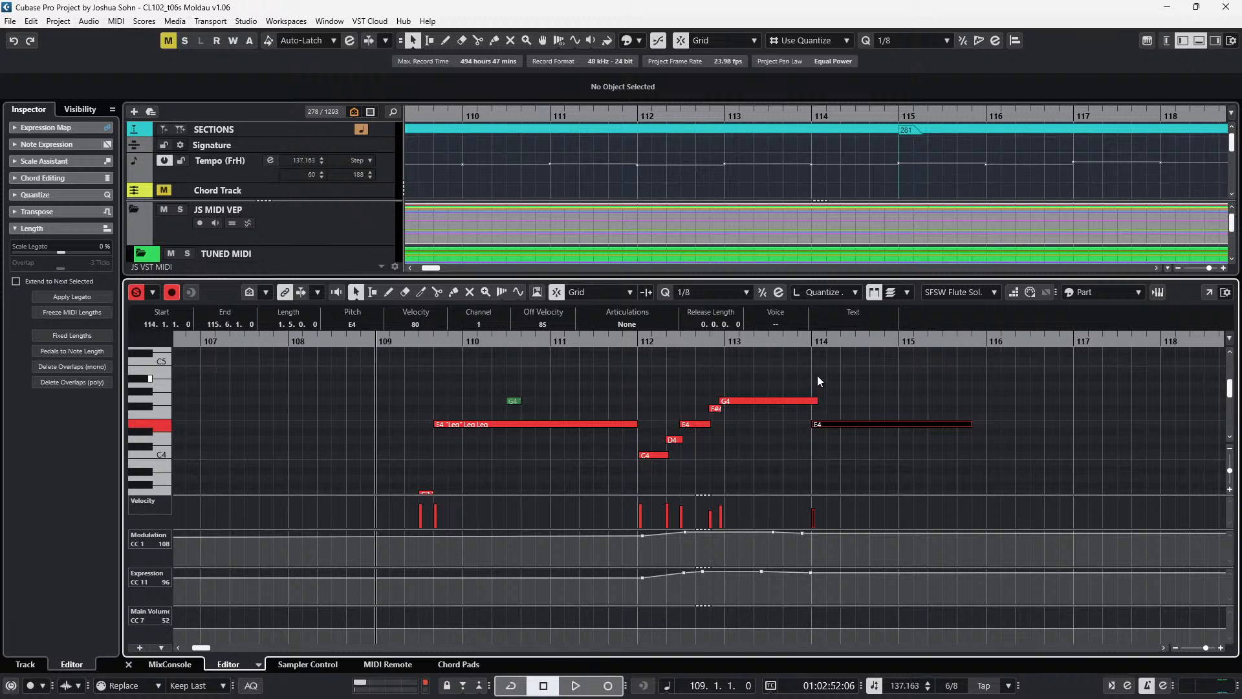
- Quantize the SFSW Flute Solo's rising line in bars 112 and 113, and assign the Leg articulation to it and the held E4
{"action": "left_click_drag", "start_coordinate": [664, 372], "coordinate": [770, 478]}
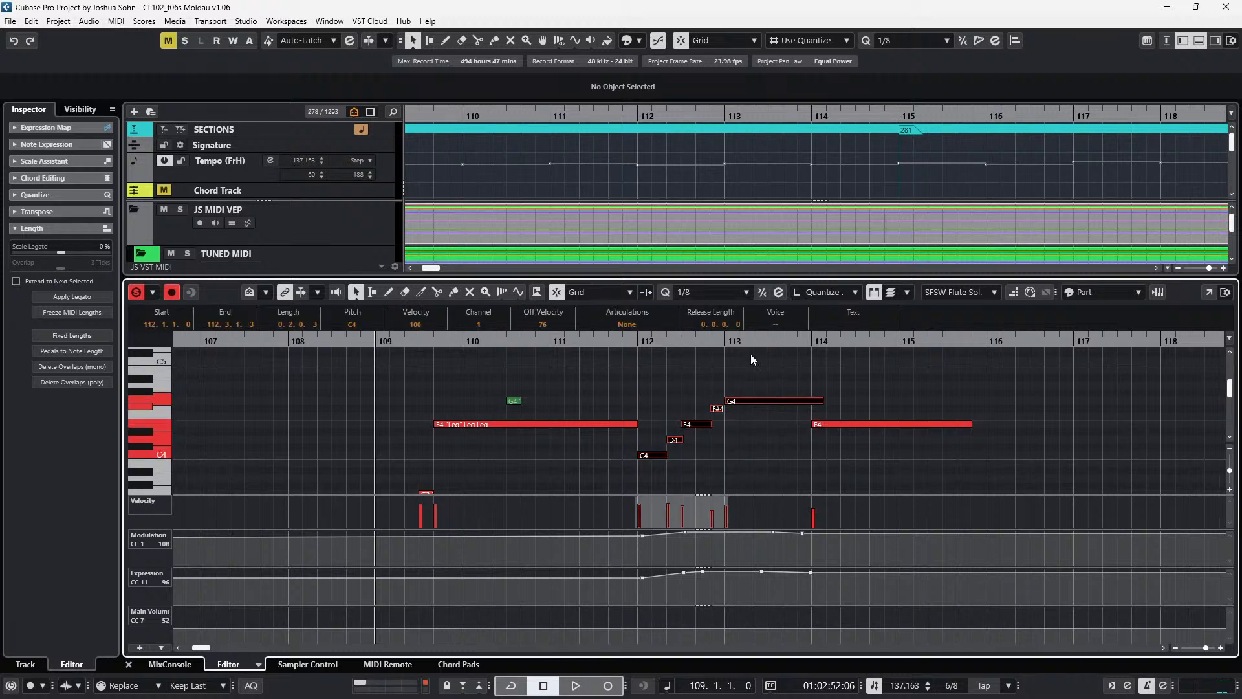
{"action": "left_click_drag", "start_coordinate": [855, 427], "coordinate": [864, 466]}
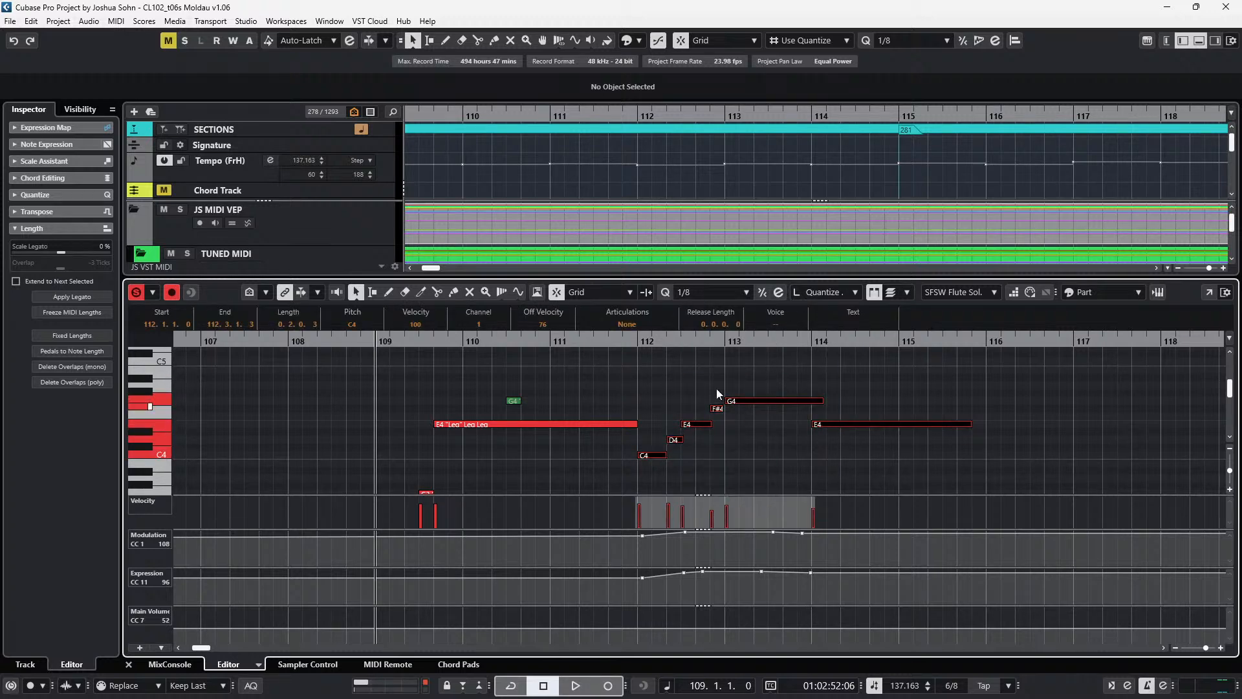
{"action": "left_click", "coordinate": [622, 324]}
{"action": "left_click", "coordinate": [620, 348]}
{"action": "left_click", "coordinate": [621, 350]}
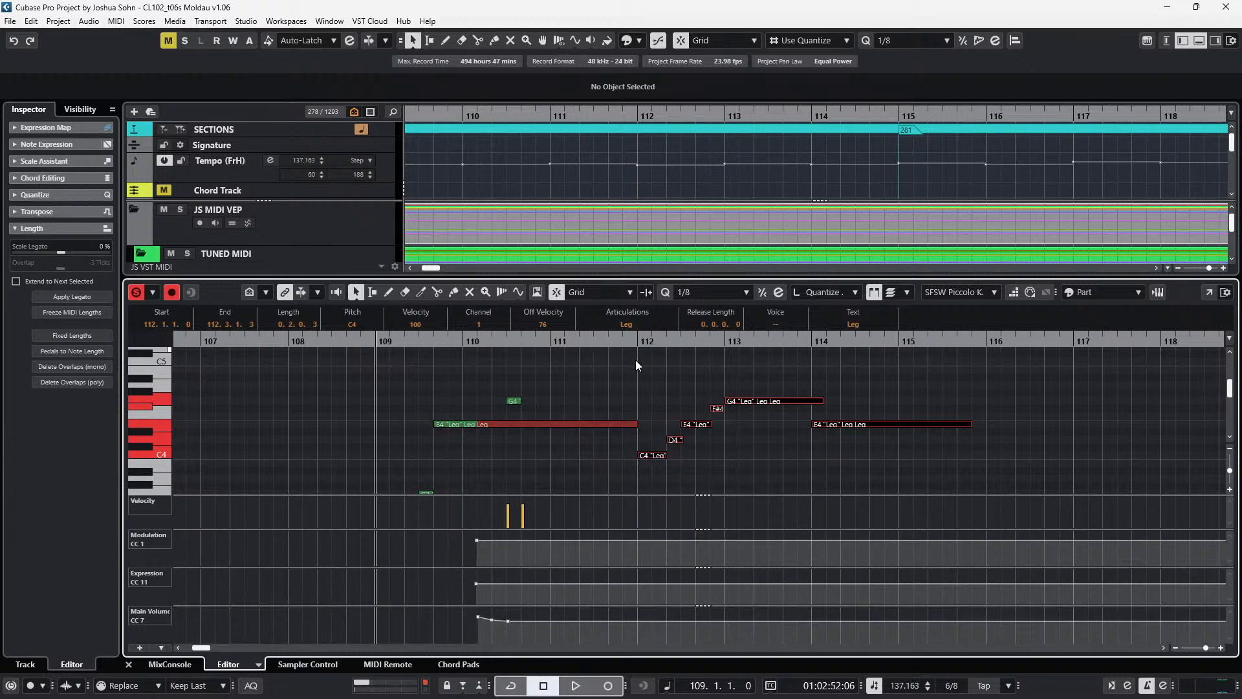
- Check the articulations of the CLAIRE flute's G4 and the piccolo's G5 in bar 110
{"action": "left_click", "coordinate": [458, 452]}
{"action": "left_click", "coordinate": [513, 429]}
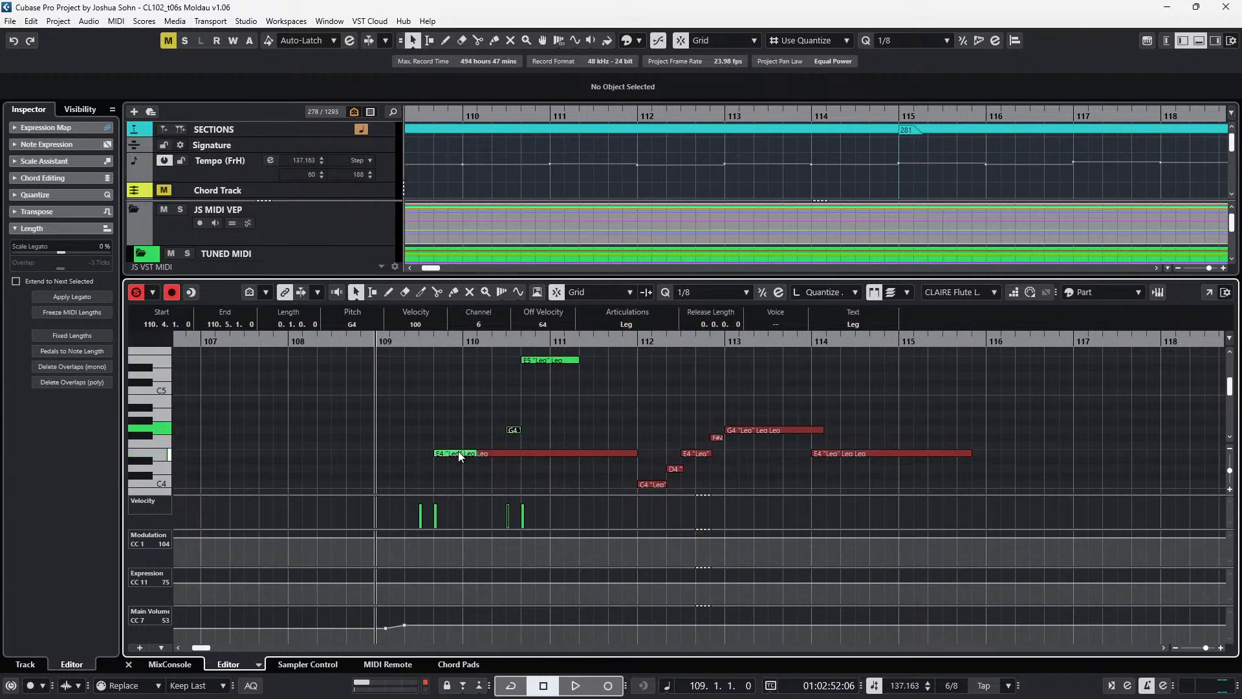
{"action": "scroll", "coordinate": [522, 362], "scroll_direction": "up", "scroll_amount": 2}
{"action": "left_click", "coordinate": [513, 394]}
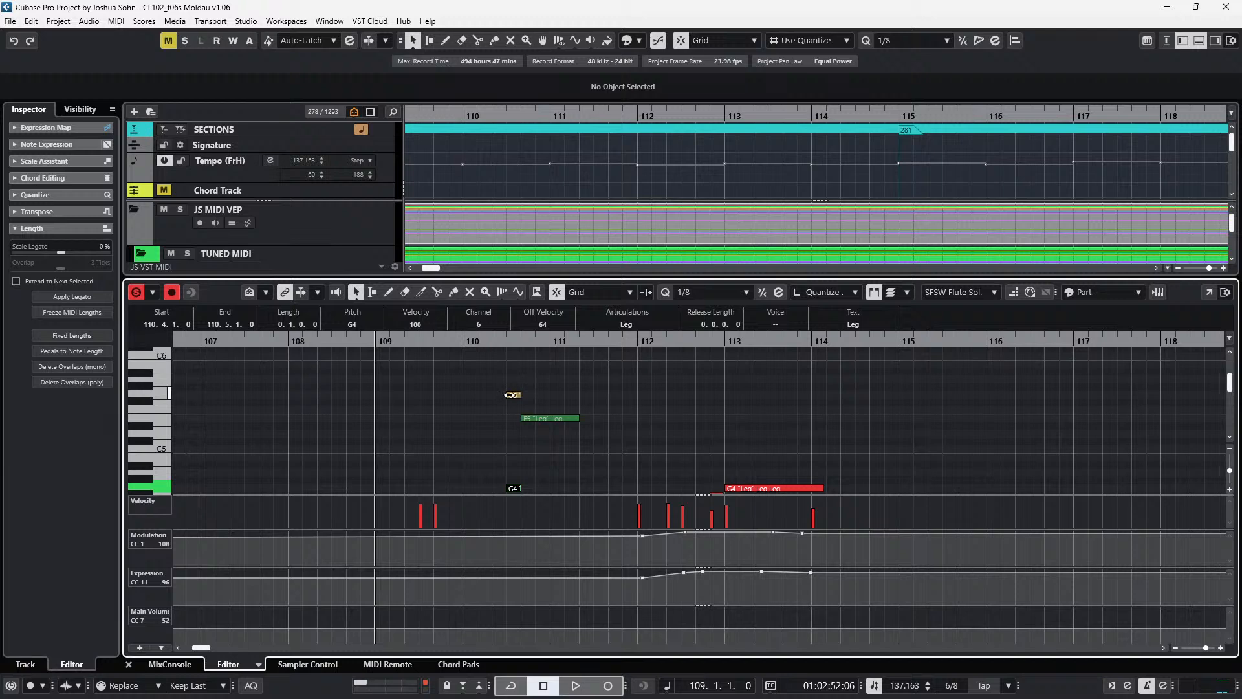
{"action": "left_click", "coordinate": [582, 387]}
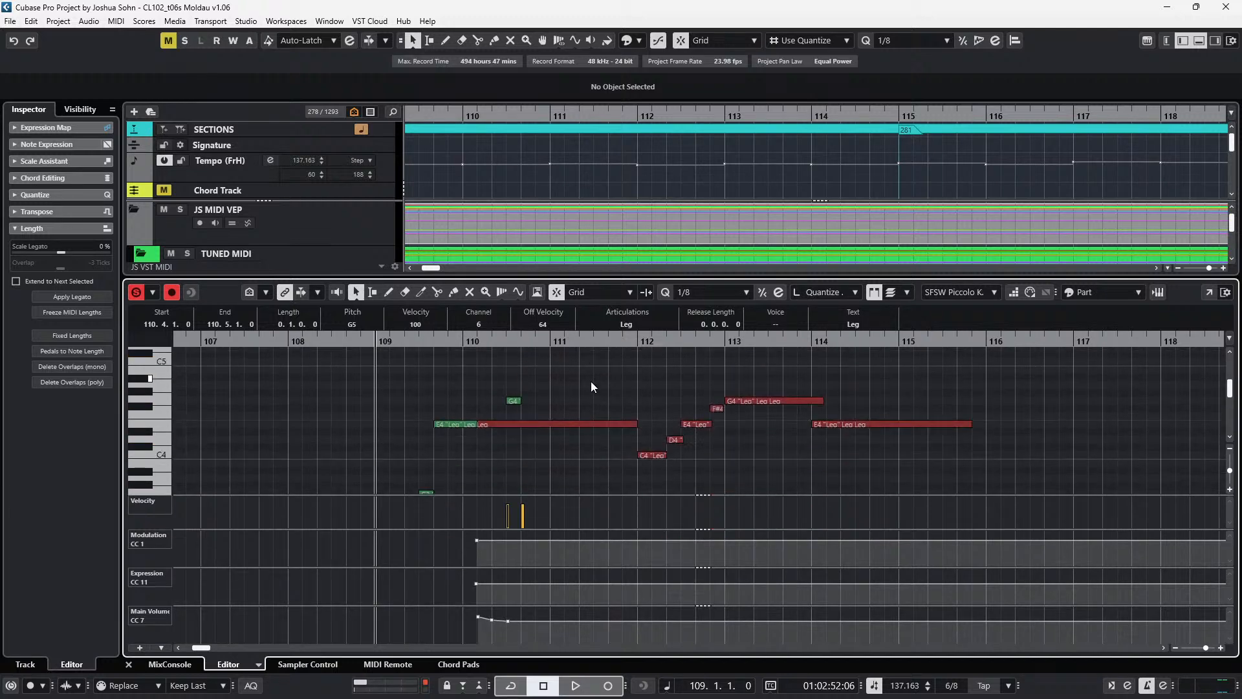
- Play the woodwind passage from bar 109 into bar 116 with SFSW Flute Solo active, reviewing its controller curves
{"action": "key", "text": "space"}
{"action": "scroll", "coordinate": [626, 424], "scroll_direction": "down", "scroll_amount": 1}
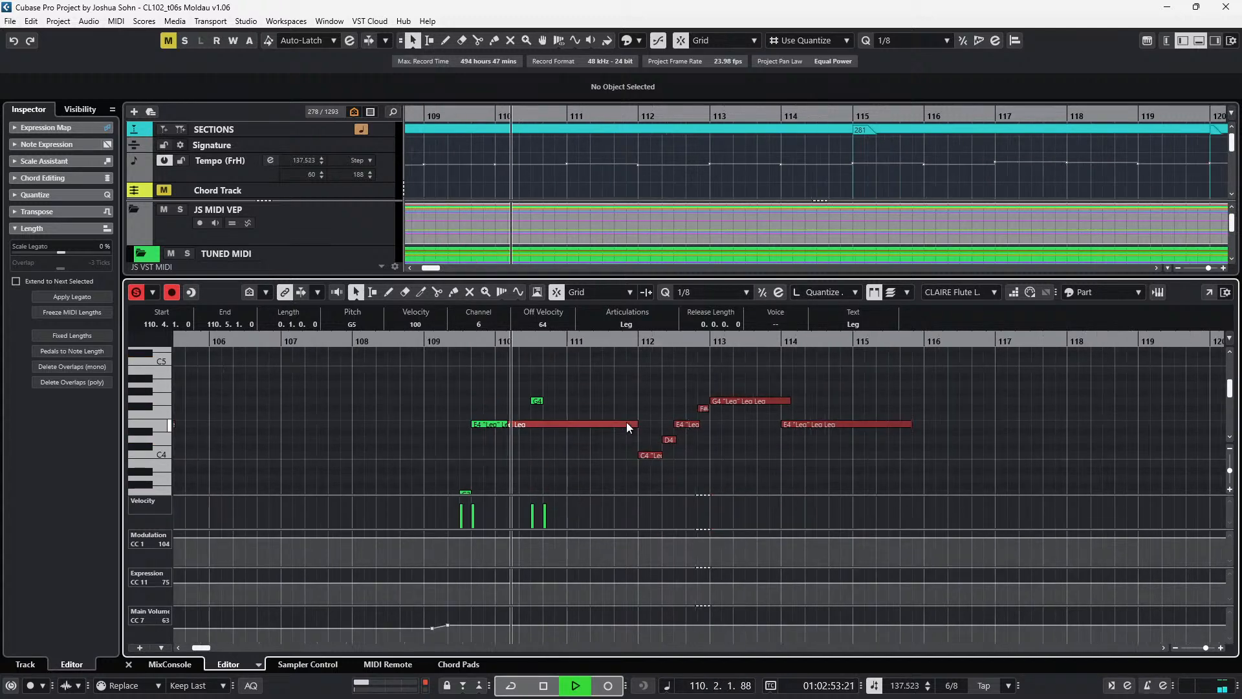
{"action": "left_click", "coordinate": [615, 423]}
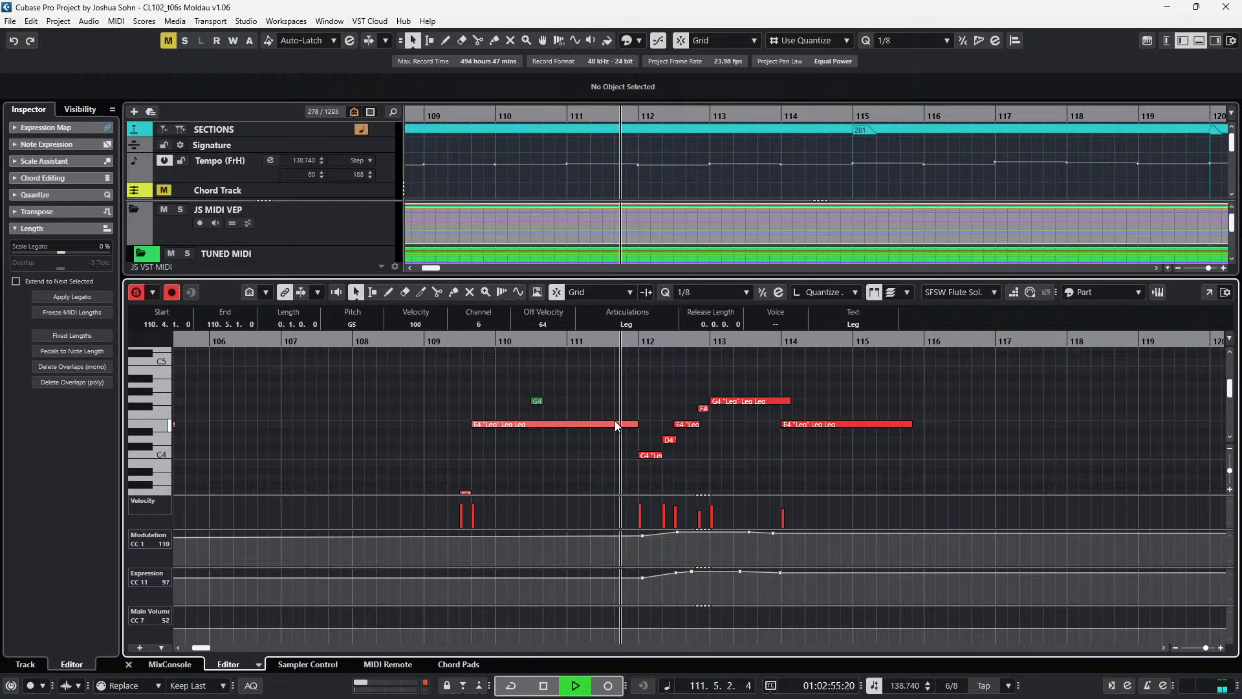
{"action": "scroll", "coordinate": [642, 455], "scroll_direction": "down", "scroll_amount": 4}
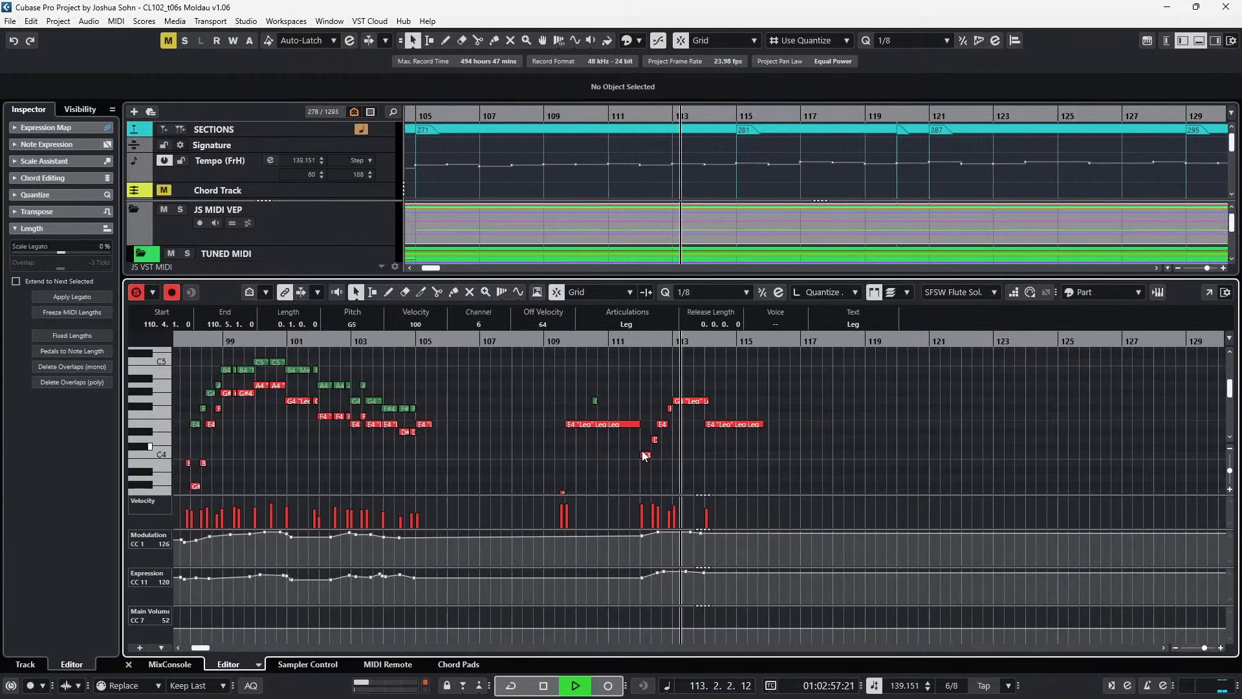
{"action": "scroll", "coordinate": [605, 457], "scroll_direction": "left", "scroll_amount": 6}
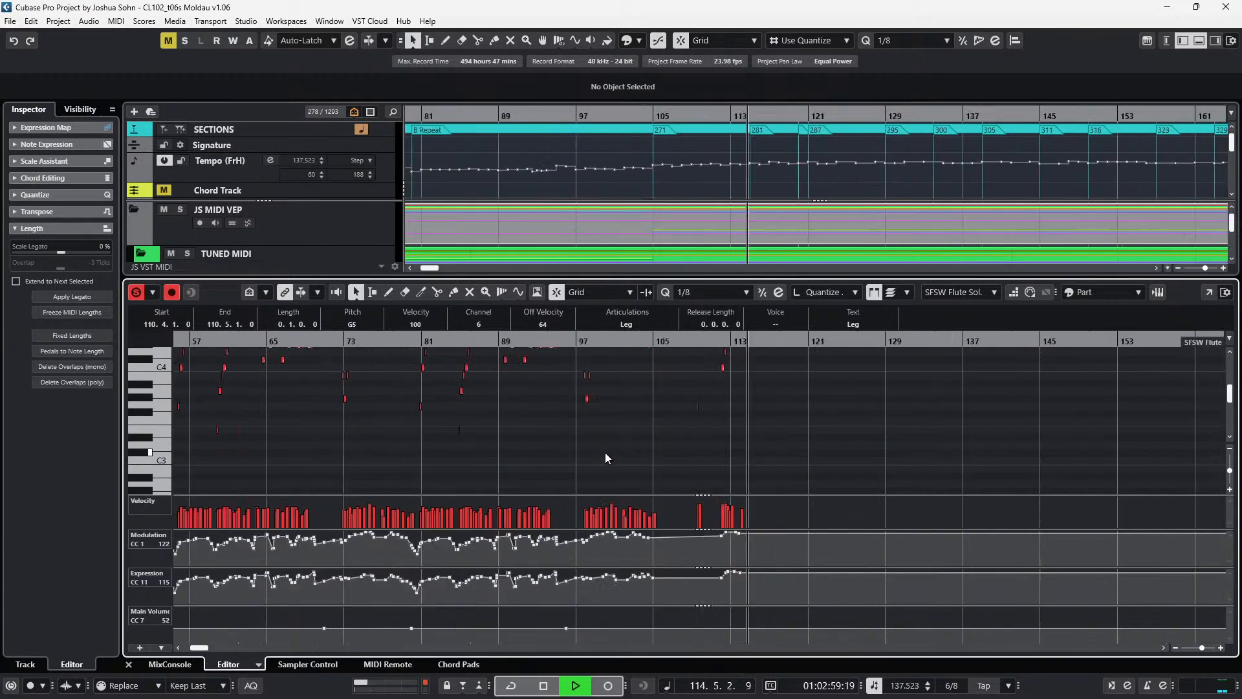
{"action": "scroll", "coordinate": [541, 630], "scroll_direction": "down", "scroll_amount": 2}
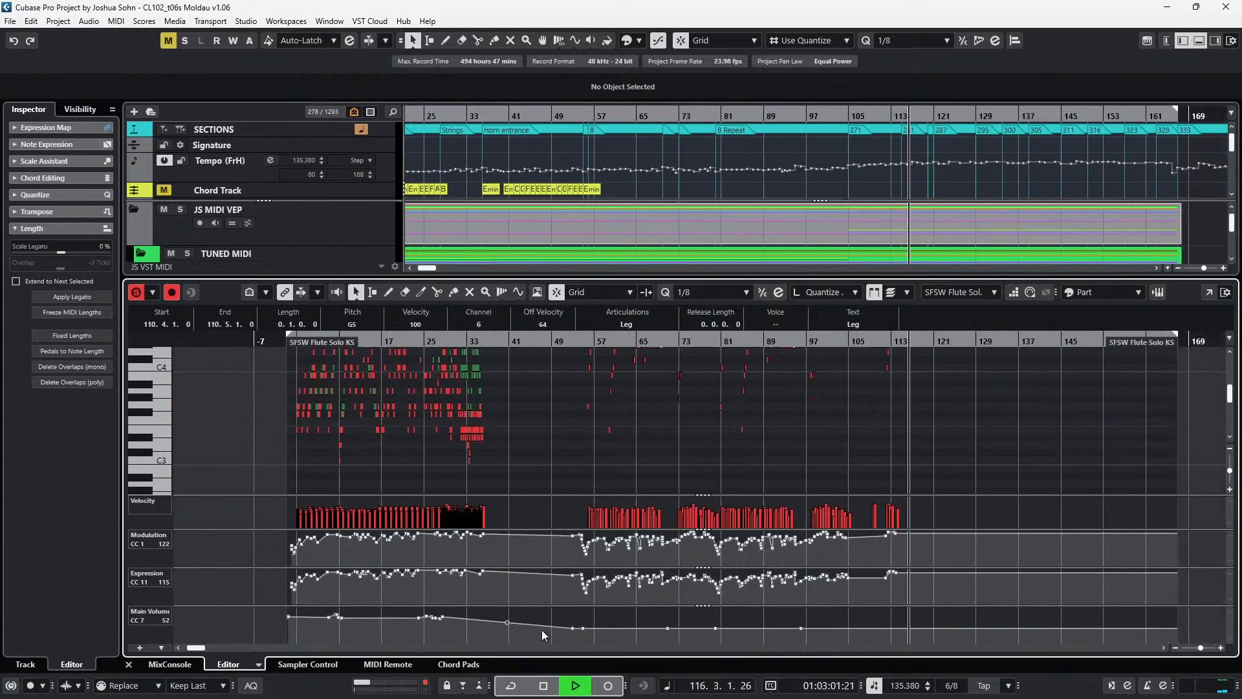
{"action": "key", "text": "space"}
- Rewind to around bar 60, listen briefly, and play the flute part from bar 102
{"action": "key", "text": "KP_Subtract"}
{"action": "key", "text": "KP_Subtract"}
{"action": "key", "text": "KP_Subtract"}
{"action": "key", "text": "KP_Subtract"}
{"action": "key", "text": "KP_Subtract"}
{"action": "key", "text": "KP_Subtract"}
{"action": "key", "text": "KP_Subtract"}
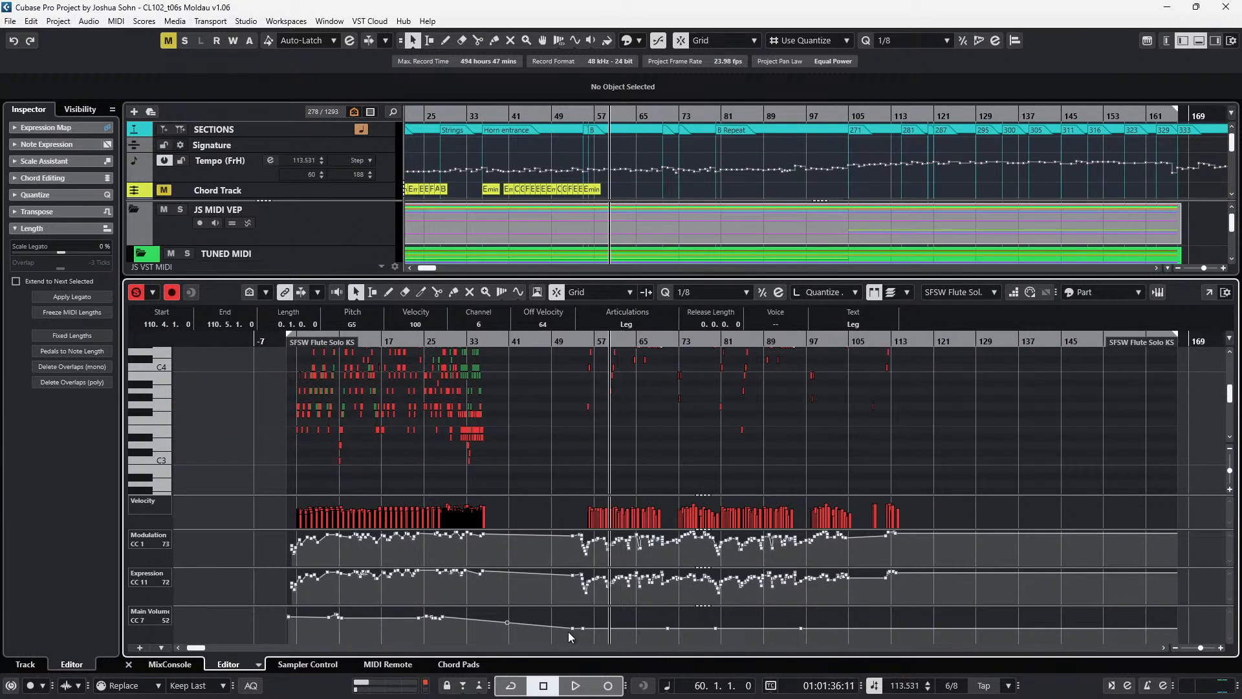
{"action": "key", "text": "space"}
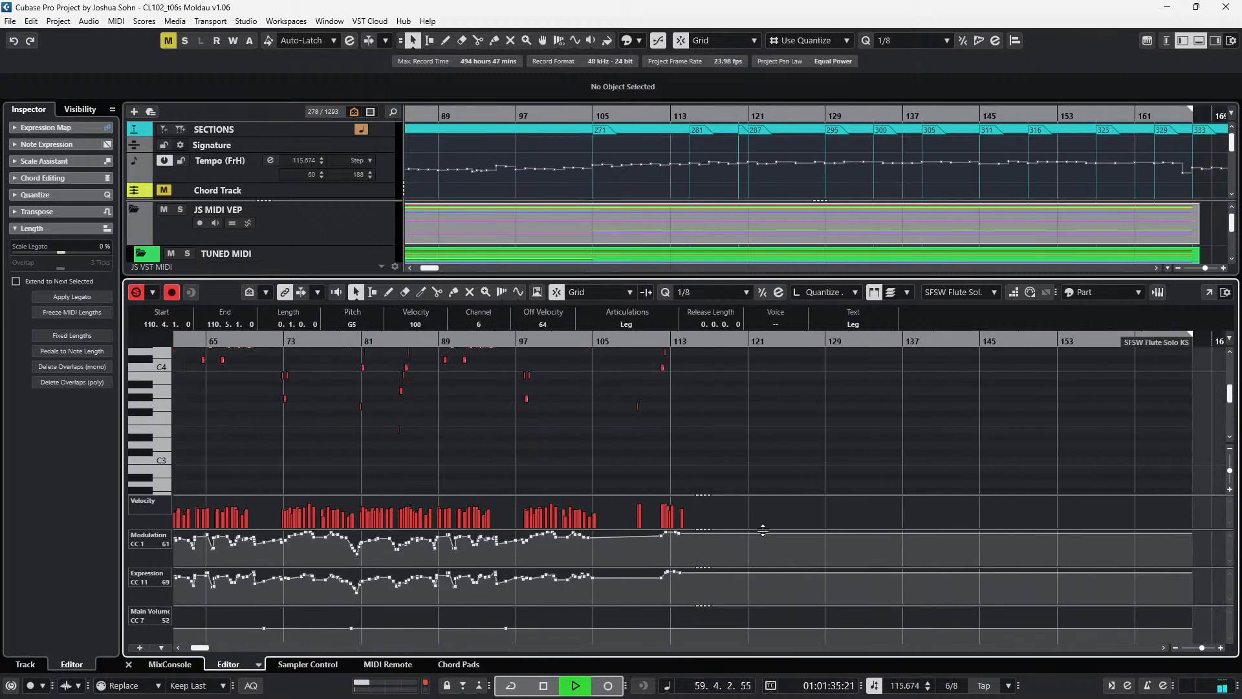
{"action": "key", "text": "space"}
{"action": "key", "text": "KP_Add"}
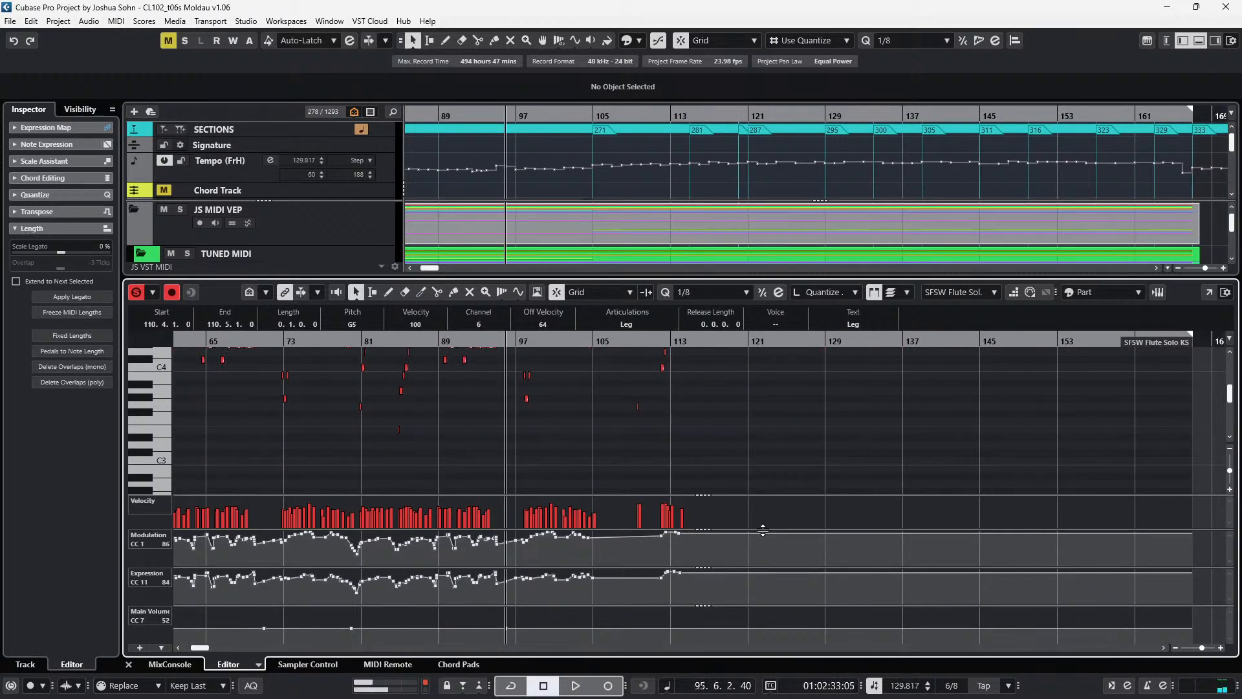
{"action": "scroll", "coordinate": [655, 472], "scroll_direction": "up", "scroll_amount": 3}
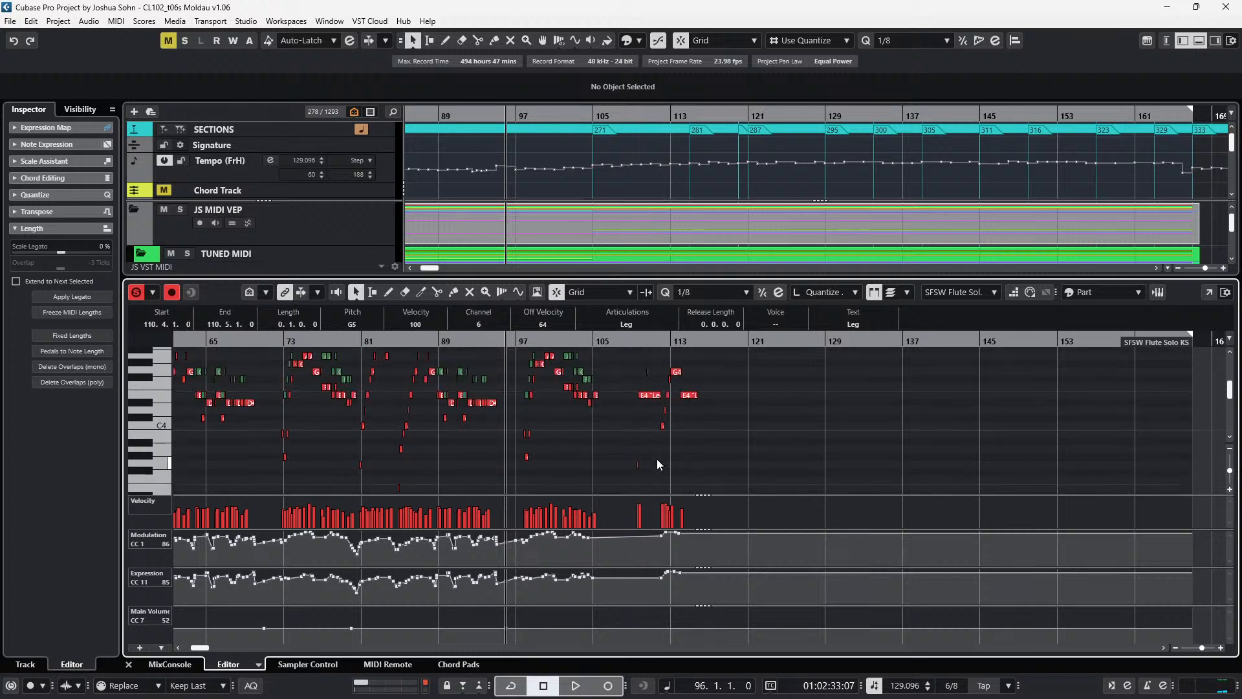
{"action": "key", "text": "KP_Add"}
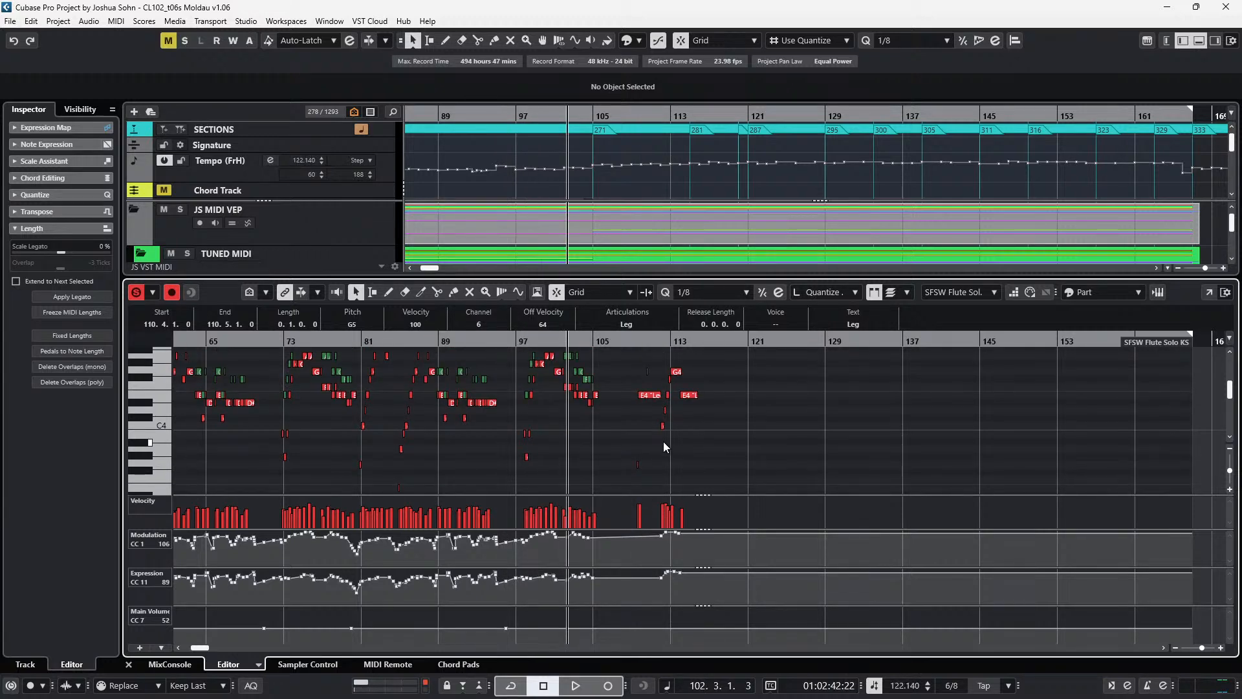
{"action": "scroll", "coordinate": [628, 543], "scroll_direction": "up", "scroll_amount": 3}
{"action": "key", "text": "space"}
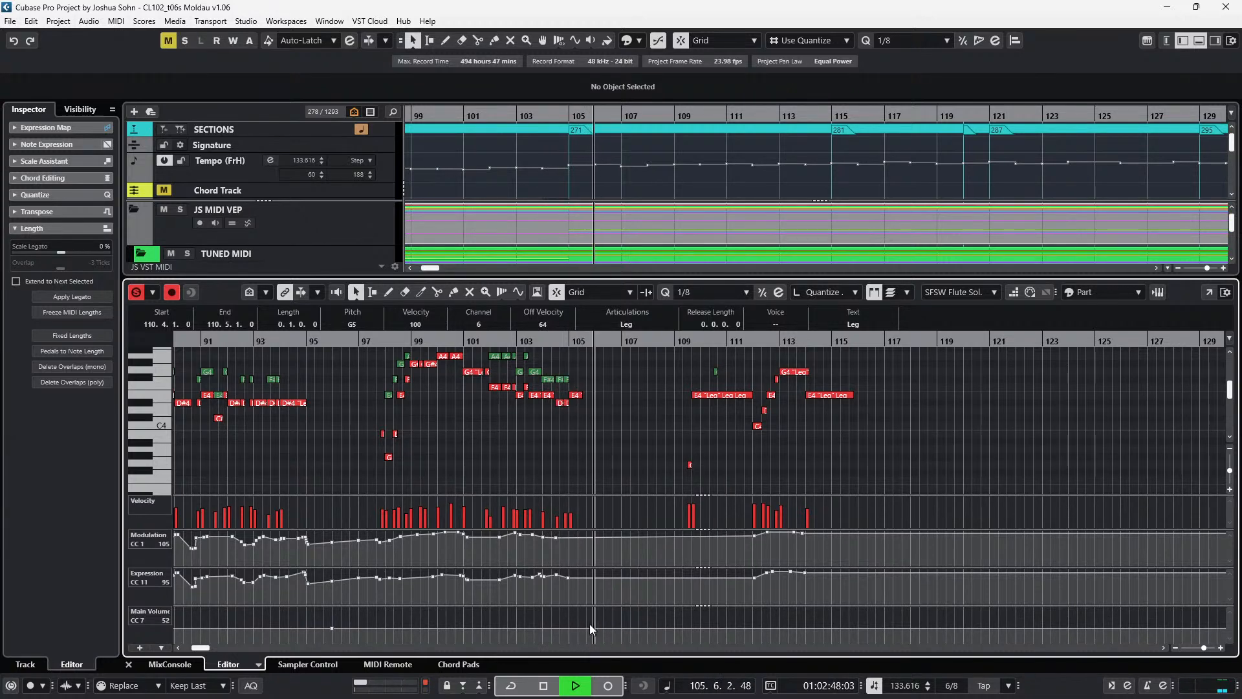
- Shape the SFSW Flute Solo's Main Volume with points from 53 in bar 104 up to 77 at 109.2.1.0
{"action": "left_click", "coordinate": [554, 627]}
{"action": "left_click", "coordinate": [559, 636]}
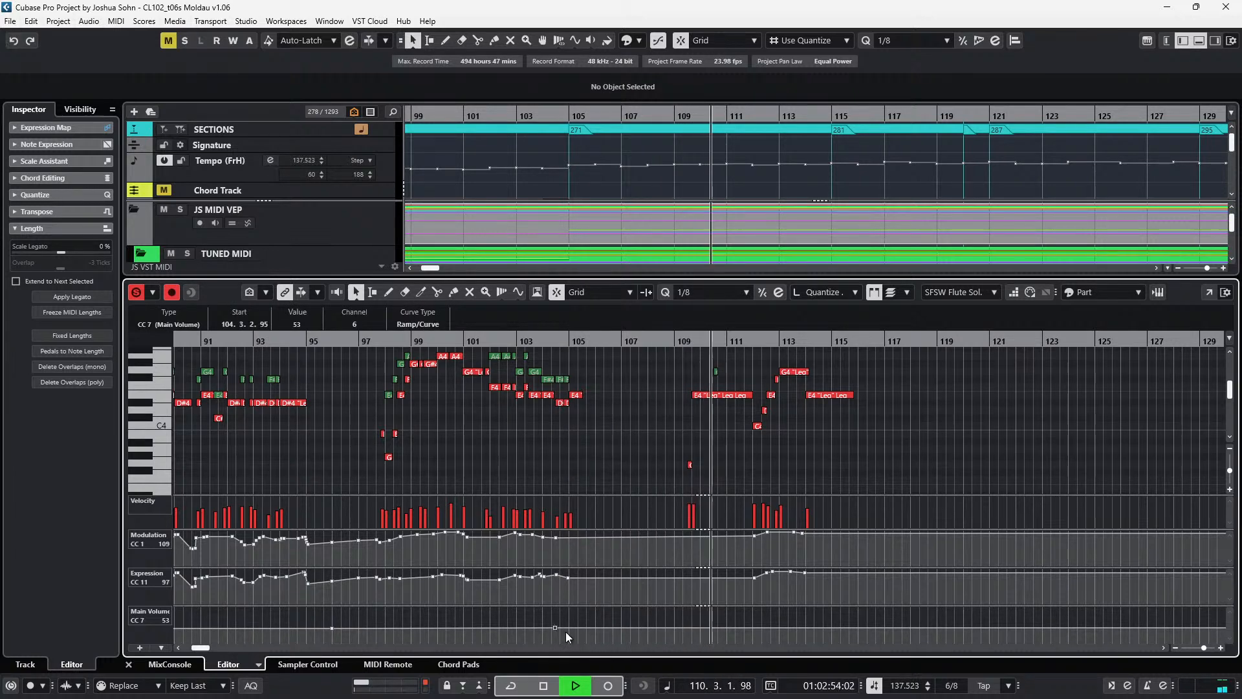
{"action": "left_click", "coordinate": [565, 627]}
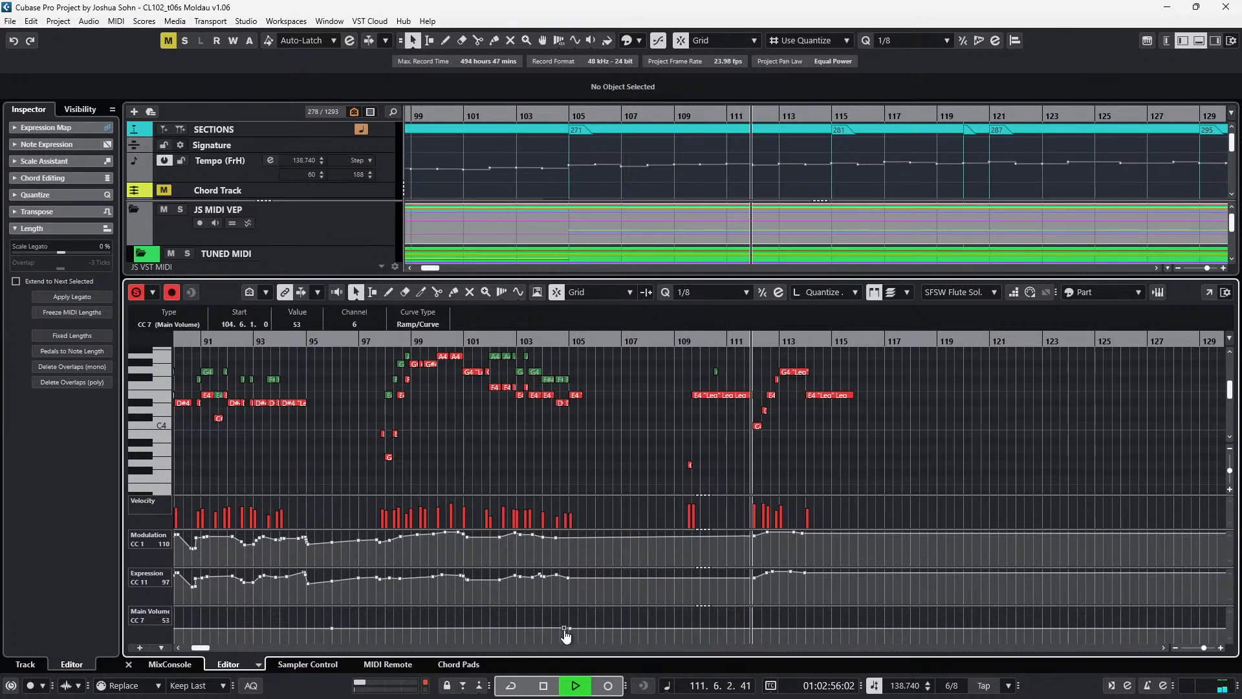
{"action": "key", "text": "space"}
{"action": "left_click_drag", "start_coordinate": [566, 628], "coordinate": [568, 628]}
{"action": "key", "text": "space"}
{"action": "left_click_drag", "start_coordinate": [661, 626], "coordinate": [678, 618]}
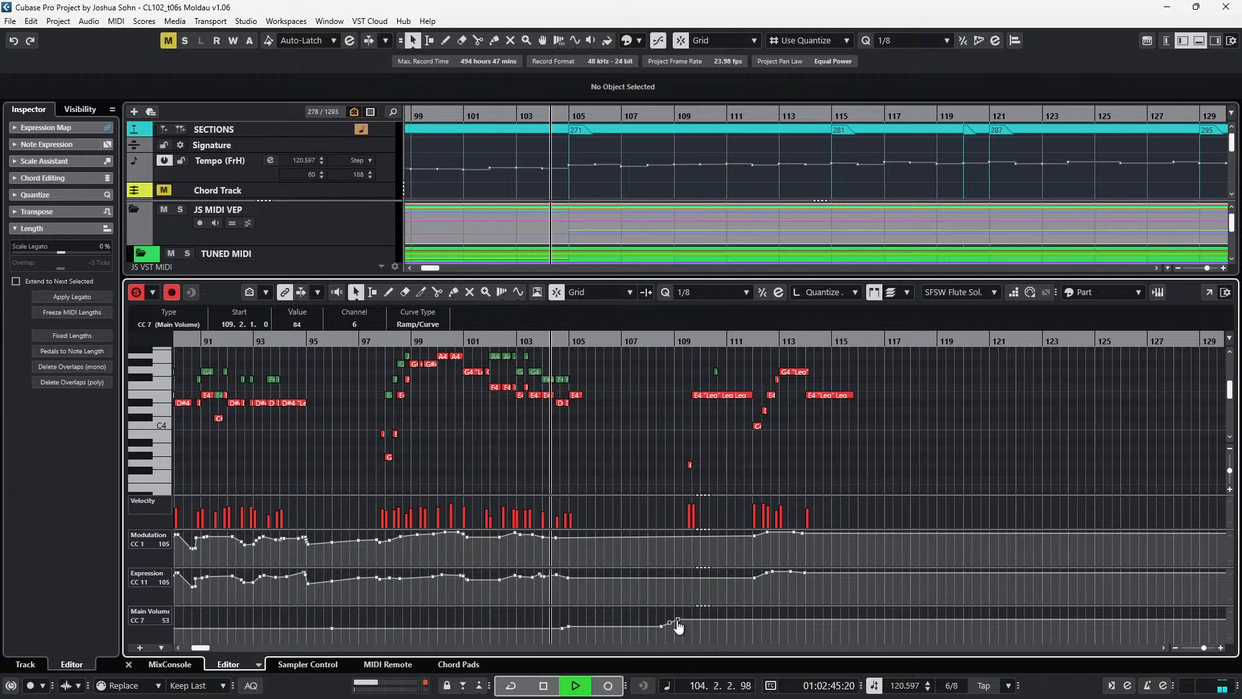
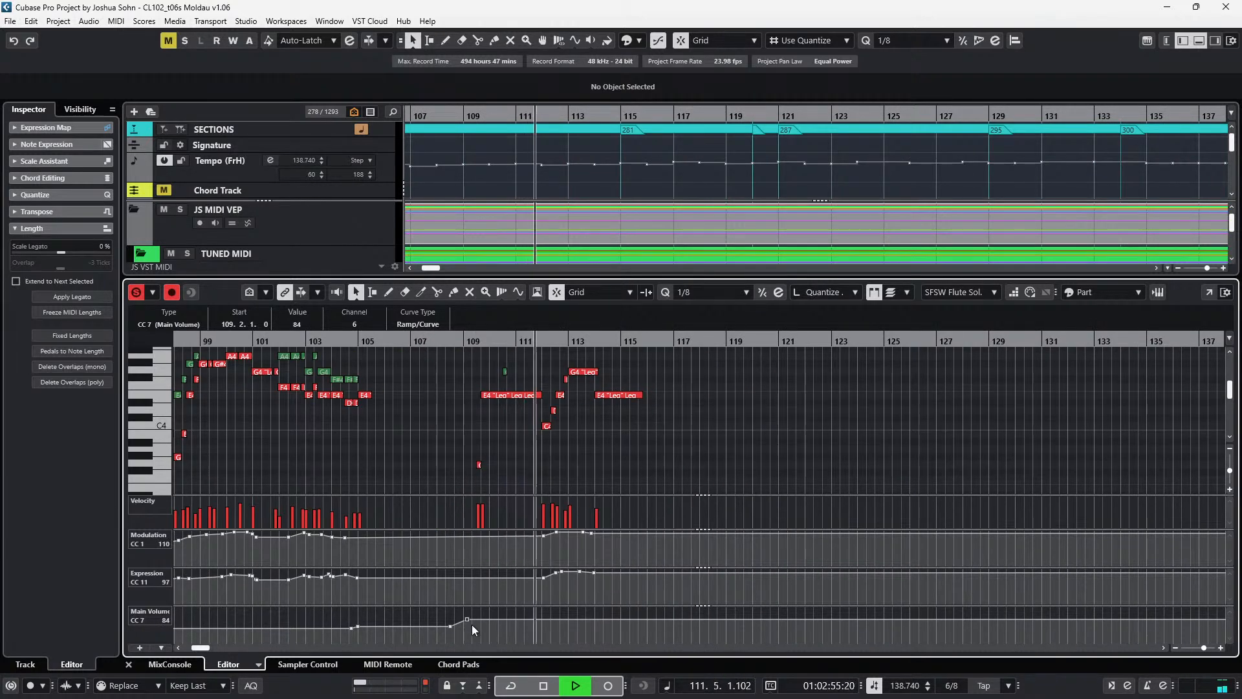
{"action": "left_click_drag", "start_coordinate": [468, 621], "coordinate": [468, 623]}
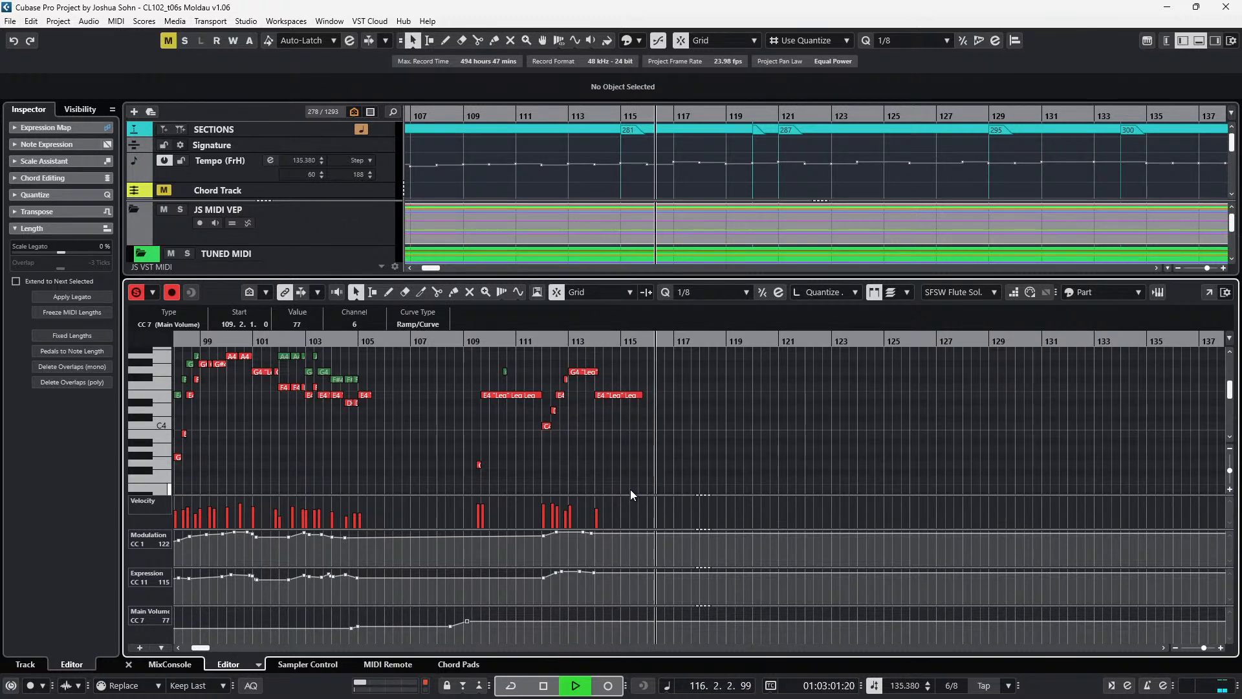
{"action": "key", "text": "space"}
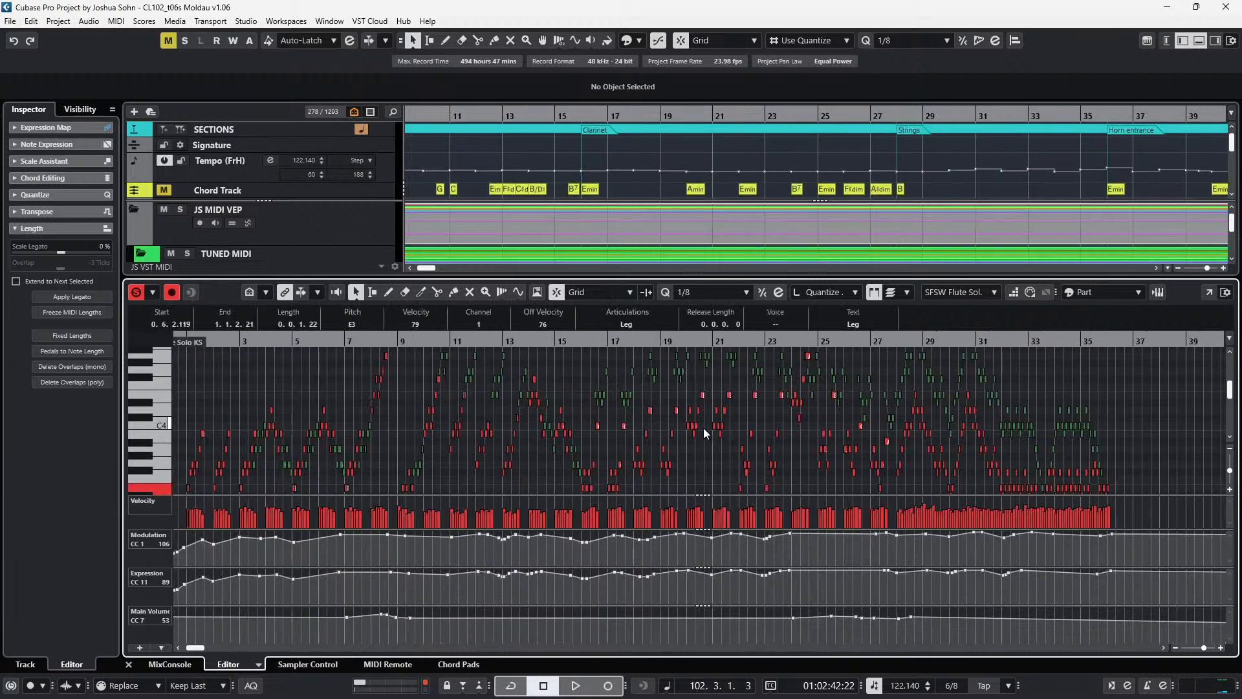
- Clear the note selection and place the playhead at the start of the SFSW Flute Solo's held E4 in bar 114
{"action": "left_click", "coordinate": [704, 428]}
{"action": "scroll", "coordinate": [732, 421], "scroll_direction": "right", "scroll_amount": 4}
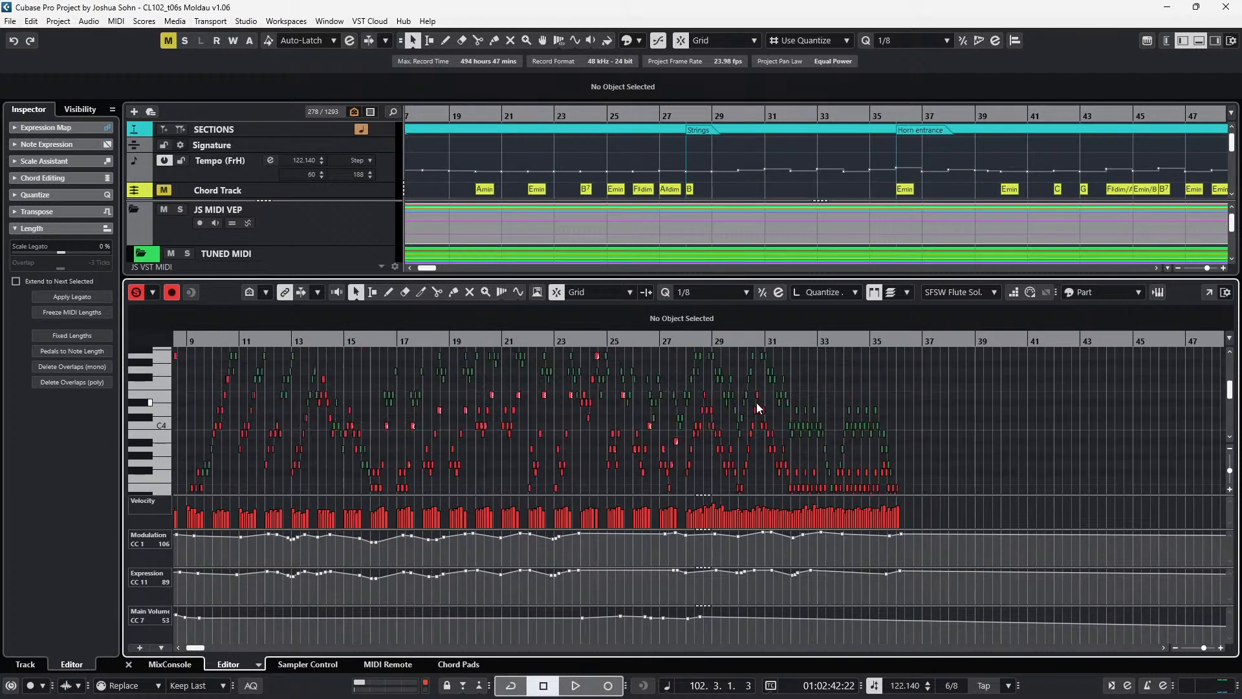
{"action": "key", "text": "f"}
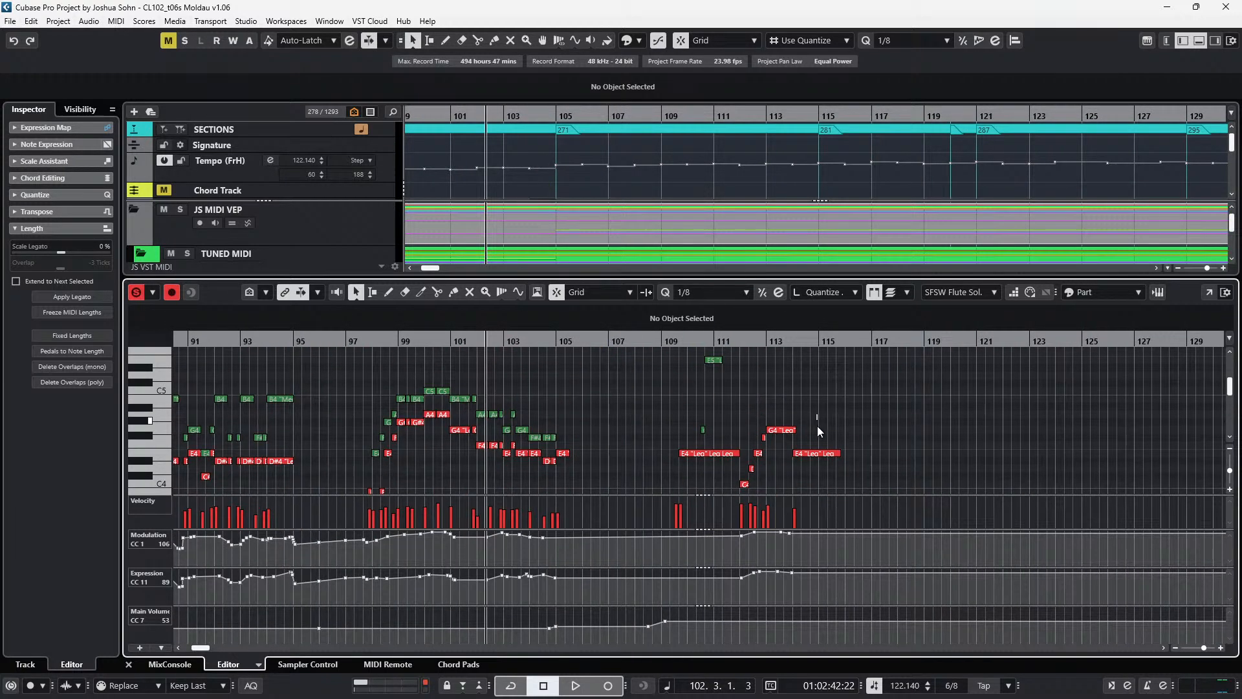
{"action": "left_click", "coordinate": [822, 453]}
{"action": "key", "text": "l"}
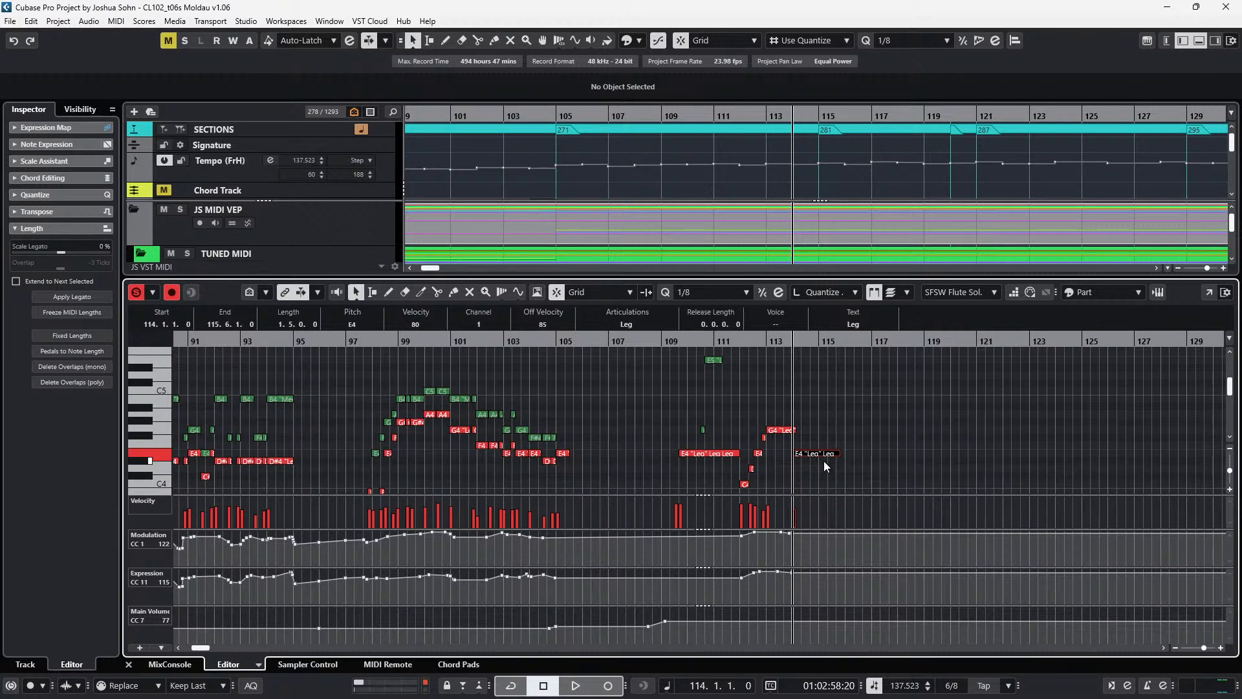
- Lengthen the SFSW Flute Solo's held E4 from bar 114 to end at 117.3.1.0 and play it back
{"action": "key", "text": "super"}
{"action": "key", "text": "super"}
{"action": "scroll", "coordinate": [837, 441], "scroll_direction": "up", "scroll_amount": 3}
{"action": "left_click_drag", "start_coordinate": [832, 454], "coordinate": [833, 455]}
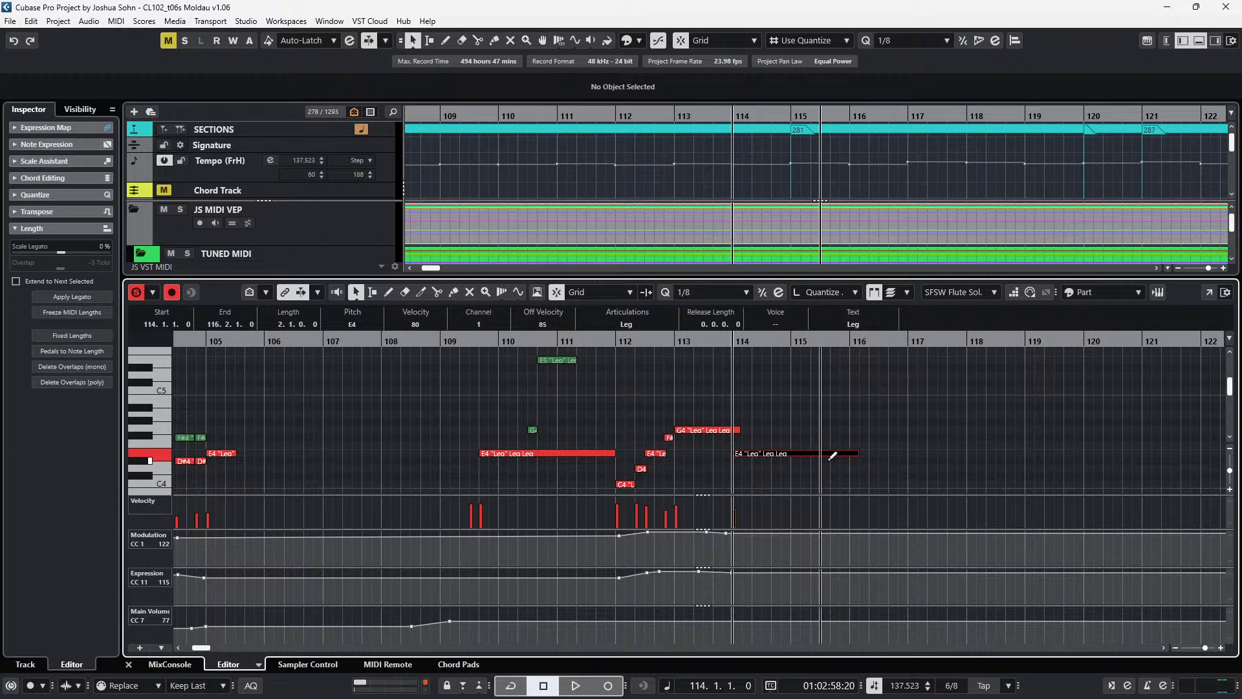
{"action": "scroll", "coordinate": [851, 448], "scroll_direction": "right", "scroll_amount": 3}
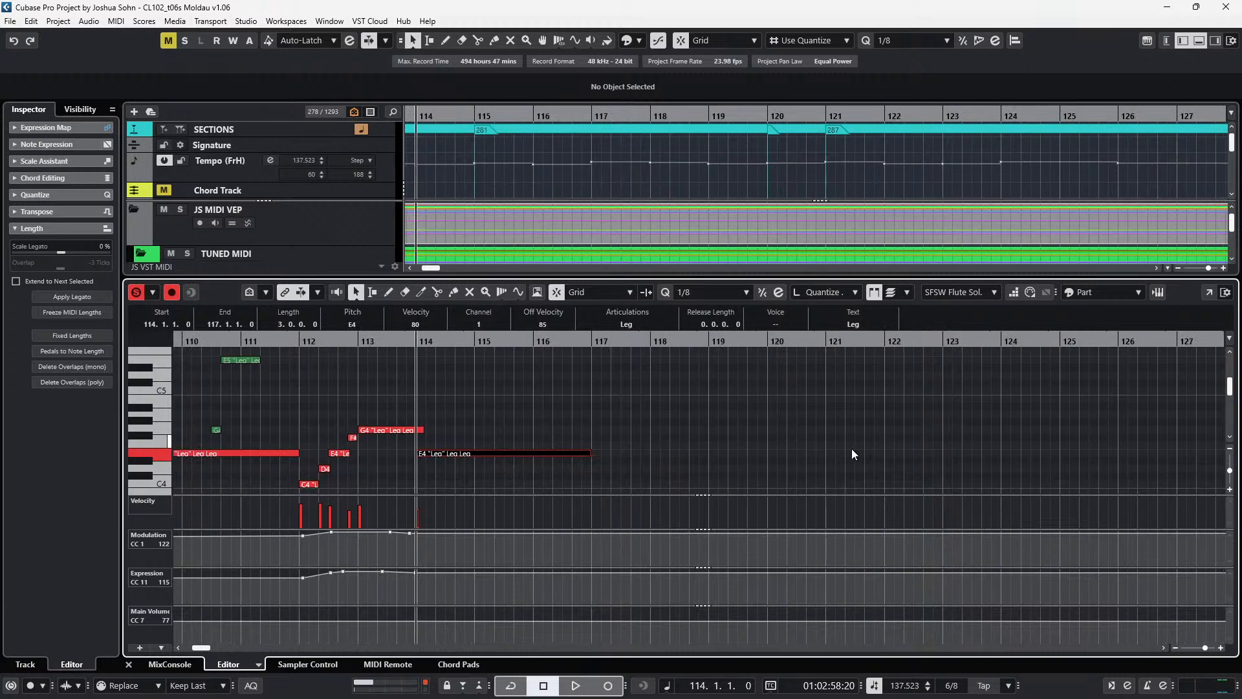
{"action": "key", "text": "alt+shift+Right"}
{"action": "key", "text": "alt+shift+Right"}
{"action": "key", "text": "space"}
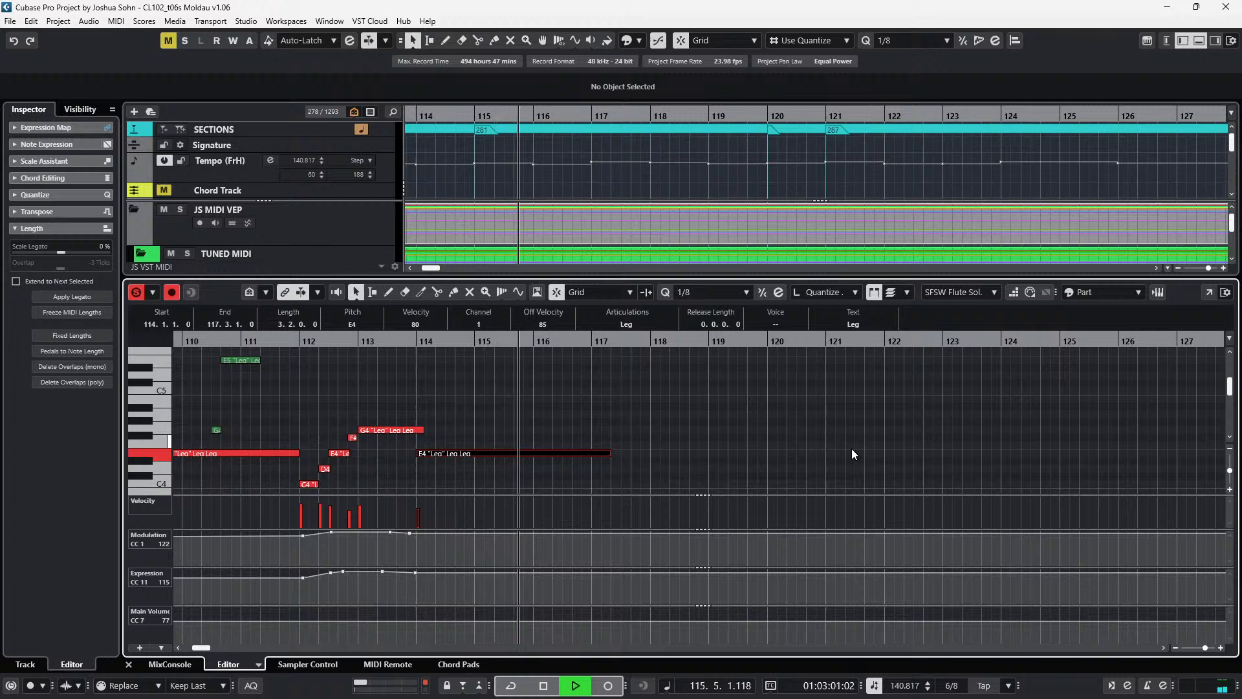
{"action": "key", "text": "space"}
- Hide the controller lanes and clear the note selection
{"action": "key", "text": "g"}
{"action": "key", "text": "alt+l"}
{"action": "left_click", "coordinate": [756, 445]}
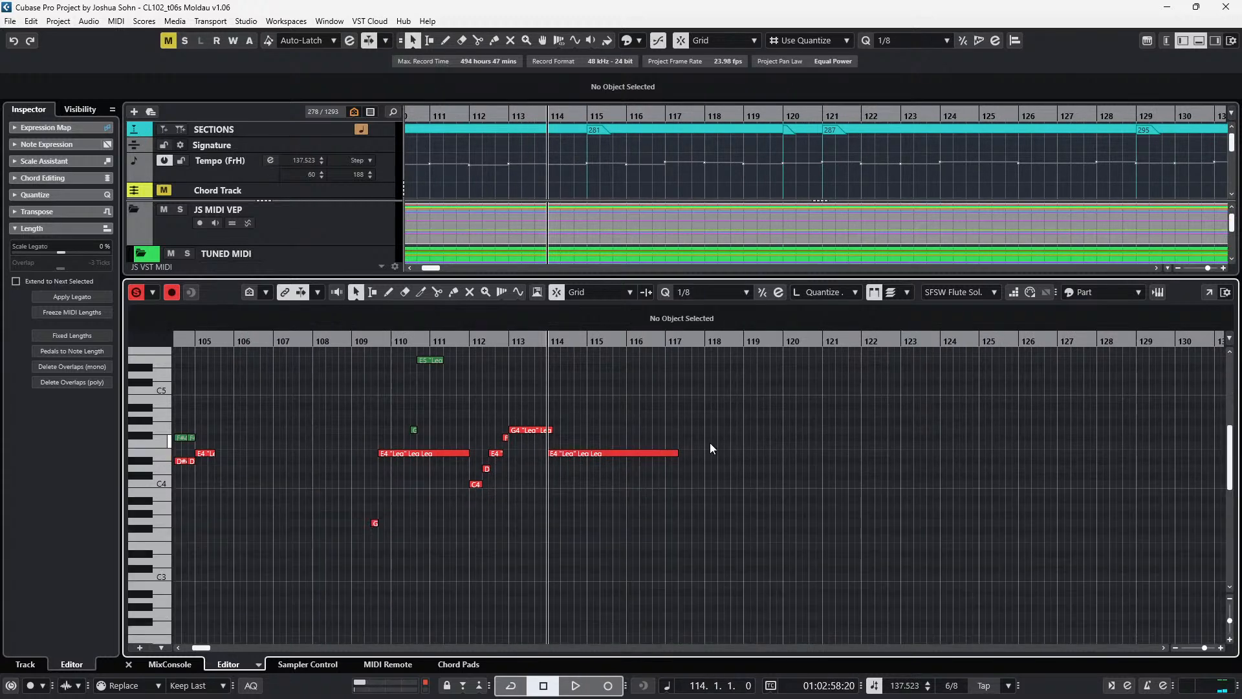
- Copy the flute and piccolo G-to-E entries from bars 109 to 111, paste them from 117.4.1.0, and start playback at bar 114
{"action": "left_click_drag", "start_coordinate": [323, 486], "coordinate": [413, 577]}
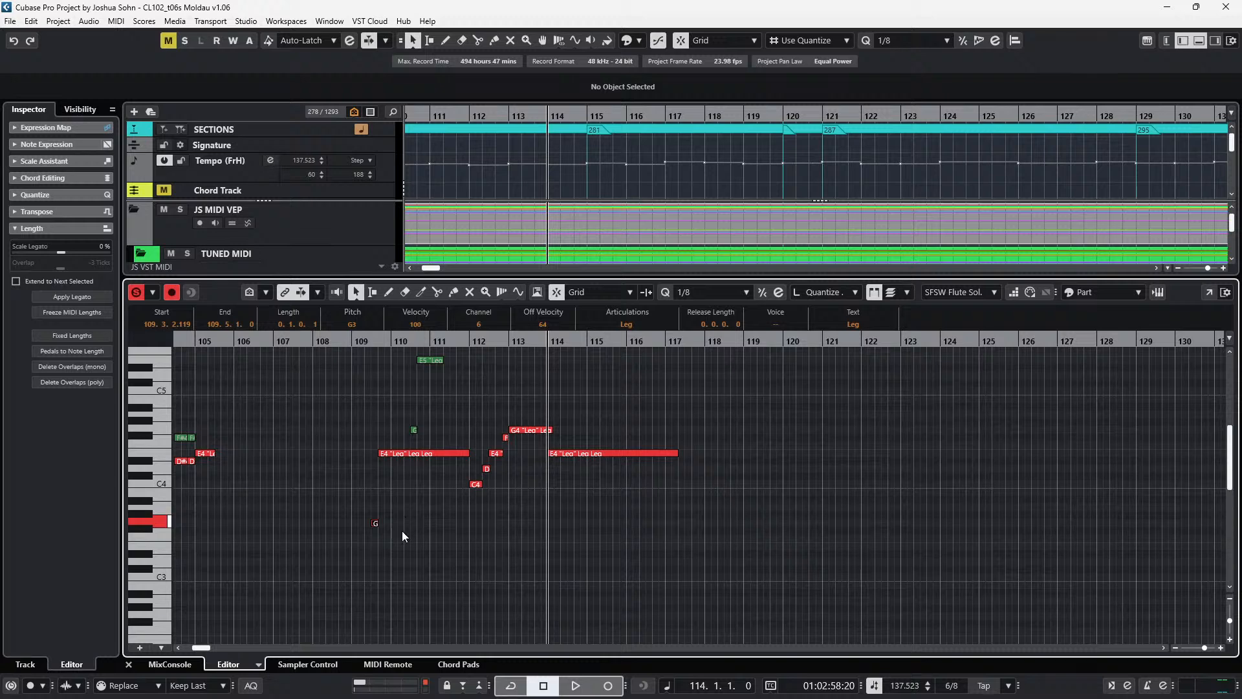
{"action": "scroll", "coordinate": [405, 426], "scroll_direction": "up", "scroll_amount": 3}
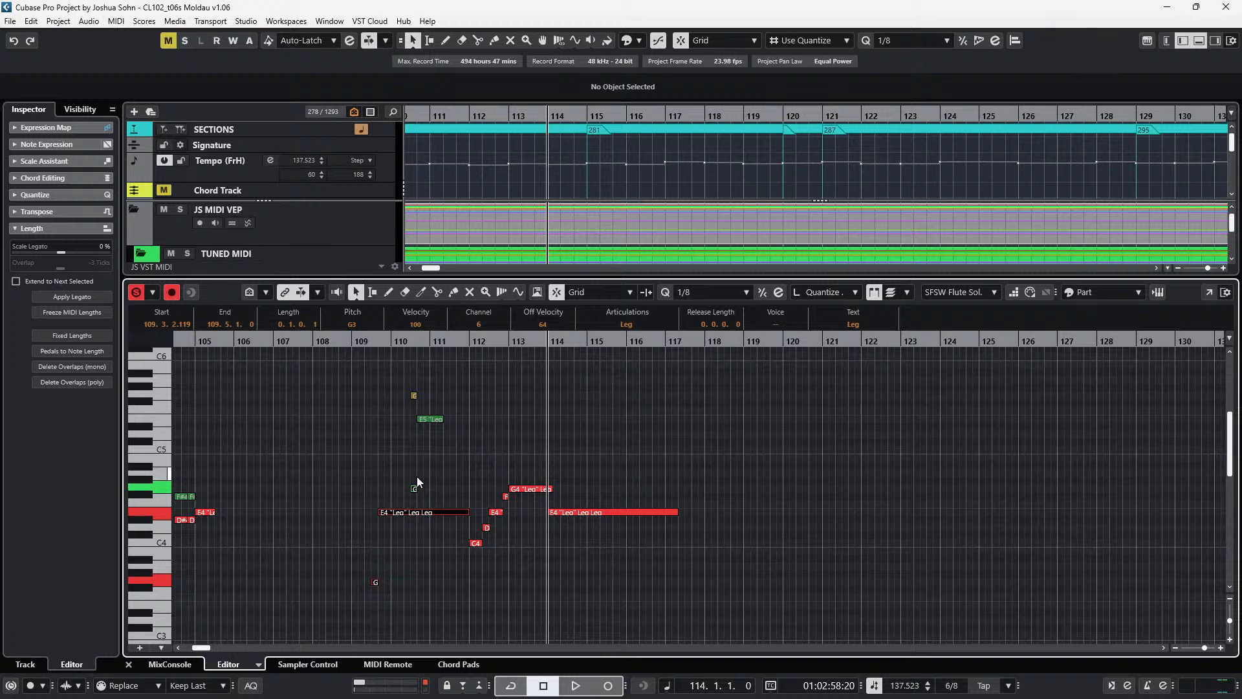
{"action": "scroll", "coordinate": [417, 482], "scroll_direction": "up", "scroll_amount": 3}
{"action": "left_click_drag", "start_coordinate": [357, 374], "coordinate": [456, 572]}
{"action": "key", "text": "space"}
{"action": "key", "text": "ctrl+v"}
{"action": "key", "text": "space"}
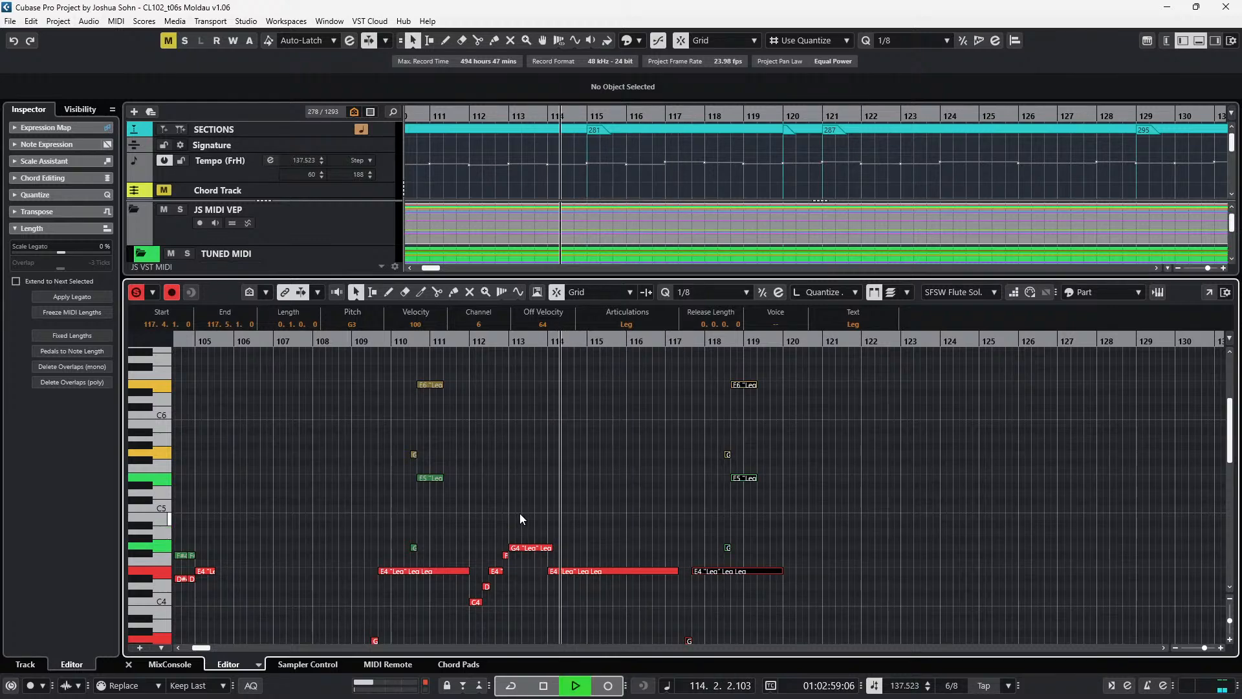
- Nudge the pasted flute and piccolo notes earlier so the G3 starts at 117.3.1.0, and stop playback
{"action": "scroll", "coordinate": [614, 509], "scroll_direction": "down", "scroll_amount": 3}
{"action": "scroll", "coordinate": [614, 509], "scroll_direction": "up", "scroll_amount": 3}
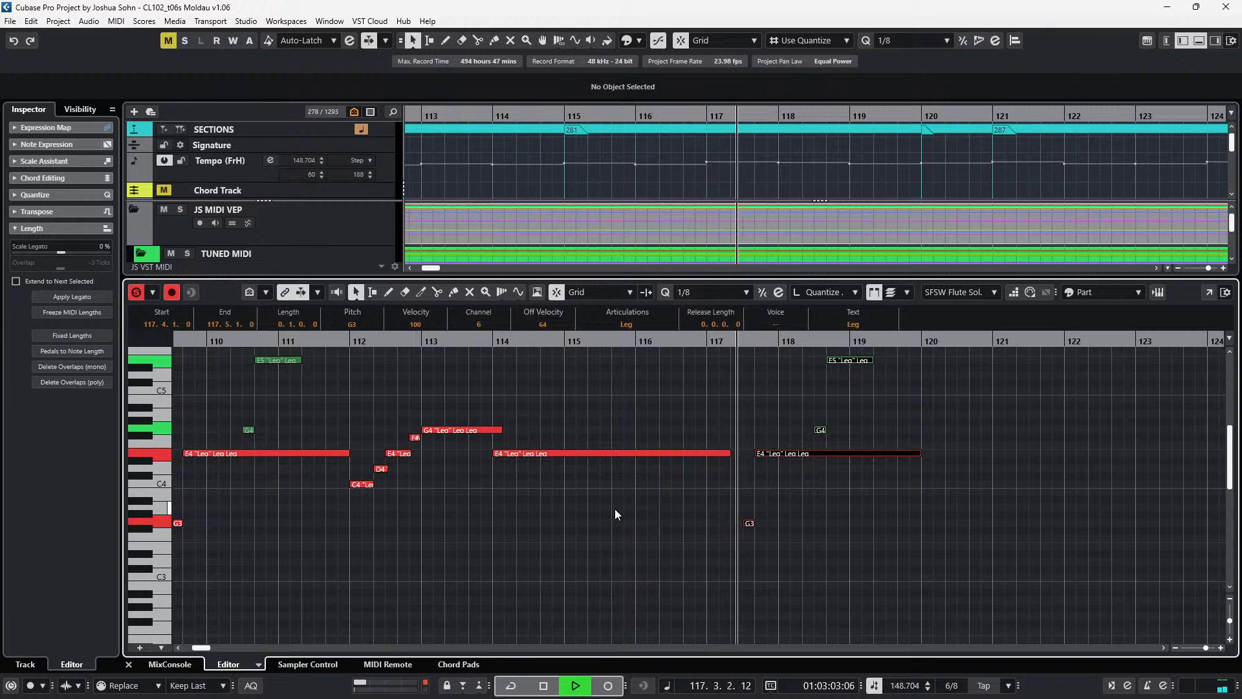
{"action": "key", "text": "ctrl+Left"}
{"action": "key", "text": "space"}
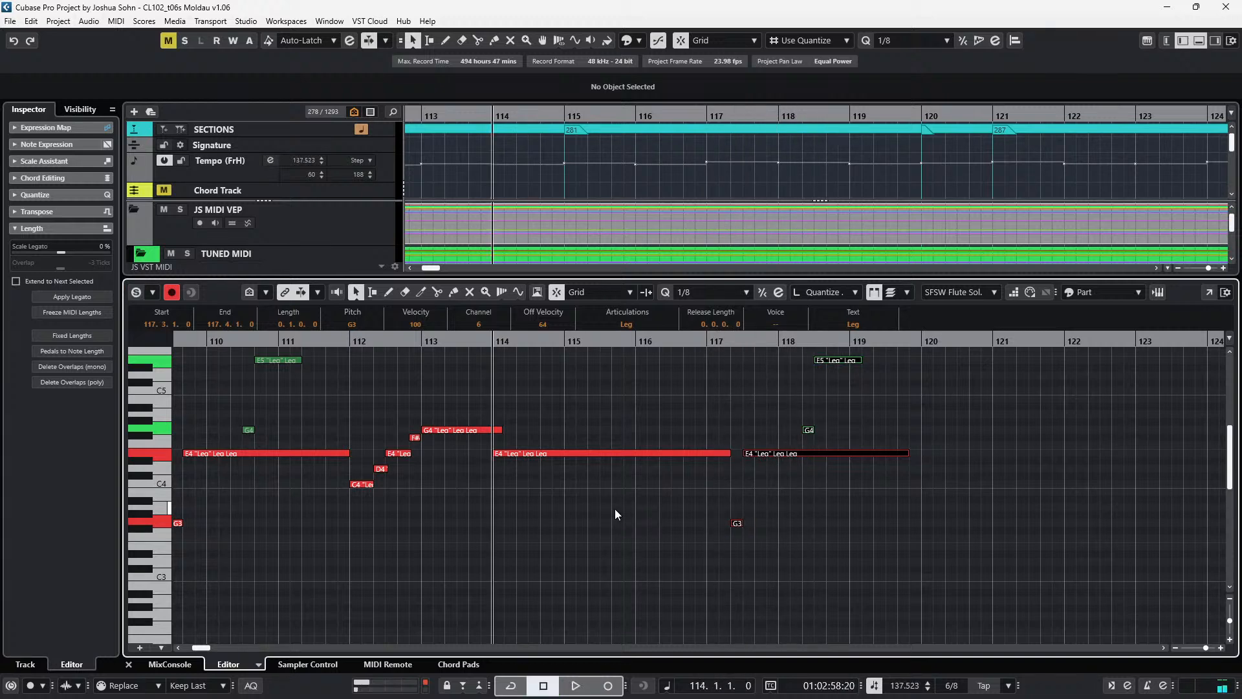
- Select the WOODWIND PART folder track and play the passage briefly from bar 112
{"action": "key", "text": "KP_Subtract"}
{"action": "key", "text": "KP_Subtract"}
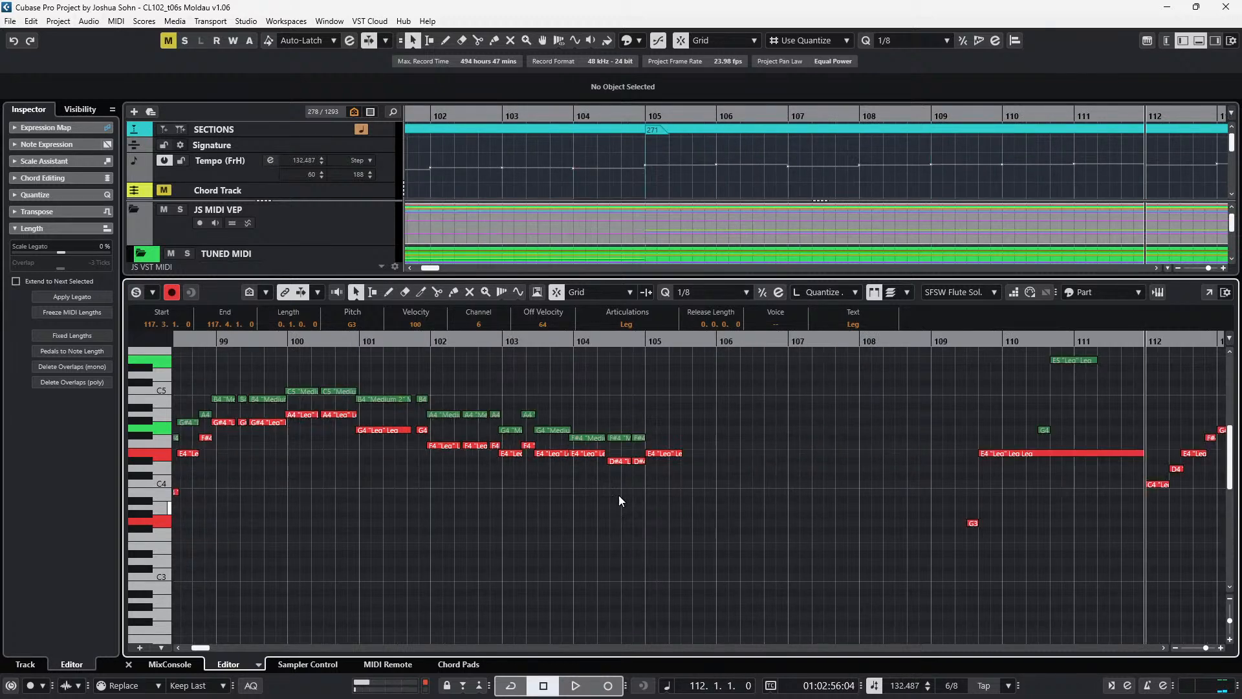
{"action": "scroll", "coordinate": [347, 257], "scroll_direction": "down", "scroll_amount": 3}
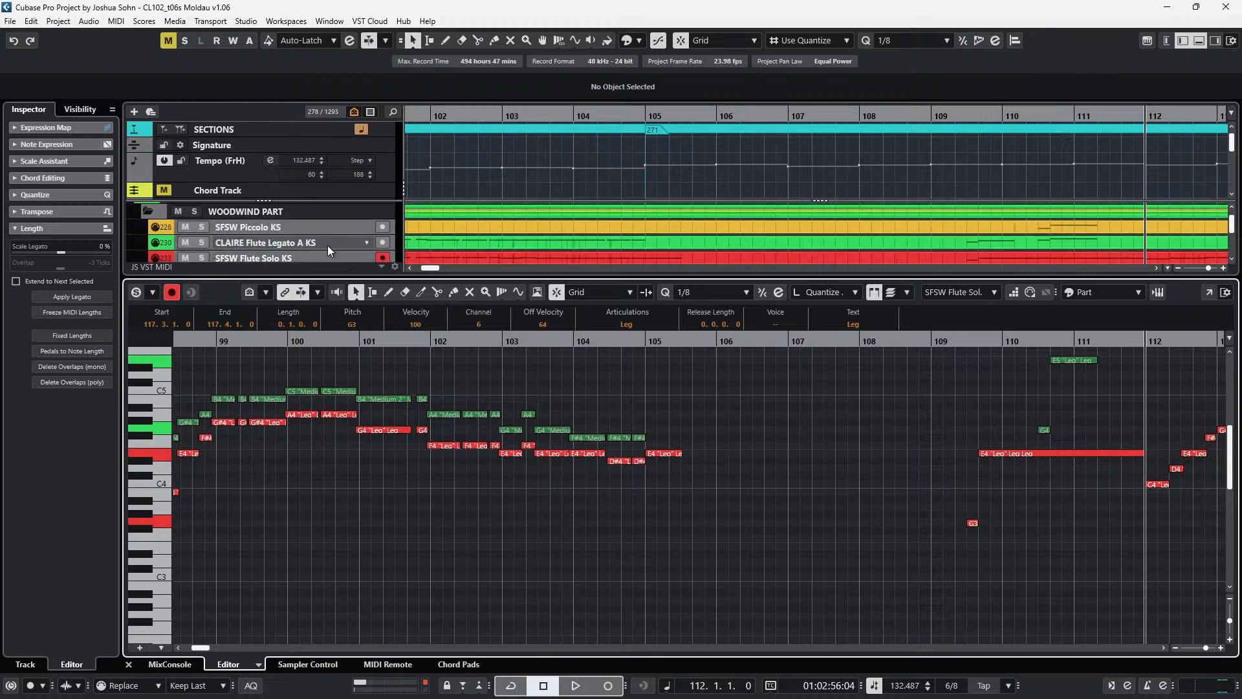
{"action": "left_click", "coordinate": [305, 209]}
{"action": "key", "text": "space"}
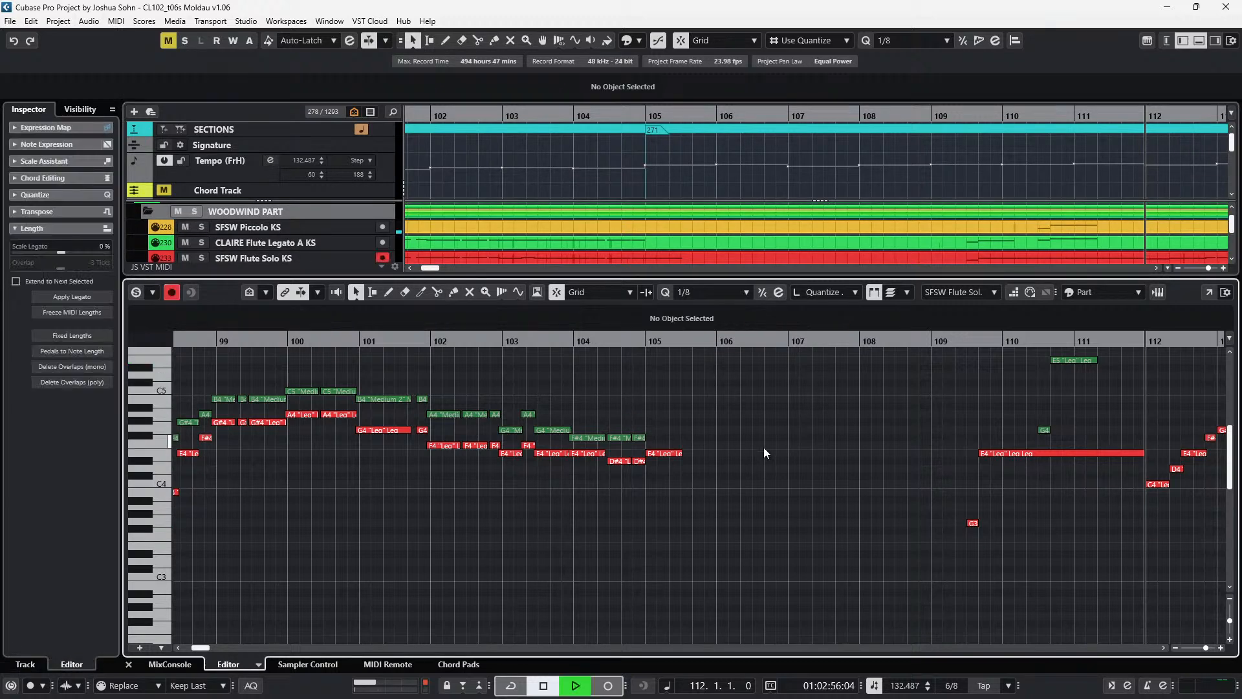
{"action": "key", "text": "space"}
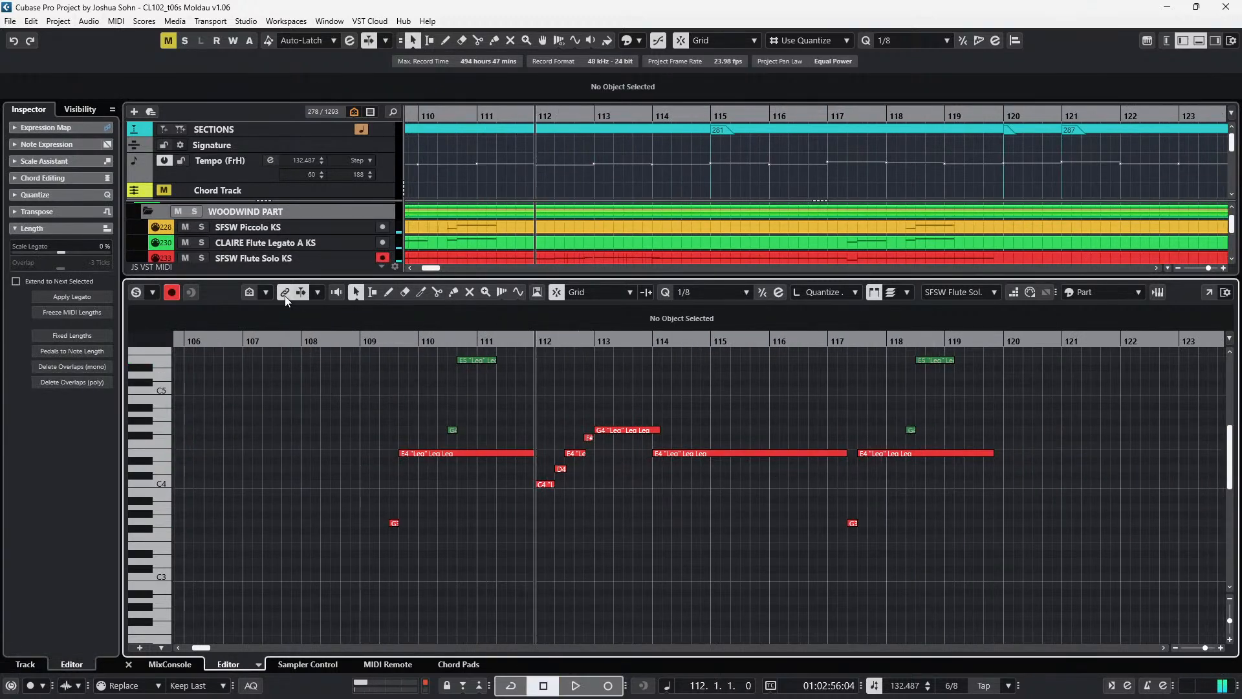
- Solo the WOODWIND PART folder and play it from bar 110 with auto-scroll switched on
{"action": "left_click", "coordinate": [194, 211]}
{"action": "key", "text": "ctrl+KP_Subtract"}
{"action": "key", "text": "ctrl+KP_Subtract"}
{"action": "key", "text": "space"}
{"action": "scroll", "coordinate": [650, 478], "scroll_direction": "up", "scroll_amount": 2}
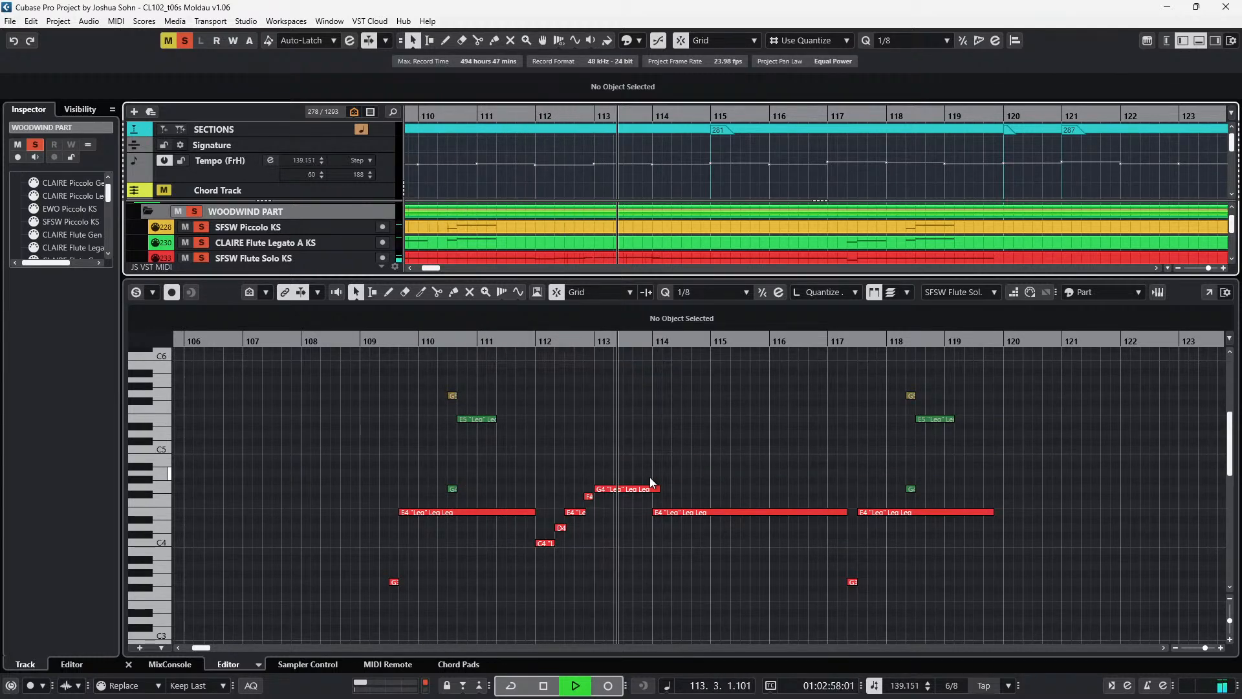
{"action": "key", "text": "f"}
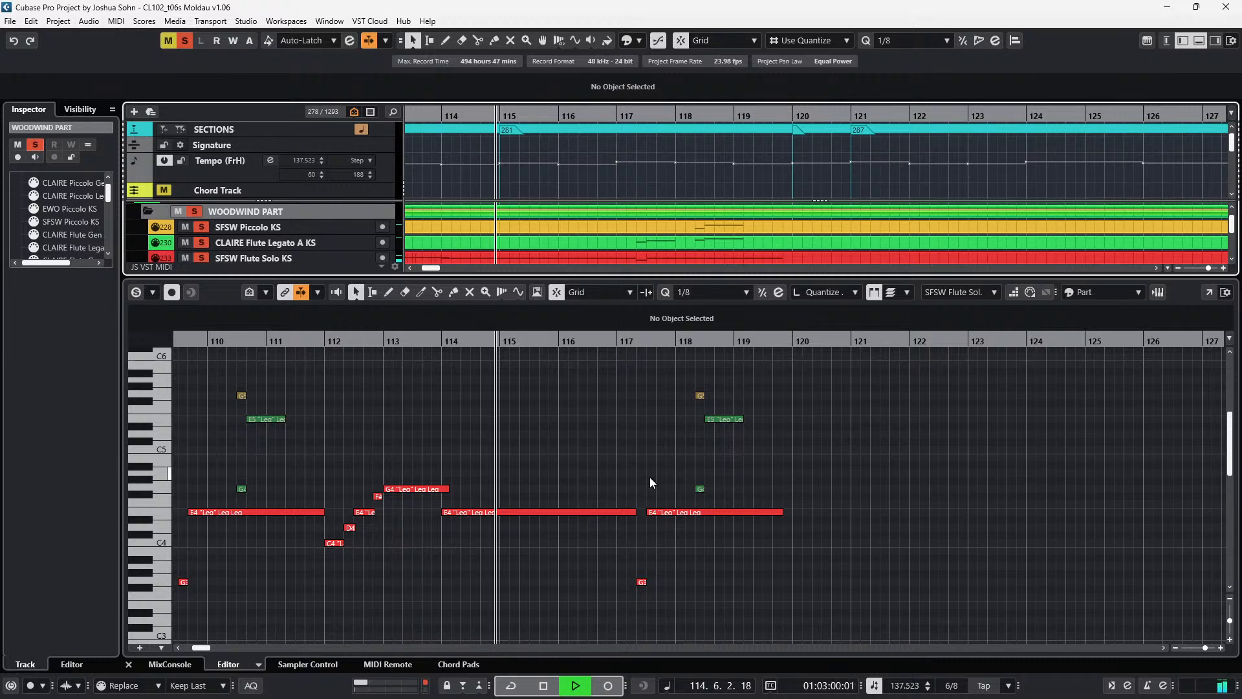
- Shorten the SFSW Flute Solo's G4 in bar 113 to end at 114.1.1.48 and stop playback
{"action": "left_click", "coordinate": [448, 481]}
{"action": "left_click_drag", "start_coordinate": [449, 489], "coordinate": [440, 489]}
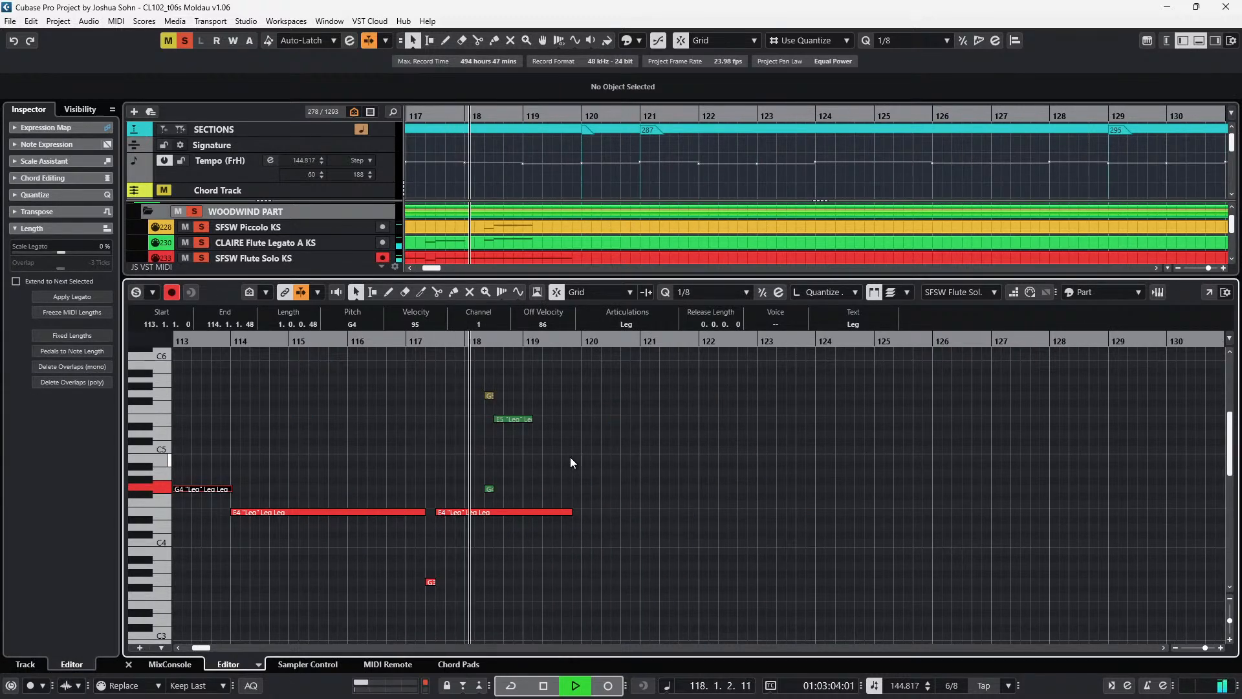
{"action": "scroll", "coordinate": [569, 457], "scroll_direction": "up", "scroll_amount": 3}
{"action": "key", "text": "space"}
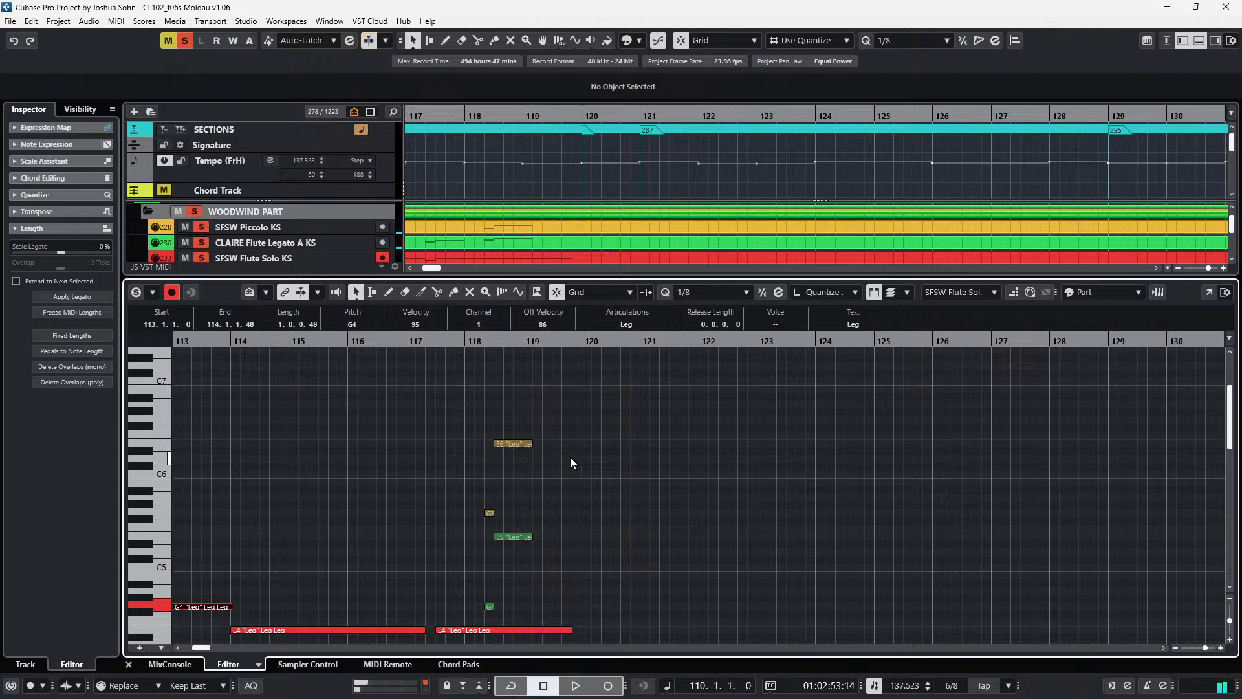
- Copy the SFSW Flute Solo's rising C4-to-G4 run from bars 112 and 113 and paste it at bar 120
{"action": "key", "text": "space"}
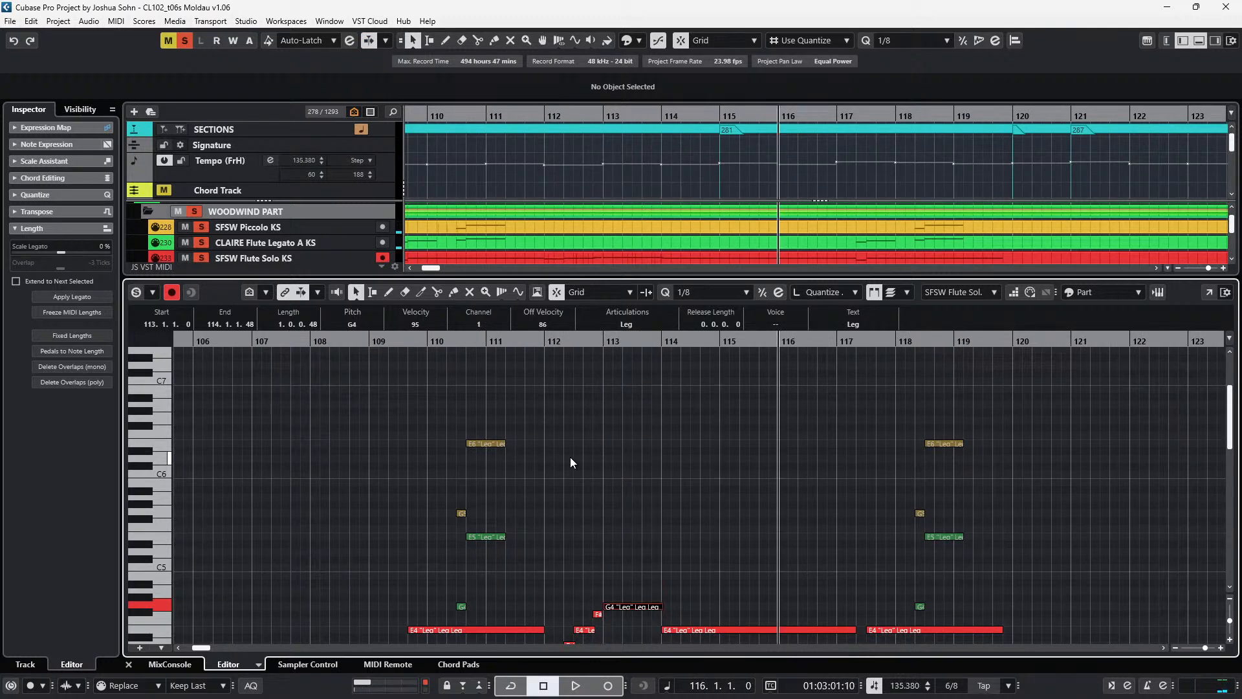
{"action": "key", "text": "KP_Subtract"}
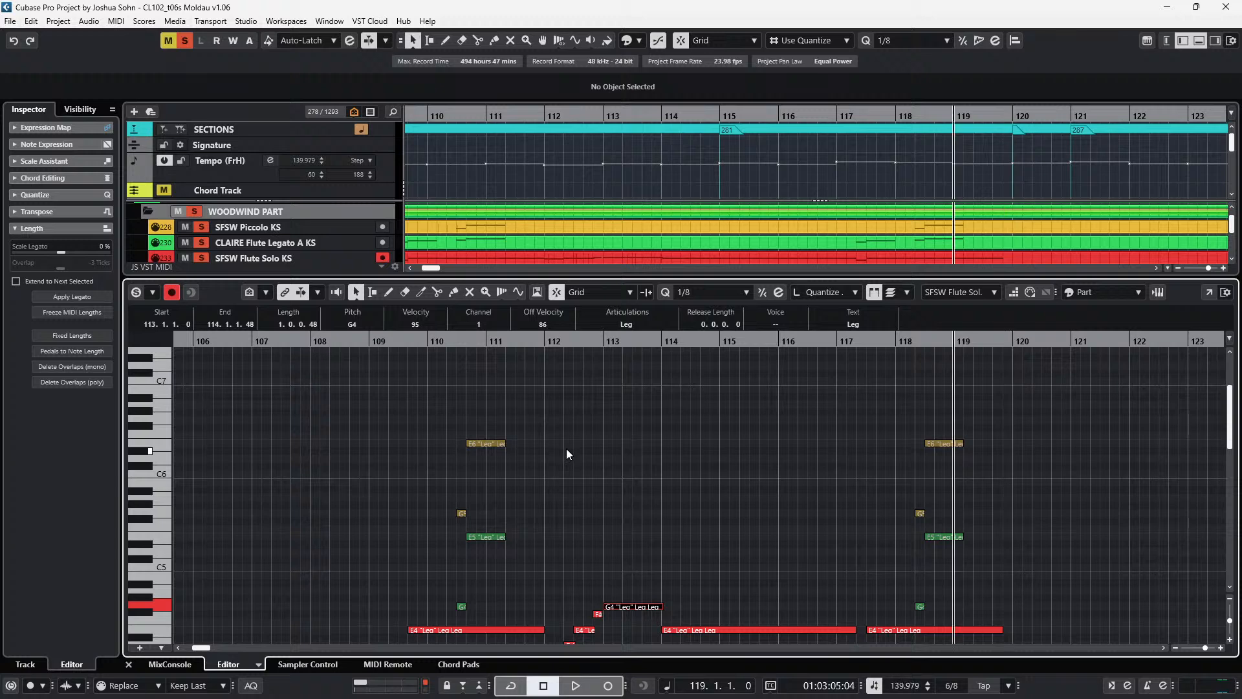
{"action": "scroll", "coordinate": [579, 471], "scroll_direction": "right", "scroll_amount": 2}
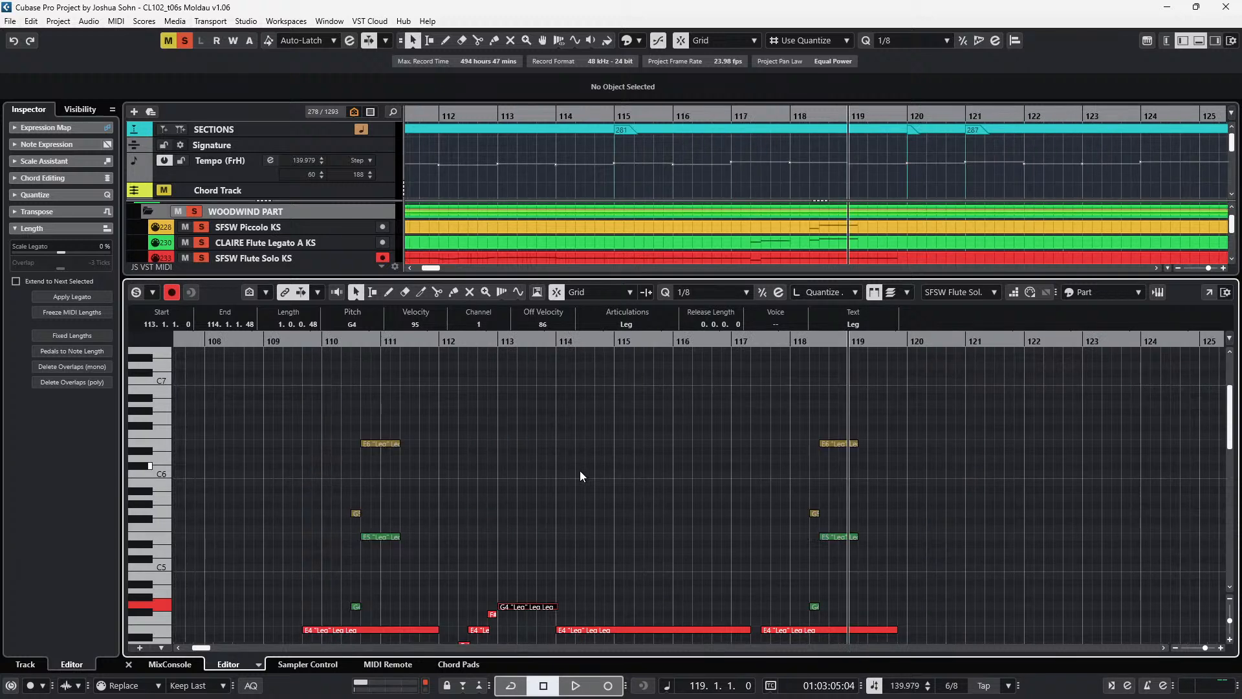
{"action": "key", "text": "KP_Add"}
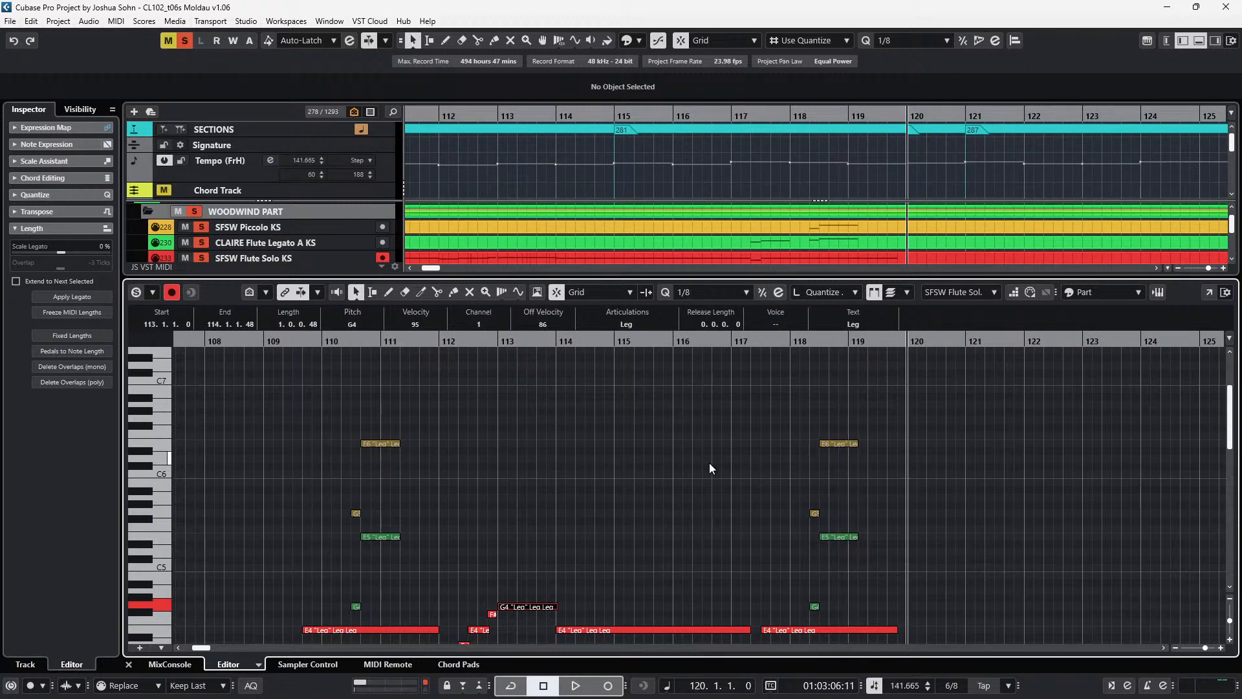
{"action": "scroll", "coordinate": [709, 463], "scroll_direction": "right", "scroll_amount": 3}
{"action": "scroll", "coordinate": [705, 456], "scroll_direction": "down", "scroll_amount": 4}
{"action": "left_click_drag", "start_coordinate": [249, 419], "coordinate": [331, 519]}
{"action": "left_click", "coordinate": [241, 519]}
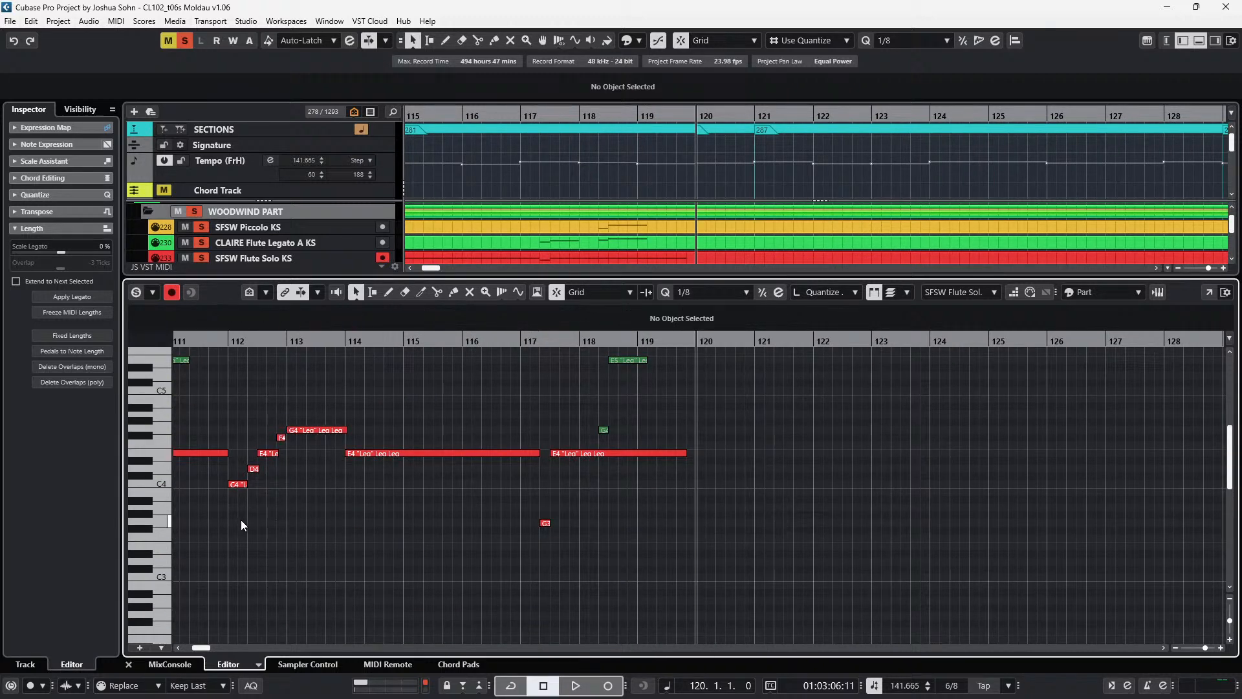
{"action": "left_click_drag", "start_coordinate": [278, 443], "coordinate": [305, 427]}
{"action": "key", "text": "Page_Down"}
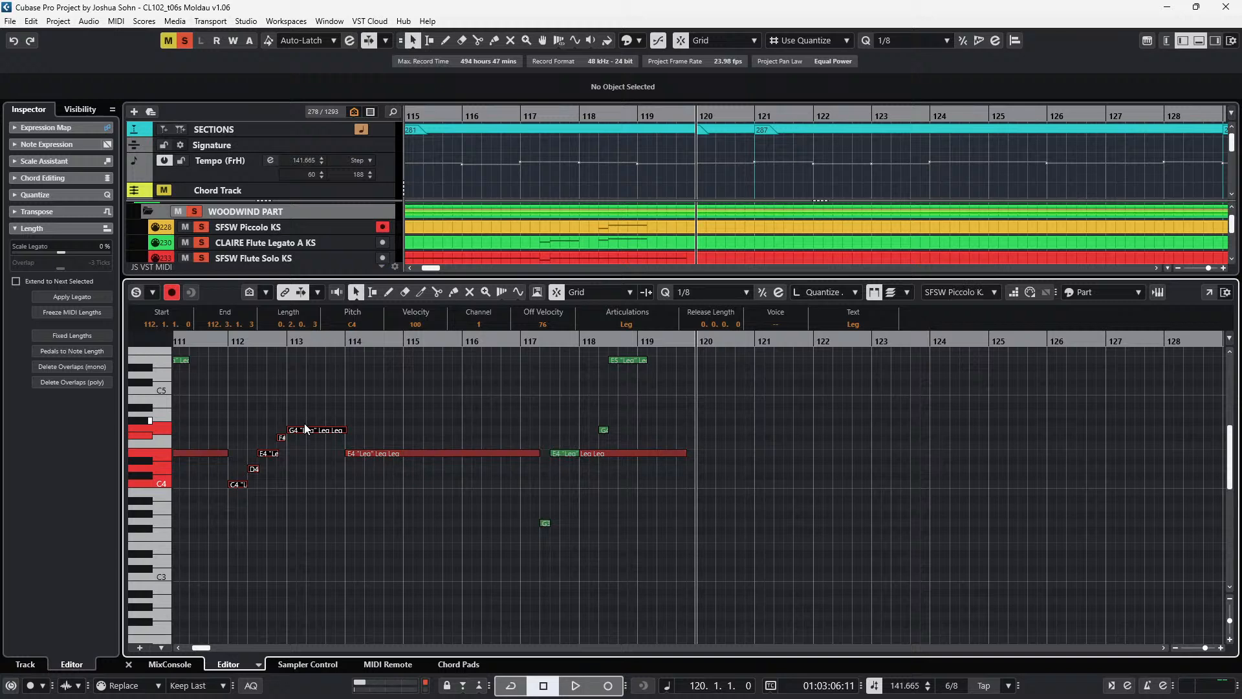
{"action": "key", "text": "Page_Up"}
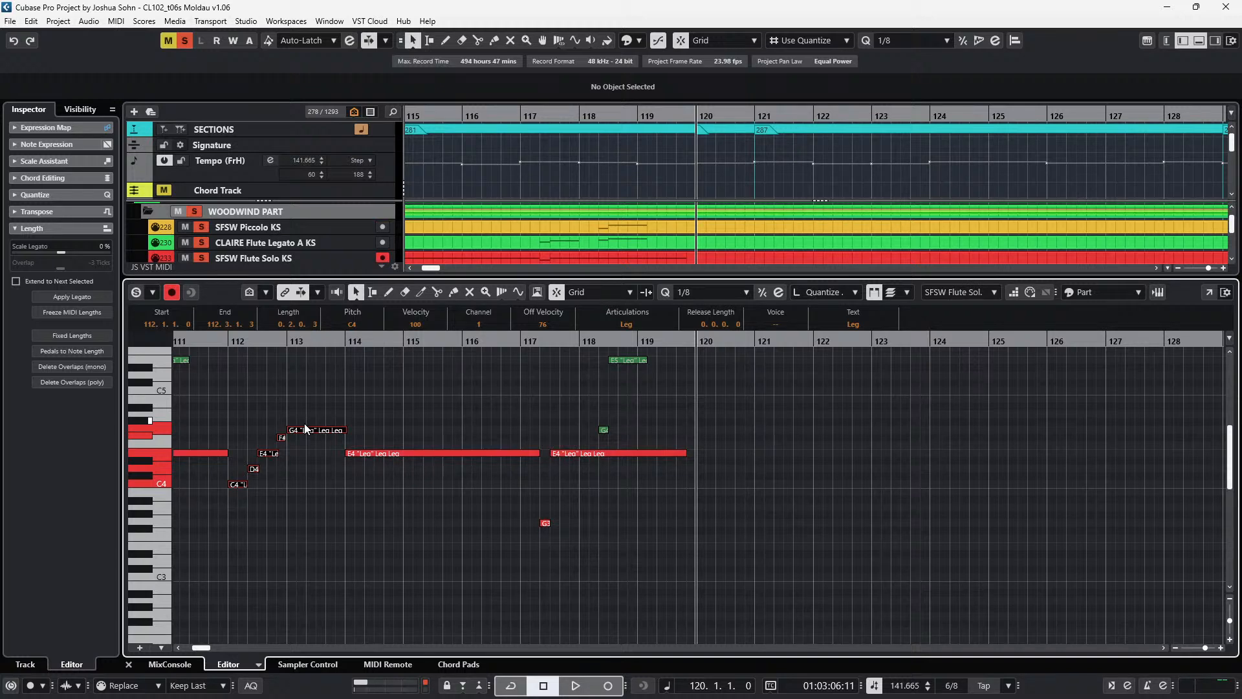
{"action": "key", "text": "Page_Down"}
{"action": "left_click", "coordinate": [419, 524]}
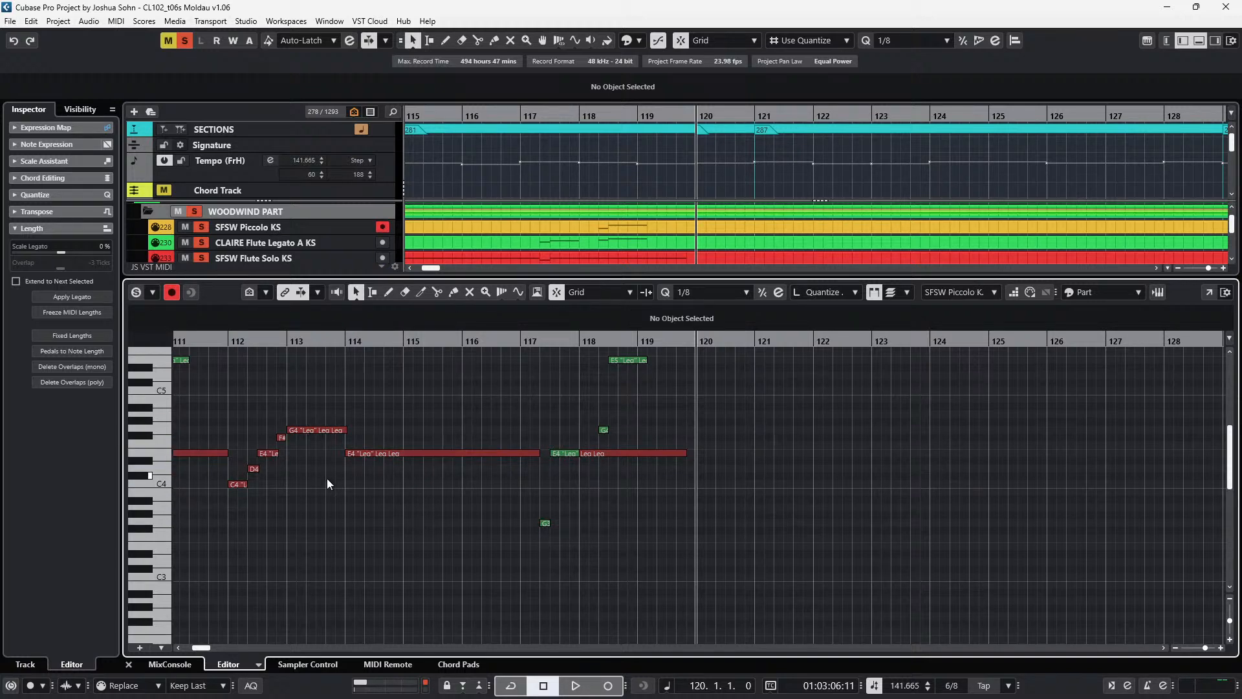
{"action": "key", "text": "Page_Up"}
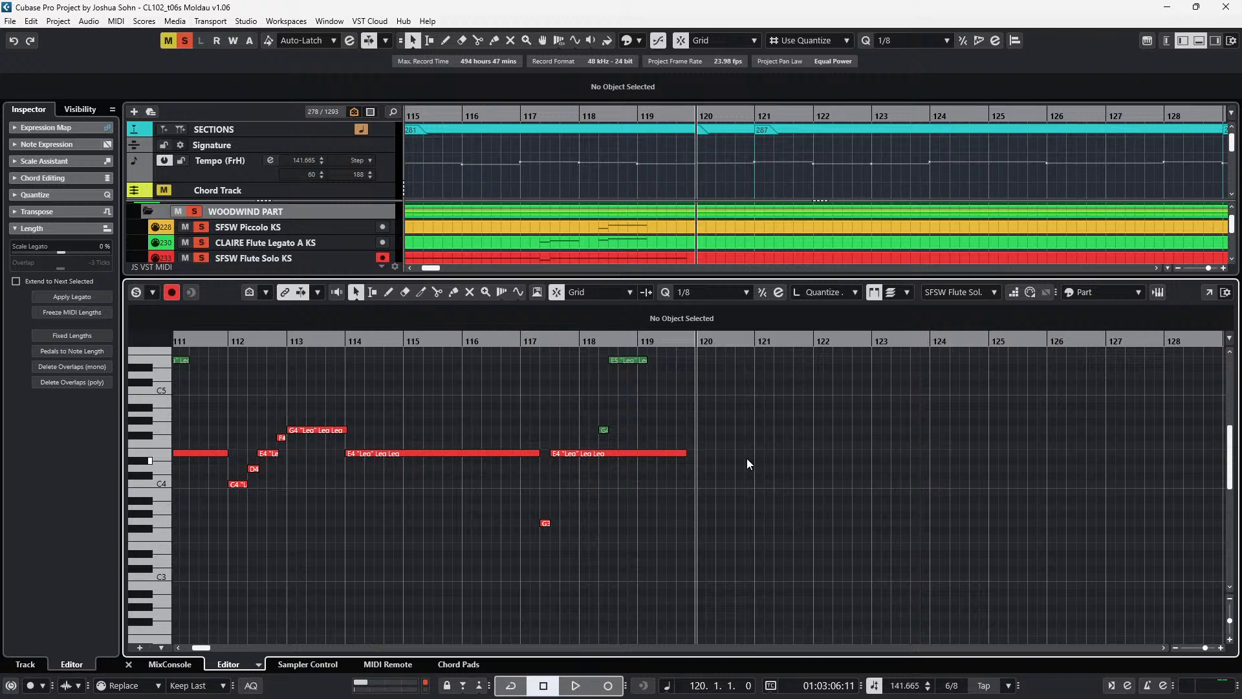
{"action": "key", "text": "ctrl+v"}
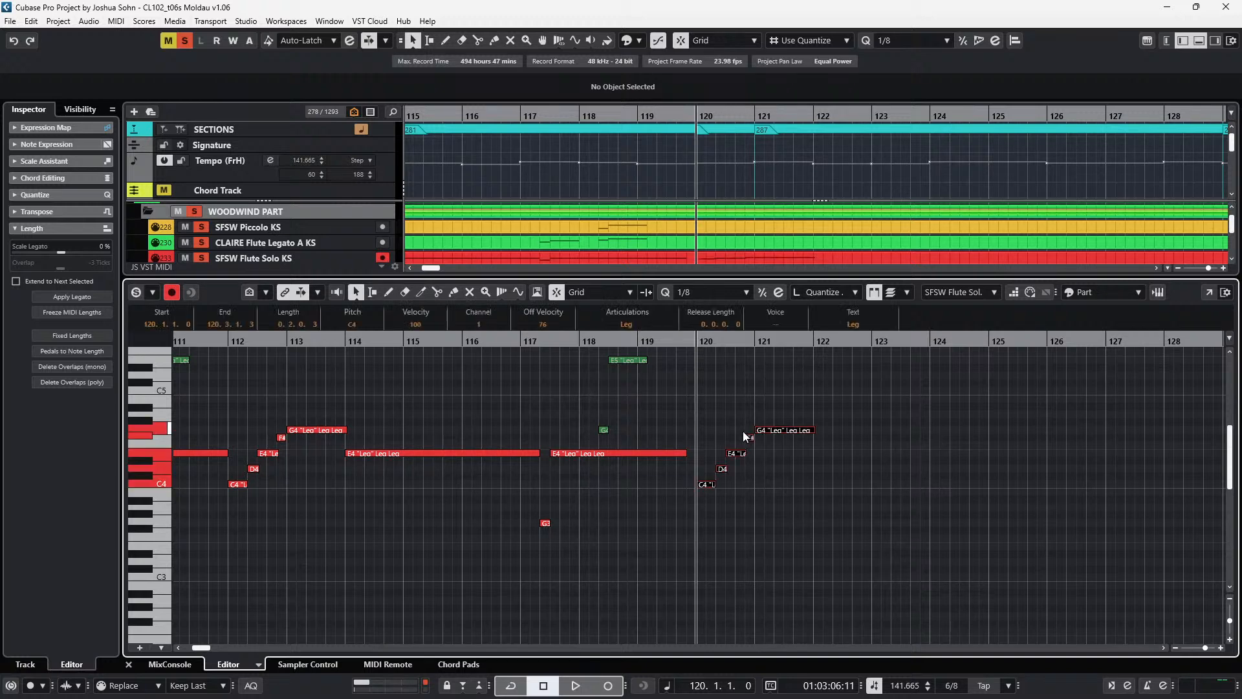
- Transpose the pasted run up a semitone, and set its second, third and fourth notes to D4, E4 and F#4
{"action": "key", "text": "Up"}
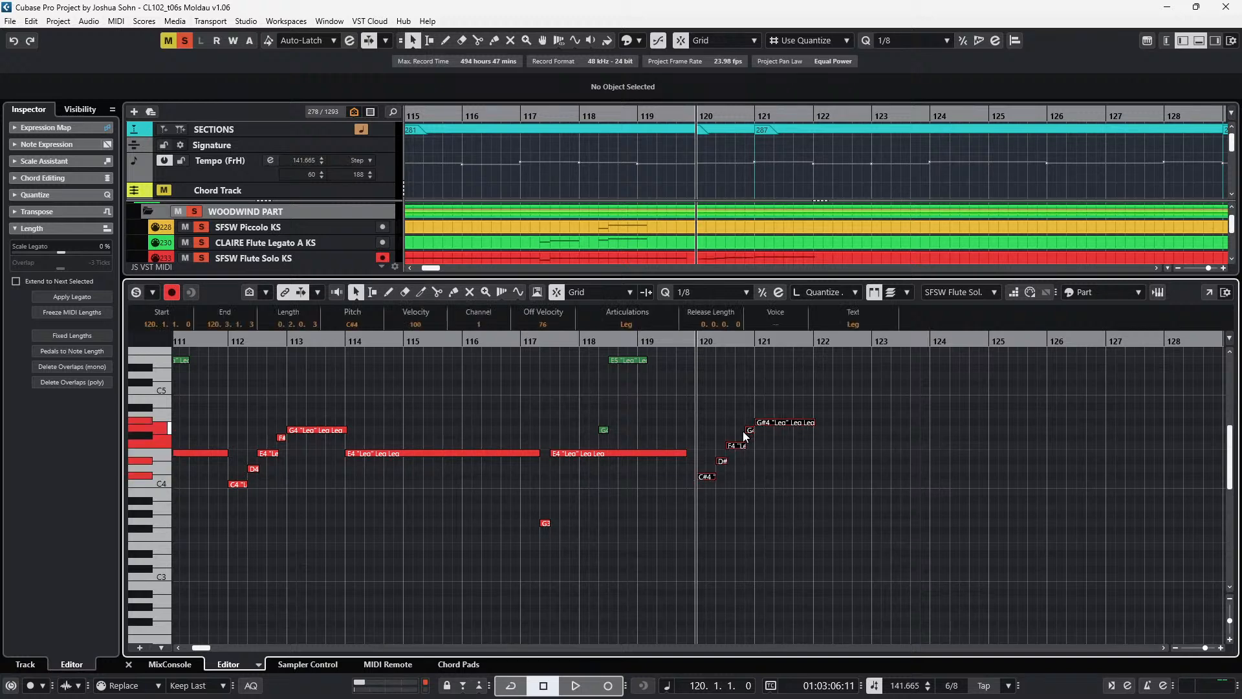
{"action": "left_click", "coordinate": [729, 469]}
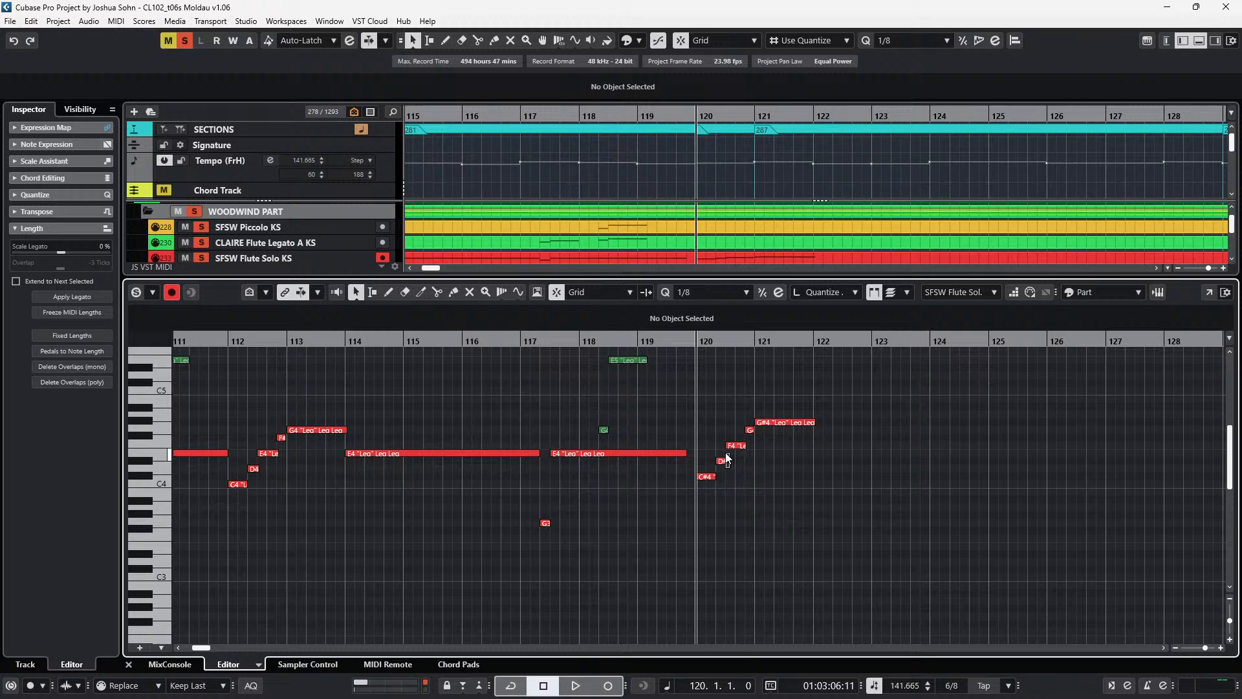
{"action": "left_click", "coordinate": [725, 457]}
{"action": "key", "text": "Down"}
{"action": "left_click", "coordinate": [735, 444]}
{"action": "key", "text": "Down"}
{"action": "left_click", "coordinate": [749, 432]}
{"action": "key", "text": "Down"}
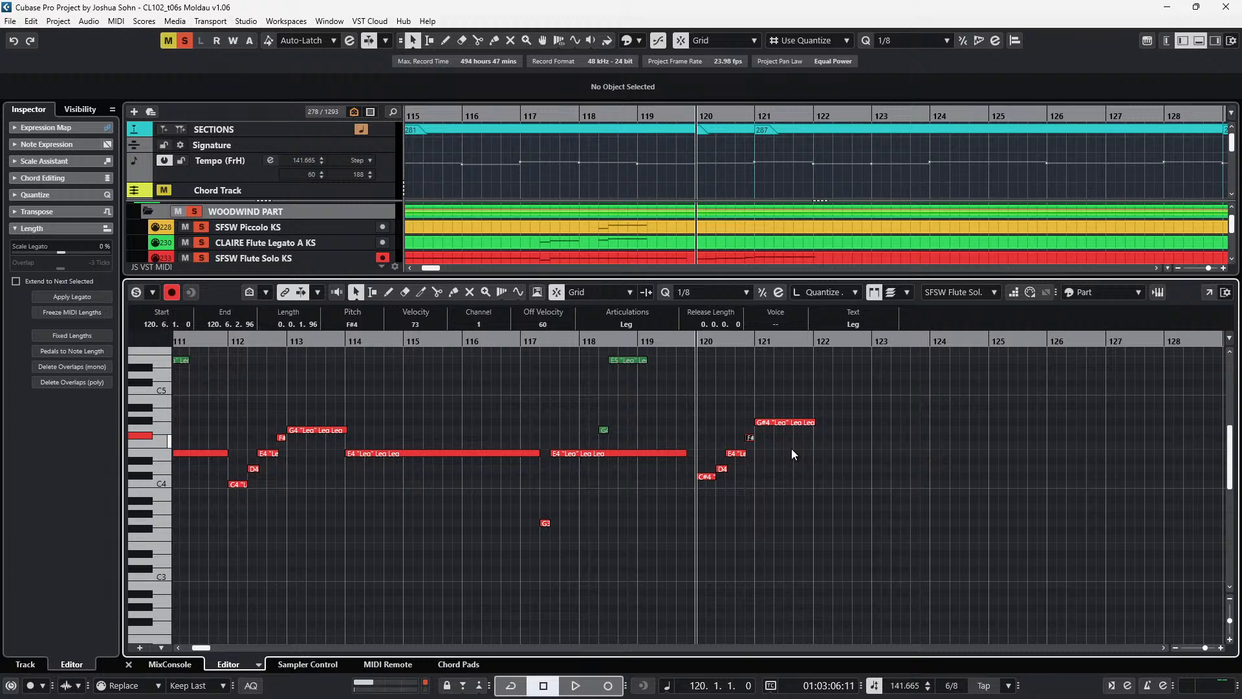
- Set the run's final note in bar 121 to G4 and shorten it to end at 121.2.1.48
{"action": "left_click", "coordinate": [792, 422]}
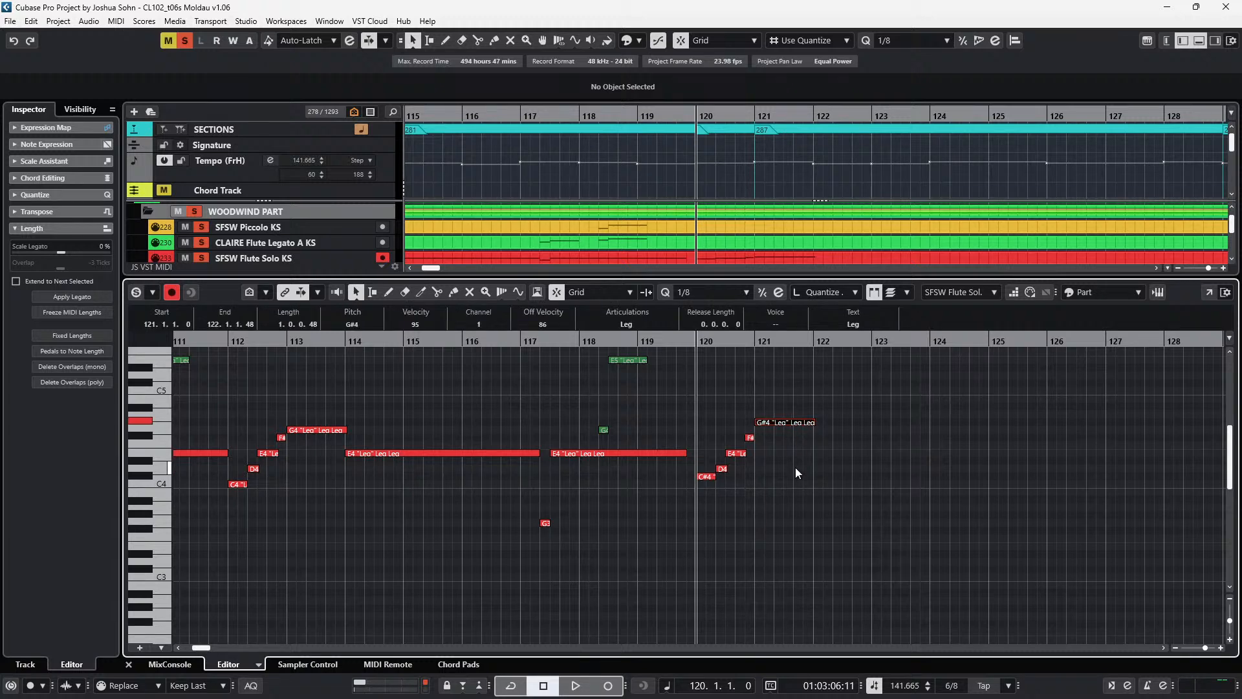
{"action": "key", "text": "Down"}
{"action": "key", "text": "alt+shift+Left"}
{"action": "key", "text": "alt+shift+Left"}
{"action": "key", "text": "alt+shift+Left"}
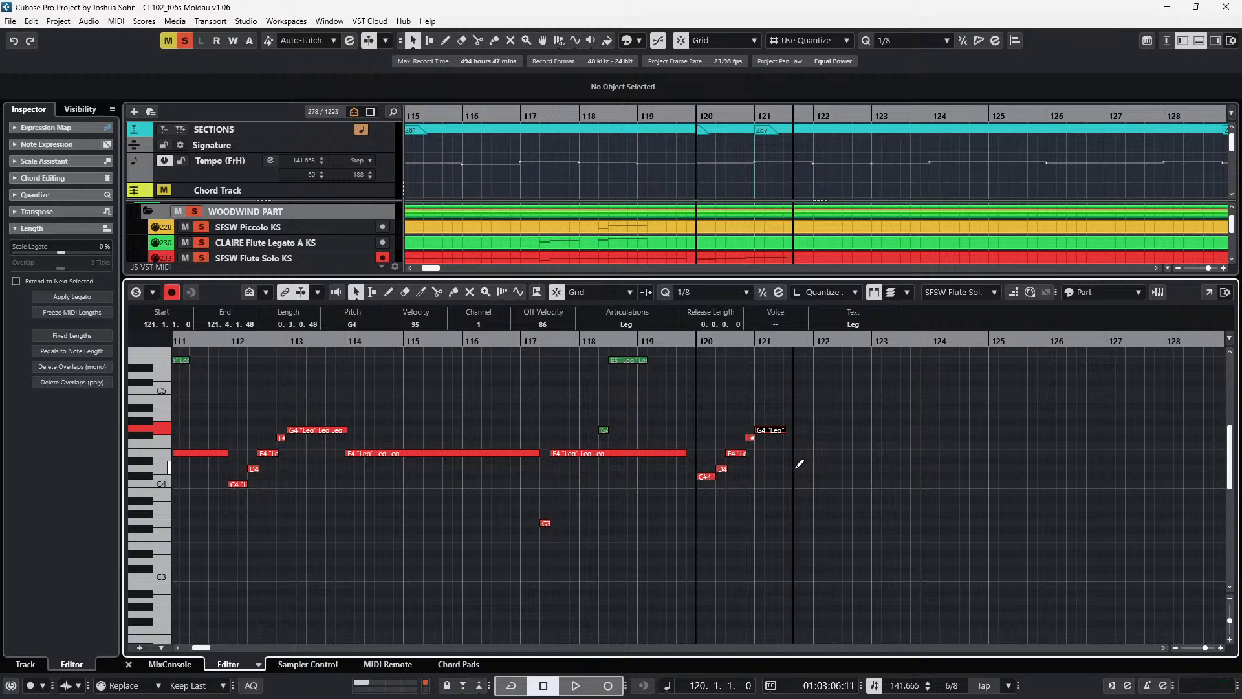
{"action": "key", "text": "alt+shift+Left"}
{"action": "key", "text": "alt+shift+Left"}
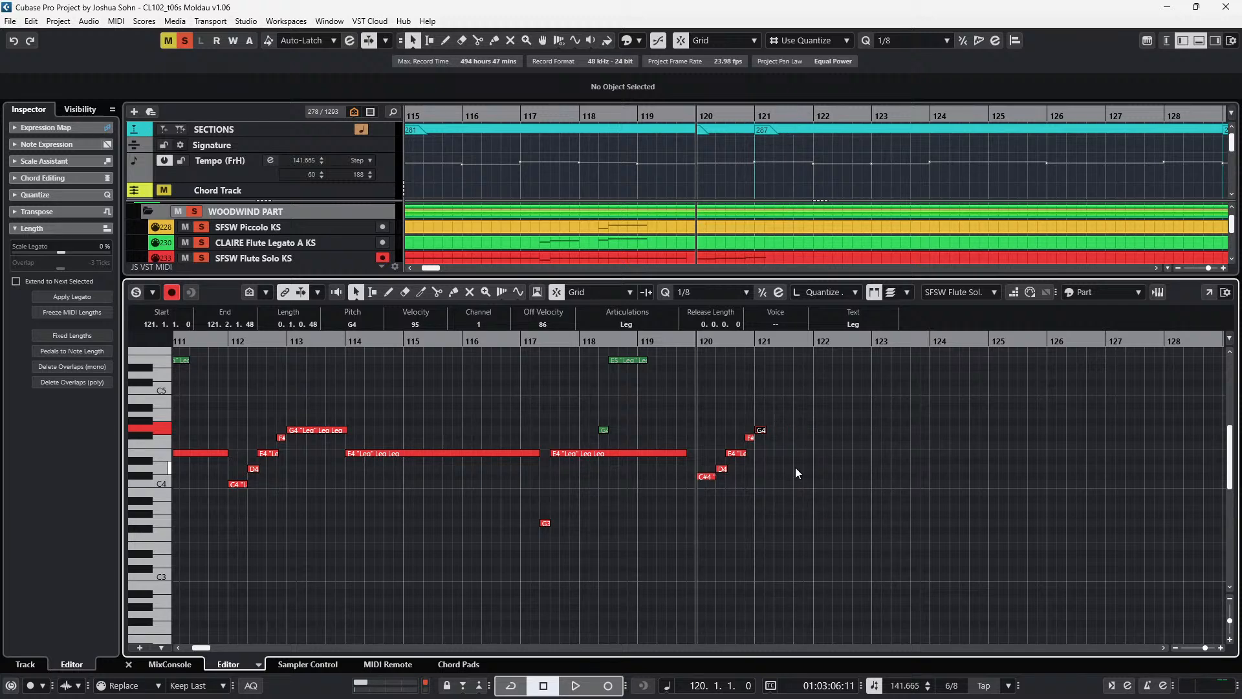
- Duplicate the short G4 to 121.2.1.0 and raise the copy to C#5
{"action": "key", "text": "Up"}
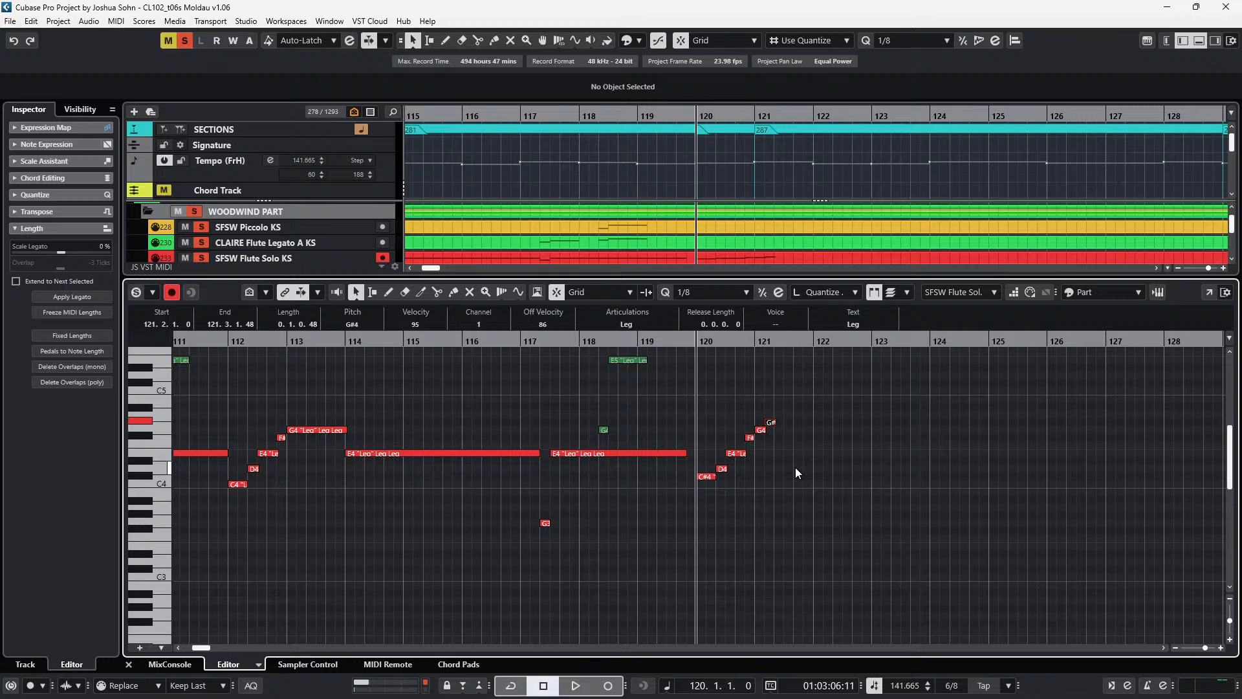
{"action": "key", "text": "Up"}
{"action": "key", "text": "Up"}
{"action": "key", "text": "Up"}
{"action": "key", "text": "Up"}
{"action": "key", "text": "Up"}
- Duplicate the C#5 onto the third eighth of bar 121 and set the copy's pitch to E5
{"action": "key", "text": "ctrl+d"}
{"action": "key", "text": "Up"}
{"action": "key", "text": "Up"}
{"action": "key", "text": "Up"}
{"action": "key", "text": "Up"}
{"action": "key", "text": "Up"}
{"action": "key", "text": "Up"}
{"action": "key", "text": "Up"}
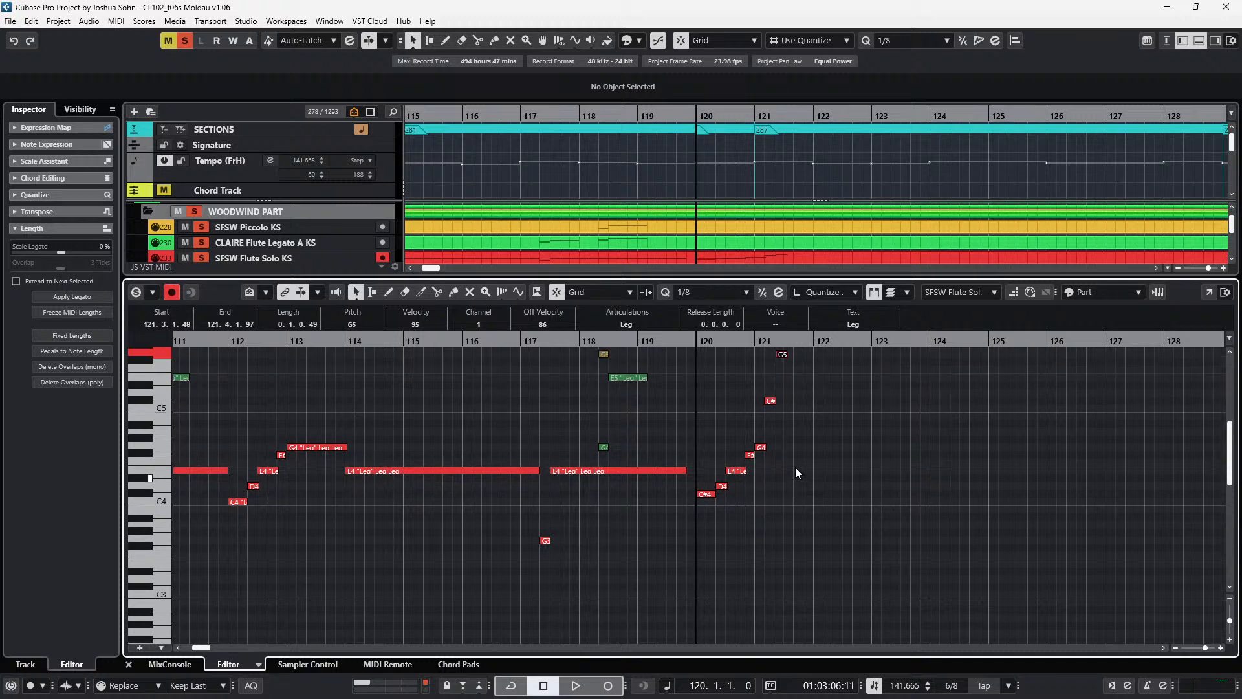
{"action": "key", "text": "Down"}
{"action": "key", "text": "Down"}
{"action": "key", "text": "Down"}
{"action": "key", "text": "Down"}
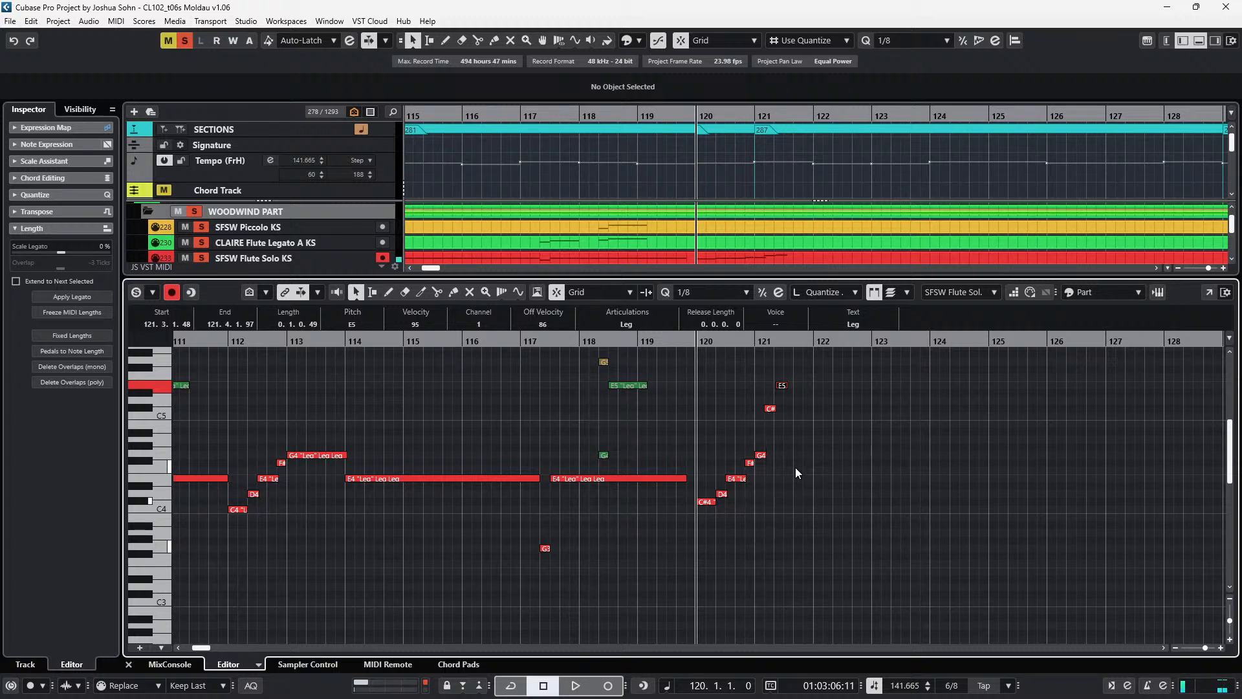
- Quantize the E5 to the grid and add an A5 at 121.4.1.0
{"action": "key", "text": "q"}
{"action": "key", "text": "KP_Add"}
{"action": "key", "text": "KP_Add"}
{"action": "key", "text": "KP_Add"}
{"action": "key", "text": "KP_Add"}
{"action": "key", "text": "KP_Add"}
{"action": "key", "text": "KP_Add"}
{"action": "key", "text": "KP_Add"}
{"action": "key", "text": "KP_Add"}
{"action": "key", "text": "KP_Add"}
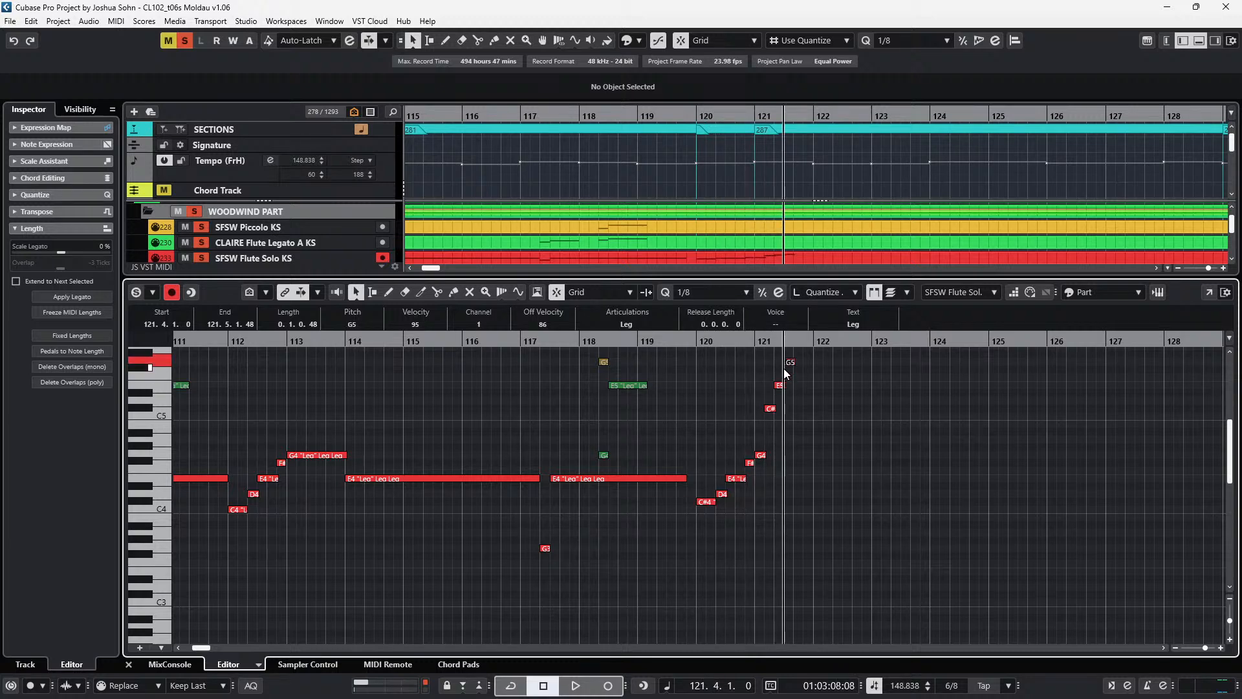
{"action": "key", "text": "Up"}
{"action": "key", "text": "Up"}
- Add a G5 at 121.5.1.0 to continue the flute run in bar 121
{"action": "key", "text": "KP_Add"}
{"action": "key", "text": "ctrl+v"}
{"action": "key", "text": "Down"}
{"action": "key", "text": "Up"}
{"action": "key", "text": "Up"}
{"action": "key", "text": "Up"}
{"action": "key", "text": "Up"}
- Solo the editor's part and play the new flute run from bar 119
{"action": "key", "text": "KP_Subtract"}
{"action": "key", "text": "s"}
{"action": "key", "text": "KP_Subtract"}
{"action": "key", "text": "KP_Subtract"}
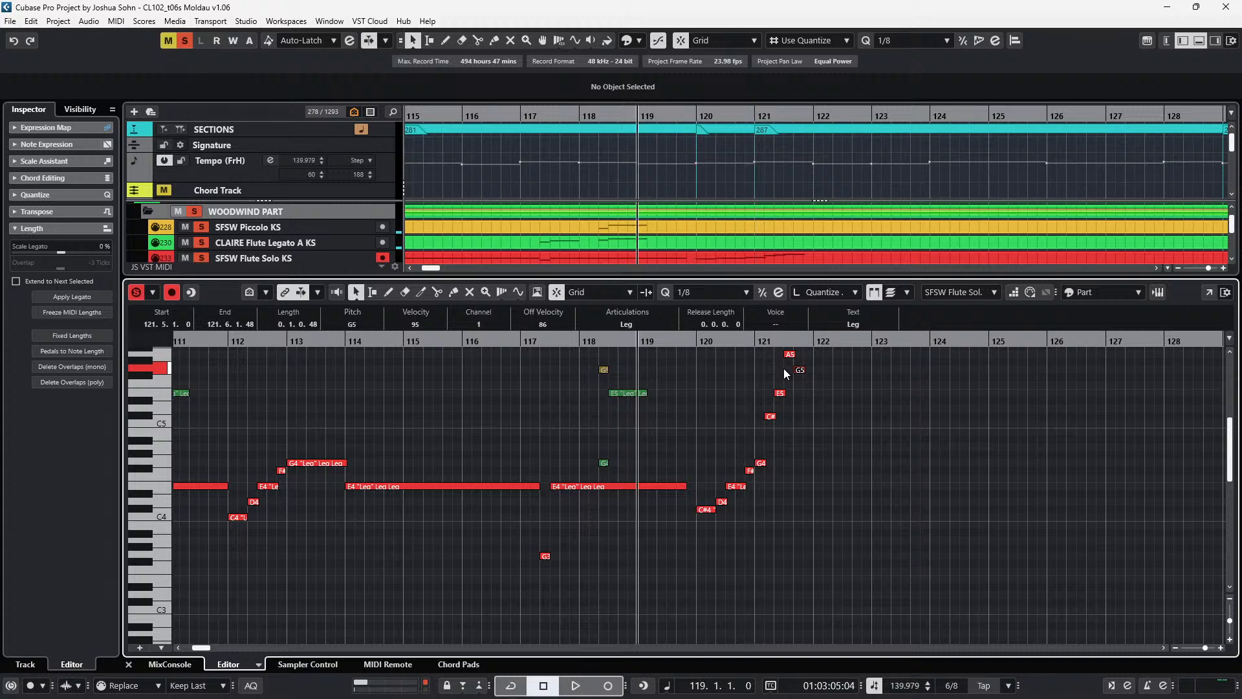
{"action": "key", "text": "space"}
{"action": "scroll", "coordinate": [802, 404], "scroll_direction": "up", "scroll_amount": 2}
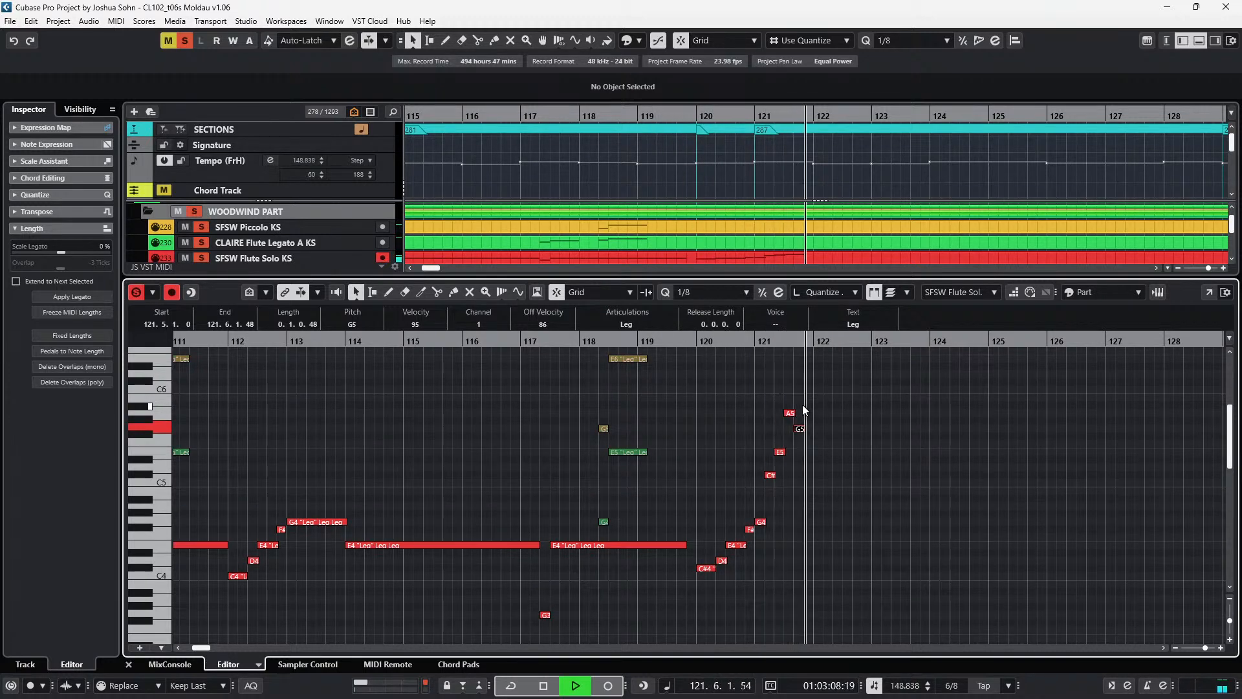
{"action": "key", "text": "space"}
- Show the controller lanes and raise the flute's Main Volume (CC 7) point at 109.2.1.0 to 94
{"action": "key", "text": "alt+l"}
{"action": "key", "text": "KP_Subtract"}
{"action": "scroll", "coordinate": [809, 407], "scroll_direction": "down", "scroll_amount": 3}
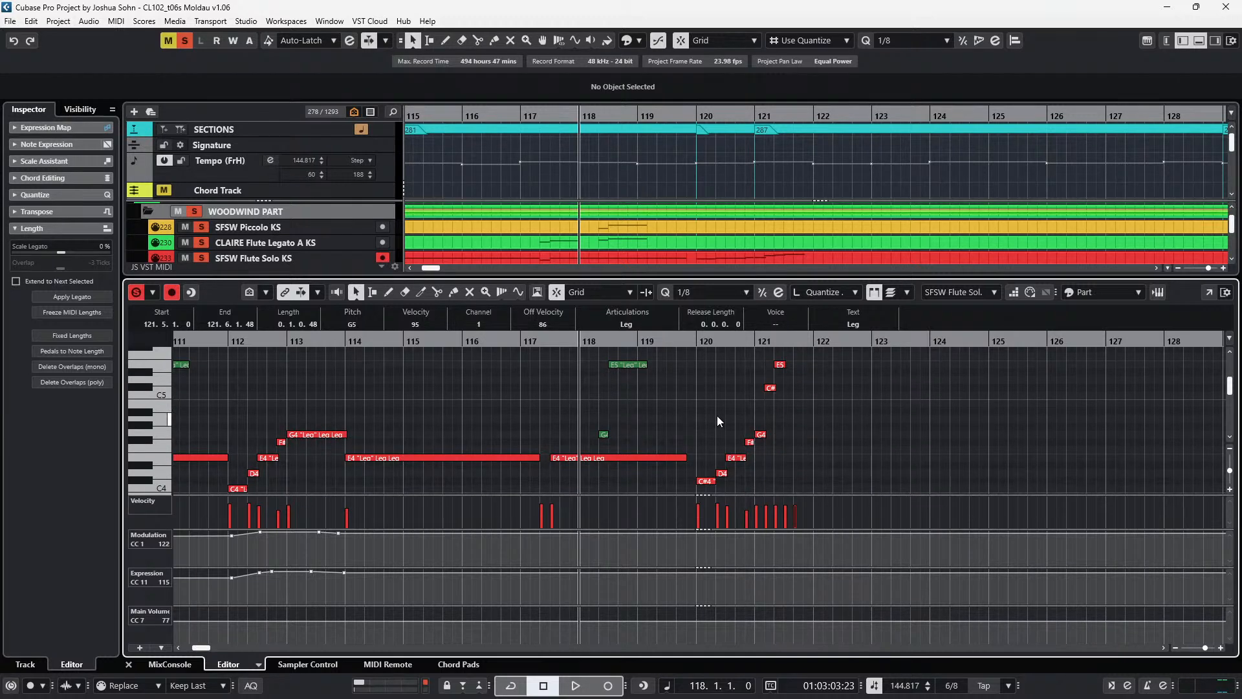
{"action": "key", "text": "g"}
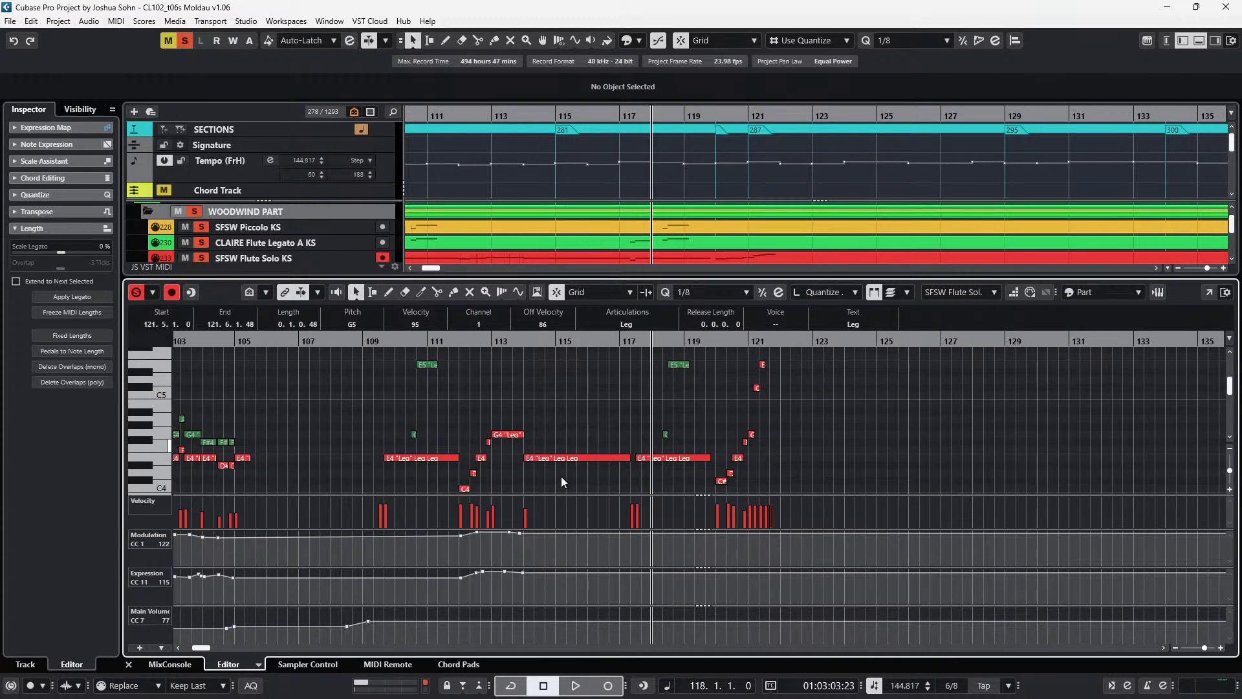
{"action": "left_click", "coordinate": [369, 624]}
{"action": "left_click_drag", "start_coordinate": [369, 623], "coordinate": [369, 617]}
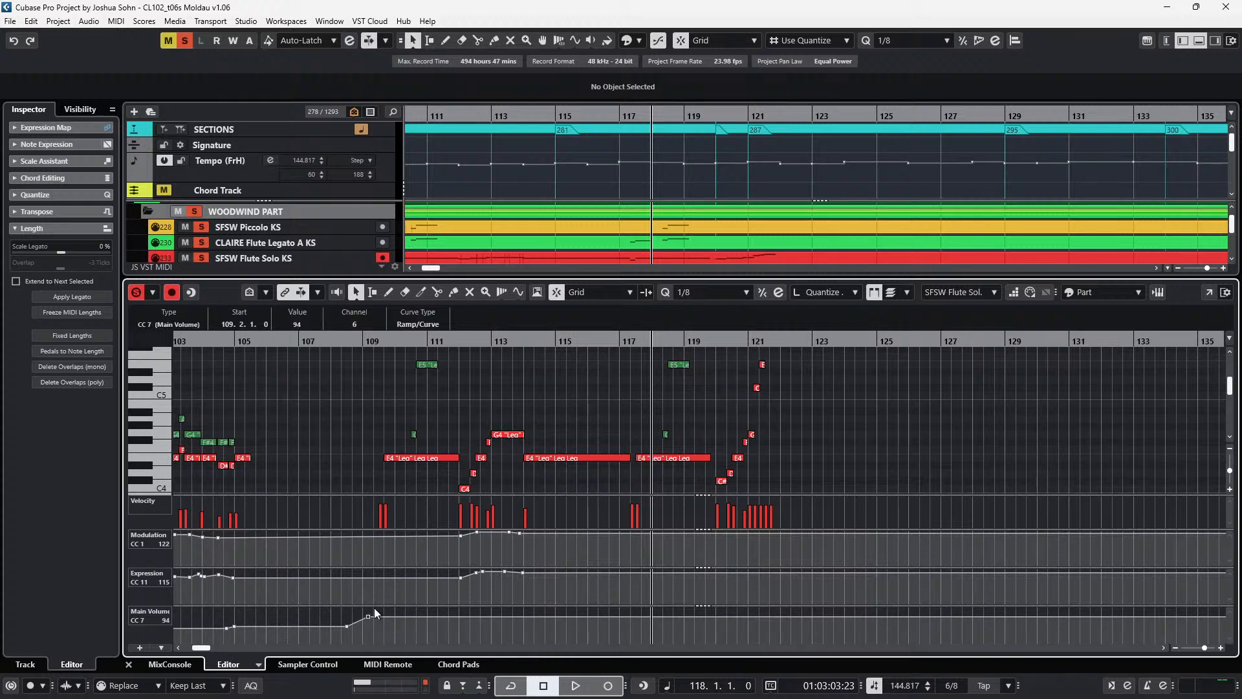
- Add Expression (CC 11) points around bar 109 so the flute dips slightly into its long E4
{"action": "left_click_drag", "start_coordinate": [459, 604], "coordinate": [520, 594]}
{"action": "key", "text": "ctrl+z"}
{"action": "left_click", "coordinate": [371, 578]}
{"action": "left_click", "coordinate": [371, 577]}
{"action": "left_click_drag", "start_coordinate": [390, 578], "coordinate": [385, 580]}
{"action": "left_click", "coordinate": [463, 596]}
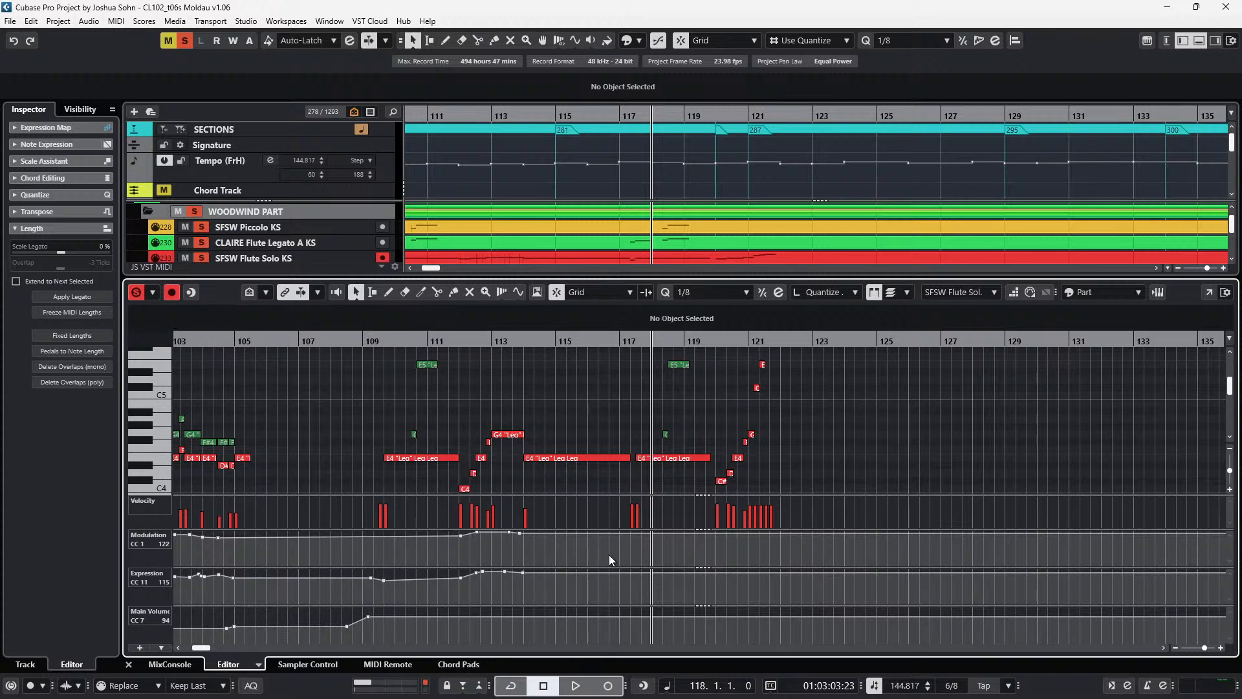
- Lower the flute's Expression points across bars 112–114 and move the bar 109 dip to 109.1.1.0 at 83
{"action": "mouse_move", "coordinate": [497, 578]}
{"action": "left_mouse_down"}
{"action": "mouse_move", "coordinate": [456, 571]}
{"action": "mouse_move", "coordinate": [489, 582]}
{"action": "left_mouse_up"}
{"action": "left_click", "coordinate": [366, 593]}
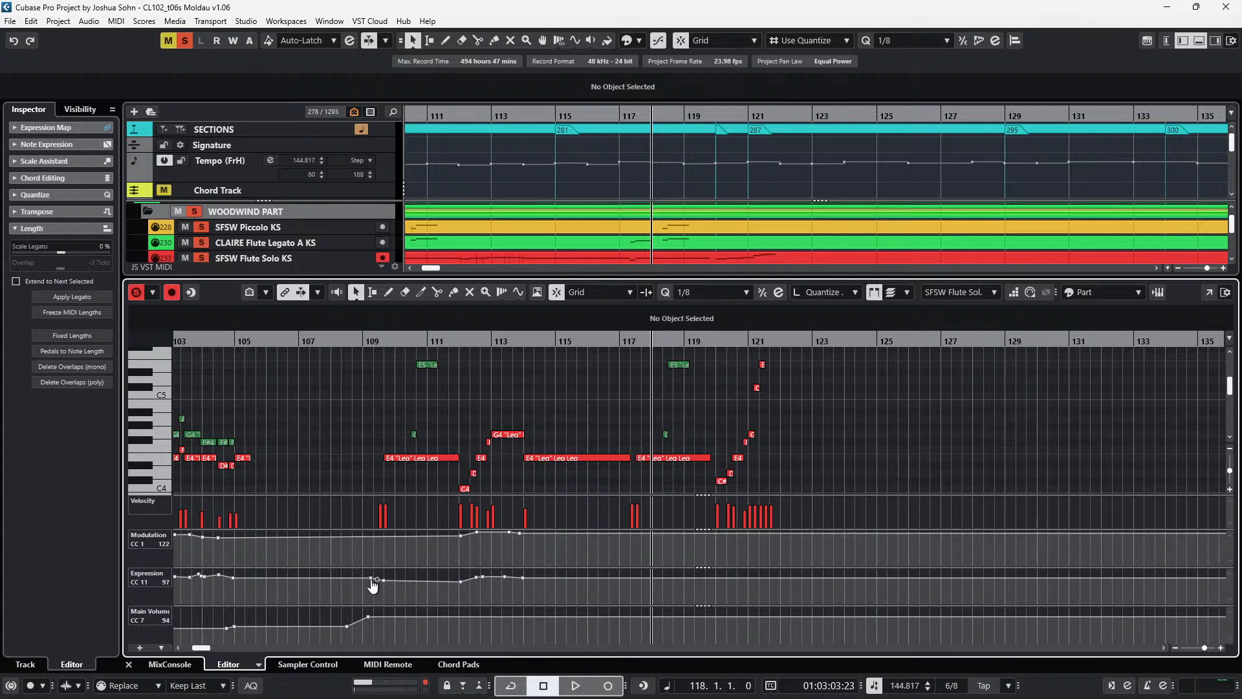
{"action": "left_click_drag", "start_coordinate": [370, 580], "coordinate": [362, 581]}
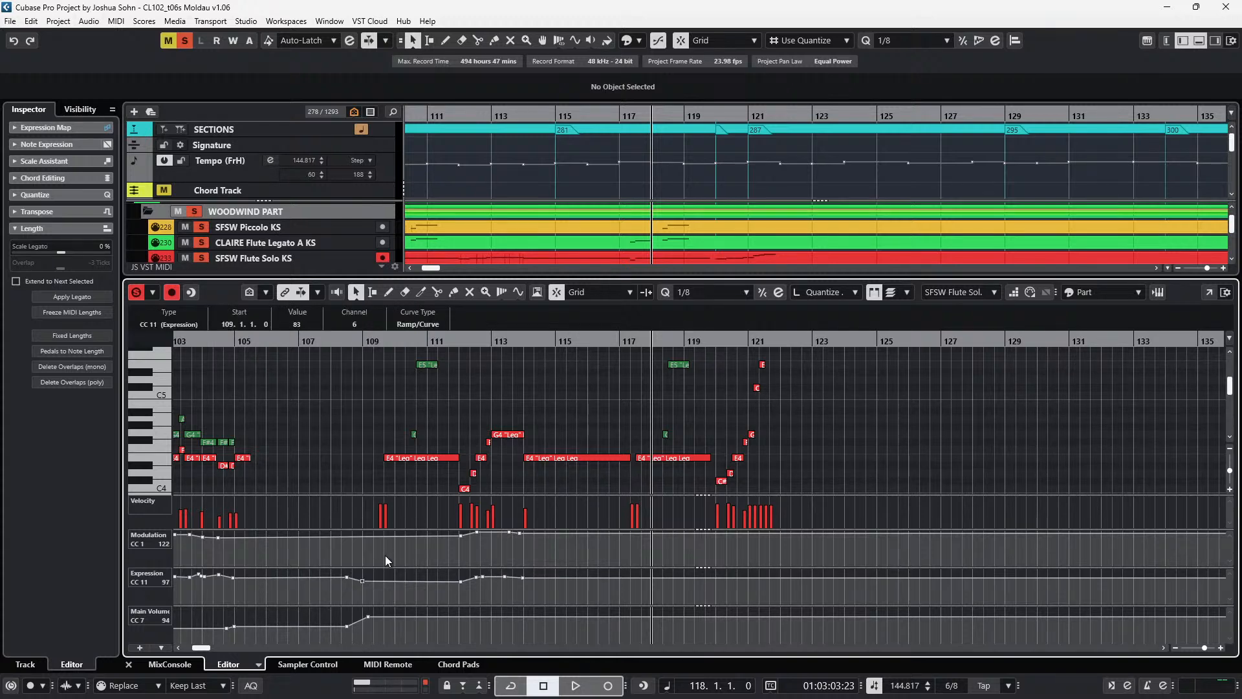
- Add a Modulation (CC 1) point near bar 109 and lower the flute's Modulation points across bars 112–114
{"action": "left_click", "coordinate": [364, 542]}
{"action": "left_click", "coordinate": [365, 540]}
{"action": "left_click_drag", "start_coordinate": [440, 556], "coordinate": [579, 502]}
{"action": "left_click_drag", "start_coordinate": [504, 539], "coordinate": [503, 549]}
- Play the flute from bar 112 and set its Main Volume (CC 7) point at 109.2.1.0 to 96
{"action": "key", "text": "space"}
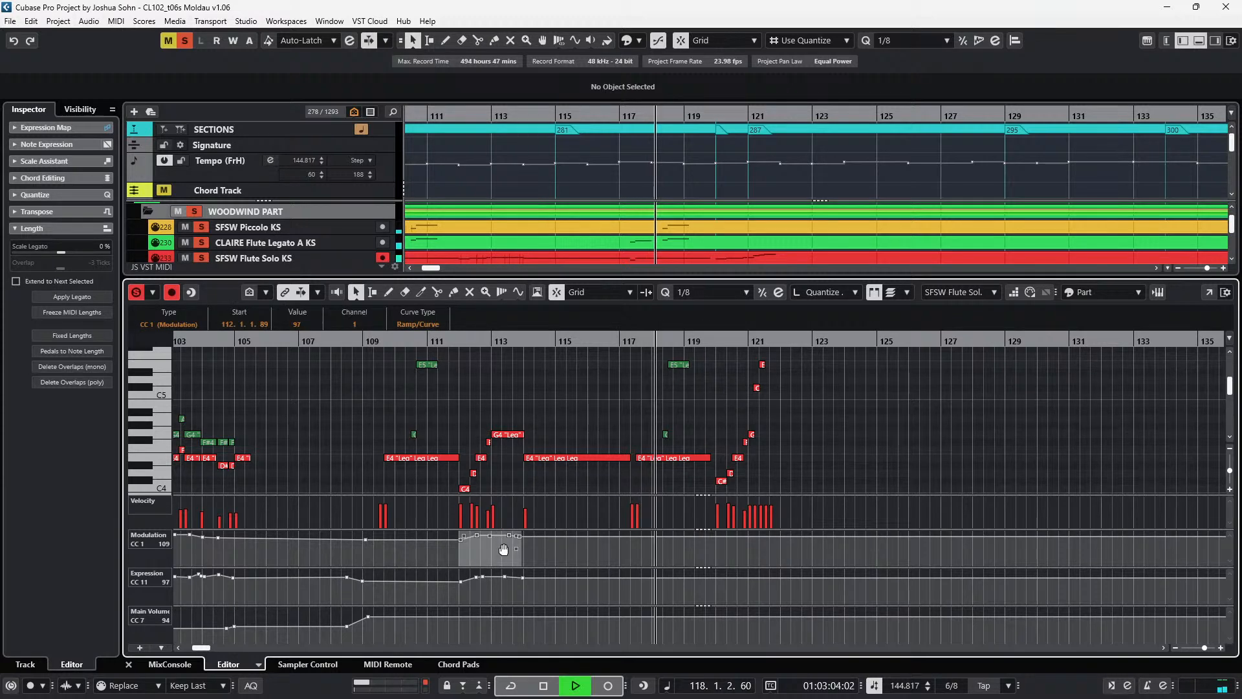
{"action": "left_click", "coordinate": [369, 613]}
{"action": "key", "text": "space"}
{"action": "key", "text": "space"}
{"action": "key", "text": "space"}
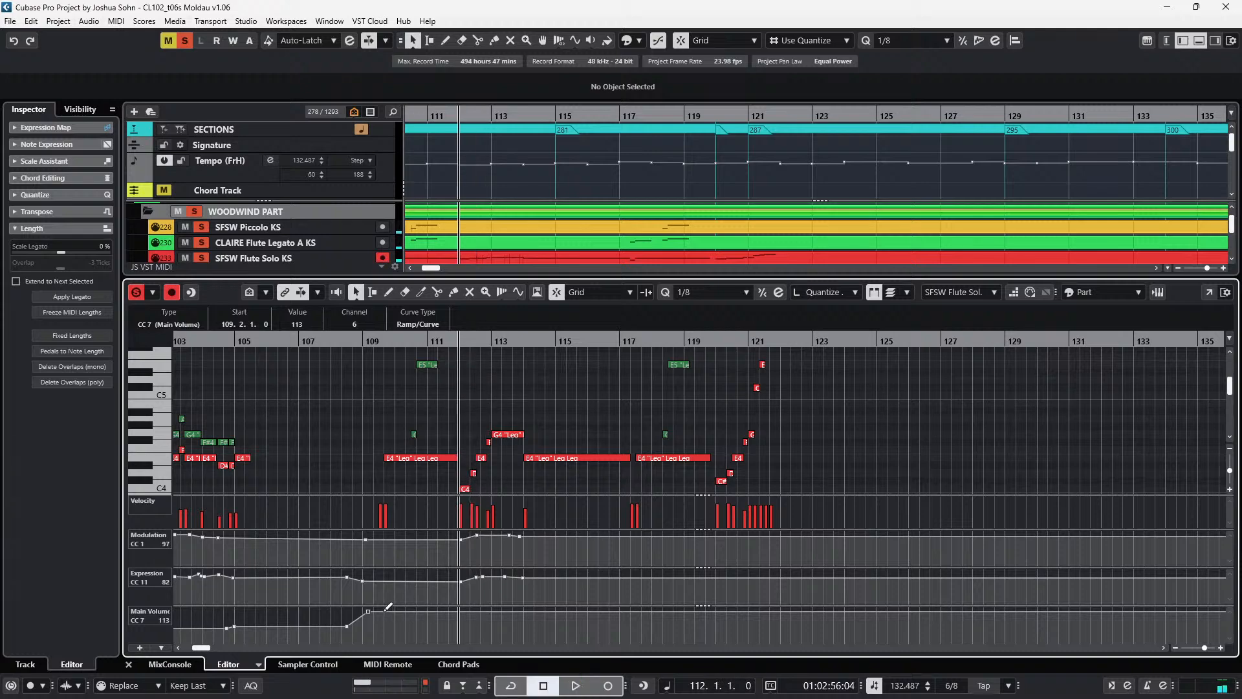
{"action": "left_click_drag", "start_coordinate": [368, 611], "coordinate": [369, 617]}
- Clear the solo and play the passage briefly from bar 110 with the other tracks
{"action": "key", "text": "KP_Subtract"}
{"action": "key", "text": "s"}
{"action": "key", "text": "KP_Subtract"}
{"action": "key", "text": "KP_Subtract"}
{"action": "key", "text": "KP_Add"}
{"action": "key", "text": "space"}
{"action": "key", "text": "space"}
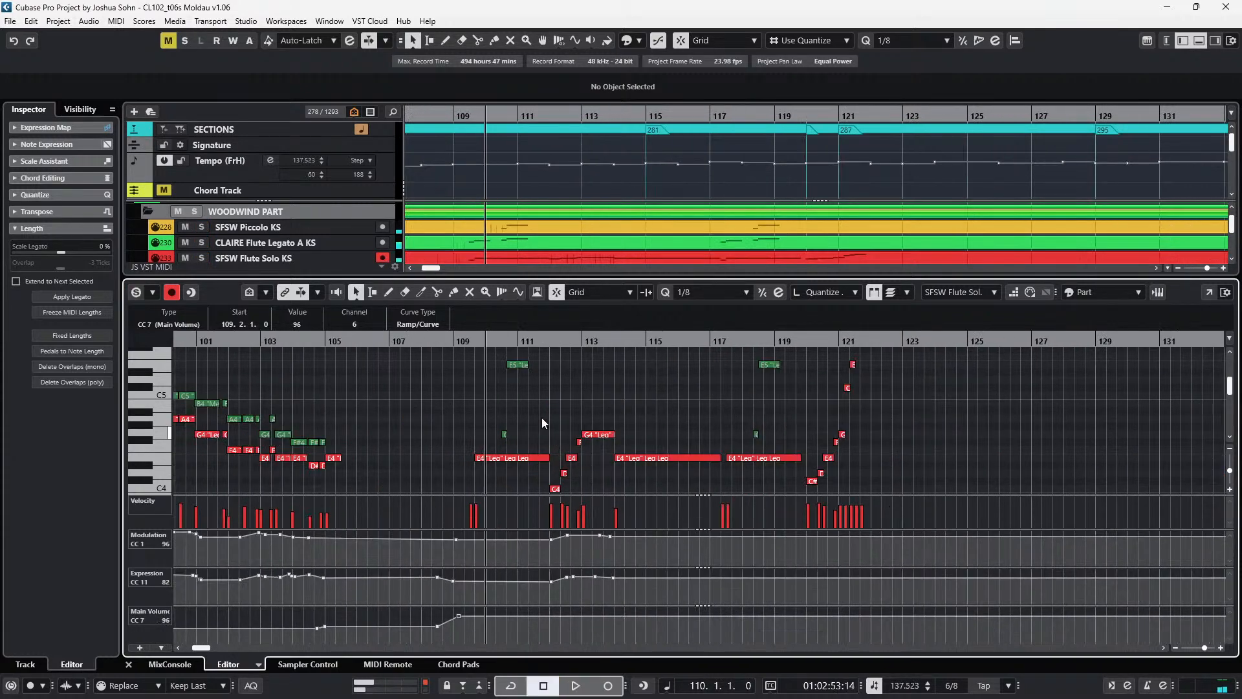
- Solo the WOODWIND PART folder and record new Modulation and Expression rides on the solo flute from about bar 111 to 122
{"action": "left_click", "coordinate": [208, 212]}
{"action": "left_click", "coordinate": [194, 212]}
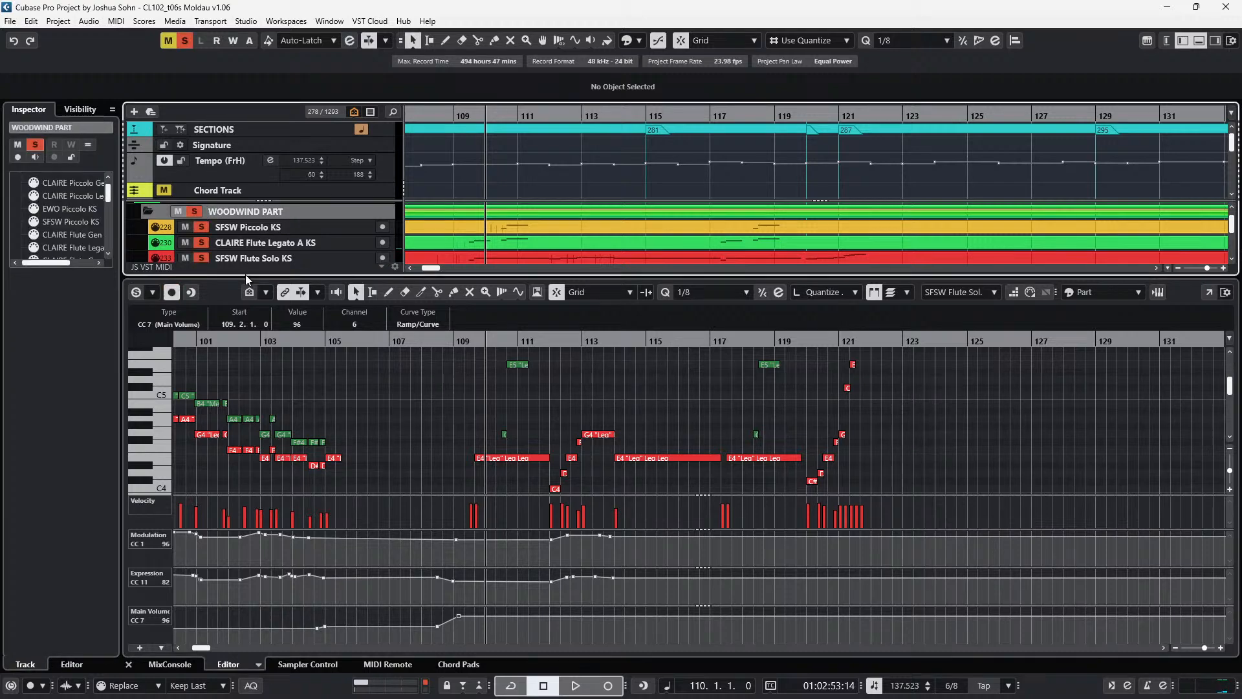
{"action": "left_click", "coordinate": [499, 461]}
{"action": "key", "text": "space"}
{"action": "scroll", "coordinate": [575, 440], "scroll_direction": "down", "scroll_amount": 2}
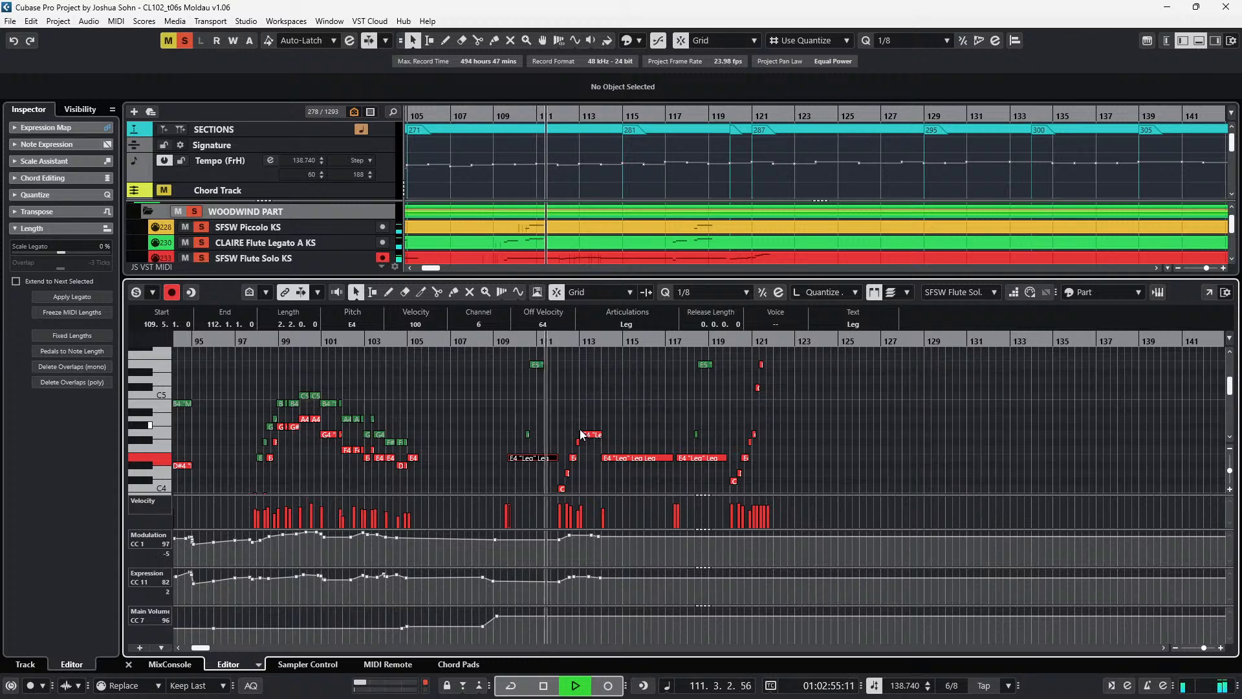
{"action": "key", "text": "KP_Multiply"}
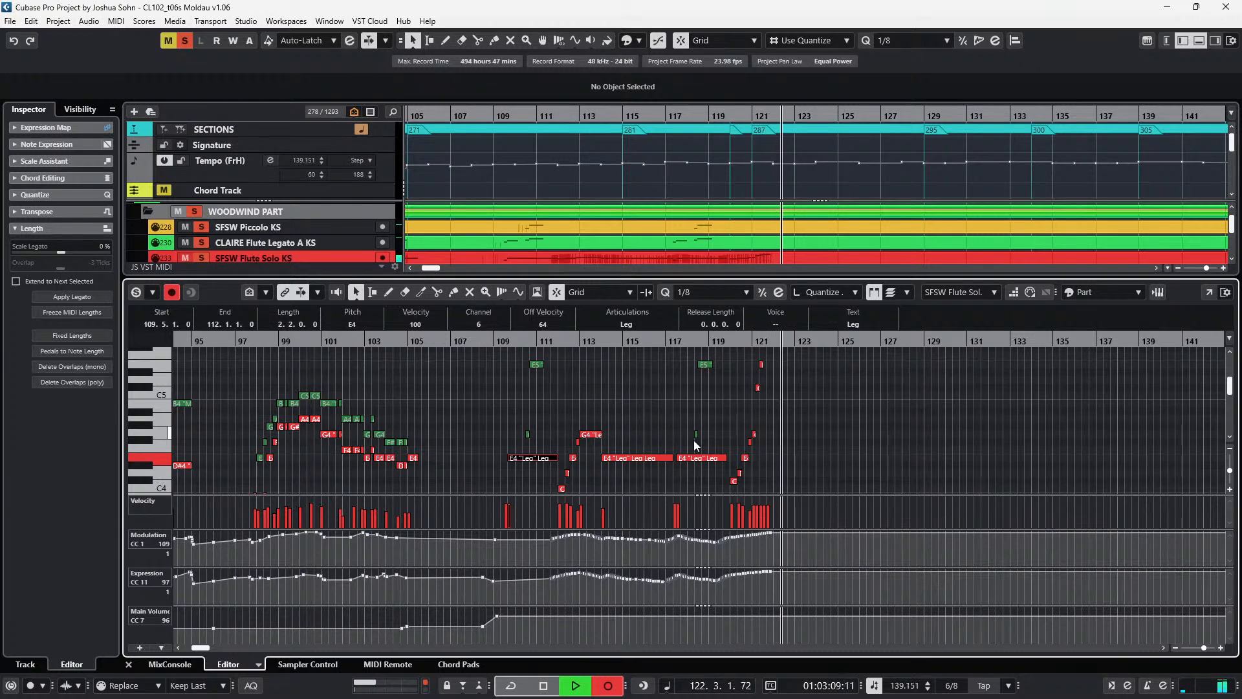
{"action": "key", "text": "space"}
- Examine the flute run starting on C#4 at 120.1.1.0 and play it soloed from bar 120
{"action": "scroll", "coordinate": [770, 442], "scroll_direction": "up", "scroll_amount": 3}
{"action": "scroll", "coordinate": [695, 430], "scroll_direction": "down", "scroll_amount": 3}
{"action": "left_click", "coordinate": [691, 393]}
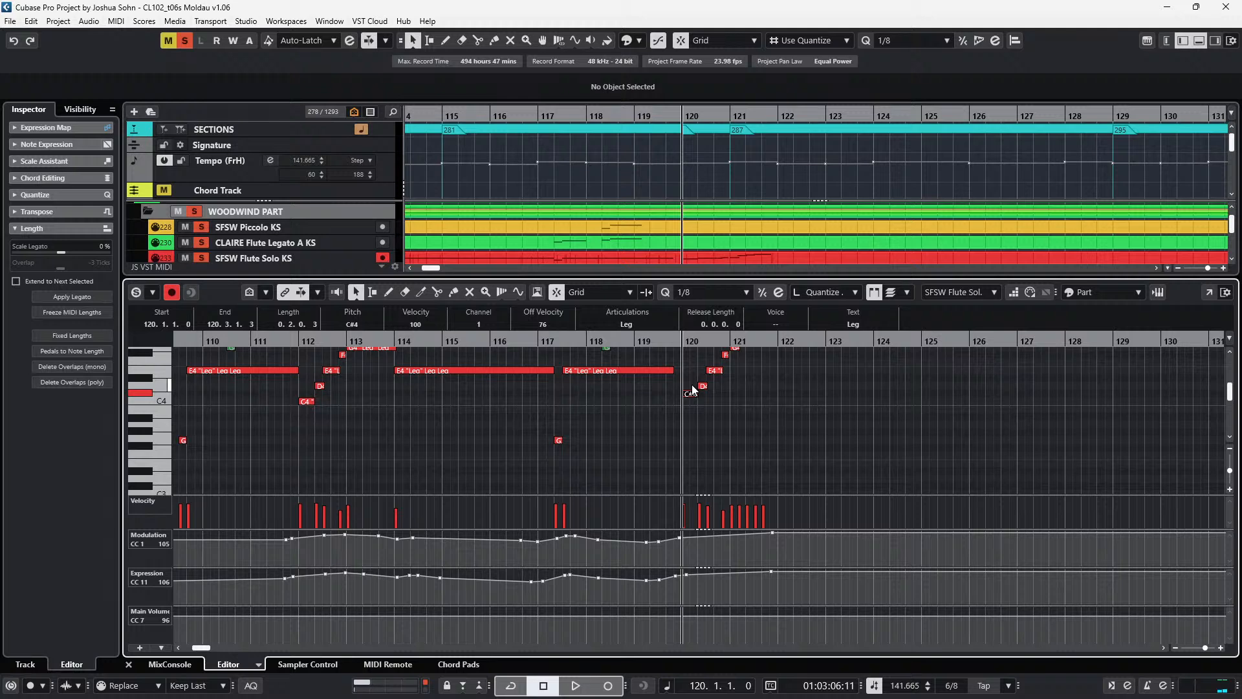
{"action": "scroll", "coordinate": [752, 408], "scroll_direction": "up", "scroll_amount": 1}
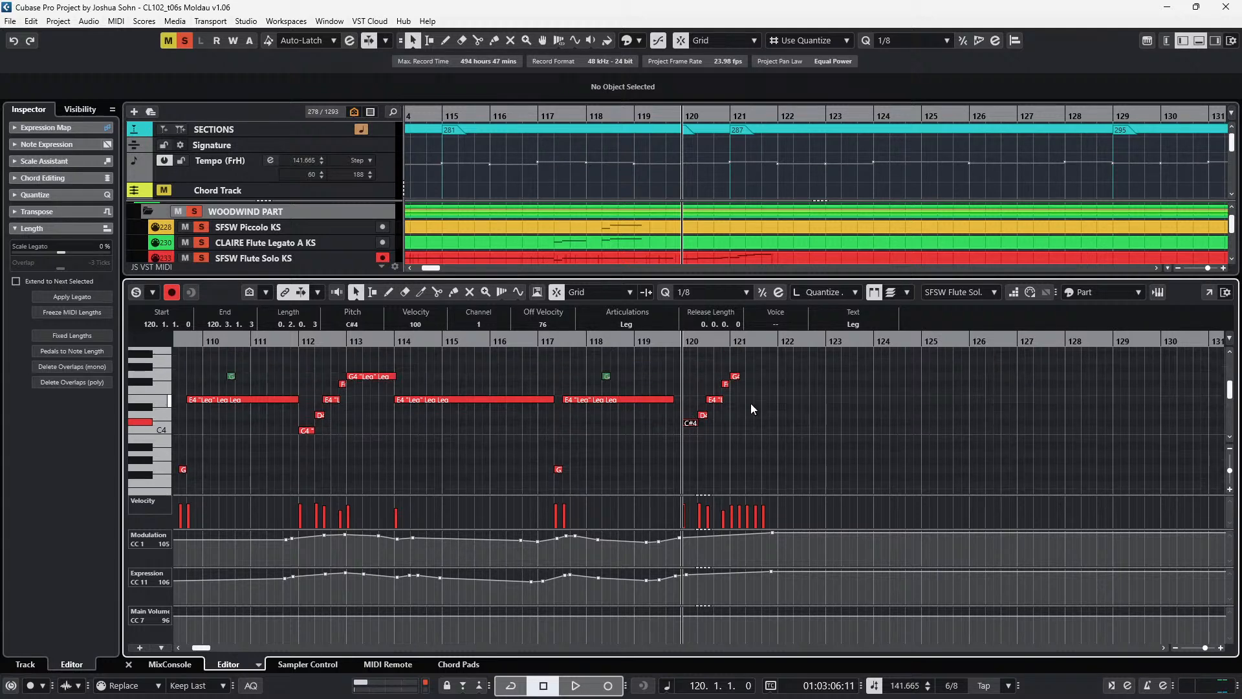
{"action": "scroll", "coordinate": [750, 403], "scroll_direction": "up", "scroll_amount": 2}
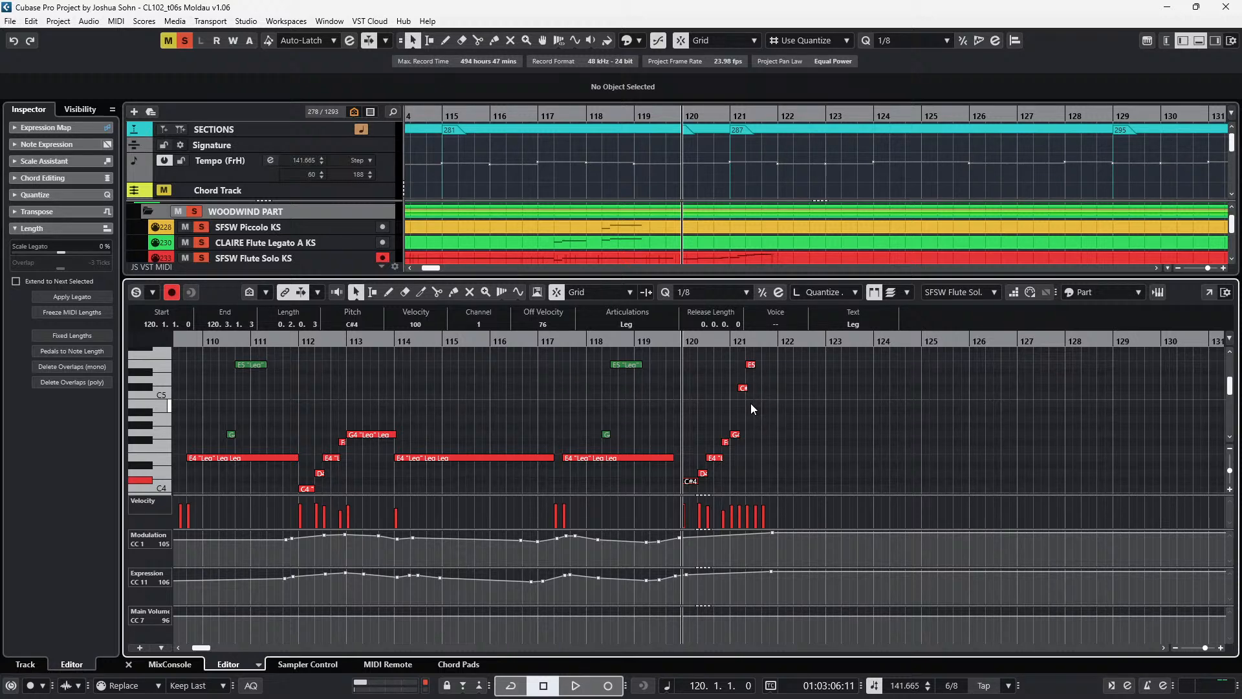
{"action": "scroll", "coordinate": [751, 403], "scroll_direction": "up", "scroll_amount": 2}
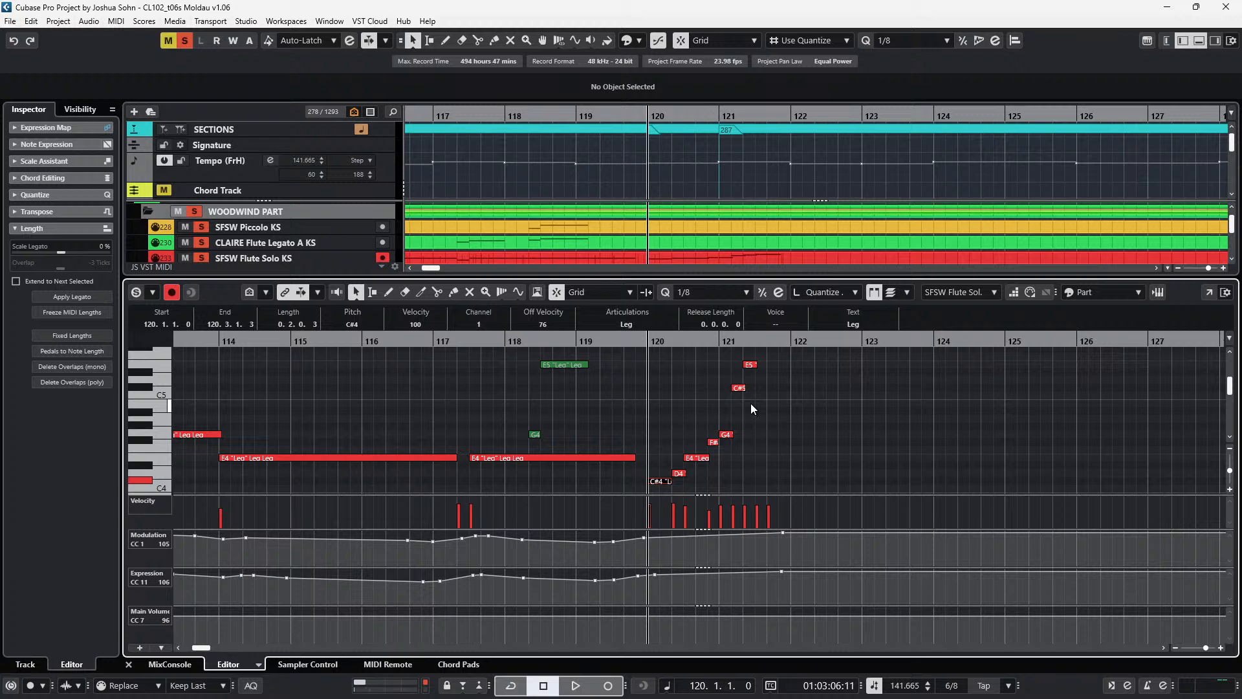
{"action": "scroll", "coordinate": [751, 402], "scroll_direction": "up", "scroll_amount": 2}
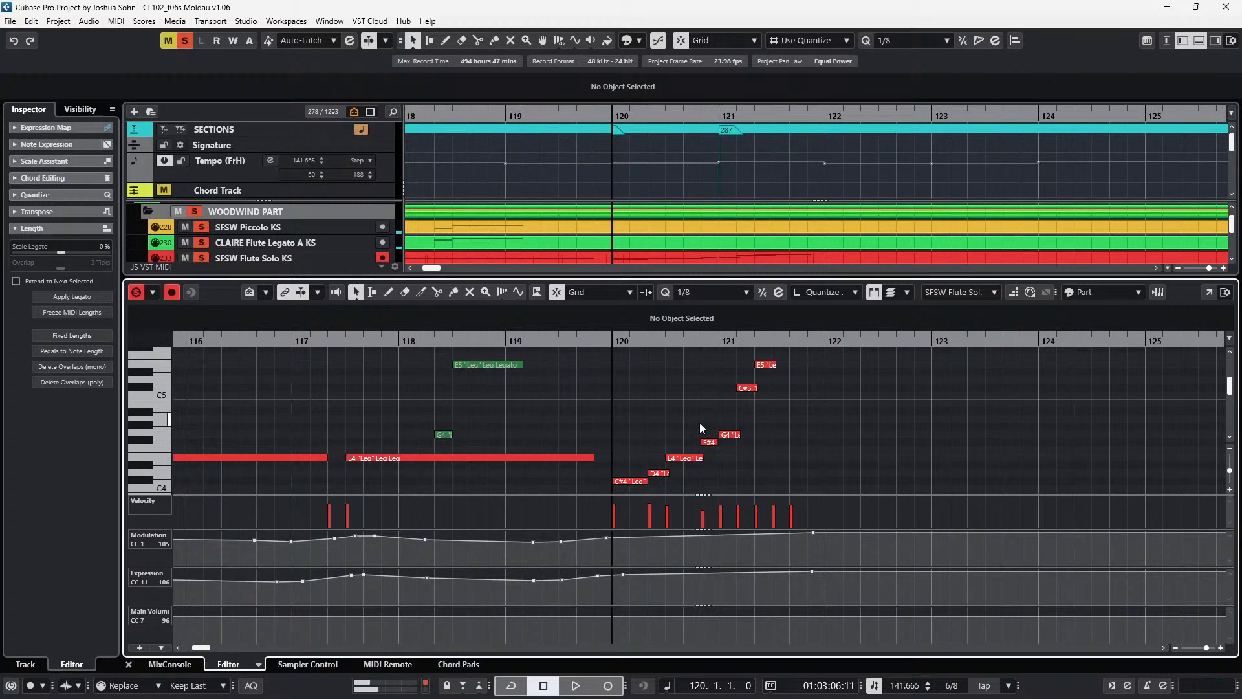
{"action": "key", "text": "space"}
{"action": "key", "text": "space"}
- Open the EWO Oboe A, SFSW Oboe Solo and CLAIRE Cl Gen Arts parts together in the editor
{"action": "key", "text": "Return"}
{"action": "scroll", "coordinate": [724, 322], "scroll_direction": "up", "scroll_amount": 2}
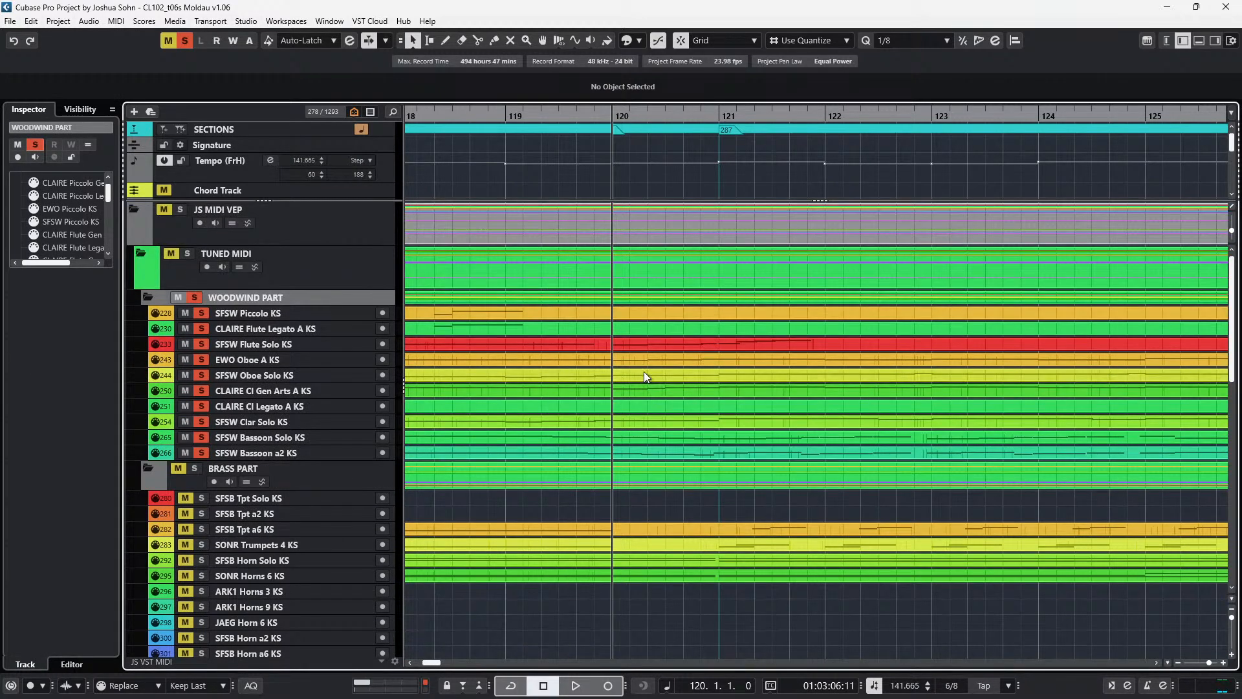
{"action": "left_click", "coordinate": [627, 357]}
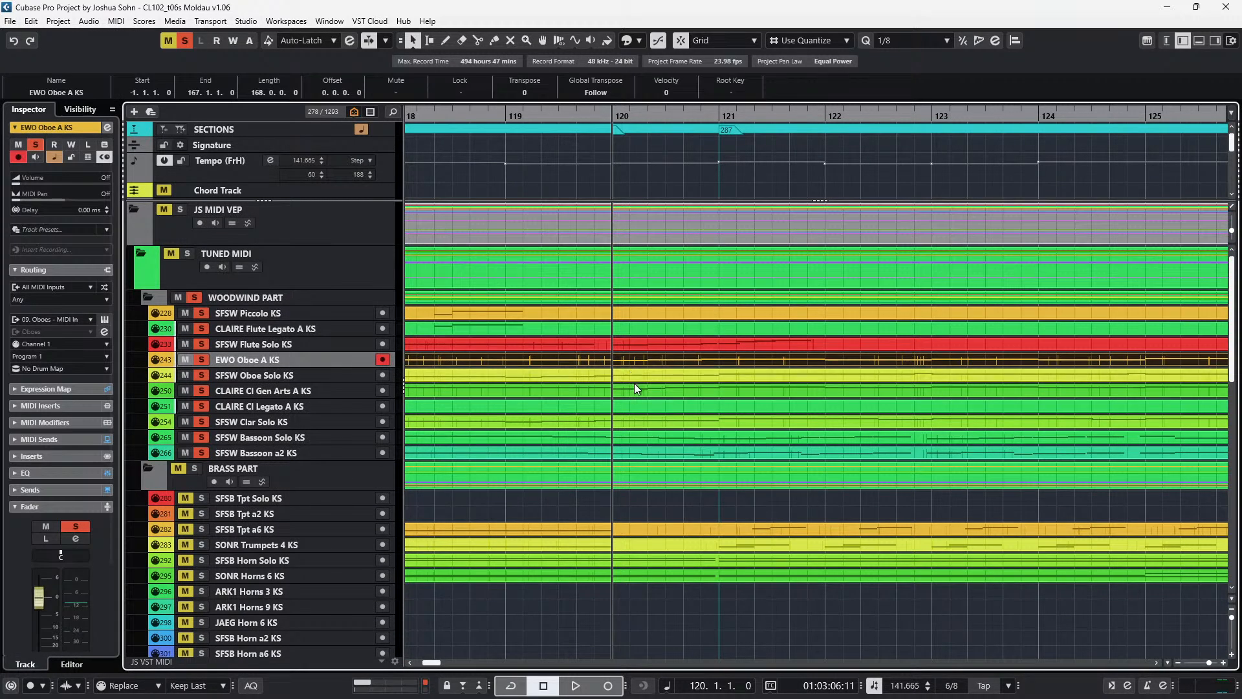
{"action": "left_click", "coordinate": [636, 377], "text": "shift"}
{"action": "left_click", "coordinate": [638, 392], "text": "shift"}
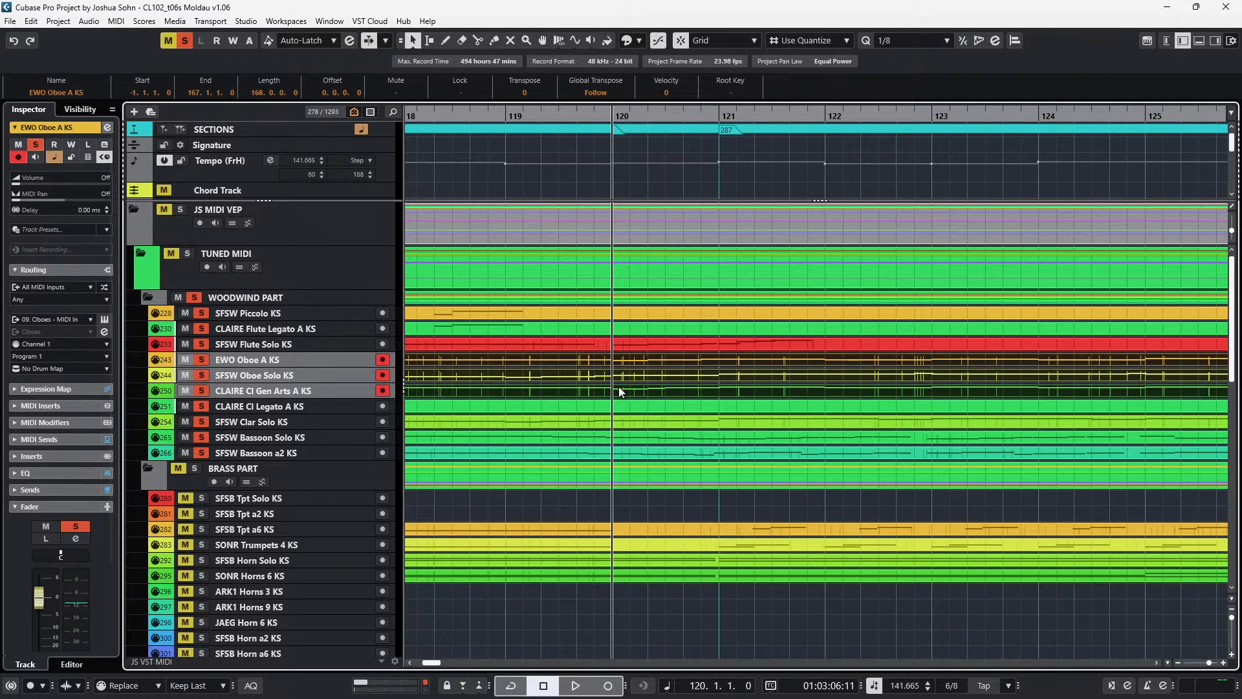
{"action": "double_click", "coordinate": [618, 387]}
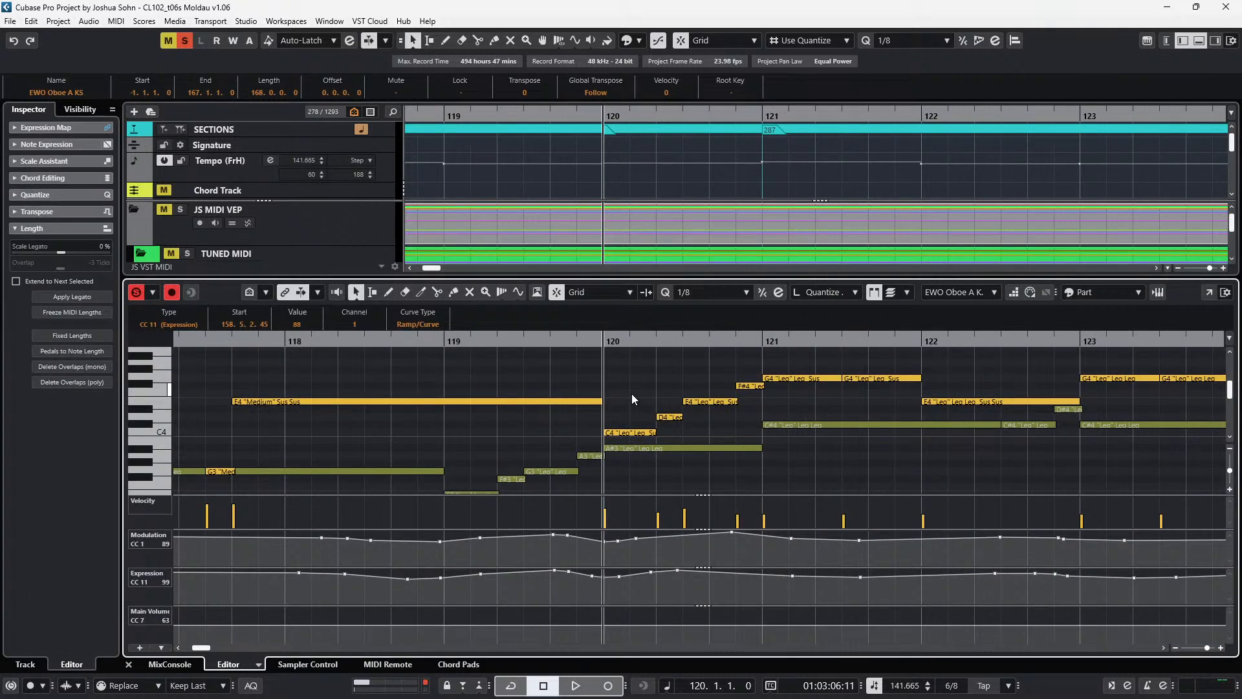
- Raise EWO Oboe A's C4 at 120.1.1.0 to C#4 and play it from bar 118
{"action": "left_click", "coordinate": [633, 432]}
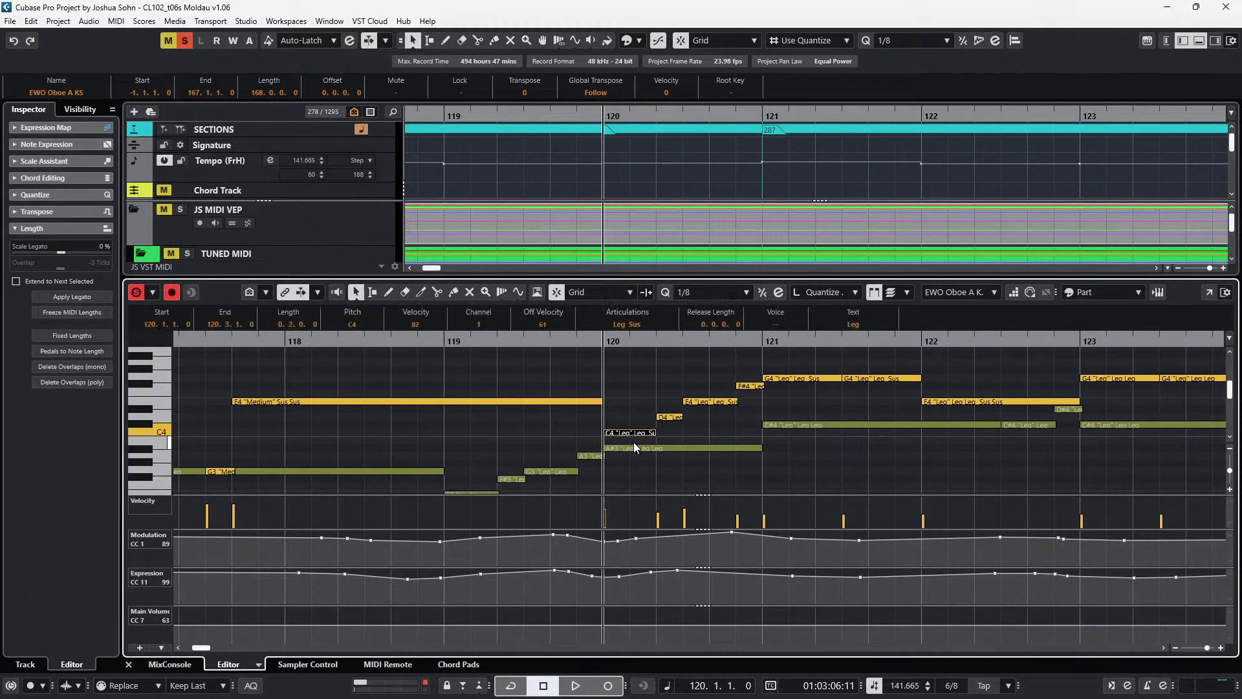
{"action": "key", "text": "Up"}
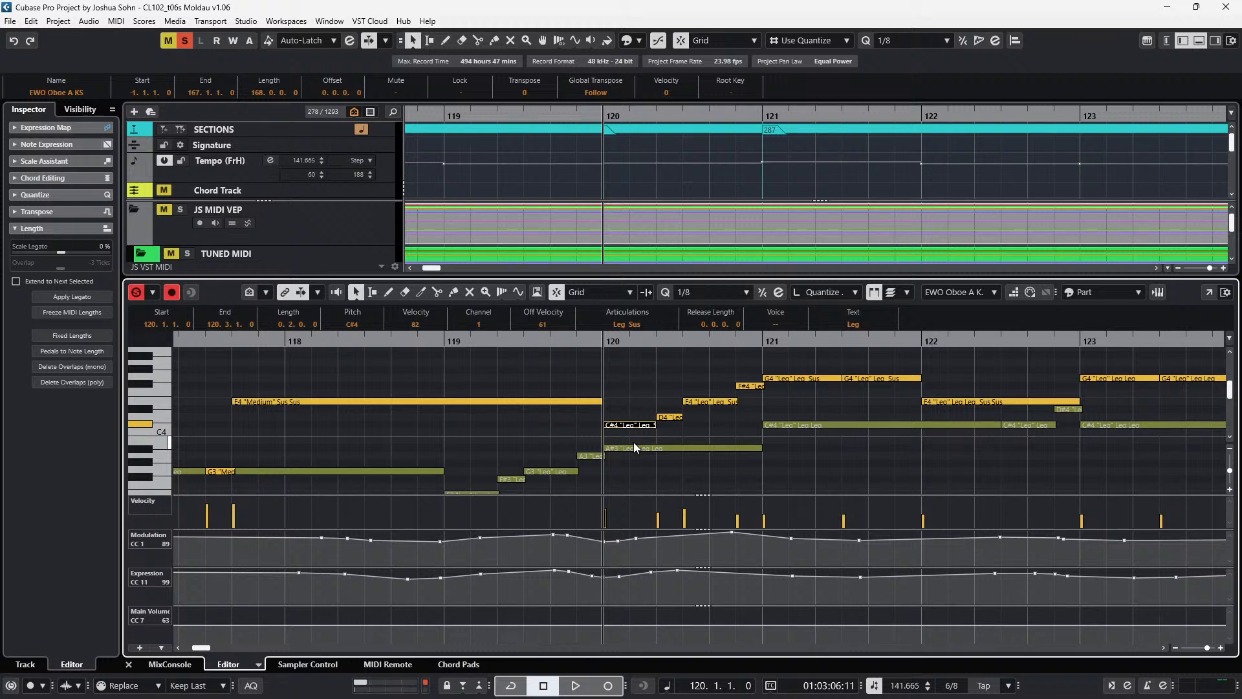
{"action": "scroll", "coordinate": [833, 368], "scroll_direction": "up", "scroll_amount": 1}
{"action": "key", "text": "ctrl+KP_Subtract"}
{"action": "key", "text": "ctrl+KP_Subtract"}
{"action": "key", "text": "space"}
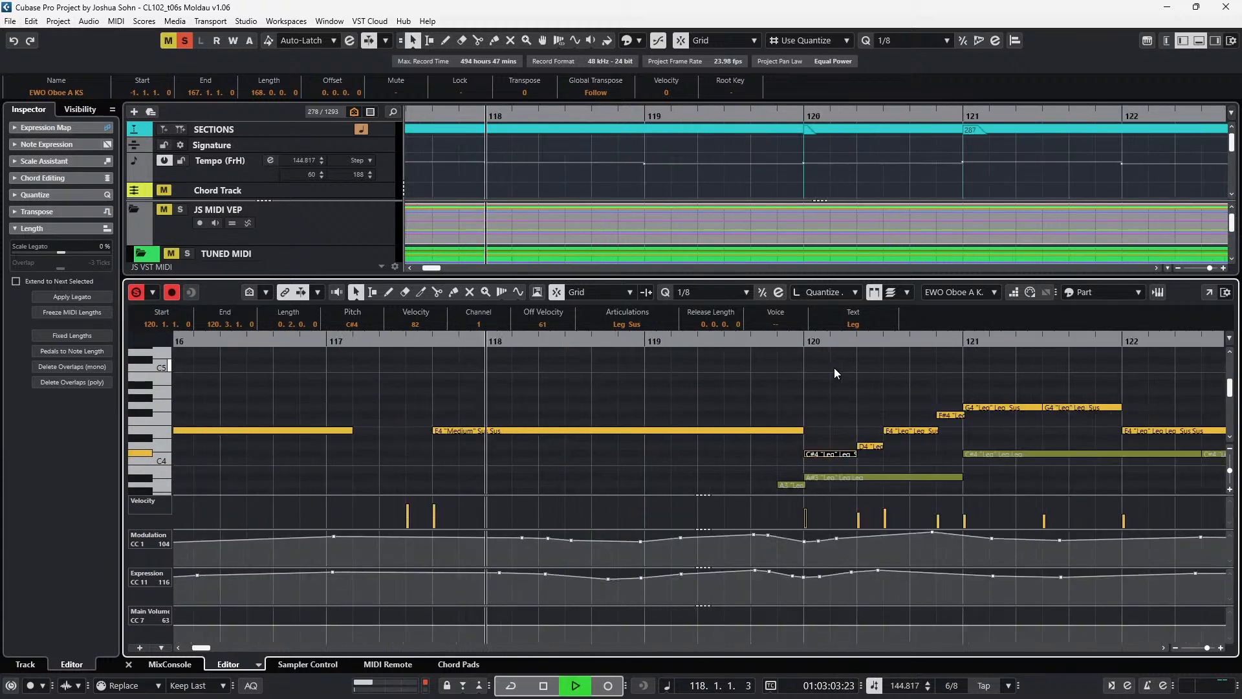
- Close the editor, solo the WOODWIND PART folder again and play the woodwinds from bar 118
{"action": "key", "text": "ctrl+e"}
{"action": "key", "text": "space"}
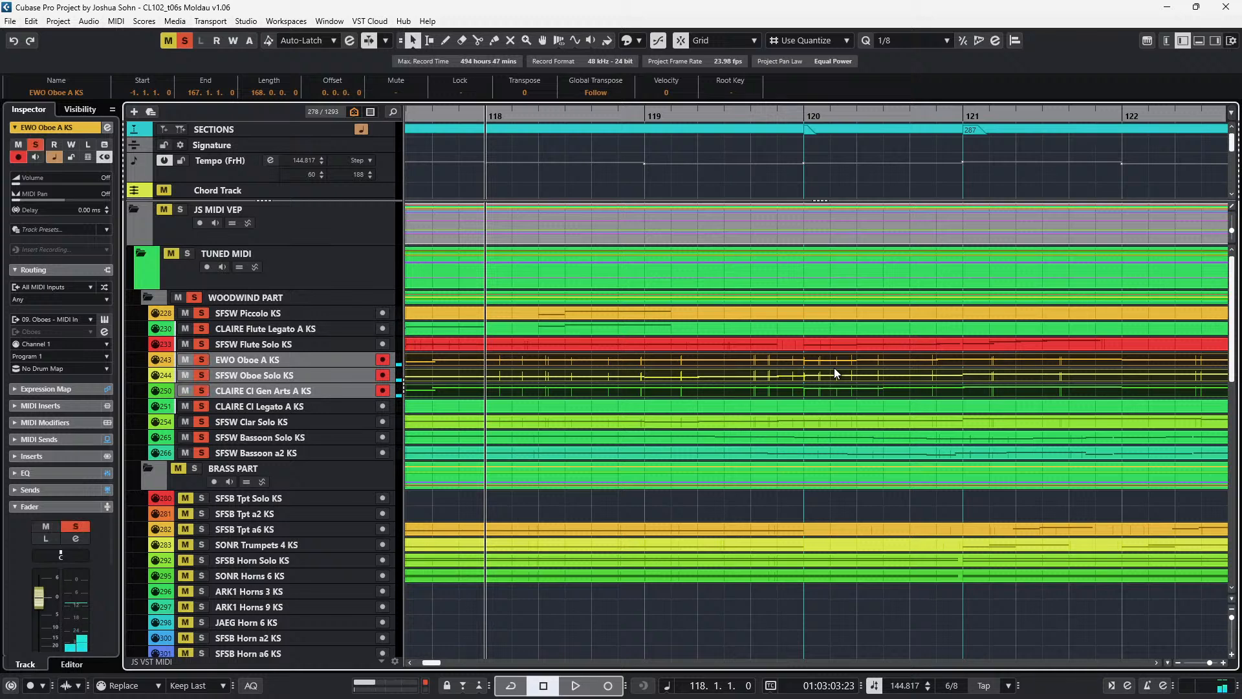
{"action": "key", "text": "s"}
{"action": "key", "text": "s"}
{"action": "key", "text": "s"}
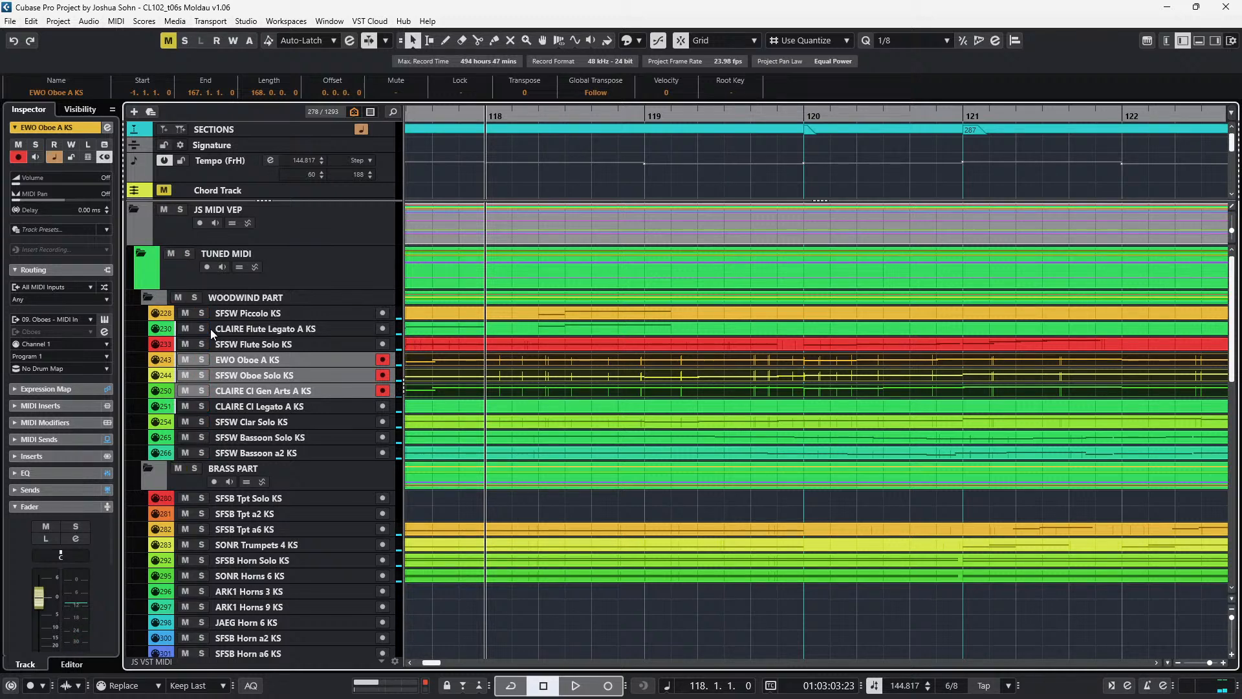
{"action": "left_click", "coordinate": [194, 297]}
{"action": "key", "text": "space"}
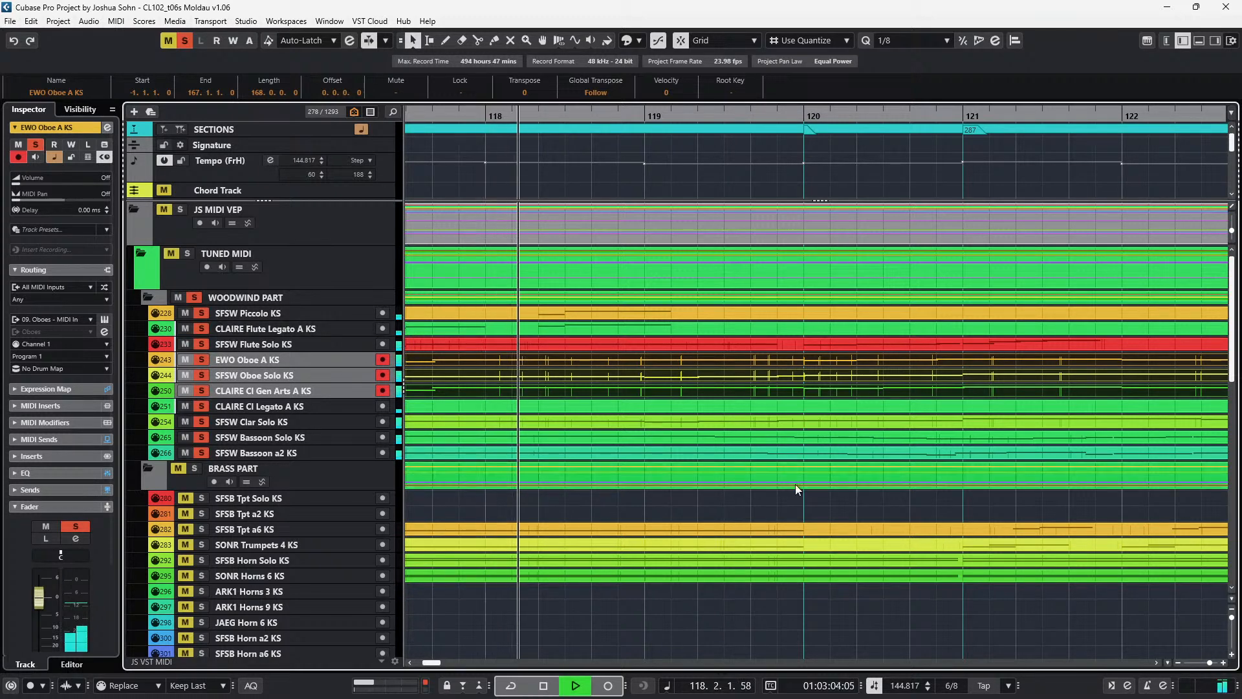
{"action": "scroll", "coordinate": [932, 541], "scroll_direction": "down", "scroll_amount": 1}
{"action": "scroll", "coordinate": [933, 541], "scroll_direction": "right", "scroll_amount": 1}
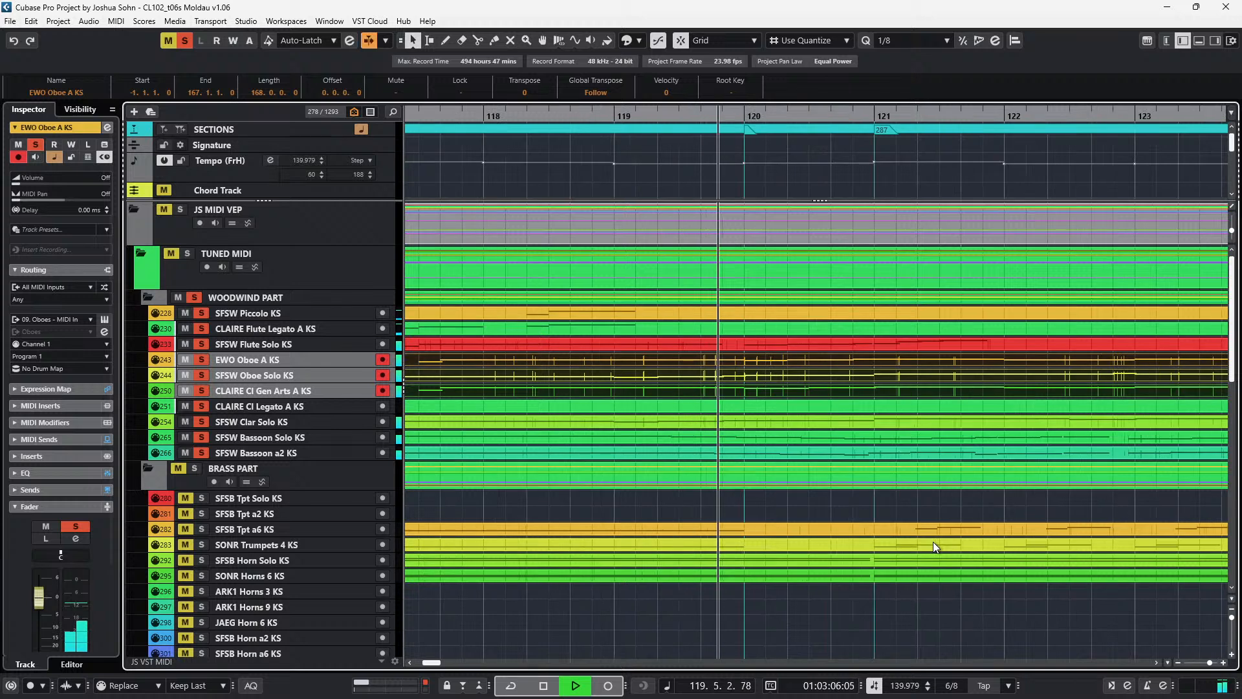
{"action": "key", "text": "space"}
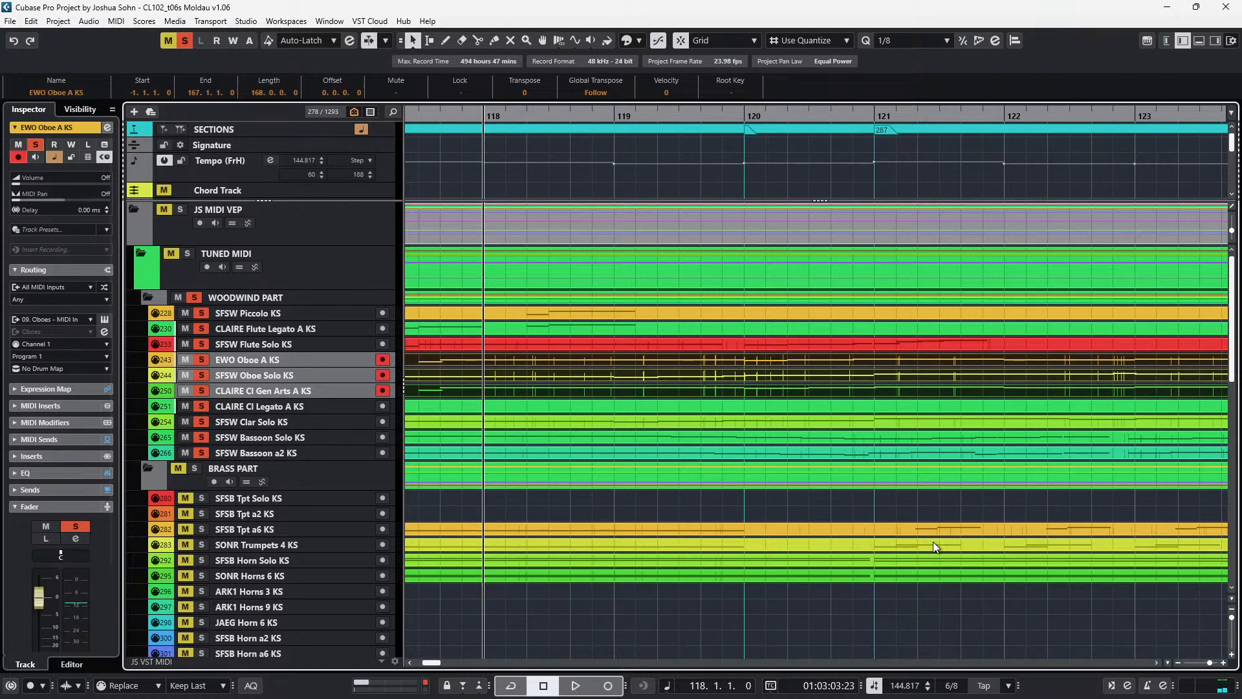
{"action": "key", "text": "space"}
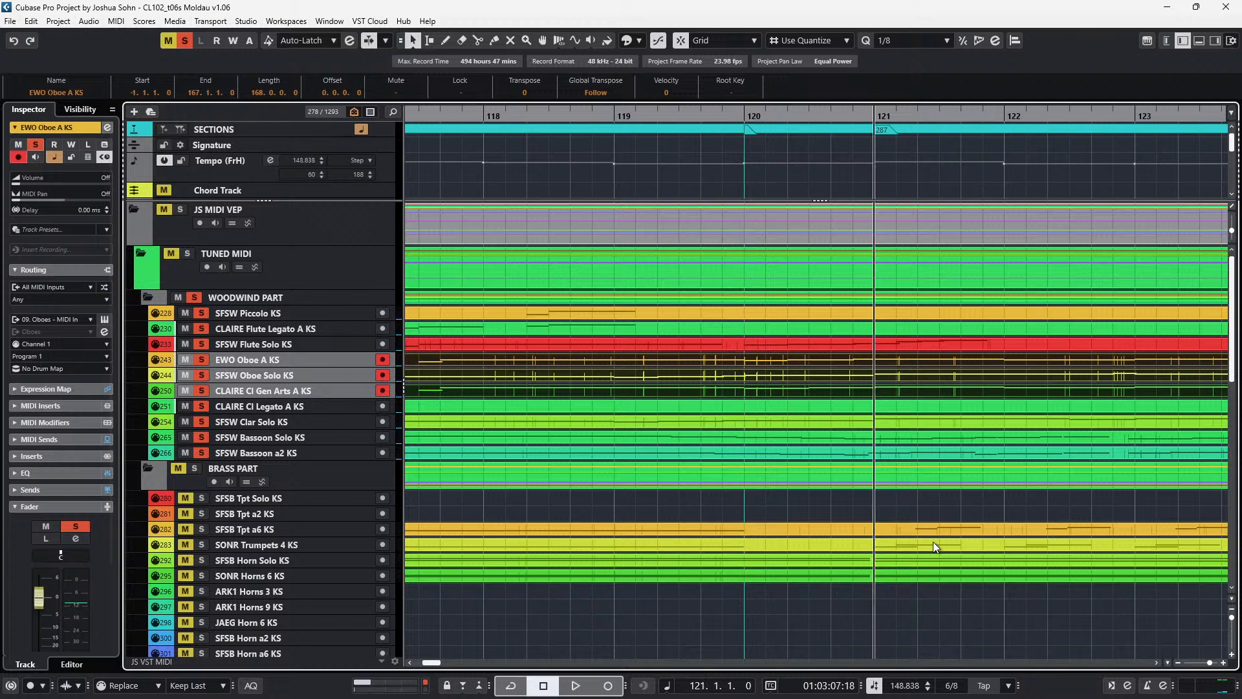
- Open the SFSW Flute Solo, CLAIRE Flute Legato A and SFSW Piccolo parts together in the editor and hide the controller lanes
{"action": "left_click", "coordinate": [942, 347]}
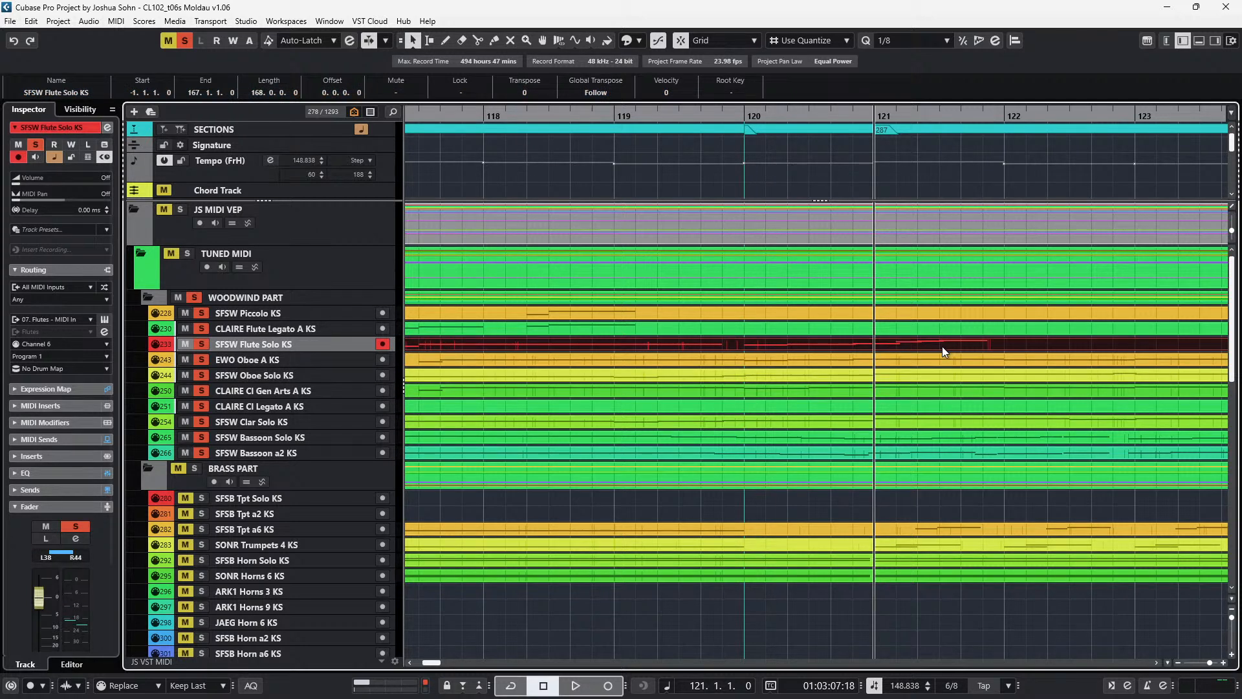
{"action": "left_click", "coordinate": [941, 328], "text": "ctrl"}
{"action": "double_click", "coordinate": [940, 313]}
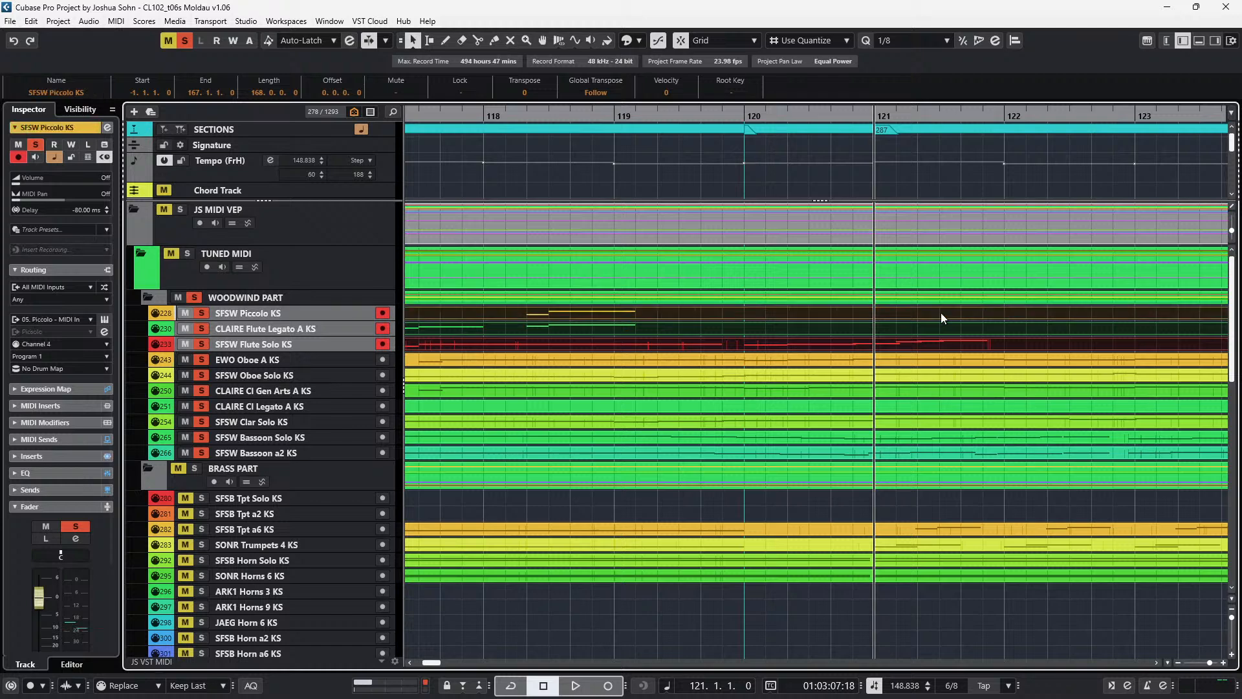
{"action": "scroll", "coordinate": [940, 421], "scroll_direction": "down", "scroll_amount": 1}
{"action": "key", "text": "s"}
{"action": "scroll", "coordinate": [941, 421], "scroll_direction": "right", "scroll_amount": 1}
{"action": "key", "text": "alt+l"}
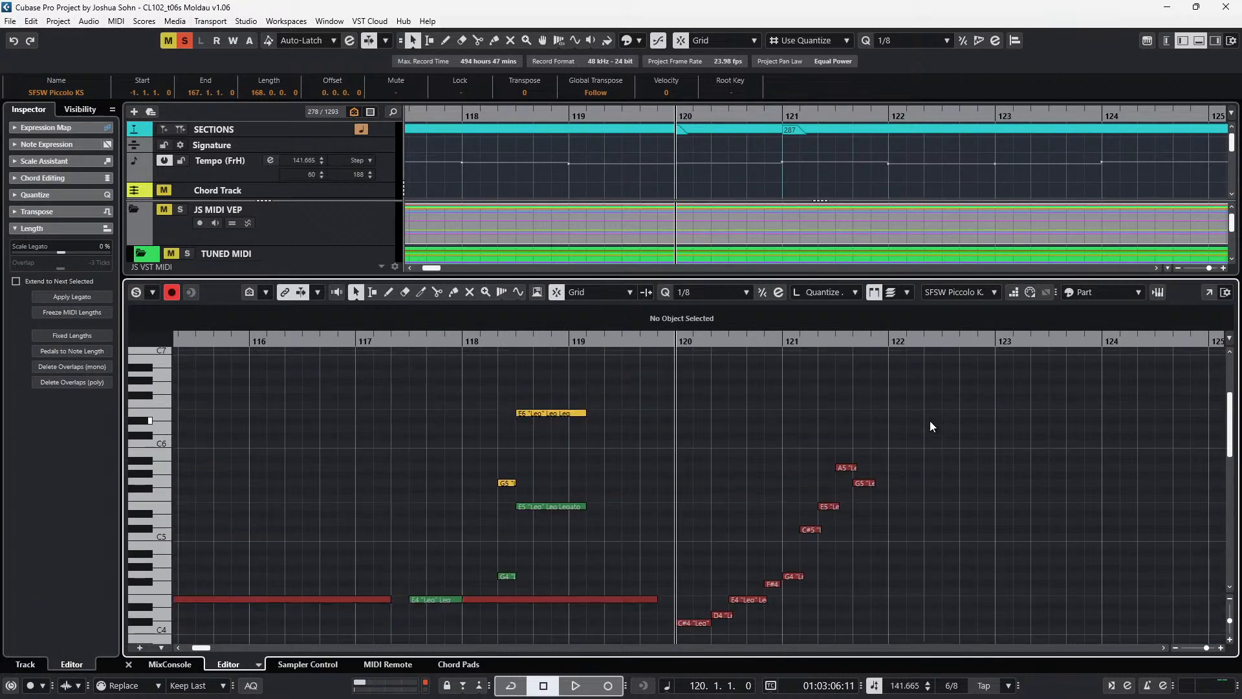
- Make the solo flute part active, solo it in the editor and play its run from bar 120 with auto-scroll on
{"action": "left_click", "coordinate": [691, 565]}
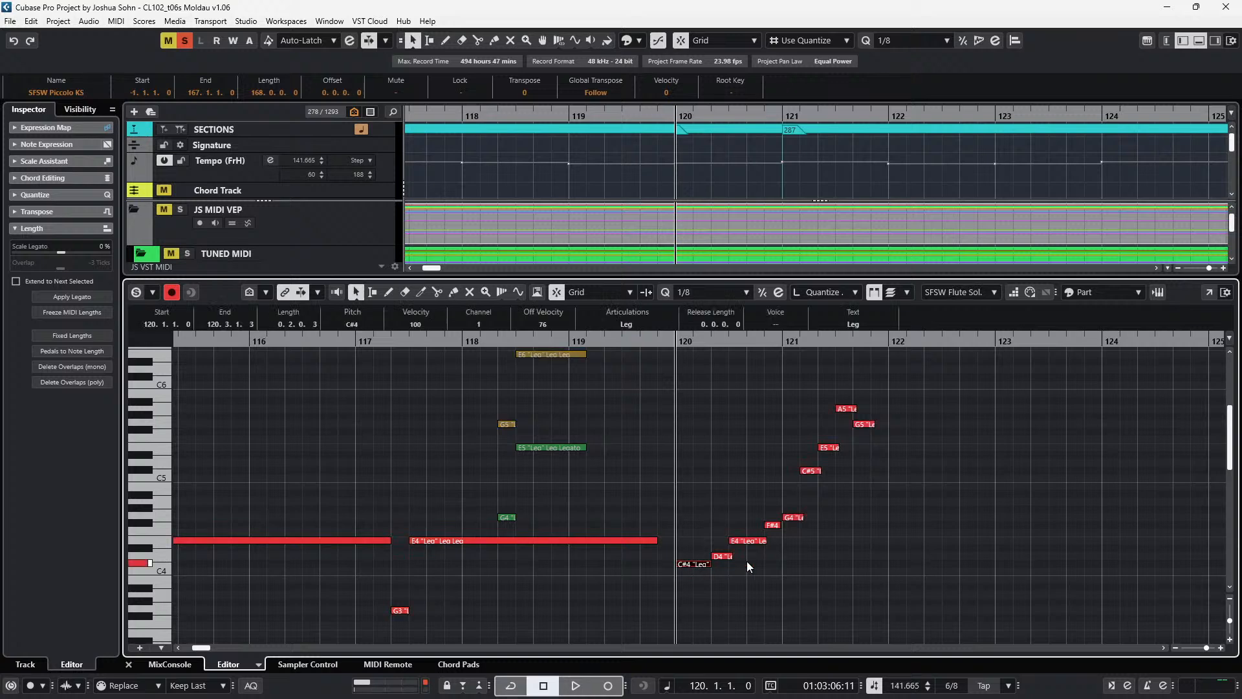
{"action": "key", "text": "s"}
{"action": "key", "text": "f"}
{"action": "key", "text": "space"}
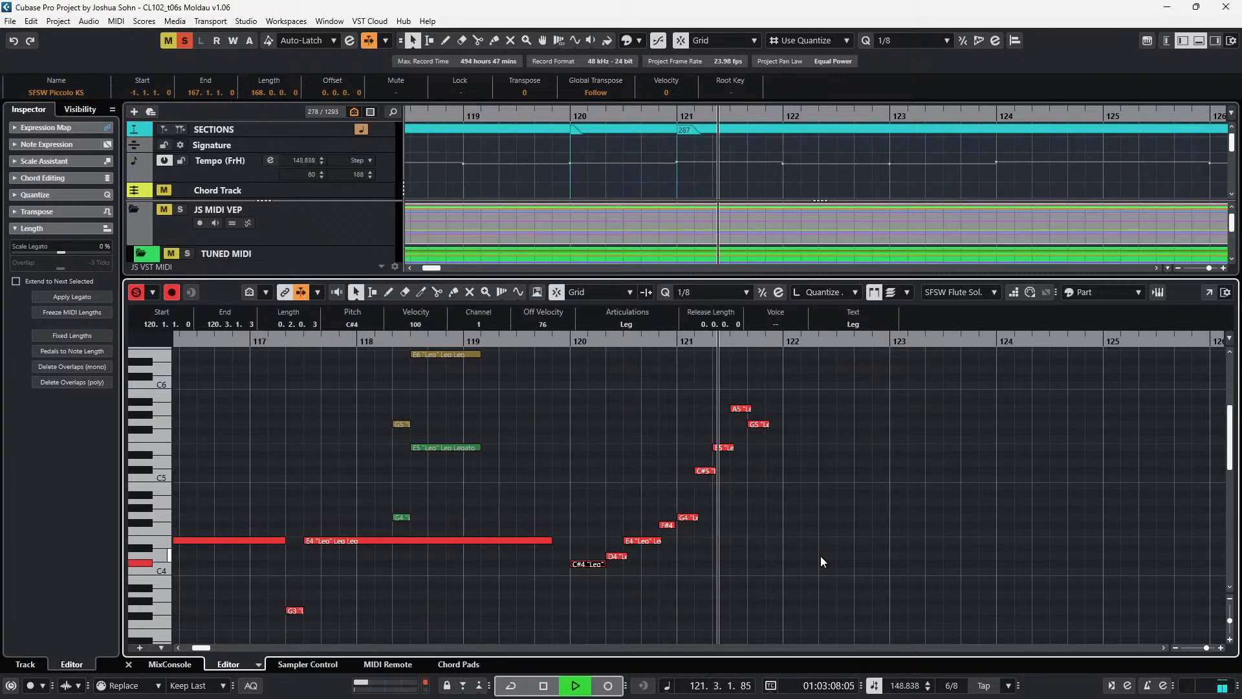
{"action": "key", "text": "space"}
- Clear the flute solo and solo the WOODWIND PART folder
{"action": "key", "text": "s"}
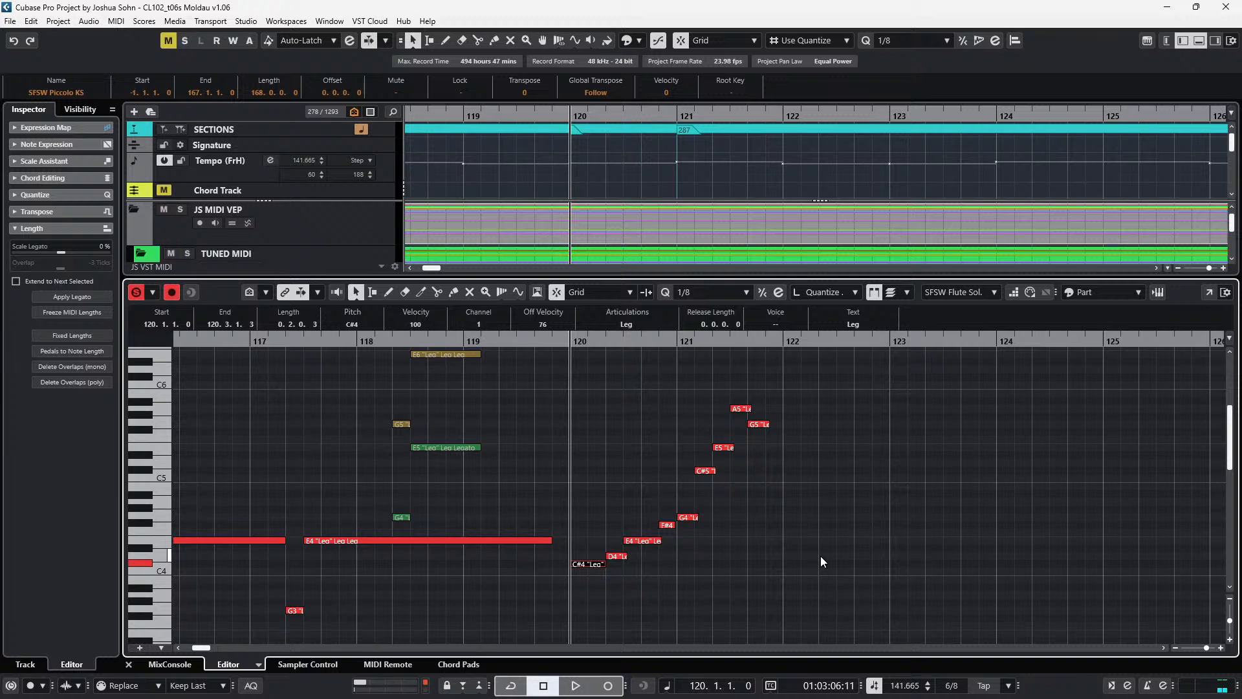
{"action": "scroll", "coordinate": [445, 230], "scroll_direction": "down", "scroll_amount": 3}
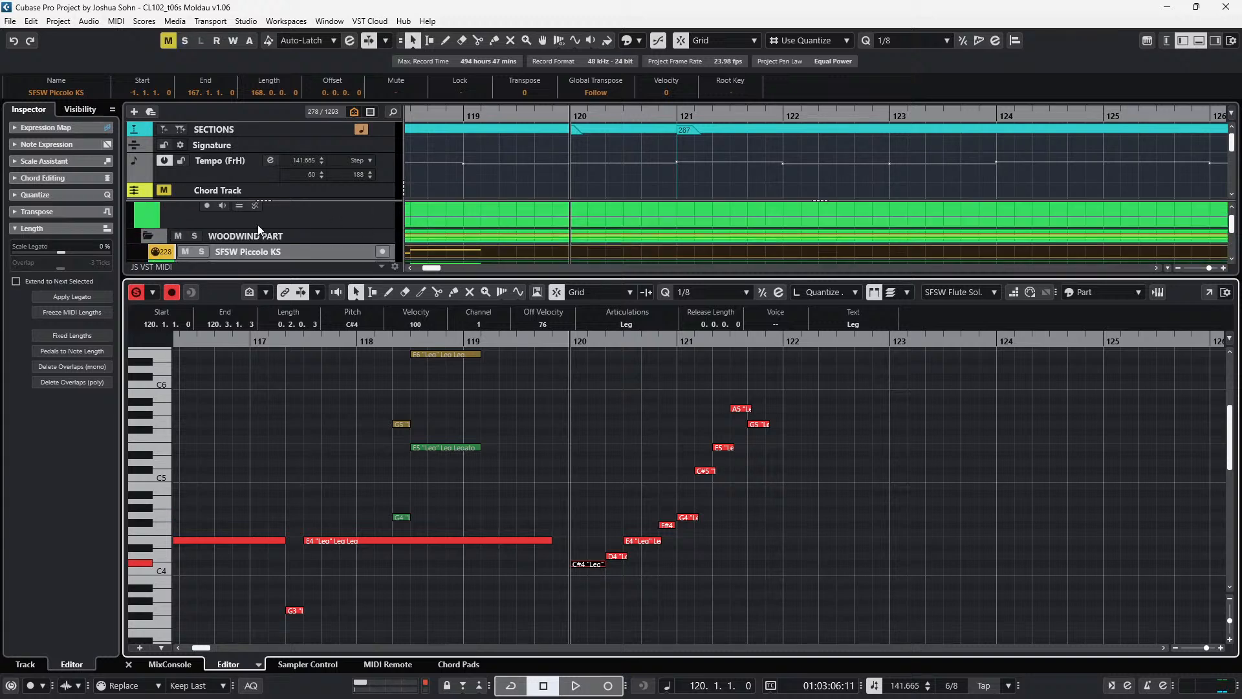
{"action": "left_click", "coordinate": [201, 235]}
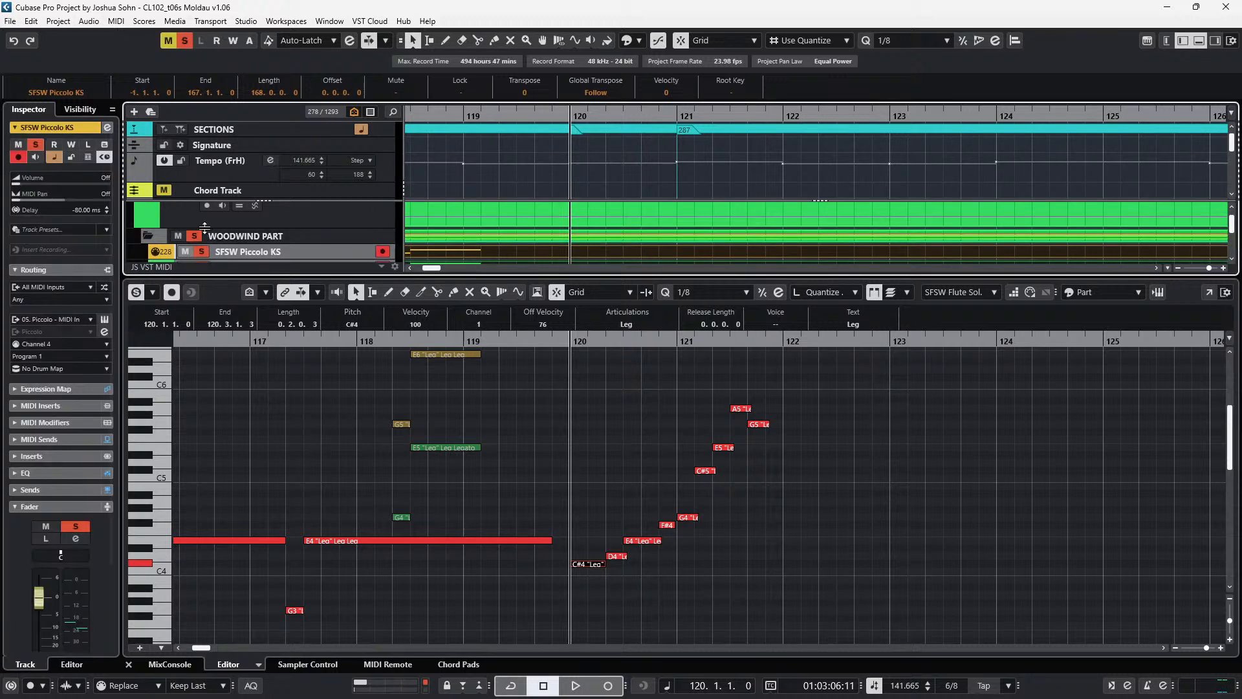
- Move the A5 and G5 notes in bar 121 from the SFSW Flute Solo part to the CLAIRE Flute Legato A part
{"action": "left_click", "coordinate": [728, 401]}
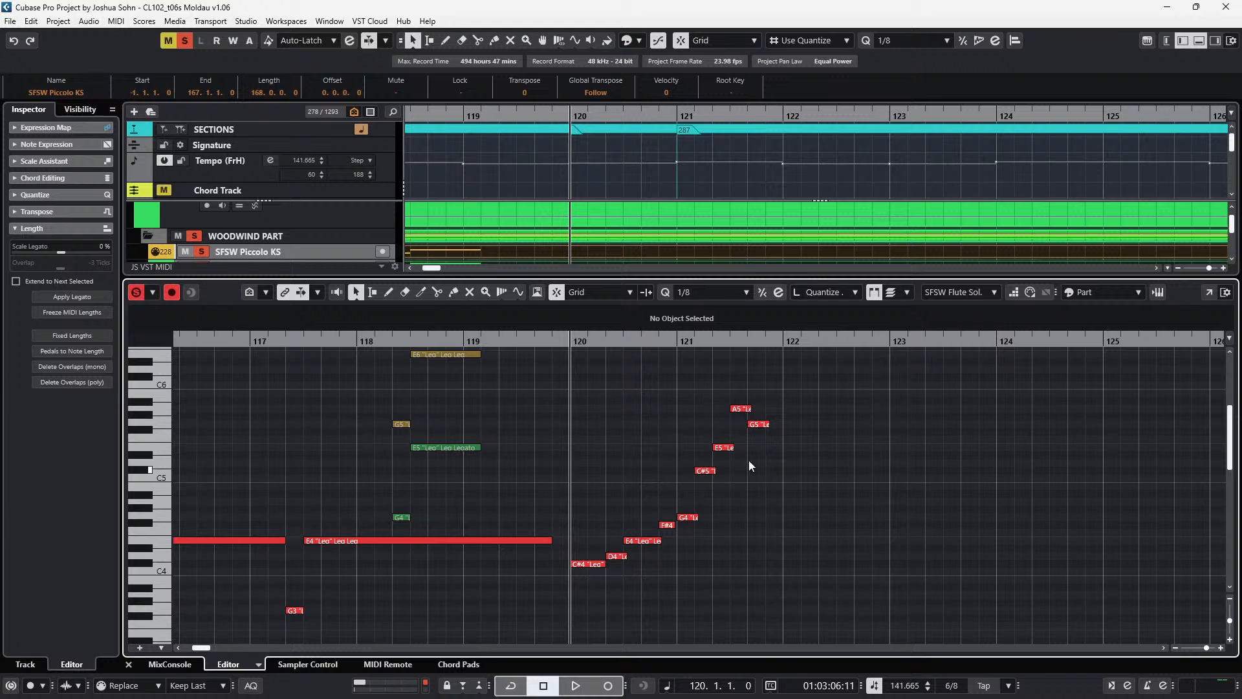
{"action": "left_click_drag", "start_coordinate": [703, 437], "coordinate": [723, 484]}
{"action": "key", "text": "l"}
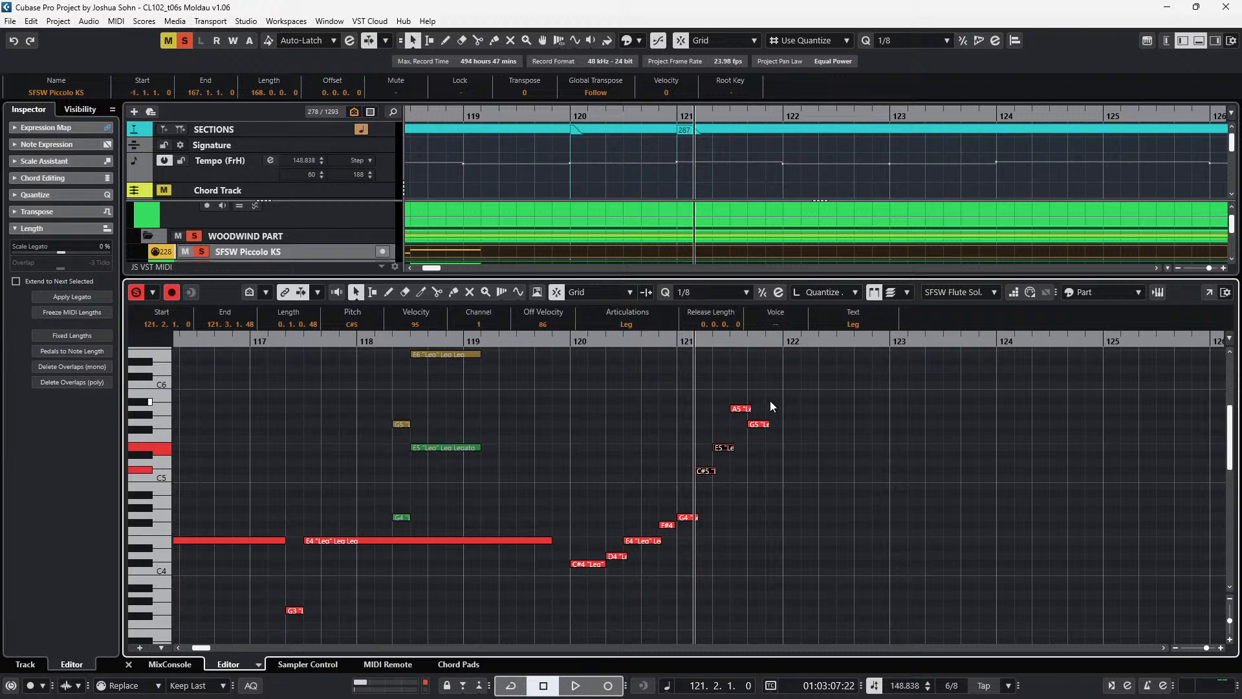
{"action": "scroll", "coordinate": [770, 401], "scroll_direction": "up", "scroll_amount": 1}
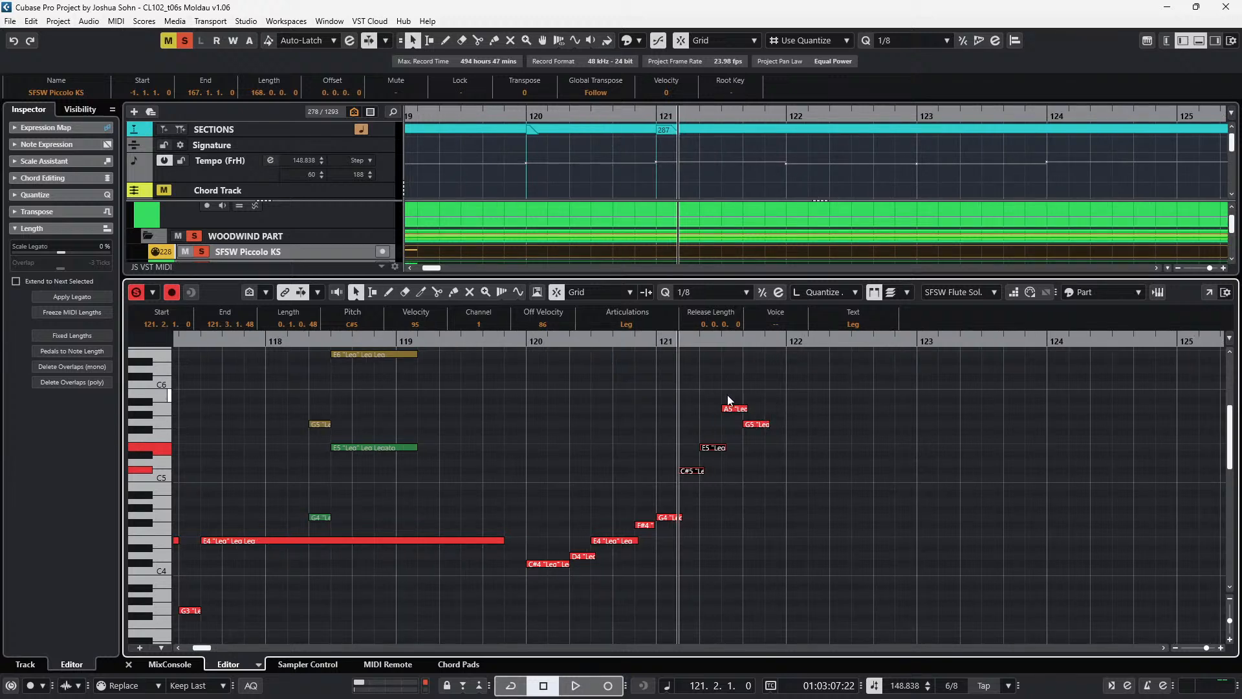
{"action": "left_click", "coordinate": [751, 414]}
{"action": "left_click", "coordinate": [754, 427]}
{"action": "left_click", "coordinate": [729, 409], "text": "shift"}
{"action": "key", "text": "l"}
{"action": "key", "text": "Delete"}
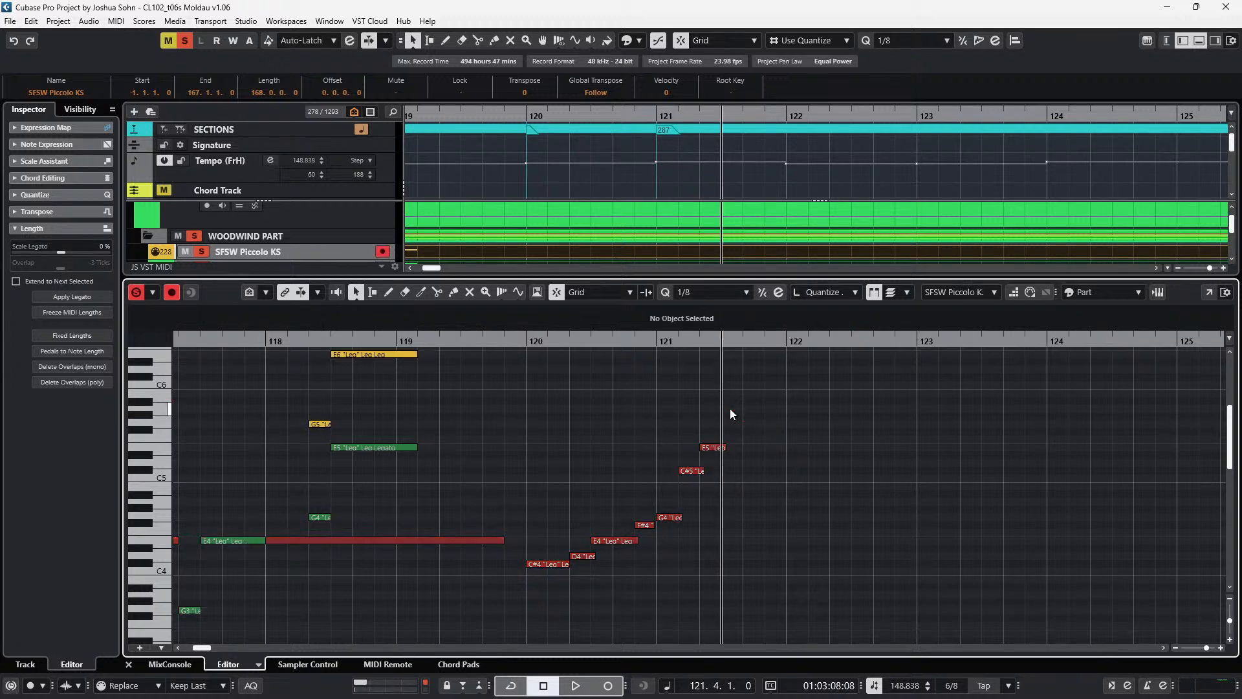
{"action": "key", "text": "ctrl+z"}
{"action": "key", "text": "b"}
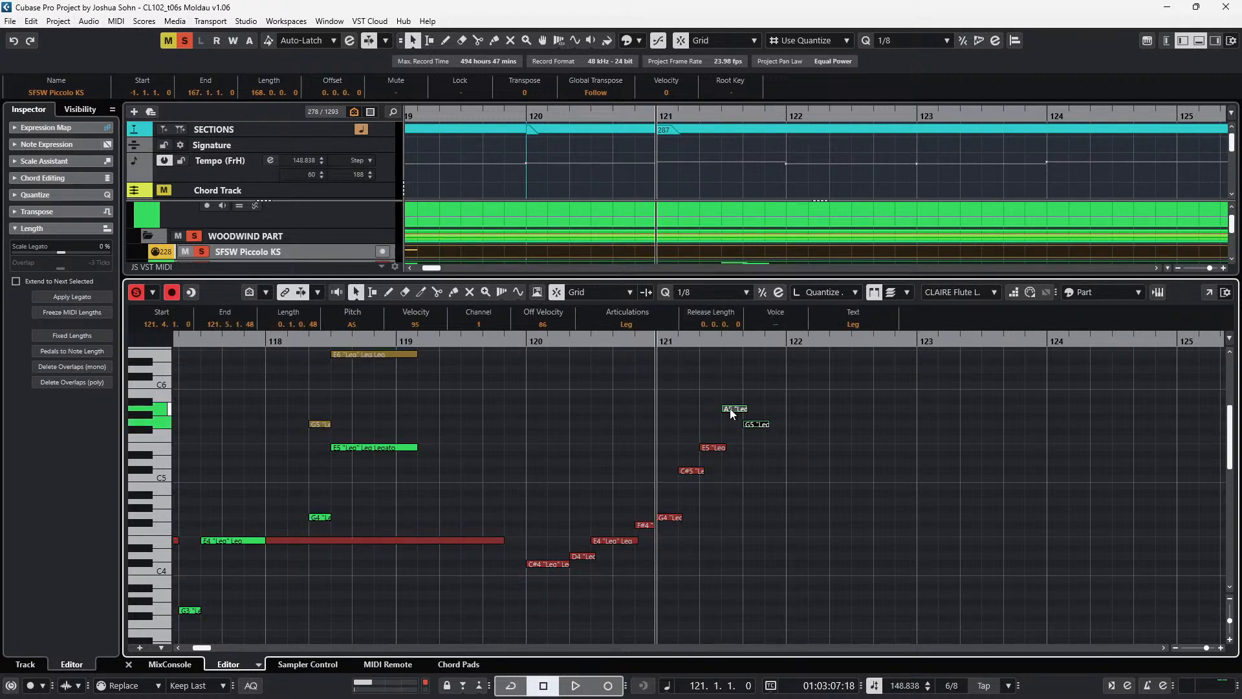
- Copy the CLAIRE flute's A5 note to 121.3 and transpose the copy down to E5
{"action": "left_click", "coordinate": [805, 475]}
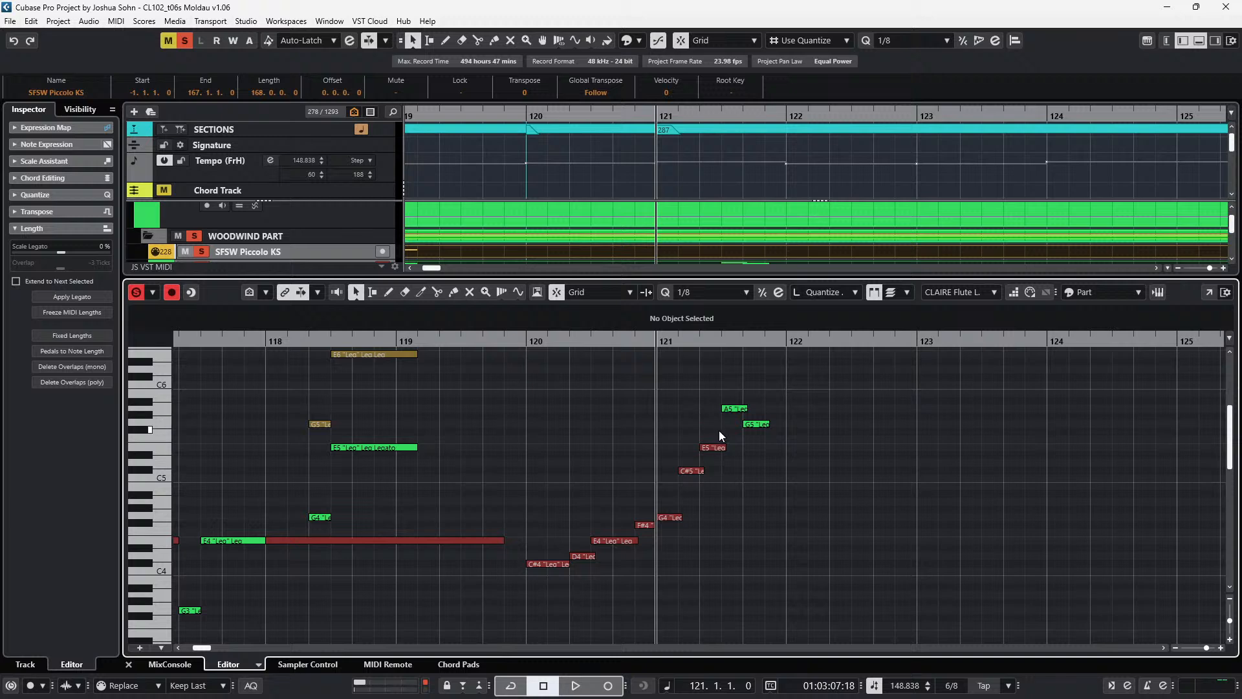
{"action": "left_click", "coordinate": [734, 409]}
{"action": "key", "text": "ctrl+c"}
{"action": "key", "text": "n"}
{"action": "key", "text": "n"}
{"action": "key", "text": "ctrl+v"}
{"action": "key", "text": "Down"}
{"action": "key", "text": "Down"}
{"action": "key", "text": "Down"}
{"action": "key", "text": "Down"}
{"action": "key", "text": "Down"}
- Play the soloed woodwinds from bar 120 to hear the run passing between the two flutes
{"action": "key", "text": "b"}
{"action": "key", "text": "b"}
{"action": "key", "text": "space"}
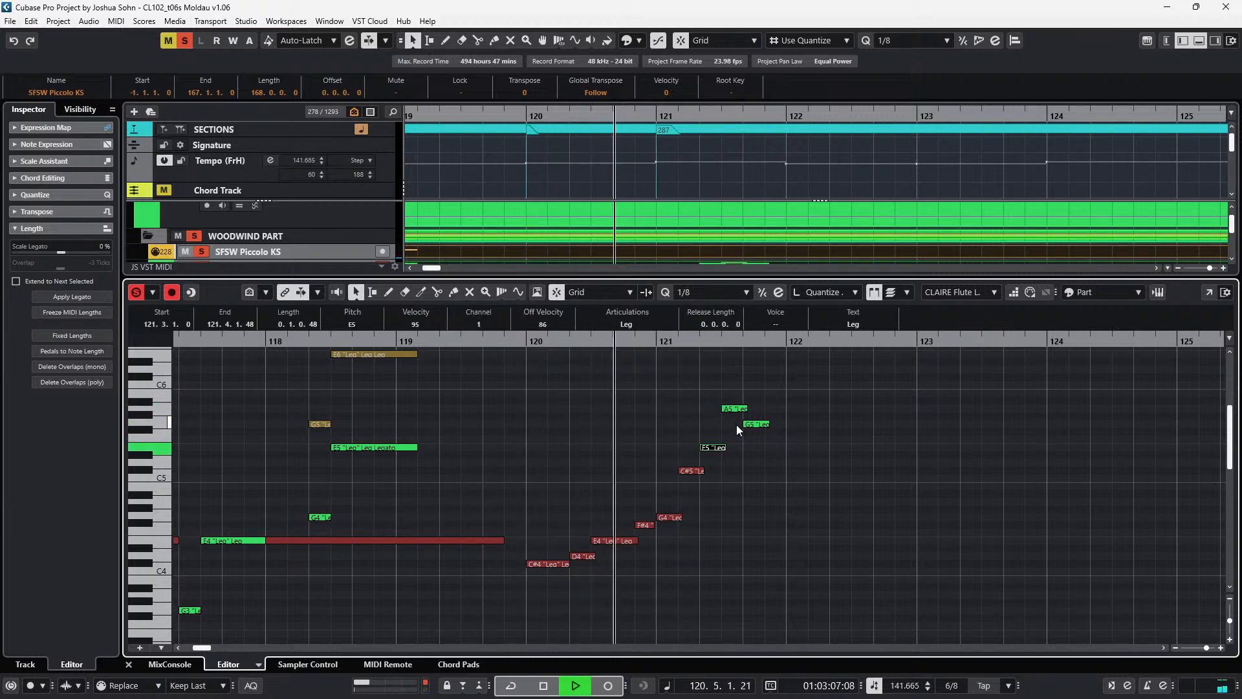
{"action": "key", "text": "space"}
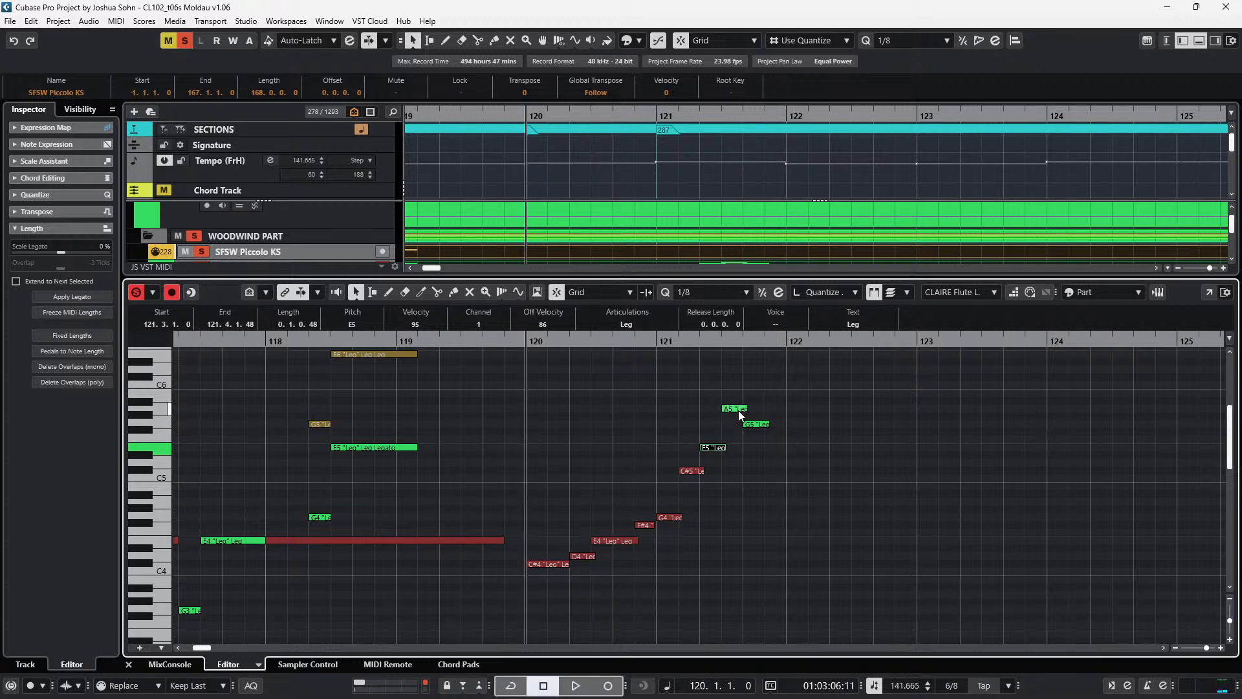
- Set the articulation of the CLAIRE flute's E5, A5 and G5 notes in bar 121 to Marcato and play from bar 120
{"action": "left_click", "coordinate": [758, 425], "text": "shift"}
{"action": "left_click", "coordinate": [736, 409], "text": "shift"}
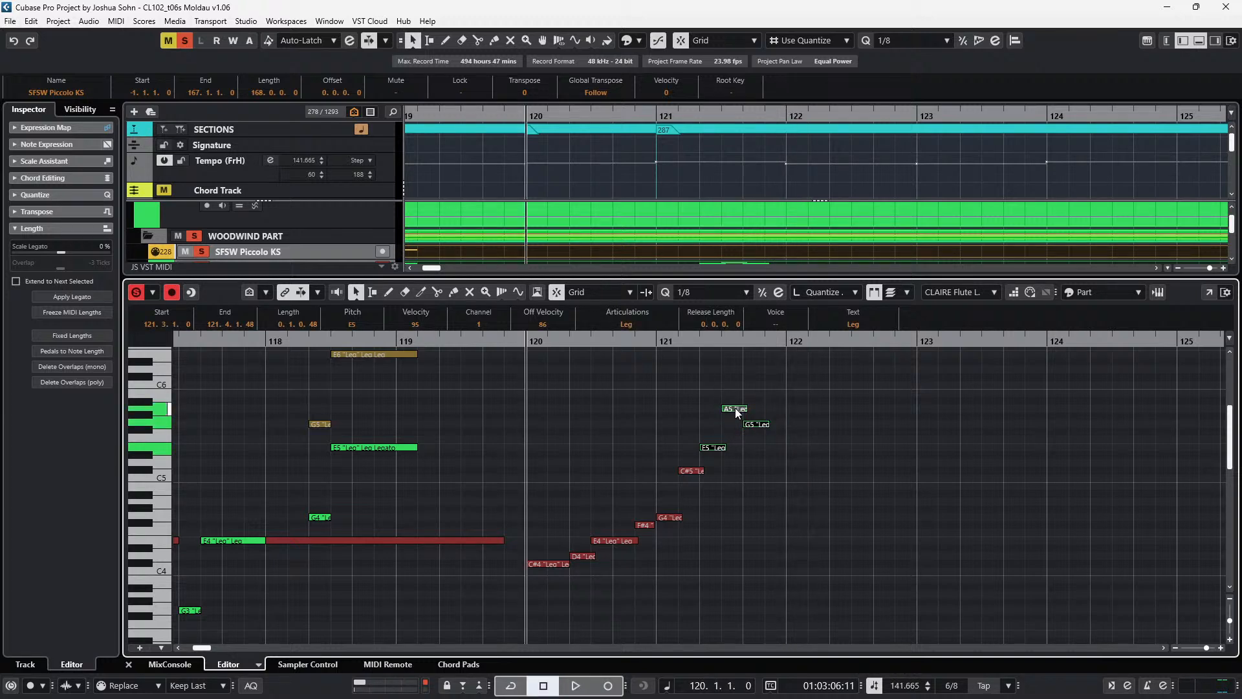
{"action": "left_click", "coordinate": [625, 323]}
{"action": "left_click", "coordinate": [653, 369]}
{"action": "key", "text": "space"}
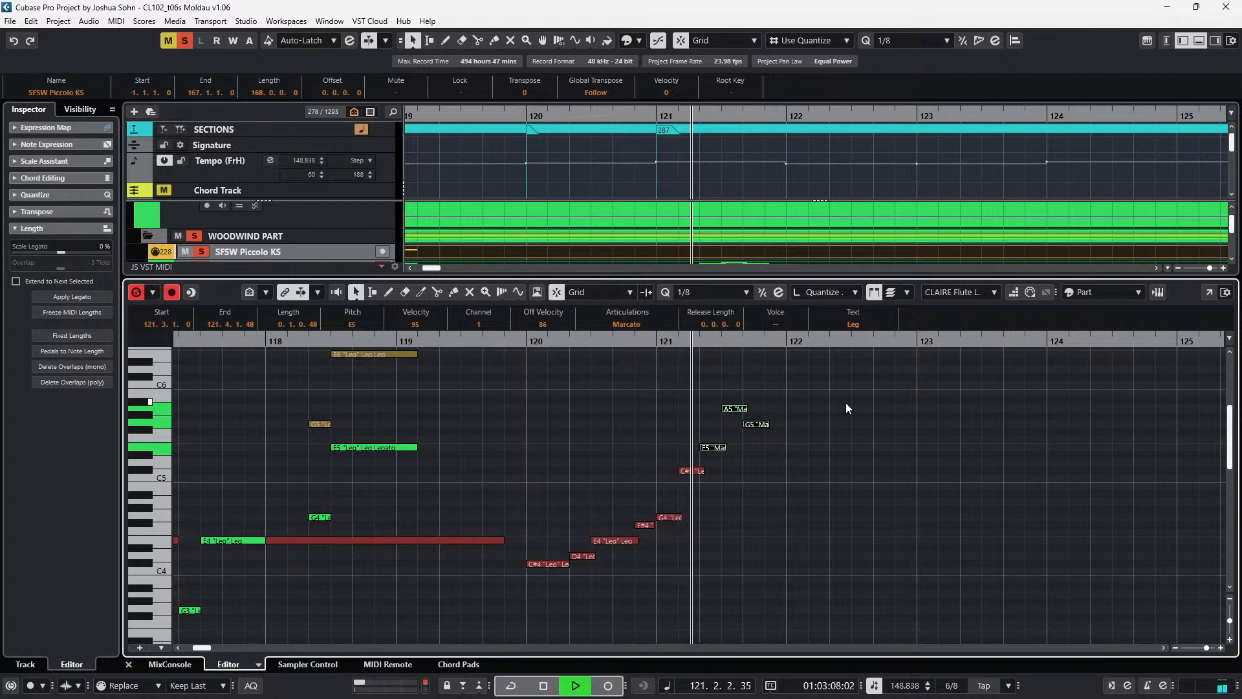
{"action": "key", "text": "space"}
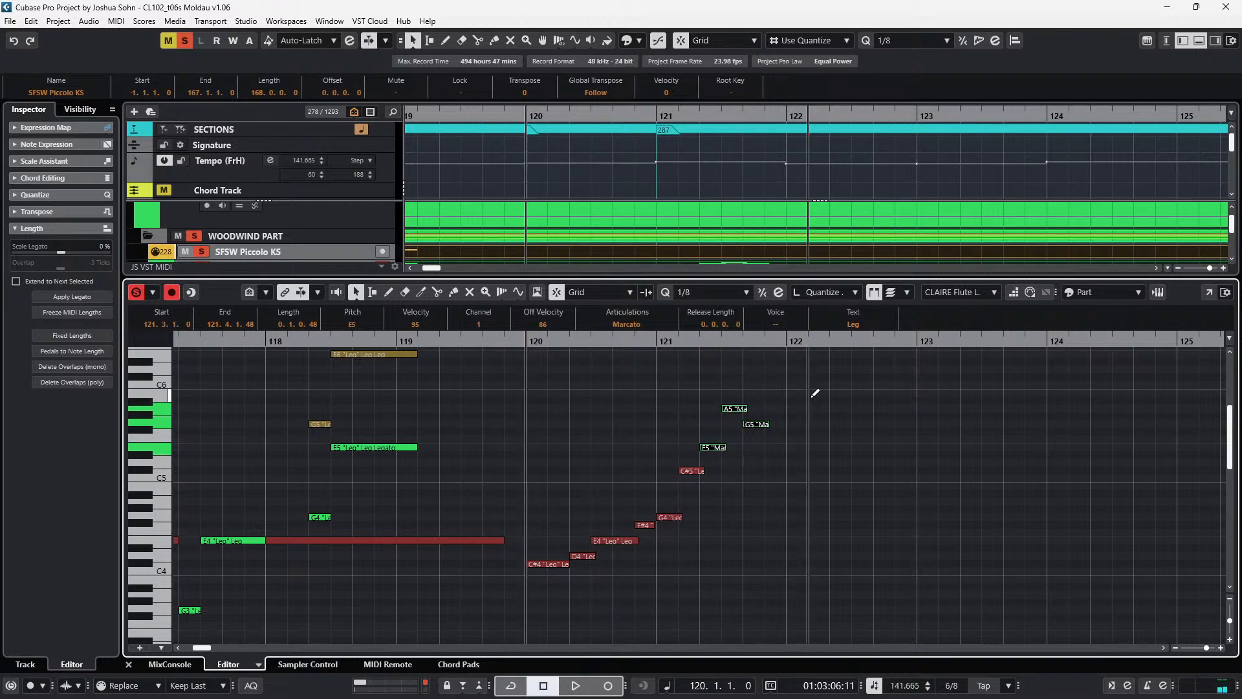
- Show the controller lanes and shorten the CLAIRE flute's three marcato notes to 0.1.0.28
{"action": "key", "text": "alt+l"}
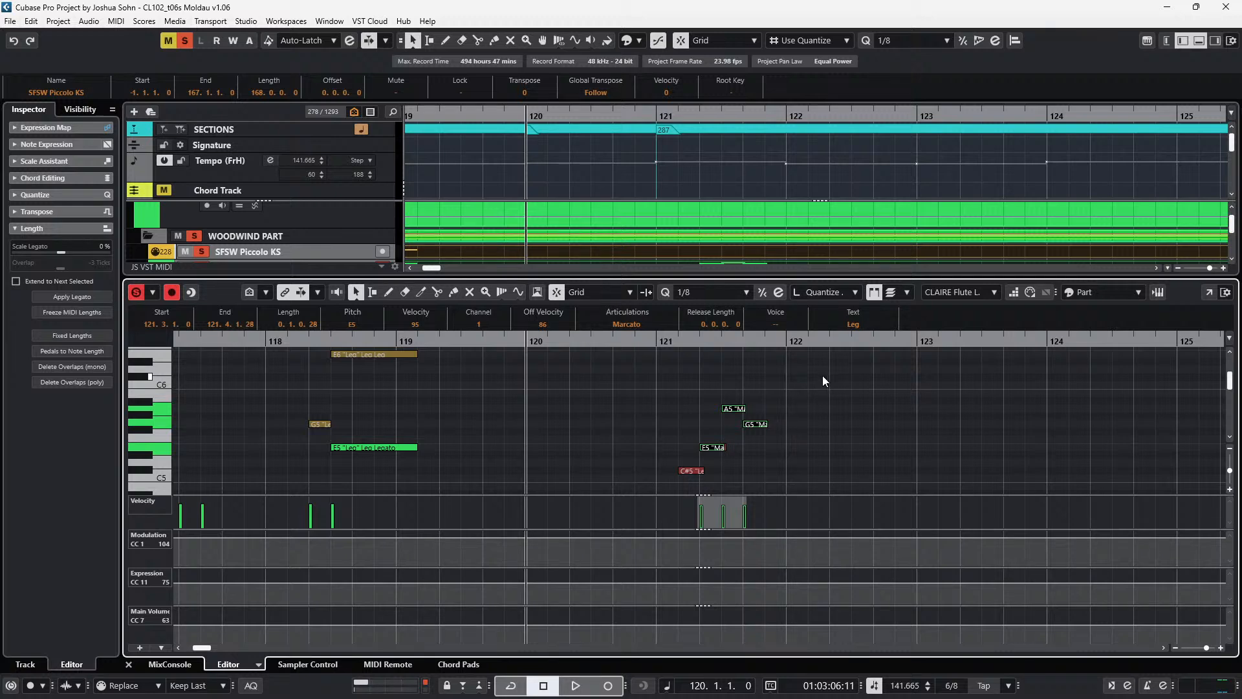
{"action": "key", "text": "KP_Subtract"}
{"action": "key", "text": "KP_Add"}
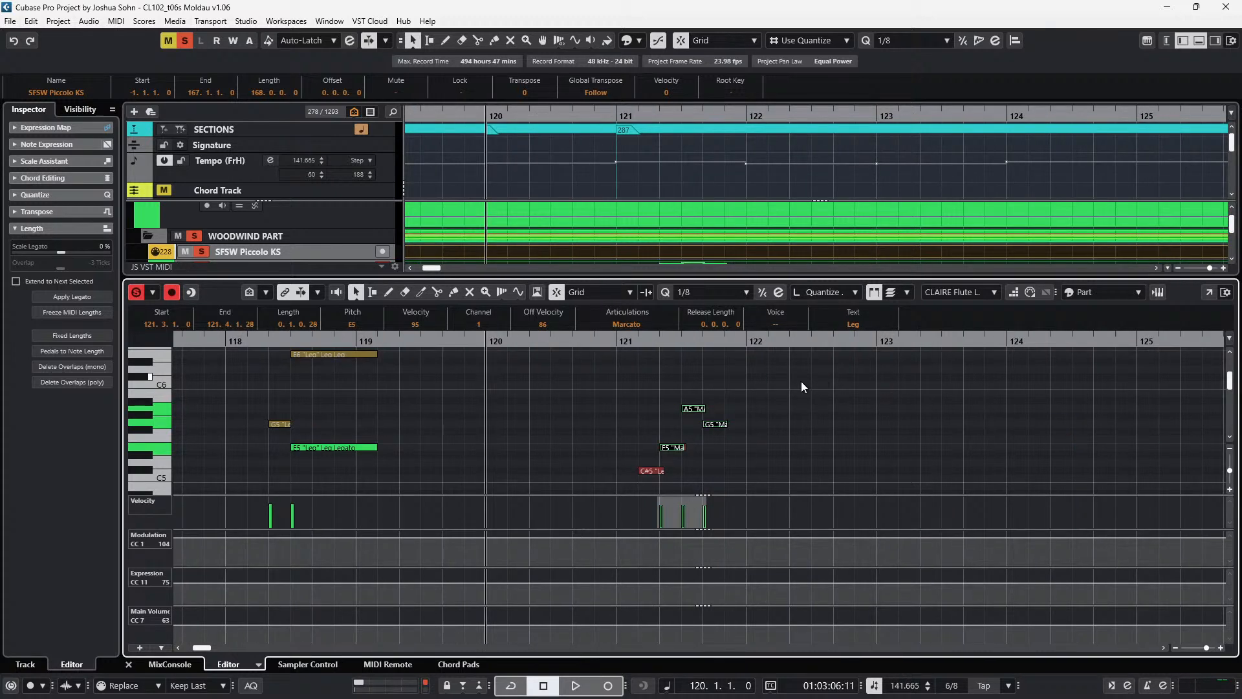
- Make the SFSW Flute Solo part active and select its E5 note in bar 121
{"action": "scroll", "coordinate": [800, 382], "scroll_direction": "down", "scroll_amount": 3}
{"action": "left_click", "coordinate": [649, 412]}
{"action": "left_click", "coordinate": [677, 390]}
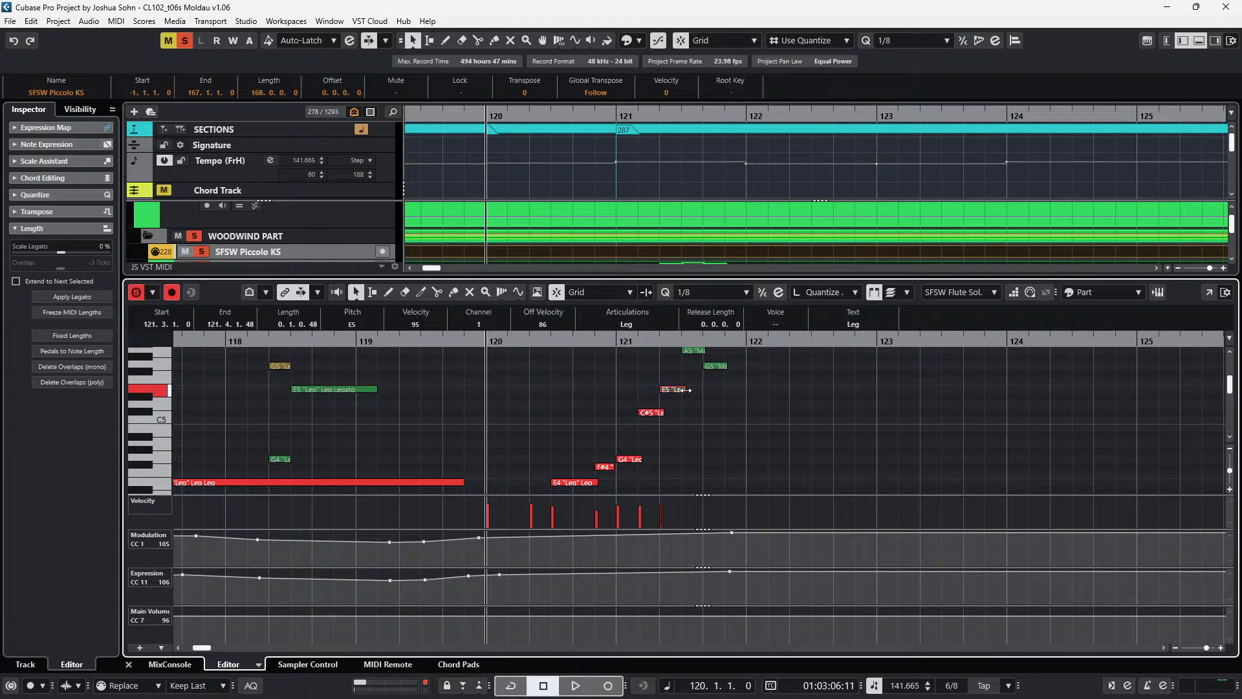
{"action": "key", "text": "Down"}
{"action": "key", "text": "Down"}
{"action": "key", "text": "Down"}
{"action": "key", "text": "Down"}
{"action": "key", "text": "Down"}
{"action": "key", "text": "Up"}
{"action": "key", "text": "Up"}
{"action": "key", "text": "Up"}
{"action": "key", "text": "Up"}
{"action": "key", "text": "Up"}
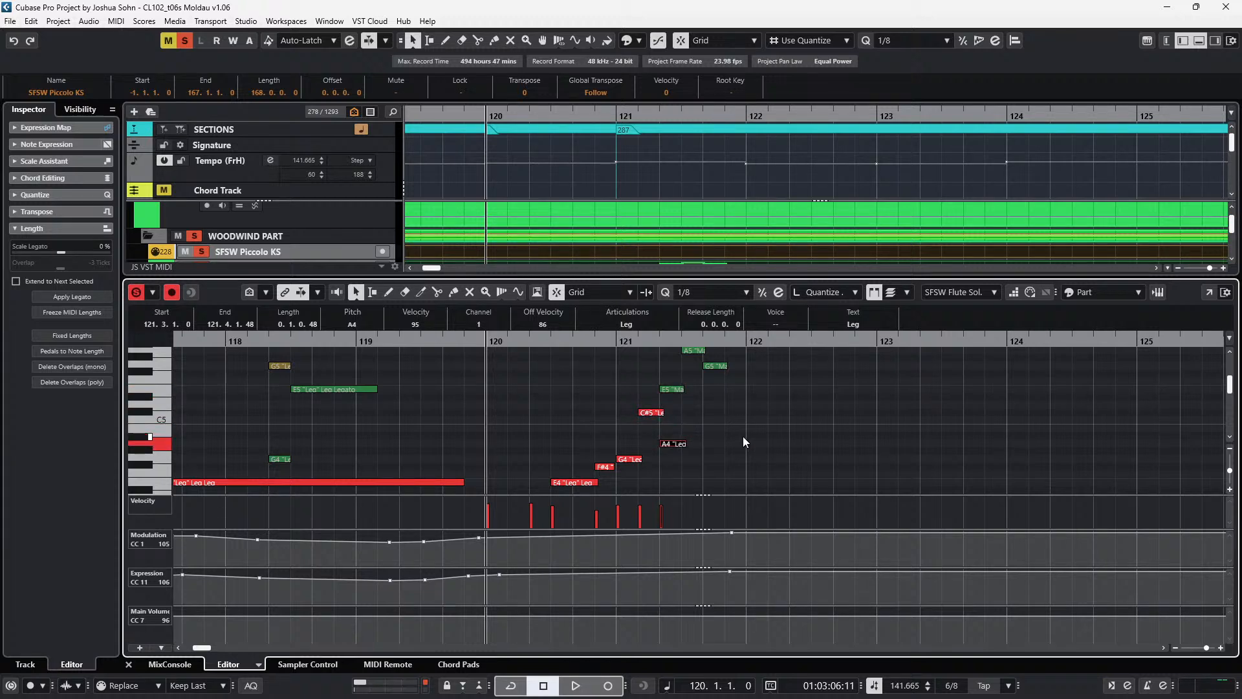
- Duplicate the solo flute's E5 to 121.4, transpose the copy down to C5 and play the run from bar 120
{"action": "key", "text": "ctrl+d"}
{"action": "key", "text": "Down"}
{"action": "key", "text": "Down"}
{"action": "key", "text": "Down"}
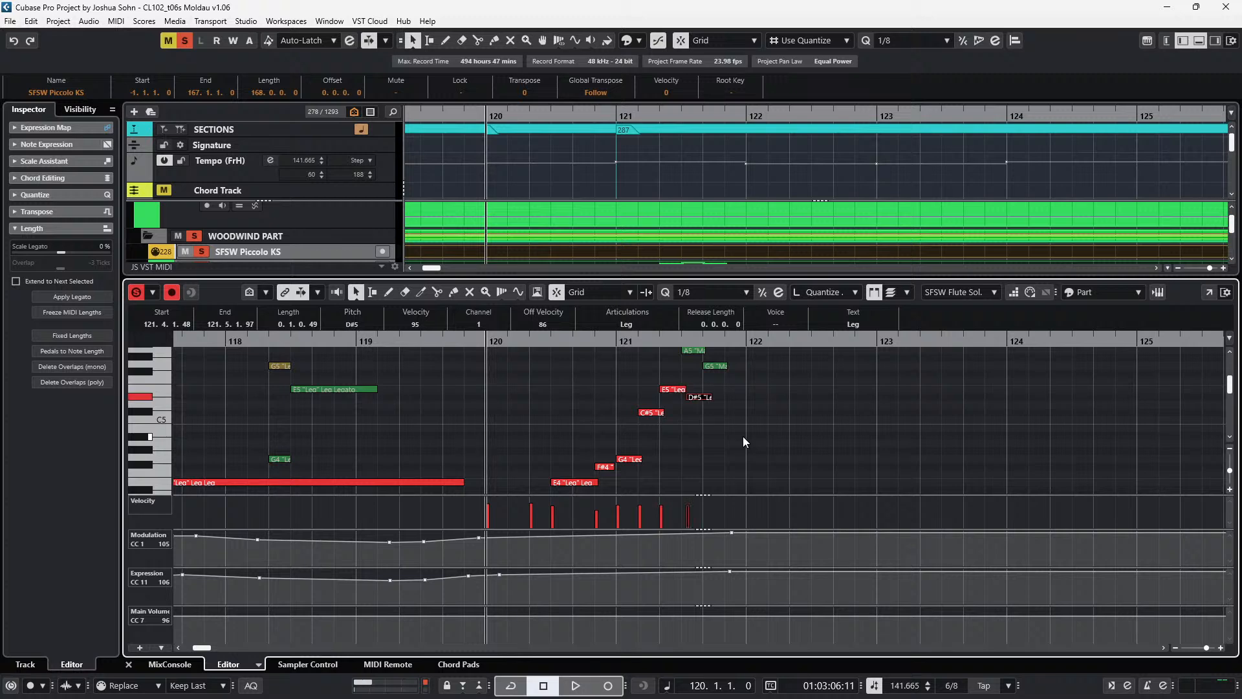
{"action": "key", "text": "Down"}
{"action": "key", "text": "space"}
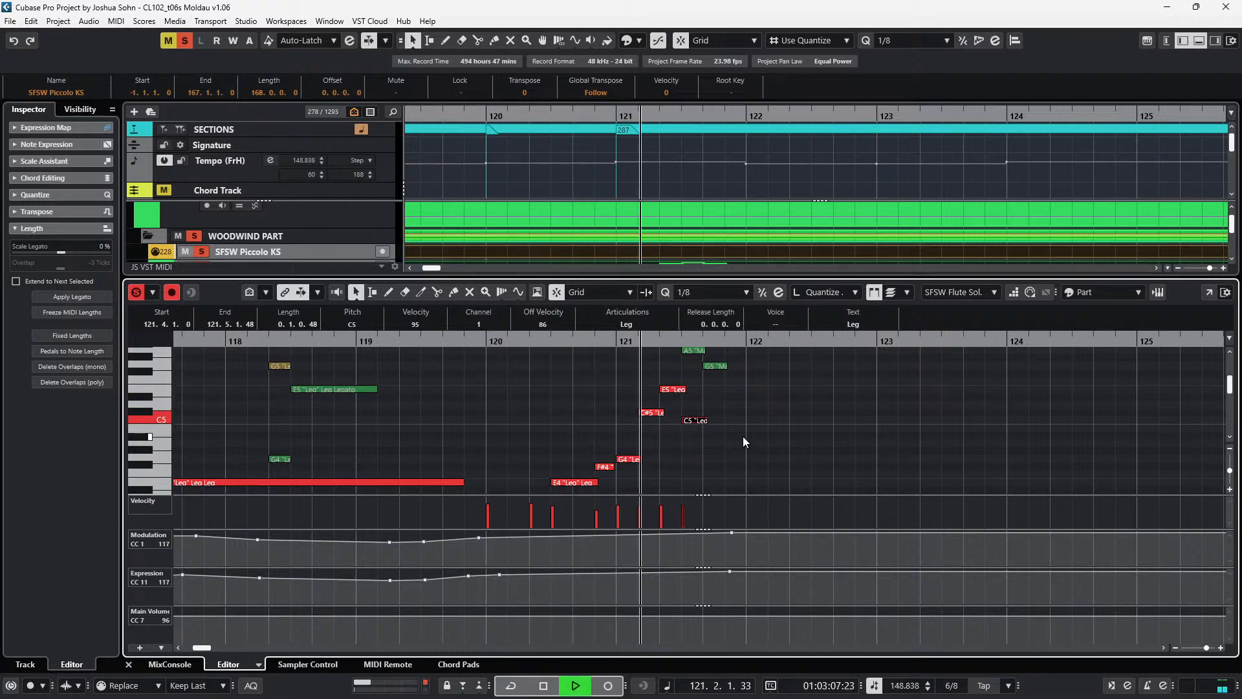
{"action": "key", "text": "space"}
- Lengthen the solo flute's C5 to 0.2.0.48 and play the woodwinds from bar 120 with the controller lanes hidden
{"action": "key", "text": "alt+shift+Right"}
{"action": "key", "text": "space"}
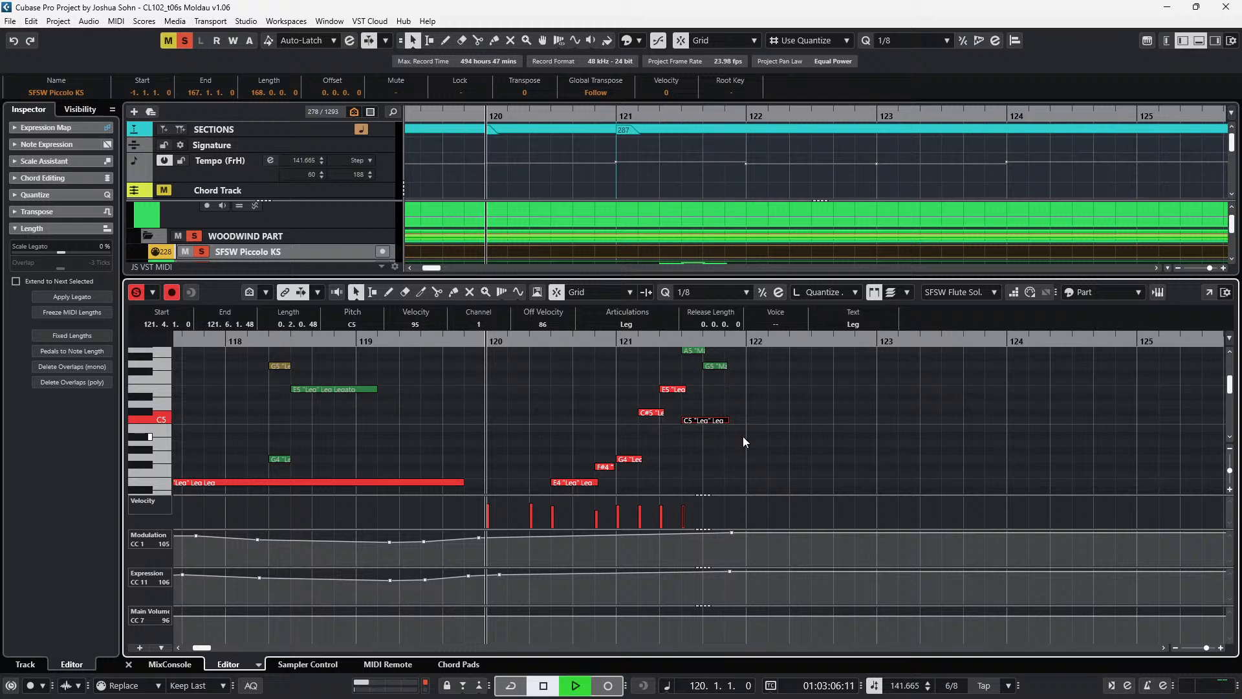
{"action": "key", "text": "alt+l"}
{"action": "scroll", "coordinate": [744, 430], "scroll_direction": "up", "scroll_amount": 3}
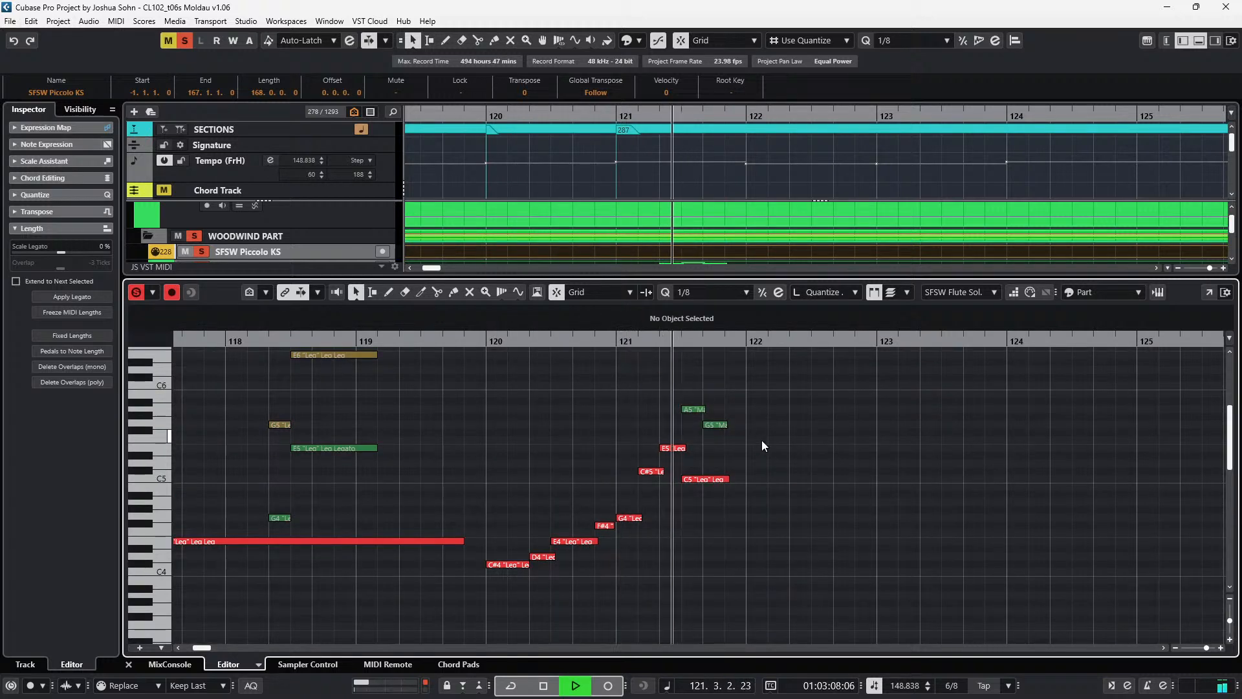
{"action": "key", "text": "space"}
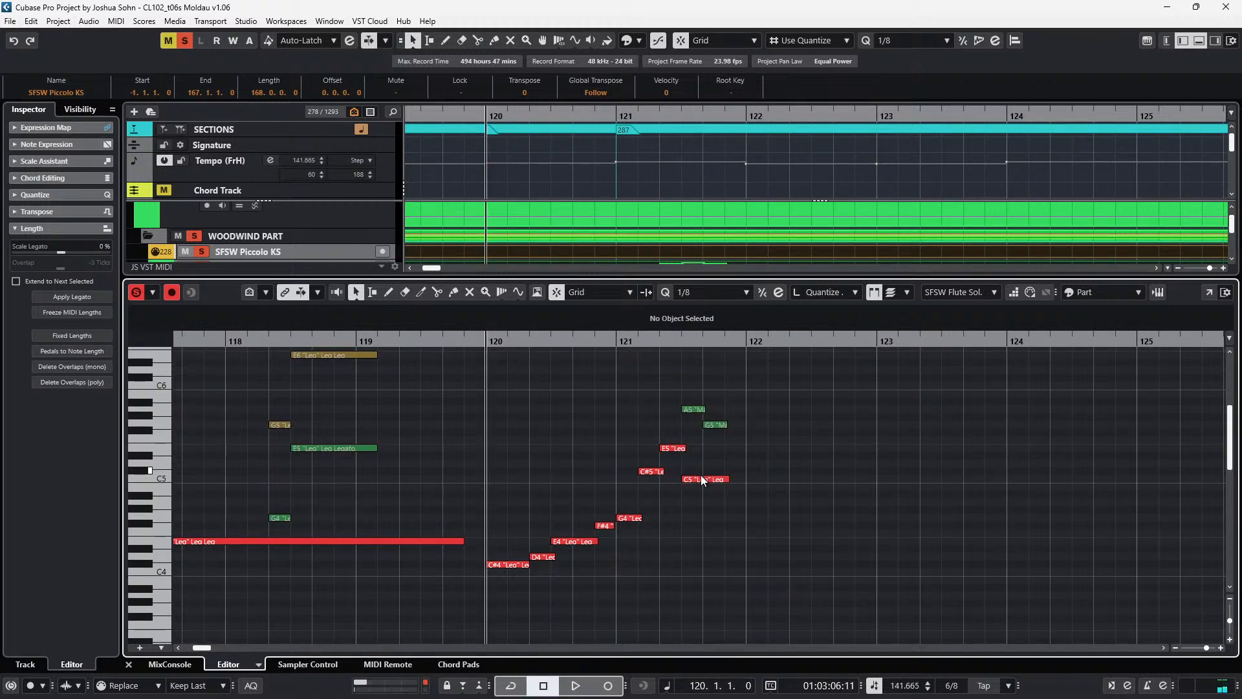
- Transpose the solo flute's C5 at 121.4 up to C#5 and play the woodwinds from bar 120
{"action": "left_click", "coordinate": [703, 479]}
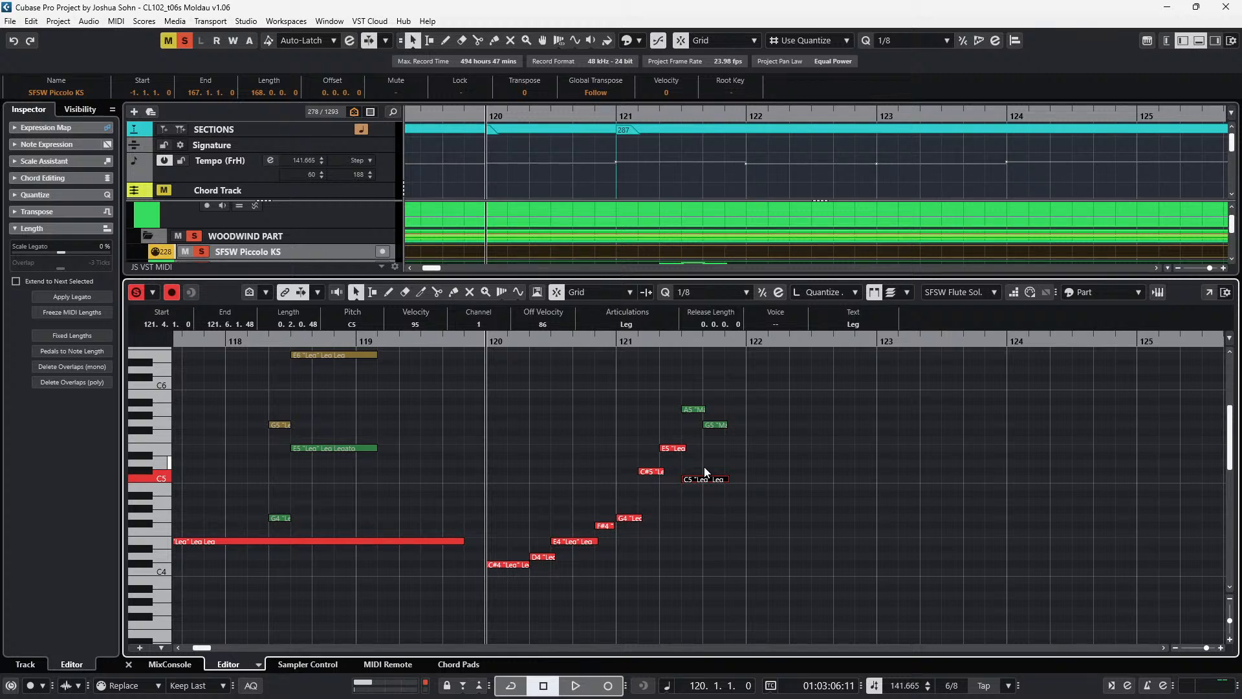
{"action": "key", "text": "Up"}
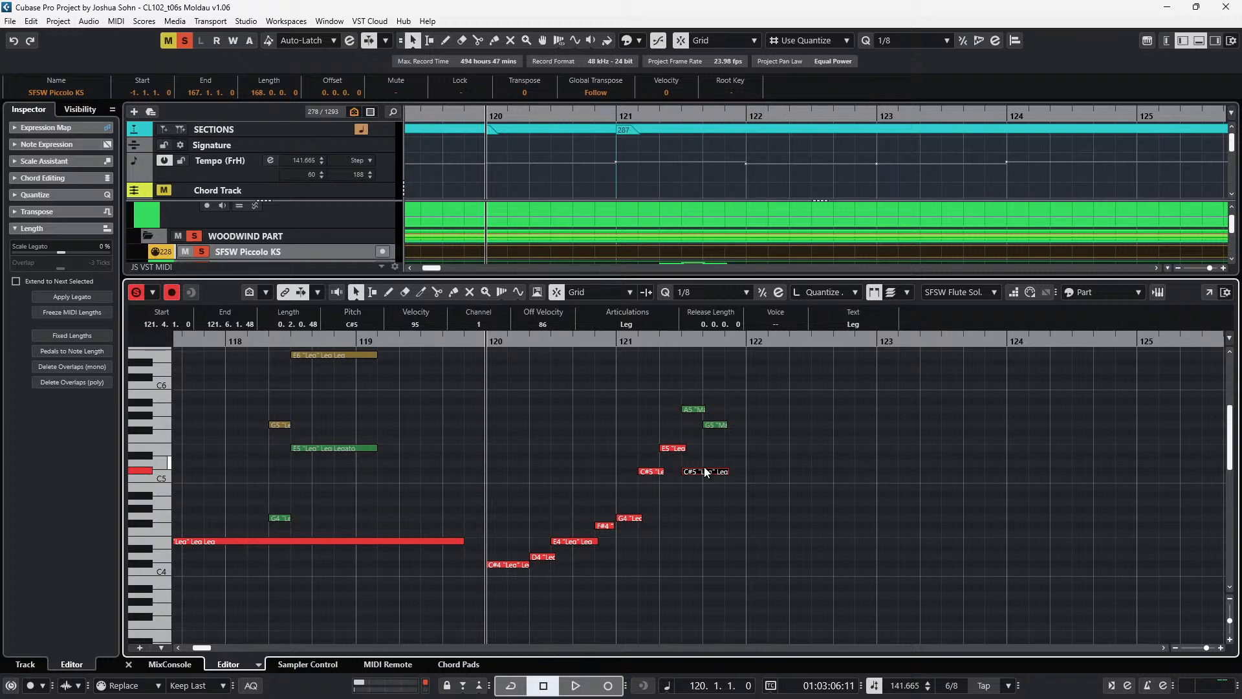
{"action": "key", "text": "space"}
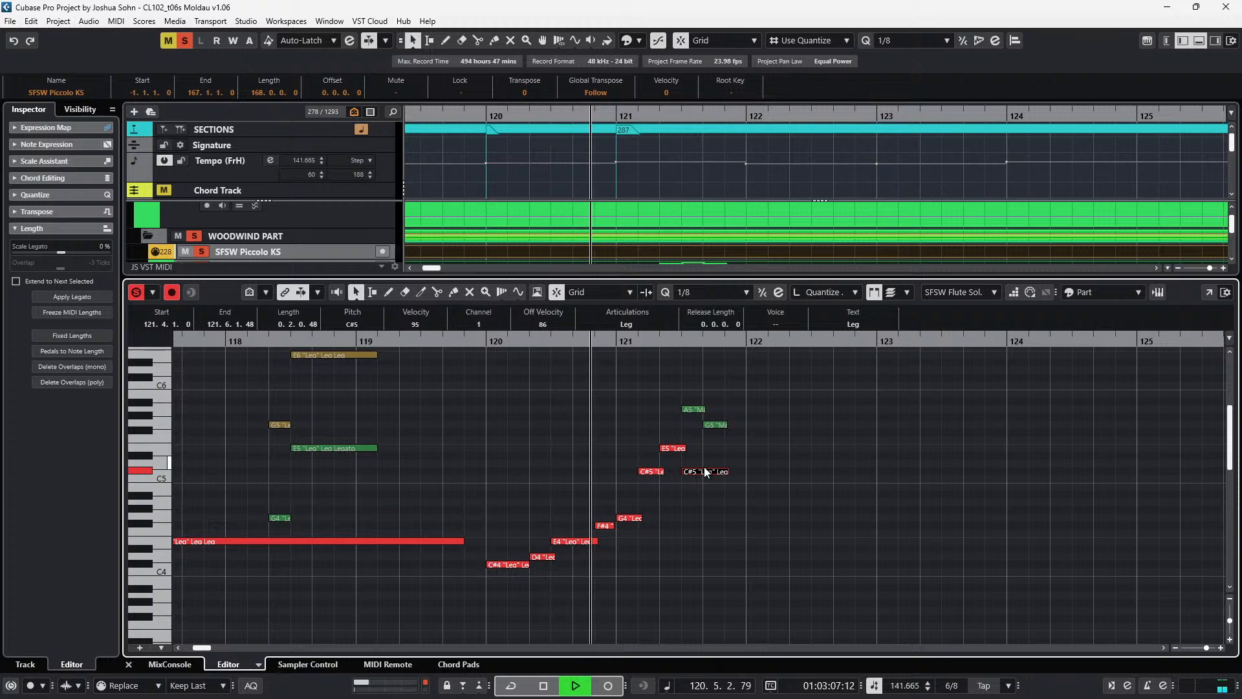
{"action": "key", "text": "space"}
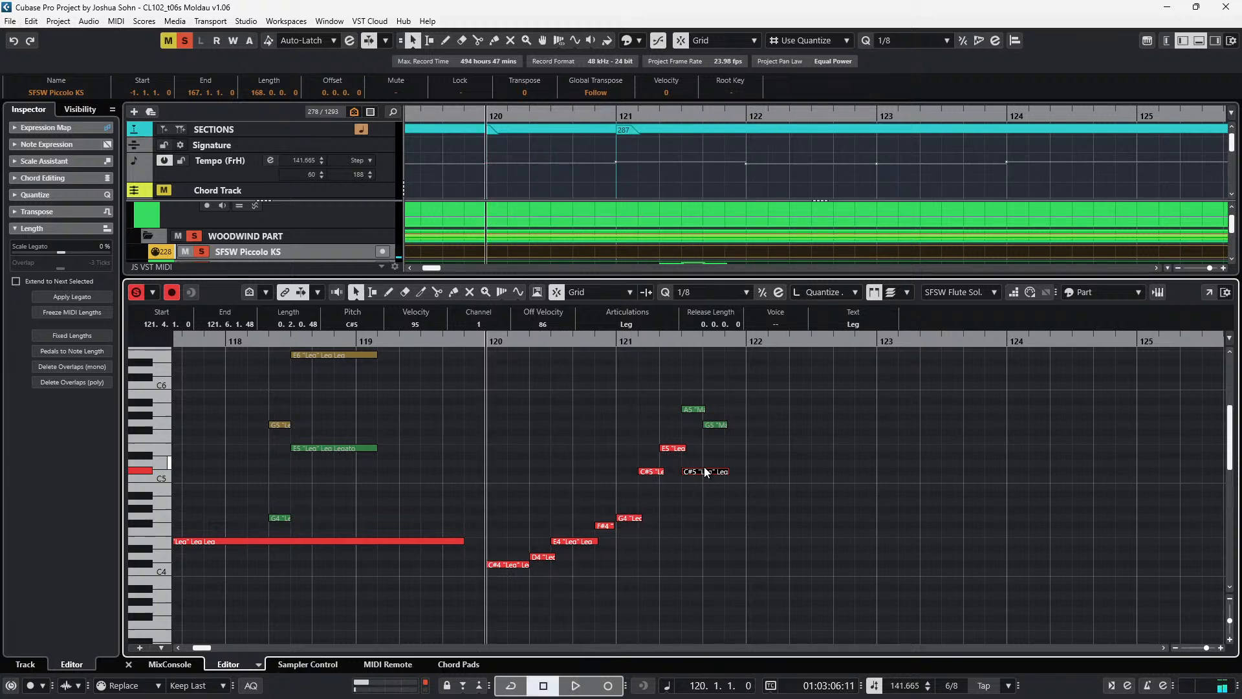
- Duplicate the bar 121 notes of both flute parts, from G4 up to A5, into bars 122, 123 and 124
{"action": "scroll", "coordinate": [715, 456], "scroll_direction": "down", "scroll_amount": 1, "text": "ctrl"}
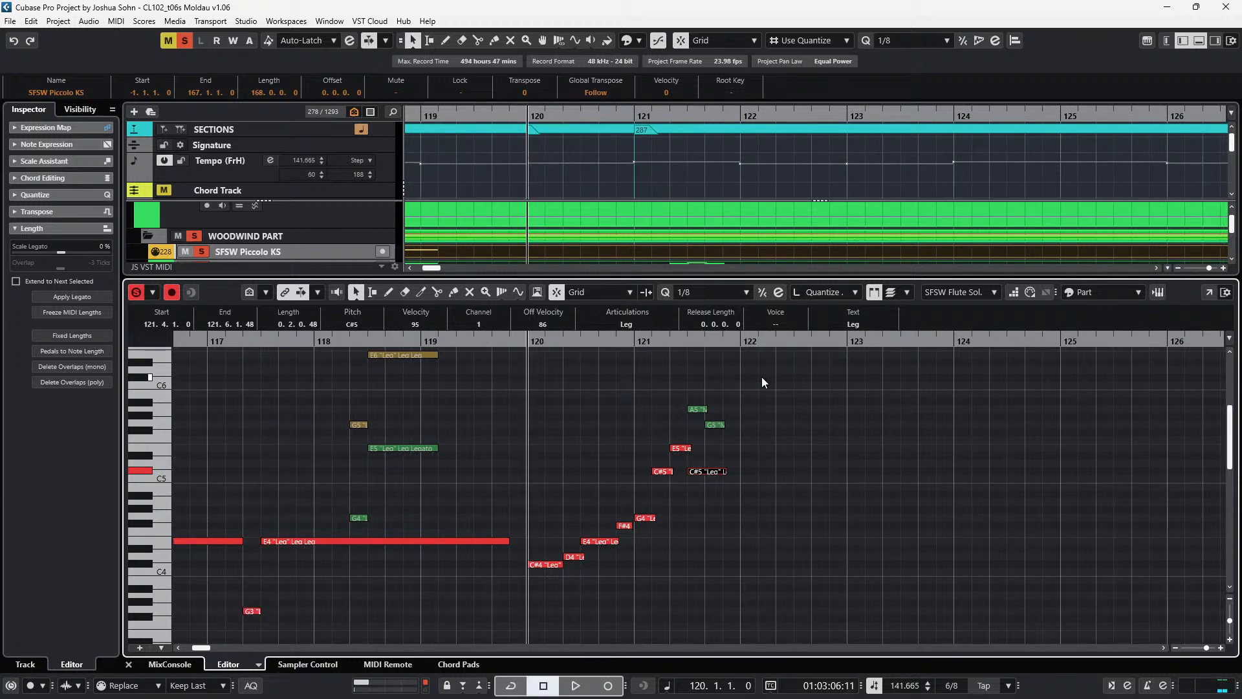
{"action": "left_click_drag", "start_coordinate": [773, 371], "coordinate": [733, 473]}
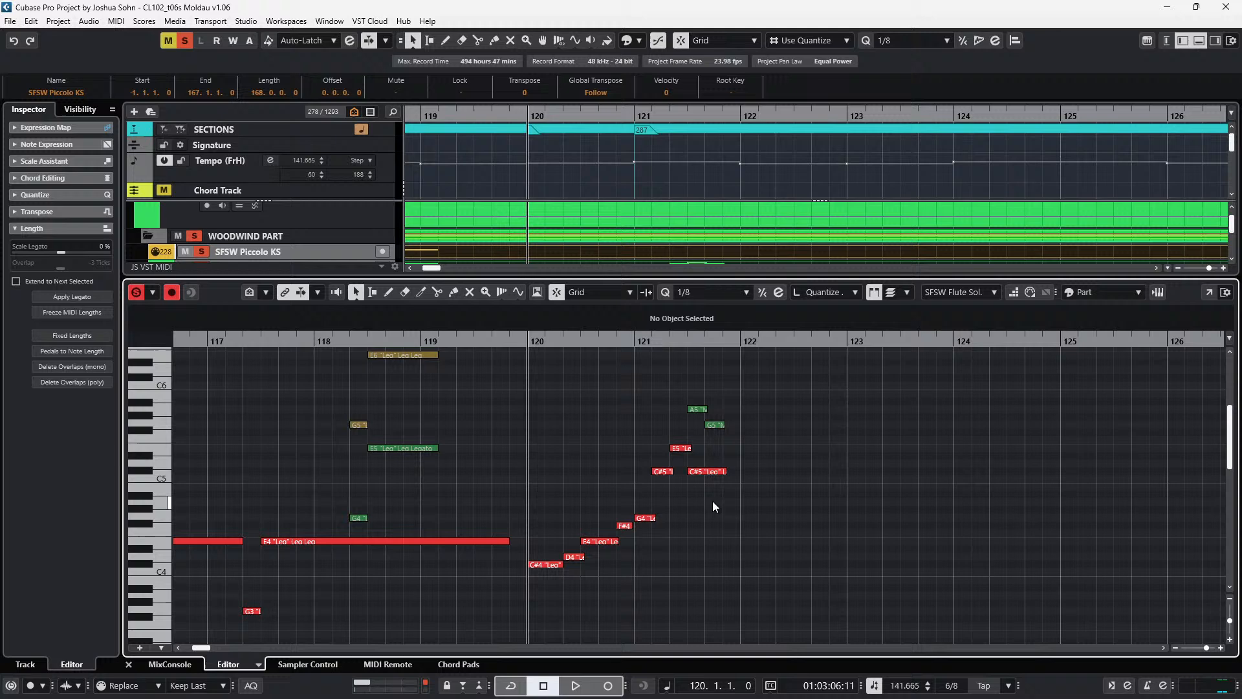
{"action": "left_click", "coordinate": [666, 468]}
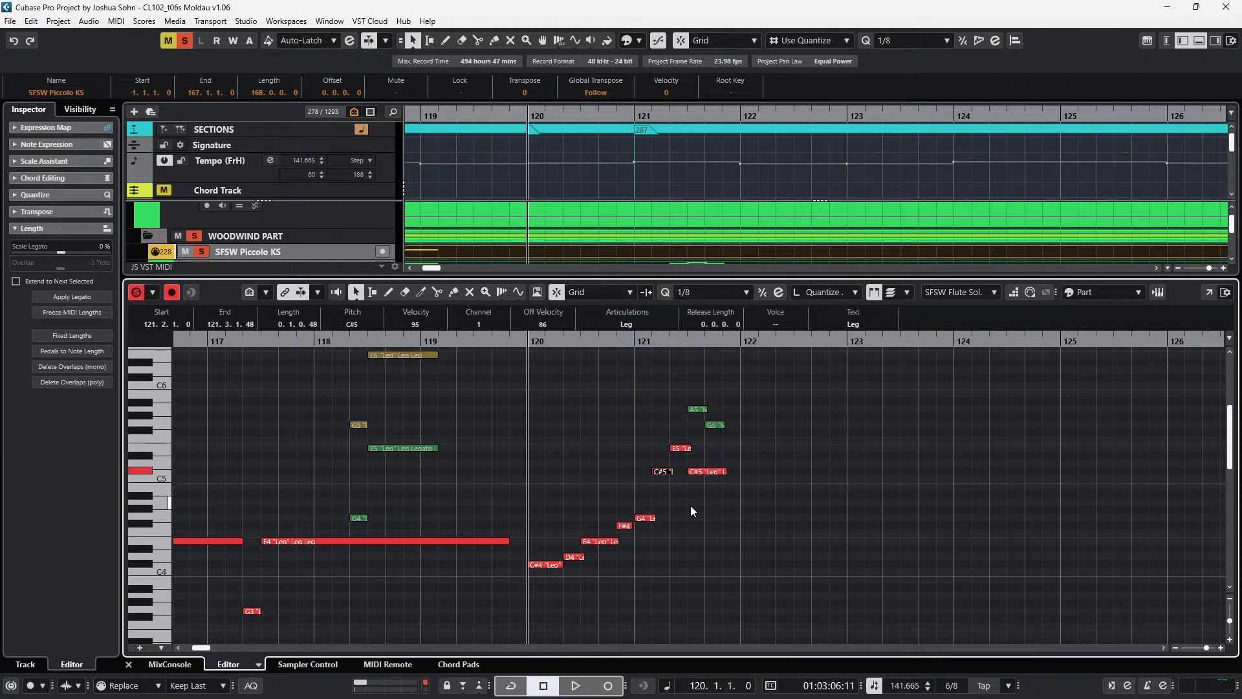
{"action": "left_click", "coordinate": [712, 468]}
{"action": "key", "text": "KP_Add"}
{"action": "key", "text": "KP_Add"}
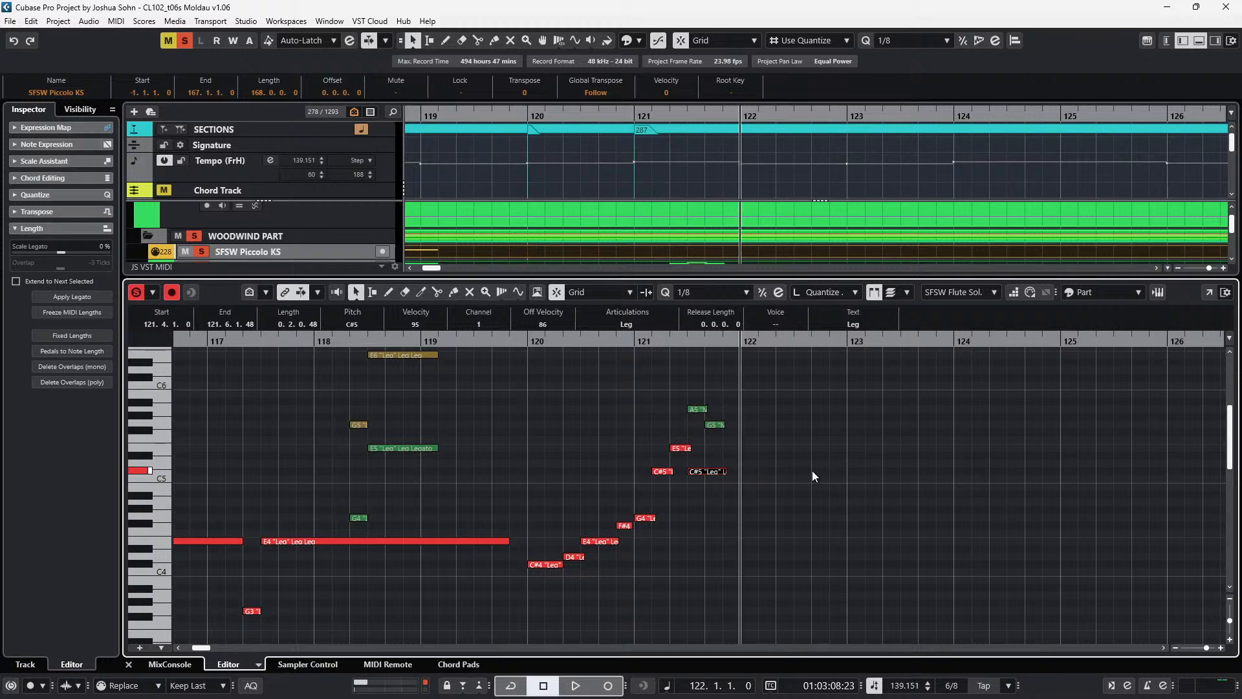
{"action": "left_click_drag", "start_coordinate": [799, 390], "coordinate": [651, 568]}
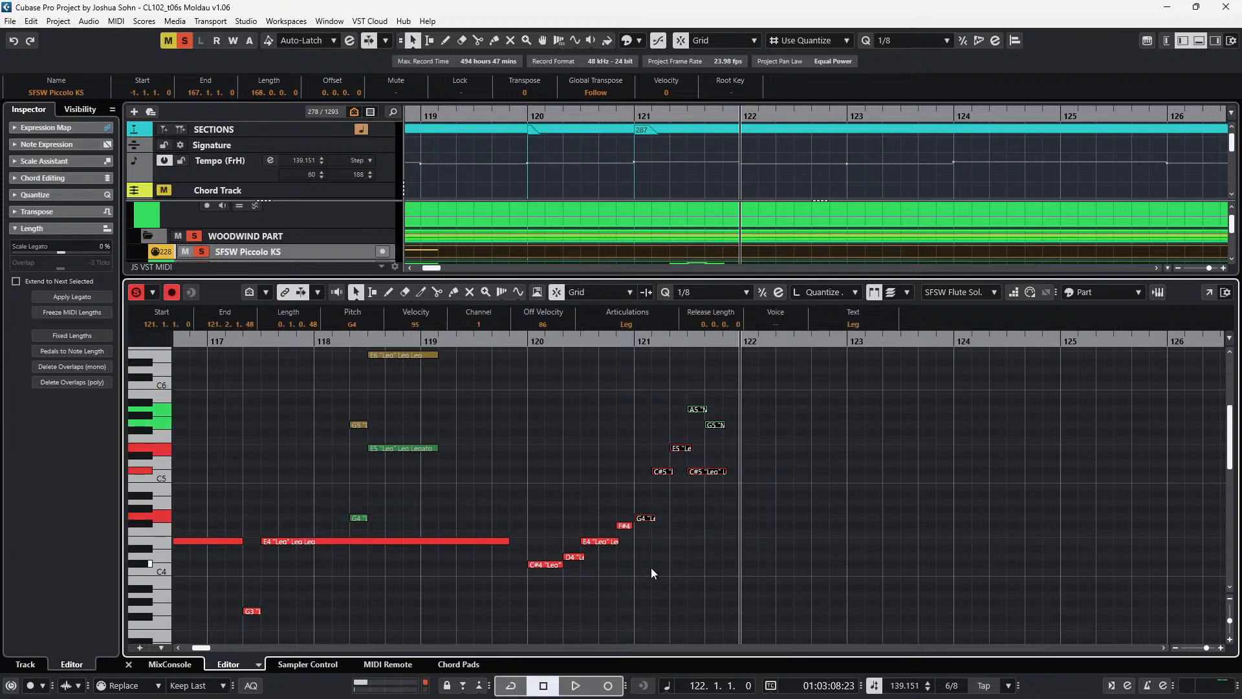
{"action": "key", "text": "alt+d"}
{"action": "key", "text": "alt+d"}
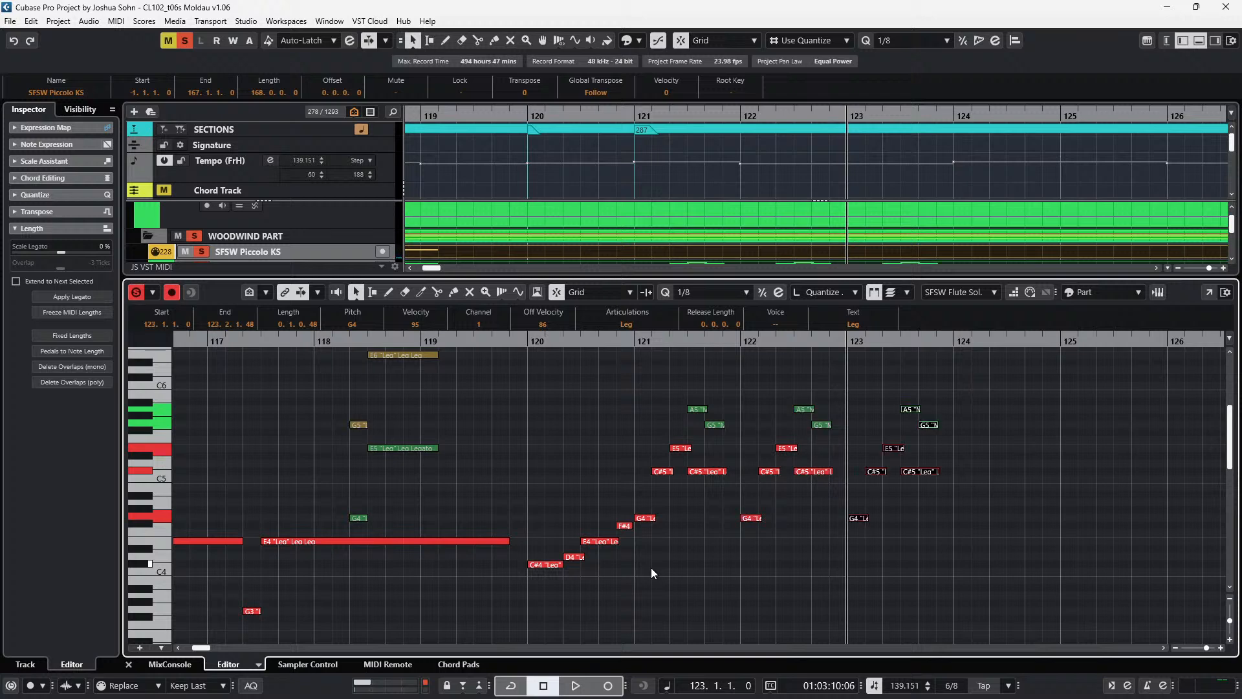
{"action": "key", "text": "alt+d"}
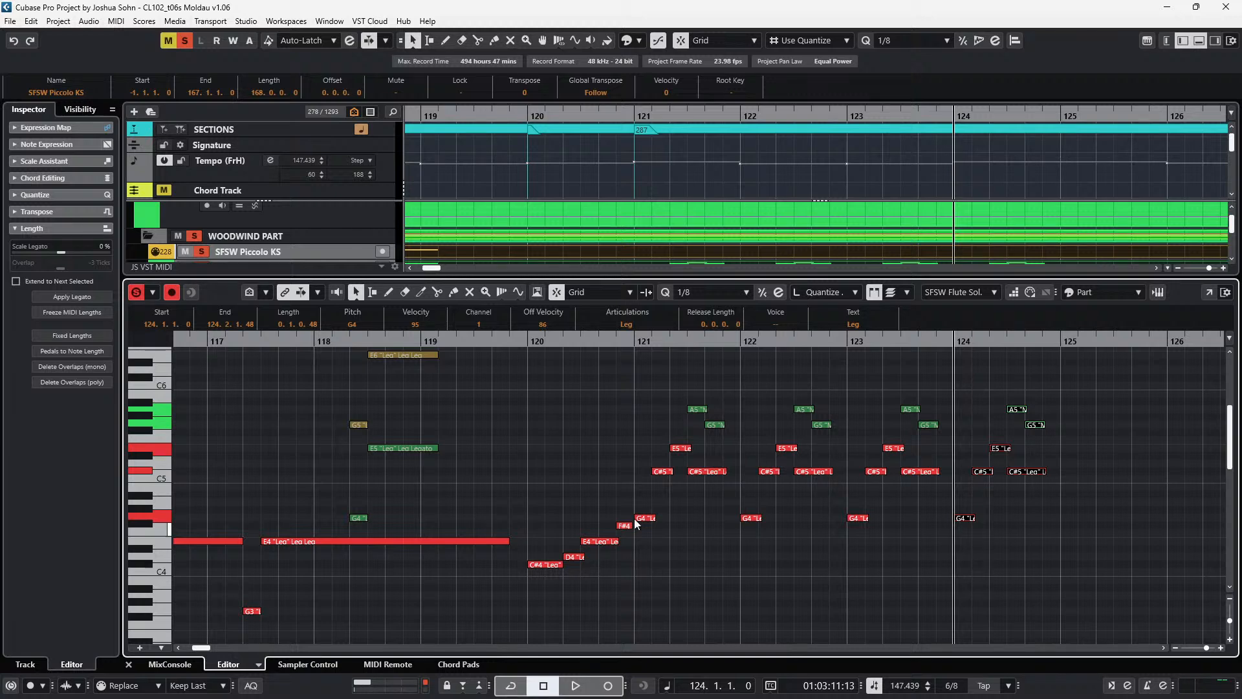
- Make the CLAIRE Flute Legato A part active and check its notes in bars 121 to 124
{"action": "key", "text": "Tab"}
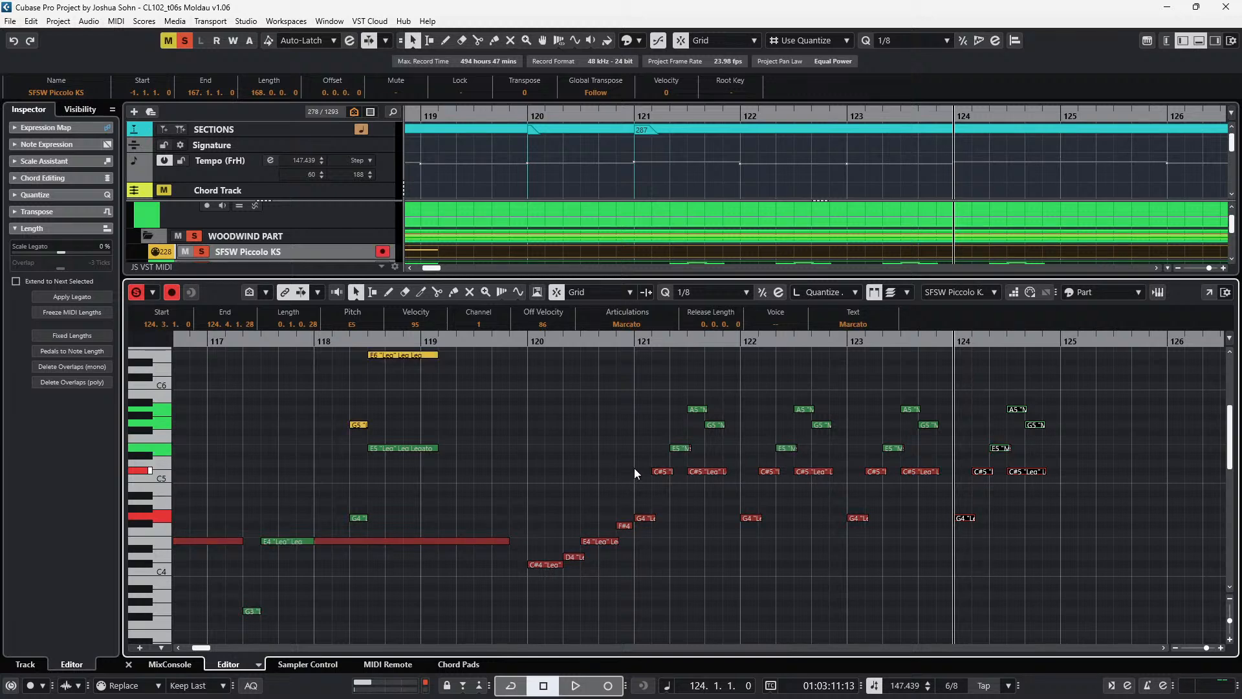
{"action": "left_click", "coordinate": [680, 449]}
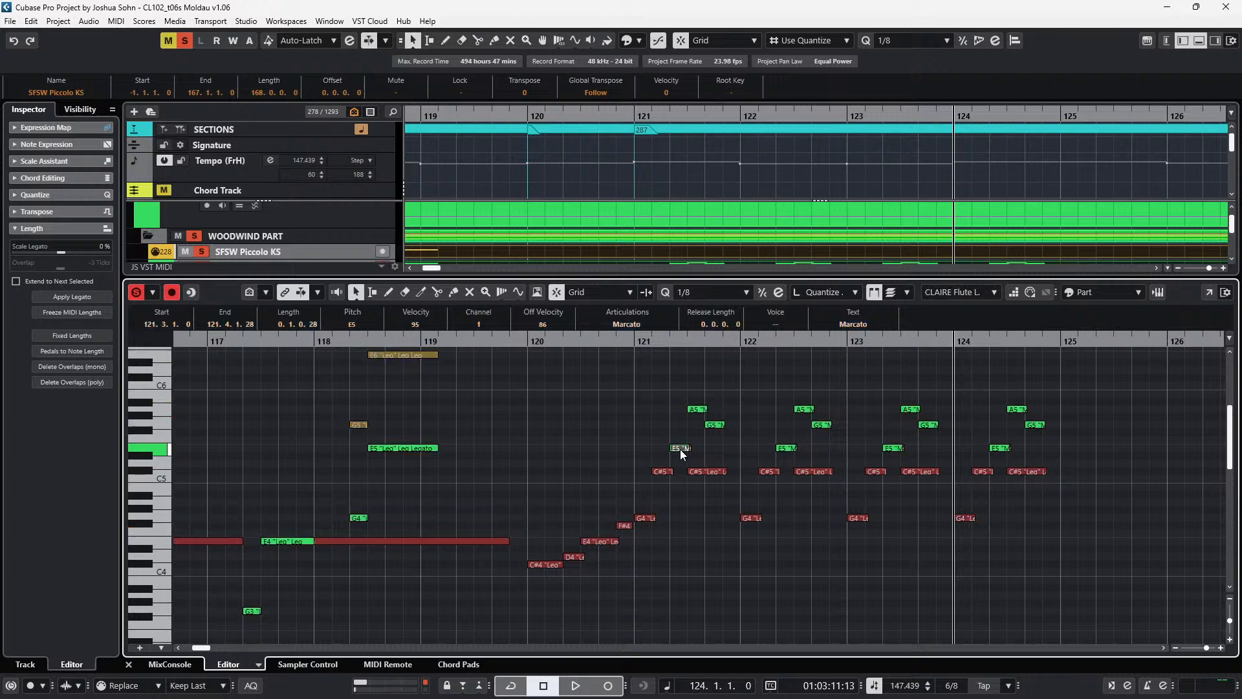
{"action": "key", "text": "ctrl+a"}
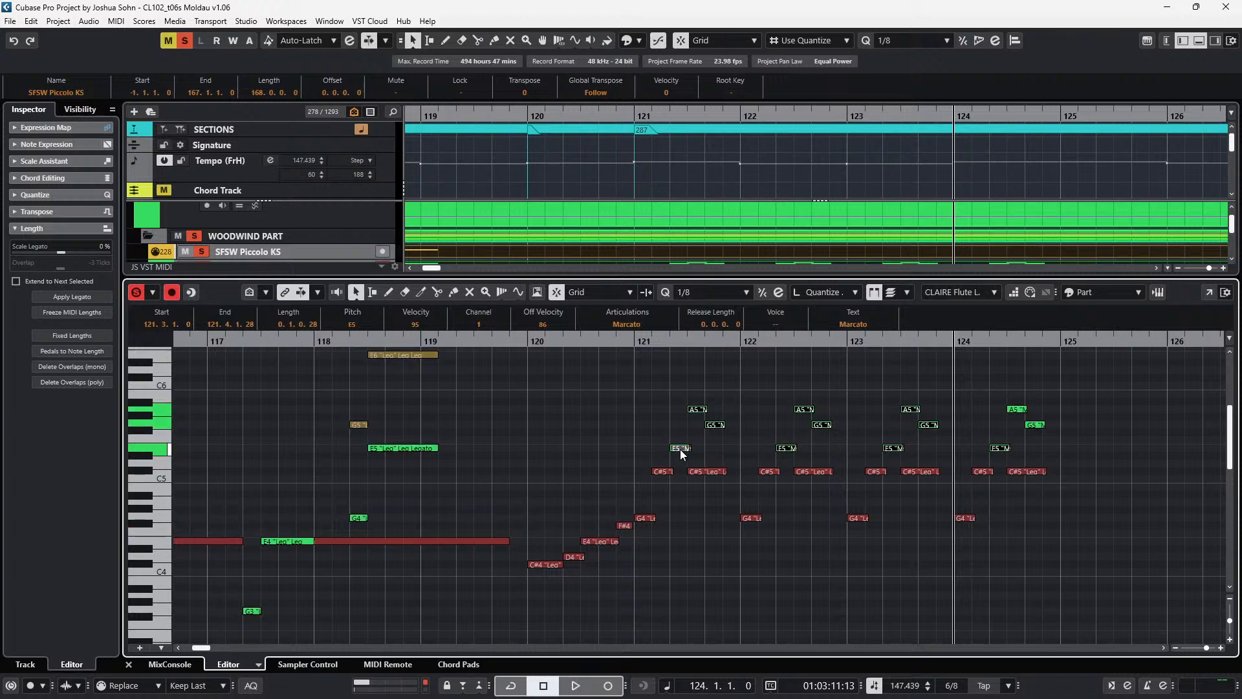
{"action": "key", "text": "ctrl+shift+a"}
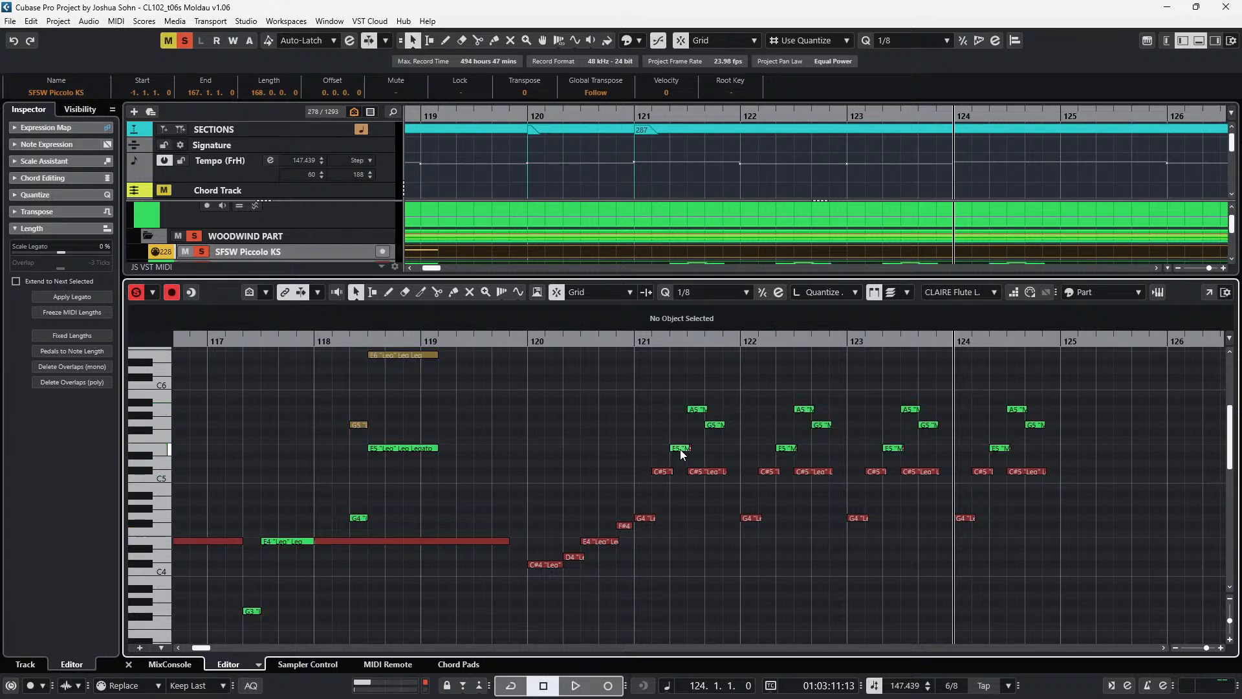
- Copy the flute's E5, A5 and G5 notes of bars 121 to 124 into the SFSW Piccolo KS part at 121.3
{"action": "key", "text": "ctrl+KP_Subtract"}
{"action": "key", "text": "ctrl+KP_Subtract"}
{"action": "key", "text": "ctrl+KP_Subtract"}
{"action": "key", "text": "ctrl+KP_Add"}
{"action": "key", "text": "ctrl+KP_Add"}
{"action": "key", "text": "Down"}
{"action": "key", "text": "Down"}
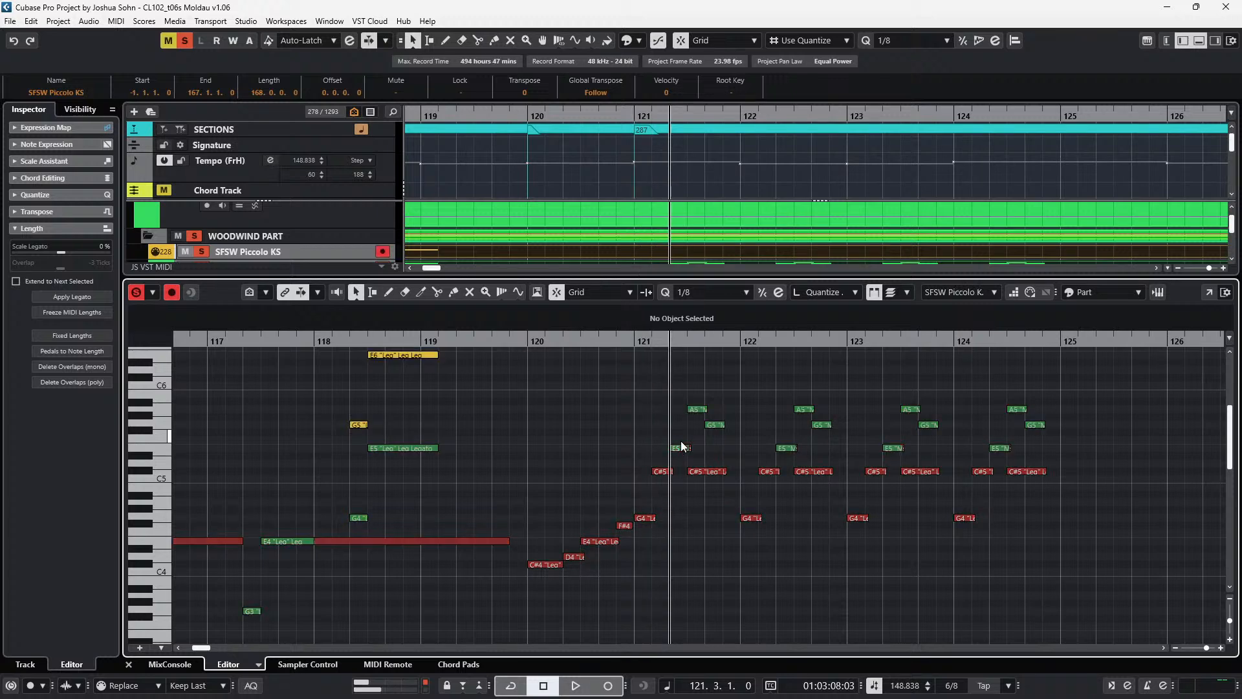
{"action": "scroll", "coordinate": [727, 427], "scroll_direction": "up", "scroll_amount": 2}
{"action": "key", "text": "ctrl+v"}
- Transpose the pasted piccolo notes up an octave to E6, A6 and G6
{"action": "key", "text": "Up"}
{"action": "key", "text": "Up"}
{"action": "key", "text": "shift+Up"}
{"action": "key", "text": "Down"}
{"action": "key", "text": "Down"}
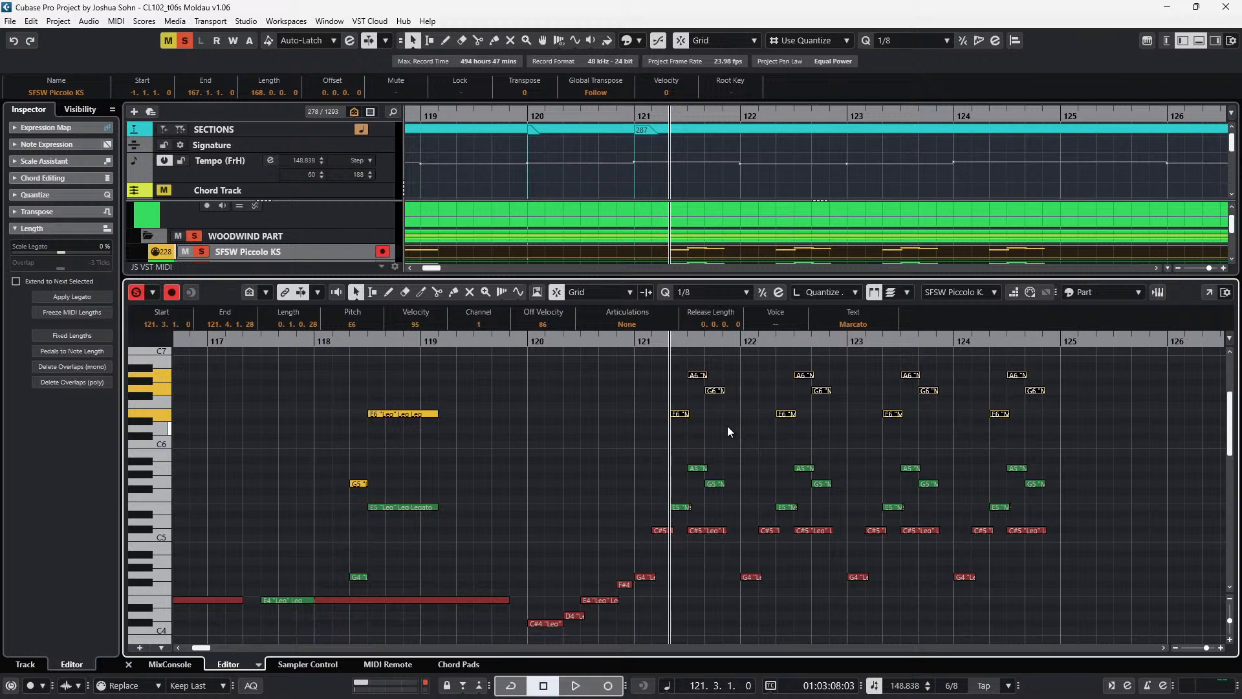
- Place the piccolo figures of bars 121 to 124 an octave lower at E5, A5 and G5 and play them from 121.3
{"action": "key", "text": "s"}
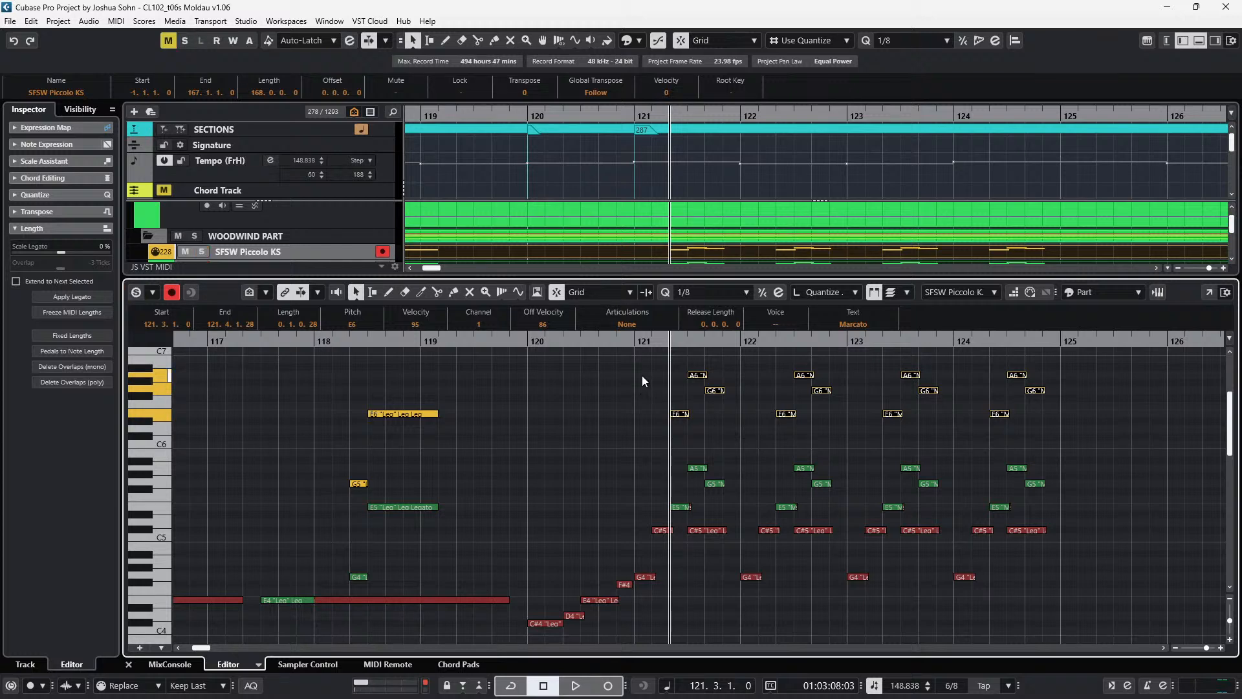
{"action": "left_click_drag", "start_coordinate": [598, 355], "coordinate": [1057, 429]}
{"action": "key", "text": "Delete"}
{"action": "key", "text": "space"}
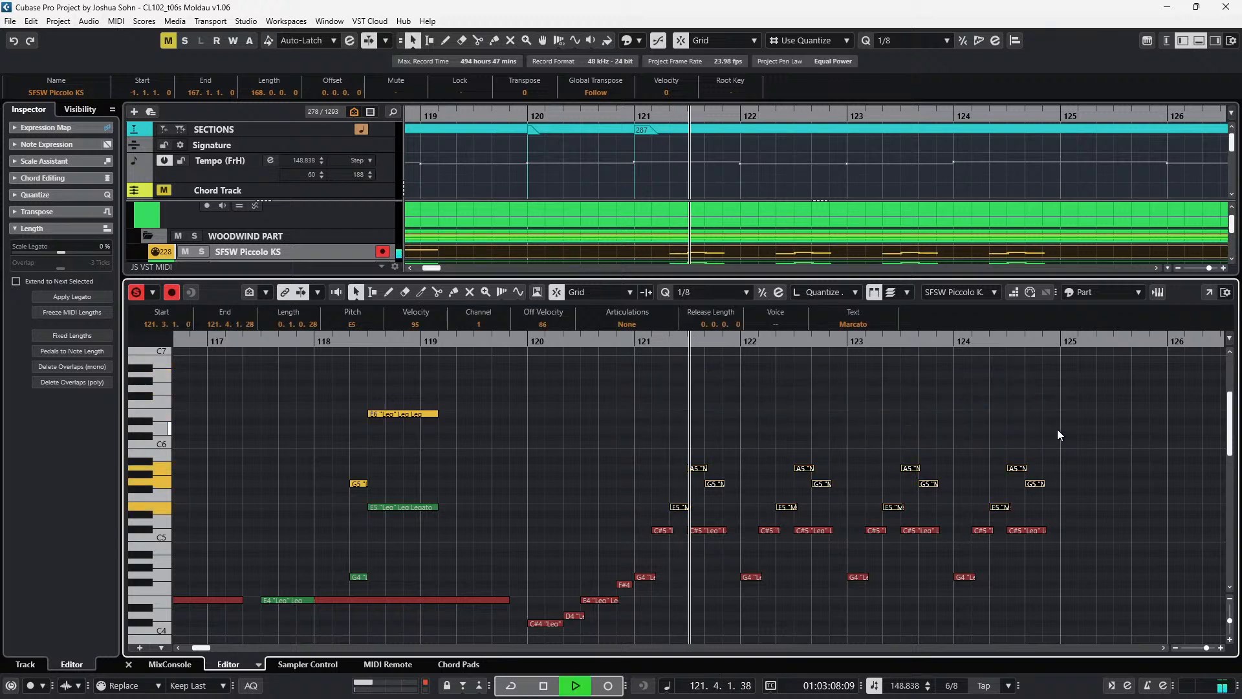
{"action": "key", "text": "space"}
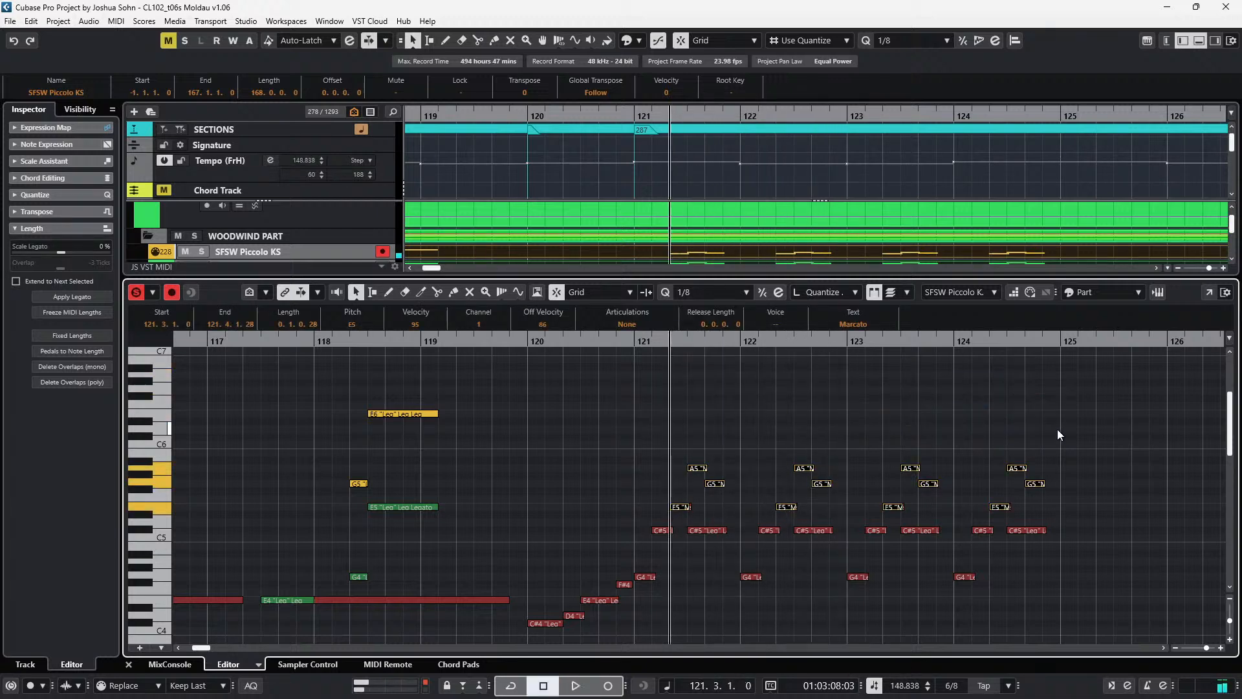
{"action": "key", "text": "space"}
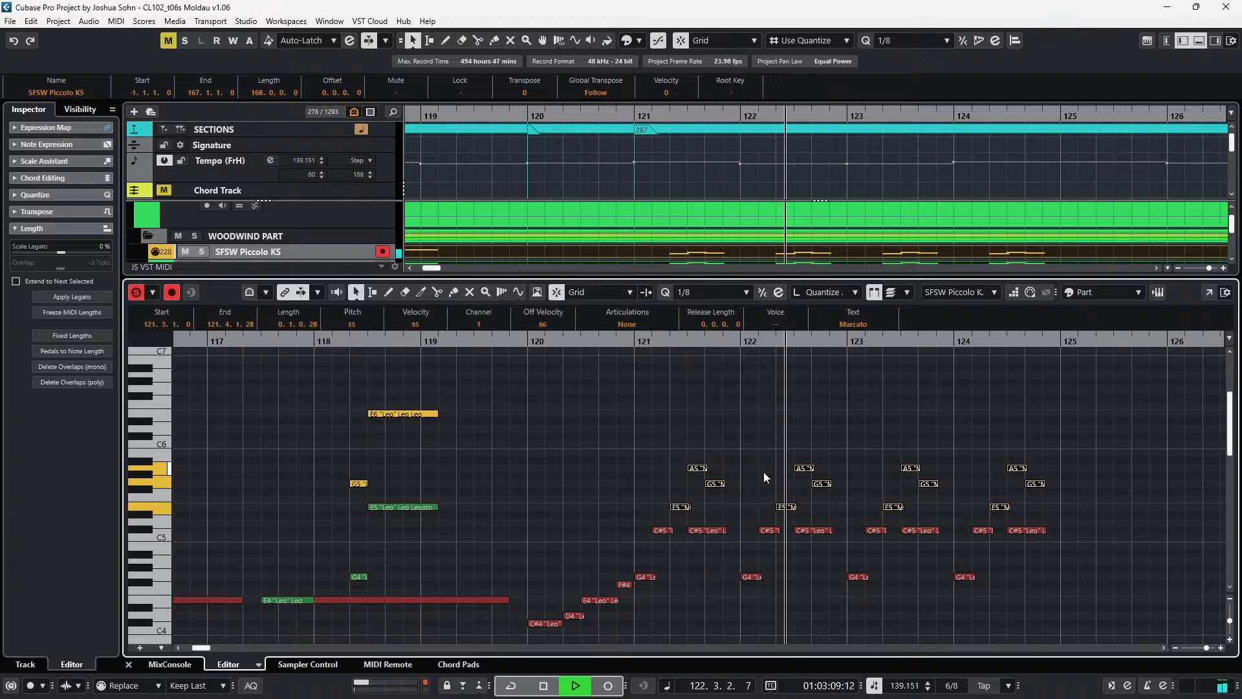
{"action": "key", "text": "space"}
- Assign the Tenuto articulation to the selected piccolo notes in bars 121 to 124 and play them from 121.3
{"action": "left_click", "coordinate": [616, 332]}
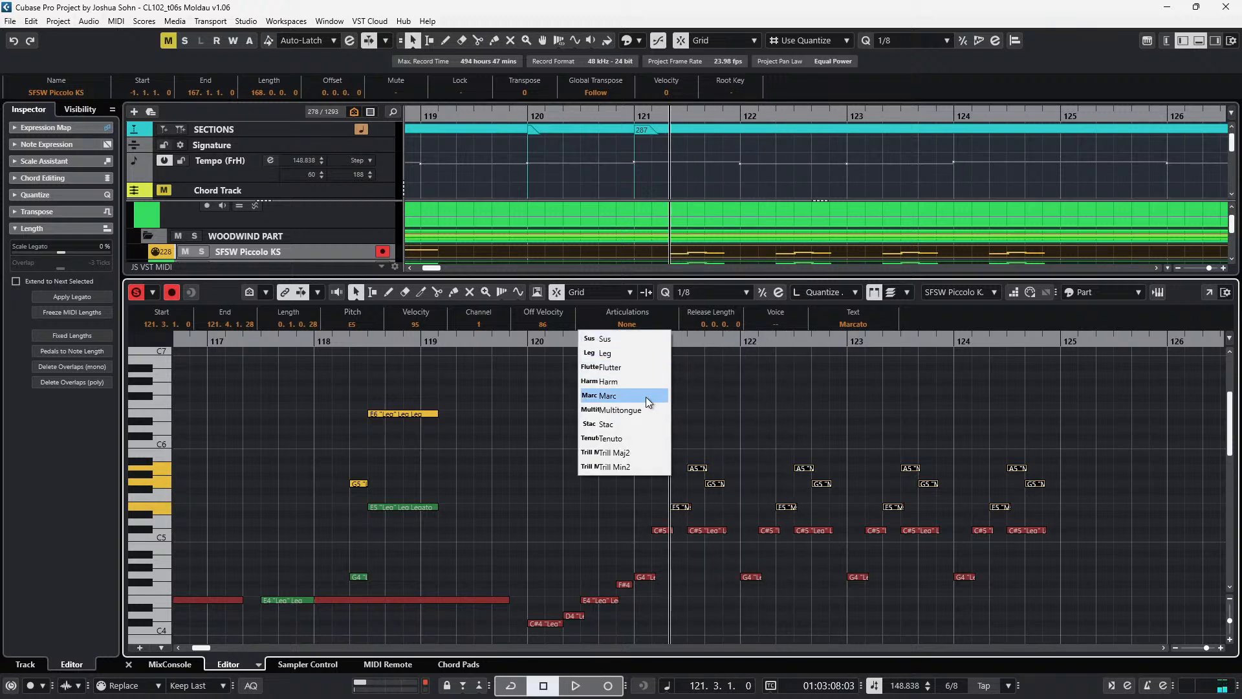
{"action": "left_click", "coordinate": [631, 437]}
{"action": "key", "text": "space"}
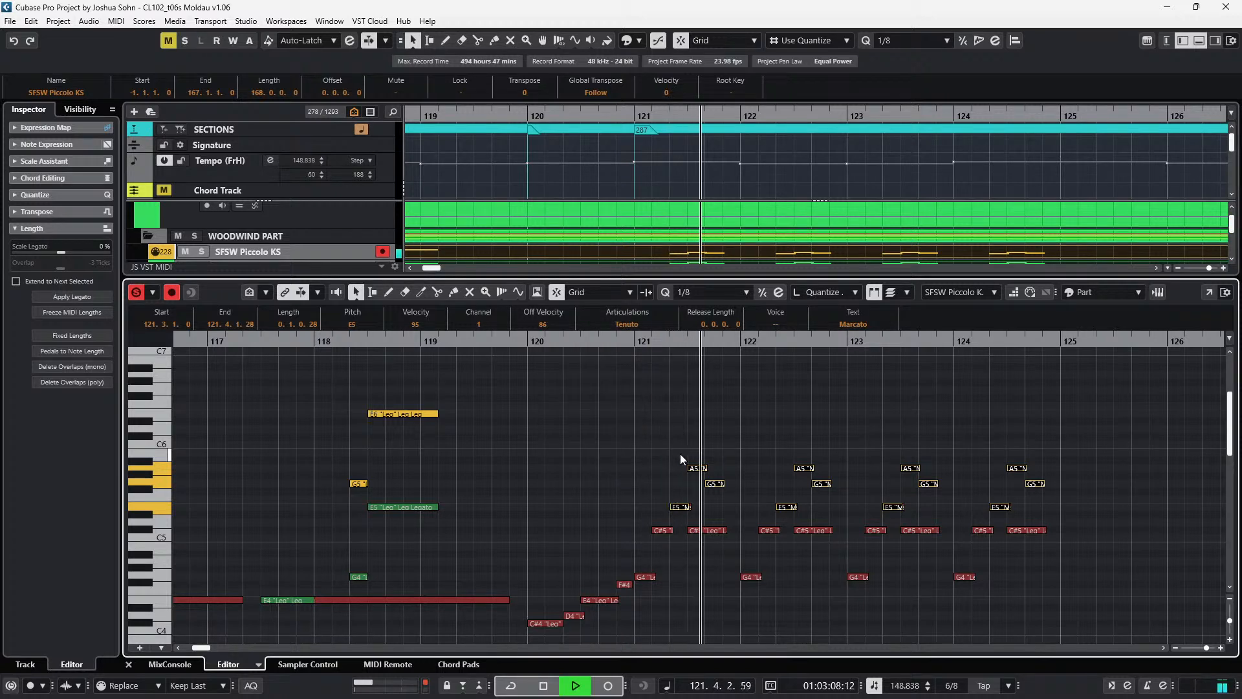
{"action": "key", "text": "space"}
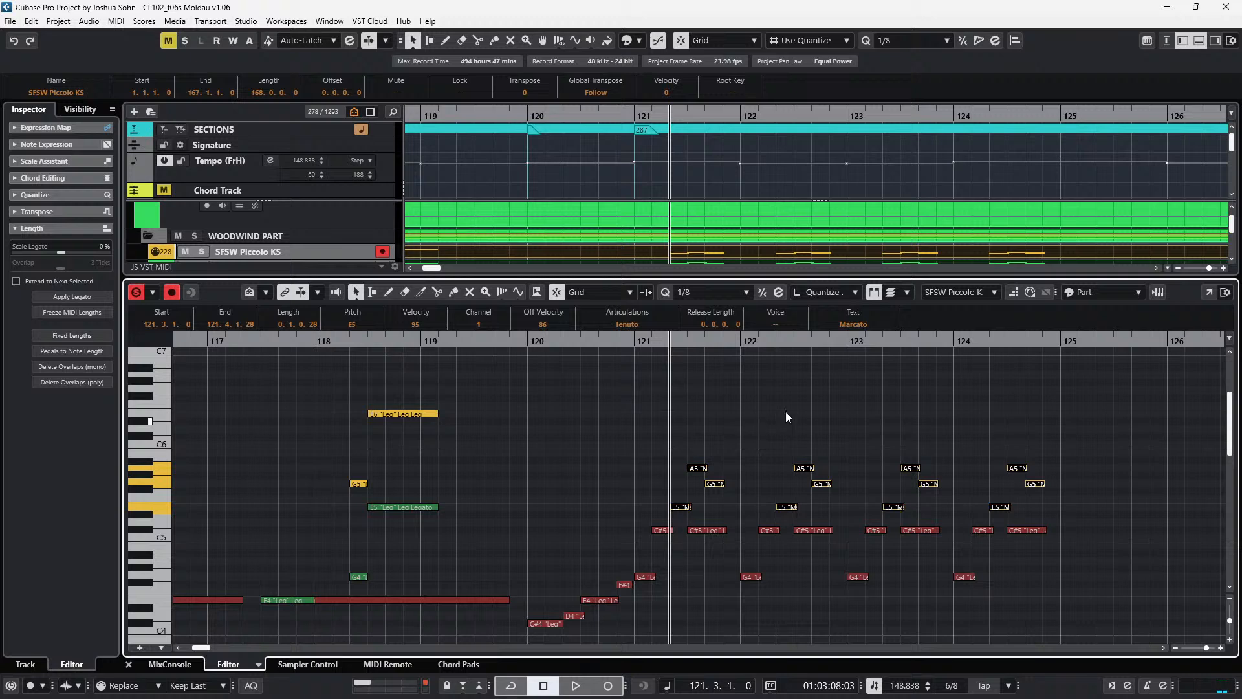
- Change the articulation of the piccolo's A and G notes in bars 121–124, and return the whole figure to the lower octave
{"action": "key", "text": "shift+Up"}
{"action": "left_click_drag", "start_coordinate": [691, 361], "coordinate": [1010, 404]}
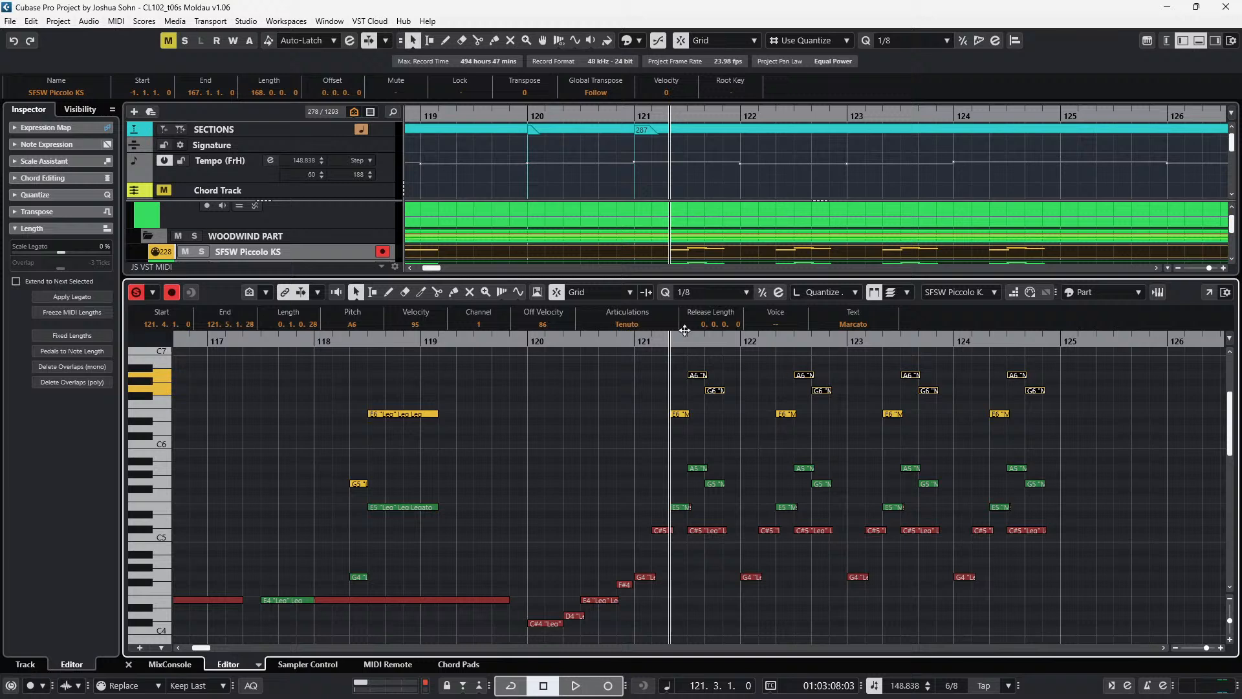
{"action": "left_click", "coordinate": [622, 324]}
{"action": "left_click", "coordinate": [626, 353]}
{"action": "left_click_drag", "start_coordinate": [630, 394], "coordinate": [1039, 432]}
{"action": "key", "text": "shift+Down"}
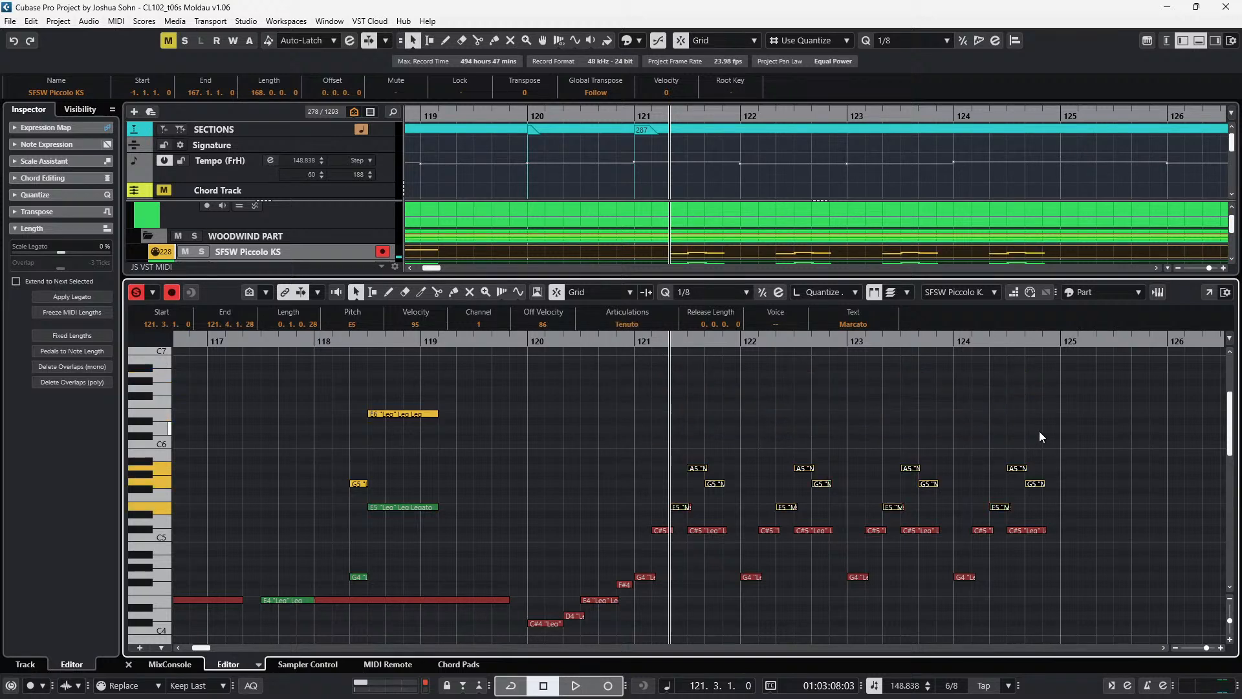
{"action": "key", "text": "space"}
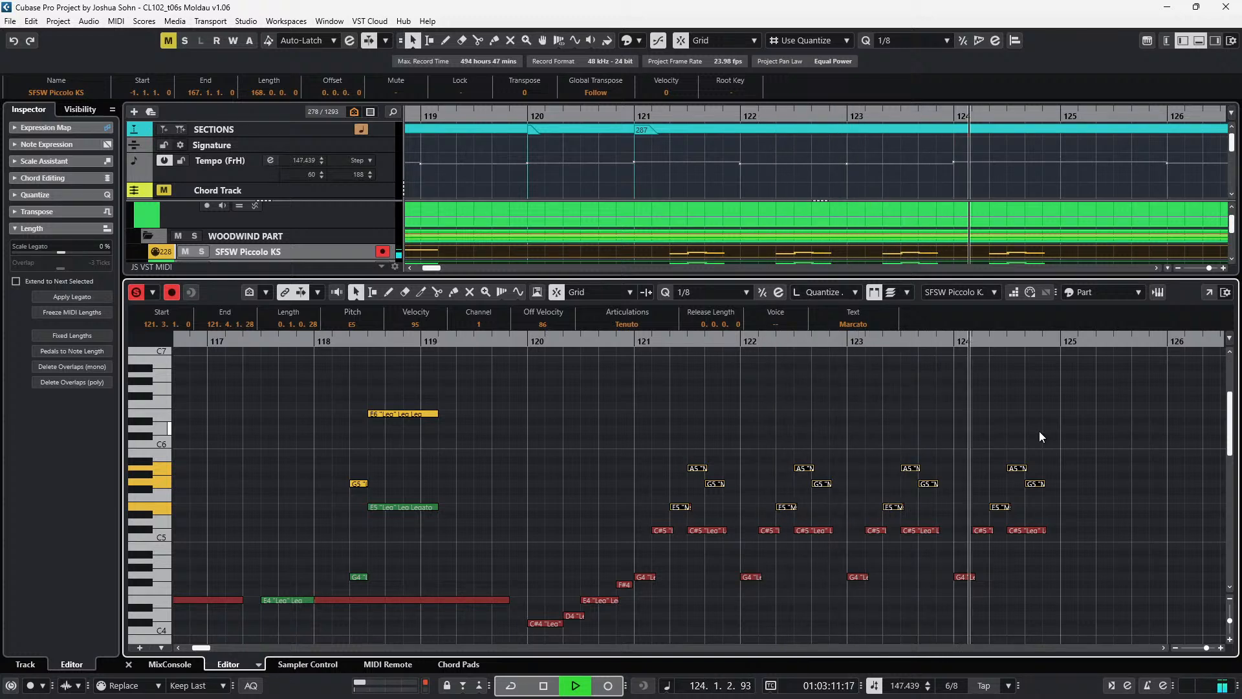
{"action": "key", "text": "space"}
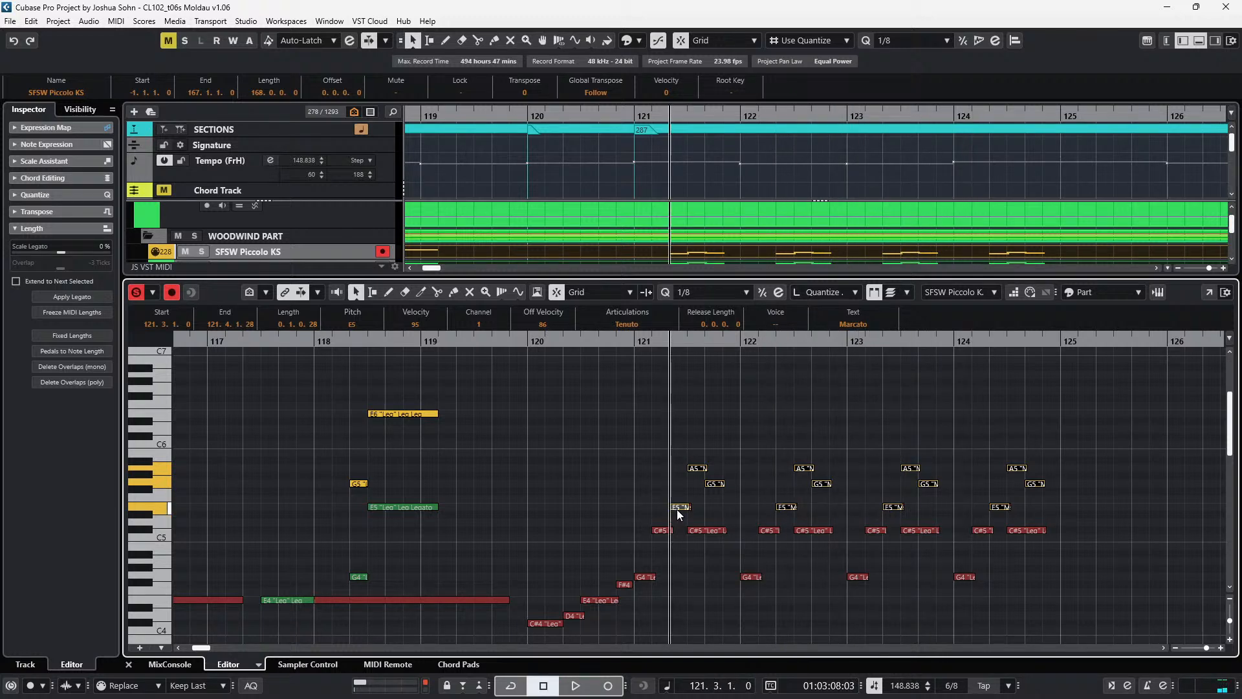
- Give the four piccolo E5 notes in bars 121–124 the Stac articulation and nudge them later, starting at 121.3.1.50
{"action": "left_click", "coordinate": [787, 509]}
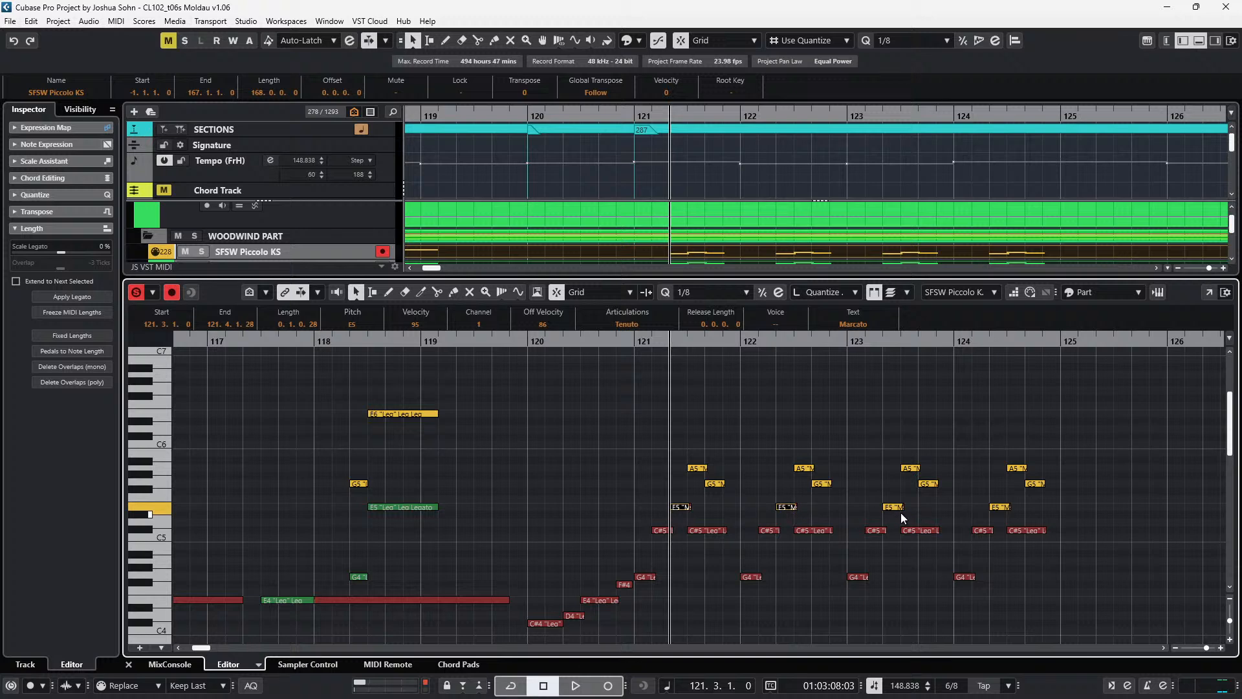
{"action": "left_click", "coordinate": [639, 322]}
{"action": "left_click", "coordinate": [657, 420]}
{"action": "key", "text": "space"}
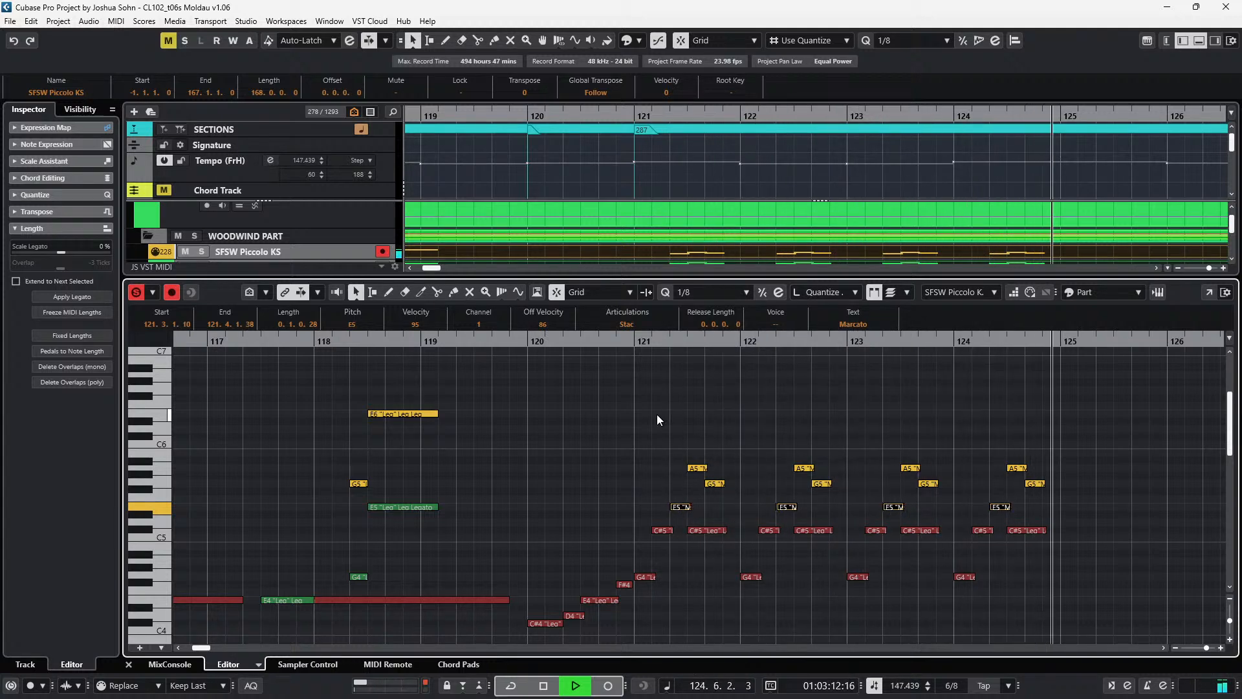
{"action": "key", "text": "space"}
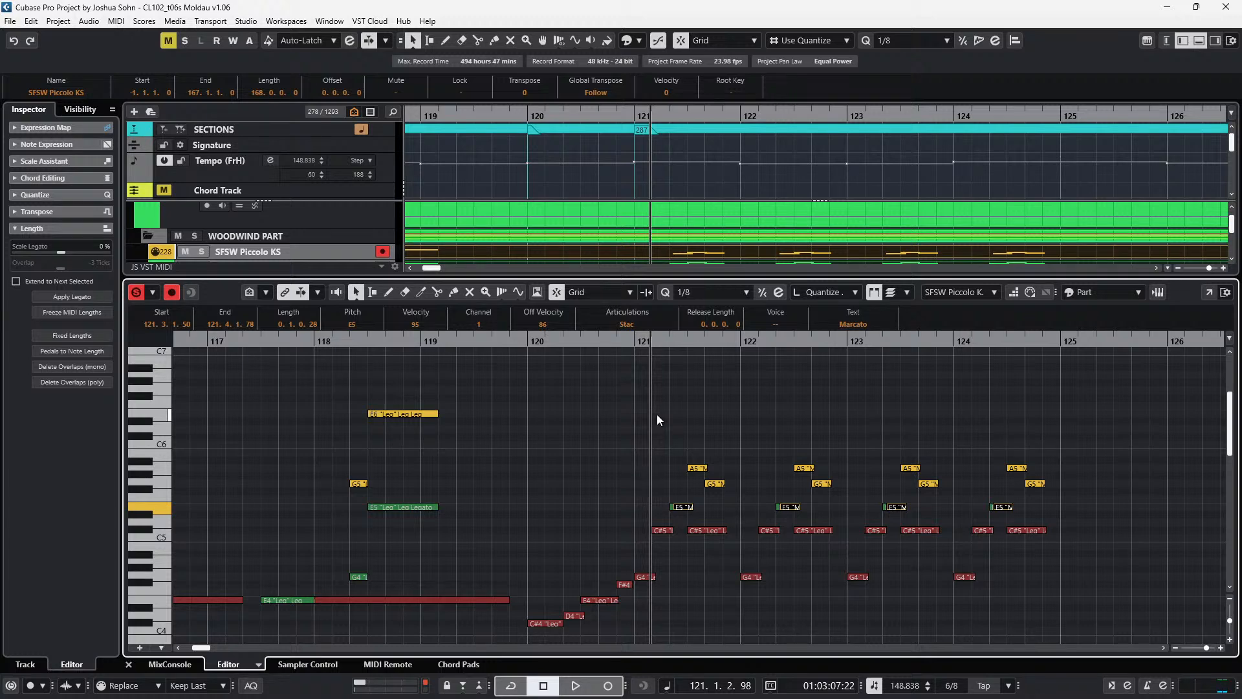
- Set the SFSW Piccolo KS track's delay to -50 ms and audition the passage from bar 118
{"action": "left_click", "coordinate": [310, 250]}
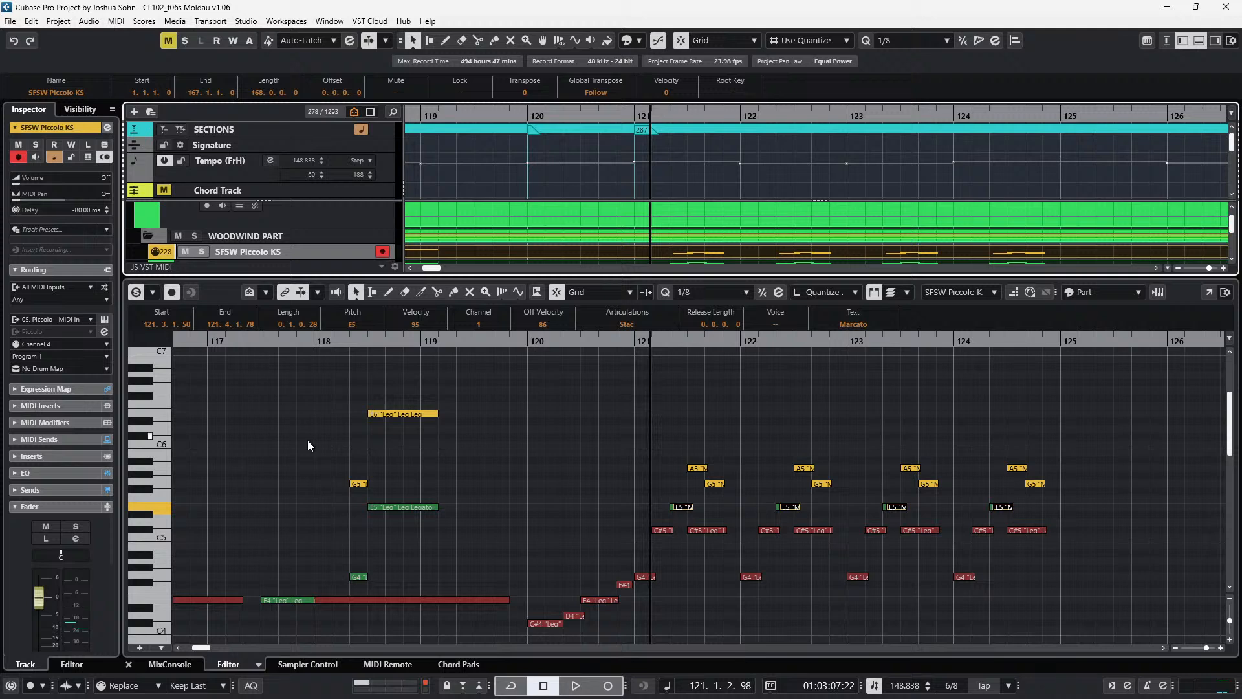
{"action": "double_click", "coordinate": [76, 209]}
{"action": "type", "text": "-50"}
{"action": "key", "text": "Return"}
{"action": "key", "text": "KP_Subtract"}
{"action": "key", "text": "KP_Subtract"}
{"action": "key", "text": "KP_Subtract"}
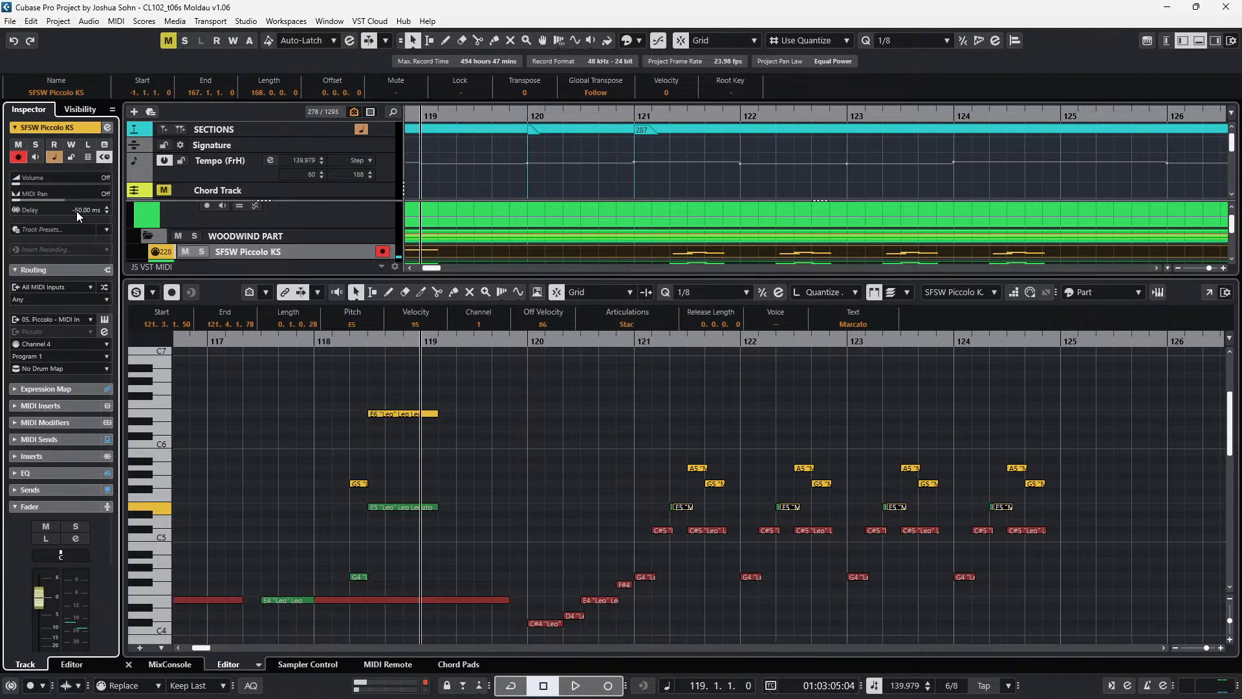
{"action": "key", "text": "f"}
{"action": "key", "text": "space"}
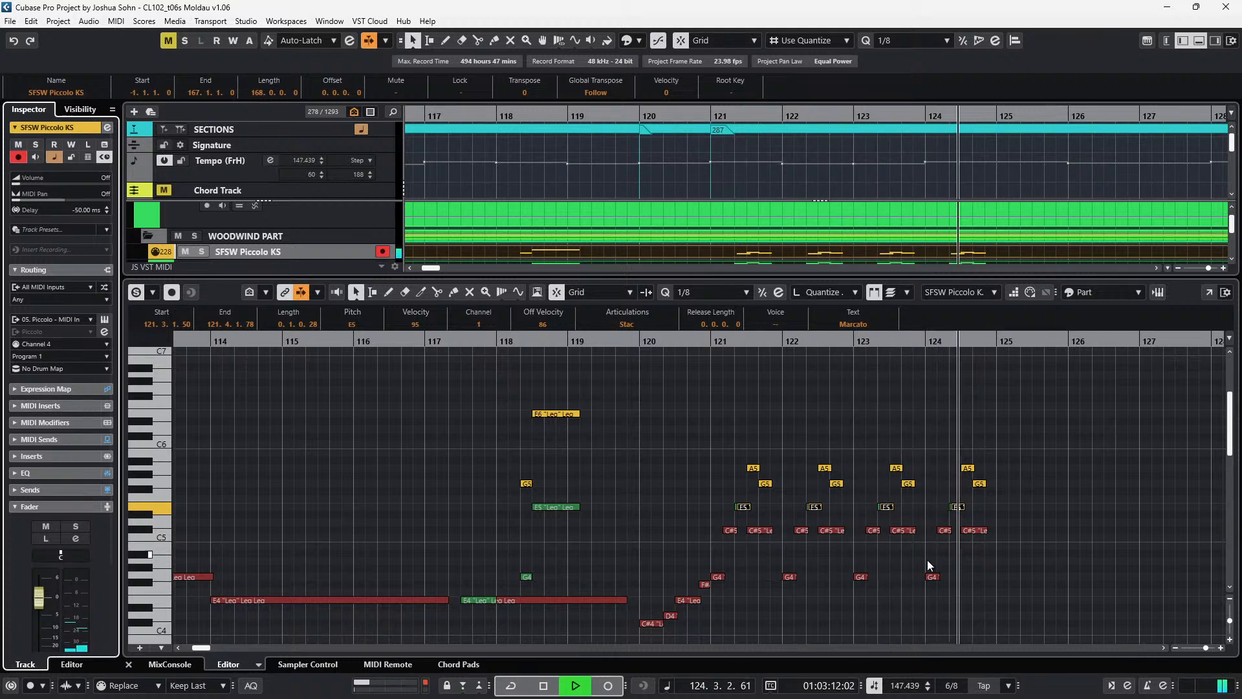
{"action": "key", "text": "space"}
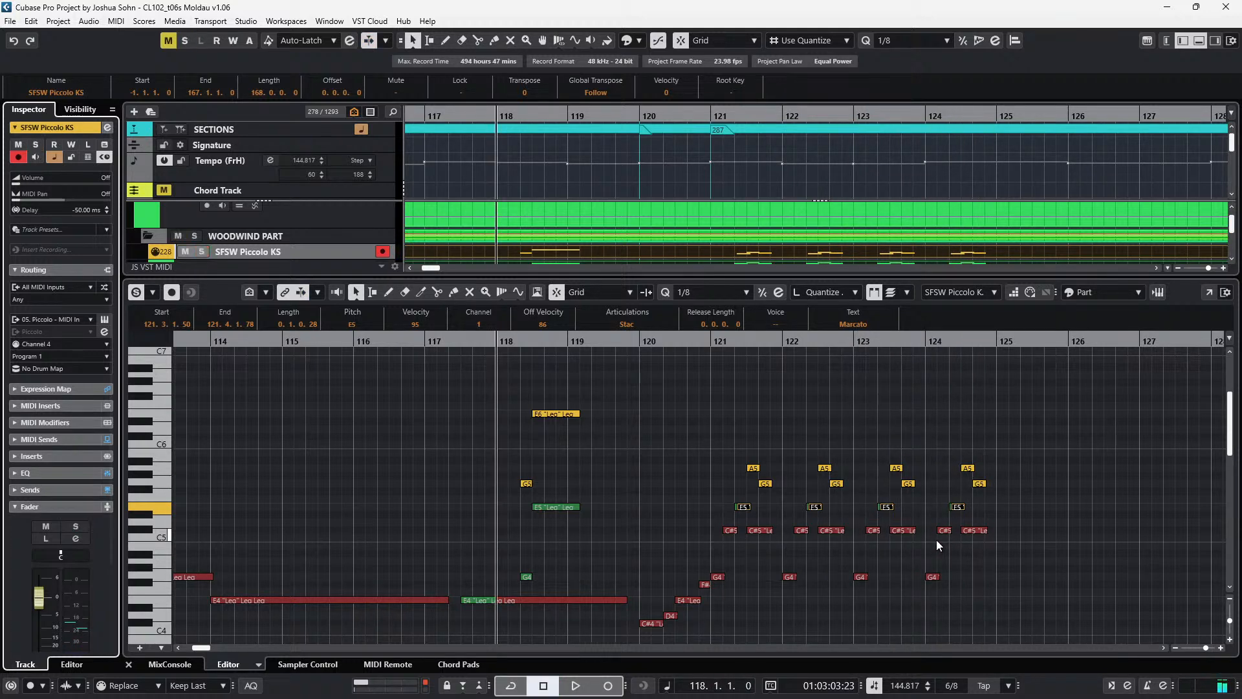
- Deselect the notes with editor solo turned off, and move the playback position to bar 120
{"action": "left_click", "coordinate": [936, 539]}
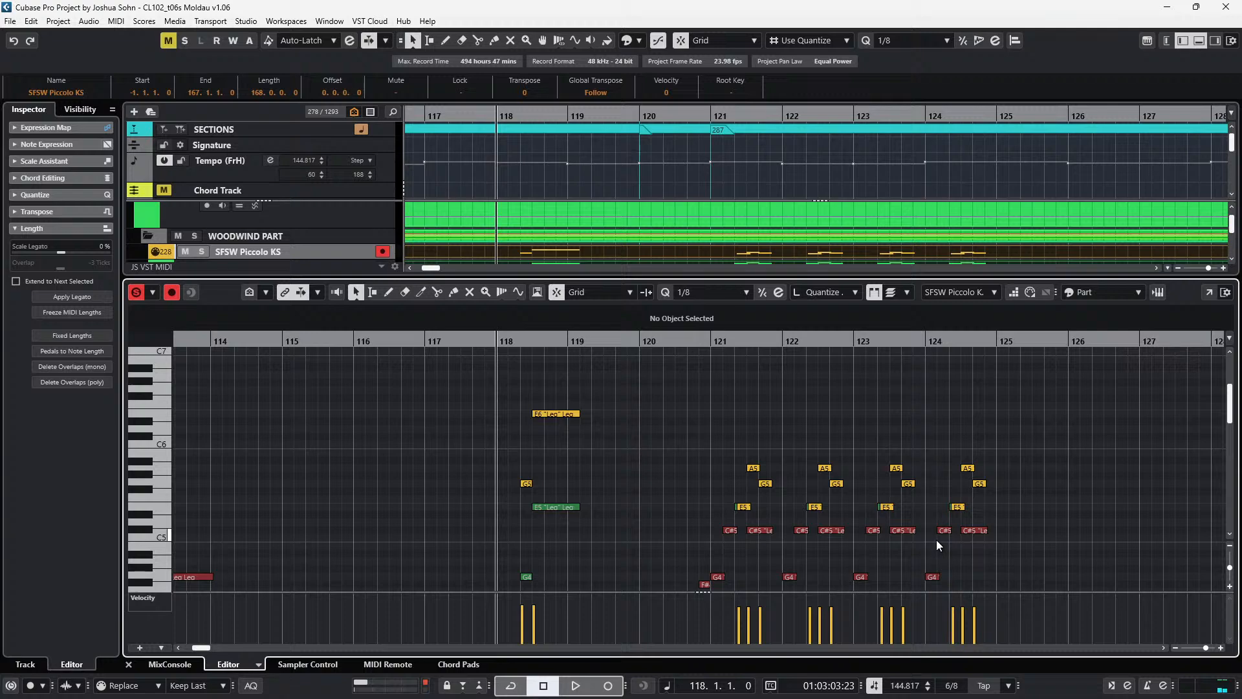
{"action": "key", "text": "s"}
{"action": "key", "text": "ctrl+KP_Add"}
{"action": "key", "text": "ctrl+KP_Add"}
{"action": "key", "text": "alt+l"}
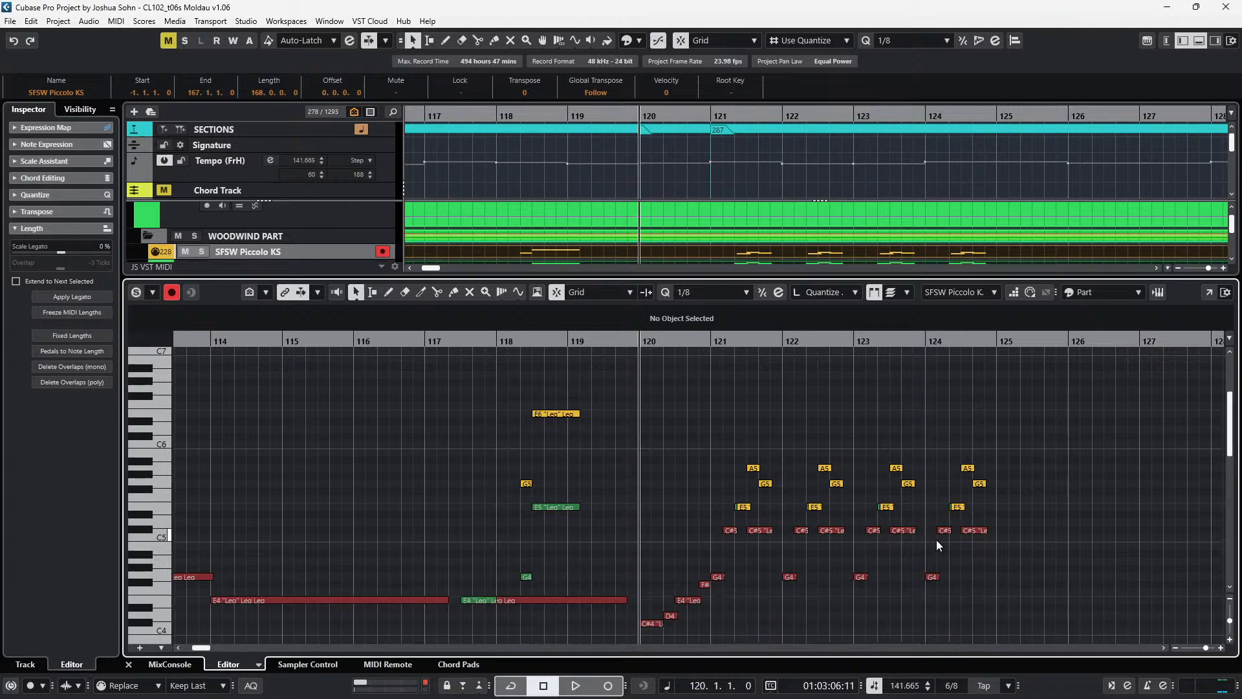
{"action": "scroll", "coordinate": [968, 537], "scroll_direction": "down", "scroll_amount": 2}
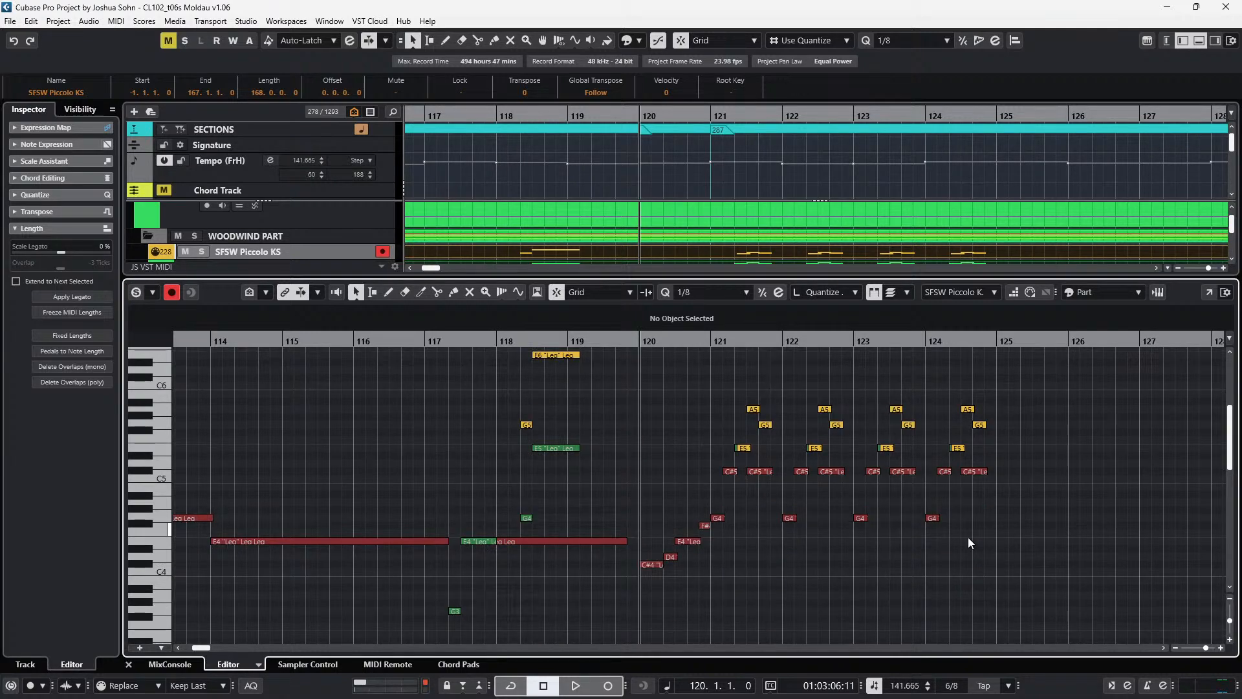
- Close the note editor and solo the SFSW Piccolo KS and CLAIRE Flute Legato A KS tracks
{"action": "key", "text": "ctrl+e"}
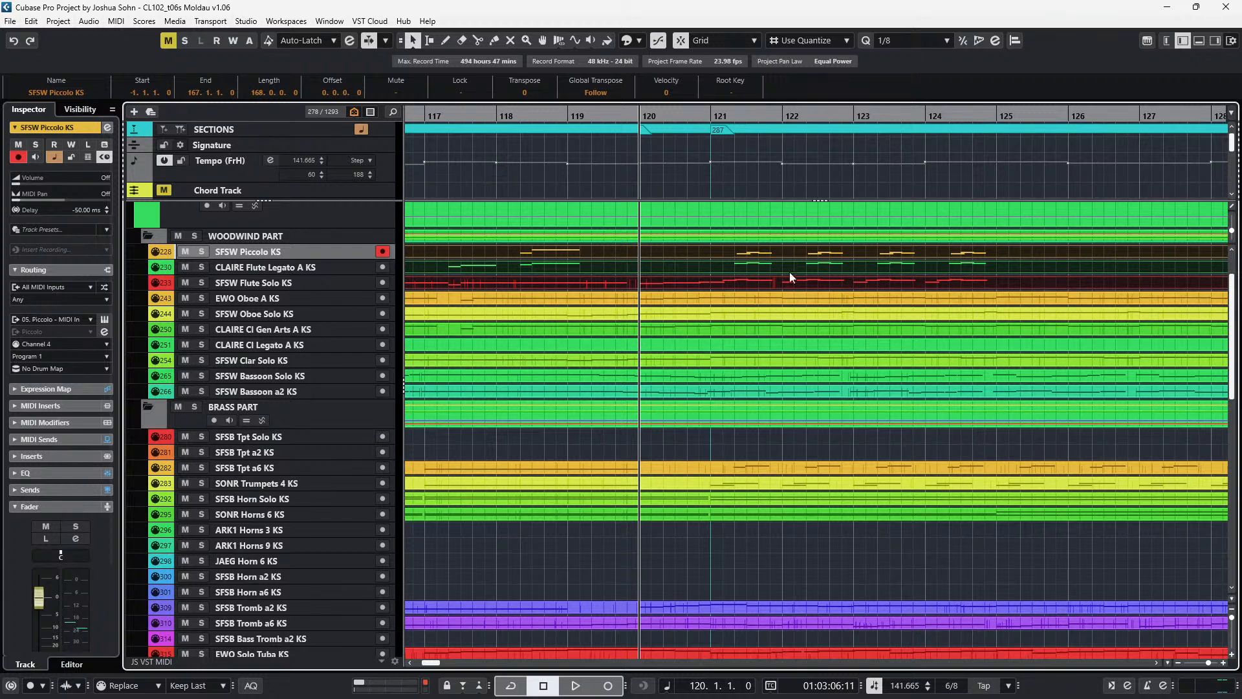
{"action": "key", "text": "Down"}
{"action": "key", "text": "shift+Up"}
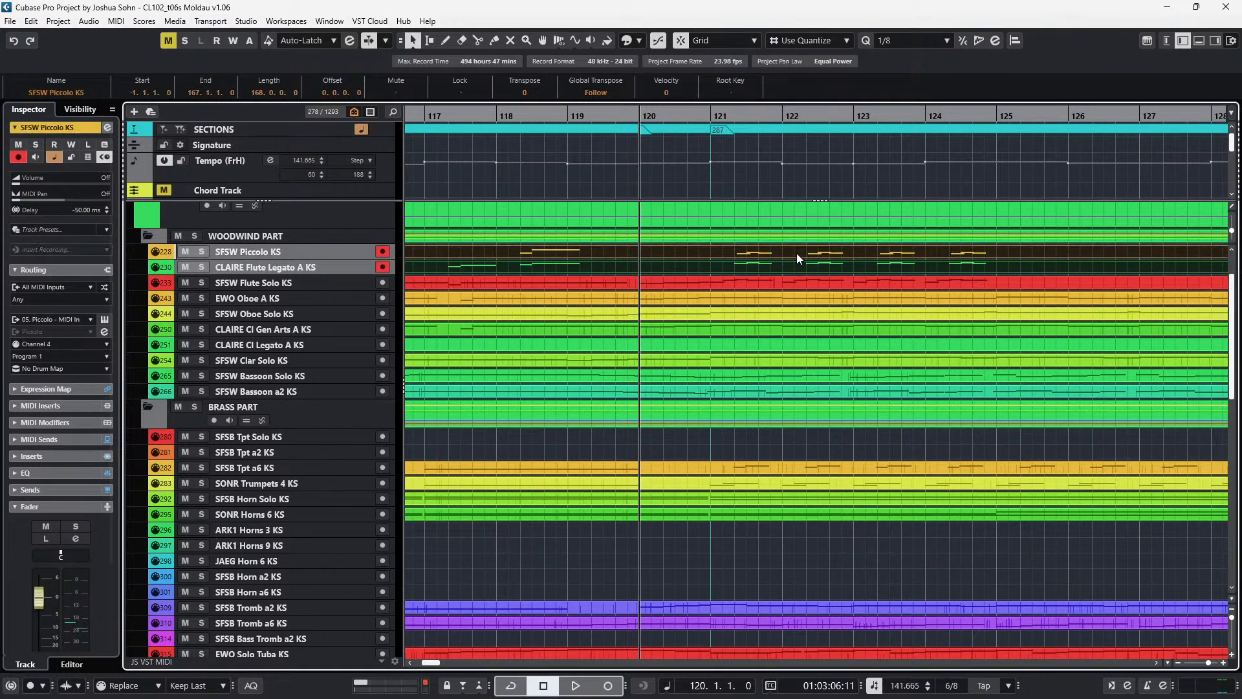
{"action": "key", "text": "s"}
- Insert the EW Spaces II reverb in the Piccolo instrument channel's first insert slot and raise its dry level
{"action": "key", "text": "e"}
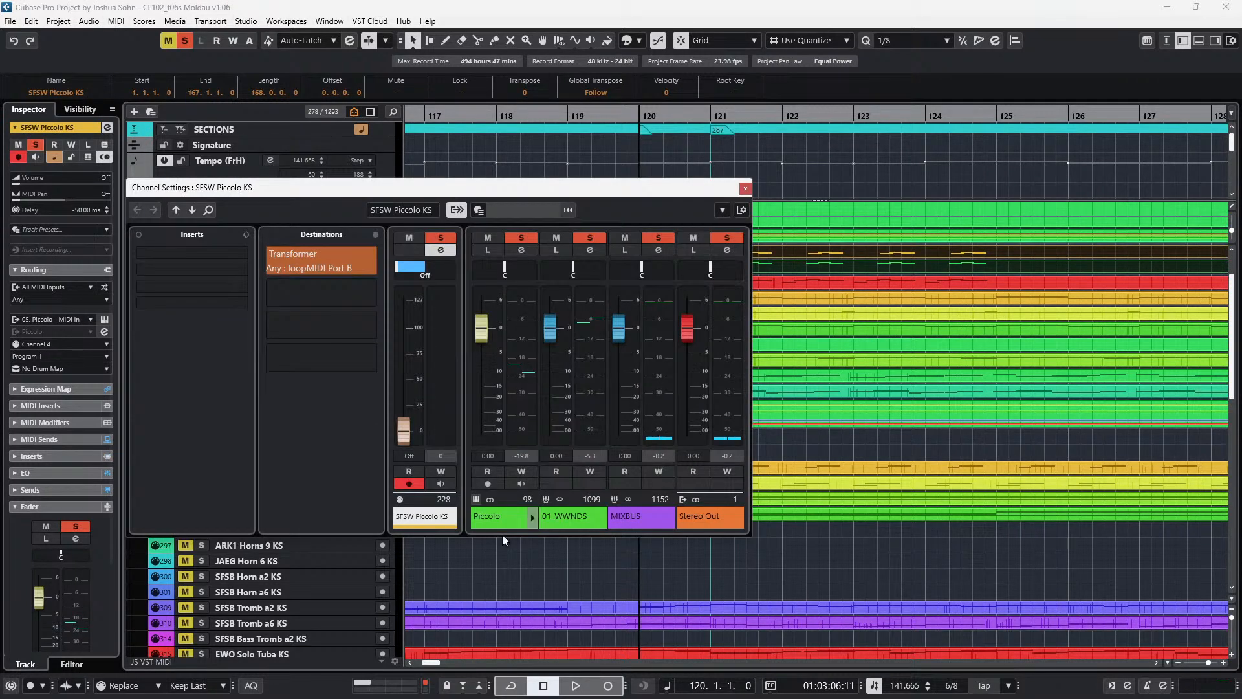
{"action": "left_click", "coordinate": [520, 517]}
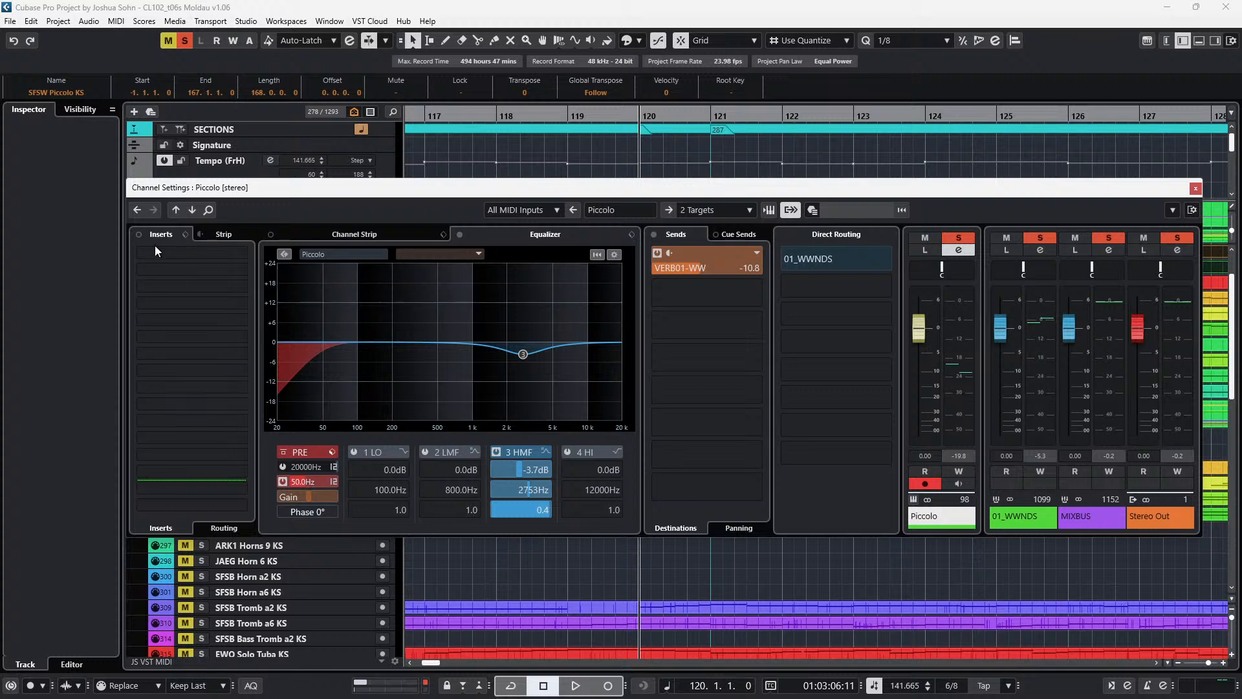
{"action": "left_click", "coordinate": [203, 251]}
{"action": "type", "text": "spac"}
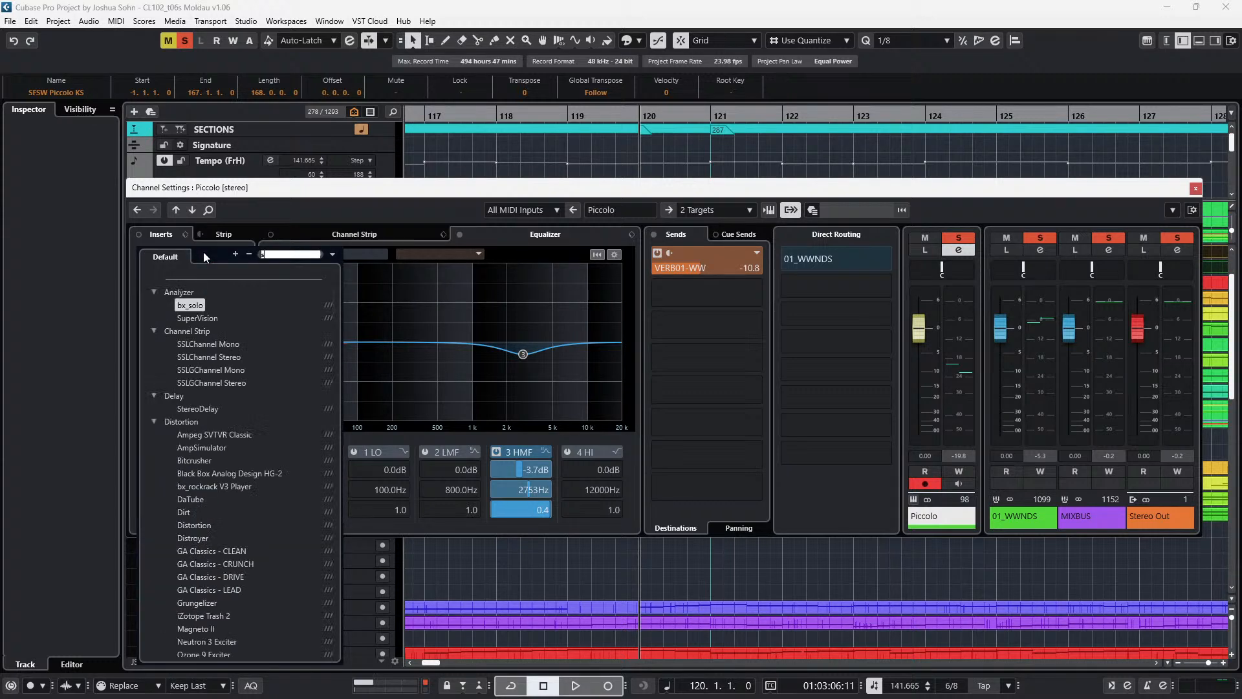
{"action": "type", "text": "es"}
{"action": "left_click", "coordinate": [200, 329]}
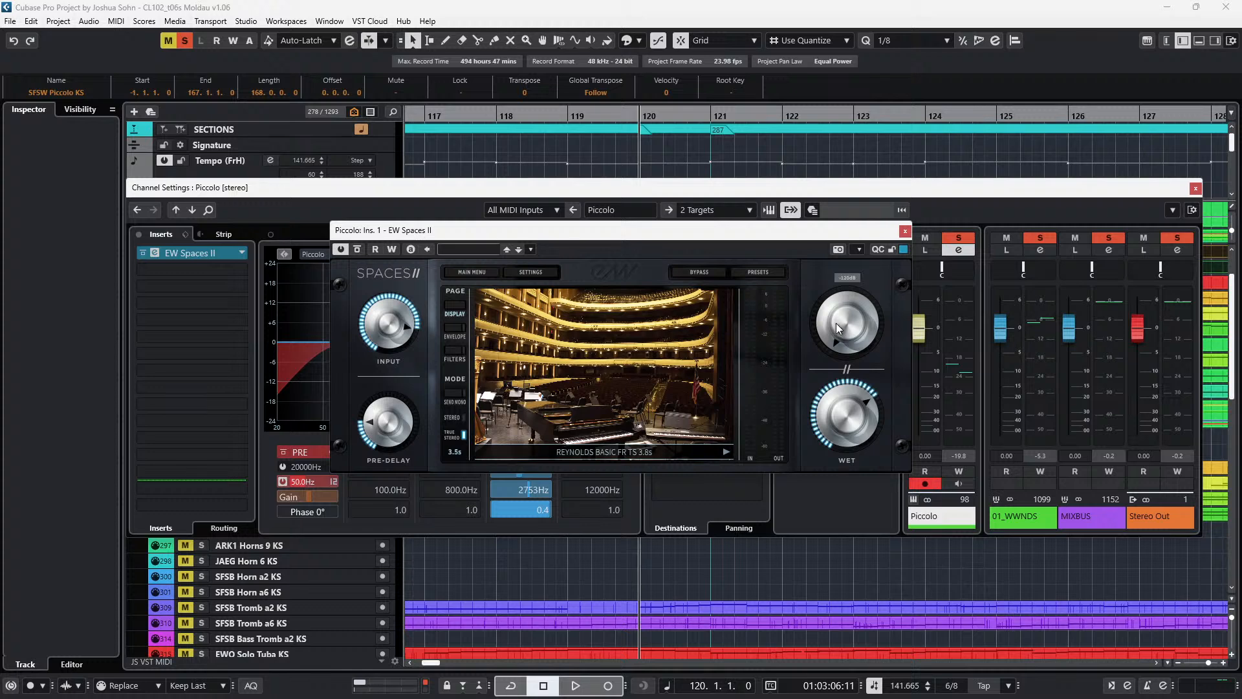
{"action": "left_click_drag", "start_coordinate": [834, 320], "coordinate": [877, 165]}
- Browse the reverb presets in the M-S Instrument Specific folder of So Cal Orchestral Hall
{"action": "left_click", "coordinate": [758, 272]}
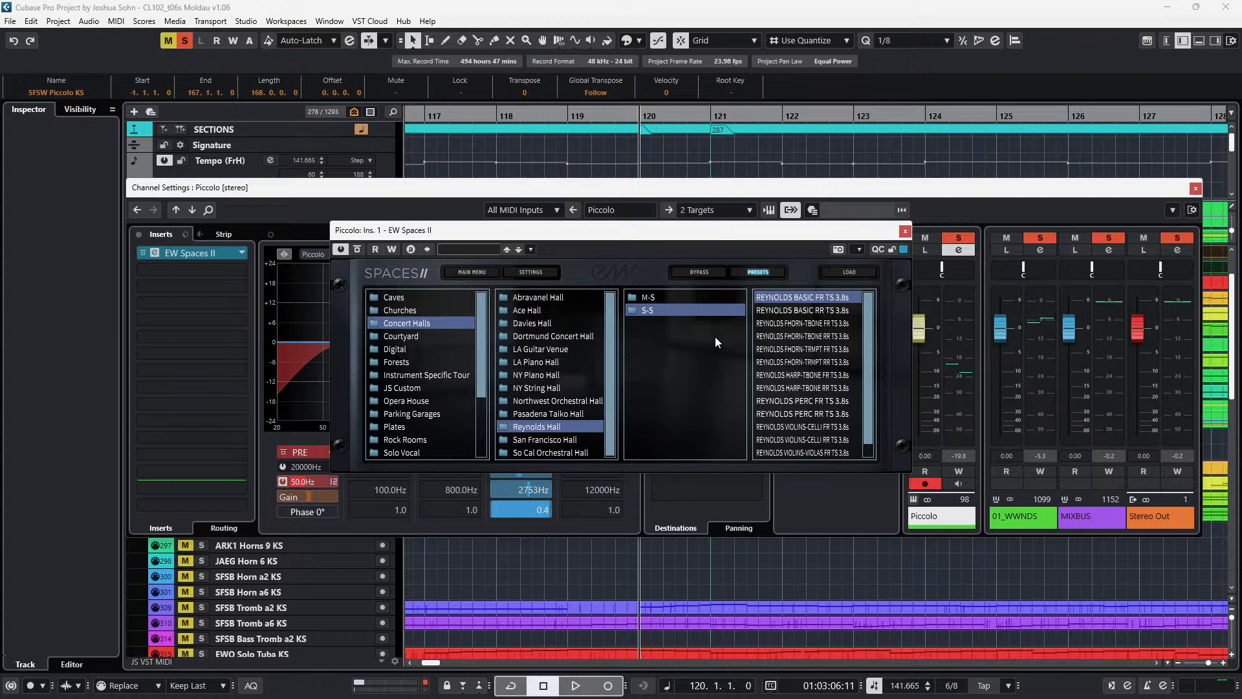
{"action": "scroll", "coordinate": [568, 379], "scroll_direction": "down", "scroll_amount": 1}
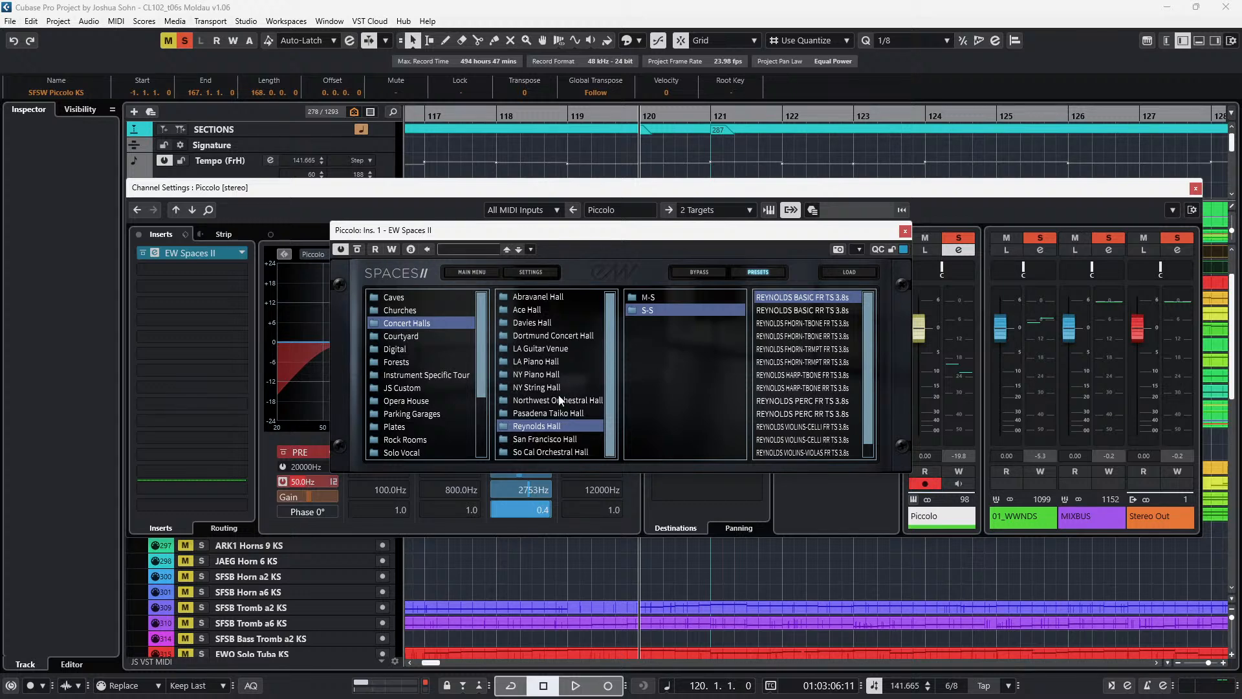
{"action": "left_click", "coordinate": [555, 452]}
{"action": "left_click", "coordinate": [658, 312]}
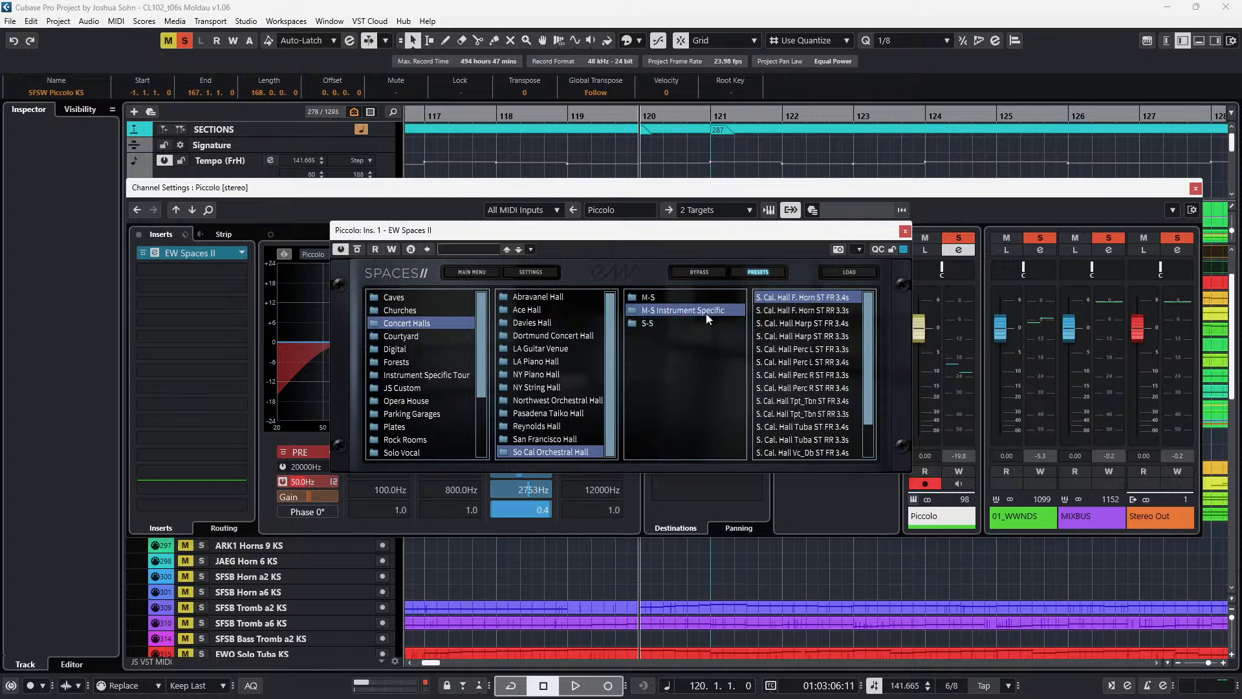
{"action": "scroll", "coordinate": [789, 366], "scroll_direction": "down", "scroll_amount": 1}
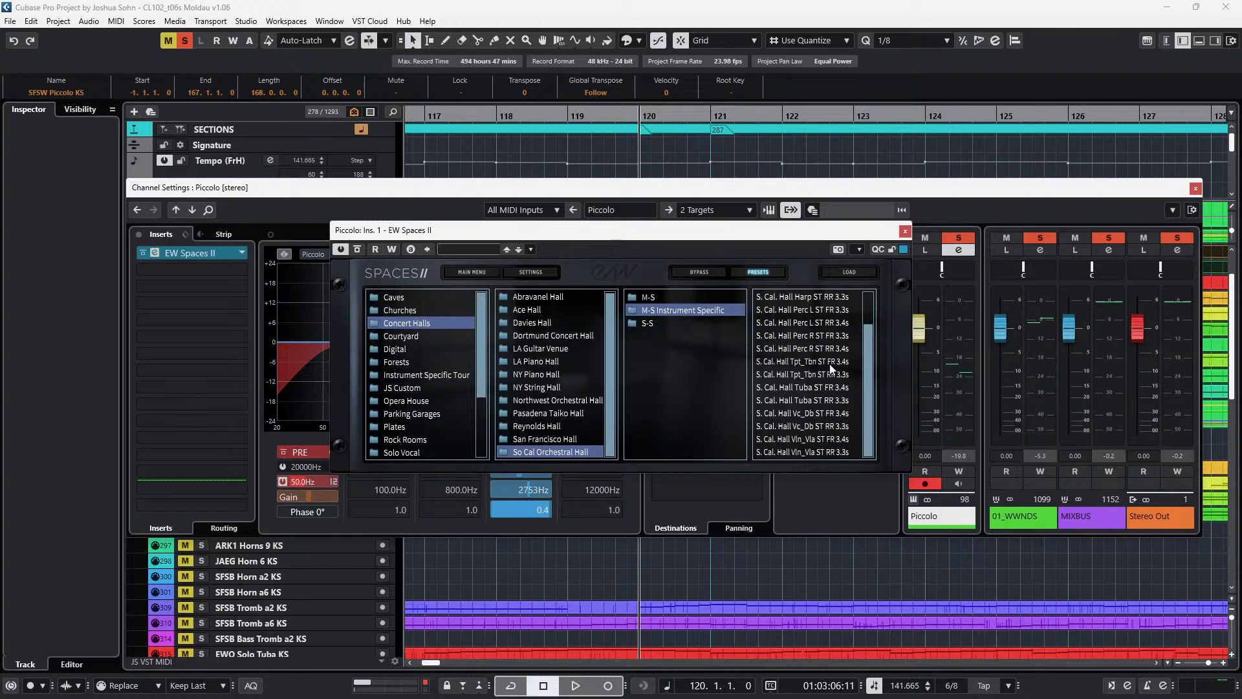
{"action": "scroll", "coordinate": [831, 317], "scroll_direction": "up", "scroll_amount": 1}
{"action": "scroll", "coordinate": [827, 421], "scroll_direction": "down", "scroll_amount": 1}
{"action": "scroll", "coordinate": [835, 414], "scroll_direction": "up", "scroll_amount": 1}
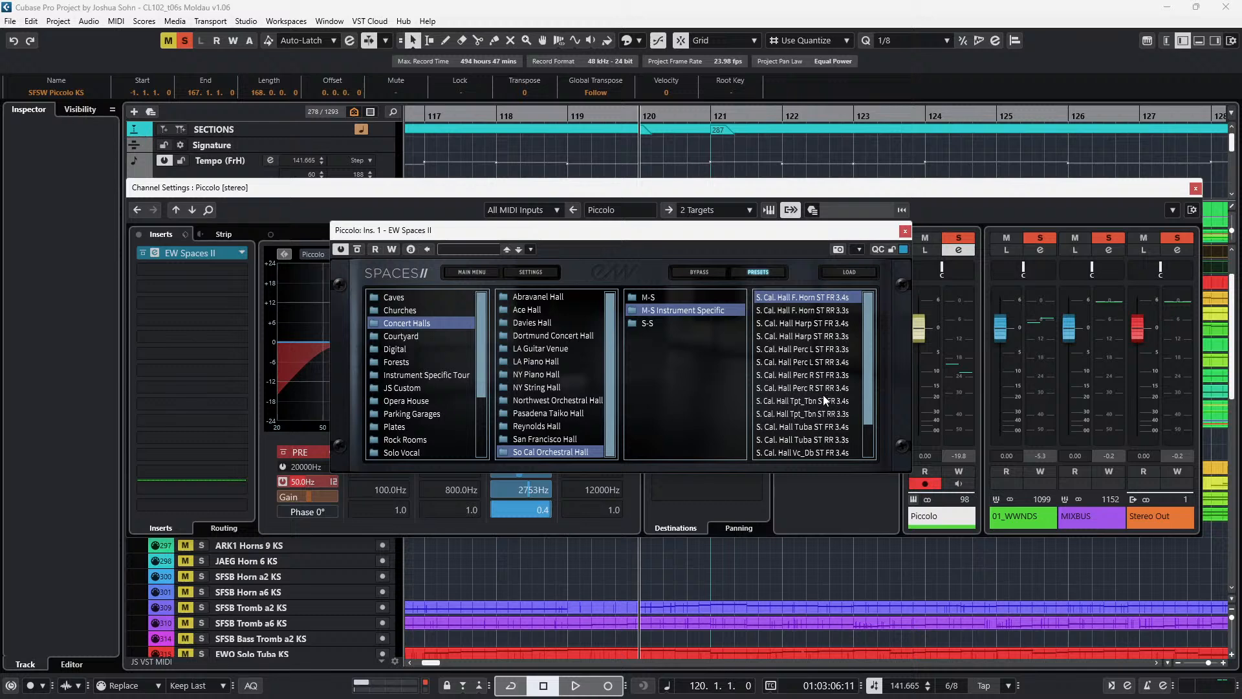
{"action": "scroll", "coordinate": [837, 406], "scroll_direction": "down", "scroll_amount": 1}
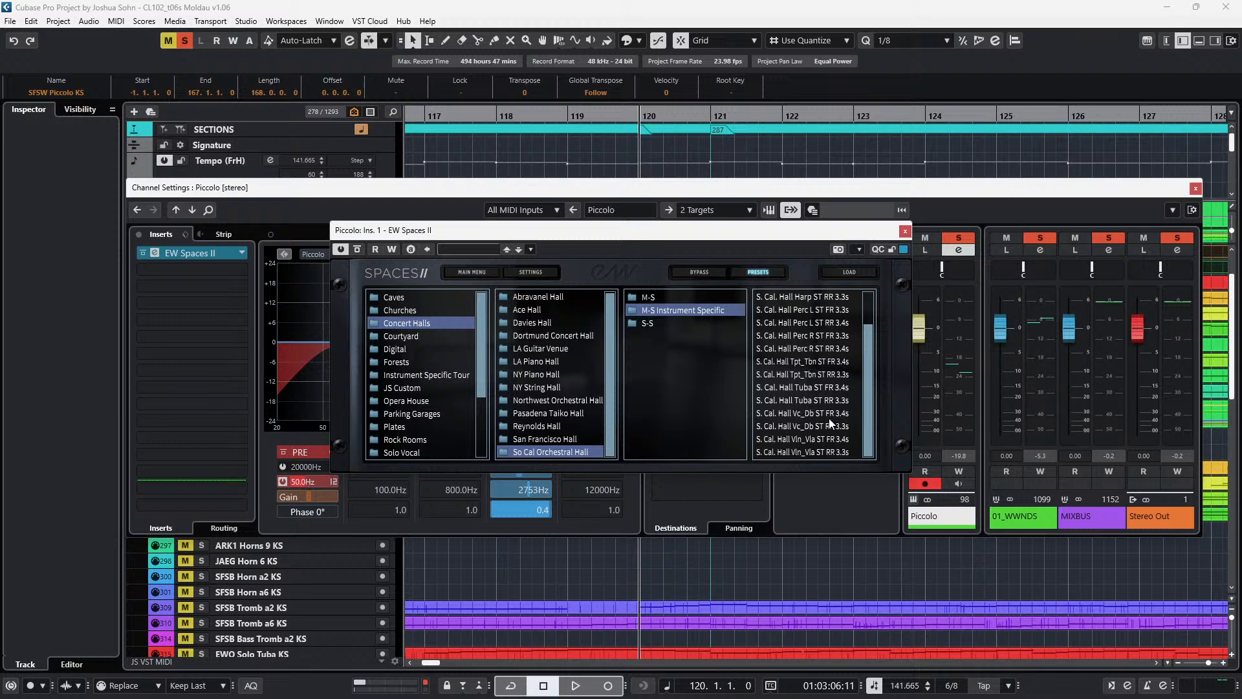
{"action": "scroll", "coordinate": [828, 418], "scroll_direction": "up", "scroll_amount": 1}
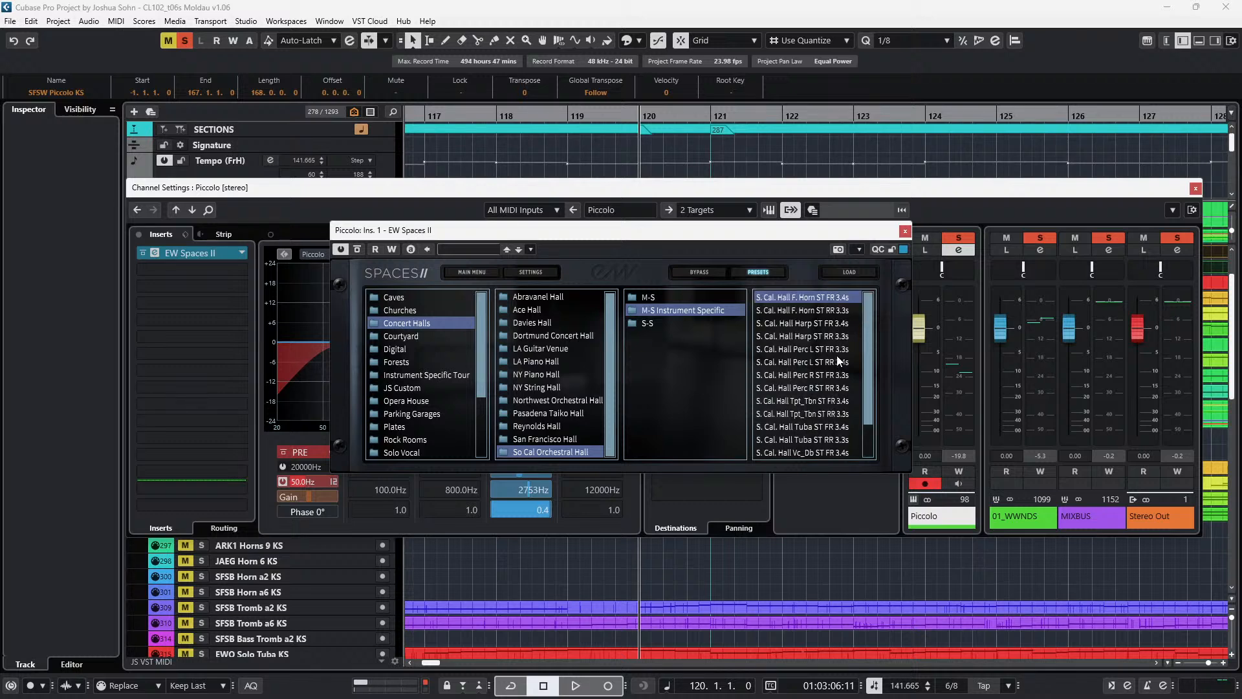
{"action": "scroll", "coordinate": [809, 355], "scroll_direction": "down", "scroll_amount": 1}
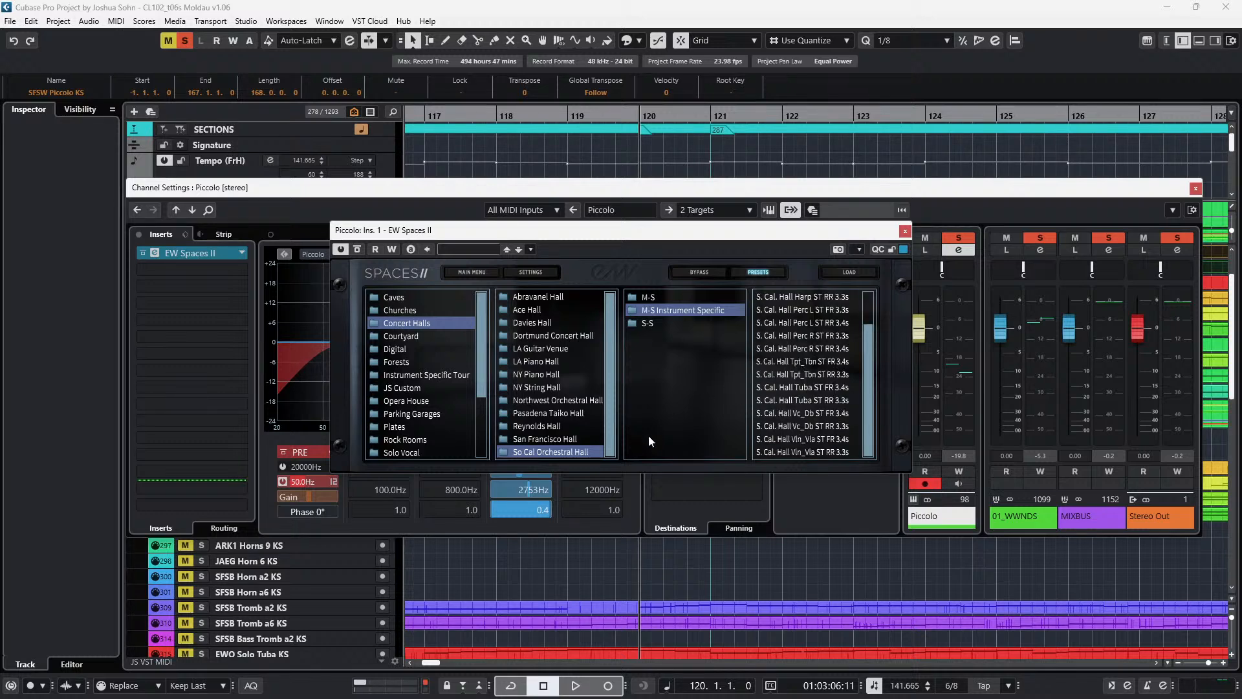
- Load the San Francisco Hall TS FR 3.4s WNDS preset from the Instrument Specific Tour's Woodwinds category
{"action": "left_click", "coordinate": [415, 373]}
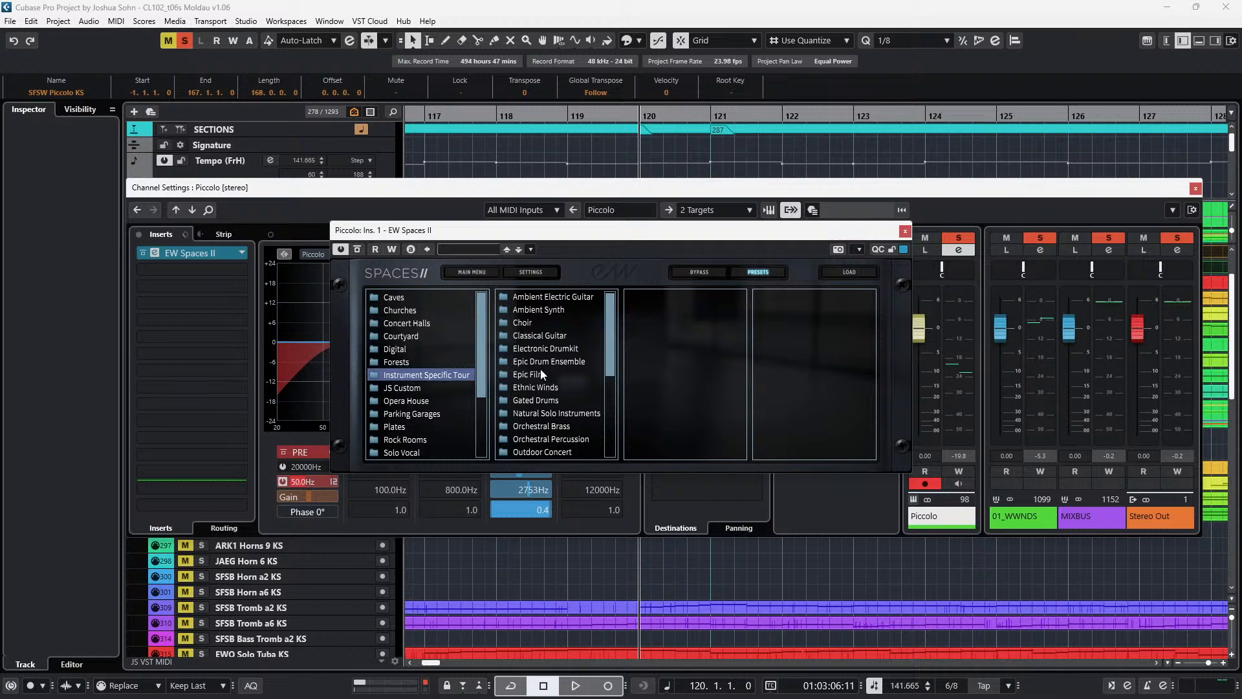
{"action": "scroll", "coordinate": [541, 372], "scroll_direction": "down", "scroll_amount": 2}
{"action": "left_click", "coordinate": [547, 452]}
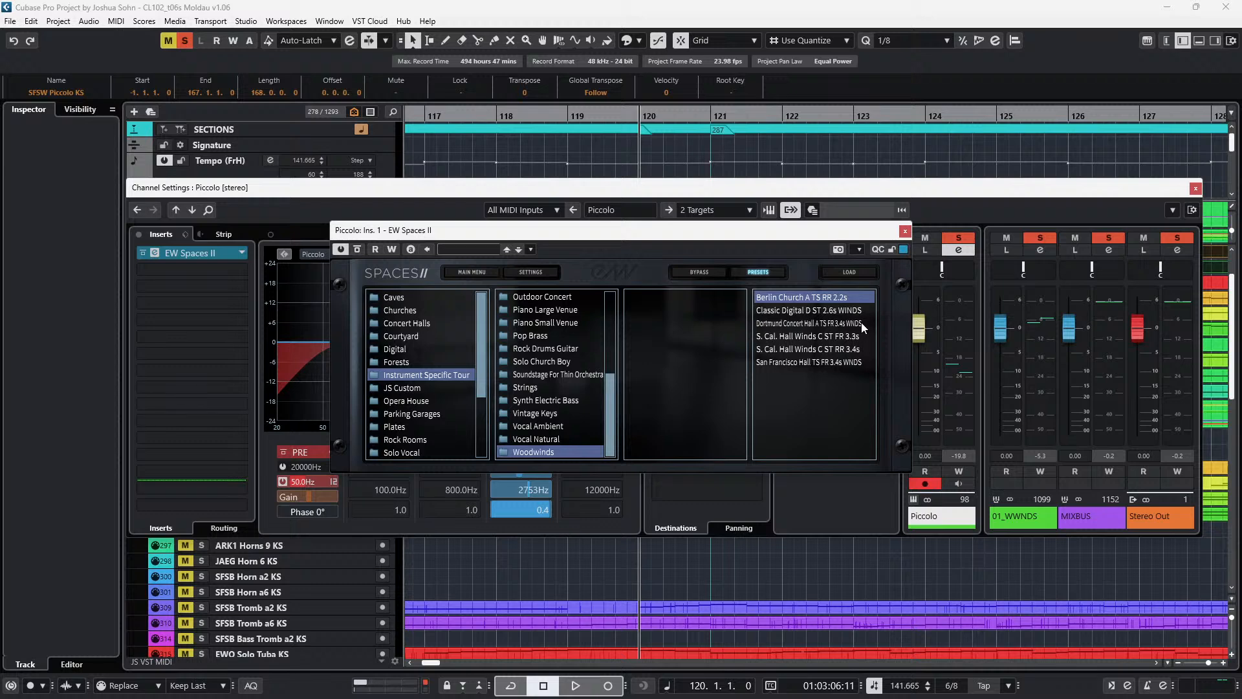
{"action": "double_click", "coordinate": [850, 362]}
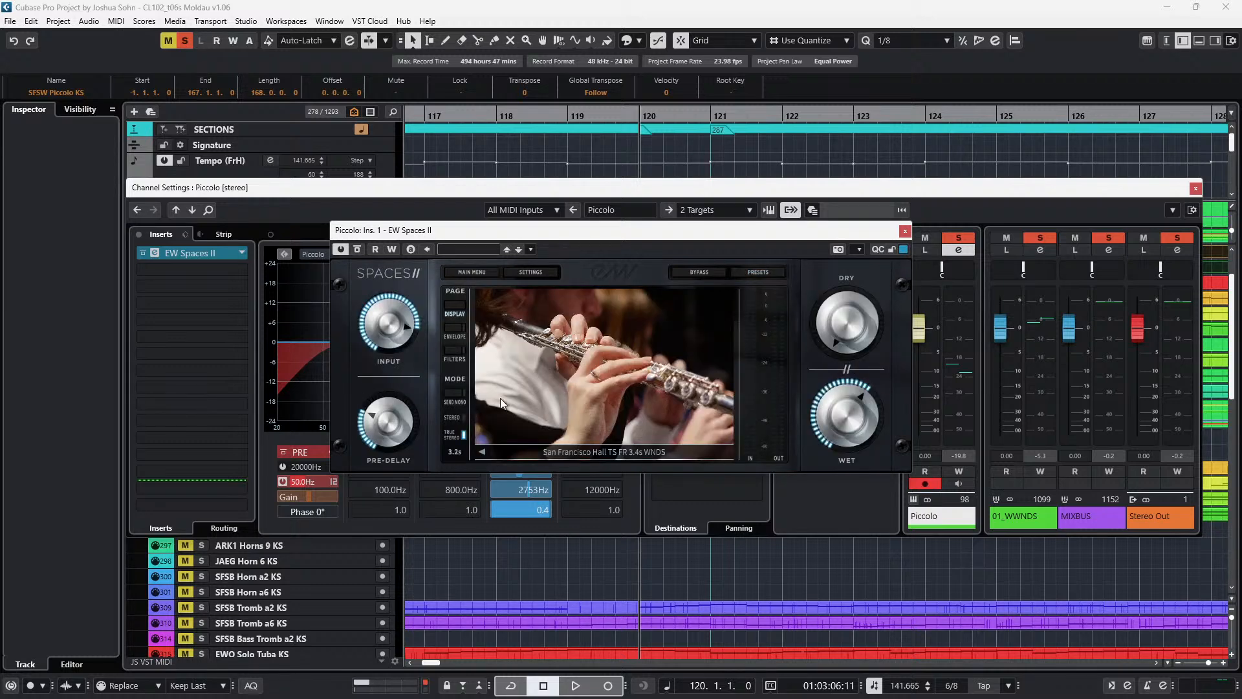
- Balance the reverb's dry level by raising it, auditioning the soloed tracks from bar 120, and lowering it partway
{"action": "left_click_drag", "start_coordinate": [826, 328], "coordinate": [840, 219]}
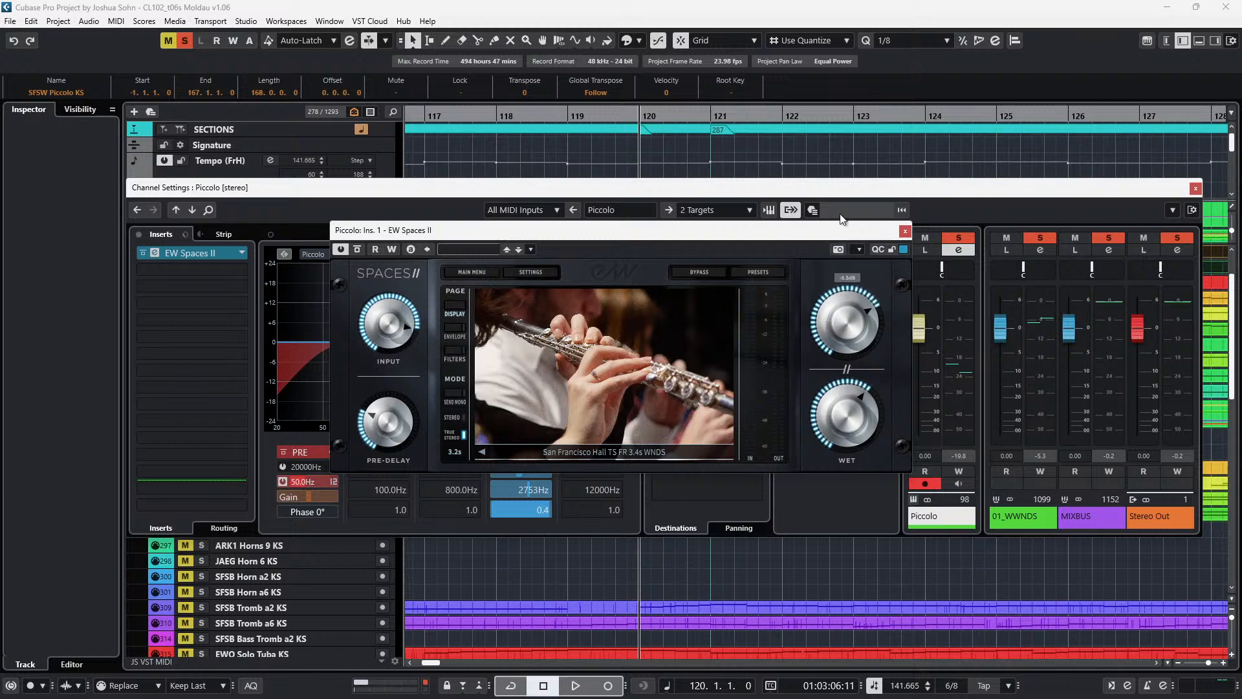
{"action": "key", "text": "space"}
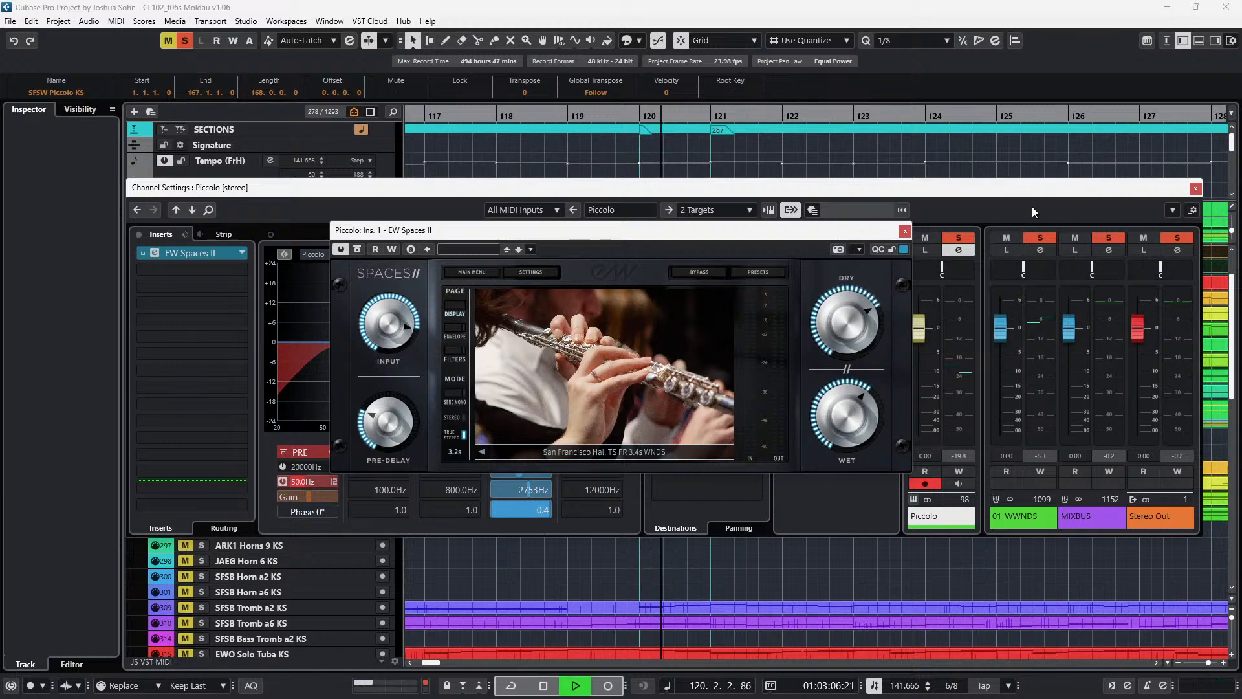
{"action": "left_click", "coordinate": [1196, 188]}
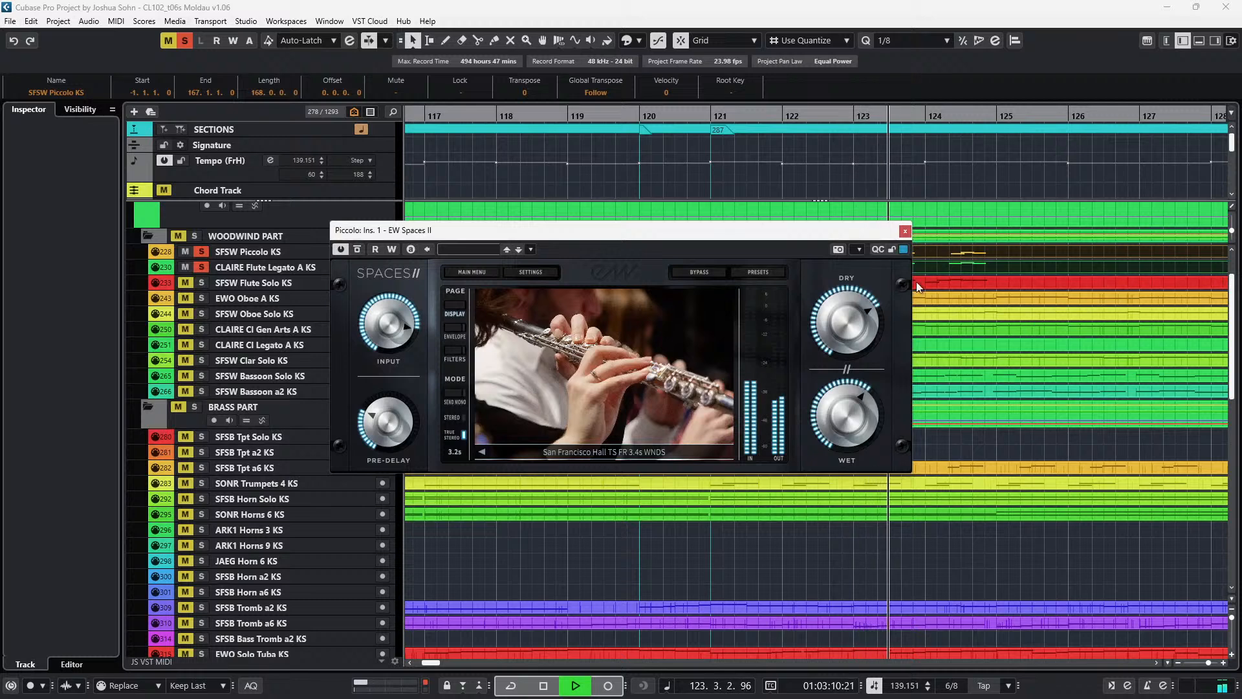
{"action": "key", "text": "space"}
{"action": "left_click_drag", "start_coordinate": [863, 309], "coordinate": [847, 376]}
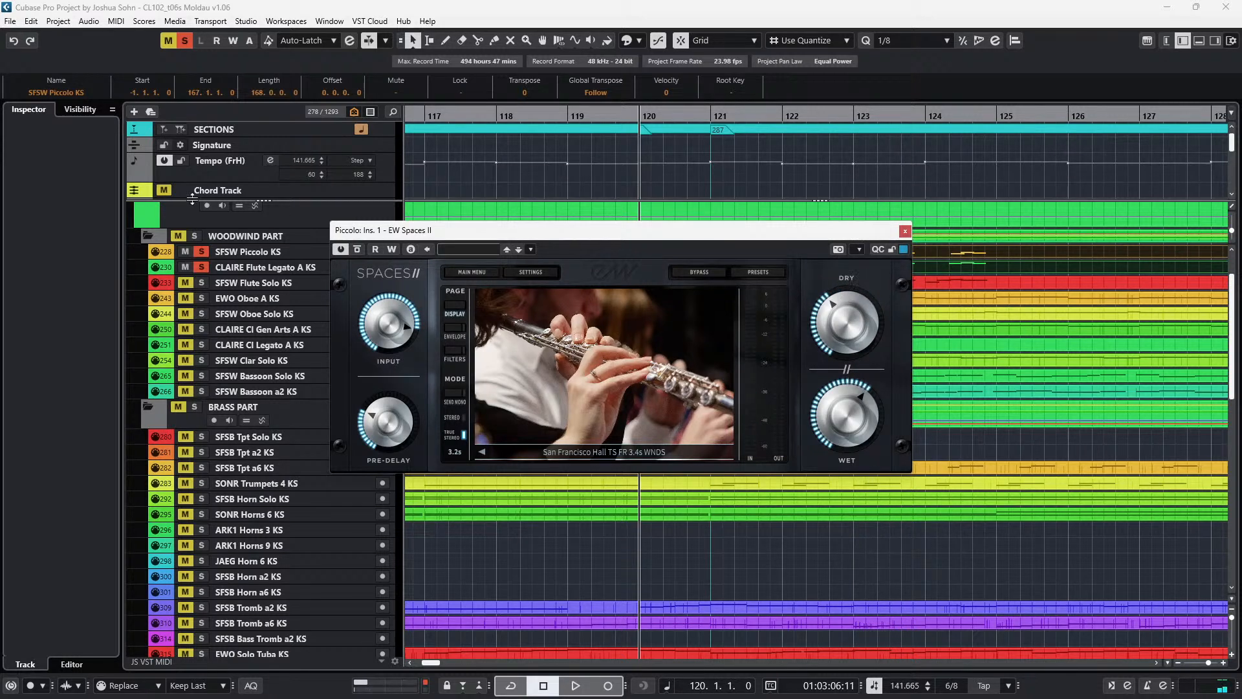
- Unsolo the CLAIRE Flute Legato track and raise the piccolo reverb's dry level while auditioning the soloed piccolo from bar 120
{"action": "left_click", "coordinate": [201, 267]}
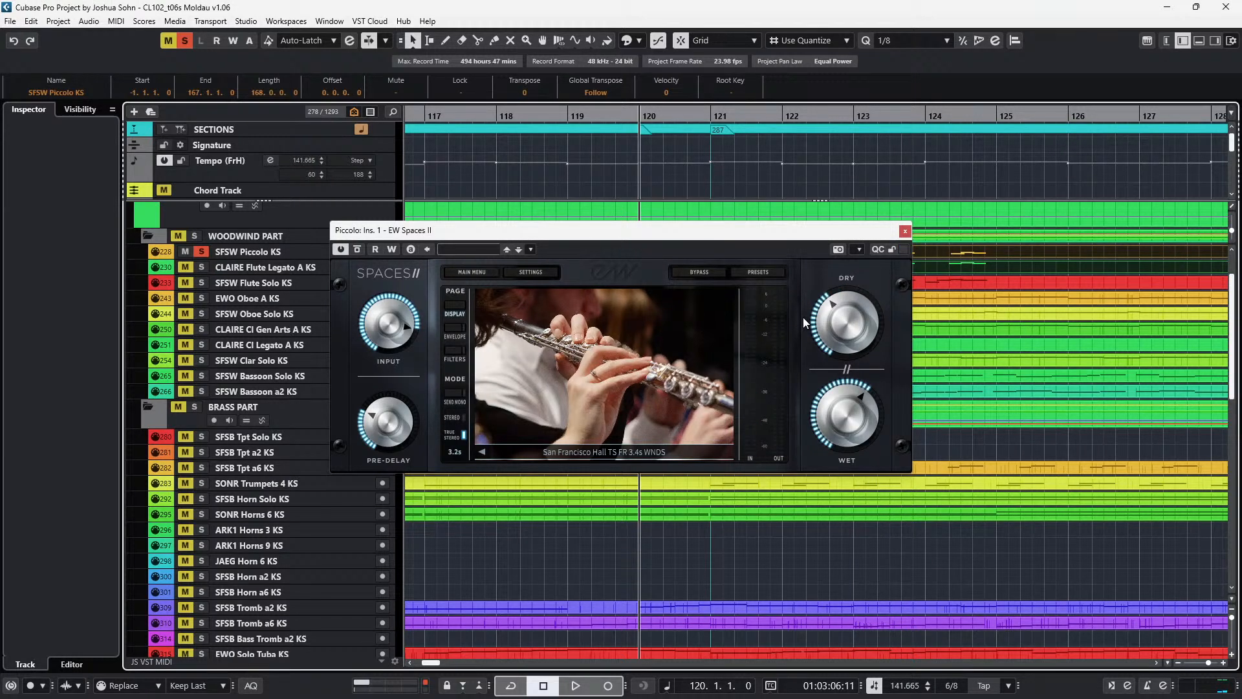
{"action": "left_click_drag", "start_coordinate": [837, 327], "coordinate": [837, 337]}
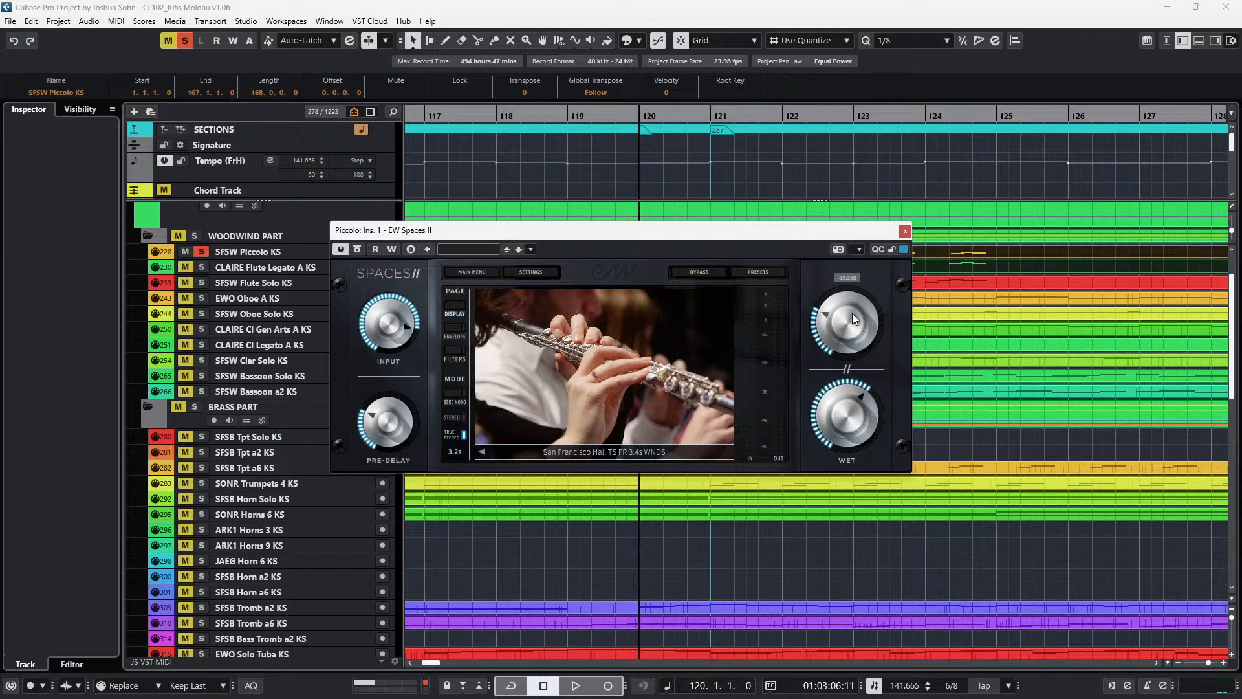
{"action": "key", "text": "space"}
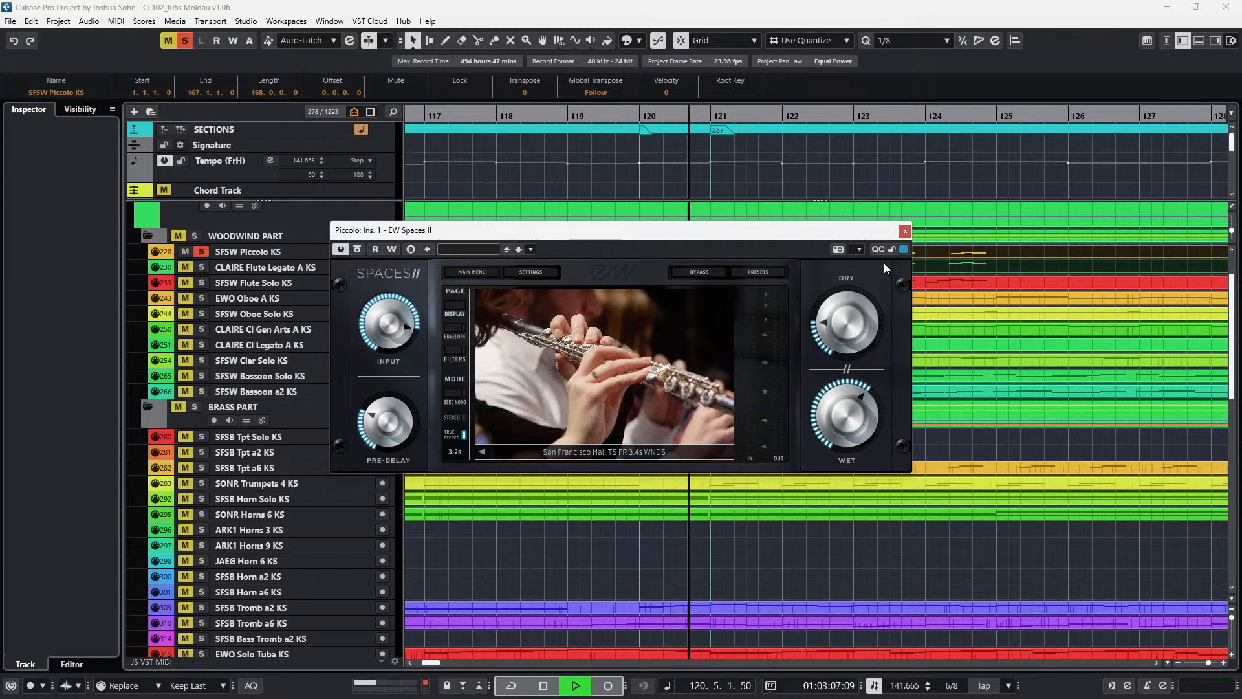
{"action": "left_click_drag", "start_coordinate": [891, 231], "coordinate": [1004, 365]}
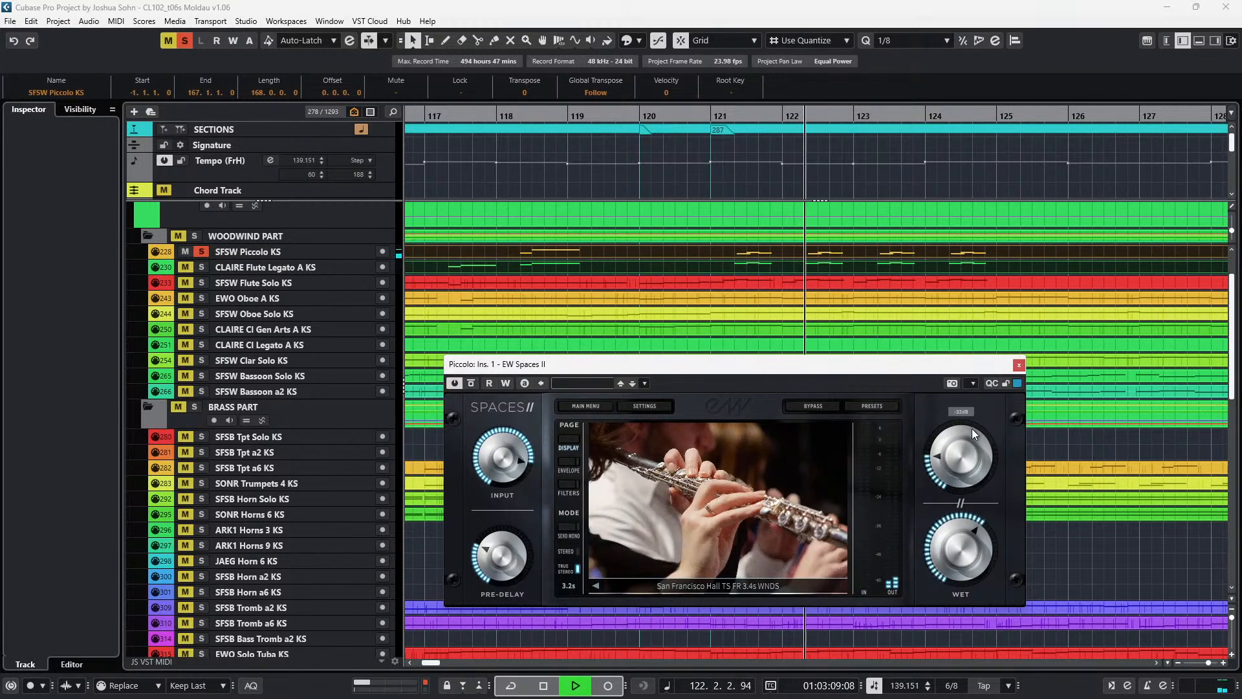
{"action": "left_click_drag", "start_coordinate": [968, 444], "coordinate": [980, 393]}
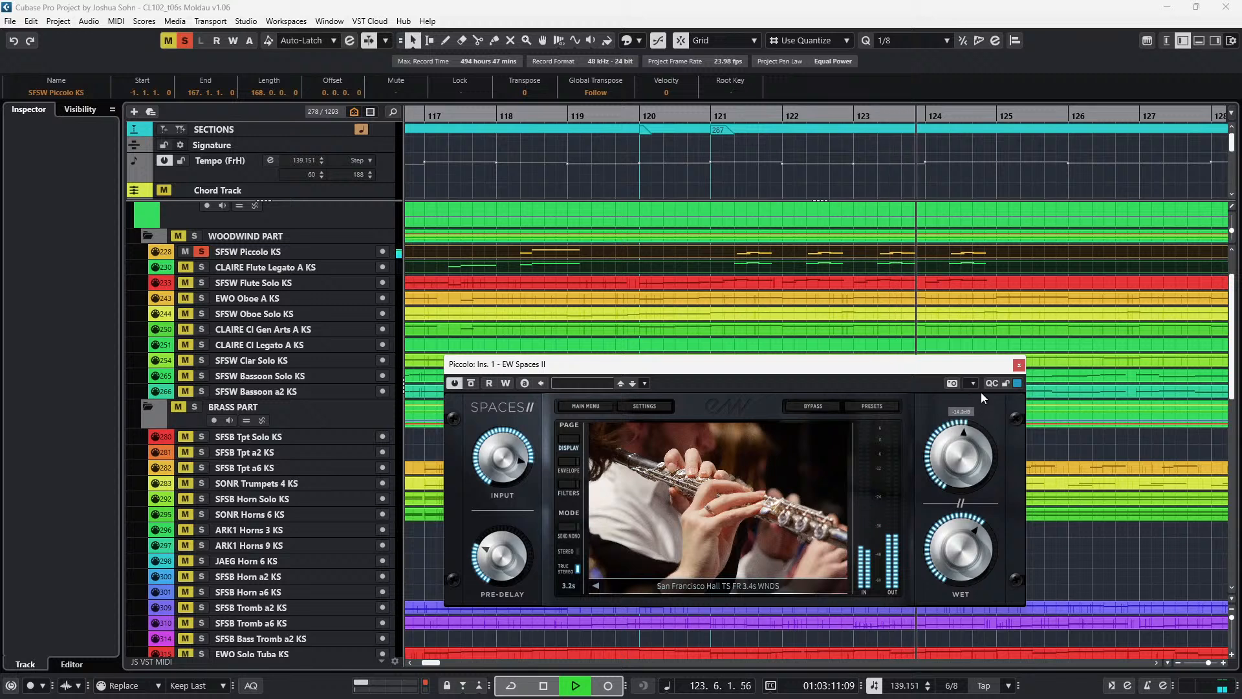
{"action": "mouse_move", "coordinate": [965, 444]}
{"action": "left_mouse_down"}
{"action": "mouse_move", "coordinate": [968, 421]}
{"action": "mouse_move", "coordinate": [973, 436]}
{"action": "left_mouse_up"}
{"action": "key", "text": "space"}
{"action": "key", "text": "space"}
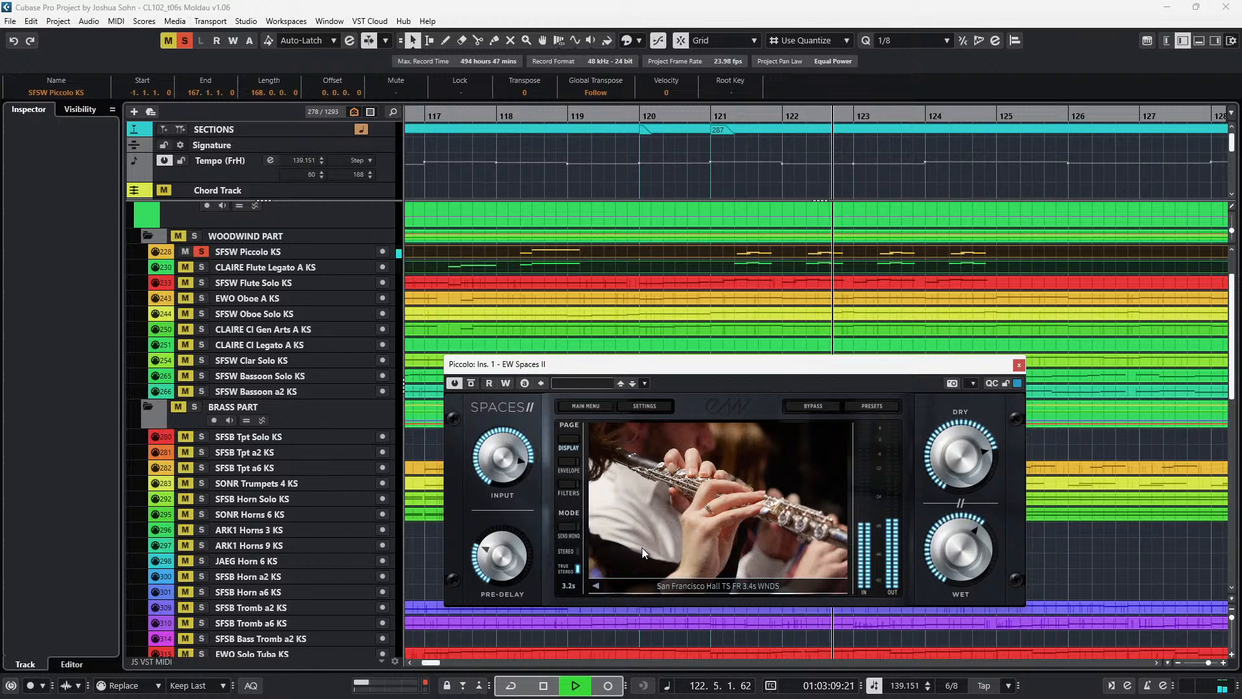
- Clear the piccolo solo, fine-tune the reverb's dry level while playing the full mix from bar 117, and close the reverb
{"action": "key", "text": "space"}
{"action": "key", "text": "s"}
{"action": "key", "text": "KP_Subtract"}
{"action": "key", "text": "KP_Subtract"}
{"action": "key", "text": "KP_Subtract"}
{"action": "key", "text": "space"}
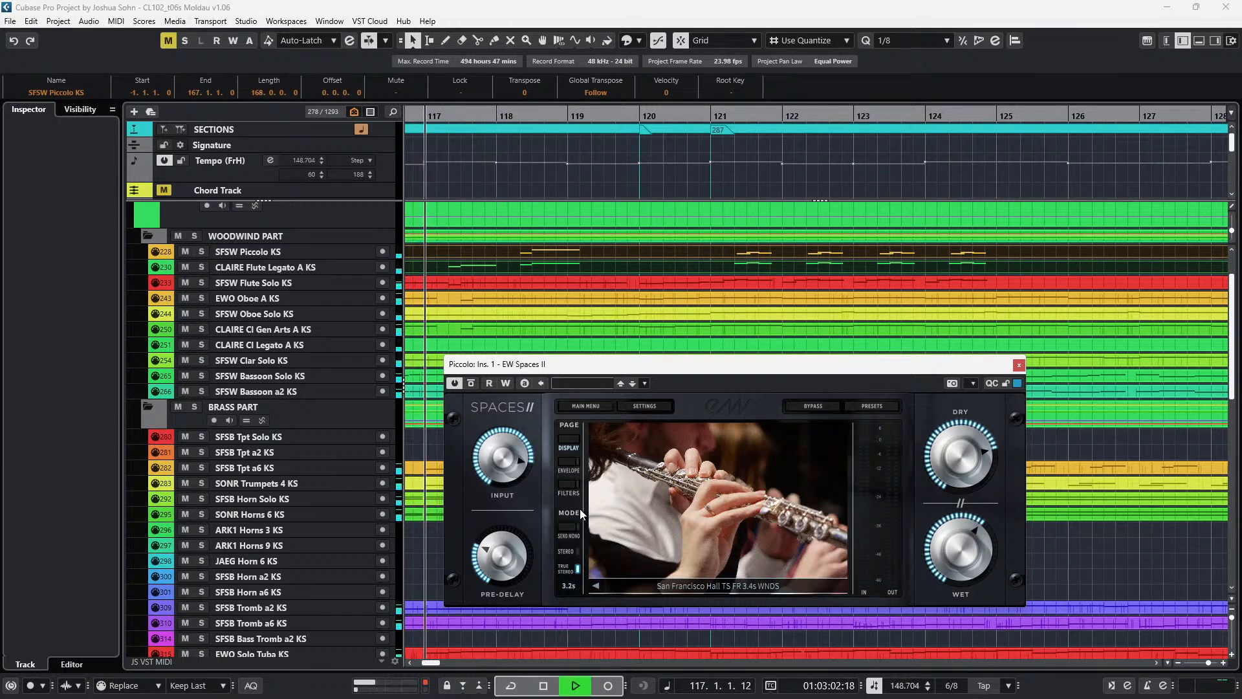
{"action": "mouse_move", "coordinate": [966, 469]}
{"action": "mouse_move", "coordinate": [965, 463]}
{"action": "left_mouse_down"}
{"action": "mouse_move", "coordinate": [967, 433]}
{"action": "mouse_move", "coordinate": [967, 472]}
{"action": "left_mouse_up"}
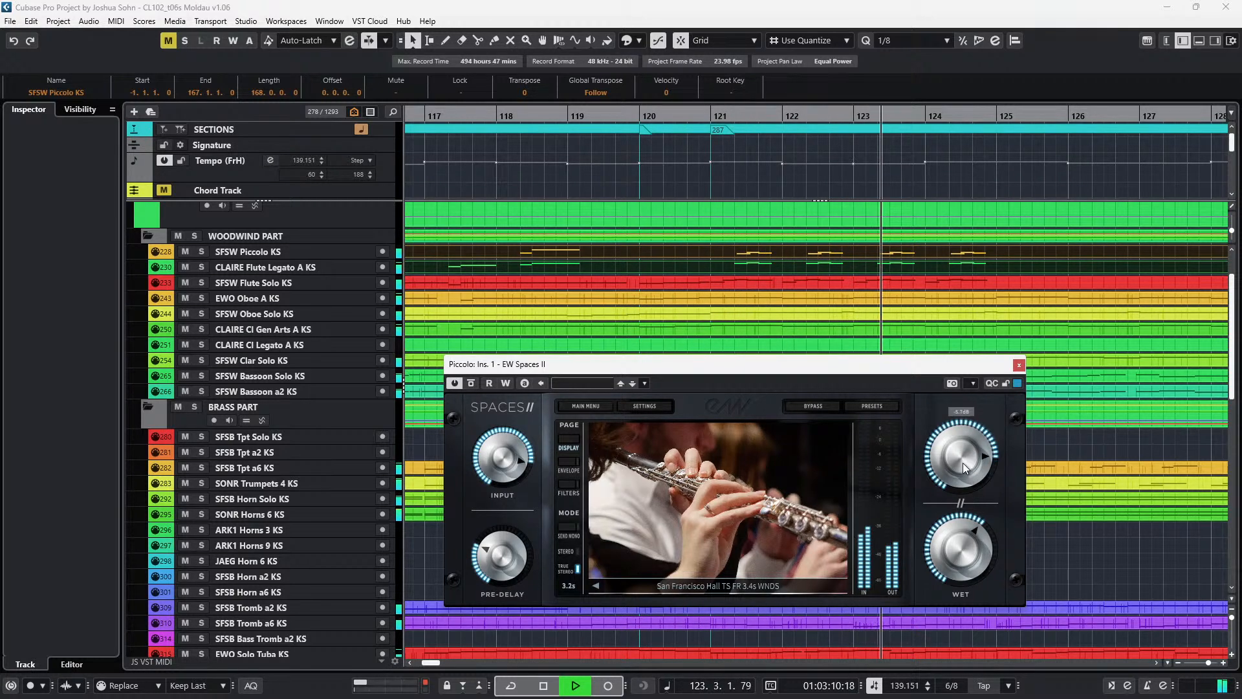
{"action": "mouse_move", "coordinate": [964, 538]}
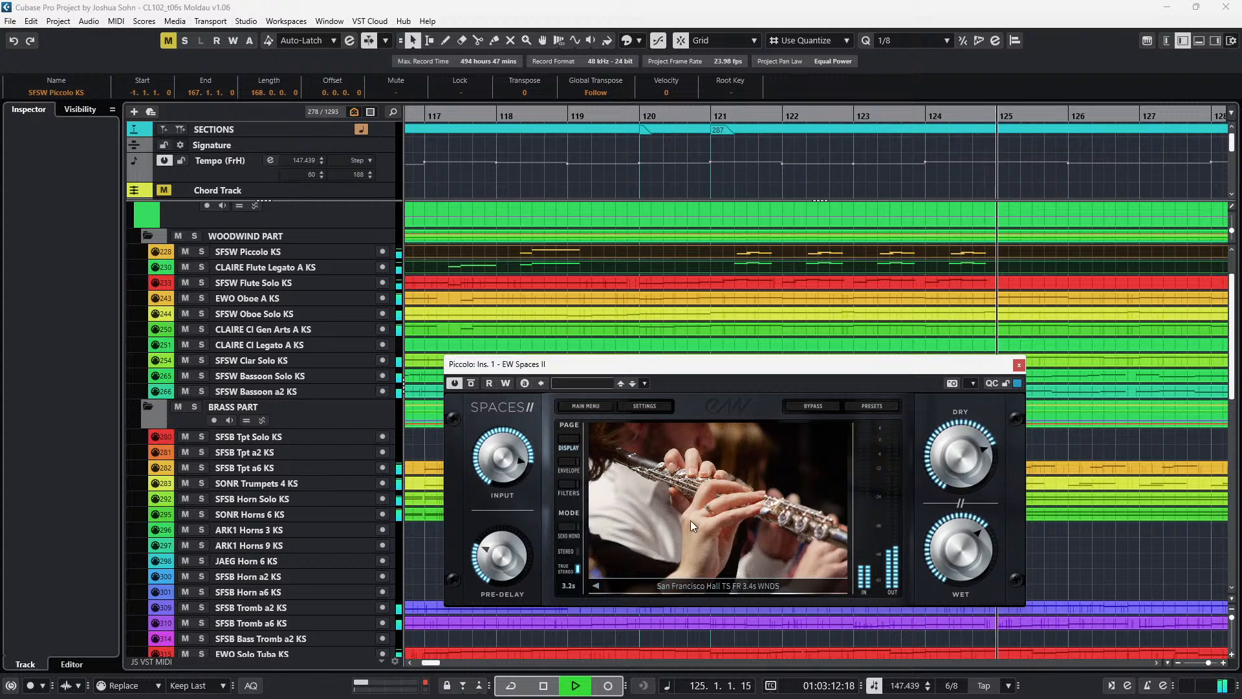
{"action": "key", "text": "space"}
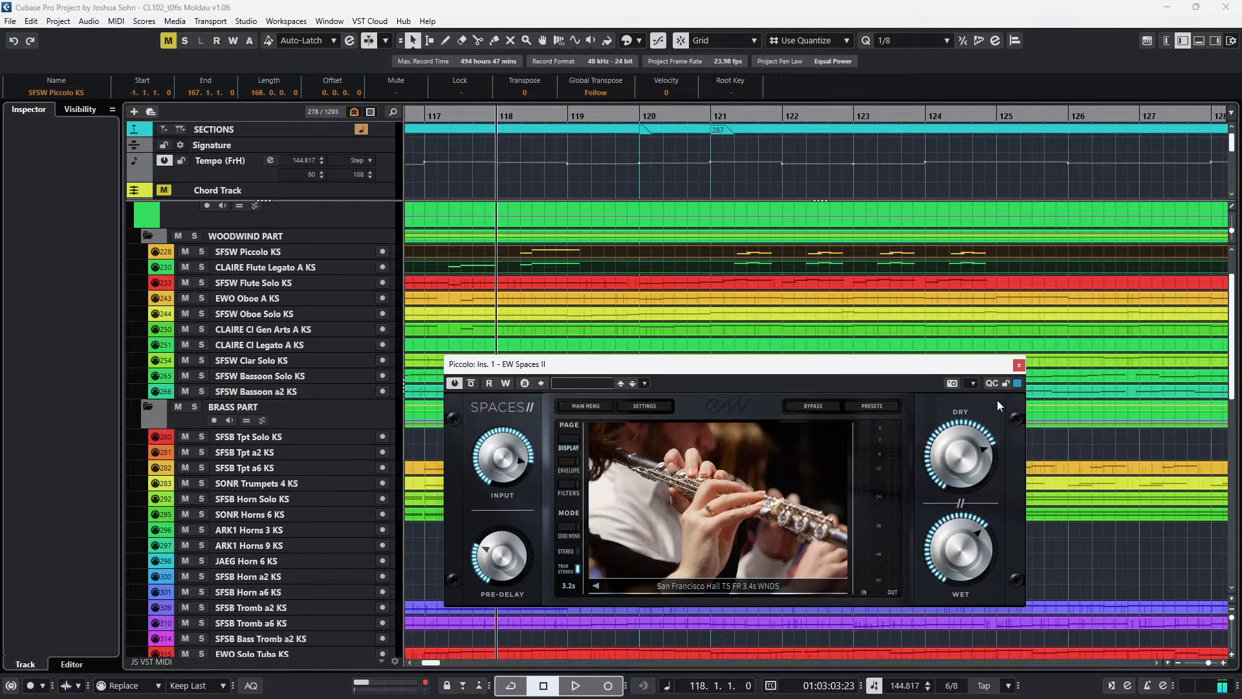
{"action": "left_click", "coordinate": [1019, 365]}
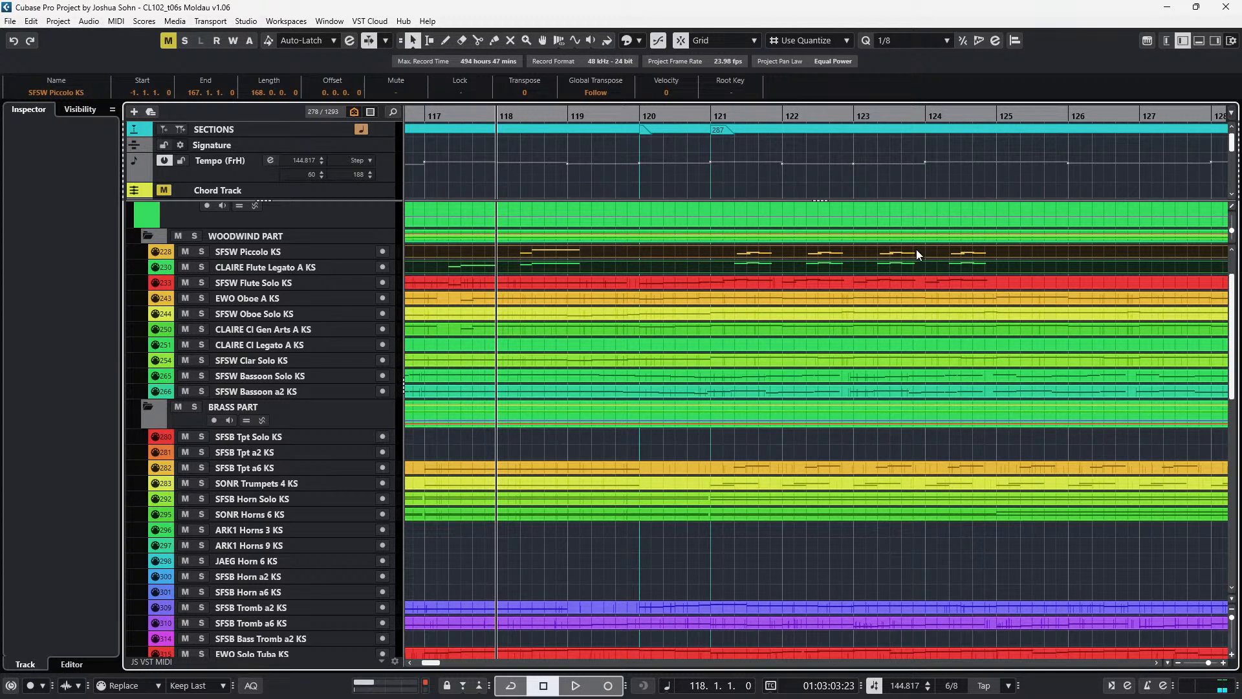
- Slightly raise the wet level of EW Spaces II on the CLAIRE Flute Legato track's Fl Solo channel, then close its windows
{"action": "double_click", "coordinate": [916, 251]}
{"action": "left_click", "coordinate": [904, 262]}
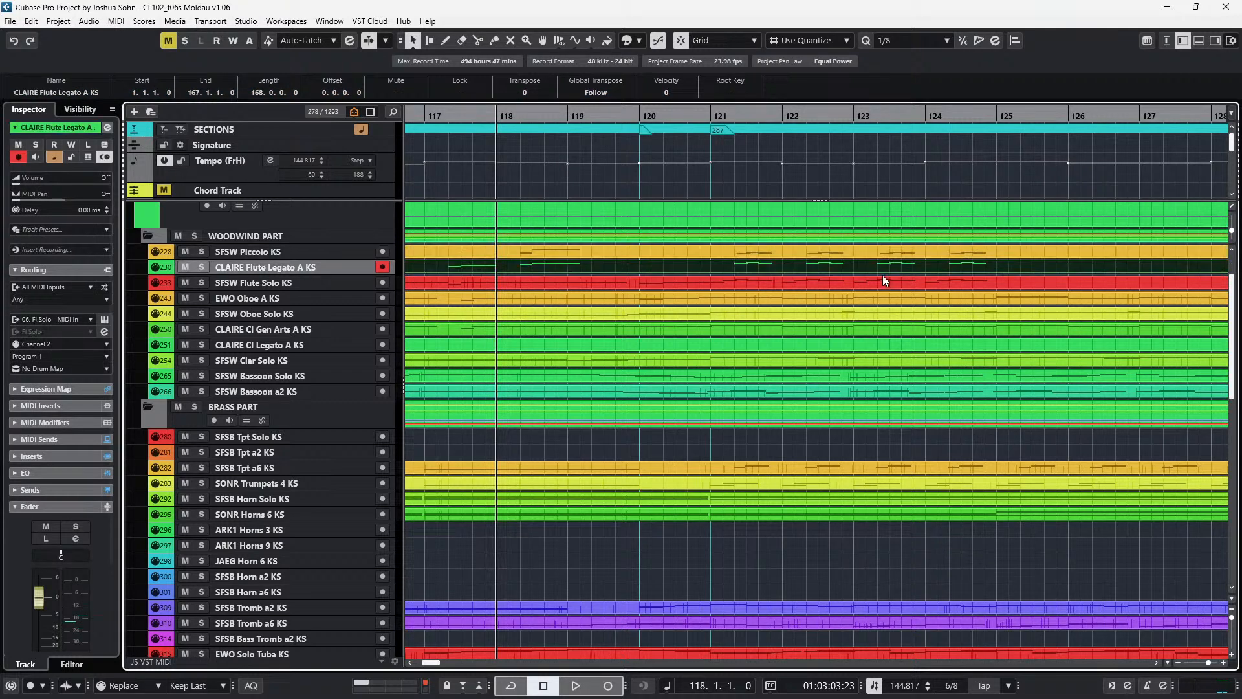
{"action": "key", "text": "e"}
{"action": "left_click", "coordinate": [496, 519]}
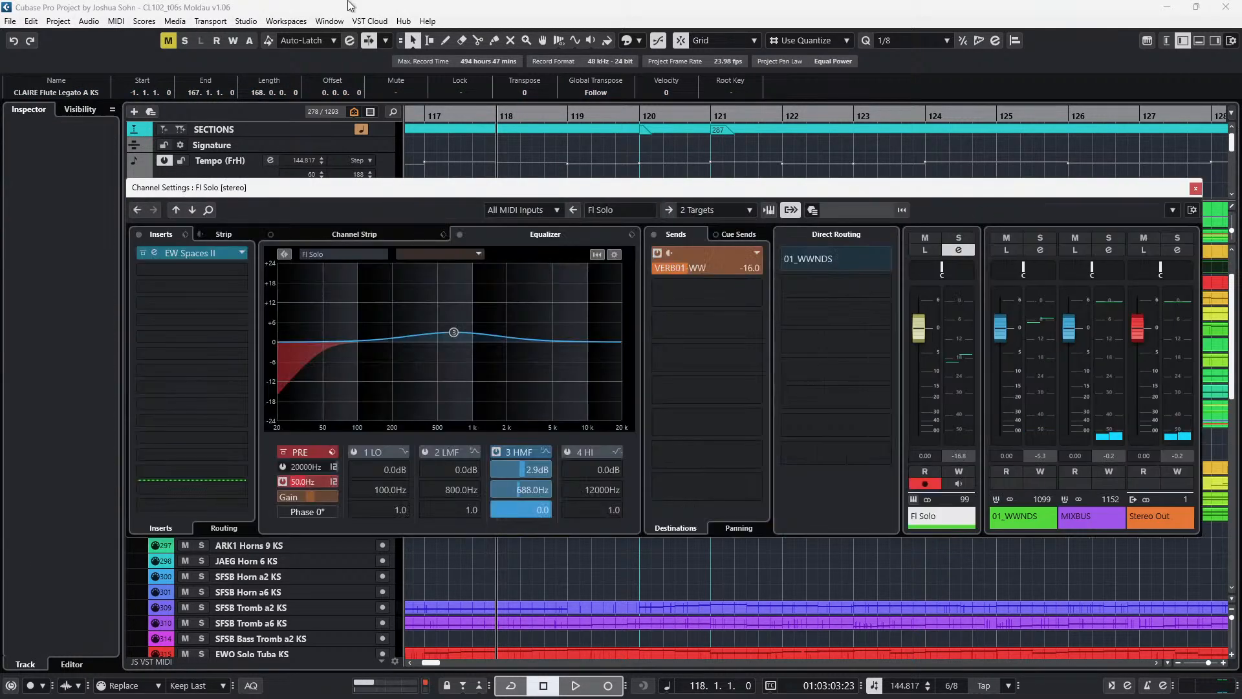
{"action": "left_click", "coordinate": [192, 251]}
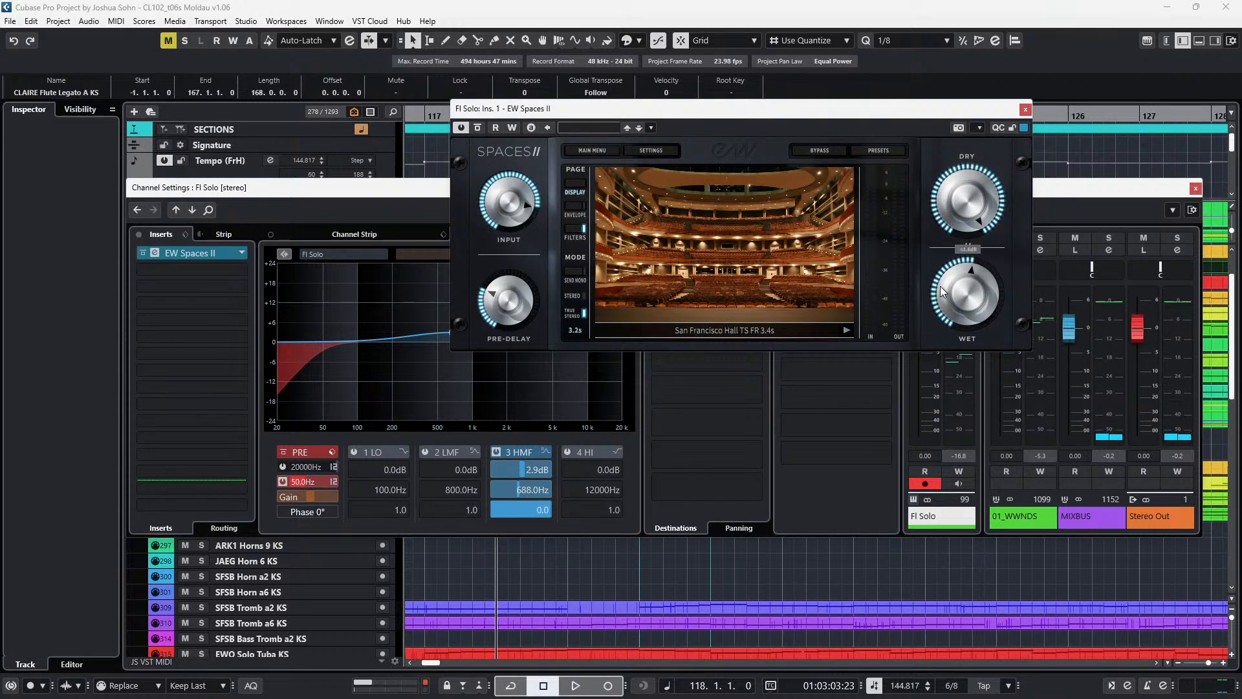
{"action": "mouse_move", "coordinate": [961, 288]}
{"action": "left_click_drag", "start_coordinate": [961, 288], "coordinate": [961, 277]}
{"action": "left_click", "coordinate": [1023, 128]}
{"action": "left_click", "coordinate": [1198, 189]}
- Split the piccolo, CLAIRE flute and SFSW flute parts at bars 121 and 125 and delete the segments after bar 125
{"action": "scroll", "coordinate": [863, 374], "scroll_direction": "down", "scroll_amount": 3, "text": "ctrl"}
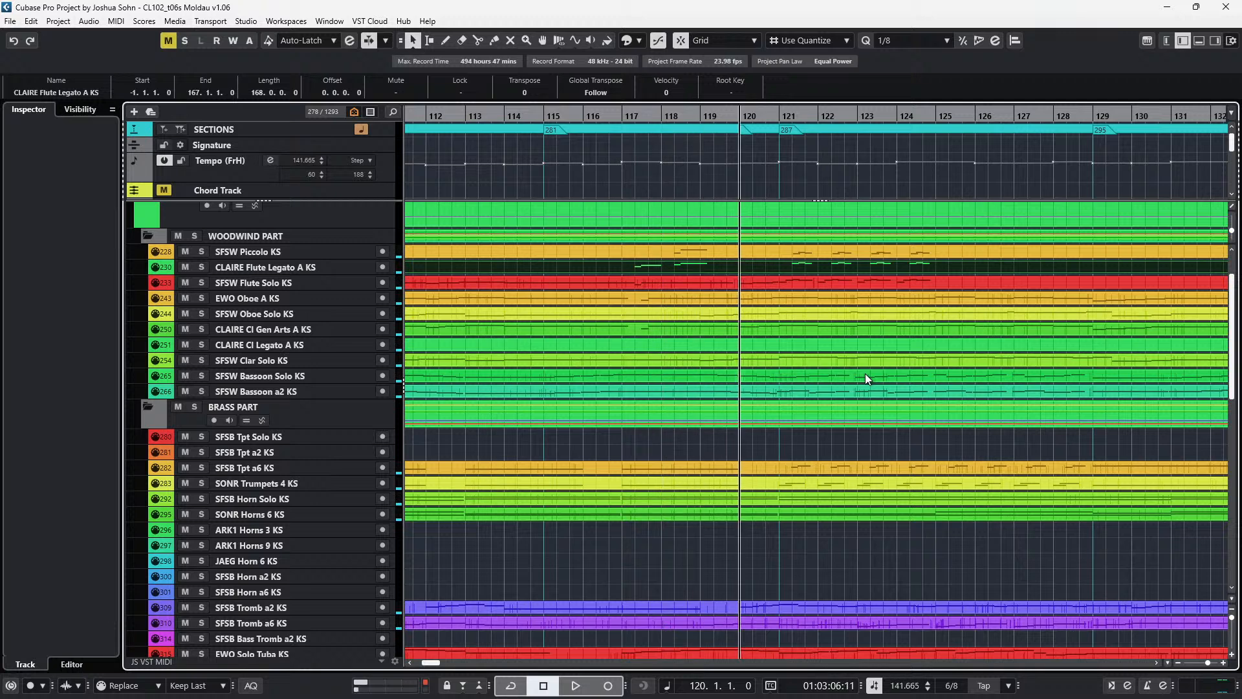
{"action": "left_click", "coordinate": [859, 280]}
{"action": "left_click", "coordinate": [861, 267], "text": "shift"}
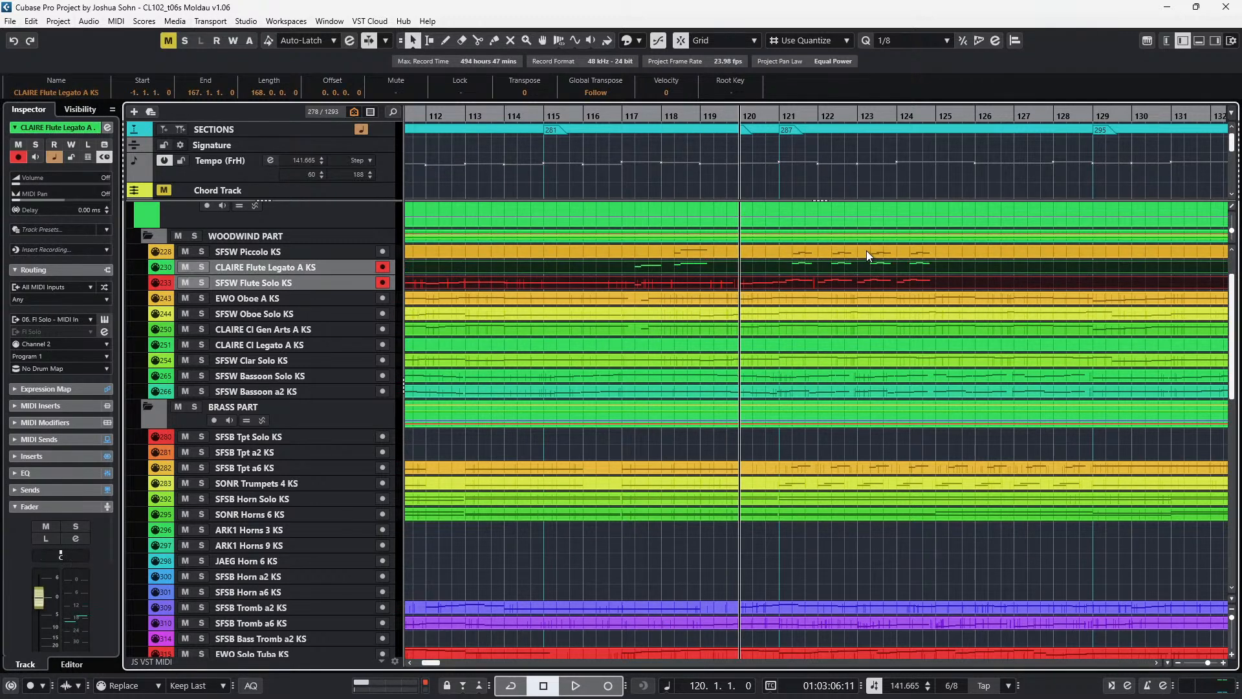
{"action": "left_click", "coordinate": [866, 250], "text": "shift"}
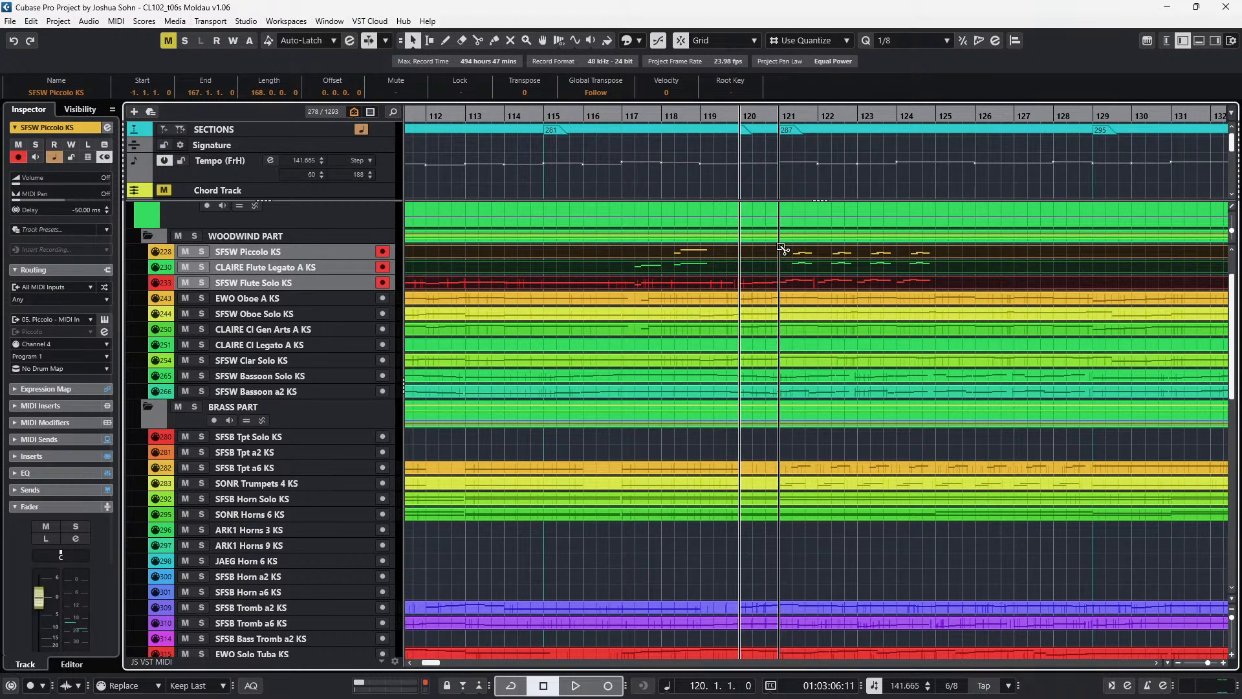
{"action": "left_click", "coordinate": [781, 248]}
{"action": "left_click", "coordinate": [936, 250]}
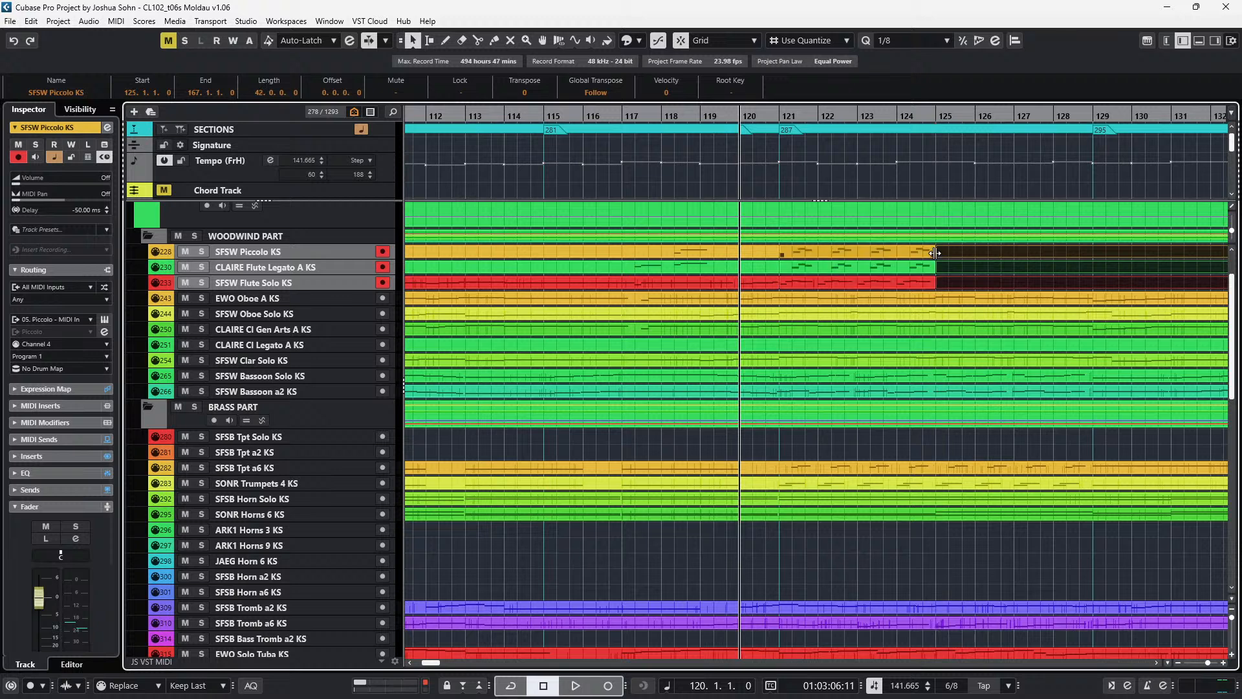
{"action": "key", "text": "Delete"}
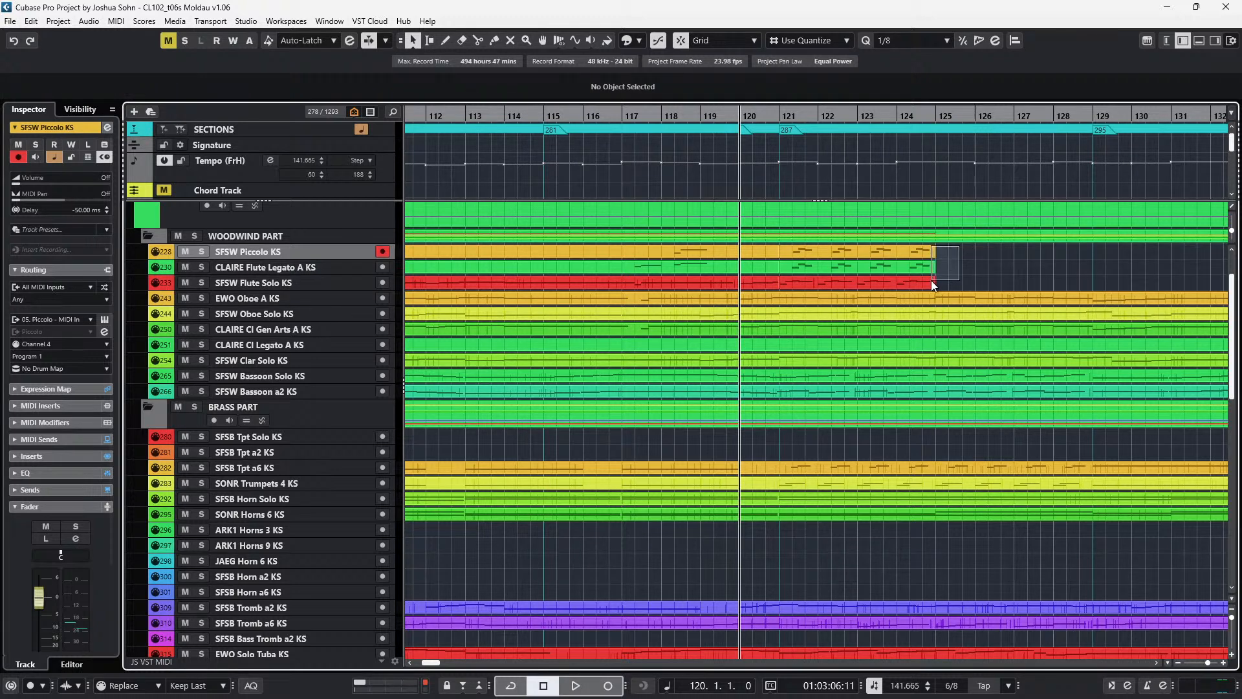
- Duplicate the bars 121–124 segments of the piccolo and both flute tracks to bar 125
{"action": "left_click_drag", "start_coordinate": [931, 283], "coordinate": [932, 283]}
{"action": "key", "text": "ctrl+d"}
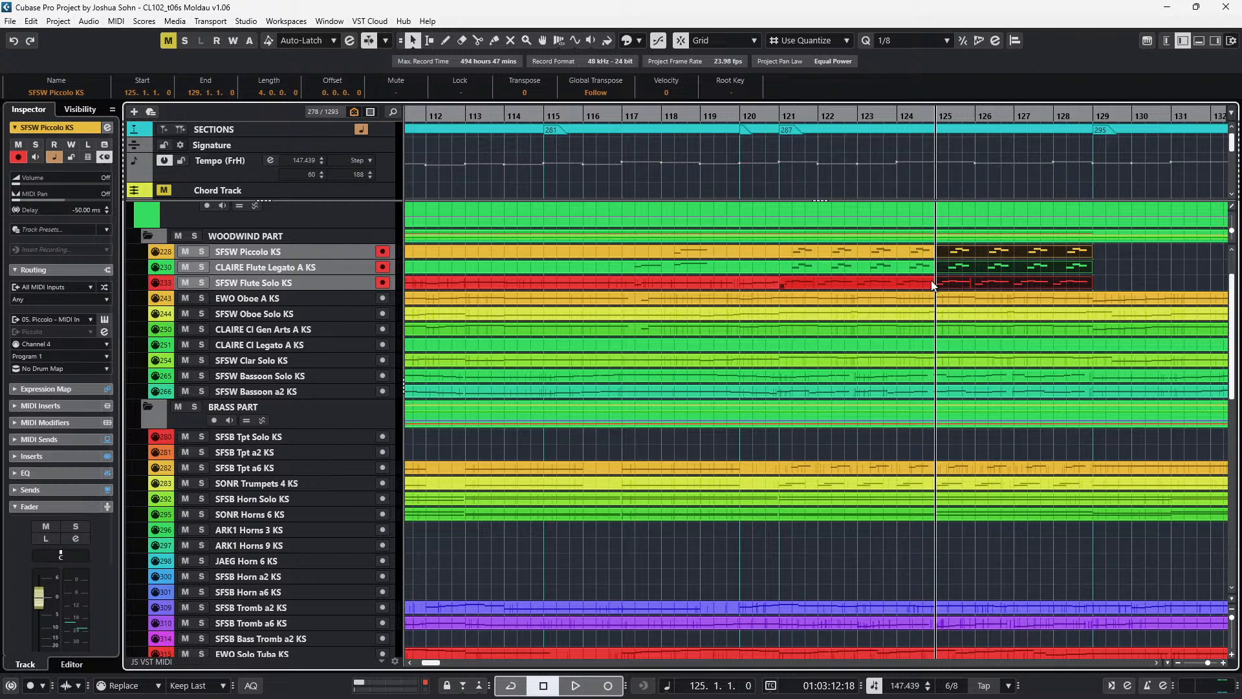
- Raise the G4 notes in bars 125–128 of the duplicated parts to G#4 and audition from bar 125
{"action": "key", "text": "ctrl+e"}
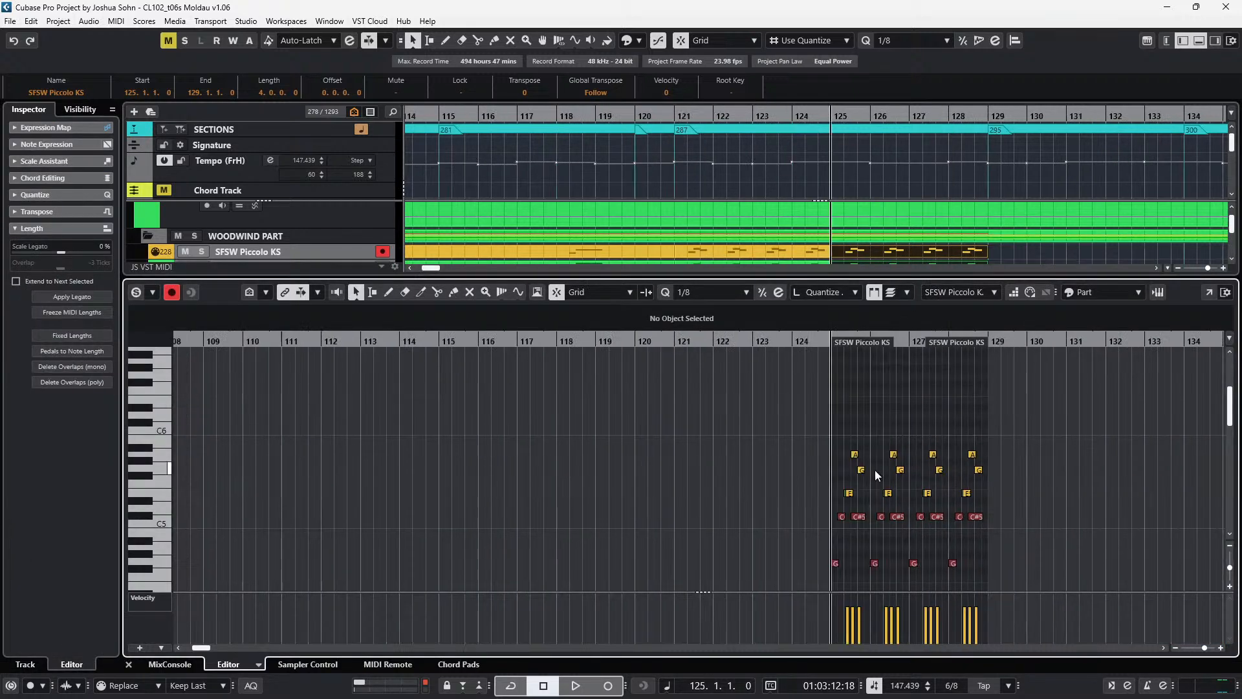
{"action": "scroll", "coordinate": [693, 554], "scroll_direction": "up", "scroll_amount": 3}
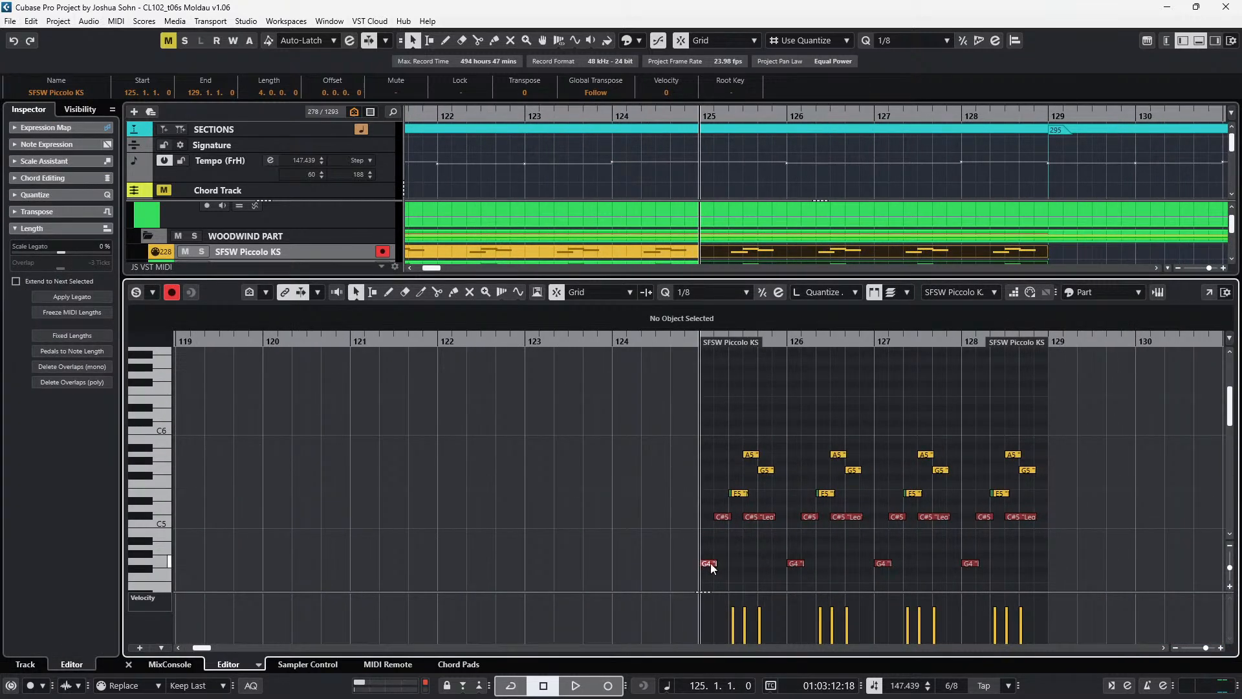
{"action": "left_click_drag", "start_coordinate": [638, 580], "coordinate": [1013, 452]}
{"action": "scroll", "coordinate": [938, 451], "scroll_direction": "up", "scroll_amount": 3}
{"action": "left_click_drag", "start_coordinate": [668, 444], "coordinate": [1042, 486]}
{"action": "scroll", "coordinate": [809, 477], "scroll_direction": "up", "scroll_amount": 3}
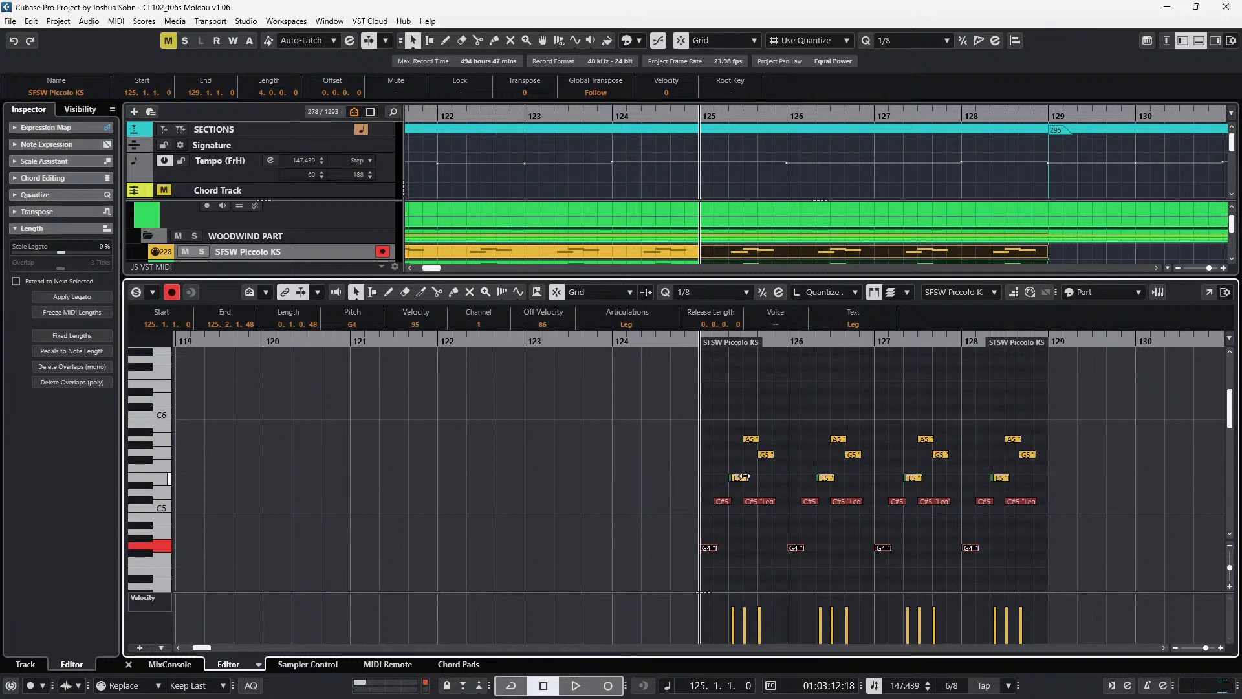
{"action": "key", "text": "Up"}
{"action": "key", "text": "Up"}
{"action": "key", "text": "Down"}
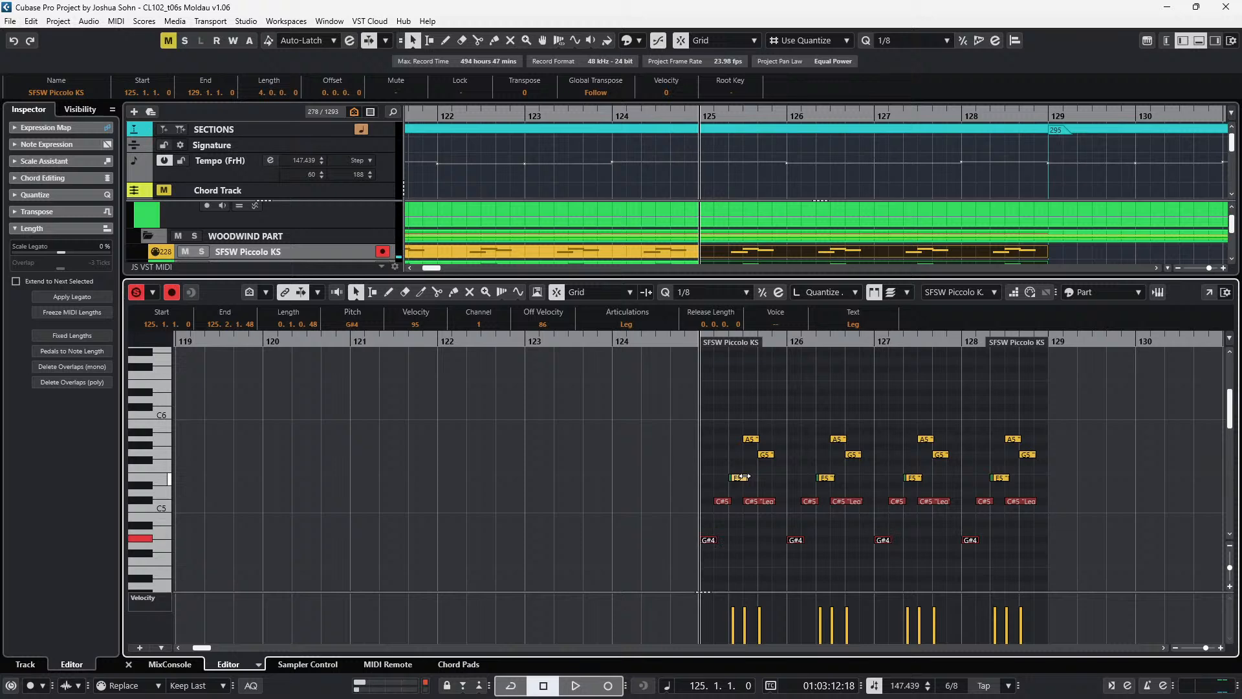
{"action": "key", "text": "space"}
{"action": "key", "text": "space"}
- Raise the piccolo's G5 notes in bars 125–128 to G#5, audition the passage, and close the Key Editor
{"action": "left_click_drag", "start_coordinate": [738, 452], "coordinate": [1053, 456]}
{"action": "key", "text": "Up"}
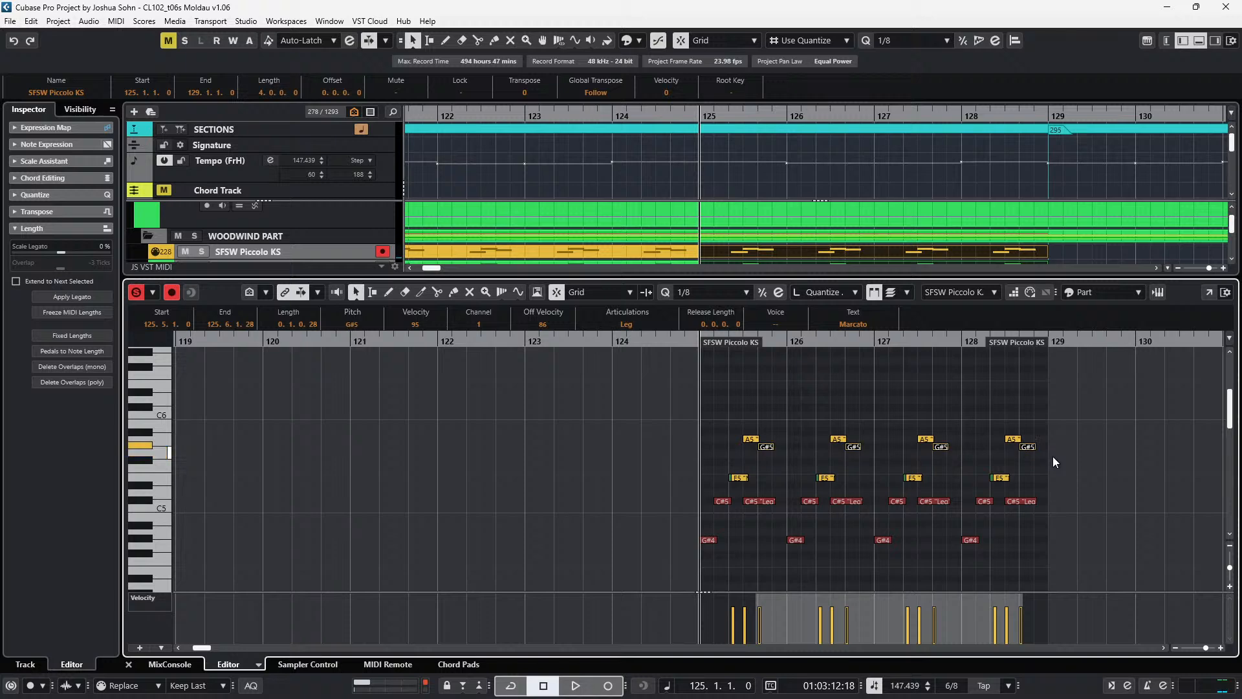
{"action": "key", "text": "space"}
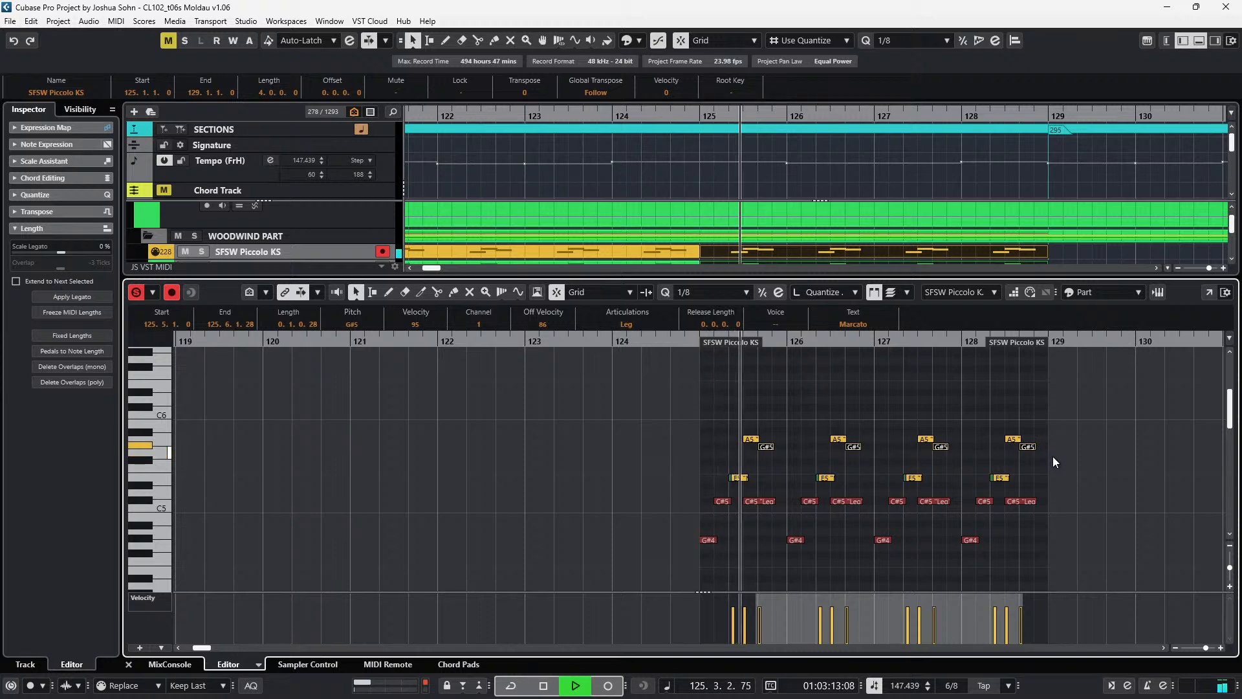
{"action": "key", "text": "space"}
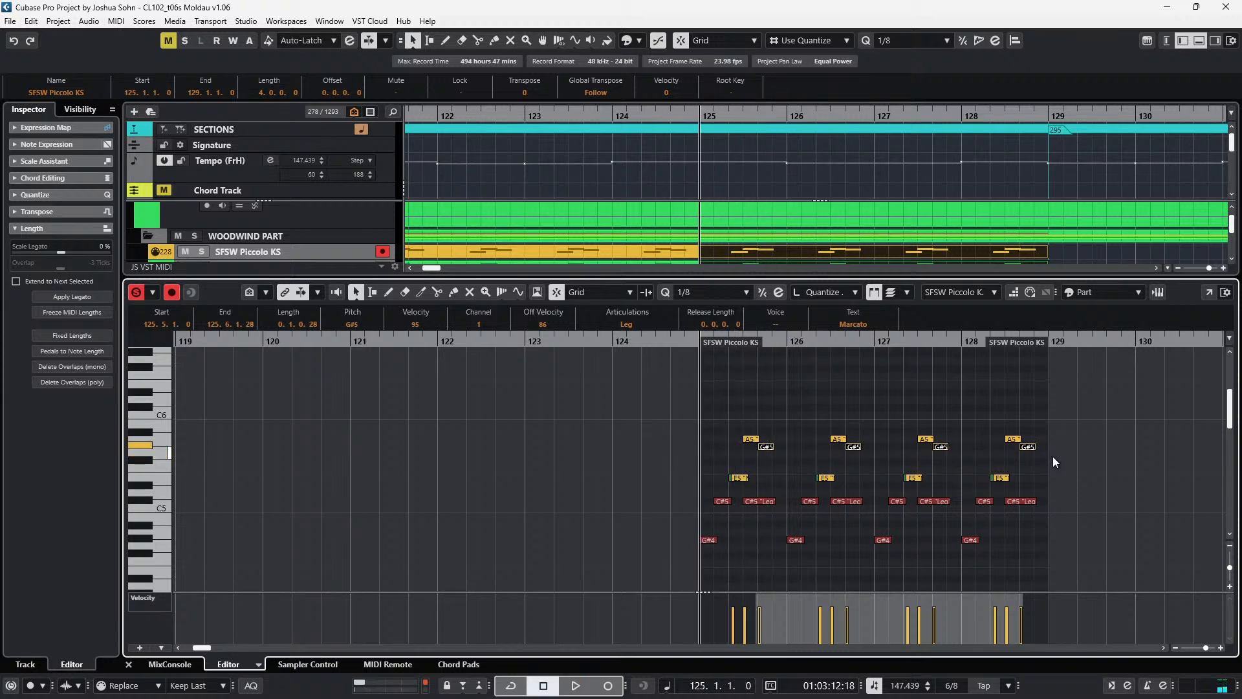
{"action": "key", "text": "space"}
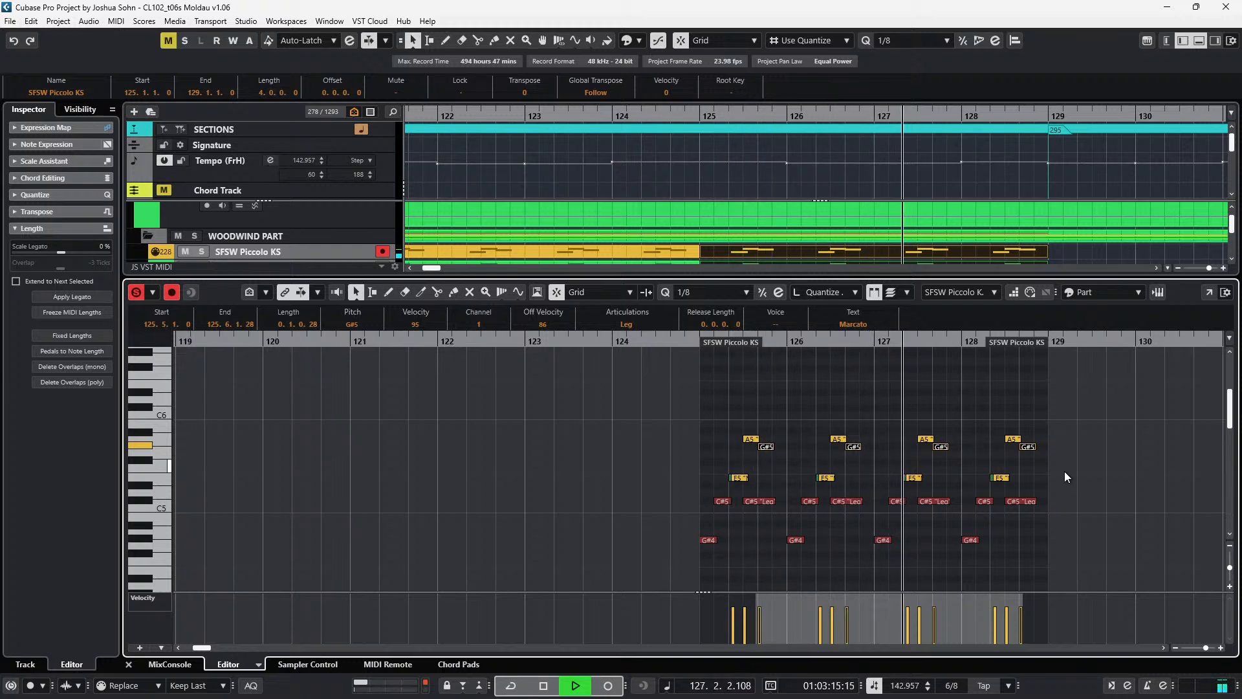
{"action": "scroll", "coordinate": [1065, 476], "scroll_direction": "up", "scroll_amount": 1}
{"action": "key", "text": "space"}
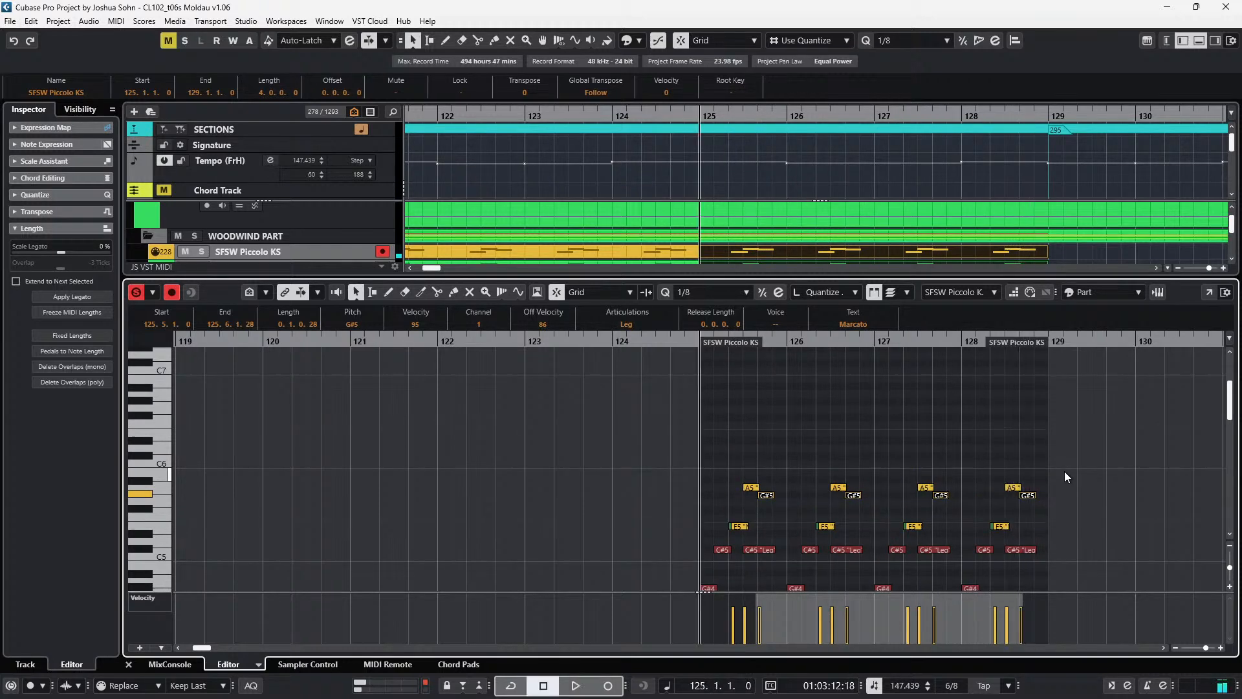
{"action": "key", "text": "Return"}
- Glue the split piccolo and flute segments into one continuous part per track ending at bar 129
{"action": "scroll", "coordinate": [1027, 342], "scroll_direction": "down", "scroll_amount": 4}
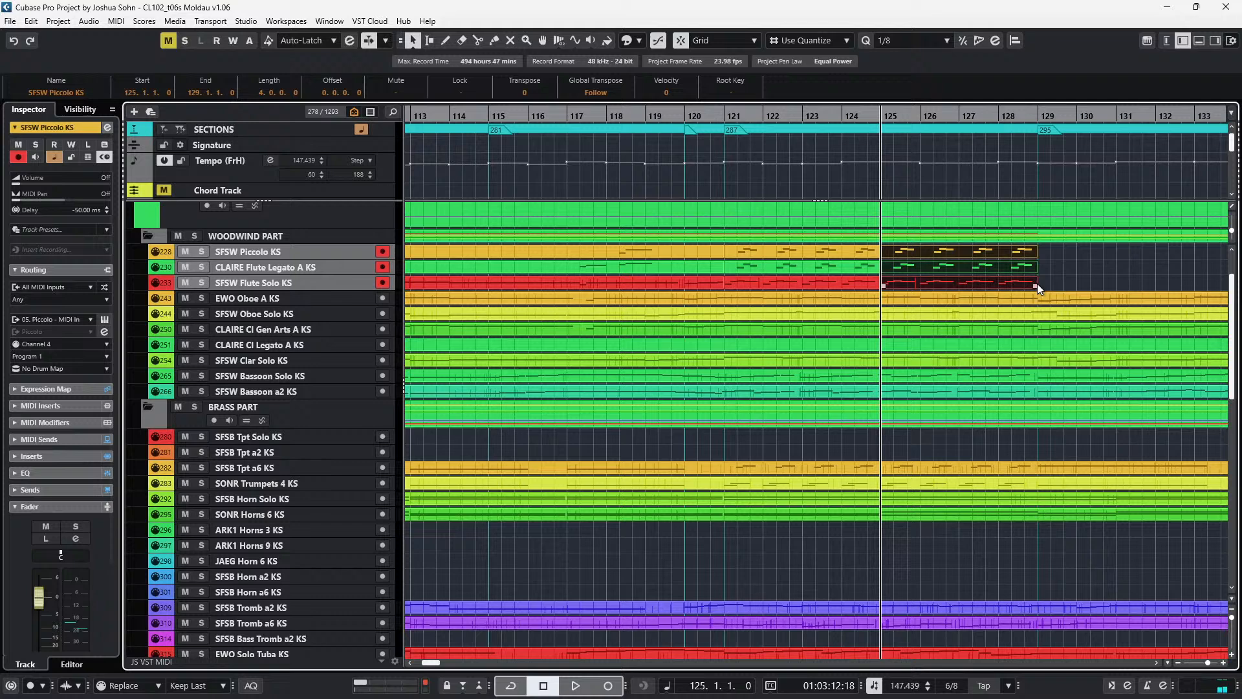
{"action": "left_click", "coordinate": [1051, 246]}
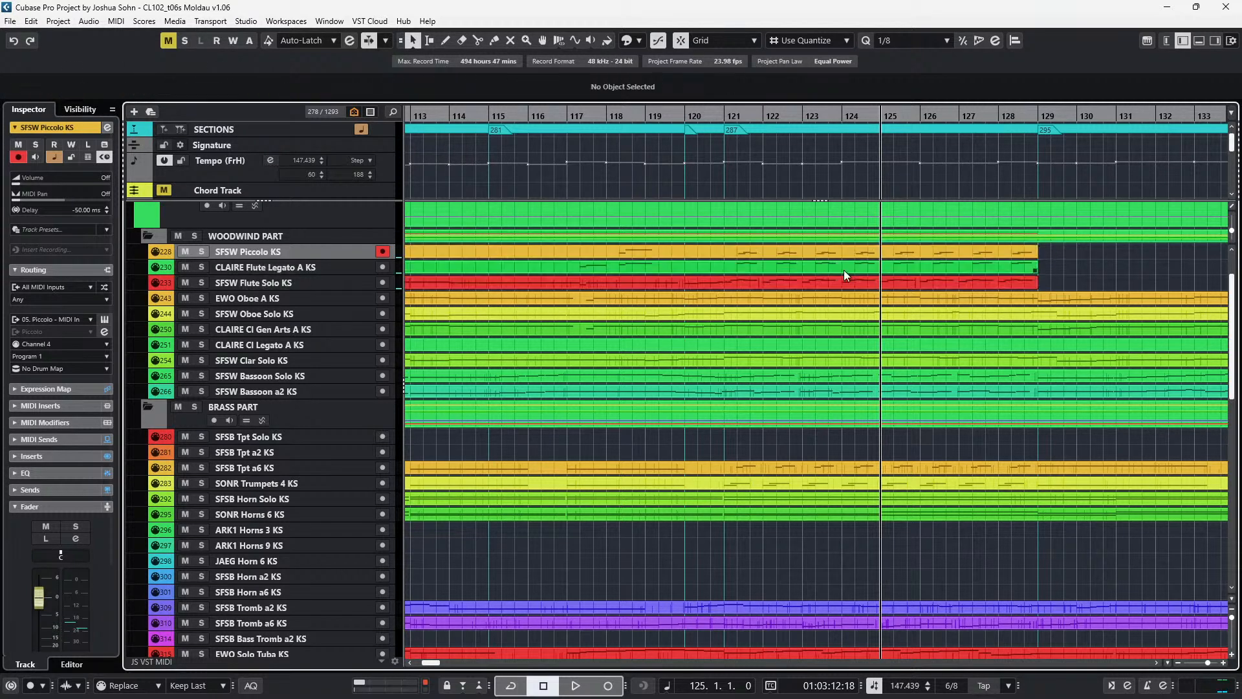
{"action": "scroll", "coordinate": [961, 262], "scroll_direction": "right", "scroll_amount": 2}
{"action": "left_click_drag", "start_coordinate": [953, 278], "coordinate": [954, 284]}
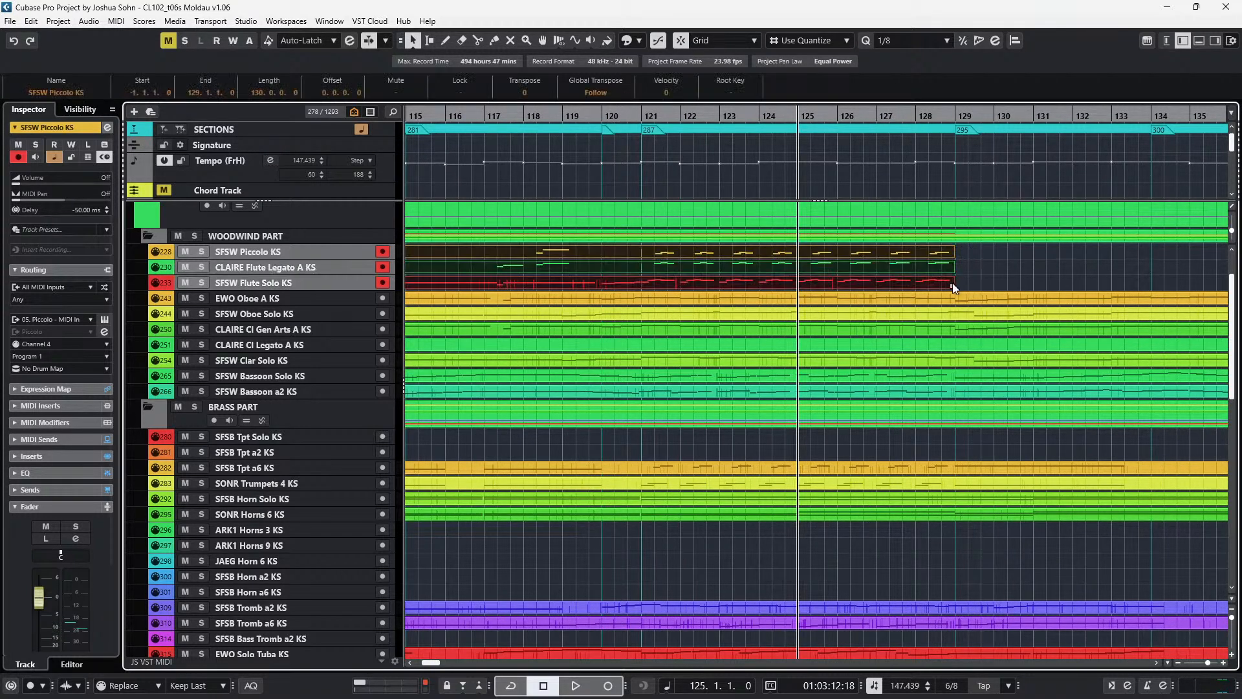
{"action": "left_click", "coordinate": [953, 284]}
- Create empty parts after bar 129 on the piccolo and both flute tracks and glue them to the preceding parts
{"action": "double_click", "coordinate": [987, 255]}
{"action": "double_click", "coordinate": [984, 263]}
{"action": "double_click", "coordinate": [984, 278]}
{"action": "left_click", "coordinate": [954, 257]}
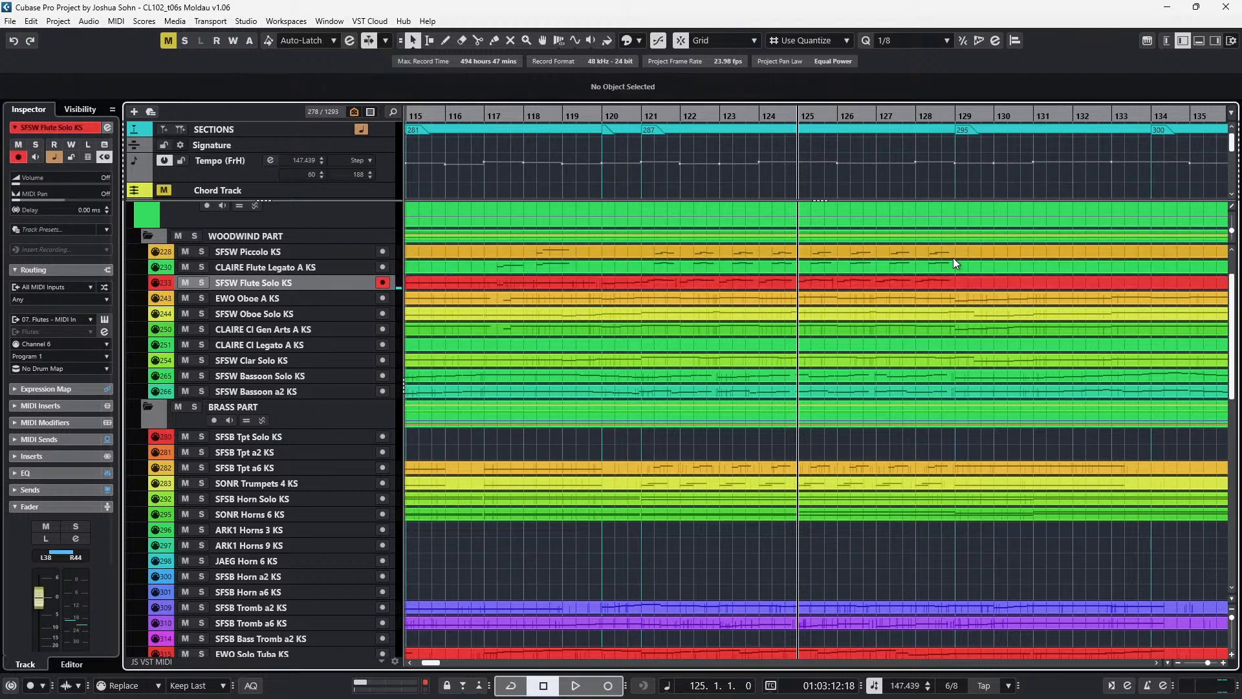
{"action": "left_click", "coordinate": [954, 267], "text": "shift"}
{"action": "left_click", "coordinate": [954, 280], "text": "shift"}
- Open the piccolo and flute parts together in the Key Editor, move to bar 129, hide the controller lanes and select the piccolo's last G#5 note
{"action": "key", "text": "Return"}
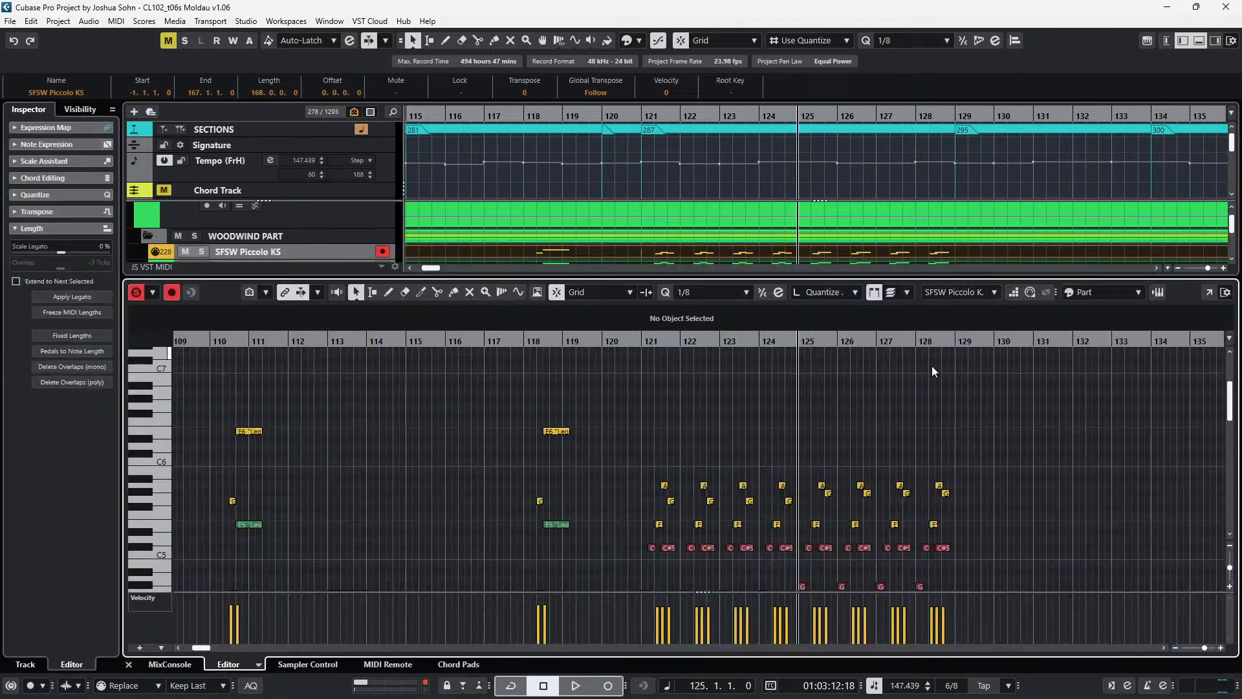
{"action": "scroll", "coordinate": [934, 395], "scroll_direction": "up", "scroll_amount": 4}
{"action": "key", "text": "KP_Add"}
{"action": "key", "text": "KP_Add"}
{"action": "key", "text": "KP_Add"}
{"action": "key", "text": "KP_Add"}
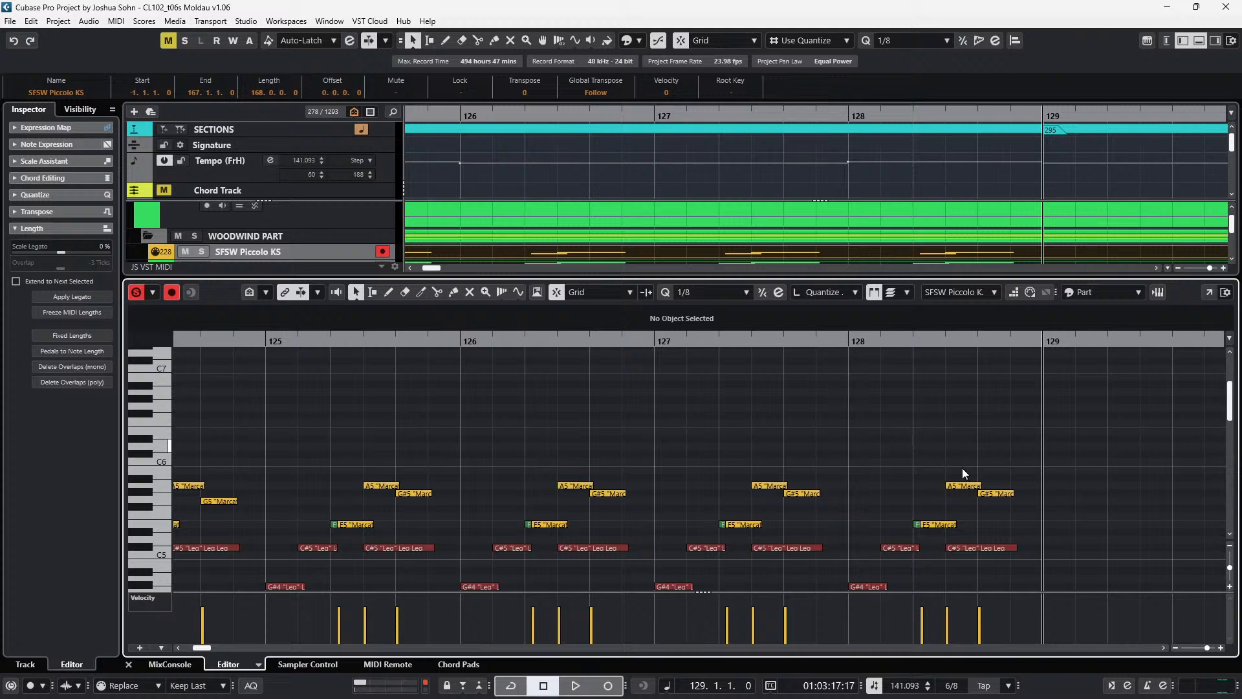
{"action": "scroll", "coordinate": [1007, 511], "scroll_direction": "right", "scroll_amount": 2}
{"action": "key", "text": "alt+l"}
{"action": "scroll", "coordinate": [950, 502], "scroll_direction": "down", "scroll_amount": 2}
{"action": "scroll", "coordinate": [951, 506], "scroll_direction": "down", "scroll_amount": 2}
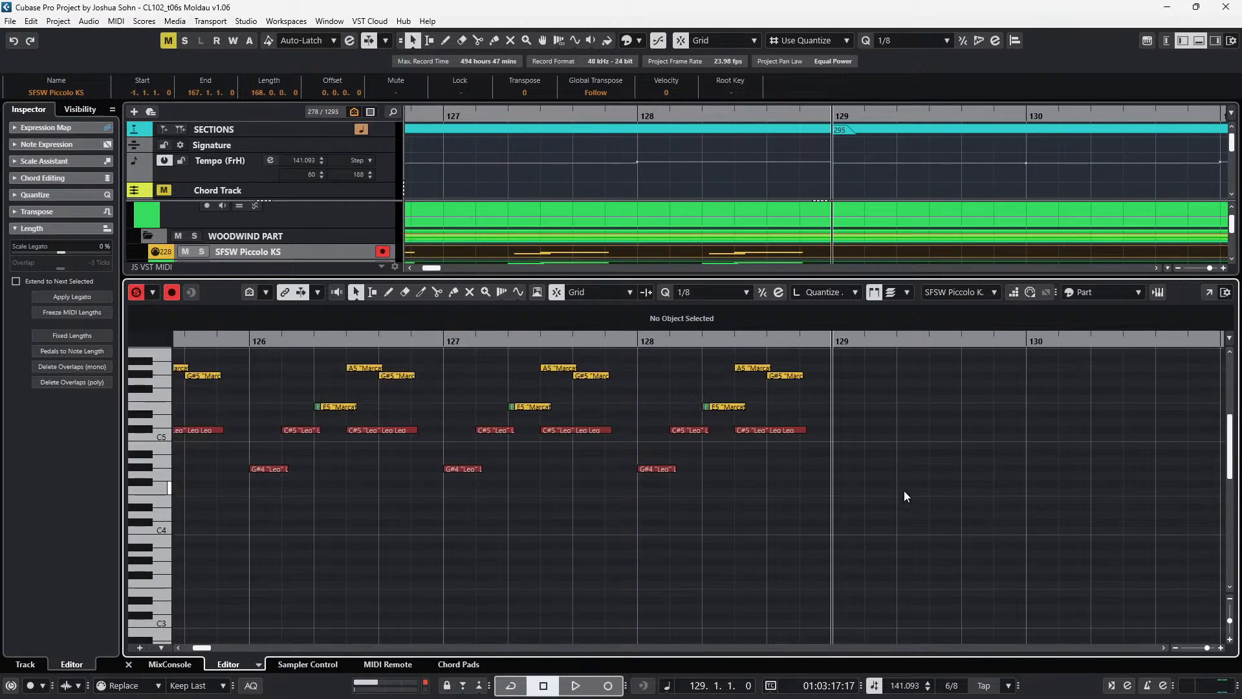
{"action": "scroll", "coordinate": [836, 433], "scroll_direction": "up", "scroll_amount": 2}
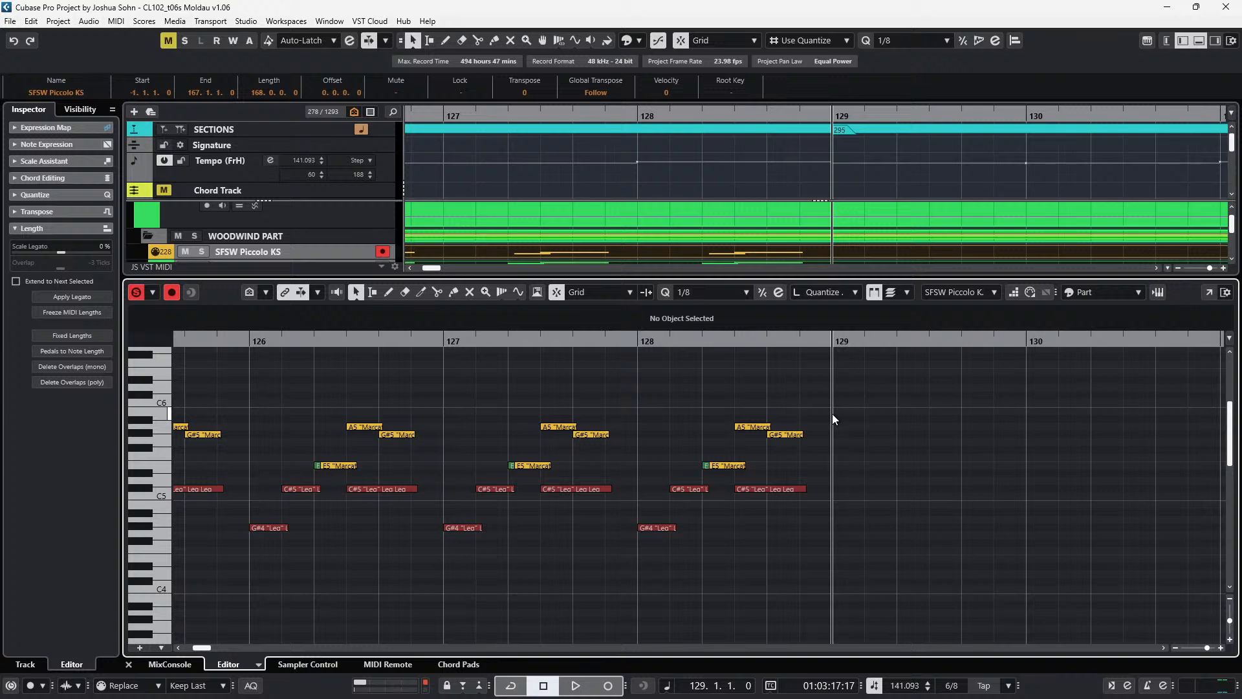
{"action": "left_click", "coordinate": [794, 434]}
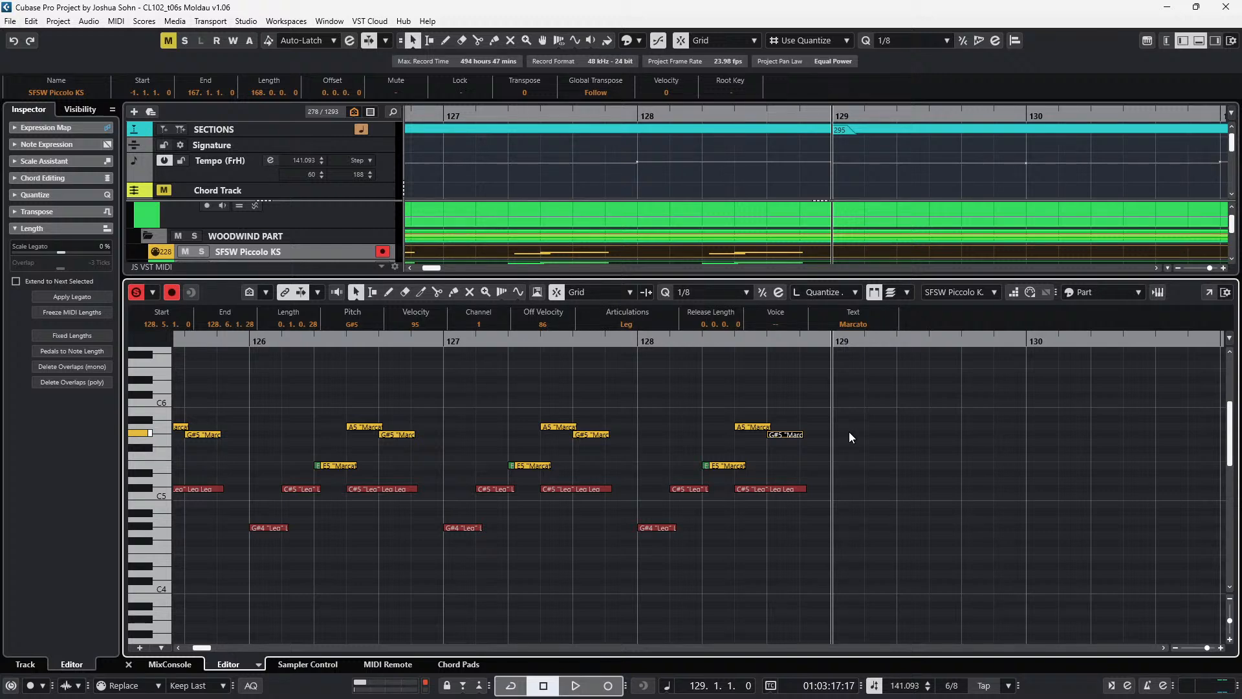
- Switch to the PDF score and check the piccolo's octave marking from bar 287, then return to the Cubase project
{"action": "scroll", "coordinate": [813, 452], "scroll_direction": "down", "scroll_amount": 5}
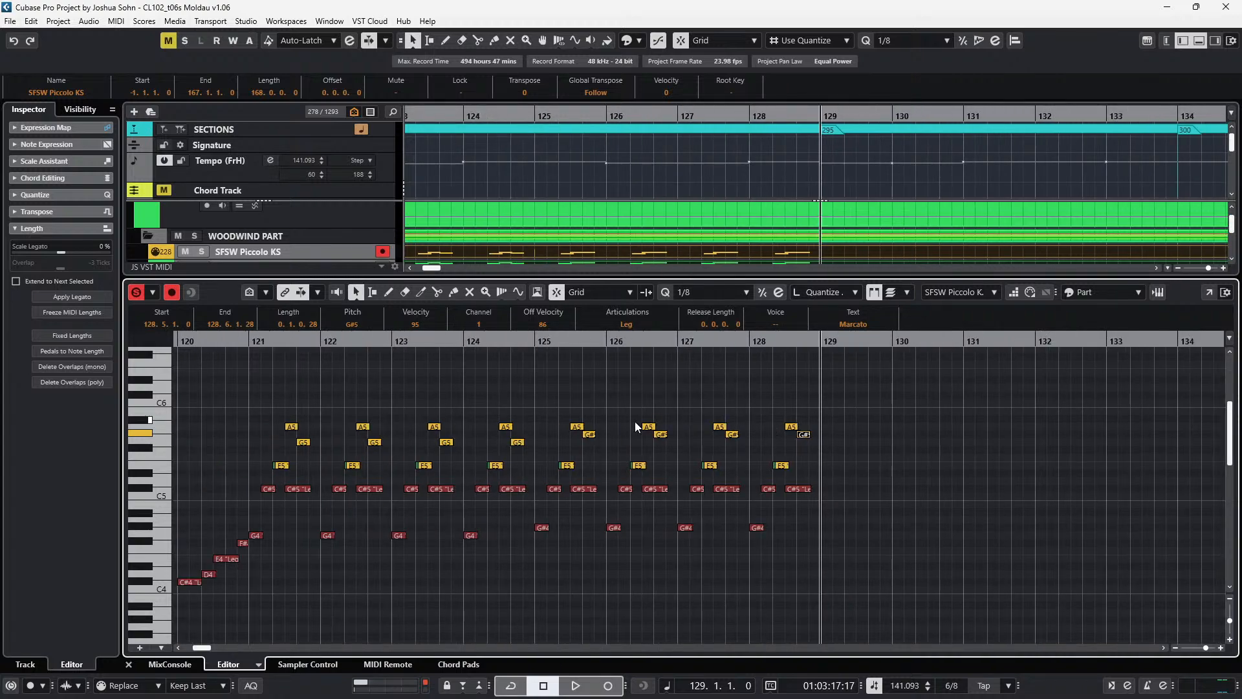
{"action": "key", "text": "alt+Tab"}
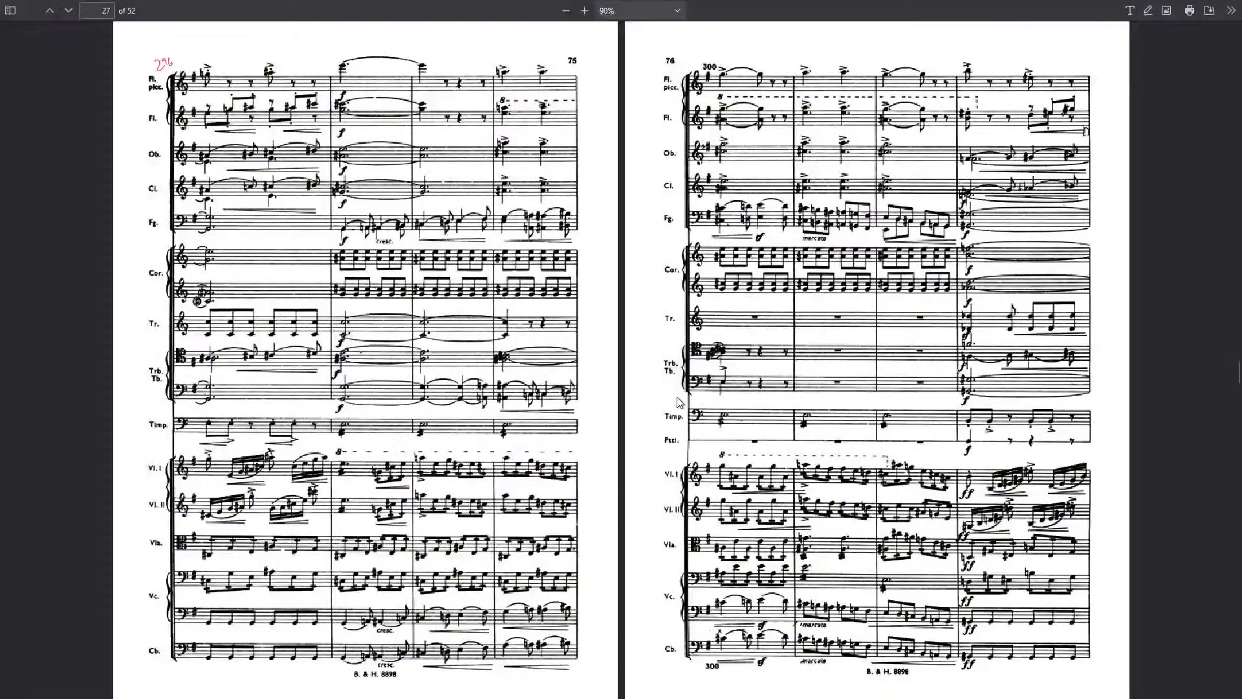
{"action": "key", "text": "Page_Up"}
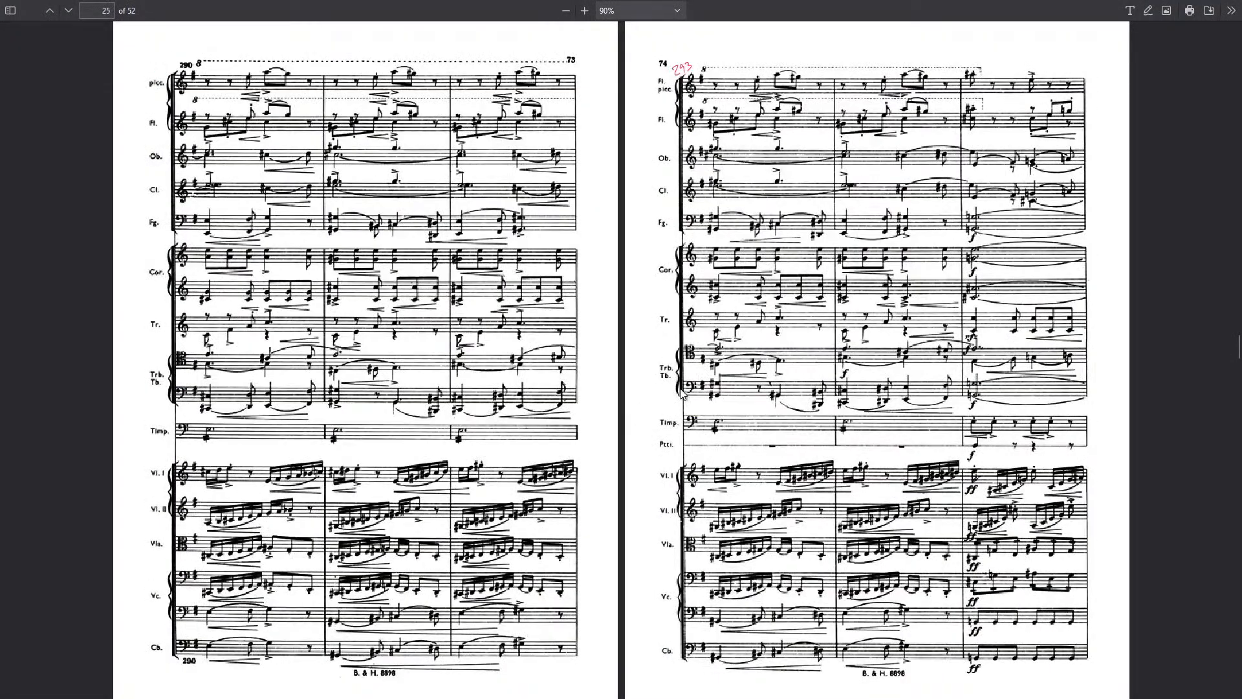
{"action": "key", "text": "Page_Up"}
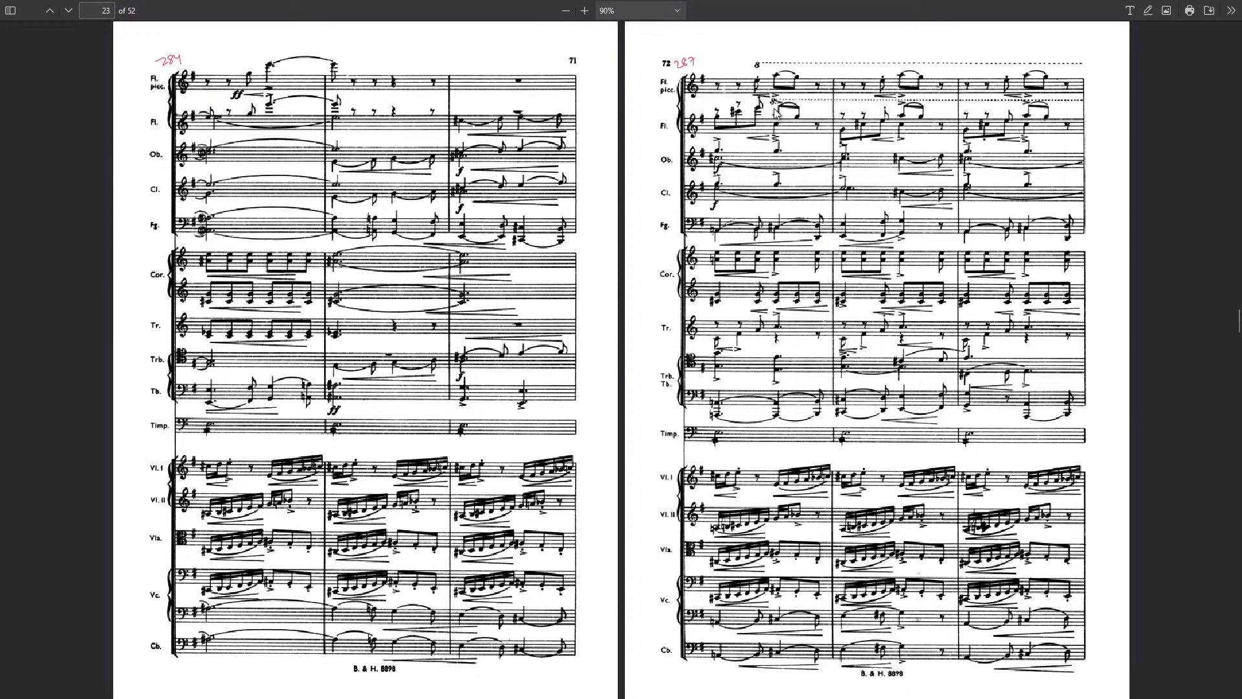
{"action": "key", "text": "alt+Tab"}
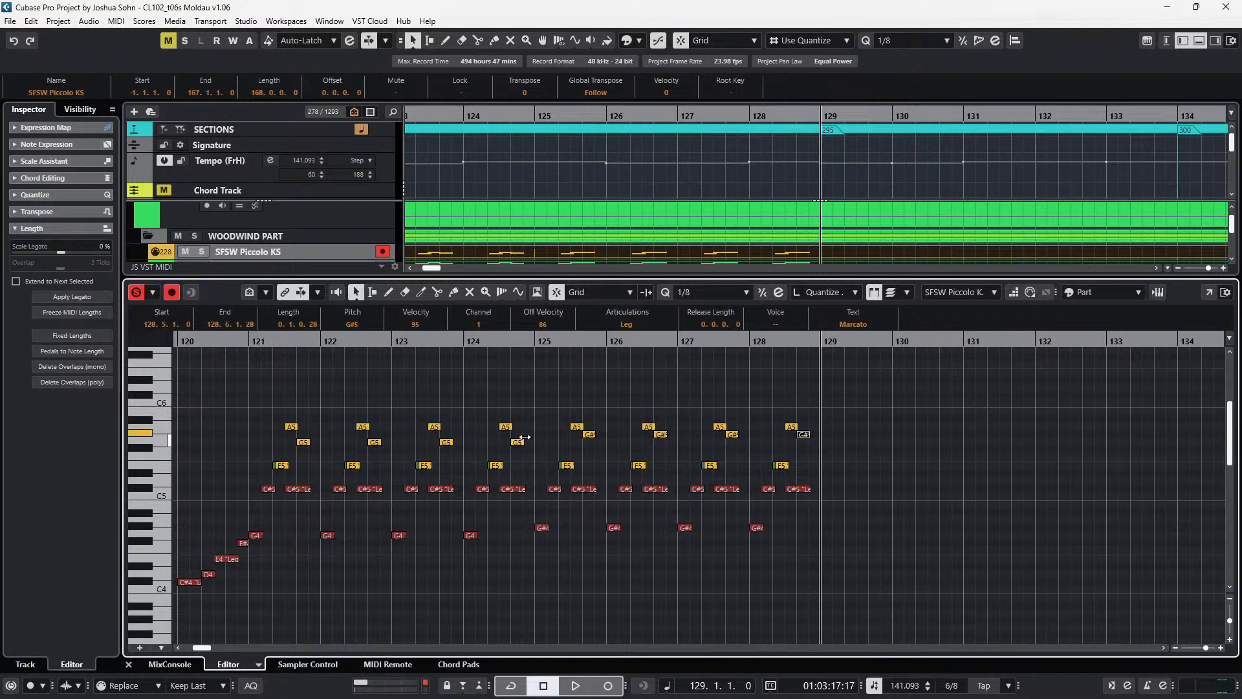
- Select all the piccolo's notes in bars 121–128 and transpose them up one octave
{"action": "scroll", "coordinate": [521, 440], "scroll_direction": "left", "scroll_amount": 3}
{"action": "left_click", "coordinate": [384, 466]}
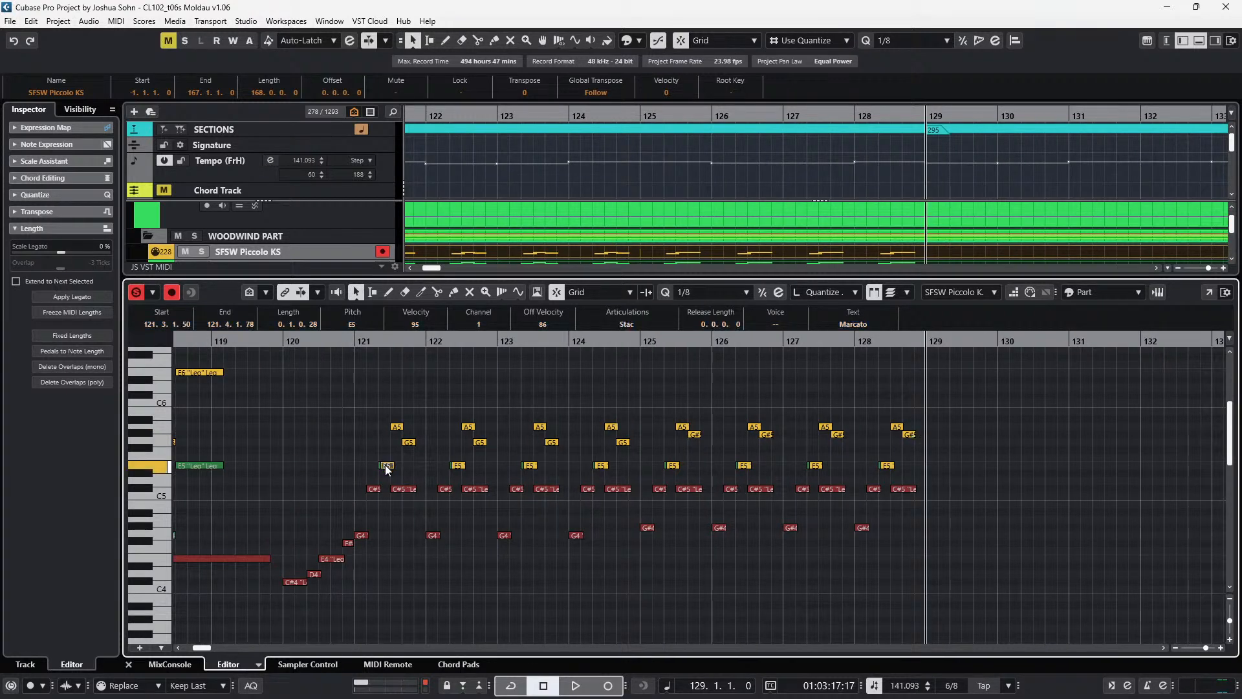
{"action": "key", "text": "shift+Right"}
{"action": "key", "text": "shift+Right"}
{"action": "key", "text": "shift+Right"}
{"action": "key", "text": "shift+Right"}
{"action": "key", "text": "shift+Right"}
{"action": "key", "text": "shift+Right"}
{"action": "key", "text": "shift+Right"}
{"action": "key", "text": "shift+Right"}
{"action": "key", "text": "shift+Right"}
{"action": "key", "text": "shift+Right"}
{"action": "key", "text": "shift+Right"}
{"action": "key", "text": "shift+Right"}
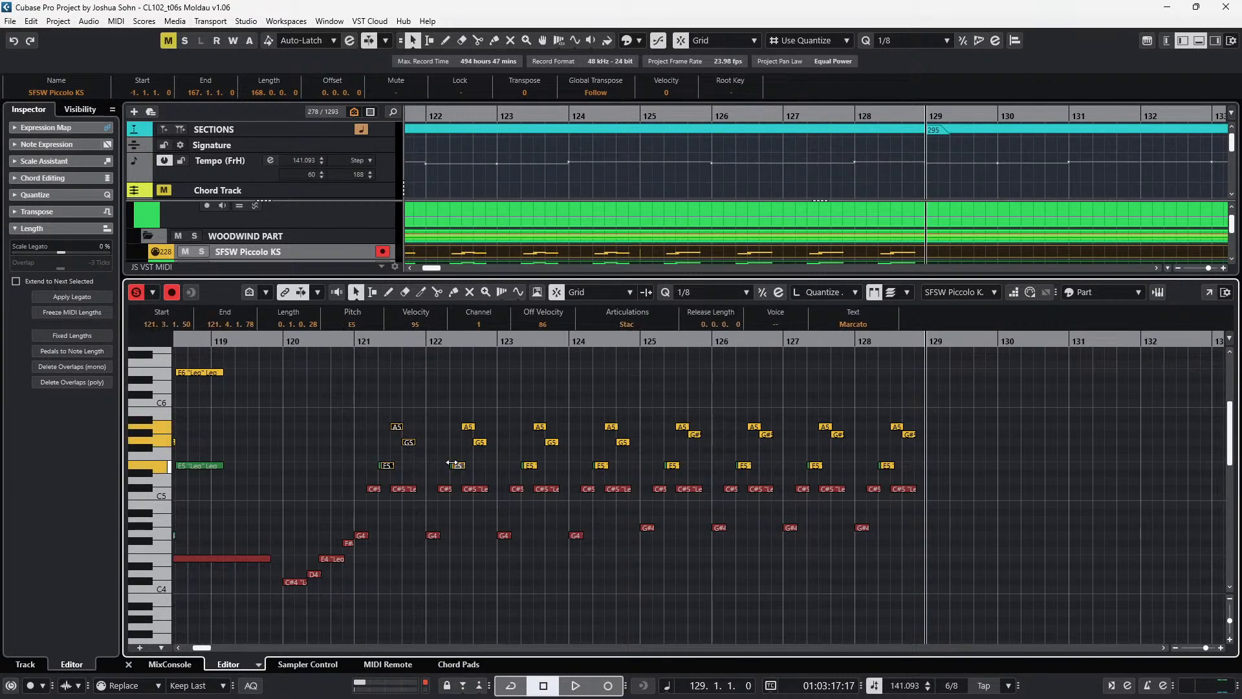
{"action": "key", "text": "shift+Right"}
{"action": "key", "text": "shift+Right"}
{"action": "key", "text": "shift+Right"}
{"action": "key", "text": "shift+Right"}
{"action": "key", "text": "shift+Right"}
{"action": "key", "text": "shift+Right"}
{"action": "key", "text": "shift+Right"}
{"action": "key", "text": "shift+Right"}
{"action": "key", "text": "shift+Right"}
{"action": "key", "text": "shift+Right"}
{"action": "key", "text": "shift+Right"}
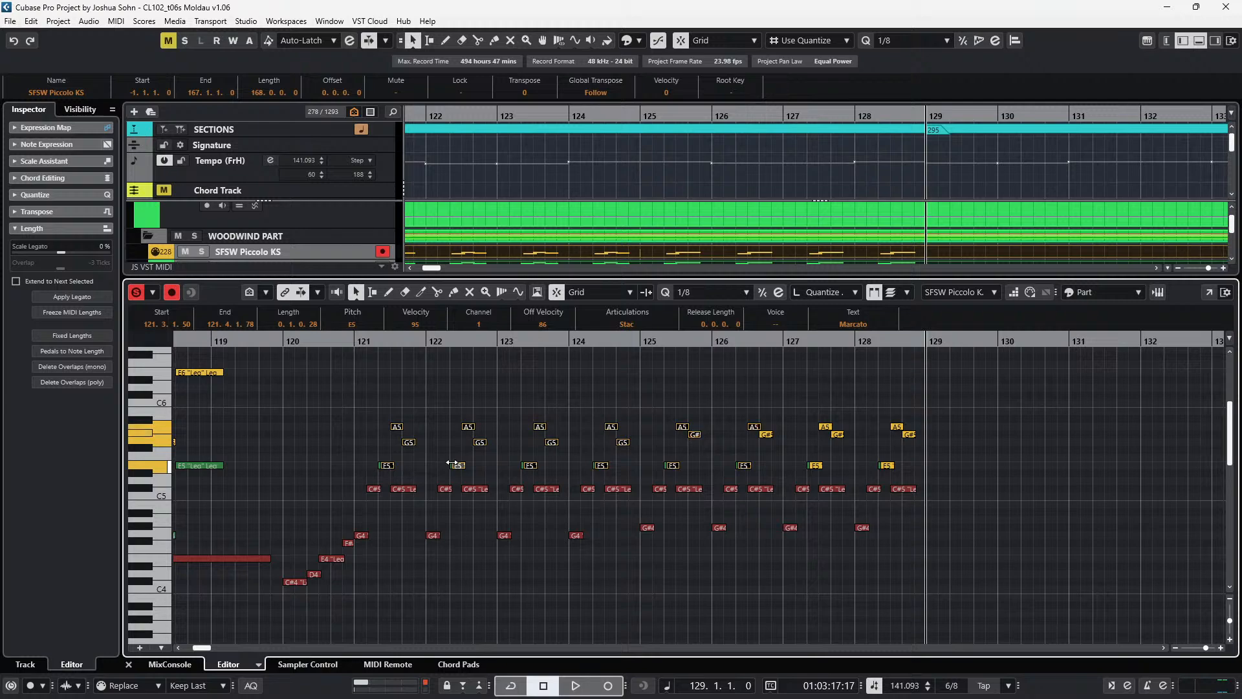
{"action": "key", "text": "shift+Up"}
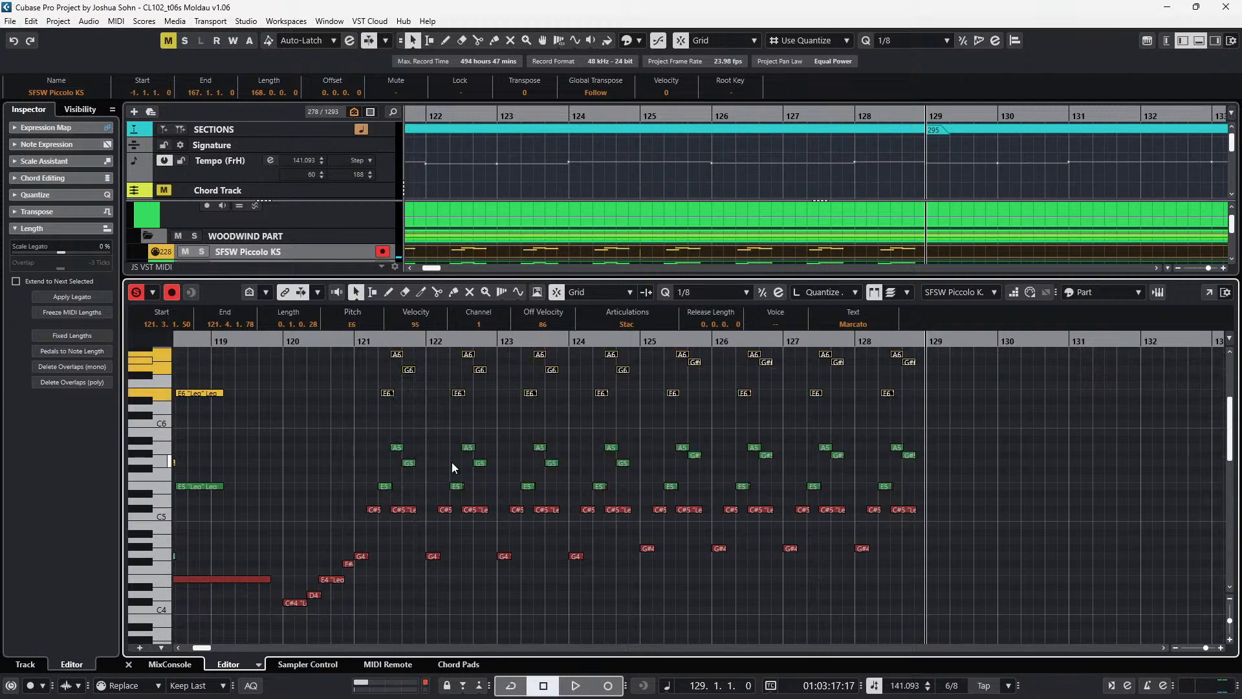
- Audition from bar 121 and nudge the piccolo's E6 notes in bars 121–128 earlier, with the first starting at 121.3.1.30
{"action": "key", "text": "shift+b"}
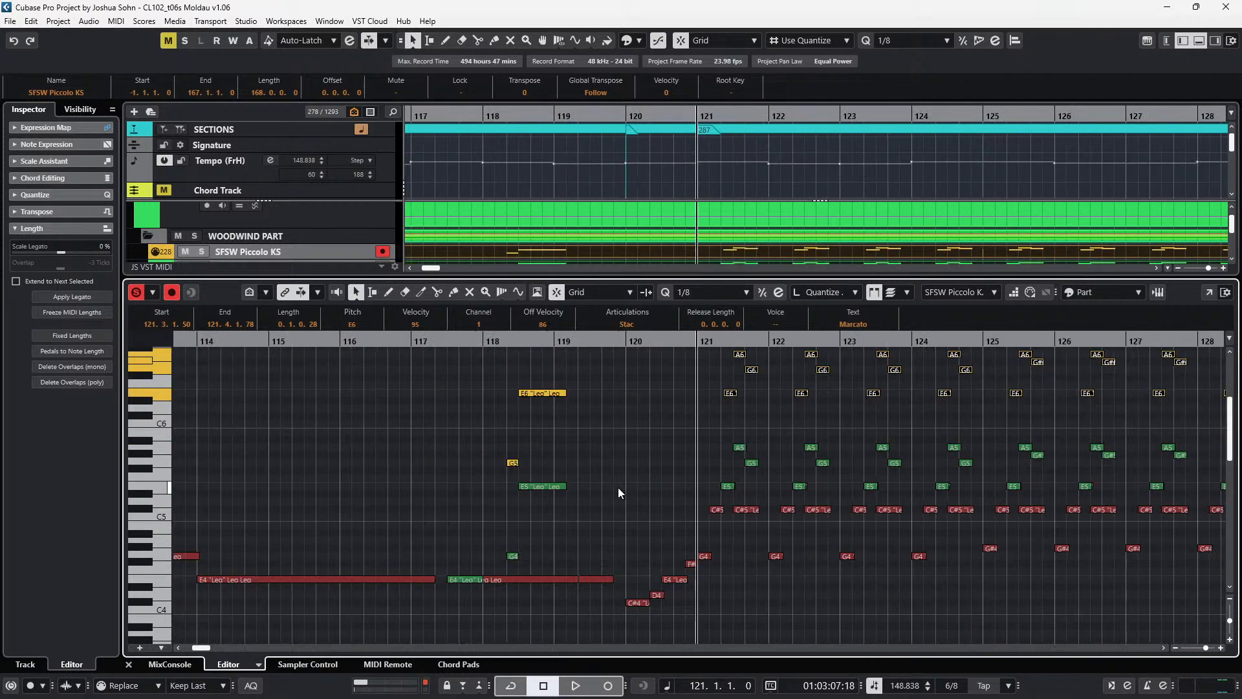
{"action": "key", "text": "s"}
{"action": "key", "text": "s"}
{"action": "key", "text": "space"}
{"action": "mouse_move", "coordinate": [590, 393]}
{"action": "left_mouse_down"}
{"action": "mouse_move", "coordinate": [825, 416]}
{"action": "mouse_move", "coordinate": [1061, 417]}
{"action": "left_mouse_up"}
{"action": "scroll", "coordinate": [1061, 416], "scroll_direction": "down", "scroll_amount": 2}
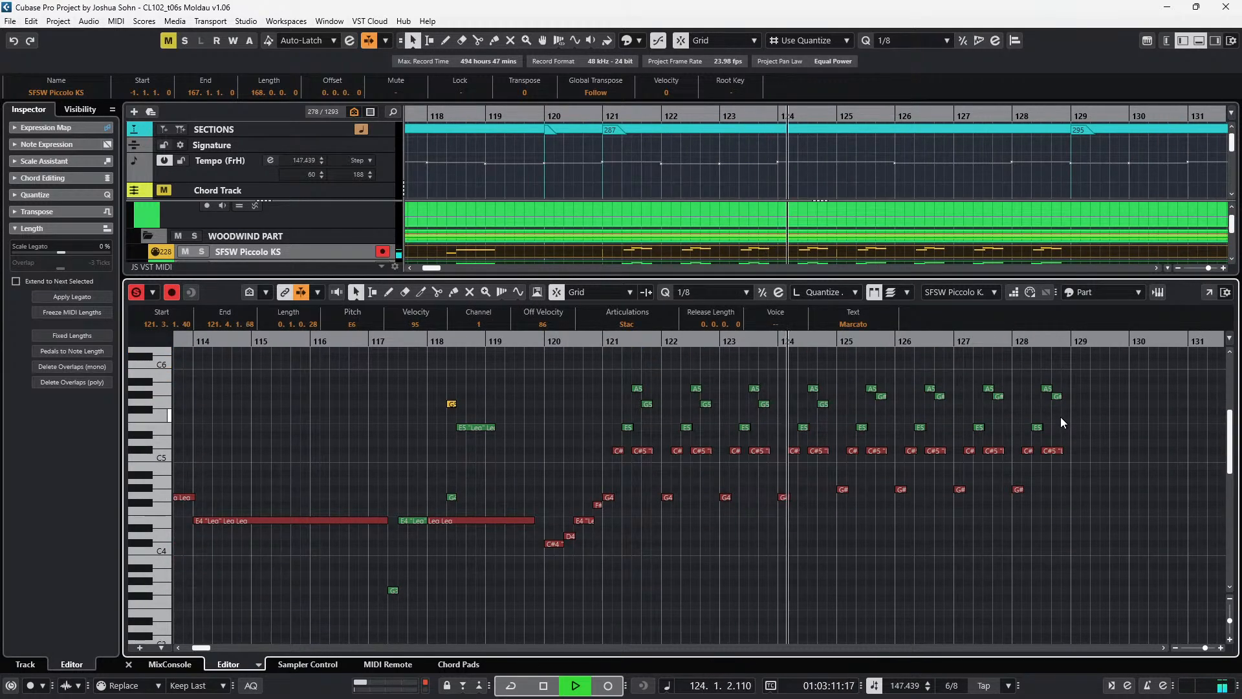
{"action": "scroll", "coordinate": [1061, 417], "scroll_direction": "up", "scroll_amount": 2}
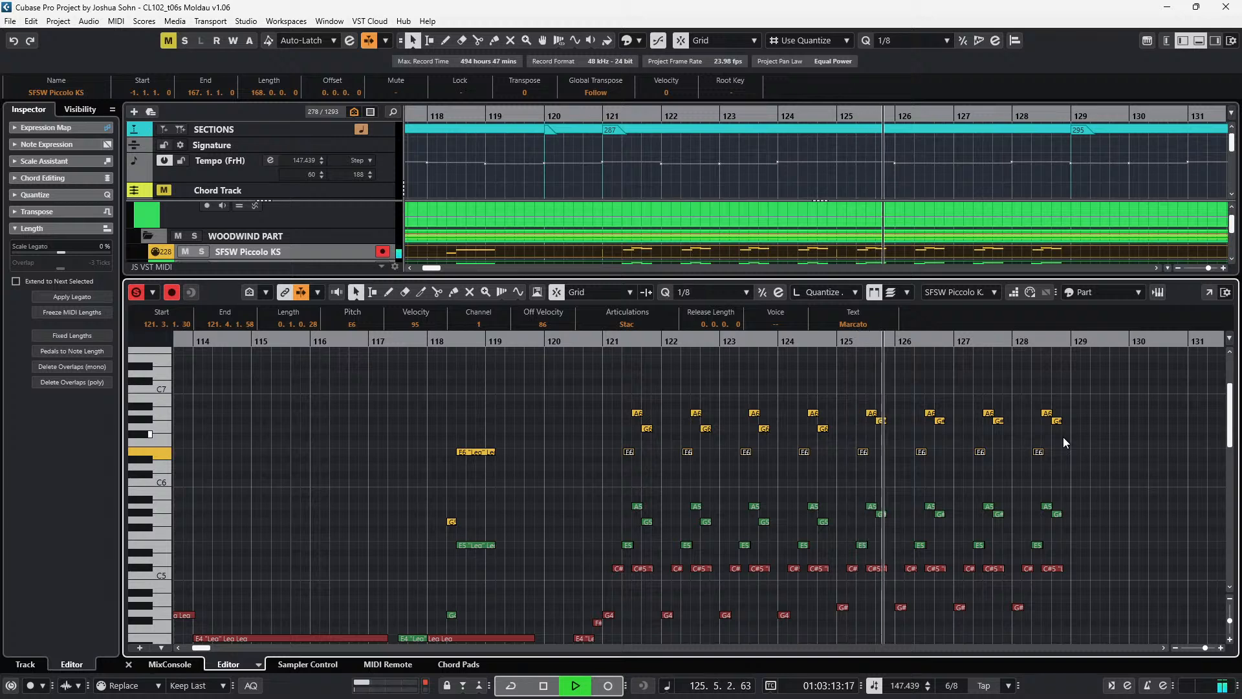
{"action": "key", "text": "space"}
- Lower the piccolo's Expression to 63 at 121.2.1.0, delete its Expression point at bar 125 and audition the change
{"action": "key", "text": "alt+l"}
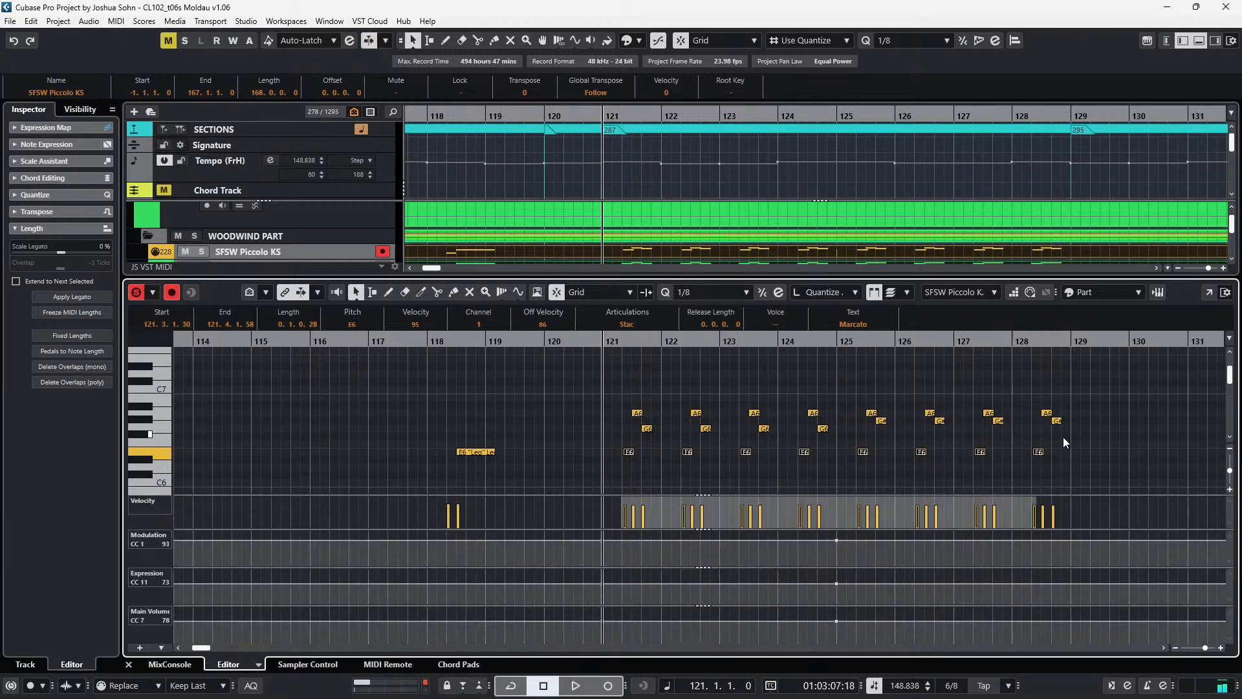
{"action": "left_click", "coordinate": [601, 583]}
{"action": "left_click_drag", "start_coordinate": [612, 583], "coordinate": [612, 586]}
{"action": "left_click_drag", "start_coordinate": [824, 590], "coordinate": [855, 570]}
{"action": "key", "text": "Delete"}
{"action": "key", "text": "space"}
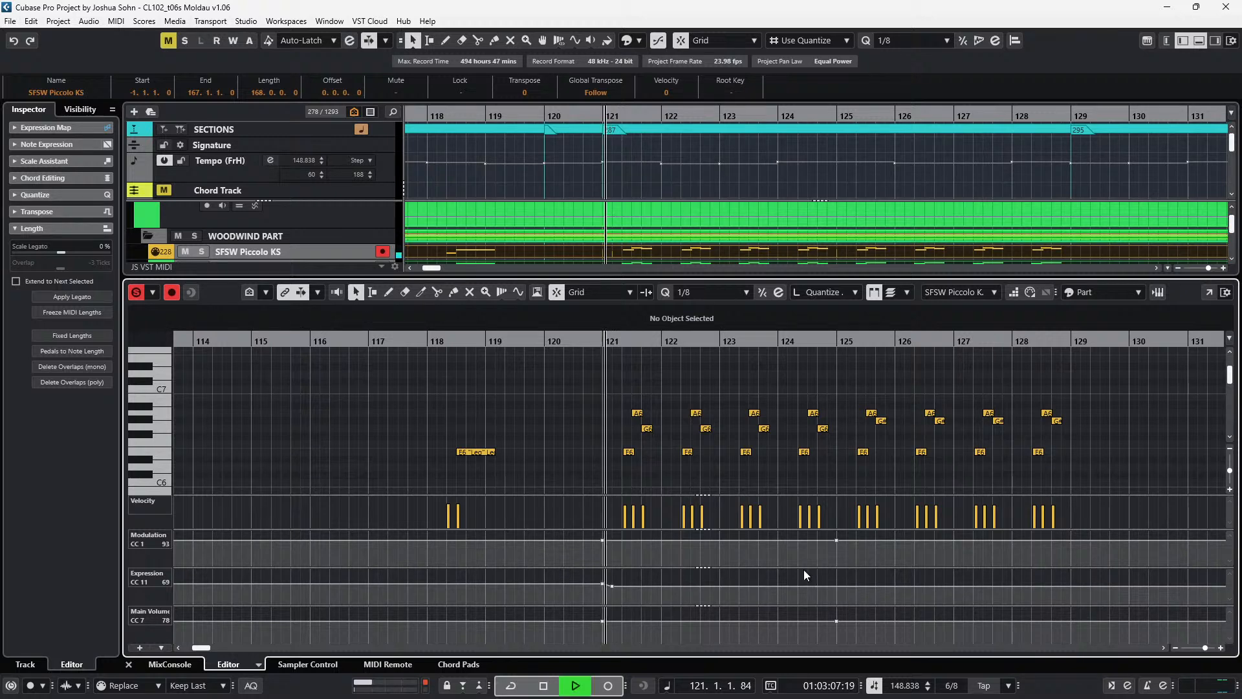
{"action": "left_click", "coordinate": [612, 587]}
{"action": "key", "text": "space"}
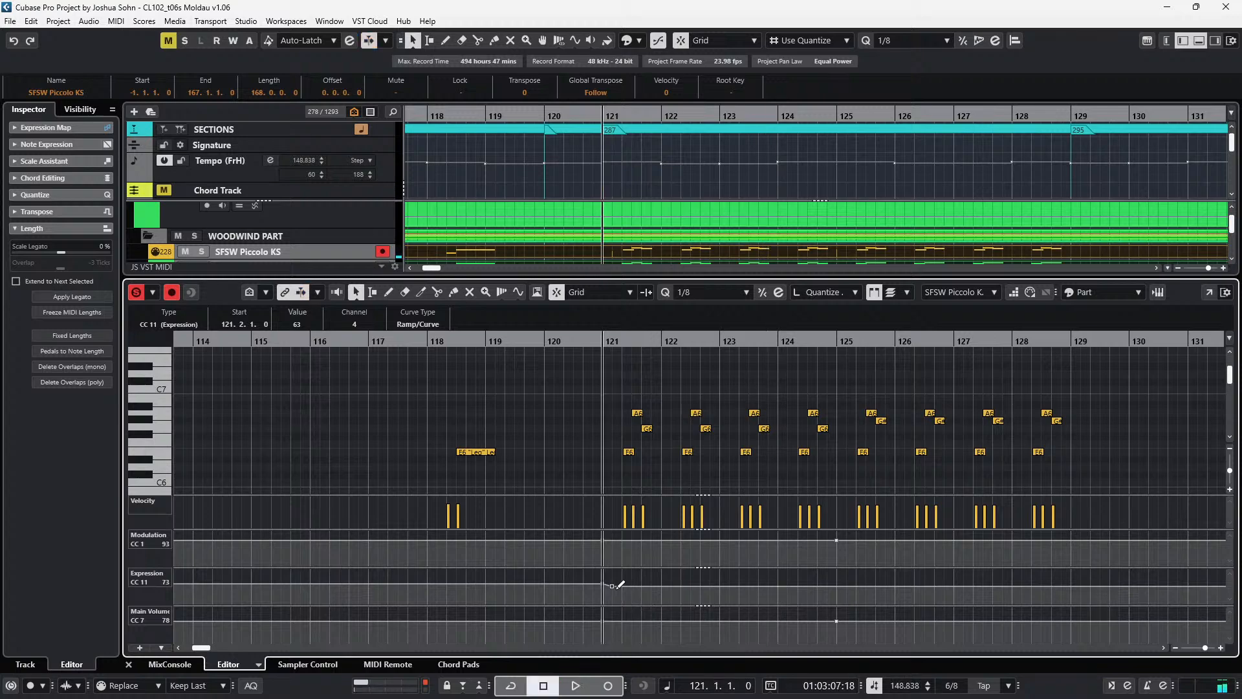
- Play back from bar 117 and delete the piccolo's Main Volume and Modulation points at bar 125
{"action": "key", "text": "KP_Subtract"}
{"action": "key", "text": "KP_Subtract"}
{"action": "key", "text": "KP_Subtract"}
{"action": "key", "text": "space"}
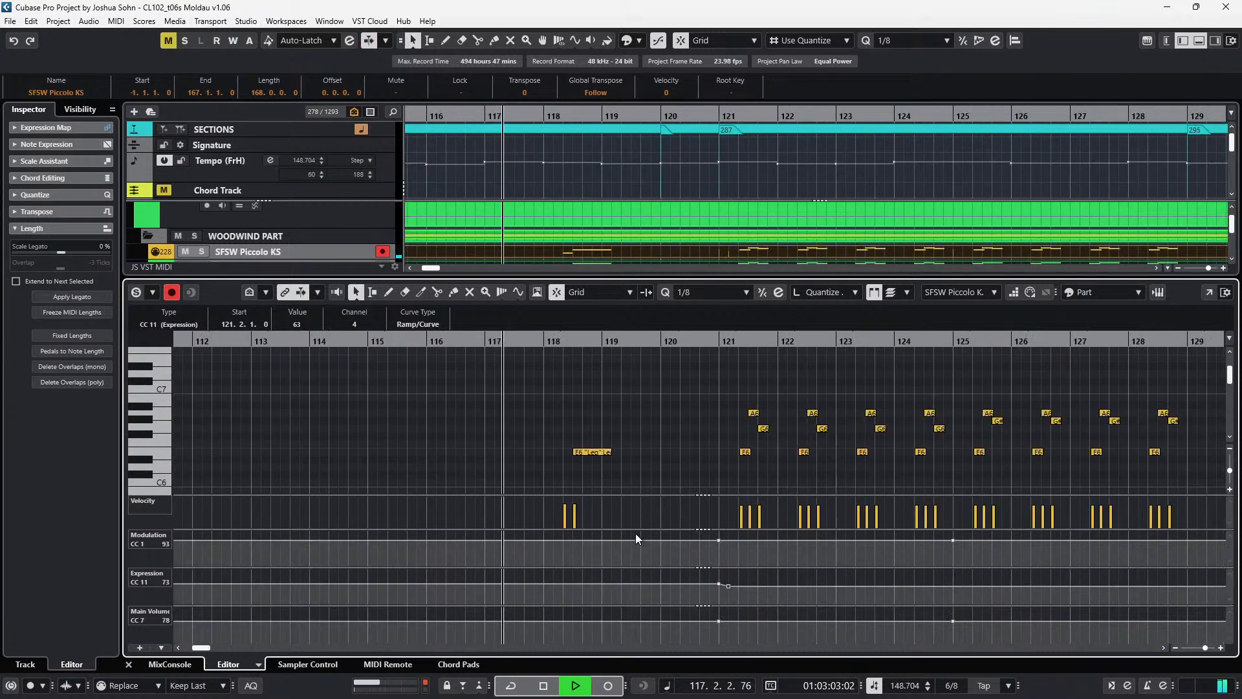
{"action": "scroll", "coordinate": [670, 463], "scroll_direction": "down", "scroll_amount": 2}
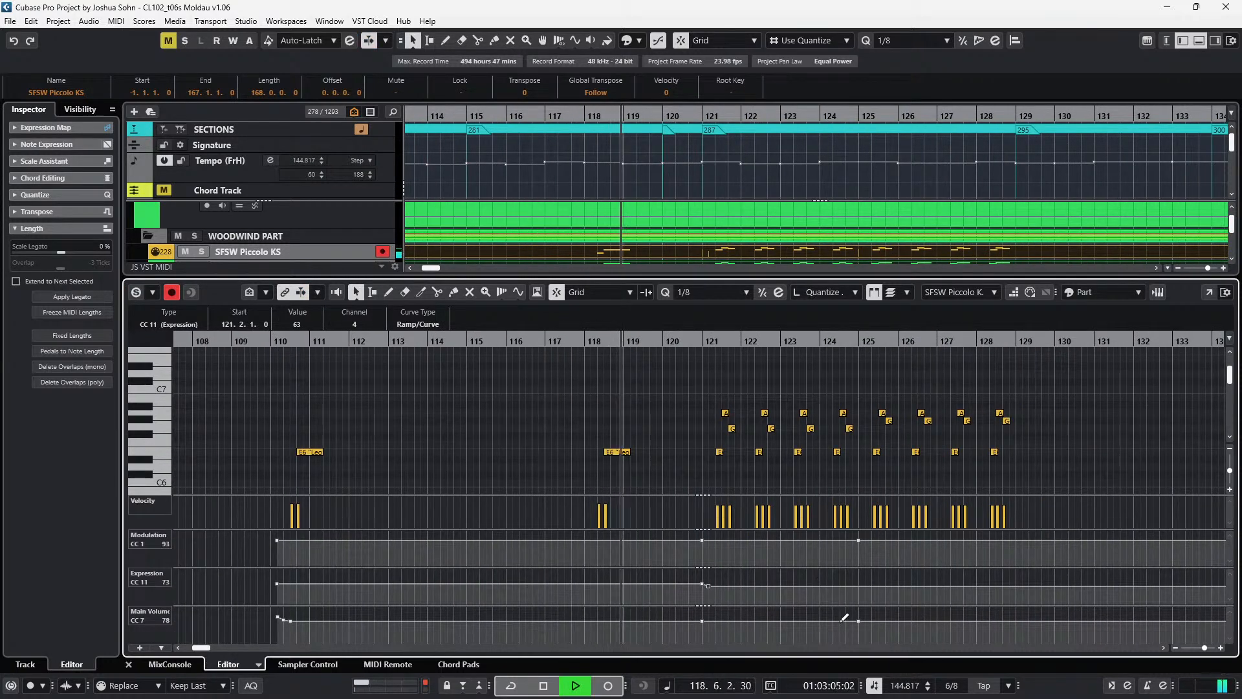
{"action": "left_click_drag", "start_coordinate": [844, 627], "coordinate": [881, 601]}
{"action": "key", "text": "Delete"}
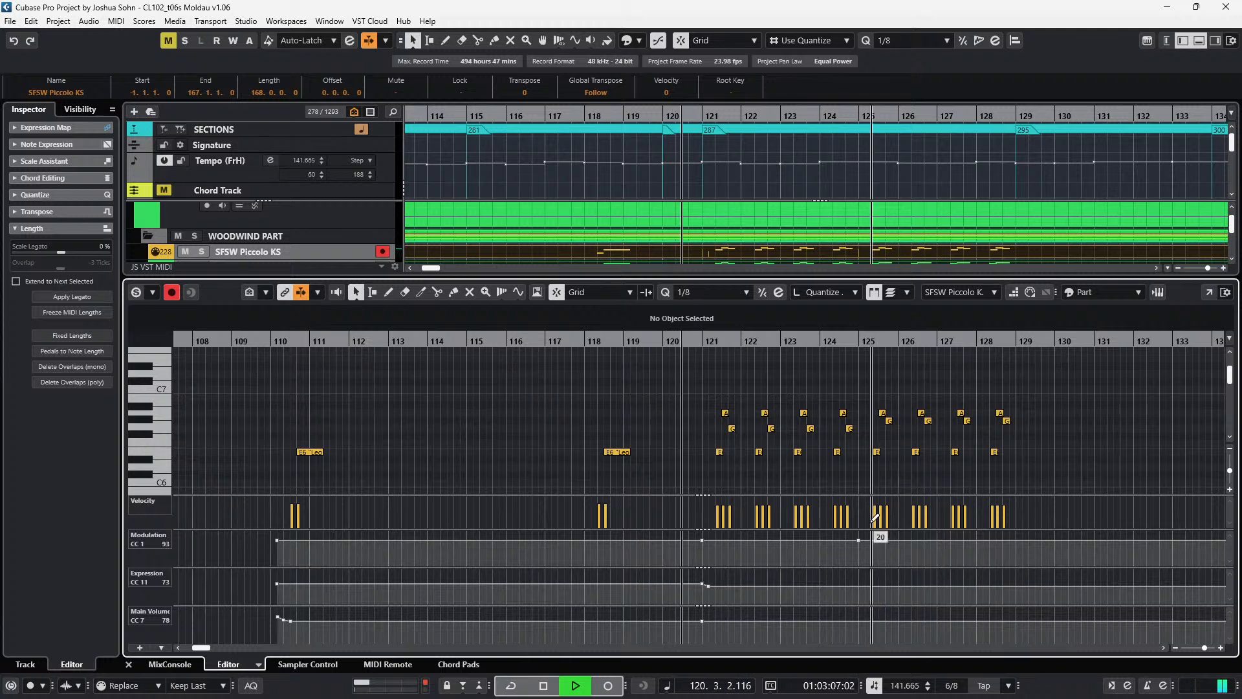
{"action": "left_click_drag", "start_coordinate": [851, 557], "coordinate": [902, 529]}
{"action": "key", "text": "Delete"}
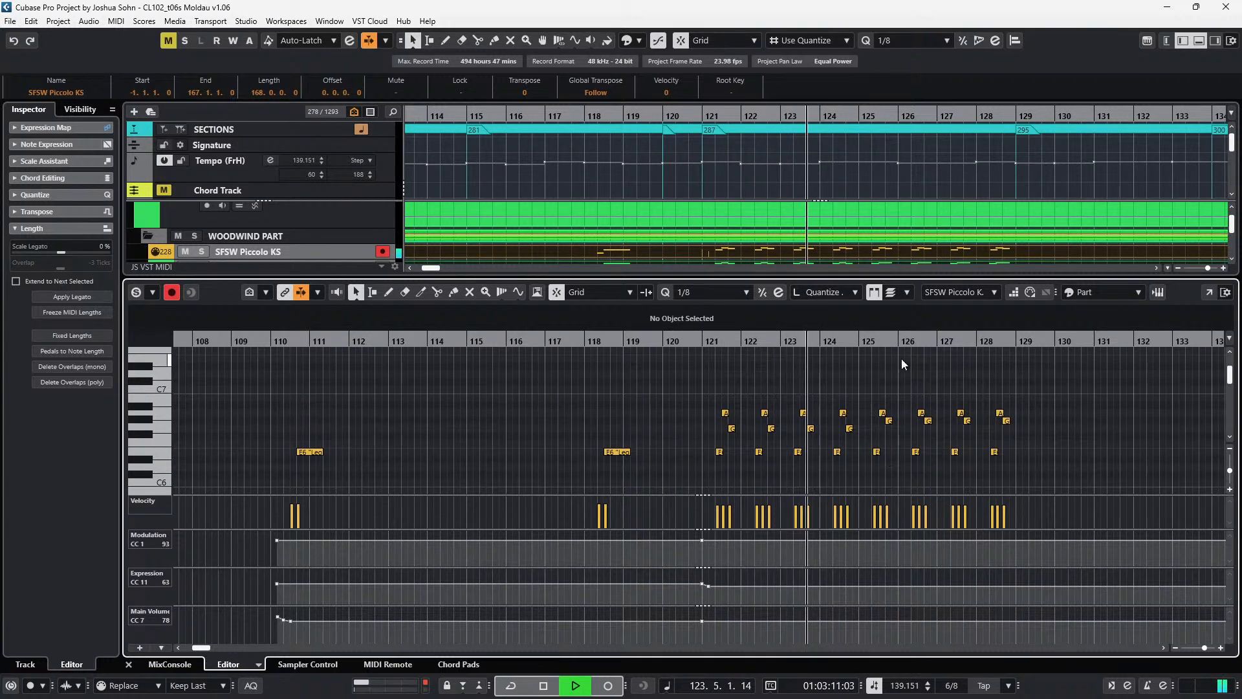
- Replay the passage from bar 117 and set the piccolo's Expression point at 121.2.1.0 to 68
{"action": "key", "text": "g"}
{"action": "key", "text": "space"}
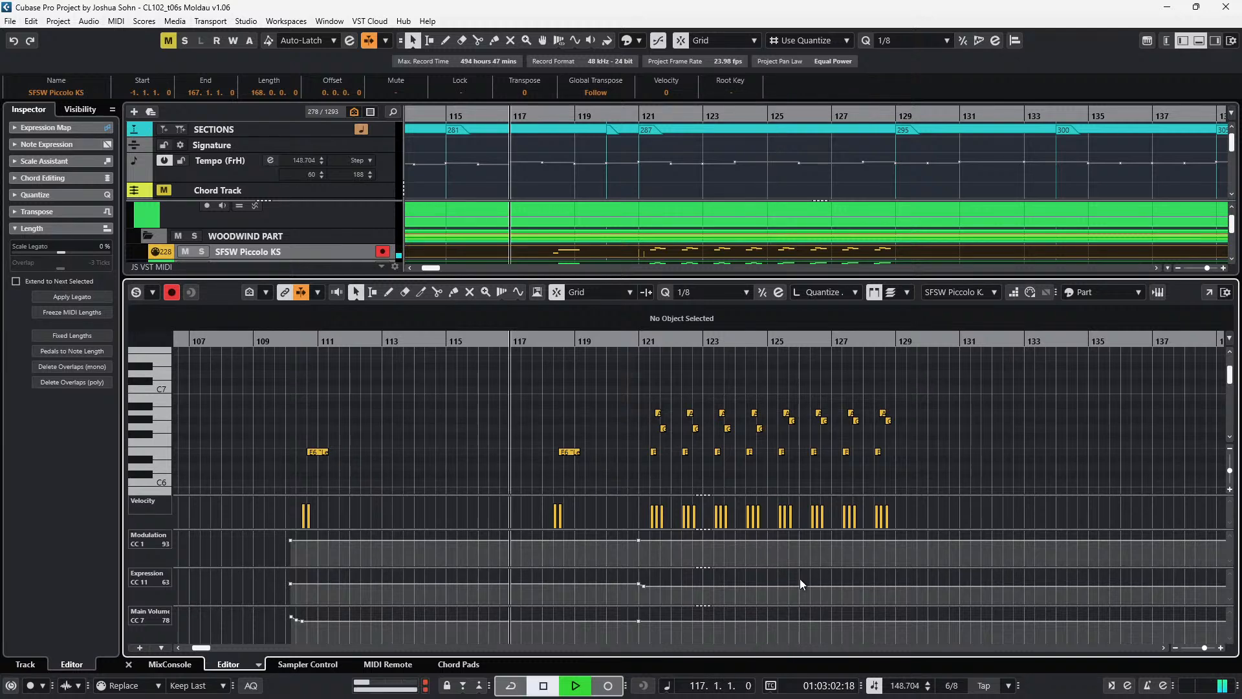
{"action": "key", "text": "KP_Add"}
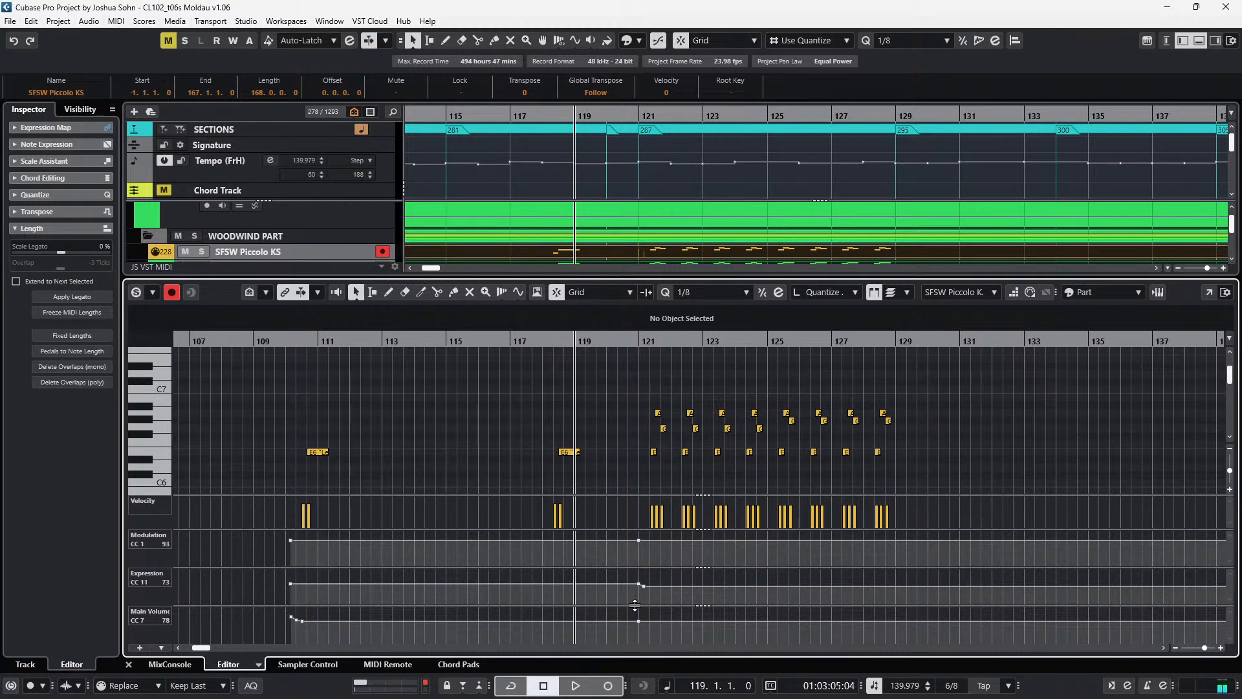
{"action": "left_click", "coordinate": [644, 586]}
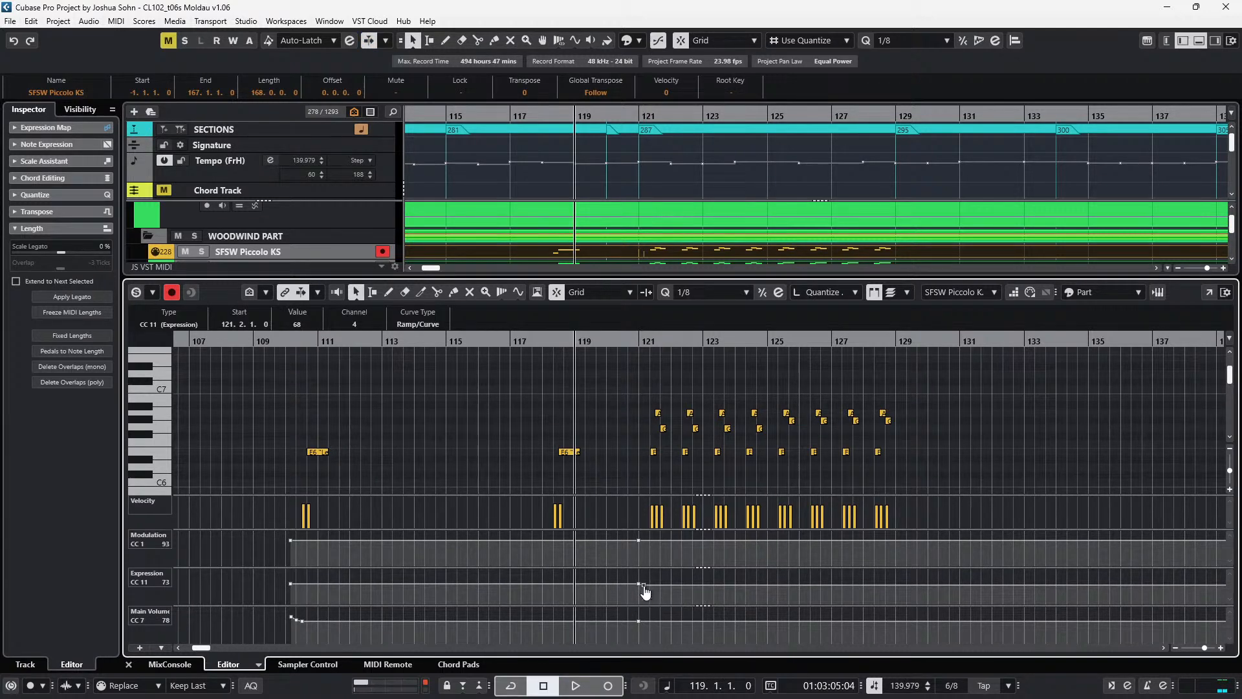
- Switch editing to the CLAIRE Flute Legato part and inspect its notes and controller lanes around bars 121–128
{"action": "key", "text": "Down"}
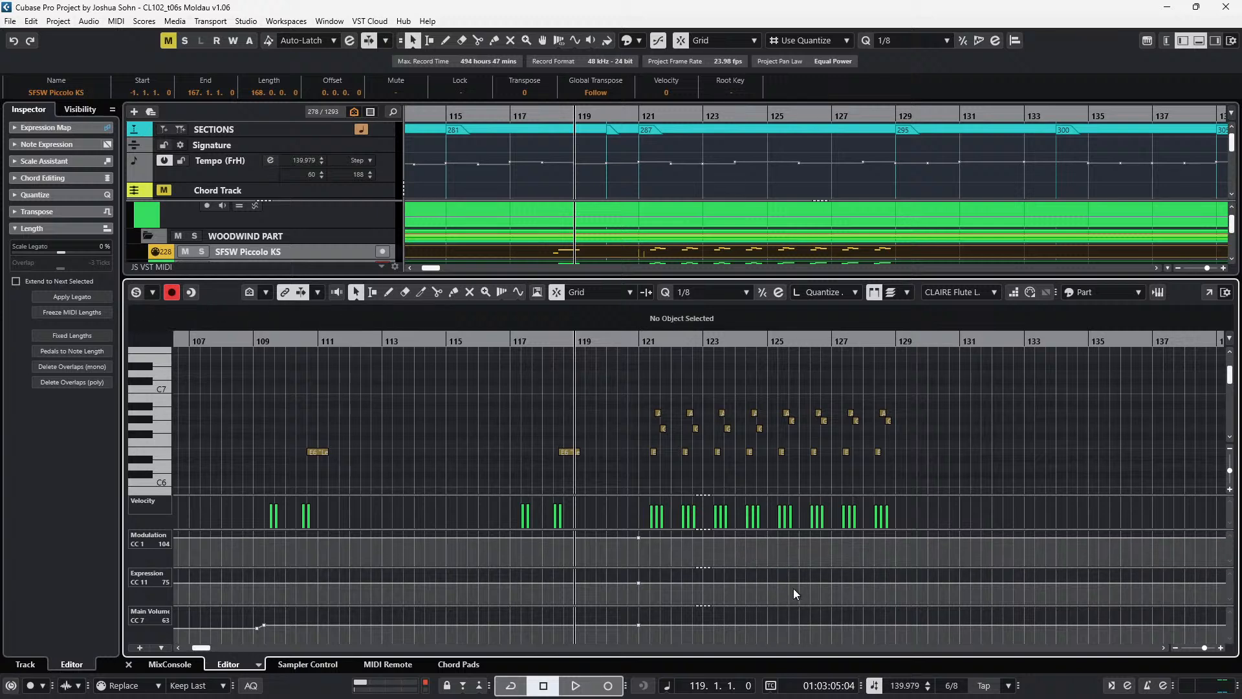
{"action": "scroll", "coordinate": [771, 394], "scroll_direction": "down", "scroll_amount": 3}
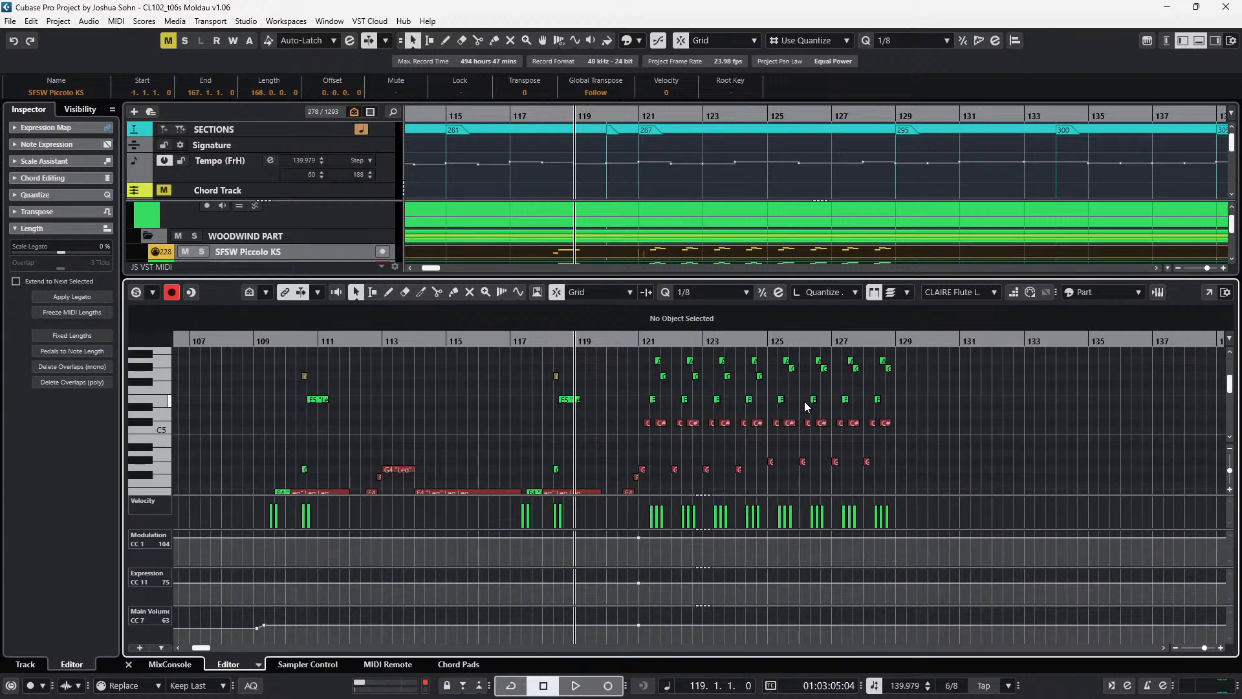
{"action": "scroll", "coordinate": [802, 403], "scroll_direction": "up", "scroll_amount": 1}
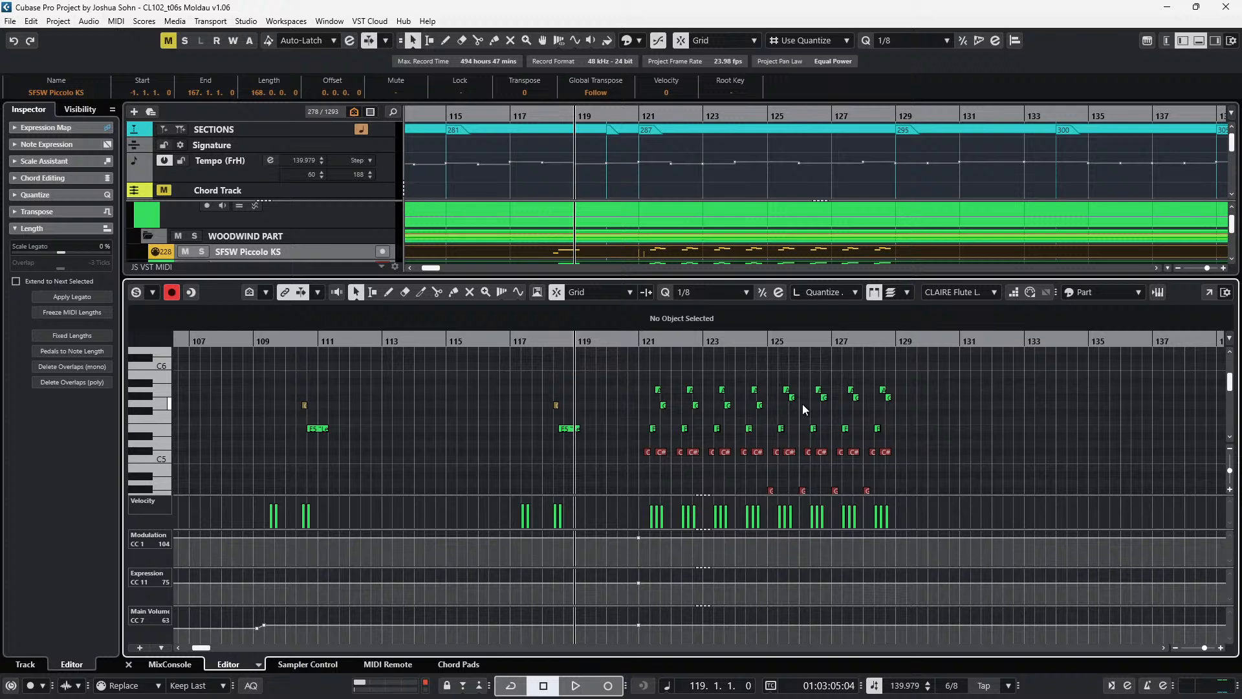
{"action": "key", "text": "KP_Subtract"}
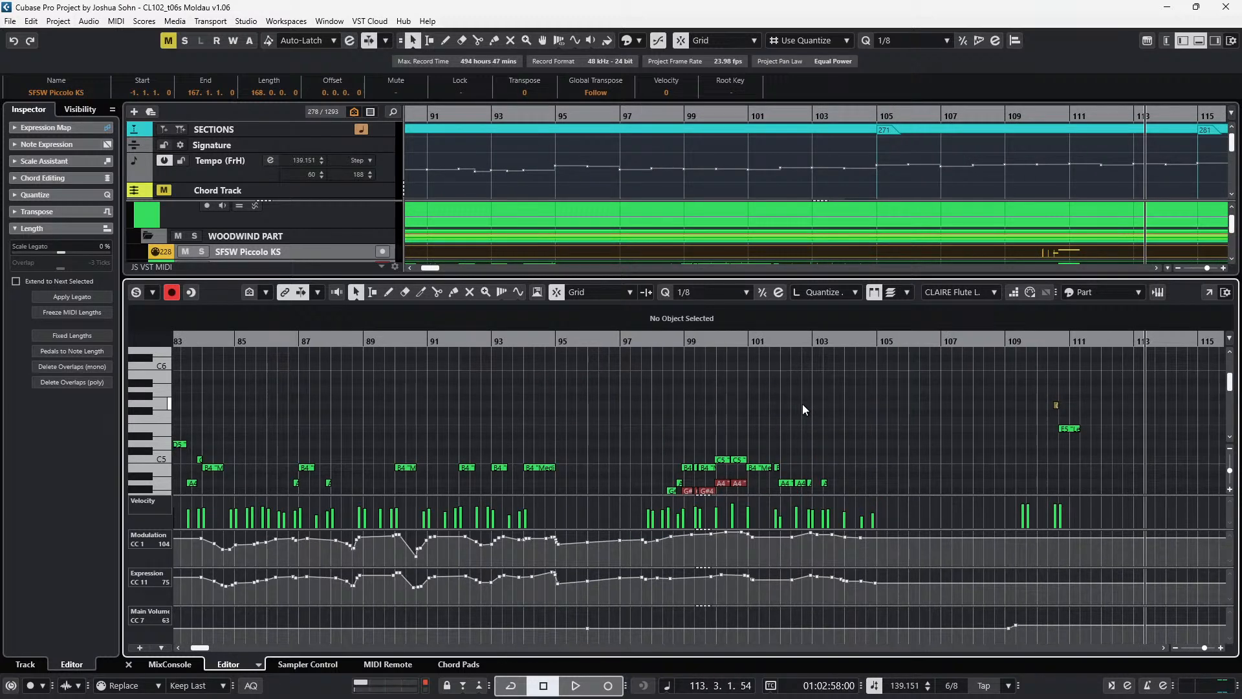
{"action": "key", "text": "shift+n"}
{"action": "key", "text": "KP_Add"}
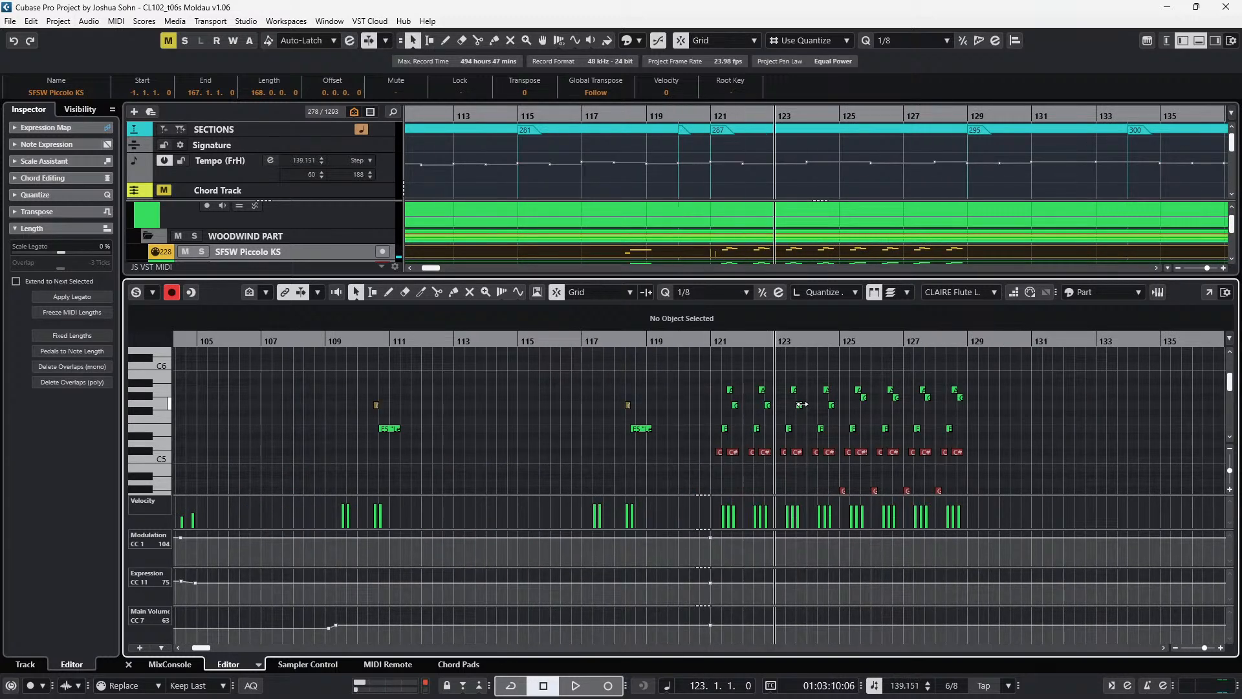
{"action": "scroll", "coordinate": [801, 396], "scroll_direction": "right", "scroll_amount": 2}
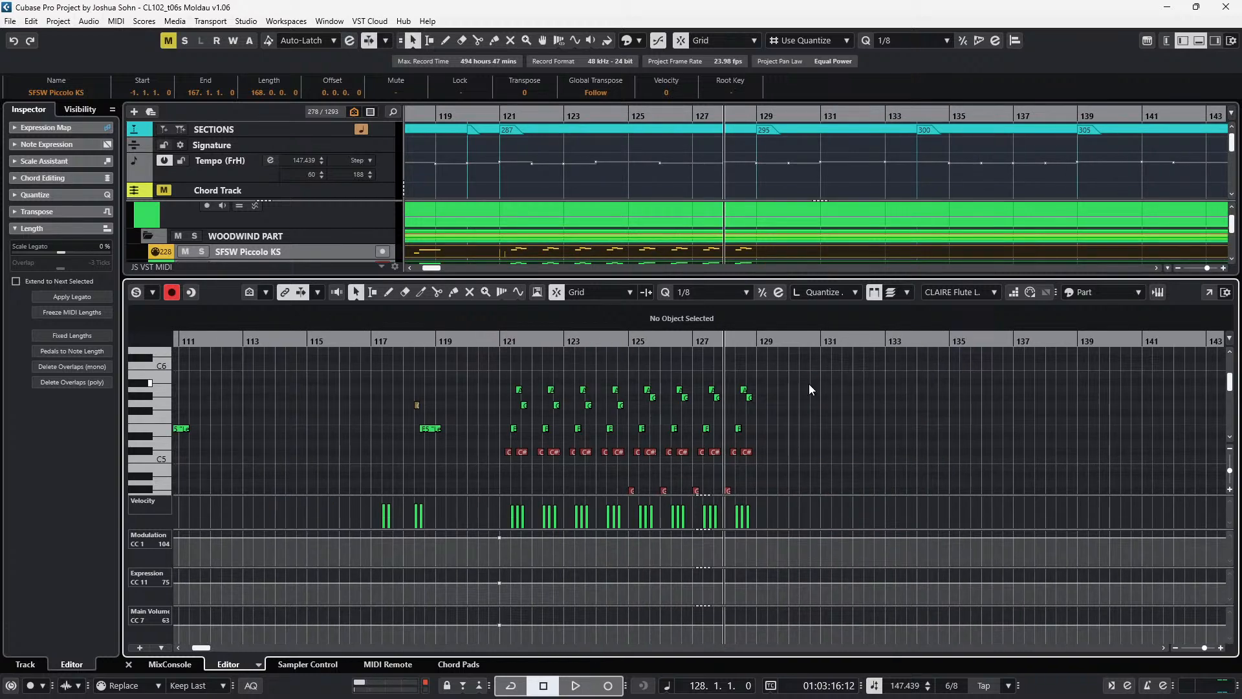
- Copy the final G#6, G#5 and C#5 notes of bar 128 from the piccolo and both flute parts and paste them in bar 129
{"action": "key", "text": "alt+l"}
{"action": "scroll", "coordinate": [808, 383], "scroll_direction": "up", "scroll_amount": 3}
{"action": "scroll", "coordinate": [764, 414], "scroll_direction": "up", "scroll_amount": 2}
{"action": "left_click_drag", "start_coordinate": [727, 416], "coordinate": [704, 583]}
{"action": "key", "text": "ctrl+KP_Add"}
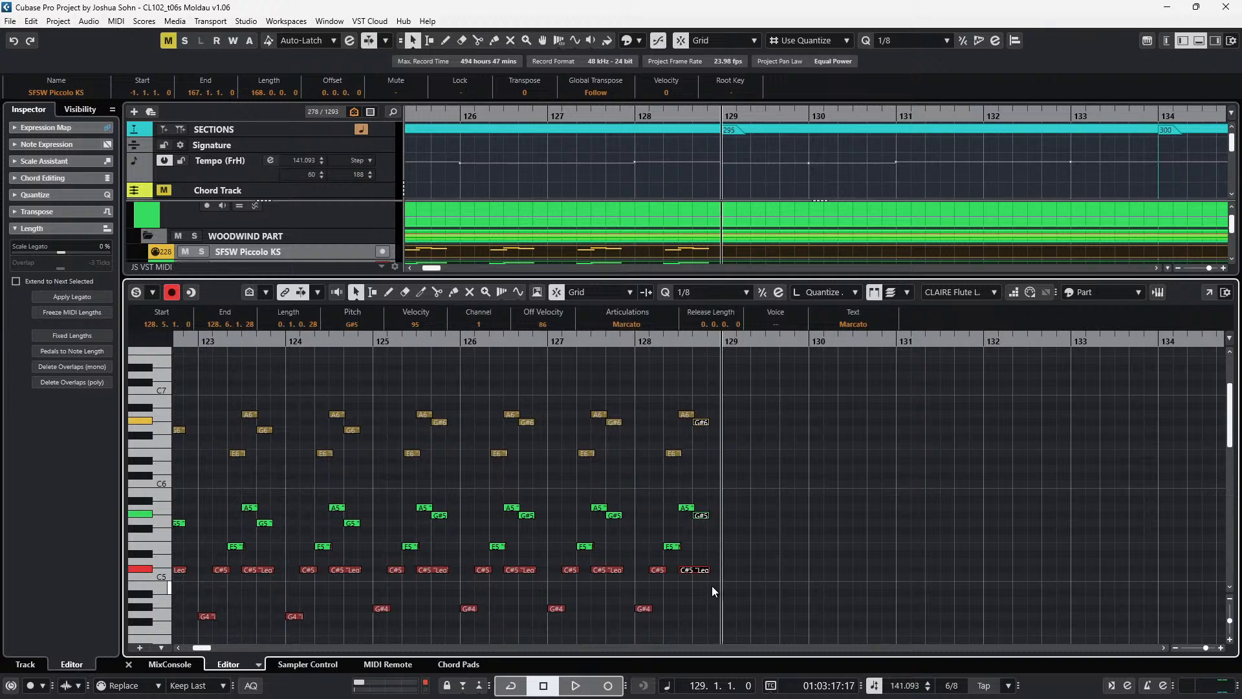
{"action": "key", "text": "ctrl+v"}
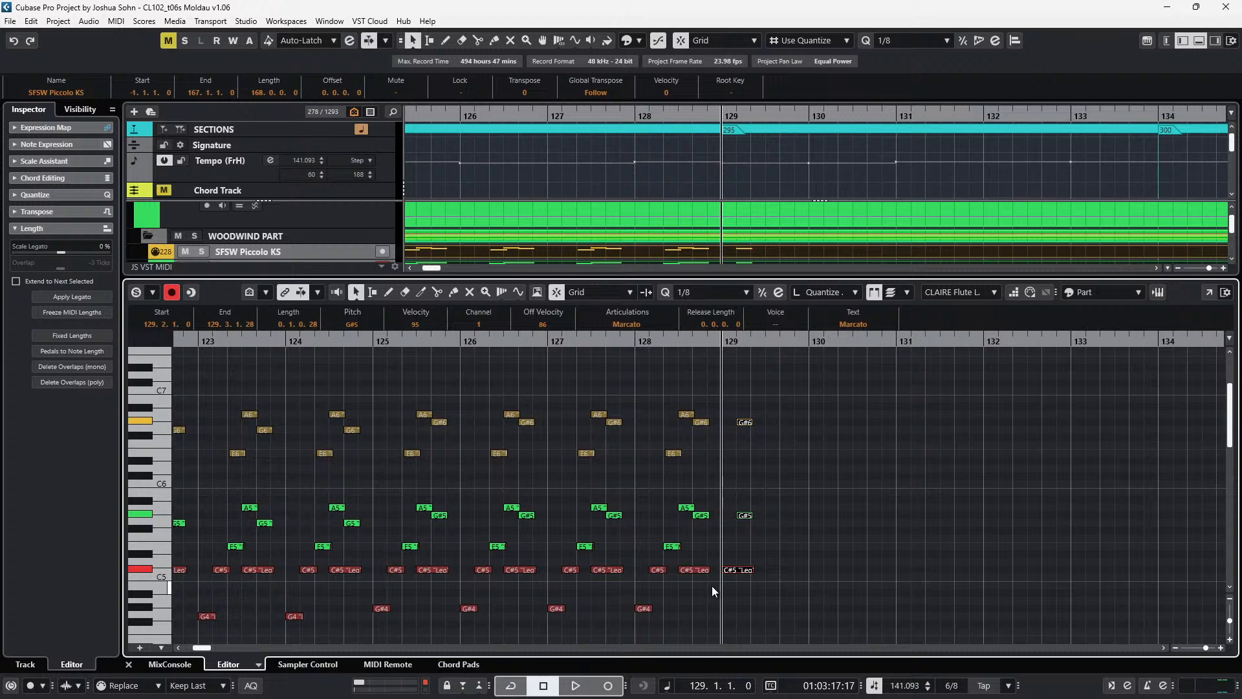
- Move the three pasted notes to the start of bar 129, raise the piccolo and CLAIRE flute notes to A#6 and A#5, and play back
{"action": "left_click_drag", "start_coordinate": [756, 390], "coordinate": [740, 431]}
{"action": "key", "text": "Up"}
{"action": "key", "text": "Up"}
{"action": "key", "text": "Up"}
{"action": "left_click_drag", "start_coordinate": [757, 493], "coordinate": [748, 578]}
{"action": "key", "text": "Up"}
{"action": "key", "text": "KP_Subtract"}
{"action": "key", "text": "space"}
{"action": "key", "text": "space"}
{"action": "left_click_drag", "start_coordinate": [777, 395], "coordinate": [749, 537]}
{"action": "key", "text": "space"}
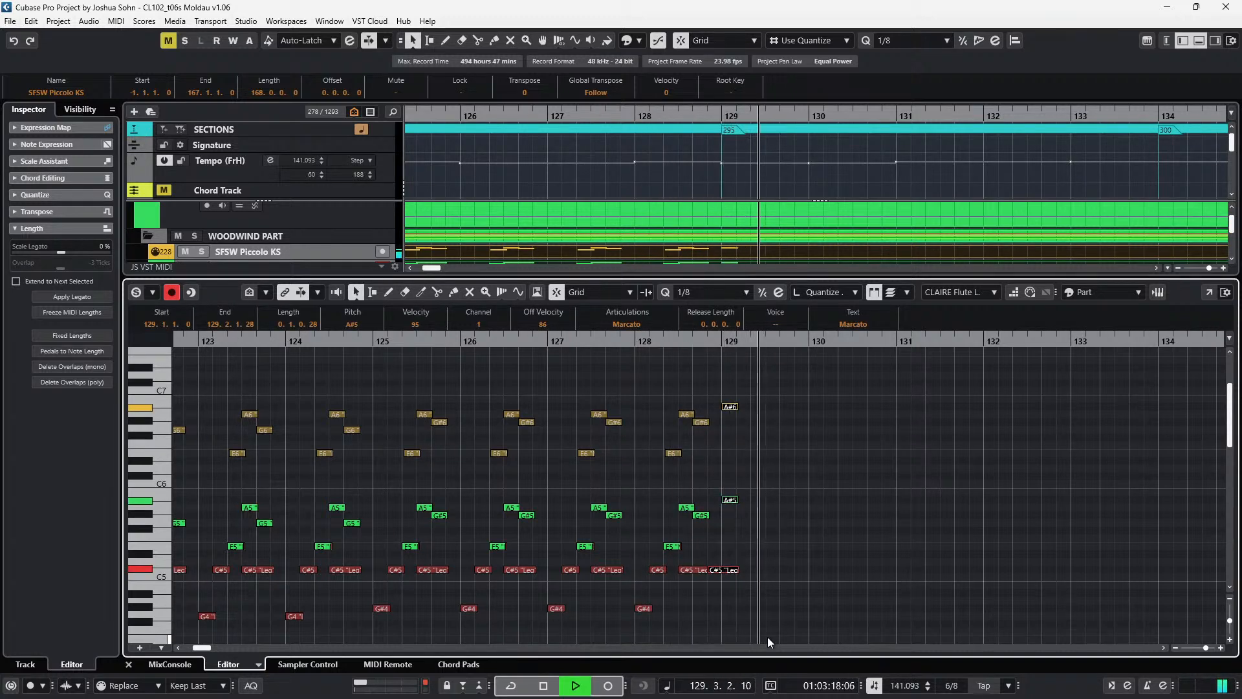
- Trim the solo flute's last C#5 to start at 129.1.1.0, and replay the passage from bar 128
{"action": "key", "text": "space"}
{"action": "key", "text": "s"}
{"action": "key", "text": "space"}
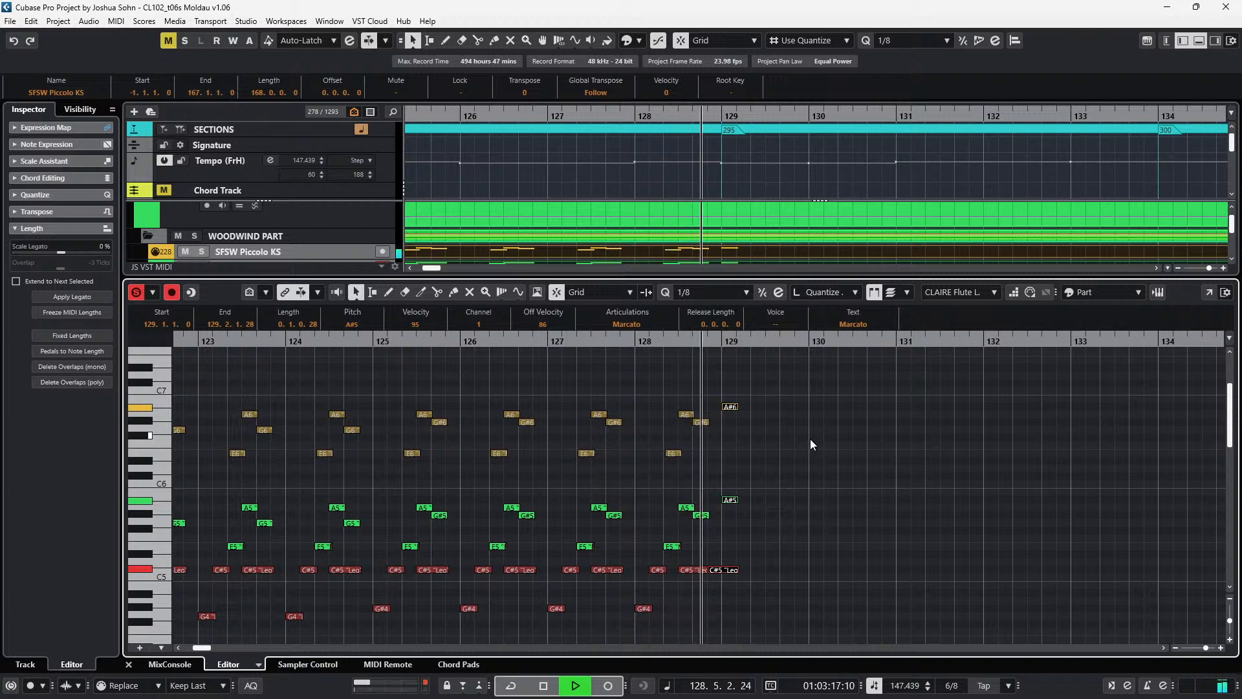
{"action": "key", "text": "space"}
{"action": "left_click", "coordinate": [753, 572]}
{"action": "left_click", "coordinate": [727, 571]}
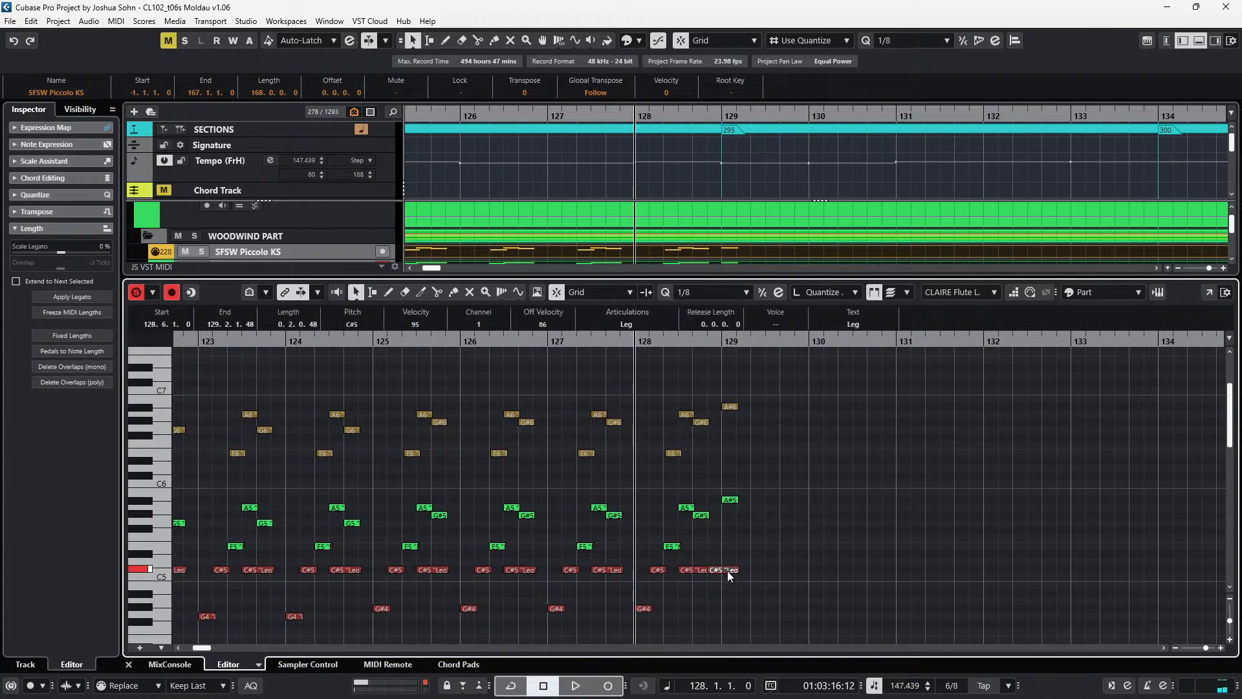
{"action": "key", "text": "space"}
{"action": "key", "text": "space"}
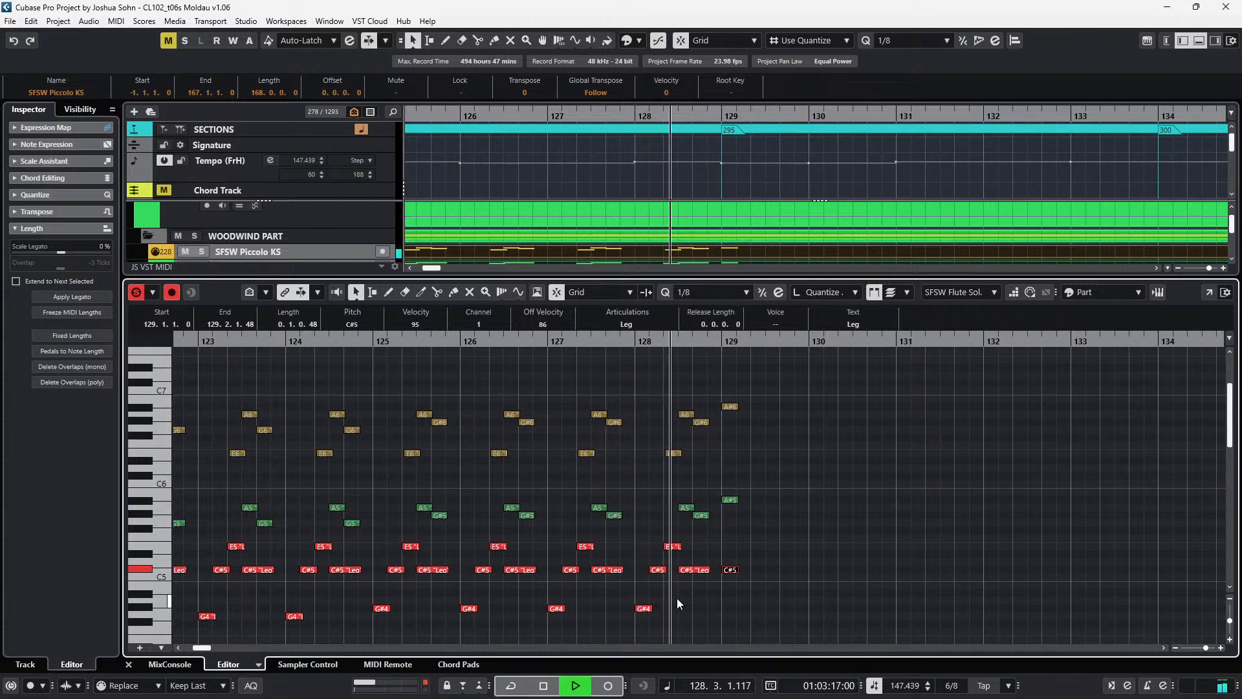
{"action": "key", "text": "space"}
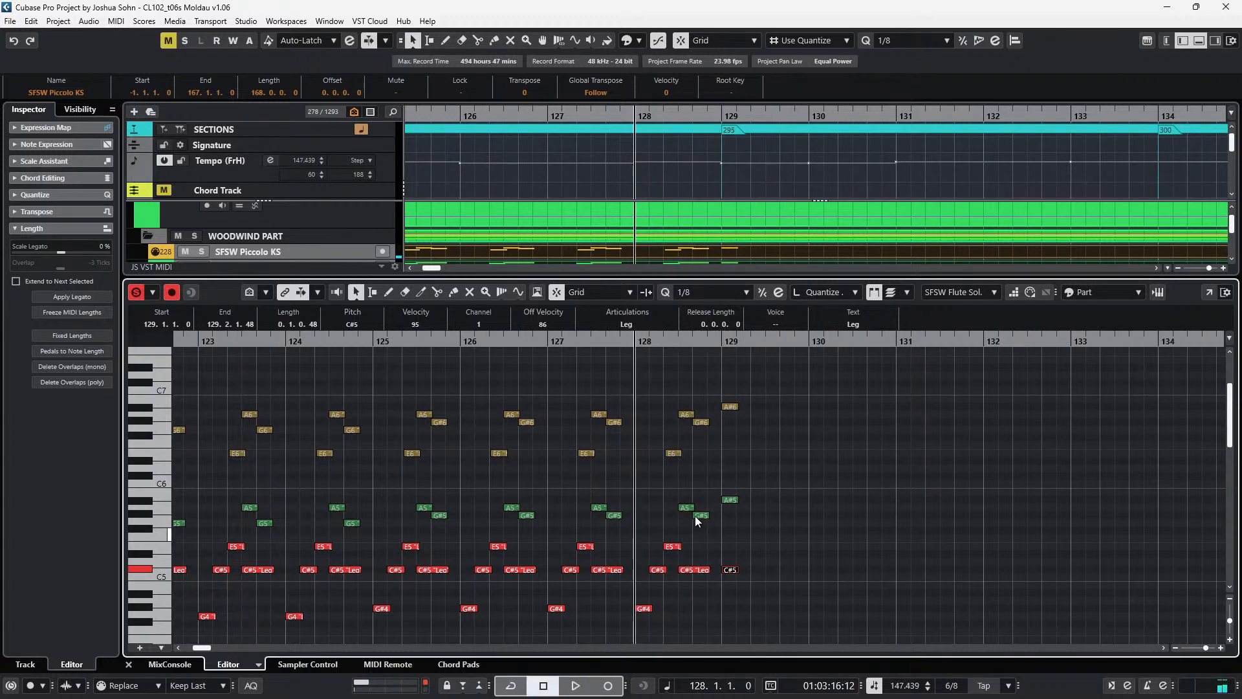
- Set the articulation of the solo flute's C#5 and the piccolo's A#6 in bar 129 to Stac, and play back from bar 128
{"action": "left_click", "coordinate": [645, 325]}
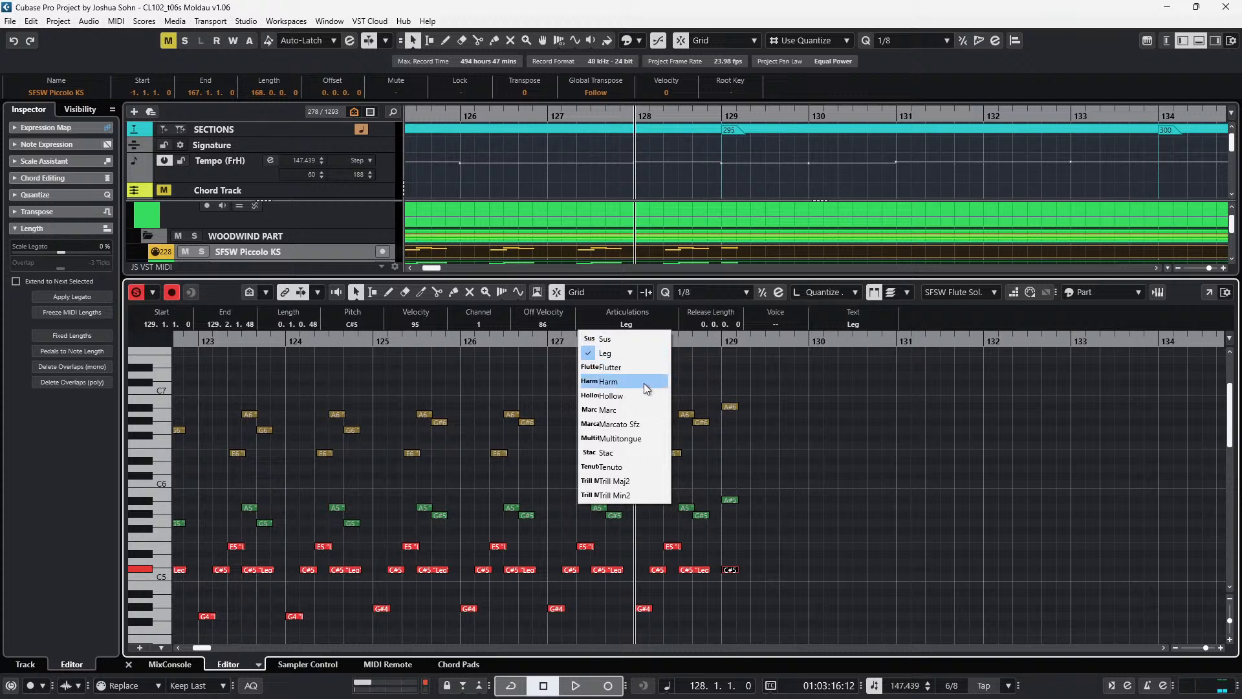
{"action": "left_click", "coordinate": [634, 451]}
{"action": "left_click", "coordinate": [730, 499]}
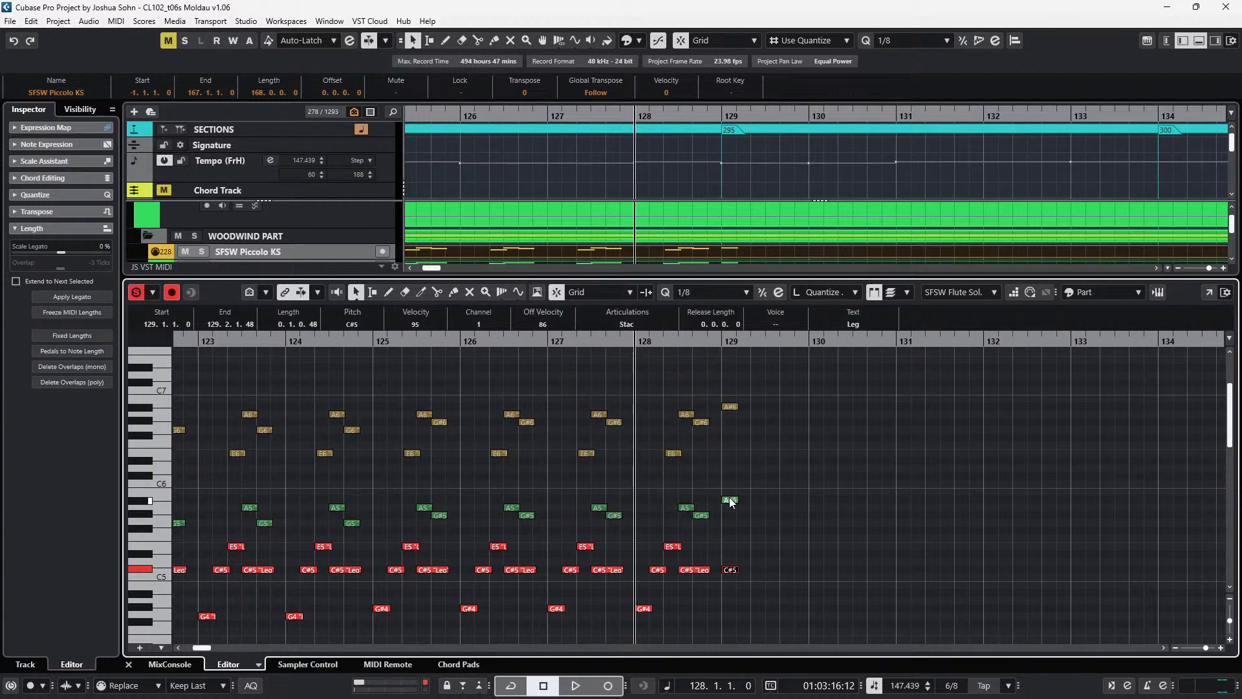
{"action": "left_click", "coordinate": [731, 406]}
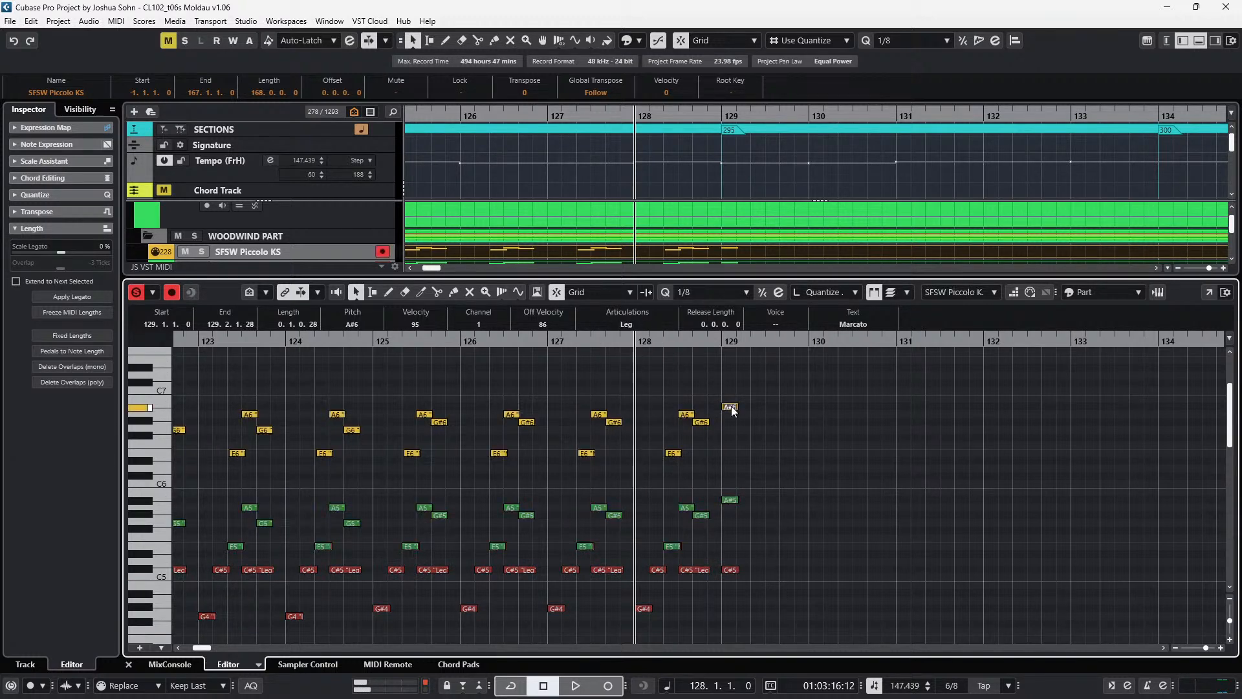
{"action": "left_click", "coordinate": [626, 324]}
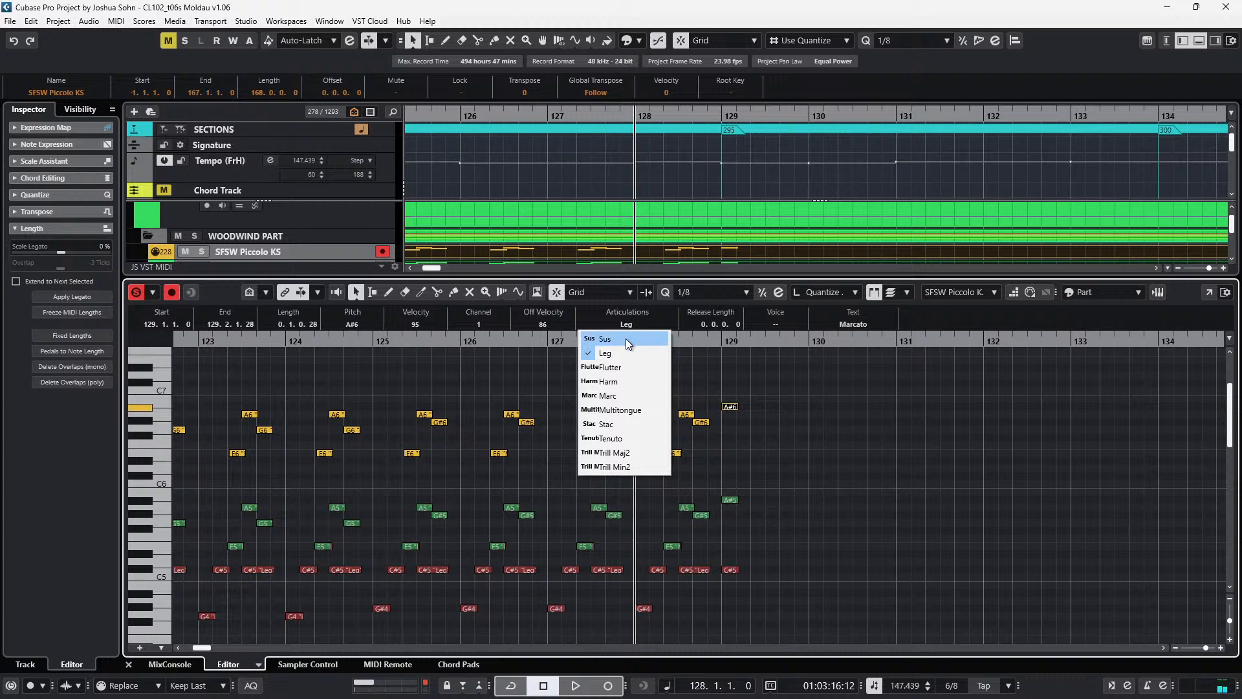
{"action": "left_click", "coordinate": [623, 424]}
{"action": "key", "text": "space"}
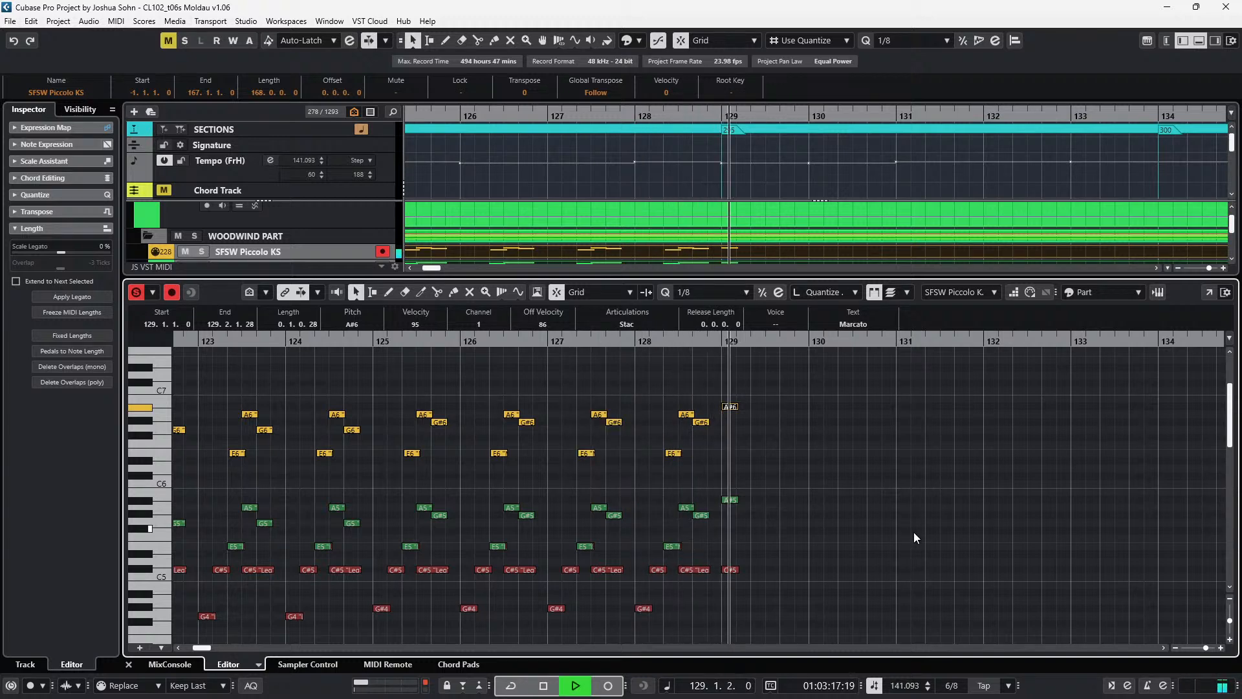
{"action": "key", "text": "space"}
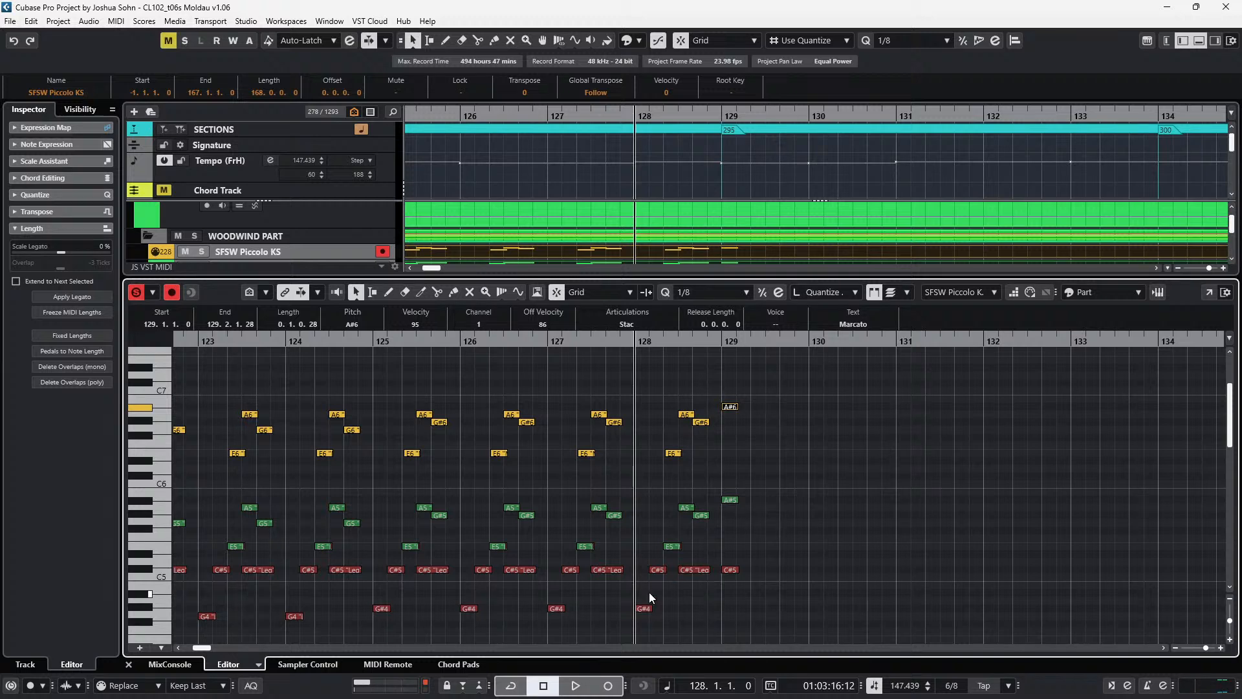
- Copy the solo flute's first C#5 and E5 of bar 128 and paste them at 129.4.1.0
{"action": "left_click", "coordinate": [659, 569]}
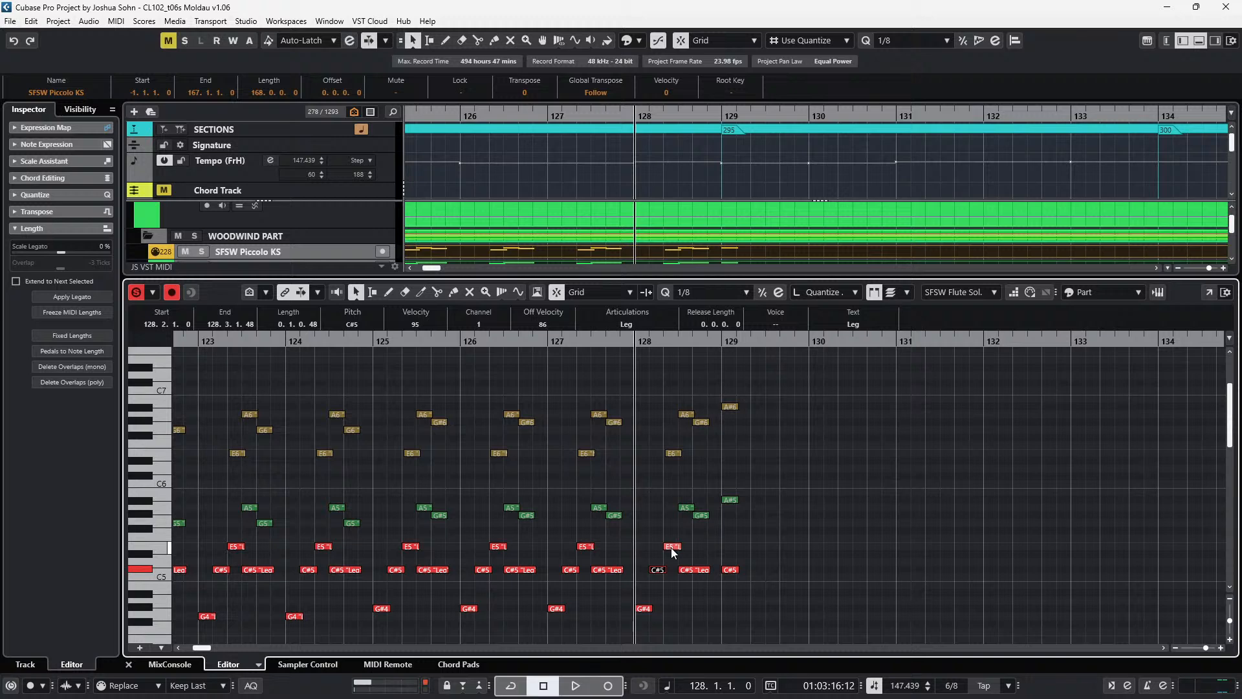
{"action": "key", "text": "space"}
{"action": "key", "text": "space"}
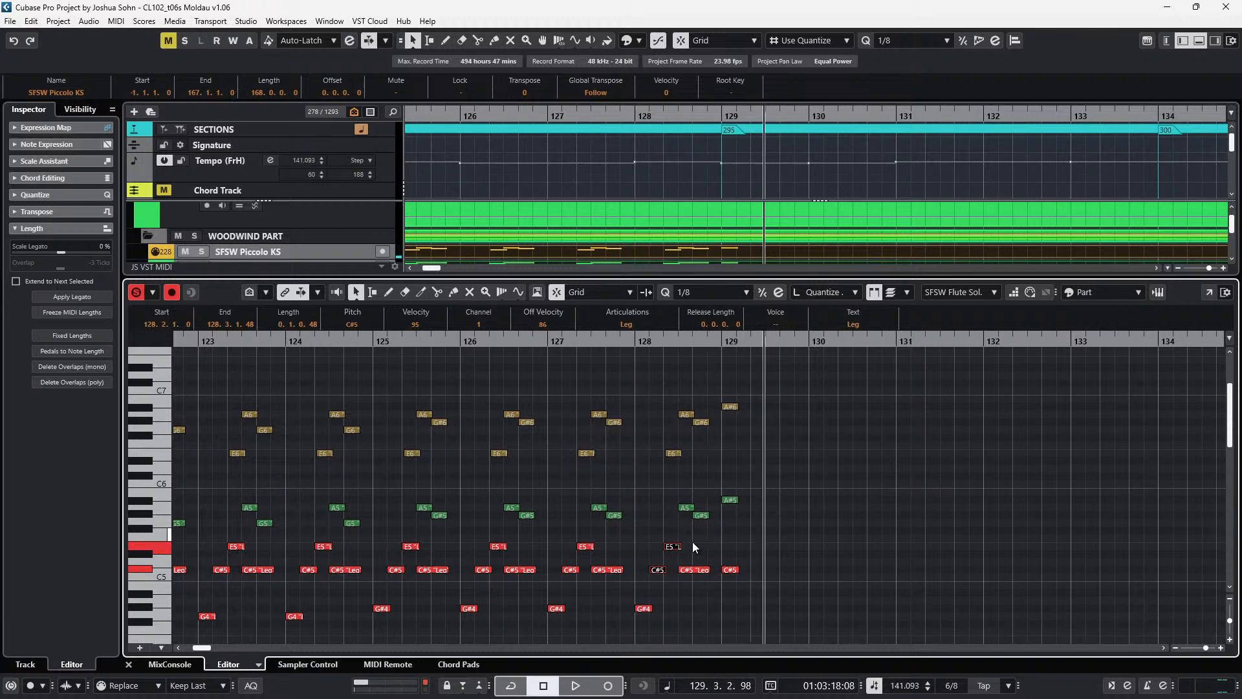
{"action": "key", "text": "ctrl+v"}
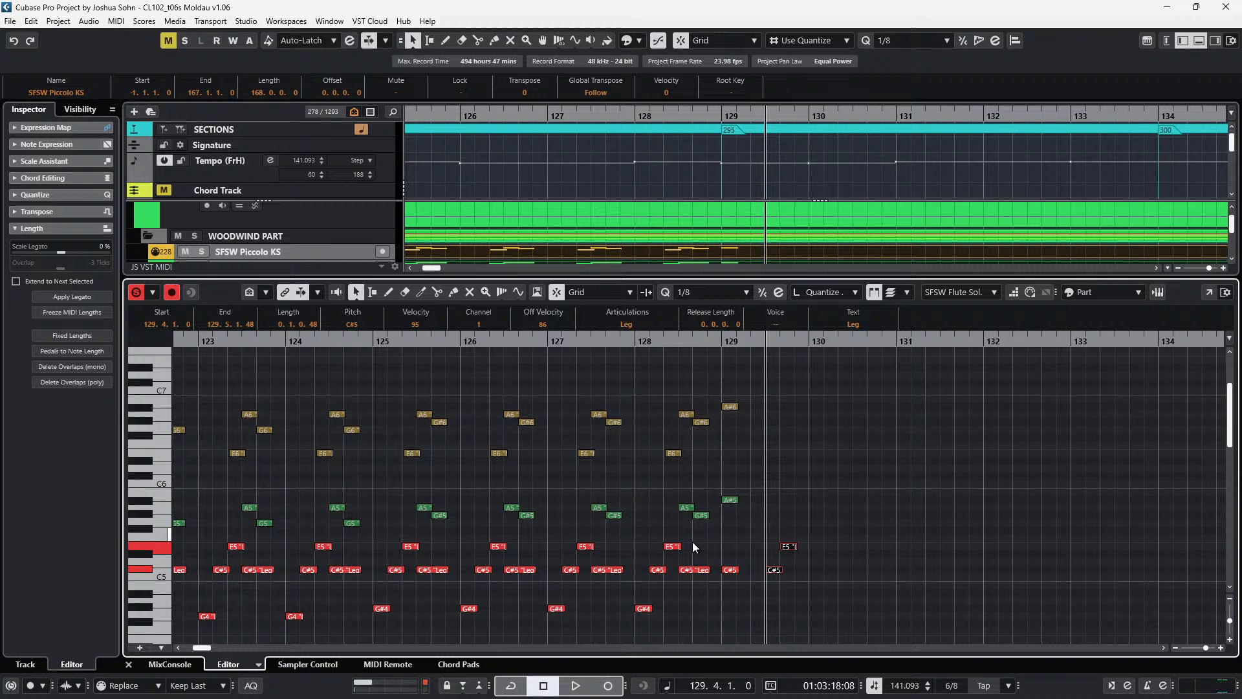
- Copy the CLAIRE flute's A5 and G#5 from bar 128, paste them at 129.5.1.0, and transpose them to E5 and G5
{"action": "left_click", "coordinate": [686, 508]}
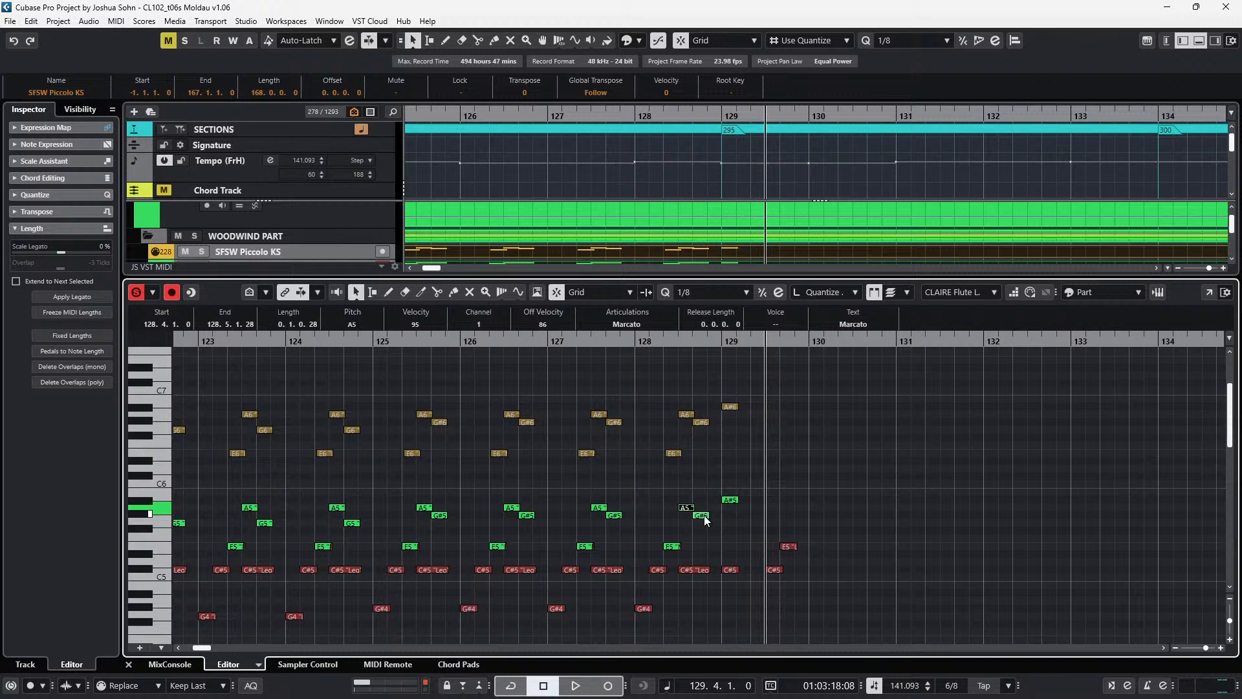
{"action": "key", "text": "n"}
{"action": "key", "text": "ctrl+v"}
{"action": "key", "text": "Down"}
{"action": "key", "text": "Down"}
{"action": "key", "text": "Down"}
{"action": "key", "text": "Down"}
{"action": "key", "text": "Down"}
{"action": "left_click_drag", "start_coordinate": [814, 545], "coordinate": [809, 578]}
{"action": "key", "text": "Up"}
{"action": "key", "text": "Up"}
{"action": "key", "text": "Up"}
{"action": "key", "text": "Up"}
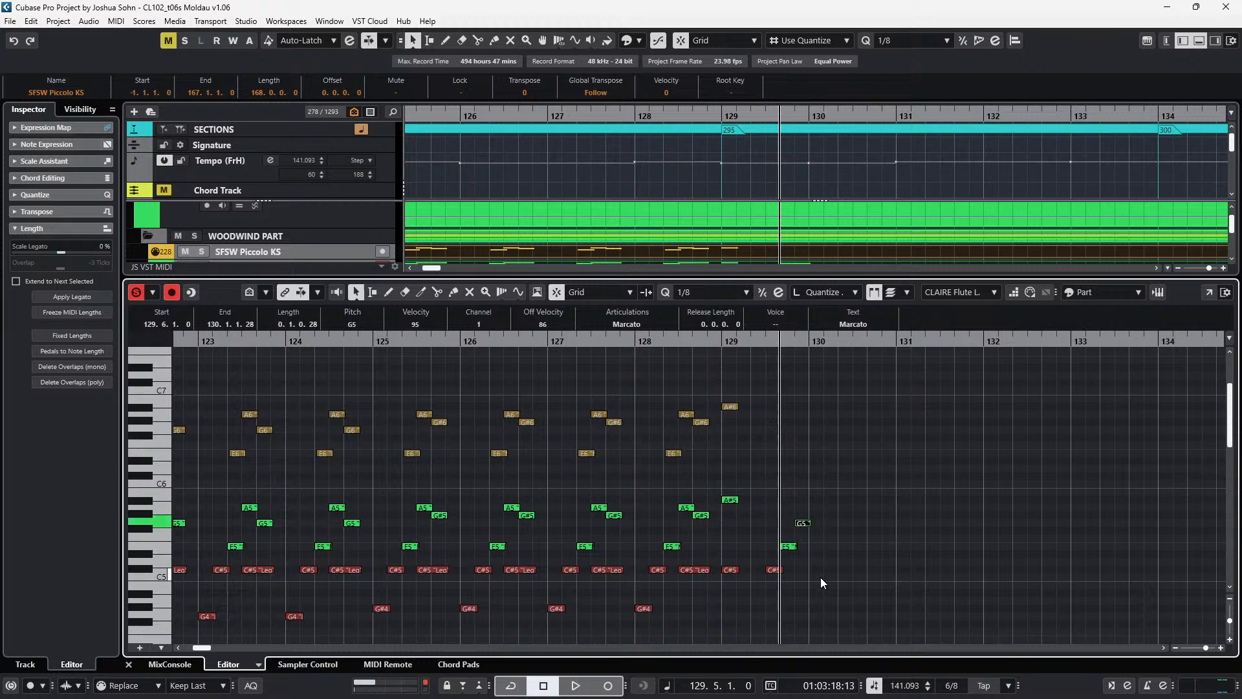
- Transpose the C#5, E5 and G5 pickup notes at the end of bar 129 down an octave and play them back
{"action": "left_click_drag", "start_coordinate": [840, 498], "coordinate": [779, 600]}
{"action": "scroll", "coordinate": [783, 583], "scroll_direction": "down", "scroll_amount": 2}
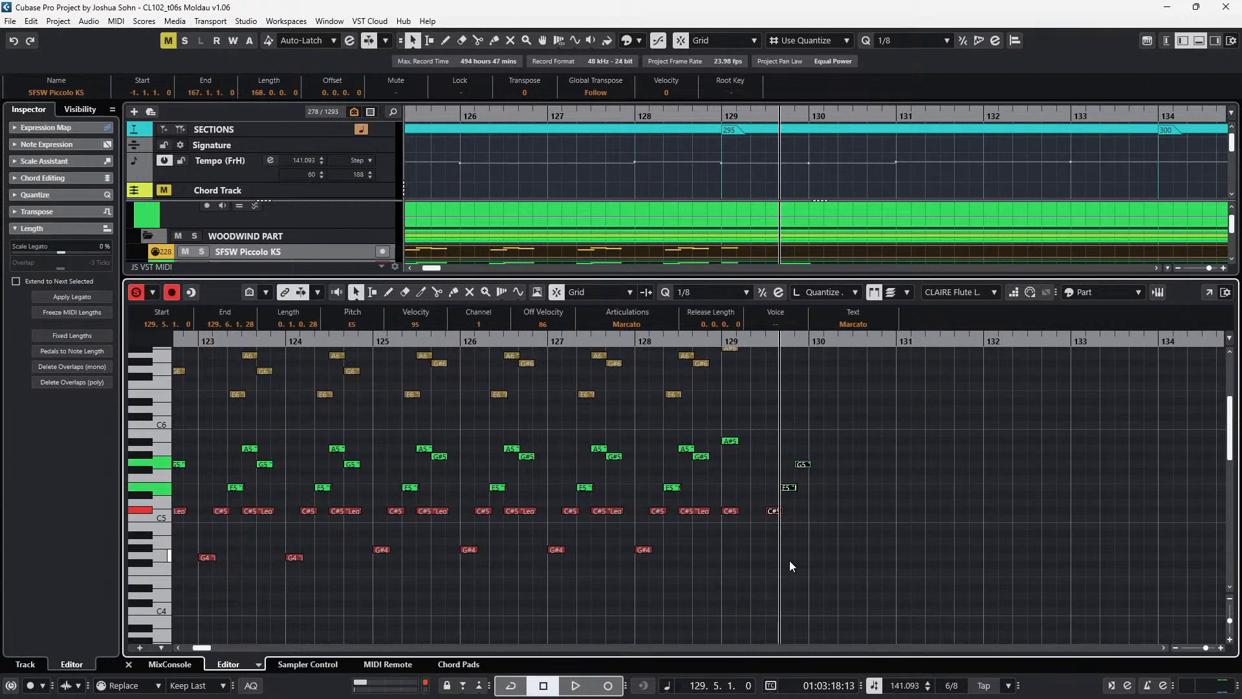
{"action": "key", "text": "g"}
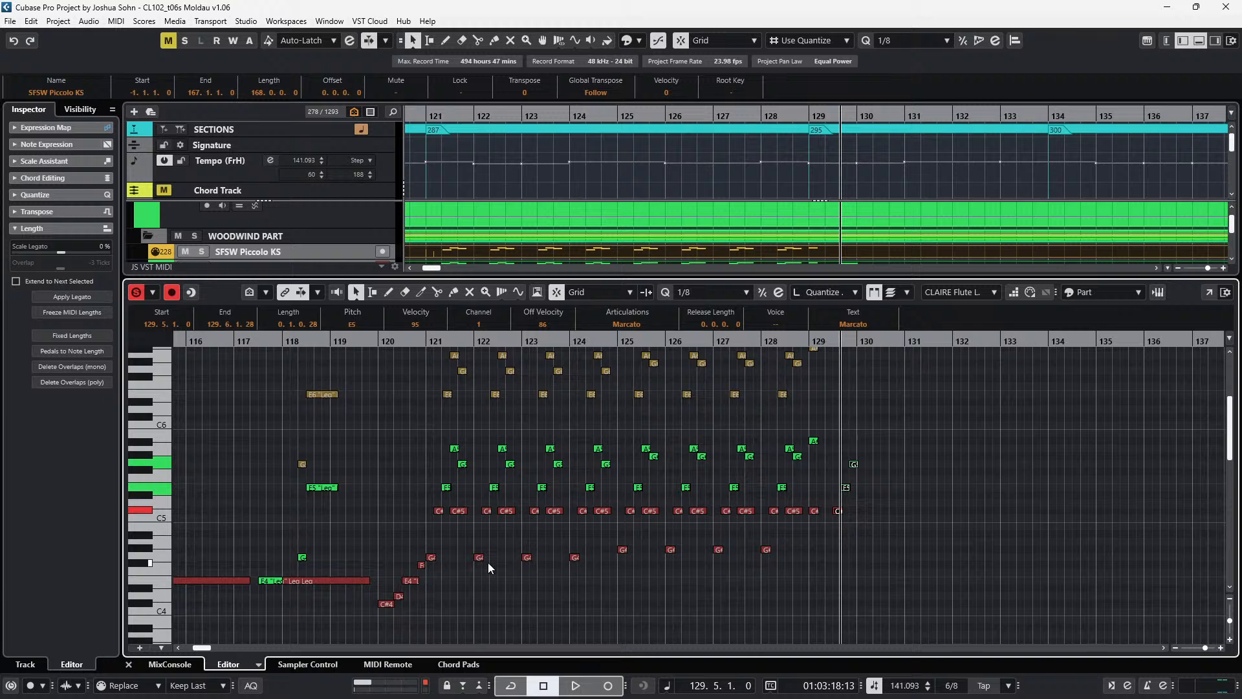
{"action": "key", "text": "shift+Down"}
{"action": "key", "text": "space"}
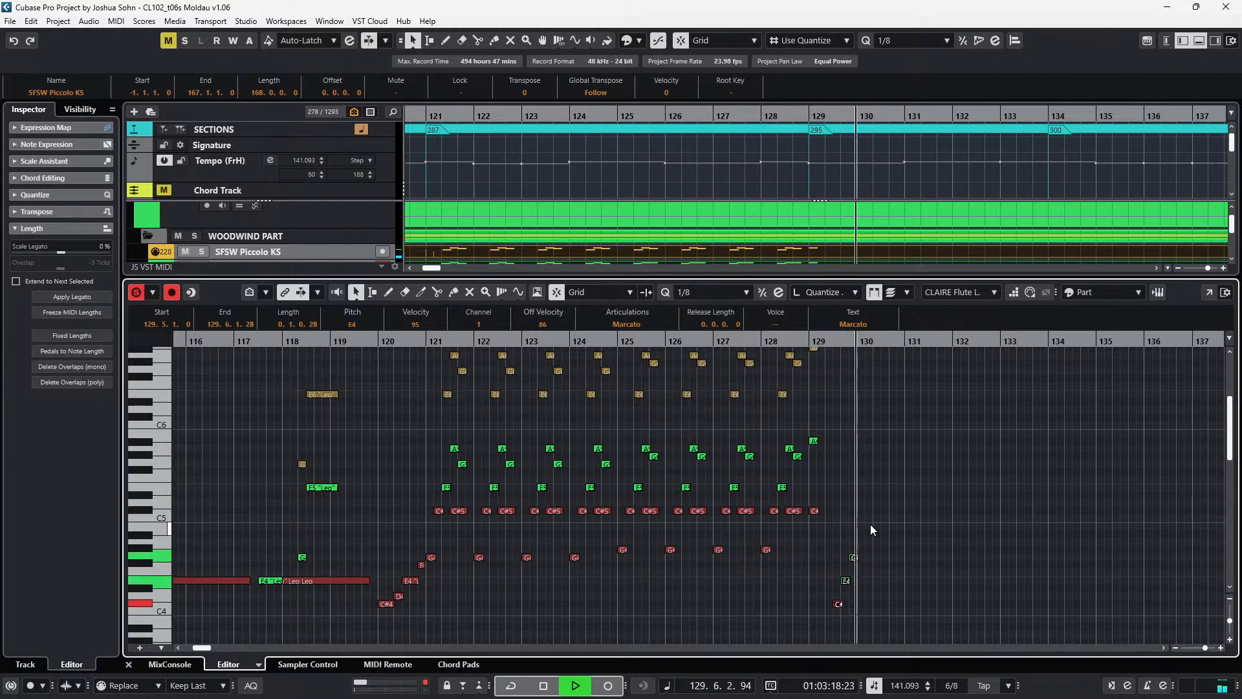
{"action": "key", "text": "space"}
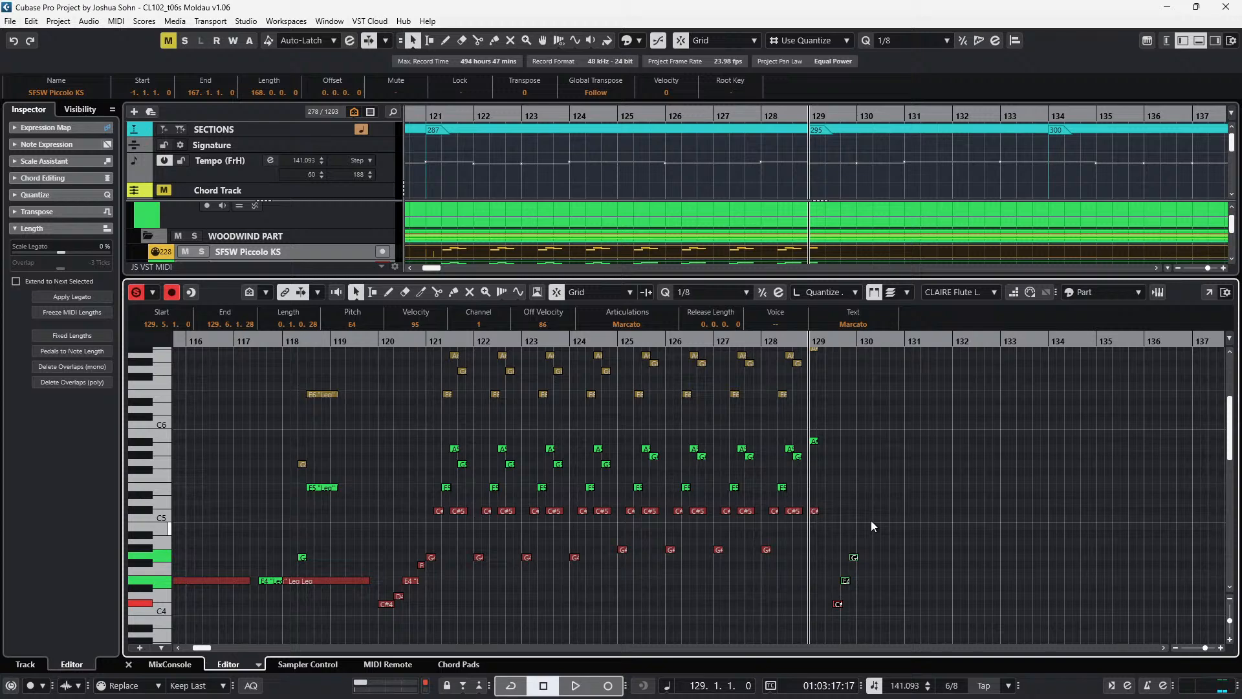
- Copy the solo flute's C#4 at 129.4.1.0 into the piccolo part, transpose the copy up to E5, and play back bar 129
{"action": "scroll", "coordinate": [871, 522], "scroll_direction": "up", "scroll_amount": 2}
{"action": "left_click", "coordinate": [812, 603]}
{"action": "key", "text": "l"}
{"action": "key", "text": "ctrl+c"}
{"action": "key", "text": "Page_Up"}
{"action": "key", "text": "ctrl+v"}
{"action": "key", "text": "Down"}
{"action": "key", "text": "Up"}
{"action": "key", "text": "shift+Up"}
{"action": "key", "text": "Up"}
{"action": "key", "text": "Up"}
{"action": "key", "text": "Up"}
{"action": "key", "text": "space"}
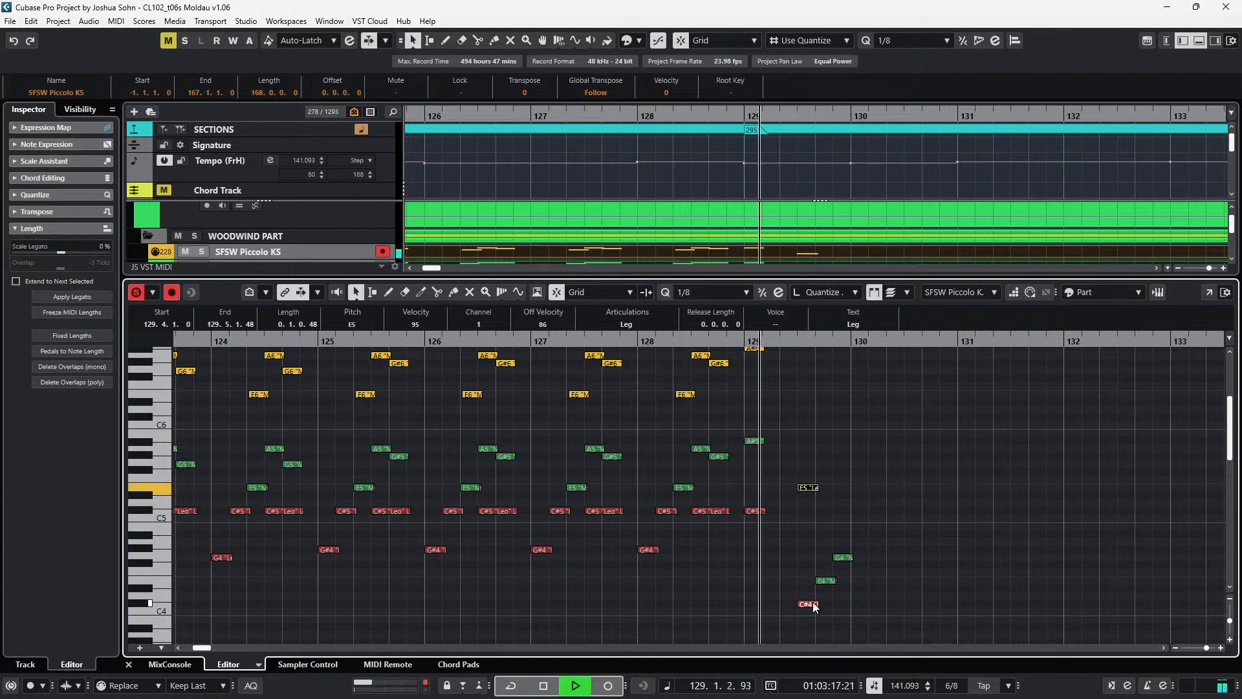
{"action": "key", "text": "space"}
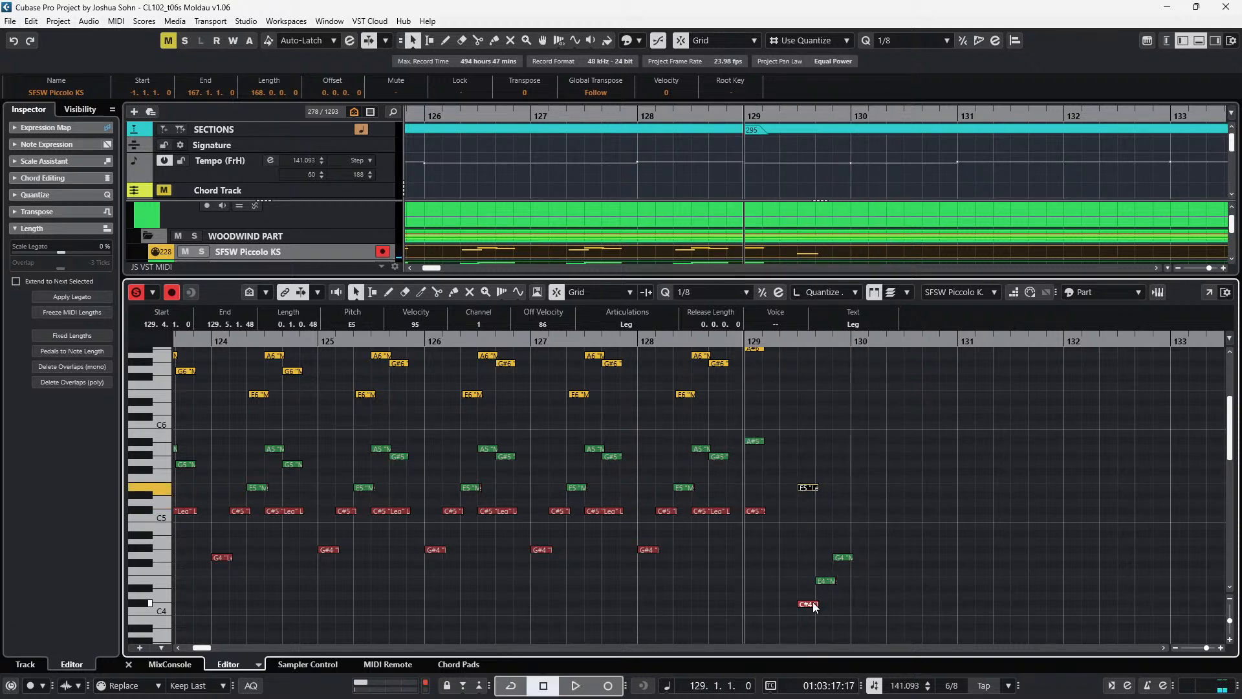
- Set the articulation of the piccolo's E5 and the solo flute's pickup notes at the end of bar 129 to Stac
{"action": "left_click_drag", "start_coordinate": [798, 448], "coordinate": [800, 546]}
{"action": "left_click", "coordinate": [643, 324]}
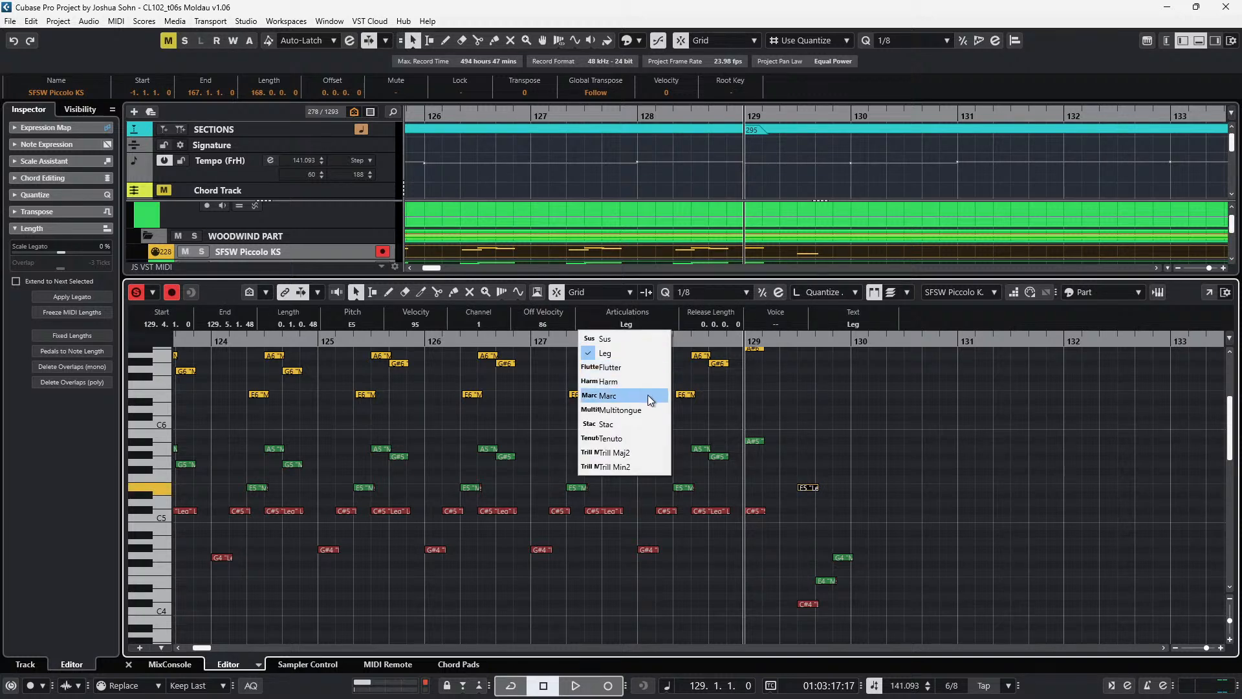
{"action": "left_click", "coordinate": [661, 424]}
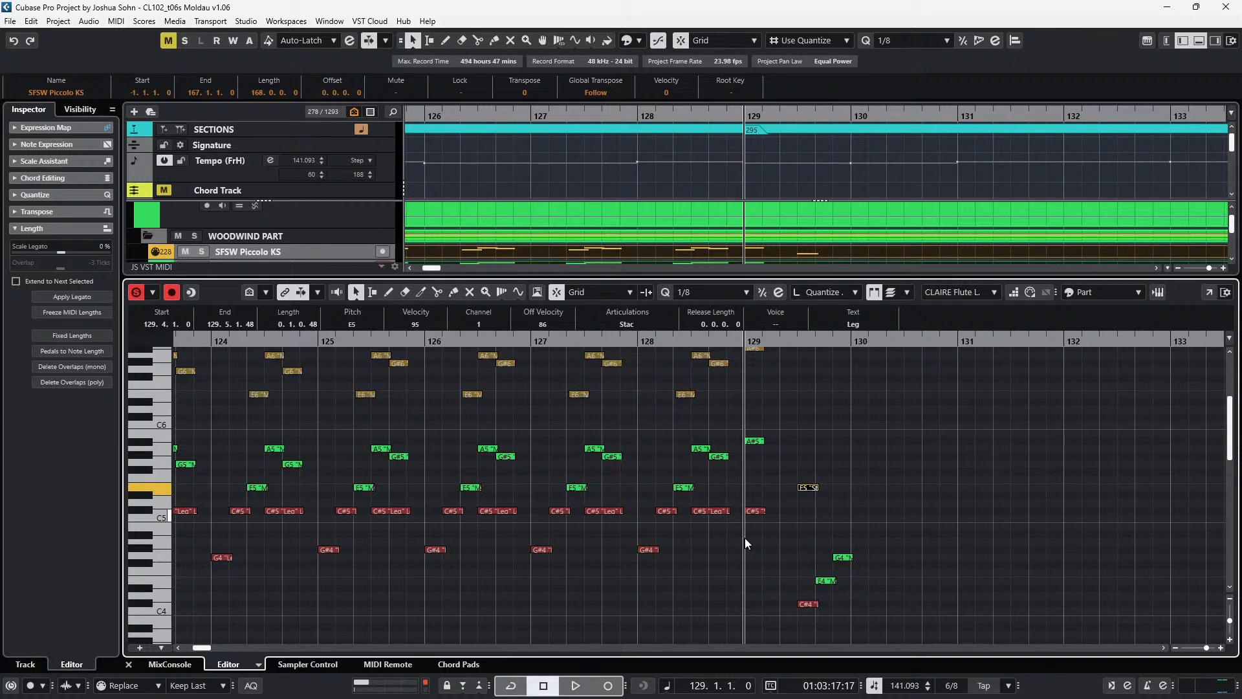
{"action": "left_click", "coordinate": [806, 605]}
{"action": "left_click_drag", "start_coordinate": [785, 548], "coordinate": [895, 635]}
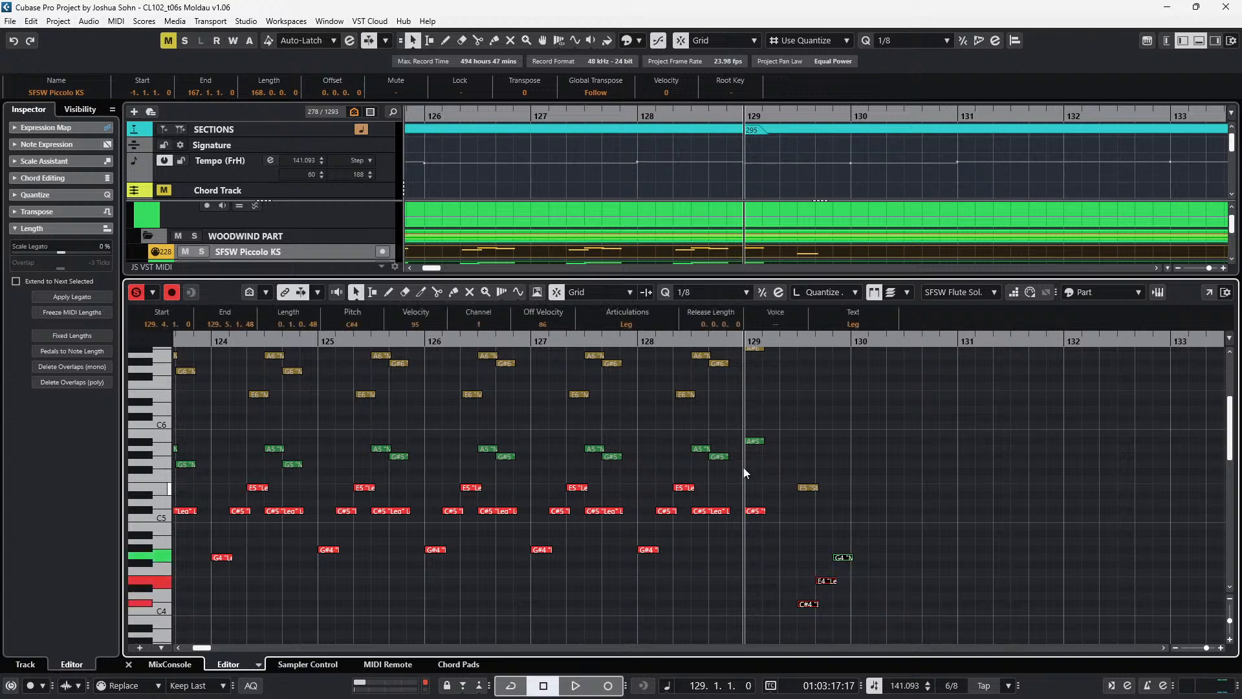
{"action": "left_click", "coordinate": [626, 324]}
{"action": "left_click", "coordinate": [619, 445]}
{"action": "left_click", "coordinate": [643, 324]}
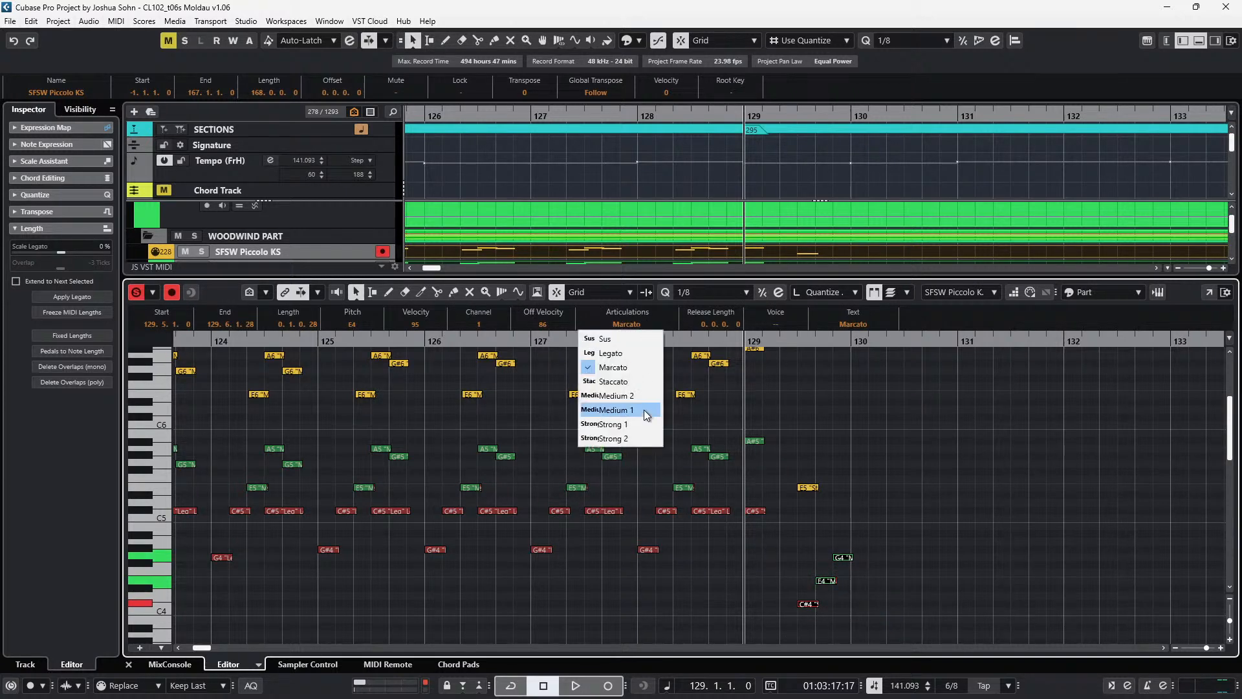
{"action": "left_click", "coordinate": [734, 388]}
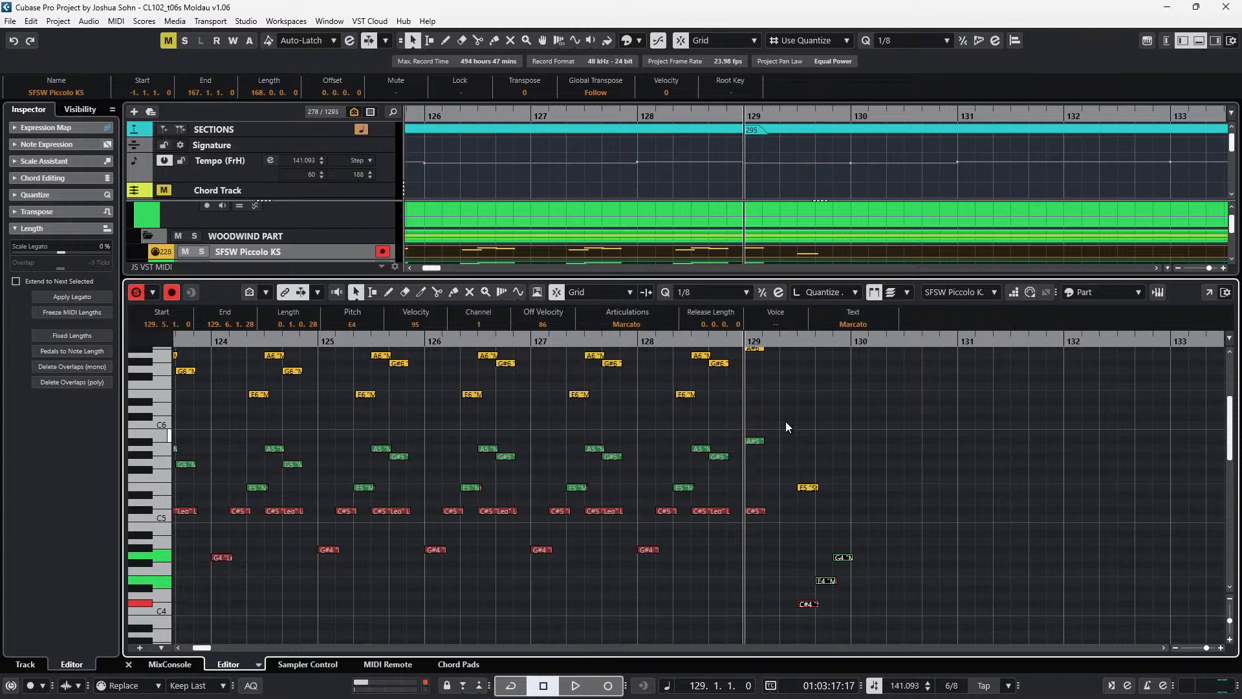
- Set the E5, C#4, E4 and G4 pickup notes in bar 129 to a length of 0.1.0.0 and play them back
{"action": "left_click_drag", "start_coordinate": [799, 456], "coordinate": [918, 605]}
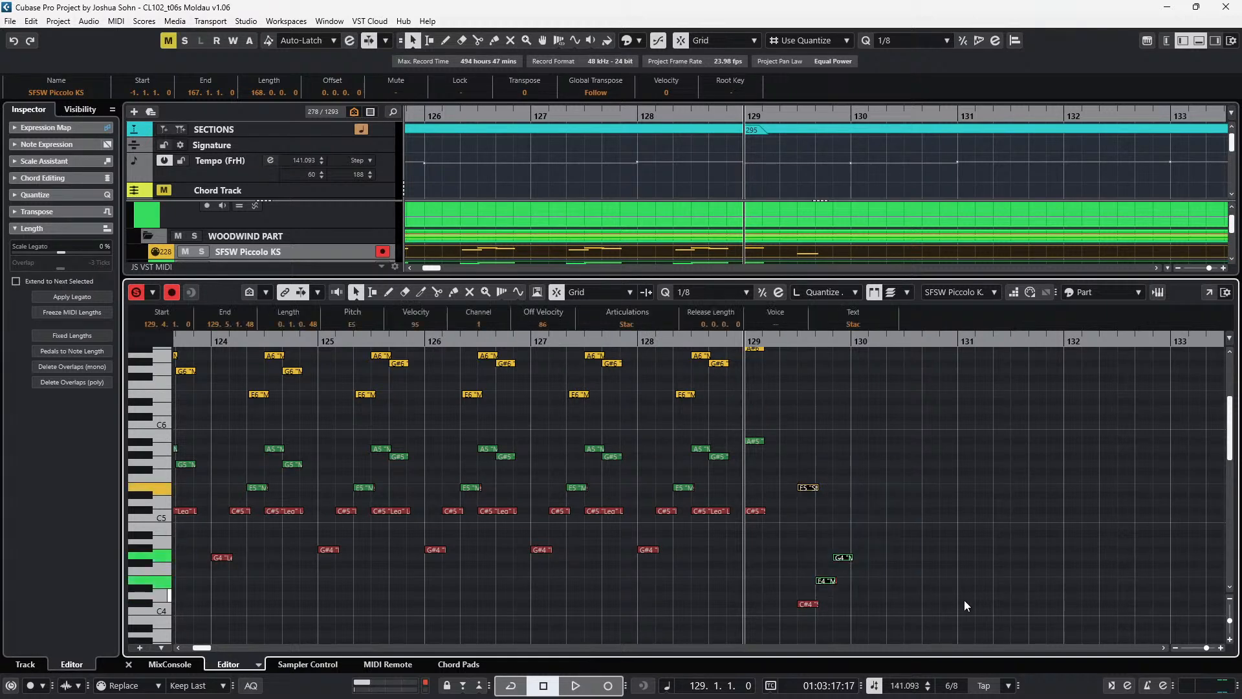
{"action": "key", "text": "space"}
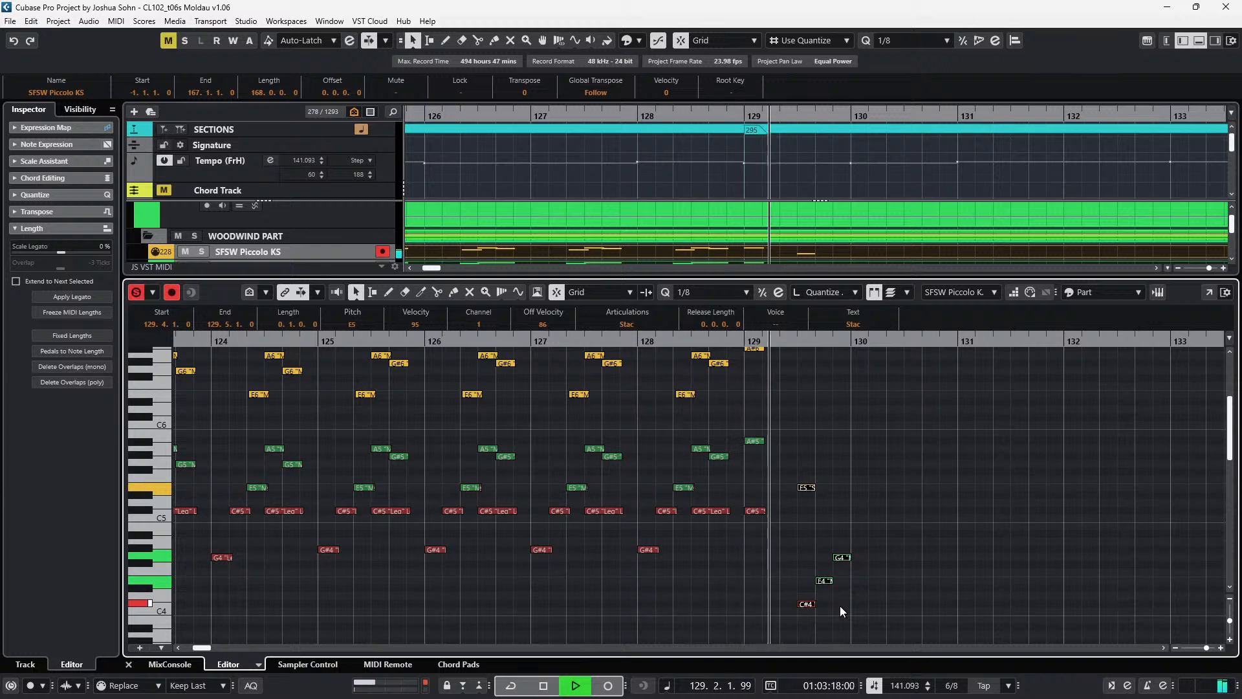
{"action": "key", "text": "space"}
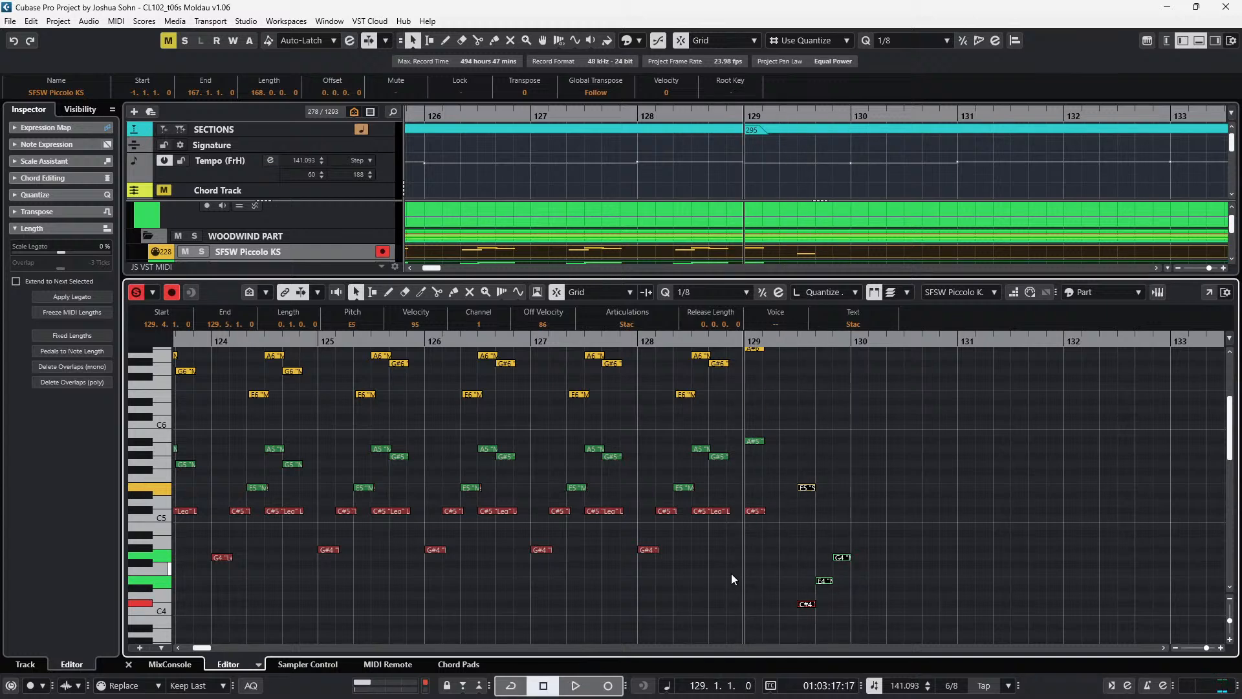
- Set the velocities of the CLAIRE flute's E4 to 99 and G4 to 103 in bar 129, and show the velocity lane
{"action": "scroll", "coordinate": [770, 518], "scroll_direction": "down", "scroll_amount": 4}
{"action": "left_click_drag", "start_coordinate": [819, 429], "coordinate": [860, 480]}
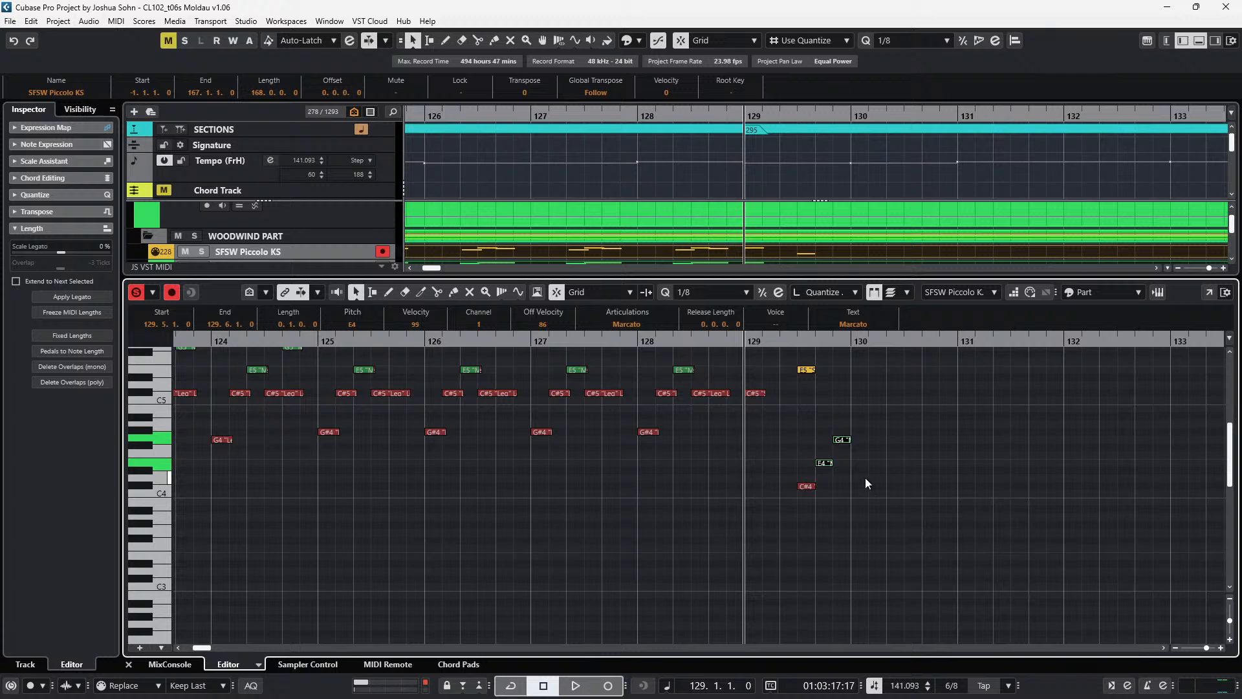
{"action": "scroll", "coordinate": [864, 477], "scroll_direction": "up", "scroll_amount": 2}
{"action": "left_click_drag", "start_coordinate": [864, 429], "coordinate": [848, 521]}
{"action": "key", "text": "alt+l"}
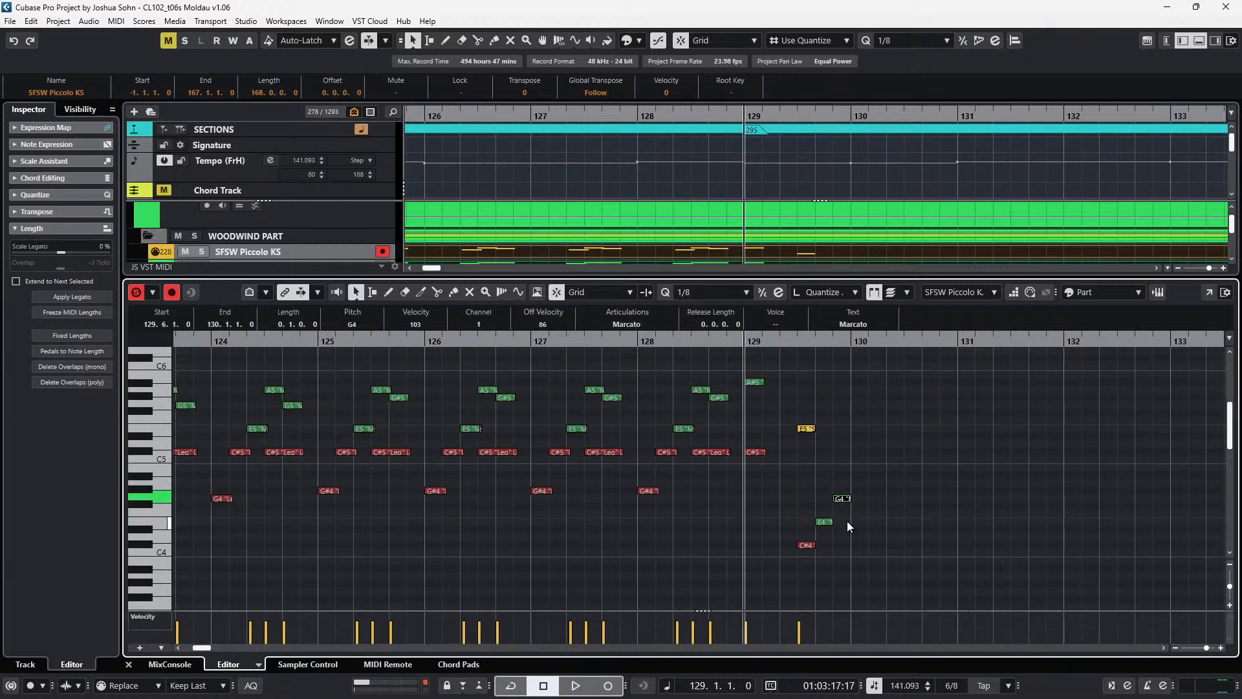
- Duplicate the flutes' C#4, E4 and G4 pickup notes into the start of bar 130 and transpose the copies up to E4, G4 and A#4
{"action": "scroll", "coordinate": [874, 502], "scroll_direction": "right", "scroll_amount": 1}
{"action": "key", "text": "Down"}
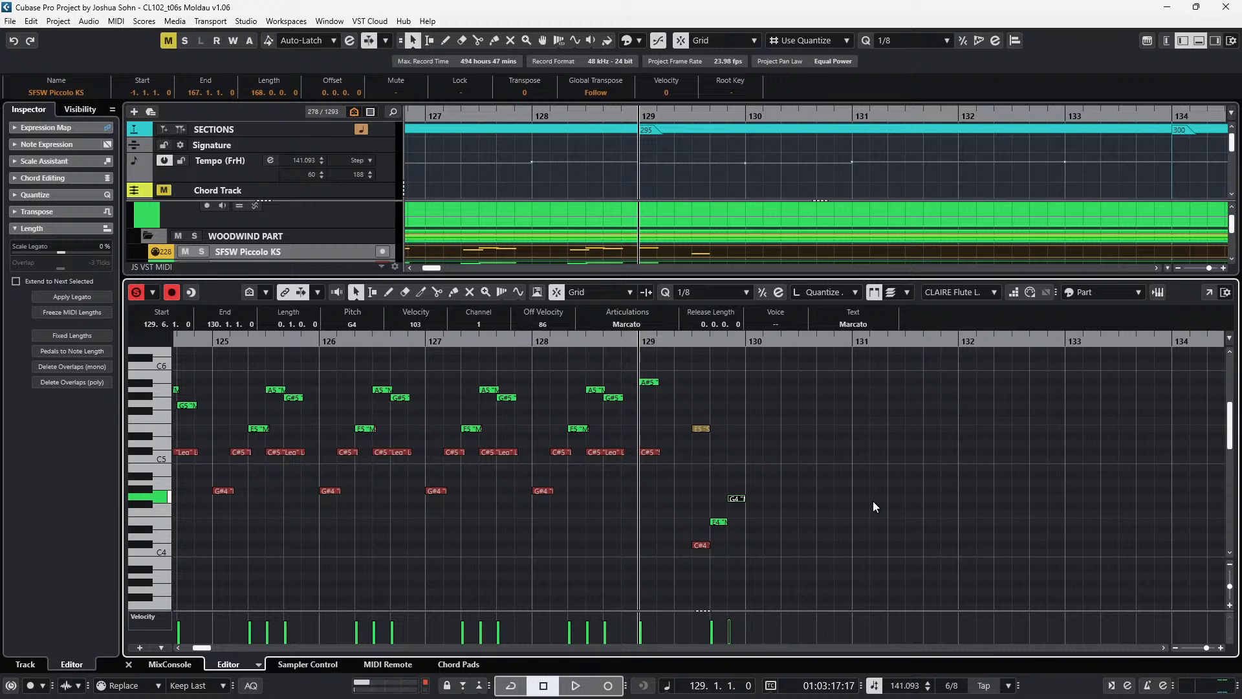
{"action": "key", "text": "space"}
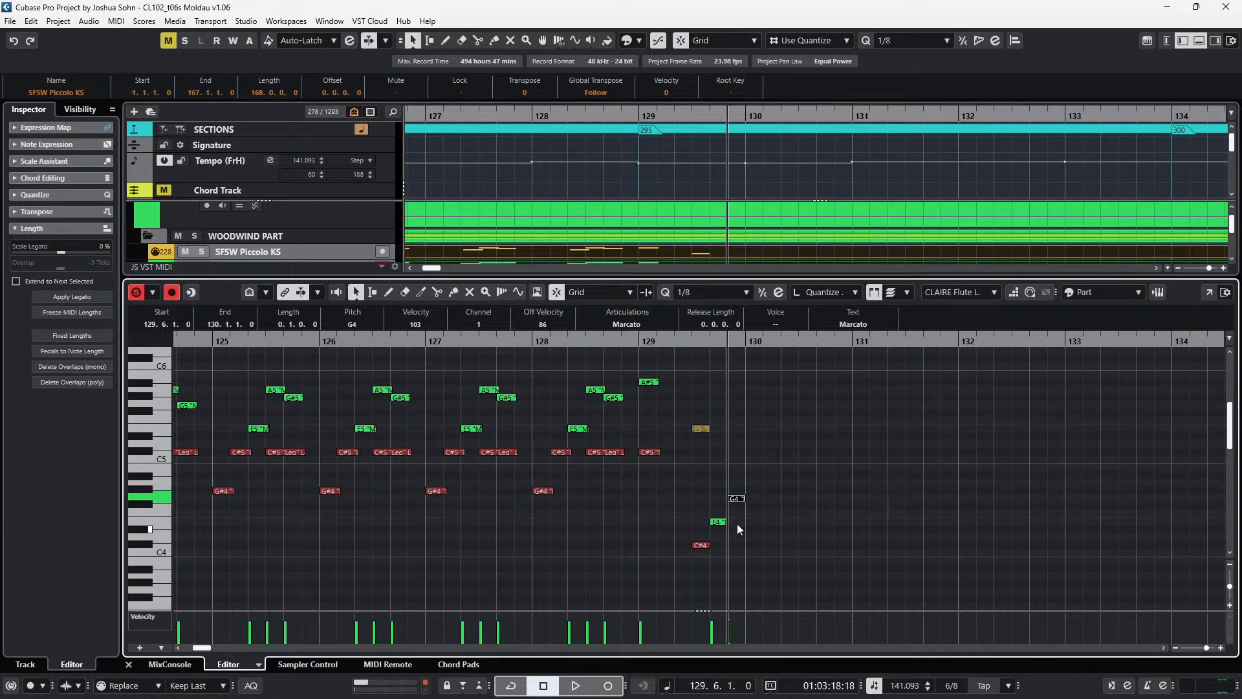
{"action": "left_click", "coordinate": [717, 521]}
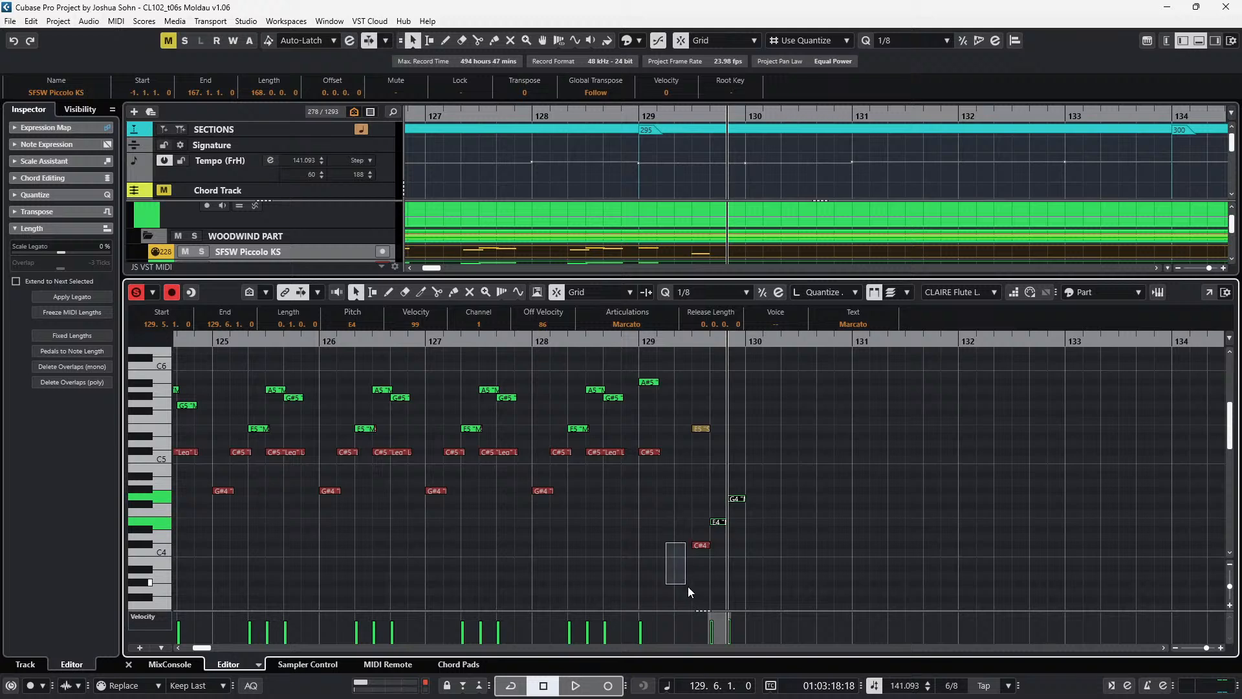
{"action": "key", "text": "ctrl+d"}
{"action": "key", "text": "Up"}
{"action": "key", "text": "Up"}
{"action": "key", "text": "Up"}
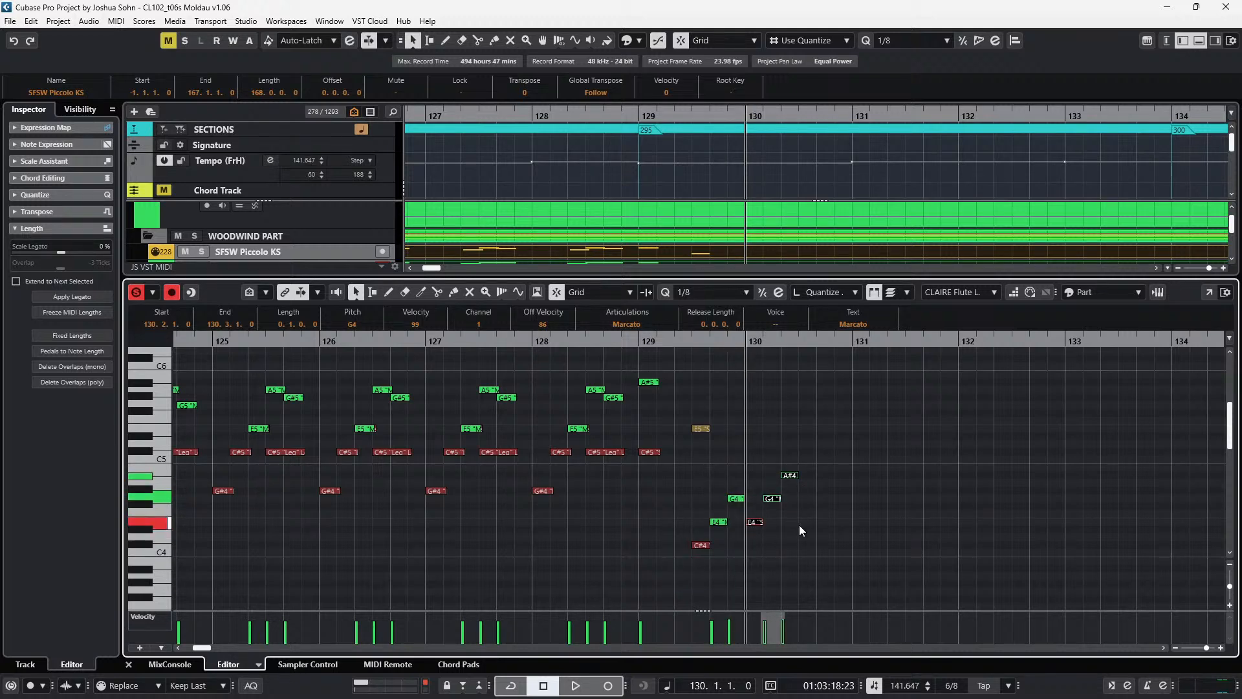
- Try C5 as the pitch of the CLAIRE flute's A#4 at 130.3.1.0
{"action": "left_click", "coordinate": [792, 475]}
{"action": "key", "text": "Up"}
{"action": "key", "text": "Up"}
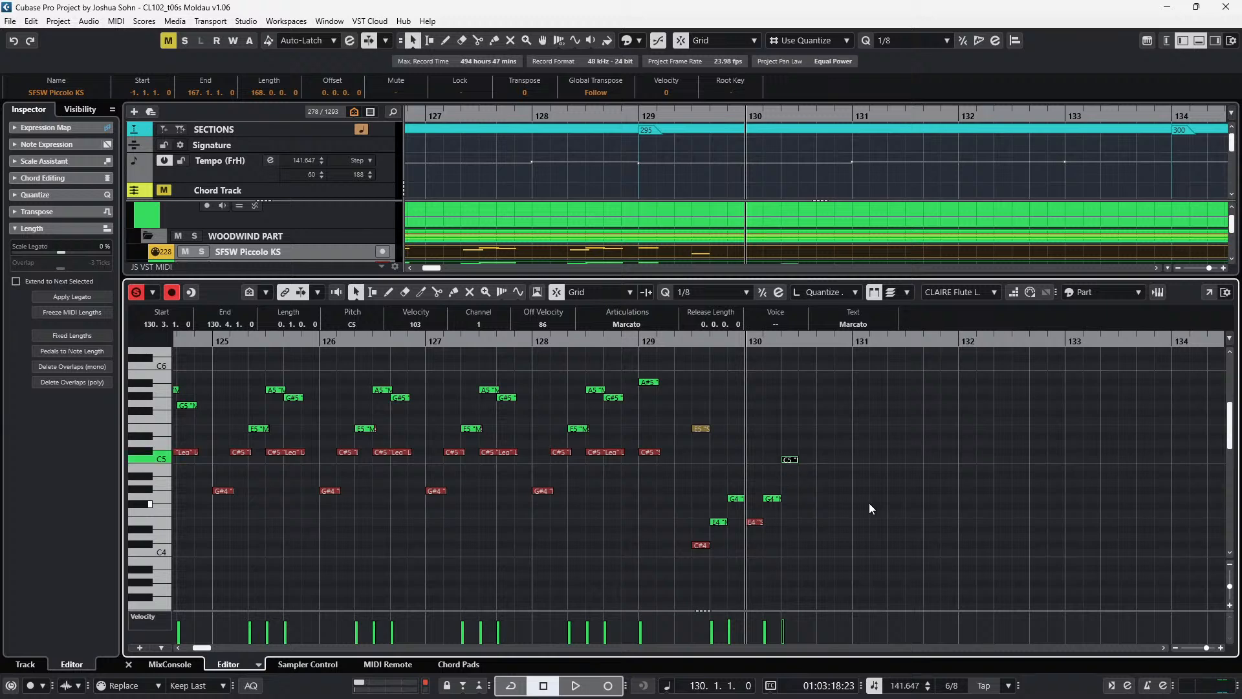
{"action": "key", "text": "Down"}
{"action": "key", "text": "Down"}
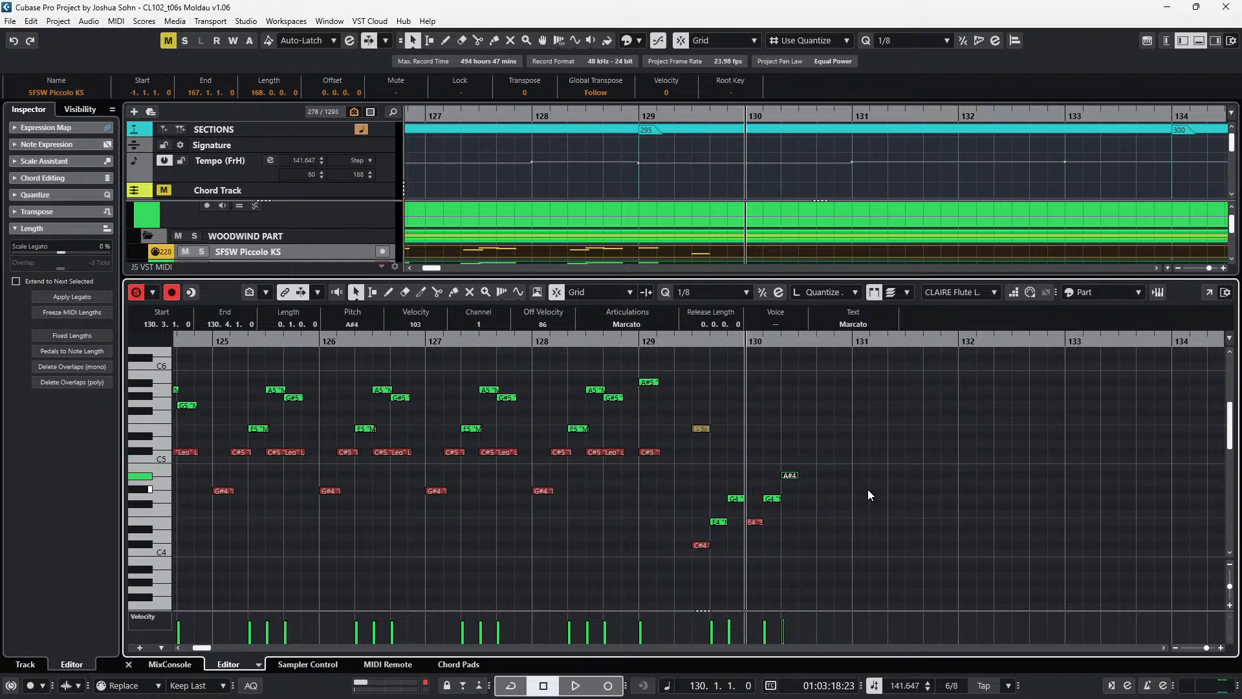
- Copy the piccolo's E5 from bar 129 to 130.1.1.0, transpose the copy up to G5, and play back bar 130
{"action": "left_click_drag", "start_coordinate": [857, 448], "coordinate": [751, 583]}
{"action": "scroll", "coordinate": [779, 528], "scroll_direction": "up", "scroll_amount": 3}
{"action": "left_click", "coordinate": [701, 481]}
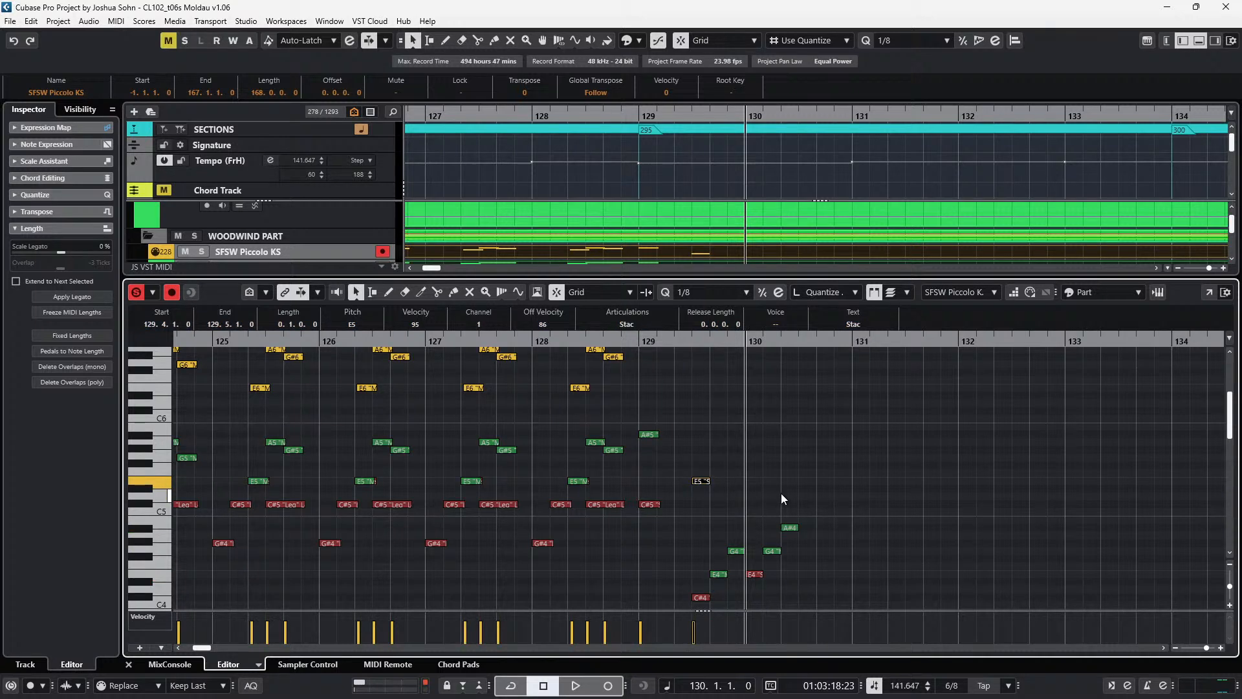
{"action": "key", "text": "alt+Down"}
{"action": "key", "text": "ctrl+v"}
{"action": "key", "text": "alt+Up"}
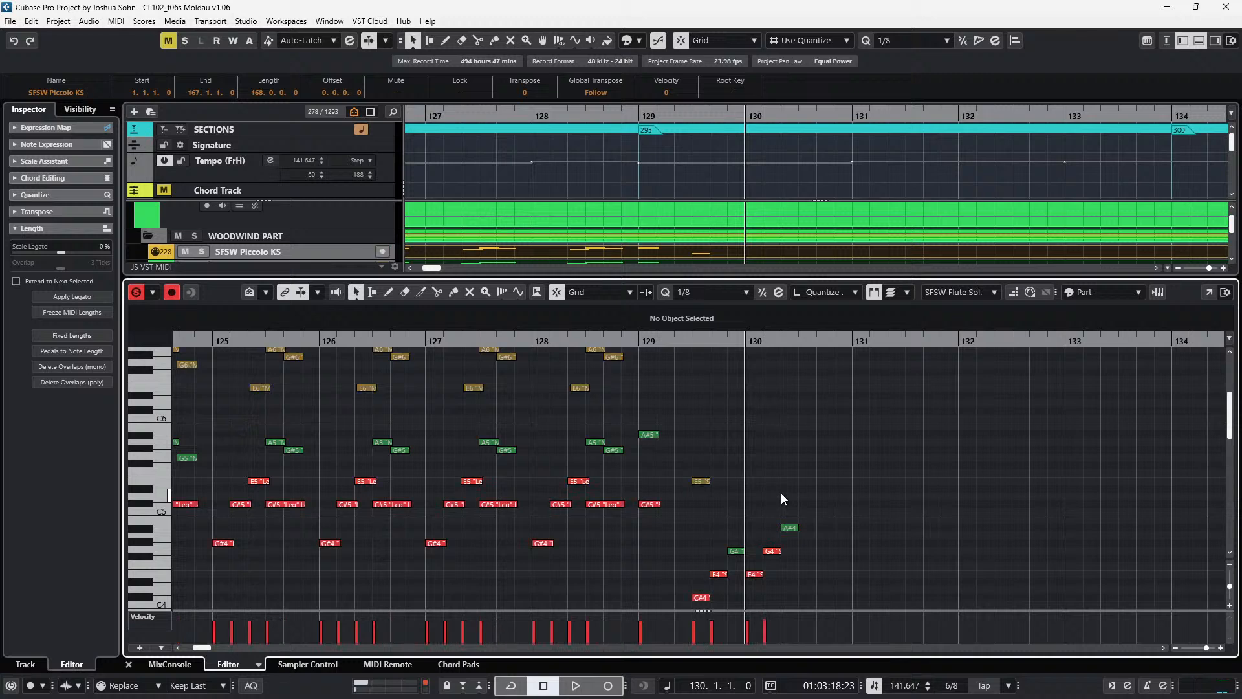
{"action": "key", "text": "Up"}
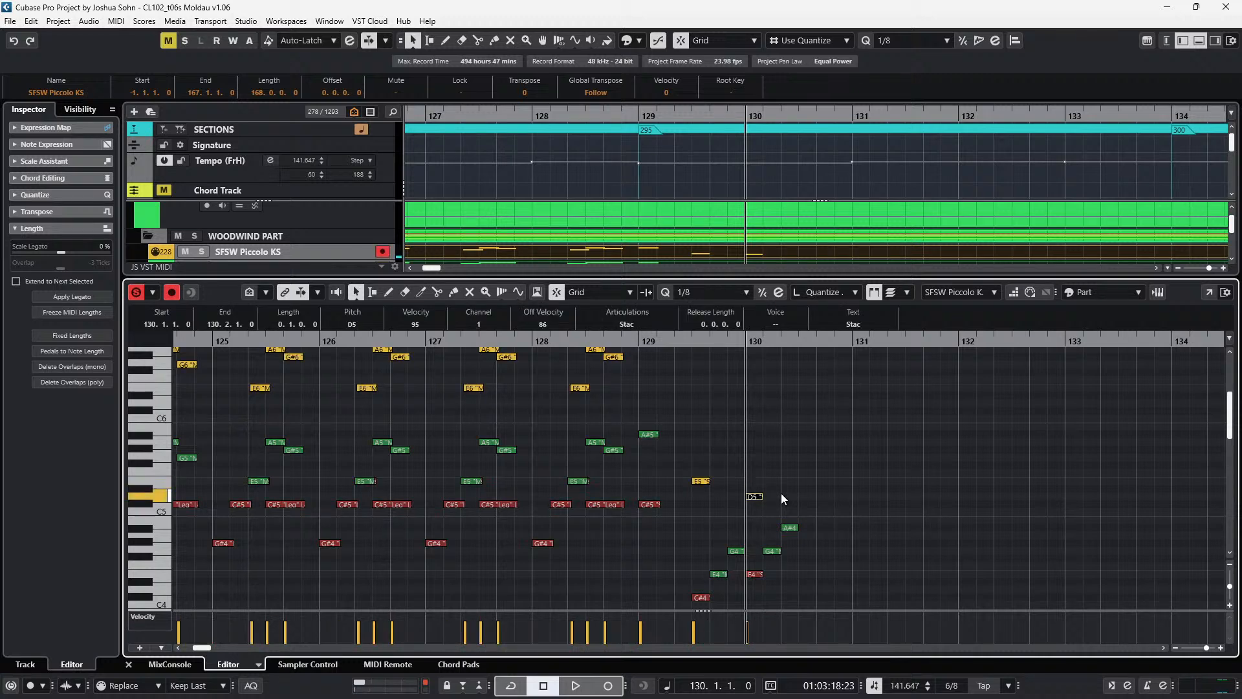
{"action": "key", "text": "space"}
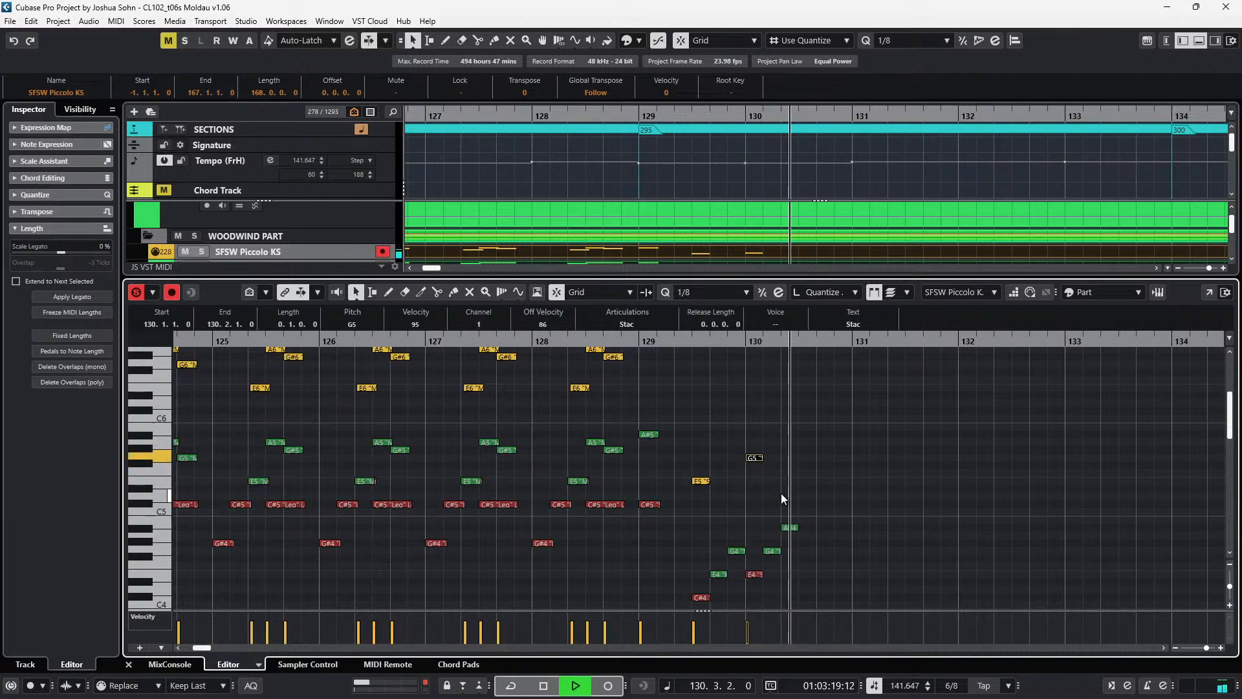
{"action": "key", "text": "space"}
- Duplicate the flutes' E4, G4 and A#4 into the second half of bar 130, transpose the copies to G4, A#4 and C#5, and play back
{"action": "left_click", "coordinate": [779, 433]}
{"action": "left_click_drag", "start_coordinate": [747, 439], "coordinate": [801, 576]}
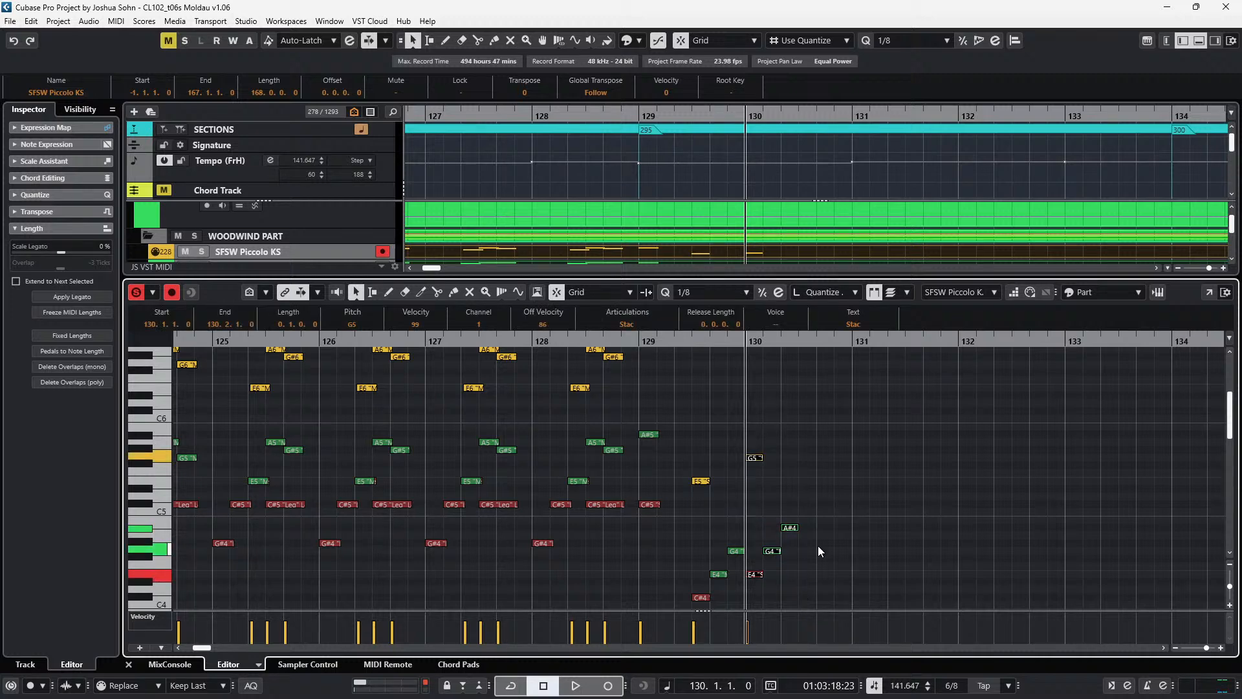
{"action": "left_click_drag", "start_coordinate": [807, 511], "coordinate": [756, 582]}
{"action": "key", "text": "ctrl+d"}
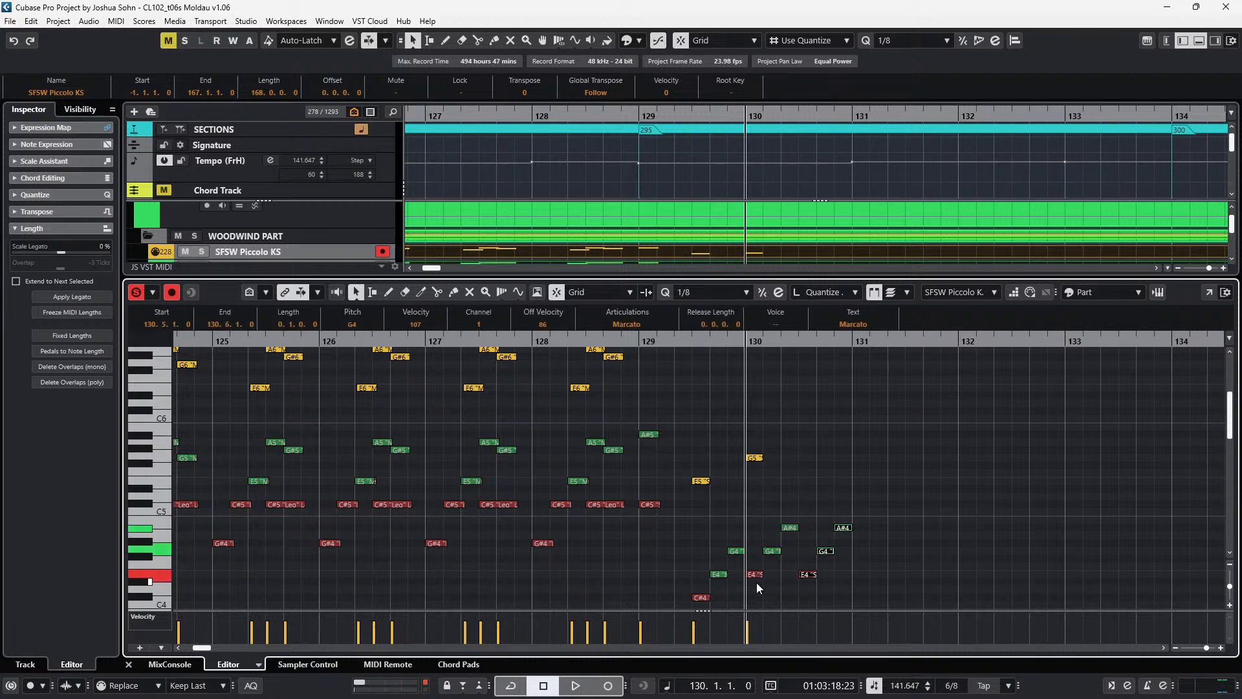
{"action": "key", "text": "Up"}
{"action": "key", "text": "Up"}
{"action": "key", "text": "Up"}
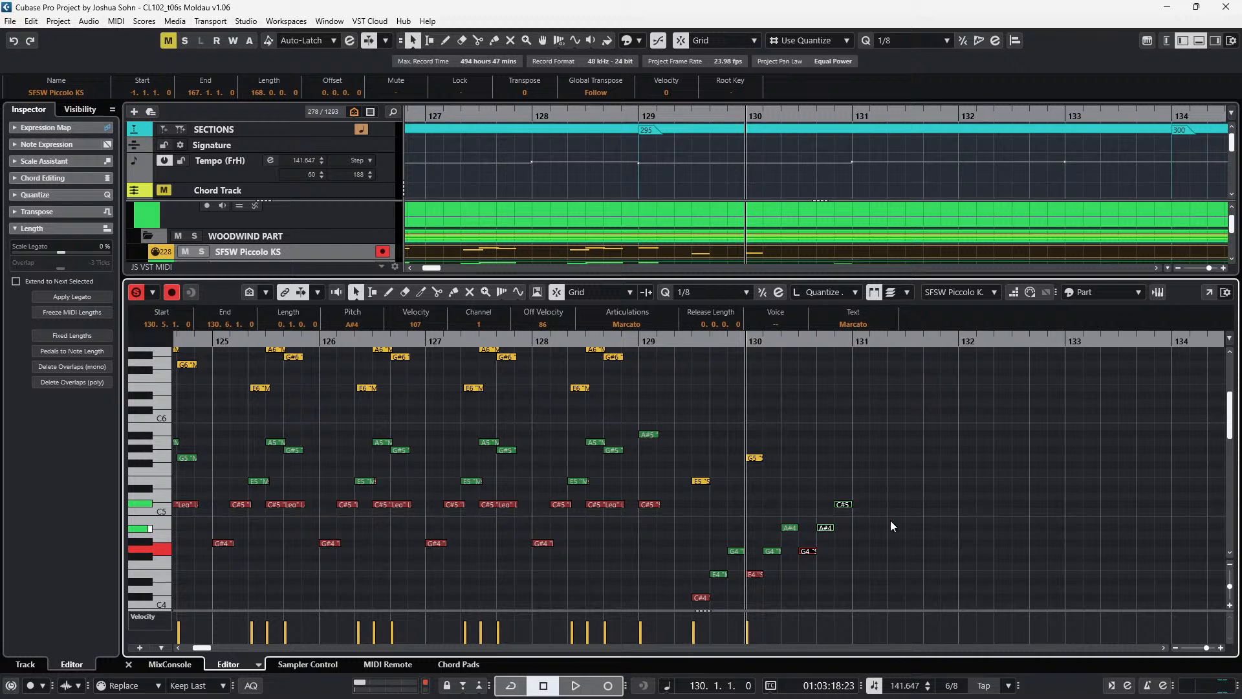
{"action": "left_click_drag", "start_coordinate": [865, 532], "coordinate": [824, 520]}
{"action": "left_click", "coordinate": [853, 518]}
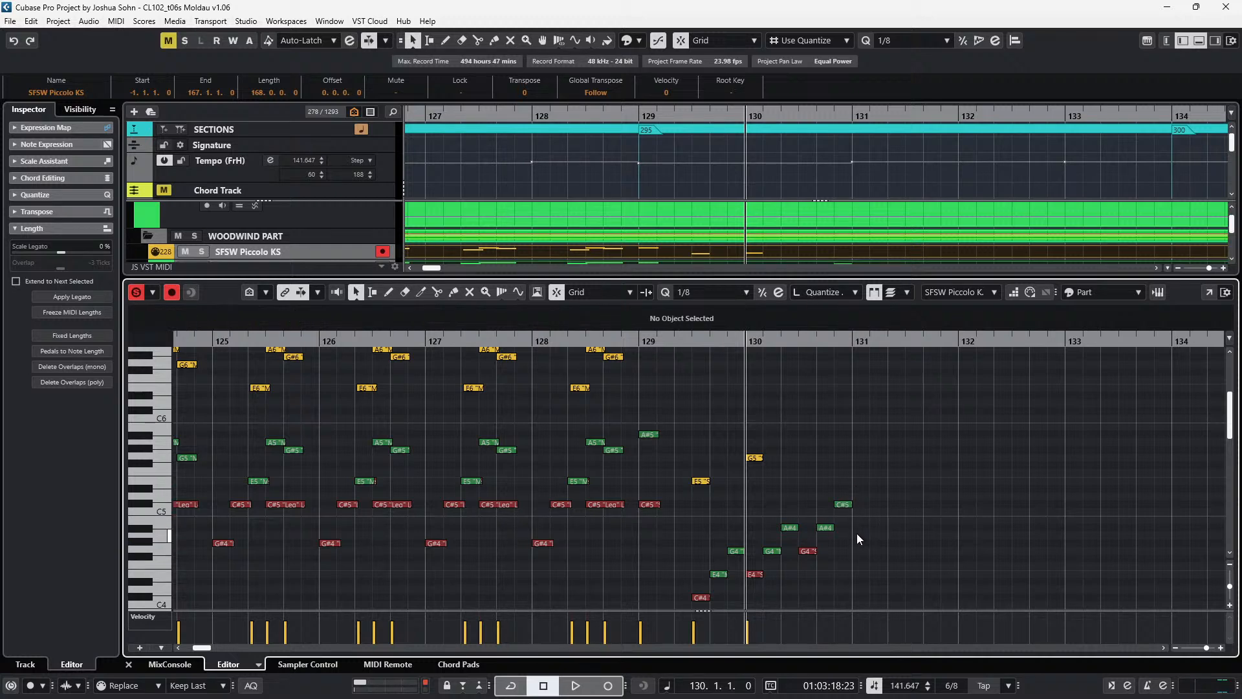
{"action": "scroll", "coordinate": [879, 524], "scroll_direction": "right", "scroll_amount": 2}
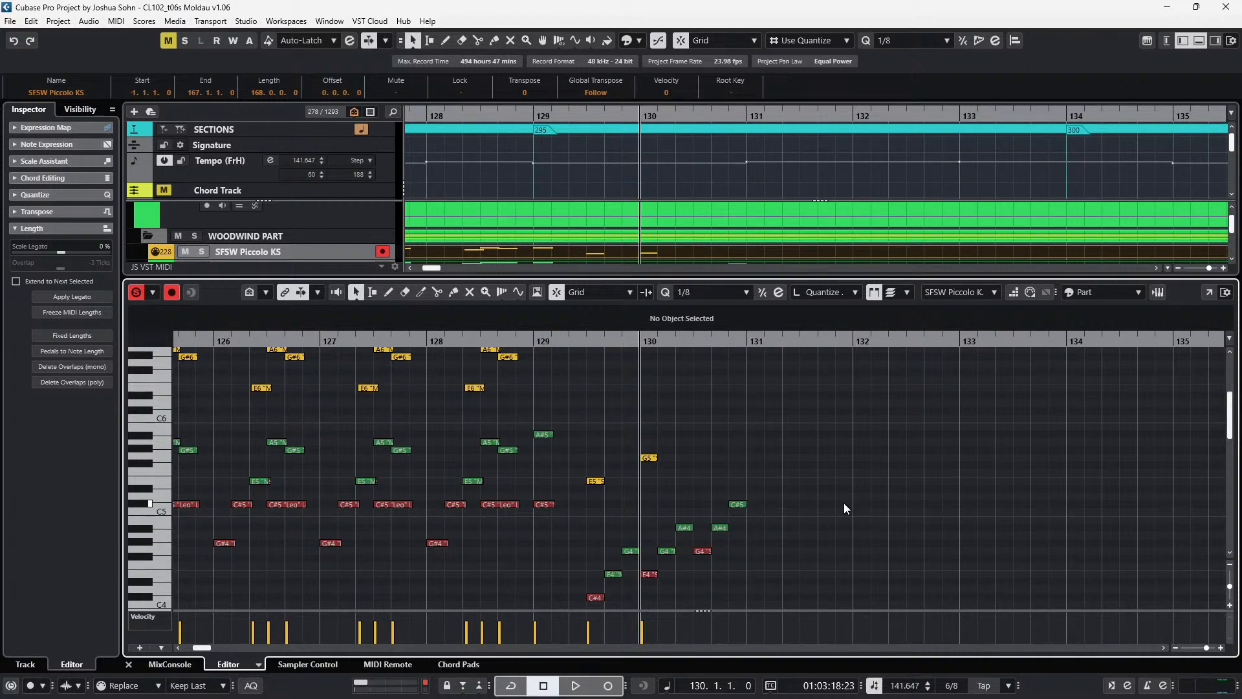
{"action": "key", "text": "space"}
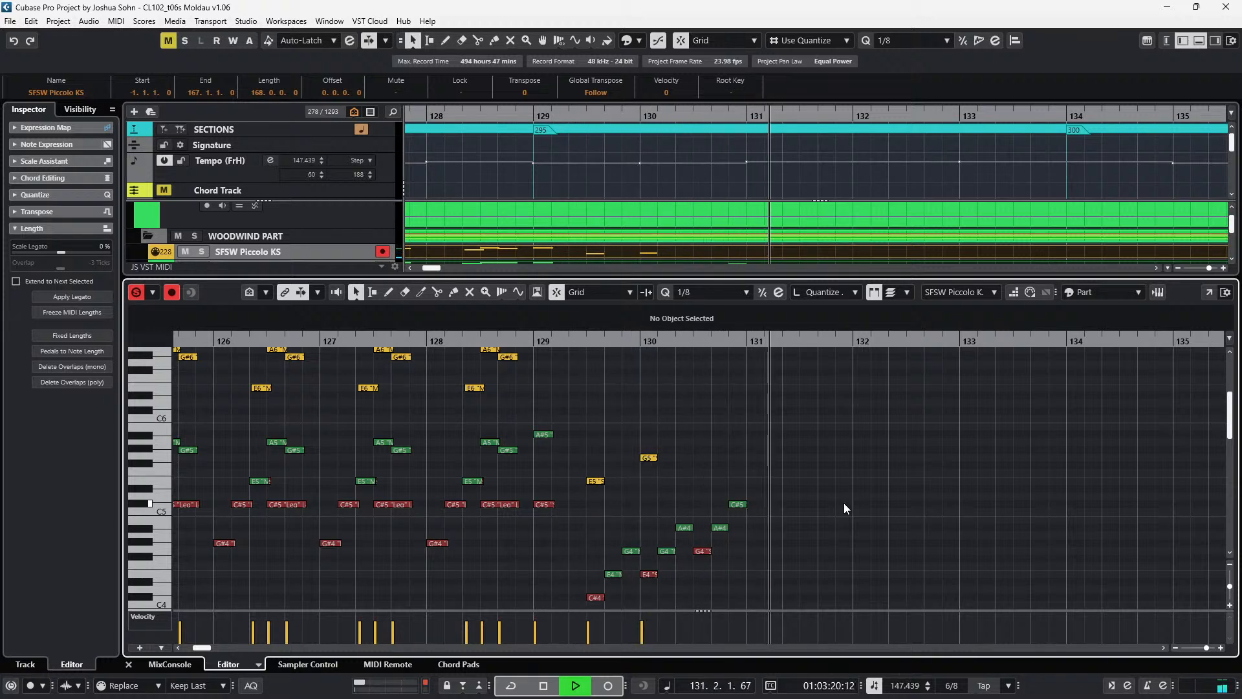
{"action": "key", "text": "space"}
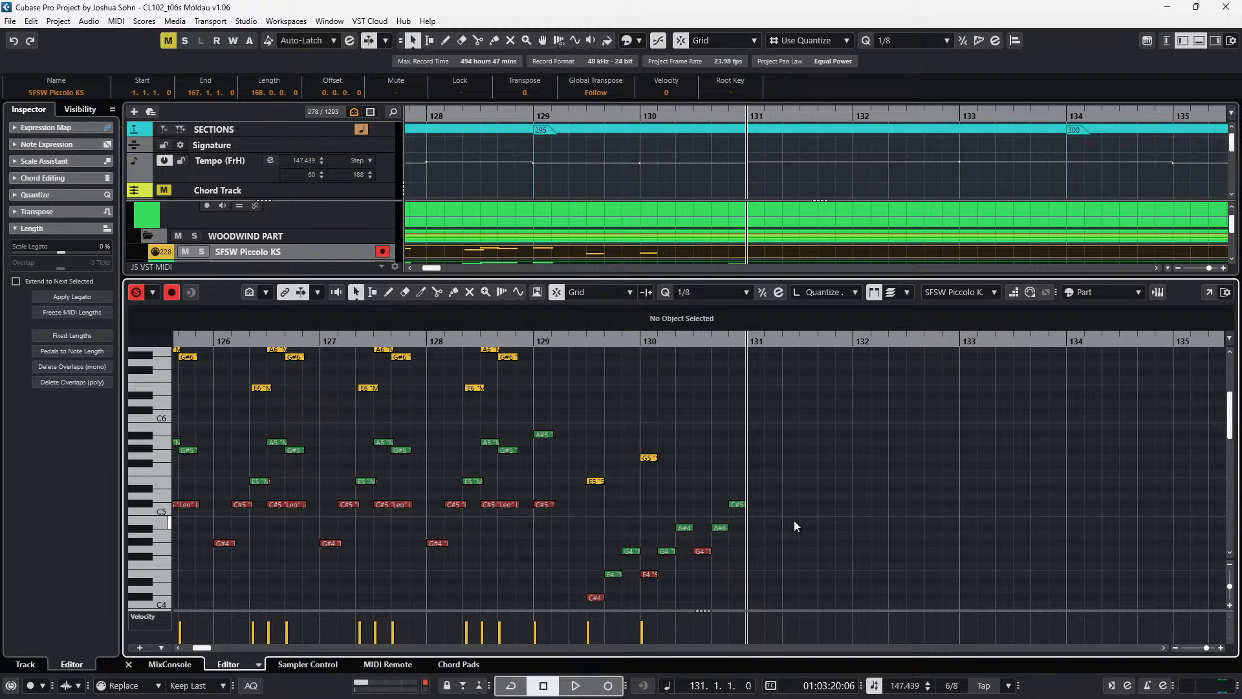
- Duplicate the CLAIRE flute's C#5 at the end of bar 130 to 131.1.1.0, keeping its pitch at C#5
{"action": "scroll", "coordinate": [750, 465], "scroll_direction": "down", "scroll_amount": 1}
{"action": "left_click_drag", "start_coordinate": [751, 465], "coordinate": [736, 513]}
{"action": "key", "text": "ctrl+d"}
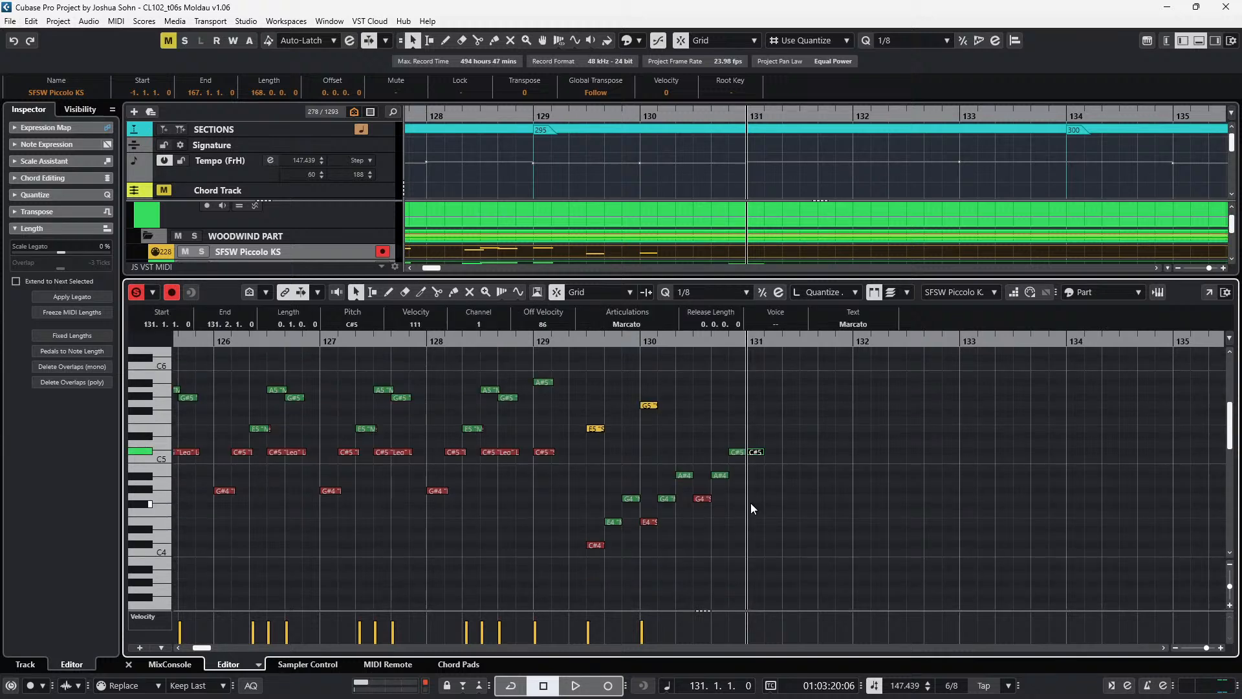
{"action": "key", "text": "Up"}
{"action": "key", "text": "Up"}
{"action": "key", "text": "Down"}
{"action": "key", "text": "Down"}
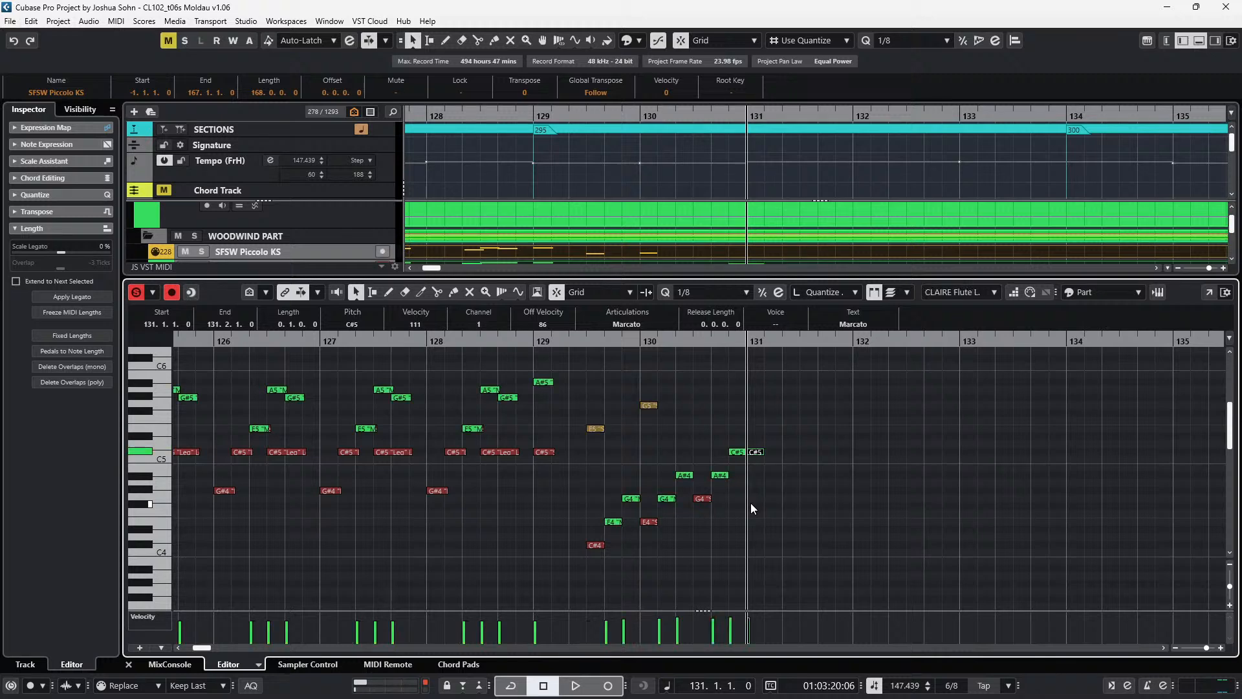
- Copy the solo flute's G4 at 130.4.1.0 to 131.1.1.0, keeping its pitch at G4
{"action": "left_click", "coordinate": [698, 501]}
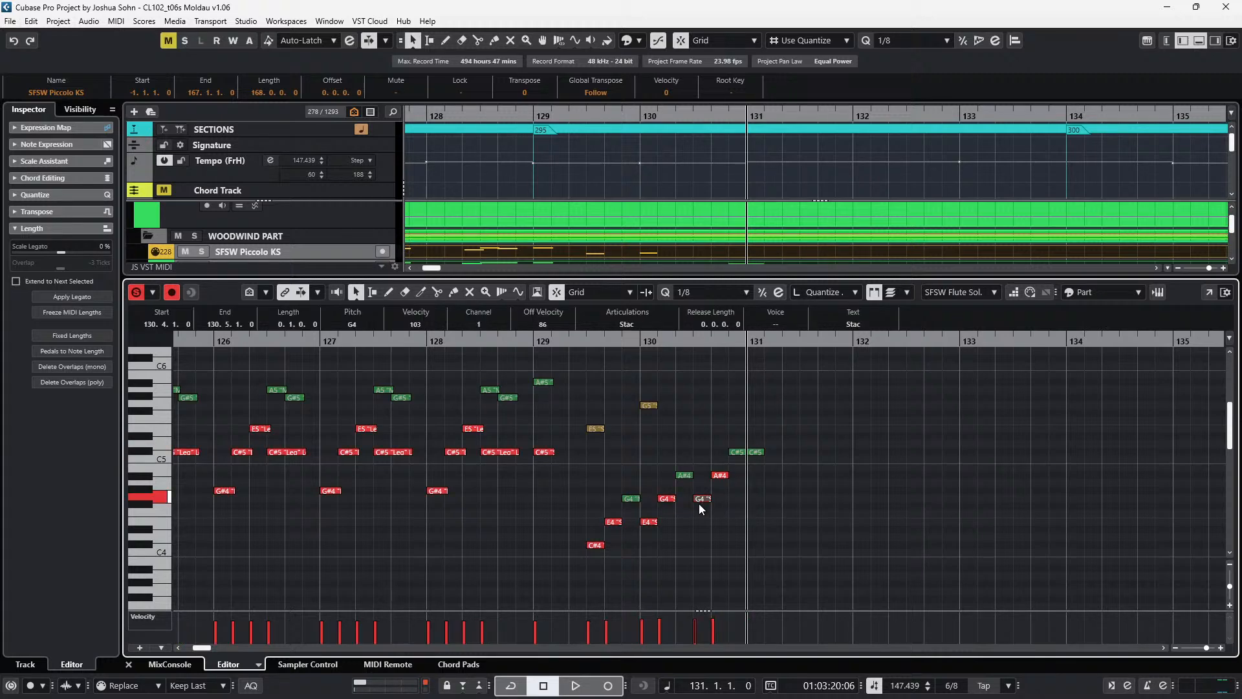
{"action": "key", "text": "ctrl+Right"}
{"action": "key", "text": "ctrl+Right"}
{"action": "key", "text": "Up"}
{"action": "key", "text": "Down"}
- Set the articulation of the C#5 and G4 flute notes at the start of bar 131 to Sus
{"action": "left_click_drag", "start_coordinate": [754, 421], "coordinate": [753, 503]}
{"action": "left_click", "coordinate": [626, 324]}
{"action": "left_click", "coordinate": [636, 347]}
{"action": "left_click", "coordinate": [626, 324]}
{"action": "left_click", "coordinate": [639, 336]}
- Lengthen the C#5 and G4 flute notes in bar 131 to 1.2.0.0 and play them back
{"action": "left_click_drag", "start_coordinate": [753, 434], "coordinate": [762, 512]}
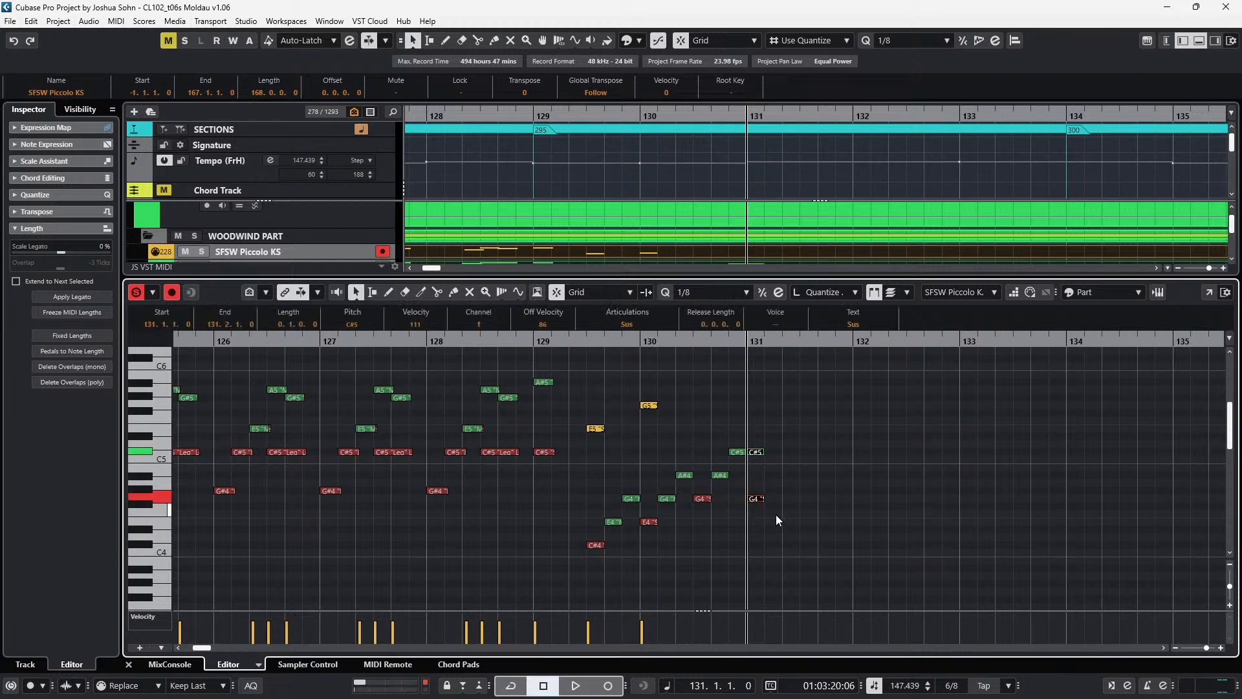
{"action": "key", "text": "alt+Right"}
{"action": "key", "text": "alt+Right"}
{"action": "key", "text": "alt+Right"}
{"action": "key", "text": "alt+Right"}
{"action": "key", "text": "alt+Right"}
{"action": "key", "text": "alt+Right"}
{"action": "key", "text": "alt+Right"}
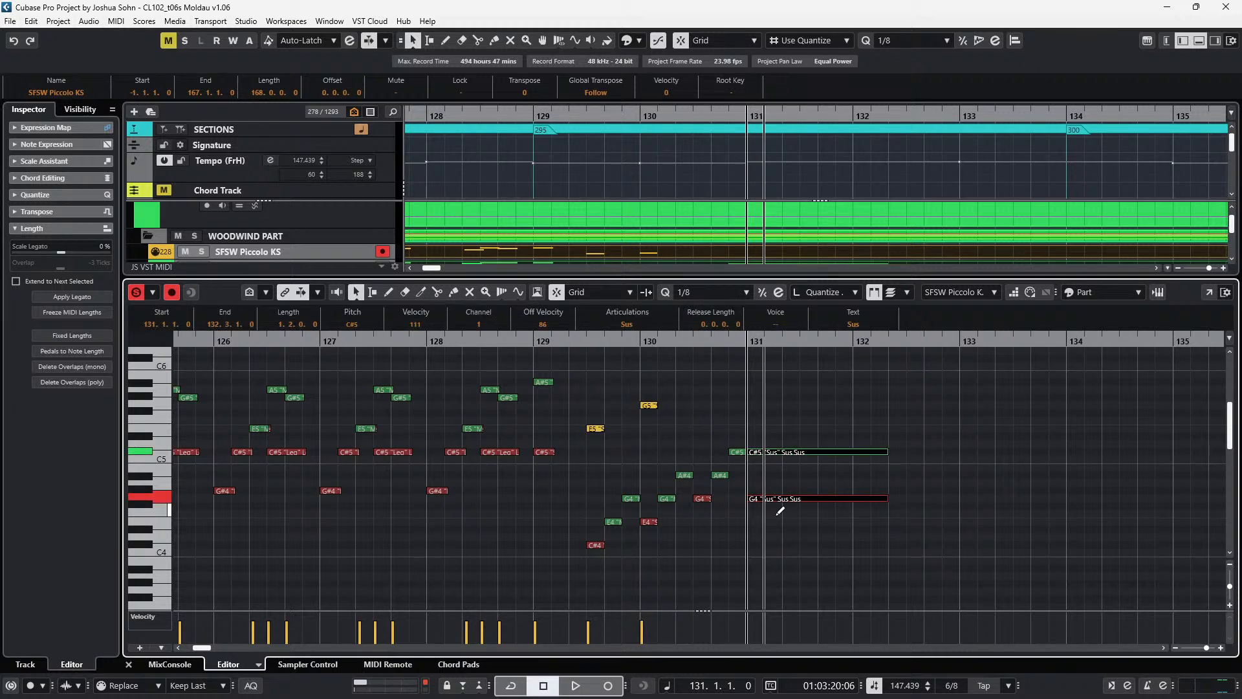
{"action": "key", "text": "space"}
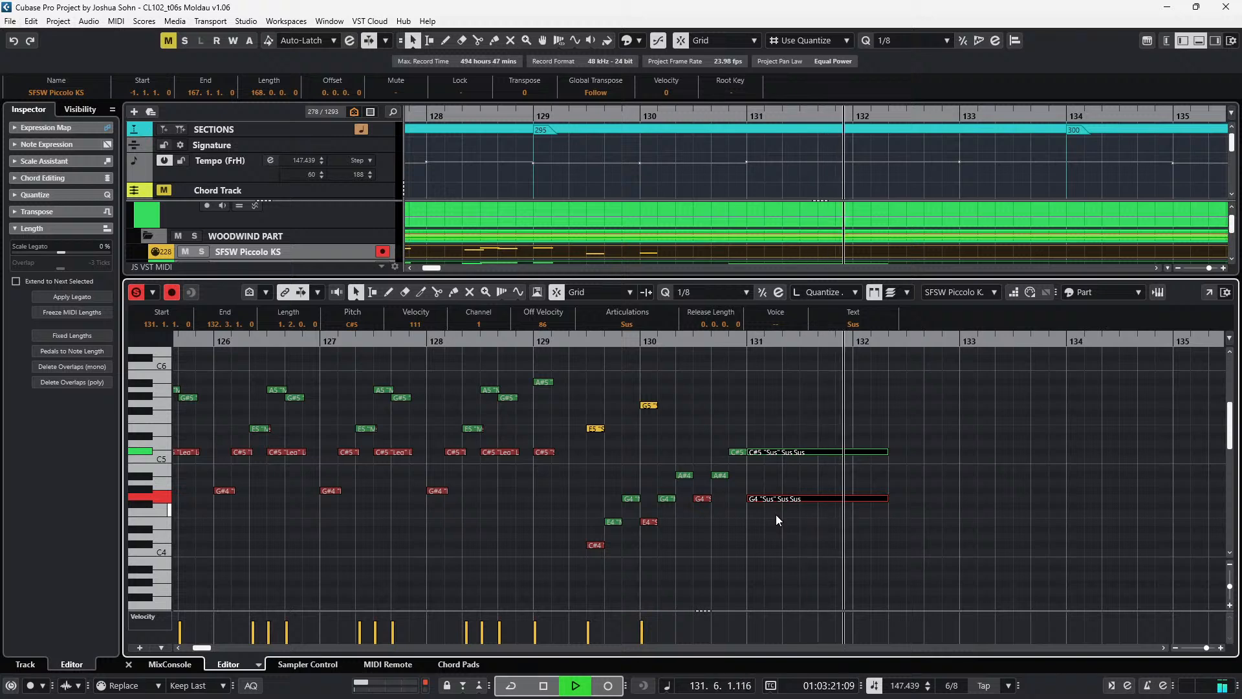
{"action": "key", "text": "space"}
- Copy the CLAIRE flute's sustained C#5 in bar 131 into the piccolo part, raise the copy an octave to C#6, and play it back
{"action": "left_click", "coordinate": [792, 469]}
{"action": "left_click", "coordinate": [798, 454]}
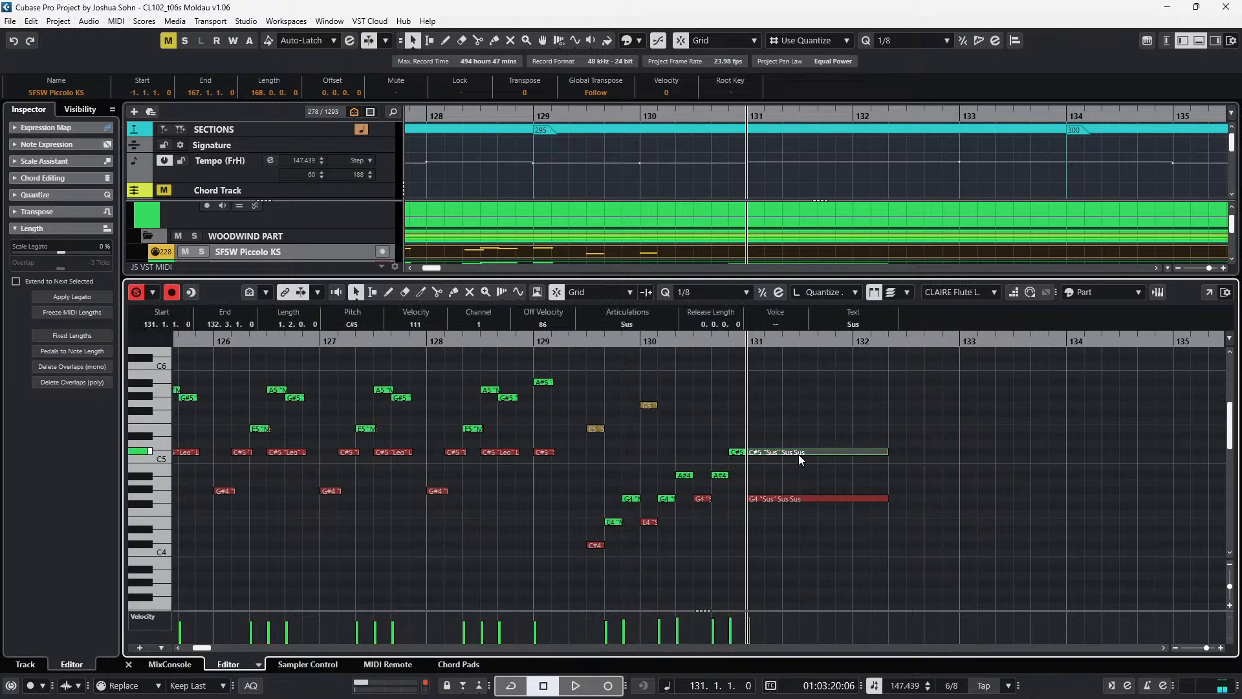
{"action": "key", "text": "alt+Down"}
{"action": "key", "text": "alt+Down"}
{"action": "key", "text": "ctrl+v"}
{"action": "key", "text": "shift+Up"}
{"action": "key", "text": "space"}
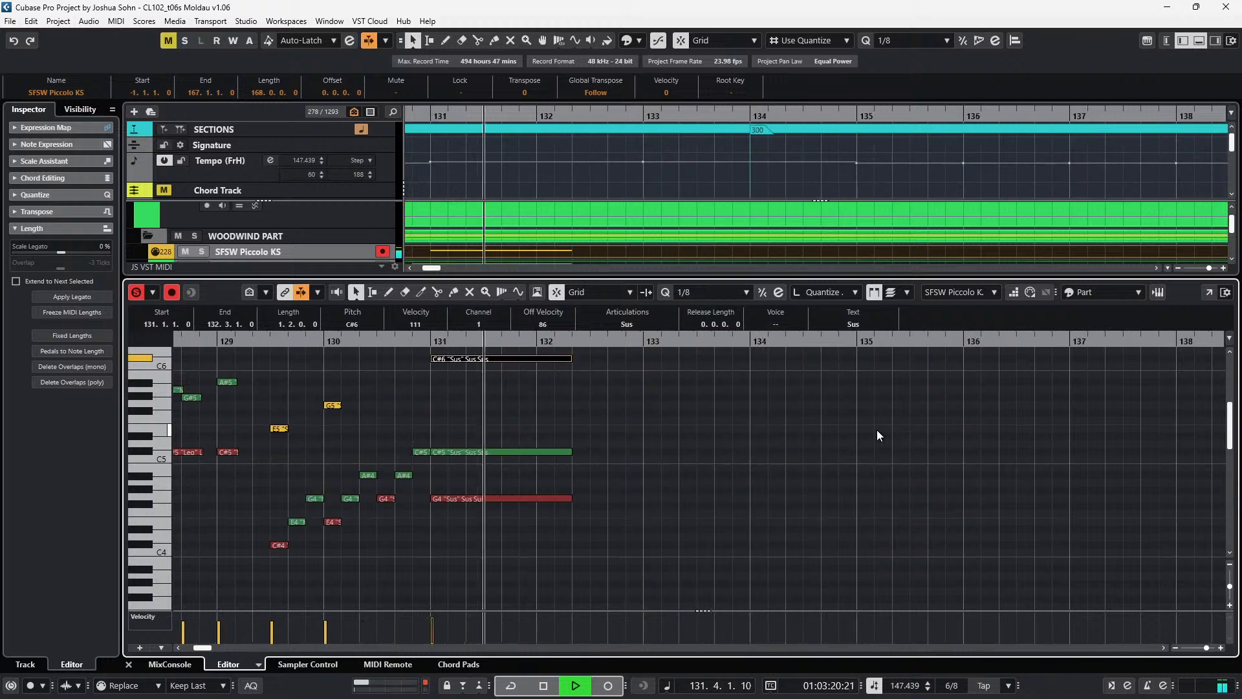
{"action": "key", "text": "space"}
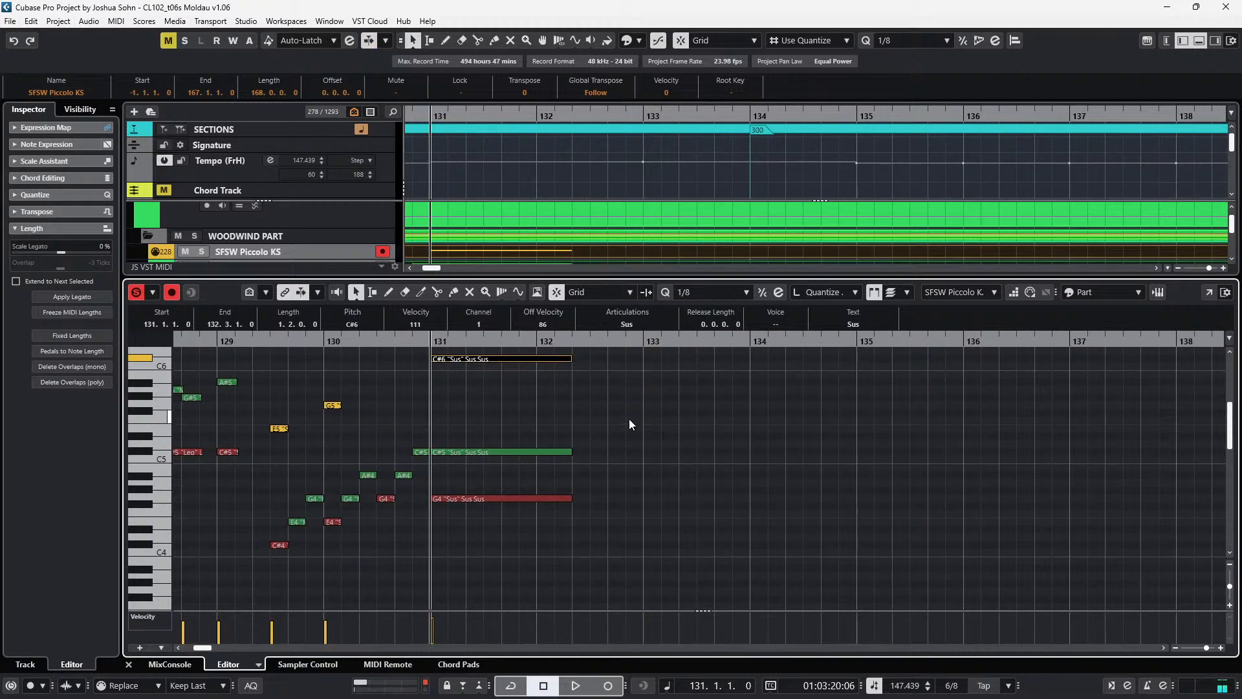
- Raise the piccolo's sustained note in bar 131 to E6 and play it back
{"action": "left_click_drag", "start_coordinate": [544, 361], "coordinate": [542, 350]}
{"action": "key", "text": "space"}
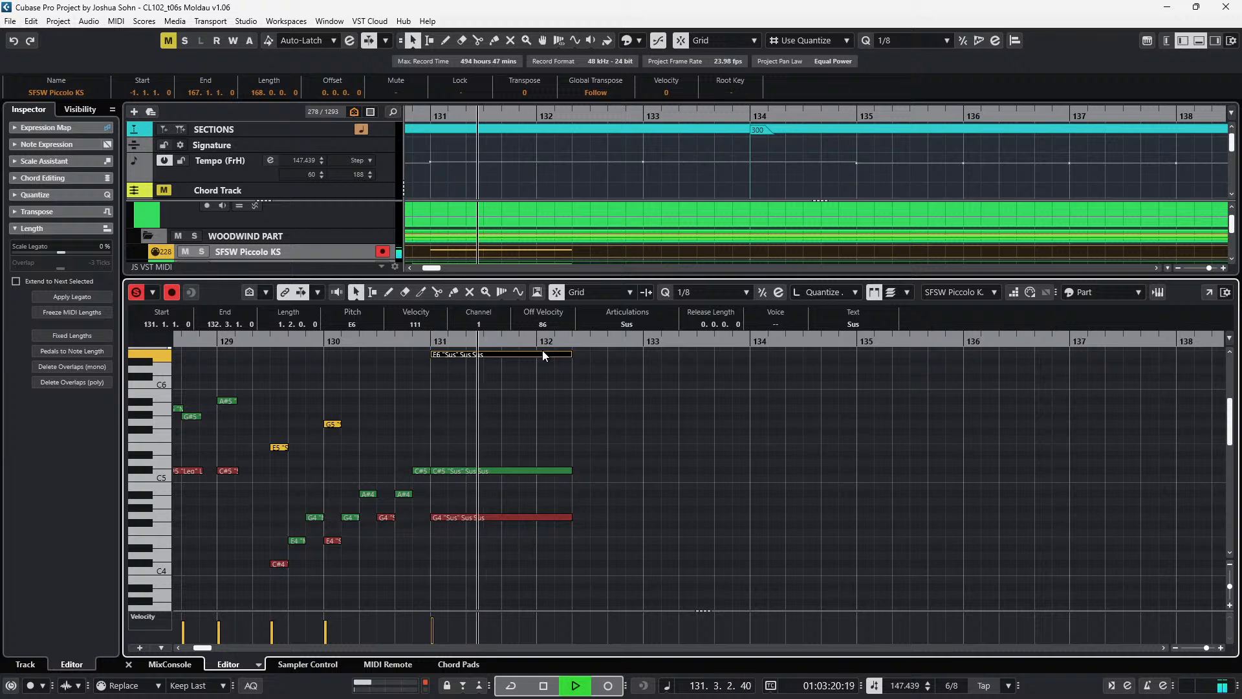
{"action": "key", "text": "space"}
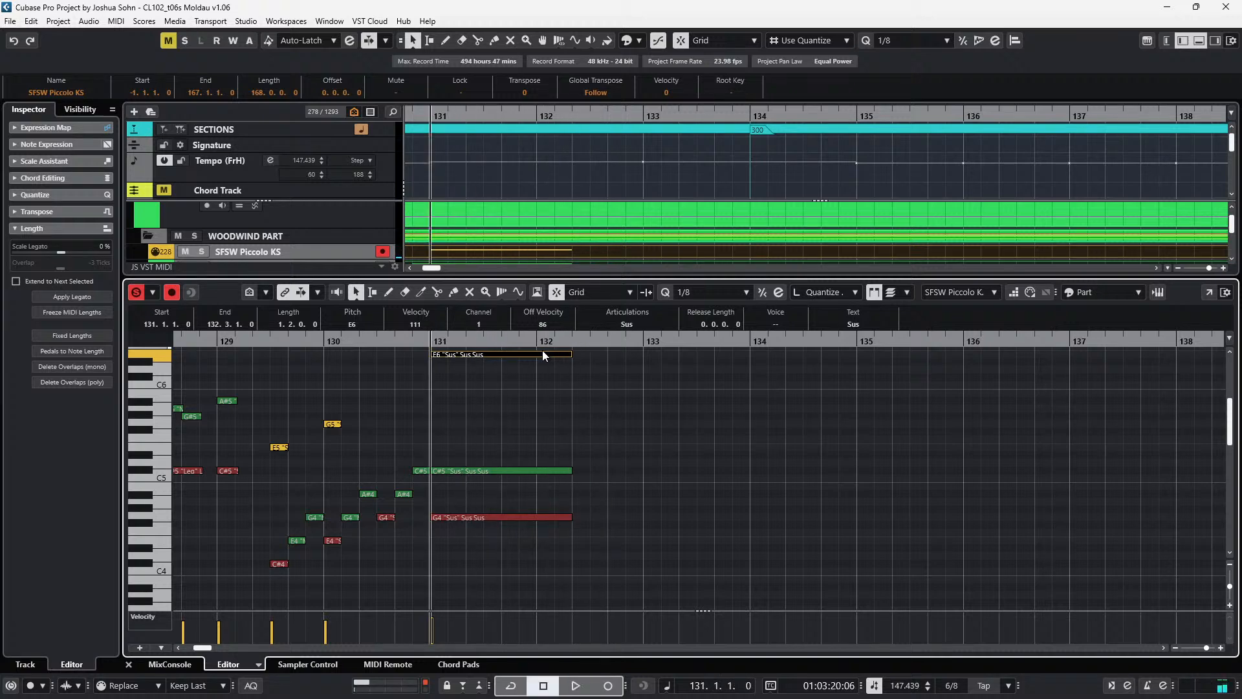
- Copy the sustained E6, C#5 and G4 notes from bar 131 to 133.1.1.0
{"action": "key", "text": "KP_Subtract"}
{"action": "scroll", "coordinate": [518, 400], "scroll_direction": "down", "scroll_amount": 1}
{"action": "scroll", "coordinate": [511, 409], "scroll_direction": "right", "scroll_amount": 7}
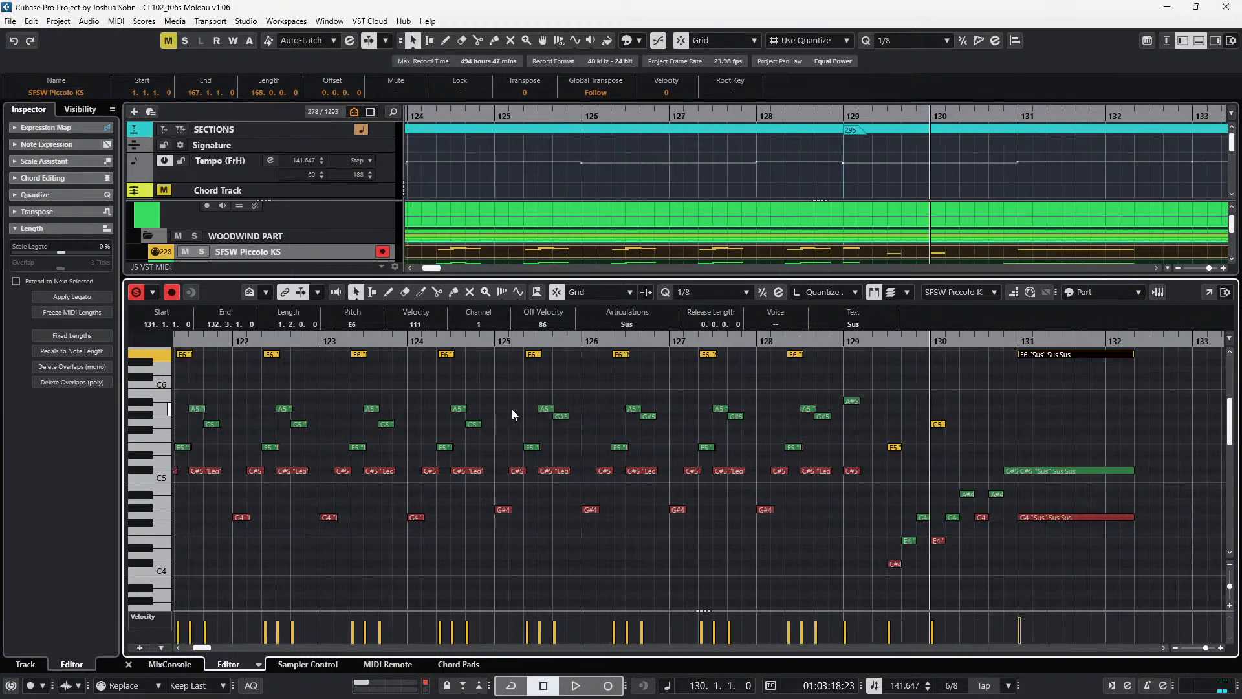
{"action": "left_click_drag", "start_coordinate": [538, 358], "coordinate": [479, 516]}
{"action": "key", "text": "ctrl+c"}
{"action": "key", "text": "KP_Add"}
{"action": "key", "text": "KP_Add"}
{"action": "key", "text": "KP_Add"}
{"action": "key", "text": "ctrl+v"}
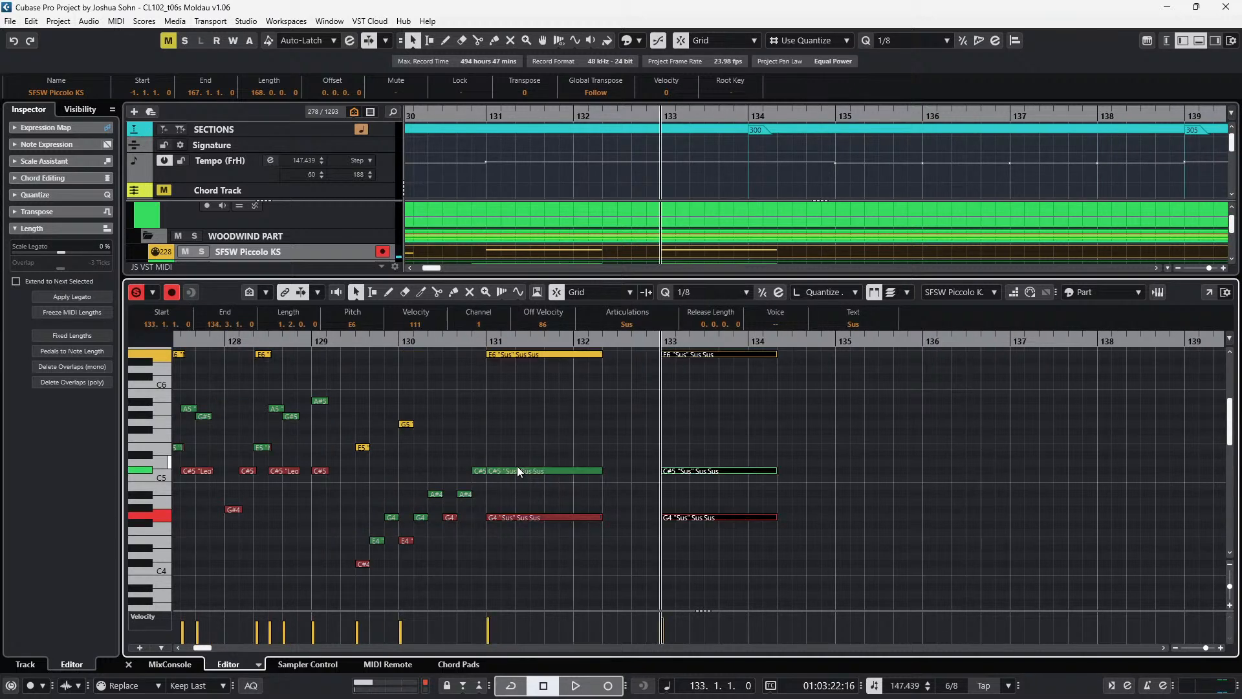
- Transpose the piccolo's sustained note in bar 133 down to A5
{"action": "left_click", "coordinate": [696, 355]}
{"action": "left_click_drag", "start_coordinate": [707, 355], "coordinate": [720, 382]}
{"action": "key", "text": "Down"}
{"action": "key", "text": "Down"}
{"action": "key", "text": "Down"}
{"action": "key", "text": "Down"}
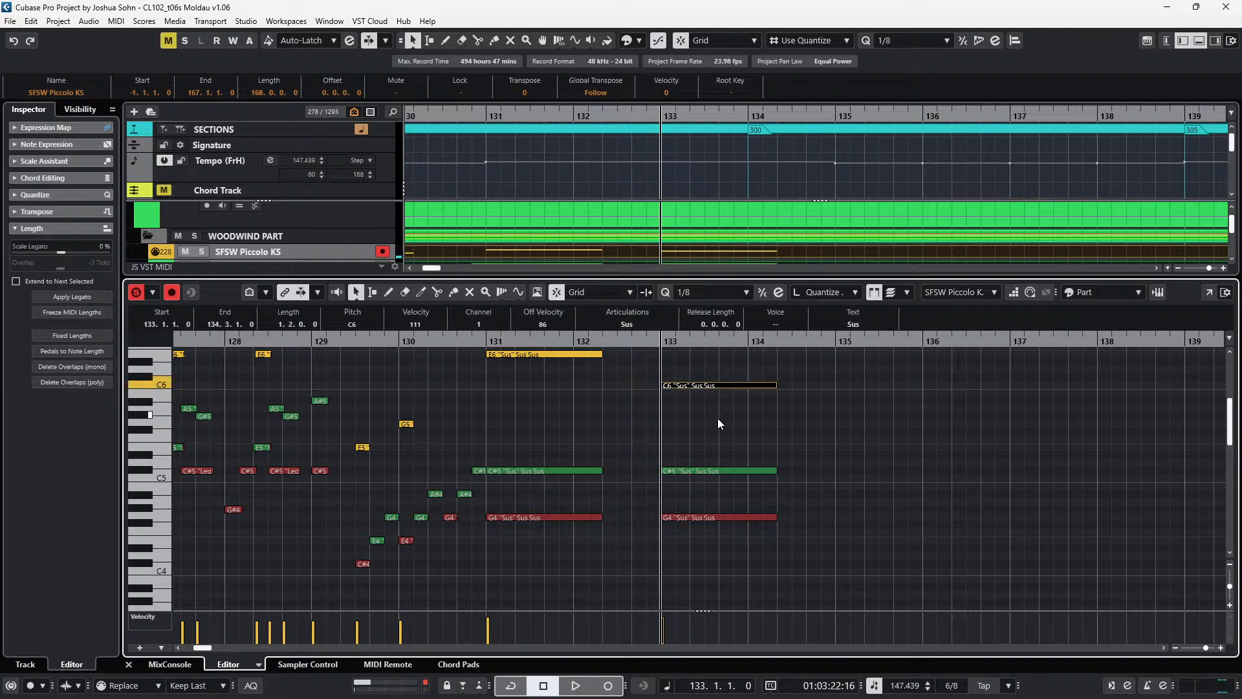
- Transpose the CLAIRE flute's sustained note in bar 133 up to A5
{"action": "left_click_drag", "start_coordinate": [723, 451], "coordinate": [722, 486]}
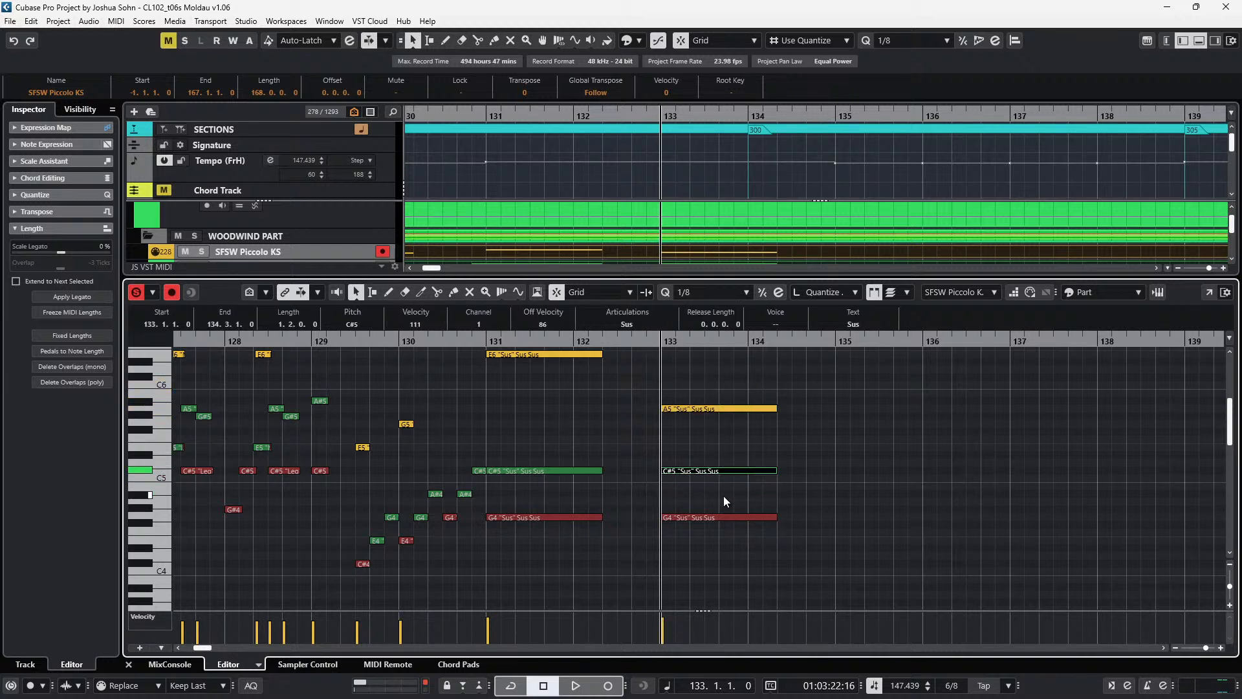
{"action": "key", "text": "Up"}
{"action": "key", "text": "Up"}
{"action": "key", "text": "Up"}
{"action": "key", "text": "Up"}
{"action": "key", "text": "Up"}
{"action": "key", "text": "Up"}
{"action": "key", "text": "Up"}
{"action": "key", "text": "Up"}
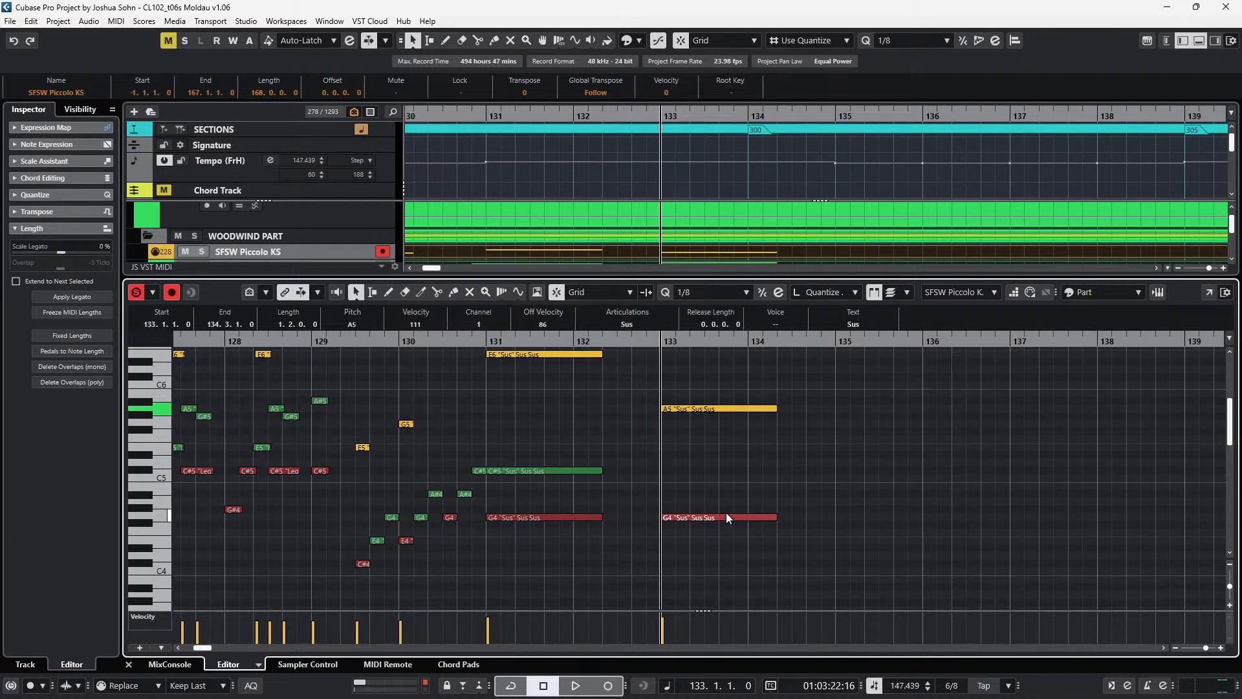
- Transpose the solo flute's sustained note in bar 133 up to E5
{"action": "left_click", "coordinate": [725, 517]}
{"action": "key", "text": "Up"}
{"action": "key", "text": "Up"}
{"action": "key", "text": "Up"}
{"action": "key", "text": "Up"}
{"action": "key", "text": "Up"}
{"action": "key", "text": "Up"}
{"action": "key", "text": "Up"}
{"action": "key", "text": "Up"}
{"action": "key", "text": "Up"}
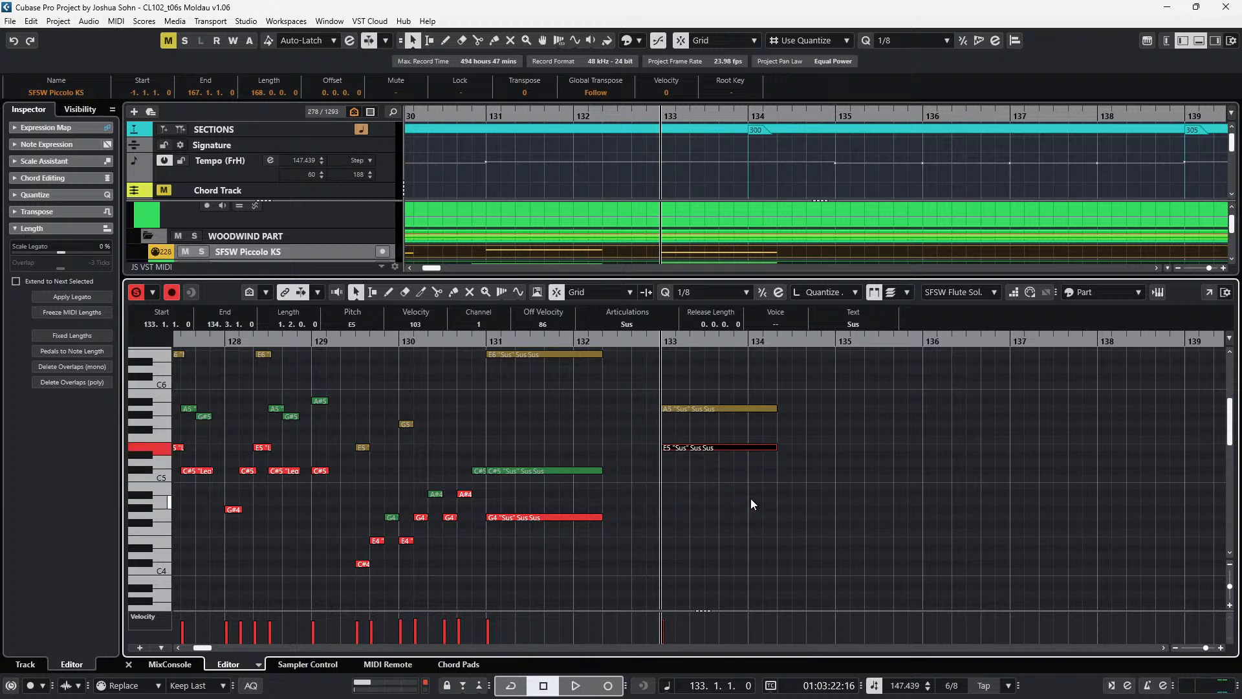
- Split the sustained A5 and E5 notes at the middle of bar 133 and at bar 134, and delete the remainder beyond bar 134
{"action": "left_click", "coordinate": [710, 409], "text": "shift"}
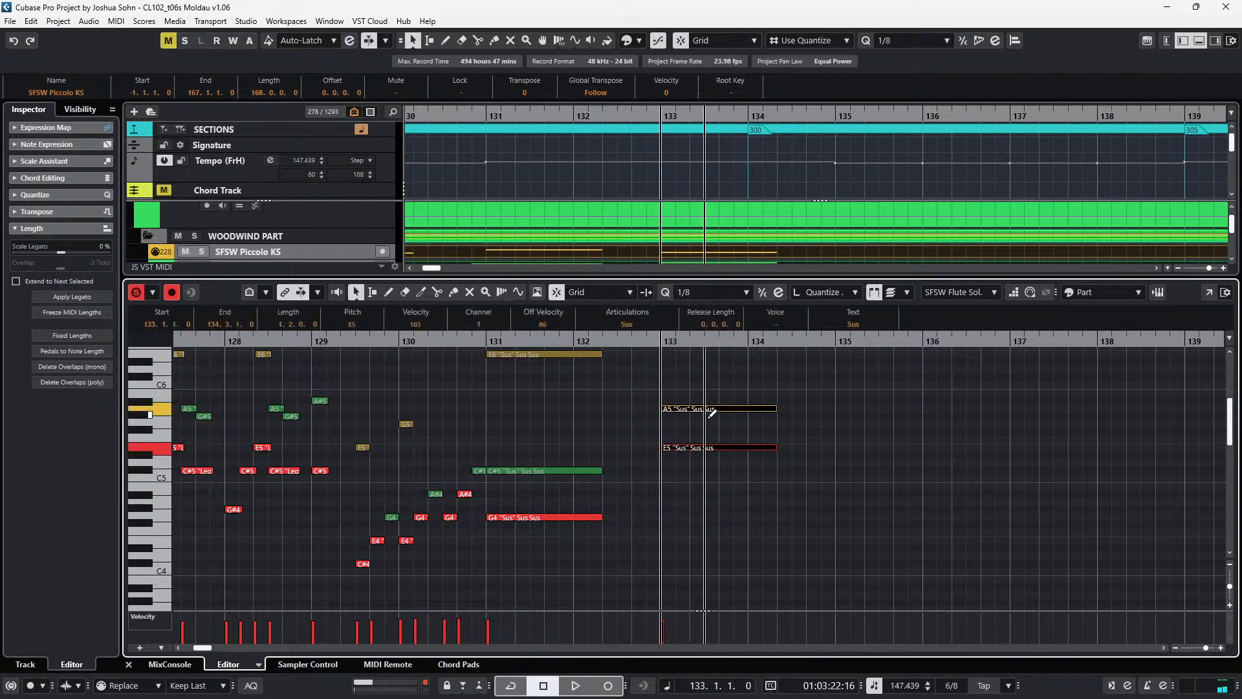
{"action": "left_click", "coordinate": [708, 409], "text": "alt"}
{"action": "left_click", "coordinate": [749, 409], "text": "alt"}
{"action": "left_click", "coordinate": [771, 461]}
{"action": "left_click_drag", "start_coordinate": [772, 461], "coordinate": [755, 398]}
{"action": "key", "text": "Delete"}
- Shorten both A5 and E5 pairs in bar 133 so that a small gap follows each pair
{"action": "left_click_drag", "start_coordinate": [739, 390], "coordinate": [695, 457]}
{"action": "key", "text": "space"}
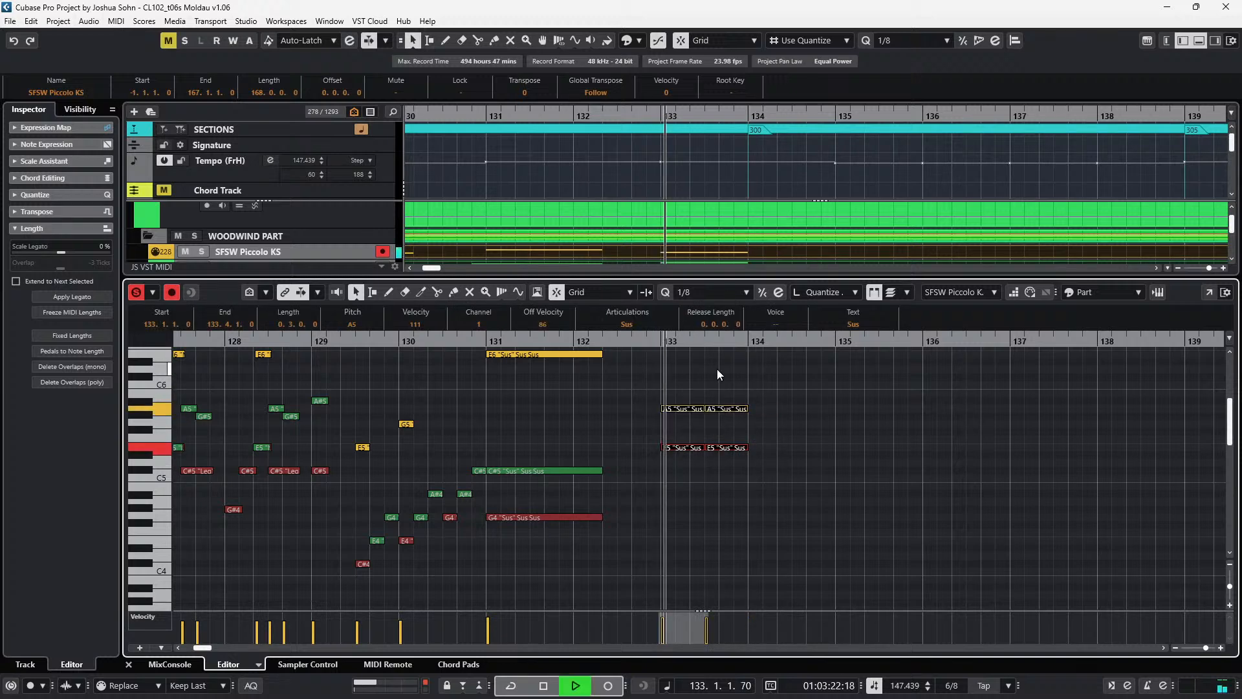
{"action": "key", "text": "space"}
{"action": "left_click", "coordinate": [698, 423]}
{"action": "left_click_drag", "start_coordinate": [698, 423], "coordinate": [692, 462]}
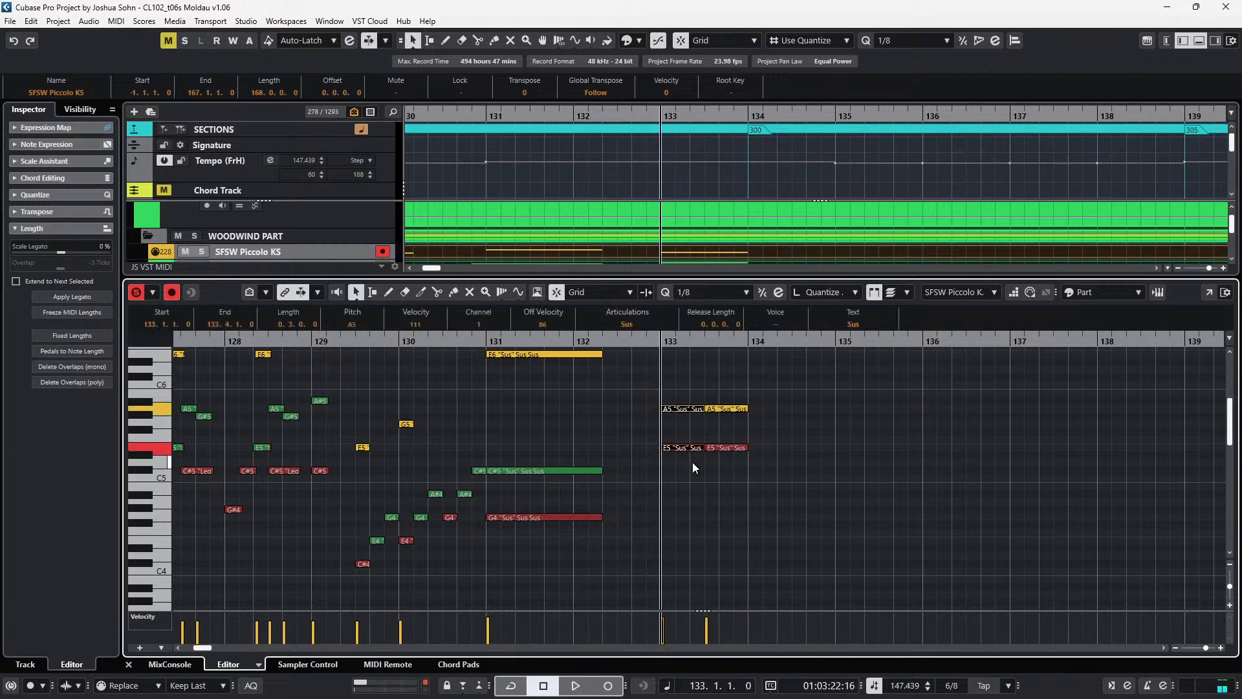
{"action": "key", "text": "Right"}
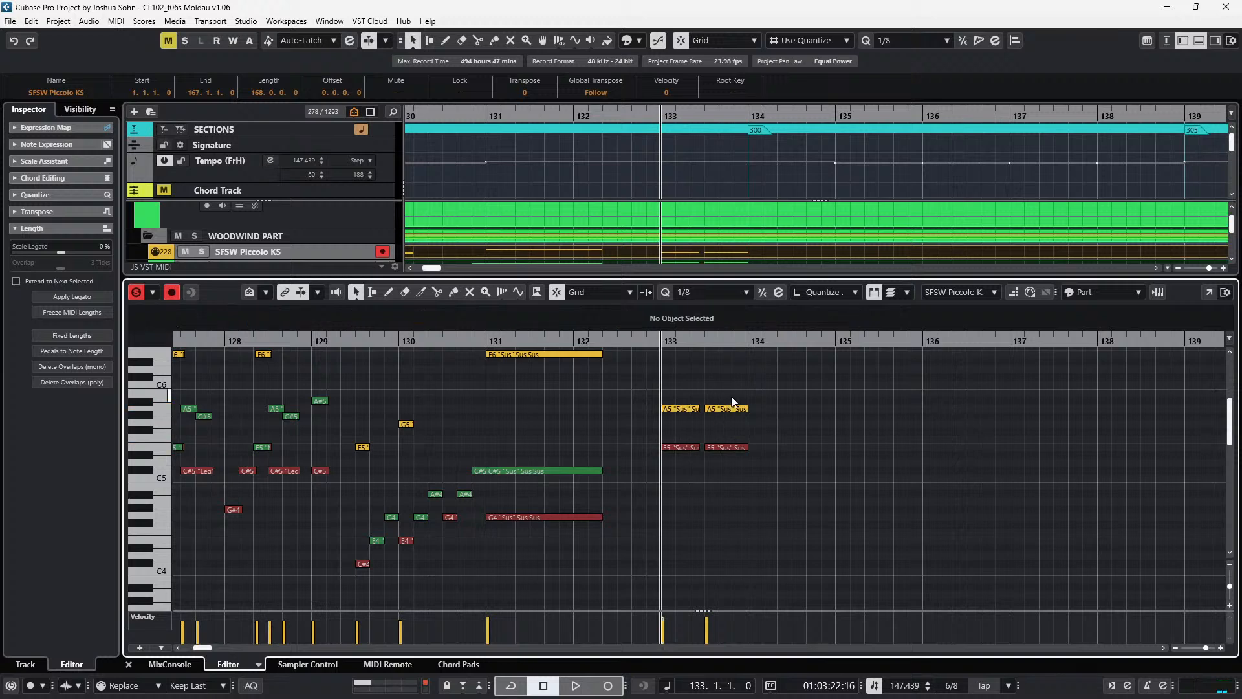
{"action": "key", "text": "alt+shift+Left"}
{"action": "key", "text": "space"}
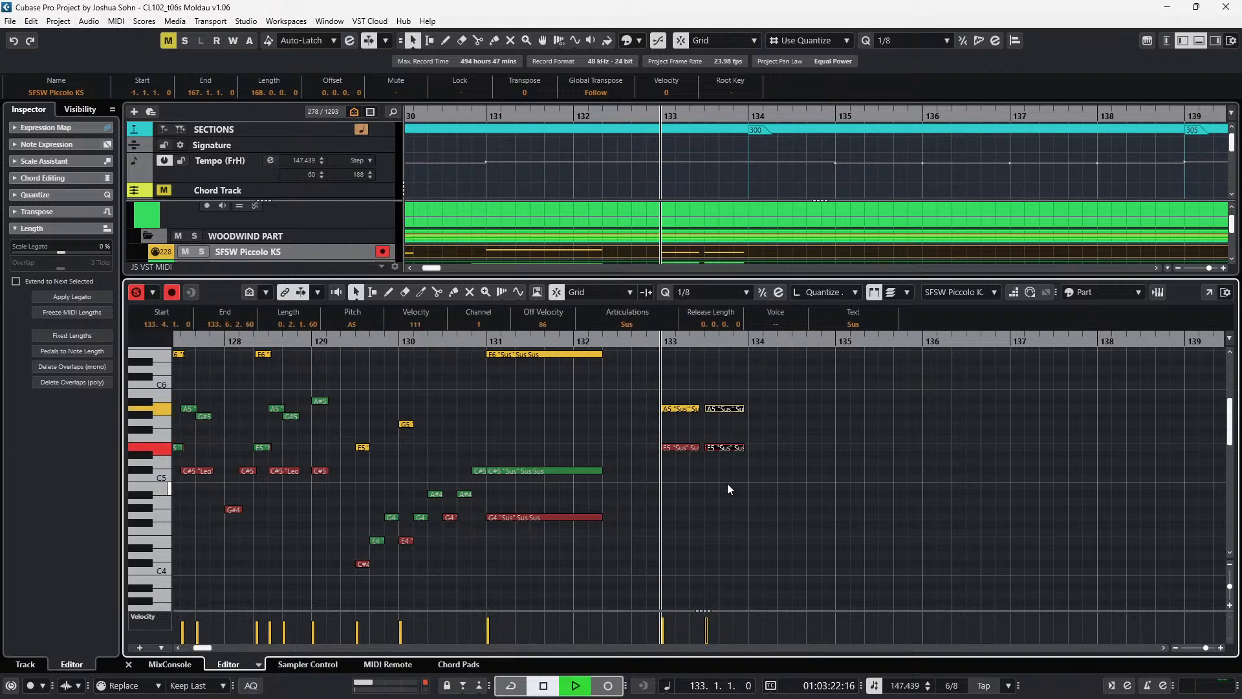
- Copy the second A5 and E5 pair of bar 133 to 134.1.1.0
{"action": "scroll", "coordinate": [727, 475], "scroll_direction": "up", "scroll_amount": 2}
{"action": "scroll", "coordinate": [727, 480], "scroll_direction": "up", "scroll_amount": 2}
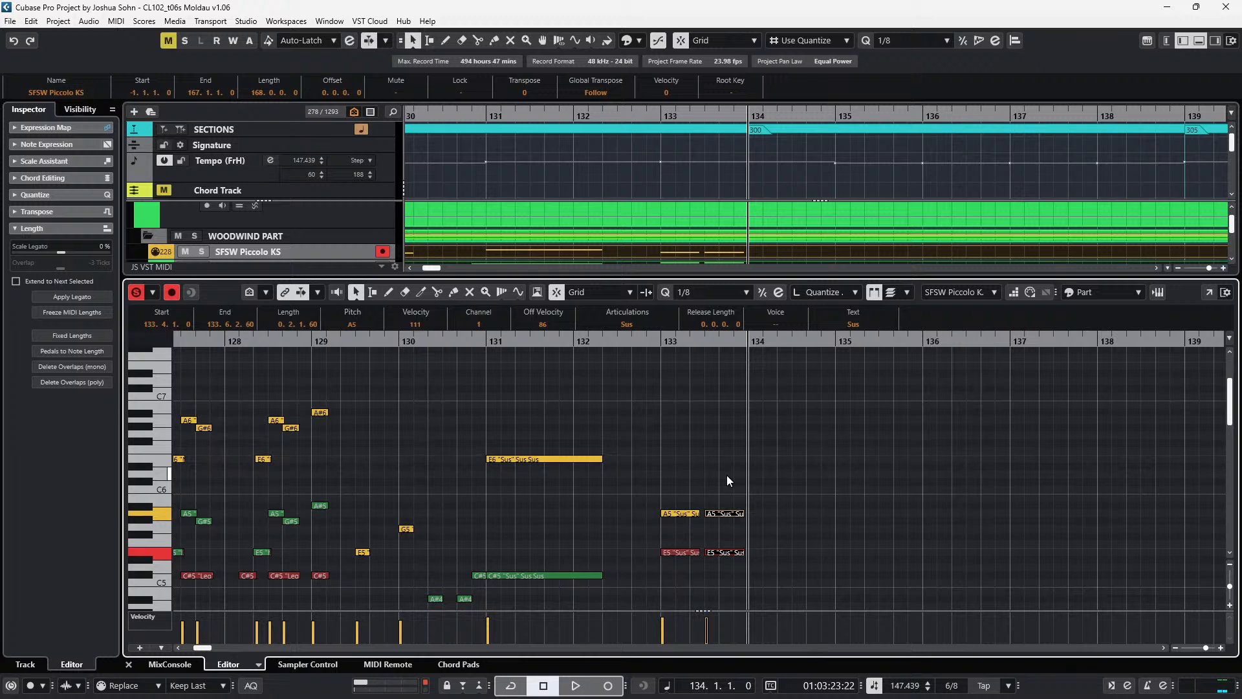
{"action": "key", "text": "ctrl+v"}
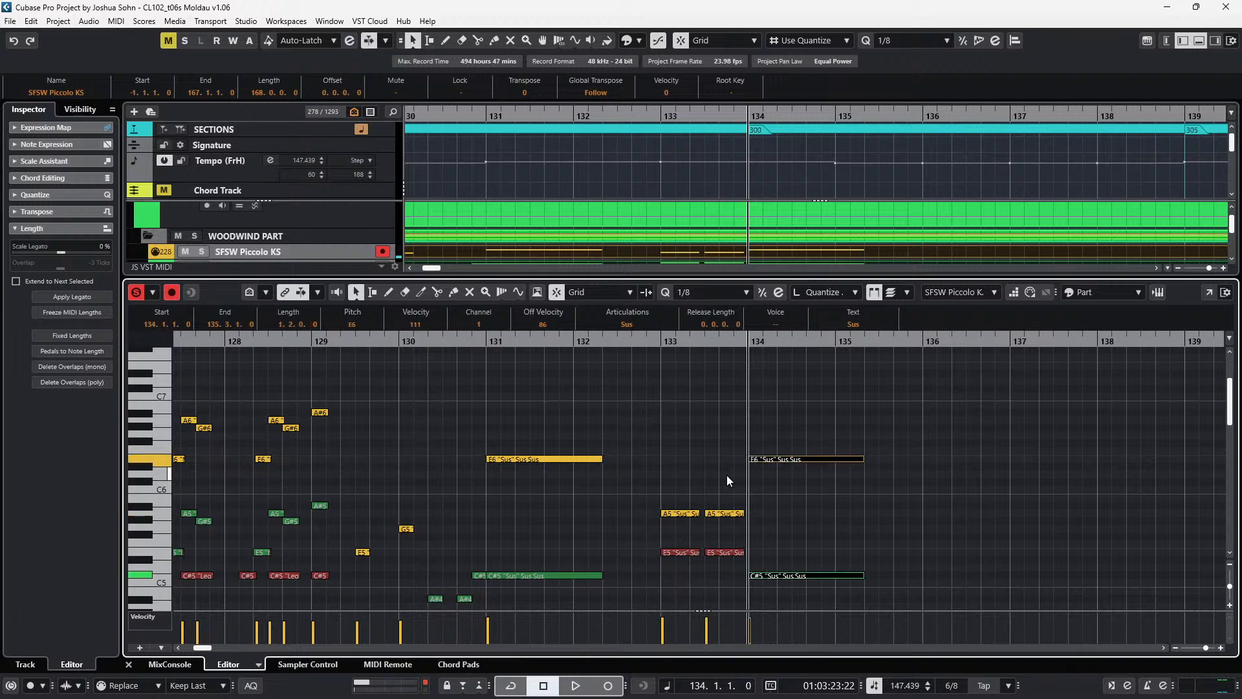
{"action": "key", "text": "ctrl+z"}
{"action": "left_click_drag", "start_coordinate": [725, 491], "coordinate": [734, 576]}
{"action": "key", "text": "ctrl+v"}
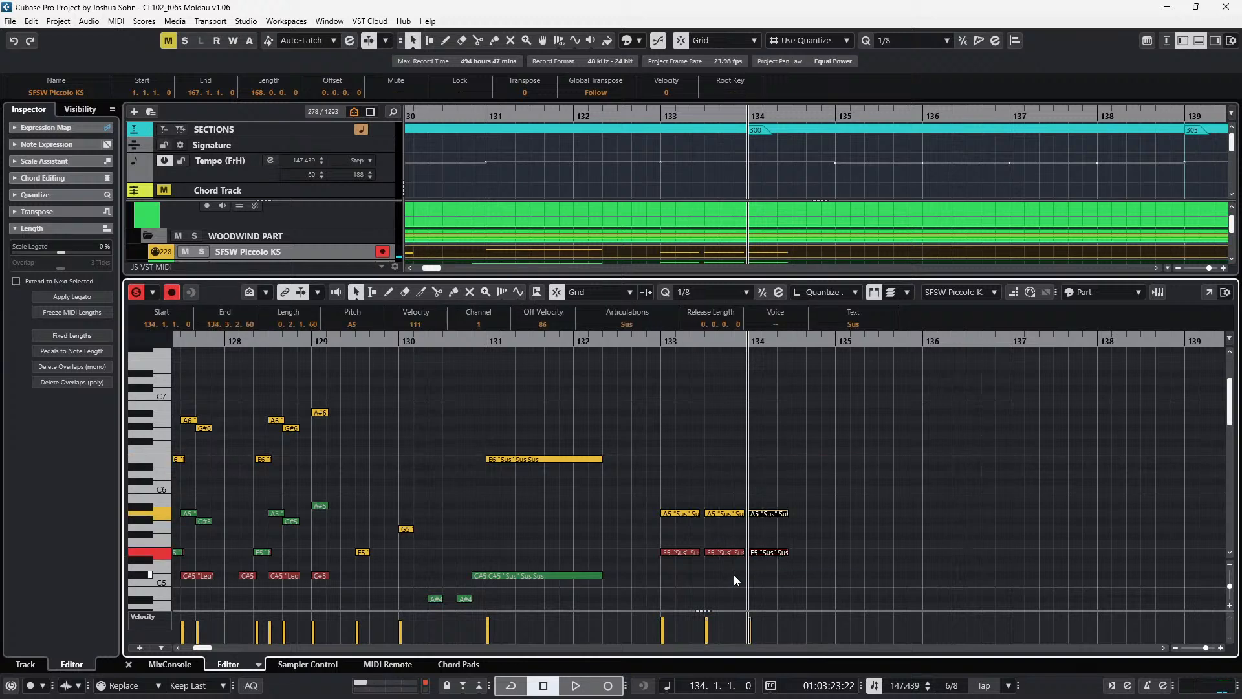
- Transpose the copied pair in bar 134 down to G5 for the piccolo and flute and A#4 for the solo flute
{"action": "scroll", "coordinate": [789, 492], "scroll_direction": "down", "scroll_amount": 2}
{"action": "key", "text": "Down"}
{"action": "key", "text": "Down"}
{"action": "left_click_drag", "start_coordinate": [809, 496], "coordinate": [762, 514]}
{"action": "key", "text": "Down"}
{"action": "key", "text": "Down"}
{"action": "key", "text": "Down"}
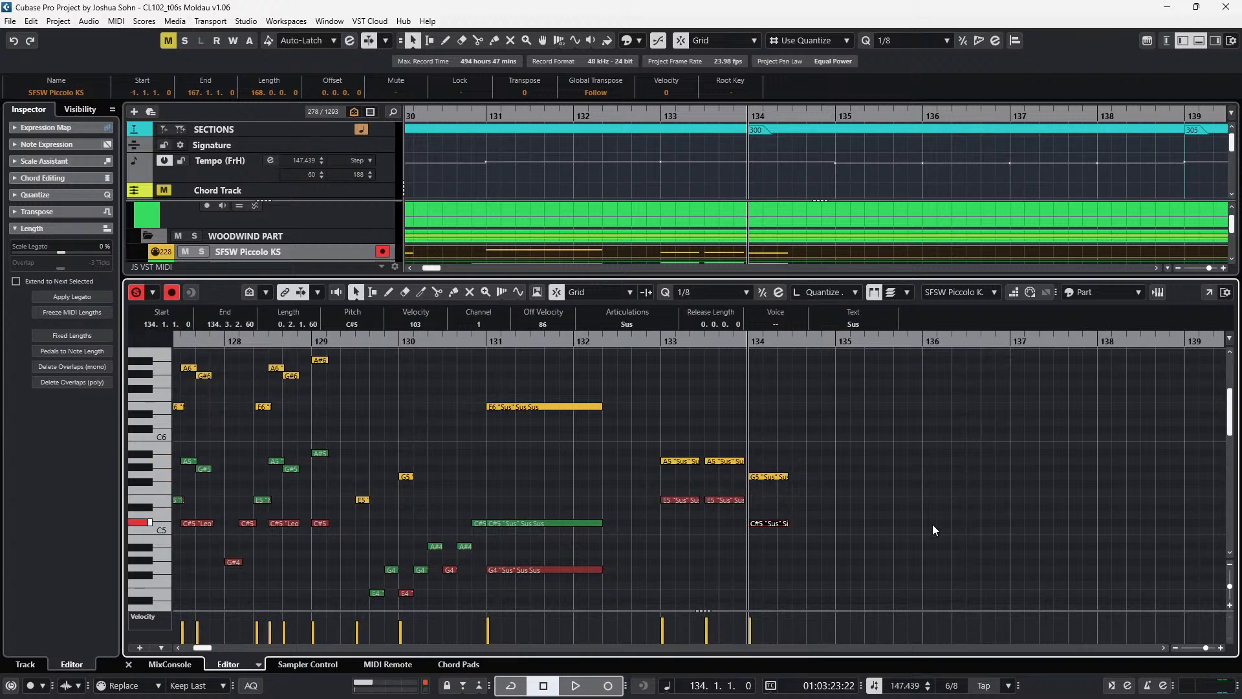
{"action": "key", "text": "Down"}
{"action": "key", "text": "Down"}
{"action": "key", "text": "Down"}
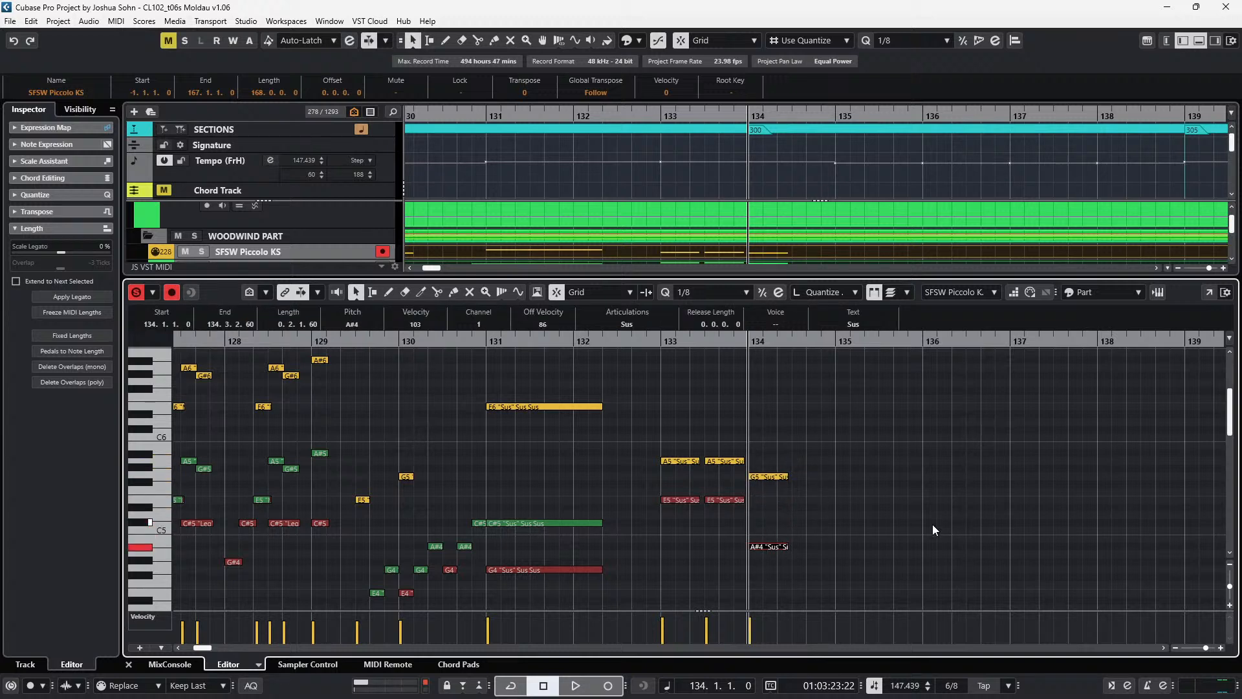
- Lengthen the G5 and A#4 notes in bar 134 to 0.5.1.60 and play the phrase from bar 133
{"action": "key", "text": "KP_Subtract"}
{"action": "key", "text": "KP_Subtract"}
{"action": "key", "text": "KP_Add"}
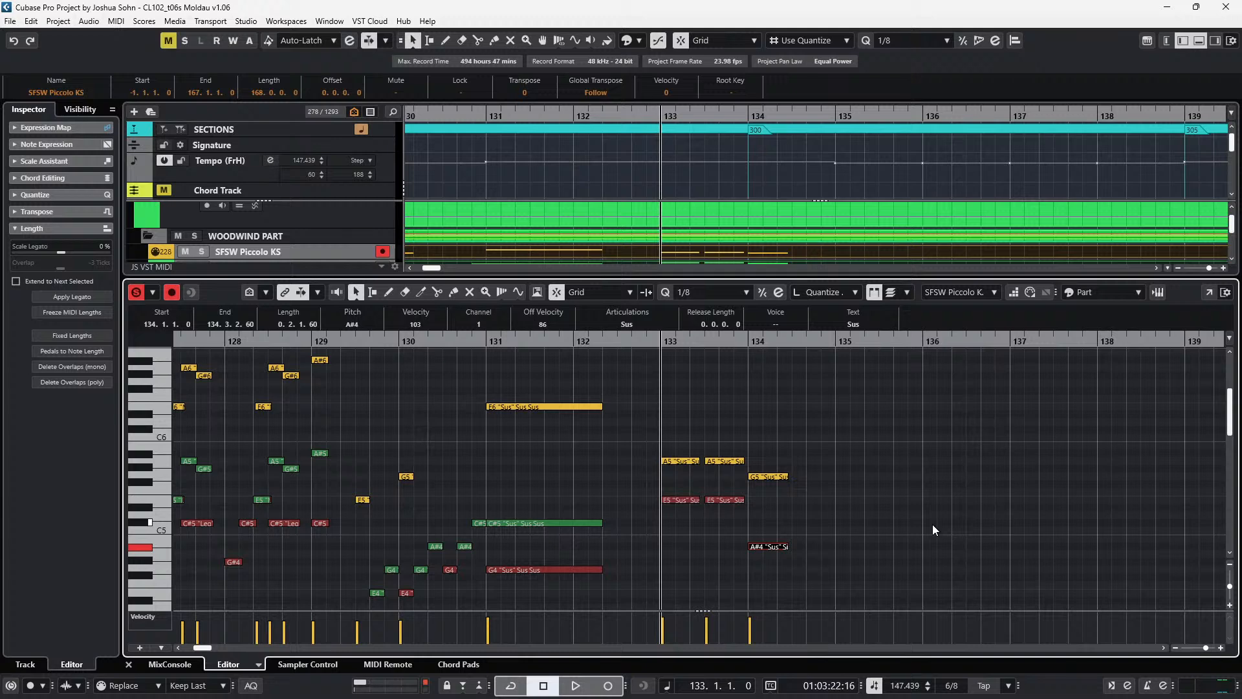
{"action": "left_click_drag", "start_coordinate": [836, 438], "coordinate": [773, 501]}
{"action": "key", "text": "alt+shift+Right"}
{"action": "key", "text": "alt+shift+Right"}
{"action": "key", "text": "alt+shift+Right"}
{"action": "key", "text": "space"}
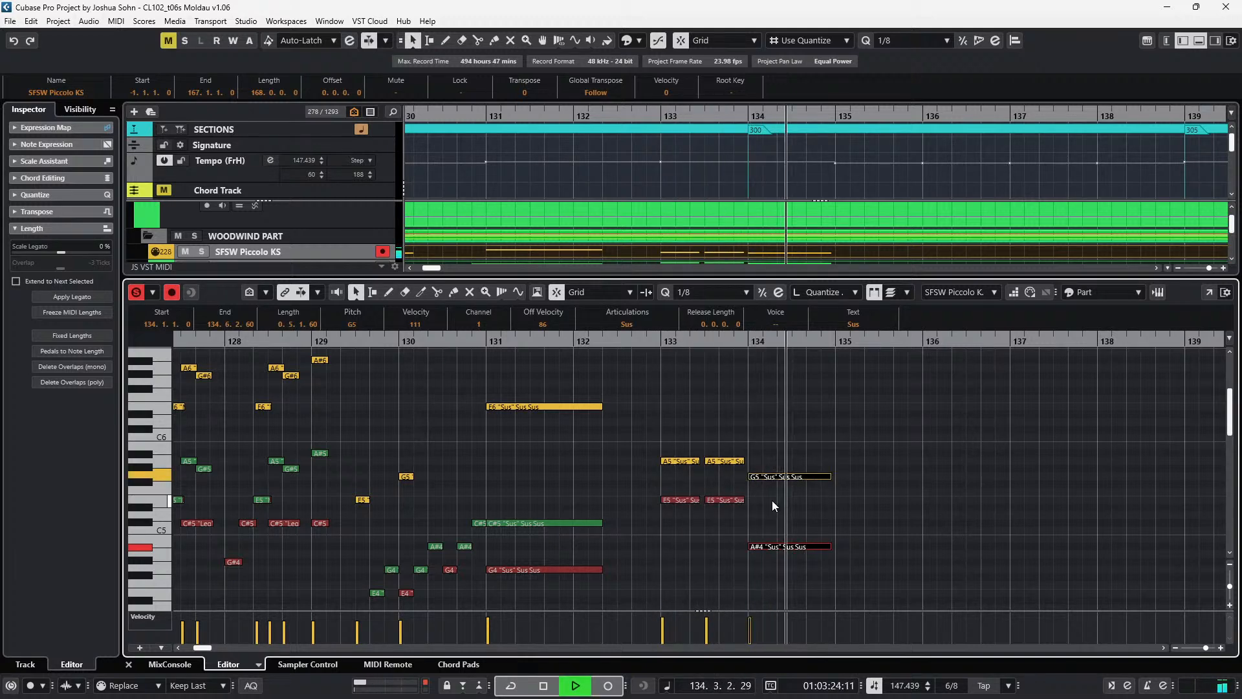
{"action": "key", "text": "space"}
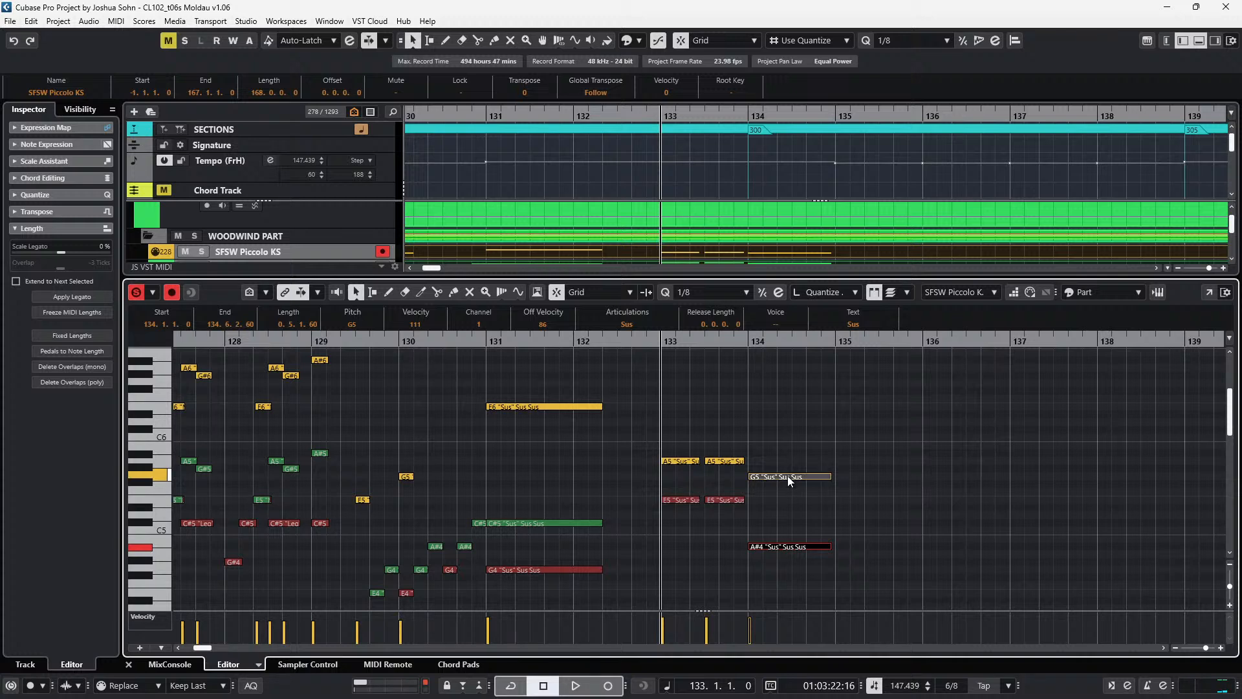
- Copy the whole phrase from bars 133 and 134 to bar 135 and play it with auto-scroll switched on
{"action": "left_click_drag", "start_coordinate": [663, 441], "coordinate": [836, 567]}
{"action": "key", "text": "ctrl+KP_Add"}
{"action": "key", "text": "ctrl+KP_Add"}
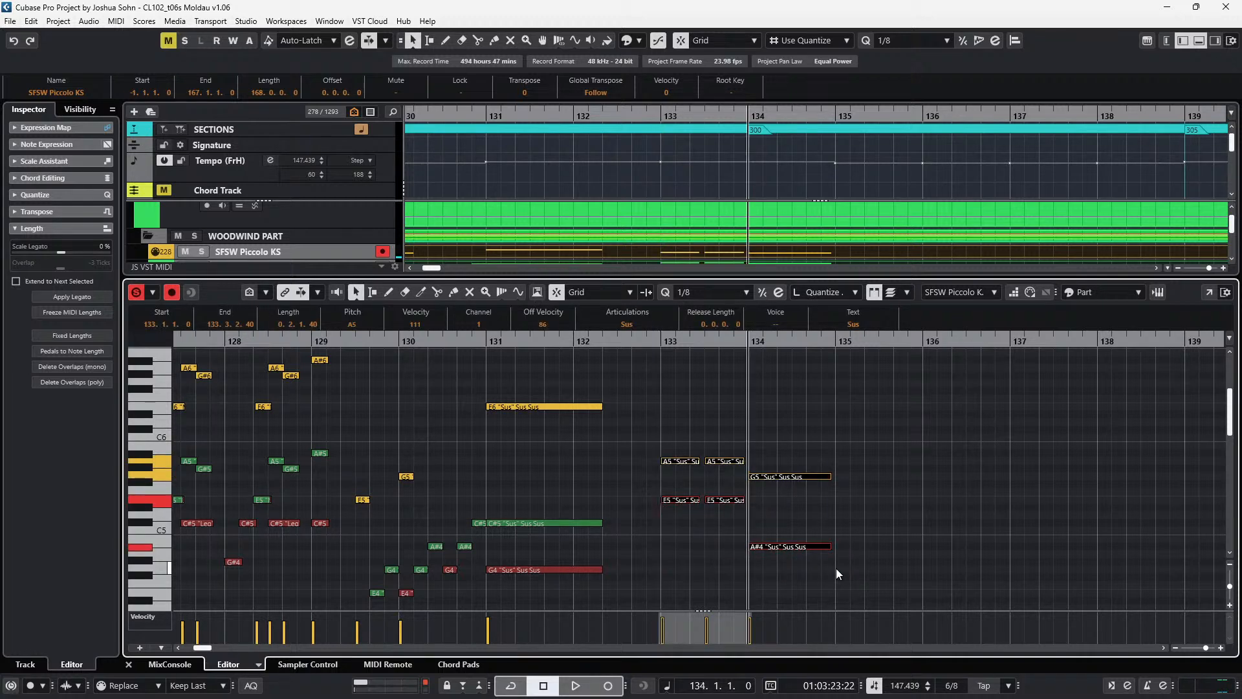
{"action": "key", "text": "ctrl+v"}
{"action": "key", "text": "space"}
{"action": "key", "text": "f"}
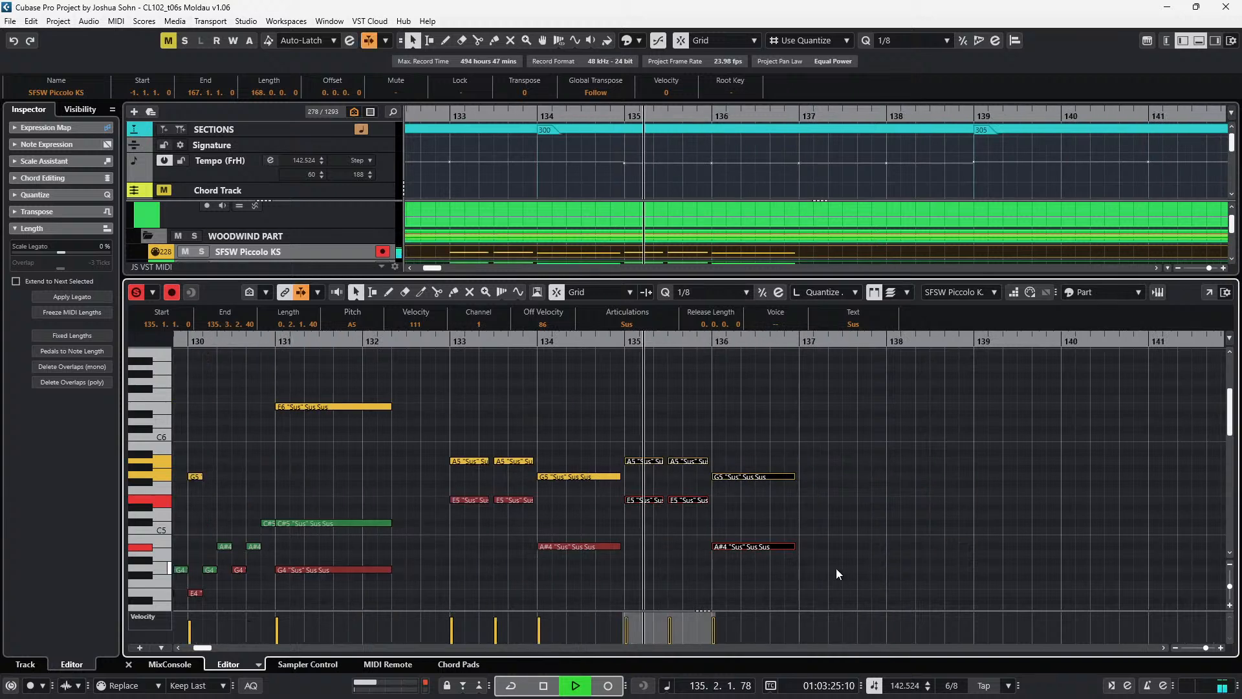
{"action": "key", "text": "space"}
- Shorten the G5 and A#4 notes in bar 136 to 0.3.1.60 and play them back
{"action": "left_click_drag", "start_coordinate": [790, 460], "coordinate": [775, 588]}
{"action": "key", "text": "alt+shift+Left"}
{"action": "key", "text": "alt+shift+Left"}
{"action": "key", "text": "space"}
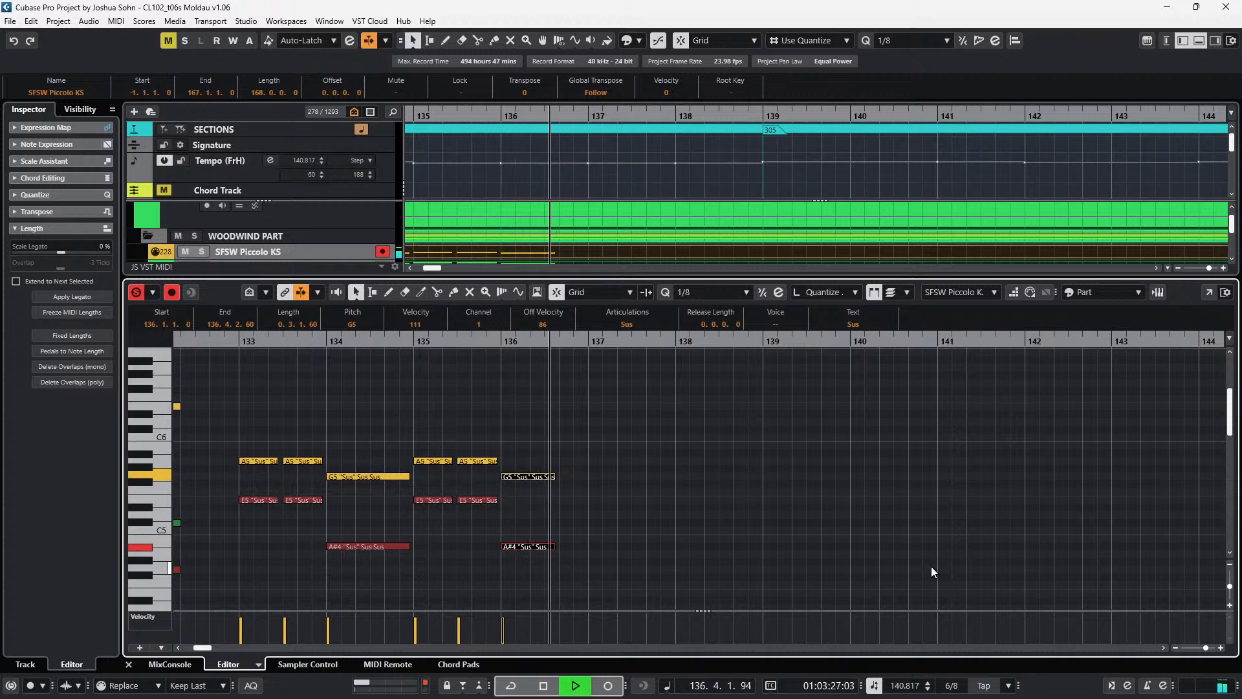
{"action": "key", "text": "space"}
- Copy the bar 136 chord to 137.1.1.0 and transpose it up four semitones to B5 and D5
{"action": "left_click_drag", "start_coordinate": [532, 453], "coordinate": [529, 575]}
{"action": "key", "text": "KP_Add"}
{"action": "key", "text": "KP_Add"}
{"action": "key", "text": "ctrl+v"}
{"action": "key", "text": "Up"}
{"action": "key", "text": "Up"}
{"action": "key", "text": "Up"}
{"action": "key", "text": "Up"}
{"action": "key", "text": "space"}
{"action": "key", "text": "space"}
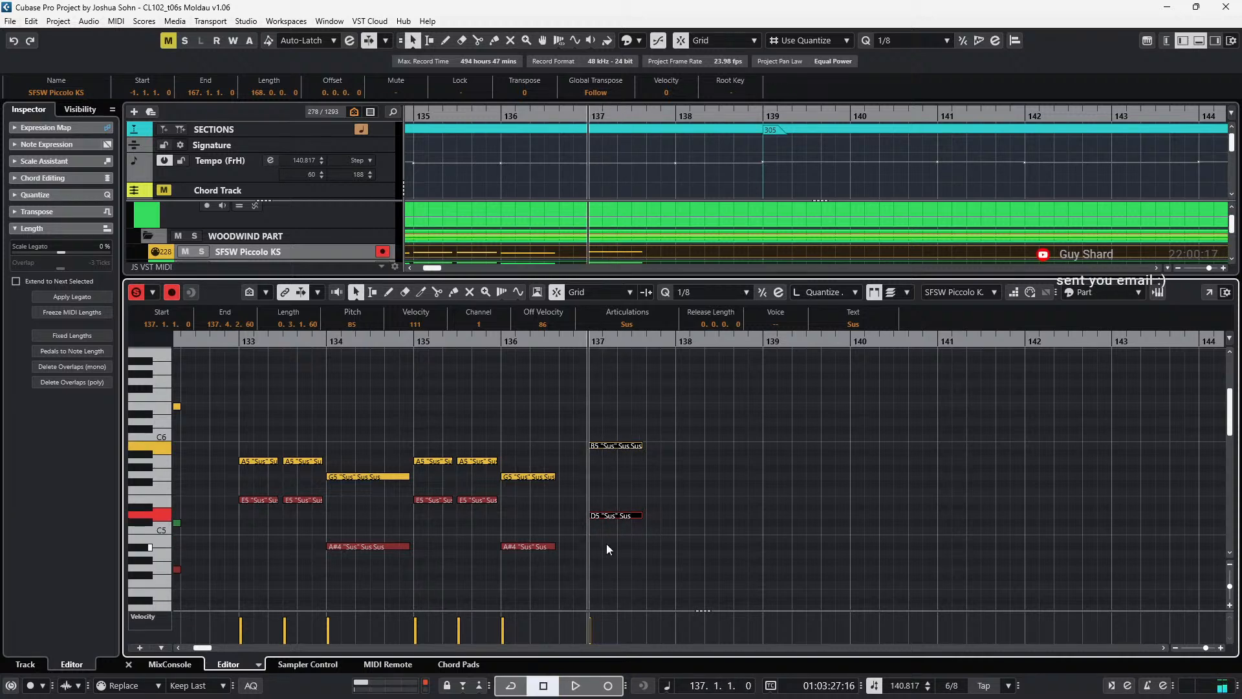
- Make the CLAIRE flute part active, try lowering the B5 note in bar 137, and undo the transposition
{"action": "left_click", "coordinate": [670, 532]}
{"action": "key", "text": "Page_Down"}
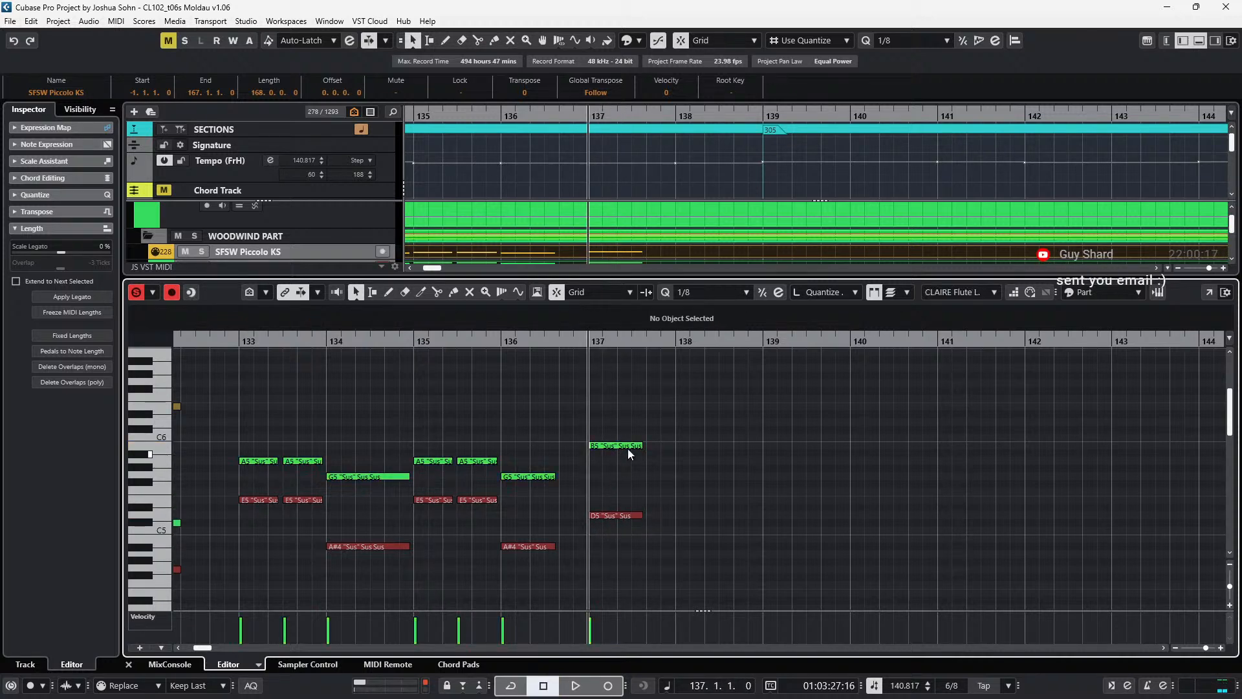
{"action": "left_click", "coordinate": [633, 446]}
{"action": "key", "text": "Down"}
{"action": "key", "text": "Down"}
{"action": "key", "text": "Down"}
{"action": "key", "text": "Down"}
{"action": "key", "text": "Down"}
{"action": "key", "text": "Down"}
{"action": "key", "text": "ctrl+z"}
- Transpose the CLAIRE flute's note in bar 137 from the piccolo's pitch down to F5
{"action": "left_click", "coordinate": [633, 442]}
{"action": "left_click", "coordinate": [625, 444]}
{"action": "key", "text": "Down"}
{"action": "key", "text": "Down"}
{"action": "key", "text": "Down"}
{"action": "key", "text": "Down"}
{"action": "key", "text": "Down"}
{"action": "key", "text": "Down"}
{"action": "key", "text": "Down"}
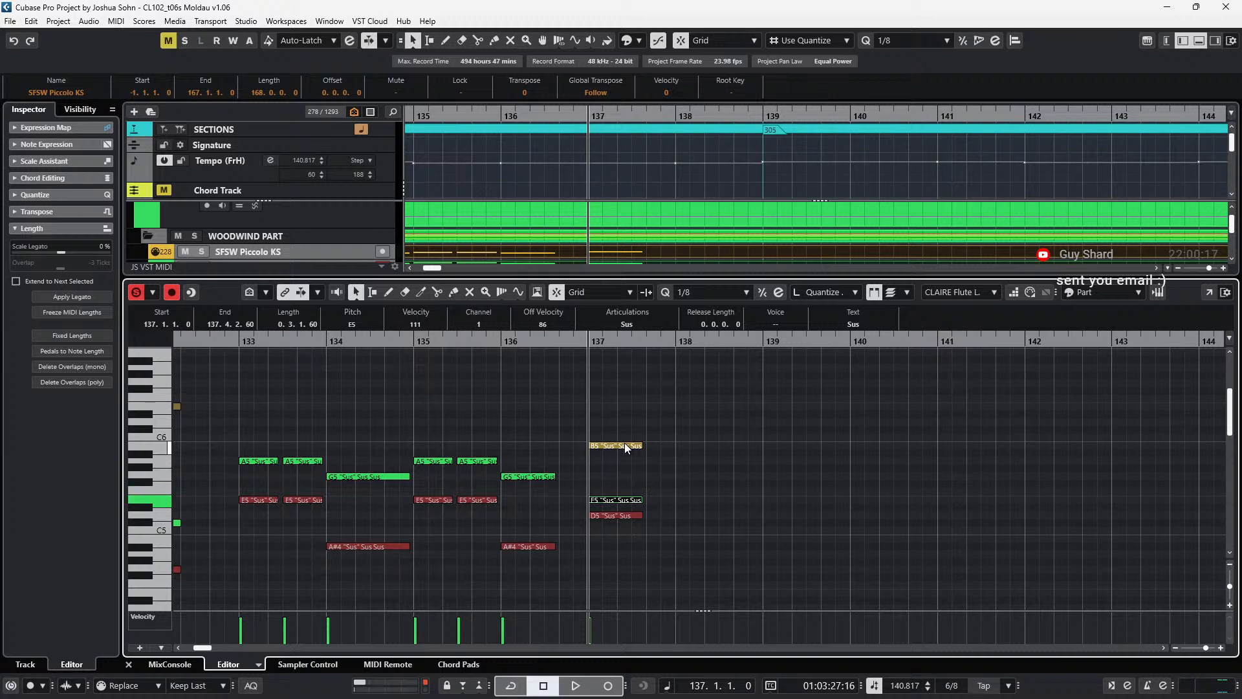
{"action": "key", "text": "KP_Subtract"}
{"action": "key", "text": "KP_Subtract"}
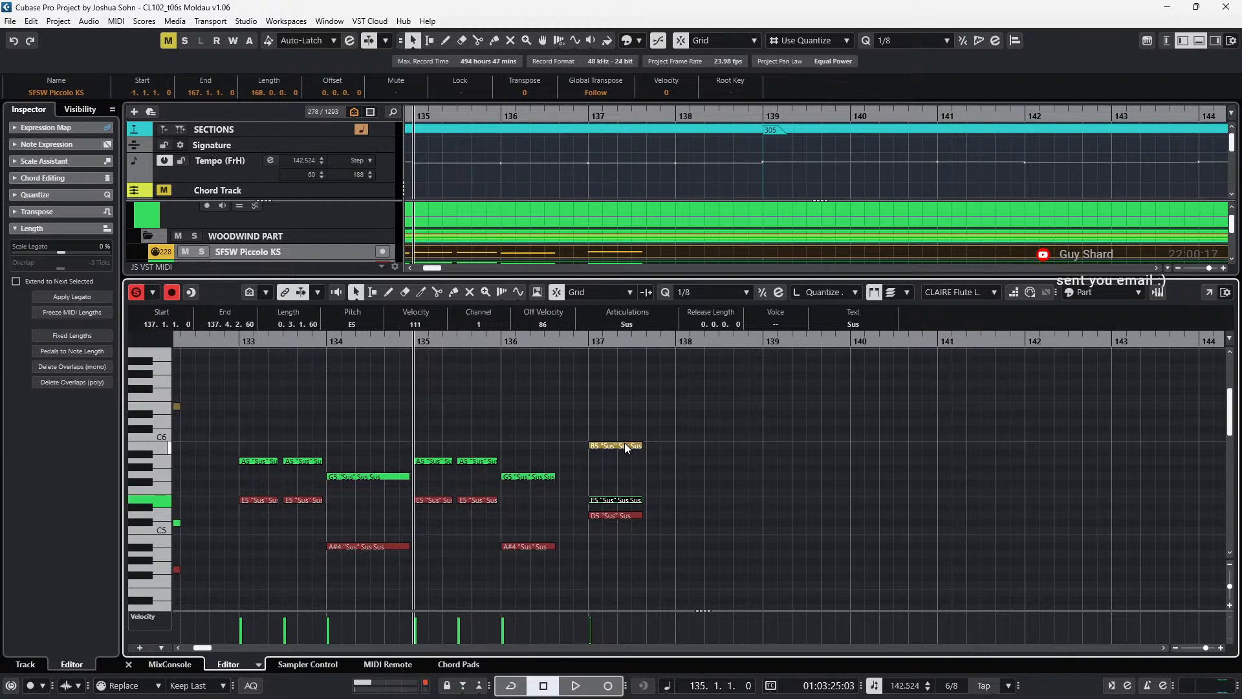
{"action": "key", "text": "Up"}
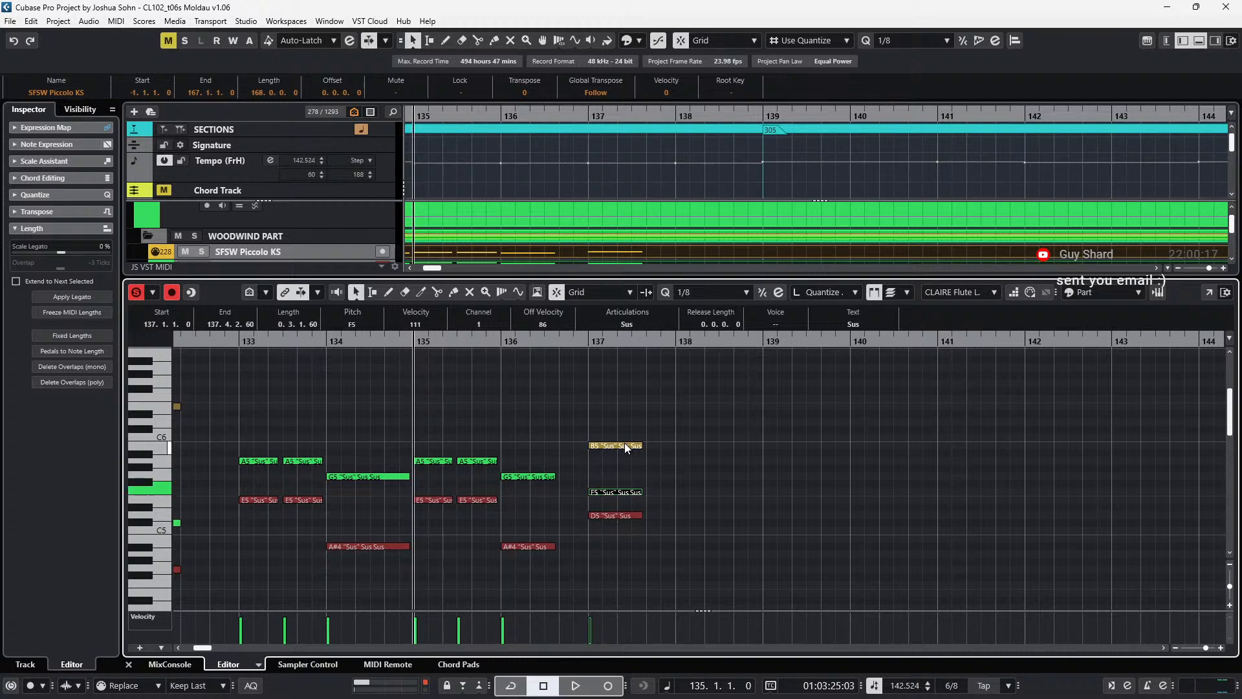
- Transpose the solo flute's note in bar 137 down to B4 and play the passage
{"action": "left_click", "coordinate": [631, 513]}
{"action": "key", "text": "Down"}
{"action": "key", "text": "Down"}
{"action": "key", "text": "Down"}
{"action": "key", "text": "space"}
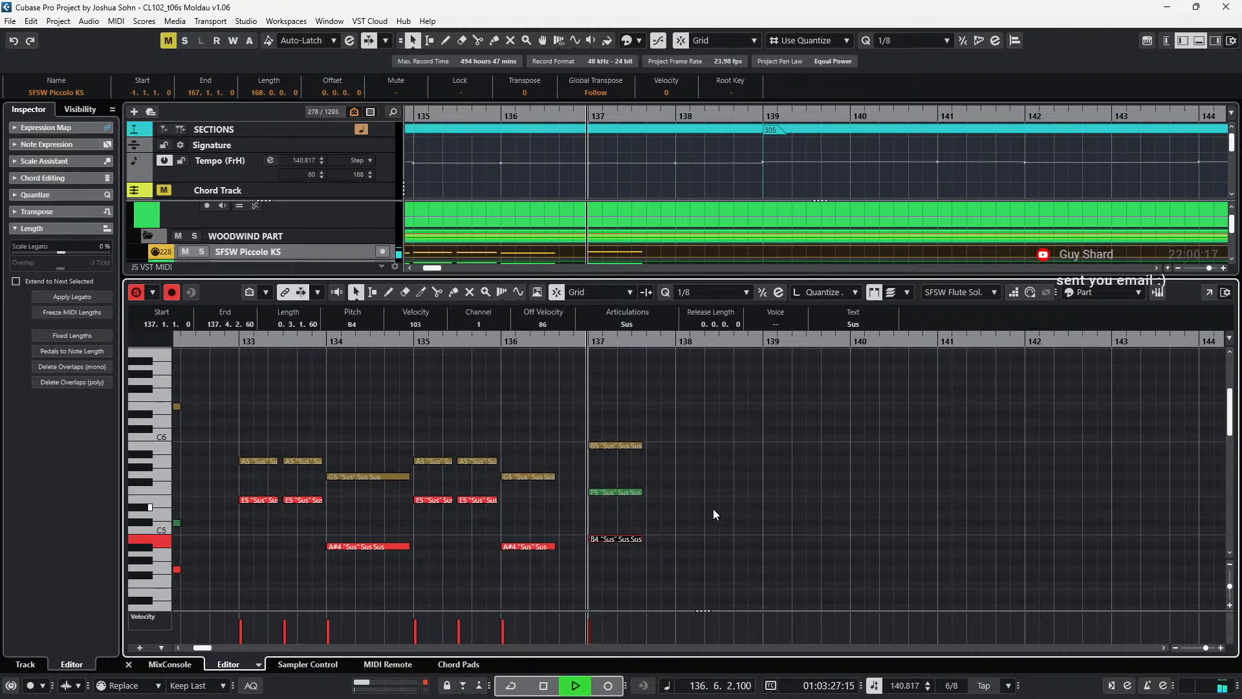
{"action": "key", "text": "space"}
- Solo the WOODWIND PART folder and listen to the passage from bar 135
{"action": "key", "text": "ctrl+KP_Add"}
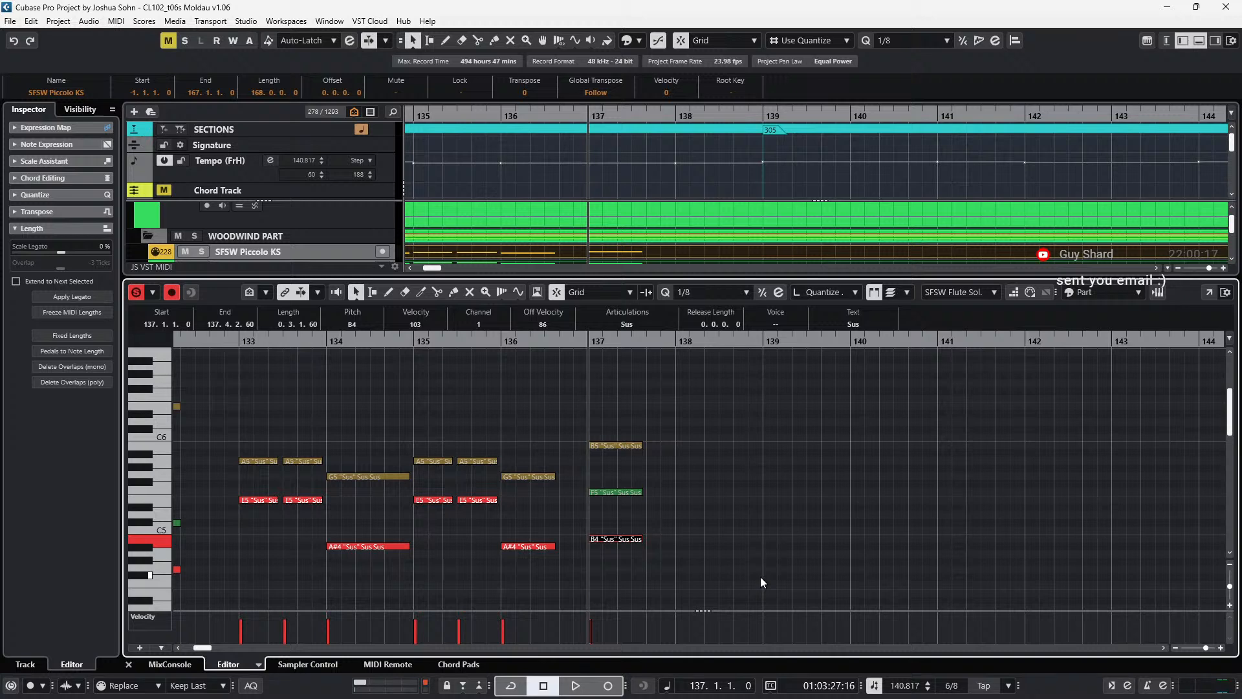
{"action": "key", "text": "KP_Subtract"}
{"action": "key", "text": "space"}
{"action": "key", "text": "KP_Subtract"}
{"action": "left_click", "coordinate": [250, 237]}
{"action": "key", "text": "s"}
{"action": "key", "text": "space"}
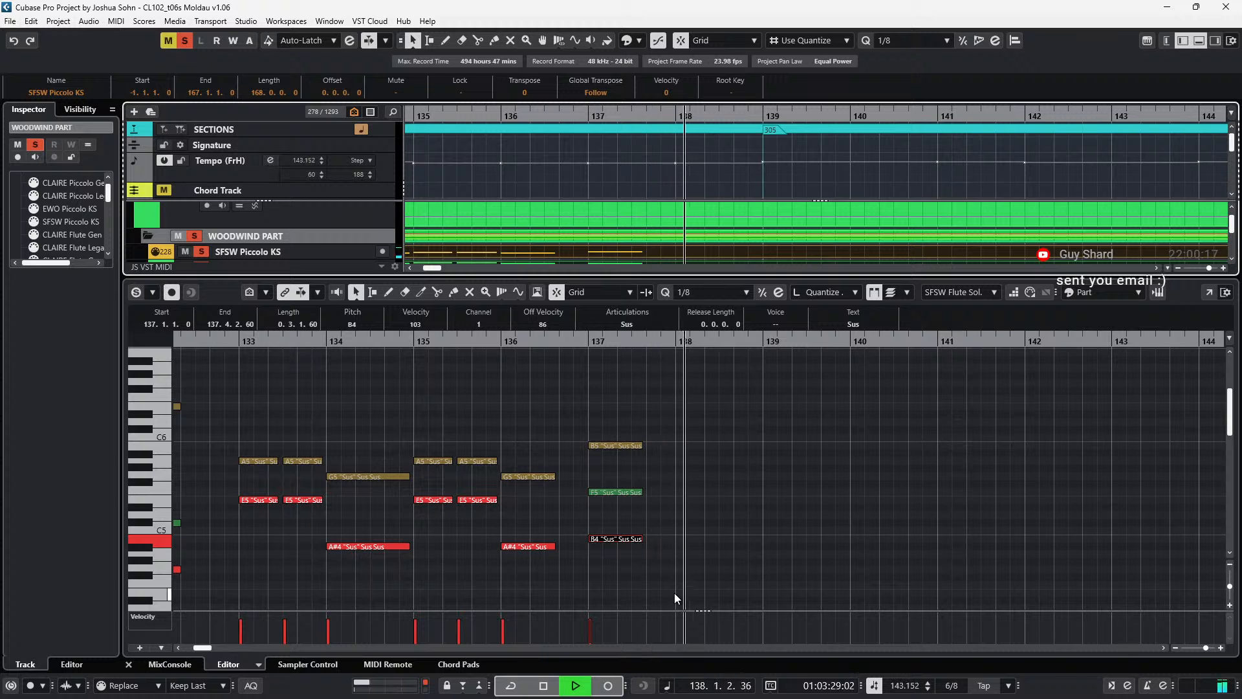
{"action": "key", "text": "space"}
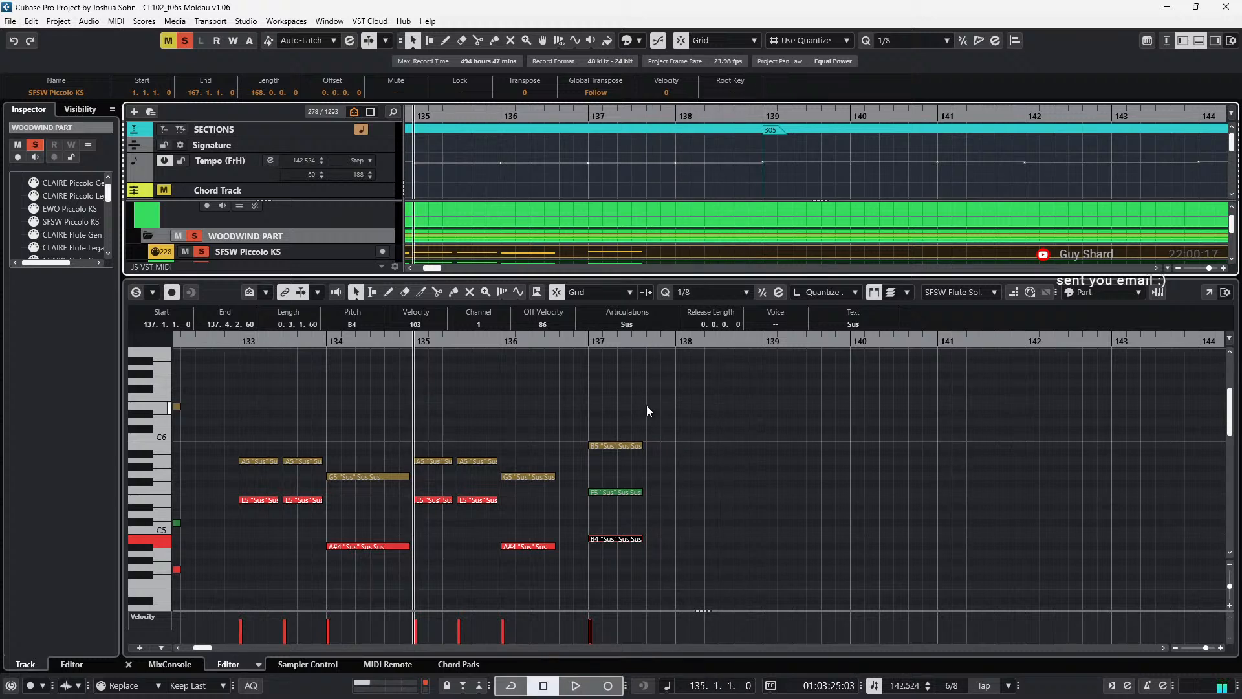
- Shorten the B5, F5 and B4 chord in bar 137 to a length of 0.0.1.60
{"action": "left_click_drag", "start_coordinate": [646, 405], "coordinate": [642, 571]}
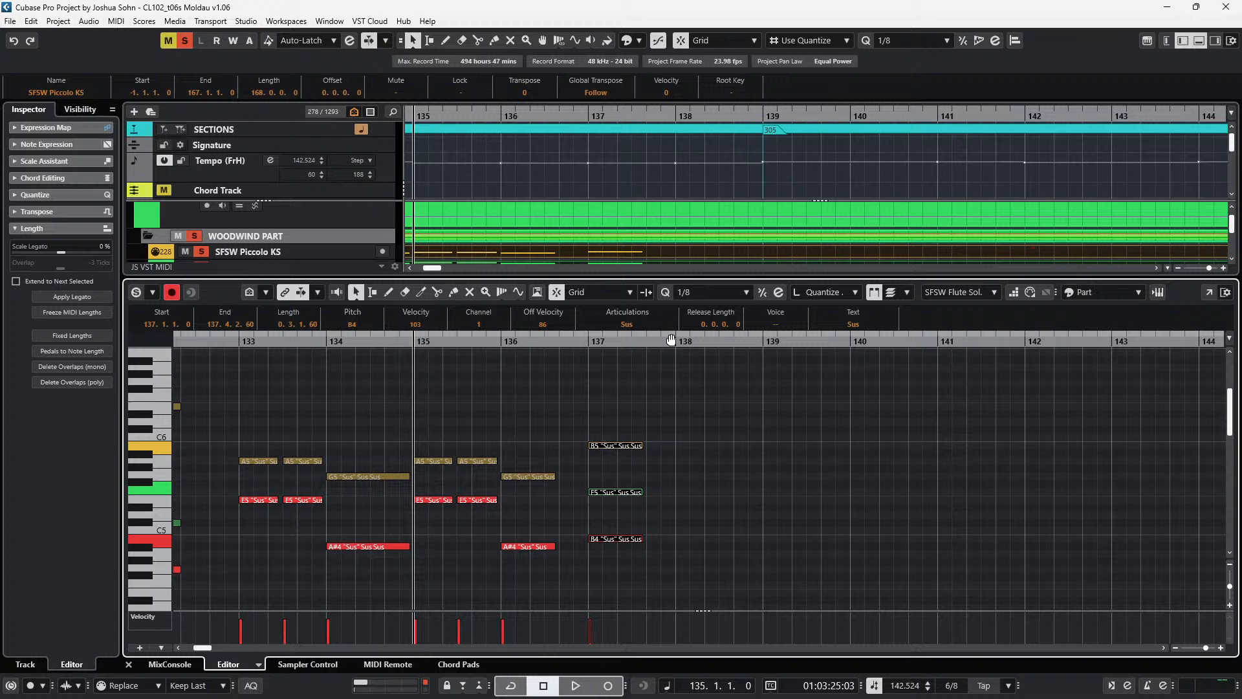
{"action": "key", "text": "alt"}
{"action": "key", "text": "alt"}
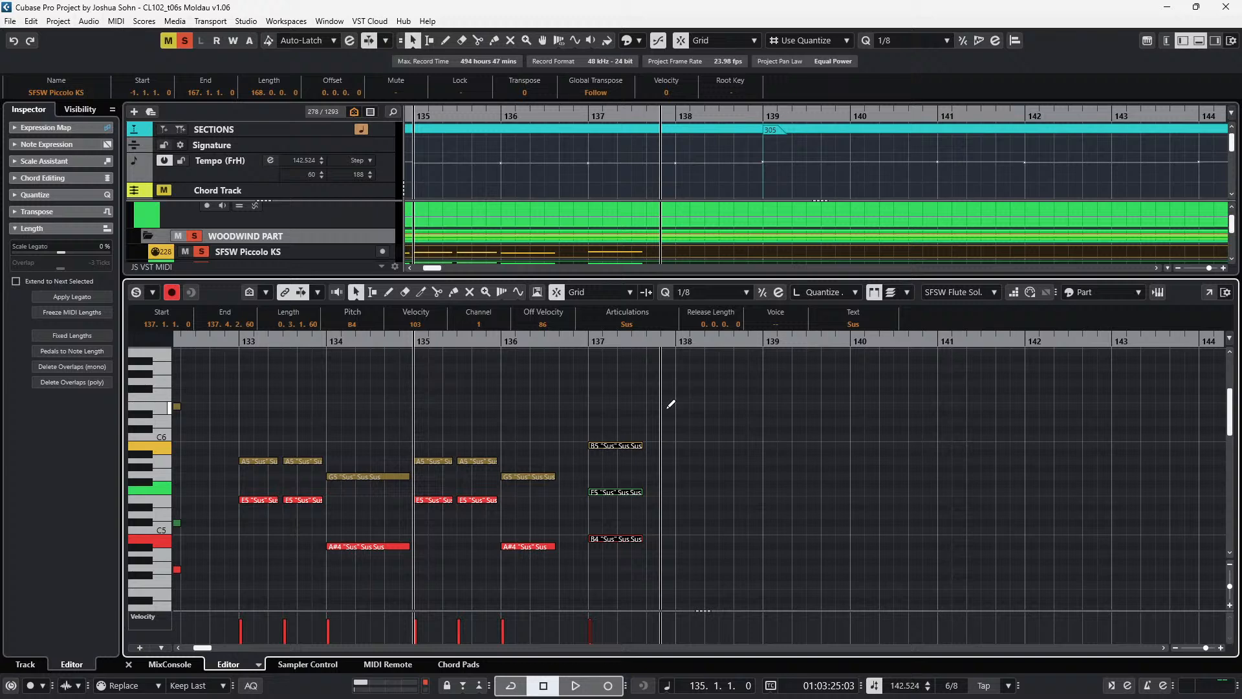
{"action": "key", "text": "alt+shift+Left"}
{"action": "key", "text": "alt+shift+Left"}
{"action": "key", "text": "alt+shift+Left"}
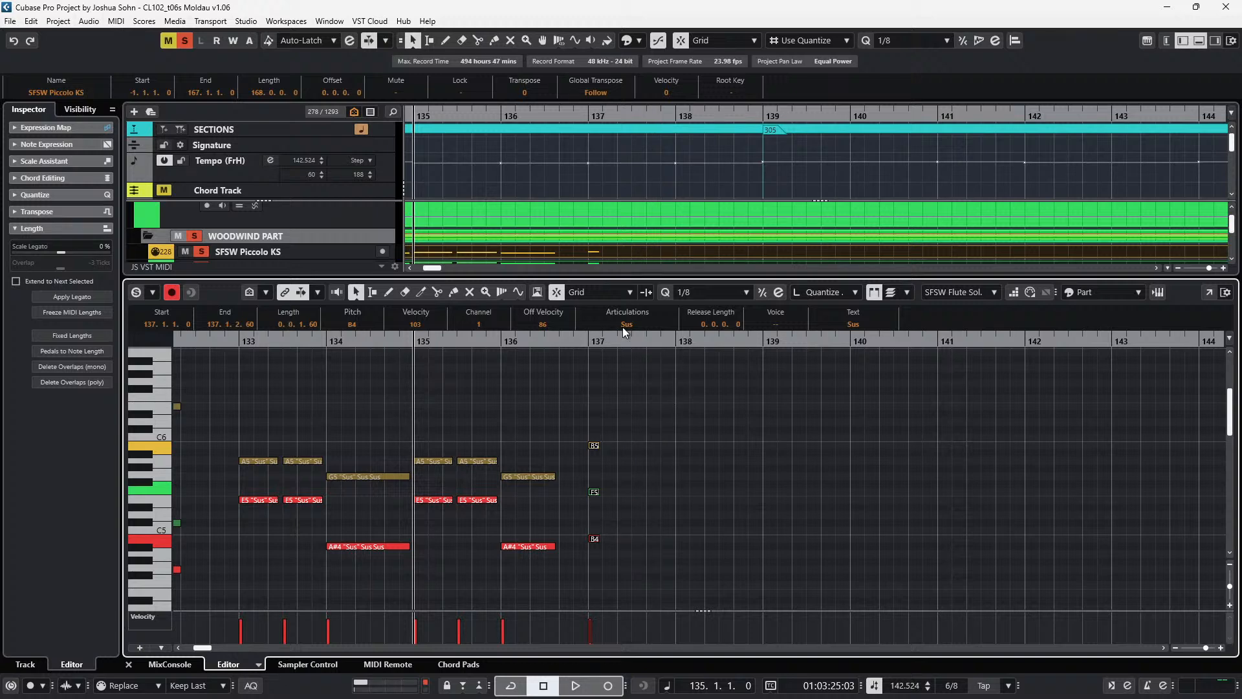
- Set the bar 137 chord's articulations to Marc for the solo flute, Tenuto for the piccolo and Marcato for the CLAIRE flute
{"action": "left_click", "coordinate": [625, 325]}
{"action": "left_click", "coordinate": [624, 408]}
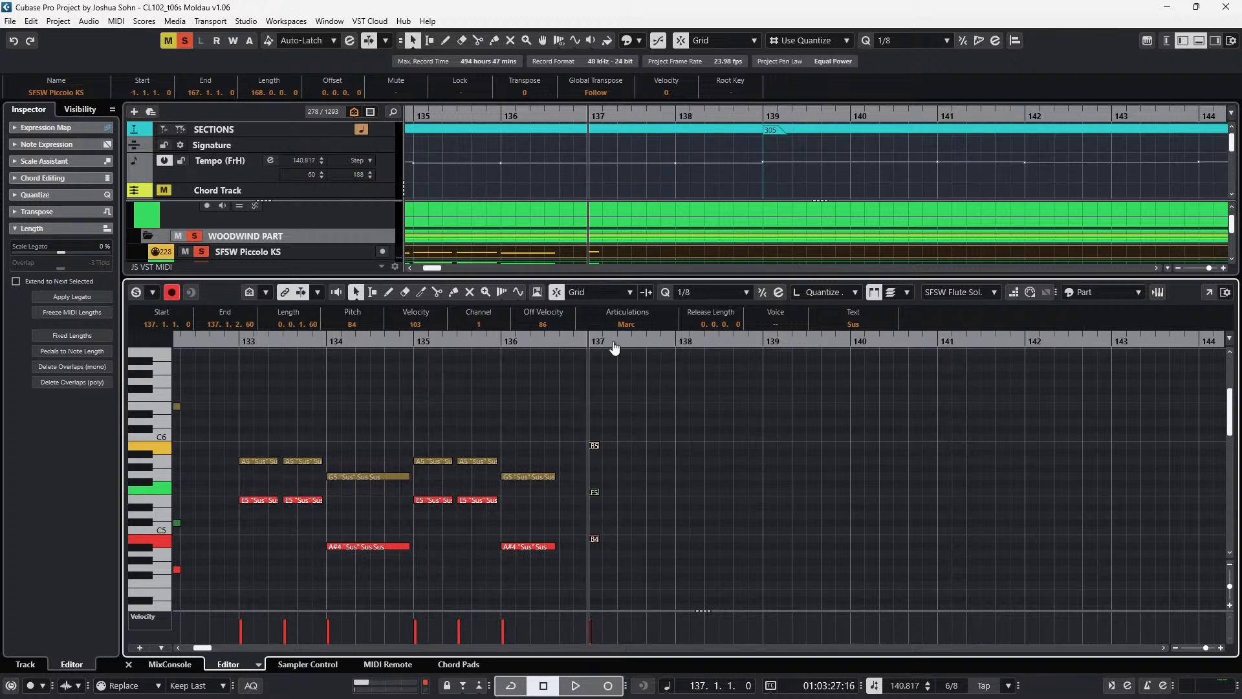
{"action": "left_click", "coordinate": [625, 325]}
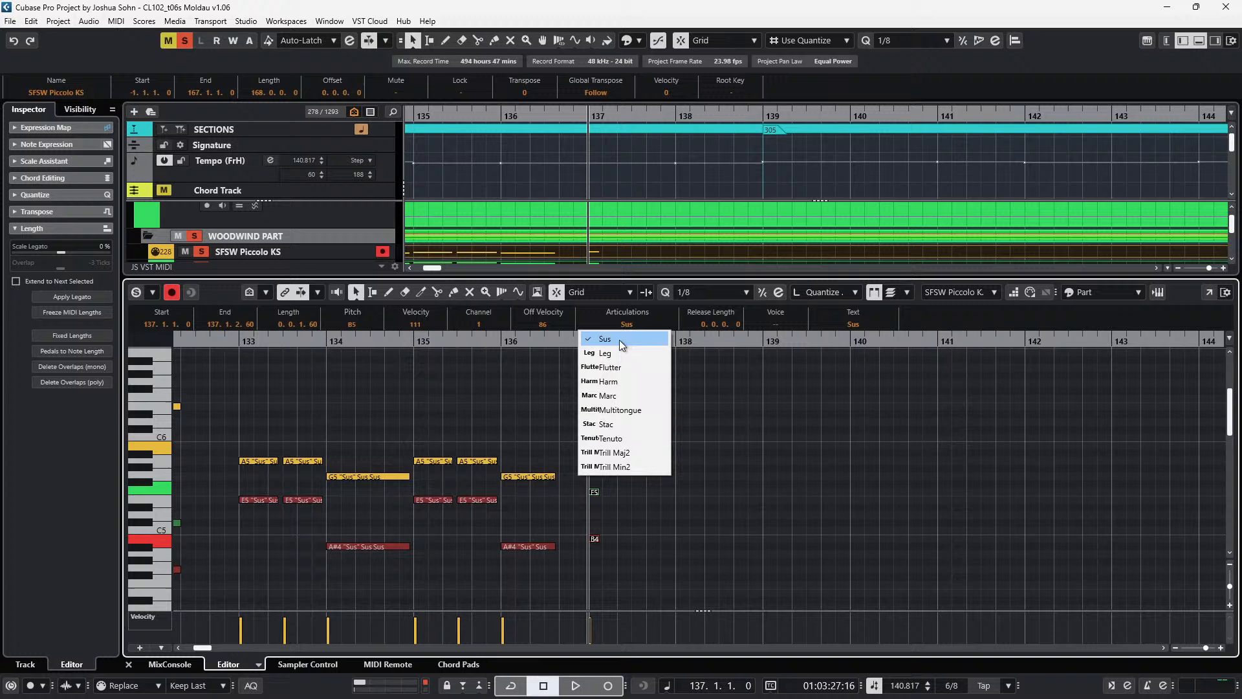
{"action": "left_click", "coordinate": [610, 431]}
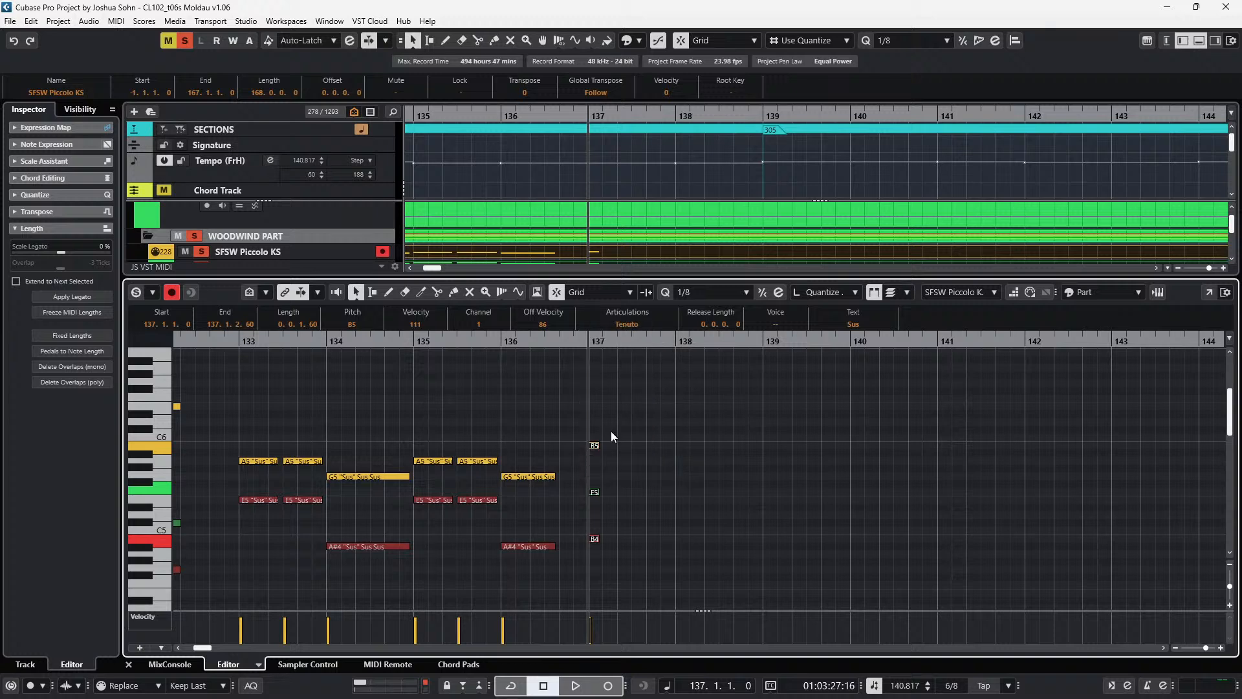
{"action": "left_click", "coordinate": [623, 323]}
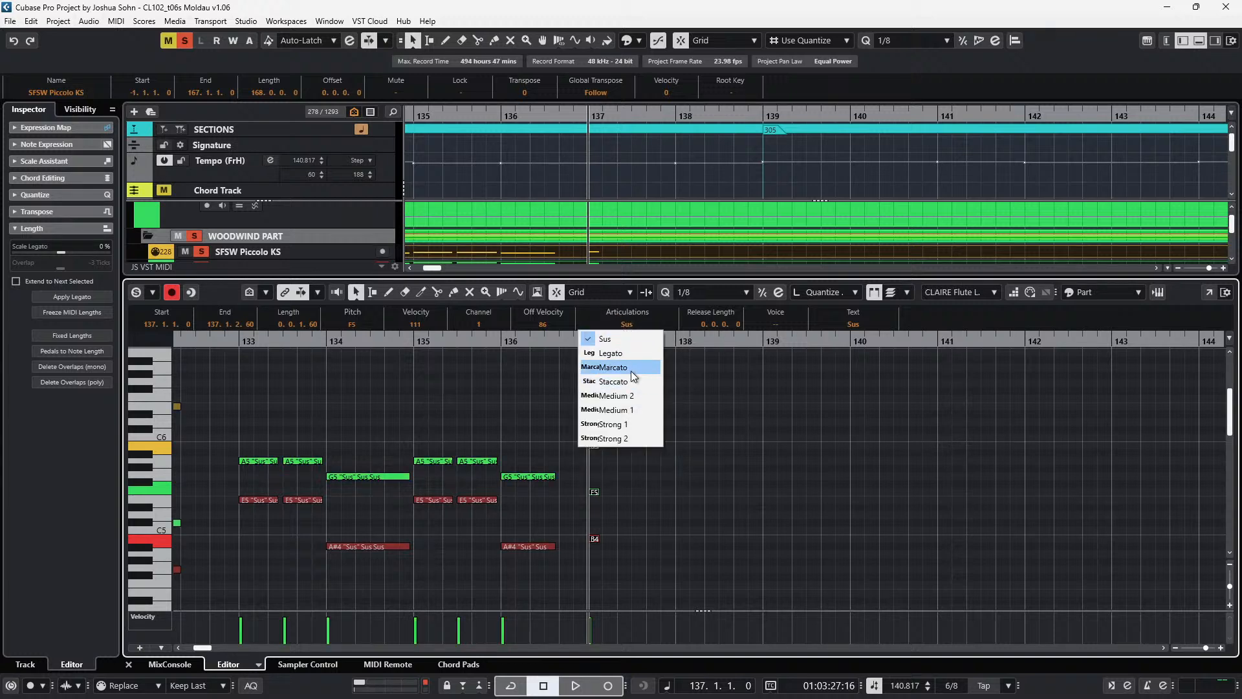
{"action": "left_click", "coordinate": [631, 370]}
- Audition the short chord in bar 137, turn off the woodwind solo, and listen from bar 136 with the full orchestra
{"action": "key", "text": "space"}
{"action": "key", "text": "space"}
{"action": "key", "text": "space"}
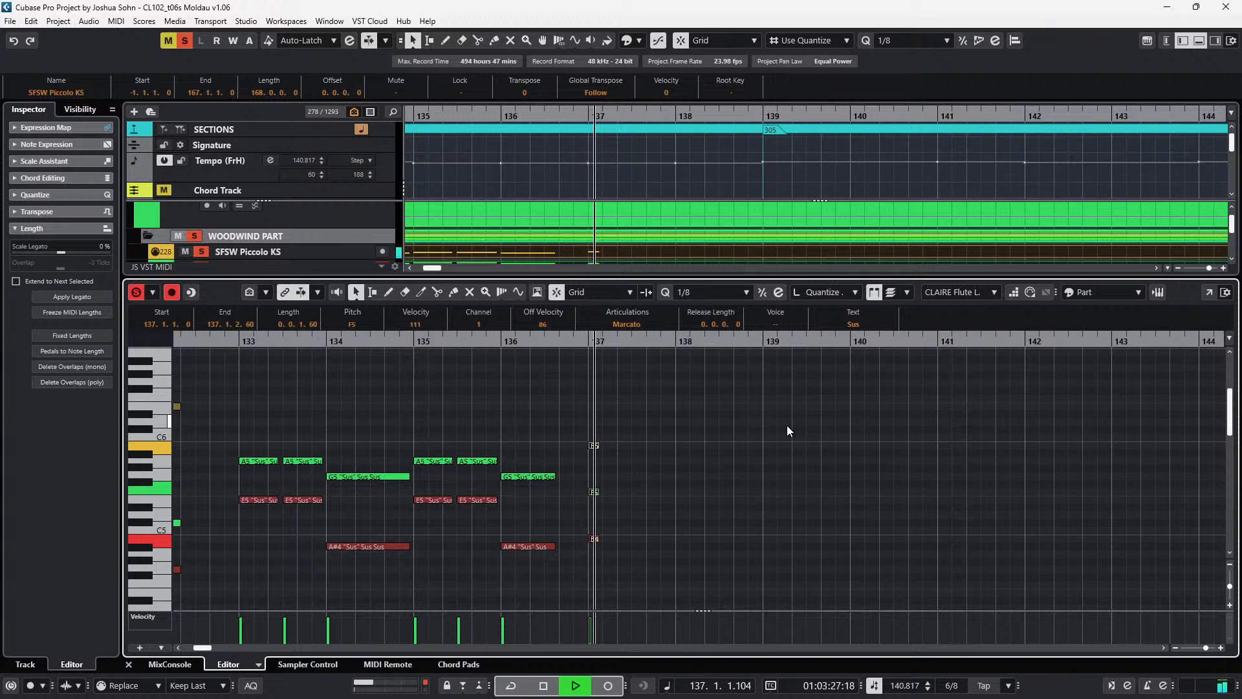
{"action": "key", "text": "space"}
{"action": "key", "text": "ctrl+KP_Subtract"}
{"action": "key", "text": "s"}
{"action": "key", "text": "space"}
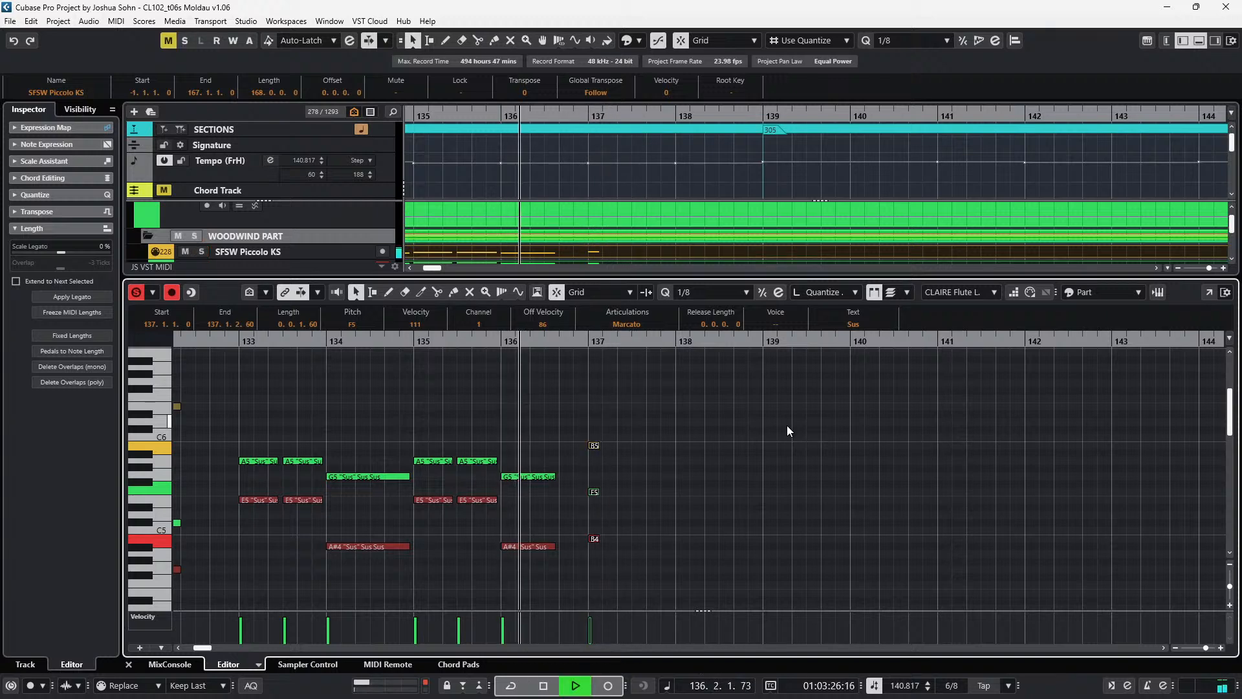
{"action": "key", "text": "space"}
{"action": "key", "text": "ctrl+KP_Subtract"}
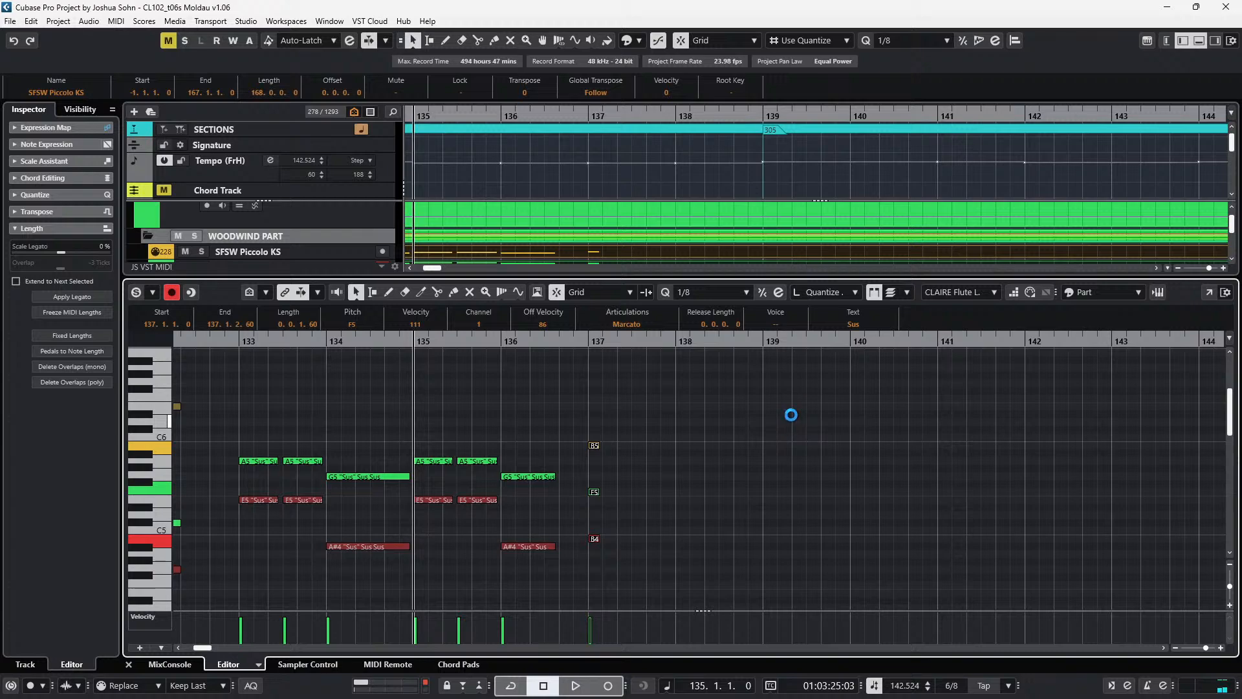
- Copy the piccolo and flute rising run from bars 129–130 and paste it at beat 4 of bar 137
{"action": "scroll", "coordinate": [754, 506], "scroll_direction": "down", "scroll_amount": 4}
{"action": "scroll", "coordinate": [595, 480], "scroll_direction": "left", "scroll_amount": 4}
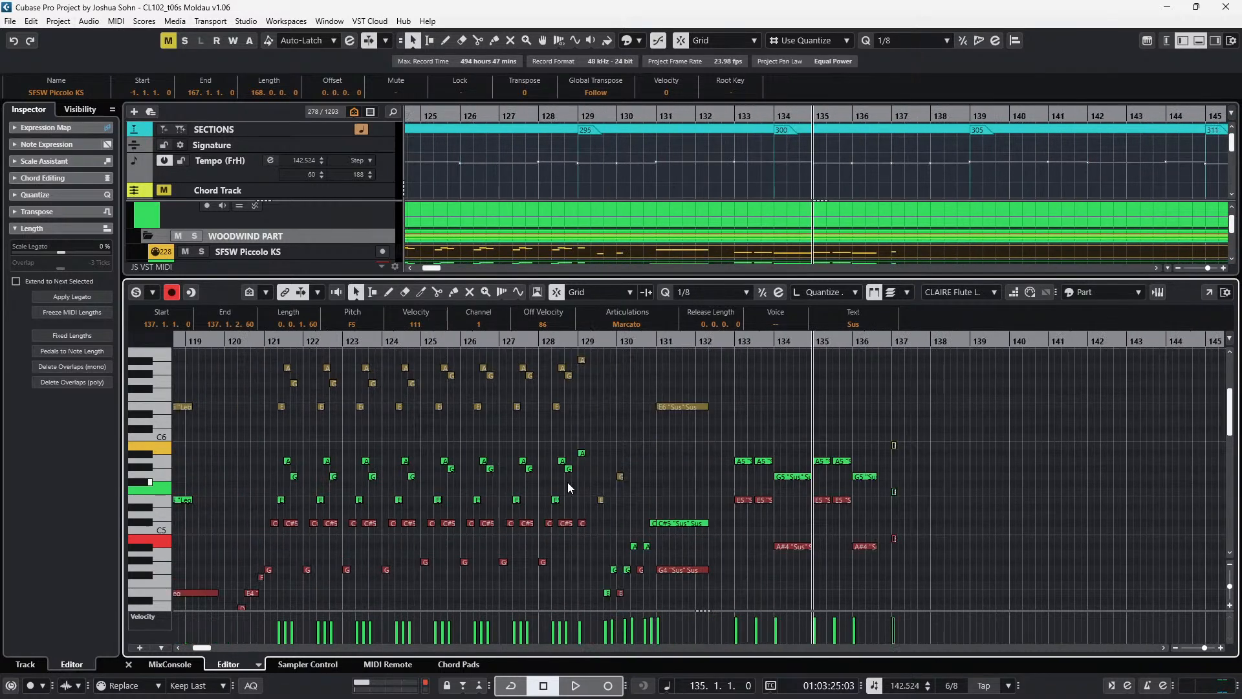
{"action": "scroll", "coordinate": [570, 482], "scroll_direction": "down", "scroll_amount": 2}
{"action": "scroll", "coordinate": [606, 476], "scroll_direction": "up", "scroll_amount": 2}
{"action": "left_click_drag", "start_coordinate": [590, 418], "coordinate": [690, 579]}
{"action": "scroll", "coordinate": [677, 537], "scroll_direction": "up", "scroll_amount": 3}
{"action": "scroll", "coordinate": [685, 525], "scroll_direction": "right", "scroll_amount": 4}
{"action": "key", "text": "KP_Add"}
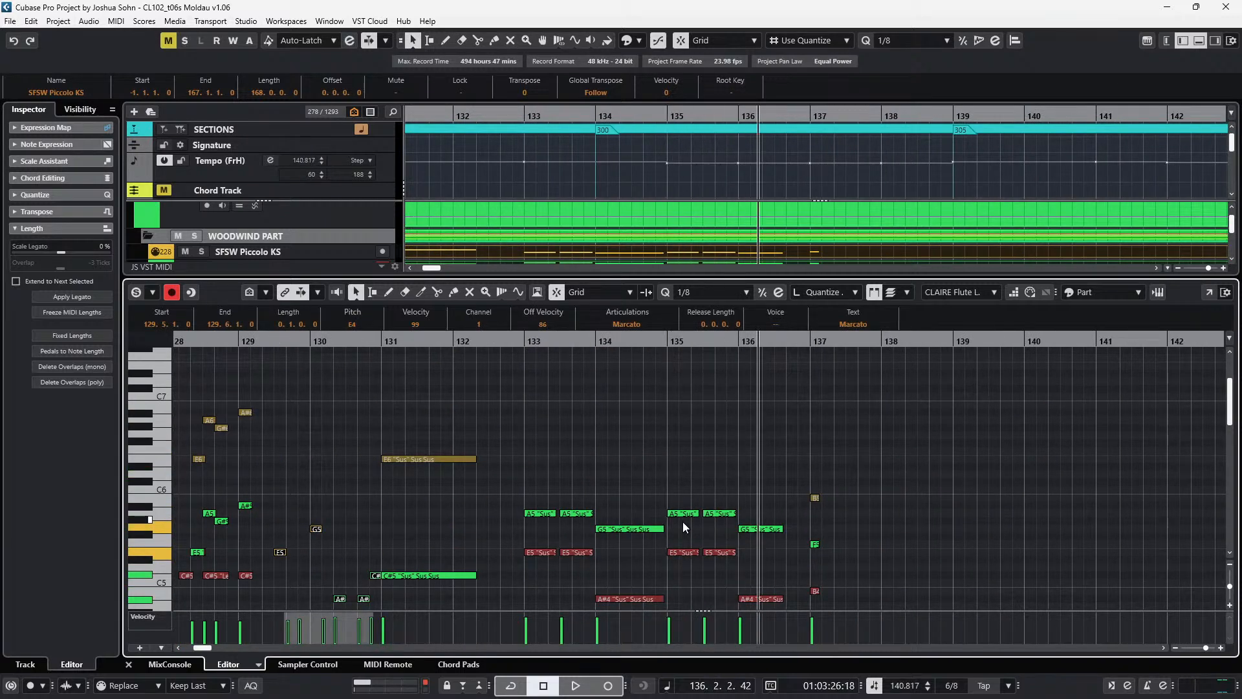
{"action": "key", "text": "KP_Add"}
{"action": "key", "text": "alt+l"}
{"action": "left_click", "coordinate": [683, 523]}
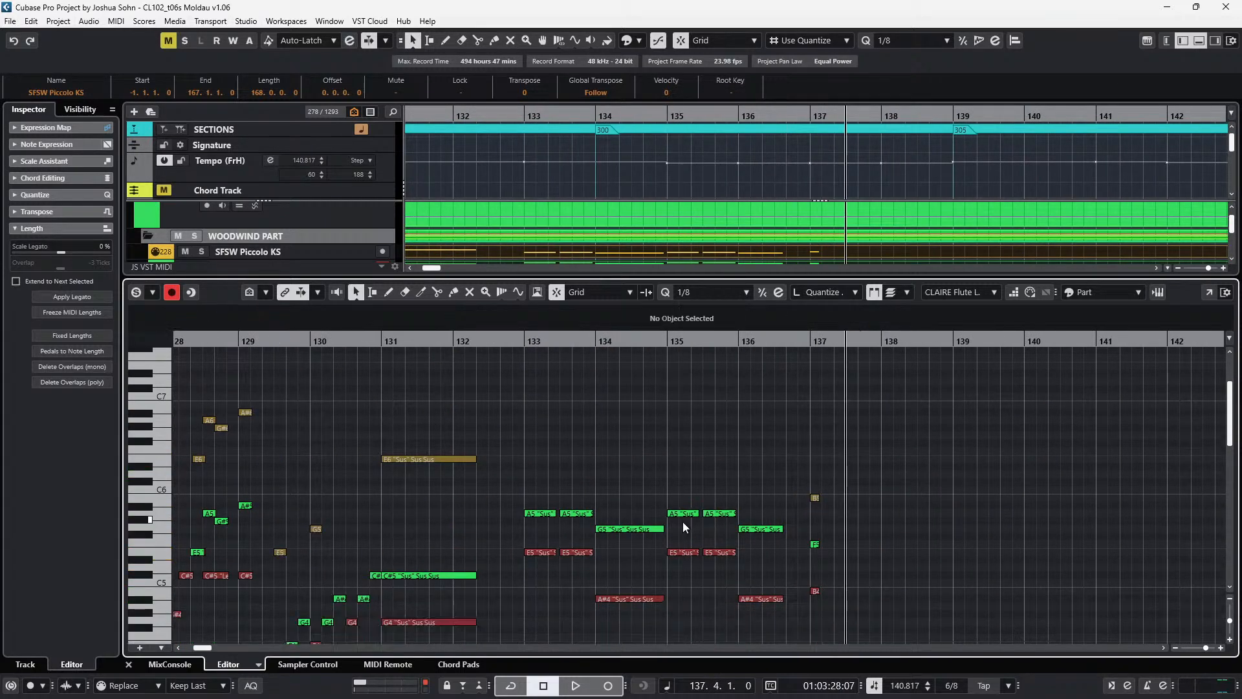
{"action": "key", "text": "ctrl+v"}
{"action": "scroll", "coordinate": [843, 405], "scroll_direction": "right", "scroll_amount": 2}
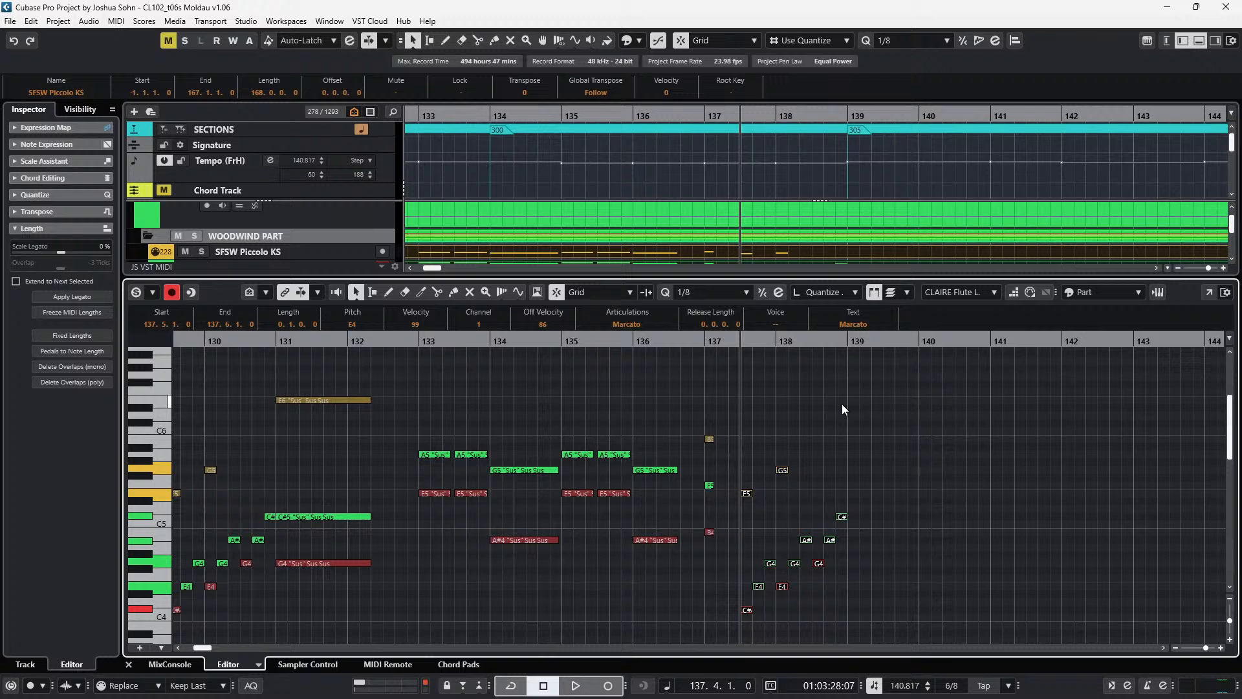
- Transpose the pasted run's opening flute notes up a semitone to D4, F4 and G#4 in bar 137 and F4 at bar 138
{"action": "scroll", "coordinate": [841, 404], "scroll_direction": "down", "scroll_amount": 2}
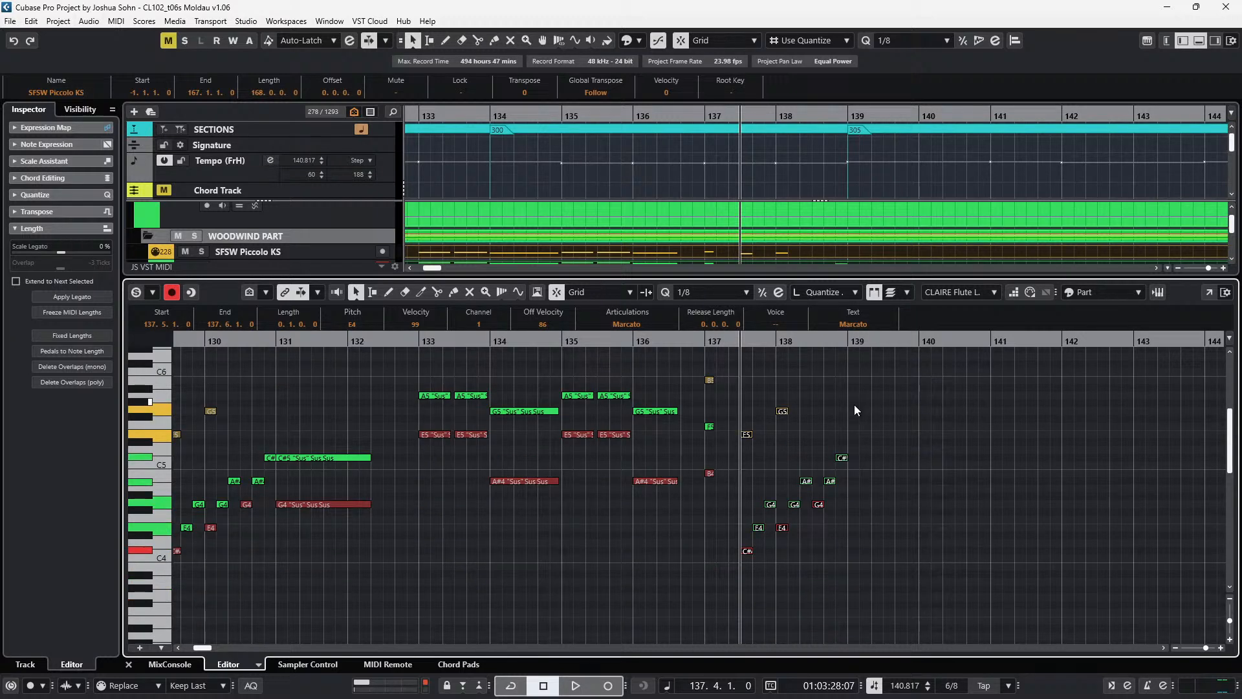
{"action": "scroll", "coordinate": [769, 504], "scroll_direction": "up", "scroll_amount": 1}
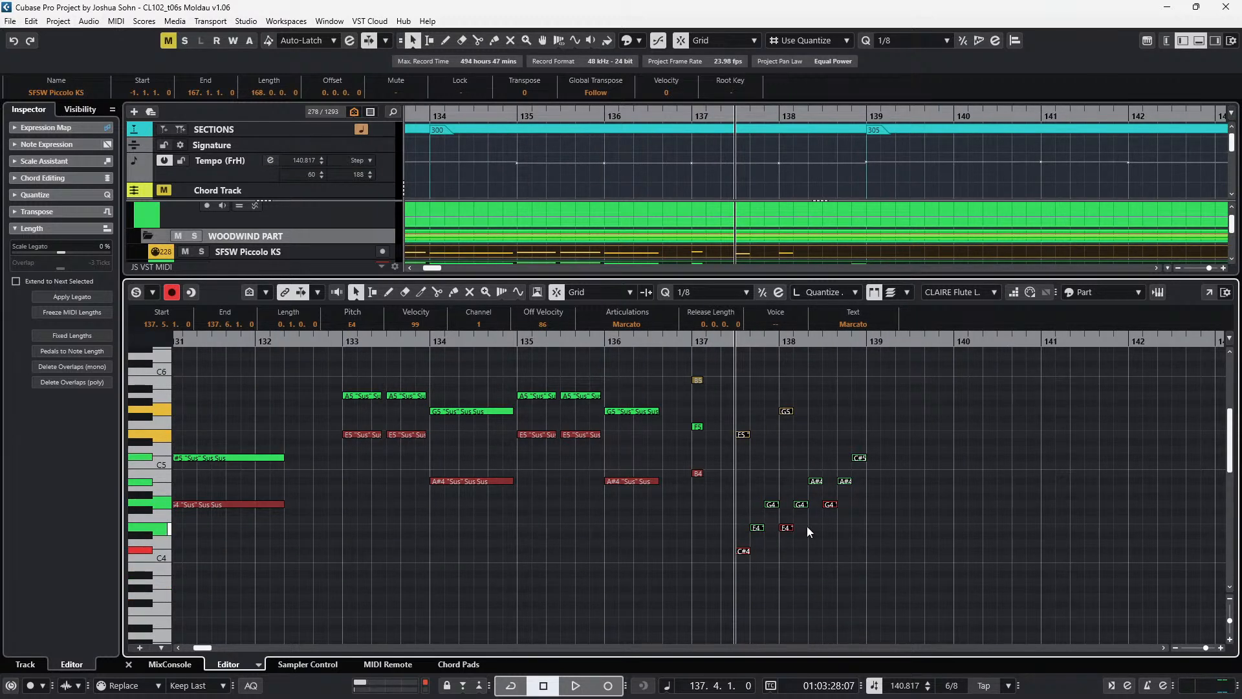
{"action": "scroll", "coordinate": [802, 518], "scroll_direction": "right", "scroll_amount": 2}
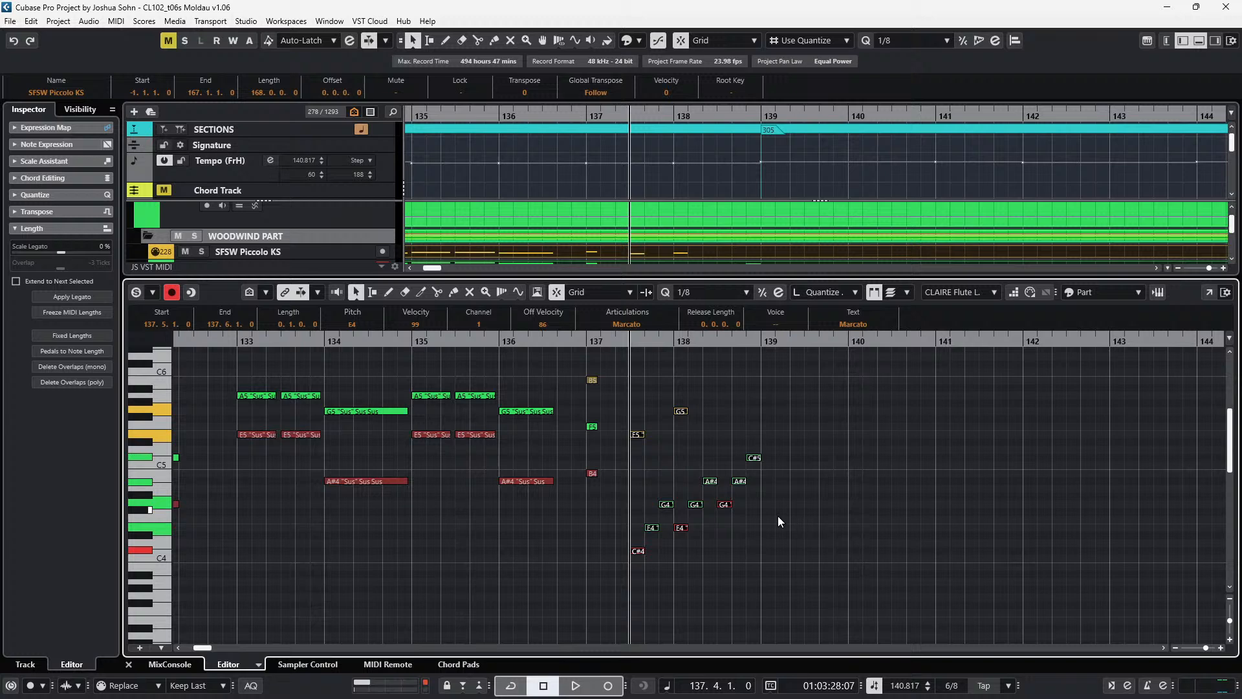
{"action": "scroll", "coordinate": [777, 515], "scroll_direction": "up", "scroll_amount": 1}
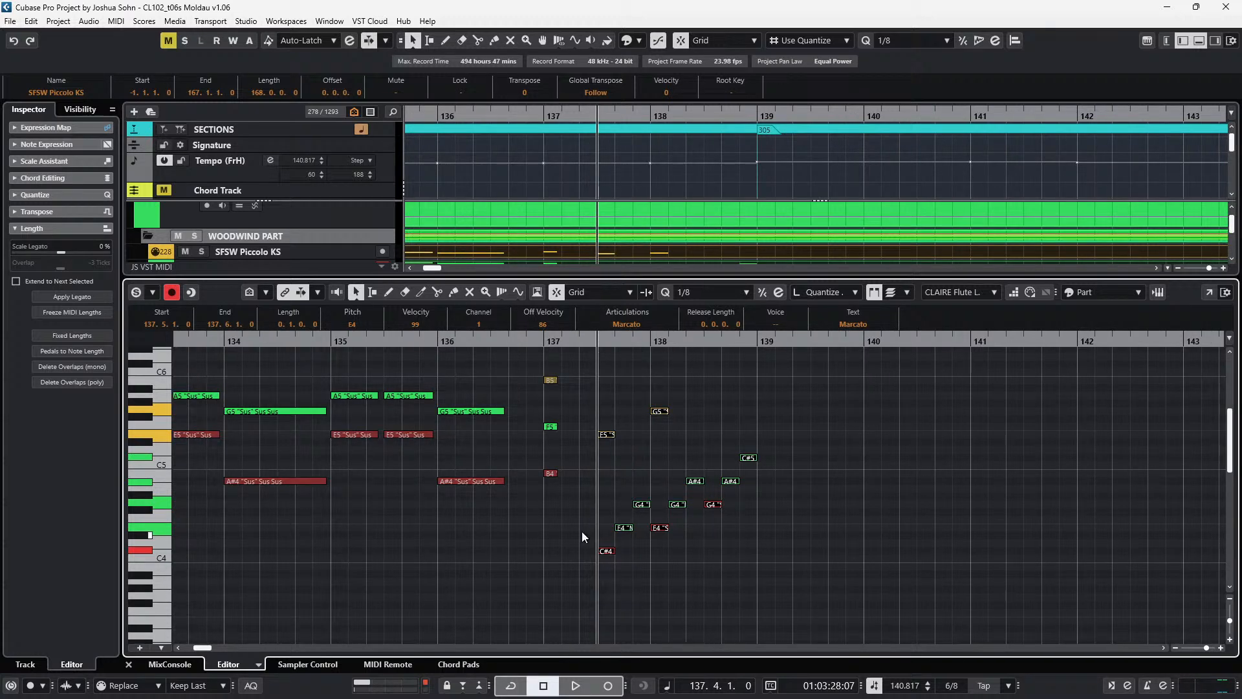
{"action": "left_click_drag", "start_coordinate": [568, 547], "coordinate": [621, 569]}
{"action": "key", "text": "Up"}
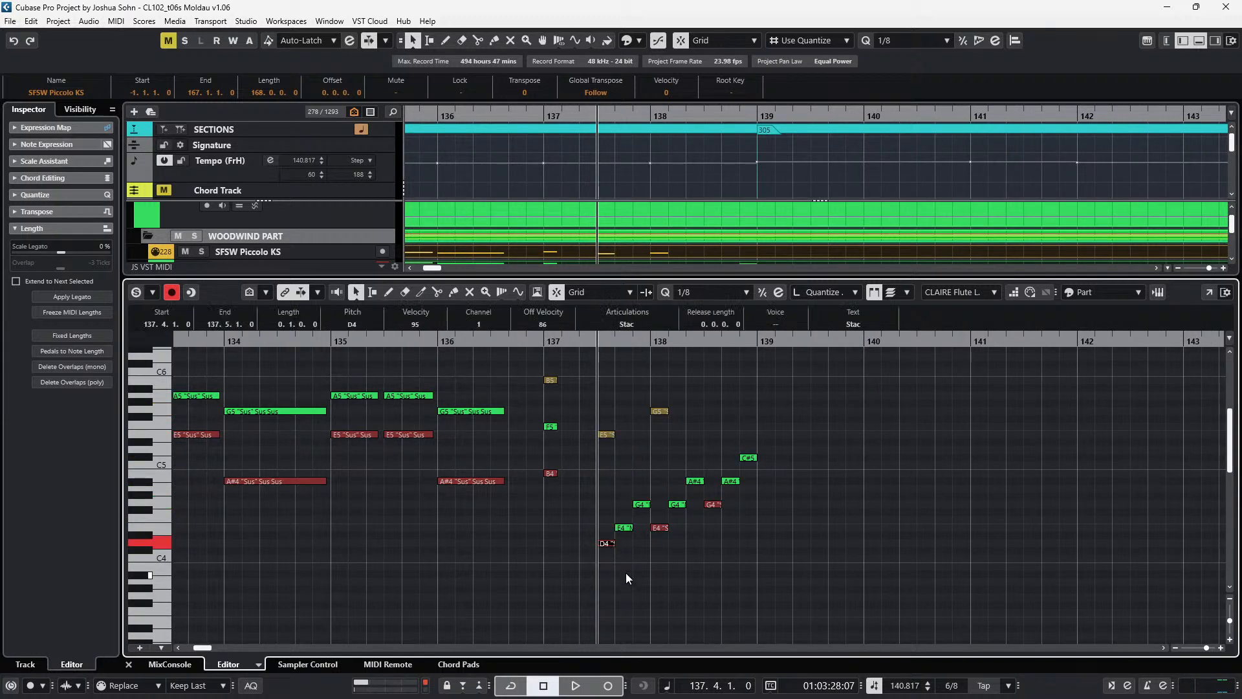
{"action": "left_click_drag", "start_coordinate": [619, 497], "coordinate": [649, 510]}
{"action": "key", "text": "Up"}
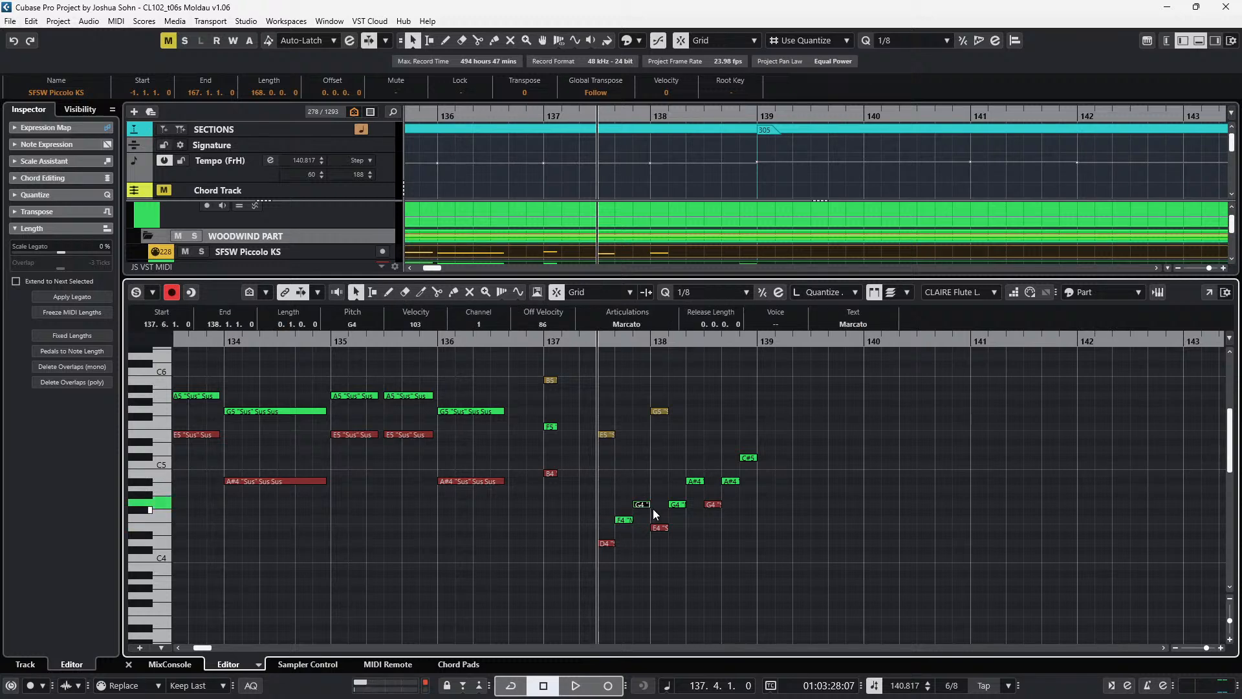
{"action": "key", "text": "Up"}
{"action": "left_click", "coordinate": [659, 528]}
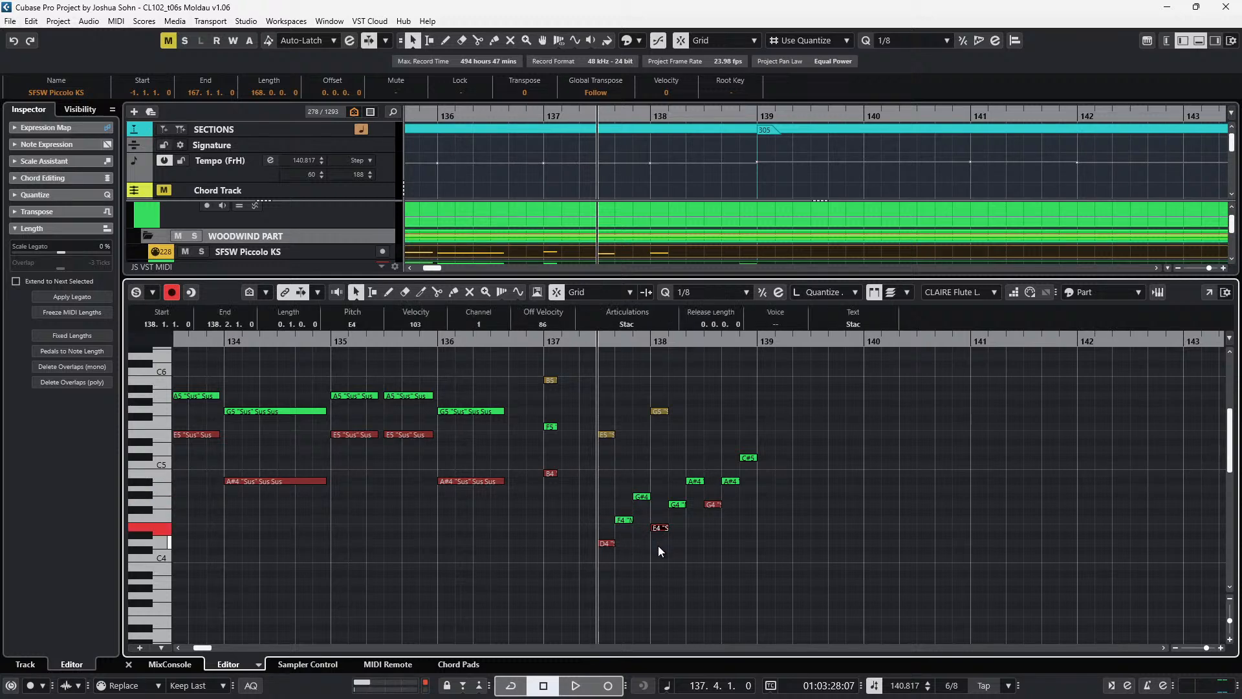
{"action": "key", "text": "Up"}
- Raise the remaining flute notes in bar 138 to G#4, B4 and D5, and the pasted piccolo notes to F5 and G#5
{"action": "left_click_drag", "start_coordinate": [670, 452], "coordinate": [786, 512]}
{"action": "key", "text": "Up"}
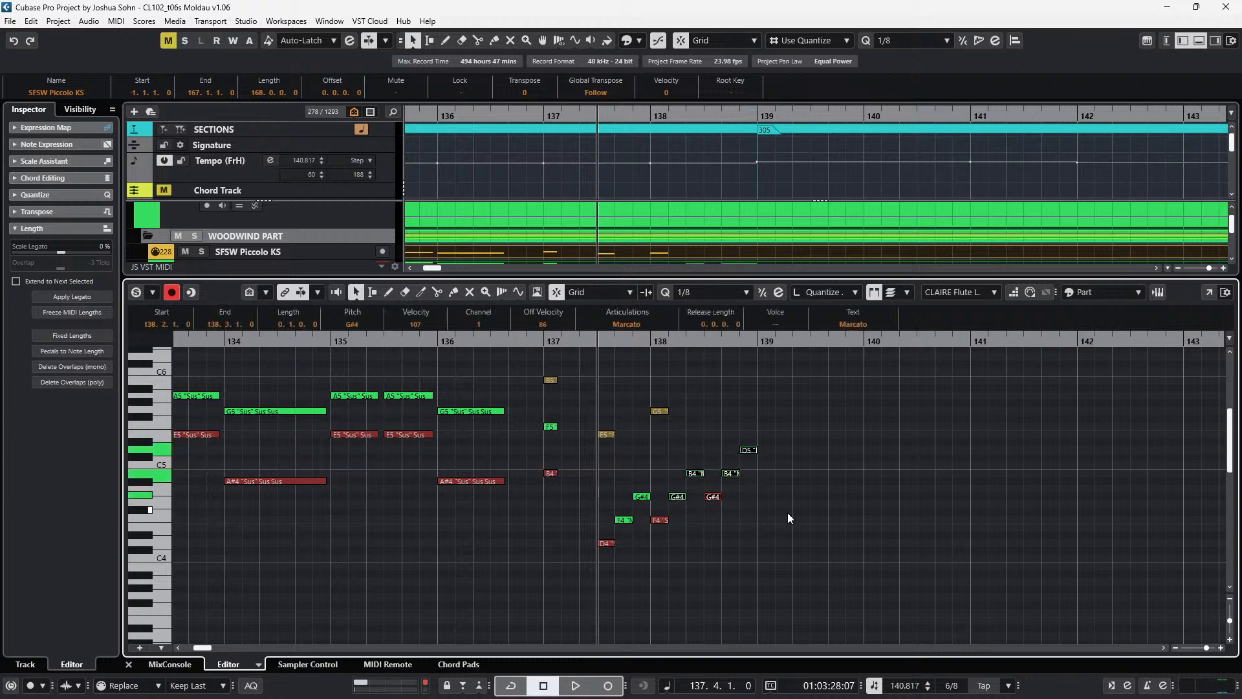
{"action": "scroll", "coordinate": [620, 397], "scroll_direction": "up", "scroll_amount": 3}
{"action": "left_click_drag", "start_coordinate": [603, 503], "coordinate": [661, 559]}
{"action": "key", "text": "Up"}
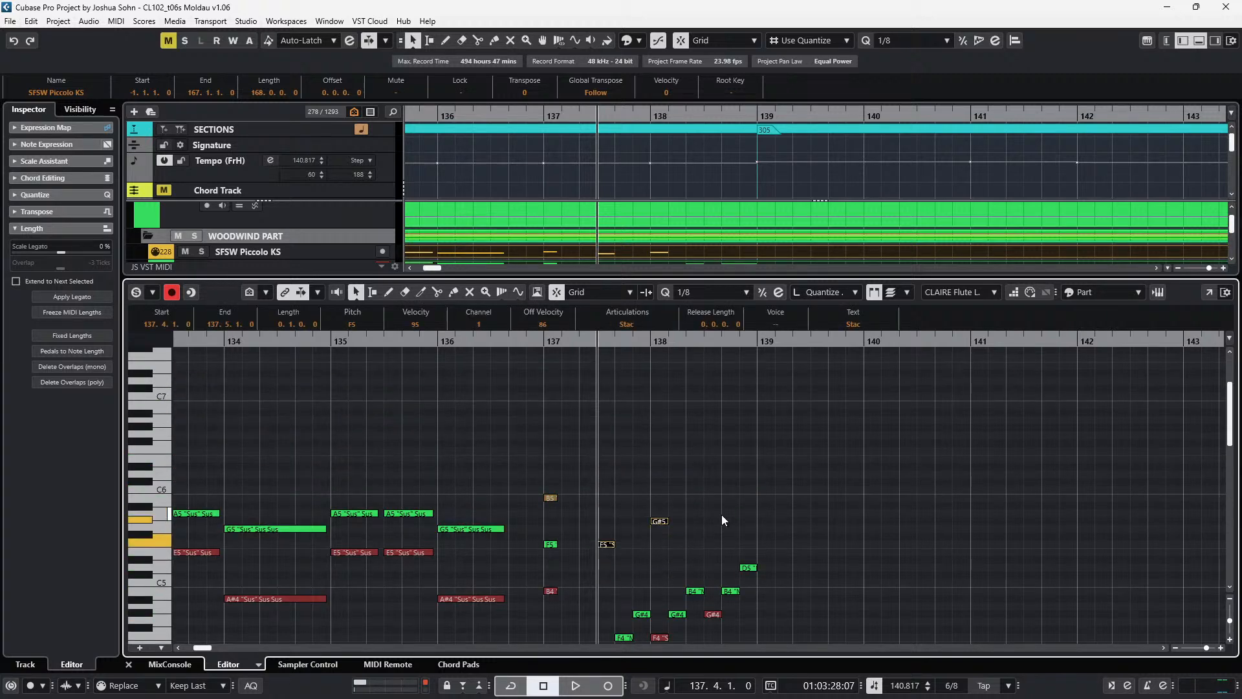
- Copy the piccolo's G#5 from bar 138 to beat 4 of that bar and raise the copy to B5
{"action": "key", "text": "KP_Add"}
{"action": "key", "text": "KP_Add"}
{"action": "key", "text": "KP_Subtract"}
{"action": "scroll", "coordinate": [722, 516], "scroll_direction": "down", "scroll_amount": 3}
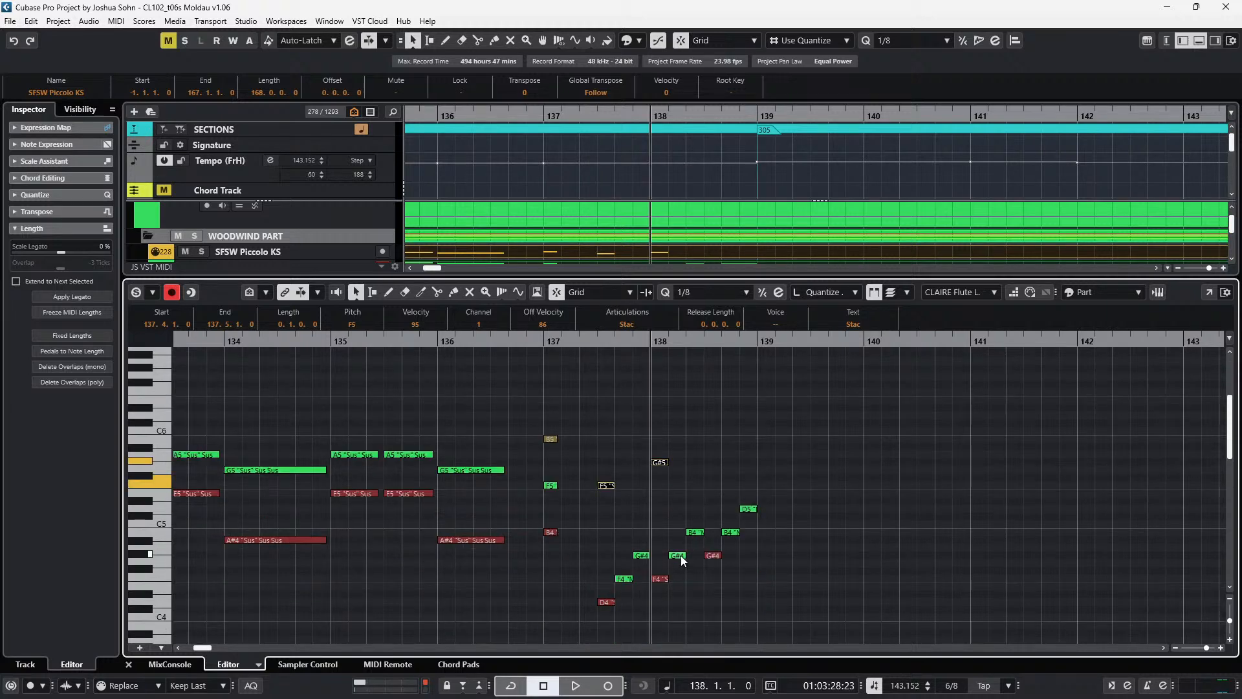
{"action": "left_click_drag", "start_coordinate": [692, 447], "coordinate": [662, 476]}
{"action": "key", "text": "ctrl+KP_Add"}
{"action": "key", "text": "ctrl+KP_Add"}
{"action": "key", "text": "ctrl+KP_Add"}
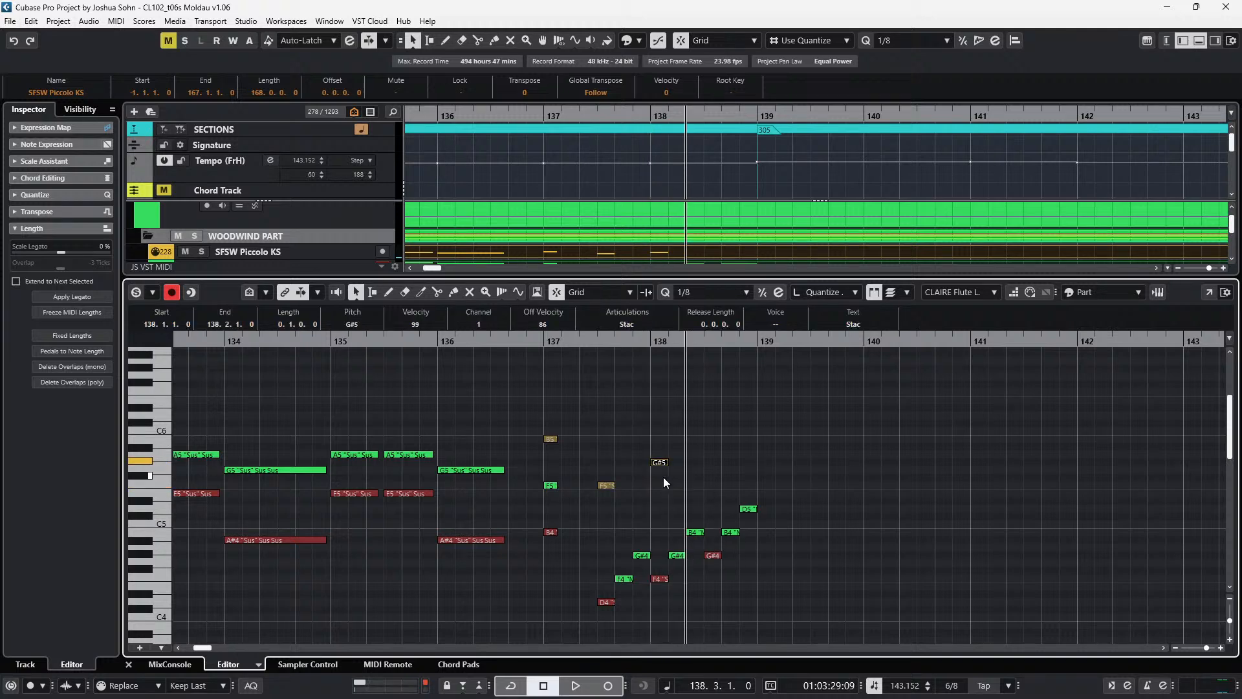
{"action": "key", "text": "ctrl+v"}
{"action": "key", "text": "Up"}
{"action": "key", "text": "Up"}
{"action": "key", "text": "Up"}
{"action": "key", "text": "g"}
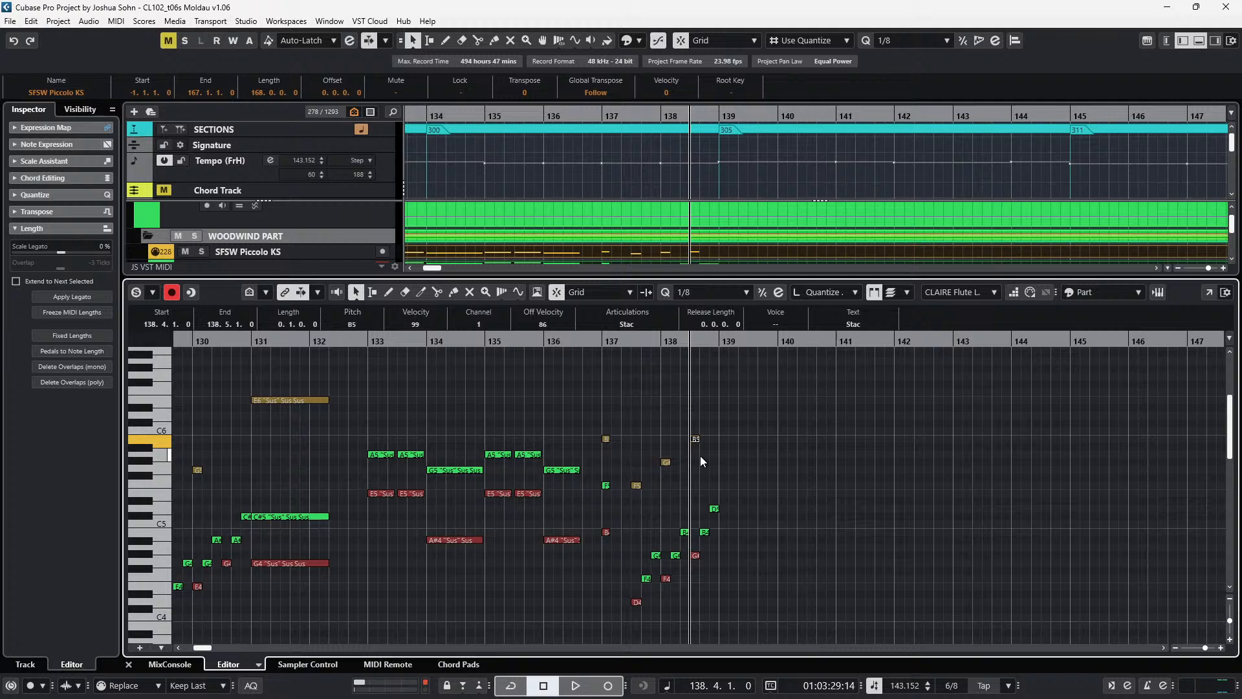
- Duplicate the piccolo's G5 in bar 130, move the copy to beat 4 and raise it to A#5
{"action": "scroll", "coordinate": [743, 476], "scroll_direction": "left", "scroll_amount": 5}
{"action": "scroll", "coordinate": [724, 450], "scroll_direction": "up", "scroll_amount": 3}
{"action": "left_click", "coordinate": [680, 469]}
{"action": "key", "text": "ctrl+d"}
{"action": "key", "text": "alt+Right"}
{"action": "key", "text": "alt+Right"}
{"action": "key", "text": "Up"}
{"action": "key", "text": "Up"}
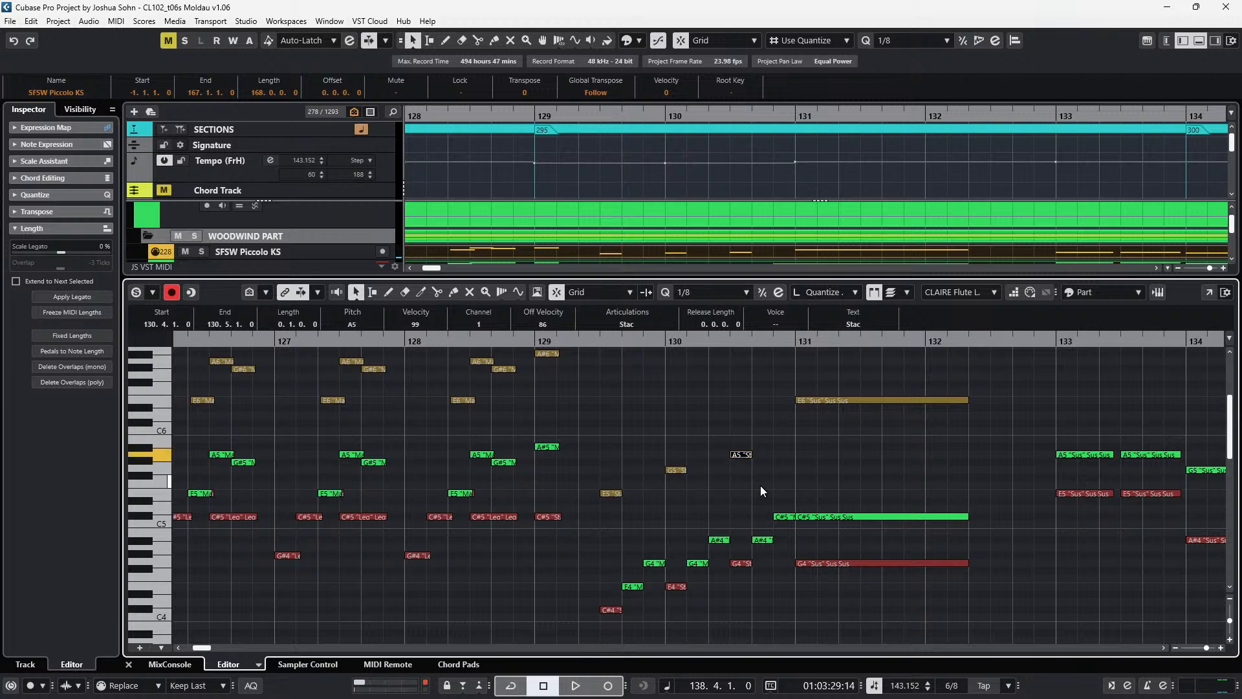
{"action": "key", "text": "Up"}
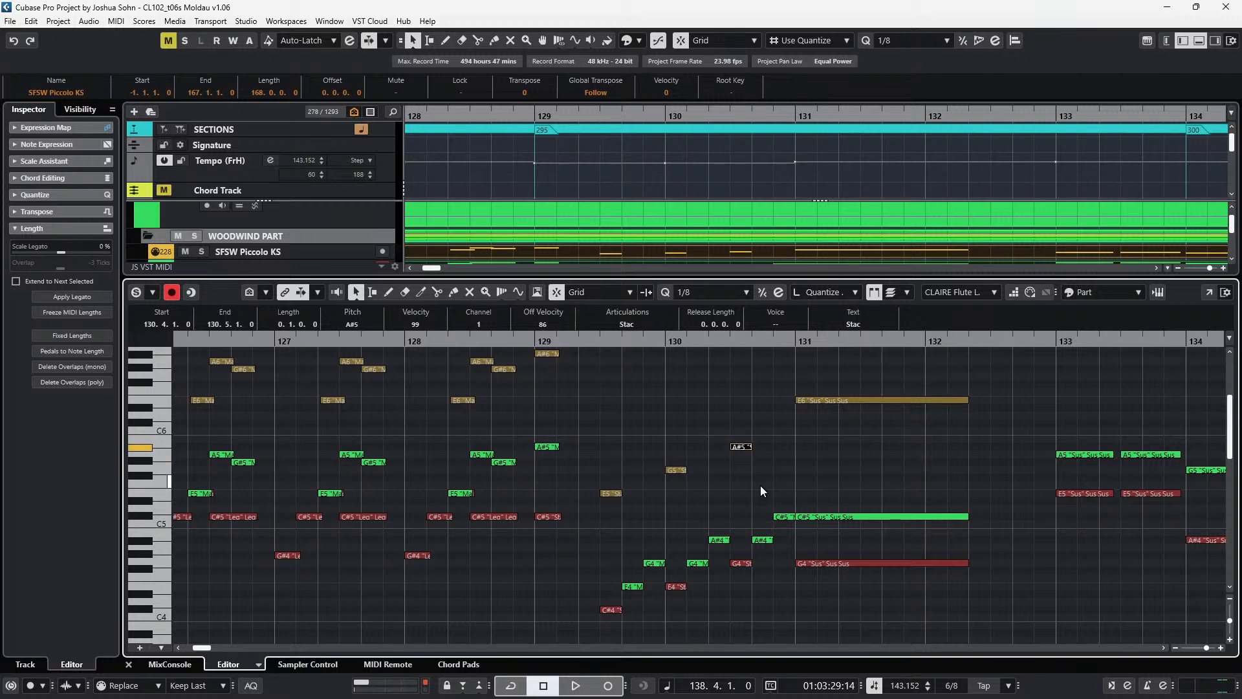
- Listen to the new rising run in bars 137 and 138 together with the lead-in from bar 136
{"action": "scroll", "coordinate": [759, 485], "scroll_direction": "right", "scroll_amount": 10}
{"action": "left_click", "coordinate": [995, 507]}
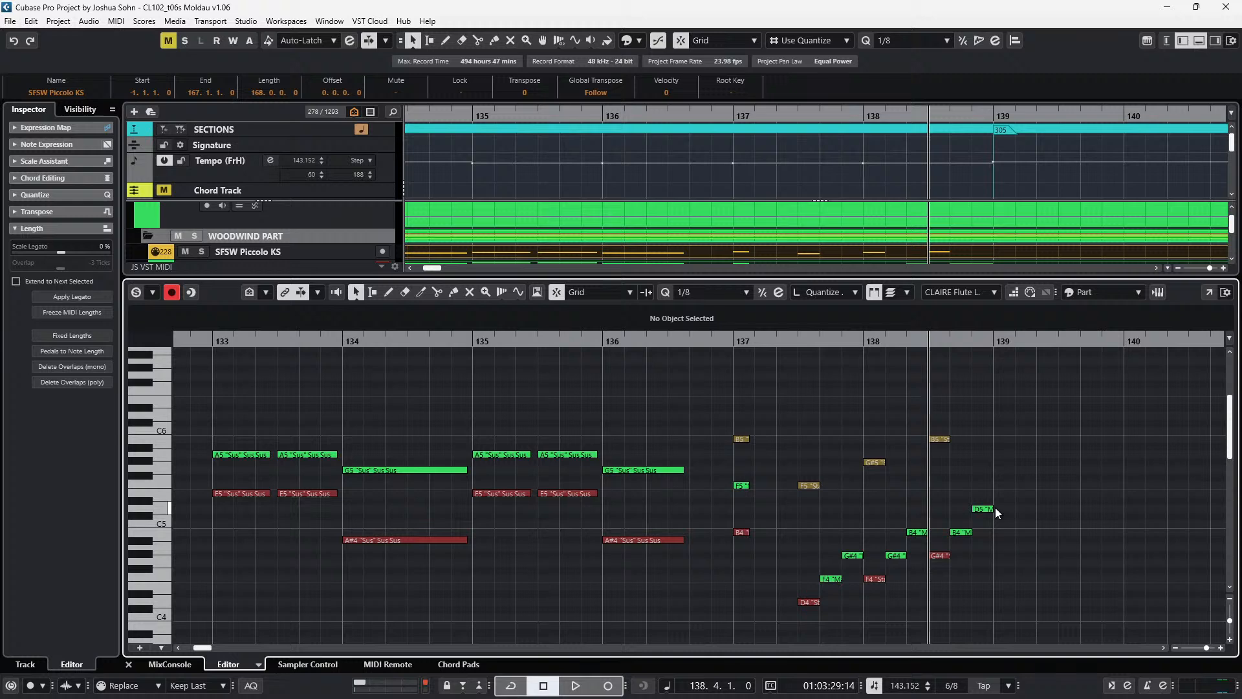
{"action": "key", "text": "space"}
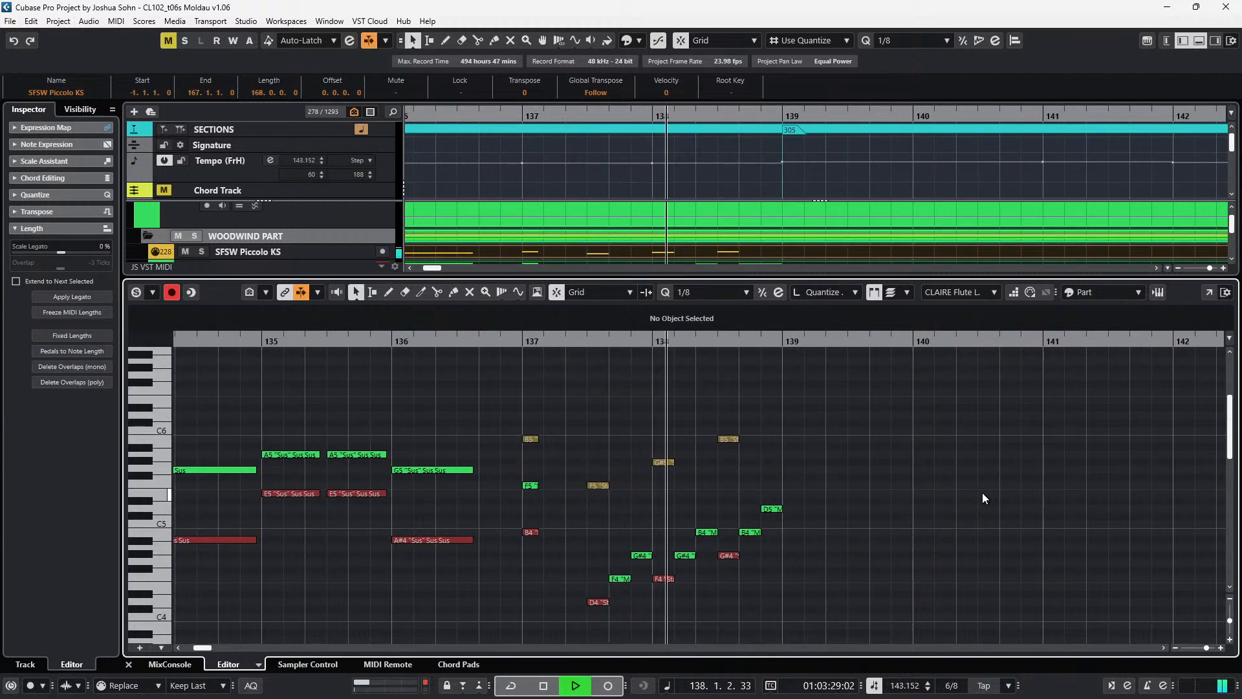
{"action": "key", "text": "space"}
{"action": "key", "text": "space"}
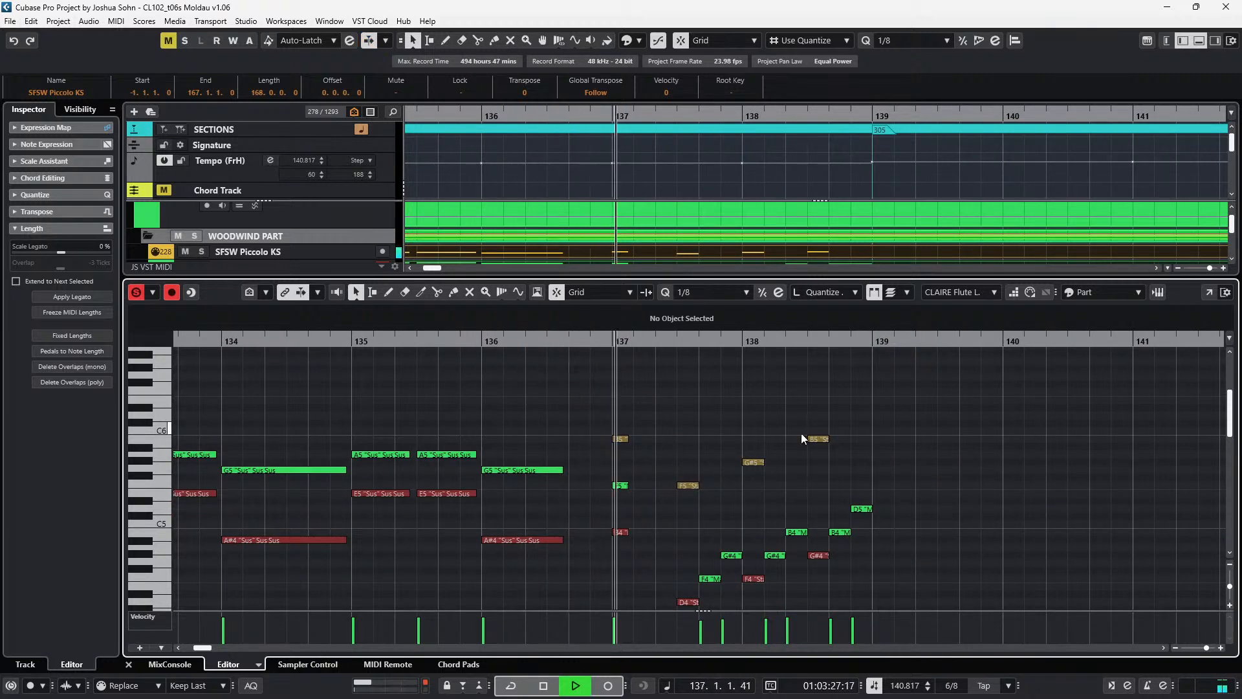
{"action": "scroll", "coordinate": [801, 432], "scroll_direction": "down", "scroll_amount": 2}
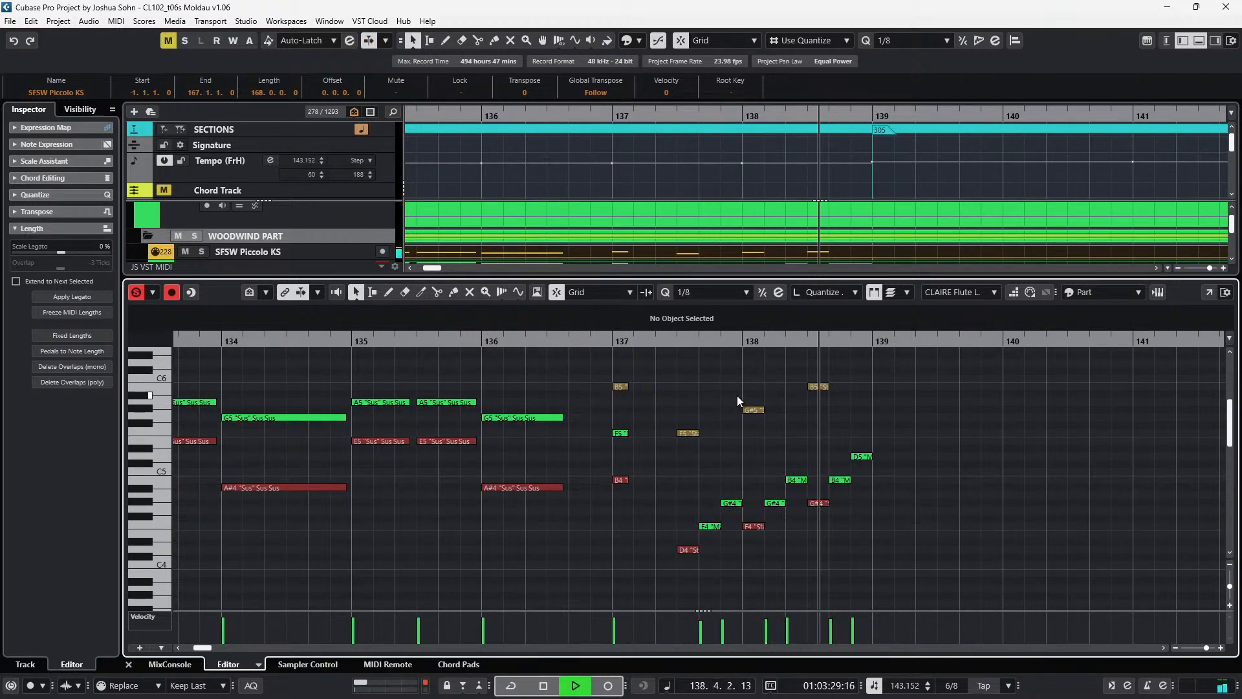
{"action": "key", "text": "space"}
- Examine the piccolo and CLAIRE flute articulation lanes for the run in bars 137 and 138
{"action": "left_click", "coordinate": [689, 550]}
{"action": "key", "text": "Tab"}
{"action": "key", "text": "alt+l"}
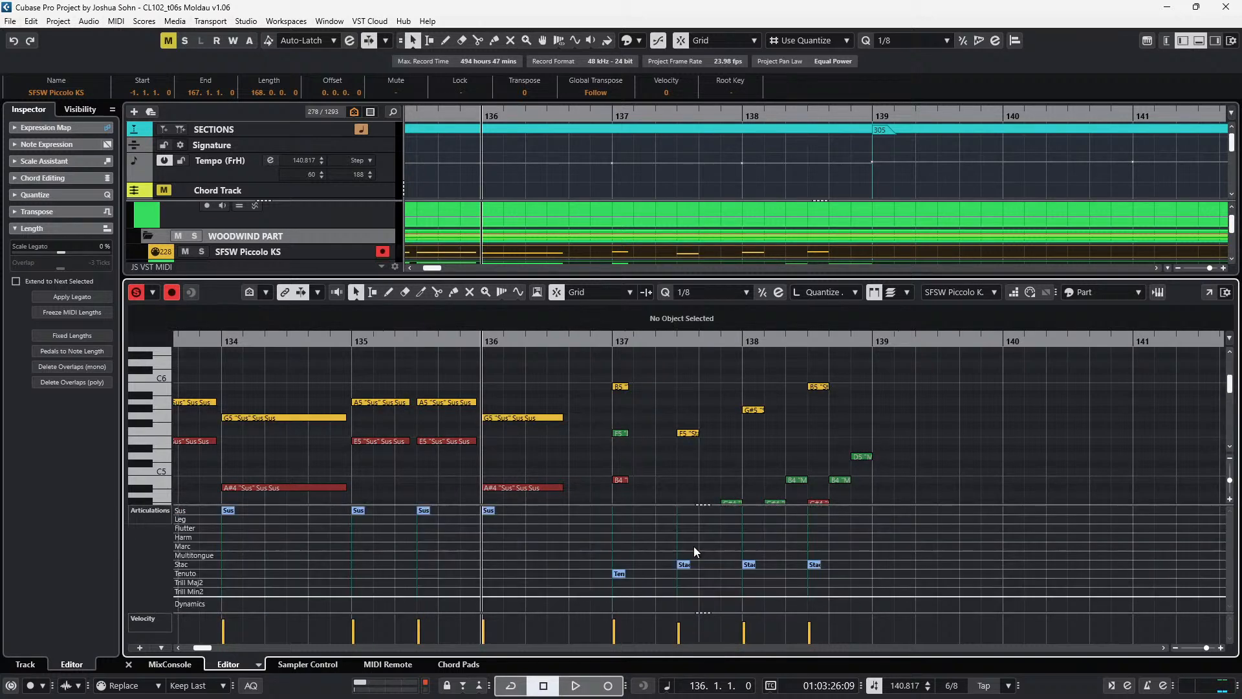
{"action": "scroll", "coordinate": [688, 475], "scroll_direction": "down", "scroll_amount": 2}
{"action": "key", "text": "ctrl+KP_Subtract"}
{"action": "key", "text": "Tab"}
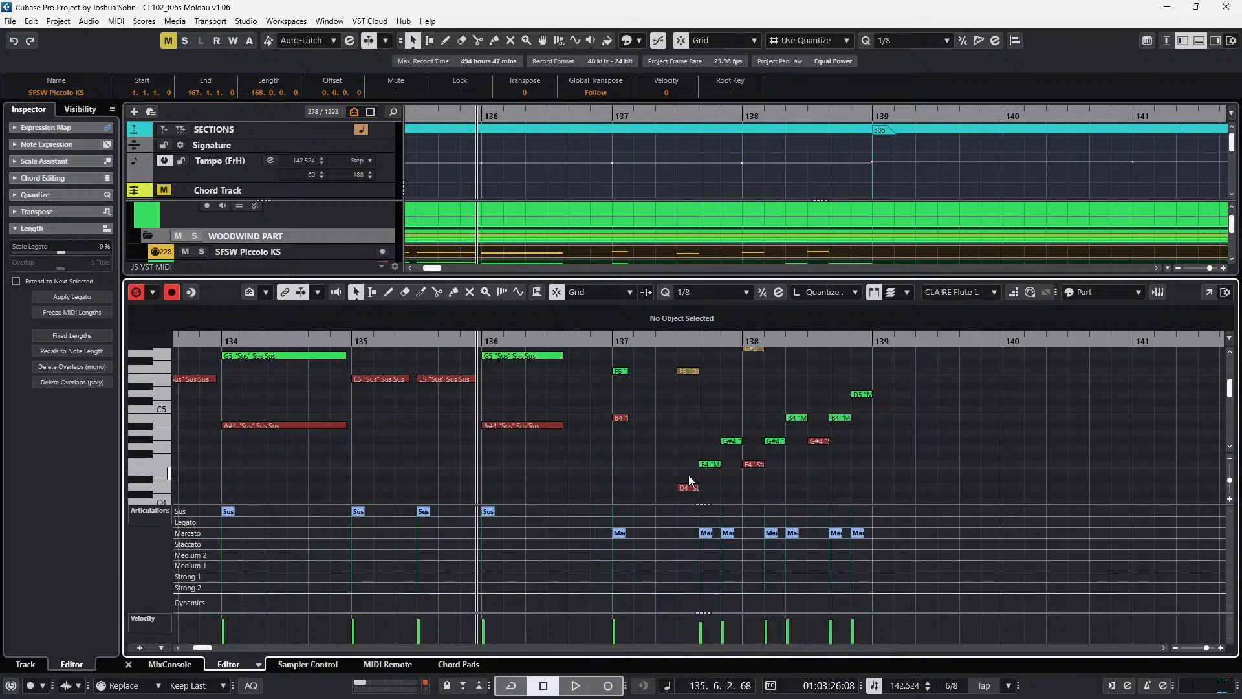
{"action": "key", "text": "Tab"}
{"action": "key", "text": "Tab"}
{"action": "scroll", "coordinate": [689, 477], "scroll_direction": "up", "scroll_amount": 2}
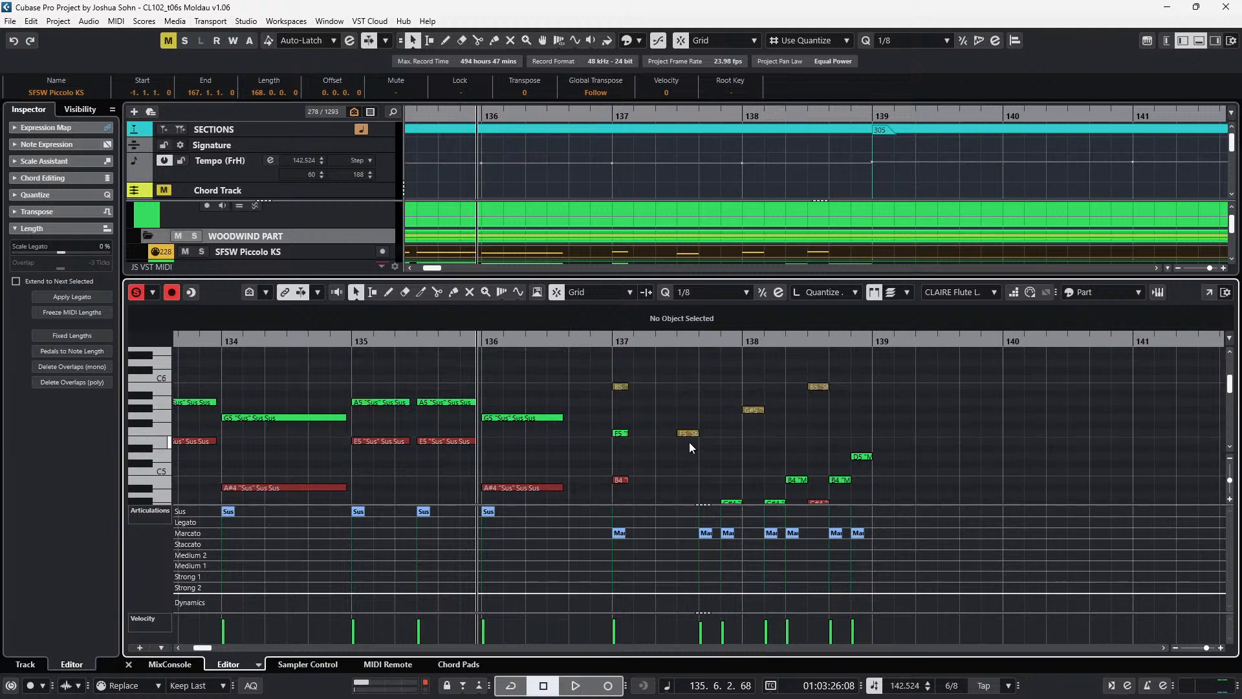
- Set the piccolo's F5, G#5 and B5 in bars 137–138 to Tenuto and audition the run
{"action": "left_click", "coordinate": [689, 432]}
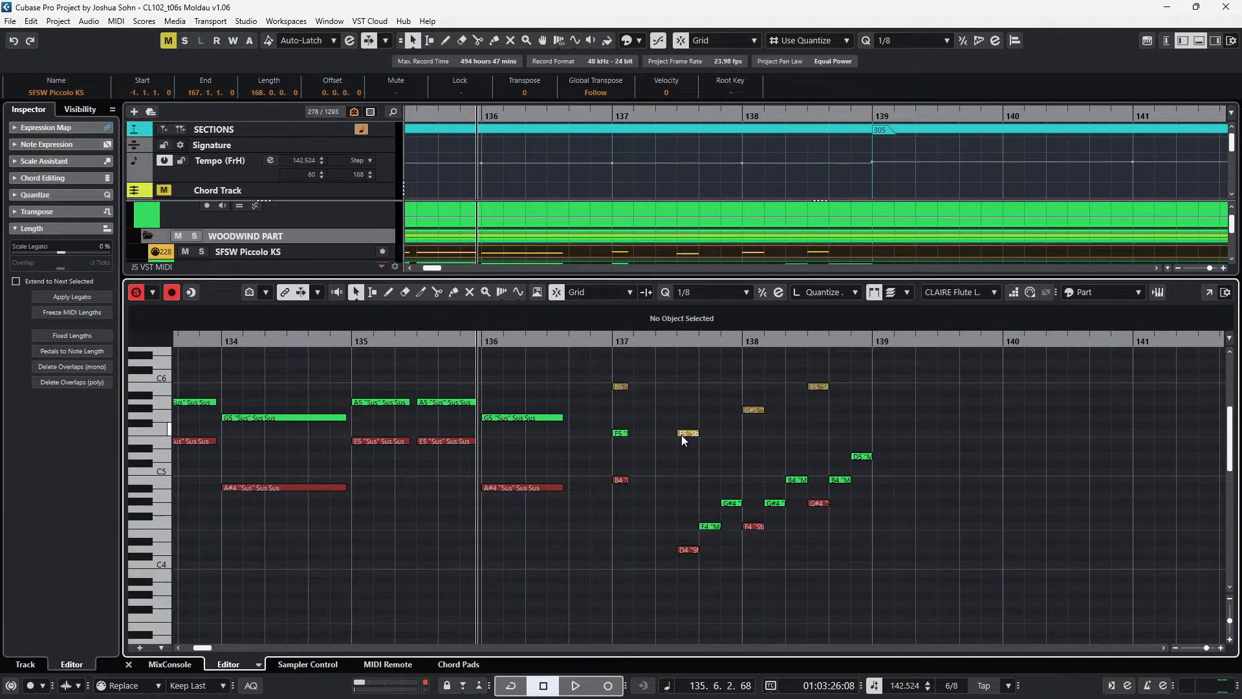
{"action": "left_click_drag", "start_coordinate": [699, 378], "coordinate": [869, 435]}
{"action": "left_click", "coordinate": [631, 322]}
{"action": "left_click", "coordinate": [631, 433]}
{"action": "left_click", "coordinate": [630, 432]}
{"action": "left_click", "coordinate": [622, 386]}
{"action": "key", "text": "ctrl+KP_Add"}
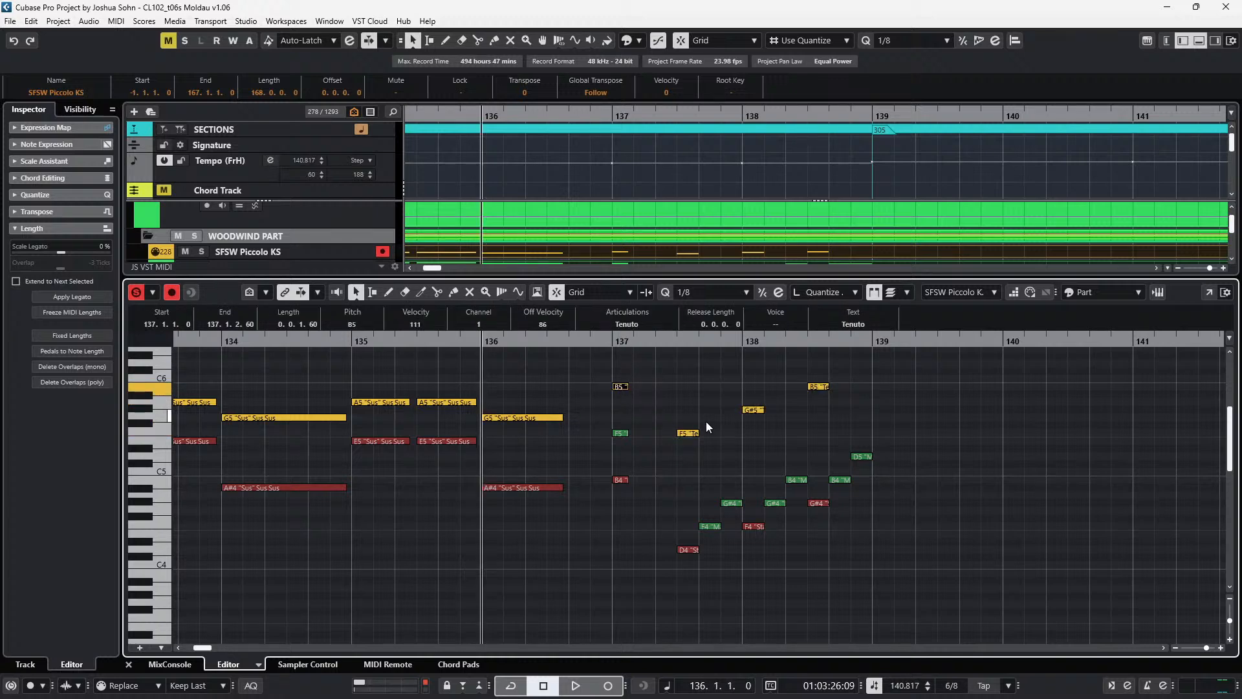
{"action": "key", "text": "ctrl+KP_Add"}
{"action": "key", "text": "KP_Divide"}
{"action": "key", "text": "KP_Divide"}
{"action": "key", "text": "space"}
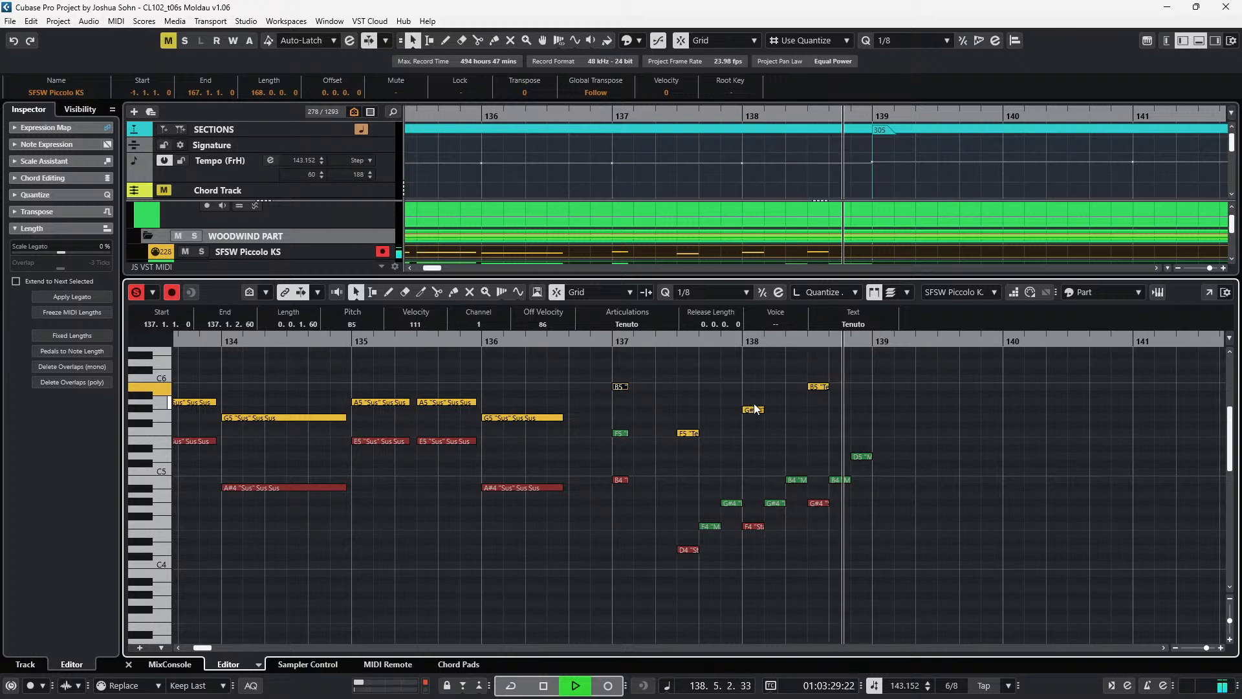
{"action": "key", "text": "space"}
- Raise the note velocities progressively through the run in bars 137–138, bringing the piccolo's B5 to 115, and audition it
{"action": "left_click_drag", "start_coordinate": [678, 464], "coordinate": [853, 568]}
{"action": "left_click", "coordinate": [861, 456], "text": "shift"}
{"action": "key", "text": "alt+l"}
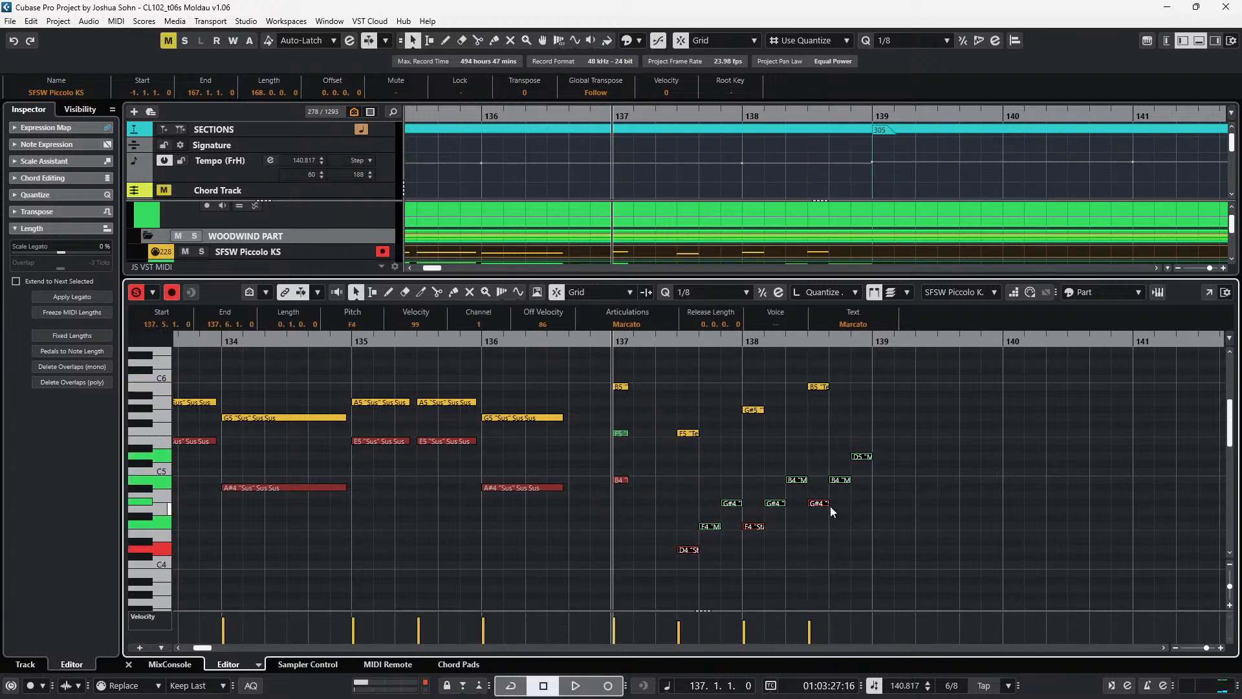
{"action": "key", "text": "alt+2"}
{"action": "scroll", "coordinate": [731, 430], "scroll_direction": "down", "scroll_amount": 1}
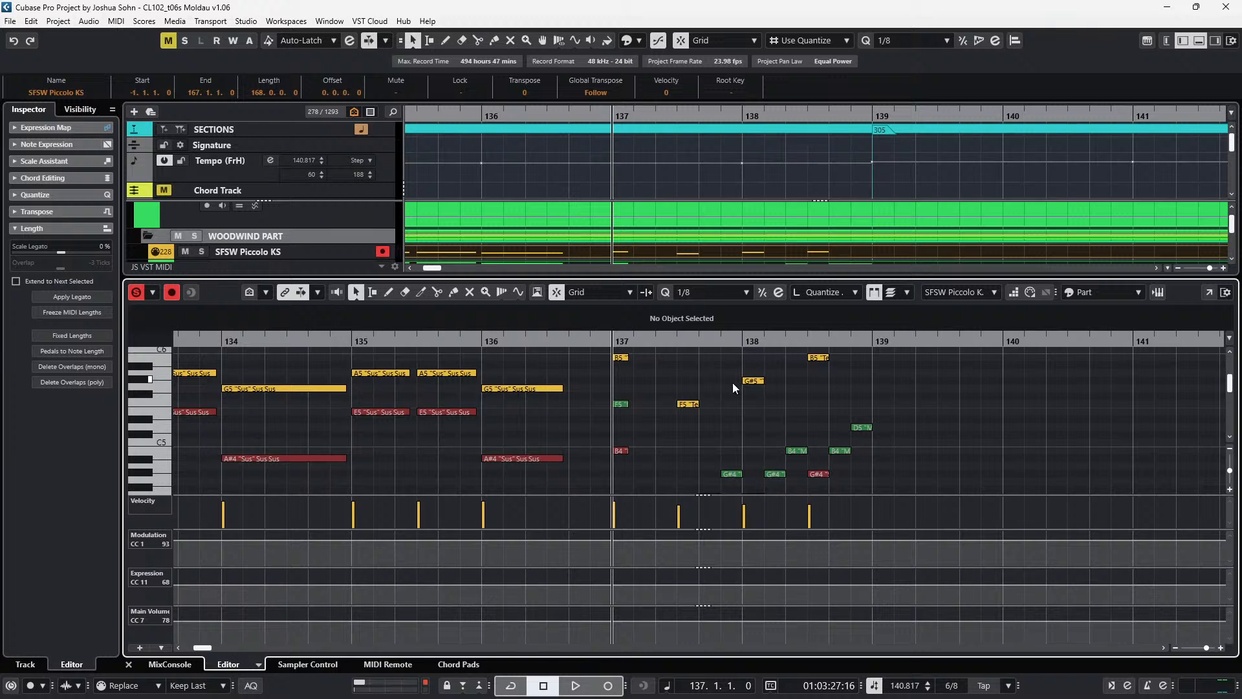
{"action": "key", "text": "alt+l"}
{"action": "key", "text": "alt+l"}
{"action": "left_click_drag", "start_coordinate": [713, 368], "coordinate": [869, 519]}
{"action": "left_click_drag", "start_coordinate": [896, 419], "coordinate": [925, 522]}
{"action": "left_click", "coordinate": [787, 370]}
{"action": "key", "text": "space"}
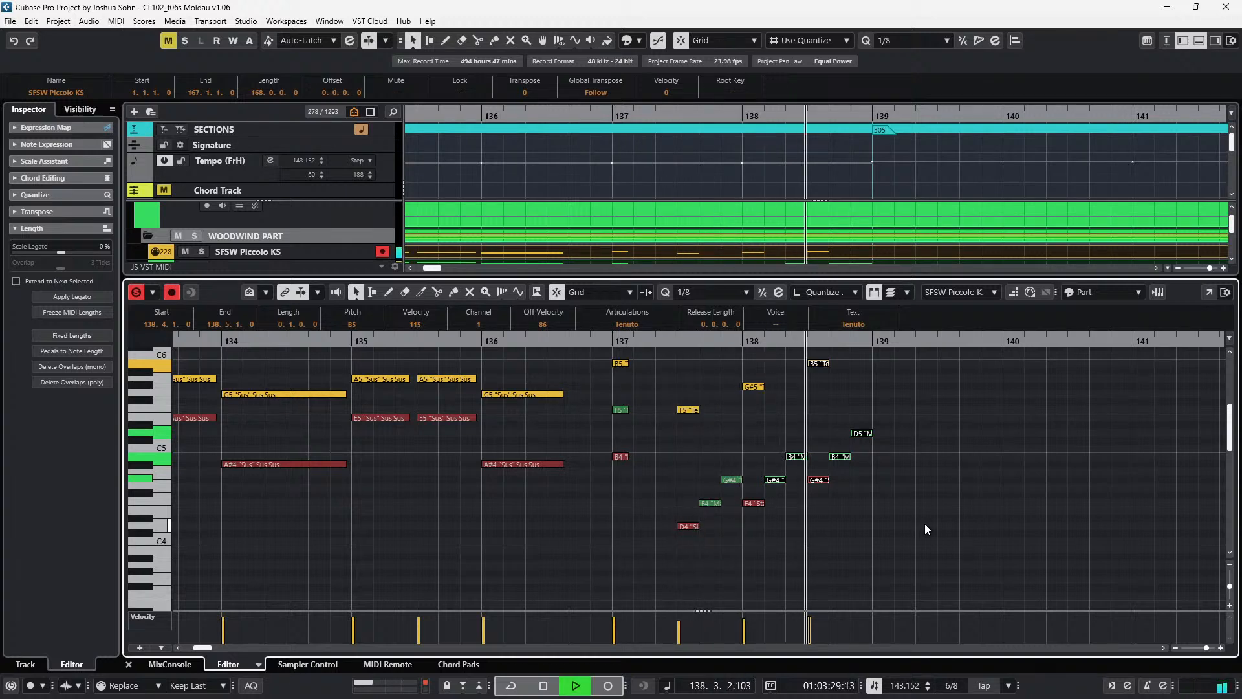
{"action": "key", "text": "space"}
- Play back the earlier rising run in bars 129 and 130 for comparison
{"action": "scroll", "coordinate": [925, 522], "scroll_direction": "down", "scroll_amount": 3}
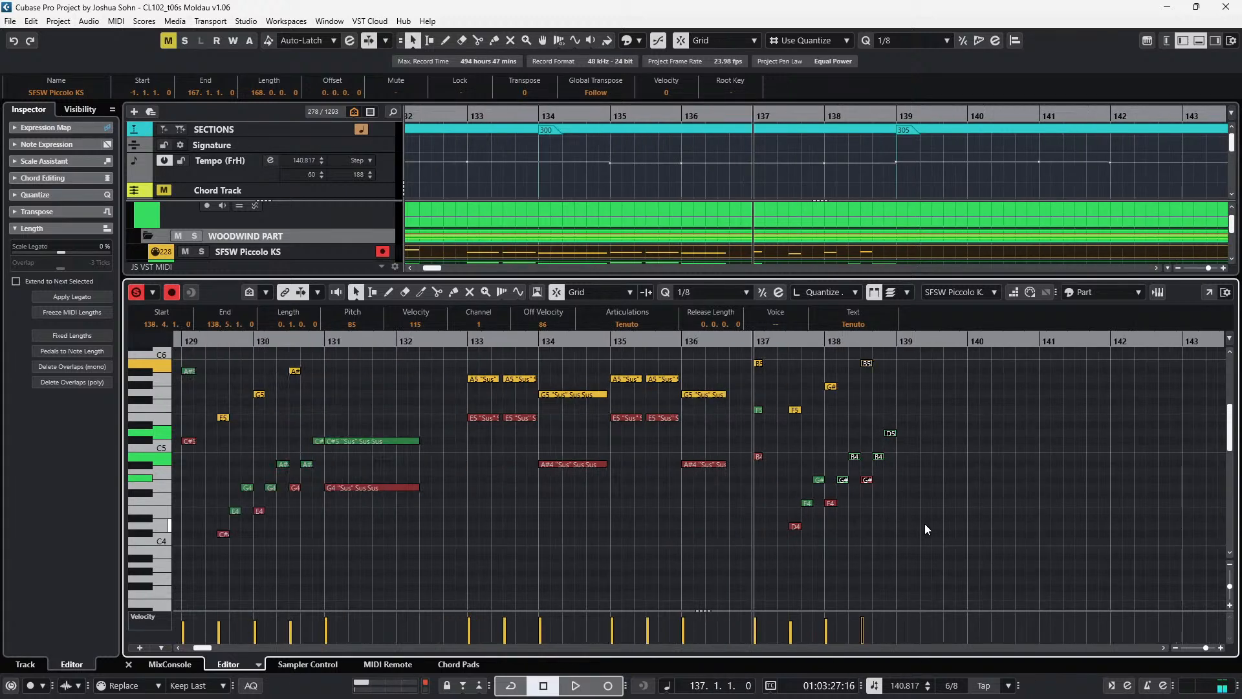
{"action": "scroll", "coordinate": [899, 538], "scroll_direction": "left", "scroll_amount": 3}
{"action": "key", "text": "KP_Subtract"}
{"action": "key", "text": "f"}
{"action": "key", "text": "space"}
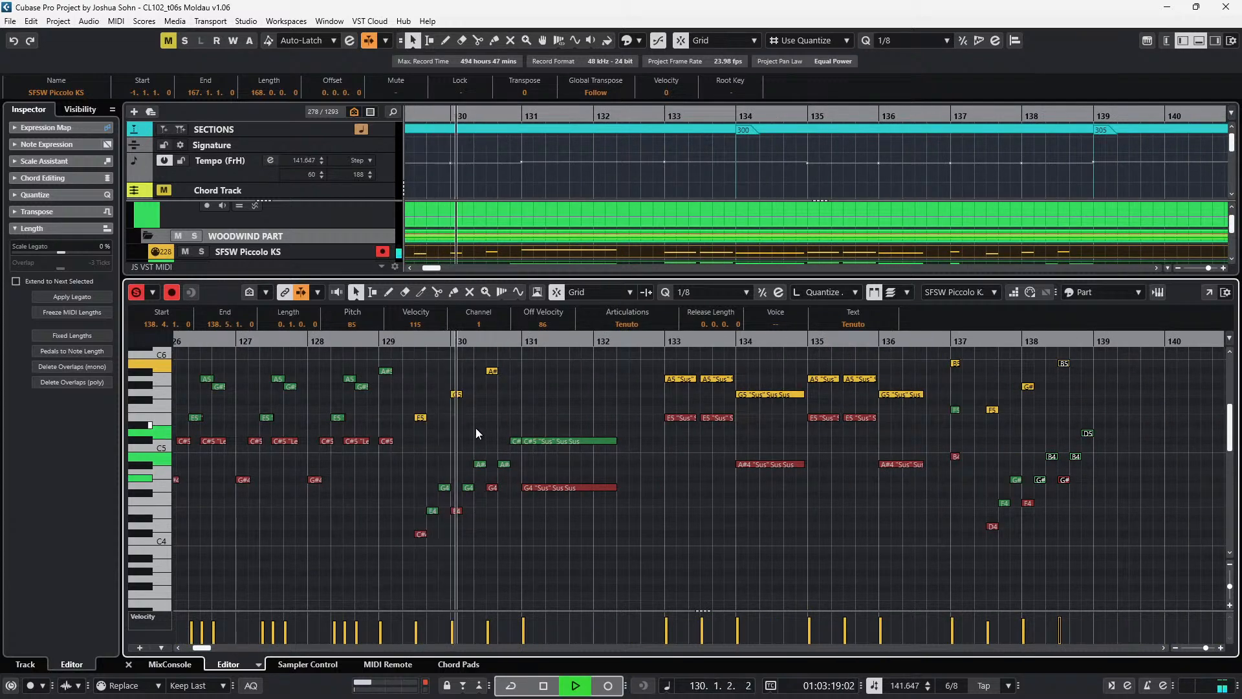
{"action": "key", "text": "space"}
- Raise the note velocities at the end of the bar 130 run, bringing the piccolo's A#5 to 119, and audition it
{"action": "left_click", "coordinate": [454, 379]}
{"action": "left_click_drag", "start_coordinate": [452, 368], "coordinate": [511, 514]}
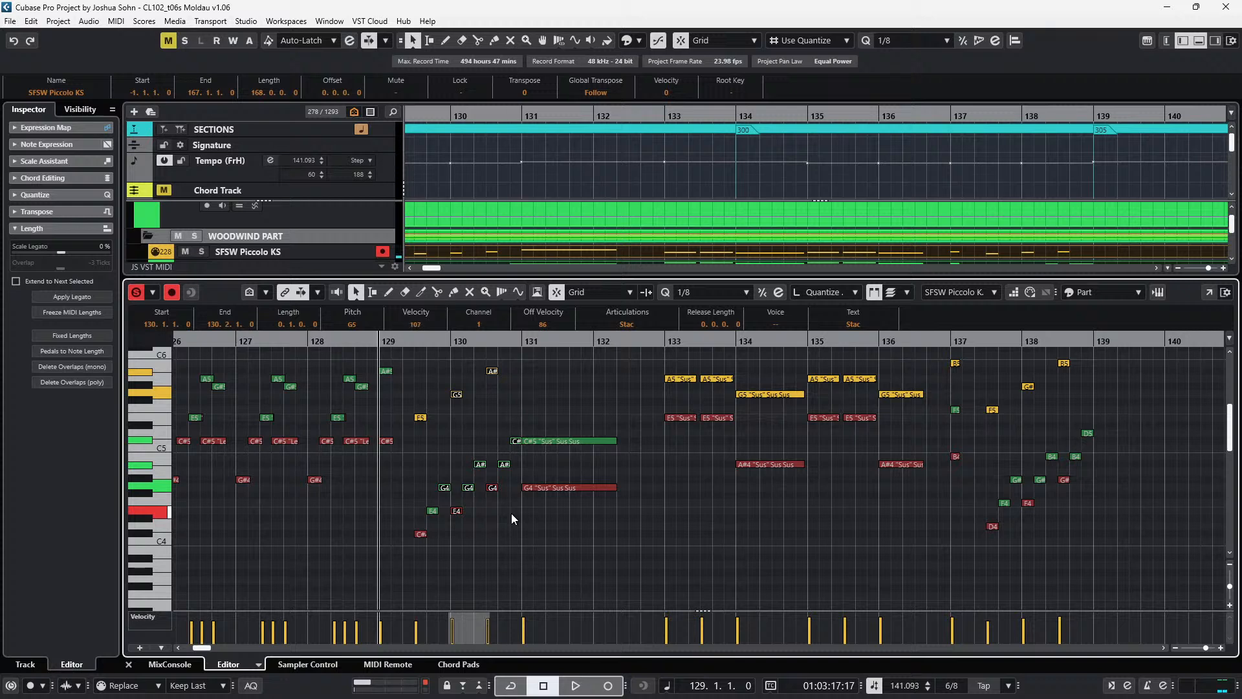
{"action": "left_click_drag", "start_coordinate": [472, 363], "coordinate": [515, 510]}
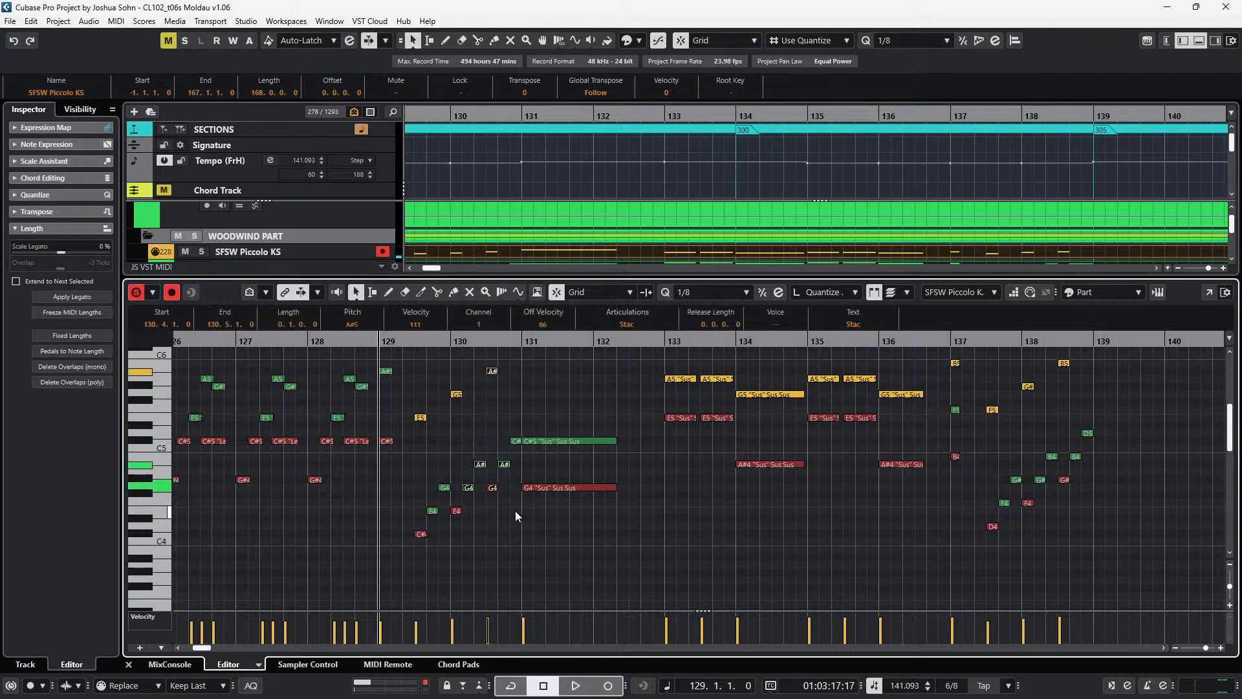
{"action": "left_click_drag", "start_coordinate": [481, 361], "coordinate": [512, 422]}
{"action": "left_click", "coordinate": [508, 360]}
{"action": "left_click_drag", "start_coordinate": [509, 360], "coordinate": [486, 496]}
{"action": "key", "text": "space"}
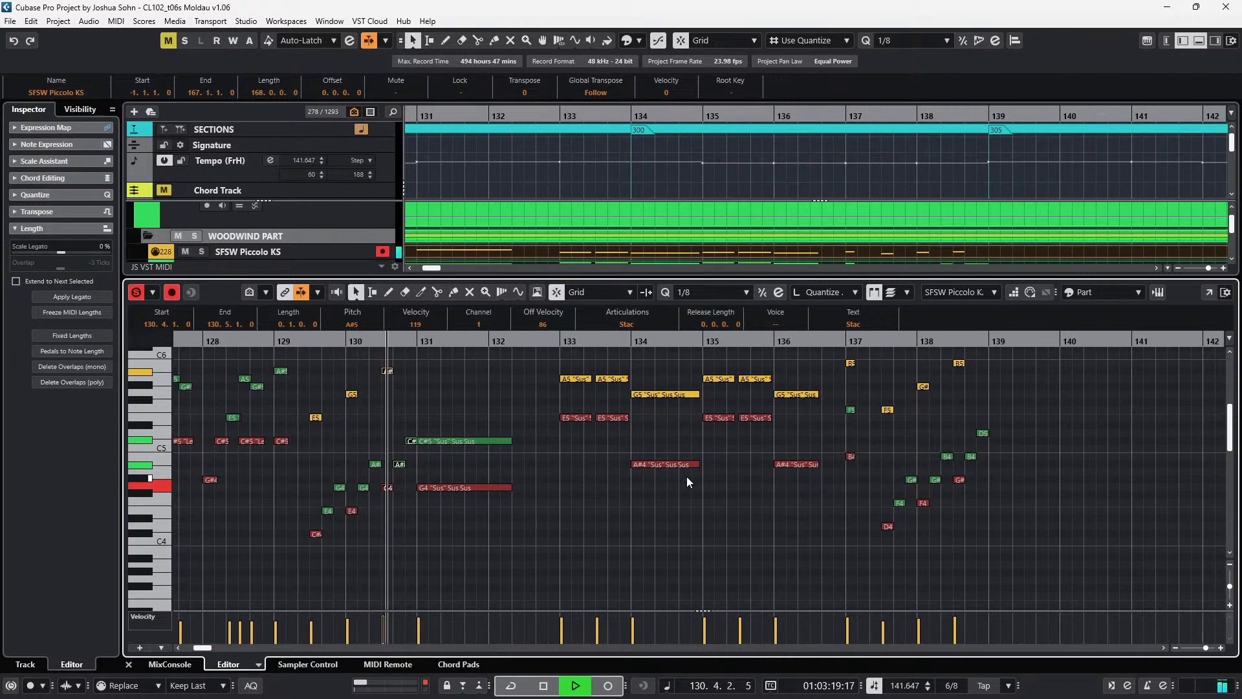
{"action": "key", "text": "space"}
- Draw a piccolo Modulation (CC 1) swell that peaks at 122 on the bar 131 chord and falls back during bar 132
{"action": "left_click_drag", "start_coordinate": [421, 404], "coordinate": [479, 540]}
{"action": "key", "text": "alt+l"}
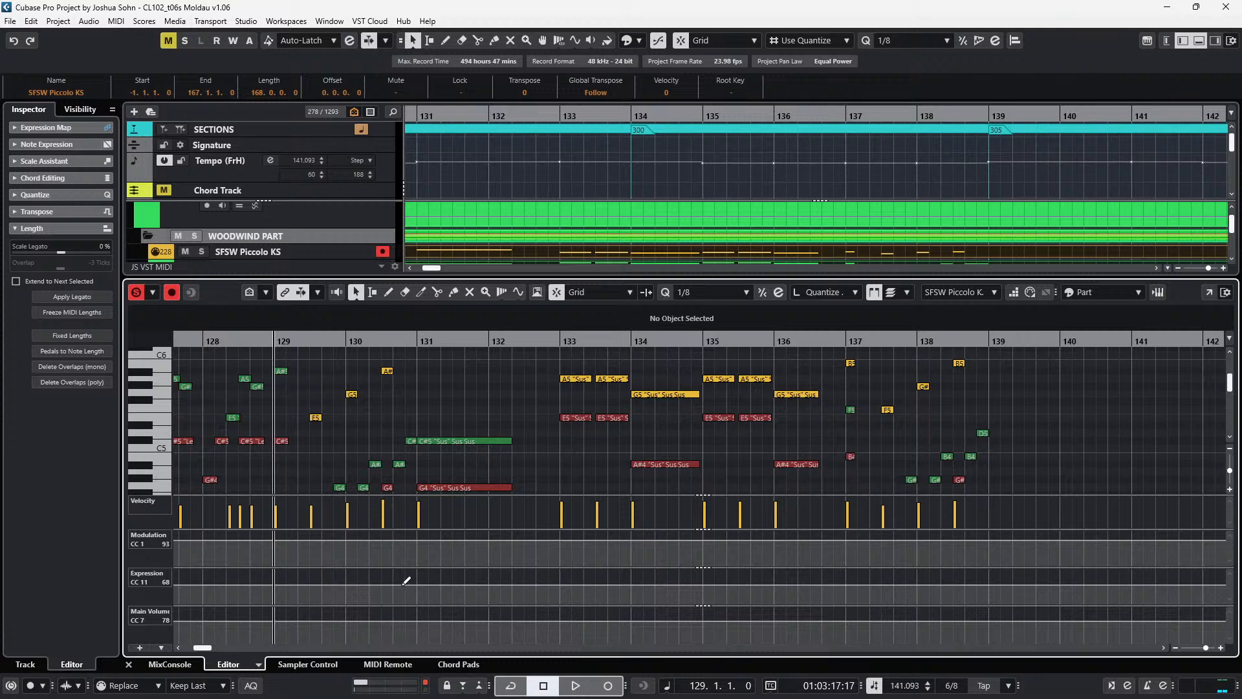
{"action": "left_click", "coordinate": [409, 539]}
{"action": "left_click_drag", "start_coordinate": [419, 539], "coordinate": [419, 532]}
{"action": "left_click_drag", "start_coordinate": [514, 531], "coordinate": [545, 538]}
- Draw a piccolo Expression (CC 11) swell from 70 to 102 at bar 131, falling to 64 at 132.3, and play it back
{"action": "left_click", "coordinate": [400, 584]}
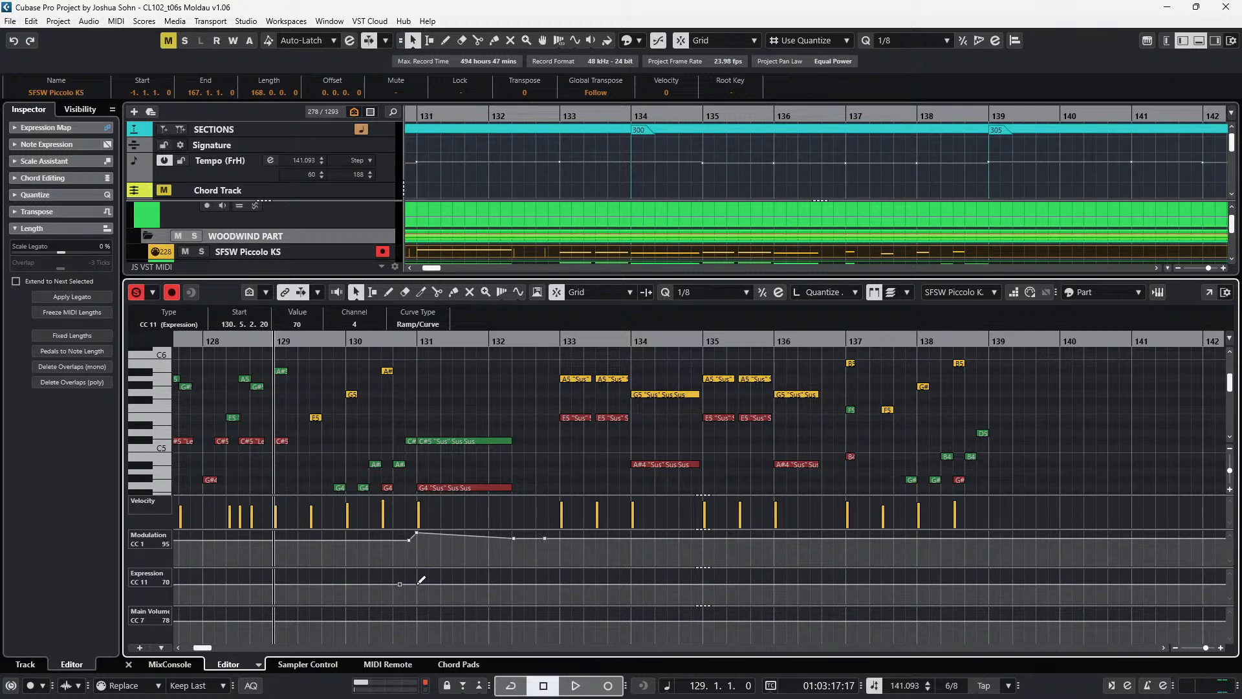
{"action": "left_click", "coordinate": [416, 576]}
{"action": "left_click", "coordinate": [514, 585]}
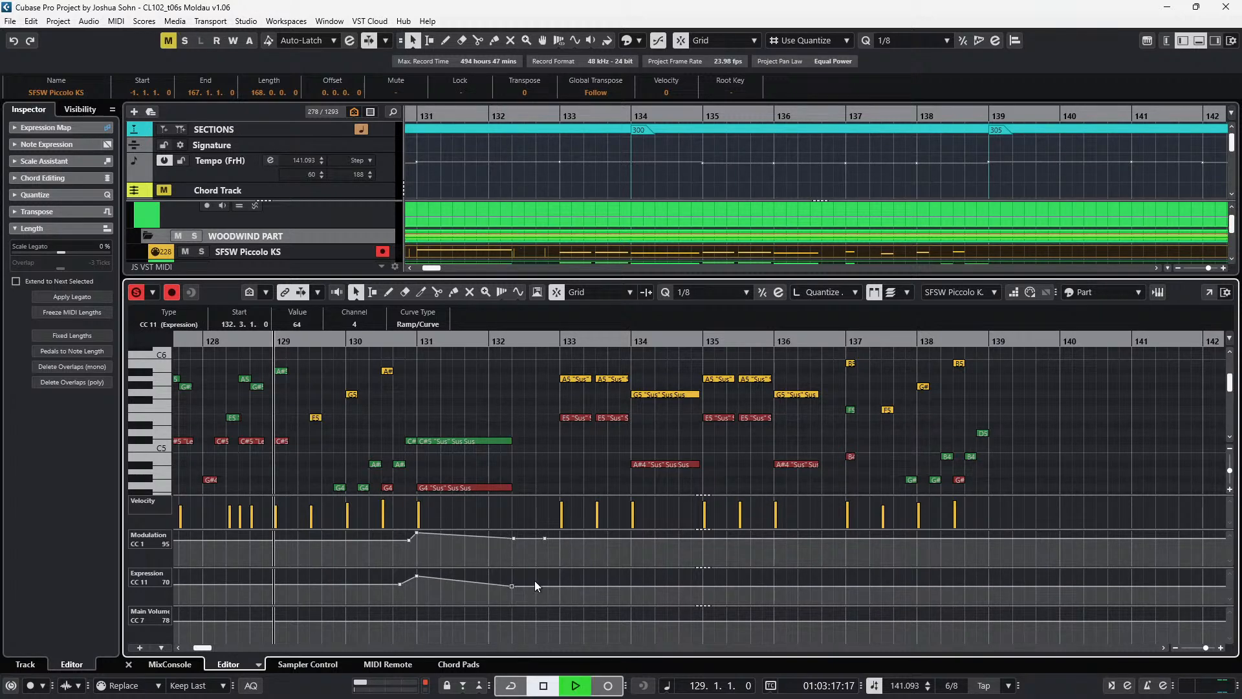
{"action": "key", "text": "space"}
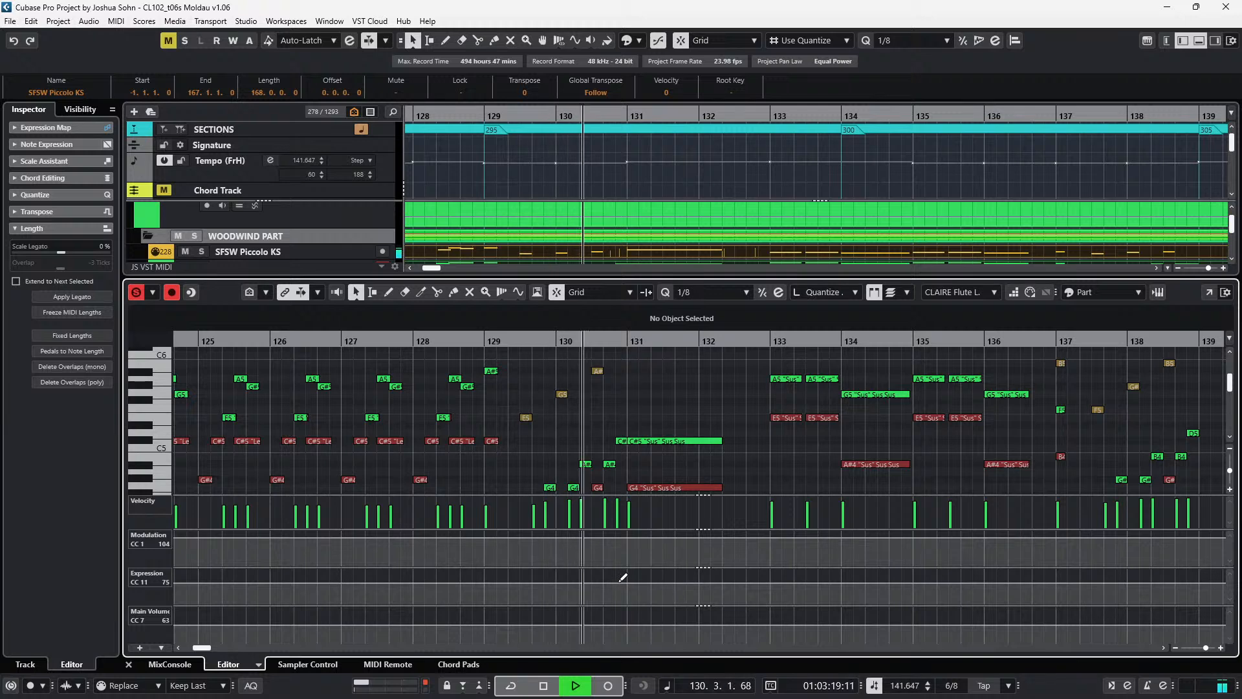
- Draw bar 131 swells in CLAIRE flute Expression, falling to 73, and SFSW flute Main Volume, falling to 96 at 132.3
{"action": "left_click_drag", "start_coordinate": [627, 577], "coordinate": [722, 583]}
{"action": "key", "text": "space"}
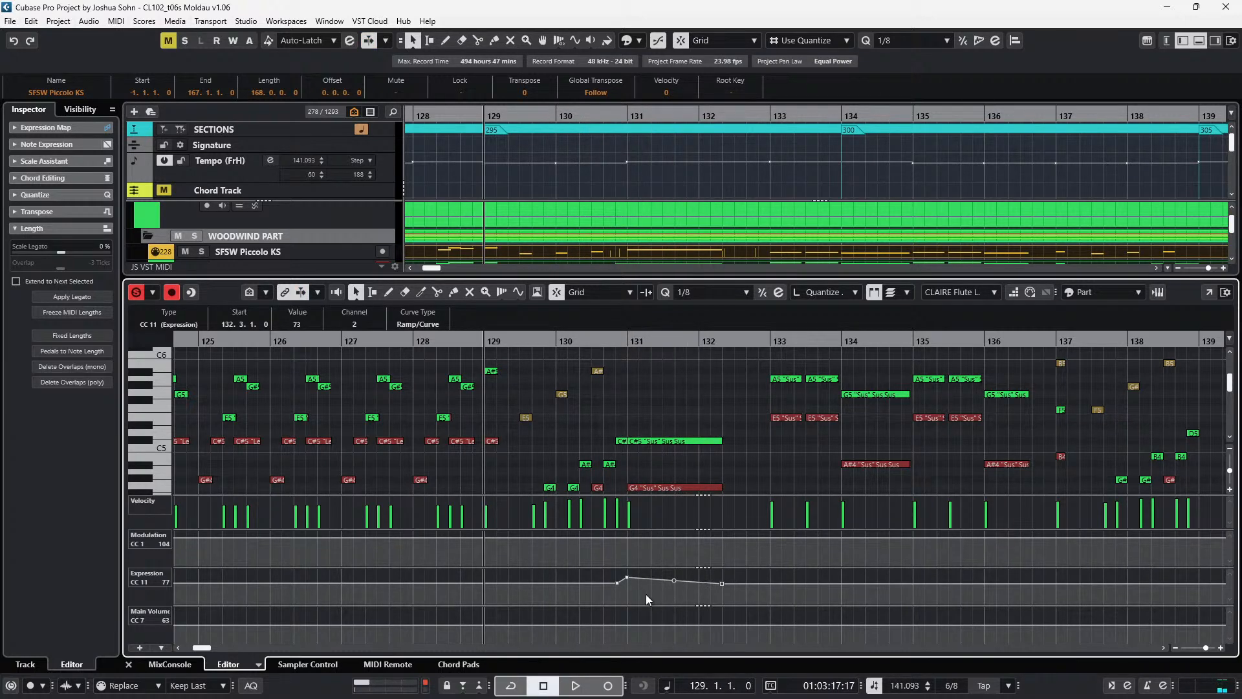
{"action": "key", "text": "Page_Up"}
{"action": "mouse_move", "coordinate": [625, 611]}
{"action": "left_mouse_down"}
{"action": "mouse_move", "coordinate": [744, 612]}
{"action": "mouse_move", "coordinate": [723, 615]}
{"action": "left_mouse_up"}
{"action": "key", "text": "space"}
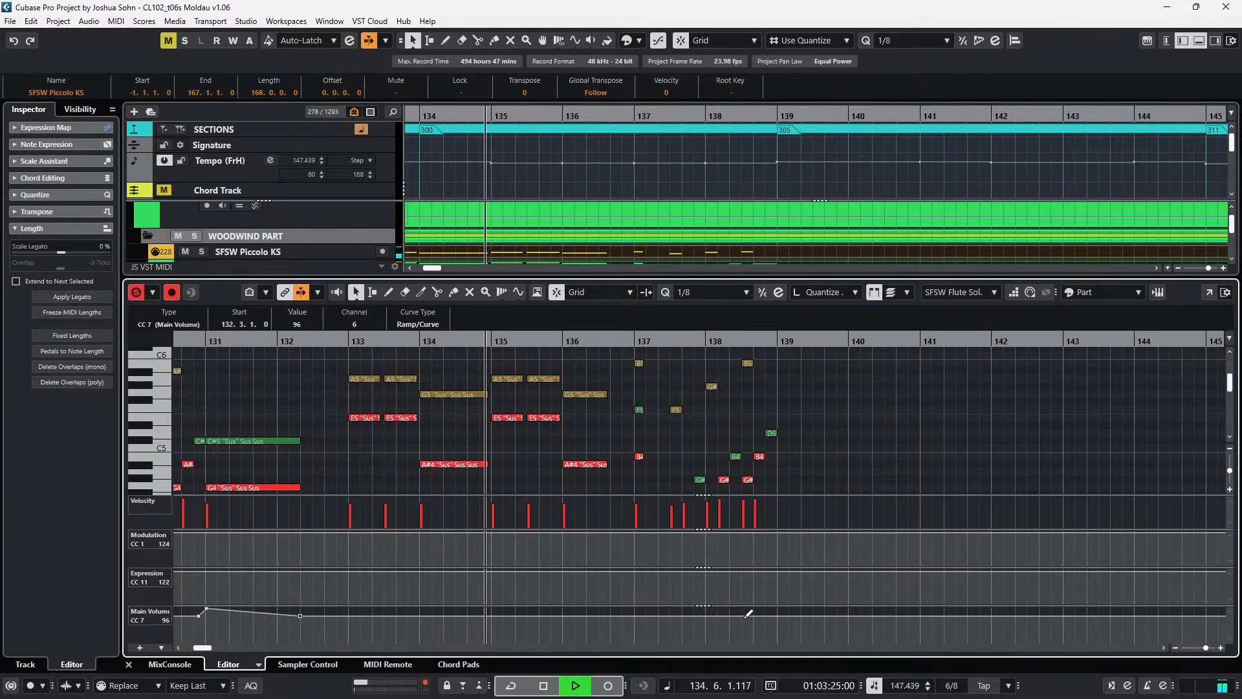
- Draw an SFSW flute Main Volume swell that rises to 122 at bar 139 and falls to 108 at 140.4
{"action": "left_click", "coordinate": [773, 615]}
{"action": "left_click", "coordinate": [777, 609]}
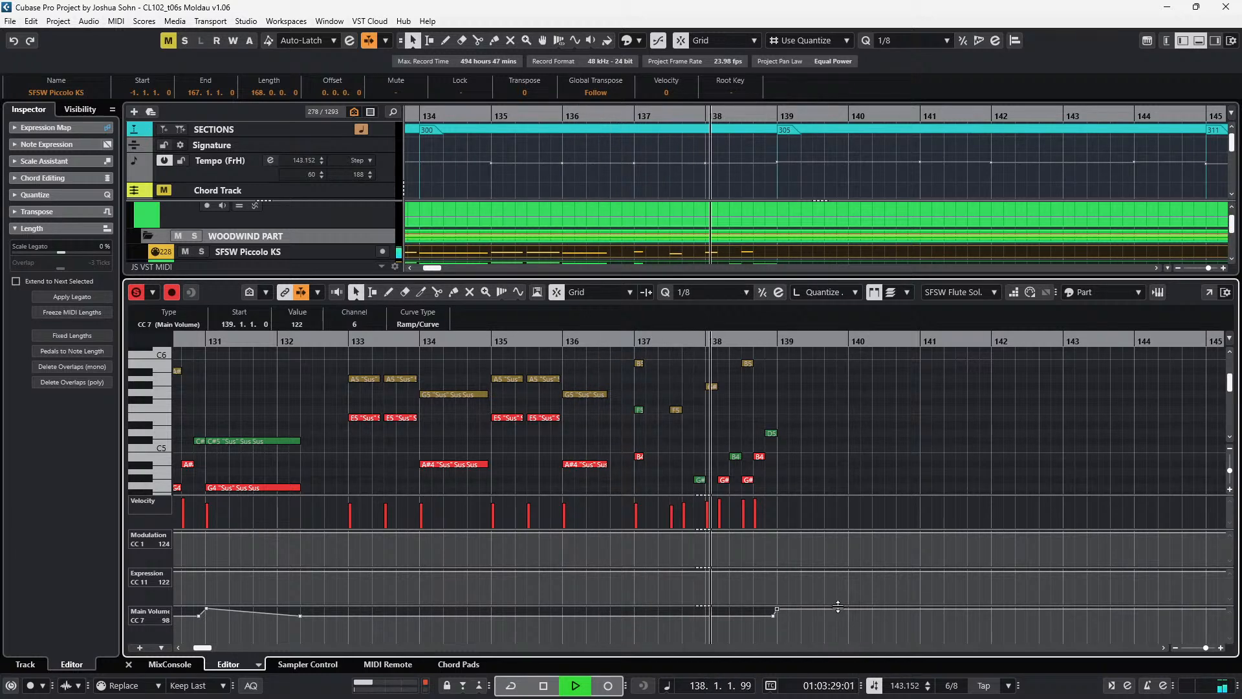
{"action": "left_click", "coordinate": [887, 610]}
{"action": "left_click_drag", "start_coordinate": [886, 610], "coordinate": [886, 614]}
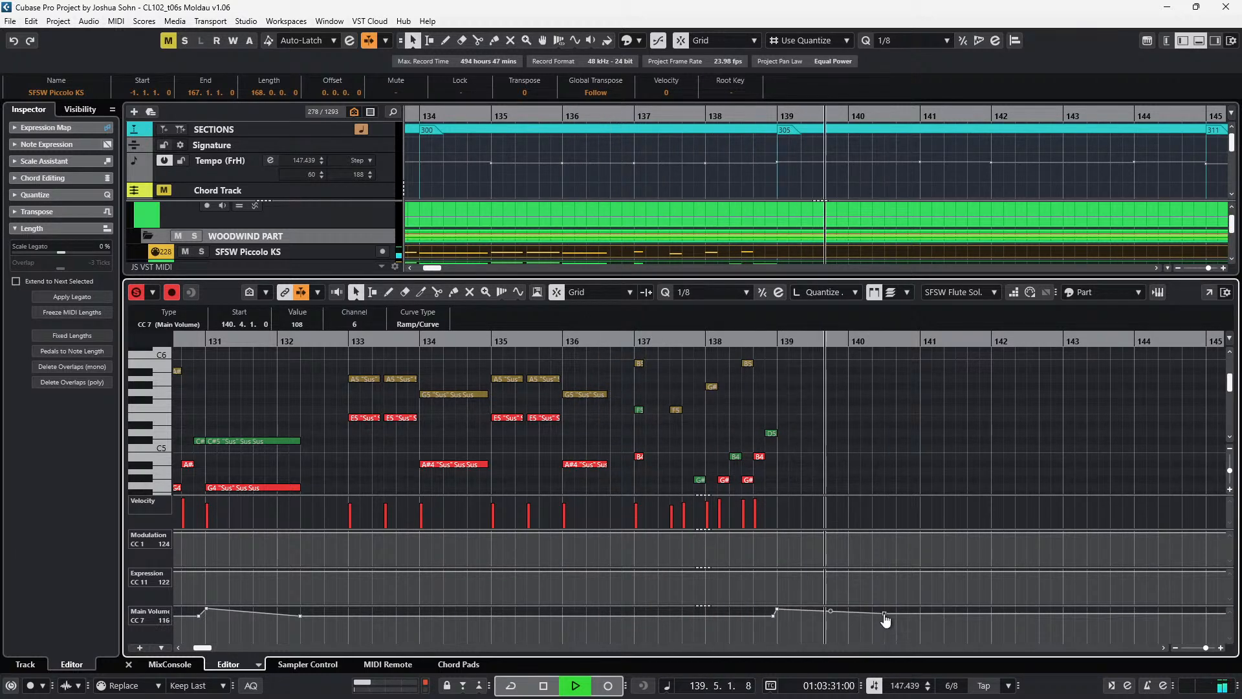
{"action": "key", "text": "space"}
- Copy the piccolo's bar 131 Modulation and Expression swells and paste them at bar 137
{"action": "key", "text": "Up"}
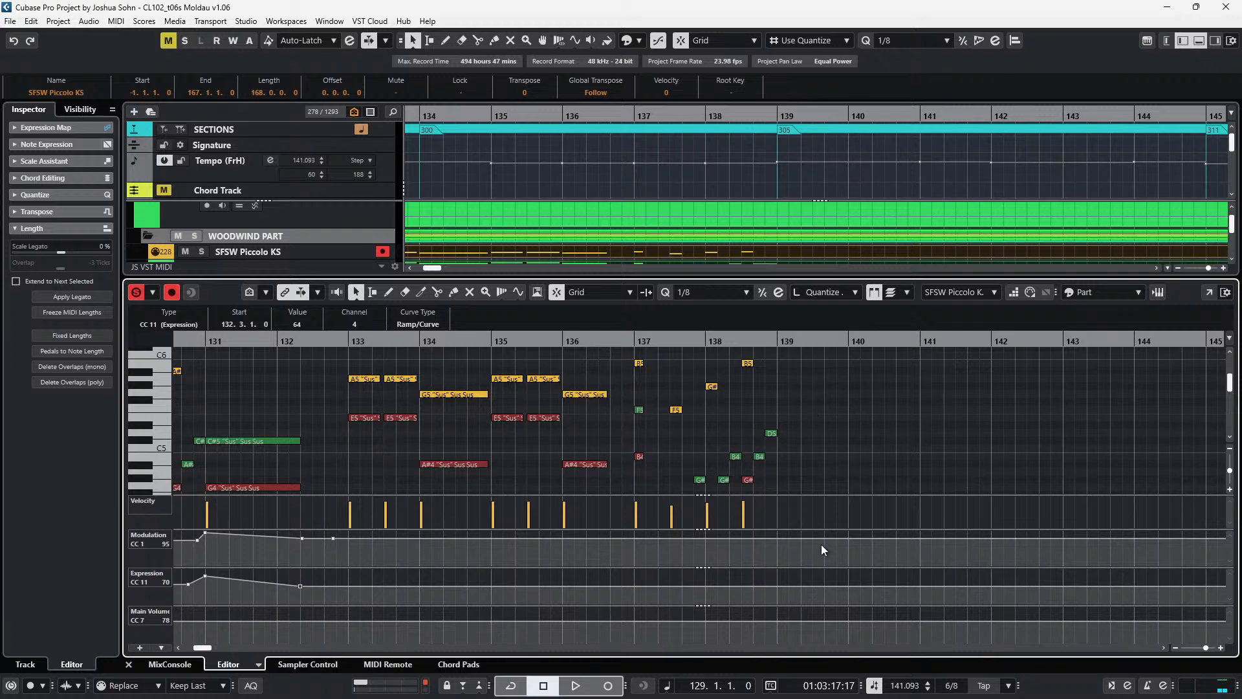
{"action": "scroll", "coordinate": [783, 536], "scroll_direction": "left", "scroll_amount": 2}
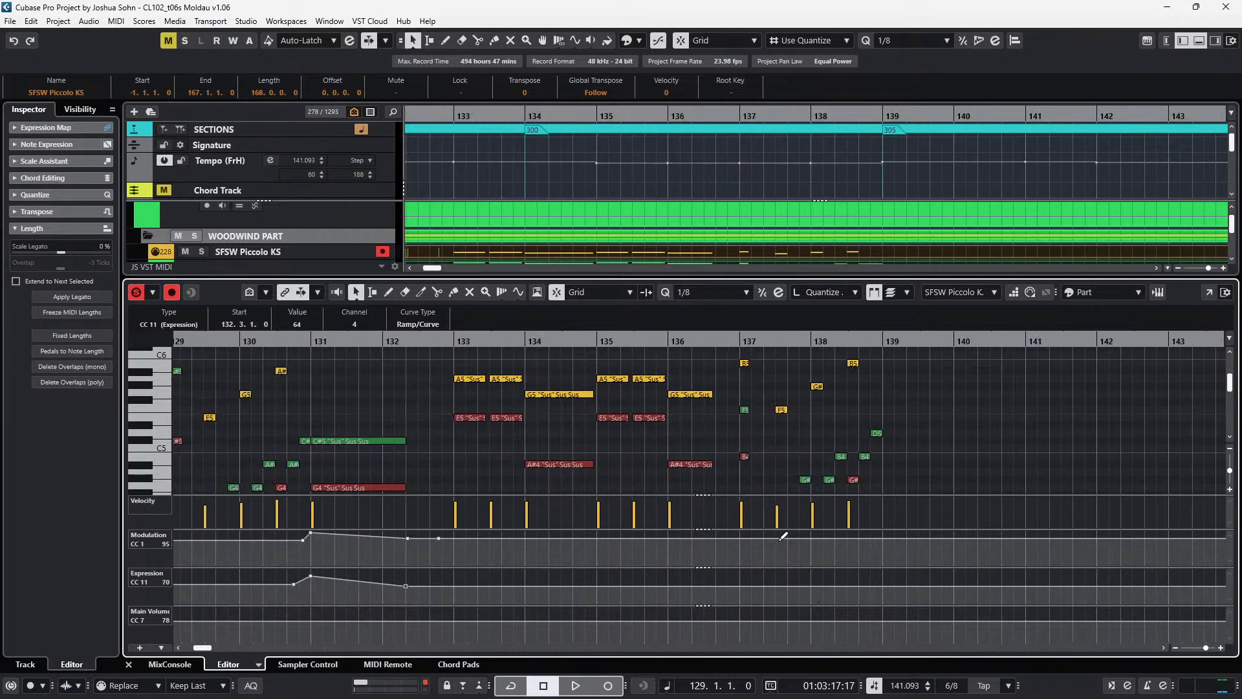
{"action": "scroll", "coordinate": [781, 547], "scroll_direction": "down", "scroll_amount": 1}
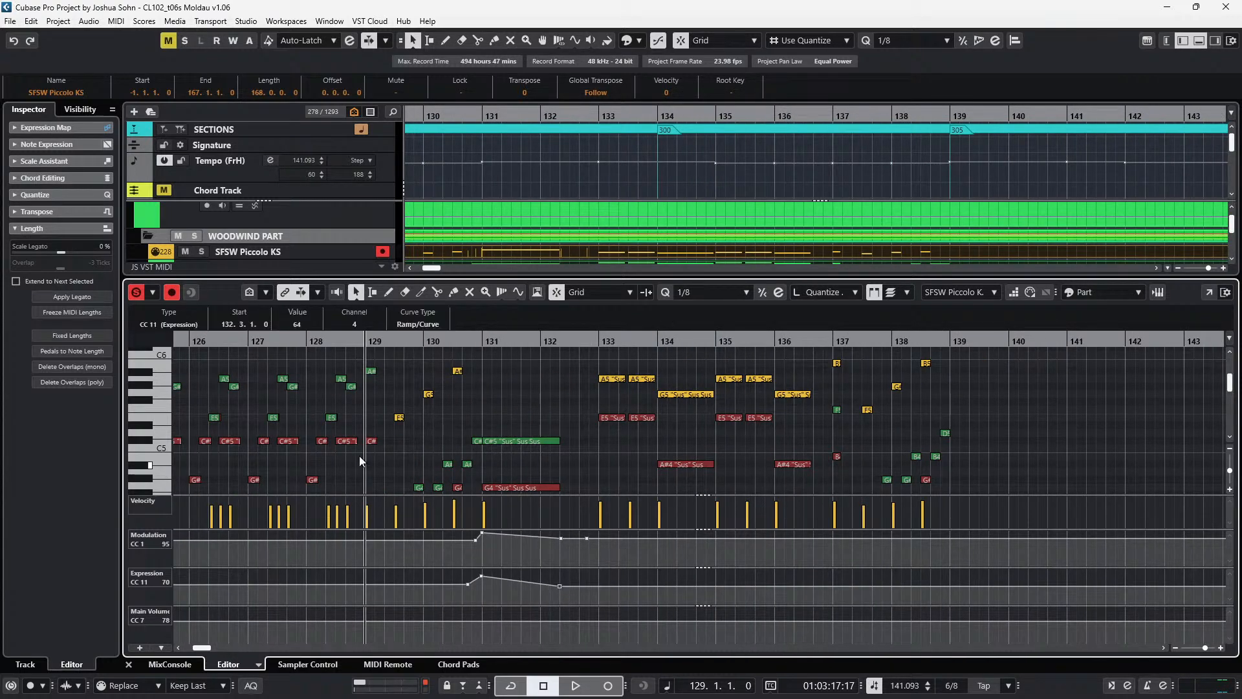
{"action": "scroll", "coordinate": [302, 327], "scroll_direction": "up", "scroll_amount": 5}
{"action": "left_click", "coordinate": [484, 590]}
{"action": "left_click_drag", "start_coordinate": [477, 570], "coordinate": [565, 598]}
{"action": "left_click_drag", "start_coordinate": [484, 540], "coordinate": [592, 558]}
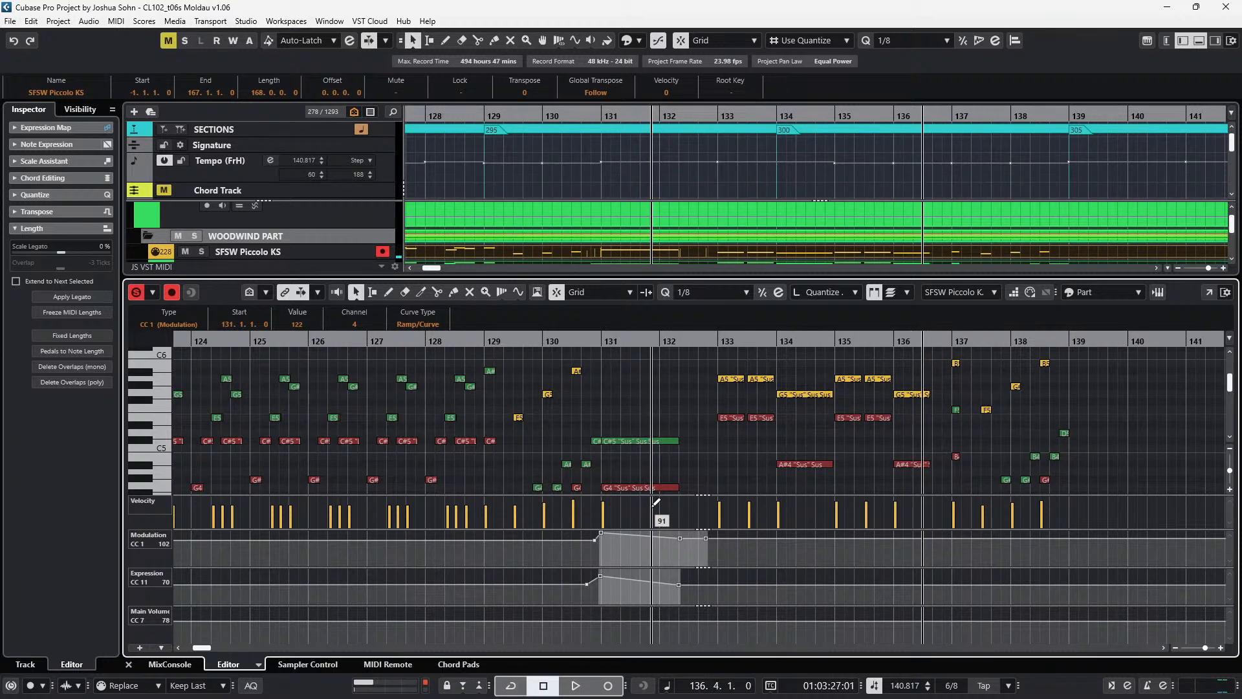
{"action": "key", "text": "ctrl+v"}
{"action": "key", "text": "space"}
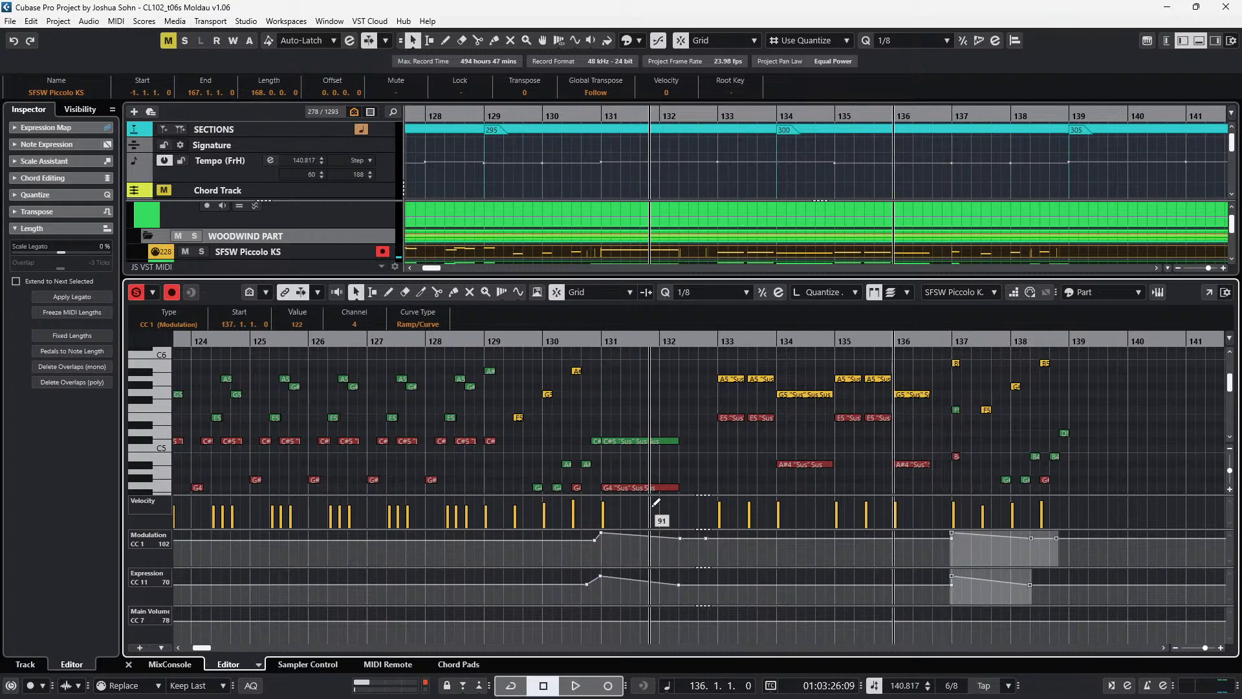
- Add lead-in points just before the piccolo's pasted swells, with Modulation at 102 at 136.5.1.30
{"action": "left_click", "coordinate": [938, 542]}
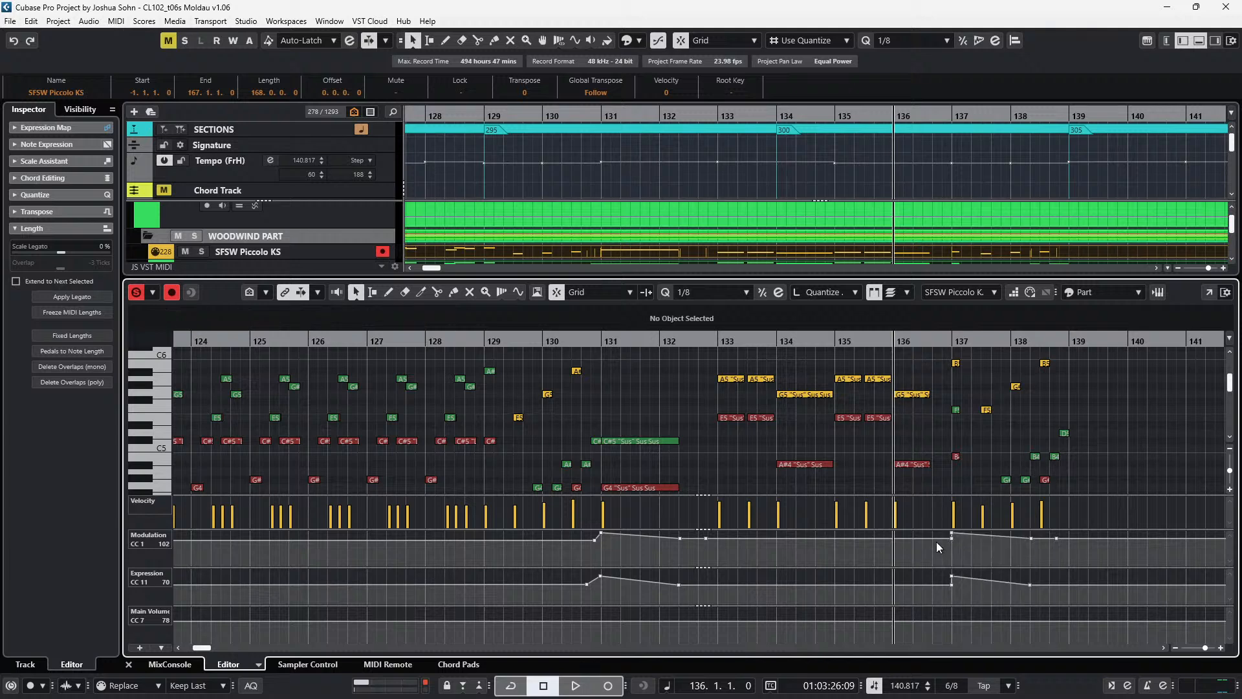
{"action": "left_click_drag", "start_coordinate": [952, 537], "coordinate": [934, 538]}
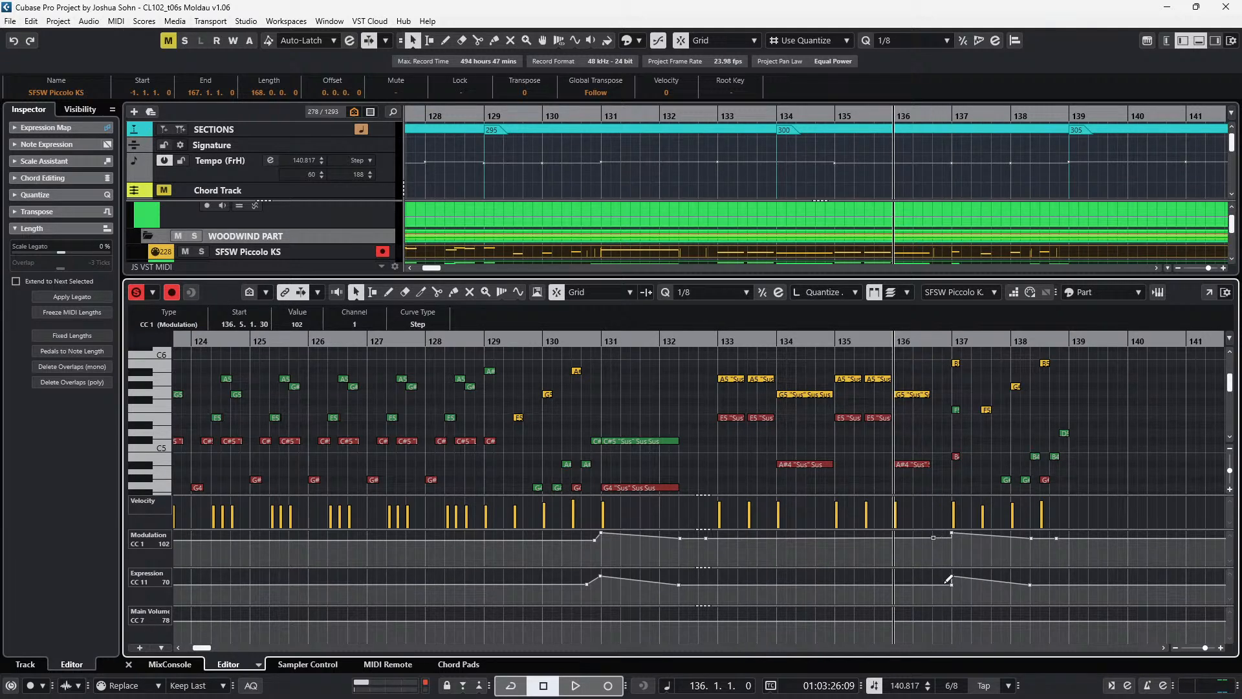
{"action": "left_click_drag", "start_coordinate": [949, 585], "coordinate": [941, 586]}
{"action": "left_click", "coordinate": [947, 588]}
- Copy the CLAIRE flute's bar 131 Expression swell and paste it at 136.3.1.0
{"action": "key", "text": "Down"}
{"action": "scroll", "coordinate": [923, 531], "scroll_direction": "right", "scroll_amount": 2}
{"action": "left_click_drag", "start_coordinate": [362, 598], "coordinate": [496, 530]}
{"action": "key", "text": "ctrl+c"}
{"action": "key", "text": "ctrl+KP_Add"}
{"action": "key", "text": "ctrl+KP_Add"}
{"action": "key", "text": "ctrl+v"}
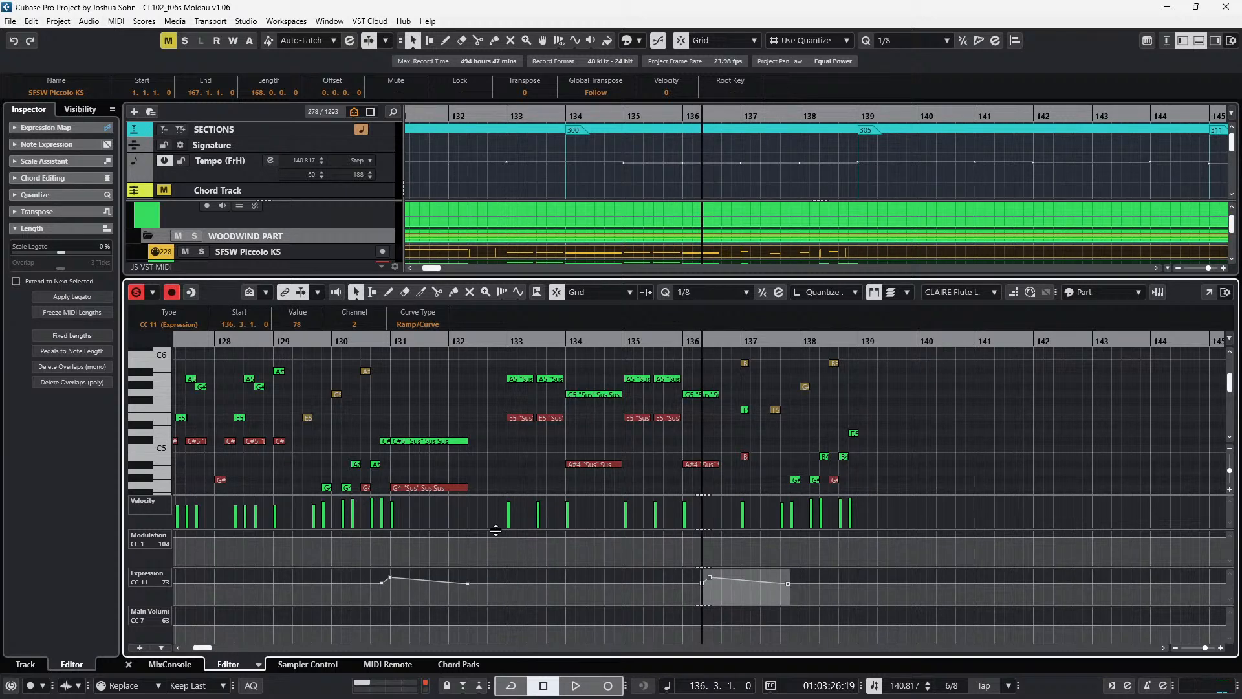
- Nudge the CLAIRE flute's pasted Expression swell forward in grid steps so it peaks at bar 139
{"action": "key", "text": "ctrl+Right"}
{"action": "key", "text": "ctrl+Right"}
{"action": "key", "text": "ctrl+Right"}
{"action": "key", "text": "ctrl+Right"}
{"action": "key", "text": "ctrl+Right"}
{"action": "key", "text": "ctrl+Right"}
{"action": "key", "text": "ctrl+Right"}
{"action": "key", "text": "ctrl+Right"}
{"action": "key", "text": "ctrl+Right"}
{"action": "key", "text": "ctrl+Right"}
{"action": "key", "text": "ctrl+Right"}
{"action": "key", "text": "ctrl+Right"}
{"action": "key", "text": "ctrl+Right"}
{"action": "key", "text": "ctrl+Right"}
{"action": "key", "text": "ctrl+Right"}
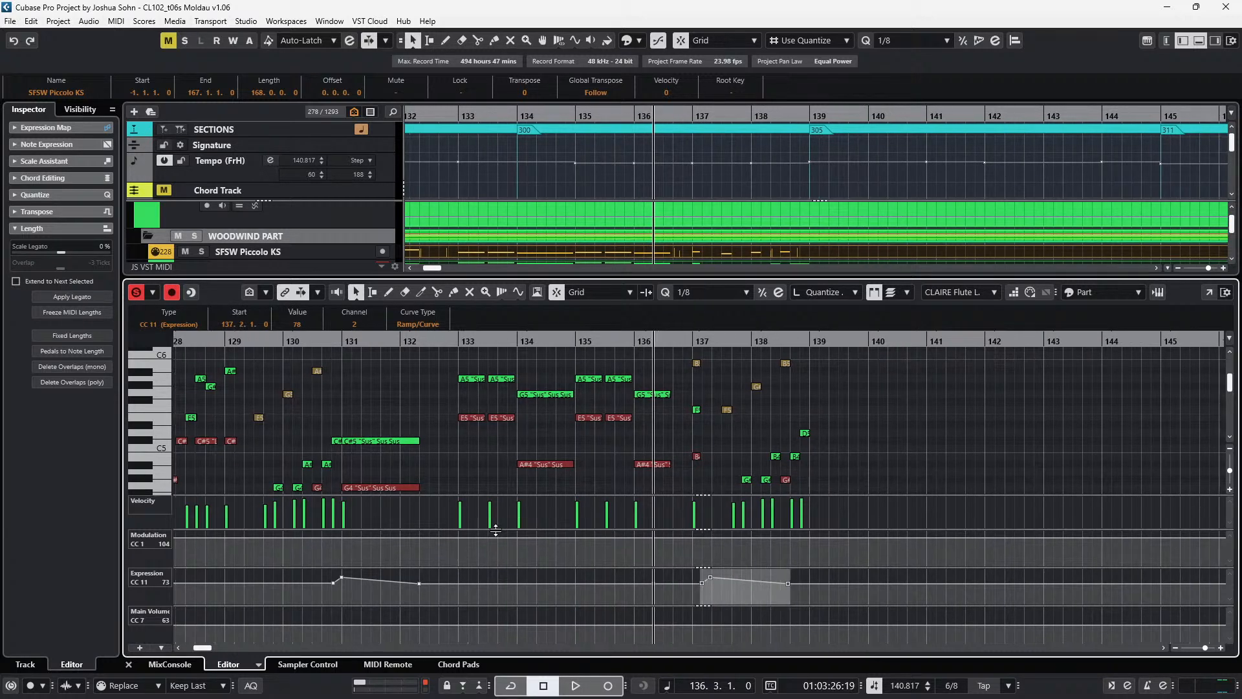
- Nudge the piccolo's pasted Modulation and Expression swells forward so they peak at bar 139
{"action": "key", "text": "Down"}
{"action": "key", "text": "Up"}
{"action": "key", "text": "Up"}
{"action": "left_click_drag", "start_coordinate": [702, 531], "coordinate": [579, 587]}
{"action": "key", "text": "ctrl+Right"}
{"action": "key", "text": "ctrl+Right"}
{"action": "key", "text": "ctrl+Right"}
{"action": "key", "text": "ctrl+Right"}
{"action": "key", "text": "ctrl+Right"}
{"action": "key", "text": "ctrl+Right"}
{"action": "key", "text": "ctrl+Right"}
{"action": "key", "text": "ctrl+Right"}
{"action": "key", "text": "ctrl+Right"}
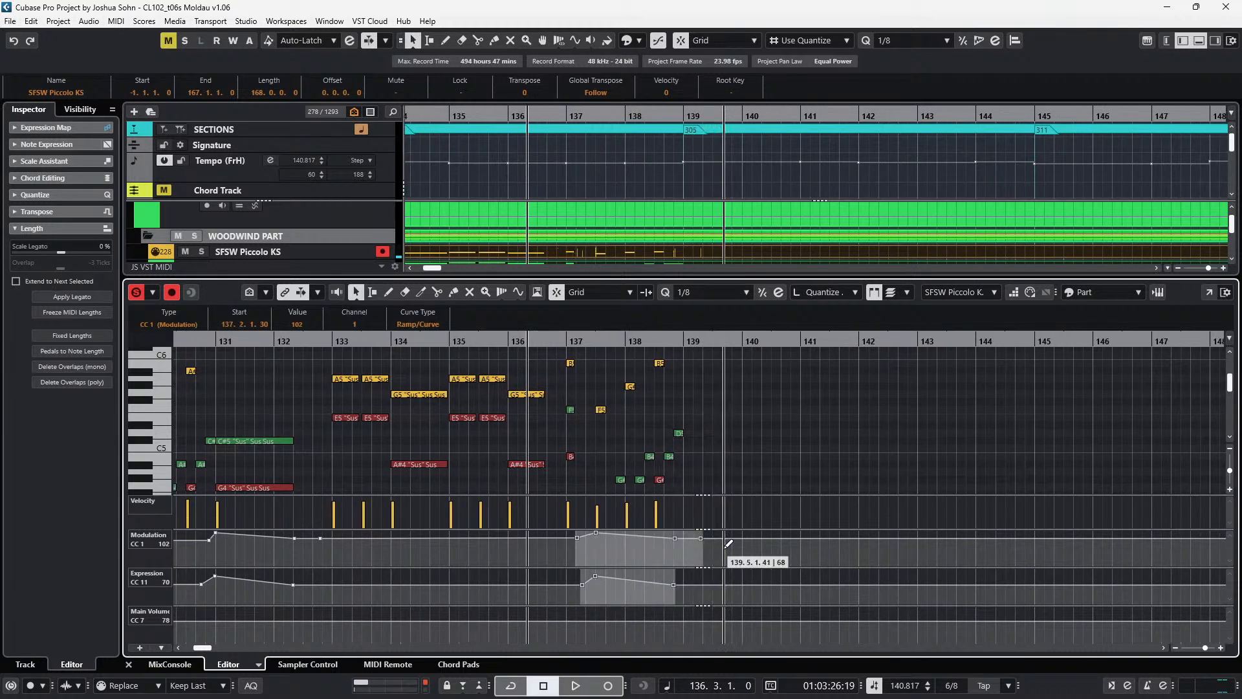
{"action": "key", "text": "ctrl+Right"}
{"action": "key", "text": "ctrl+Right"}
{"action": "key", "text": "ctrl+Right"}
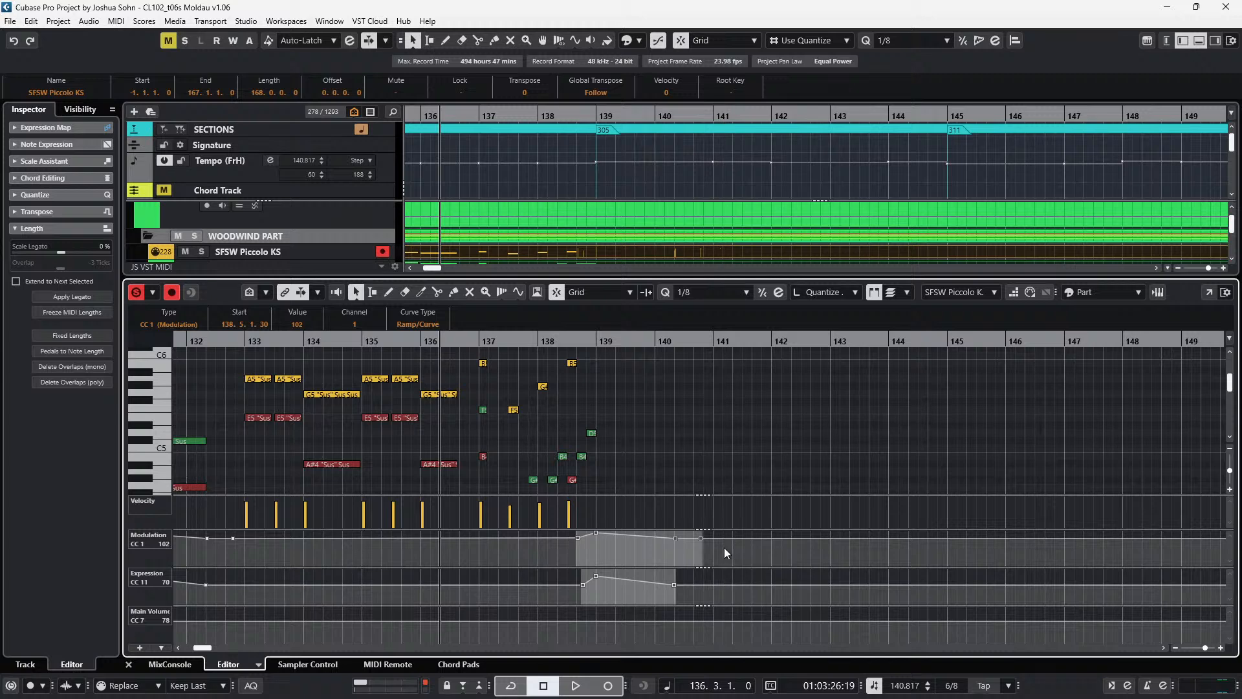
{"action": "left_click", "coordinate": [734, 492]}
- Copy the sustained bar 131 chord to bar 139 and transpose it up a semitone to F6, D5 and G#4
{"action": "key", "text": "KP_Add"}
{"action": "key", "text": "KP_Add"}
{"action": "key", "text": "KP_Add"}
{"action": "key", "text": "KP_Add"}
{"action": "key", "text": "KP_Subtract"}
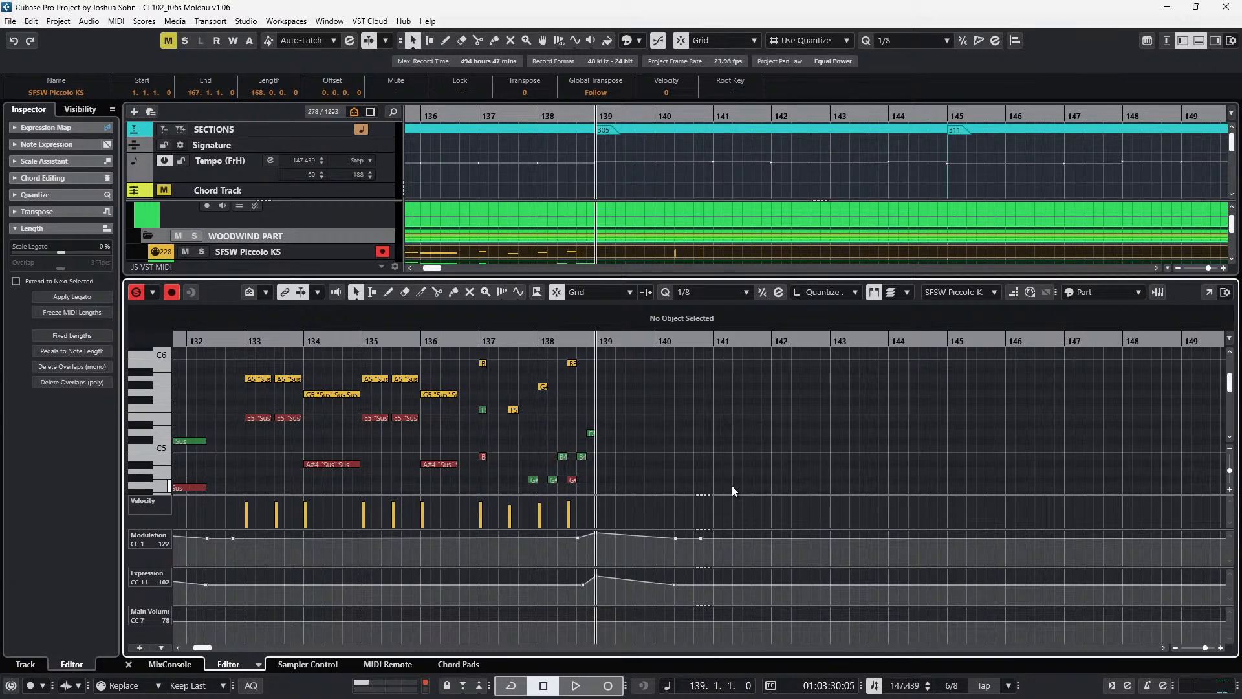
{"action": "scroll", "coordinate": [669, 438], "scroll_direction": "up", "scroll_amount": 2}
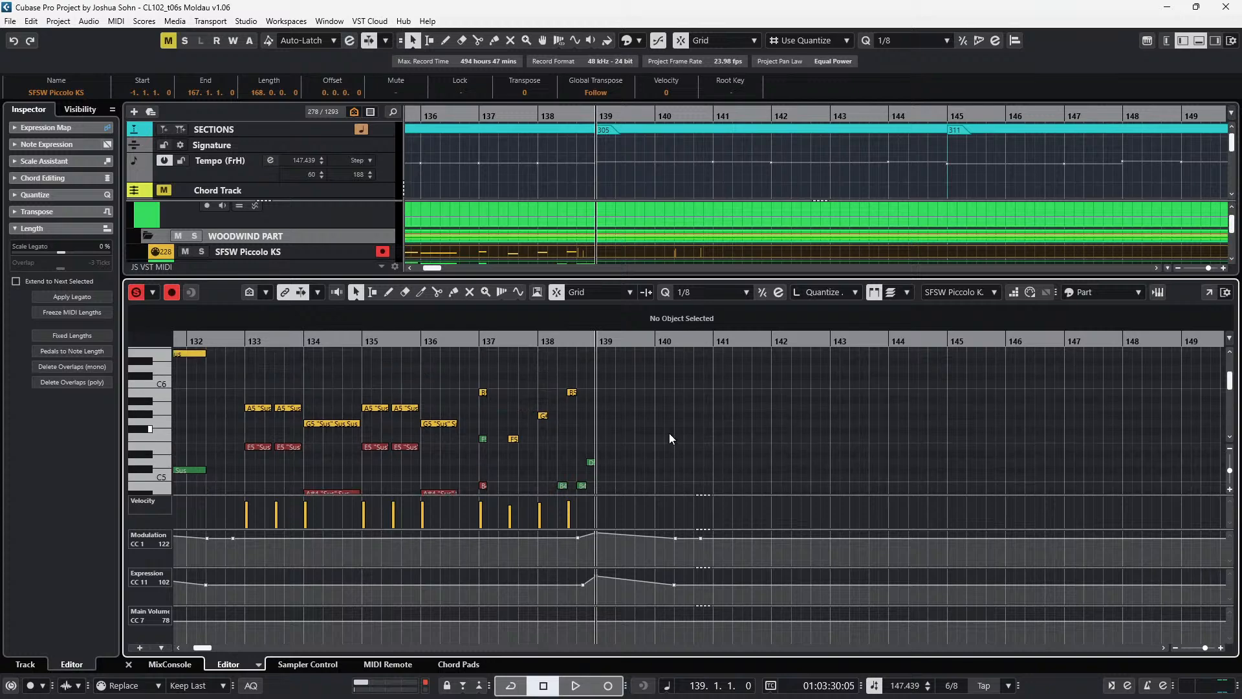
{"action": "key", "text": "alt+l"}
{"action": "scroll", "coordinate": [510, 391], "scroll_direction": "left", "scroll_amount": 4}
{"action": "left_click_drag", "start_coordinate": [609, 522], "coordinate": [572, 341]}
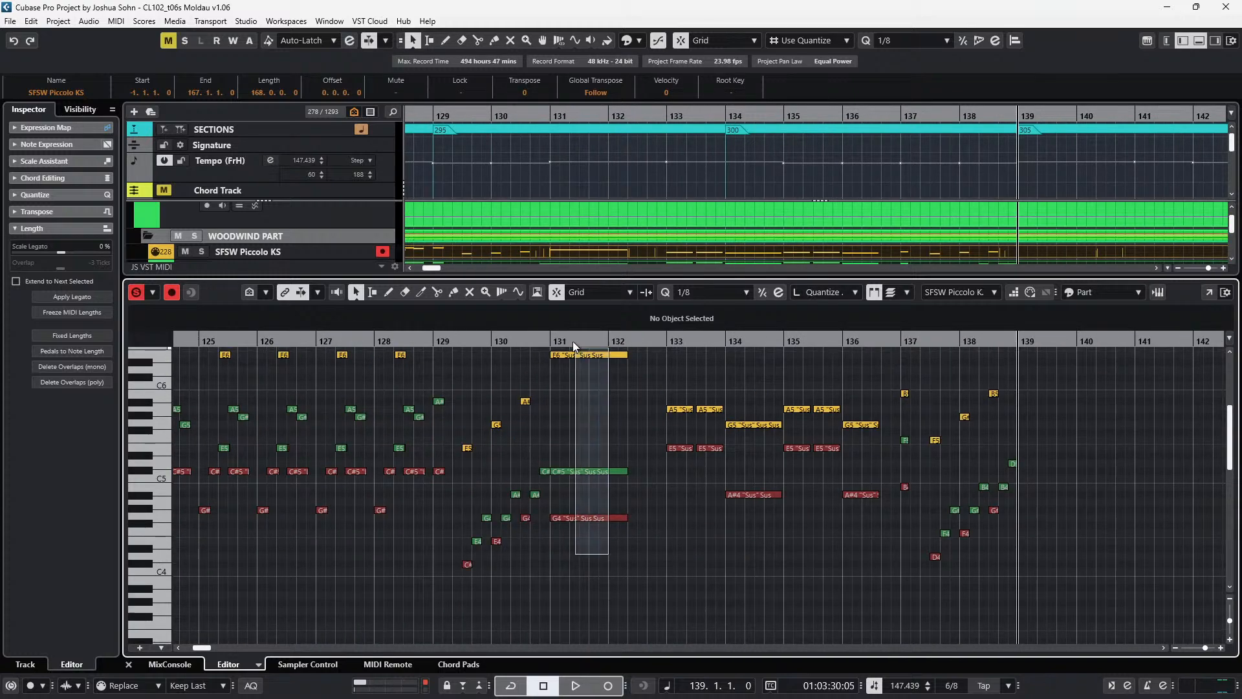
{"action": "key", "text": "ctrl+v"}
{"action": "key", "text": "Up"}
{"action": "scroll", "coordinate": [654, 436], "scroll_direction": "right", "scroll_amount": 4}
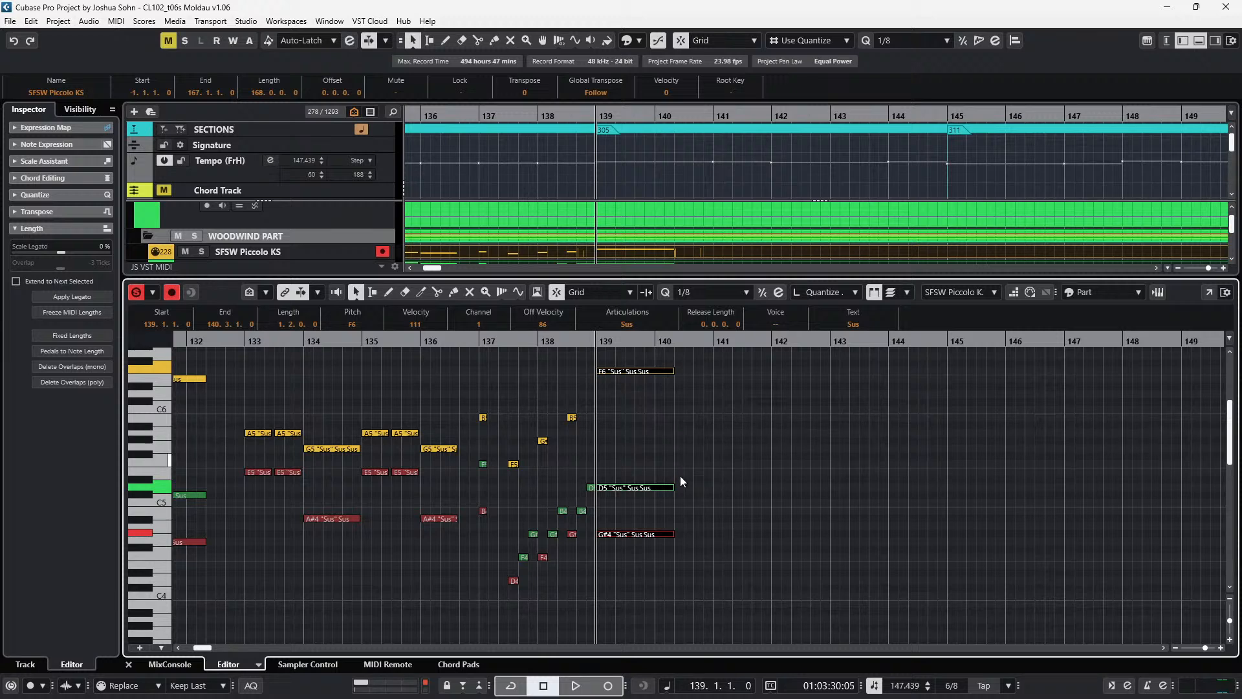
- Select the CLAIRE flute's D5 at bar 139 and audition the run into the sustained chord
{"action": "left_click", "coordinate": [665, 488]}
{"action": "left_click", "coordinate": [645, 482]}
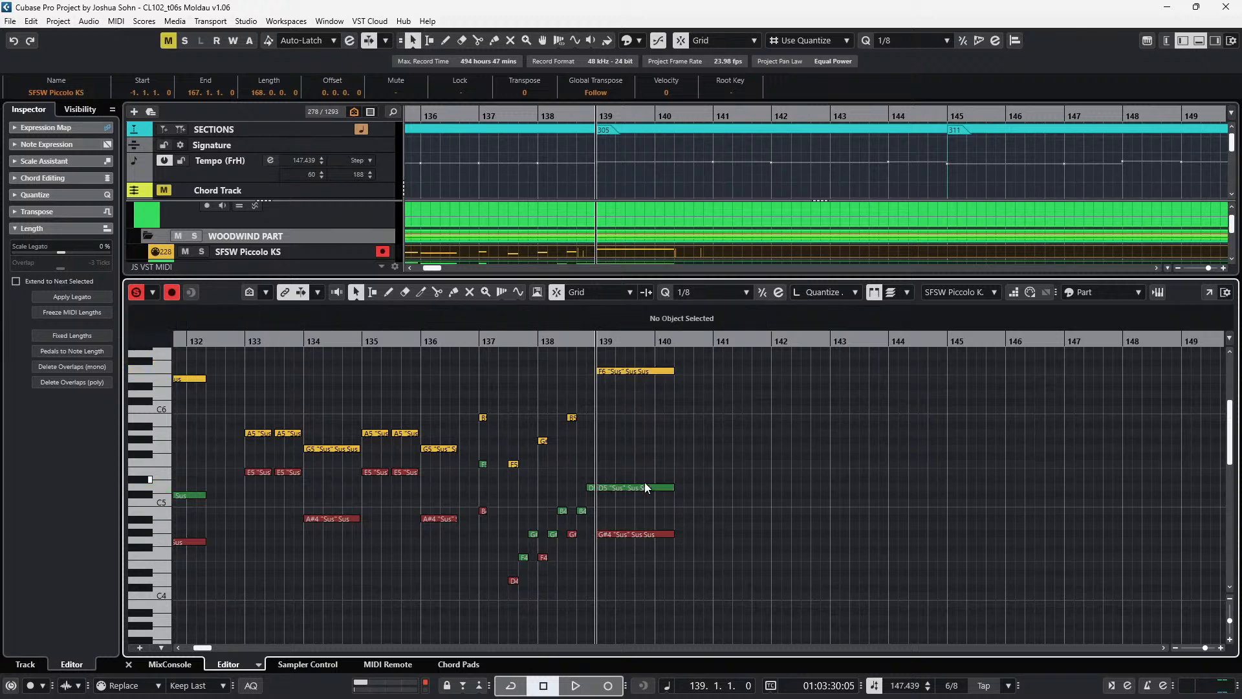
{"action": "left_click", "coordinate": [651, 487]}
{"action": "key", "text": "space"}
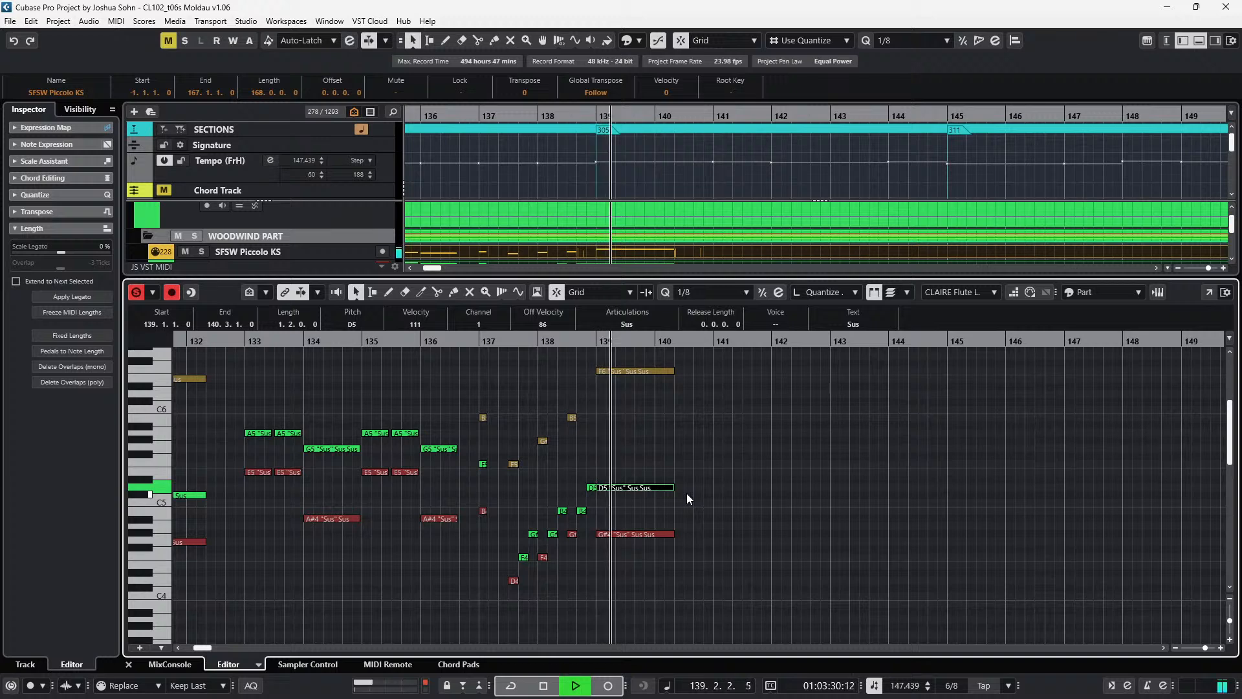
{"action": "key", "text": "space"}
{"action": "key", "text": "KP_Subtract"}
{"action": "key", "text": "KP_Subtract"}
{"action": "key", "text": "KP_Subtract"}
{"action": "key", "text": "space"}
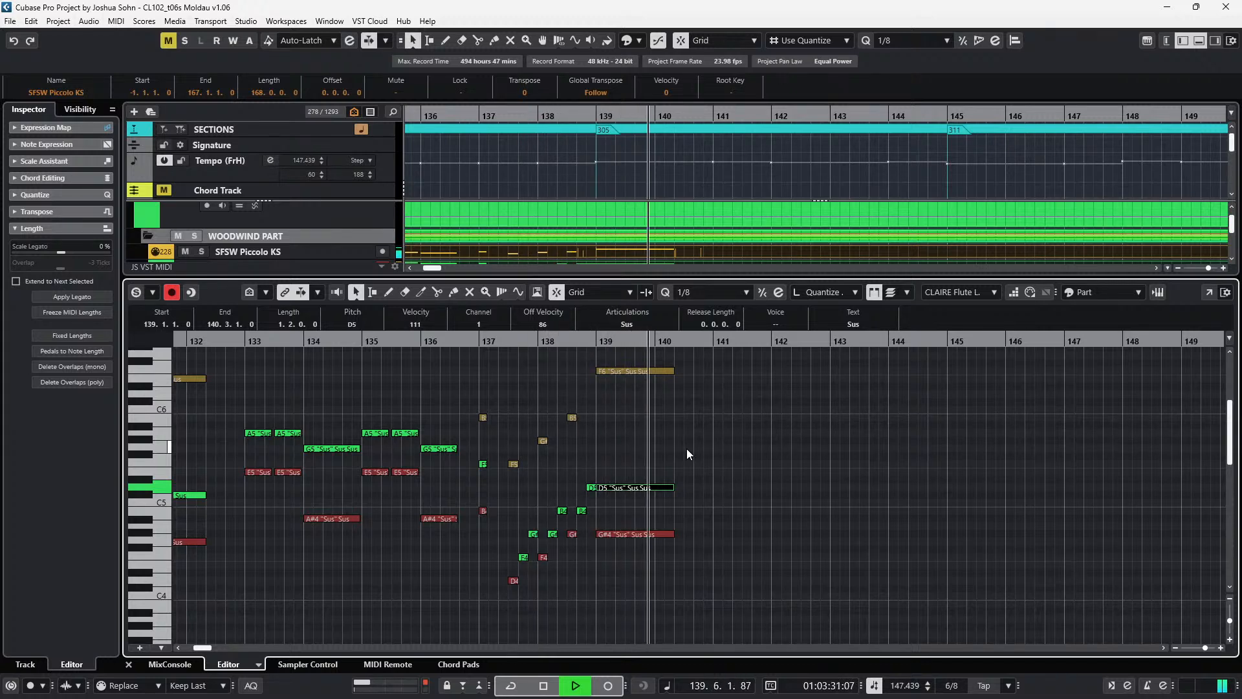
{"action": "key", "text": "space"}
- Copy the sustained flute notes of bars 133 to 136 and paste them at bar 141
{"action": "key", "text": "KP_Add"}
{"action": "key", "text": "KP_Add"}
{"action": "key", "text": "KP_Add"}
{"action": "key", "text": "KP_Subtract"}
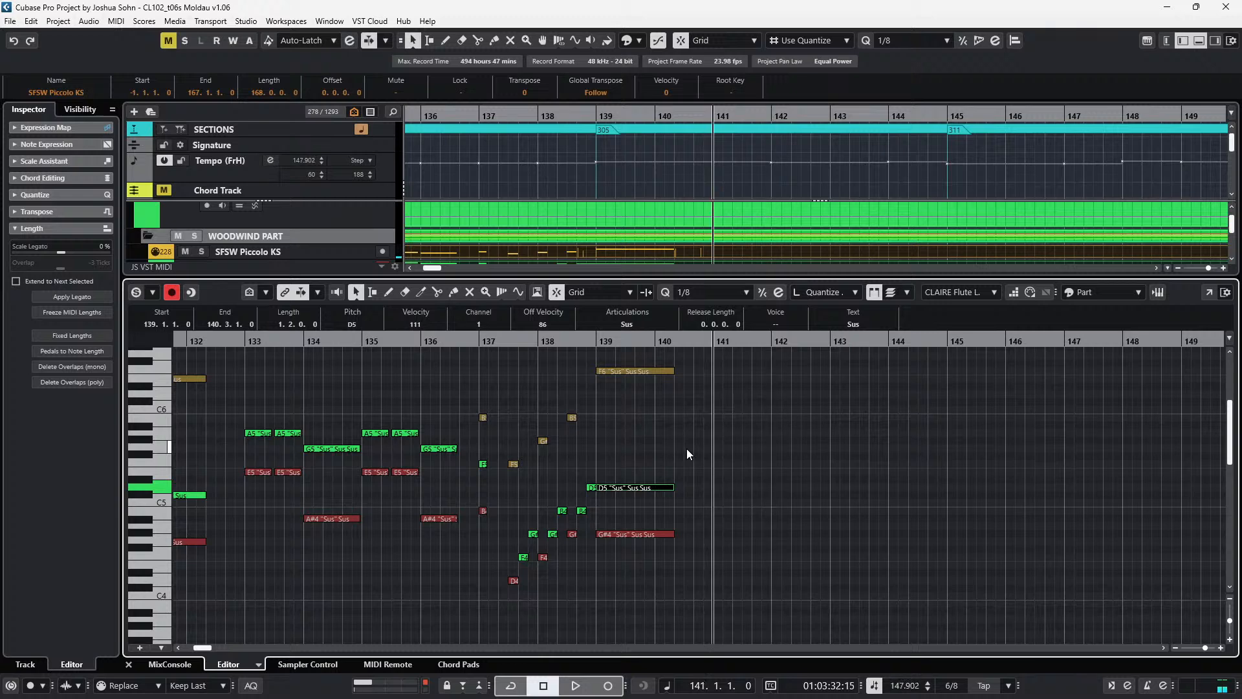
{"action": "scroll", "coordinate": [693, 423], "scroll_direction": "left", "scroll_amount": 2}
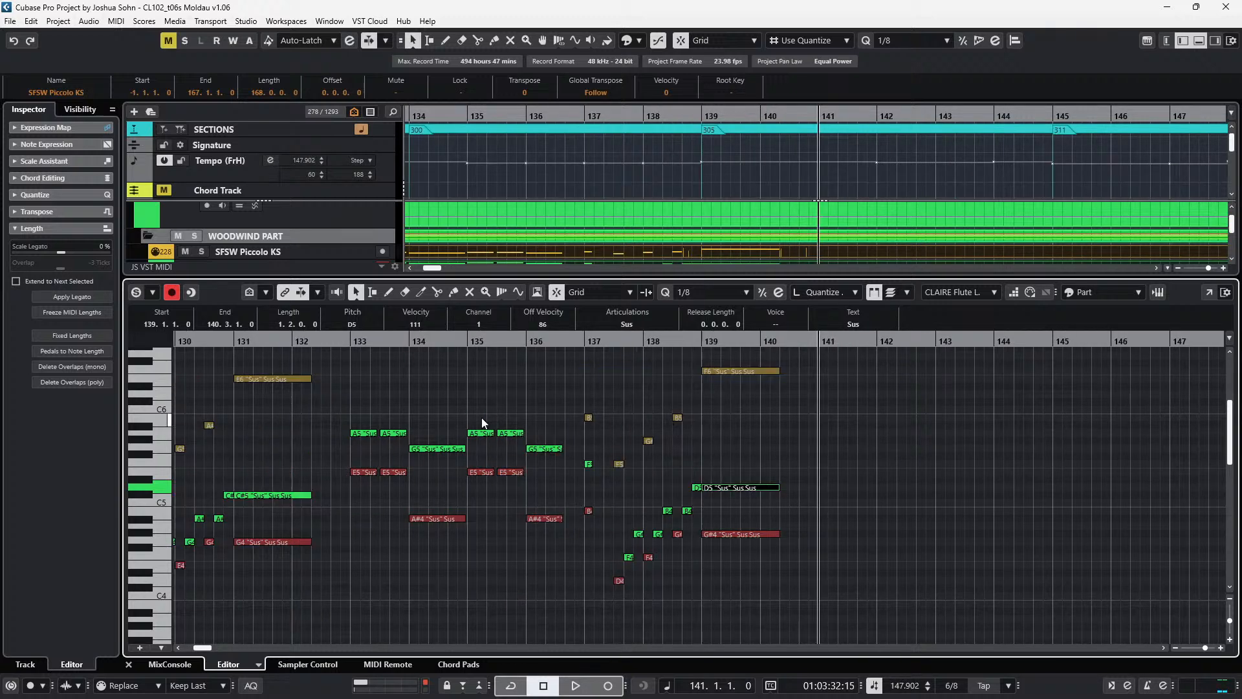
{"action": "left_click_drag", "start_coordinate": [359, 404], "coordinate": [464, 541]}
{"action": "left_click_drag", "start_coordinate": [456, 391], "coordinate": [533, 534]}
{"action": "key", "text": "ctrl+c"}
{"action": "key", "text": "ctrl+v"}
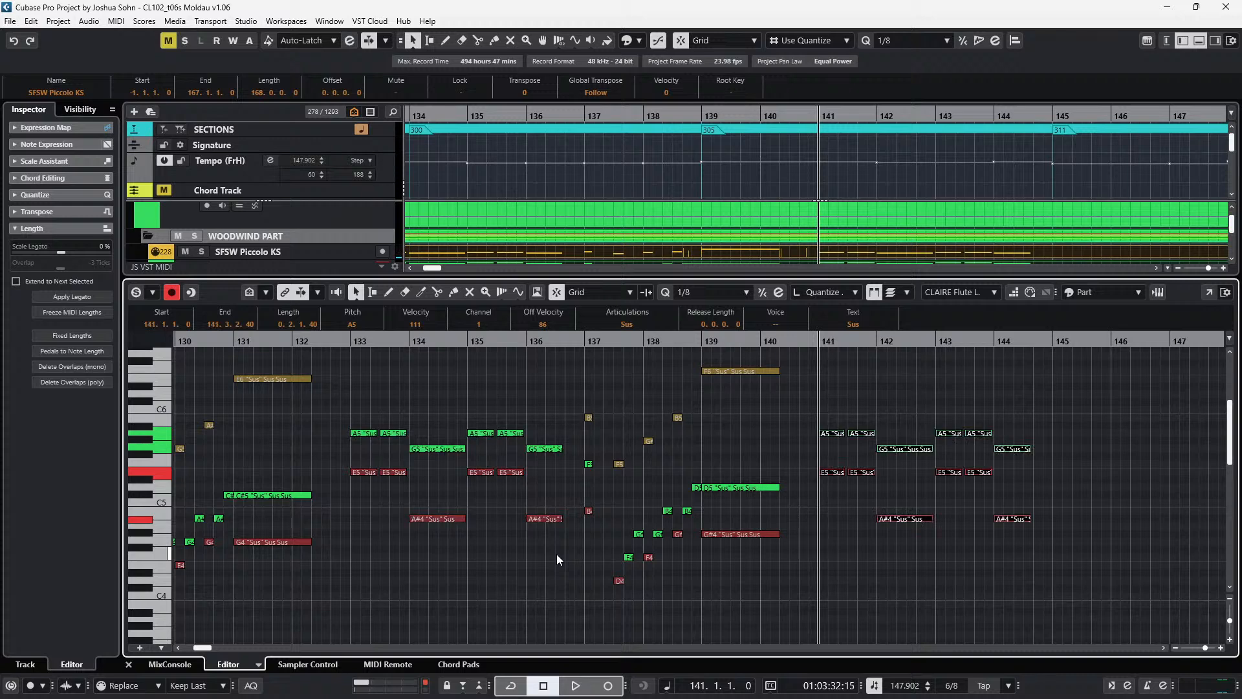
- Transpose the two E5 notes of the lower flute in bar 141 up to F5
{"action": "scroll", "coordinate": [575, 514], "scroll_direction": "right", "scroll_amount": 4}
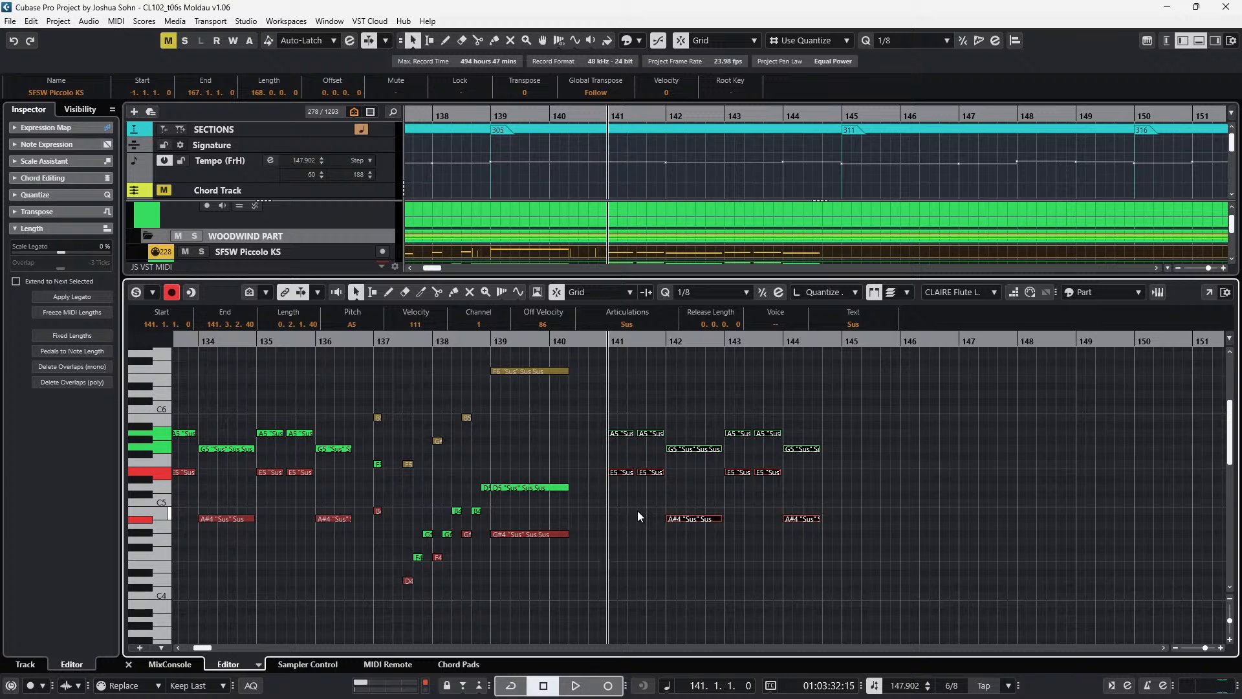
{"action": "left_click_drag", "start_coordinate": [626, 503], "coordinate": [657, 472]}
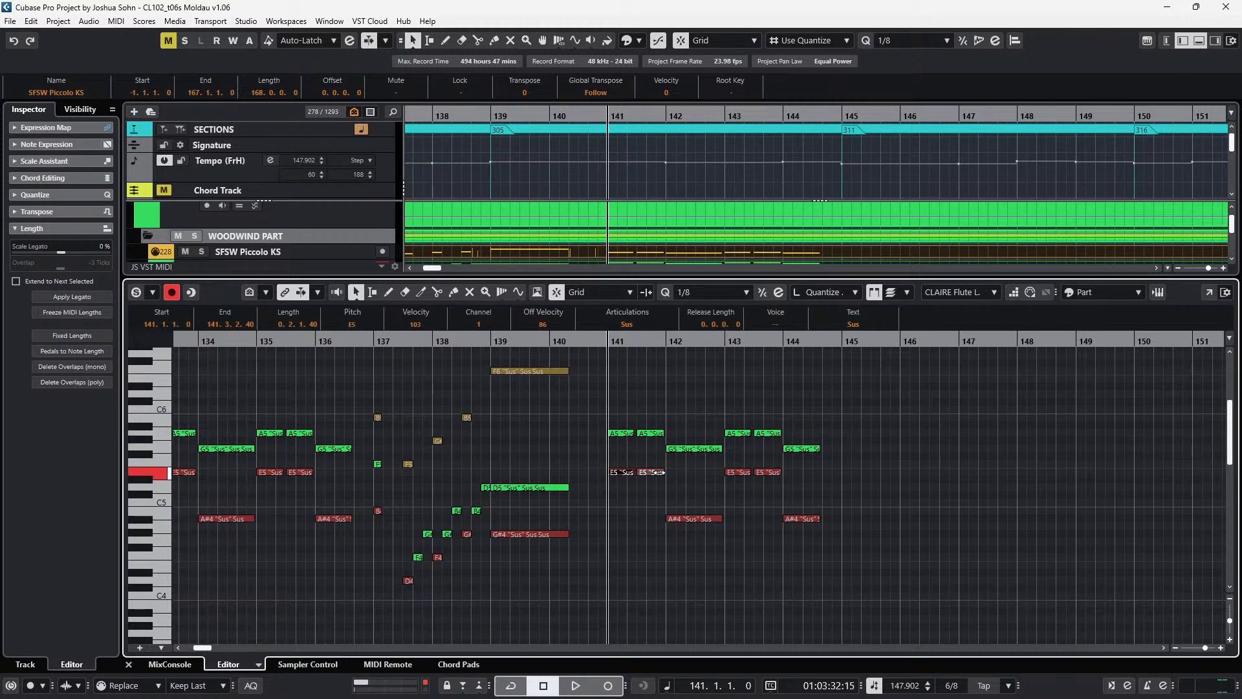
{"action": "key", "text": "Up"}
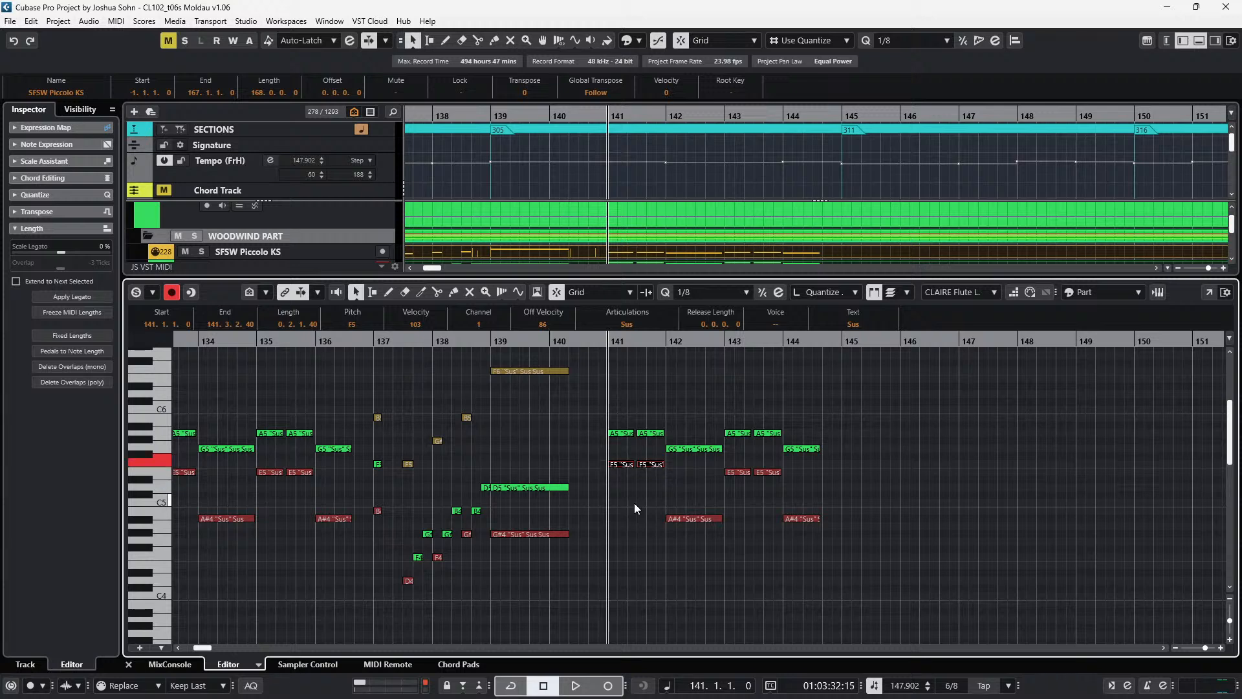
- Audition bar 141 and transpose the upper flute's G5 notes at bars 142 and 144 up to G#5
{"action": "key", "text": "space"}
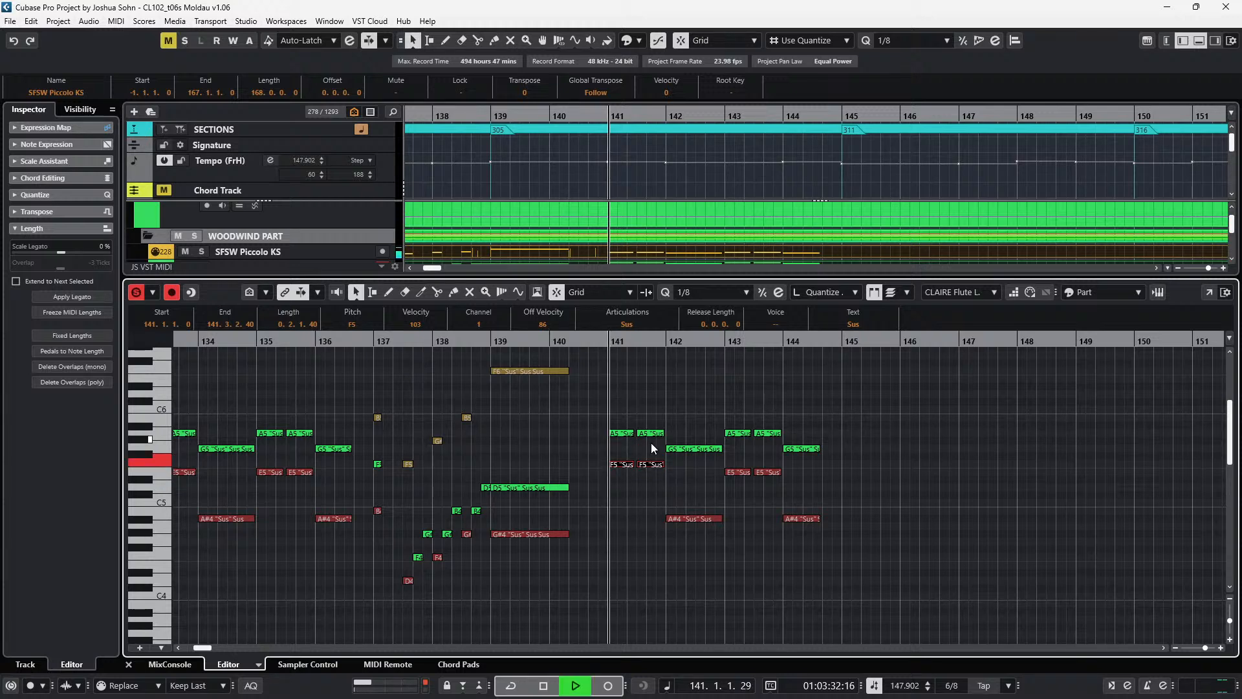
{"action": "key", "text": "space"}
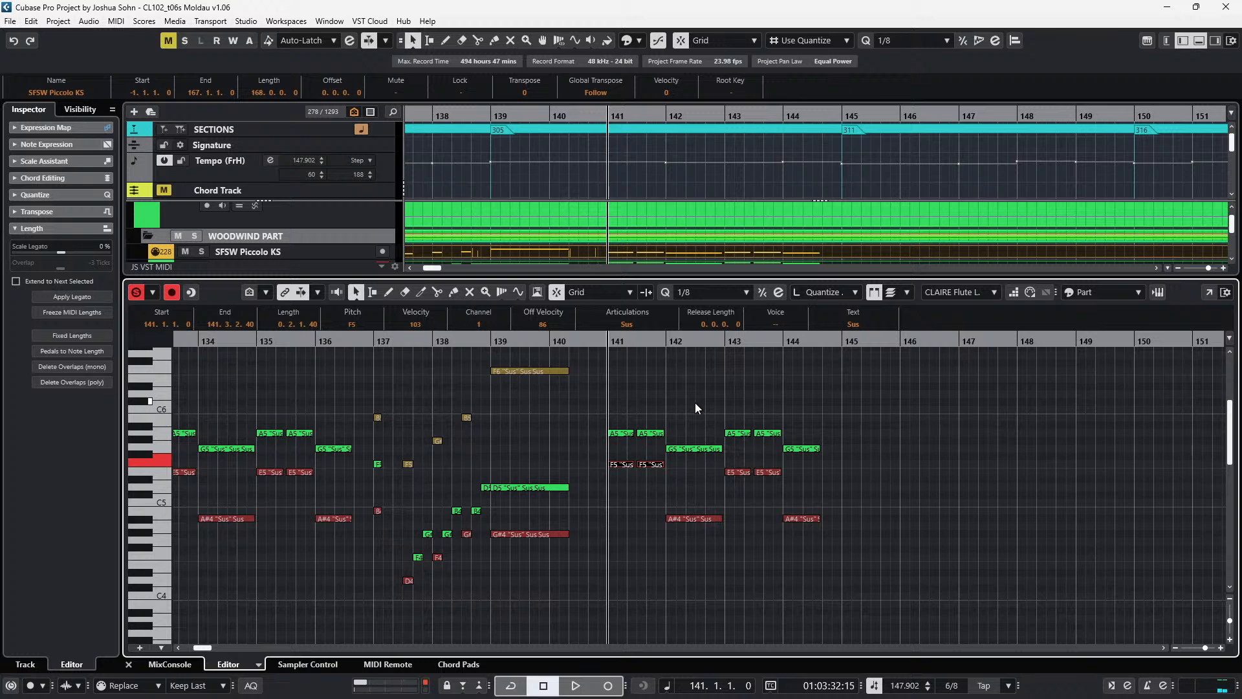
{"action": "left_click", "coordinate": [692, 449]}
{"action": "key", "text": "Up"}
{"action": "left_click", "coordinate": [802, 449]}
{"action": "key", "text": "Up"}
- Transpose the lower flute's A#4 notes at bars 142 and 144 up to F#5
{"action": "left_click_drag", "start_coordinate": [665, 506], "coordinate": [872, 550]}
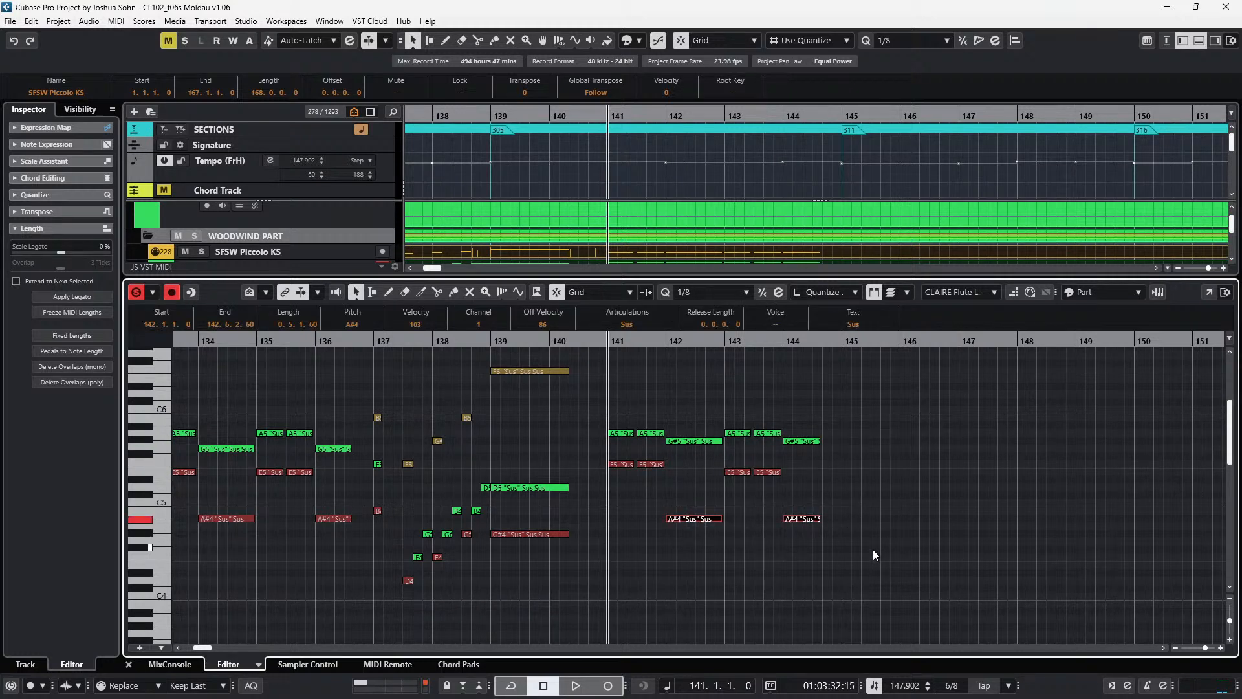
{"action": "key", "text": "Up"}
{"action": "key", "text": "Up"}
{"action": "key", "text": "Up"}
{"action": "key", "text": "Up"}
{"action": "key", "text": "Up"}
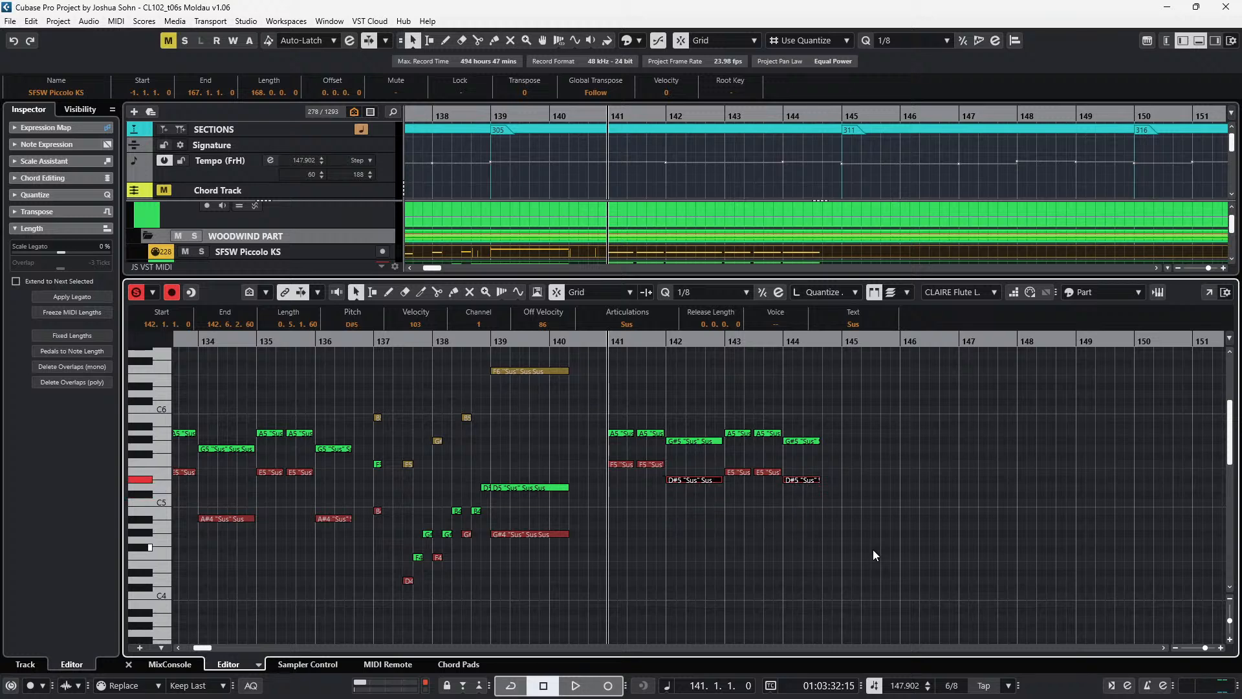
{"action": "key", "text": "Up"}
{"action": "key", "text": "Up"}
{"action": "key", "text": "Up"}
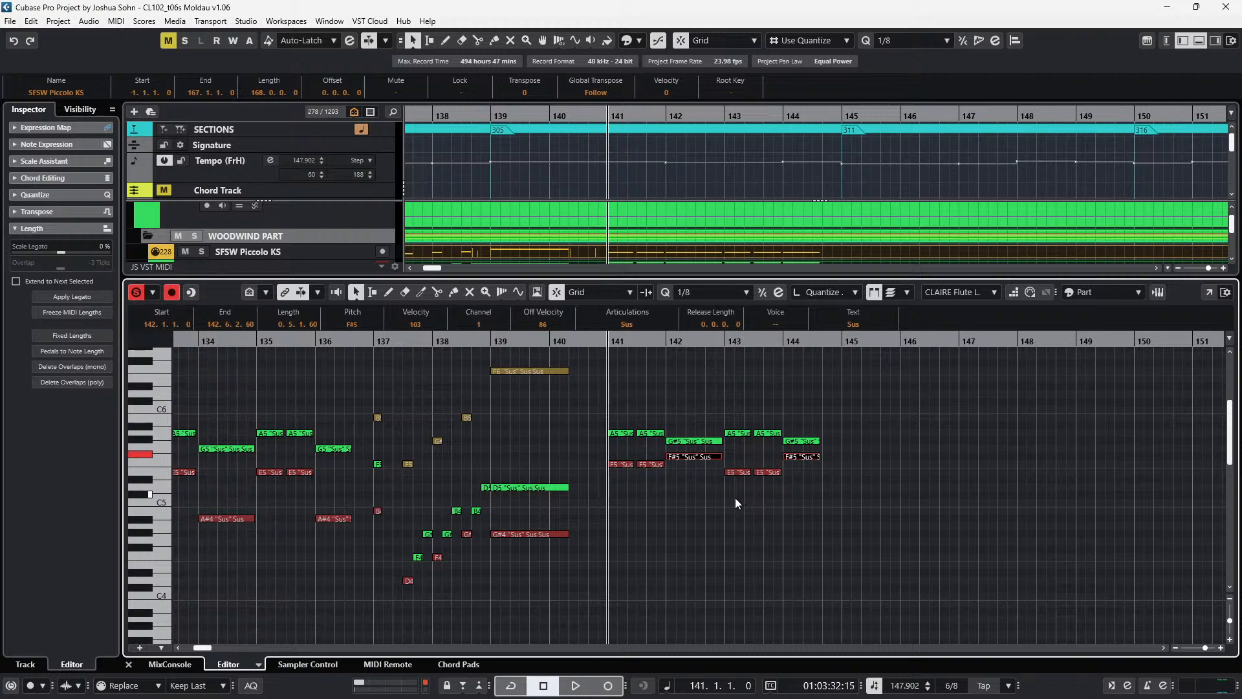
- Transpose the lower flute's two E5 notes in bar 143 up to F5 and audition the phrase from bar 141
{"action": "left_click_drag", "start_coordinate": [731, 500], "coordinate": [771, 472]}
{"action": "key", "text": "Up"}
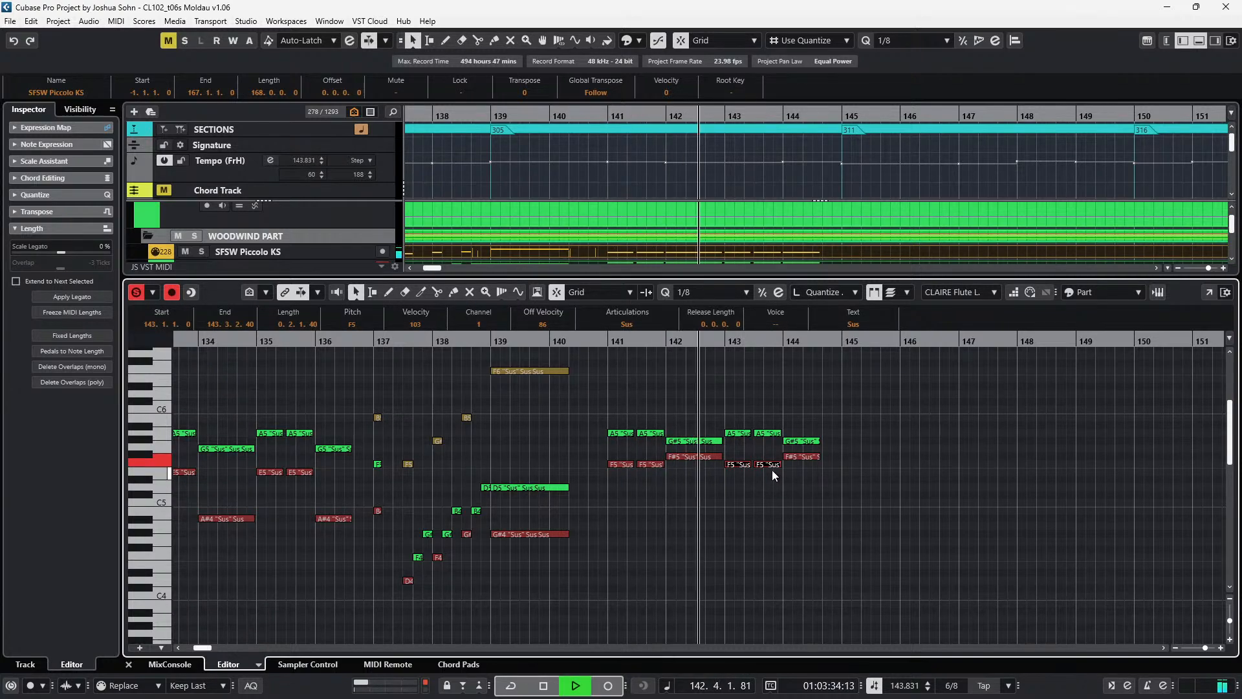
{"action": "key", "text": "f"}
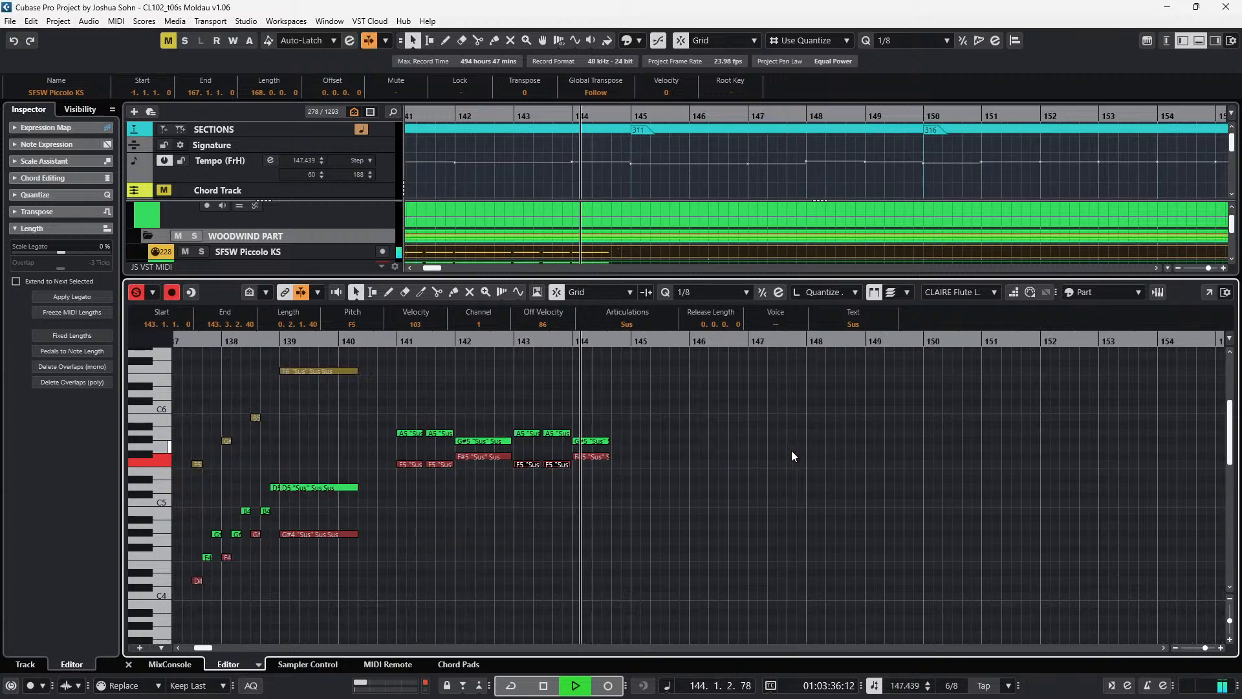
{"action": "key", "text": "space"}
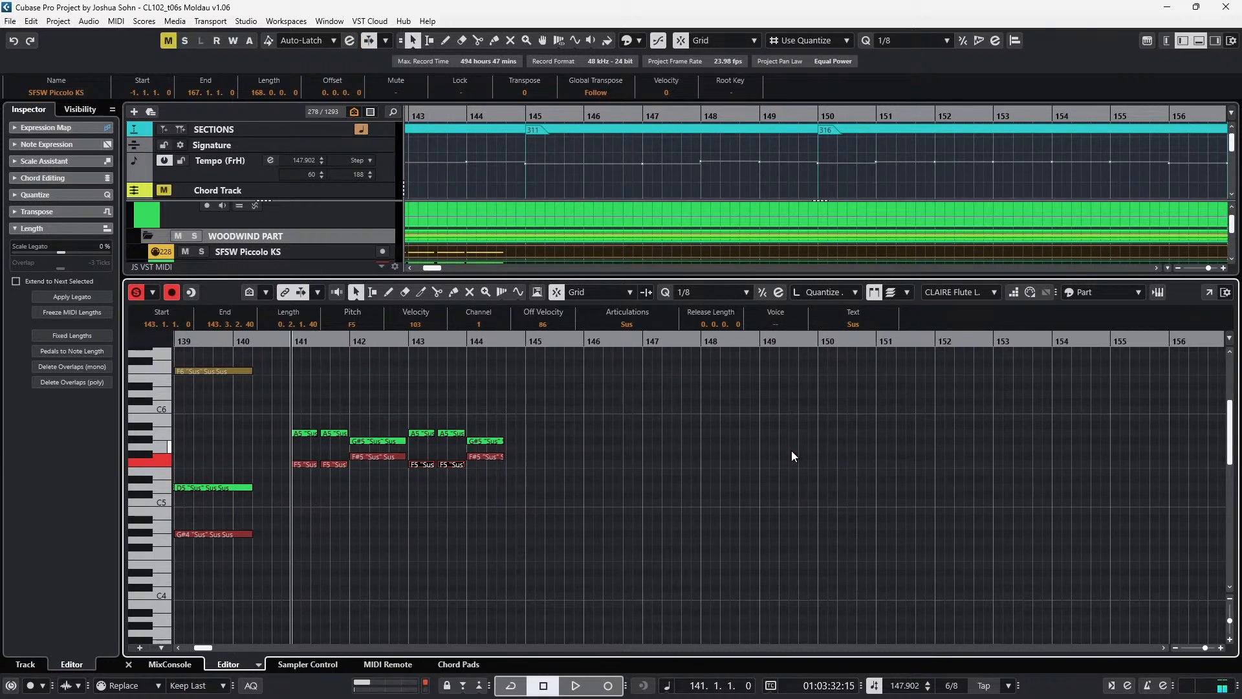
- Lengthen the upper flute's G#5 at bar 144 to 0.5.1.60 so it sustains almost to bar 145
{"action": "scroll", "coordinate": [791, 450], "scroll_direction": "left", "scroll_amount": 2}
{"action": "left_click_drag", "start_coordinate": [749, 420], "coordinate": [704, 445]}
{"action": "key", "text": "alt+shift+Right"}
{"action": "key", "text": "alt+shift+Right"}
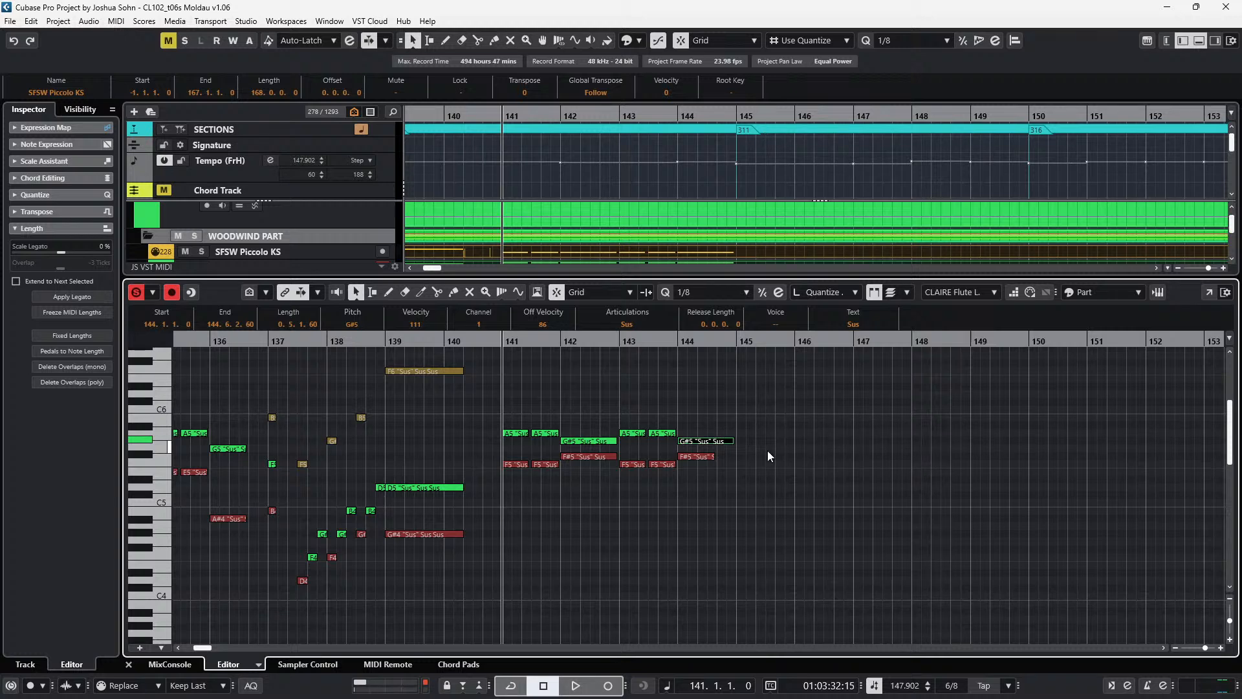
- Copy the A5 and F5 note pairs of bar 141 and paste them at bar 145
{"action": "left_click", "coordinate": [723, 511]}
{"action": "left_click", "coordinate": [706, 457]}
{"action": "key", "text": "KP_Add"}
{"action": "key", "text": "KP_Add"}
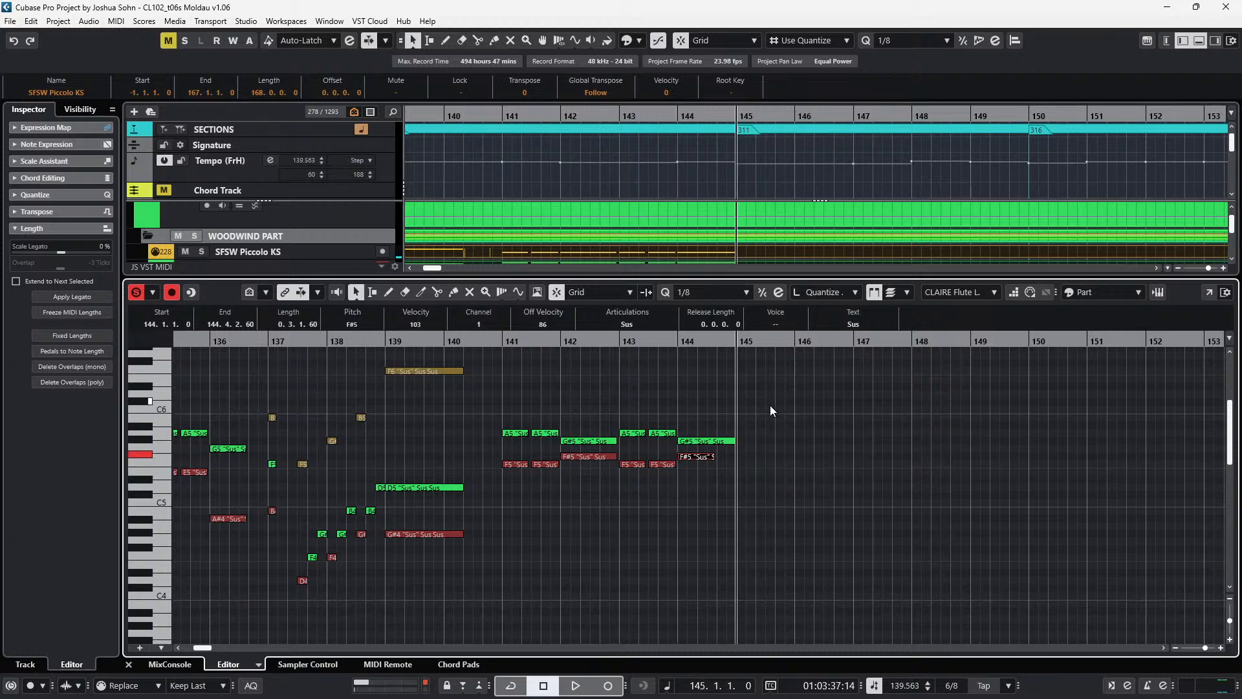
{"action": "left_click_drag", "start_coordinate": [484, 399], "coordinate": [549, 475]}
{"action": "key", "text": "ctrl+c"}
{"action": "key", "text": "ctrl+v"}
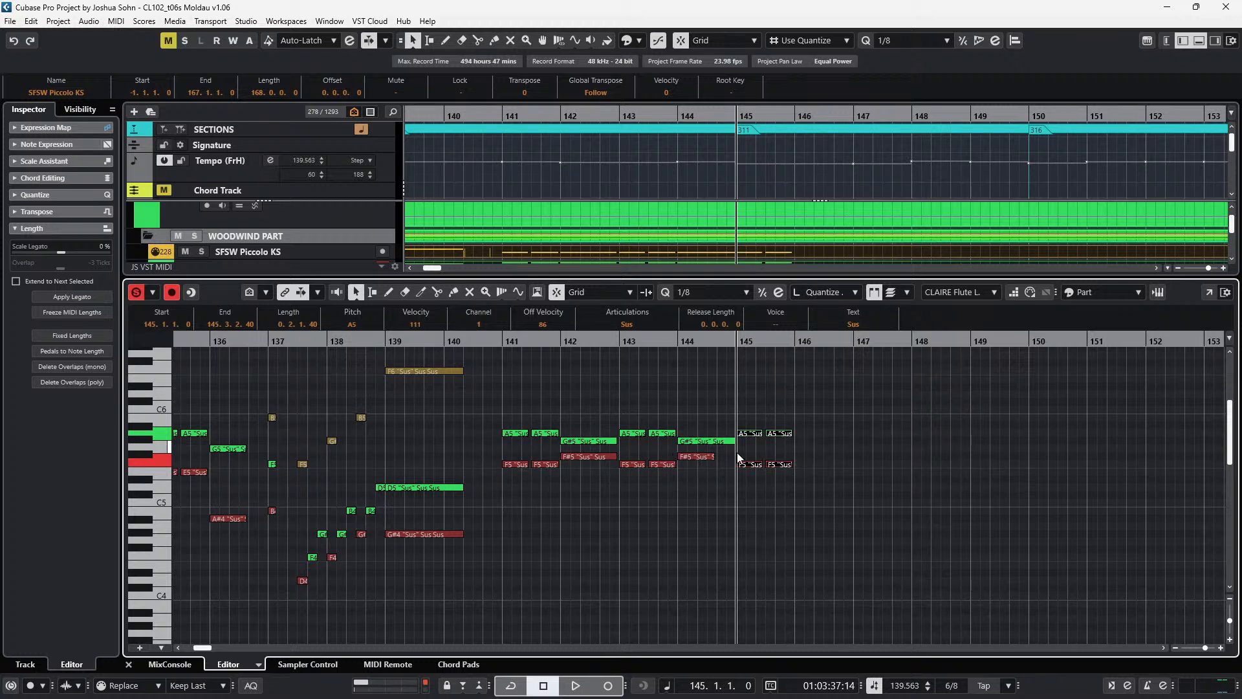
- Transpose the pasted notes of bar 145 up to B5 and F#5 and audition them
{"action": "left_click_drag", "start_coordinate": [746, 418], "coordinate": [781, 480]}
{"action": "key", "text": "Up"}
{"action": "key", "text": "Up"}
{"action": "key", "text": "Up"}
{"action": "key", "text": "space"}
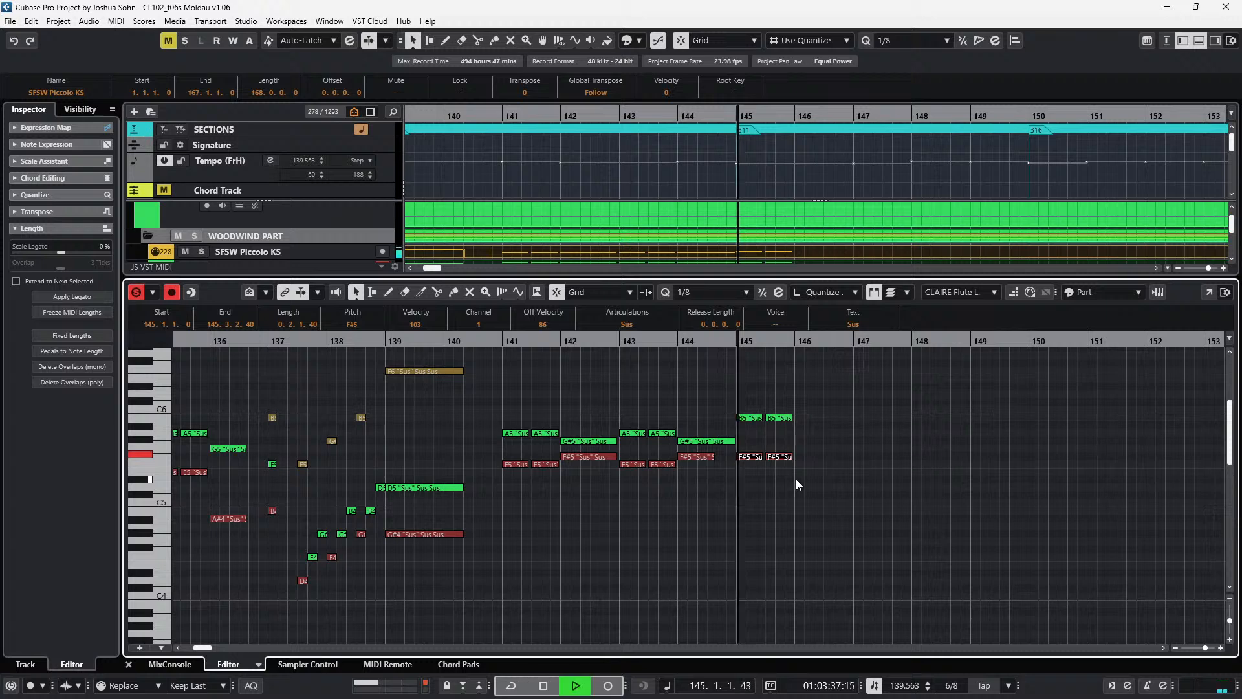
{"action": "key", "text": "space"}
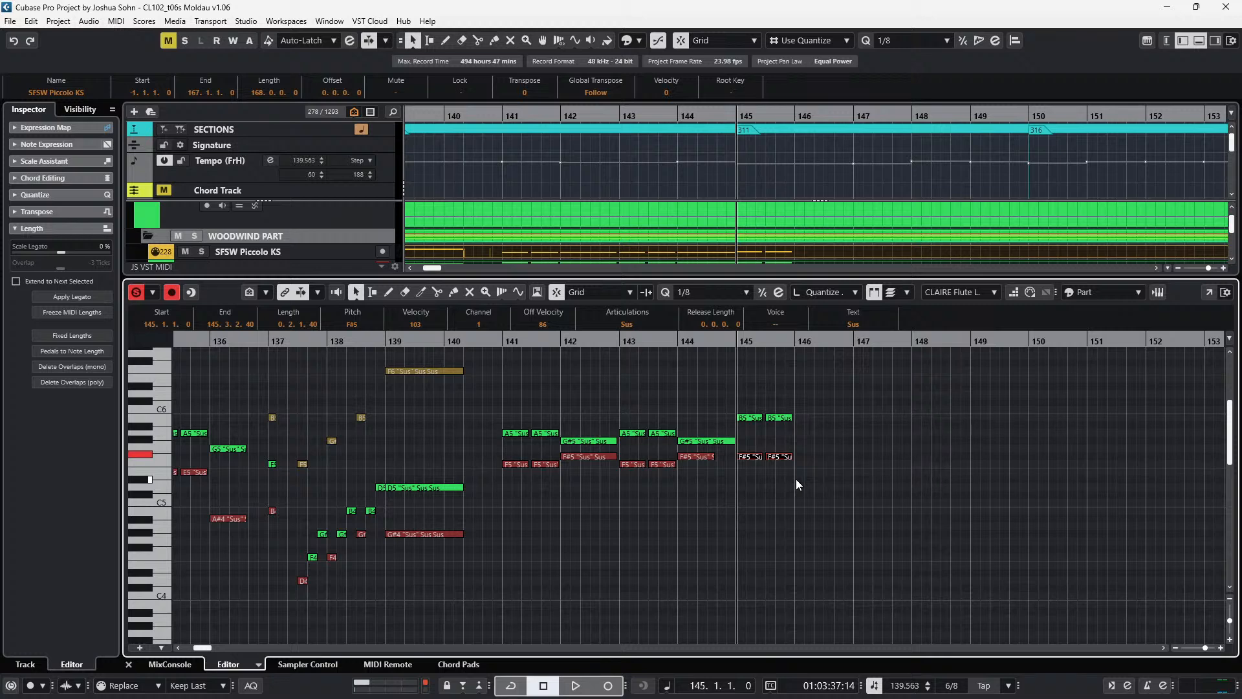
- Copy the sustained G#5 and F#5 notes of bar 142 and paste them at bar 146
{"action": "left_click_drag", "start_coordinate": [747, 399], "coordinate": [758, 480]}
{"action": "left_click_drag", "start_coordinate": [585, 421], "coordinate": [592, 482]}
{"action": "key", "text": "ctrl+KP_Add"}
{"action": "key", "text": "ctrl+c"}
{"action": "key", "text": "ctrl+v"}
- Shorten the lower flute's F#5 at bar 142 to a length of 0.4.0.0
{"action": "left_click", "coordinate": [588, 479]}
{"action": "left_click", "coordinate": [593, 460]}
{"action": "left_click", "coordinate": [596, 458], "text": "ctrl+alt"}
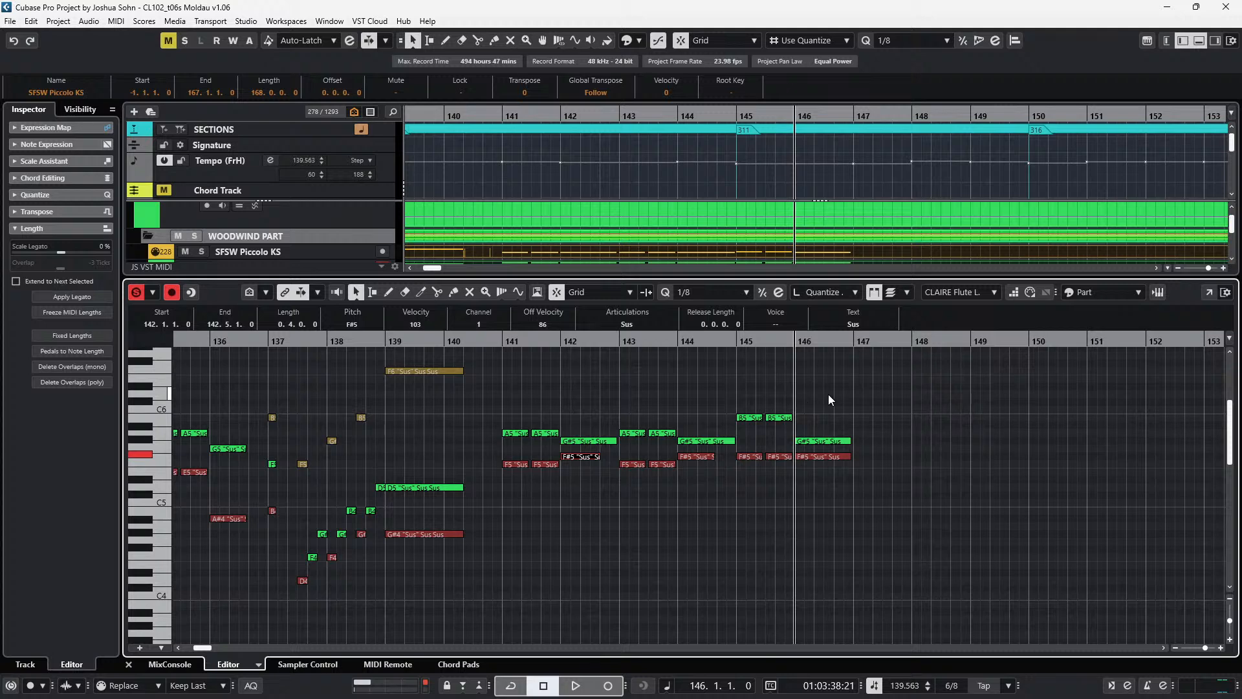
- Transpose the upper flute's sustained G#5 at bar 146 up to A5
{"action": "left_click_drag", "start_coordinate": [698, 477], "coordinate": [704, 455]}
{"action": "key", "text": "alt+Right"}
{"action": "scroll", "coordinate": [812, 421], "scroll_direction": "up", "scroll_amount": 3}
{"action": "left_click_drag", "start_coordinate": [817, 430], "coordinate": [822, 439]}
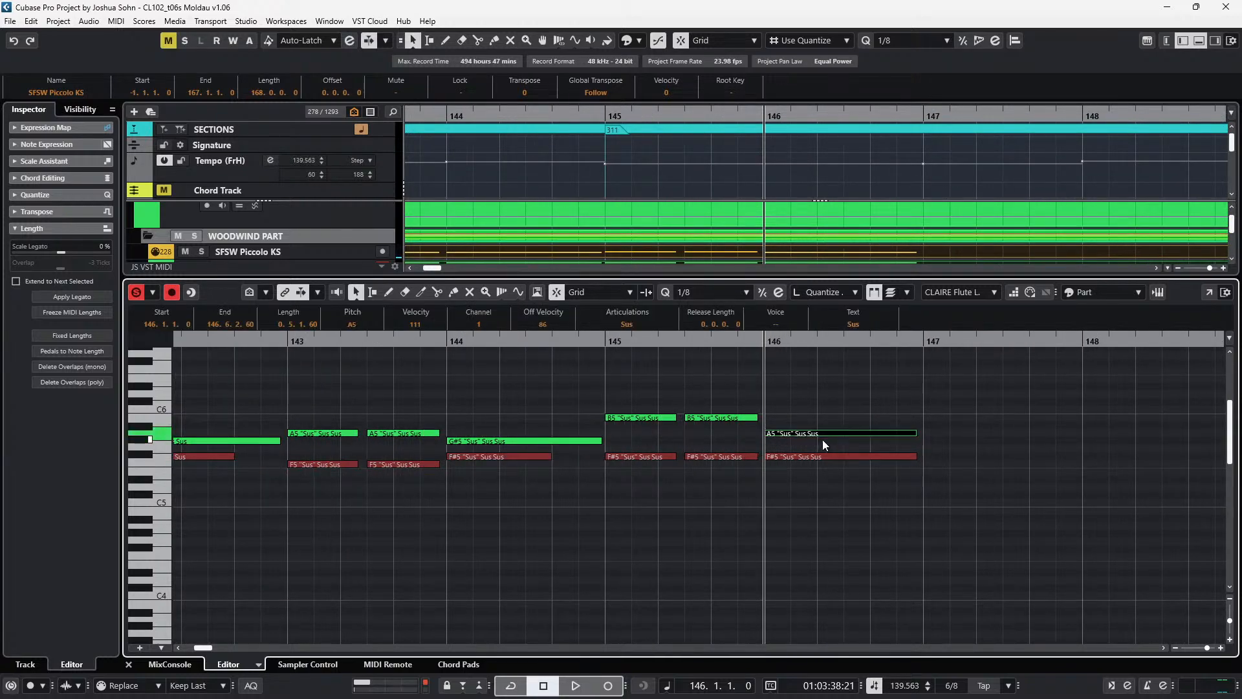
{"action": "key", "text": "ctrl+z"}
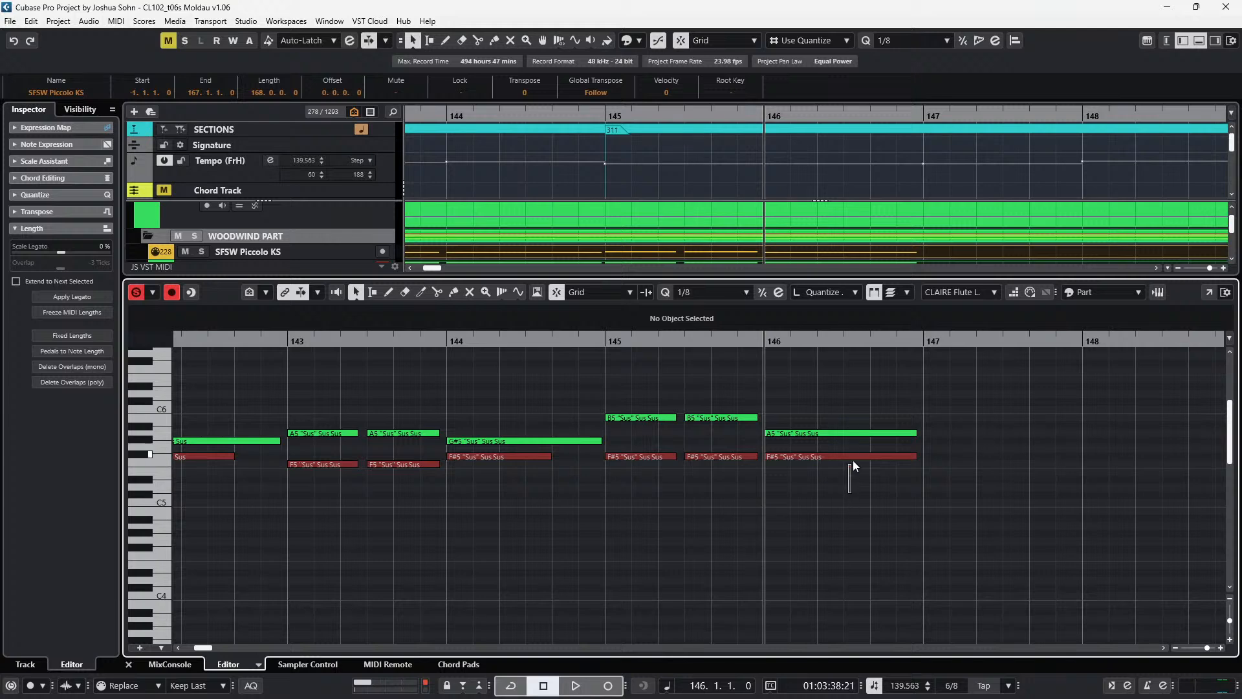
- Copy all flute notes of bars 145 and 146 and paste them at bar 147
{"action": "left_click", "coordinate": [880, 455]}
{"action": "key", "text": "KP_Subtract"}
{"action": "left_click_drag", "start_coordinate": [665, 392], "coordinate": [910, 548]}
{"action": "key", "text": "KP_Add"}
{"action": "key", "text": "KP_Add"}
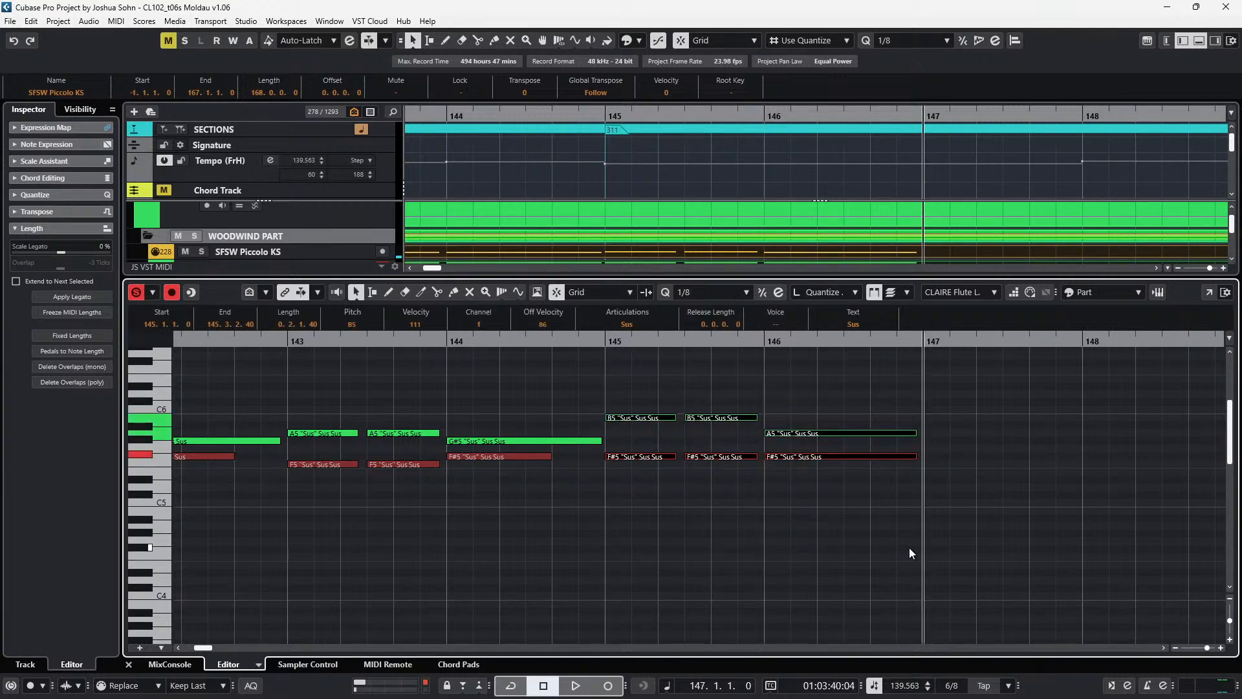
{"action": "key", "text": "ctrl+v"}
- Transpose the pasted note pairs of bar 147 up to C6 and G5
{"action": "mouse_move", "coordinate": [866, 391]}
{"action": "left_mouse_down"}
{"action": "mouse_move", "coordinate": [930, 421]}
{"action": "mouse_move", "coordinate": [921, 476]}
{"action": "mouse_move", "coordinate": [964, 497]}
{"action": "left_mouse_up"}
{"action": "key", "text": "Up"}
{"action": "key", "text": "Up"}
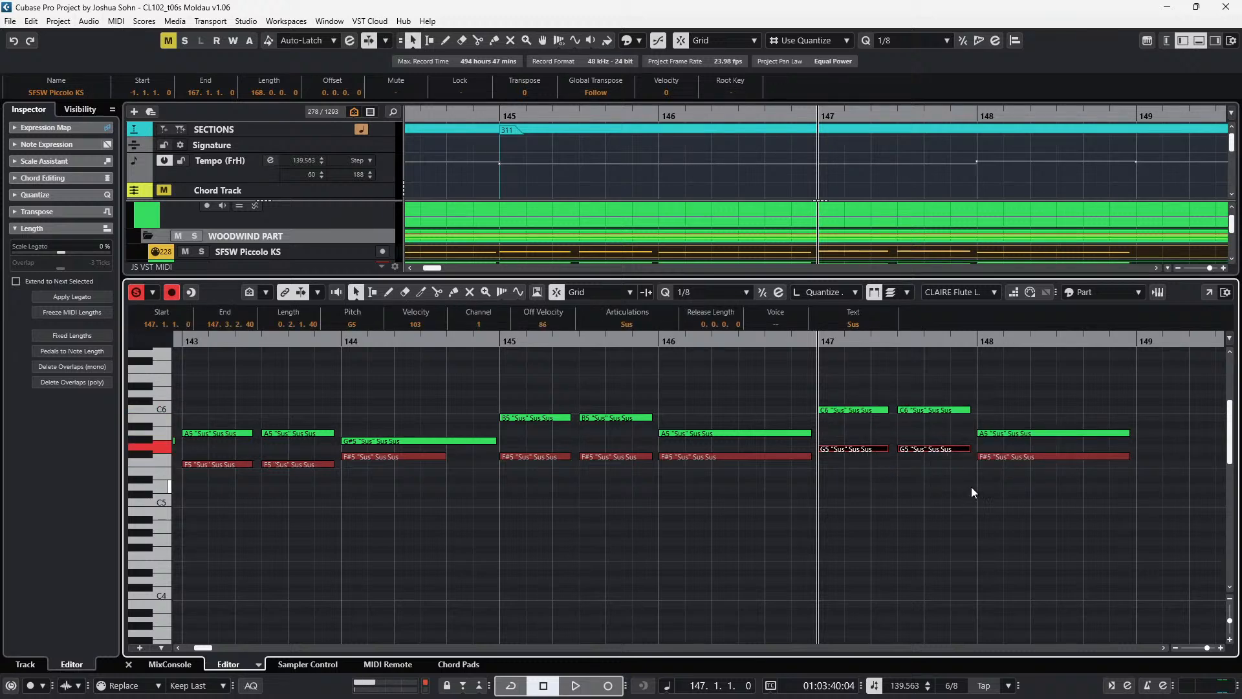
- Raise the sustained notes at bar 148 to A#5 in the upper flute and G#5 in the lower flute
{"action": "left_click_drag", "start_coordinate": [1025, 406], "coordinate": [1029, 445]}
{"action": "key", "text": "Up"}
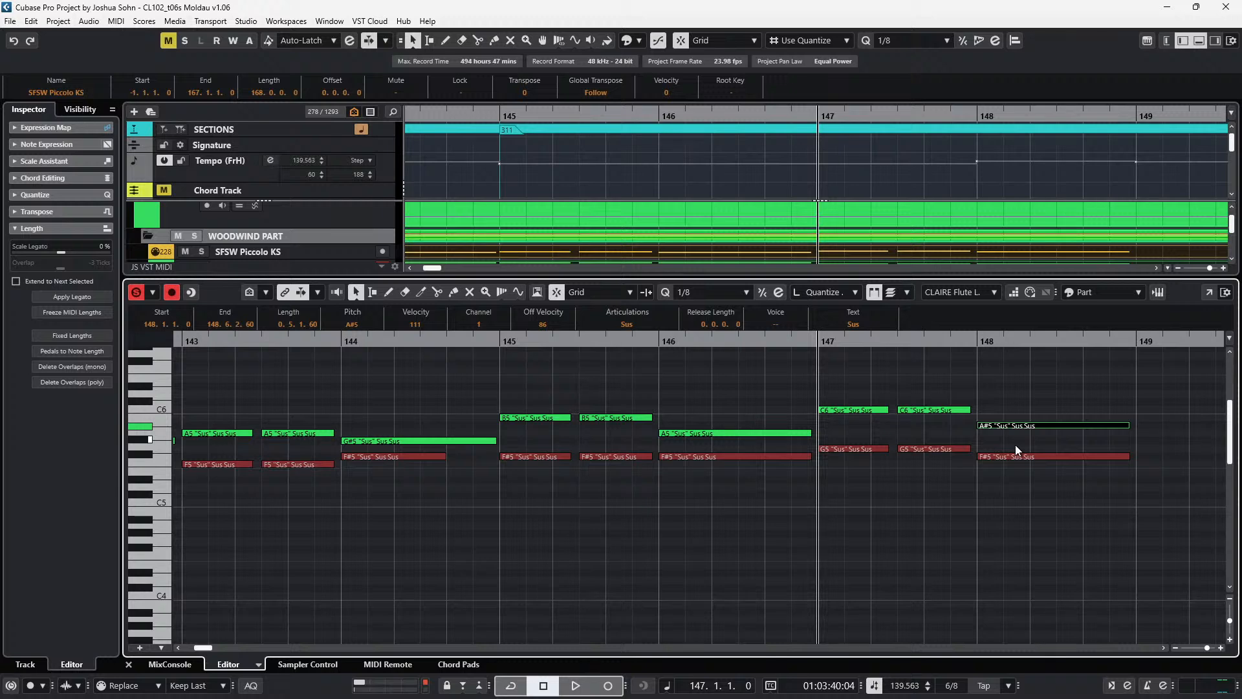
{"action": "left_click_drag", "start_coordinate": [1015, 444], "coordinate": [1019, 463]}
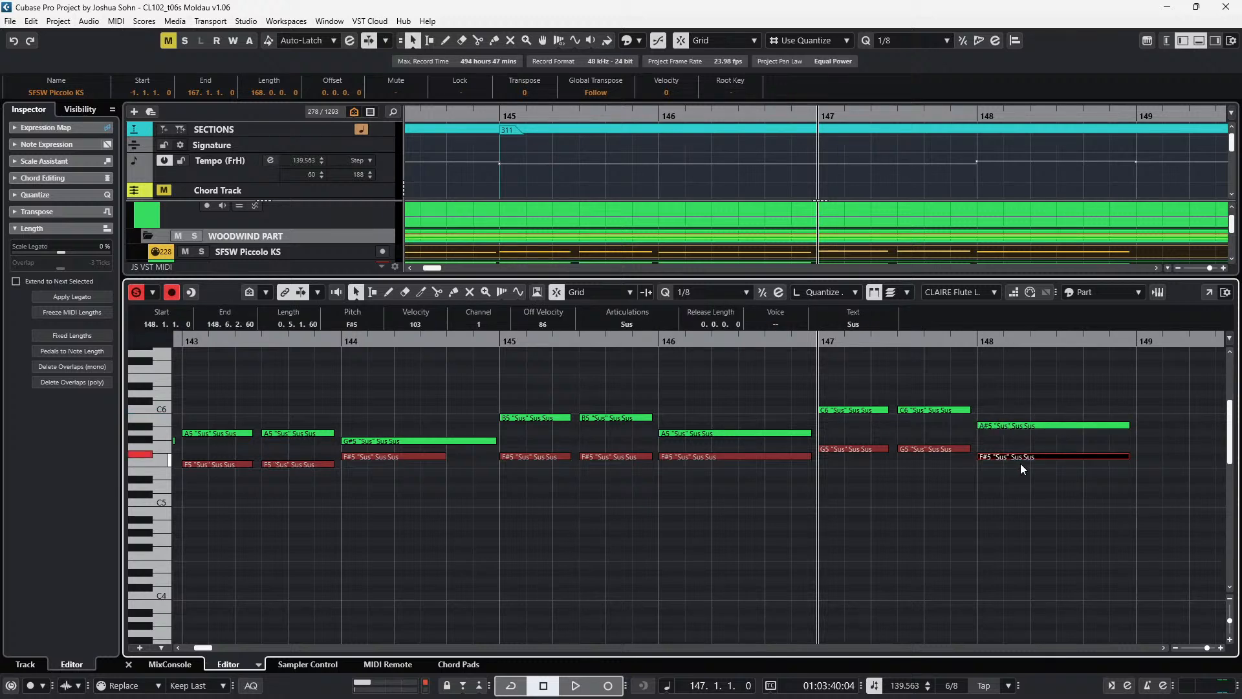
{"action": "key", "text": "Up"}
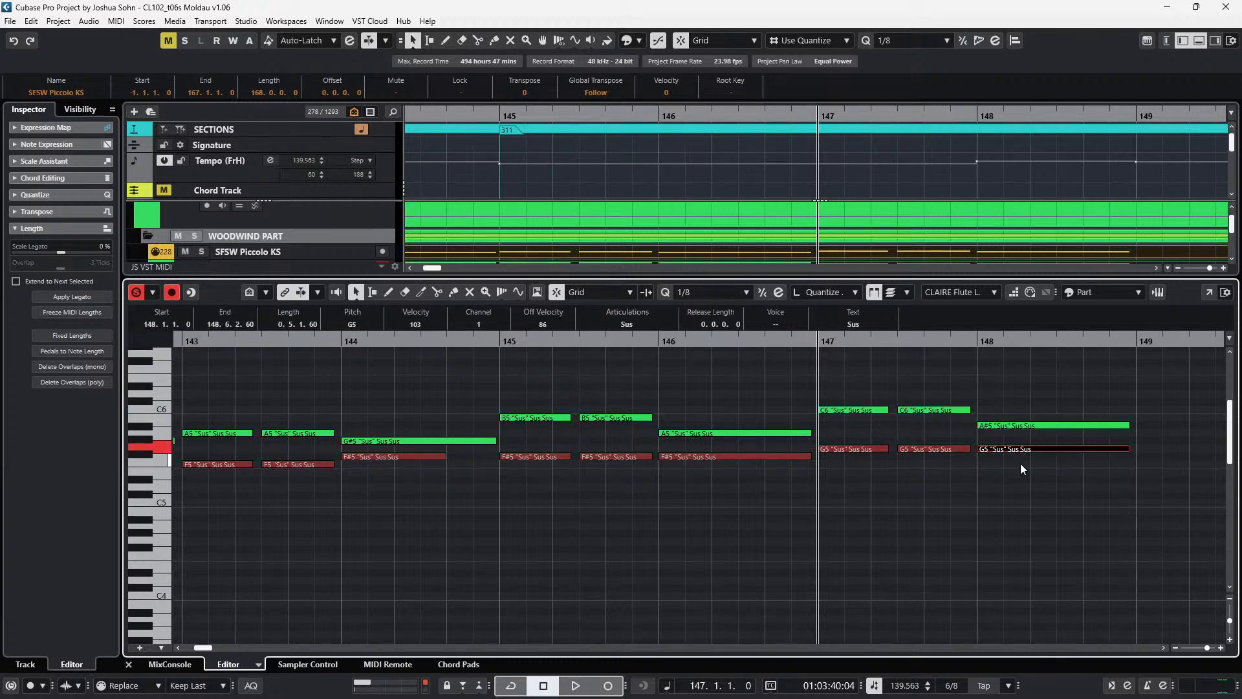
{"action": "key", "text": "Up"}
- Audition the phrase from bar 145 and lower the lower flute's bar 148 note to G5
{"action": "key", "text": "KP_Subtract"}
{"action": "key", "text": "space"}
{"action": "key", "text": "f"}
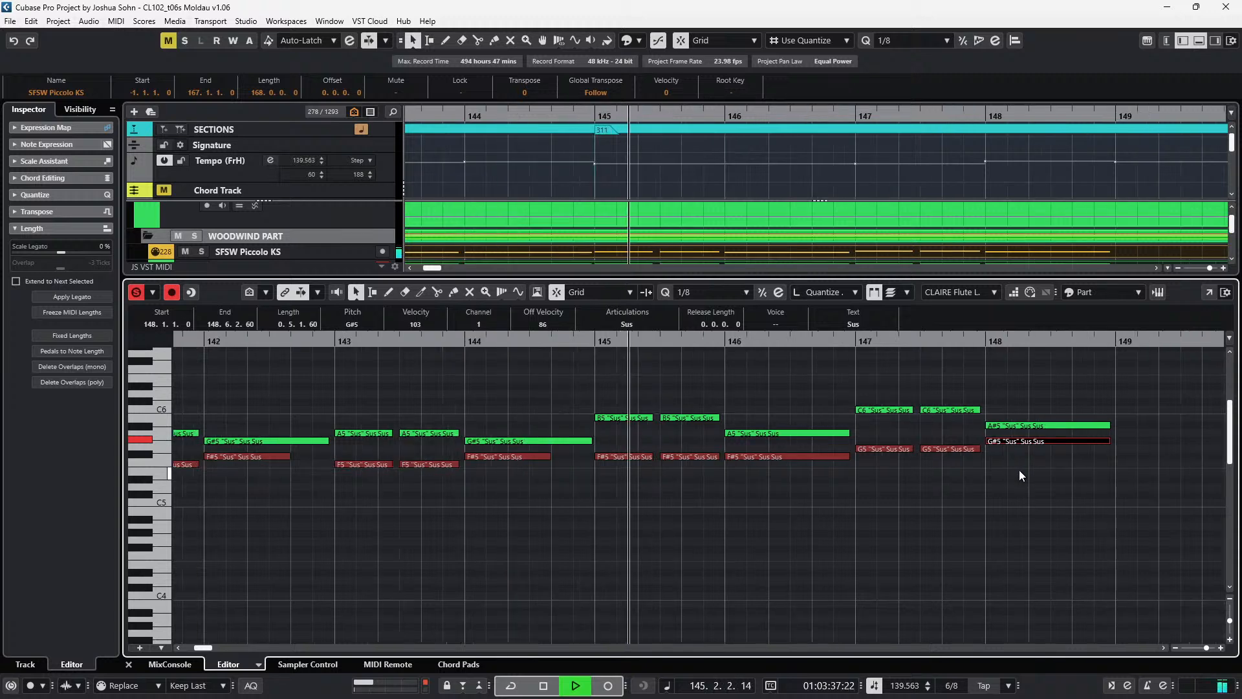
{"action": "left_click_drag", "start_coordinate": [909, 411], "coordinate": [844, 460]}
{"action": "key", "text": "space"}
{"action": "key", "text": "Down"}
{"action": "key", "text": "space"}
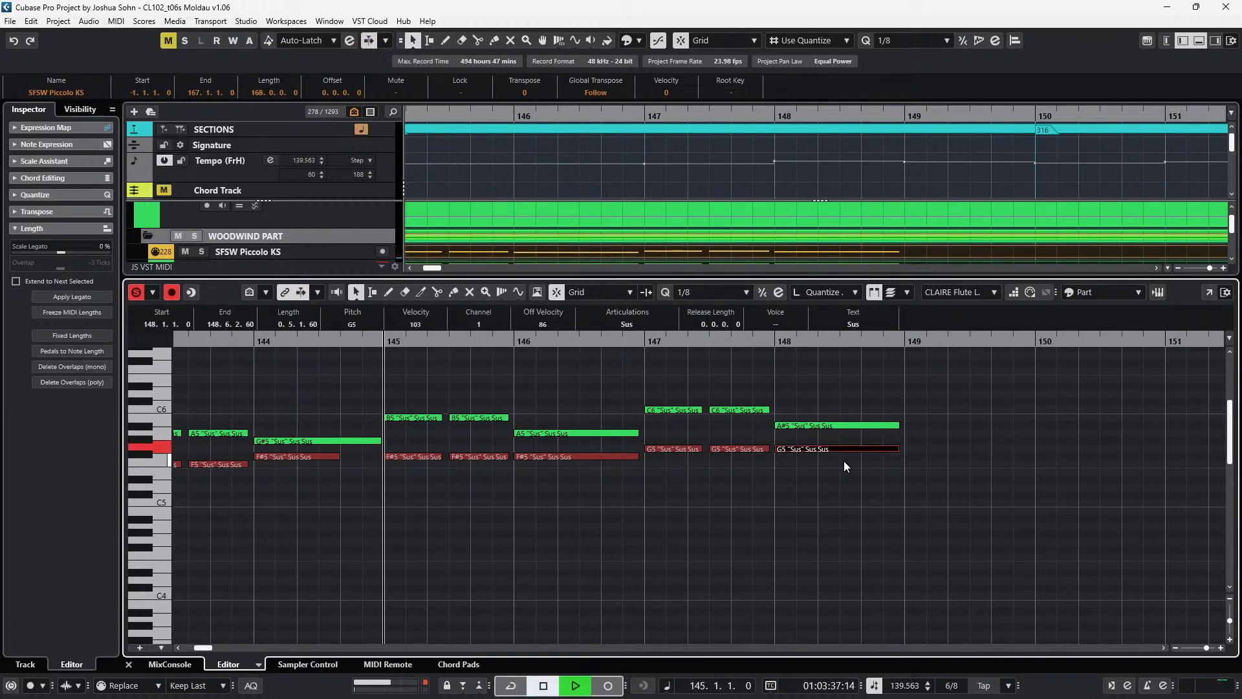
{"action": "key", "text": "g"}
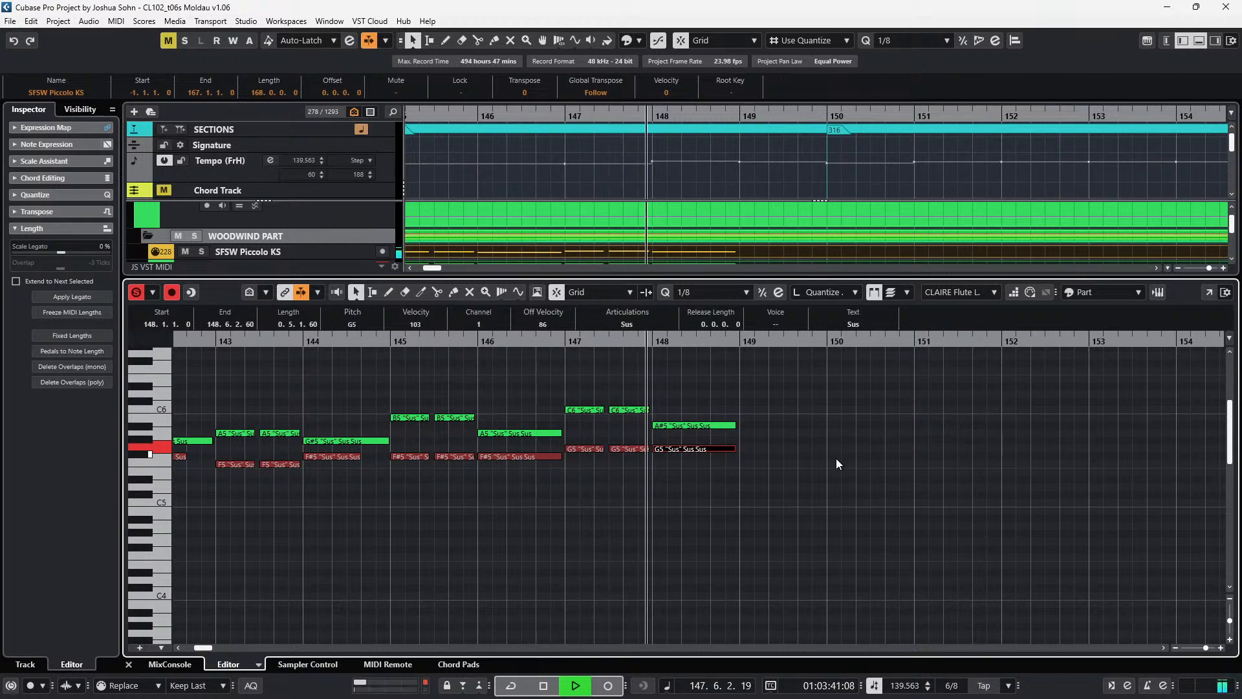
{"action": "key", "text": "space"}
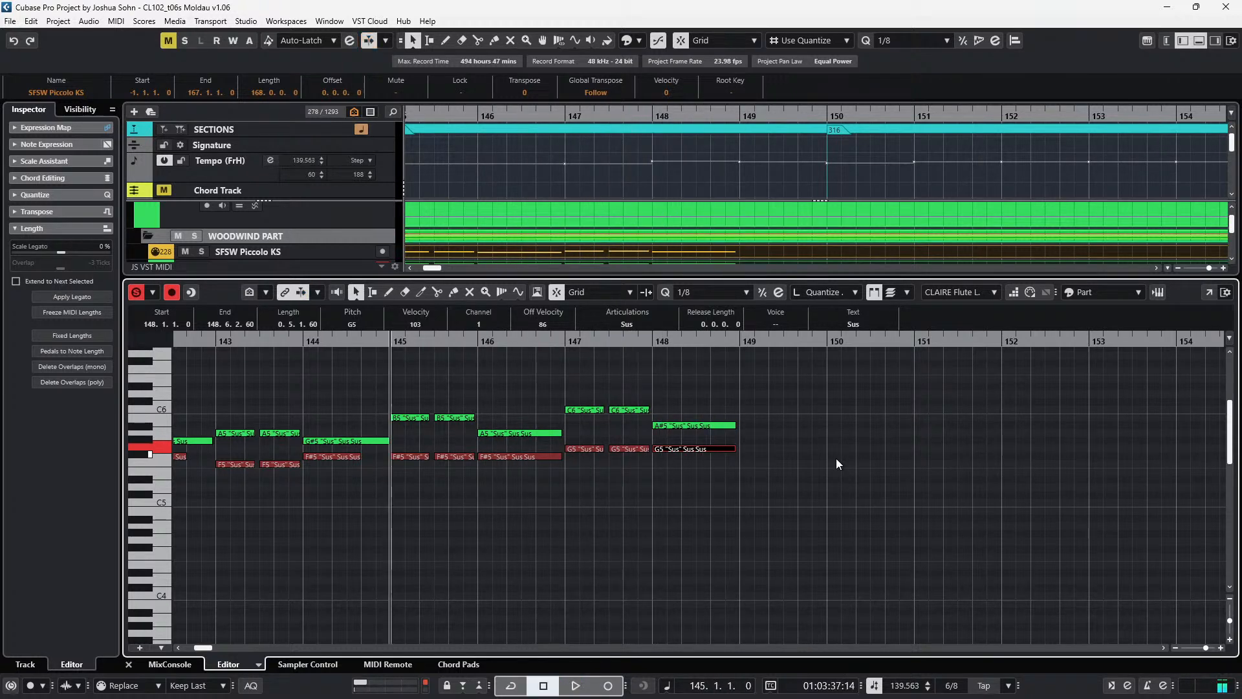
- Save the project and play back the extended flute phrase from bar 141
{"action": "key", "text": "KP_Subtract"}
{"action": "key", "text": "KP_Subtract"}
{"action": "key", "text": "ctrl+s"}
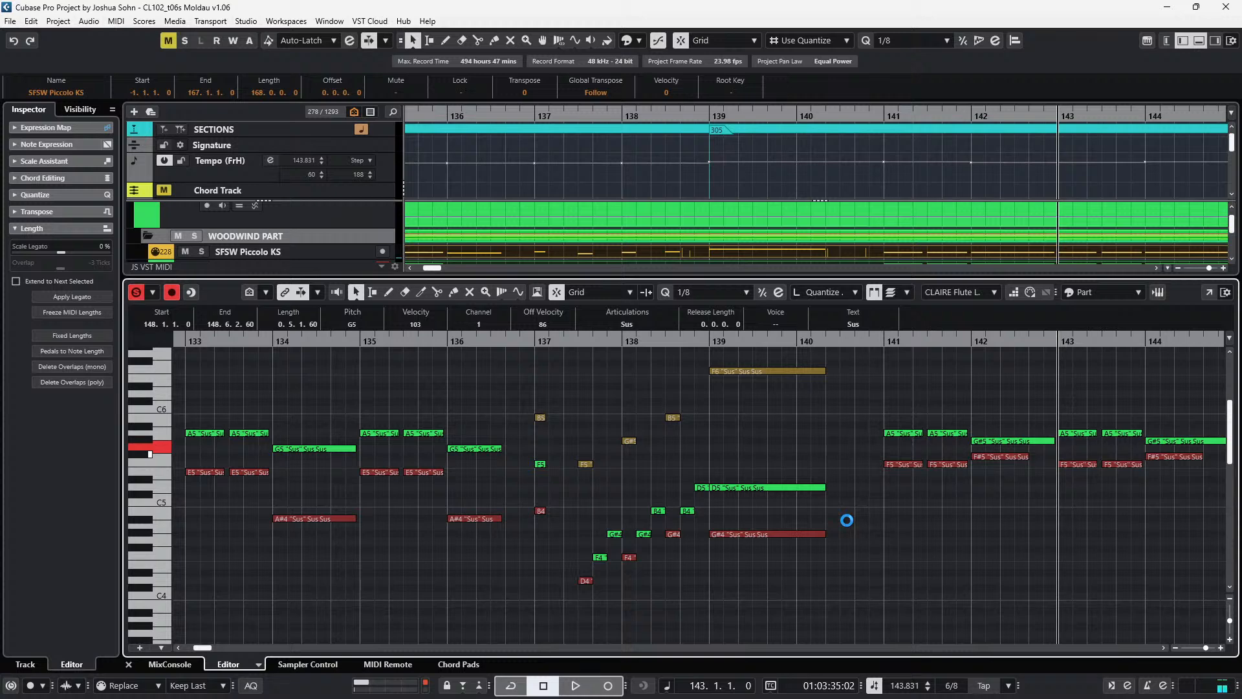
{"action": "scroll", "coordinate": [867, 479], "scroll_direction": "down", "scroll_amount": 2}
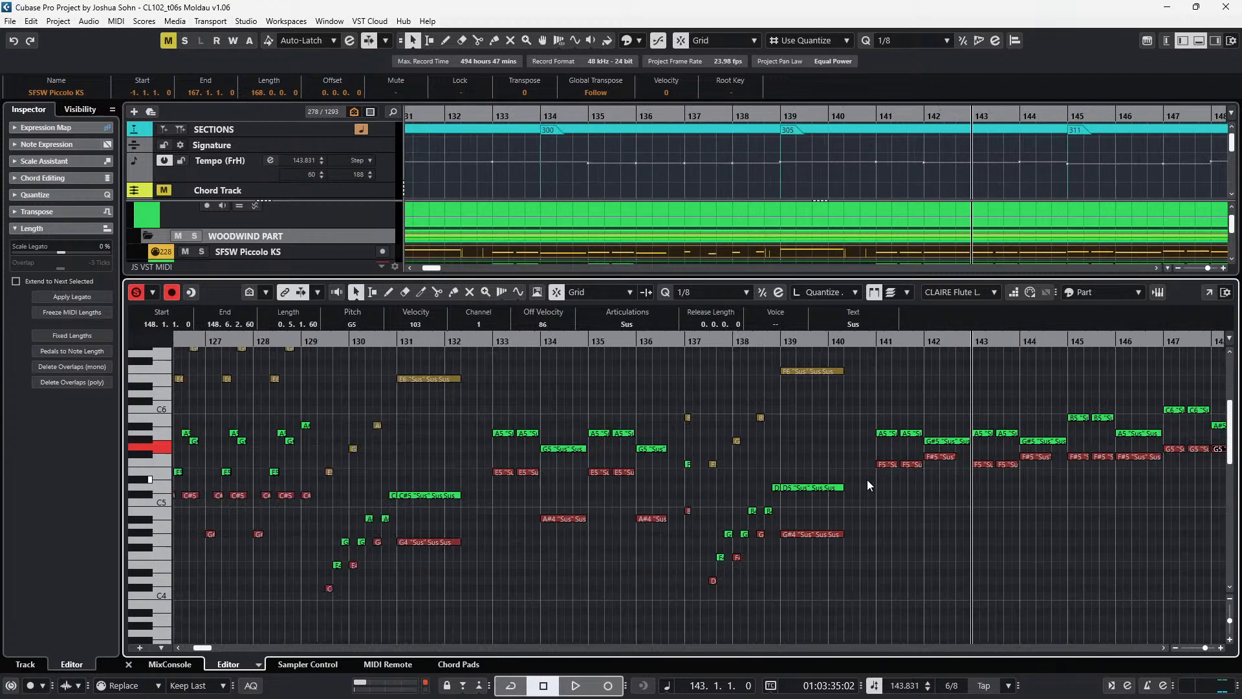
{"action": "key", "text": "KP_Subtract"}
{"action": "key", "text": "KP_Subtract"}
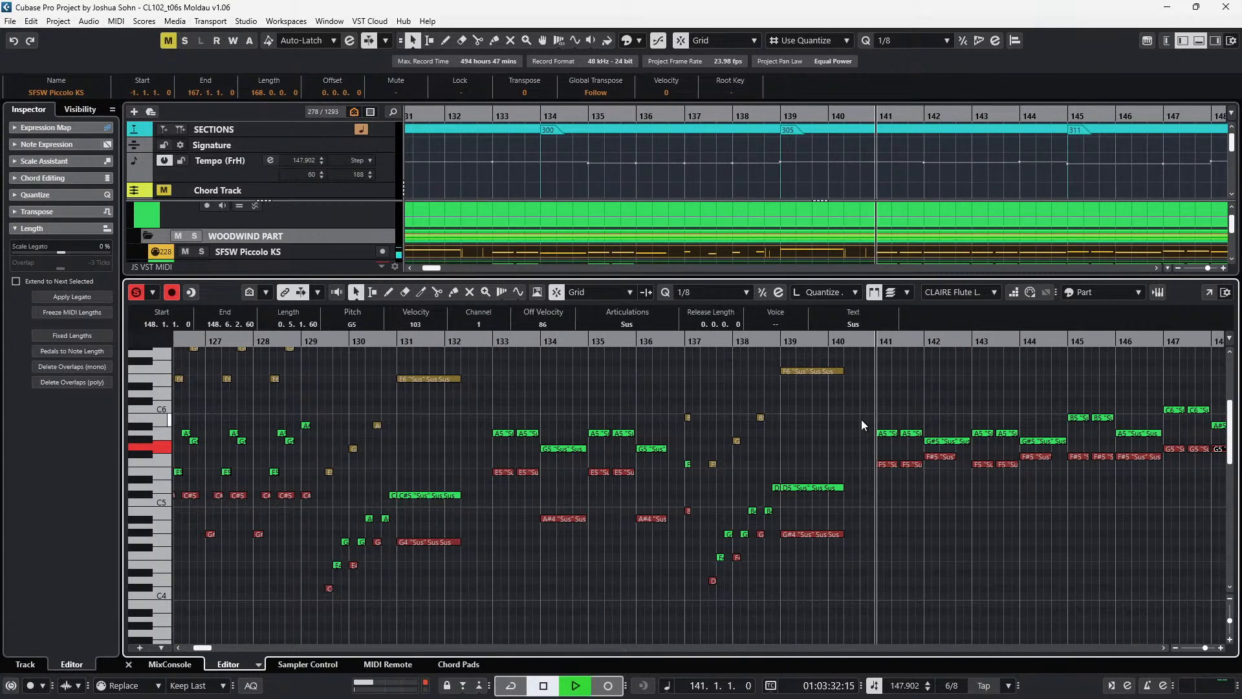
{"action": "key", "text": "space"}
{"action": "scroll", "coordinate": [954, 519], "scroll_direction": "down", "scroll_amount": 3}
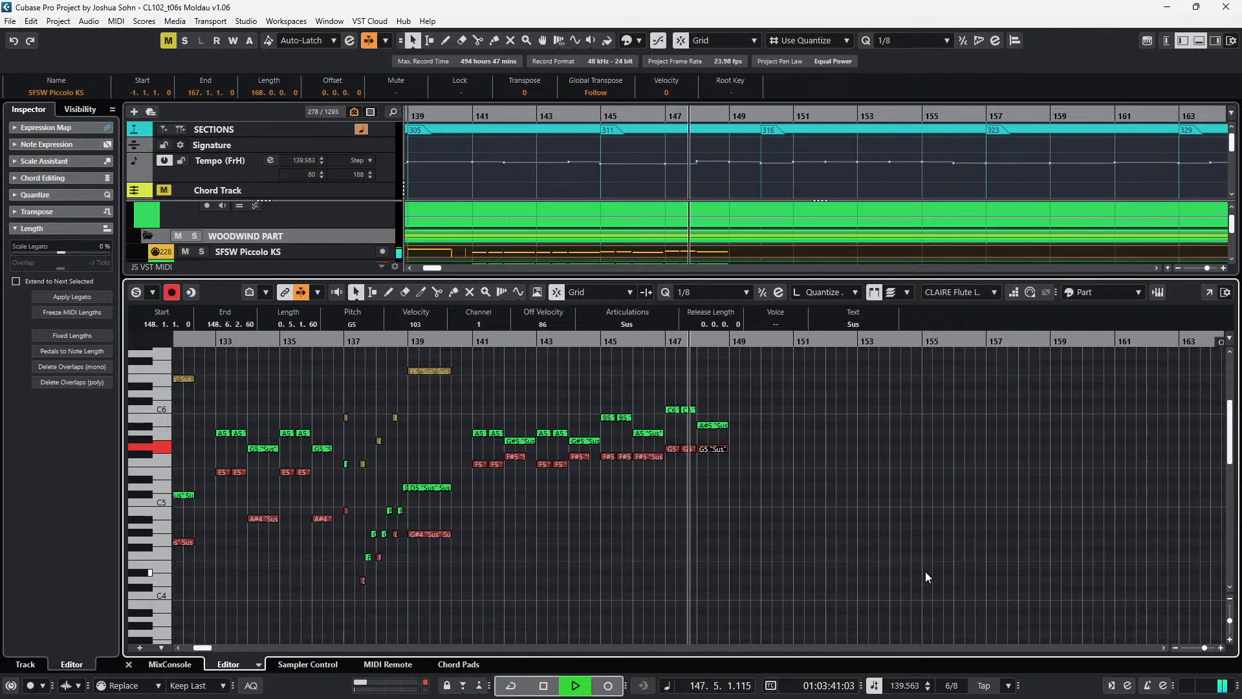
{"action": "key", "text": "space"}
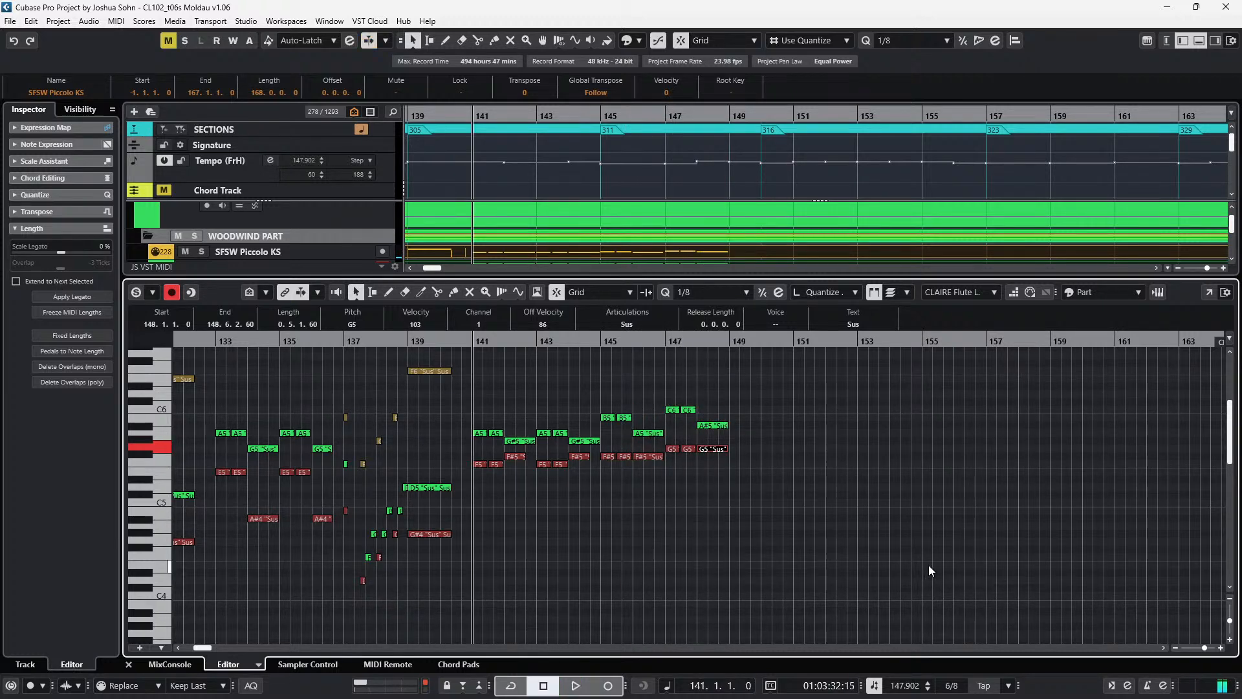
- Shorten the A#5 and G5 notes at bar 148 to a length of 0.3.1.60 and place the cursor at their start
{"action": "key", "text": "KP_Add"}
{"action": "key", "text": "KP_Add"}
{"action": "key", "text": "KP_Add"}
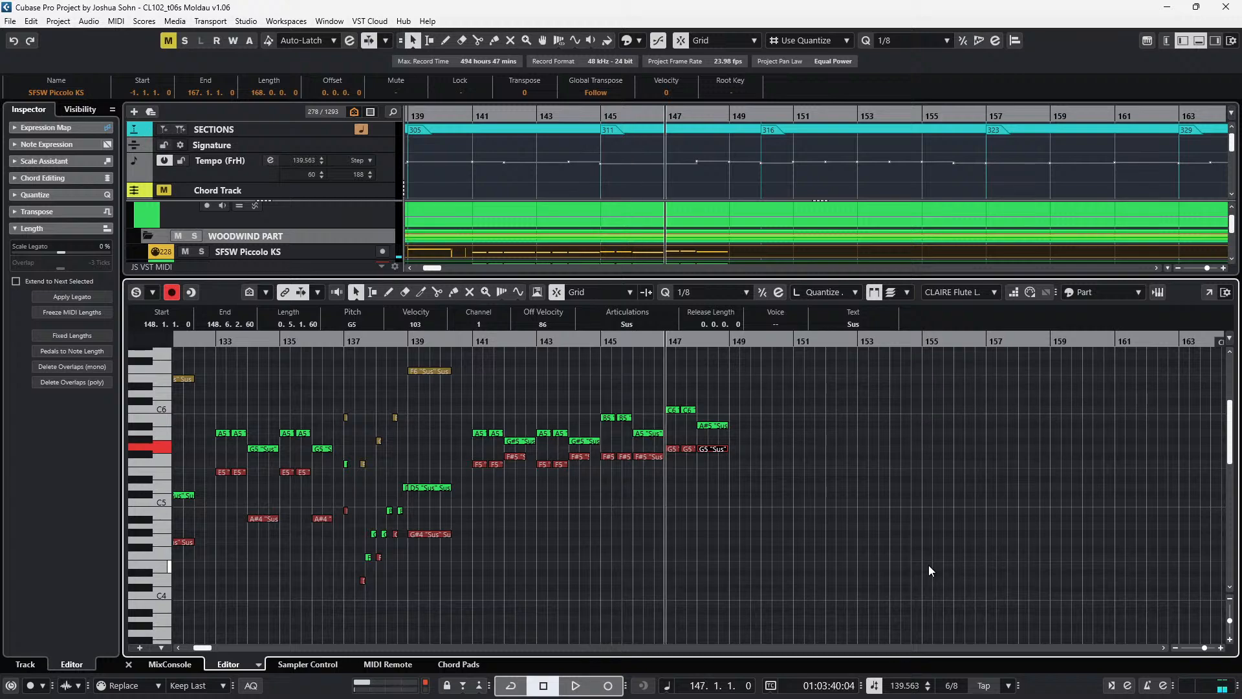
{"action": "scroll", "coordinate": [738, 551], "scroll_direction": "up", "scroll_amount": 4}
{"action": "scroll", "coordinate": [649, 474], "scroll_direction": "up", "scroll_amount": 3}
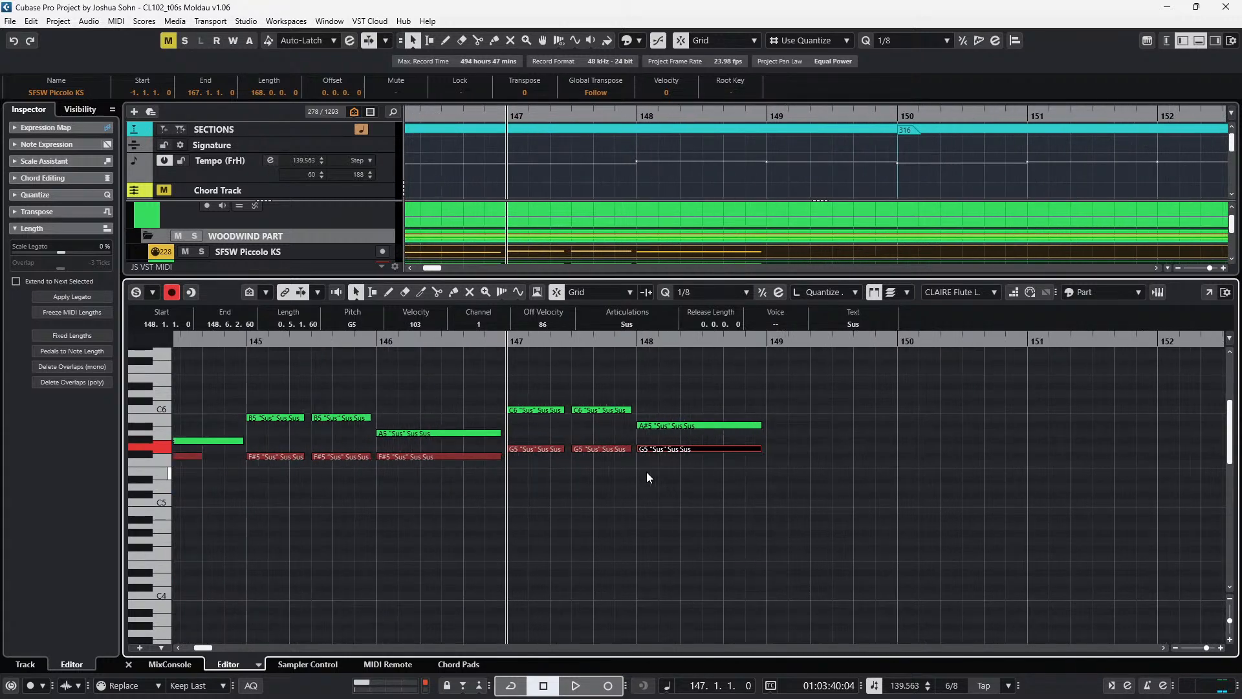
{"action": "scroll", "coordinate": [646, 471], "scroll_direction": "up", "scroll_amount": 2}
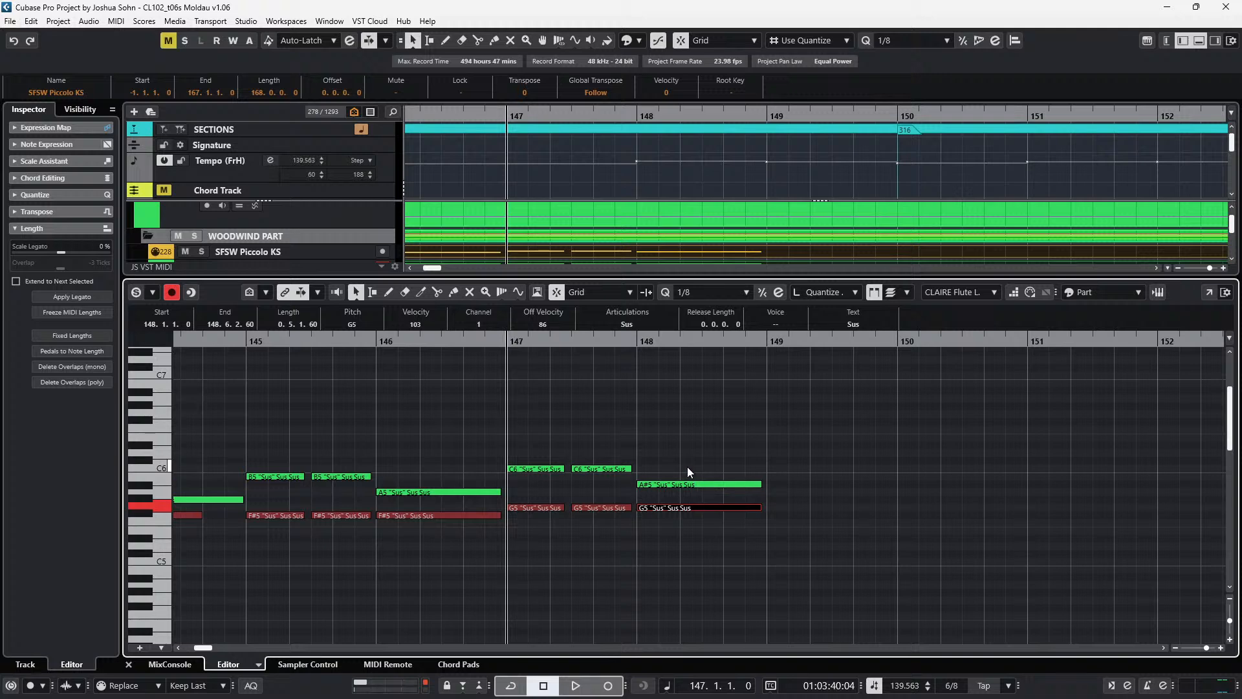
{"action": "left_click_drag", "start_coordinate": [687, 467], "coordinate": [723, 548]}
{"action": "key", "text": "alt+shift+Left"}
{"action": "key", "text": "alt+shift+Left"}
{"action": "key", "text": "l"}
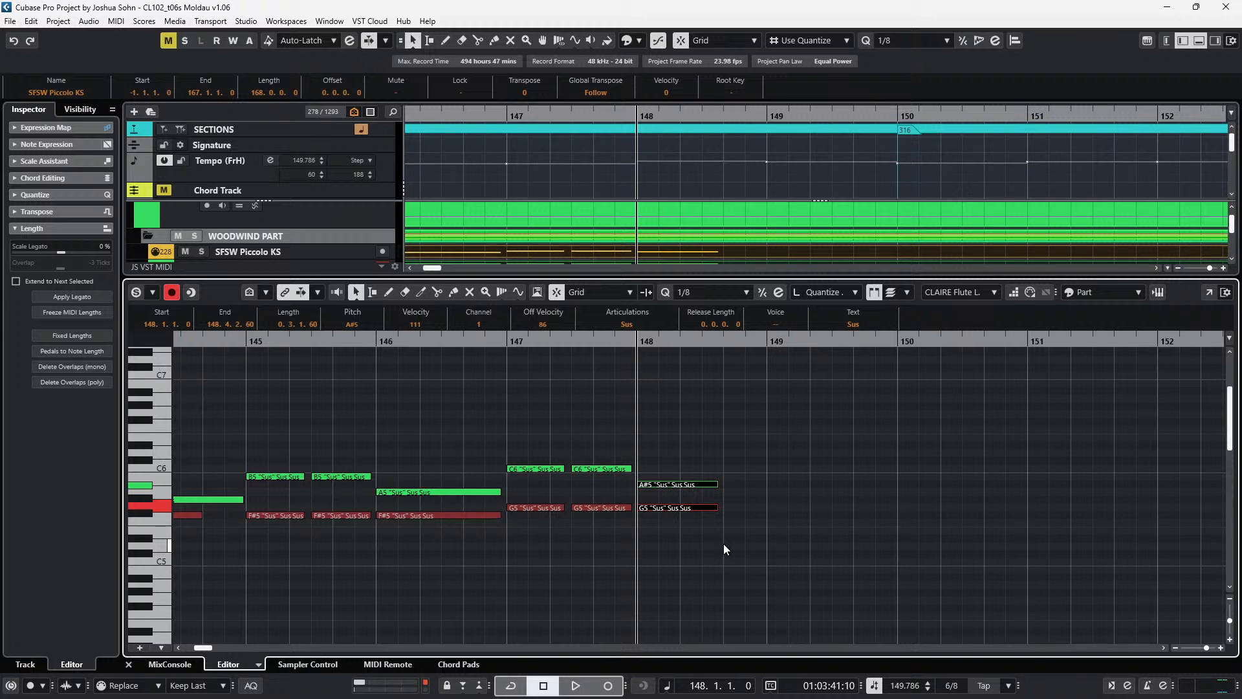
{"action": "scroll", "coordinate": [698, 472], "scroll_direction": "up", "scroll_amount": 2}
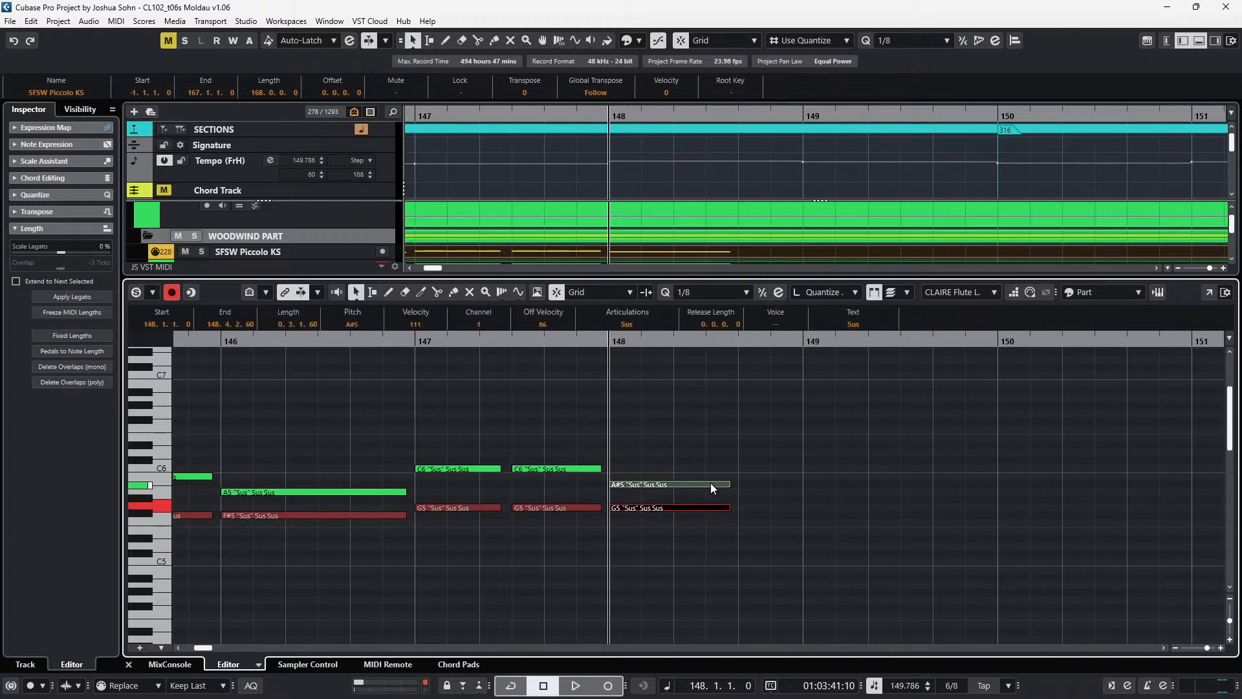
- Play back the bar 148 notes and try raising the lower flute's note by a semitone
{"action": "key", "text": "space"}
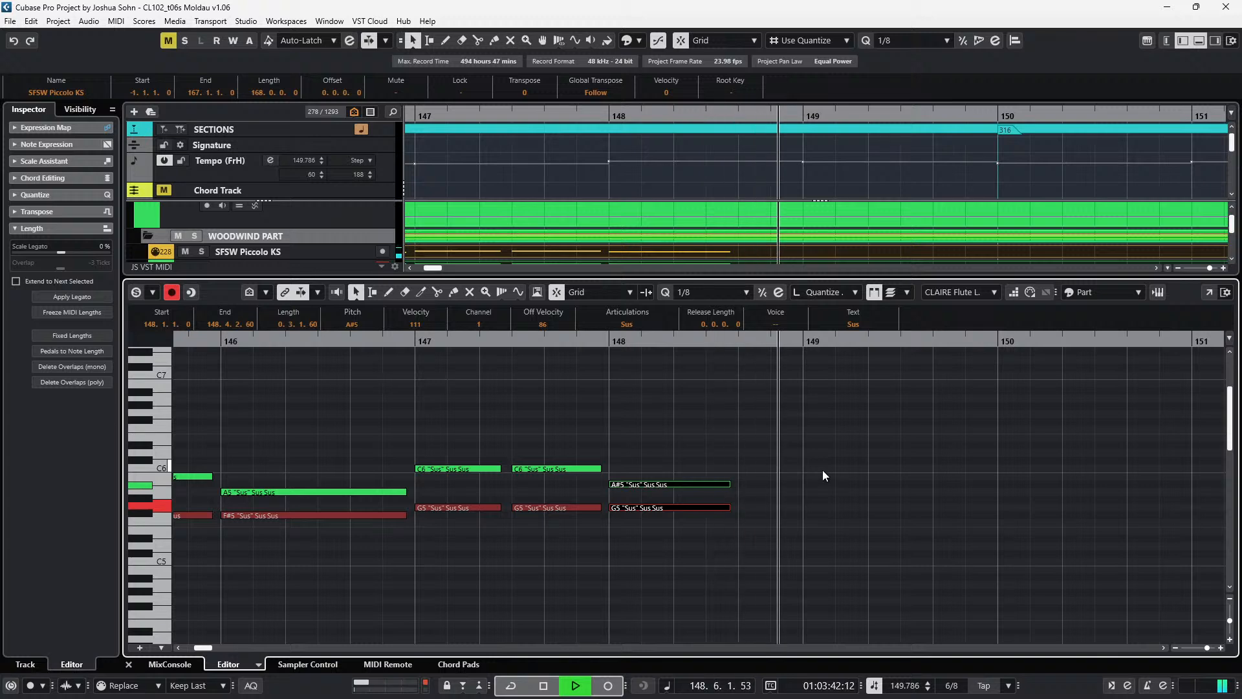
{"action": "key", "text": "space"}
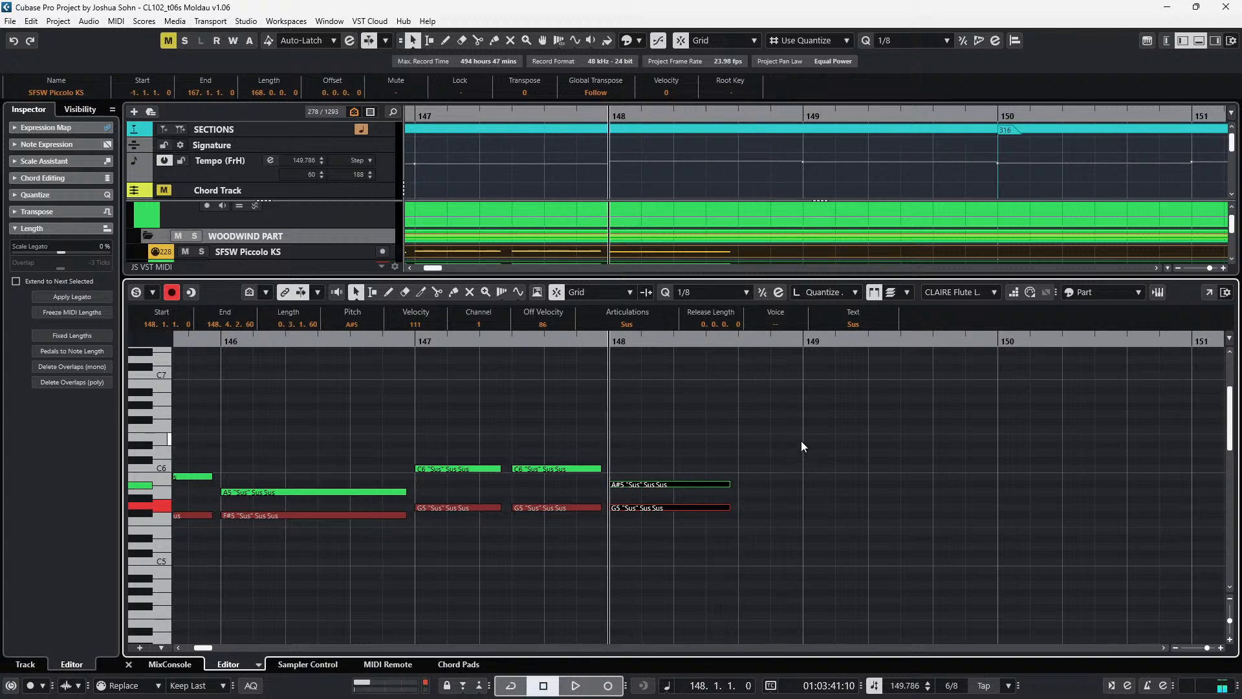
{"action": "left_click_drag", "start_coordinate": [735, 537], "coordinate": [709, 507]}
{"action": "key", "text": "Up"}
{"action": "left_click_drag", "start_coordinate": [719, 460], "coordinate": [691, 505]}
{"action": "key", "text": "ctrl+z"}
- Copy the A#5 and G5 flute notes to bar 149 and extend them to a length of 1.0.0.0
{"action": "left_click", "coordinate": [744, 465]}
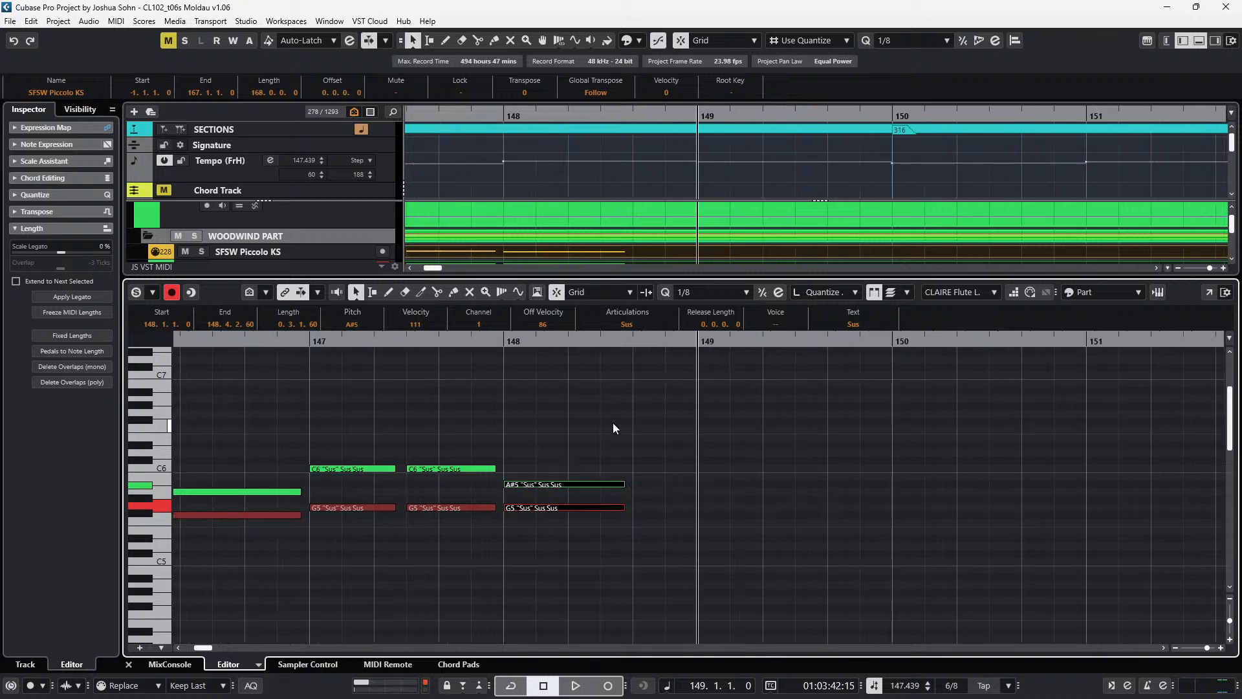
{"action": "key", "text": "ctrl+v"}
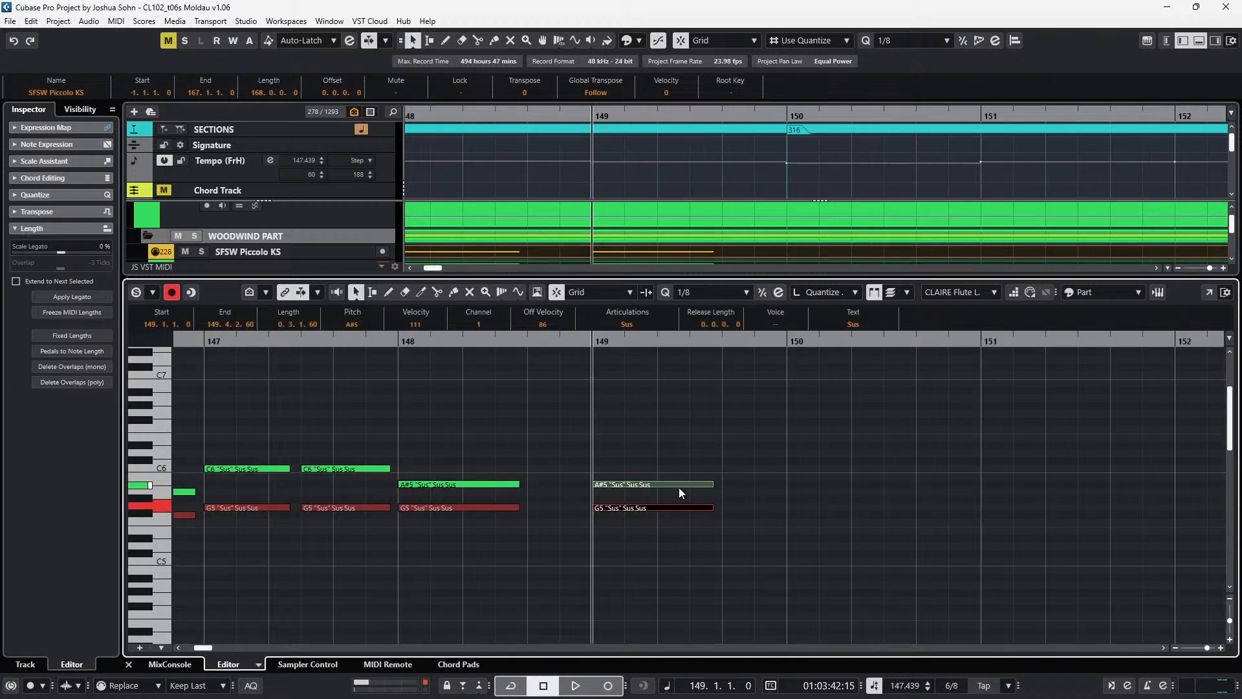
{"action": "key", "text": "q"}
{"action": "key", "text": "alt+Right"}
{"action": "key", "text": "alt+Right"}
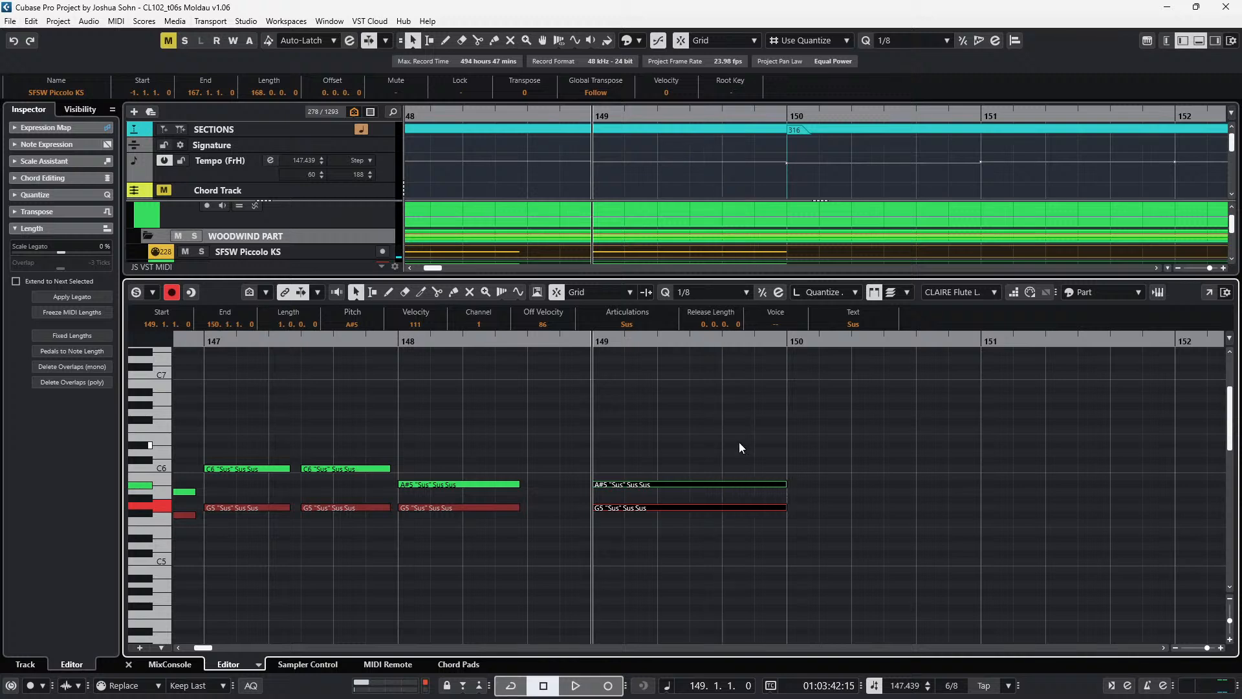
- Lower the bar 149 notes to A5 in the upper flute and F#5 in the lower flute
{"action": "left_click_drag", "start_coordinate": [738, 443], "coordinate": [725, 510]}
{"action": "key", "text": "Down"}
{"action": "key", "text": "Down"}
{"action": "key", "text": "Up"}
{"action": "left_click", "coordinate": [711, 550]}
{"action": "left_click", "coordinate": [711, 515]}
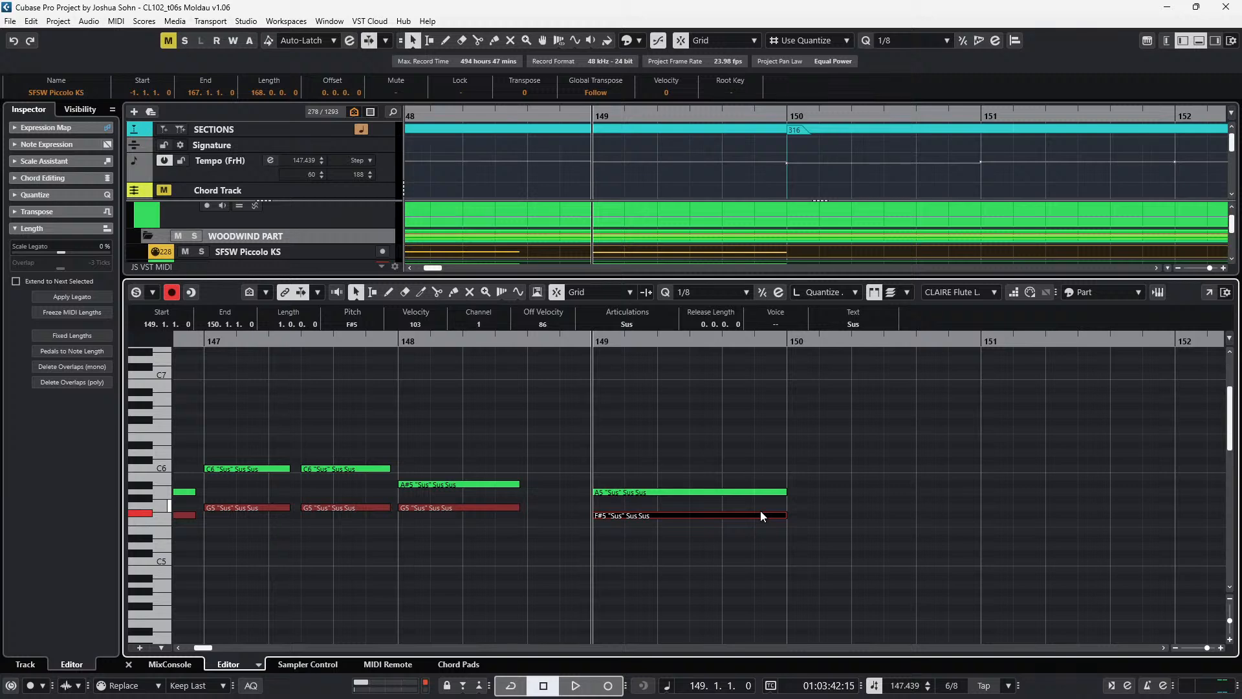
- Copy all flute notes of bars 147 and 148 to bar 150
{"action": "scroll", "coordinate": [789, 527], "scroll_direction": "down", "scroll_amount": 2}
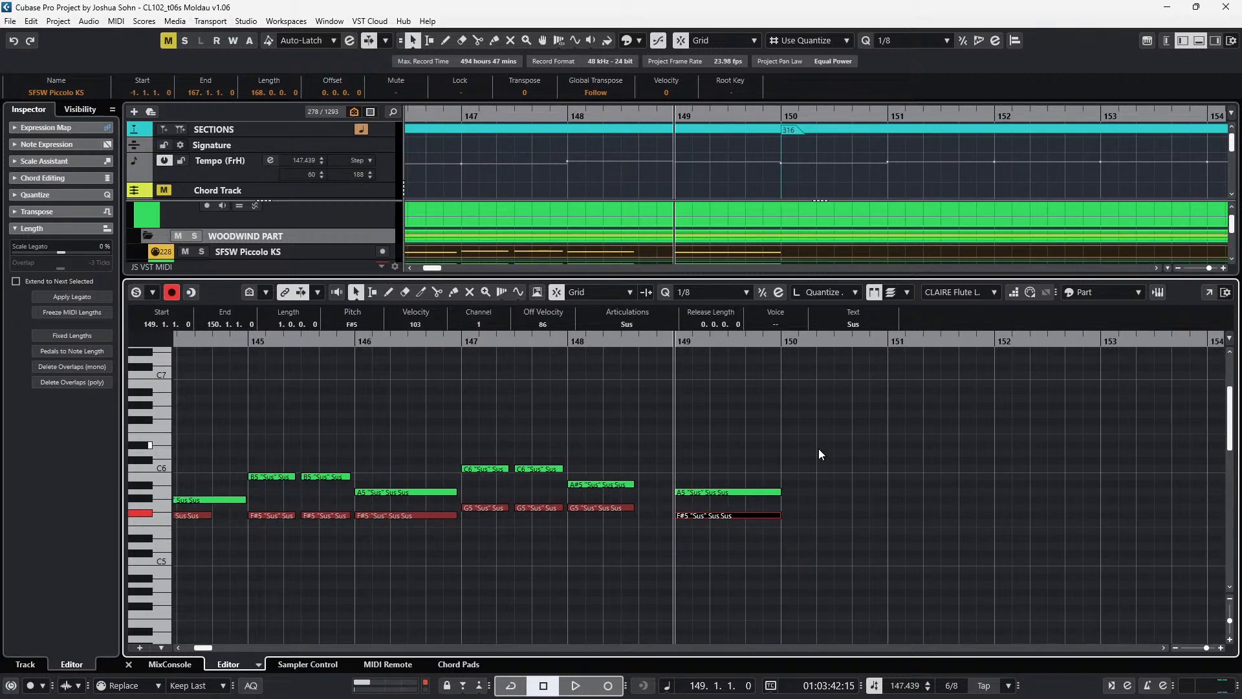
{"action": "left_click_drag", "start_coordinate": [493, 432], "coordinate": [560, 525]}
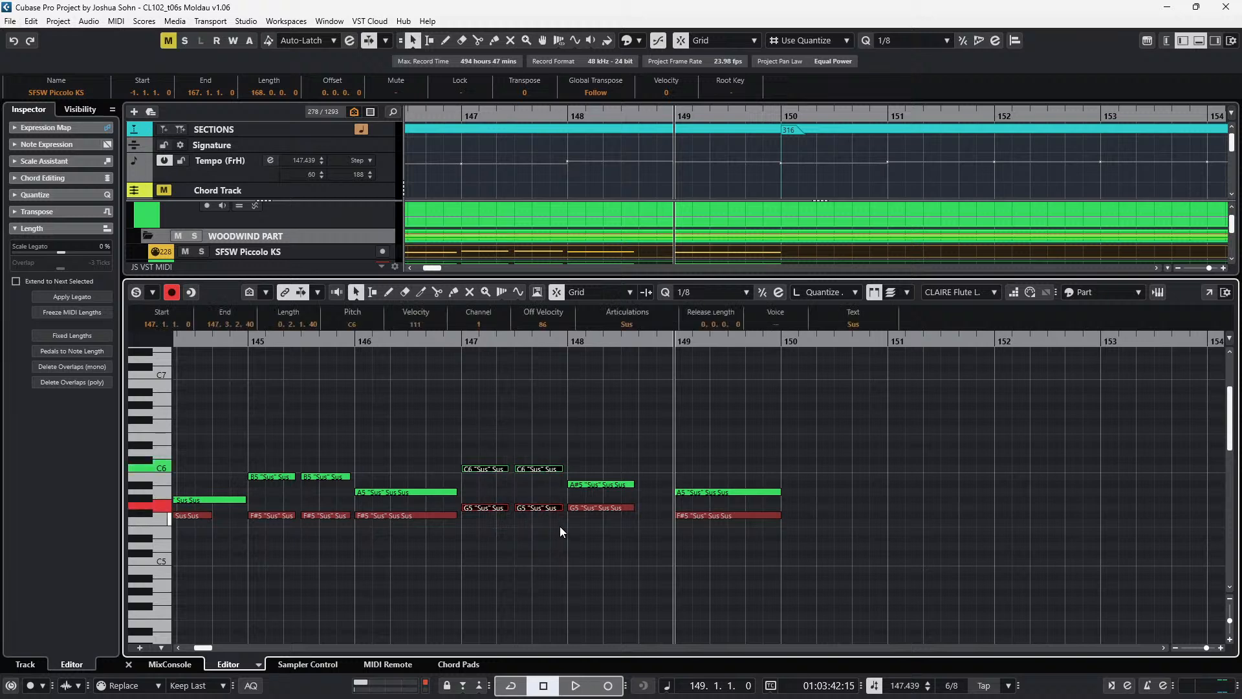
{"action": "left_click_drag", "start_coordinate": [591, 434], "coordinate": [607, 555]}
{"action": "key", "text": "ctrl+v"}
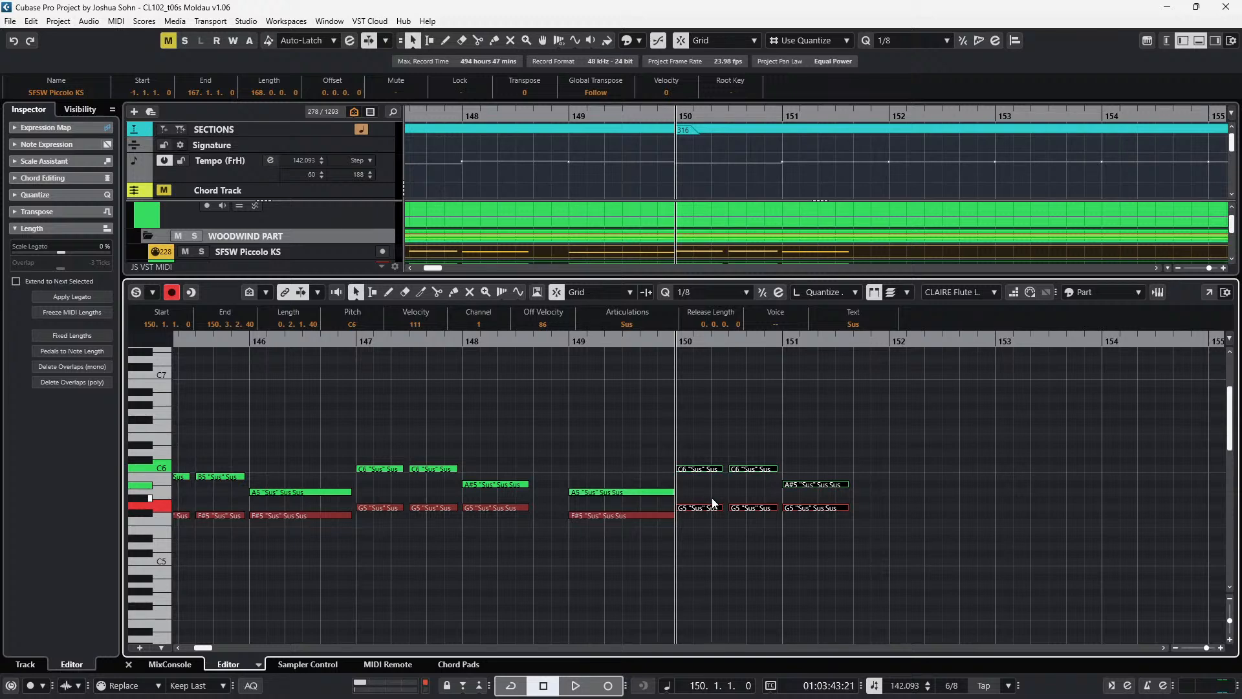
- Lower the three lower flute notes in bars 150 and 151 to E5 and play back the passage
{"action": "left_click_drag", "start_coordinate": [711, 497], "coordinate": [813, 518]}
{"action": "key", "text": "Down"}
{"action": "key", "text": "Down"}
{"action": "key", "text": "Down"}
{"action": "key", "text": "space"}
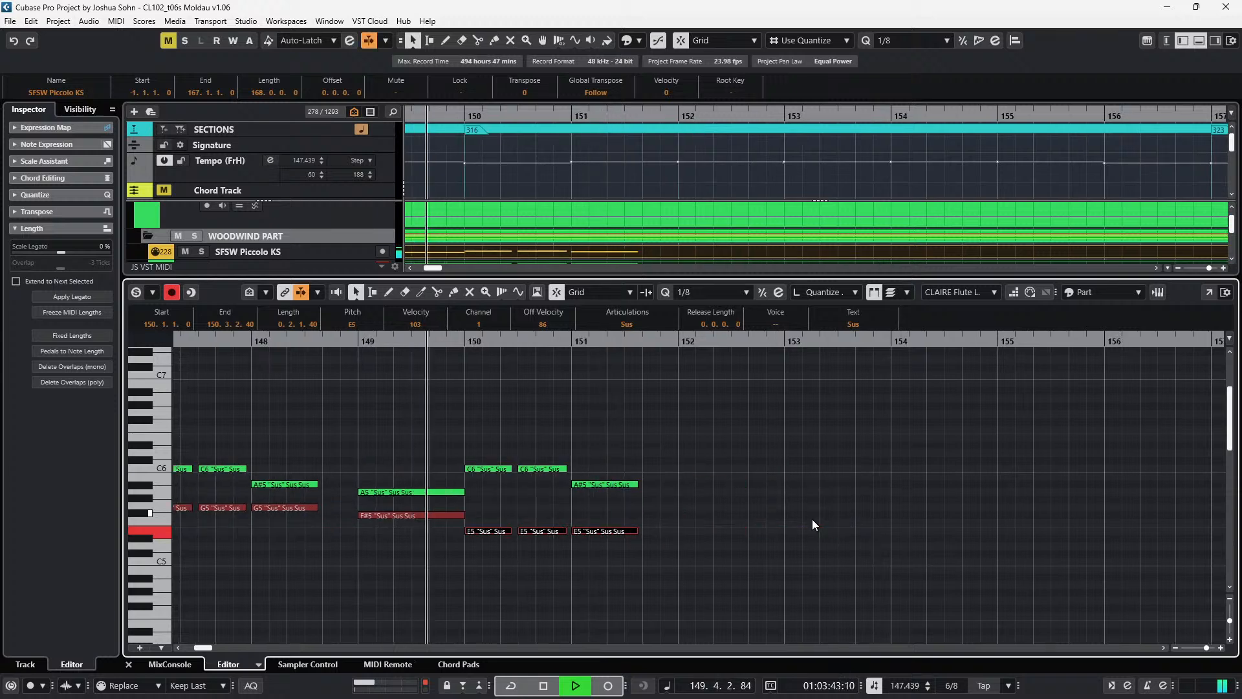
{"action": "key", "text": "space"}
- Change the bar 151 notes to B5 in the upper flute and D#5 in the lower flute
{"action": "left_click_drag", "start_coordinate": [632, 451], "coordinate": [603, 499]}
{"action": "key", "text": "Up"}
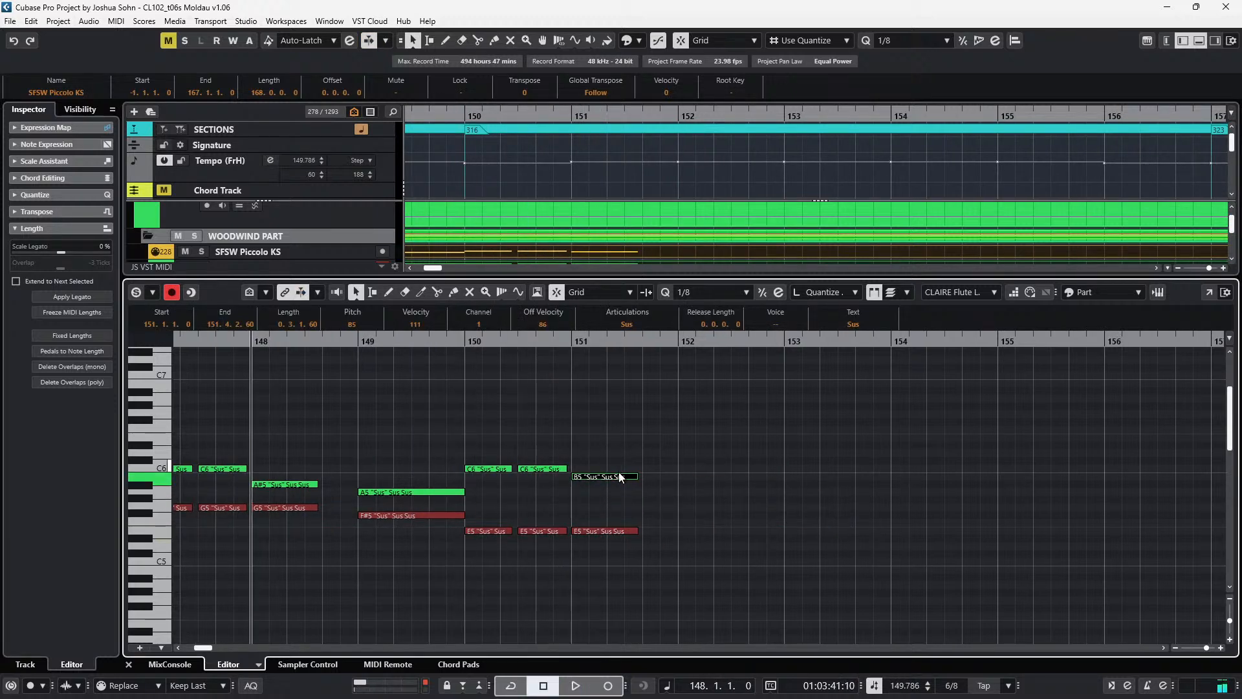
{"action": "left_click", "coordinate": [607, 537]}
{"action": "left_click_drag", "start_coordinate": [608, 537], "coordinate": [614, 542]}
{"action": "key", "text": "Down"}
{"action": "left_click_drag", "start_coordinate": [618, 458], "coordinate": [619, 575]}
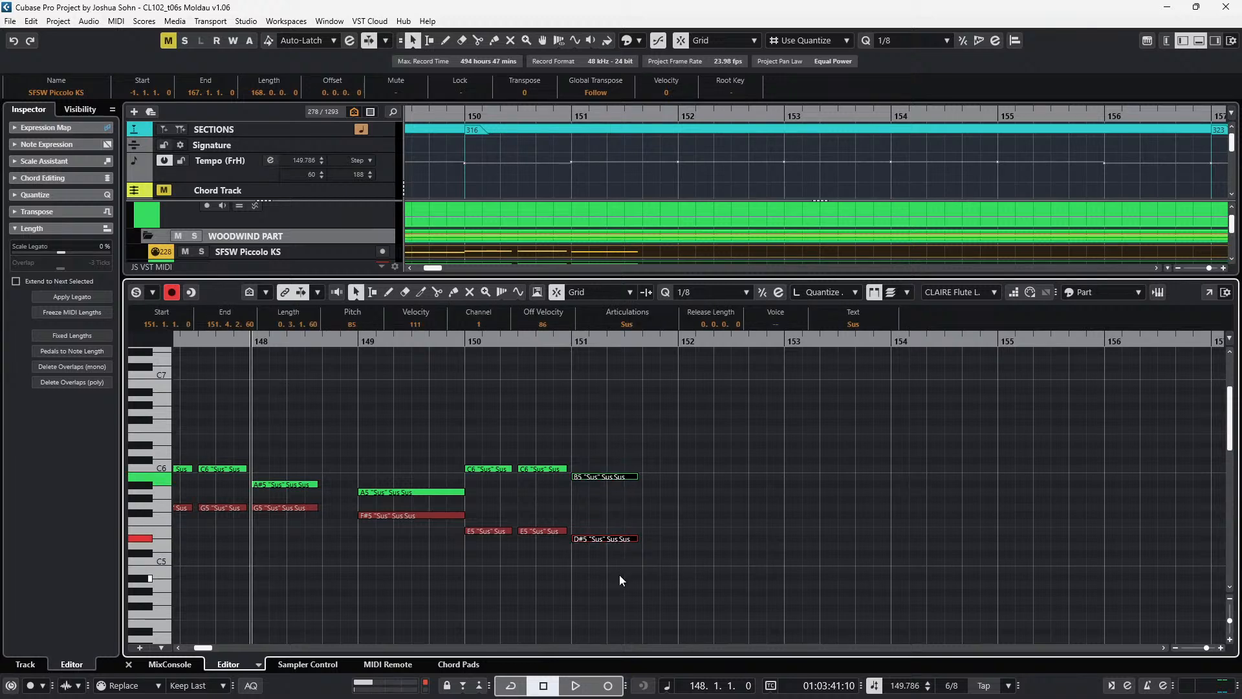
- Duplicate the phrase of bars 150 and 151 to bar 152 and play back the copy
{"action": "left_click_drag", "start_coordinate": [602, 381], "coordinate": [488, 607]}
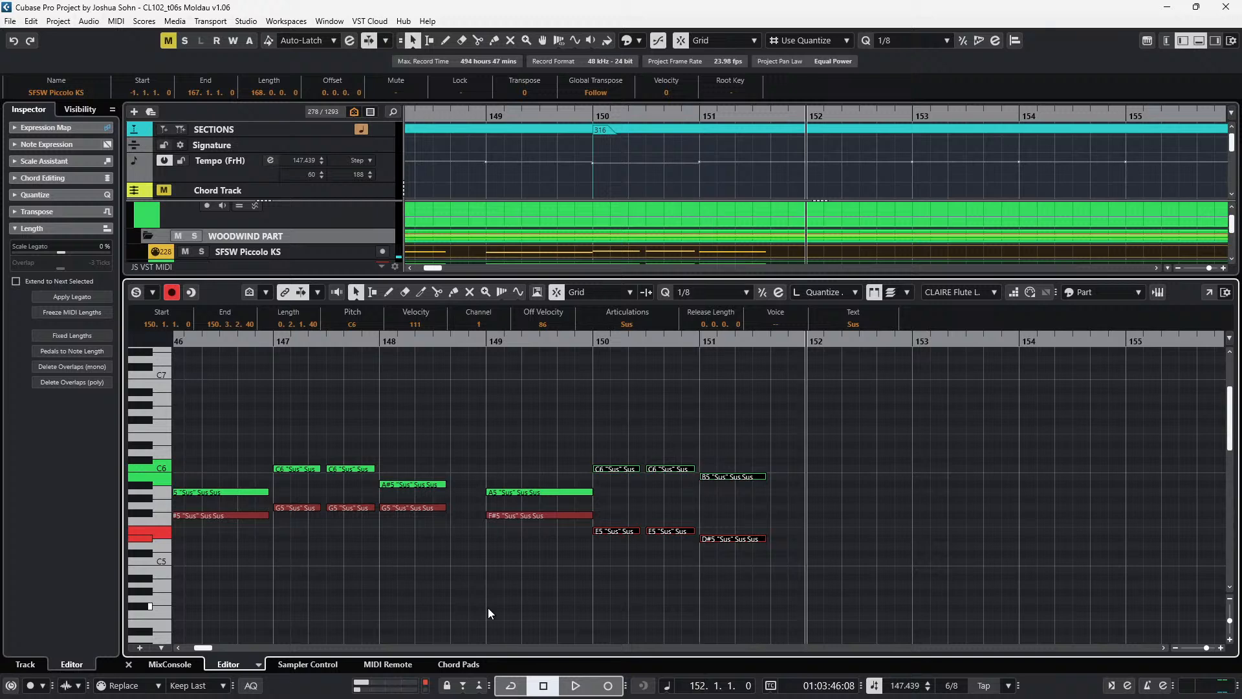
{"action": "key", "text": "ctrl+d"}
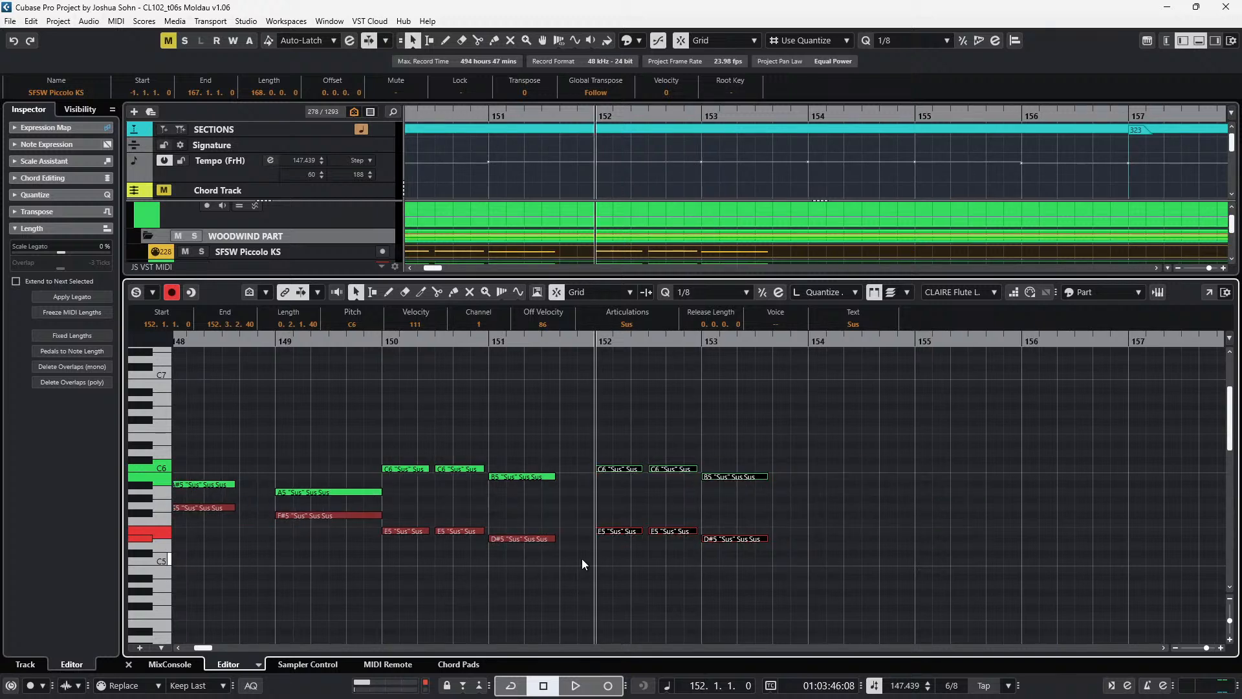
{"action": "key", "text": "space"}
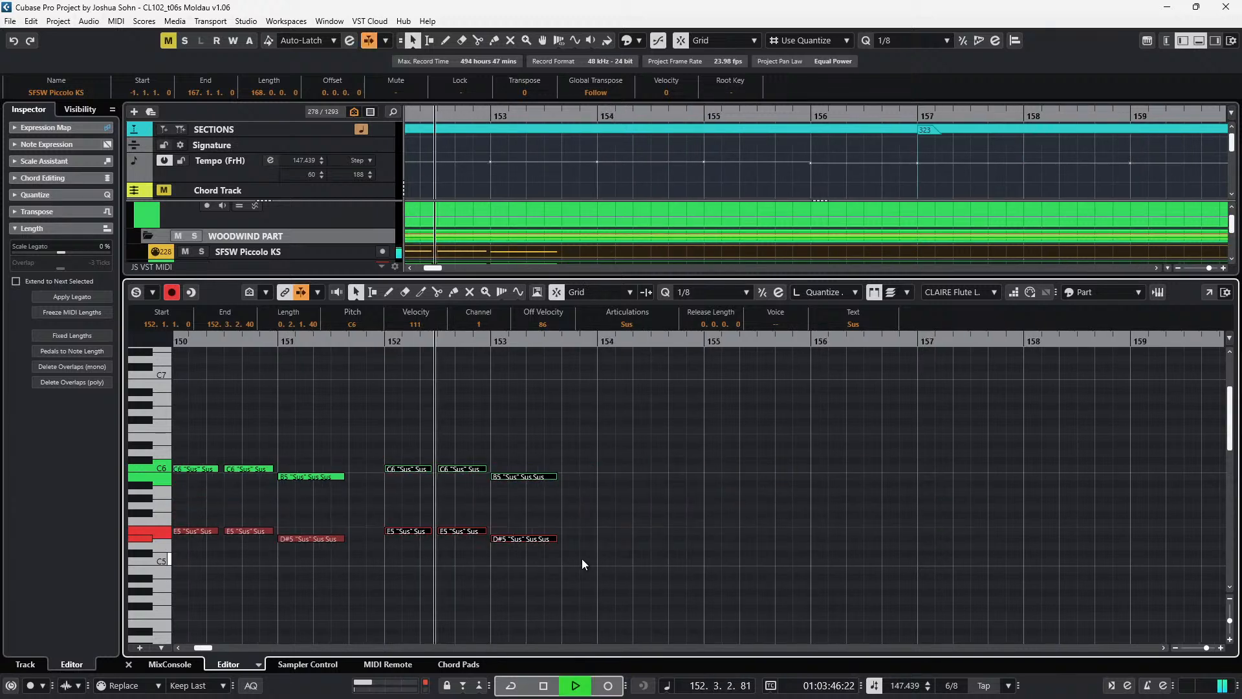
{"action": "key", "text": "space"}
{"action": "scroll", "coordinate": [612, 556], "scroll_direction": "down", "scroll_amount": 3}
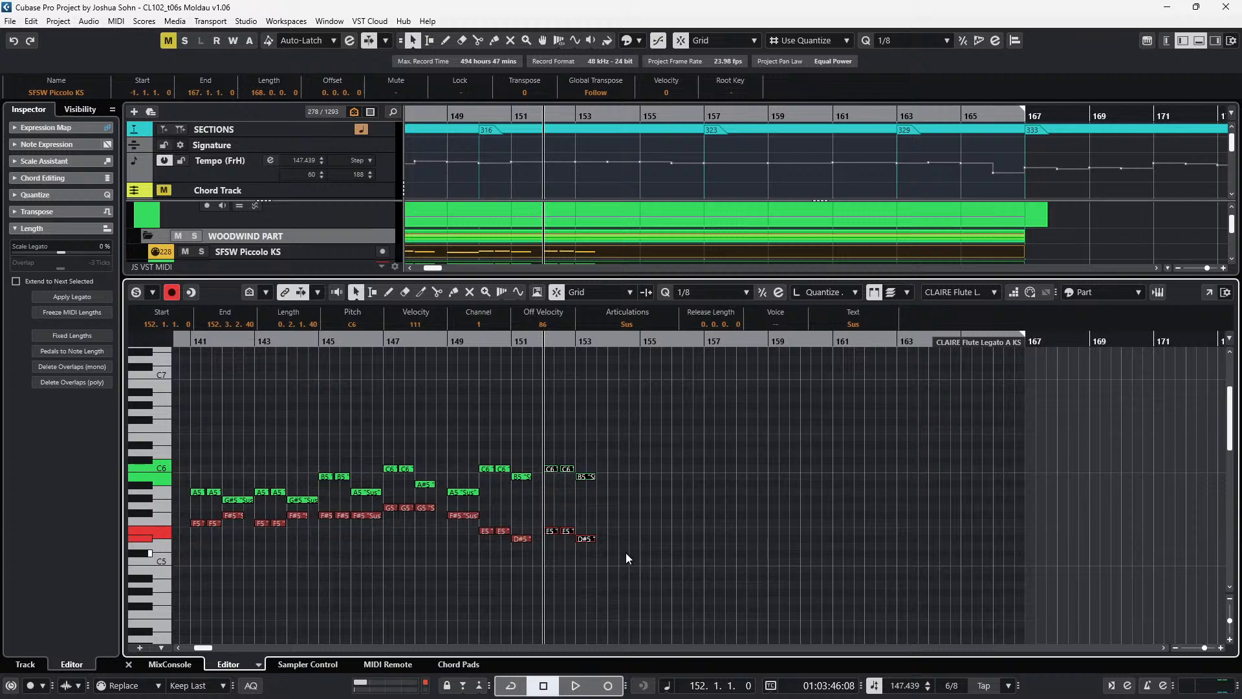
- Move the playback cursor back to the start of bar 147
{"action": "scroll", "coordinate": [625, 531], "scroll_direction": "left", "scroll_amount": 5}
{"action": "key", "text": "KP_Subtract"}
{"action": "key", "text": "KP_Subtract"}
{"action": "key", "text": "KP_Subtract"}
{"action": "key", "text": "KP_Subtract"}
{"action": "key", "text": "KP_Subtract"}
{"action": "key", "text": "KP_Subtract"}
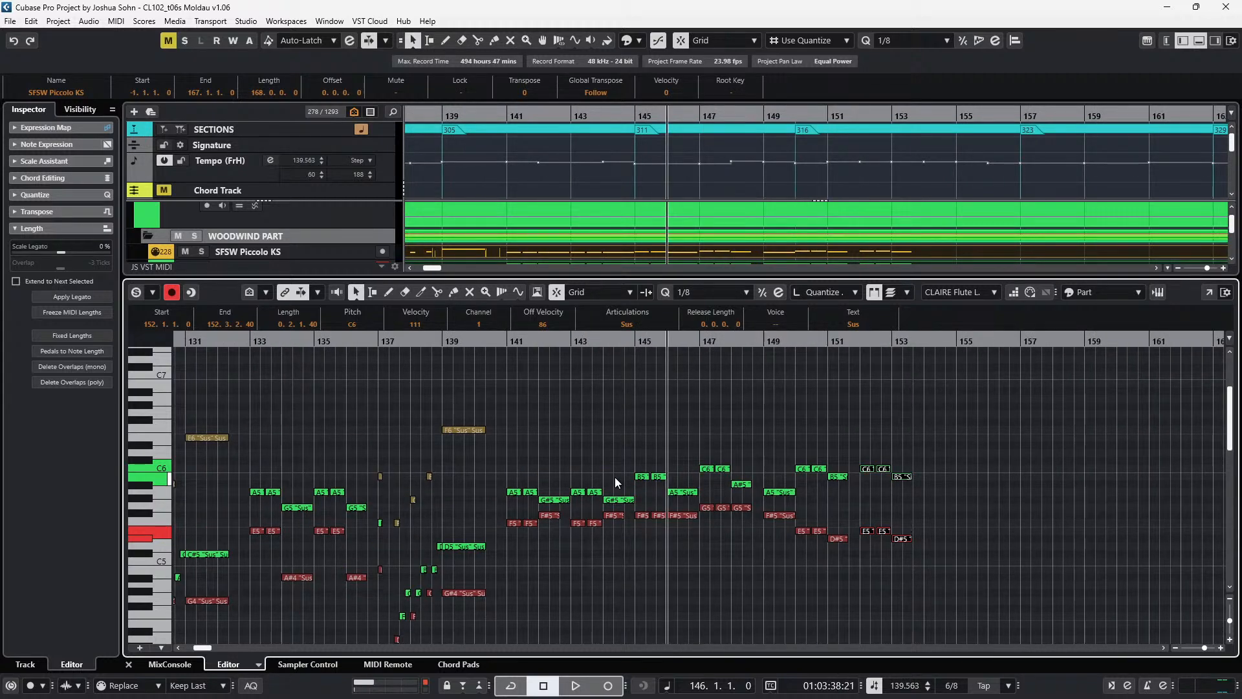
{"action": "key", "text": "h"}
{"action": "key", "text": "KP_Add"}
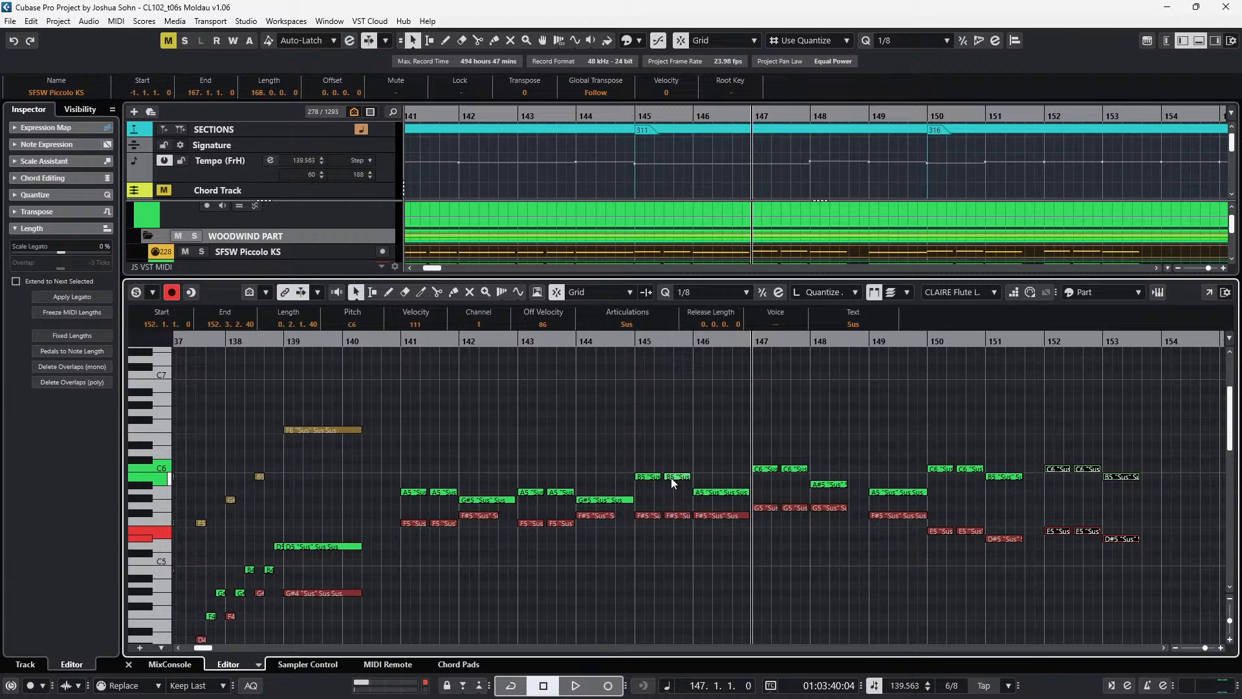
{"action": "key", "text": "h"}
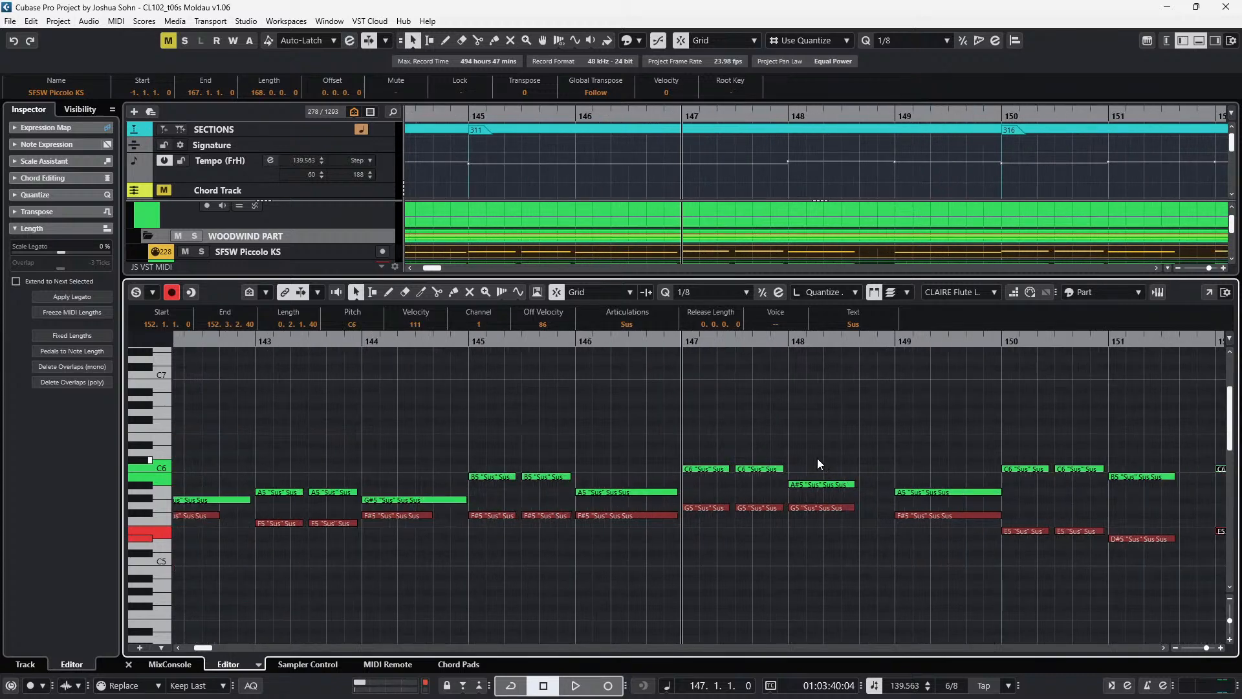
- Transpose all piccolo notes from bar 147 through bar 153 up one octave
{"action": "left_click", "coordinate": [742, 470]}
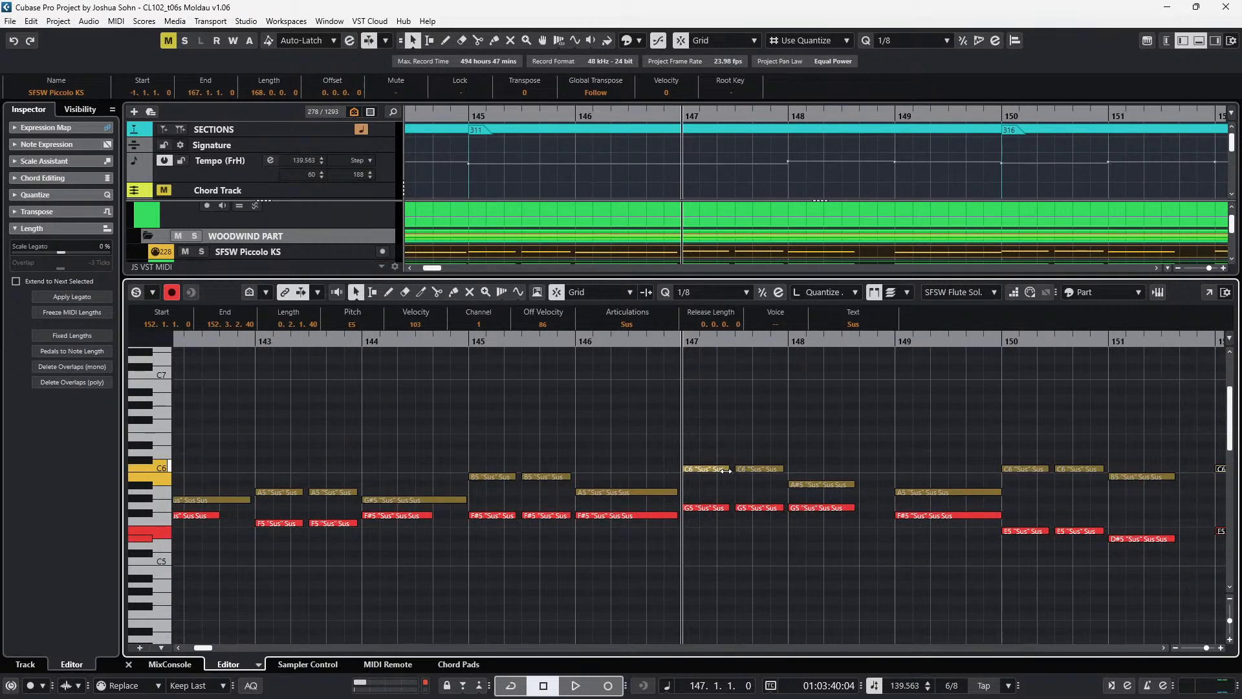
{"action": "left_click", "coordinate": [716, 470]}
{"action": "key", "text": "shift+Right"}
{"action": "key", "text": "shift+Right"}
{"action": "key", "text": "shift+Right"}
{"action": "key", "text": "shift+Right"}
{"action": "key", "text": "shift+Right"}
{"action": "key", "text": "shift+Right"}
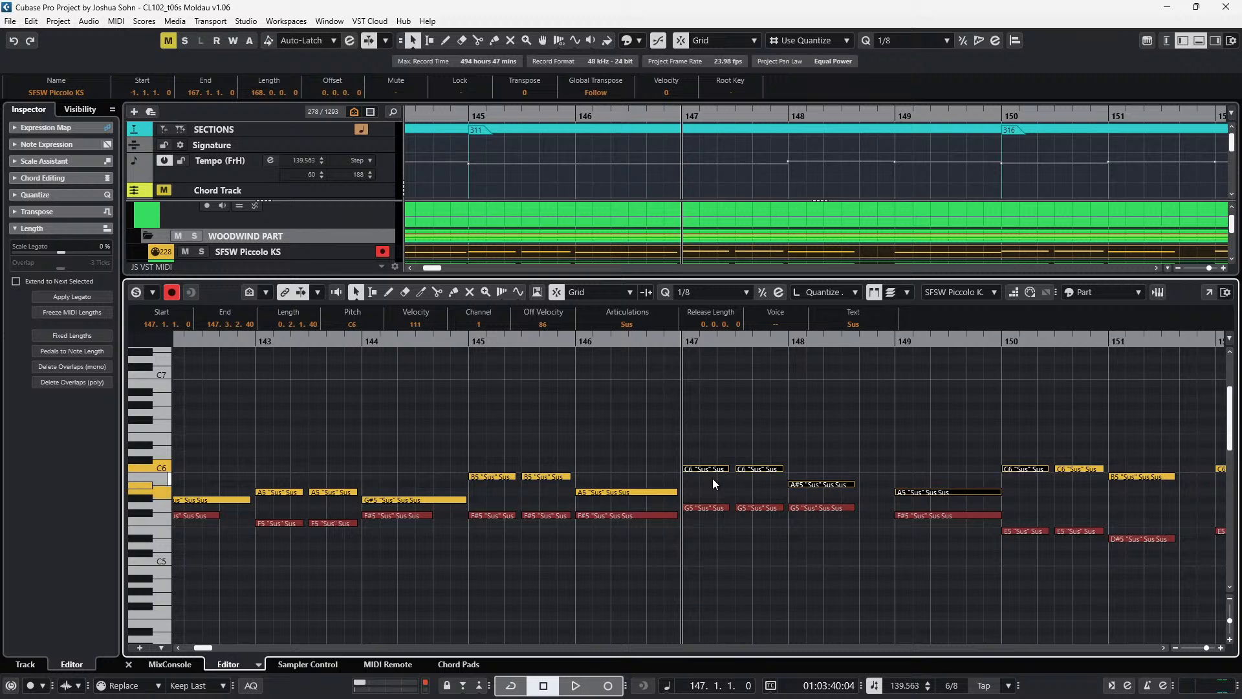
{"action": "scroll", "coordinate": [713, 437], "scroll_direction": "right", "scroll_amount": 2}
{"action": "key", "text": "shift+Right"}
{"action": "key", "text": "shift+Right"}
{"action": "key", "text": "shift+Right"}
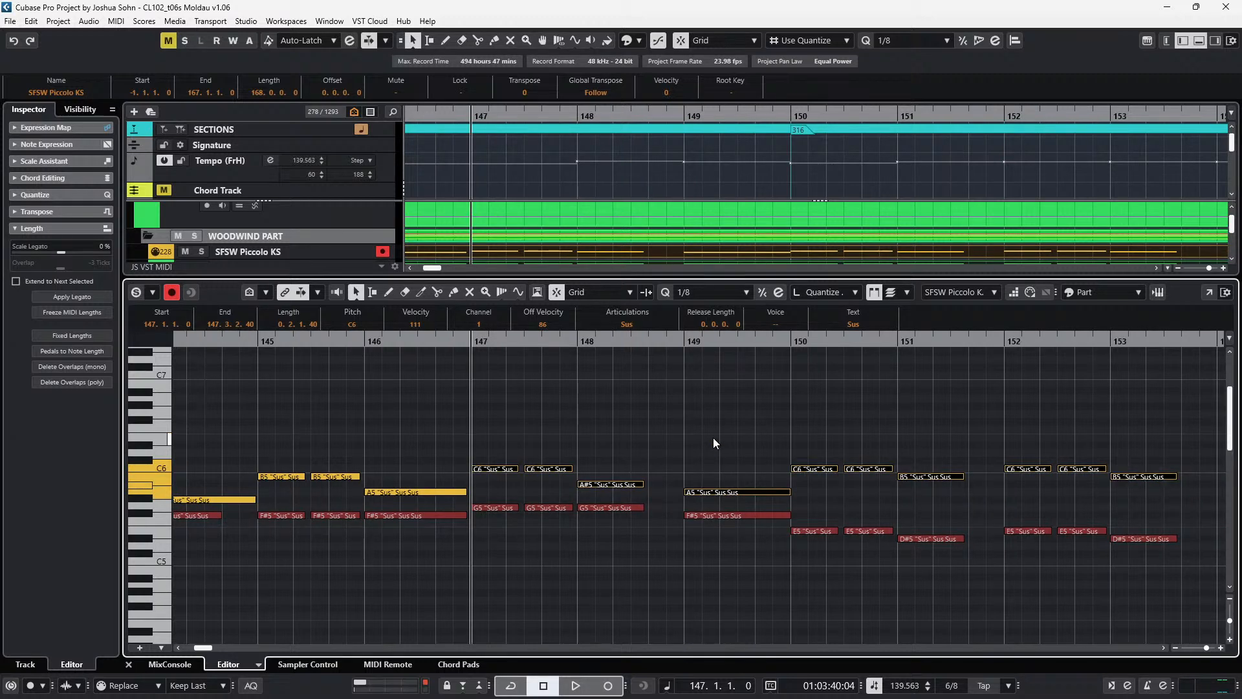
{"action": "key", "text": "shift+Up"}
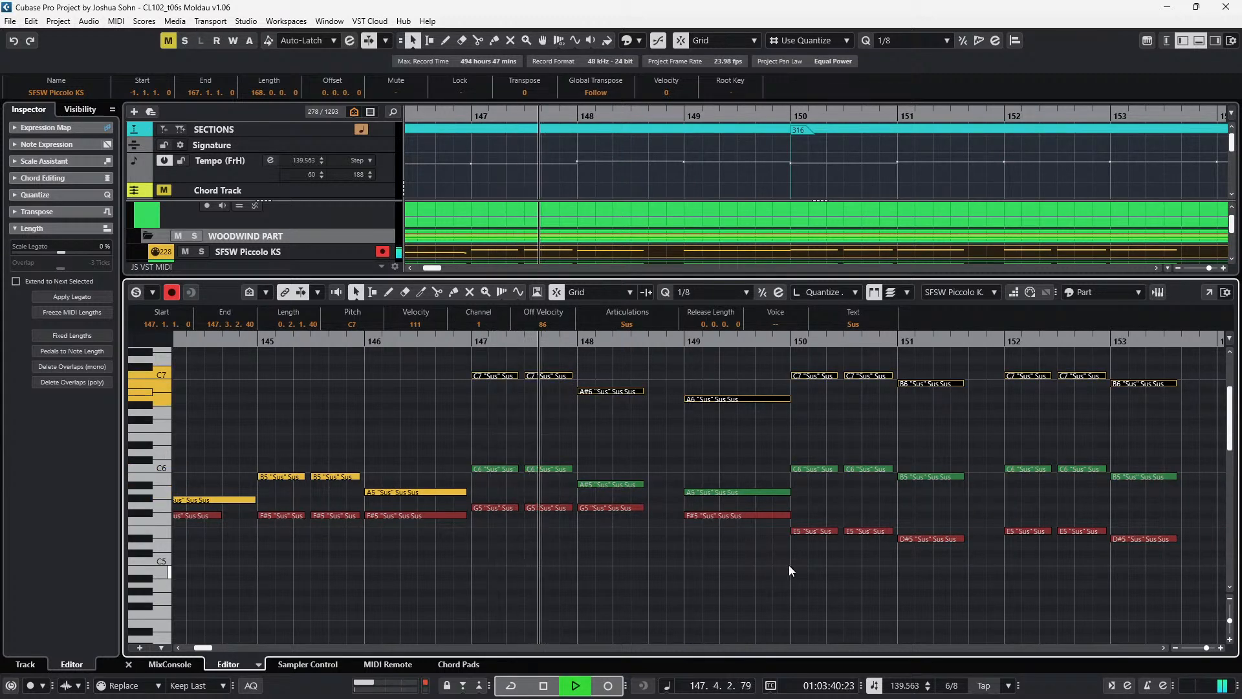
- Play back the piccolo and flute phrase from bar 147 into bar 152
{"action": "scroll", "coordinate": [794, 561], "scroll_direction": "down", "scroll_amount": 2}
{"action": "scroll", "coordinate": [794, 560], "scroll_direction": "right", "scroll_amount": 3}
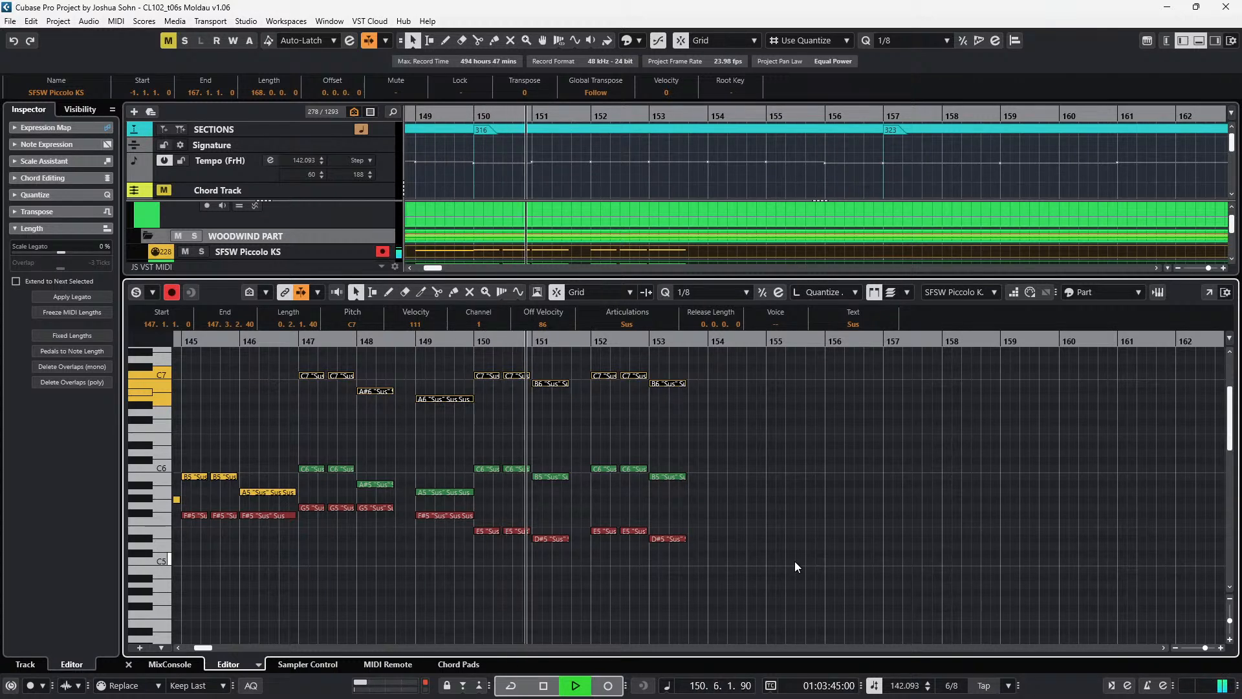
{"action": "scroll", "coordinate": [822, 557], "scroll_direction": "up", "scroll_amount": 1}
{"action": "scroll", "coordinate": [822, 556], "scroll_direction": "up", "scroll_amount": 1}
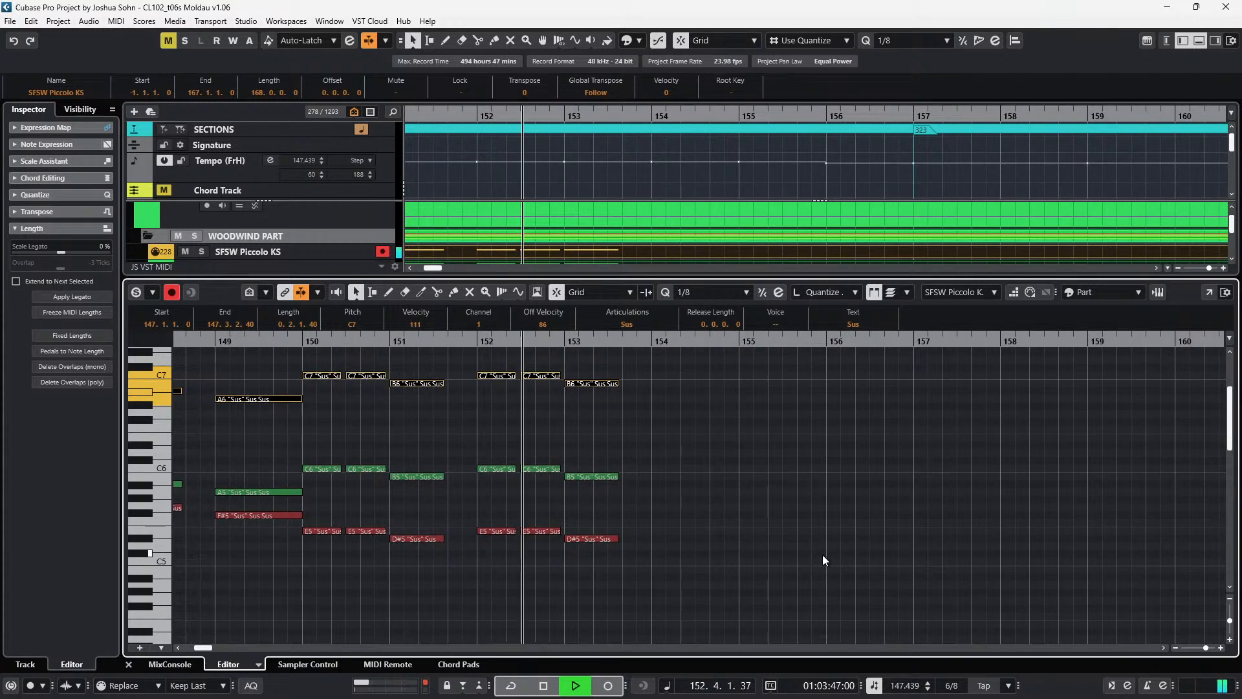
{"action": "key", "text": "space"}
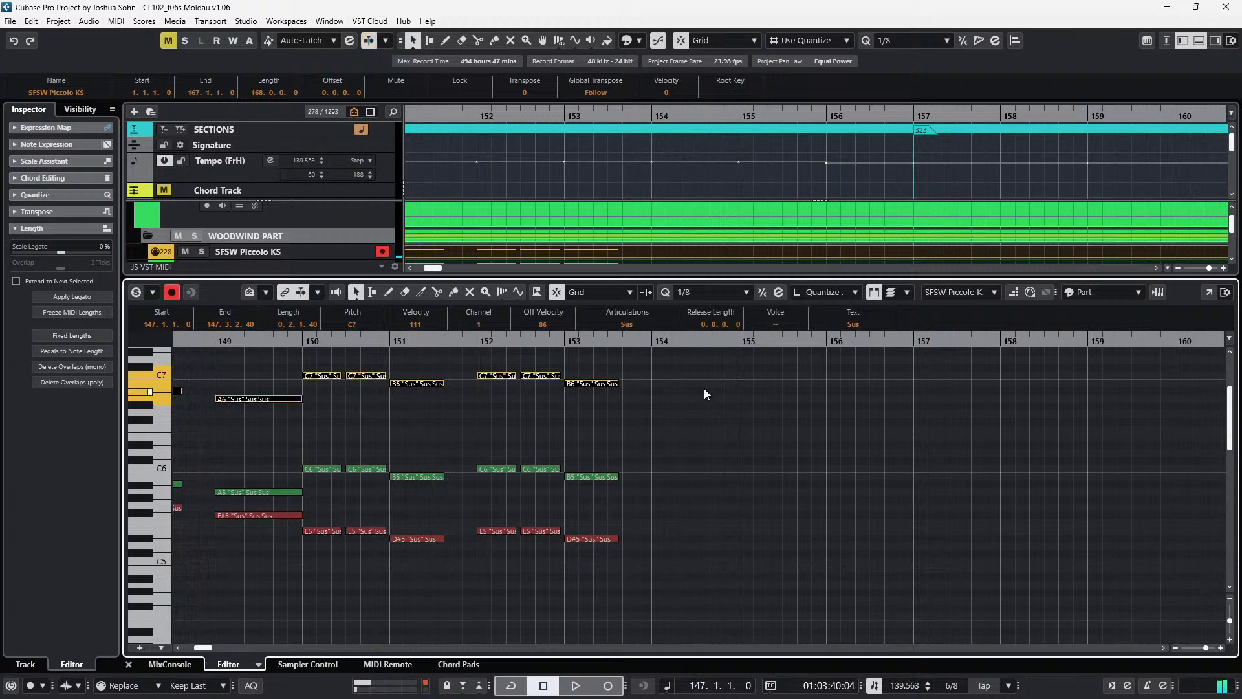
- Copy the first piccolo and flute chord of bar 152 to bar 154 and shorten it to a length of 0.2.0.0
{"action": "left_click_drag", "start_coordinate": [650, 353], "coordinate": [502, 573]}
{"action": "key", "text": "ctrl+KP_Add"}
{"action": "key", "text": "ctrl+KP_Add"}
{"action": "key", "text": "ctrl+KP_Add"}
{"action": "key", "text": "ctrl+KP_Add"}
{"action": "key", "text": "ctrl+KP_Subtract"}
{"action": "key", "text": "ctrl+KP_Subtract"}
{"action": "key", "text": "ctrl+KP_Add"}
{"action": "key", "text": "ctrl+KP_Add"}
{"action": "key", "text": "ctrl+KP_Add"}
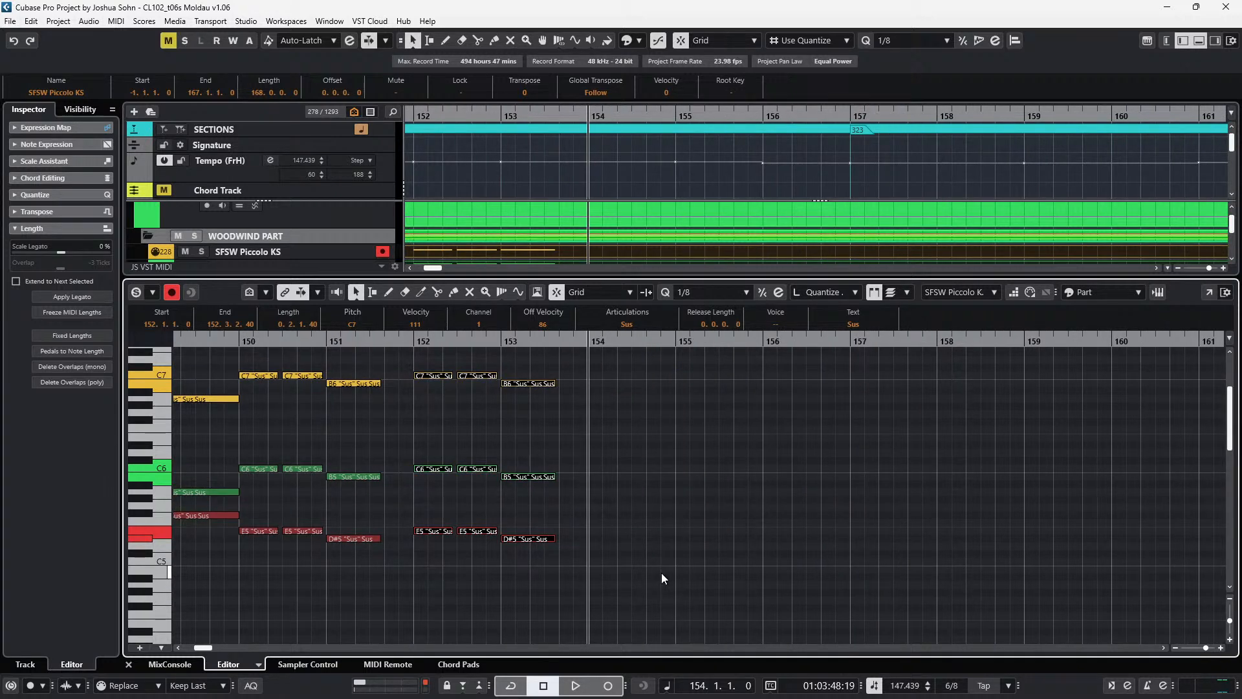
{"action": "left_click_drag", "start_coordinate": [421, 564], "coordinate": [453, 378]}
{"action": "key", "text": "ctrl+c"}
{"action": "key", "text": "ctrl+v"}
{"action": "key", "text": "alt+shift+Left"}
{"action": "key", "text": "alt+shift+Left"}
{"action": "key", "text": "alt+shift+Right"}
- Add a 0.1.0.0 chord of B6, B5 and D#5 at 154.3.1, and duplicate the two-chord figure to 154.4.1
{"action": "key", "text": "alt+d"}
{"action": "key", "text": "alt+shift+Left"}
{"action": "key", "text": "Down"}
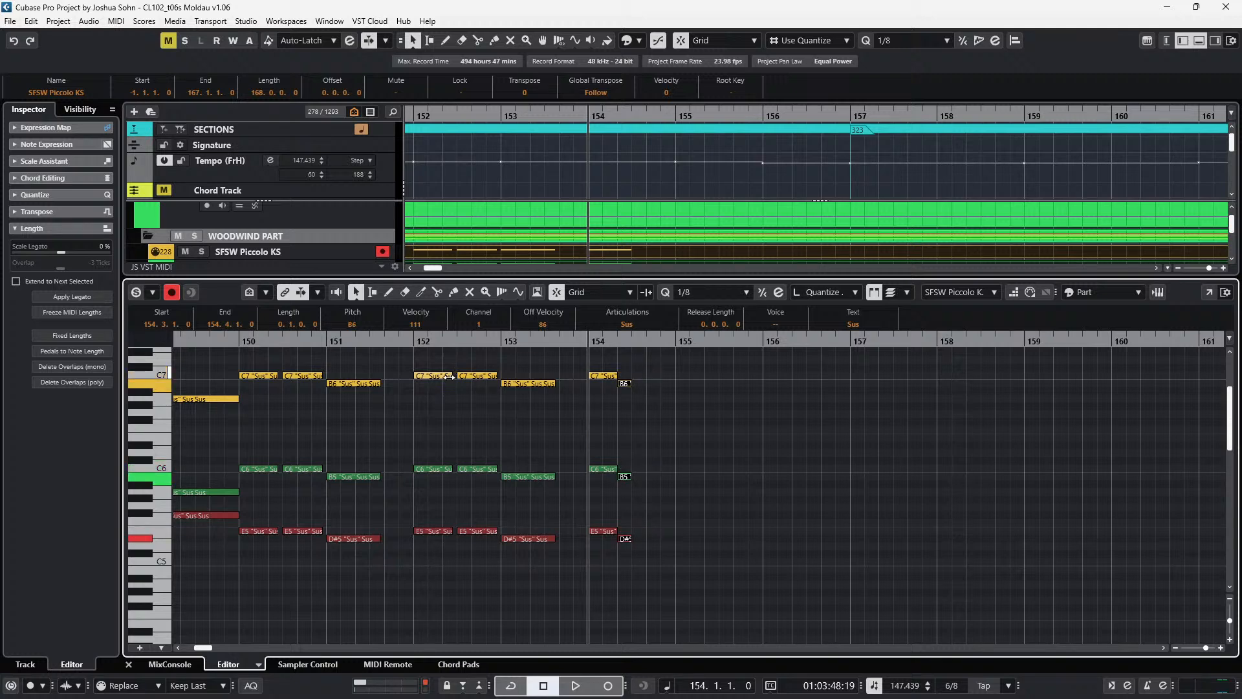
{"action": "left_click_drag", "start_coordinate": [584, 373], "coordinate": [641, 558]}
{"action": "key", "text": "alt+d"}
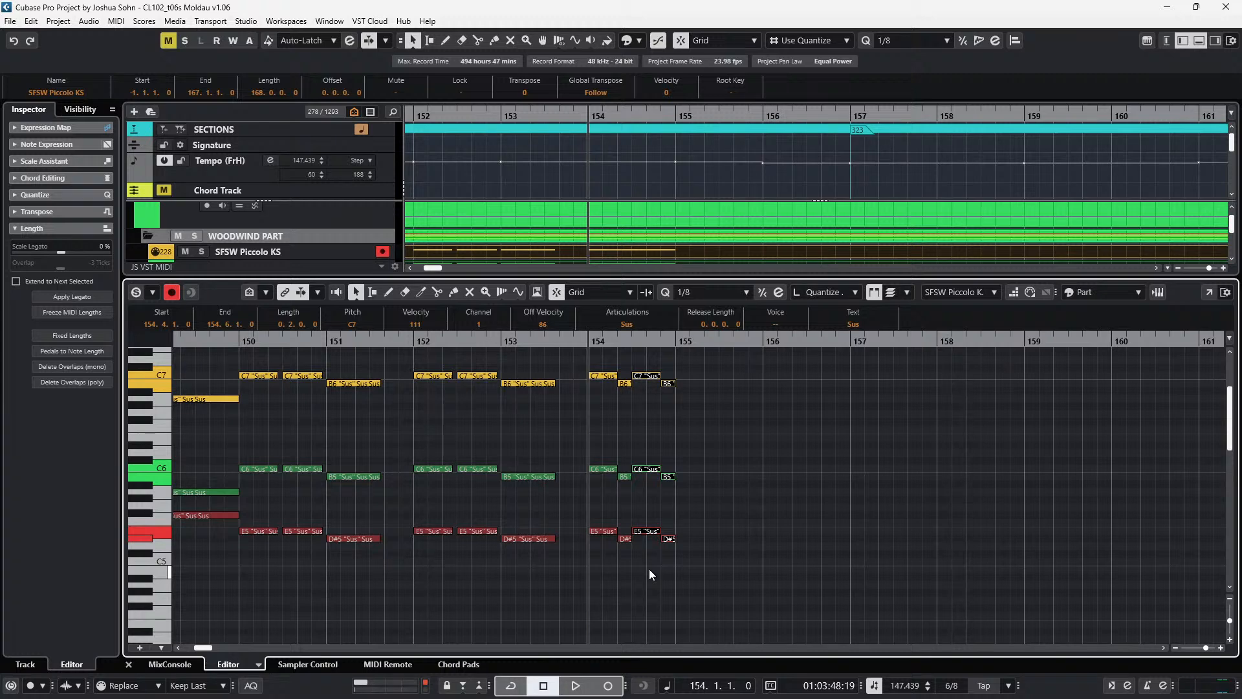
- Duplicate the last short chord of bar 154 to bar 155 and raise it to C7, C6 and E5
{"action": "scroll", "coordinate": [654, 451], "scroll_direction": "up", "scroll_amount": 3}
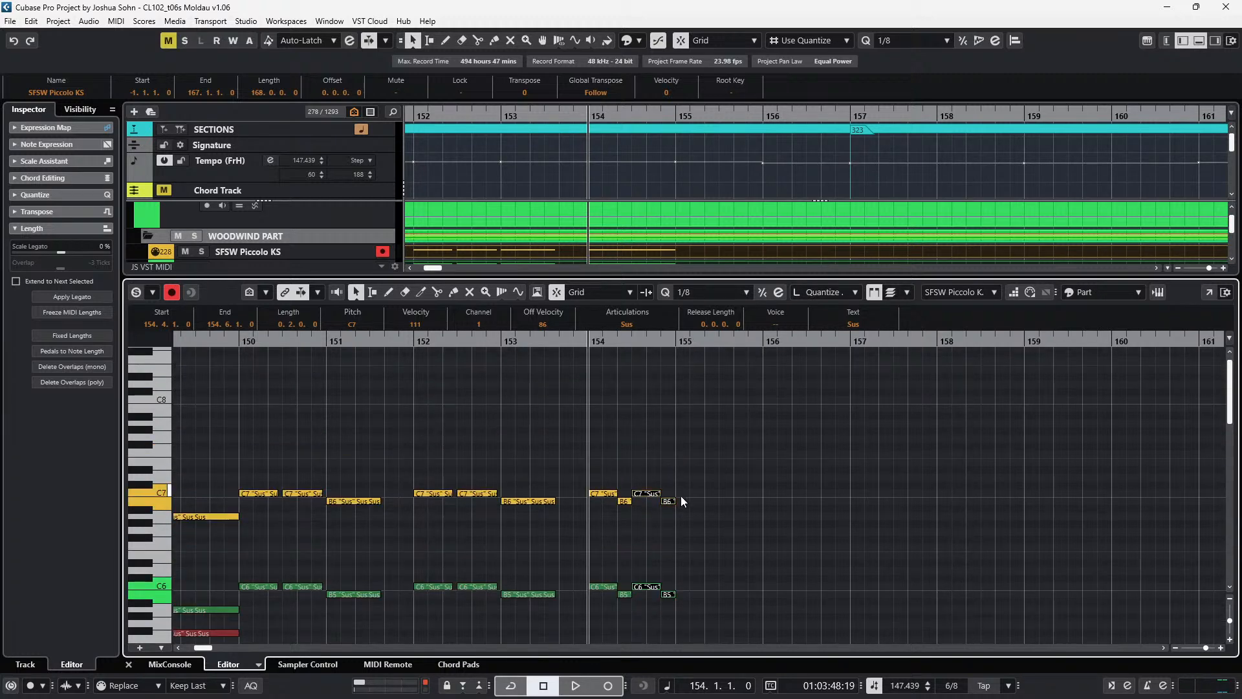
{"action": "scroll", "coordinate": [688, 545], "scroll_direction": "down", "scroll_amount": 2}
{"action": "left_click_drag", "start_coordinate": [674, 425], "coordinate": [670, 616]}
{"action": "key", "text": "ctrl+d"}
{"action": "key", "text": "Up"}
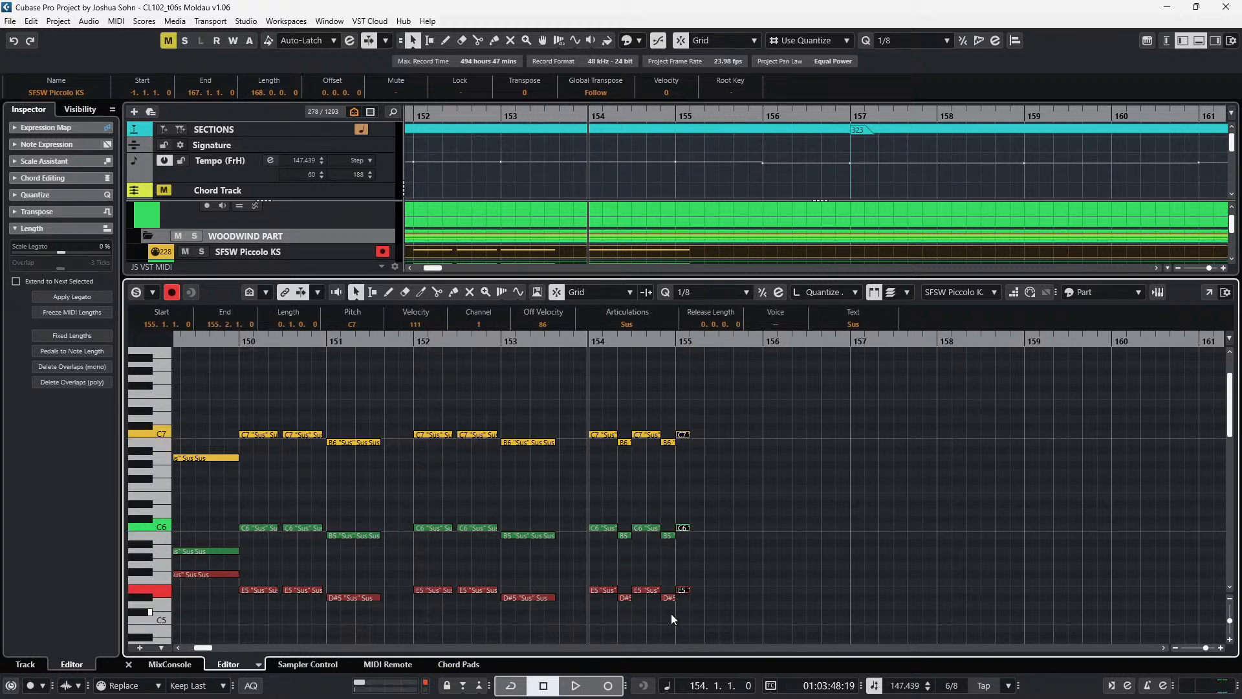
- Set the bar 154 notes' articulations to Tenuto for the piccolo and solo flute, and to Marcato for the CLAIRE flute
{"action": "left_click_drag", "start_coordinate": [596, 420], "coordinate": [669, 599]}
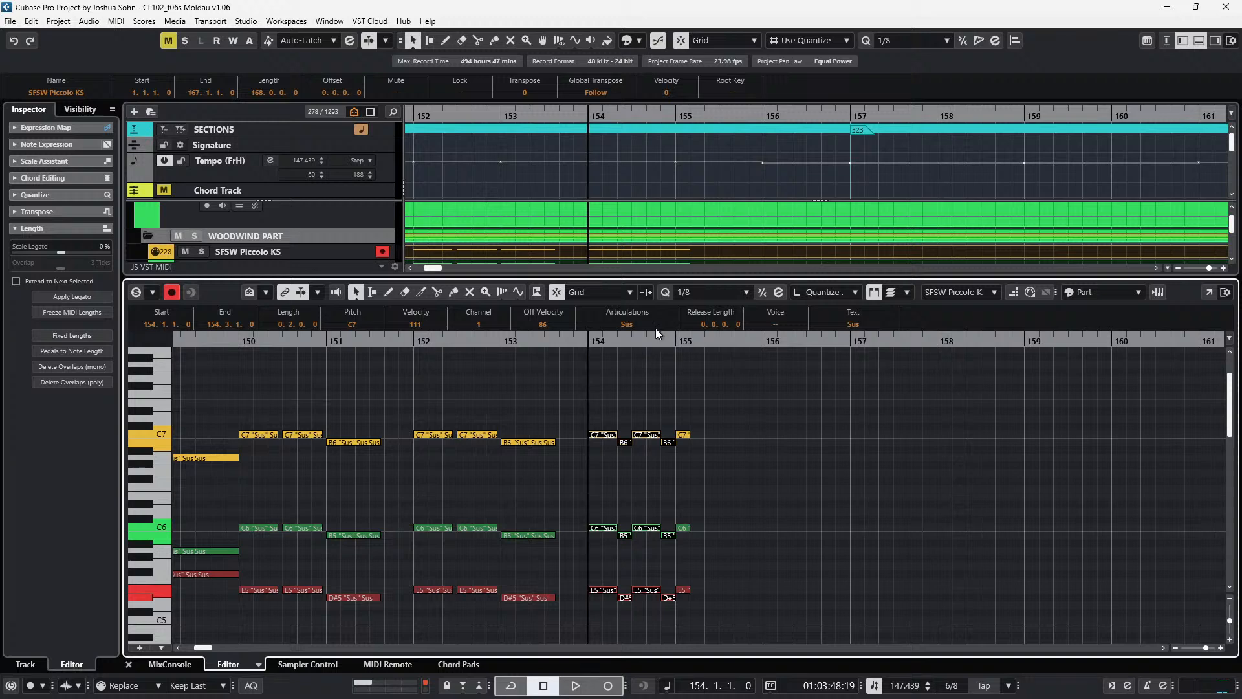
{"action": "left_click", "coordinate": [655, 326]}
{"action": "left_click", "coordinate": [639, 438]}
{"action": "left_click", "coordinate": [641, 326]}
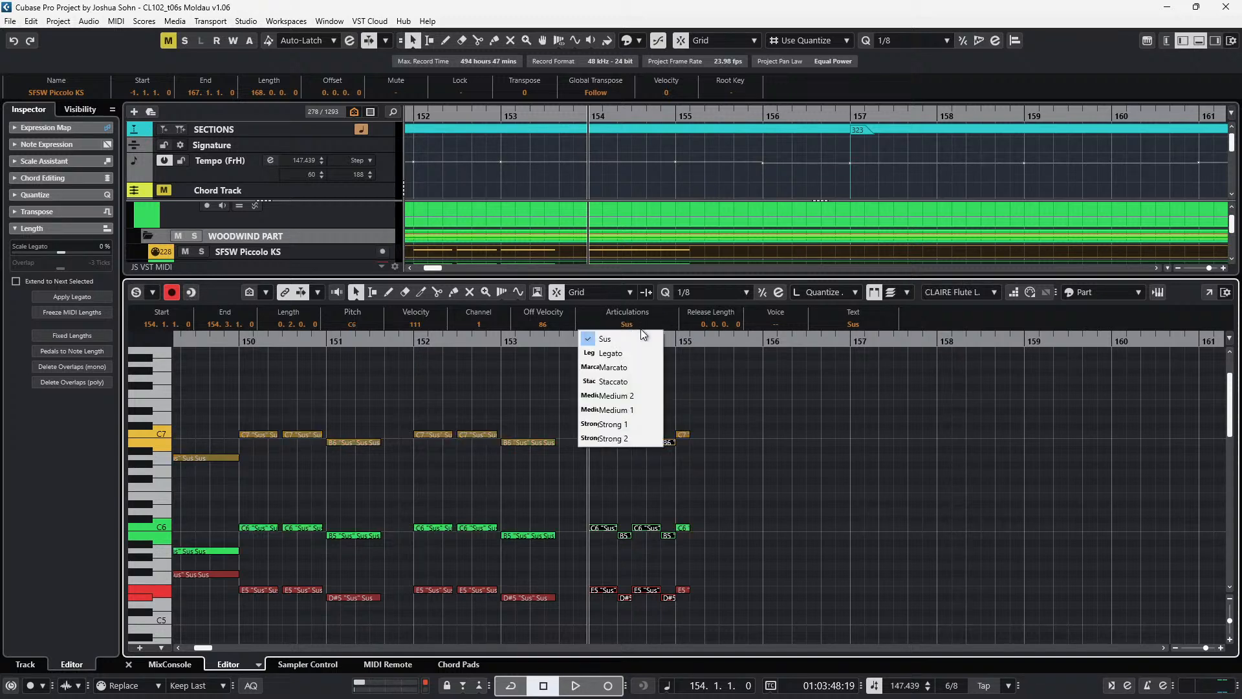
{"action": "left_click", "coordinate": [640, 367]}
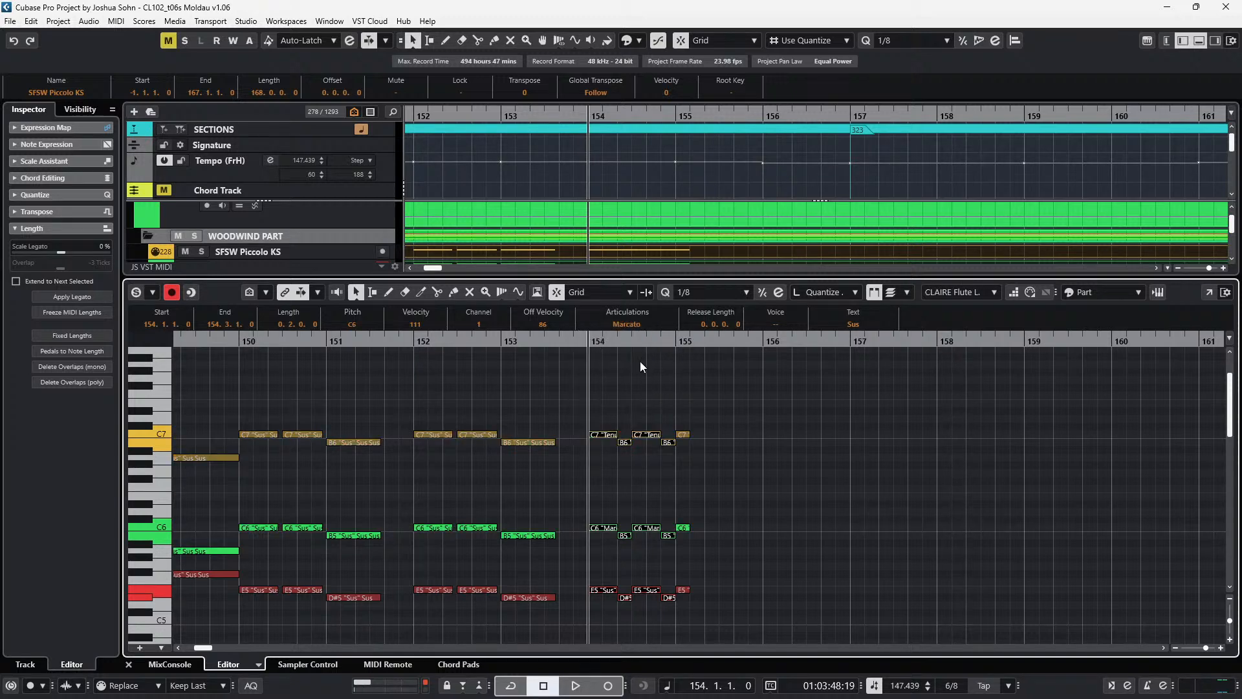
{"action": "left_click", "coordinate": [639, 322]}
{"action": "left_click", "coordinate": [608, 463]}
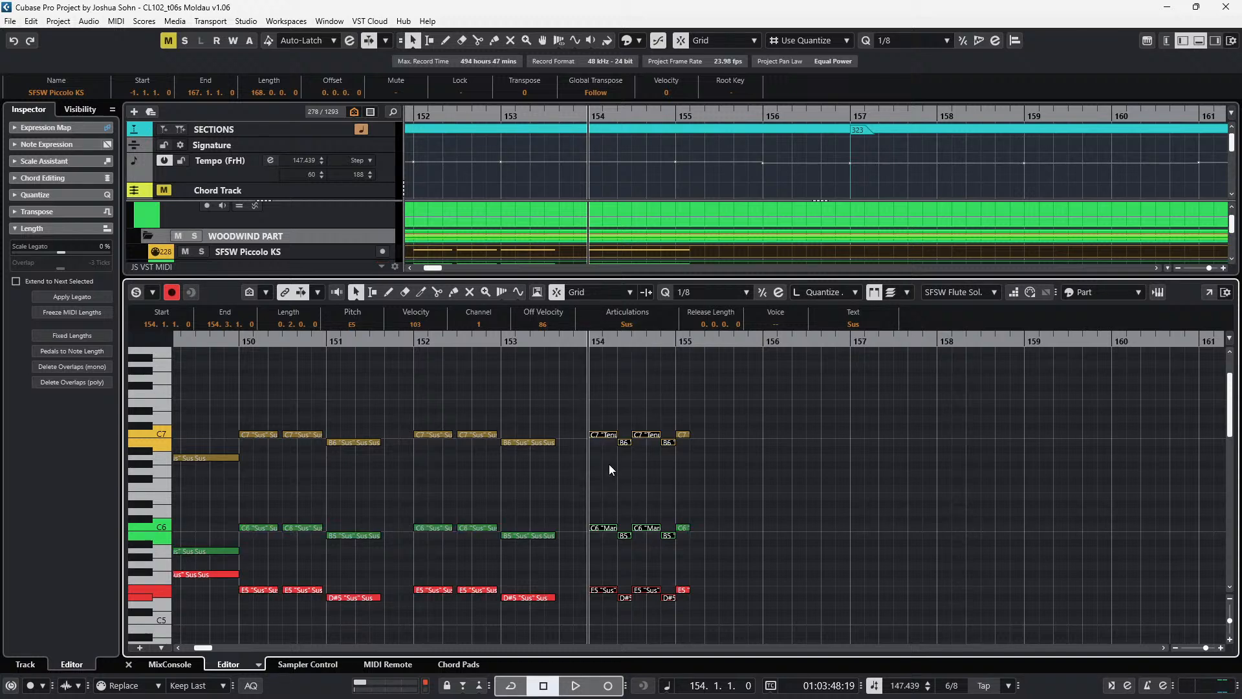
{"action": "left_click", "coordinate": [589, 413]}
- Replace the chord at 155.1.1 with a duplicate of bar 154's last chord, raised to C7, C6 and E5
{"action": "left_click_drag", "start_coordinate": [684, 425], "coordinate": [683, 604]}
{"action": "key", "text": "Delete"}
{"action": "left_click_drag", "start_coordinate": [669, 423], "coordinate": [696, 620]}
{"action": "key", "text": "ctrl+d"}
{"action": "key", "text": "Up"}
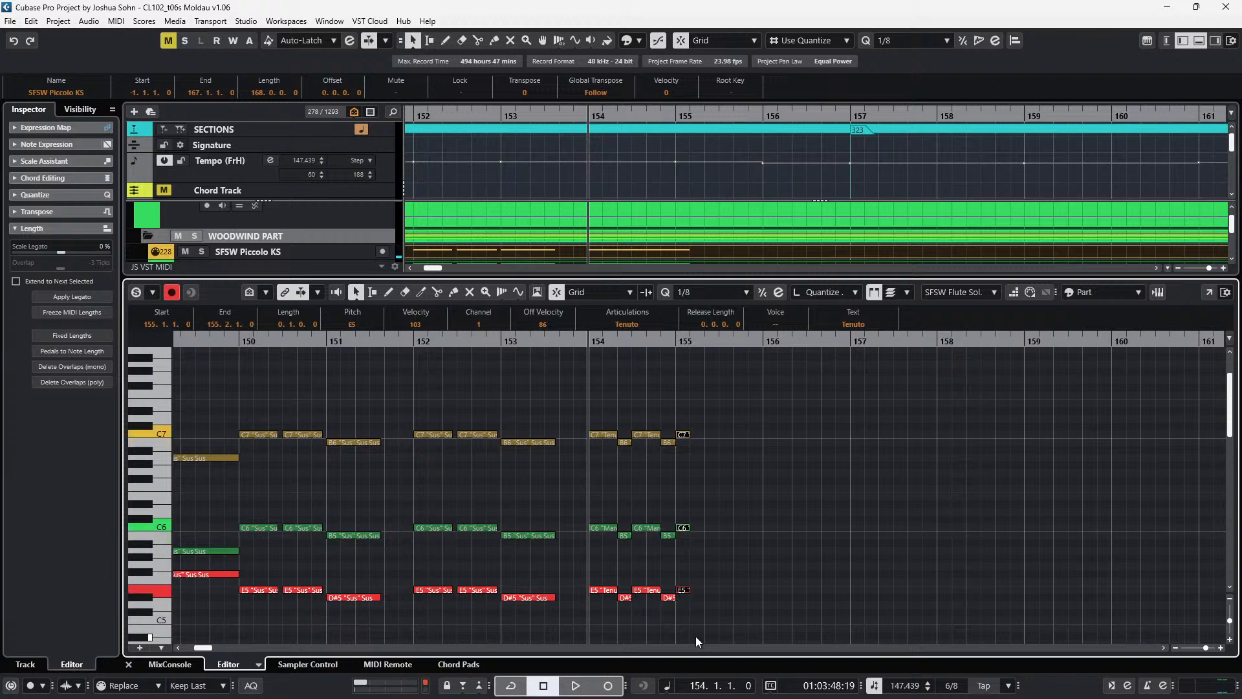
- Fill the rest of bar 155 with duplicated 0.1.0.0 chords alternating between B6, B5, D#5 and C7, C6, E5
{"action": "key", "text": "ctrl+d"}
{"action": "key", "text": "Down"}
{"action": "key", "text": "ctrl+d"}
{"action": "key", "text": "Up"}
{"action": "key", "text": "ctrl+d"}
{"action": "key", "text": "Down"}
{"action": "key", "text": "ctrl+d"}
{"action": "key", "text": "Up"}
{"action": "key", "text": "ctrl+d"}
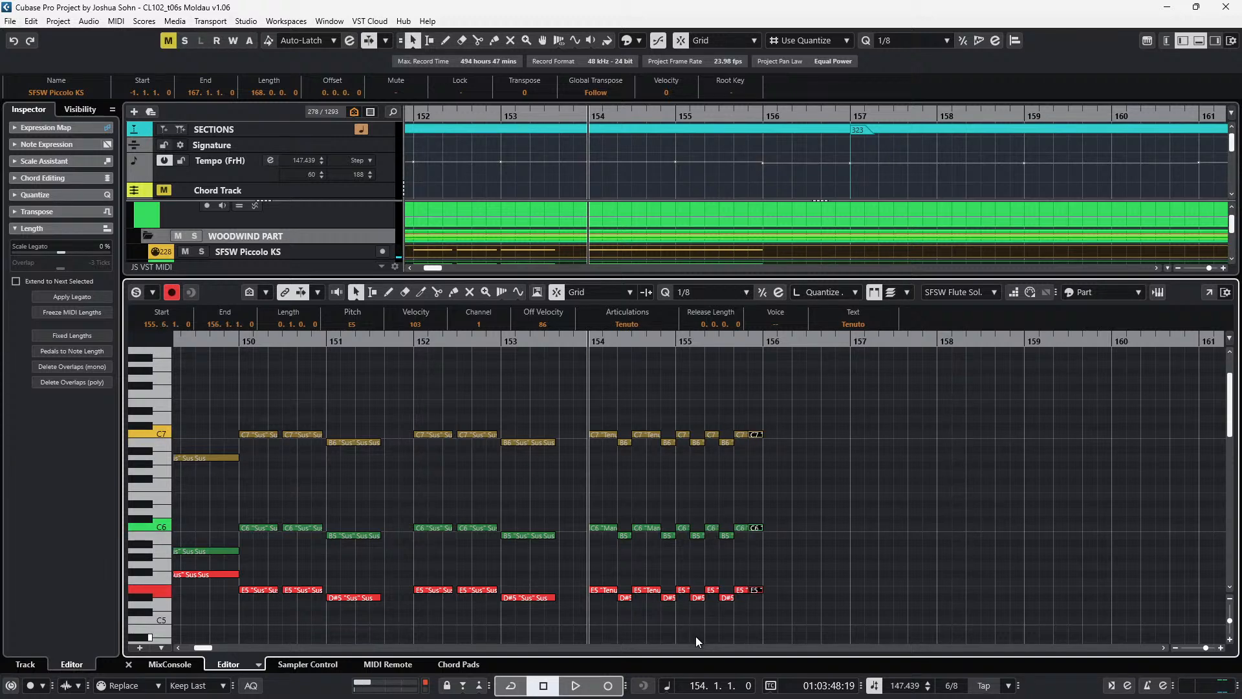
{"action": "key", "text": "Down"}
- Lower the velocity of the three B6, B5 and D#5 chords in bar 155, bringing D#5 to 91, and audition the bar
{"action": "left_click_drag", "start_coordinate": [679, 421], "coordinate": [817, 612]}
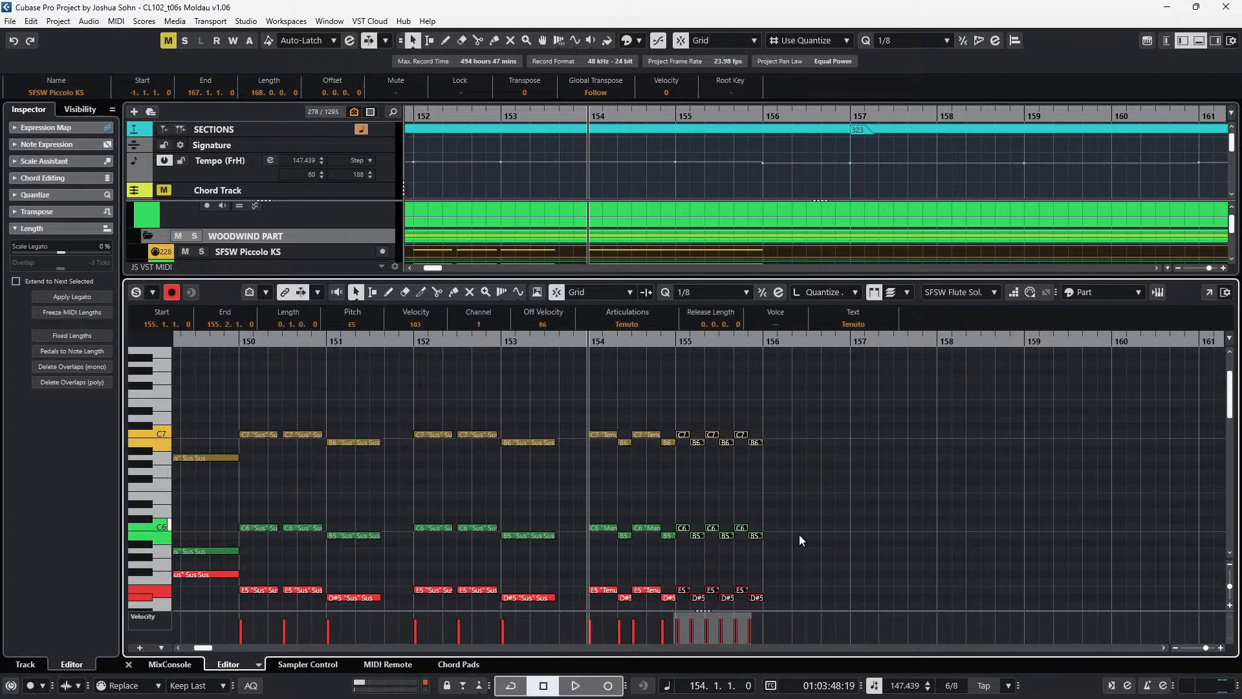
{"action": "left_click_drag", "start_coordinate": [696, 420], "coordinate": [700, 581]}
{"action": "left_click_drag", "start_coordinate": [730, 412], "coordinate": [732, 580]}
{"action": "left_click_drag", "start_coordinate": [769, 414], "coordinate": [762, 588]}
{"action": "key", "text": "ctrl+shift+Down"}
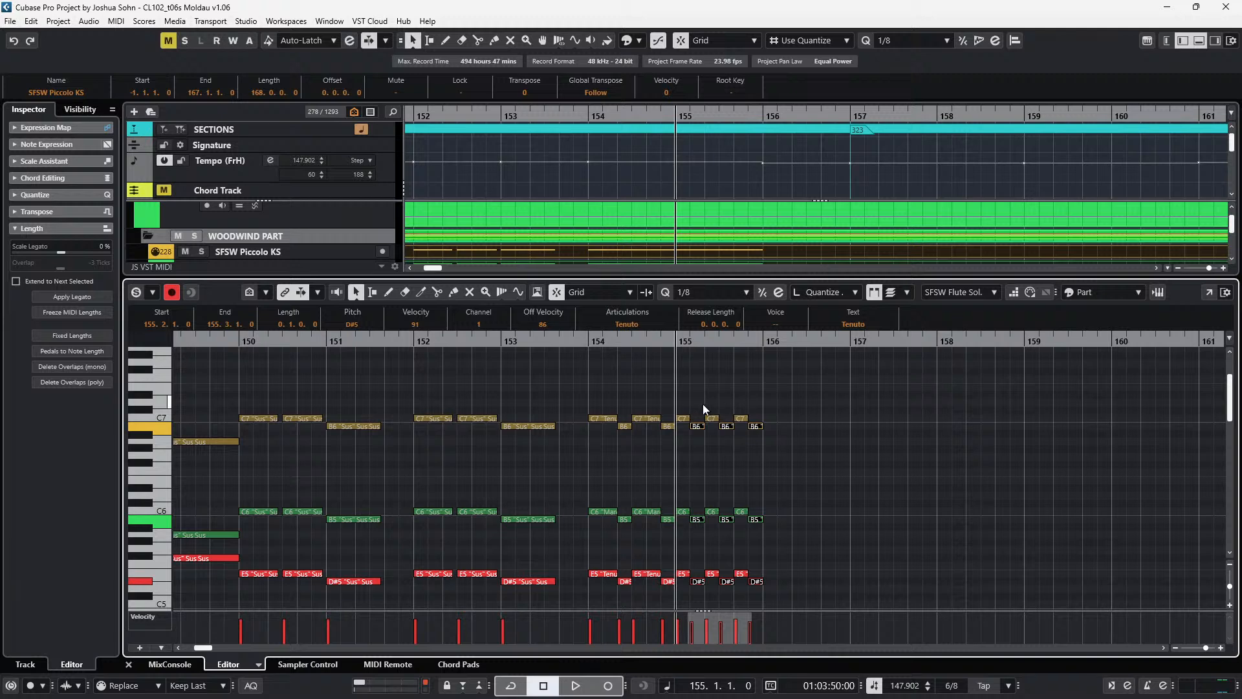
{"action": "key", "text": "space"}
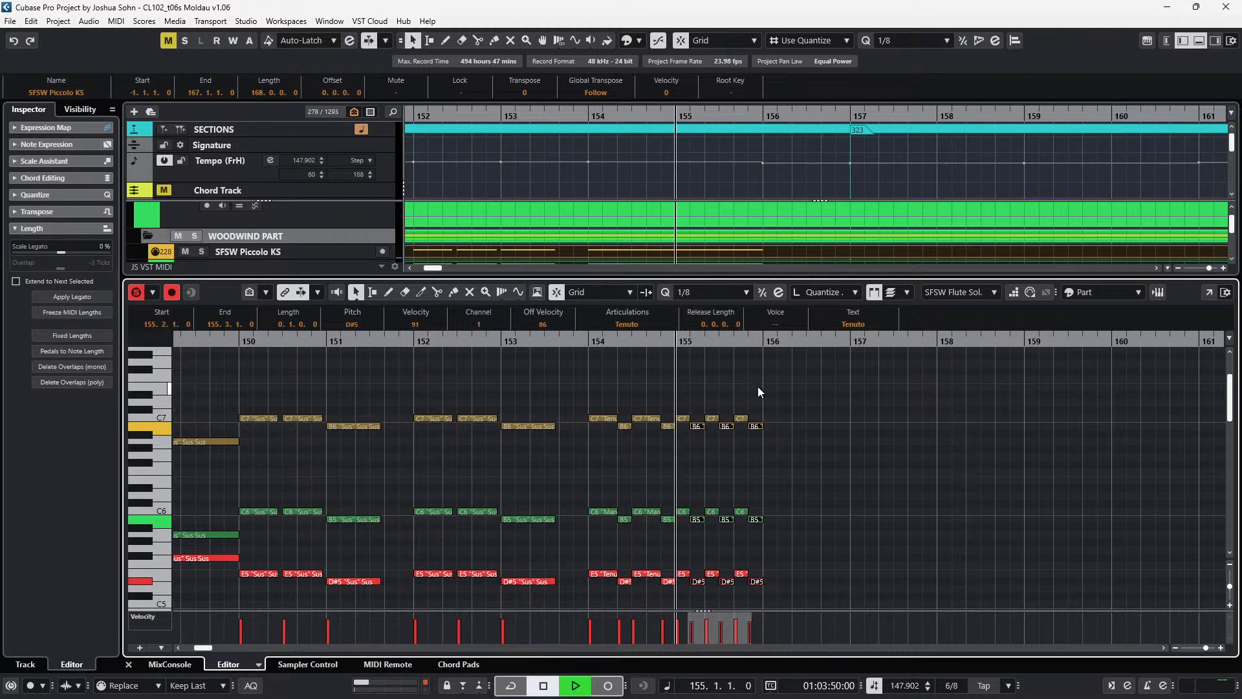
{"action": "key", "text": "space"}
- Slightly raise the velocity of bar 155's last three chords and duplicate the bar's six chords to bar 156
{"action": "scroll", "coordinate": [702, 396], "scroll_direction": "right", "scroll_amount": 2}
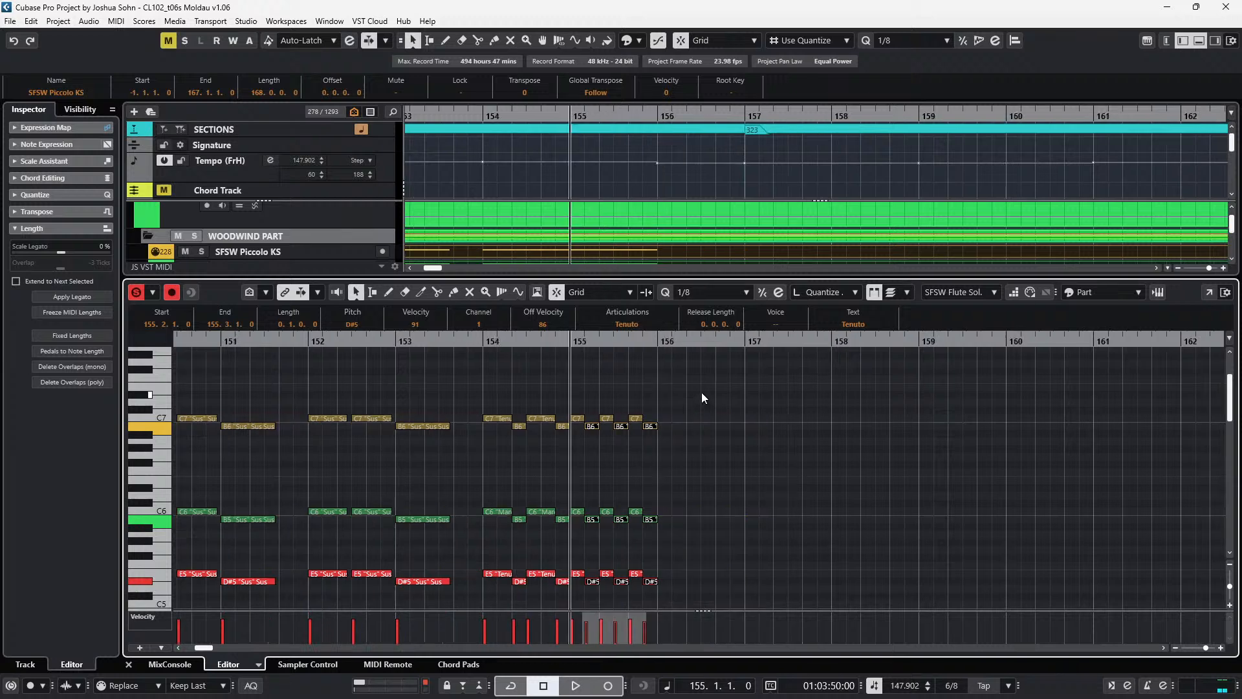
{"action": "left_click_drag", "start_coordinate": [619, 408], "coordinate": [685, 589]}
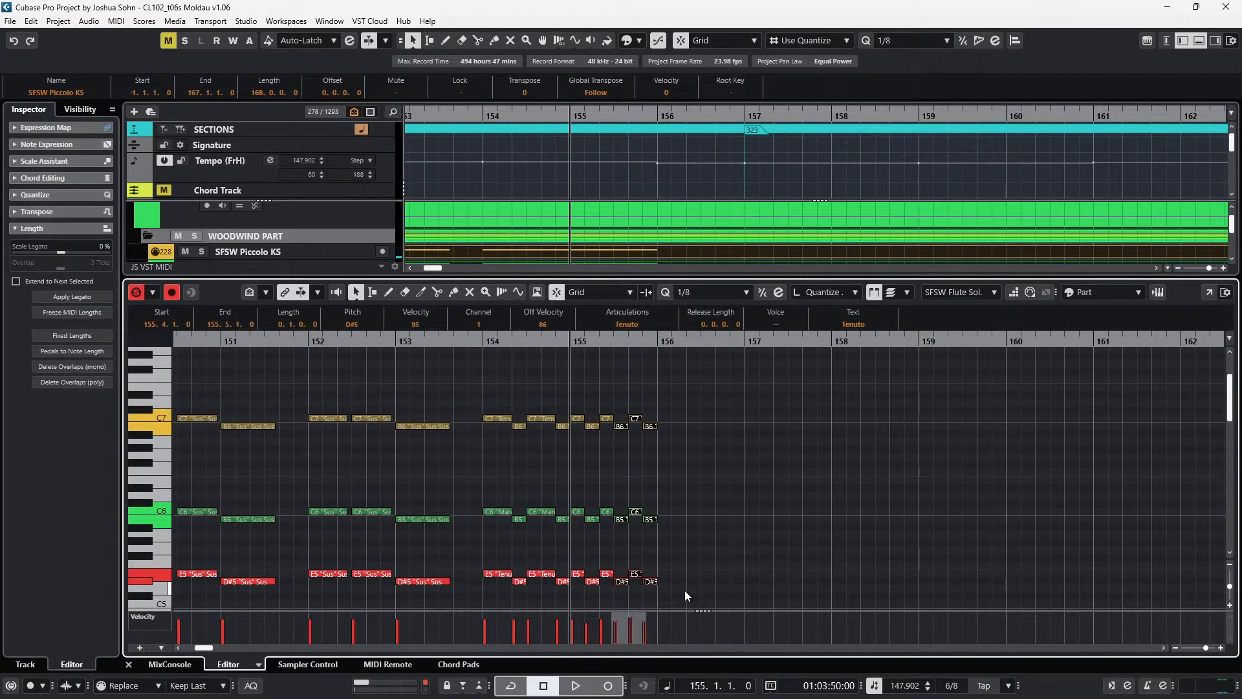
{"action": "left_click_drag", "start_coordinate": [669, 395], "coordinate": [576, 596]}
{"action": "key", "text": "ctrl+d"}
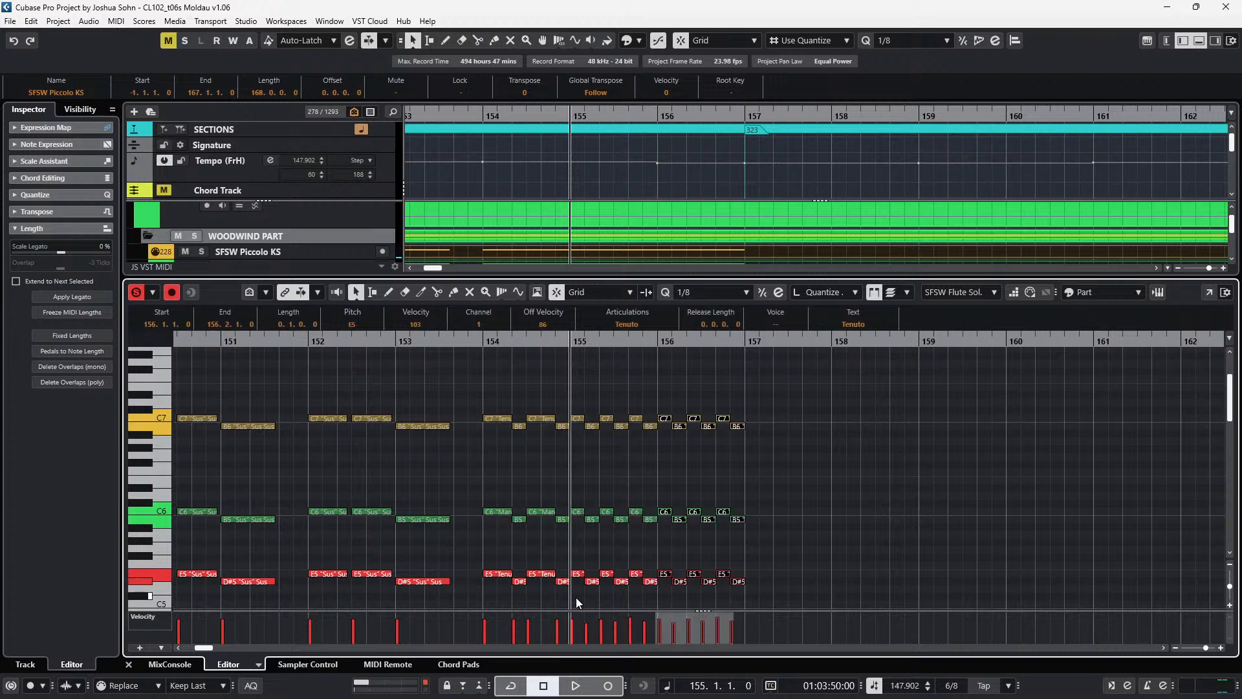
- Slightly lower the velocity of bar 156's first three chords and of all chords in bars 155 and 156, and play the passage
{"action": "left_click_drag", "start_coordinate": [661, 398], "coordinate": [702, 605]}
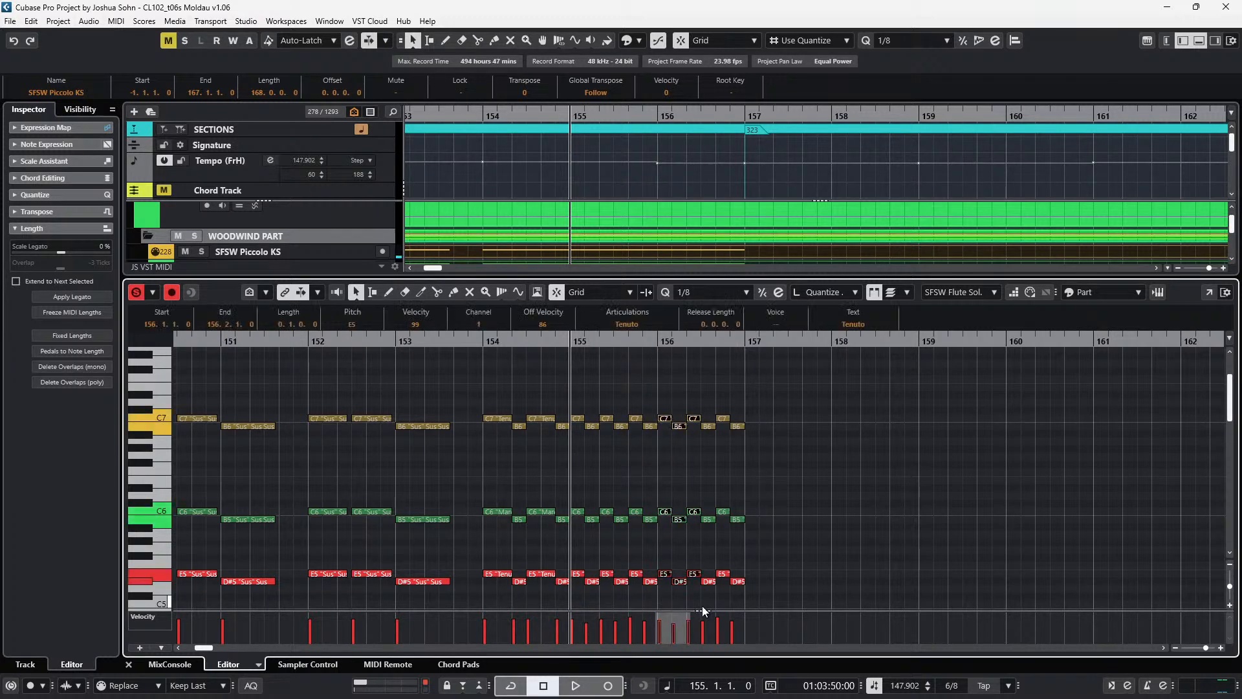
{"action": "left_click_drag", "start_coordinate": [581, 399], "coordinate": [821, 586]}
{"action": "key", "text": "ctrl+Down"}
{"action": "key", "text": "KP_Subtract"}
{"action": "key", "text": "KP_Subtract"}
{"action": "key", "text": "space"}
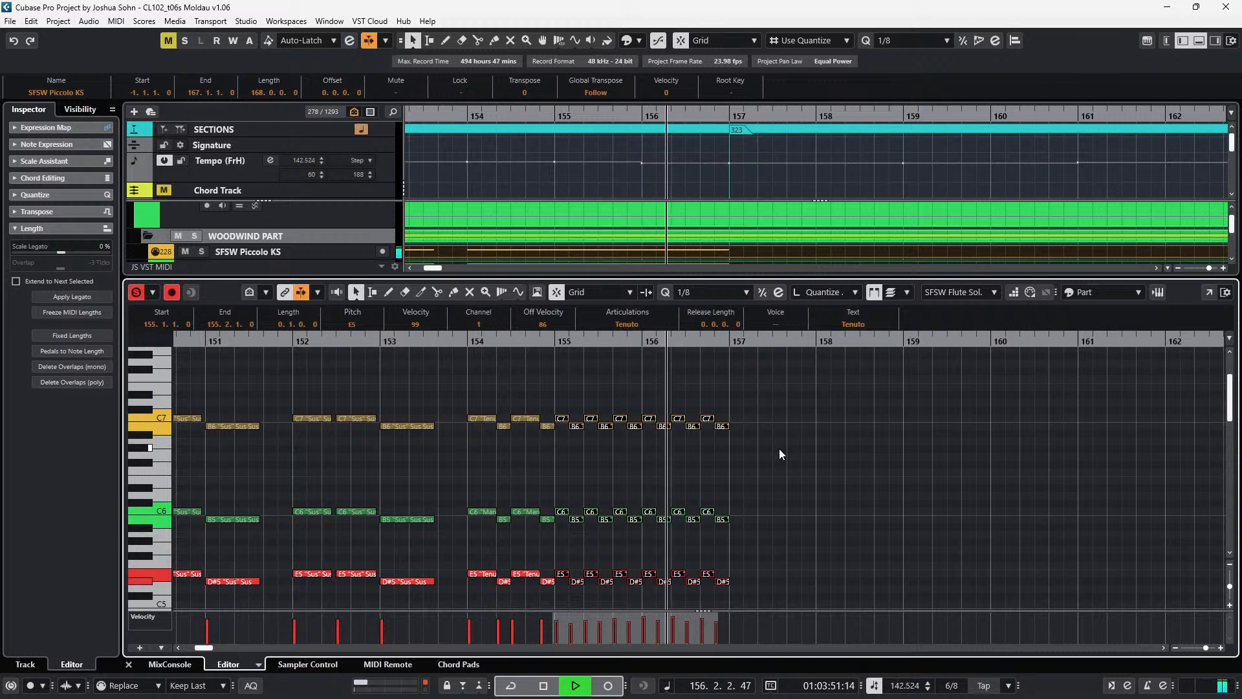
{"action": "key", "text": "space"}
- Duplicate bar 156's last chord to 157.1.1, raise it to C7, C6 and E5, and increase the E5 velocity to 107
{"action": "key", "text": "KP_Add"}
{"action": "key", "text": "KP_Add"}
{"action": "key", "text": "KP_Add"}
{"action": "key", "text": "KP_Add"}
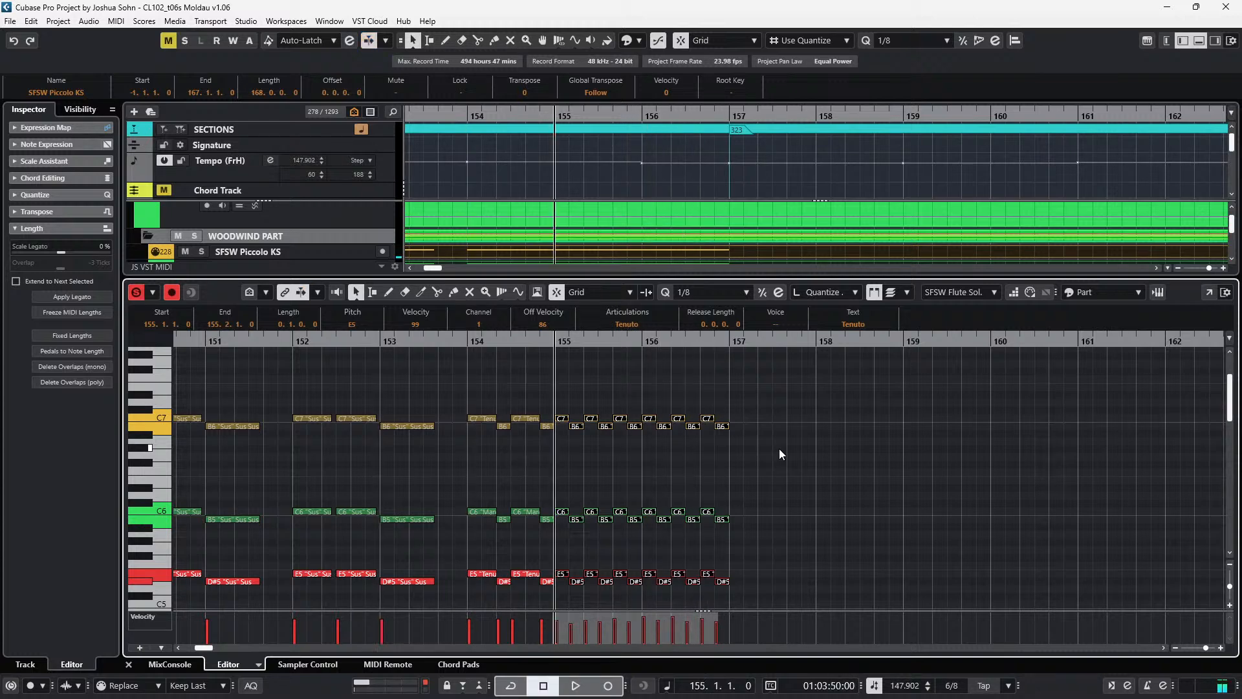
{"action": "left_click_drag", "start_coordinate": [743, 394], "coordinate": [724, 591]}
{"action": "key", "text": "ctrl+d"}
{"action": "key", "text": "Up"}
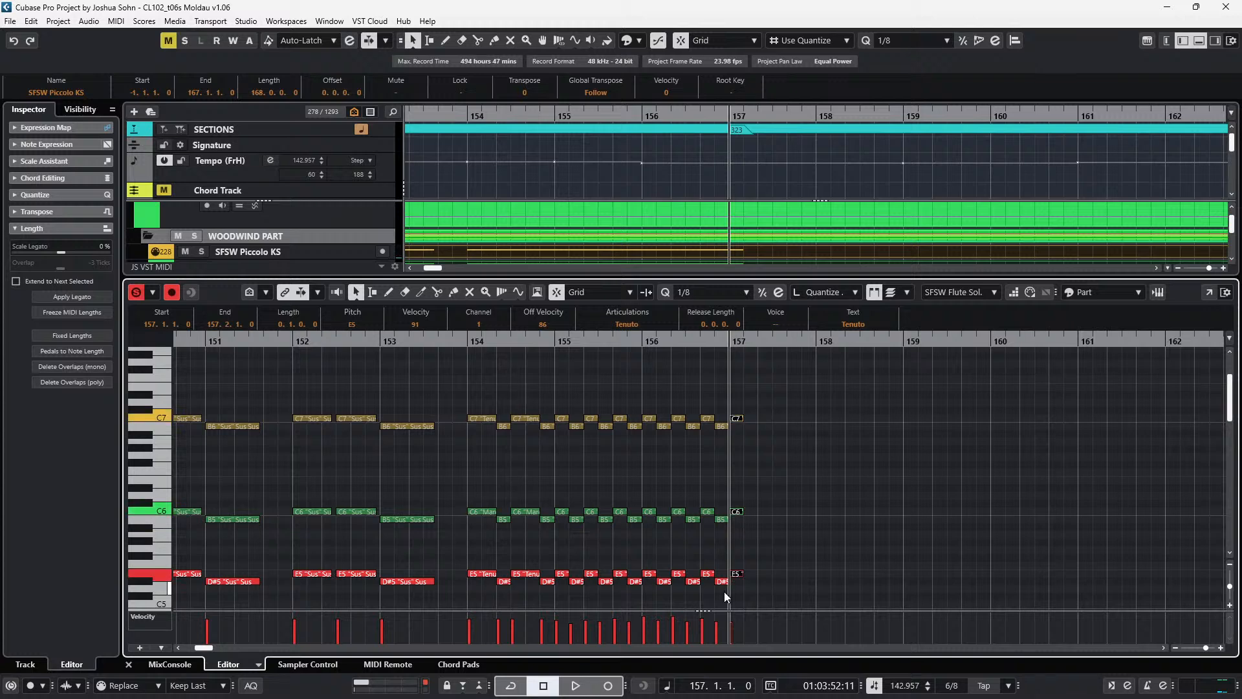
{"action": "key", "text": "ctrl+shift+Up"}
{"action": "scroll", "coordinate": [949, 544], "scroll_direction": "right", "scroll_amount": 1}
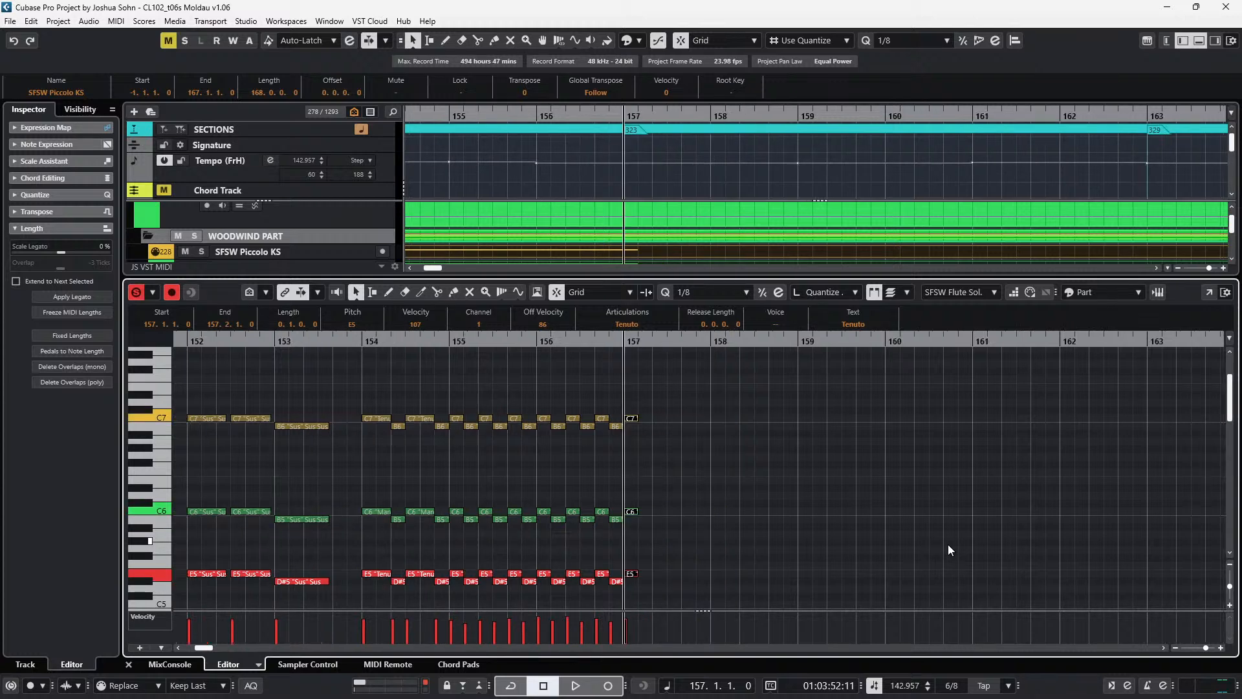
- Try raising the three-note chord at 157.1.1 by three semitones to D#7, D#6 and G5
{"action": "key", "text": "Up"}
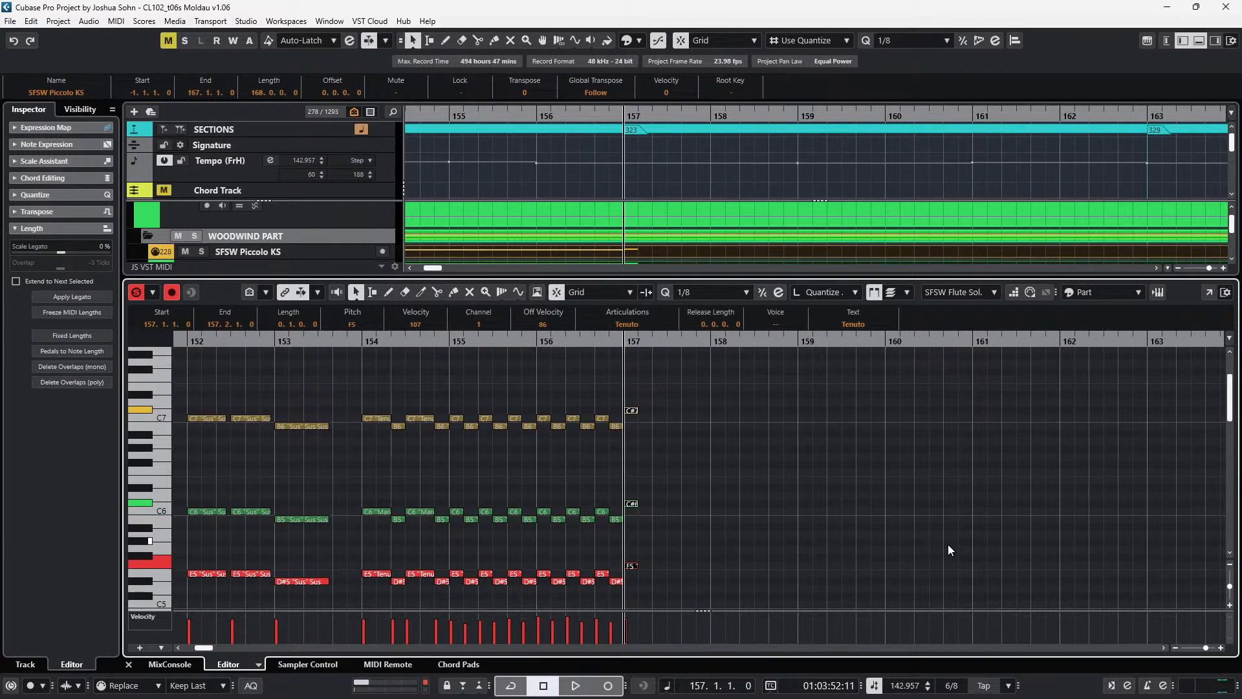
{"action": "key", "text": "Up"}
{"action": "key", "text": "Up"}
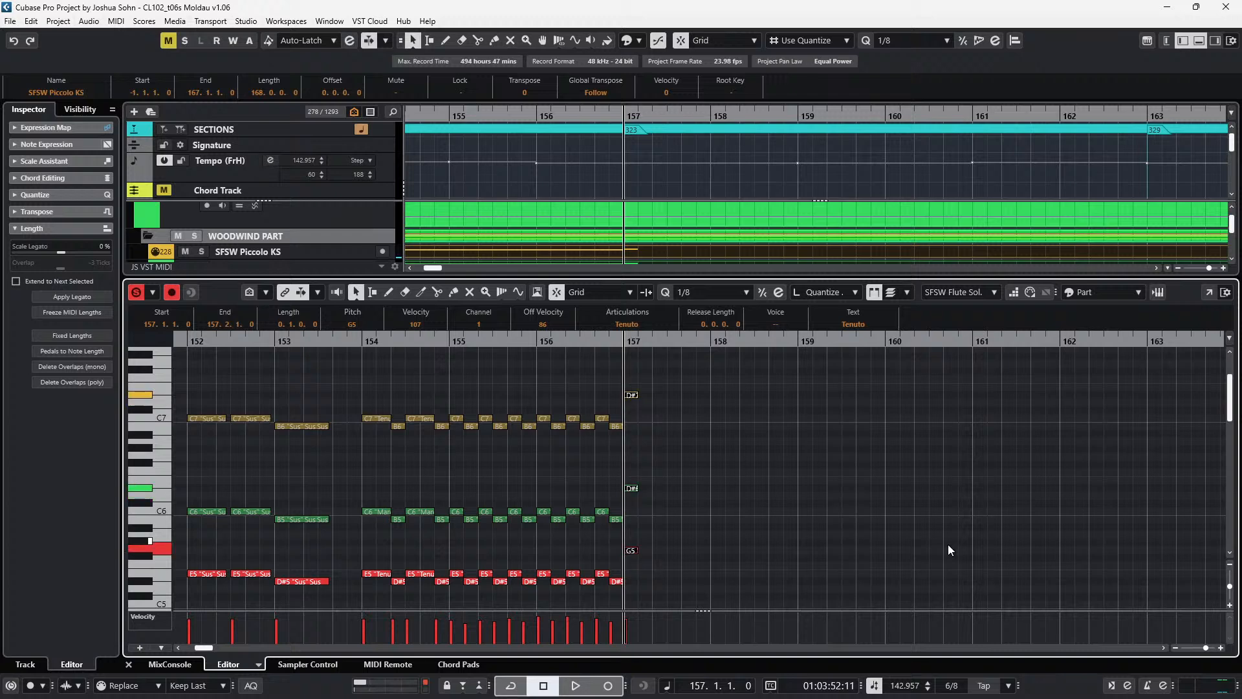
{"action": "key", "text": "Down"}
{"action": "key", "text": "Down"}
{"action": "key", "text": "Down"}
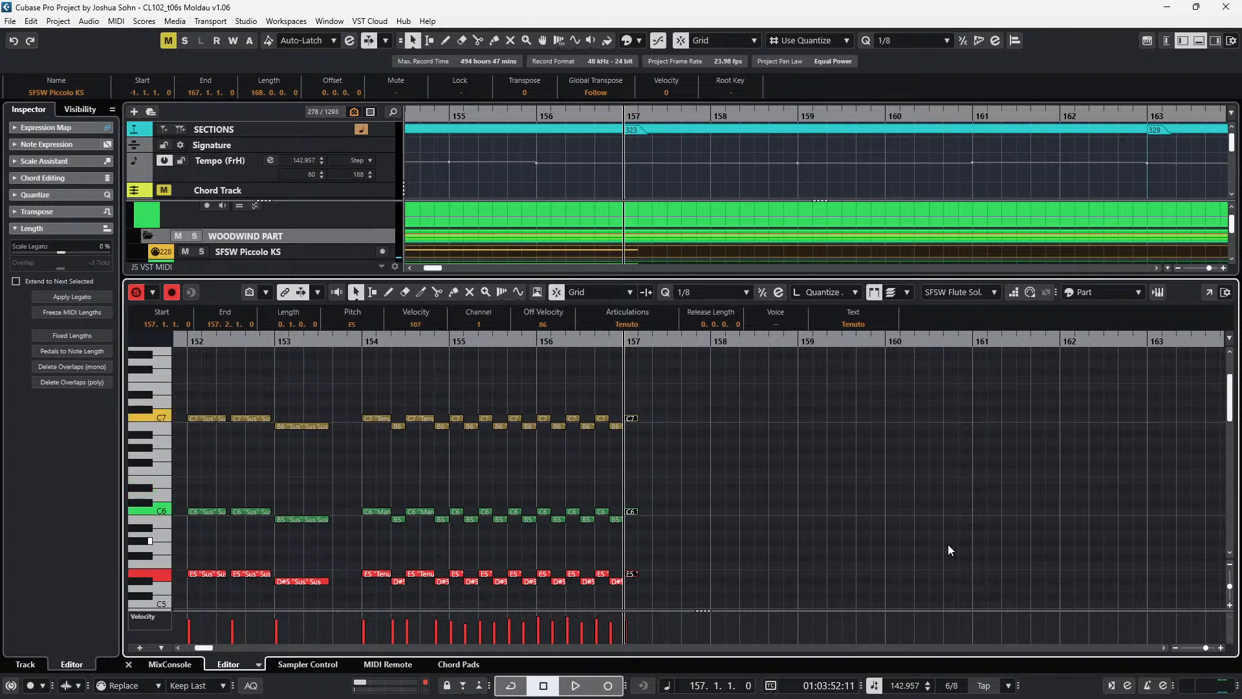
- Duplicate the three-voice octave notes from 157.1 to 157.2 and lower the copies by a semitone
{"action": "key", "text": "ctrl+d"}
{"action": "key", "text": "Down"}
{"action": "key", "text": "Up"}
{"action": "key", "text": "ctrl+d"}
{"action": "key", "text": "Down"}
{"action": "key", "text": "Down"}
{"action": "key", "text": "Down"}
{"action": "key", "text": "Down"}
{"action": "key", "text": "ctrl+d"}
{"action": "key", "text": "Down"}
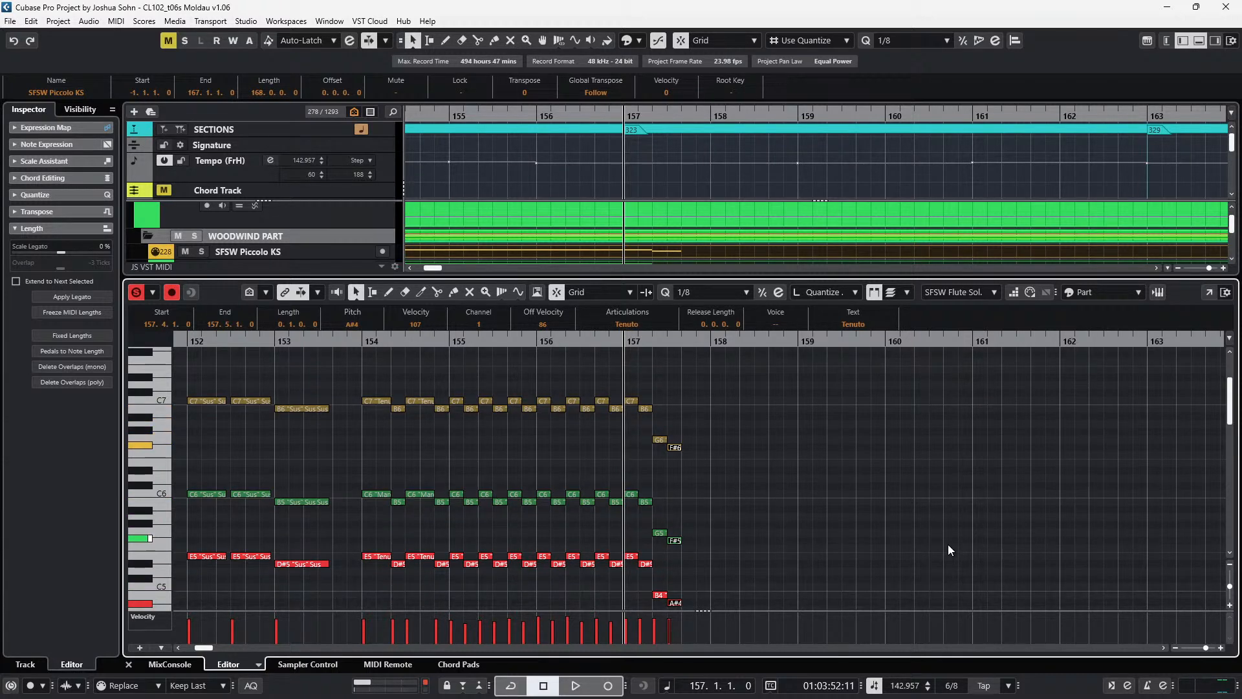
{"action": "key", "text": "ctrl+z"}
{"action": "key", "text": "ctrl+z"}
{"action": "key", "text": "ctrl+z"}
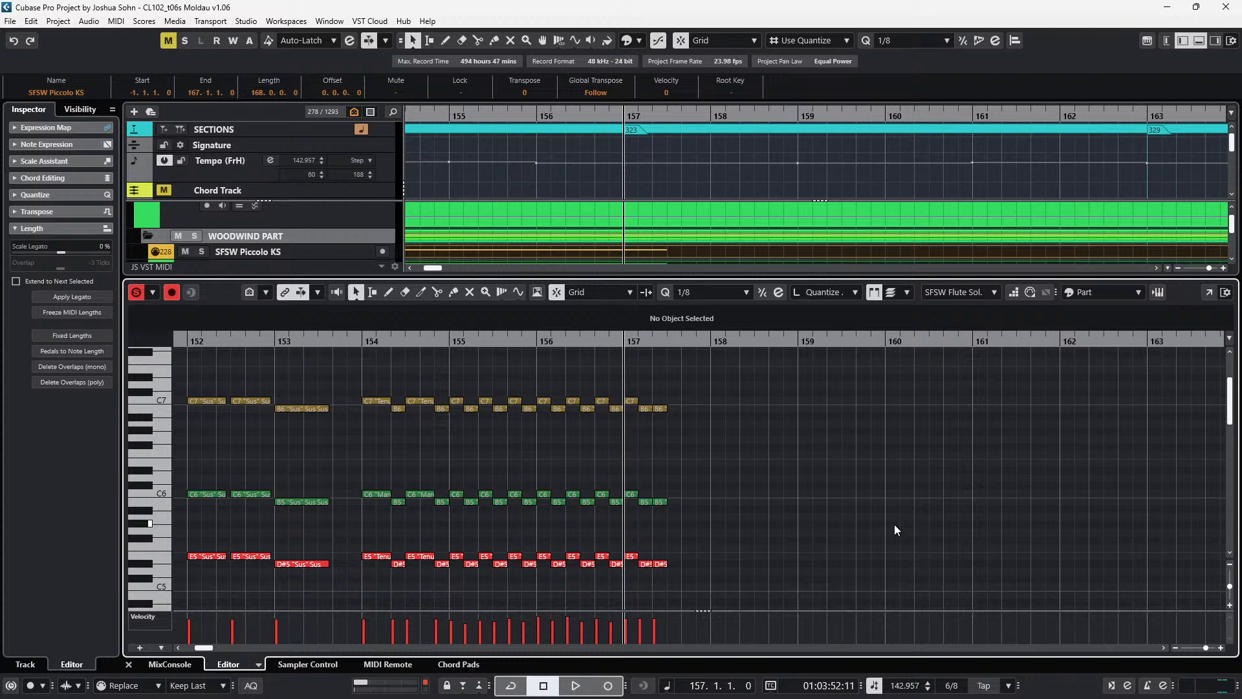
{"action": "key", "text": "ctrl+z"}
{"action": "key", "text": "ctrl+KP_Add"}
{"action": "key", "text": "ctrl+KP_Add"}
{"action": "key", "text": "ctrl+v"}
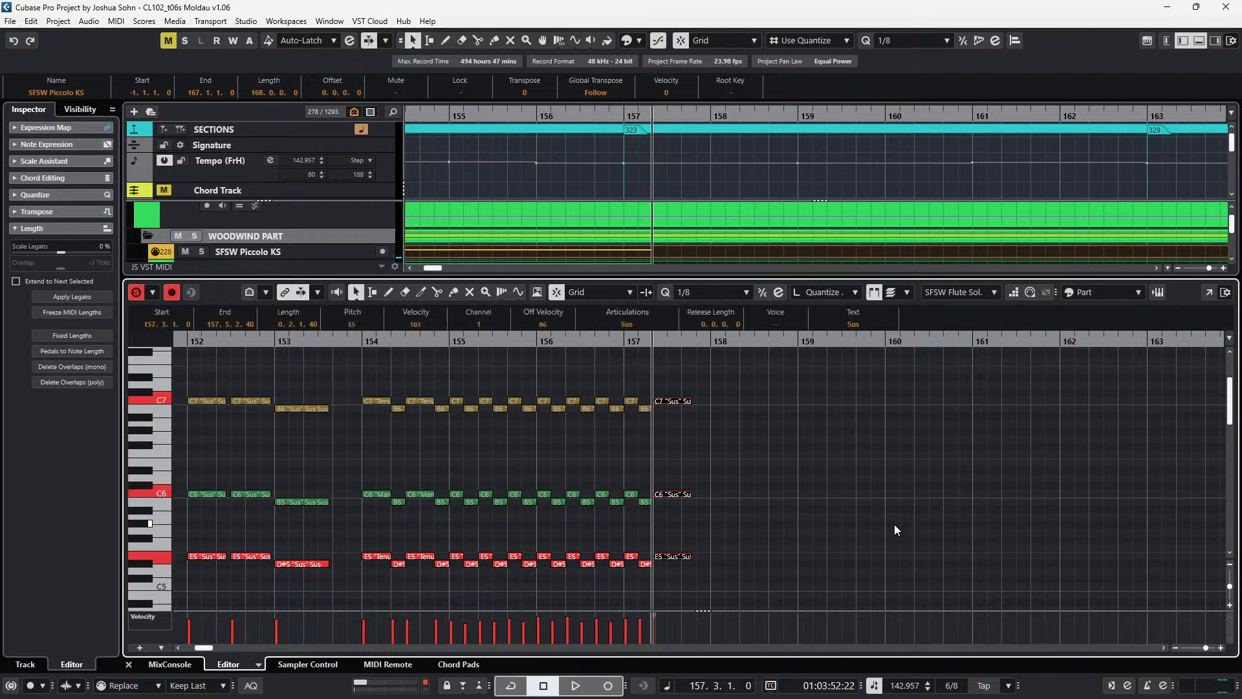
{"action": "key", "text": "Down"}
{"action": "key", "text": "Down"}
{"action": "key", "text": "ctrl+shift+t"}
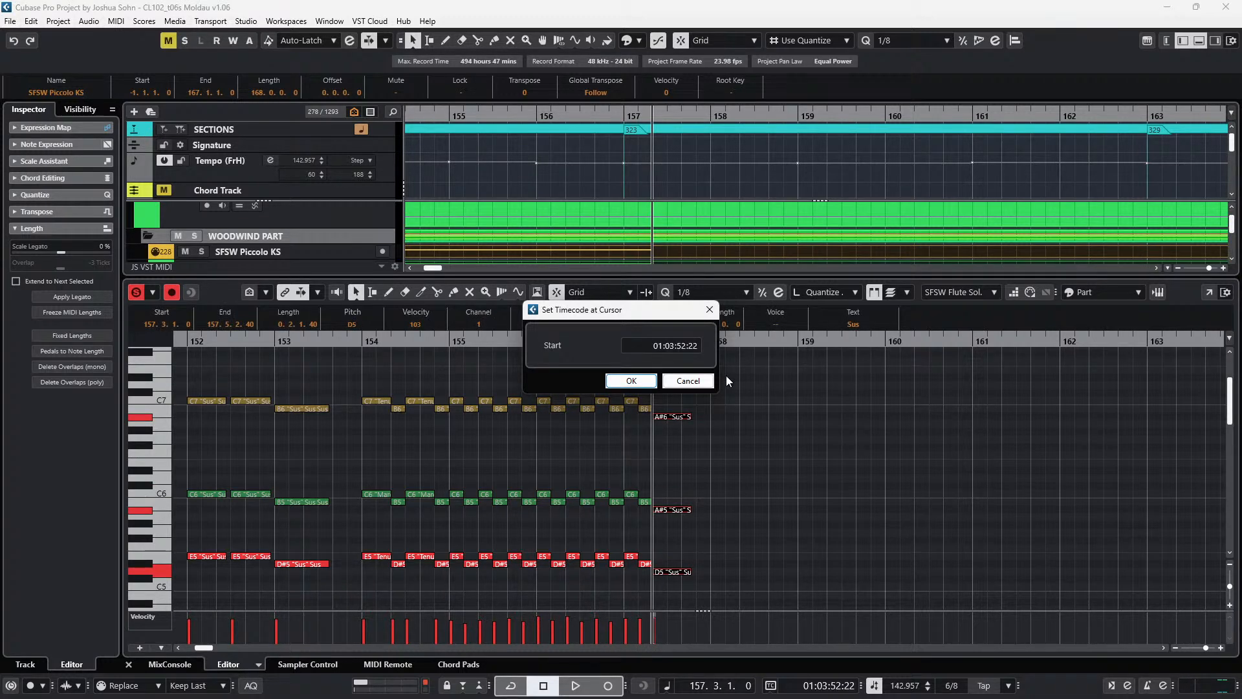
{"action": "left_click", "coordinate": [707, 381]}
{"action": "key", "text": "Delete"}
- Duplicate the three notes at 157.2 onto 157.3 as C#5, A5 and A6, and again onto 157.4 as B4, G5 and G6
{"action": "left_click_drag", "start_coordinate": [704, 373], "coordinate": [639, 565]}
{"action": "key", "text": "ctrl+d"}
{"action": "key", "text": "Down"}
{"action": "key", "text": "Down"}
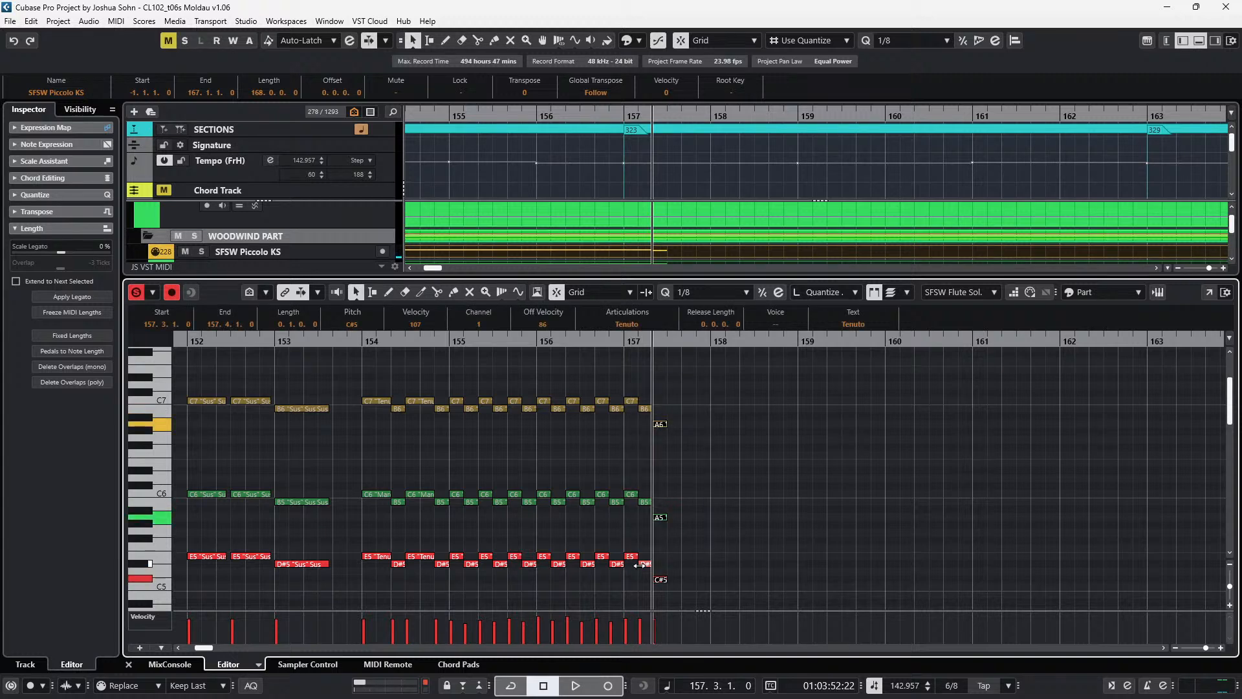
{"action": "key", "text": "ctrl+d"}
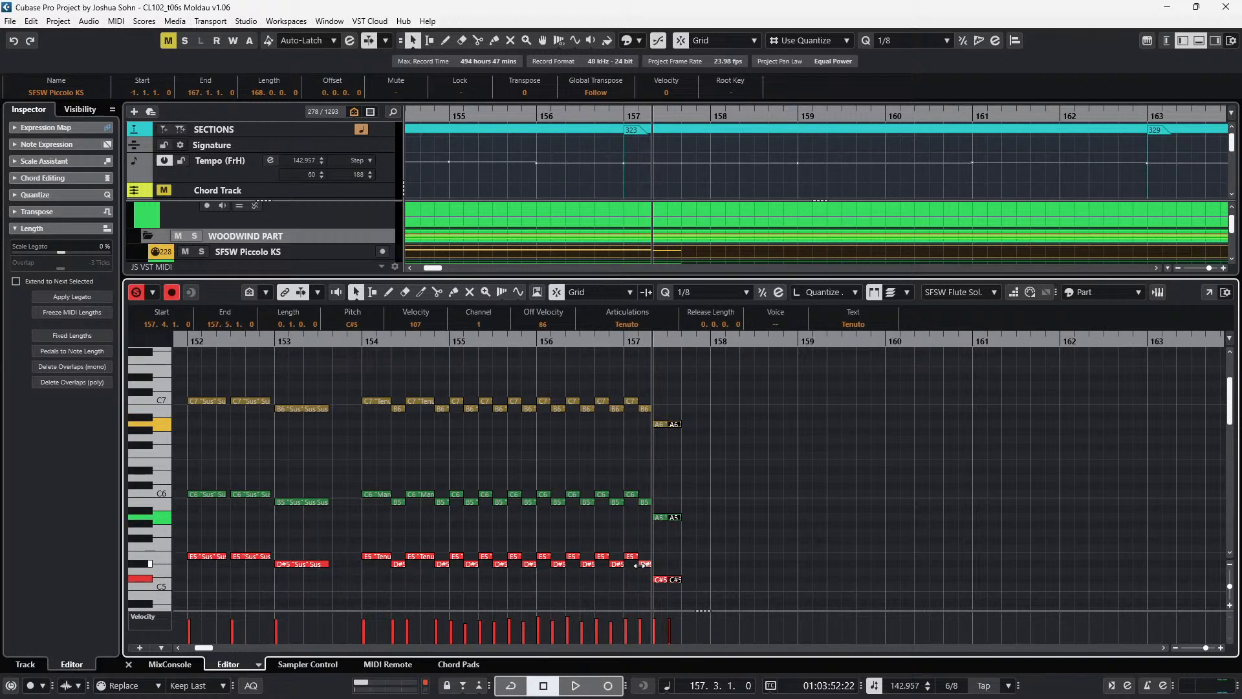
{"action": "key", "text": "Down"}
{"action": "key", "text": "Down"}
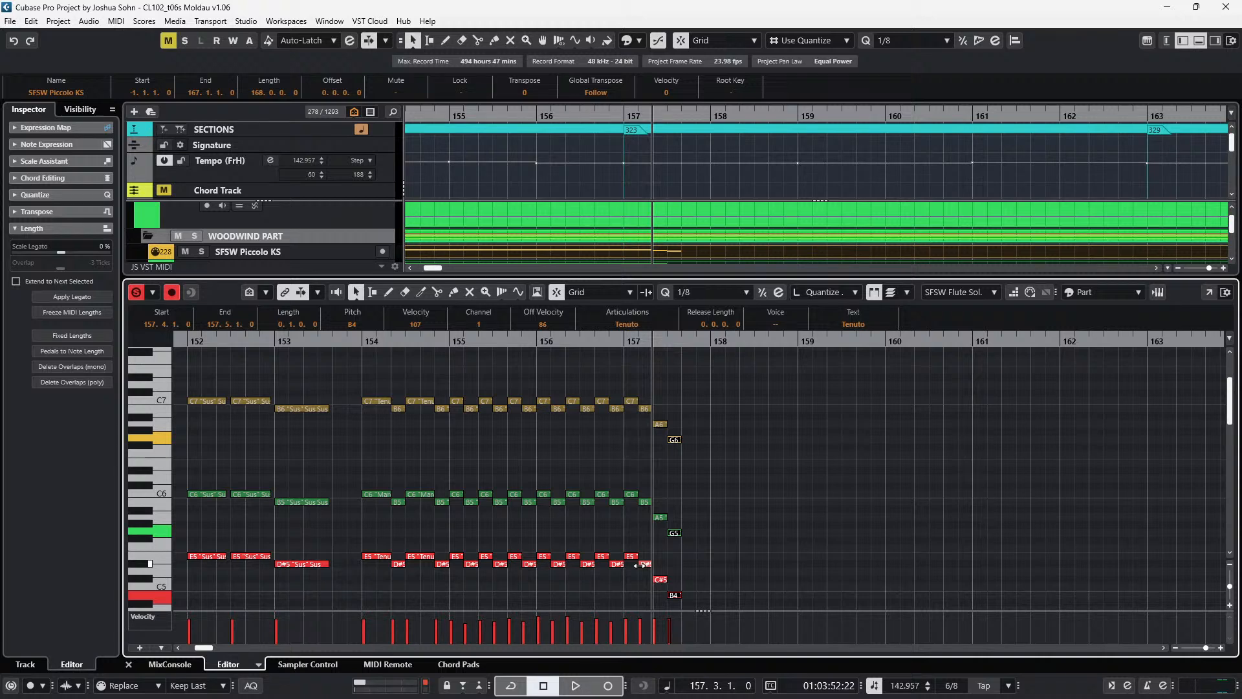
- Continue the descending run with duplicates lowered to A#4, F#5 and F#6 at 157.5, and two semitones further down at 157.6
{"action": "key", "text": "ctrl+d"}
{"action": "key", "text": "Down"}
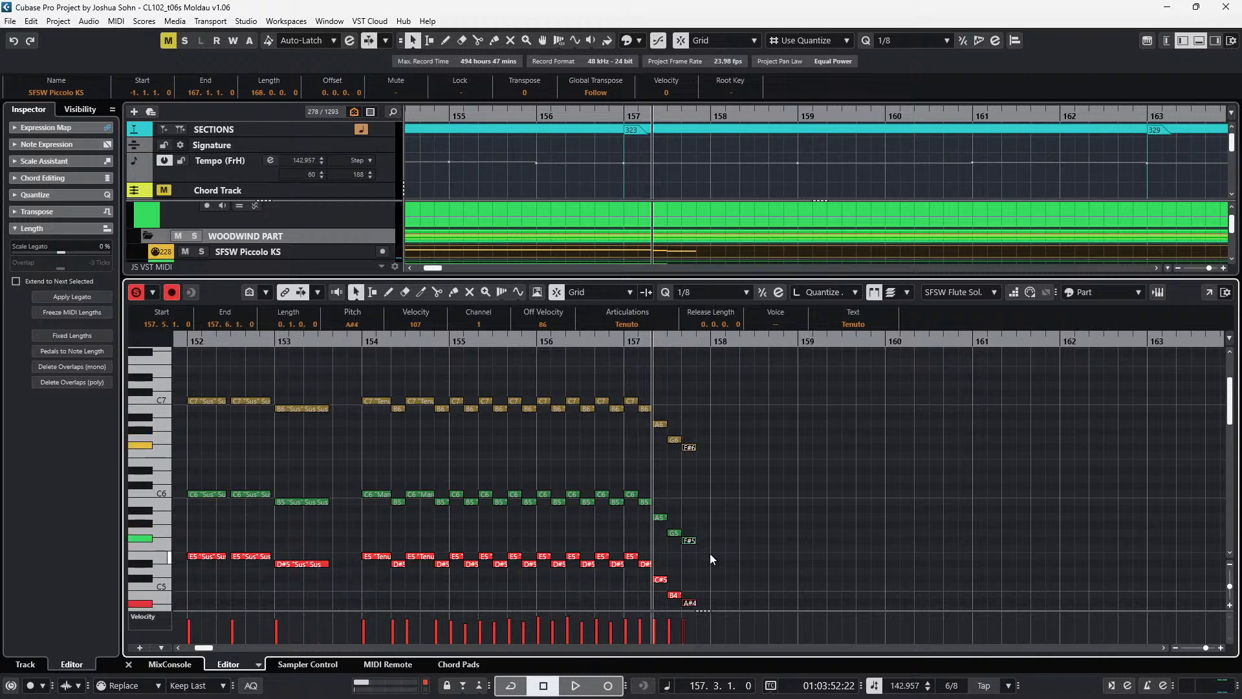
{"action": "scroll", "coordinate": [709, 557], "scroll_direction": "down", "scroll_amount": 1}
{"action": "key", "text": "ctrl+d"}
{"action": "key", "text": "Down"}
{"action": "key", "text": "Down"}
- Duplicate the last three notes onto 158.1 and lower the copies one semitone to G4, D#5 and D#6
{"action": "scroll", "coordinate": [710, 558], "scroll_direction": "down", "scroll_amount": 1}
{"action": "key", "text": "ctrl+d"}
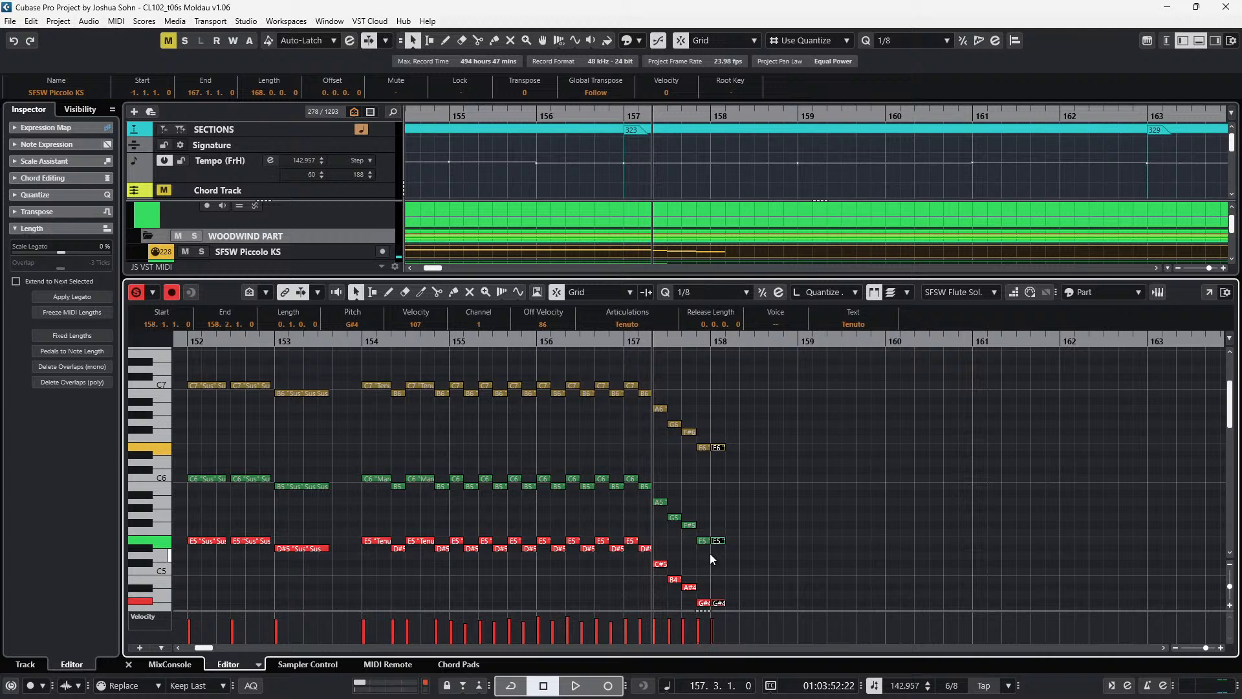
{"action": "key", "text": "Down"}
{"action": "key", "text": "Down"}
{"action": "scroll", "coordinate": [709, 558], "scroll_direction": "down", "scroll_amount": 2}
{"action": "key", "text": "Up"}
{"action": "scroll", "coordinate": [711, 556], "scroll_direction": "down", "scroll_amount": 3}
{"action": "scroll", "coordinate": [698, 553], "scroll_direction": "up", "scroll_amount": 3}
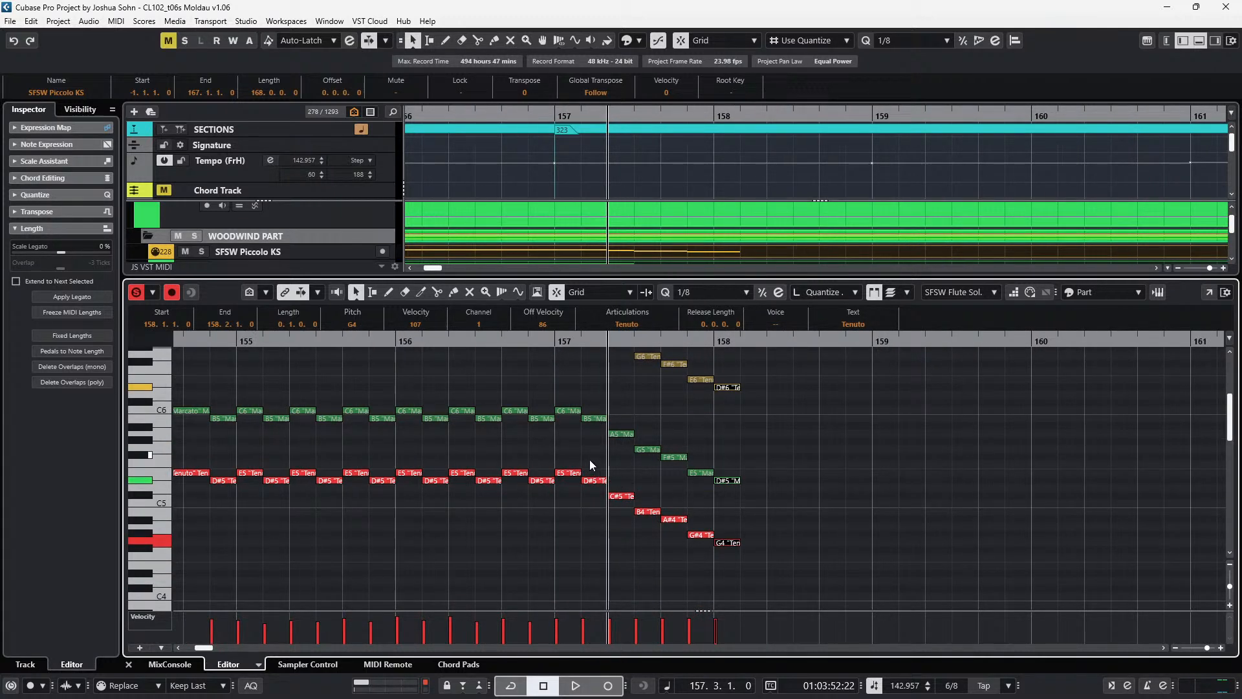
- Transpose the CLAIRE Flute notes of the descending run, from 157.3 to 158.1, up one octave
{"action": "left_click", "coordinate": [573, 473]}
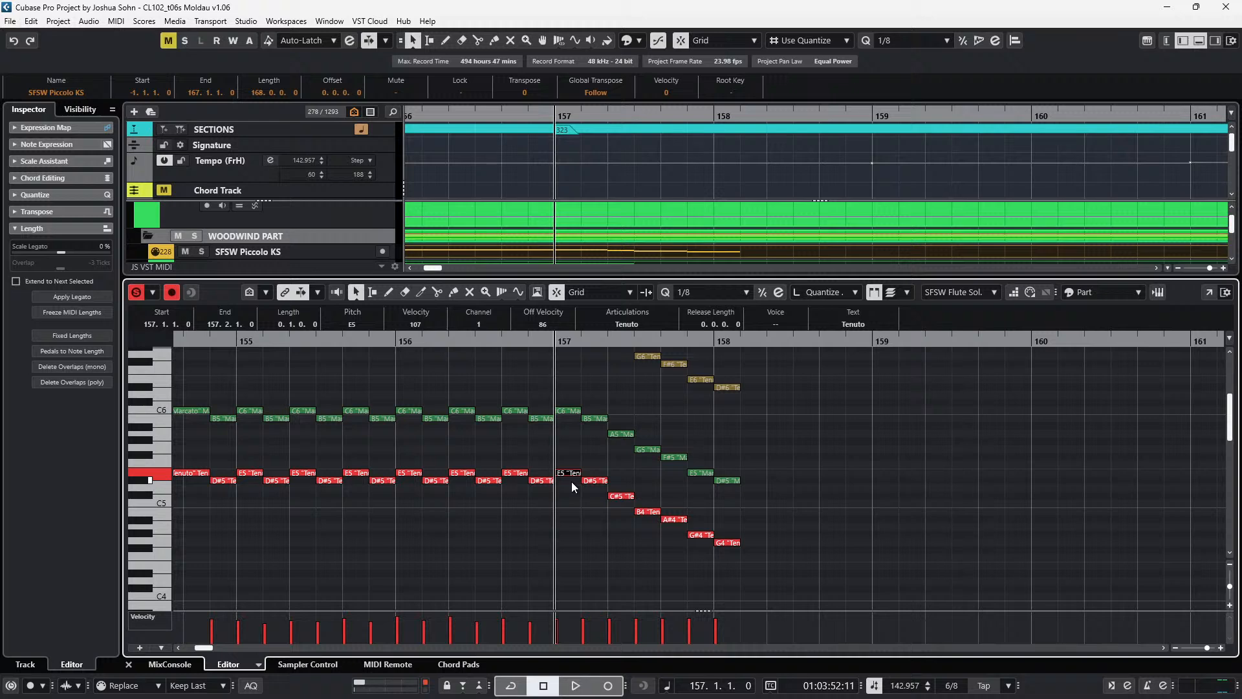
{"action": "key", "text": "Right"}
{"action": "key", "text": "Right"}
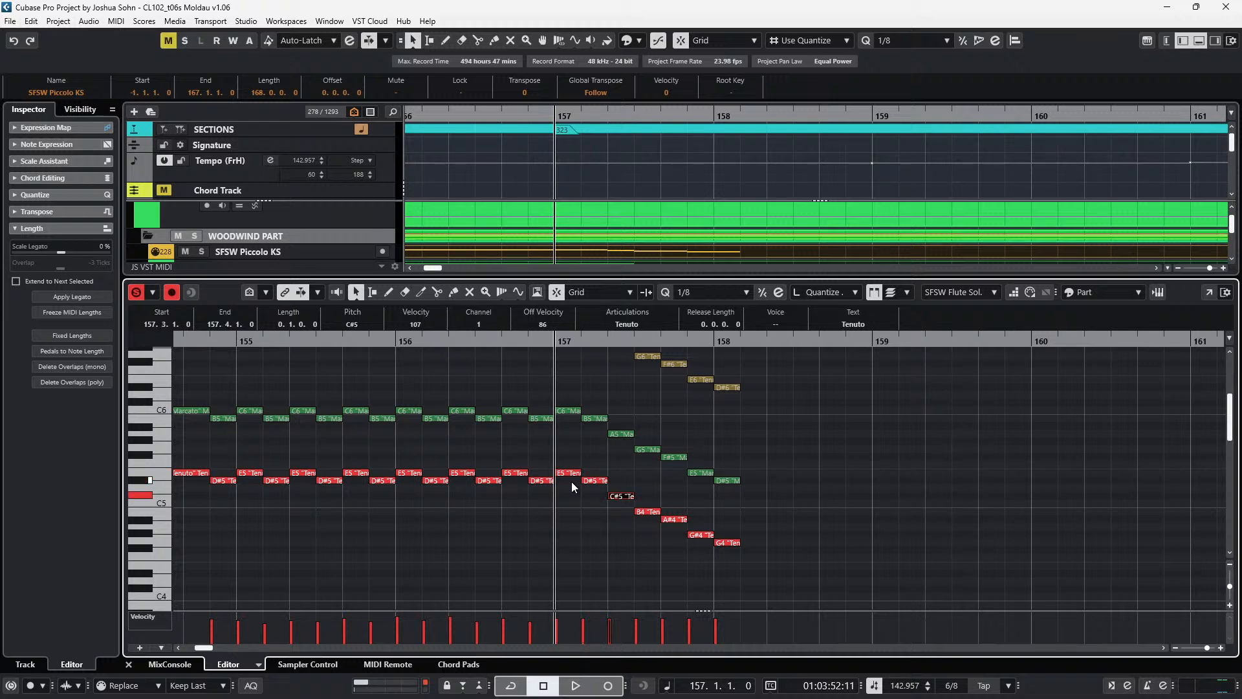
{"action": "left_click_drag", "start_coordinate": [623, 409], "coordinate": [757, 491]}
{"action": "key", "text": "shift+Up"}
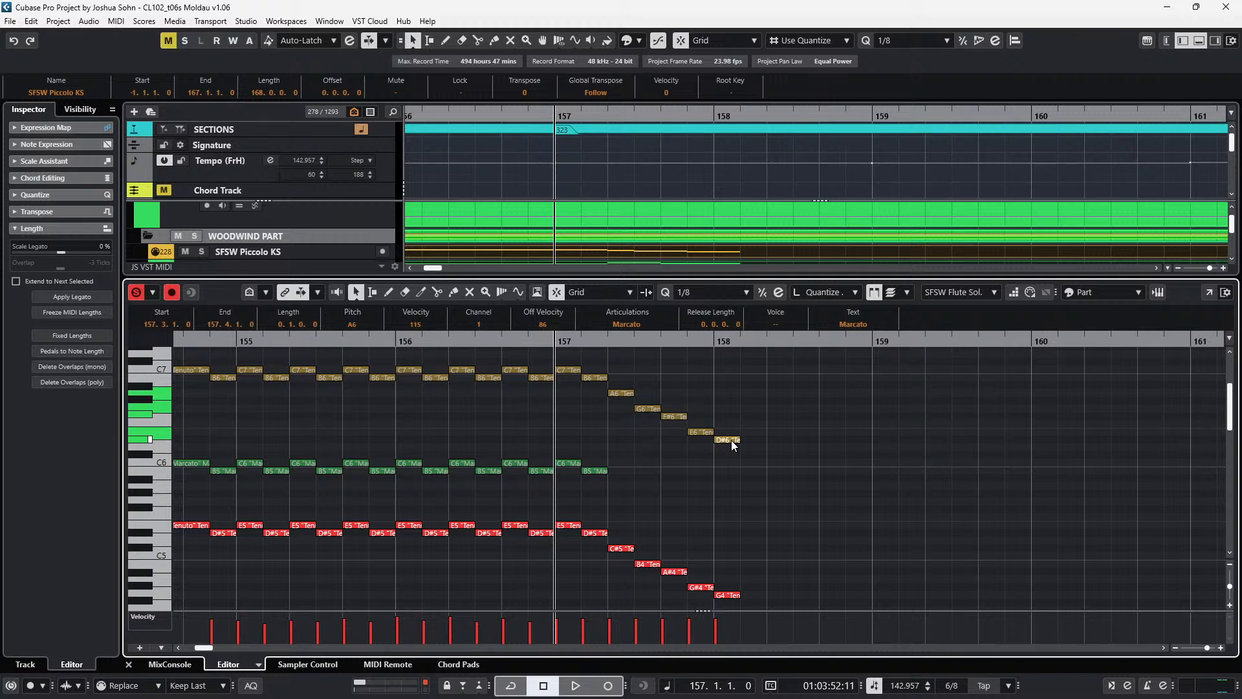
{"action": "key", "text": "Page_Down"}
{"action": "key", "text": "Page_Down"}
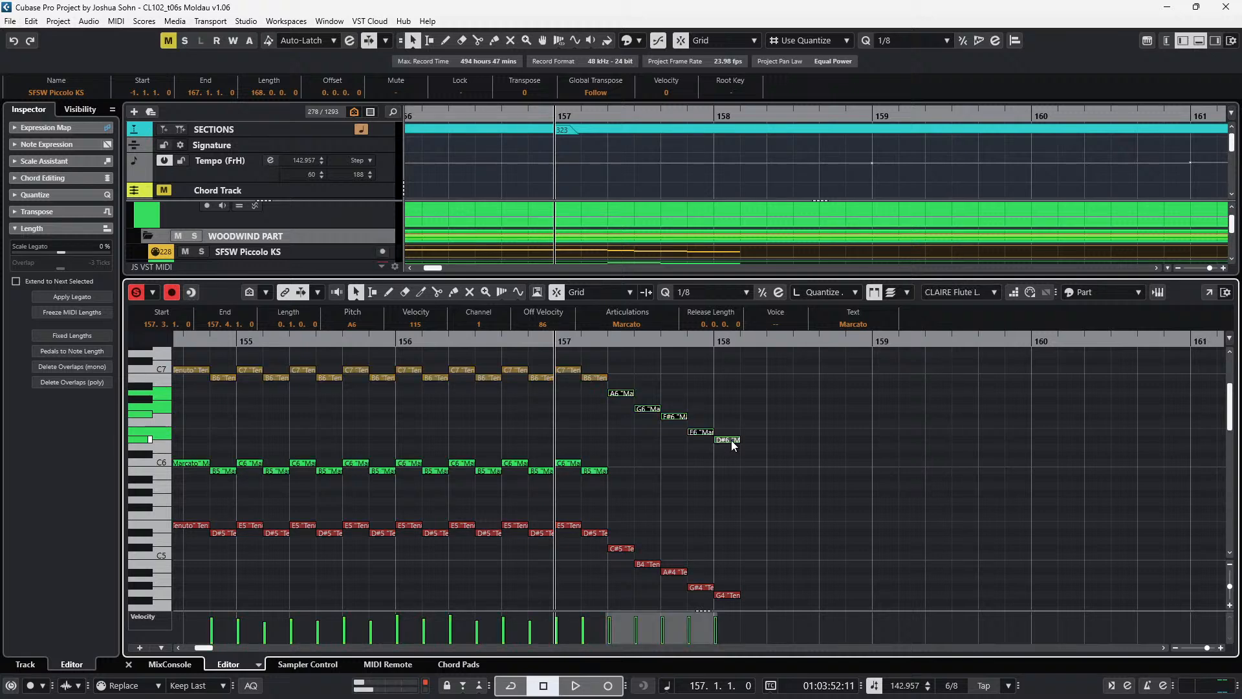
{"action": "scroll", "coordinate": [744, 465], "scroll_direction": "down", "scroll_amount": 1}
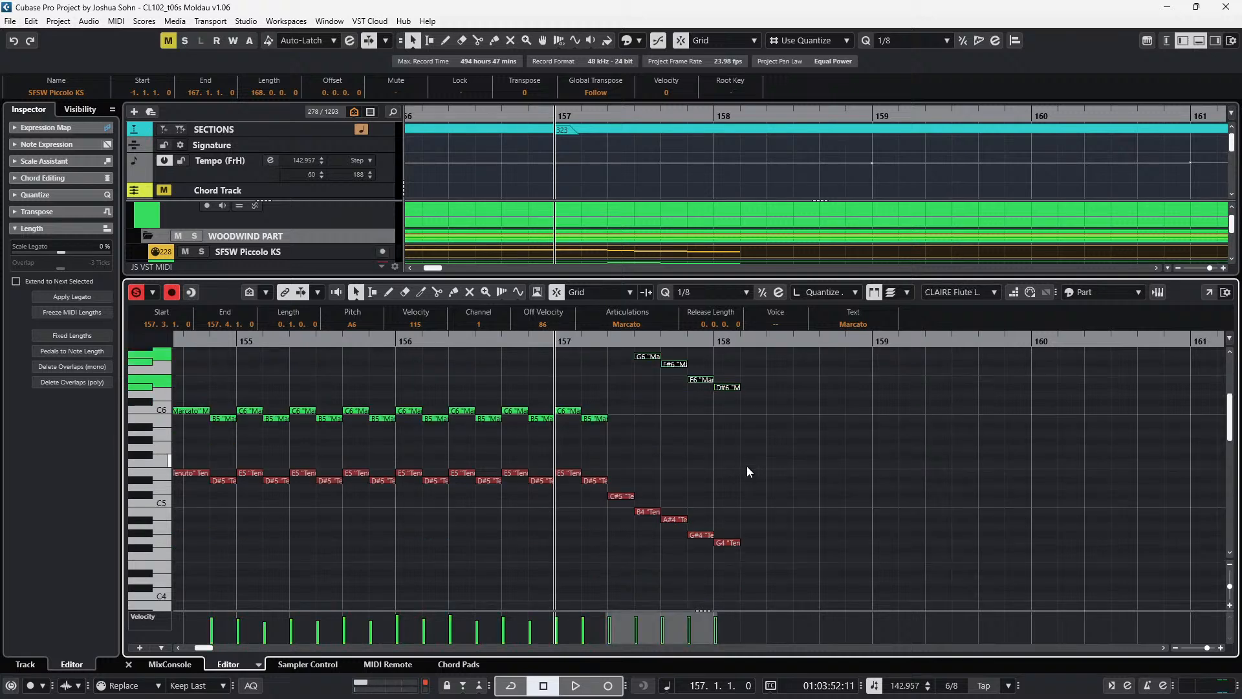
- Transpose the SFSW Flute Solo run from 157.3 to 158.1 up an octave and down four semitones, so it starts on A5
{"action": "left_click", "coordinate": [727, 542]}
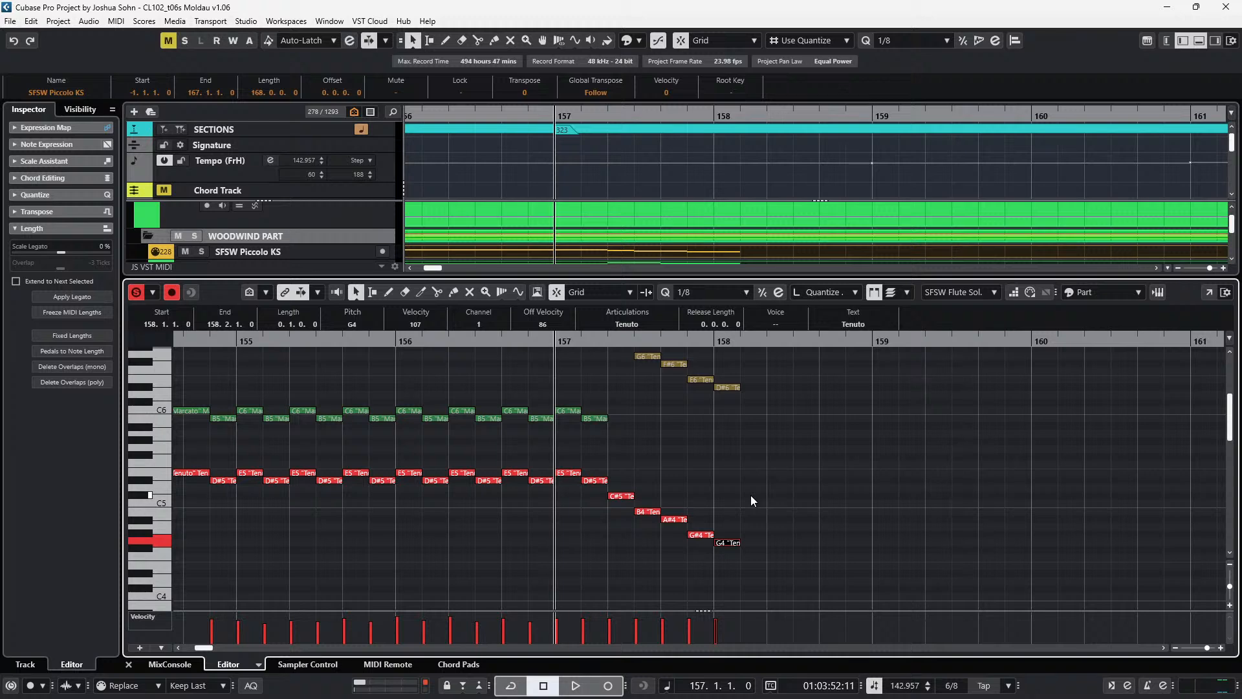
{"action": "left_click_drag", "start_coordinate": [728, 464], "coordinate": [617, 576]}
{"action": "key", "text": "shift+Up"}
{"action": "scroll", "coordinate": [672, 573], "scroll_direction": "up", "scroll_amount": 1}
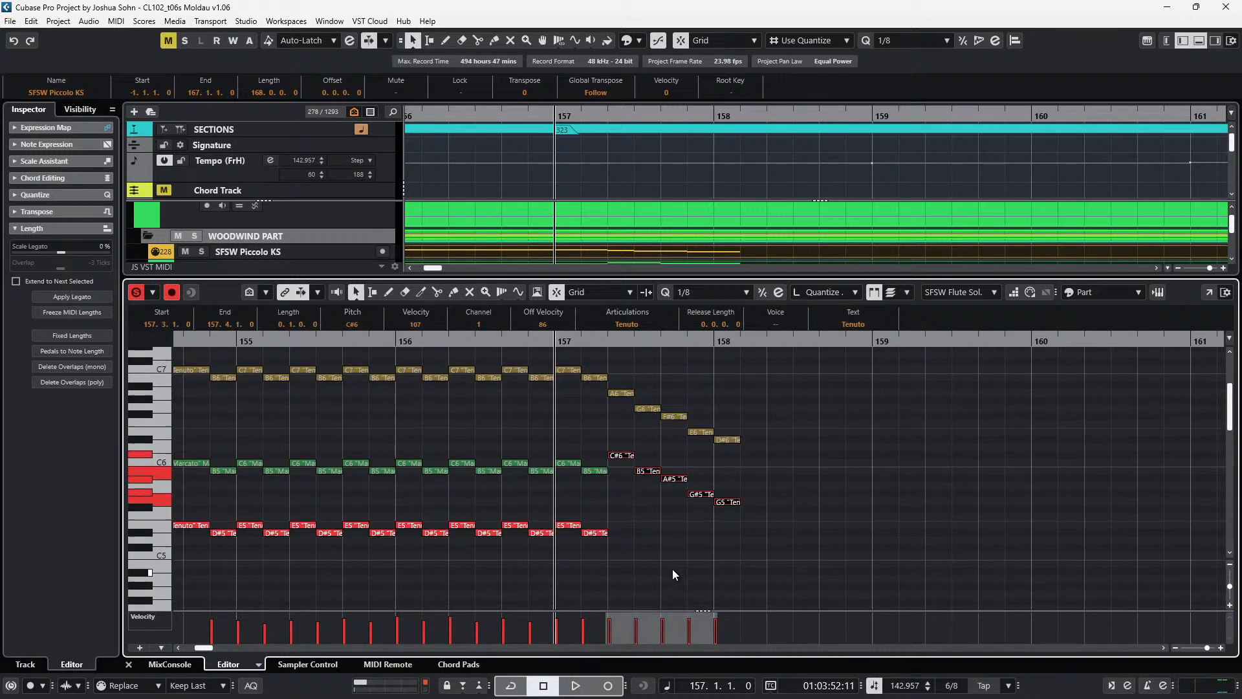
{"action": "key", "text": "Down"}
{"action": "key", "text": "Down"}
{"action": "key", "text": "Down"}
{"action": "key", "text": "Down"}
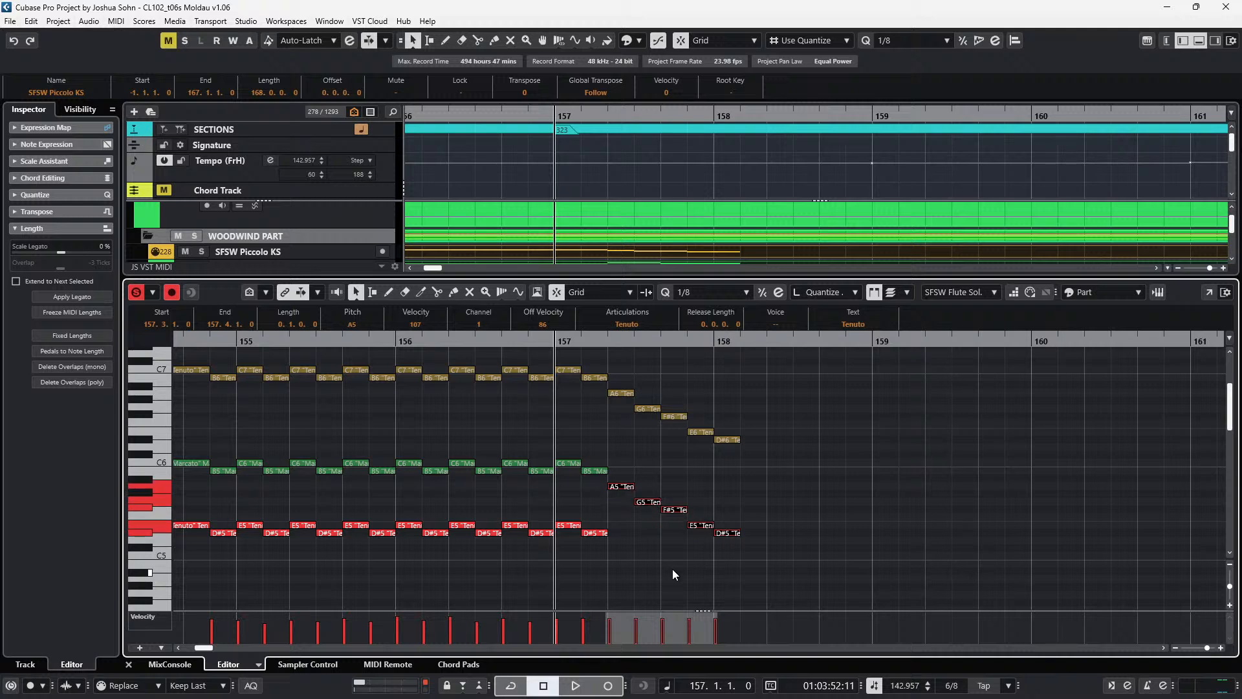
- Audition the SFSW Flute Solo run note by note and play back the passage leading through bars 156 and 157
{"action": "left_click", "coordinate": [648, 501]}
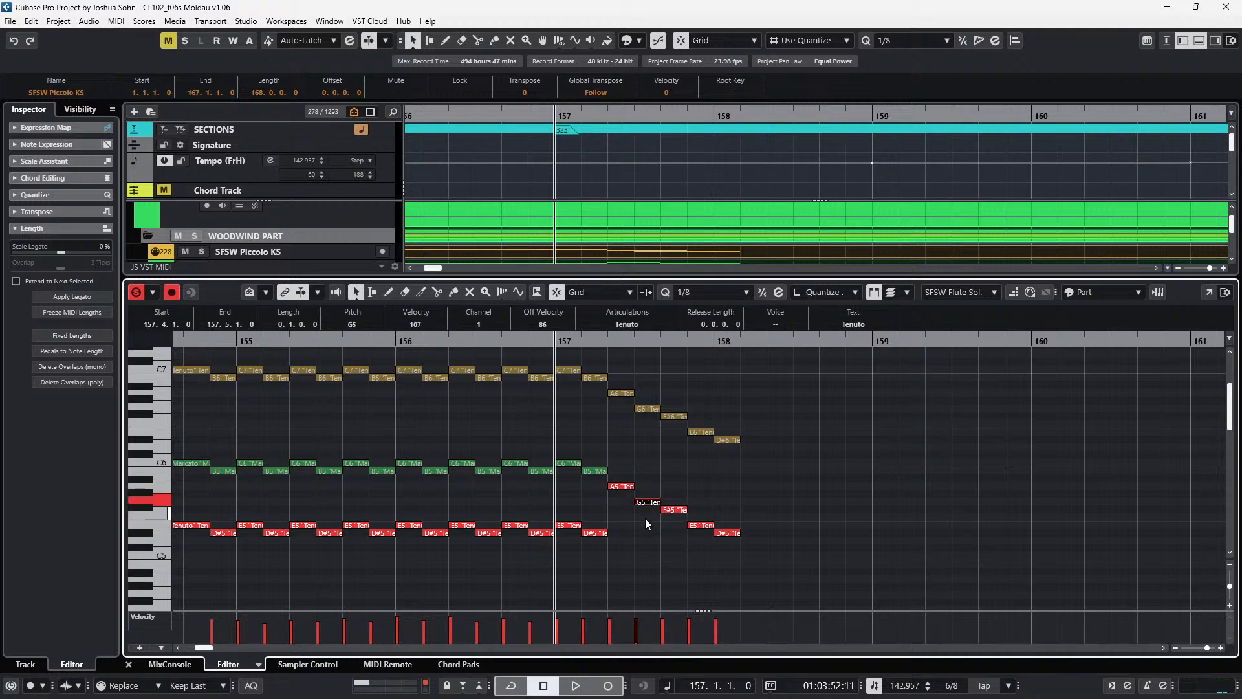
{"action": "key", "text": "Right"}
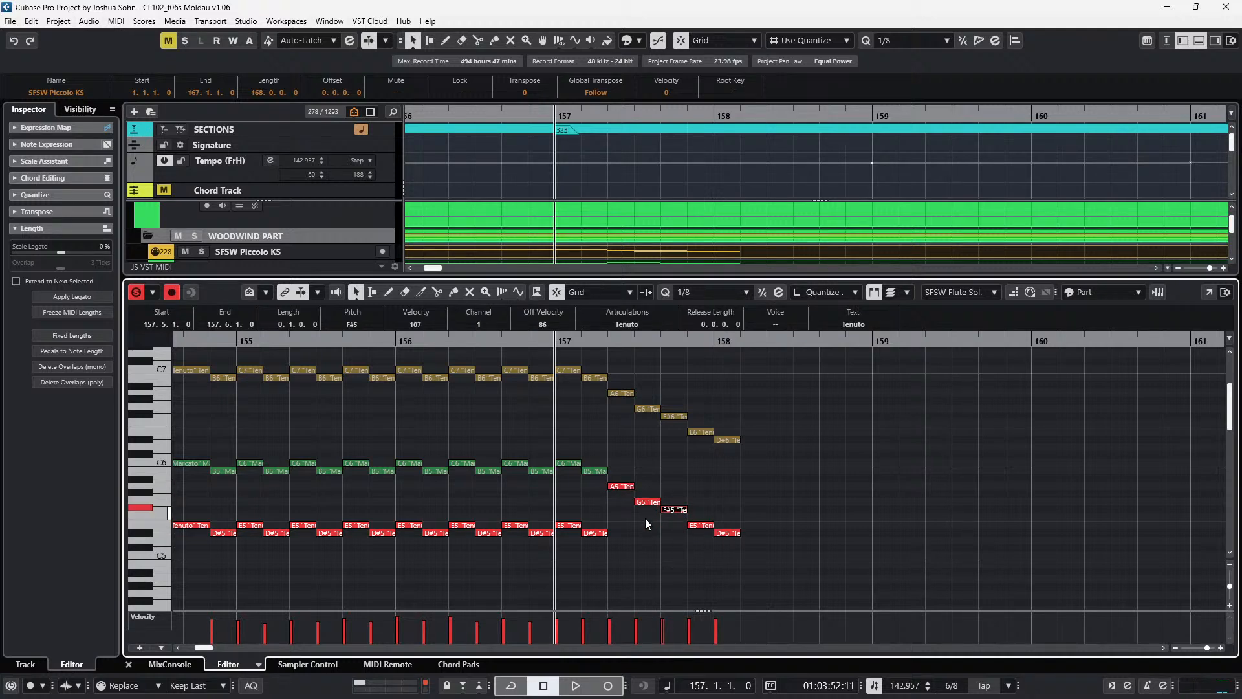
{"action": "key", "text": "Right"}
{"action": "key", "text": "Right"}
{"action": "key", "text": "space"}
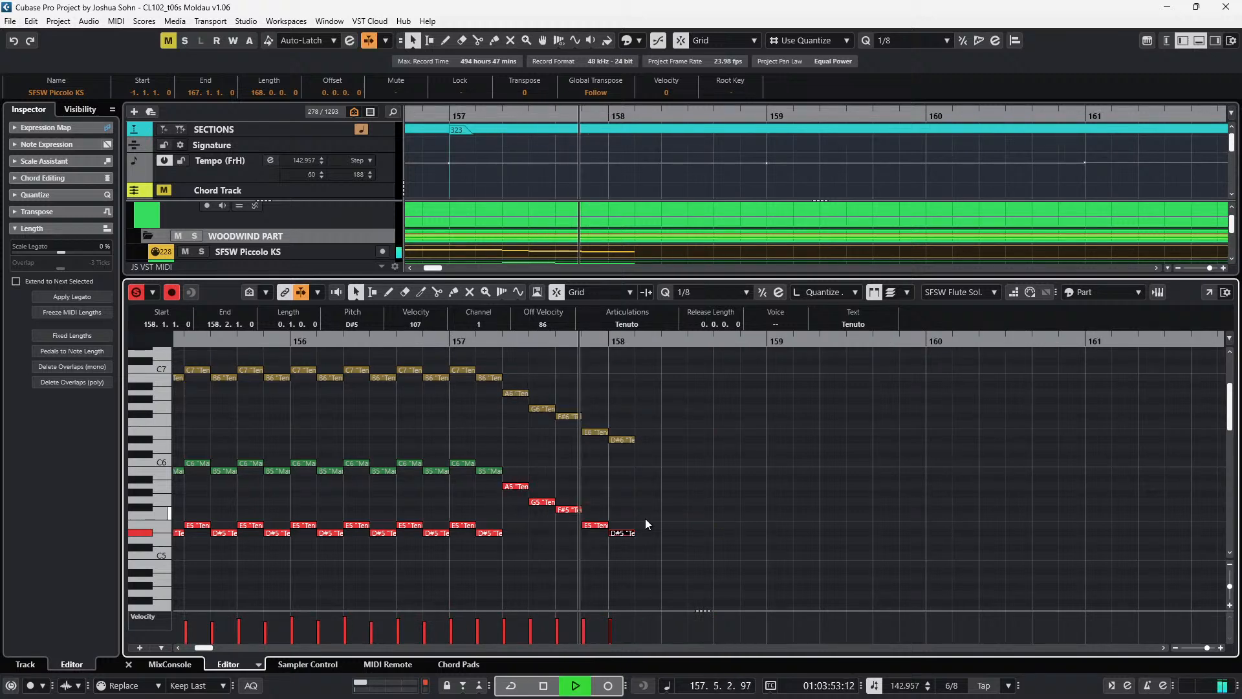
{"action": "key", "text": "space"}
{"action": "left_click_drag", "start_coordinate": [647, 405], "coordinate": [623, 573]}
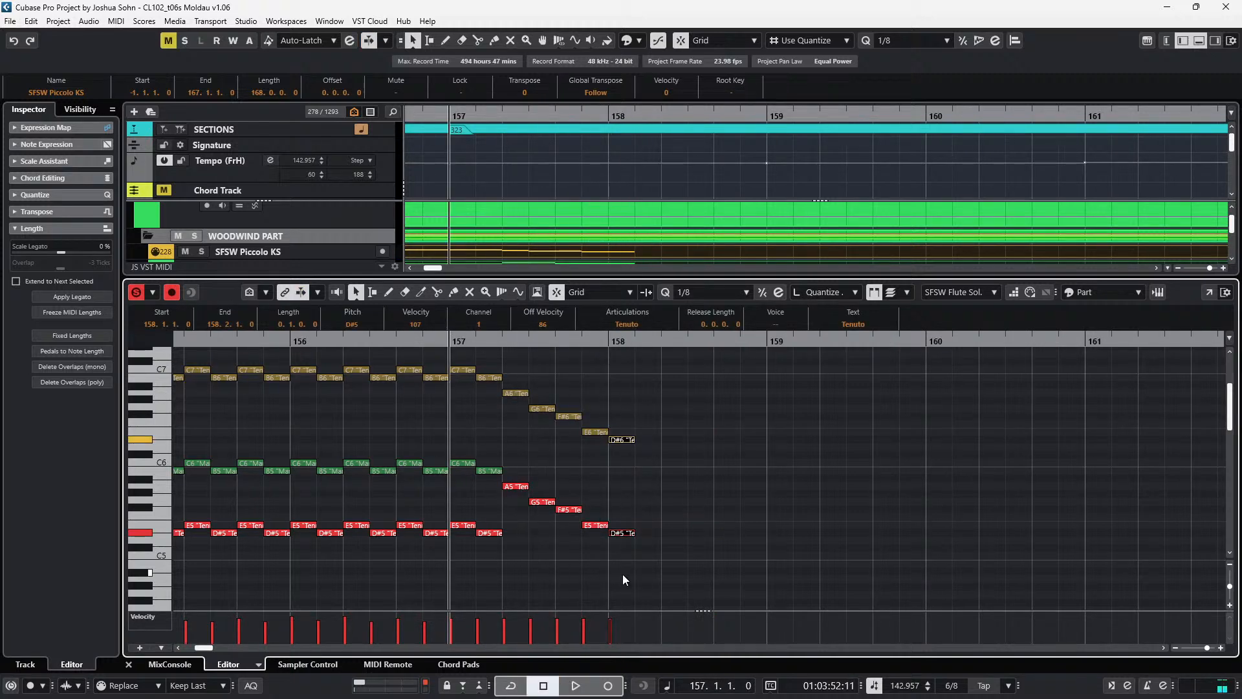
{"action": "left_click", "coordinate": [624, 565]}
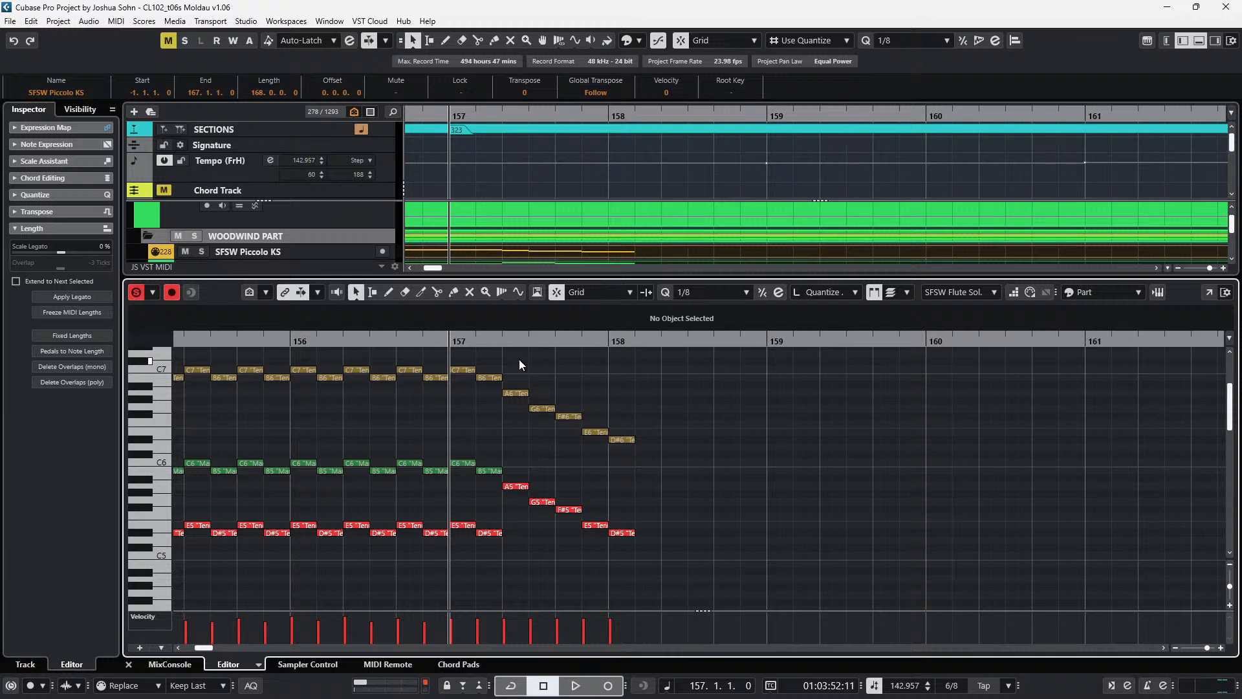
{"action": "key", "text": "space"}
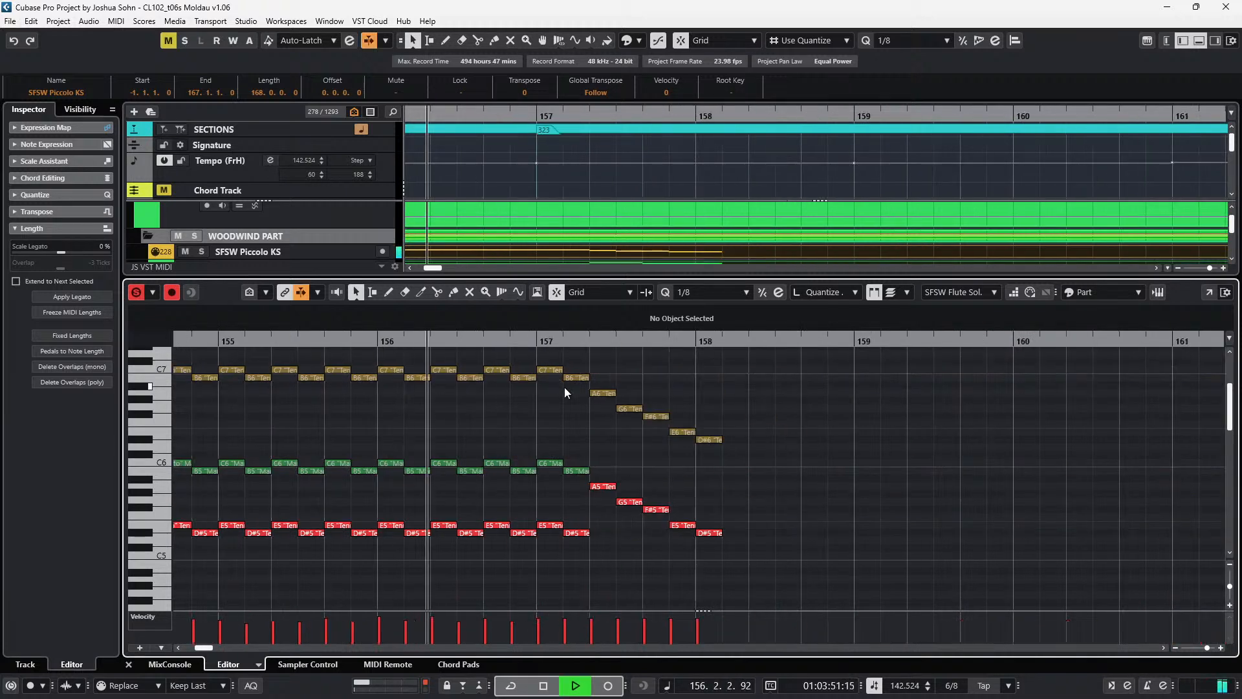
{"action": "key", "text": "space"}
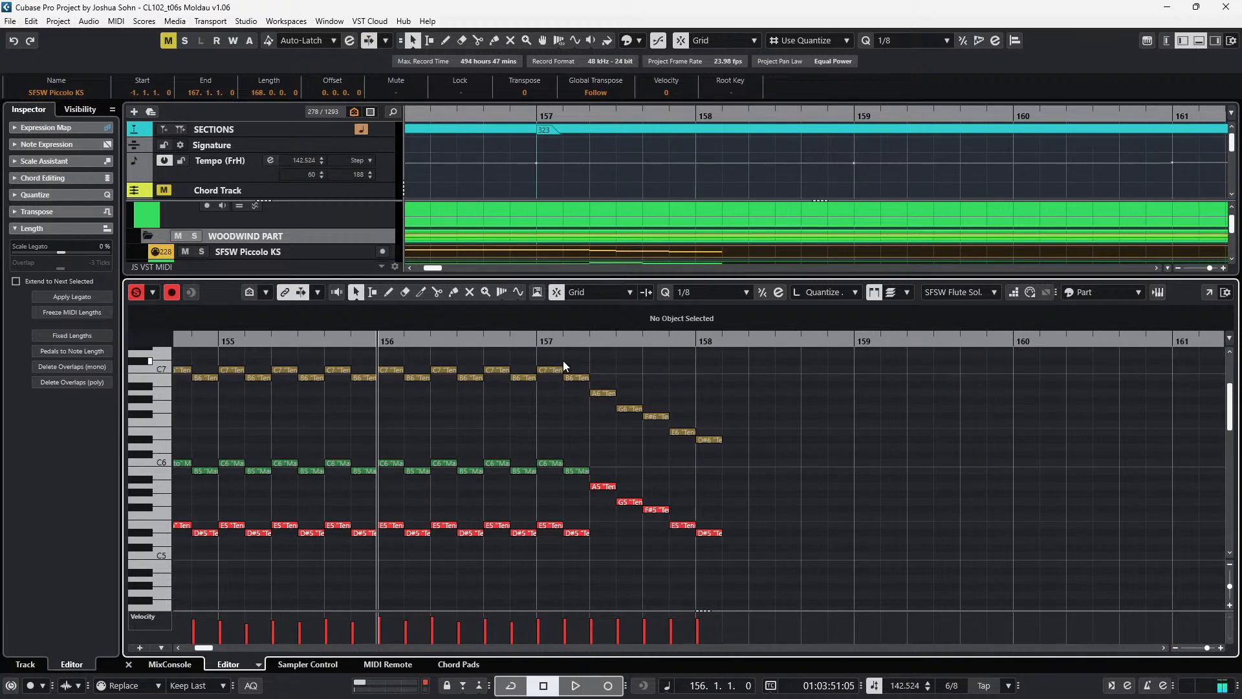
- Apply the Leg articulation to the flute A5 and piccolo A6 at 157.3 and to the piccolo B6 at 157.2
{"action": "left_click_drag", "start_coordinate": [608, 465], "coordinate": [604, 491]}
{"action": "left_click", "coordinate": [625, 322]}
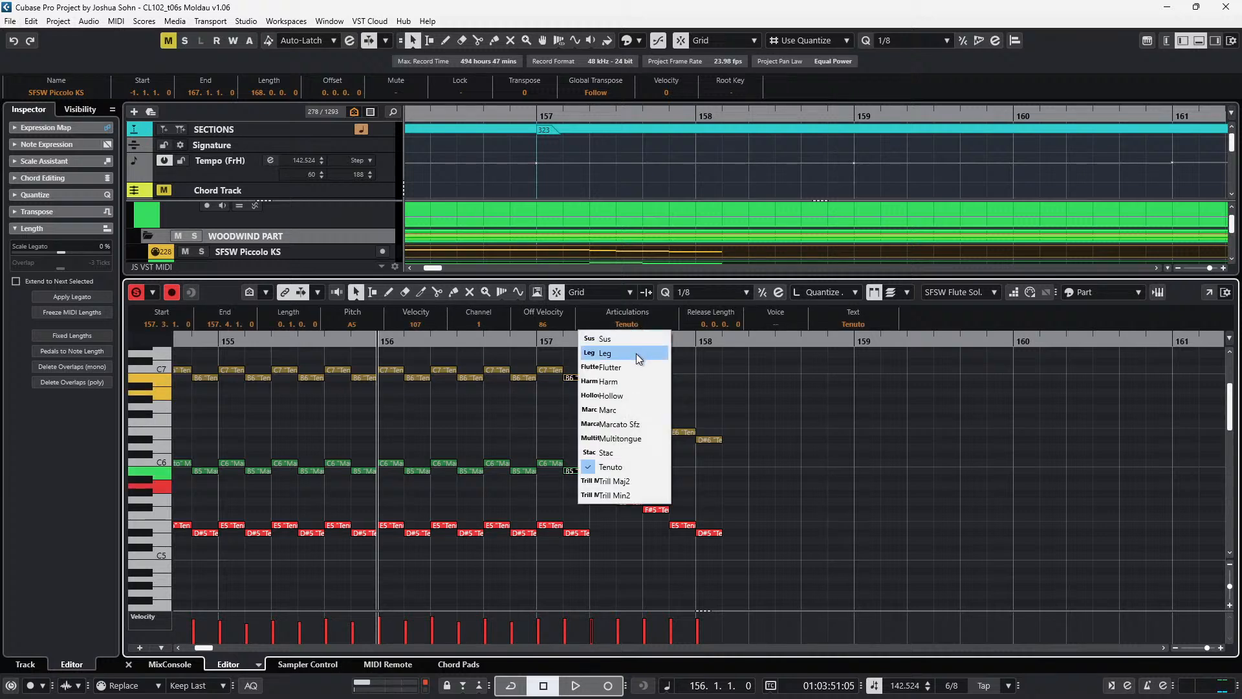
{"action": "left_click", "coordinate": [635, 353]}
{"action": "left_click", "coordinate": [625, 323]}
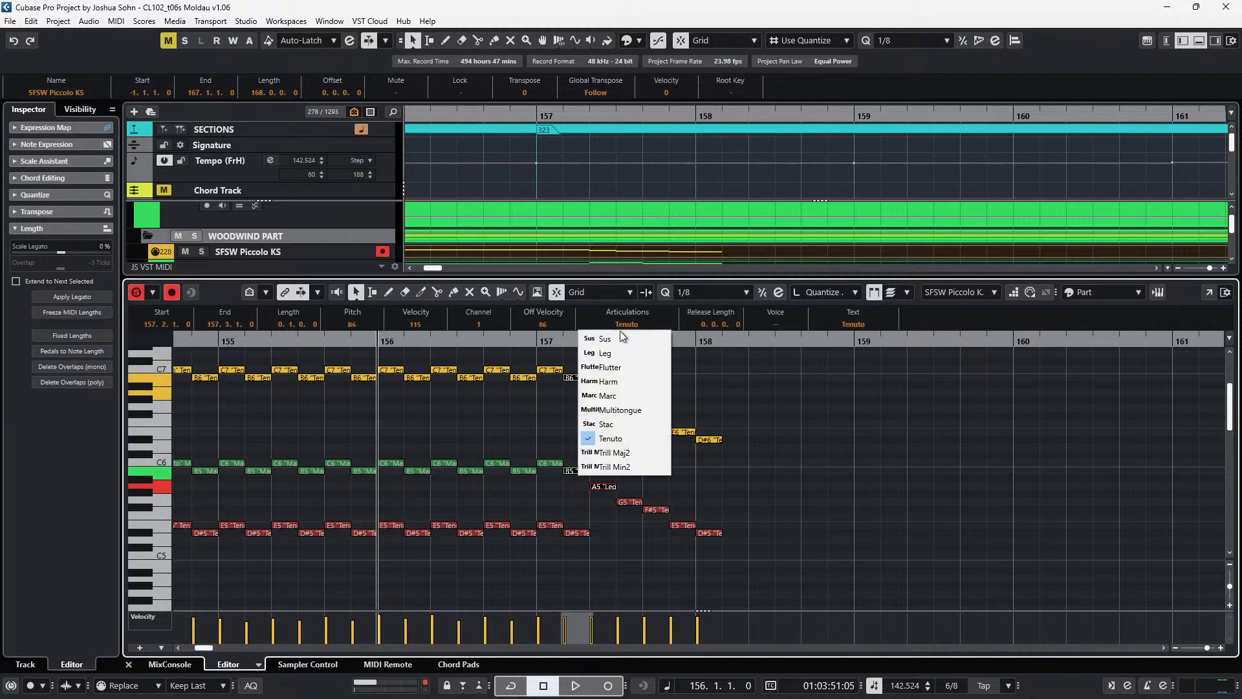
{"action": "left_click", "coordinate": [626, 355]}
- Set the articulation of all SFSW Flute Solo notes from 157.2 to 158.1 to Leg
{"action": "left_click", "coordinate": [580, 536]}
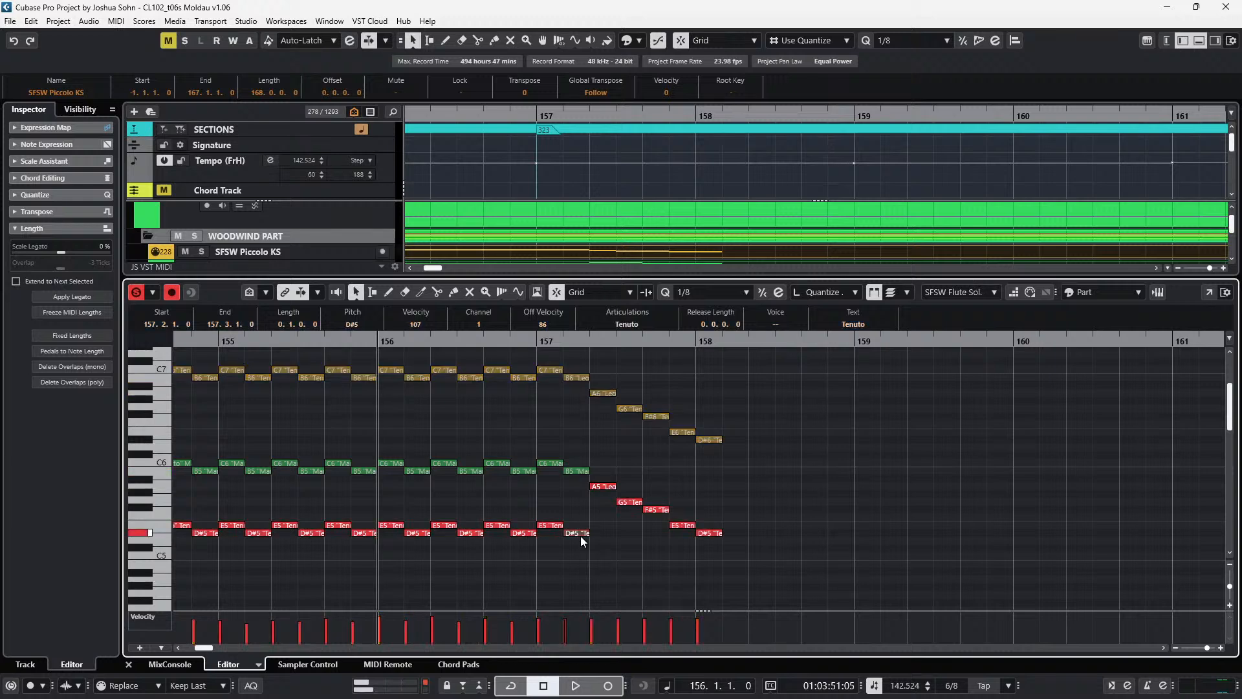
{"action": "left_click_drag", "start_coordinate": [602, 451], "coordinate": [731, 574]}
{"action": "left_click", "coordinate": [625, 323]}
{"action": "left_click", "coordinate": [626, 356]}
- Set the articulation of the piccolo run from 157.3 to 158.1 to Leg
{"action": "left_click", "coordinate": [611, 395]}
{"action": "left_click_drag", "start_coordinate": [623, 390], "coordinate": [728, 444]}
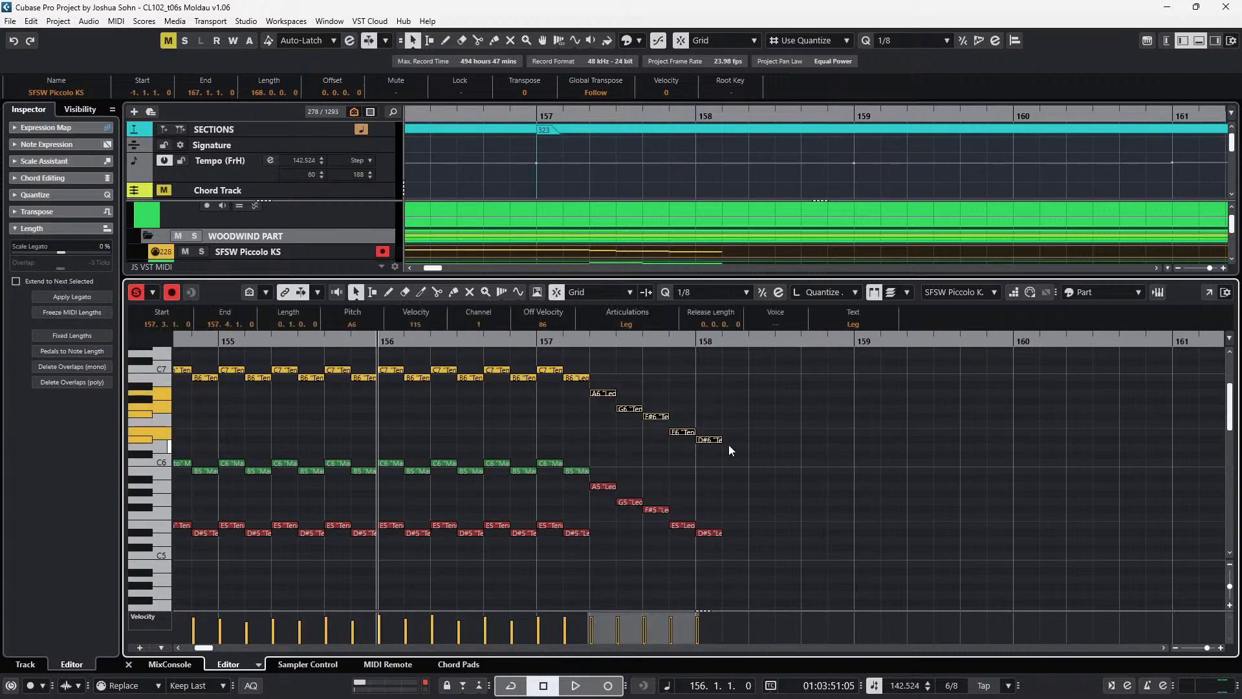
{"action": "left_click", "coordinate": [651, 323]}
{"action": "left_click", "coordinate": [644, 339]}
{"action": "left_click", "coordinate": [644, 324]}
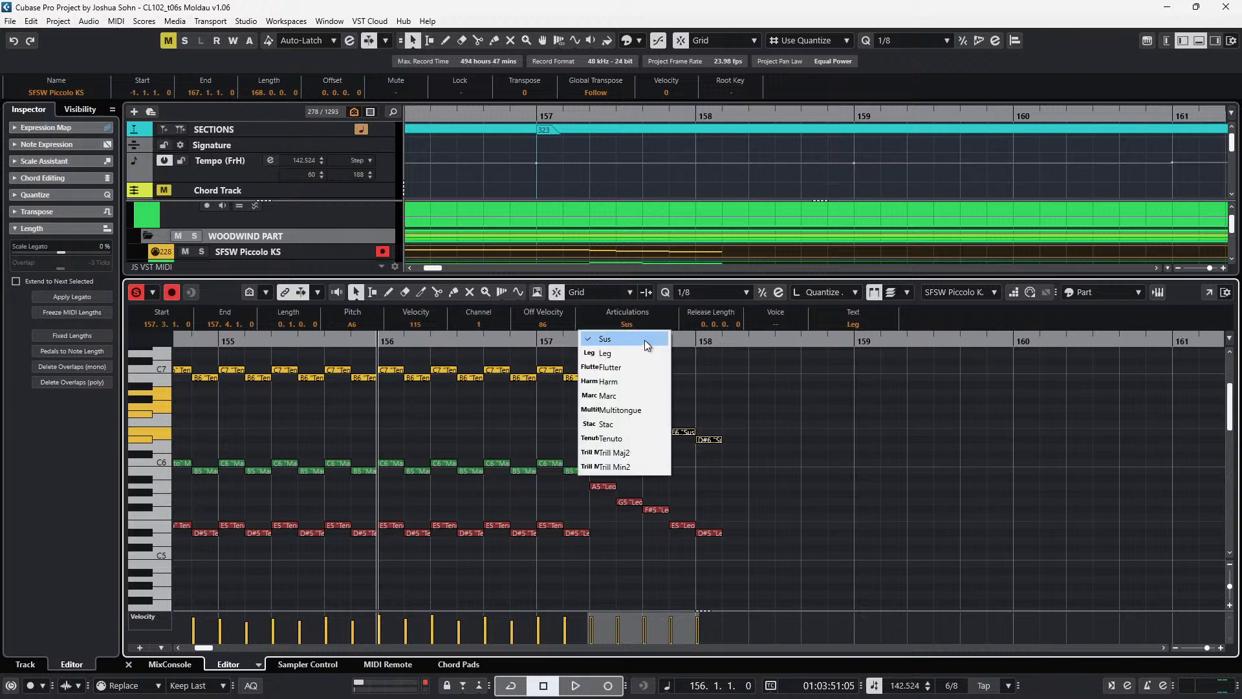
{"action": "left_click", "coordinate": [644, 352]}
- Set the CLAIRE Flute run from 157.3 to 158.1 to the Legato articulation and play back the passage
{"action": "left_click", "coordinate": [634, 388]}
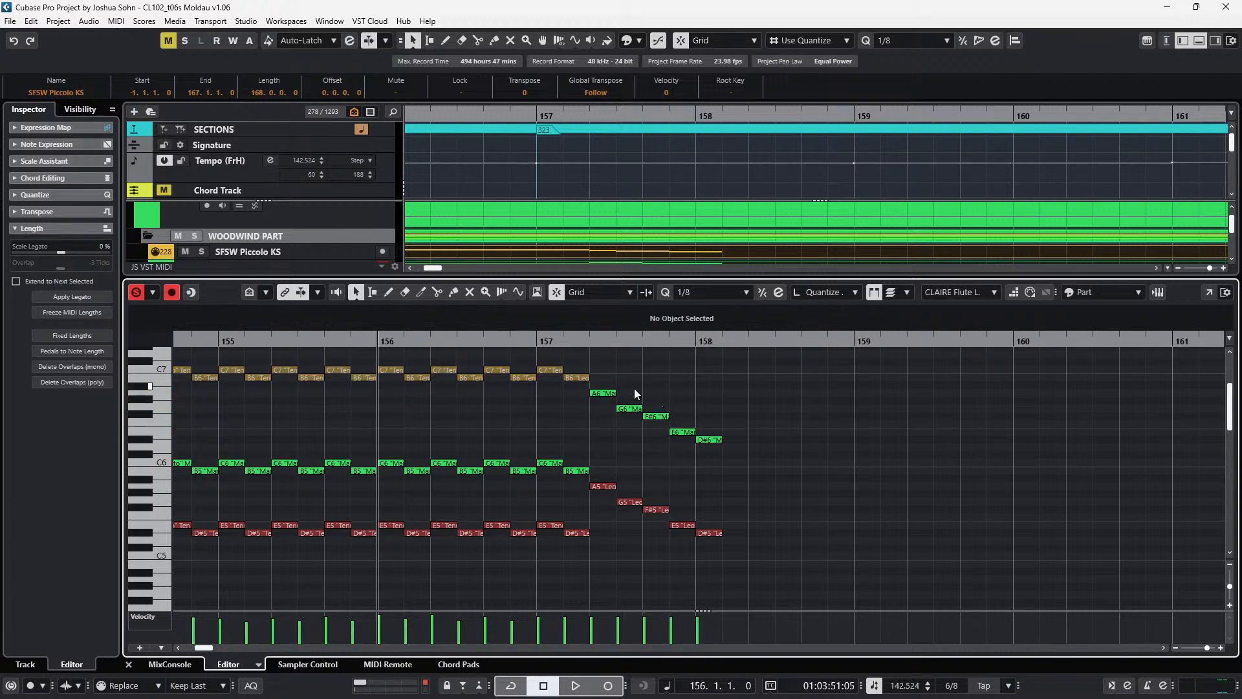
{"action": "left_click_drag", "start_coordinate": [607, 376], "coordinate": [724, 446]}
{"action": "left_click", "coordinate": [639, 328]}
{"action": "left_click", "coordinate": [645, 352]}
{"action": "key", "text": "space"}
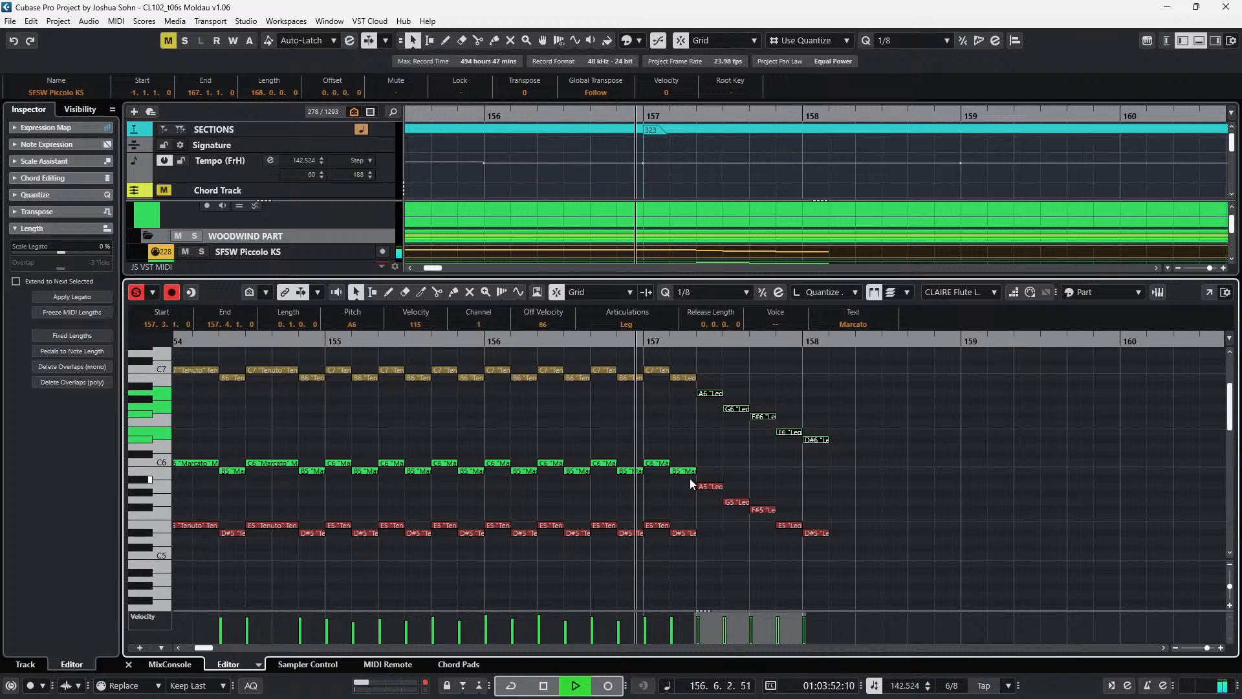
{"action": "key", "text": "space"}
- Change the CLAIRE Flute B5 at 157.2 to the Legato articulation and play the passage from bar 156
{"action": "left_click", "coordinate": [684, 471]}
{"action": "left_click", "coordinate": [641, 326]}
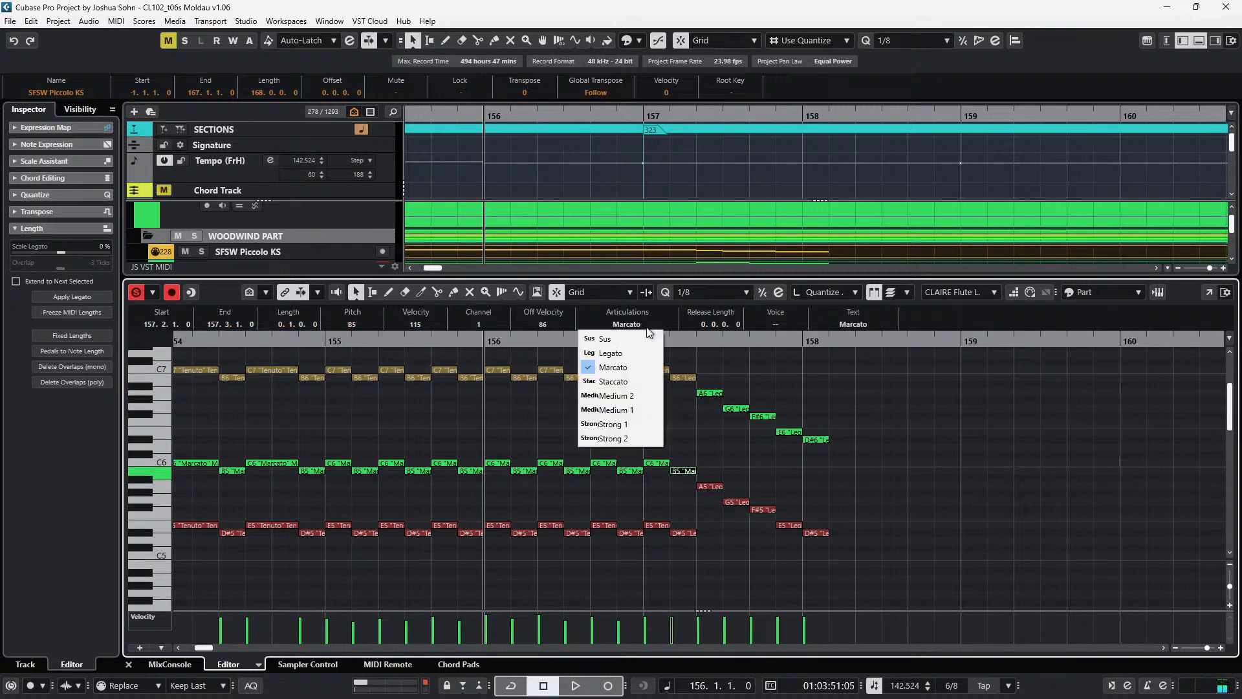
{"action": "left_click", "coordinate": [640, 353]}
{"action": "key", "text": "space"}
{"action": "left_click", "coordinate": [794, 409]}
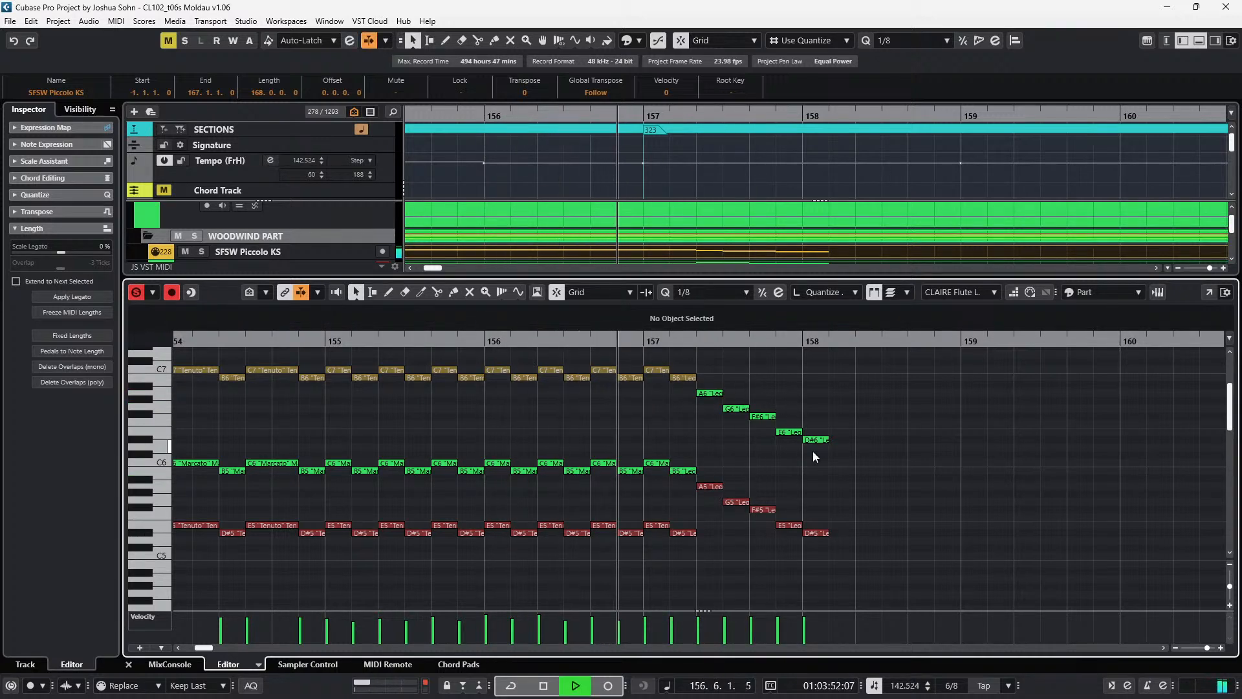
{"action": "key", "text": "space"}
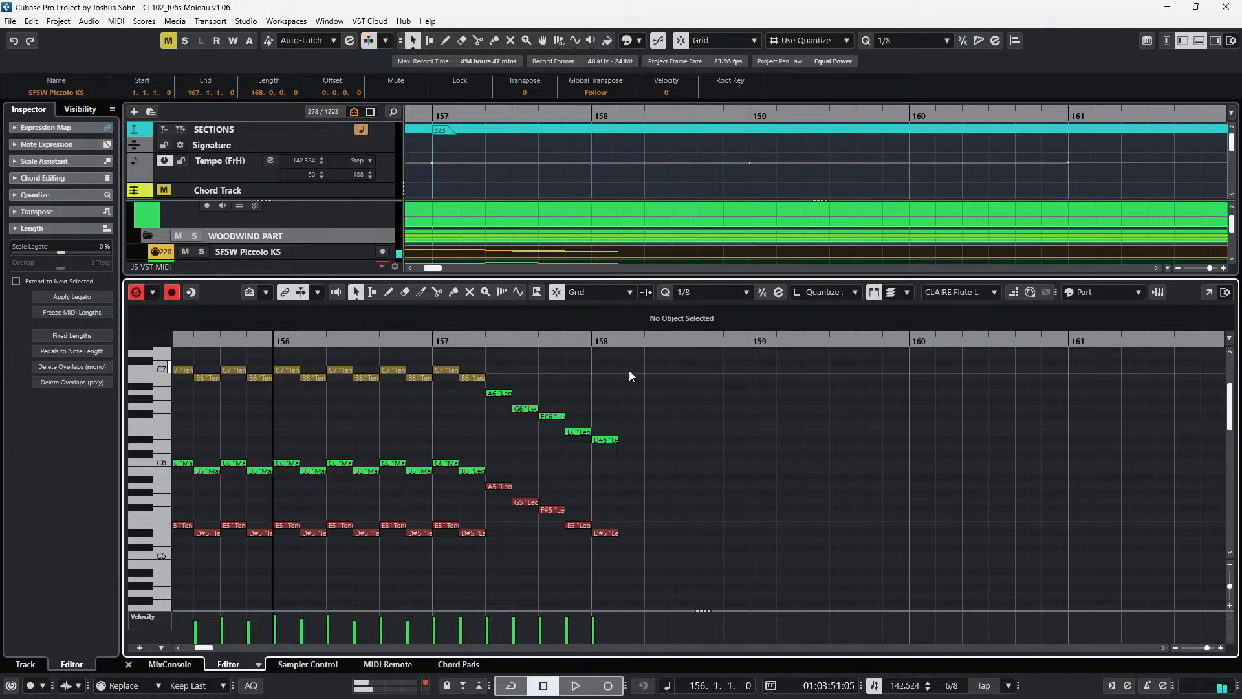
- Set the articulation of the CLAIRE Flute G6 at 157.4 to Marcato
{"action": "left_click_drag", "start_coordinate": [471, 363], "coordinate": [506, 555]}
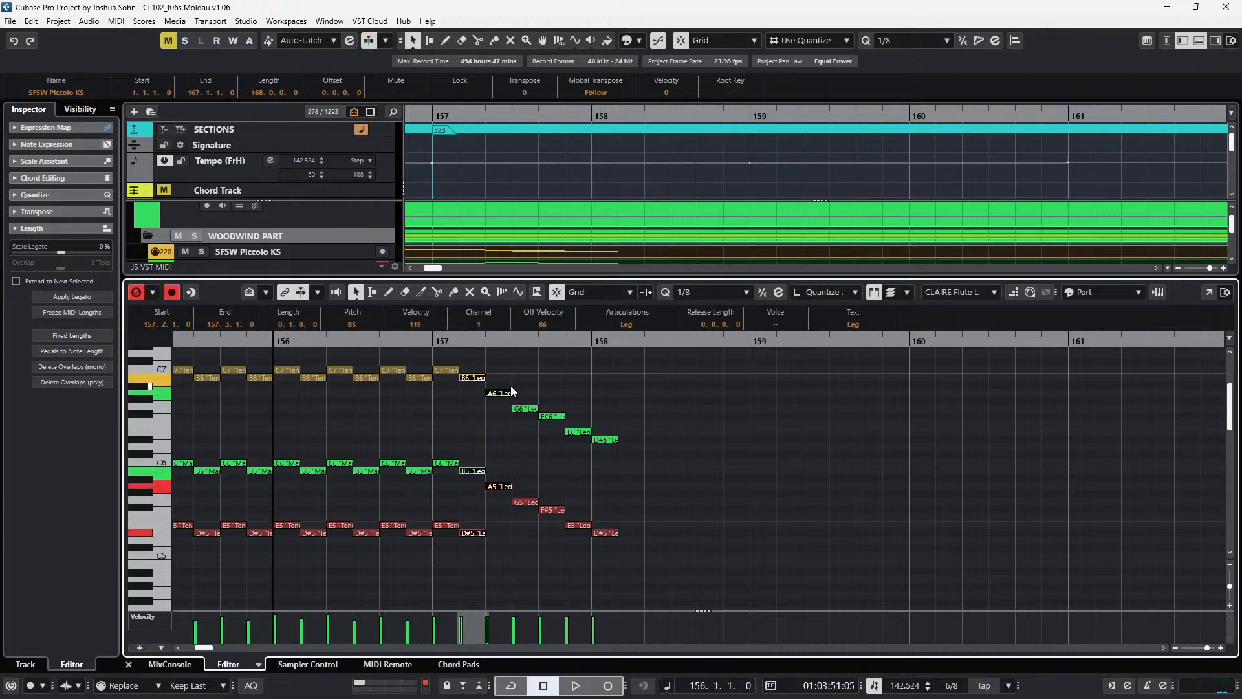
{"action": "scroll", "coordinate": [582, 375], "scroll_direction": "left", "scroll_amount": 2}
{"action": "left_click_drag", "start_coordinate": [620, 383], "coordinate": [627, 498]}
{"action": "left_click", "coordinate": [630, 319]}
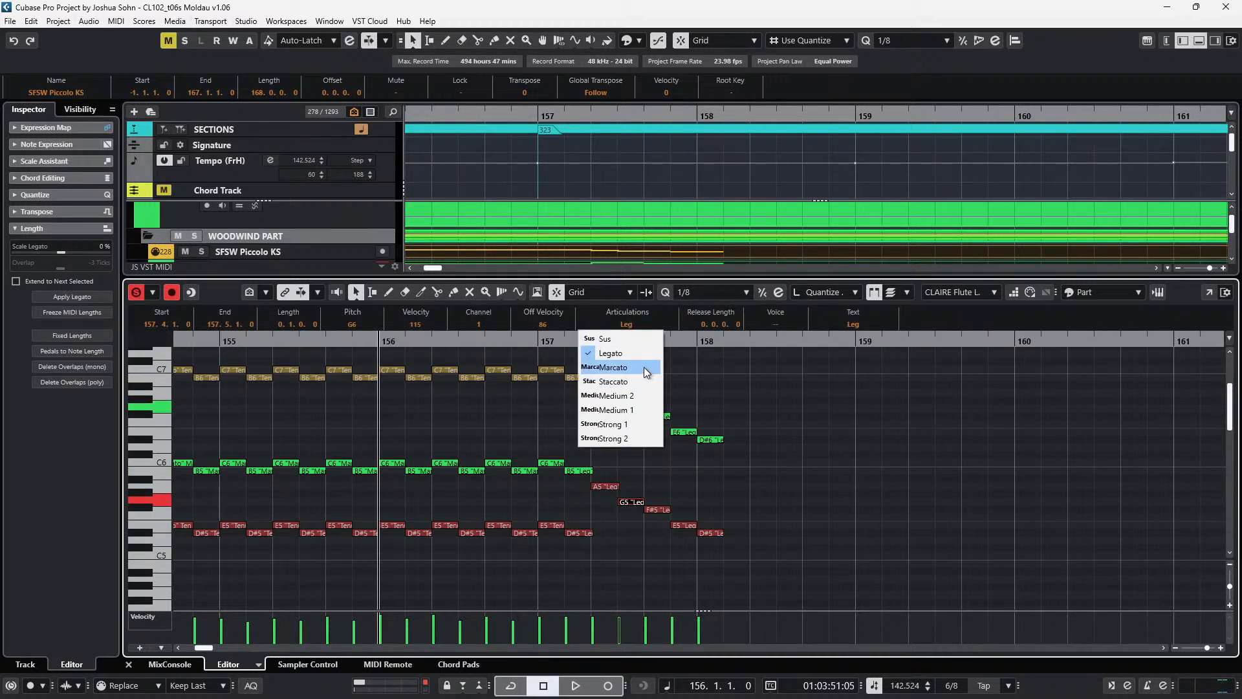
{"action": "left_click", "coordinate": [644, 367]}
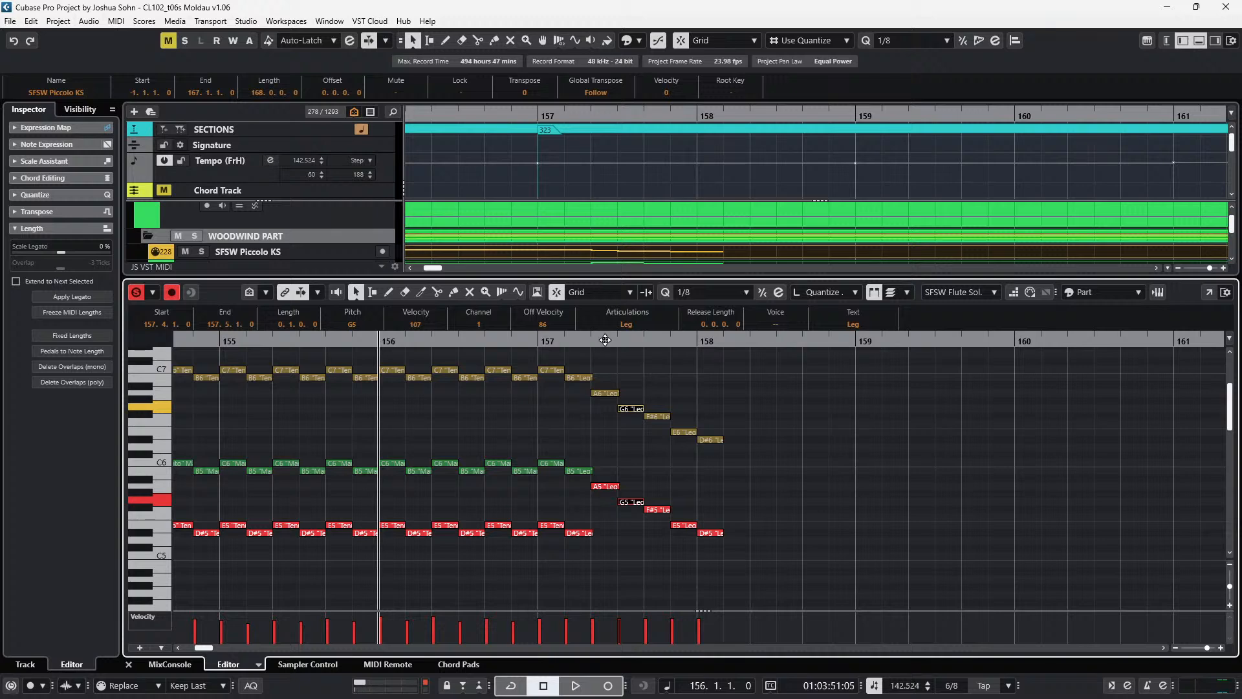
- Set the SFSW Flute Solo G5 and the piccolo G6 at 157.4 to the Tenuto articulation
{"action": "left_click", "coordinate": [626, 324]}
{"action": "left_click", "coordinate": [626, 466]}
{"action": "left_click", "coordinate": [627, 410]}
{"action": "left_click", "coordinate": [641, 331]}
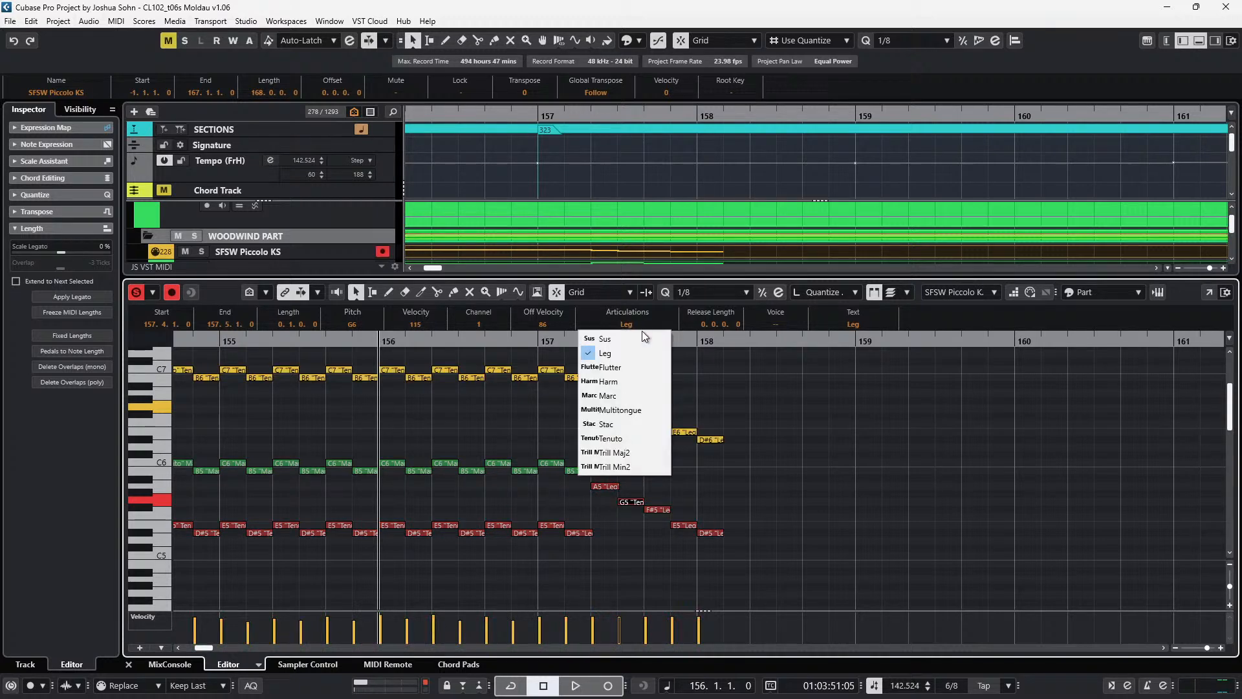
{"action": "left_click", "coordinate": [634, 438]}
- Delete the D#6 and D#5 notes at 158.1 and paste a copy of the three-note groups from 157.4 at bar 158
{"action": "left_click_drag", "start_coordinate": [642, 393], "coordinate": [684, 531]}
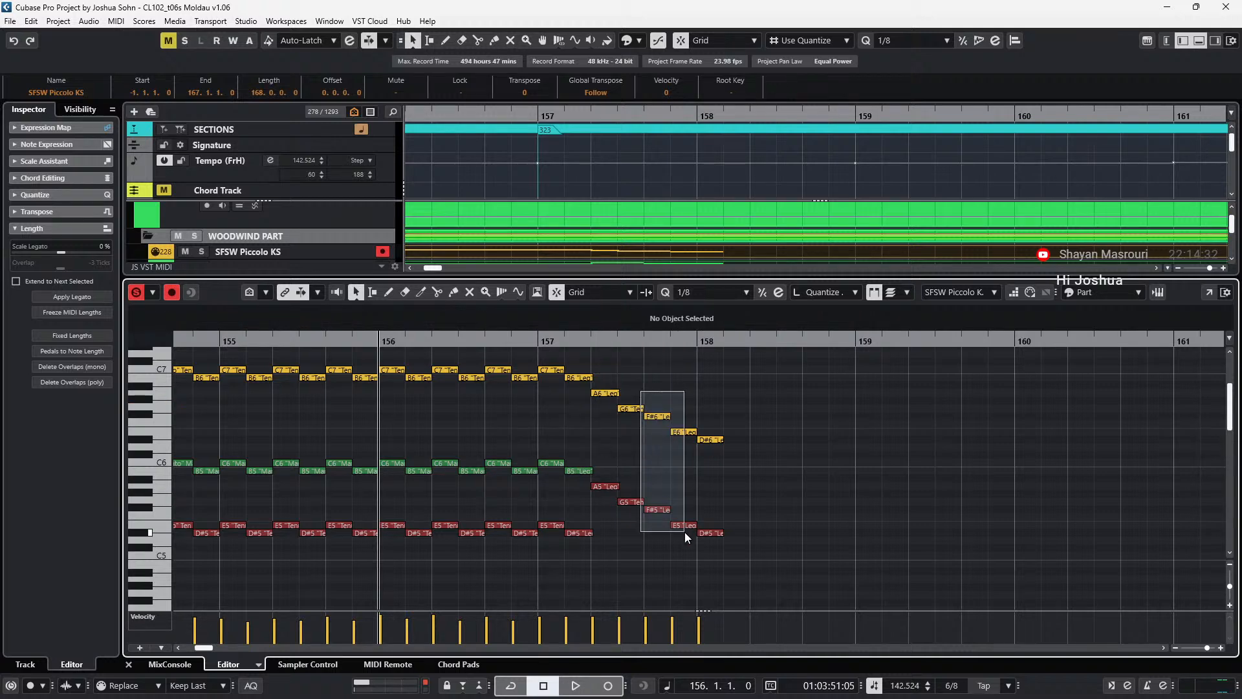
{"action": "left_click_drag", "start_coordinate": [719, 380], "coordinate": [724, 580]}
{"action": "key", "text": "Delete"}
{"action": "key", "text": "KP_Add"}
{"action": "key", "text": "KP_Add"}
{"action": "key", "text": "ctrl+v"}
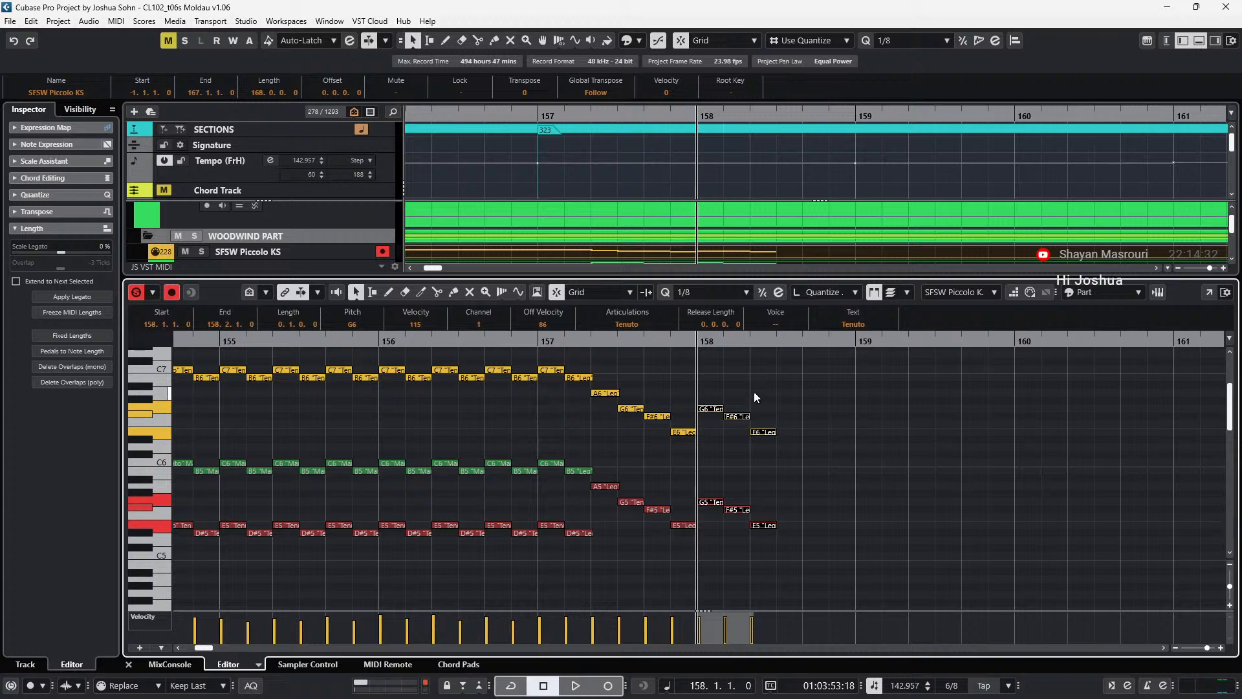
- Transpose the pasted notes in bar 158 down four semitones so the groups start on D#6 and D#5
{"action": "key", "text": "Down"}
{"action": "key", "text": "Down"}
{"action": "key", "text": "Down"}
{"action": "key", "text": "Down"}
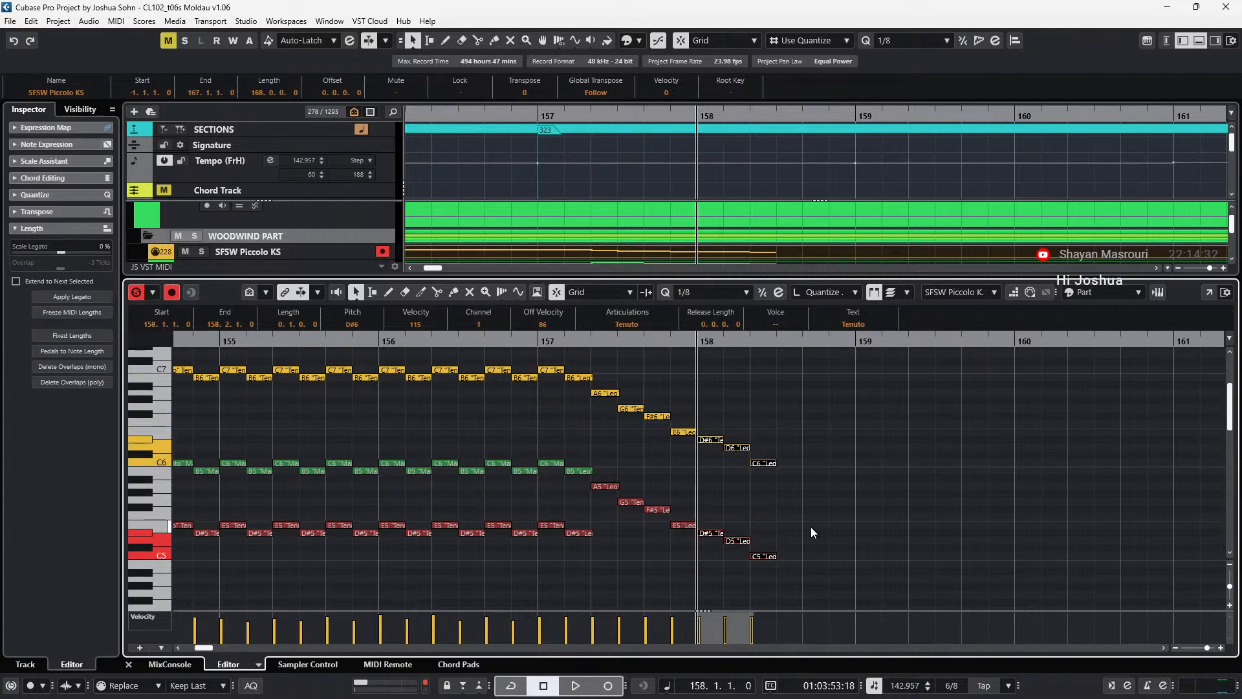
{"action": "scroll", "coordinate": [810, 531], "scroll_direction": "right", "scroll_amount": 2}
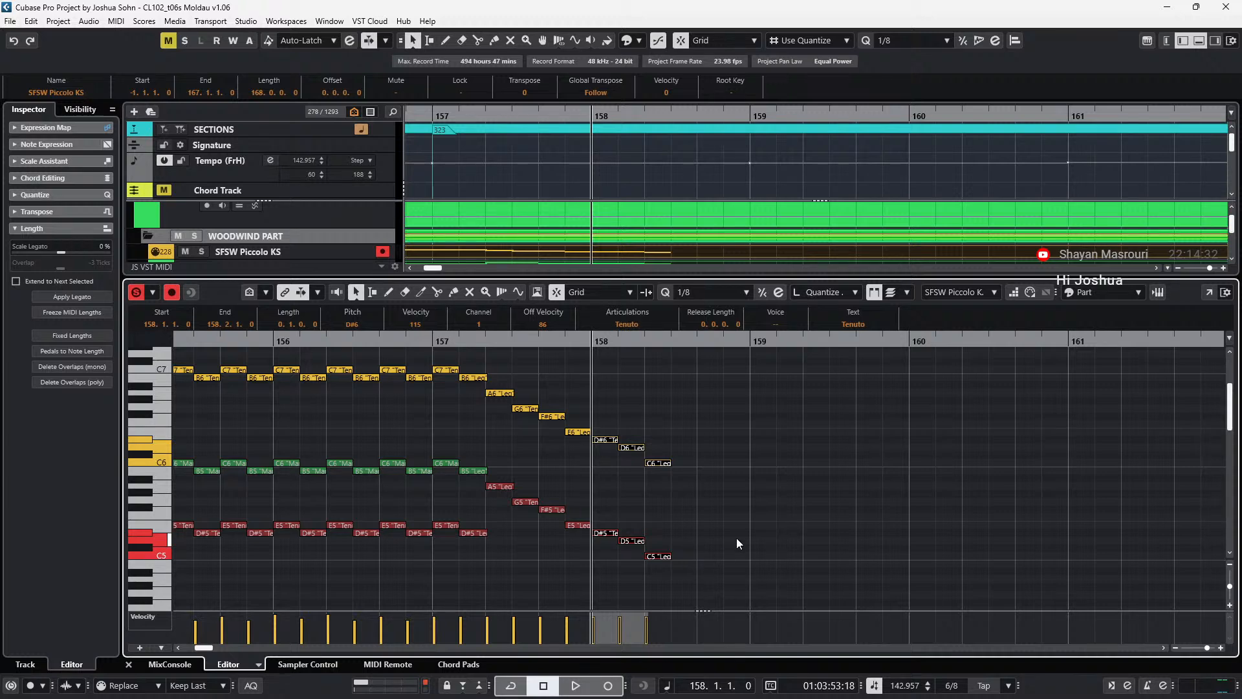
- Switch to the score PDF and examine the flute and piccolo parts from bar 321 on page 33
{"action": "key", "text": "alt+Tab"}
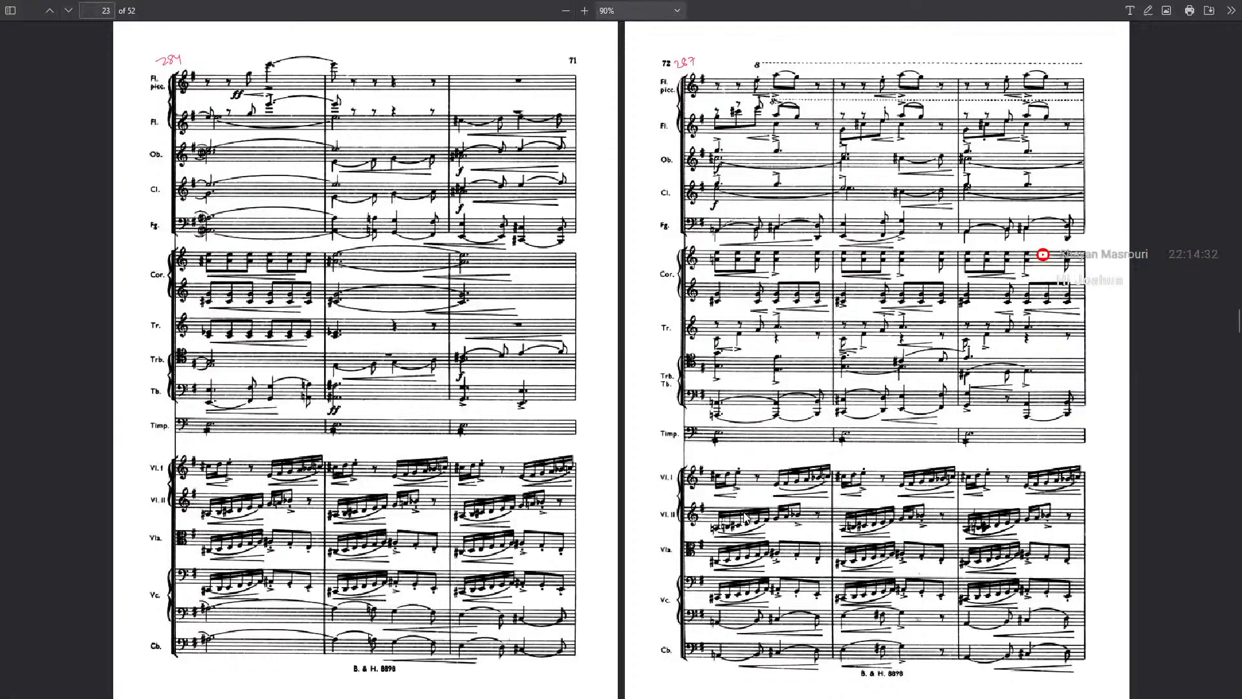
{"action": "key", "text": "Right"}
{"action": "key", "text": "Right"}
{"action": "key", "text": "Right"}
{"action": "key", "text": "Right"}
{"action": "key", "text": "Right"}
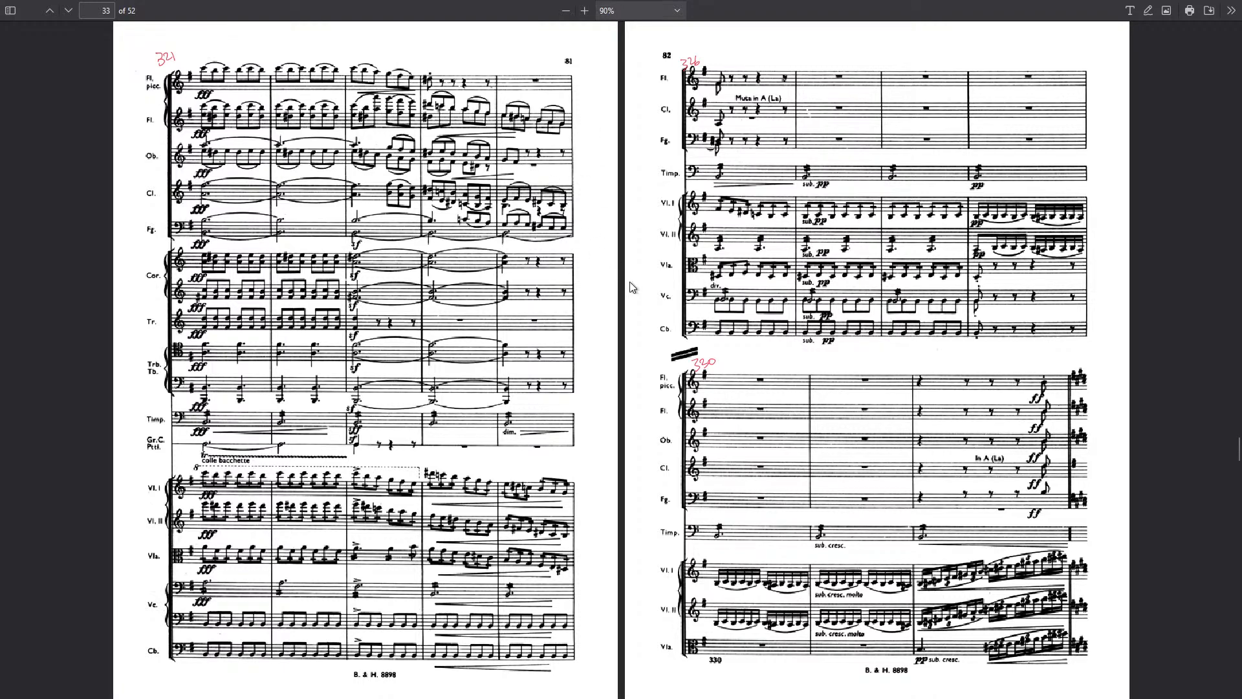
{"action": "key", "text": "alt+Tab"}
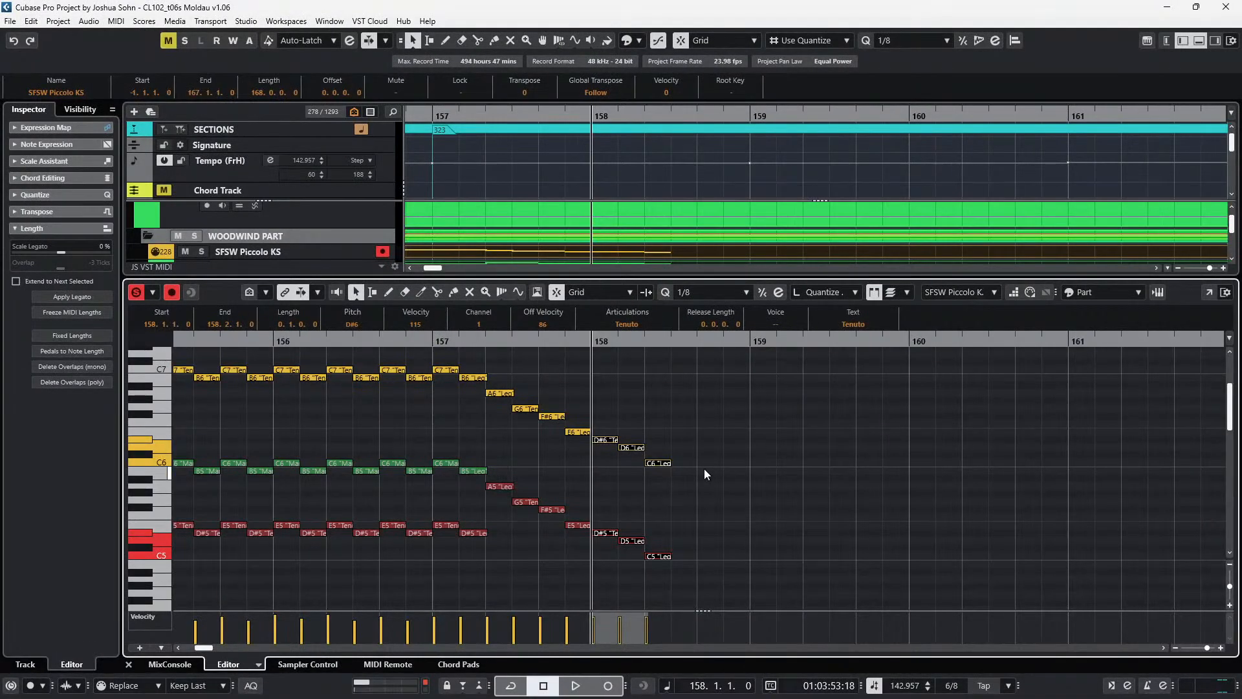
- Delete the piccolo D6 at 158.2 and C6 at 158.3
{"action": "left_click", "coordinate": [697, 430]}
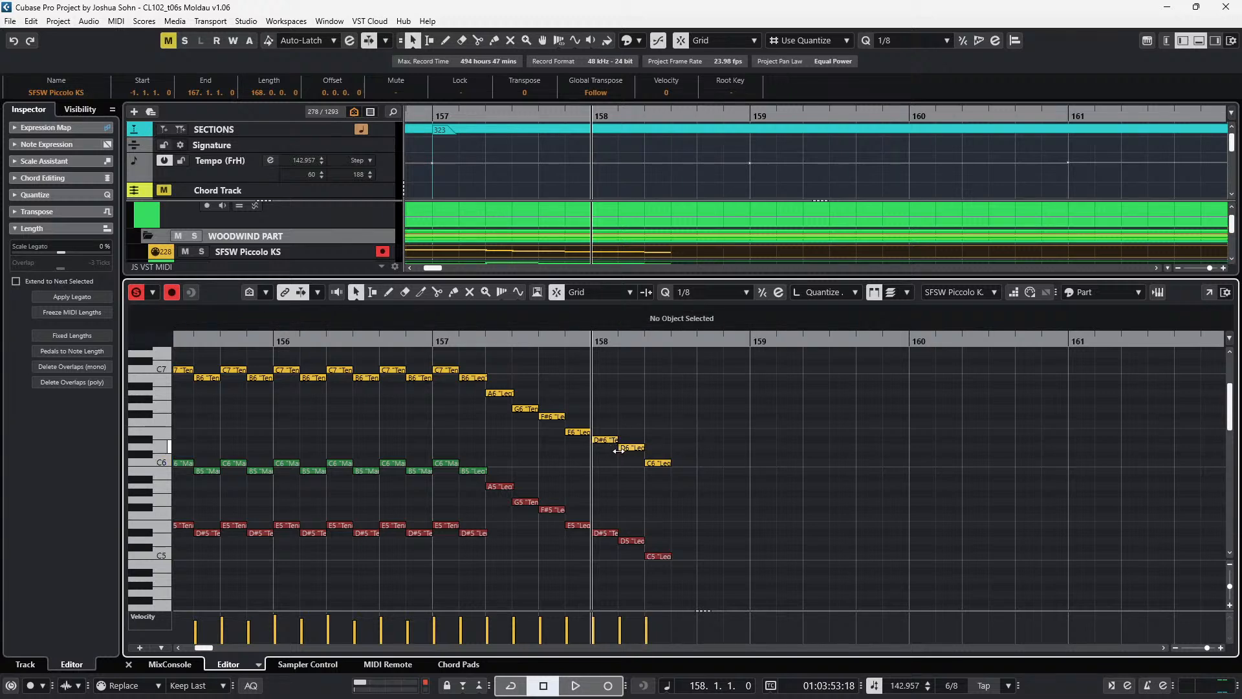
{"action": "left_click", "coordinate": [631, 449]}
{"action": "key", "text": "Delete"}
{"action": "left_click", "coordinate": [655, 463]}
{"action": "key", "text": "Delete"}
{"action": "left_click", "coordinate": [658, 463]}
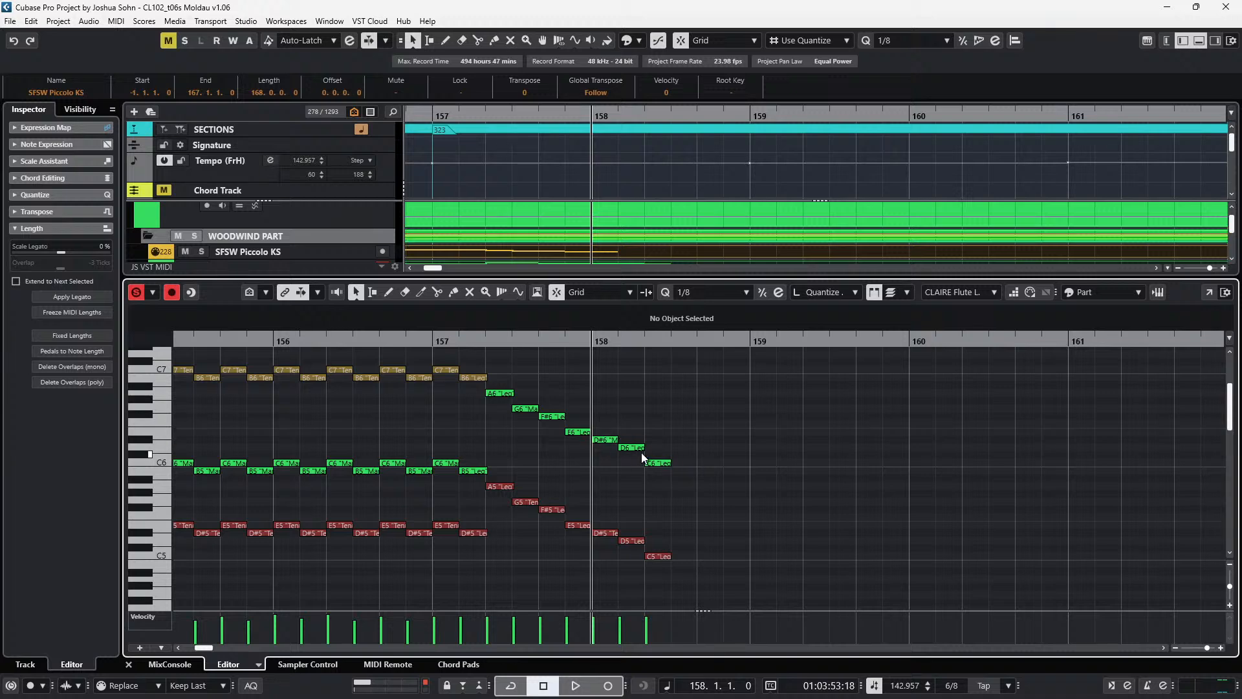
- Lower the CLAIRE Flute notes at 158.2 and 158.3 to C6 and B5
{"action": "left_click", "coordinate": [604, 441]}
{"action": "key", "text": "Right"}
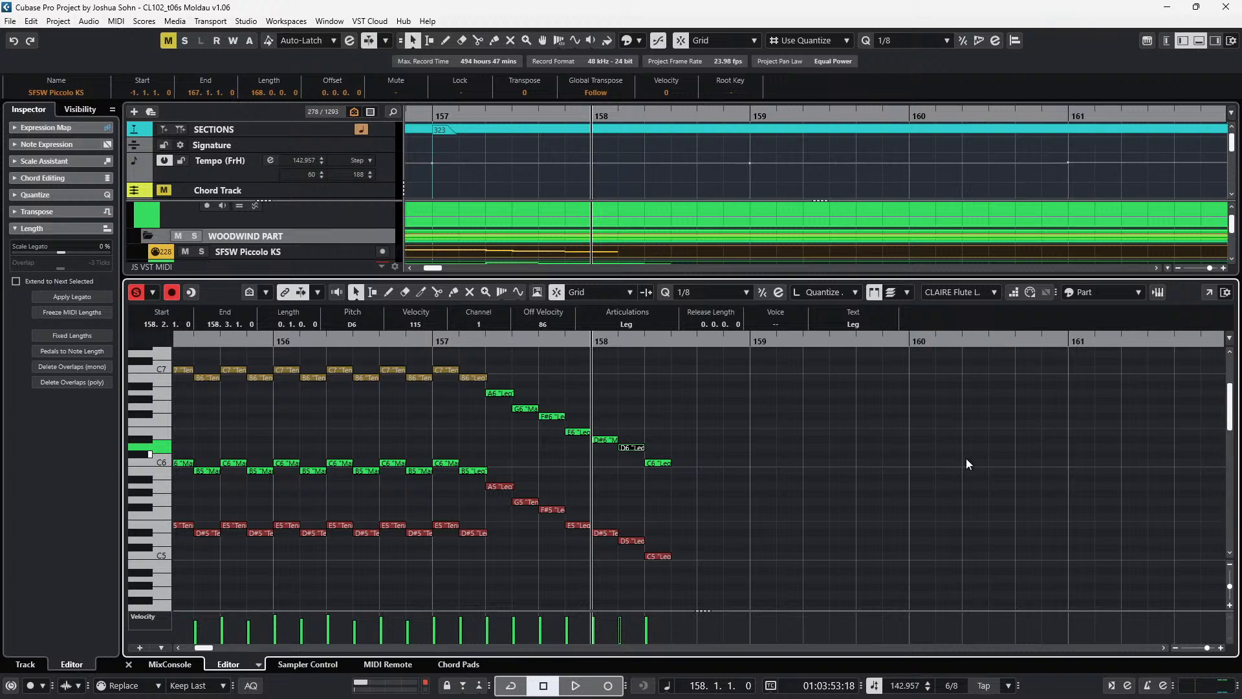
{"action": "key", "text": "Down"}
{"action": "key", "text": "Down"}
{"action": "key", "text": "Up"}
{"action": "key", "text": "Down"}
{"action": "key", "text": "Right"}
{"action": "key", "text": "Down"}
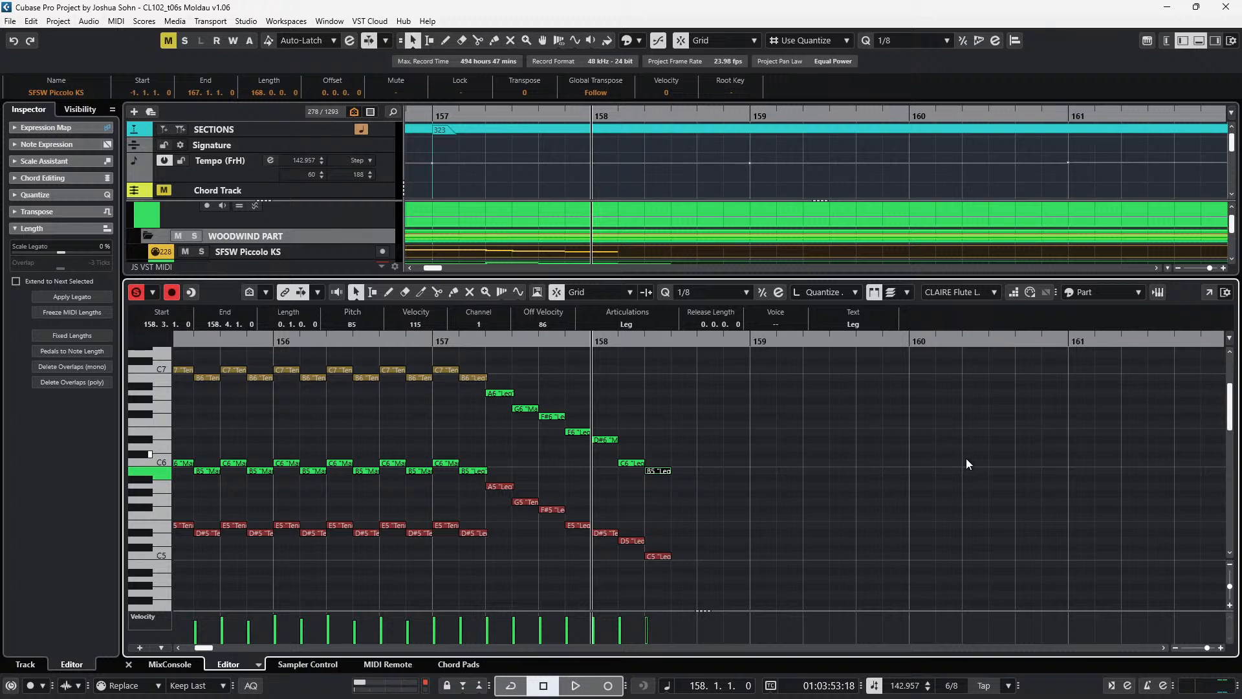
{"action": "key", "text": "ctrl+d"}
{"action": "key", "text": "Down"}
{"action": "key", "text": "Down"}
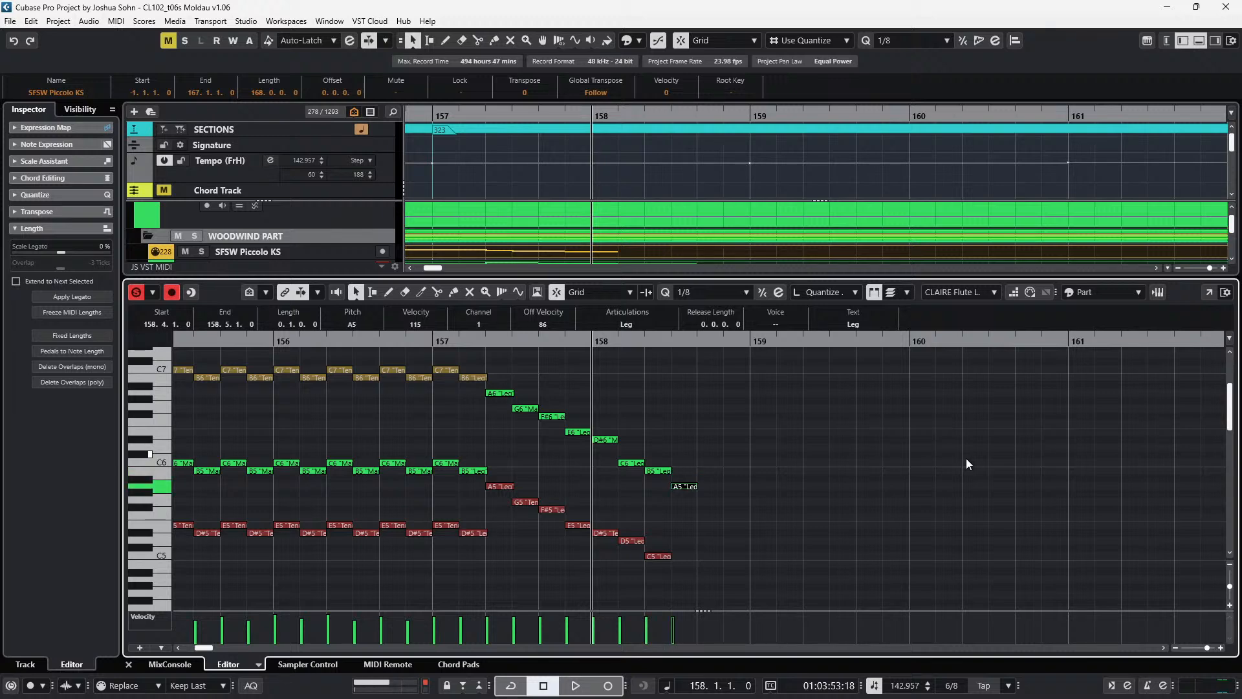
{"action": "key", "text": "Up"}
{"action": "key", "text": "Up"}
{"action": "key", "text": "Delete"}
- Duplicate all notes from 158.1 to 158.3 to 158.4 and transpose the copies down six semitones
{"action": "left_click_drag", "start_coordinate": [704, 409], "coordinate": [595, 586]}
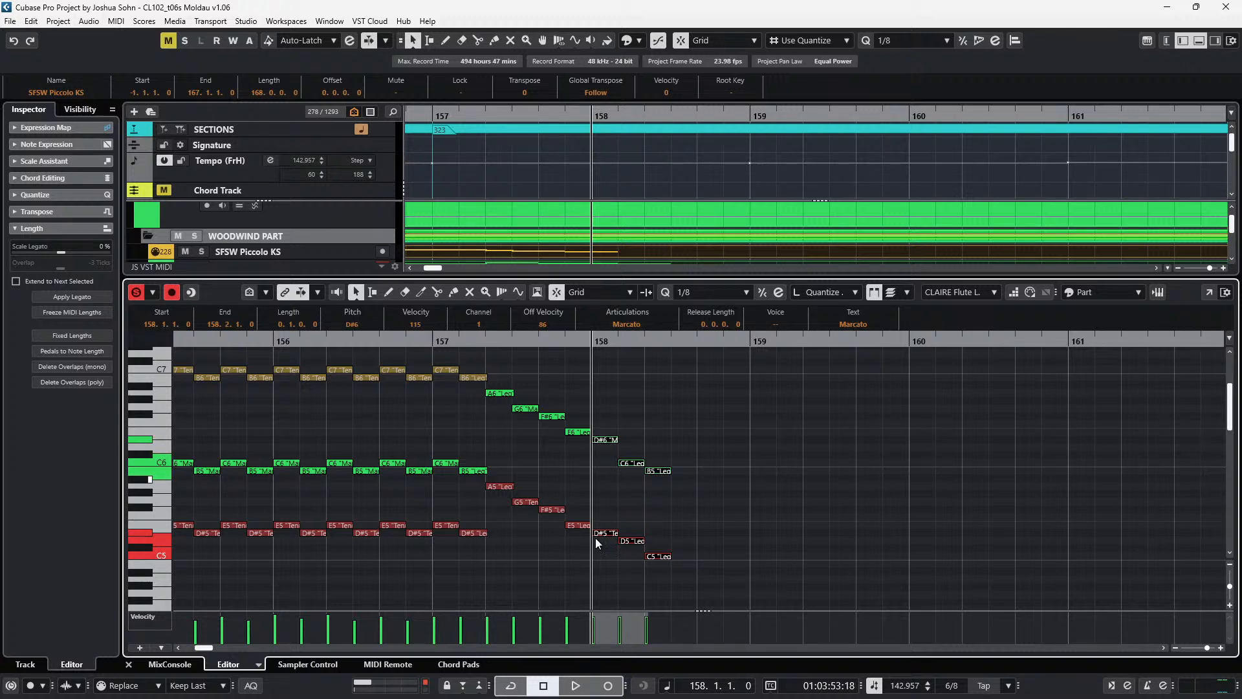
{"action": "key", "text": "ctrl+d"}
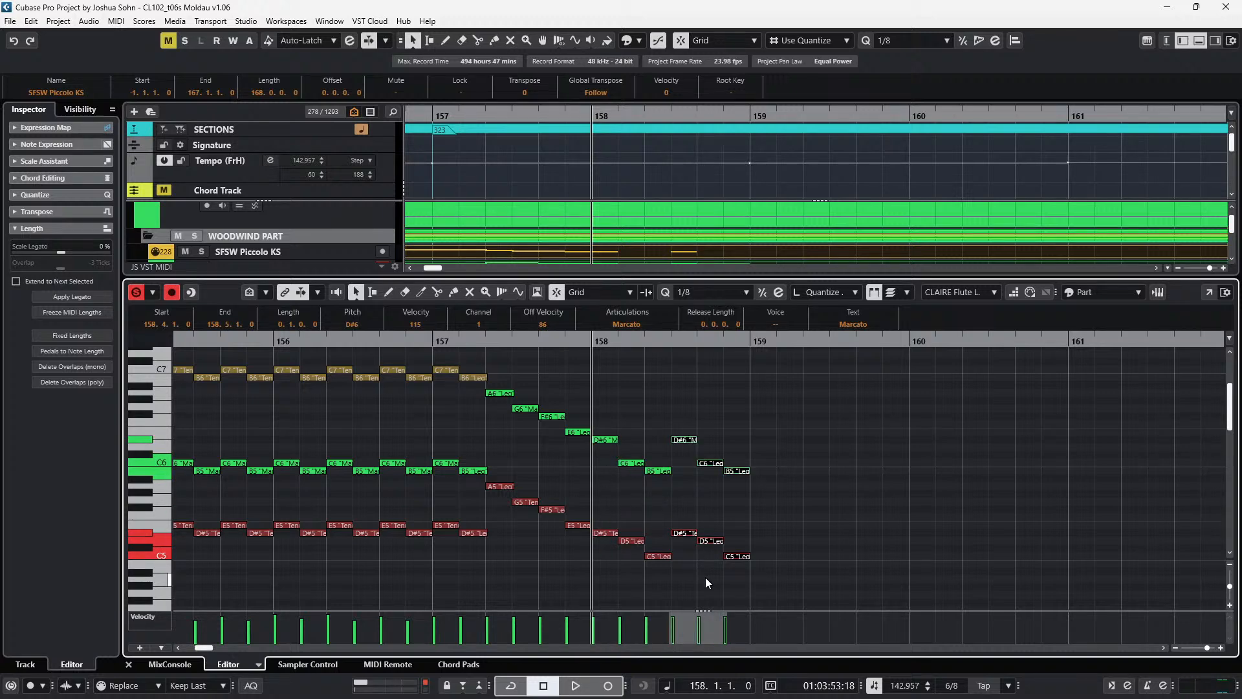
{"action": "key", "text": "Down"}
{"action": "key", "text": "Down"}
{"action": "key", "text": "Down"}
{"action": "key", "text": "Down"}
{"action": "key", "text": "Down"}
{"action": "key", "text": "Down"}
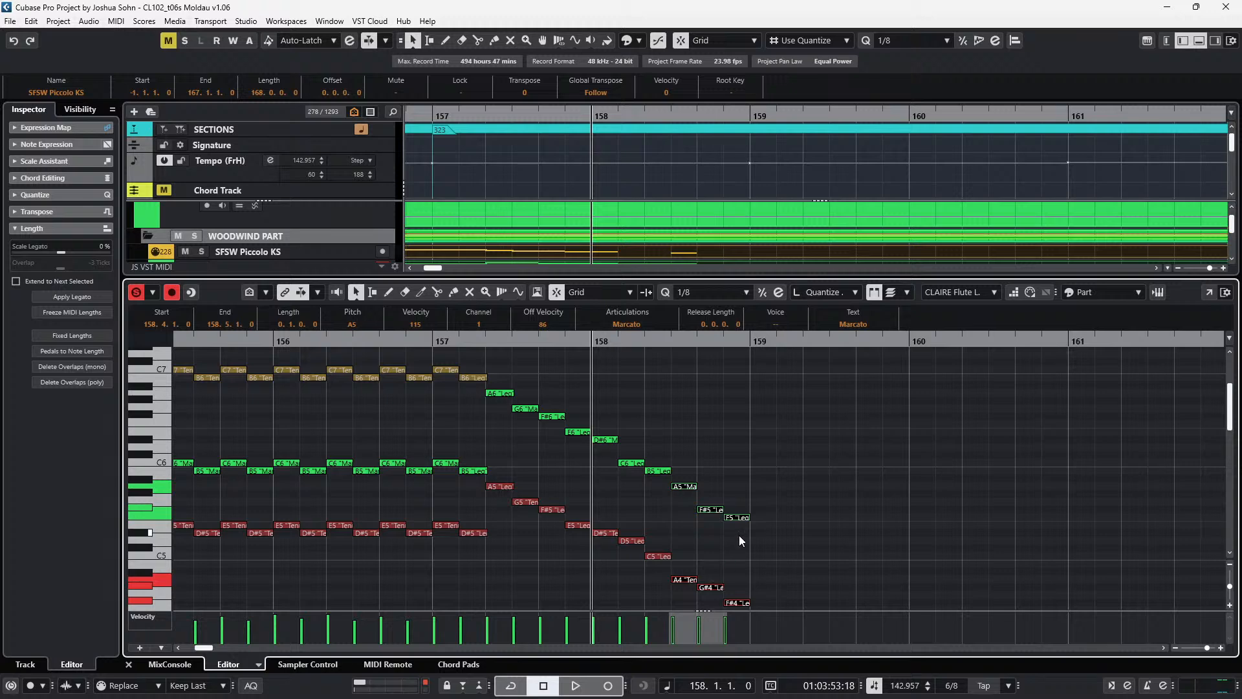
- Raise the CLAIRE Flute notes at 158.5 and 158.6 a semitone to G5 and F#5
{"action": "scroll", "coordinate": [743, 484], "scroll_direction": "down", "scroll_amount": 2}
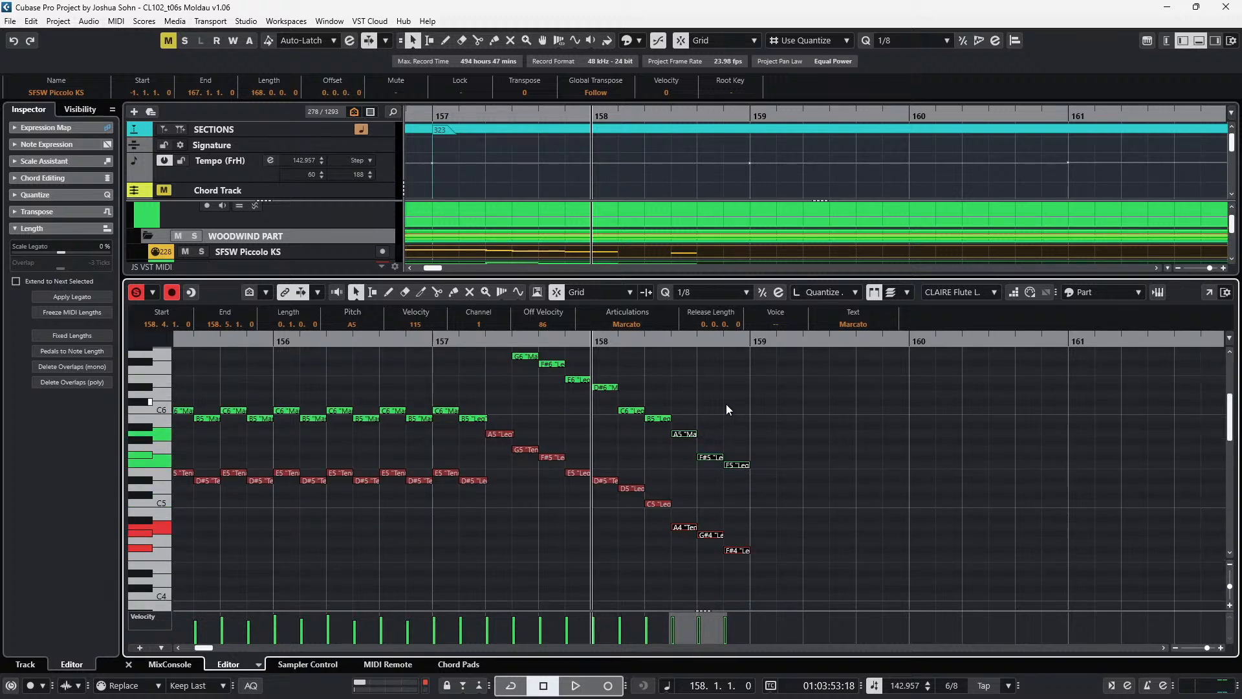
{"action": "left_click_drag", "start_coordinate": [717, 441], "coordinate": [748, 488]}
{"action": "key", "text": "Up"}
{"action": "key", "text": "Up"}
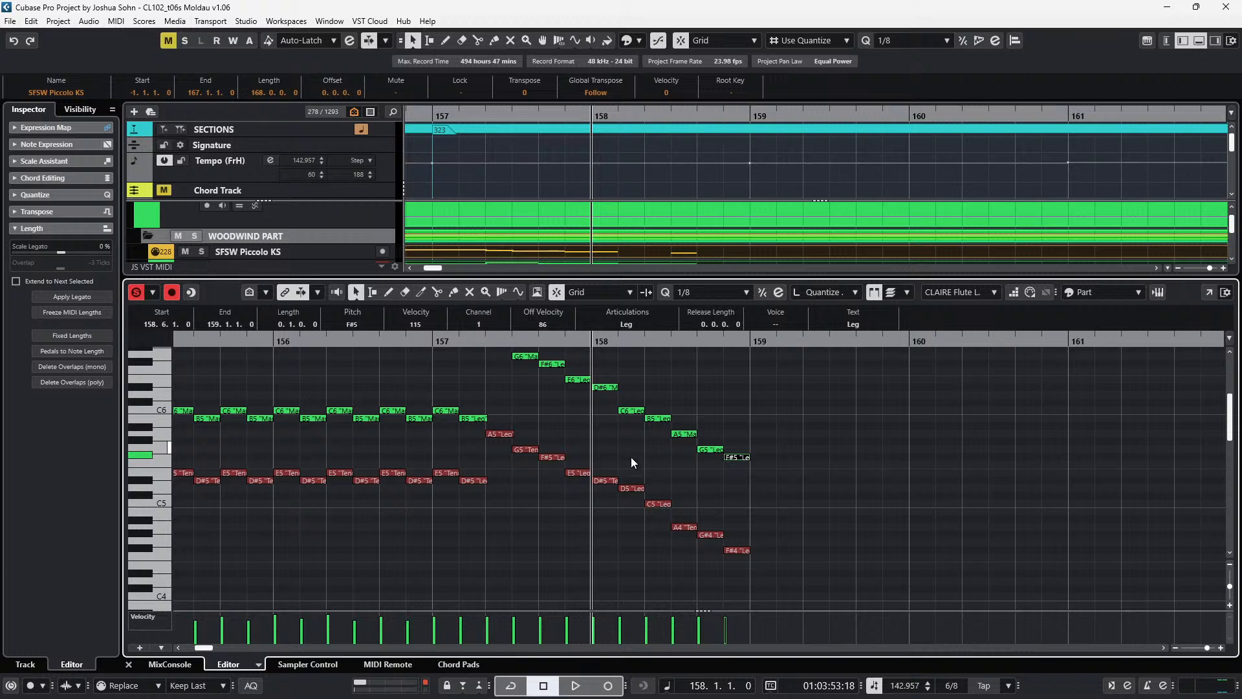
- Raise the SFSW Flute Solo note at 158.2 to C6
{"action": "left_click", "coordinate": [600, 482]}
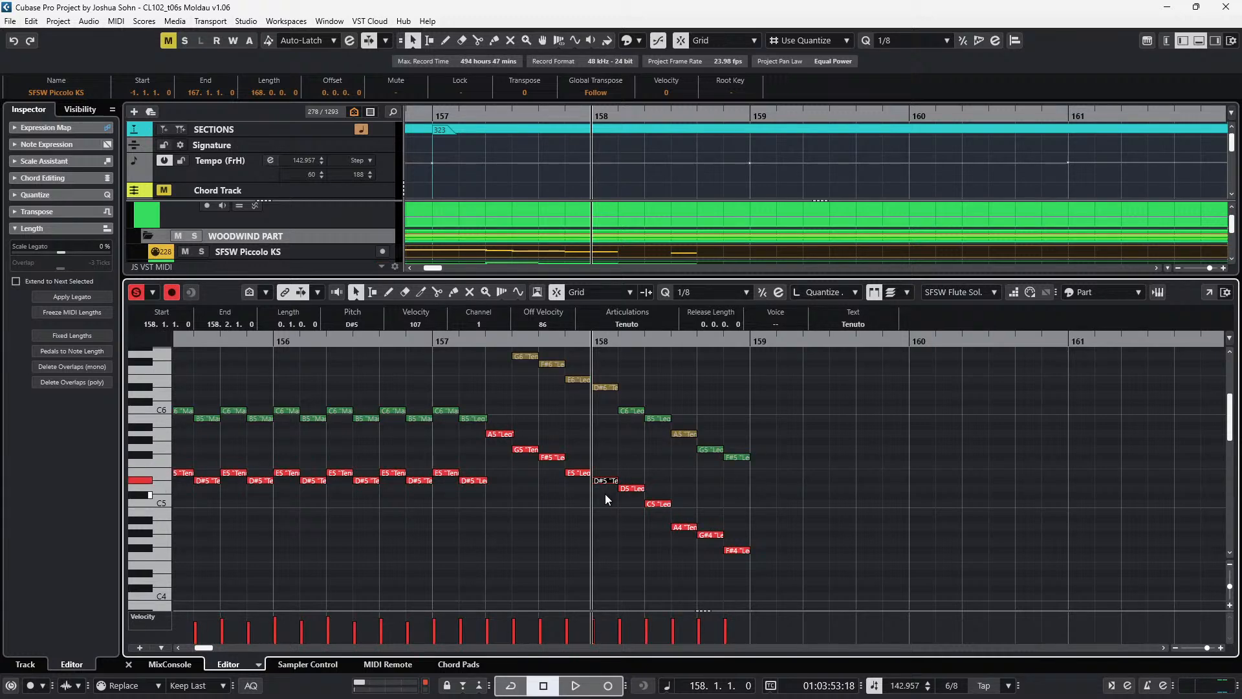
{"action": "key", "text": "Right"}
{"action": "key", "text": "Up"}
{"action": "key", "text": "Up"}
{"action": "key", "text": "Down"}
{"action": "key", "text": "Up"}
{"action": "key", "text": "Up"}
{"action": "key", "text": "Up"}
{"action": "key", "text": "Up"}
{"action": "key", "text": "Up"}
{"action": "key", "text": "Up"}
{"action": "key", "text": "Up"}
{"action": "key", "text": "Up"}
{"action": "key", "text": "Up"}
- Raise the SFSW Flute Solo note at 158.3 to B5
{"action": "left_click", "coordinate": [665, 503]}
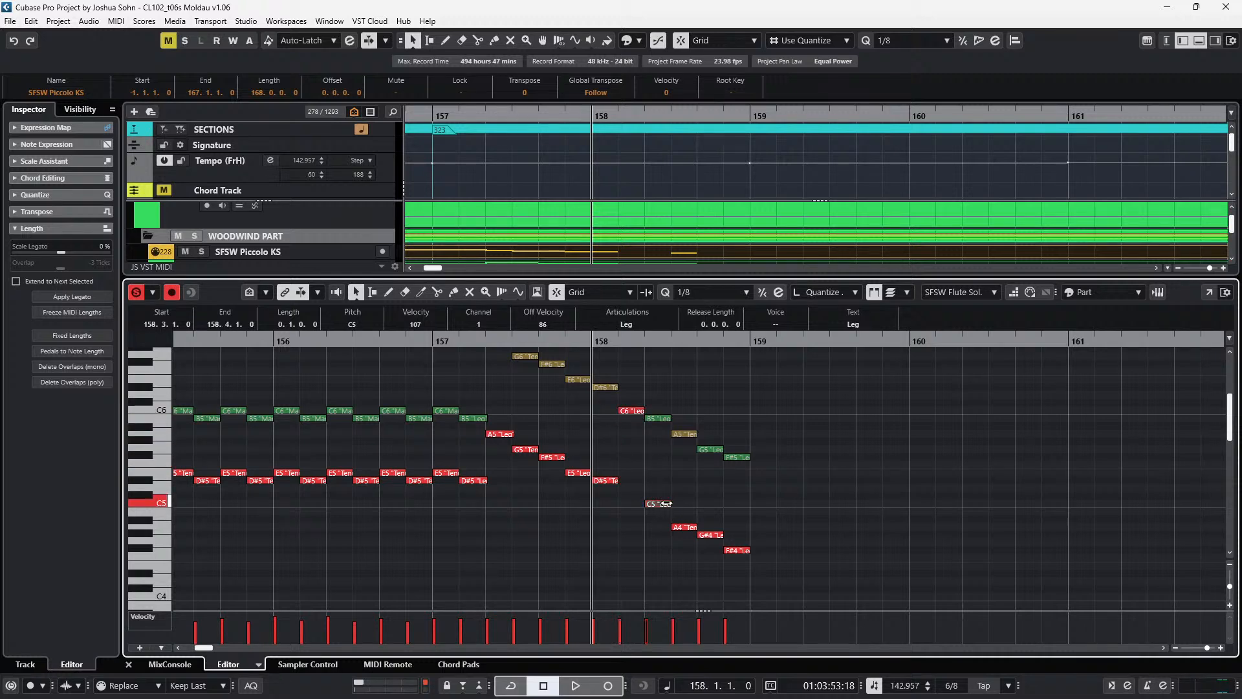
{"action": "key", "text": "Up"}
{"action": "key", "text": "Up"}
{"action": "key", "text": "Up"}
{"action": "key", "text": "Up"}
{"action": "key", "text": "Up"}
{"action": "key", "text": "Up"}
{"action": "key", "text": "Up"}
{"action": "key", "text": "Up"}
{"action": "key", "text": "Up"}
{"action": "key", "text": "Up"}
{"action": "key", "text": "Up"}
- Delete the piccolo A5 at 158.4
{"action": "left_click", "coordinate": [681, 434]}
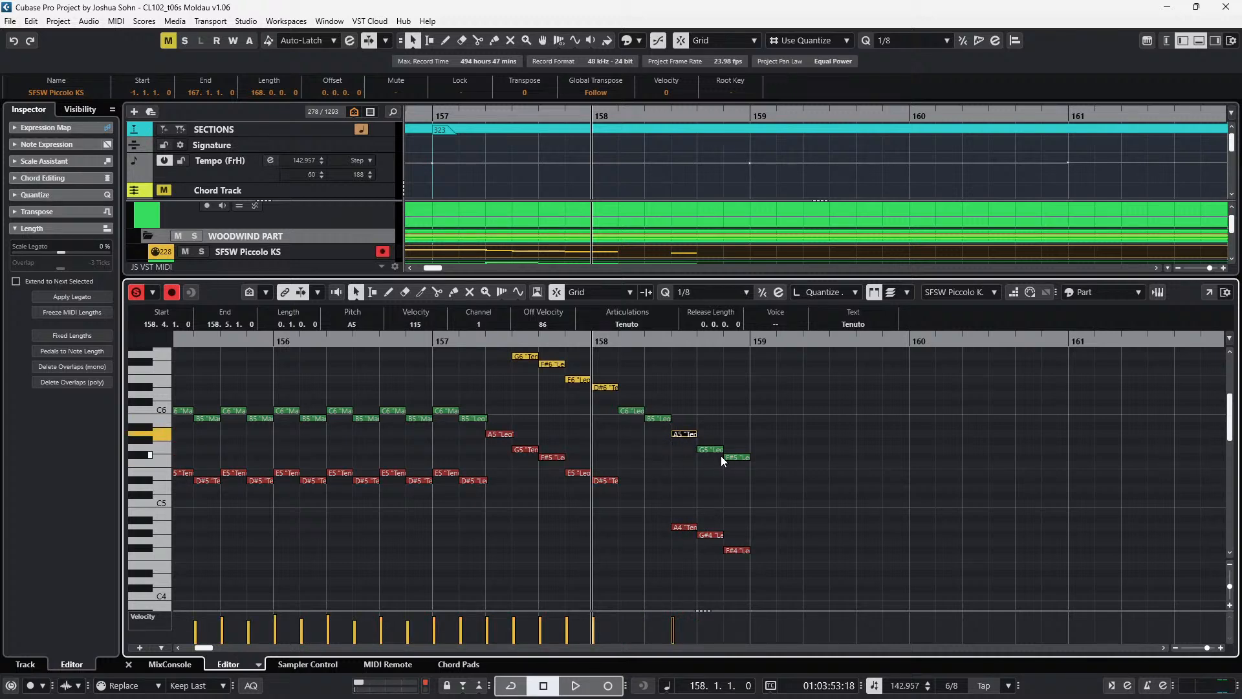
{"action": "left_click", "coordinate": [699, 499]}
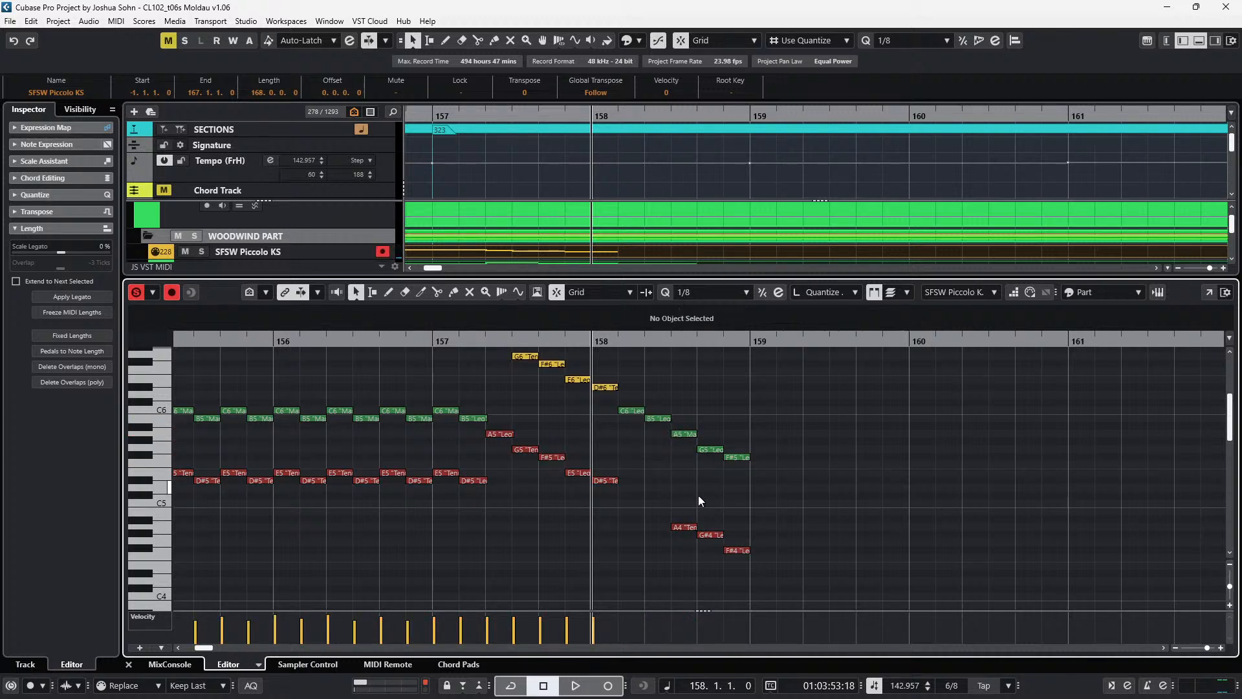
- Raise the SFSW Flute Solo notes from 158.4 to 158.6 an octave and lower the 158.5 note to G5
{"action": "left_click", "coordinate": [685, 522]}
{"action": "left_click_drag", "start_coordinate": [676, 492], "coordinate": [779, 575]}
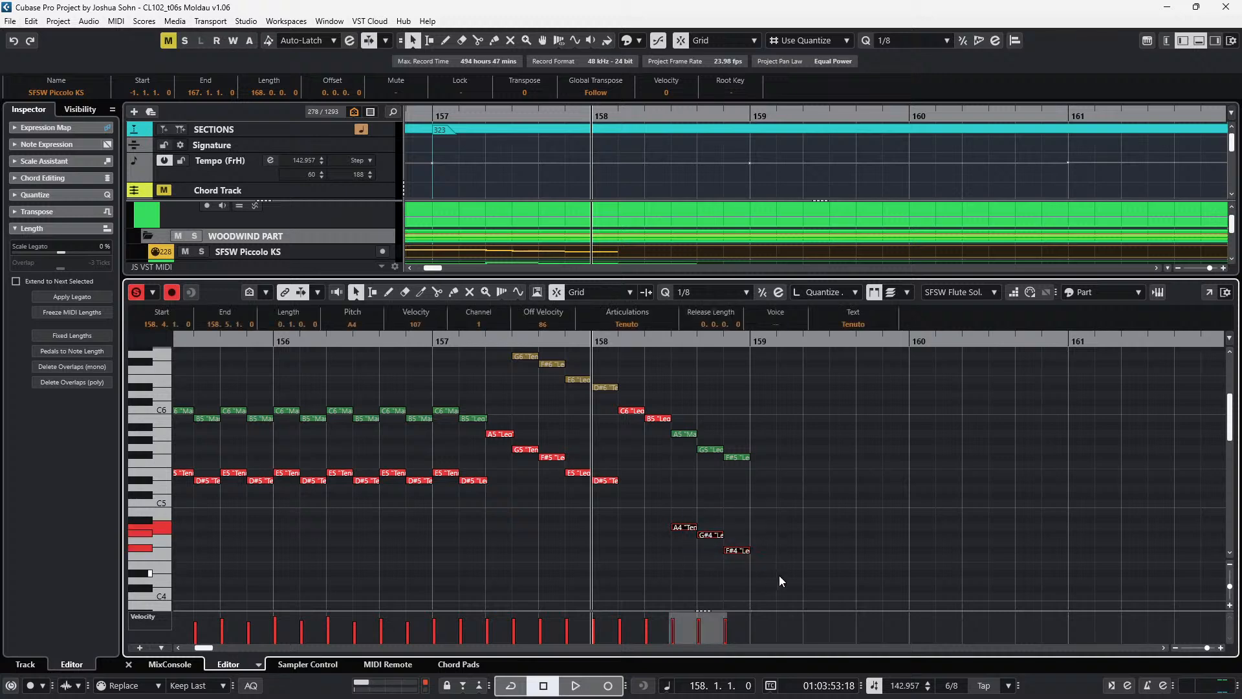
{"action": "key", "text": "shift+Up"}
{"action": "left_click", "coordinate": [714, 443]}
{"action": "key", "text": "Down"}
- Play back the descending woodwind run from bar 157
{"action": "key", "text": "KP_Subtract"}
{"action": "key", "text": "space"}
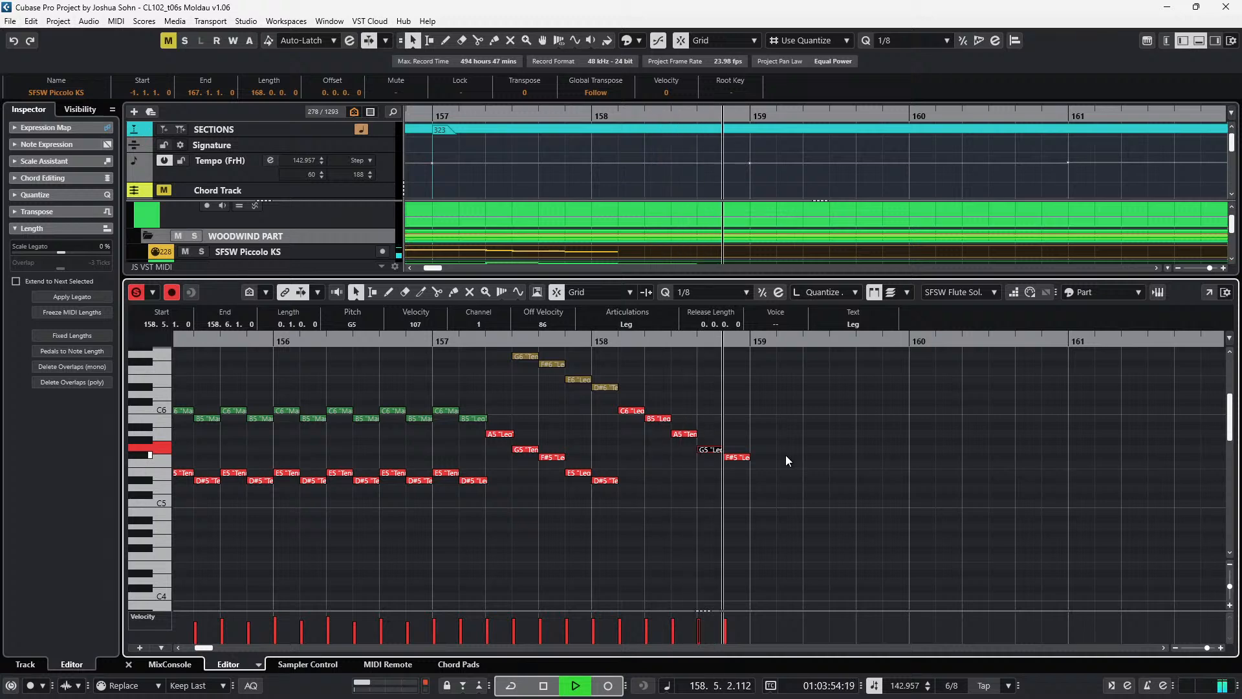
{"action": "key", "text": "space"}
- Duplicate the SFSW Flute Solo notes from 158.4 to 158.6 to the start of bar 159
{"action": "left_click_drag", "start_coordinate": [691, 423], "coordinate": [758, 472]}
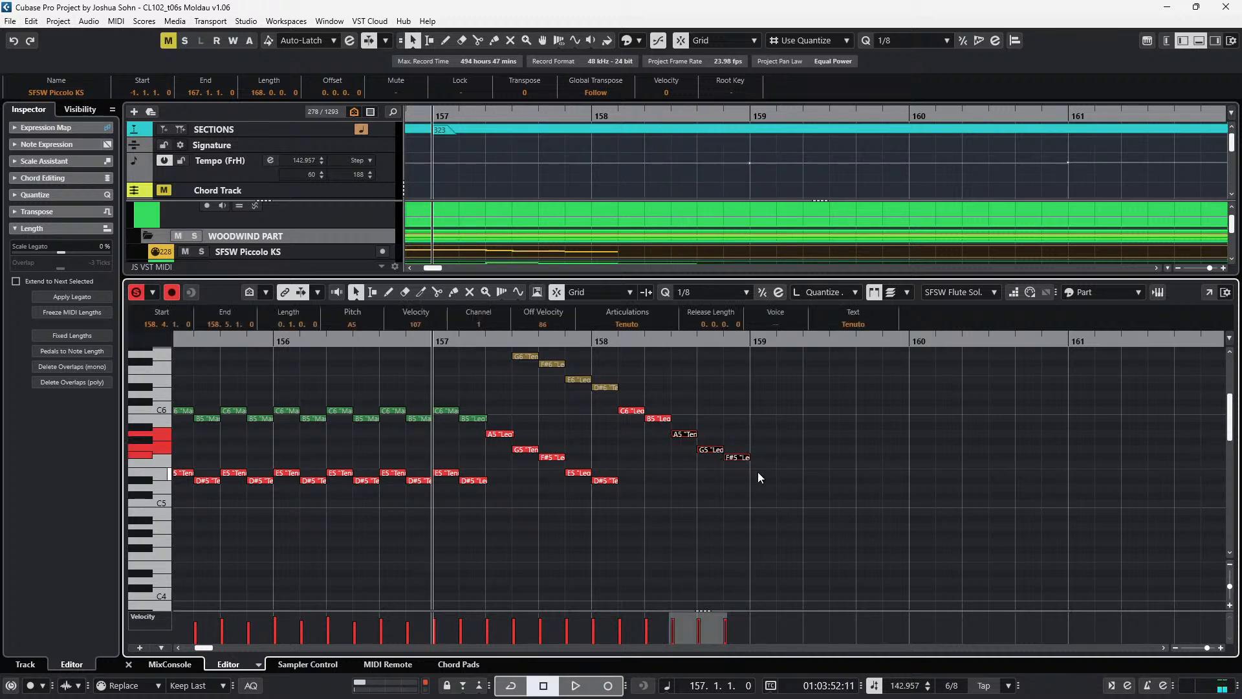
{"action": "key", "text": "alt+d"}
- Lower the velocity of the Tenuto notes at 157.4, 158.1 and 158.4, with the first G5 at 91, and play back the run
{"action": "left_click", "coordinate": [684, 436]}
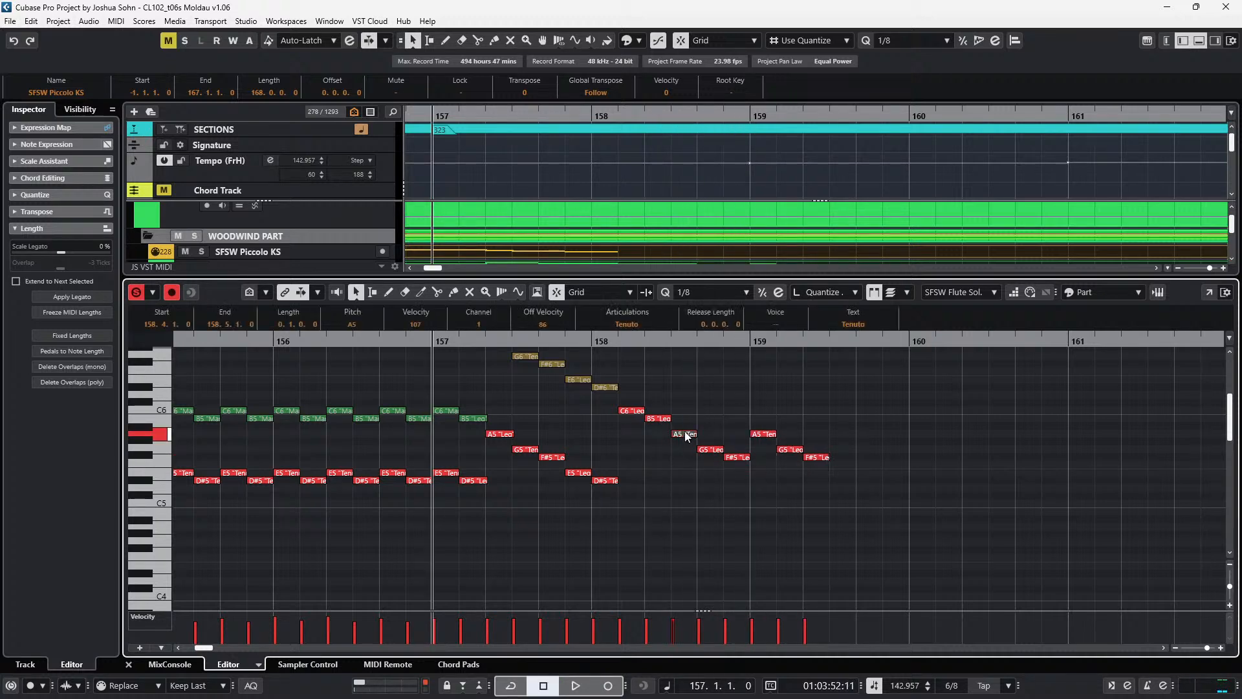
{"action": "left_click_drag", "start_coordinate": [607, 375], "coordinate": [614, 515]}
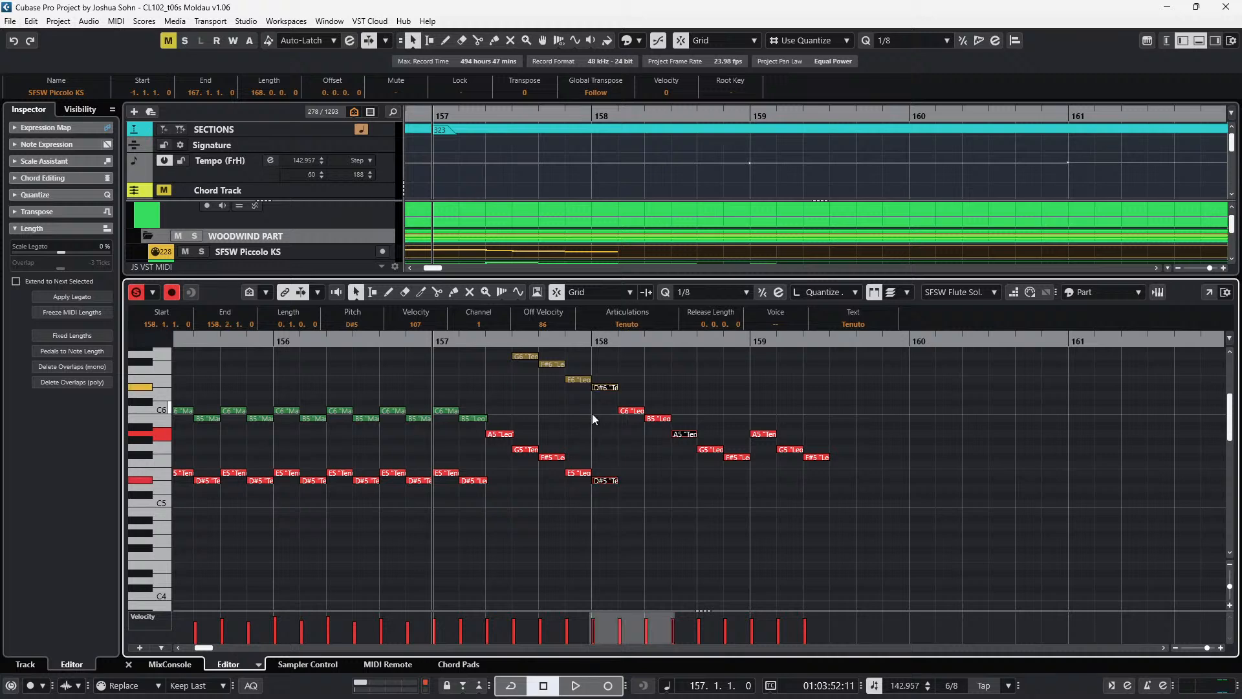
{"action": "scroll", "coordinate": [516, 404], "scroll_direction": "up", "scroll_amount": 2}
{"action": "left_click_drag", "start_coordinate": [519, 386], "coordinate": [533, 522]}
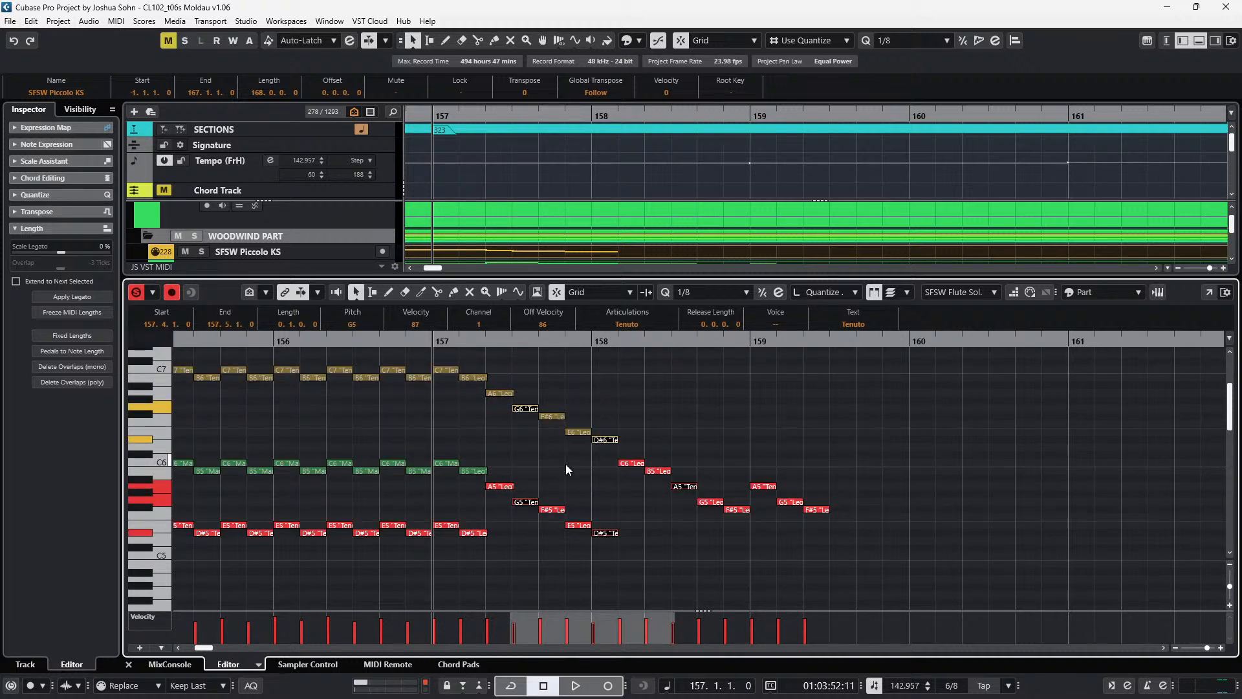
{"action": "key", "text": "f"}
{"action": "key", "text": "space"}
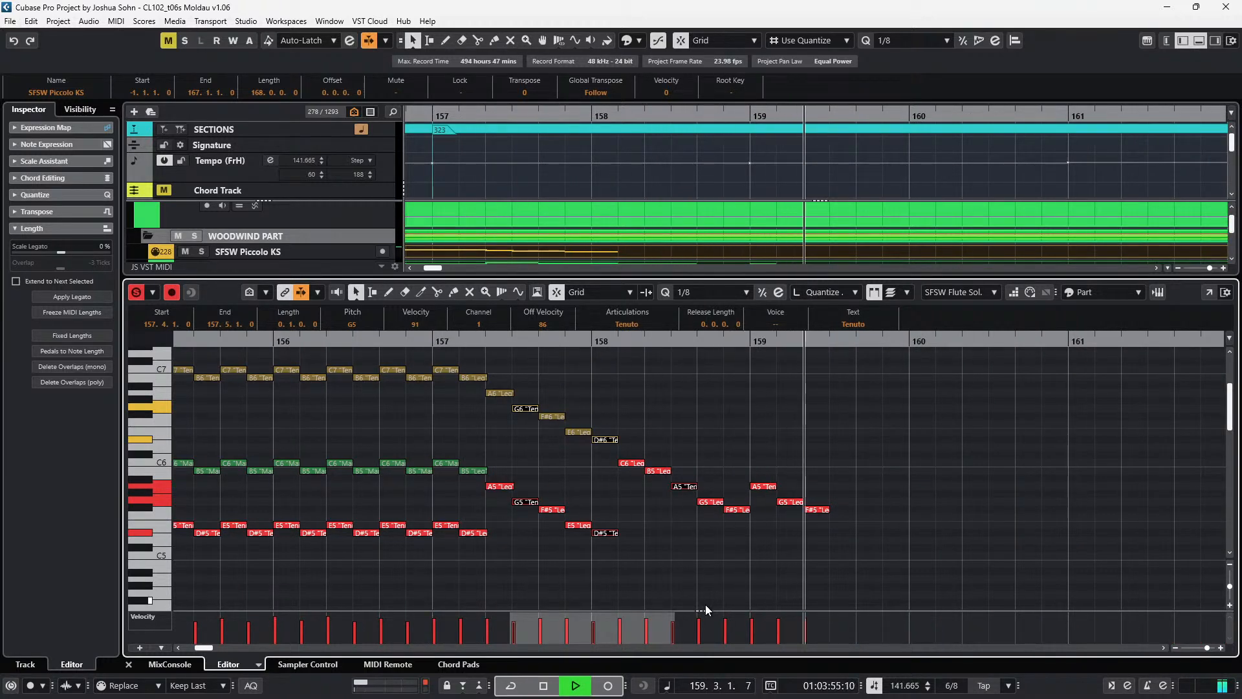
{"action": "key", "text": "space"}
- Transpose the three SFSW Flute Solo notes at 159.1 to 159.3 down five semitones so they start on E5
{"action": "scroll", "coordinate": [742, 475], "scroll_direction": "down", "scroll_amount": 2}
{"action": "left_click_drag", "start_coordinate": [763, 421], "coordinate": [856, 504]}
{"action": "key", "text": "l"}
{"action": "key", "text": "Down"}
{"action": "key", "text": "Down"}
{"action": "key", "text": "Down"}
{"action": "key", "text": "Down"}
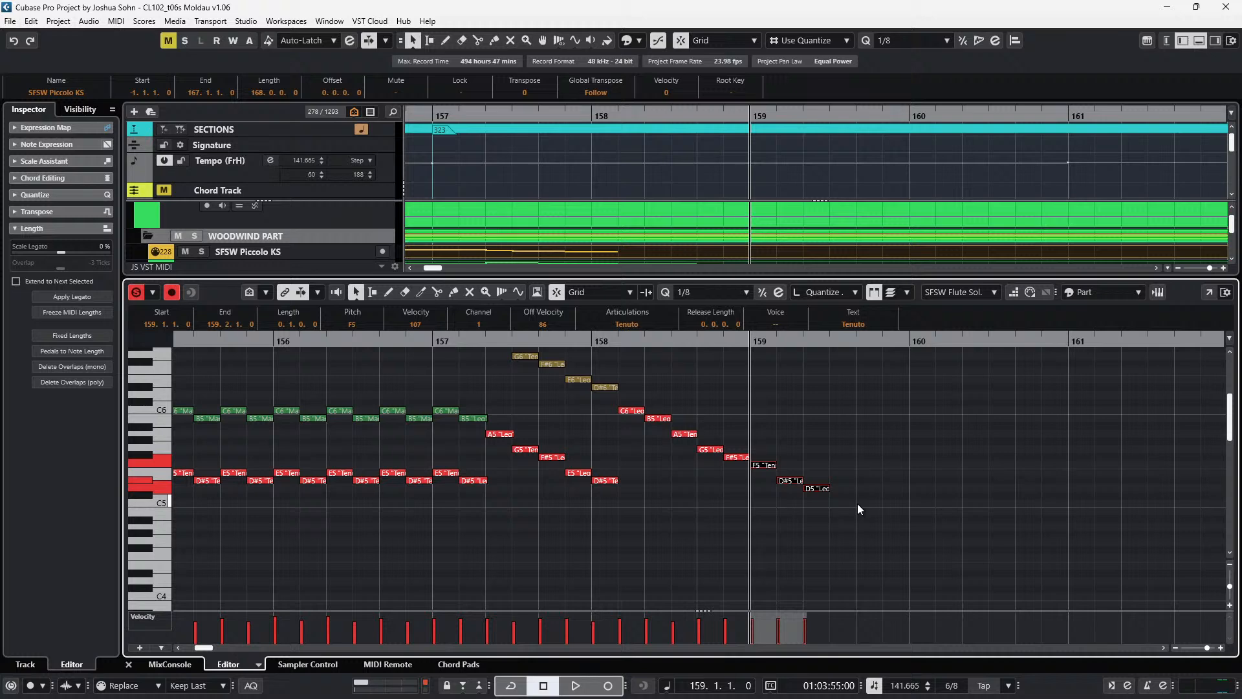
{"action": "key", "text": "Down"}
- Adjust the SFSW Flute Solo notes at 159.2 and 159.3 to D#5 and C5
{"action": "left_click_drag", "start_coordinate": [790, 475], "coordinate": [827, 529]}
{"action": "key", "text": "Up"}
{"action": "key", "text": "Up"}
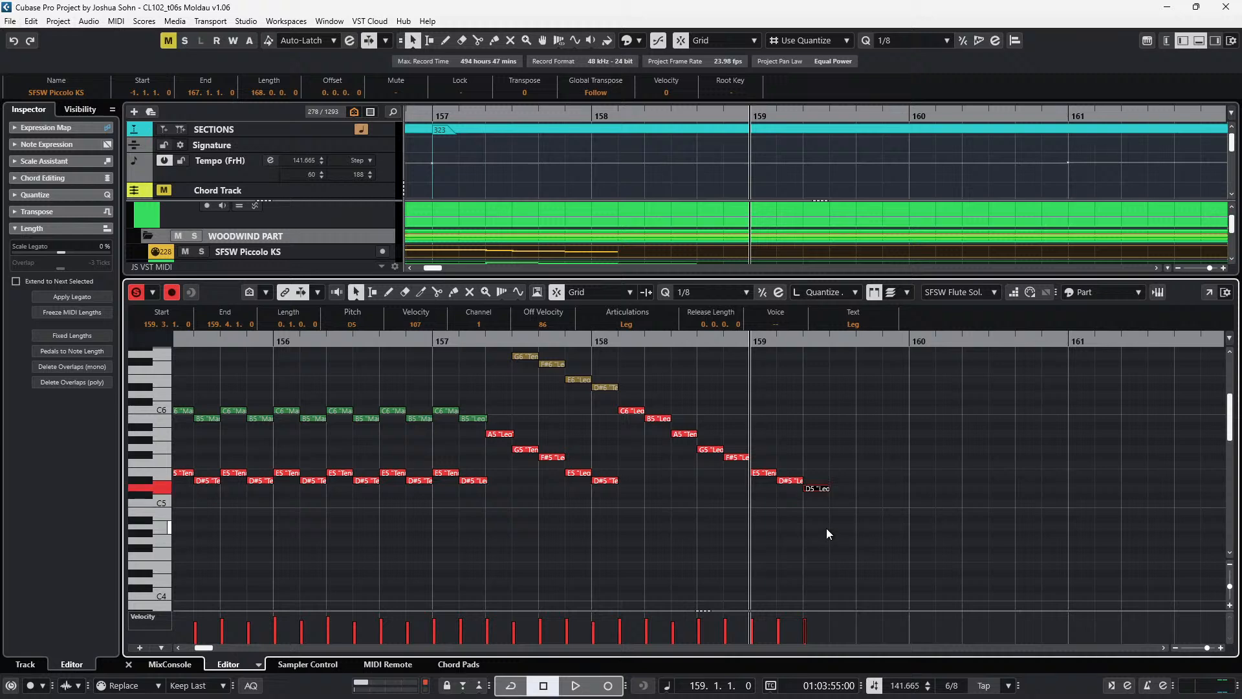
{"action": "scroll", "coordinate": [753, 434], "scroll_direction": "up", "scroll_amount": 2}
{"action": "key", "text": "Down"}
{"action": "key", "text": "Down"}
- Duplicate the SFSW Flute Solo notes at 159.1 to 159.3 to 159.4 and transpose the copies down five semitones, starting on B4
{"action": "left_click_drag", "start_coordinate": [759, 497], "coordinate": [849, 593]}
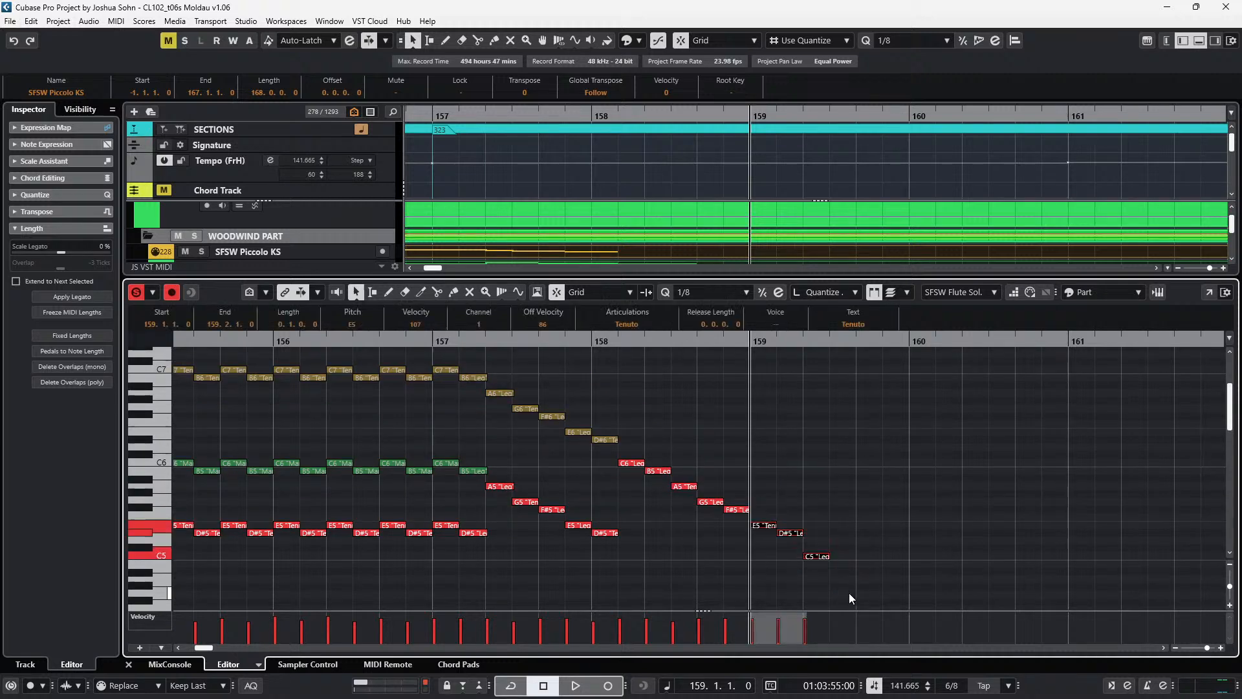
{"action": "scroll", "coordinate": [894, 557], "scroll_direction": "down", "scroll_amount": 4}
{"action": "key", "text": "ctrl+d"}
{"action": "key", "text": "Down"}
{"action": "key", "text": "Down"}
{"action": "key", "text": "Down"}
{"action": "key", "text": "Down"}
{"action": "key", "text": "Down"}
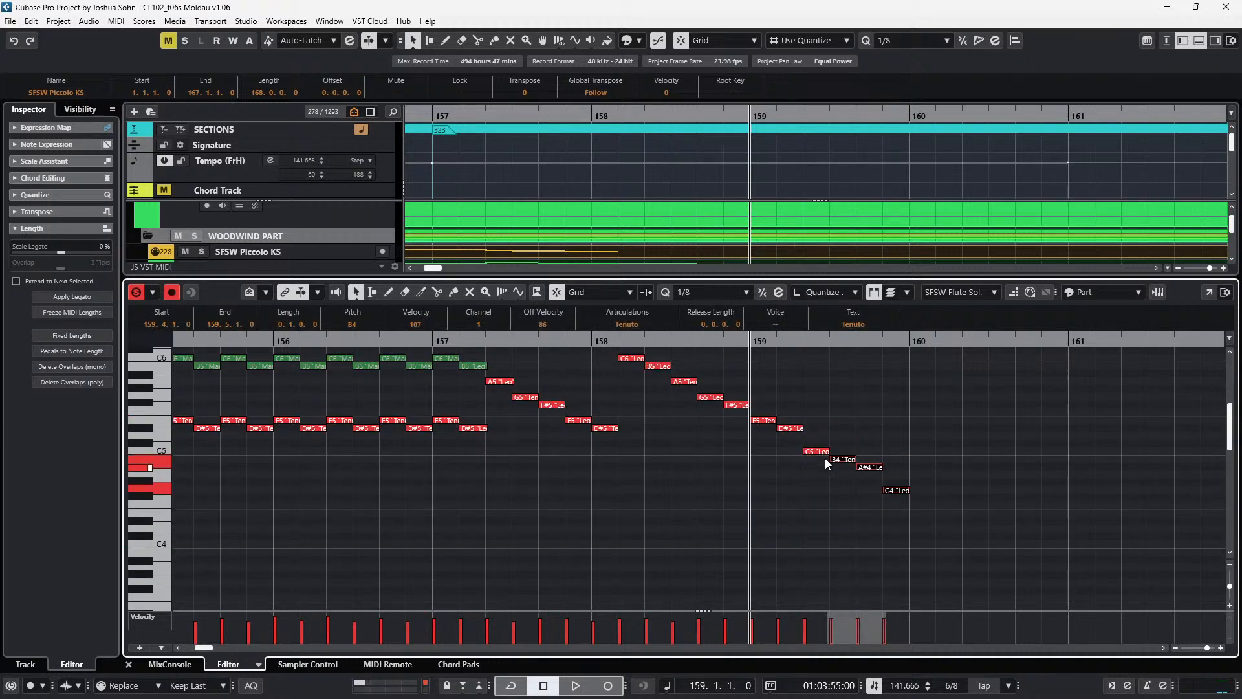
- Lower the SFSW Flute Solo note at 159.5 to A4 and move the playback position to bar 160
{"action": "left_click", "coordinate": [866, 467]}
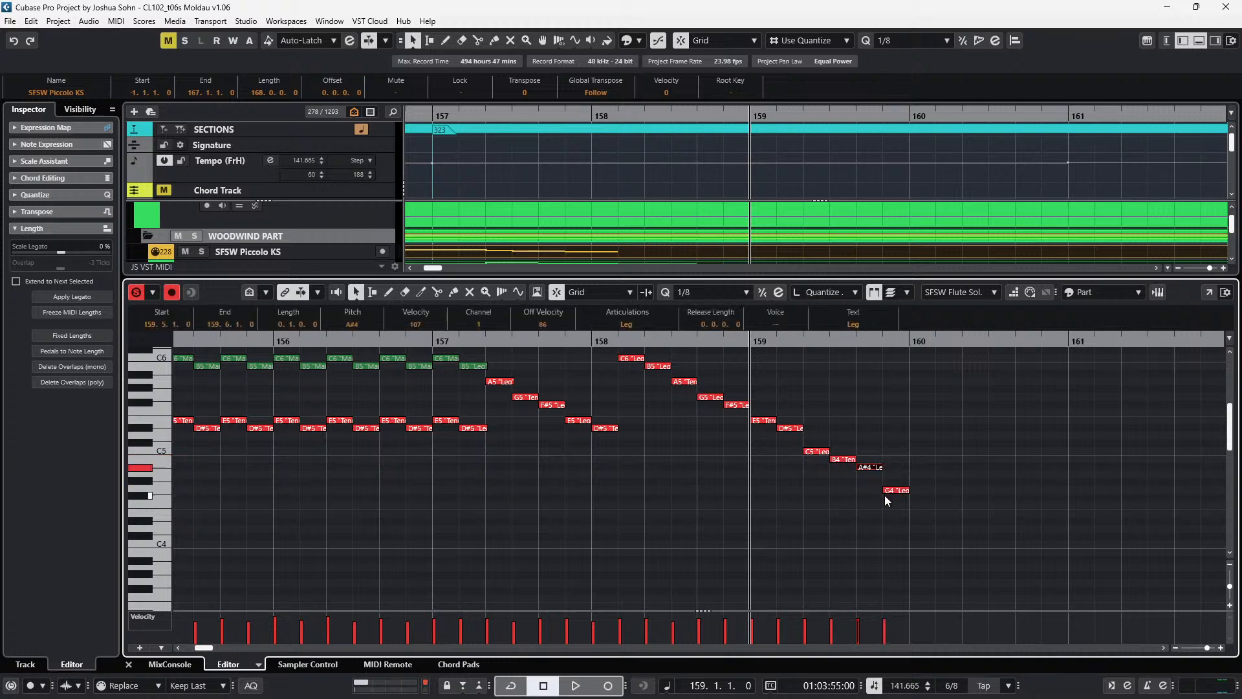
{"action": "key", "text": "Down"}
{"action": "key", "text": "Down"}
{"action": "key", "text": "Up"}
{"action": "left_click_drag", "start_coordinate": [907, 469], "coordinate": [905, 524]}
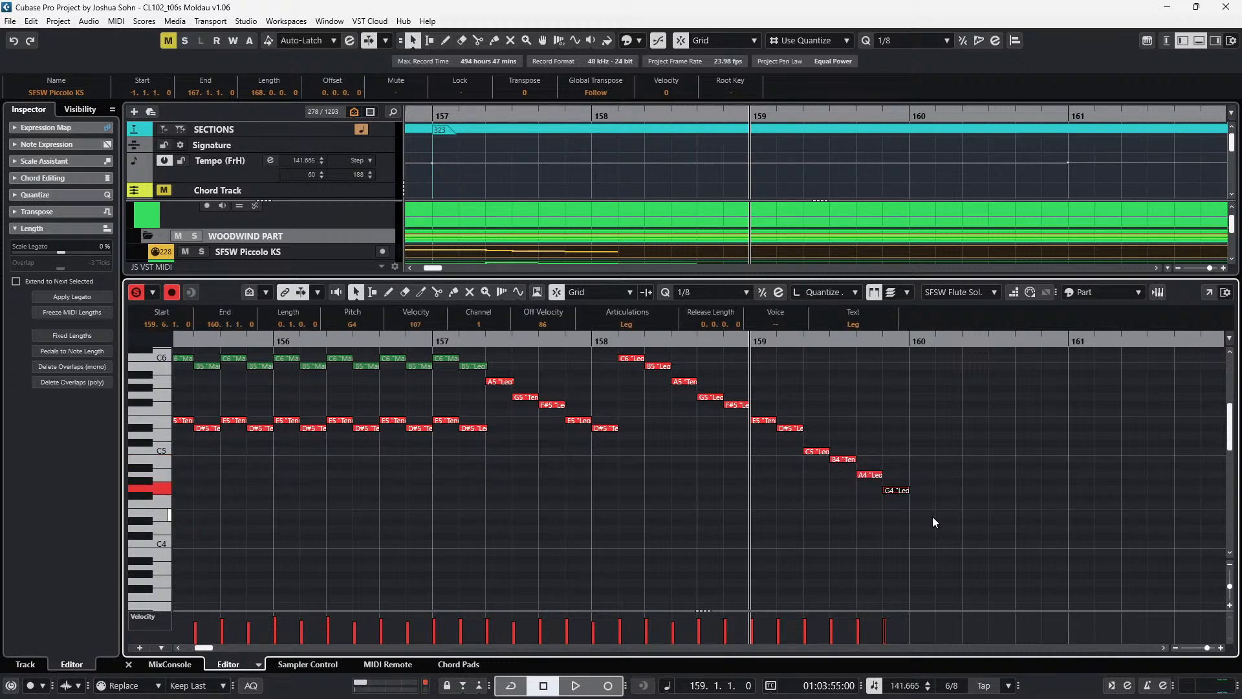
{"action": "key", "text": "KP_Add"}
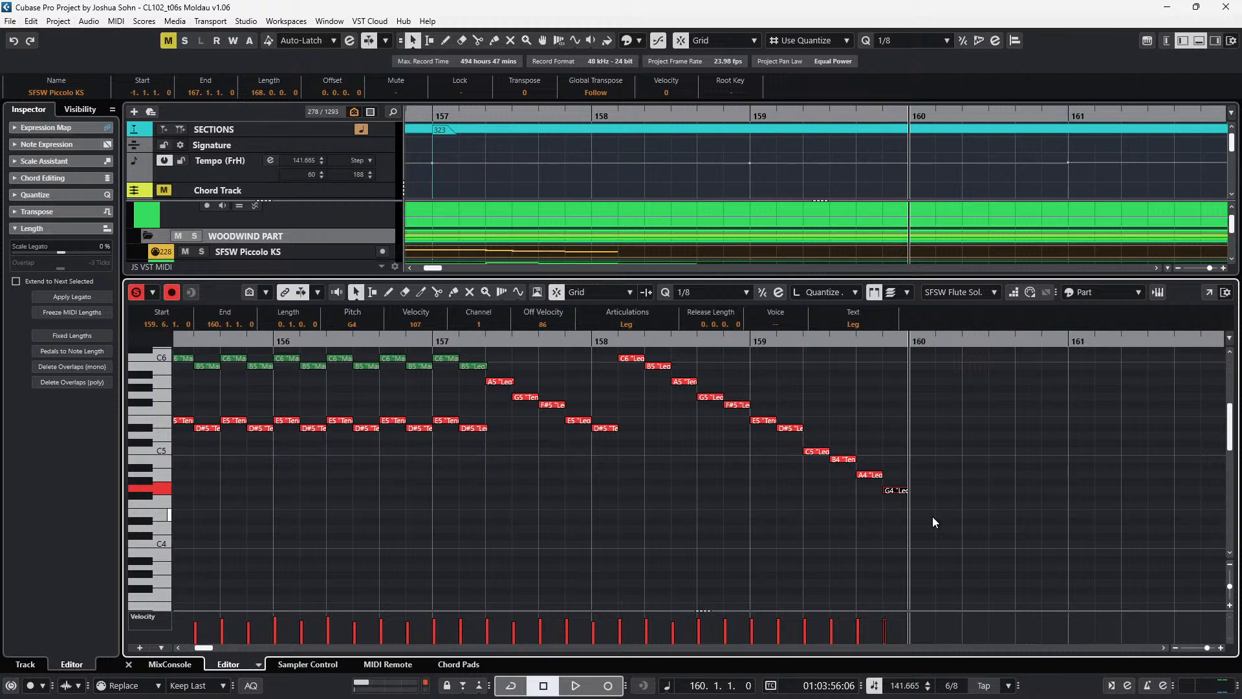
{"action": "scroll", "coordinate": [833, 522], "scroll_direction": "right", "scroll_amount": 4}
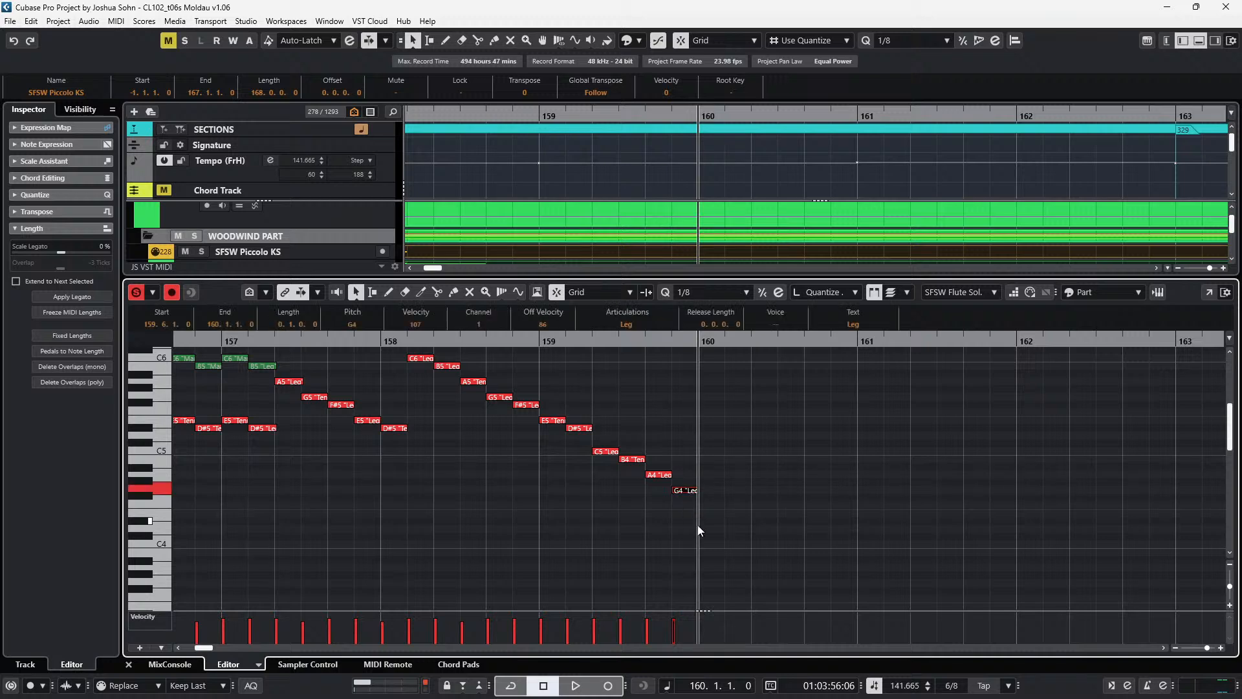
- Duplicate the Tenuto B4 at 159.4 to the start of bar 160 and transpose the copy down to F#4
{"action": "left_click_drag", "start_coordinate": [635, 434], "coordinate": [632, 488]}
{"action": "key", "text": "ctrl+d"}
{"action": "key", "text": "ctrl+Right"}
{"action": "key", "text": "ctrl+Right"}
{"action": "key", "text": "Down"}
{"action": "key", "text": "Down"}
{"action": "key", "text": "Down"}
{"action": "key", "text": "Down"}
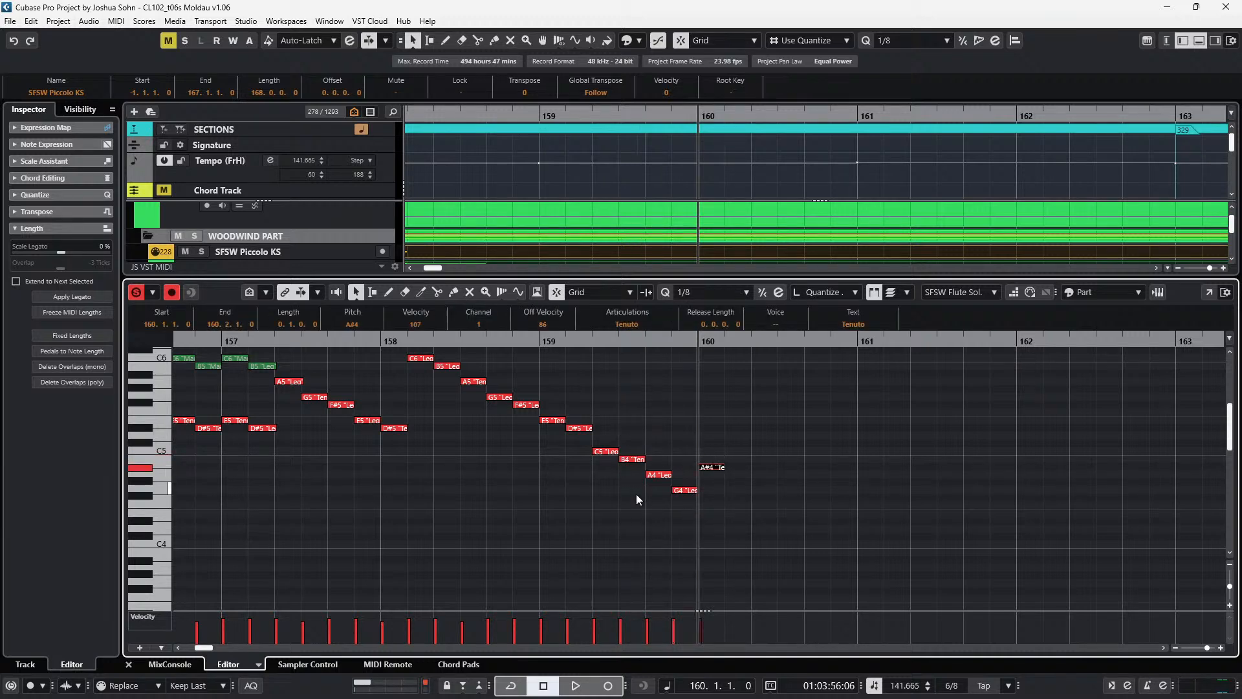
{"action": "key", "text": "Down"}
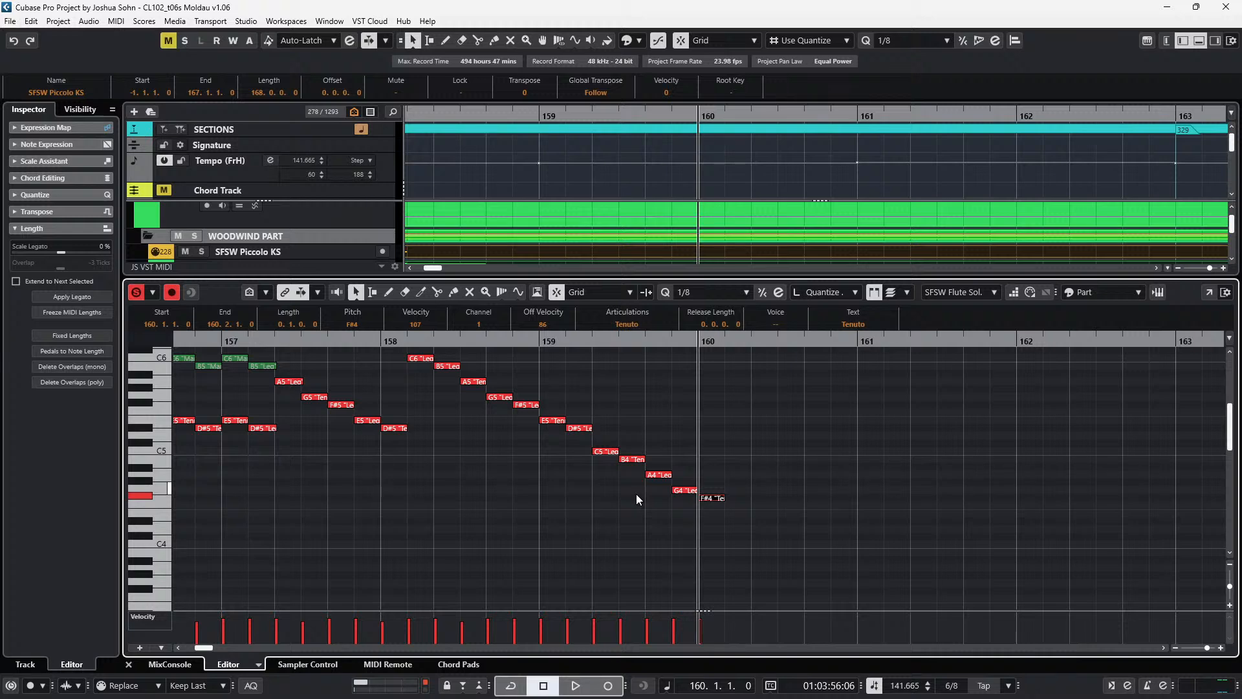
- Display the Velocity, Modulation, Expression and Main Volume lanes below the flute notes and move the playback position to bar 157
{"action": "key", "text": "KP_Subtract"}
{"action": "key", "text": "KP_Subtract"}
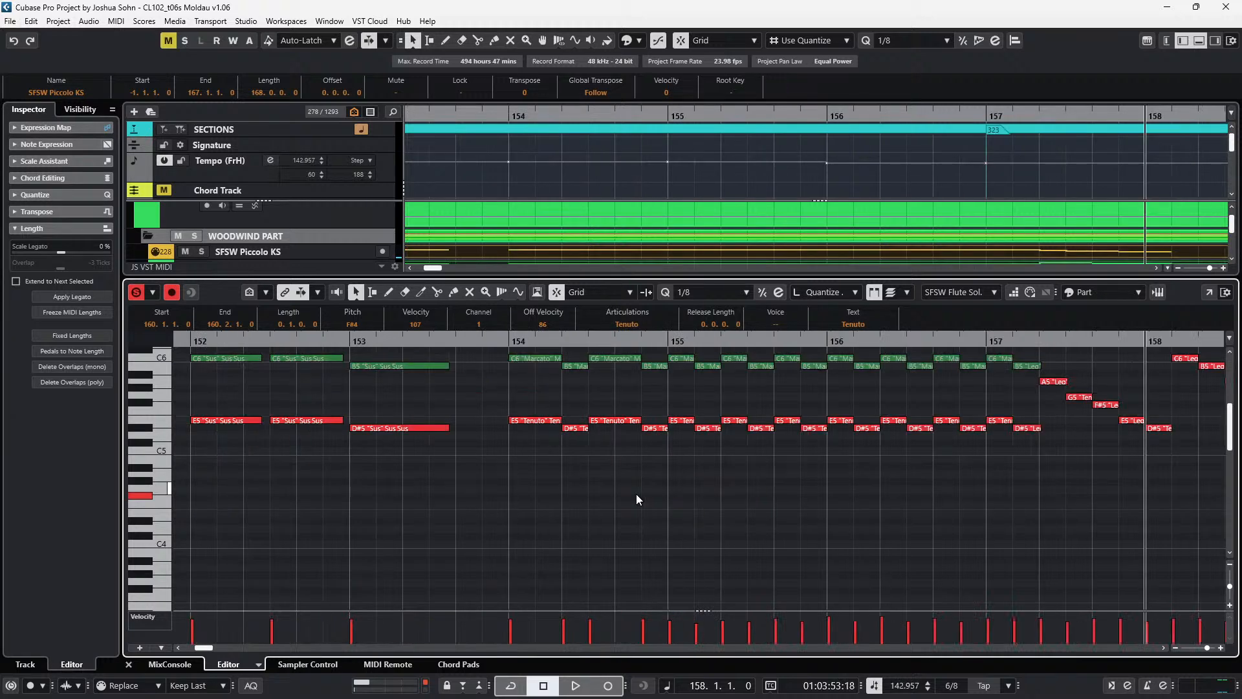
{"action": "key", "text": "alt+l"}
{"action": "scroll", "coordinate": [703, 469], "scroll_direction": "right", "scroll_amount": 4}
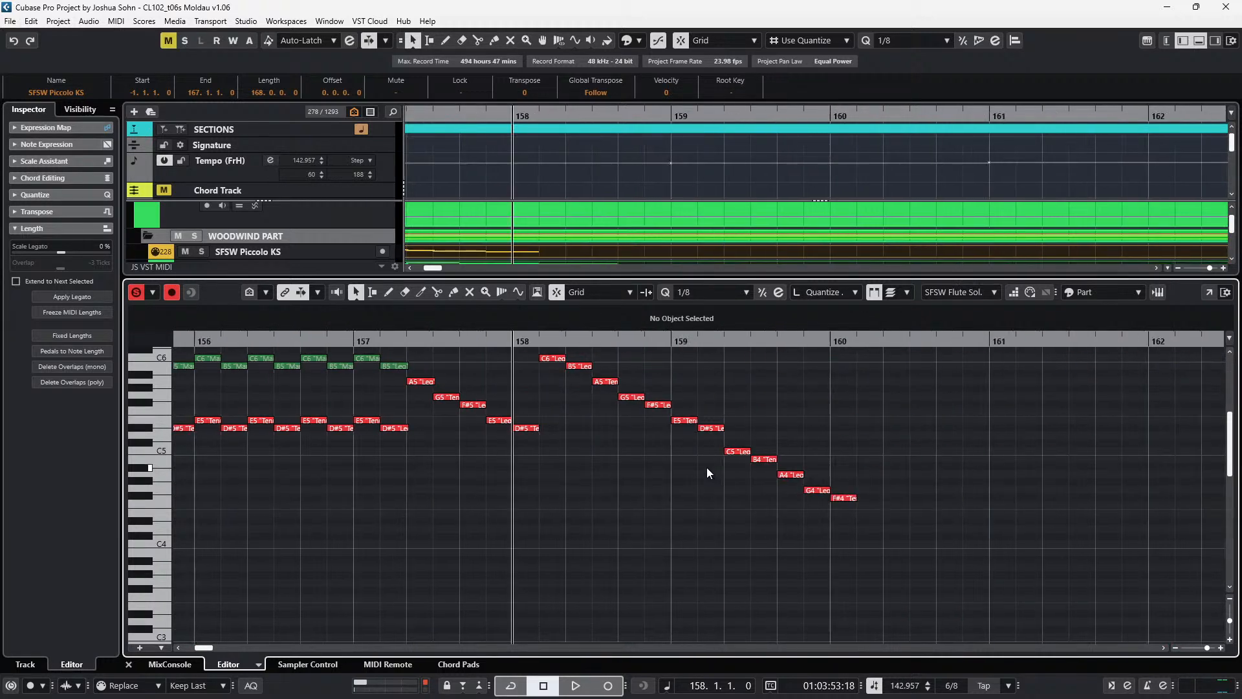
{"action": "scroll", "coordinate": [707, 467], "scroll_direction": "down", "scroll_amount": 3}
{"action": "key", "text": "alt+1"}
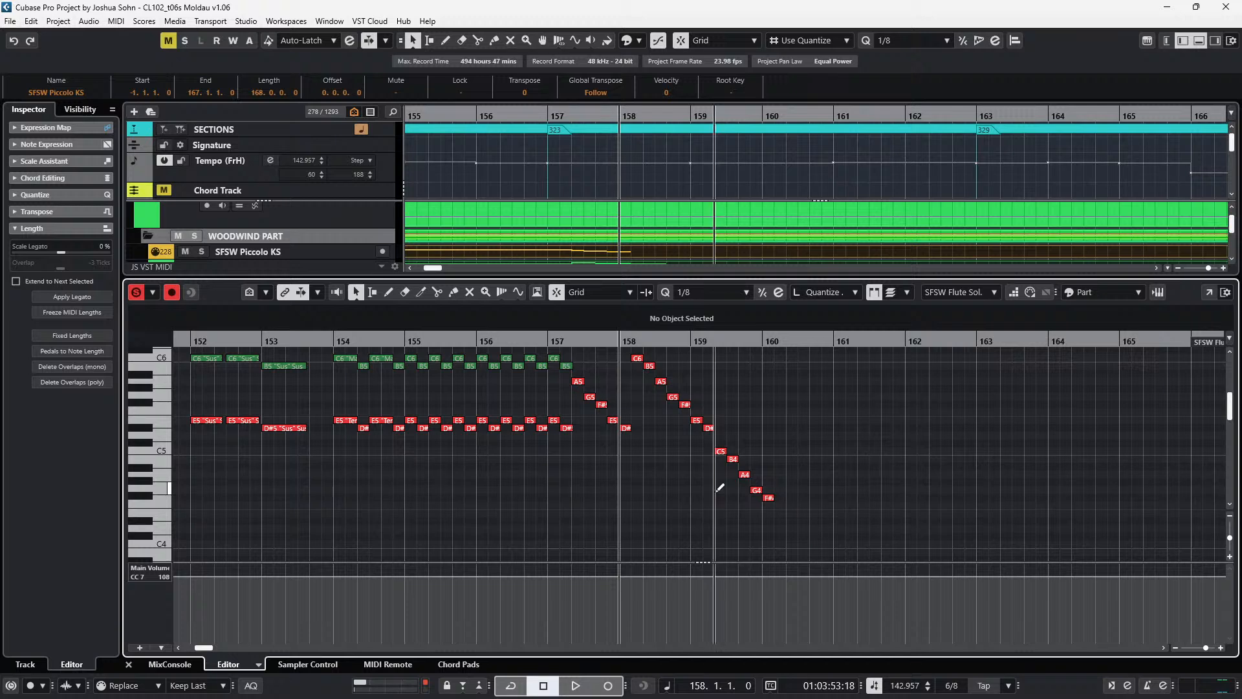
{"action": "key", "text": "alt+2"}
{"action": "key", "text": "KP_Subtract"}
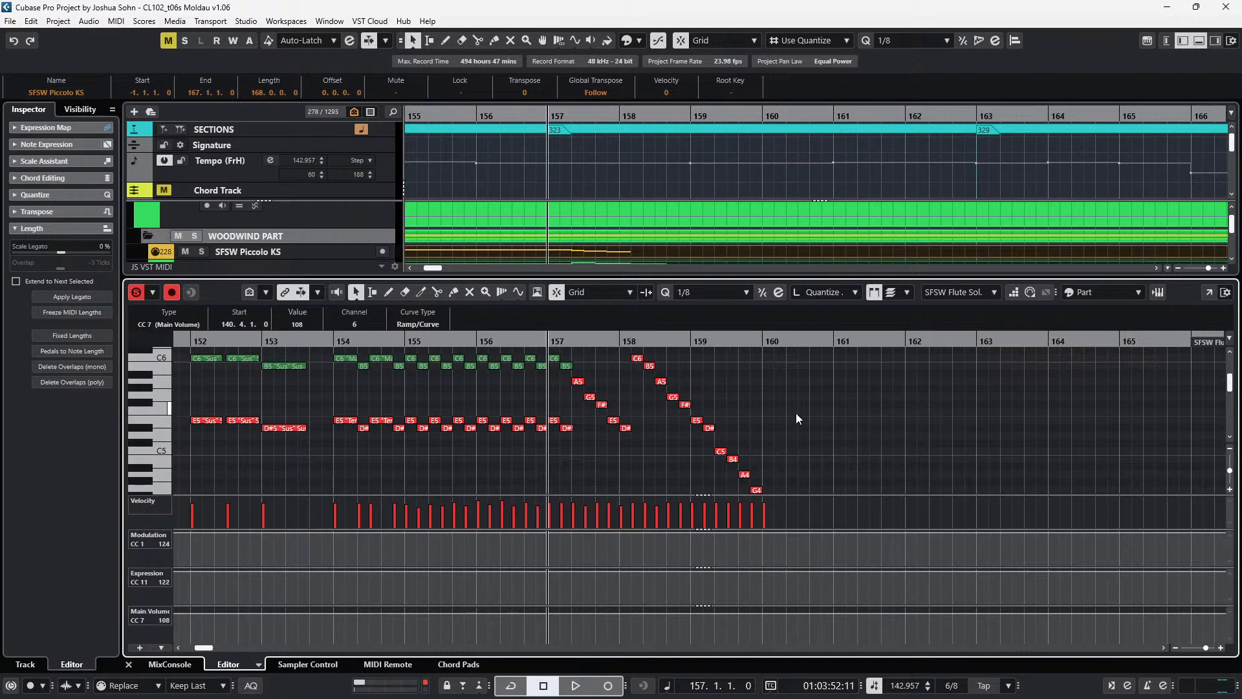
- Lower the velocities of the SFSW Flute Solo notes from 158.3 to 160.1, with the C5 at 159.3 at 71
{"action": "scroll", "coordinate": [691, 383], "scroll_direction": "up", "scroll_amount": 2}
{"action": "left_click_drag", "start_coordinate": [647, 375], "coordinate": [795, 464]}
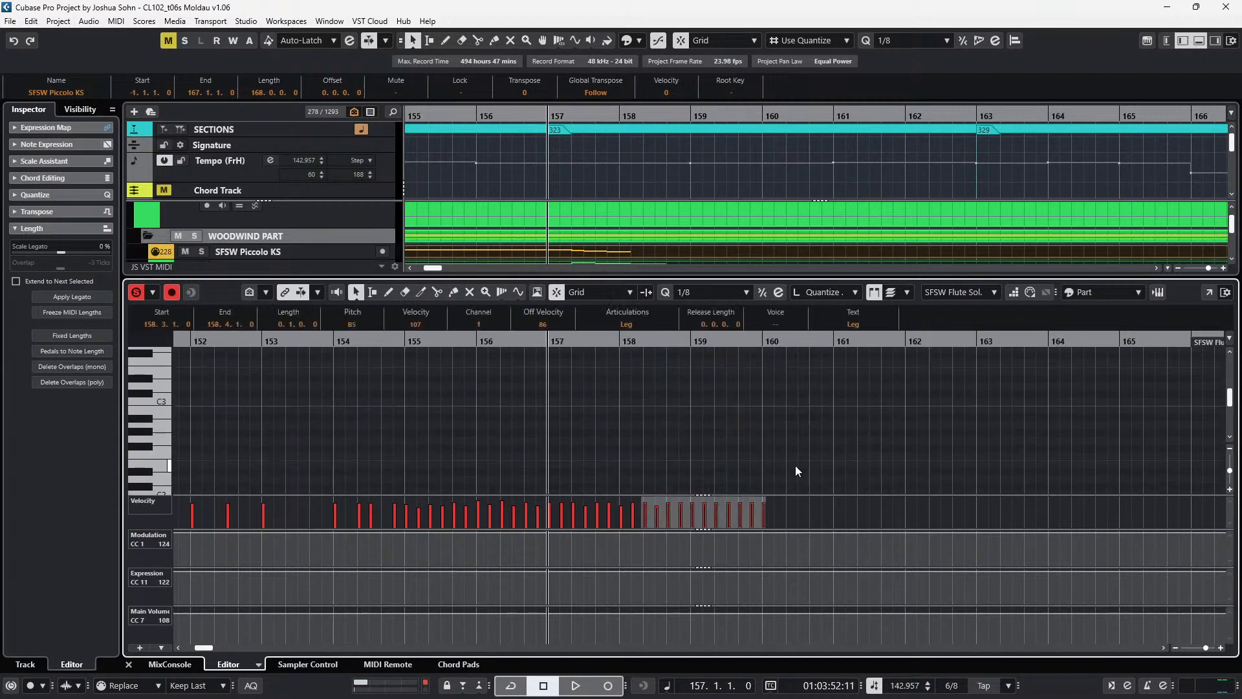
{"action": "scroll", "coordinate": [774, 390], "scroll_direction": "up", "scroll_amount": 12}
{"action": "left_click_drag", "start_coordinate": [674, 384], "coordinate": [782, 500]}
{"action": "left_click_drag", "start_coordinate": [781, 398], "coordinate": [725, 485]}
{"action": "key", "text": "KP_Subtract"}
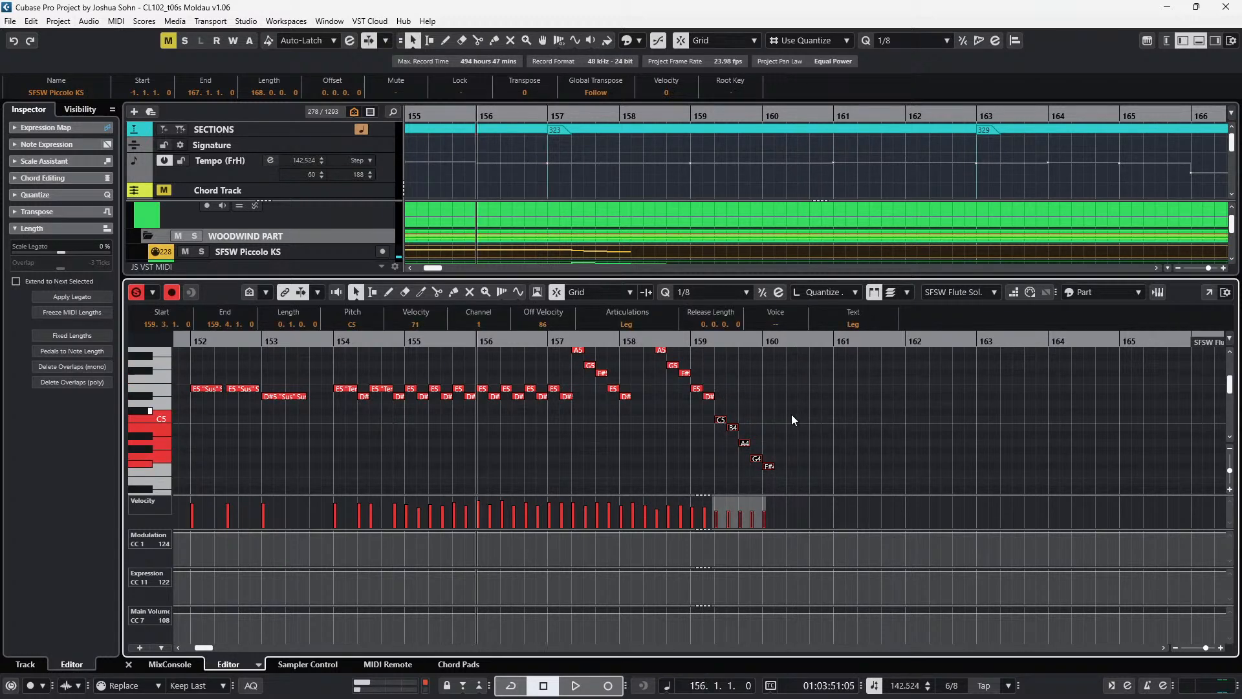
- Record falling Modulation and Expression curves on SFSW Flute Solo from bar 157 to bar 160, starting playback at bar 155
{"action": "key", "text": "Page_Up"}
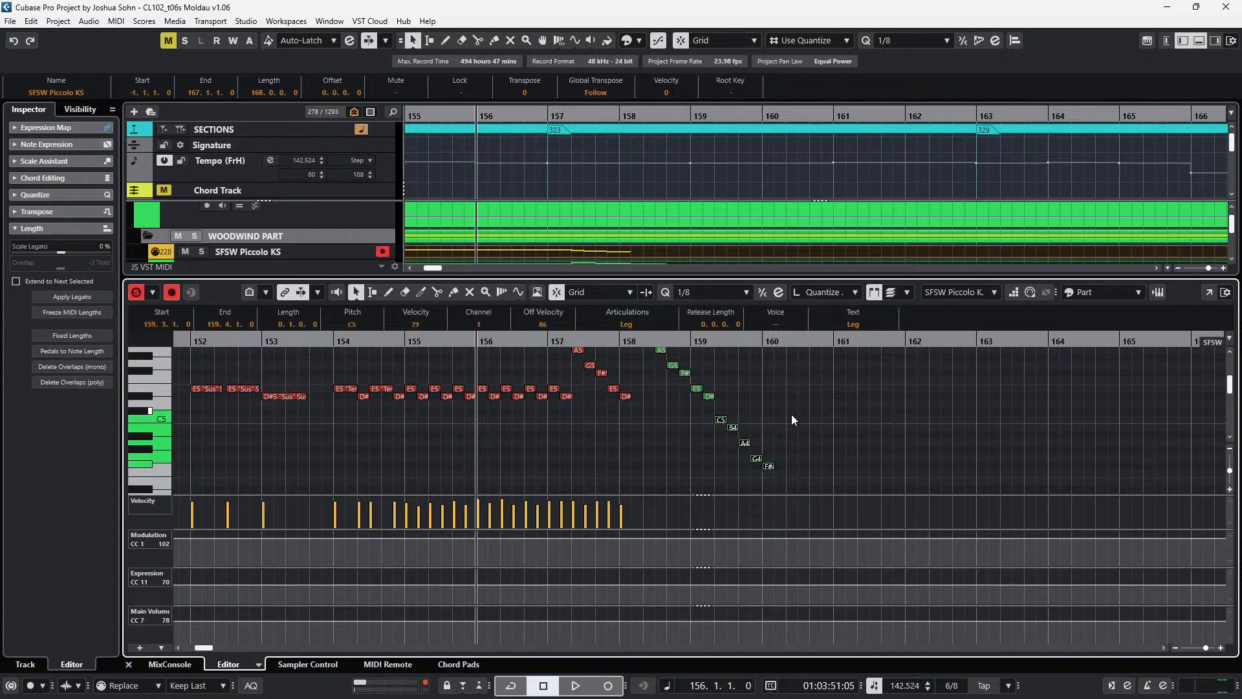
{"action": "key", "text": "Page_Down"}
{"action": "key", "text": "KP_Subtract"}
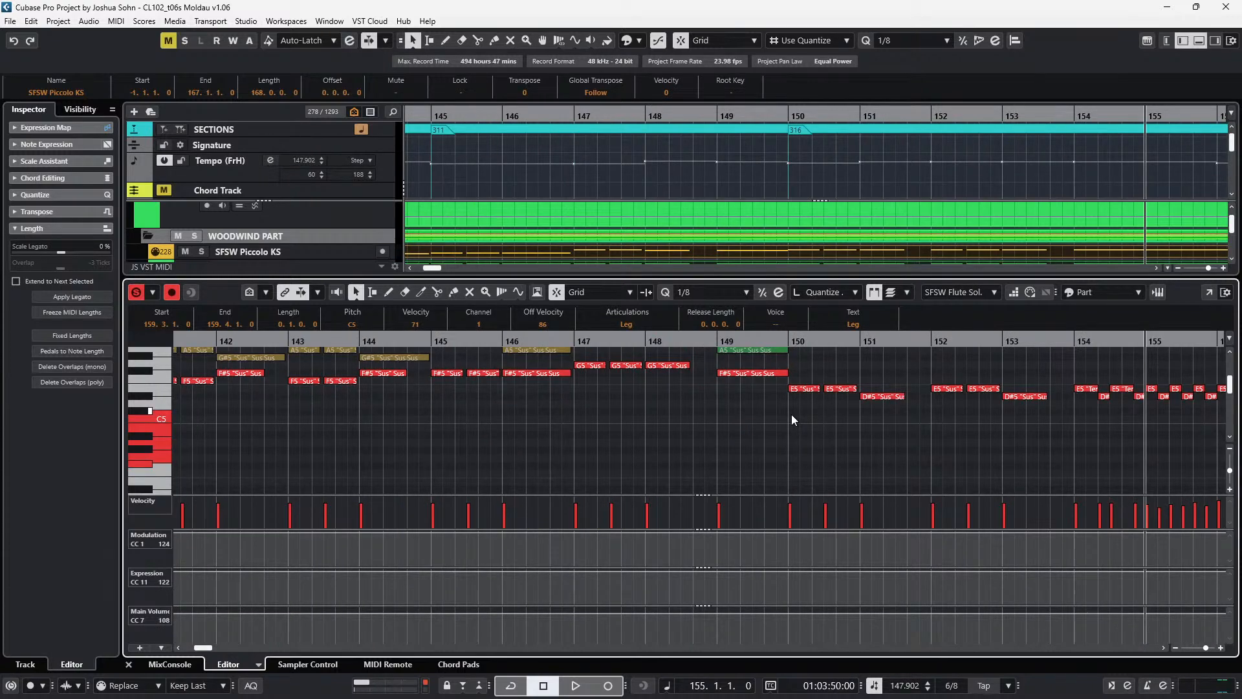
{"action": "scroll", "coordinate": [795, 419], "scroll_direction": "right", "scroll_amount": 7}
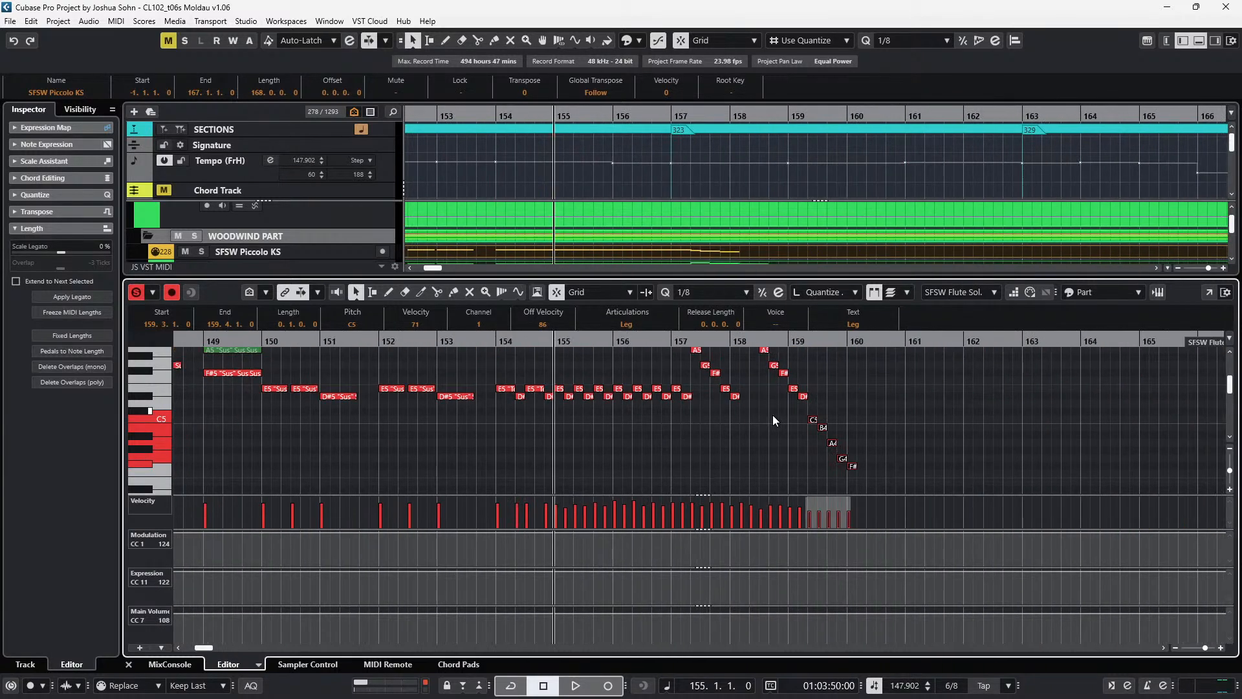
{"action": "key", "text": "space"}
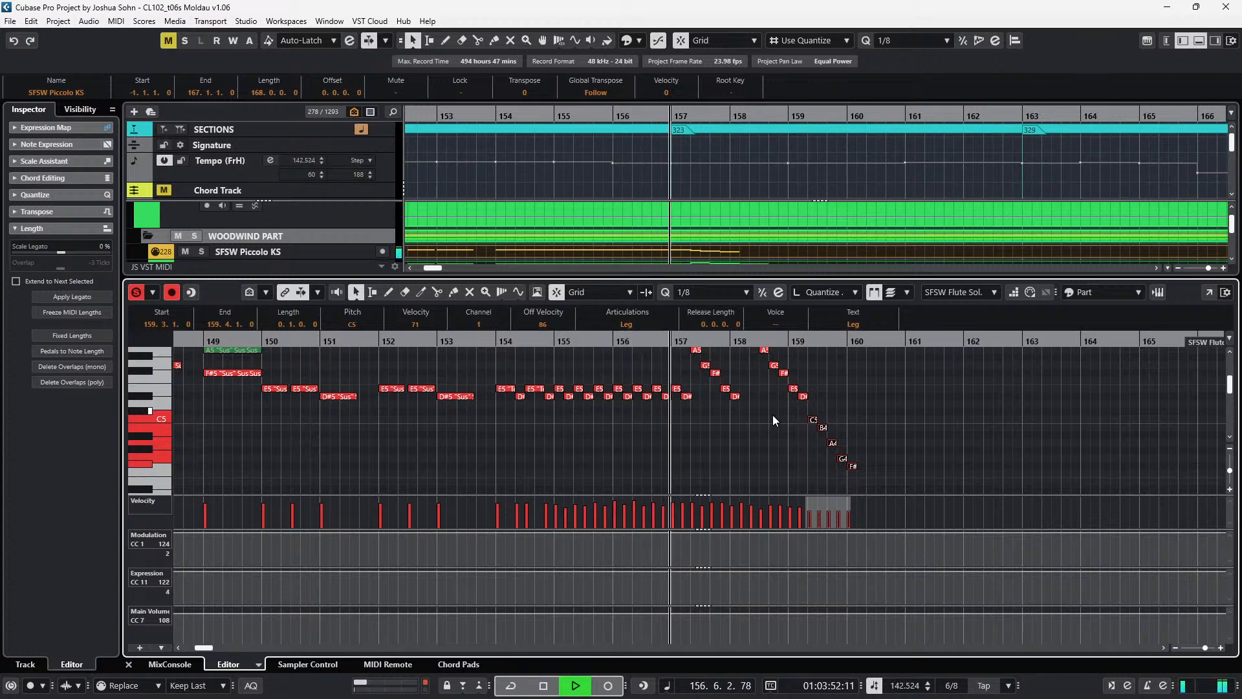
{"action": "key", "text": "KP_Multiply"}
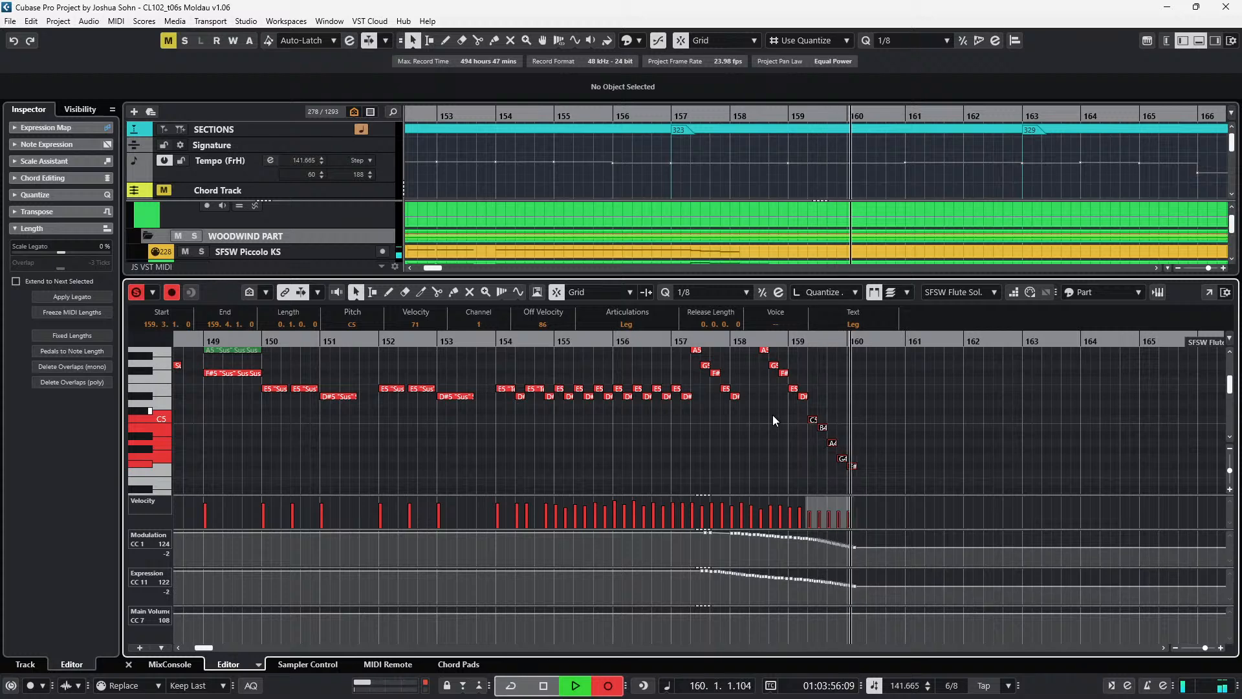
{"action": "key", "text": "space"}
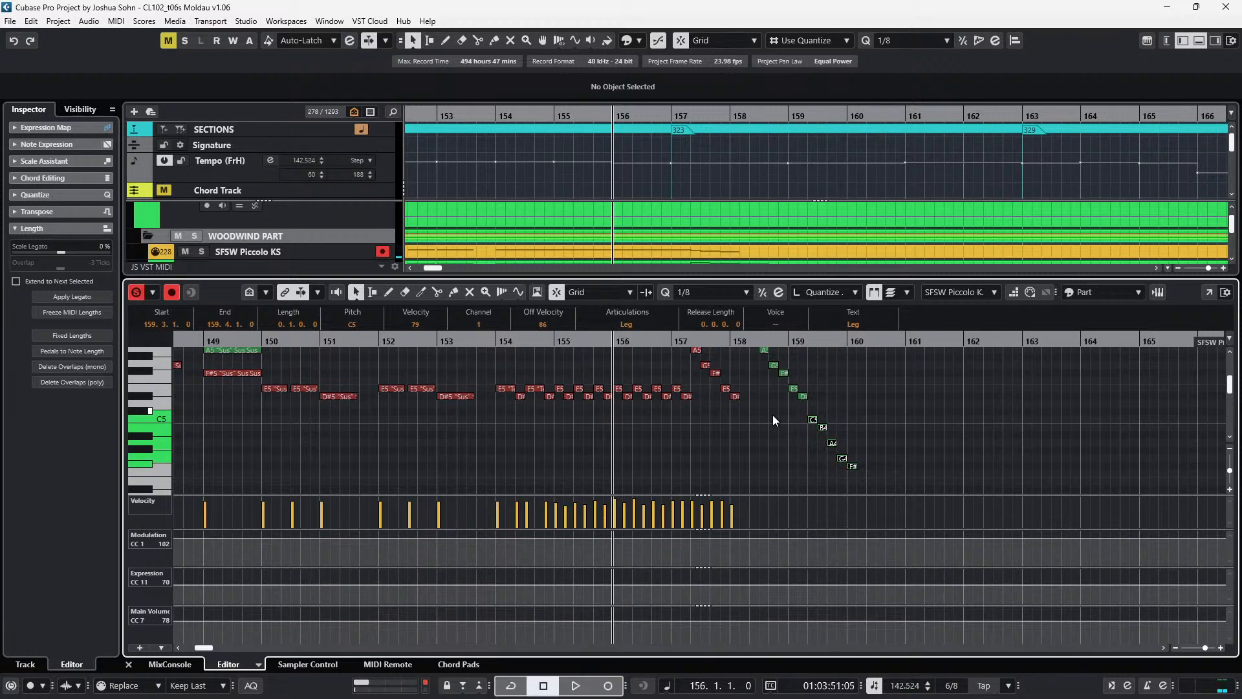
- Record Modulation and Expression on CLAIRE Flute Legato A KS, with a small swell at bar 158 tapering to bar 160
{"action": "key", "text": "Down"}
{"action": "key", "text": "space"}
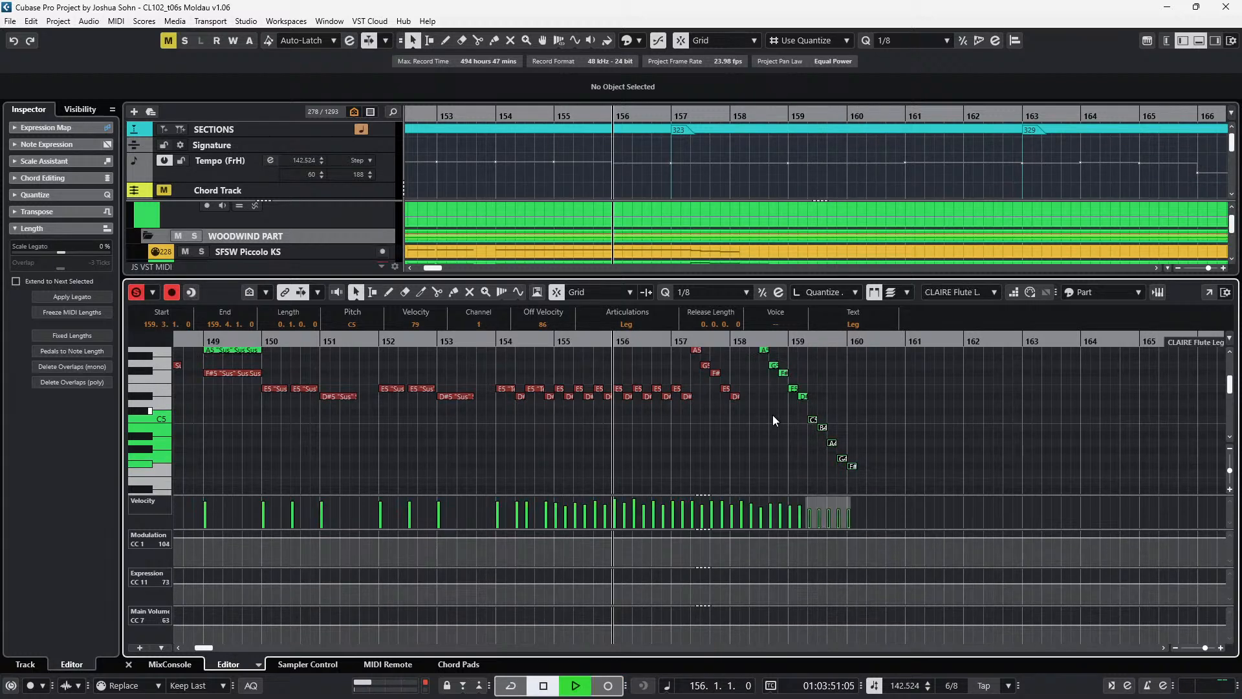
{"action": "key", "text": "KP_Multiply"}
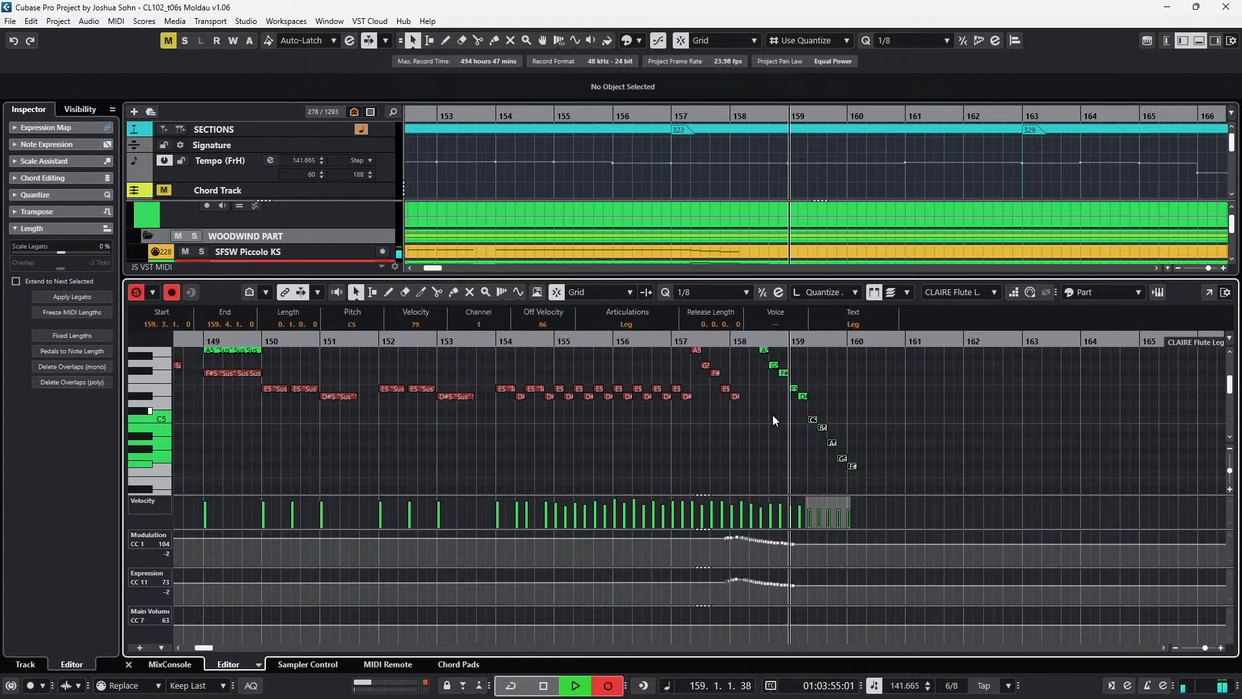
{"action": "key", "text": "space"}
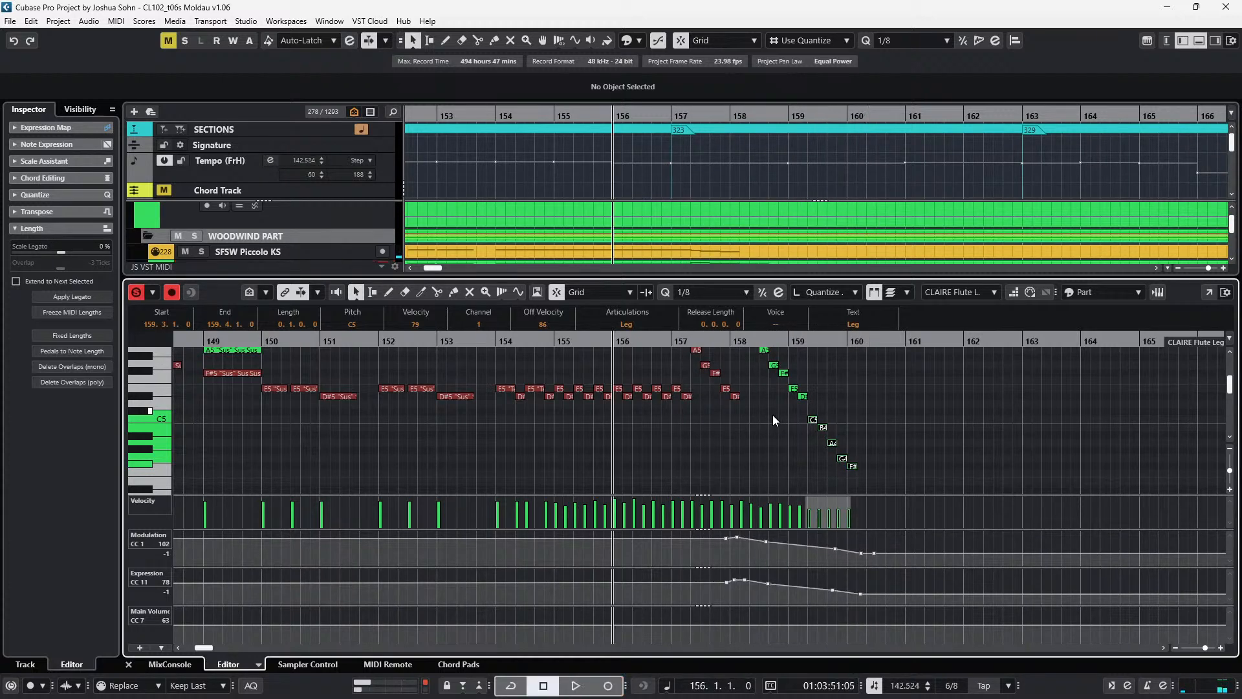
- Solo the WOODWIND PART folder and play back the woodwinds from bar 154 to bar 160
{"action": "left_click", "coordinate": [1060, 448]}
{"action": "key", "text": "b"}
{"action": "left_click", "coordinate": [194, 235]}
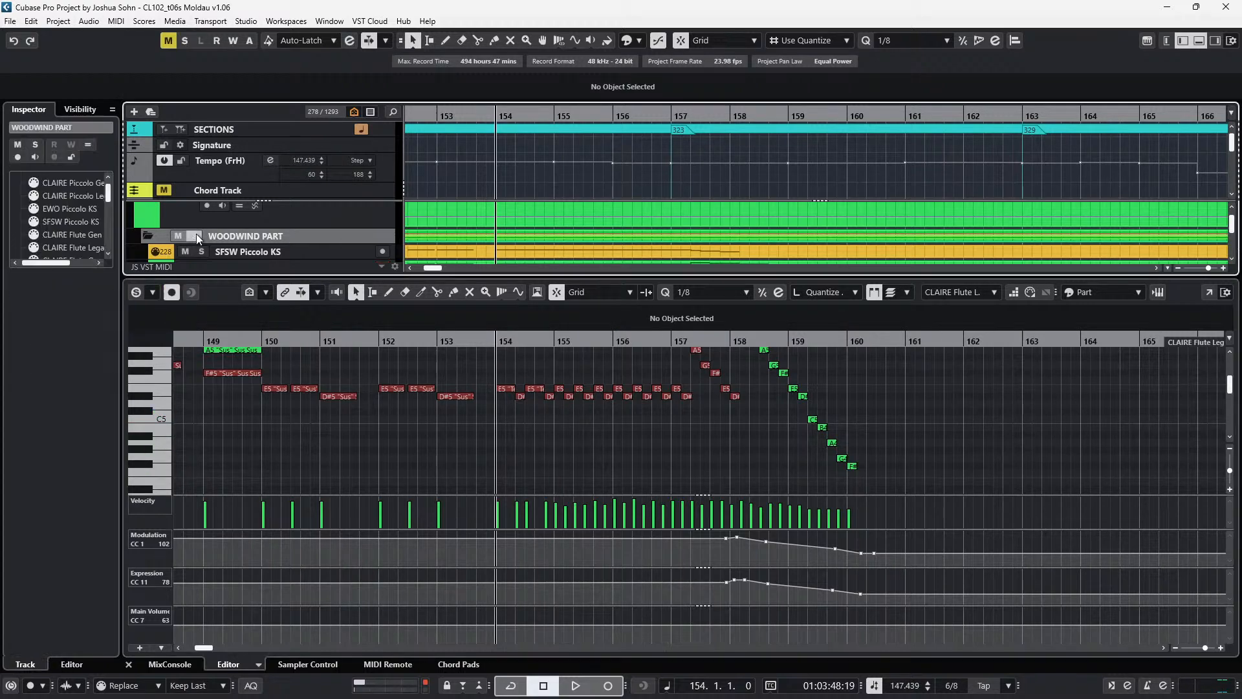
{"action": "key", "text": "space"}
{"action": "scroll", "coordinate": [557, 427], "scroll_direction": "down", "scroll_amount": 4}
{"action": "scroll", "coordinate": [558, 426], "scroll_direction": "up", "scroll_amount": 1}
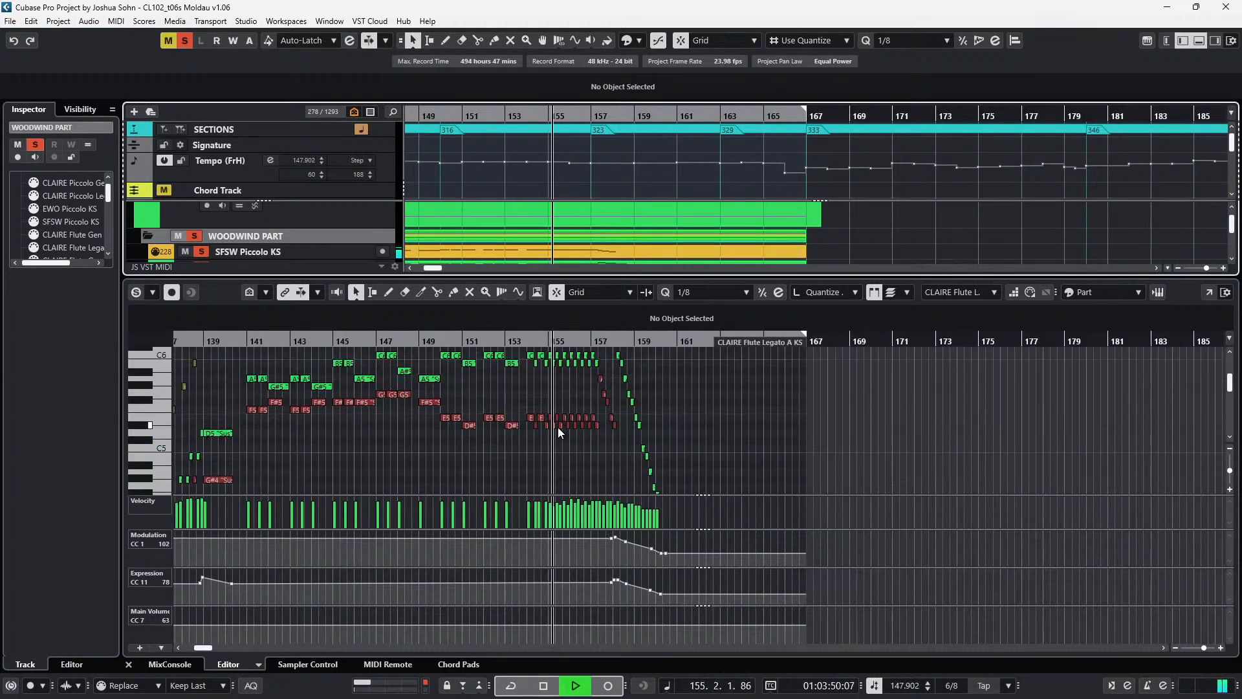
{"action": "scroll", "coordinate": [558, 427], "scroll_direction": "up", "scroll_amount": 2}
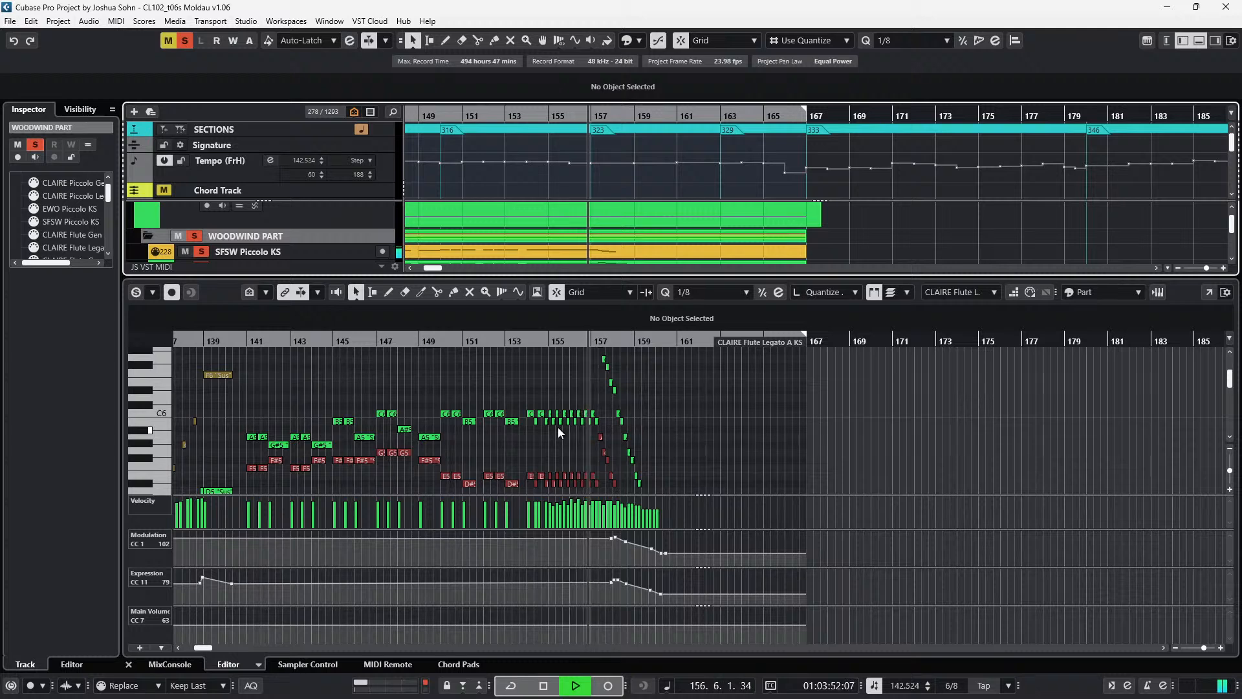
{"action": "scroll", "coordinate": [561, 433], "scroll_direction": "down", "scroll_amount": 3}
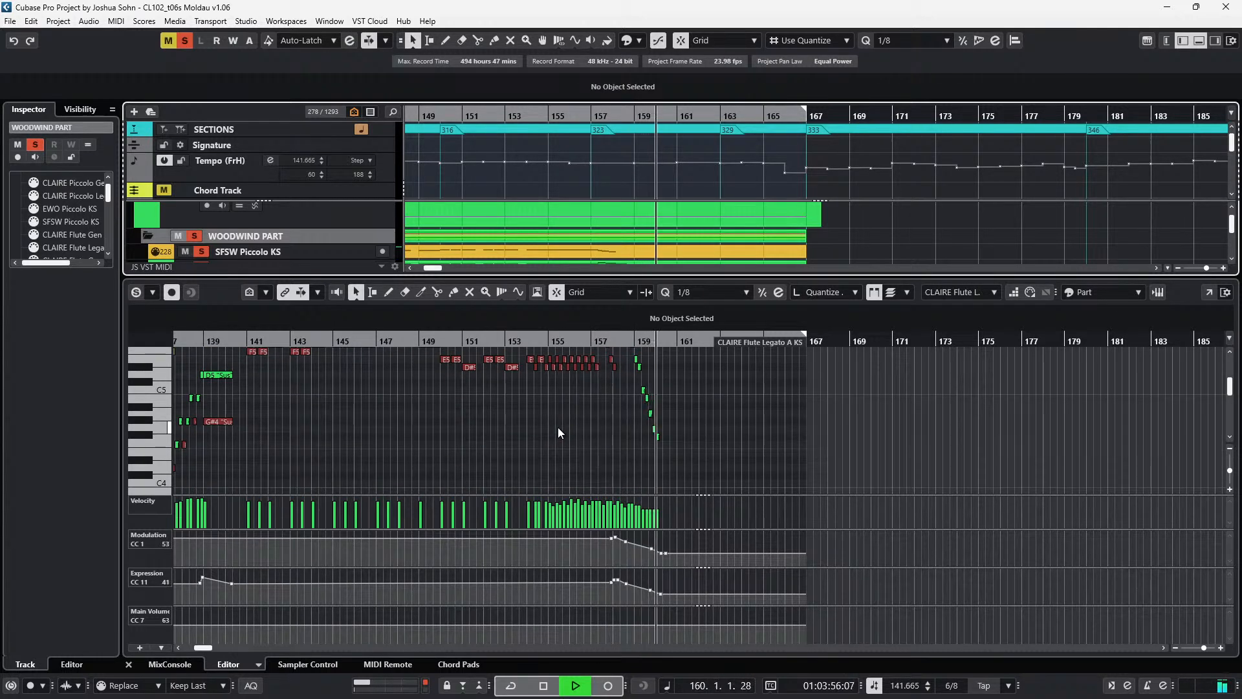
{"action": "key", "text": "space"}
- Unsolo the WOODWIND PART folder and play the full arrangement from bar 152 through bar 166
{"action": "key", "text": "s"}
{"action": "key", "text": "KP_Subtract"}
{"action": "key", "text": "KP_Subtract"}
{"action": "key", "text": "KP_Subtract"}
{"action": "key", "text": "KP_Subtract"}
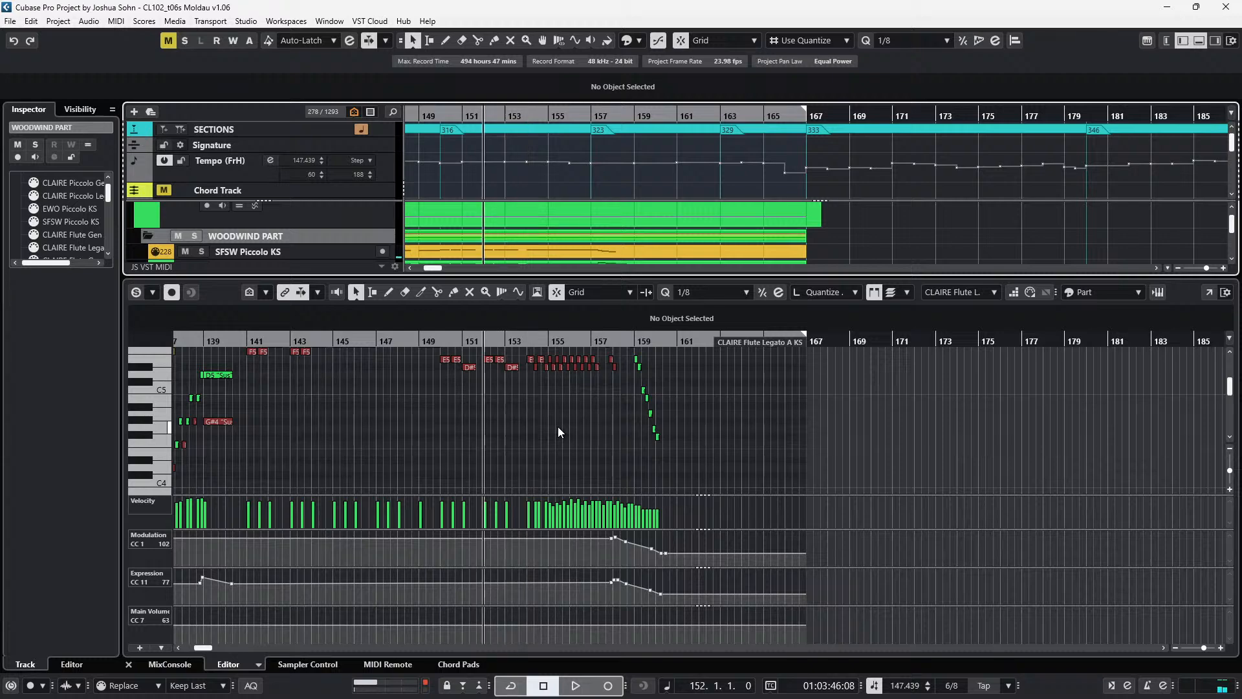
{"action": "key", "text": "space"}
{"action": "scroll", "coordinate": [557, 425], "scroll_direction": "down", "scroll_amount": 2}
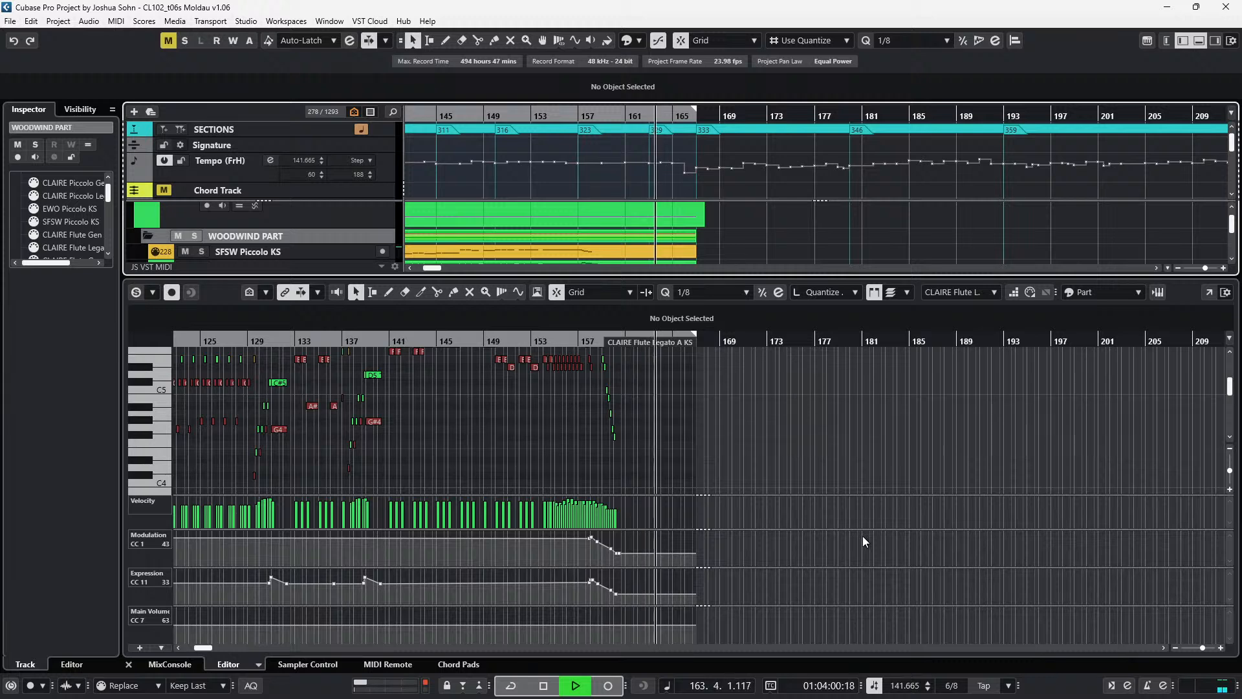
{"action": "scroll", "coordinate": [841, 474], "scroll_direction": "up", "scroll_amount": 2}
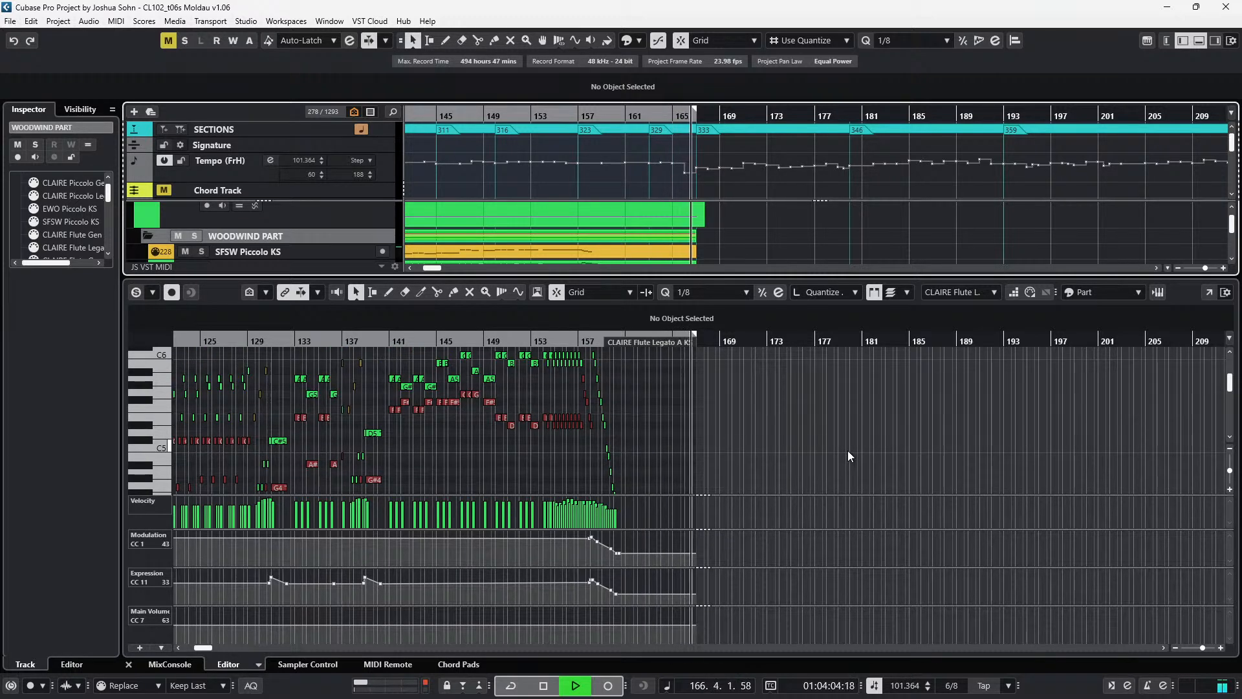
{"action": "key", "text": "space"}
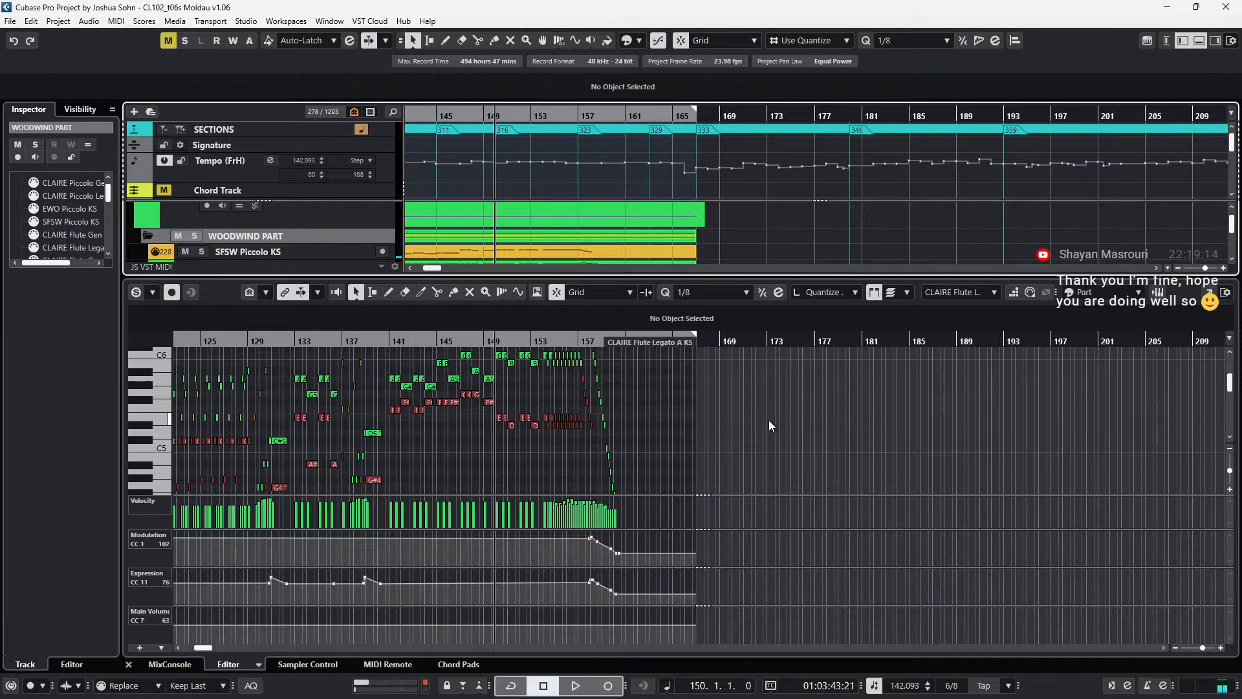
- Move the playback position to bar 160 and hide the controller lanes under the CLAIRE Flute Legato notes of the descending run
{"action": "key", "text": "KP_Add"}
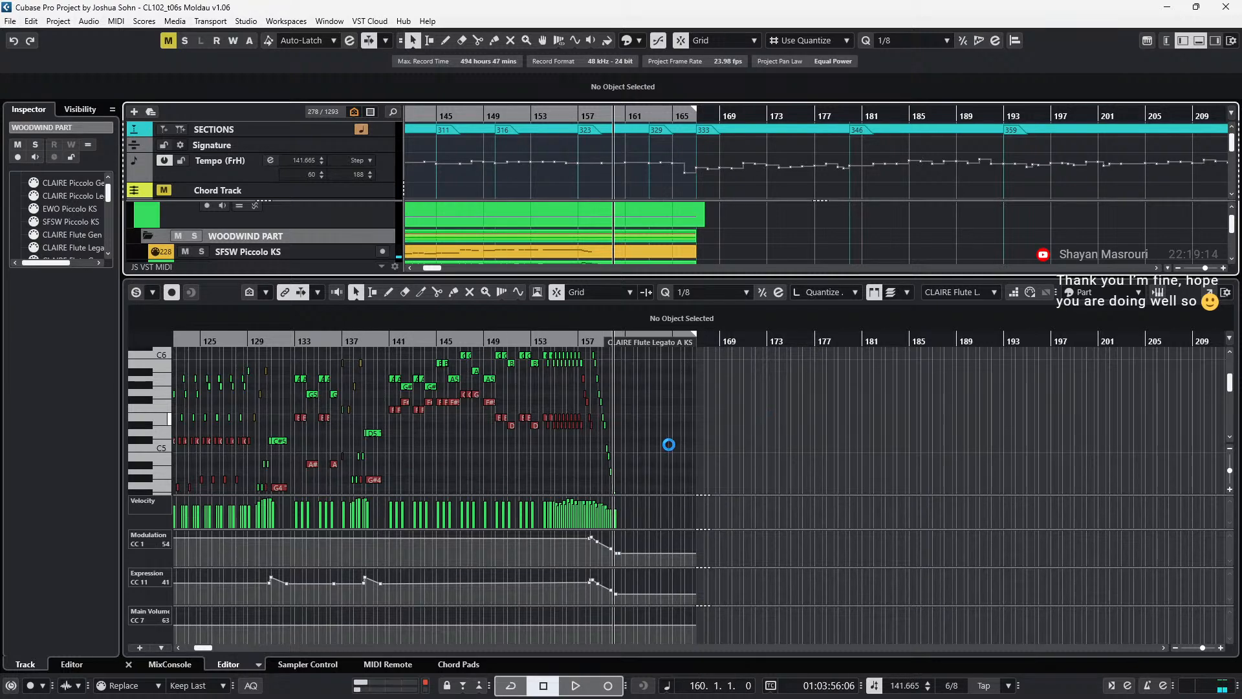
{"action": "left_click", "coordinate": [669, 444]}
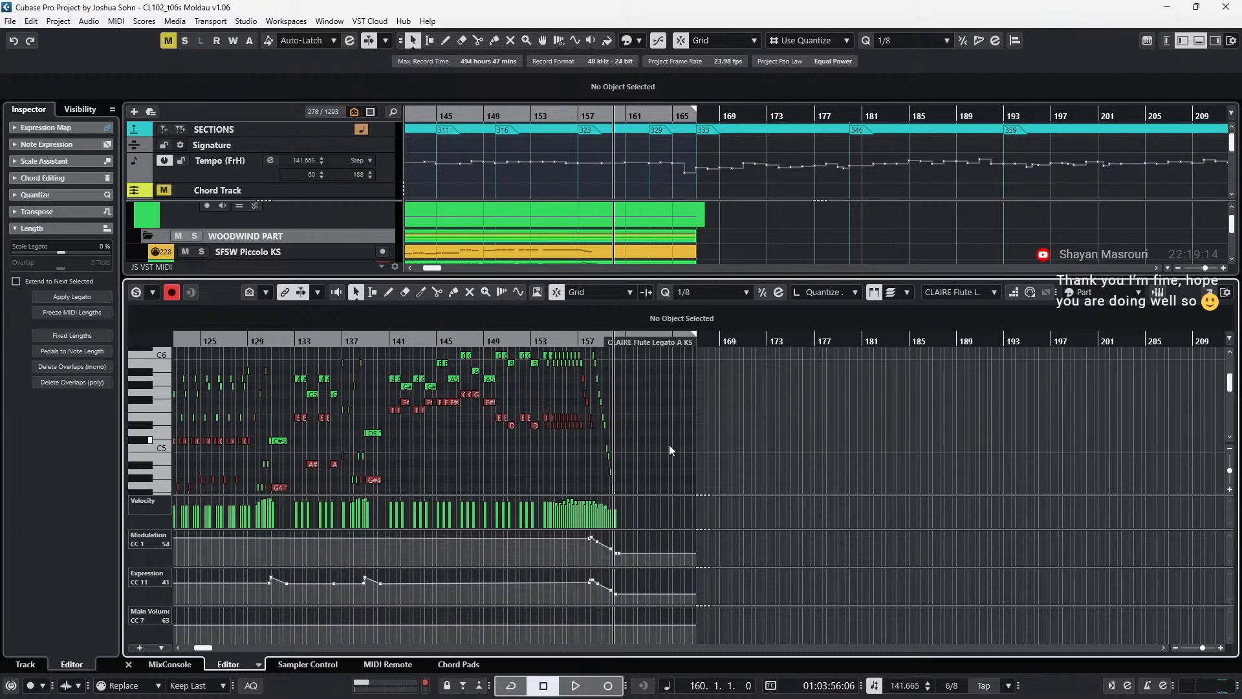
{"action": "scroll", "coordinate": [655, 449], "scroll_direction": "up", "scroll_amount": 5}
{"action": "scroll", "coordinate": [701, 433], "scroll_direction": "left", "scroll_amount": 3}
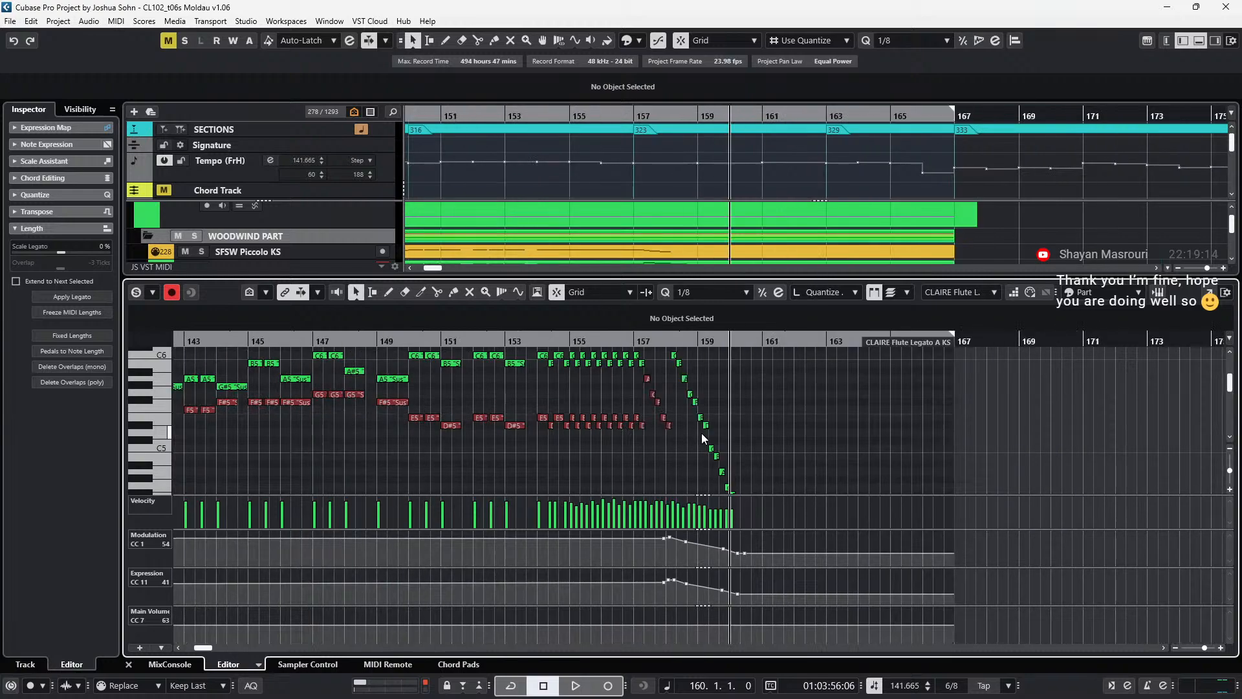
{"action": "scroll", "coordinate": [702, 432], "scroll_direction": "up", "scroll_amount": 2}
{"action": "key", "text": "alt+l"}
{"action": "scroll", "coordinate": [701, 433], "scroll_direction": "up", "scroll_amount": 2}
{"action": "scroll", "coordinate": [688, 473], "scroll_direction": "up", "scroll_amount": 2}
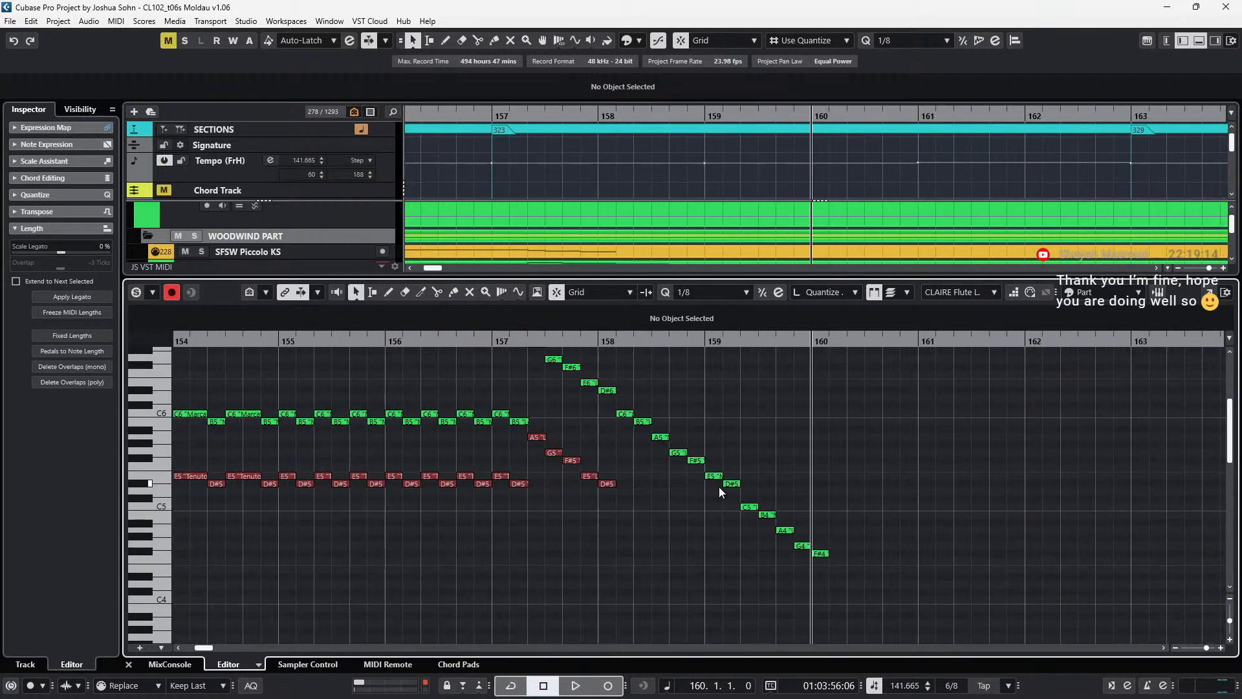
- Copy the marcato F#4 flute note at bar 160 and paste it at 166.6.1, the last eighth before bar 167
{"action": "left_click", "coordinate": [820, 554]}
{"action": "scroll", "coordinate": [821, 573], "scroll_direction": "down", "scroll_amount": 1}
{"action": "scroll", "coordinate": [823, 573], "scroll_direction": "down", "scroll_amount": 2}
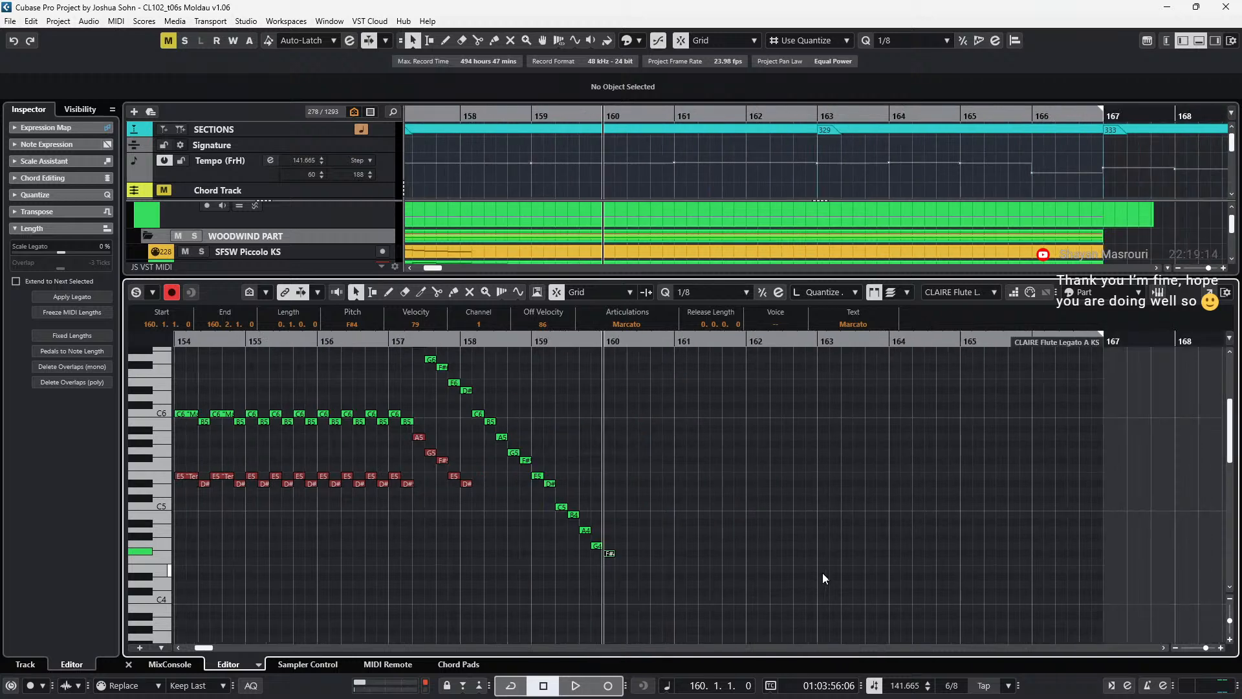
{"action": "key", "text": "ctrl+KP_Add"}
{"action": "key", "text": "ctrl+KP_Add"}
{"action": "key", "text": "ctrl+KP_Add"}
{"action": "key", "text": "ctrl+KP_Add"}
{"action": "key", "text": "ctrl+KP_Add"}
{"action": "key", "text": "ctrl+KP_Add"}
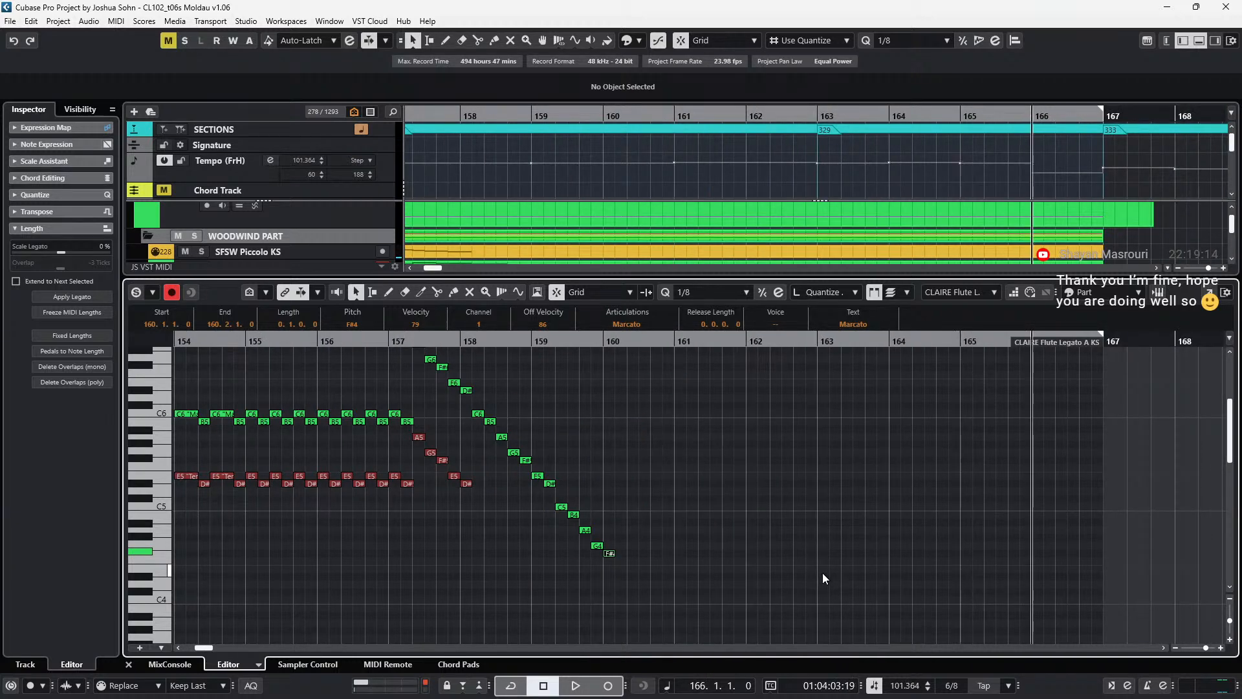
{"action": "key", "text": "KP_Add"}
{"action": "key", "text": "KP_Add"}
{"action": "key", "text": "KP_Add"}
{"action": "key", "text": "KP_Add"}
{"action": "key", "text": "KP_Add"}
{"action": "key", "text": "ctrl+v"}
{"action": "scroll", "coordinate": [821, 572], "scroll_direction": "right", "scroll_amount": 3}
{"action": "scroll", "coordinate": [782, 546], "scroll_direction": "up", "scroll_amount": 3}
{"action": "scroll", "coordinate": [783, 546], "scroll_direction": "down", "scroll_amount": 4}
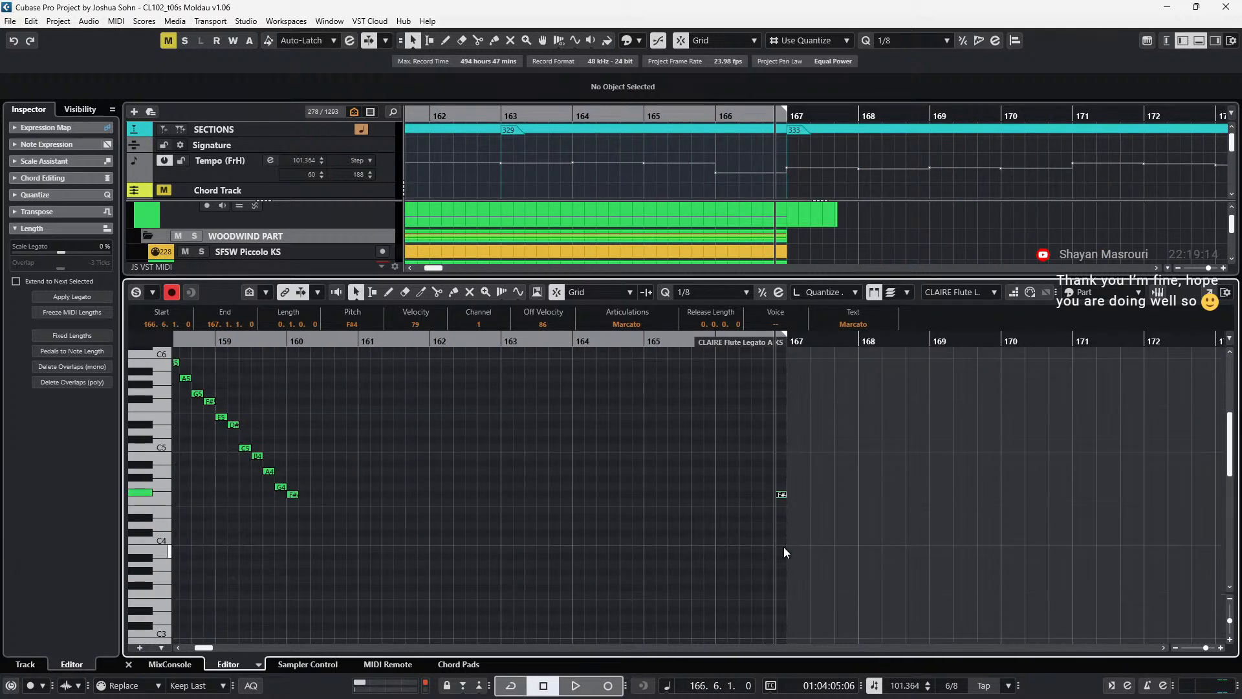
{"action": "scroll", "coordinate": [782, 545], "scroll_direction": "up", "scroll_amount": 3}
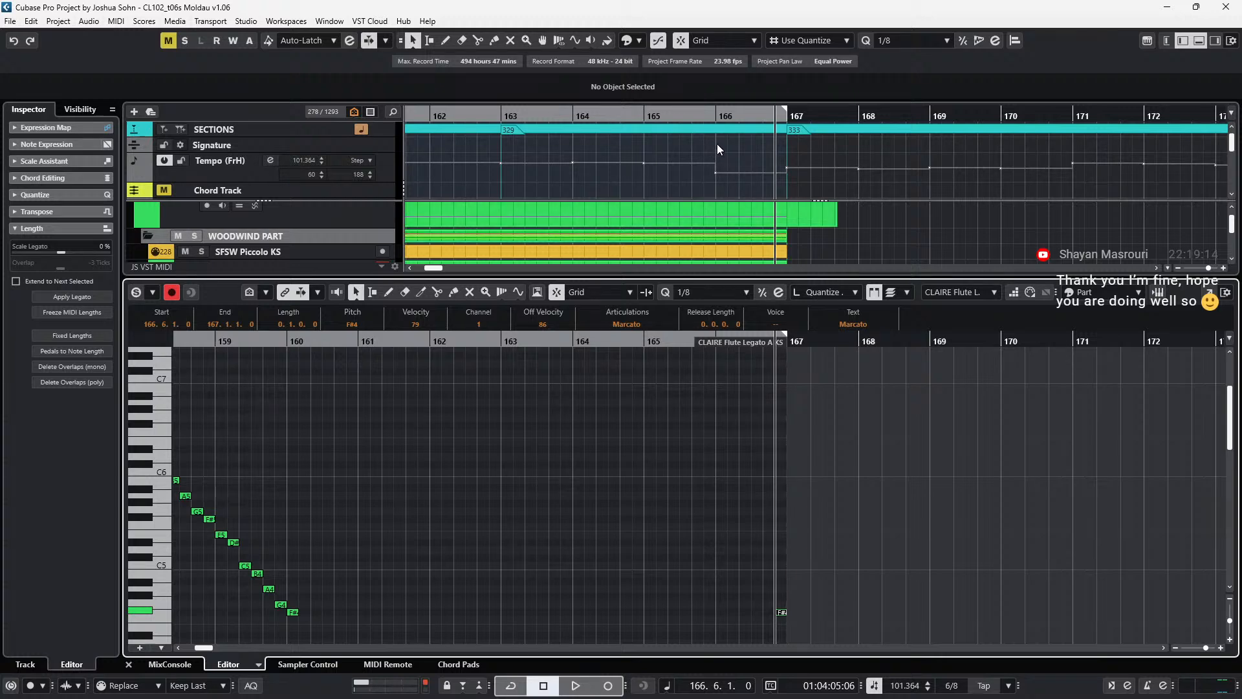
- Play back the transition into bar 167, and add tempo points at 166.3.1 and 166.5.1 with the Time Warp tool
{"action": "left_click_drag", "start_coordinate": [737, 143], "coordinate": [710, 180]}
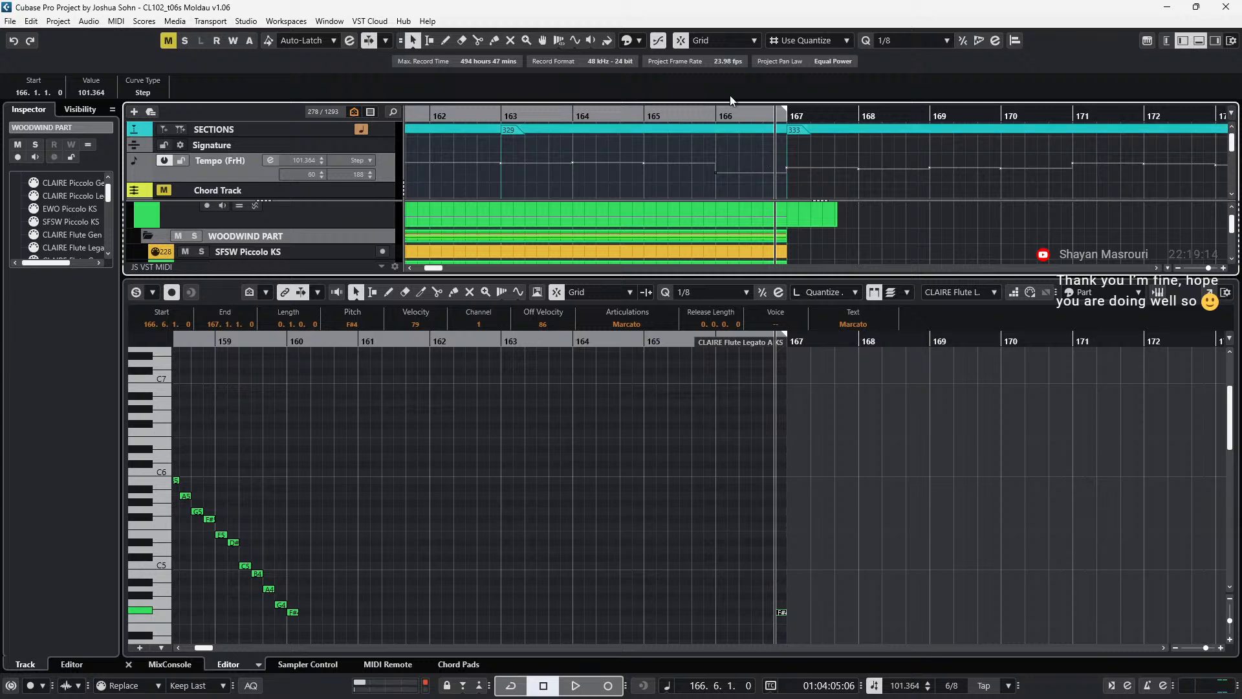
{"action": "left_click", "coordinate": [559, 40]}
{"action": "left_click", "coordinate": [558, 40]}
{"action": "left_click", "coordinate": [576, 58]}
{"action": "key", "text": "KP_Subtract"}
{"action": "key", "text": "KP_Subtract"}
{"action": "key", "text": "KP_Subtract"}
{"action": "key", "text": "space"}
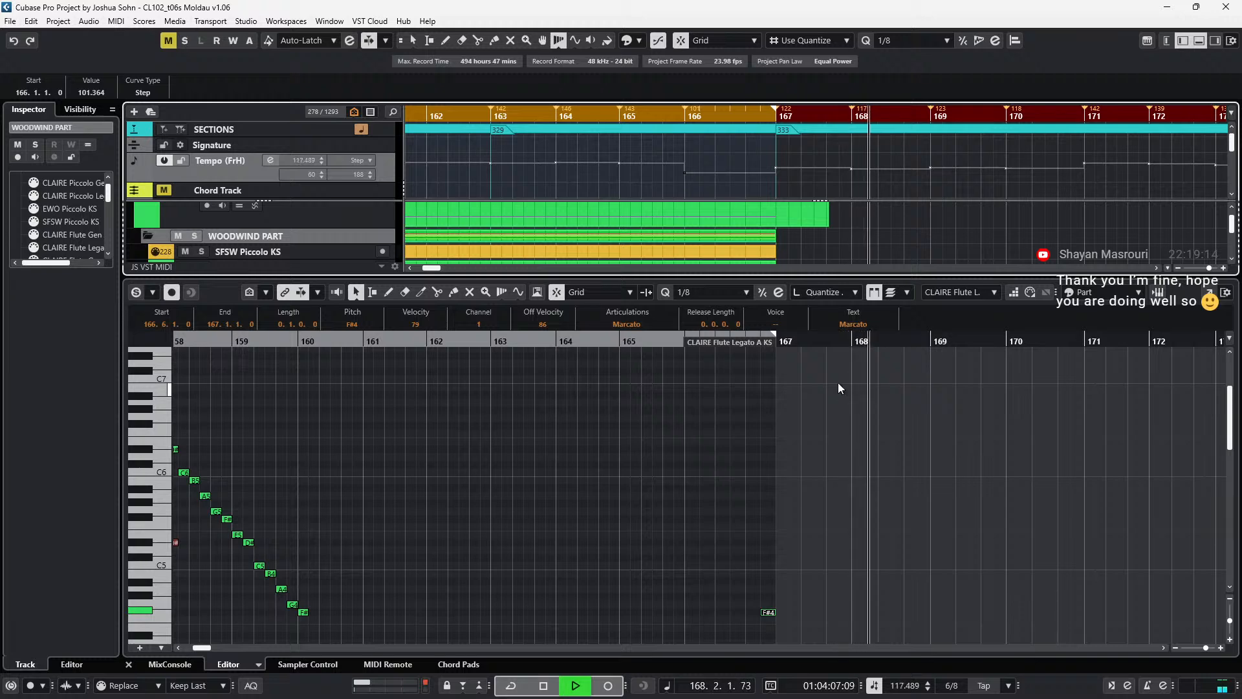
{"action": "key", "text": "space"}
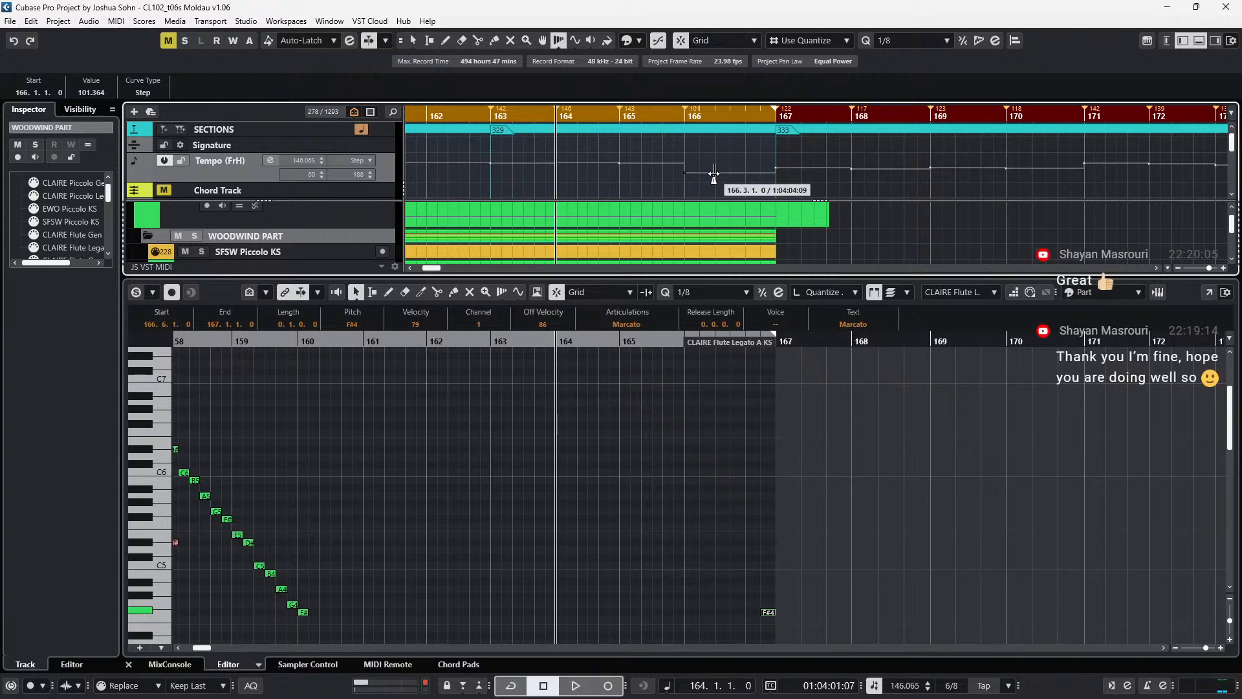
{"action": "left_click", "coordinate": [714, 174]}
{"action": "left_click", "coordinate": [744, 172]}
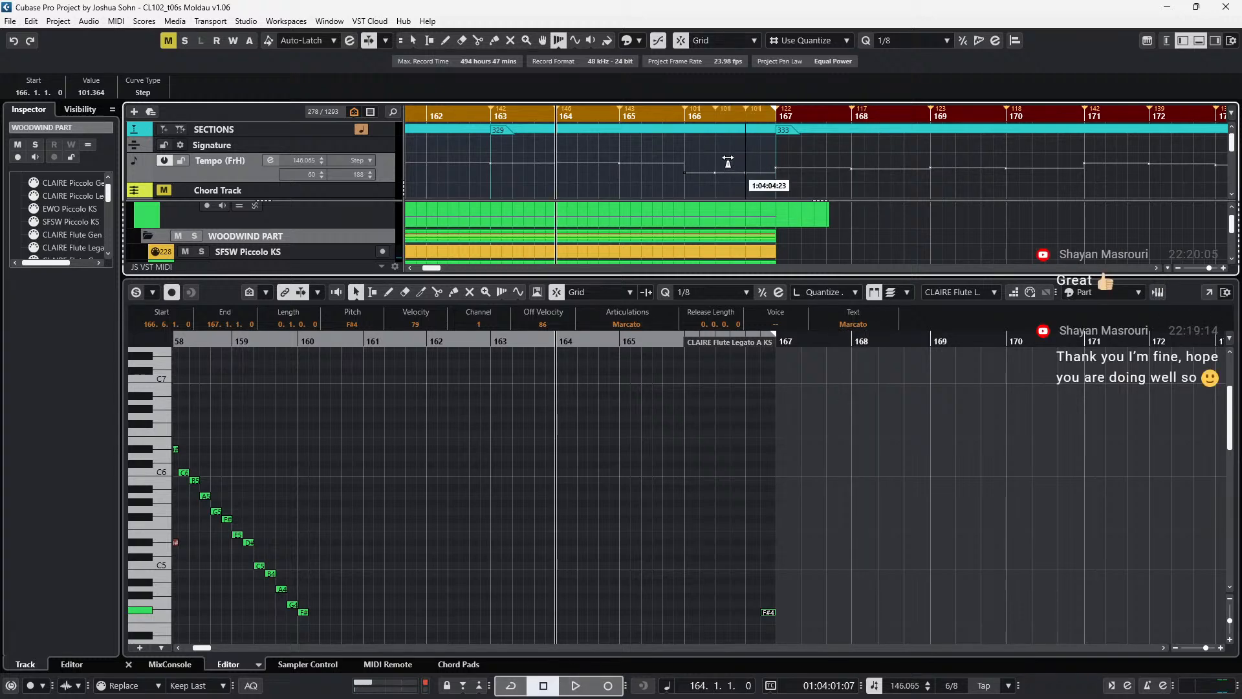
- Raise the tempo point at 166.3.1 and set the one at 166.5.1 to 115.364
{"action": "key", "text": "1"}
{"action": "left_click", "coordinate": [714, 179]}
{"action": "left_click_drag", "start_coordinate": [729, 161], "coordinate": [745, 176]}
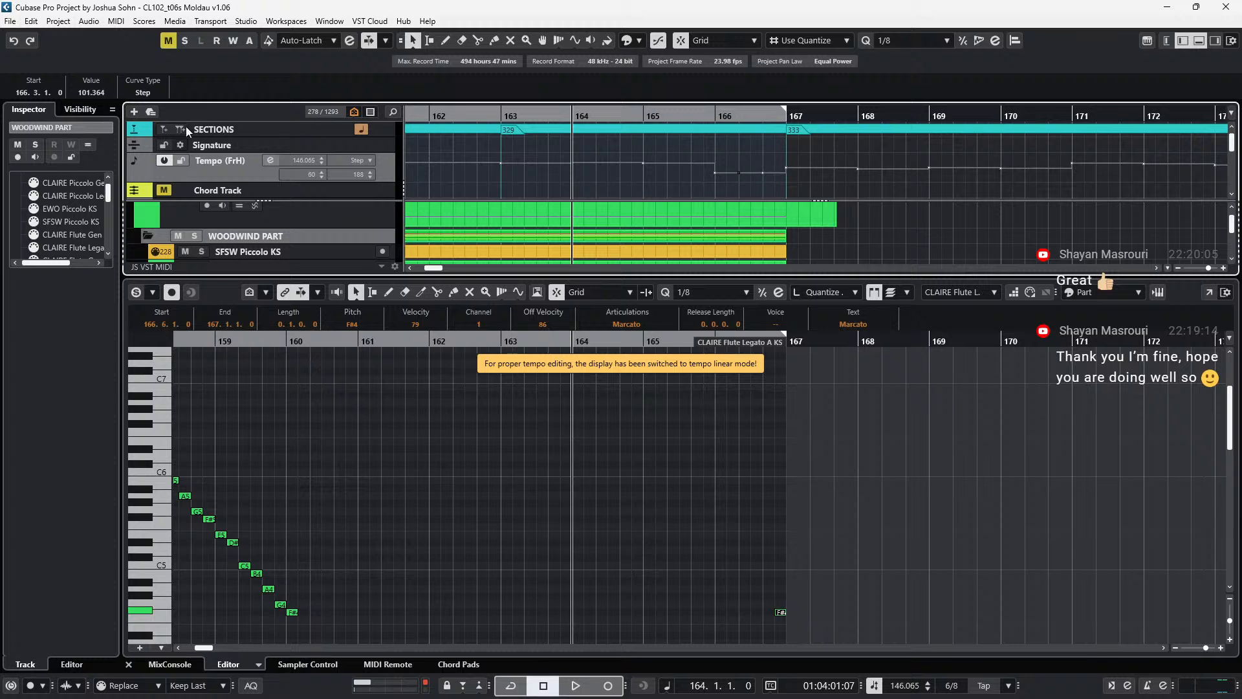
{"action": "scroll", "coordinate": [81, 92], "scroll_direction": "up", "scroll_amount": 1}
{"action": "scroll", "coordinate": [81, 93], "scroll_direction": "up", "scroll_amount": 2}
{"action": "scroll", "coordinate": [82, 91], "scroll_direction": "up", "scroll_amount": 1}
{"action": "scroll", "coordinate": [83, 90], "scroll_direction": "up", "scroll_amount": 1}
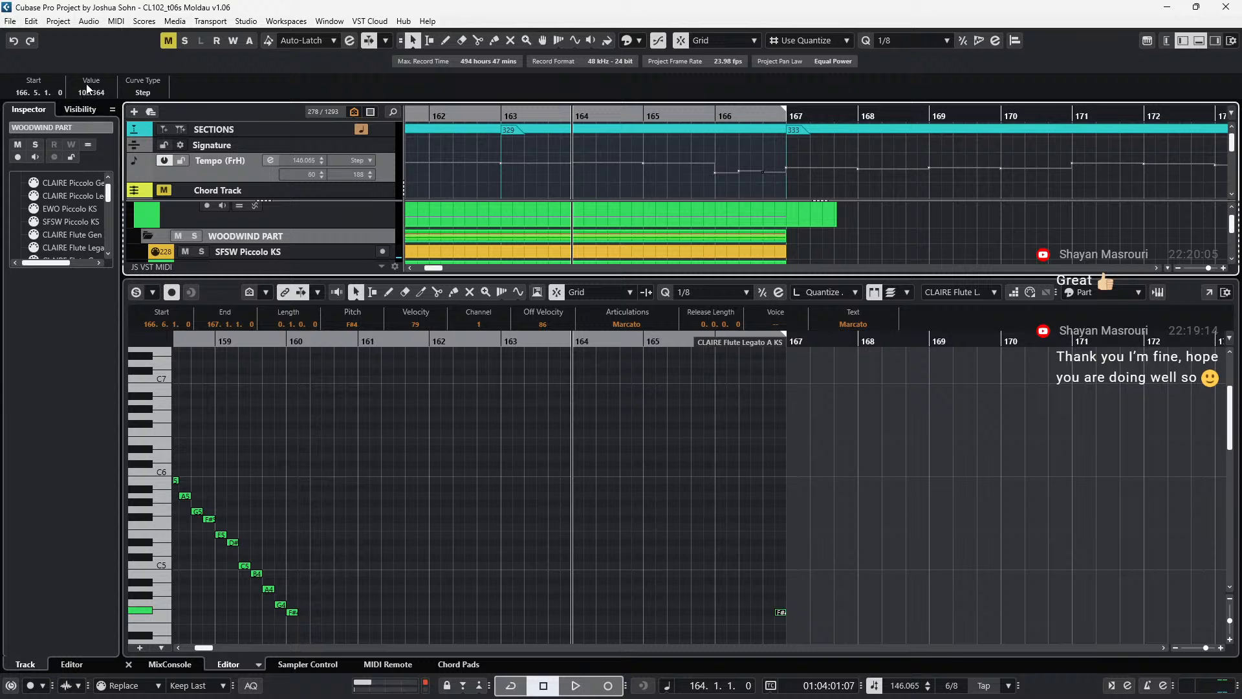
{"action": "scroll", "coordinate": [82, 91], "scroll_direction": "up", "scroll_amount": 1}
{"action": "scroll", "coordinate": [82, 91], "scroll_direction": "up", "scroll_amount": 7}
{"action": "left_click_drag", "start_coordinate": [789, 160], "coordinate": [777, 168]}
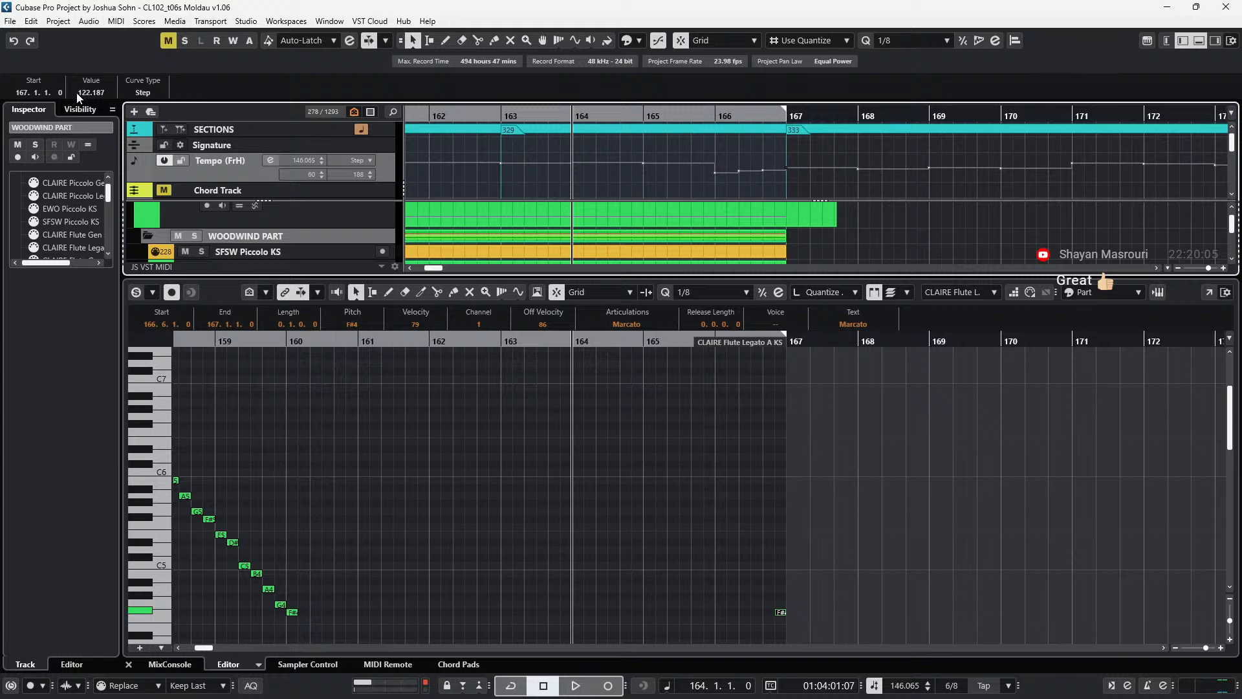
{"action": "scroll", "coordinate": [77, 92], "scroll_direction": "down", "scroll_amount": 1}
{"action": "scroll", "coordinate": [76, 92], "scroll_direction": "up", "scroll_amount": 1}
- Play back the arrangement from bar 163 to check the tempo ramp through bar 166
{"action": "key", "text": "KP_Subtract"}
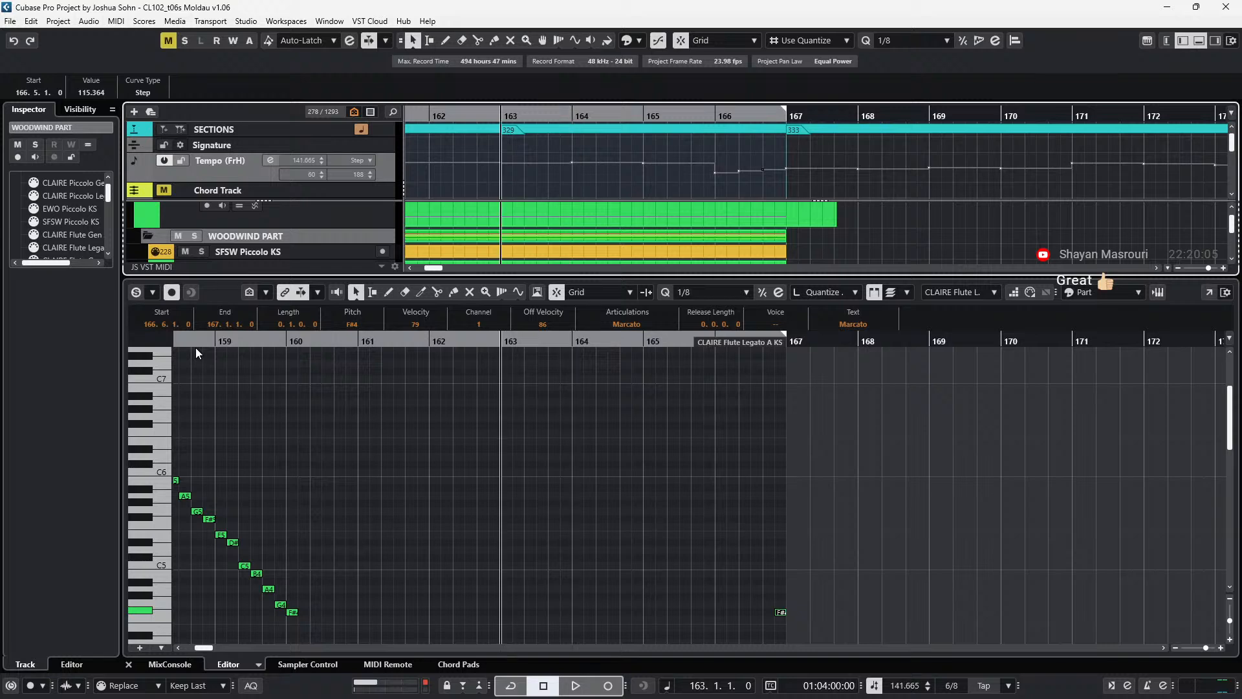
{"action": "left_click", "coordinate": [619, 442]}
{"action": "key", "text": "space"}
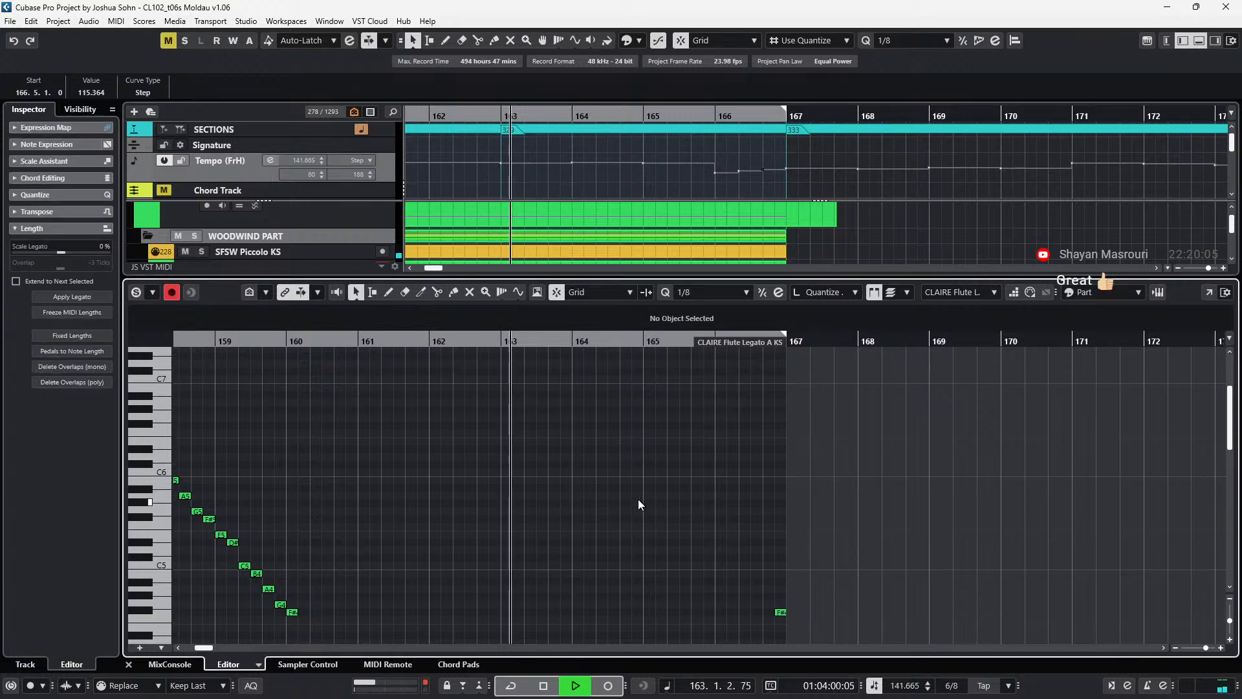
{"action": "scroll", "coordinate": [681, 536], "scroll_direction": "down", "scroll_amount": 3}
{"action": "scroll", "coordinate": [699, 524], "scroll_direction": "down", "scroll_amount": 2}
{"action": "scroll", "coordinate": [727, 492], "scroll_direction": "up", "scroll_amount": 1}
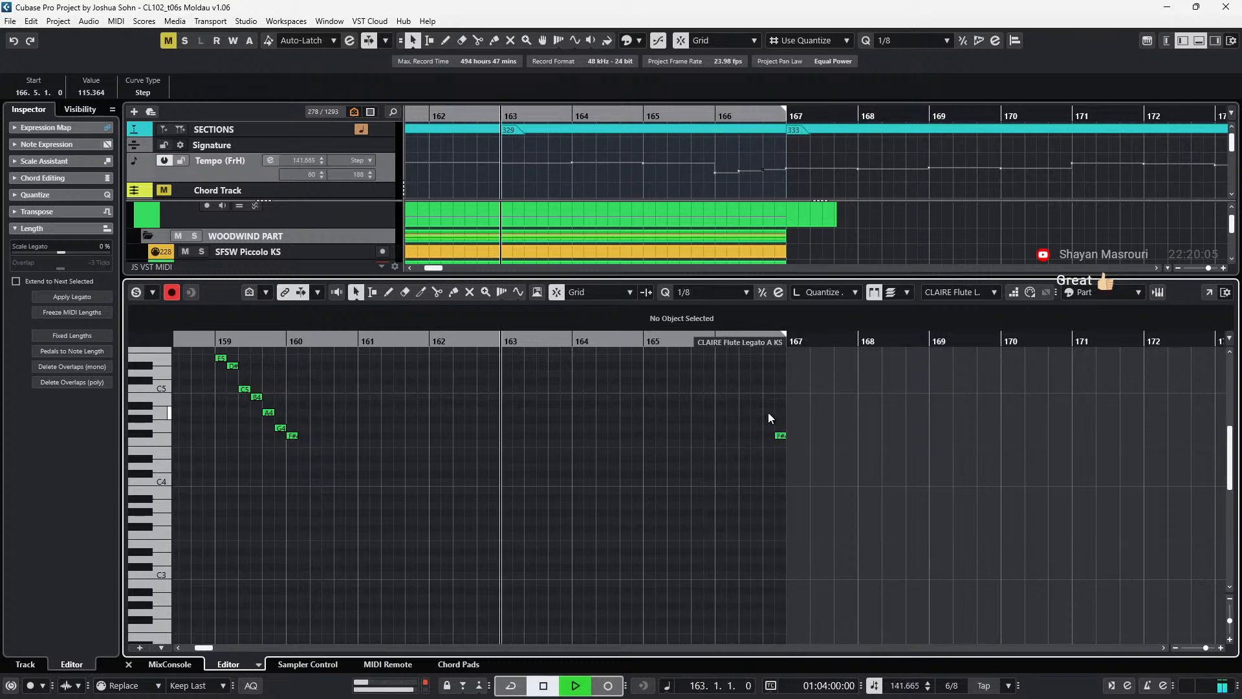
{"action": "key", "text": "space"}
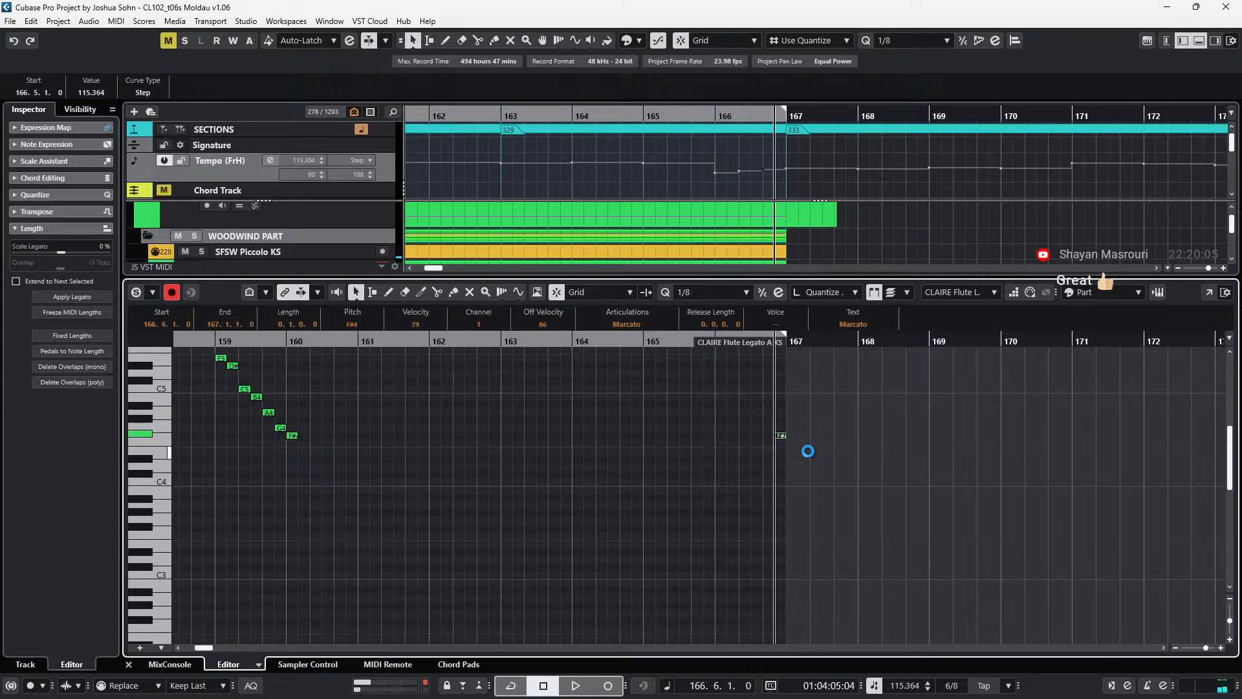
- Adjust the tempo curve in bar 166, setting the point at 166.1.1 to 120.364
{"action": "scroll", "coordinate": [785, 444], "scroll_direction": "up", "scroll_amount": 6}
{"action": "scroll", "coordinate": [782, 456], "scroll_direction": "up", "scroll_amount": 3, "text": "ctrl"}
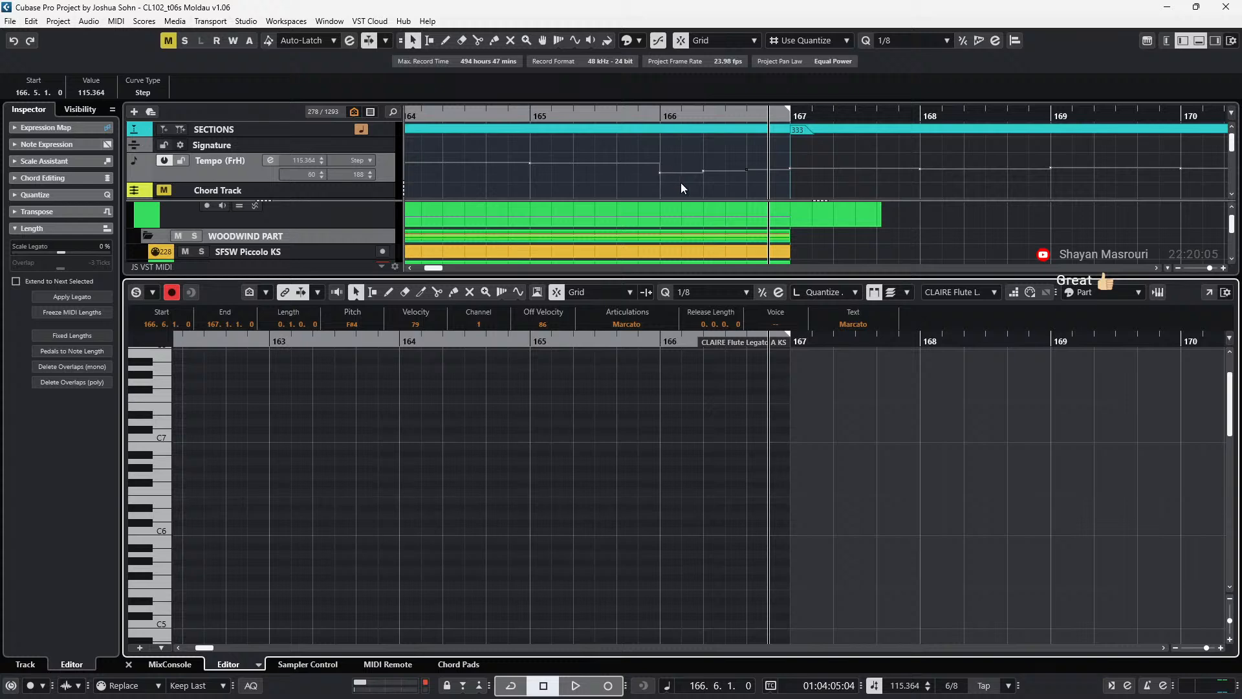
{"action": "left_click", "coordinate": [659, 172]}
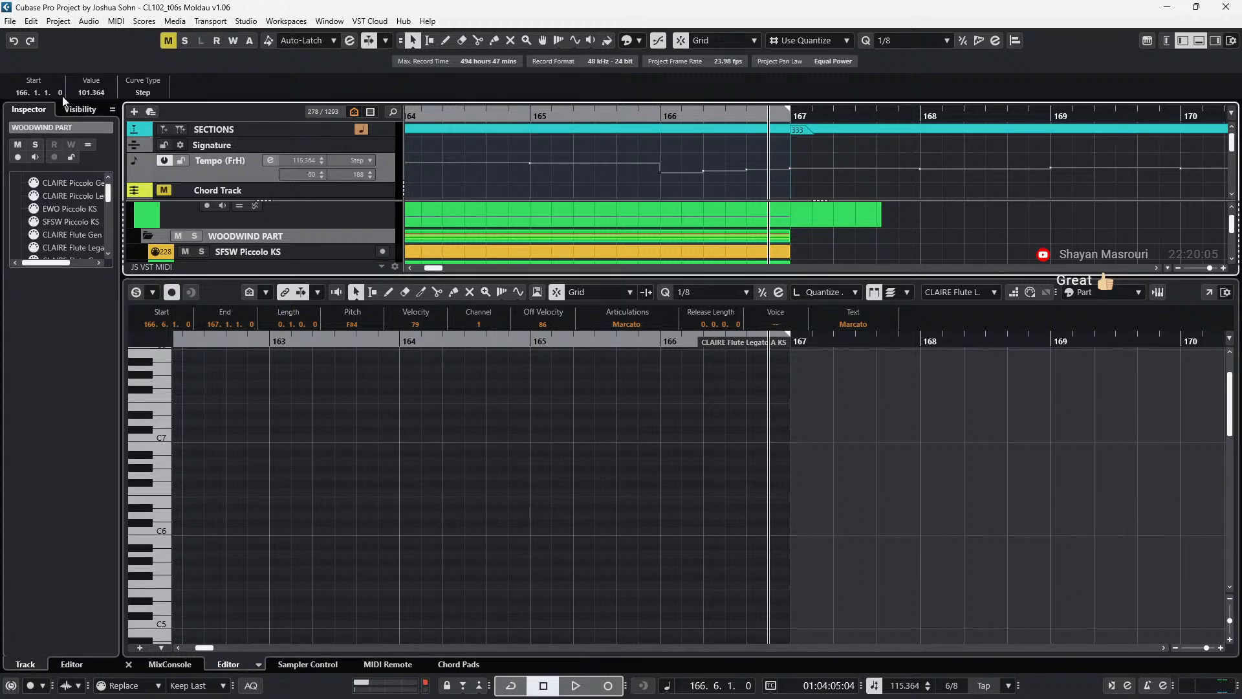
{"action": "scroll", "coordinate": [88, 92], "scroll_direction": "up", "scroll_amount": 4}
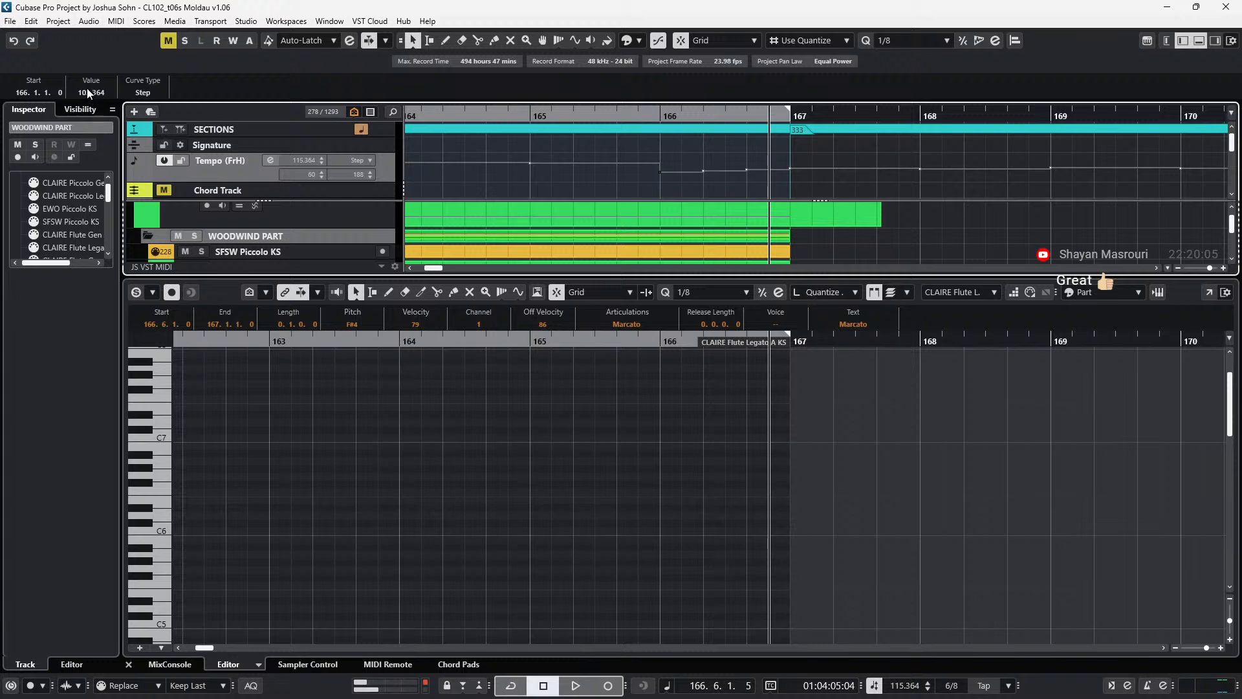
{"action": "scroll", "coordinate": [85, 95], "scroll_direction": "up", "scroll_amount": 1}
{"action": "key", "text": "Left"}
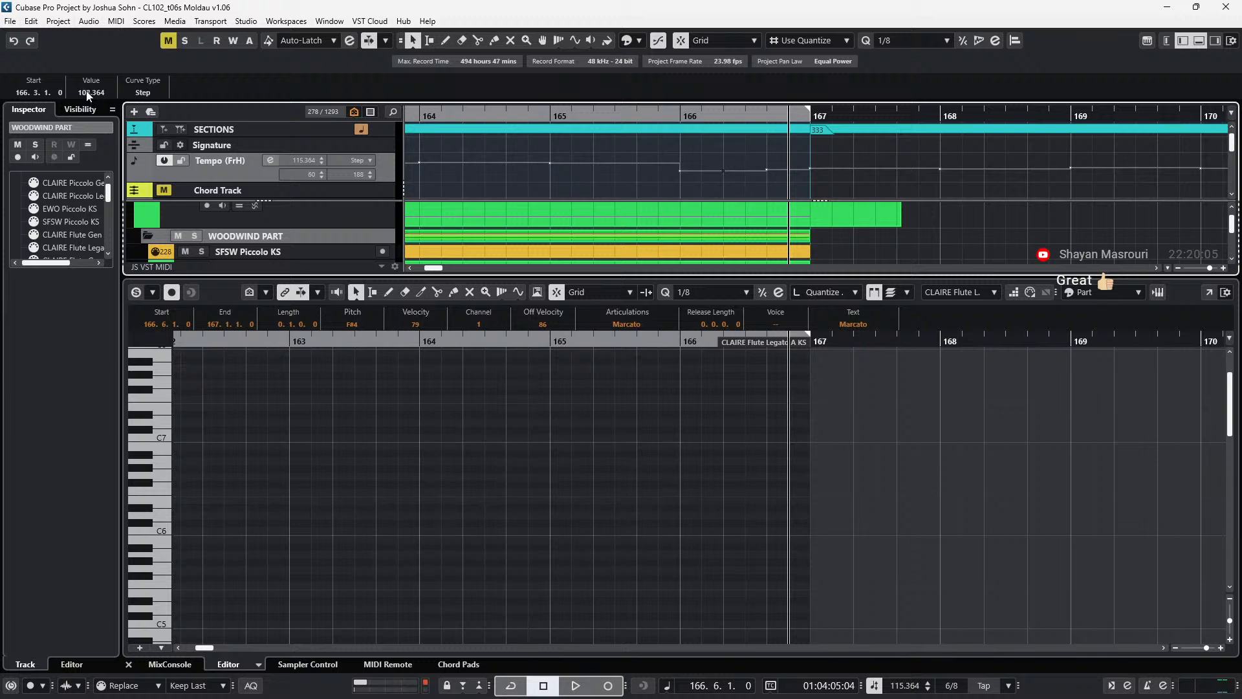
{"action": "scroll", "coordinate": [84, 92], "scroll_direction": "up", "scroll_amount": 3}
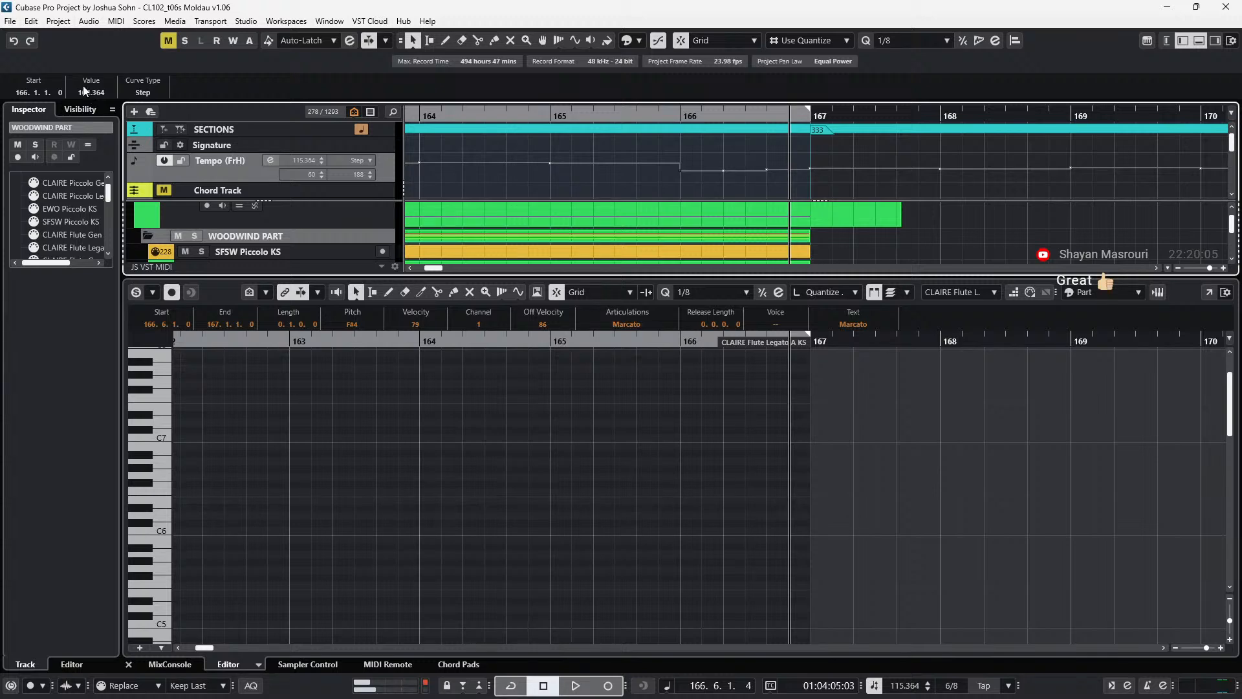
{"action": "scroll", "coordinate": [79, 91], "scroll_direction": "up", "scroll_amount": 5}
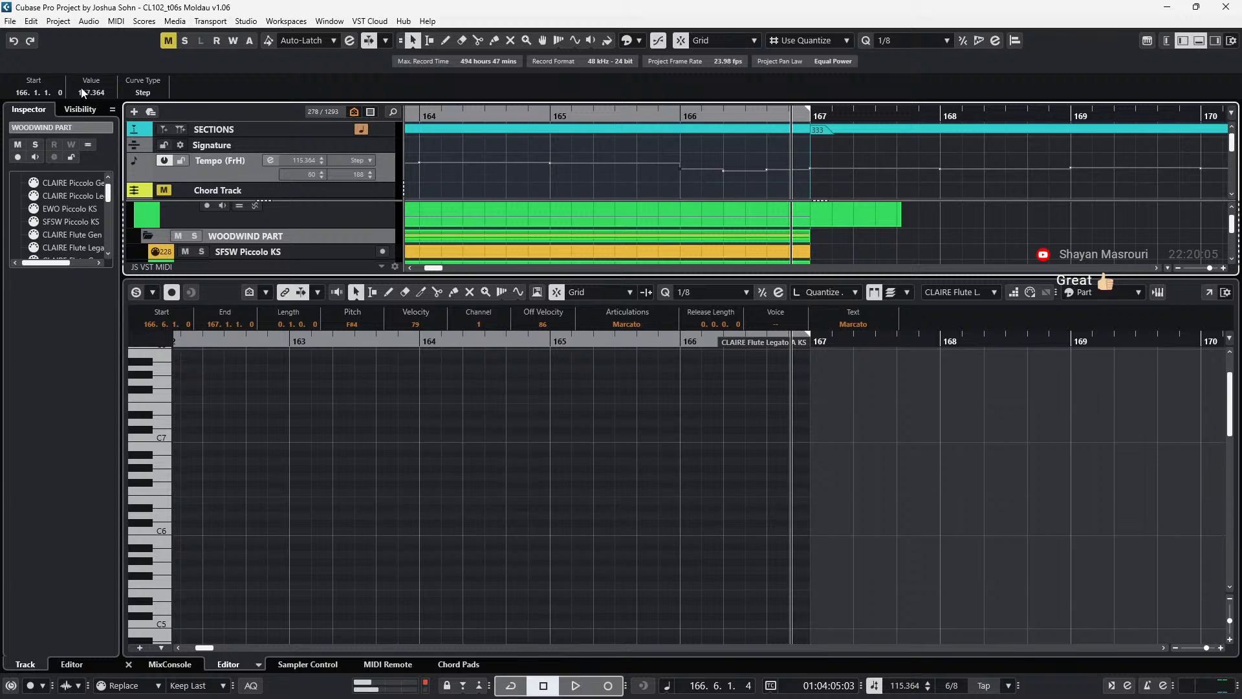
{"action": "scroll", "coordinate": [80, 91], "scroll_direction": "up", "scroll_amount": 5}
- Play back the new tempo into bar 167 and check the woodwind entry in the PDF score
{"action": "key", "text": "space"}
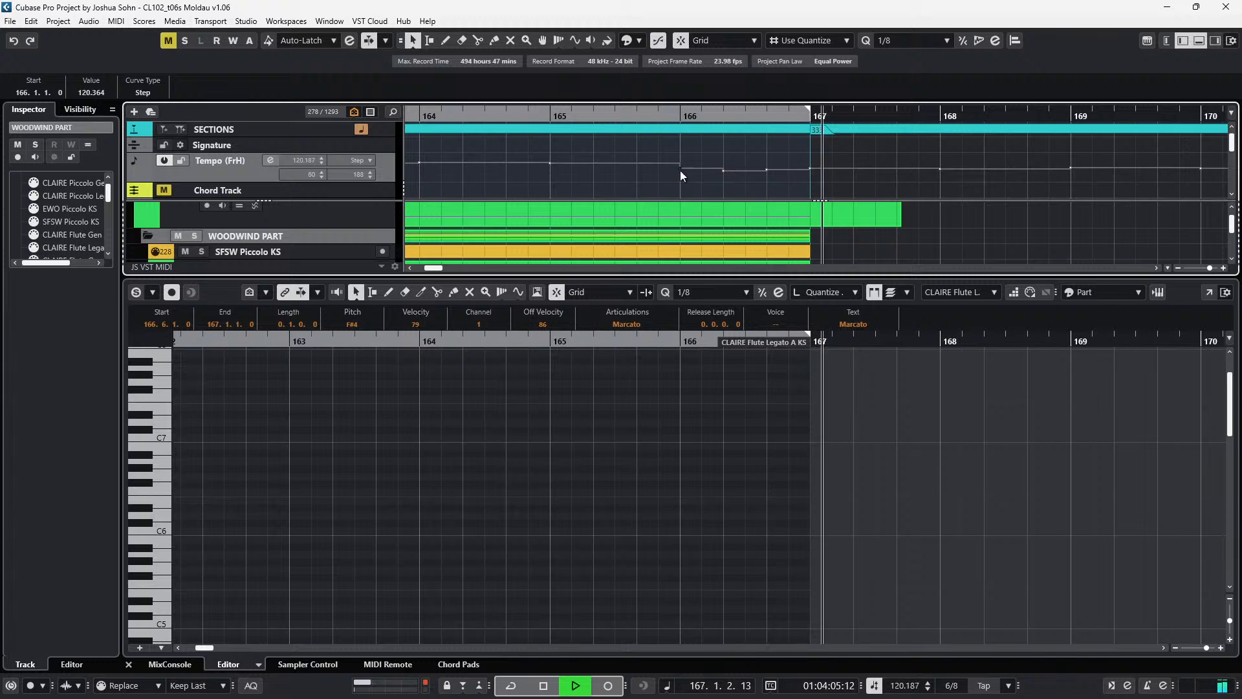
{"action": "key", "text": "space"}
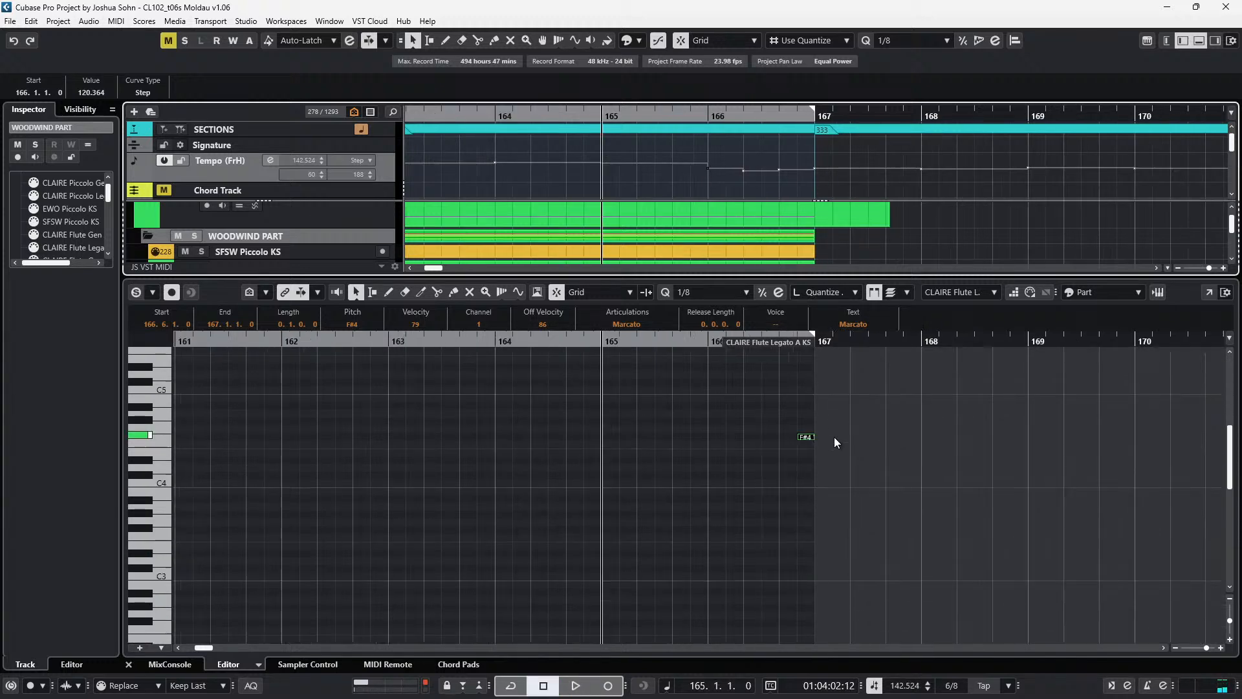
{"action": "scroll", "coordinate": [834, 437], "scroll_direction": "down", "scroll_amount": 1}
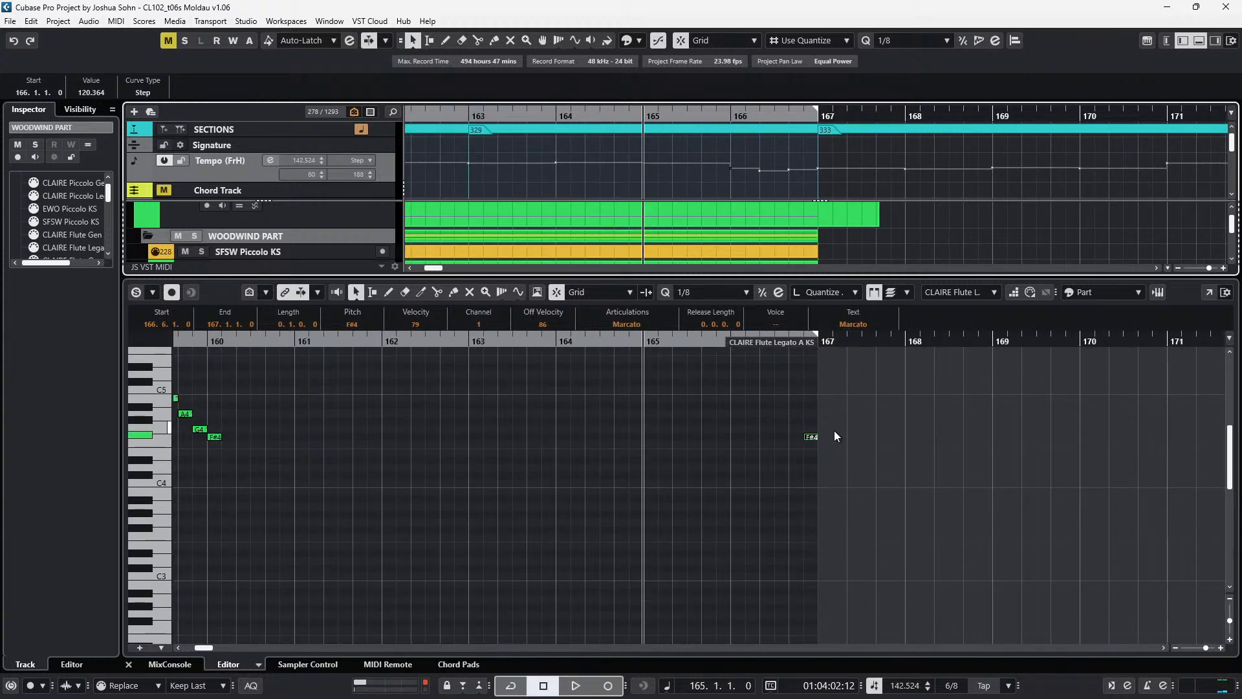
{"action": "key", "text": "alt+Tab"}
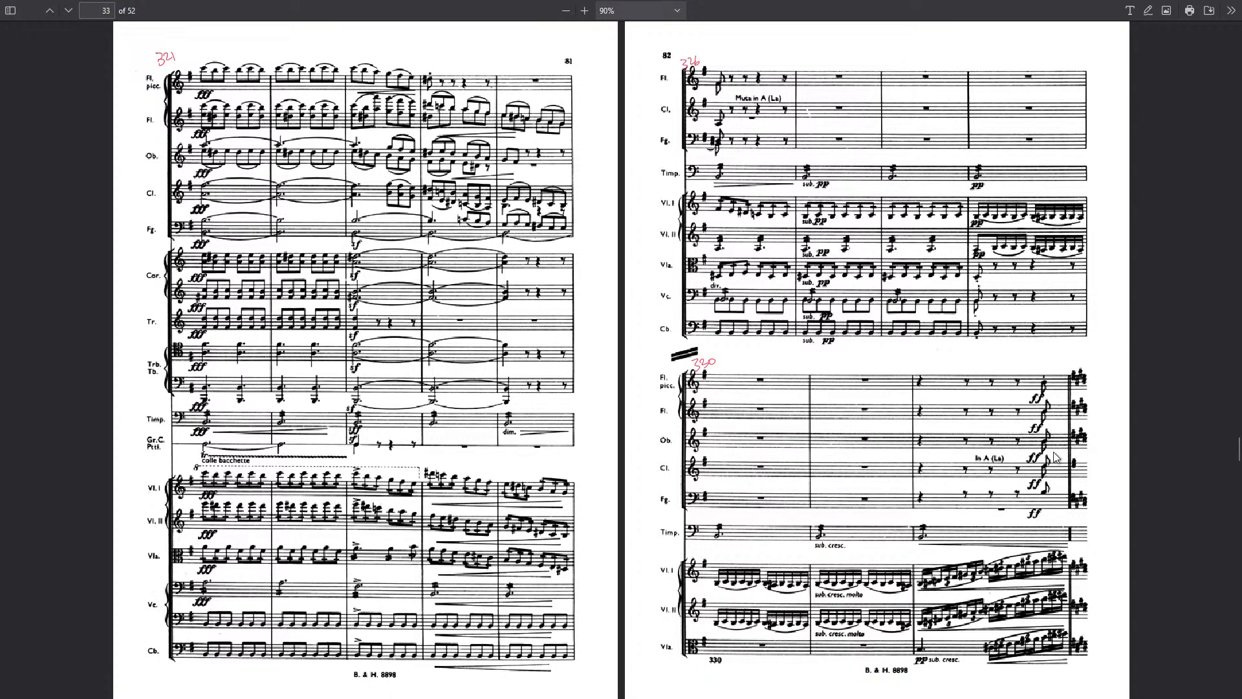
{"action": "key", "text": "alt+Tab"}
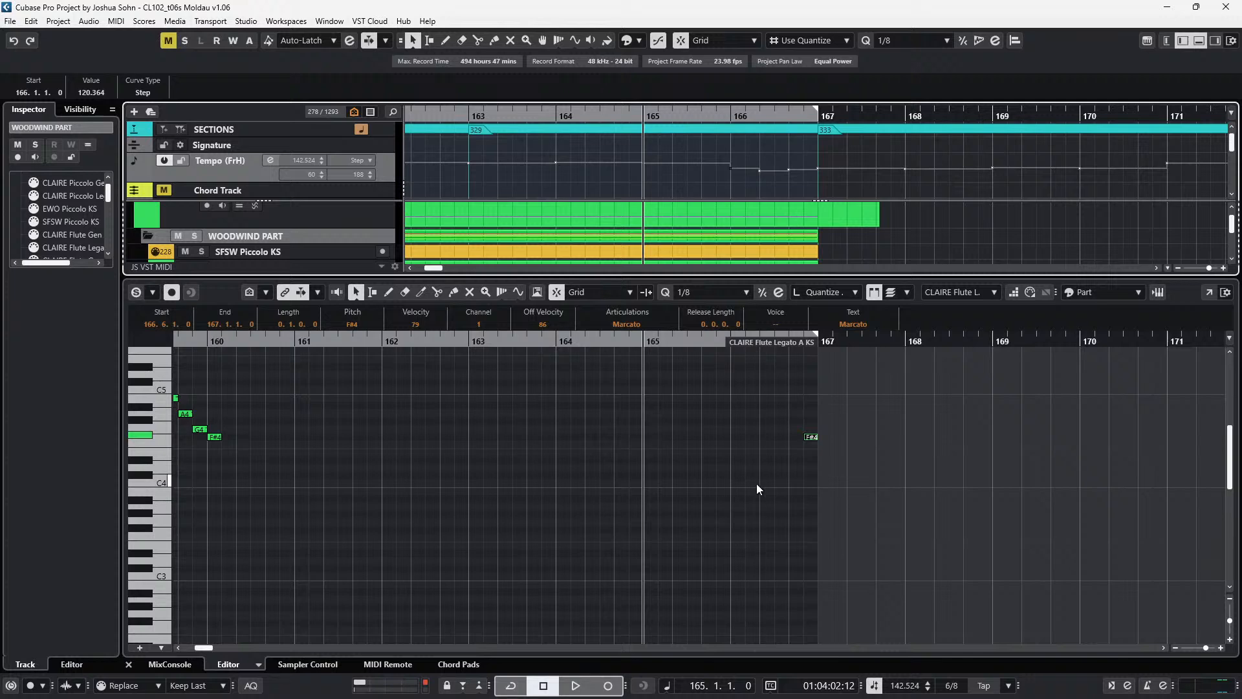
- Transpose the pasted F#4 flute note at 166.6.1 down seven semitones to B3
{"action": "left_click", "coordinate": [810, 436]}
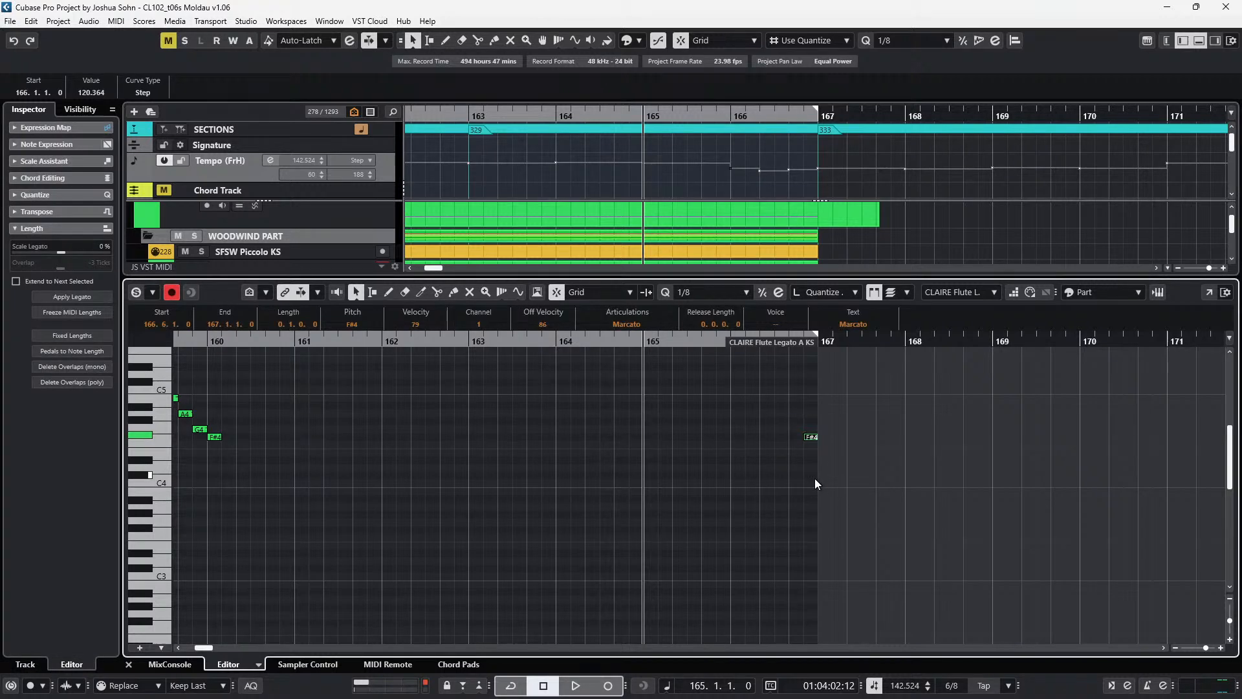
{"action": "key", "text": "Down"}
{"action": "key", "text": "Down"}
{"action": "key", "text": "Down"}
{"action": "key", "text": "Down"}
{"action": "key", "text": "Down"}
{"action": "key", "text": "Down"}
{"action": "key", "text": "Down"}
{"action": "key", "text": "l"}
- Keep the B3 note's Marcato articulation, show the velocity lane and set its velocity to 123
{"action": "left_click", "coordinate": [634, 324]}
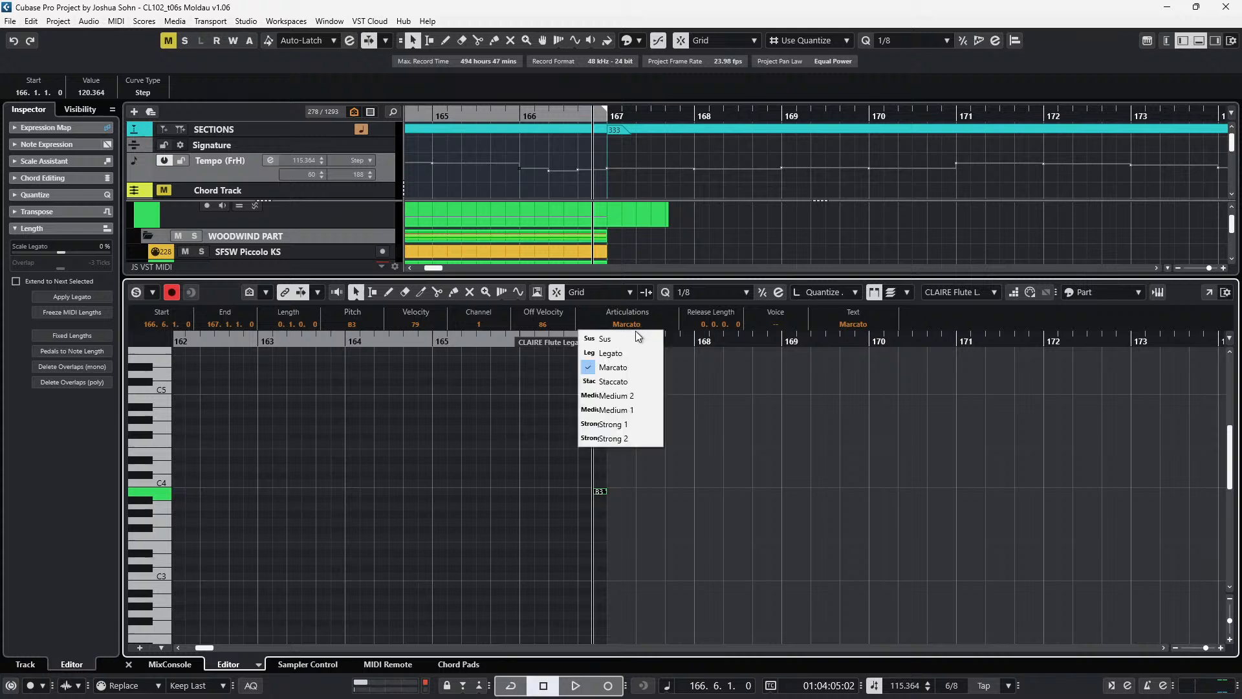
{"action": "left_click", "coordinate": [740, 399]}
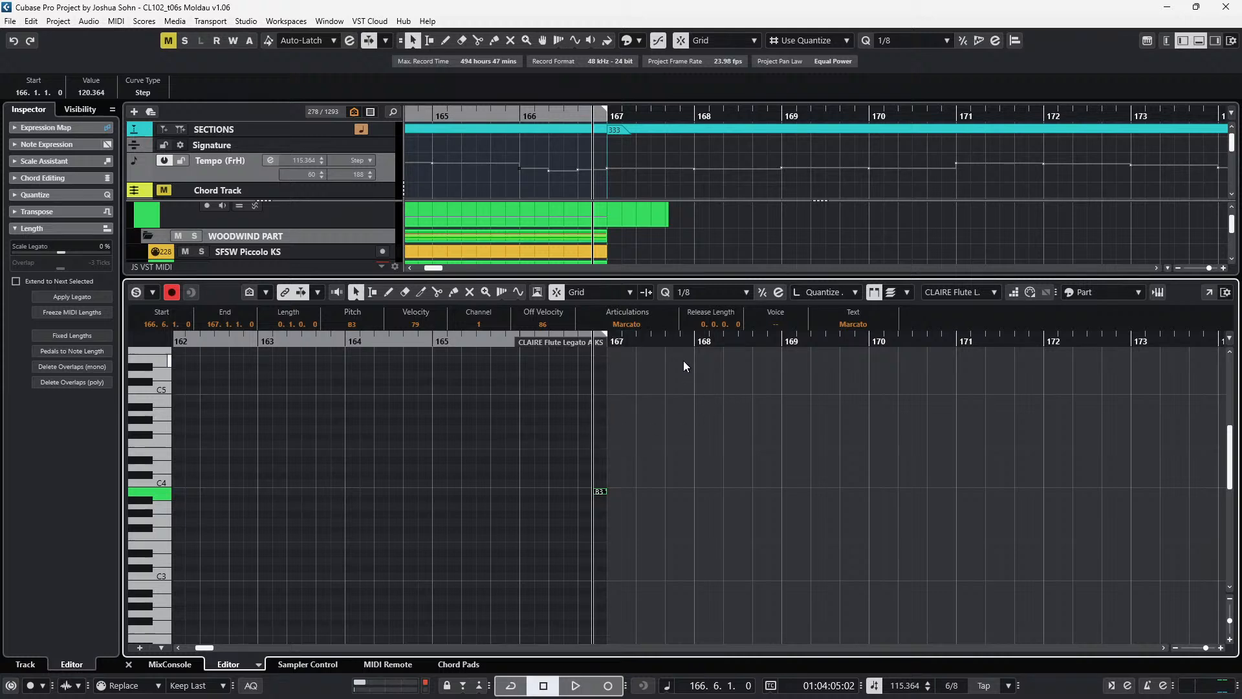
{"action": "key", "text": "alt+l"}
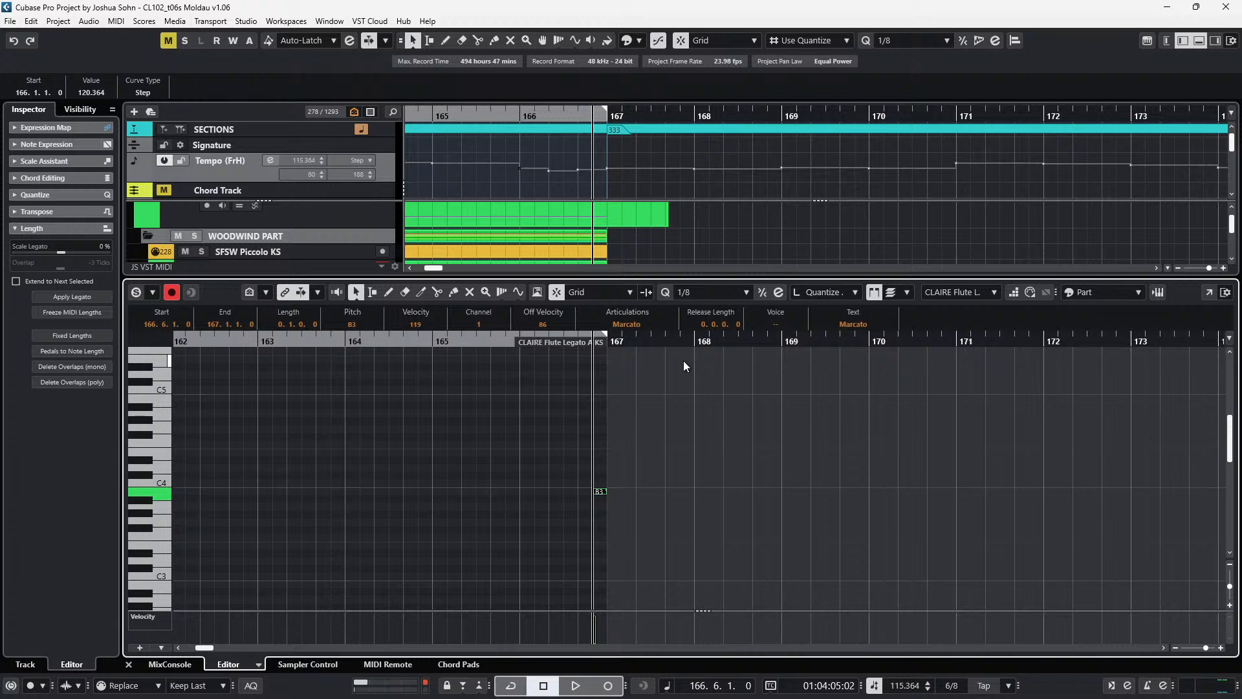
{"action": "scroll", "coordinate": [581, 442], "scroll_direction": "up", "scroll_amount": 4}
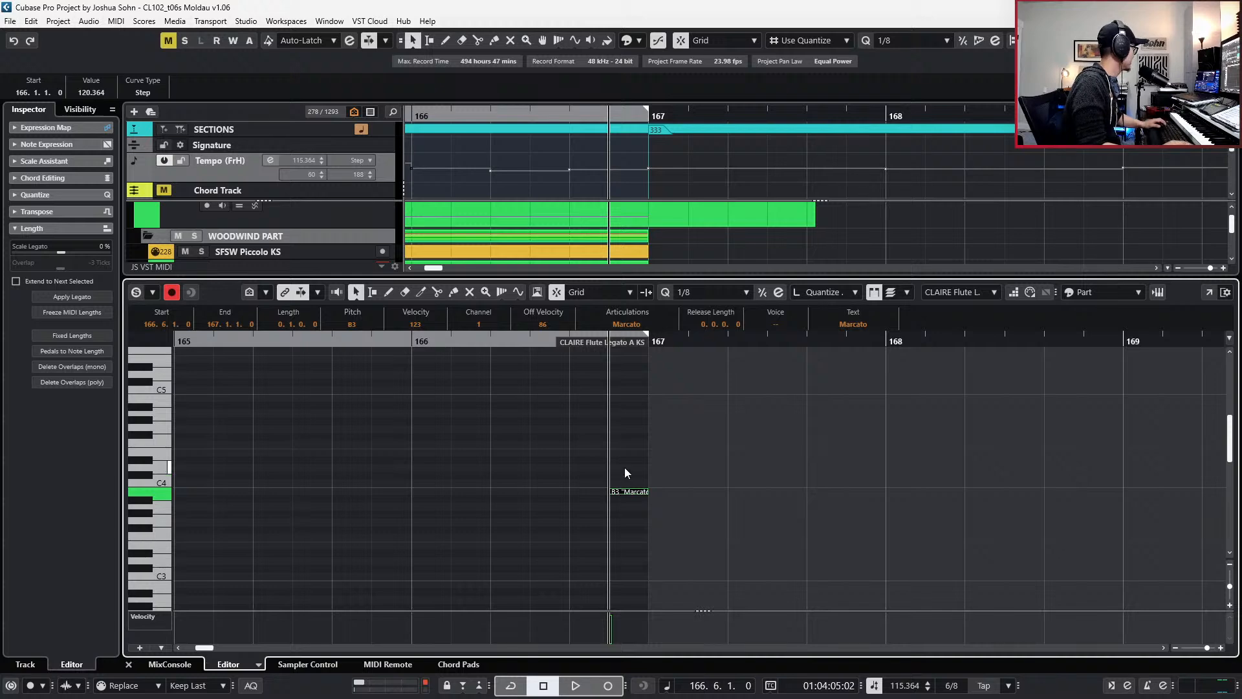
- Compare the entry notes at 166.6.1 across the CLAIRE Flute Legato A, SFSW Flute Solo and SFSW Piccolo parts
{"action": "left_click", "coordinate": [624, 526]}
{"action": "left_click_drag", "start_coordinate": [624, 527], "coordinate": [634, 458]}
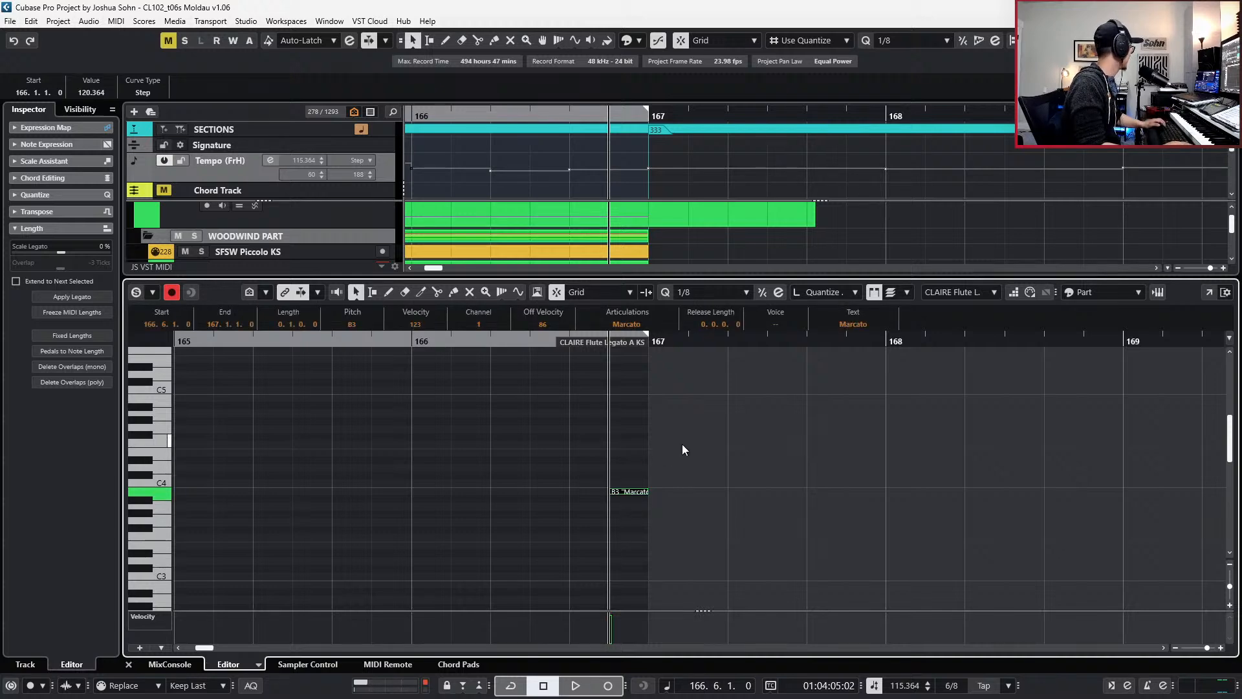
{"action": "scroll", "coordinate": [690, 514], "scroll_direction": "up", "scroll_amount": 1}
{"action": "scroll", "coordinate": [690, 516], "scroll_direction": "up", "scroll_amount": 1}
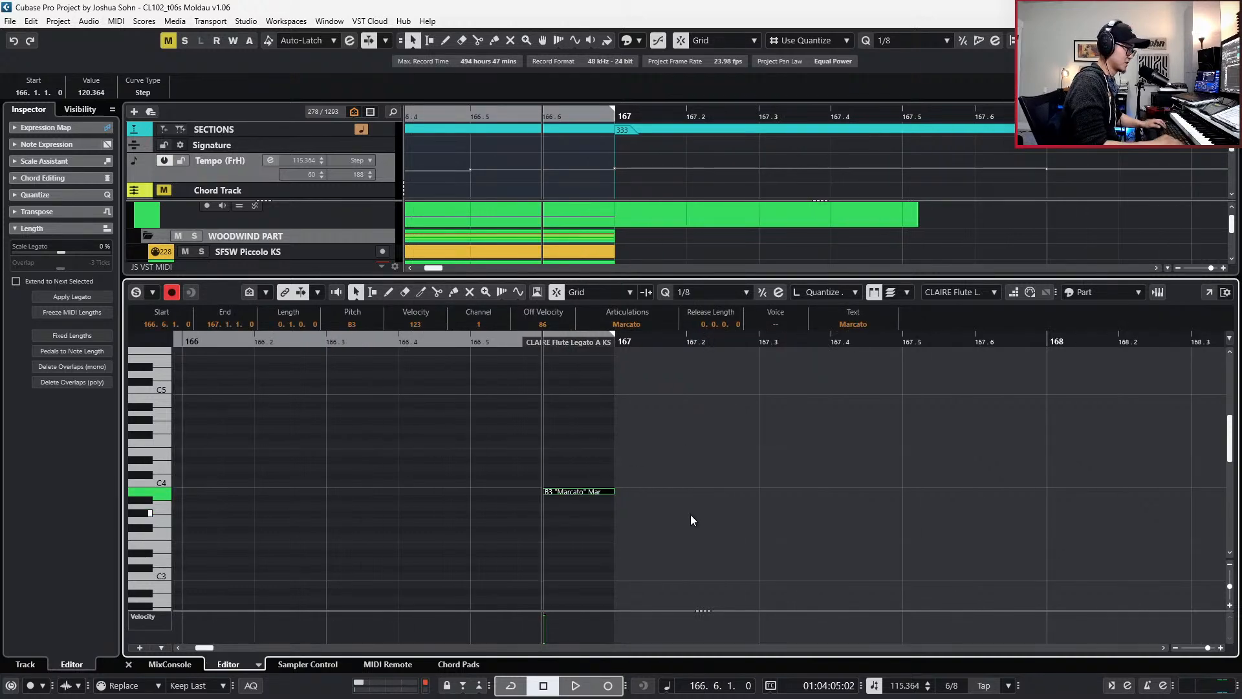
{"action": "scroll", "coordinate": [690, 514], "scroll_direction": "down", "scroll_amount": 2}
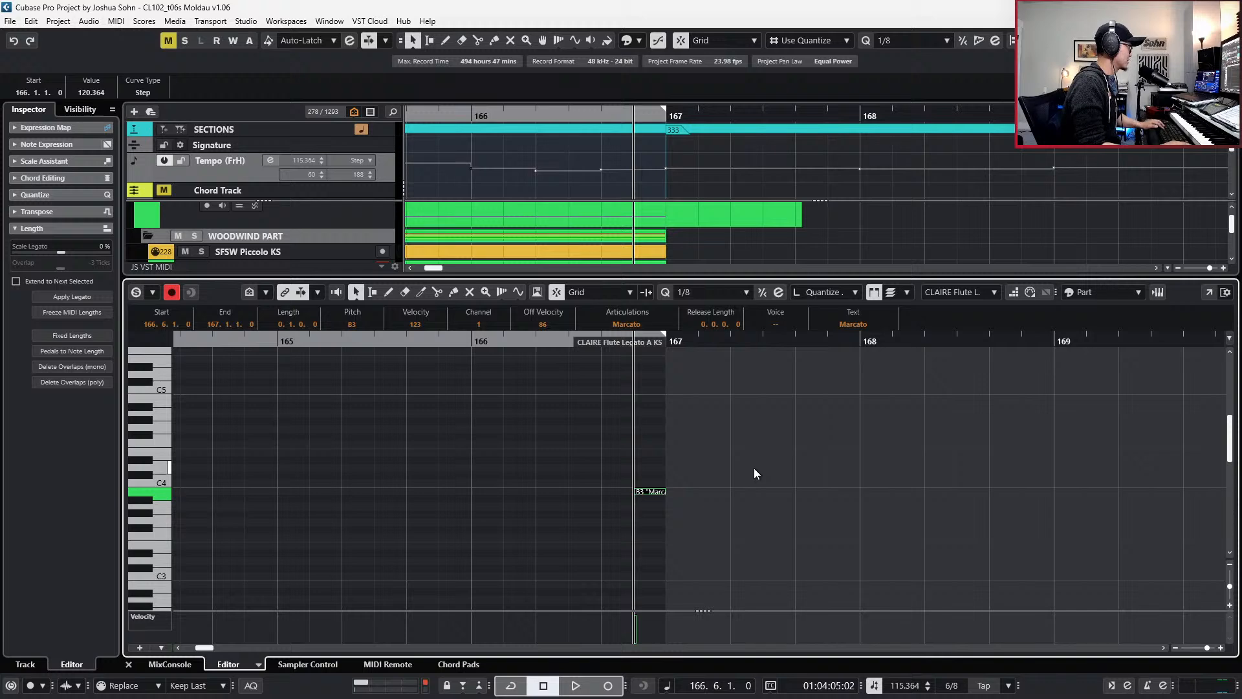
{"action": "key", "text": "Right"}
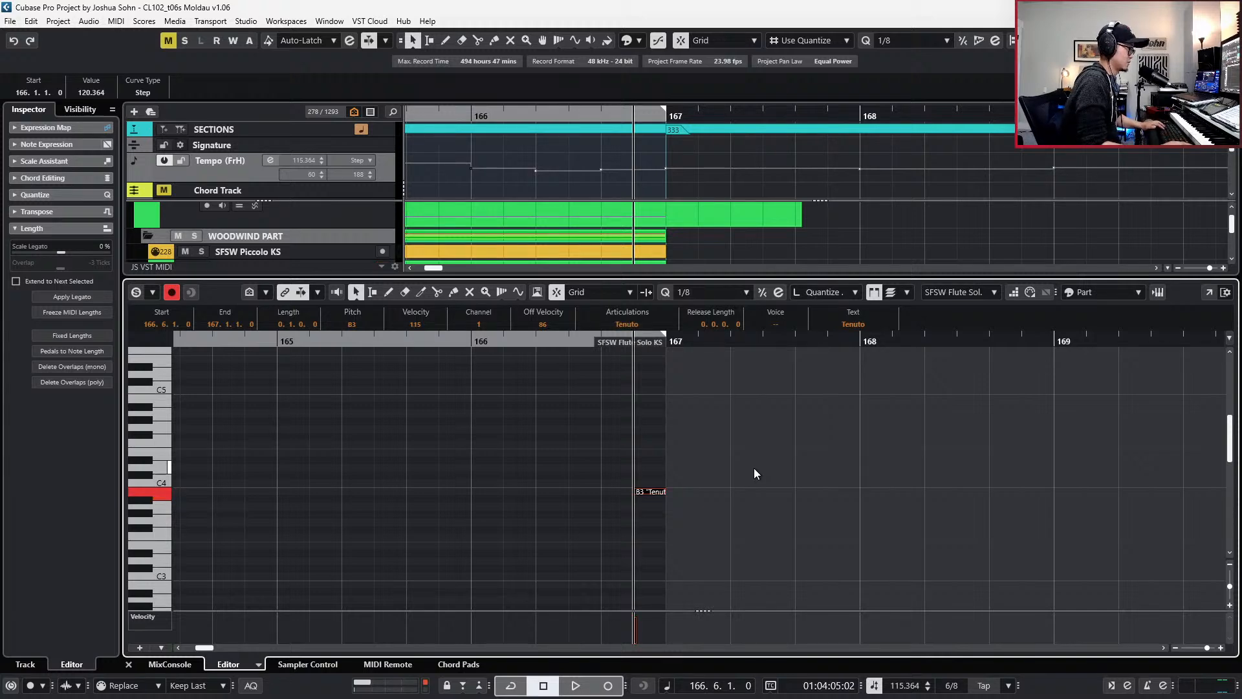
{"action": "left_click", "coordinate": [754, 468]}
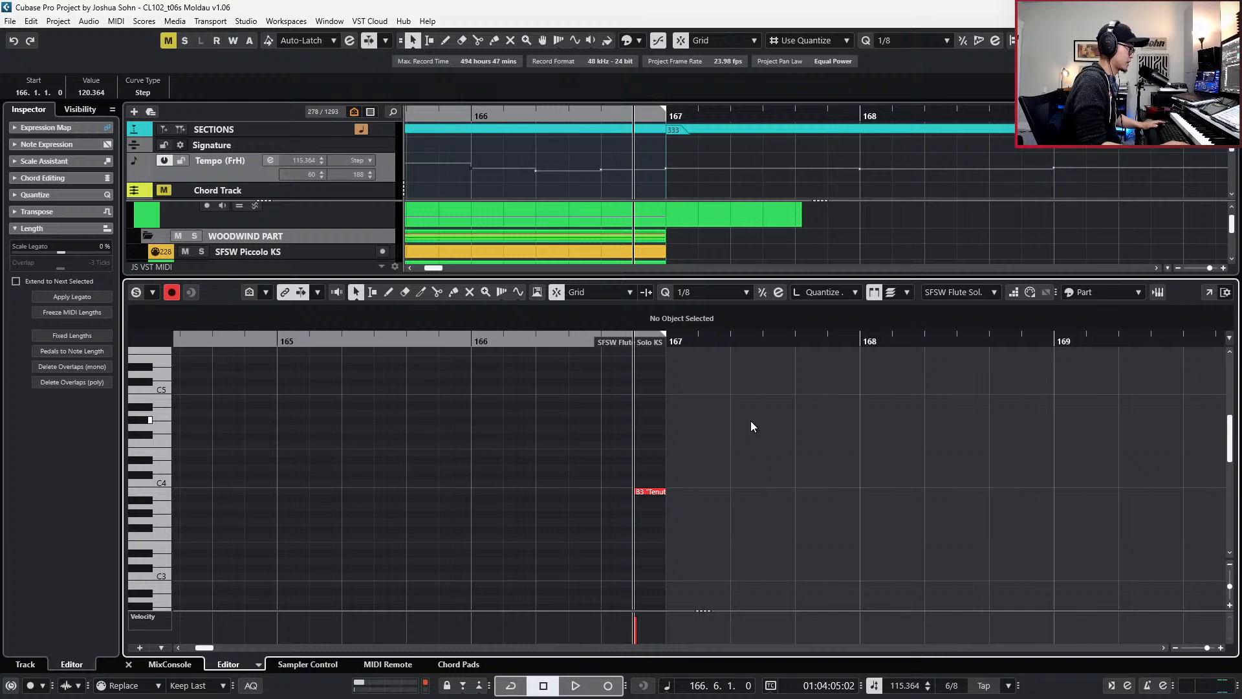
{"action": "left_click", "coordinate": [658, 491]}
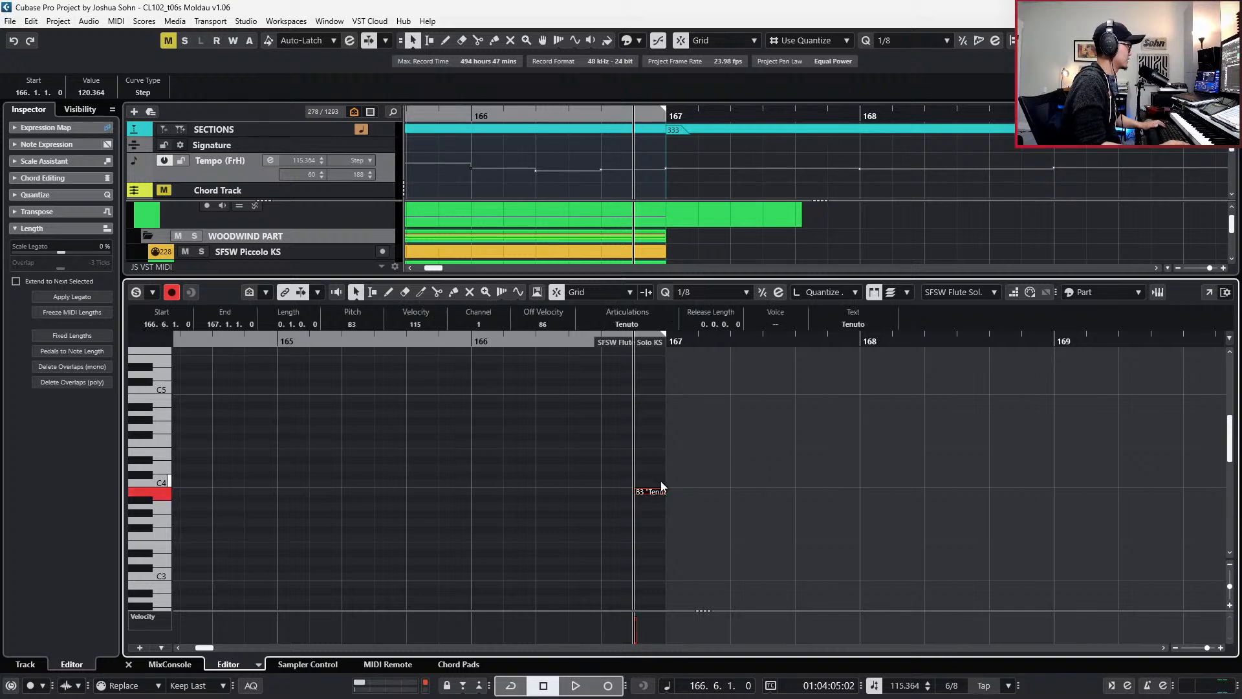
{"action": "key", "text": "Right"}
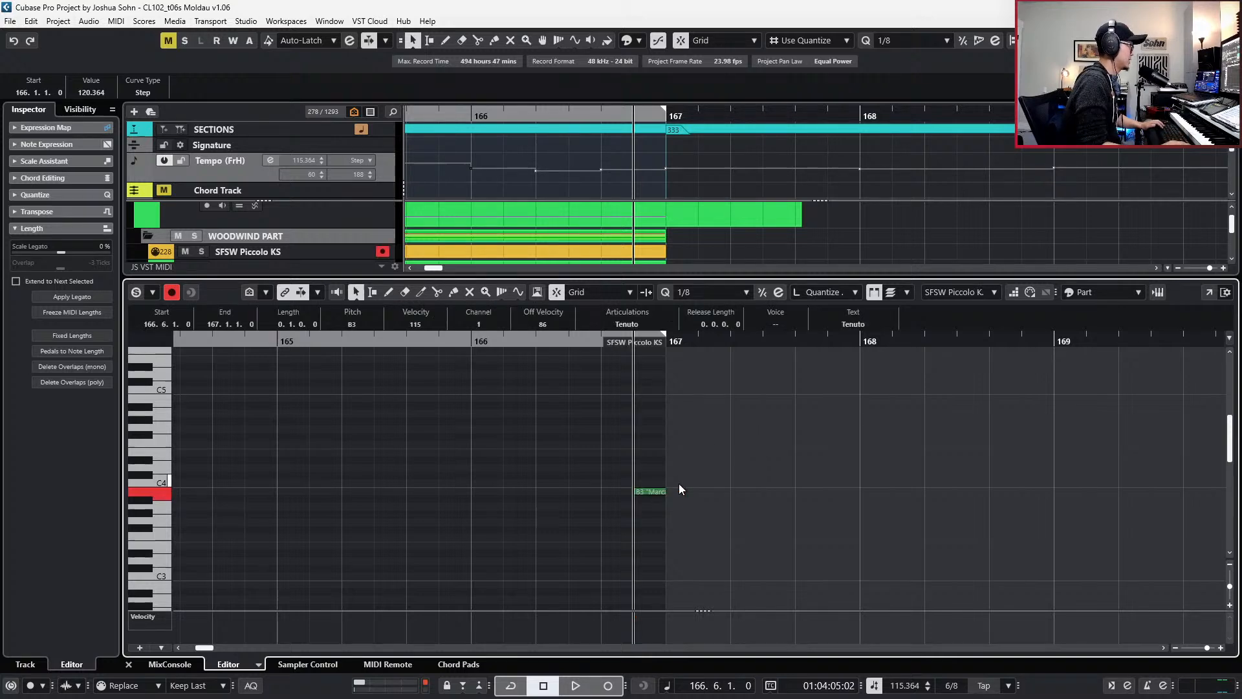
{"action": "left_click", "coordinate": [685, 439]}
{"action": "scroll", "coordinate": [716, 451], "scroll_direction": "left", "scroll_amount": 1}
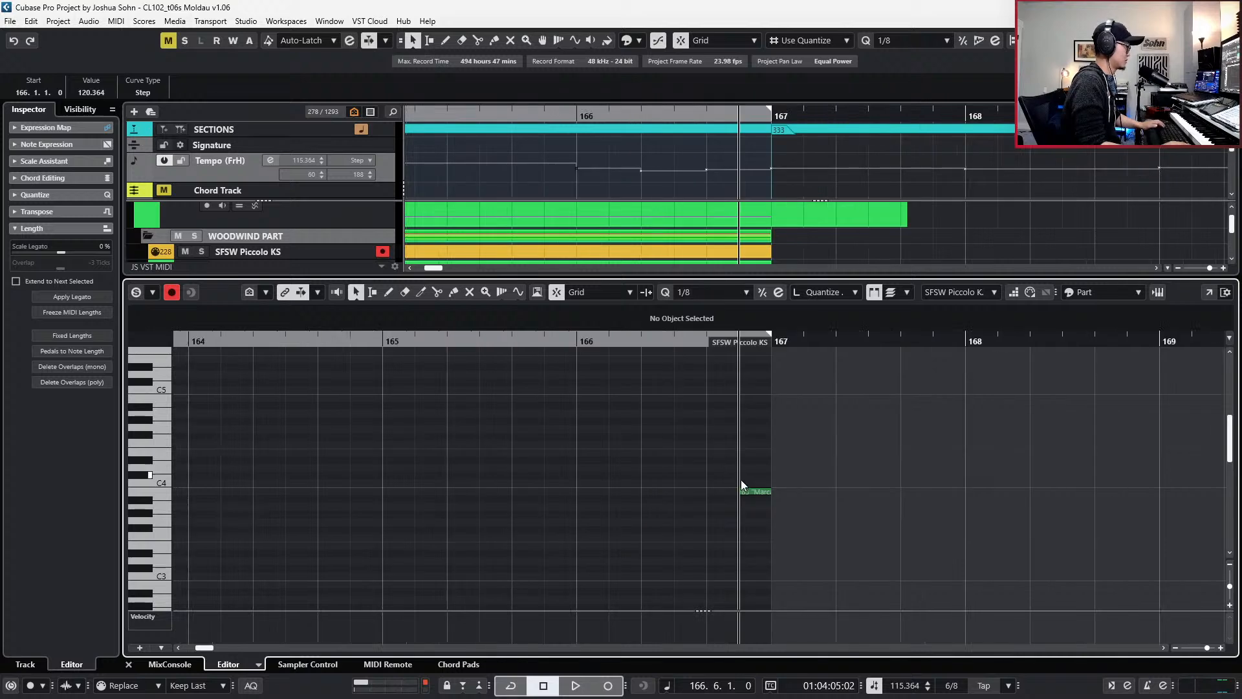
{"action": "left_click", "coordinate": [758, 493]}
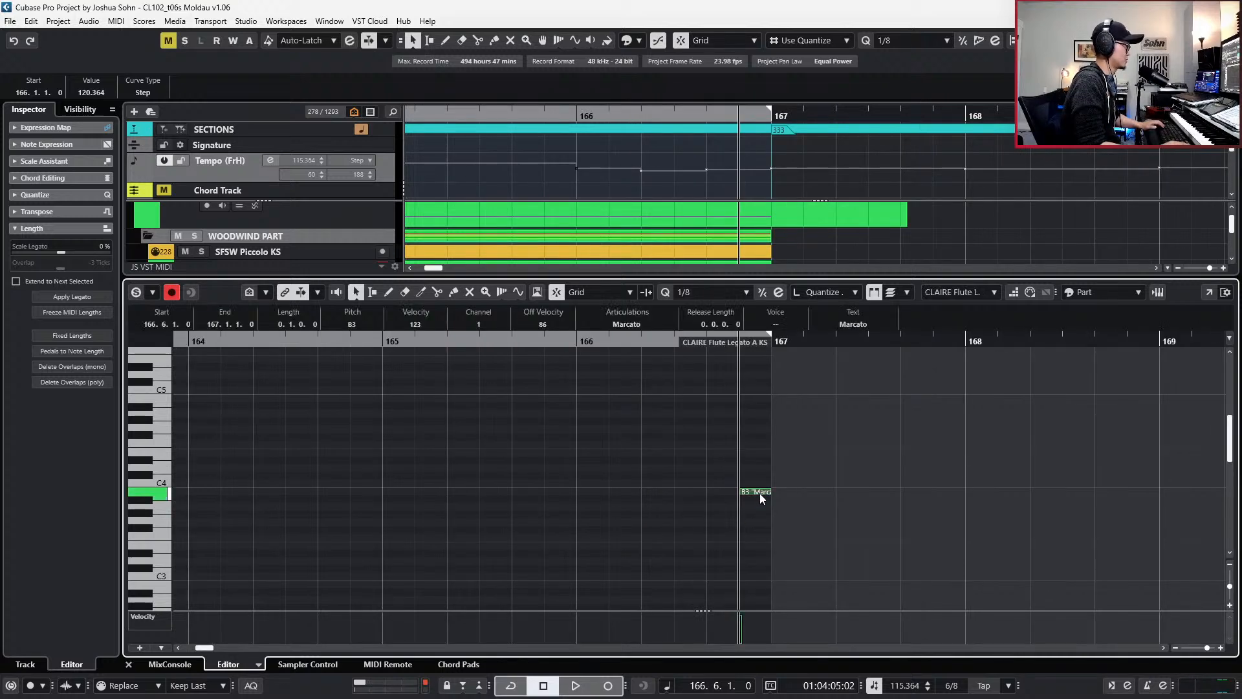
{"action": "key", "text": "ctrl+shift+a"}
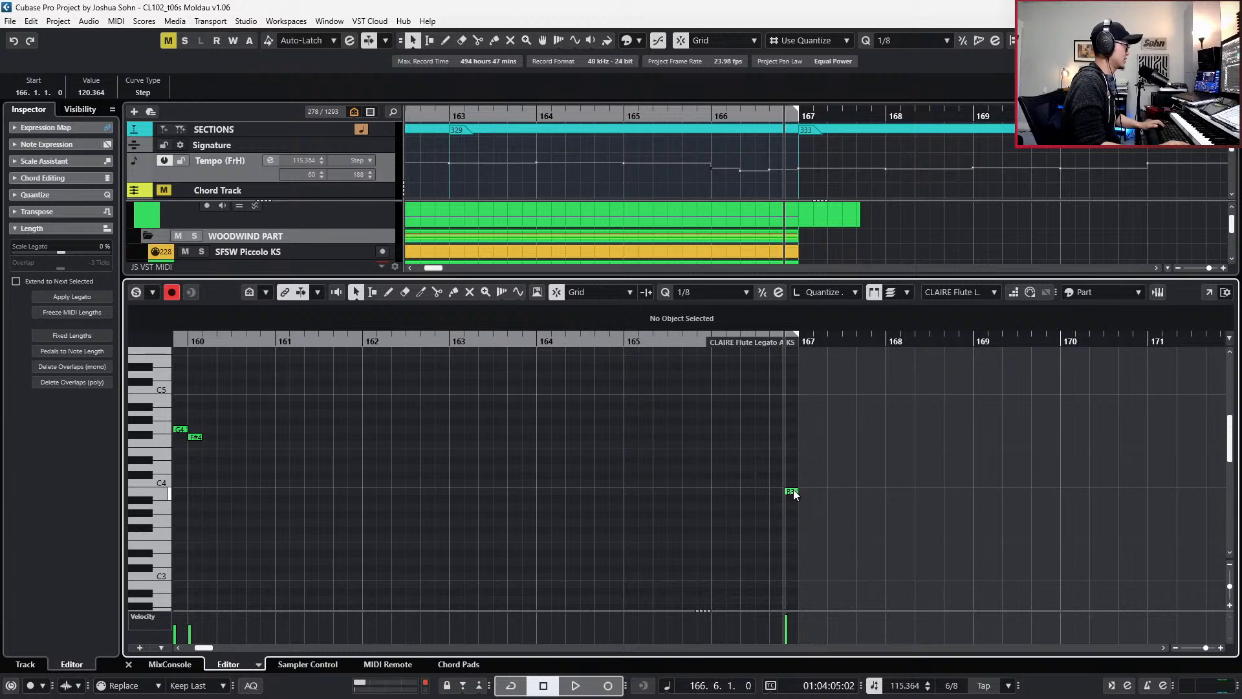
- Copy the CLAIRE flute's B3 note into the SFSW Piccolo part at 166.6.1 and transpose it up an octave to B4
{"action": "left_click", "coordinate": [793, 493]}
{"action": "key", "text": "ctrl+Up"}
{"action": "key", "text": "ctrl+Up"}
{"action": "key", "text": "ctrl+v"}
{"action": "key", "text": "shift+Up"}
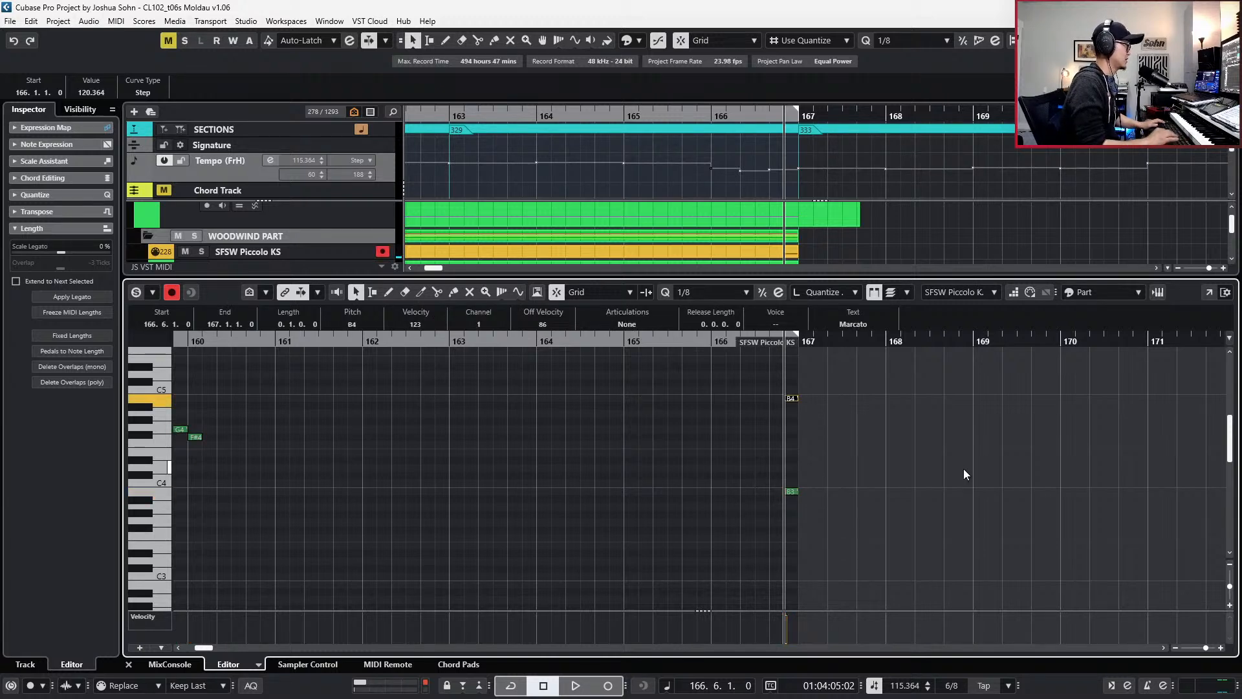
- Solo the editor, audition the piccolo's B4 note and set its articulation to Tenuto
{"action": "key", "text": "s"}
{"action": "key", "text": "space"}
{"action": "key", "text": "space"}
{"action": "key", "text": "space"}
{"action": "key", "text": "space"}
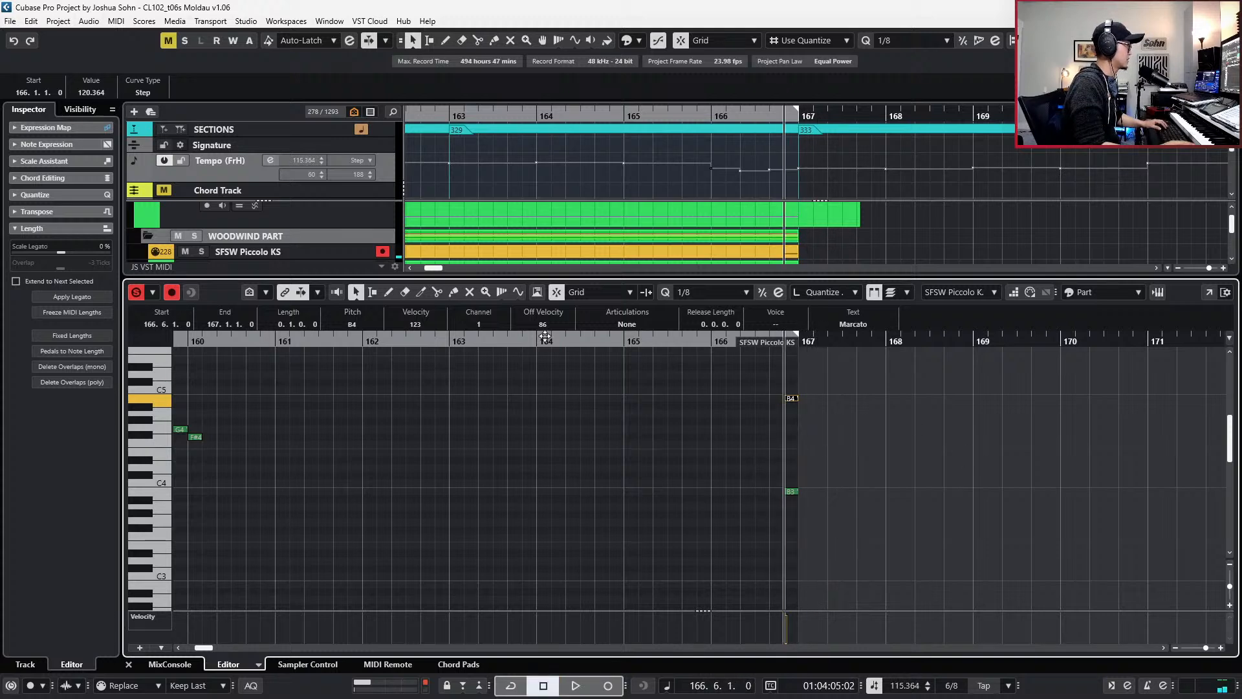
{"action": "left_click", "coordinate": [628, 324]}
{"action": "left_click", "coordinate": [638, 438]}
{"action": "key", "text": "space"}
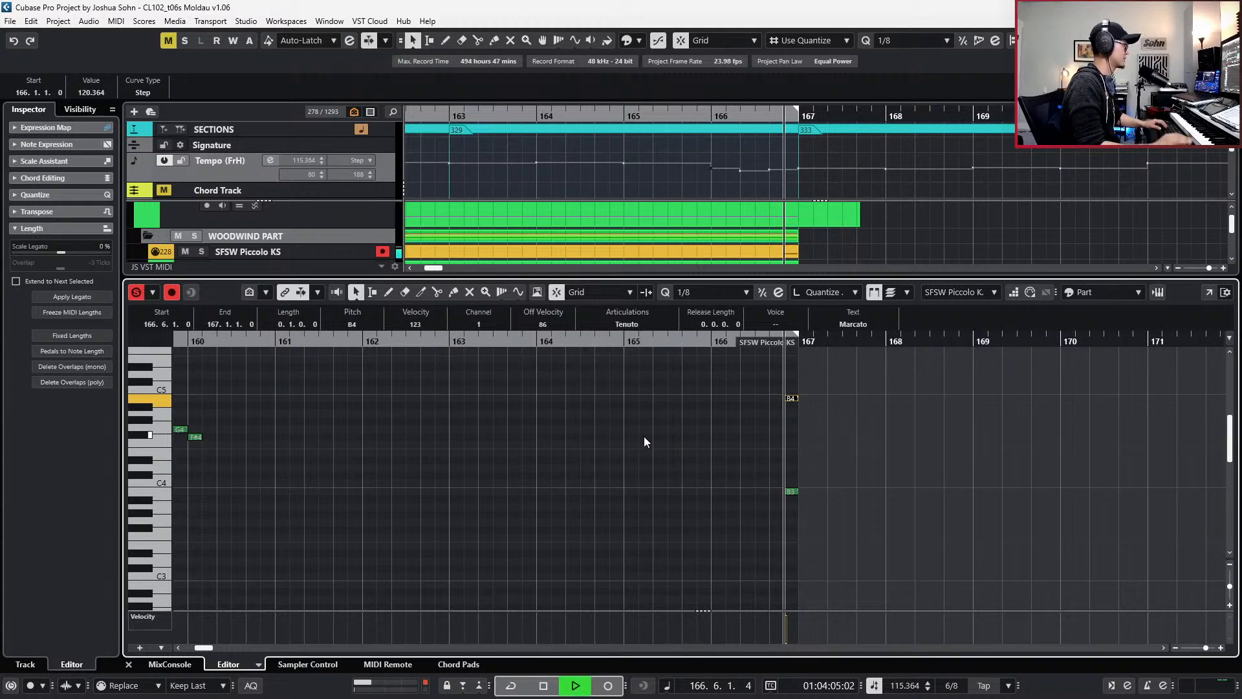
{"action": "key", "text": "space"}
{"action": "key", "text": "Return"}
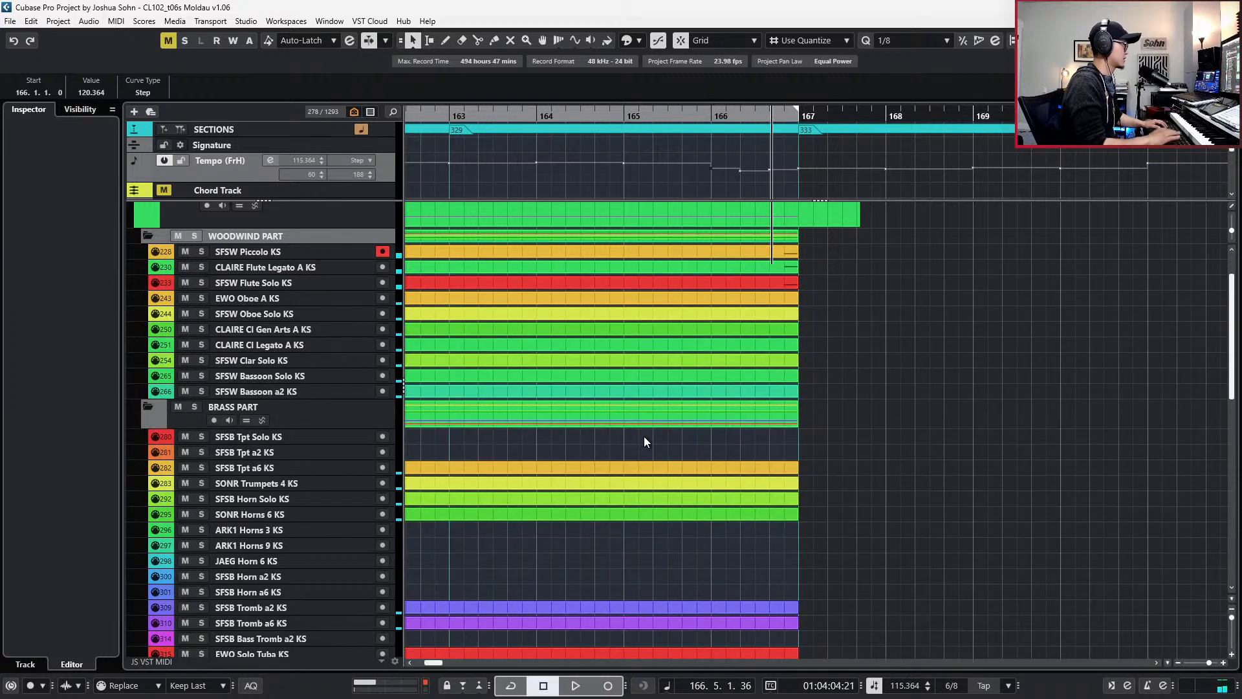
- Open the SFSW Flute Solo part, copy its Tenuto B3 note and place the project cursor at 166.6.1
{"action": "scroll", "coordinate": [801, 246], "scroll_direction": "down", "scroll_amount": 3}
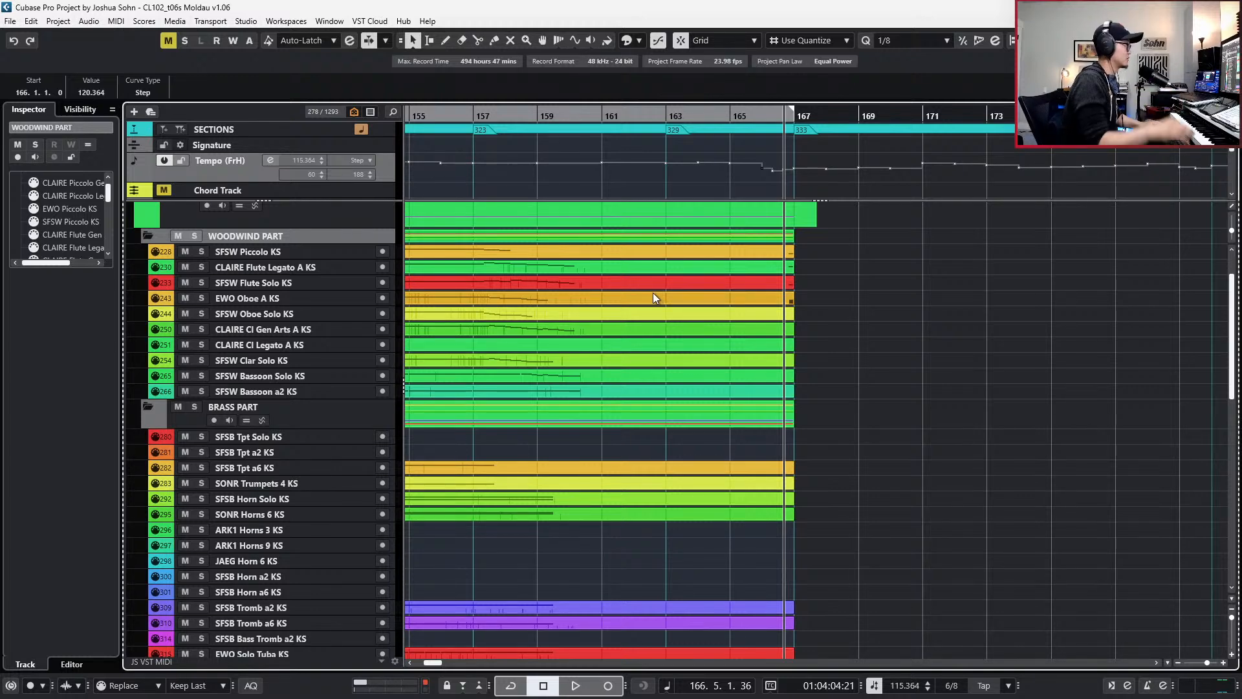
{"action": "key", "text": "KP_Subtract"}
{"action": "key", "text": "KP_Subtract"}
{"action": "key", "text": "KP_Subtract"}
{"action": "key", "text": "KP_Add"}
{"action": "key", "text": "KP_Add"}
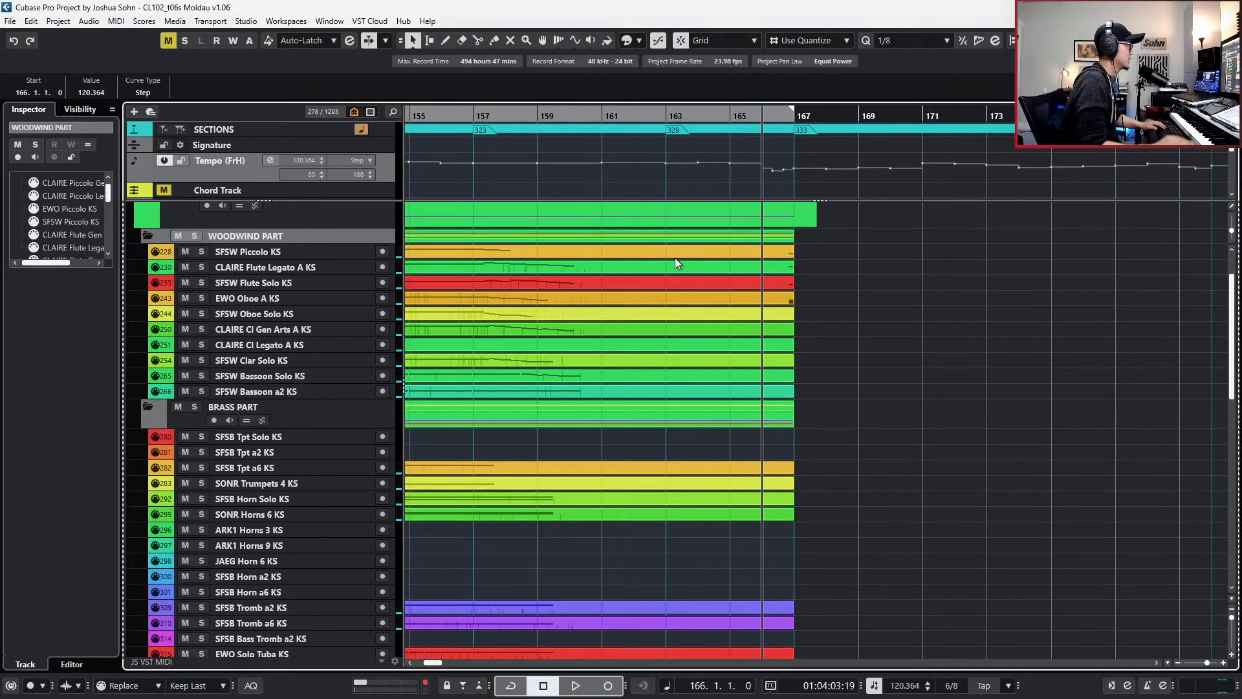
{"action": "left_click", "coordinate": [769, 304]}
{"action": "left_click", "coordinate": [783, 282]}
{"action": "key", "text": "Return"}
{"action": "scroll", "coordinate": [781, 398], "scroll_direction": "up", "scroll_amount": 3}
{"action": "scroll", "coordinate": [781, 398], "scroll_direction": "down", "scroll_amount": 7}
{"action": "left_click", "coordinate": [773, 404]}
{"action": "key", "text": "l"}
{"action": "key", "text": "Return"}
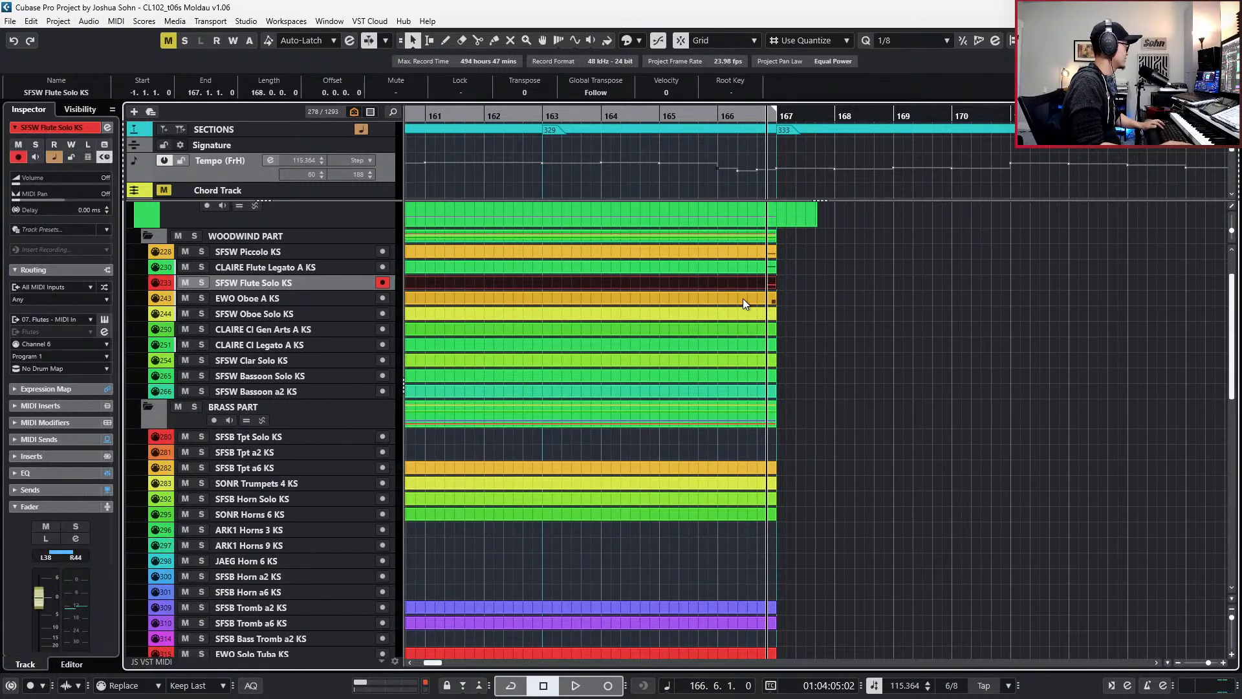
- Paste the copied B3 note at 166.6.1 into both the EWO Oboe A and SFSW Oboe Solo parts and audition it
{"action": "left_click", "coordinate": [743, 298]}
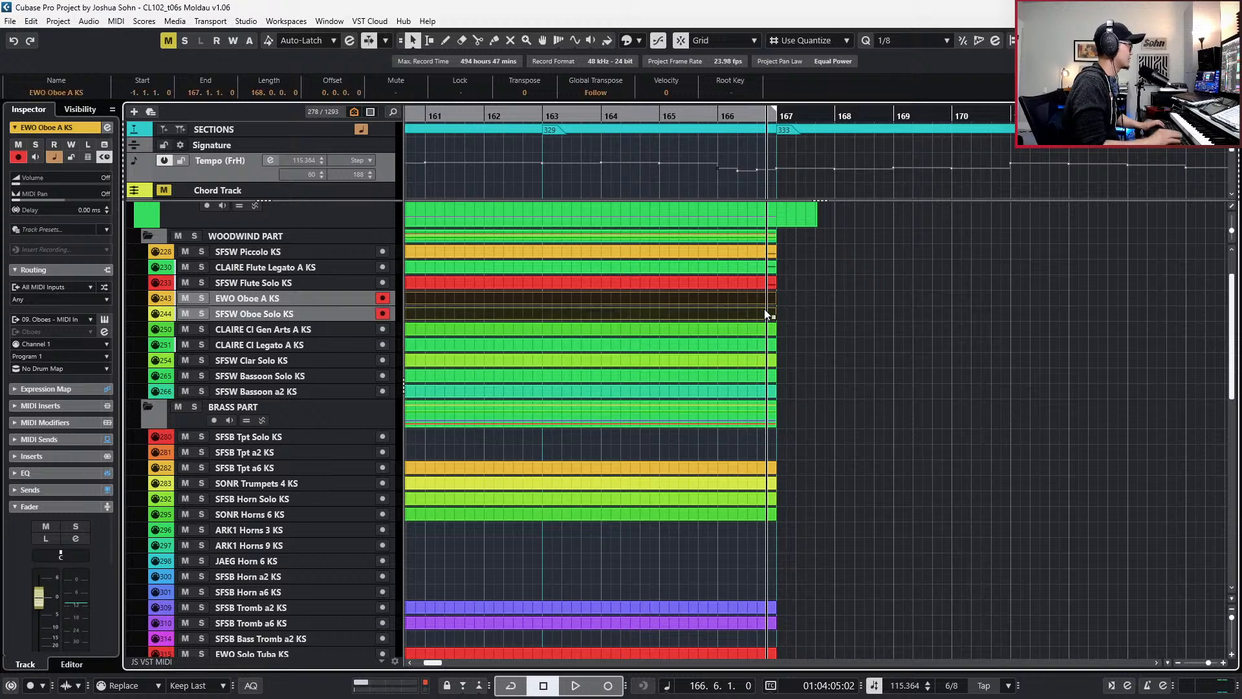
{"action": "key", "text": "Return"}
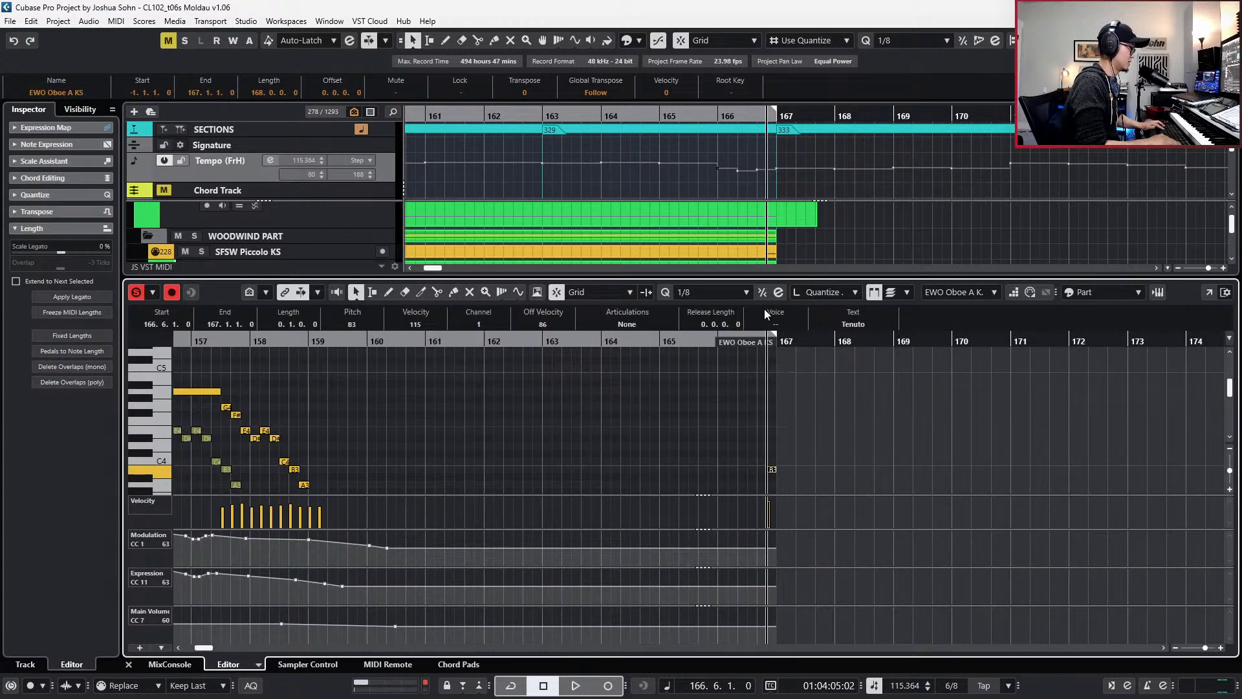
{"action": "key", "text": "Left"}
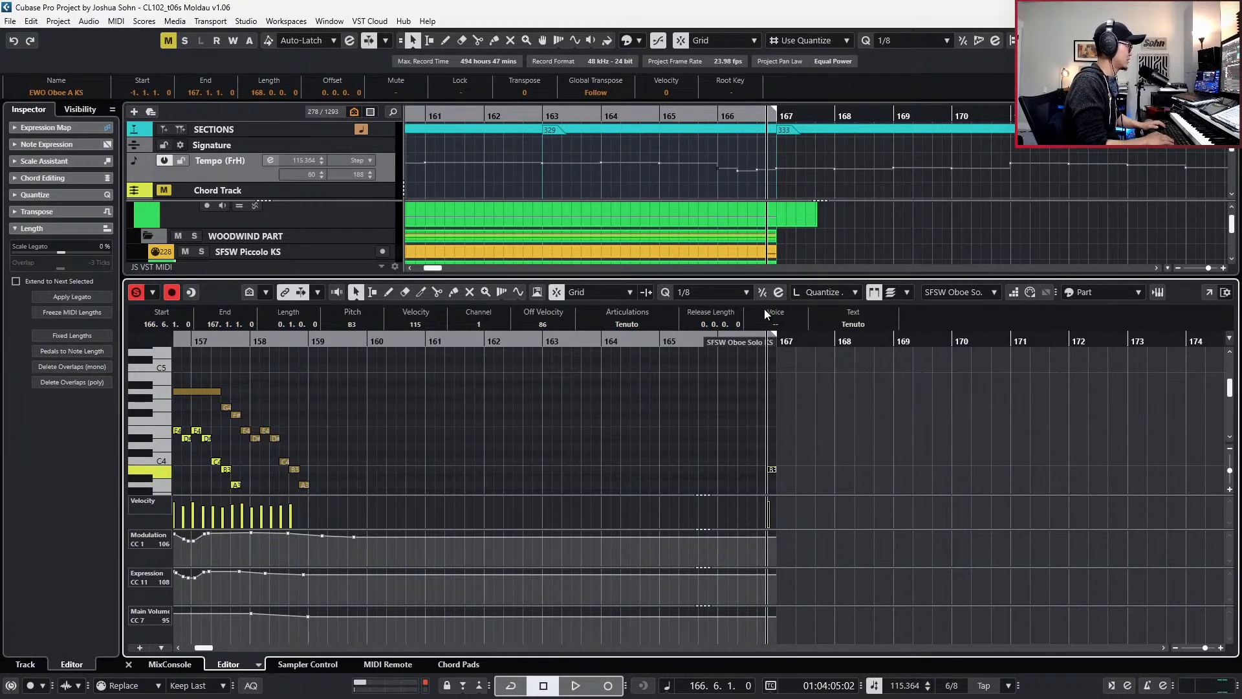
{"action": "key", "text": "space"}
{"action": "key", "text": "space"}
- Set the articulation of the EWO Oboe A part's B3 note at 166.6.1 to Marcato and close the editor
{"action": "key", "text": "Right"}
{"action": "left_click", "coordinate": [784, 431]}
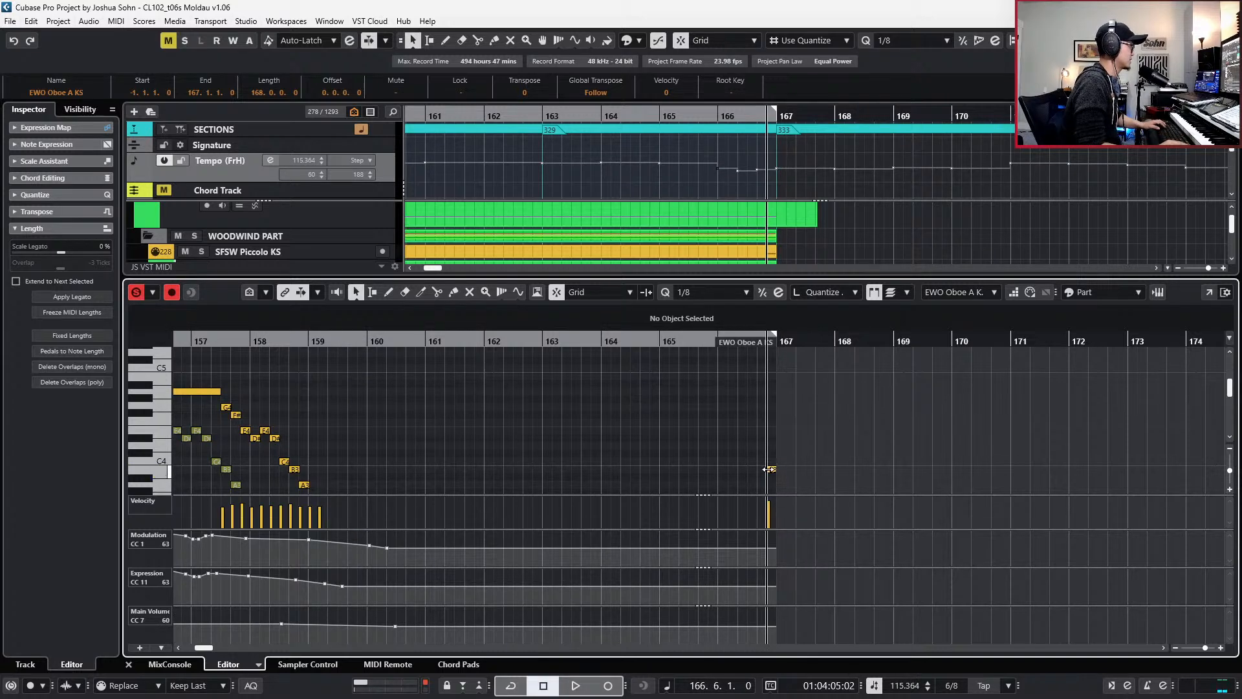
{"action": "left_click", "coordinate": [772, 468]}
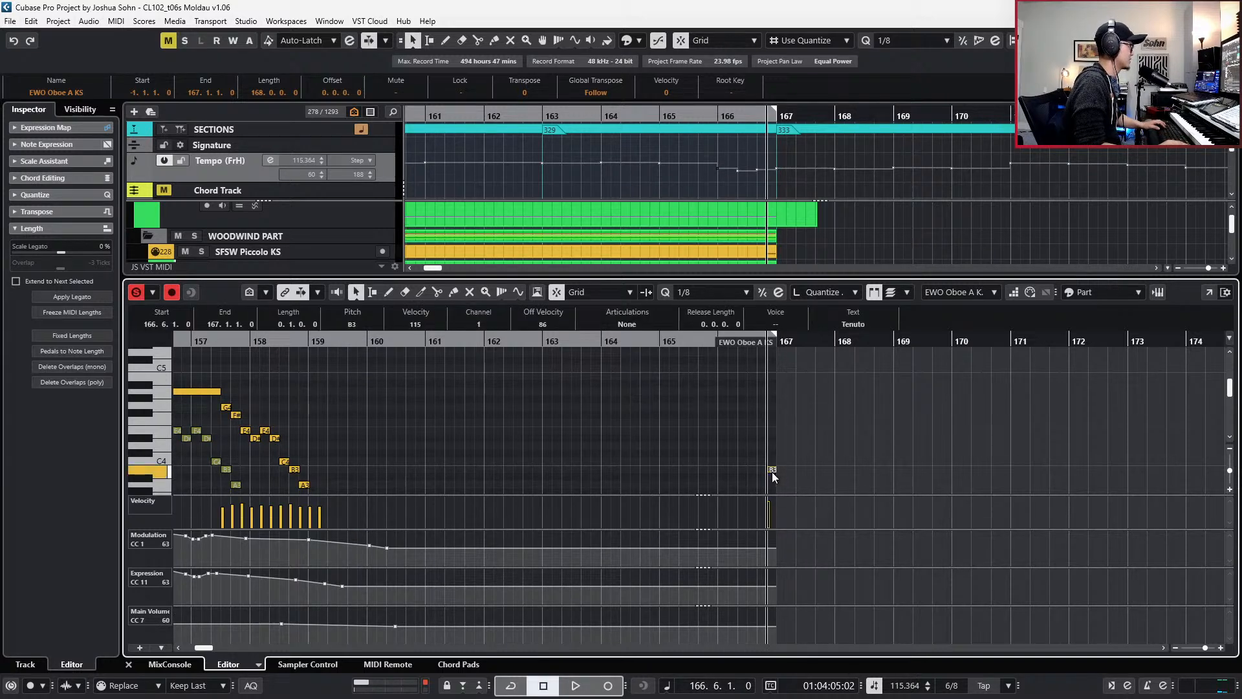
{"action": "left_click", "coordinate": [627, 324]}
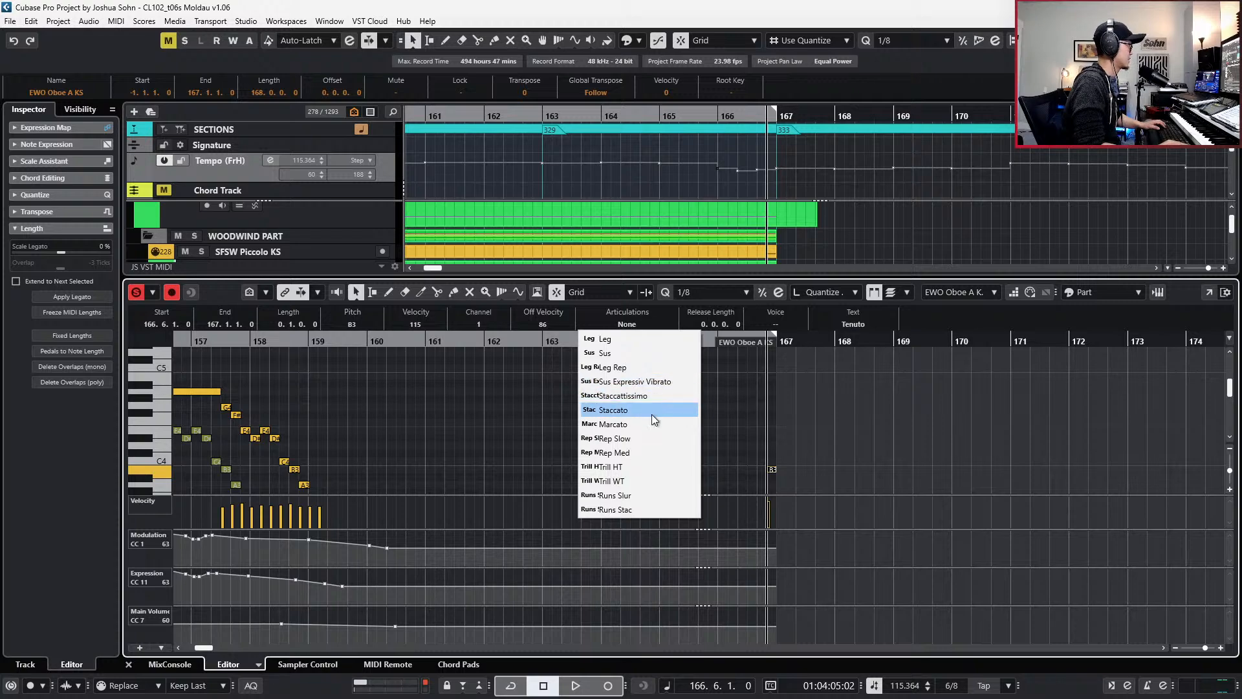
{"action": "left_click", "coordinate": [665, 425]}
{"action": "key", "text": "Return"}
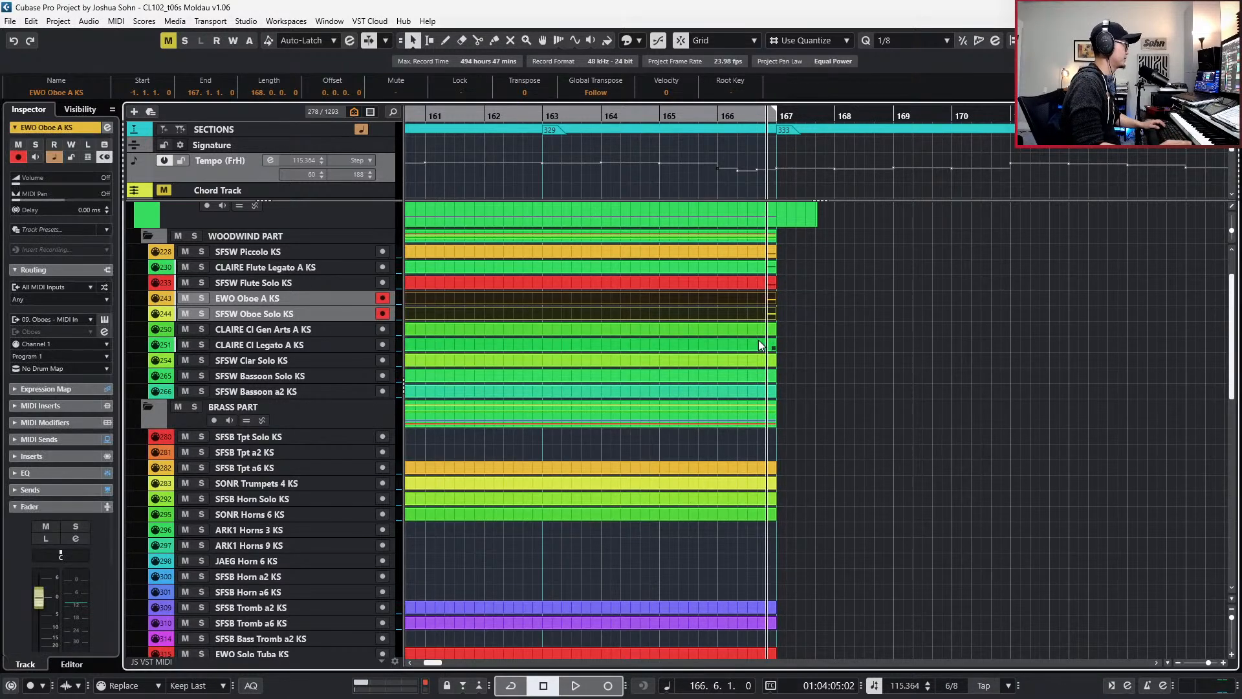
- Paste the B3 note into the CLAIRE Cl Gen Arts A part at 166.6.1 and transpose it up three semitones to D4
{"action": "left_click", "coordinate": [770, 332]}
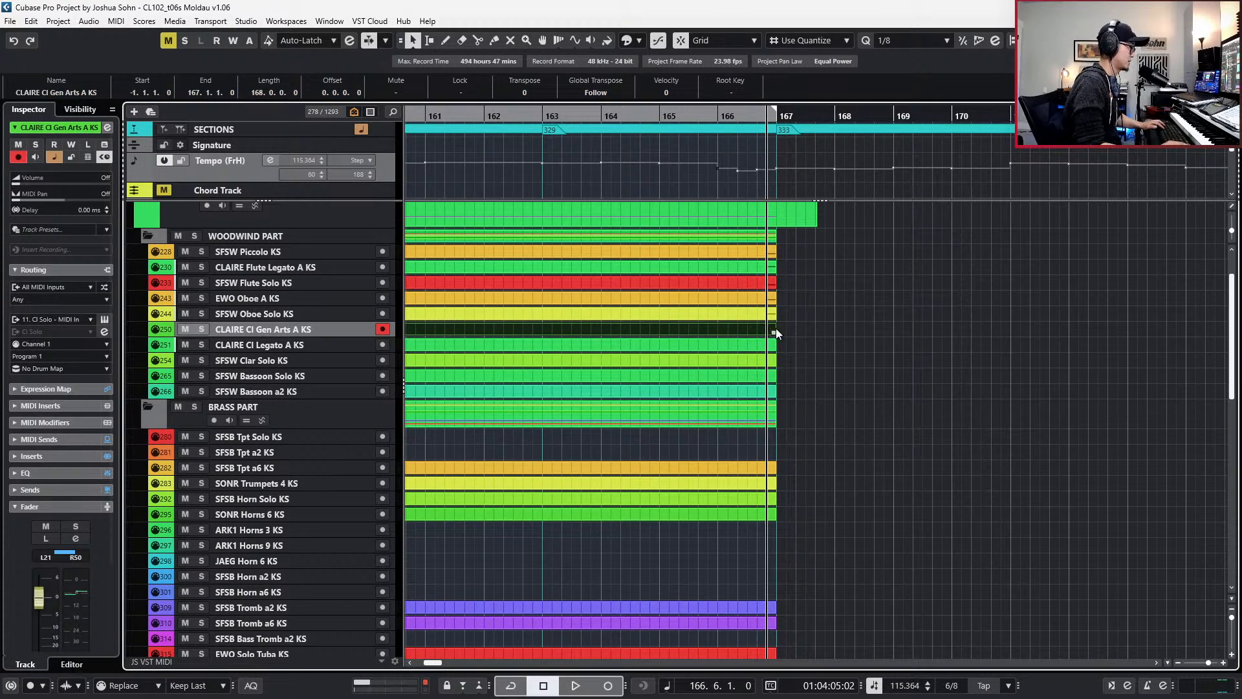
{"action": "key", "text": "Return"}
{"action": "key", "text": "ctrl+v"}
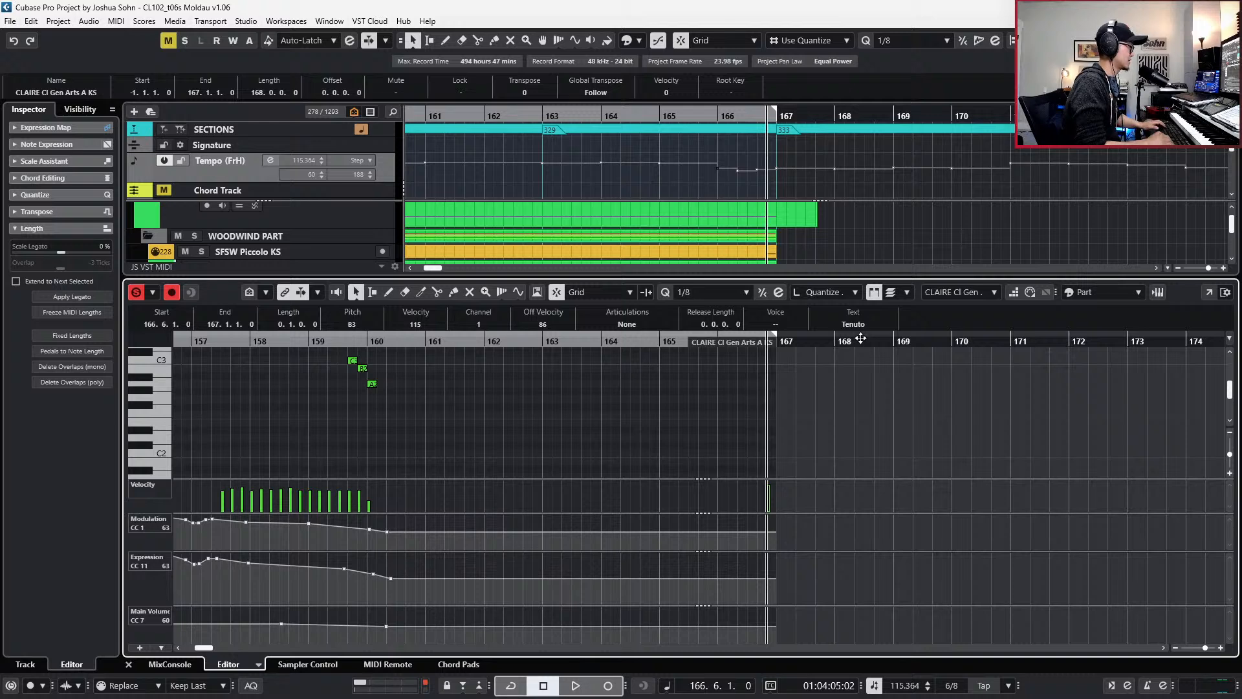
{"action": "key", "text": "Up"}
{"action": "key", "text": "Up"}
{"action": "key", "text": "Up"}
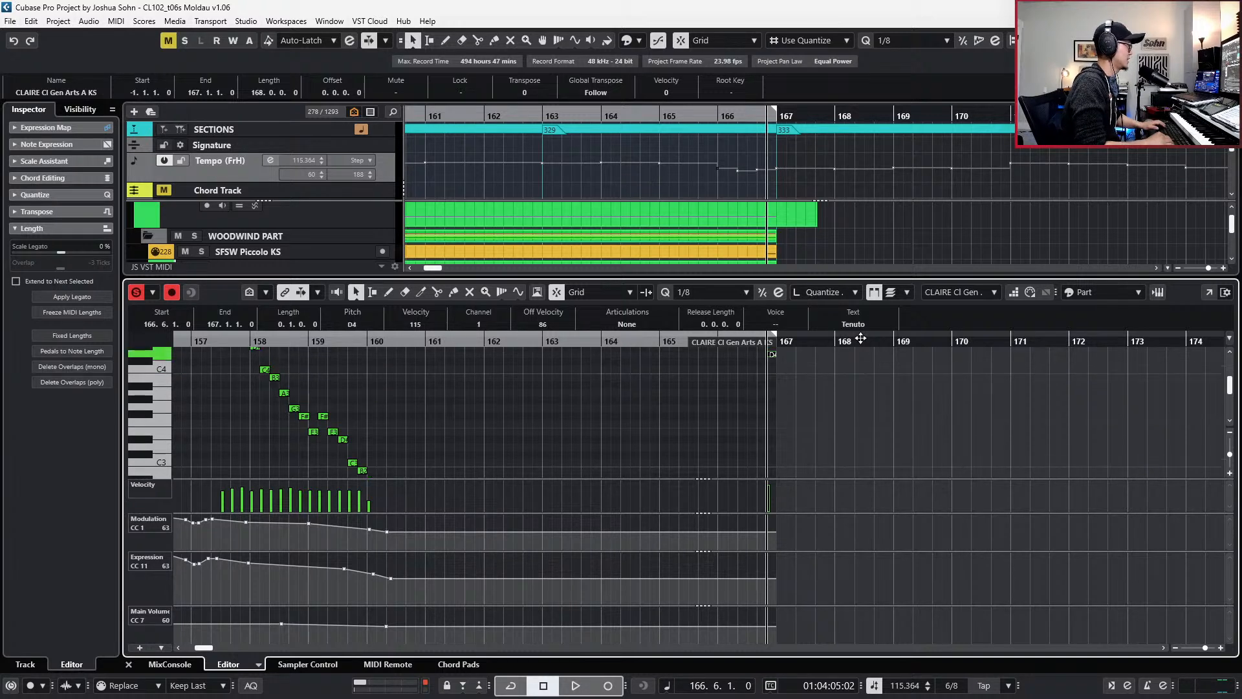
{"action": "scroll", "coordinate": [923, 390], "scroll_direction": "up", "scroll_amount": 2}
{"action": "scroll", "coordinate": [923, 390], "scroll_direction": "up", "scroll_amount": 2}
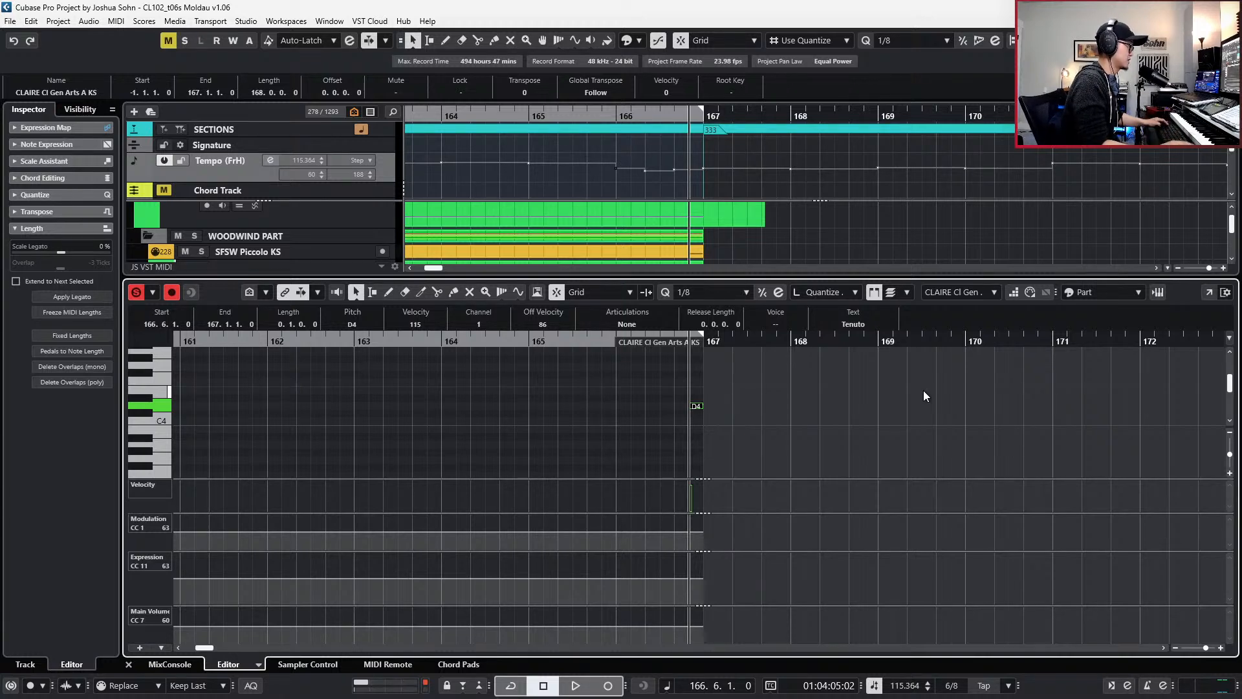
- Check the clarinet entry in the PDF score and transpose the clarinet's D4 note down three semitones to B3
{"action": "key", "text": "alt+Tab"}
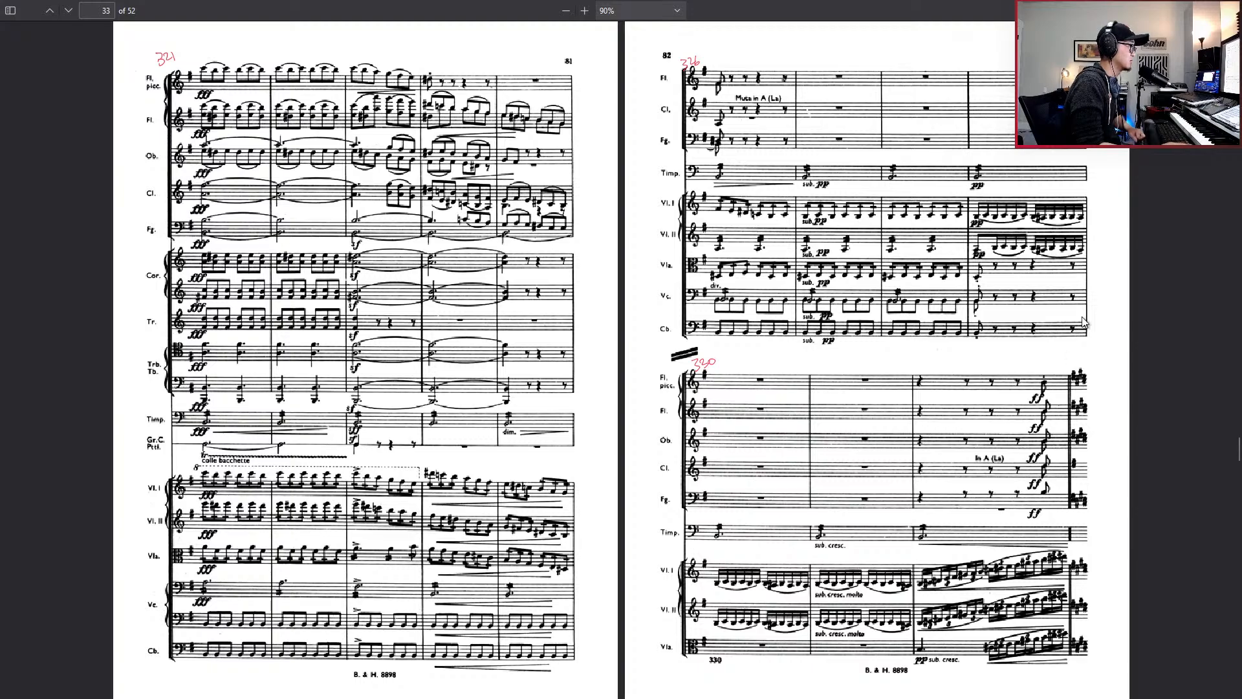
{"action": "key", "text": "alt+Tab"}
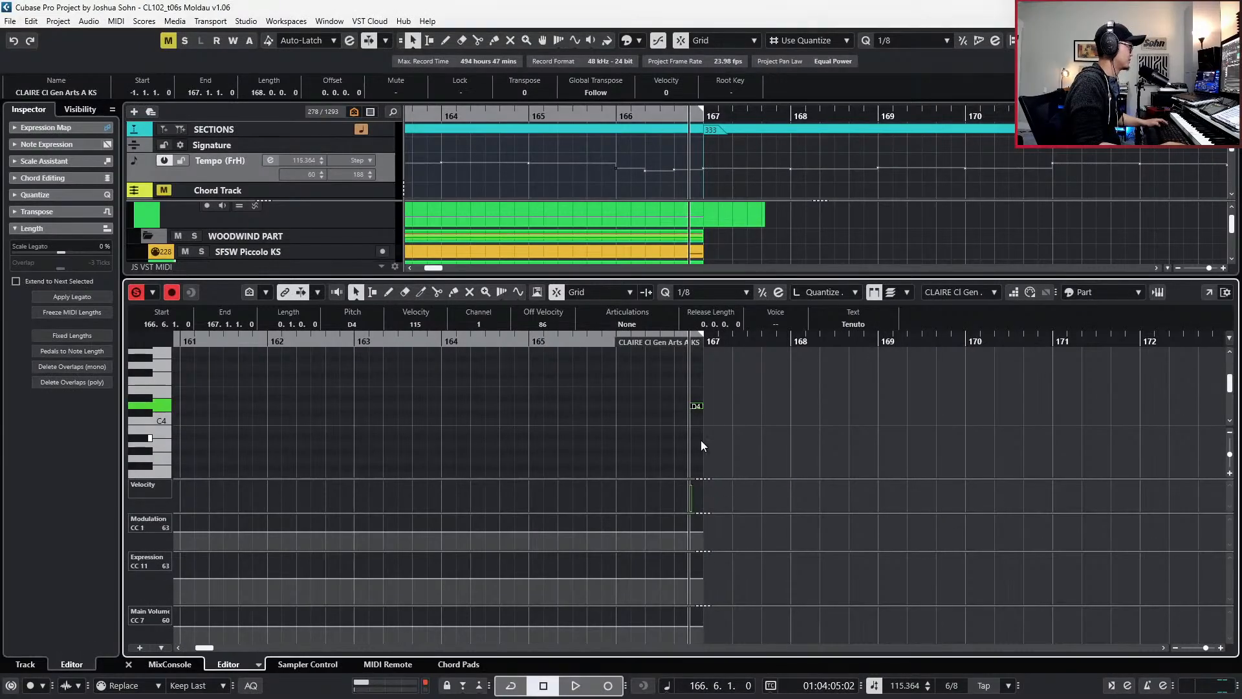
{"action": "left_click_drag", "start_coordinate": [673, 366], "coordinate": [714, 430]}
{"action": "key", "text": "Down"}
{"action": "key", "text": "Down"}
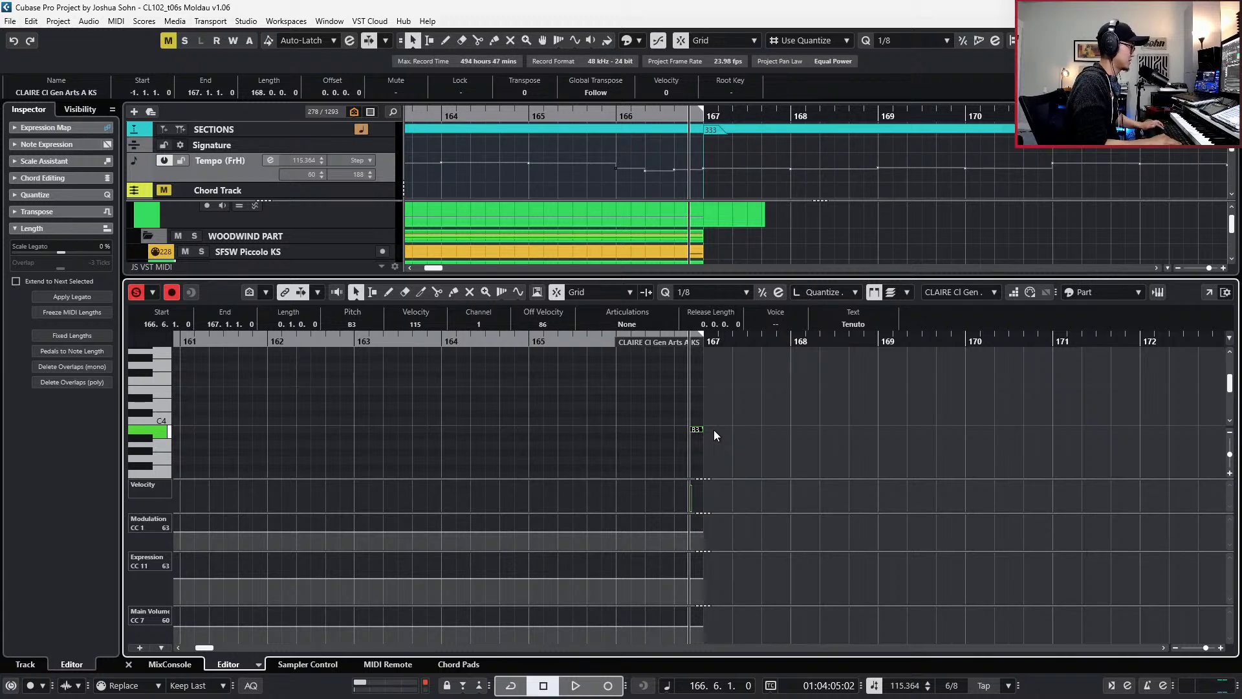
{"action": "left_click", "coordinate": [713, 430]}
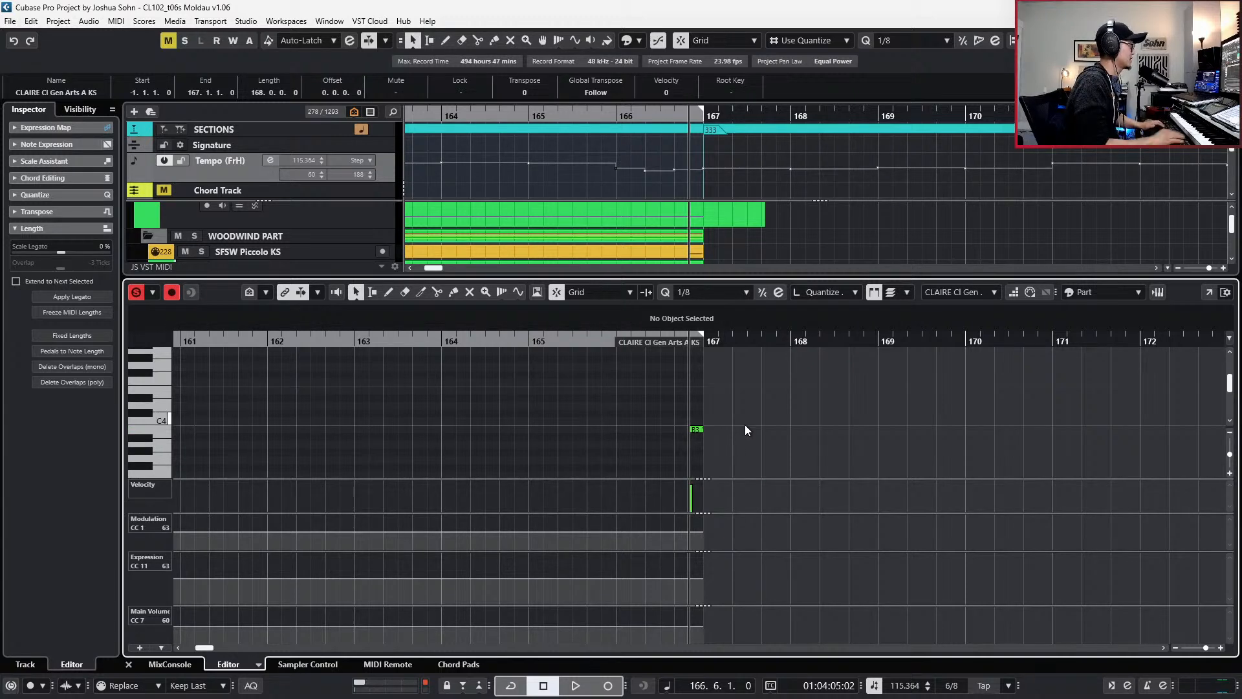
{"action": "key", "text": "Return"}
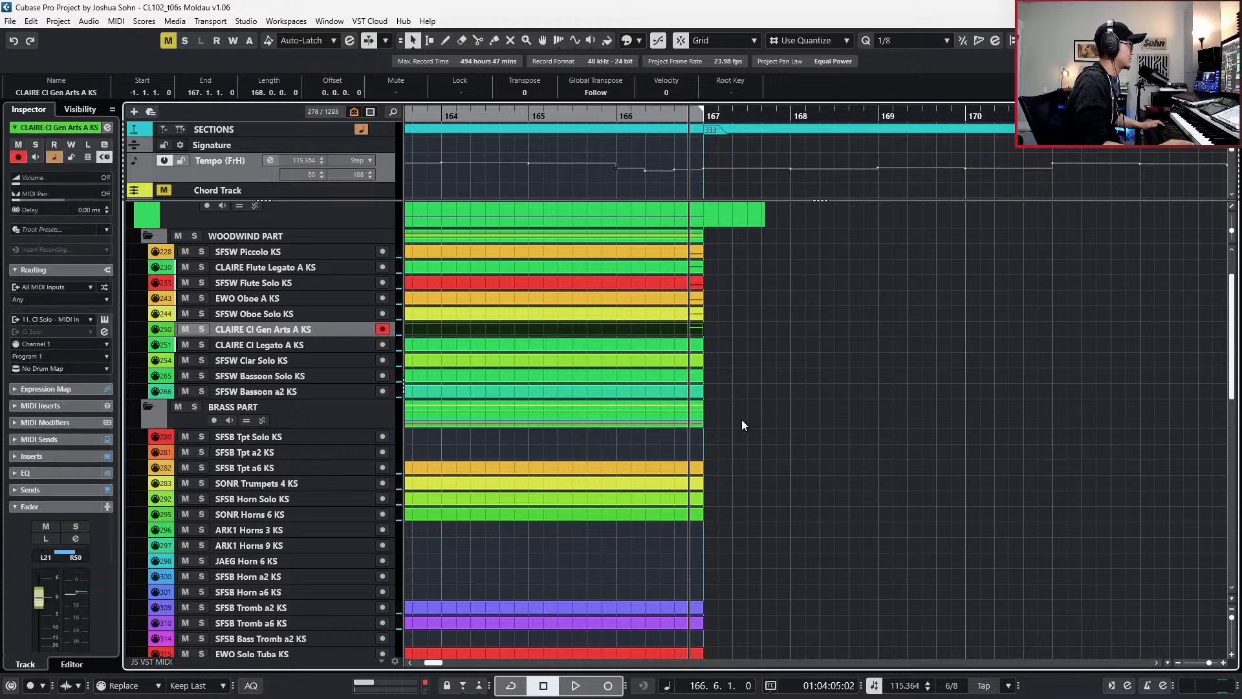
- Set the articulation of the B3 note at 166.6.1 in the CLAIRE Cl Legato A part to Marcato and close the editor
{"action": "left_click", "coordinate": [741, 419]}
{"action": "scroll", "coordinate": [741, 414], "scroll_direction": "up", "scroll_amount": 2}
{"action": "double_click", "coordinate": [696, 407]}
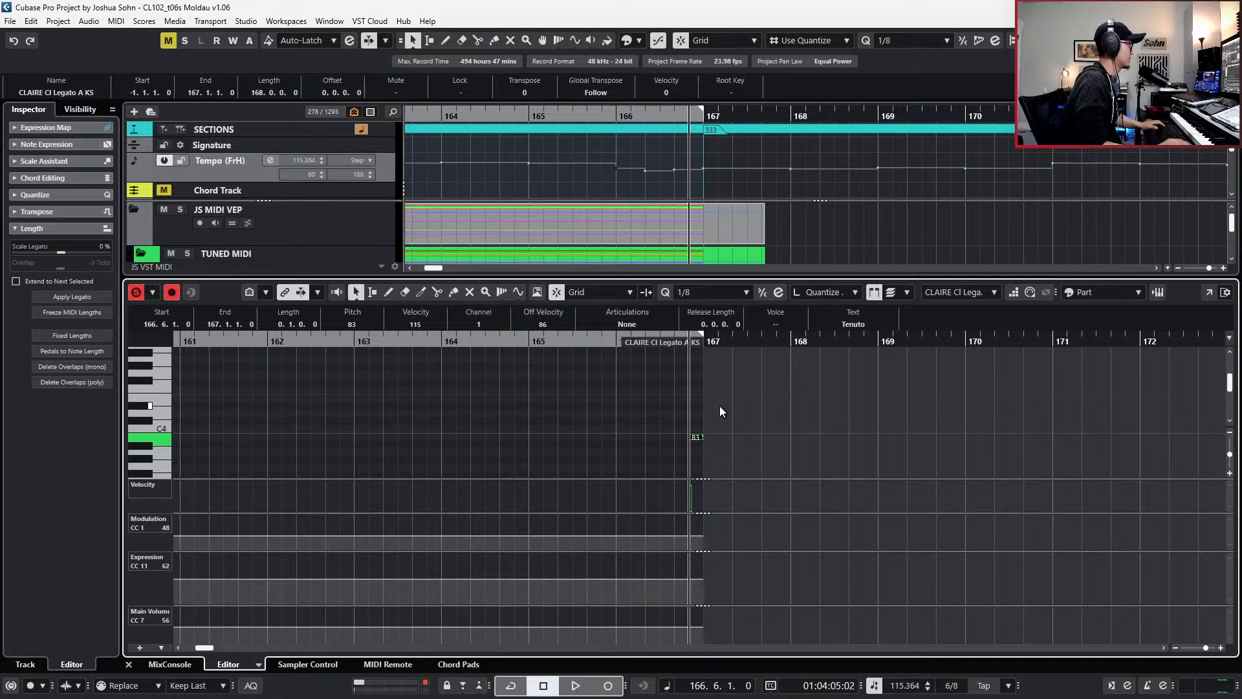
{"action": "left_click", "coordinate": [626, 323]}
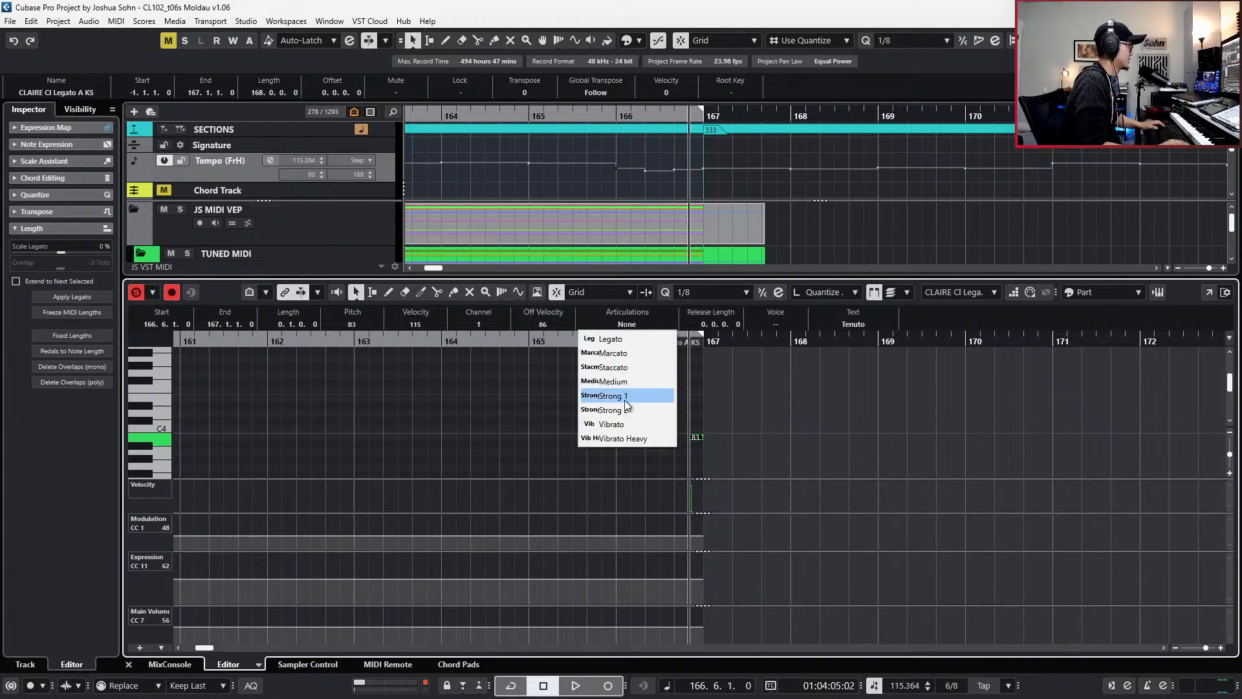
{"action": "left_click", "coordinate": [631, 358]}
{"action": "key", "text": "Return"}
{"action": "left_click", "coordinate": [708, 419]}
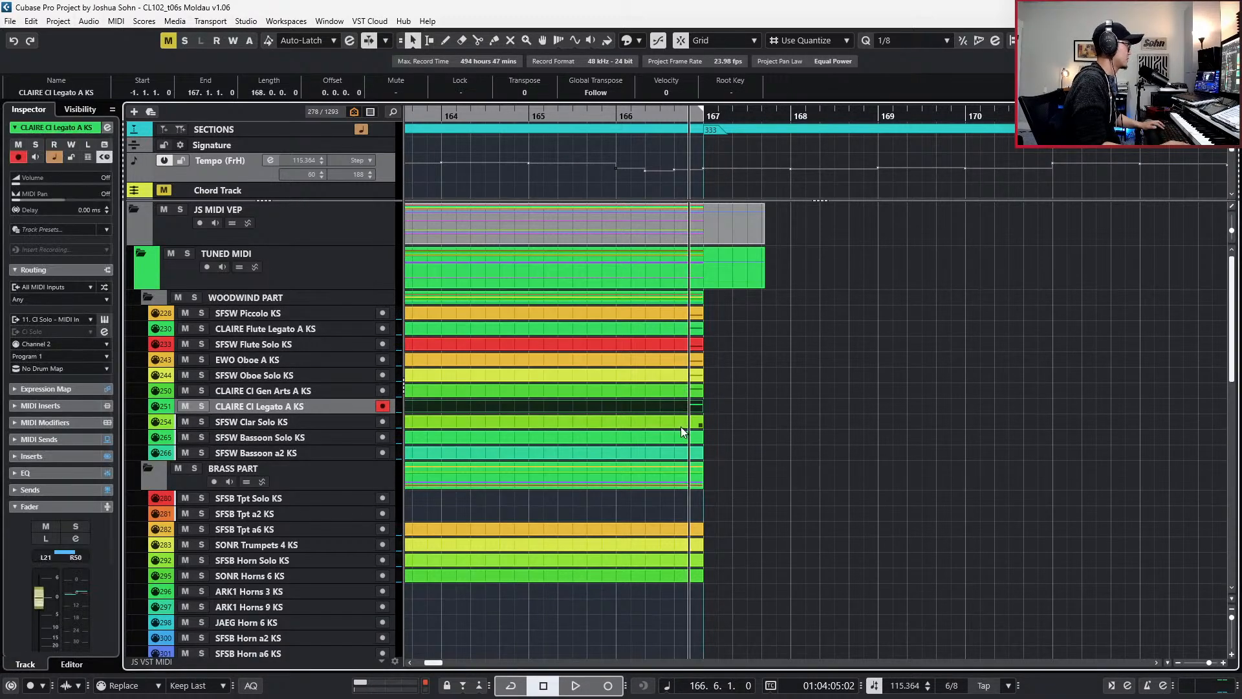
- Remove the B3 note at 166.6.1 from the CLAIRE Cl Gen Arts A part, keeping it in CLAIRE Cl Legato A
{"action": "scroll", "coordinate": [736, 434], "scroll_direction": "down", "scroll_amount": 4}
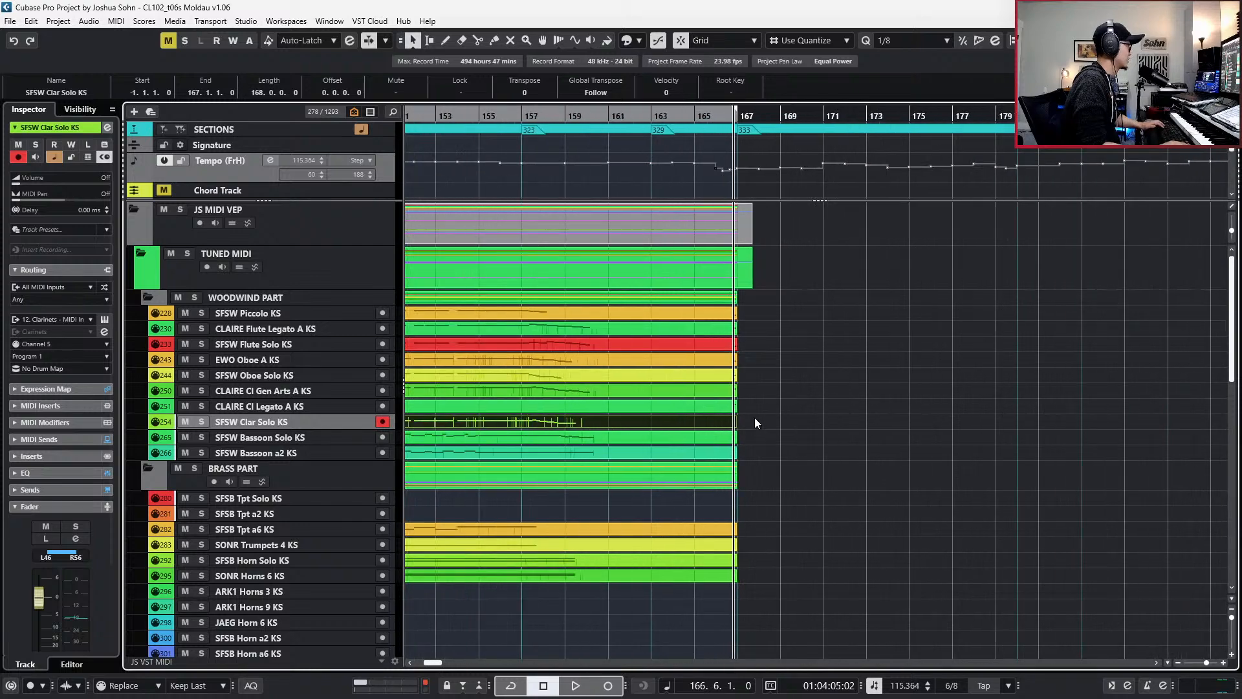
{"action": "double_click", "coordinate": [724, 405]}
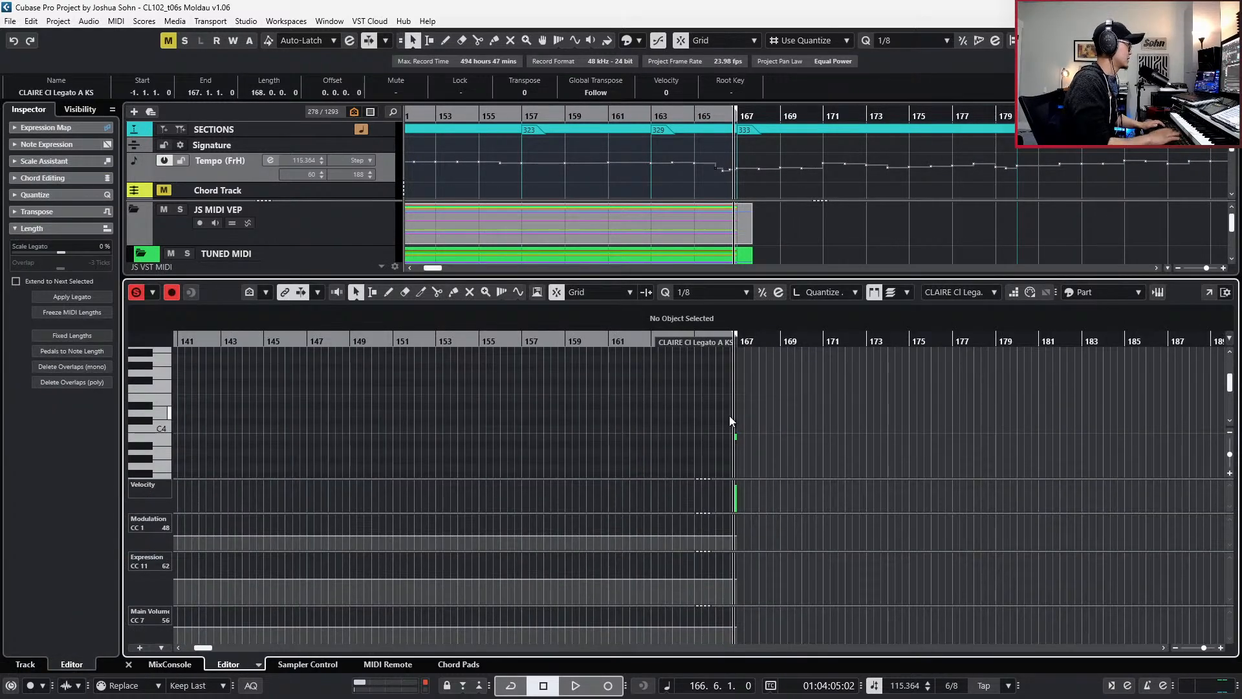
{"action": "key", "text": "ctrl+e"}
{"action": "left_click", "coordinate": [730, 388]}
{"action": "double_click", "coordinate": [730, 387]}
{"action": "left_click_drag", "start_coordinate": [722, 415], "coordinate": [744, 440]}
{"action": "scroll", "coordinate": [744, 440], "scroll_direction": "up", "scroll_amount": 4}
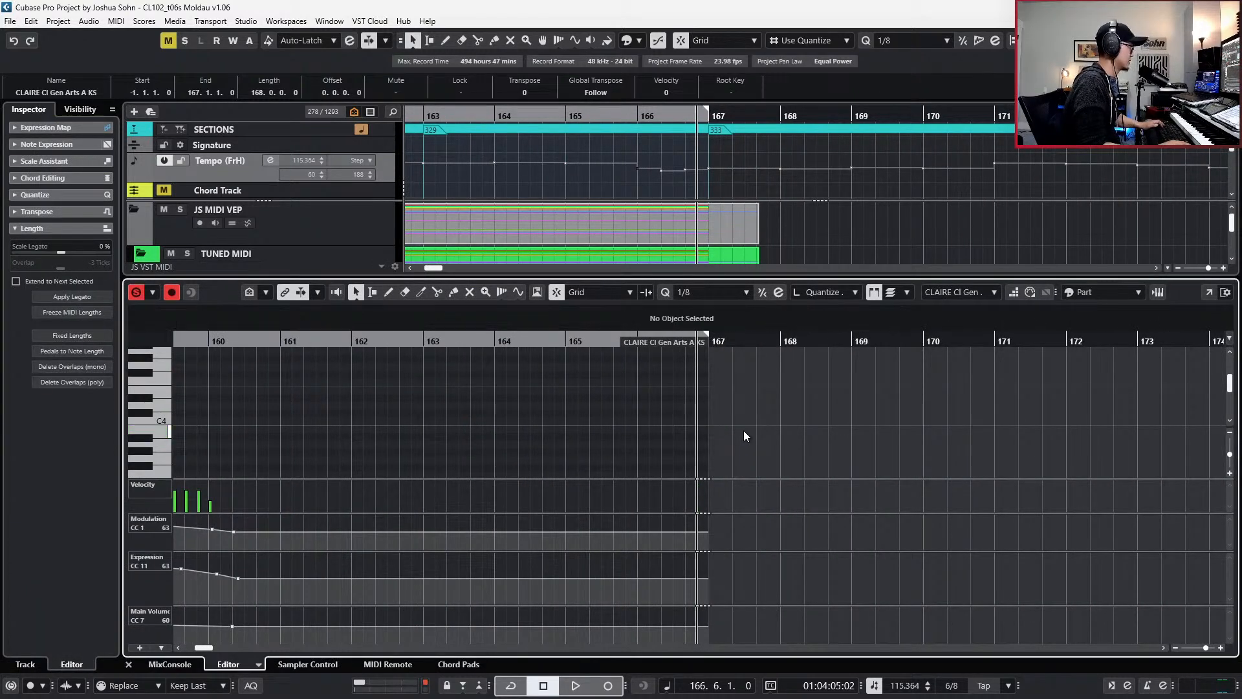
{"action": "key", "text": "ctrl+e"}
- Paste the B3 note into the SFSW Clar Solo part at 166.6.1 and set its articulation to Stac
{"action": "left_click", "coordinate": [699, 419]}
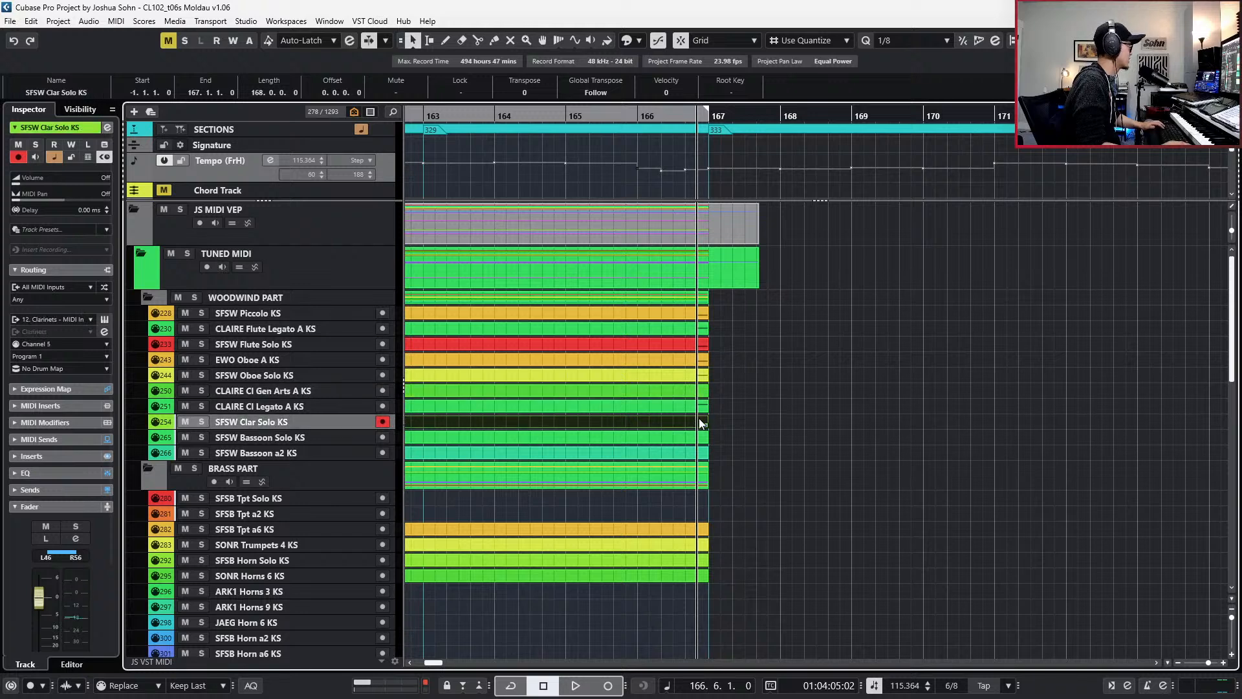
{"action": "key", "text": "ctrl+e"}
{"action": "left_click_drag", "start_coordinate": [691, 380], "coordinate": [713, 408]}
{"action": "left_click", "coordinate": [627, 324]}
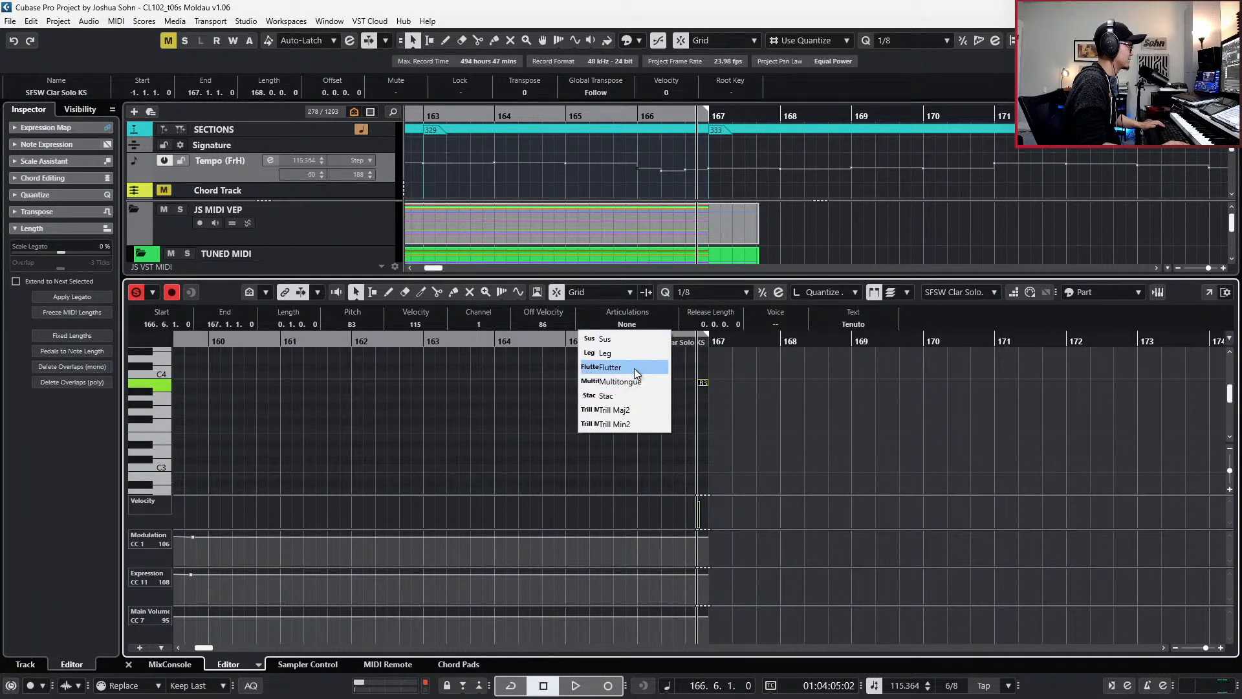
{"action": "left_click", "coordinate": [635, 396]}
{"action": "key", "text": "ctrl+e"}
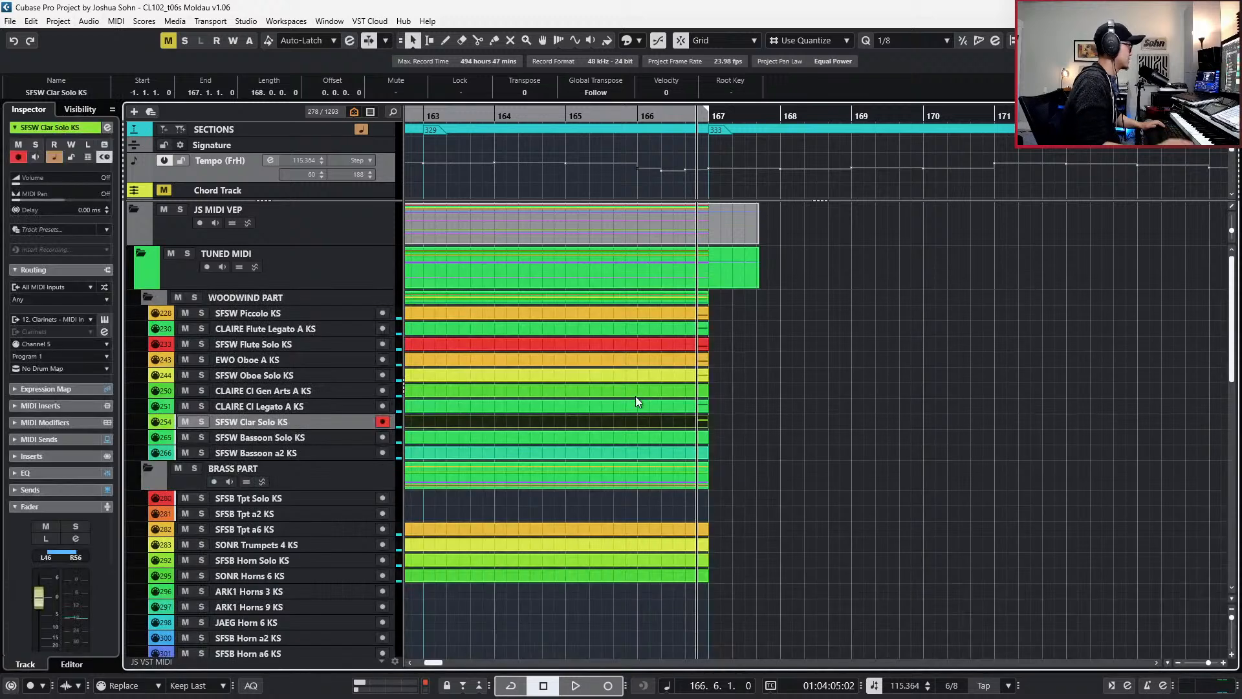
{"action": "mouse_move", "coordinate": [713, 396]}
{"action": "left_mouse_down"}
{"action": "mouse_move", "coordinate": [707, 405]}
{"action": "mouse_move", "coordinate": [694, 390]}
{"action": "left_mouse_up"}
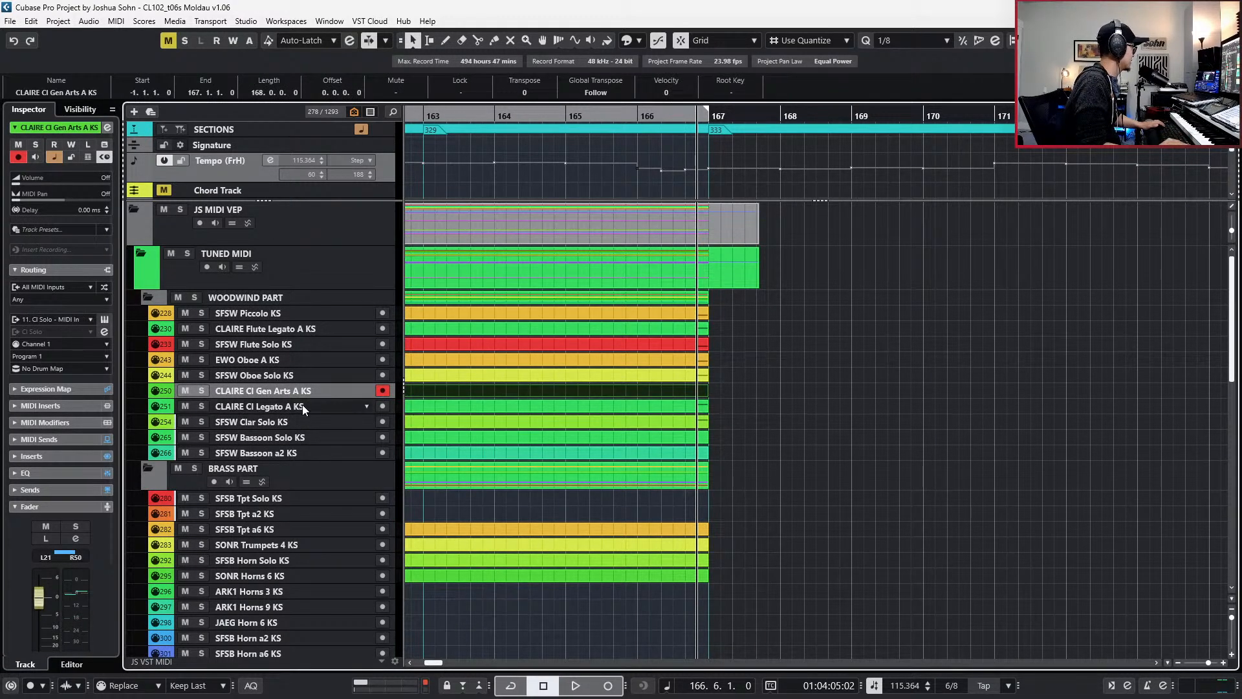
{"action": "left_click", "coordinate": [301, 405], "text": "ctrl"}
{"action": "left_click", "coordinate": [436, 409], "text": "ctrl"}
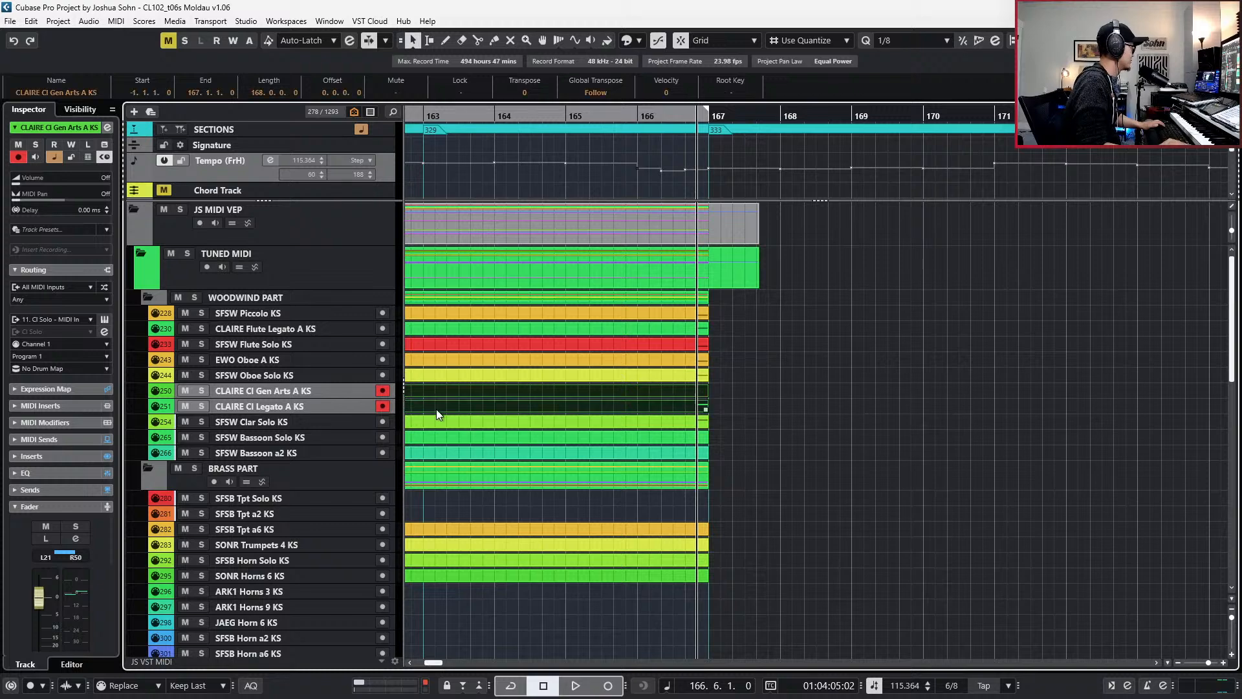
{"action": "scroll", "coordinate": [737, 417], "scroll_direction": "down", "scroll_amount": 5}
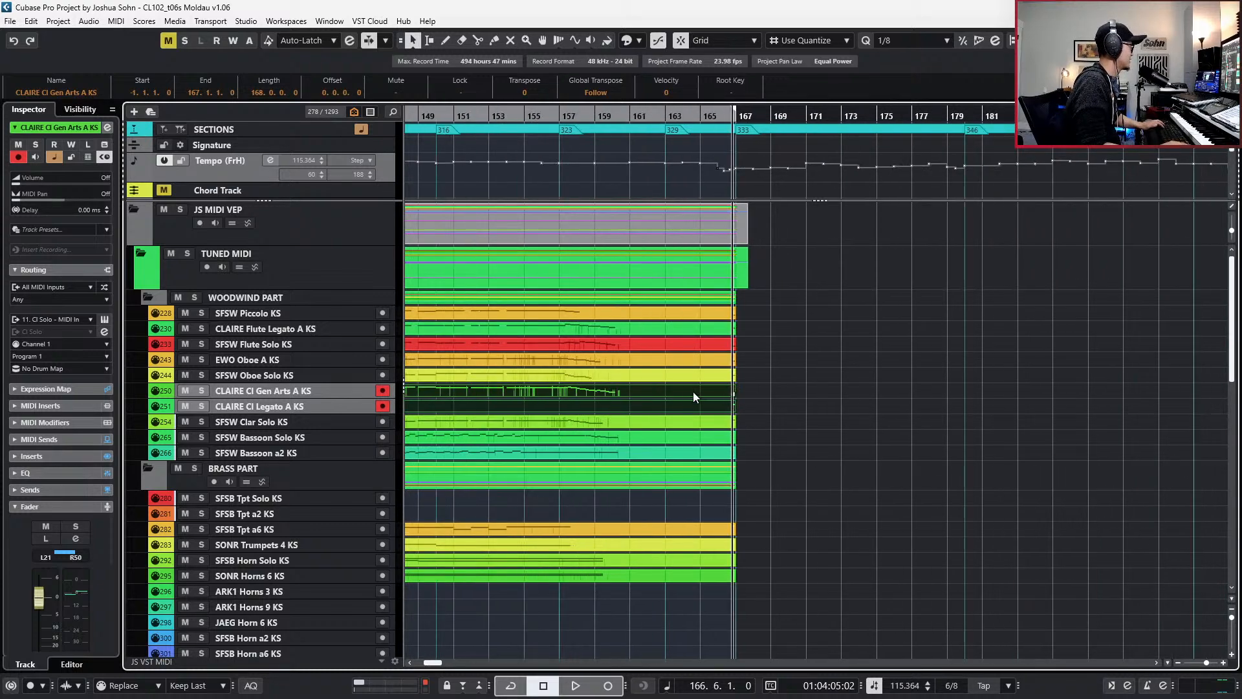
{"action": "scroll", "coordinate": [710, 415], "scroll_direction": "up", "scroll_amount": 6}
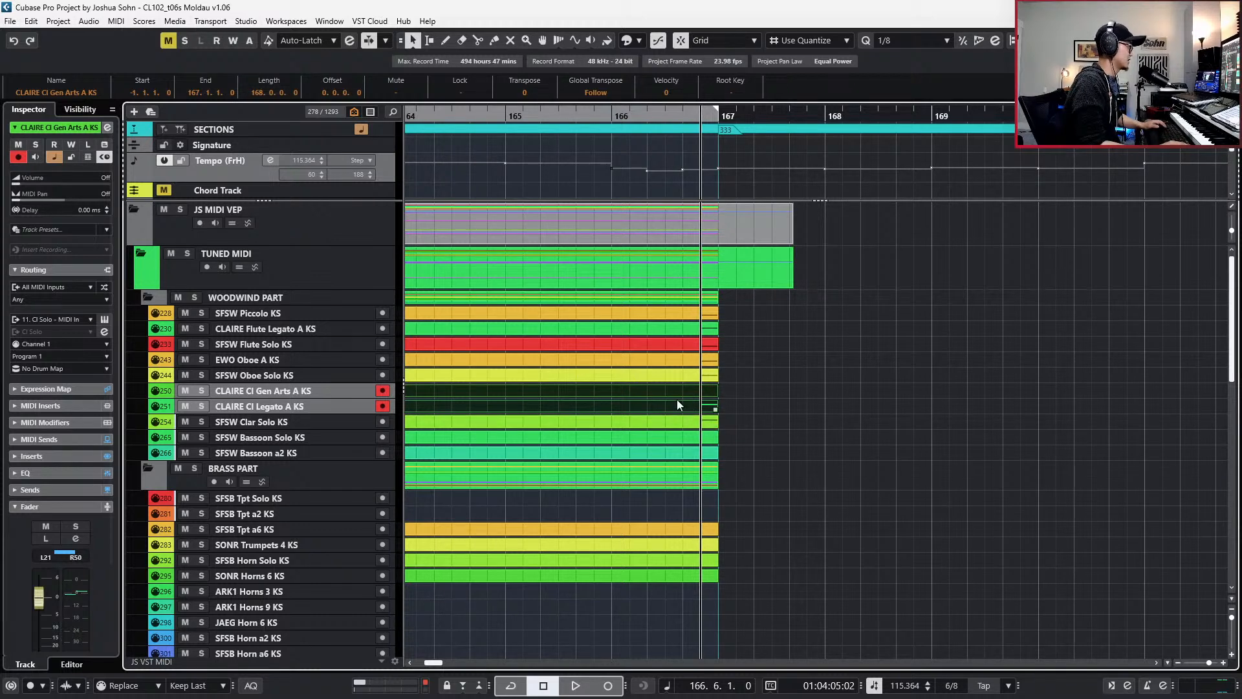
{"action": "left_click", "coordinate": [705, 417]}
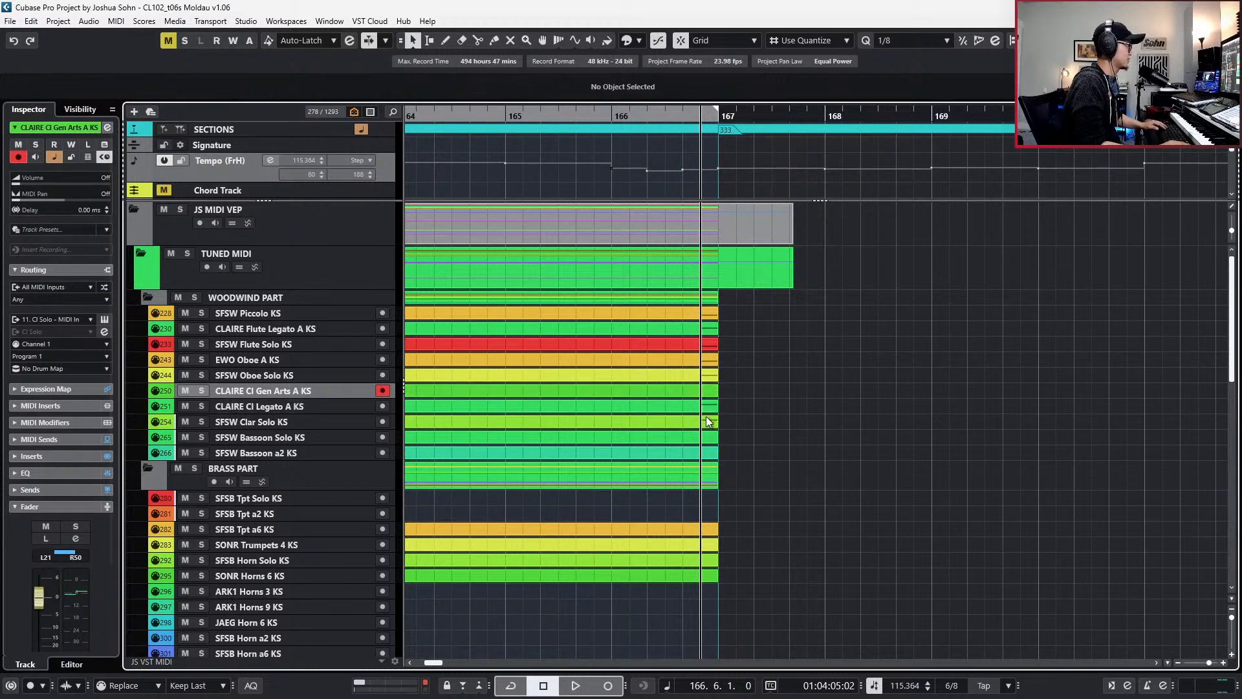
- Paste the B3 note into the SFSW Bassoon Solo part at 166.6.1 and transpose it down an octave to B2
{"action": "left_click", "coordinate": [706, 443]}
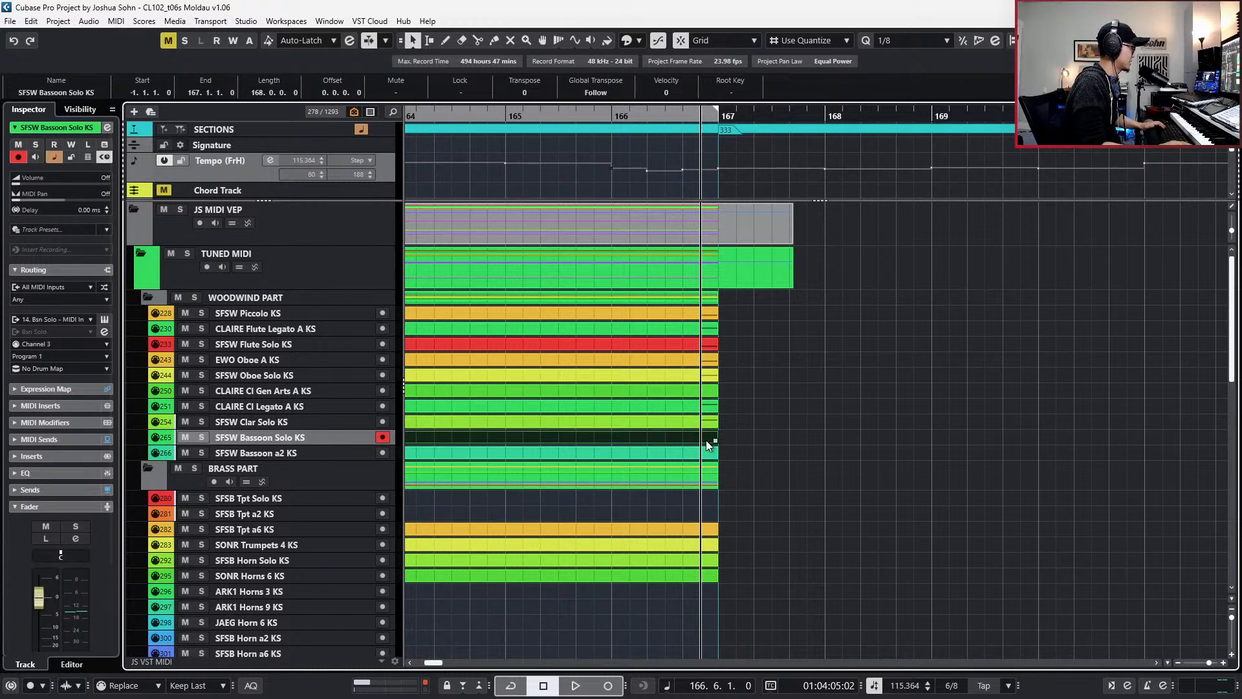
{"action": "double_click", "coordinate": [705, 440]}
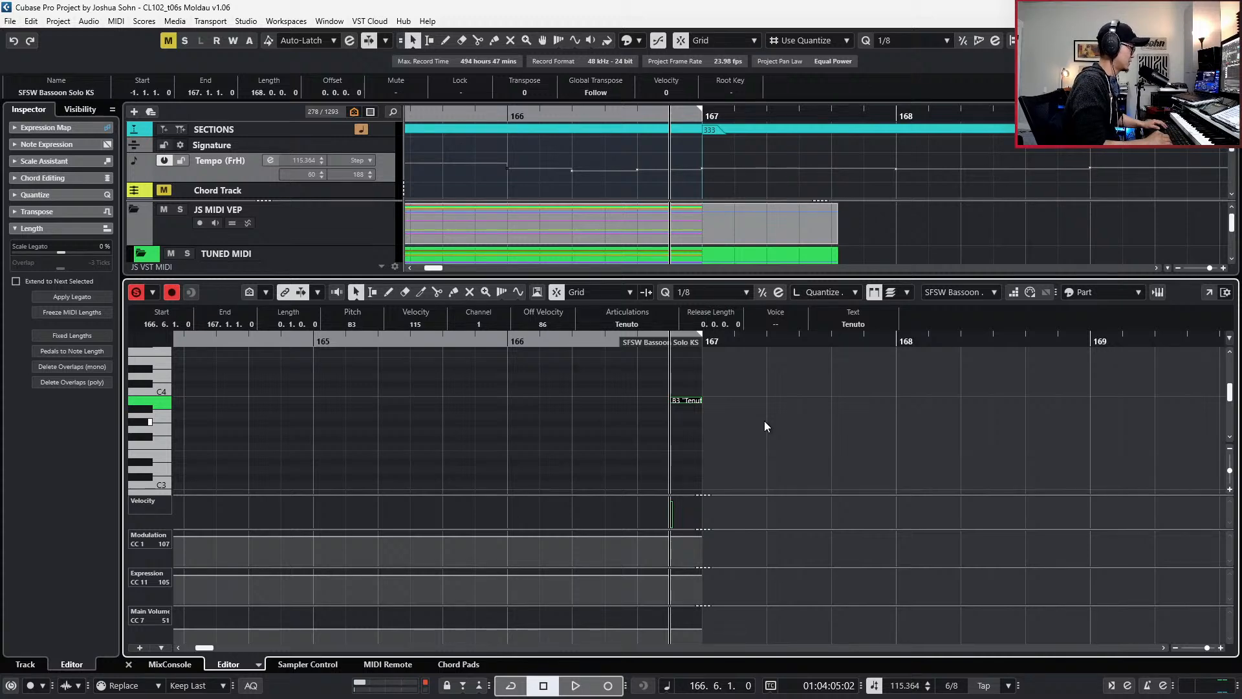
{"action": "key", "text": "shift+Down"}
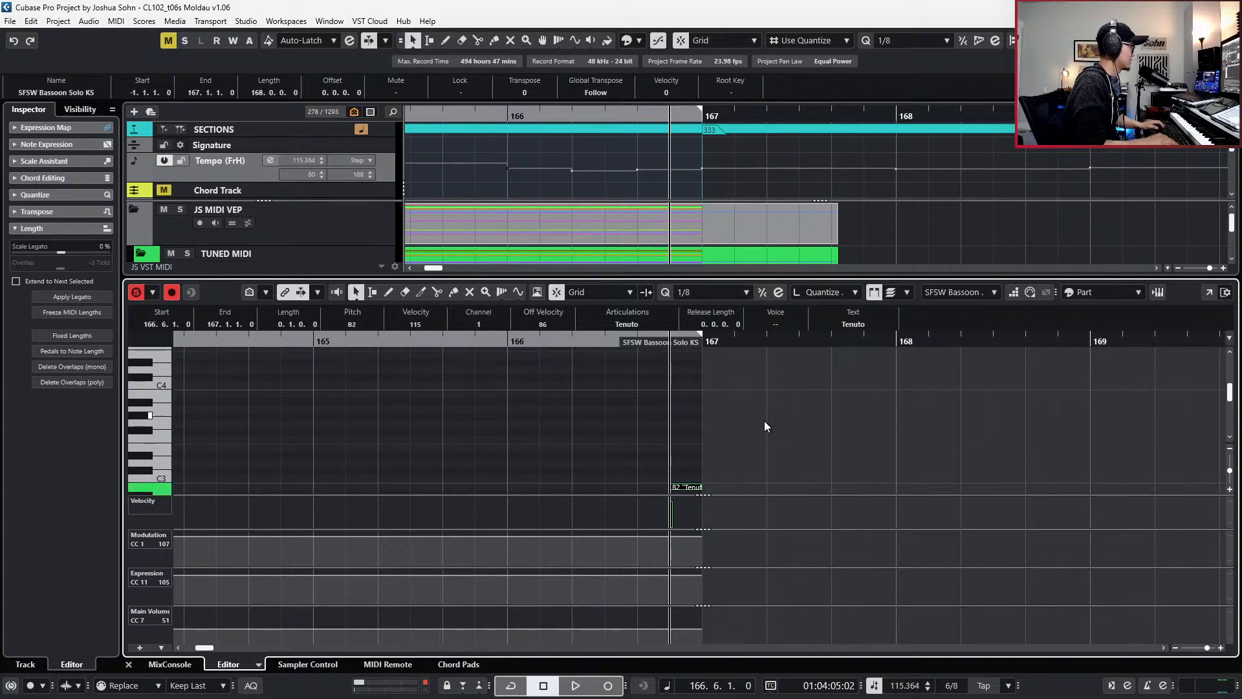
{"action": "key", "text": "ctrl+e"}
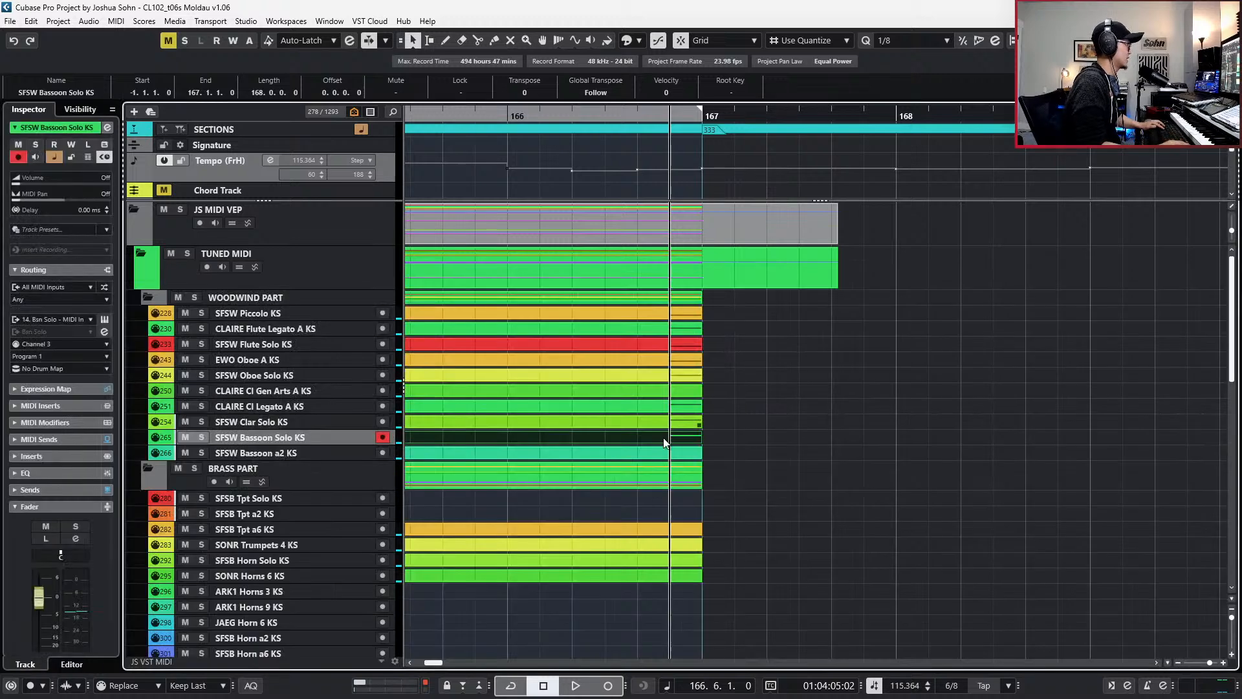
- Paste the B3 note into the SFSW Bassoon a2 part at 166.6.1, transpose it down an octave to B2 and audition it
{"action": "double_click", "coordinate": [666, 451]}
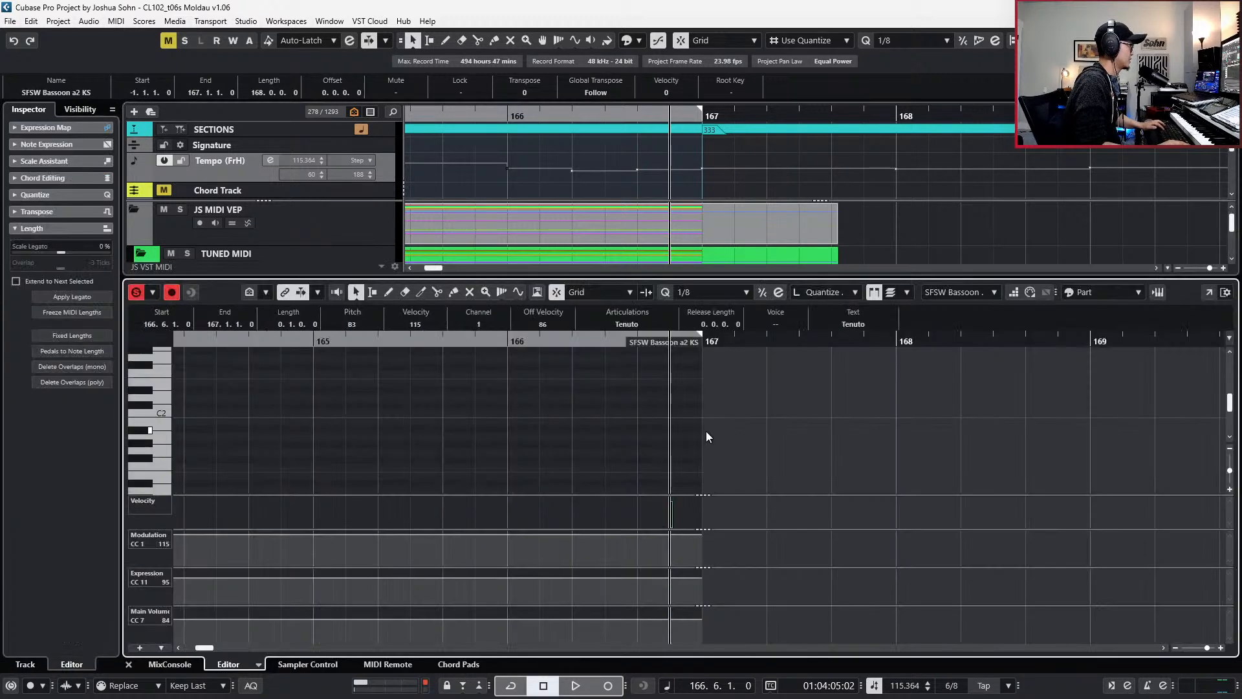
{"action": "scroll", "coordinate": [769, 425], "scroll_direction": "up", "scroll_amount": 10}
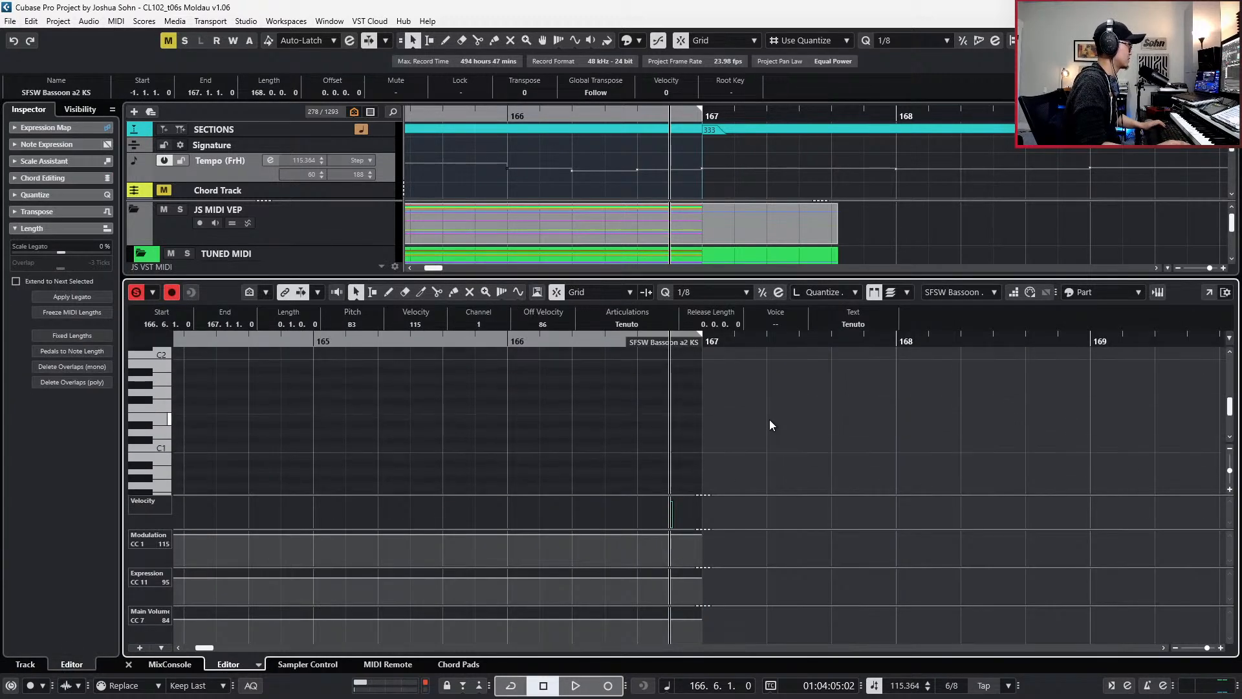
{"action": "key", "text": "shift+Down"}
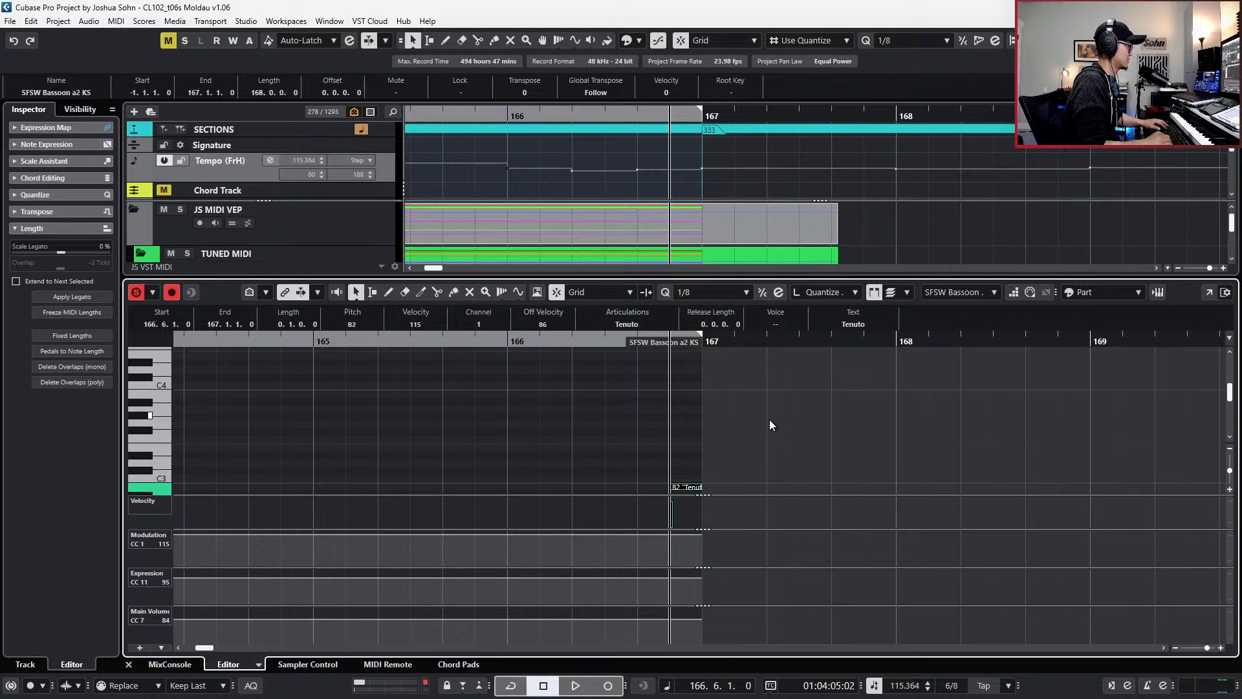
{"action": "key", "text": "s"}
{"action": "key", "text": "space"}
{"action": "key", "text": "space"}
{"action": "key", "text": "ctrl+e"}
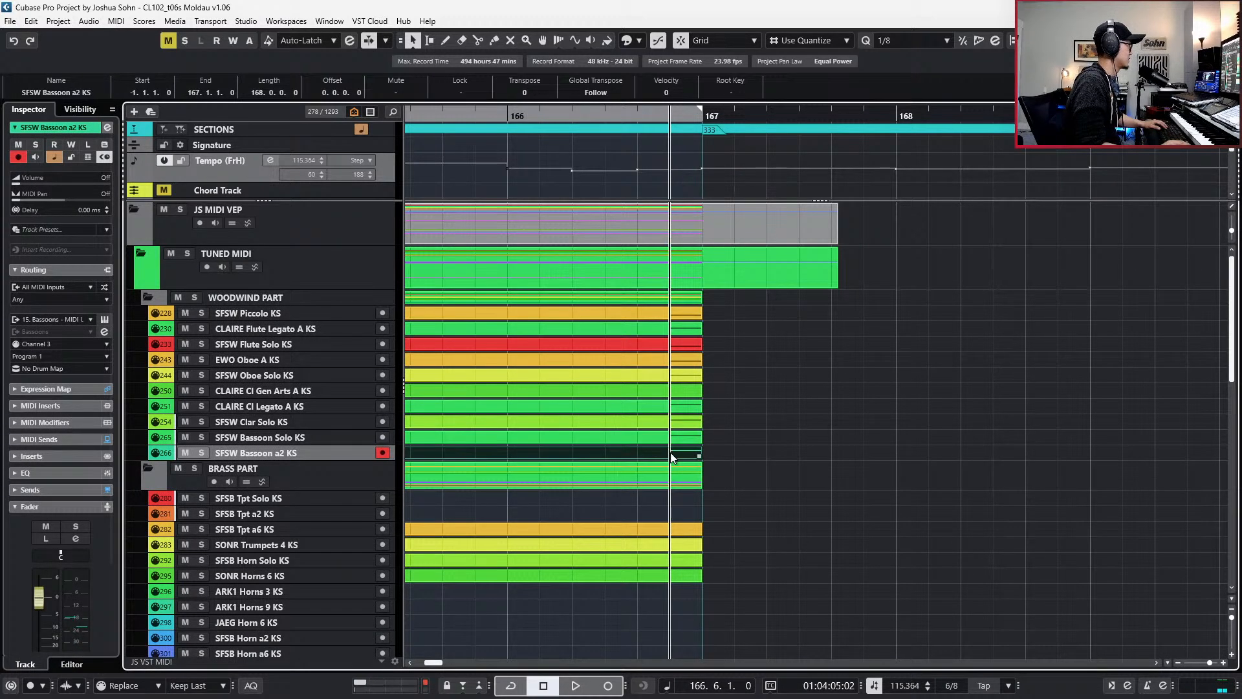
- Select the WOODWIND PART folder and play back the combined woodwind entry leading into bar 167
{"action": "key", "text": "g"}
{"action": "key", "text": "g"}
{"action": "key", "text": "g"}
{"action": "key", "text": "g"}
{"action": "key", "text": "g"}
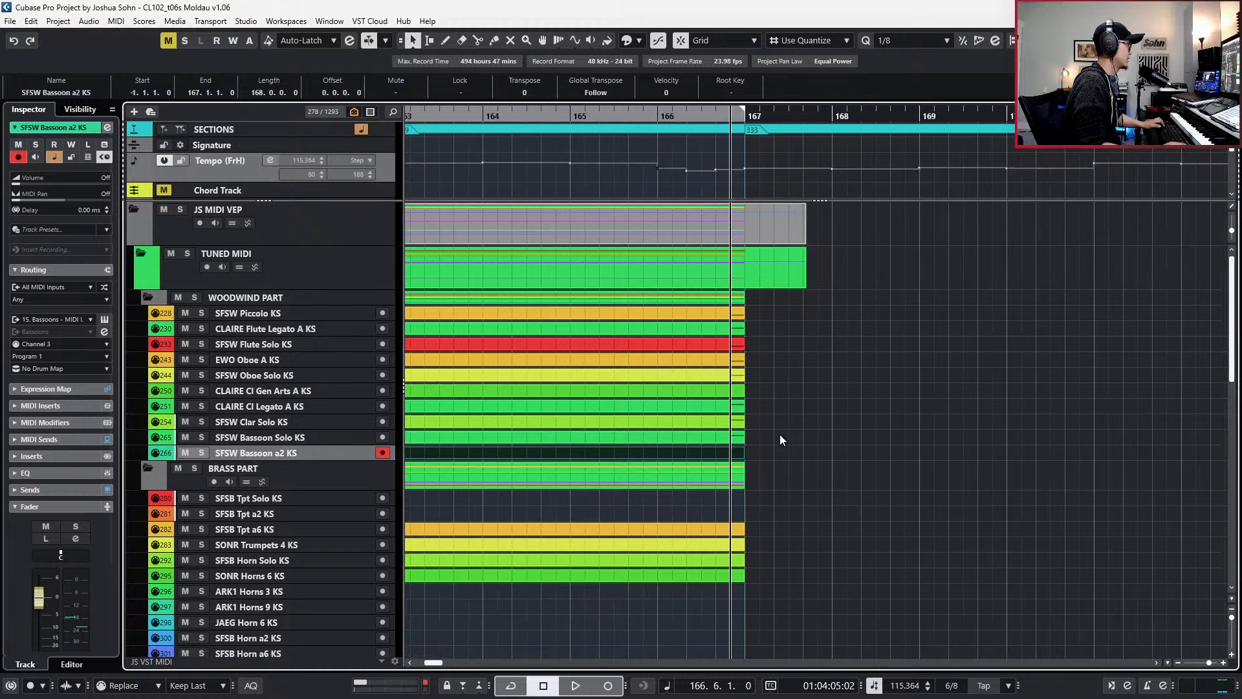
{"action": "key", "text": "g"}
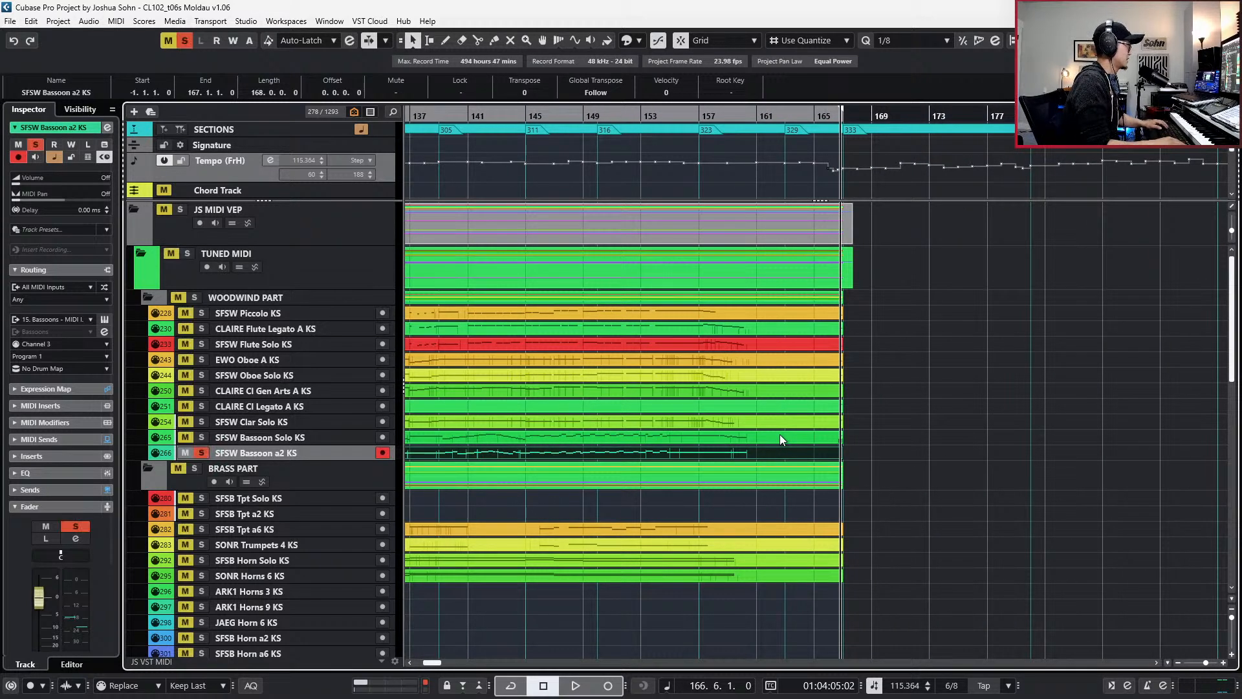
{"action": "left_click", "coordinate": [357, 301]}
{"action": "key", "text": "space"}
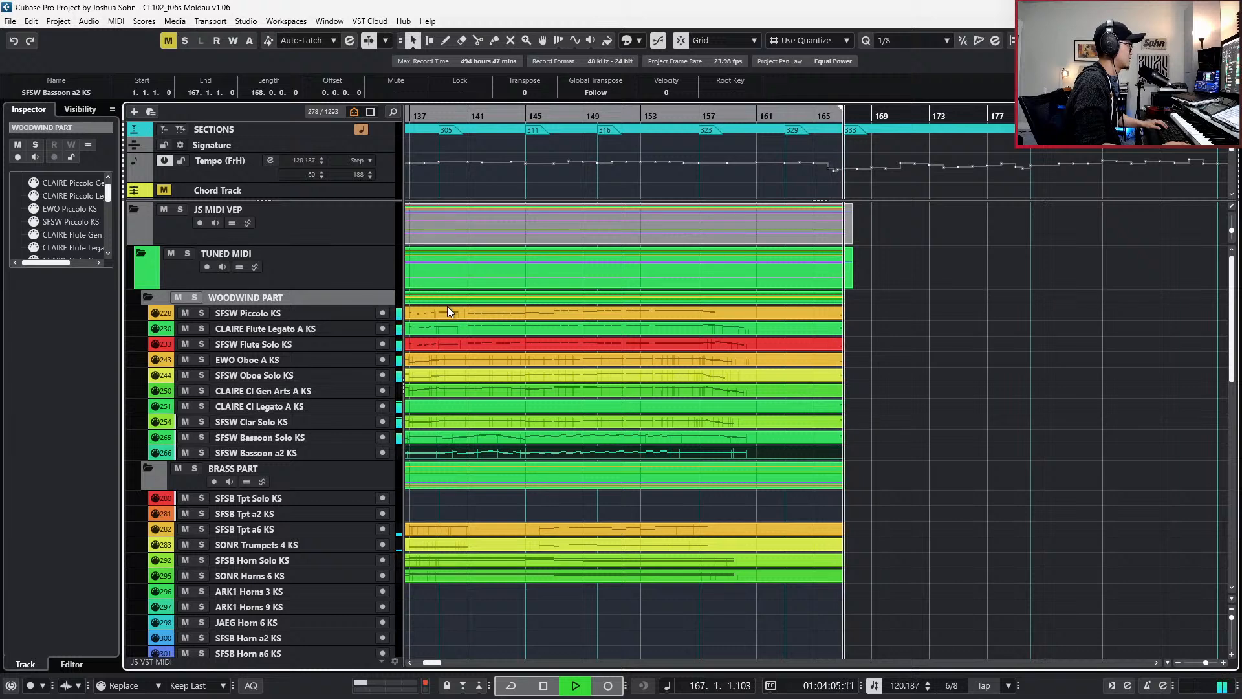
{"action": "key", "text": "space"}
- Open the woodwind parts together in the Key Editor with SFSW Piccolo as the active part
{"action": "scroll", "coordinate": [806, 379], "scroll_direction": "down", "scroll_amount": 2}
{"action": "scroll", "coordinate": [895, 438], "scroll_direction": "left", "scroll_amount": 4}
{"action": "key", "text": "KP_Subtract"}
{"action": "key", "text": "KP_Subtract"}
{"action": "key", "text": "KP_Subtract"}
{"action": "key", "text": "KP_Subtract"}
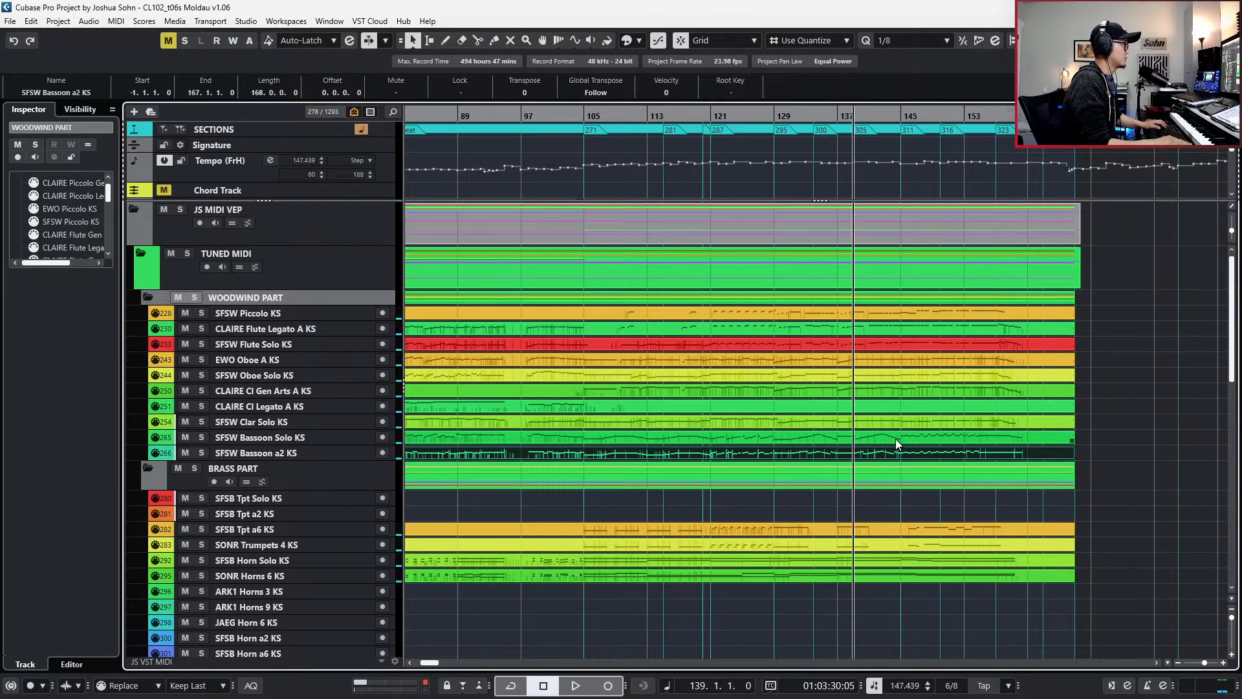
{"action": "left_click_drag", "start_coordinate": [1084, 306], "coordinate": [1025, 346]}
{"action": "double_click", "coordinate": [1025, 346]}
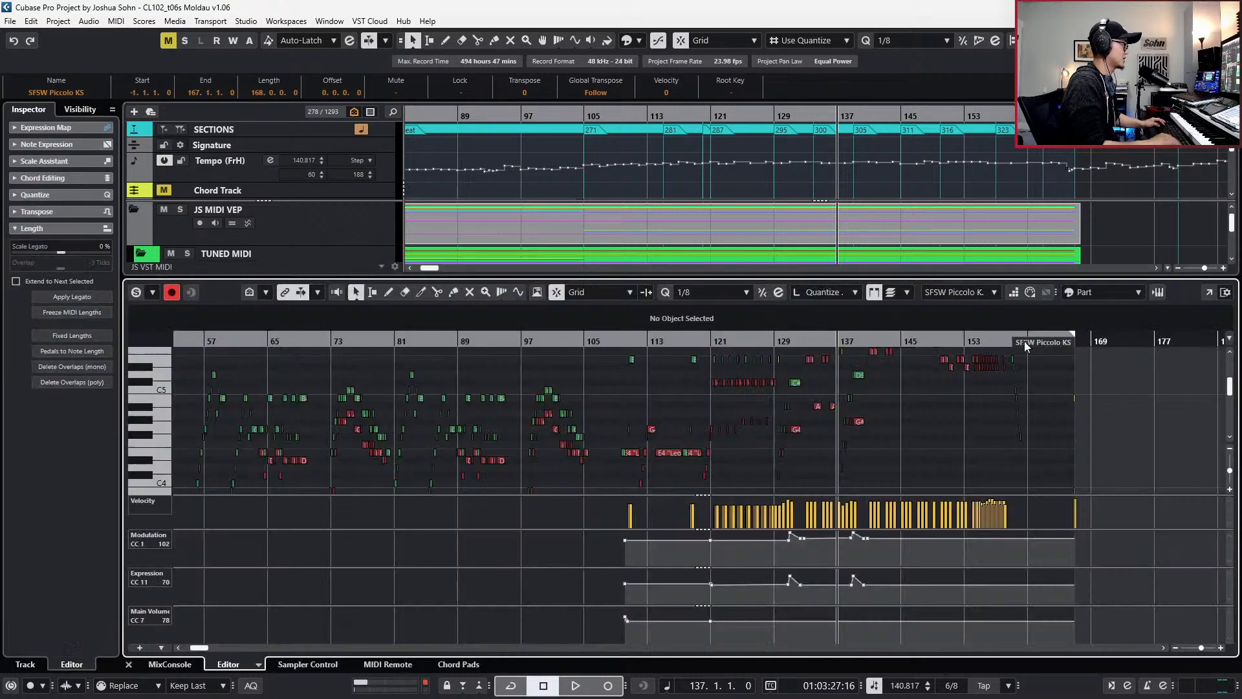
- Select the notes at the start of the piccolo passage and move the playhead to them at 109.5.1
{"action": "key", "text": "KP_Subtract"}
{"action": "key", "text": "KP_Subtract"}
{"action": "key", "text": "KP_Subtract"}
{"action": "key", "text": "KP_Subtract"}
{"action": "key", "text": "KP_Subtract"}
{"action": "key", "text": "KP_Subtract"}
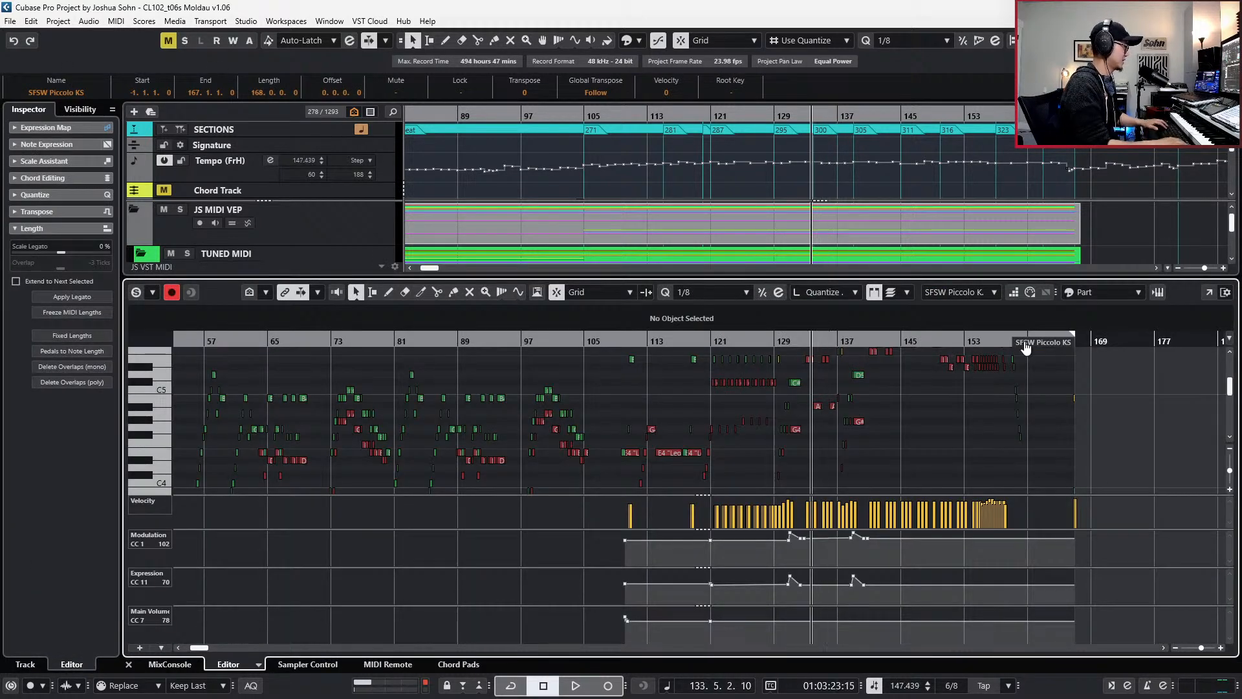
{"action": "key", "text": "space"}
{"action": "key", "text": "g"}
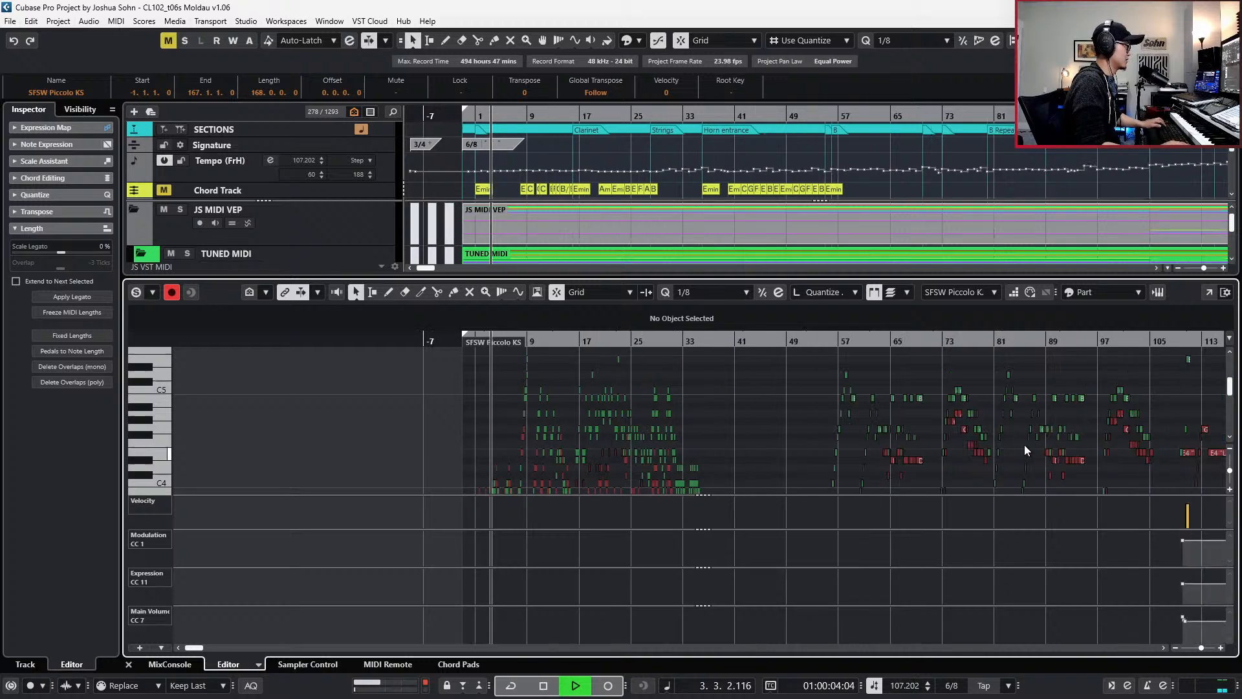
{"action": "key", "text": "g"}
{"action": "key", "text": "g"}
{"action": "left_click_drag", "start_coordinate": [498, 418], "coordinate": [522, 471]}
{"action": "key", "text": "l"}
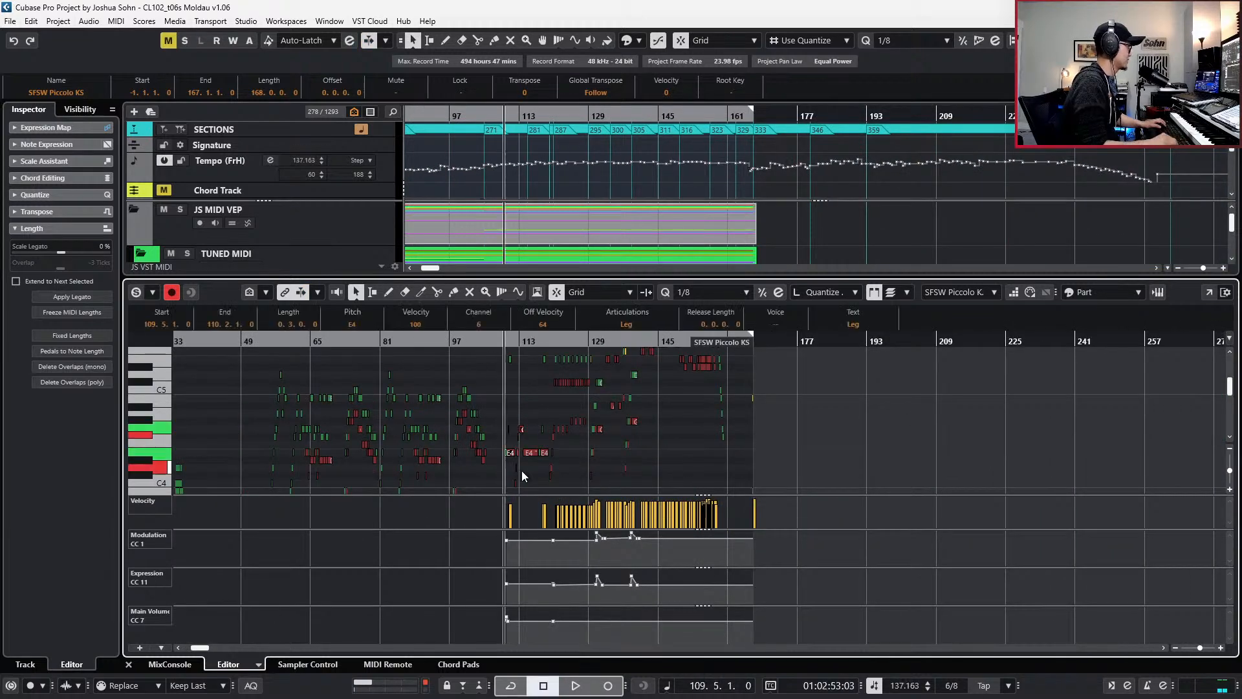
- Record a live CC 11 expression pass for the SFSW Piccolo part from about bar 121 to bar 159
{"action": "key", "text": "h"}
{"action": "key", "text": "h"}
{"action": "key", "text": "h"}
{"action": "key", "text": "h"}
{"action": "key", "text": "h"}
{"action": "key", "text": "h"}
{"action": "scroll", "coordinate": [535, 446], "scroll_direction": "up", "scroll_amount": 5}
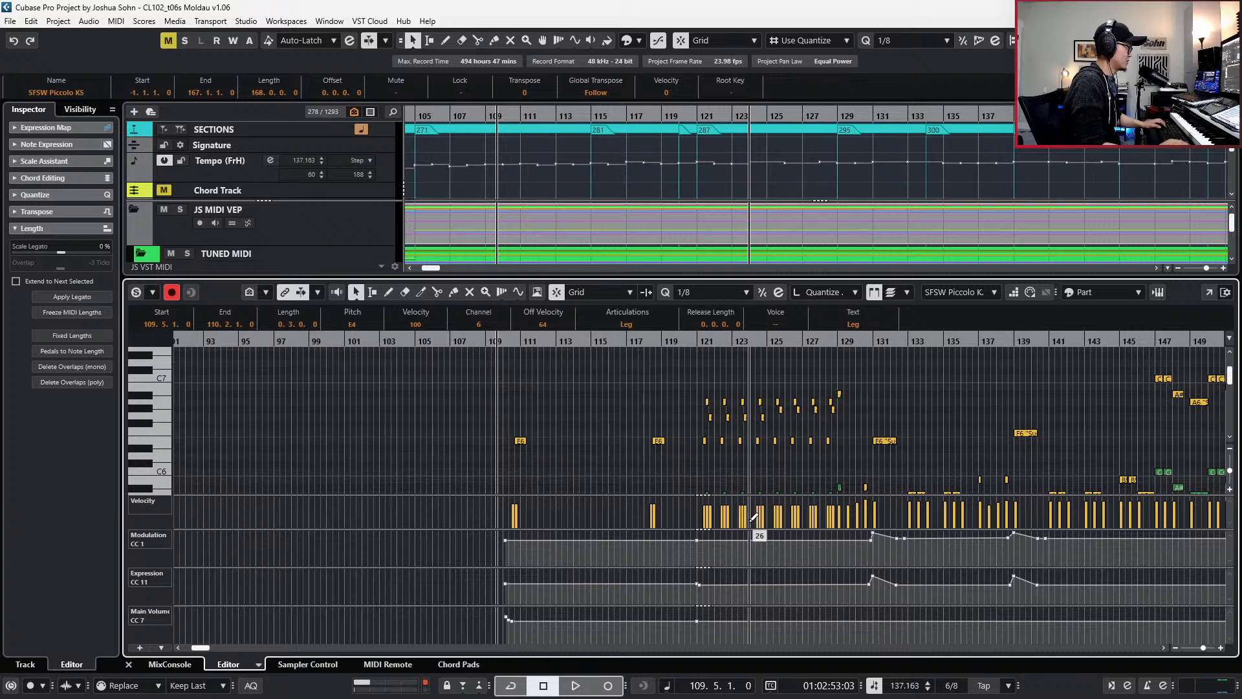
{"action": "scroll", "coordinate": [855, 424], "scroll_direction": "down", "scroll_amount": 3}
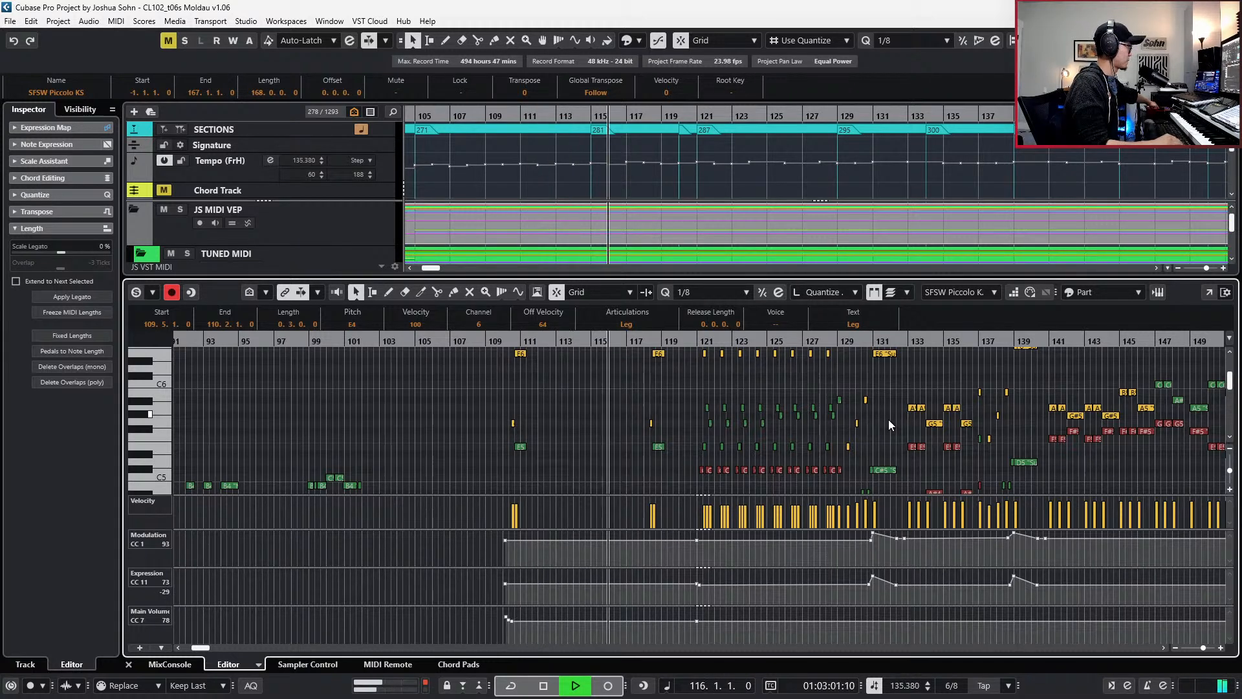
{"action": "key", "text": "KP_Multiply"}
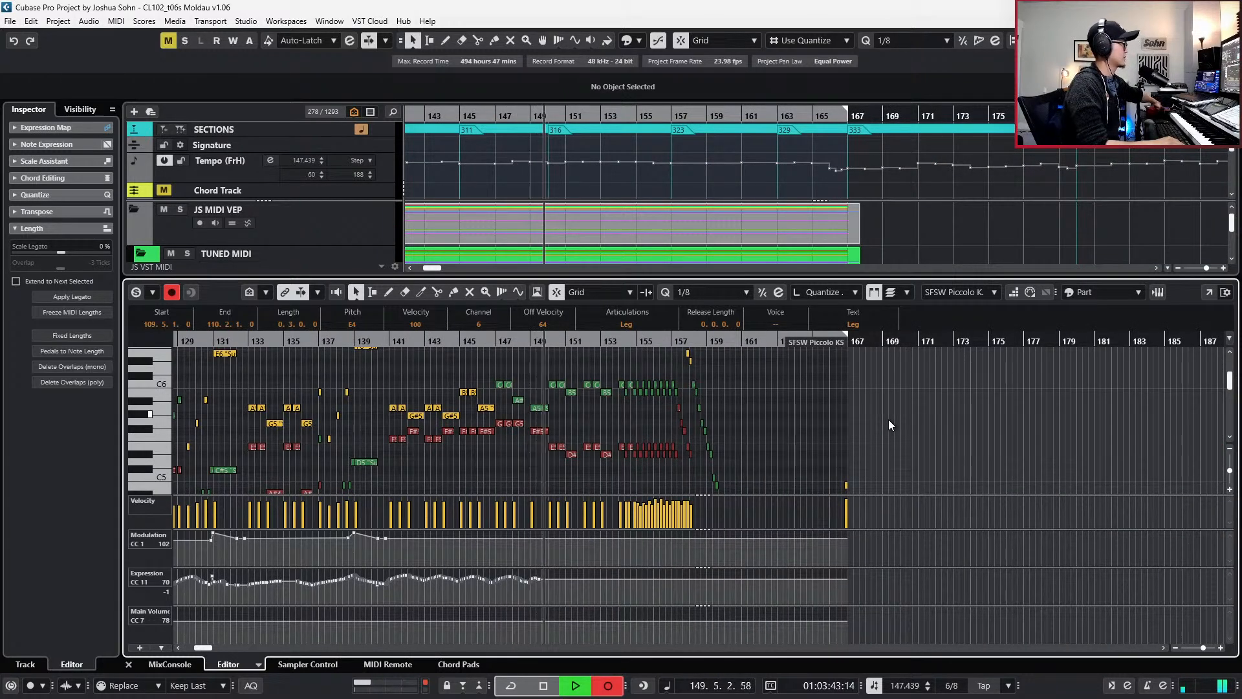
{"action": "scroll", "coordinate": [875, 409], "scroll_direction": "up", "scroll_amount": 3}
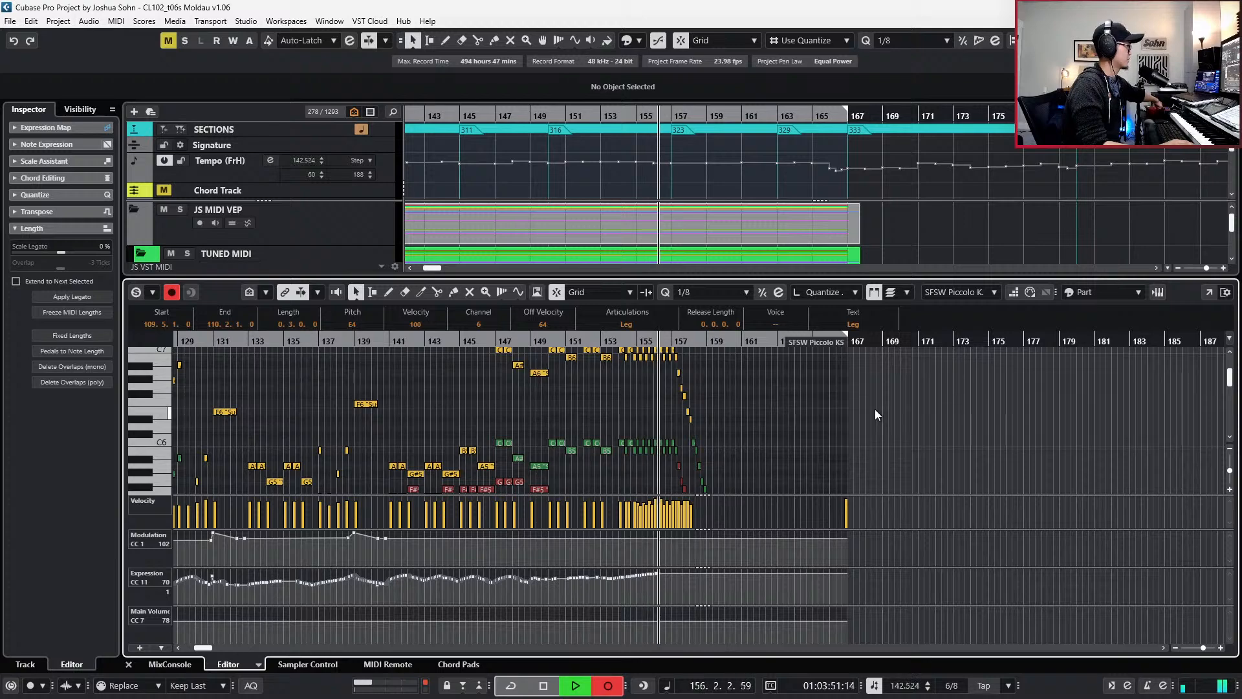
{"action": "scroll", "coordinate": [893, 410], "scroll_direction": "down", "scroll_amount": 4}
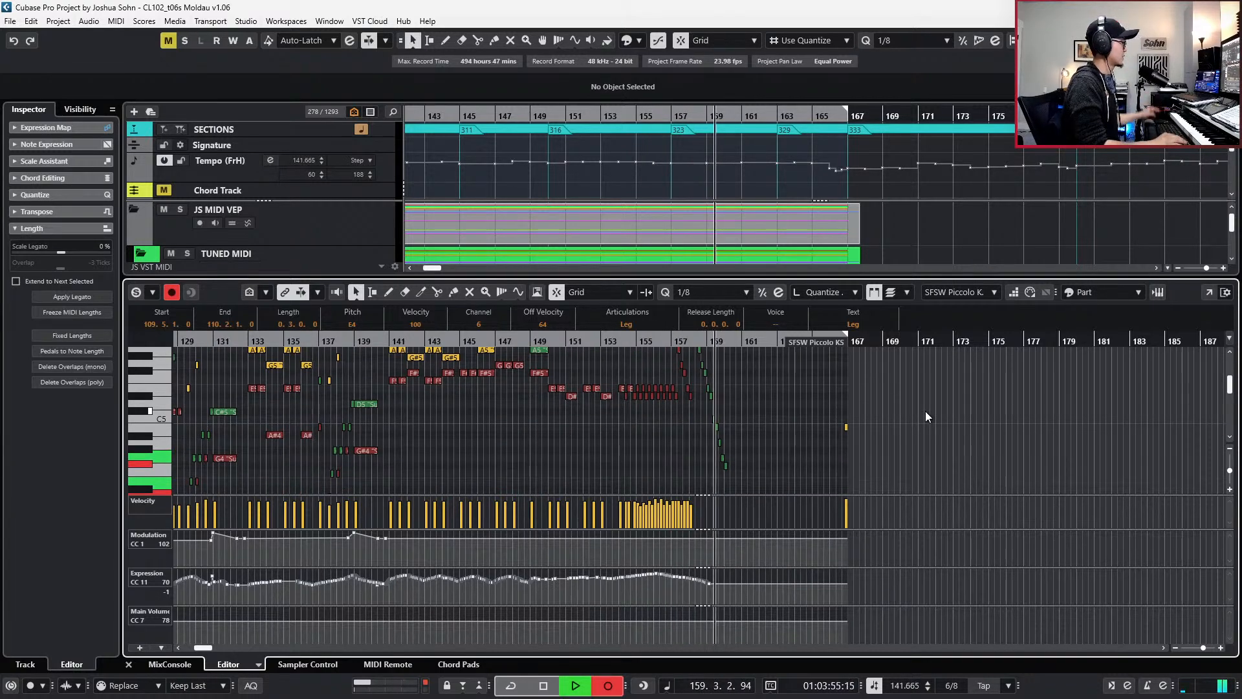
{"action": "key", "text": "space"}
{"action": "scroll", "coordinate": [785, 546], "scroll_direction": "right", "scroll_amount": 3}
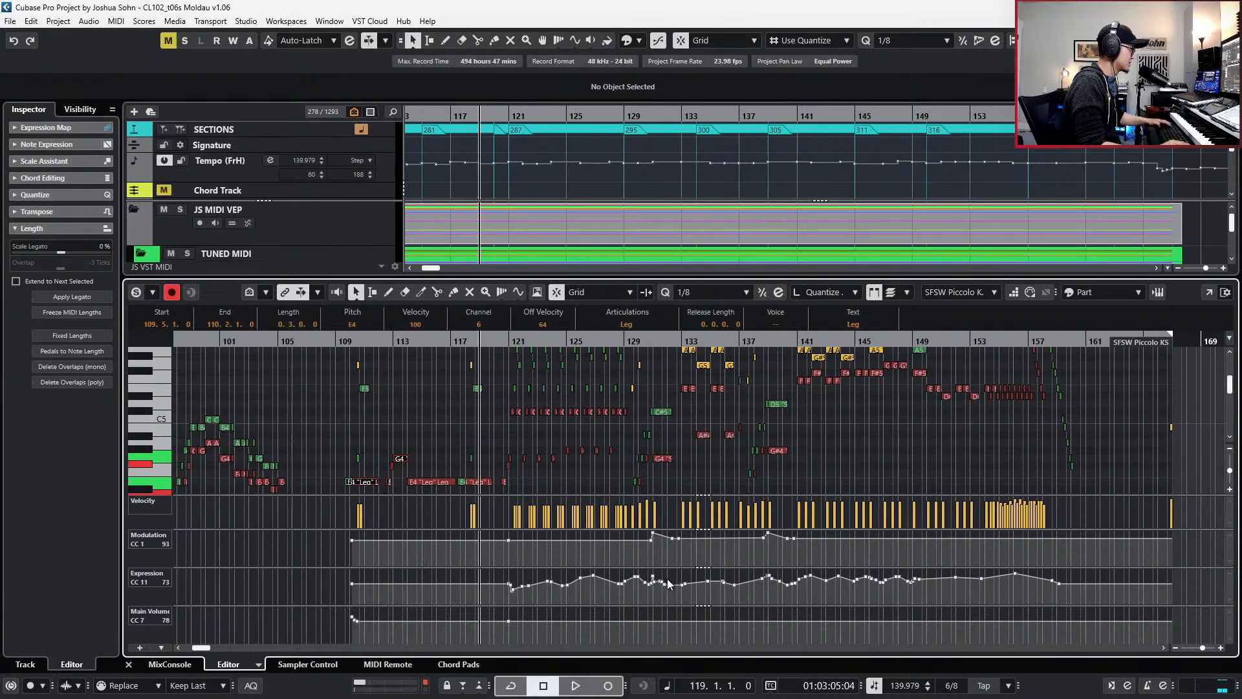
- Adjust the piccolo expression points around bar 131 and raise the curve to 95 at 166.3.1 before the final note
{"action": "scroll", "coordinate": [655, 578], "scroll_direction": "up", "scroll_amount": 3}
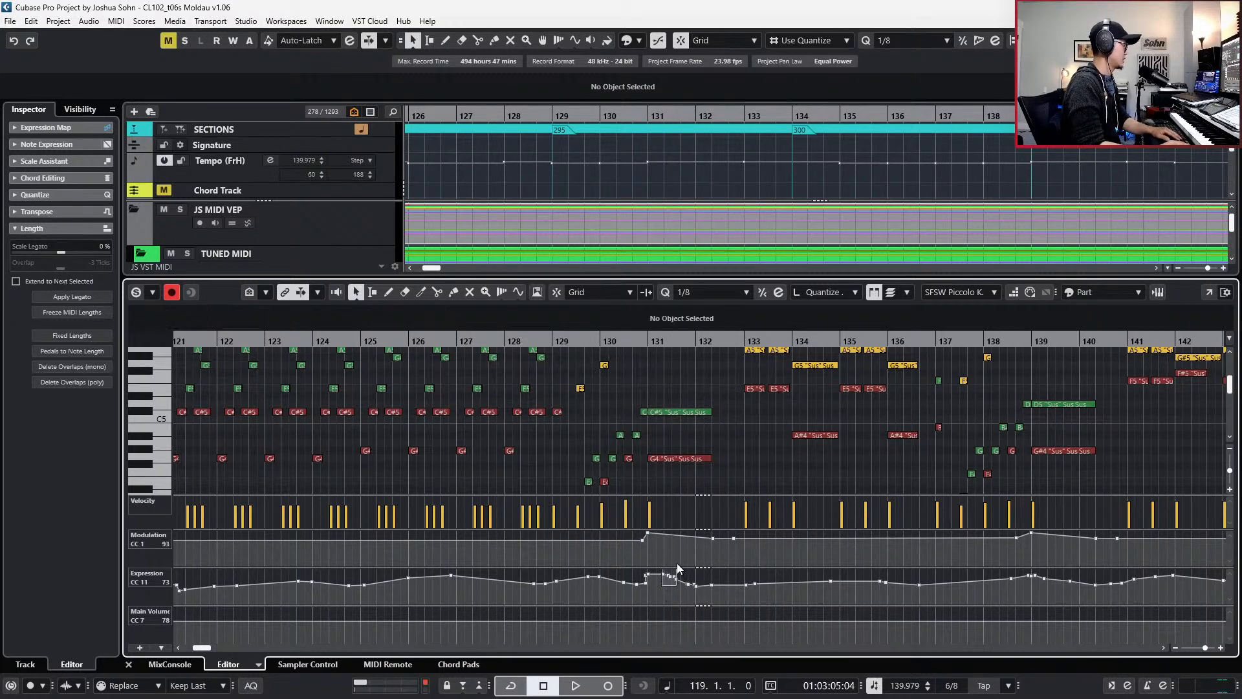
{"action": "scroll", "coordinate": [764, 590], "scroll_direction": "down", "scroll_amount": 2}
{"action": "scroll", "coordinate": [763, 595], "scroll_direction": "right", "scroll_amount": 8}
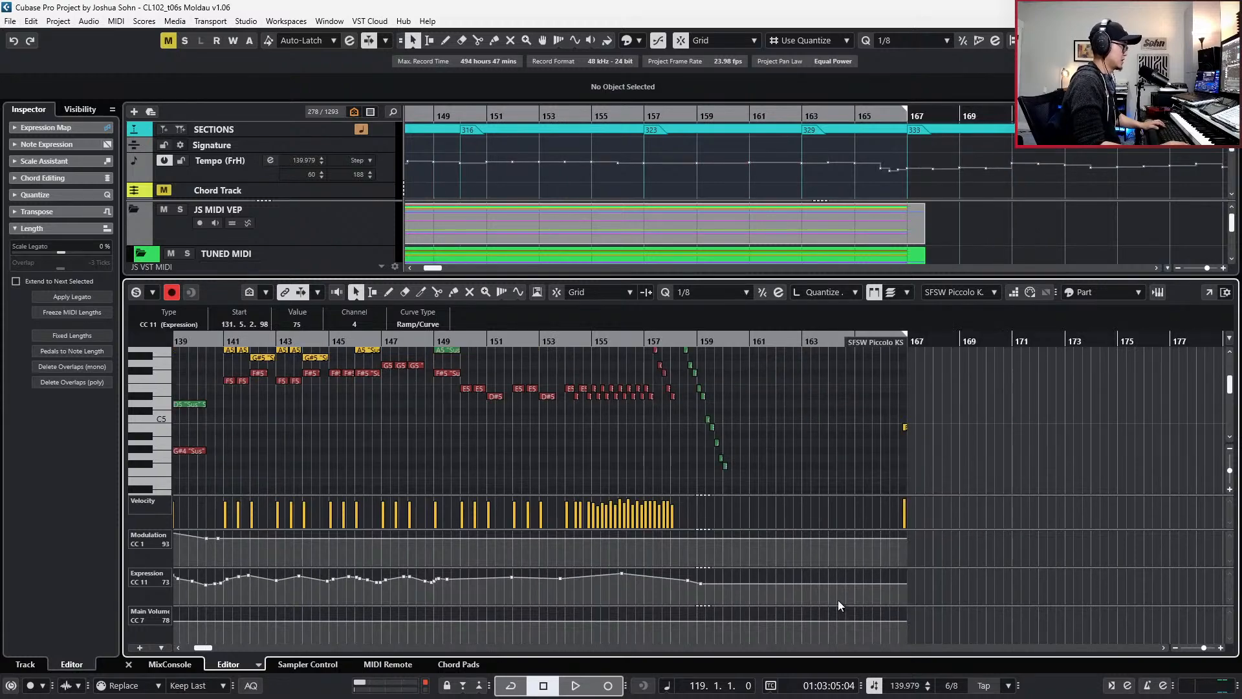
{"action": "left_click_drag", "start_coordinate": [879, 585], "coordinate": [894, 575]}
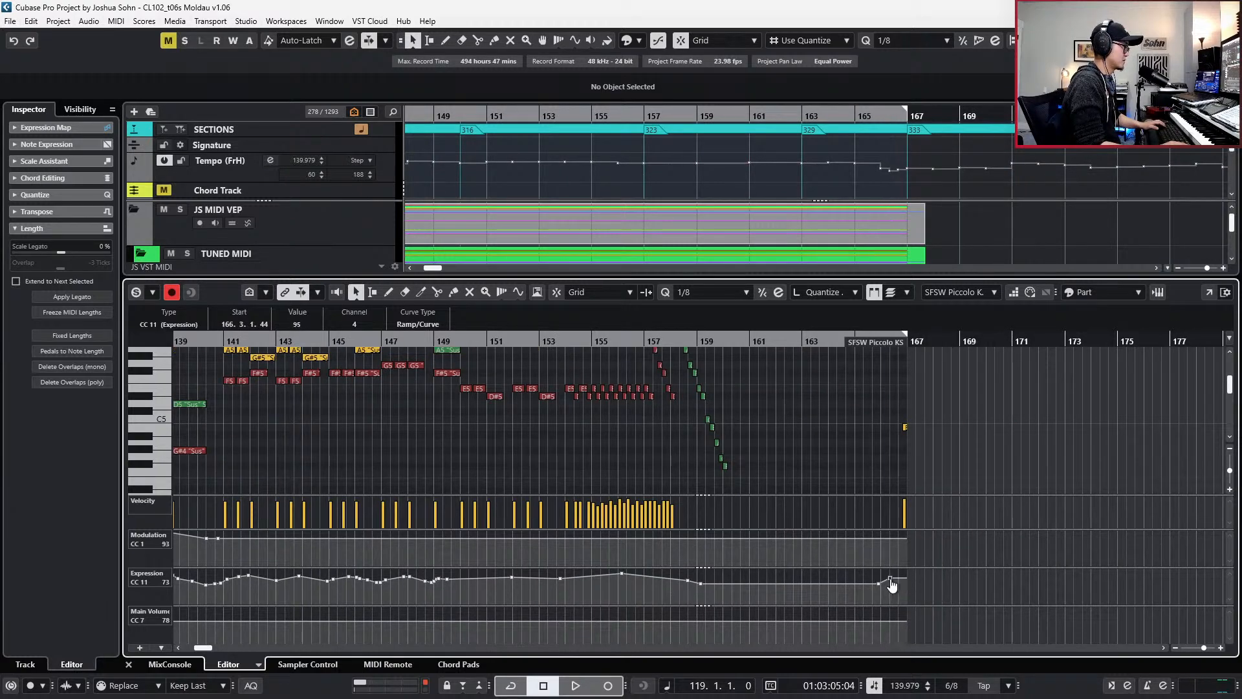
- Make CLAIRE Flute Legato A the active part and record its CC 11 expression from about bar 121 to bar 162
{"action": "scroll", "coordinate": [899, 566], "scroll_direction": "down", "scroll_amount": 3}
{"action": "key", "text": "Down"}
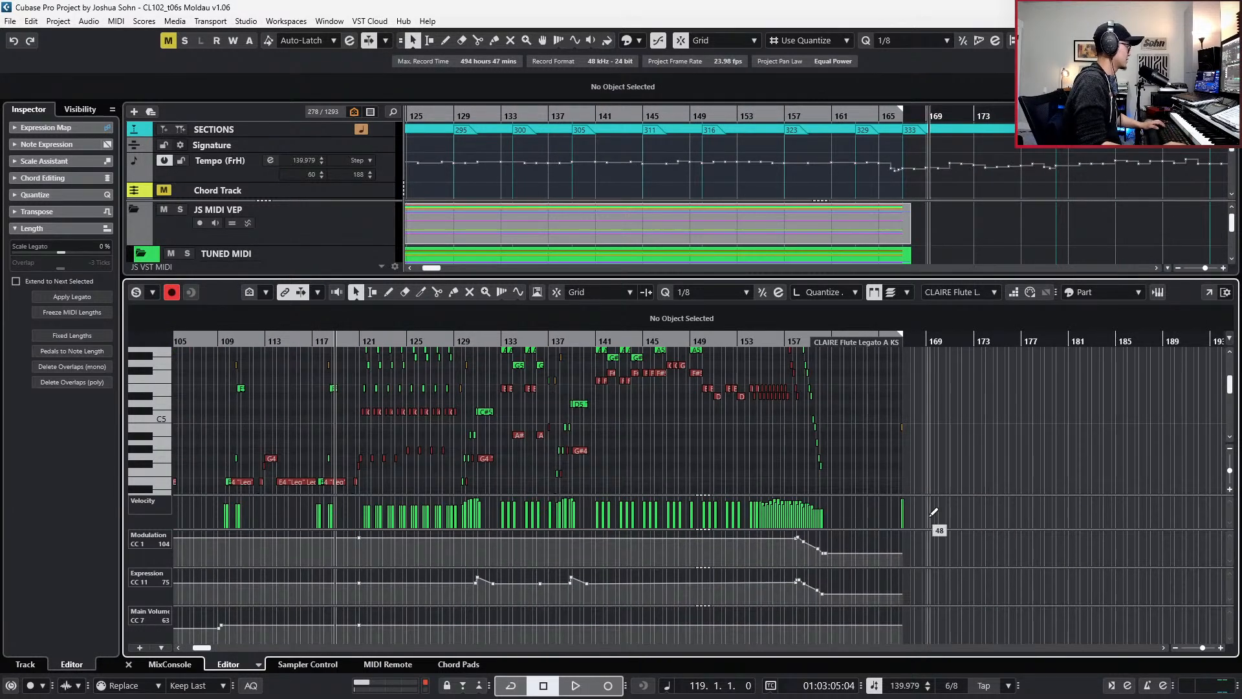
{"action": "scroll", "coordinate": [933, 511], "scroll_direction": "left", "scroll_amount": 2}
{"action": "key", "text": "KP_Subtract"}
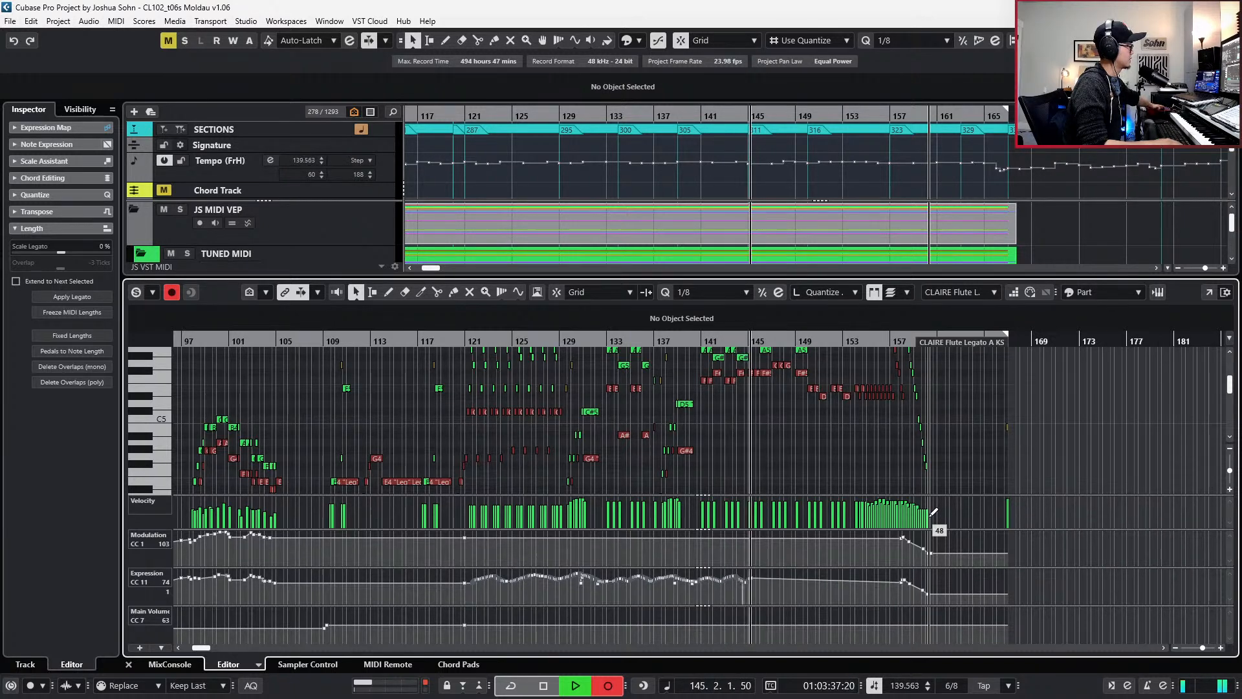
{"action": "scroll", "coordinate": [1004, 421], "scroll_direction": "up", "scroll_amount": 3}
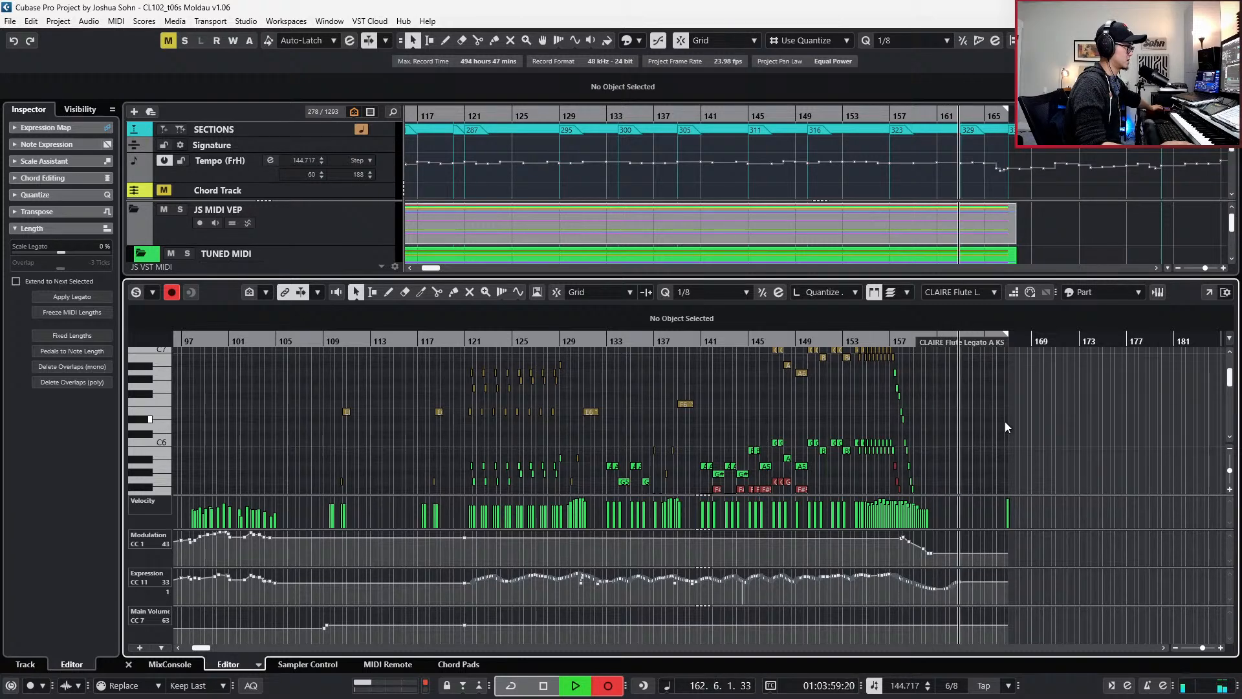
{"action": "key", "text": "space"}
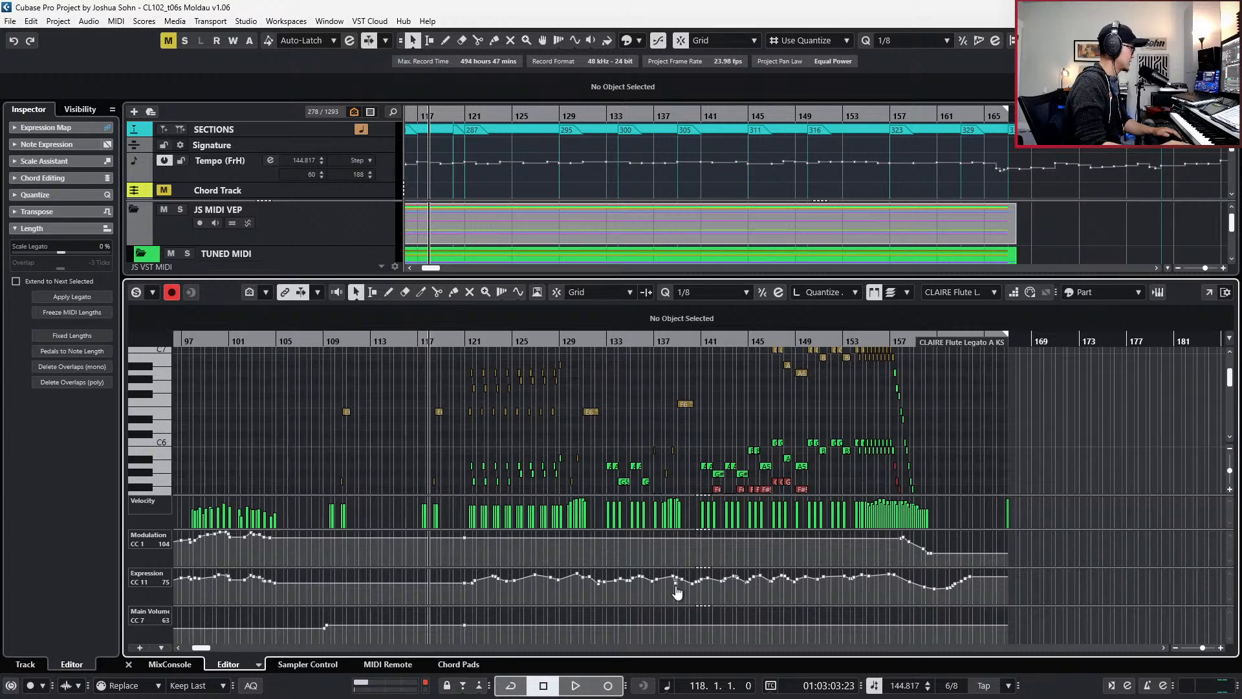
- Make SFSW Flute Solo the active part and record CC 7 main volume movement from about bar 121 to bar 128
{"action": "key", "text": "Down"}
{"action": "key", "text": "ctrl+KP_Subtract"}
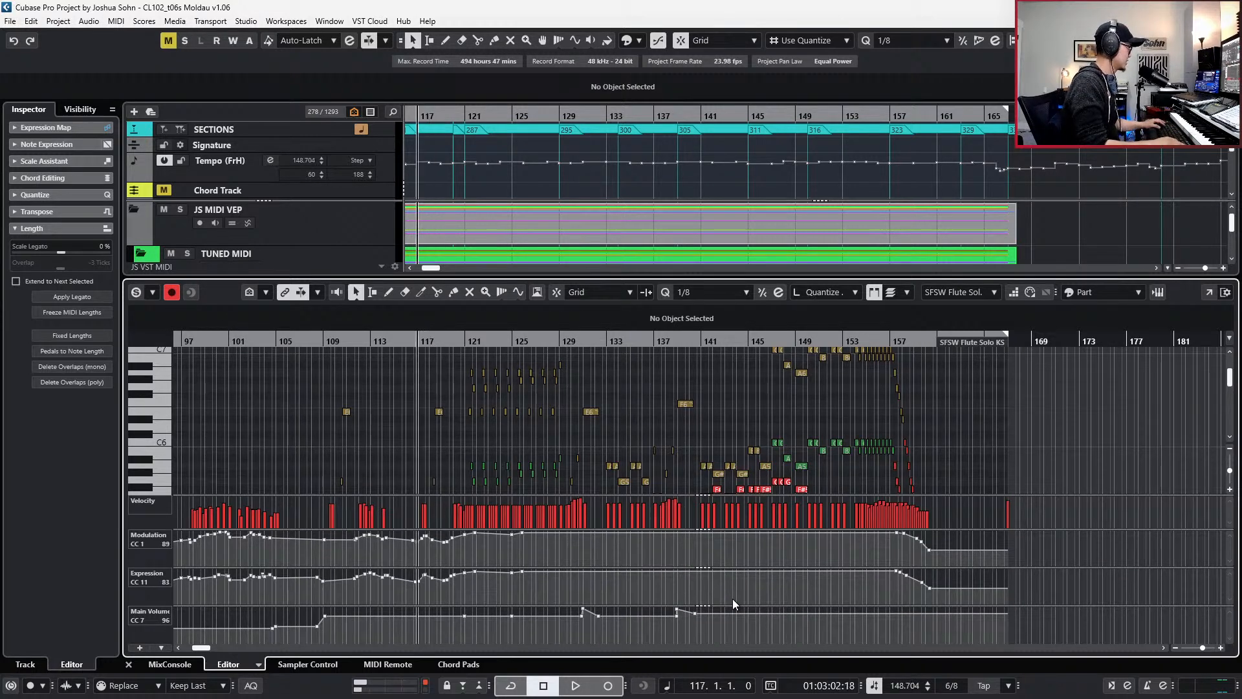
{"action": "key", "text": "space"}
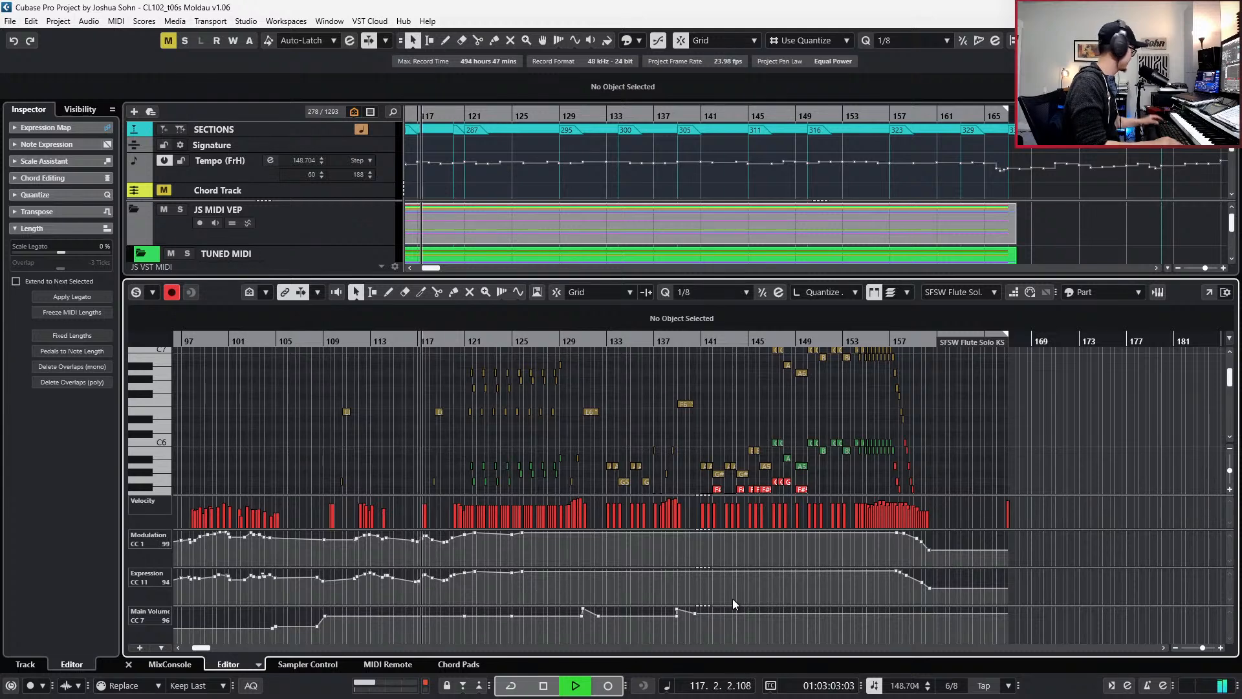
{"action": "scroll", "coordinate": [840, 451], "scroll_direction": "down", "scroll_amount": 3}
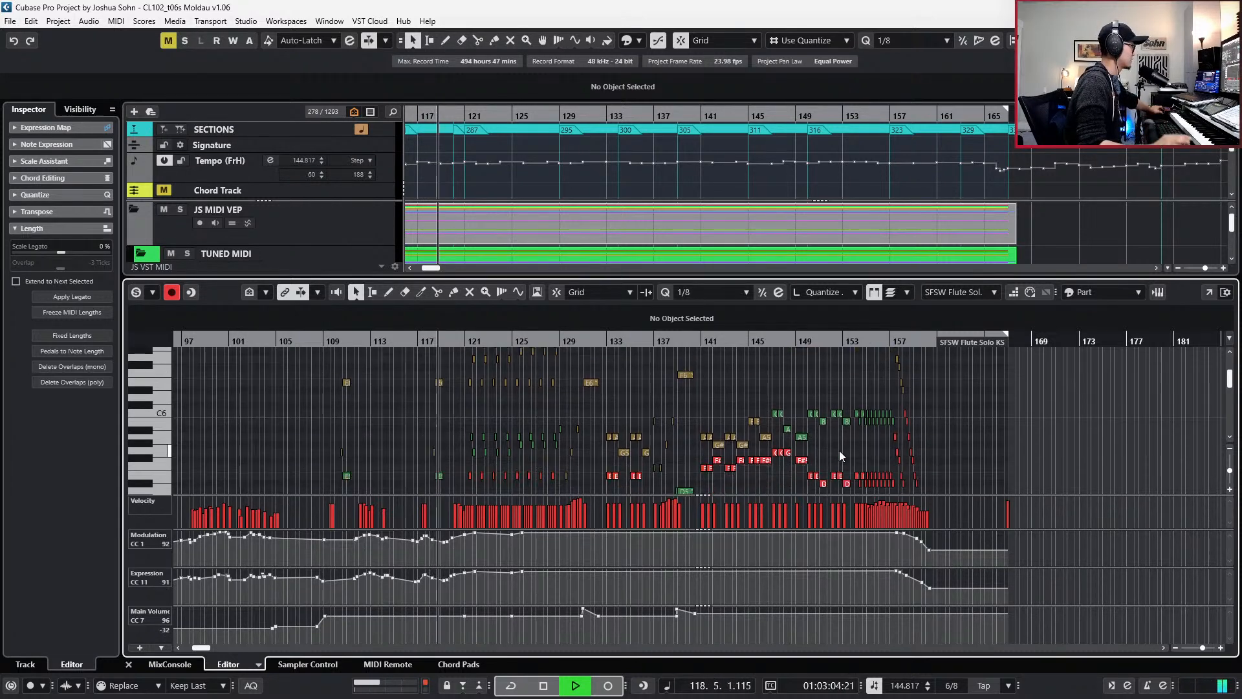
{"action": "scroll", "coordinate": [938, 406], "scroll_direction": "down", "scroll_amount": 1}
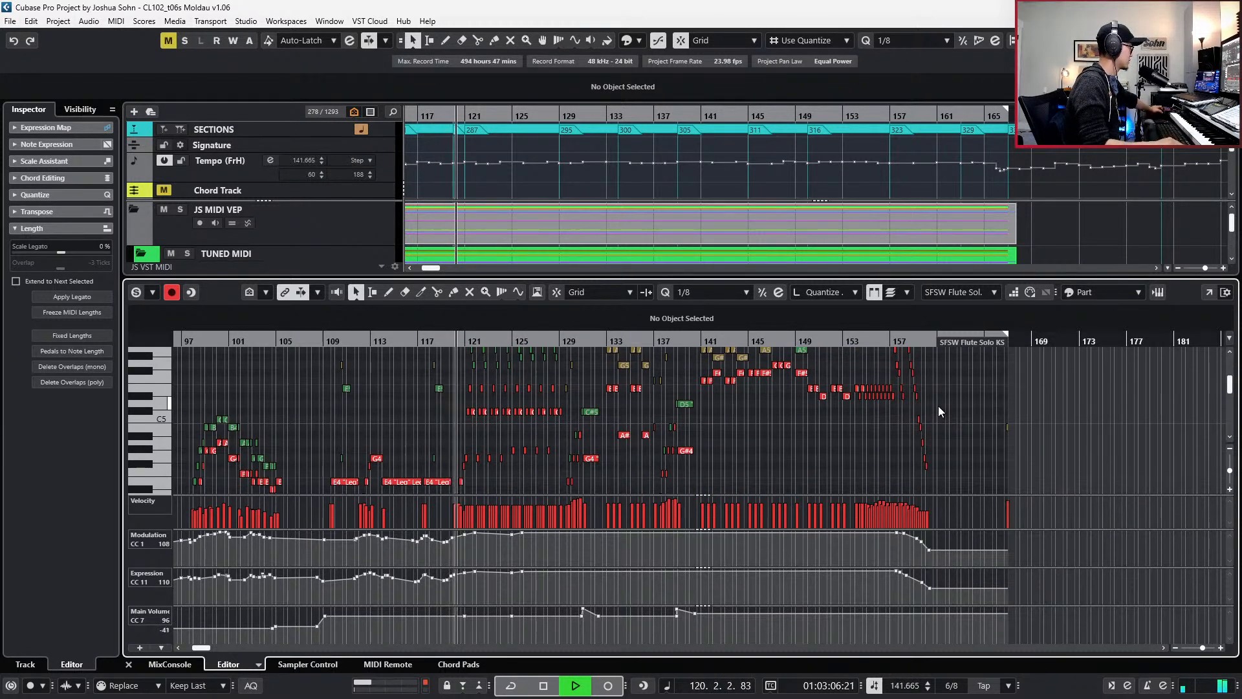
{"action": "key", "text": "KP_Multiply"}
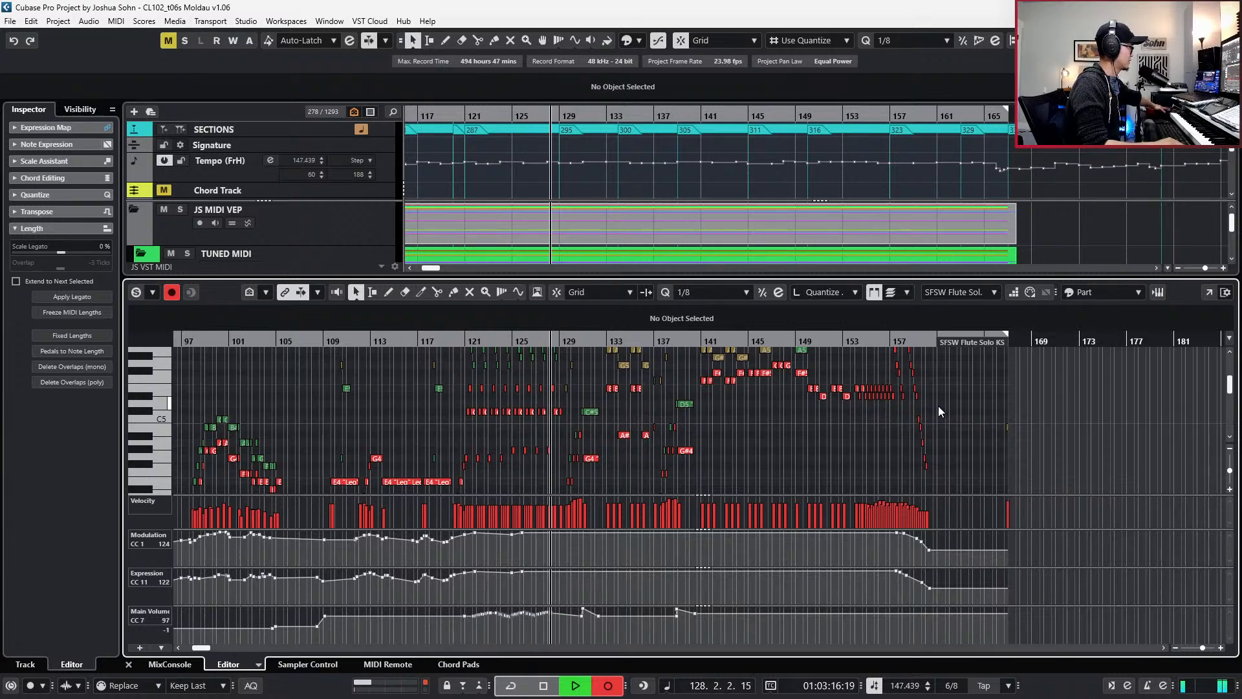
{"action": "key", "text": "space"}
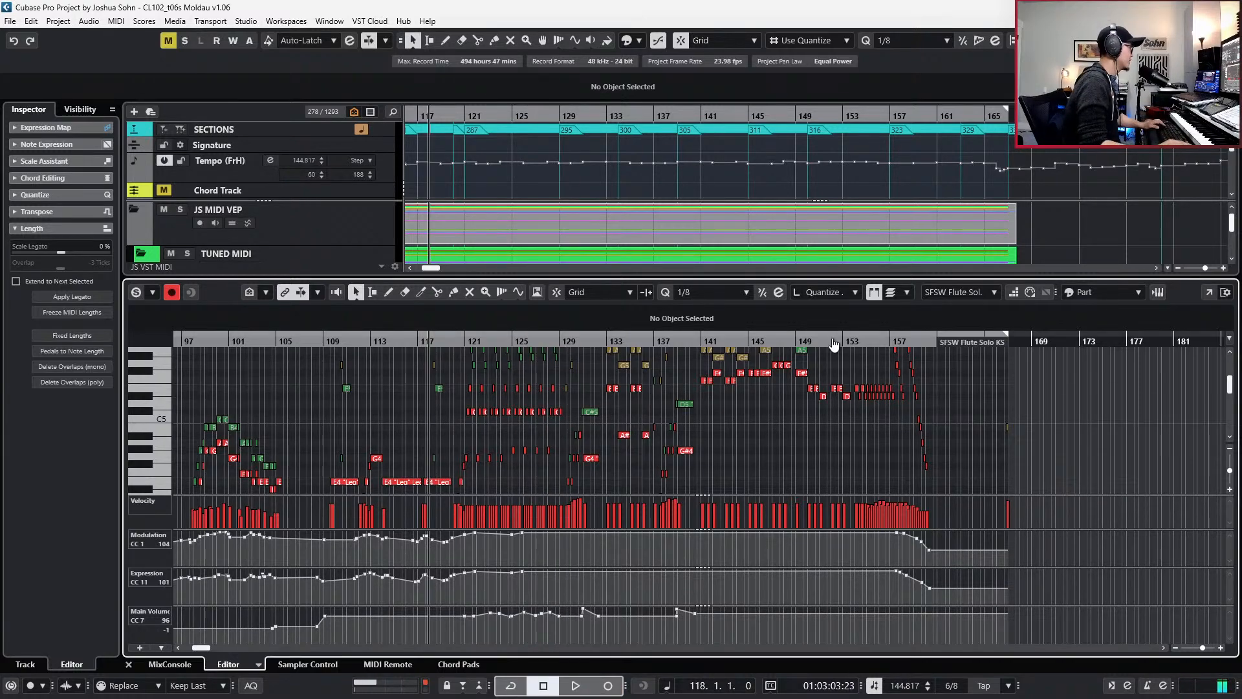
- Move the playhead to bar 121 and open all the WOODWIND PART tracks together in a soloed Key Editor window
{"action": "left_click_drag", "start_coordinate": [708, 340], "coordinate": [662, 372]}
{"action": "scroll", "coordinate": [676, 383], "scroll_direction": "left", "scroll_amount": 5}
{"action": "key", "text": "s"}
{"action": "key", "text": "shift+n"}
{"action": "key", "text": "shift+n"}
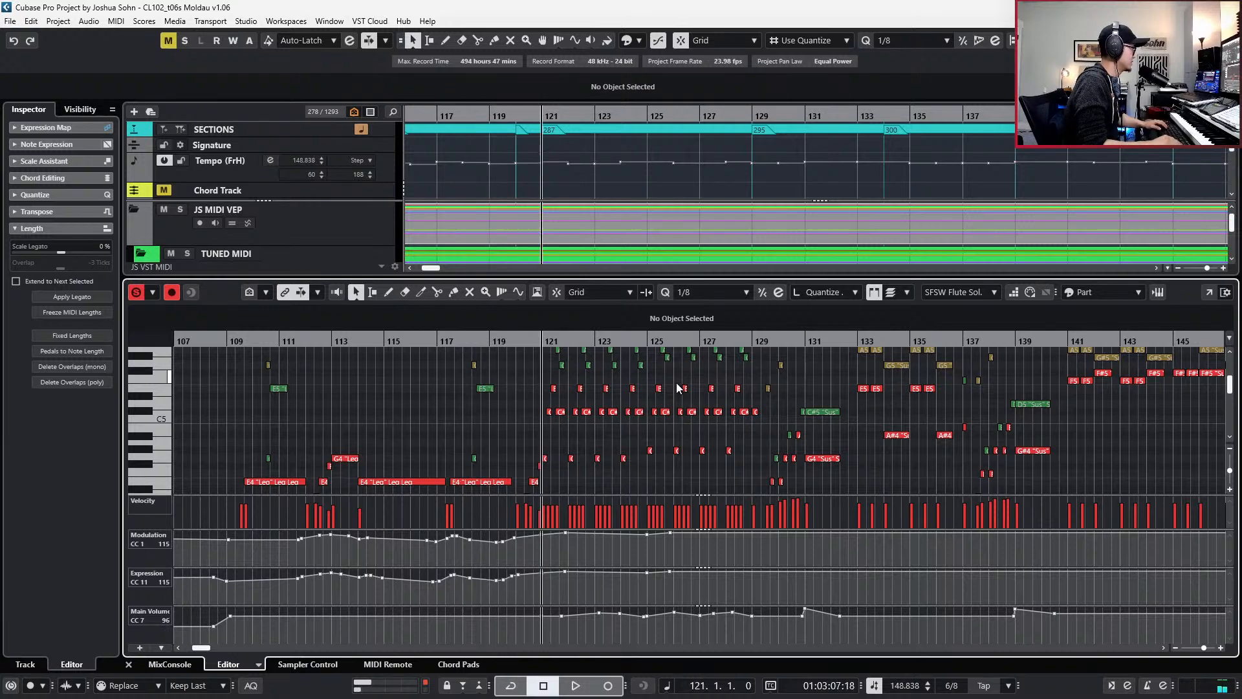
{"action": "key", "text": "ctrl+e"}
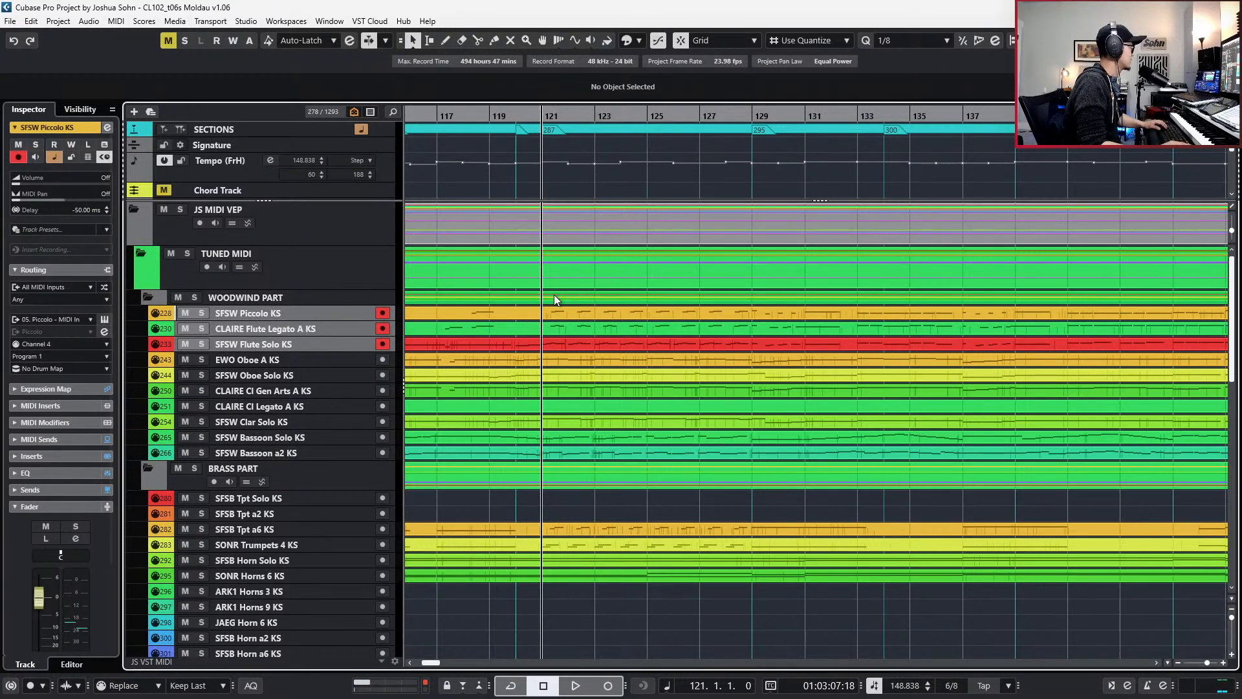
{"action": "left_click", "coordinate": [554, 293]}
{"action": "double_click", "coordinate": [554, 294]}
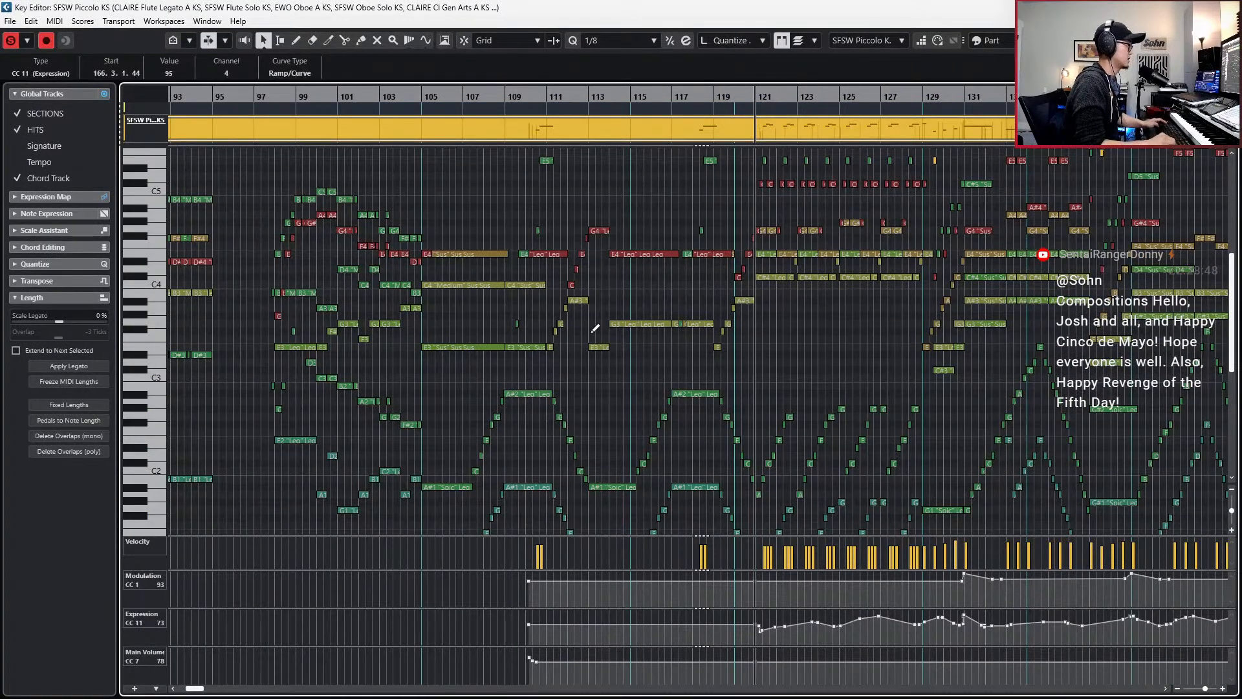
- Play the combined woodwind parts from bar 121 to bar 126 to check the notes against each other
{"action": "scroll", "coordinate": [596, 326], "scroll_direction": "right", "scroll_amount": 2}
{"action": "scroll", "coordinate": [599, 332], "scroll_direction": "up", "scroll_amount": 3}
{"action": "scroll", "coordinate": [635, 359], "scroll_direction": "up", "scroll_amount": 3}
{"action": "scroll", "coordinate": [635, 357], "scroll_direction": "up", "scroll_amount": 1}
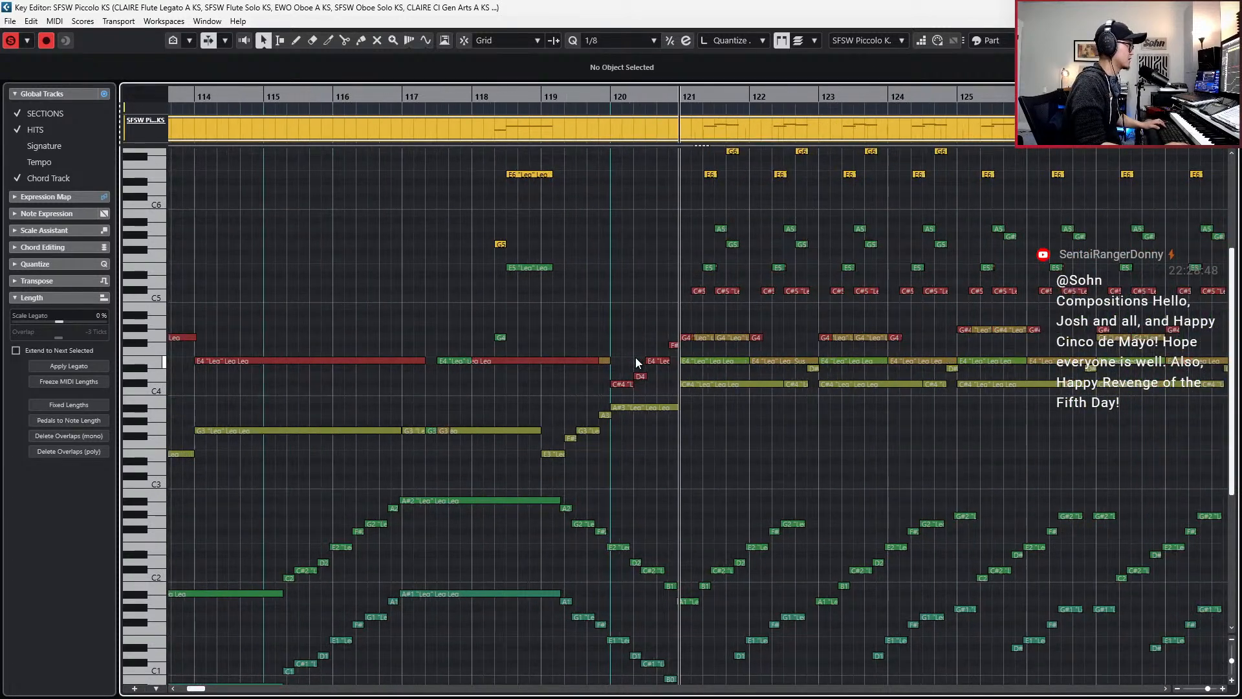
{"action": "scroll", "coordinate": [635, 357], "scroll_direction": "right", "scroll_amount": 2}
{"action": "scroll", "coordinate": [544, 423], "scroll_direction": "up", "scroll_amount": 3}
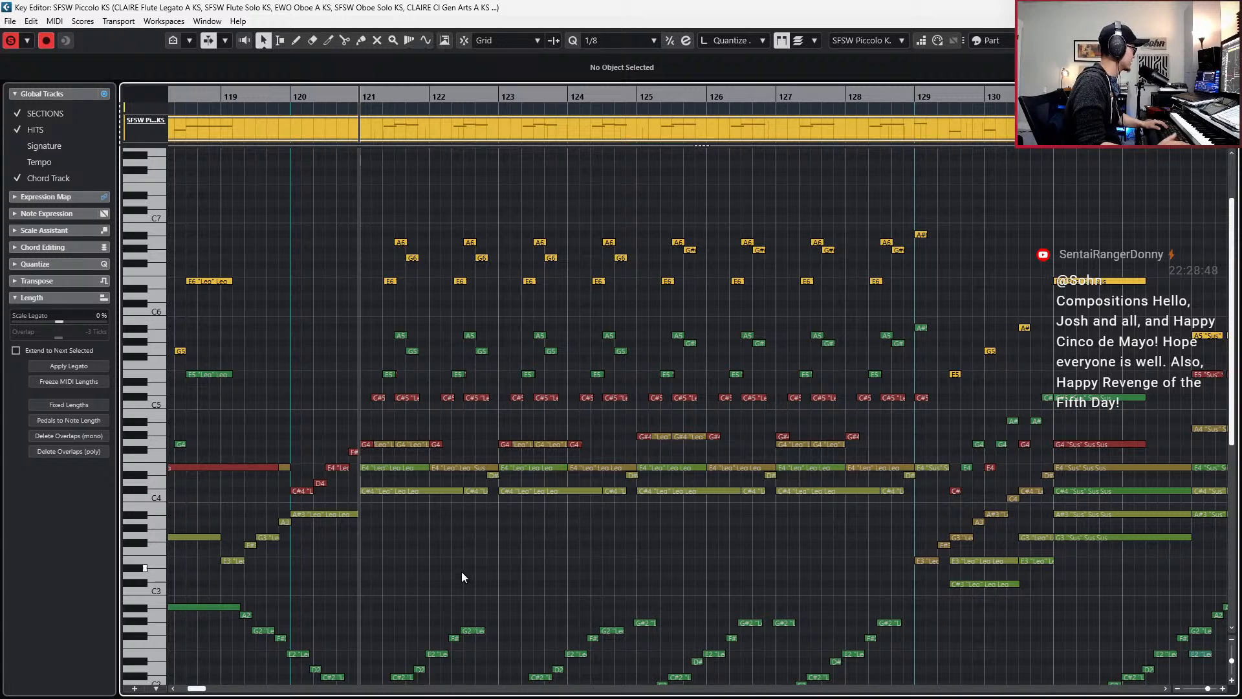
{"action": "key", "text": "space"}
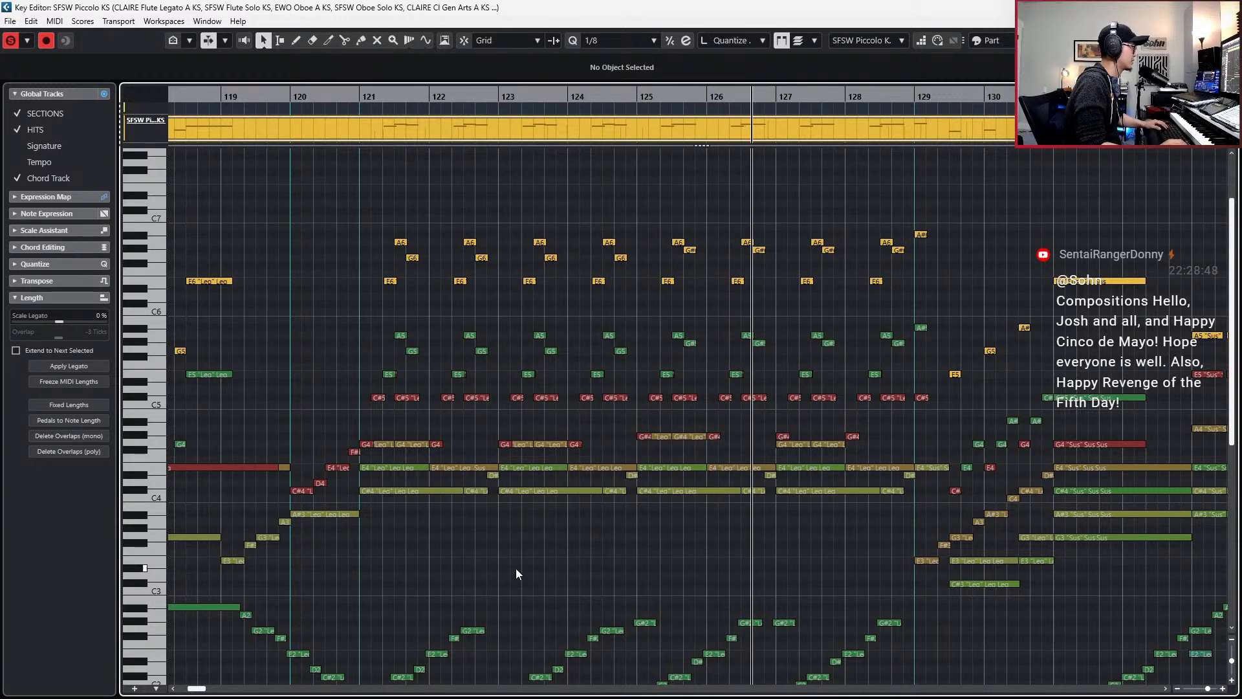
{"action": "key", "text": "space"}
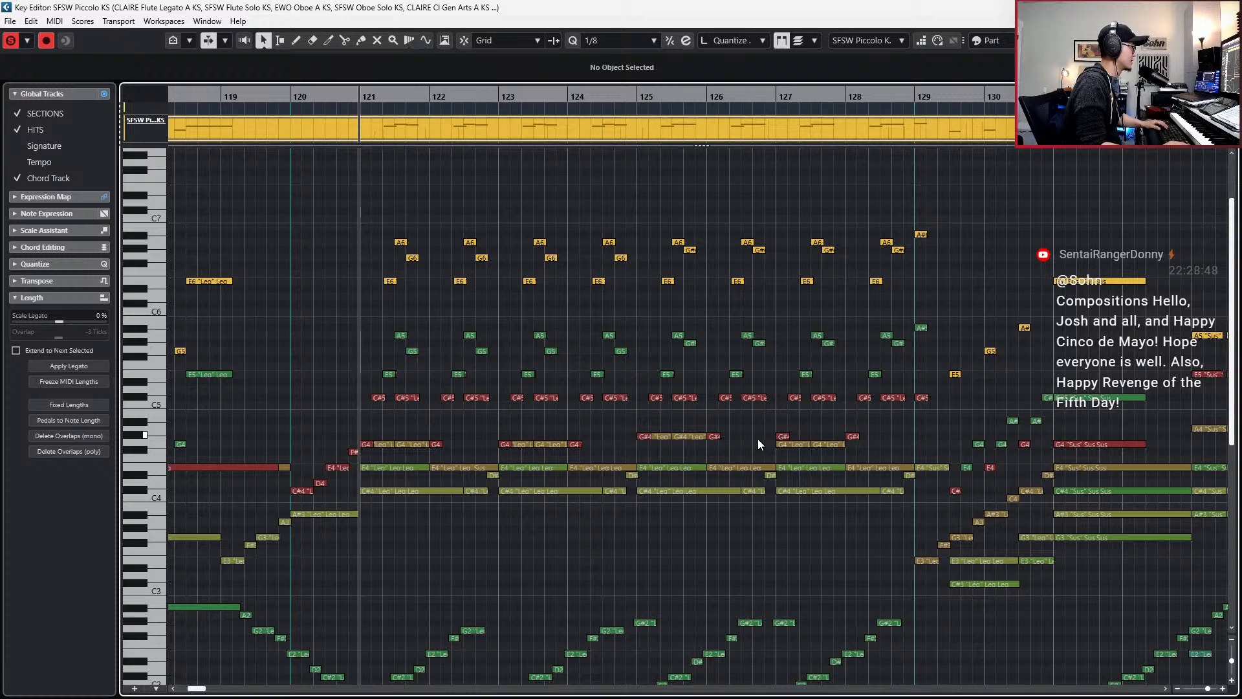
- Transpose the G4 notes in bar 127 of the oboe and clarinet parts up a semitone to G#4 and play the passage
{"action": "left_click", "coordinate": [781, 443]}
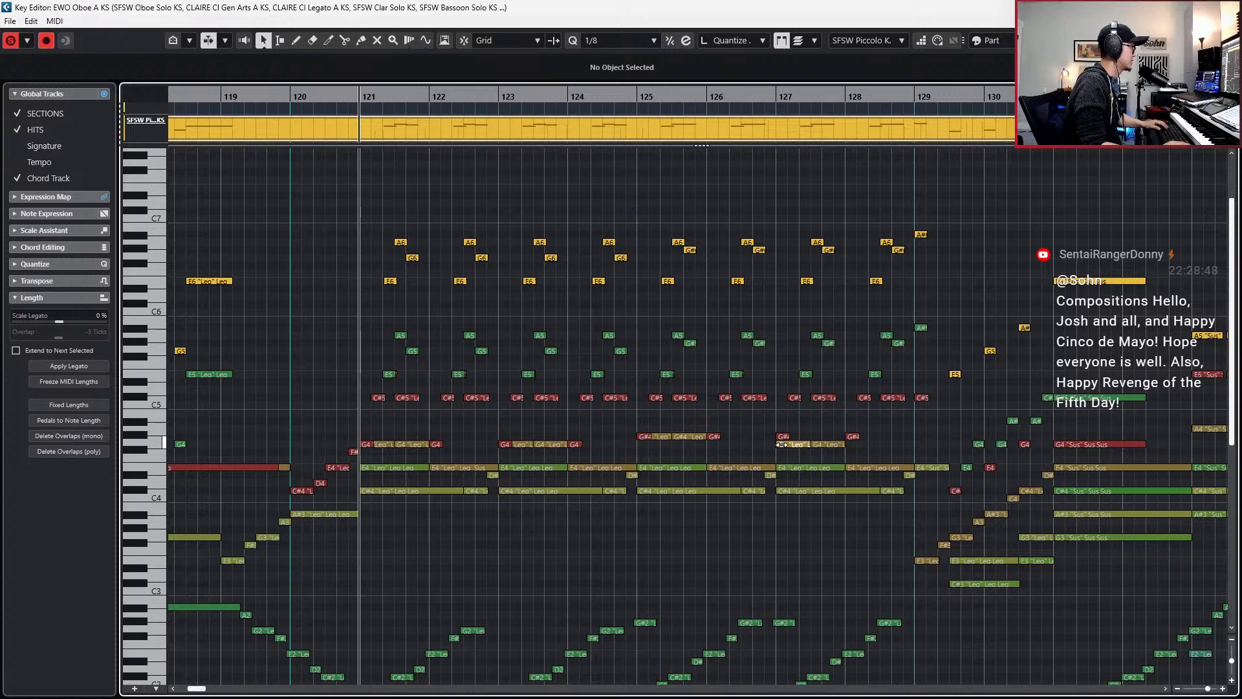
{"action": "key", "text": "Up"}
{"action": "key", "text": "space"}
{"action": "left_click", "coordinate": [824, 443]}
{"action": "key", "text": "Up"}
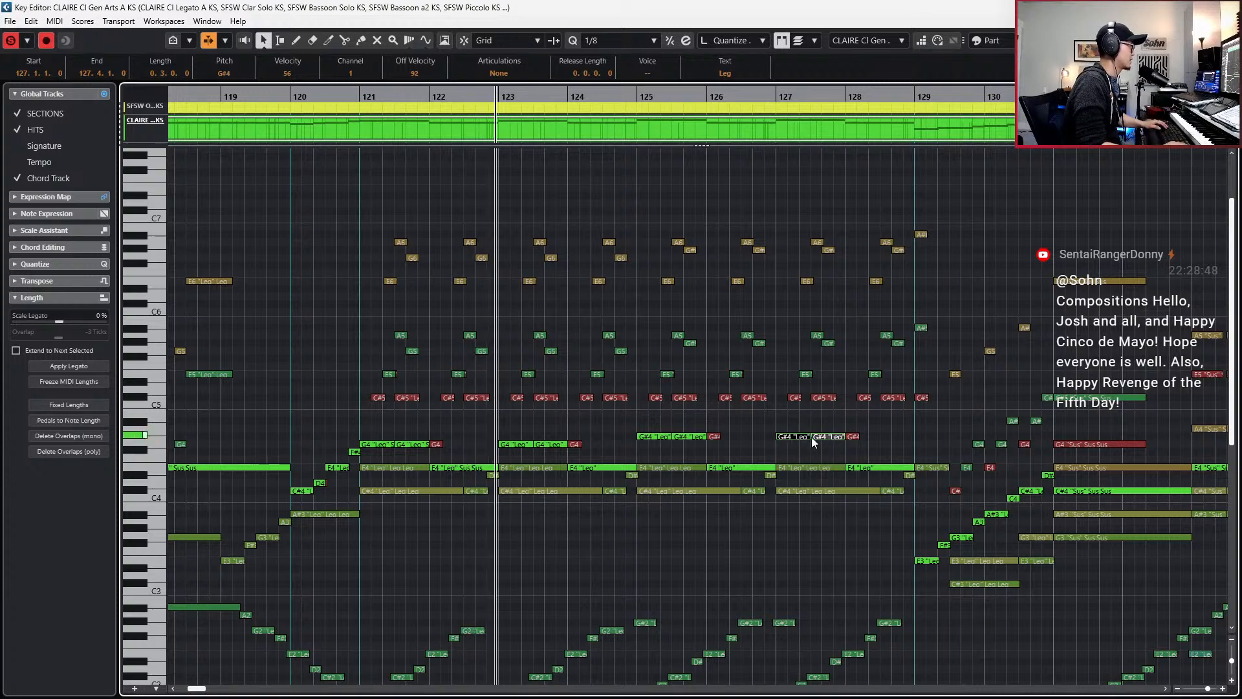
- Listen through the woodwind passage leading to bar 128 and examine the notes in the surrounding bars
{"action": "scroll", "coordinate": [789, 502], "scroll_direction": "right", "scroll_amount": 1}
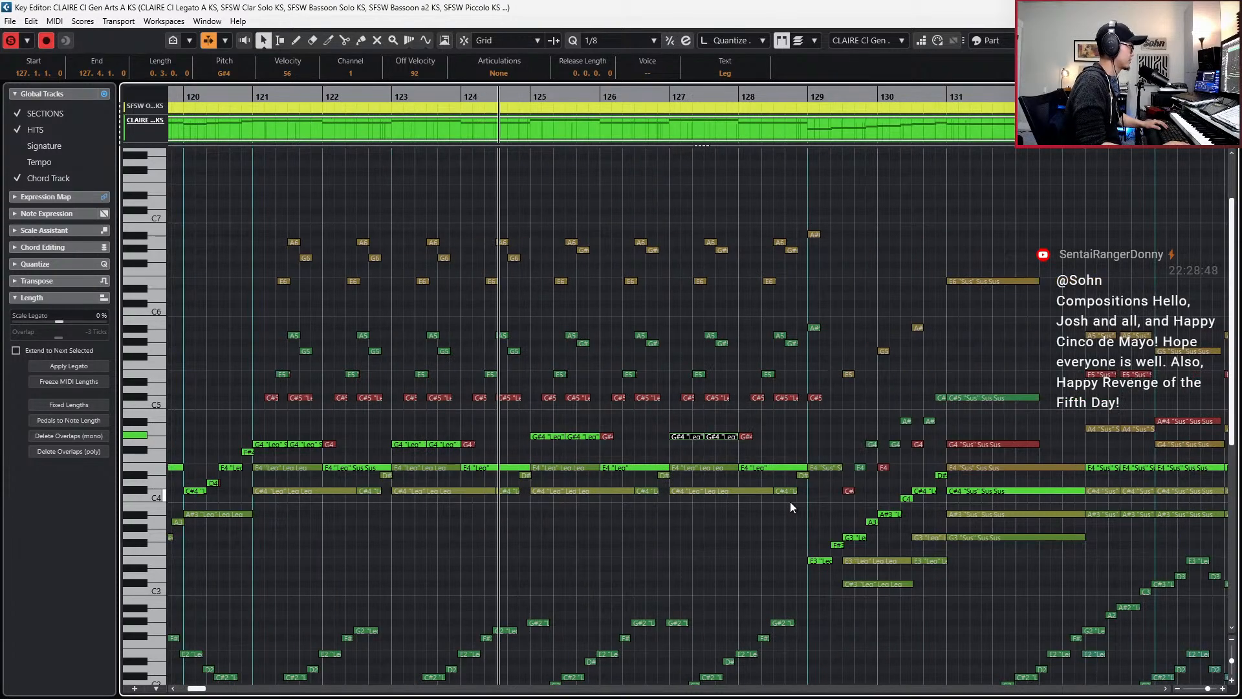
{"action": "scroll", "coordinate": [790, 501], "scroll_direction": "down", "scroll_amount": 1}
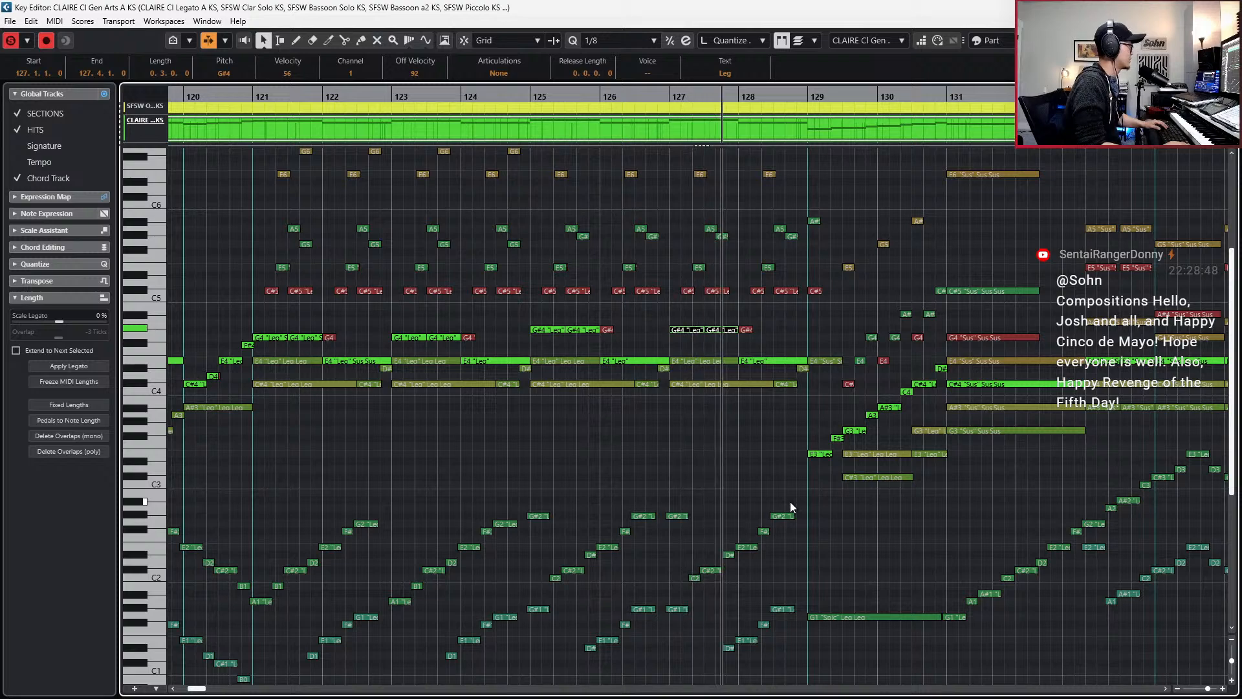
{"action": "scroll", "coordinate": [790, 502], "scroll_direction": "up", "scroll_amount": 2}
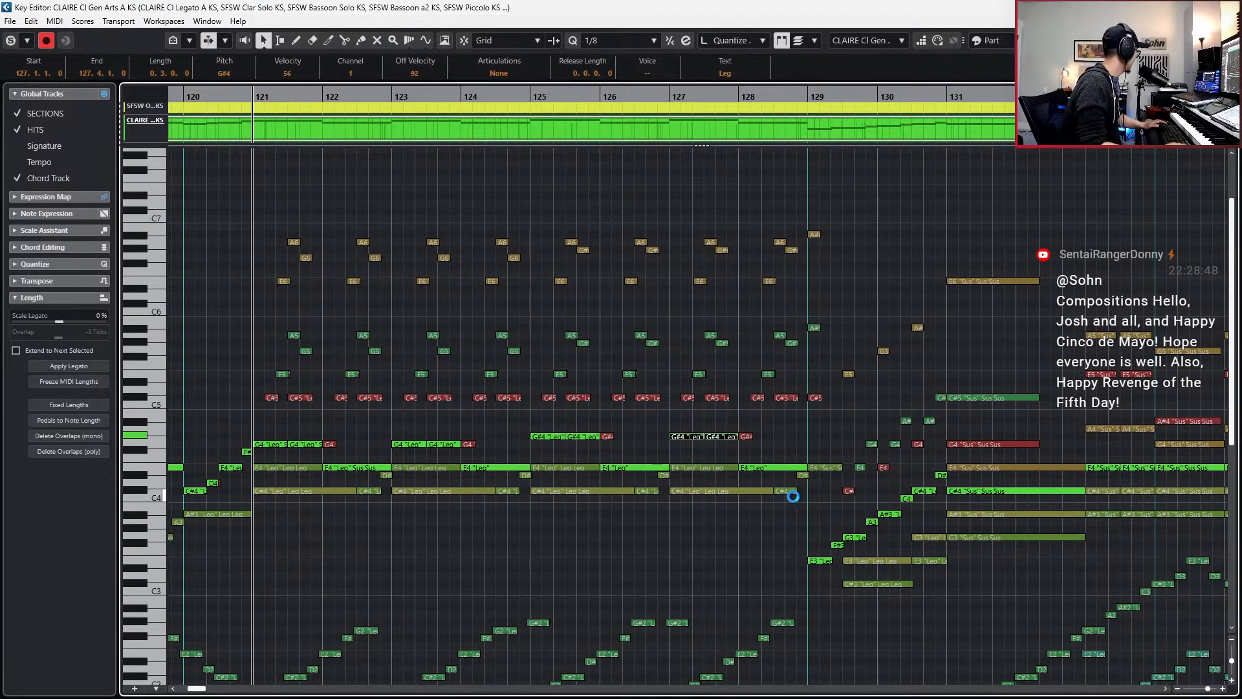
{"action": "scroll", "coordinate": [713, 503], "scroll_direction": "down", "scroll_amount": 4, "text": "ctrl"}
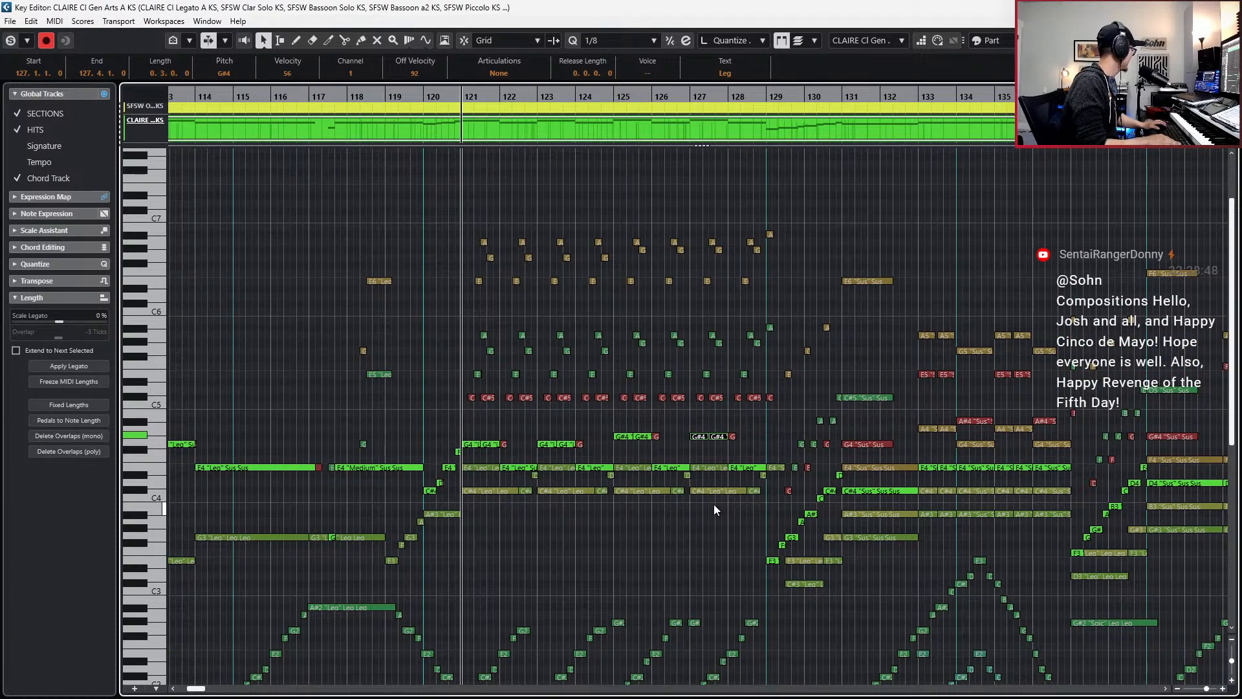
{"action": "scroll", "coordinate": [713, 503], "scroll_direction": "down", "scroll_amount": 2, "text": "ctrl"}
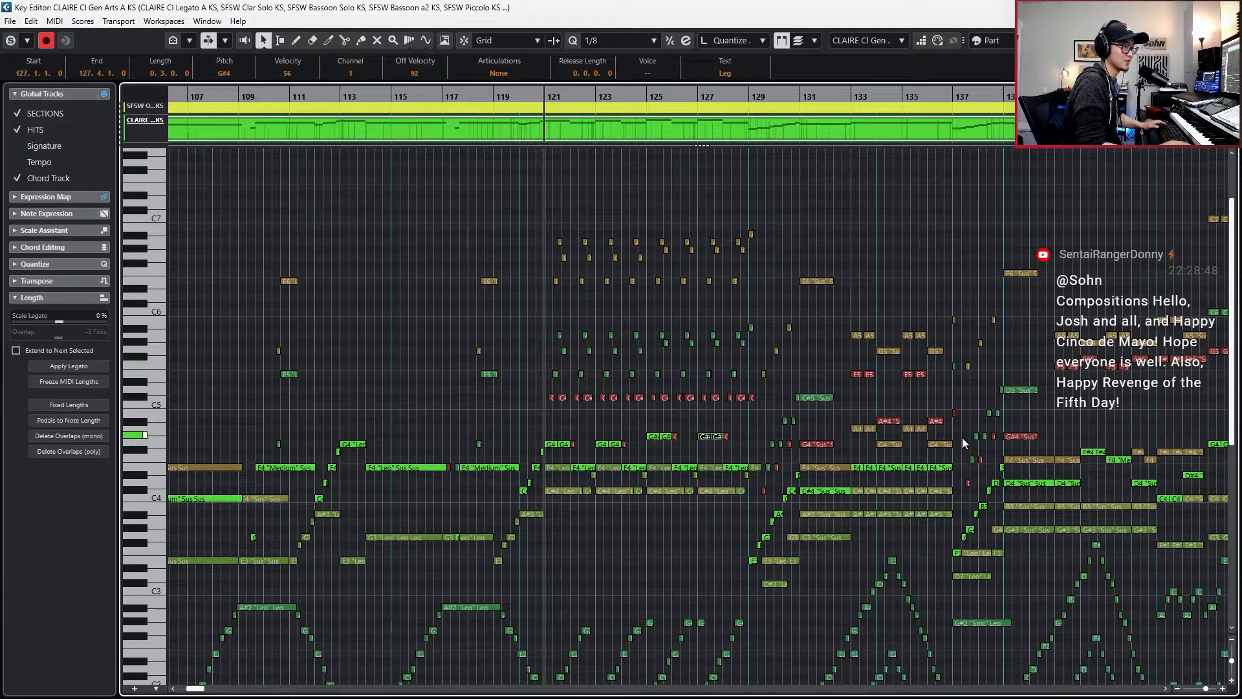
{"action": "scroll", "coordinate": [937, 445], "scroll_direction": "up", "scroll_amount": 3, "text": "ctrl"}
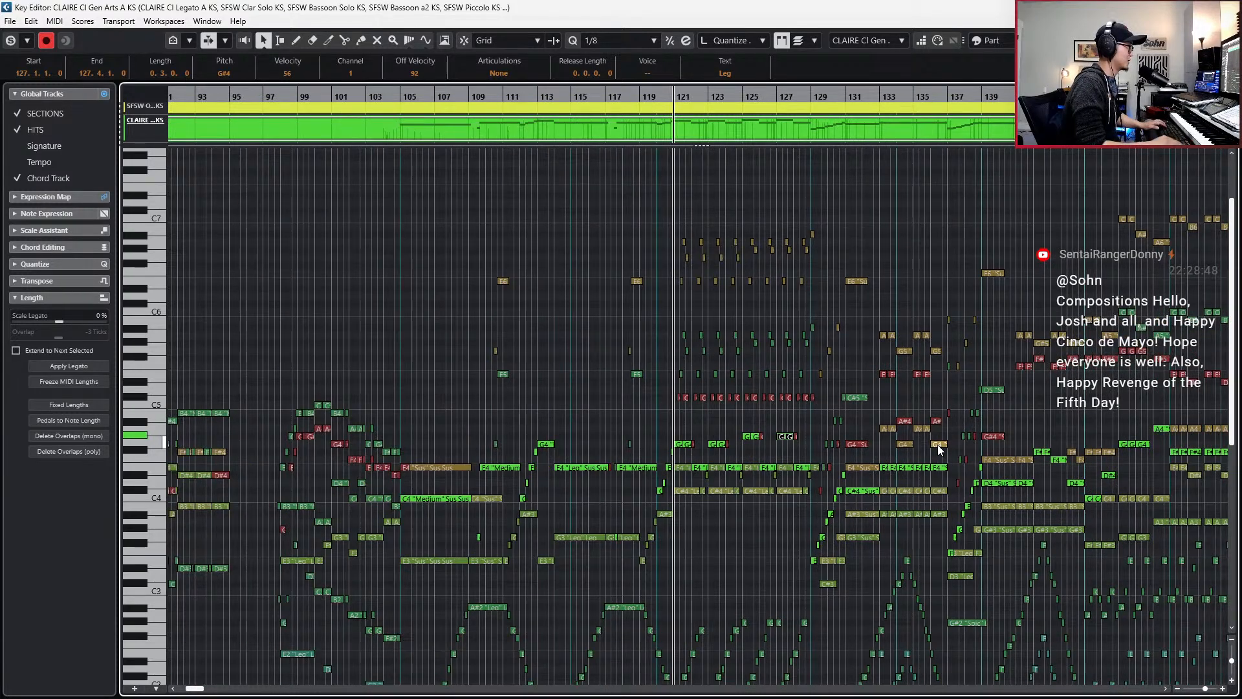
{"action": "scroll", "coordinate": [906, 445], "scroll_direction": "up", "scroll_amount": 3, "text": "ctrl"}
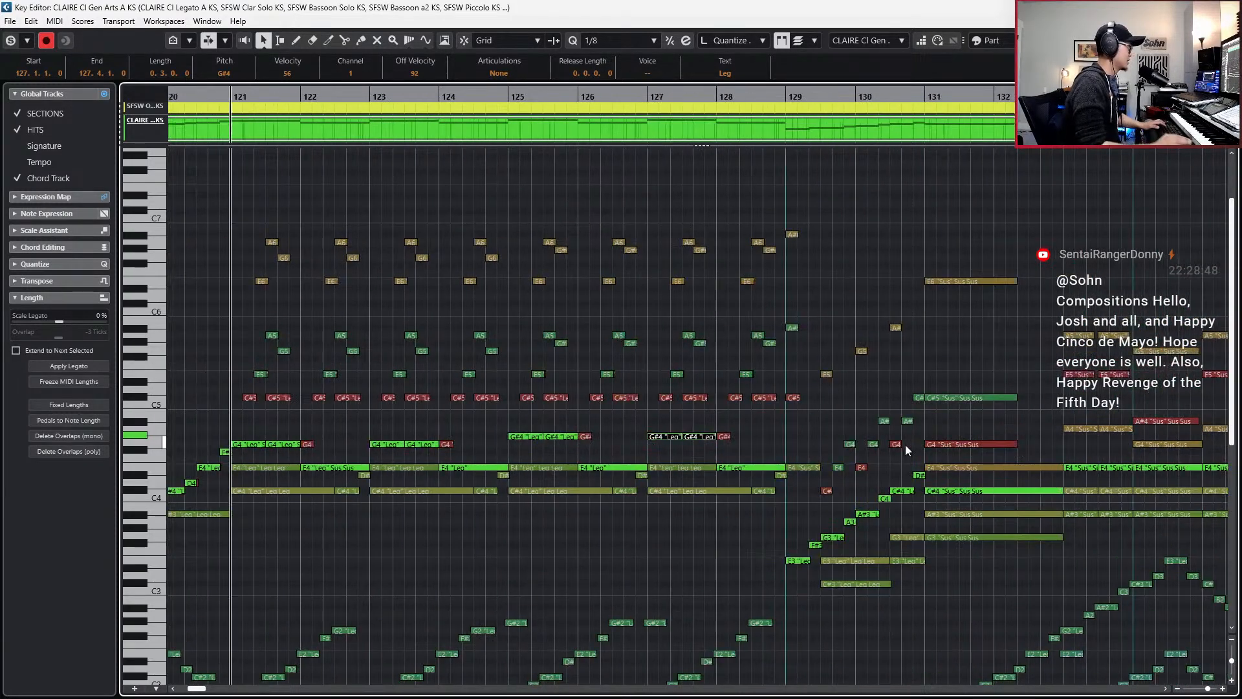
- Make the flute solo part active, show its controller lanes and play the woodwind parts on from bar 127 to the final run
{"action": "left_click", "coordinate": [791, 397]}
{"action": "scroll", "coordinate": [810, 432], "scroll_direction": "down", "scroll_amount": 2}
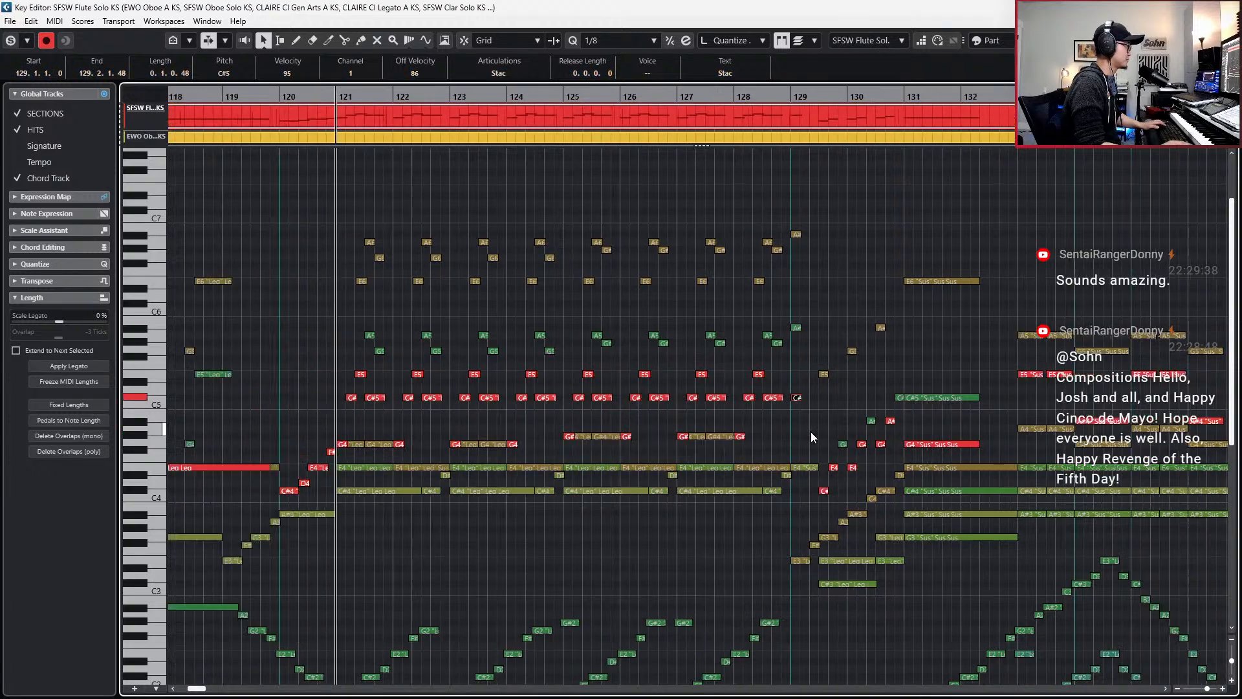
{"action": "key", "text": "alt+l"}
{"action": "key", "text": "KP_Add"}
{"action": "key", "text": "KP_Subtract"}
{"action": "key", "text": "KP_Subtract"}
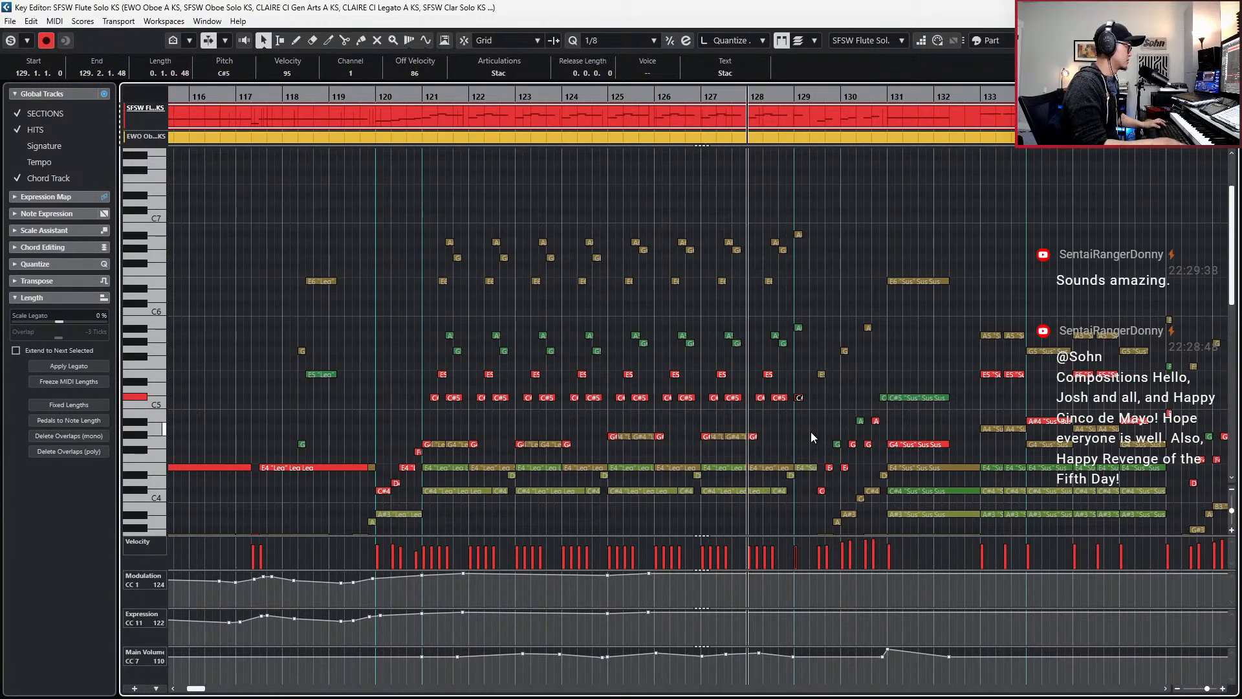
{"action": "scroll", "coordinate": [810, 432], "scroll_direction": "down", "scroll_amount": 4, "text": "ctrl"}
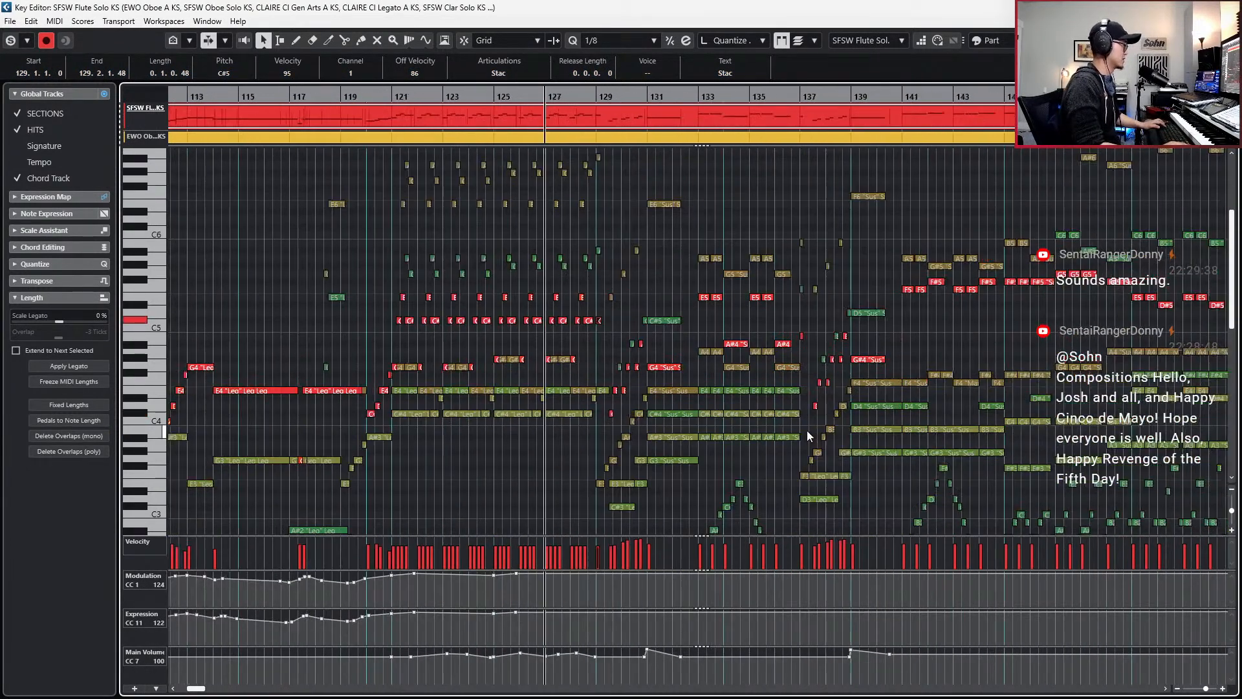
{"action": "scroll", "coordinate": [806, 429], "scroll_direction": "down", "scroll_amount": 2}
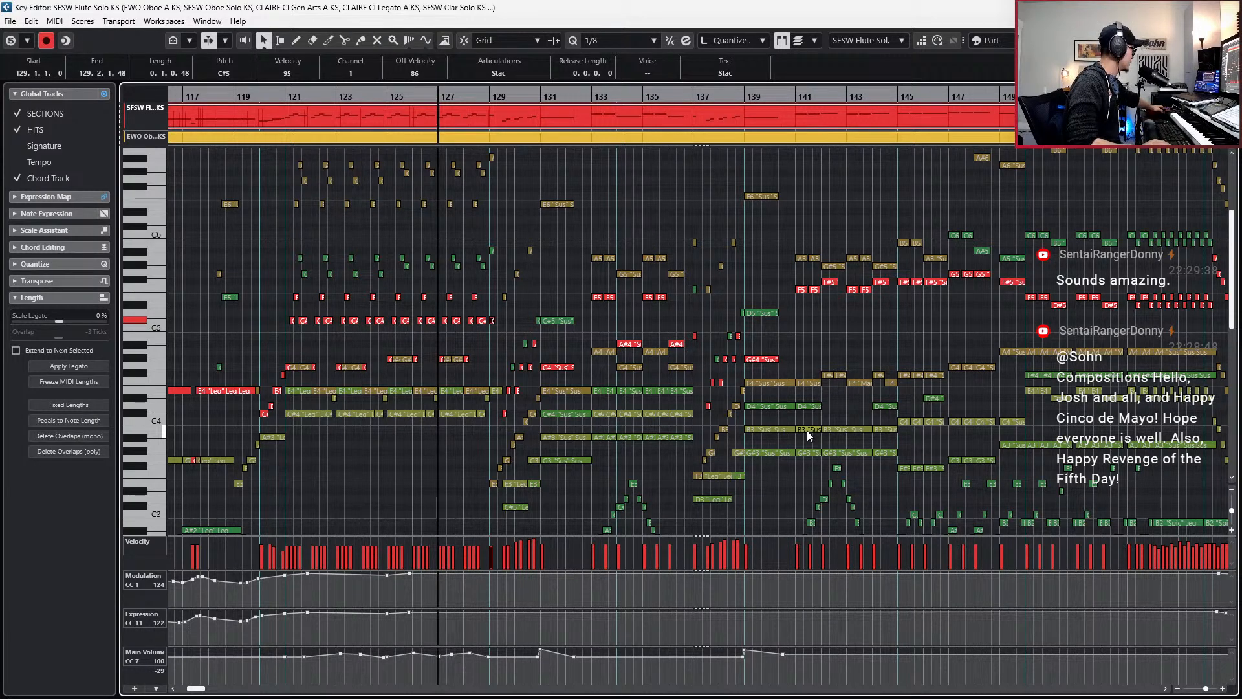
{"action": "key", "text": "space"}
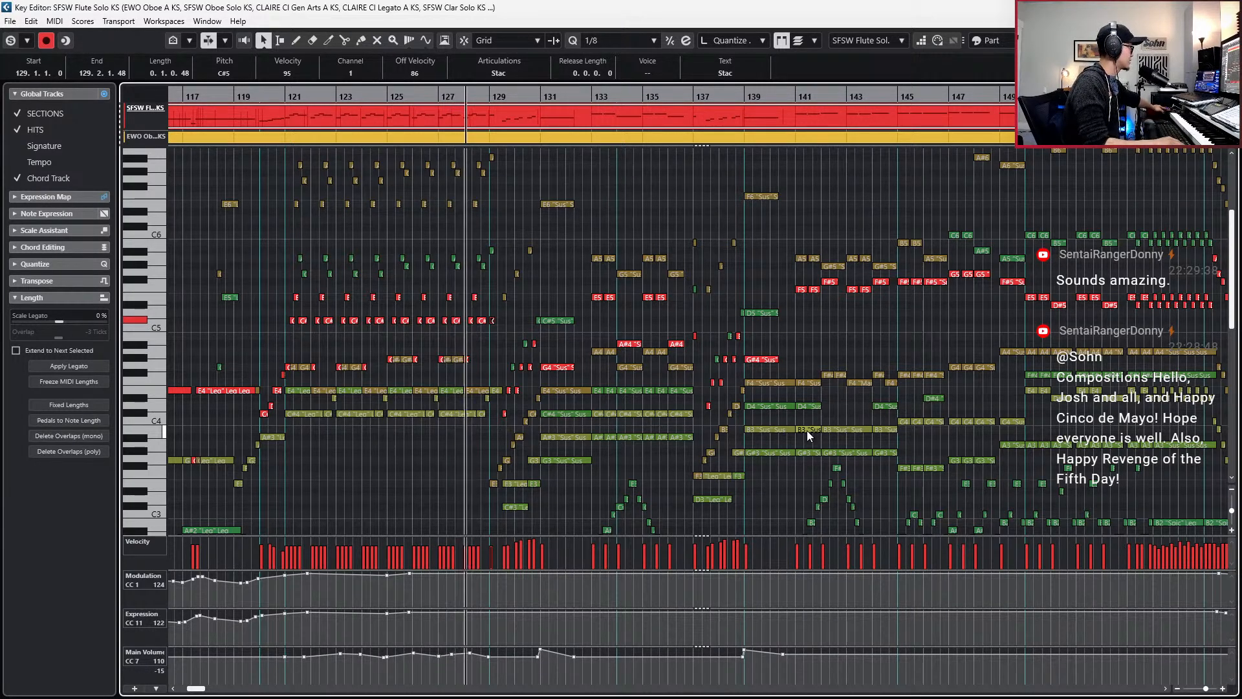
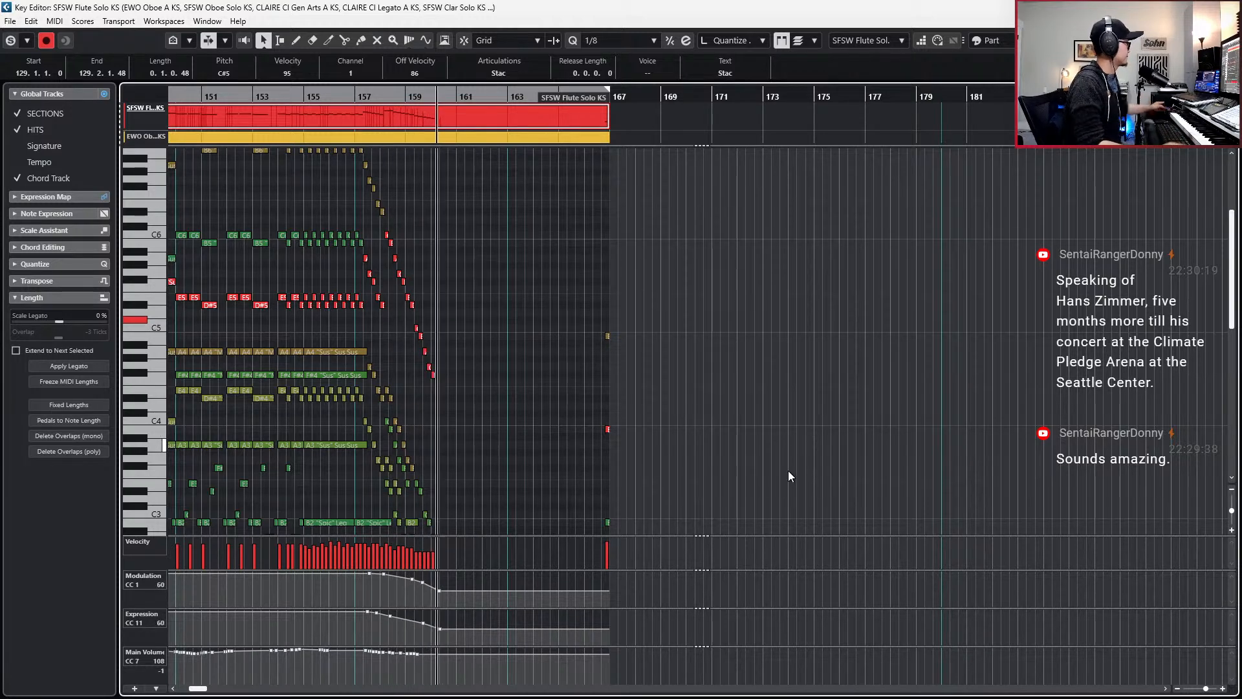
- Raise the expression in bar 166, ahead of the final note, to 100 in the SFSW Flute Solo part and 87 in the EWO Oboe part
{"action": "left_click", "coordinate": [570, 628]}
{"action": "left_click_drag", "start_coordinate": [585, 628], "coordinate": [585, 617]}
{"action": "left_click", "coordinate": [585, 618]}
{"action": "key", "text": "Down"}
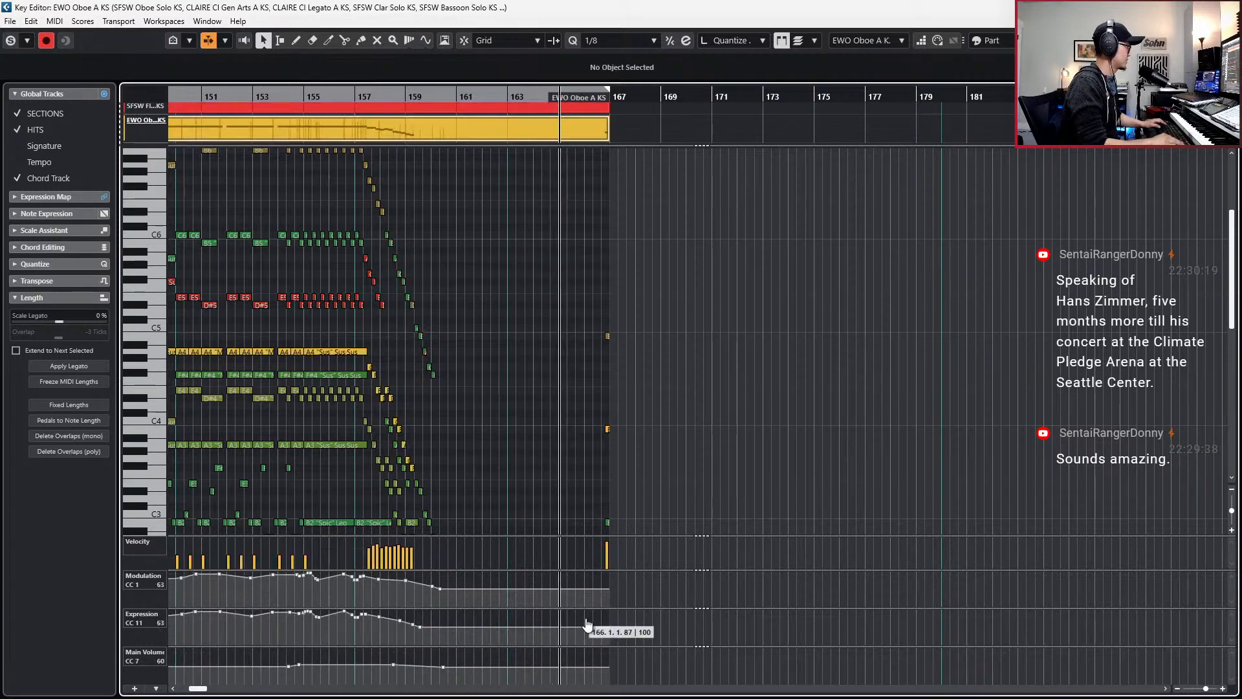
{"action": "left_click", "coordinate": [571, 627]}
{"action": "left_click_drag", "start_coordinate": [589, 626], "coordinate": [592, 620]}
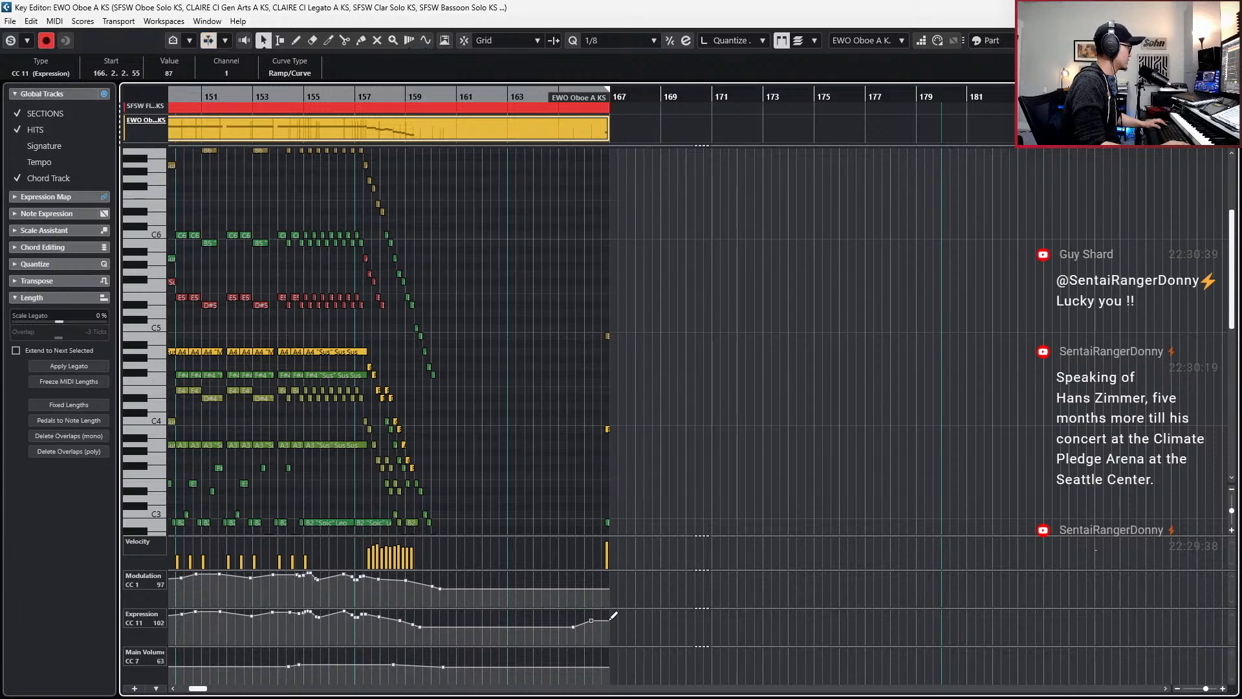
- Raise the bar 166 expression to 80 in the CLAIRE Cl Gen Arts part and 87 in the CLAIRE Cl Legato part
{"action": "key", "text": "Down"}
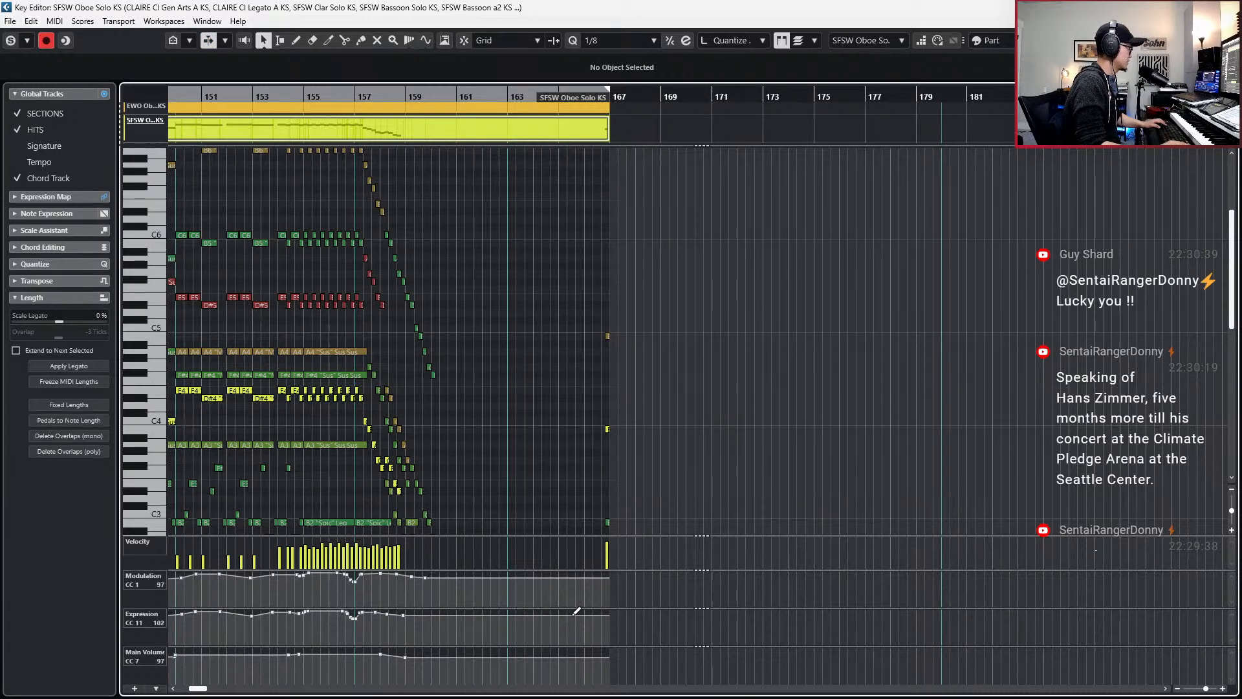
{"action": "key", "text": "Down"}
{"action": "left_click", "coordinate": [573, 628]}
{"action": "left_click_drag", "start_coordinate": [582, 627], "coordinate": [586, 622]}
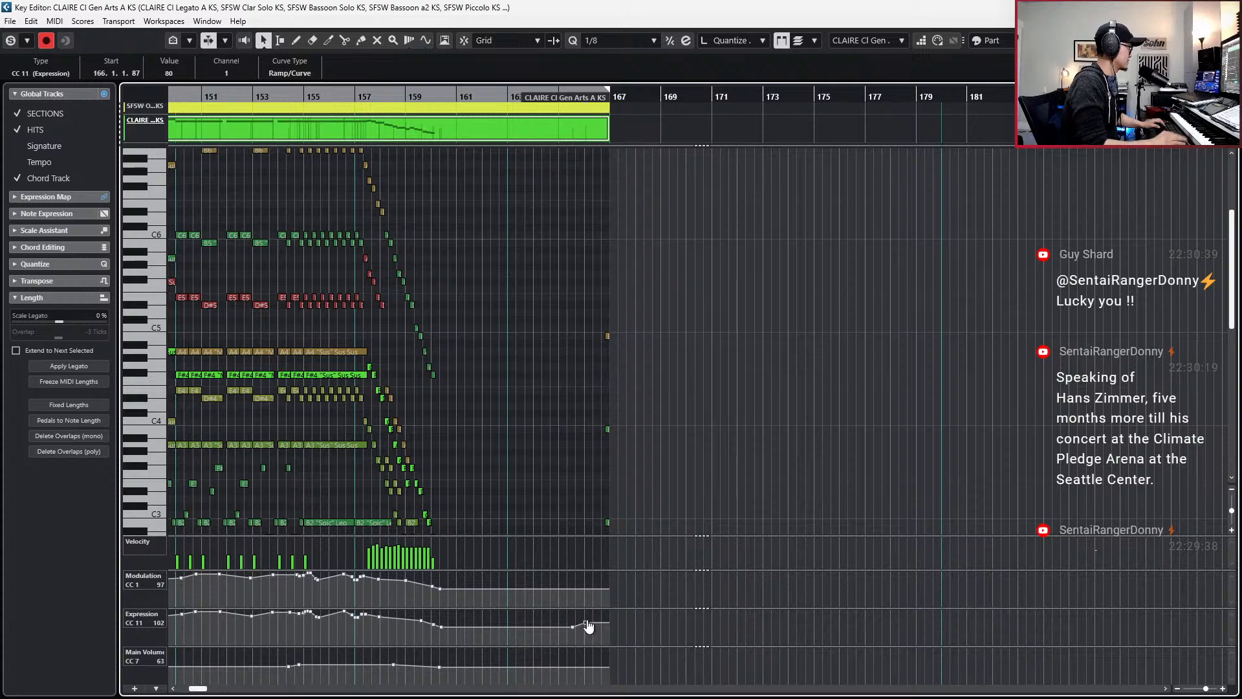
{"action": "key", "text": "Down"}
{"action": "left_click", "coordinate": [561, 627]}
{"action": "left_click_drag", "start_coordinate": [584, 628], "coordinate": [586, 623]}
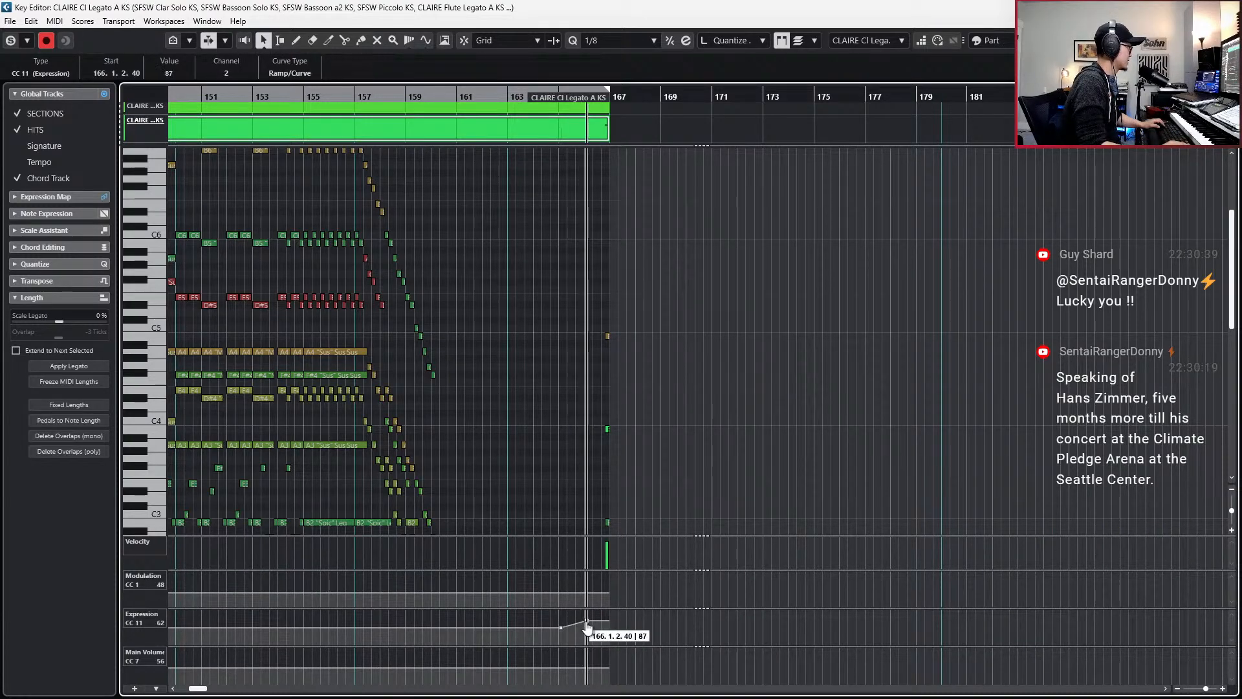
- Leave the combined woodwind editor and open the SFSW Flute Solo part on its own around bar 127
{"action": "key", "text": "Down"}
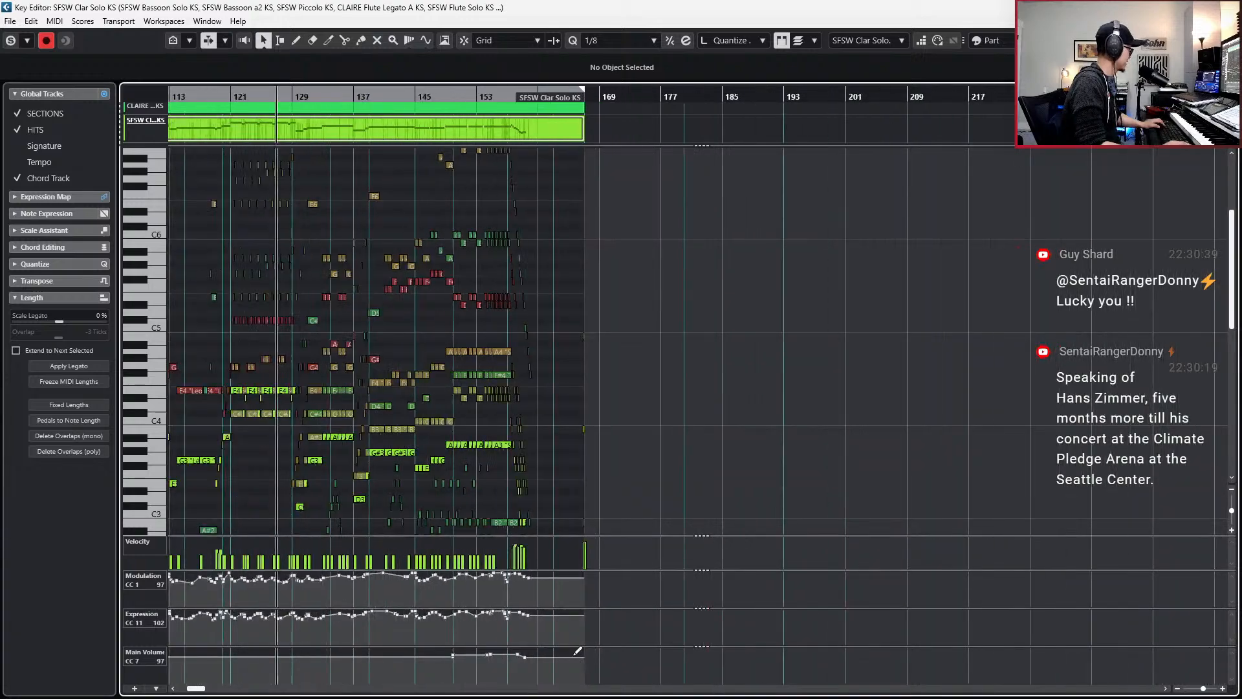
{"action": "scroll", "coordinate": [573, 654], "scroll_direction": "left", "scroll_amount": 4}
{"action": "scroll", "coordinate": [628, 440], "scroll_direction": "up", "scroll_amount": 4}
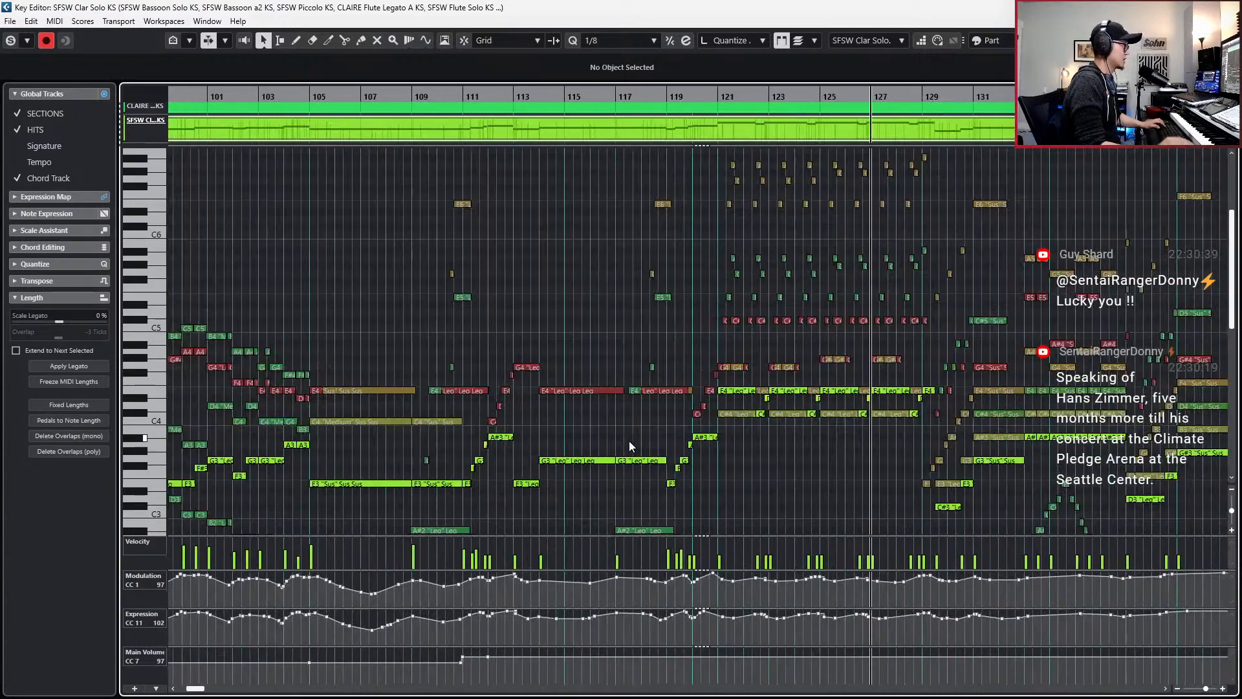
{"action": "key", "text": "Return"}
{"action": "scroll", "coordinate": [661, 402], "scroll_direction": "down", "scroll_amount": 5}
{"action": "left_click", "coordinate": [682, 345]}
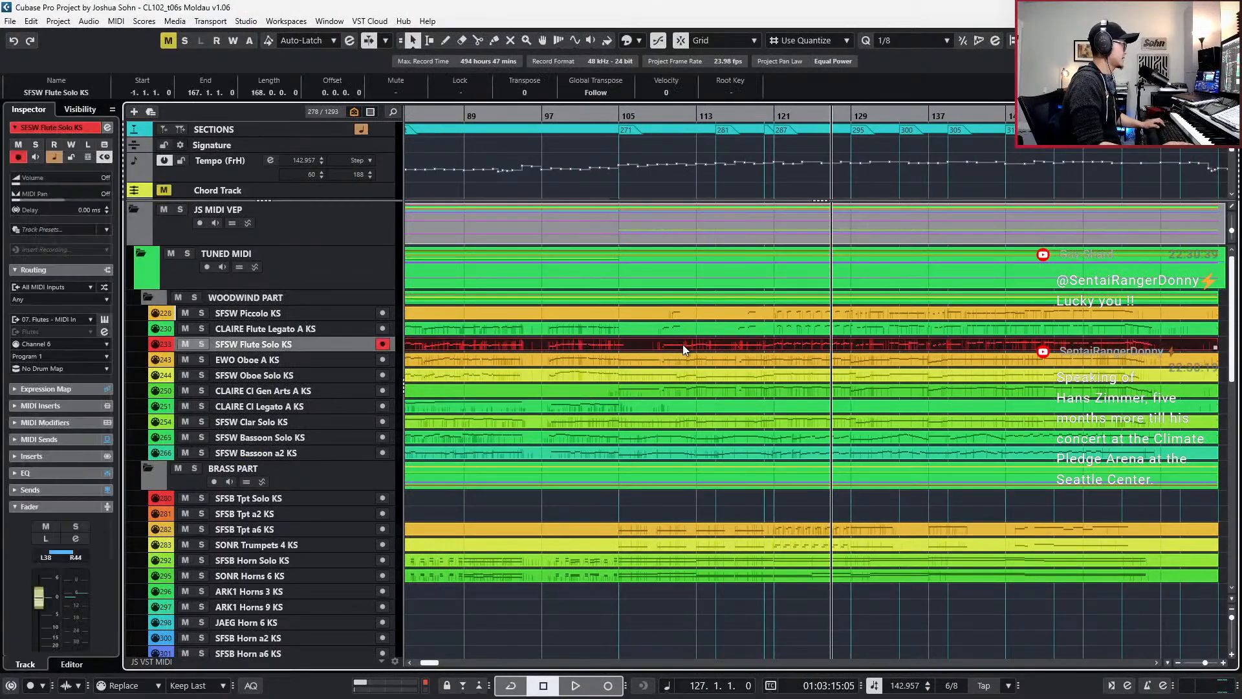
{"action": "key", "text": "Return"}
{"action": "scroll", "coordinate": [828, 501], "scroll_direction": "up", "scroll_amount": 5}
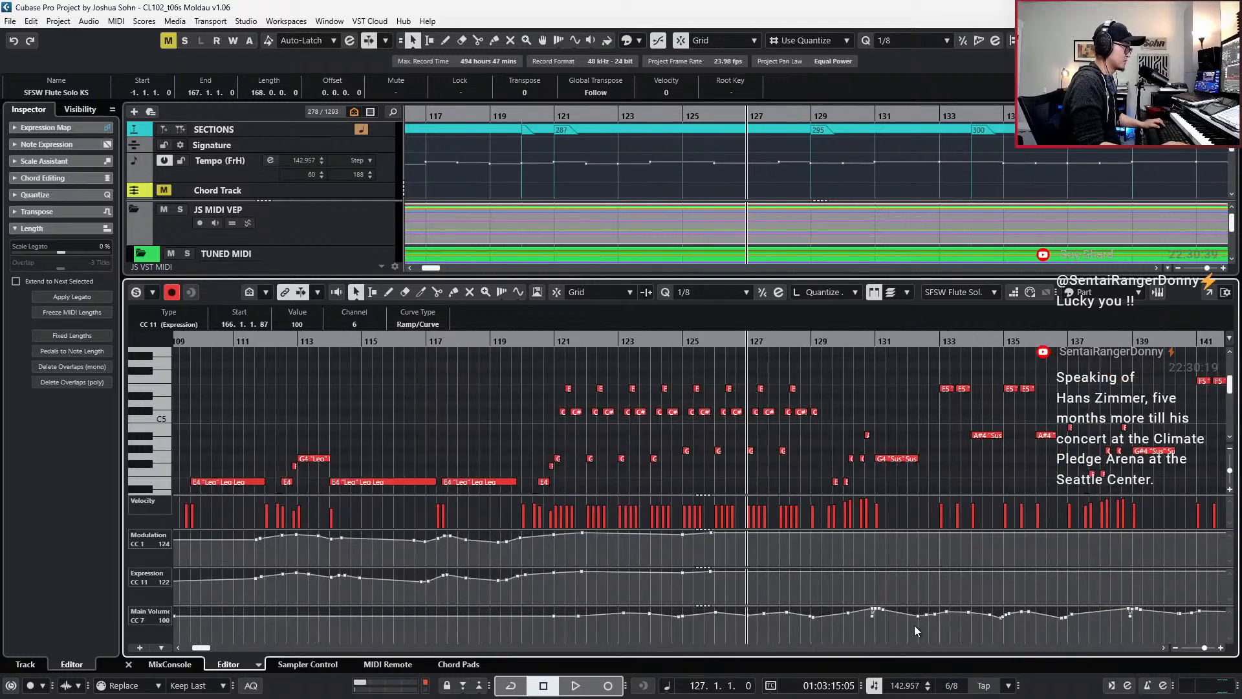
- Adjust the flute solo's main volume points around the peaks at bars 131 and 139 and delete surplus points
{"action": "scroll", "coordinate": [923, 626], "scroll_direction": "up", "scroll_amount": 2}
{"action": "left_click", "coordinate": [848, 621]}
{"action": "left_click", "coordinate": [845, 617]}
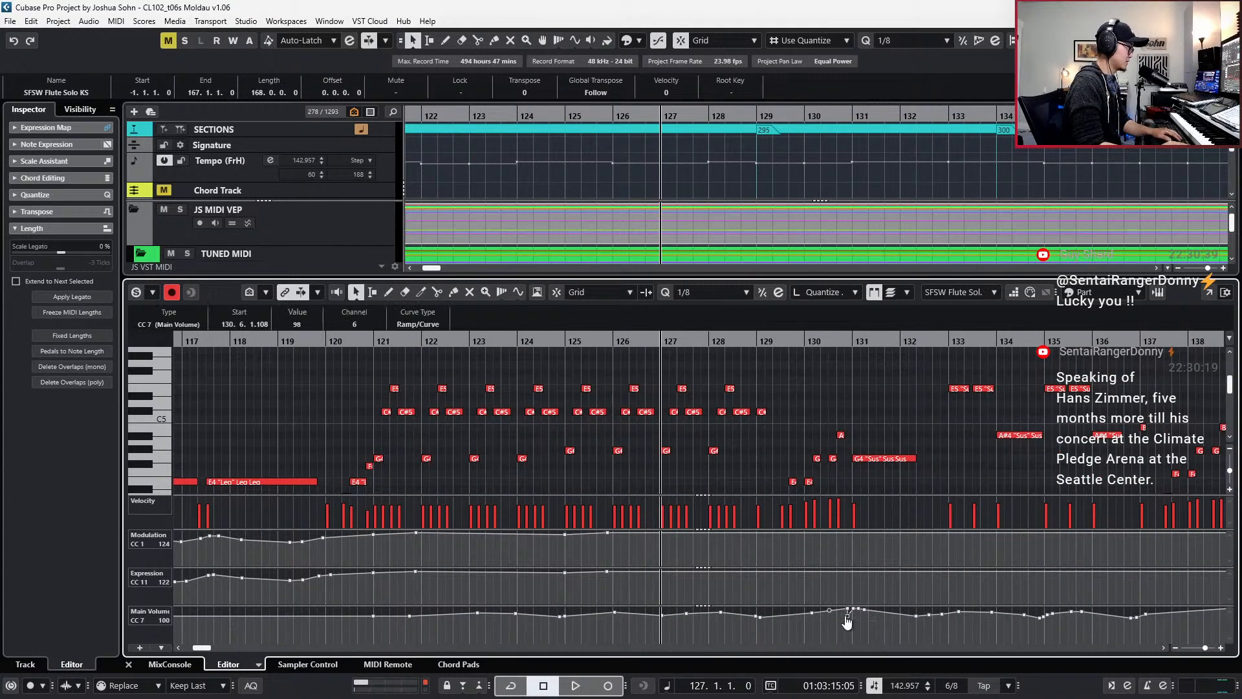
{"action": "scroll", "coordinate": [872, 626], "scroll_direction": "right", "scroll_amount": 5}
{"action": "left_click_drag", "start_coordinate": [817, 624], "coordinate": [801, 611]}
{"action": "key", "text": "Delete"}
{"action": "scroll", "coordinate": [880, 633], "scroll_direction": "down", "scroll_amount": 3}
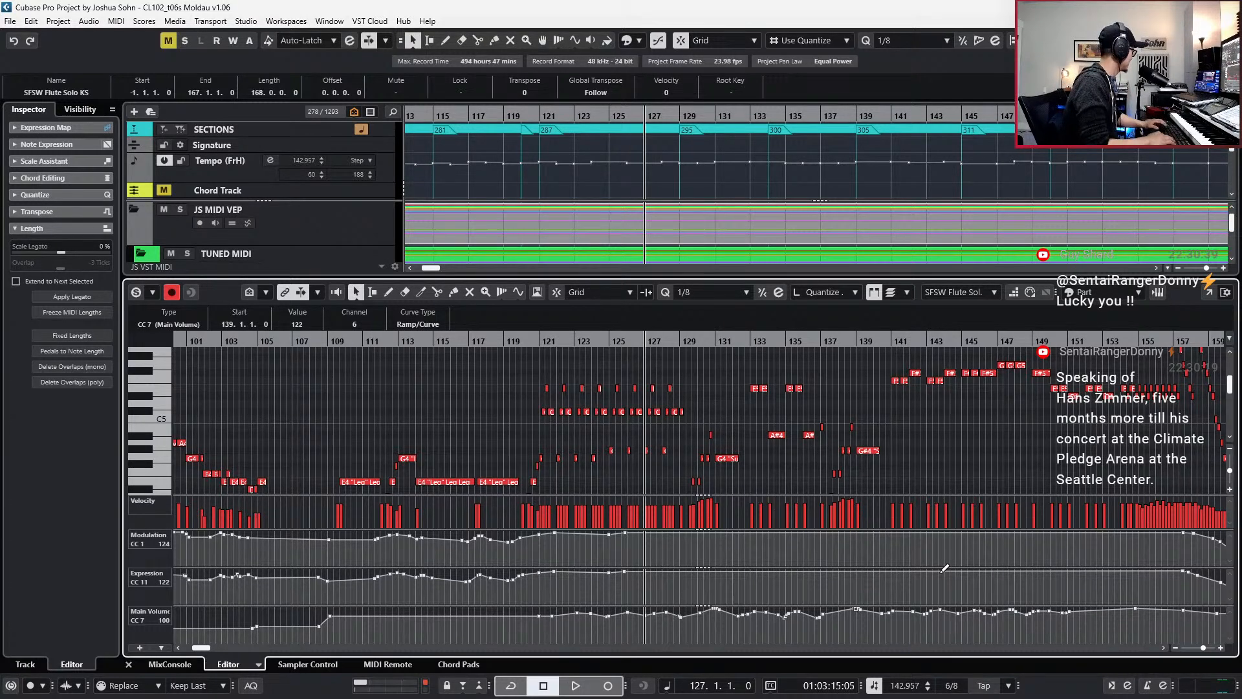
- Close the flute solo editor and play the arrangement from bar 127 to bar 132
{"action": "key", "text": "Return"}
{"action": "scroll", "coordinate": [760, 503], "scroll_direction": "down", "scroll_amount": 3}
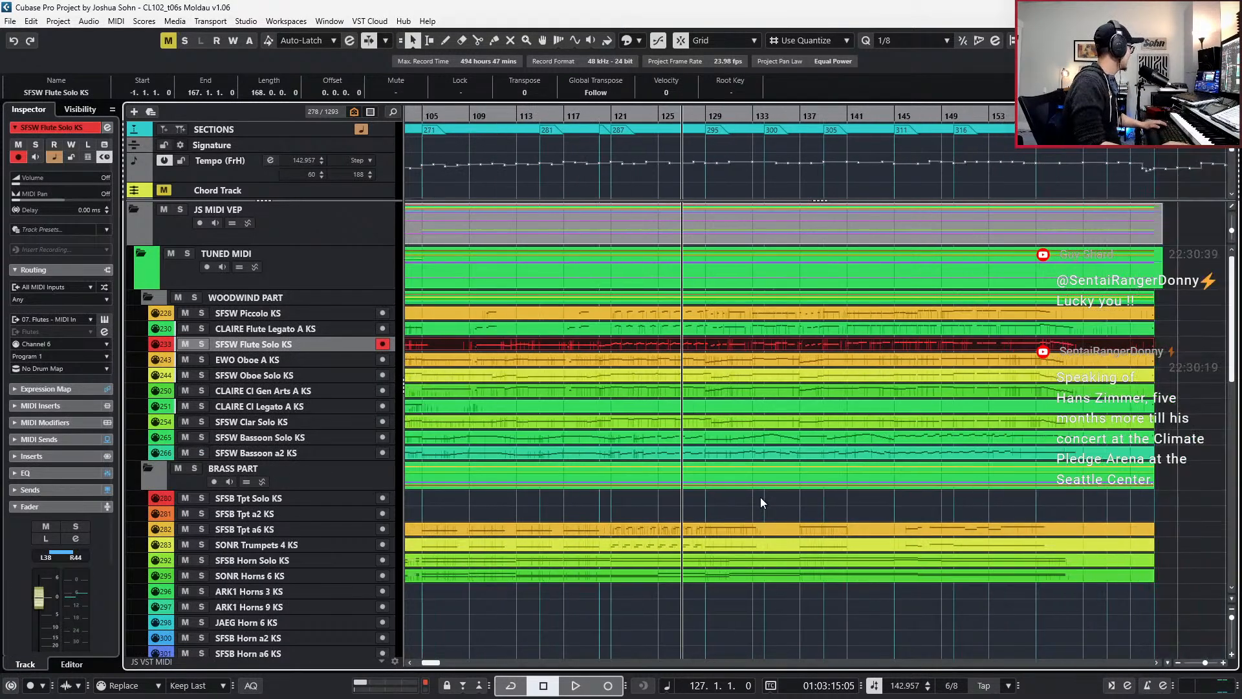
{"action": "key", "text": "space"}
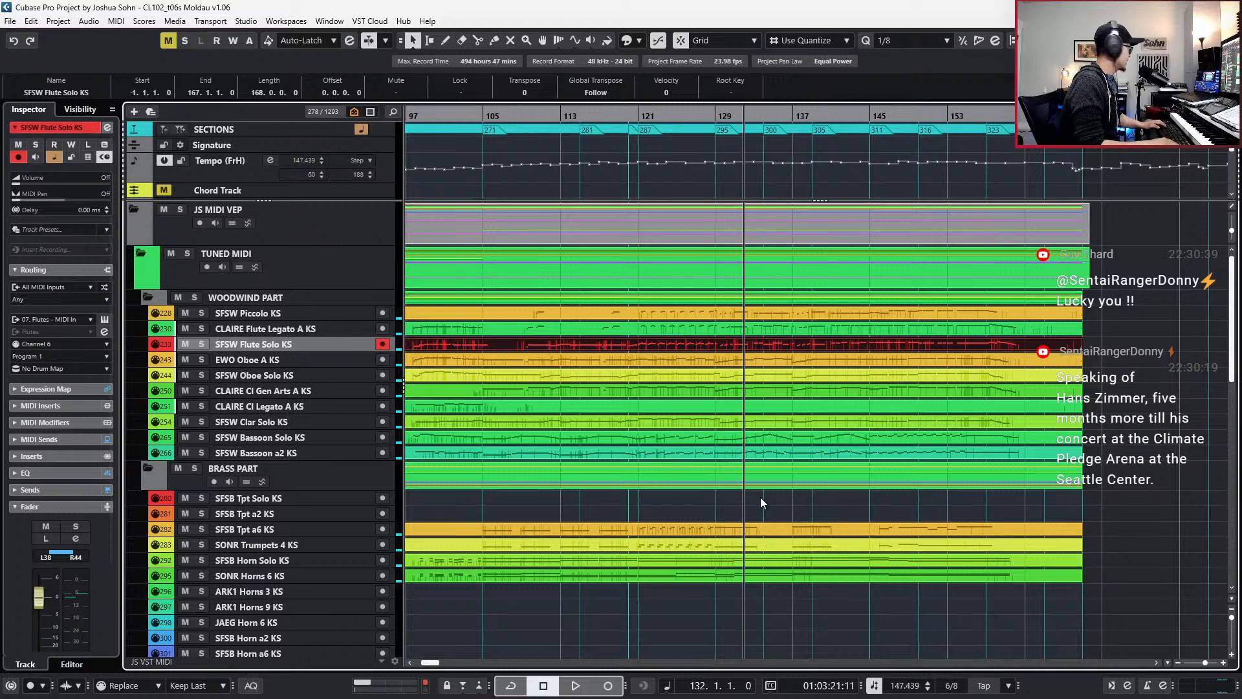
- Move the playhead to bar 149 and play the arrangement through to bar 157
{"action": "key", "text": "KP_Add"}
{"action": "key", "text": "KP_Add"}
{"action": "key", "text": "KP_Add"}
{"action": "key", "text": "KP_Add"}
{"action": "key", "text": "KP_Add"}
{"action": "key", "text": "KP_Add"}
{"action": "key", "text": "KP_Add"}
{"action": "key", "text": "KP_Add"}
{"action": "key", "text": "KP_Add"}
{"action": "key", "text": "KP_Add"}
{"action": "key", "text": "KP_Add"}
{"action": "key", "text": "KP_Add"}
{"action": "key", "text": "KP_Add"}
{"action": "key", "text": "KP_Add"}
{"action": "key", "text": "KP_Add"}
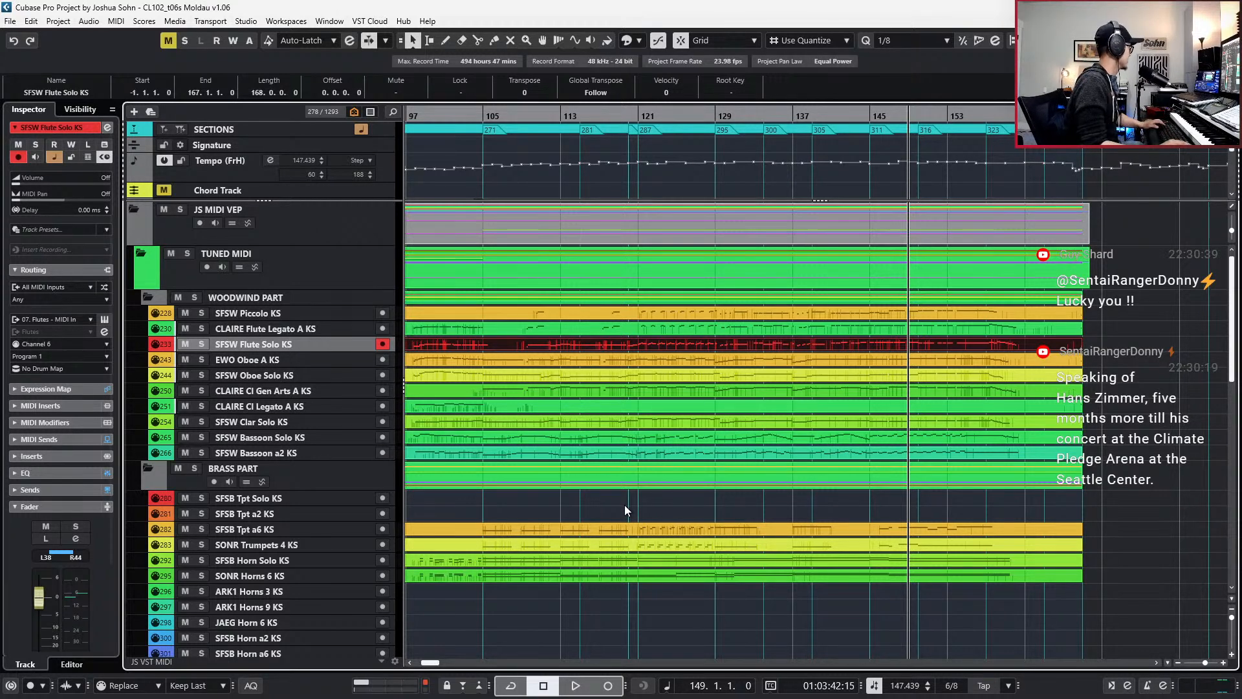
{"action": "scroll", "coordinate": [623, 504], "scroll_direction": "down", "scroll_amount": 3}
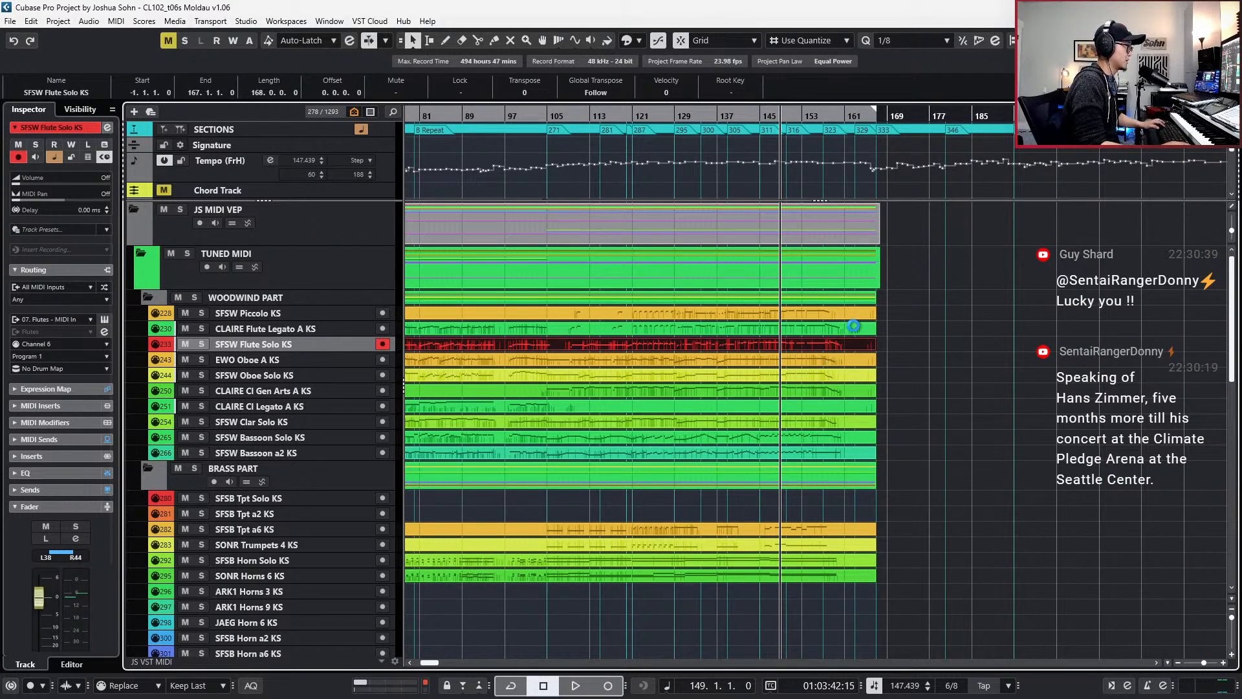
{"action": "scroll", "coordinate": [863, 357], "scroll_direction": "up", "scroll_amount": 1}
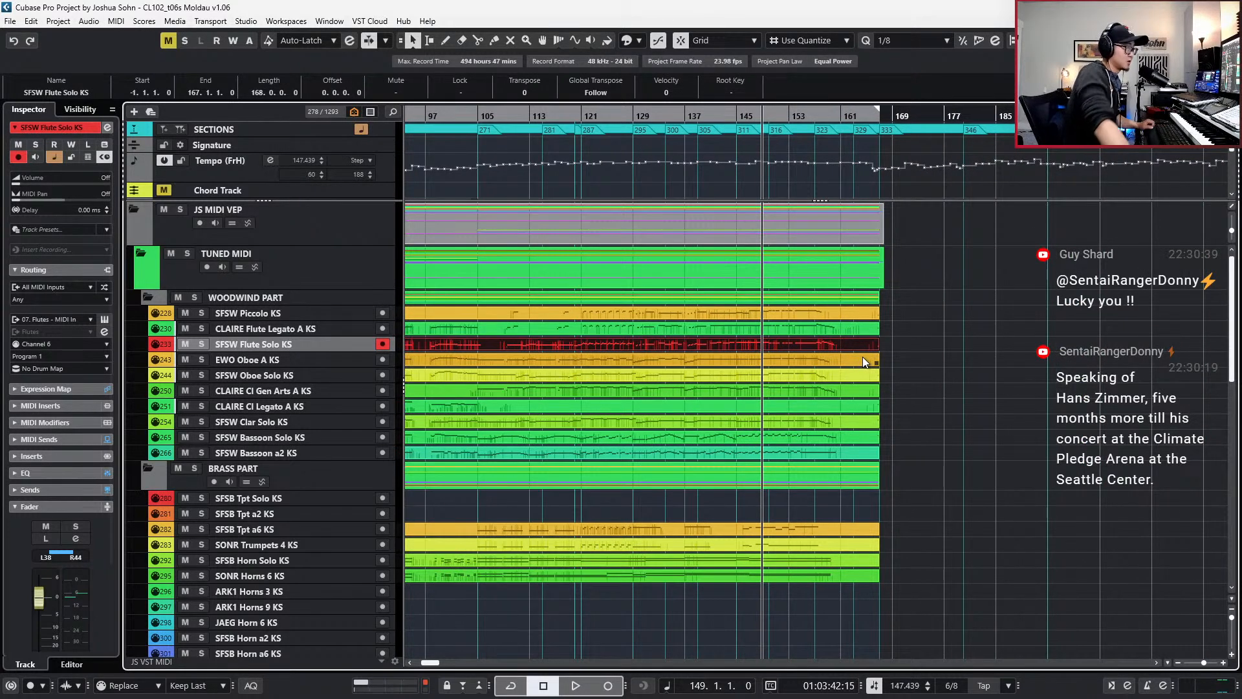
{"action": "scroll", "coordinate": [863, 392], "scroll_direction": "up", "scroll_amount": 3}
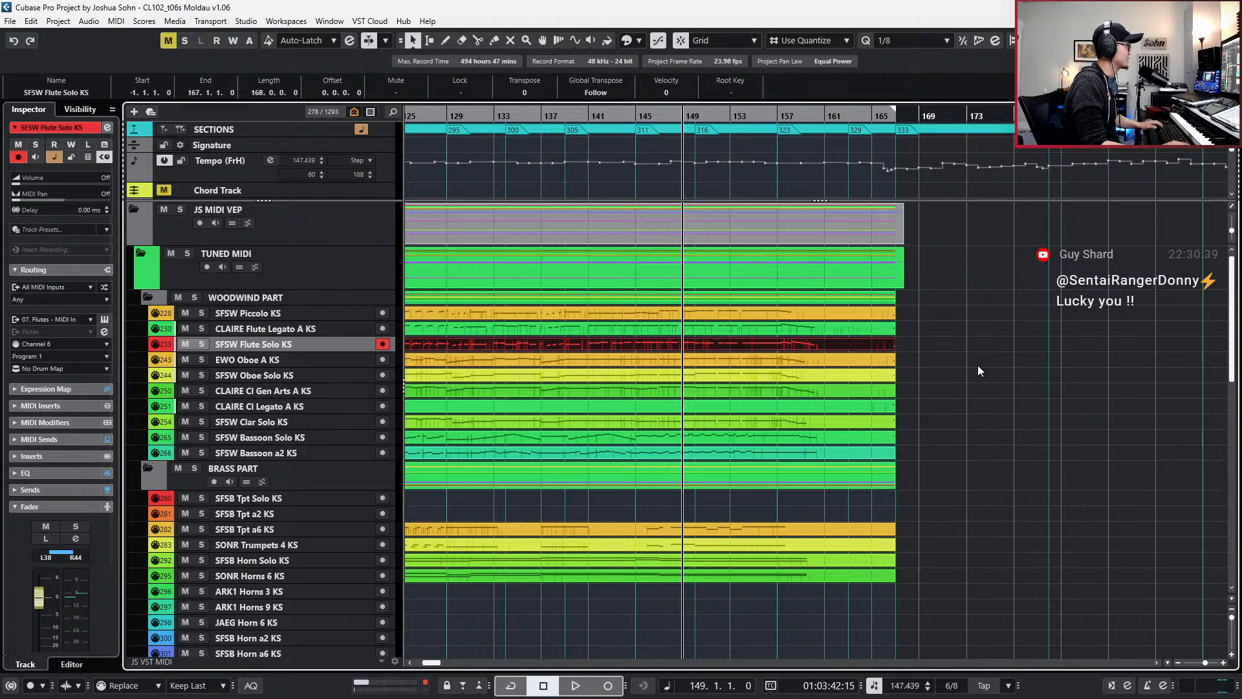
{"action": "key", "text": "space"}
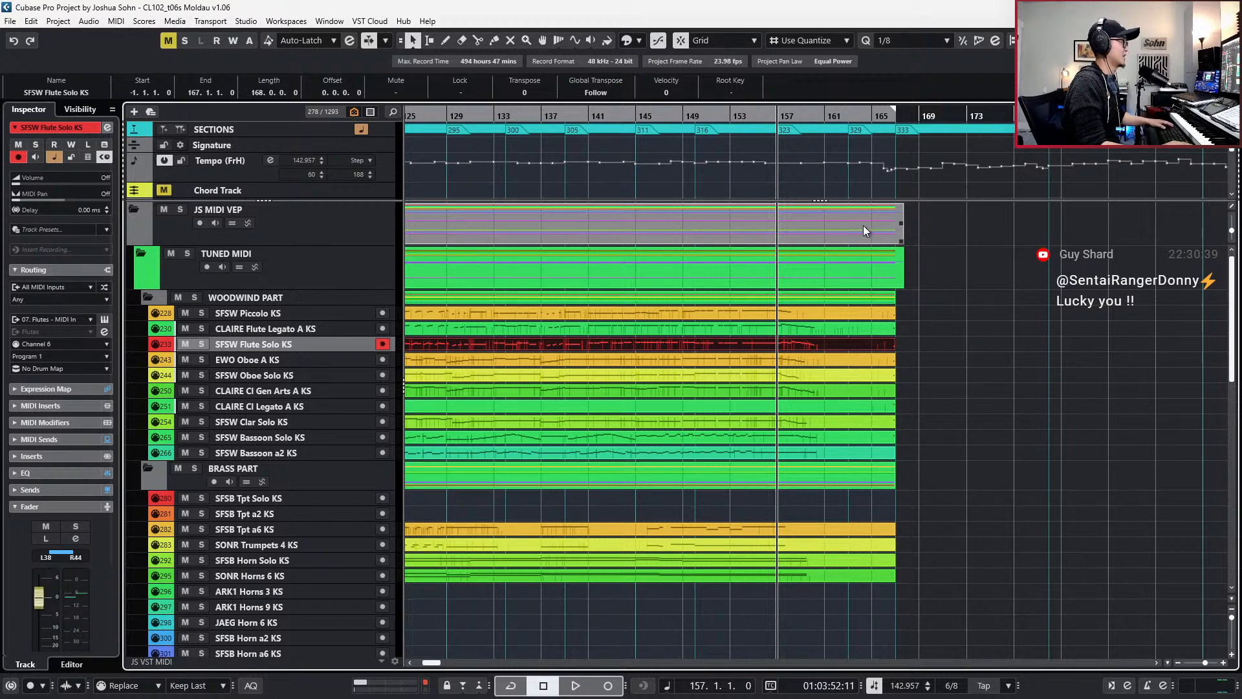
- Examine the woodwind, brass and strings tracks up to their end near bar 167 and look over the whole arrangement
{"action": "scroll", "coordinate": [1042, 341], "scroll_direction": "down", "scroll_amount": 6}
{"action": "scroll", "coordinate": [1042, 341], "scroll_direction": "up", "scroll_amount": 6}
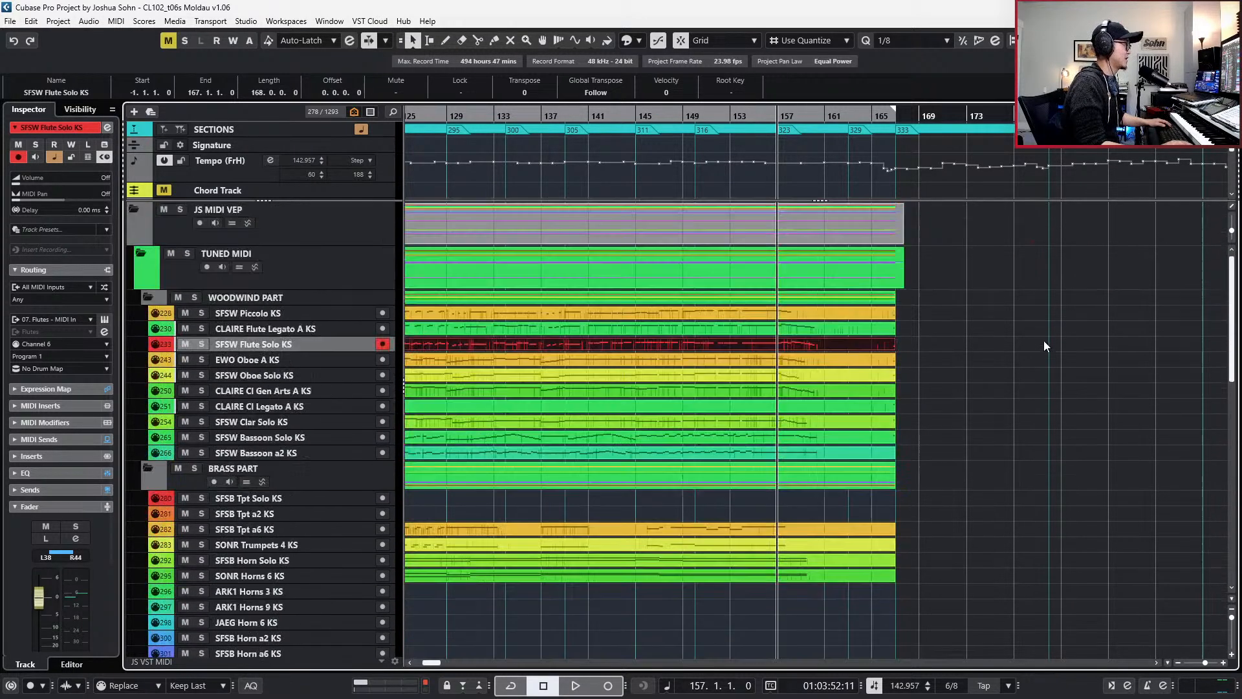
{"action": "left_click", "coordinate": [898, 221]}
{"action": "scroll", "coordinate": [969, 231], "scroll_direction": "down", "scroll_amount": 1}
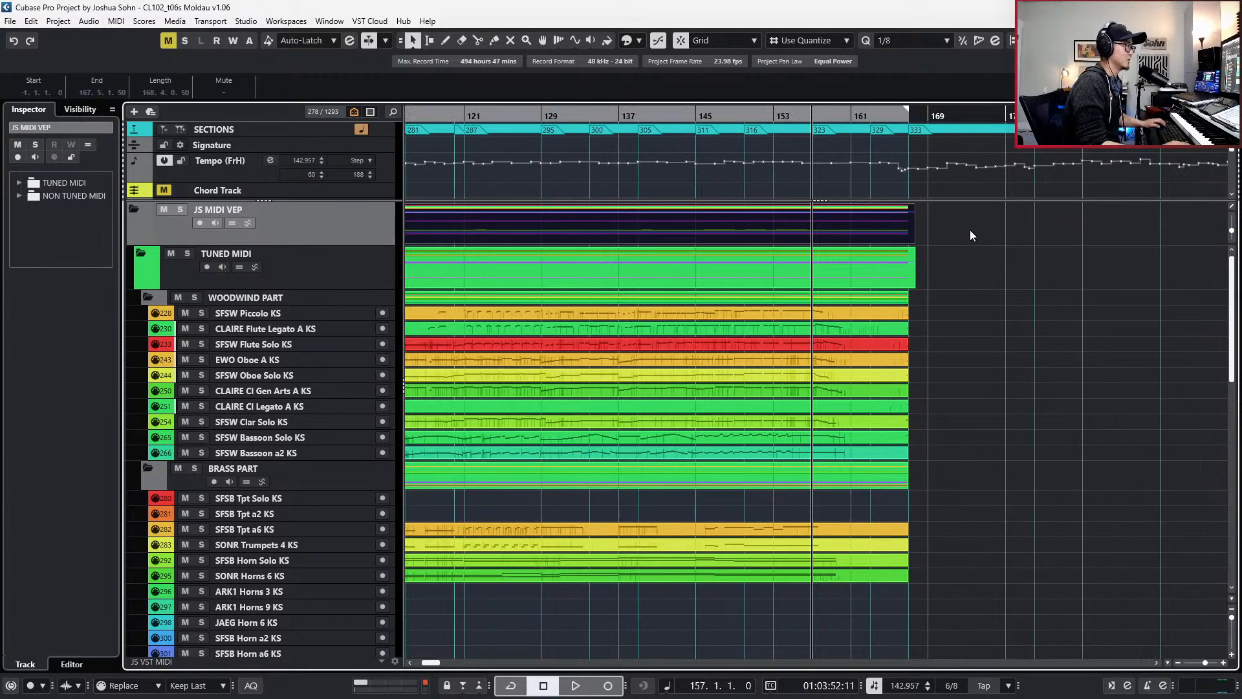
{"action": "scroll", "coordinate": [969, 231], "scroll_direction": "right", "scroll_amount": 1}
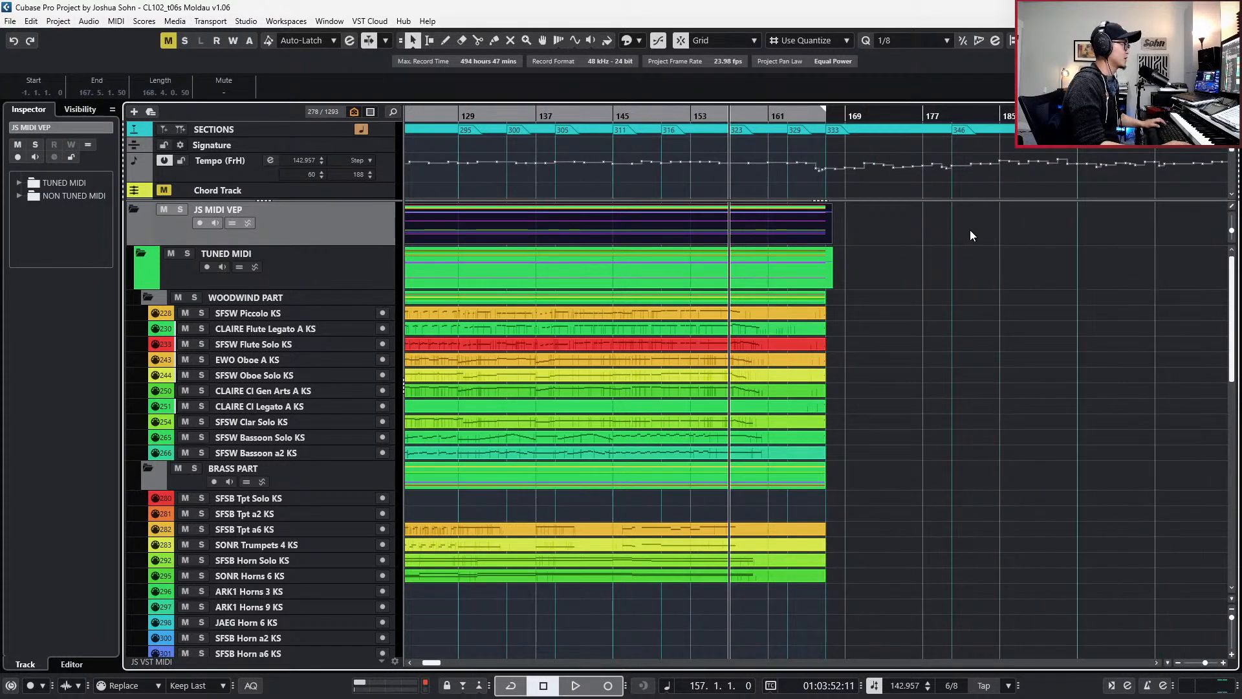
{"action": "scroll", "coordinate": [969, 230], "scroll_direction": "down", "scroll_amount": 3}
{"action": "scroll", "coordinate": [969, 230], "scroll_direction": "down", "scroll_amount": 3}
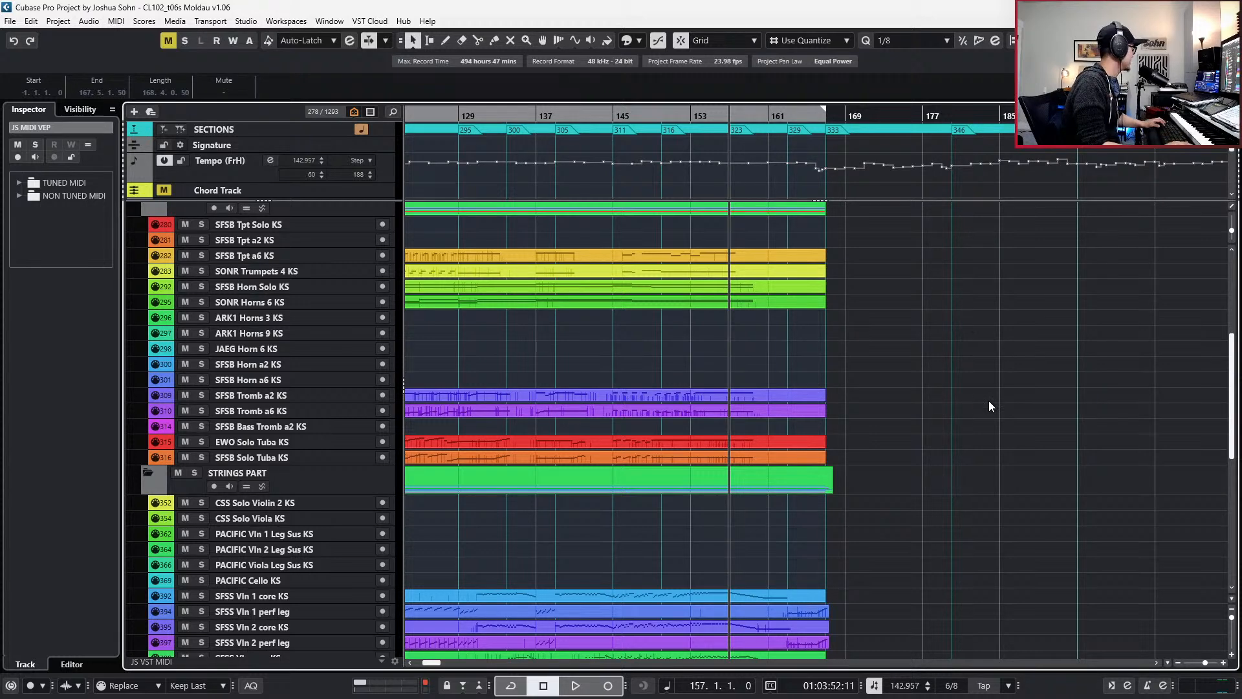
{"action": "scroll", "coordinate": [989, 407], "scroll_direction": "up", "scroll_amount": 5}
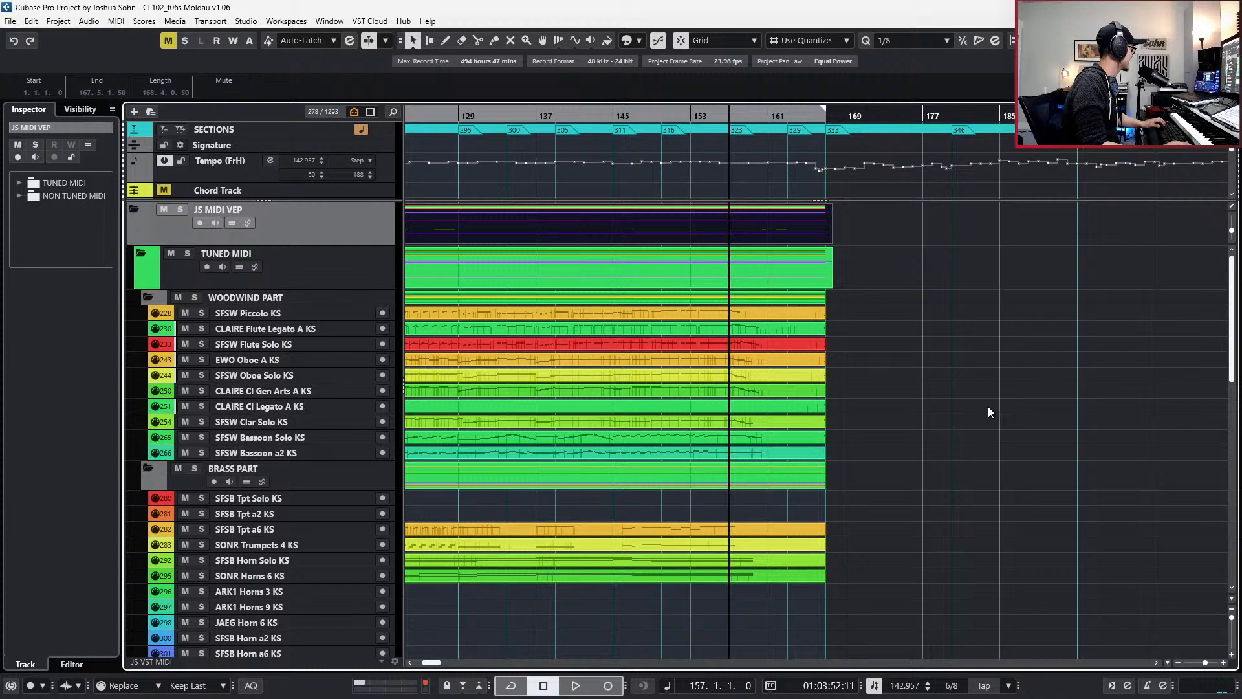
{"action": "key", "text": "g"}
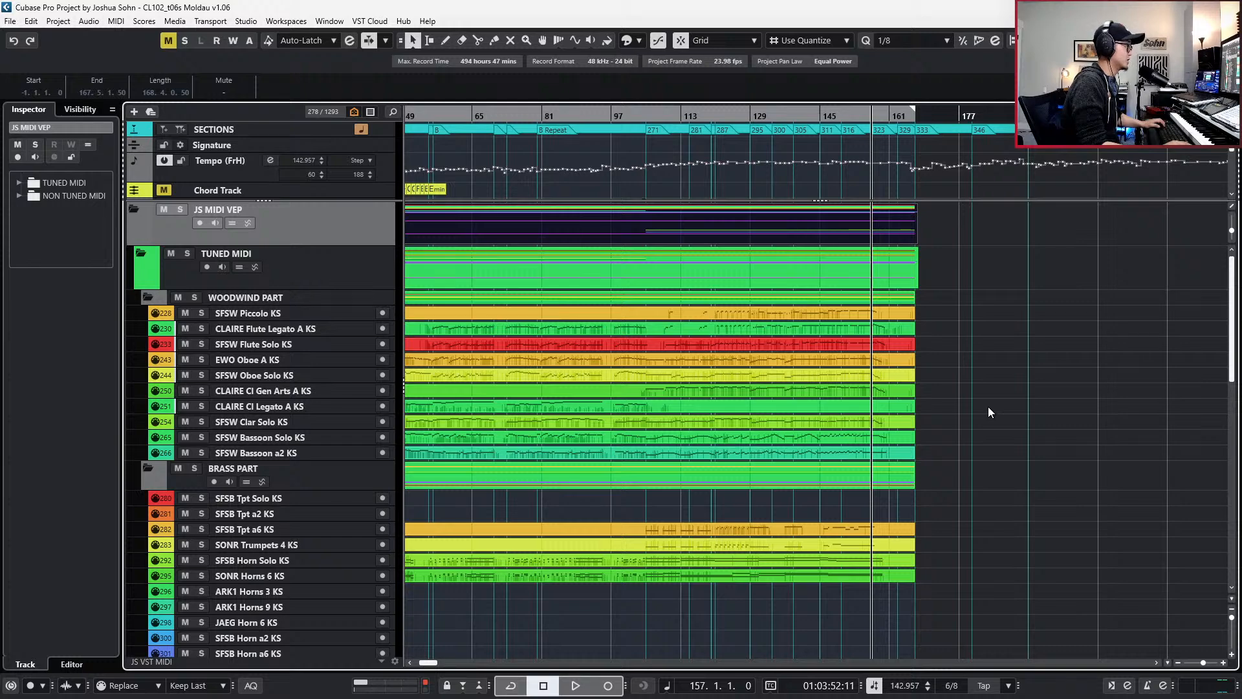
{"action": "key", "text": "g"}
{"action": "key", "text": "g"}
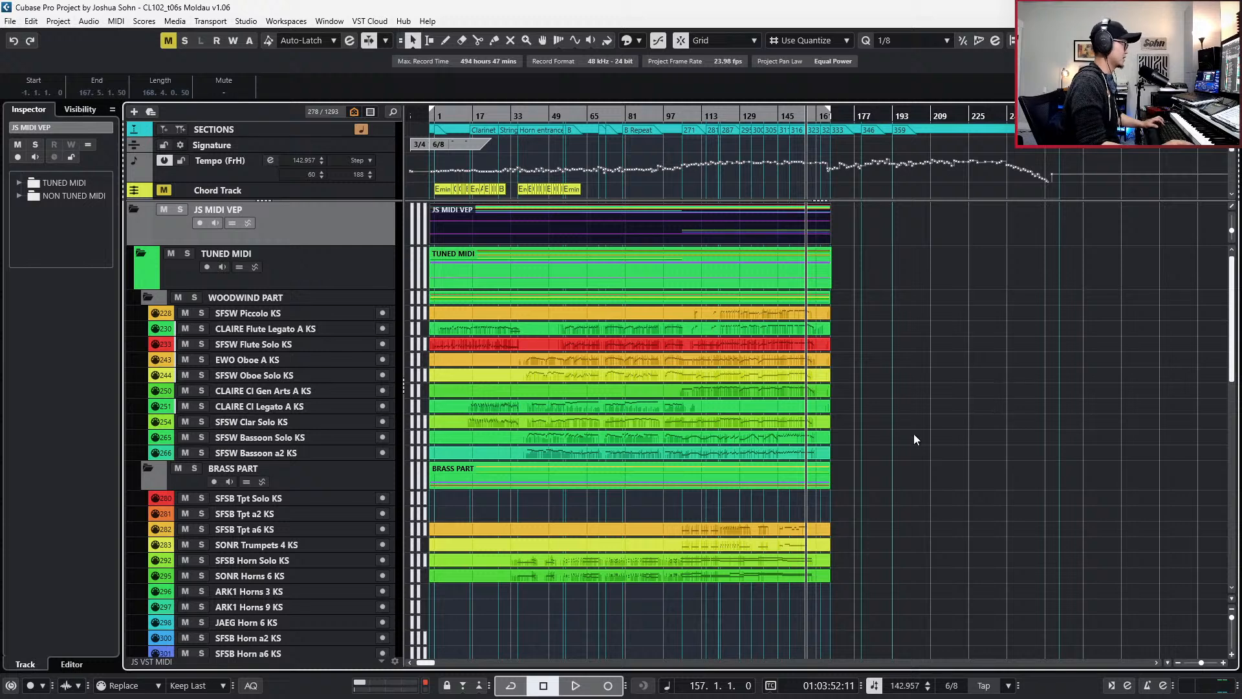
- Move the playhead back to bar 102, solo the SFSB Tpt a6, SONR Trumpets 4, SFSB Horn Solo and SONR Horns 6 tracks and play them
{"action": "key", "text": "KP_Subtract"}
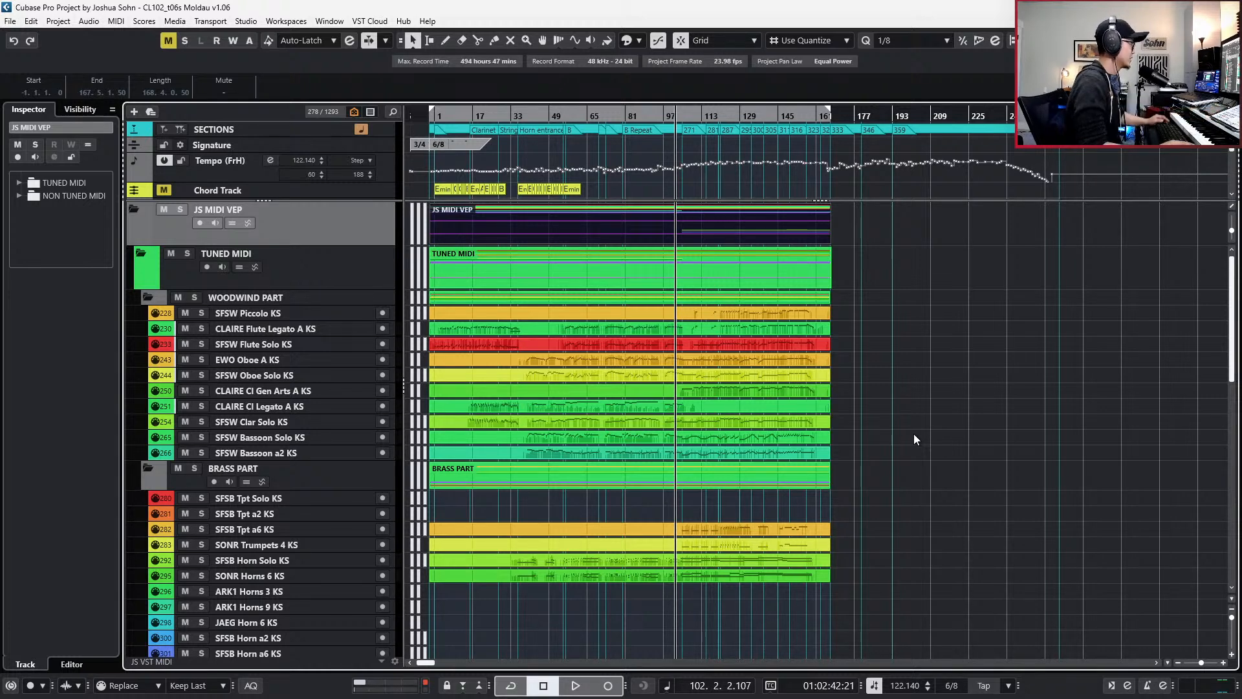
{"action": "left_click", "coordinate": [827, 347]}
{"action": "left_click", "coordinate": [821, 363], "text": "shift"}
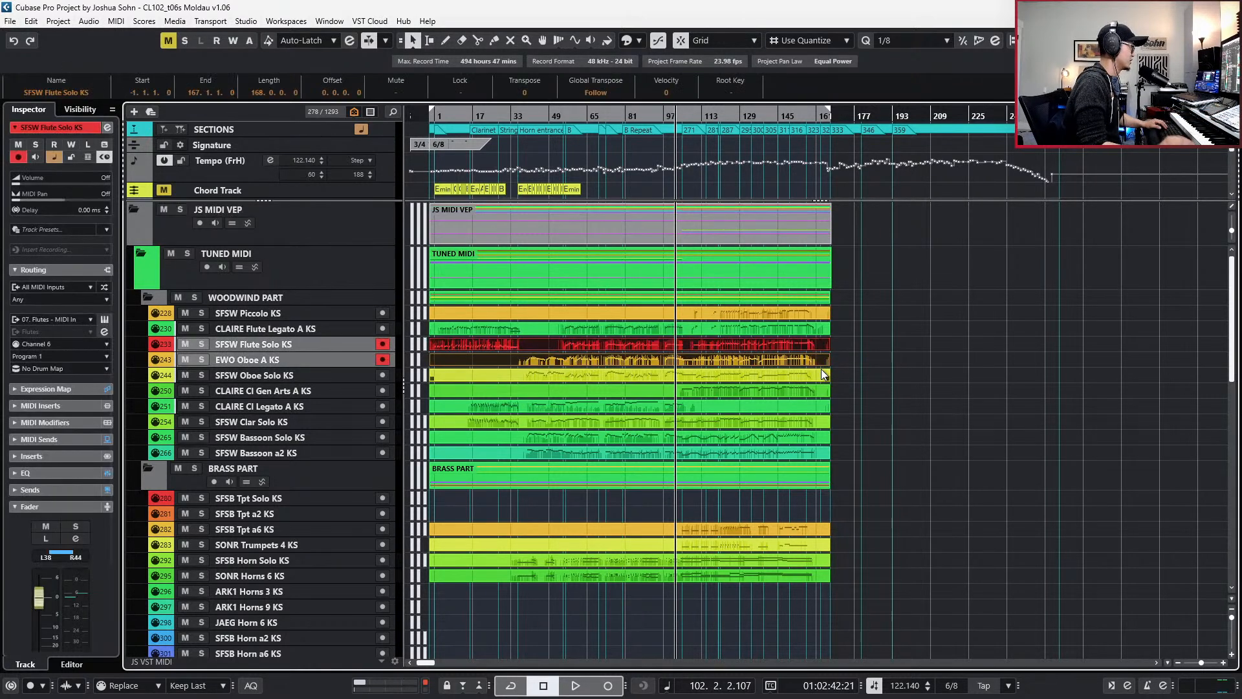
{"action": "scroll", "coordinate": [821, 369], "scroll_direction": "down", "scroll_amount": 3}
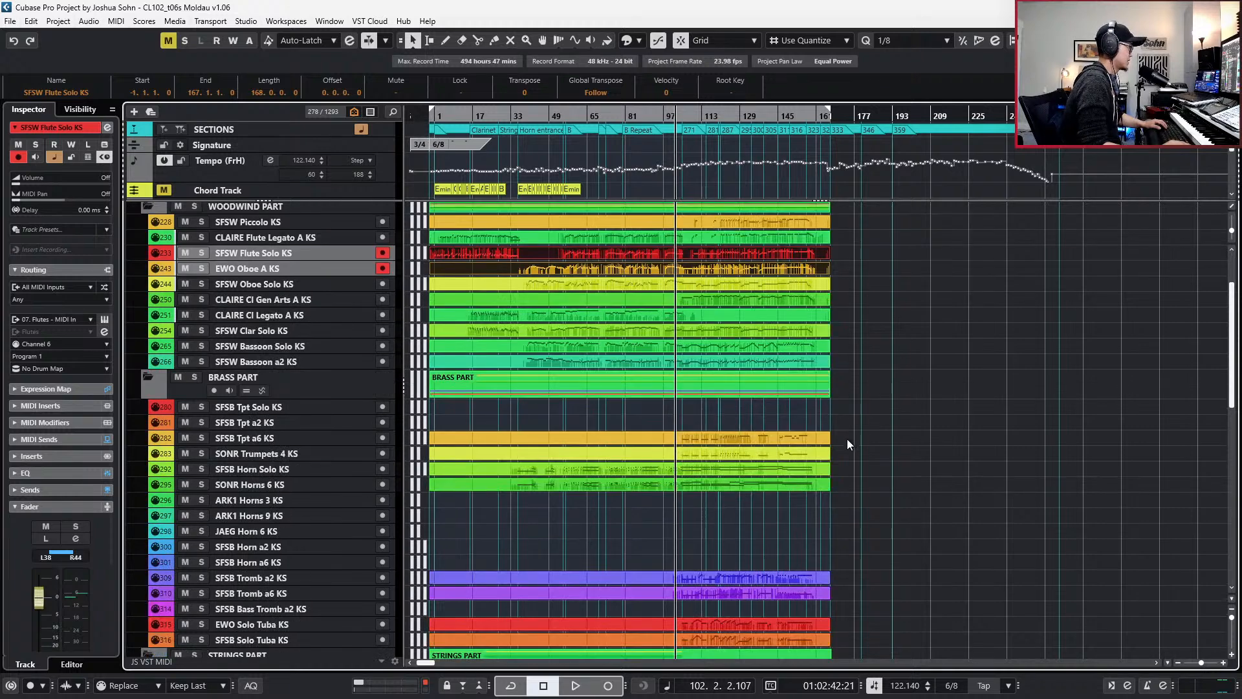
{"action": "left_click_drag", "start_coordinate": [848, 437], "coordinate": [803, 496]}
{"action": "key", "text": "s"}
{"action": "key", "text": "space"}
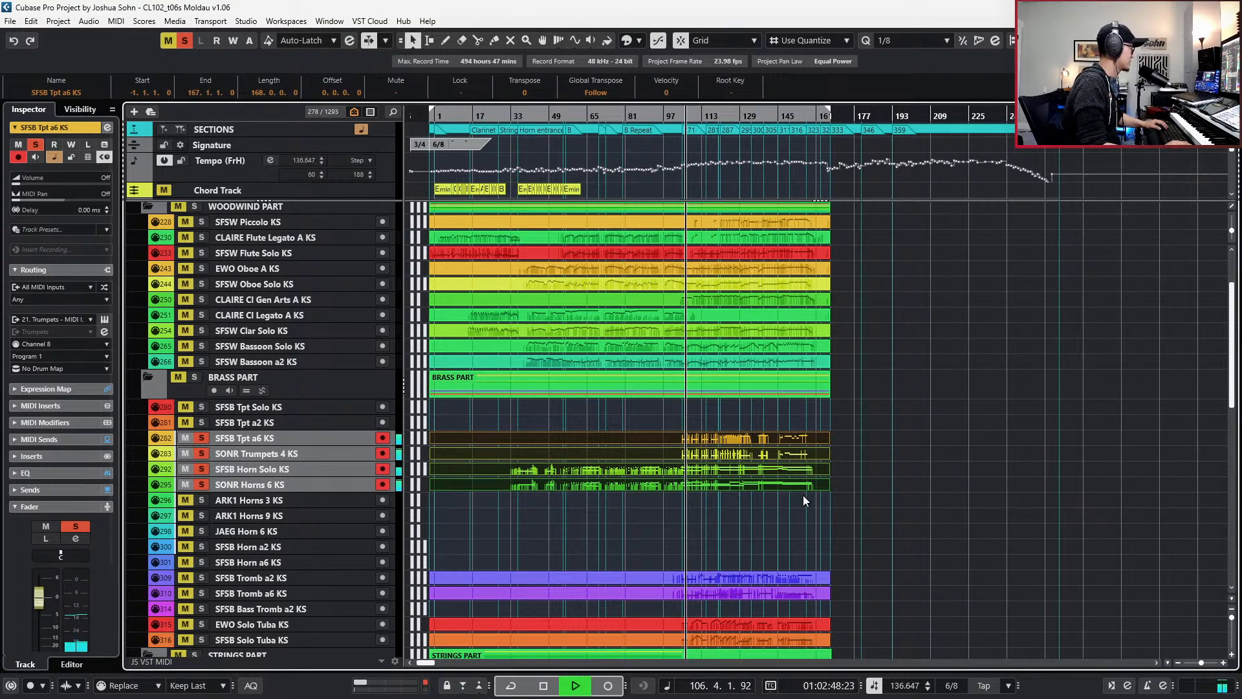
- Stop playback and open the four selected trumpet and horn parts together in the note editor around bar 105
{"action": "key", "text": "space"}
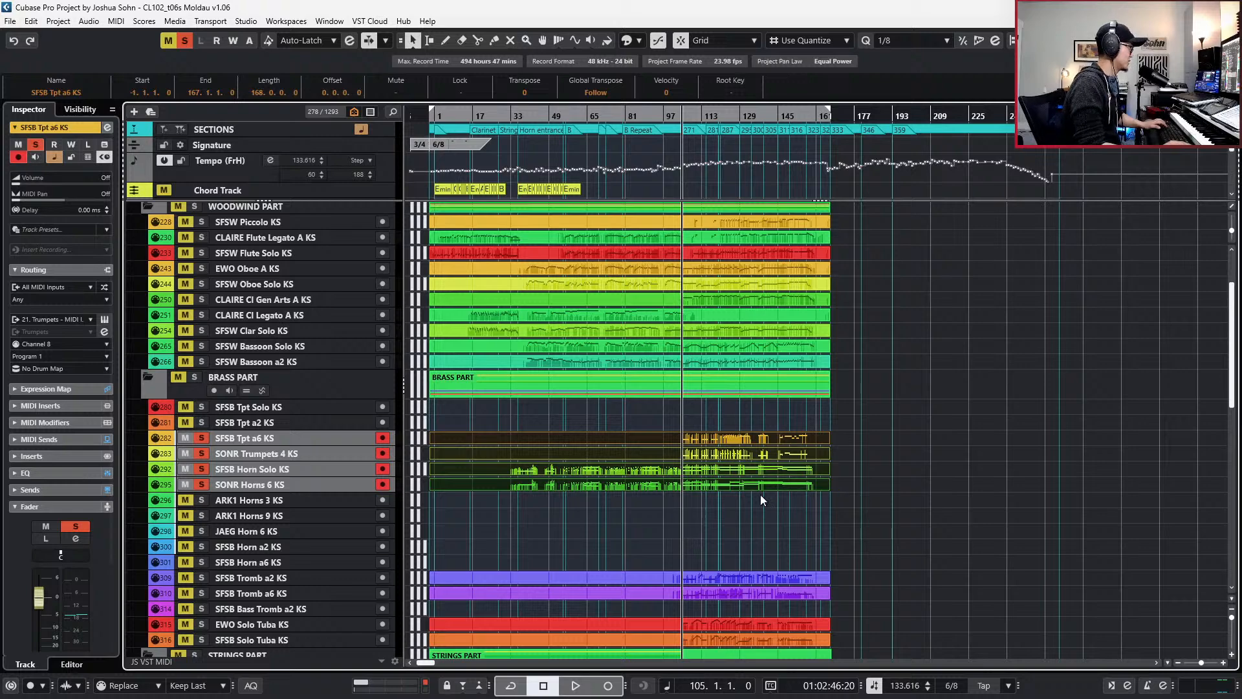
{"action": "left_click_drag", "start_coordinate": [736, 417], "coordinate": [727, 494]}
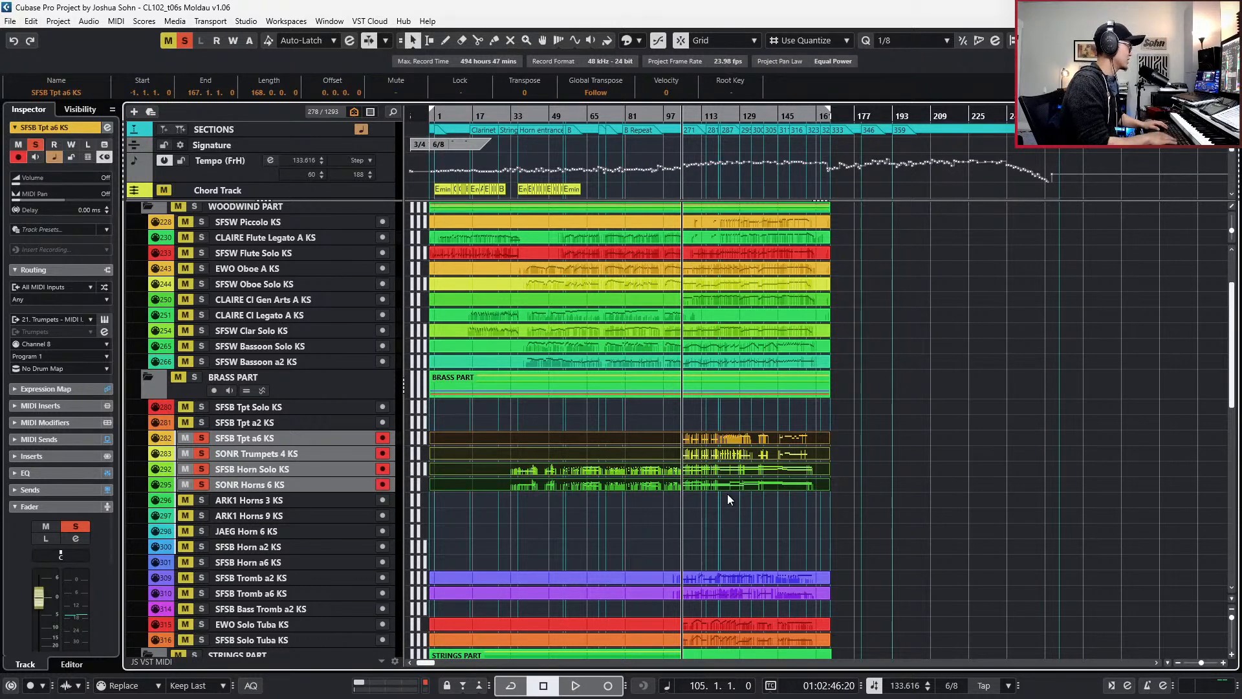
{"action": "key", "text": "Return"}
{"action": "scroll", "coordinate": [731, 476], "scroll_direction": "up", "scroll_amount": 3}
{"action": "scroll", "coordinate": [718, 482], "scroll_direction": "up", "scroll_amount": 2}
{"action": "scroll", "coordinate": [644, 483], "scroll_direction": "down", "scroll_amount": 1}
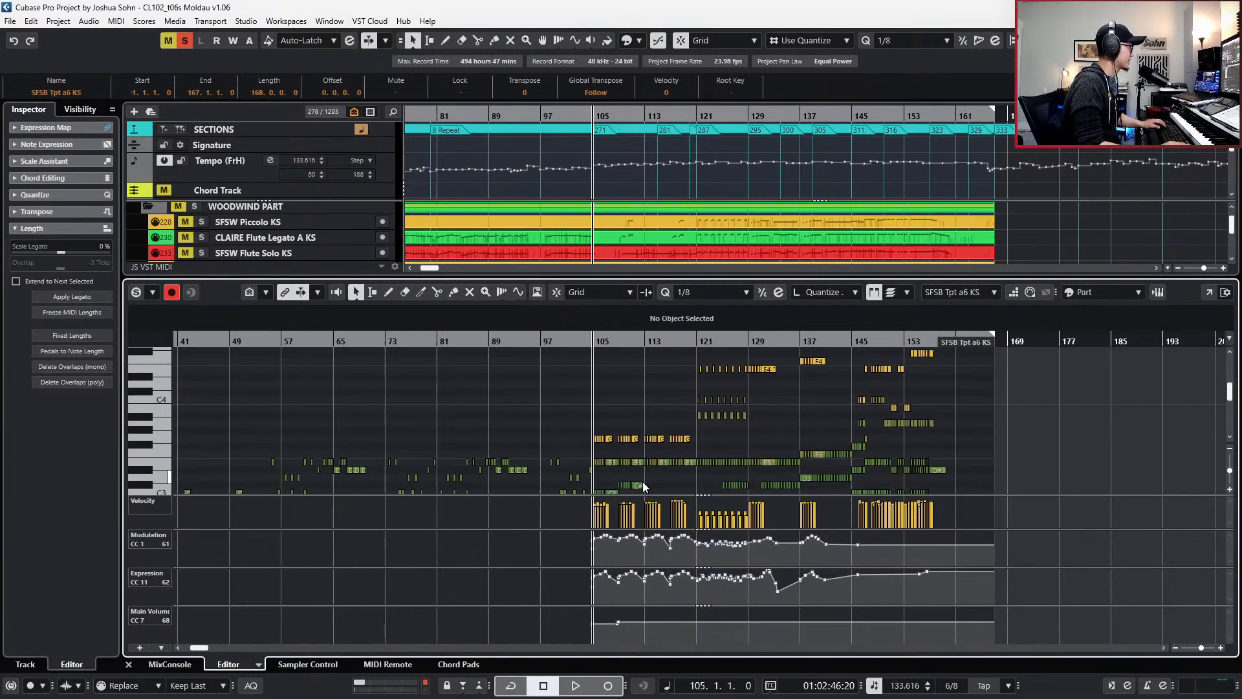
{"action": "scroll", "coordinate": [606, 553], "scroll_direction": "up", "scroll_amount": 3}
{"action": "left_click_drag", "start_coordinate": [573, 425], "coordinate": [754, 445]}
{"action": "scroll", "coordinate": [750, 420], "scroll_direction": "up", "scroll_amount": 2}
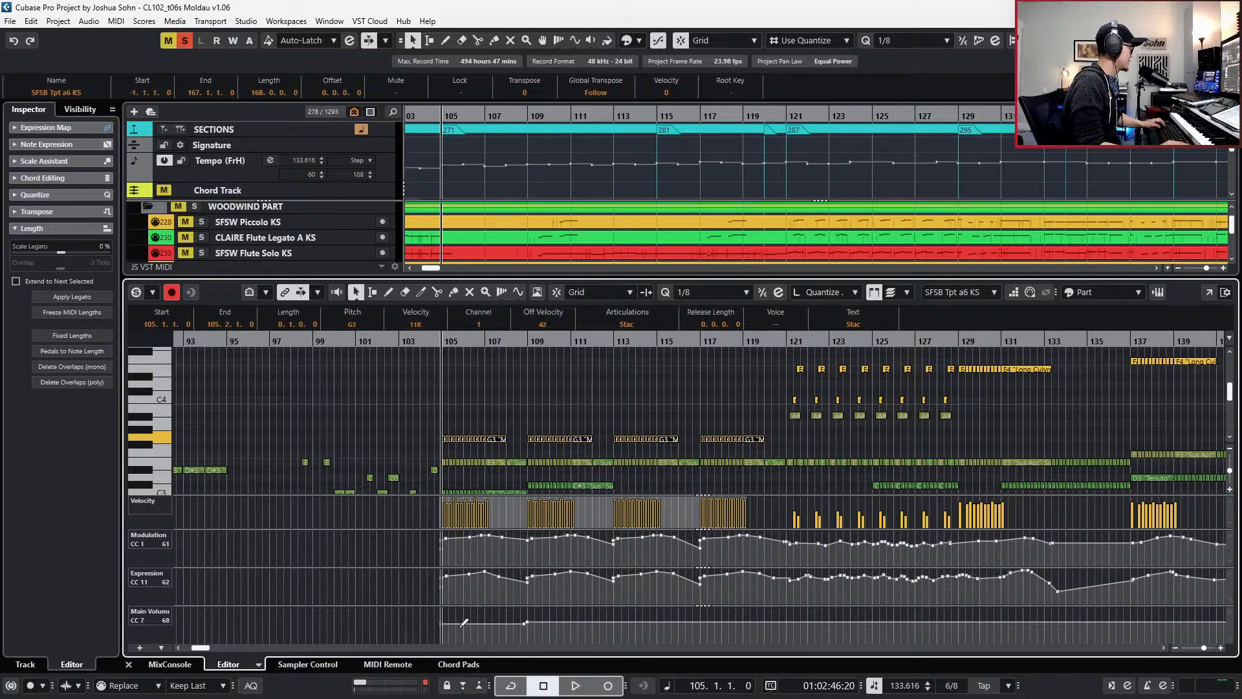
- In SFSB Tpt a6, delete the Main Volume point at bar 105 and move the value-75 point from bar 109 back to bar 103
{"action": "left_click", "coordinate": [527, 622]}
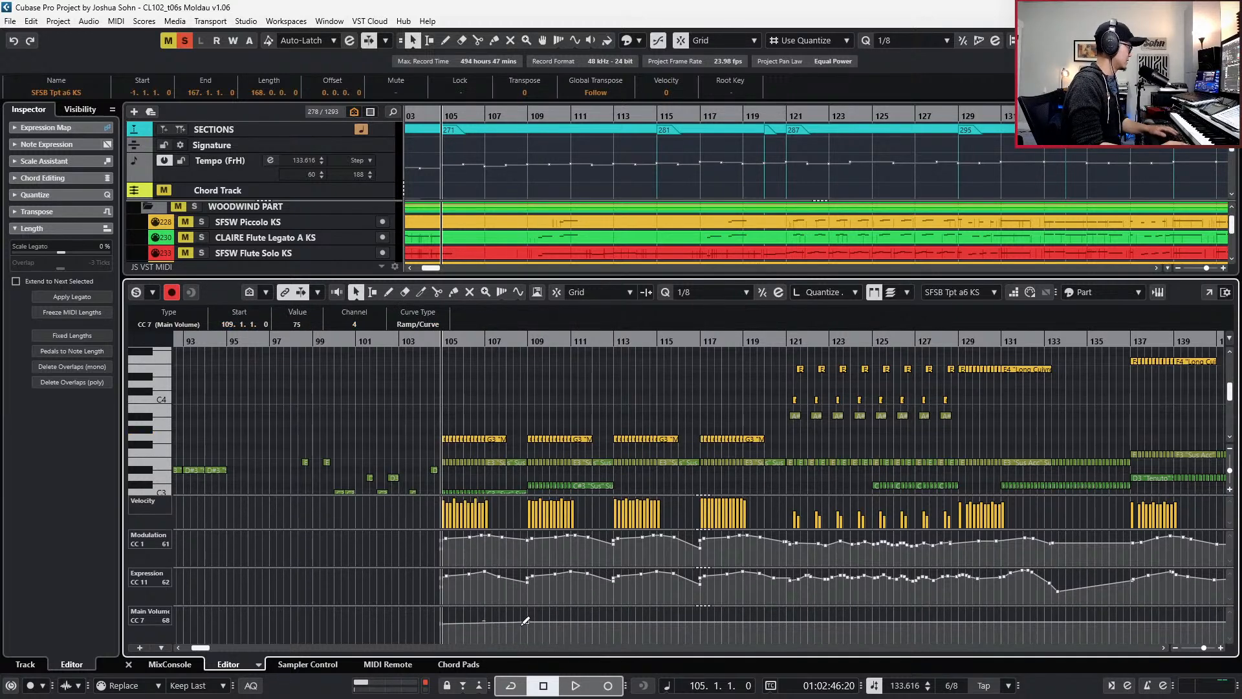
{"action": "left_click", "coordinate": [441, 623]}
{"action": "key", "text": "Delete"}
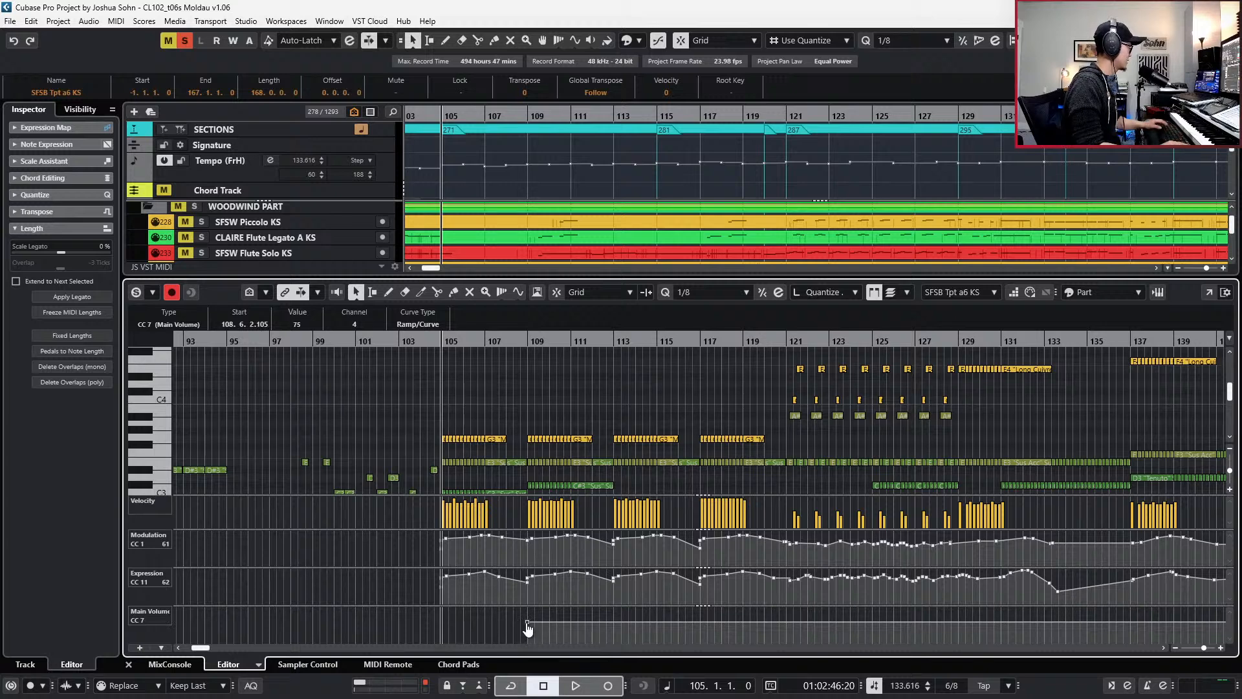
{"action": "left_click_drag", "start_coordinate": [527, 622], "coordinate": [418, 623]}
{"action": "key", "text": "space"}
{"action": "key", "text": "space"}
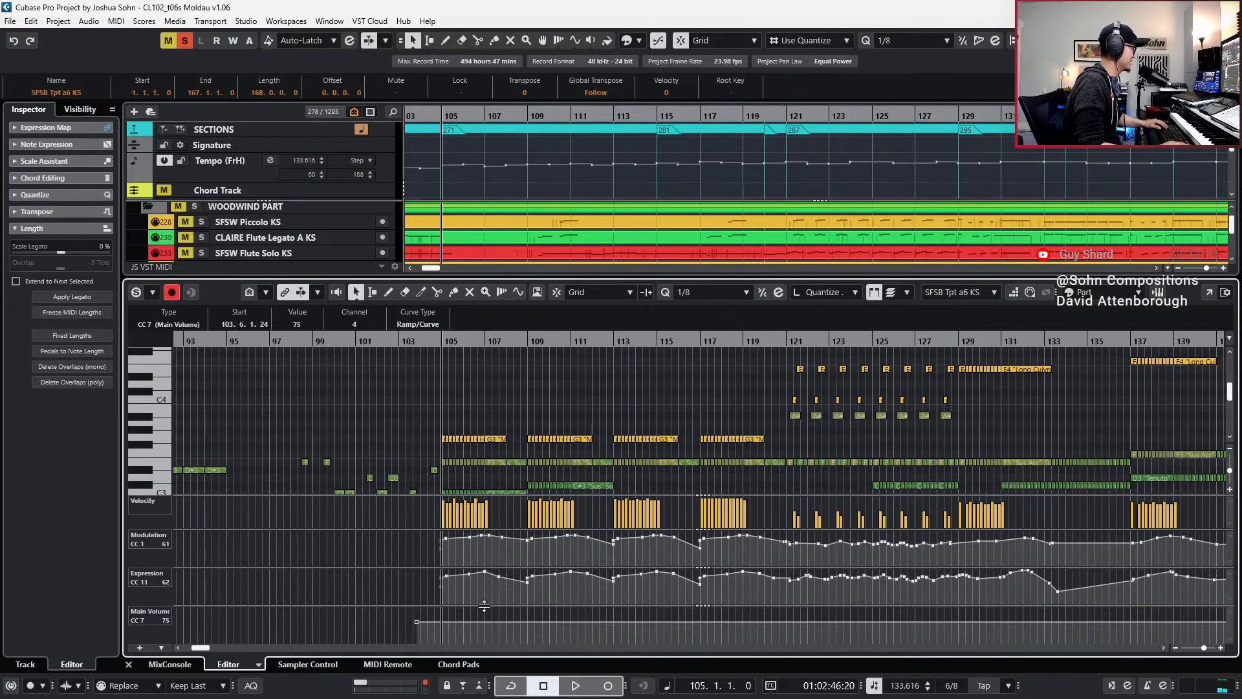
{"action": "scroll", "coordinate": [493, 362], "scroll_direction": "down", "scroll_amount": 2}
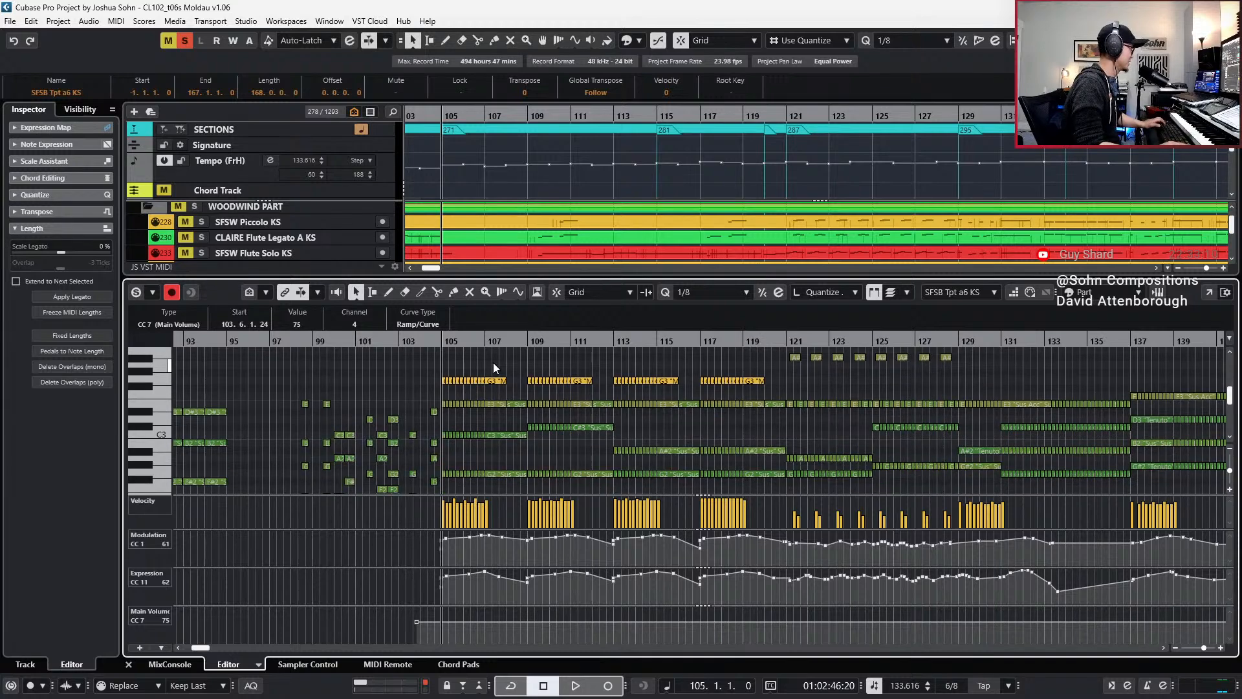
{"action": "scroll", "coordinate": [464, 348], "scroll_direction": "up", "scroll_amount": 2}
- In SONR Trumpets 4, remove the lower Main Volume points from bar 105 and move the value-75 point back to bar 104
{"action": "key", "text": "Down"}
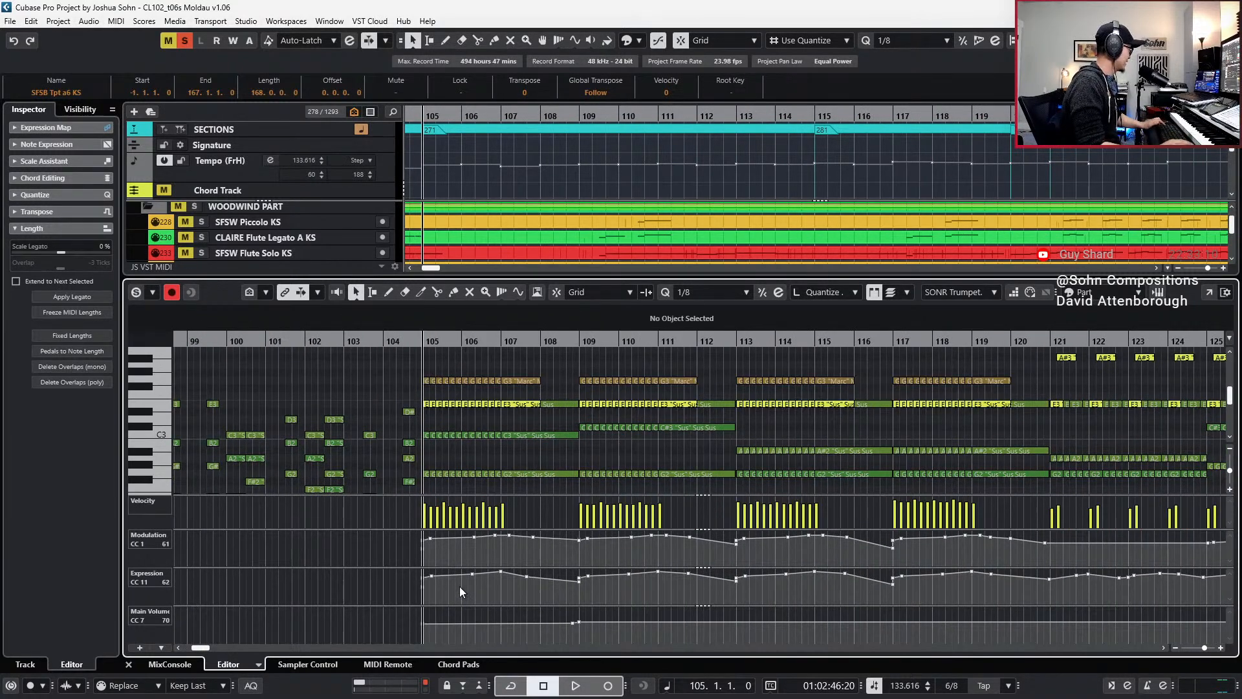
{"action": "left_click_drag", "start_coordinate": [576, 618], "coordinate": [422, 637]}
{"action": "key", "text": "Delete"}
{"action": "left_click_drag", "start_coordinate": [527, 640], "coordinate": [608, 604]}
{"action": "key", "text": "alt+1"}
{"action": "key", "text": "alt+Left"}
{"action": "key", "text": "alt+Left"}
{"action": "key", "text": "alt+Left"}
{"action": "key", "text": "alt+Left"}
{"action": "key", "text": "alt+Left"}
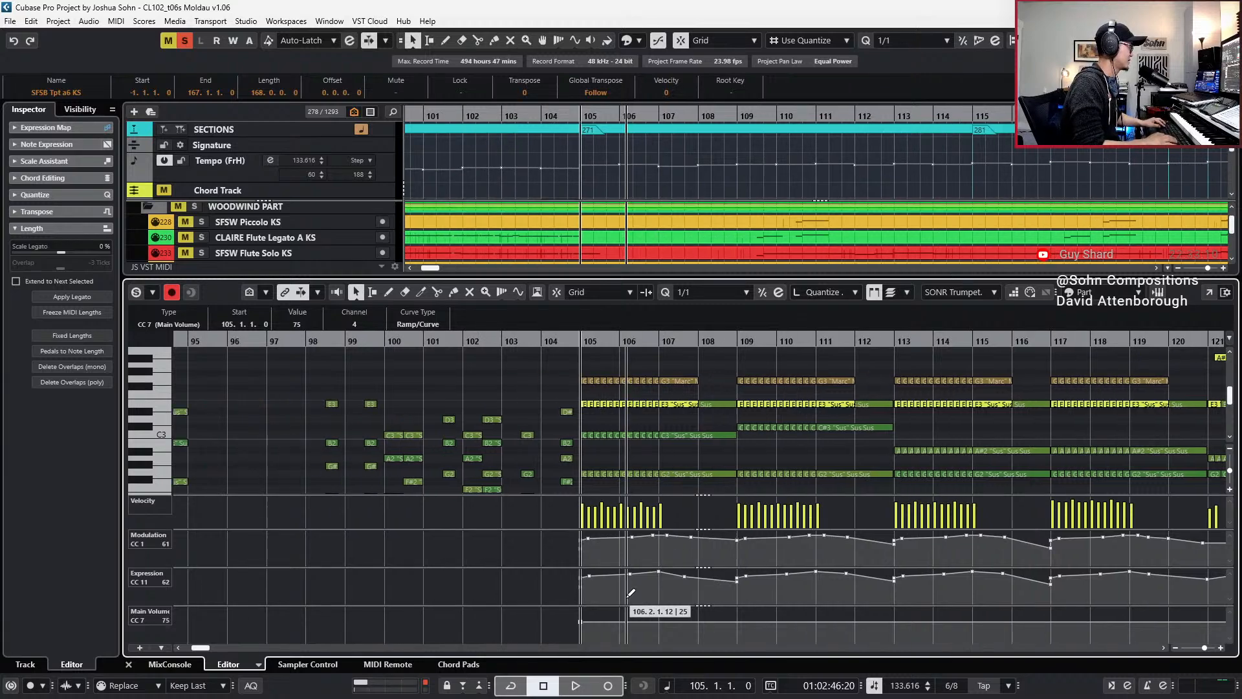
{"action": "key", "text": "g"}
{"action": "key", "text": "g"}
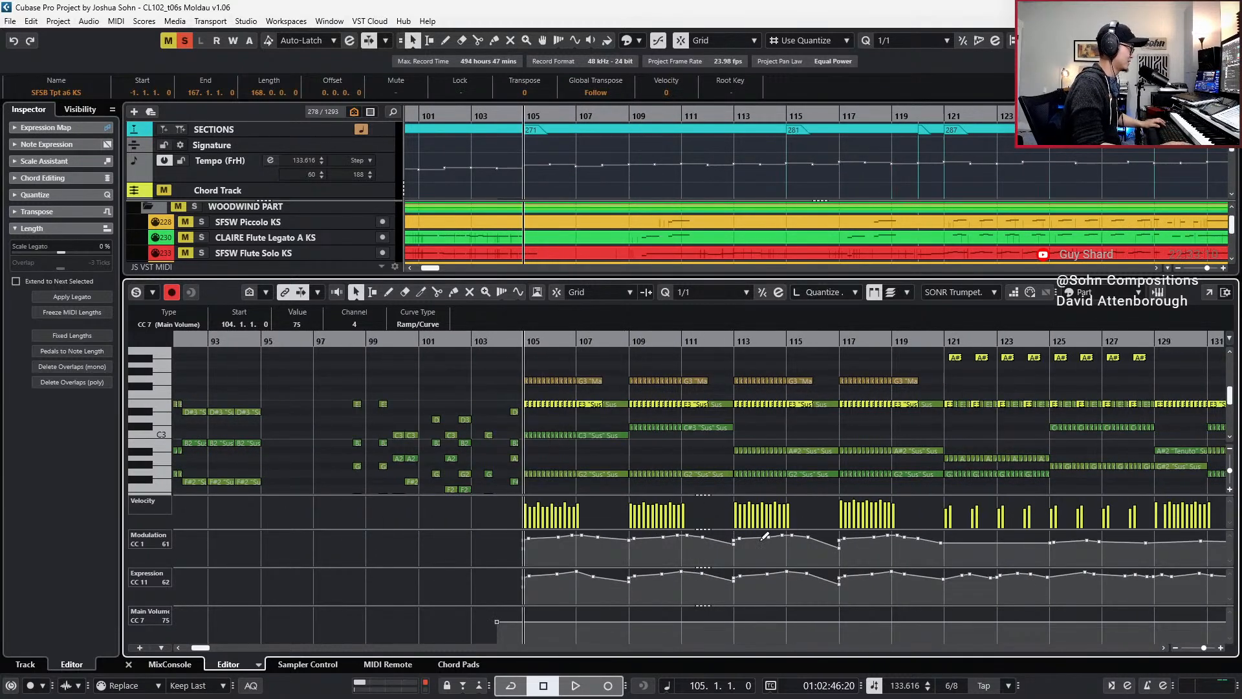
- In SFSB Horn Solo, shift the Main Volume rise from bar 109 to just before bar 105, ending at 77, and unsolo the tracks
{"action": "double_click", "coordinate": [550, 476]}
{"action": "key", "text": "g"}
{"action": "key", "text": "g"}
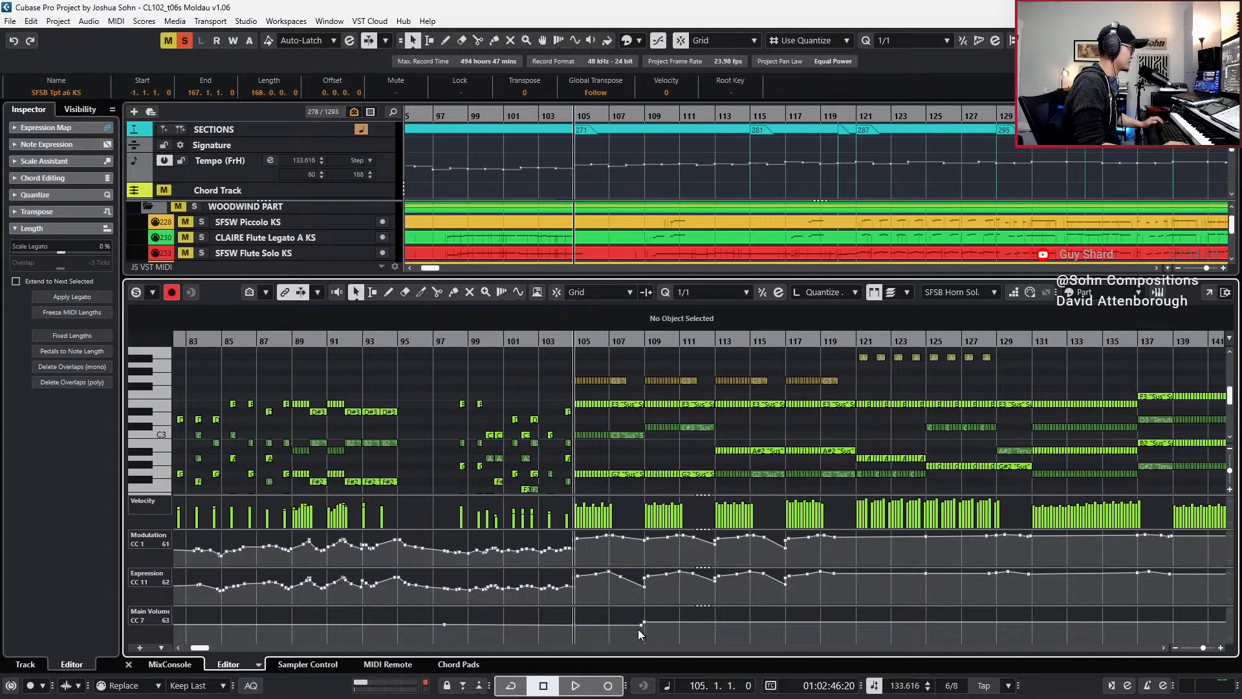
{"action": "left_click_drag", "start_coordinate": [641, 631], "coordinate": [573, 621]}
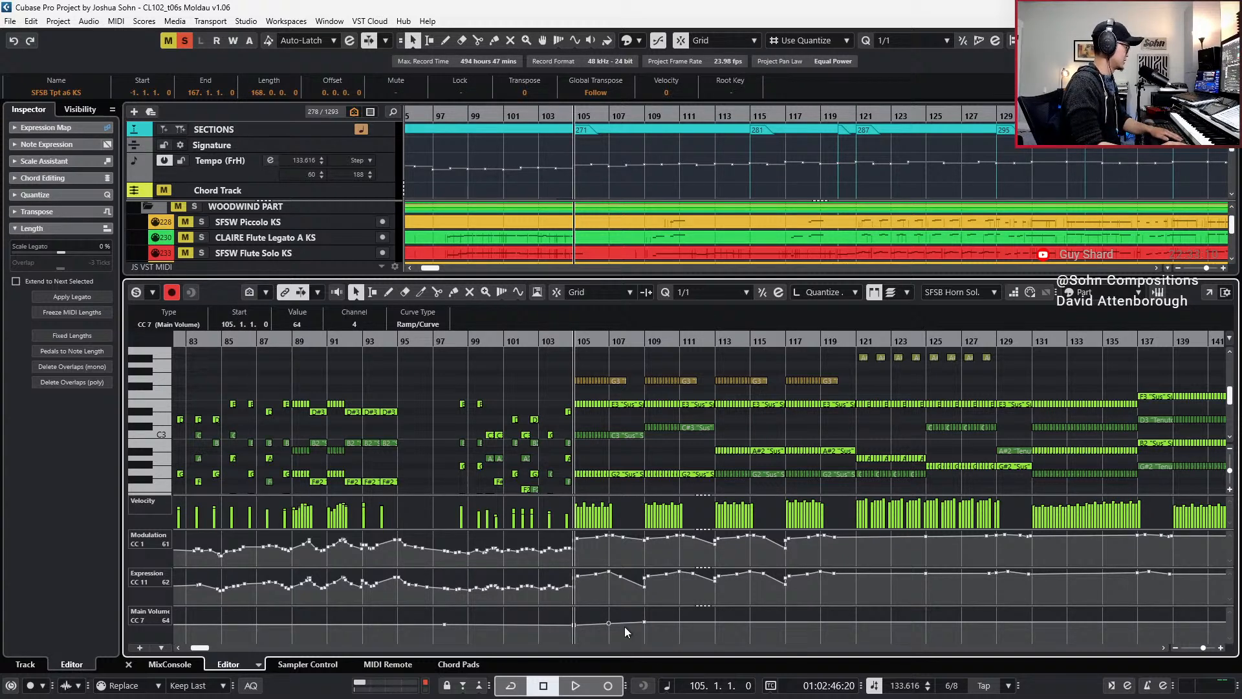
{"action": "left_click_drag", "start_coordinate": [645, 623], "coordinate": [571, 625]}
{"action": "scroll", "coordinate": [310, 322], "scroll_direction": "up", "scroll_amount": 4}
{"action": "scroll", "coordinate": [309, 321], "scroll_direction": "up", "scroll_amount": 2}
{"action": "key", "text": "KP_Subtract"}
{"action": "key", "text": "s"}
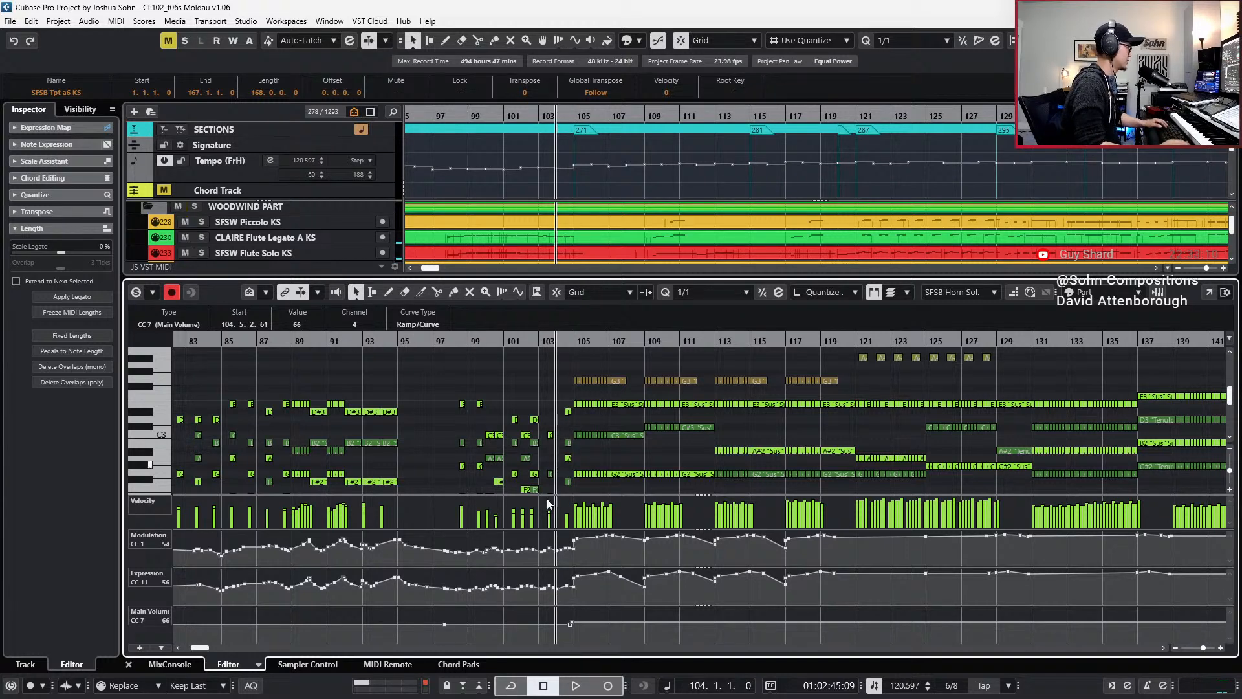
{"action": "left_click_drag", "start_coordinate": [575, 626], "coordinate": [572, 622]}
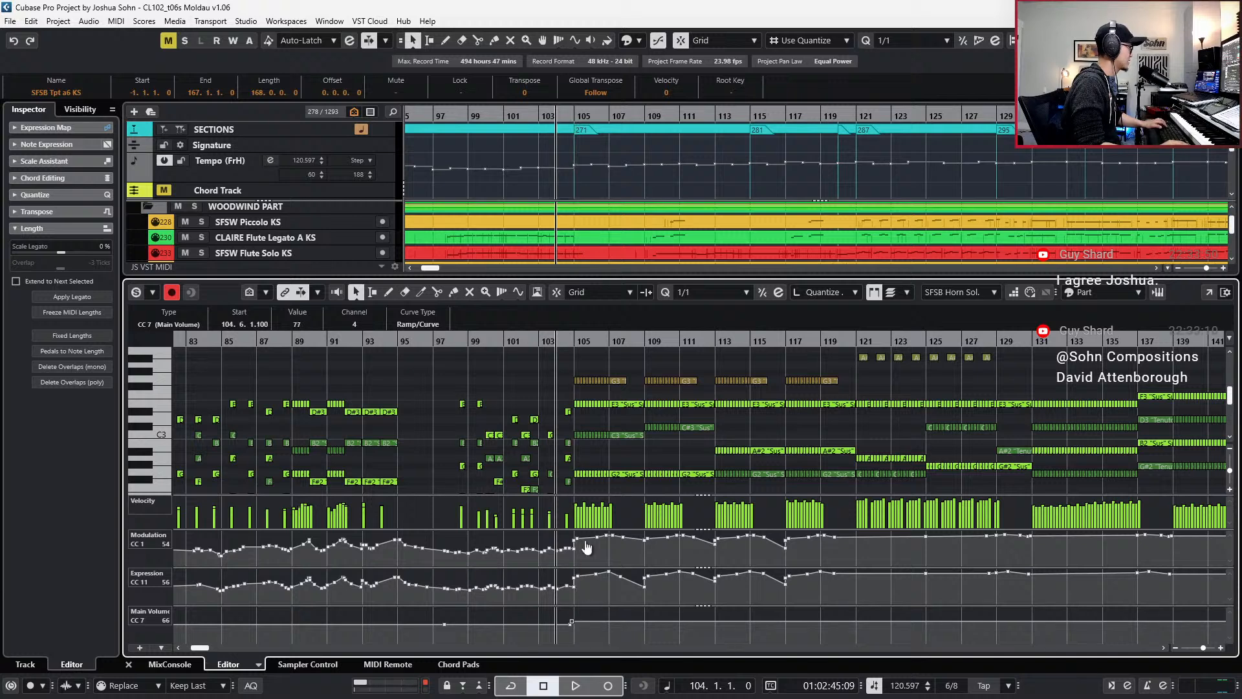
- In SONR Horns 6, shift the Main Volume rise from bar 109 to just before bar 105 and play from bar 102
{"action": "left_click", "coordinate": [611, 444]}
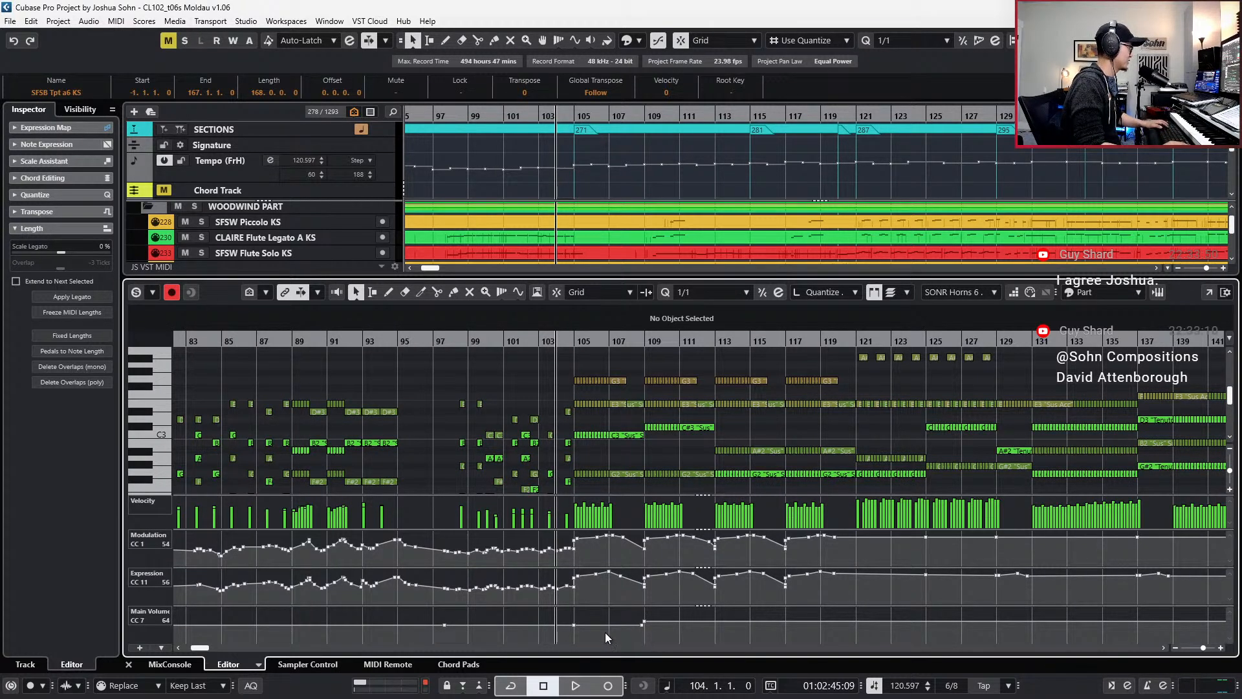
{"action": "key", "text": "Delete"}
{"action": "left_click_drag", "start_coordinate": [562, 617], "coordinate": [665, 608]}
{"action": "key", "text": "alt+Left"}
{"action": "key", "text": "alt+Left"}
{"action": "key", "text": "alt+Left"}
{"action": "key", "text": "alt+Left"}
{"action": "key", "text": "KP_Subtract"}
{"action": "key", "text": "KP_Subtract"}
{"action": "key", "text": "space"}
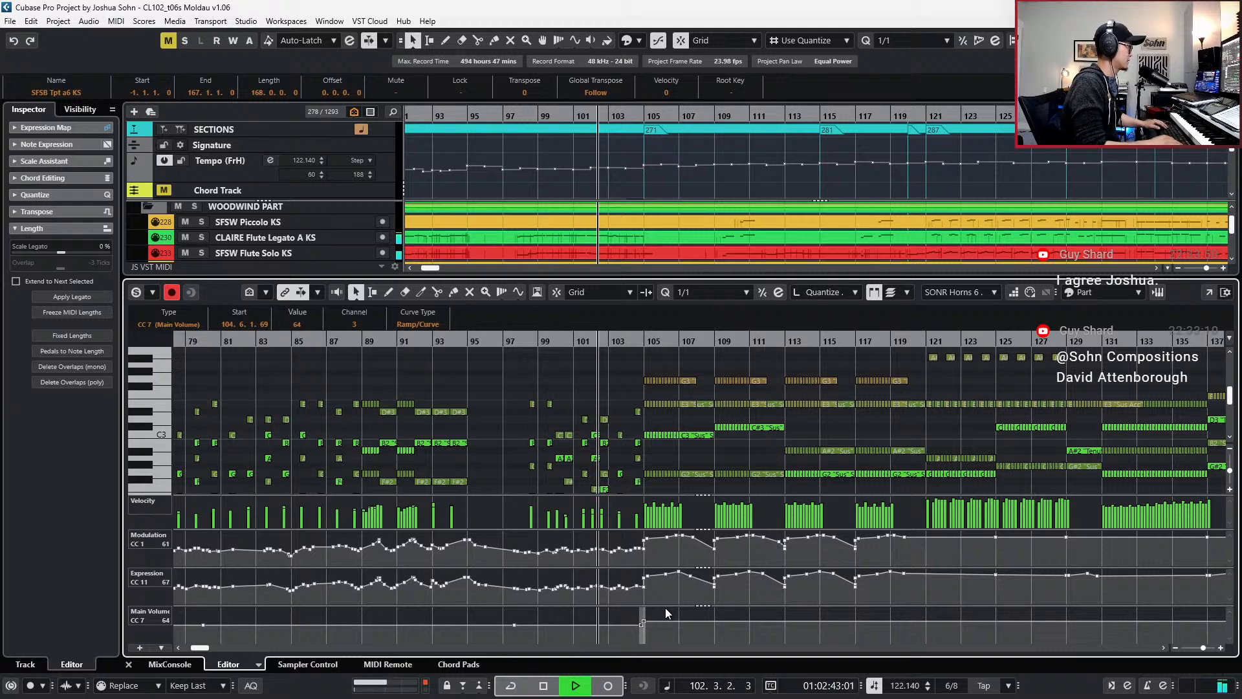
- Stop playback and raise the velocities of the trumpet and horn notes in bars 105 to 108, bringing the first selected note to 106
{"action": "key", "text": "alt+l"}
{"action": "scroll", "coordinate": [687, 492], "scroll_direction": "up", "scroll_amount": 1}
{"action": "left_click_drag", "start_coordinate": [635, 397], "coordinate": [713, 544]}
{"action": "key", "text": "alt+l"}
{"action": "key", "text": "space"}
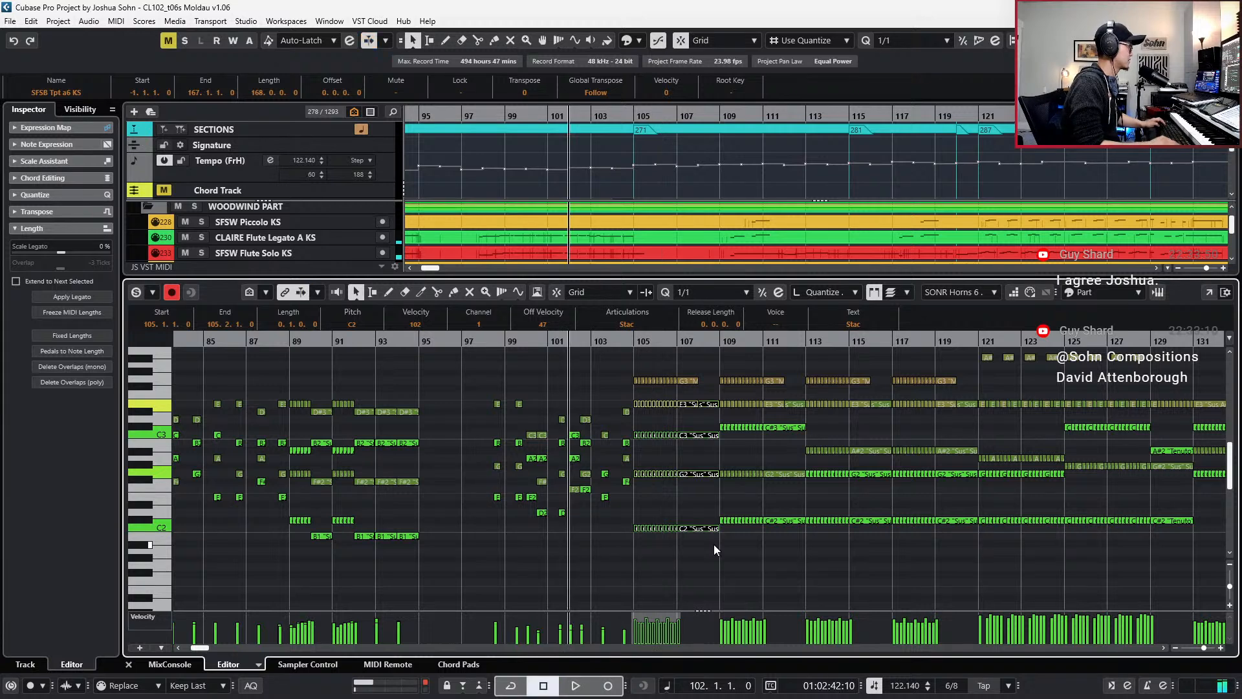
{"action": "key", "text": "ctrl+shift+Up"}
{"action": "key", "text": "ctrl+shift+Up"}
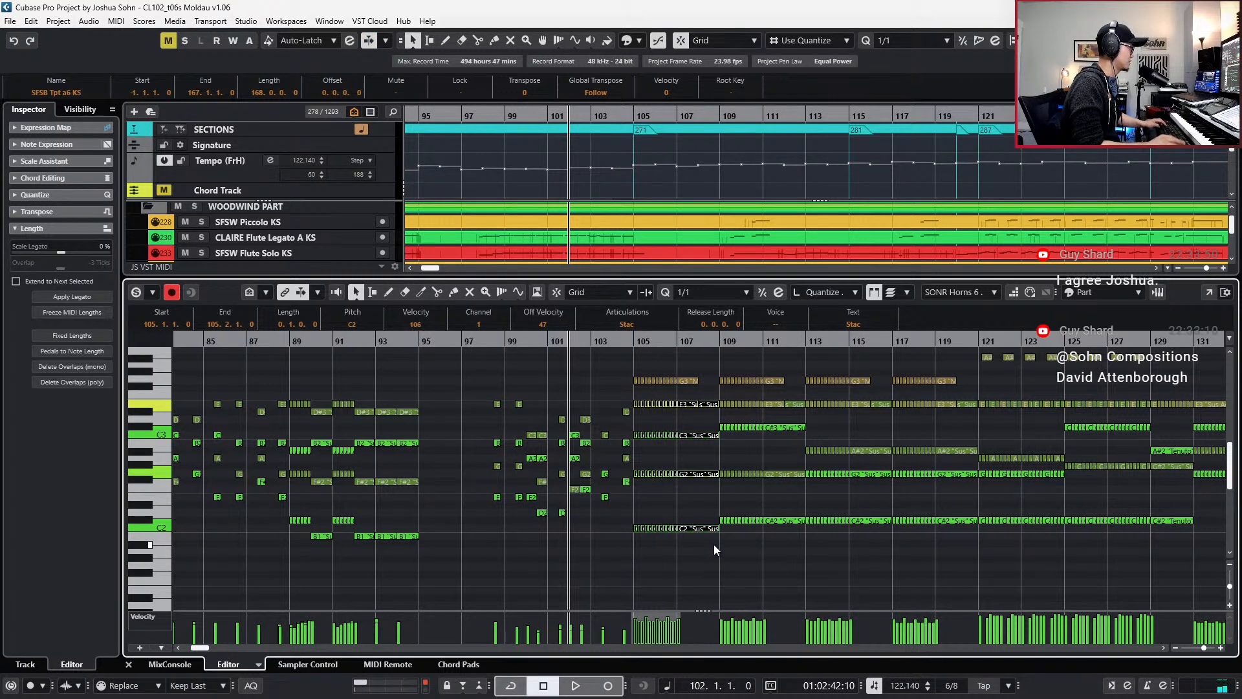
- Select the trumpet and horn notes in bars 109 to 120 and raise their velocities, with the first selected note at 116
{"action": "left_click", "coordinate": [718, 369]}
{"action": "left_click_drag", "start_coordinate": [721, 371], "coordinate": [948, 561]}
{"action": "key", "text": "ctrl+Up"}
{"action": "key", "text": "ctrl+Up"}
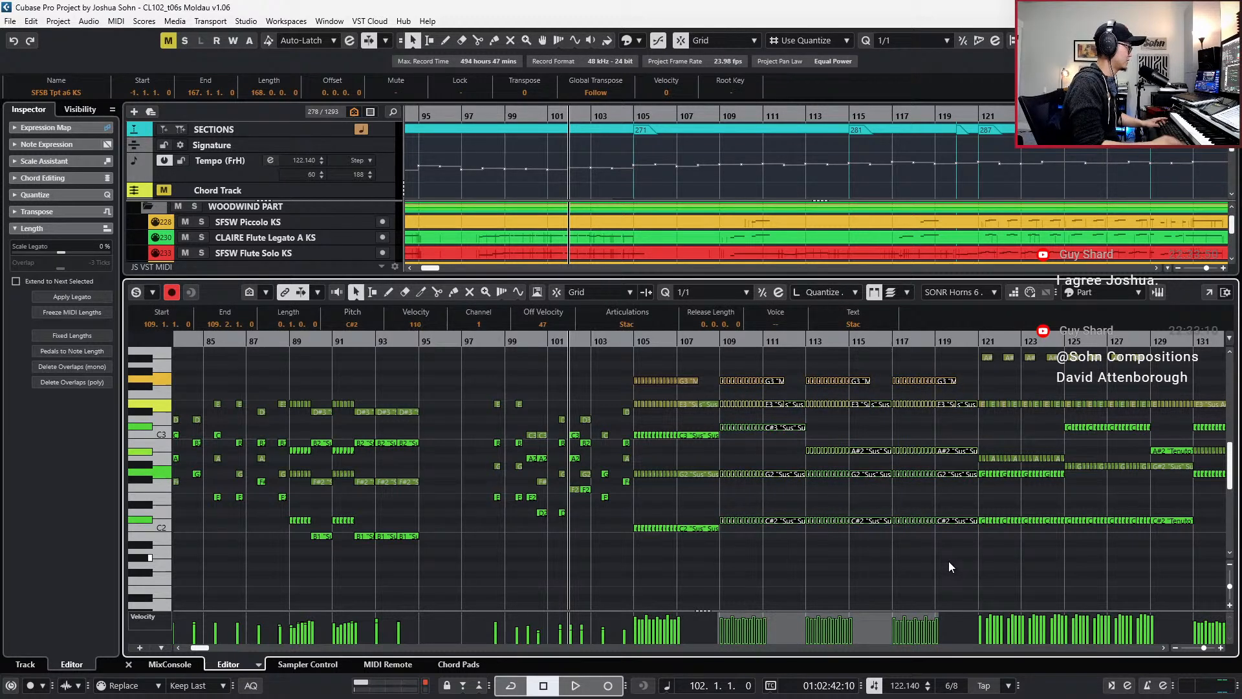
{"action": "left_click", "coordinate": [948, 567]}
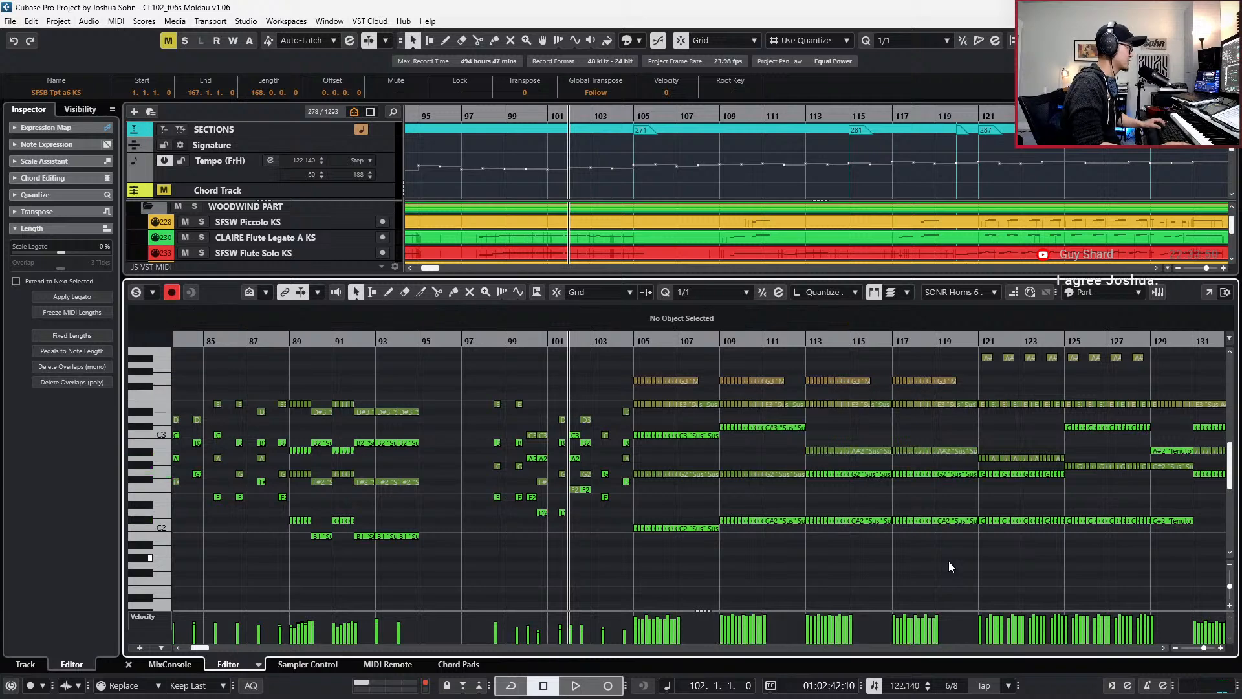
- Play the full arrangement from bar 102 to bar 107 and close the note editor
{"action": "key", "text": "space"}
{"action": "scroll", "coordinate": [906, 566], "scroll_direction": "down", "scroll_amount": 2}
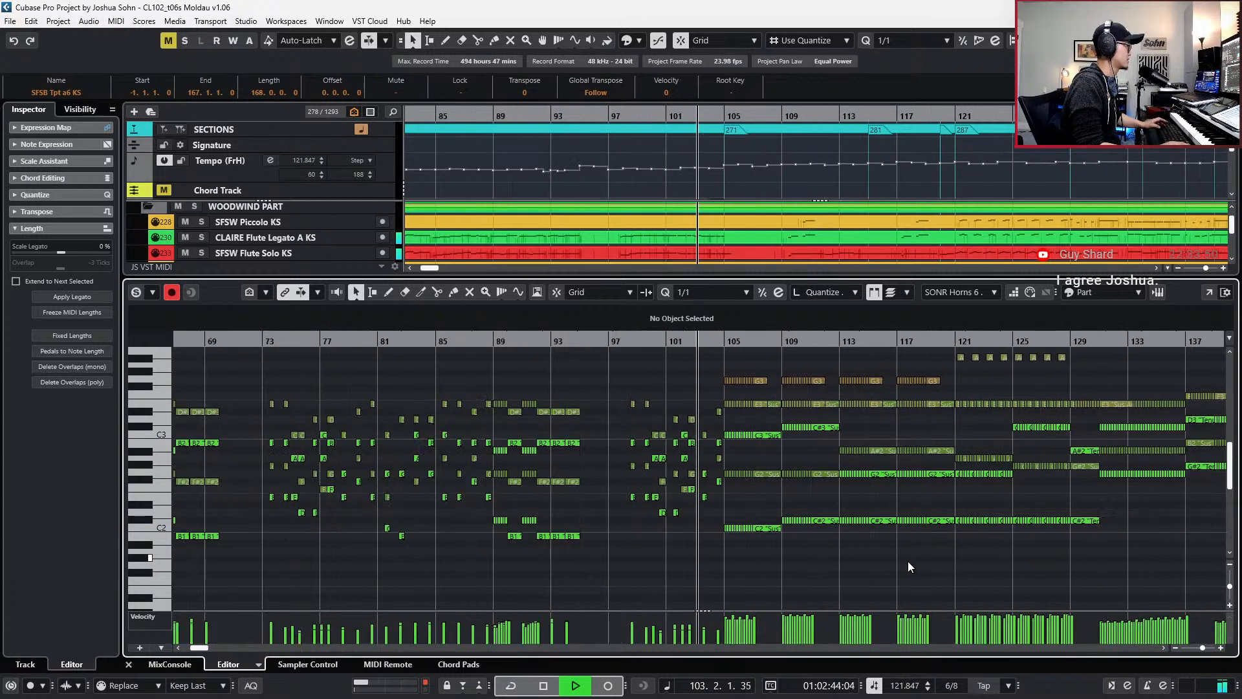
{"action": "key", "text": "ctrl+e"}
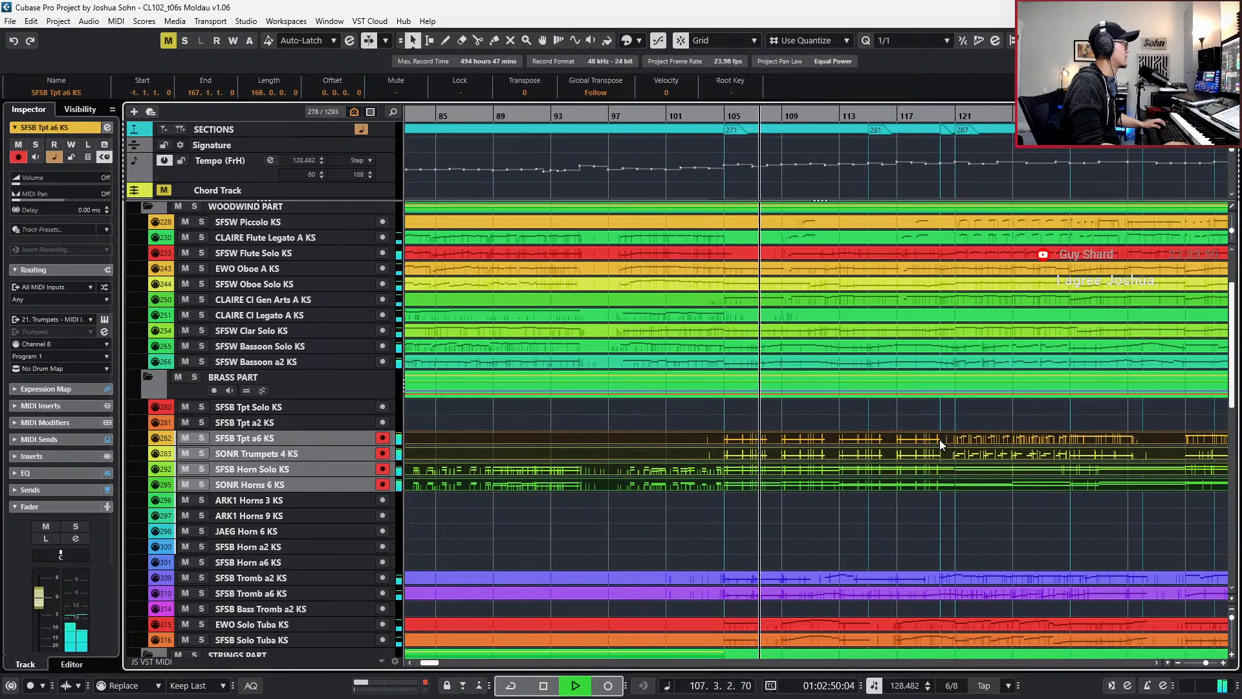
{"action": "key", "text": "space"}
- Solo only the SFSB Tpt a6 track, play it from bar 104 to bar 106 and unsolo it
{"action": "key", "text": "s"}
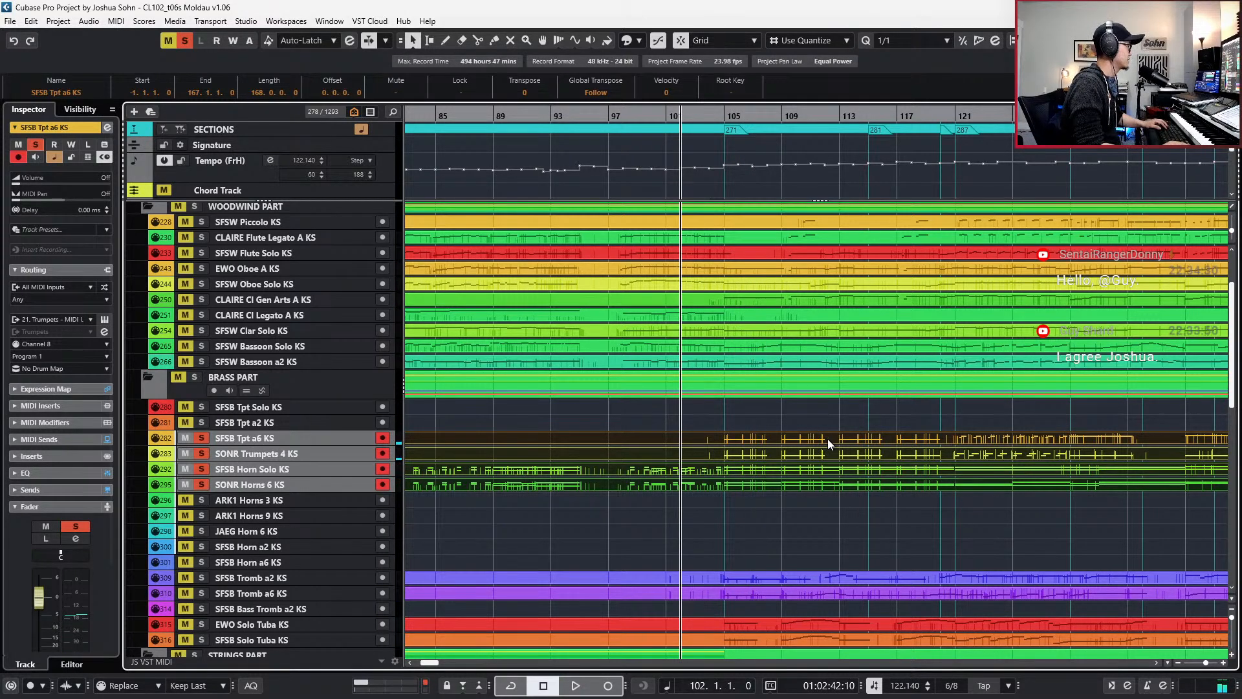
{"action": "left_click", "coordinate": [828, 439]}
{"action": "key", "text": "s"}
{"action": "key", "text": "KP_Add"}
{"action": "key", "text": "s"}
{"action": "key", "text": "KP_Add"}
{"action": "key", "text": "KP_Add"}
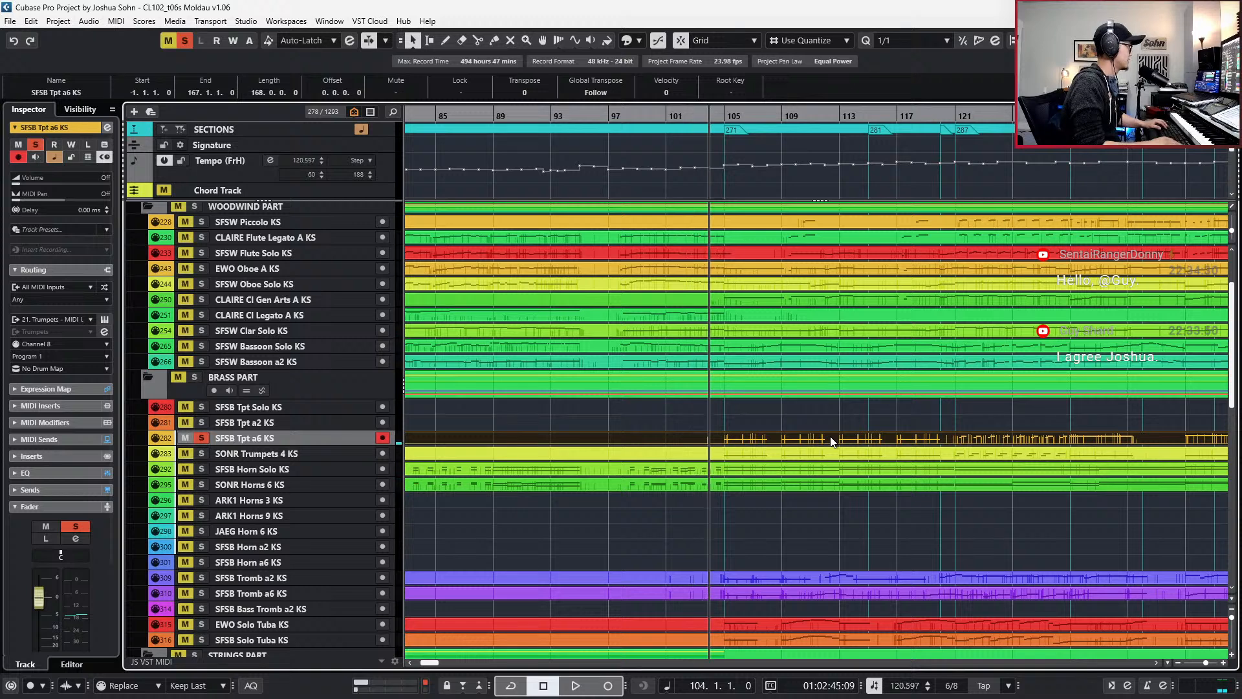
{"action": "key", "text": "space"}
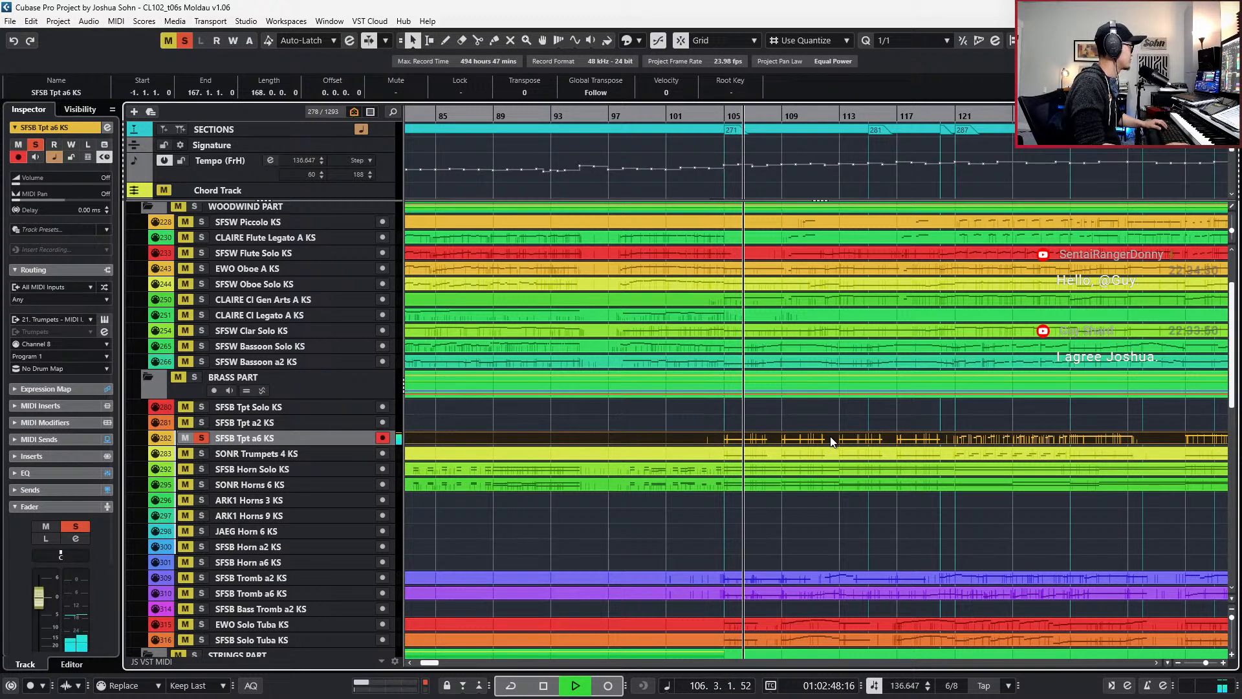
{"action": "key", "text": "space"}
{"action": "key", "text": "s"}
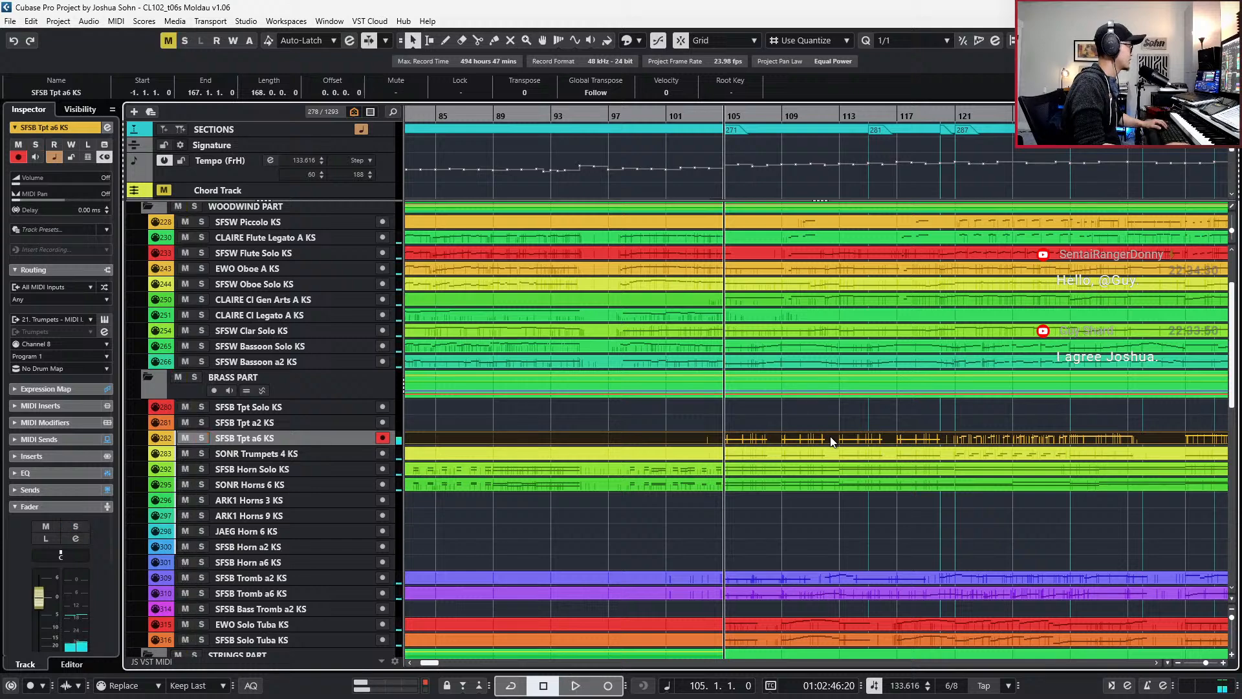
- Solo SFSB Tpt a6 and SONR Trumpets 4, open both parts in the note editor and play them from bar 105
{"action": "double_click", "coordinate": [831, 437]}
{"action": "scroll", "coordinate": [827, 427], "scroll_direction": "down", "scroll_amount": 1}
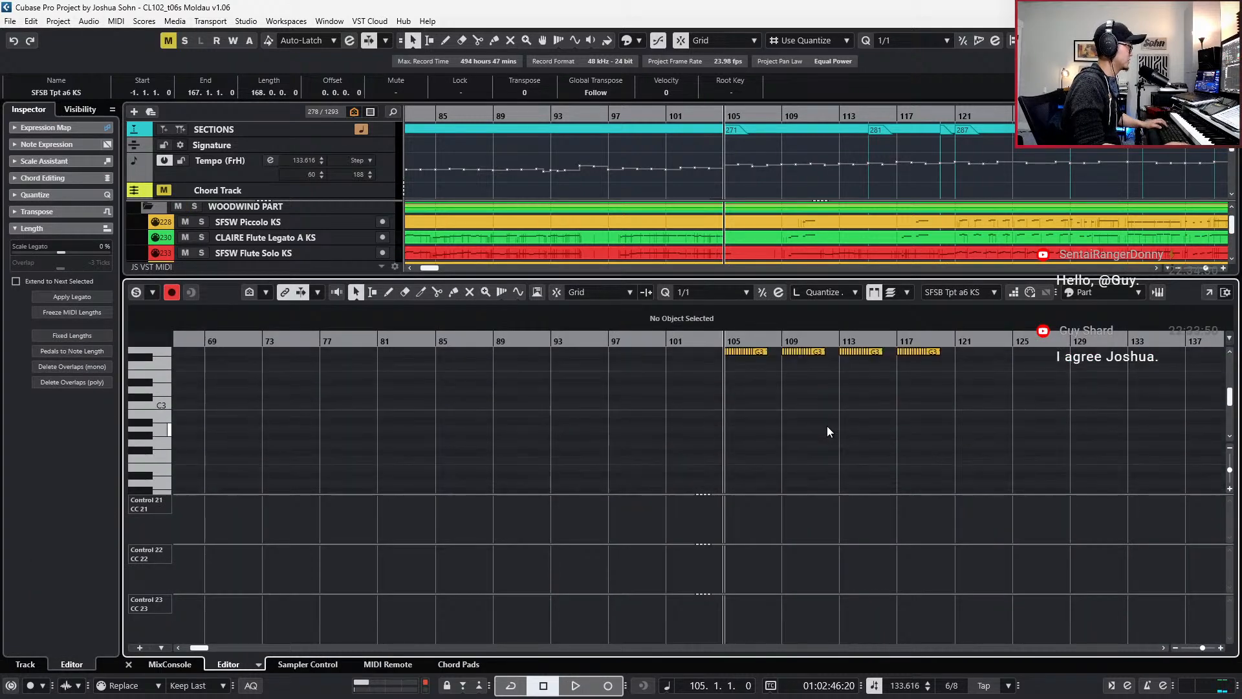
{"action": "key", "text": "ctrl+e"}
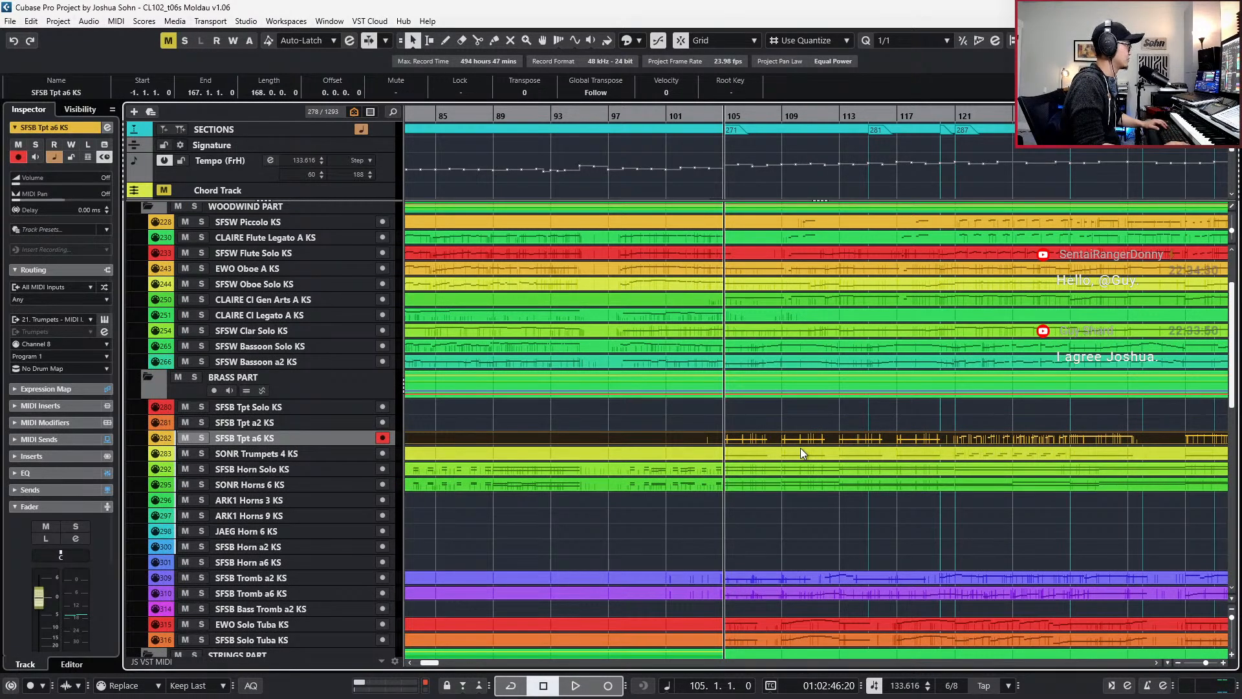
{"action": "left_click", "coordinate": [801, 448], "text": "shift"}
{"action": "key", "text": "s"}
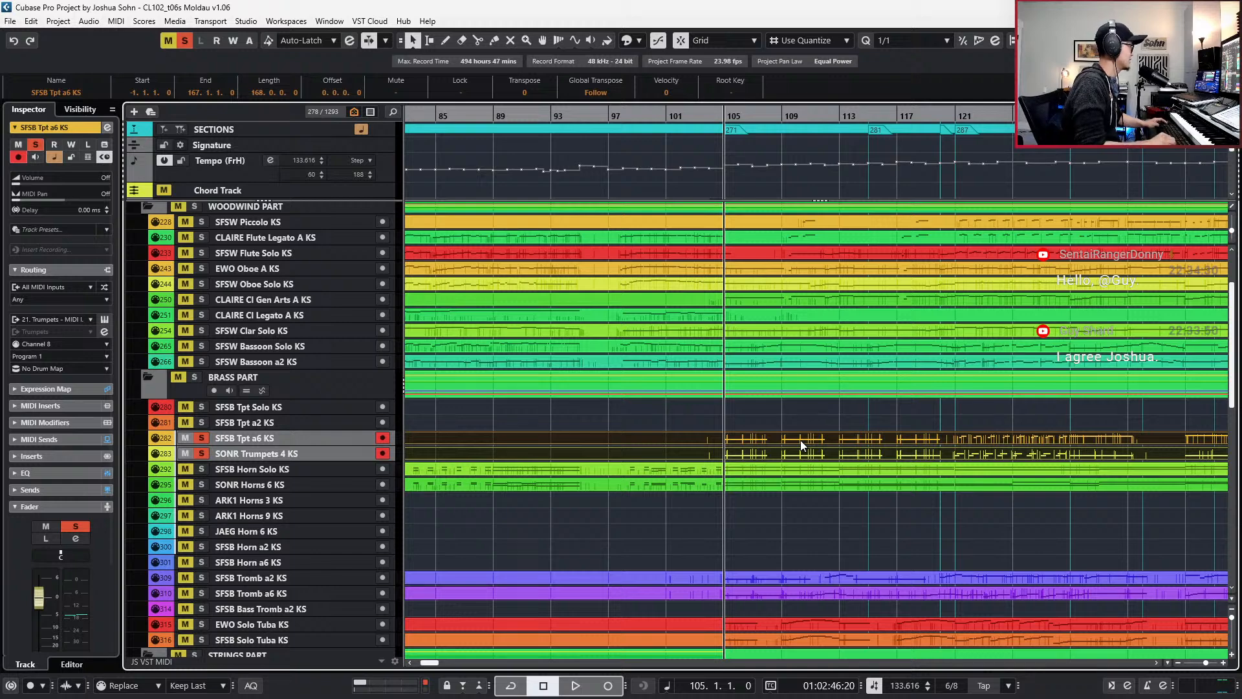
{"action": "key", "text": "ctrl+e"}
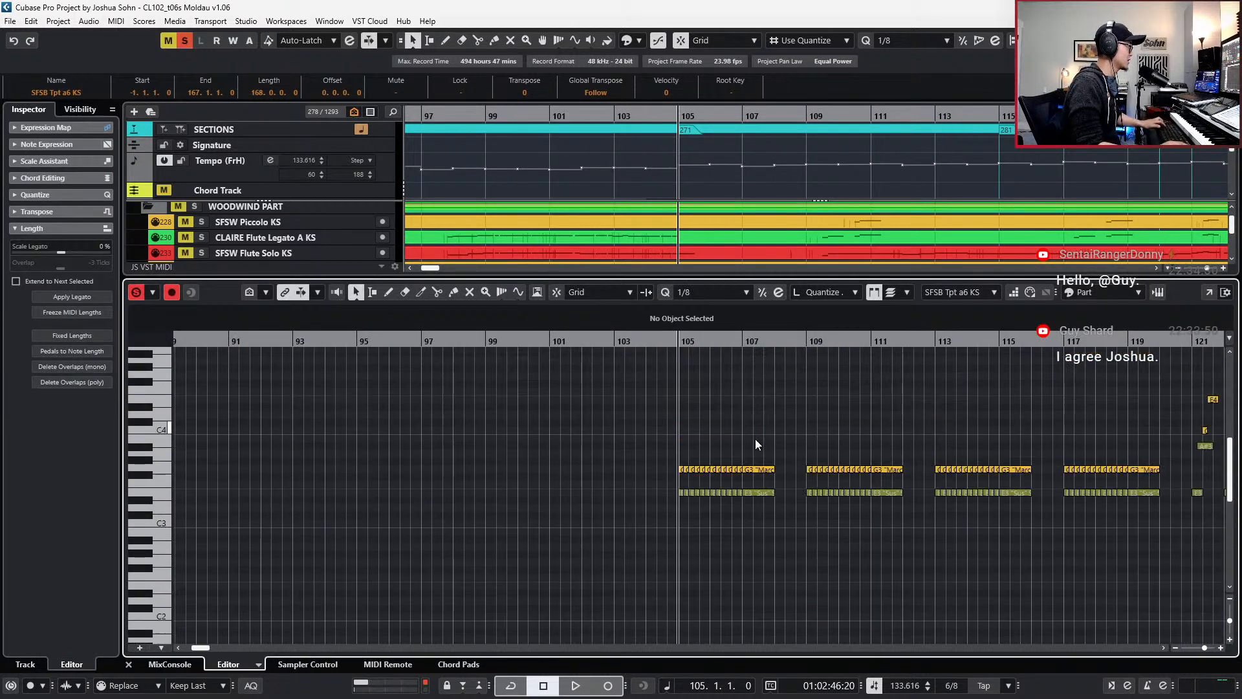
{"action": "scroll", "coordinate": [755, 442], "scroll_direction": "up", "scroll_amount": 2}
{"action": "key", "text": "space"}
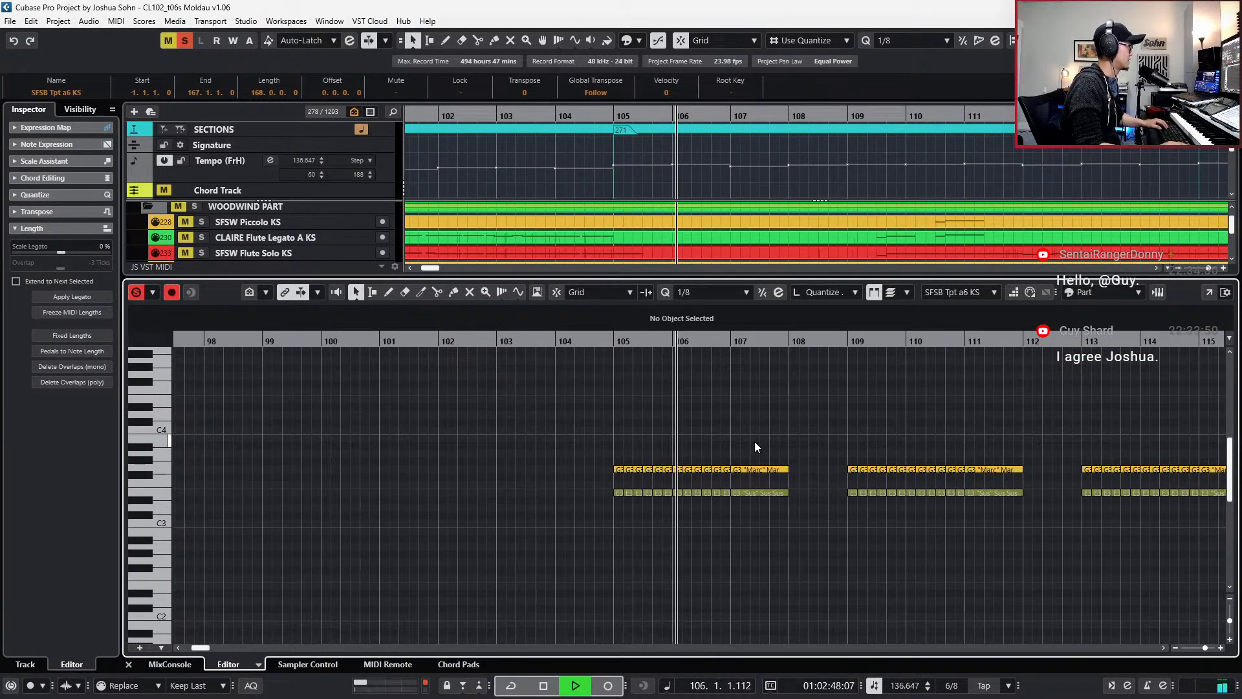
{"action": "key", "text": "space"}
- Nudge the short repeated trumpet notes after the first in the groups at bars 105, 109, 113 and 117 slightly earlier, starting at 105.1.2.100
{"action": "left_click_drag", "start_coordinate": [628, 453], "coordinate": [715, 508]}
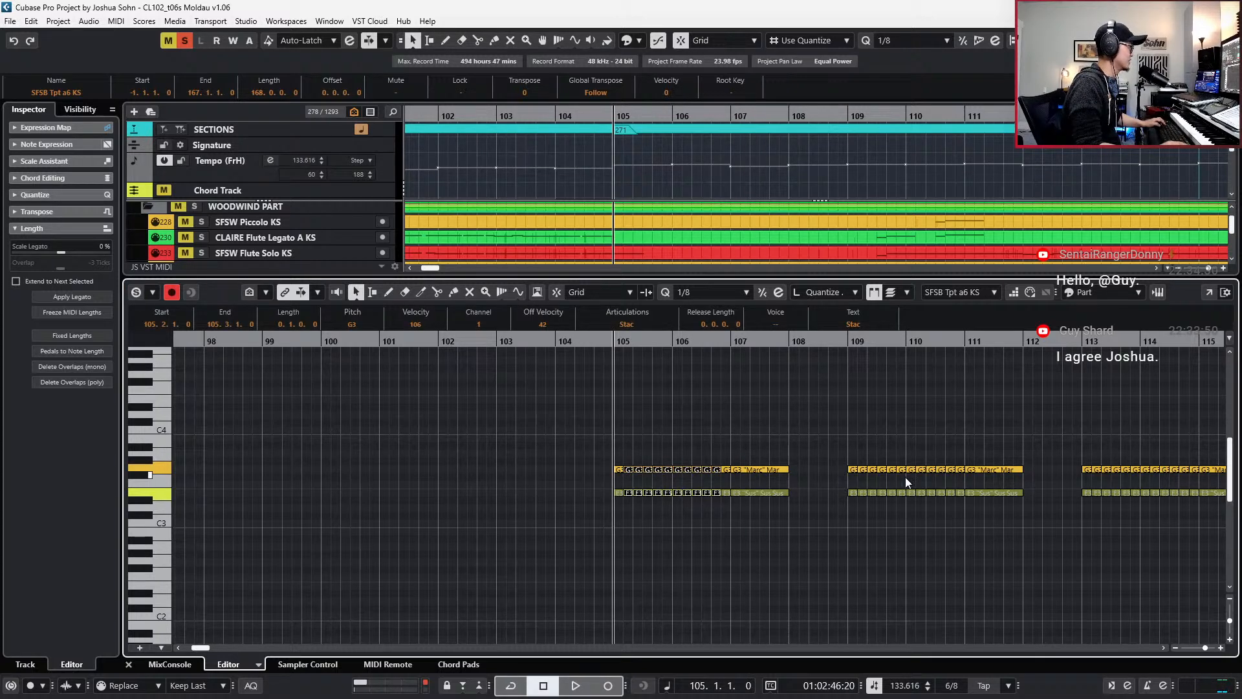
{"action": "left_click_drag", "start_coordinate": [866, 457], "coordinate": [956, 517]}
{"action": "scroll", "coordinate": [944, 509], "scroll_direction": "right", "scroll_amount": 5}
{"action": "left_click_drag", "start_coordinate": [785, 460], "coordinate": [876, 518]}
{"action": "left_click_drag", "start_coordinate": [1013, 450], "coordinate": [1110, 530]}
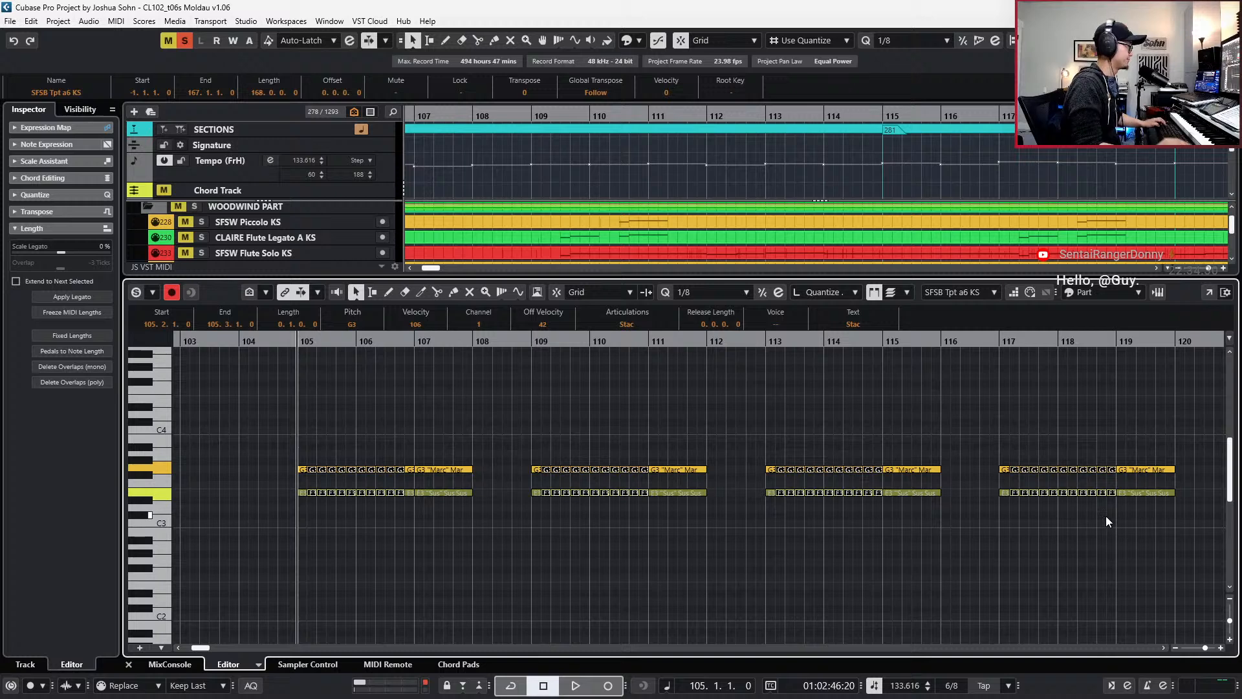
{"action": "key", "text": "ctrl+Left"}
{"action": "key", "text": "ctrl+Left"}
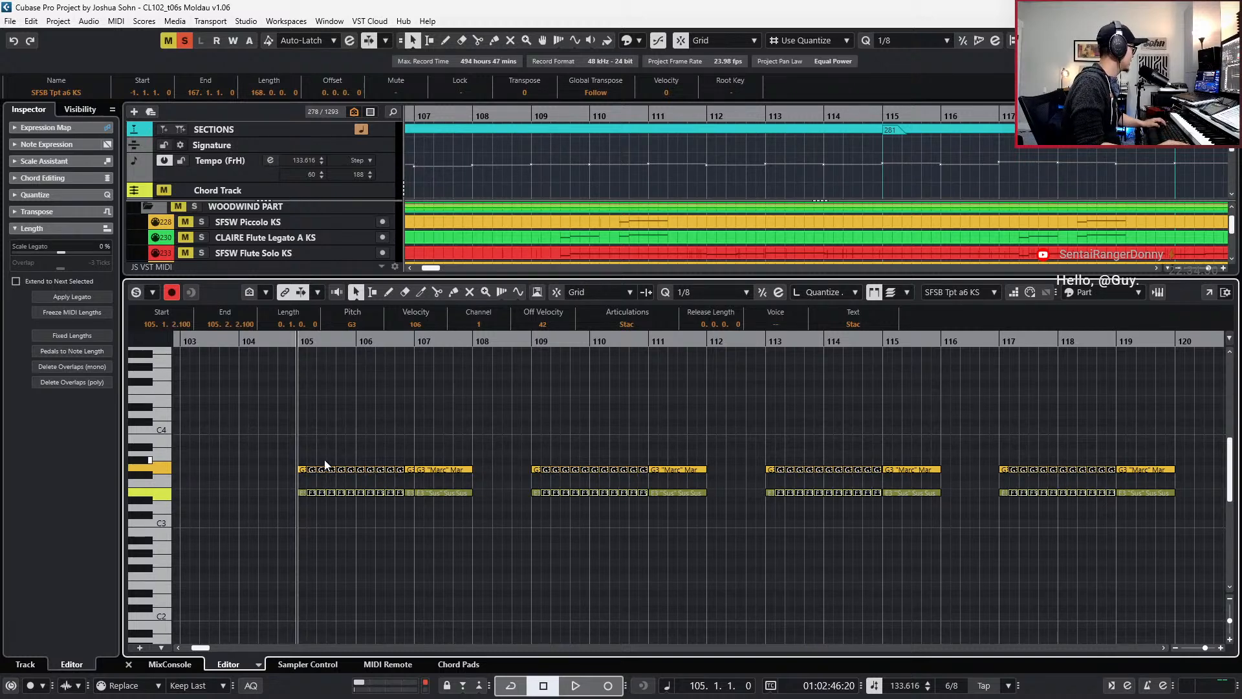
- Nudge the short trumpet notes after the second in the groups at bars 105, 109, 113 and 117 earlier, starting at 105.2.2.80
{"action": "left_click_drag", "start_coordinate": [323, 457], "coordinate": [408, 509]}
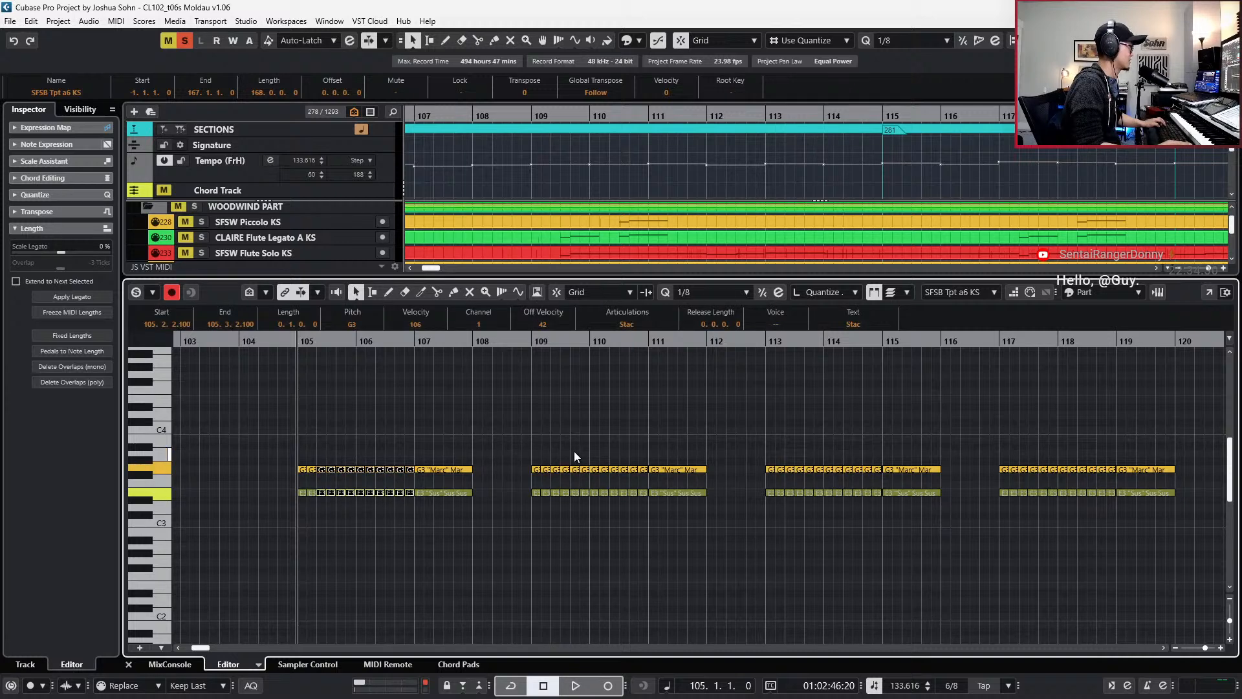
{"action": "left_click_drag", "start_coordinate": [551, 458], "coordinate": [646, 514]}
{"action": "left_click_drag", "start_coordinate": [786, 459], "coordinate": [873, 511]}
{"action": "left_click_drag", "start_coordinate": [1009, 455], "coordinate": [1105, 510]}
{"action": "key", "text": "ctrl+Left"}
{"action": "key", "text": "ctrl+Left"}
{"action": "left_click", "coordinate": [435, 467]}
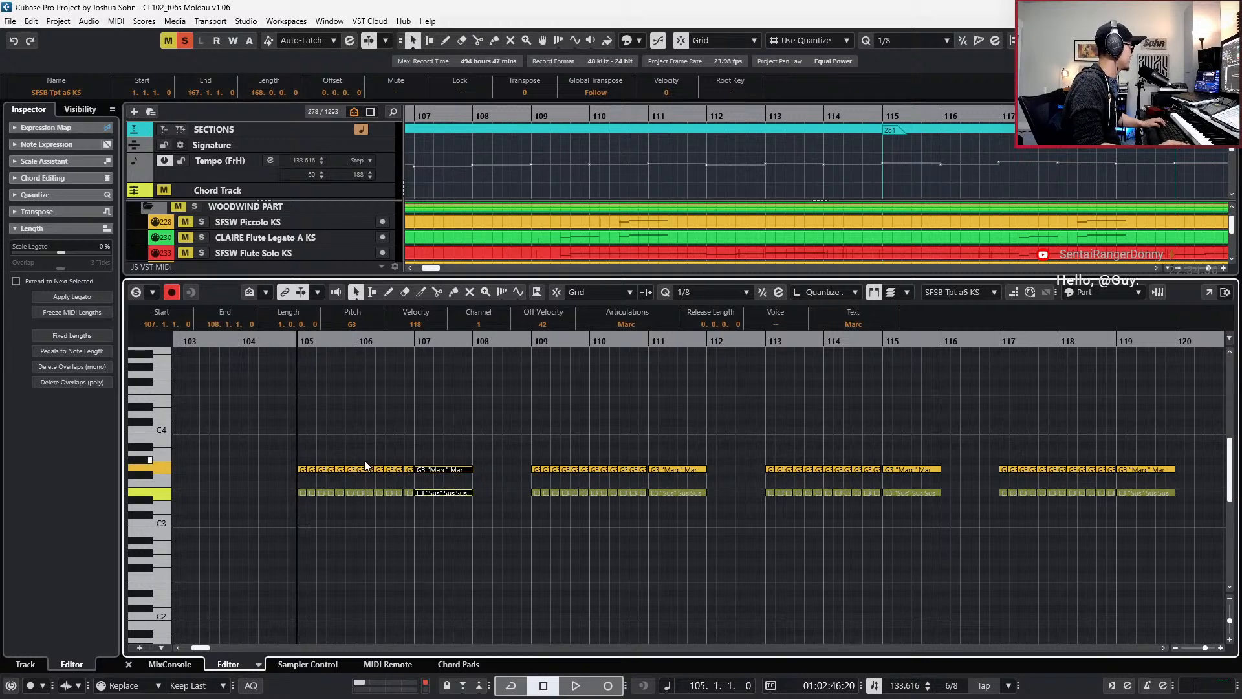
- Nudge the last three short trumpet notes of each of the four groups slightly earlier, starting at 106.3.2.70
{"action": "left_click_drag", "start_coordinate": [359, 460], "coordinate": [412, 498]}
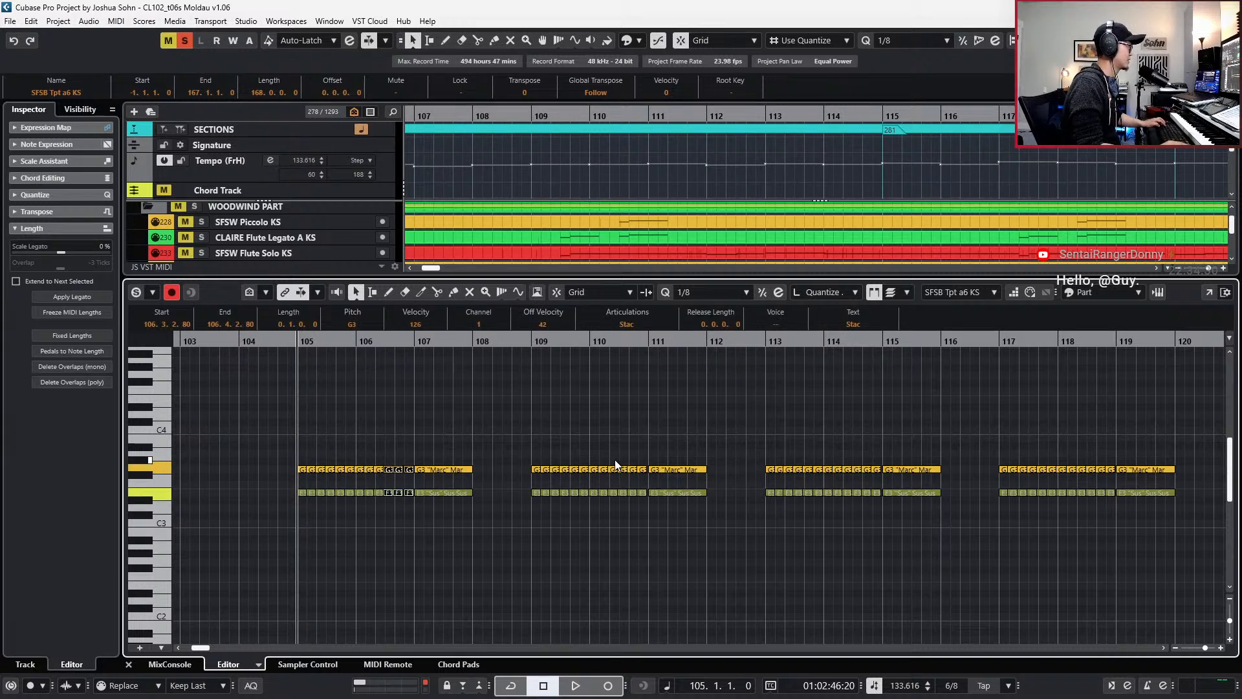
{"action": "left_click_drag", "start_coordinate": [630, 464], "coordinate": [645, 498]}
{"action": "left_click_drag", "start_coordinate": [622, 453], "coordinate": [626, 490]}
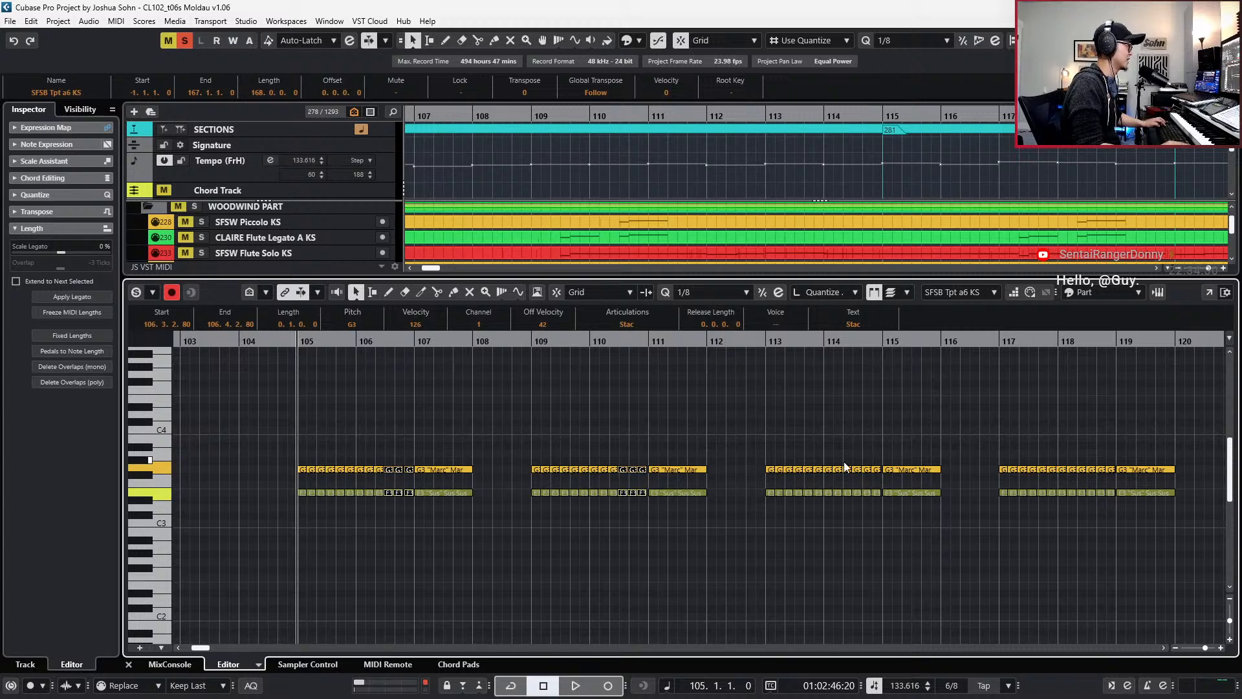
{"action": "left_click_drag", "start_coordinate": [855, 462], "coordinate": [874, 502]}
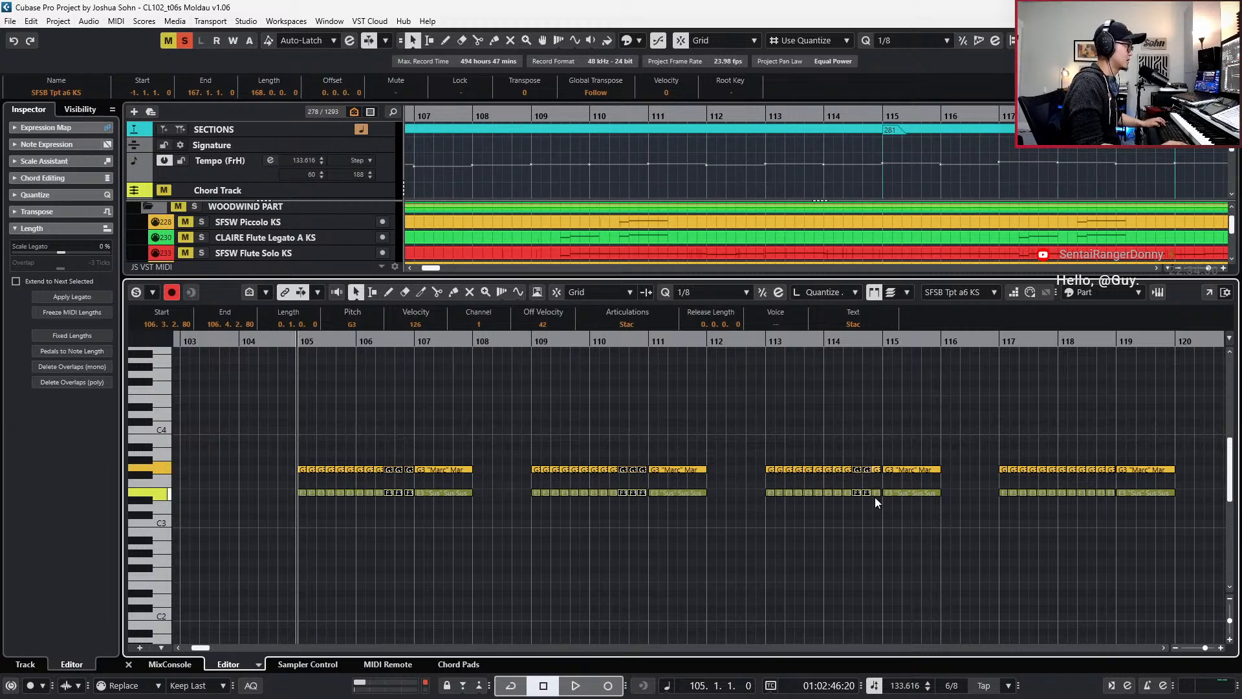
{"action": "left_click_drag", "start_coordinate": [1092, 463], "coordinate": [1112, 495]}
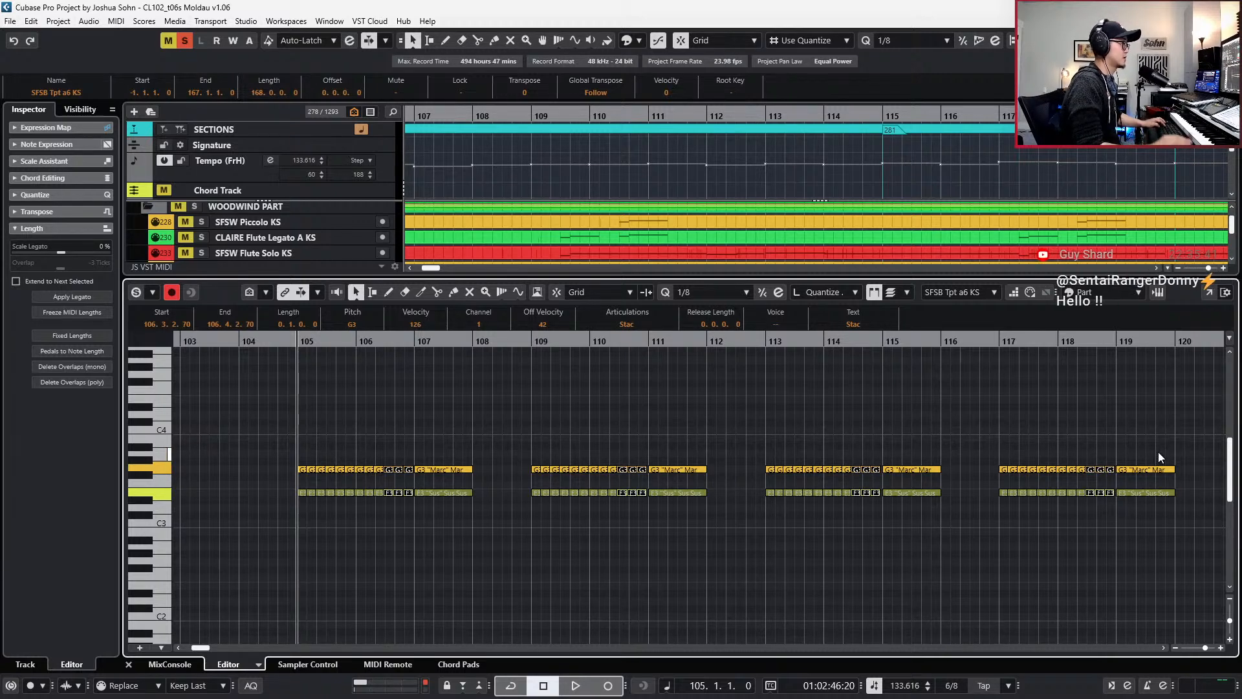
- Nudge the long Marc and Sus trumpet notes at bars 107, 111, 115 and 119 slightly earlier
{"action": "left_click_drag", "start_coordinate": [1158, 452], "coordinate": [1123, 521]}
{"action": "left_click_drag", "start_coordinate": [959, 441], "coordinate": [919, 503]}
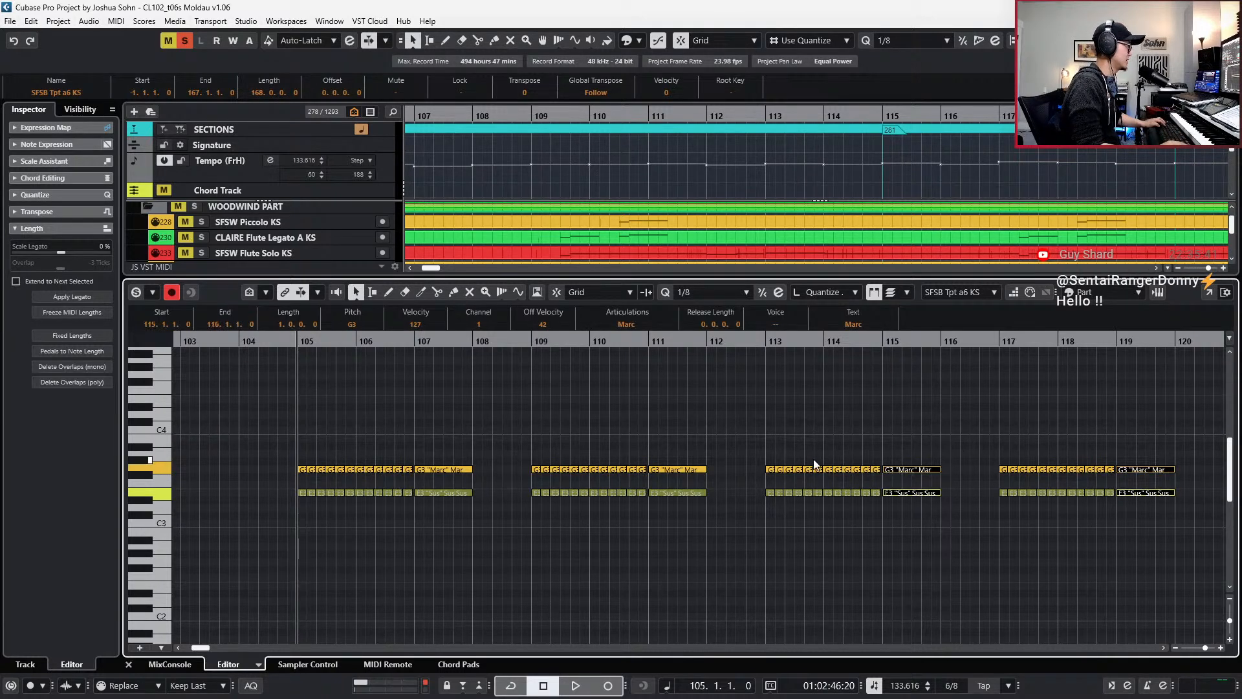
{"action": "left_click_drag", "start_coordinate": [709, 495], "coordinate": [708, 494]}
{"action": "left_click_drag", "start_coordinate": [454, 437], "coordinate": [440, 511]}
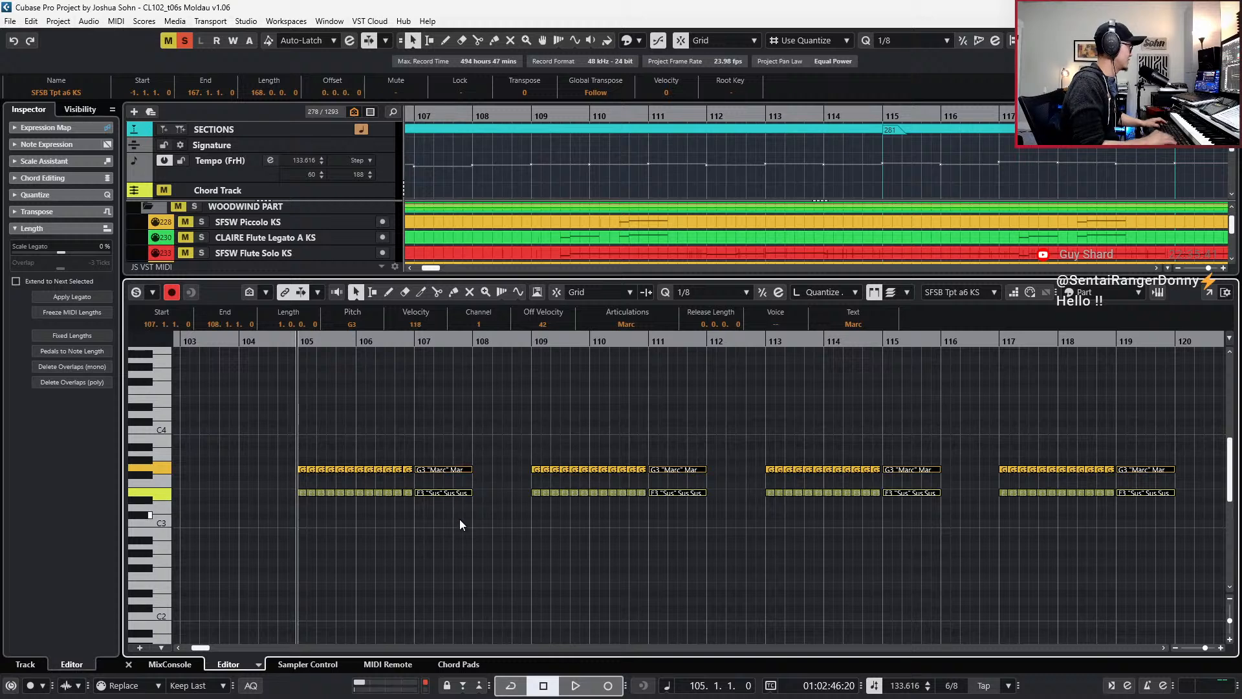
{"action": "key", "text": "ctrl+Left"}
- Delete the mono overlaps in all trumpet notes from bar 105 through 119 and play the soloed trumpets from bar 105
{"action": "left_click_drag", "start_coordinate": [246, 445], "coordinate": [1164, 568]}
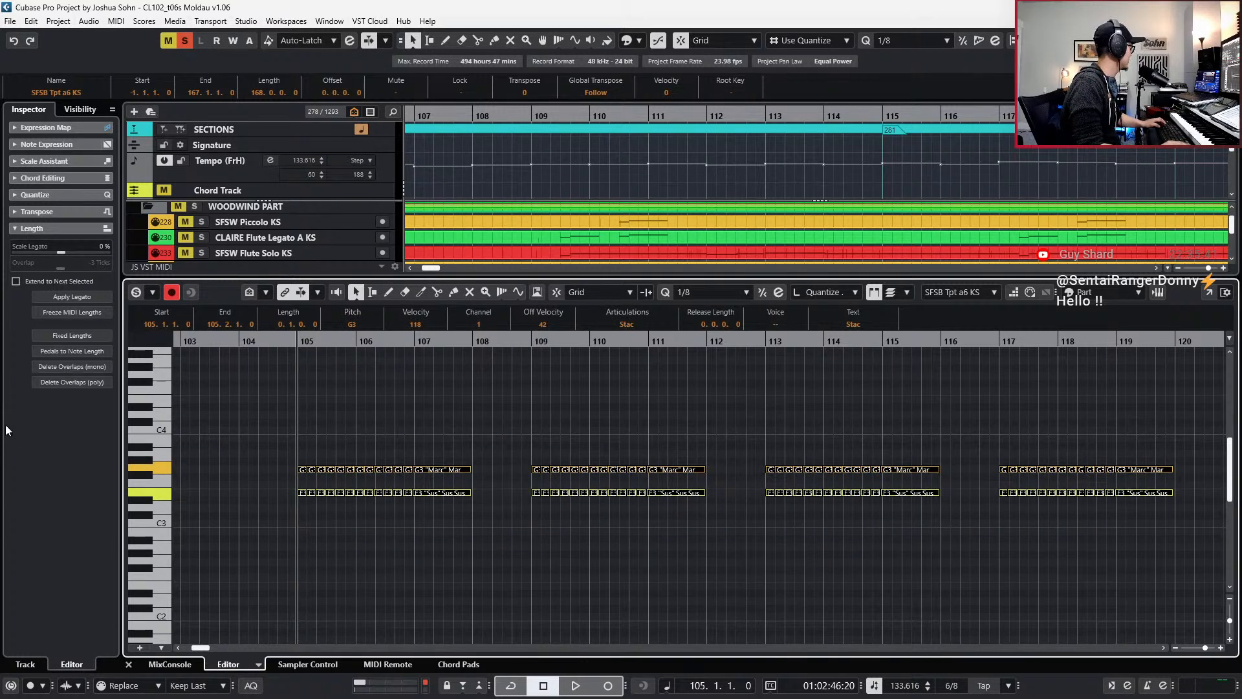
{"action": "left_click", "coordinate": [56, 367]}
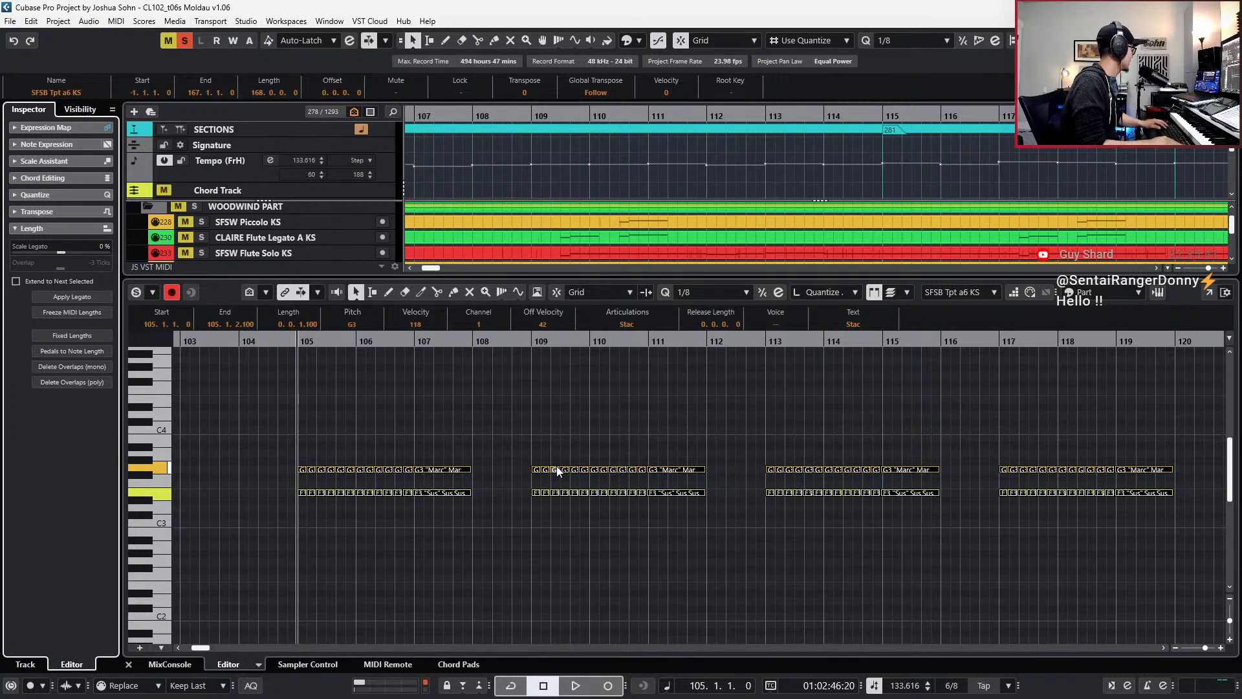
{"action": "key", "text": "space"}
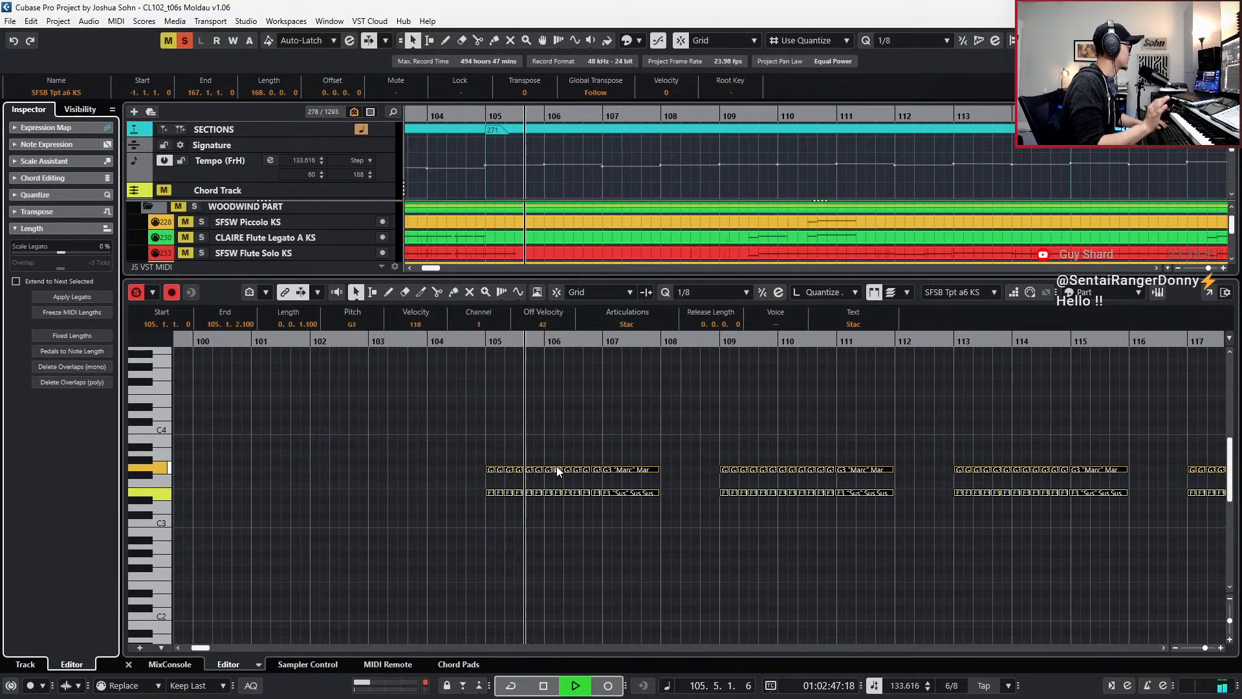
{"action": "scroll", "coordinate": [678, 446], "scroll_direction": "down", "scroll_amount": 3}
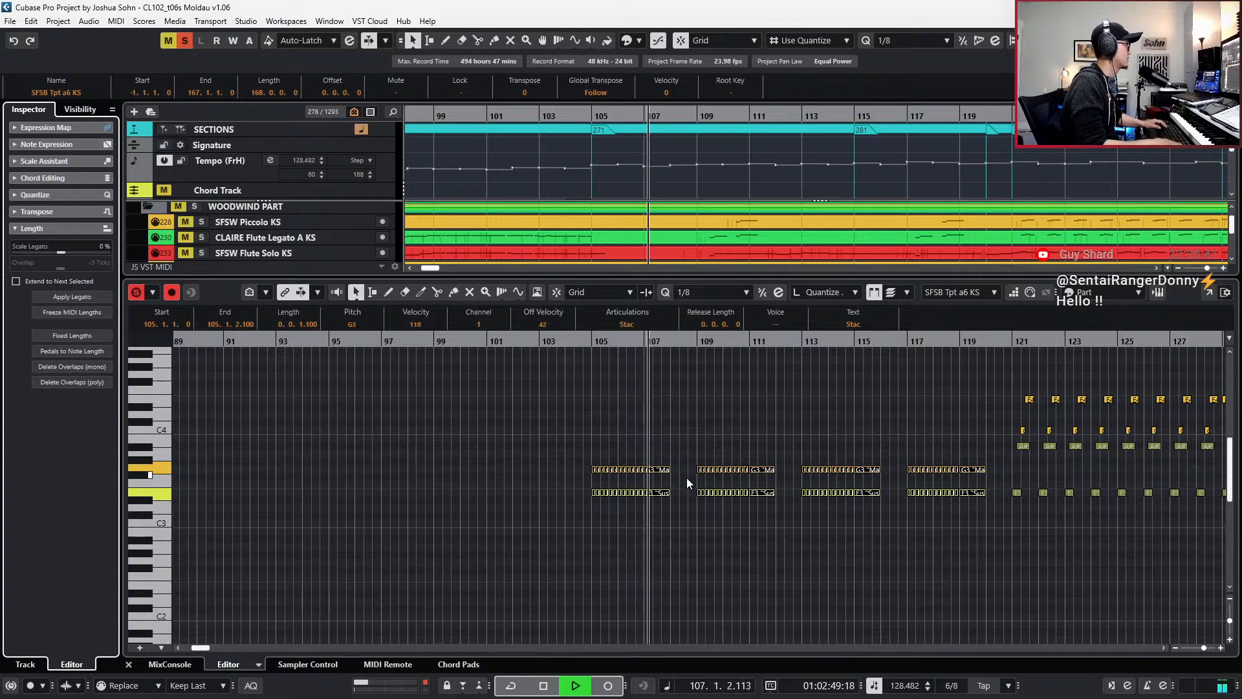
{"action": "key", "text": "space"}
- Close the note editor and play the full arrangement from bar 104 to bar 110
{"action": "key", "text": "ctrl+e"}
{"action": "key", "text": "space"}
{"action": "scroll", "coordinate": [685, 477], "scroll_direction": "down", "scroll_amount": 2}
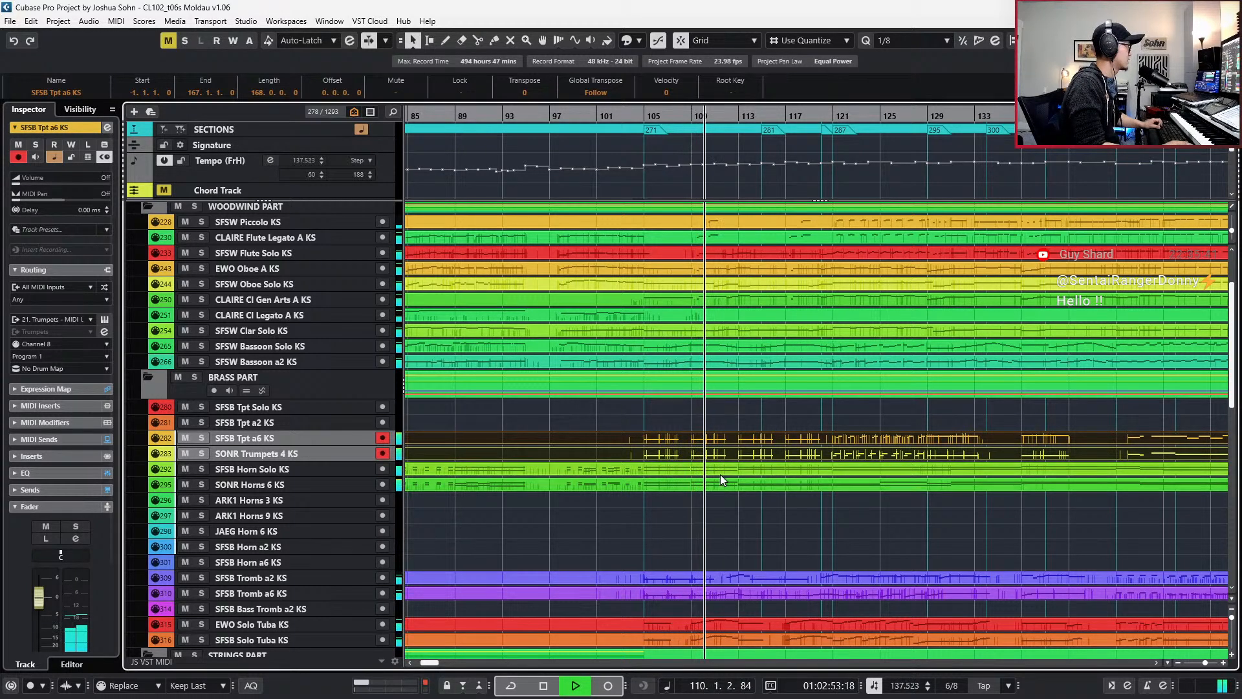
{"action": "key", "text": "space"}
- Set the tempo at bar 109 to 135.163 and the tempo at bar 111 to 135.740
{"action": "left_click_drag", "start_coordinate": [699, 153], "coordinate": [723, 181]}
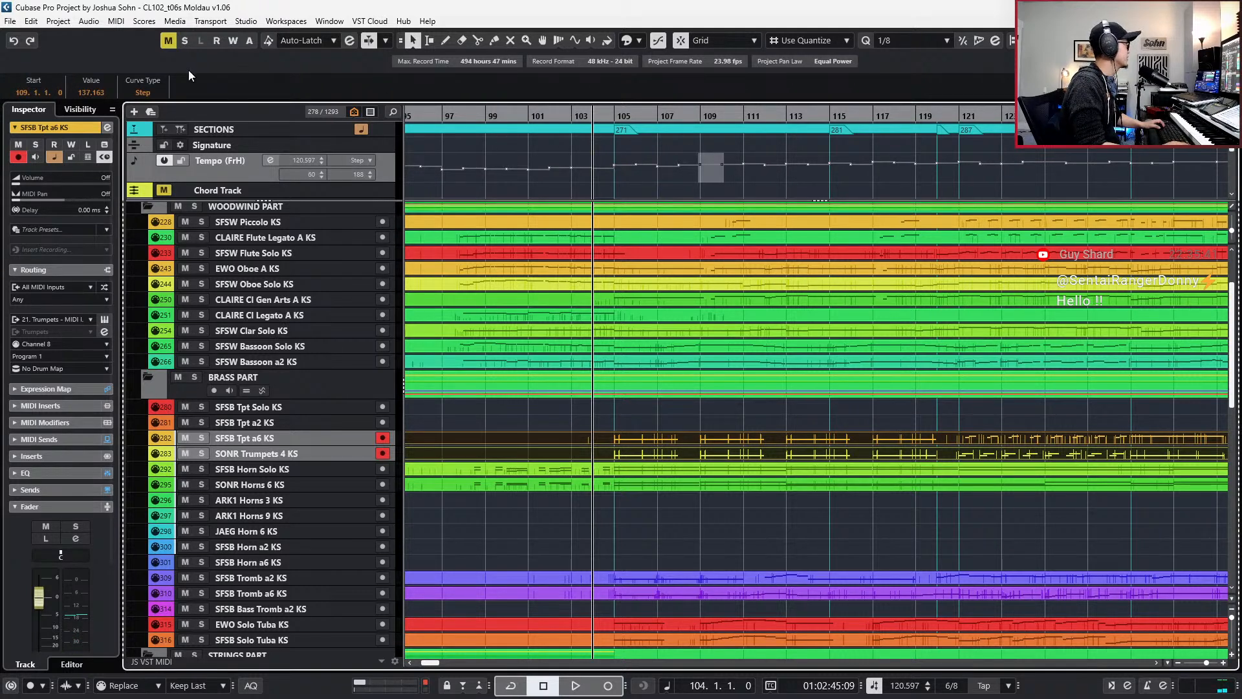
{"action": "scroll", "coordinate": [87, 92], "scroll_direction": "down", "scroll_amount": 2}
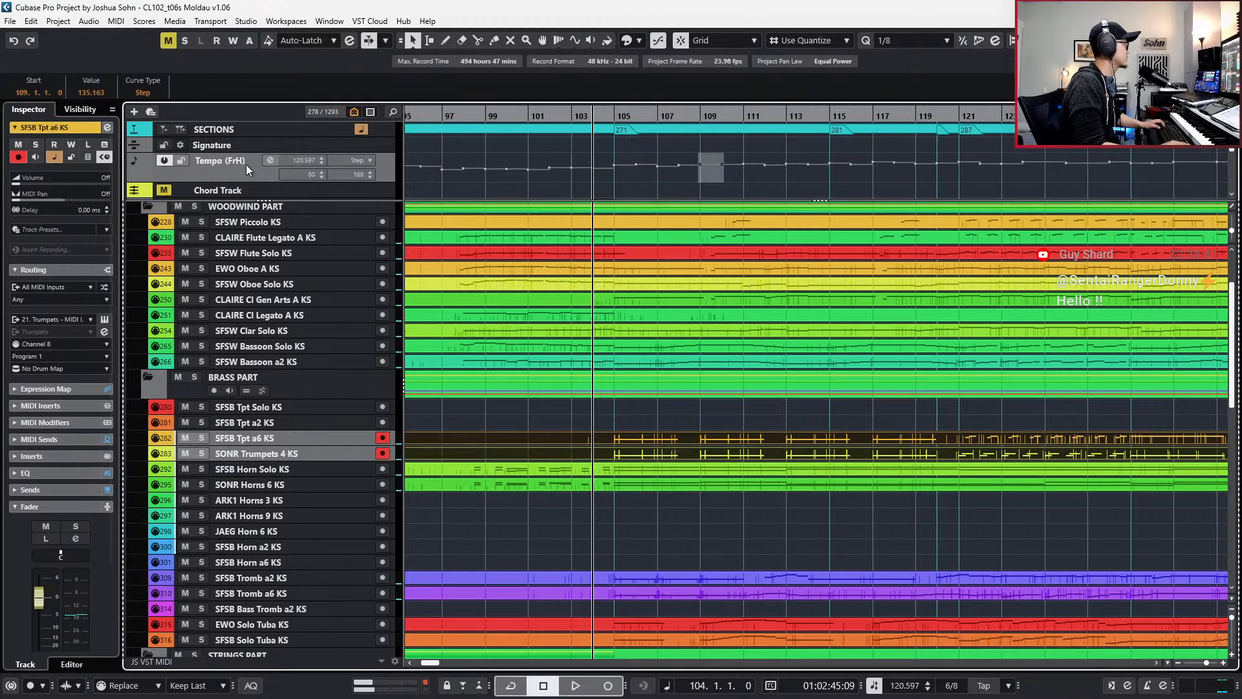
{"action": "left_click", "coordinate": [743, 163]}
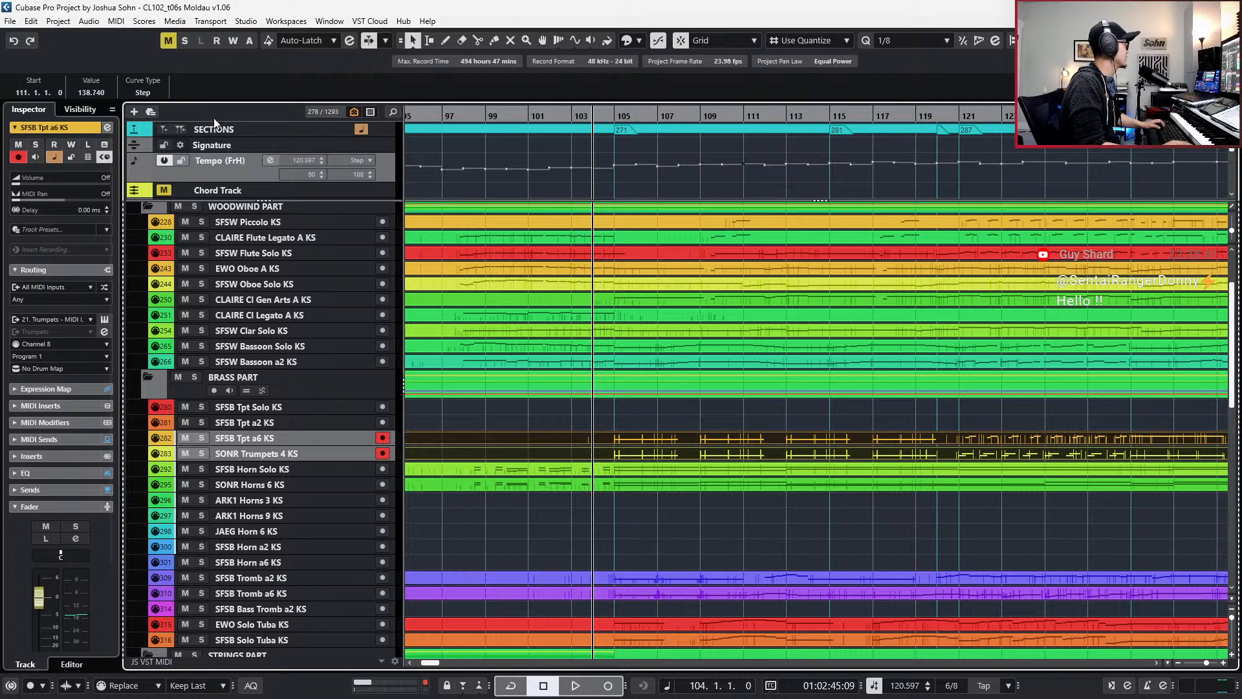
{"action": "scroll", "coordinate": [87, 92], "scroll_direction": "down", "scroll_amount": 1}
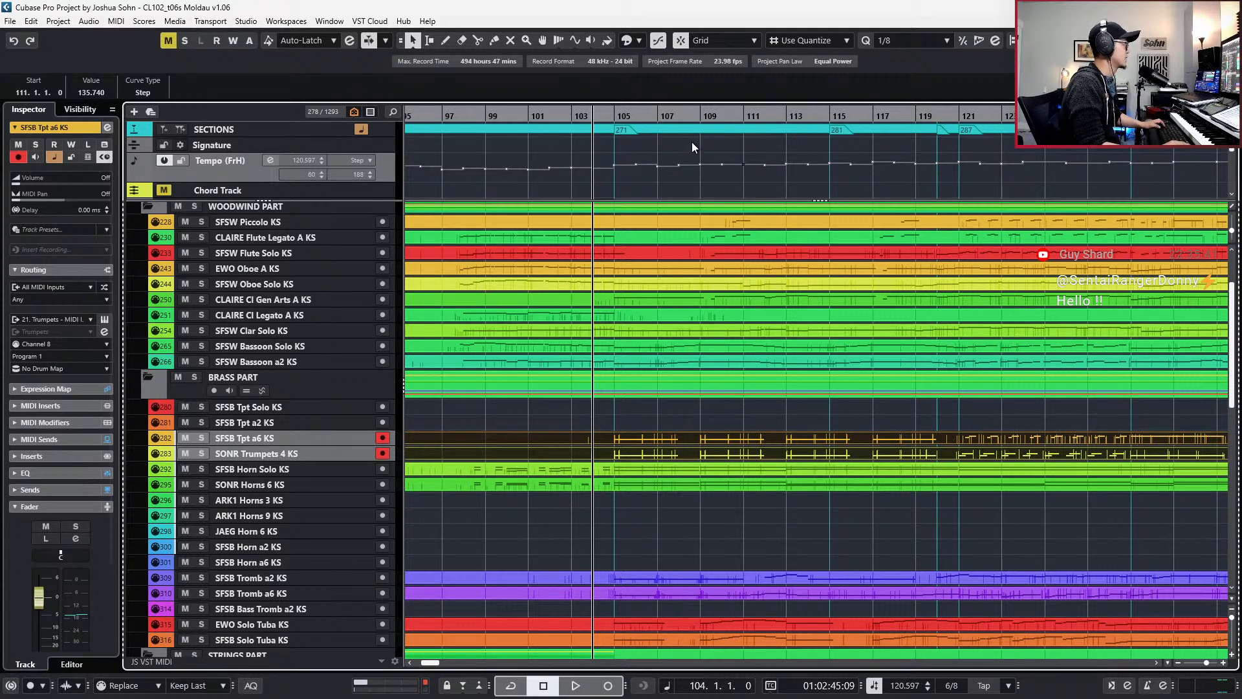
- Solo SFSB Horn Solo and SONR Horns 6 and open both parts in the note editor around bar 105
{"action": "left_click_drag", "start_coordinate": [779, 508], "coordinate": [778, 471]}
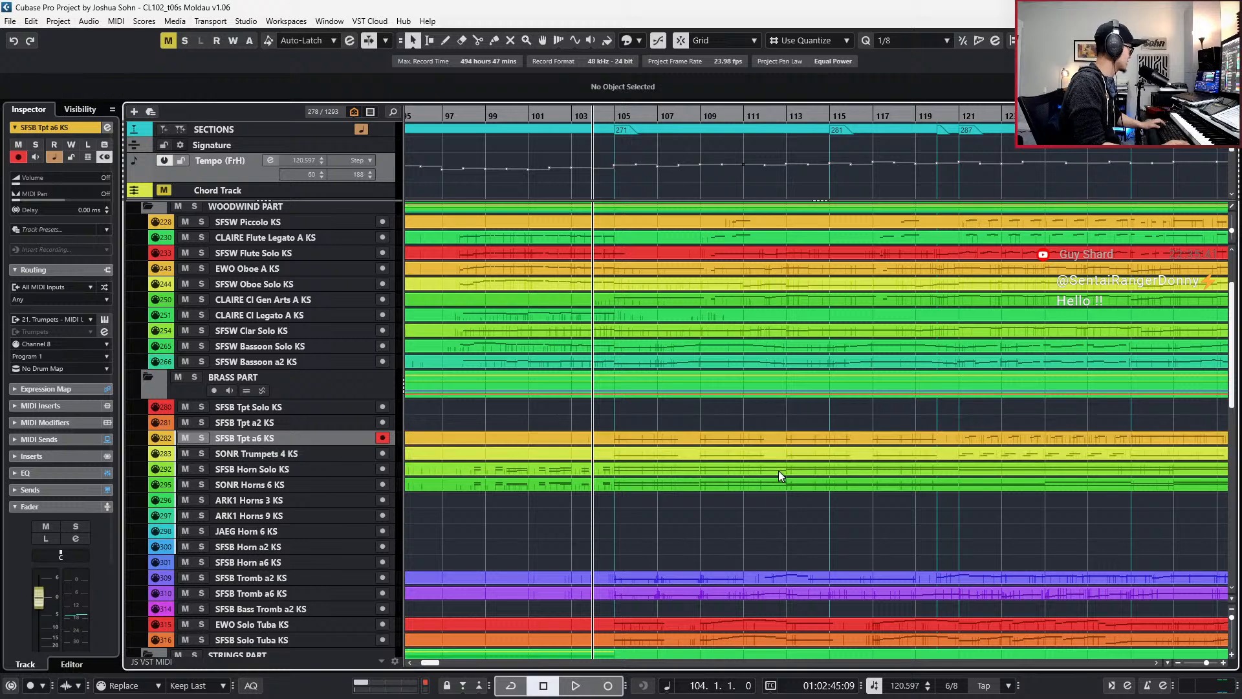
{"action": "key", "text": "s"}
{"action": "key", "text": "Return"}
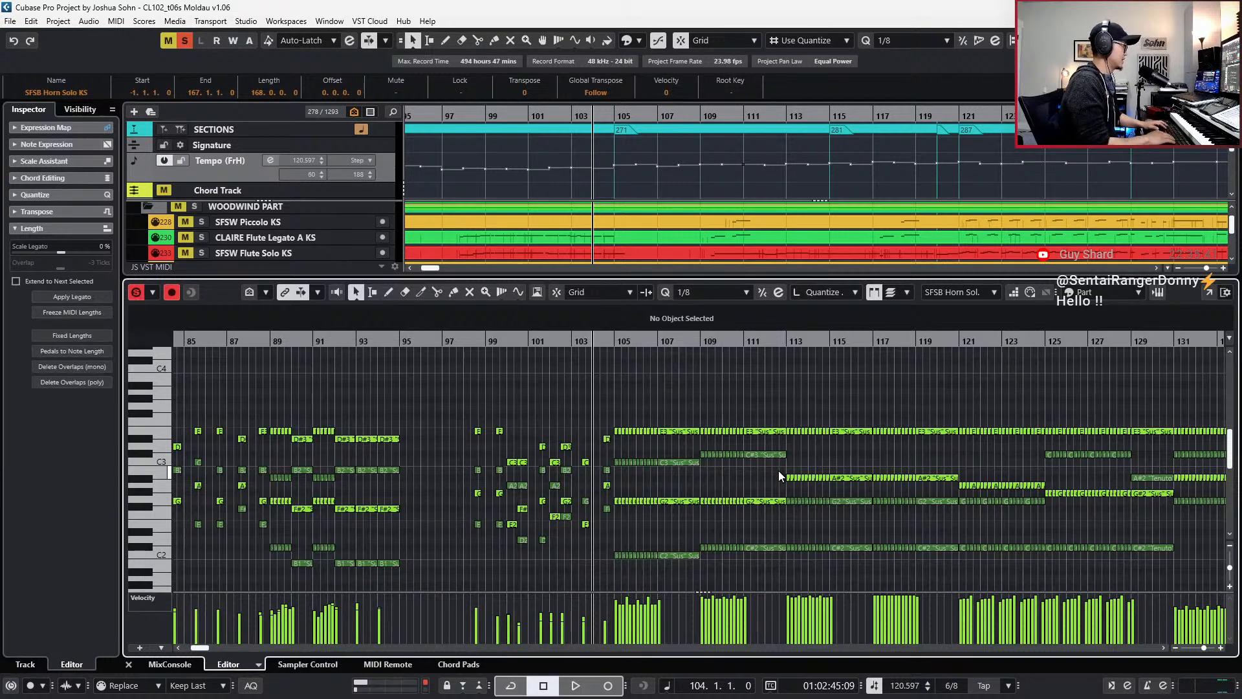
{"action": "scroll", "coordinate": [732, 452], "scroll_direction": "up", "scroll_amount": 2}
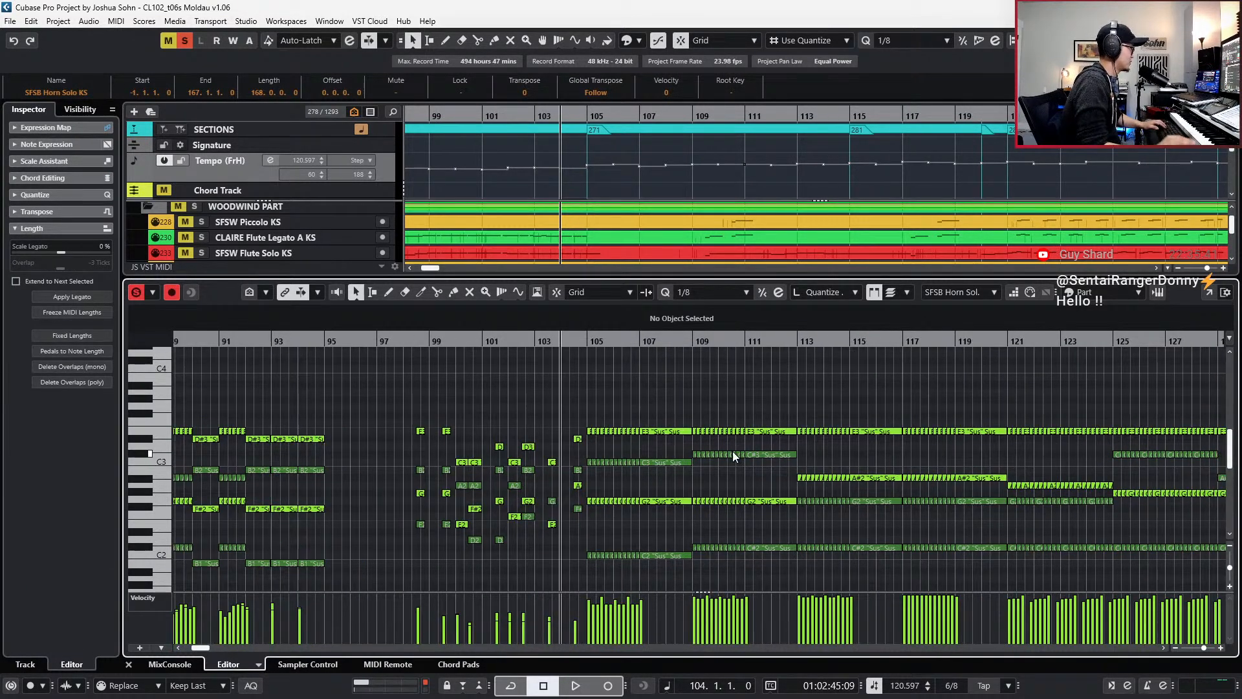
{"action": "scroll", "coordinate": [699, 442], "scroll_direction": "up", "scroll_amount": 4}
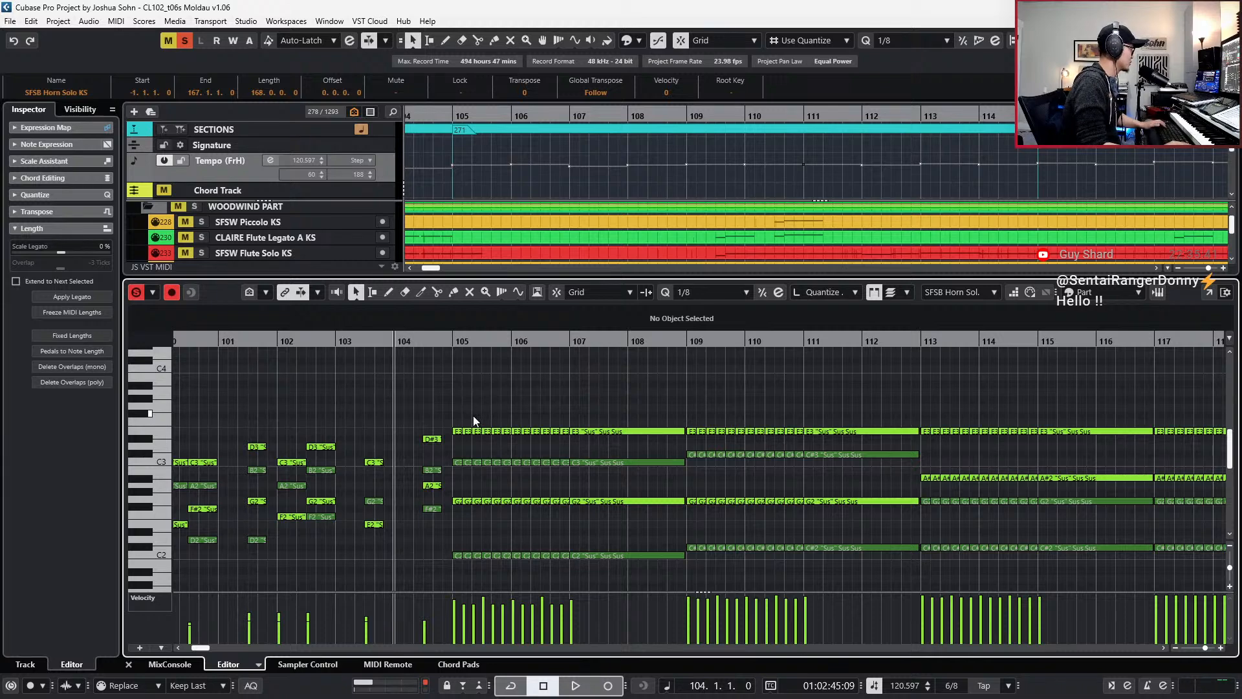
{"action": "left_click_drag", "start_coordinate": [452, 414], "coordinate": [1000, 587]}
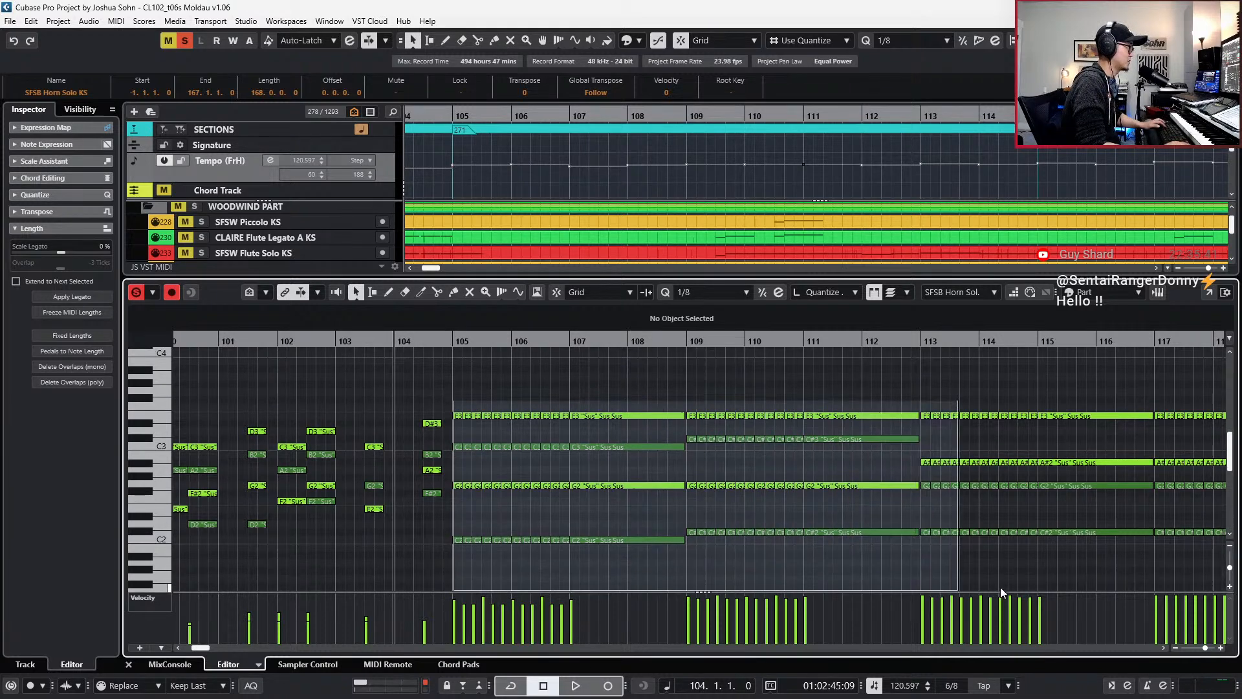
{"action": "scroll", "coordinate": [984, 533], "scroll_direction": "down", "scroll_amount": 2}
{"action": "scroll", "coordinate": [963, 518], "scroll_direction": "down", "scroll_amount": 2}
{"action": "left_click_drag", "start_coordinate": [731, 373], "coordinate": [954, 549]}
{"action": "left_click", "coordinate": [873, 378]}
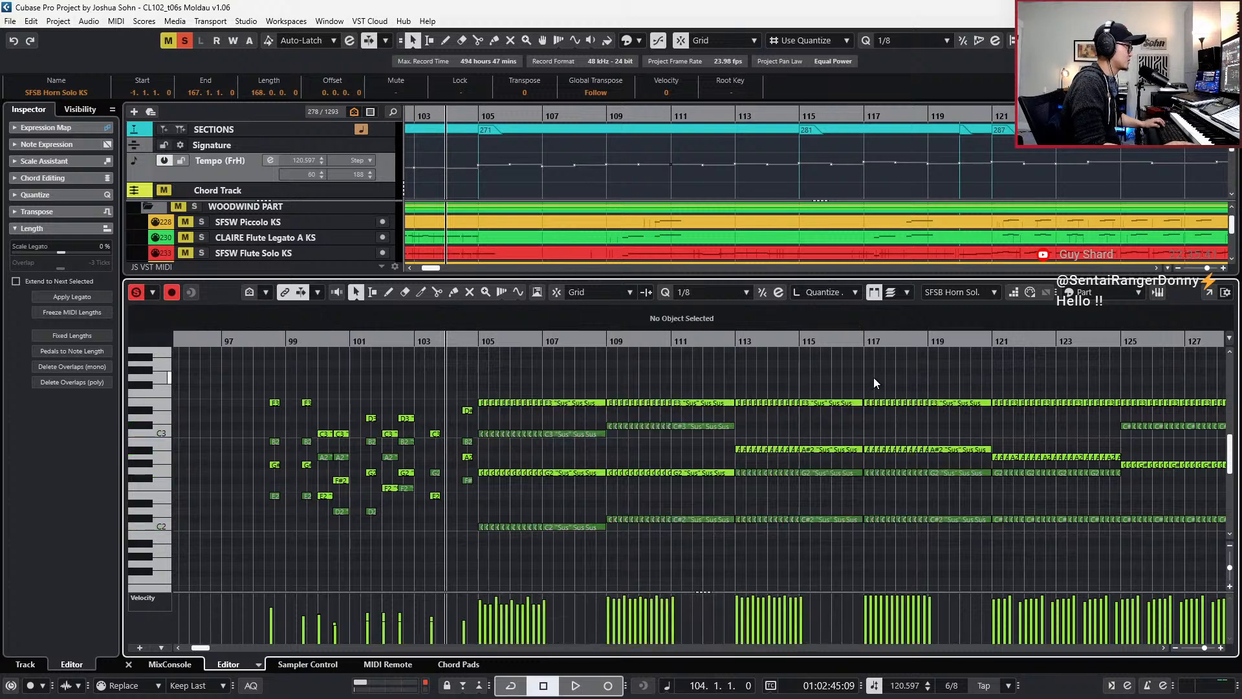
- Nudge the short repeated horn notes after the first in the groups at bars 105, 109, 113 and 117 earlier, starting at 105.1.2.100
{"action": "scroll", "coordinate": [546, 399], "scroll_direction": "up", "scroll_amount": 3}
{"action": "left_click_drag", "start_coordinate": [435, 387], "coordinate": [538, 535]}
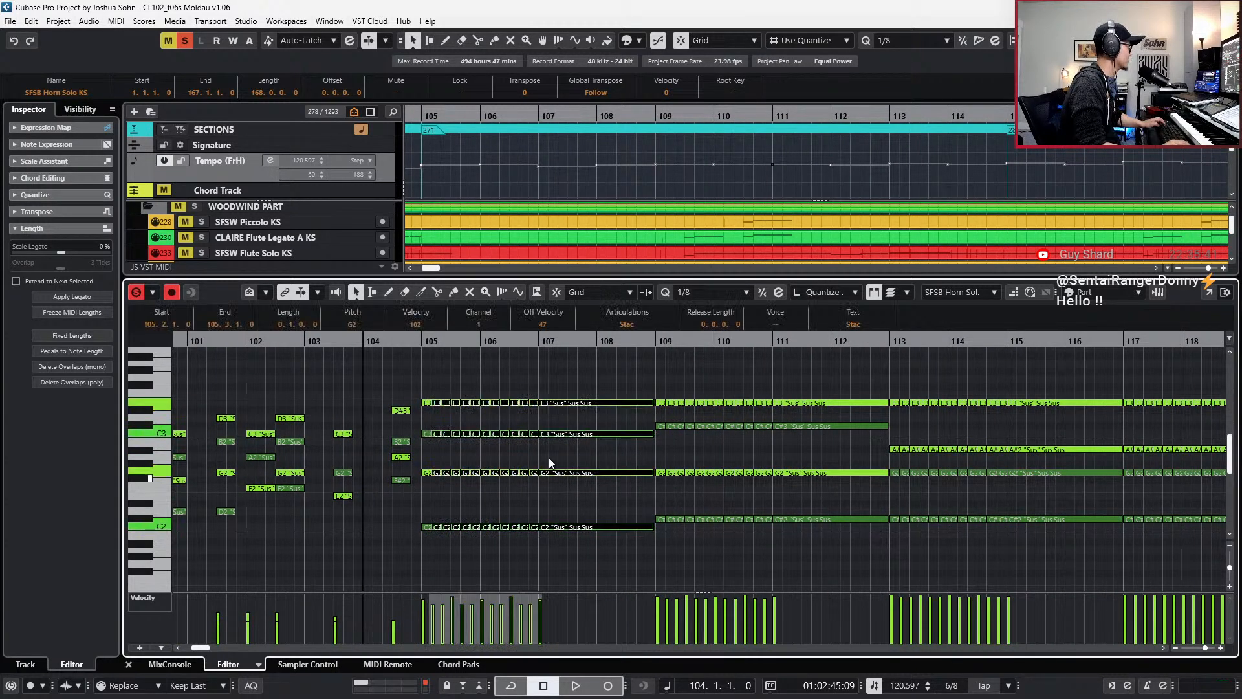
{"action": "left_click_drag", "start_coordinate": [537, 393], "coordinate": [438, 542]}
{"action": "left_click_drag", "start_coordinate": [670, 389], "coordinate": [764, 528]}
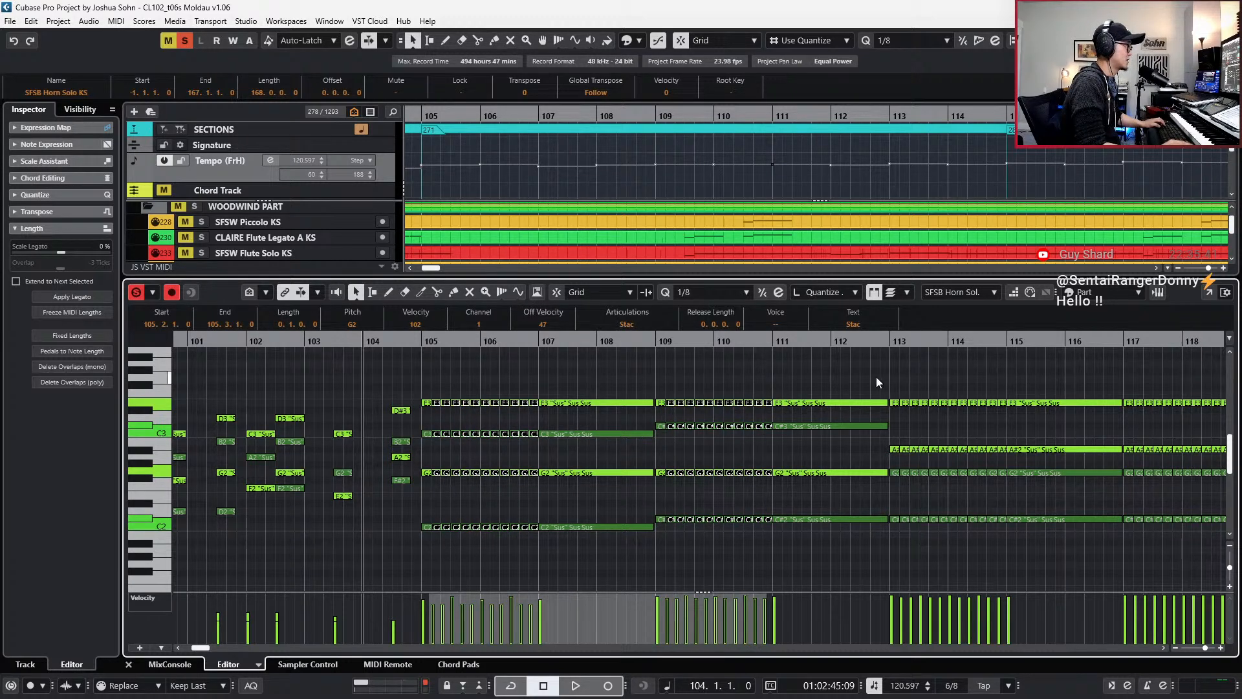
{"action": "left_click_drag", "start_coordinate": [904, 392], "coordinate": [1006, 538]}
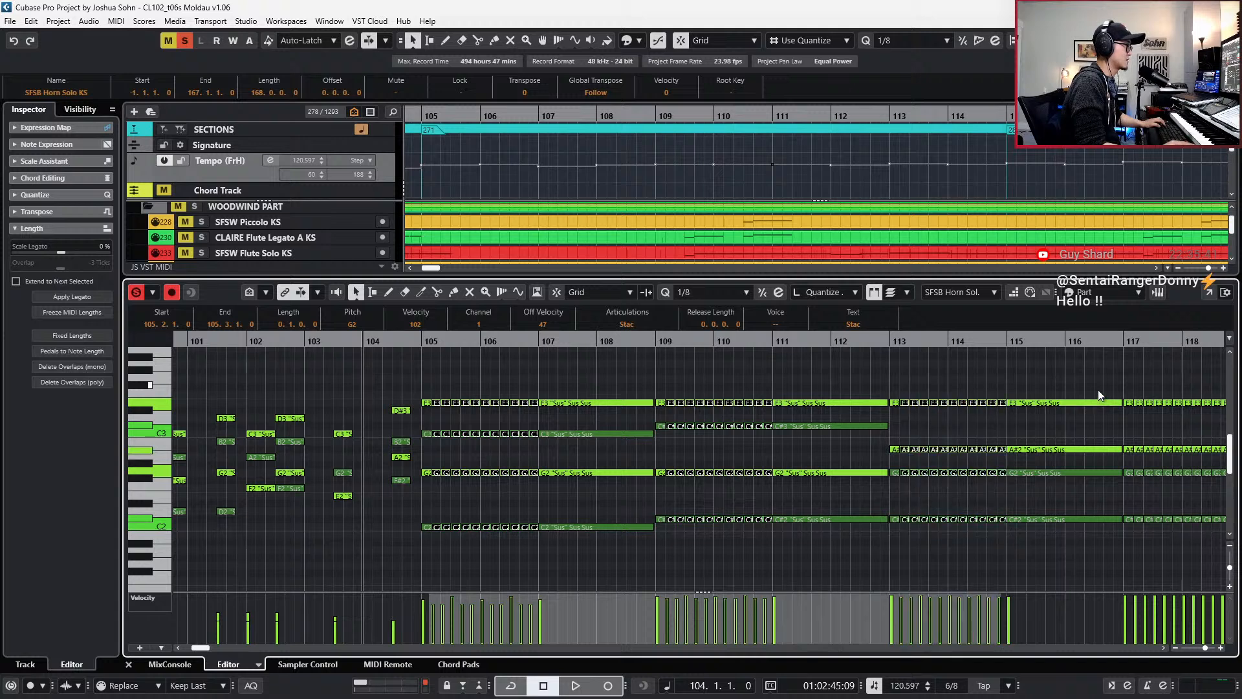
{"action": "left_click_drag", "start_coordinate": [1140, 395], "coordinate": [1176, 546]}
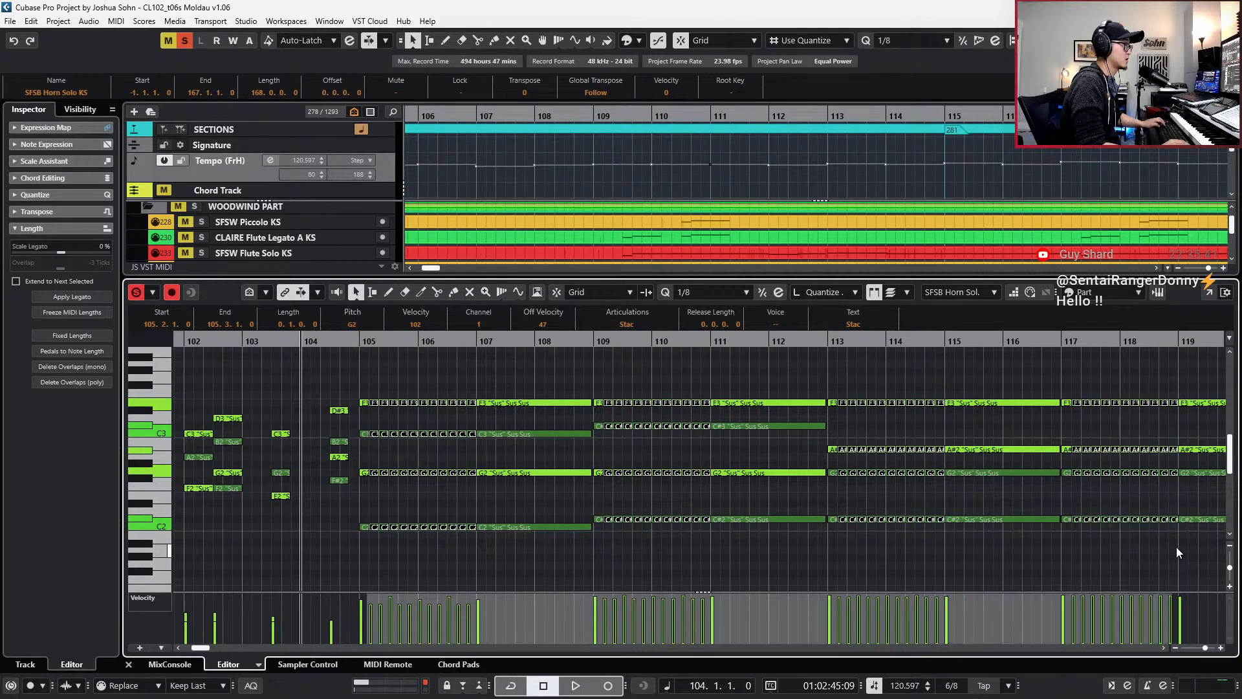
{"action": "key", "text": "ctrl+Left"}
{"action": "key", "text": "ctrl+Left"}
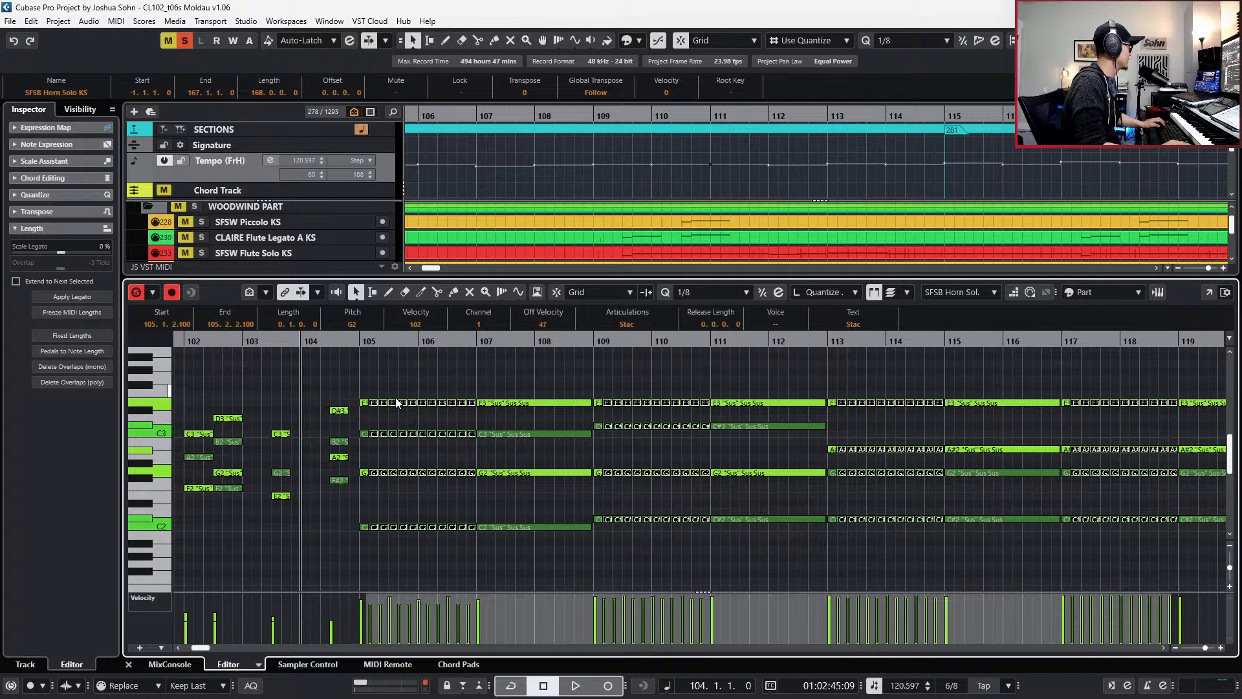
- Keep the second horn note of each group in place and nudge the remaining short notes earlier, starting at 105.2.2.80
{"action": "left_click_drag", "start_coordinate": [377, 393], "coordinate": [373, 547]}
{"action": "left_click_drag", "start_coordinate": [608, 391], "coordinate": [604, 524]}
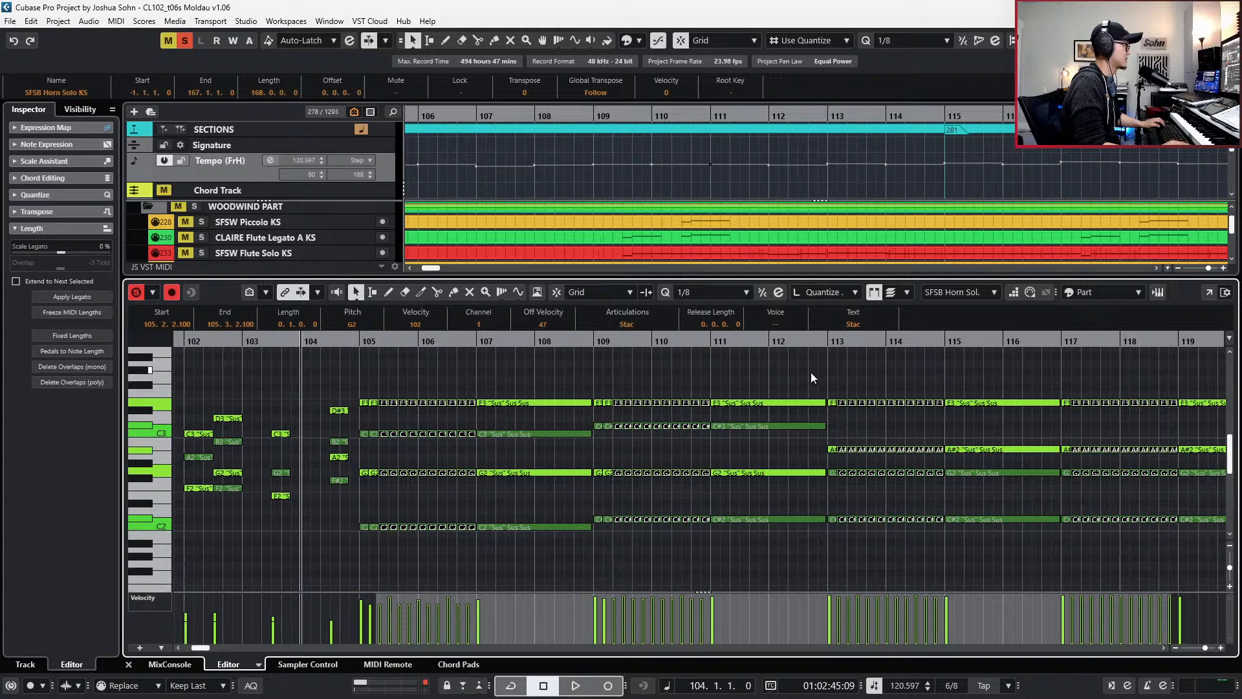
{"action": "left_click_drag", "start_coordinate": [839, 386], "coordinate": [841, 524]}
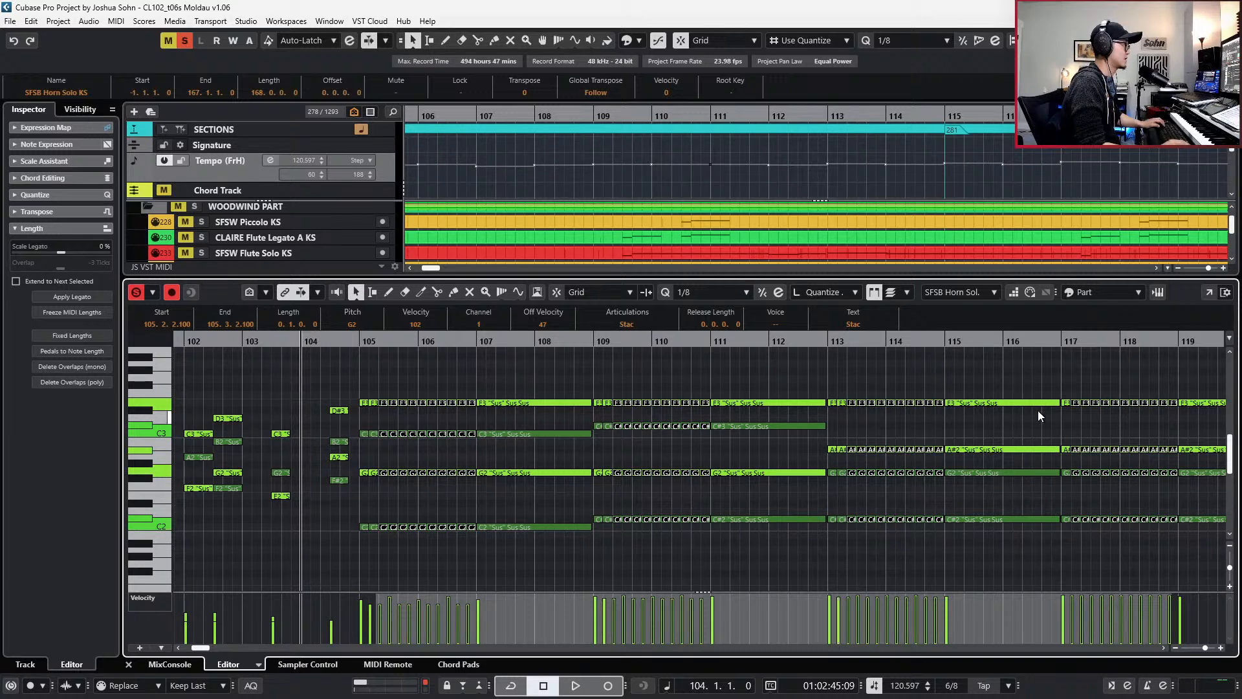
{"action": "left_click_drag", "start_coordinate": [1076, 392], "coordinate": [1078, 537]}
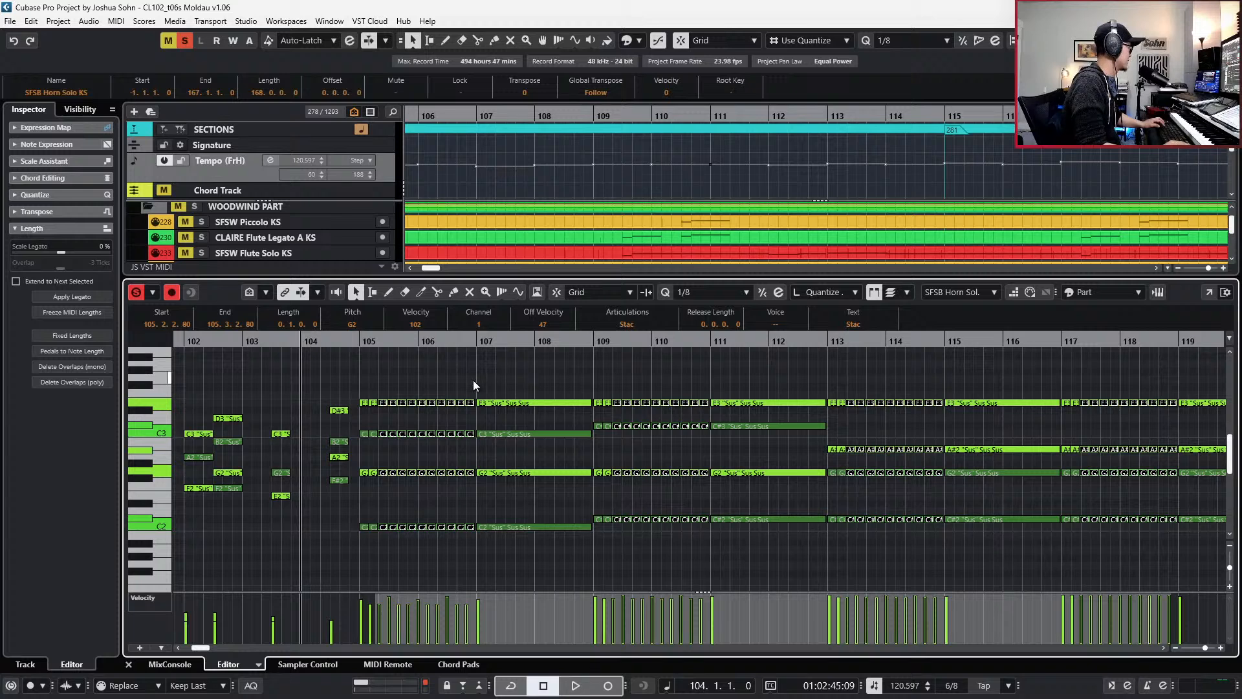
- Nudge the last three short horn notes of each of the four groups earlier, starting at 106.3.2.60
{"action": "left_click_drag", "start_coordinate": [452, 394], "coordinate": [475, 546]}
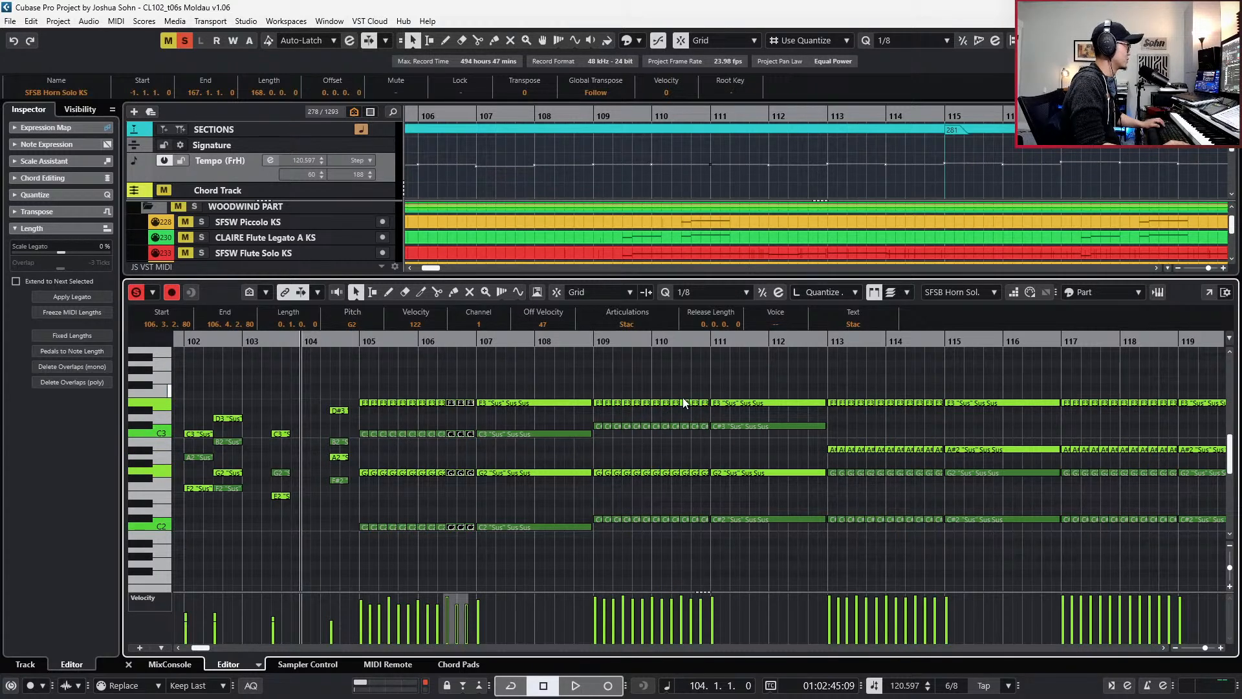
{"action": "left_click_drag", "start_coordinate": [681, 388], "coordinate": [697, 527]}
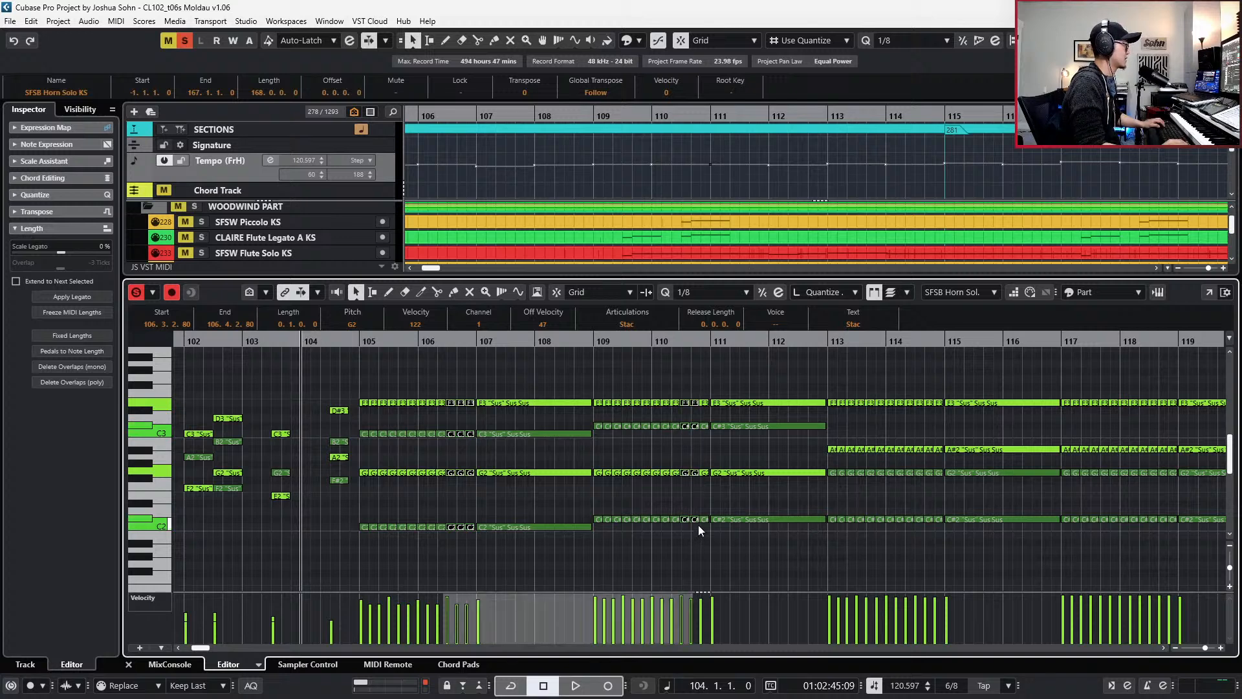
{"action": "left_click_drag", "start_coordinate": [921, 385], "coordinate": [939, 543]}
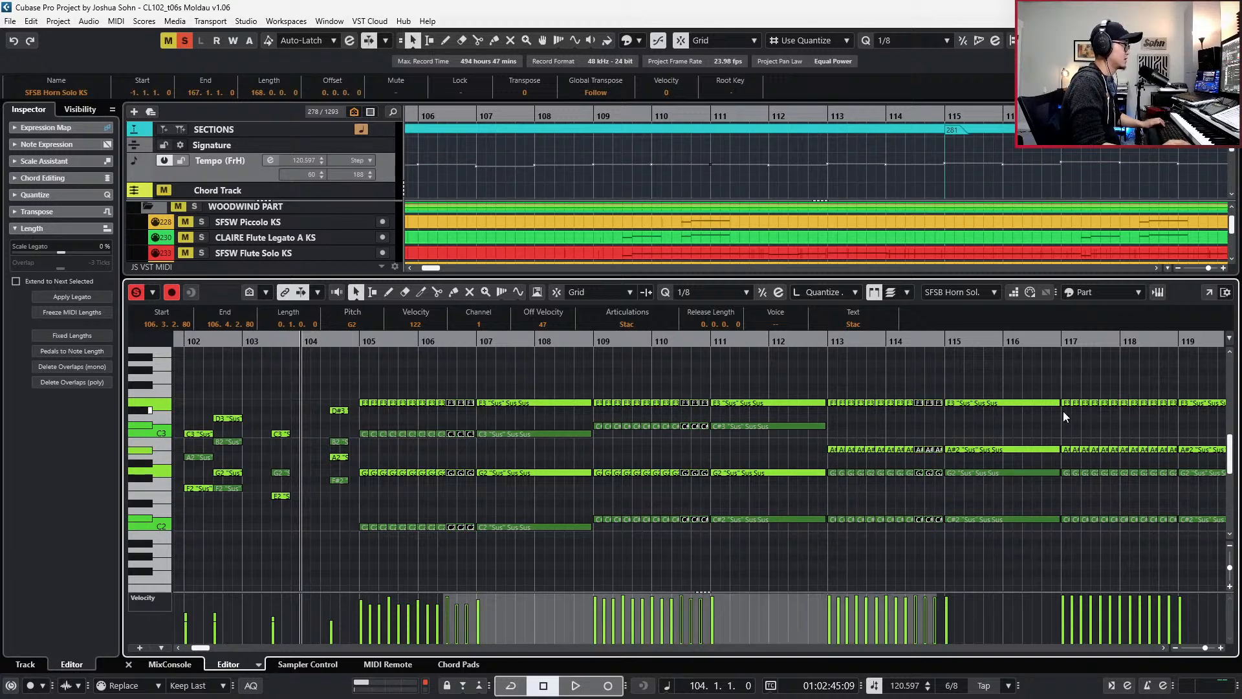
{"action": "left_click_drag", "start_coordinate": [1154, 389], "coordinate": [1175, 549]}
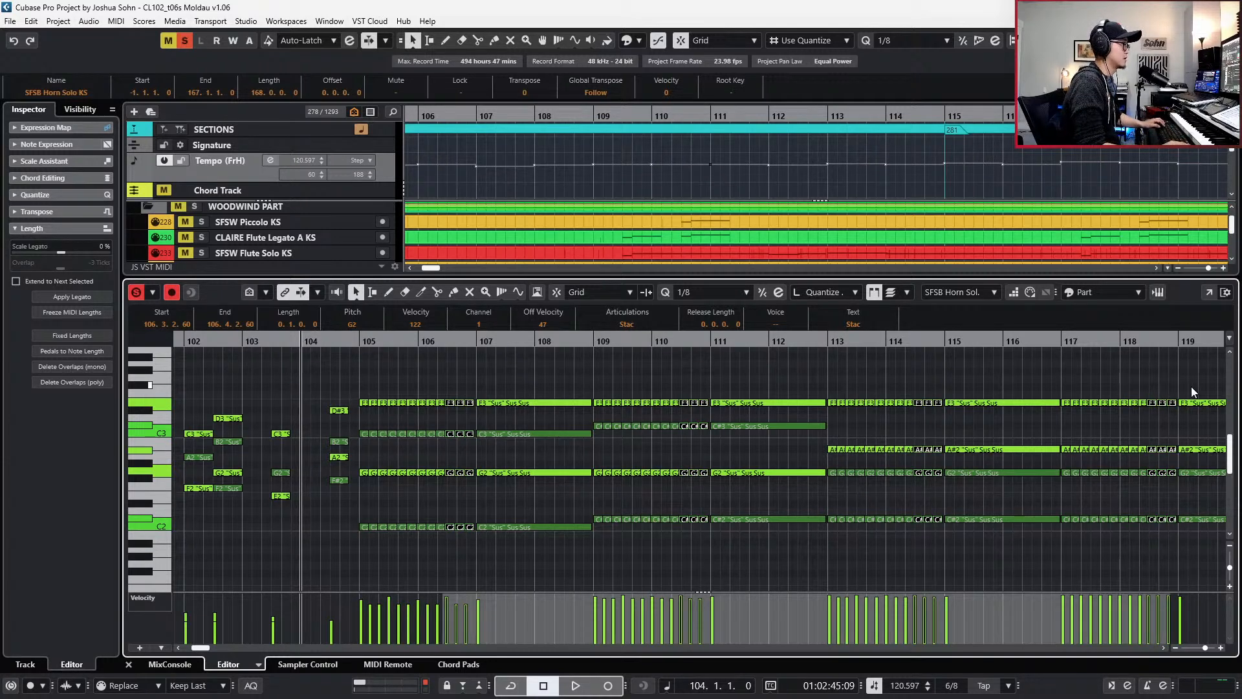
- Delete the monophonic overlaps among all short and sustained horn notes from bar 105 to bar 120 and audition the passage
{"action": "left_click_drag", "start_coordinate": [1190, 386], "coordinate": [1198, 537]}
{"action": "left_click_drag", "start_coordinate": [1018, 370], "coordinate": [991, 537]}
{"action": "left_click_drag", "start_coordinate": [784, 388], "coordinate": [739, 521]}
{"action": "left_click_drag", "start_coordinate": [561, 397], "coordinate": [550, 588]}
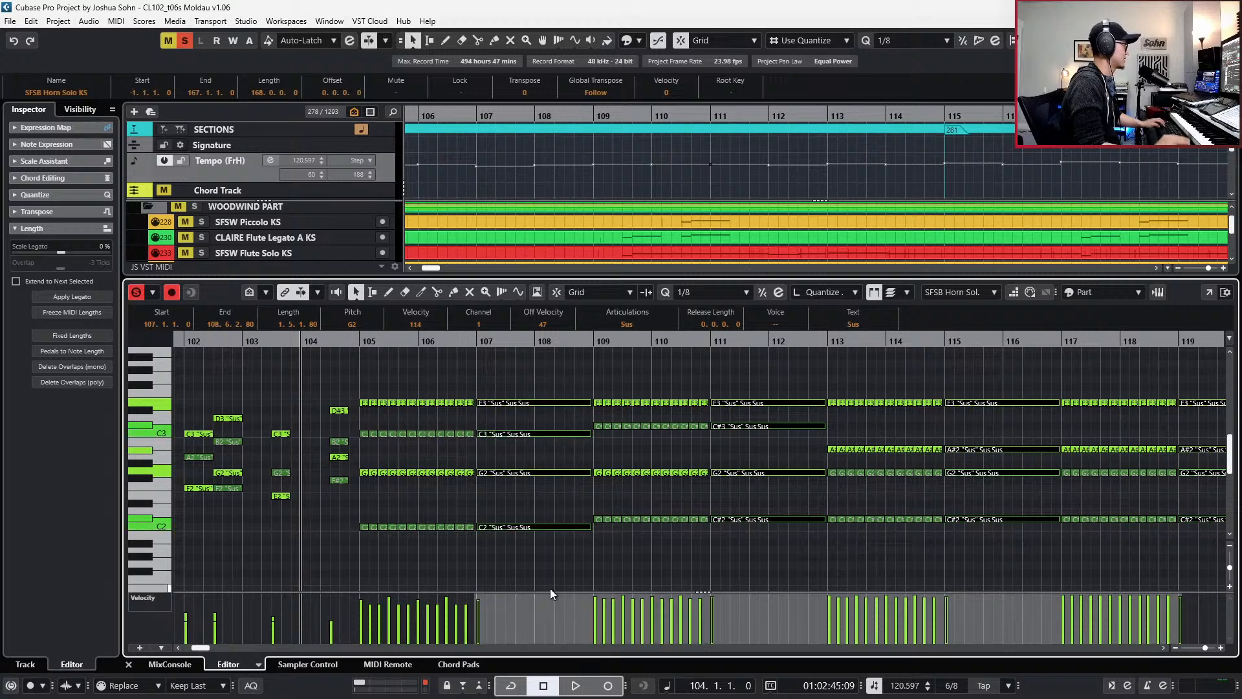
{"action": "scroll", "coordinate": [557, 511], "scroll_direction": "down", "scroll_amount": 1}
{"action": "scroll", "coordinate": [559, 513], "scroll_direction": "down", "scroll_amount": 1}
{"action": "left_click_drag", "start_coordinate": [421, 381], "coordinate": [1002, 545]}
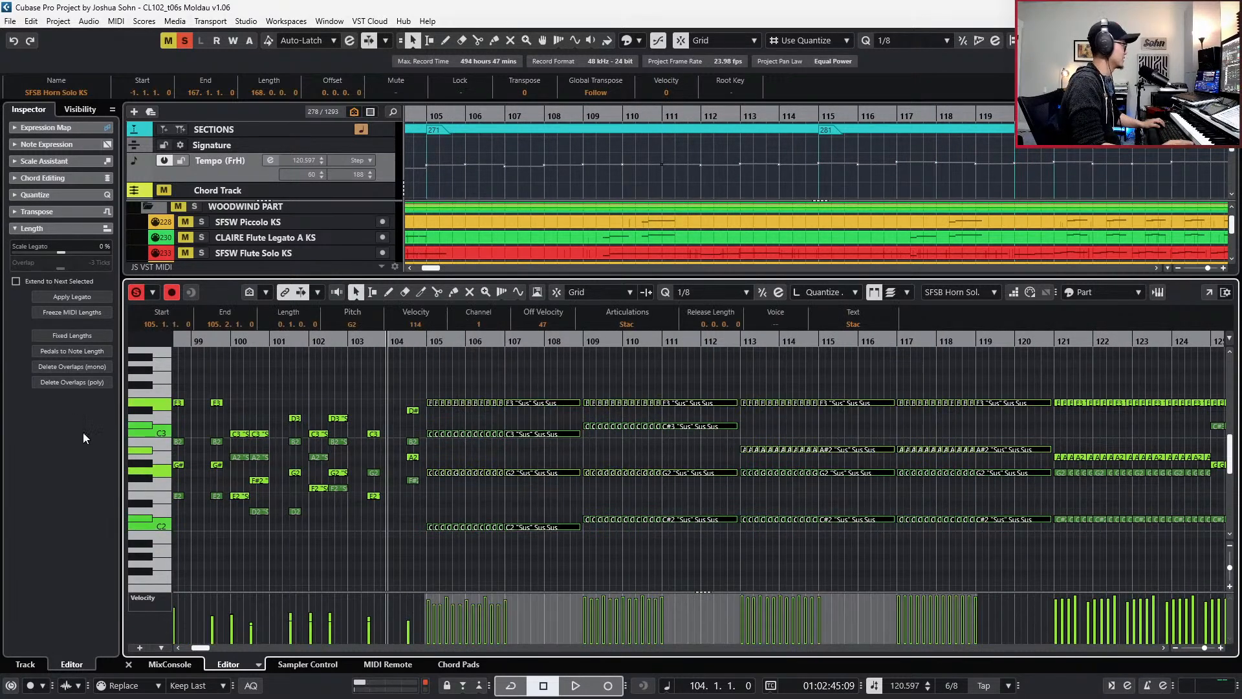
{"action": "left_click", "coordinate": [80, 362]}
{"action": "key", "text": "space"}
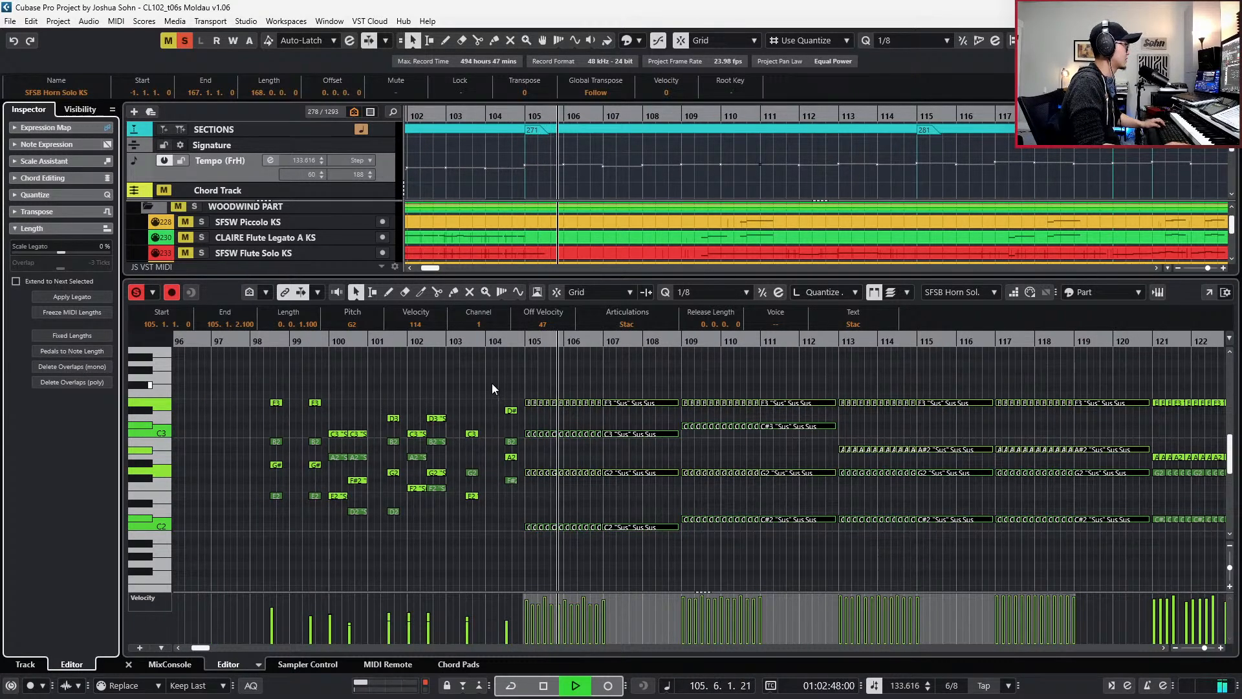
- Select the horn chord just before bar 105, unsolo the horns, and play the full arrangement from around bar 102
{"action": "left_click", "coordinate": [524, 514]}
{"action": "left_click_drag", "start_coordinate": [522, 510], "coordinate": [522, 510]}
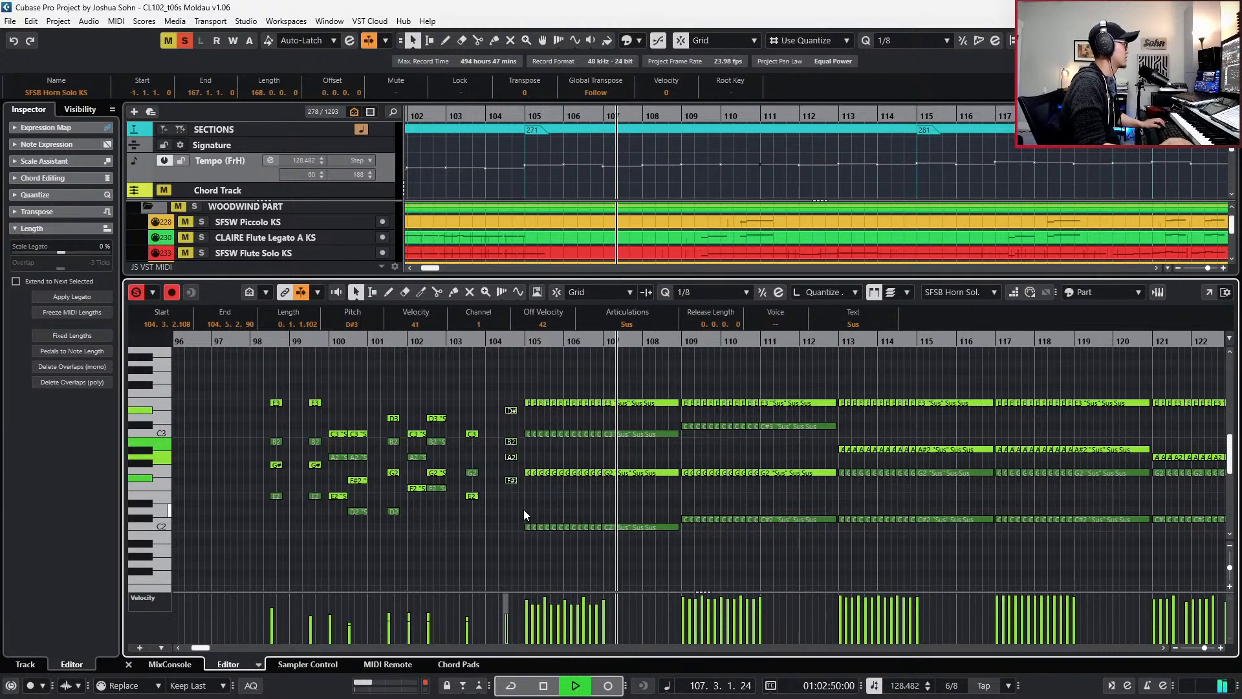
{"action": "key", "text": "space"}
{"action": "key", "text": "ctrl+KP_Subtract"}
{"action": "key", "text": "ctrl+KP_Subtract"}
{"action": "key", "text": "s"}
{"action": "key", "text": "space"}
{"action": "scroll", "coordinate": [641, 491], "scroll_direction": "down", "scroll_amount": 3}
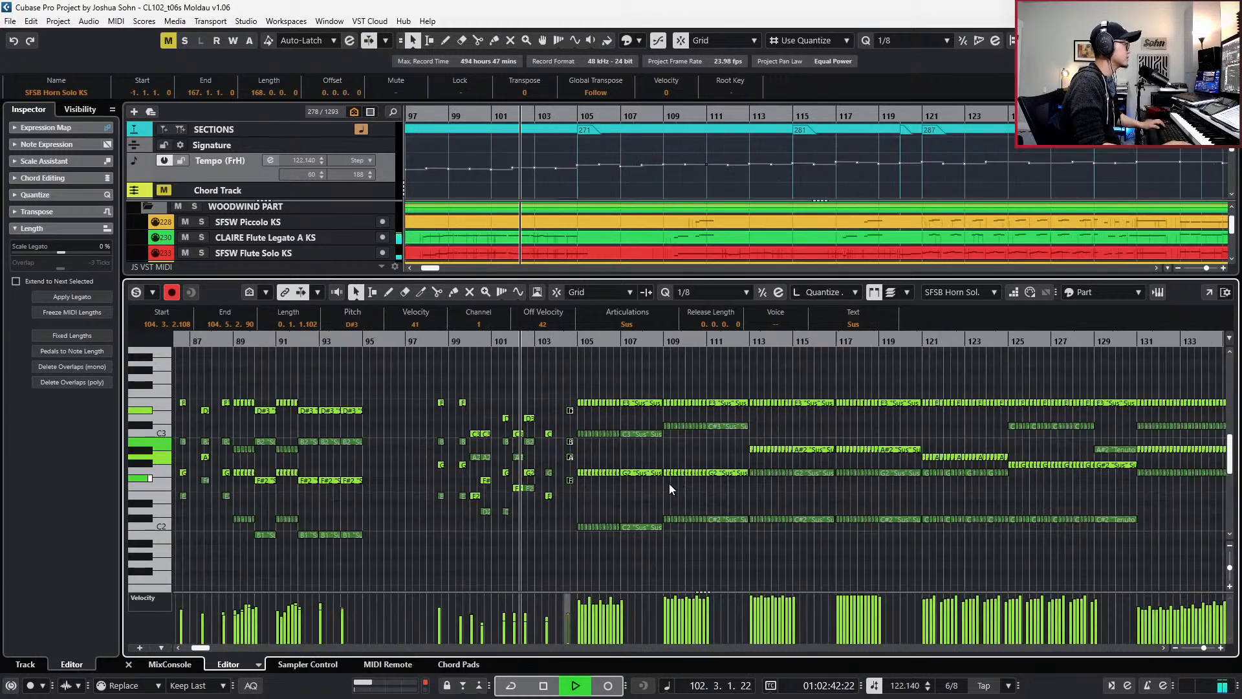
{"action": "scroll", "coordinate": [670, 487], "scroll_direction": "right", "scroll_amount": 2}
{"action": "scroll", "coordinate": [786, 418], "scroll_direction": "right", "scroll_amount": 2}
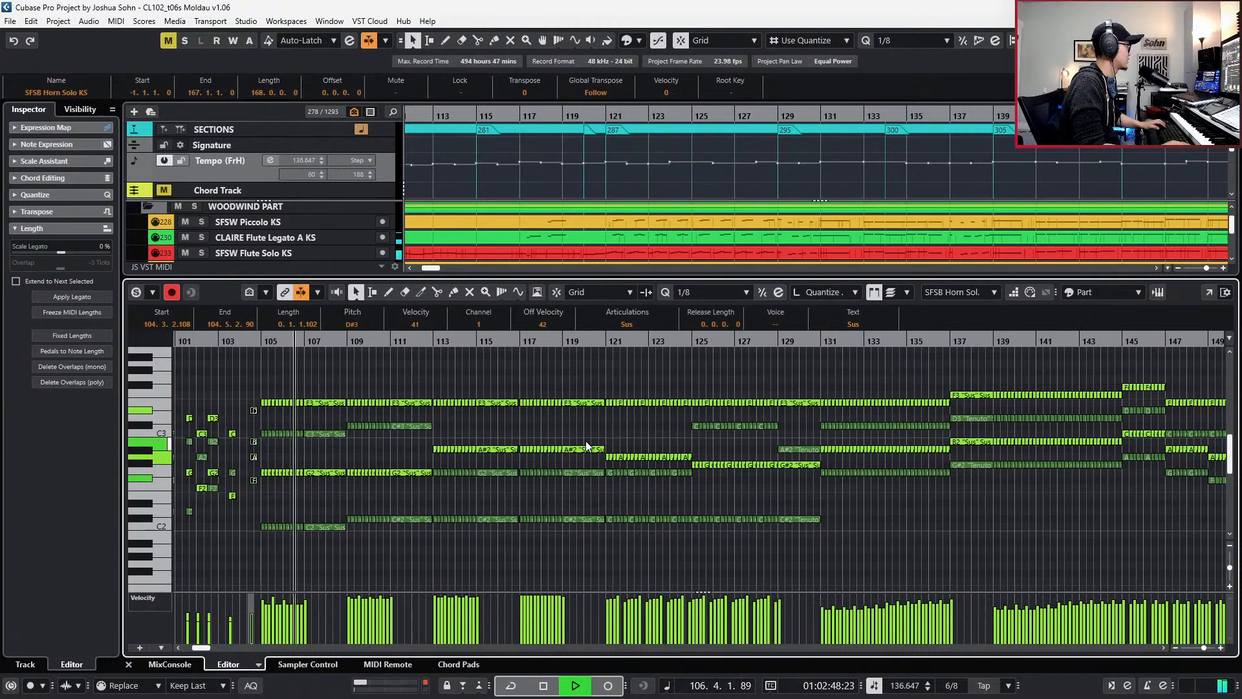
- Close the horn parts and open the SONR Trumpets 4 part in the note editor
{"action": "scroll", "coordinate": [635, 405], "scroll_direction": "down", "scroll_amount": 4}
{"action": "key", "text": "Return"}
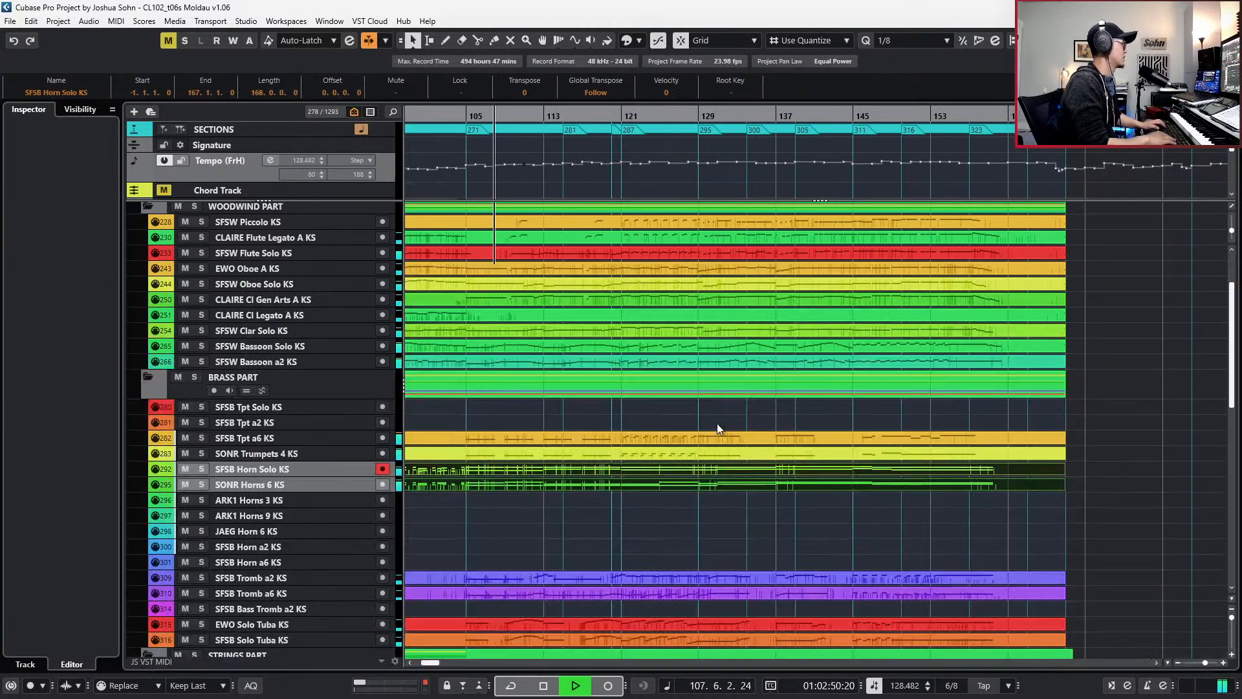
{"action": "left_click", "coordinate": [714, 450]}
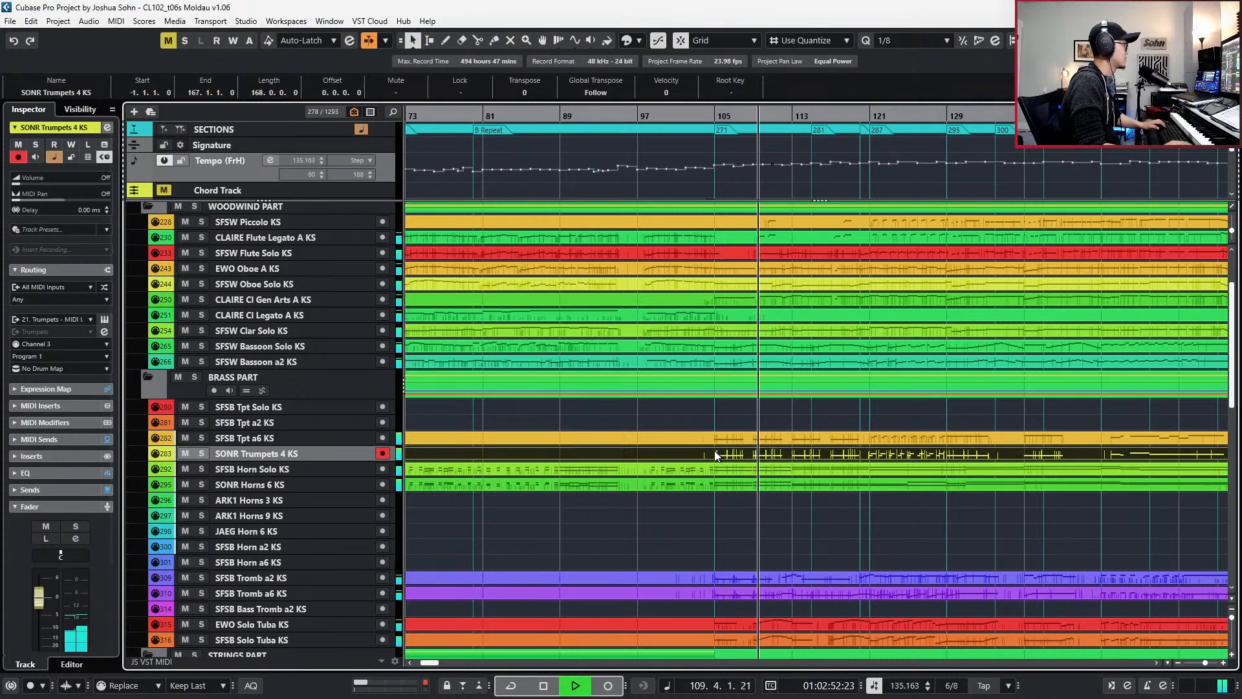
{"action": "key", "text": "Return"}
{"action": "key", "text": "alt+1"}
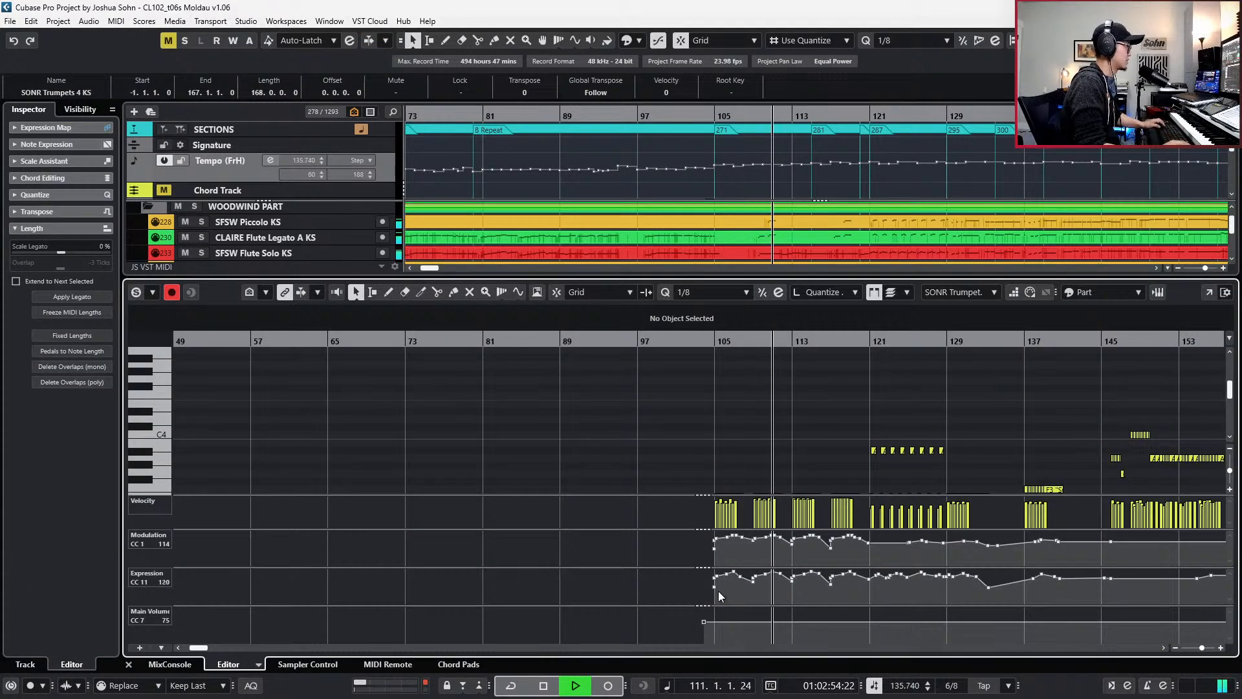
- Try raising the SONR Trumpets 4 Main Volume (CC 7) point before bar 105 to 106, audition it, and undo the change
{"action": "key", "text": "space"}
{"action": "left_click", "coordinate": [703, 622]}
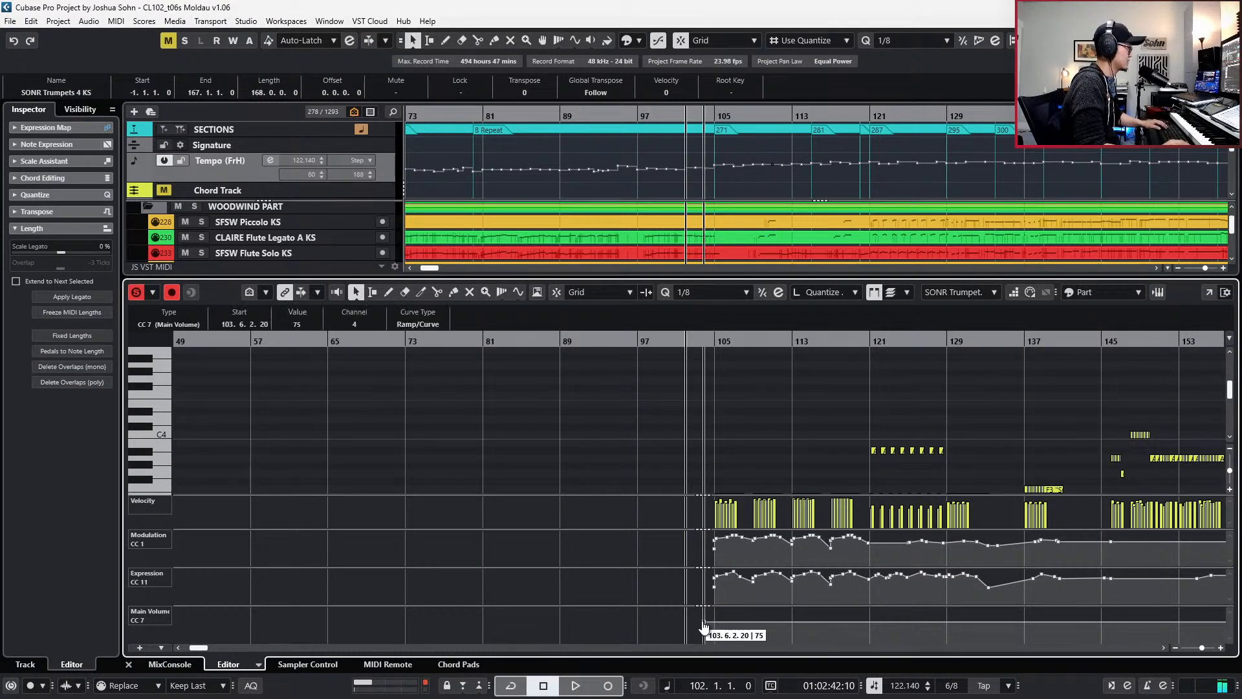
{"action": "left_click_drag", "start_coordinate": [703, 622], "coordinate": [708, 620]}
{"action": "key", "text": "space"}
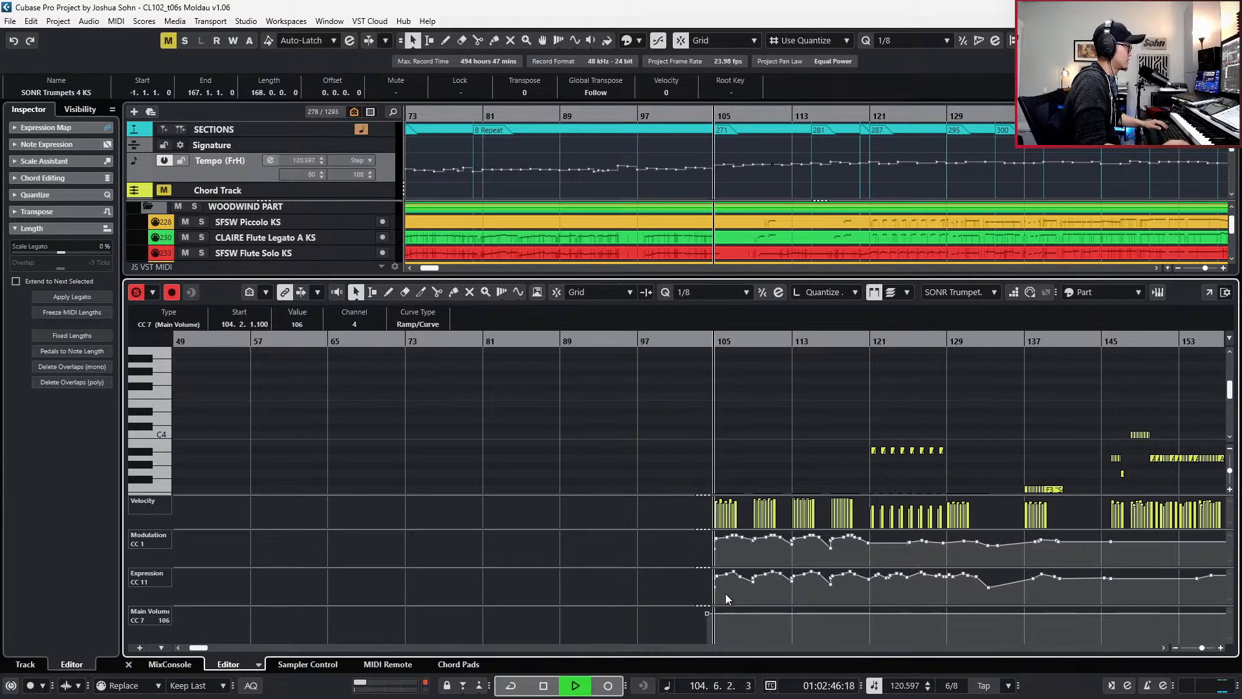
{"action": "key", "text": "space"}
{"action": "key", "text": "ctrl+z"}
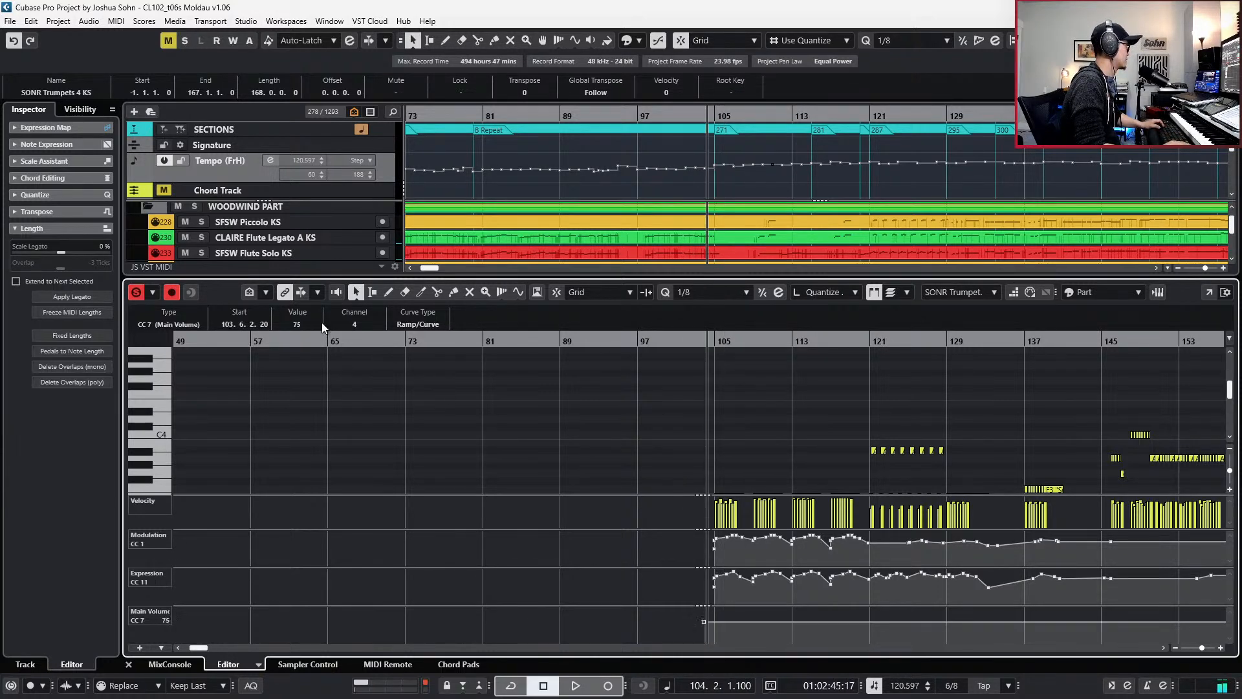
- Set the SONR Trumpets 4 Main Volume (CC 7) point at 103.6.2.20 to 84
{"action": "scroll", "coordinate": [316, 324], "scroll_direction": "up", "scroll_amount": 7}
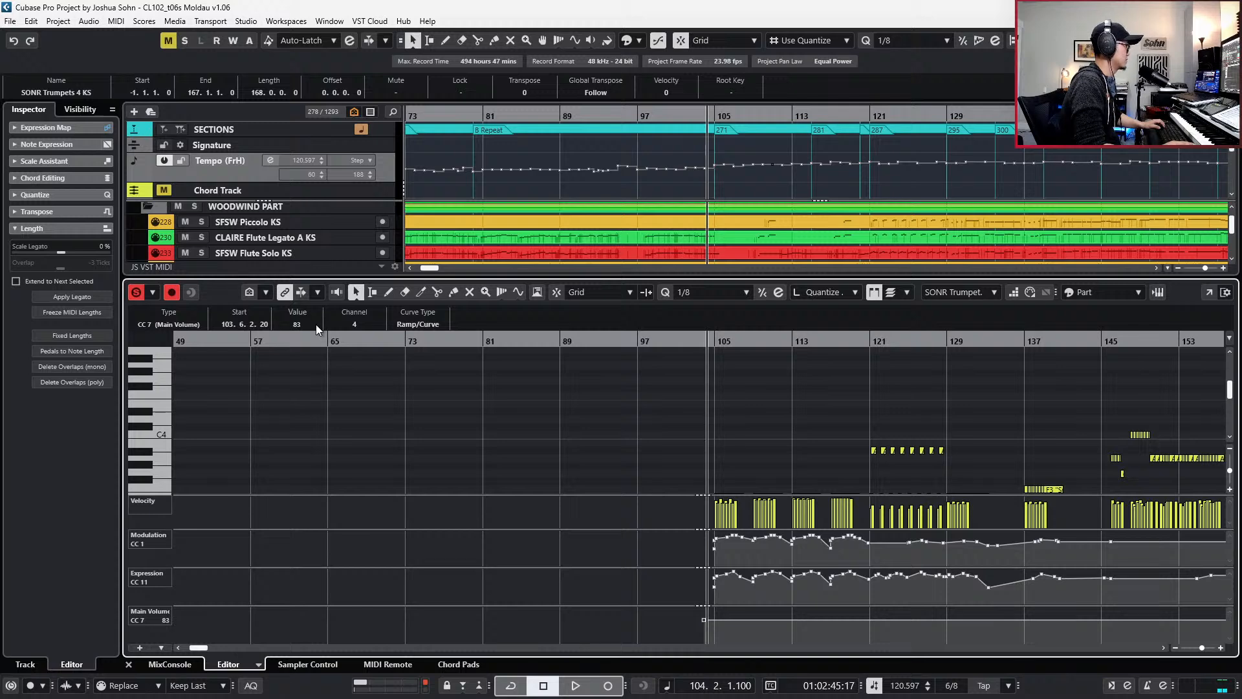
{"action": "scroll", "coordinate": [312, 328], "scroll_direction": "up", "scroll_amount": 1}
- Raise the SONR Trumpets 4 Modulation (CC 1) points from bar 121 to about bar 145, bringing the first point to about 107
{"action": "scroll", "coordinate": [753, 562], "scroll_direction": "down", "scroll_amount": 2}
{"action": "scroll", "coordinate": [773, 544], "scroll_direction": "right", "scroll_amount": 2}
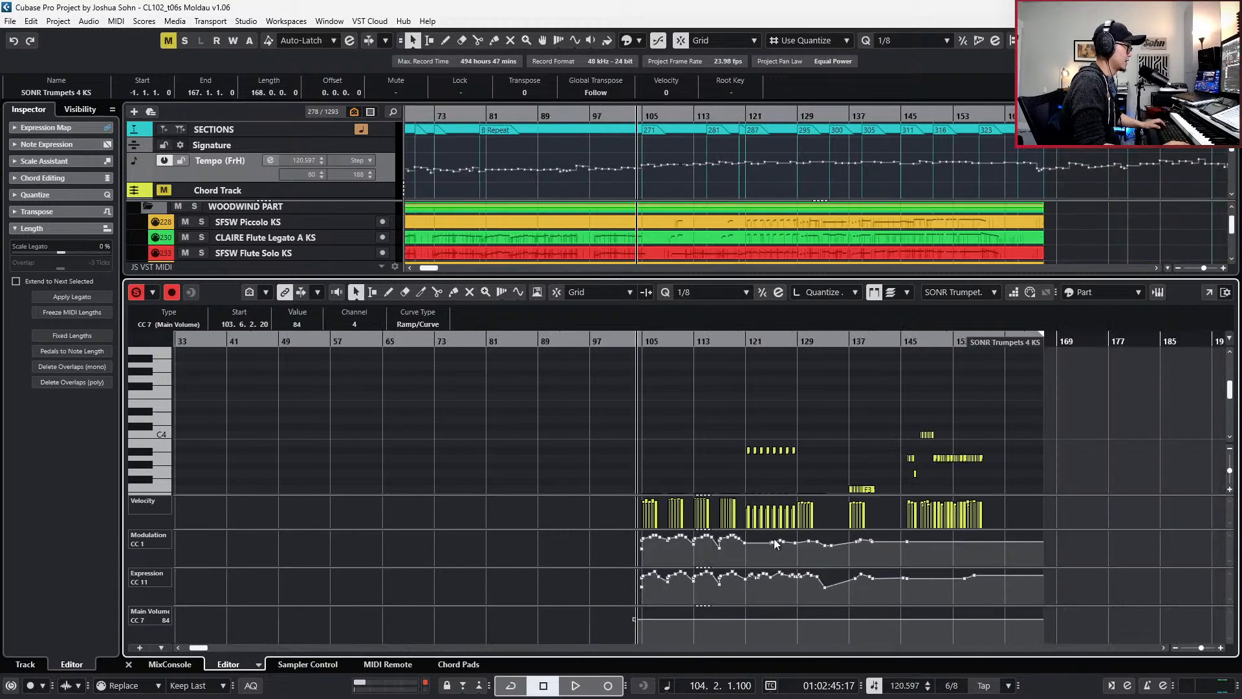
{"action": "left_click_drag", "start_coordinate": [661, 549], "coordinate": [868, 524]}
{"action": "scroll", "coordinate": [746, 441], "scroll_direction": "down", "scroll_amount": 3}
{"action": "key", "text": "space"}
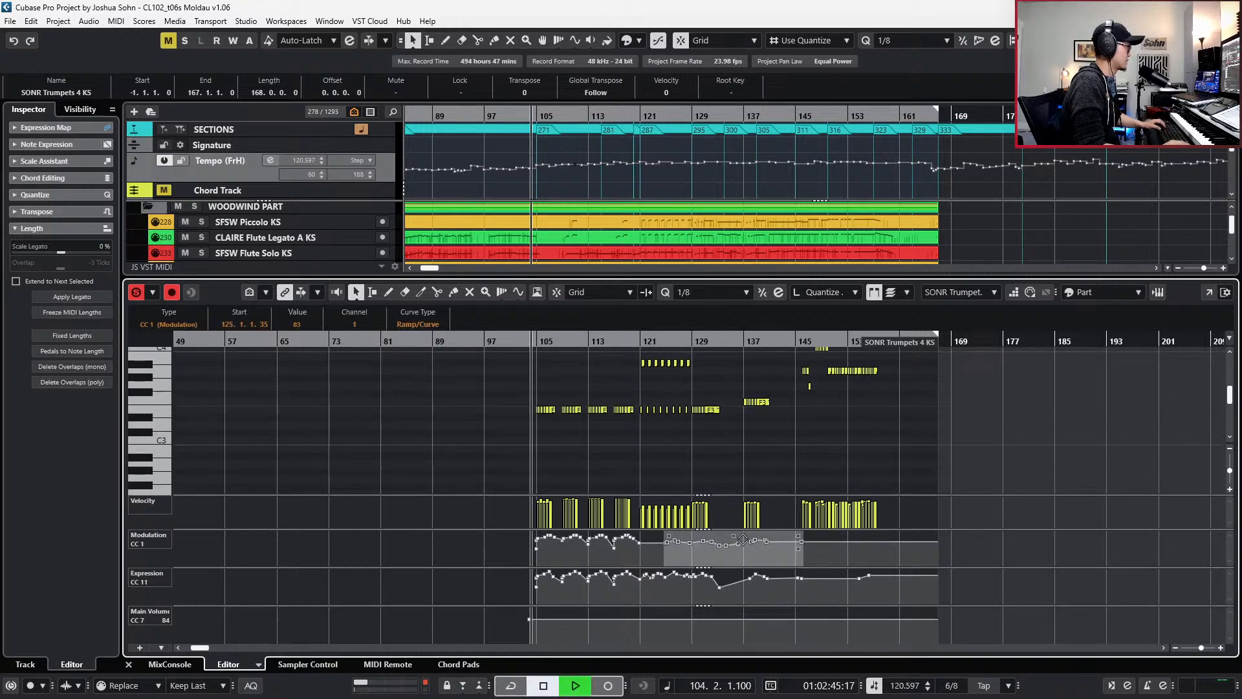
{"action": "left_click", "coordinate": [641, 543]}
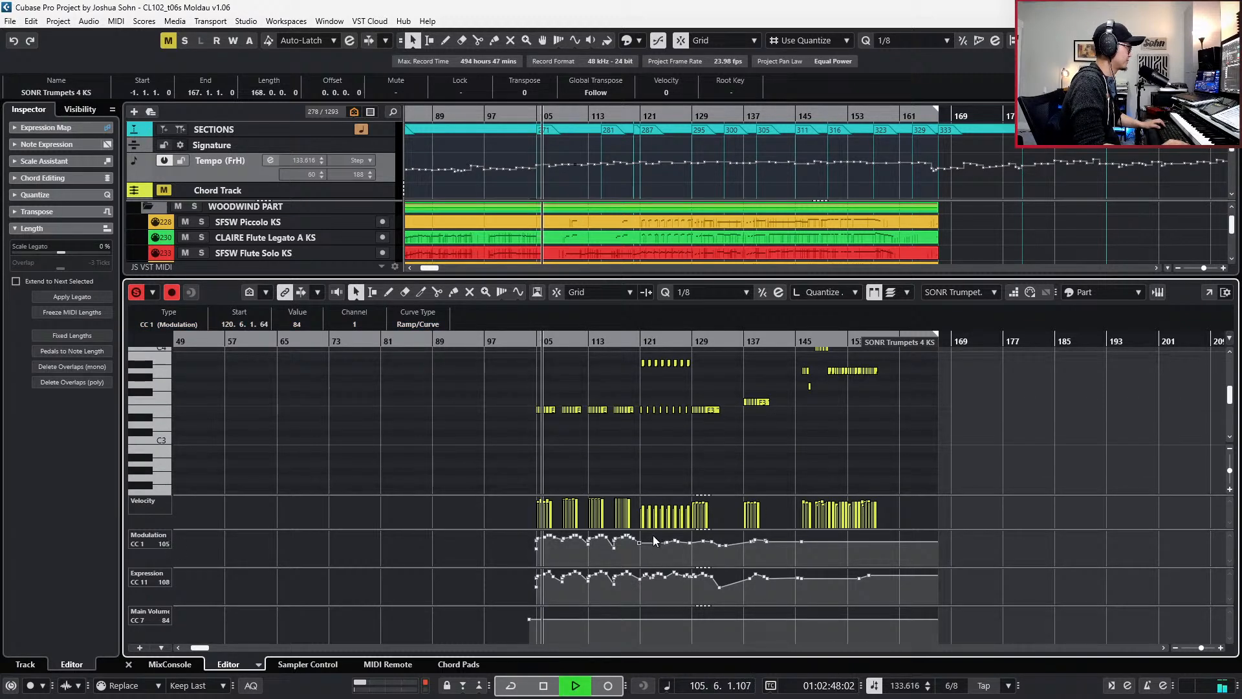
{"action": "left_click_drag", "start_coordinate": [633, 535], "coordinate": [868, 567]}
{"action": "left_click_drag", "start_coordinate": [750, 531], "coordinate": [751, 521]}
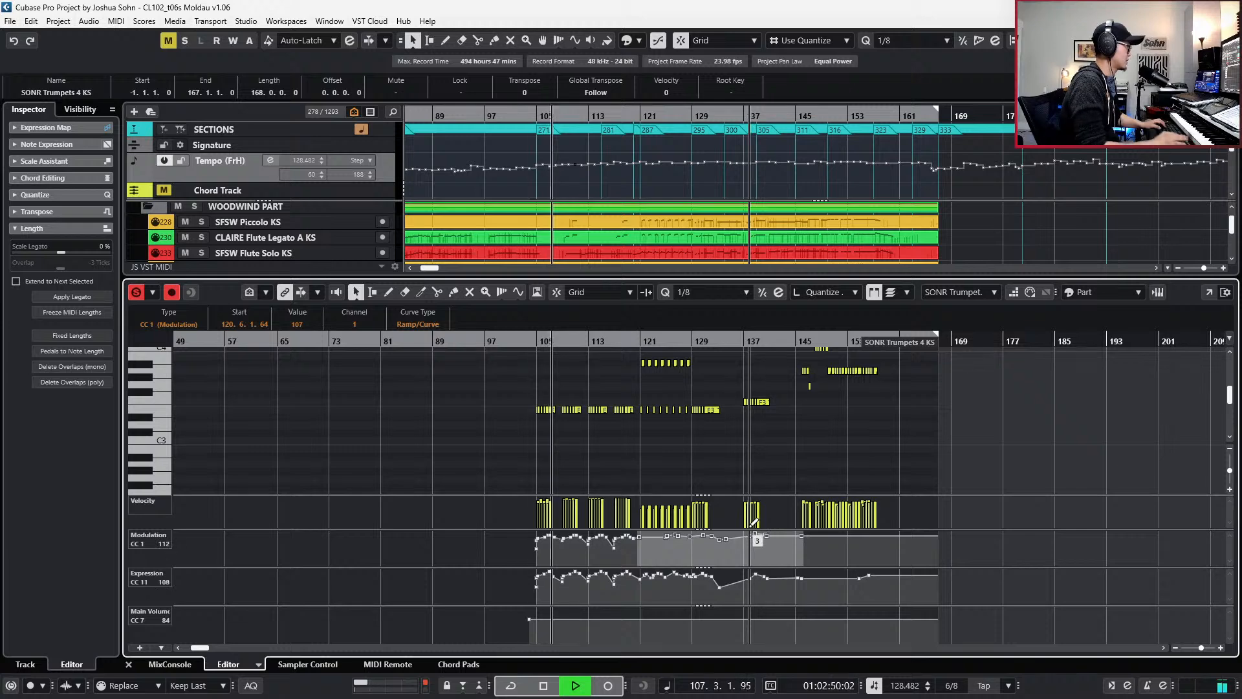
{"action": "key", "text": "space"}
- Open the SFSB Tpt a6 part, add a Main Volume (CC 7) point of 89 at 104.6.1.23, and play it back
{"action": "key", "text": "ctrl+e"}
{"action": "left_click", "coordinate": [647, 435]}
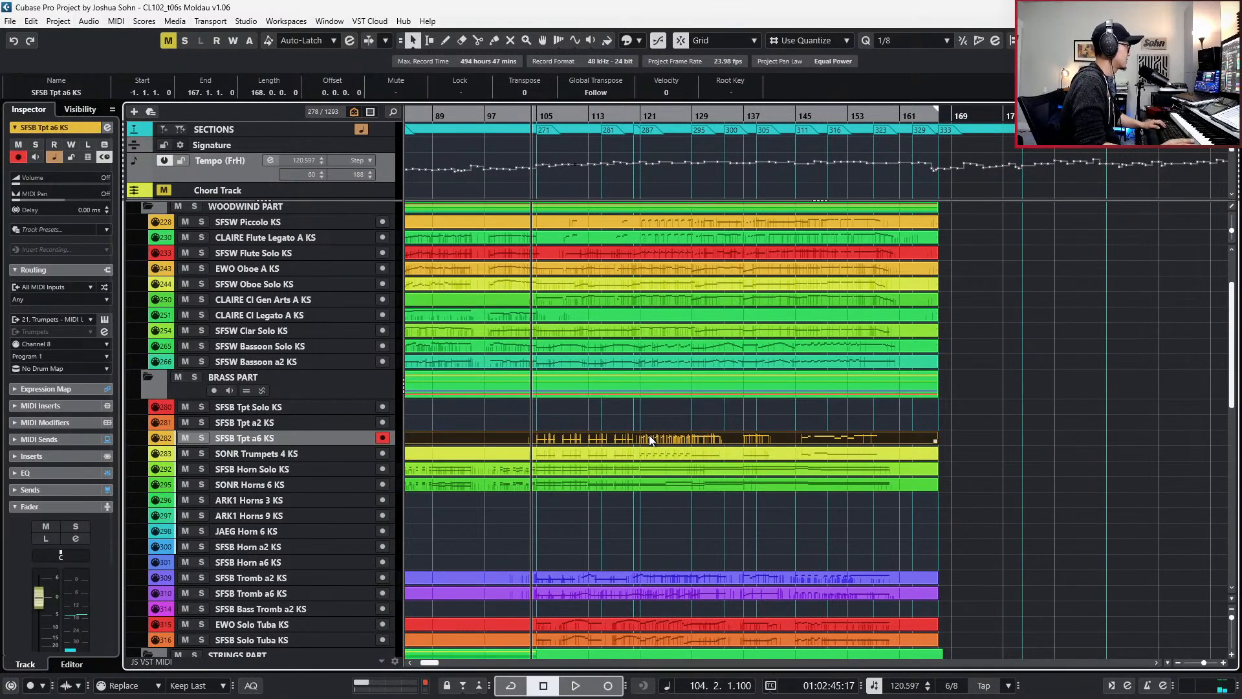
{"action": "double_click", "coordinate": [587, 435]}
{"action": "left_click", "coordinate": [528, 623]}
{"action": "left_click", "coordinate": [535, 618]}
{"action": "key", "text": "space"}
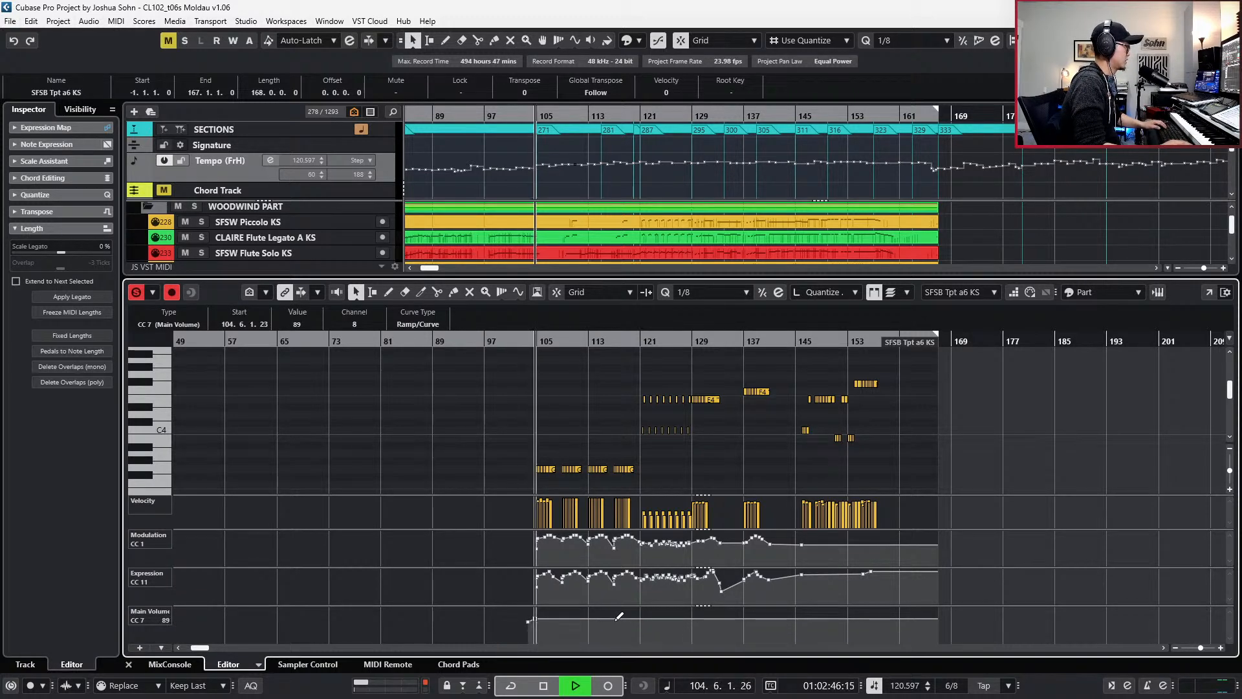
- Close the SFSB Tpt a6 part's editor and play the arrangement from about bar 99 to review the brass
{"action": "key", "text": "space"}
{"action": "key", "text": "Return"}
{"action": "key", "text": "ctrl+KP_Subtract"}
{"action": "key", "text": "ctrl+KP_Subtract"}
{"action": "key", "text": "ctrl+KP_Subtract"}
{"action": "key", "text": "ctrl+KP_Subtract"}
{"action": "key", "text": "ctrl+KP_Subtract"}
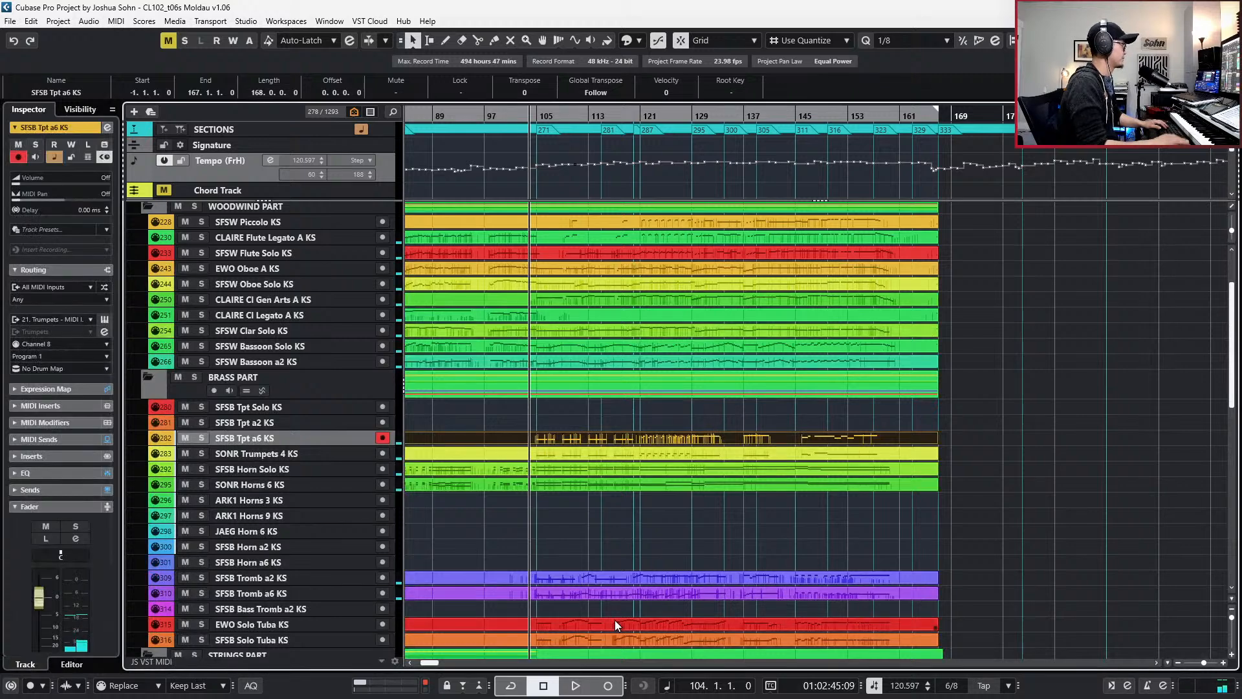
{"action": "key", "text": "ctrl+KP_Subtract"}
{"action": "key", "text": "space"}
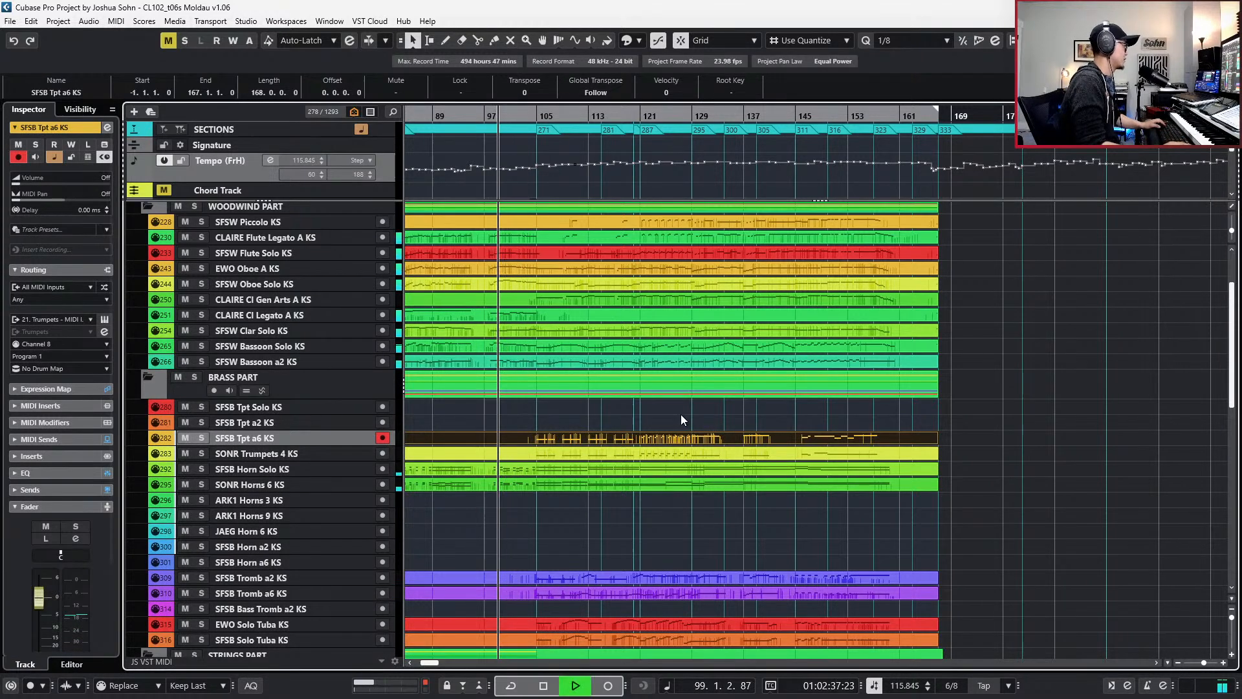
{"action": "scroll", "coordinate": [686, 418], "scroll_direction": "down", "scroll_amount": 3}
{"action": "key", "text": "h"}
{"action": "key", "text": "h"}
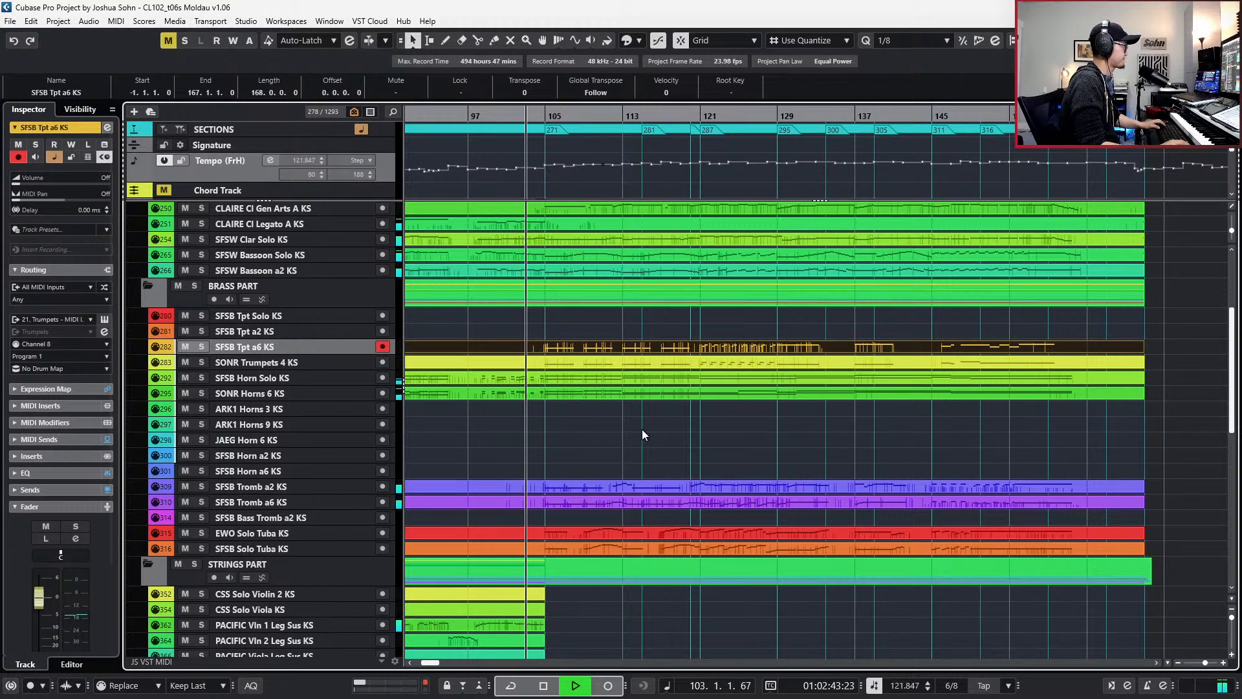
{"action": "key", "text": "h"}
- Raise the modulation (CC 1) dips at bars 105–109 in the SFSB Tromb a2 part and close its editor
{"action": "left_click_drag", "start_coordinate": [622, 464], "coordinate": [632, 518]}
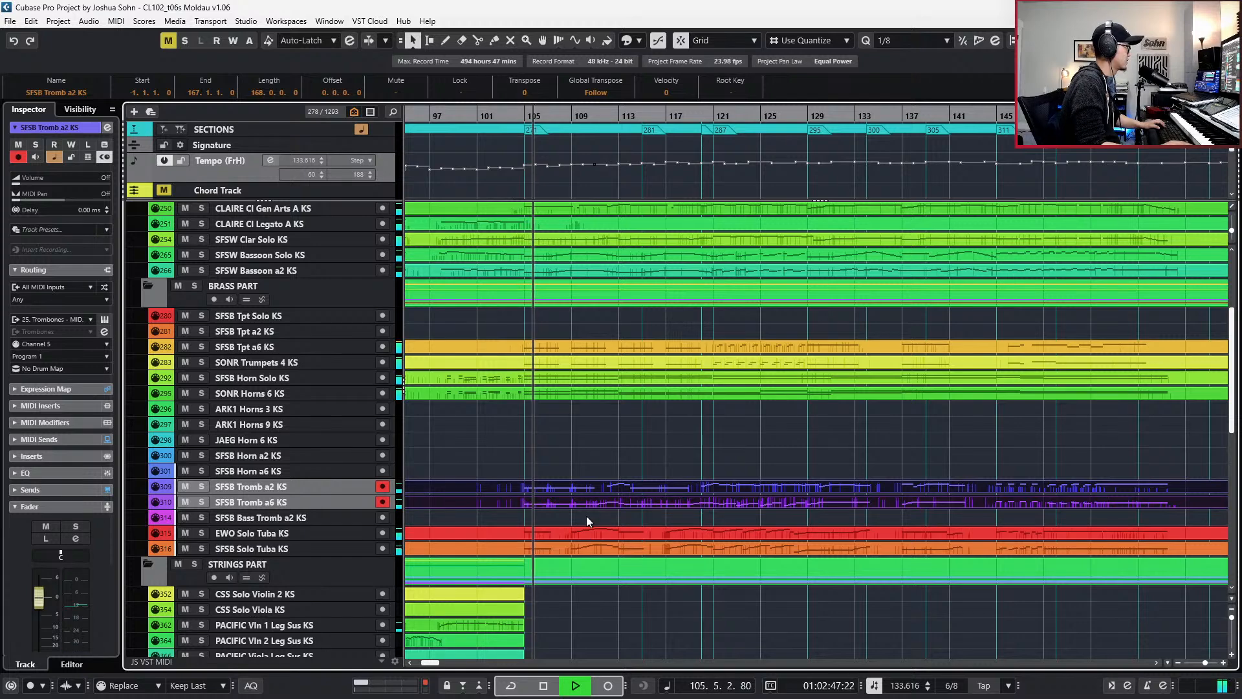
{"action": "double_click", "coordinate": [586, 498]}
{"action": "key", "text": "h"}
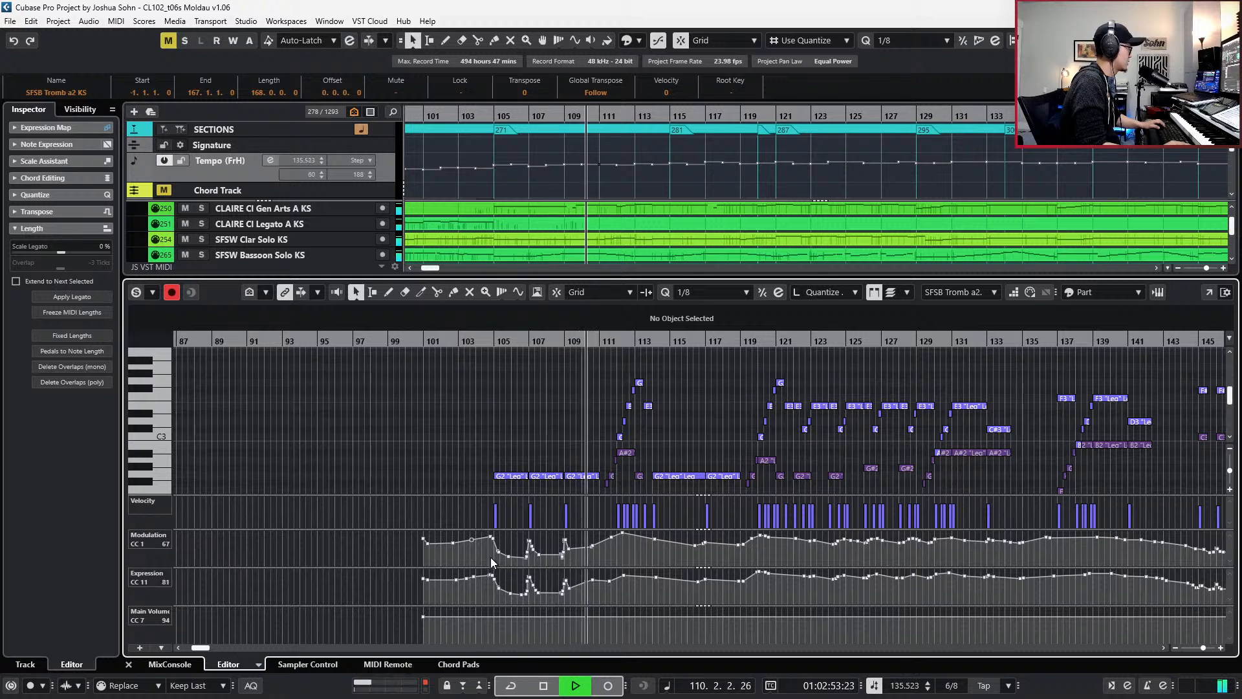
{"action": "left_click_drag", "start_coordinate": [487, 562], "coordinate": [570, 531]}
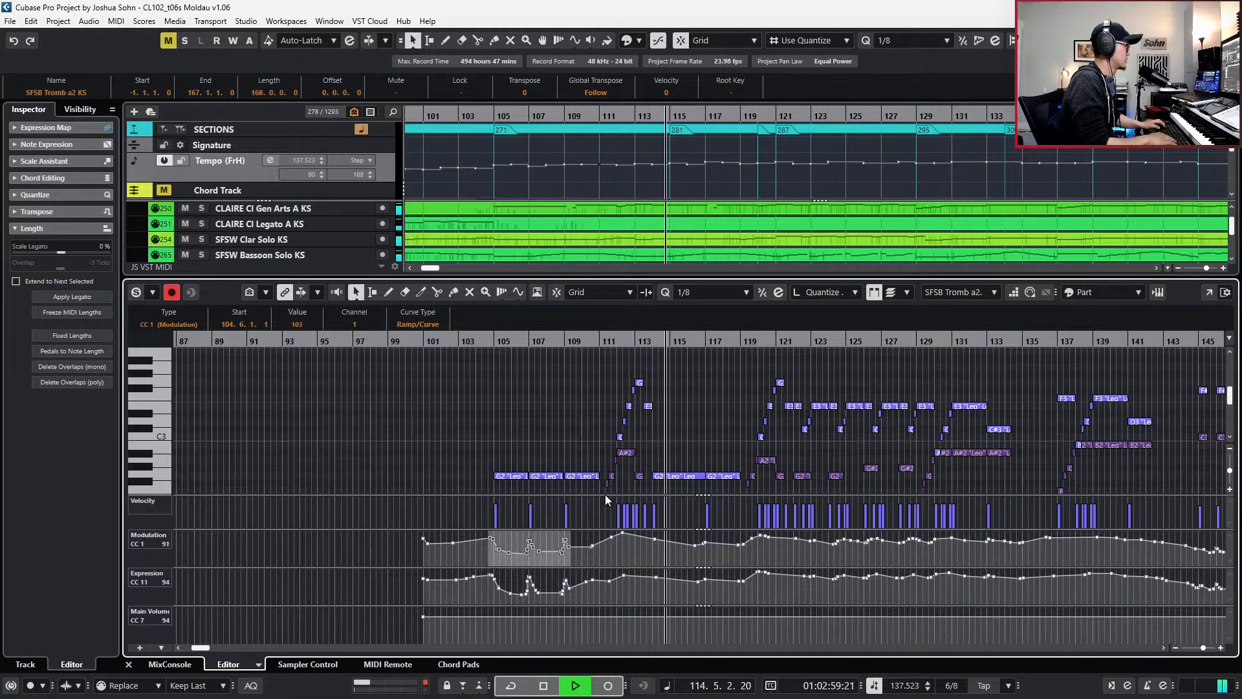
{"action": "key", "text": "Return"}
- Raise the expression (CC 11) and modulation (CC 1) dips at bars 105–109 in the SFSB Tromb a6 part
{"action": "scroll", "coordinate": [626, 483], "scroll_direction": "down", "scroll_amount": 2}
{"action": "scroll", "coordinate": [658, 442], "scroll_direction": "down", "scroll_amount": 2}
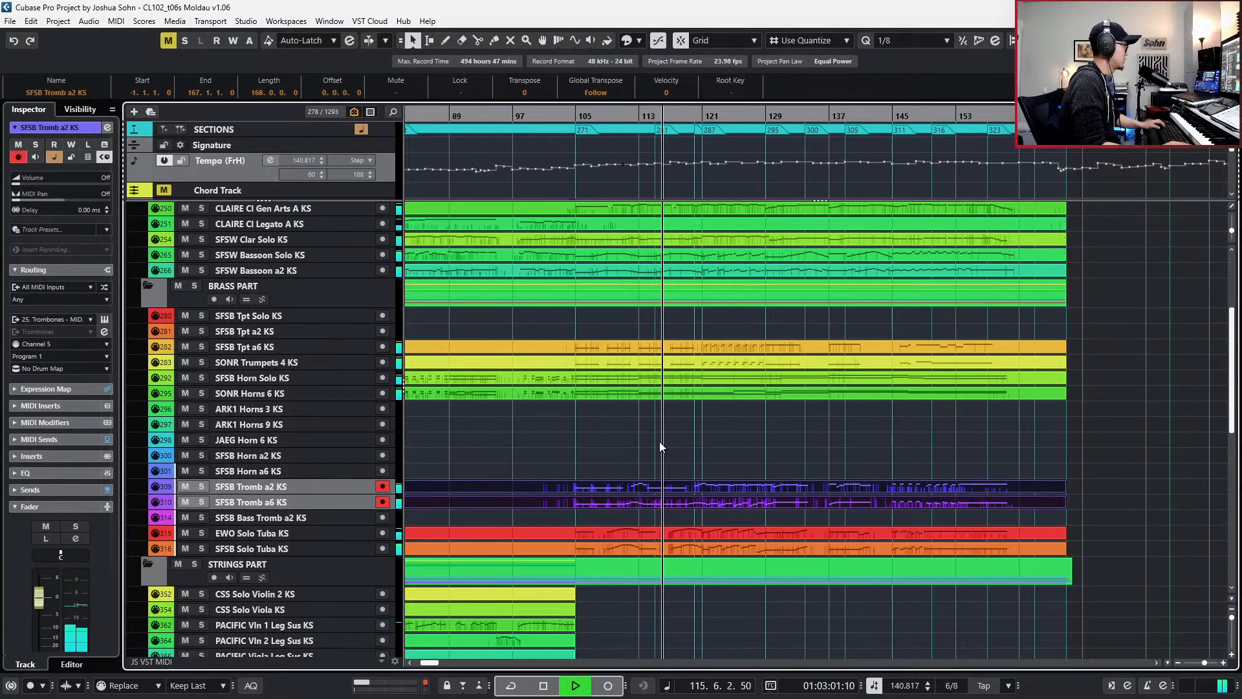
{"action": "left_click", "coordinate": [646, 502]}
{"action": "key", "text": "Return"}
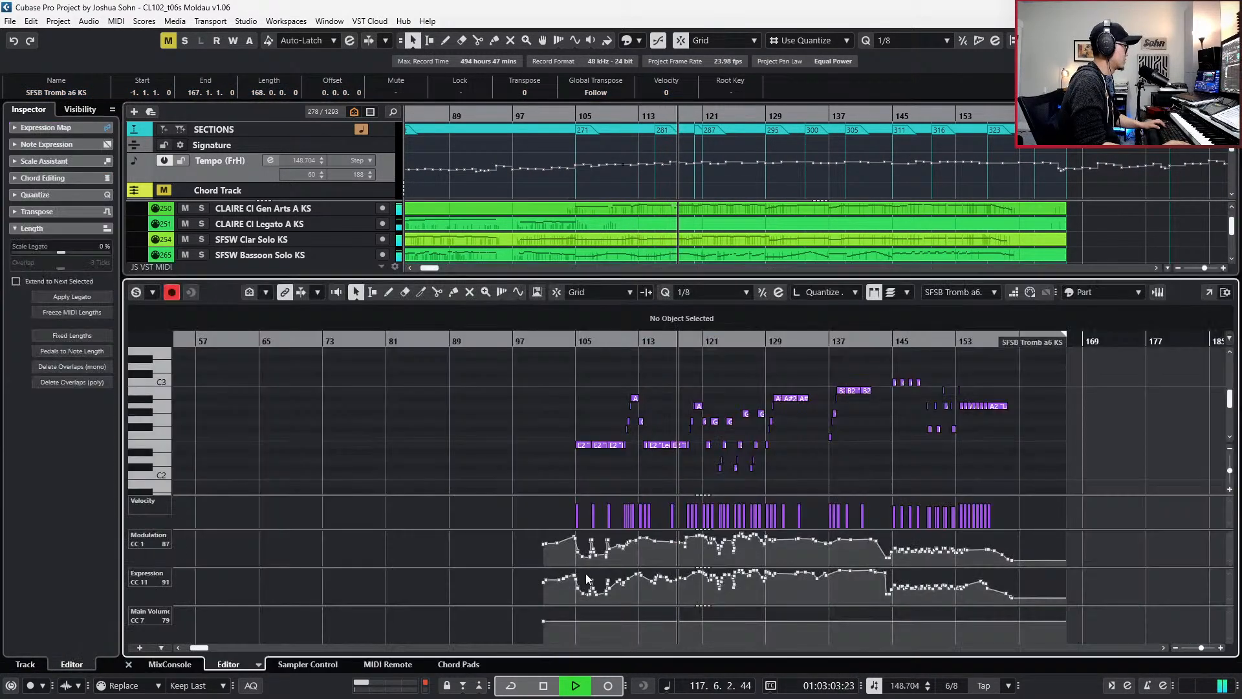
{"action": "left_click_drag", "start_coordinate": [581, 599], "coordinate": [657, 572]}
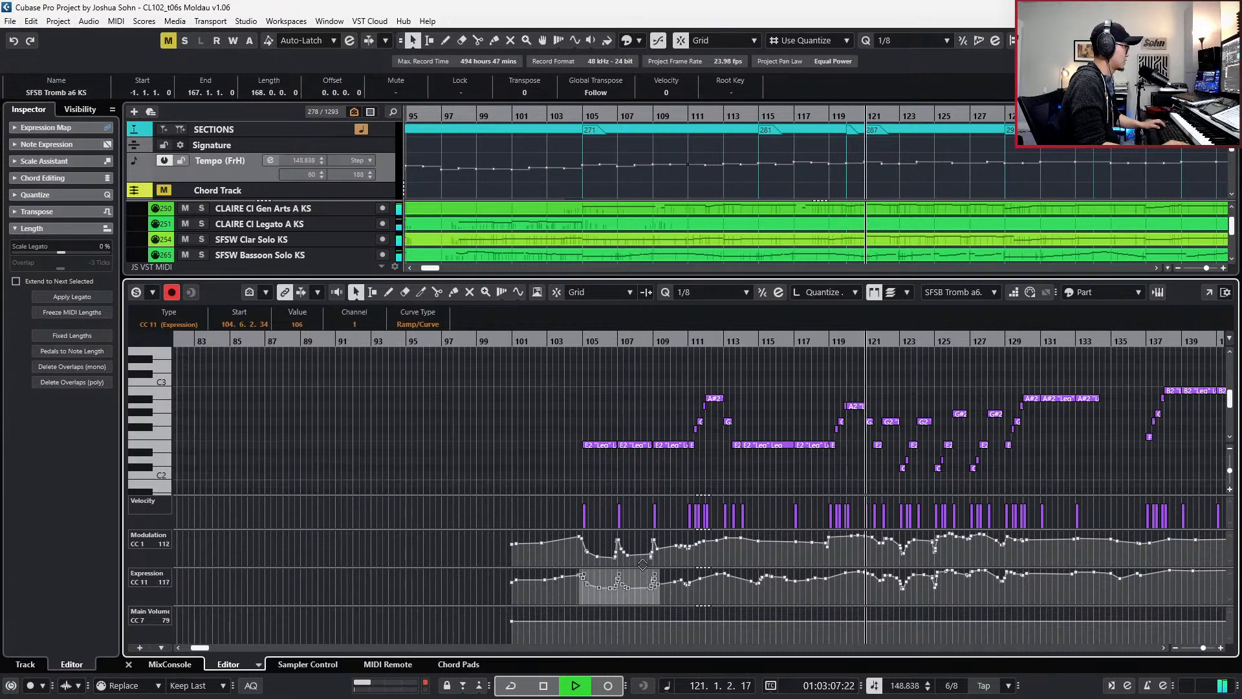
{"action": "left_click_drag", "start_coordinate": [579, 565], "coordinate": [653, 558]}
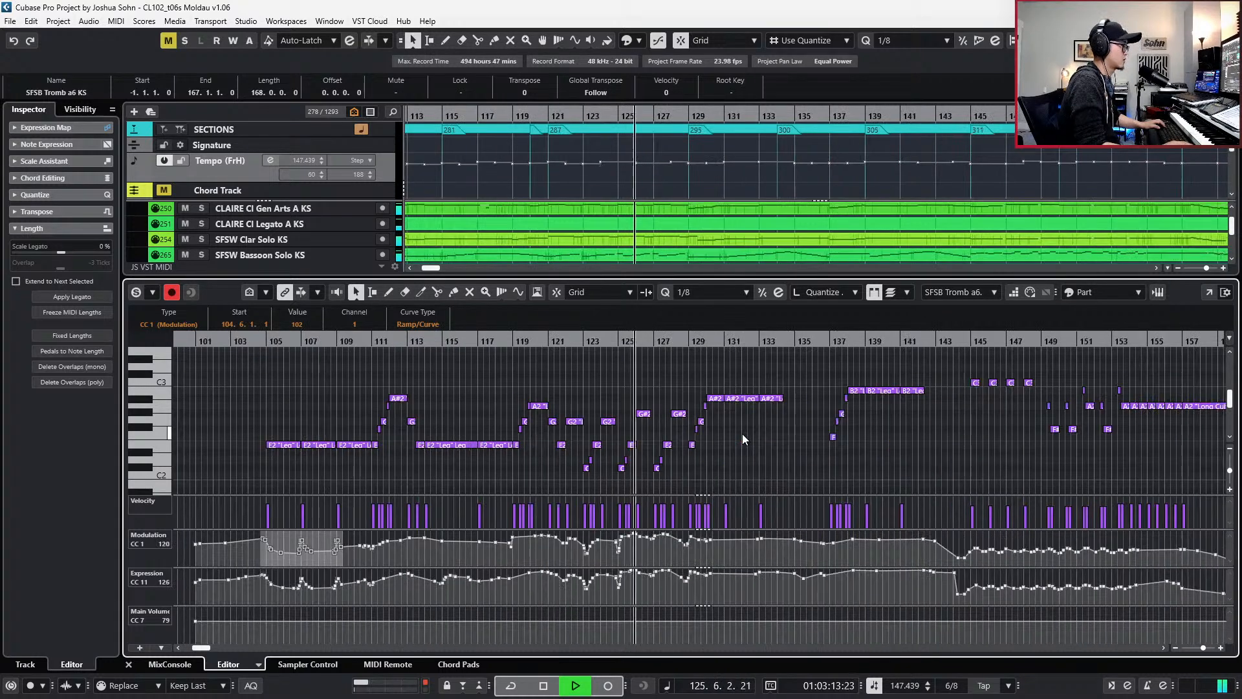
- Solo the SFSB Tromb a2 and SFSB Tromb a6 tracks and play them from bar 105
{"action": "key", "text": "space"}
{"action": "key", "text": "space"}
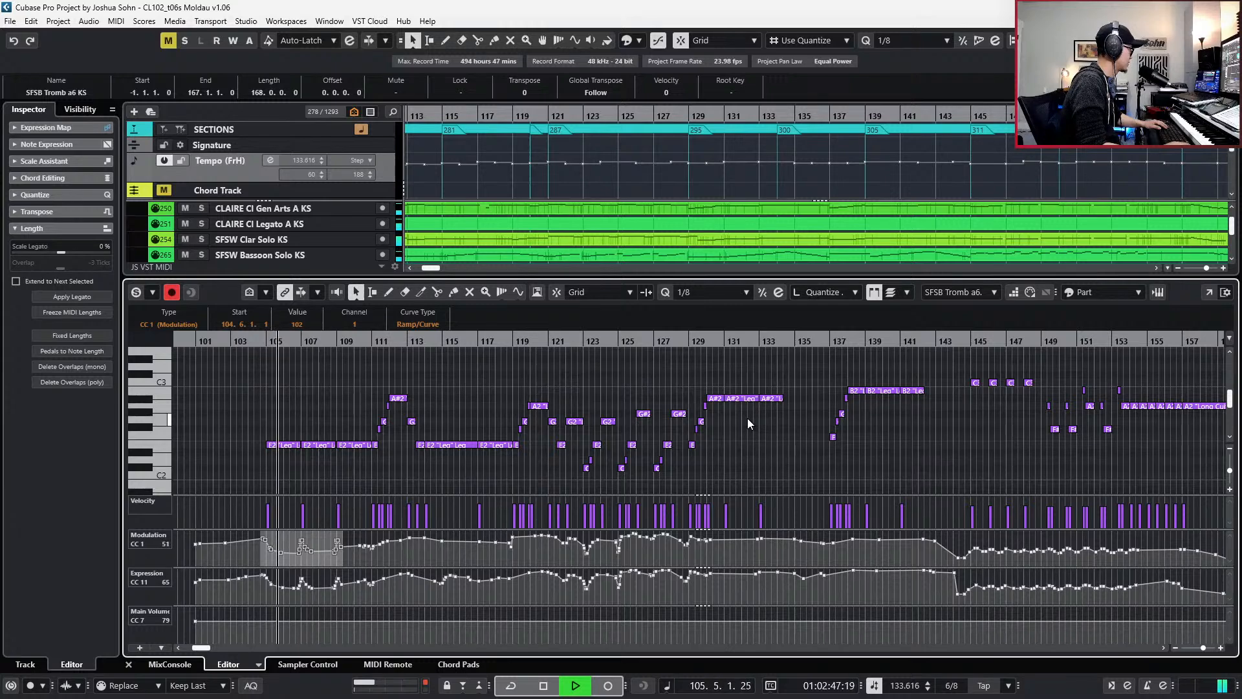
{"action": "key", "text": "space"}
{"action": "key", "text": "ctrl+alt+e"}
{"action": "left_click", "coordinate": [619, 491]}
{"action": "left_click", "coordinate": [619, 506], "text": "shift"}
{"action": "key", "text": "s"}
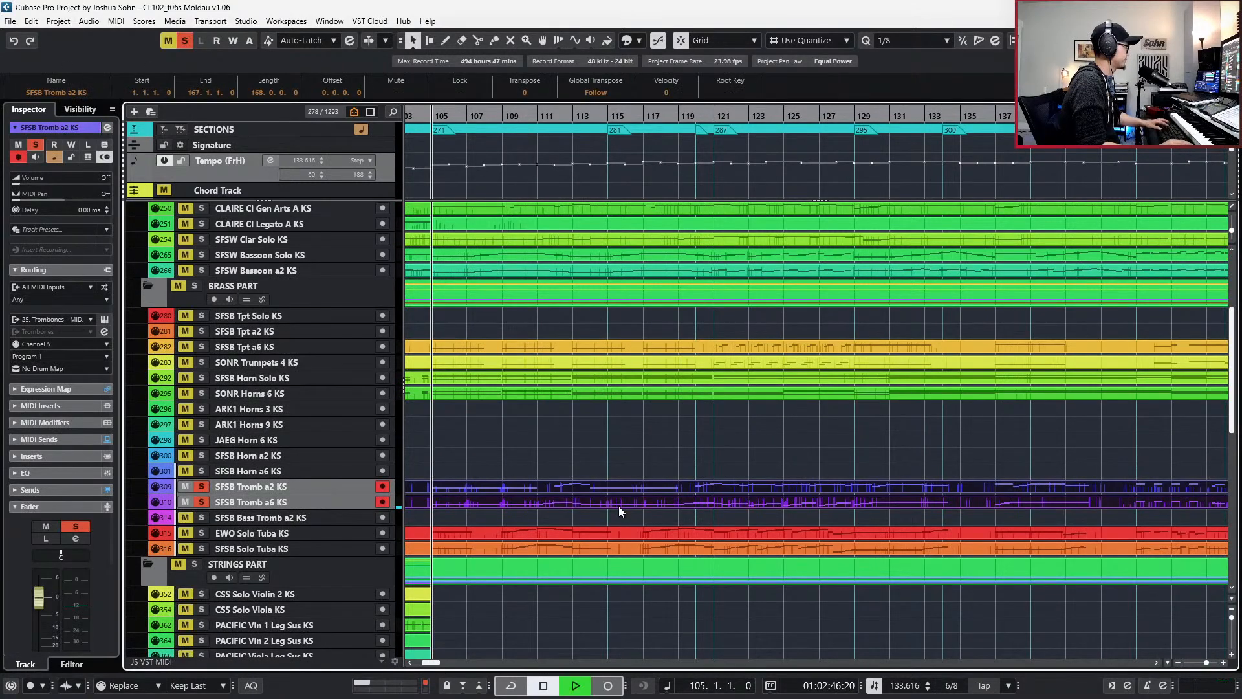
{"action": "key", "text": "space"}
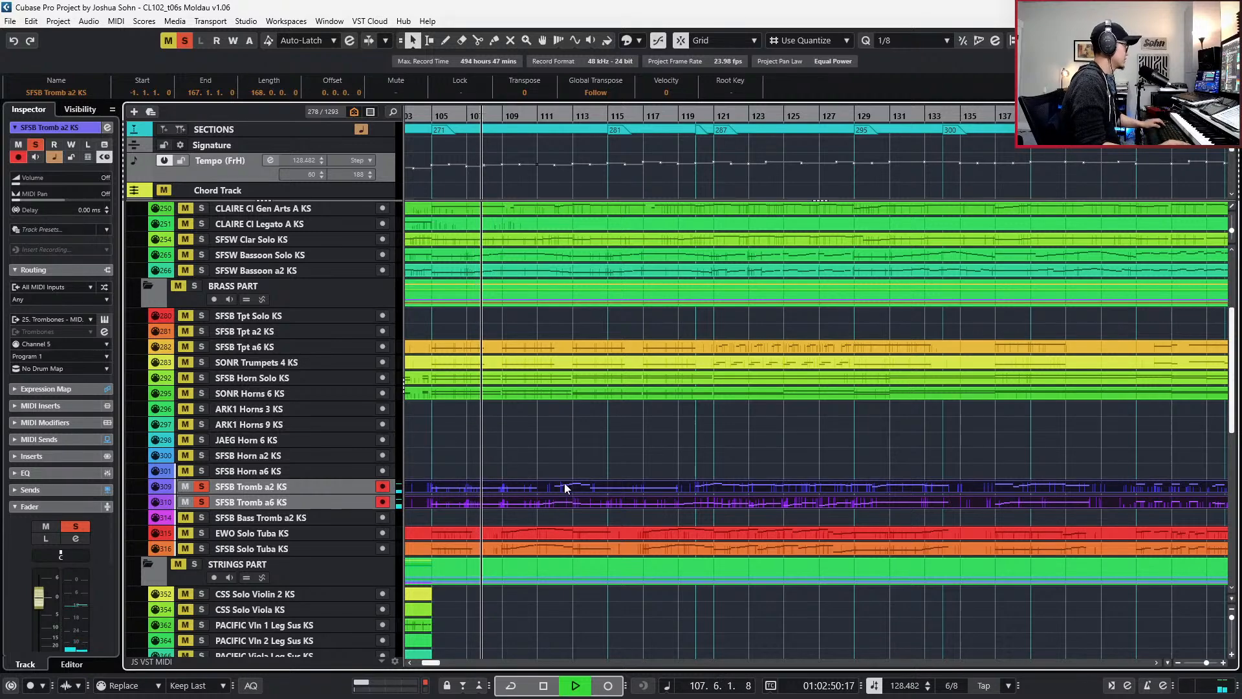
{"action": "key", "text": "space"}
- Lift the modulation and expression dips at bars 105–109 in the SFSB Tromb a2 part higher
{"action": "double_click", "coordinate": [585, 482]}
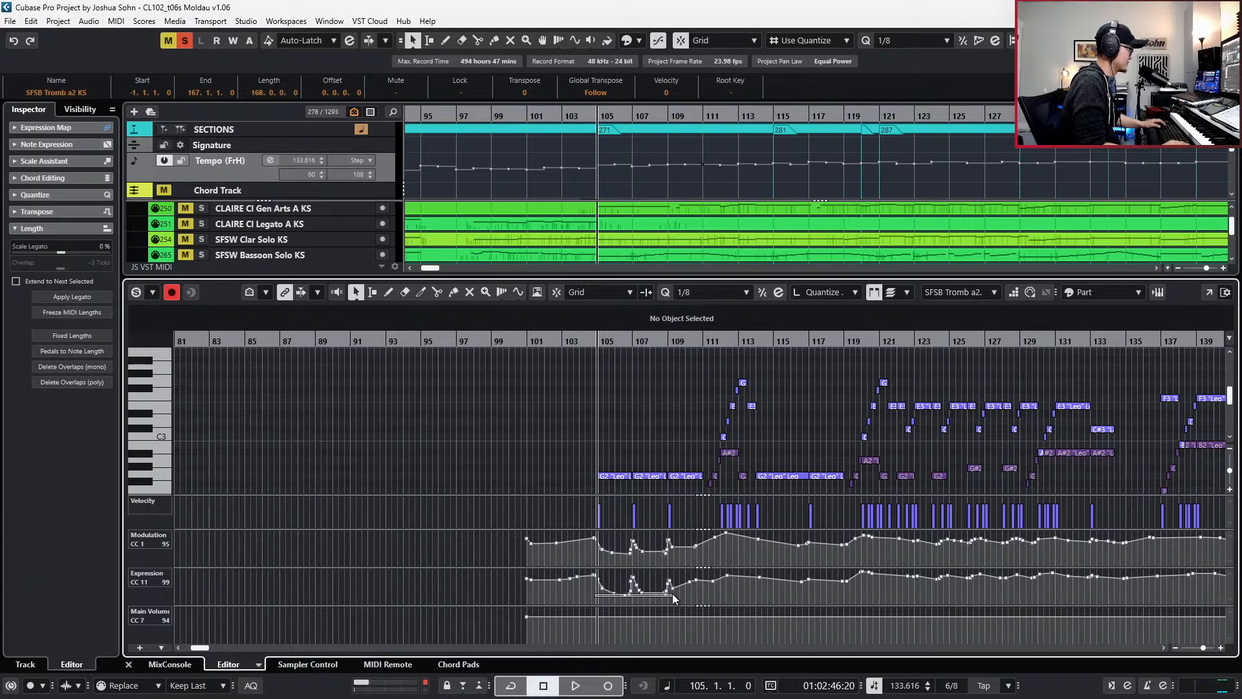
{"action": "left_click_drag", "start_coordinate": [672, 592], "coordinate": [673, 593]}
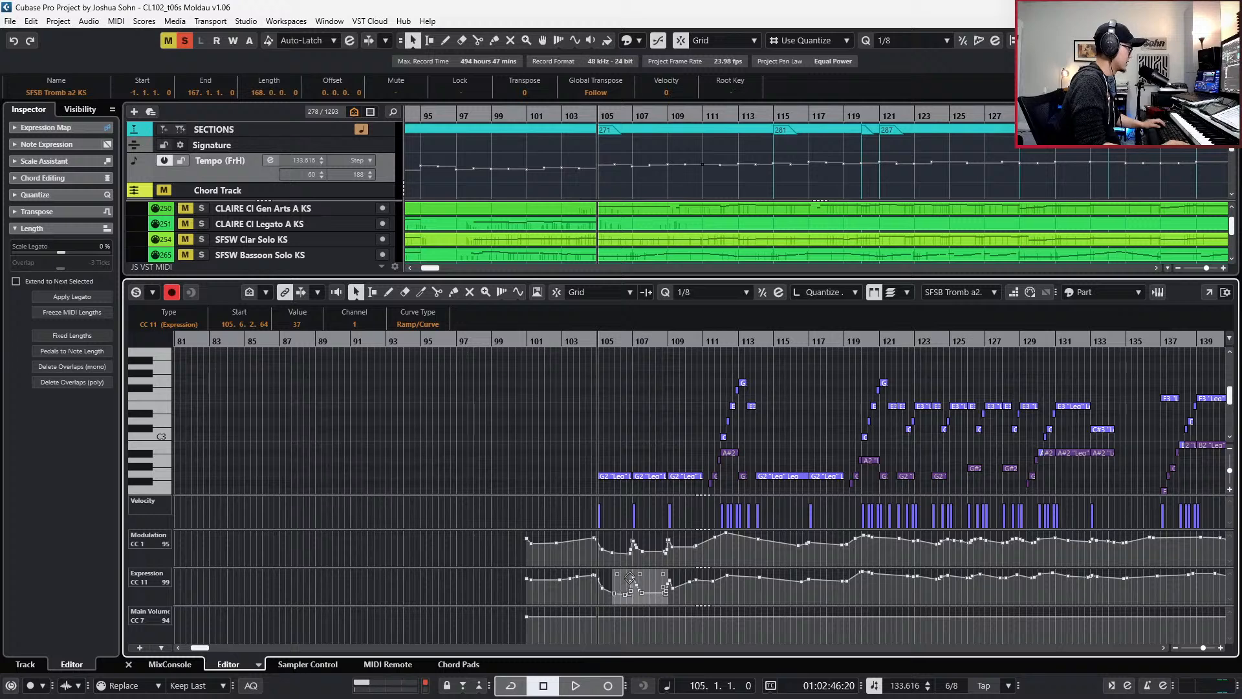
{"action": "left_click_drag", "start_coordinate": [600, 560], "coordinate": [645, 527]}
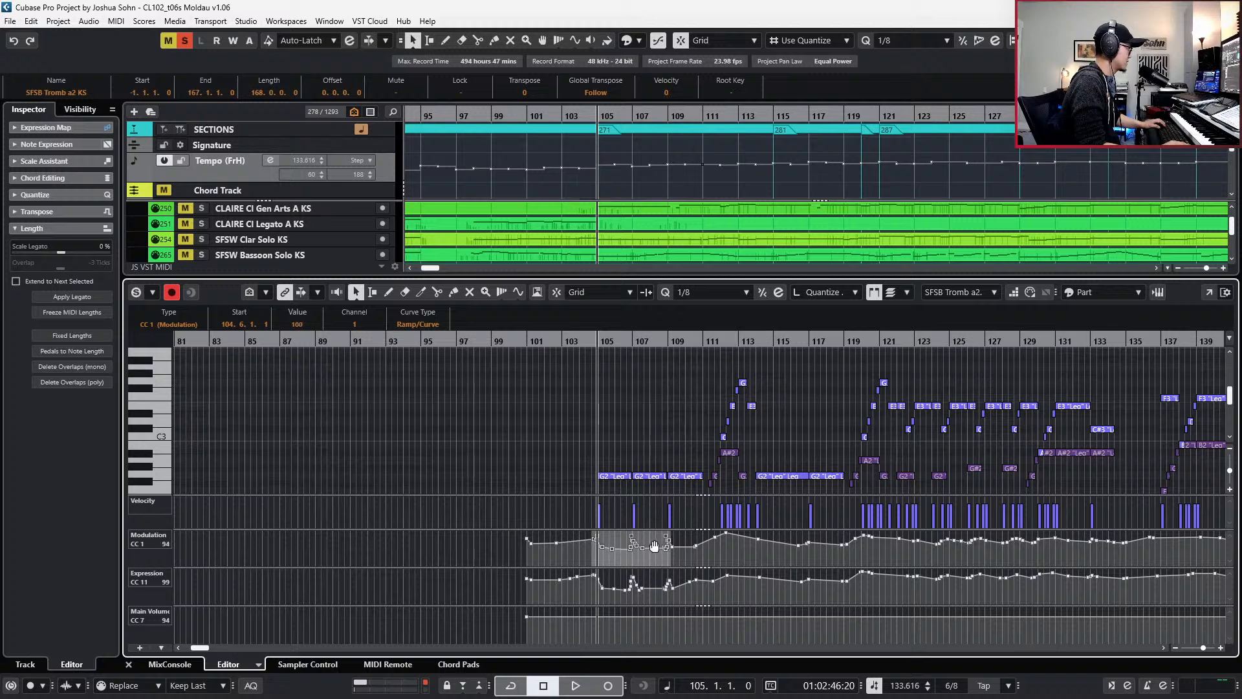
{"action": "left_click", "coordinate": [608, 594]}
{"action": "left_click_drag", "start_coordinate": [671, 577], "coordinate": [669, 583]}
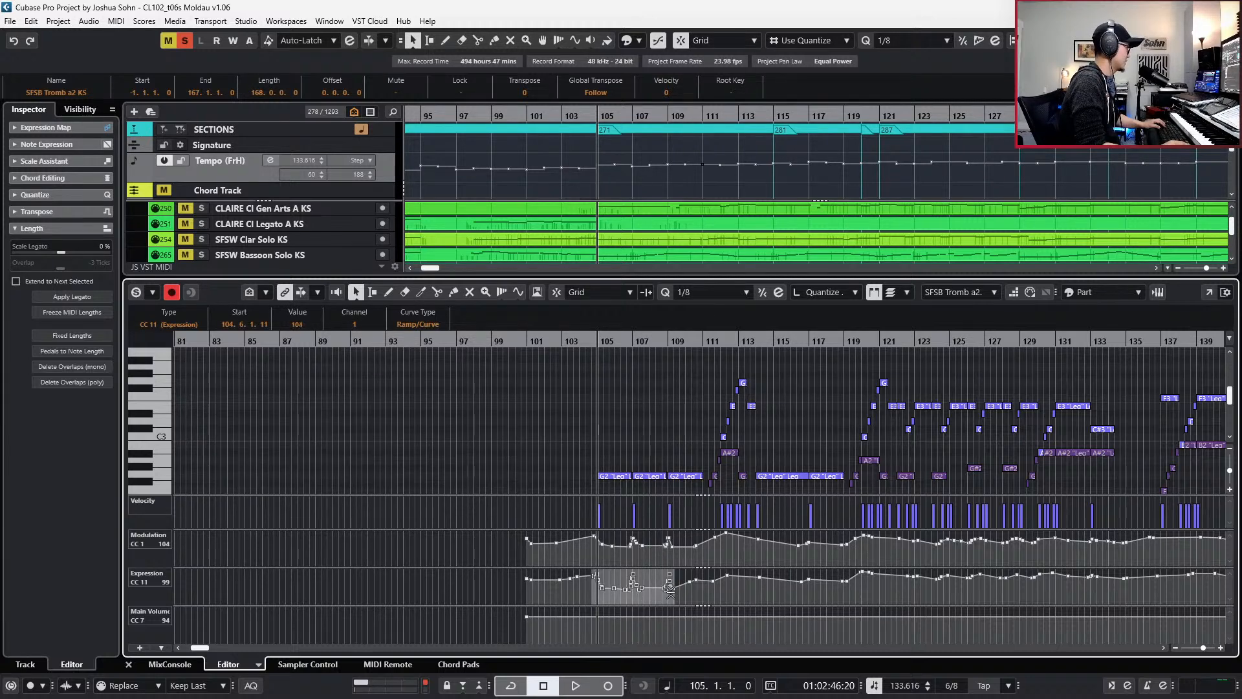
- Turn off the trombone solo, move the playhead back to bar 104 and clear the controller selection
{"action": "key", "text": "space"}
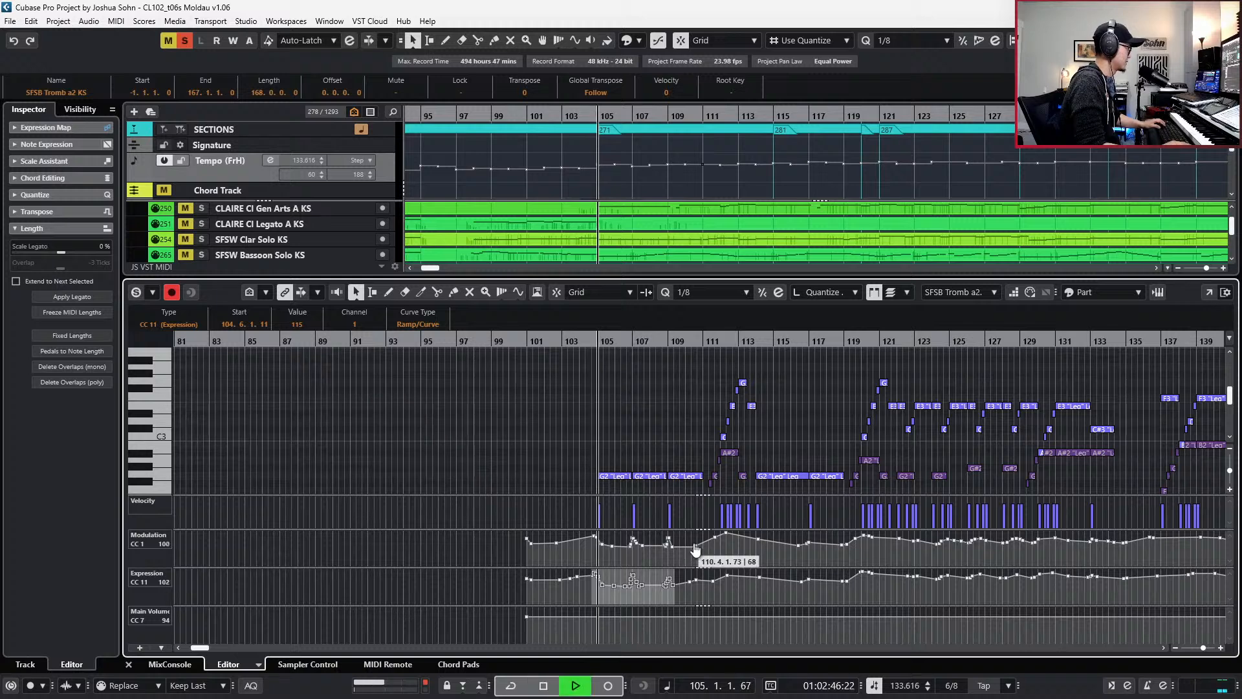
{"action": "key", "text": "space"}
{"action": "key", "text": "s"}
{"action": "key", "text": "KP_Subtract"}
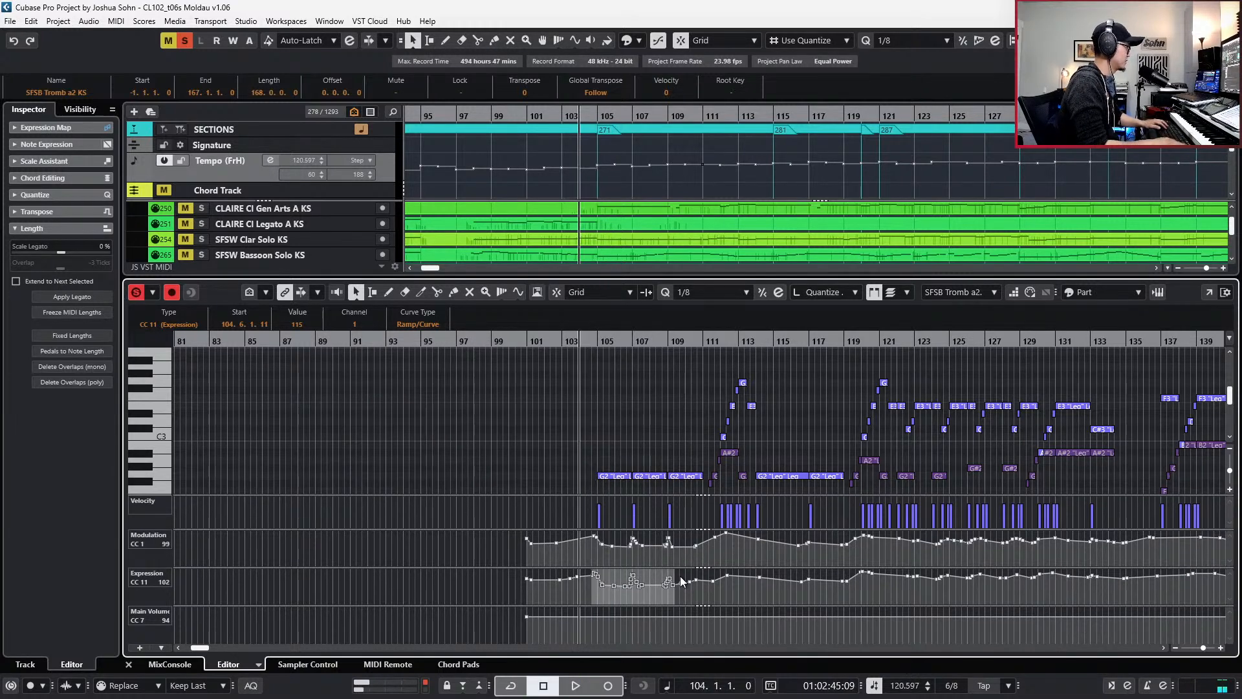
{"action": "left_click", "coordinate": [565, 460]}
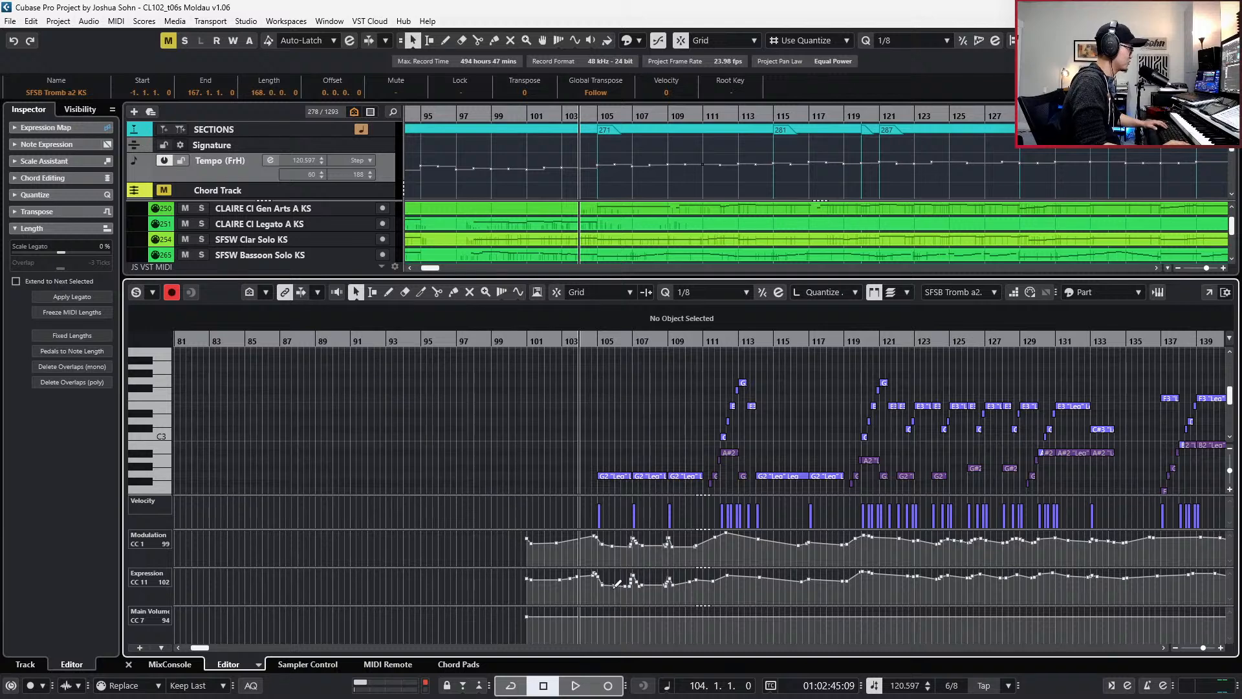
- Raise the expression and modulation curves at bars 104–109 of SFSB Tromb a2 once more, with the full mix active
{"action": "left_click_drag", "start_coordinate": [593, 595], "coordinate": [677, 564]}
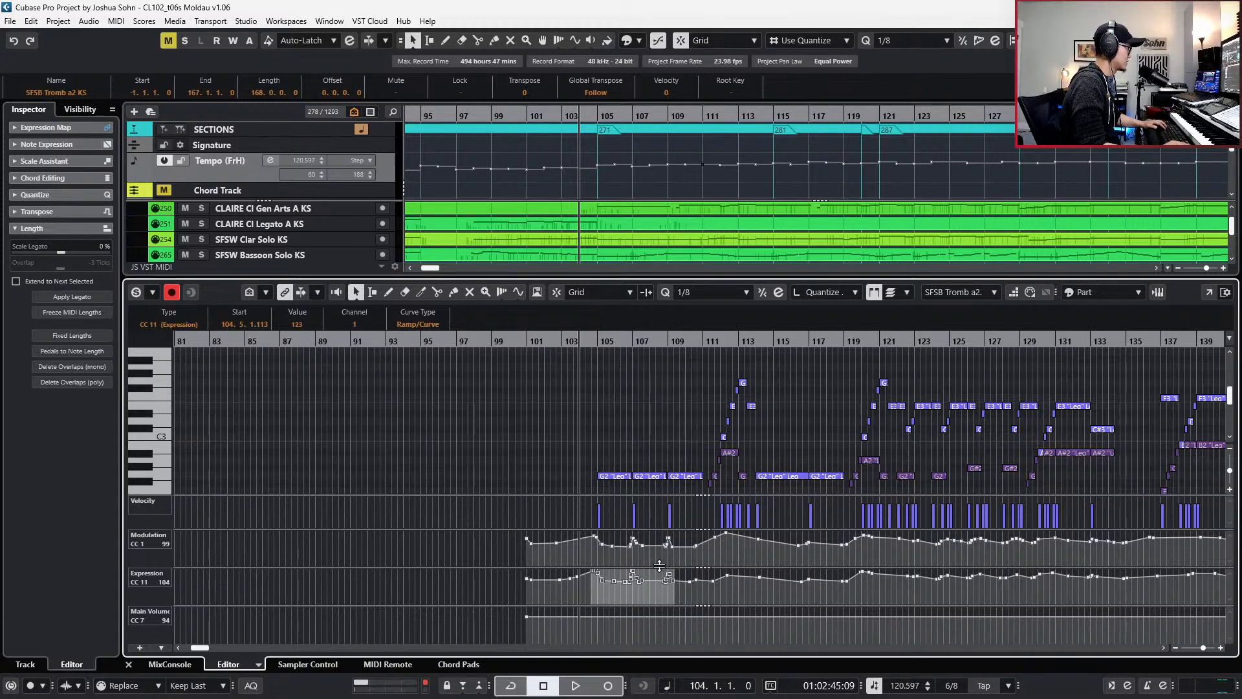
{"action": "left_click_drag", "start_coordinate": [592, 551], "coordinate": [697, 526]}
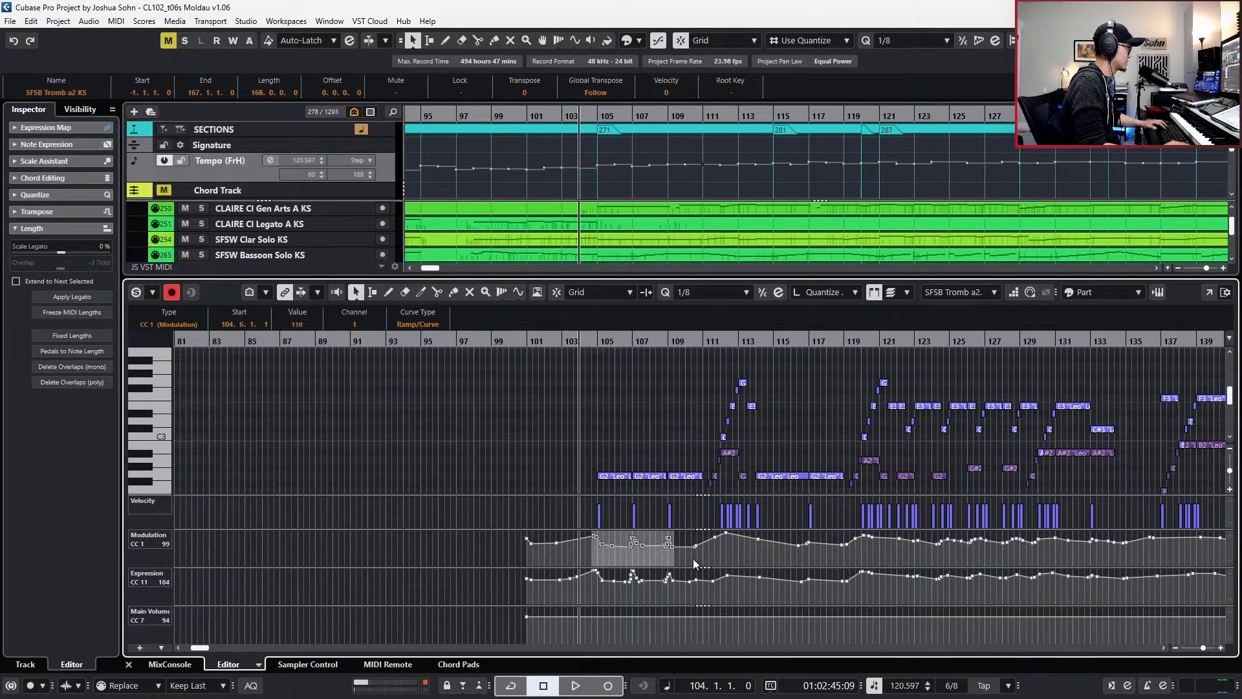
{"action": "left_click_drag", "start_coordinate": [678, 532], "coordinate": [678, 529]}
- Play the full arrangement from bar 104 to about bar 121 to check the trombone balance and tempo
{"action": "scroll", "coordinate": [694, 506], "scroll_direction": "down", "scroll_amount": 2}
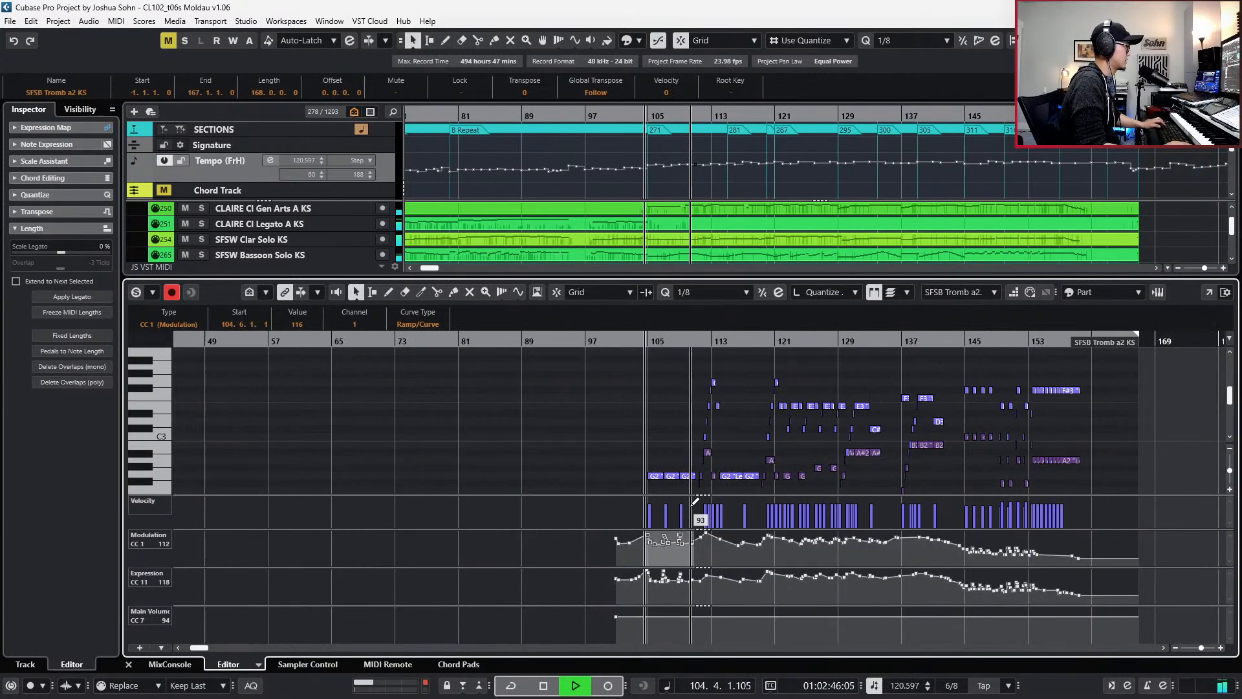
{"action": "key", "text": "ctrl+alt+e"}
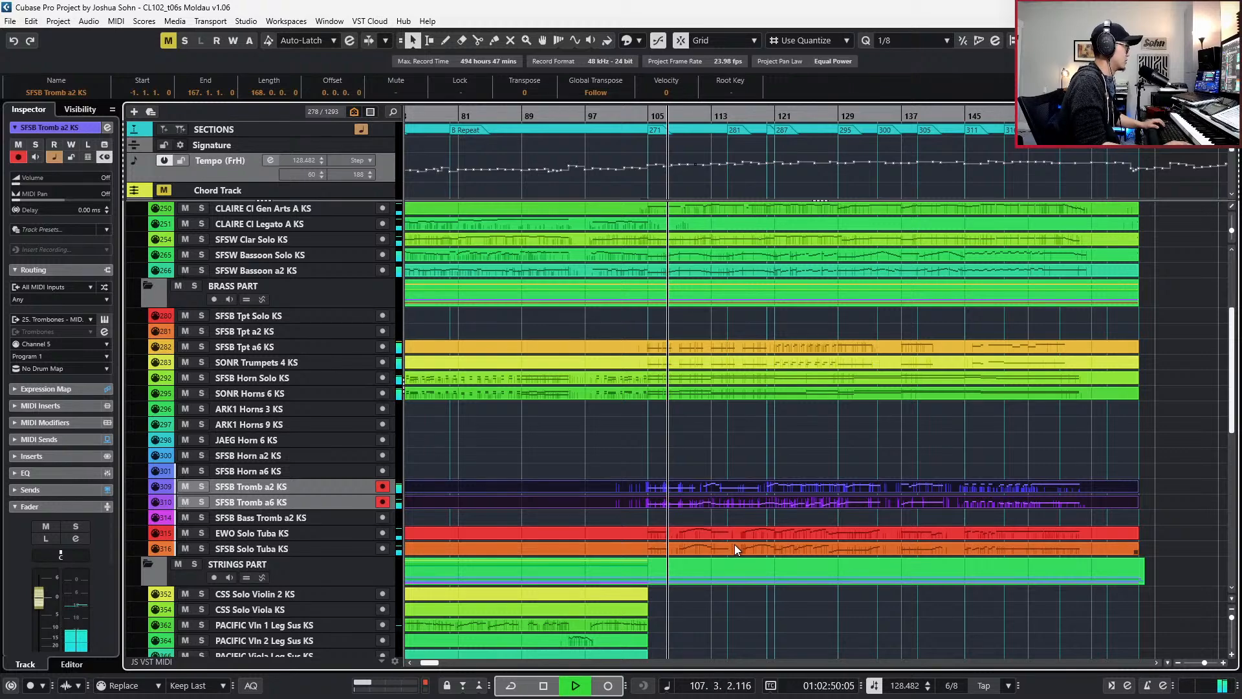
{"action": "scroll", "coordinate": [734, 545], "scroll_direction": "down", "scroll_amount": 1}
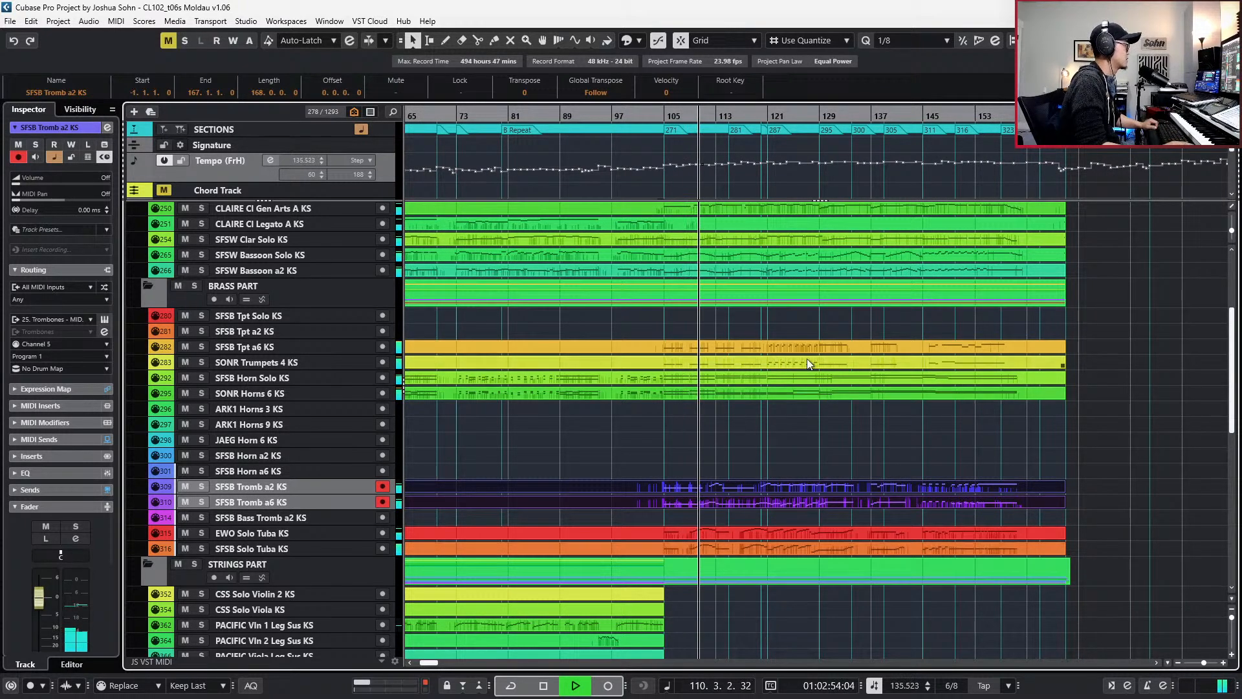
{"action": "scroll", "coordinate": [825, 293], "scroll_direction": "down", "scroll_amount": 1}
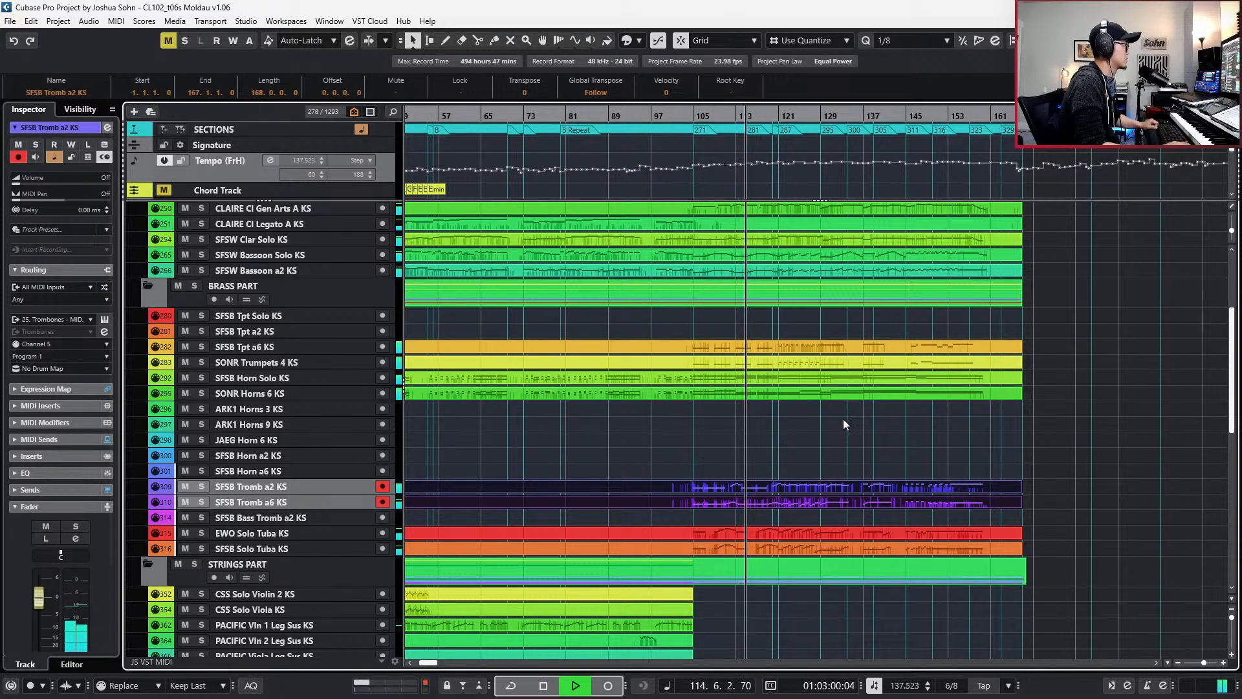
{"action": "scroll", "coordinate": [856, 385], "scroll_direction": "right", "scroll_amount": 3}
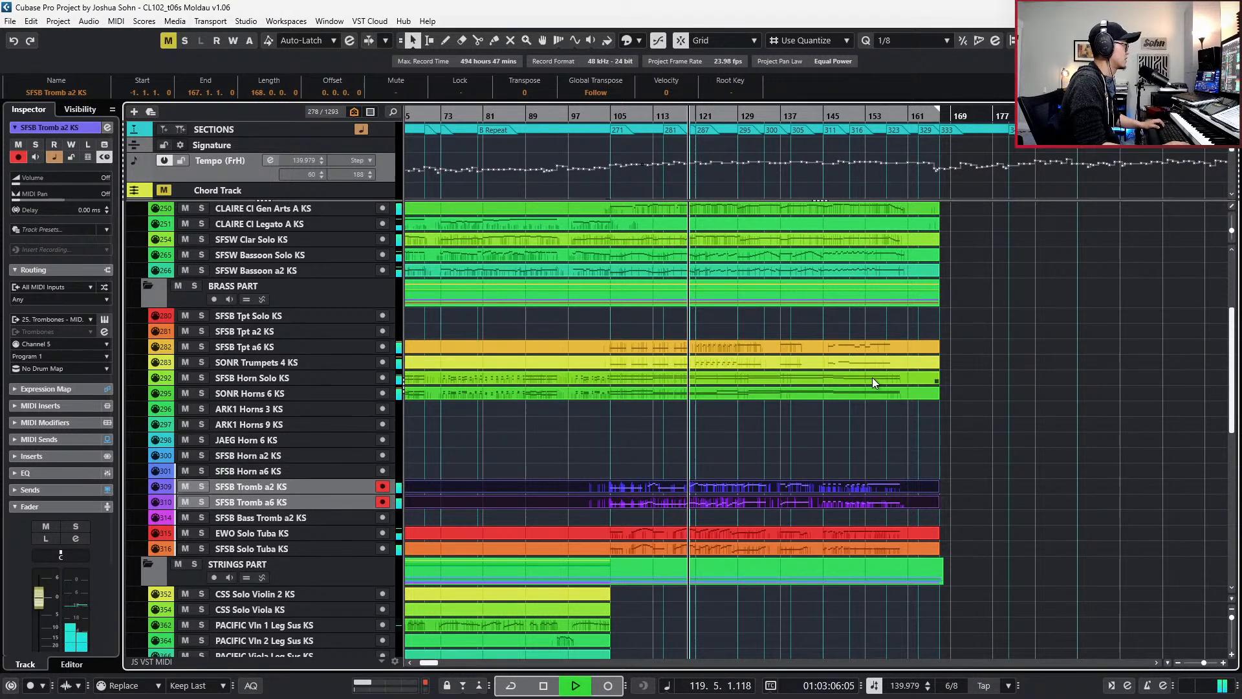
{"action": "scroll", "coordinate": [649, 266], "scroll_direction": "up", "scroll_amount": 6}
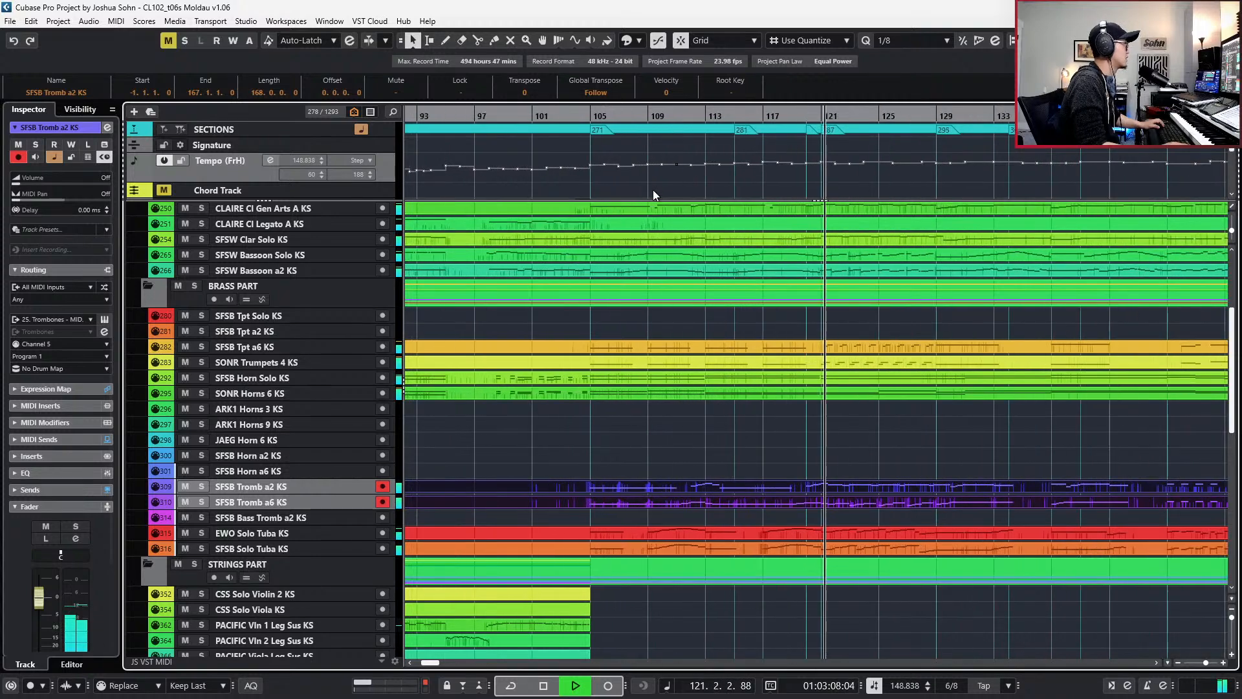
- Stop playback and set the tempo point at bar 118 to 143.817
{"action": "key", "text": "space"}
{"action": "left_click_drag", "start_coordinate": [797, 151], "coordinate": [784, 166]}
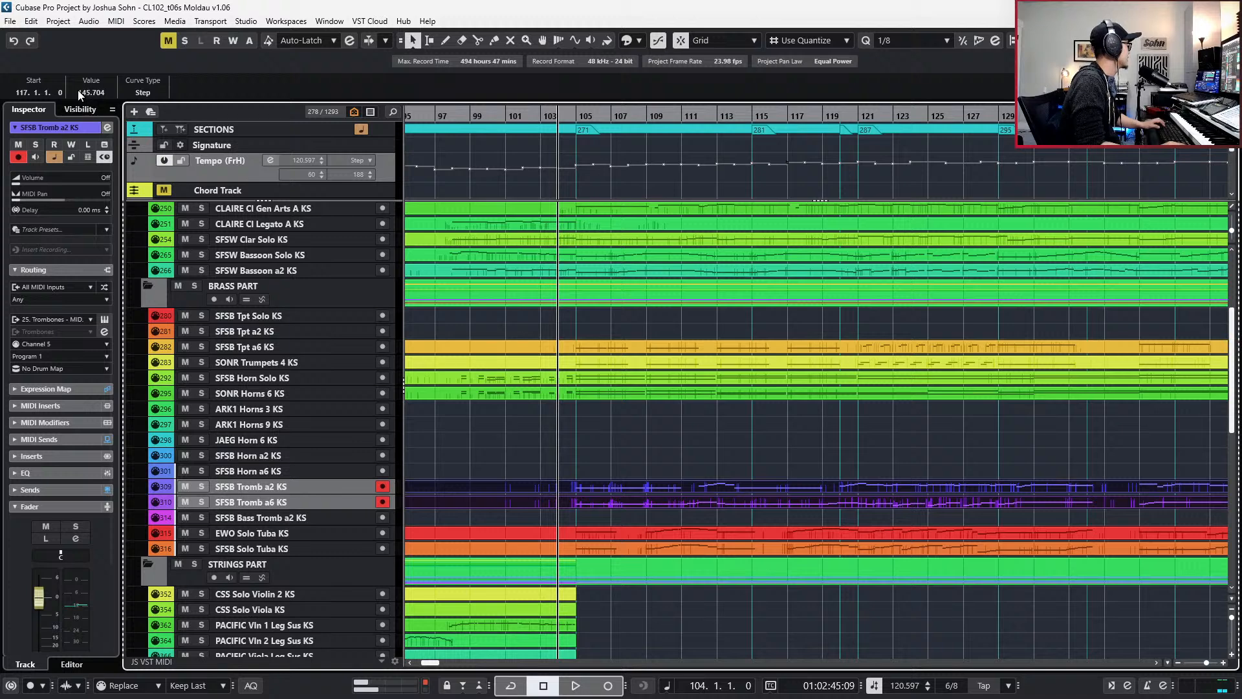
{"action": "key", "text": "Right"}
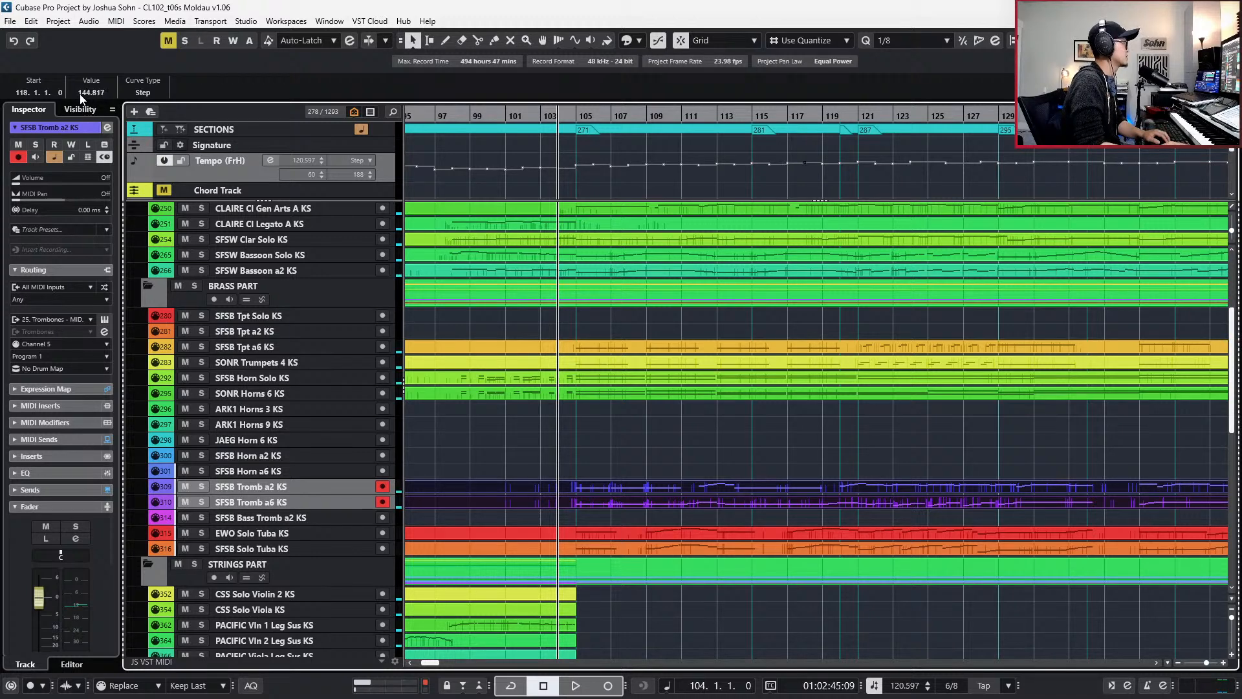
{"action": "key", "text": "l"}
{"action": "key", "text": "KP_Add"}
{"action": "key", "text": "KP_Subtract"}
{"action": "key", "text": "KP_Subtract"}
{"action": "key", "text": "KP_Subtract"}
{"action": "key", "text": "KP_Subtract"}
{"action": "key", "text": "KP_Subtract"}
{"action": "key", "text": "KP_Subtract"}
{"action": "key", "text": "KP_Subtract"}
{"action": "key", "text": "KP_Subtract"}
{"action": "key", "text": "KP_Subtract"}
{"action": "key", "text": "KP_Subtract"}
{"action": "key", "text": "KP_Subtract"}
{"action": "key", "text": "KP_Subtract"}
{"action": "key", "text": "KP_Subtract"}
{"action": "key", "text": "KP_Subtract"}
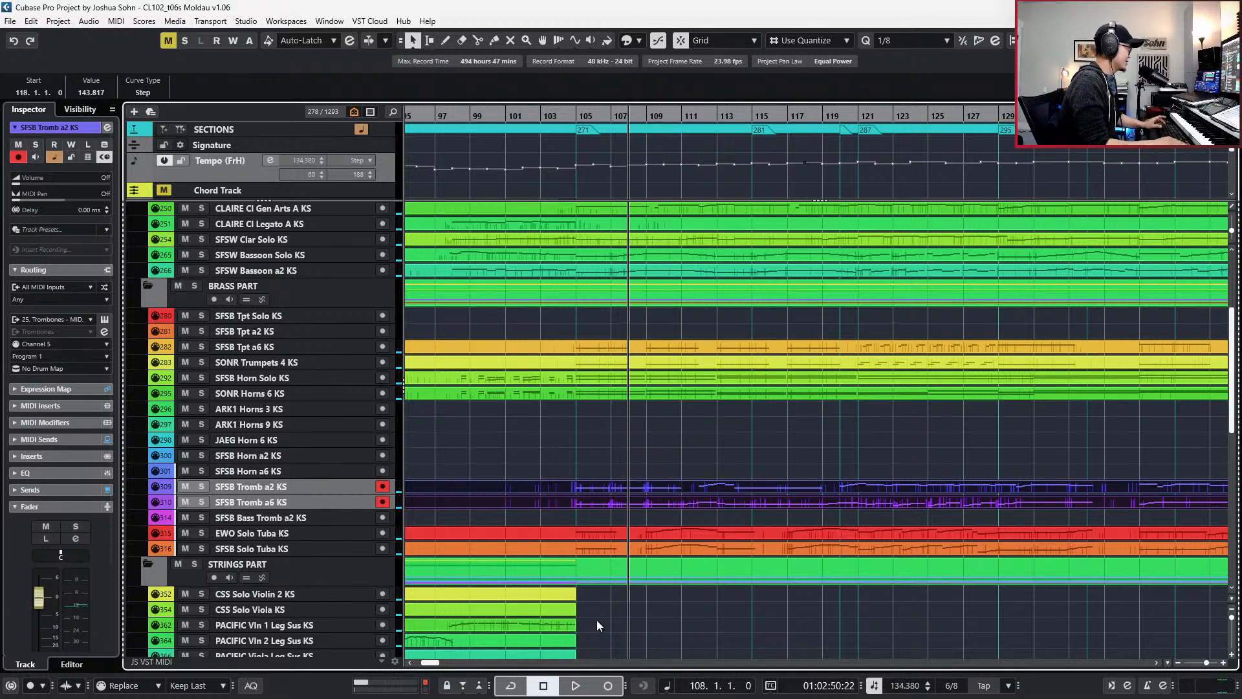
- Move the playhead back to bar 103 and select the CINEPERC Timpani B roll part
{"action": "scroll", "coordinate": [599, 482], "scroll_direction": "down", "scroll_amount": 10}
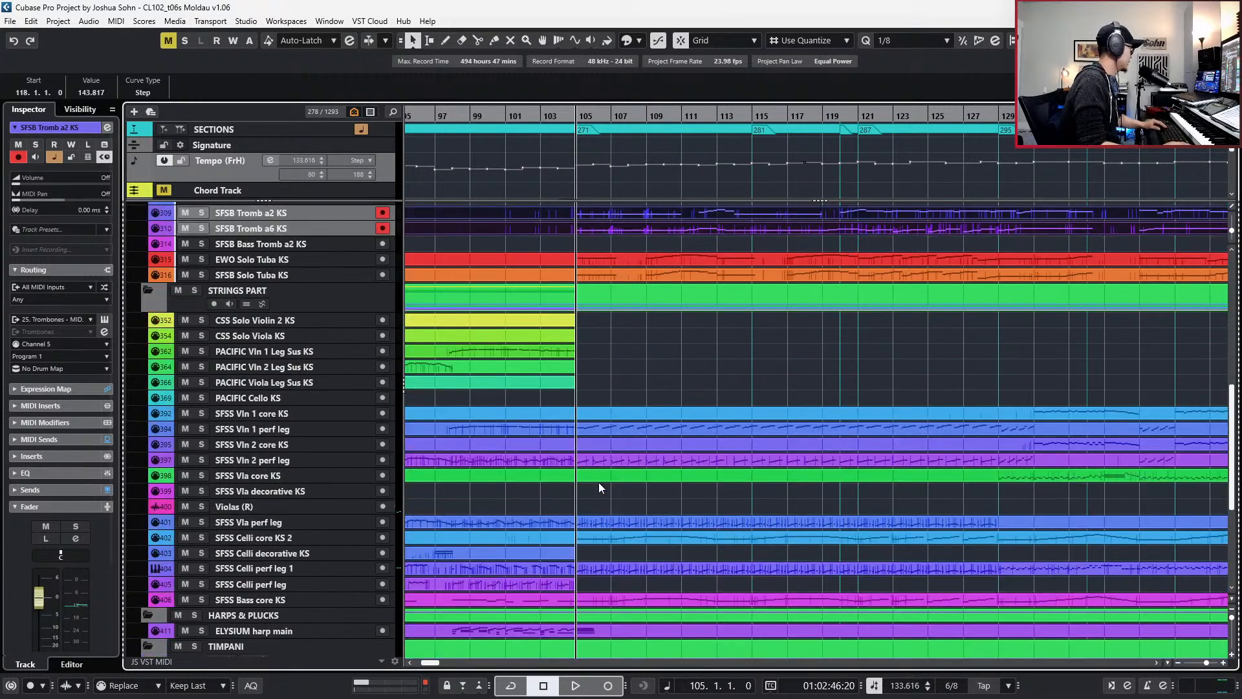
{"action": "scroll", "coordinate": [626, 485], "scroll_direction": "down", "scroll_amount": 2, "text": "ctrl"}
{"action": "key", "text": "KP_Subtract"}
{"action": "key", "text": "KP_Subtract"}
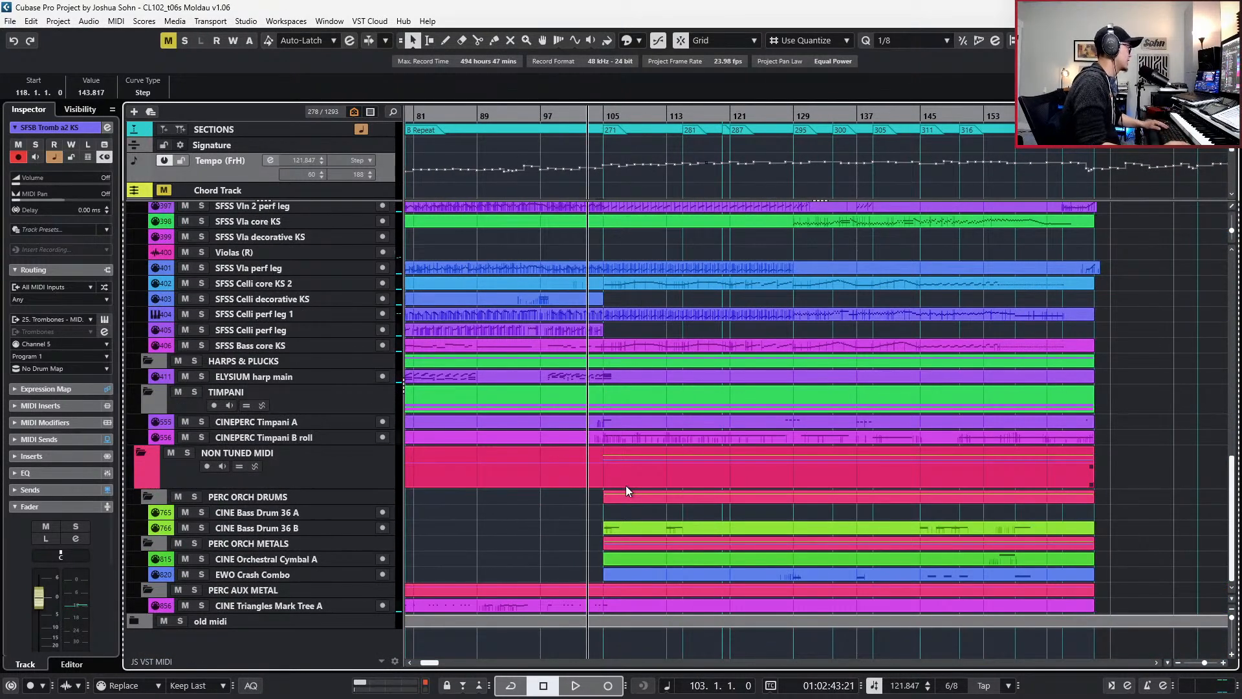
{"action": "left_click", "coordinate": [685, 375]}
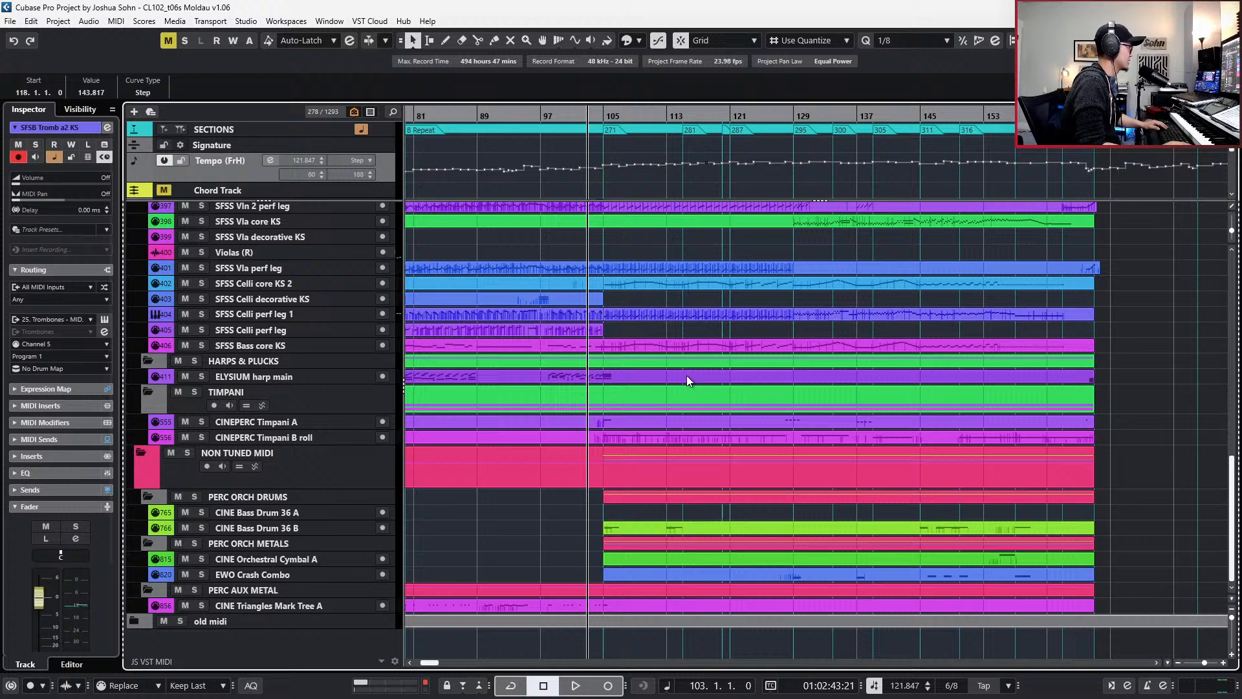
{"action": "left_click", "coordinate": [671, 440]}
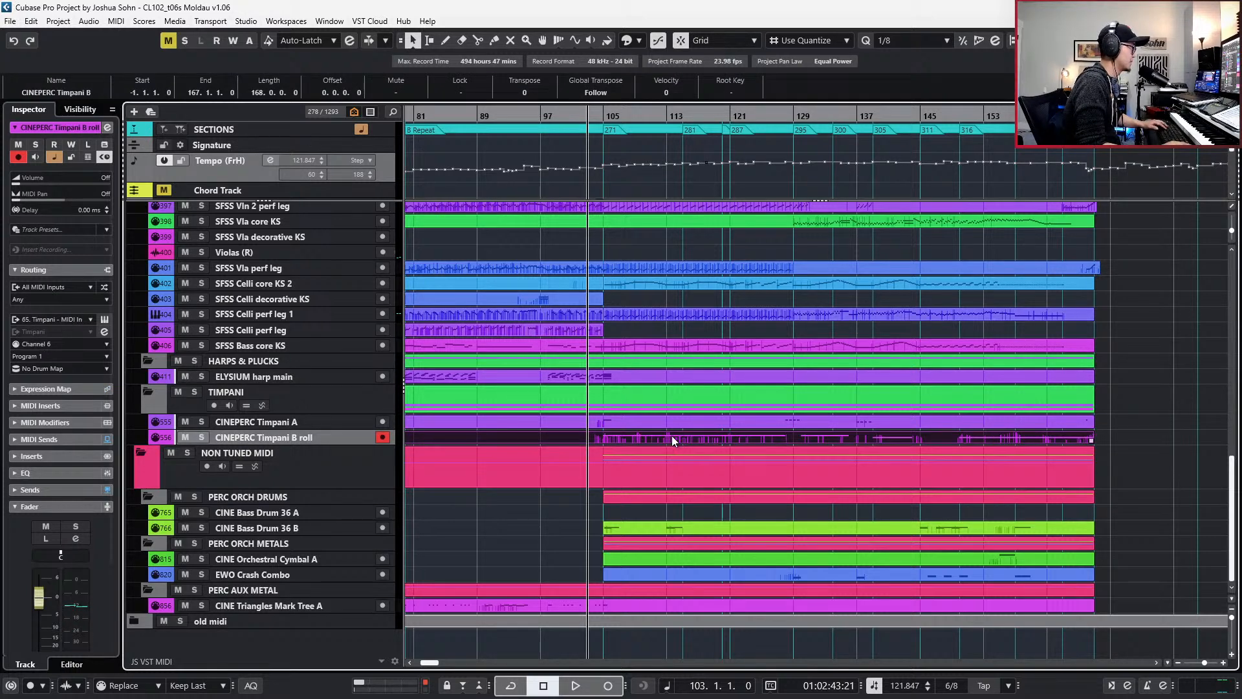
- Solo the CINEPERC Timpani A and CINEPERC Timpani B roll tracks
{"action": "left_click", "coordinate": [672, 425], "text": "shift"}
{"action": "key", "text": "s"}
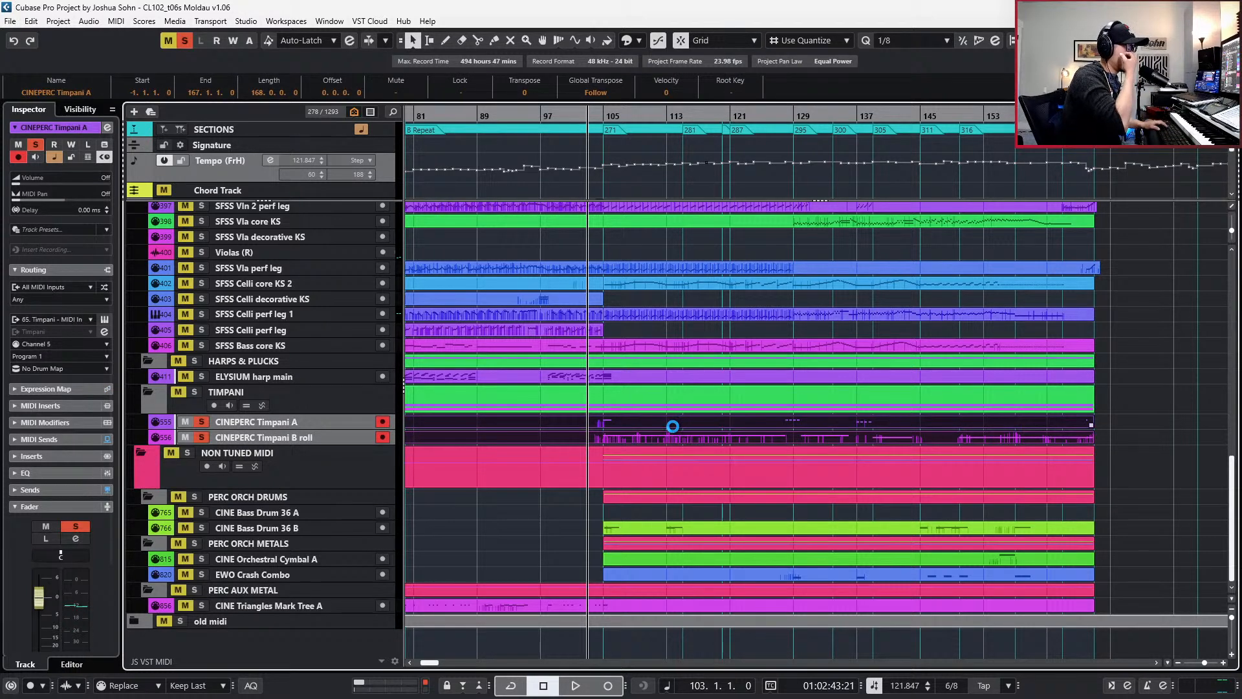
{"action": "scroll", "coordinate": [653, 465], "scroll_direction": "down", "scroll_amount": 3}
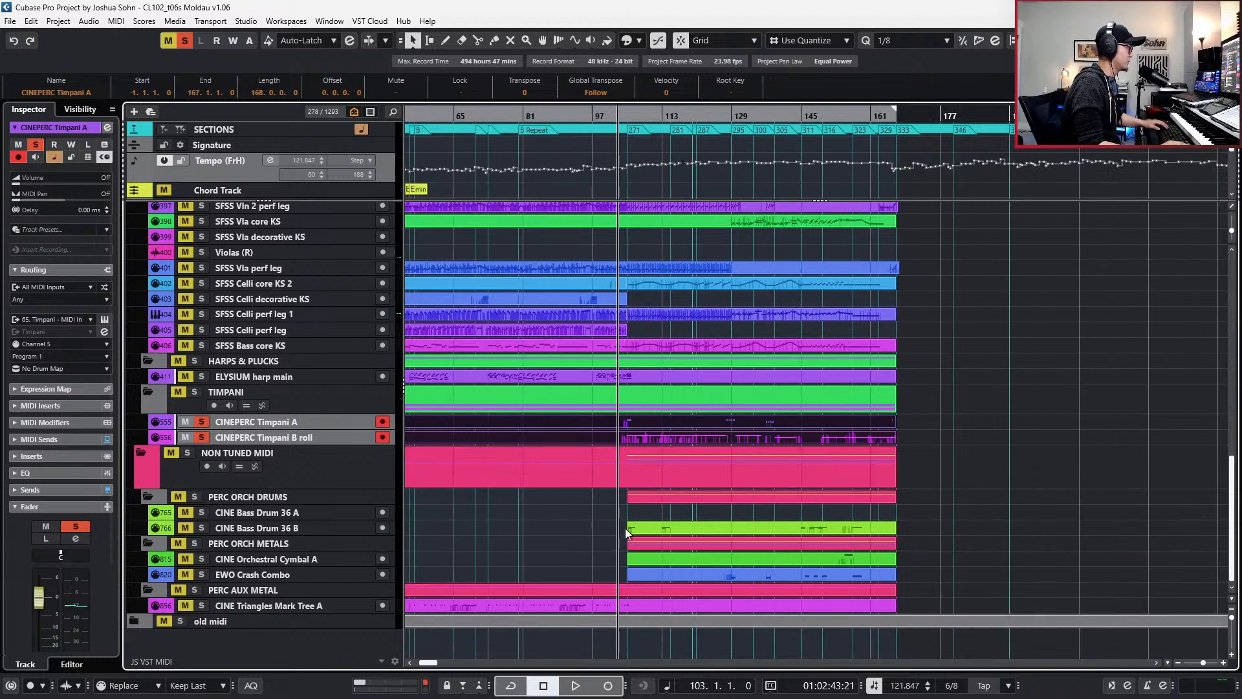
- Fill the empty stretch before bar 105 with MIDI parts on CINE Bass Drum 36 B, CINE Orchestral Cymbal A and EWO Crash Combo
{"action": "left_click", "coordinate": [615, 525]}
{"action": "double_click", "coordinate": [615, 529]}
{"action": "double_click", "coordinate": [617, 559]}
{"action": "left_click", "coordinate": [617, 573]}
{"action": "double_click", "coordinate": [617, 576]}
{"action": "key", "text": "ctrl+shift+a"}
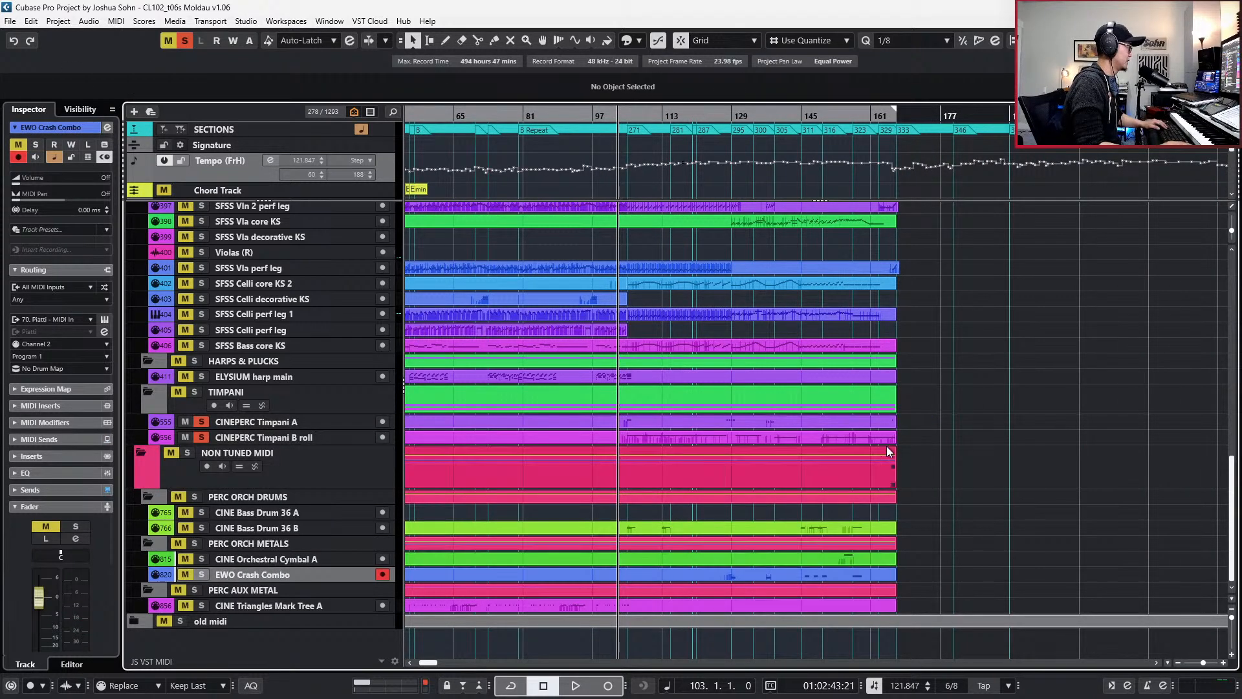
- Clear the timpani solo, select both timpani parts and move the playhead back to bar 100
{"action": "key", "text": "alt+s"}
{"action": "left_click_drag", "start_coordinate": [932, 422], "coordinate": [858, 437]}
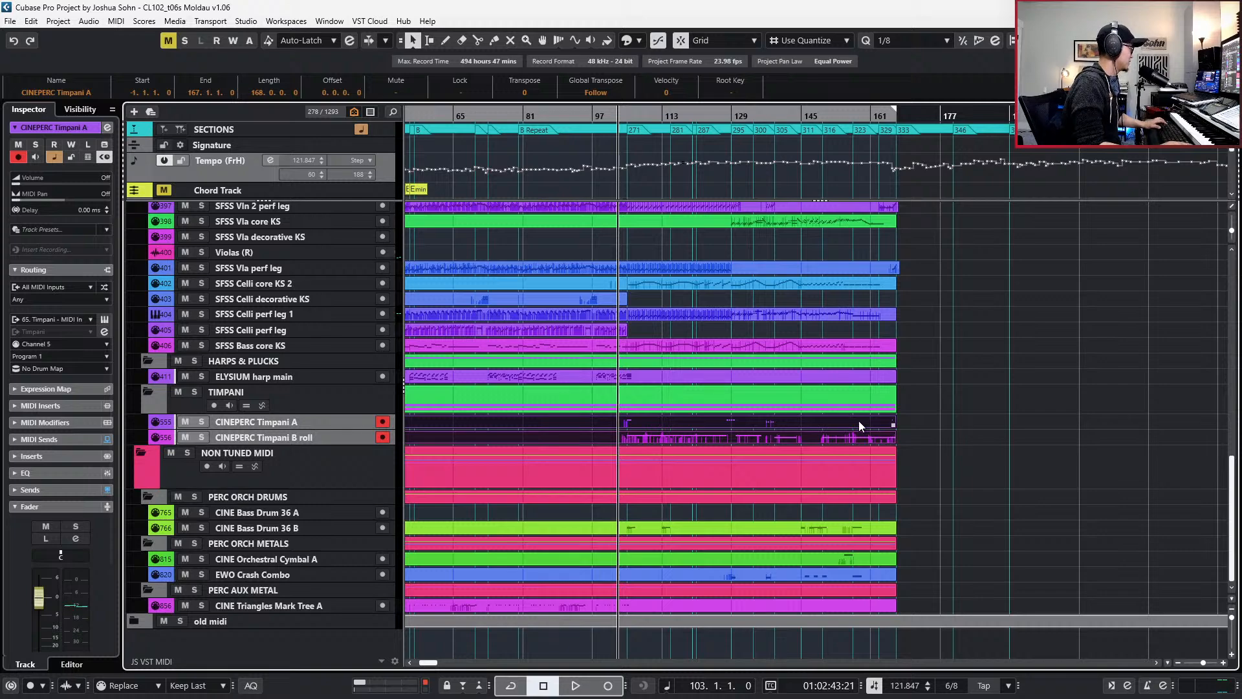
{"action": "scroll", "coordinate": [859, 421], "scroll_direction": "down", "scroll_amount": 2}
{"action": "key", "text": "KP_Subtract"}
{"action": "key", "text": "KP_Add"}
{"action": "key", "text": "KP_Add"}
{"action": "key", "text": "KP_Subtract"}
{"action": "key", "text": "KP_Subtract"}
{"action": "key", "text": "KP_Subtract"}
{"action": "key", "text": "KP_Subtract"}
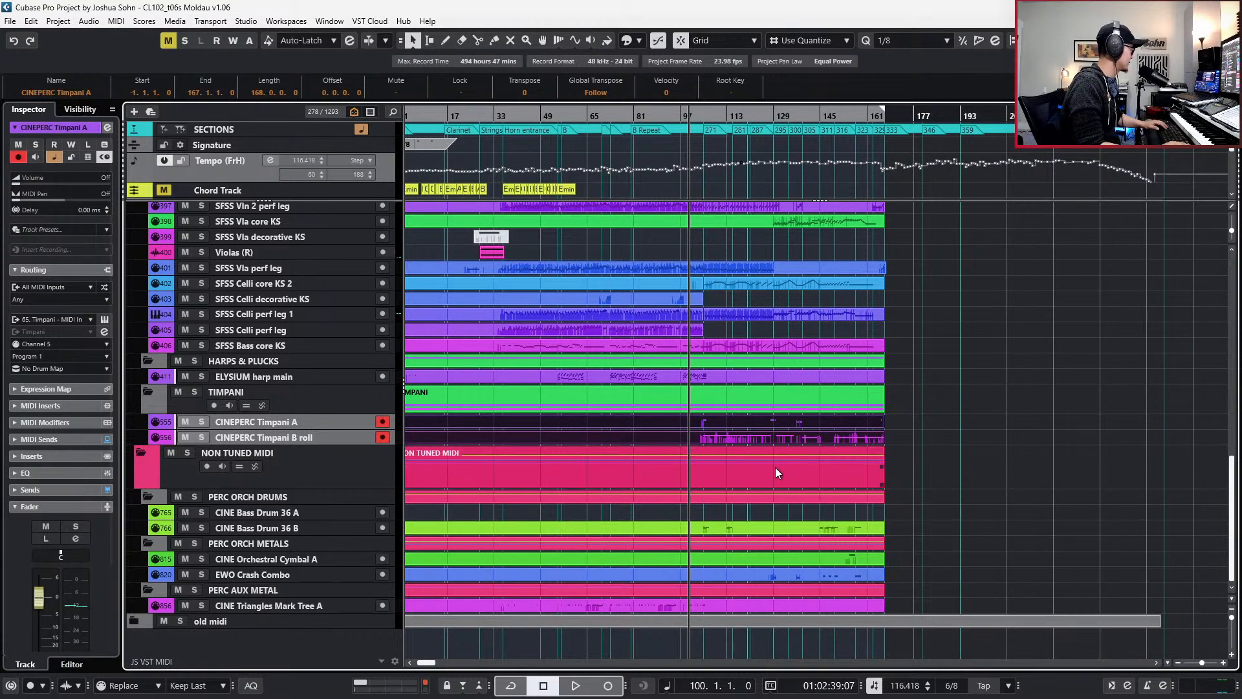
- Try soloing the two timpani tracks with only their tracks selected, and return to the full mix
{"action": "left_click_drag", "start_coordinate": [884, 576], "coordinate": [872, 576]}
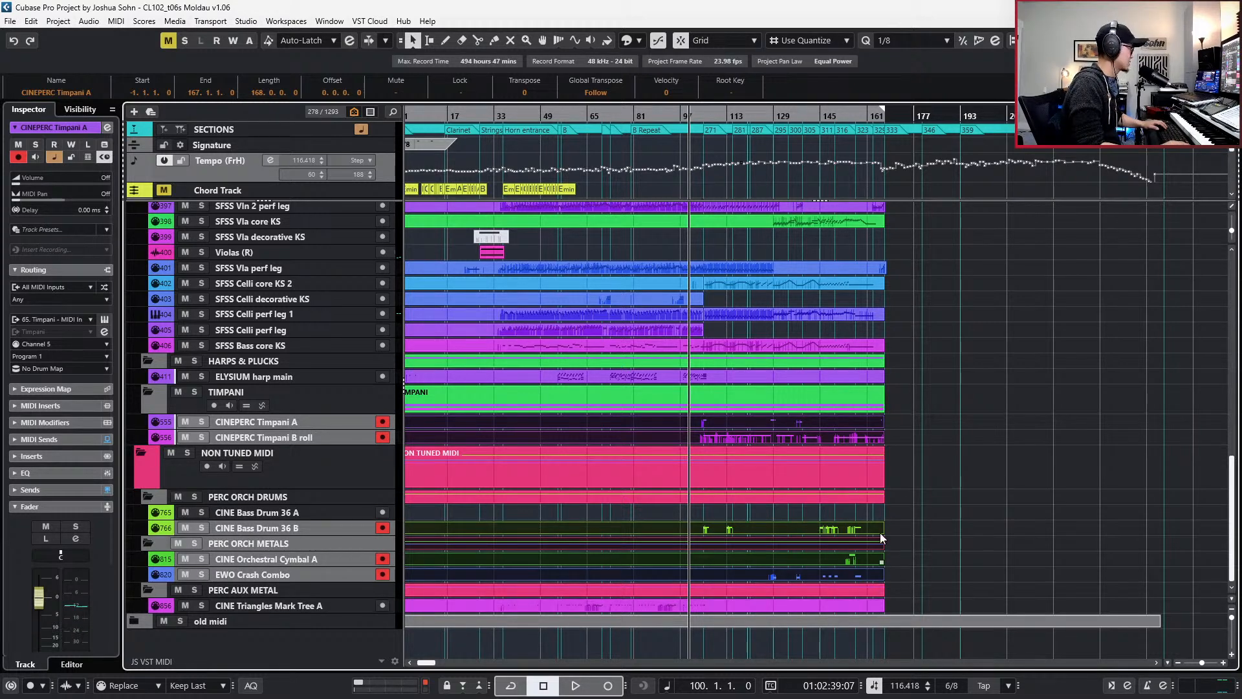
{"action": "left_click_drag", "start_coordinate": [905, 413], "coordinate": [899, 427]}
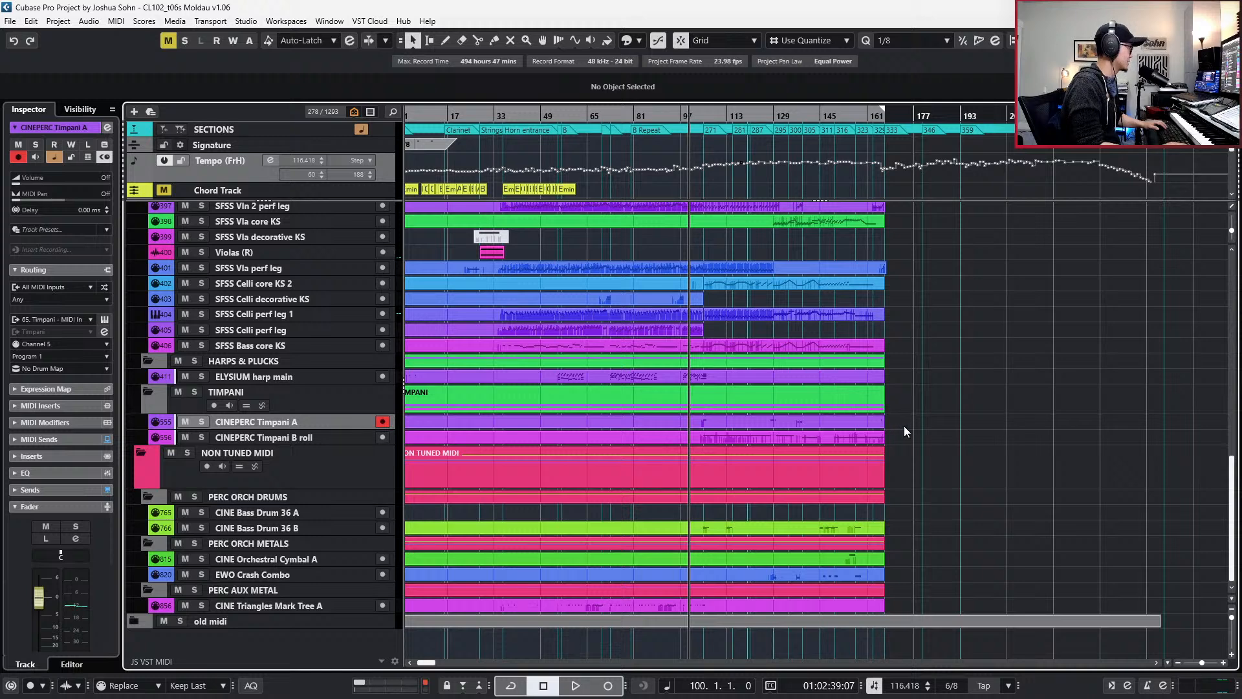
{"action": "left_click", "coordinate": [290, 436], "text": "shift"}
{"action": "key", "text": "s"}
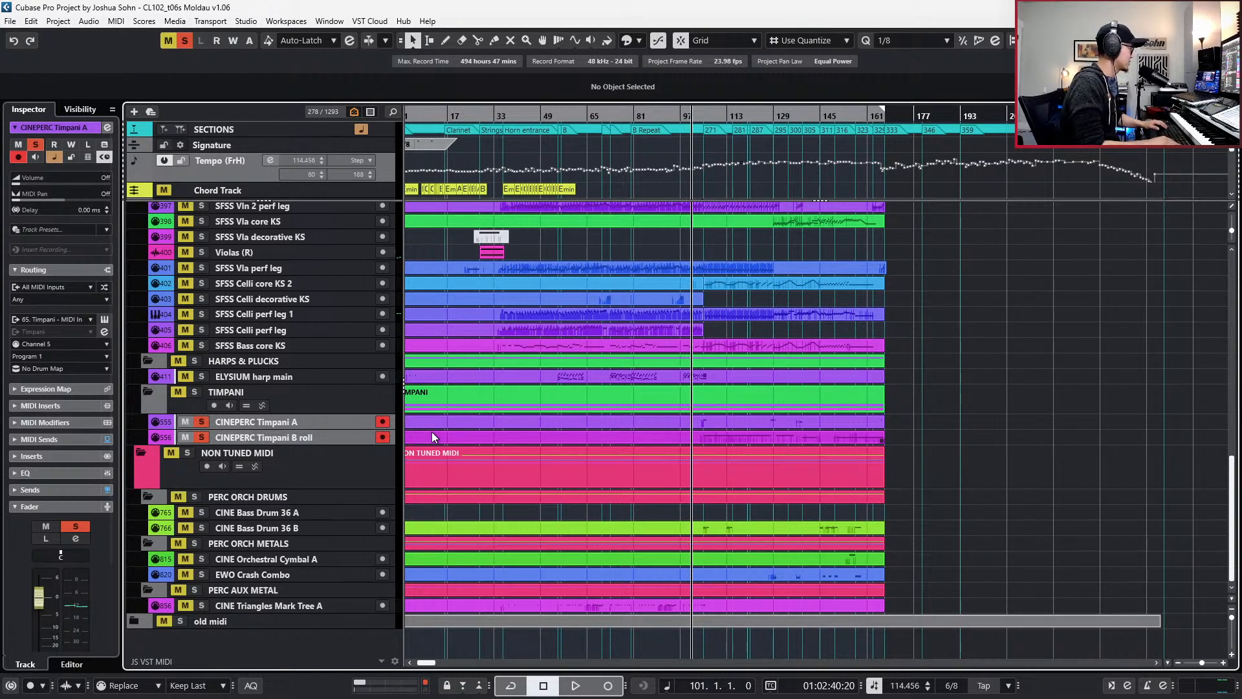
{"action": "key", "text": "s"}
- Open both CINEPERC timpani parts together in the Key Editor and compare their notes and controller curves during playback from bar 101
{"action": "left_click", "coordinate": [780, 421]}
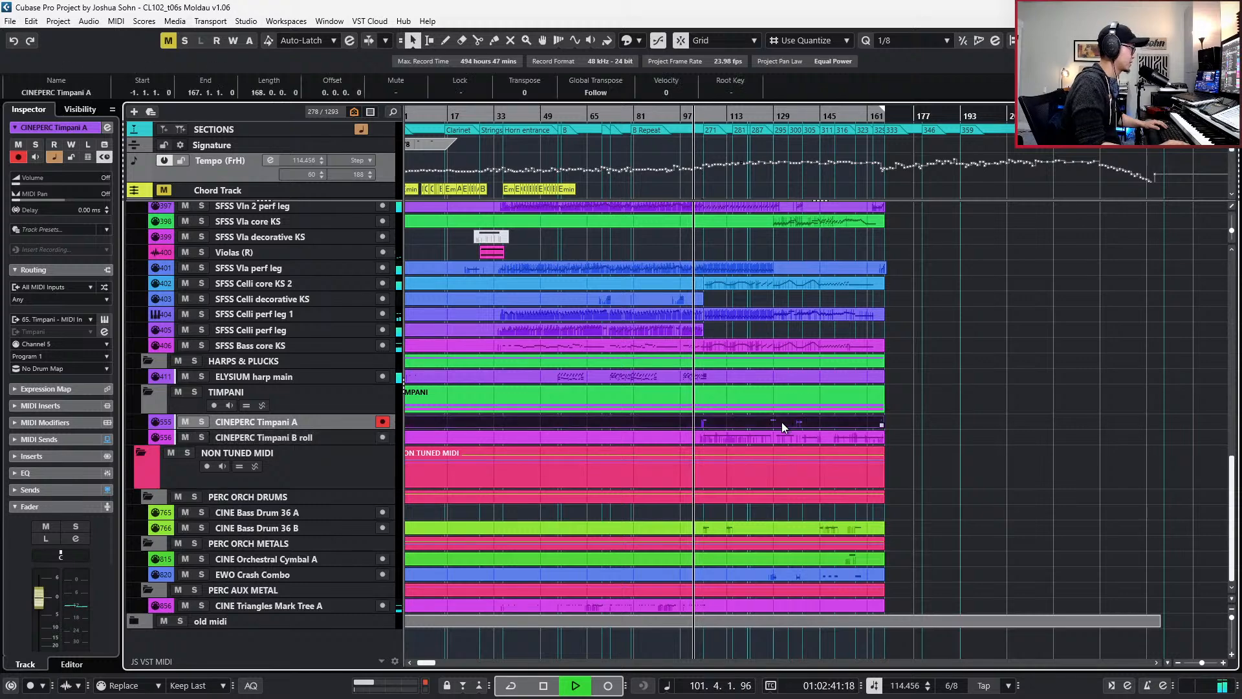
{"action": "left_click", "coordinate": [786, 436], "text": "shift"}
{"action": "key", "text": "Return"}
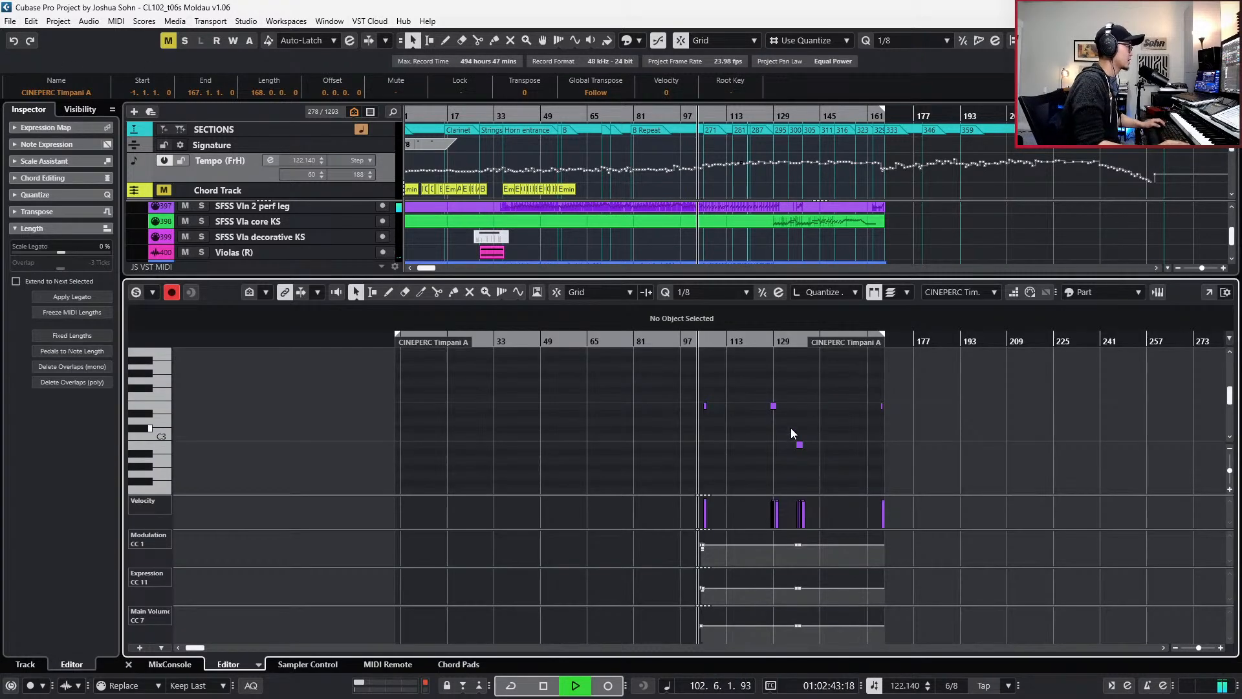
{"action": "scroll", "coordinate": [776, 424], "scroll_direction": "up", "scroll_amount": 3}
{"action": "scroll", "coordinate": [741, 404], "scroll_direction": "up", "scroll_amount": 1}
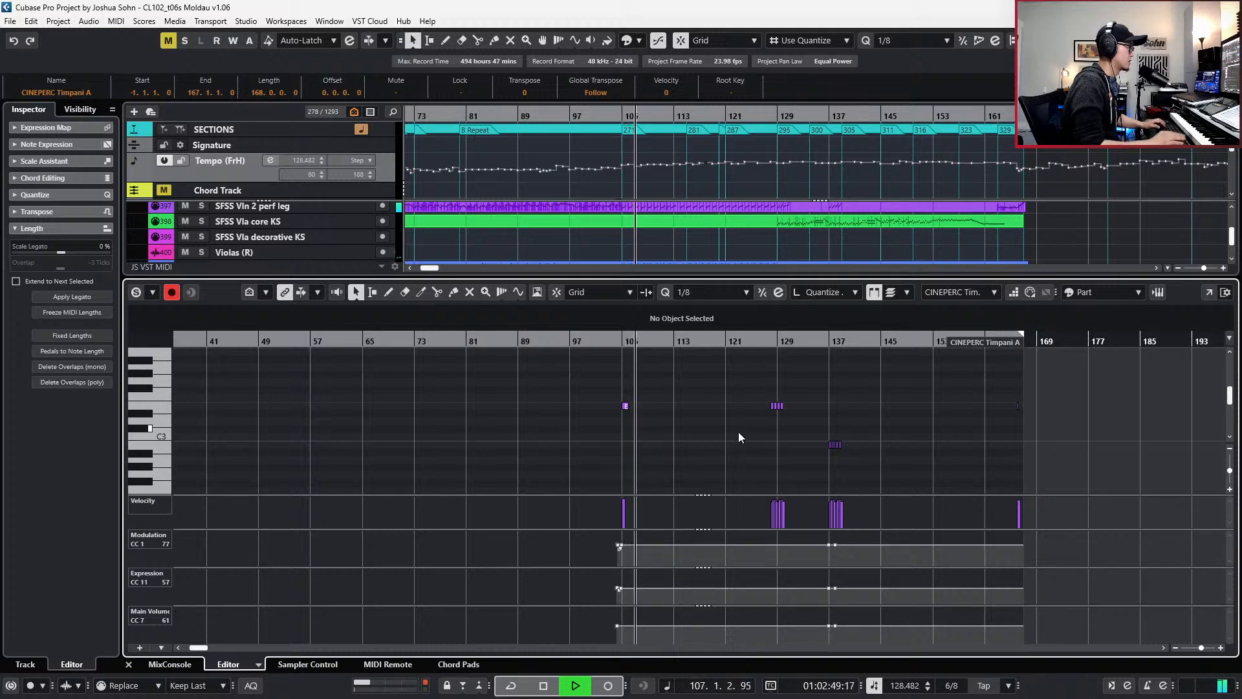
{"action": "key", "text": "Down"}
{"action": "scroll", "coordinate": [767, 427], "scroll_direction": "down", "scroll_amount": 5}
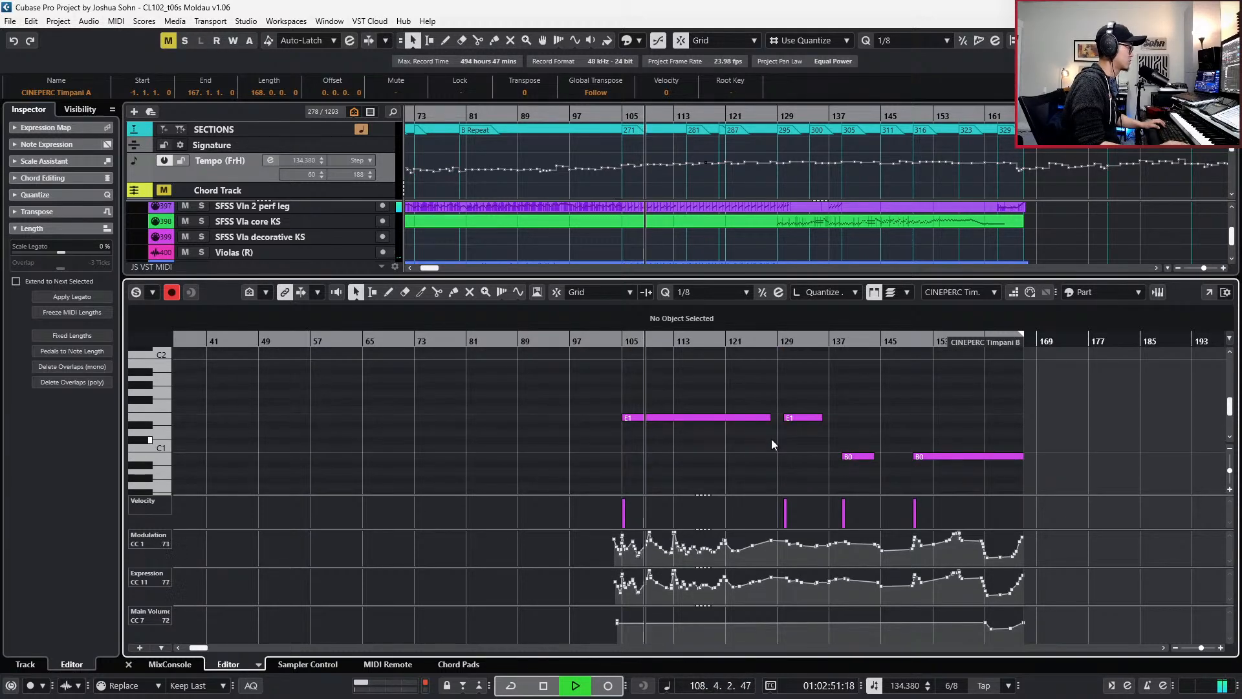
{"action": "scroll", "coordinate": [771, 438], "scroll_direction": "up", "scroll_amount": 3}
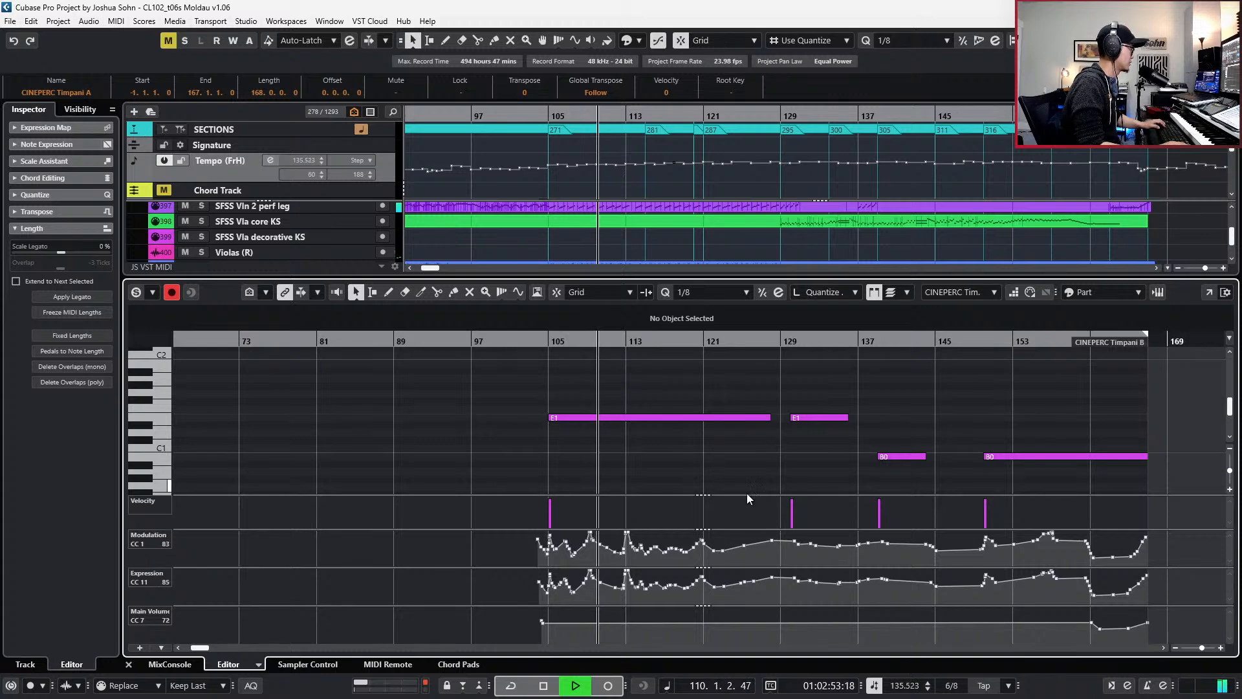
{"action": "scroll", "coordinate": [743, 484], "scroll_direction": "up", "scroll_amount": 1}
{"action": "scroll", "coordinate": [724, 472], "scroll_direction": "up", "scroll_amount": 4}
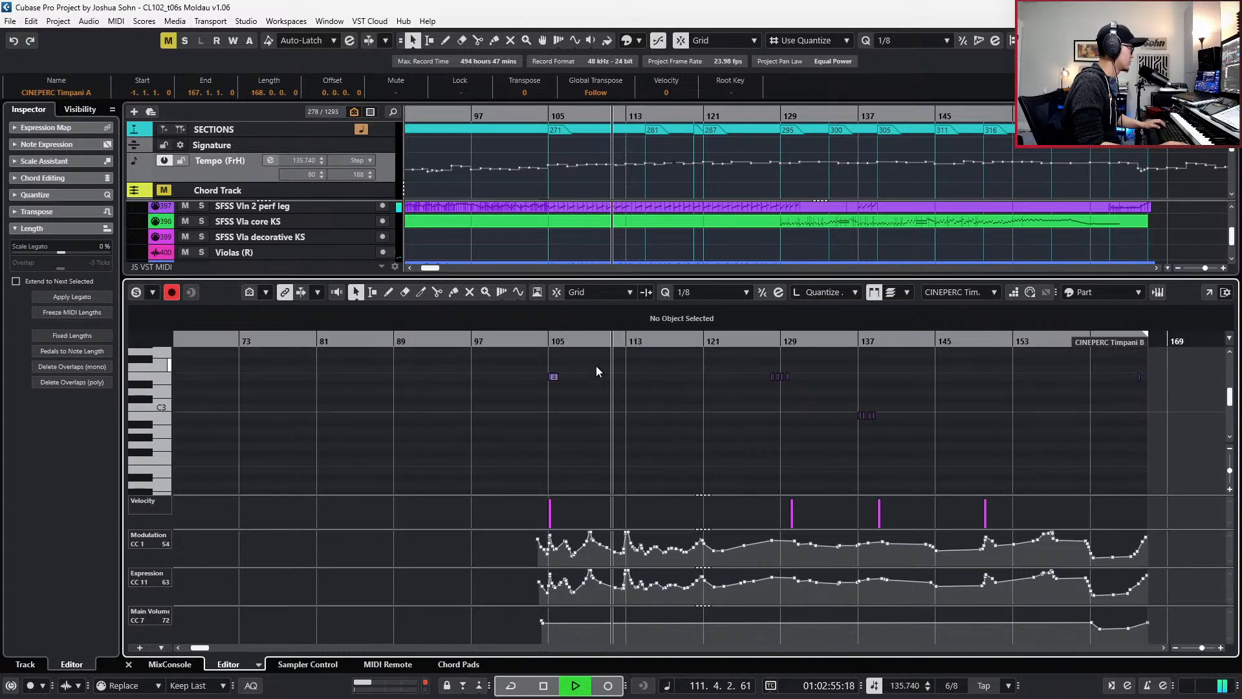
{"action": "key", "text": "space"}
- Select and copy the E3 hit at bar 105 in the CINEPERC Timpani A part
{"action": "left_click", "coordinate": [553, 377]}
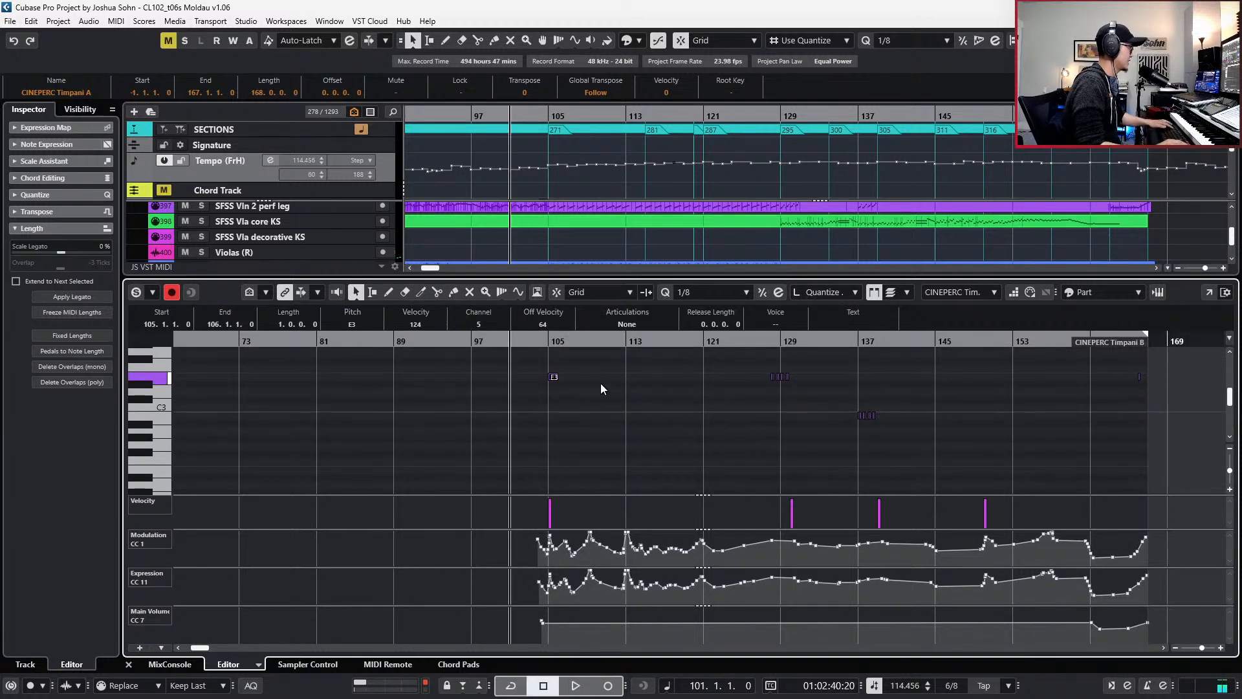
{"action": "key", "text": "KP_Add"}
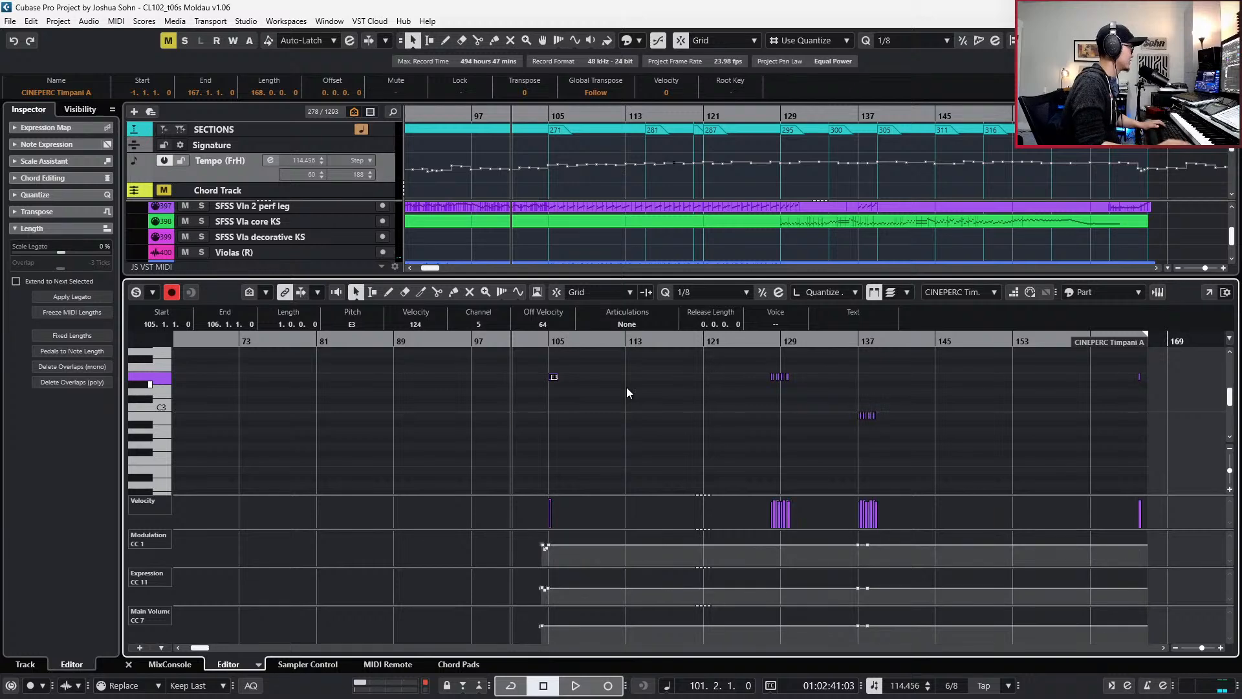
{"action": "left_click", "coordinate": [560, 378]}
{"action": "scroll", "coordinate": [582, 391], "scroll_direction": "up", "scroll_amount": 3}
{"action": "scroll", "coordinate": [641, 420], "scroll_direction": "down", "scroll_amount": 6}
{"action": "scroll", "coordinate": [621, 417], "scroll_direction": "up", "scroll_amount": 3}
{"action": "left_click_drag", "start_coordinate": [568, 386], "coordinate": [537, 372]}
{"action": "key", "text": "KP_Add"}
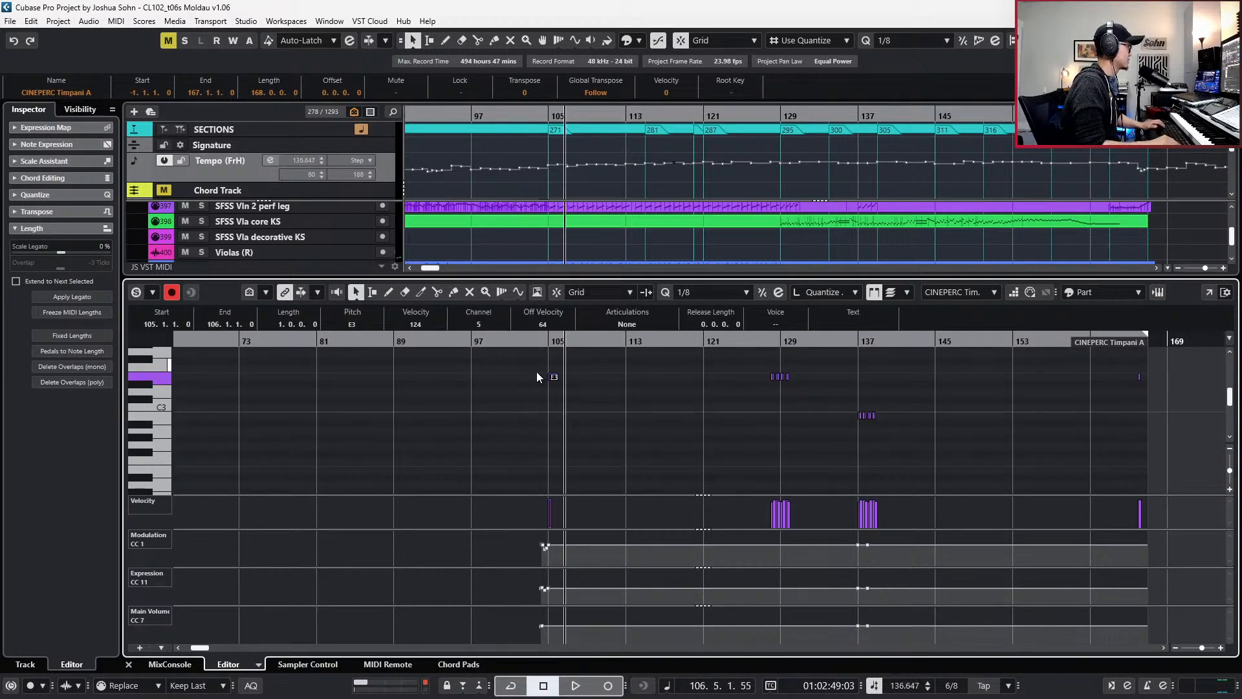
- Make the Timpani B roll part active, set the quantize value to 1/4 and paste the E3 hit at bar 109, beat 3
{"action": "key", "text": "Page_Down"}
{"action": "scroll", "coordinate": [685, 376], "scroll_direction": "down", "scroll_amount": 2}
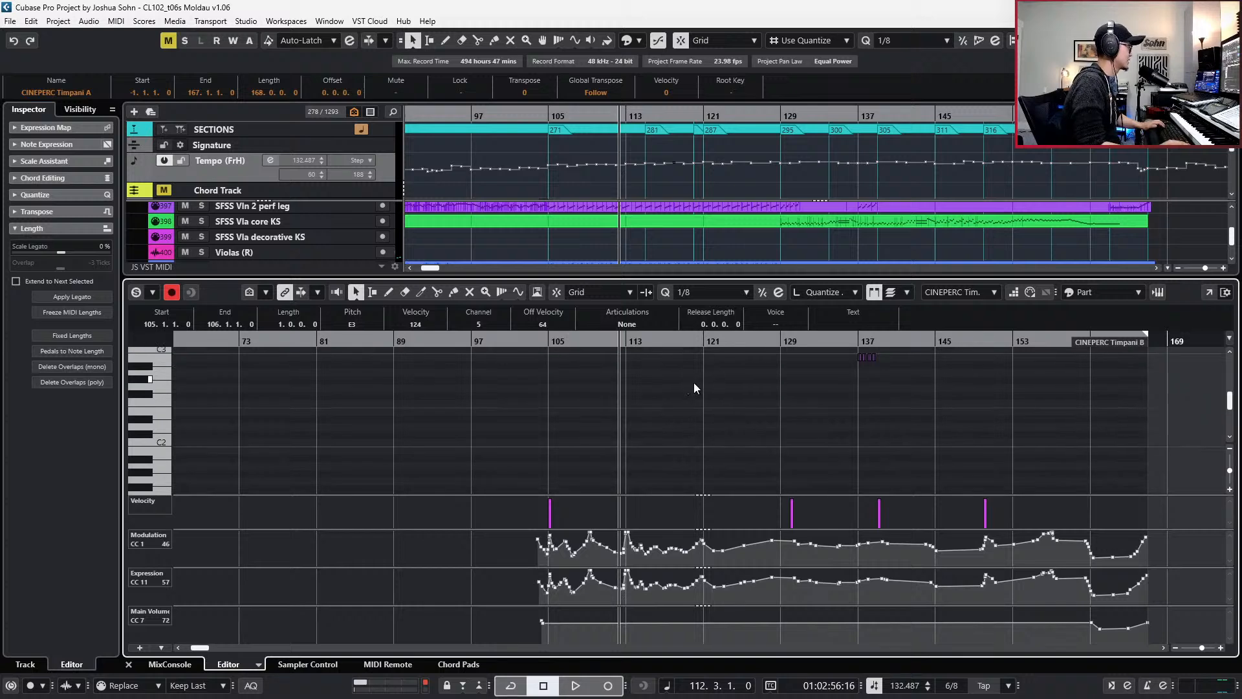
{"action": "key", "text": "alt+3"}
{"action": "key", "text": "KP_Subtract"}
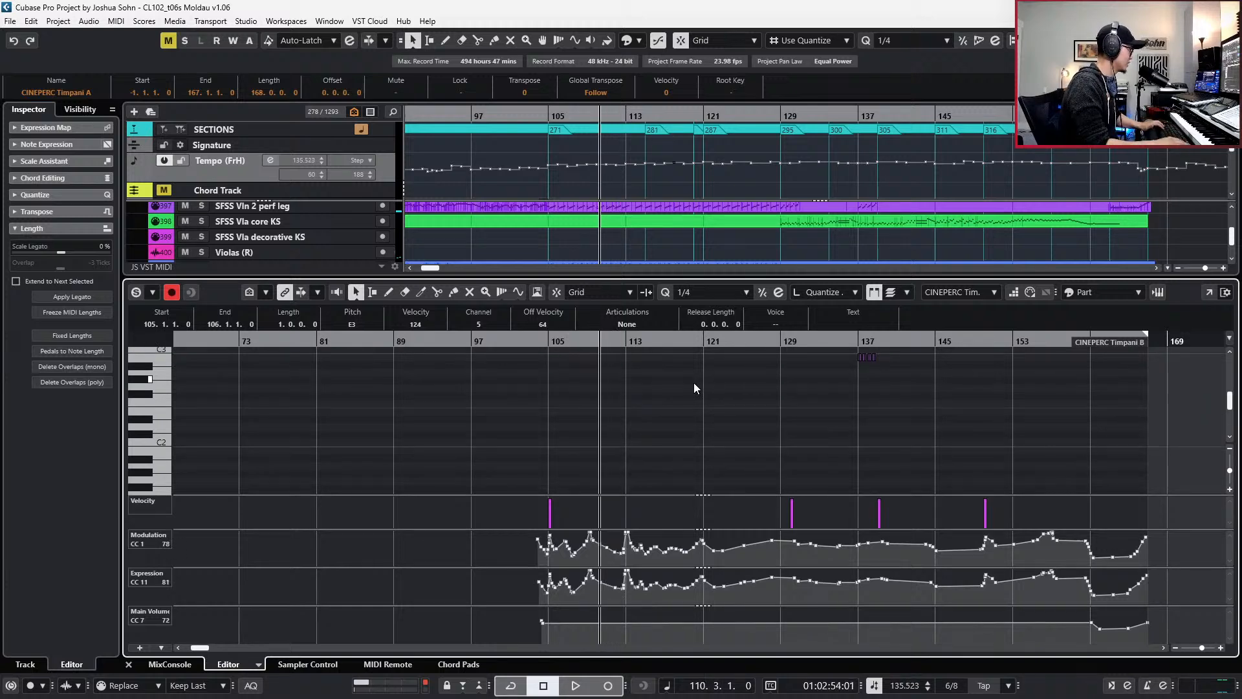
{"action": "key", "text": "KP_Subtract"}
{"action": "key", "text": "ctrl+v"}
- Paste further copies of the E3 hit at bars 113 and 121
{"action": "scroll", "coordinate": [702, 380], "scroll_direction": "up", "scroll_amount": 1}
{"action": "key", "text": "KP_Add"}
{"action": "key", "text": "KP_Add"}
{"action": "key", "text": "KP_Add"}
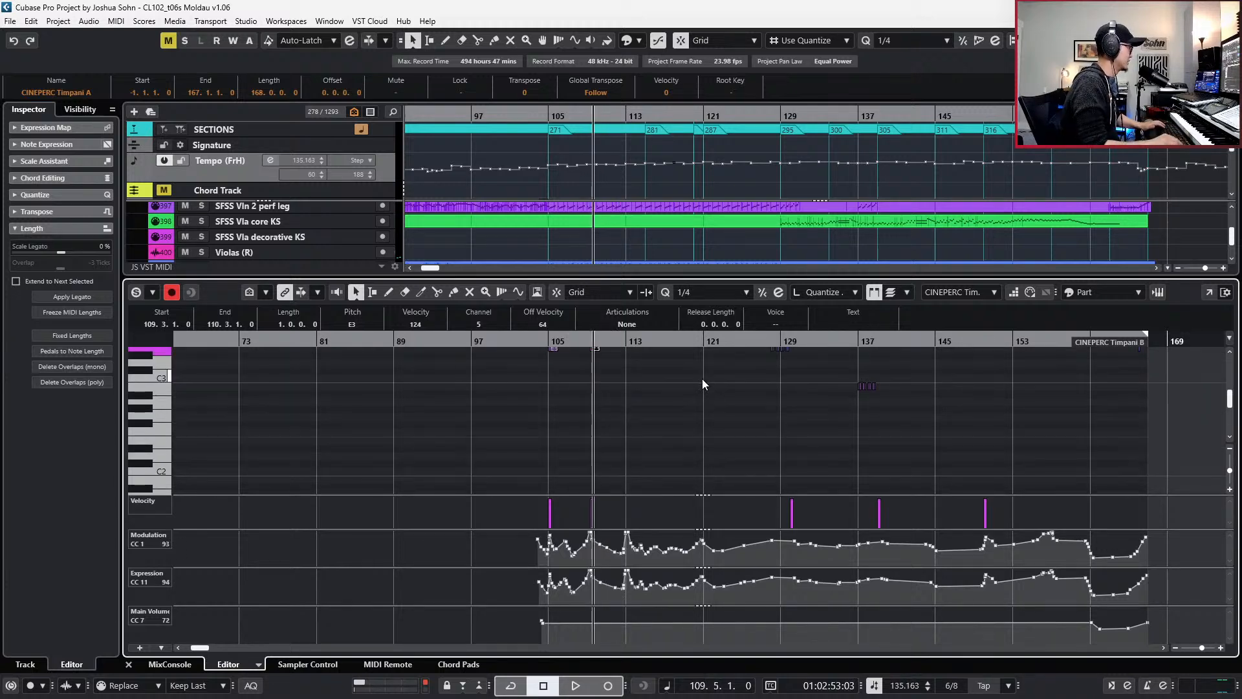
{"action": "key", "text": "KP_Add"}
{"action": "key", "text": "KP_Add"}
{"action": "key", "text": "KP_Add"}
{"action": "key", "text": "KP_Add"}
{"action": "key", "text": "KP_Add"}
{"action": "key", "text": "KP_Add"}
{"action": "key", "text": "KP_Add"}
{"action": "key", "text": "KP_Add"}
{"action": "key", "text": "ctrl+v"}
{"action": "key", "text": "space"}
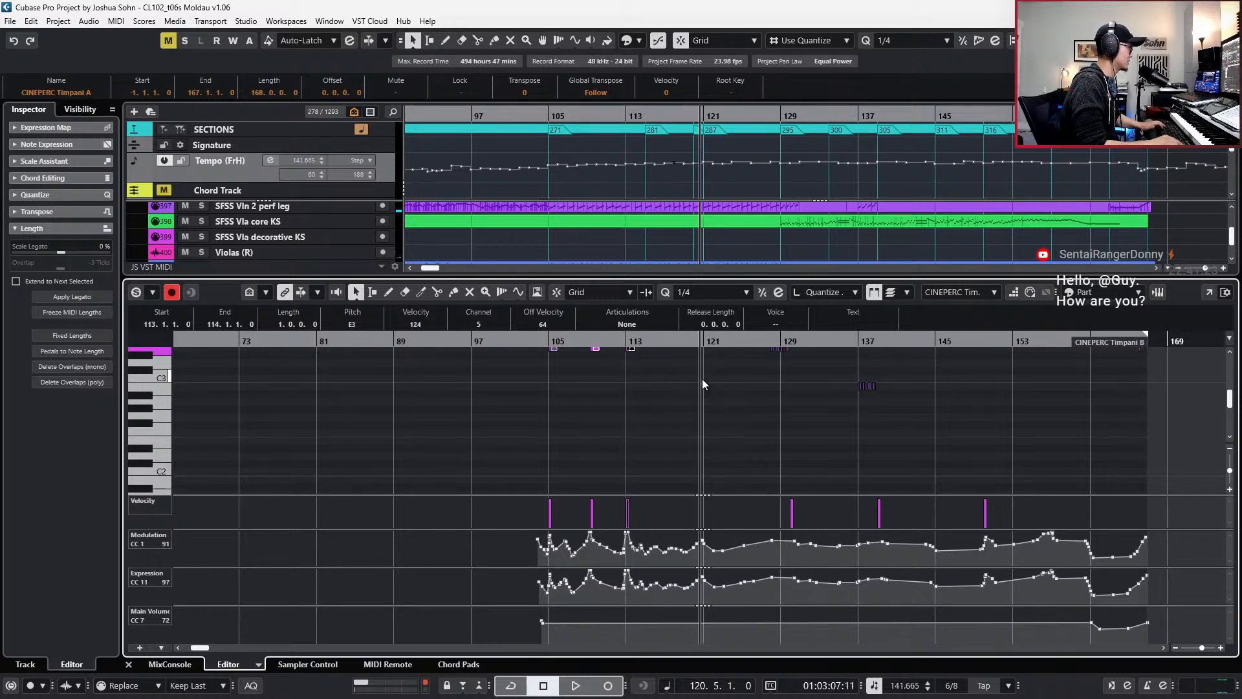
{"action": "key", "text": "ctrl+v"}
{"action": "key", "text": "KP_Subtract"}
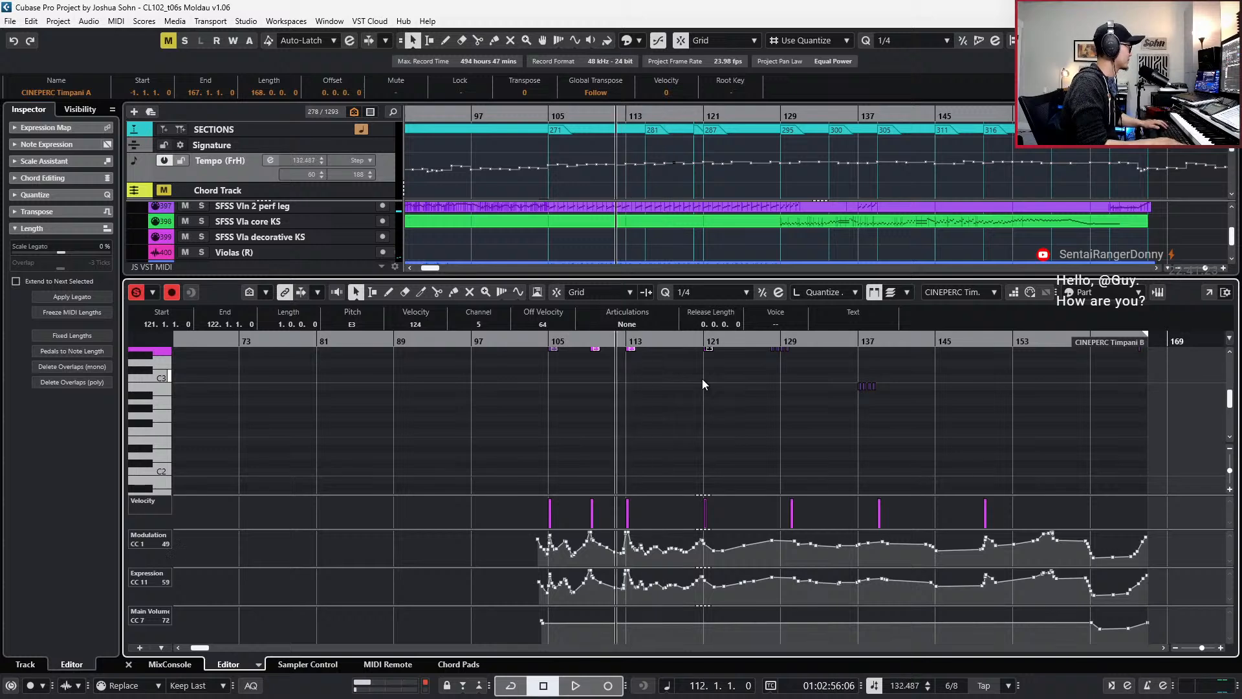
- Move the three pasted E3 hits from the Timpani B roll part into the CINEPERC Timpani A part
{"action": "scroll", "coordinate": [701, 379], "scroll_direction": "up", "scroll_amount": 3}
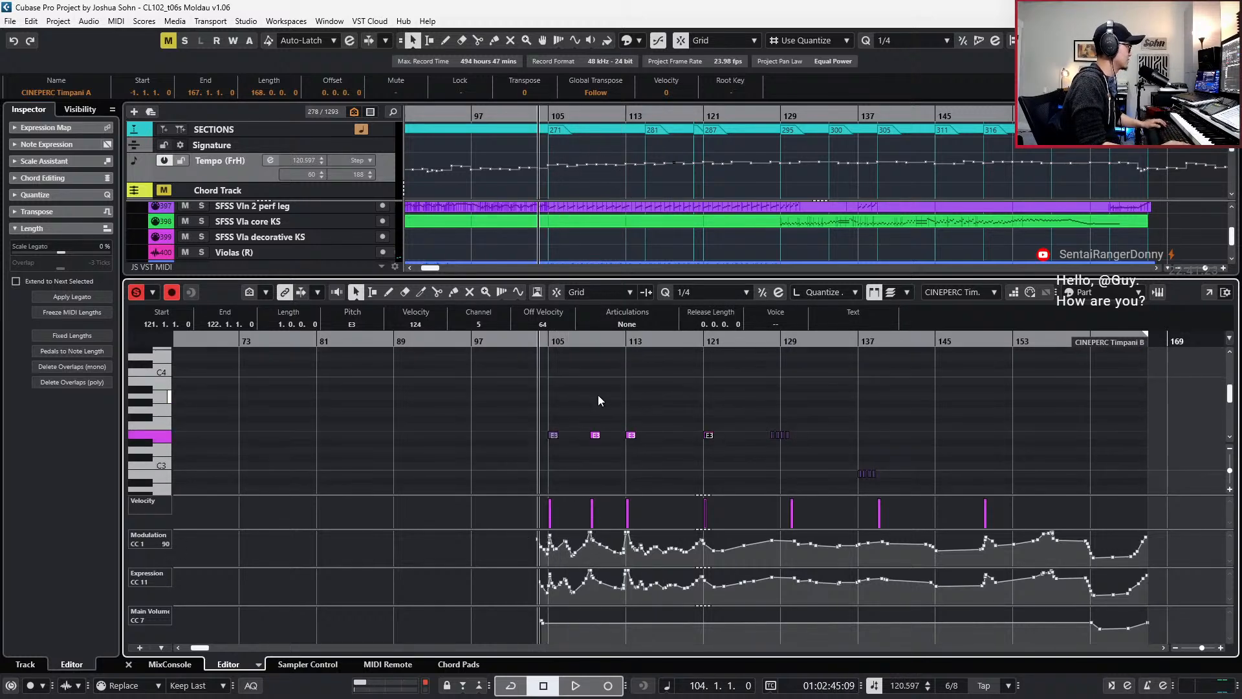
{"action": "left_click_drag", "start_coordinate": [586, 422], "coordinate": [715, 471]}
{"action": "key", "text": "l"}
{"action": "key", "text": "Delete"}
{"action": "key", "text": "Page_Up"}
{"action": "key", "text": "ctrl+v"}
{"action": "key", "text": "KP_Subtract"}
- Play the timpani around bars 105–106 and check the new hits against the Timpani B roll's modulation and expression peaks
{"action": "key", "text": "space"}
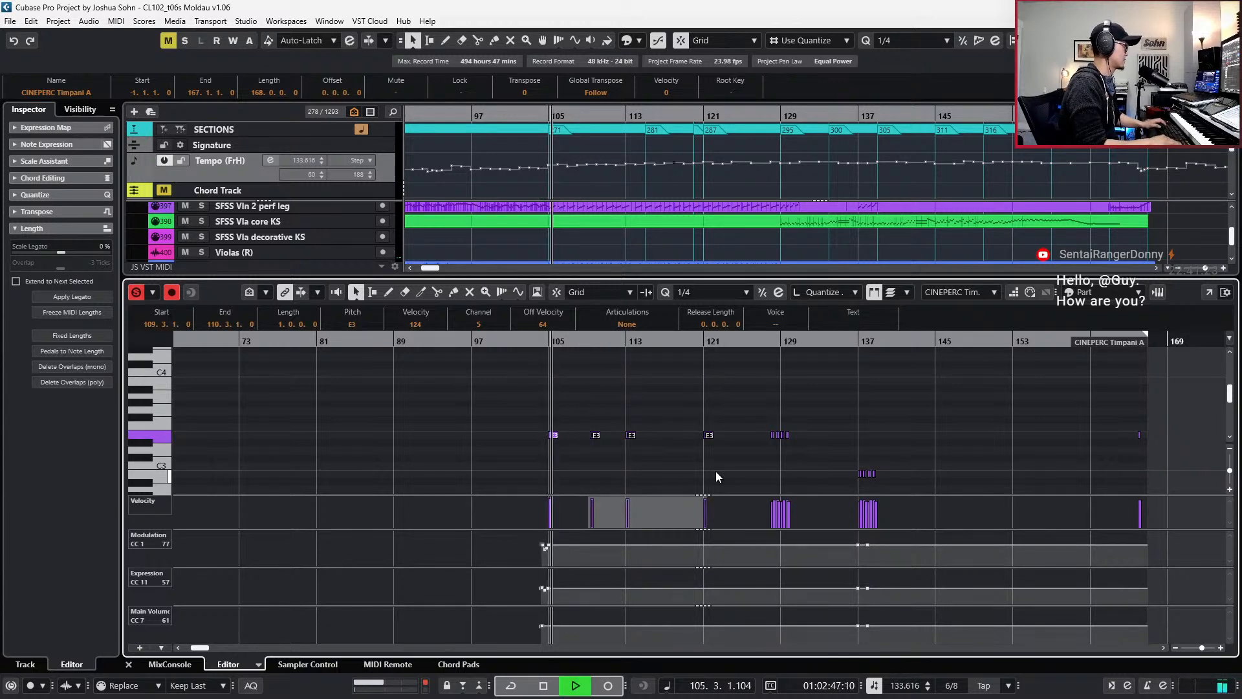
{"action": "key", "text": "Page_Down"}
{"action": "scroll", "coordinate": [725, 424], "scroll_direction": "down", "scroll_amount": 1}
{"action": "scroll", "coordinate": [645, 425], "scroll_direction": "up", "scroll_amount": 2}
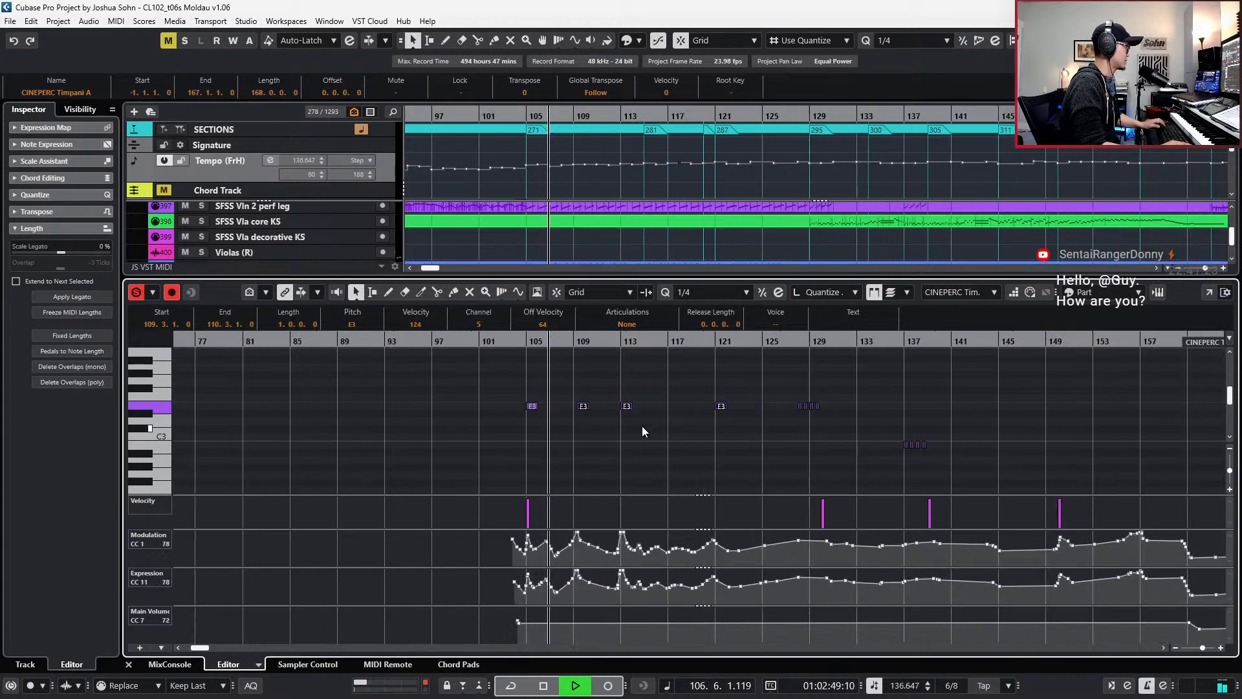
{"action": "scroll", "coordinate": [566, 422], "scroll_direction": "up", "scroll_amount": 1}
{"action": "scroll", "coordinate": [576, 421], "scroll_direction": "up", "scroll_amount": 1}
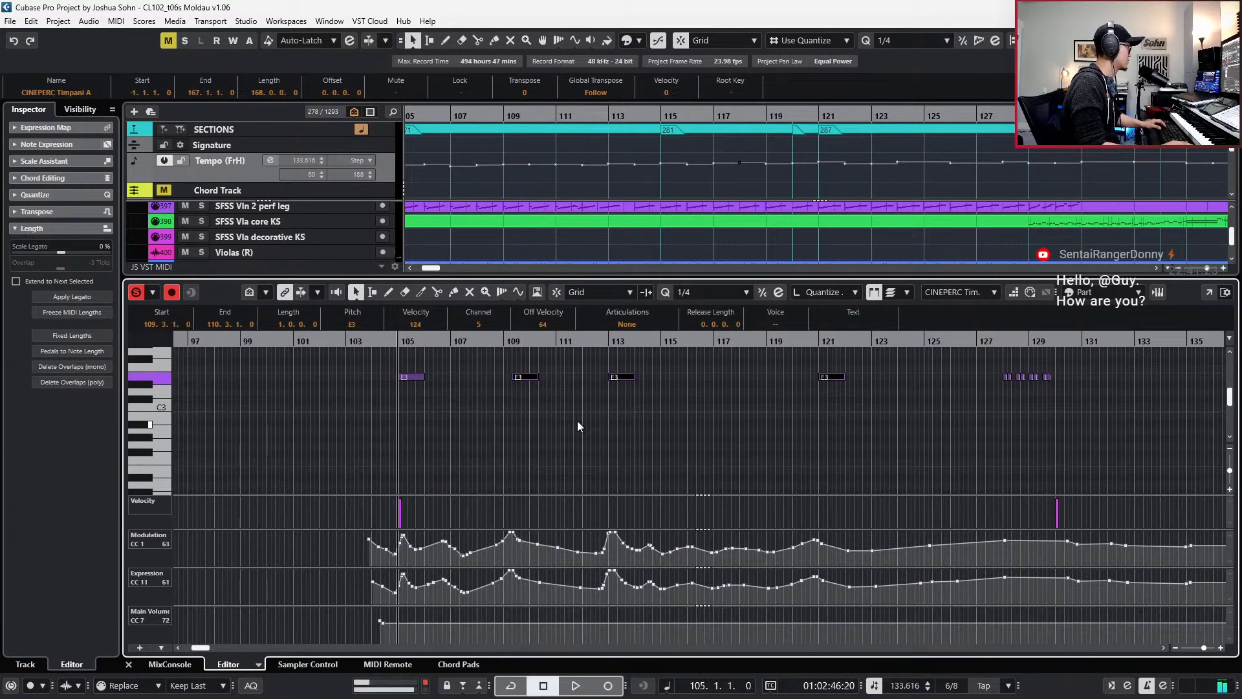
{"action": "key", "text": "space"}
- Move the E3 hit at bar 109, beat 3 back to the first beat of bar 109
{"action": "scroll", "coordinate": [549, 388], "scroll_direction": "down", "scroll_amount": 2}
{"action": "scroll", "coordinate": [538, 374], "scroll_direction": "up", "scroll_amount": 2}
{"action": "key", "text": "ctrl+Left"}
{"action": "key", "text": "ctrl+Left"}
{"action": "left_click", "coordinate": [502, 402], "text": "alt+shift"}
{"action": "key", "text": "KP_Subtract"}
{"action": "key", "text": "KP_Subtract"}
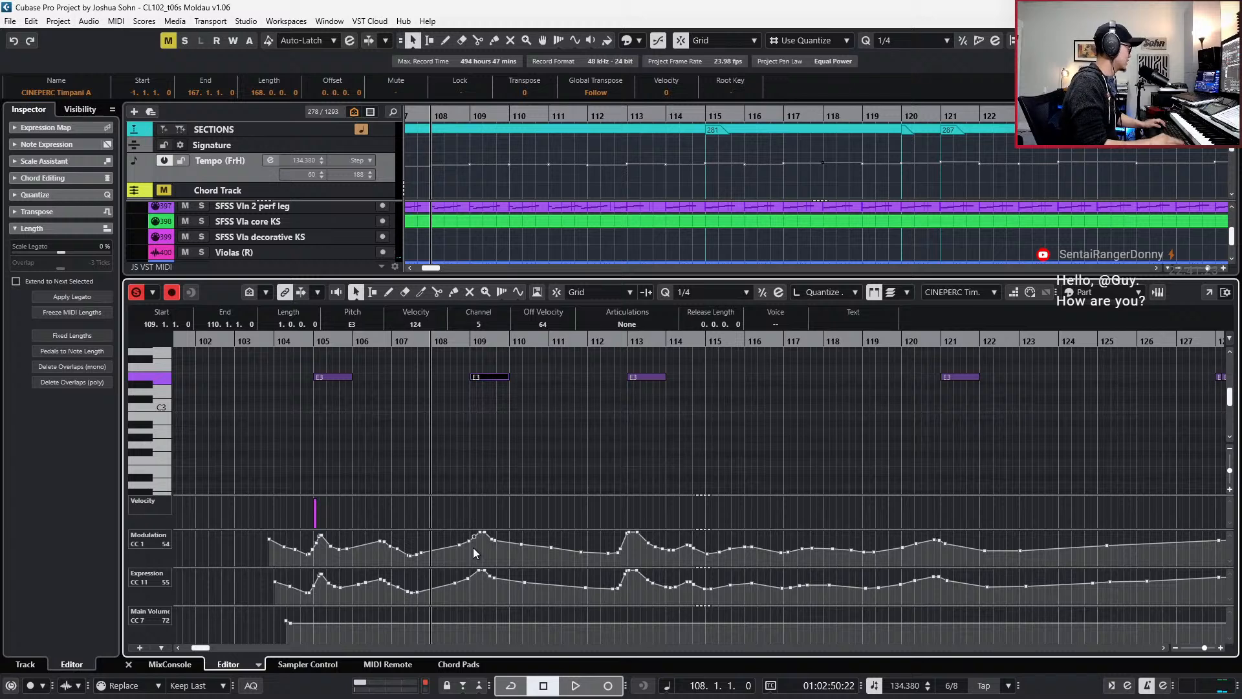
- Shift the Timpani B roll's modulation and expression peaks earlier to line up with the bar 109 hit, and play the passage back
{"action": "mouse_move", "coordinate": [464, 561]}
{"action": "left_mouse_down"}
{"action": "mouse_move", "coordinate": [499, 533]}
{"action": "mouse_move", "coordinate": [469, 553]}
{"action": "left_mouse_up"}
{"action": "left_click_drag", "start_coordinate": [452, 578], "coordinate": [499, 570]}
{"action": "key", "text": "space"}
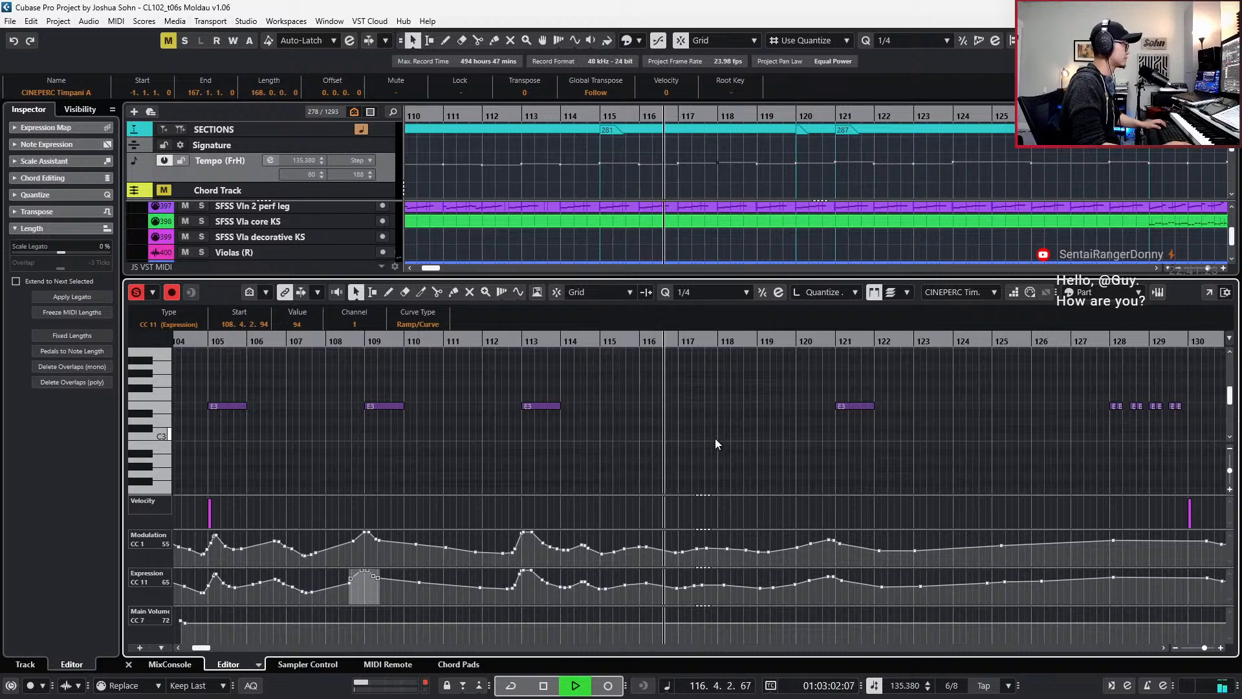
{"action": "key", "text": "space"}
{"action": "key", "text": "KP_Subtract"}
{"action": "key", "text": "KP_Subtract"}
{"action": "key", "text": "KP_Subtract"}
{"action": "key", "text": "g"}
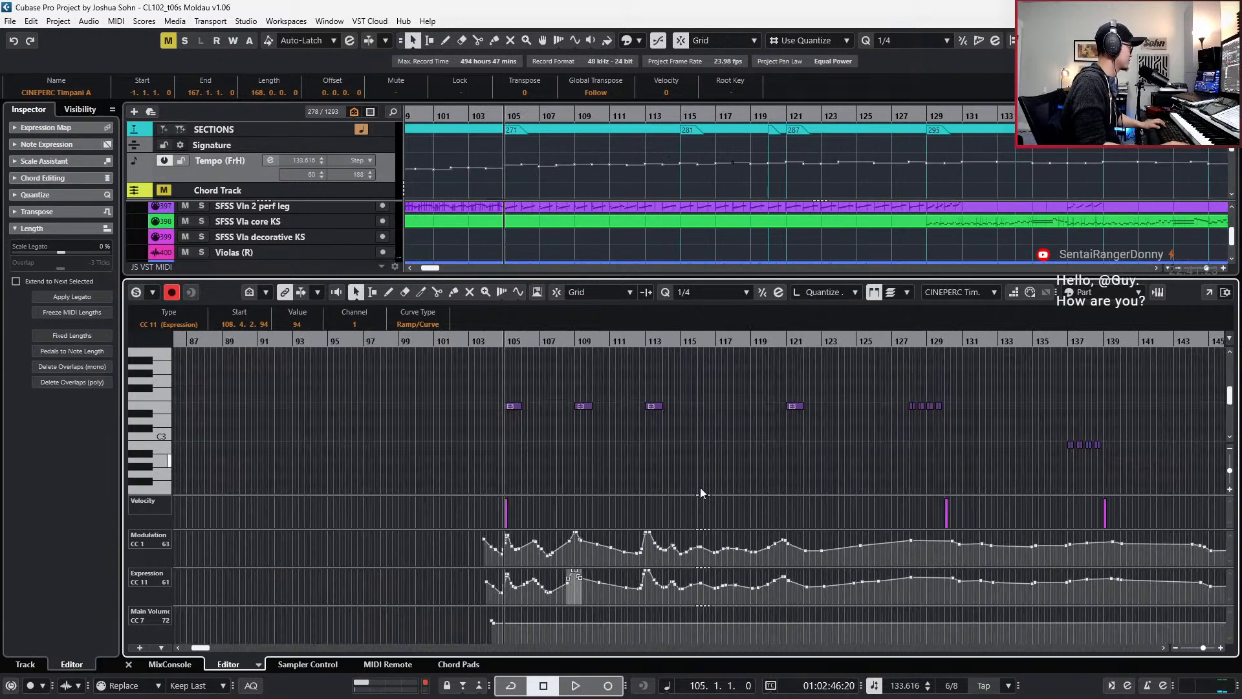
- Set the Timpani B roll's main volume (CC 7) to 77 from bar 104 onward
{"action": "left_click", "coordinate": [494, 623]}
{"action": "key", "text": "Delete"}
{"action": "key", "text": "g"}
{"action": "key", "text": "g"}
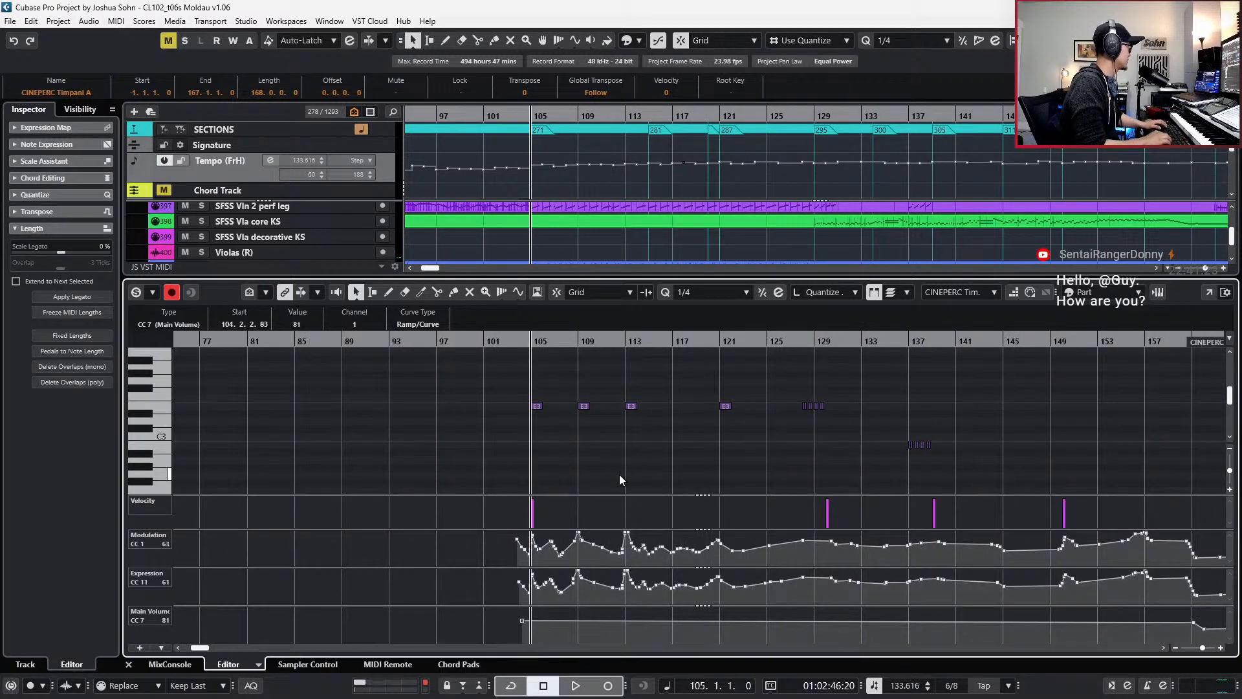
{"action": "scroll", "coordinate": [303, 323], "scroll_direction": "up", "scroll_amount": 5}
{"action": "key", "text": "ctrl+a"}
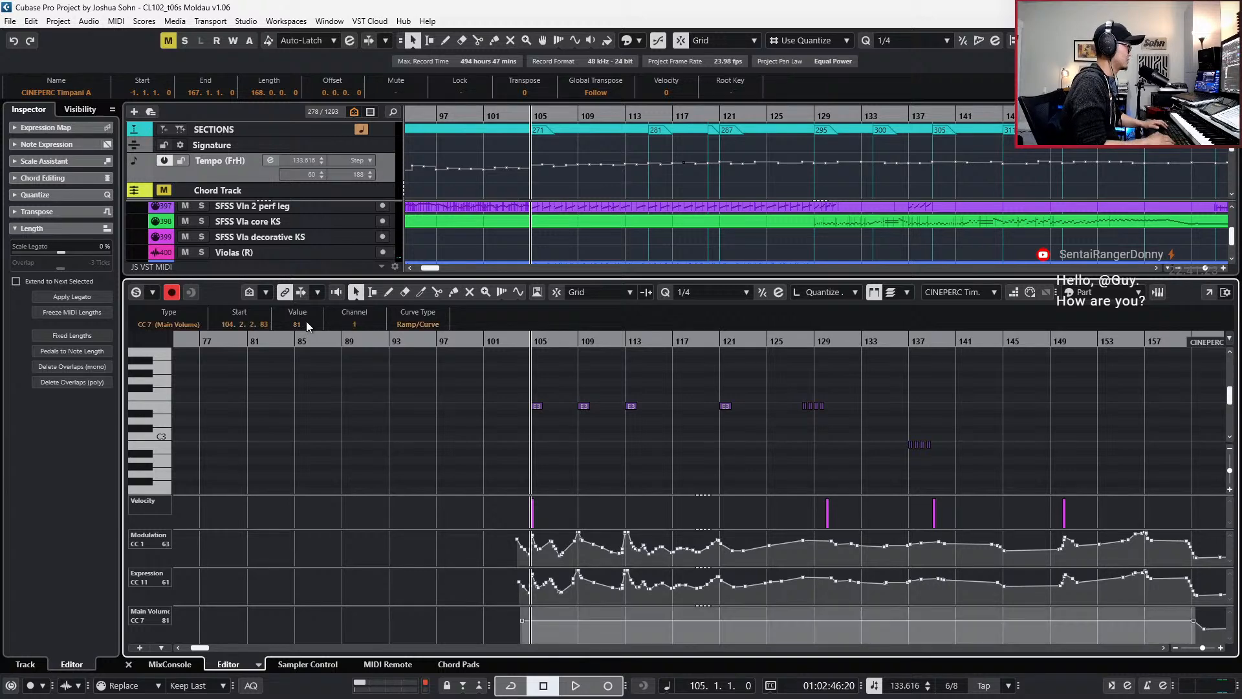
{"action": "scroll", "coordinate": [297, 324], "scroll_direction": "down", "scroll_amount": 4}
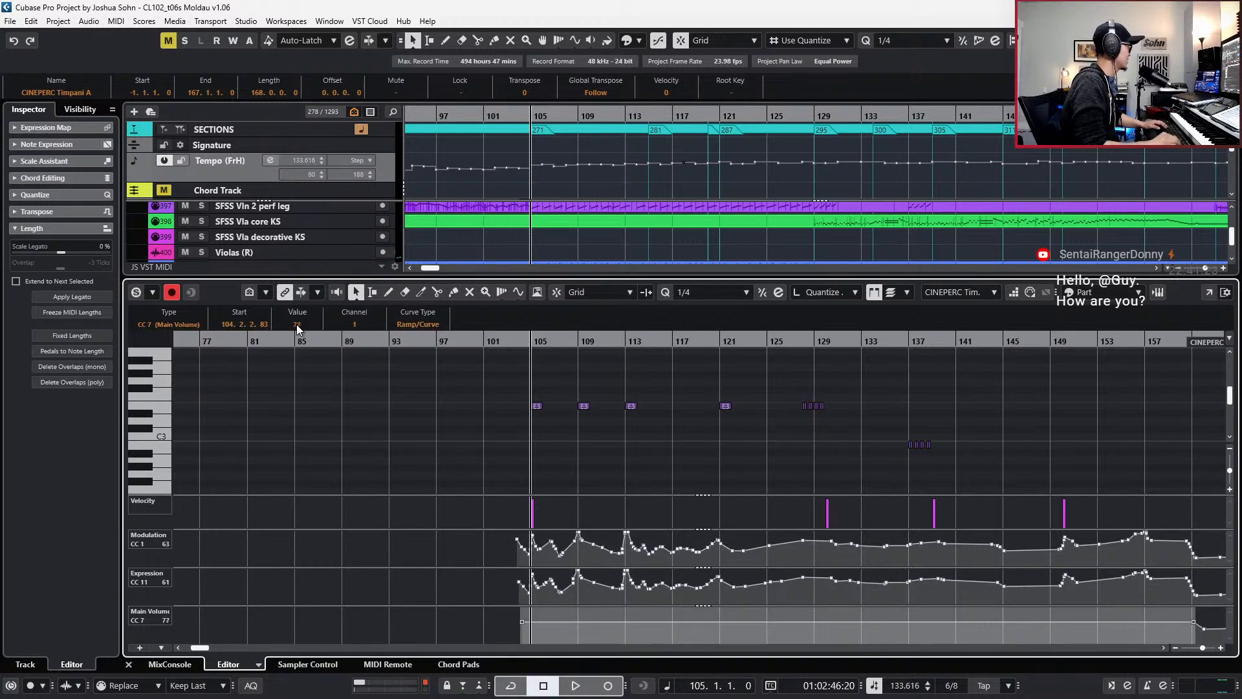
- Play the full arrangement from bar 104 to about bar 122 to check the timpani balance, and close the Key Editor
{"action": "key", "text": "l"}
{"action": "key", "text": "space"}
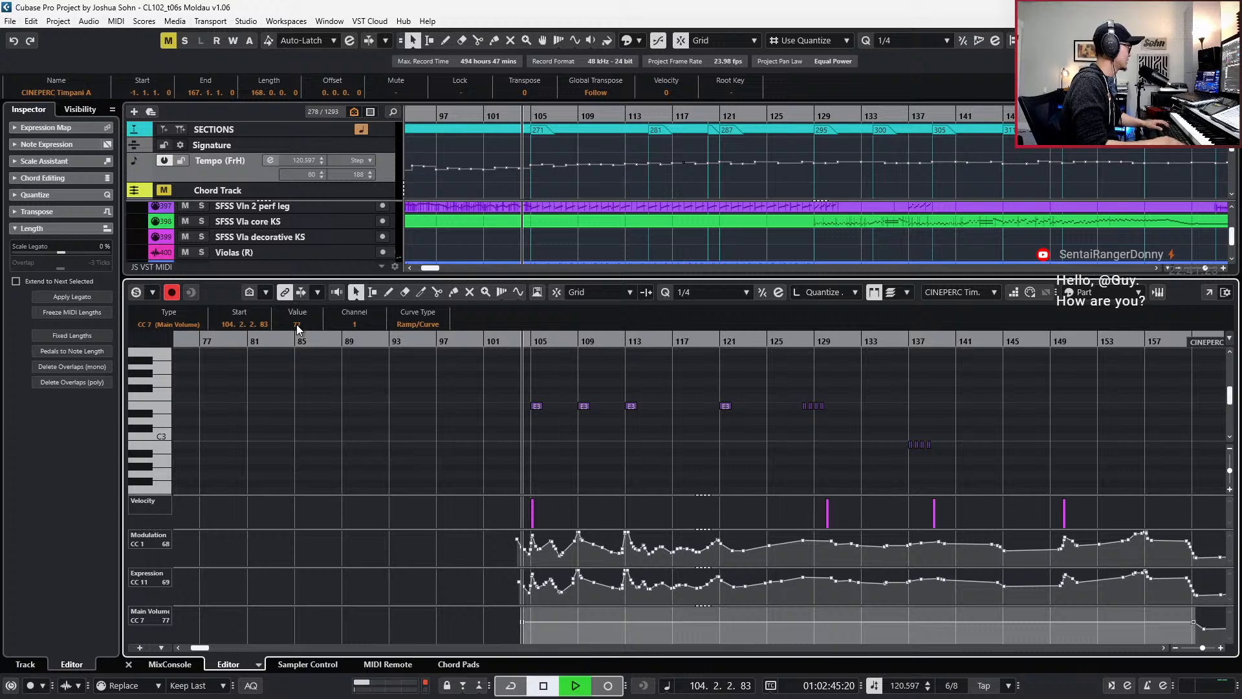
{"action": "key", "text": "g"}
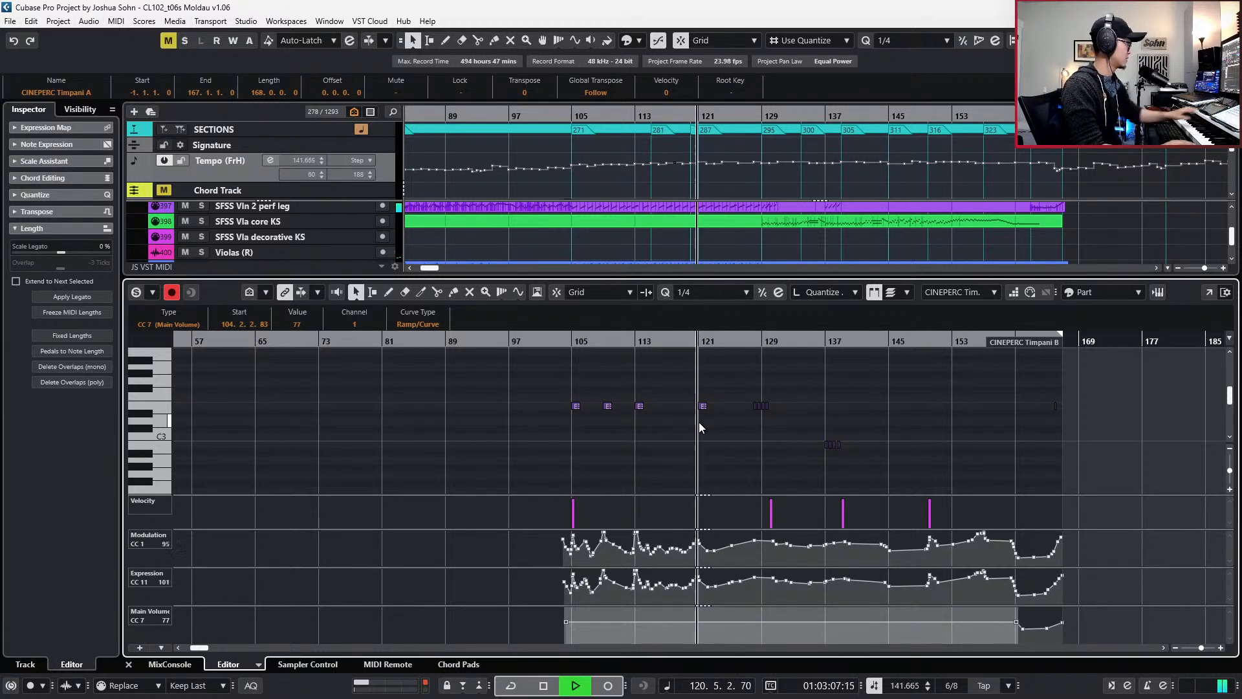
{"action": "key", "text": "ctrl+e"}
{"action": "key", "text": "space"}
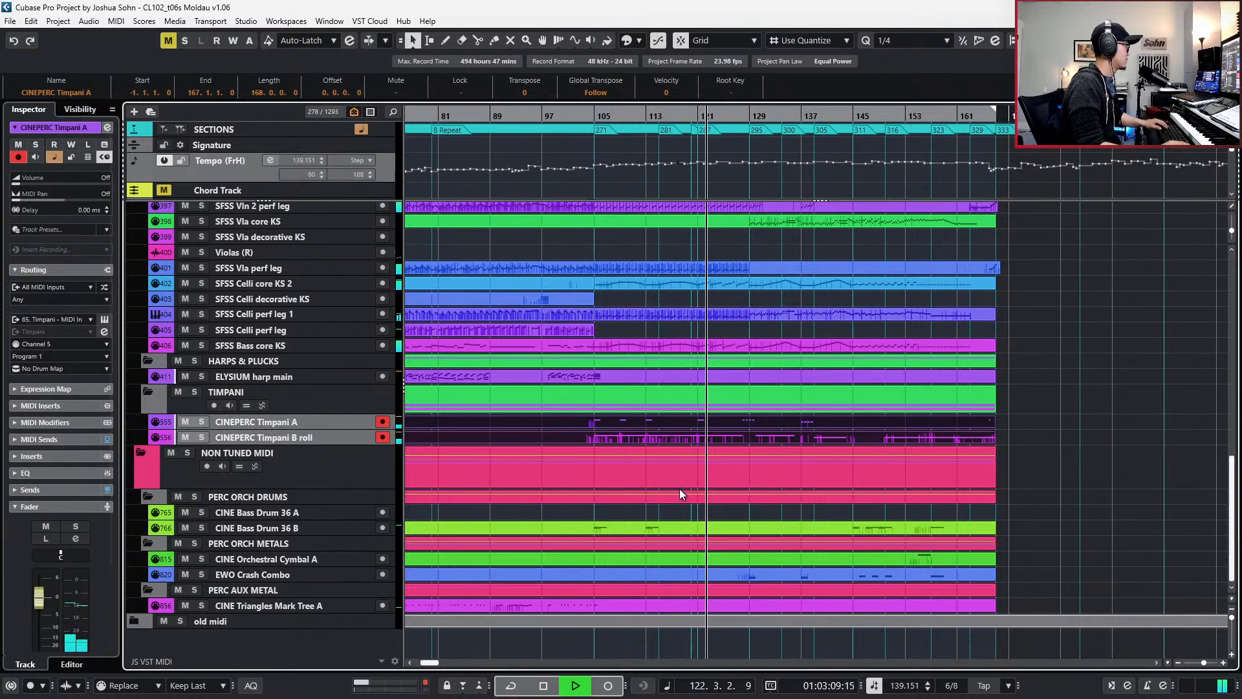
- Audition the CINE Bass Drum 36 B part from bar 105, first soloed and again within the full arrangement
{"action": "left_click", "coordinate": [643, 531]}
{"action": "key", "text": "s"}
{"action": "key", "text": "shift+n"}
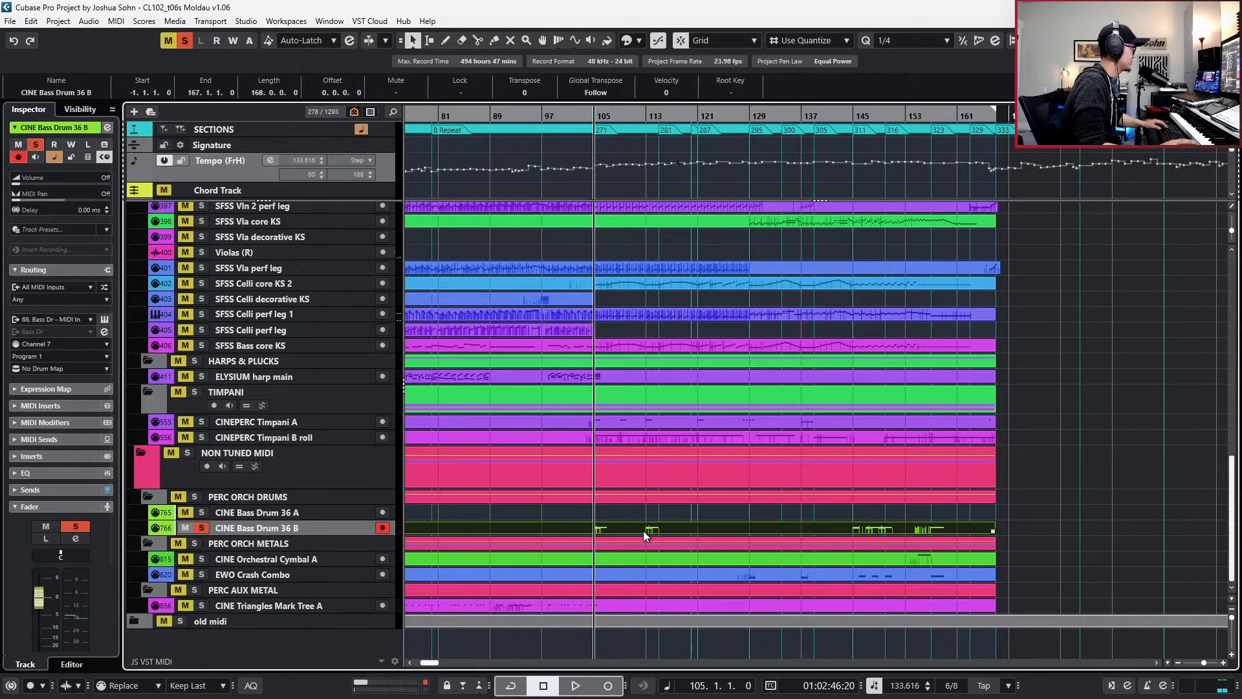
{"action": "key", "text": "space"}
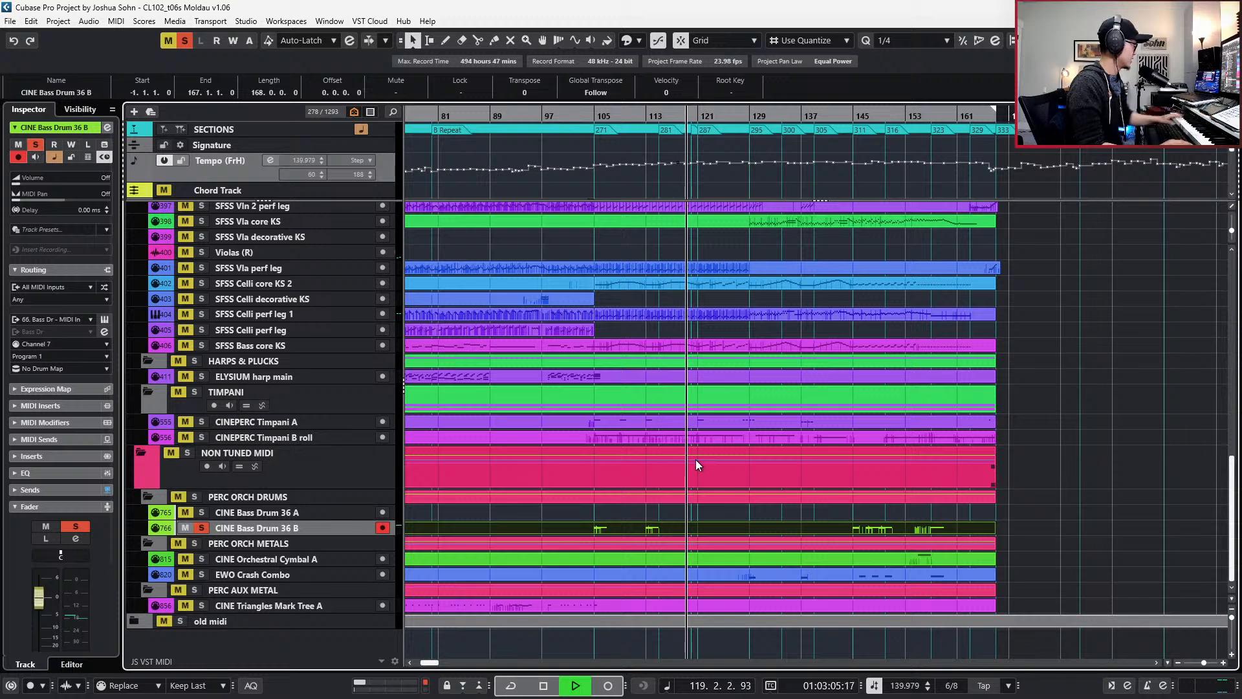
{"action": "key", "text": "space"}
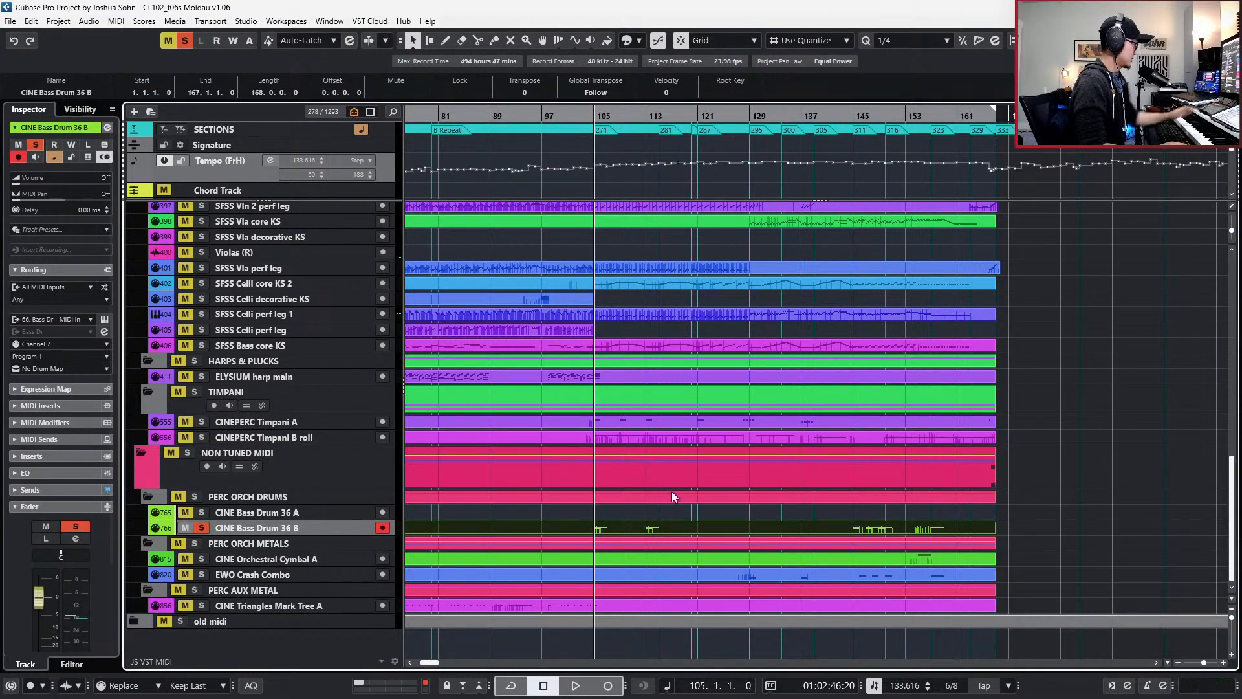
{"action": "key", "text": "s"}
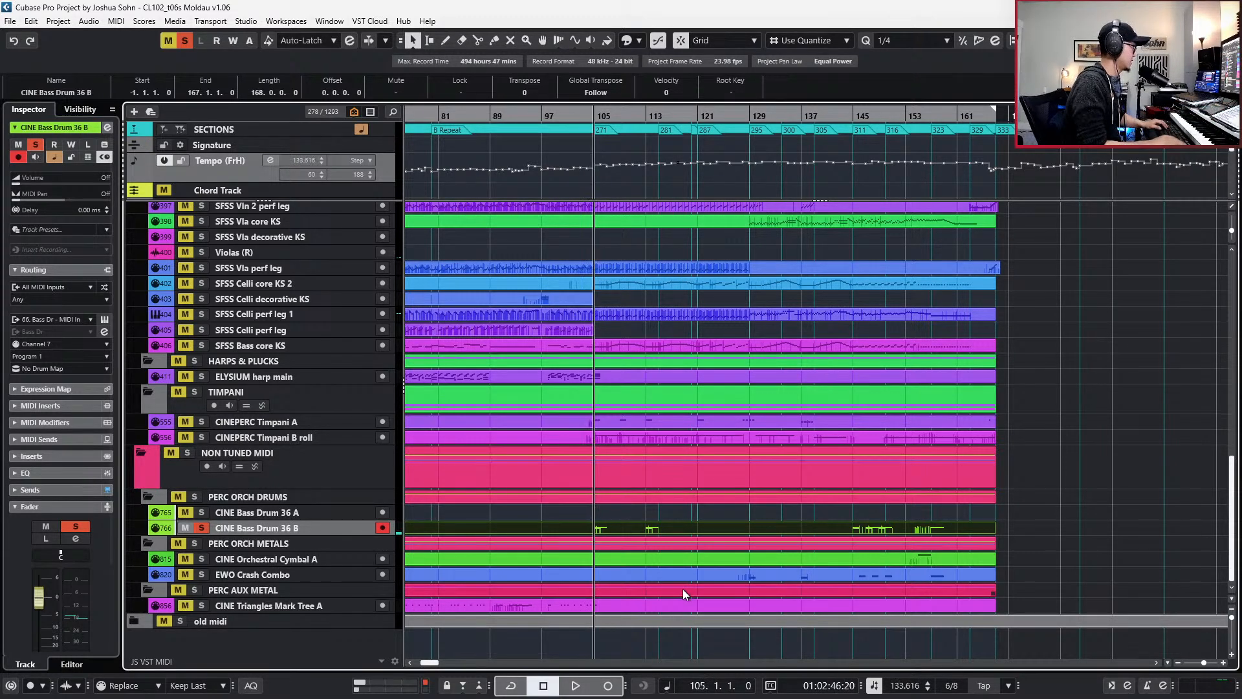
{"action": "key", "text": "space"}
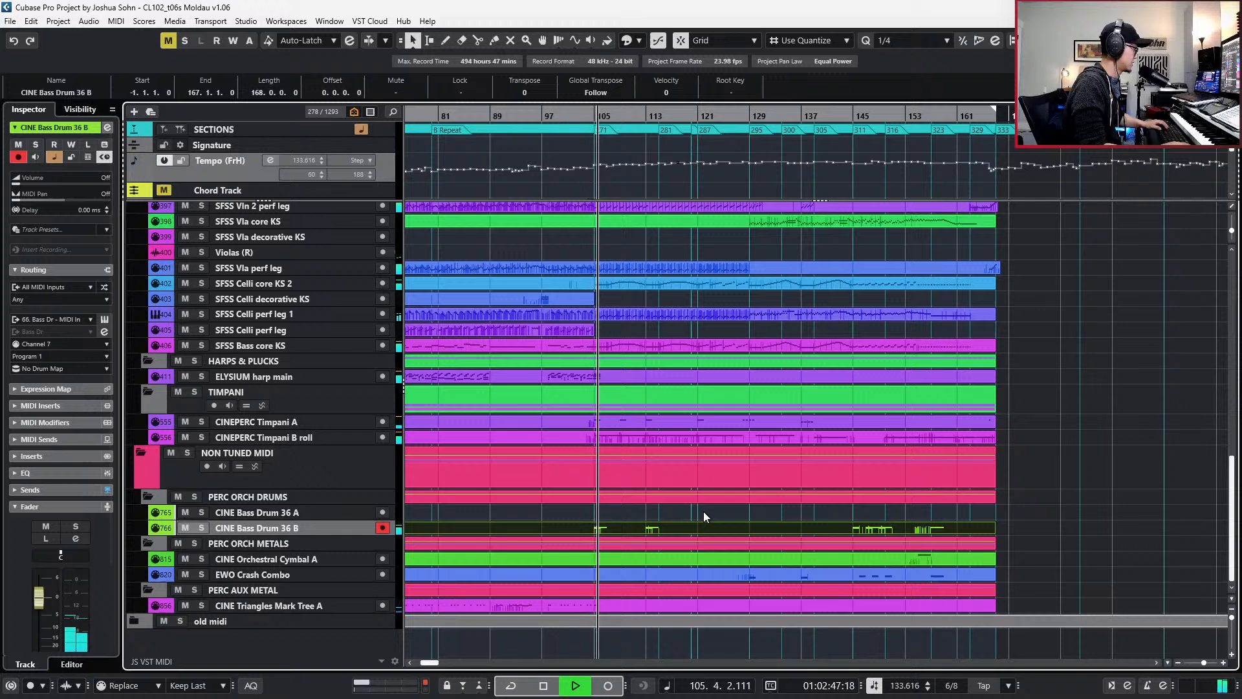
{"action": "key", "text": "space"}
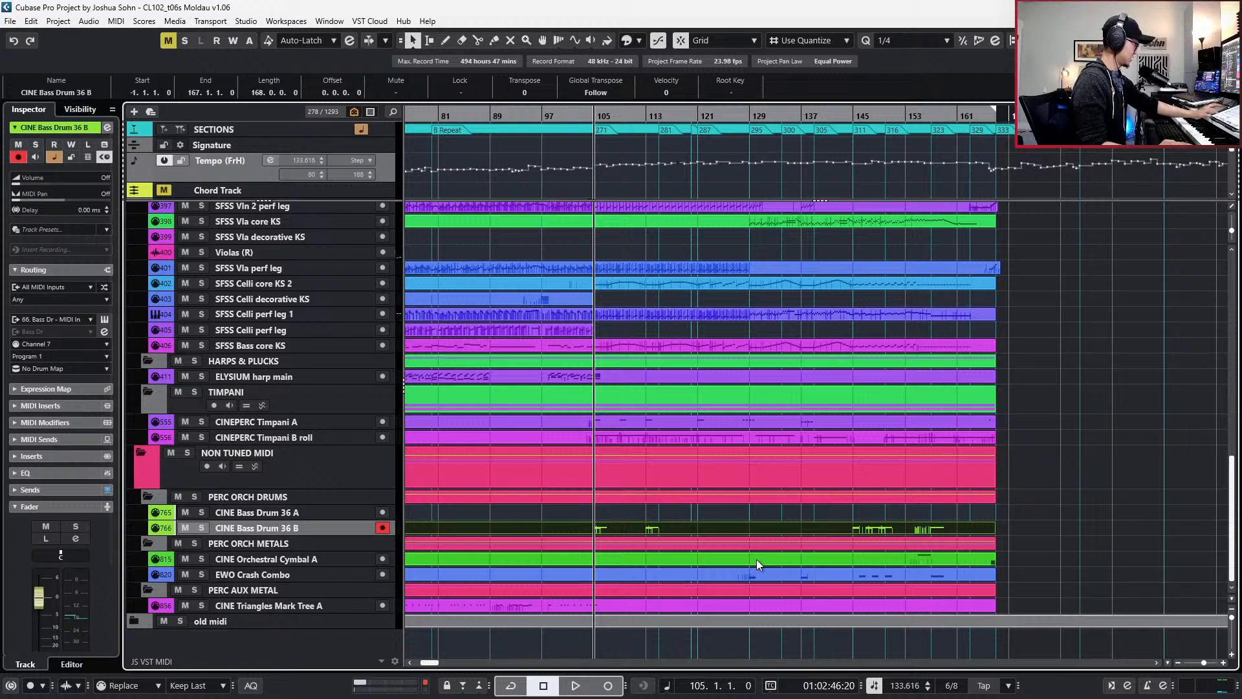
- Solo the EWO Crash Combo track and listen to its entry from bar 129
{"action": "key", "text": "KP_Add"}
{"action": "key", "text": "KP_Add"}
{"action": "key", "text": "KP_Add"}
{"action": "key", "text": "KP_Add"}
{"action": "key", "text": "KP_Add"}
{"action": "key", "text": "KP_Add"}
{"action": "key", "text": "KP_Add"}
{"action": "key", "text": "KP_Add"}
{"action": "key", "text": "KP_Add"}
{"action": "key", "text": "KP_Add"}
{"action": "key", "text": "KP_Add"}
{"action": "key", "text": "KP_Add"}
{"action": "key", "text": "KP_Add"}
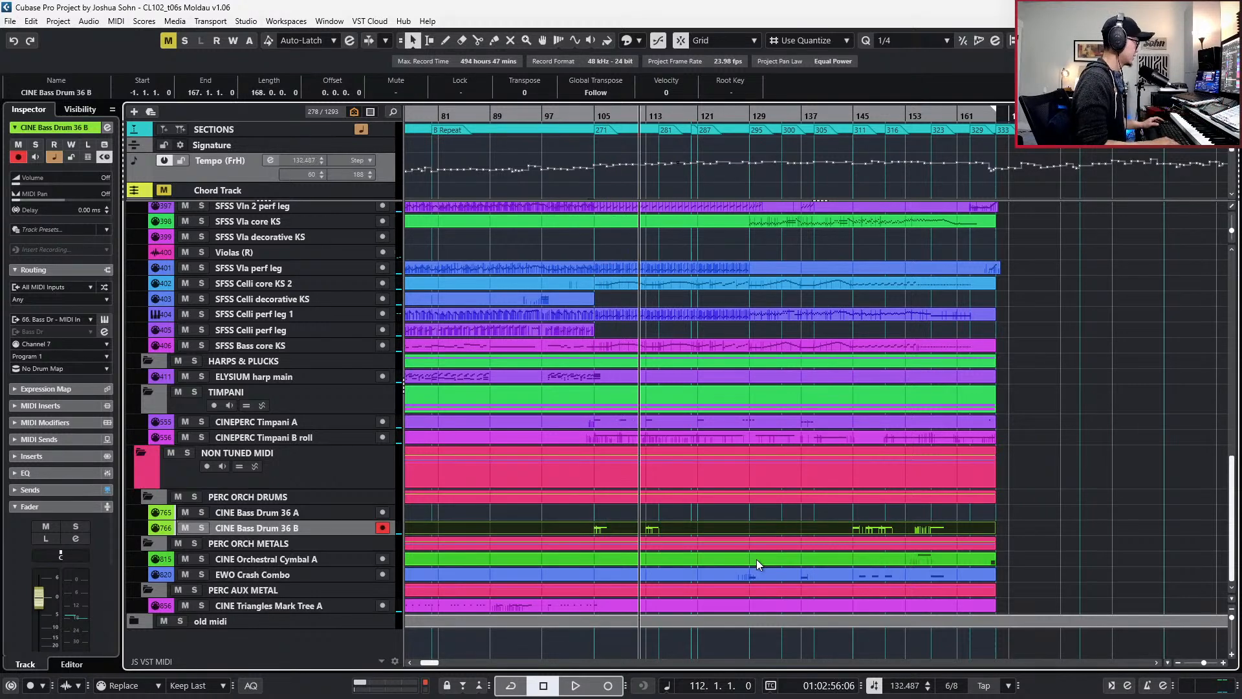
{"action": "key", "text": "KP_Add"}
{"action": "key", "text": "KP_Add"}
{"action": "key", "text": "KP_Add"}
{"action": "key", "text": "KP_Add"}
{"action": "key", "text": "KP_Add"}
{"action": "key", "text": "KP_Add"}
{"action": "key", "text": "KP_Add"}
{"action": "key", "text": "KP_Add"}
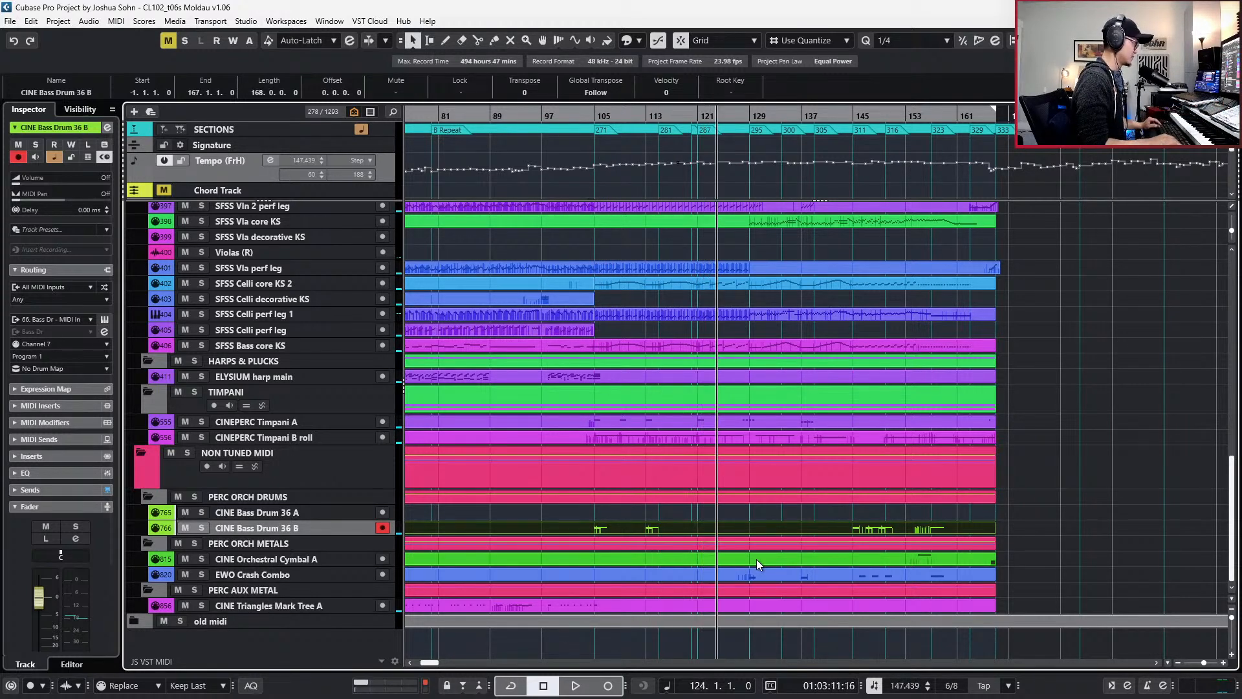
{"action": "key", "text": "KP_Add"}
{"action": "left_click", "coordinate": [755, 576]}
{"action": "key", "text": "KP_Add"}
{"action": "key", "text": "KP_Add"}
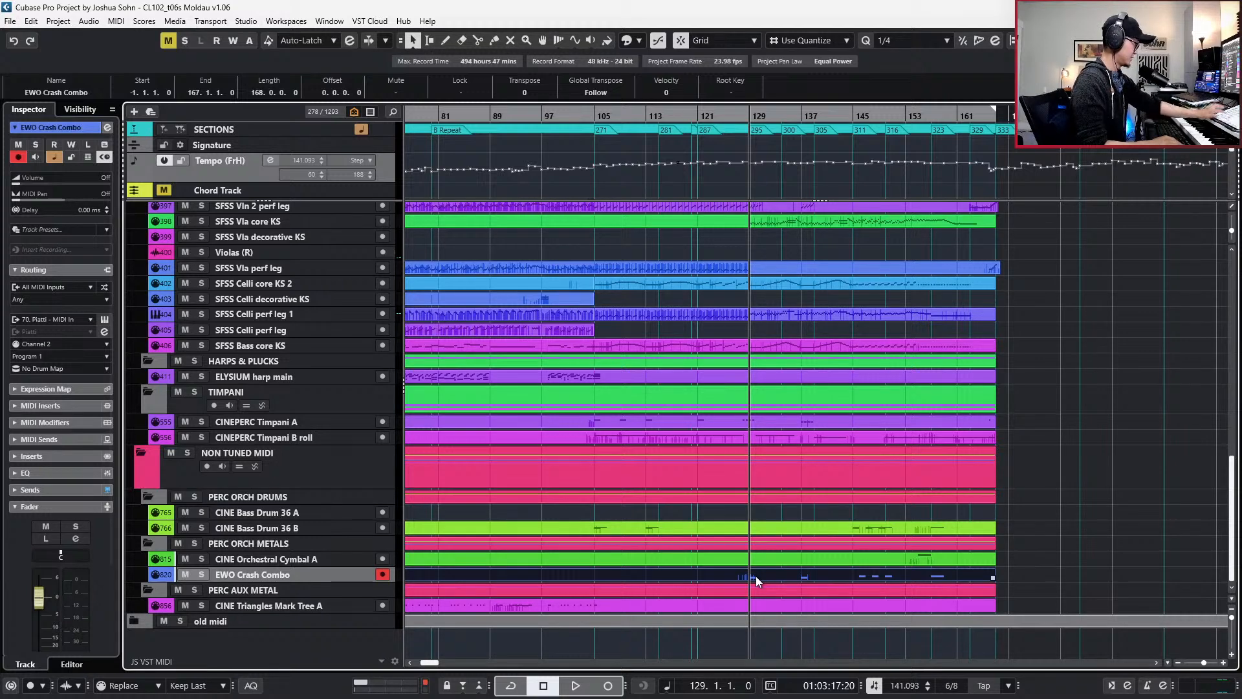
{"action": "left_click", "coordinate": [789, 561]}
{"action": "key", "text": "s"}
{"action": "left_click", "coordinate": [797, 567]}
{"action": "key", "text": "space"}
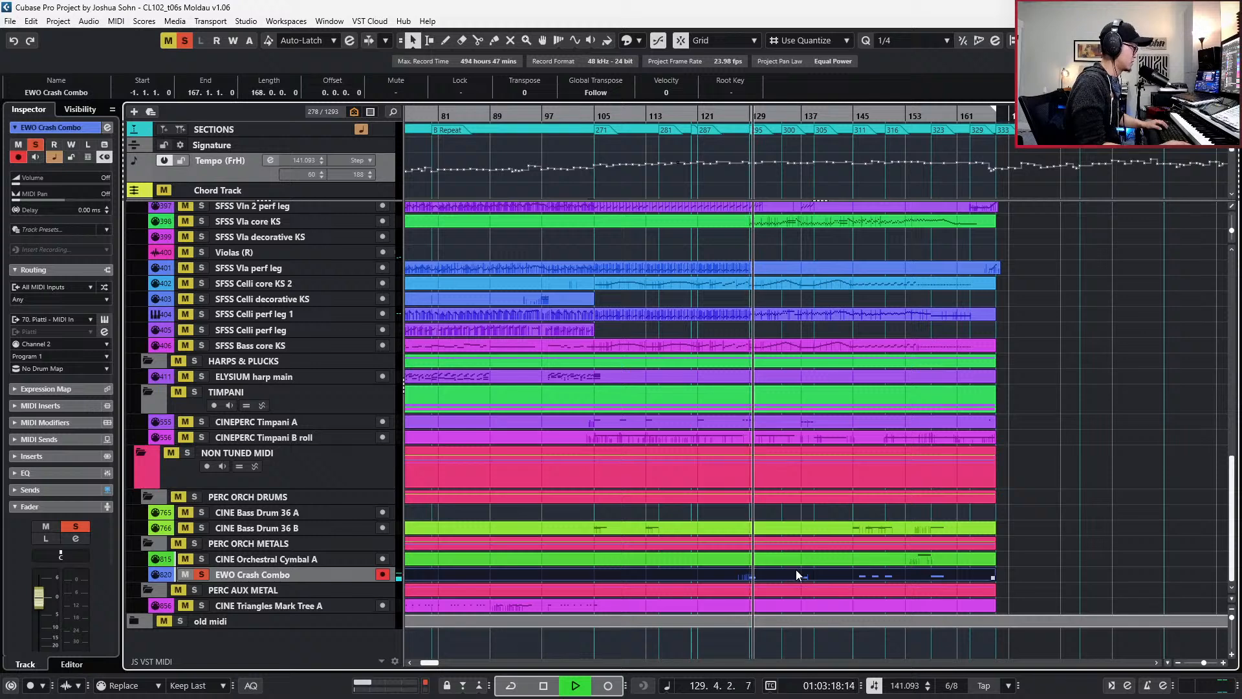
{"action": "key", "text": "space"}
{"action": "key", "text": "s"}
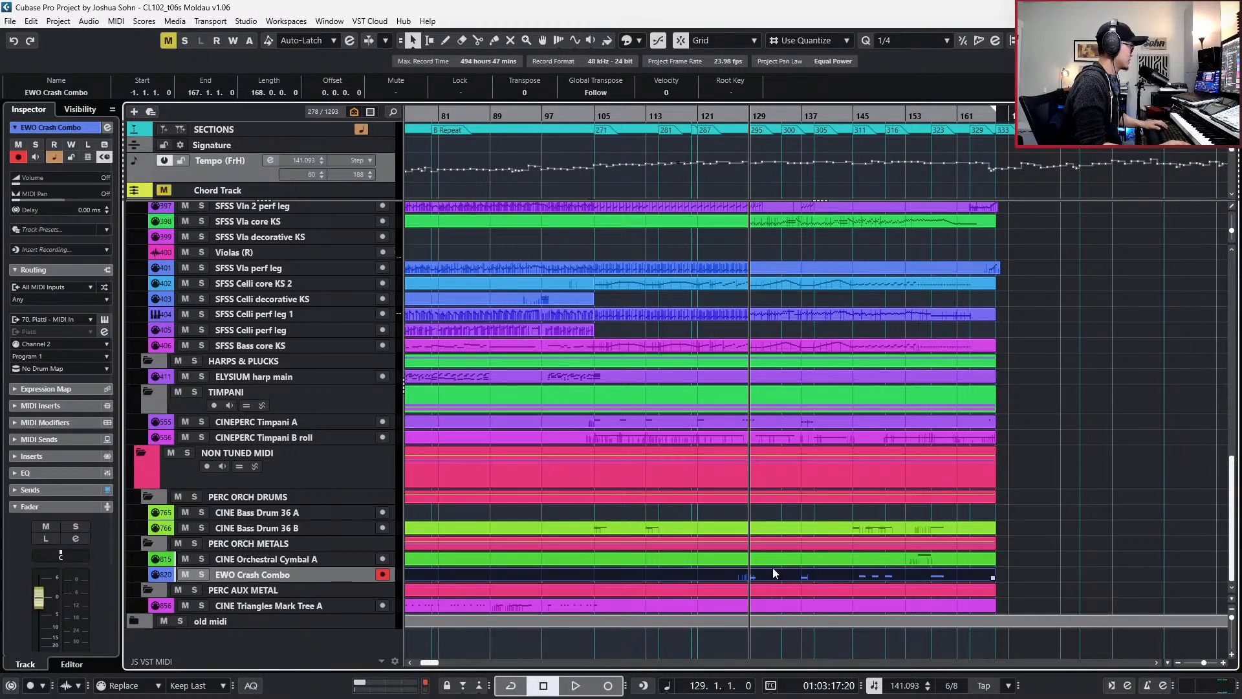
- Recheck the EWO Crash Combo entry soloed, and compare it with the full arrangement from bar 128
{"action": "left_click", "coordinate": [772, 564]}
{"action": "left_click", "coordinate": [774, 576]}
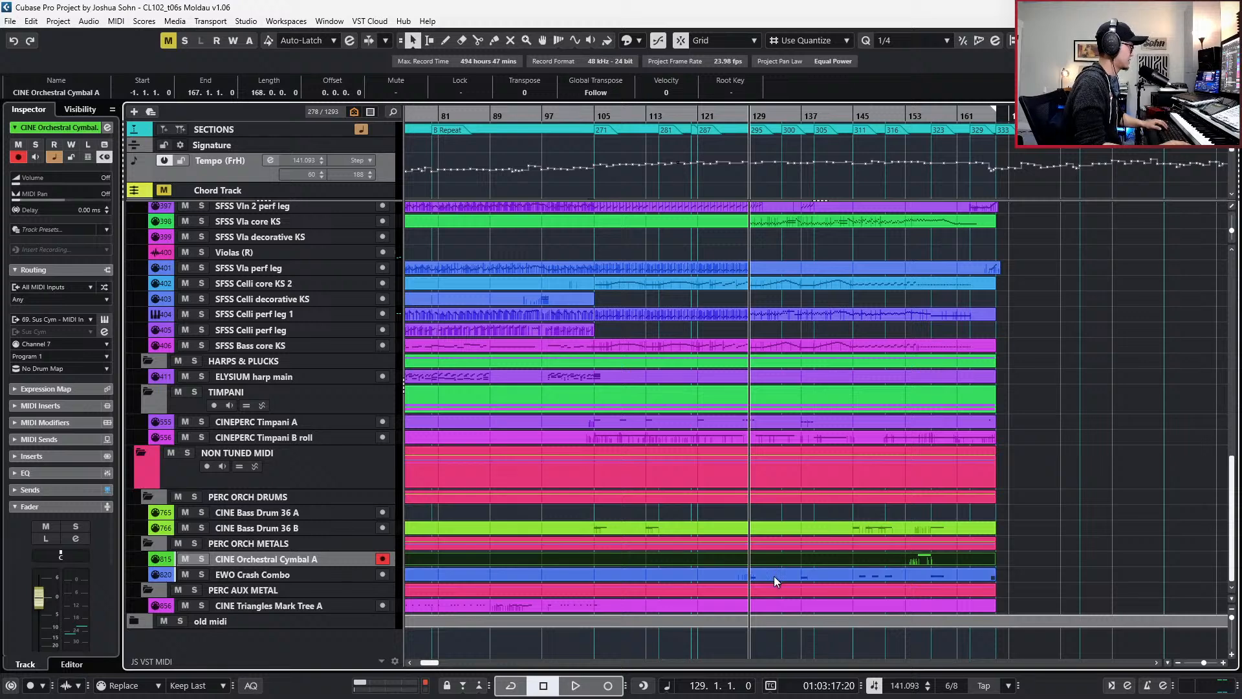
{"action": "key", "text": "s"}
{"action": "key", "text": "space"}
{"action": "key", "text": "space"}
{"action": "key", "text": "s"}
{"action": "key", "text": "KP_Subtract"}
{"action": "key", "text": "space"}
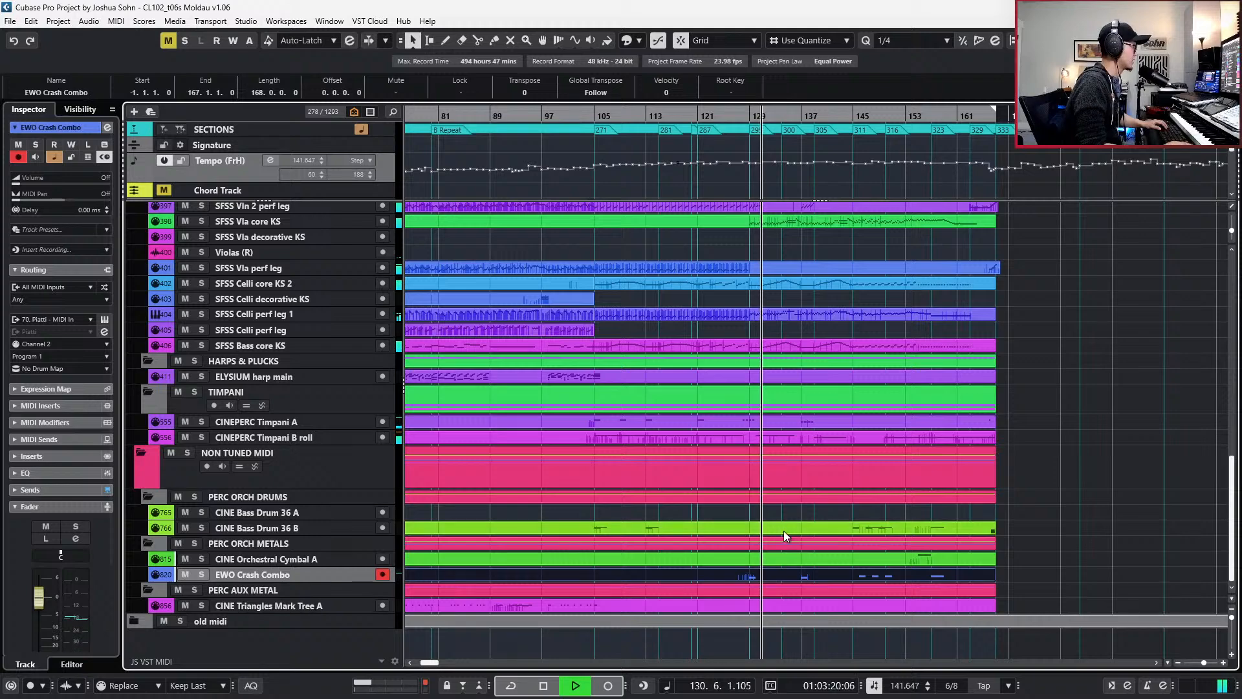
{"action": "key", "text": "space"}
- Solo CINEPERC Timpani A, open its part for editing, and move the group of E3 hits at bar 128 to bar 129
{"action": "left_click", "coordinate": [774, 421]}
{"action": "key", "text": "s"}
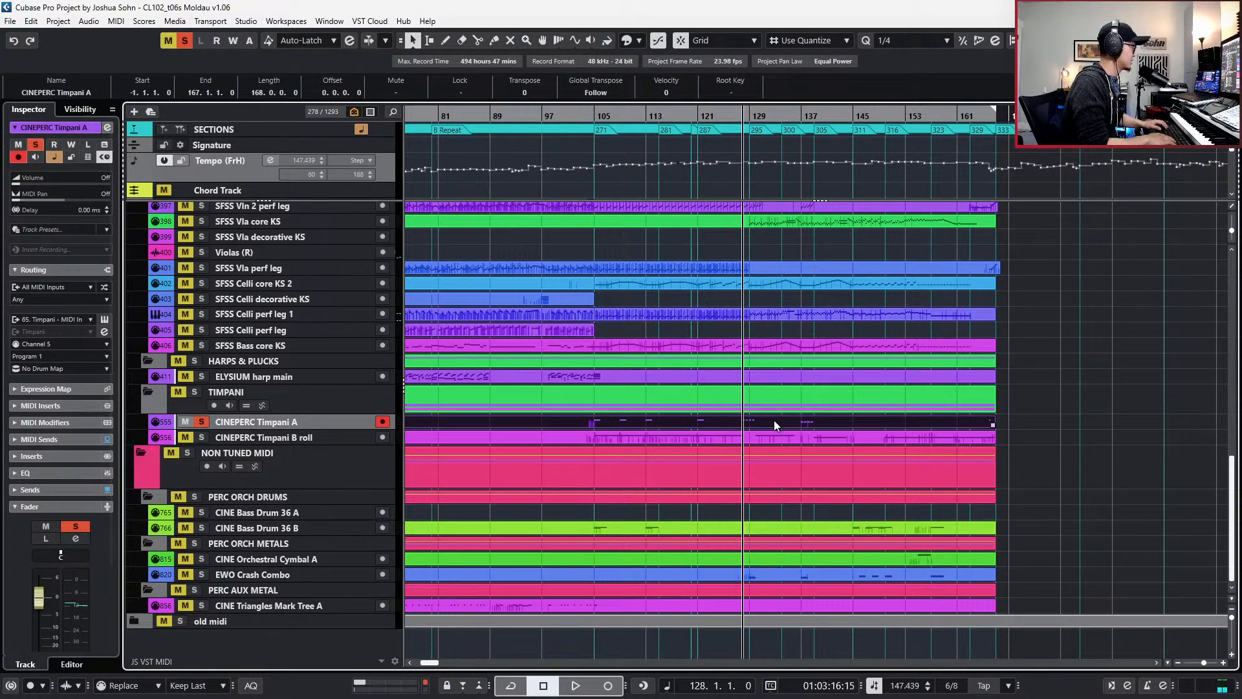
{"action": "double_click", "coordinate": [773, 420]}
{"action": "left_click_drag", "start_coordinate": [762, 390], "coordinate": [1008, 452]}
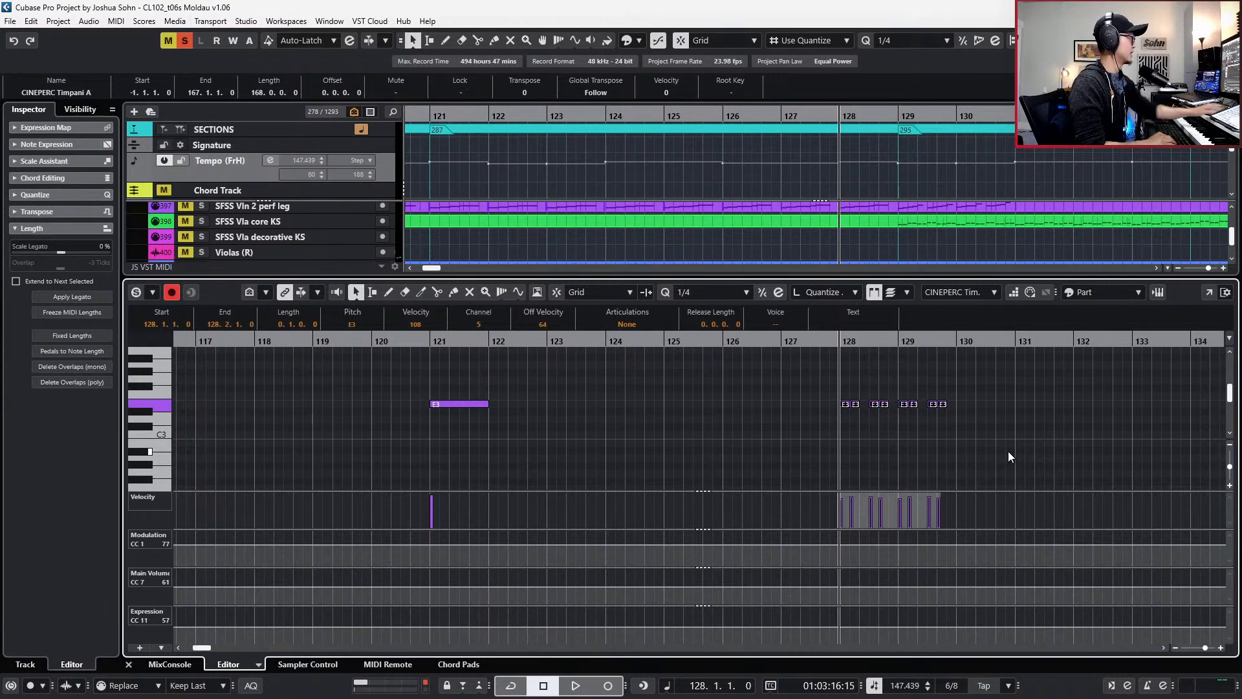
{"action": "key", "text": "ctrl+Right"}
{"action": "key", "text": "ctrl+Right"}
{"action": "key", "text": "ctrl+Right"}
{"action": "key", "text": "ctrl+Right"}
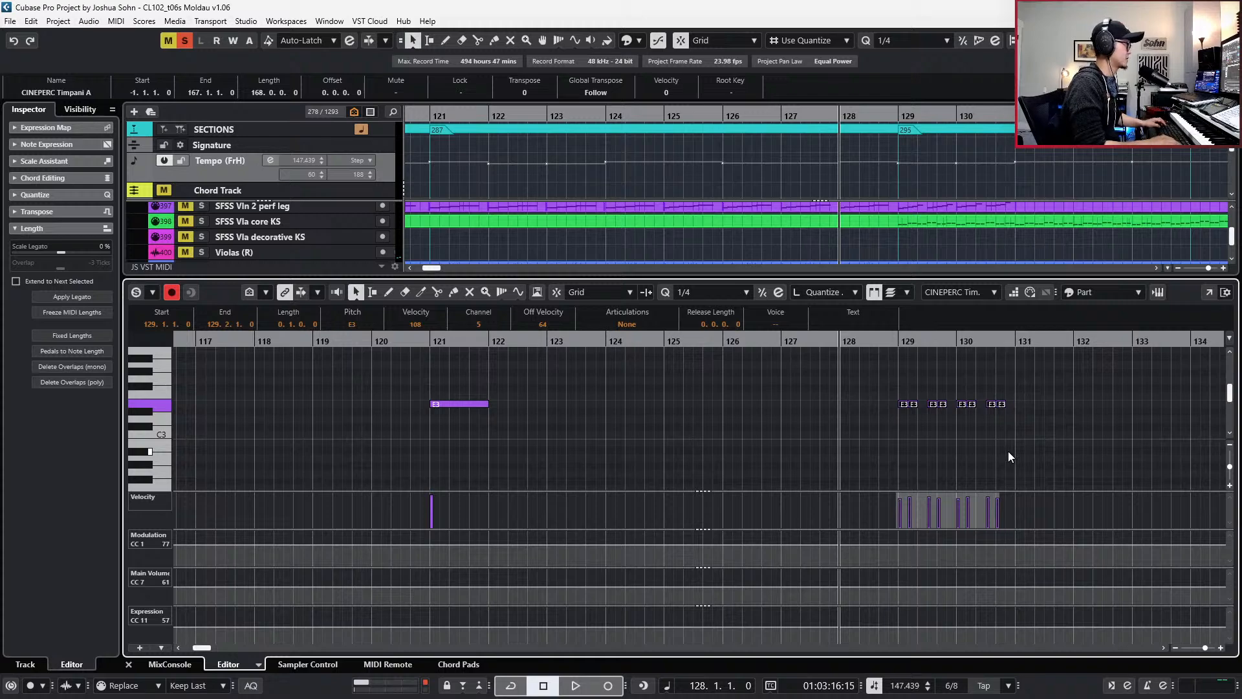
- Raise the velocities of the E3 hits at bar 129, taking the first to 124, and play them back from bar 128
{"action": "scroll", "coordinate": [928, 504], "scroll_direction": "down", "scroll_amount": 3}
{"action": "scroll", "coordinate": [893, 509], "scroll_direction": "right", "scroll_amount": 2}
{"action": "key", "text": "s"}
{"action": "key", "text": "space"}
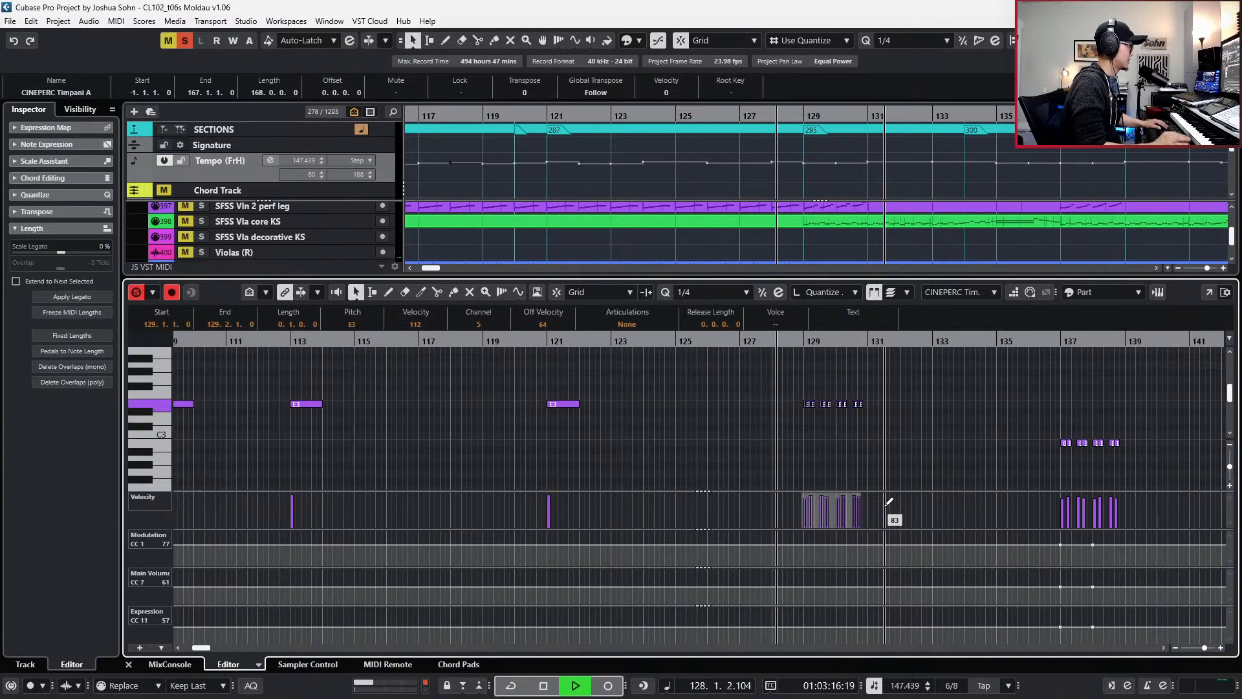
{"action": "key", "text": "g"}
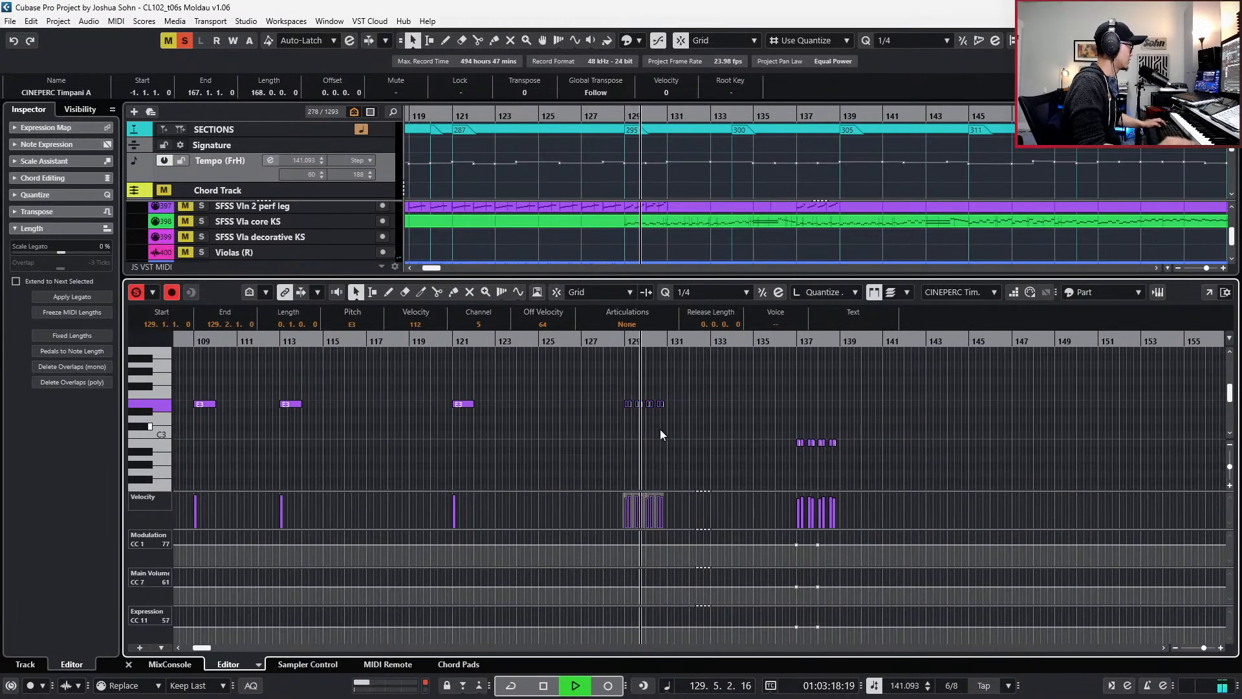
{"action": "key", "text": "space"}
{"action": "key", "text": "ctrl+shift+Up"}
{"action": "key", "text": "space"}
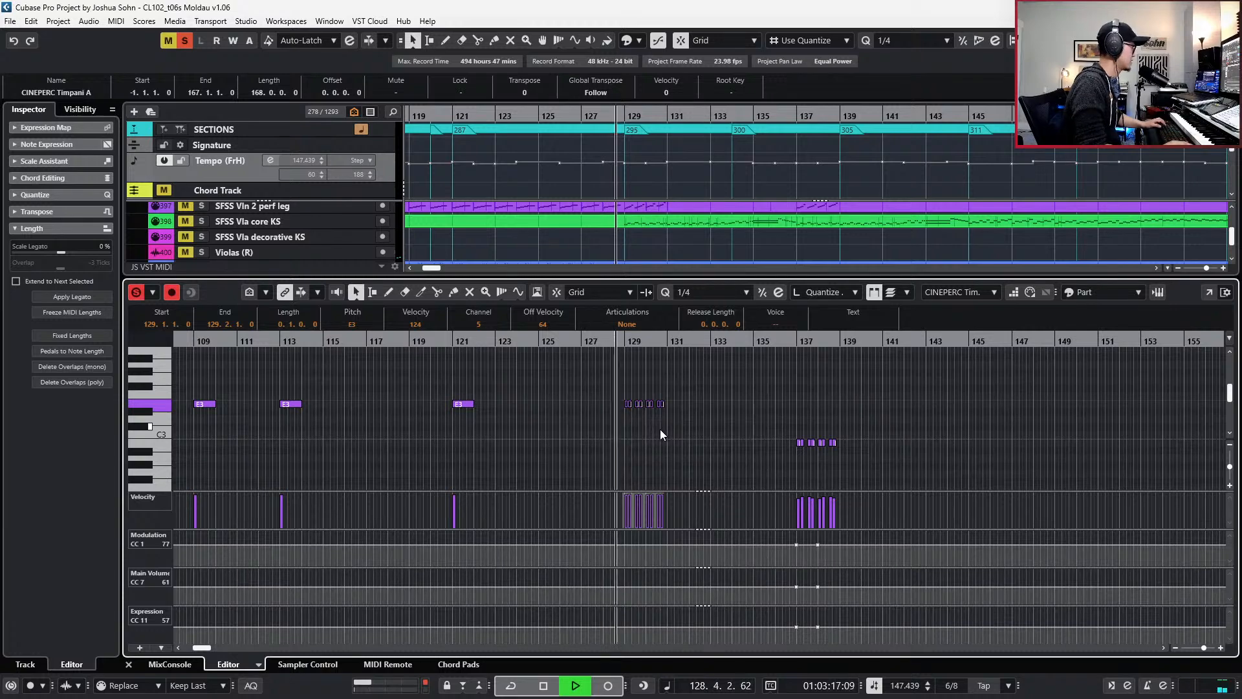
{"action": "key", "text": "space"}
- Raise Timpani A's expression level from bar 105, remove the expression points at bar 137, and play back the bar 129 hits
{"action": "key", "text": "g"}
{"action": "key", "text": "g"}
{"action": "key", "text": "g"}
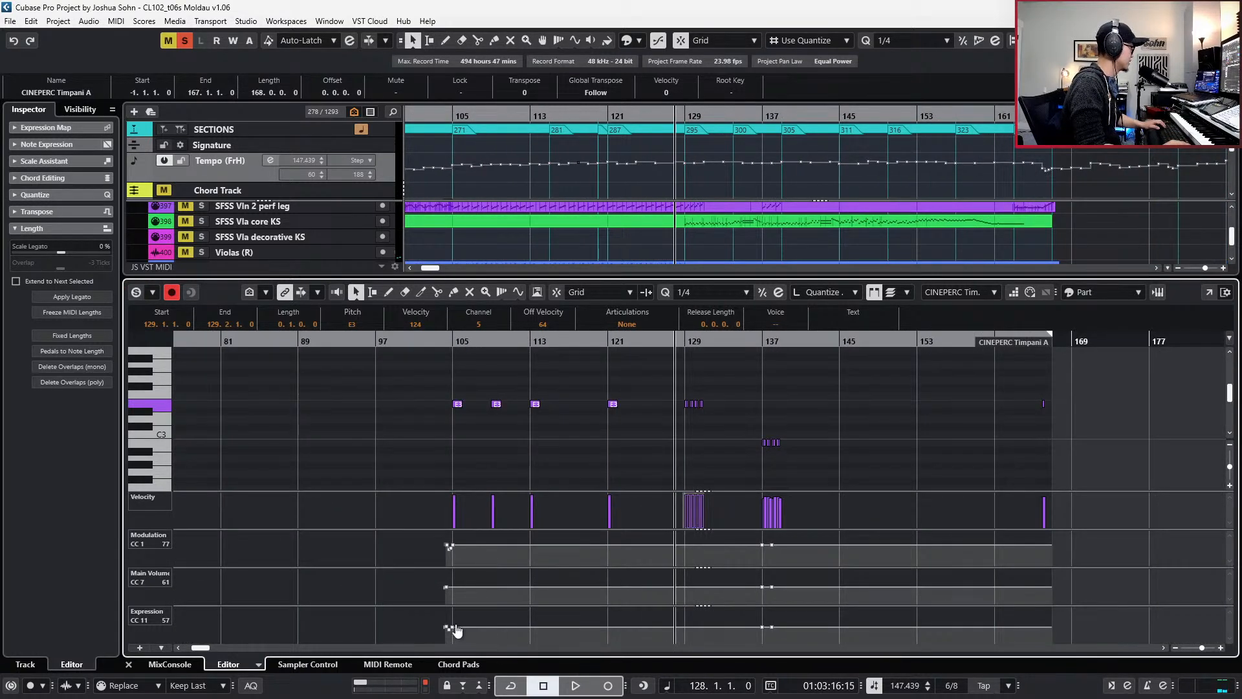
{"action": "left_click", "coordinate": [452, 621]}
{"action": "left_click", "coordinate": [767, 467]}
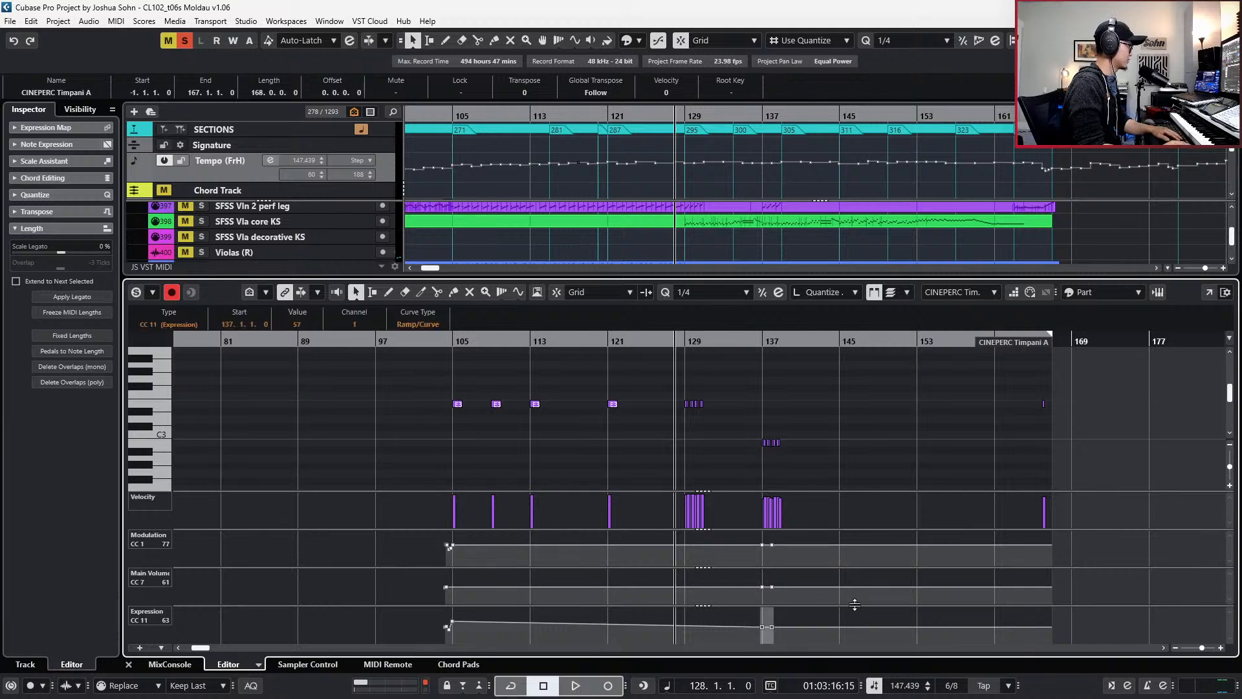
{"action": "key", "text": "space"}
{"action": "key", "text": "h"}
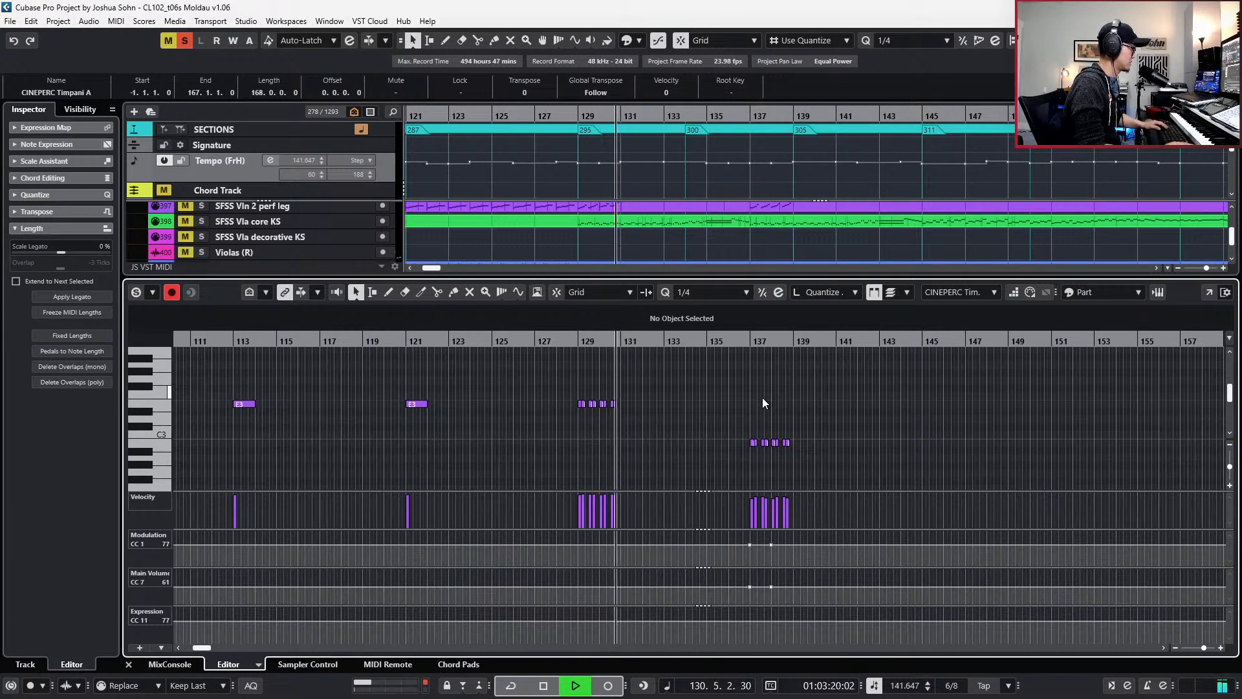
{"action": "key", "text": "space"}
- Close the Key Editor, unsolo Timpani A, and play the full arrangement from bar 127 to about bar 132
{"action": "key", "text": "Return"}
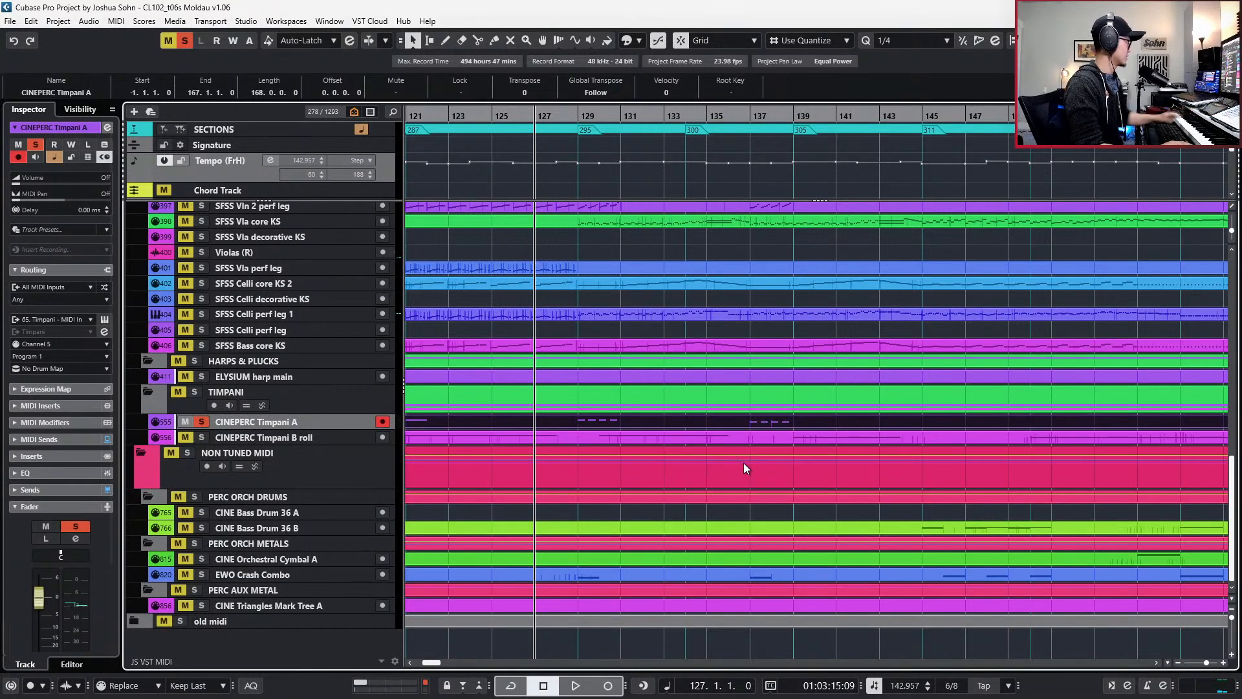
{"action": "key", "text": "s"}
{"action": "key", "text": "space"}
{"action": "key", "text": "g"}
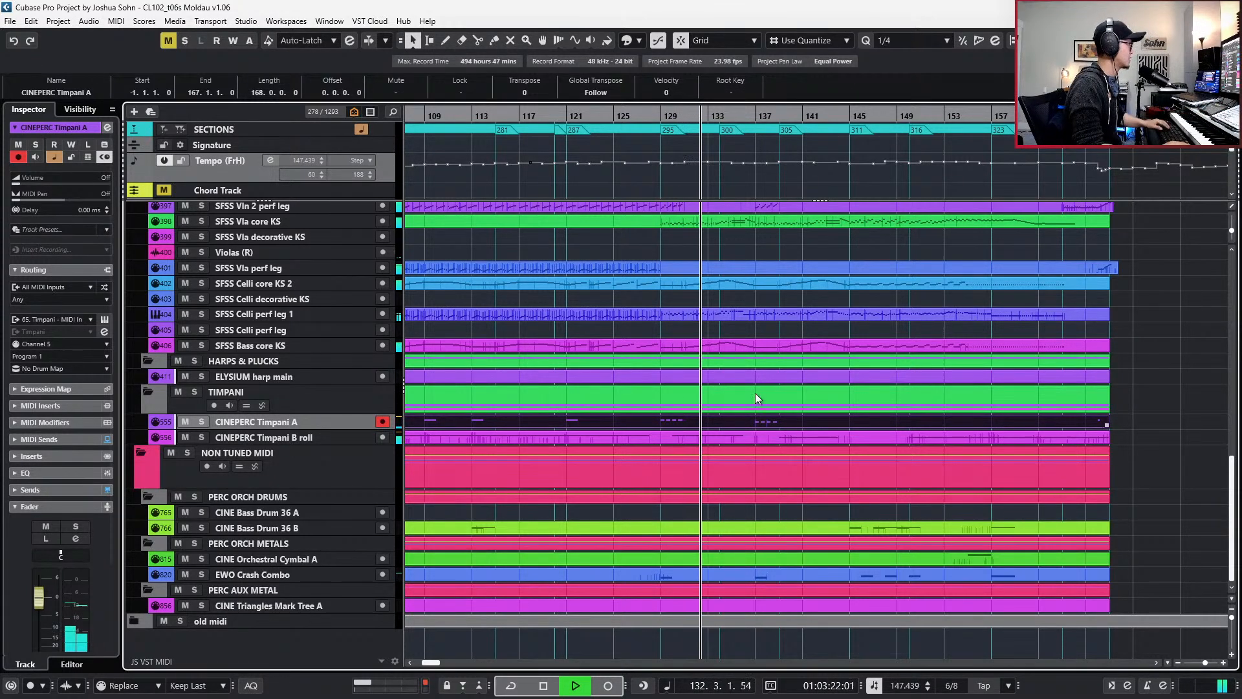
{"action": "key", "text": "space"}
- Open the Timpani B roll part and move its E1 roll note from bar 130 to bar 131 using a 1/1 quantize grid
{"action": "double_click", "coordinate": [718, 438]}
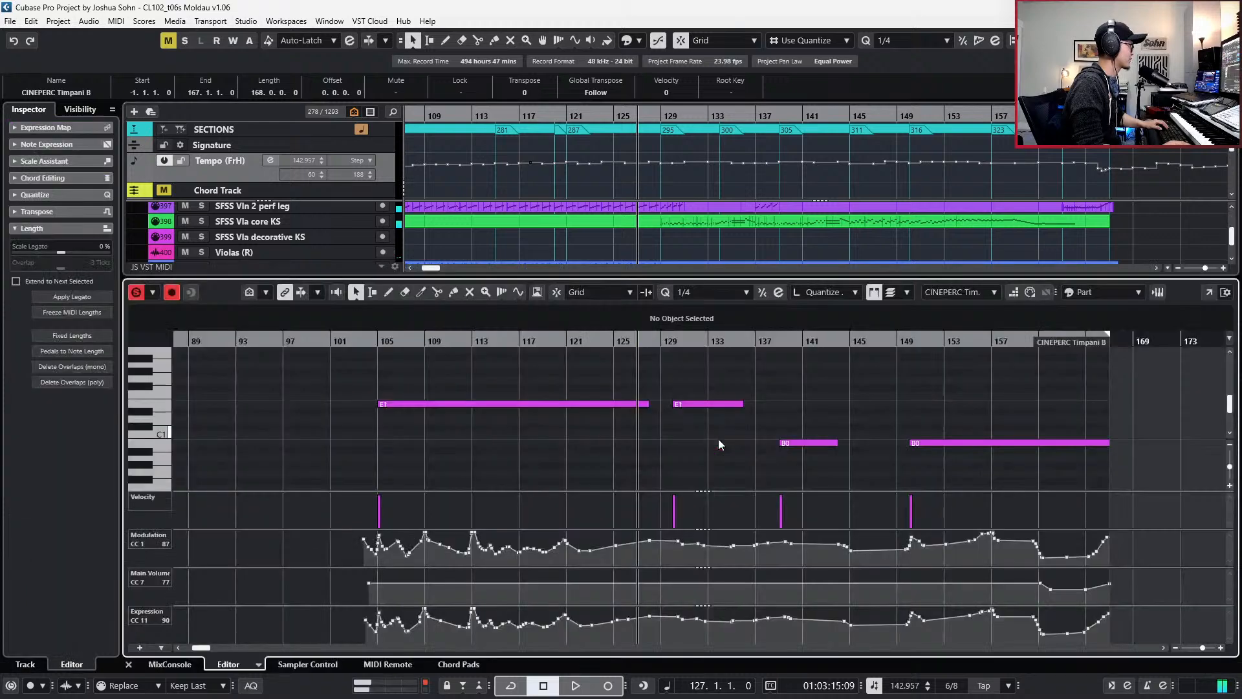
{"action": "left_click_drag", "start_coordinate": [706, 422], "coordinate": [716, 424]}
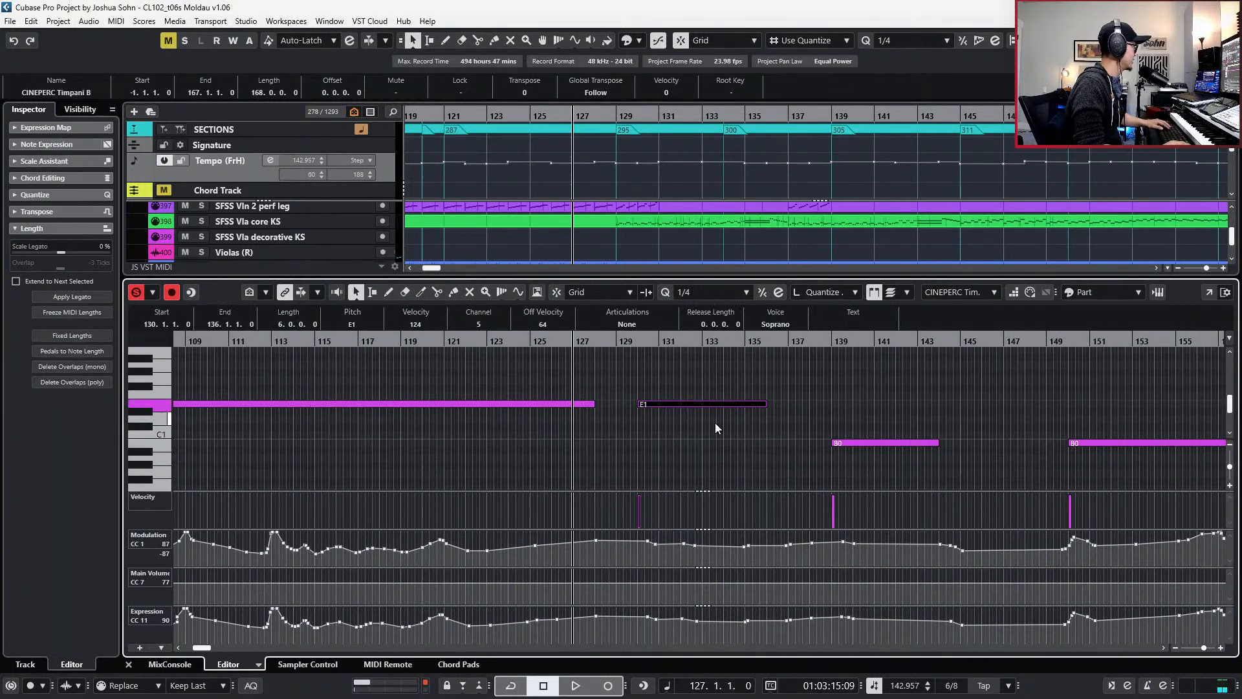
{"action": "key", "text": "alt+1"}
{"action": "key", "text": "ctrl+Right"}
{"action": "key", "text": "space"}
- Shift the Timpani B roll's modulation and expression points from about bars 130–138 one bar later while playing the passage
{"action": "left_click_drag", "start_coordinate": [646, 555], "coordinate": [790, 525]}
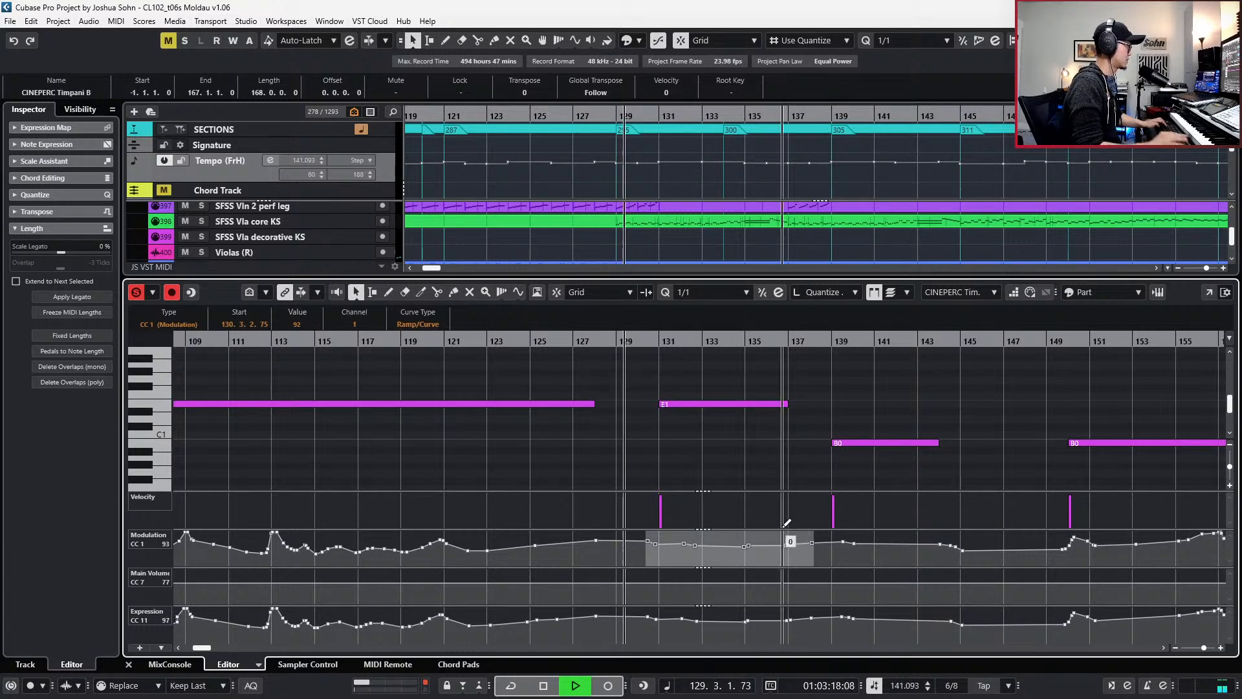
{"action": "key", "text": "ctrl+Right"}
{"action": "left_click_drag", "start_coordinate": [634, 639], "coordinate": [812, 587]}
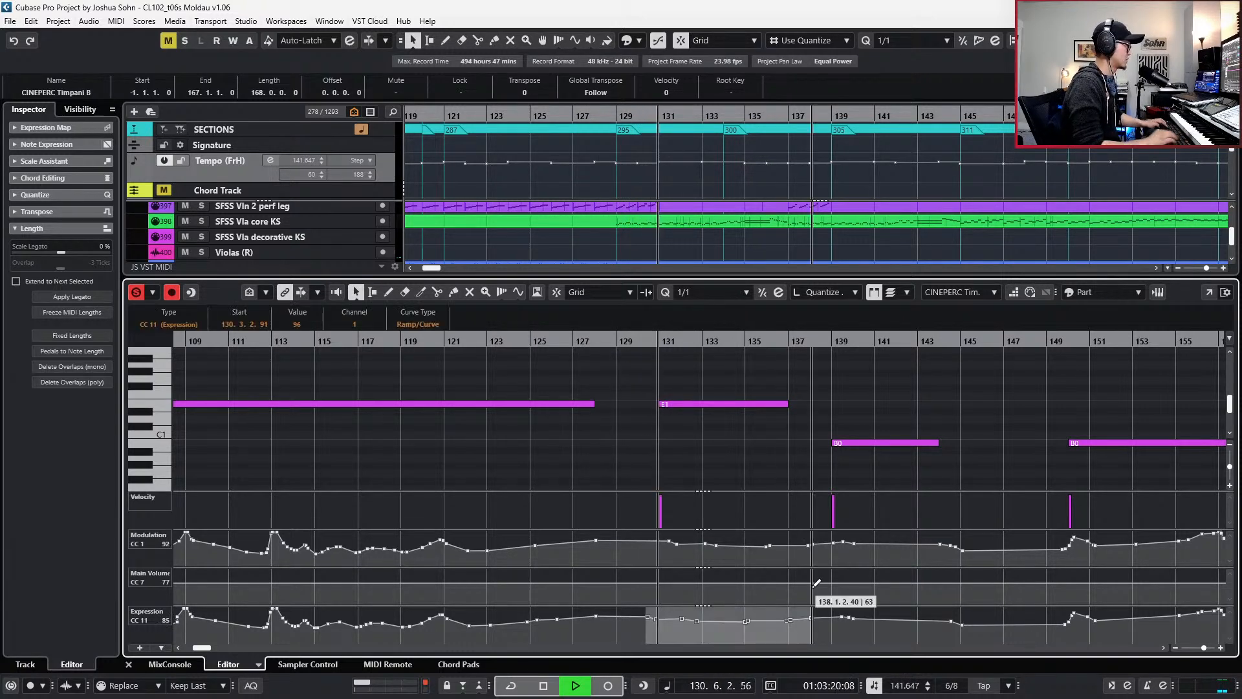
{"action": "key", "text": "ctrl+Right"}
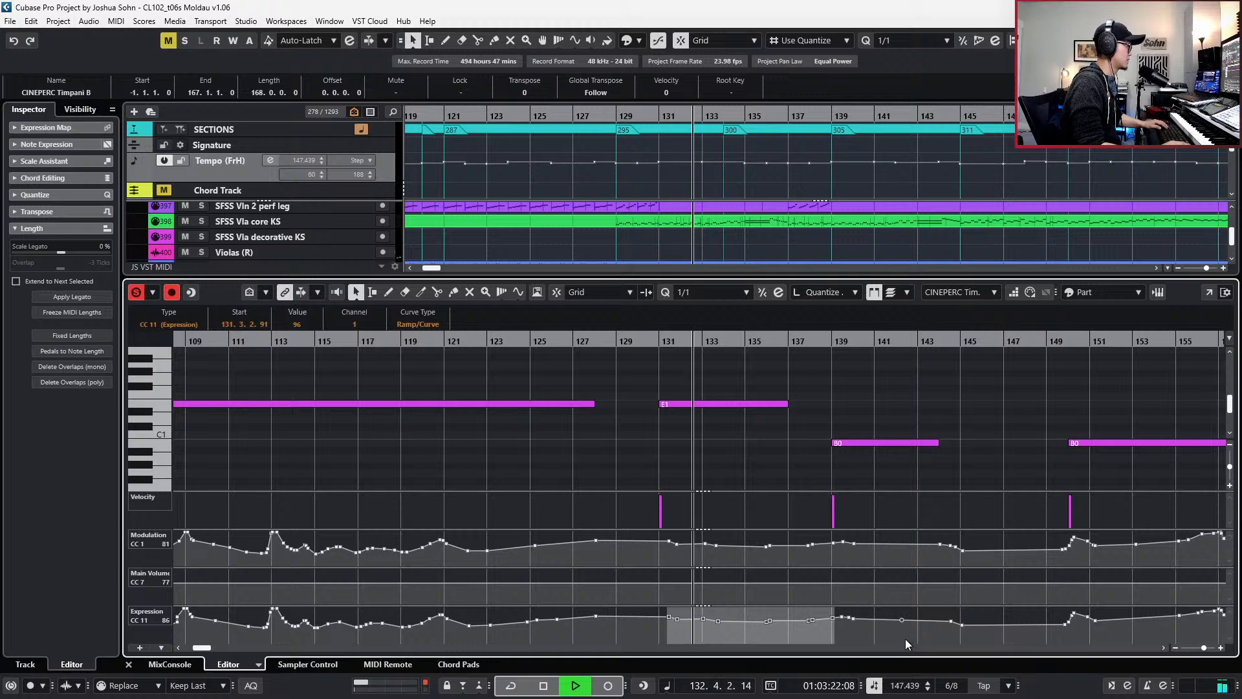
{"action": "key", "text": "space"}
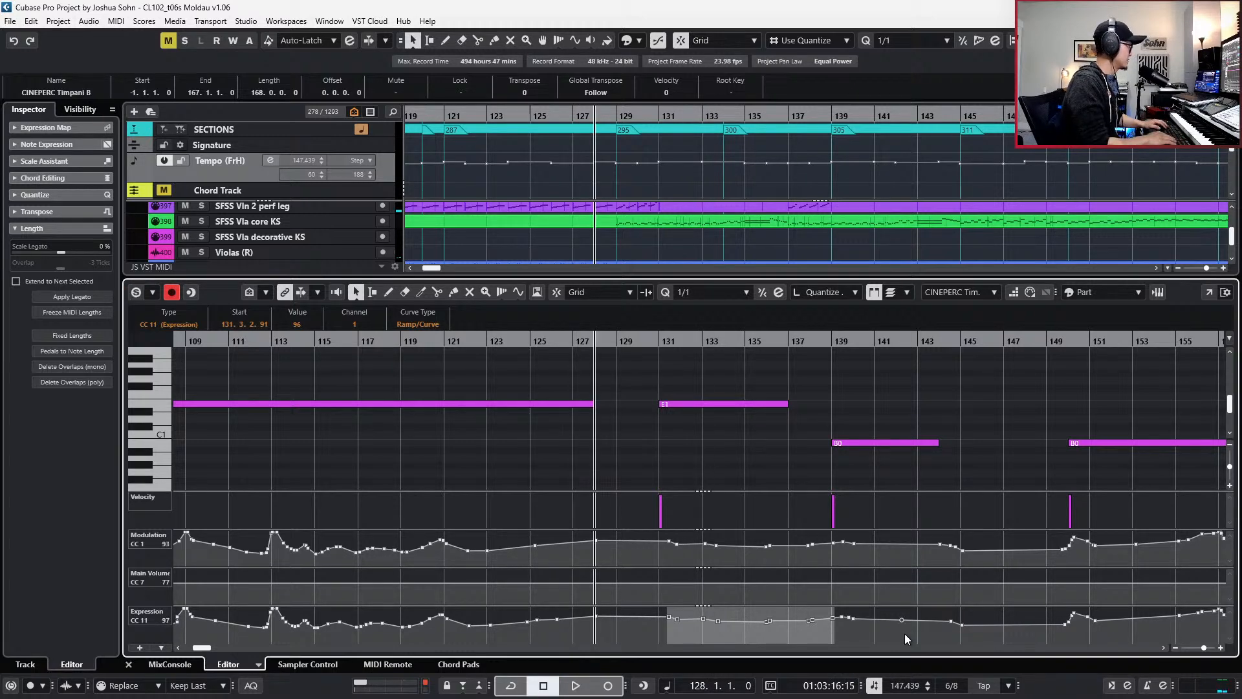
- Delete the Timpani B roll's expression points around bar 137 and reshape the curve to rise toward the end of the E1 roll
{"action": "left_click", "coordinate": [790, 421]}
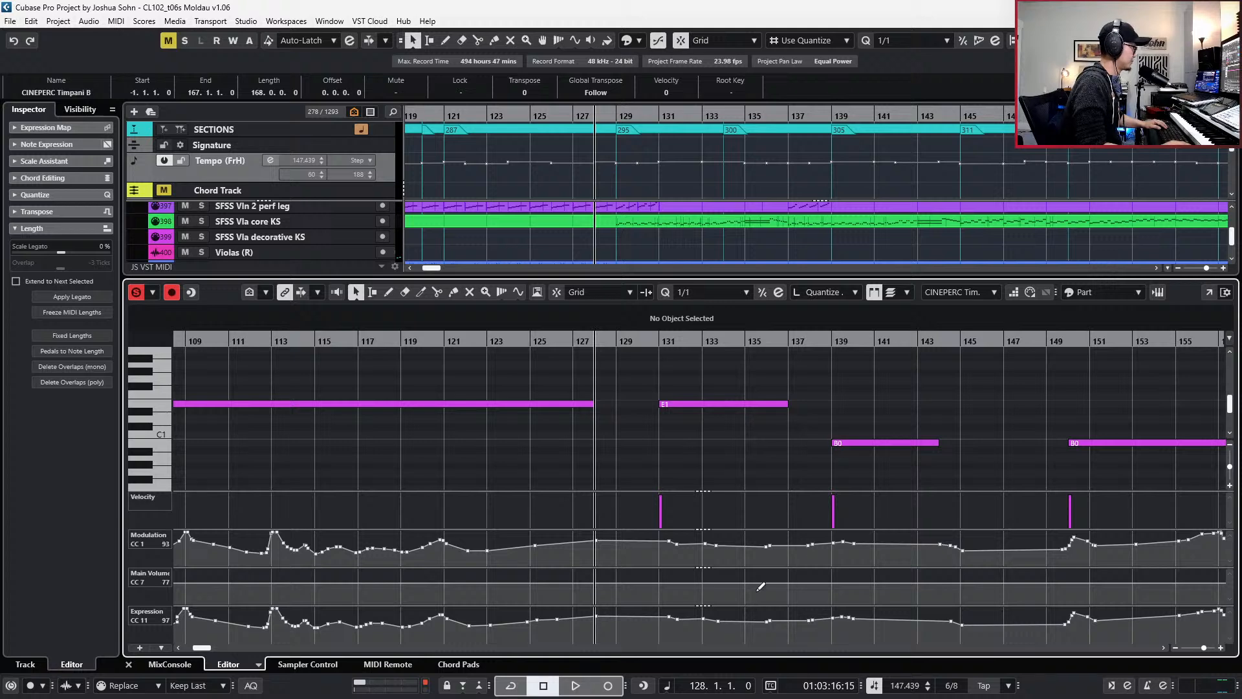
{"action": "left_click_drag", "start_coordinate": [783, 613], "coordinate": [817, 606]}
{"action": "key", "text": "Delete"}
{"action": "key", "text": "Delete"}
{"action": "left_click", "coordinate": [738, 622]}
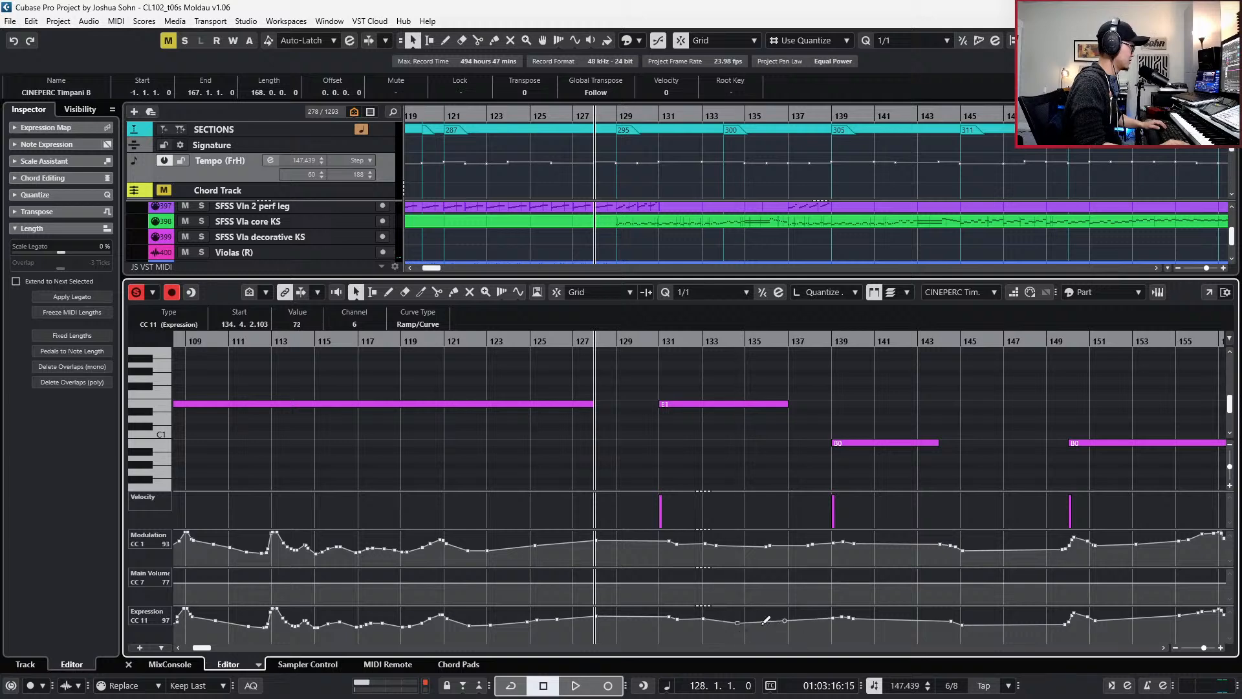
{"action": "left_click_drag", "start_coordinate": [737, 622], "coordinate": [783, 617]}
- Remove the roll's modulation points around bar 136, set the modulation at bar 137 to 90, and play back from bar 128
{"action": "key", "text": "space"}
{"action": "mouse_move", "coordinate": [763, 532]}
{"action": "left_mouse_down"}
{"action": "mouse_move", "coordinate": [784, 564]}
{"action": "mouse_move", "coordinate": [763, 541]}
{"action": "mouse_move", "coordinate": [794, 543]}
{"action": "left_mouse_up"}
{"action": "key", "text": "Delete"}
{"action": "left_click", "coordinate": [789, 540]}
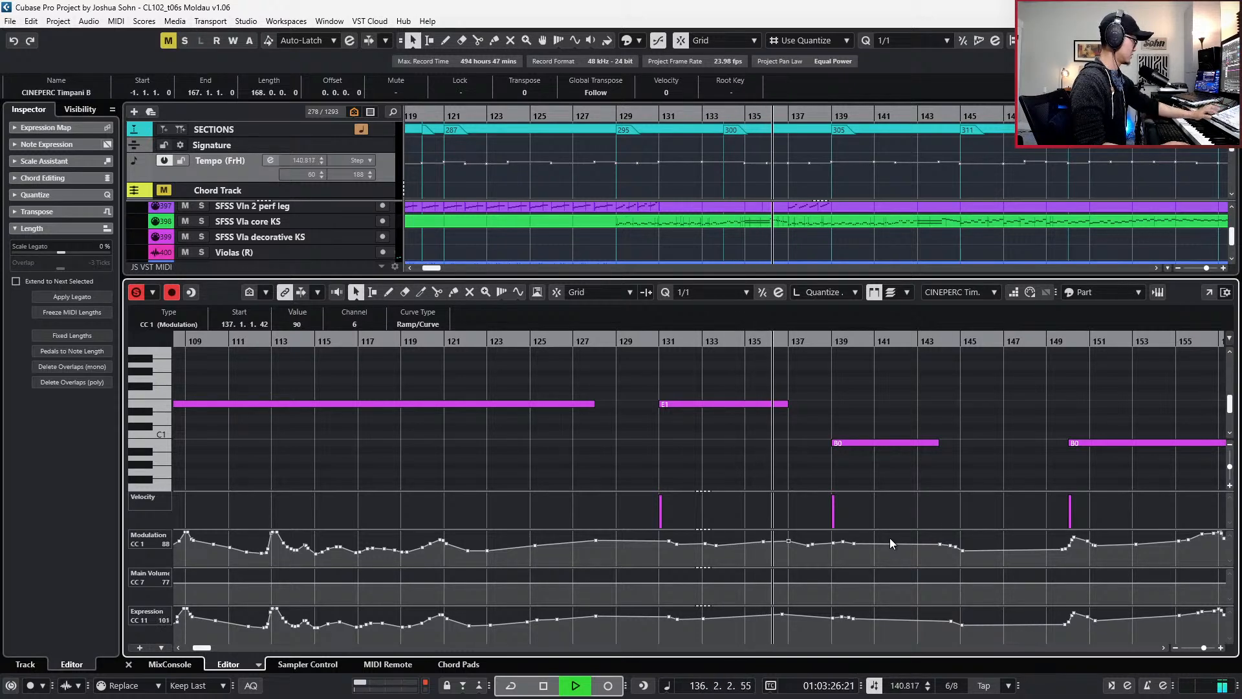
{"action": "key", "text": "space"}
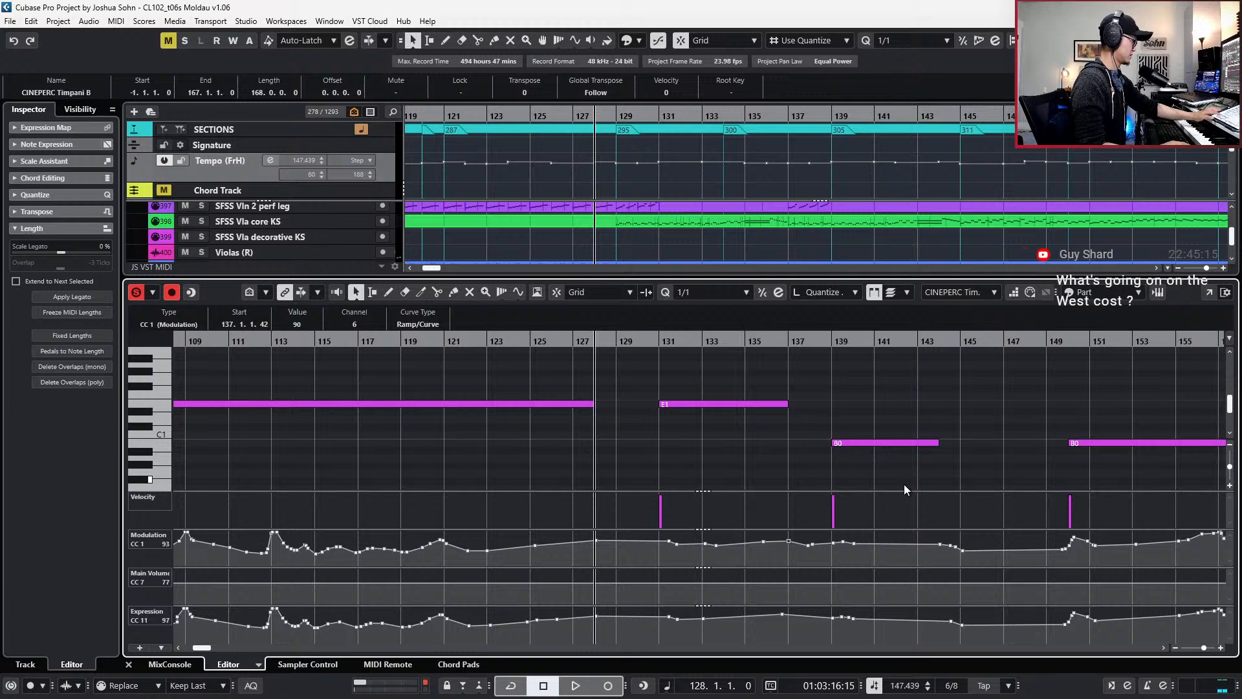
{"action": "left_click", "coordinate": [758, 405]}
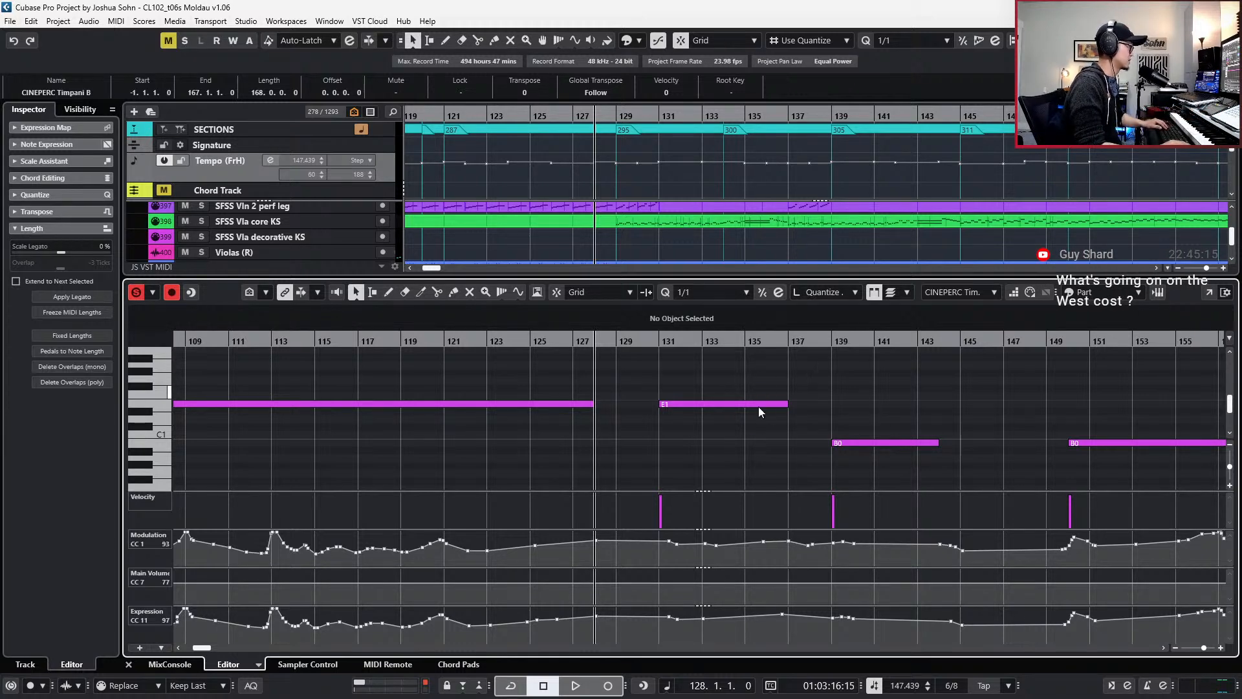
- Examine the Timpani B roll's E1 and B0 notes around bars 128–139 against the bar positions
{"action": "key", "text": "l"}
{"action": "scroll", "coordinate": [750, 414], "scroll_direction": "up", "scroll_amount": 3}
{"action": "scroll", "coordinate": [776, 446], "scroll_direction": "down", "scroll_amount": 3}
{"action": "scroll", "coordinate": [800, 440], "scroll_direction": "up", "scroll_amount": 4}
{"action": "key", "text": "KP_Add"}
{"action": "key", "text": "KP_Add"}
{"action": "key", "text": "KP_Add"}
{"action": "key", "text": "KP_Add"}
{"action": "key", "text": "KP_Add"}
{"action": "key", "text": "KP_Add"}
{"action": "key", "text": "KP_Add"}
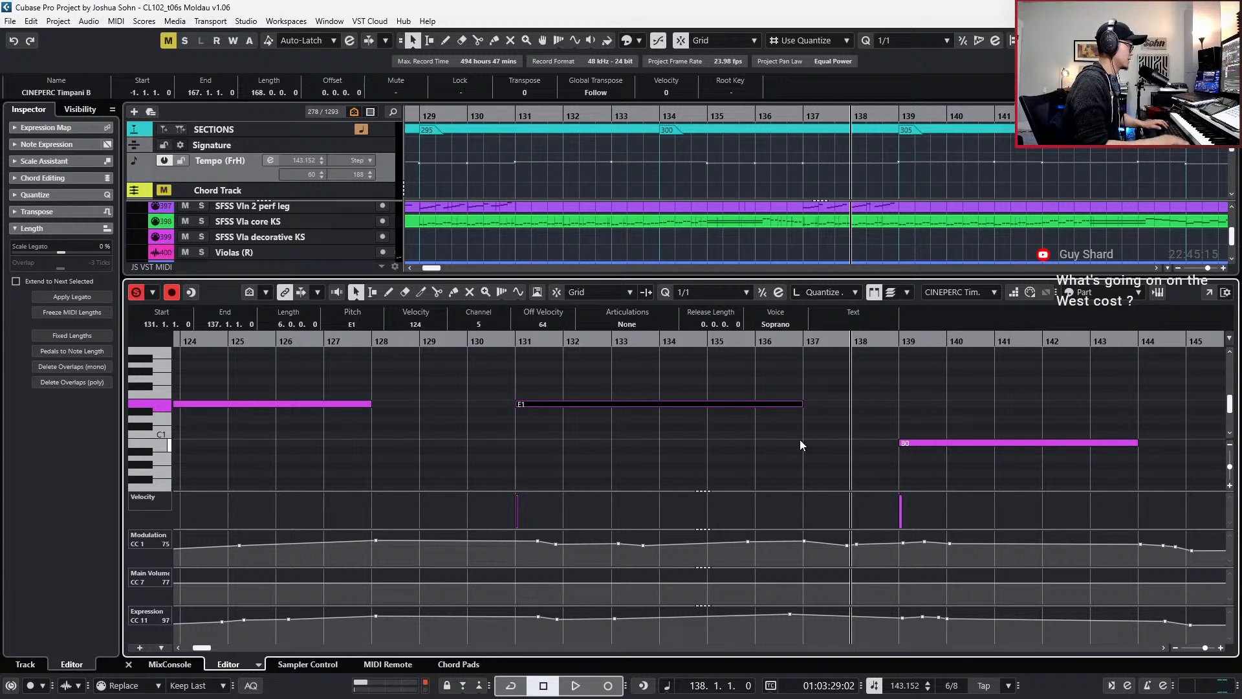
{"action": "key", "text": "KP_Subtract"}
{"action": "scroll", "coordinate": [763, 419], "scroll_direction": "right", "scroll_amount": 2}
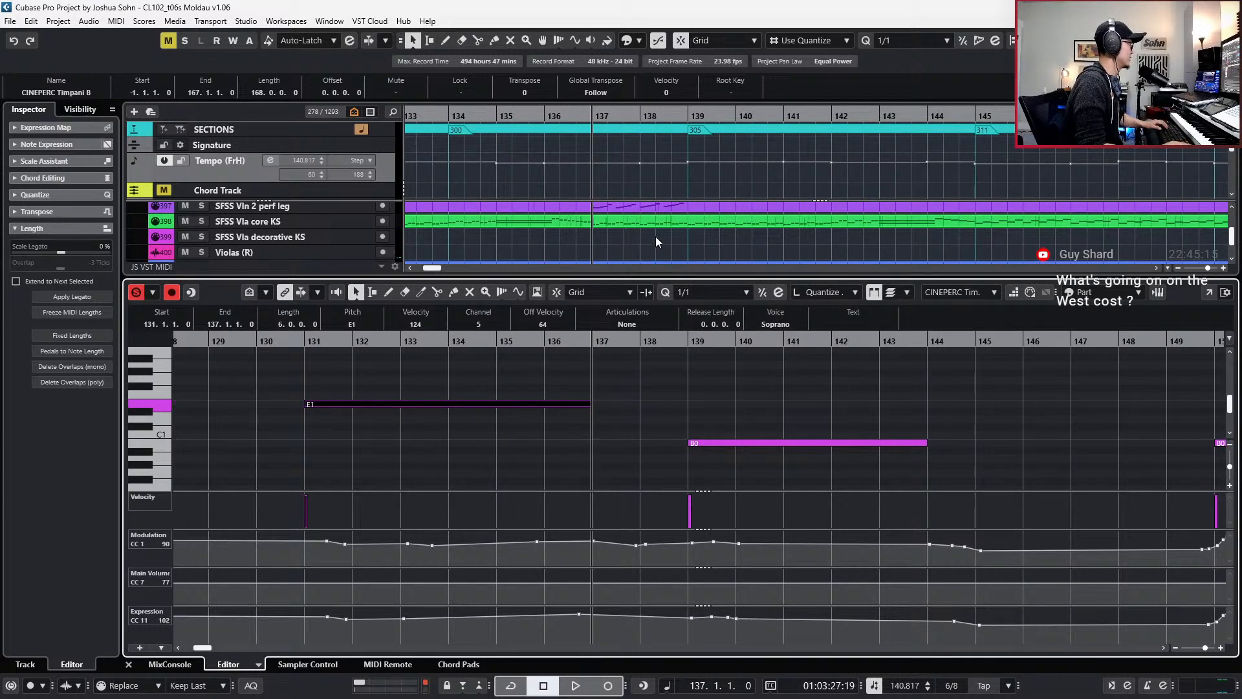
- Return to the full arrangement, select the CINEPERC Timpani A part, and play back from bar 128
{"action": "key", "text": "ctrl+alt+e"}
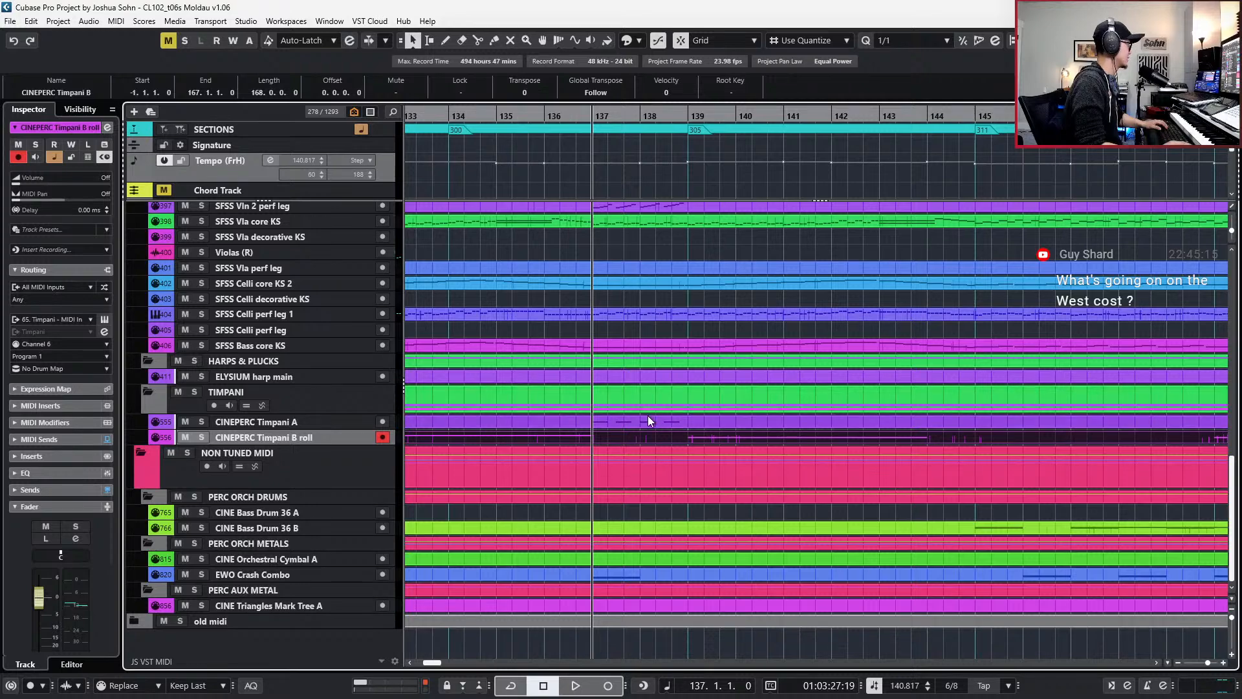
{"action": "left_click", "coordinate": [660, 421]}
{"action": "scroll", "coordinate": [668, 421], "scroll_direction": "down", "scroll_amount": 2}
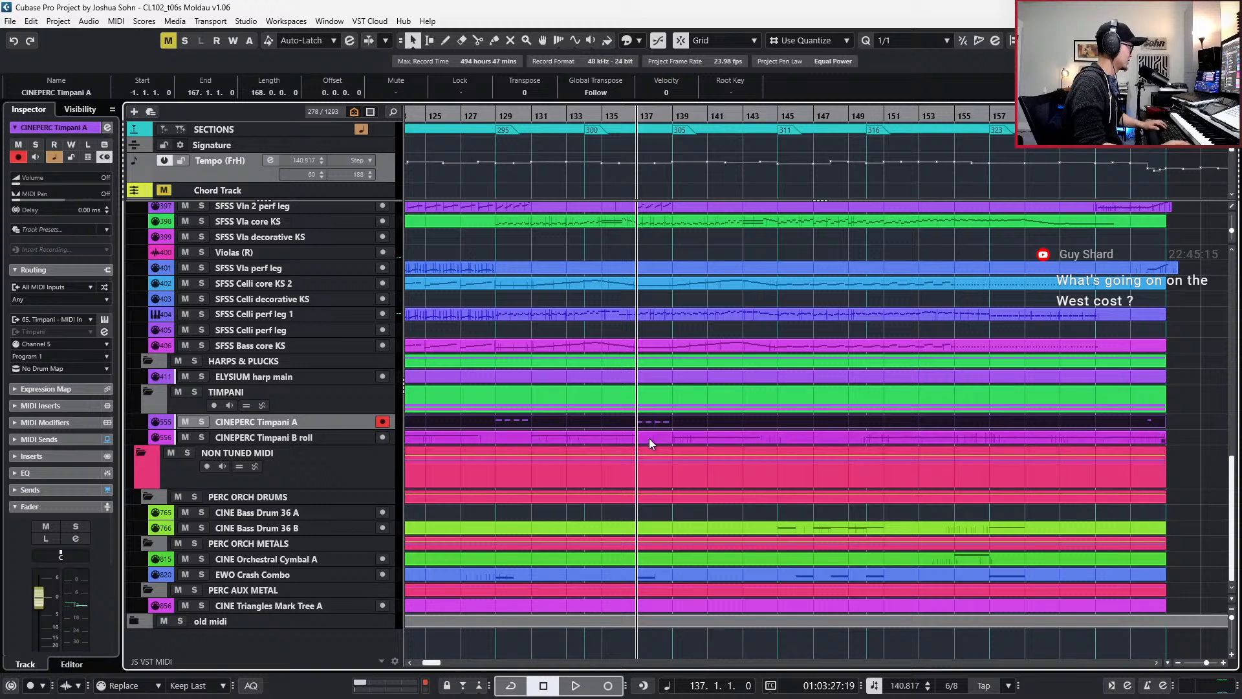
{"action": "key", "text": "KP_Subtract"}
{"action": "key", "text": "KP_Subtract"}
{"action": "key", "text": "KP_Subtract"}
{"action": "key", "text": "space"}
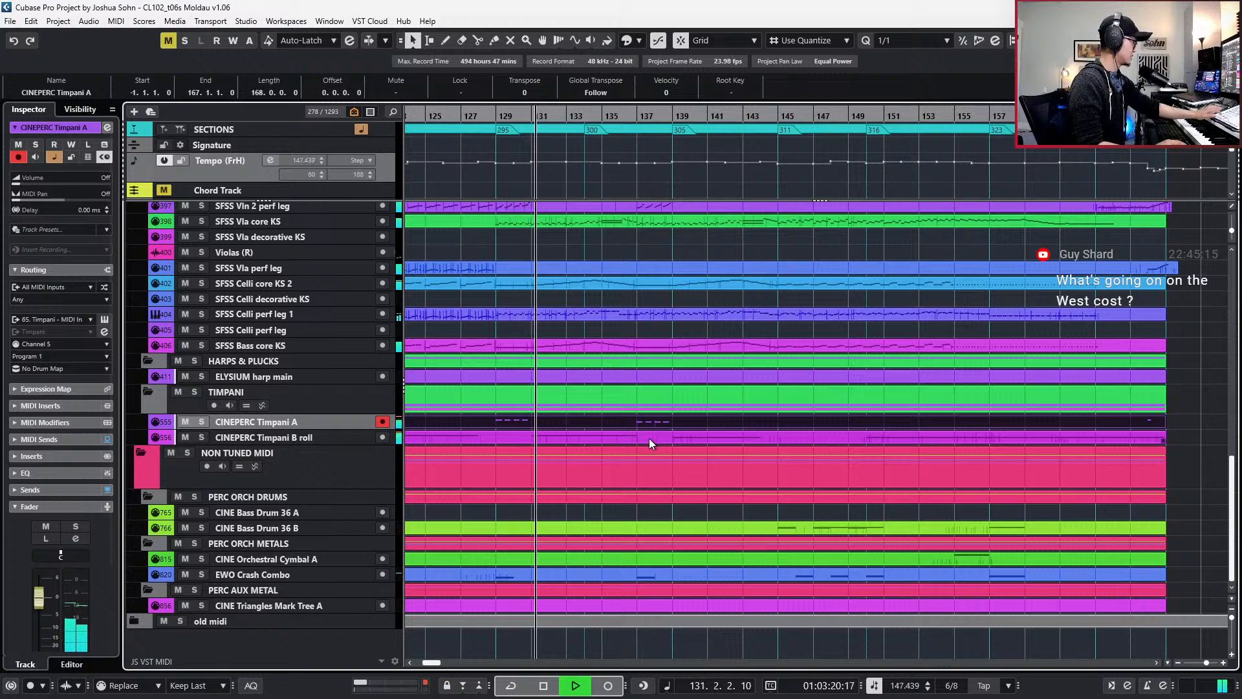
{"action": "key", "text": "space"}
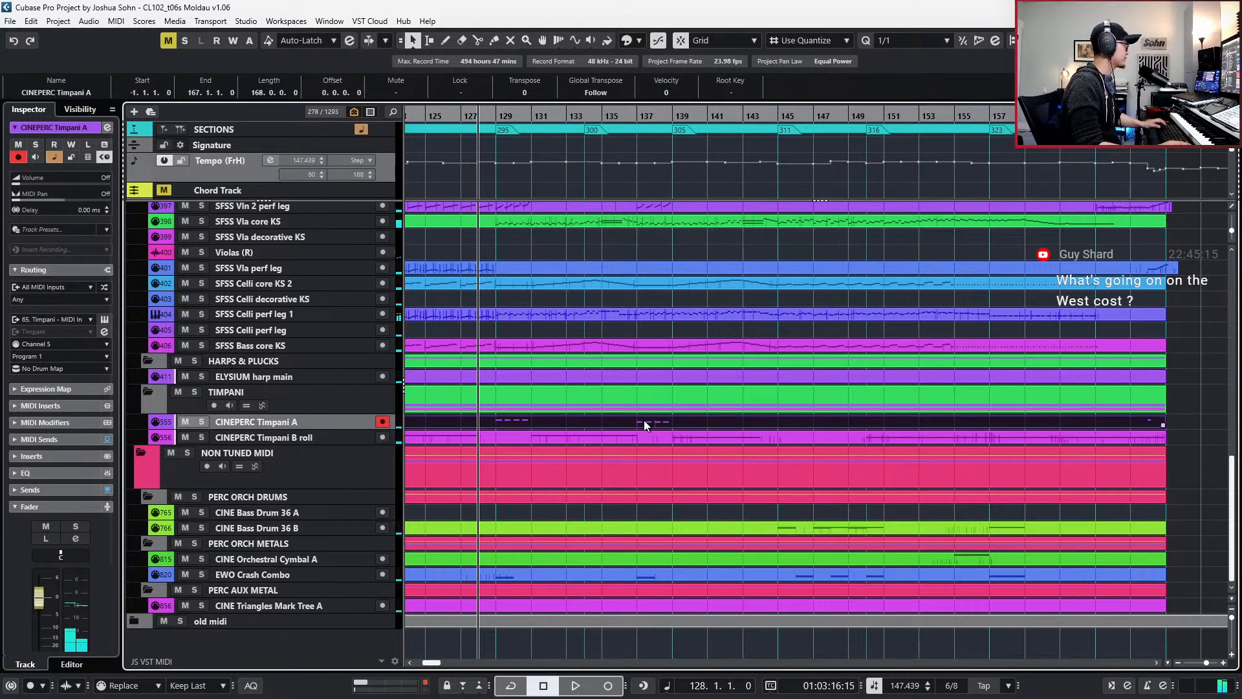
- Open the Timpani A part, raise its main volume to 85, delete the volume points around bar 137, and audition it
{"action": "double_click", "coordinate": [643, 421]}
{"action": "key", "text": "s"}
{"action": "scroll", "coordinate": [582, 449], "scroll_direction": "left", "scroll_amount": 5}
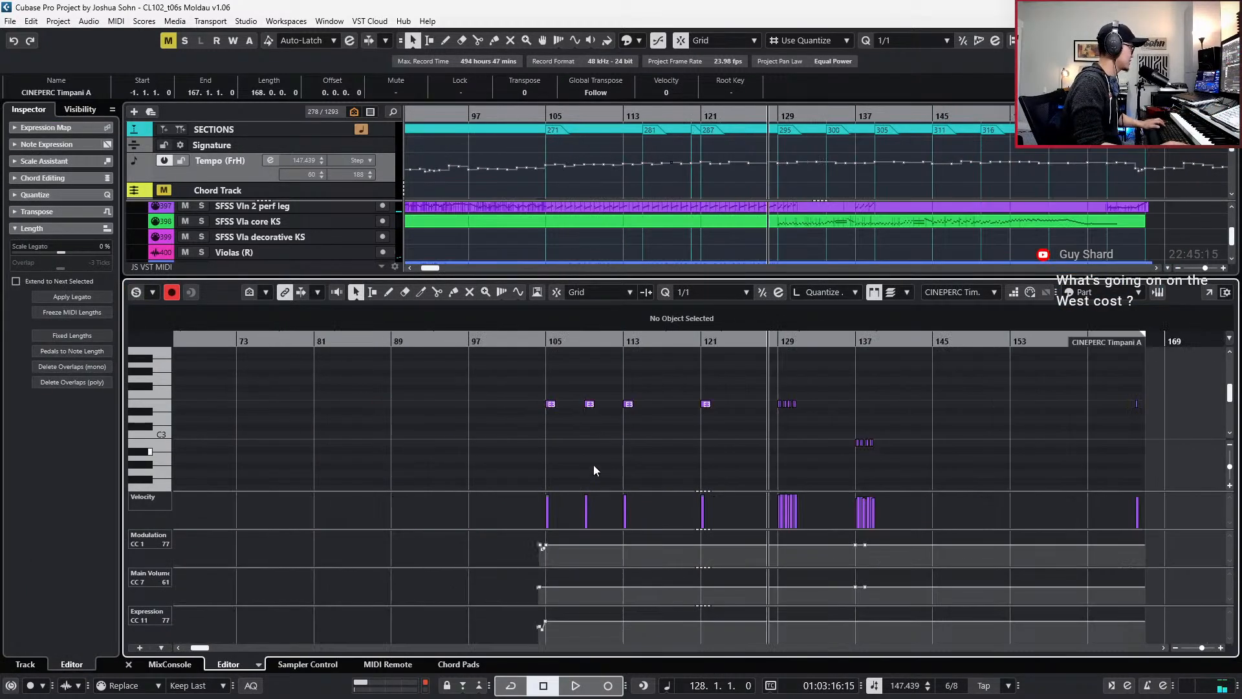
{"action": "scroll", "coordinate": [715, 493], "scroll_direction": "up", "scroll_amount": 1}
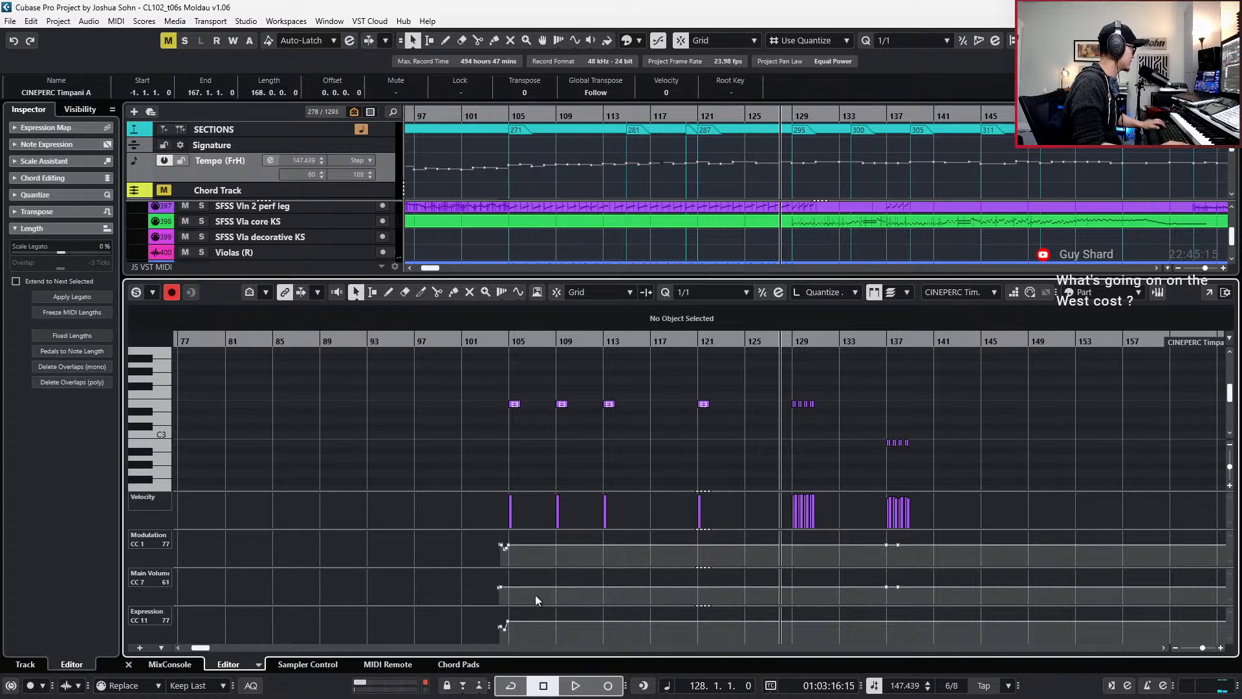
{"action": "left_click", "coordinate": [504, 588]}
{"action": "left_click_drag", "start_coordinate": [868, 594], "coordinate": [932, 570]}
{"action": "key", "text": "Delete"}
{"action": "key", "text": "space"}
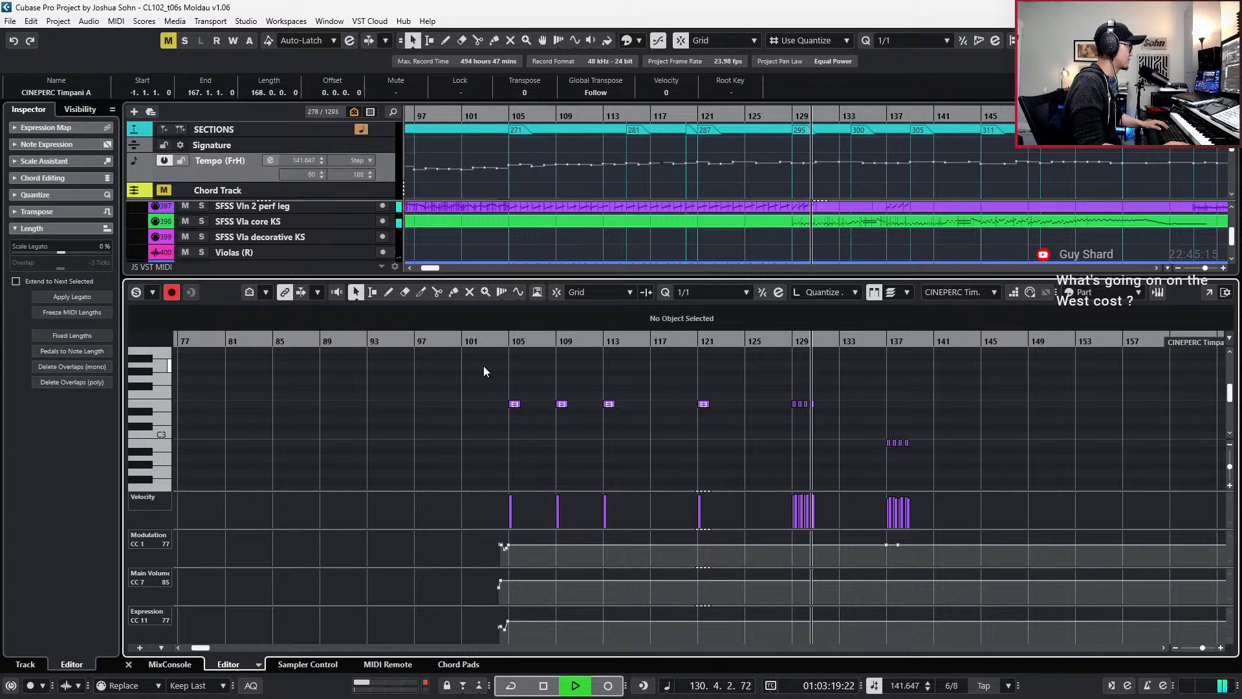
{"action": "key", "text": "space"}
- Play the Timpani A part from the E3 hit at bar 105 and check the single hits through bar 121
{"action": "left_click", "coordinate": [514, 403]}
{"action": "key", "text": "l"}
{"action": "key", "text": "space"}
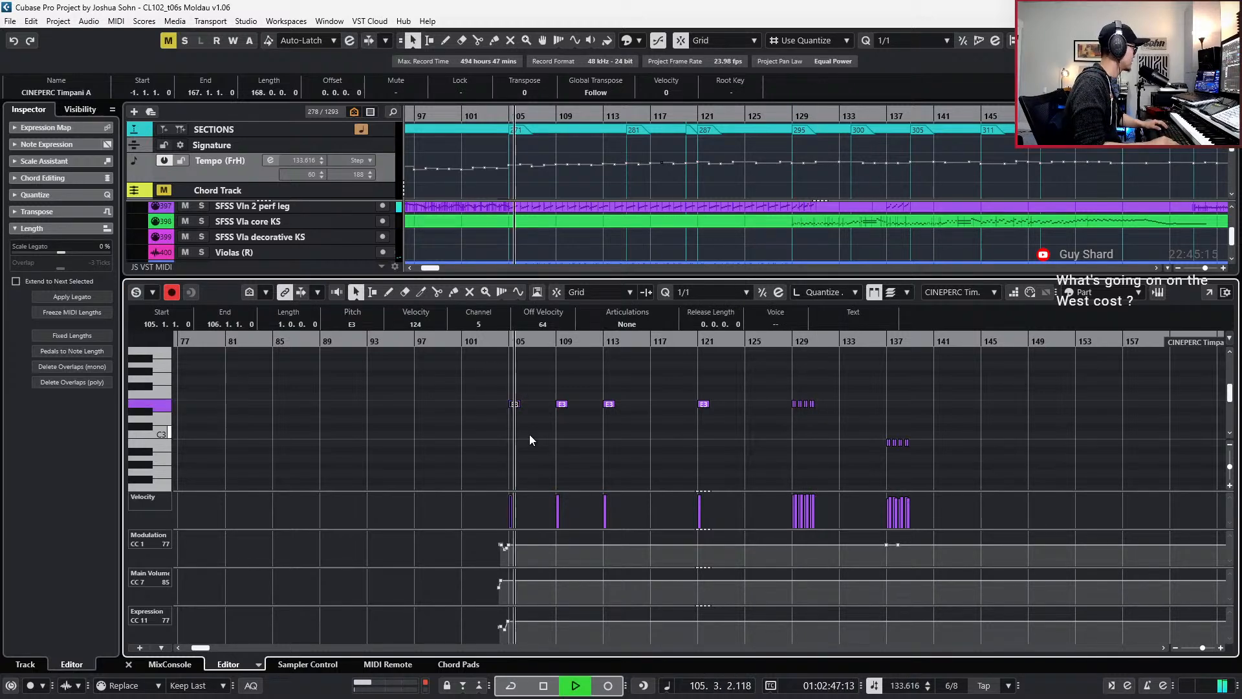
{"action": "left_click_drag", "start_coordinate": [502, 409], "coordinate": [711, 407]}
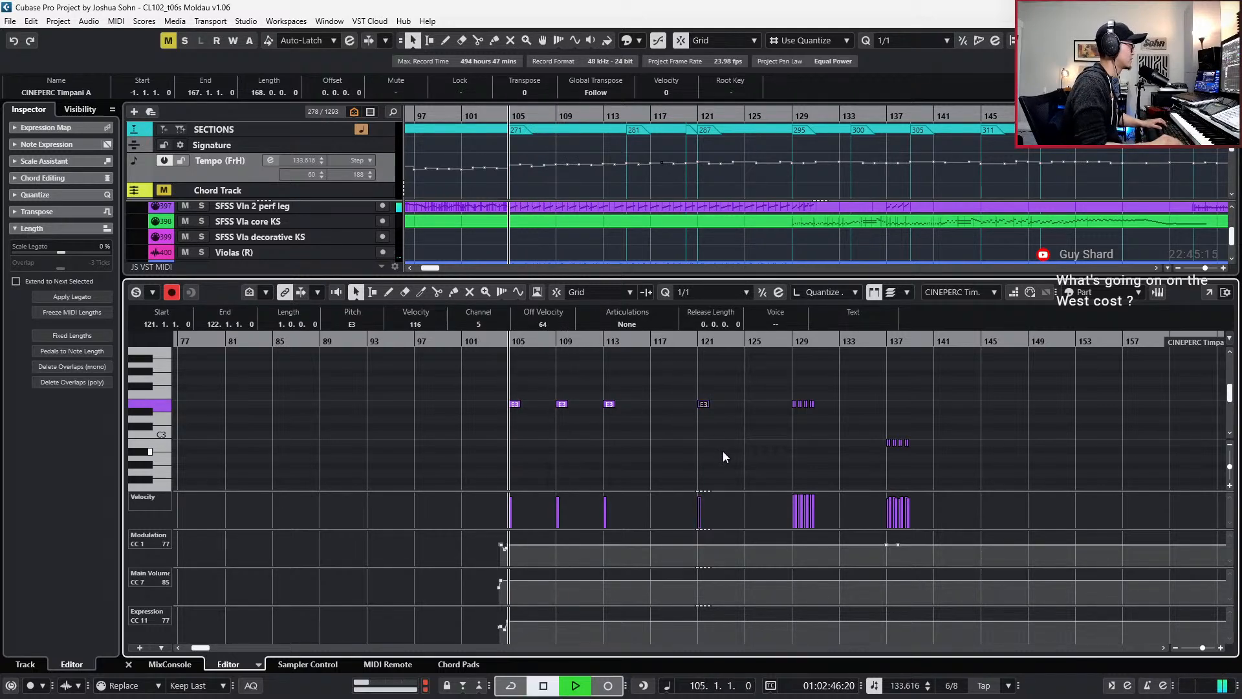
{"action": "key", "text": "KP_Subtract"}
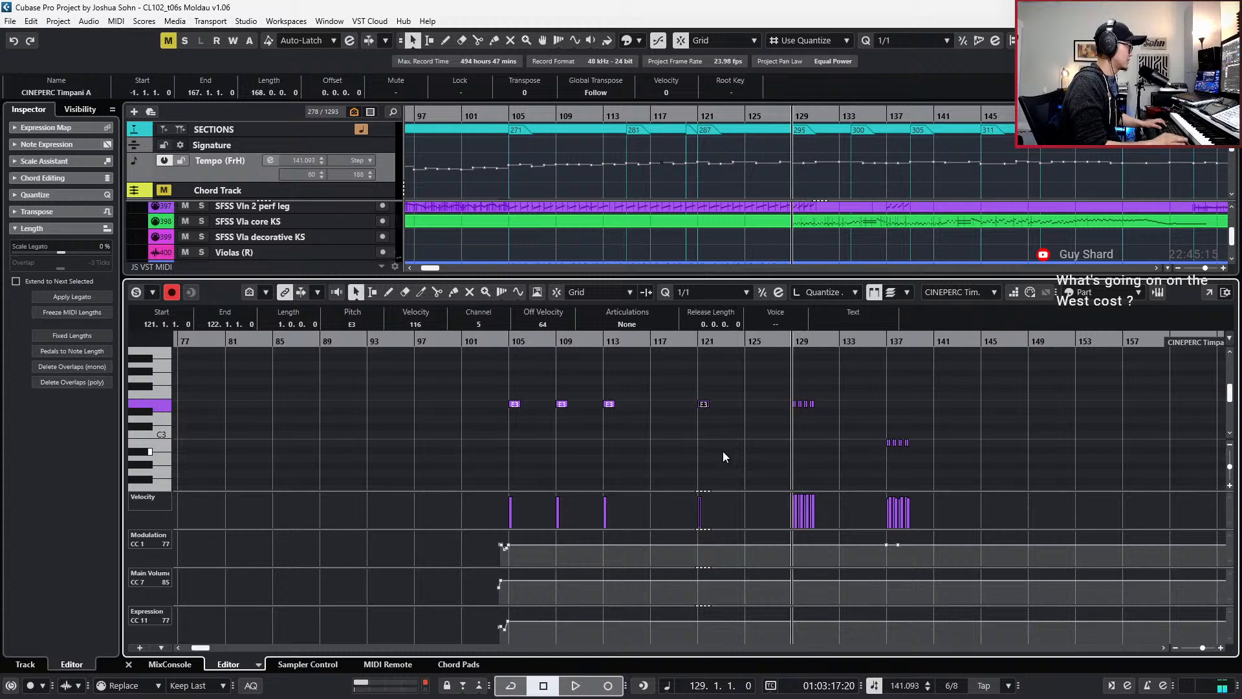
- Play the Timpani A part from bar 129 and inspect the repeated hits at bars 129 and 137, ending in the arrangement
{"action": "key", "text": "space"}
{"action": "scroll", "coordinate": [724, 451], "scroll_direction": "right", "scroll_amount": 3}
{"action": "left_click_drag", "start_coordinate": [501, 414], "coordinate": [461, 458]}
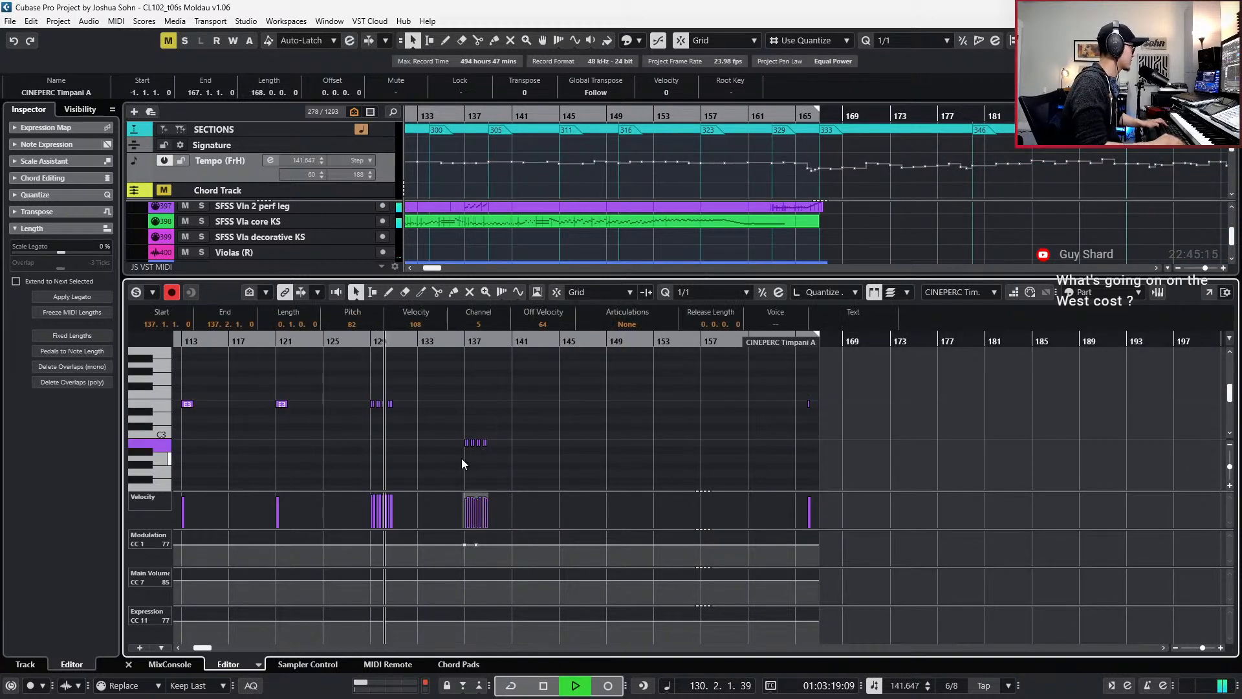
{"action": "left_click_drag", "start_coordinate": [351, 395], "coordinate": [386, 420]}
{"action": "key", "text": "Return"}
{"action": "scroll", "coordinate": [480, 383], "scroll_direction": "left", "scroll_amount": 2}
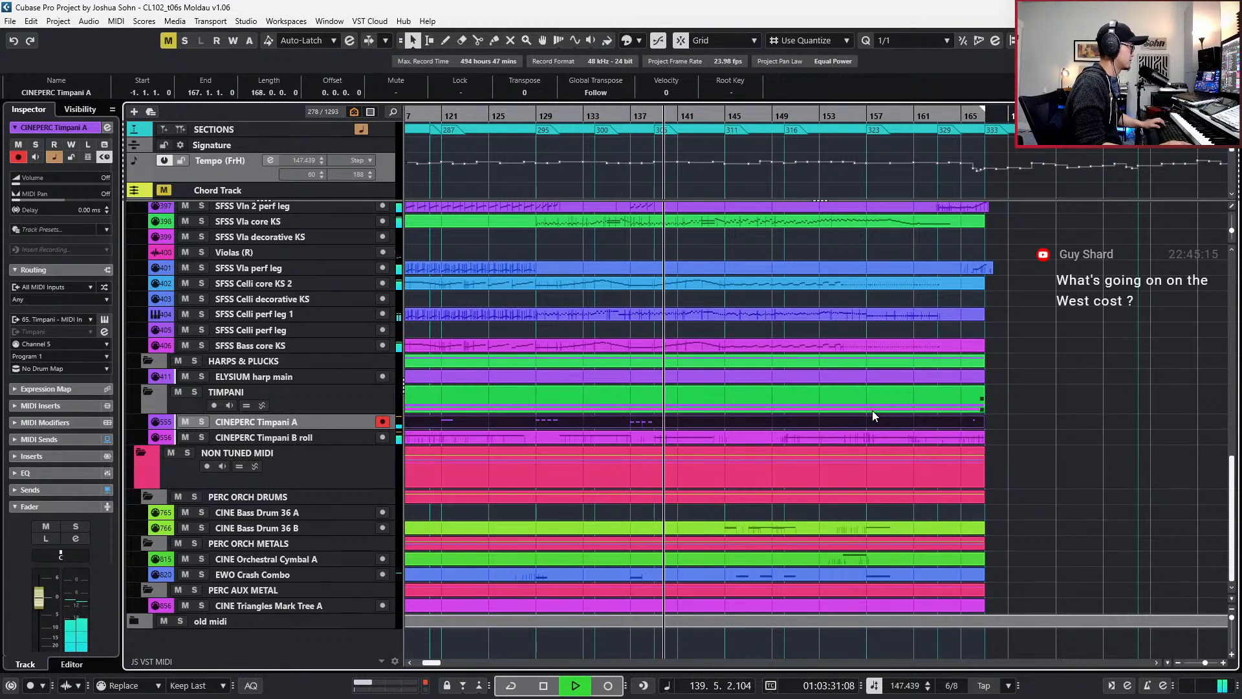
- Open the Timpani B roll part and raise expression and modulation near the end of the bar 139 roll, with modulation at 102
{"action": "double_click", "coordinate": [791, 436]}
{"action": "key", "text": "space"}
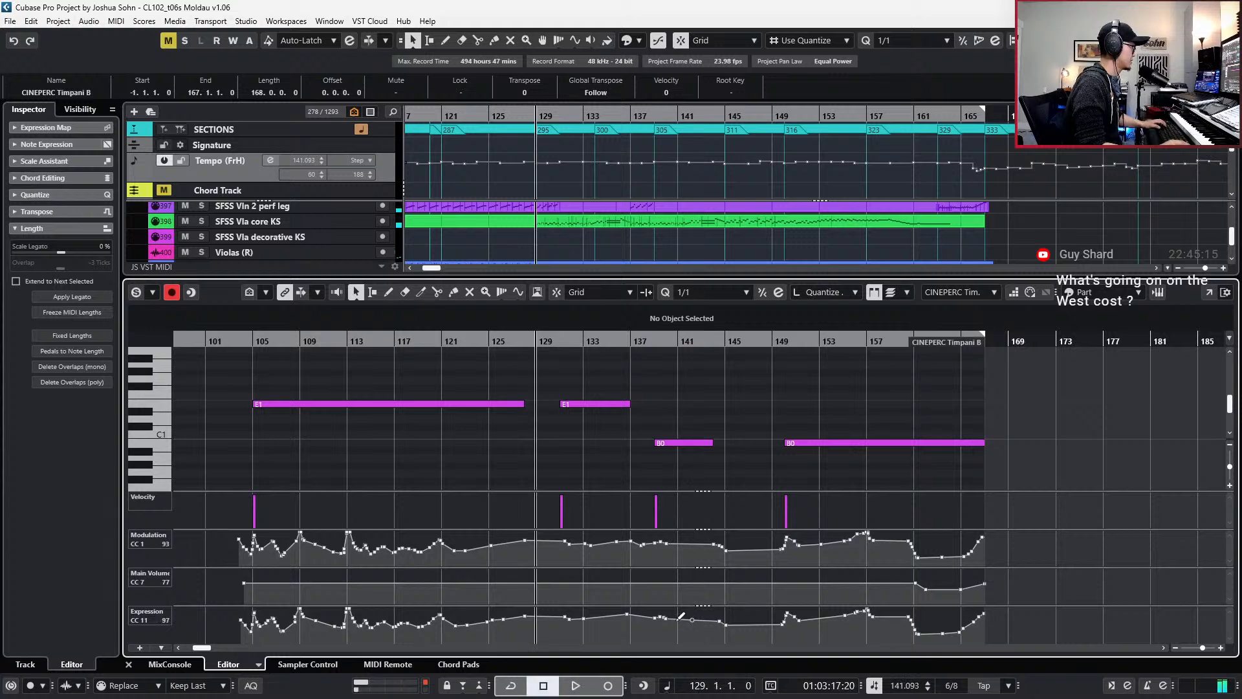
{"action": "left_click", "coordinate": [711, 617]}
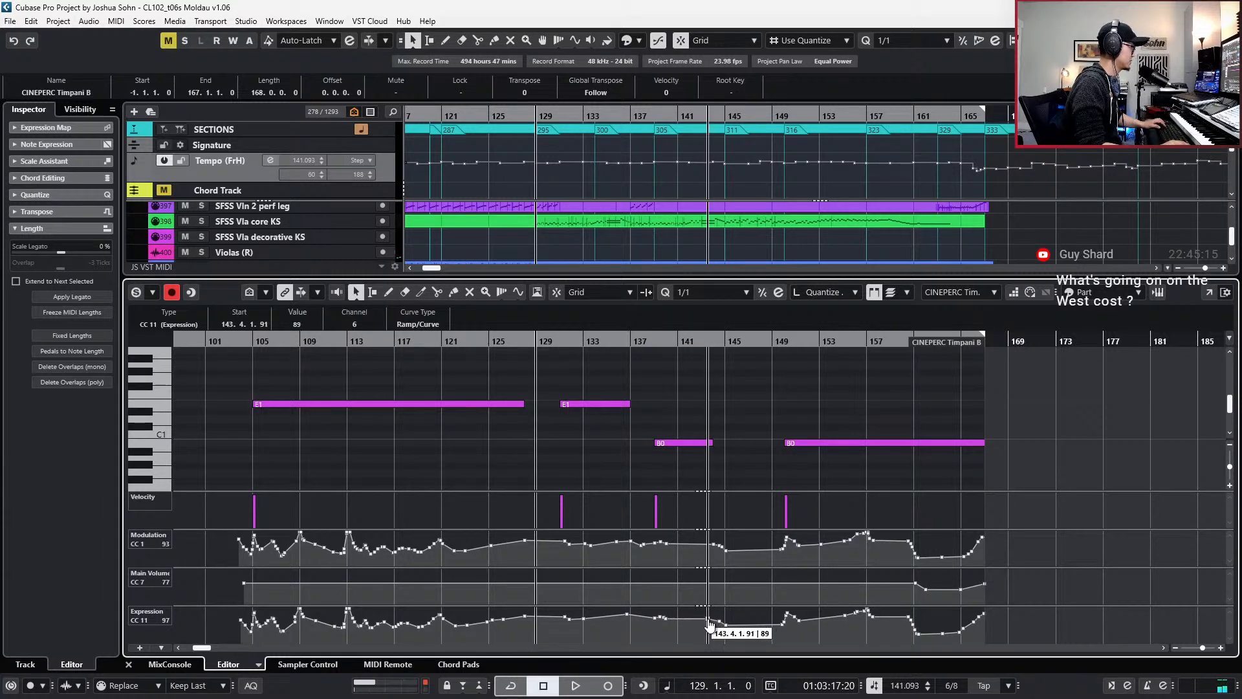
{"action": "key", "text": "space"}
{"action": "mouse_move", "coordinate": [713, 544]}
{"action": "left_mouse_down"}
{"action": "mouse_move", "coordinate": [714, 534]}
{"action": "mouse_move", "coordinate": [713, 546]}
{"action": "left_mouse_up"}
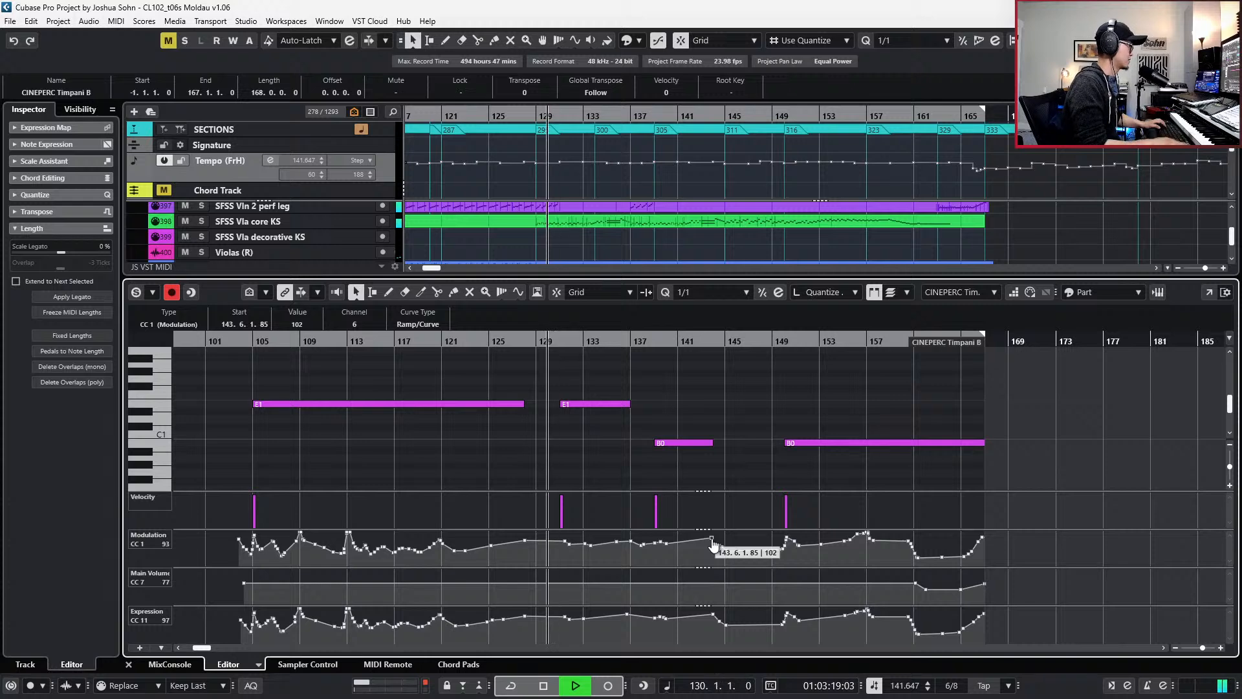
- Extend the Timpani B roll's modulation level of 102 to about bar 144 while playing back from around bar 138
{"action": "key", "text": "KP_Add"}
{"action": "key", "text": "KP_Add"}
{"action": "key", "text": "KP_Add"}
{"action": "key", "text": "space"}
{"action": "key", "text": "KP_Add"}
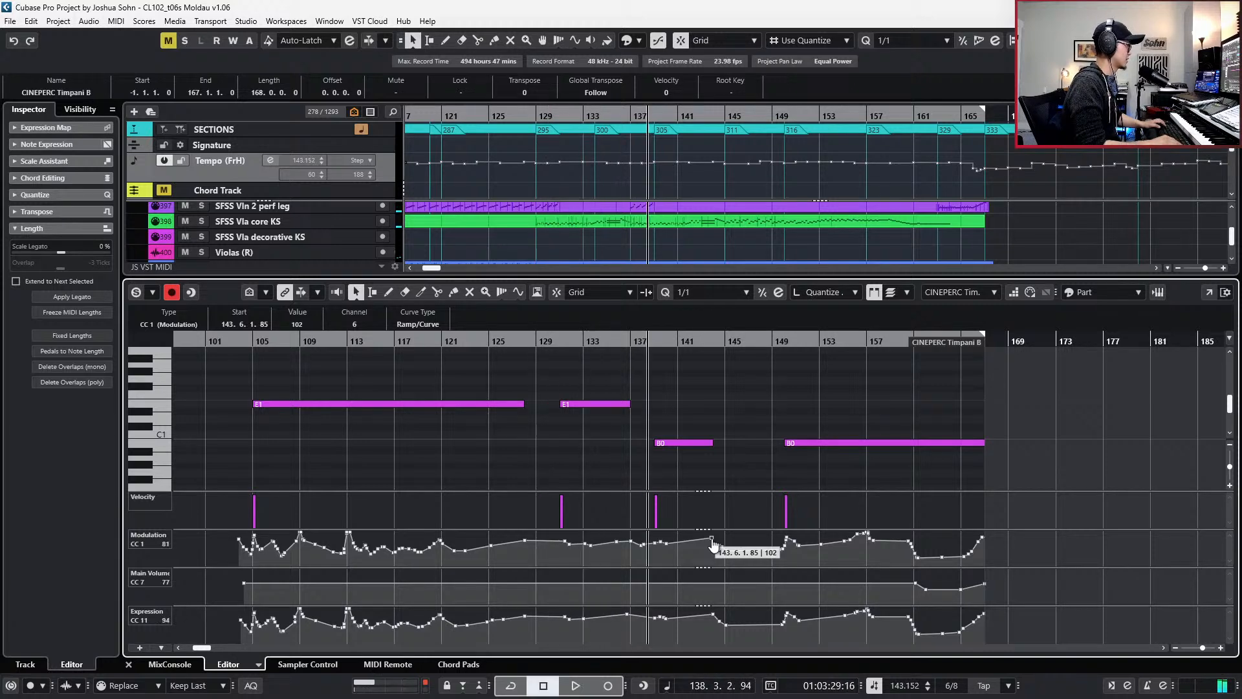
{"action": "key", "text": "space"}
{"action": "mouse_move", "coordinate": [713, 545]}
{"action": "left_mouse_down"}
{"action": "mouse_move", "coordinate": [703, 544]}
{"action": "mouse_move", "coordinate": [716, 538]}
{"action": "left_mouse_up"}
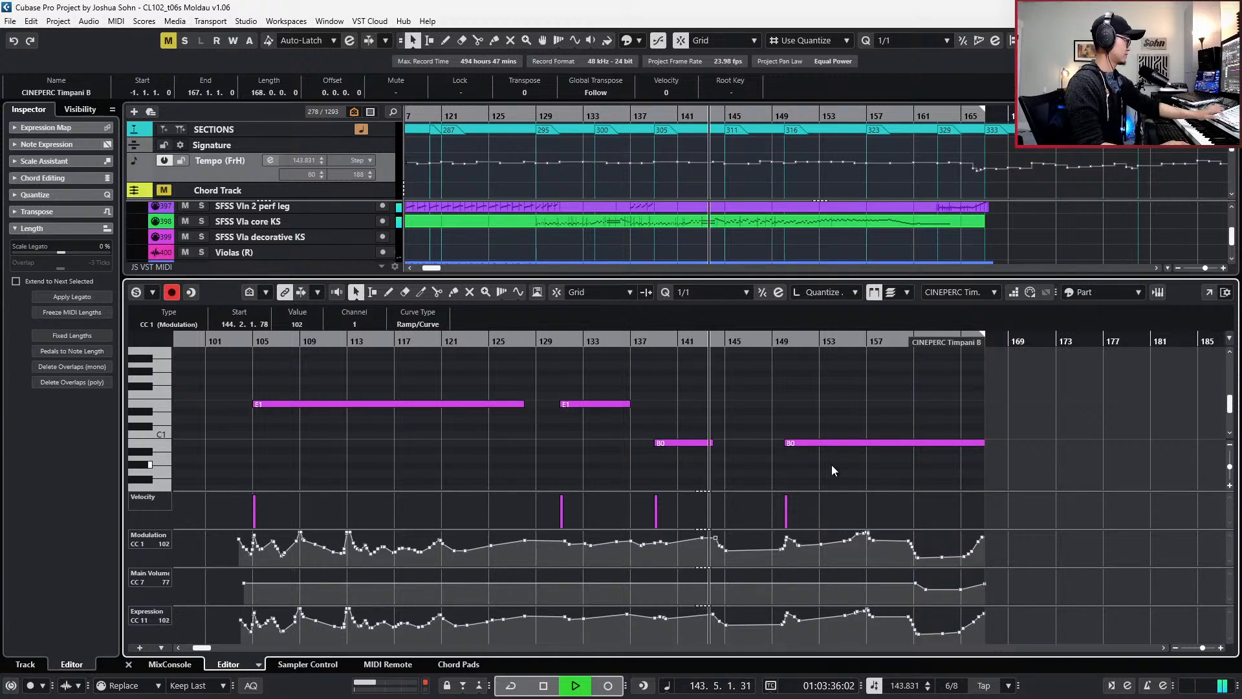
{"action": "key", "text": "space"}
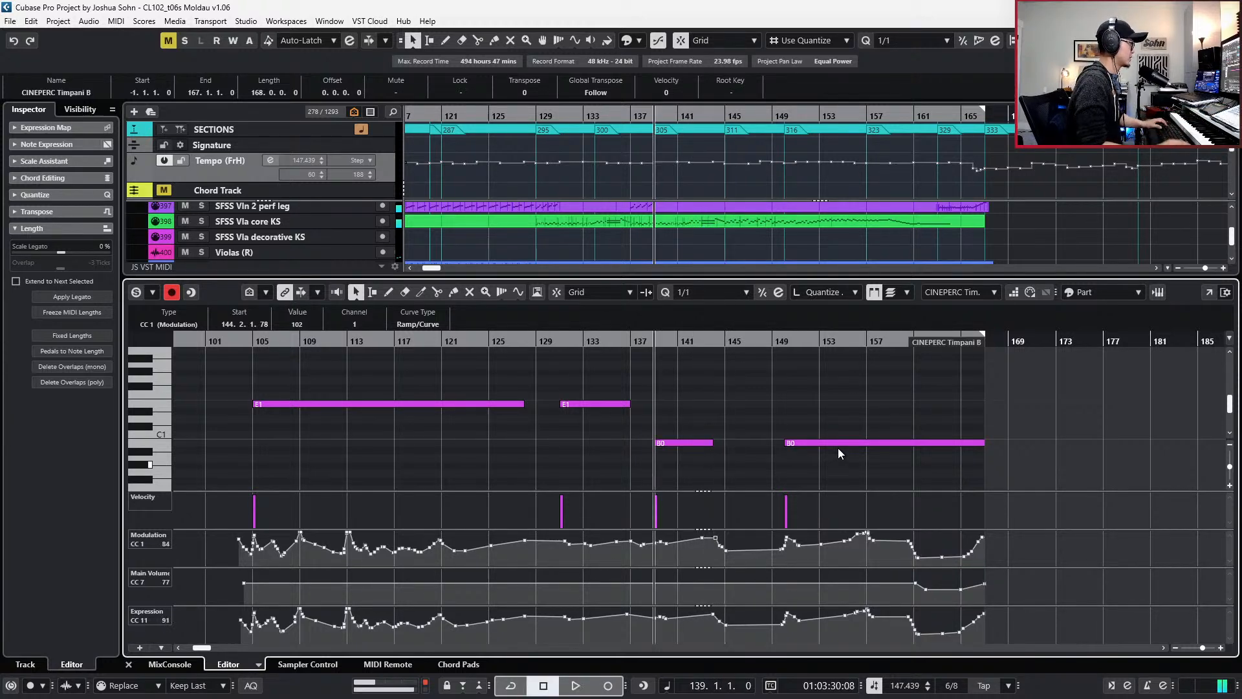
- Lengthen the Timpani B roll's B0 note starting at bar 139 so that it ends at bar 145
{"action": "key", "text": "h"}
{"action": "key", "text": "h"}
{"action": "left_click_drag", "start_coordinate": [694, 408], "coordinate": [639, 459]}
{"action": "key", "text": "alt+shift+Right"}
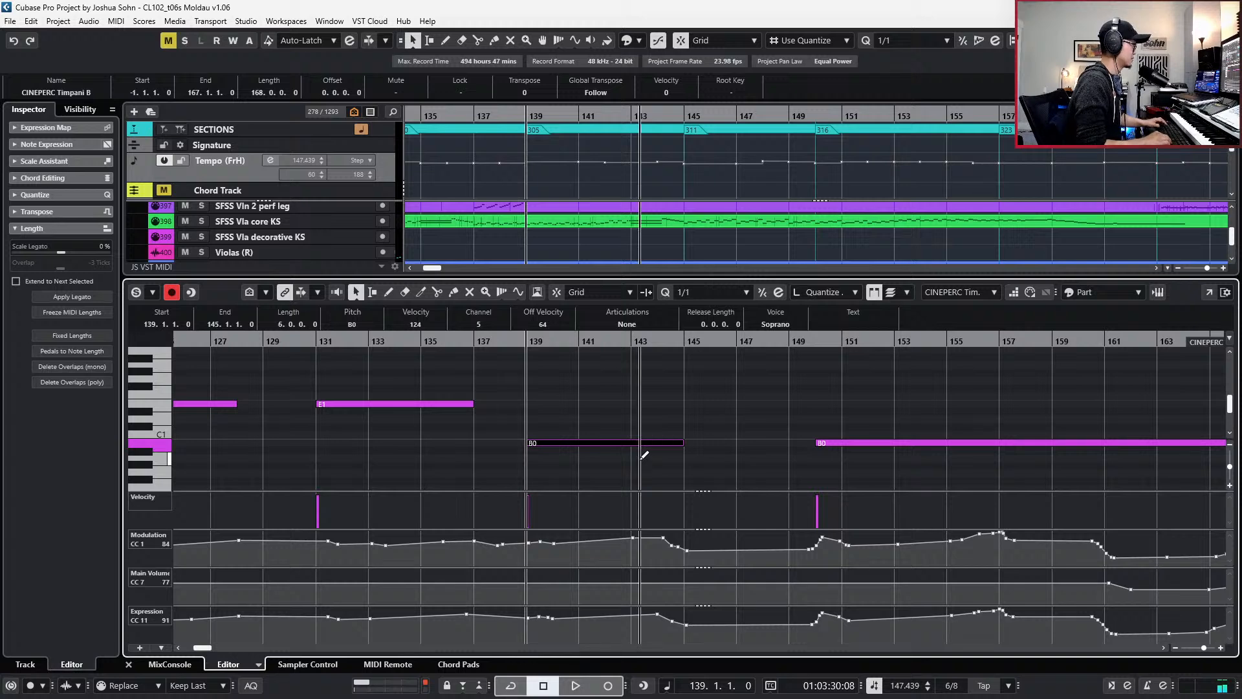
{"action": "key", "text": "shift+n"}
{"action": "key", "text": "KP_Subtract"}
{"action": "key", "text": "KP_Subtract"}
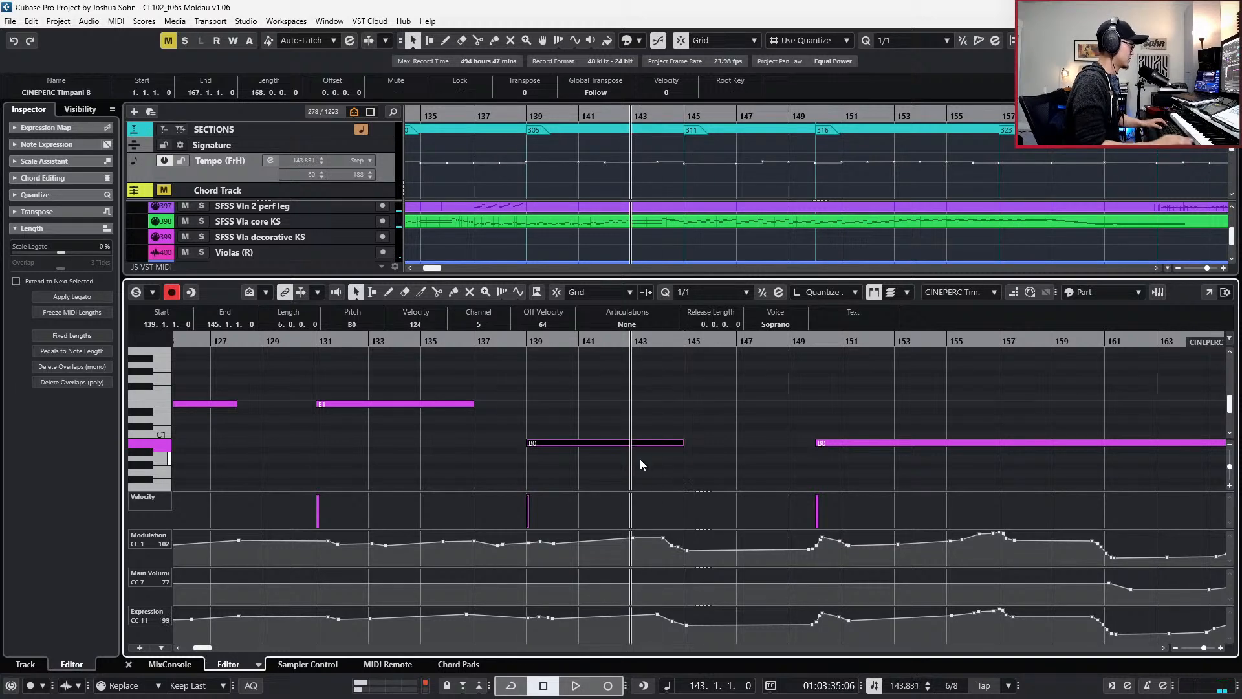
- Shift the Timpani B roll's falling modulation points after about bar 144 one bar later
{"action": "left_click_drag", "start_coordinate": [667, 562], "coordinate": [698, 544]}
{"action": "key", "text": "alt+Right"}
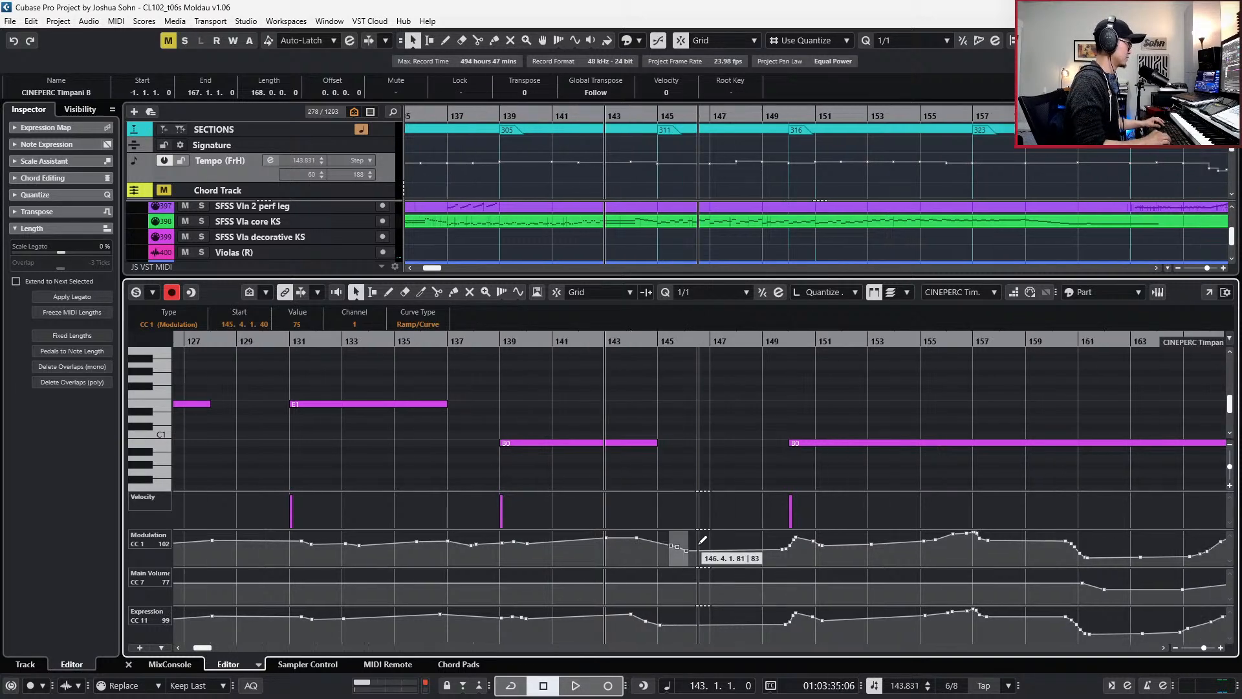
{"action": "left_click", "coordinate": [636, 538]}
{"action": "key", "text": "alt+Right"}
- Reshape the Timpani B roll's expression points around bar 144 and shift them one bar later
{"action": "left_click_drag", "start_coordinate": [599, 627], "coordinate": [656, 598]}
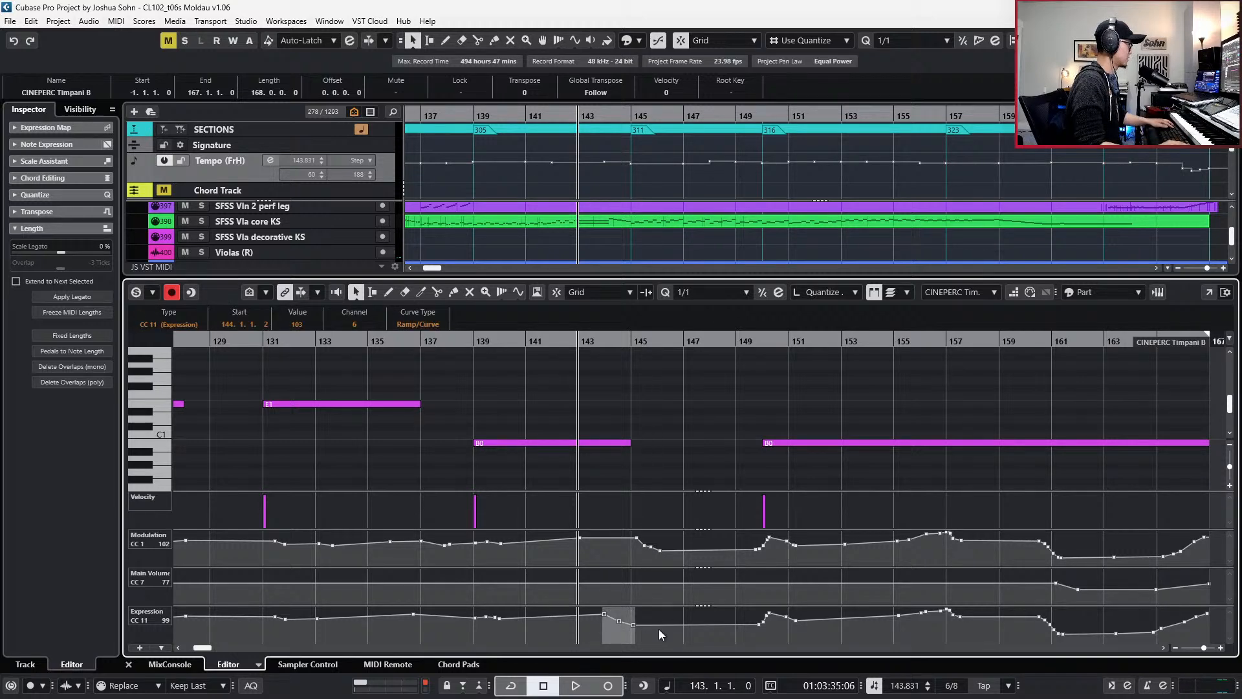
{"action": "left_click", "coordinate": [651, 625]}
{"action": "left_click_drag", "start_coordinate": [617, 634], "coordinate": [645, 597]}
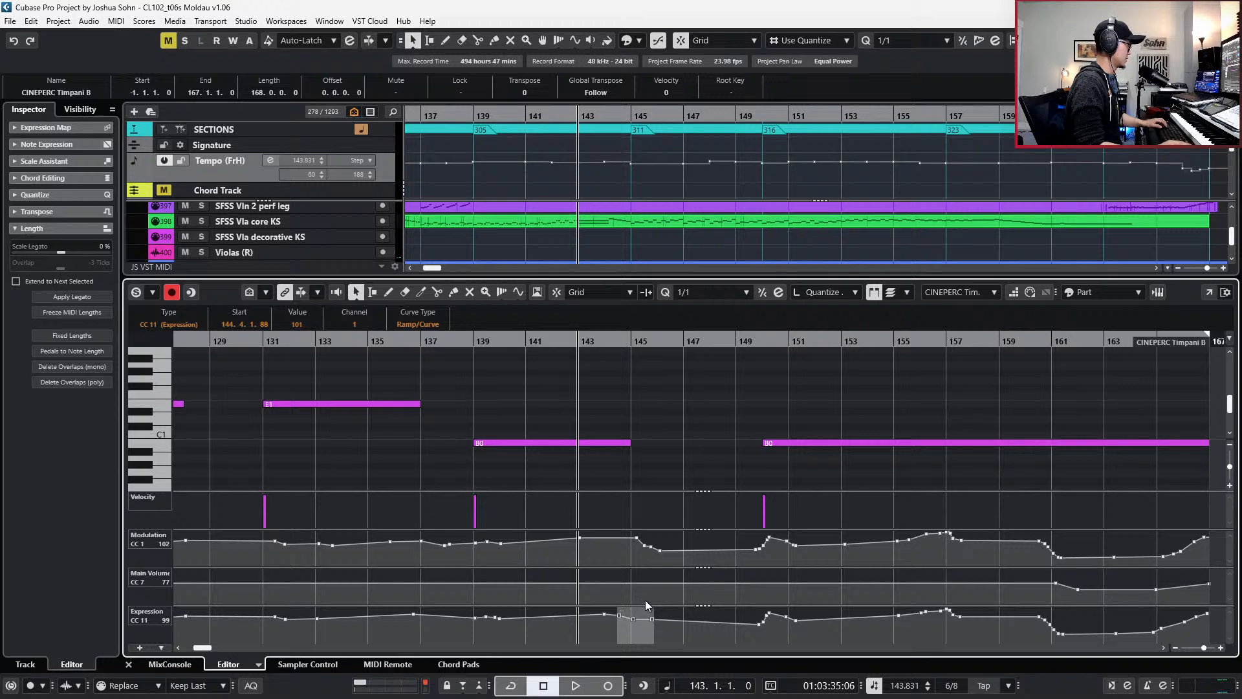
{"action": "left_click", "coordinate": [695, 632]}
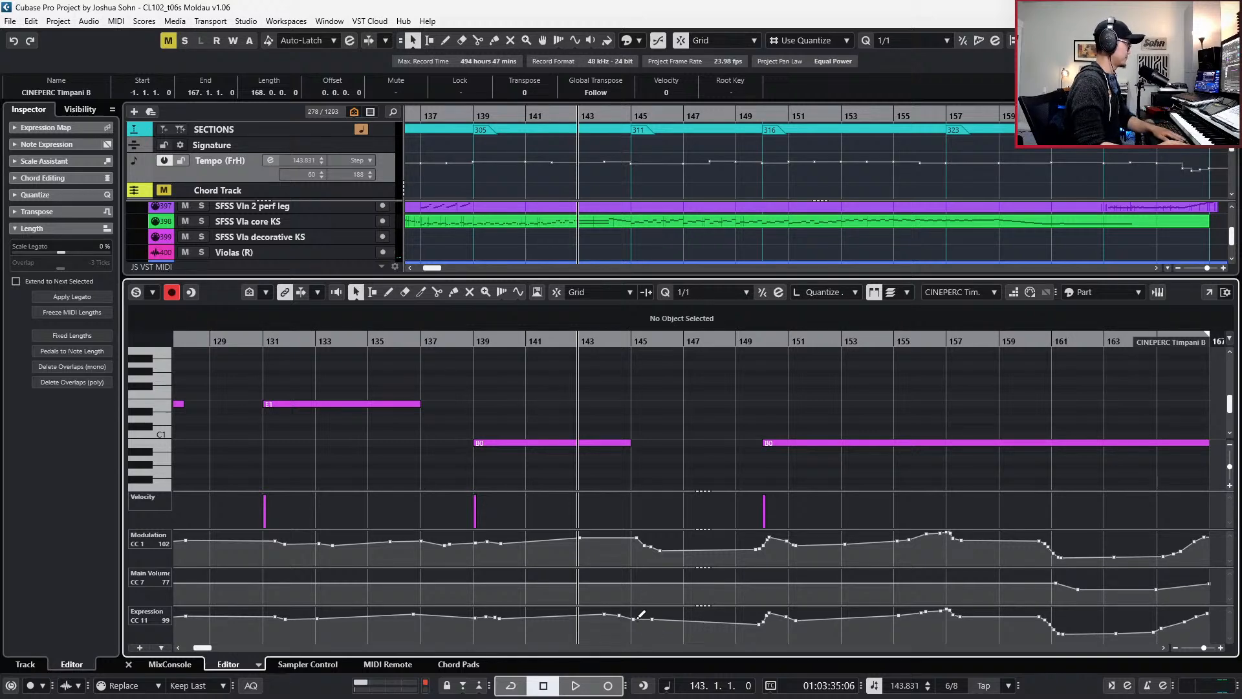
{"action": "left_click_drag", "start_coordinate": [611, 623], "coordinate": [666, 599]}
{"action": "key", "text": "alt+Right"}
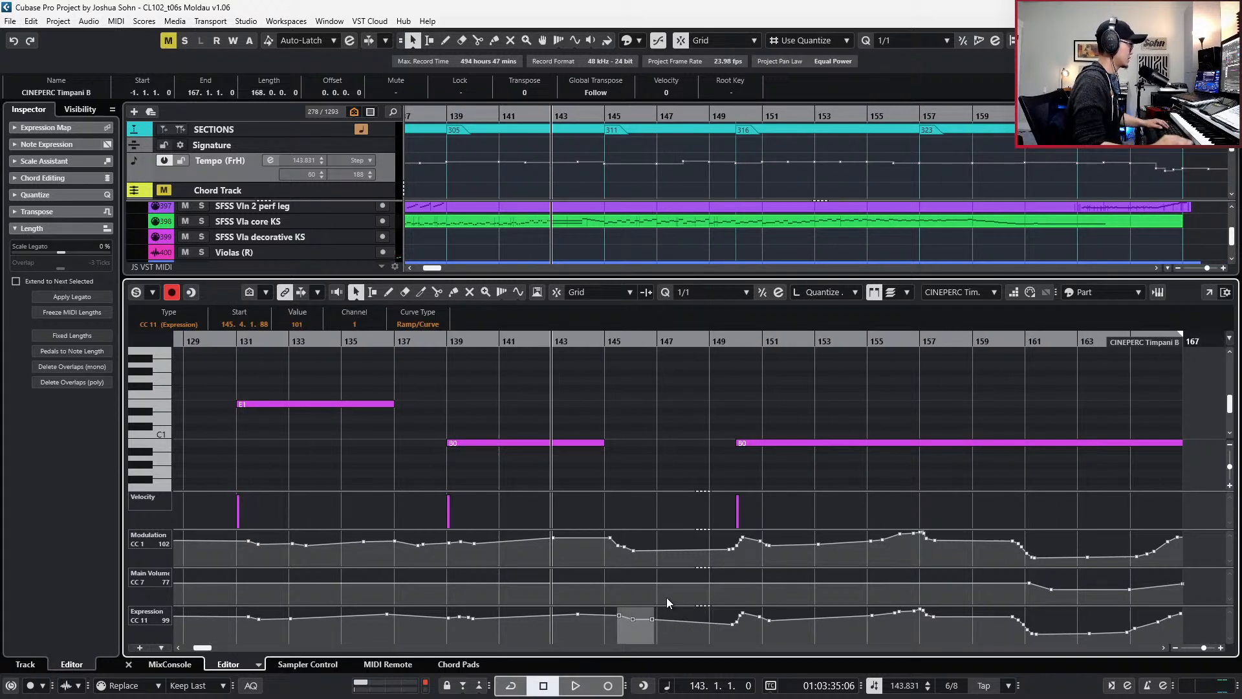
- Return to the arrangement, audition CINE Bass Drum 36 B soloed from bar 145, and play it again with the full orchestra
{"action": "key", "text": "KP_Add"}
{"action": "key", "text": "KP_Add"}
{"action": "key", "text": "Return"}
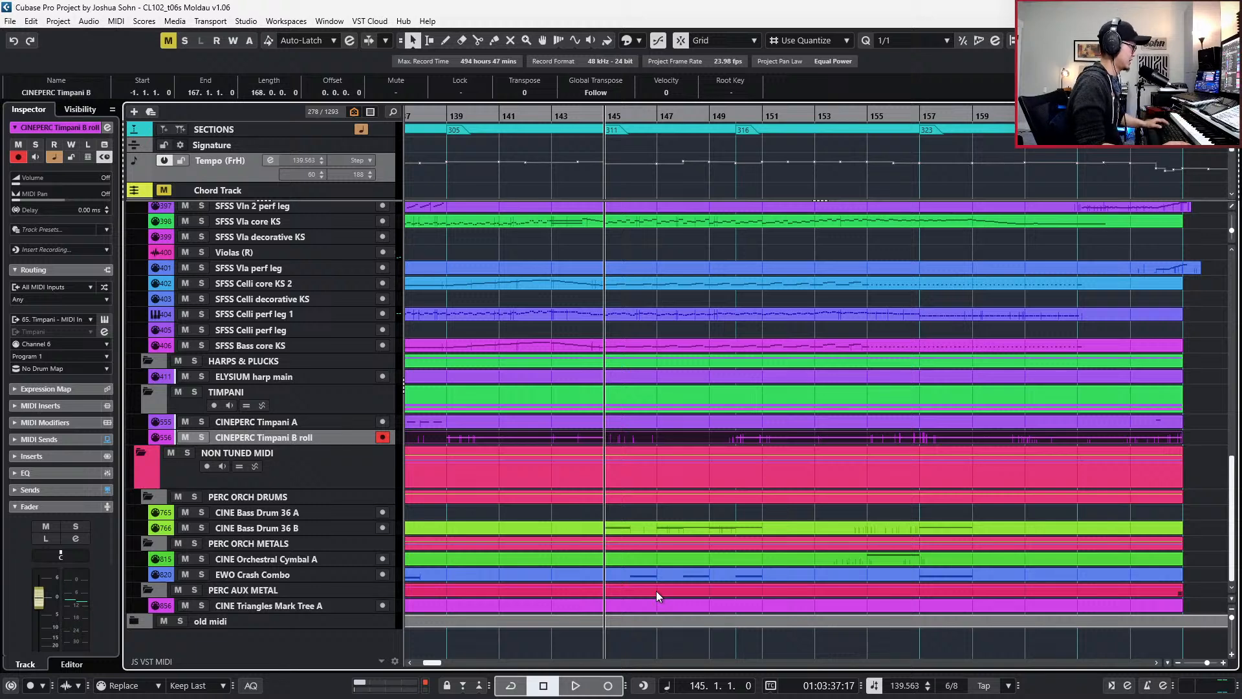
{"action": "left_click", "coordinate": [628, 527]}
{"action": "key", "text": "s"}
{"action": "key", "text": "space"}
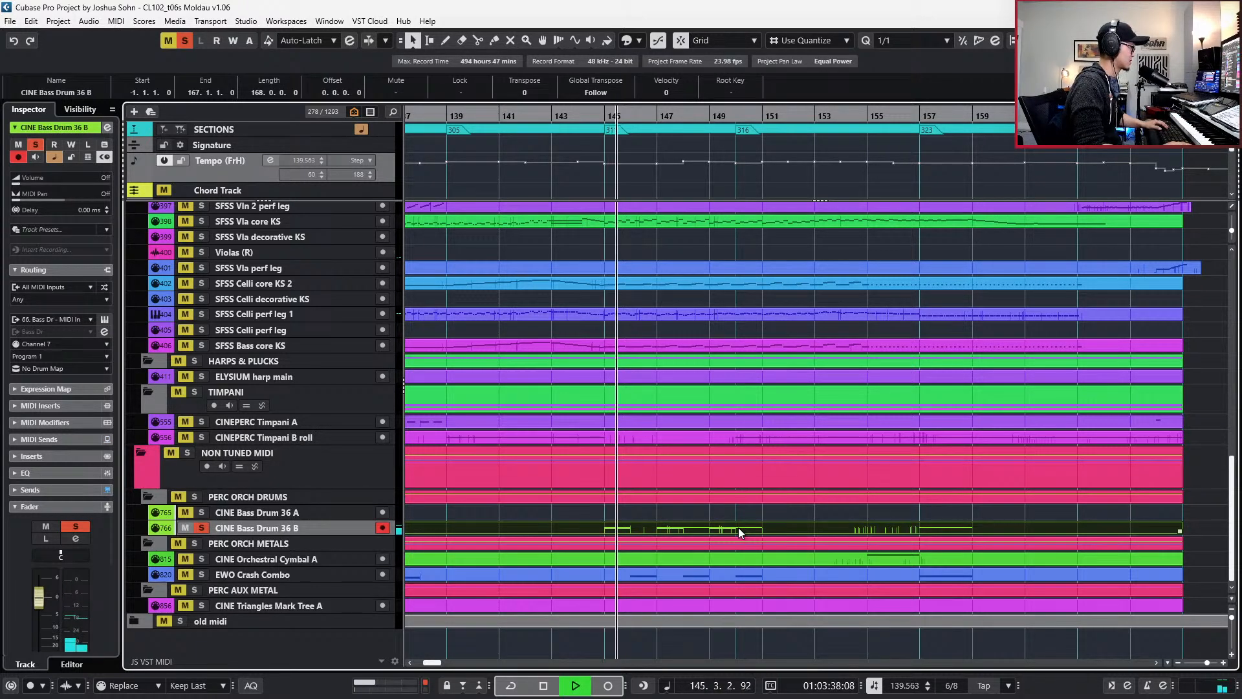
{"action": "key", "text": "space"}
{"action": "key", "text": "s"}
{"action": "key", "text": "space"}
- Open the Bass Drum 36 B part and raise its modulation and expression peaks across bars 146–149, to 115 and 97 at bar 146
{"action": "double_click", "coordinate": [709, 527]}
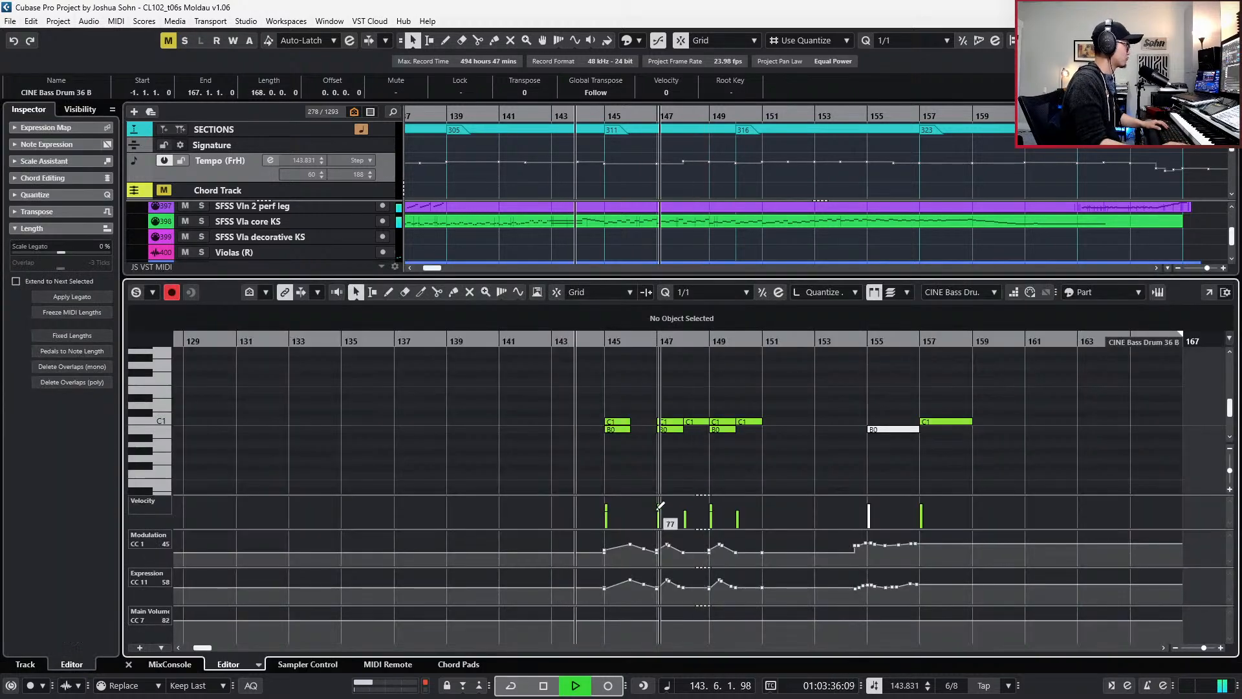
{"action": "left_click_drag", "start_coordinate": [631, 544], "coordinate": [632, 534]}
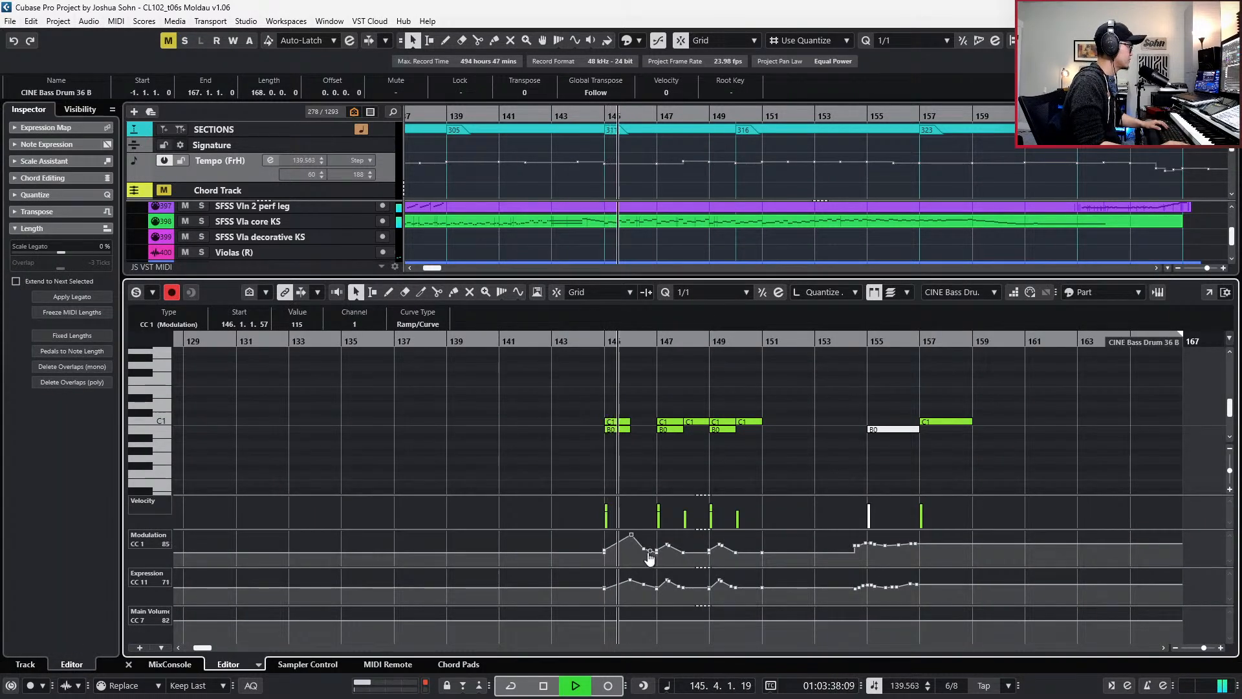
{"action": "key", "text": "space"}
{"action": "left_click_drag", "start_coordinate": [661, 537], "coordinate": [722, 533]}
{"action": "key", "text": "space"}
{"action": "left_click_drag", "start_coordinate": [626, 574], "coordinate": [707, 566]}
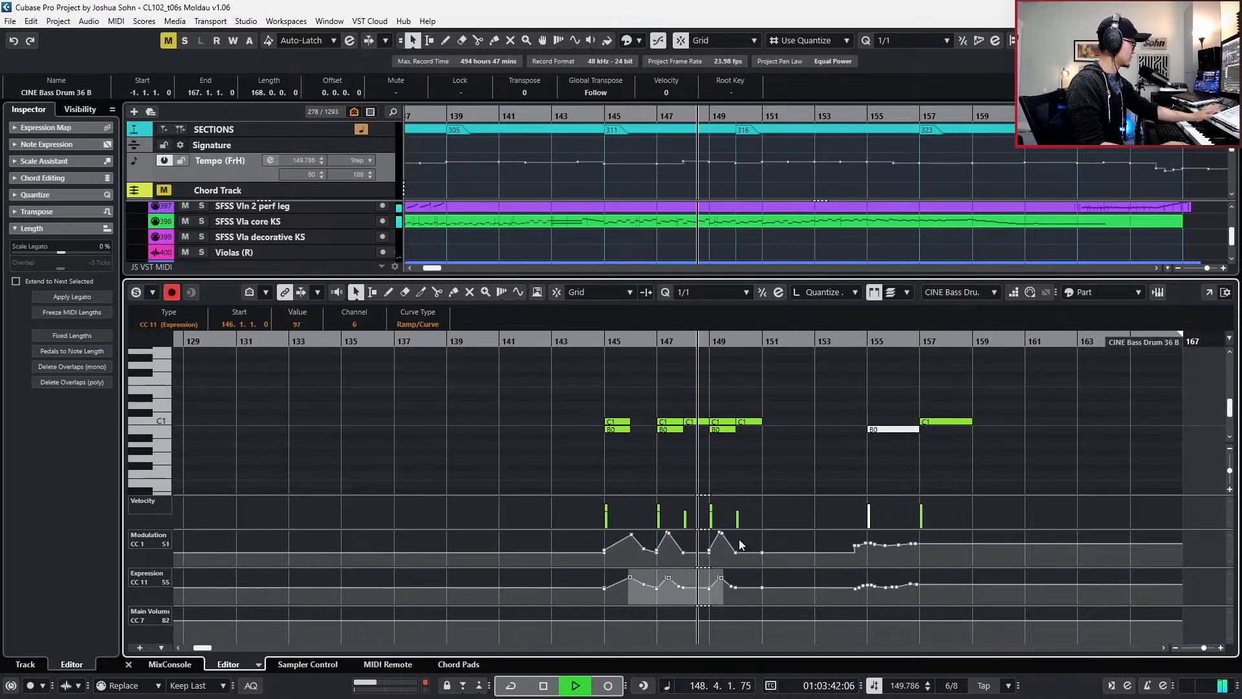
{"action": "key", "text": "space"}
- Solo the Bass Drum 36 B part in the editor and play its hits from bar 144
{"action": "key", "text": "h"}
{"action": "key", "text": "s"}
{"action": "key", "text": "KP_Add"}
{"action": "key", "text": "KP_Add"}
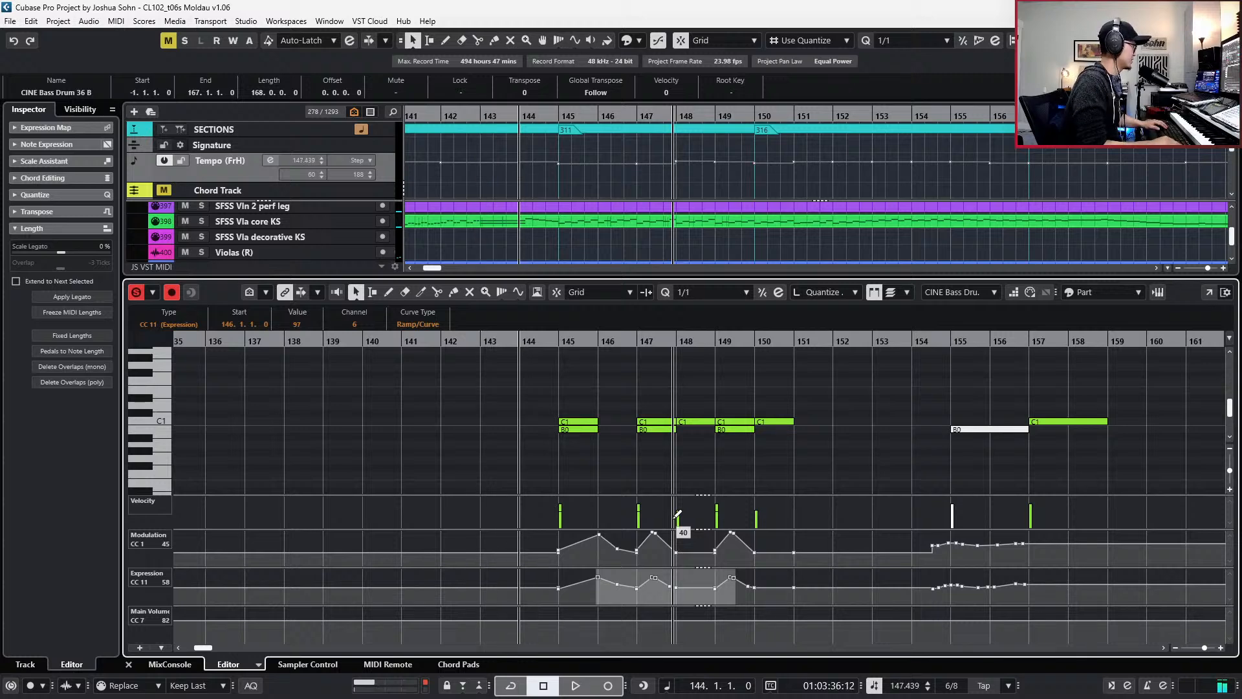
{"action": "key", "text": "space"}
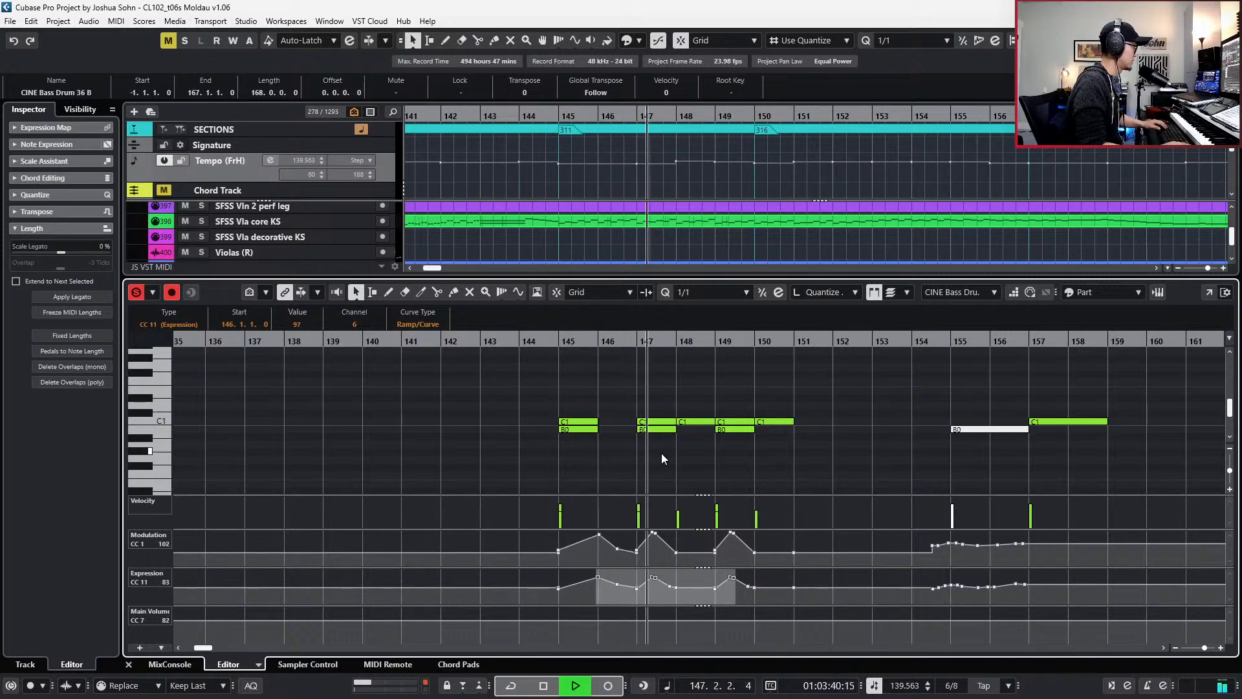
{"action": "key", "text": "space"}
{"action": "key", "text": "h"}
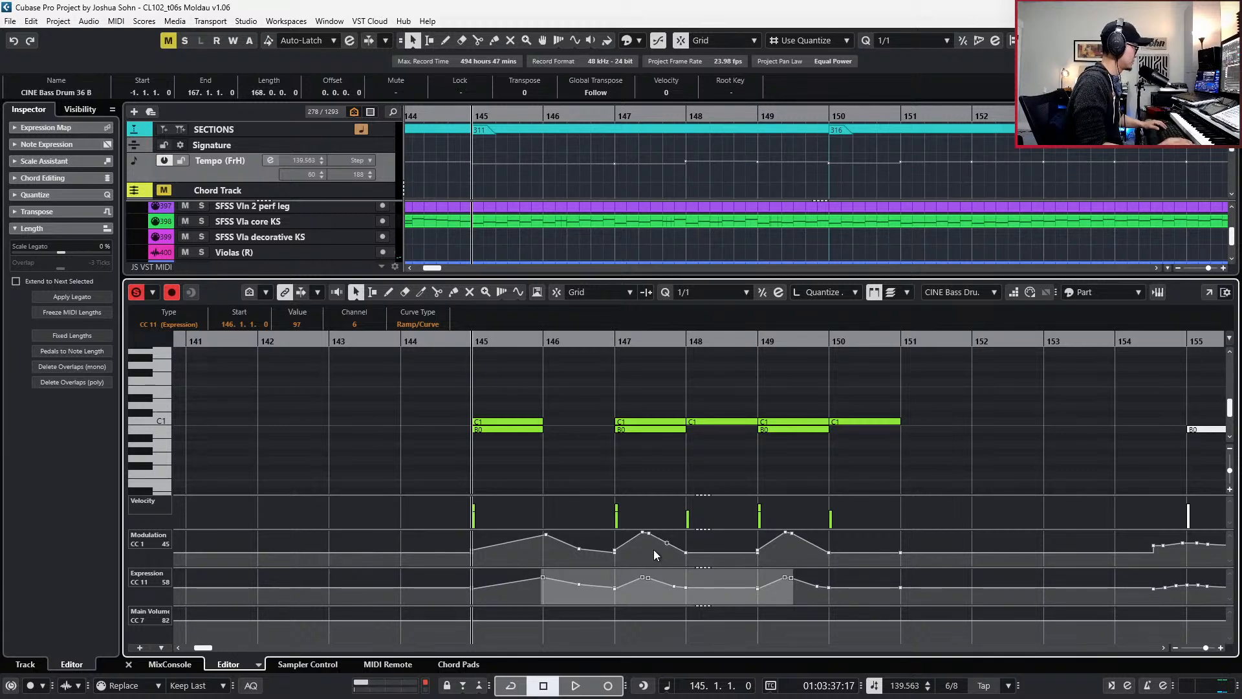
- Play the soloed Bass Drum 36 B hits from bar 145 and return to the arrangement
{"action": "key", "text": "space"}
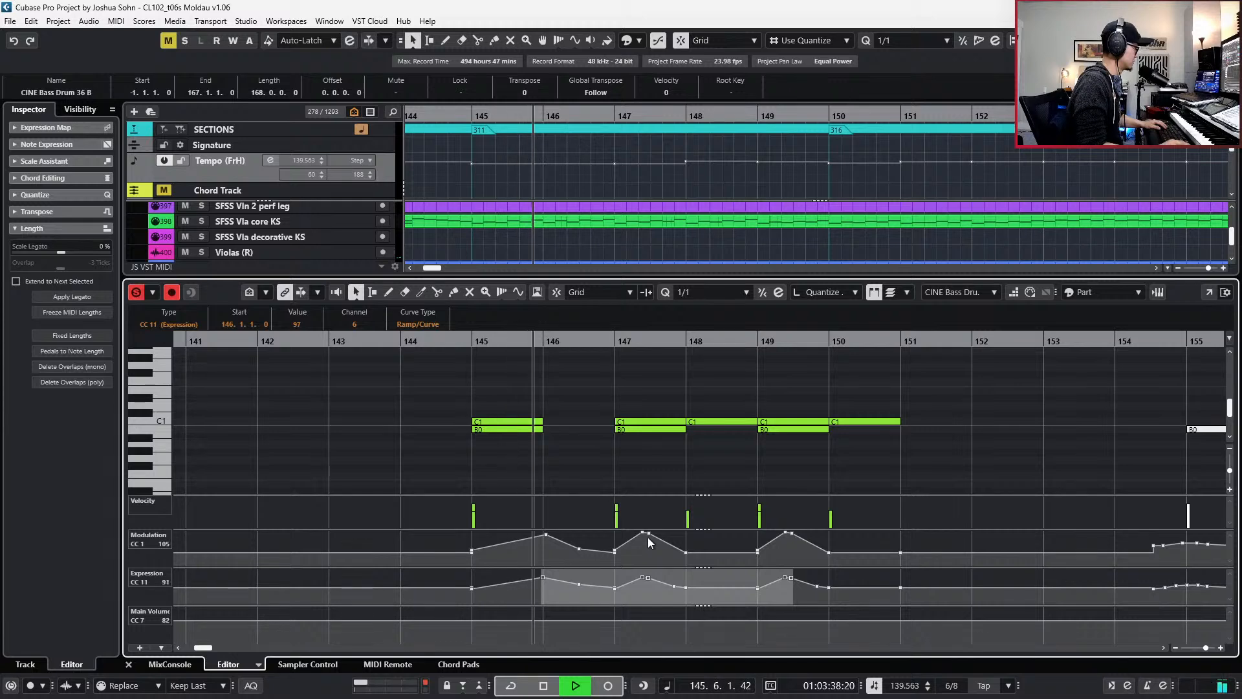
{"action": "key", "text": "space"}
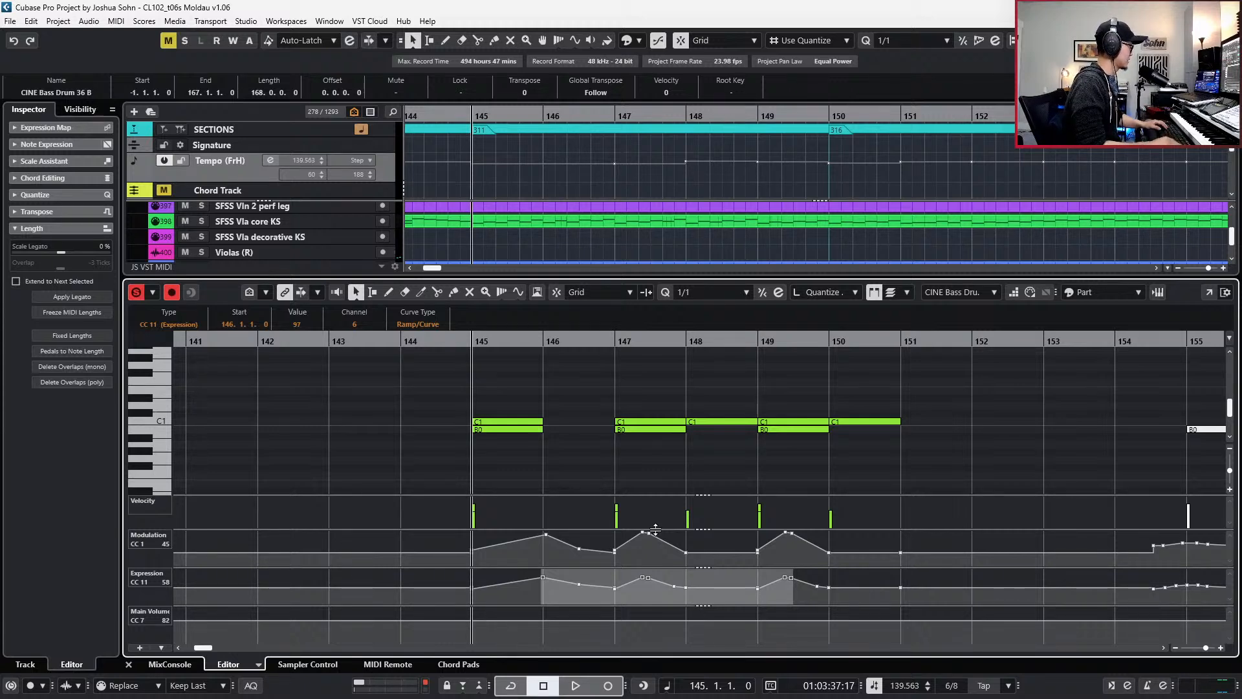
{"action": "key", "text": "Return"}
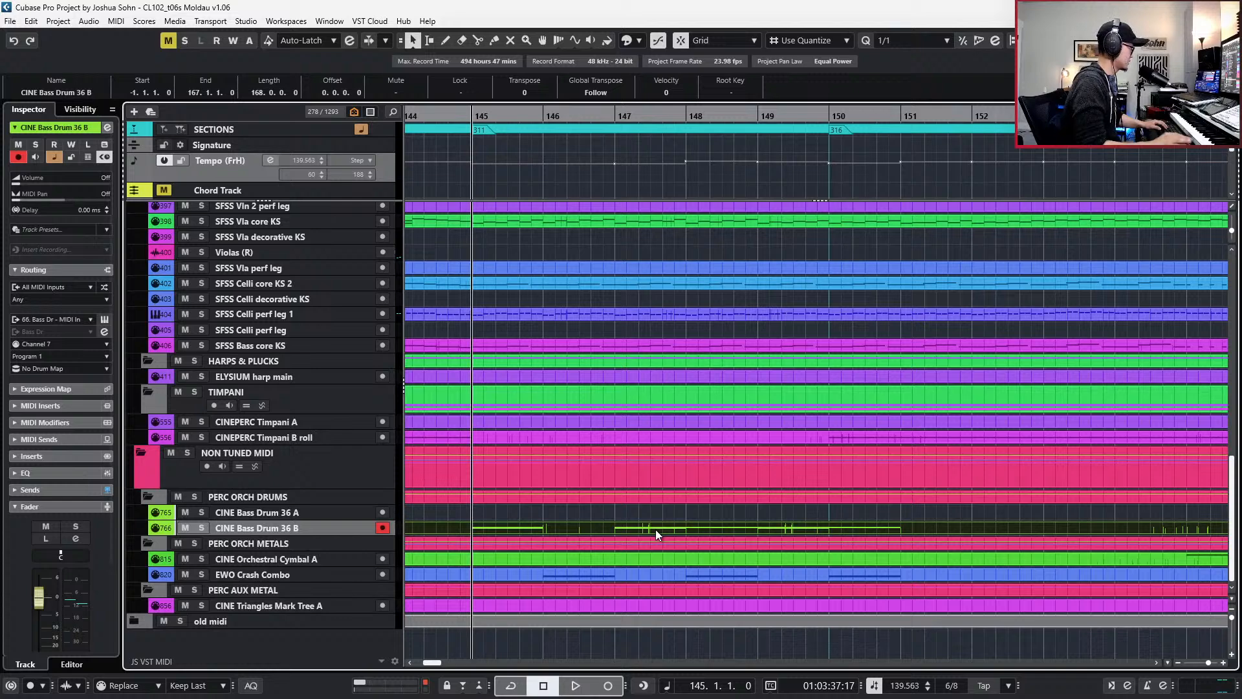
- Open the EWO Crash Combo part and trim the start of the bar 146 D1 crash to mid-bar, at 146.3.2.119
{"action": "left_click", "coordinate": [623, 574]}
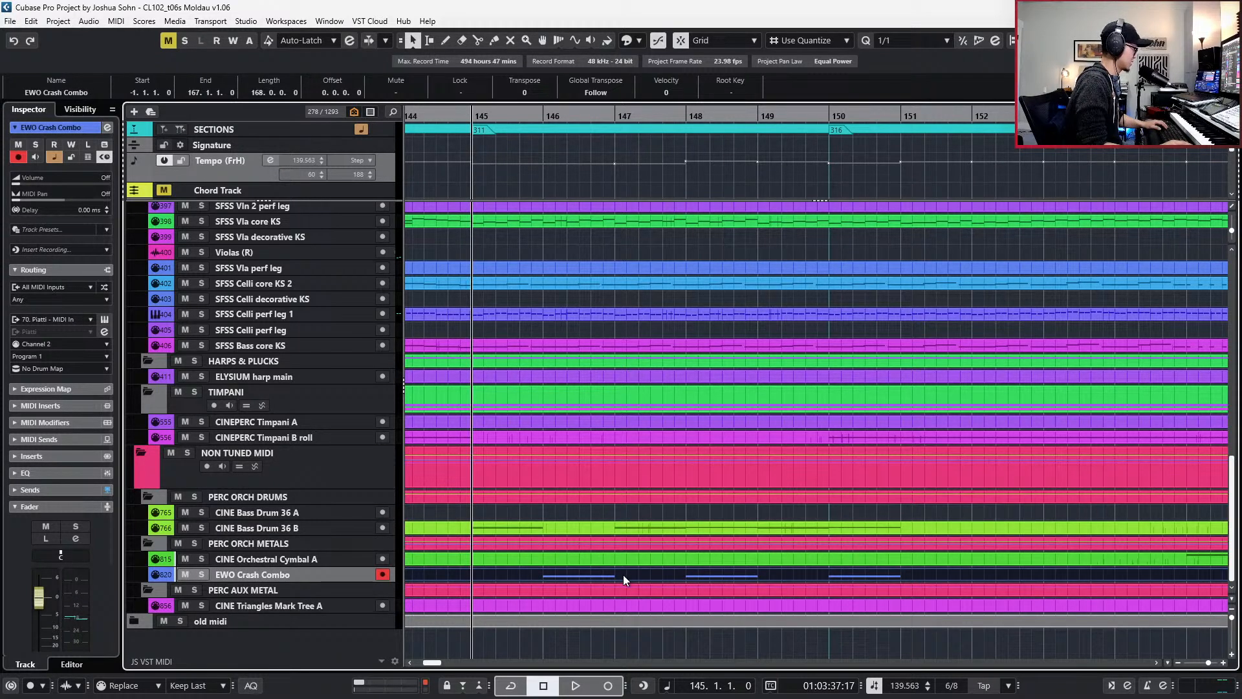
{"action": "key", "text": "Return"}
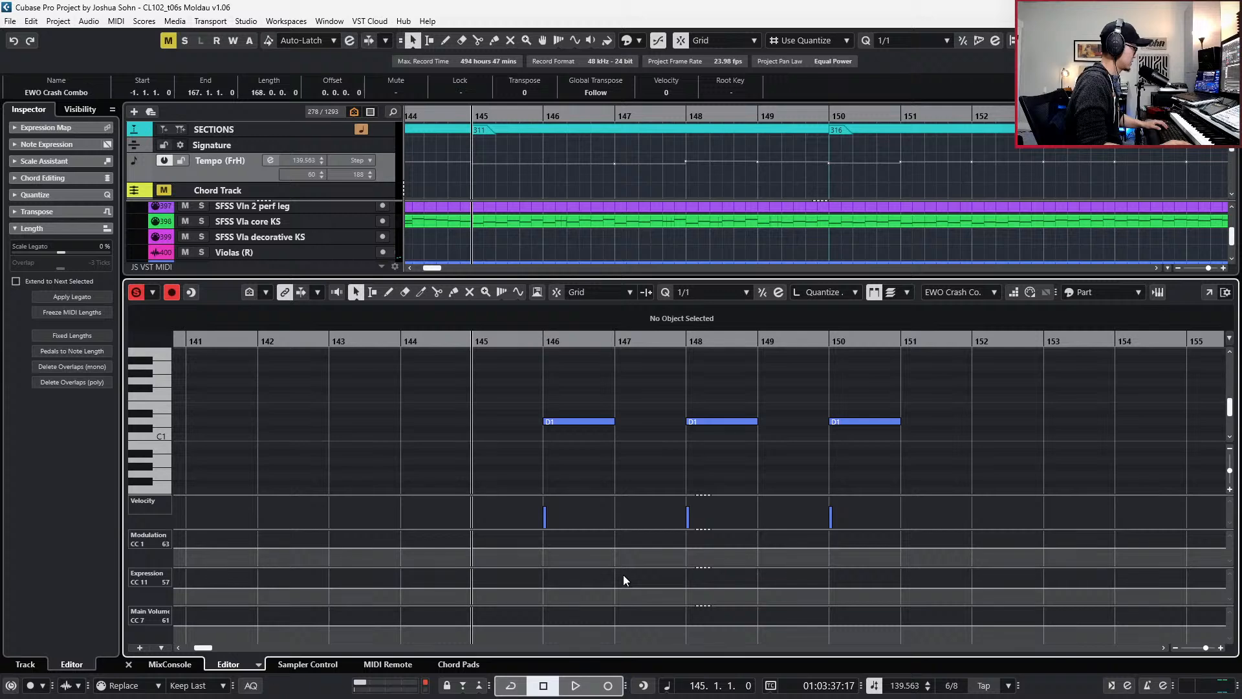
{"action": "left_click", "coordinate": [607, 421]}
{"action": "key", "text": "alt+Right"}
{"action": "key", "text": "alt+Right"}
{"action": "key", "text": "alt+Right"}
{"action": "key", "text": "alt+Left"}
{"action": "key", "text": "alt+Left"}
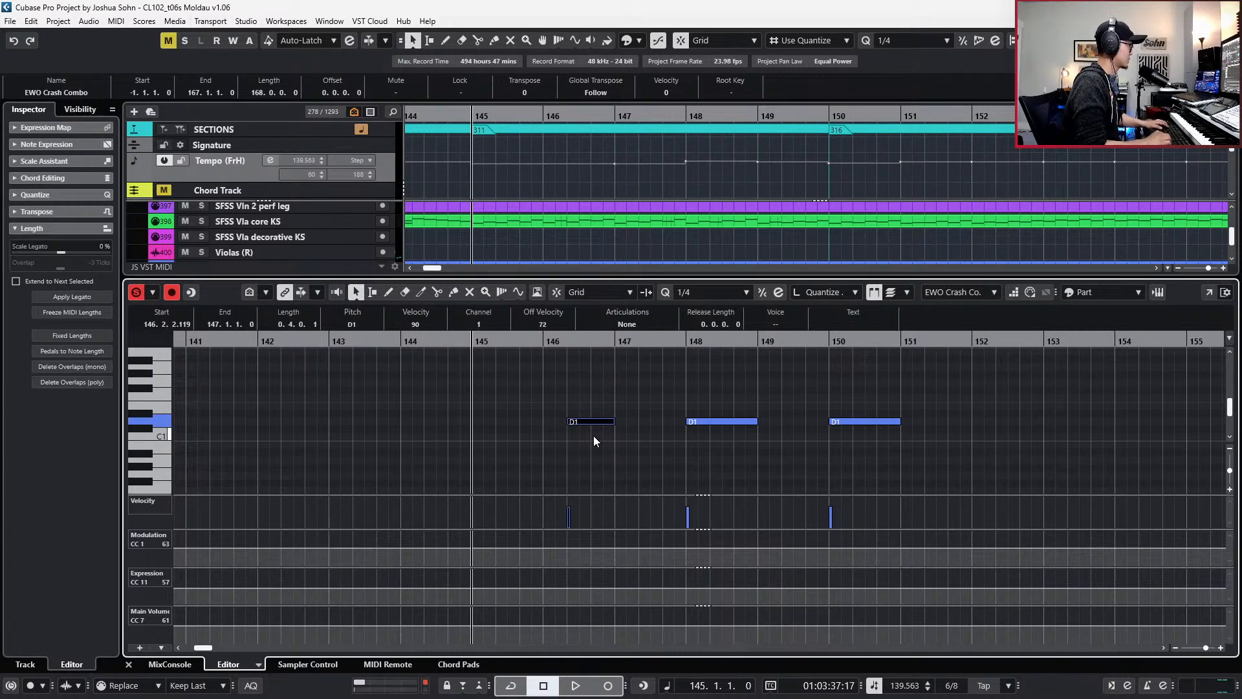
{"action": "key", "text": "alt+Right"}
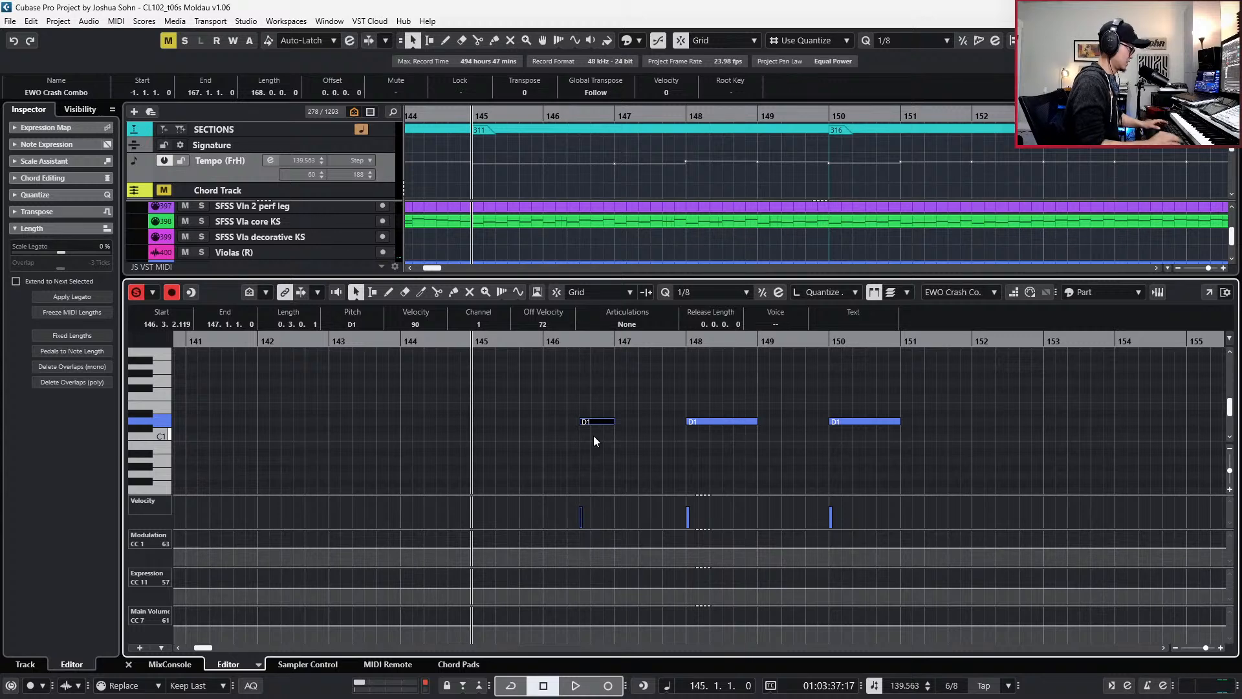
- Trim the starts of the D1 crashes in bars 148 and 150 to 148.4.1 and 150.4.1
{"action": "left_click_drag", "start_coordinate": [720, 405], "coordinate": [738, 437]}
{"action": "key", "text": "alt+Right"}
{"action": "key", "text": "alt+Right"}
{"action": "key", "text": "alt+Right"}
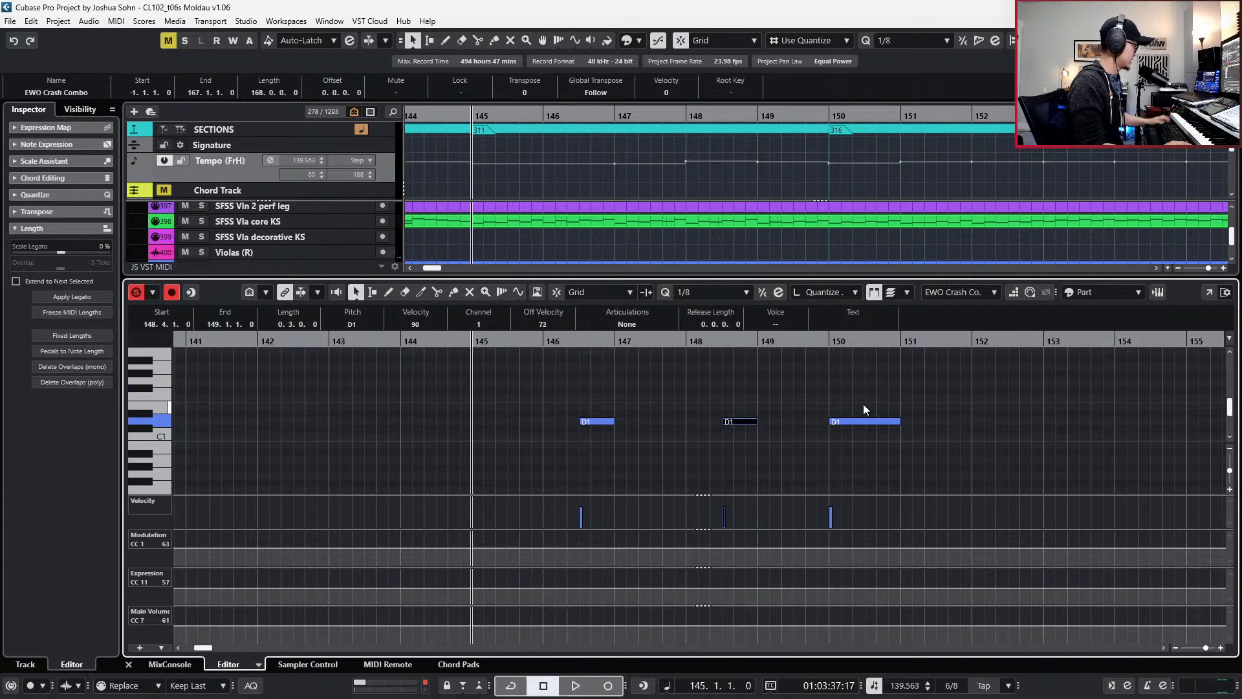
{"action": "left_click", "coordinate": [863, 421]}
{"action": "key", "text": "alt+Right"}
{"action": "key", "text": "alt+Right"}
{"action": "key", "text": "alt+Right"}
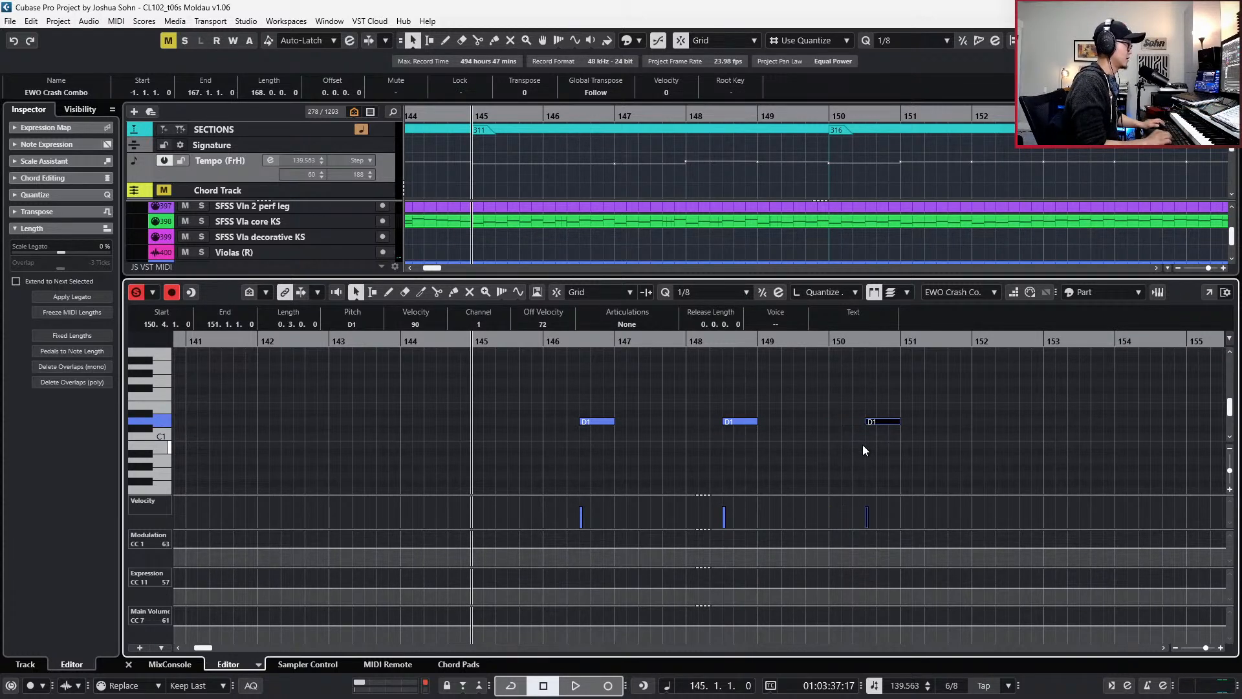
- Play the crashes from bar 145, trying the bar 150 crash at E1 and returning it to D1
{"action": "key", "text": "space"}
{"action": "key", "text": "Up"}
{"action": "key", "text": "Down"}
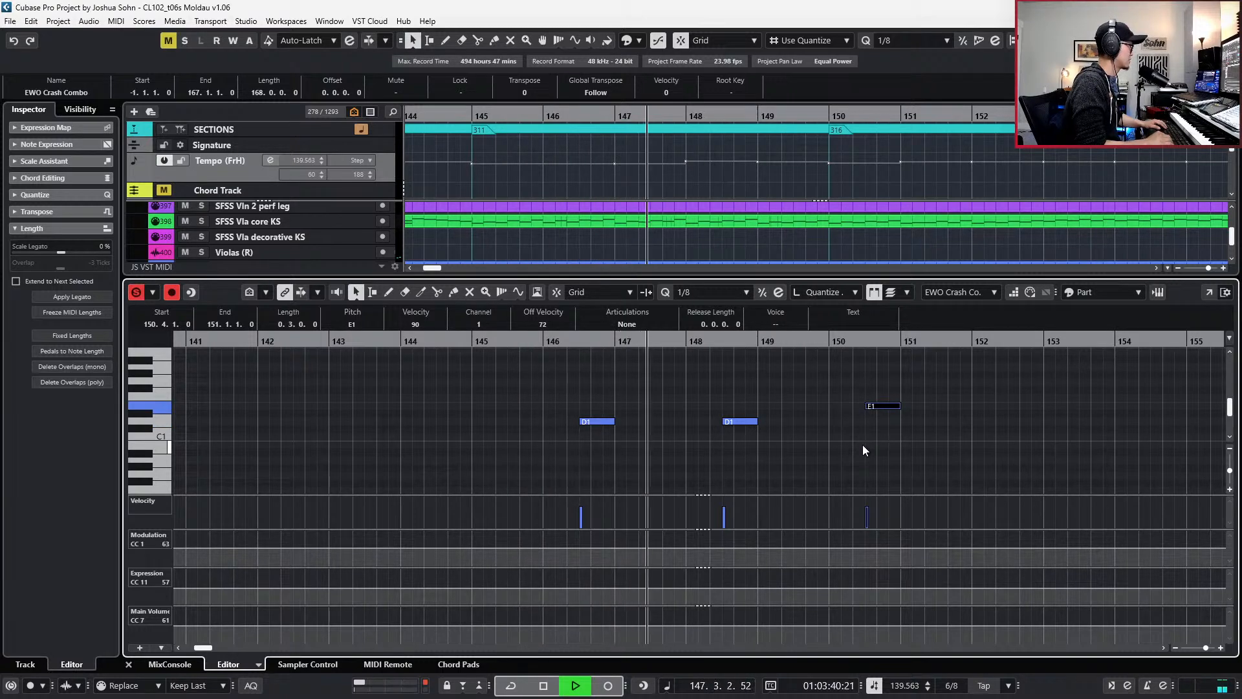
{"action": "key", "text": "space"}
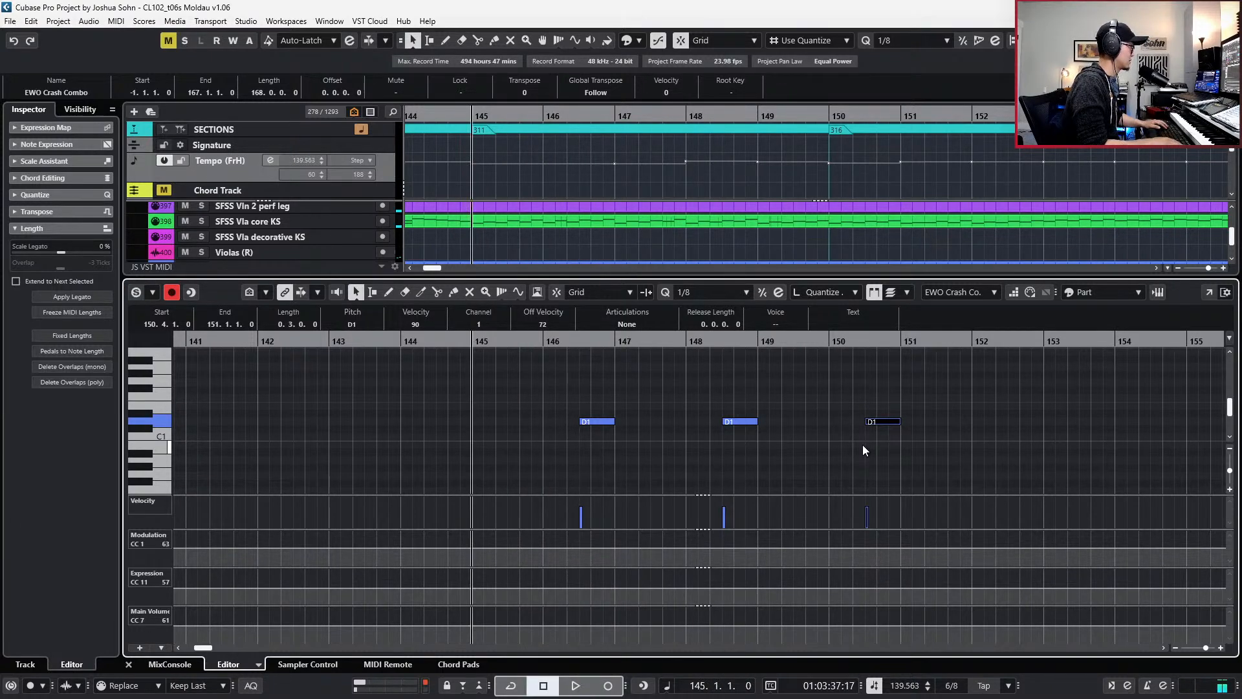
- Open the CINE Bass Drum 36 B part and delete the single C1 hits at bars 148 and 150
{"action": "key", "text": "ctrl+e"}
{"action": "left_click", "coordinate": [626, 534]}
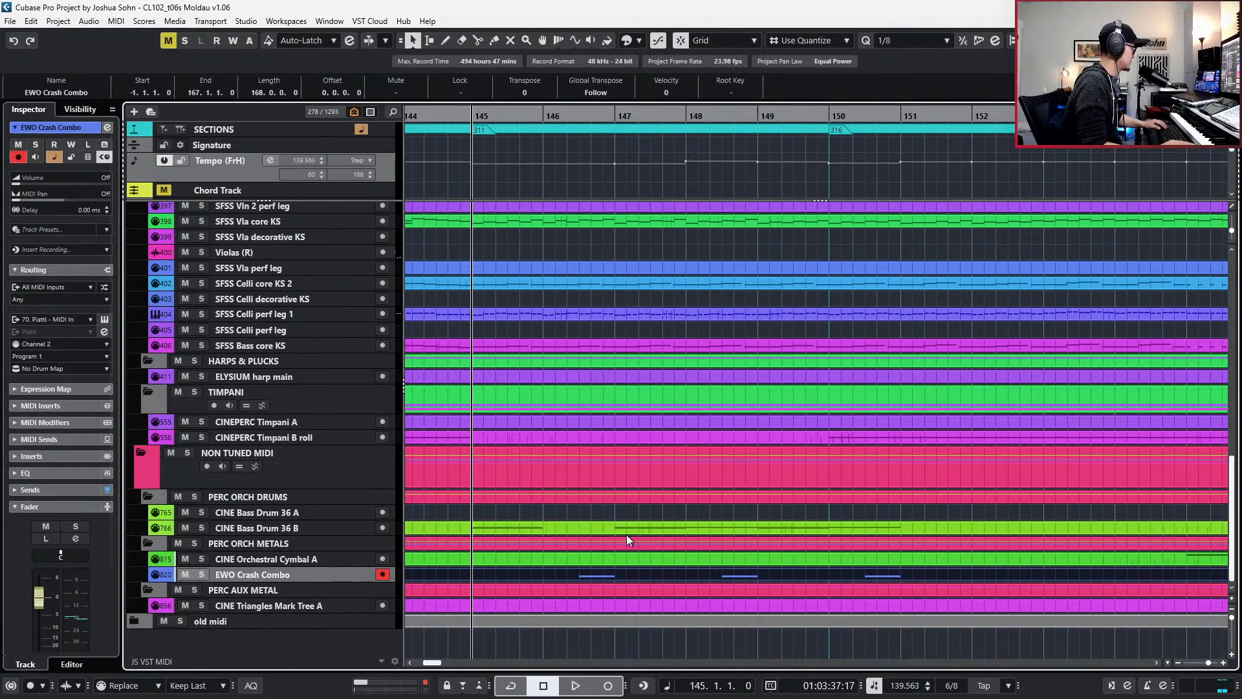
{"action": "key", "text": "ctrl+e"}
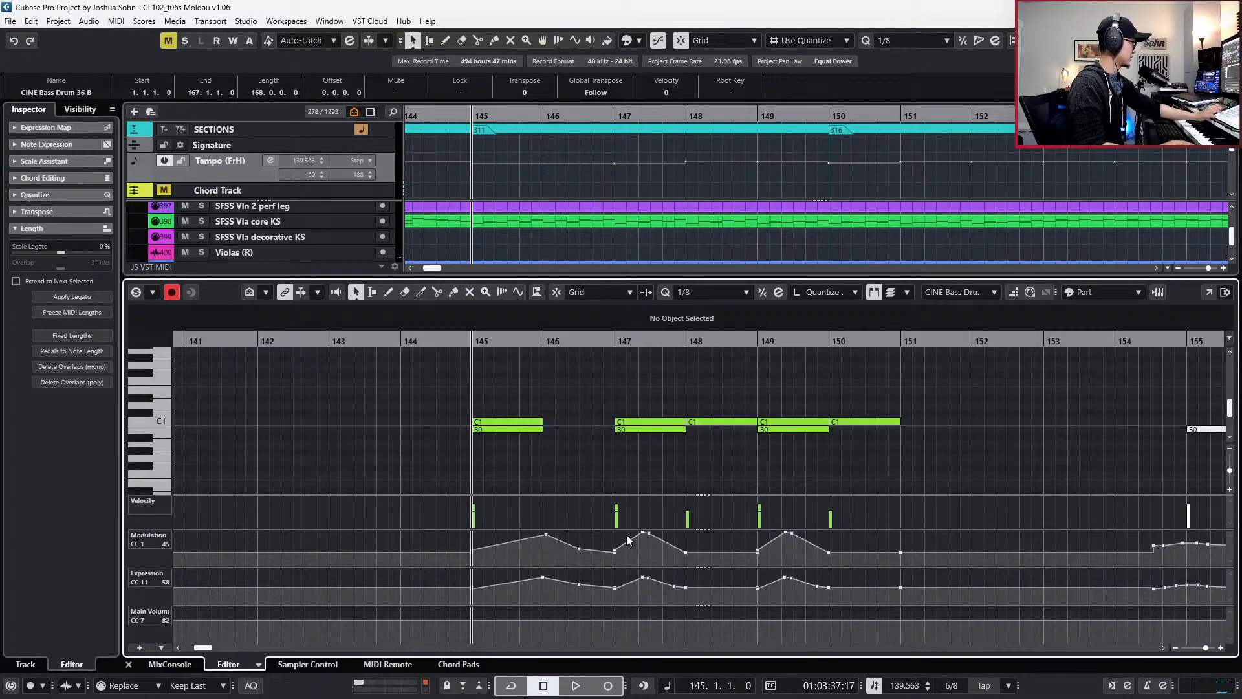
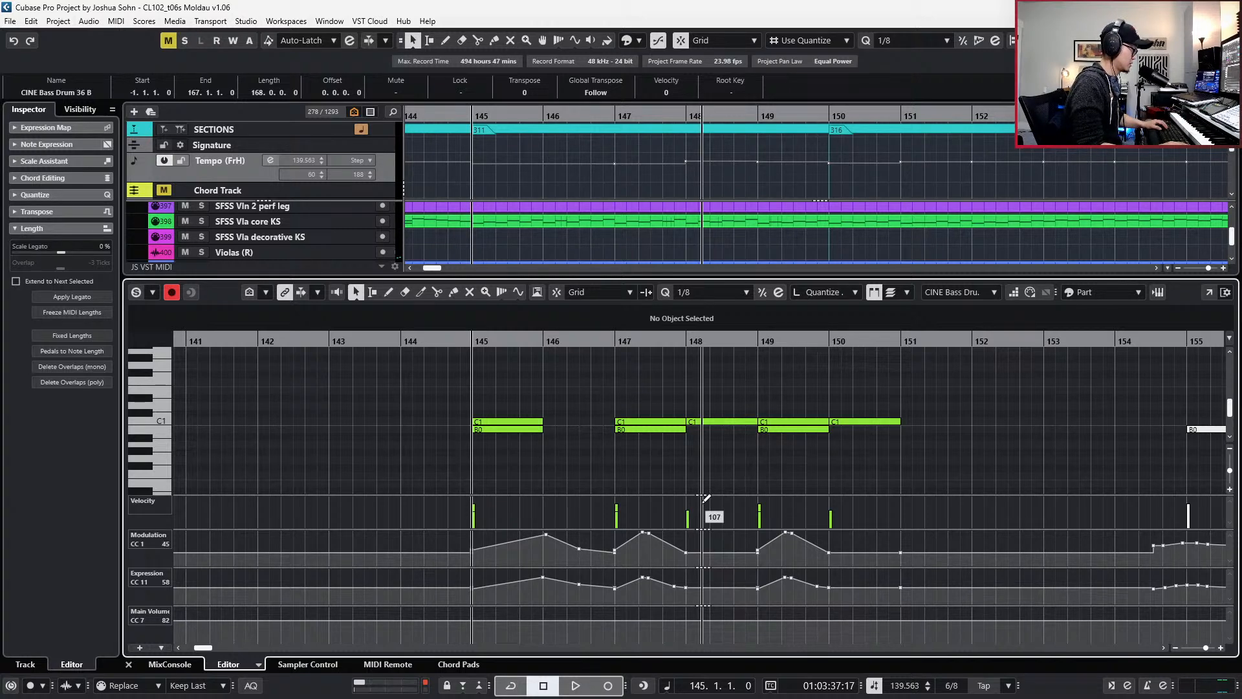
{"action": "left_click", "coordinate": [717, 421]}
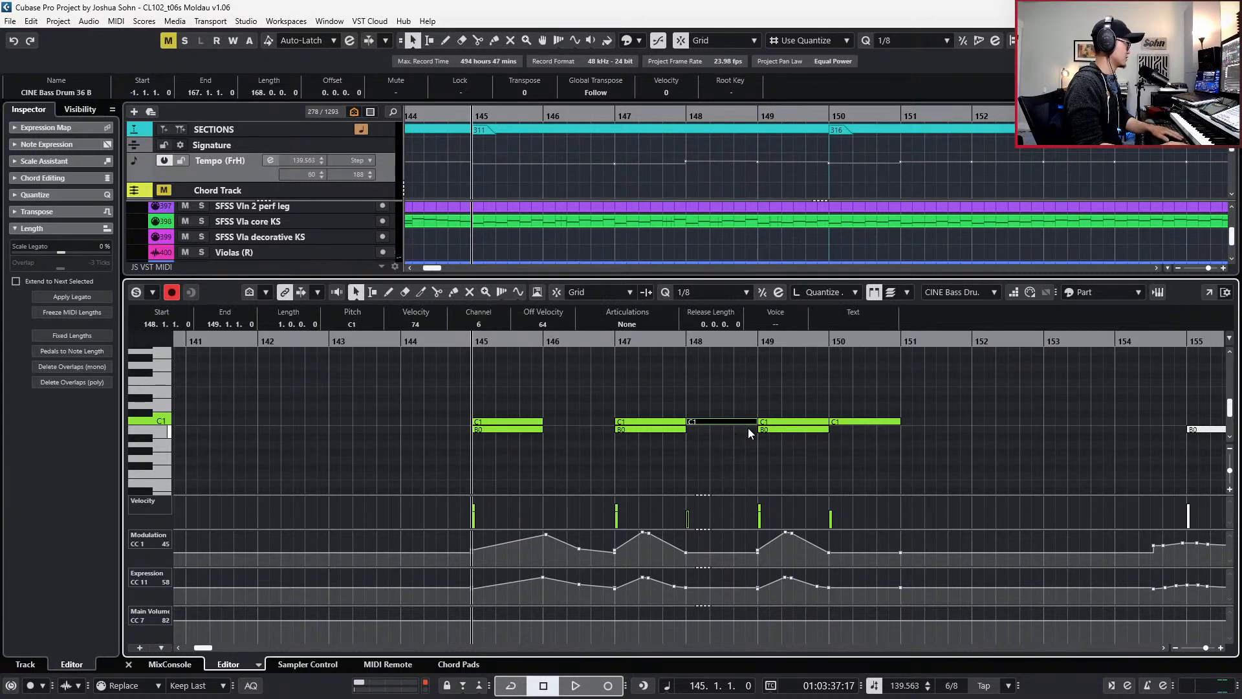
{"action": "key", "text": "Delete"}
{"action": "left_click_drag", "start_coordinate": [848, 383], "coordinate": [881, 446]}
{"action": "key", "text": "Delete"}
- Shift the bar 147 bass drum swell's modulation and expression peaks and their falloff later, to around the start of bar 148
{"action": "mouse_move", "coordinate": [641, 555]}
{"action": "left_mouse_down"}
{"action": "mouse_move", "coordinate": [691, 554]}
{"action": "mouse_move", "coordinate": [666, 556]}
{"action": "mouse_move", "coordinate": [696, 536]}
{"action": "left_mouse_up"}
{"action": "key", "text": "ctrl+z"}
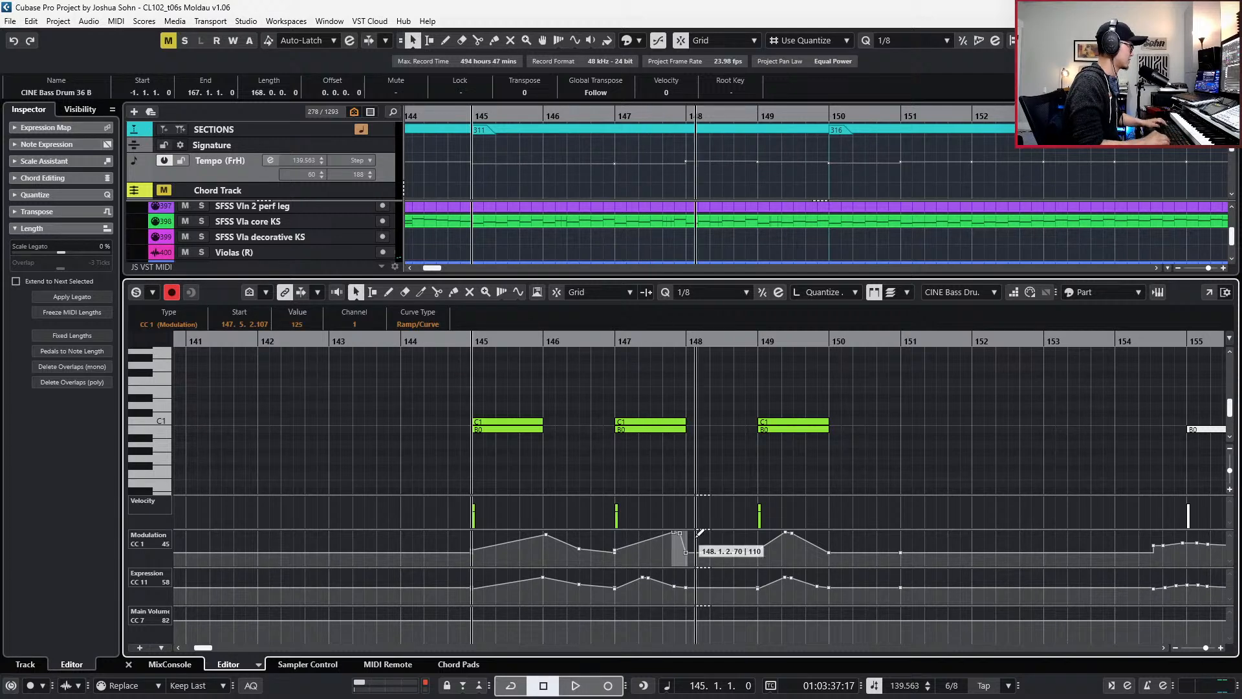
{"action": "key", "text": "alt+Right"}
{"action": "left_click_drag", "start_coordinate": [686, 552], "coordinate": [710, 553]}
{"action": "left_click_drag", "start_coordinate": [626, 602], "coordinate": [701, 593]}
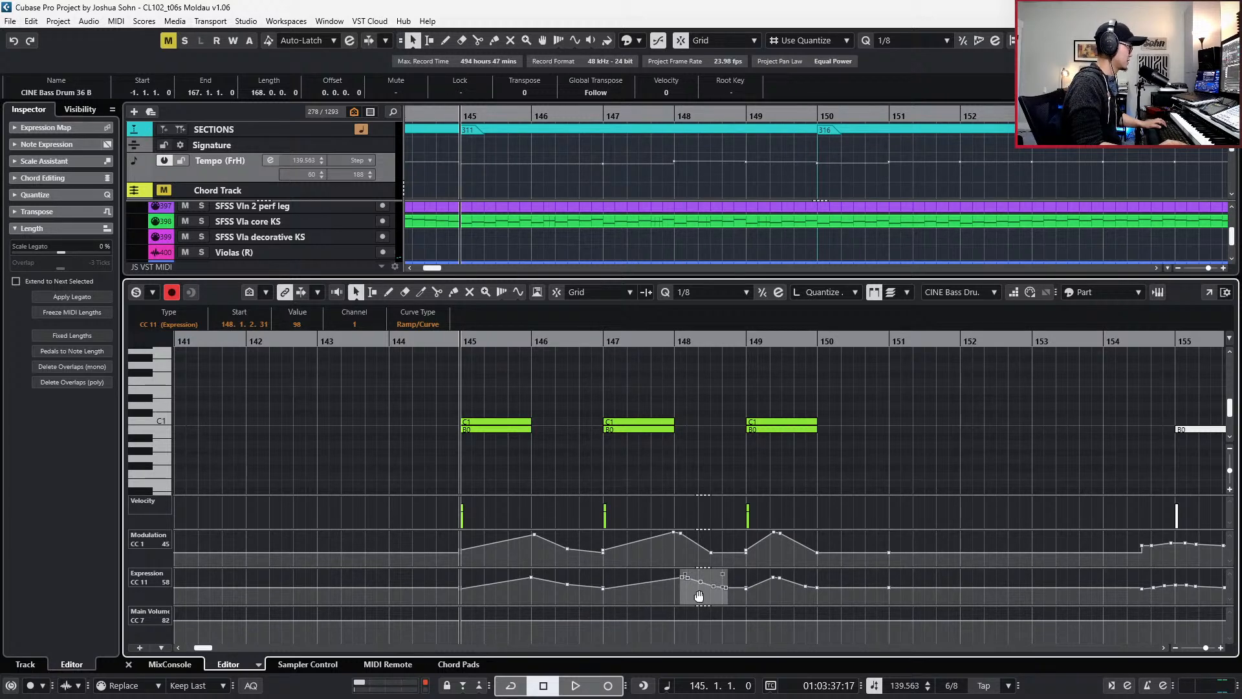
{"action": "left_click_drag", "start_coordinate": [699, 595], "coordinate": [683, 595]}
- Shift the bar 149 swell's modulation and expression points later so the peaks fall just before bar 150, with modulation at 149.6.1.76
{"action": "left_click_drag", "start_coordinate": [767, 552], "coordinate": [822, 556]}
{"action": "left_click_drag", "start_coordinate": [769, 595], "coordinate": [888, 555]}
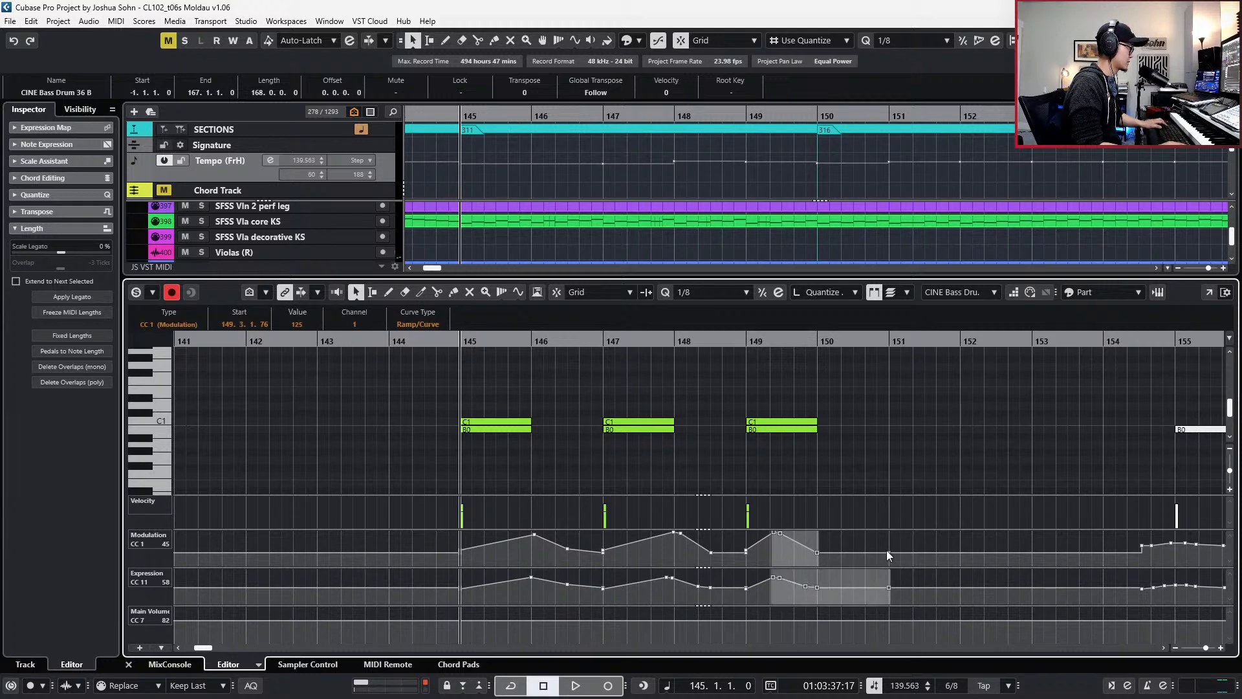
{"action": "left_click_drag", "start_coordinate": [809, 593], "coordinate": [813, 582]}
- Play the reshaped bass drum swells from bar 144 through bar 151
{"action": "key", "text": "ctrl+KP_Subtract"}
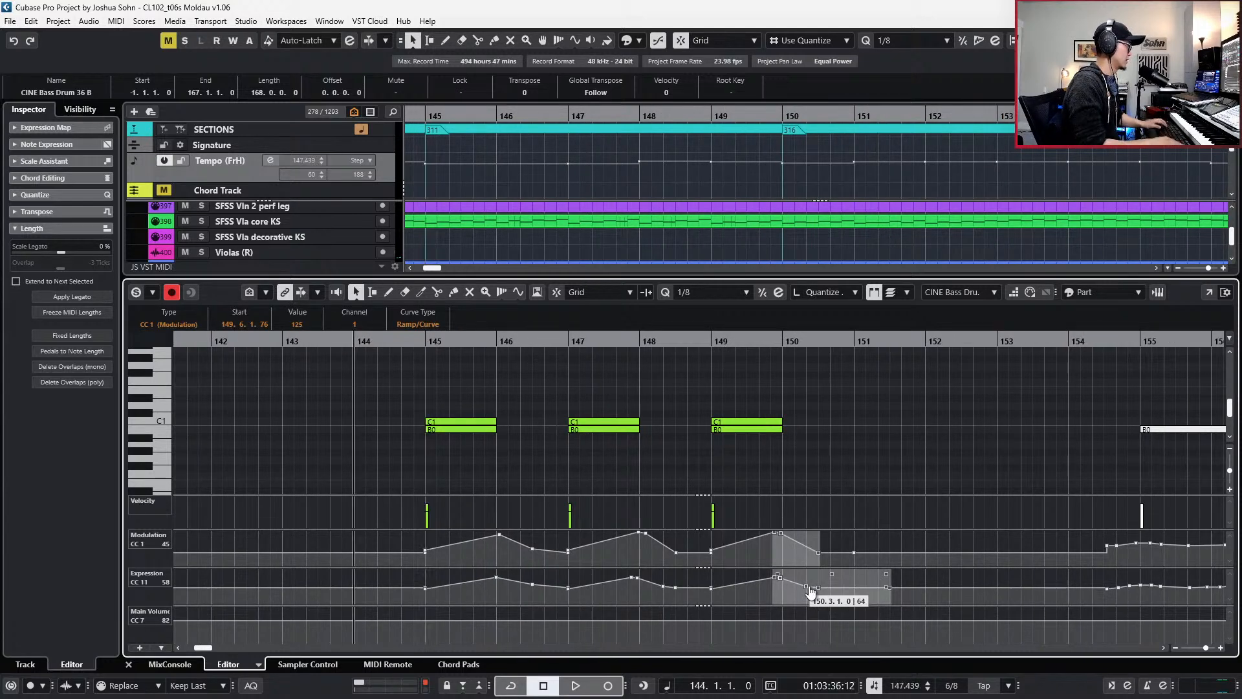
{"action": "key", "text": "space"}
{"action": "left_click", "coordinate": [930, 428]}
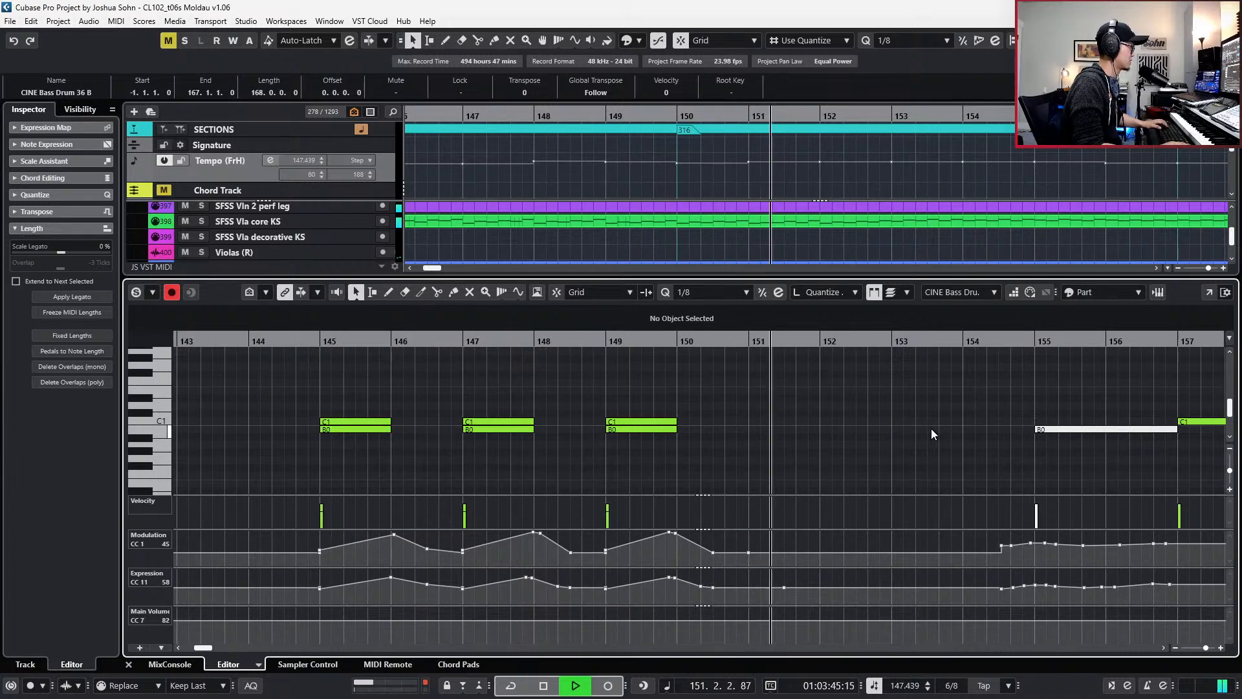
{"action": "key", "text": "space"}
- Reopen the EWO Crash Combo part and set the velocity of the three D1 crashes in bars 146–150 to 110
{"action": "key", "text": "Return"}
{"action": "scroll", "coordinate": [930, 428], "scroll_direction": "down", "scroll_amount": 3}
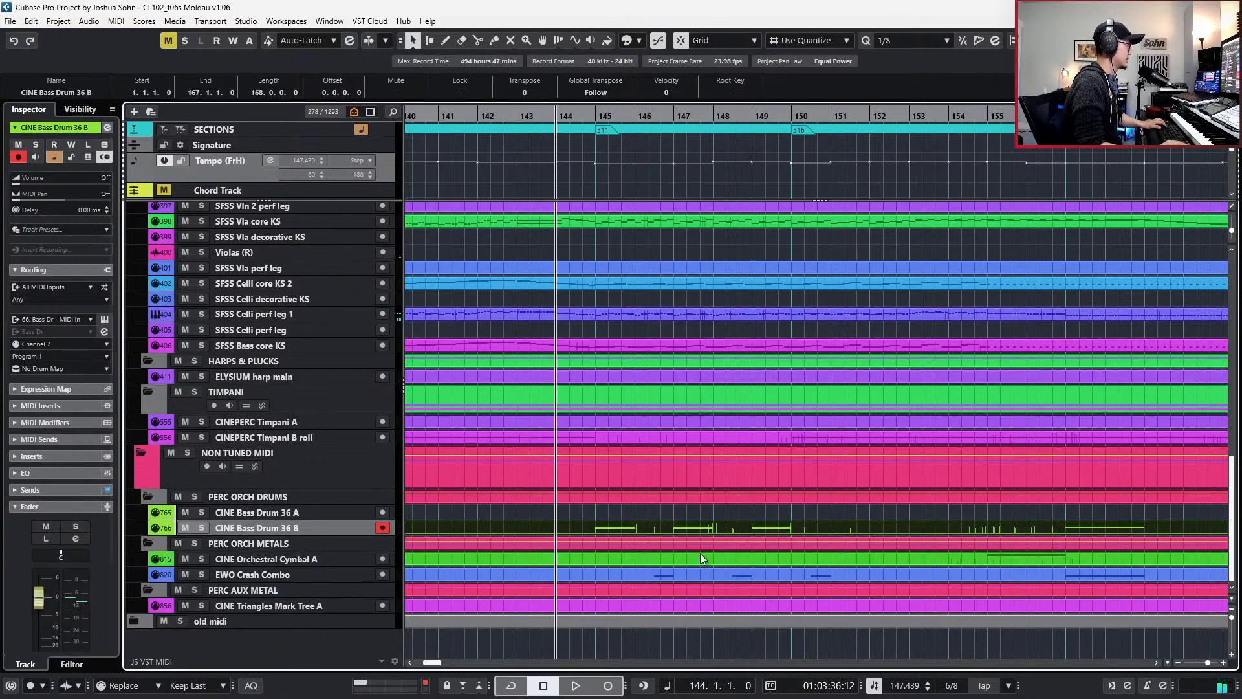
{"action": "double_click", "coordinate": [708, 573]}
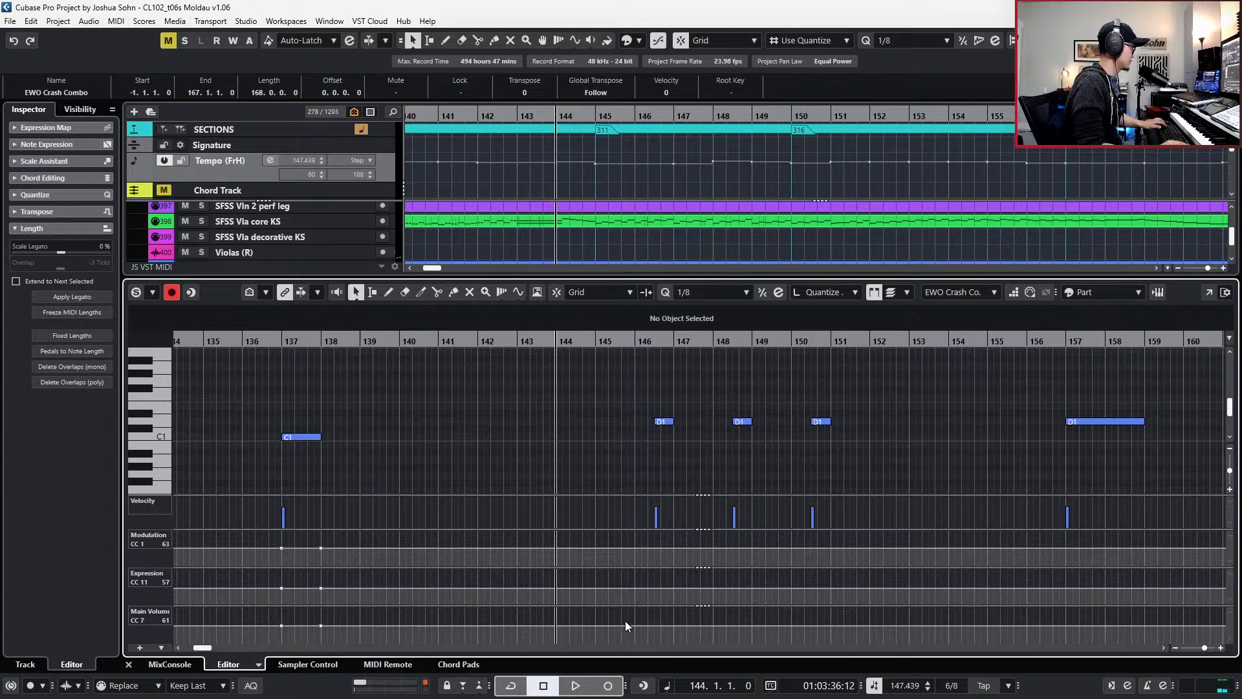
{"action": "scroll", "coordinate": [640, 570], "scroll_direction": "down", "scroll_amount": 3}
{"action": "left_click_drag", "start_coordinate": [617, 401], "coordinate": [820, 456]}
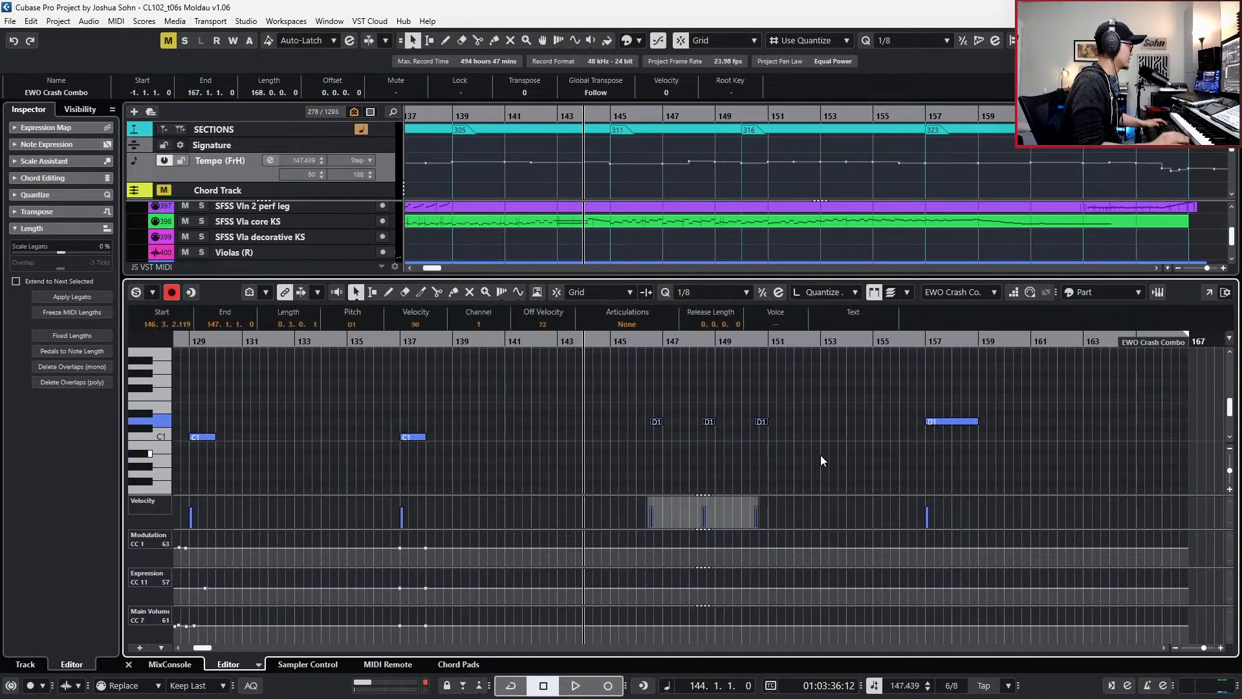
{"action": "key", "text": "ctrl+shift+Up"}
- Play the louder crashes in context and check the velocities of the crashes at bars 129, 137 and 157
{"action": "key", "text": "l"}
{"action": "key", "text": "space"}
{"action": "key", "text": "space"}
{"action": "key", "text": "shift+b"}
{"action": "key", "text": "space"}
{"action": "scroll", "coordinate": [820, 456], "scroll_direction": "down", "scroll_amount": 1}
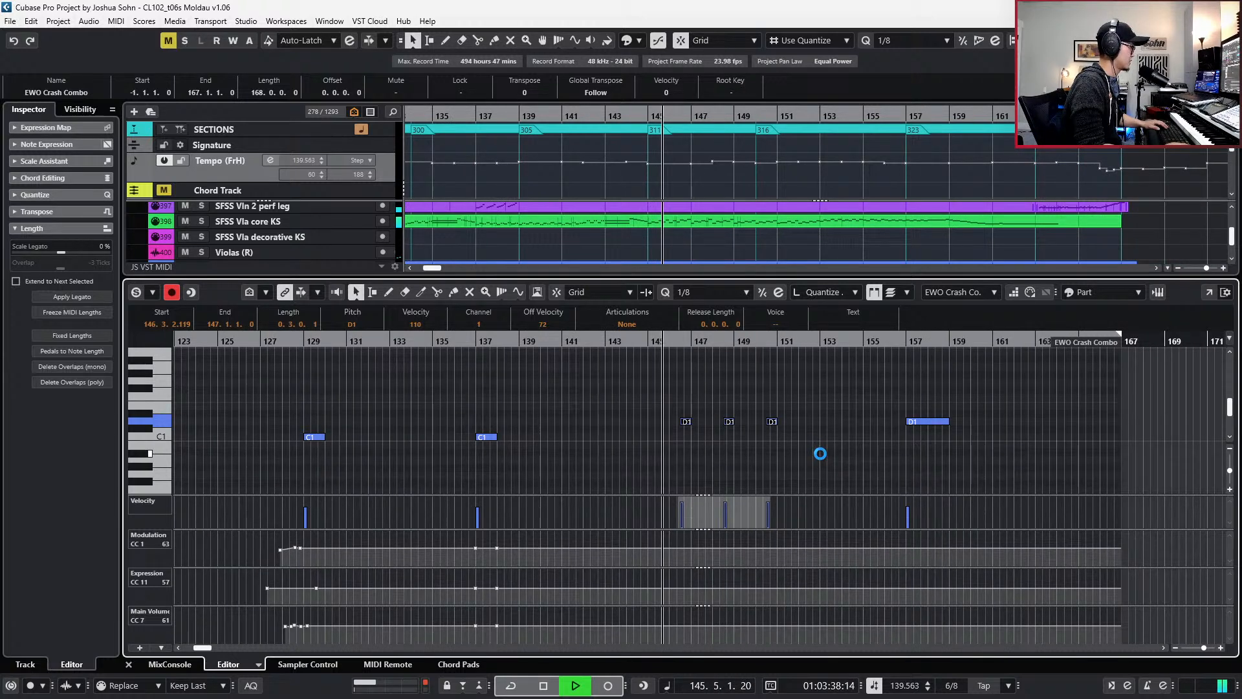
{"action": "left_click_drag", "start_coordinate": [278, 415], "coordinate": [512, 470]}
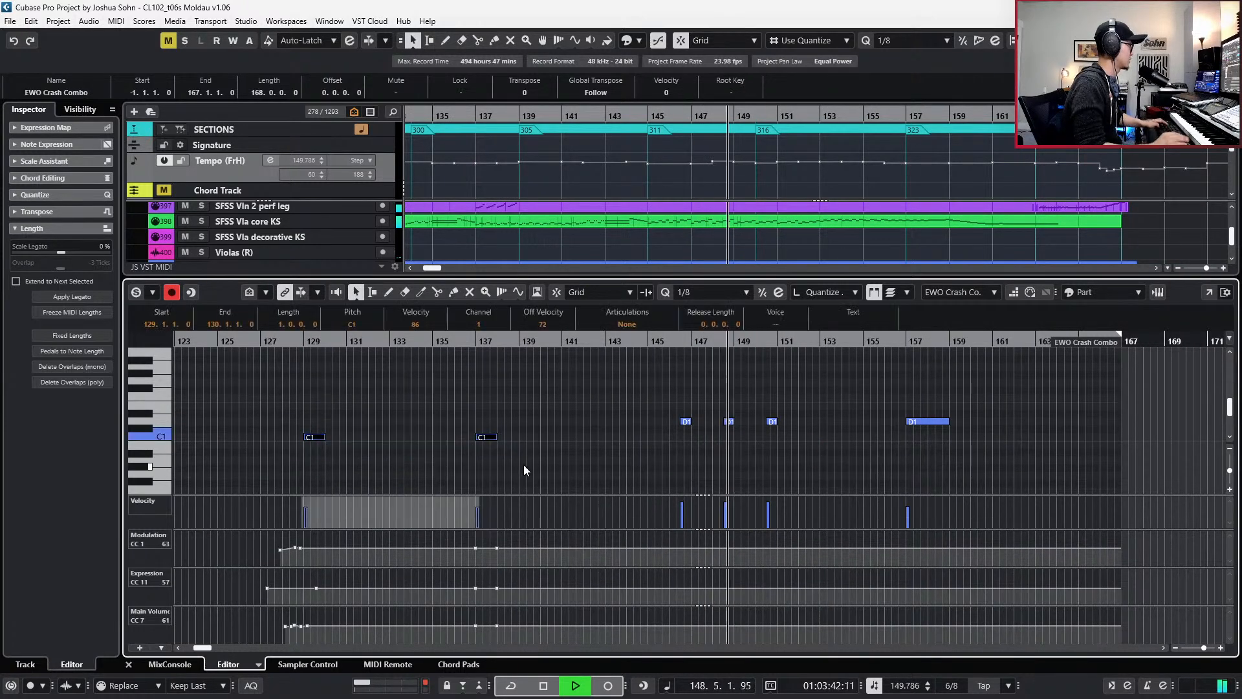
{"action": "left_click", "coordinate": [931, 423]}
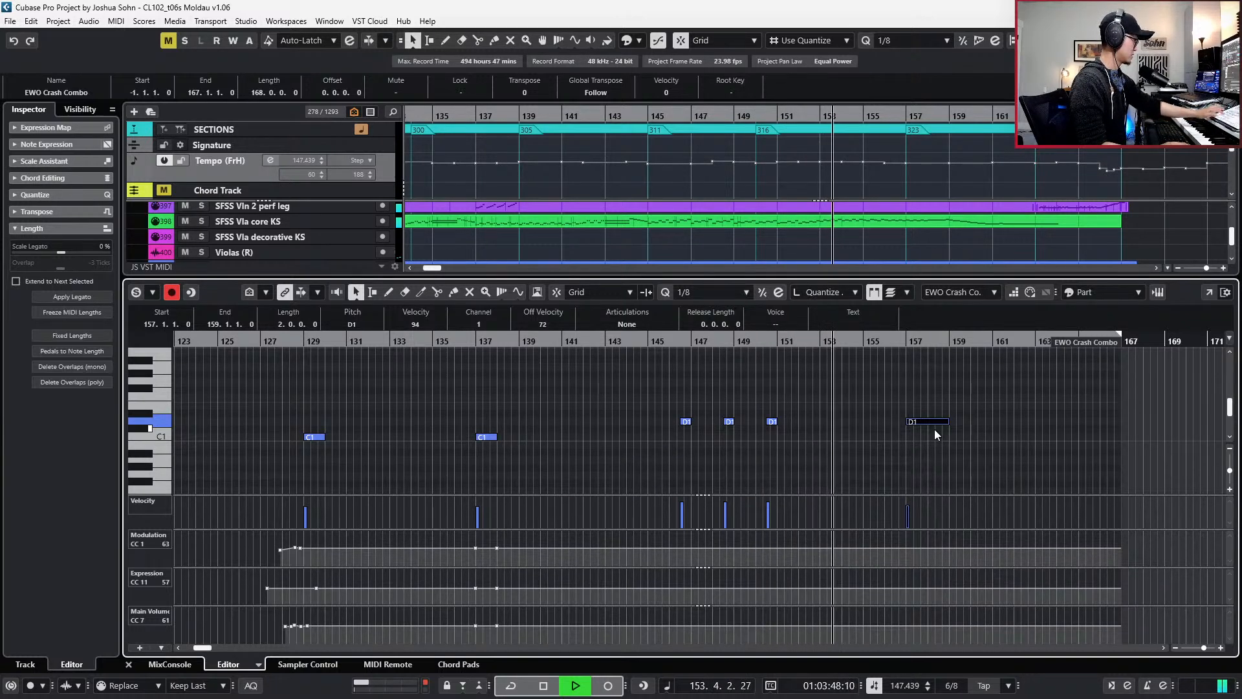
{"action": "key", "text": "space"}
{"action": "key", "text": "ctrl+KP_Add"}
{"action": "key", "text": "ctrl+KP_Add"}
{"action": "key", "text": "ctrl+KP_Add"}
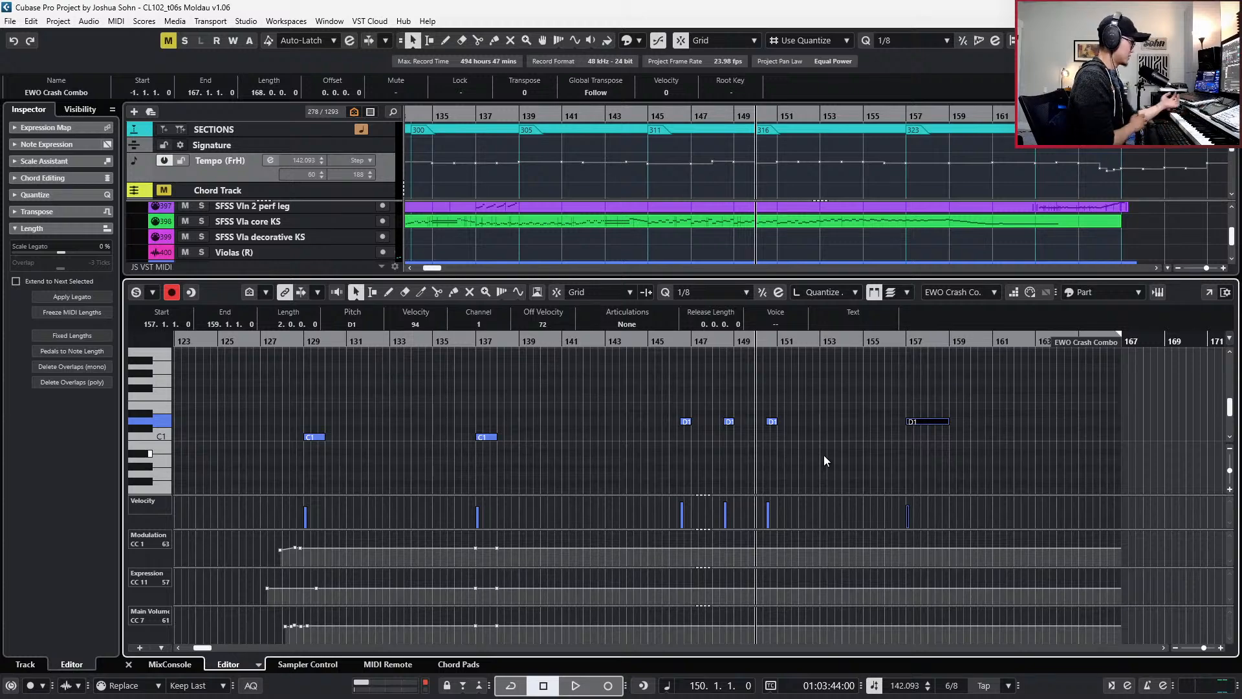
- Open the CINEPERC Timpani B roll part and move the start of the long B0 roll from bar 150 to bar 151
{"action": "scroll", "coordinate": [824, 455], "scroll_direction": "up", "scroll_amount": 5}
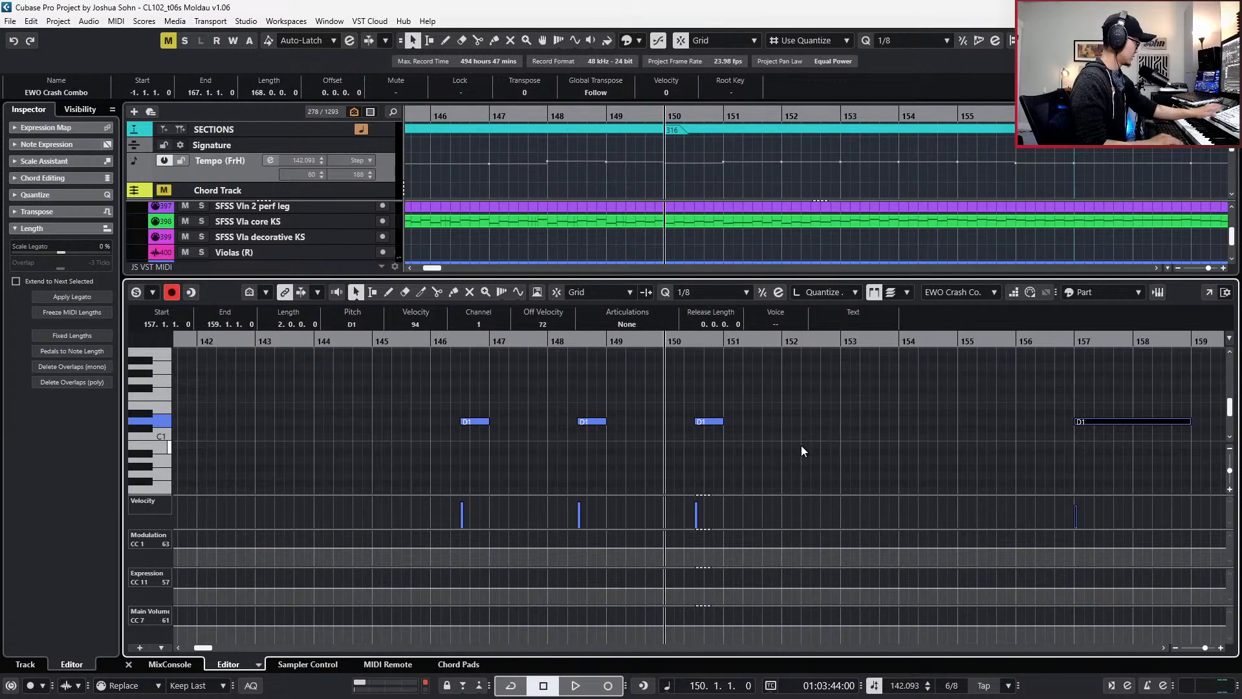
{"action": "key", "text": "KP_Add"}
{"action": "key", "text": "Return"}
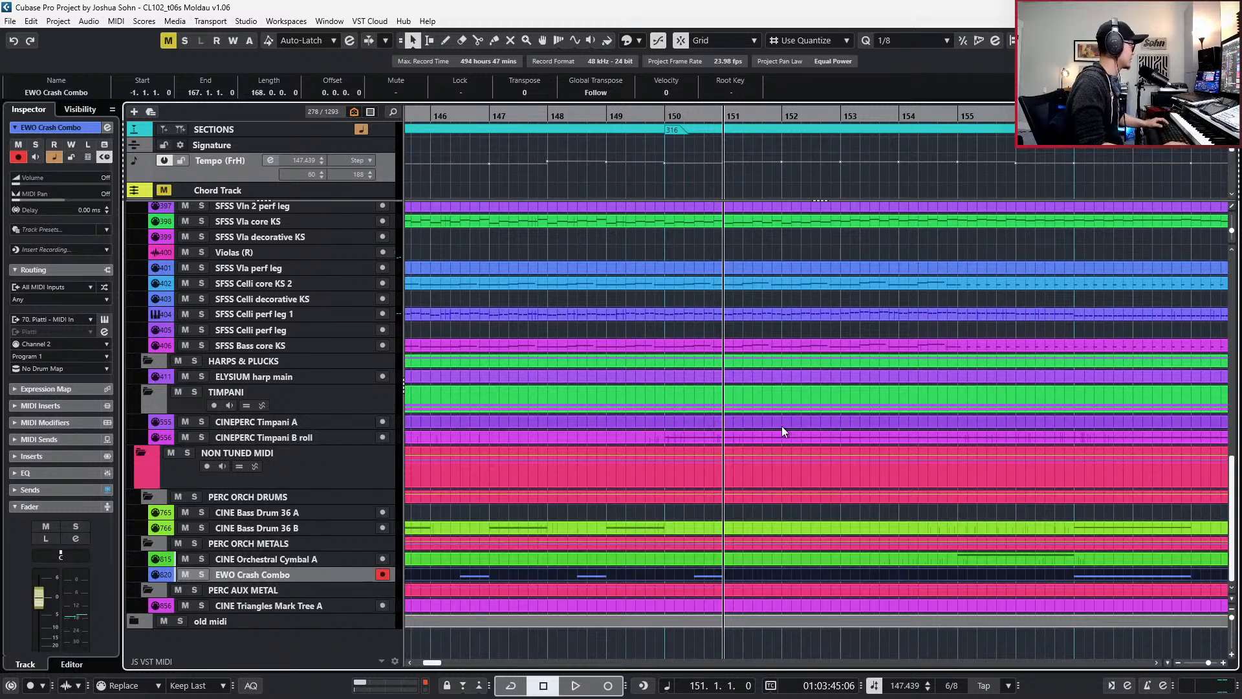
{"action": "double_click", "coordinate": [772, 436]}
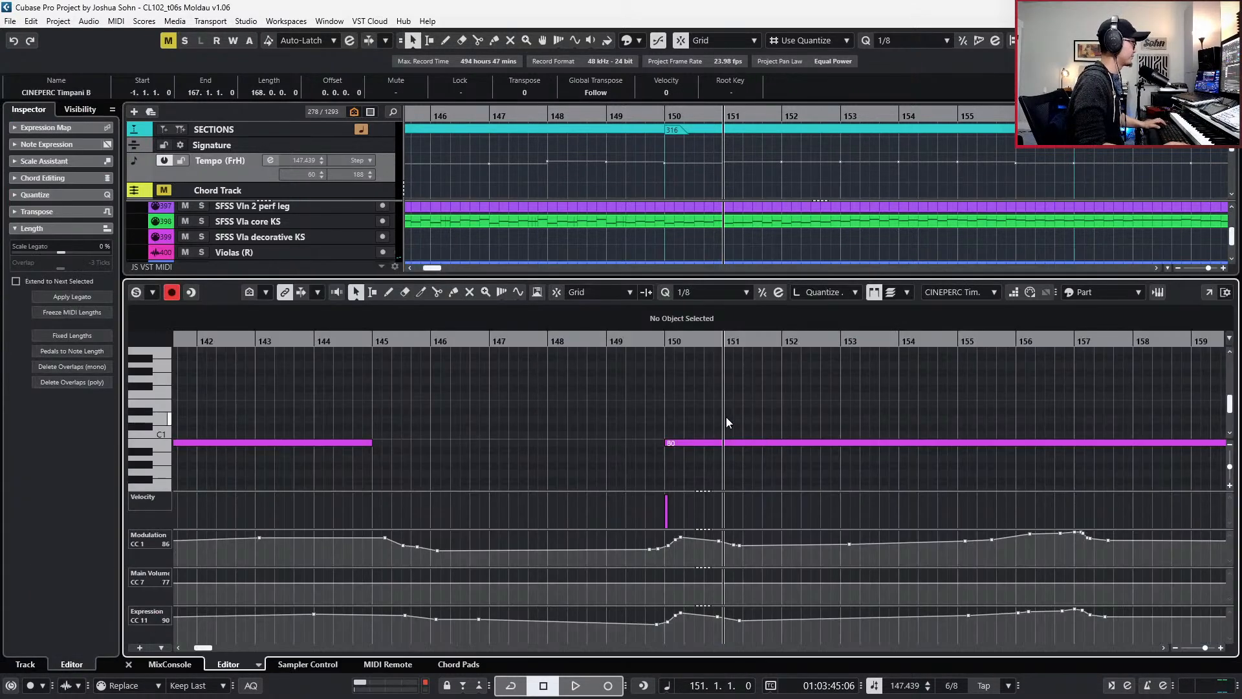
{"action": "key", "text": "alt+1"}
{"action": "key", "text": "alt+Right"}
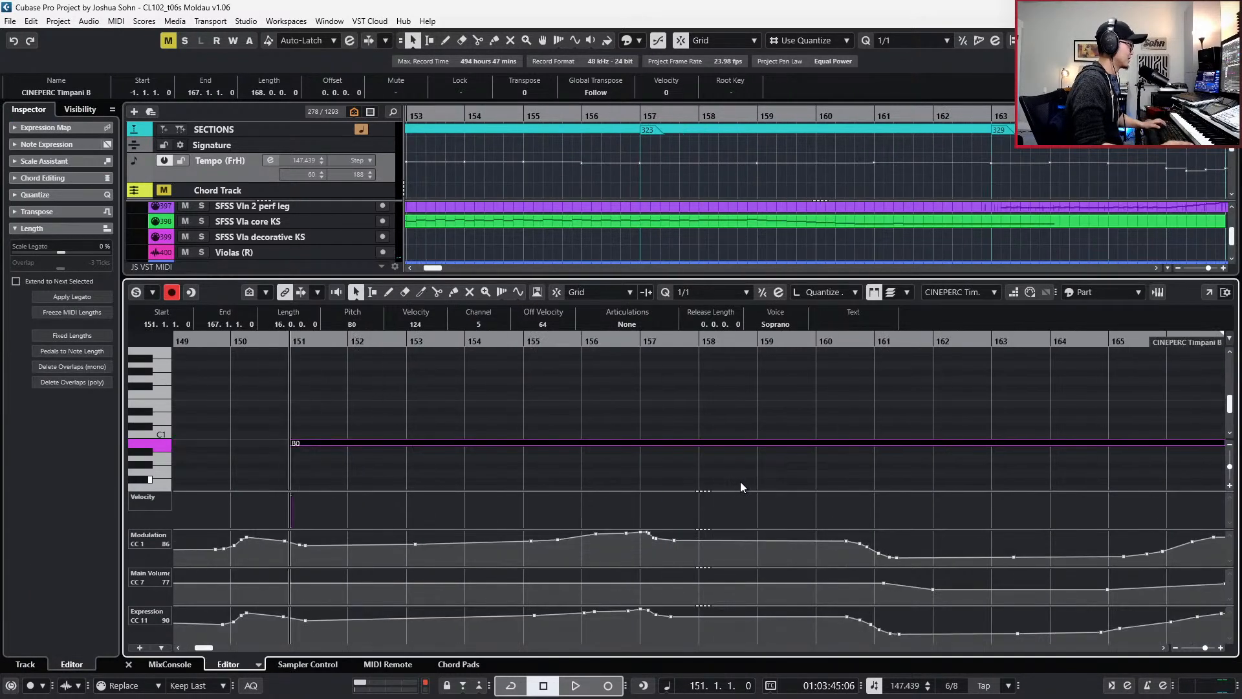
- Shift the Timpani B roll's modulation and expression swells around bar 150 one bar later to match the new roll start
{"action": "scroll", "coordinate": [666, 564], "scroll_direction": "left", "scroll_amount": 3}
{"action": "left_click_drag", "start_coordinate": [444, 559], "coordinate": [518, 540]}
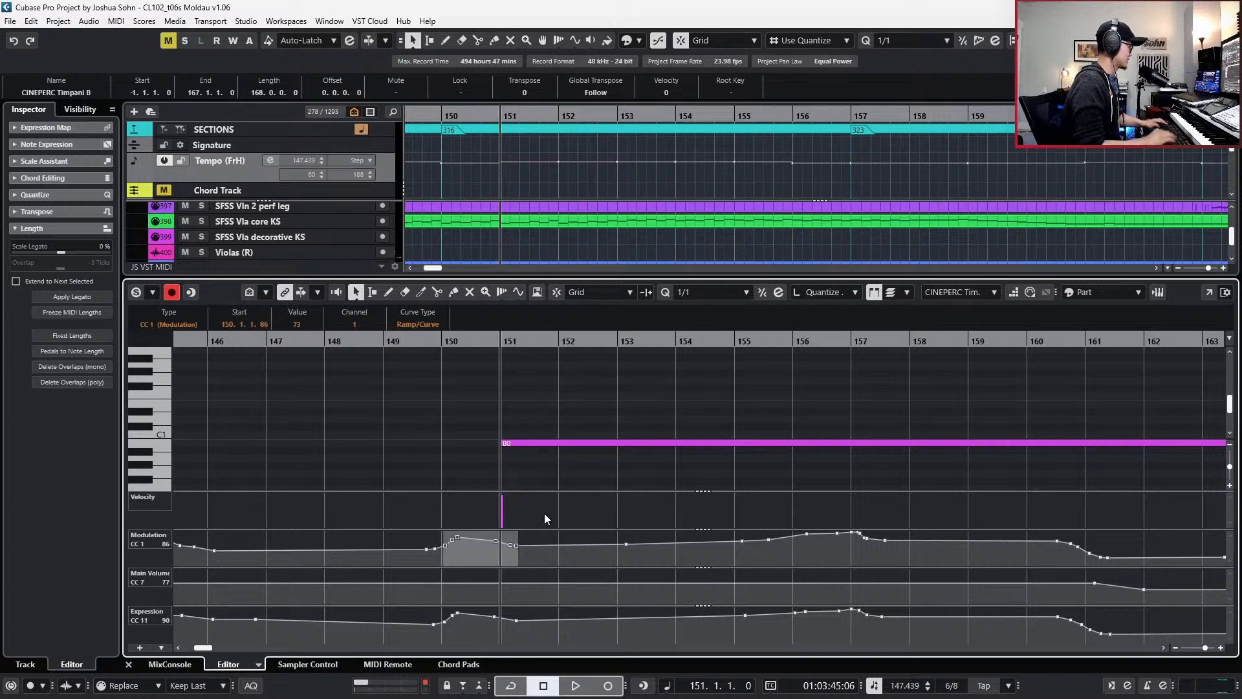
{"action": "key", "text": "alt+Right"}
{"action": "left_click_drag", "start_coordinate": [386, 643], "coordinate": [460, 611]}
{"action": "key", "text": "alt+Right"}
- Record new modulation and expression curves for the Timpani B roll, playing from bar 150 to about bar 162
{"action": "left_click_drag", "start_coordinate": [621, 560], "coordinate": [789, 521]}
{"action": "scroll", "coordinate": [802, 537], "scroll_direction": "down", "scroll_amount": 2}
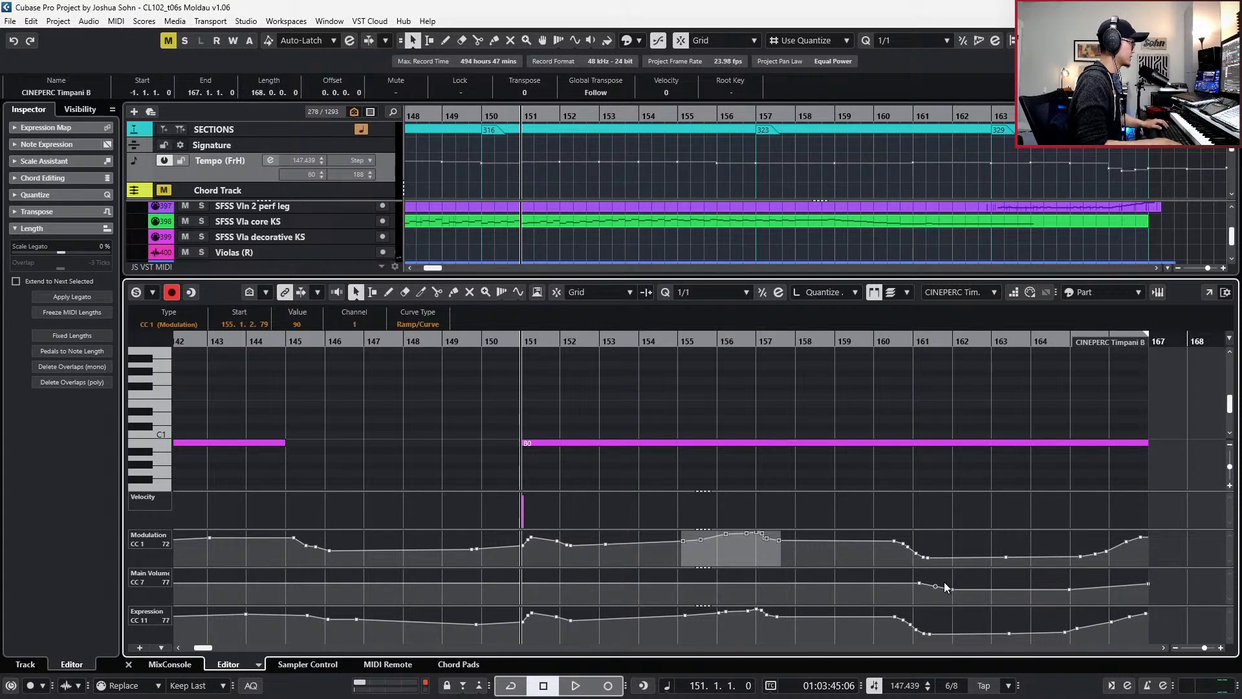
{"action": "key", "text": "ctrl+KP_Subtract"}
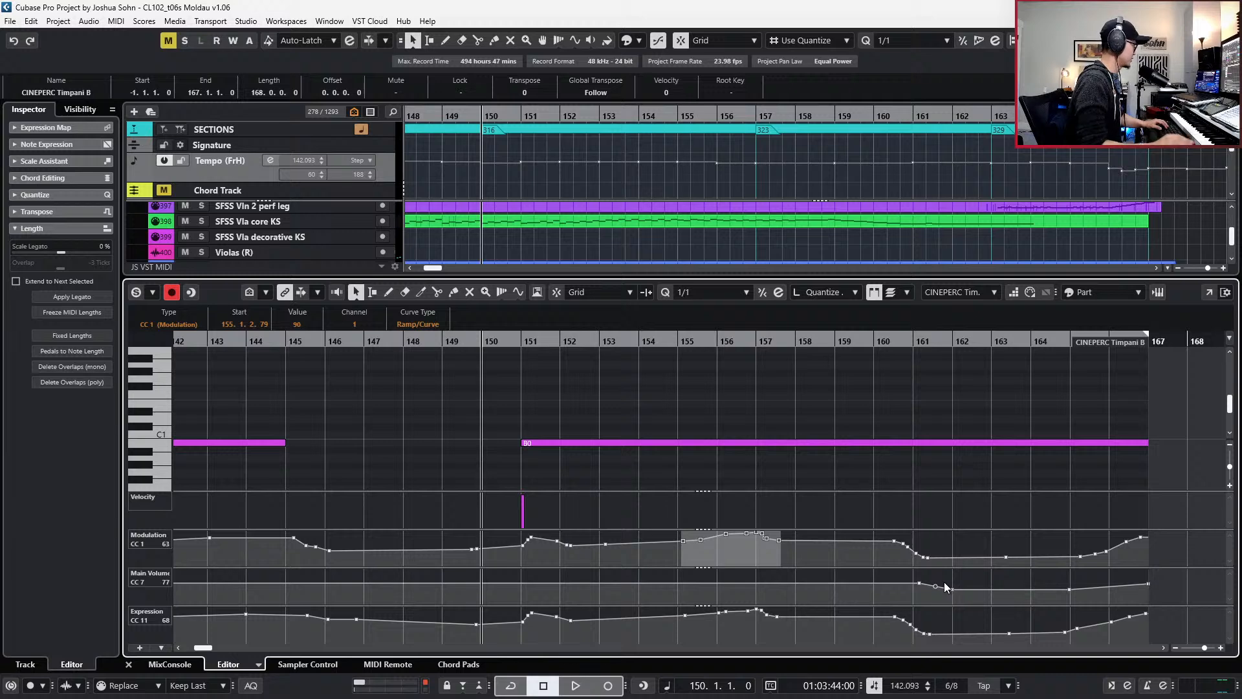
{"action": "left_click", "coordinate": [970, 396]}
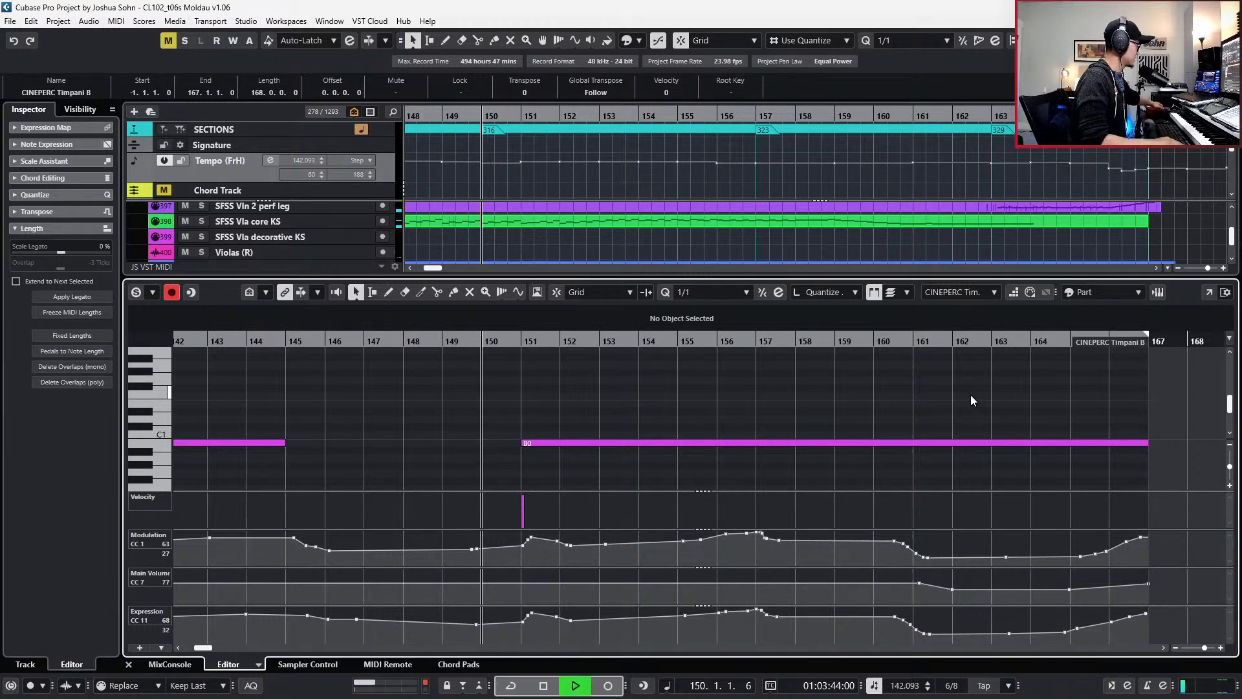
{"action": "key", "text": "KP_Multiply"}
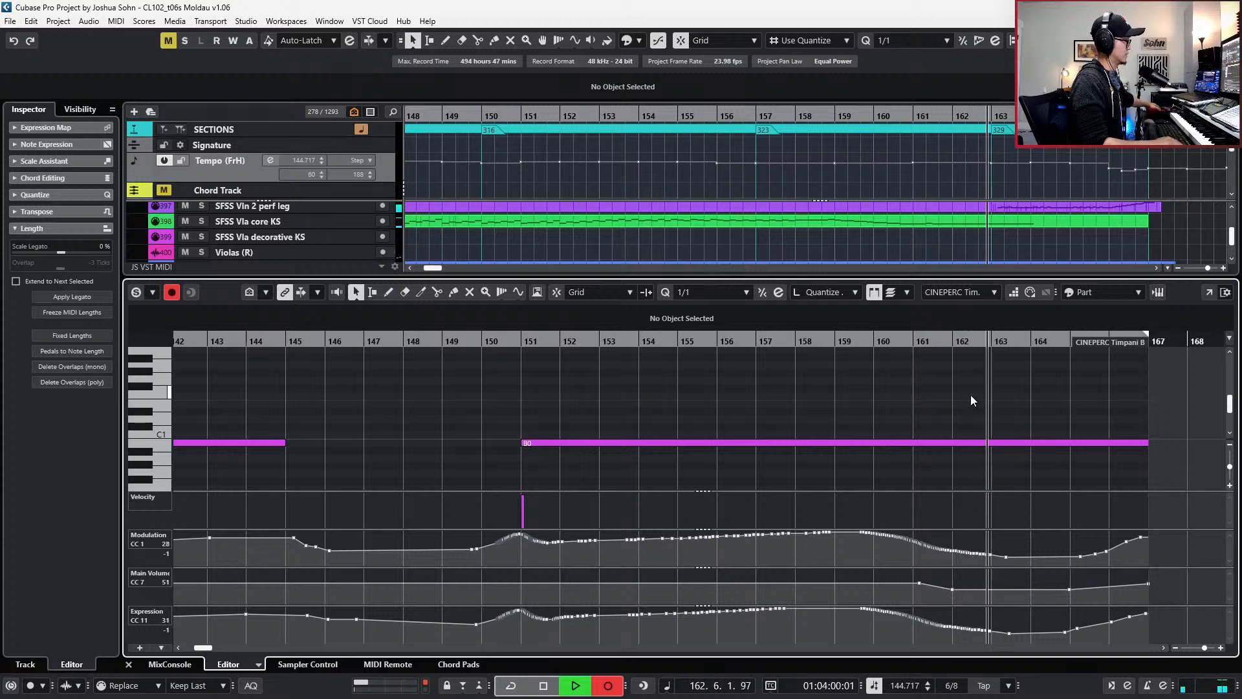
{"action": "key", "text": "space"}
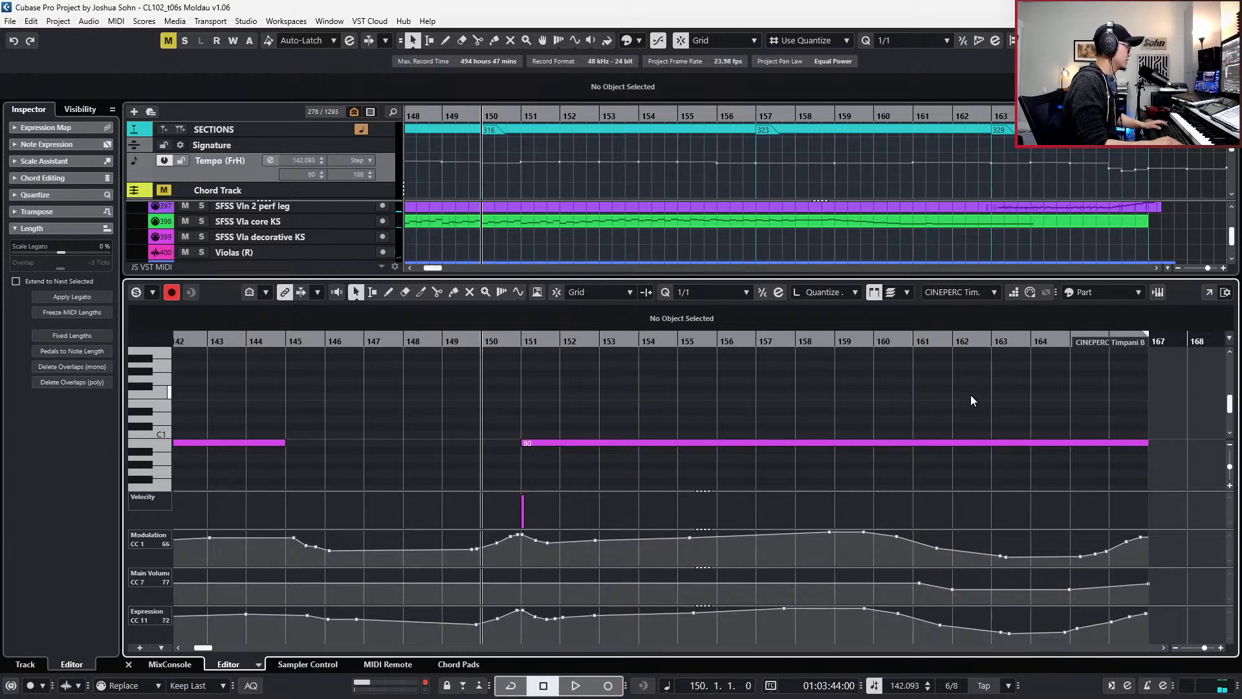
- Add a main volume swell to the Timpani B roll, starting at 78 in bar 155 and rising to 95 at bar 158
{"action": "left_click", "coordinate": [684, 583]}
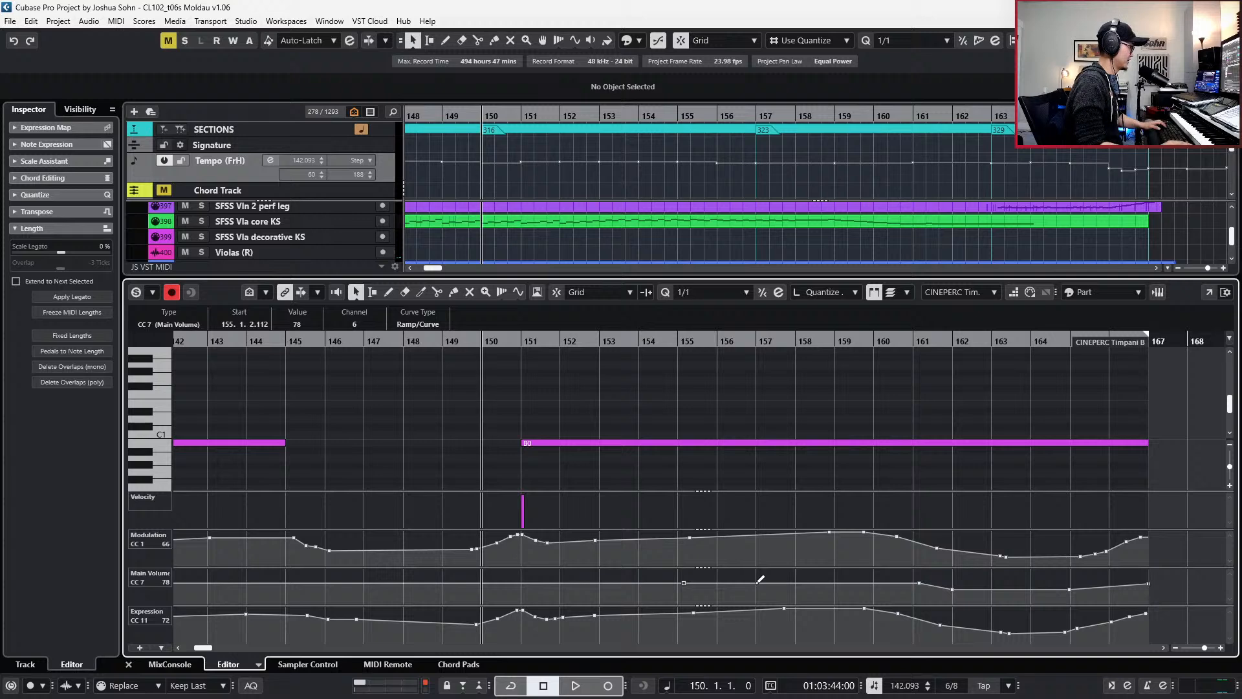
{"action": "key", "text": "space"}
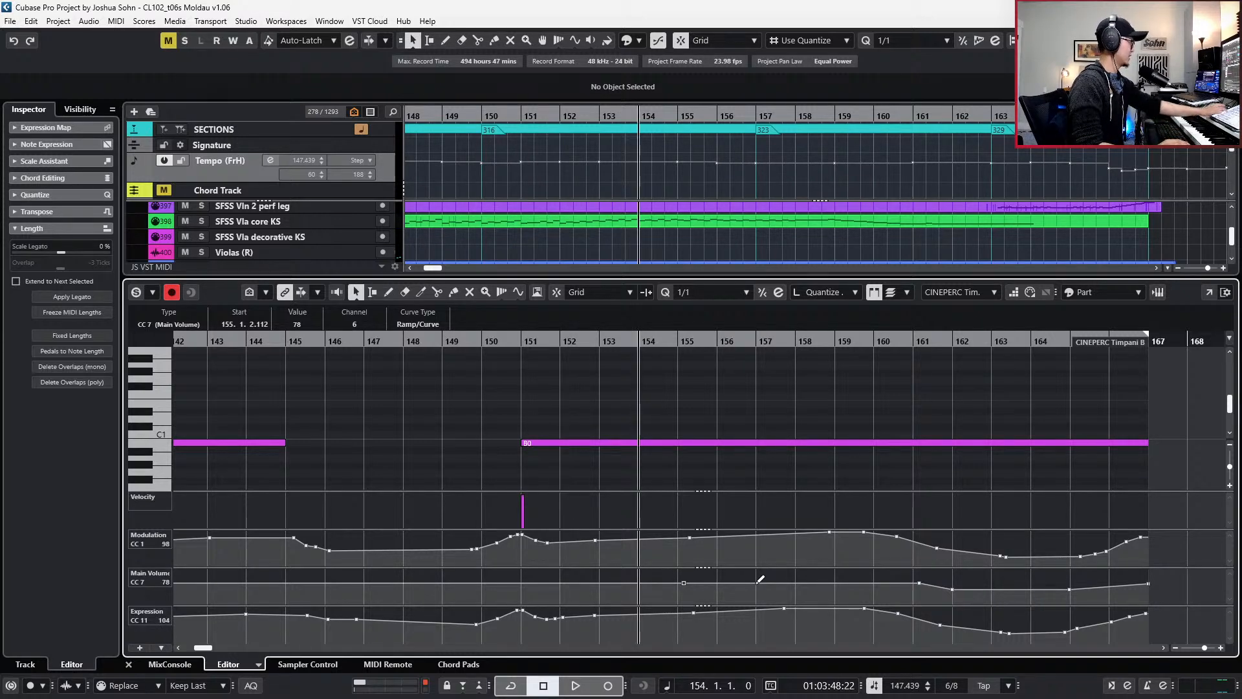
{"action": "key", "text": "KP_Subtract"}
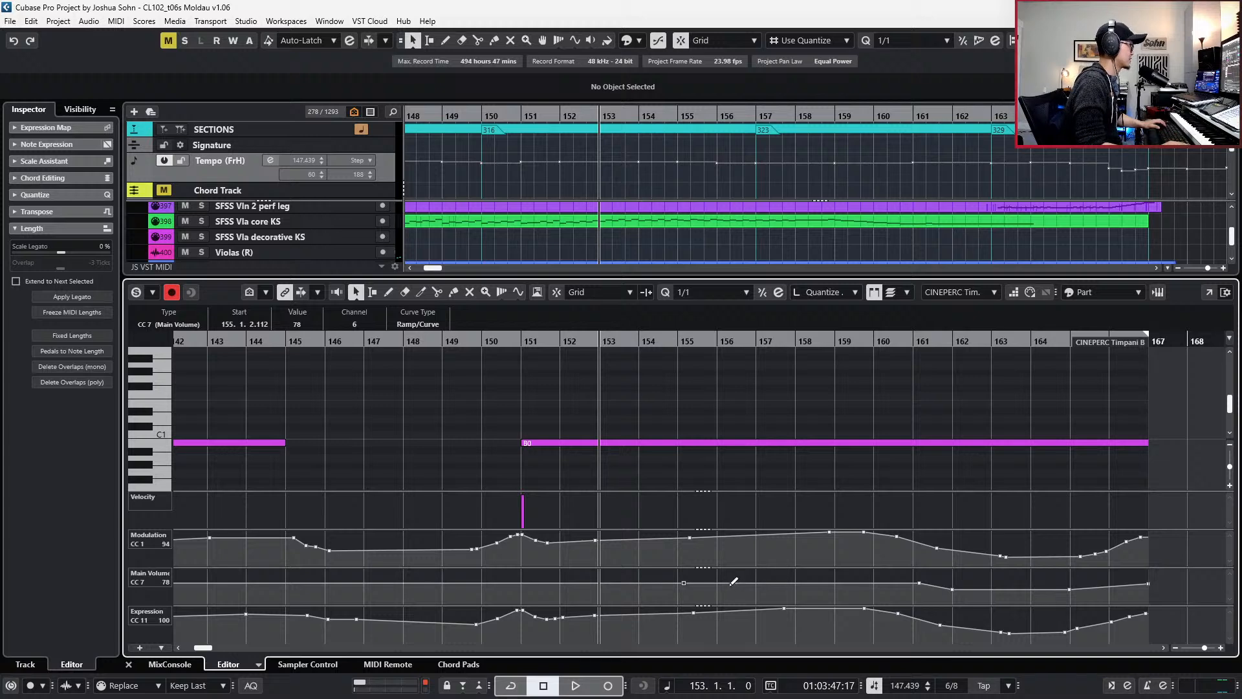
{"action": "left_click_drag", "start_coordinate": [738, 581], "coordinate": [753, 578]}
{"action": "key", "text": "space"}
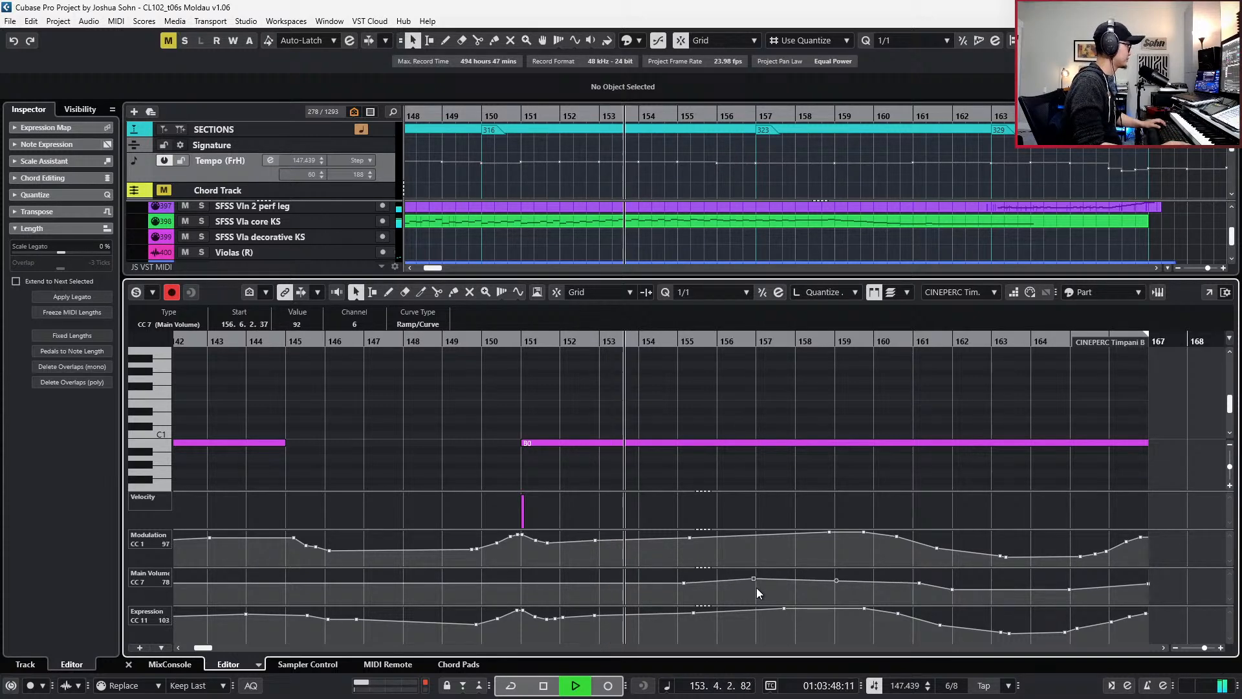
{"action": "left_click_drag", "start_coordinate": [784, 578], "coordinate": [800, 572]}
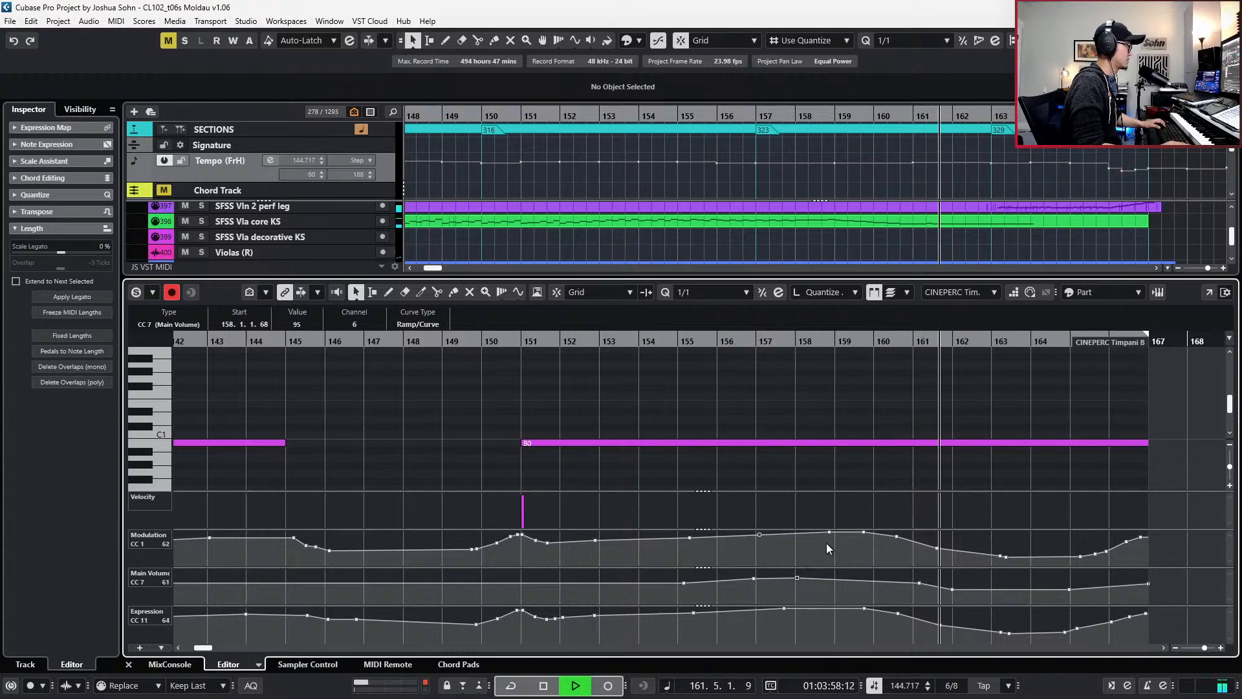
- Copy the long B0 note at bar 151 of the Timpani B roll into the CINEPERC Timpani A part
{"action": "key", "text": "space"}
{"action": "key", "text": "ctrl+KP_Subtract"}
{"action": "key", "text": "ctrl+KP_Subtract"}
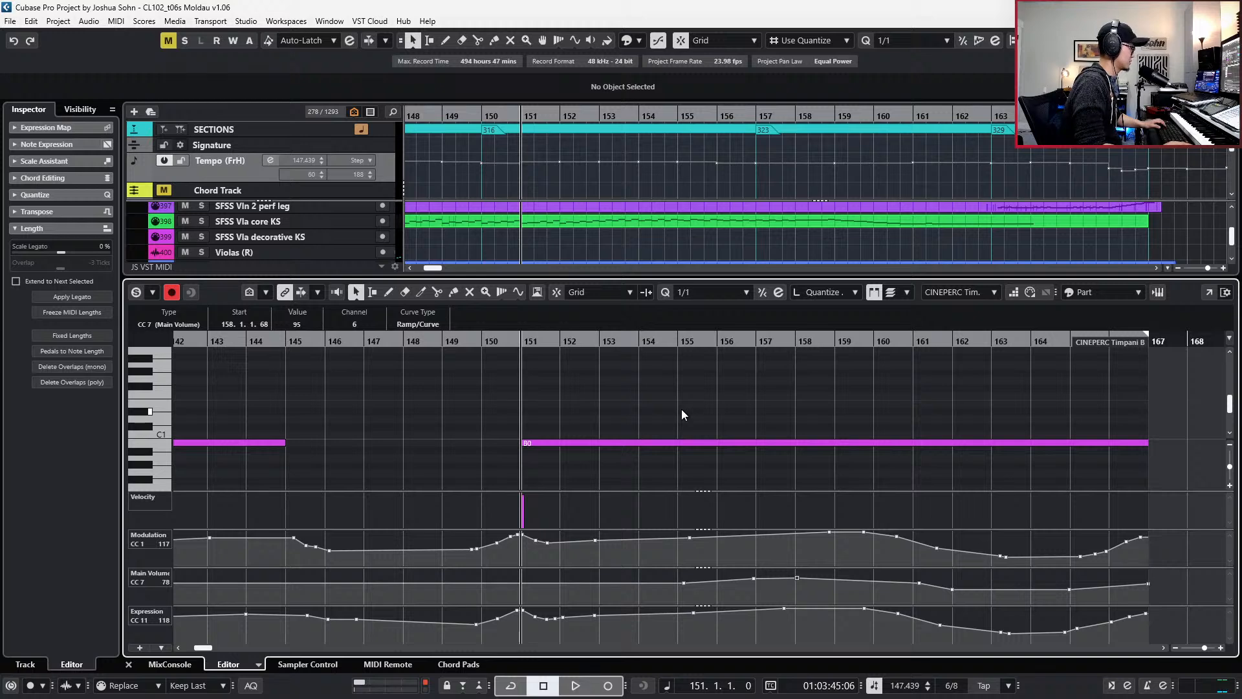
{"action": "left_click_drag", "start_coordinate": [681, 409], "coordinate": [658, 463]}
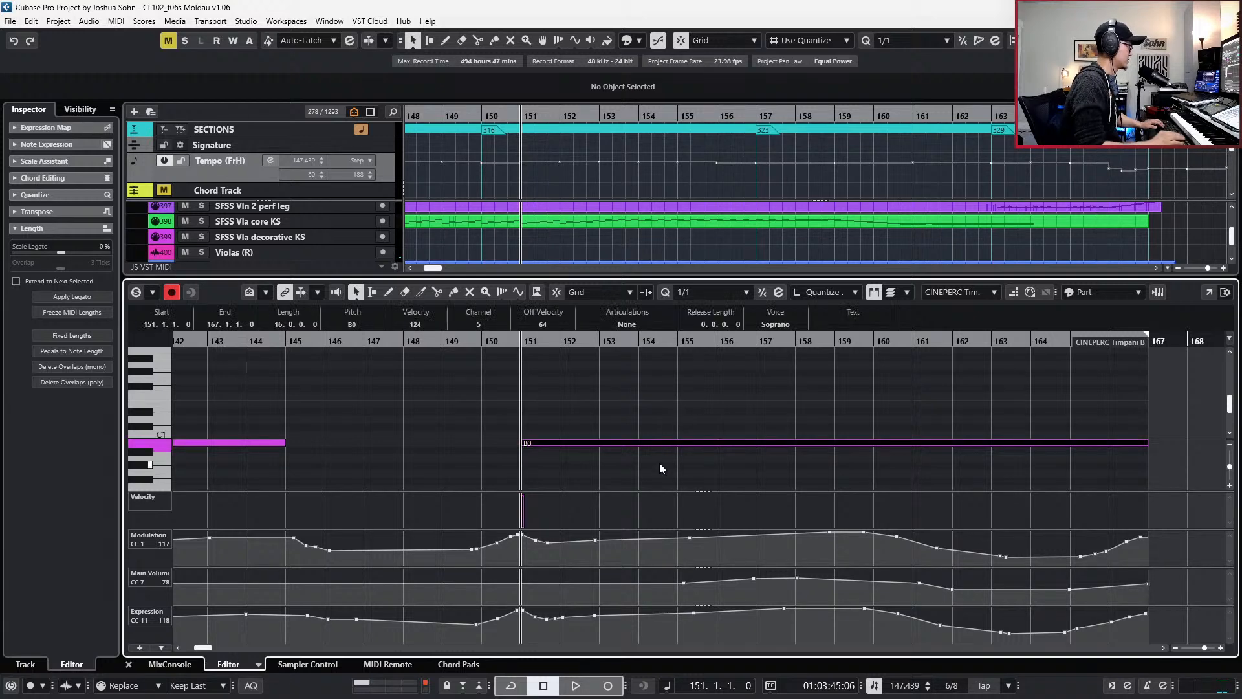
{"action": "key", "text": "Return"}
{"action": "left_click", "coordinate": [610, 421]}
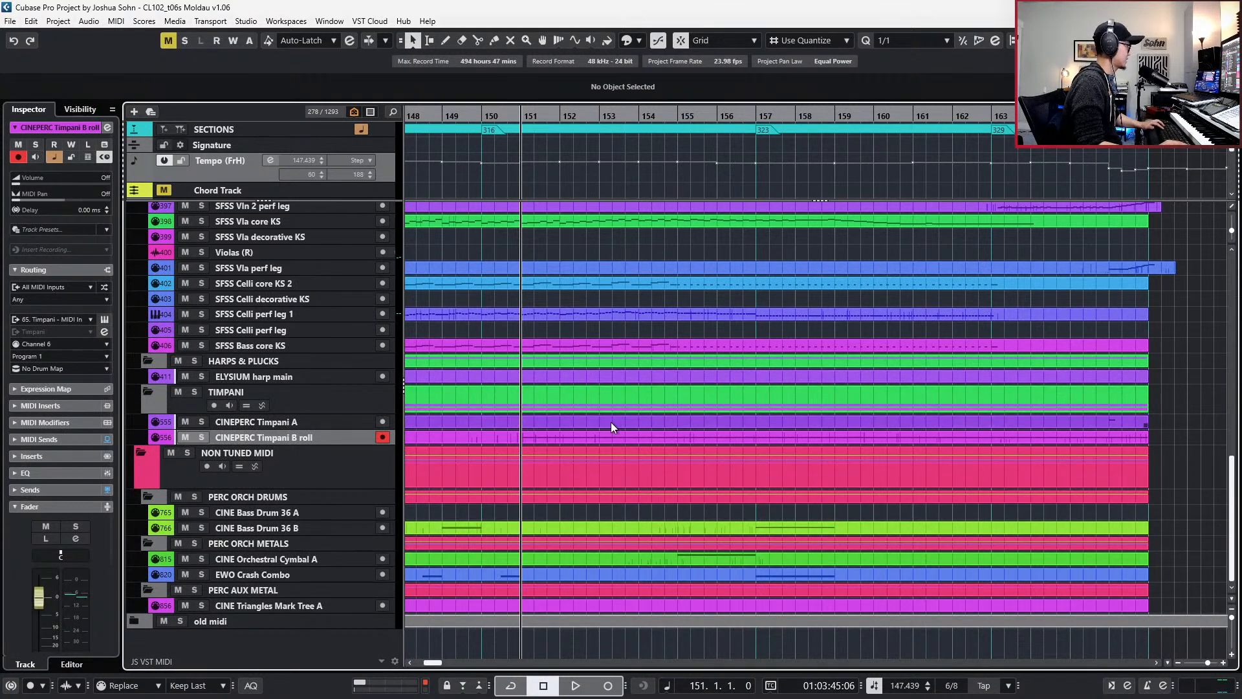
{"action": "key", "text": "Return"}
- Shorten the copied Timpani A note at bar 151 to one bar and transpose it up two octaves to B2
{"action": "key", "text": "alt+shift+Left"}
{"action": "key", "text": "alt+shift+Left"}
{"action": "key", "text": "alt+shift+Left"}
{"action": "key", "text": "alt+shift+Left"}
{"action": "key", "text": "alt+shift+Left"}
{"action": "key", "text": "alt+shift+Left"}
{"action": "key", "text": "alt+shift+Left"}
{"action": "key", "text": "alt+shift+Left"}
{"action": "key", "text": "alt+shift+Left"}
{"action": "key", "text": "alt+shift+Left"}
{"action": "key", "text": "alt+shift+Left"}
{"action": "key", "text": "alt+shift+Left"}
{"action": "key", "text": "alt+shift+Left"}
{"action": "key", "text": "alt+shift+Left"}
{"action": "key", "text": "alt+shift+Left"}
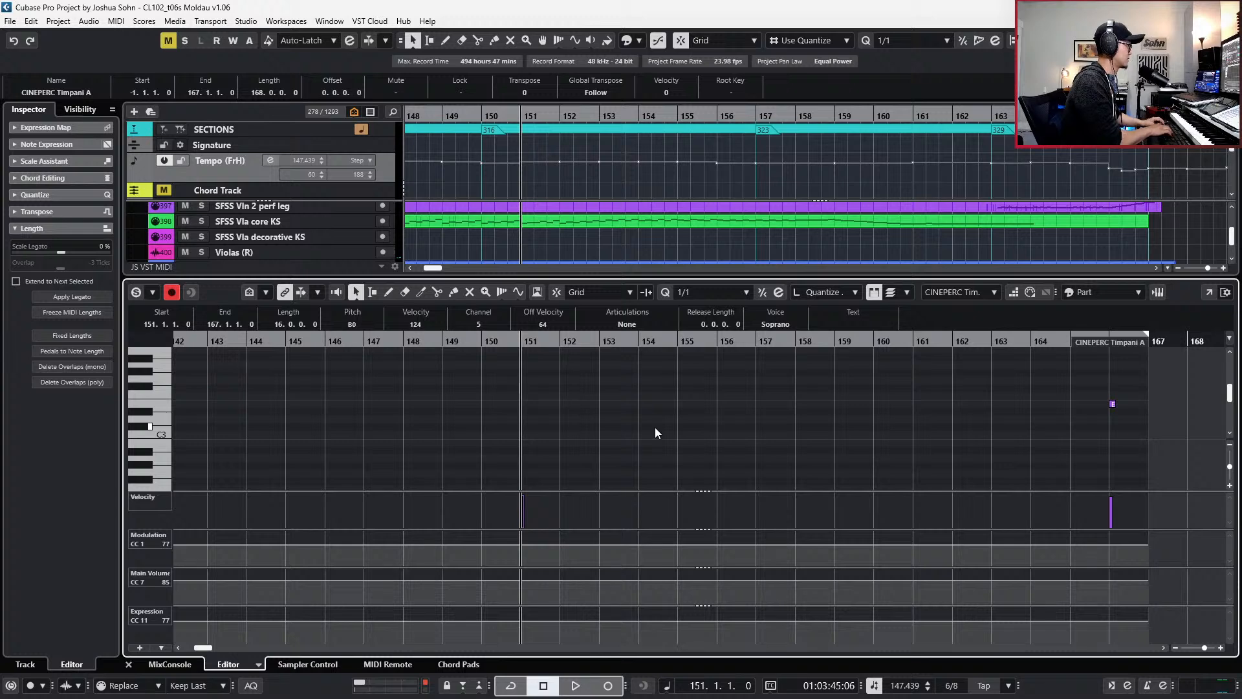
{"action": "key", "text": "shift+Up"}
{"action": "key", "text": "shift+Up"}
- Play from bar 149 to check the added Timpani A hit at bar 151 against the orchestra
{"action": "key", "text": "space"}
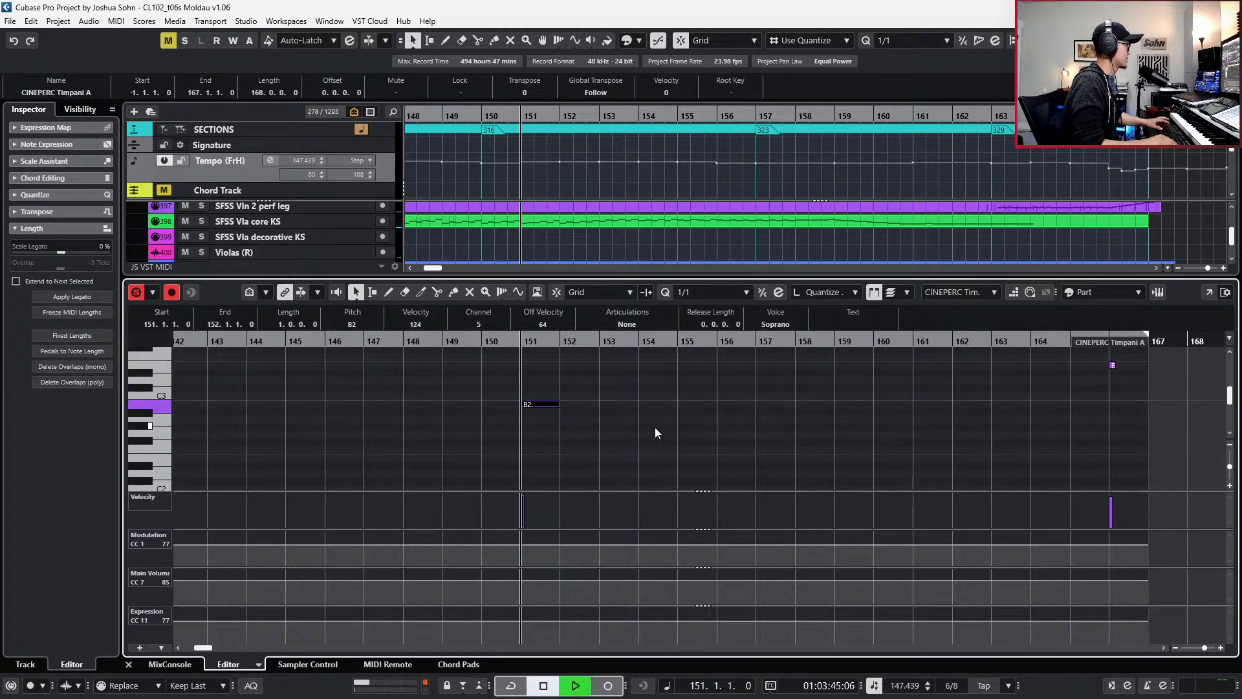
{"action": "key", "text": "space"}
{"action": "key", "text": "KP_Subtract"}
{"action": "key", "text": "KP_Subtract"}
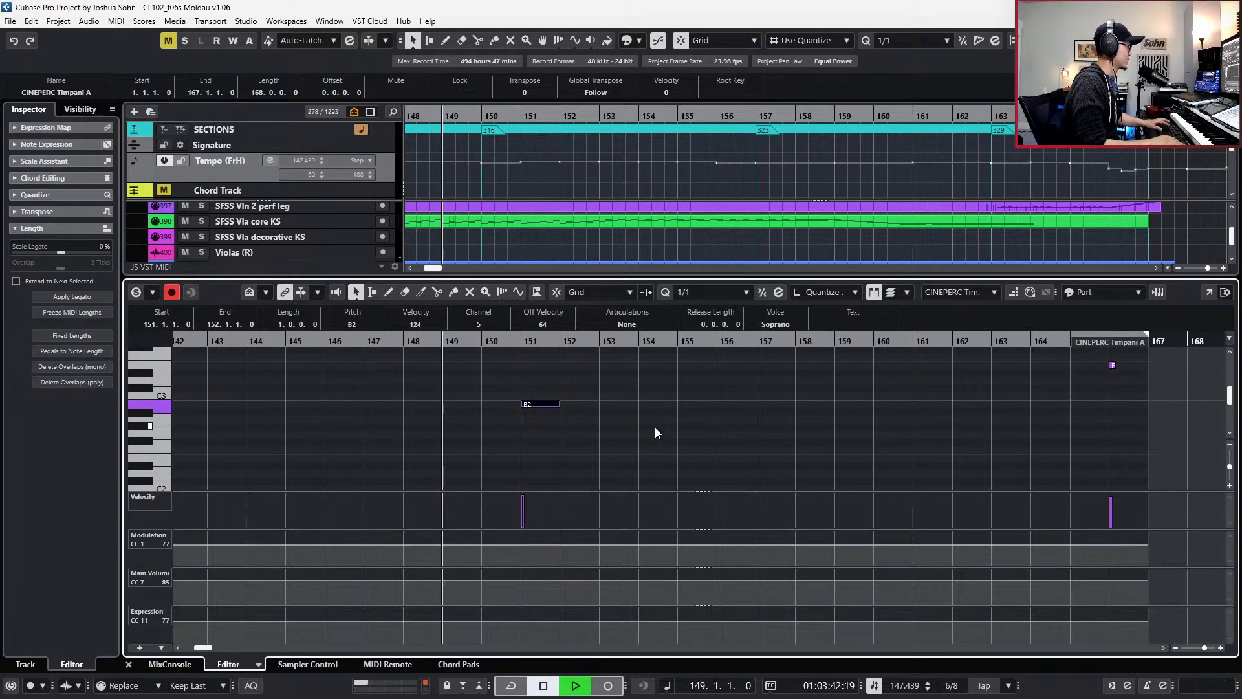
{"action": "scroll", "coordinate": [569, 473], "scroll_direction": "down", "scroll_amount": 3}
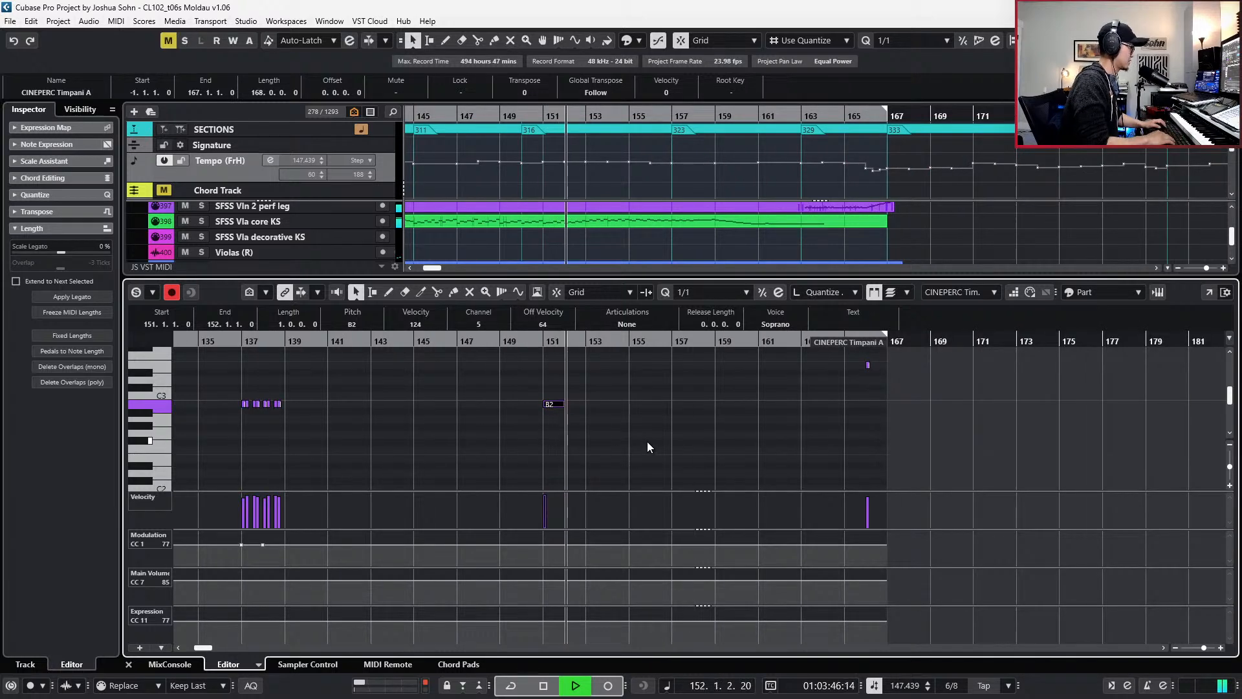
{"action": "key", "text": "ctrl+e"}
{"action": "scroll", "coordinate": [647, 441], "scroll_direction": "down", "scroll_amount": 2}
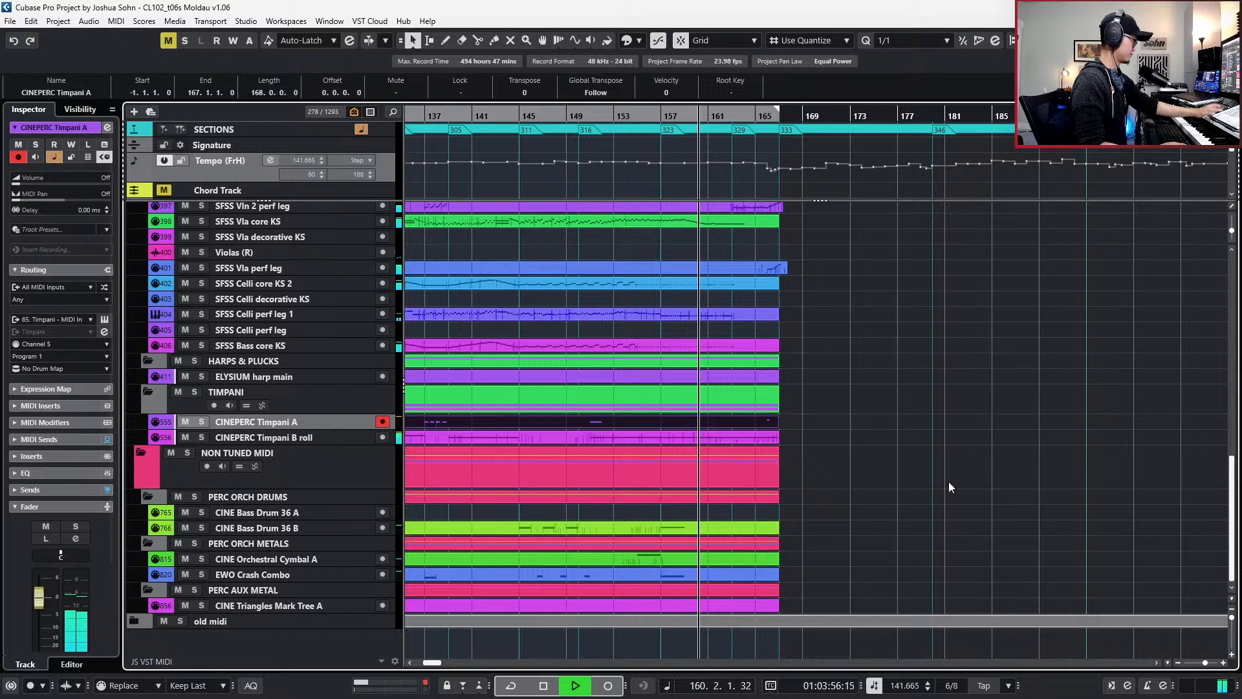
- Reopen the Timpani B roll part, lower its main volume swell to 84–87, and move the swell's last point to bar 159
{"action": "left_click", "coordinate": [708, 436]}
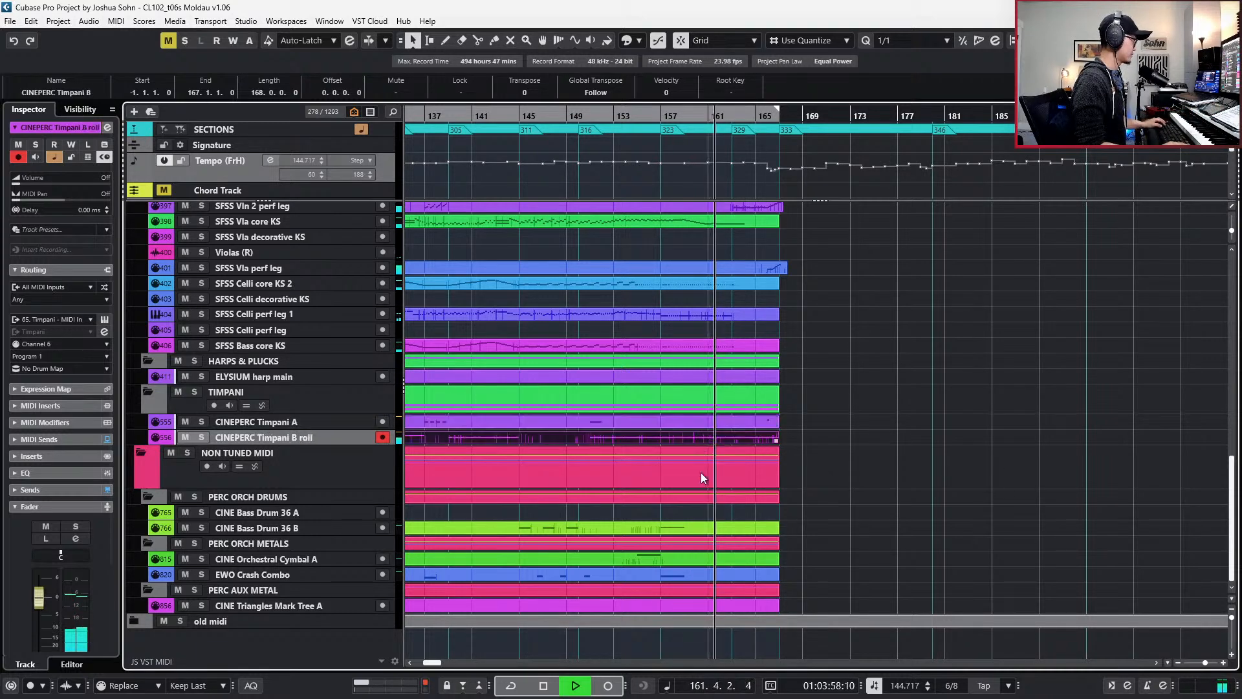
{"action": "key", "text": "Return"}
{"action": "key", "text": "space"}
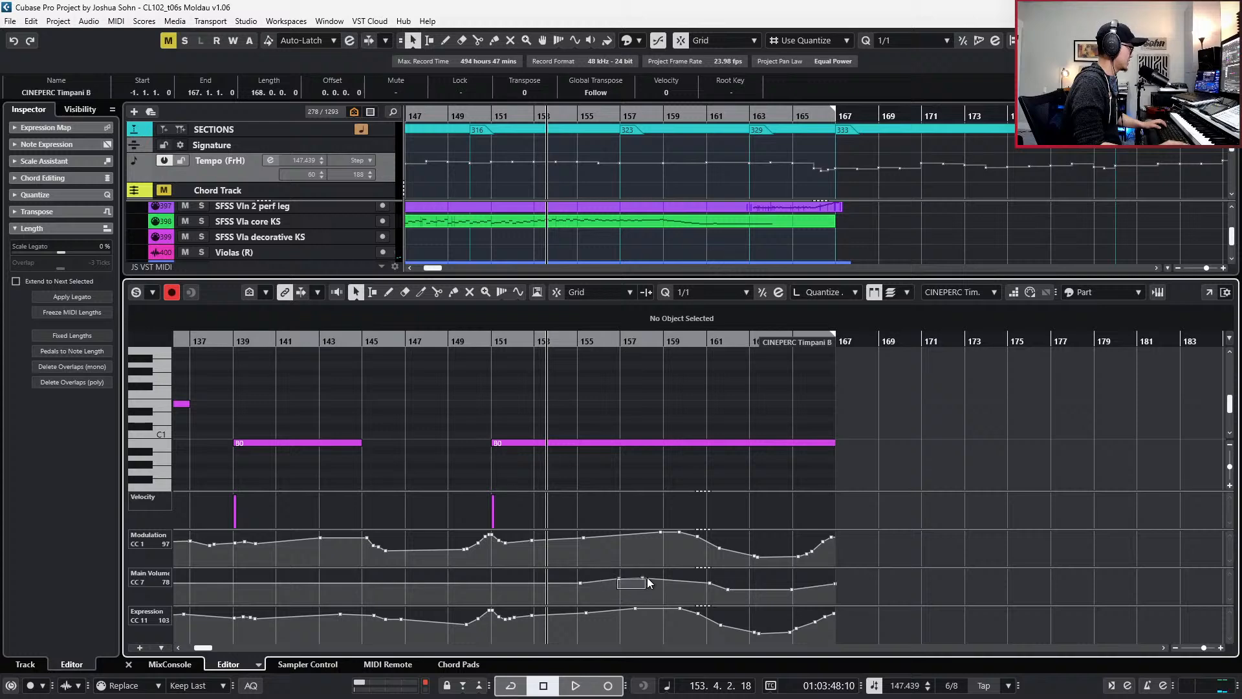
{"action": "left_click_drag", "start_coordinate": [647, 578], "coordinate": [650, 573]}
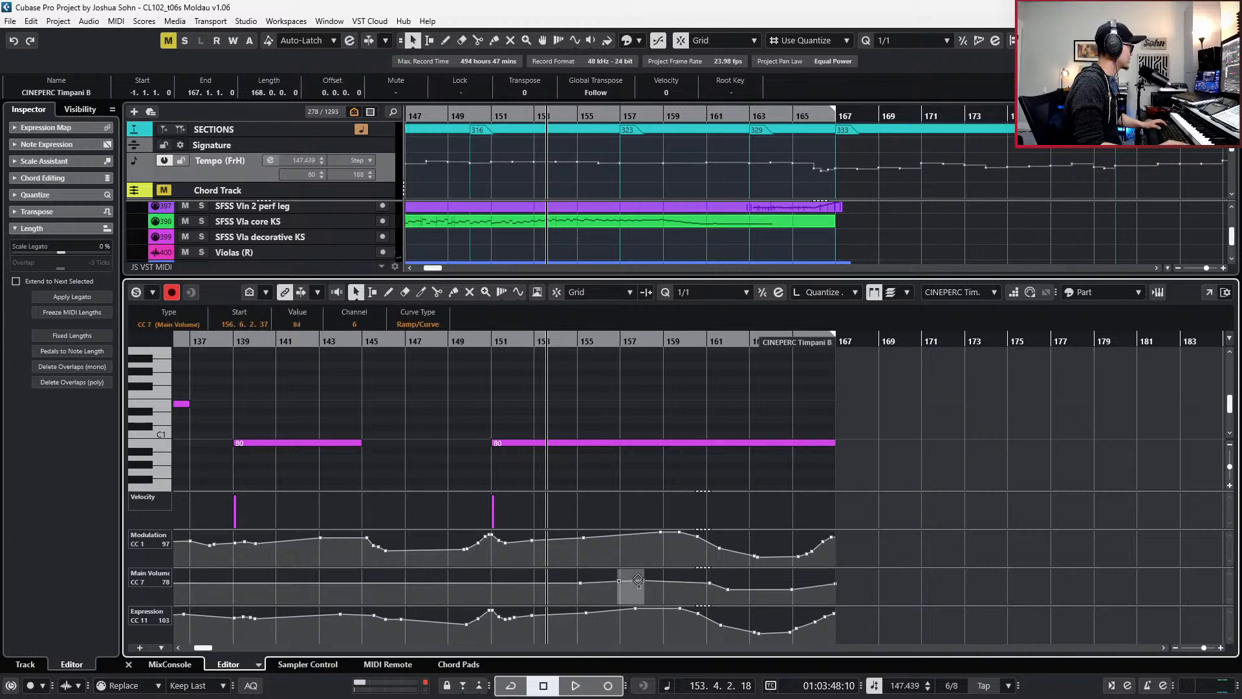
{"action": "left_click", "coordinate": [580, 579]}
{"action": "key", "text": "ctrl+Right"}
{"action": "key", "text": "space"}
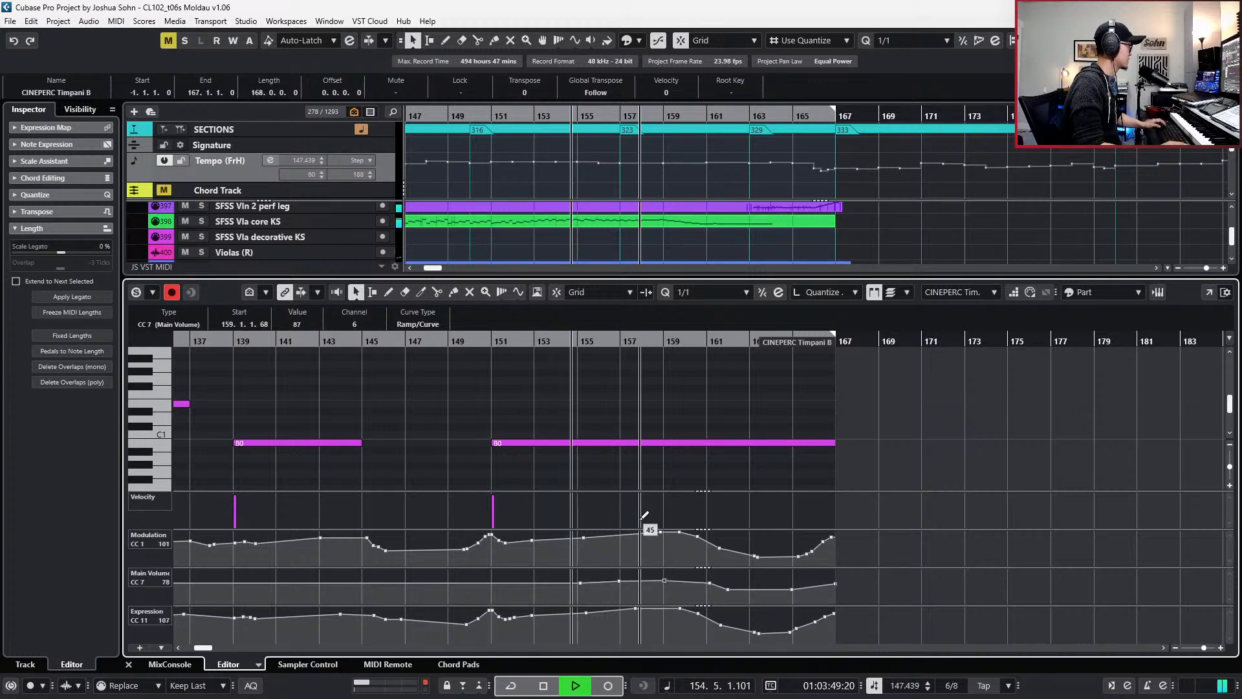
- Move the roll's two peak modulation points near bar 159 two bars earlier
{"action": "left_click_drag", "start_coordinate": [651, 544], "coordinate": [682, 533]}
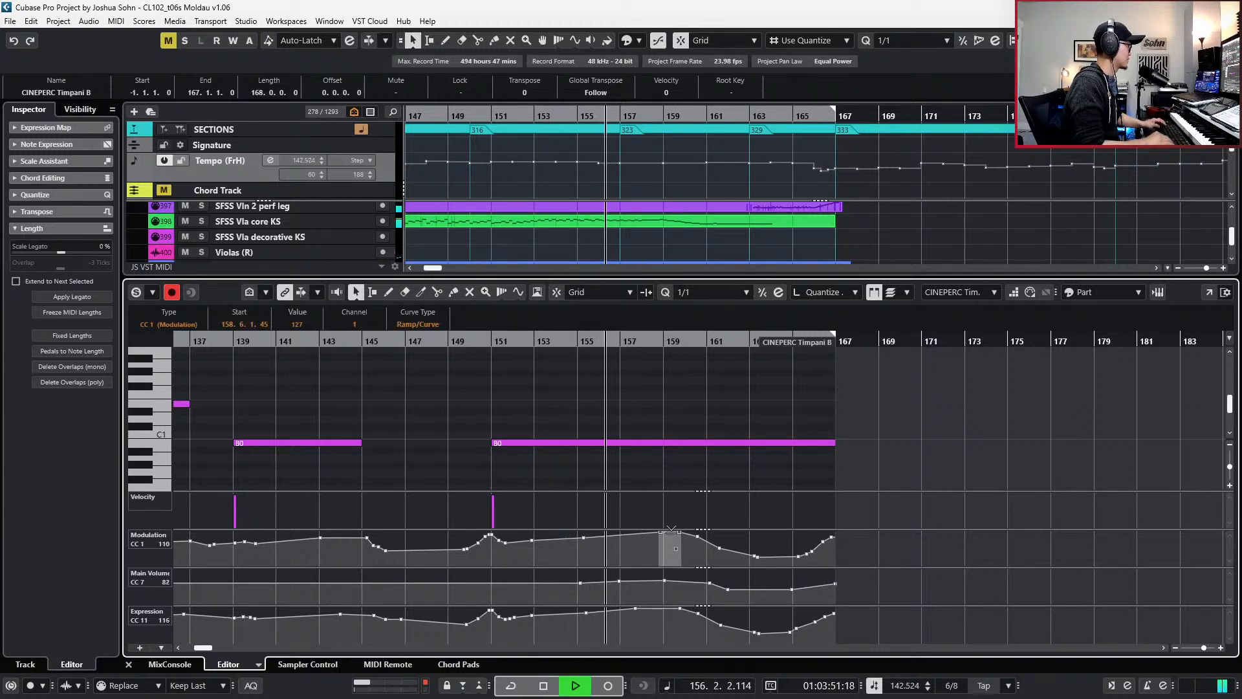
{"action": "key", "text": "ctrl+Left"}
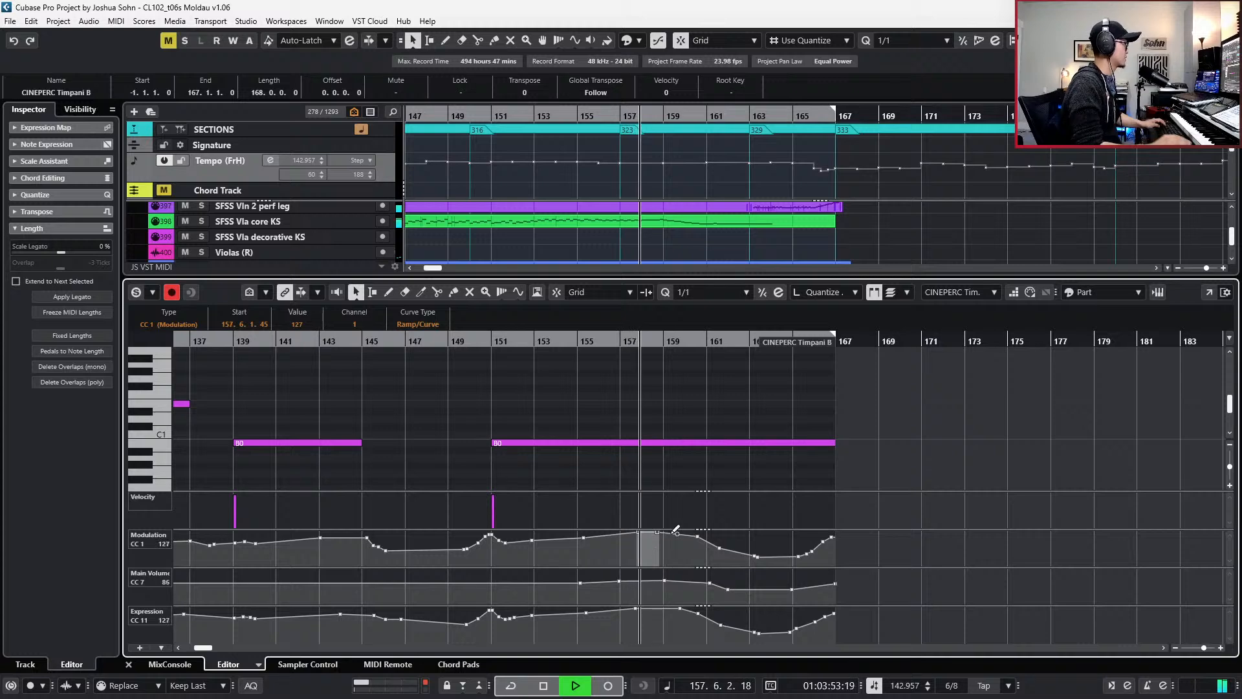
{"action": "key", "text": "ctrl+Left"}
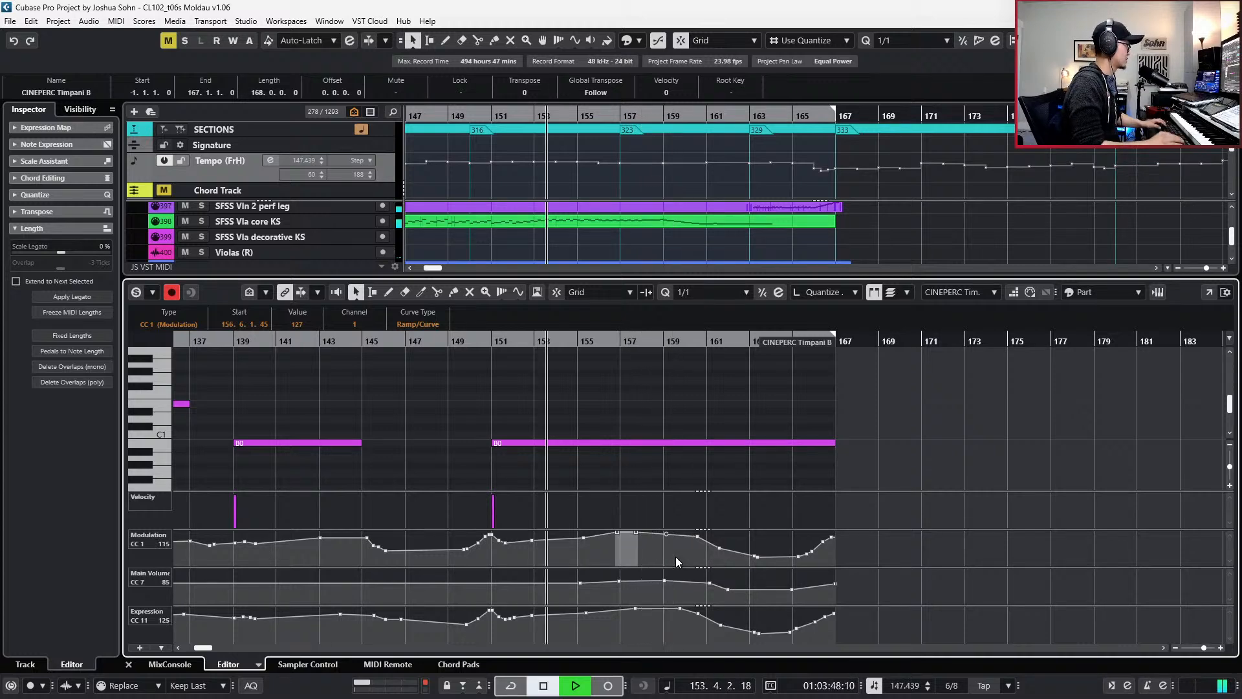
- Set the quantize grid to 1/8 and move the main volume swell's points earlier, to beat 4 of bar 156 and beat 6 of bar 157
{"action": "left_click", "coordinate": [609, 589]}
{"action": "key", "text": "alt+4"}
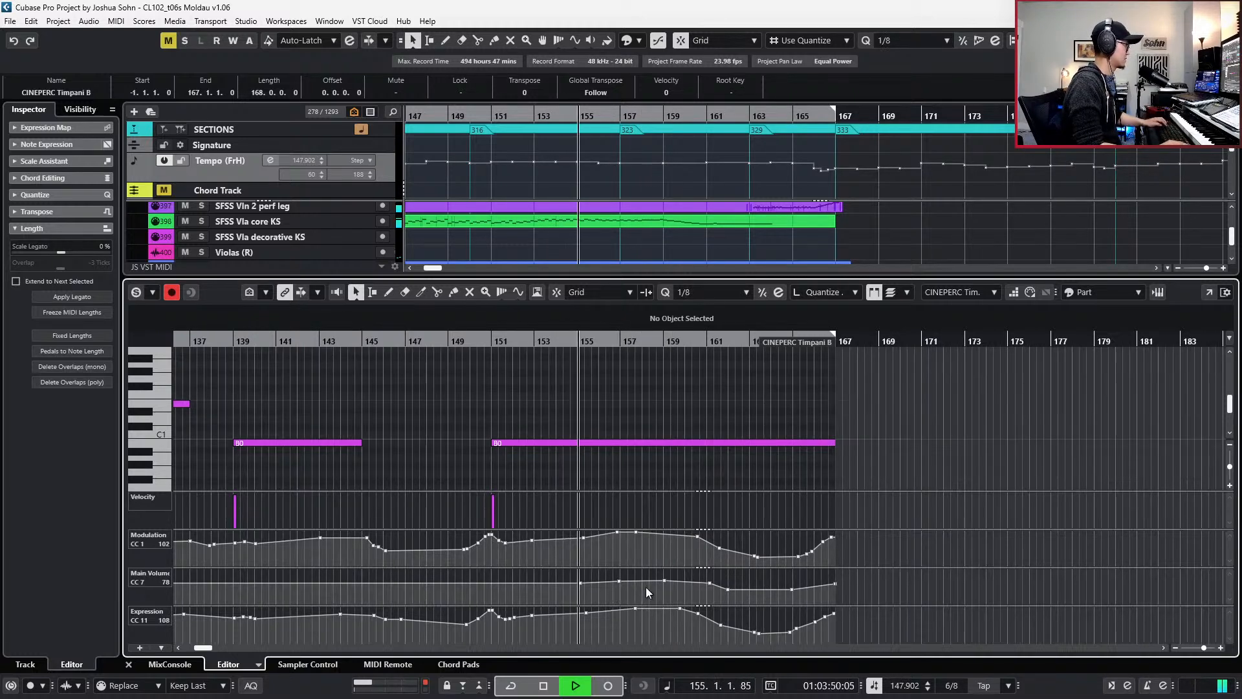
{"action": "left_click_drag", "start_coordinate": [665, 581], "coordinate": [642, 580]}
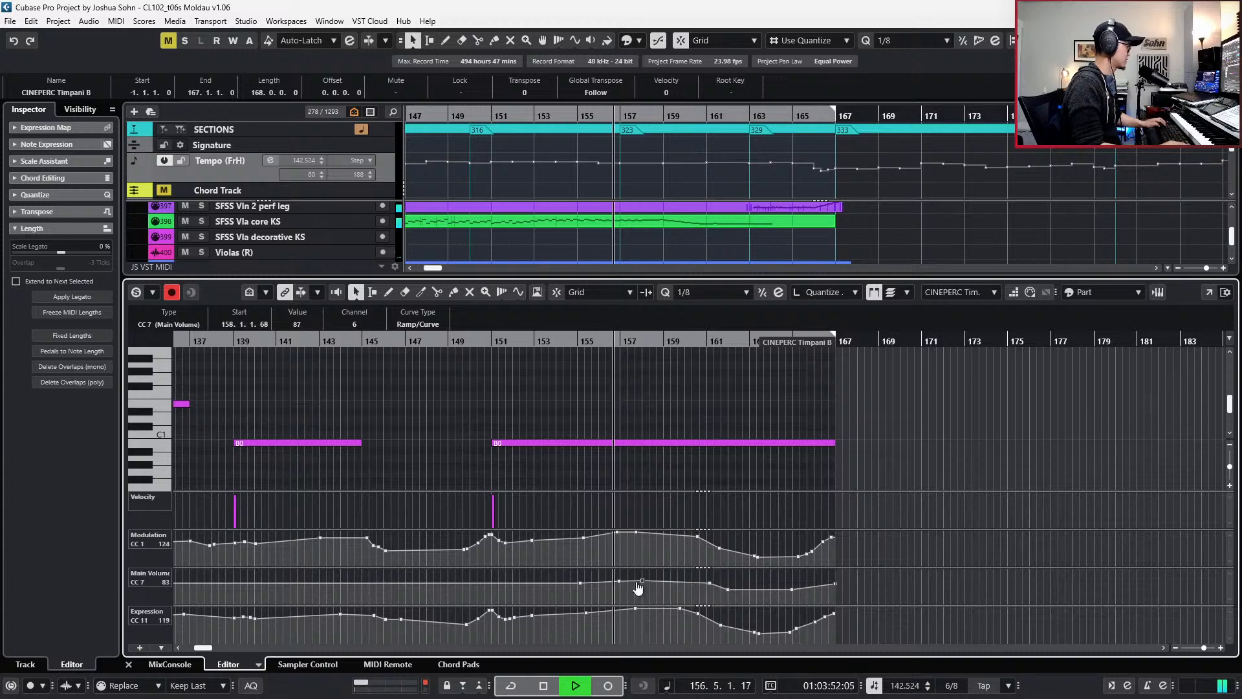
{"action": "left_click", "coordinate": [619, 582]}
{"action": "key", "text": "ctrl+Left"}
{"action": "key", "text": "ctrl+Left"}
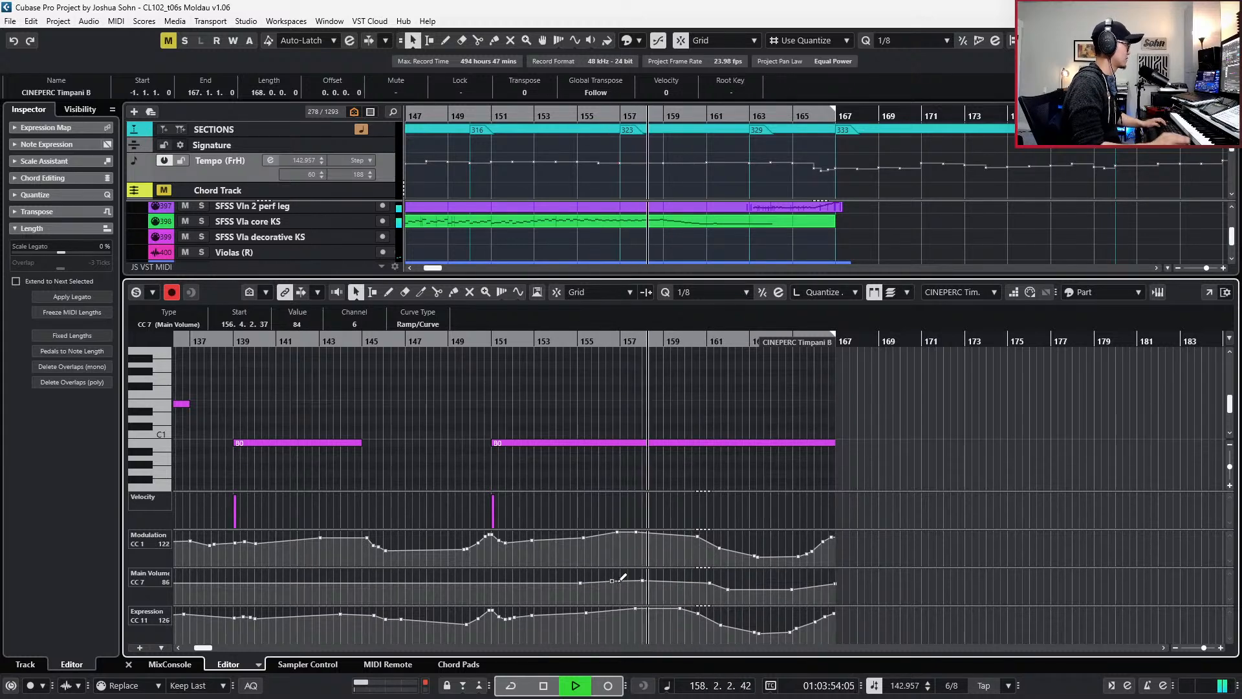
{"action": "left_click_drag", "start_coordinate": [642, 580], "coordinate": [638, 580]}
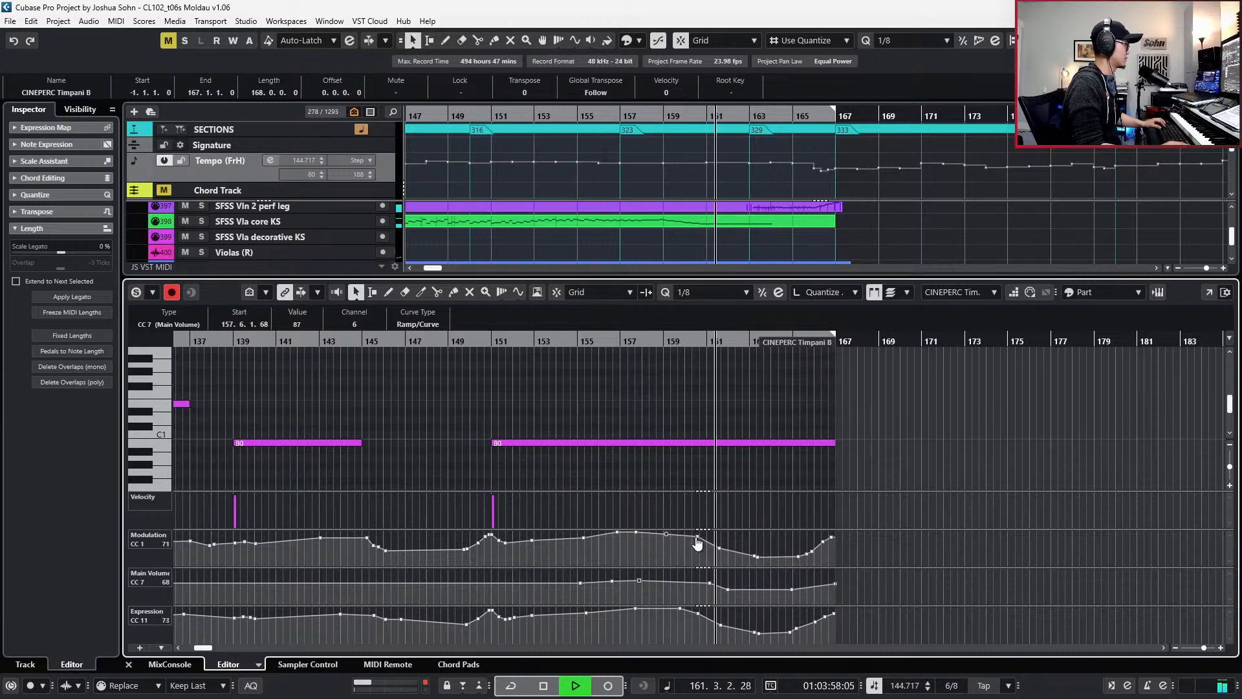
- Taper the roll after its peak with modulation 125 at bar 156, modulation 100 late in bar 159, and main volume 77 late in bar 158
{"action": "left_click_drag", "start_coordinate": [697, 536], "coordinate": [682, 542]}
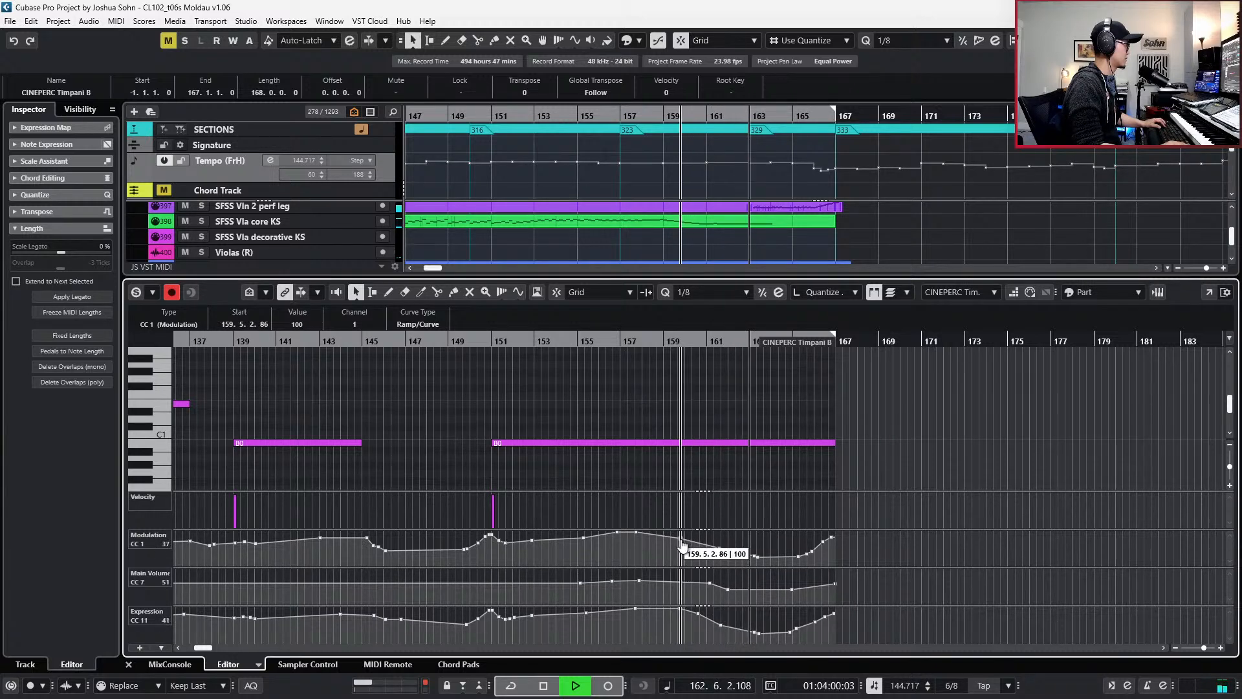
{"action": "left_click", "coordinate": [619, 531]}
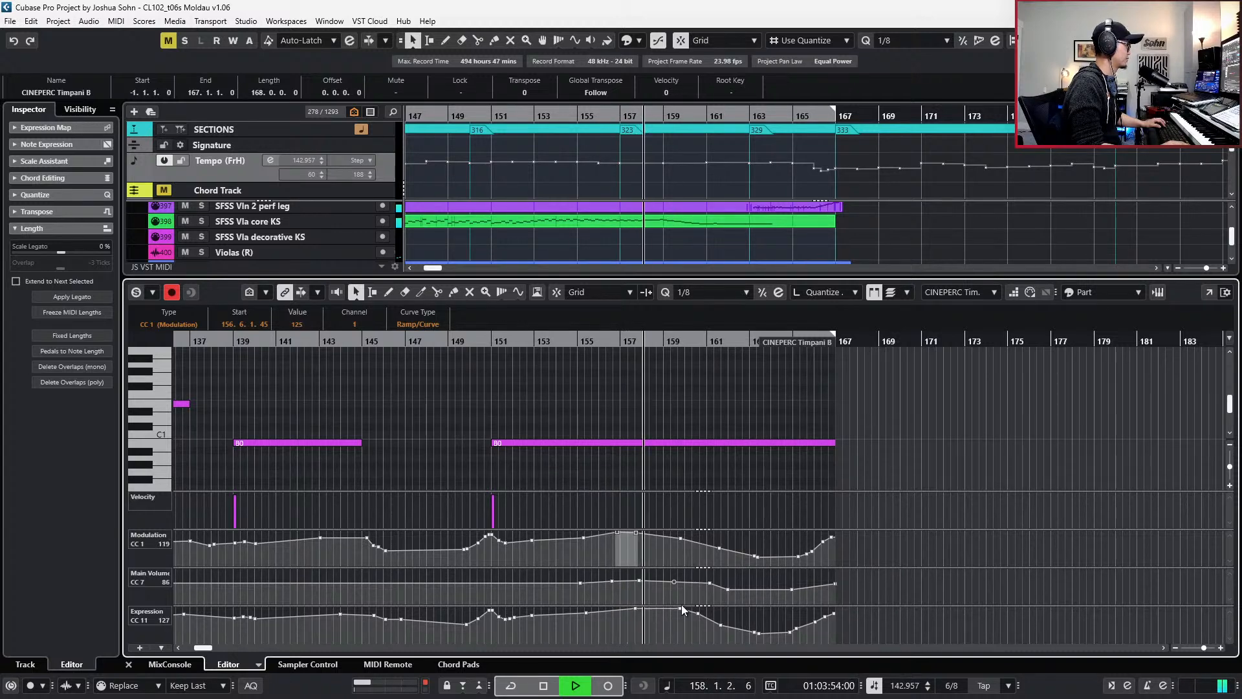
{"action": "left_click_drag", "start_coordinate": [679, 608], "coordinate": [661, 582]}
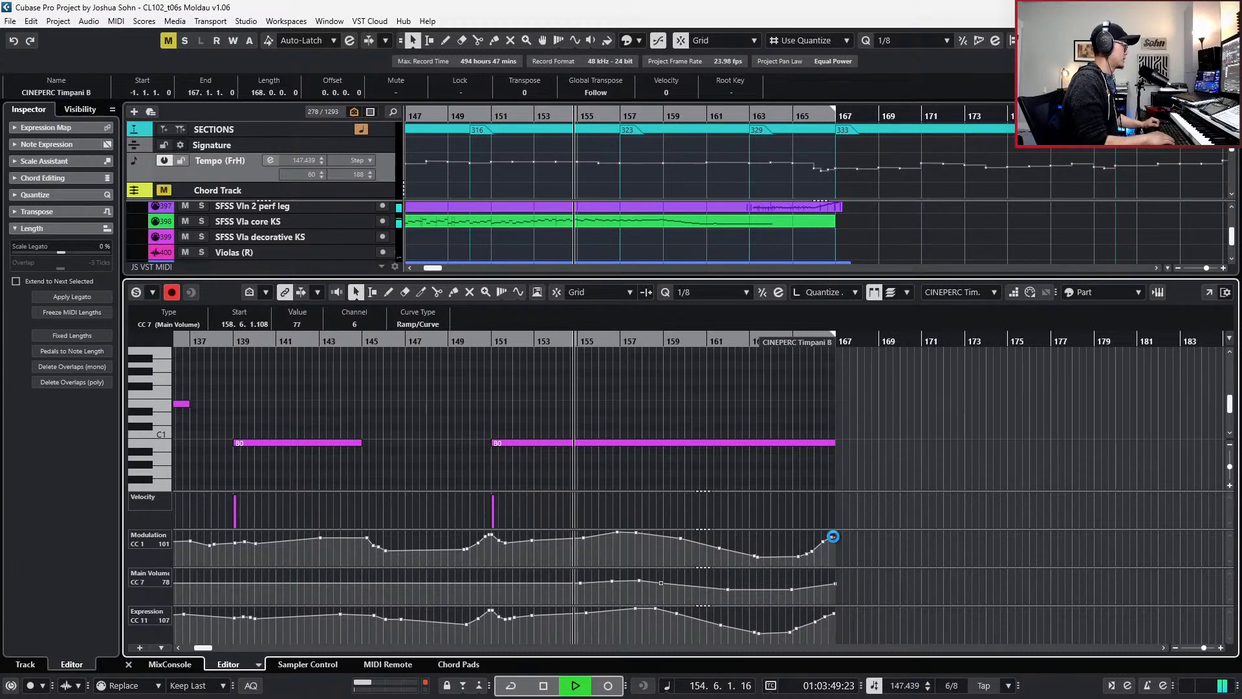
- Return to the arrangement and play through to bar 167 to check the reshaped timpani roll in context
{"action": "key", "text": "ctrl+alt+b"}
{"action": "scroll", "coordinate": [836, 449], "scroll_direction": "down", "scroll_amount": 3}
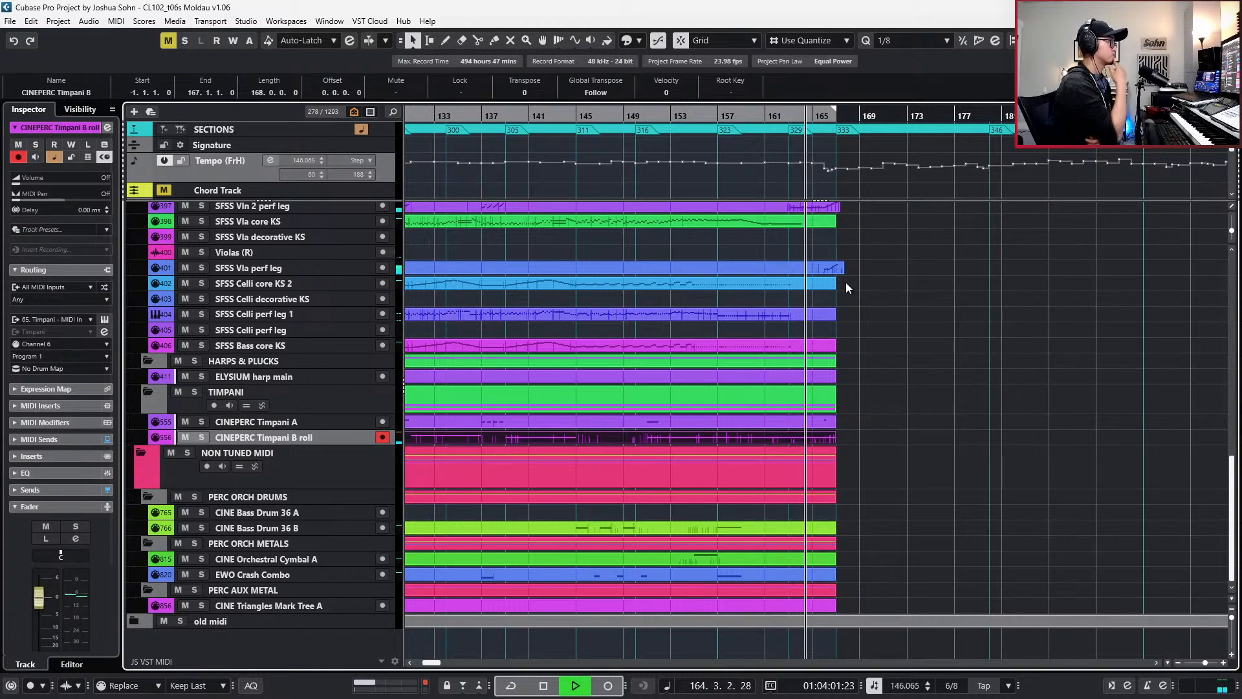
{"action": "scroll", "coordinate": [848, 291], "scroll_direction": "up", "scroll_amount": 2}
{"action": "scroll", "coordinate": [849, 295], "scroll_direction": "up", "scroll_amount": 3}
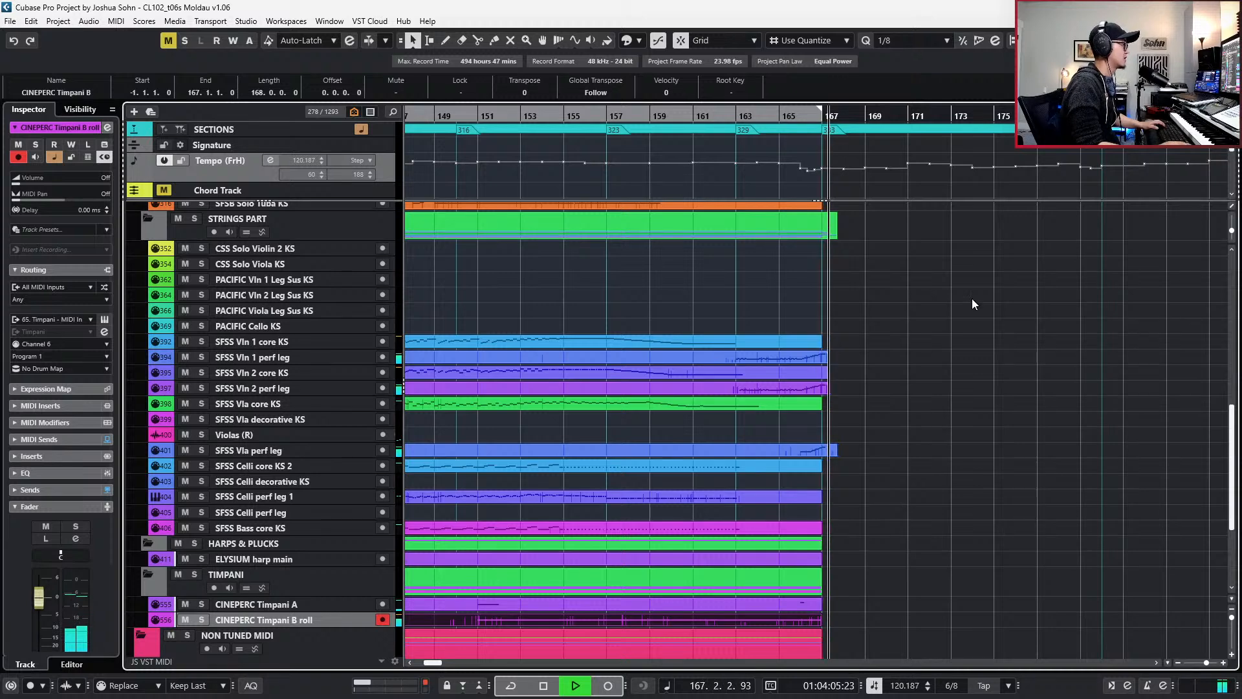
{"action": "key", "text": "space"}
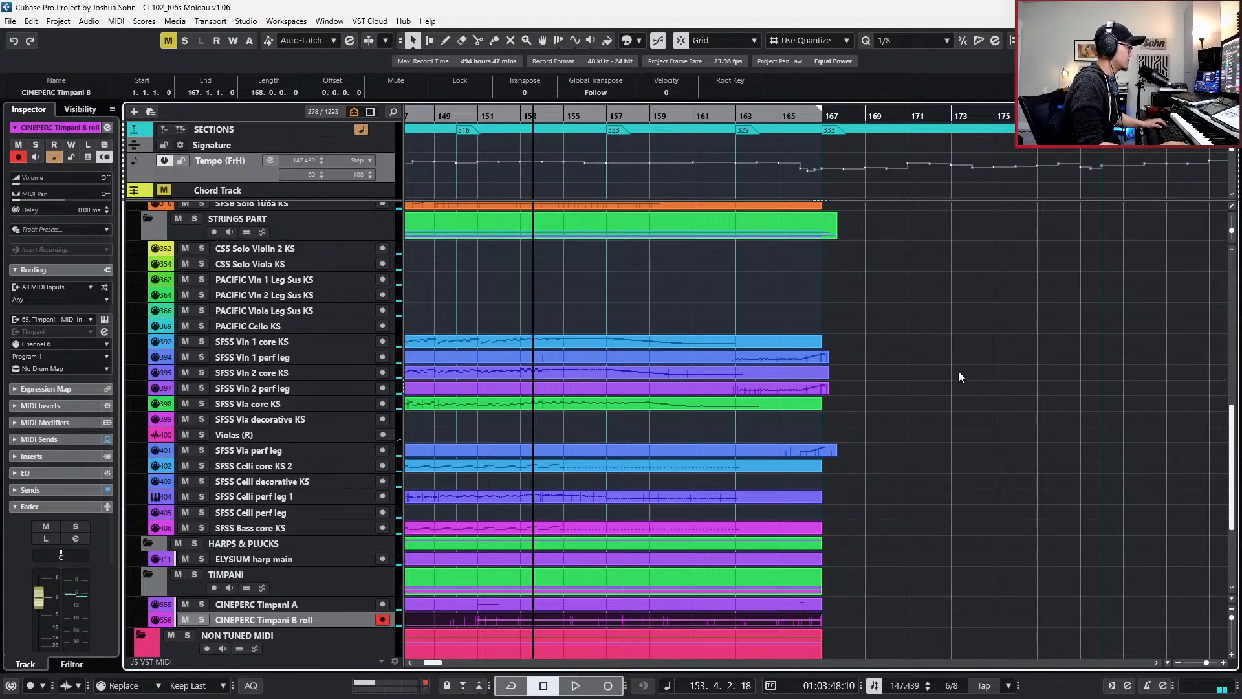
- Solo the SFSS Vln 1 perf leg and SFSS Vln 2 perf leg parts and set the playback position to bar 163
{"action": "scroll", "coordinate": [959, 374], "scroll_direction": "up", "scroll_amount": 3}
{"action": "key", "text": "KP_Add"}
{"action": "key", "text": "ctrl+KP_Subtract"}
{"action": "key", "text": "ctrl+KP_Subtract"}
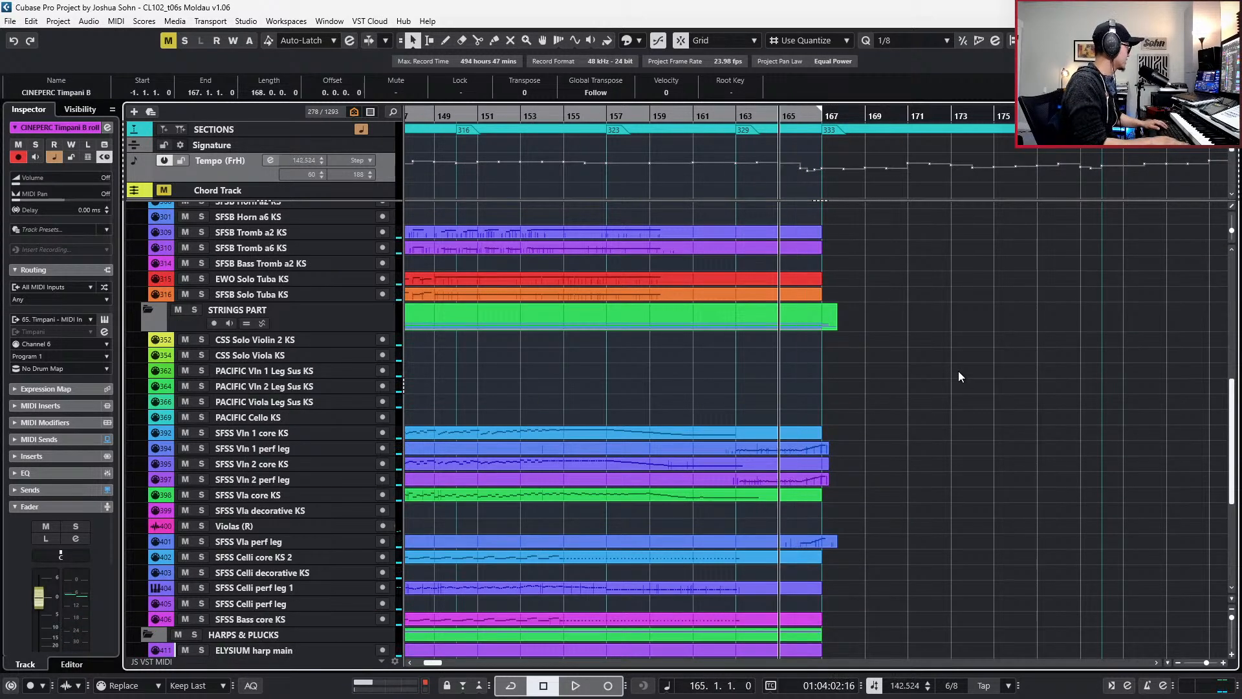
{"action": "key", "text": "ctrl+KP_Subtract"}
{"action": "key", "text": "ctrl+KP_Subtract"}
{"action": "key", "text": "ctrl+KP_Subtract"}
{"action": "left_click_drag", "start_coordinate": [841, 448], "coordinate": [824, 458]}
{"action": "left_click", "coordinate": [816, 481], "text": "shift"}
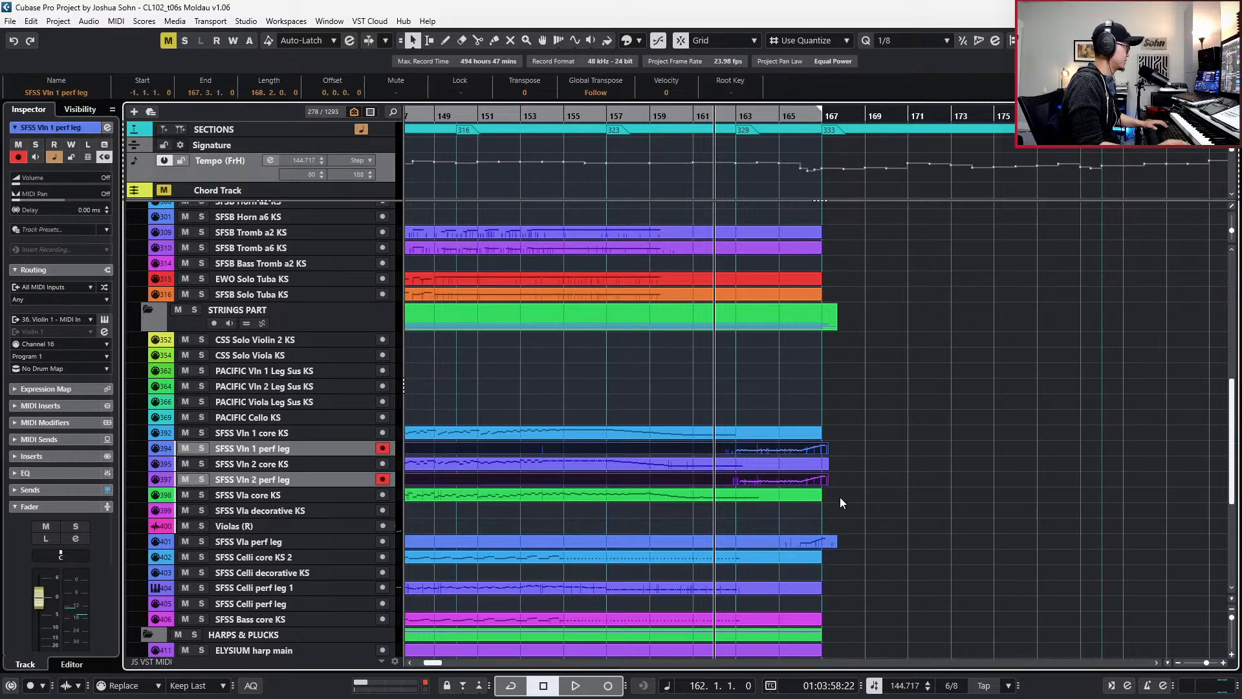
{"action": "key", "text": "s"}
{"action": "key", "text": "ctrl+KP_Add"}
{"action": "key", "text": "ctrl+KP_Add"}
{"action": "key", "text": "ctrl+KP_Subtract"}
{"action": "scroll", "coordinate": [864, 522], "scroll_direction": "up", "scroll_amount": 3}
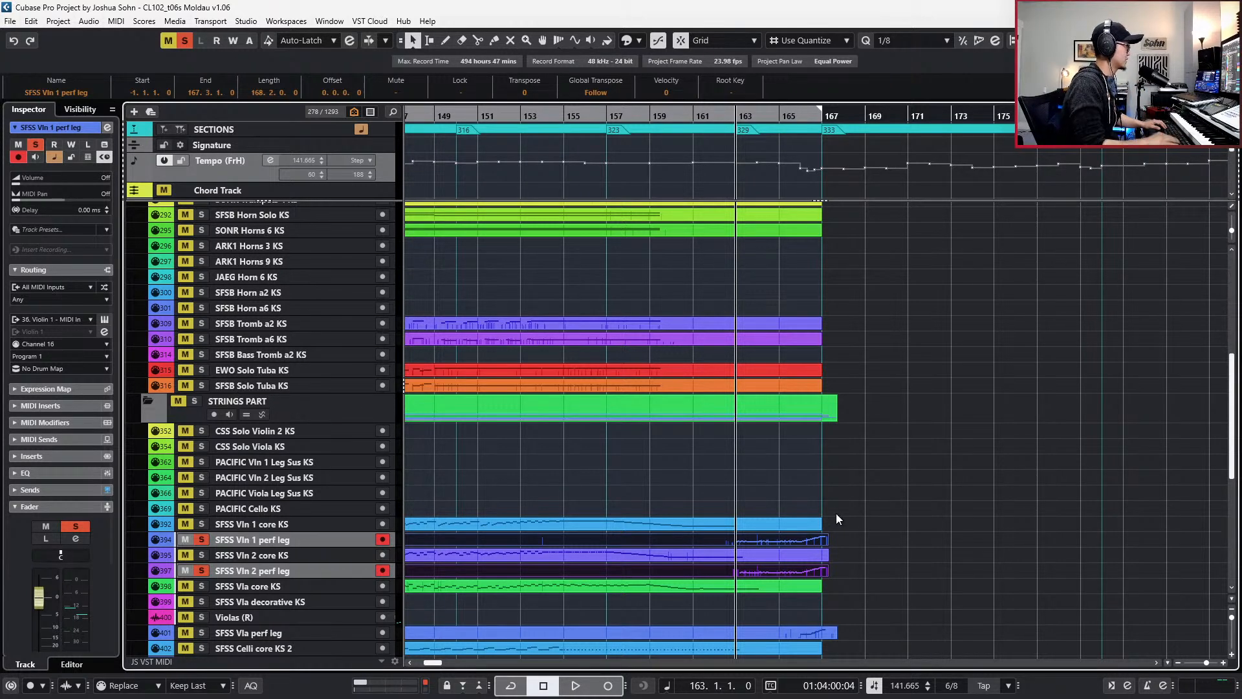
- Open the two soloed violin parts for note editing and play from bar 163 to examine their alternating notes
{"action": "key", "text": "Return"}
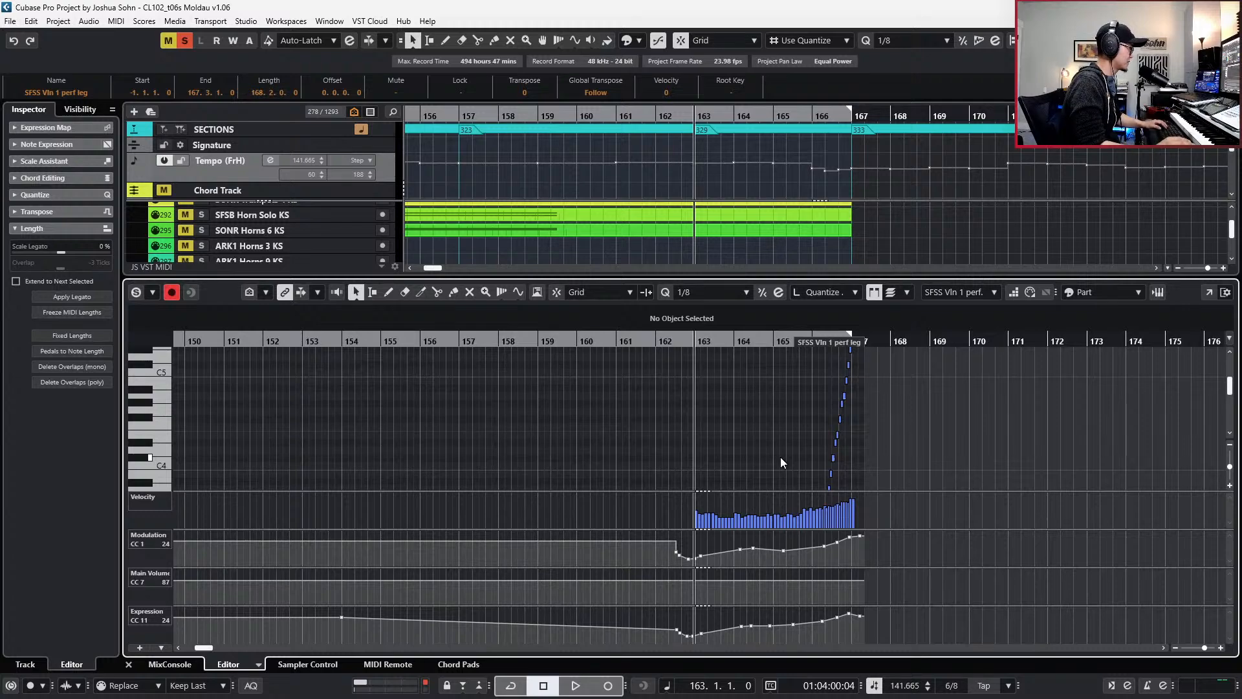
{"action": "key", "text": "space"}
{"action": "scroll", "coordinate": [724, 397], "scroll_direction": "down", "scroll_amount": 1}
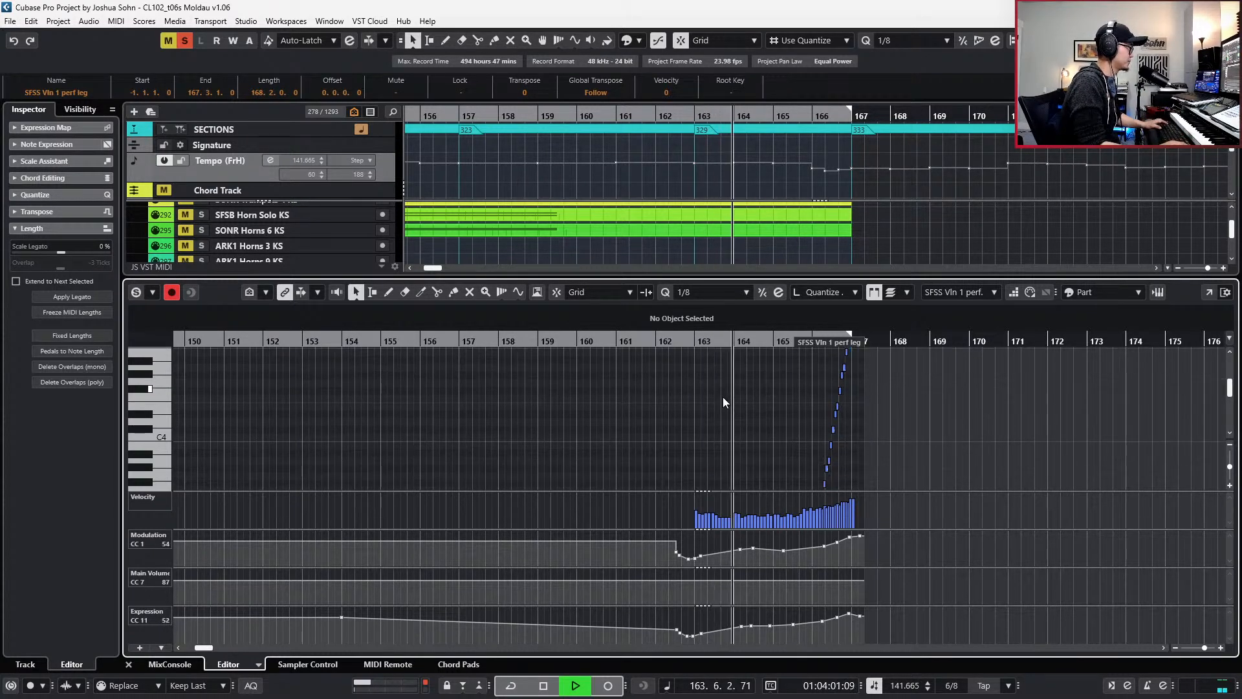
{"action": "scroll", "coordinate": [725, 401], "scroll_direction": "up", "scroll_amount": 2}
{"action": "scroll", "coordinate": [801, 406], "scroll_direction": "down", "scroll_amount": 4}
{"action": "scroll", "coordinate": [800, 406], "scroll_direction": "up", "scroll_amount": 5}
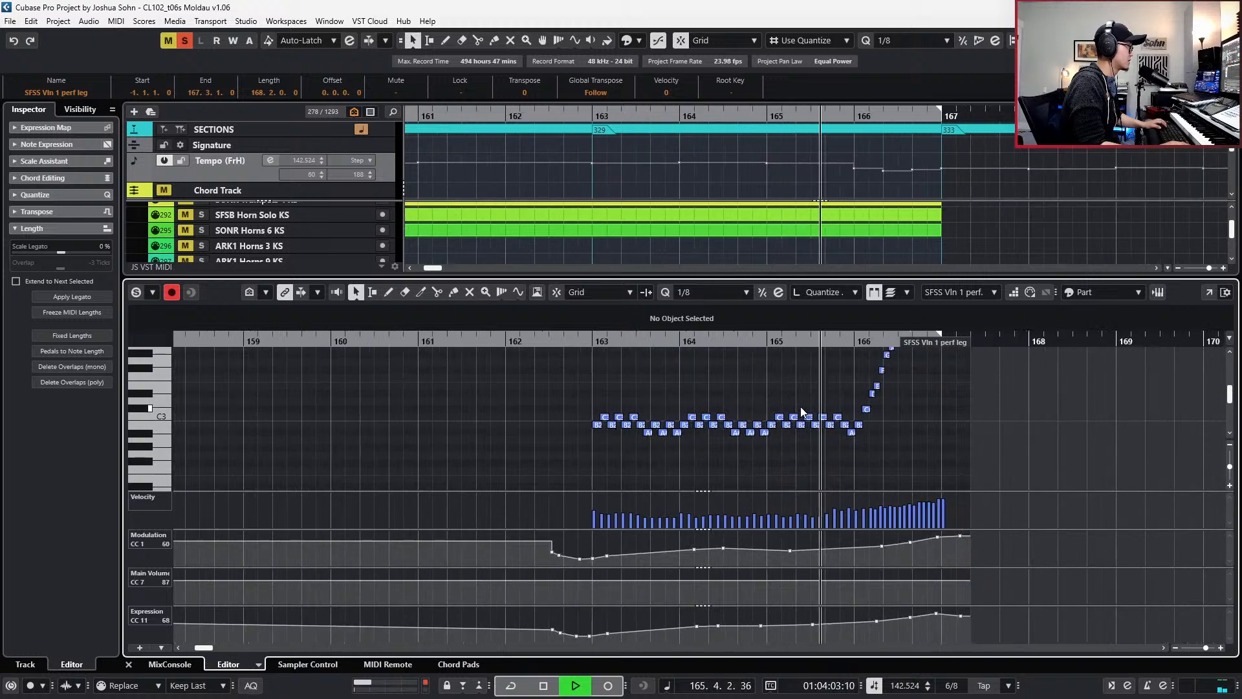
{"action": "key", "text": "space"}
- Select the Vln 1 notes in bar 165, move the playback position to their start, and return to the arrangement with the violins unsoloed
{"action": "left_click_drag", "start_coordinate": [770, 403], "coordinate": [833, 430]}
{"action": "scroll", "coordinate": [840, 427], "scroll_direction": "up", "scroll_amount": 2}
{"action": "key", "text": "l"}
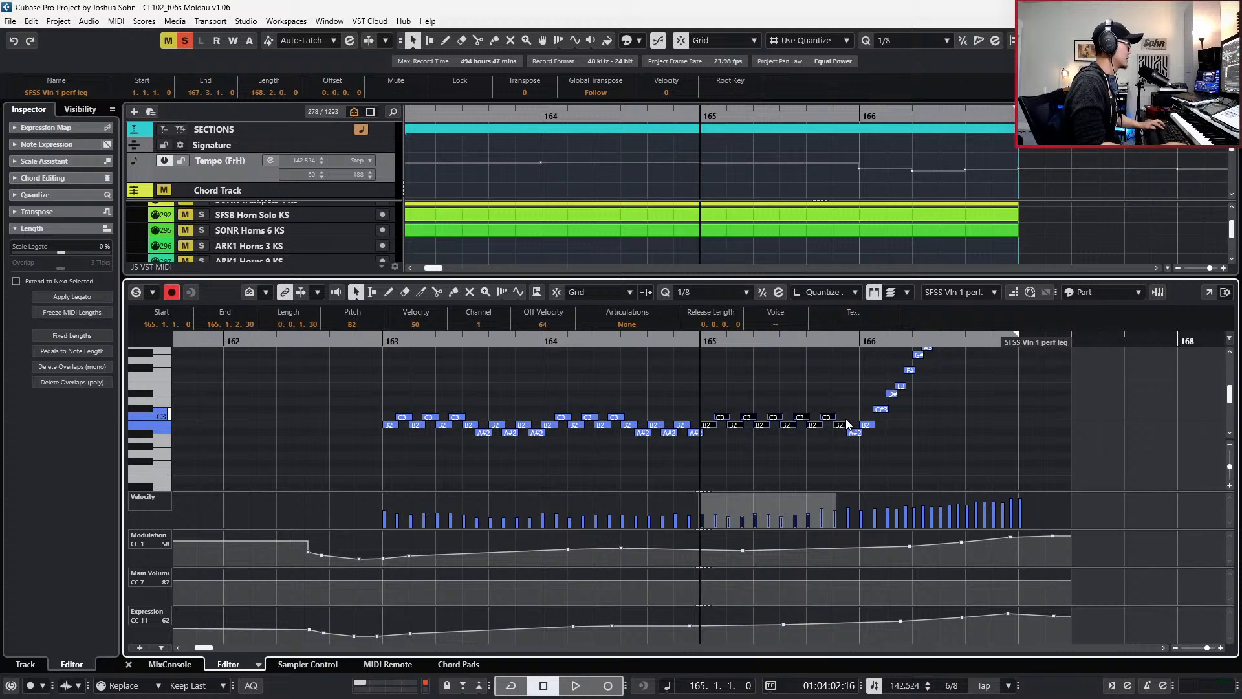
{"action": "key", "text": "ctrl+e"}
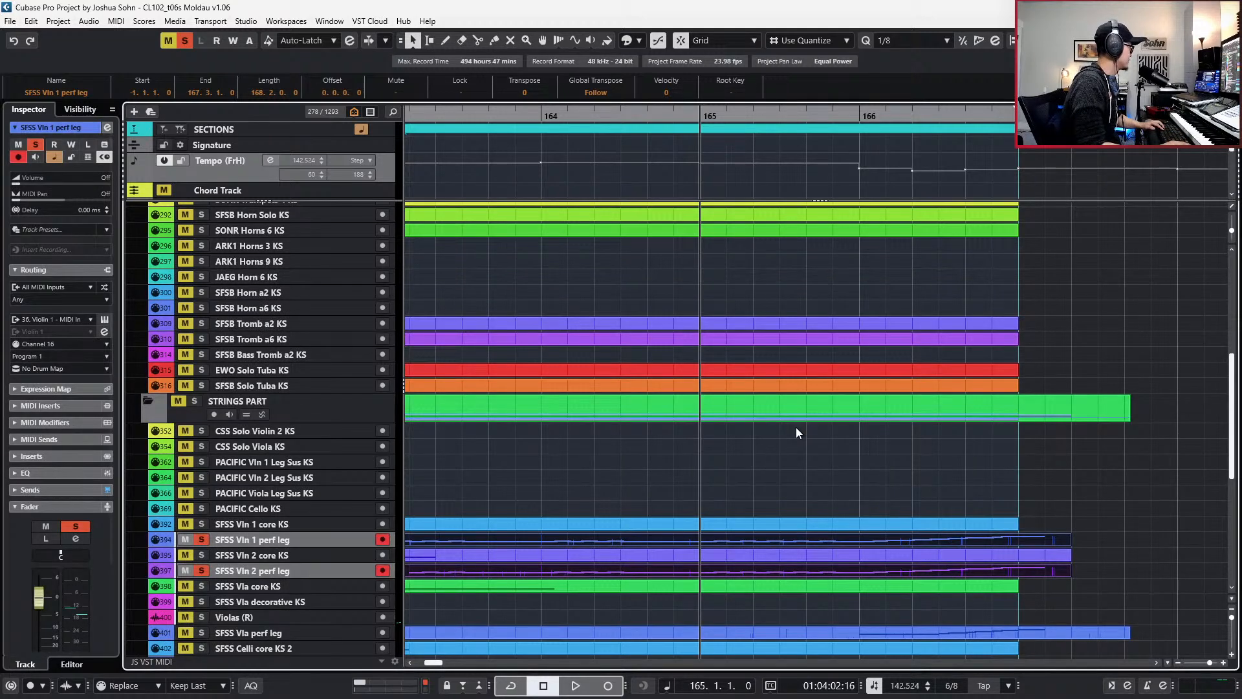
{"action": "key", "text": "s"}
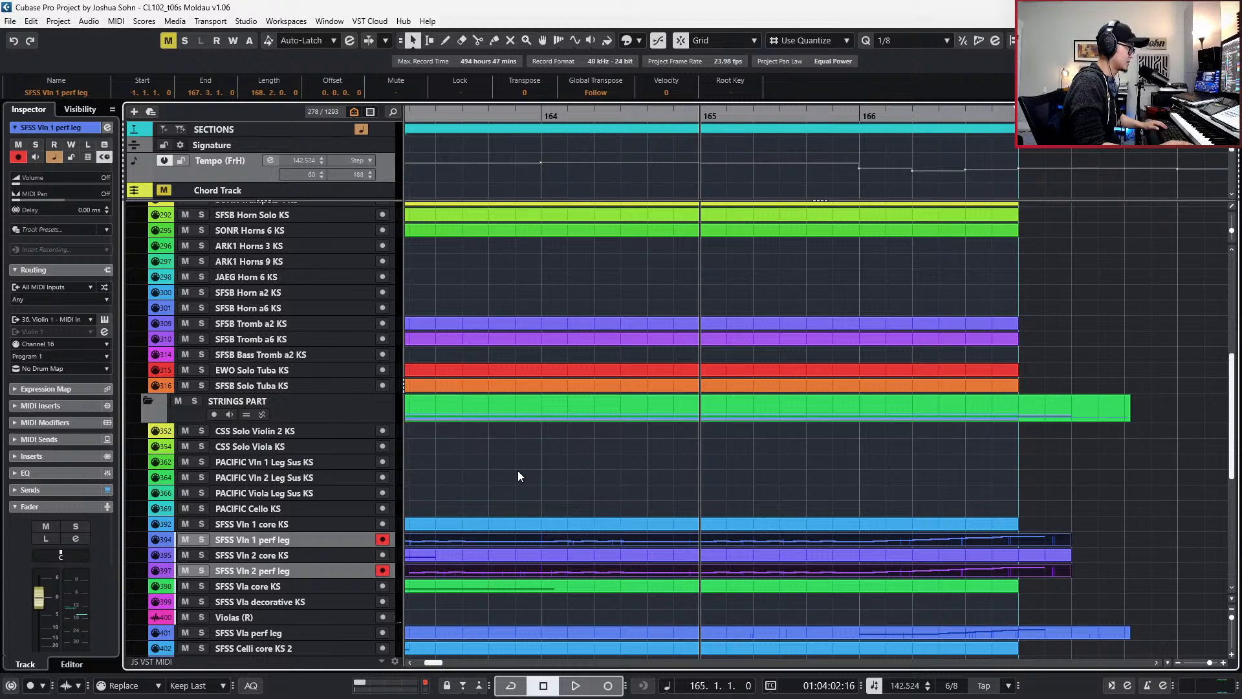
- Build a single B2 note filling bar 165 in the SFSS Vln 2 core KS part
{"action": "scroll", "coordinate": [517, 471], "scroll_direction": "down", "scroll_amount": 3}
{"action": "scroll", "coordinate": [517, 471], "scroll_direction": "down", "scroll_amount": 3}
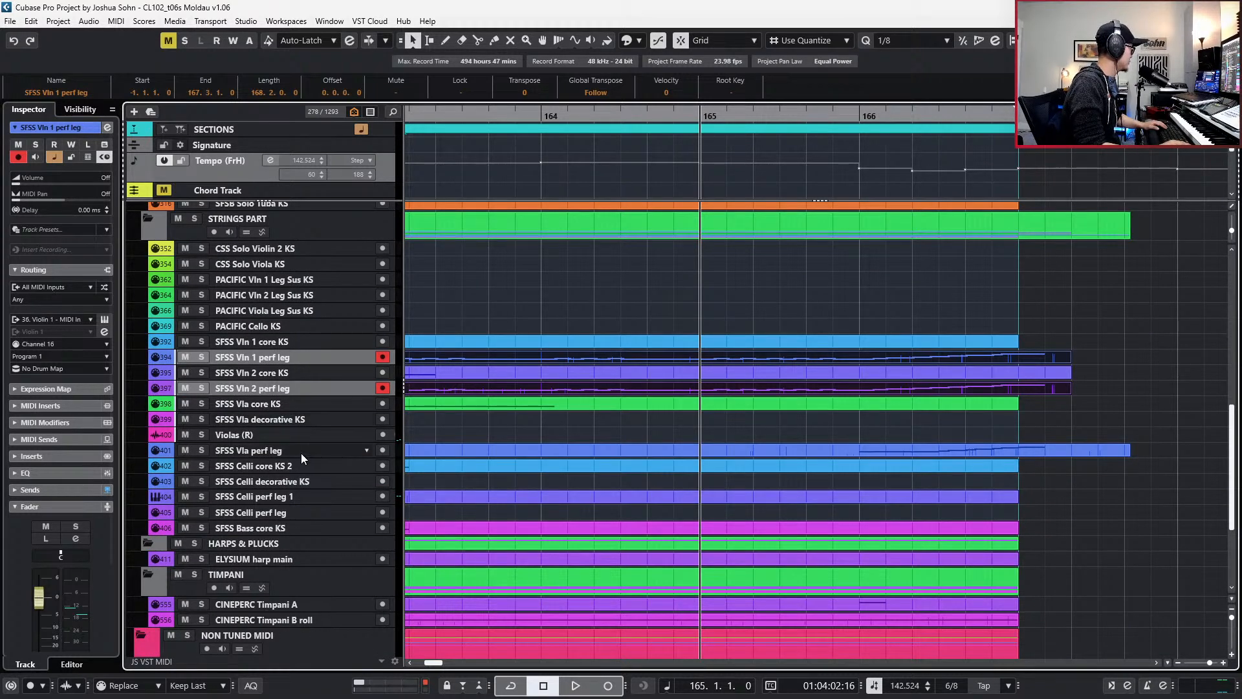
{"action": "left_click", "coordinate": [768, 373]}
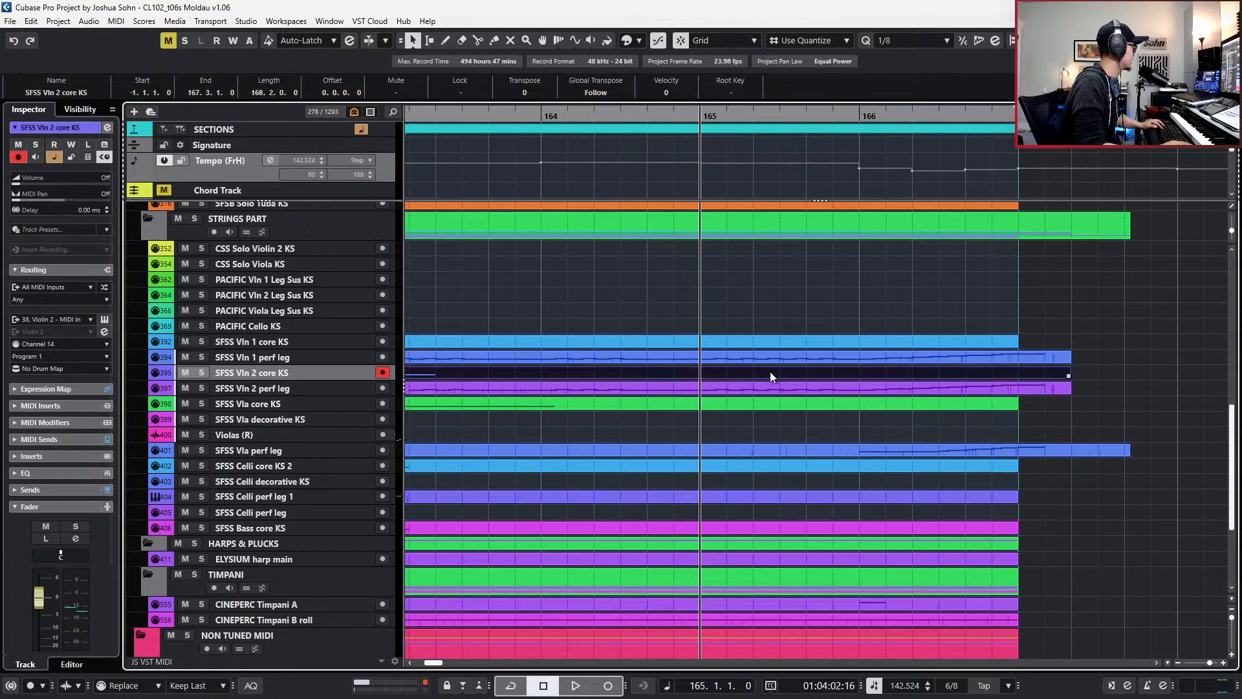
{"action": "double_click", "coordinate": [770, 371]}
{"action": "left_click_drag", "start_coordinate": [705, 401], "coordinate": [883, 444]}
{"action": "key", "text": "Down"}
{"action": "key", "text": "ctrl+j"}
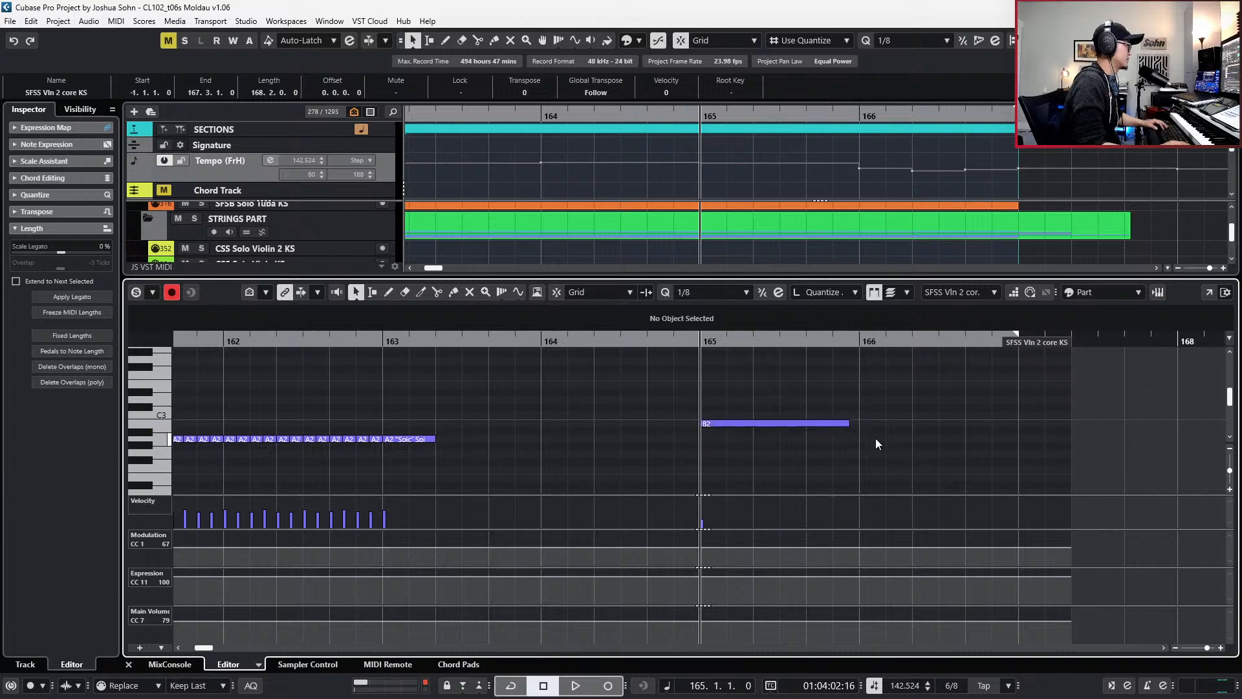
{"action": "left_click_drag", "start_coordinate": [763, 403], "coordinate": [798, 441]}
{"action": "key", "text": "alt+q"}
- Check the articulations offered for the bar 165 B2 note and return to the arrangement
{"action": "left_click_drag", "start_coordinate": [798, 392], "coordinate": [780, 440]}
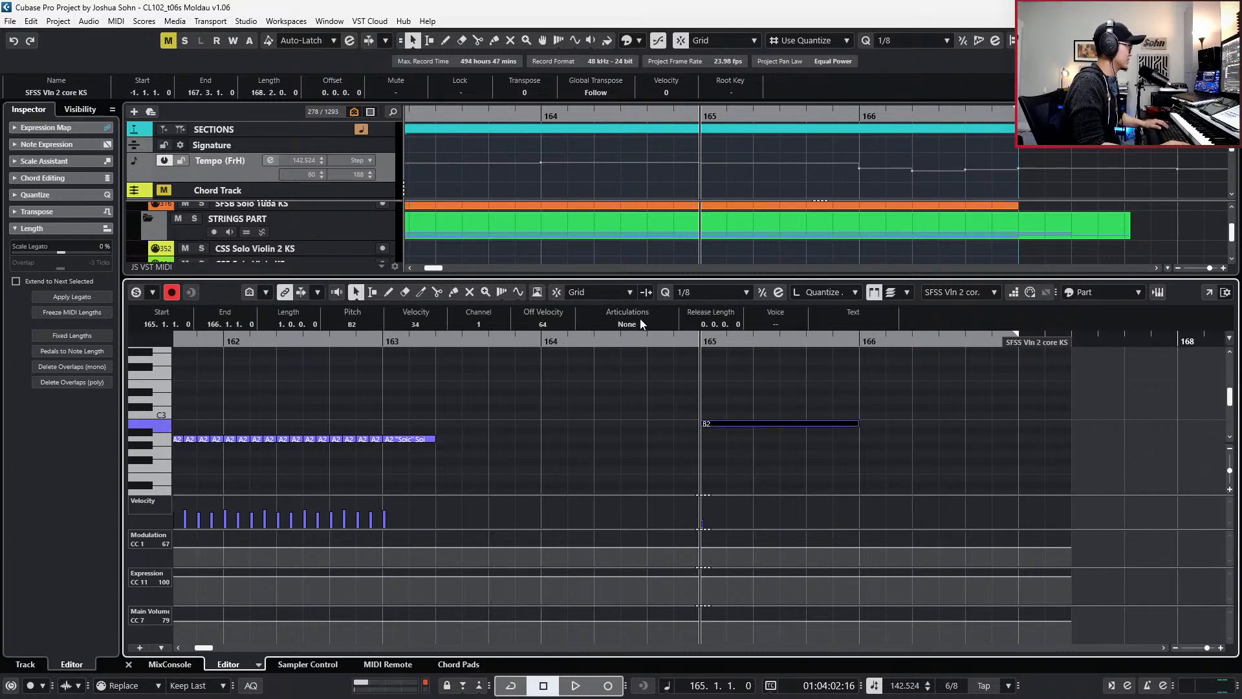
{"action": "left_click", "coordinate": [637, 324]}
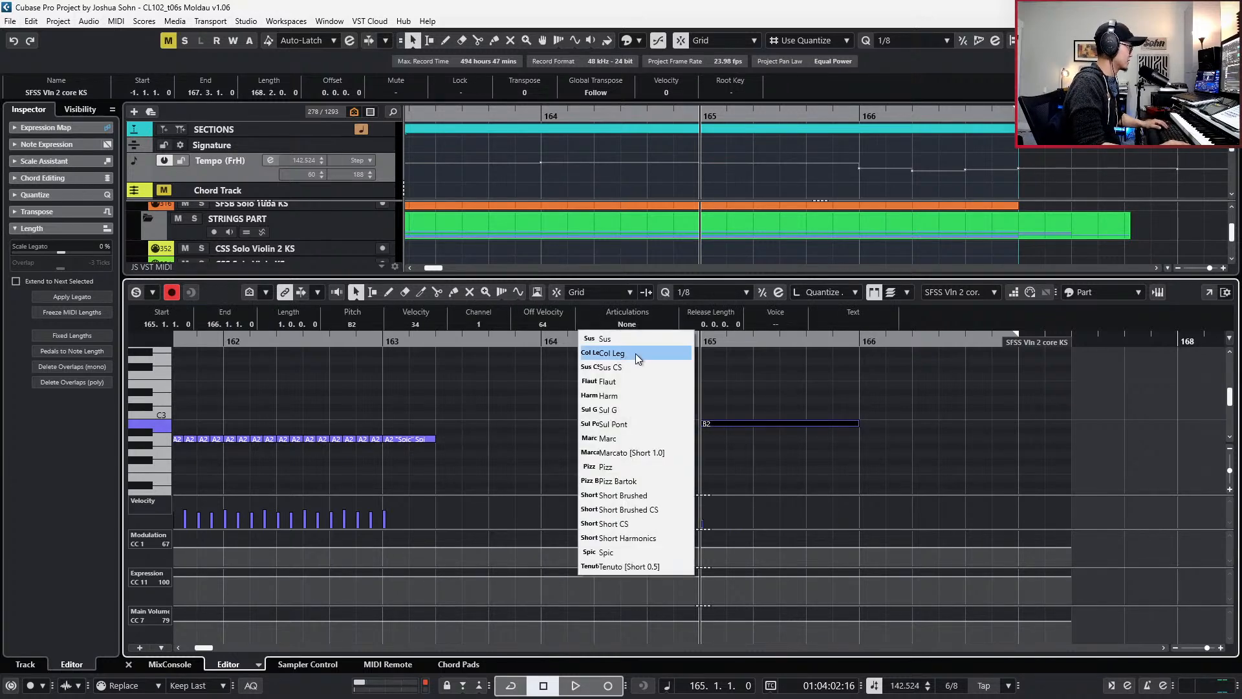
{"action": "left_click", "coordinate": [655, 496]}
{"action": "key", "text": "ctrl+e"}
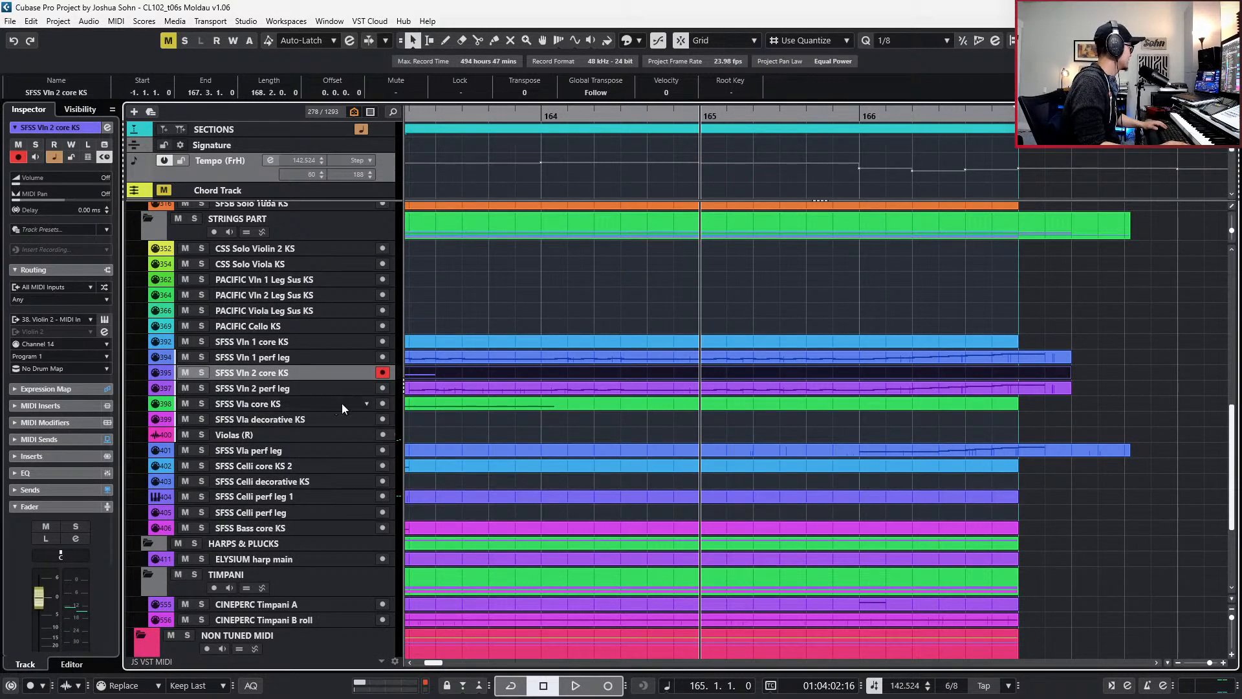
- Search the tracks for "sfss" and check the SFSS Celli decorative KS and SFSS Vla decorative KS tracks
{"action": "key", "text": "ctrl+f"}
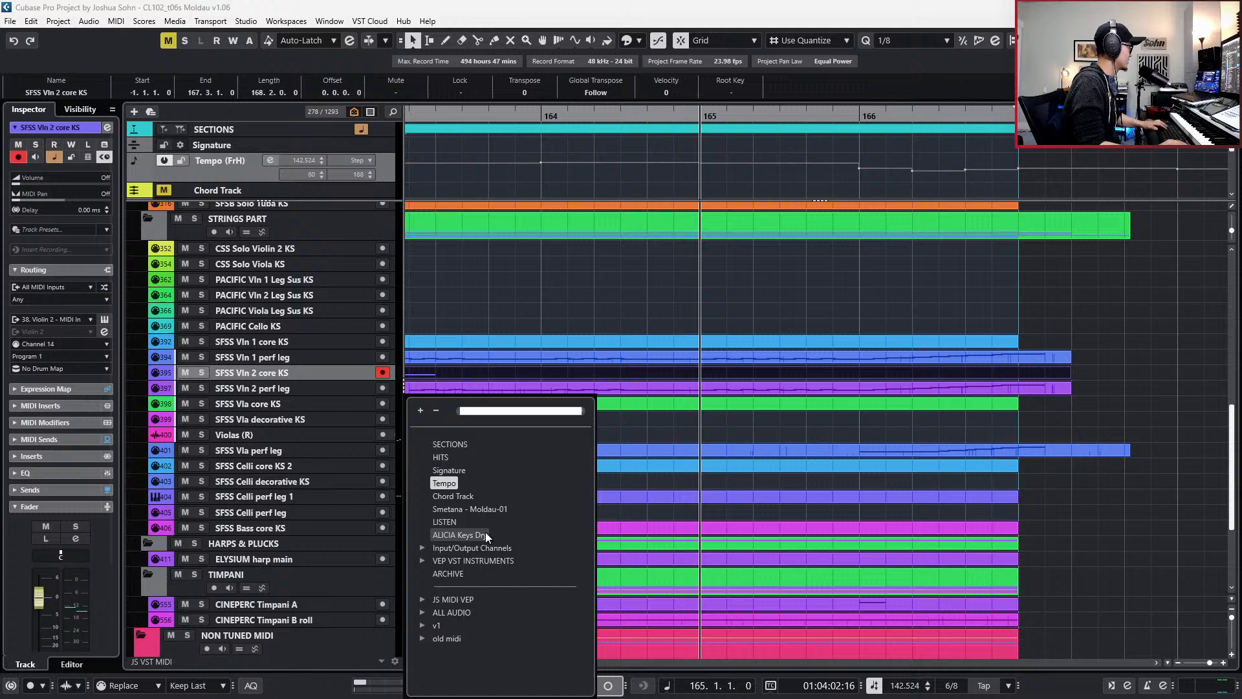
{"action": "left_click", "coordinate": [542, 386]}
{"action": "key", "text": "ctrl+f"}
{"action": "type", "text": "sfss"}
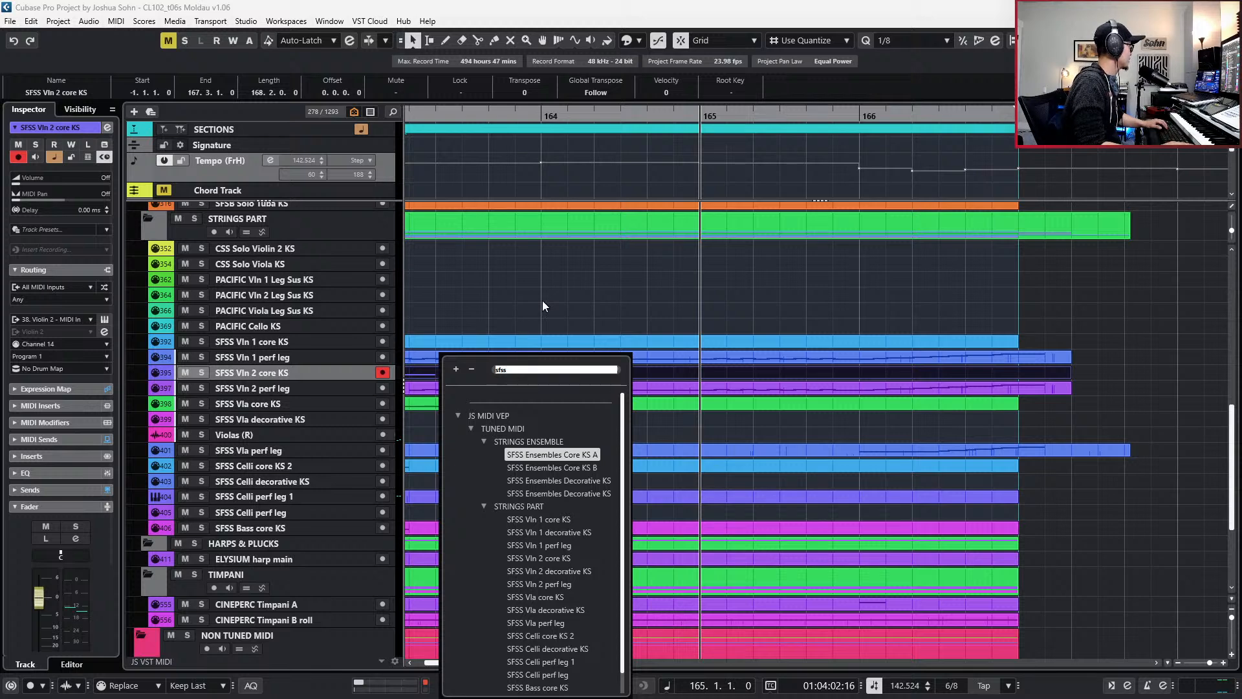
{"action": "left_click", "coordinate": [304, 481]}
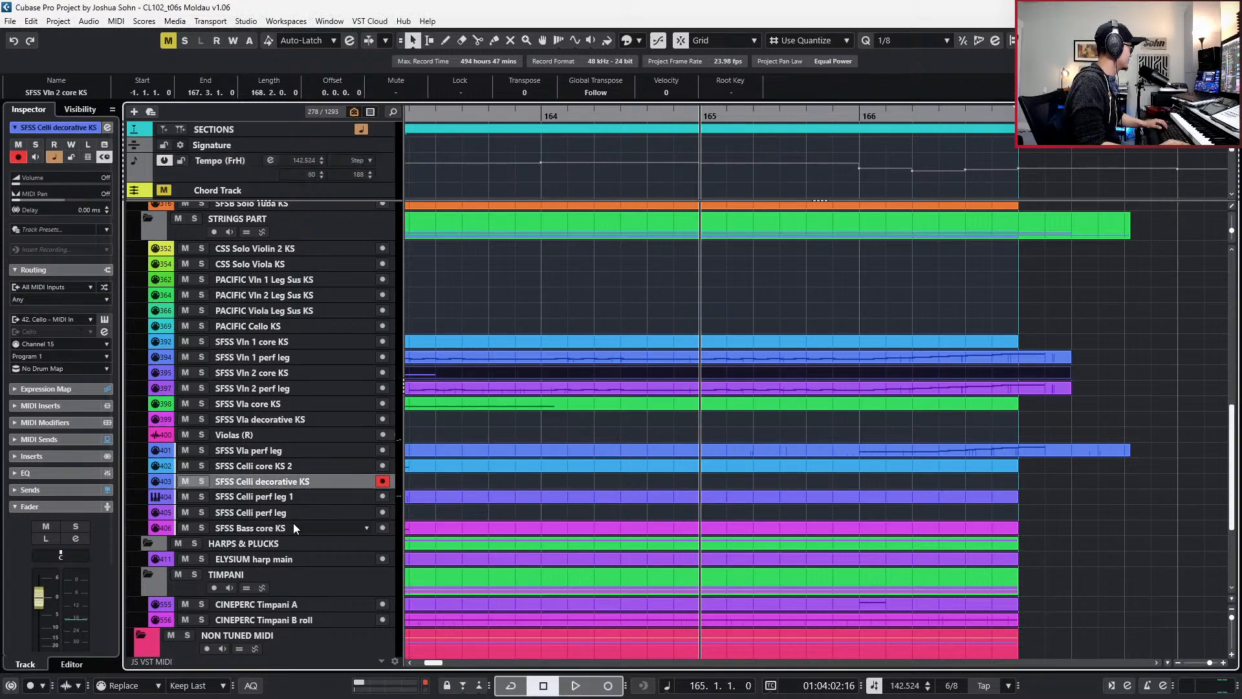
{"action": "left_click", "coordinate": [279, 422]}
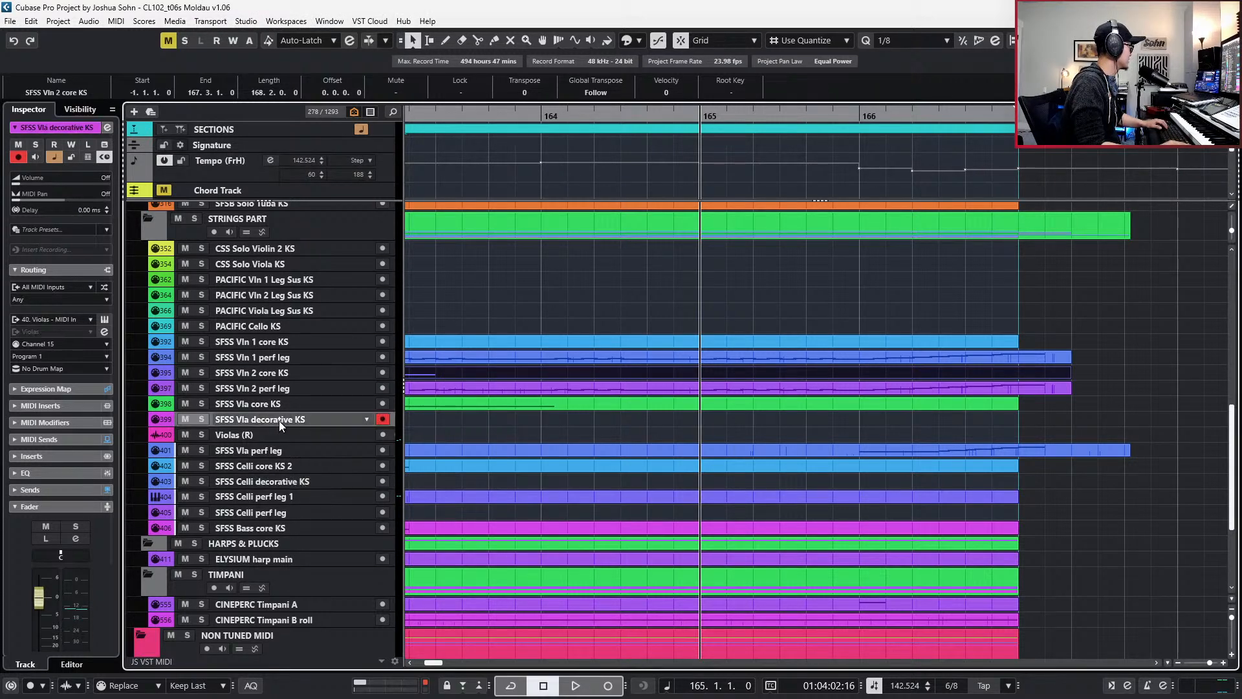
- Try the B2 note in a new part on the PACIFIC Vln 1 Leg Sus KS track and check its articulations
{"action": "left_click", "coordinate": [293, 282]}
{"action": "left_click", "coordinate": [305, 323]}
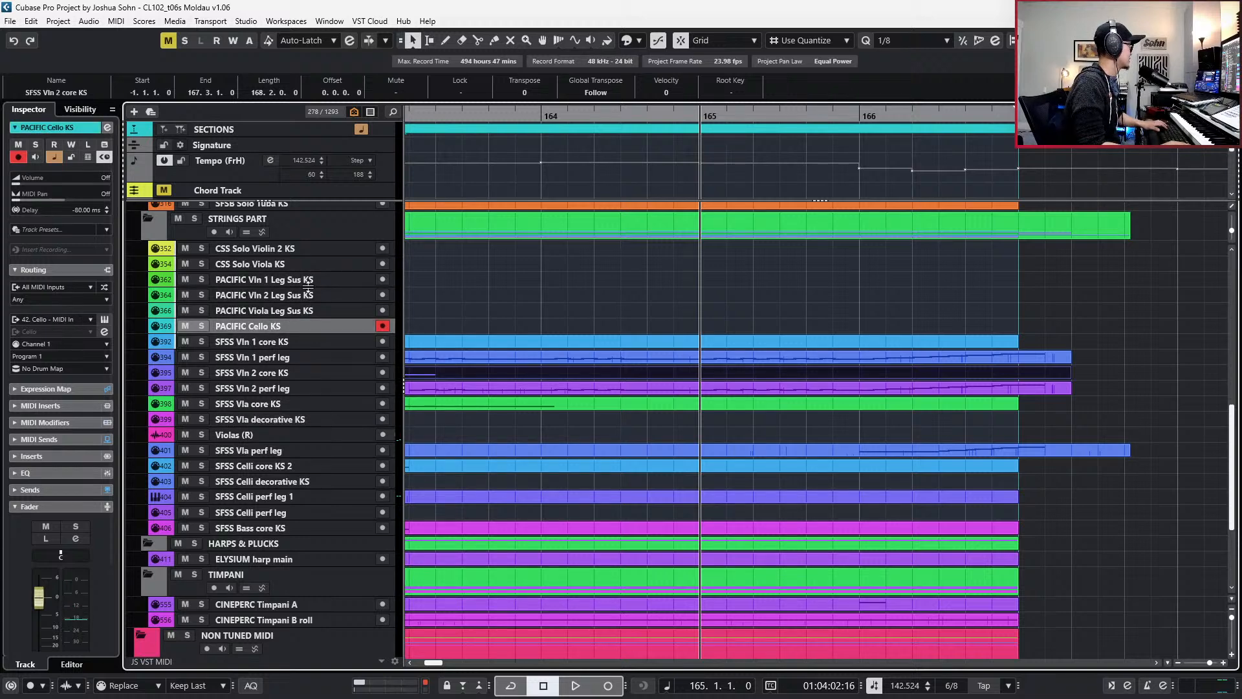
{"action": "left_click", "coordinate": [310, 282]}
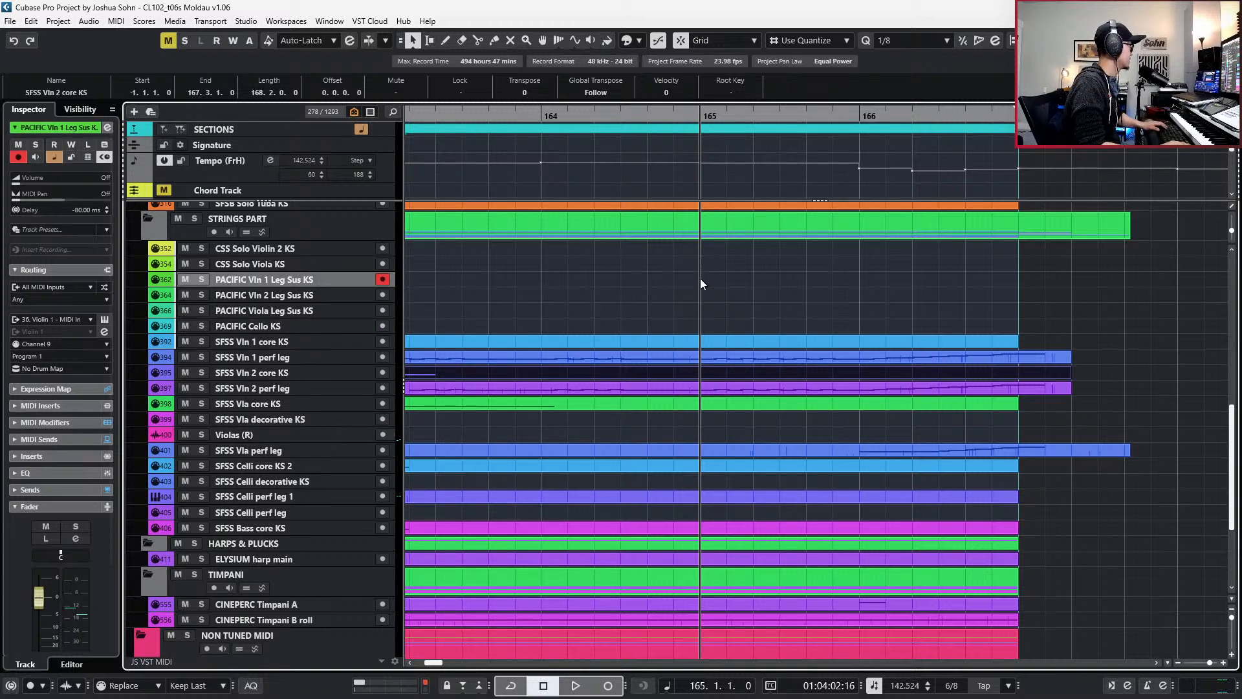
{"action": "double_click", "coordinate": [608, 281]}
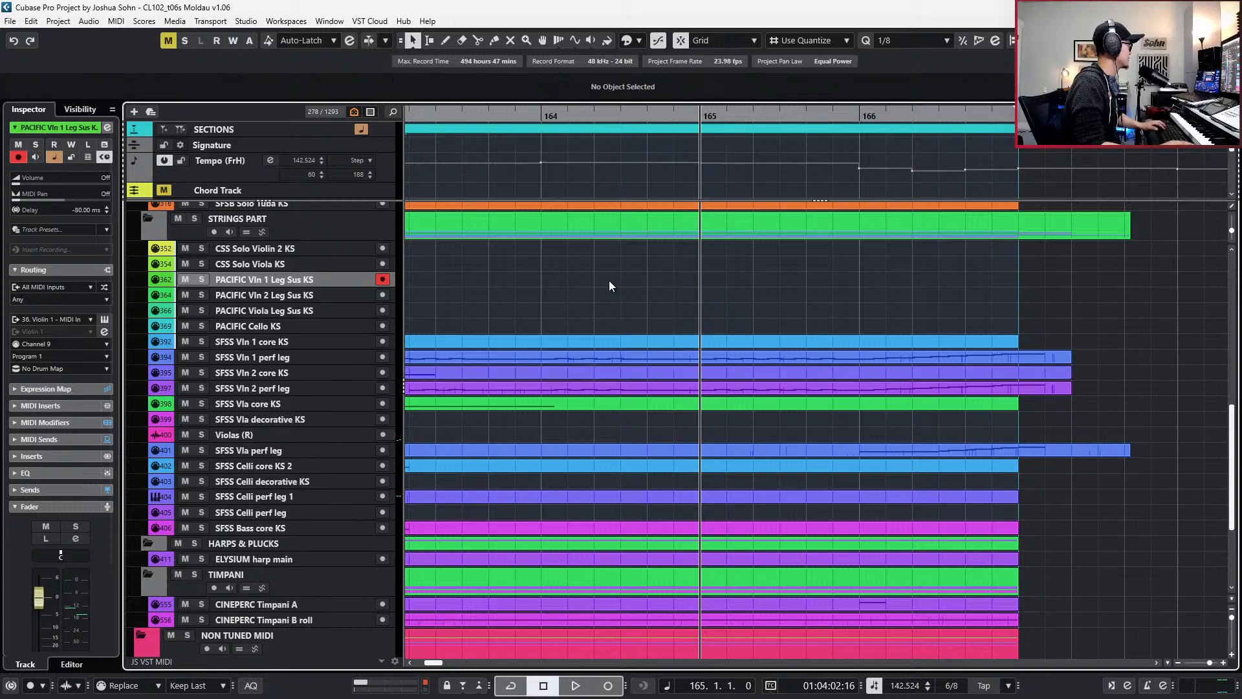
{"action": "double_click", "coordinate": [608, 281]}
{"action": "key", "text": "ctrl+v"}
{"action": "scroll", "coordinate": [857, 401], "scroll_direction": "up", "scroll_amount": 2}
{"action": "left_click_drag", "start_coordinate": [774, 416], "coordinate": [749, 522]}
{"action": "left_click", "coordinate": [631, 324]}
{"action": "left_click", "coordinate": [632, 354]}
{"action": "key", "text": "Return"}
{"action": "key", "text": "Delete"}
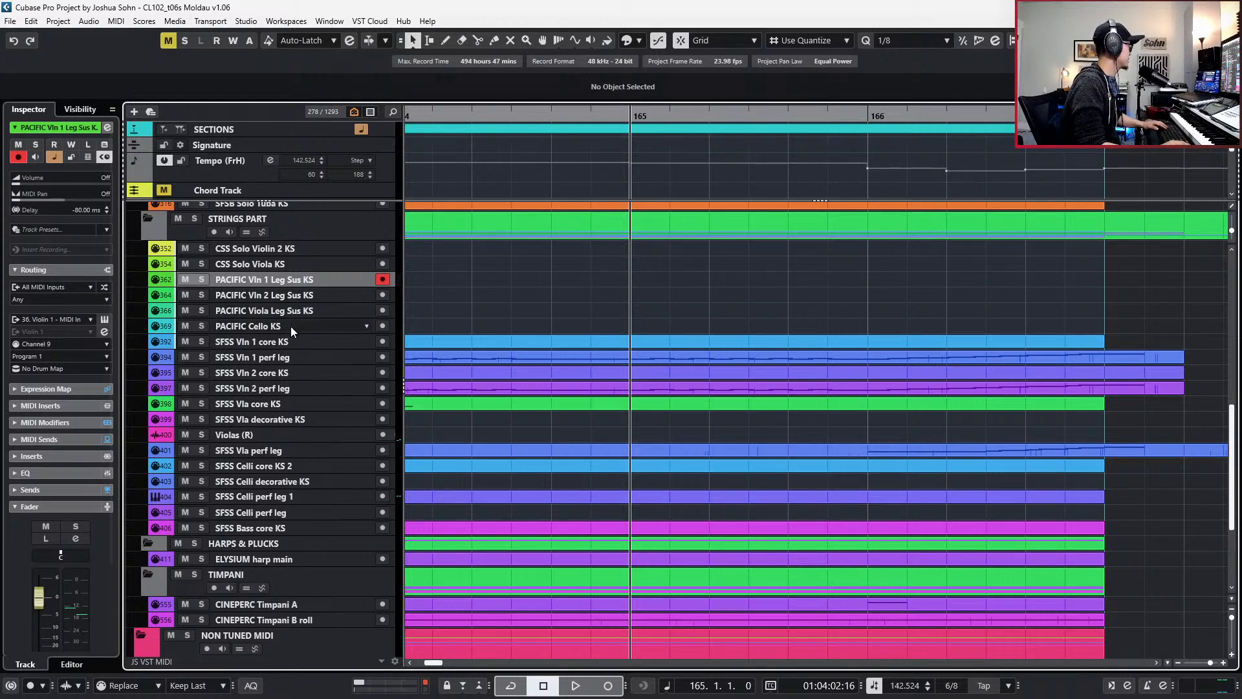
- Look through the woodwind, brass, string and percussion tracks for a patch suited to the bar 165 string note
{"action": "scroll", "coordinate": [327, 431], "scroll_direction": "up", "scroll_amount": 2}
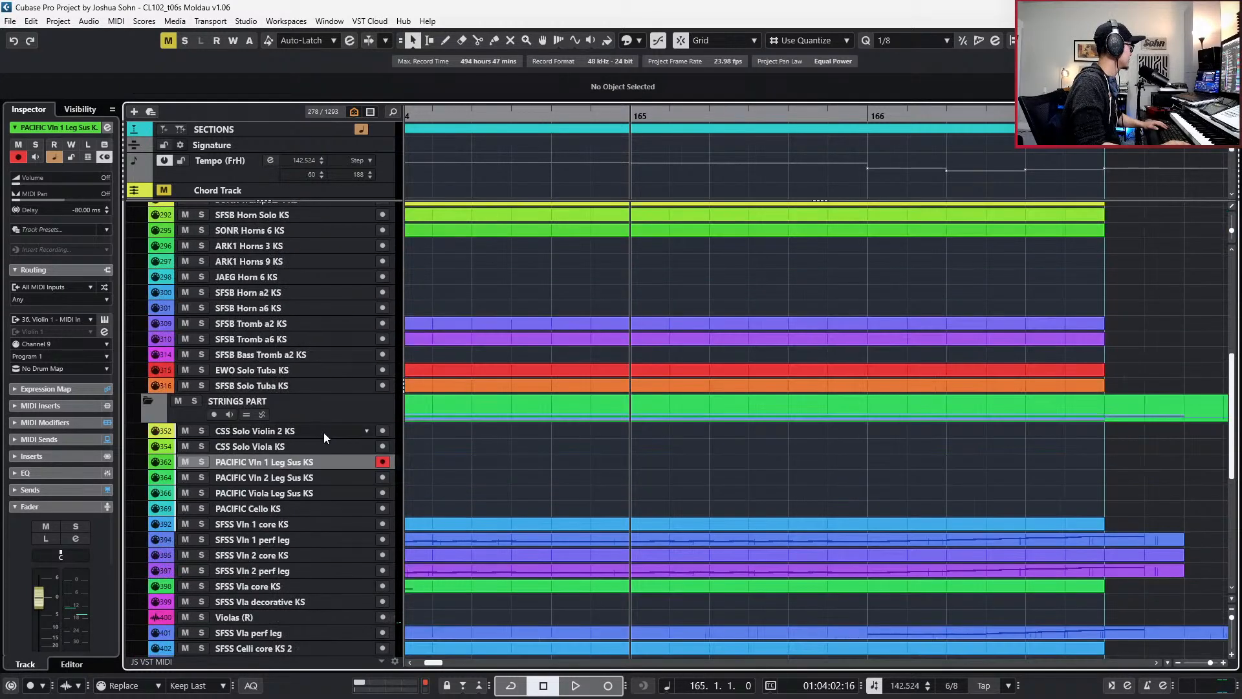
{"action": "scroll", "coordinate": [322, 421], "scroll_direction": "down", "scroll_amount": 3}
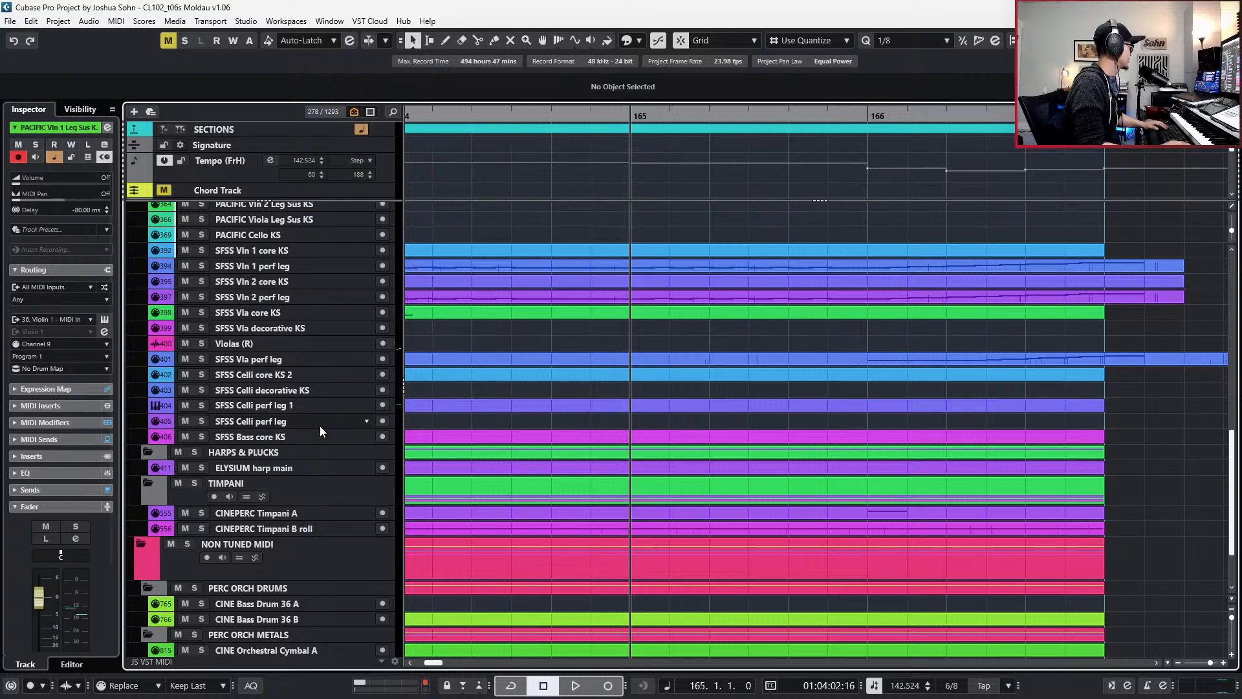
{"action": "scroll", "coordinate": [319, 425], "scroll_direction": "up", "scroll_amount": 15}
{"action": "scroll", "coordinate": [312, 432], "scroll_direction": "down", "scroll_amount": 7}
{"action": "scroll", "coordinate": [312, 443], "scroll_direction": "down", "scroll_amount": 8}
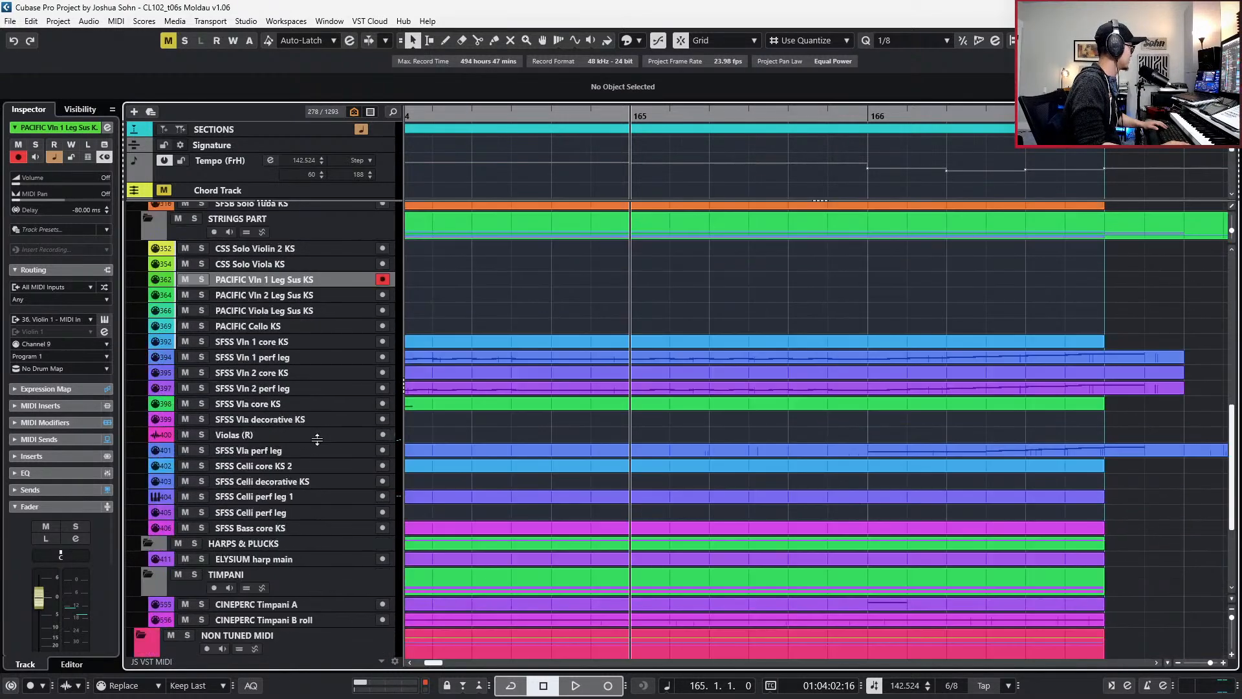
{"action": "scroll", "coordinate": [317, 445], "scroll_direction": "up", "scroll_amount": 6}
{"action": "scroll", "coordinate": [317, 439], "scroll_direction": "up", "scroll_amount": 10}
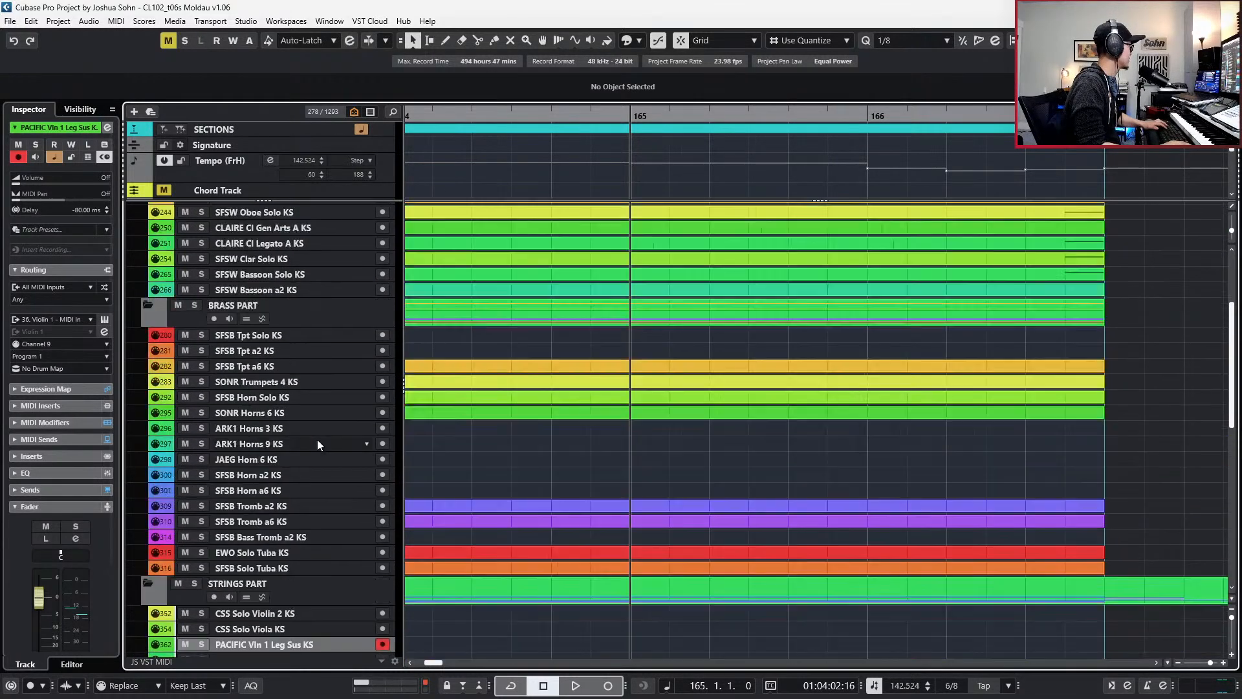
{"action": "scroll", "coordinate": [317, 440], "scroll_direction": "down", "scroll_amount": 6}
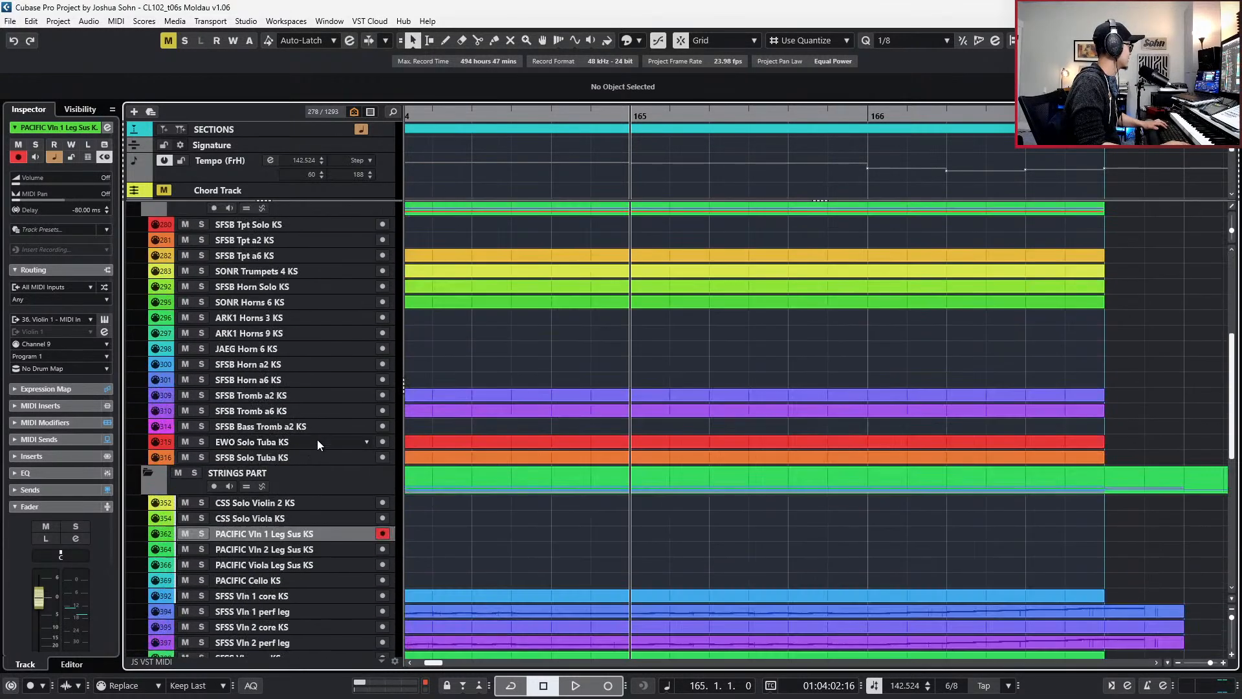
- Find the SFSS Ensembles Decorative KS A track in the STRINGS ENSEMBLE folder and show it in the arrangement
{"action": "left_click", "coordinate": [308, 503]}
{"action": "key", "text": "ctrl+f"}
{"action": "scroll", "coordinate": [486, 355], "scroll_direction": "down", "scroll_amount": 5}
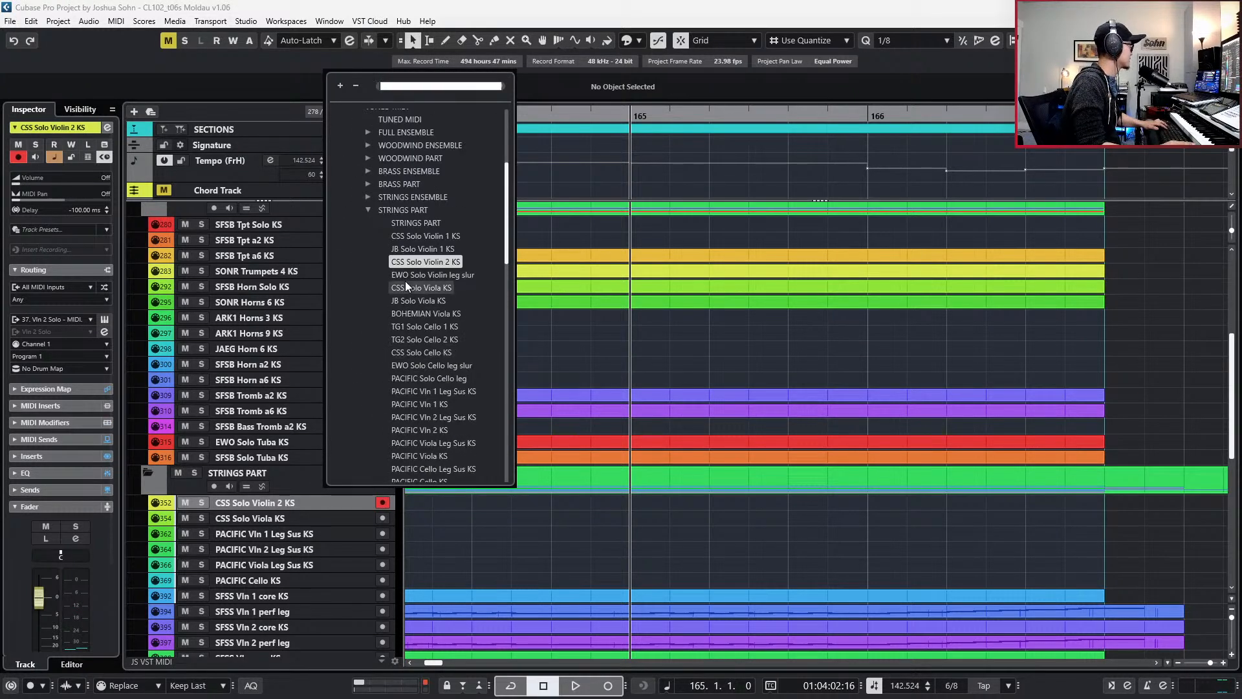
{"action": "left_click", "coordinate": [369, 198]}
{"action": "scroll", "coordinate": [429, 285], "scroll_direction": "down", "scroll_amount": 4}
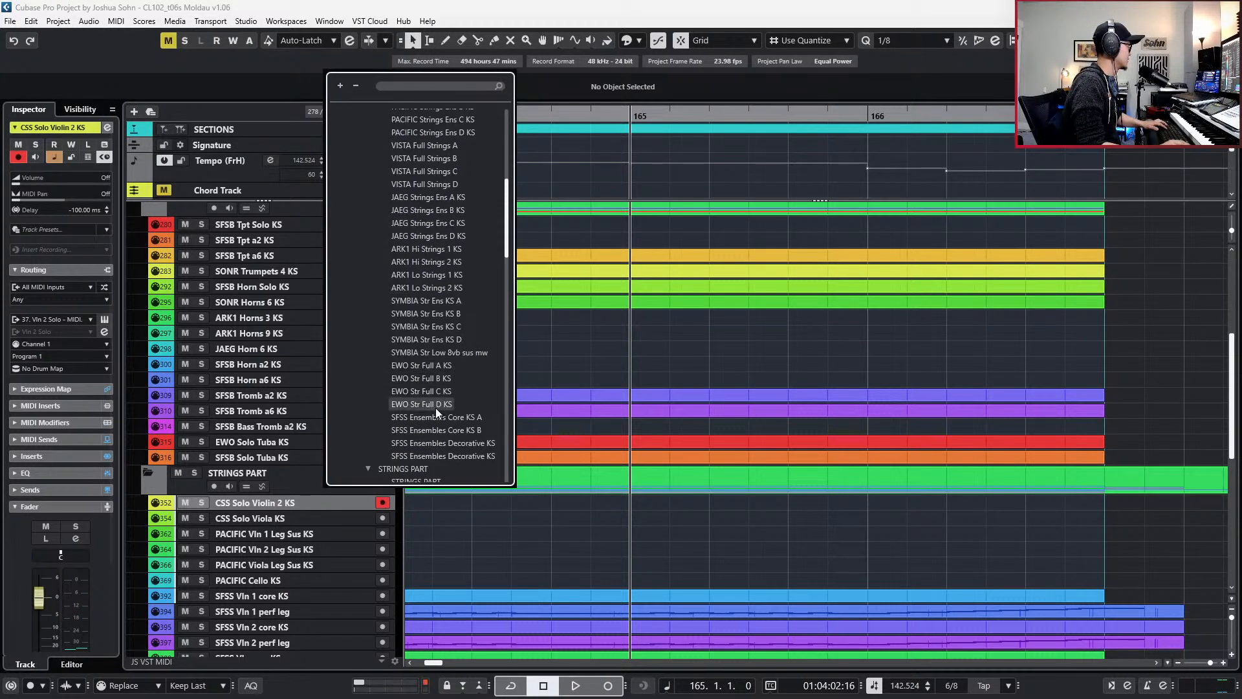
{"action": "left_click", "coordinate": [436, 440]}
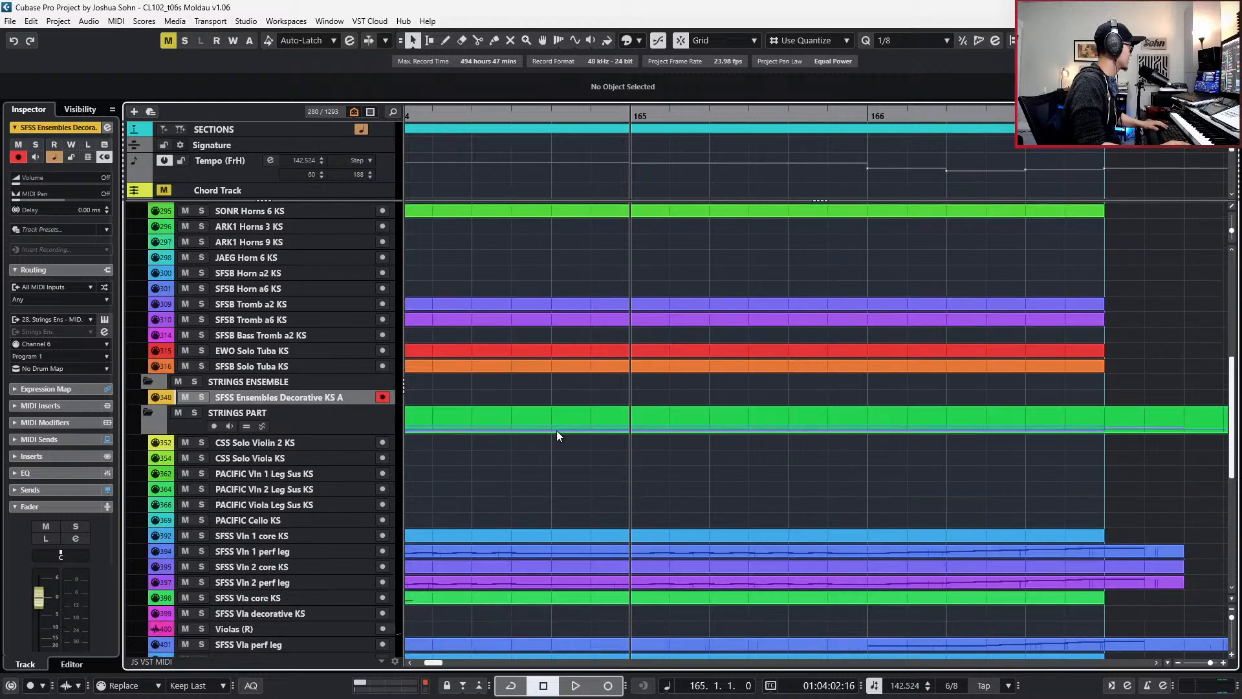
- Create an empty part ending at bar 167 on the SFSS Ensembles Decorative KS A track and open it for note editing
{"action": "key", "text": "ctrl+v"}
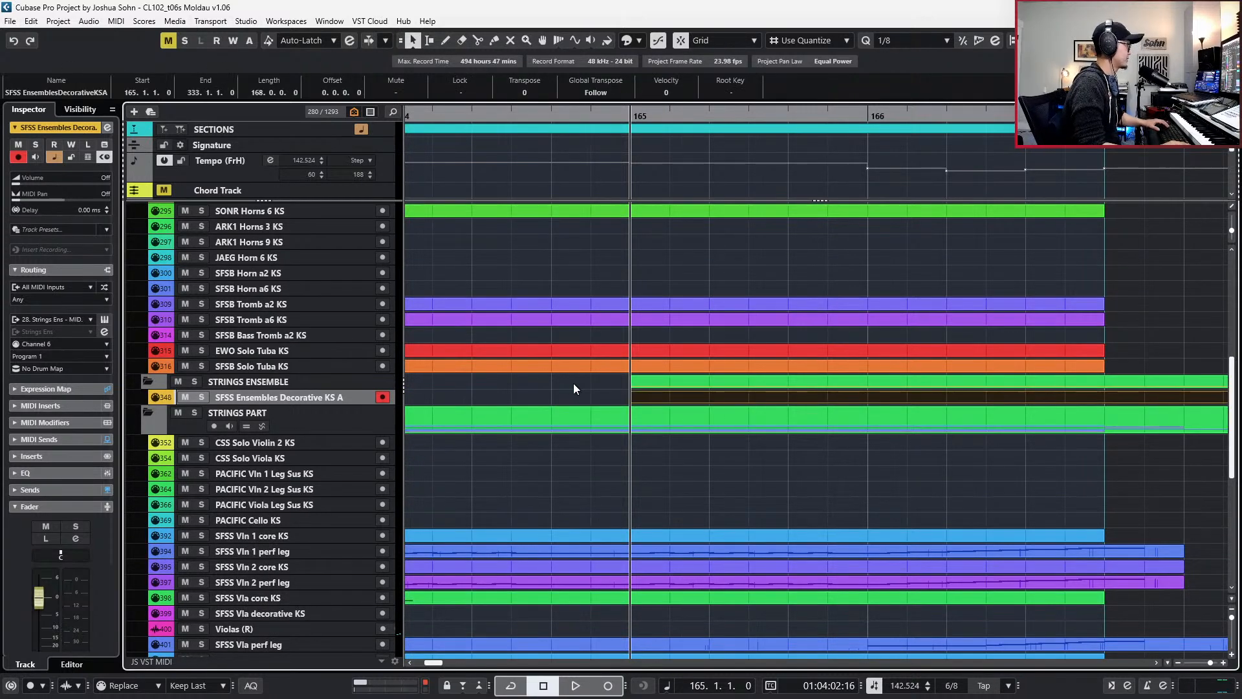
{"action": "key", "text": "ctrl+z"}
{"action": "scroll", "coordinate": [575, 393], "scroll_direction": "down", "scroll_amount": 2}
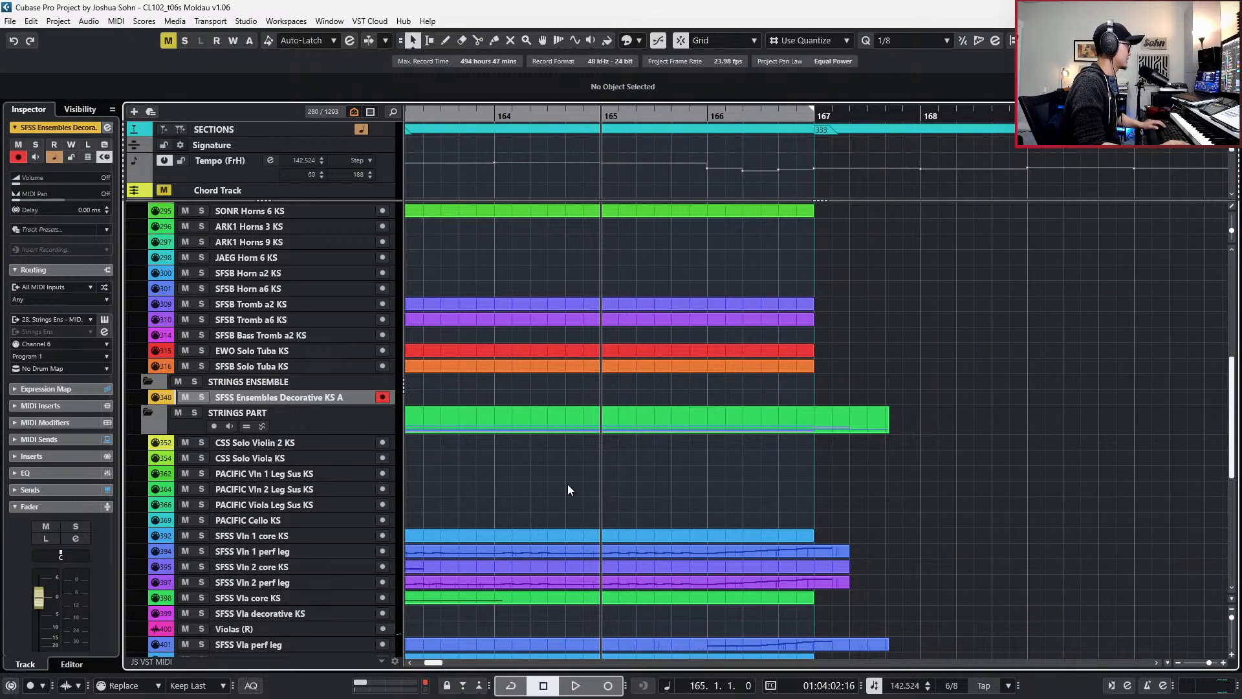
{"action": "double_click", "coordinate": [581, 397]}
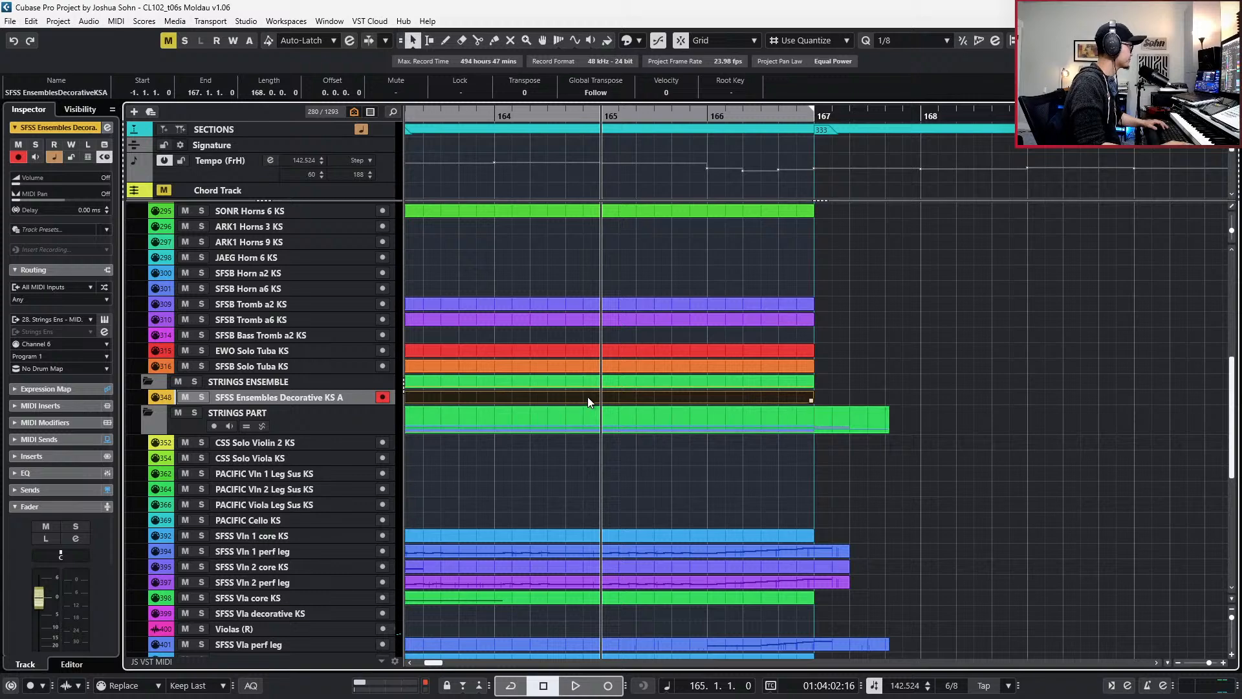
{"action": "double_click", "coordinate": [588, 397]}
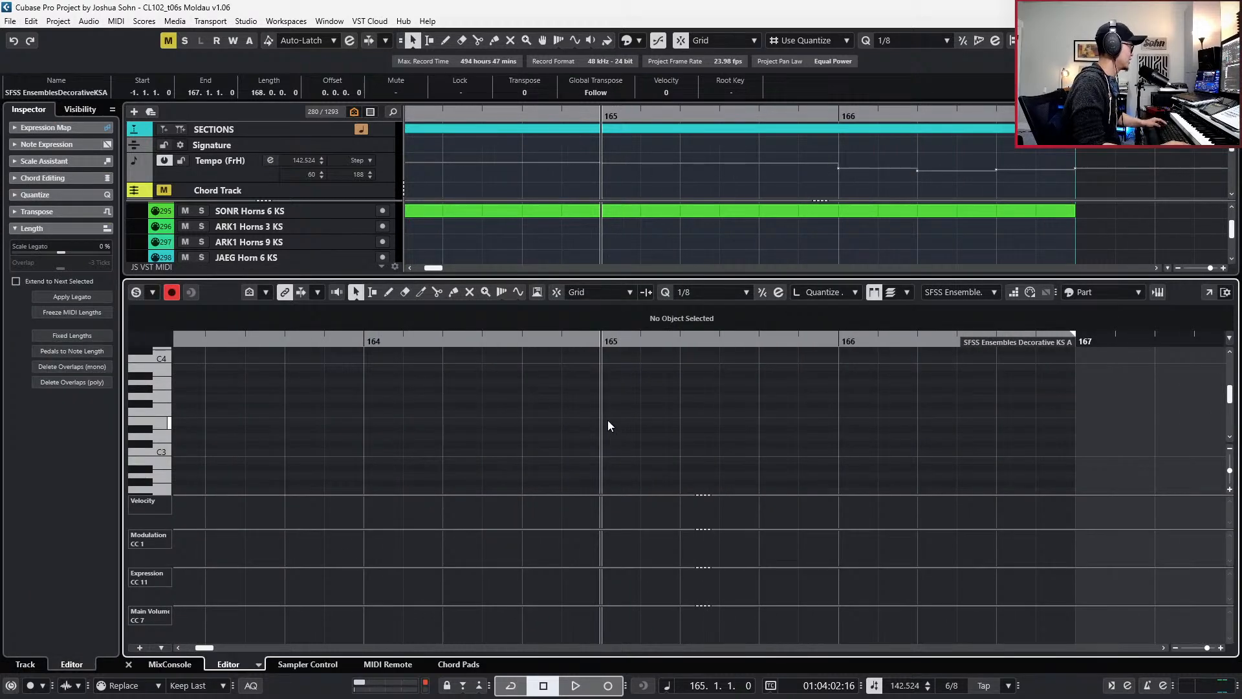
- Add a B2 note starting exactly on bar 165 and size it to last one full bar, ending at bar 166
{"action": "left_click", "coordinate": [615, 459], "text": "alt"}
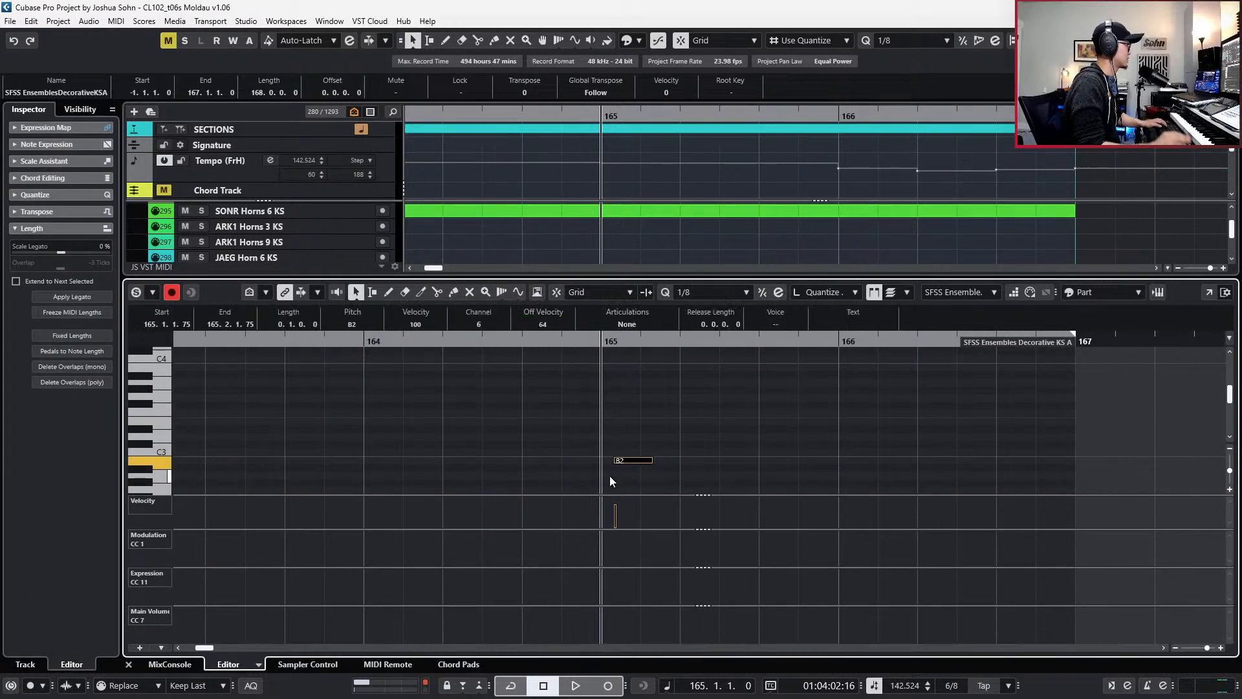
{"action": "key", "text": "alt+Left"}
{"action": "key", "text": "q"}
{"action": "key", "text": "alt+Right"}
{"action": "key", "text": "alt+shift+Right"}
{"action": "key", "text": "alt+shift+Right"}
{"action": "key", "text": "alt+shift+Right"}
{"action": "key", "text": "alt+shift+Right"}
{"action": "key", "text": "alt+shift+Right"}
{"action": "key", "text": "alt+shift+Right"}
{"action": "key", "text": "alt+shift+Right"}
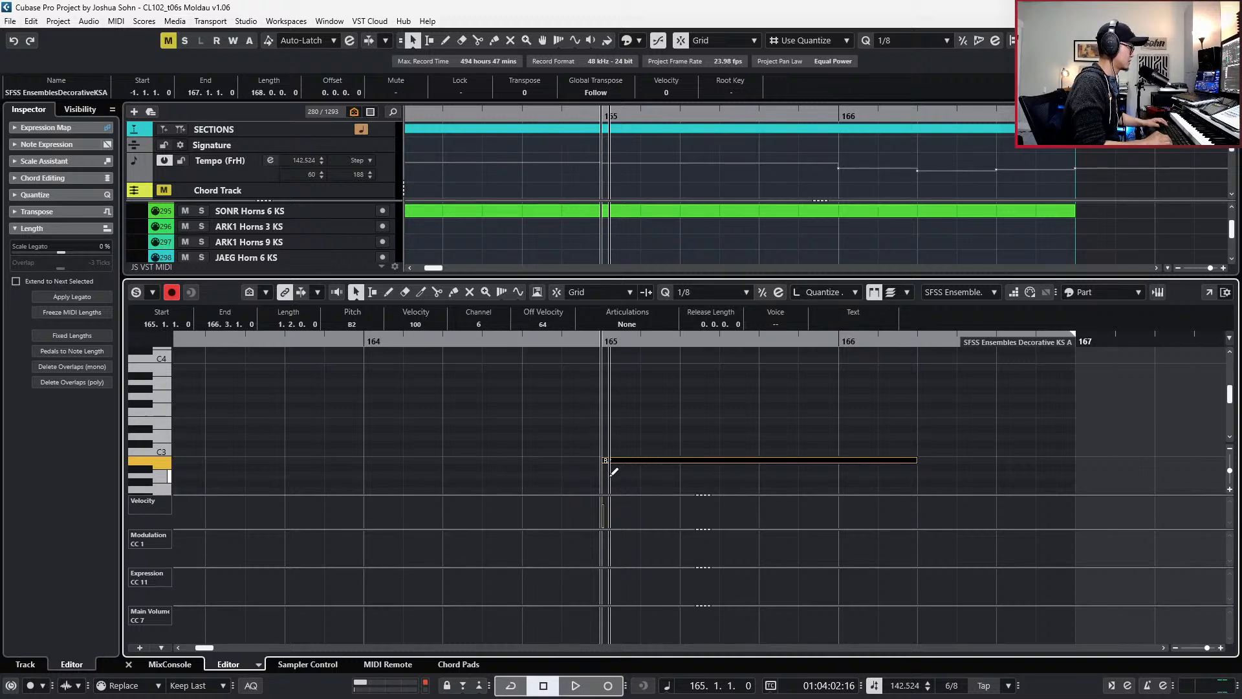
{"action": "key", "text": "alt+shift+Left"}
{"action": "key", "text": "alt+shift+Left"}
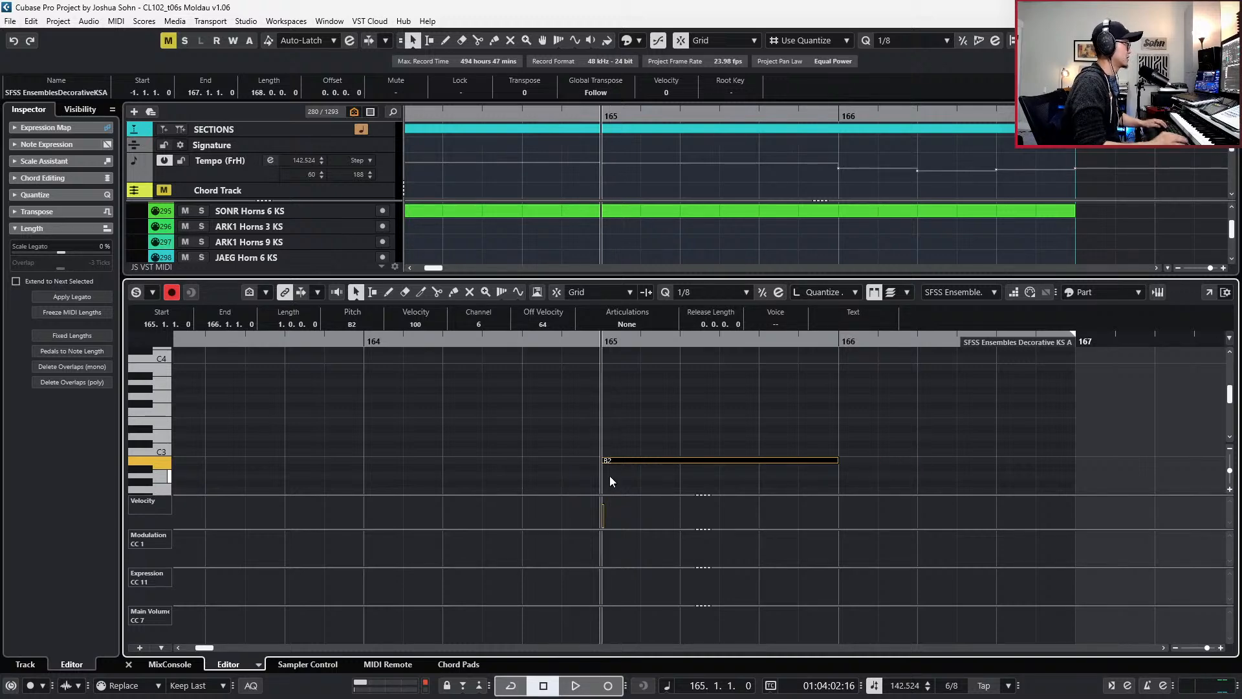
- Assign the Trill Min2 articulation to the B2 note and compare it with the notes of the SFSS Vln 1 perf leg part
{"action": "left_click", "coordinate": [608, 324]}
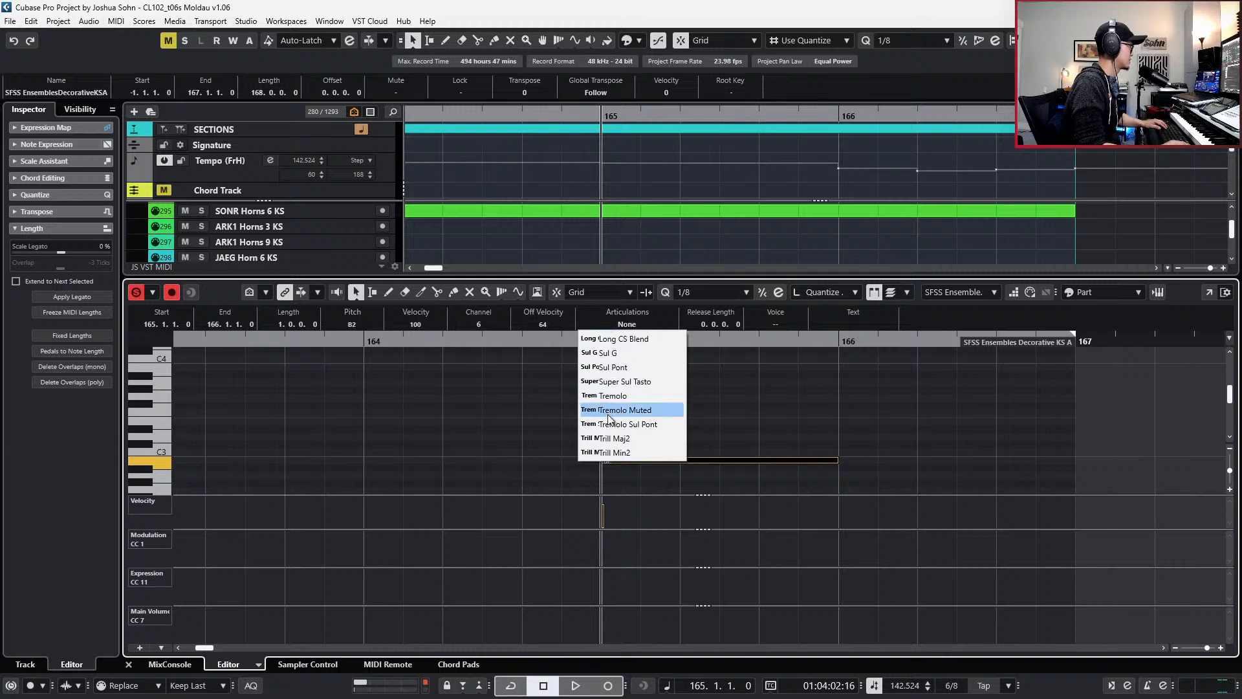
{"action": "left_click", "coordinate": [607, 452]}
{"action": "key", "text": "ctrl+e"}
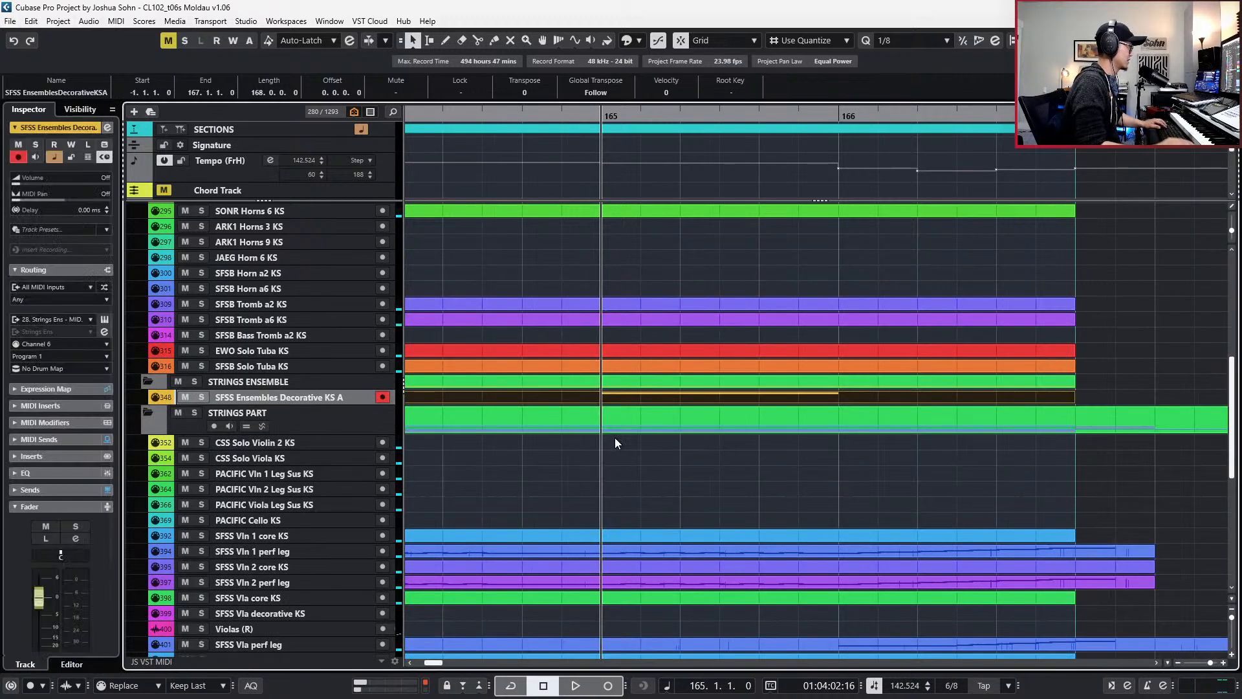
{"action": "left_click", "coordinate": [638, 553], "text": "shift"}
{"action": "key", "text": "Return"}
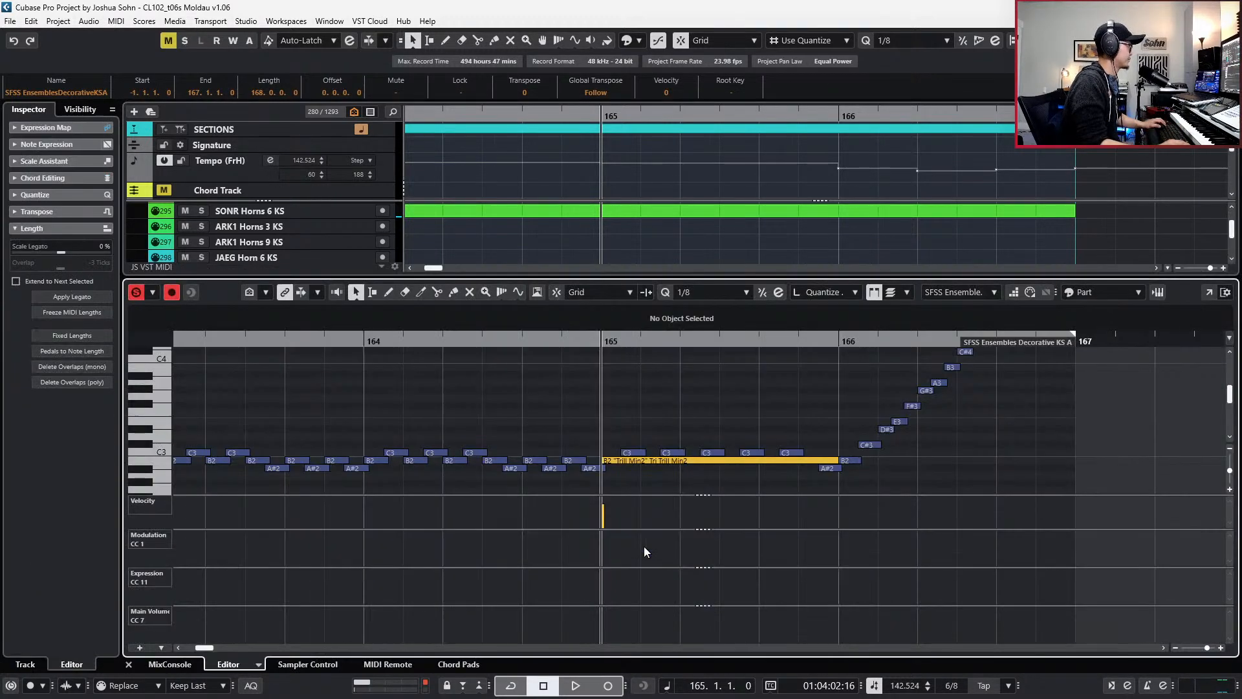
{"action": "key", "text": "ctrl+e"}
- Solo the SFSS Ensembles Decorative KS A track and listen to the trill from bar 165
{"action": "left_click", "coordinate": [690, 425]}
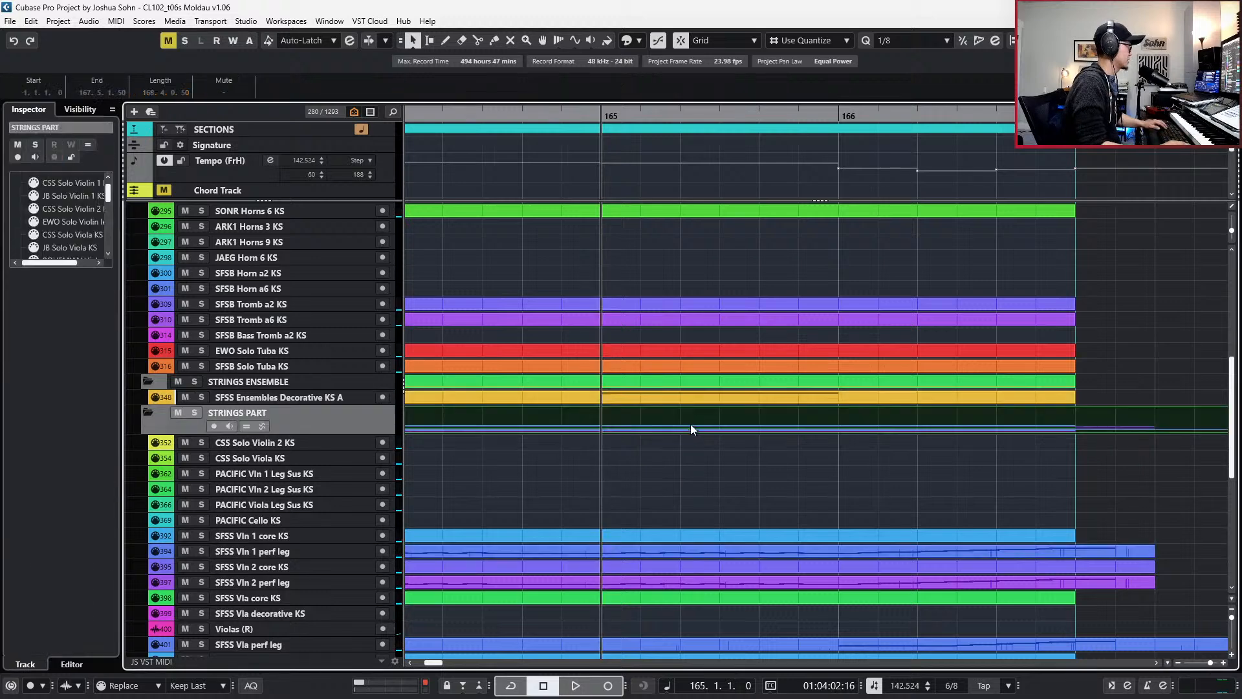
{"action": "left_click", "coordinate": [692, 398]}
{"action": "key", "text": "s"}
{"action": "key", "text": "space"}
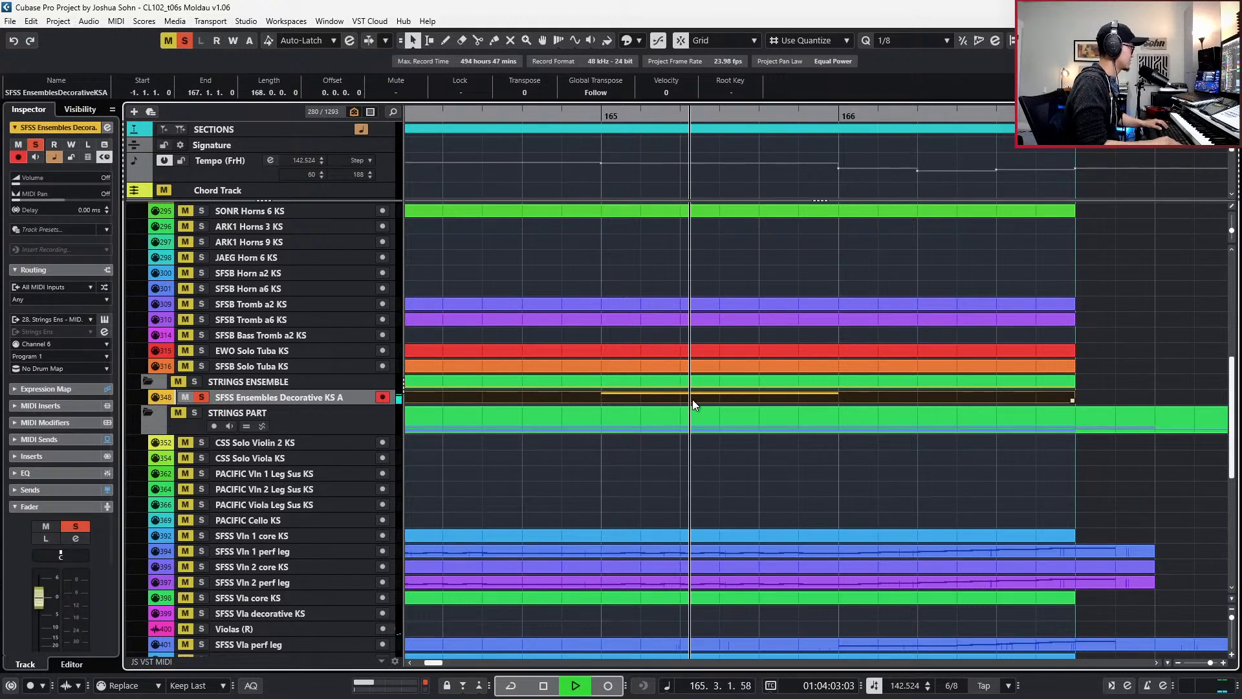
{"action": "key", "text": "space"}
- Record modulation, expression and main volume curves for the trill from bar 164 and play the passage back
{"action": "key", "text": "Return"}
{"action": "key", "text": "KP_Subtract"}
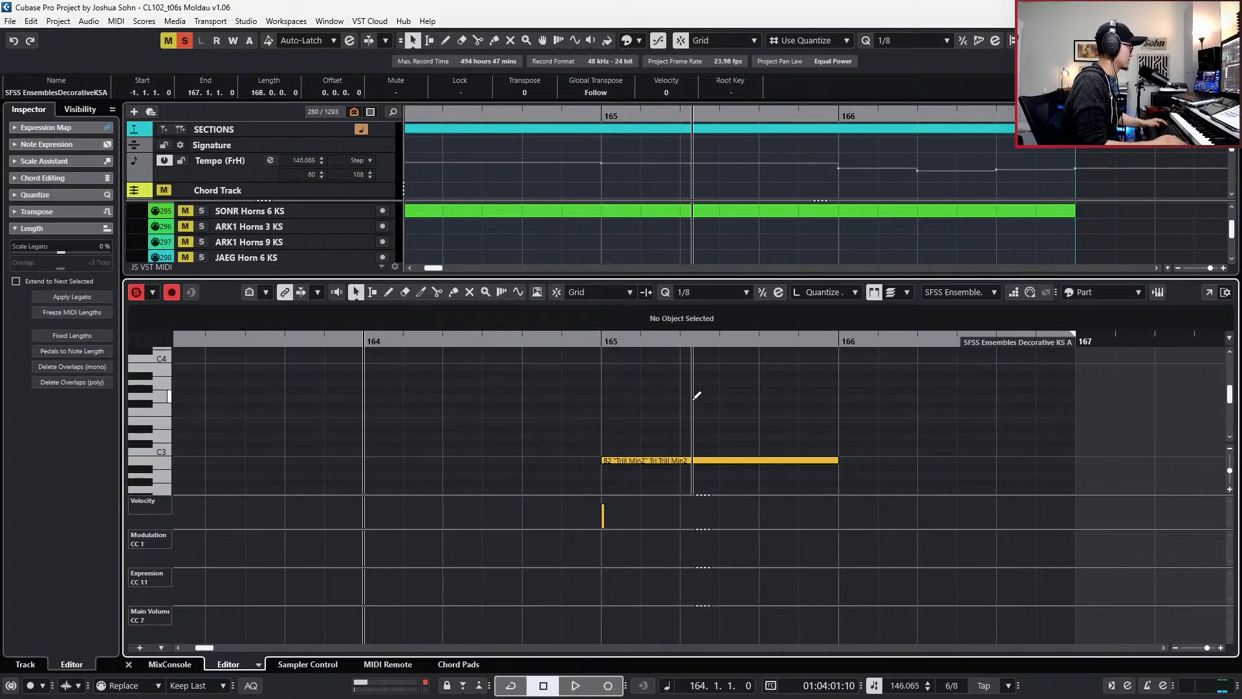
{"action": "scroll", "coordinate": [692, 398], "scroll_direction": "down", "scroll_amount": 2}
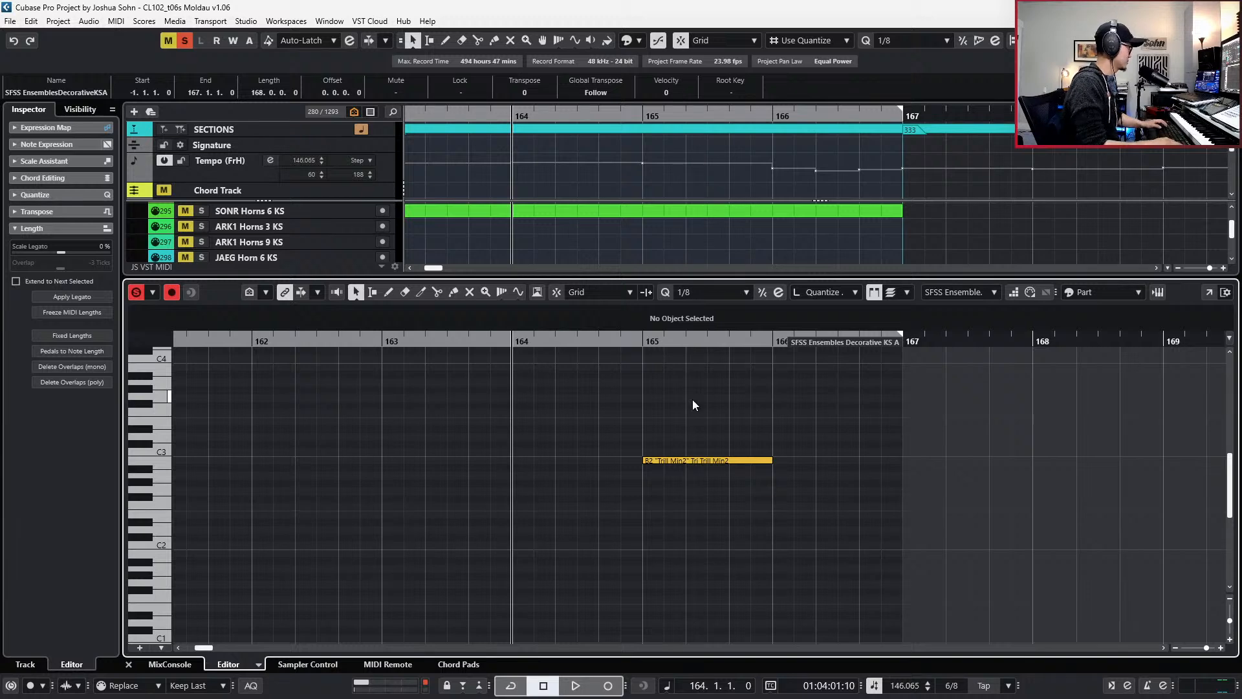
{"action": "key", "text": "KP_Multiply"}
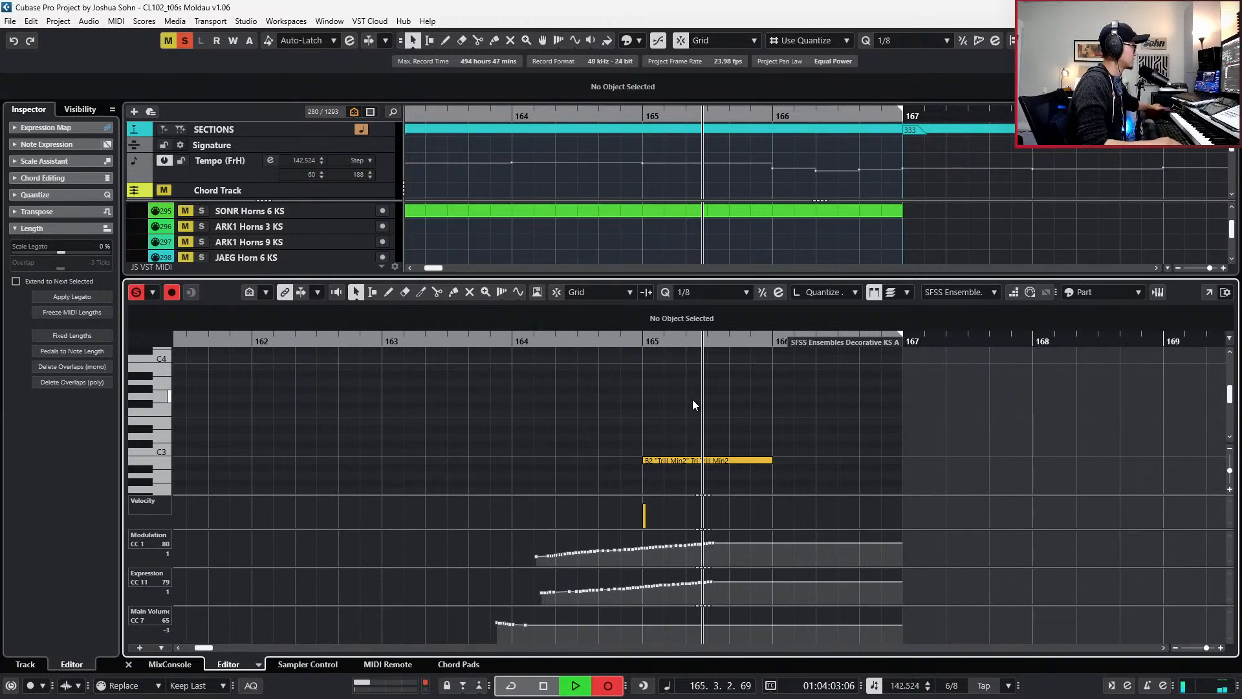
{"action": "key", "text": "space"}
{"action": "key", "text": "space"}
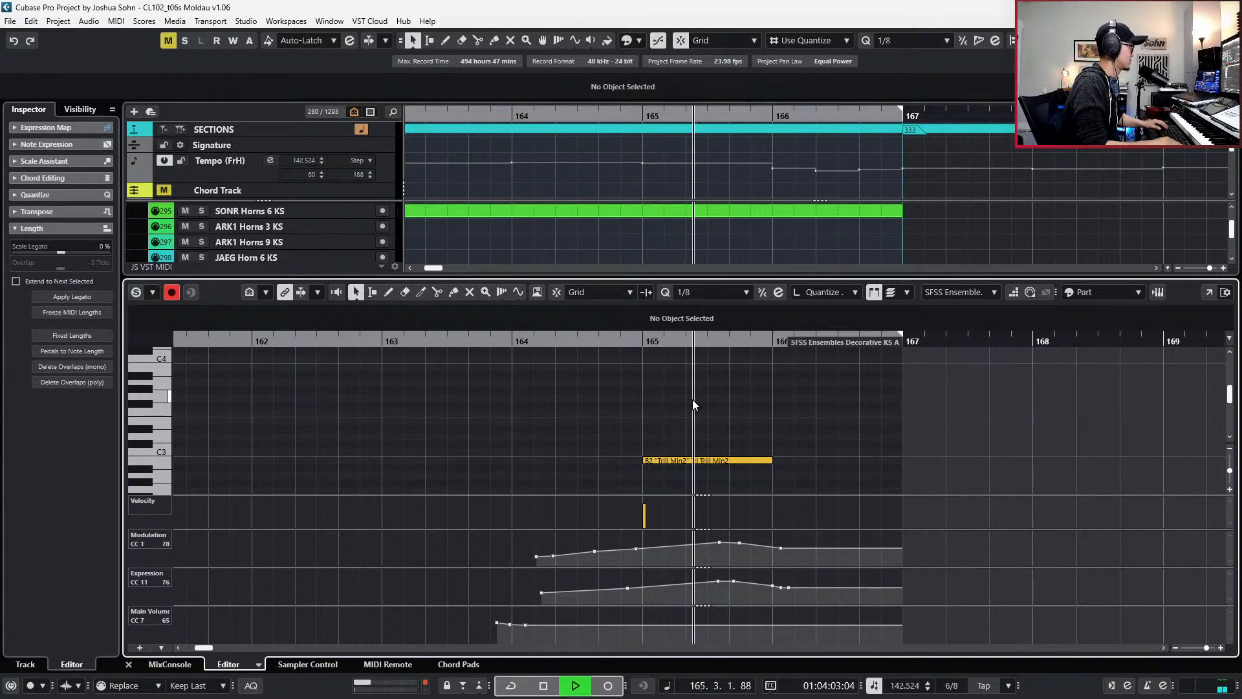
{"action": "key", "text": "space"}
- Shift the trill's modulation and expression peaks earlier, lower the expression peak to about 70, and audition the passage with the other strings
{"action": "mouse_move", "coordinate": [713, 543]}
{"action": "left_mouse_down"}
{"action": "mouse_move", "coordinate": [744, 533]}
{"action": "mouse_move", "coordinate": [703, 553]}
{"action": "left_mouse_up"}
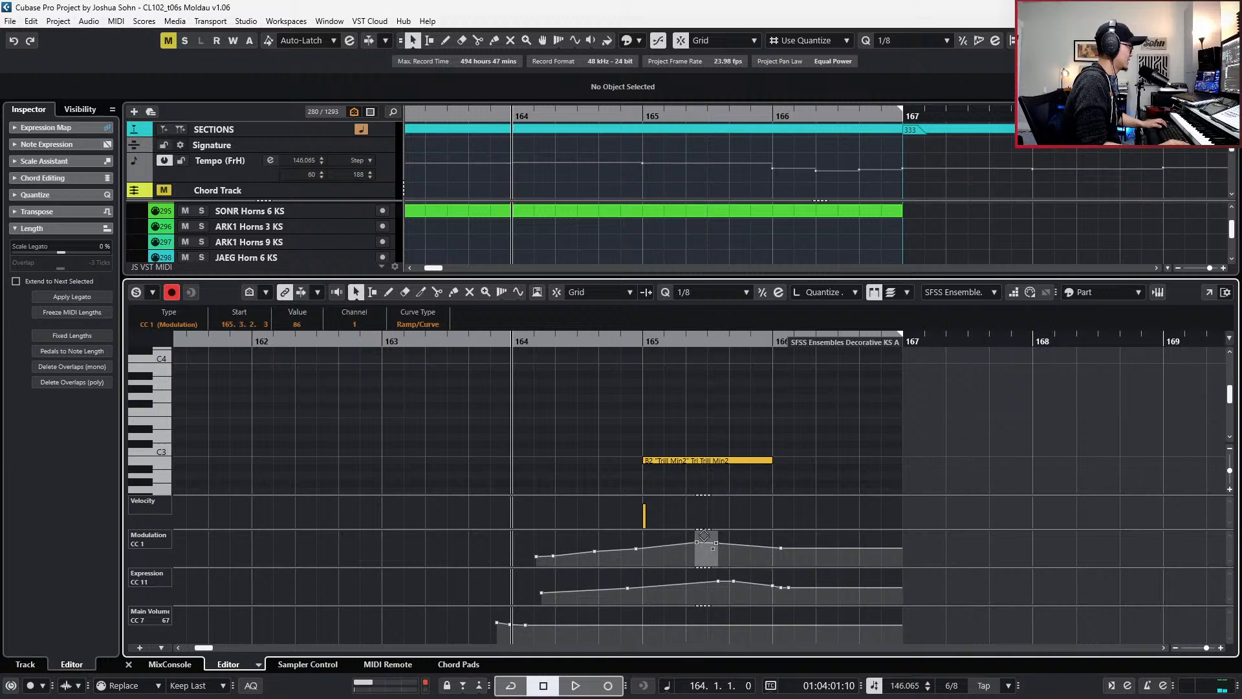
{"action": "left_click_drag", "start_coordinate": [704, 606], "coordinate": [701, 579]}
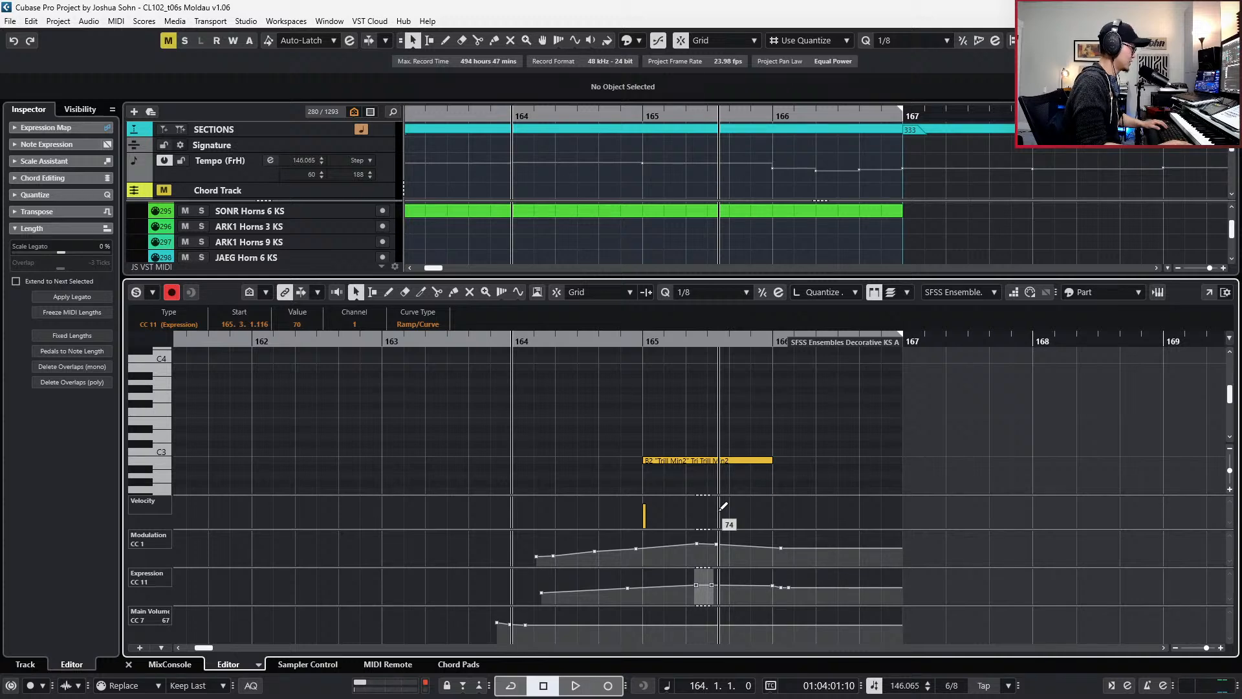
{"action": "key", "text": "Return"}
{"action": "key", "text": "space"}
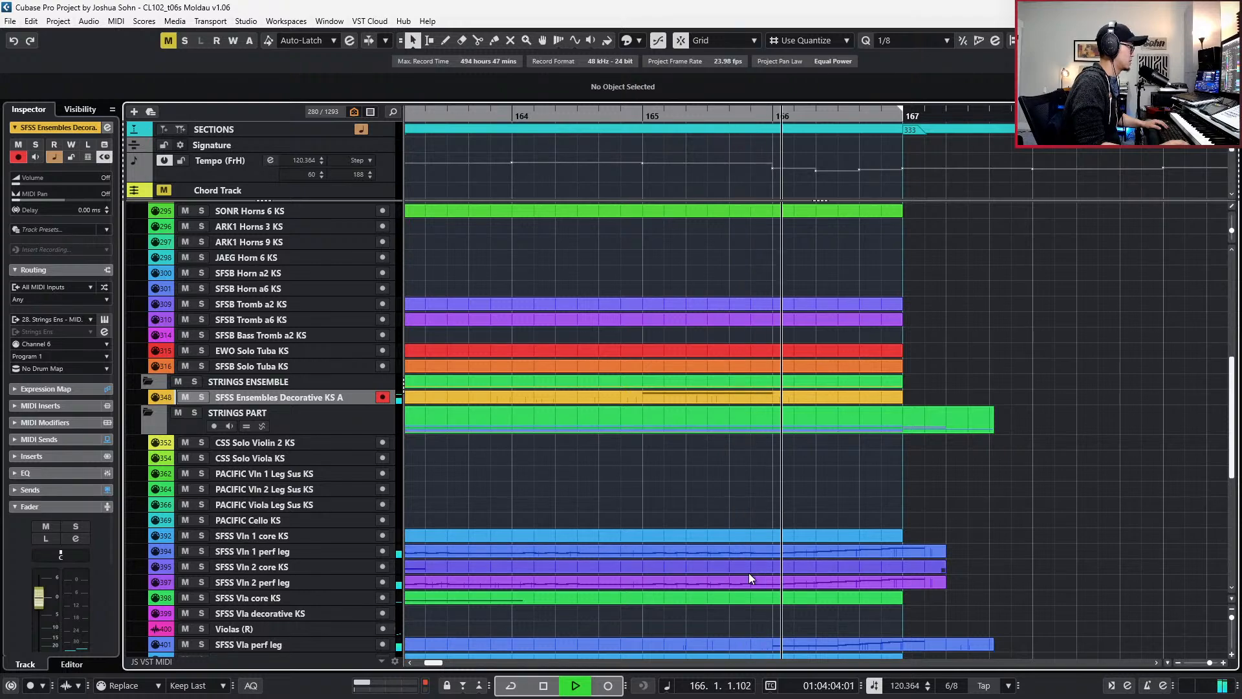
{"action": "key", "text": "space"}
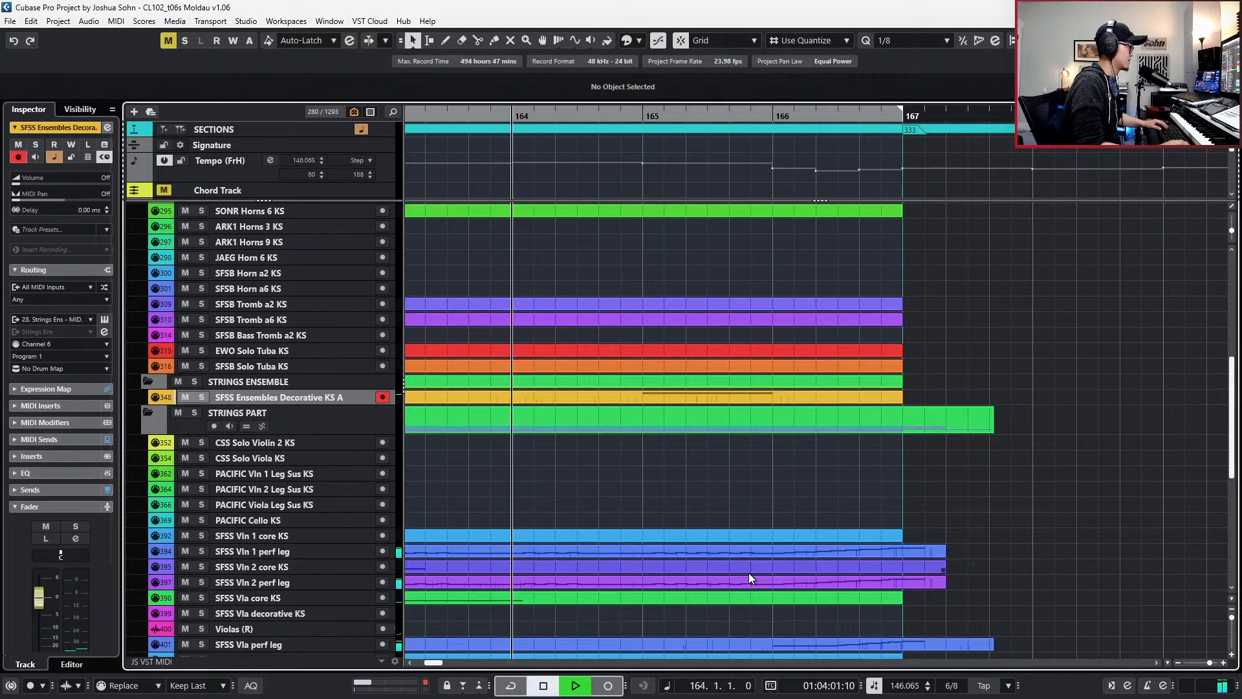
- Open the CINEPERC Timpani A part and move its E3 note from bar 166 to bar 167
{"action": "scroll", "coordinate": [771, 550], "scroll_direction": "up", "scroll_amount": 1}
{"action": "key", "text": "KP_Add"}
{"action": "key", "text": "KP_Add"}
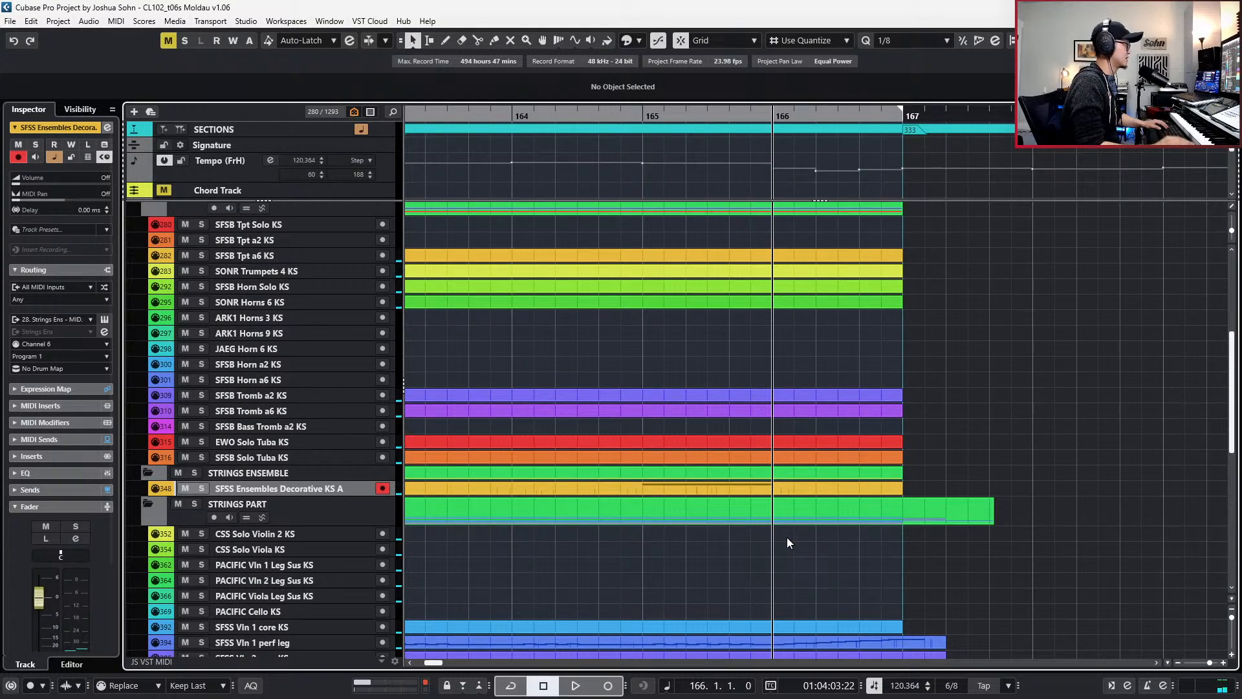
{"action": "scroll", "coordinate": [787, 537], "scroll_direction": "down", "scroll_amount": 2}
{"action": "scroll", "coordinate": [824, 534], "scroll_direction": "down", "scroll_amount": 3}
{"action": "double_click", "coordinate": [806, 520]}
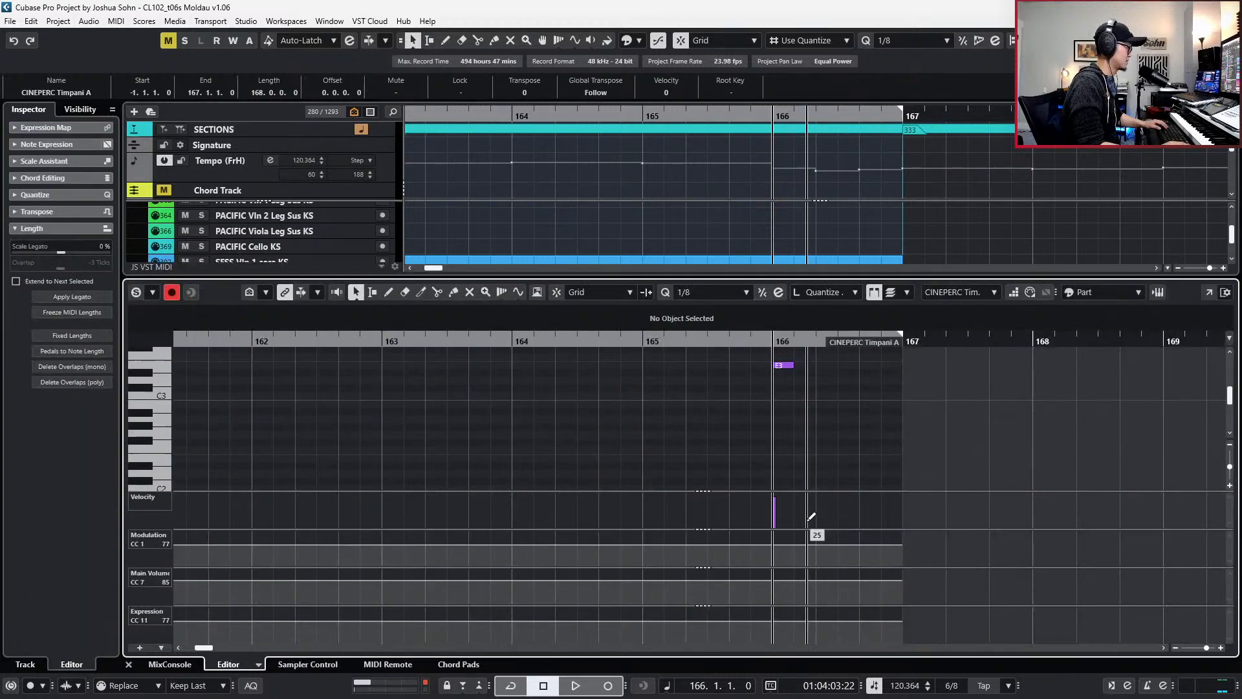
{"action": "left_click_drag", "start_coordinate": [813, 405], "coordinate": [772, 359]}
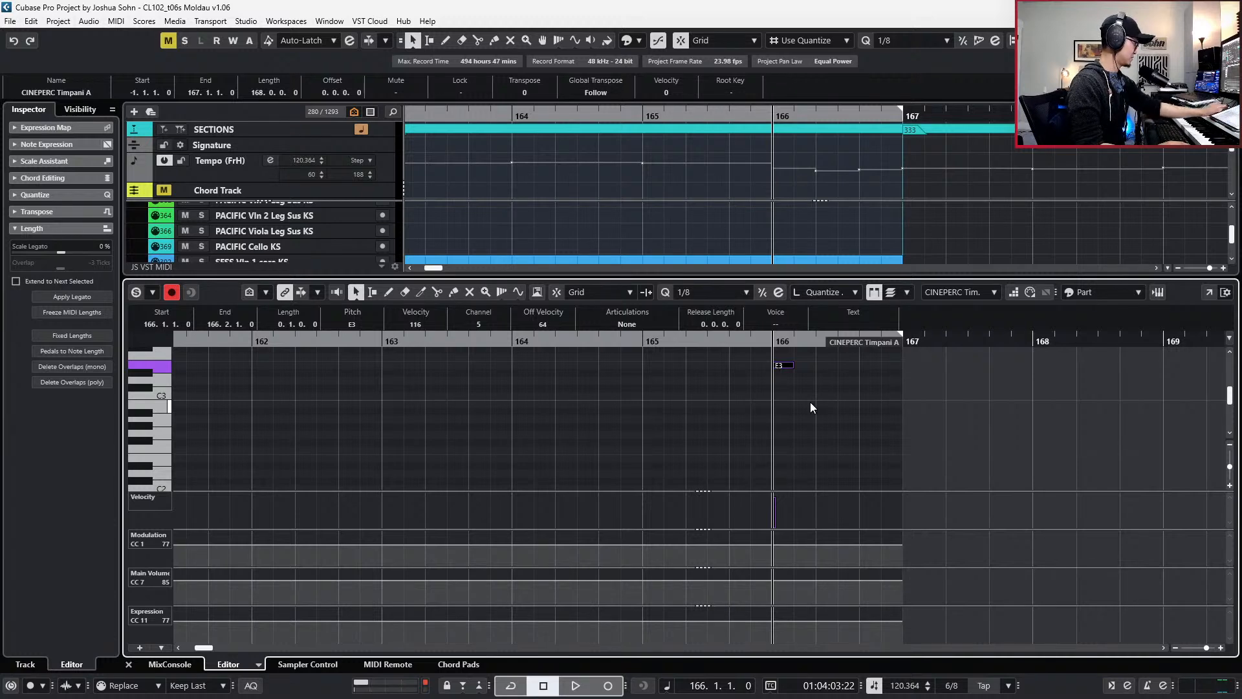
{"action": "key", "text": "alt+1"}
{"action": "key", "text": "alt+Right"}
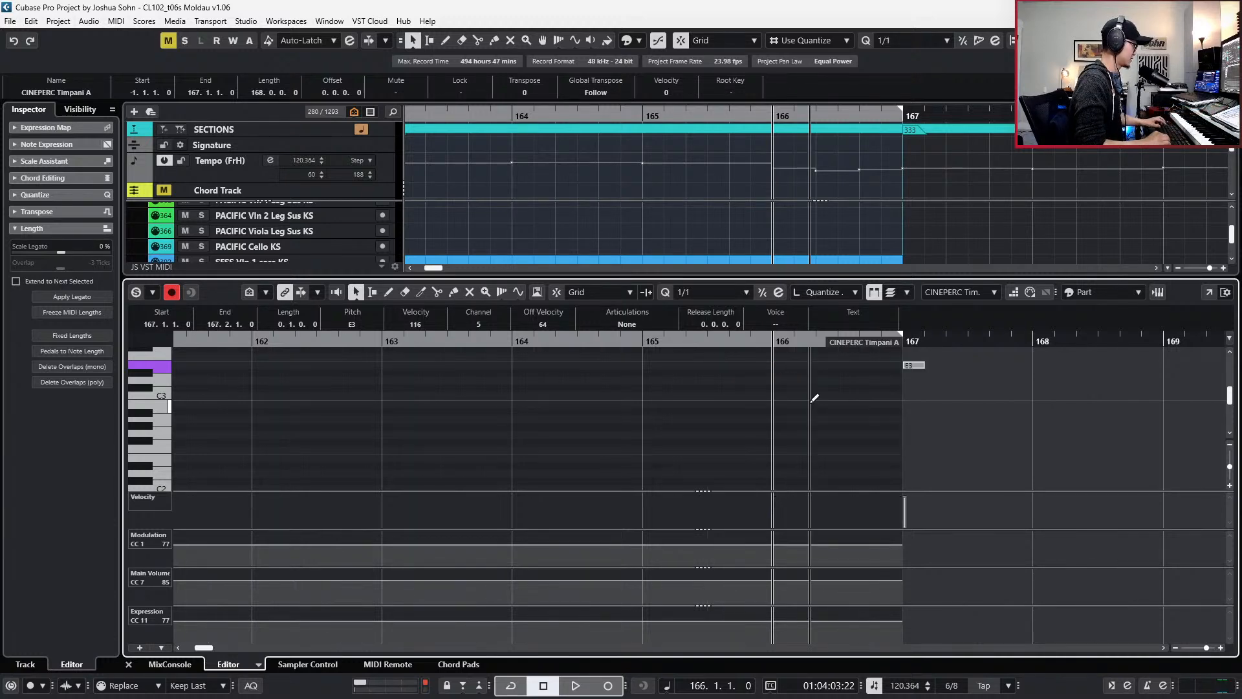
- Extend the CINEPERC Timpani A part to bar 168 and listen to the moved timpani hit in context
{"action": "key", "text": "KP_Subtract"}
{"action": "left_click_drag", "start_coordinate": [853, 344], "coordinate": [1003, 350]}
{"action": "key", "text": "space"}
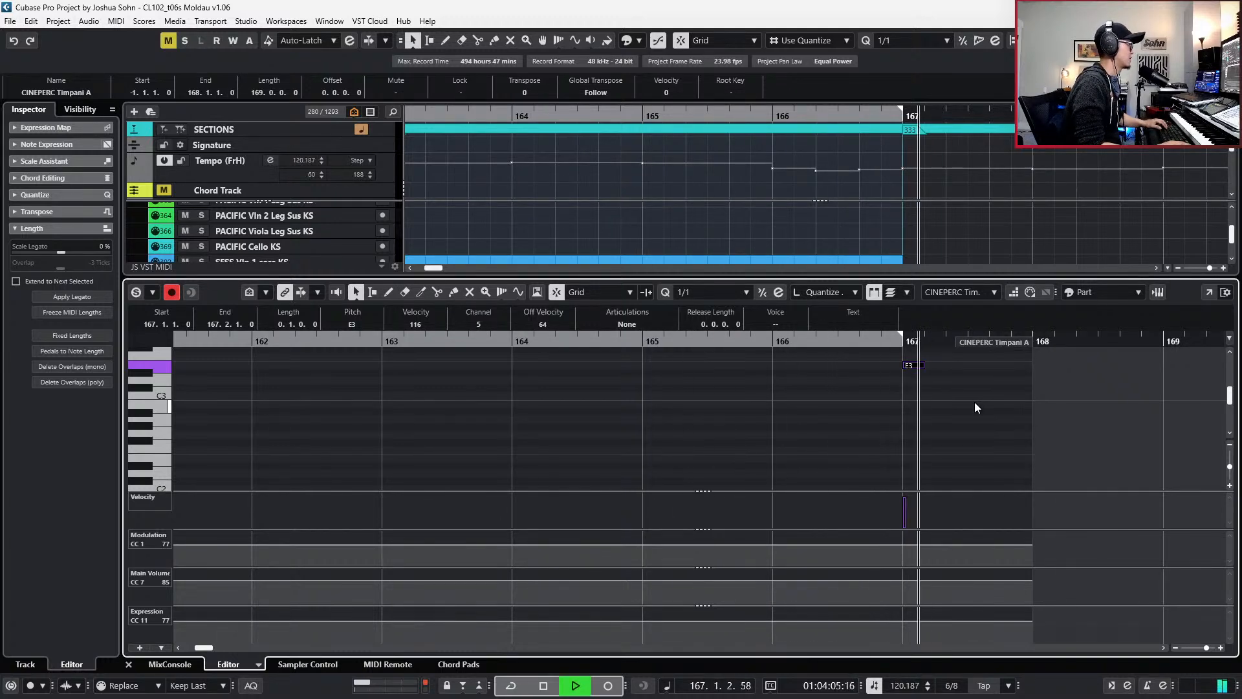
{"action": "key", "text": "space"}
{"action": "key", "text": "ctrl+e"}
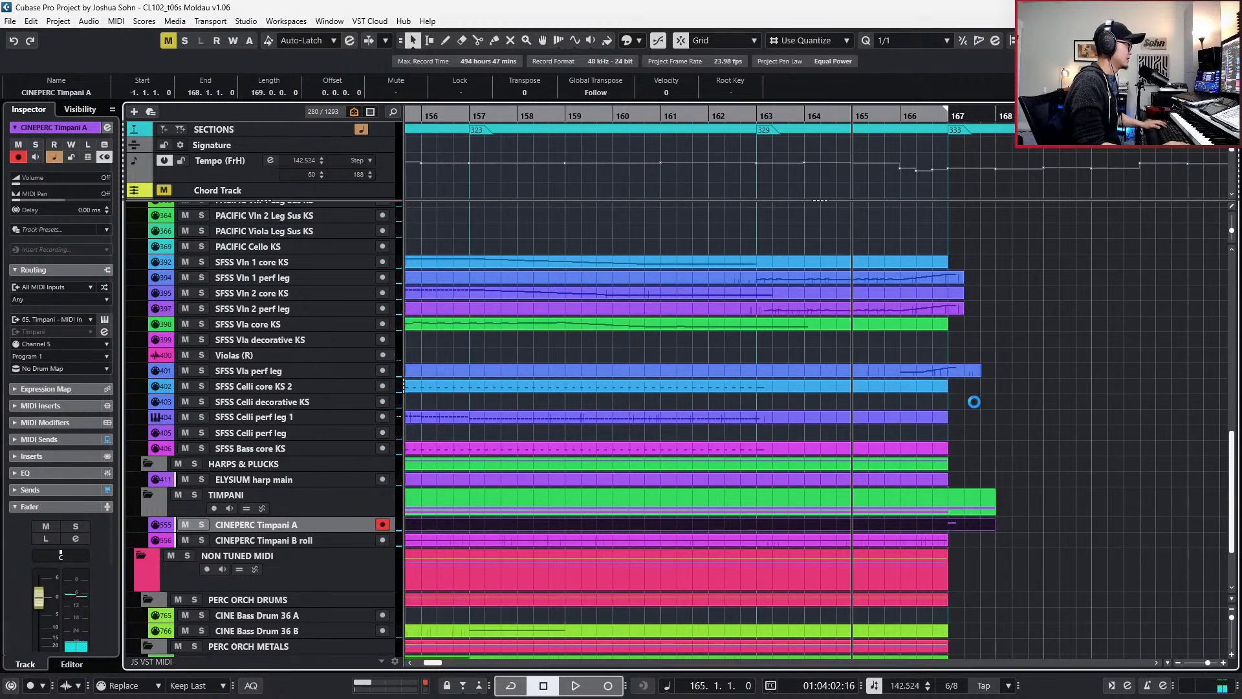
- Fill the empty stretch up to bar 167 with parts on the SFSS Celli decorative KS and SFSS Celli perf leg tracks
{"action": "key", "text": "g"}
{"action": "key", "text": "g"}
{"action": "key", "text": "g"}
{"action": "key", "text": "g"}
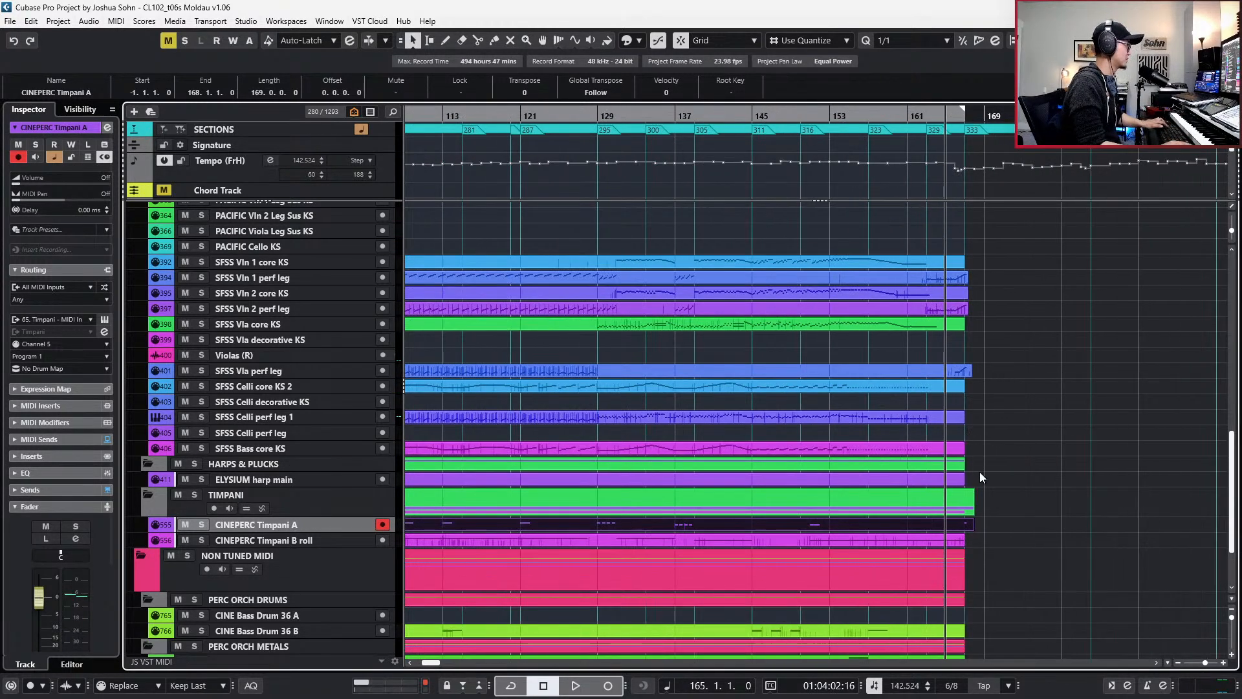
{"action": "scroll", "coordinate": [979, 477], "scroll_direction": "left", "scroll_amount": 3}
{"action": "key", "text": "g"}
{"action": "key", "text": "g"}
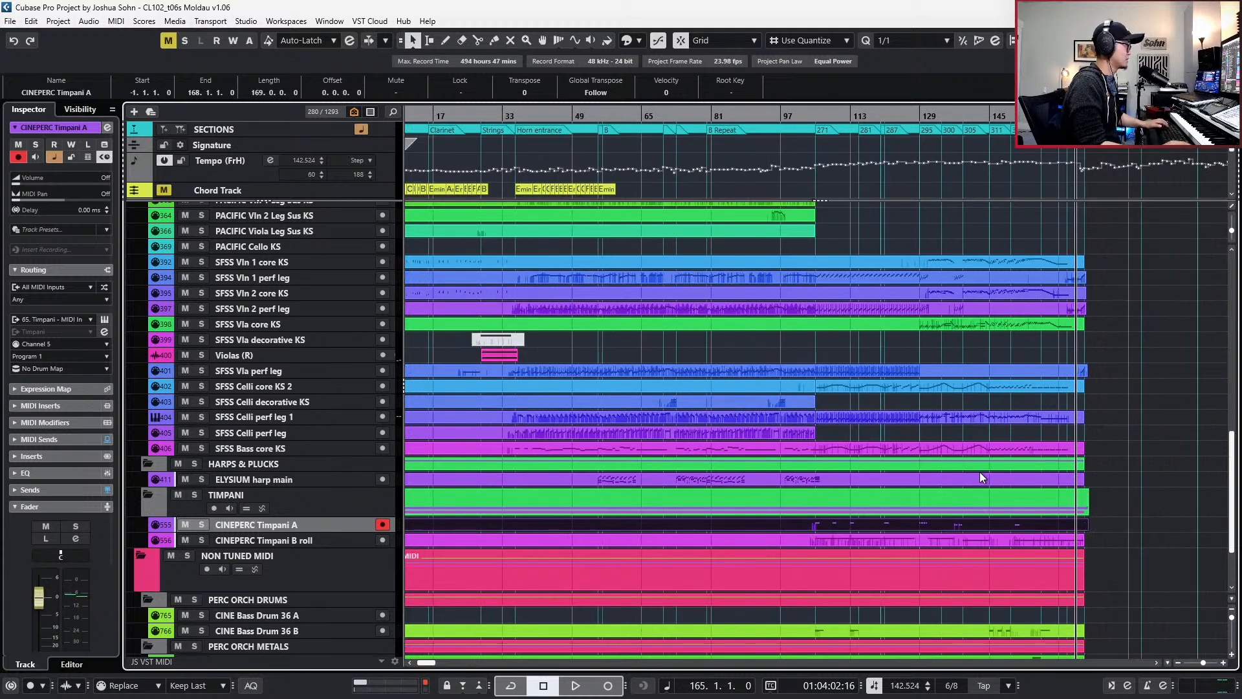
{"action": "left_click", "coordinate": [798, 391]}
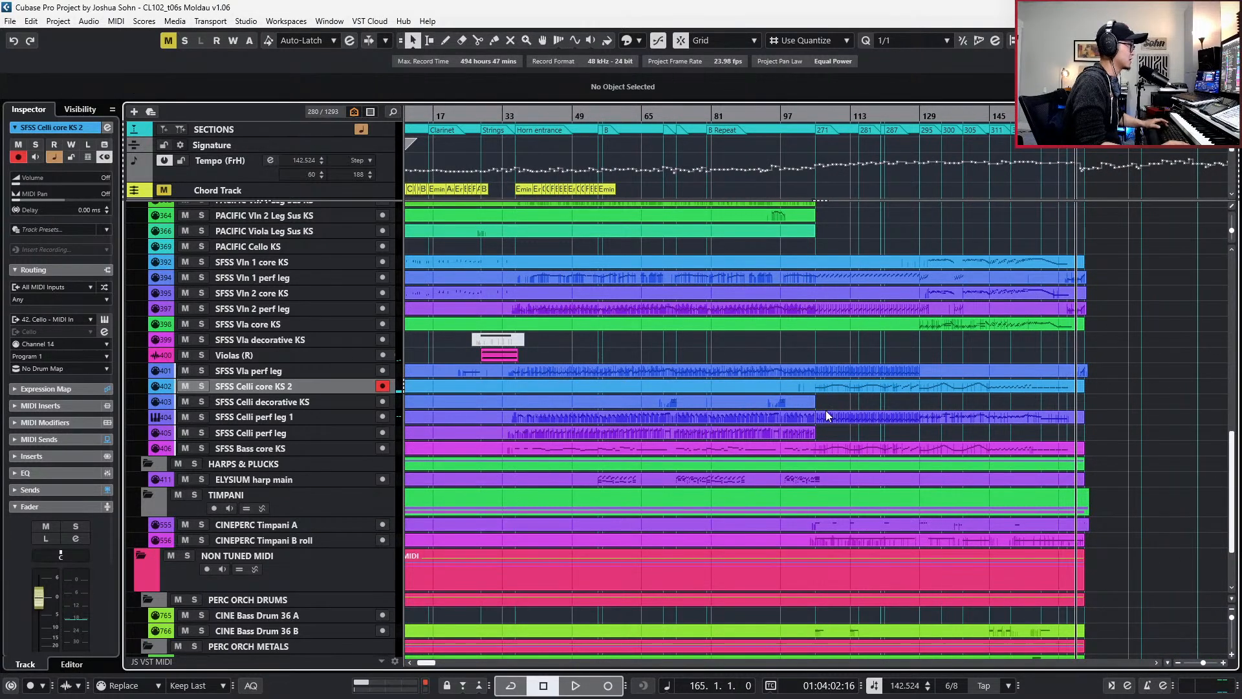
{"action": "left_click", "coordinate": [794, 418]}
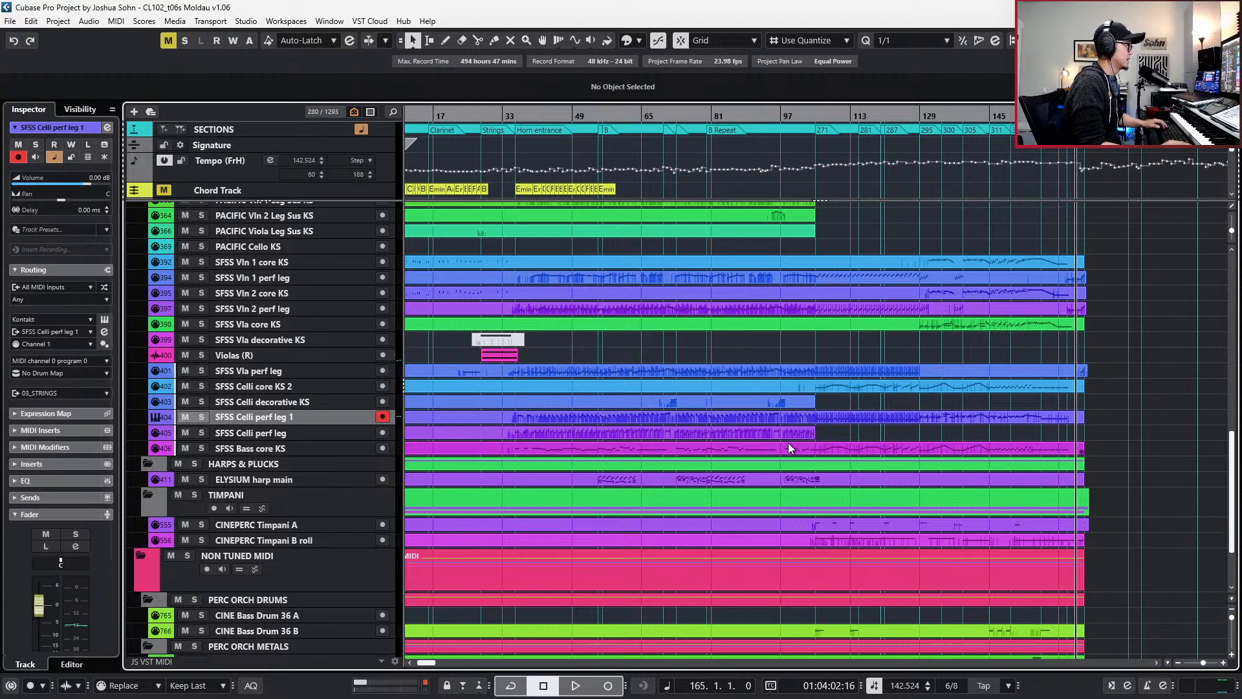
{"action": "scroll", "coordinate": [830, 511], "scroll_direction": "down", "scroll_amount": 3}
{"action": "scroll", "coordinate": [879, 486], "scroll_direction": "up", "scroll_amount": 10}
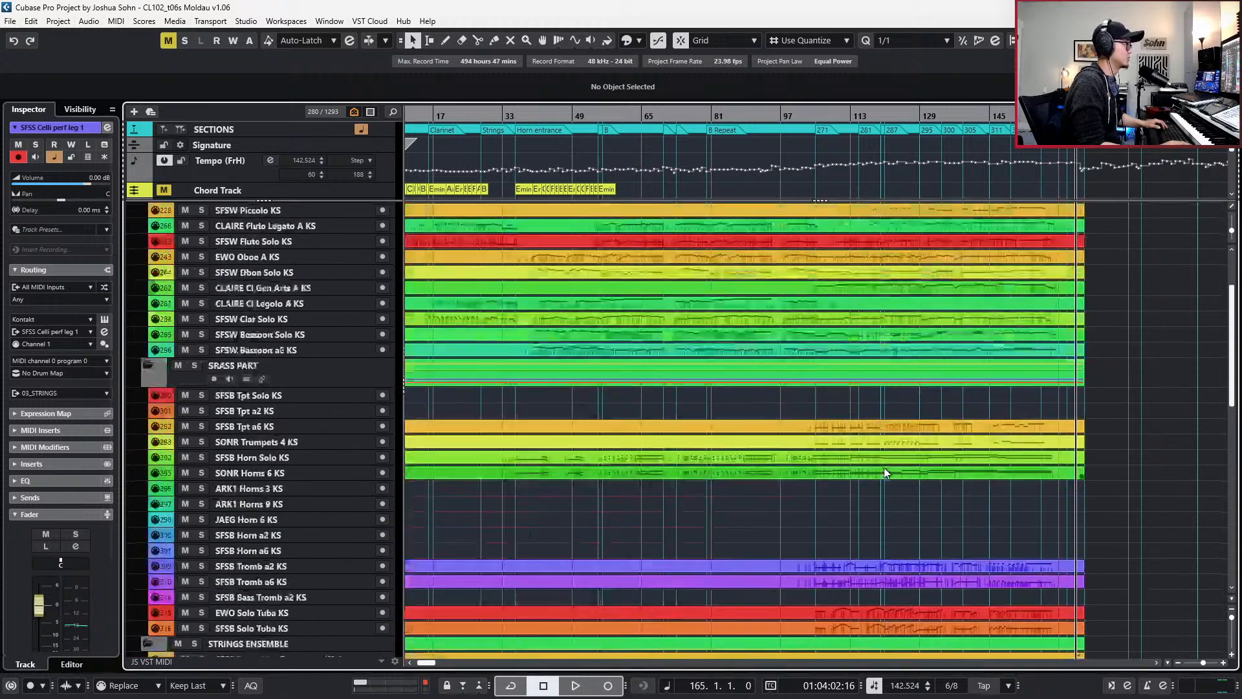
{"action": "scroll", "coordinate": [884, 469], "scroll_direction": "down", "scroll_amount": 10}
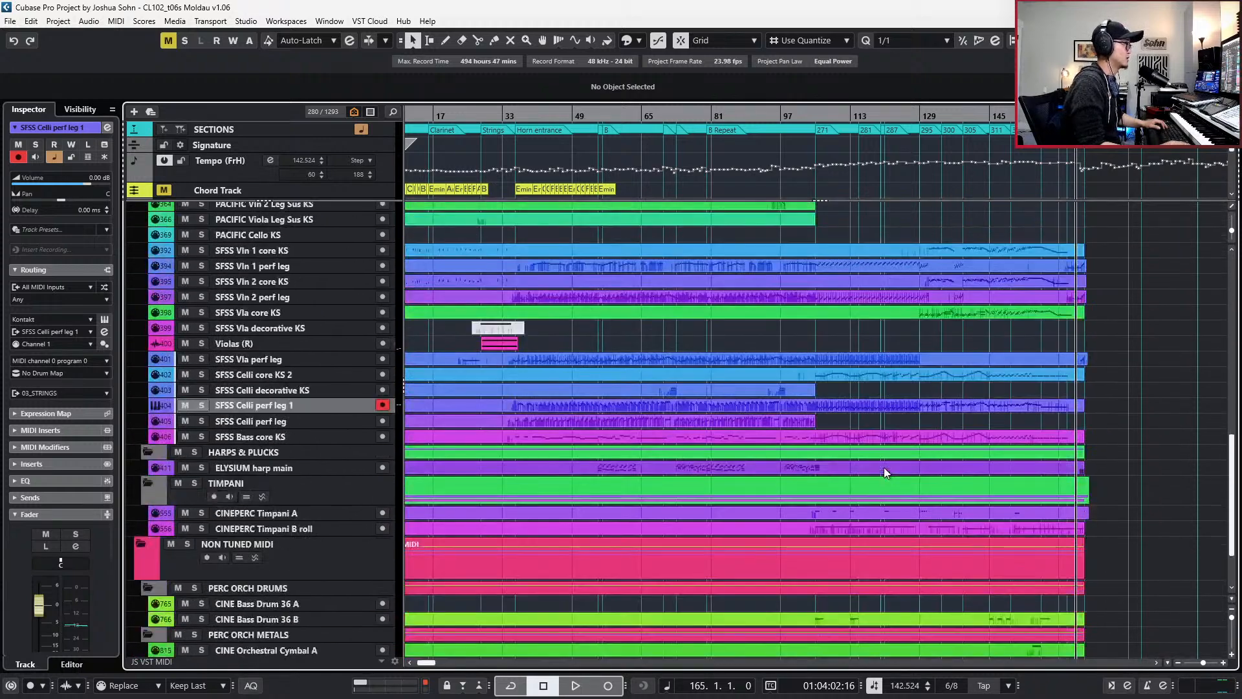
{"action": "double_click", "coordinate": [884, 390]}
{"action": "double_click", "coordinate": [866, 417]}
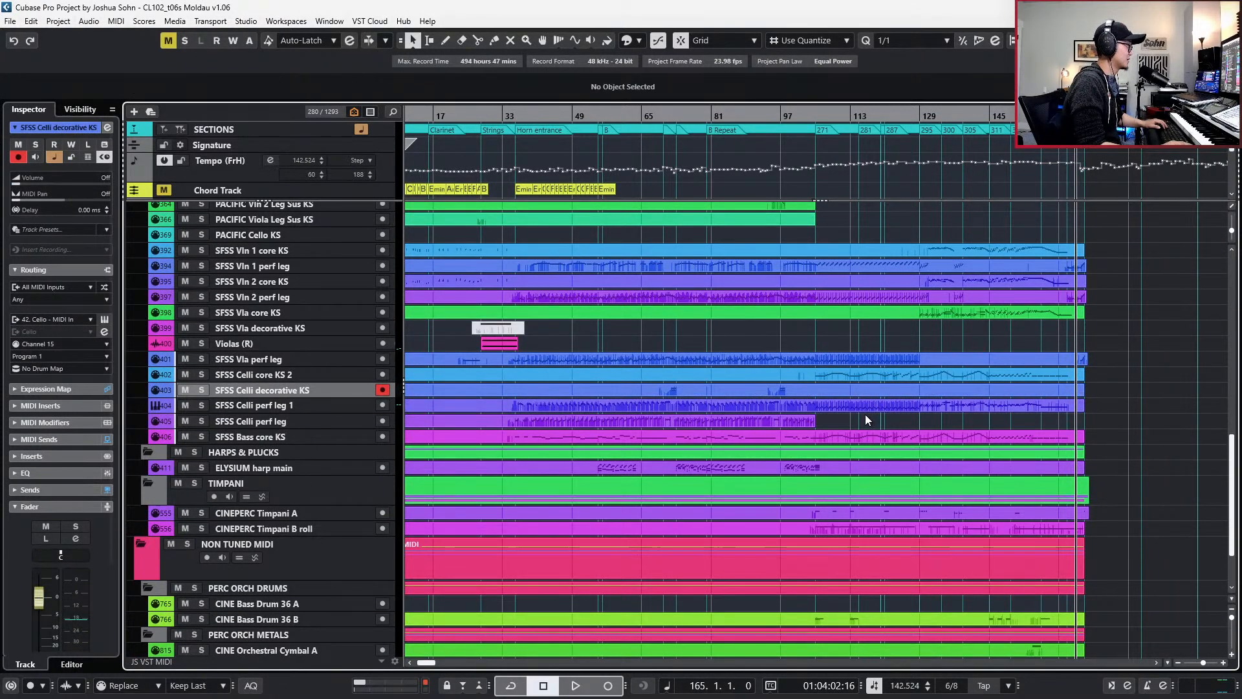
{"action": "key", "text": "ctrl+shift+a"}
- Fill the gaps up to bar 167 on the PACIFIC Viola, Vln 2 and Vln 1 Leg Sus KS and CSS Solo Viola and Violin 2 KS tracks
{"action": "scroll", "coordinate": [888, 473], "scroll_direction": "down", "scroll_amount": 1}
{"action": "scroll", "coordinate": [905, 493], "scroll_direction": "up", "scroll_amount": 3}
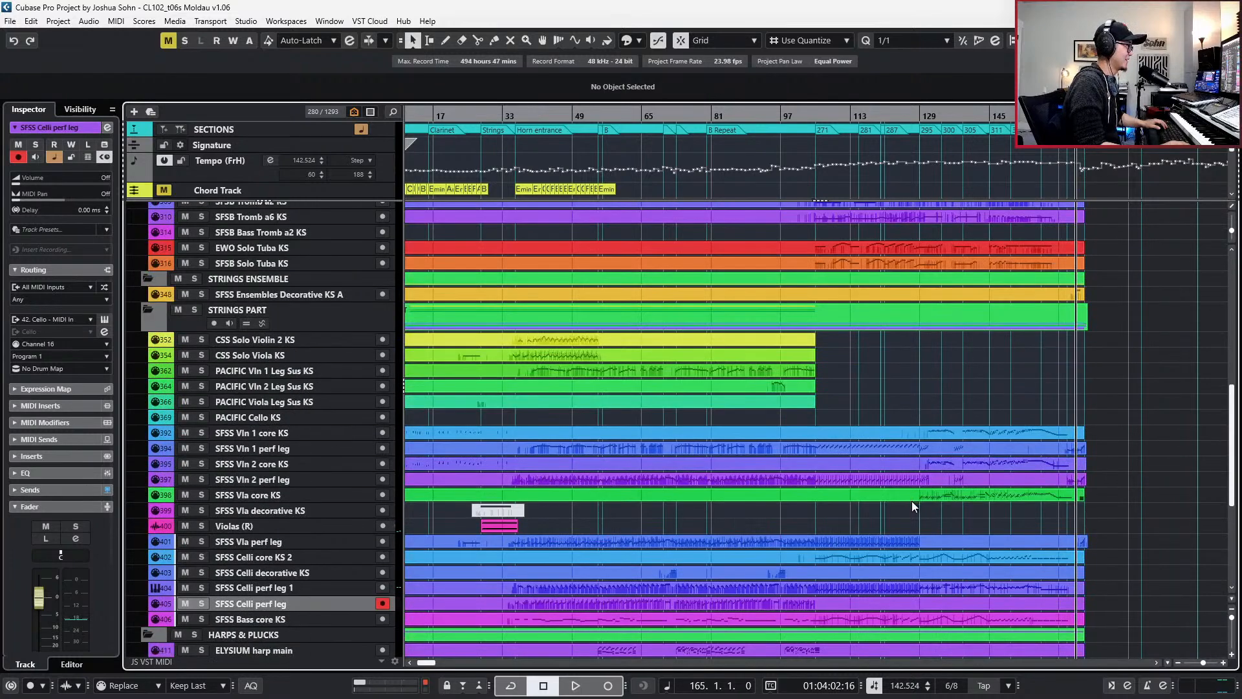
{"action": "double_click", "coordinate": [840, 396]}
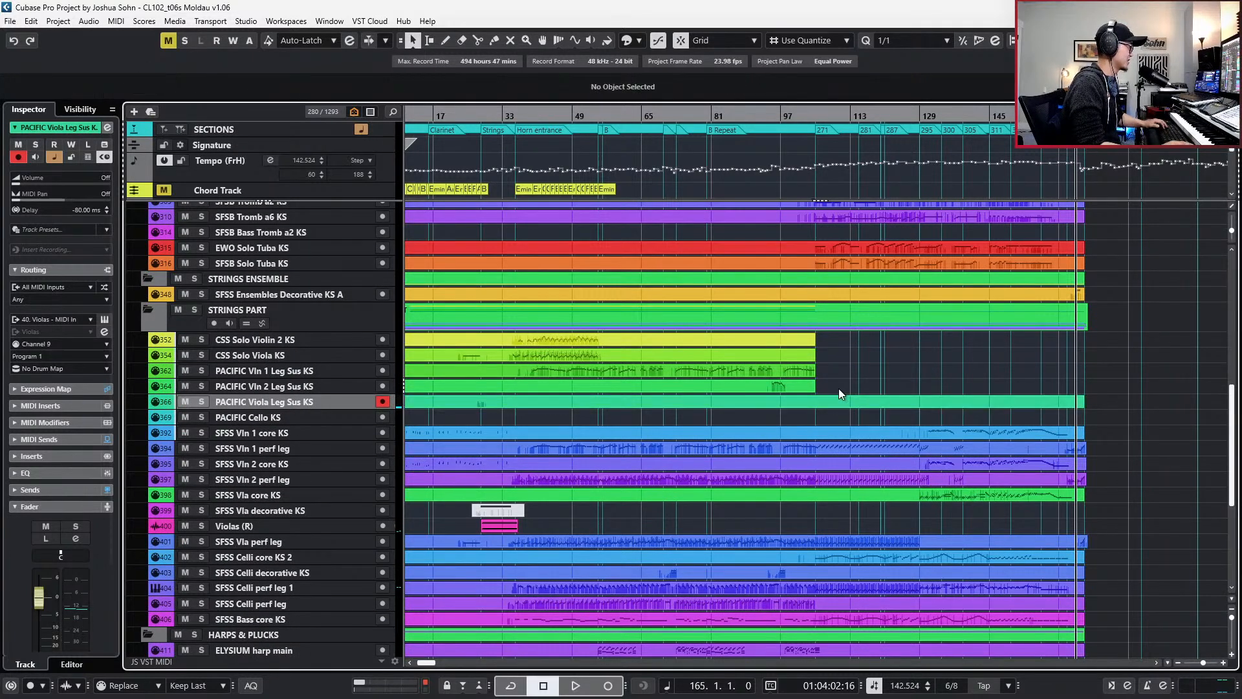
{"action": "double_click", "coordinate": [838, 388]}
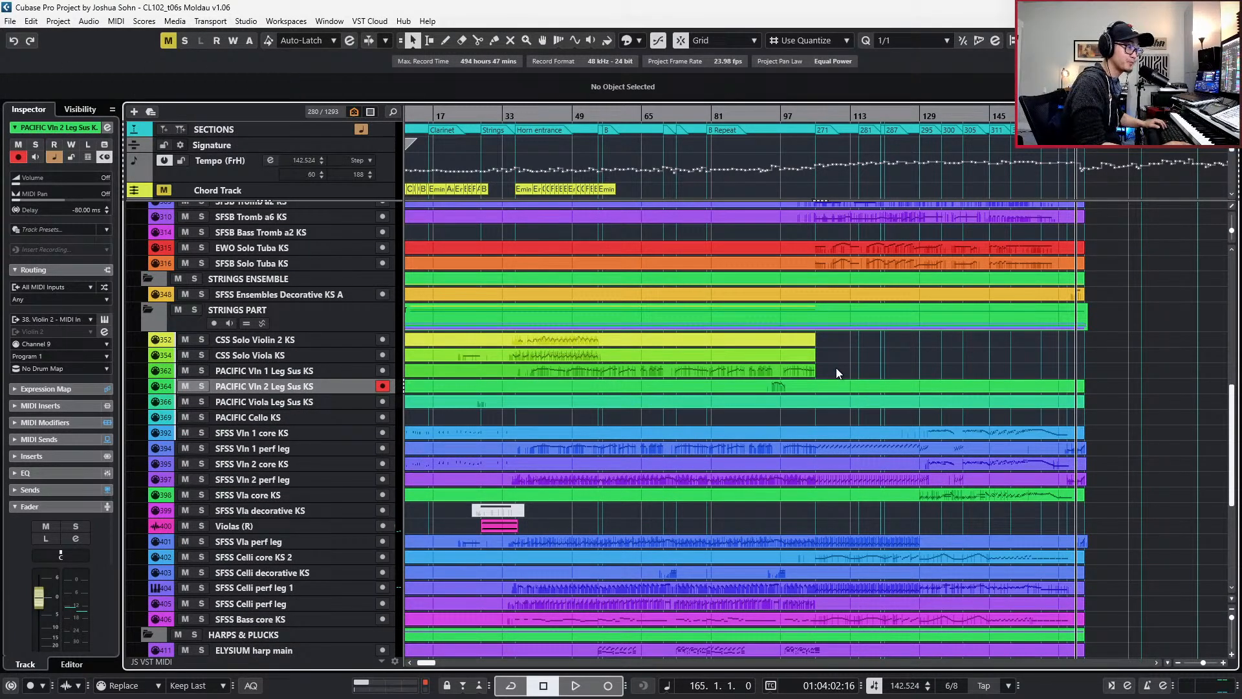
{"action": "double_click", "coordinate": [835, 370]}
{"action": "double_click", "coordinate": [836, 356]}
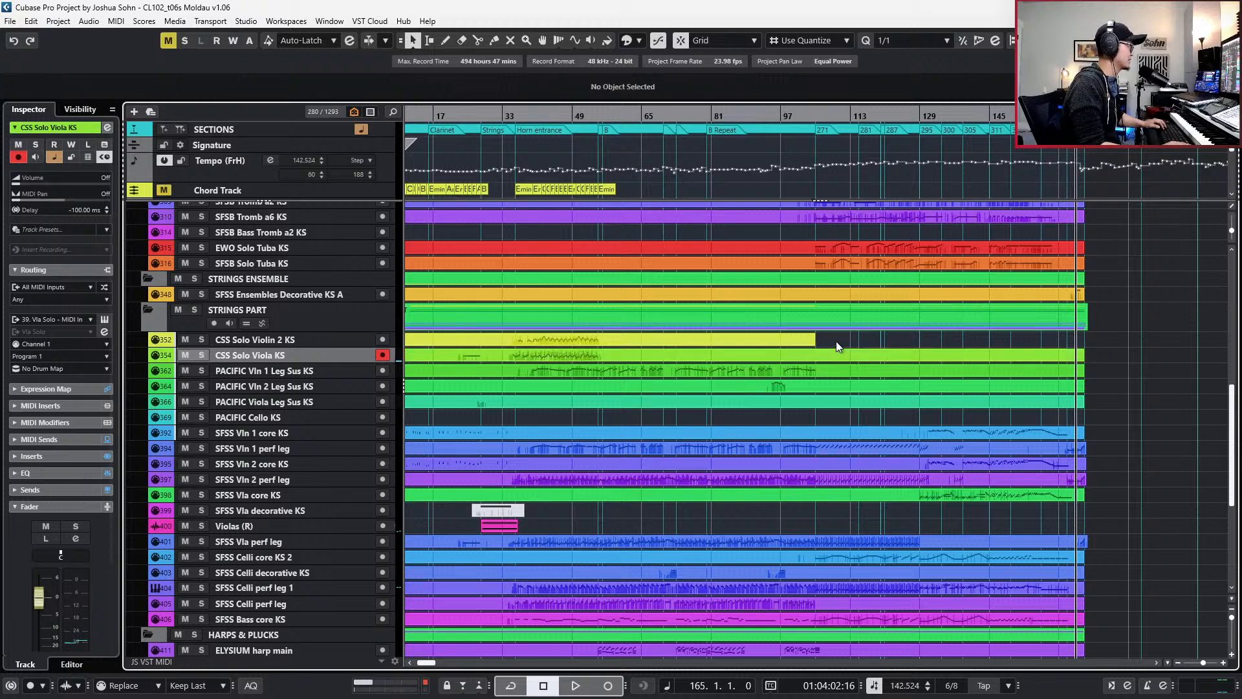
{"action": "double_click", "coordinate": [835, 340]}
{"action": "scroll", "coordinate": [868, 336], "scroll_direction": "up", "scroll_amount": 10}
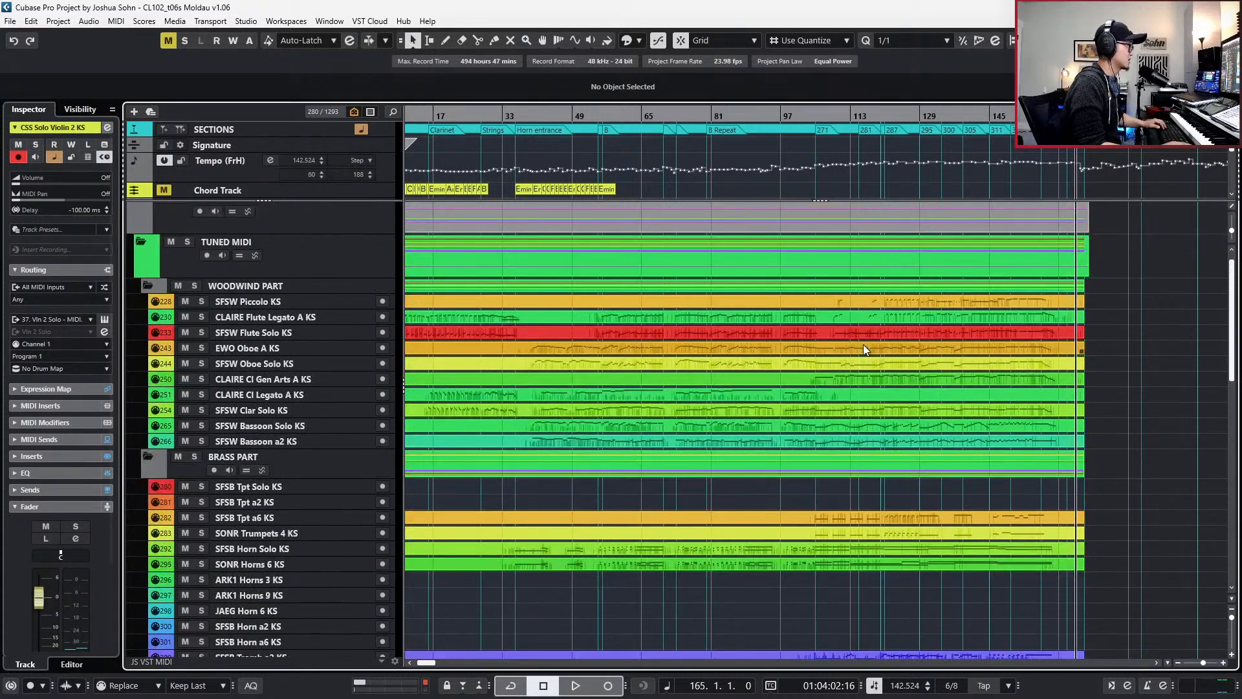
{"action": "scroll", "coordinate": [863, 346], "scroll_direction": "right", "scroll_amount": 5}
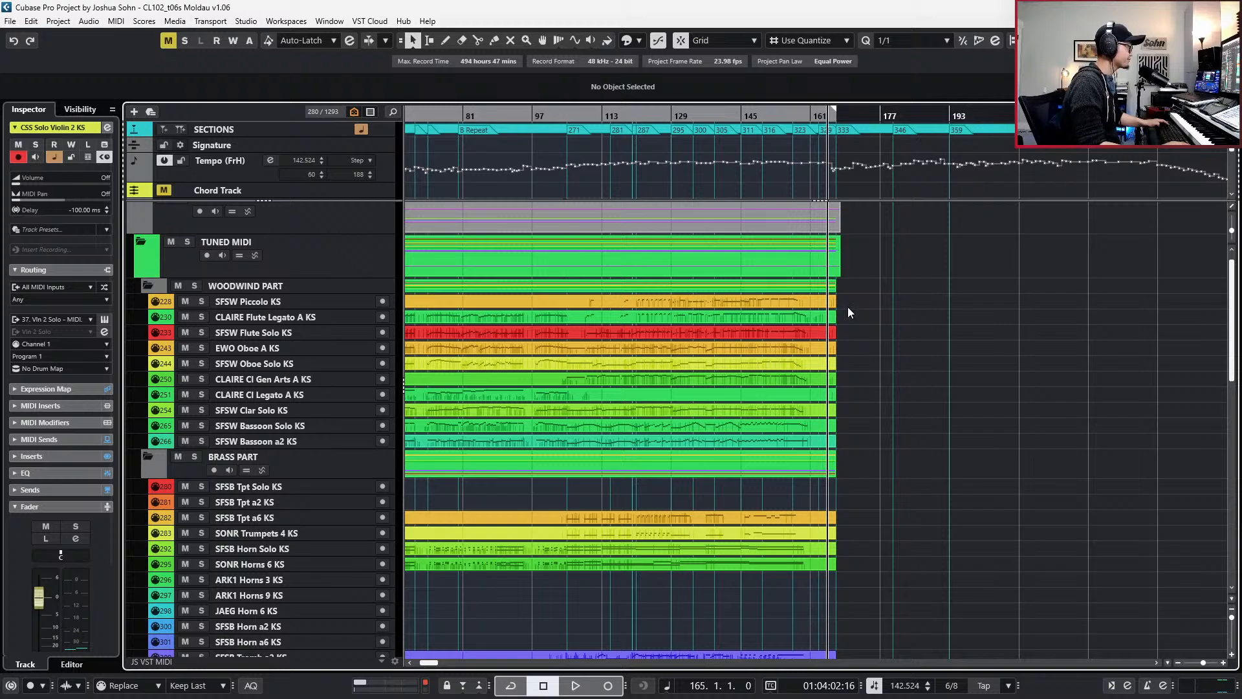
- Switch to the PDF score and study the "broad flow of the Vltava" section starting at bar 333
{"action": "key", "text": "alt+Tab"}
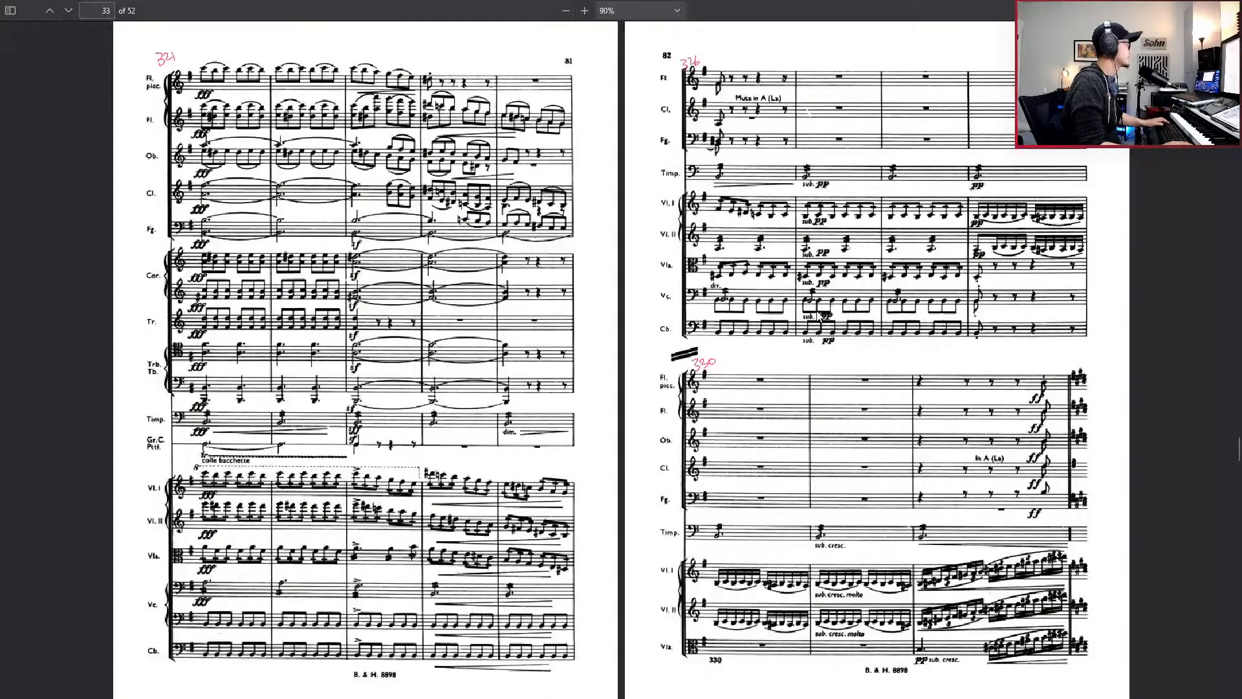
{"action": "key", "text": "Right"}
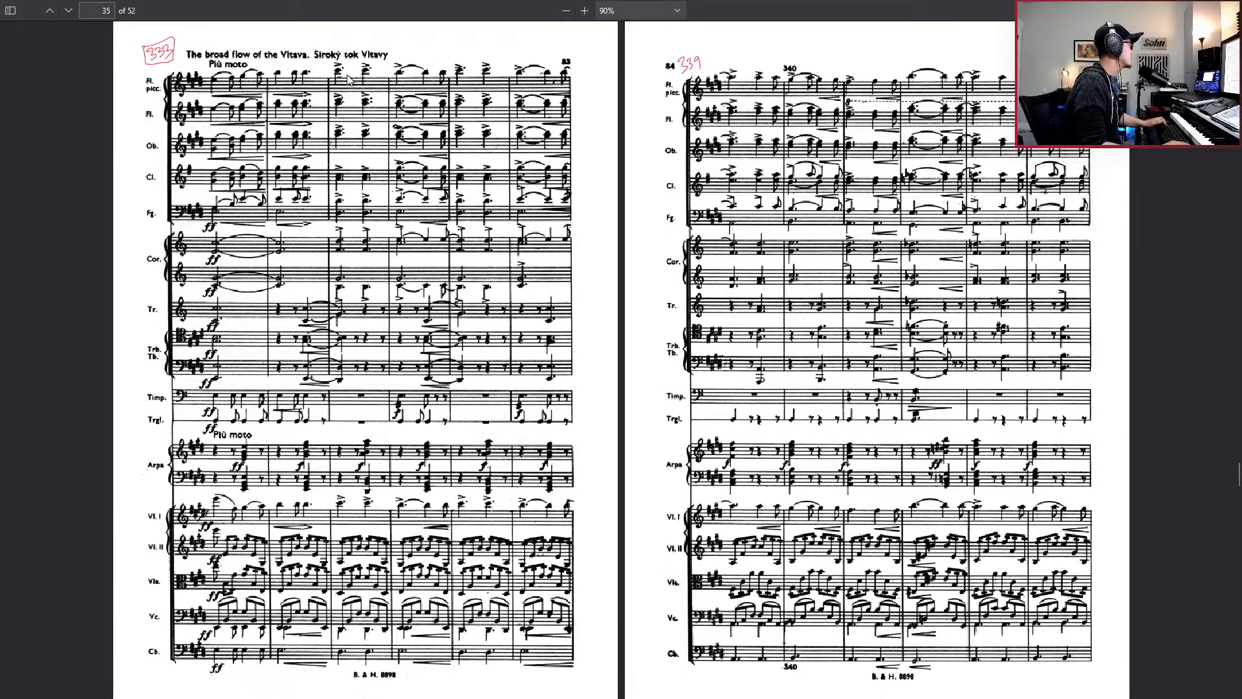
{"action": "key", "text": "ctrl+plus"}
{"action": "key", "text": "ctrl+plus"}
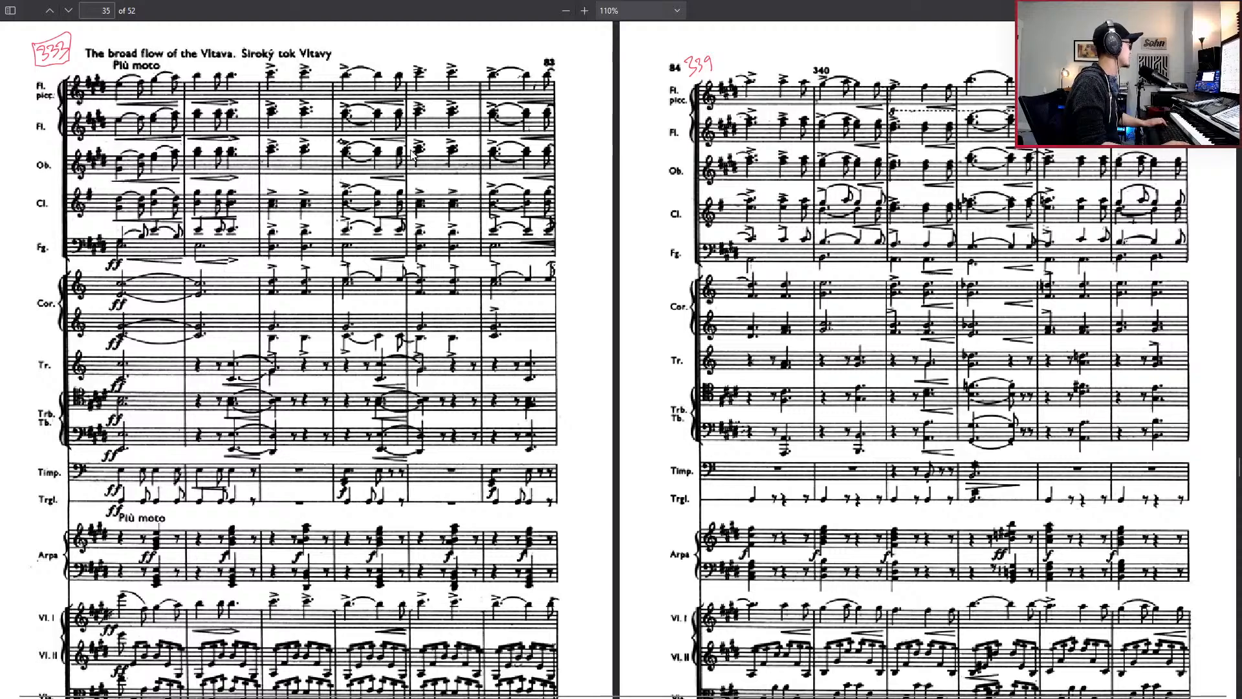
{"action": "key", "text": "ctrl+minus"}
{"action": "scroll", "coordinate": [440, 216], "scroll_direction": "down", "scroll_amount": 1}
{"action": "scroll", "coordinate": [440, 216], "scroll_direction": "up", "scroll_amount": 1}
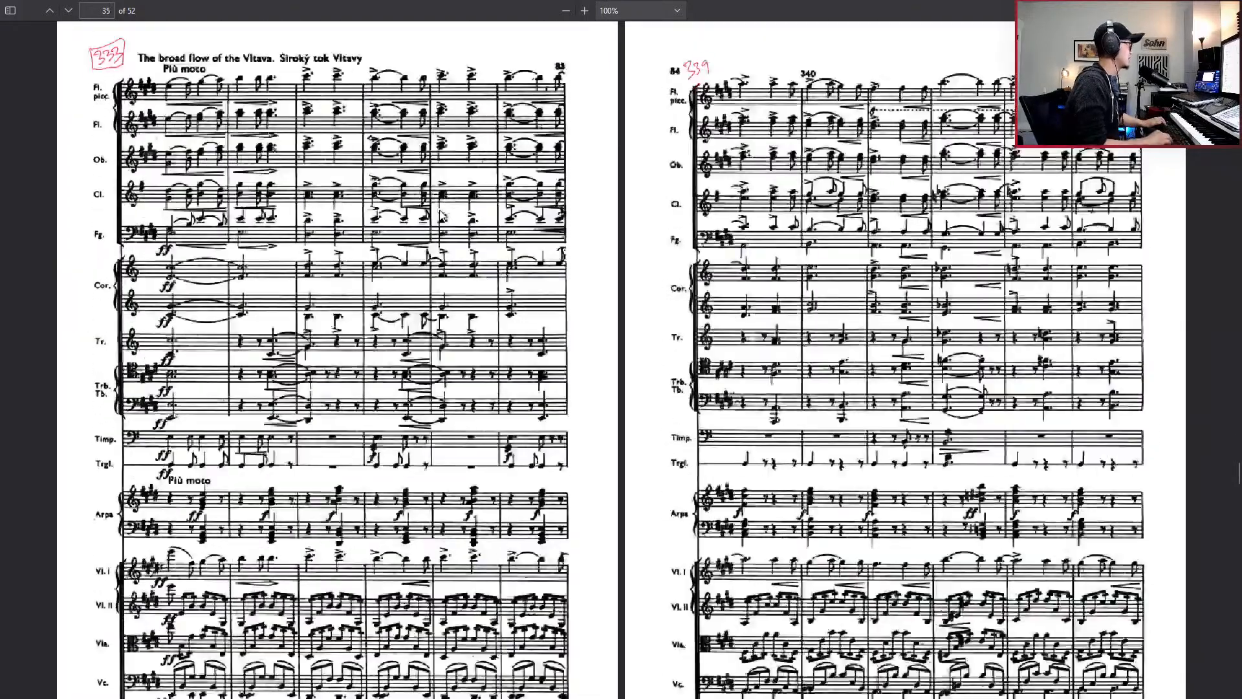
{"action": "key", "text": "ctrl+minus"}
{"action": "scroll", "coordinate": [441, 215], "scroll_direction": "down", "scroll_amount": 1}
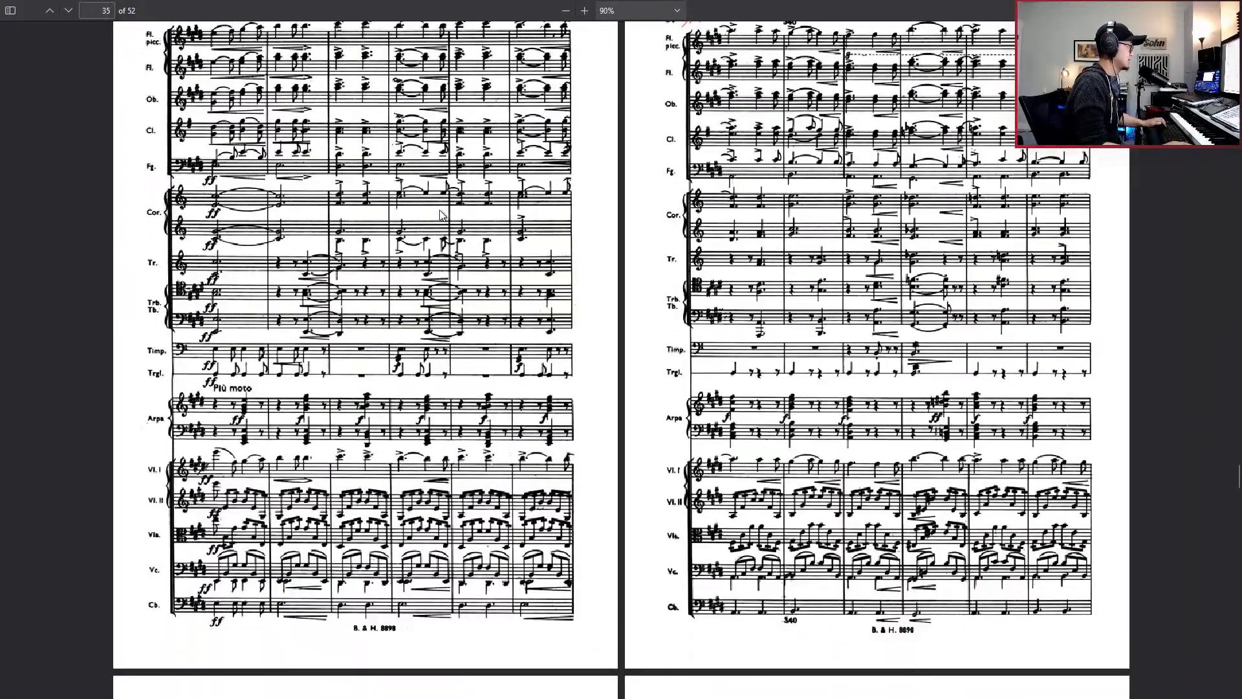
{"action": "scroll", "coordinate": [441, 216], "scroll_direction": "up", "scroll_amount": 1}
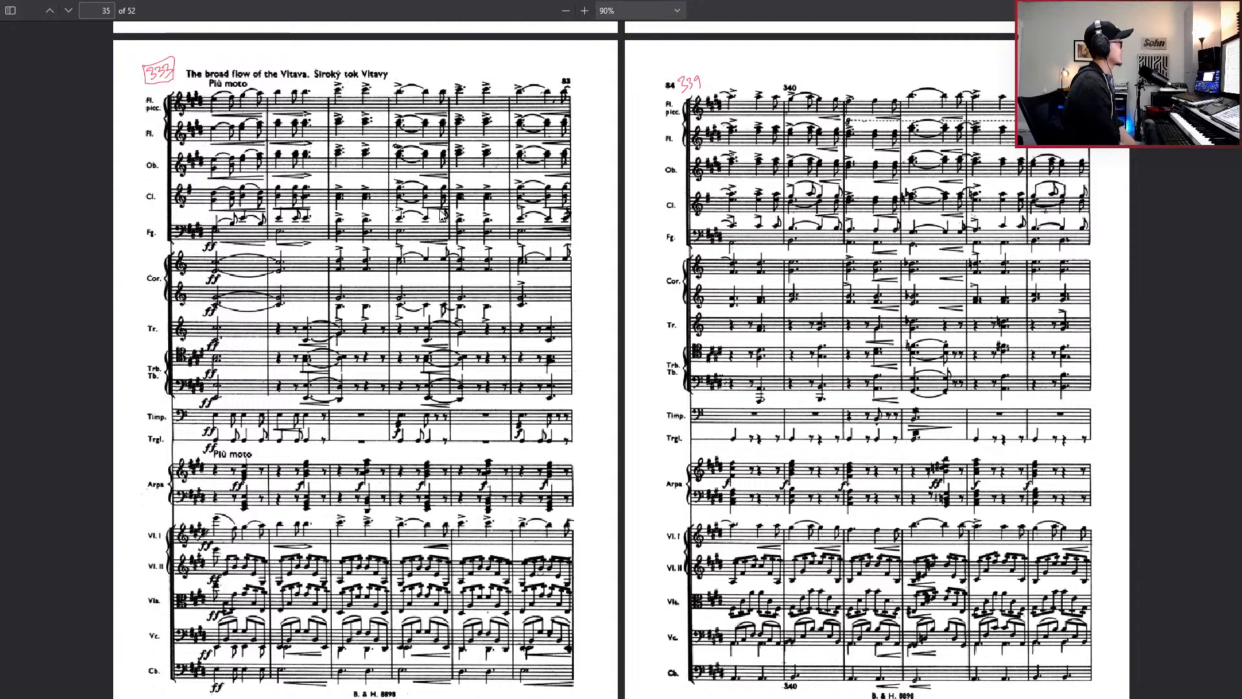
{"action": "mouse_move", "coordinate": [1, 5]}
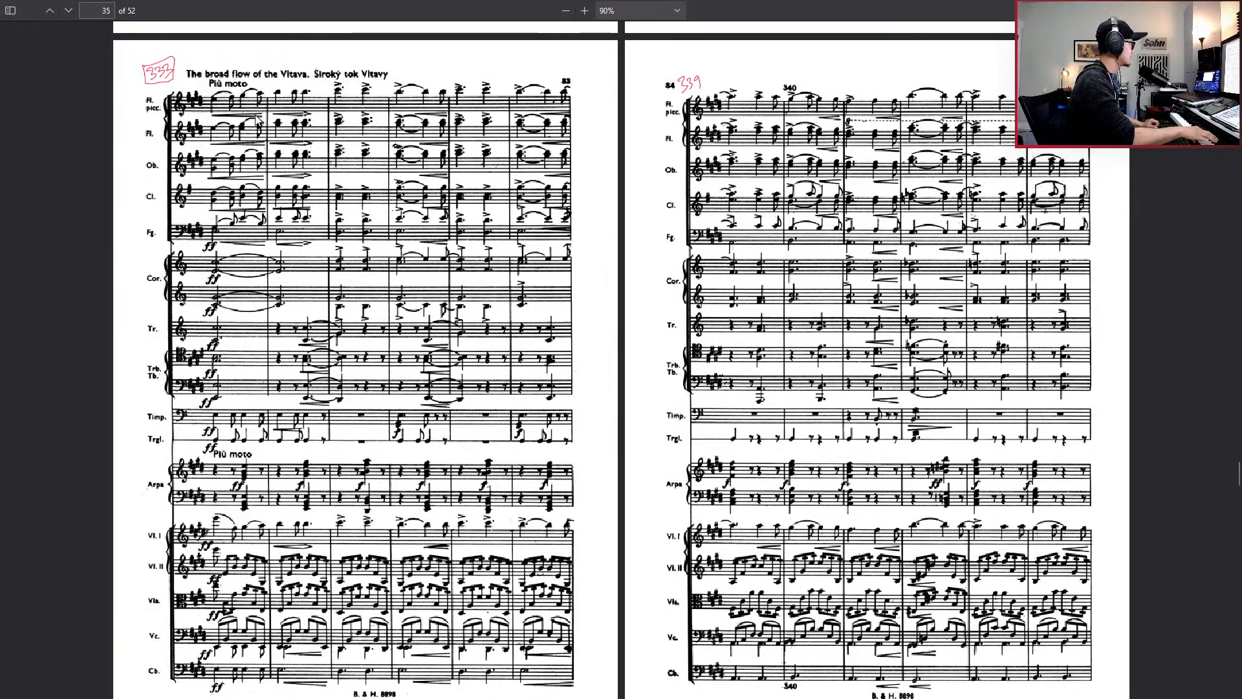
- Switch back to Cubase and bring the SFSS Ensembles Core KS A track into view in the STRINGS ENSEMBLE folder
{"action": "key", "text": "alt+Tab"}
{"action": "scroll", "coordinate": [325, 493], "scroll_direction": "down", "scroll_amount": 5}
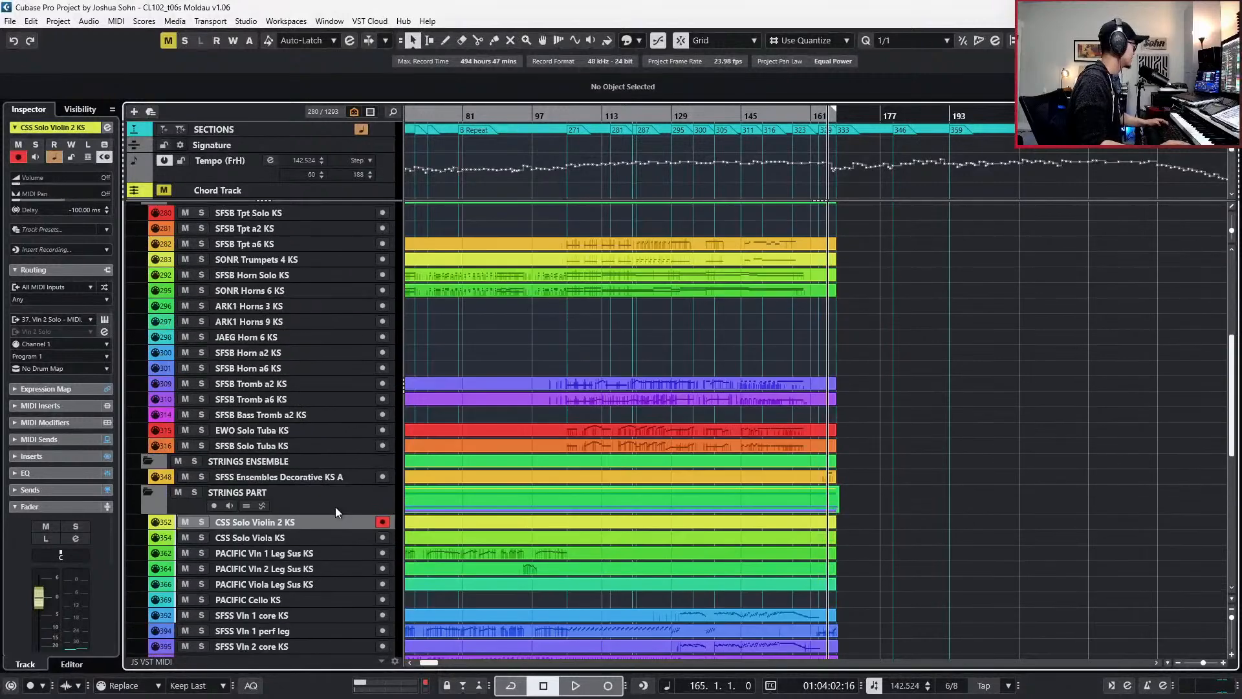
{"action": "scroll", "coordinate": [297, 554], "scroll_direction": "down", "scroll_amount": 4}
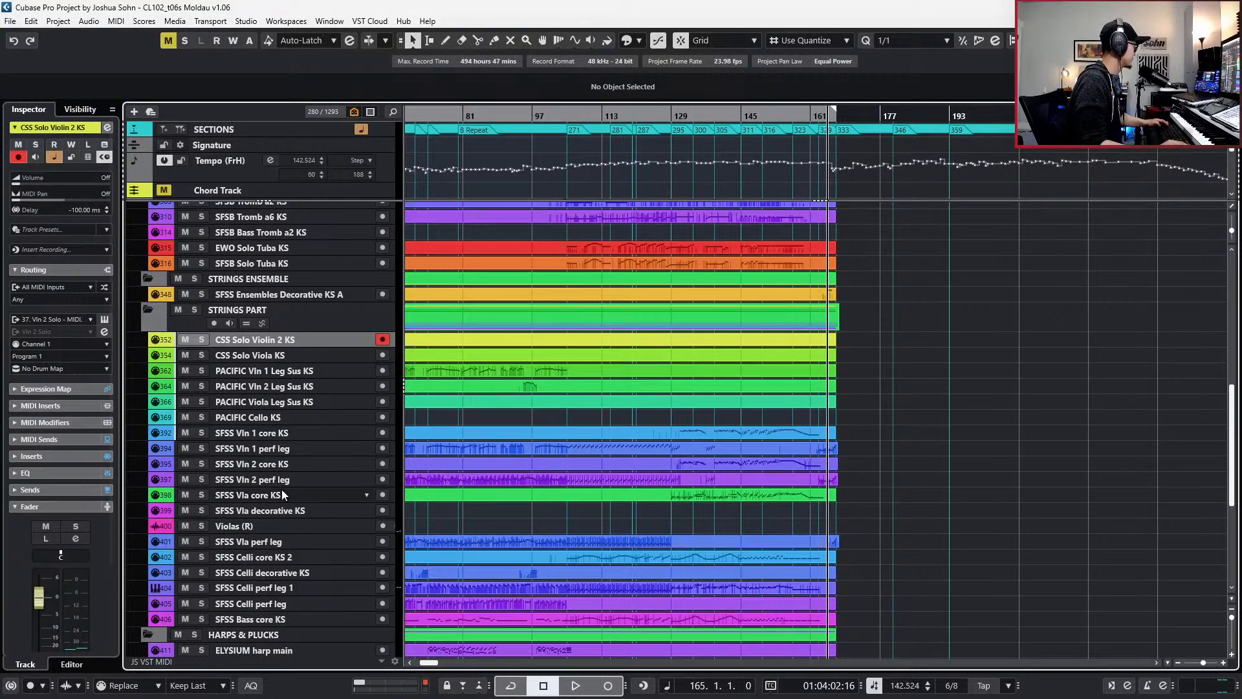
{"action": "left_click", "coordinate": [288, 434]}
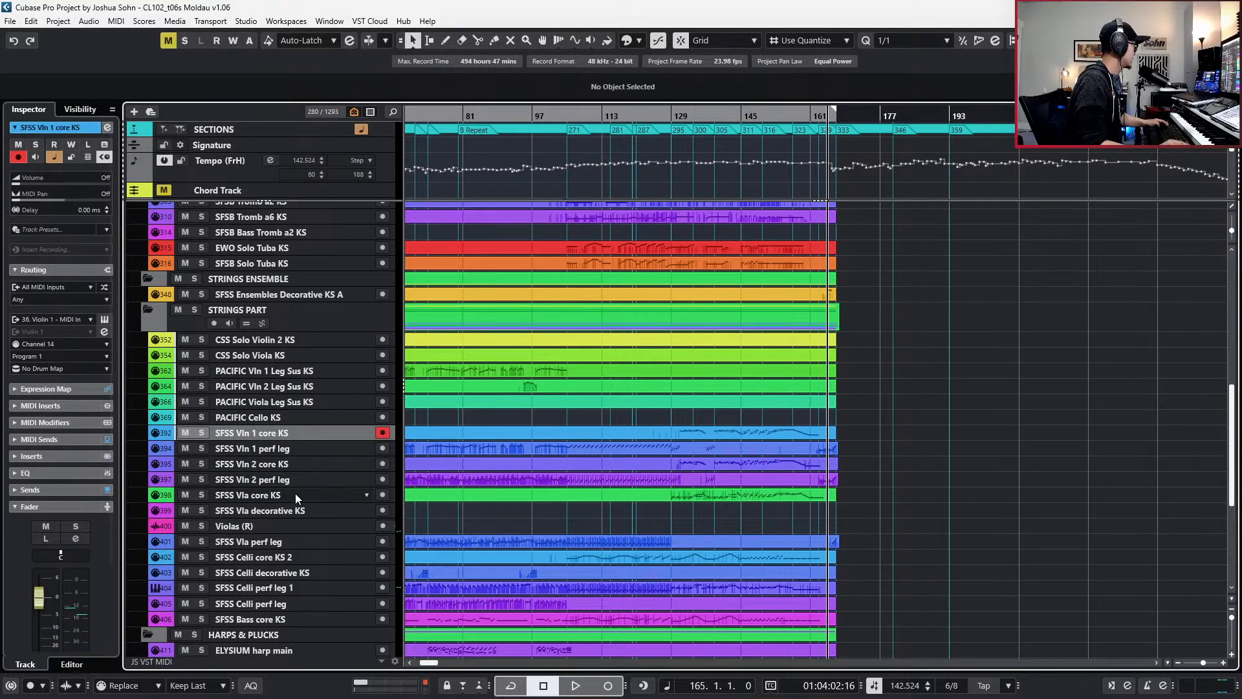
{"action": "left_click", "coordinate": [316, 296]}
{"action": "key", "text": "f"}
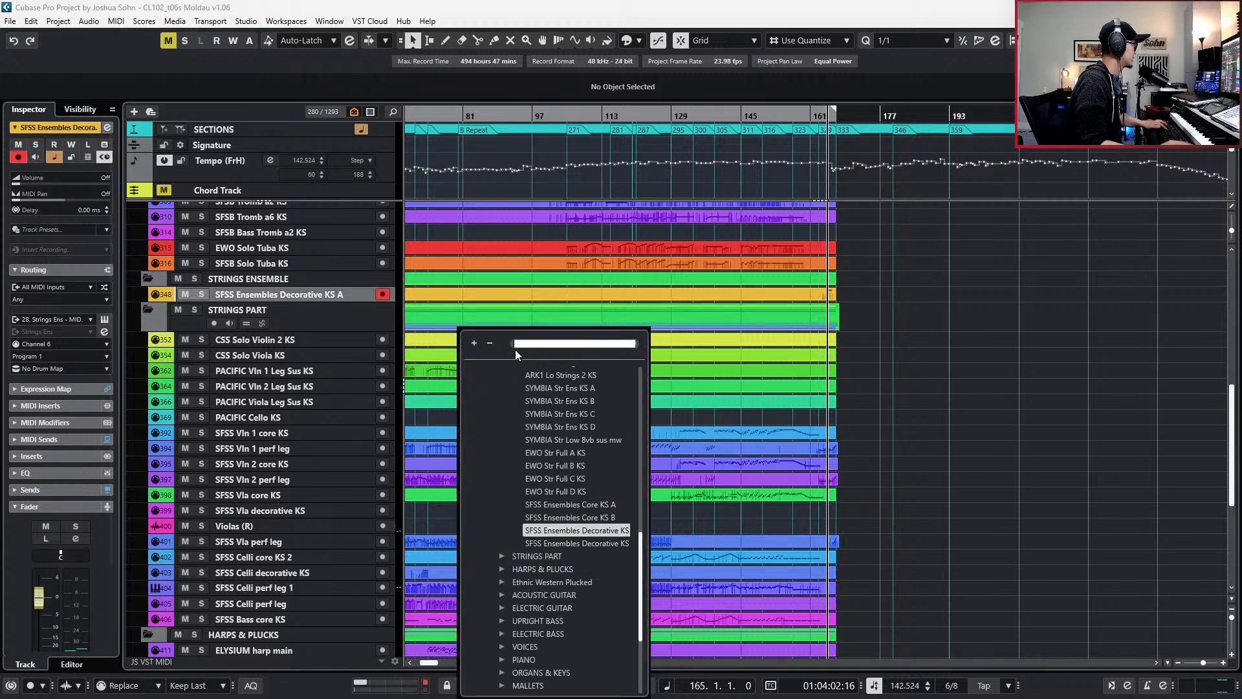
{"action": "left_click", "coordinate": [548, 510]}
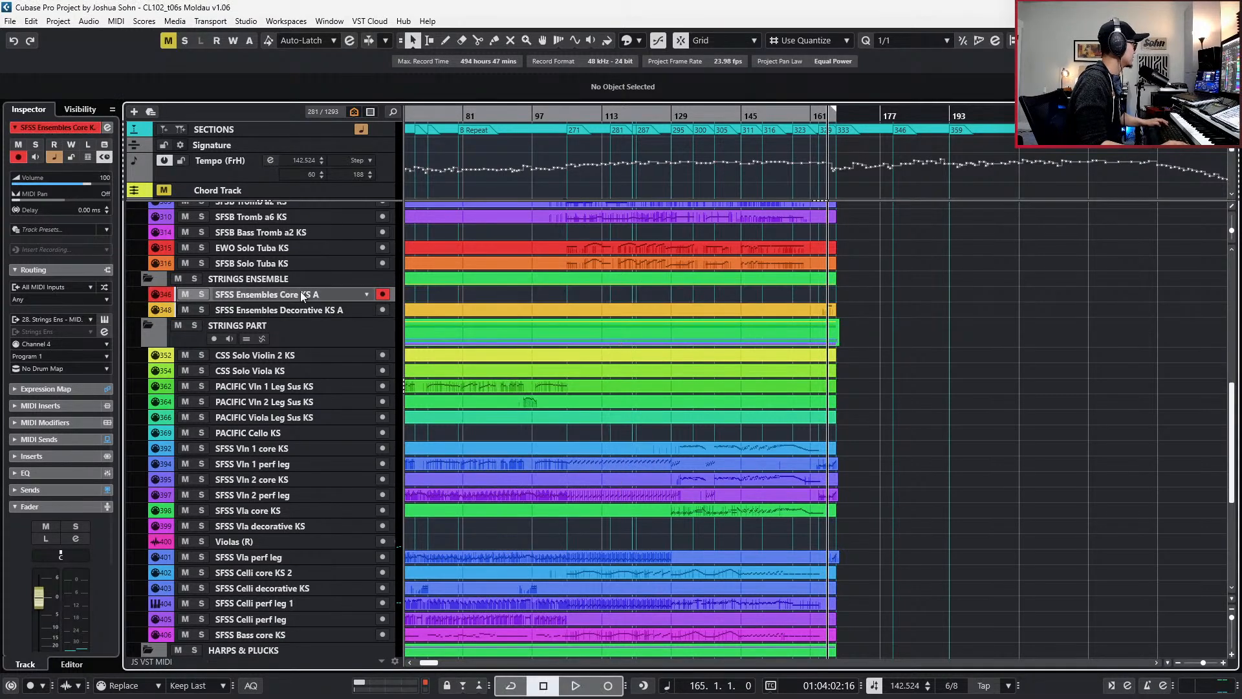
- Switch to the PDF score, skim ahead from bar 333 to bar 407, and return to the Vyšehrad motive pages at bar 357
{"action": "key", "text": "alt+Tab"}
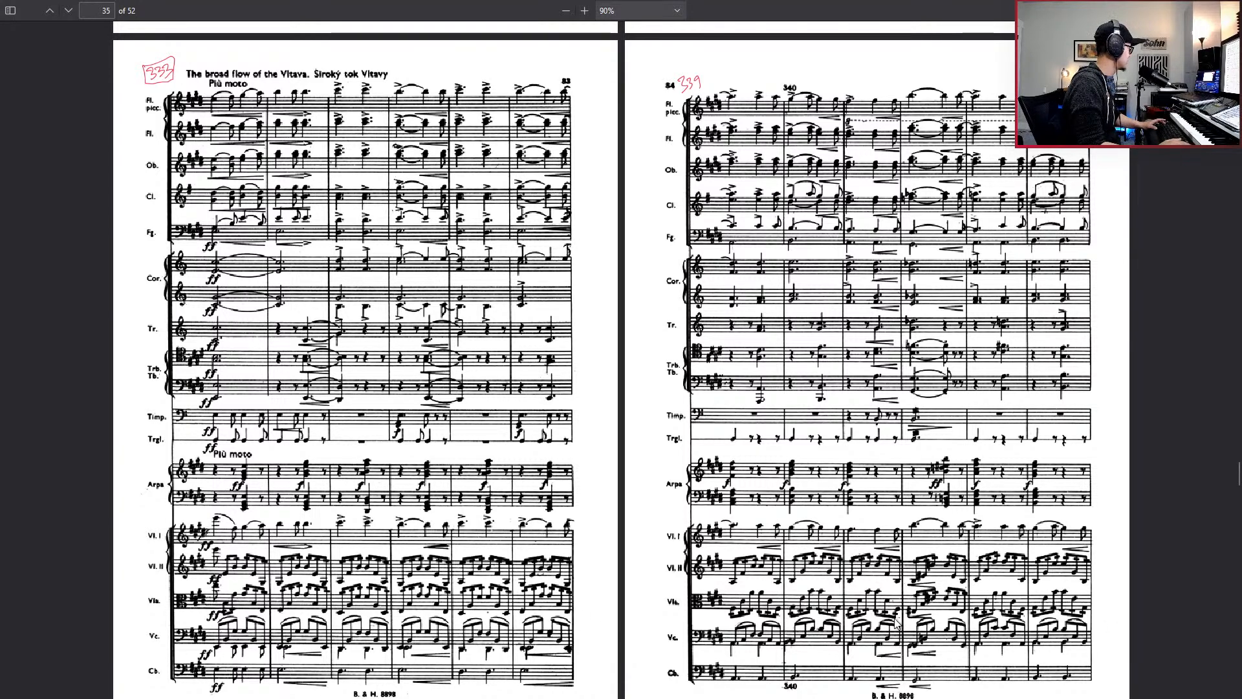
{"action": "key", "text": "Page_Down"}
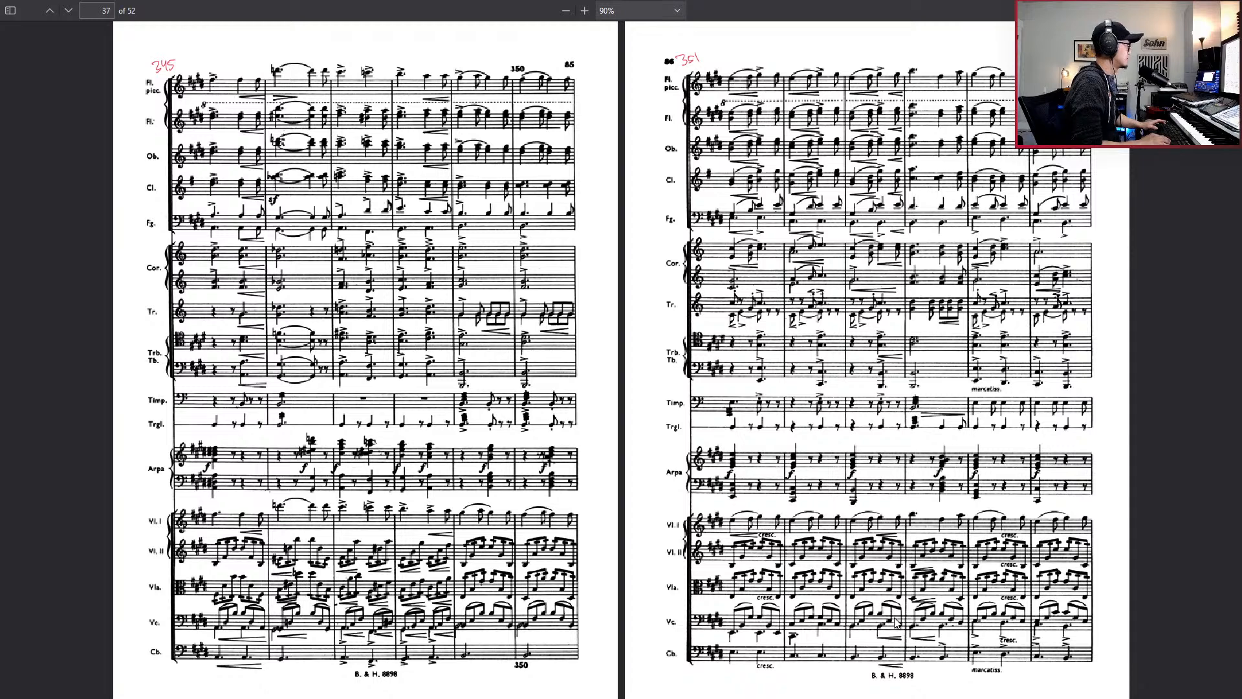
{"action": "key", "text": "Page_Down"}
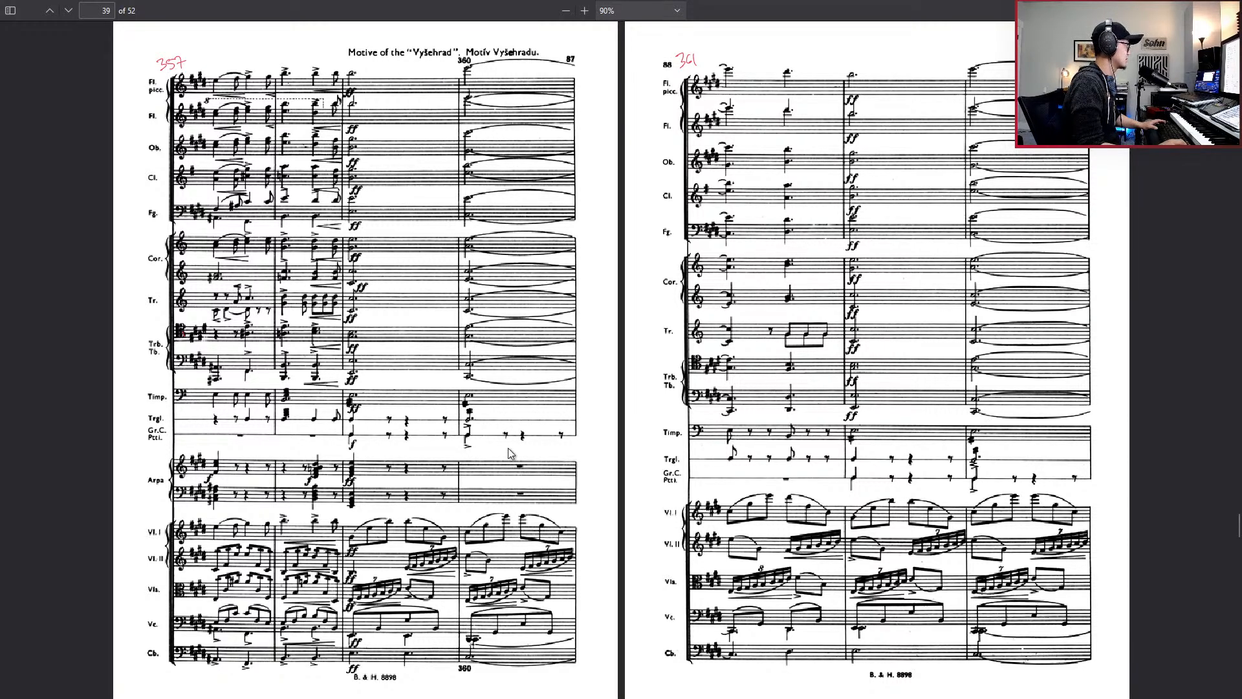
{"action": "key", "text": "Right"}
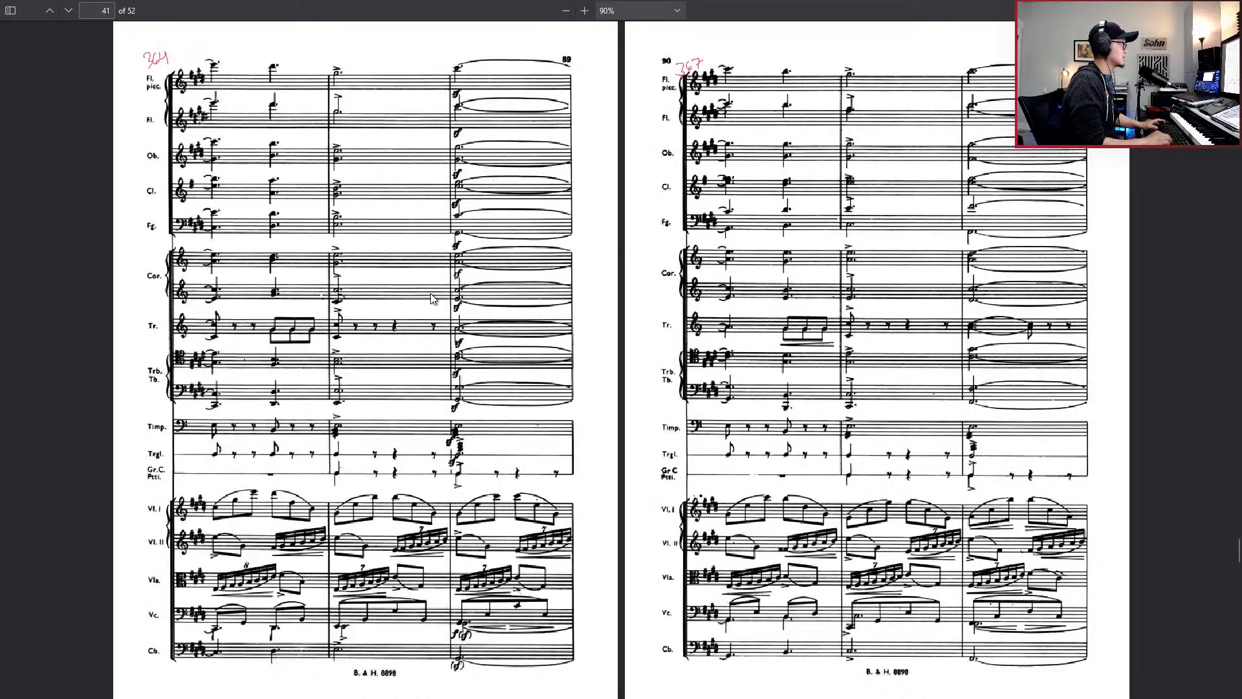
{"action": "key", "text": "Right"}
{"action": "key", "text": "Right"}
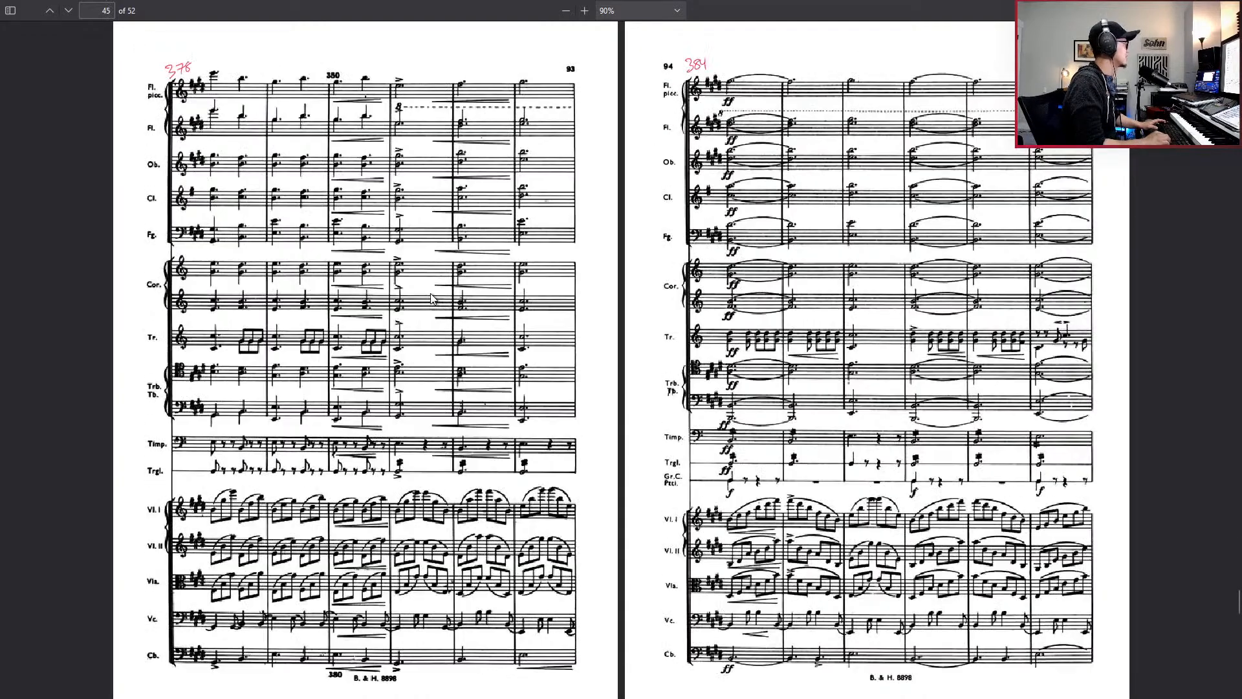
{"action": "key", "text": "Right"}
{"action": "key", "text": "Right"}
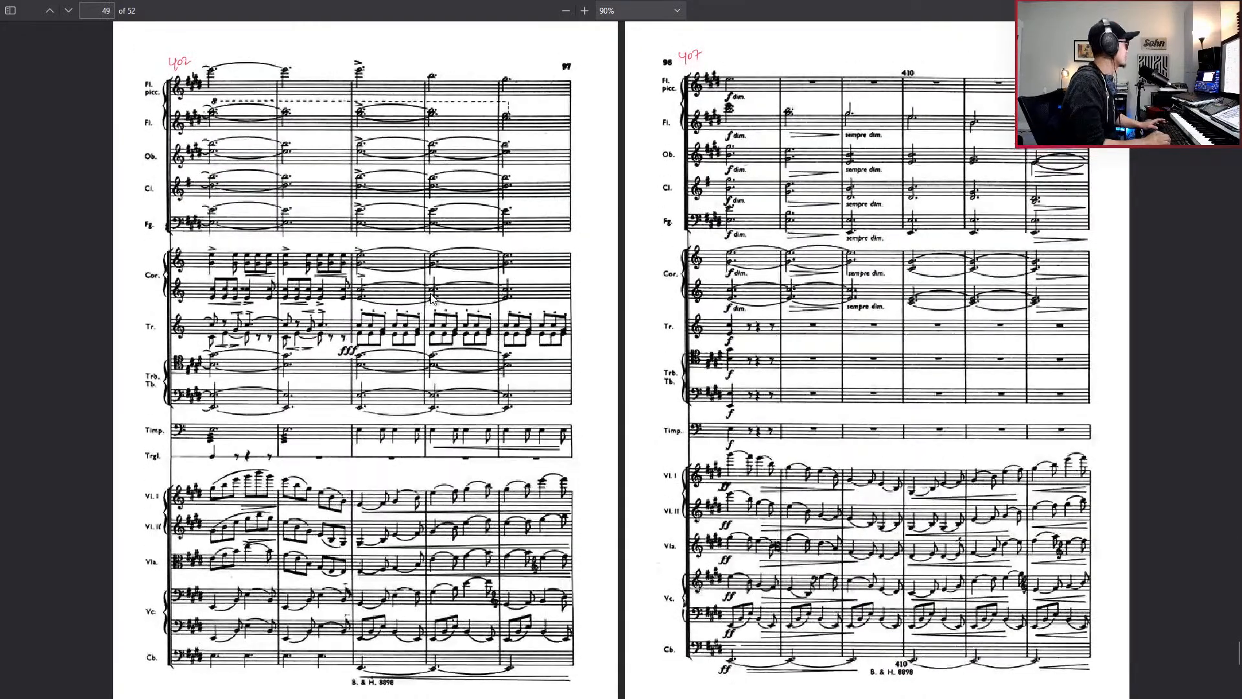
{"action": "key", "text": "Left"}
{"action": "key", "text": "Left"}
{"action": "key", "text": "Left"}
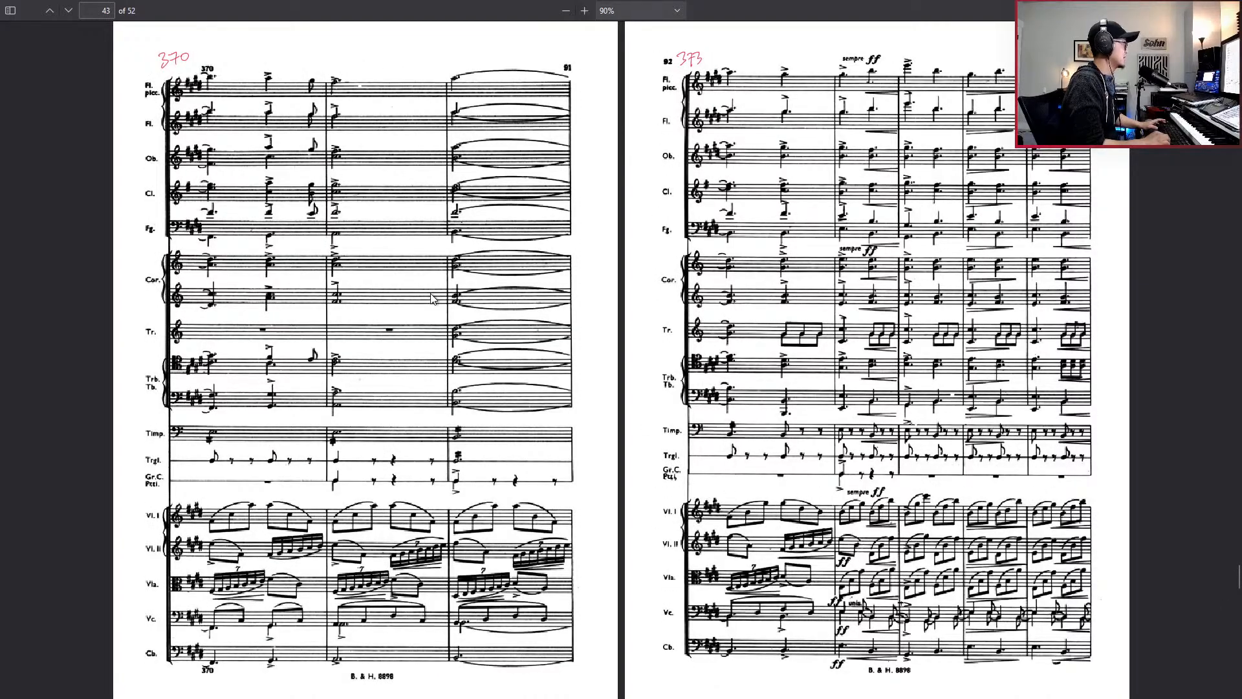
{"action": "key", "text": "Left"}
{"action": "key", "text": "Left"}
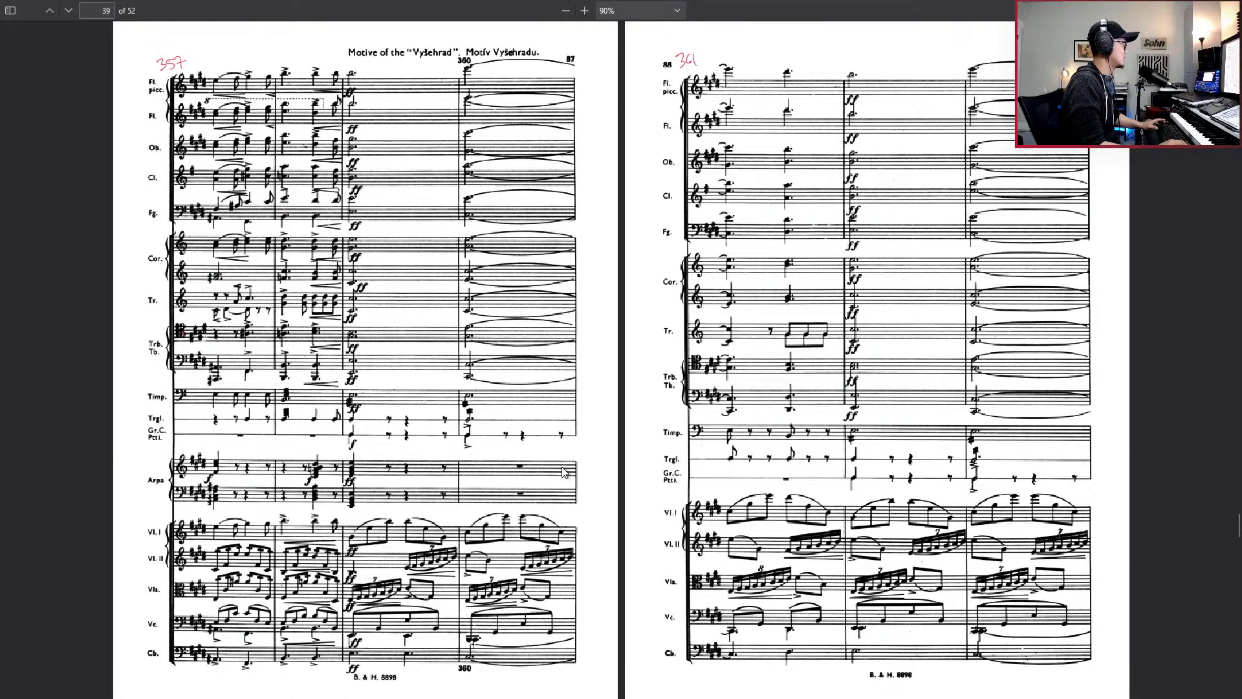
- Examine the orchestration in the score from bar 364 through the closing bars on the last page
{"action": "key", "text": "Page_Down"}
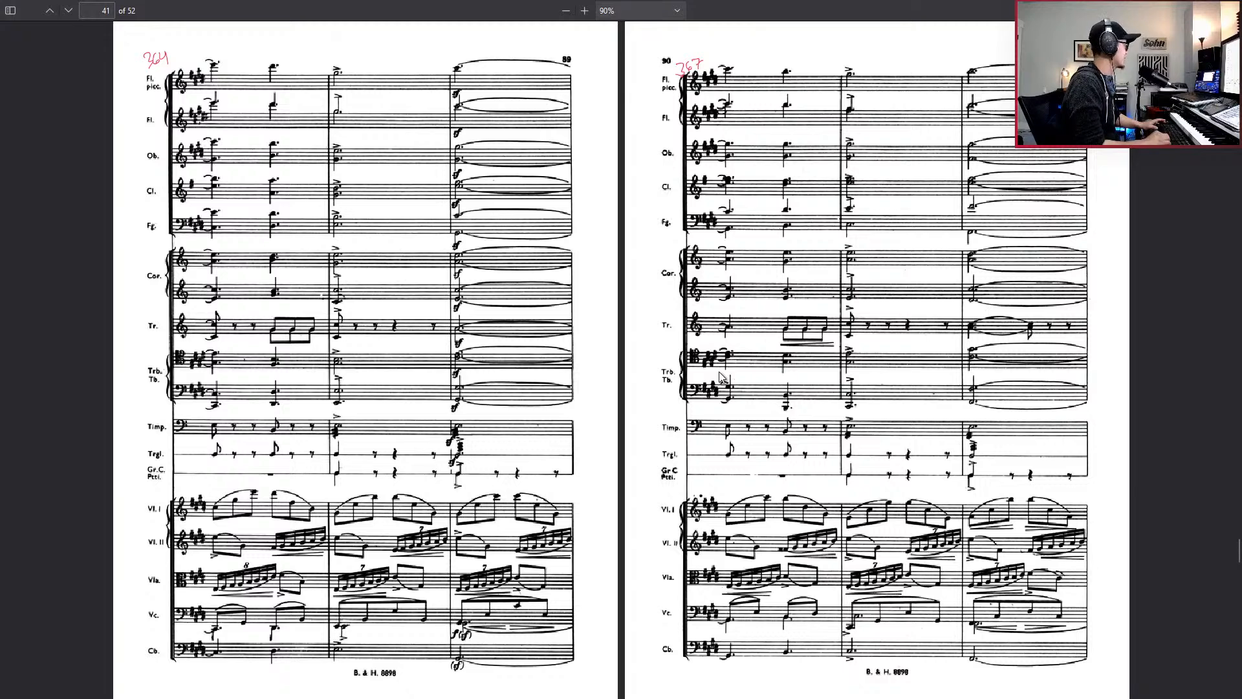
{"action": "key", "text": "Page_Down"}
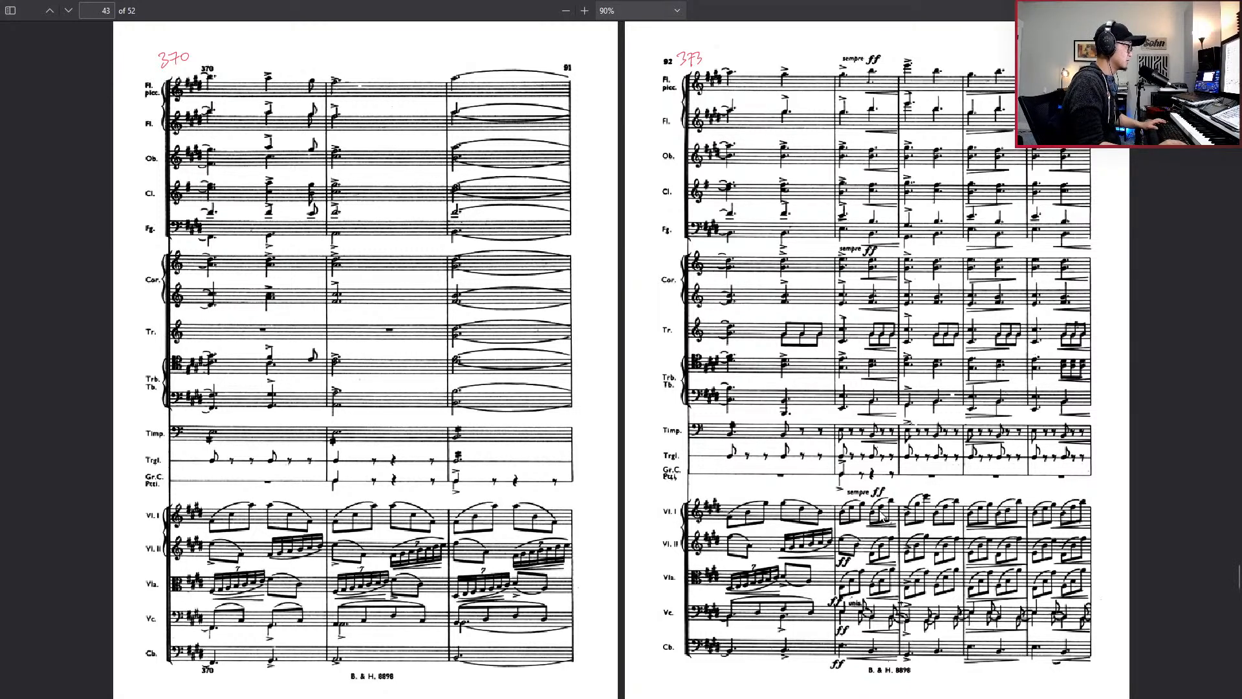
{"action": "key", "text": "Page_Down"}
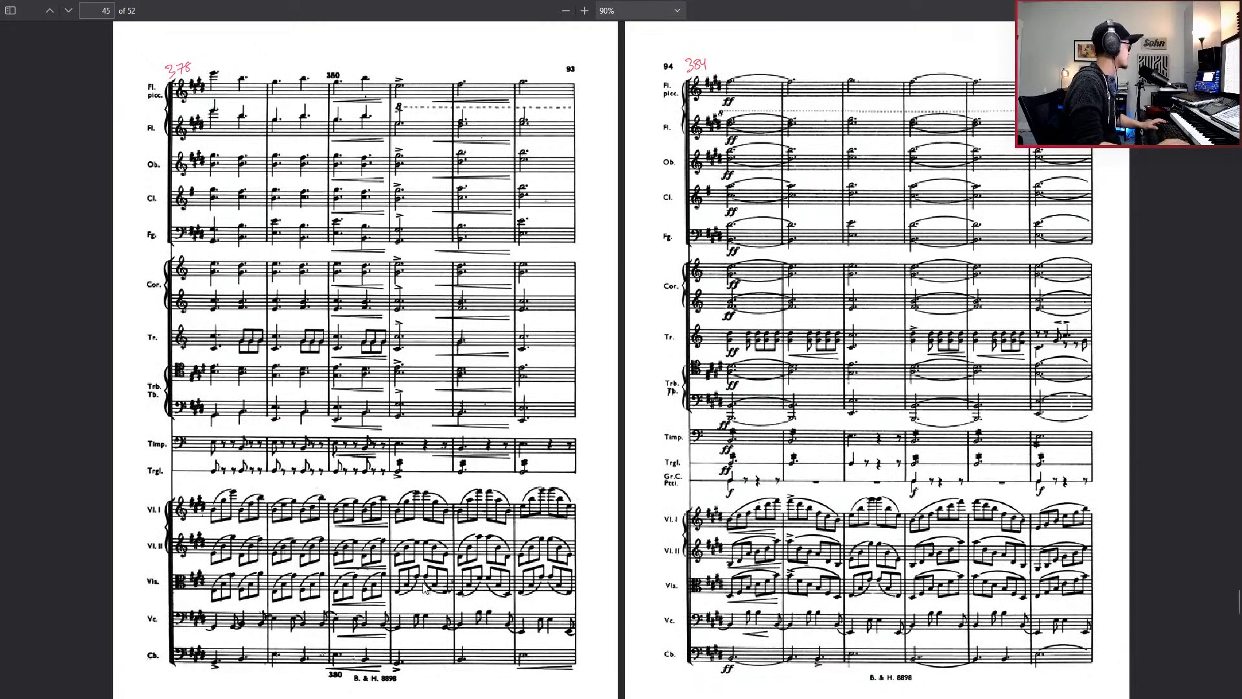
{"action": "key", "text": "Page_Down"}
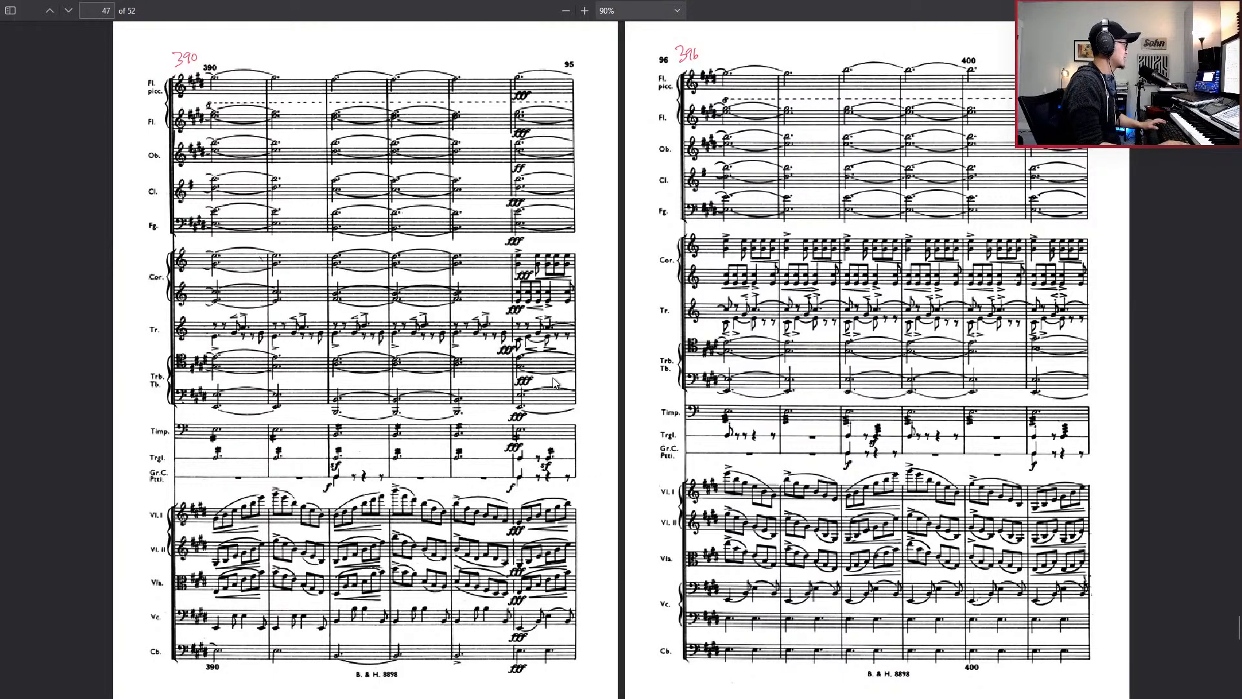
{"action": "key", "text": "Page_Up"}
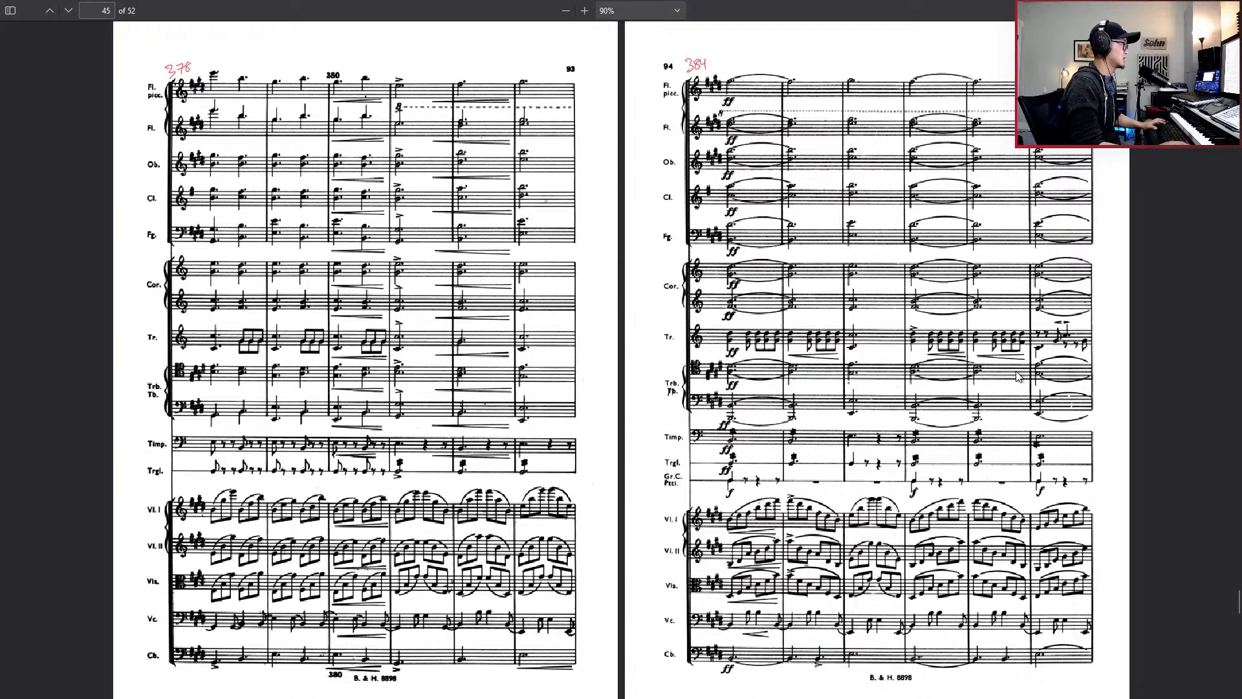
{"action": "key", "text": "Right"}
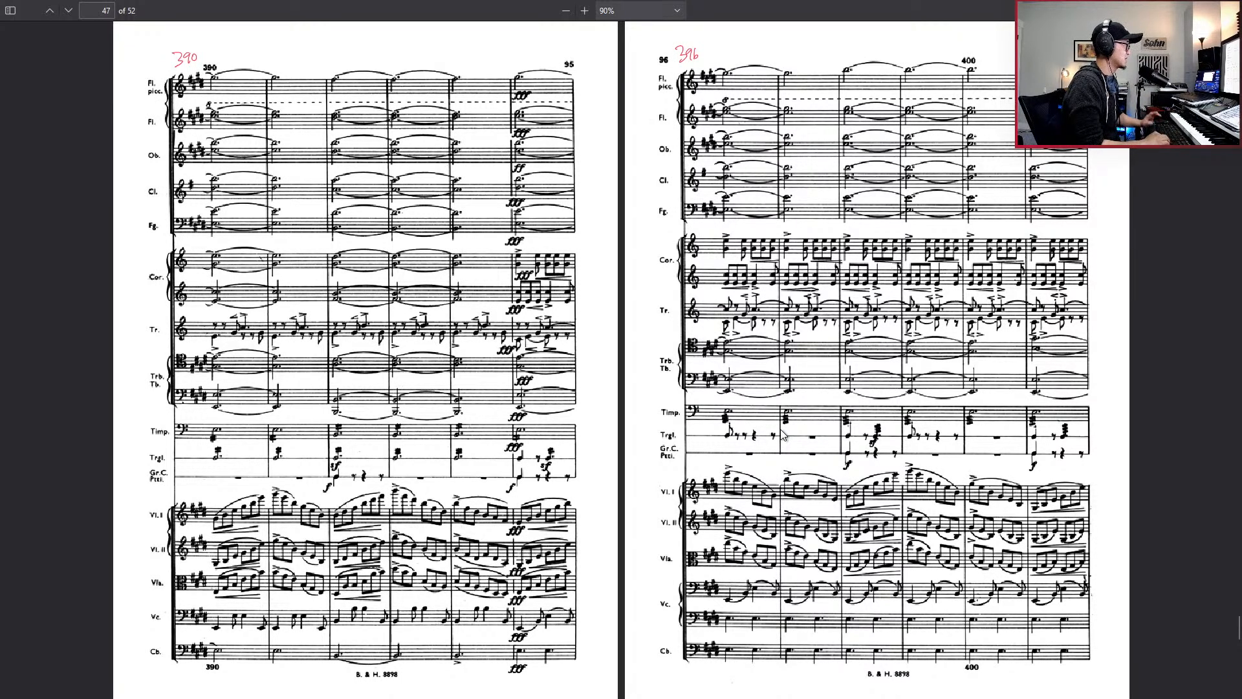
{"action": "scroll", "coordinate": [782, 434], "scroll_direction": "down", "scroll_amount": 1}
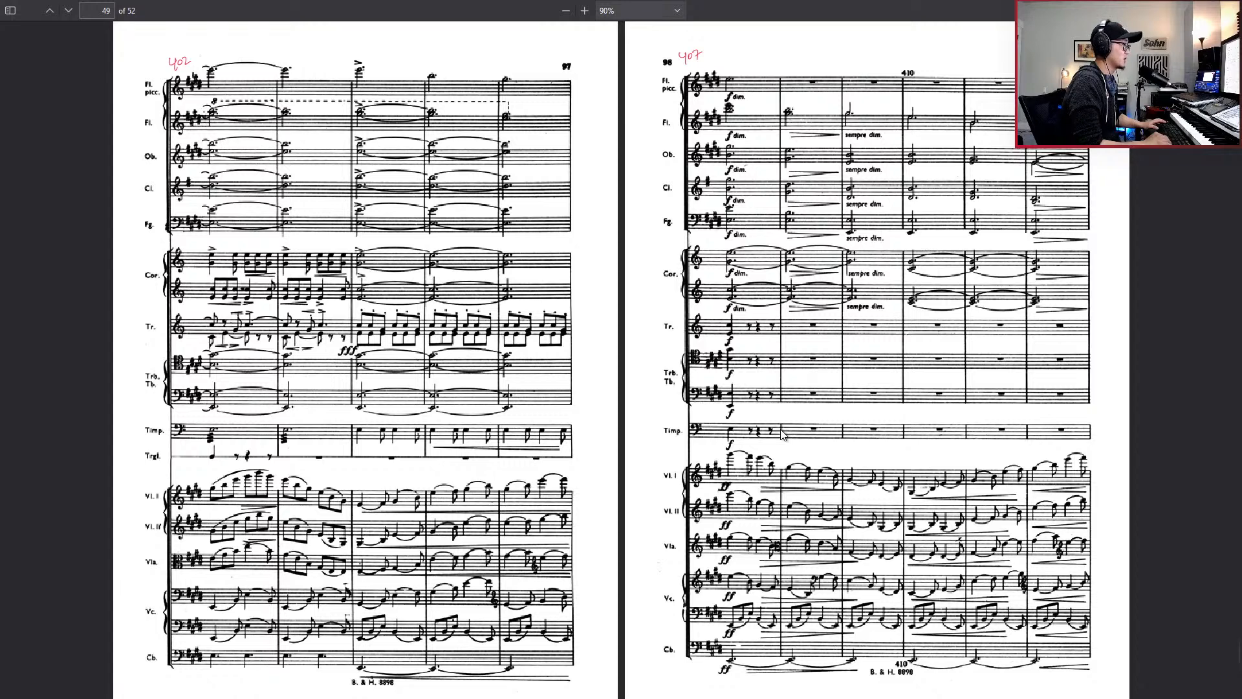
{"action": "scroll", "coordinate": [781, 435], "scroll_direction": "down", "scroll_amount": 1}
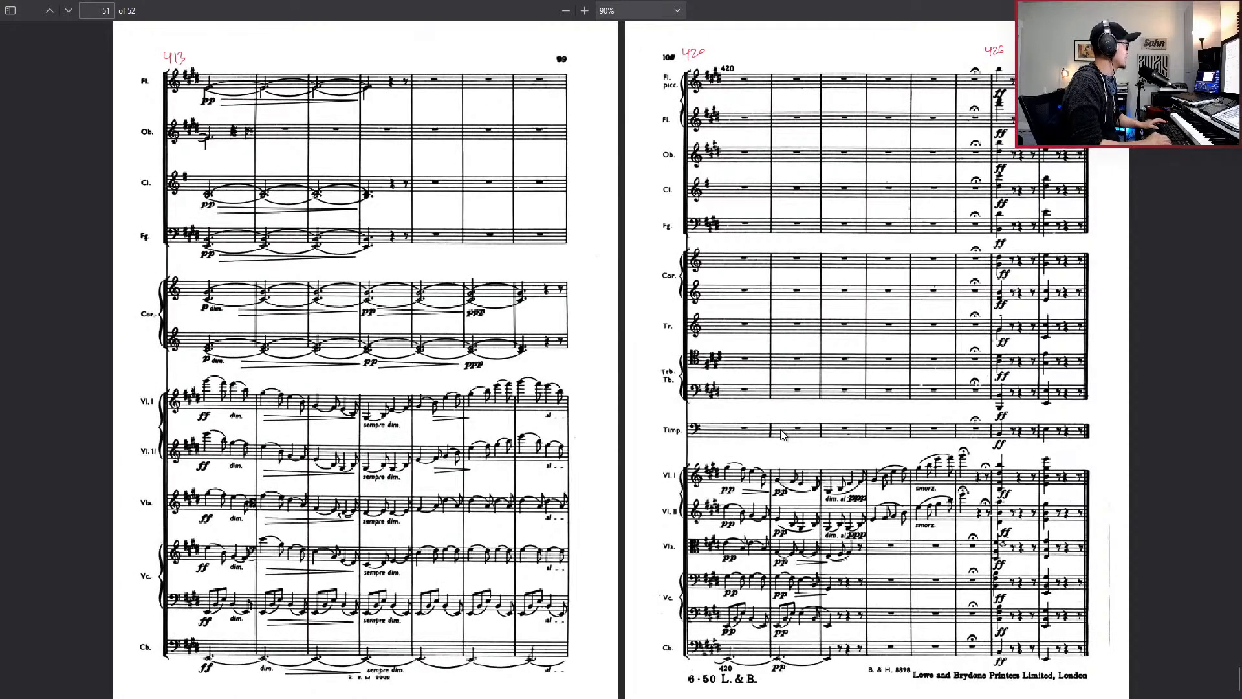
{"action": "scroll", "coordinate": [781, 434], "scroll_direction": "up", "scroll_amount": 1}
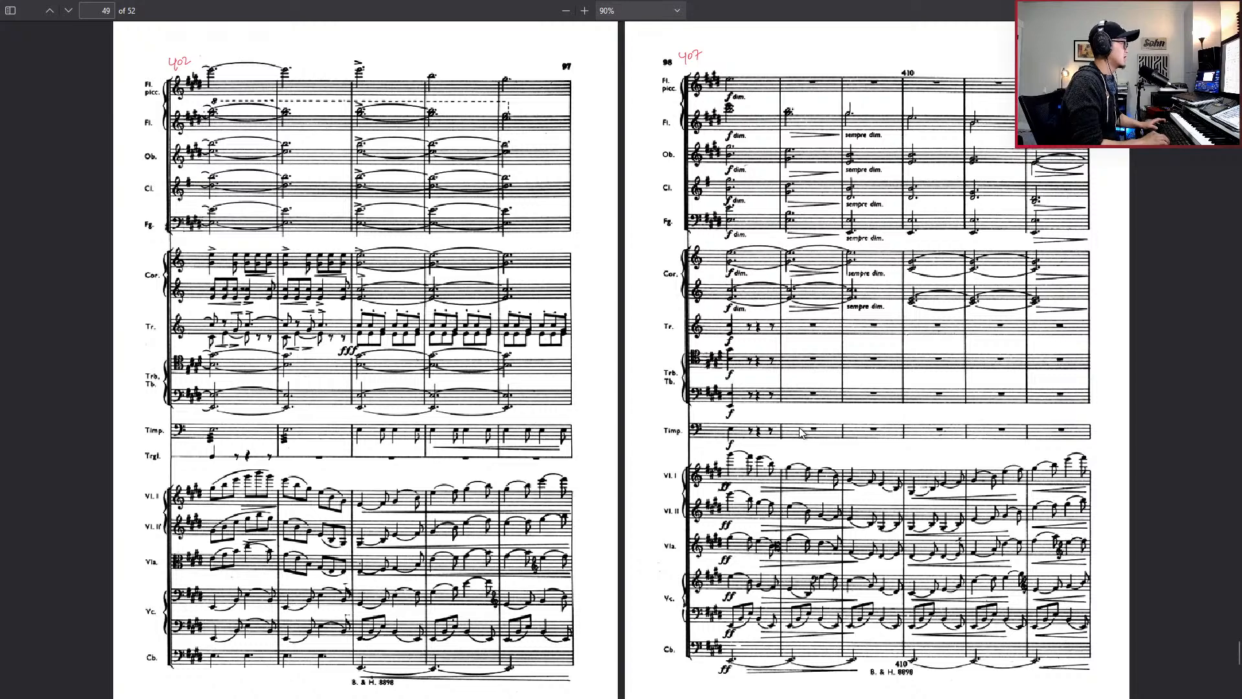
{"action": "key", "text": "Right"}
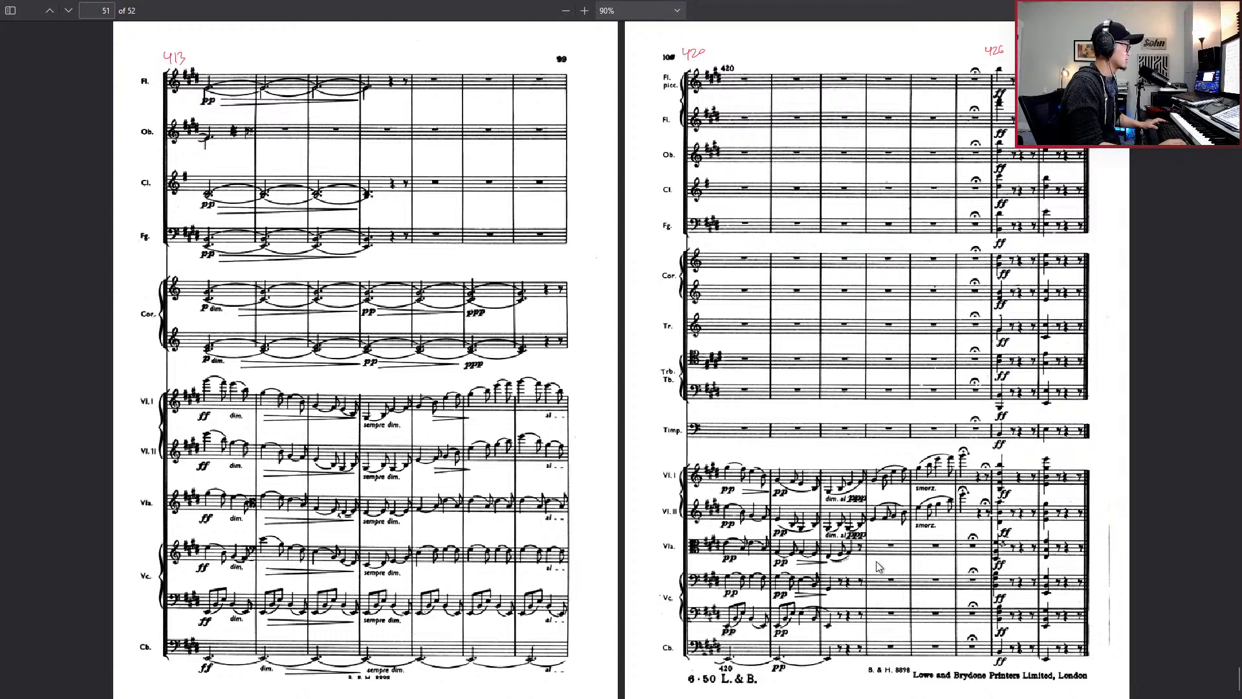
{"action": "key", "text": "F11"}
{"action": "key", "text": "F11"}
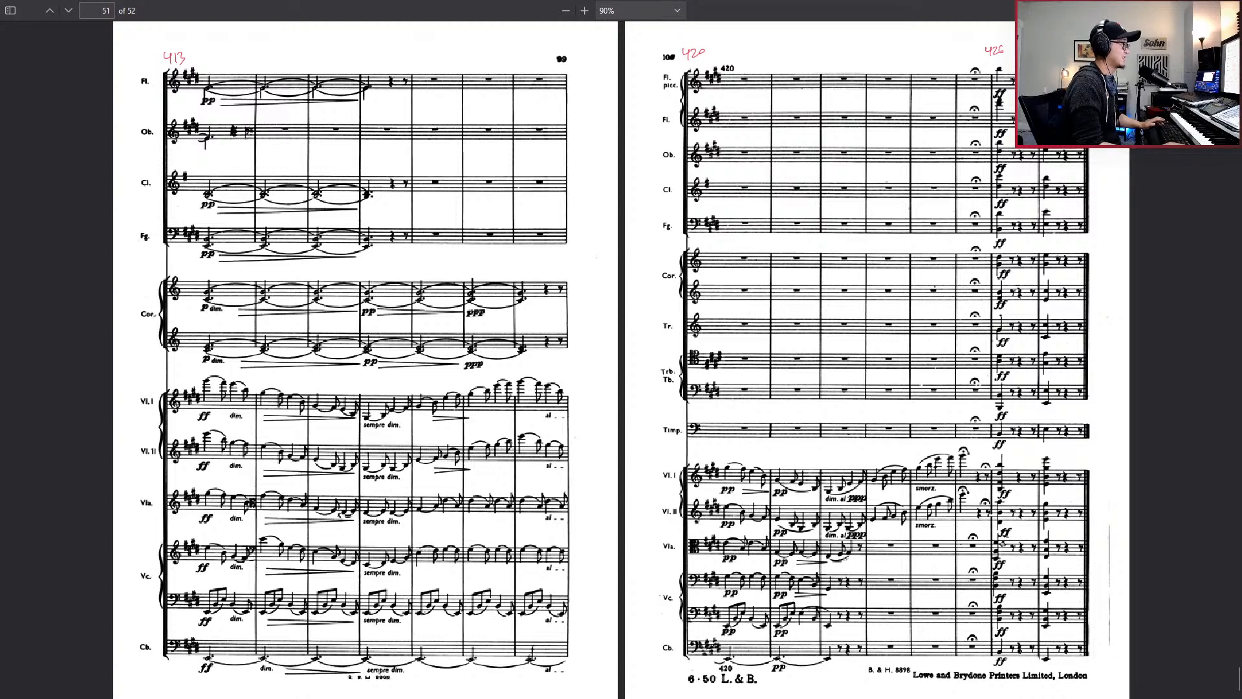
- Page the score back from the ending to the Più moto section at bar 333
{"action": "key", "text": "Page_Up"}
{"action": "key", "text": "Page_Up"}
{"action": "key", "text": "Page_Up"}
{"action": "key", "text": "Page_Up"}
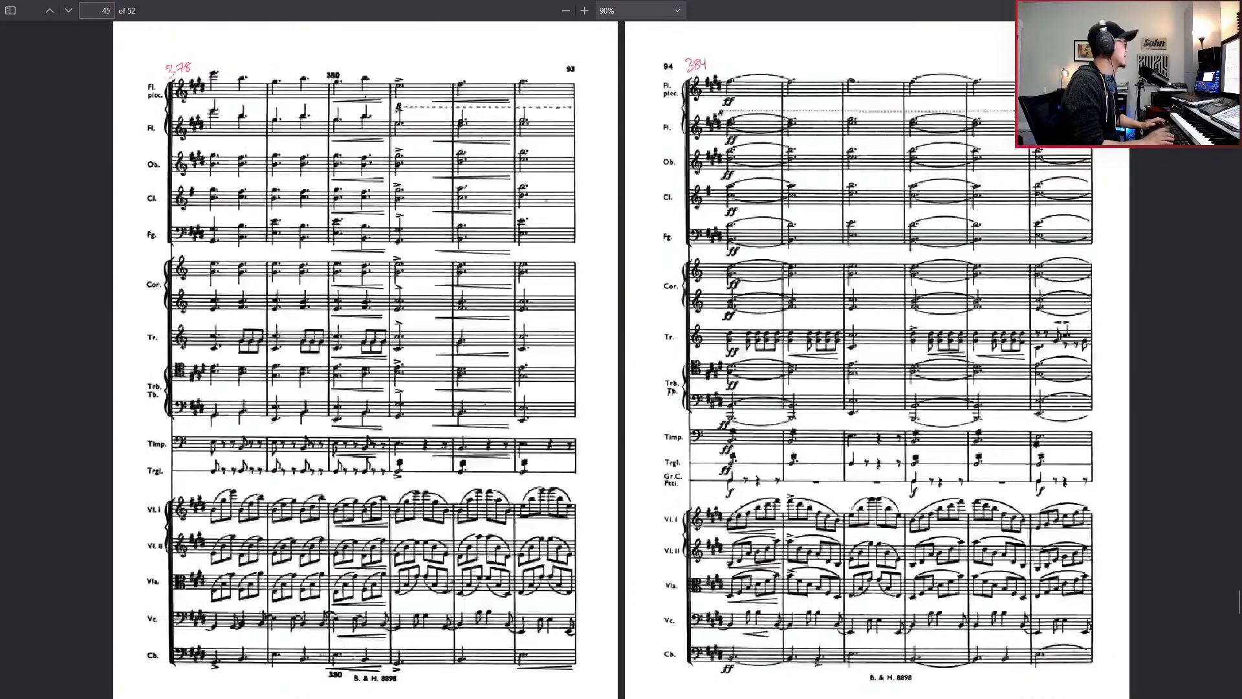
{"action": "key", "text": "Page_Up"}
{"action": "key", "text": "Page_Up"}
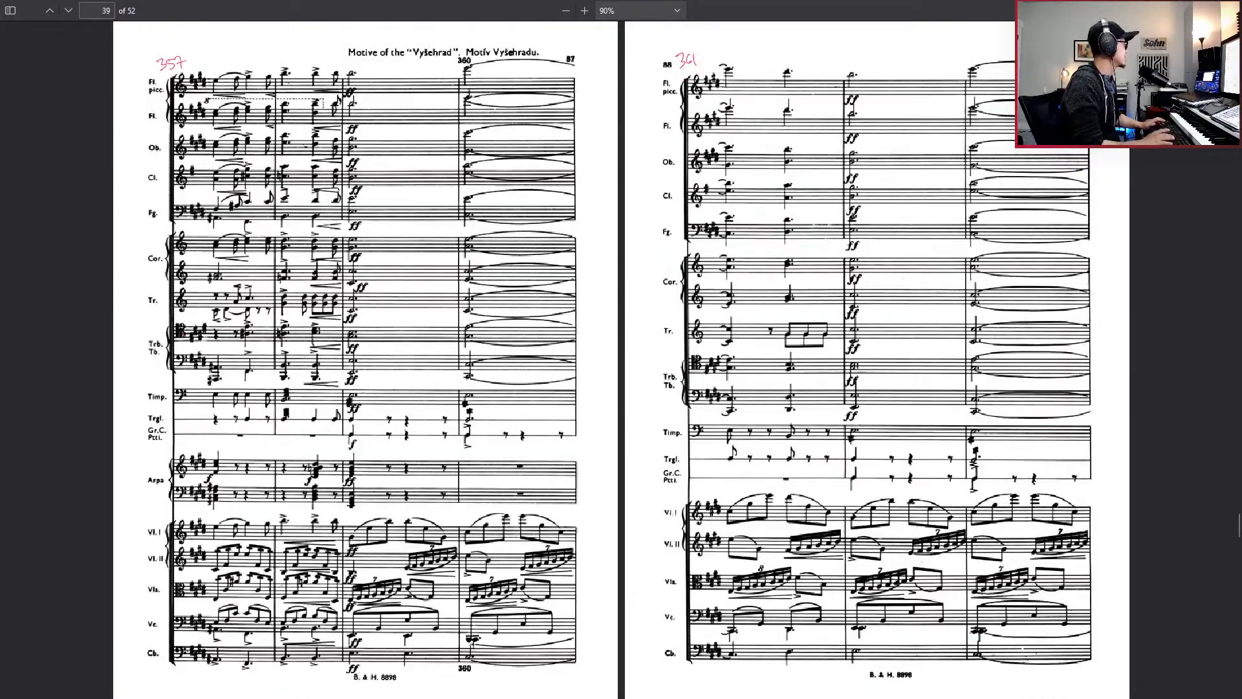
{"action": "key", "text": "Page_Up"}
{"action": "key", "text": "Page_Up"}
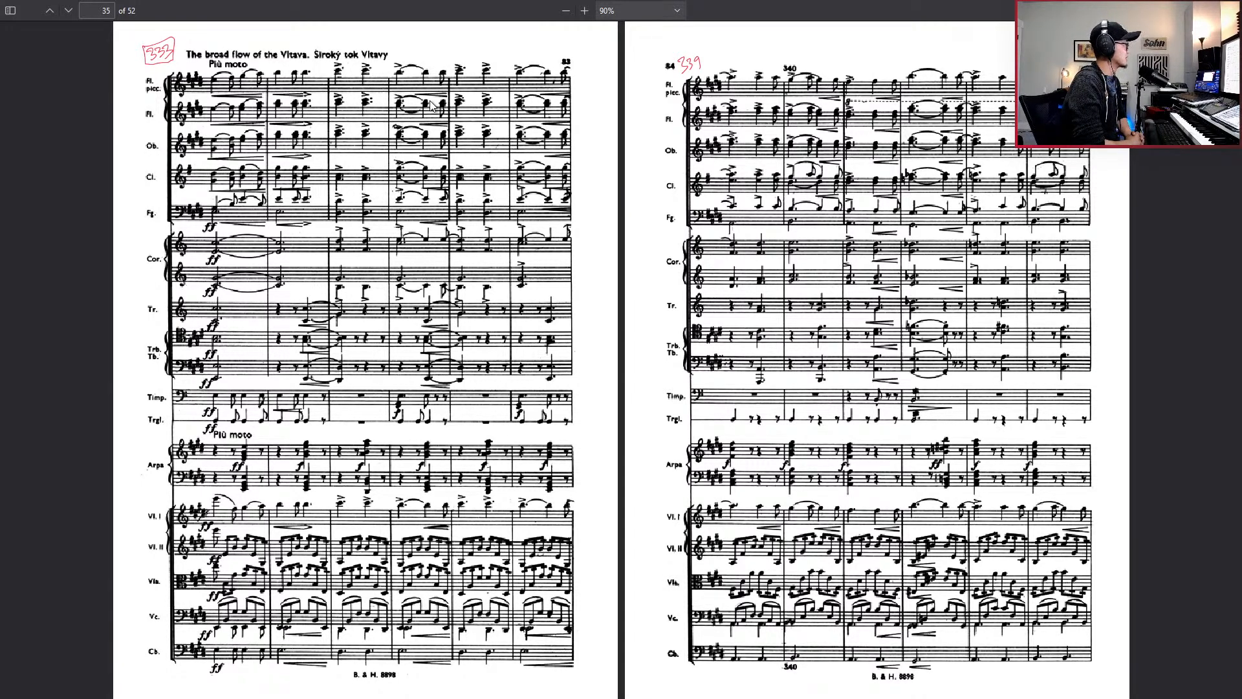
- Leaf through the score from bar 333 to its final page to review the remaining music
{"action": "key", "text": "Right"}
{"action": "key", "text": "Right"}
{"action": "key", "text": "Right"}
{"action": "key", "text": "Right"}
{"action": "key", "text": "Right"}
{"action": "key", "text": "Right"}
{"action": "key", "text": "Right"}
{"action": "key", "text": "Right"}
{"action": "key", "text": "Right"}
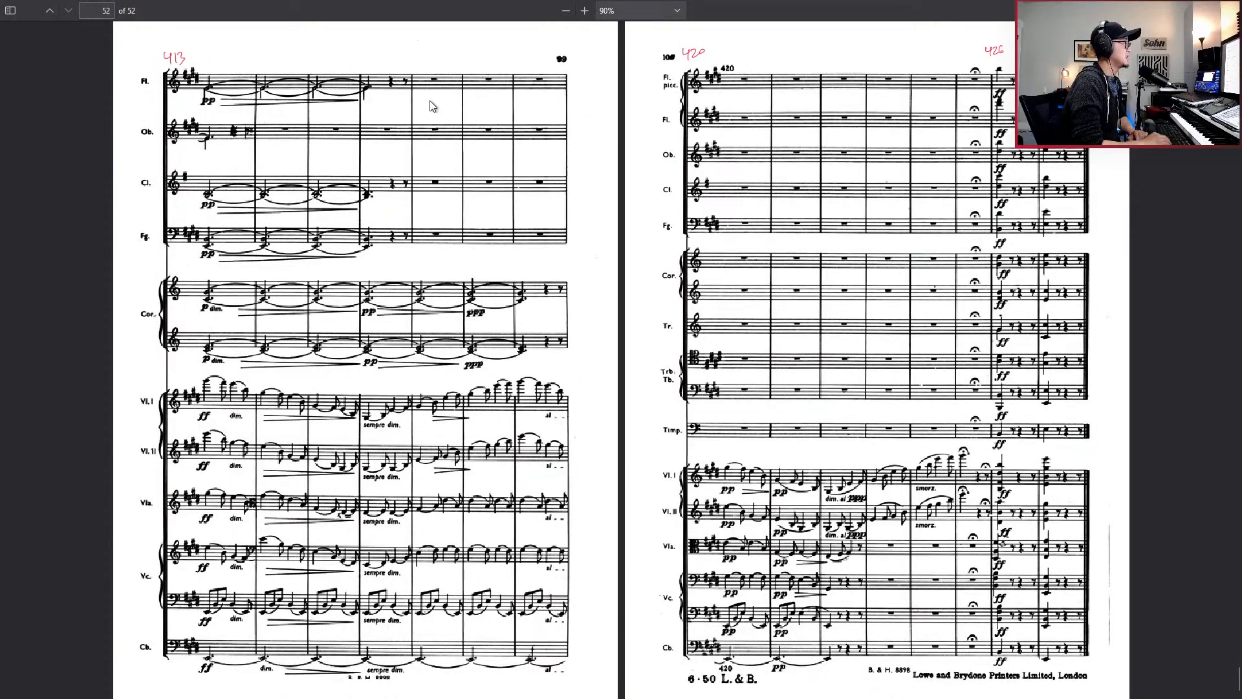
- Page the PDF score back from bar 413 to the Più moto at bar 333, reviewing the orchestration on the way
{"action": "key", "text": "Left"}
{"action": "key", "text": "Left"}
{"action": "key", "text": "Left"}
{"action": "key", "text": "Left"}
{"action": "key", "text": "Left"}
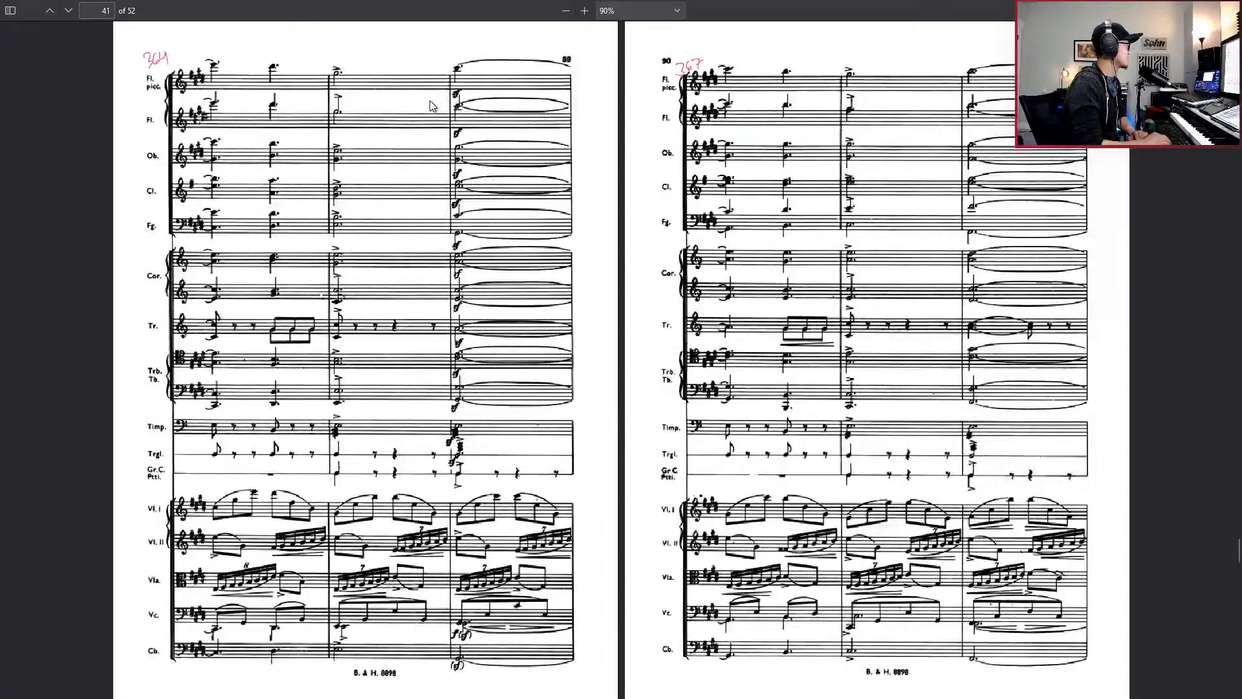
{"action": "key", "text": "Left"}
{"action": "key", "text": "Left"}
{"action": "key", "text": "Left"}
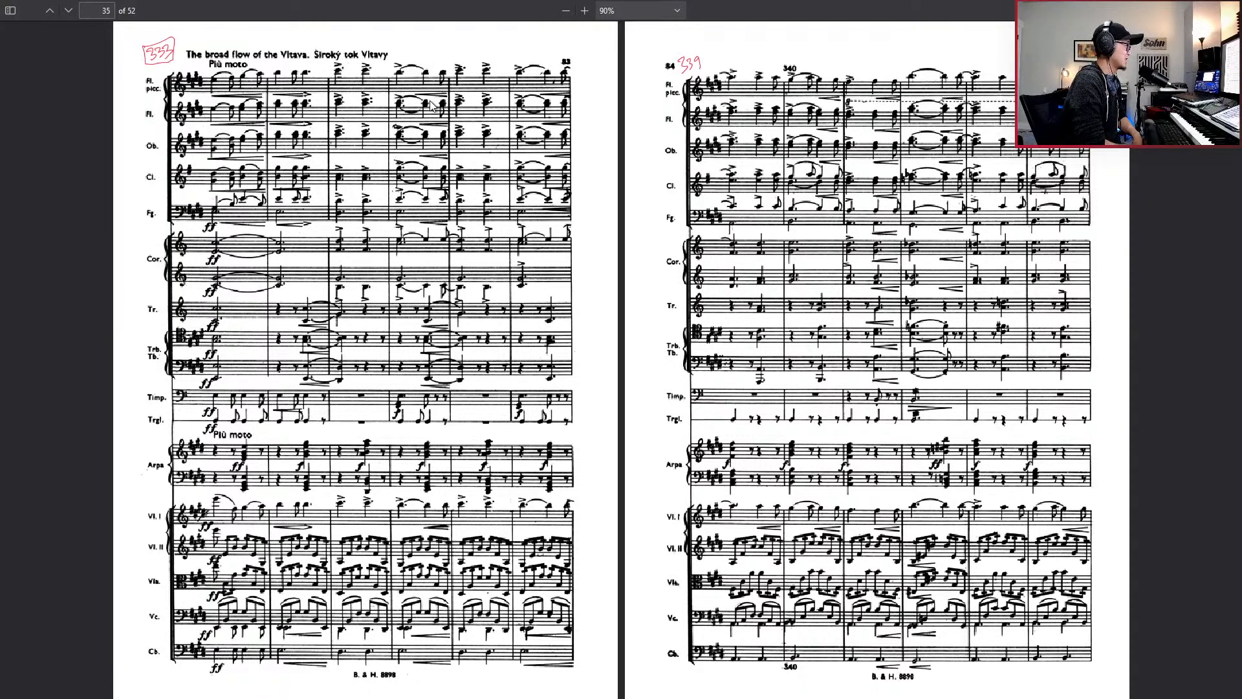
{"action": "key", "text": "Left"}
{"action": "key", "text": "Right"}
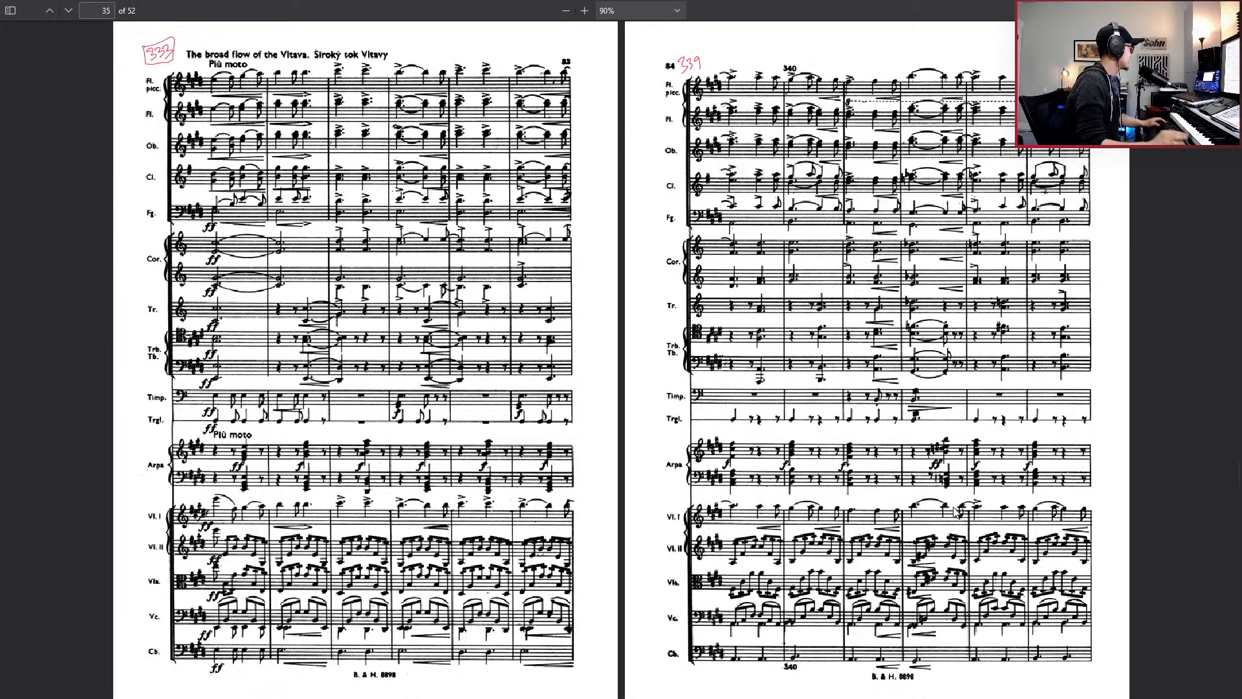
- Switch to Cubase, survey the Moldau arrangement, and move the playhead to the start of the SECTIONS event
{"action": "key", "text": "alt+Tab"}
{"action": "key", "text": "g"}
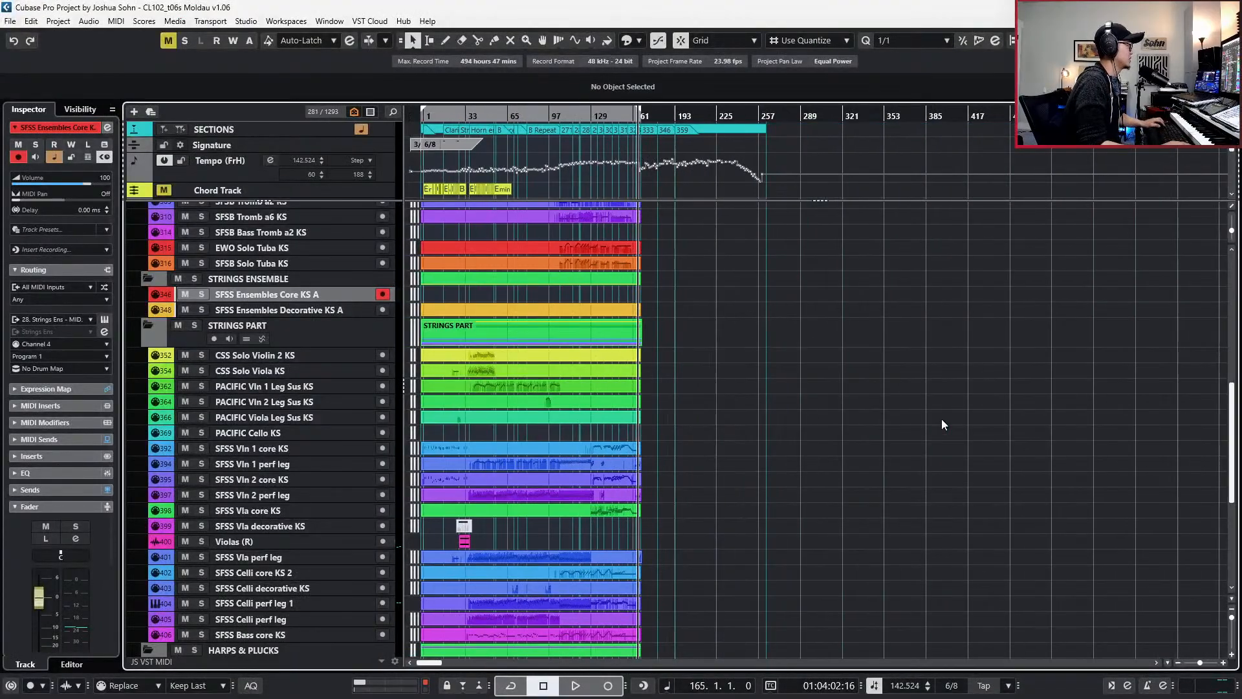
{"action": "scroll", "coordinate": [577, 271], "scroll_direction": "up", "scroll_amount": 4}
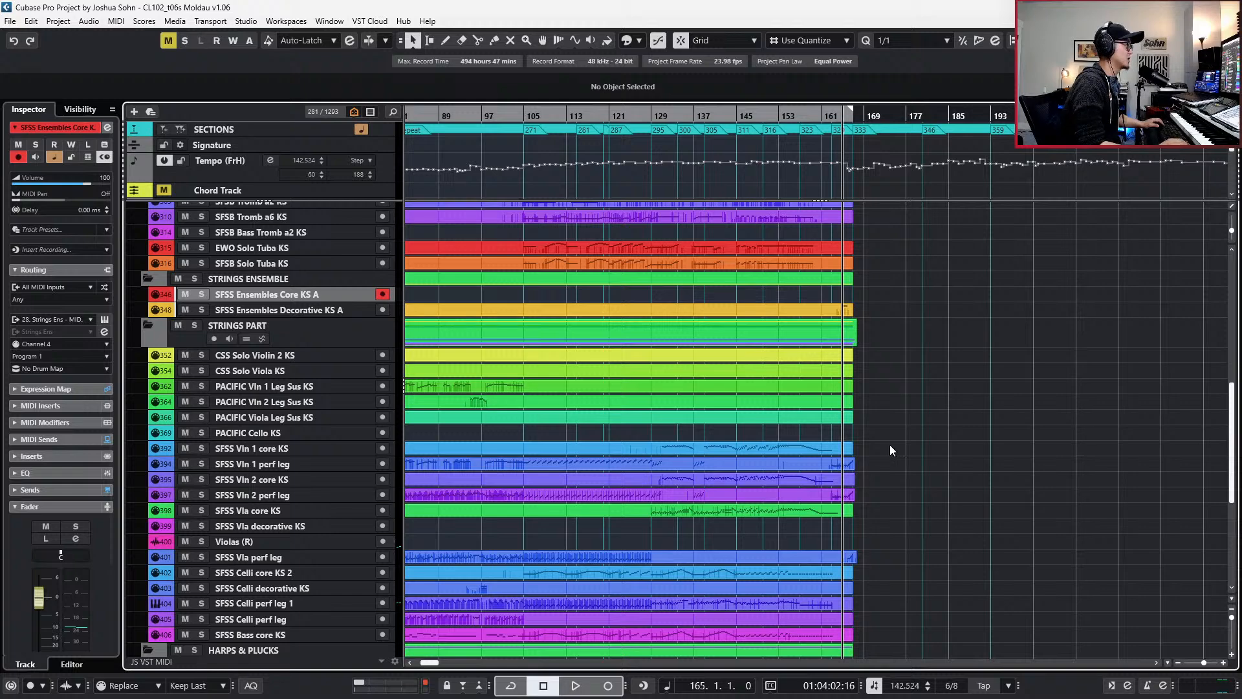
{"action": "scroll", "coordinate": [935, 254], "scroll_direction": "left", "scroll_amount": 8}
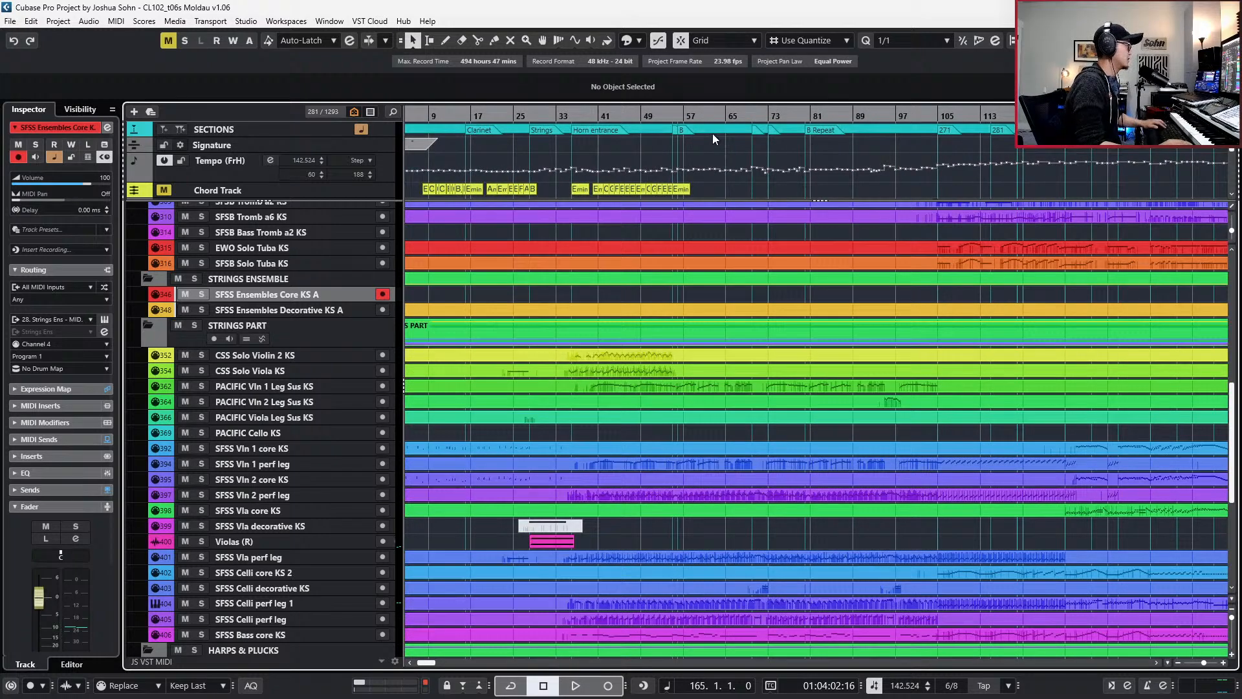
{"action": "left_click", "coordinate": [713, 133]}
{"action": "key", "text": "l"}
{"action": "scroll", "coordinate": [805, 171], "scroll_direction": "down", "scroll_amount": 1}
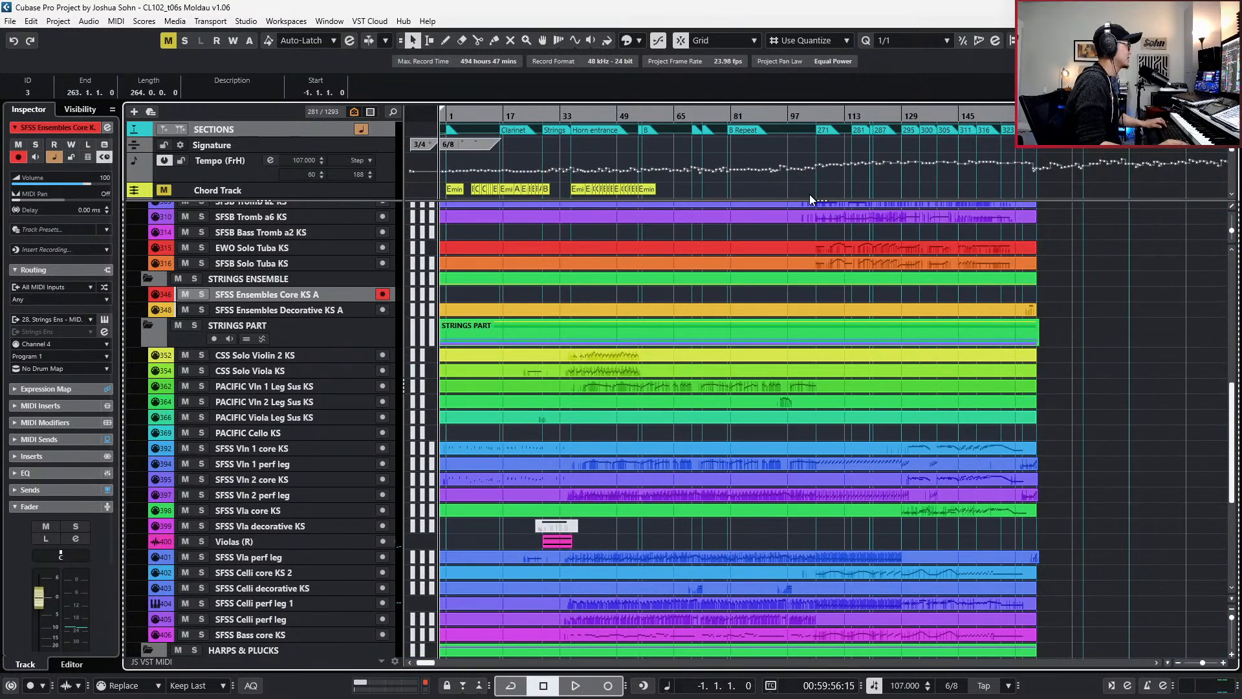
- Locate the playhead around the Horn entrance section and audition the music briefly near bar 41
{"action": "key", "text": "KP_Add"}
{"action": "key", "text": "KP_Add"}
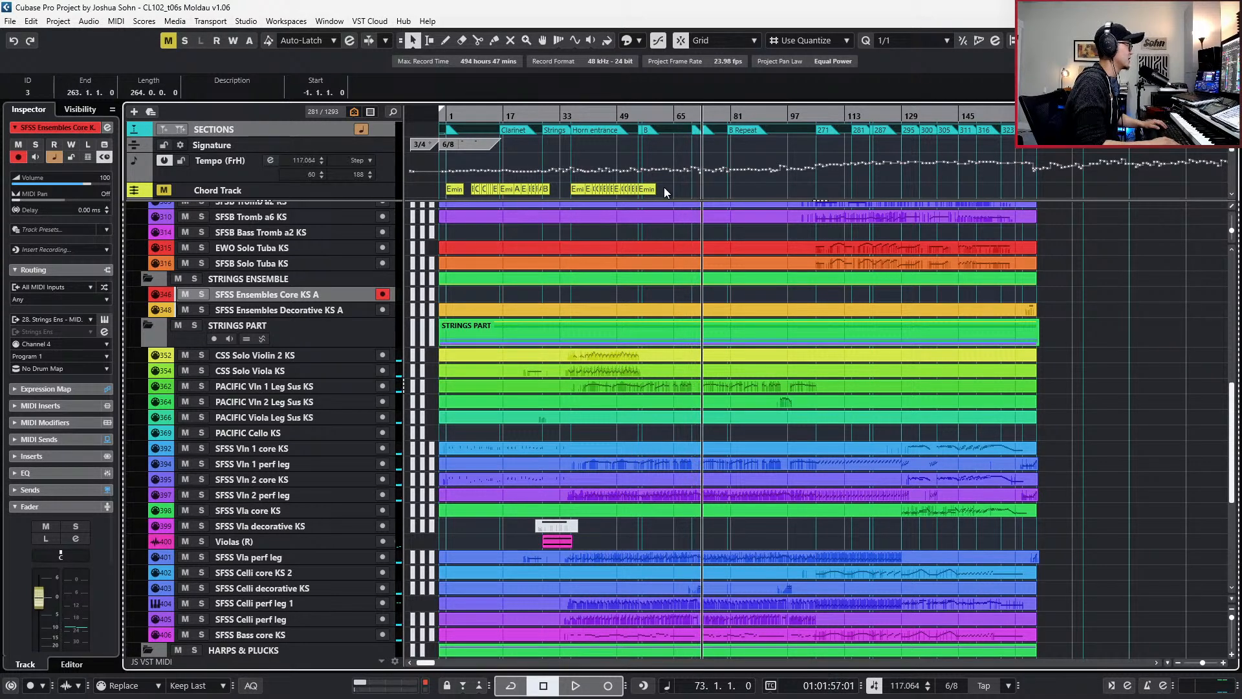
{"action": "key", "text": "KP_Subtract"}
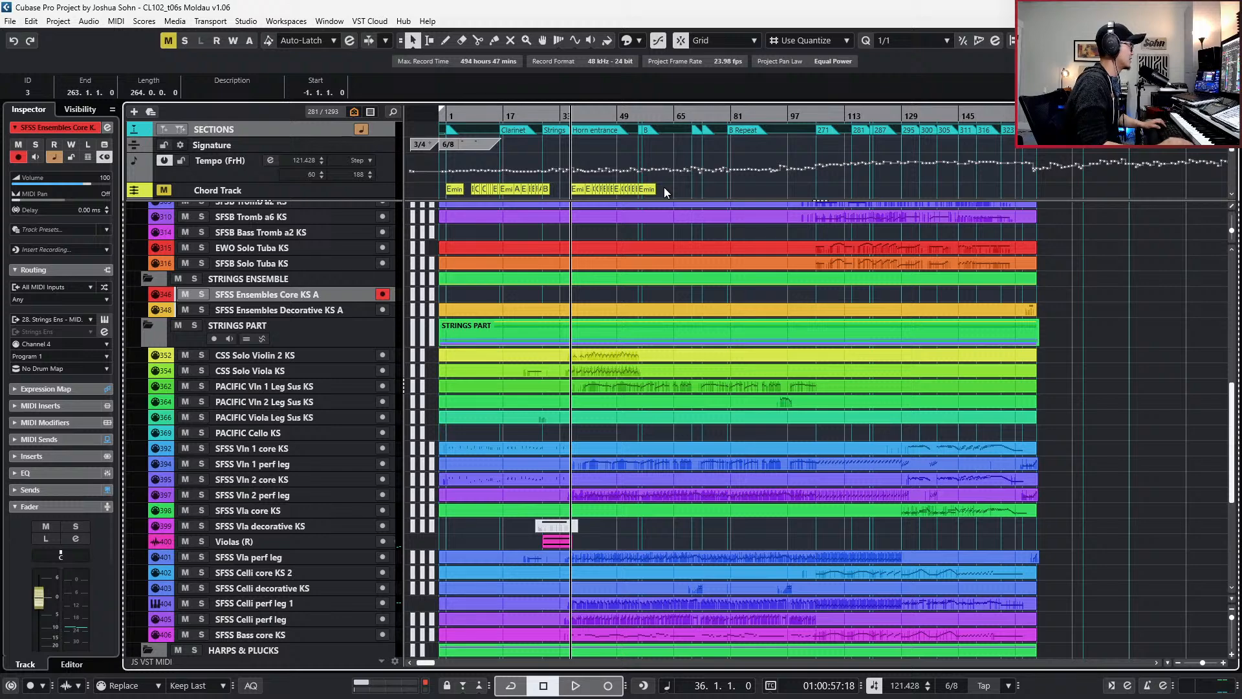
{"action": "scroll", "coordinate": [664, 187], "scroll_direction": "up", "scroll_amount": 2, "text": "ctrl"}
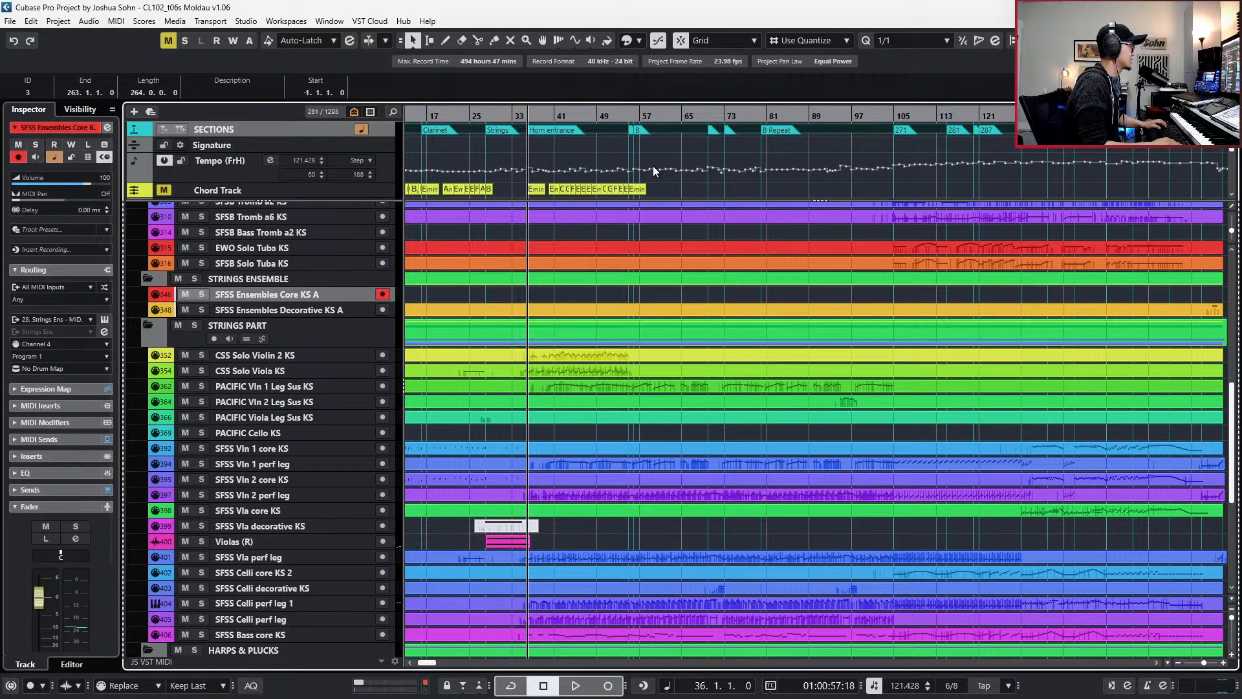
{"action": "key", "text": "KP_Add"}
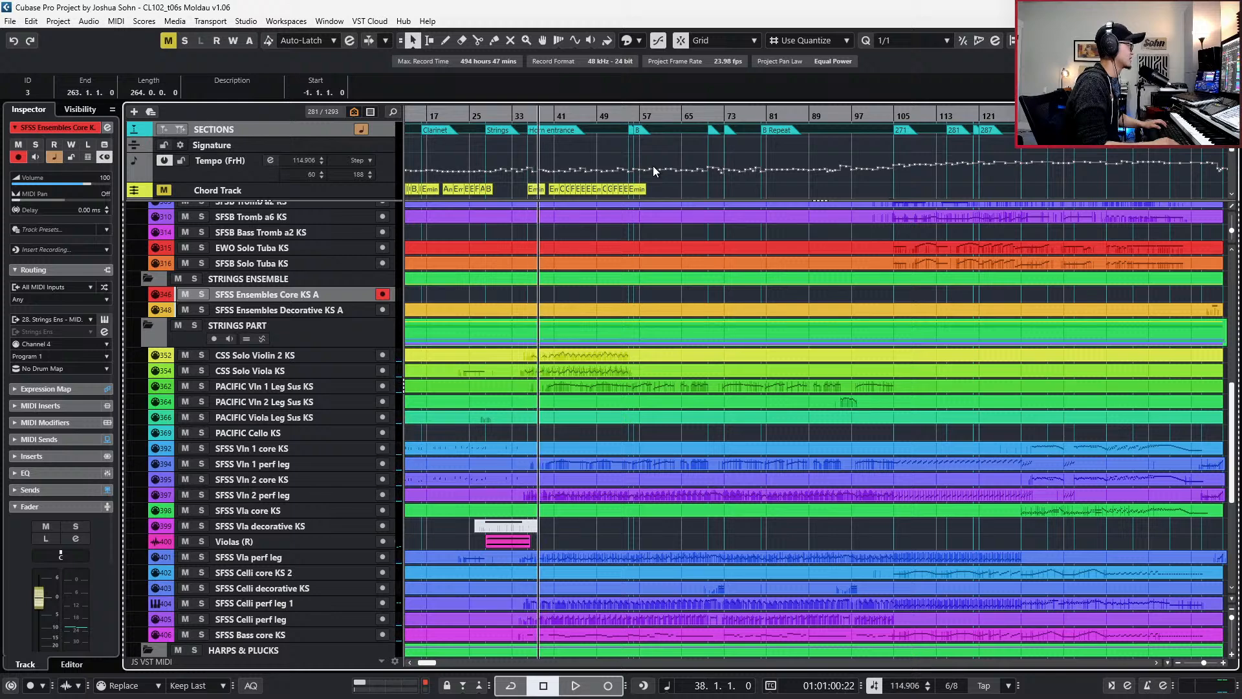
{"action": "key", "text": "KP_Subtract"}
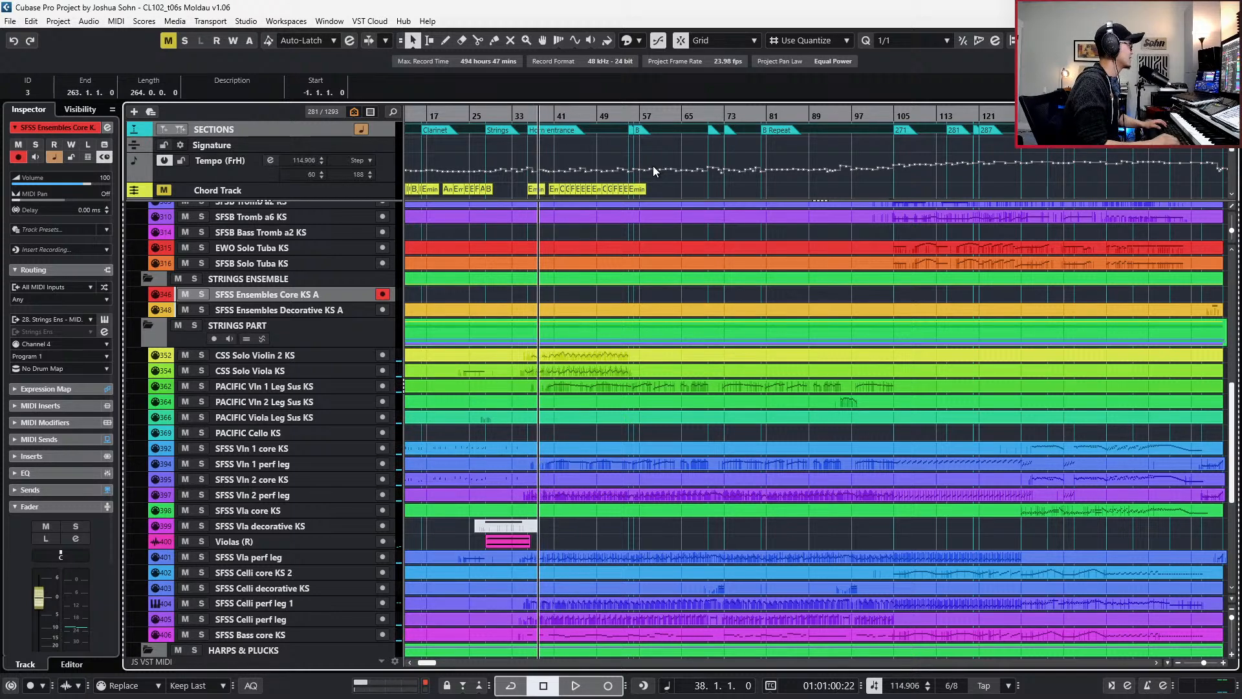
{"action": "key", "text": "KP_Add"}
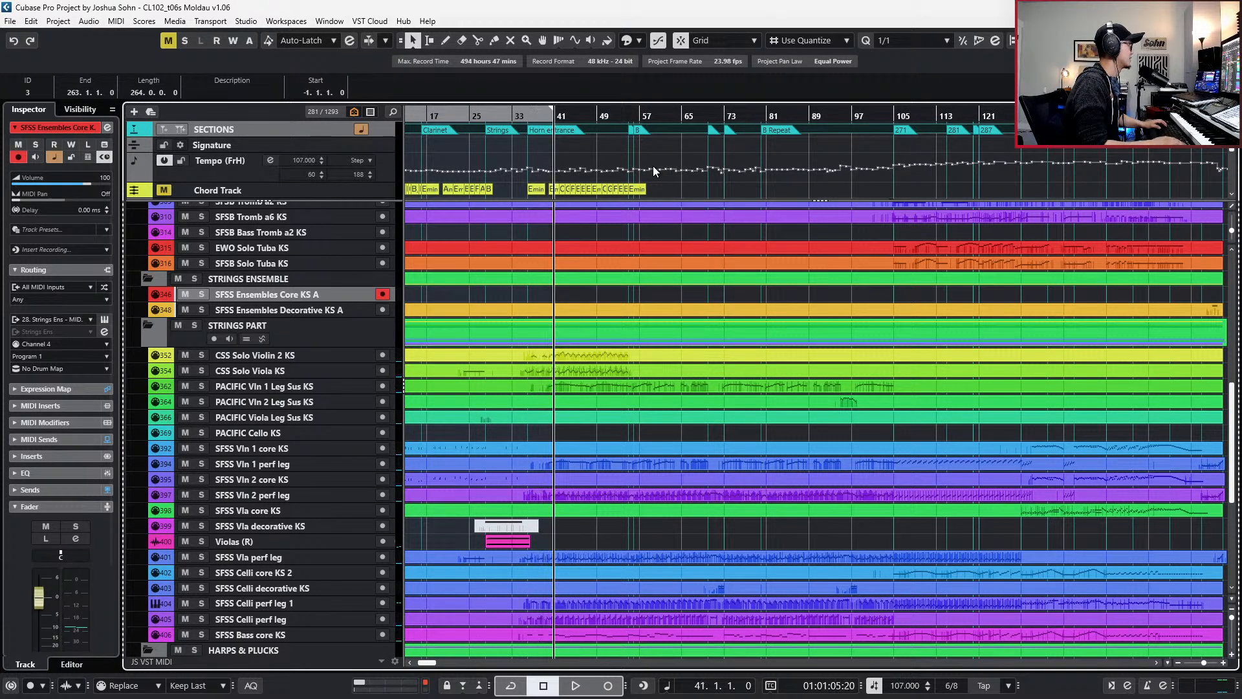
{"action": "key", "text": "KP_Add"}
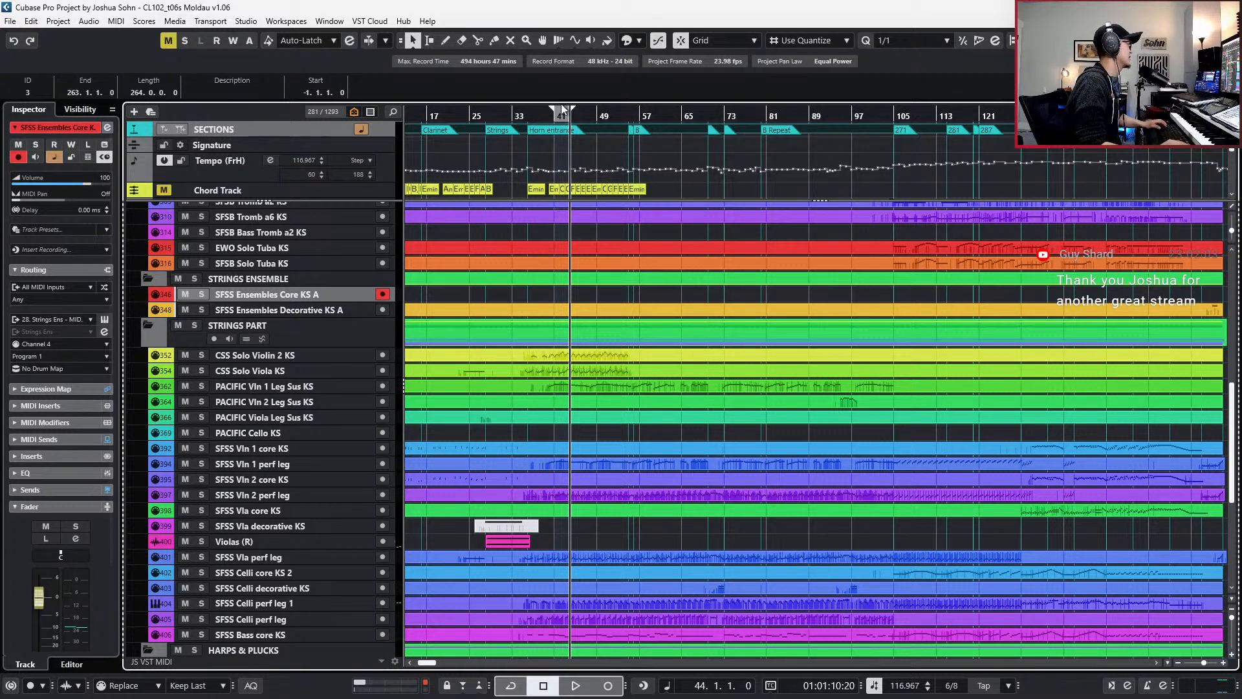
{"action": "scroll", "coordinate": [558, 110], "scroll_direction": "up", "scroll_amount": 2}
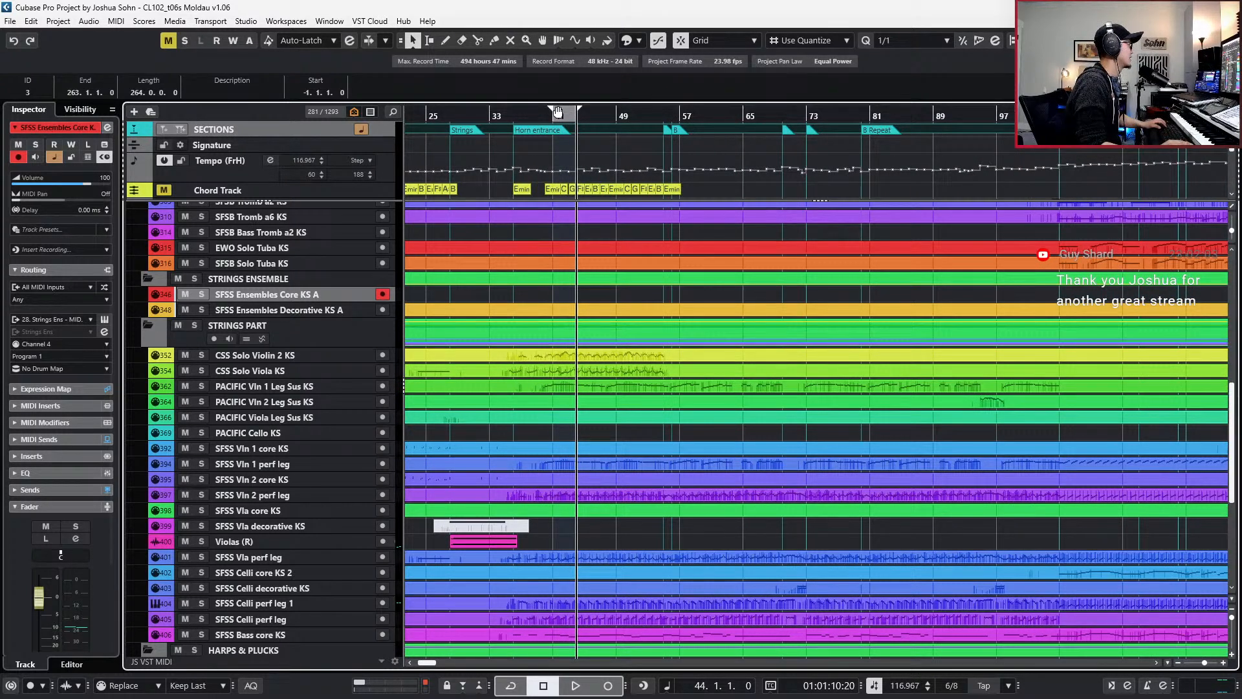
{"action": "key", "text": "KP_Subtract"}
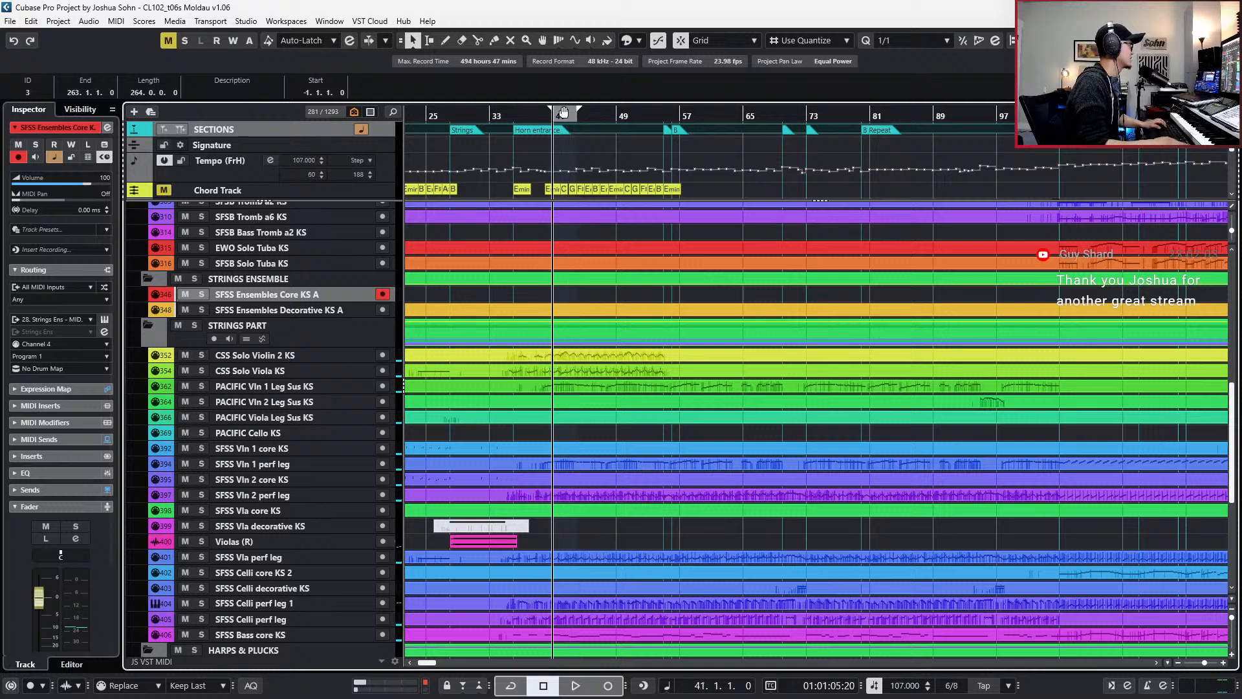
{"action": "key", "text": "space"}
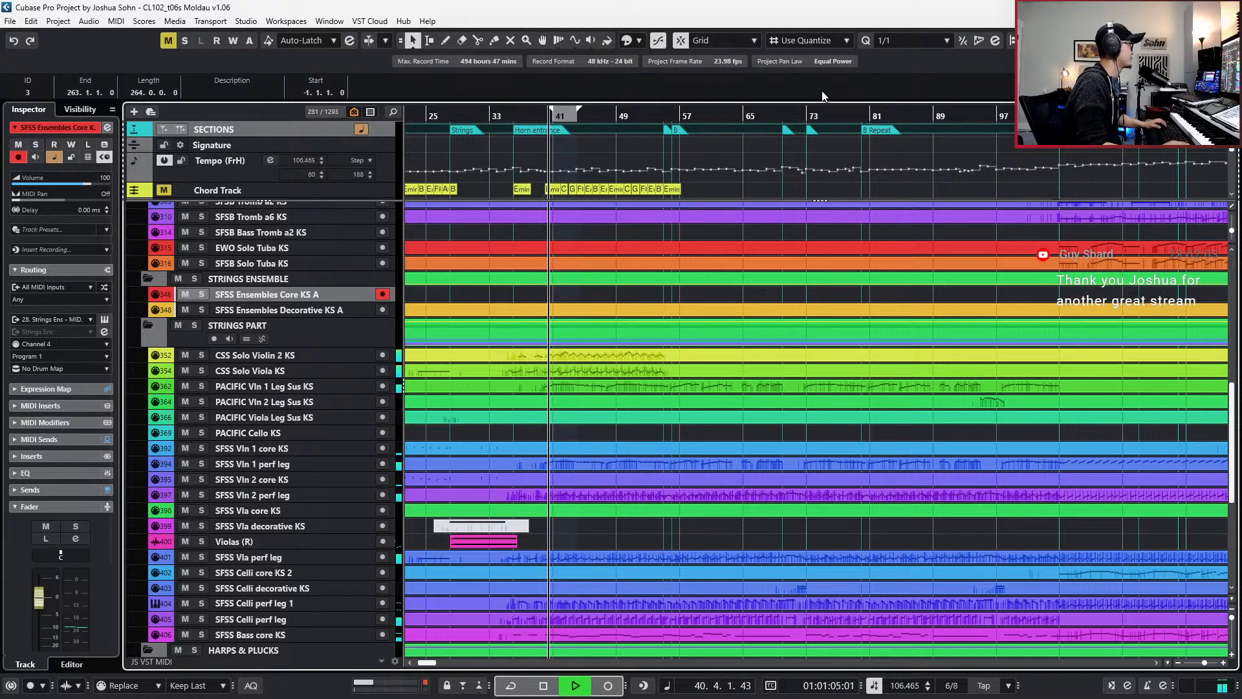
{"action": "key", "text": "space"}
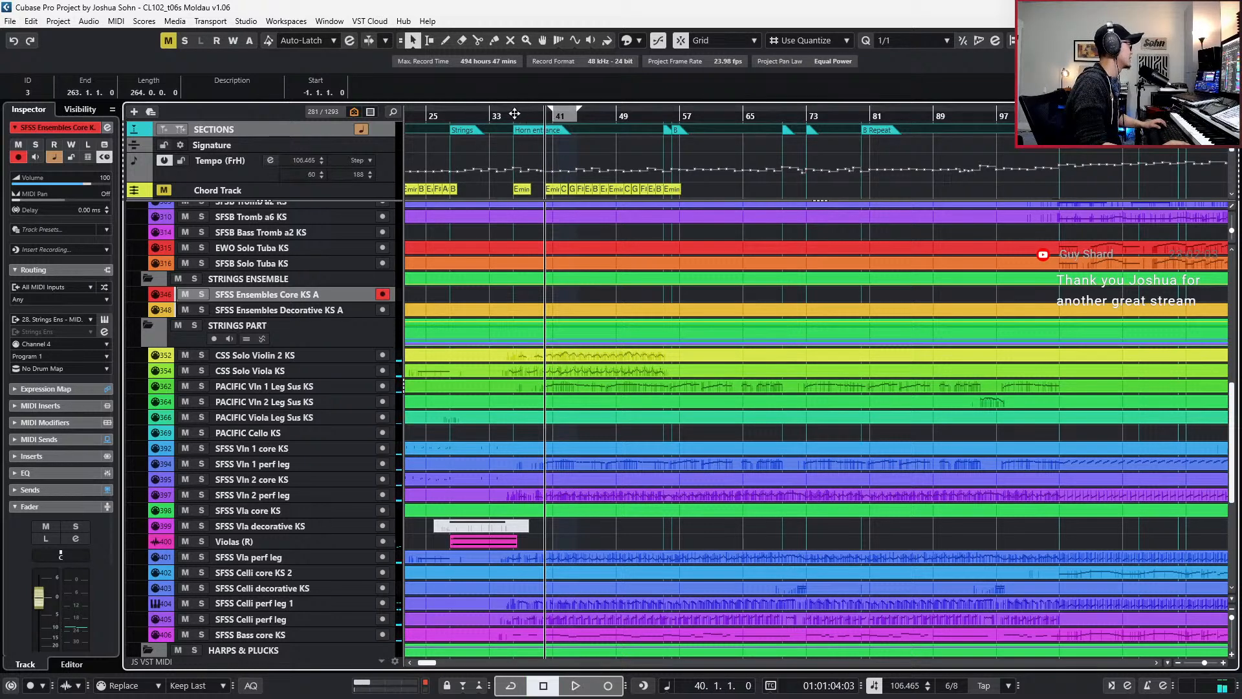
- Shift the playhead through the passage after the Horn entrance and bring it back to bar 36
{"action": "left_click", "coordinate": [552, 107]}
{"action": "key", "text": "KP_Add"}
{"action": "key", "text": "KP_Add"}
{"action": "key", "text": "KP_Add"}
{"action": "key", "text": "ctrl+KP_2"}
{"action": "key", "text": "KP_Subtract"}
{"action": "key", "text": "KP_Subtract"}
{"action": "key", "text": "KP_Subtract"}
{"action": "key", "text": "KP_Subtract"}
{"action": "key", "text": "KP_Subtract"}
{"action": "key", "text": "KP_Add"}
{"action": "key", "text": "KP_Add"}
{"action": "key", "text": "KP_Add"}
{"action": "key", "text": "KP_Add"}
{"action": "key", "text": "KP_Add"}
{"action": "key", "text": "KP_Add"}
{"action": "key", "text": "KP_Add"}
{"action": "key", "text": "ctrl+KP_1"}
{"action": "key", "text": "KP_Add"}
{"action": "key", "text": "KP_Add"}
{"action": "key", "text": "KP_Add"}
{"action": "key", "text": "KP_Add"}
{"action": "key", "text": "KP_Add"}
{"action": "key", "text": "KP_Add"}
{"action": "key", "text": "ctrl+KP_2"}
{"action": "key", "text": "KP_Subtract"}
{"action": "key", "text": "KP_Subtract"}
{"action": "key", "text": "KP_Subtract"}
{"action": "key", "text": "KP_Subtract"}
{"action": "key", "text": "KP_Subtract"}
{"action": "key", "text": "KP_Subtract"}
{"action": "key", "text": "KP_Subtract"}
{"action": "key", "text": "KP_Subtract"}
{"action": "key", "text": "KP_Subtract"}
{"action": "key", "text": "KP_Subtract"}
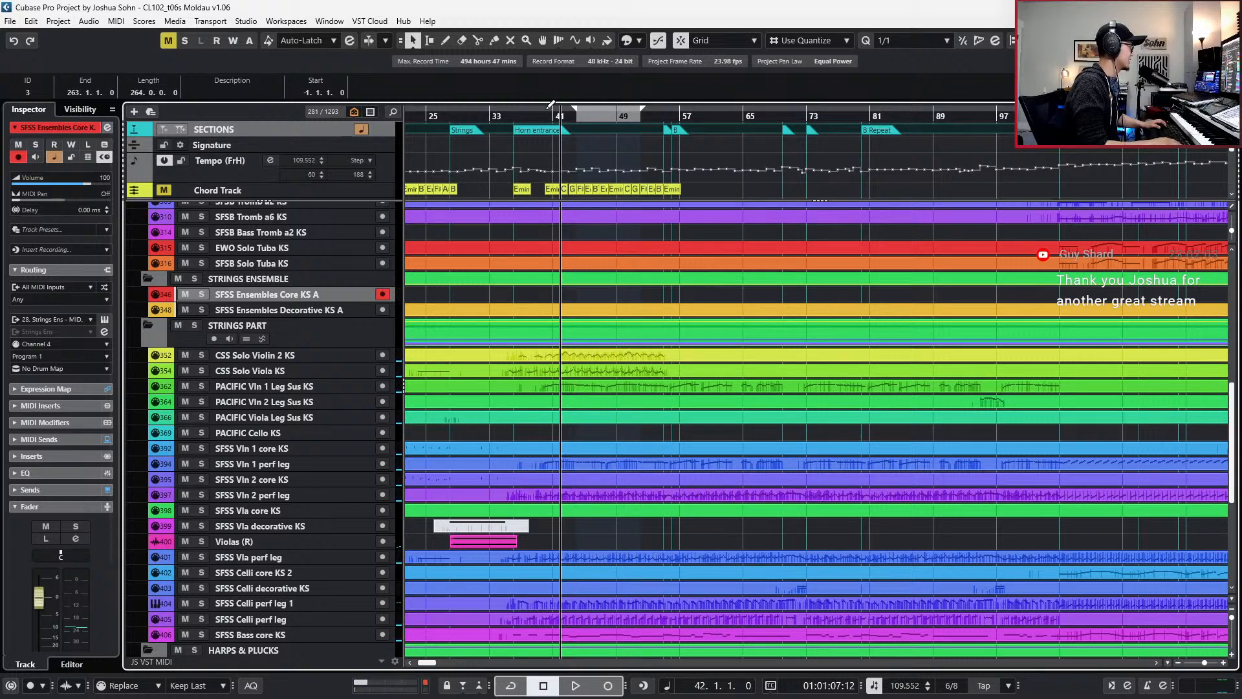
{"action": "key", "text": "ctrl+KP_2"}
{"action": "key", "text": "KP_Subtract"}
{"action": "key", "text": "KP_Subtract"}
{"action": "key", "text": "KP_Subtract"}
{"action": "key", "text": "KP_Subtract"}
{"action": "key", "text": "KP_Subtract"}
{"action": "key", "text": "KP_Subtract"}
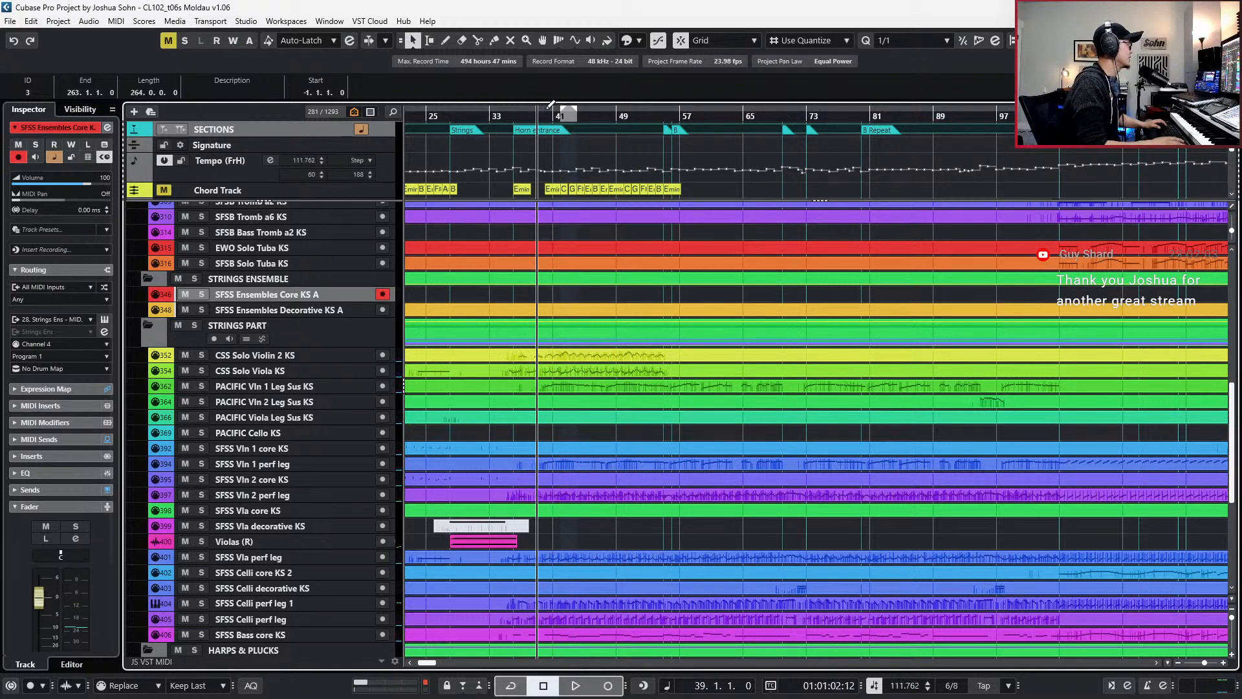
{"action": "key", "text": "ctrl+KP_1"}
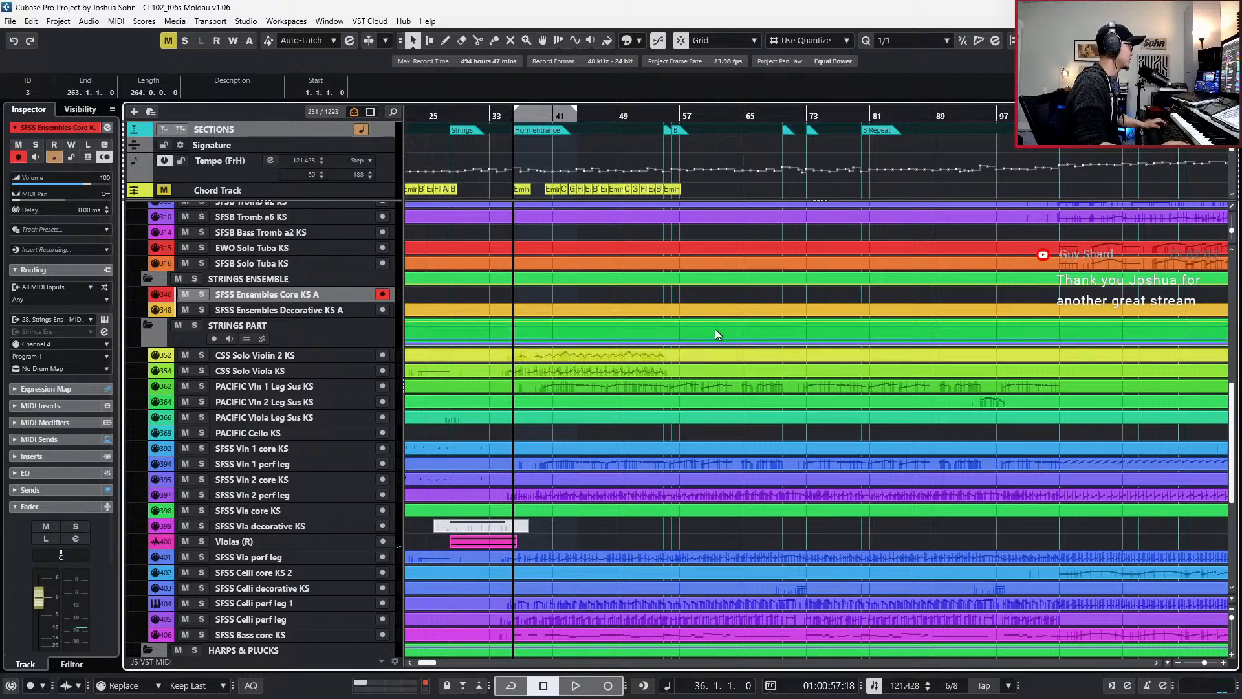
- Relocate the playhead to bar 35, start playback, and show the woodwind and brass tracks
{"action": "key", "text": "g"}
{"action": "key", "text": "g"}
{"action": "key", "text": "g"}
{"action": "key", "text": "KP_Add"}
{"action": "key", "text": "KP_Subtract"}
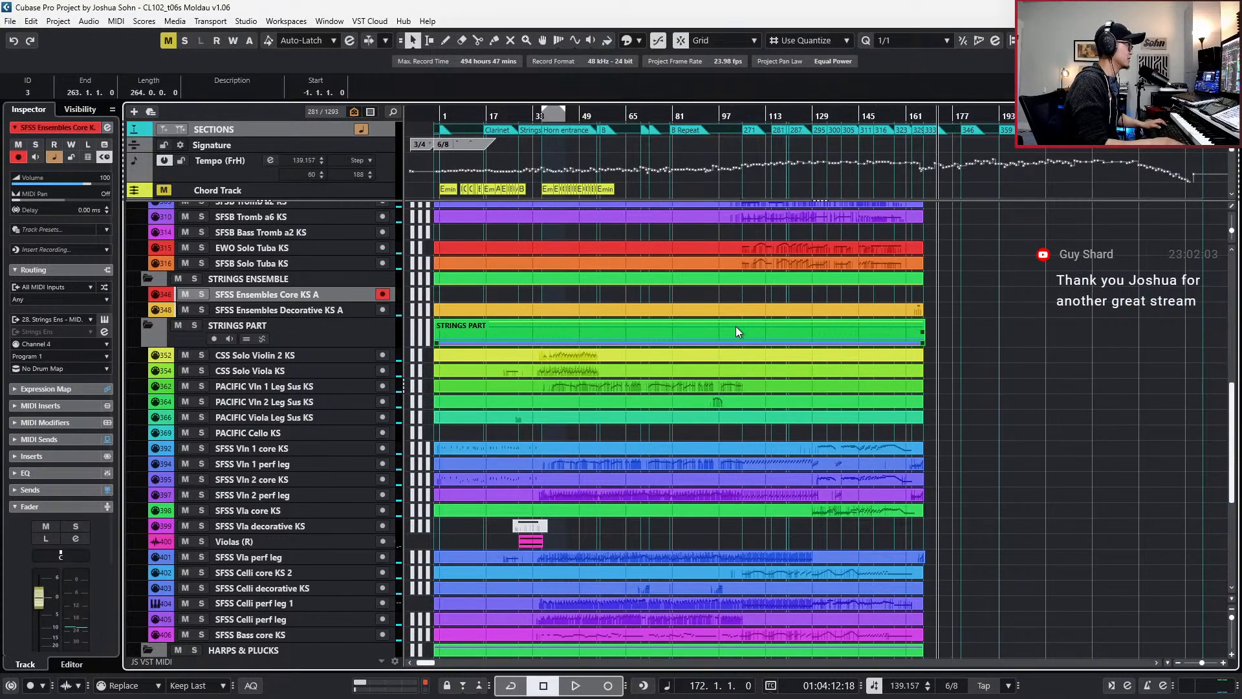
{"action": "key", "text": "ctrl+KP_2"}
{"action": "key", "text": "KP_Subtract"}
{"action": "key", "text": "KP_Subtract"}
{"action": "key", "text": "KP_Subtract"}
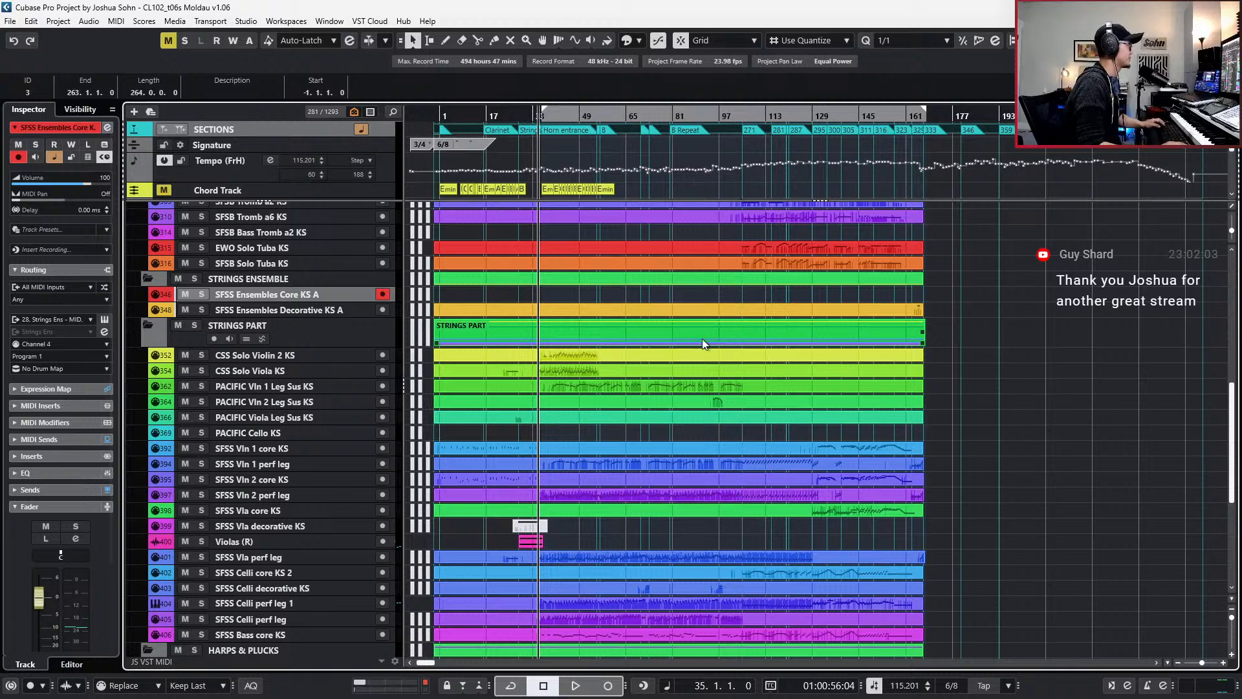
{"action": "scroll", "coordinate": [666, 310], "scroll_direction": "up", "scroll_amount": 3, "text": "ctrl"}
{"action": "scroll", "coordinate": [605, 277], "scroll_direction": "up", "scroll_amount": 8}
{"action": "key", "text": "KP_Enter"}
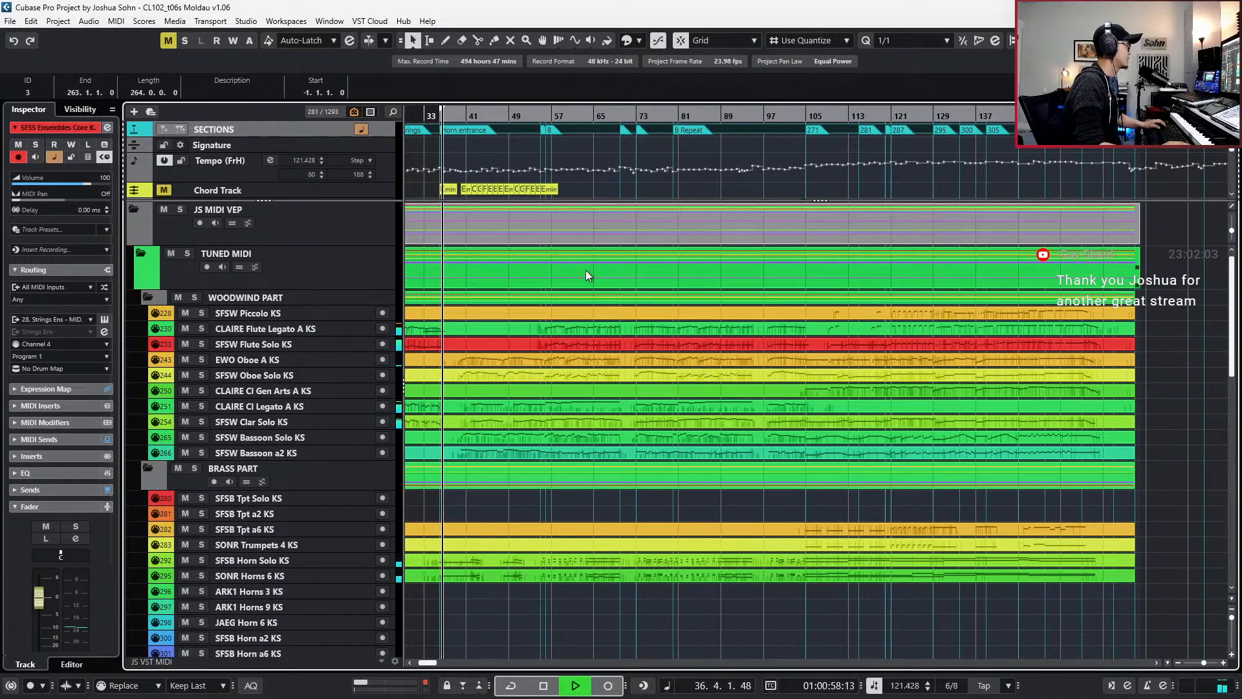
- Open all parts in the TUNED MIDI folder together in the Key Editor and hide the controller lanes
{"action": "scroll", "coordinate": [587, 262], "scroll_direction": "down", "scroll_amount": 2, "text": "ctrl"}
{"action": "left_click", "coordinate": [587, 216]}
{"action": "double_click", "coordinate": [588, 216]}
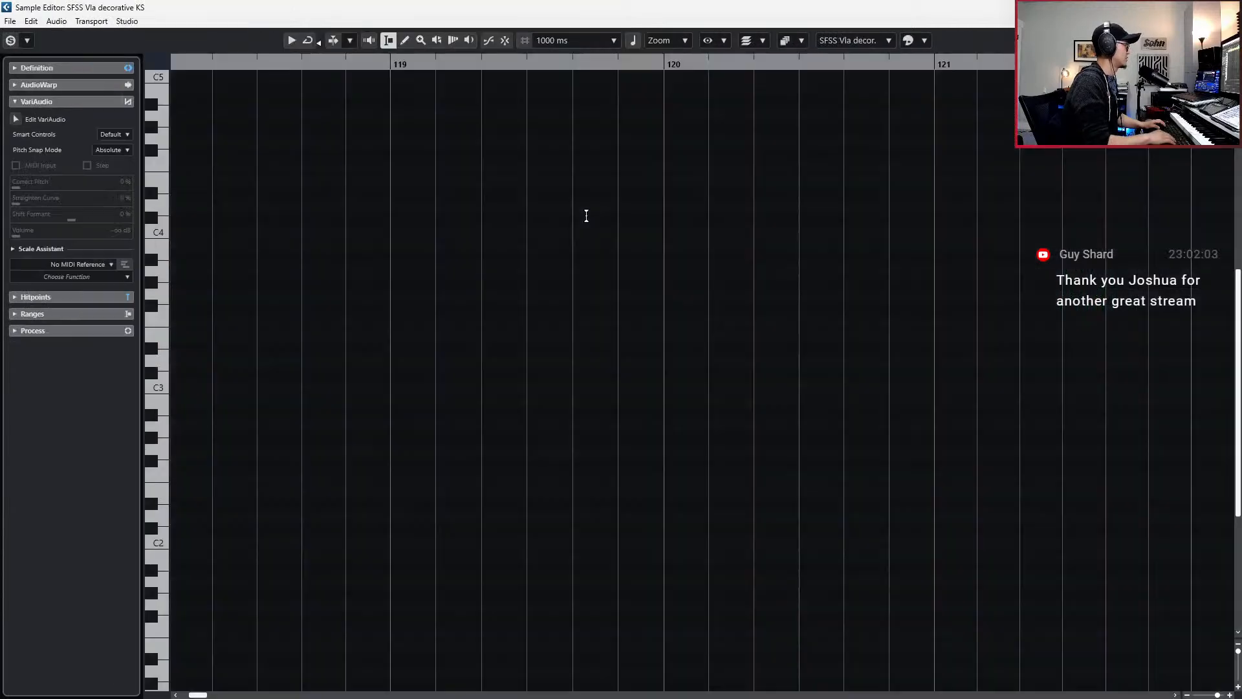
{"action": "scroll", "coordinate": [703, 318], "scroll_direction": "down", "scroll_amount": 2, "text": "ctrl"}
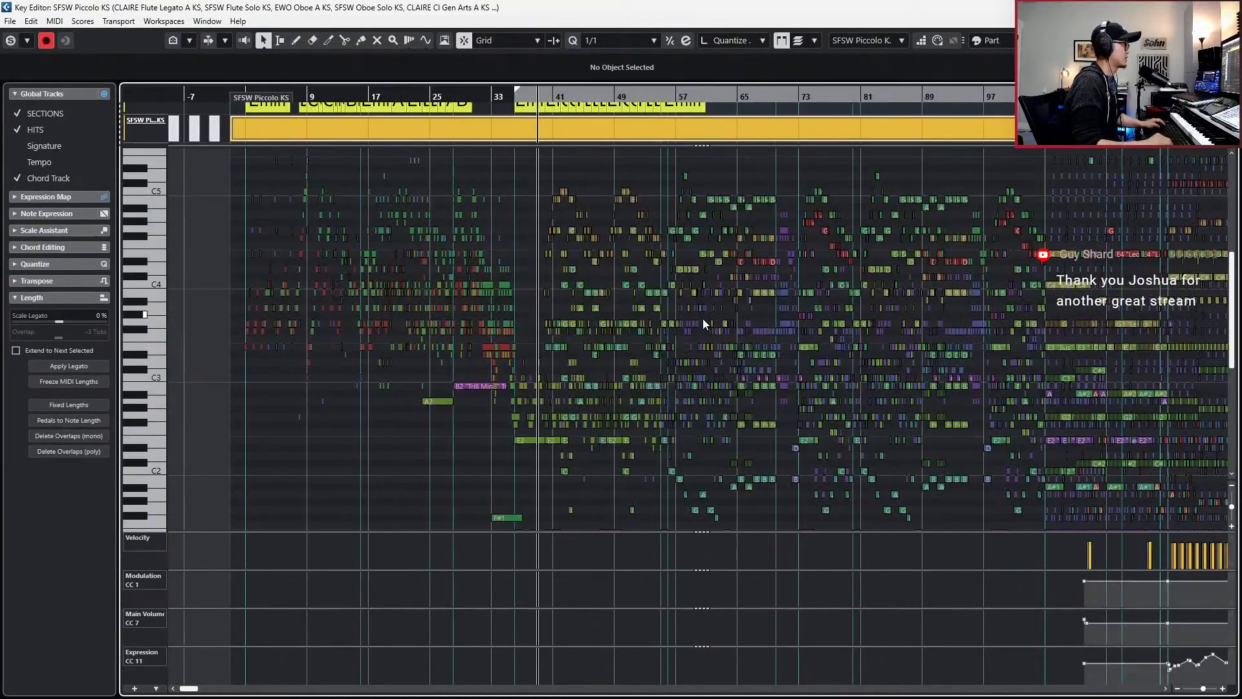
{"action": "key", "text": "alt+l"}
- Follow the playback of all instrument notes in the Key Editor from about bar 40 through bar 167
{"action": "scroll", "coordinate": [677, 312], "scroll_direction": "right", "scroll_amount": 2}
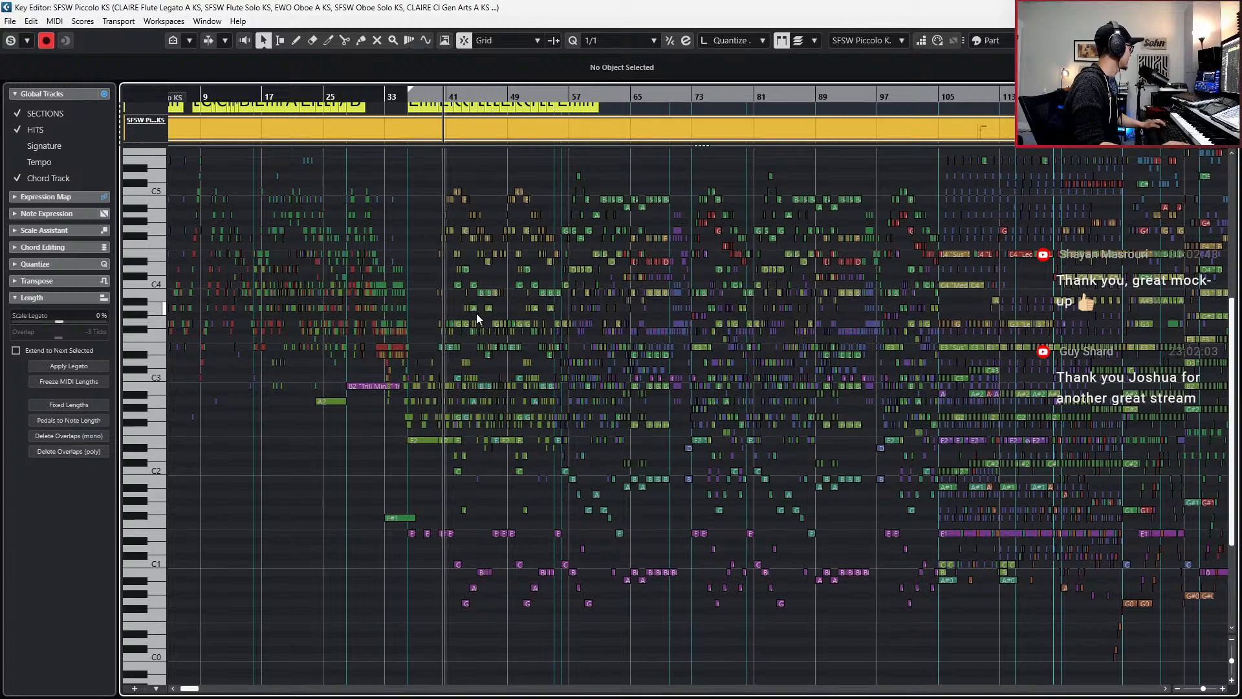
{"action": "scroll", "coordinate": [480, 312], "scroll_direction": "up", "scroll_amount": 5, "text": "ctrl"}
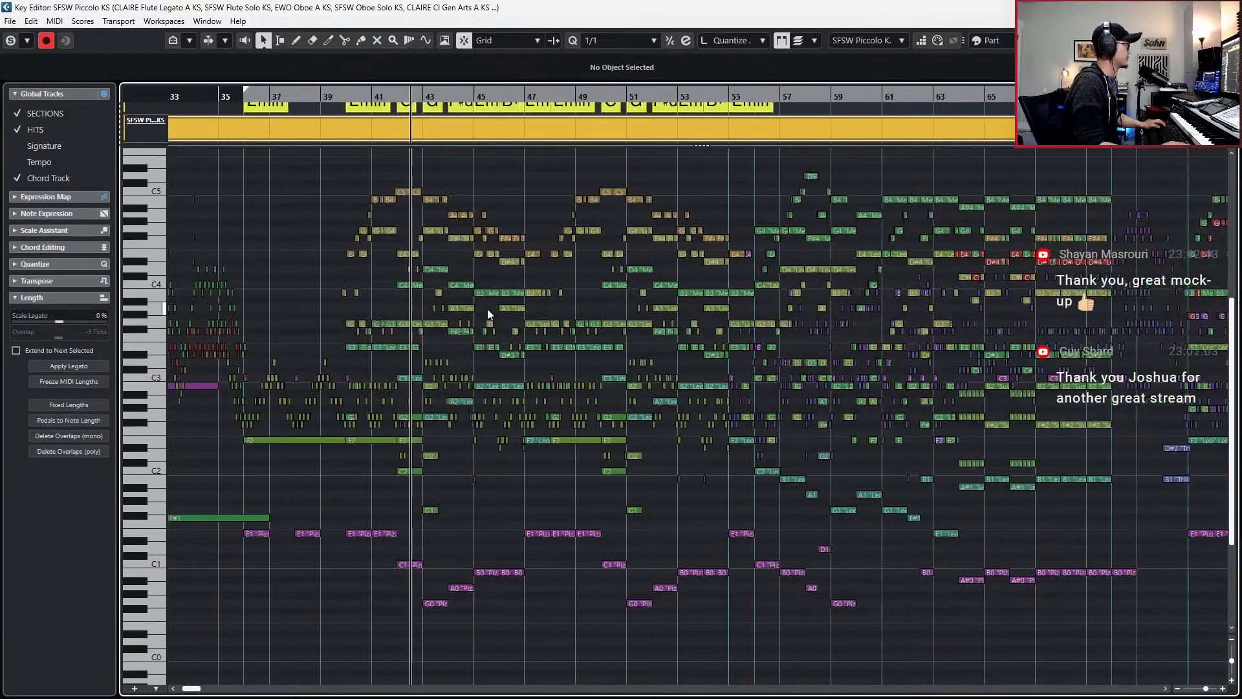
{"action": "scroll", "coordinate": [487, 309], "scroll_direction": "up", "scroll_amount": 5, "text": "ctrl"}
{"action": "scroll", "coordinate": [487, 308], "scroll_direction": "up", "scroll_amount": 4}
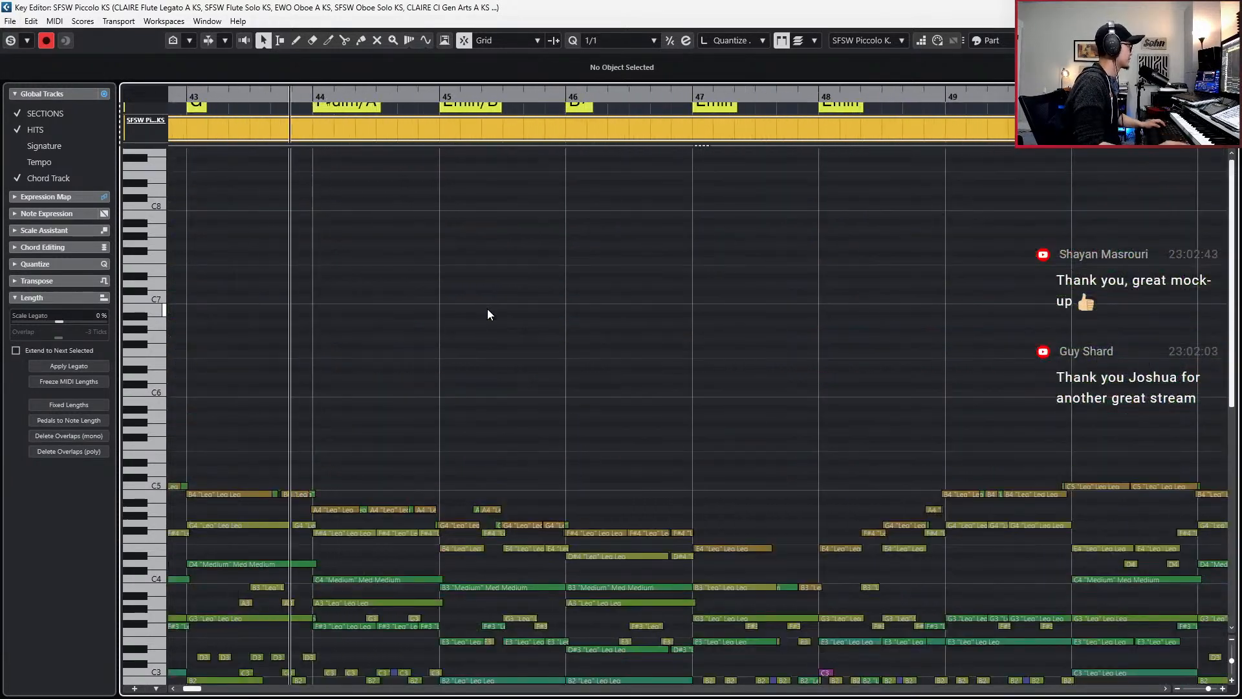
{"action": "scroll", "coordinate": [487, 309], "scroll_direction": "down", "scroll_amount": 4}
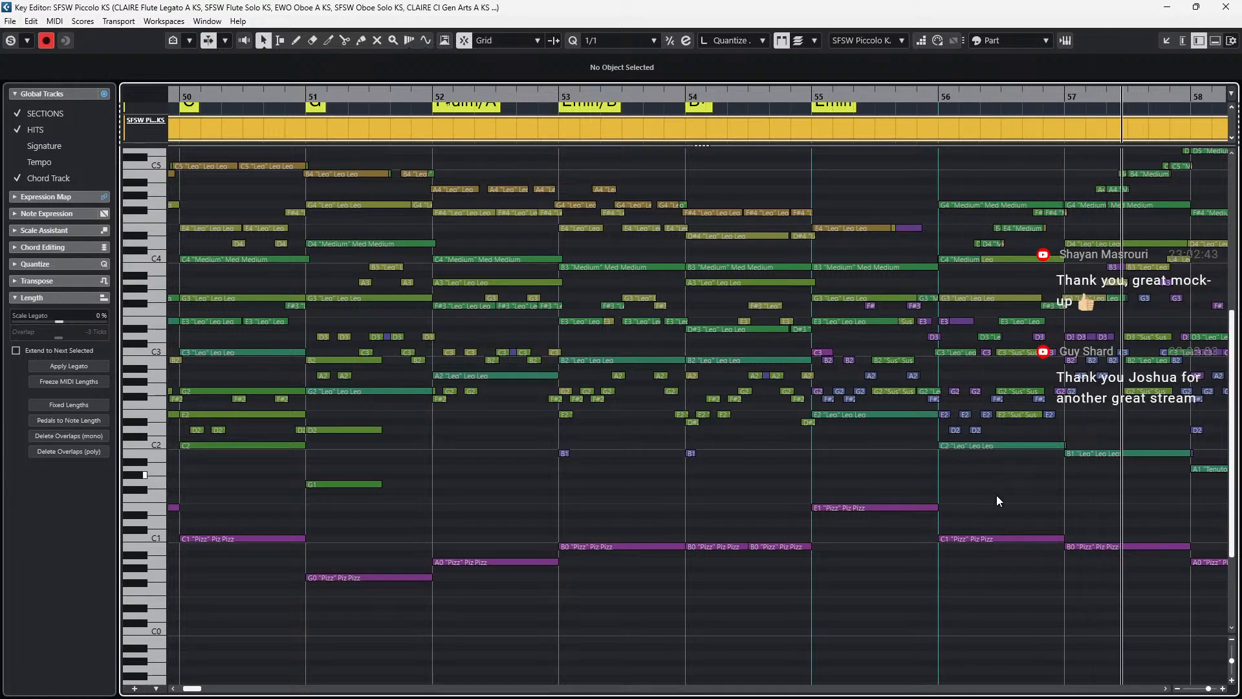
{"action": "scroll", "coordinate": [1216, 496], "scroll_direction": "up", "scroll_amount": 1}
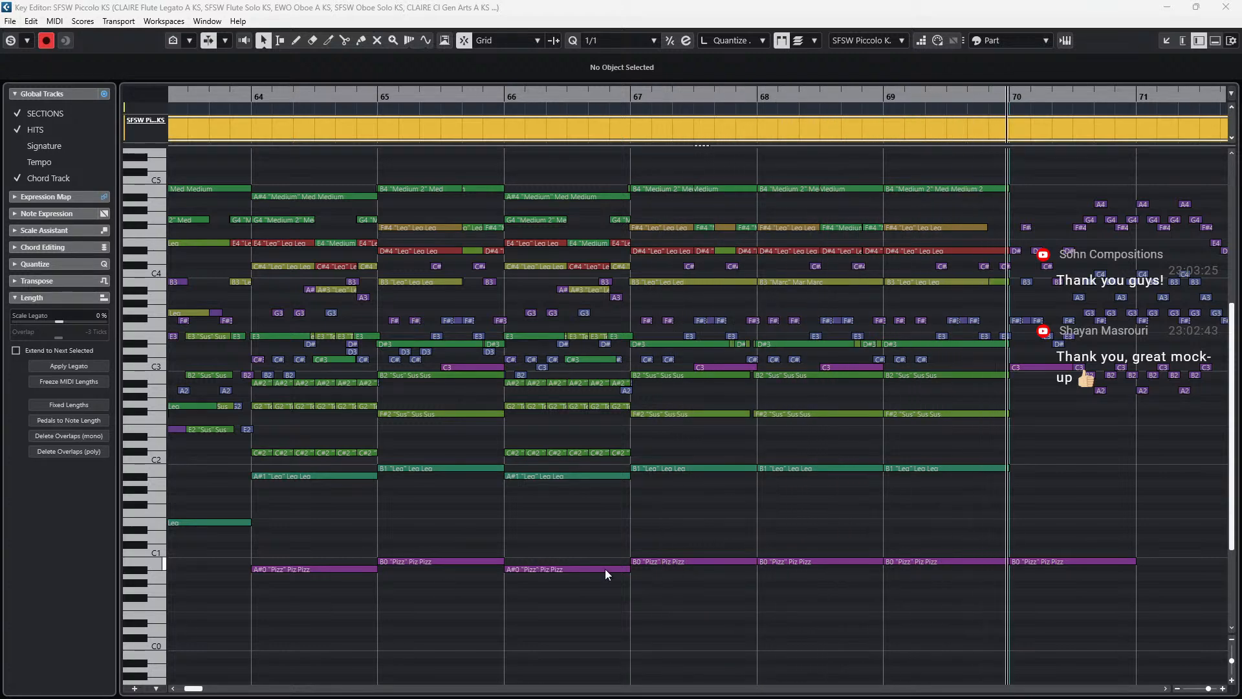
{"action": "left_click", "coordinate": [846, 535]}
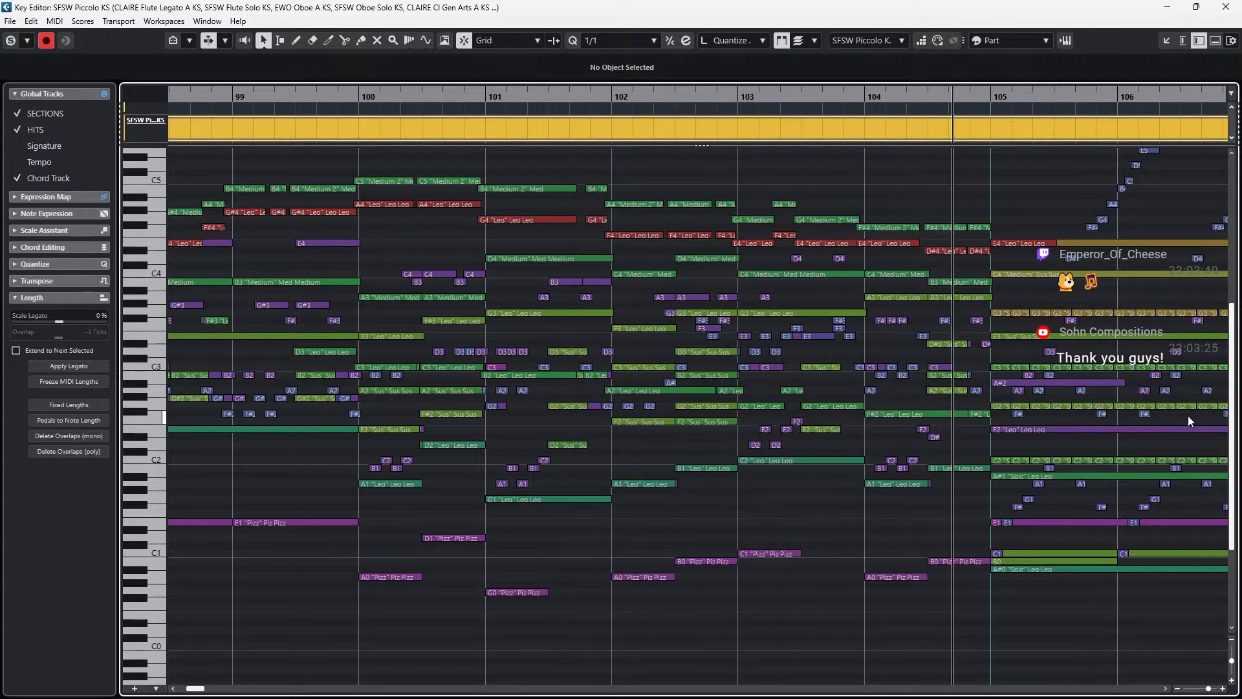
{"action": "scroll", "coordinate": [1235, 445], "scroll_direction": "up", "scroll_amount": 1}
{"action": "left_click_drag", "start_coordinate": [1234, 442], "coordinate": [1233, 424]}
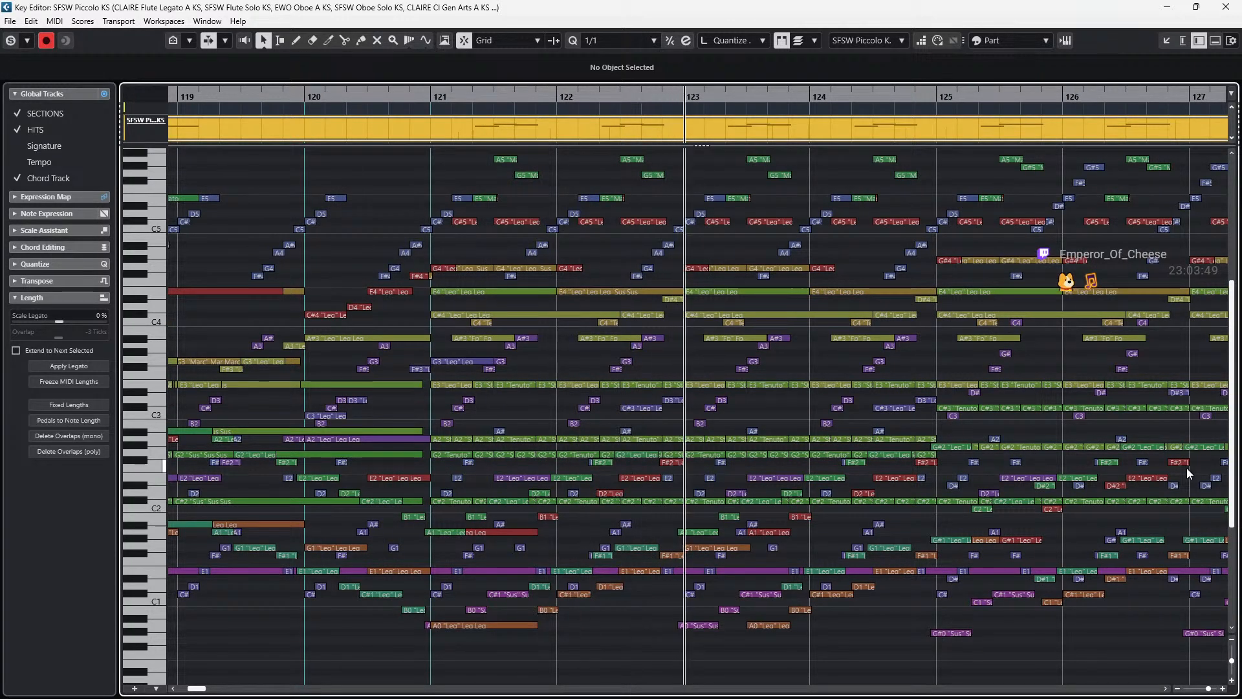
{"action": "left_click", "coordinate": [1159, 626]}
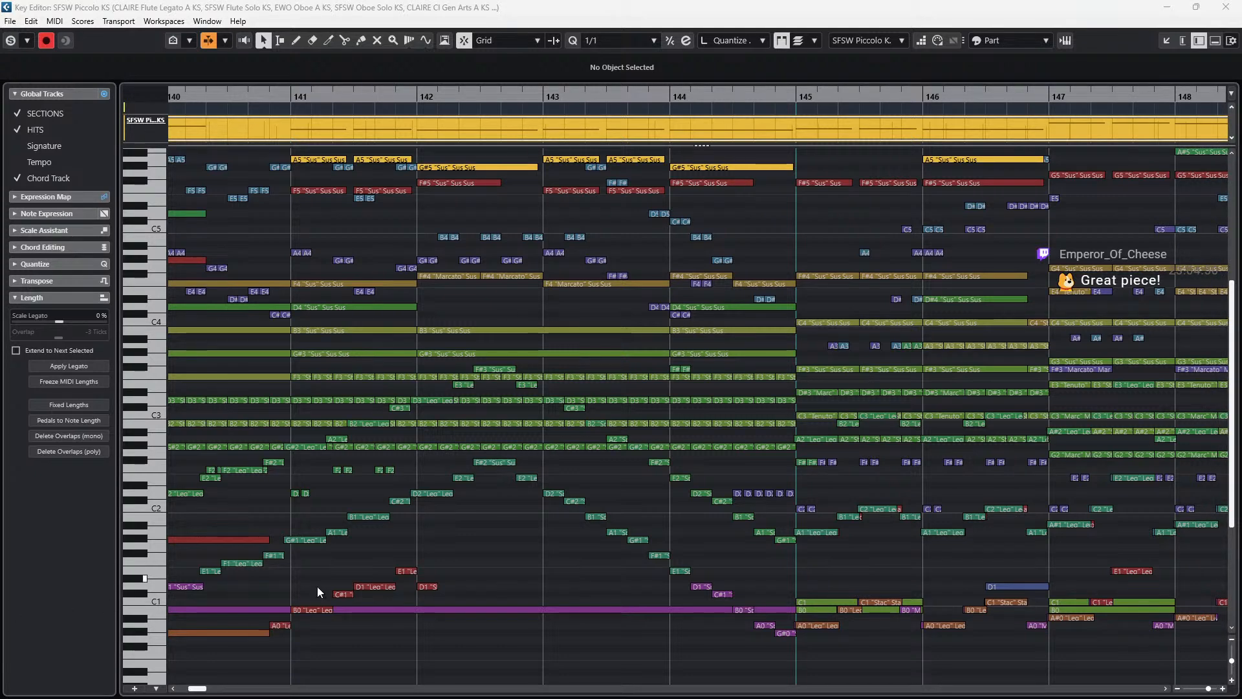
{"action": "left_click", "coordinate": [514, 642]}
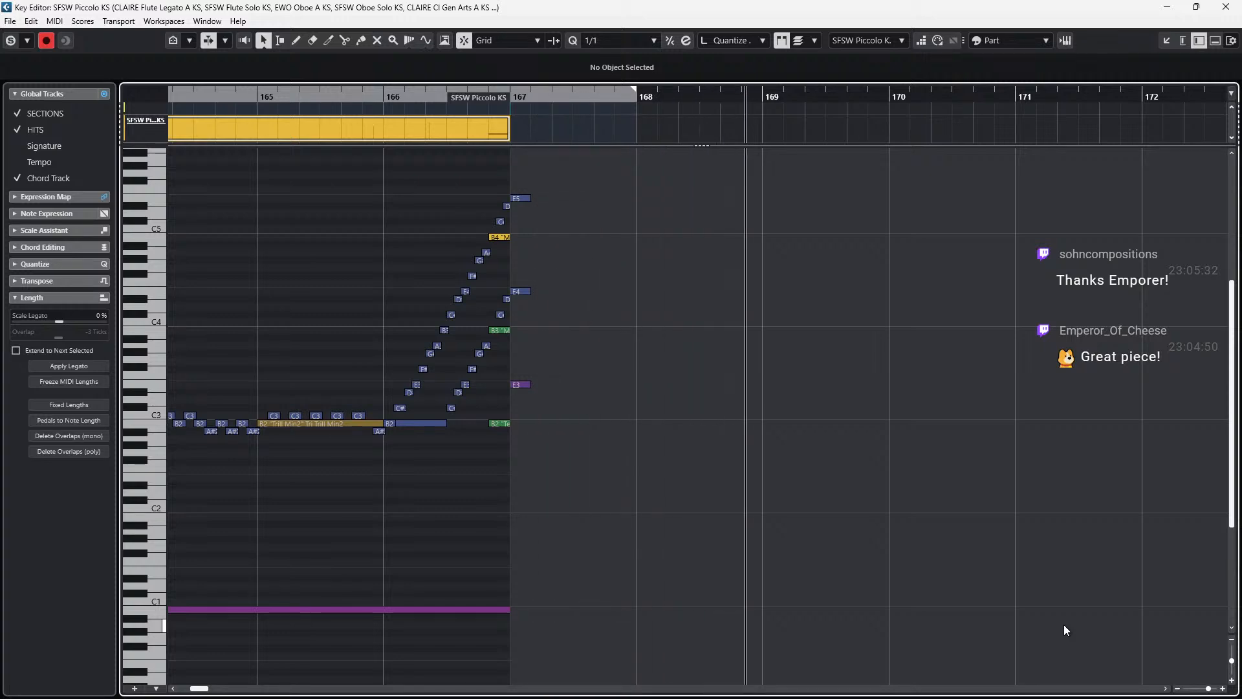
- Stop playback, return from the Key Editor to the project window, and look over the woodwind, brass and string tracks
{"action": "key", "text": "space"}
{"action": "key", "text": "Return"}
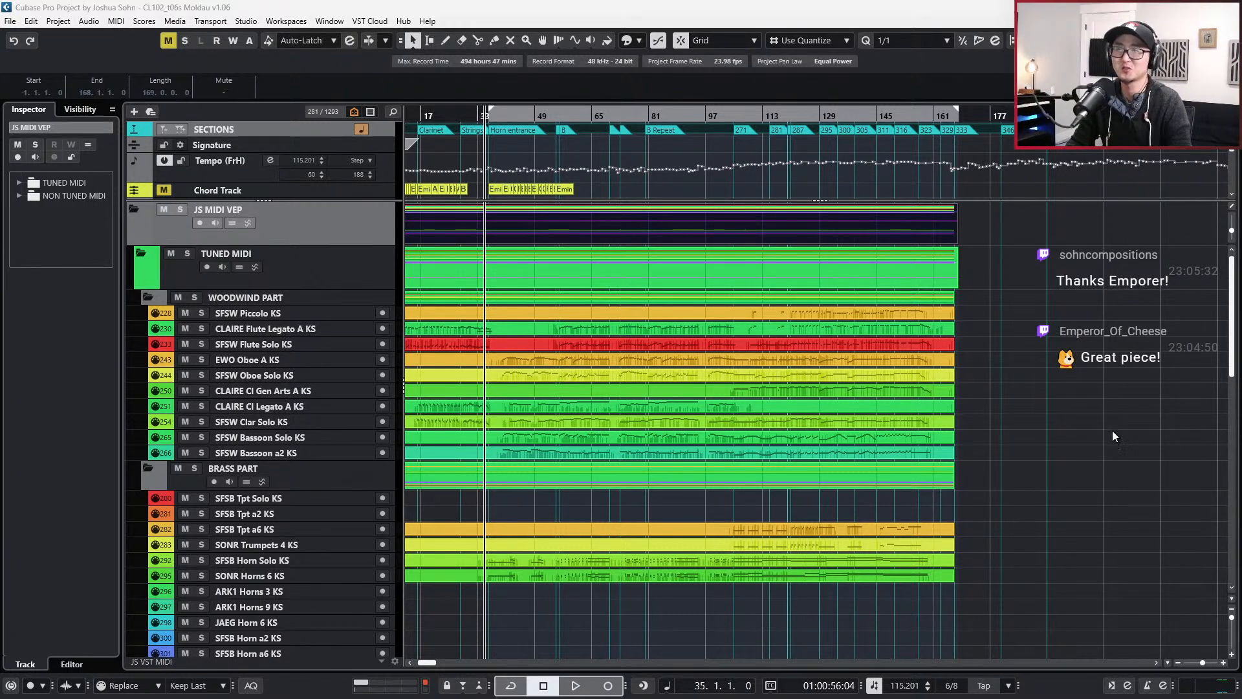
{"action": "scroll", "coordinate": [1086, 343], "scroll_direction": "down", "scroll_amount": 5}
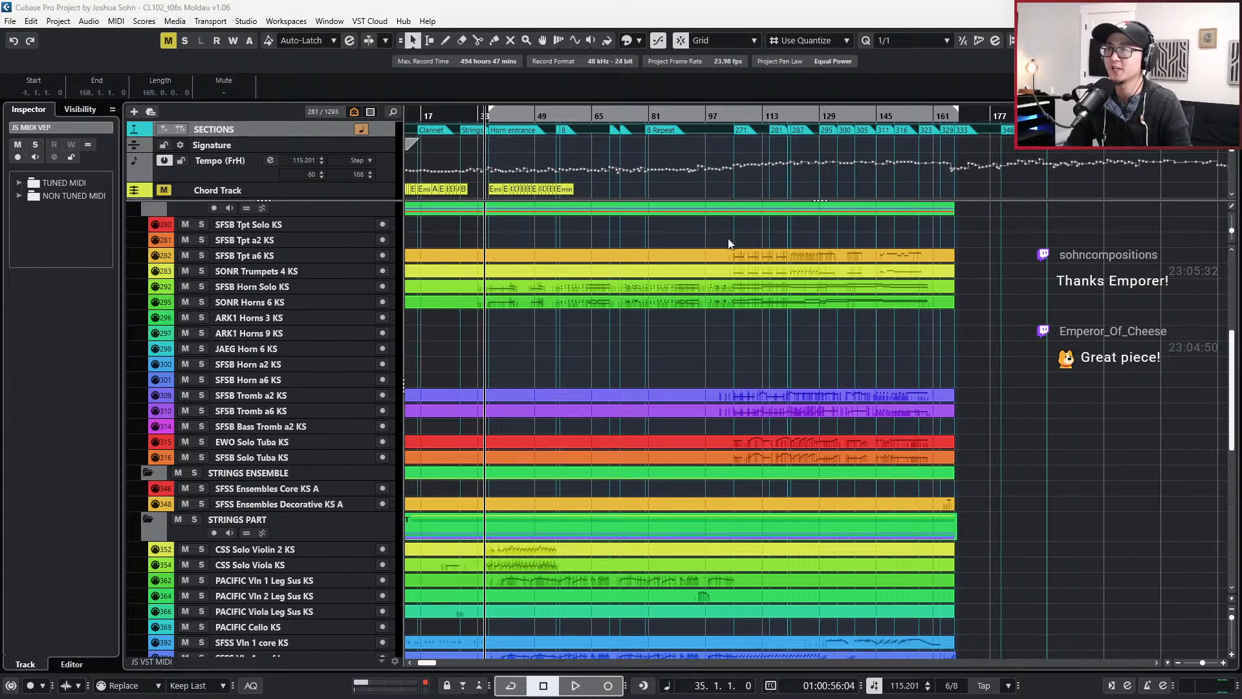
{"action": "scroll", "coordinate": [618, 223], "scroll_direction": "up", "scroll_amount": 2}
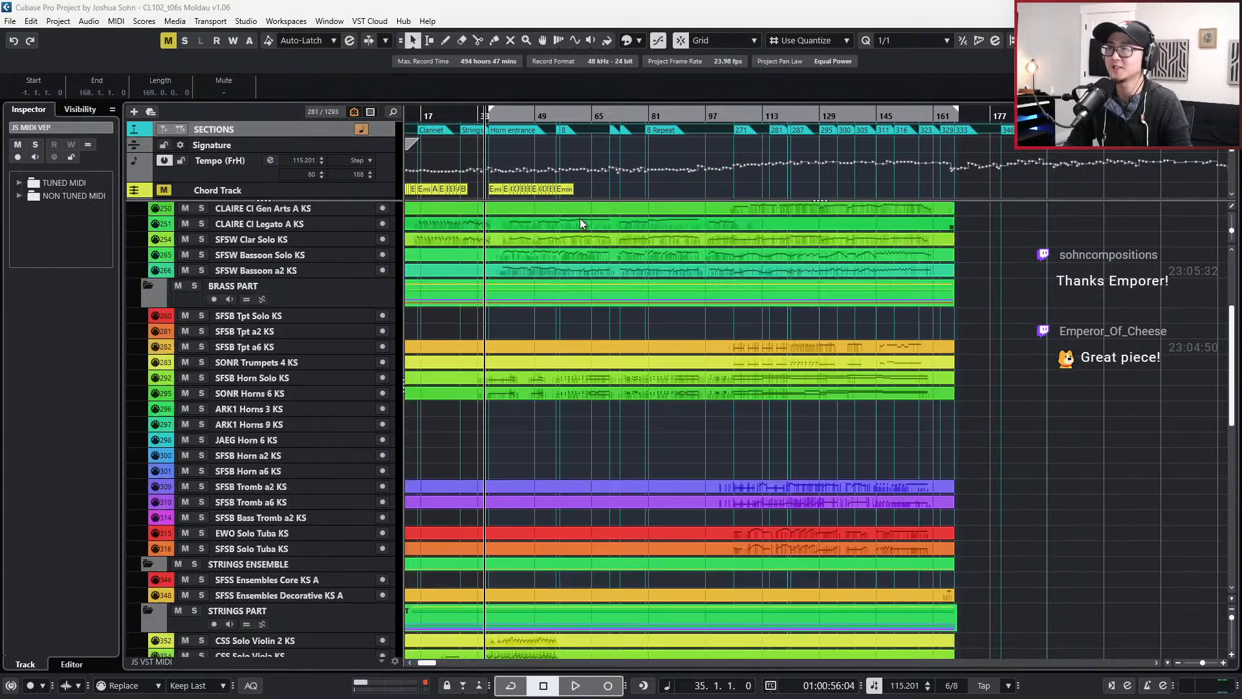
- Select the last E minor chord at bar 55 in the Chord Track and examine the arrangement around it
{"action": "left_click", "coordinate": [557, 189]}
{"action": "scroll", "coordinate": [557, 191], "scroll_direction": "up", "scroll_amount": 3}
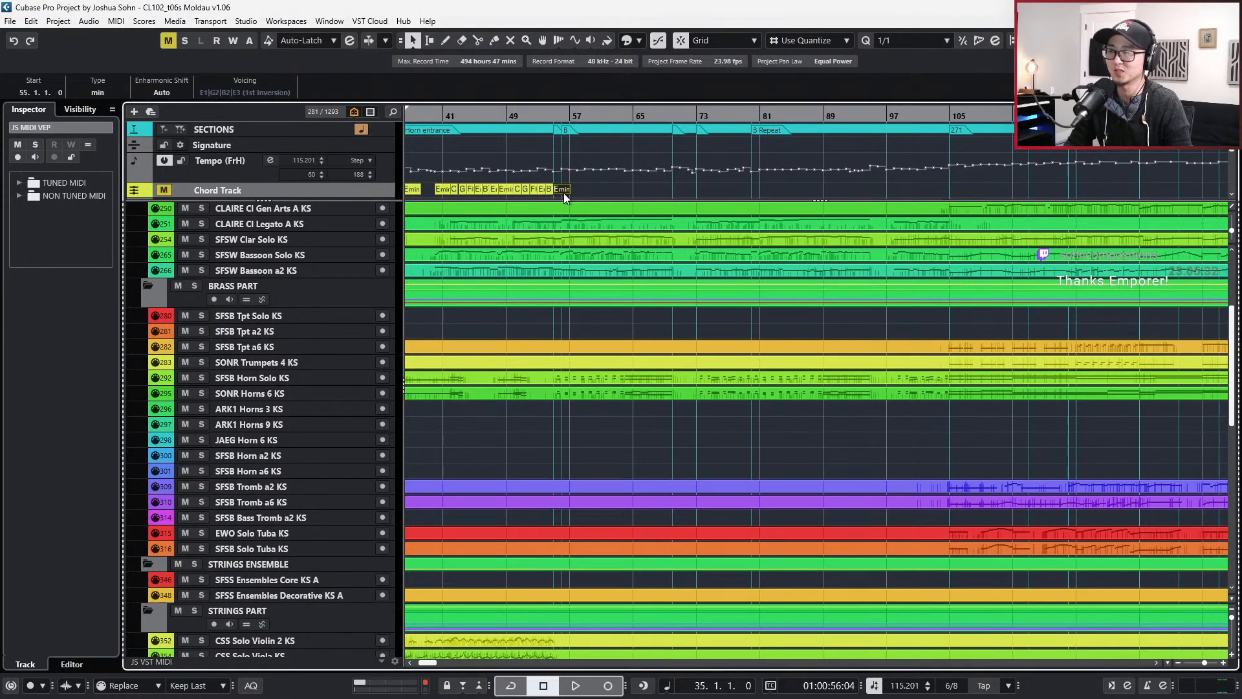
{"action": "scroll", "coordinate": [646, 408], "scroll_direction": "down", "scroll_amount": 1}
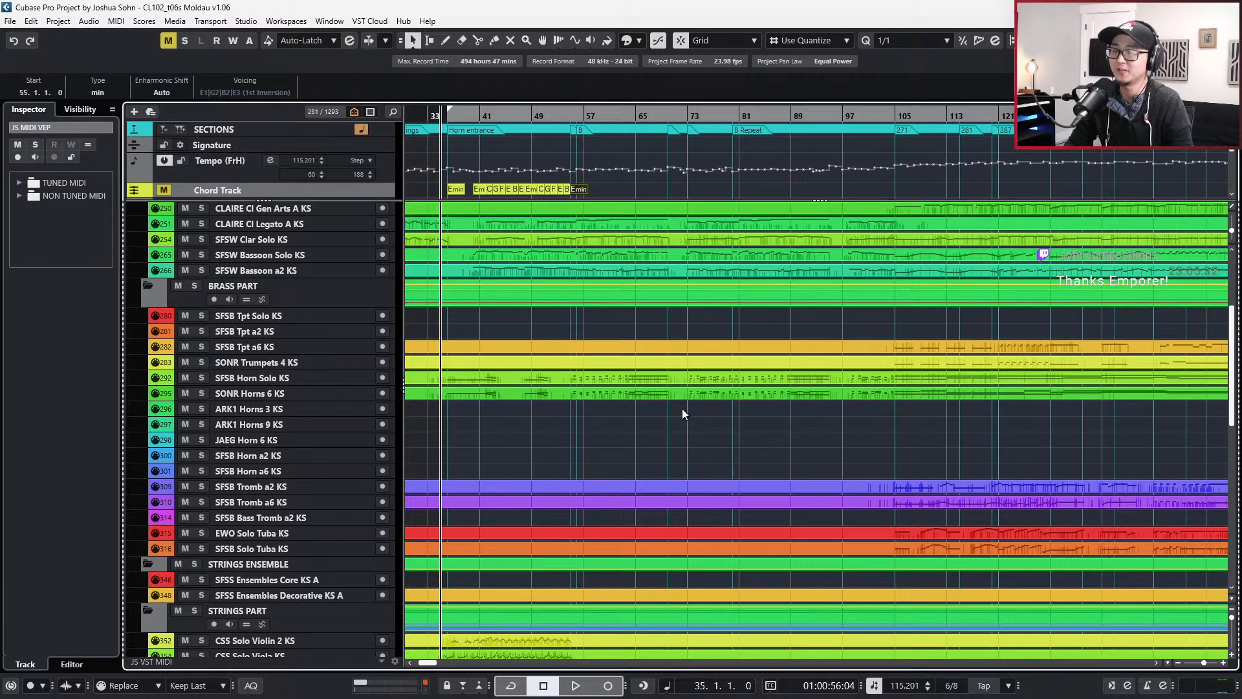
{"action": "scroll", "coordinate": [681, 409], "scroll_direction": "down", "scroll_amount": 1}
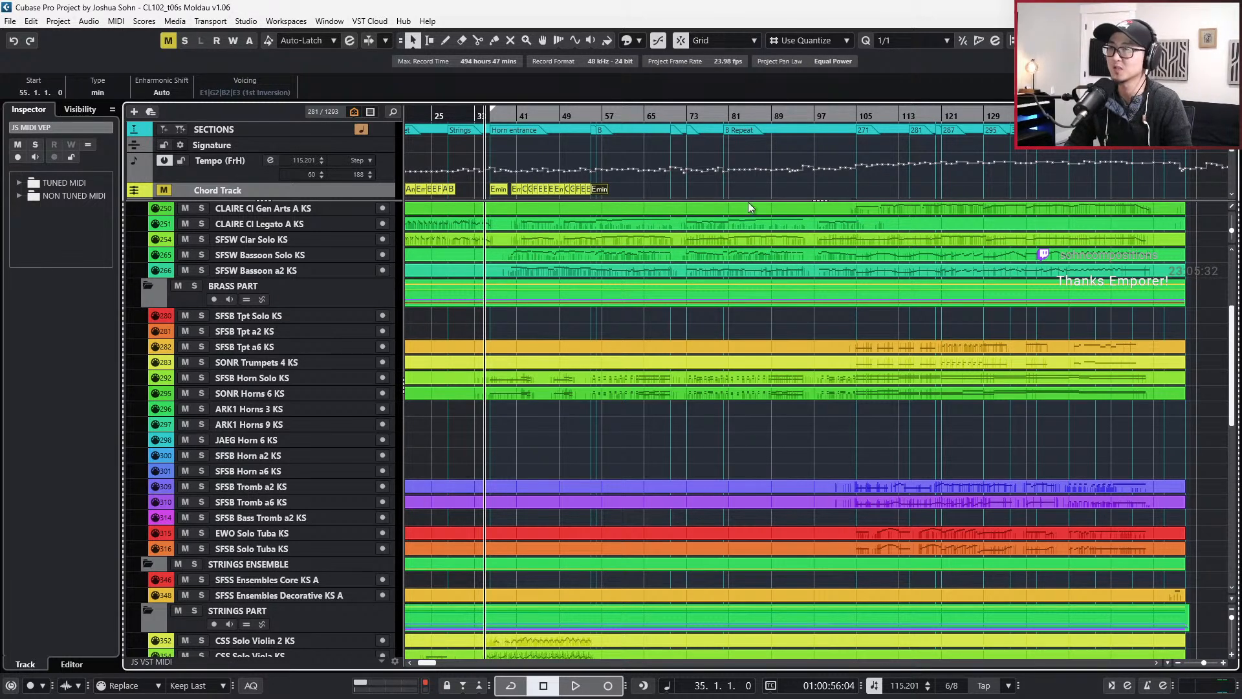
{"action": "scroll", "coordinate": [602, 191], "scroll_direction": "up", "scroll_amount": 3, "text": "ctrl"}
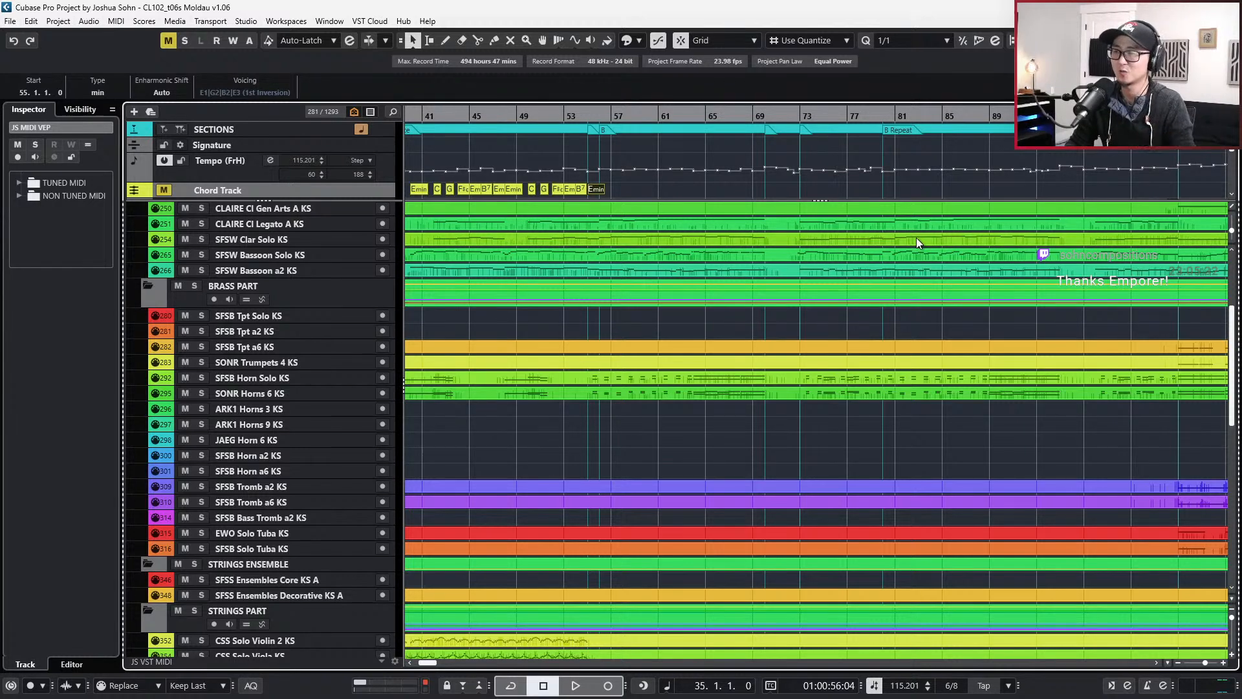
- Move the playhead to bar 56 at the start of the B section and show the full arrangement
{"action": "left_click", "coordinate": [647, 115]}
{"action": "key", "text": "shift+n"}
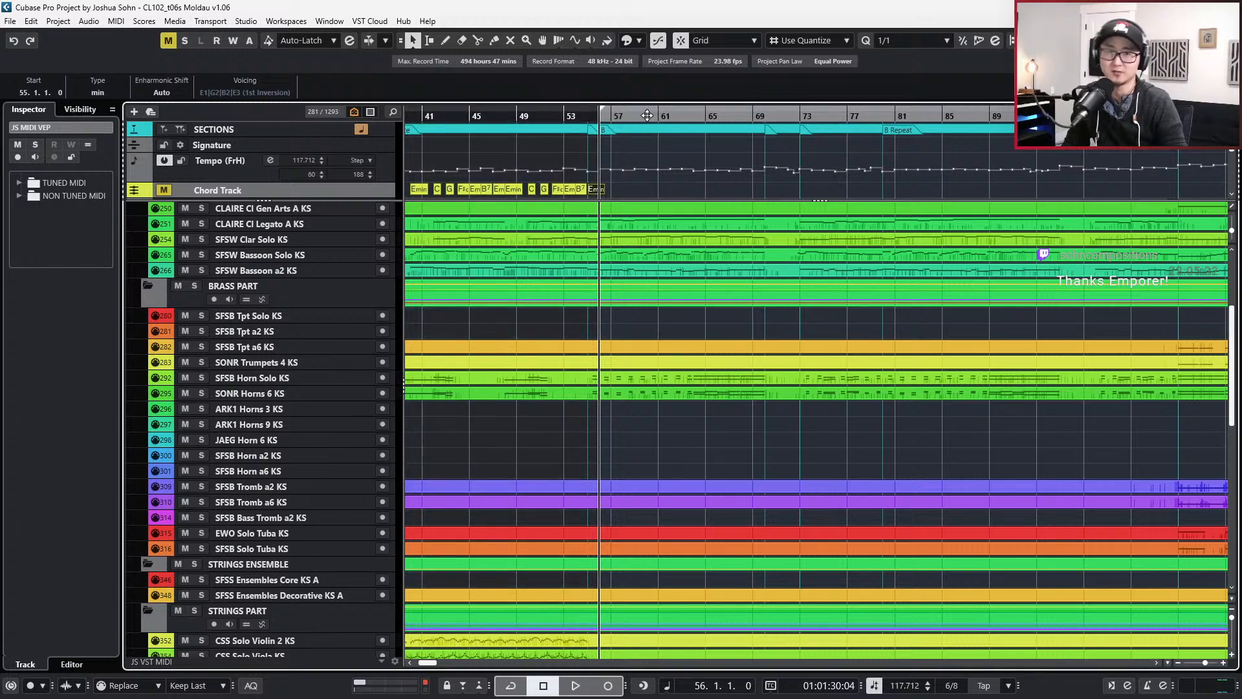
{"action": "scroll", "coordinate": [654, 275], "scroll_direction": "down", "scroll_amount": 4}
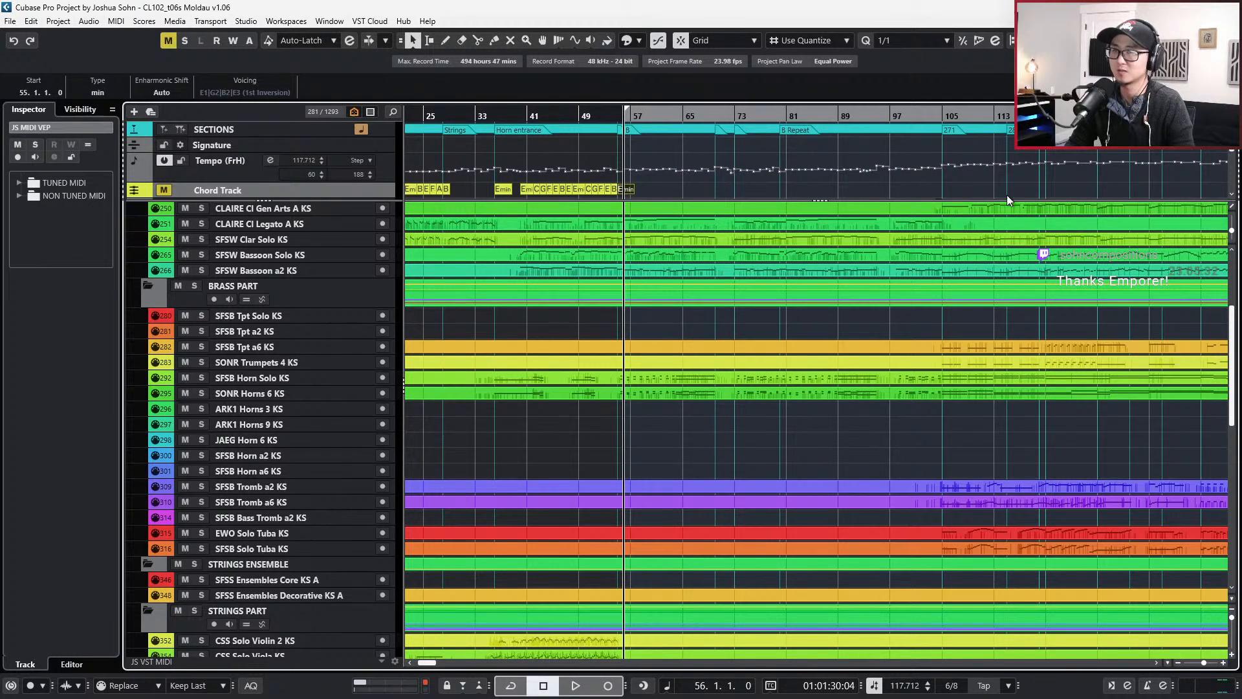
{"action": "scroll", "coordinate": [1053, 319], "scroll_direction": "down", "scroll_amount": 1}
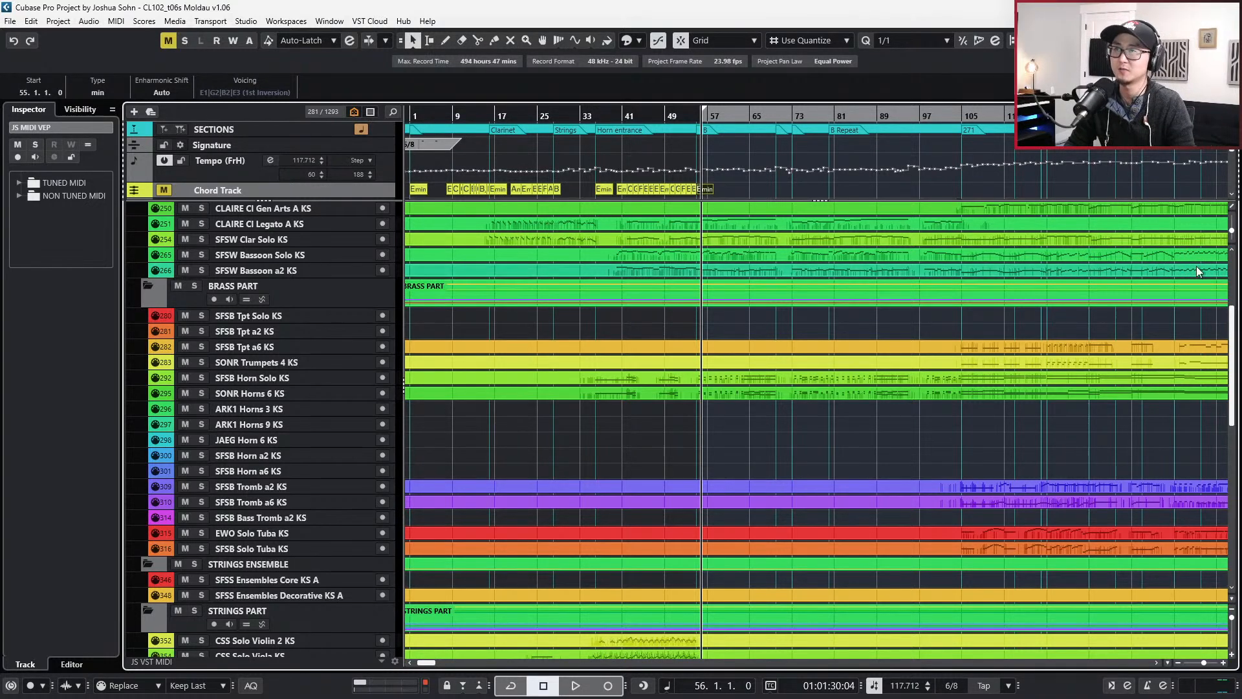
{"action": "scroll", "coordinate": [1113, 261], "scroll_direction": "down", "scroll_amount": 1}
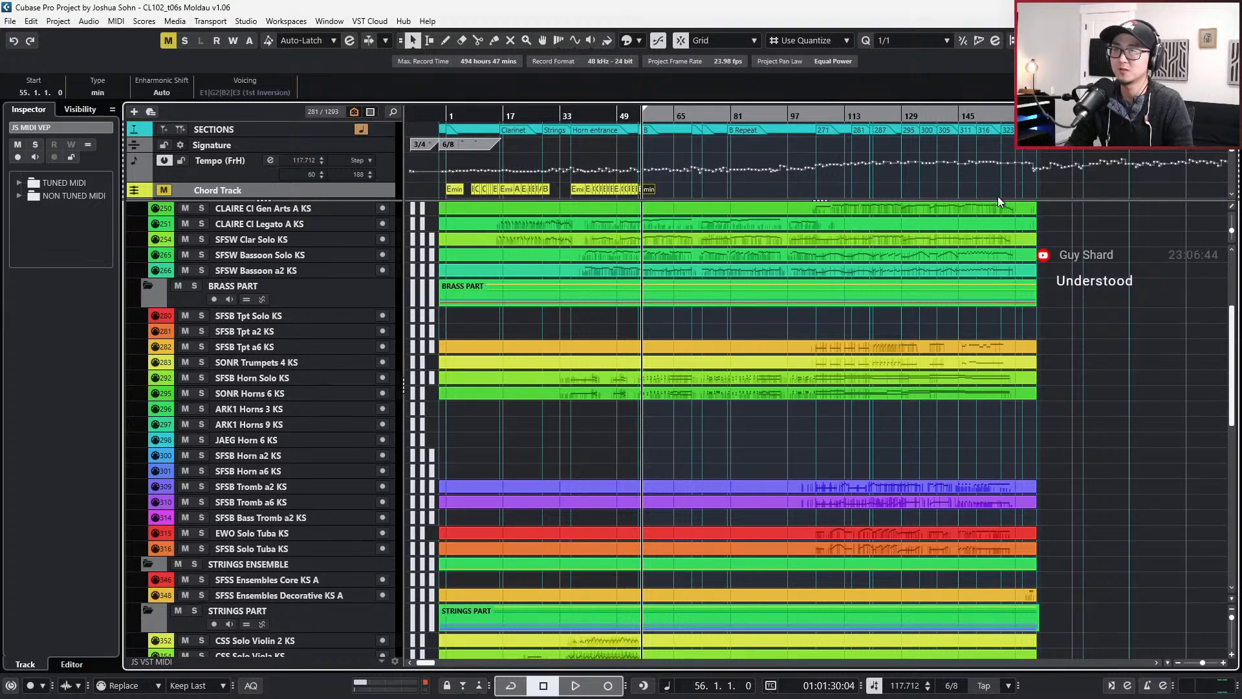